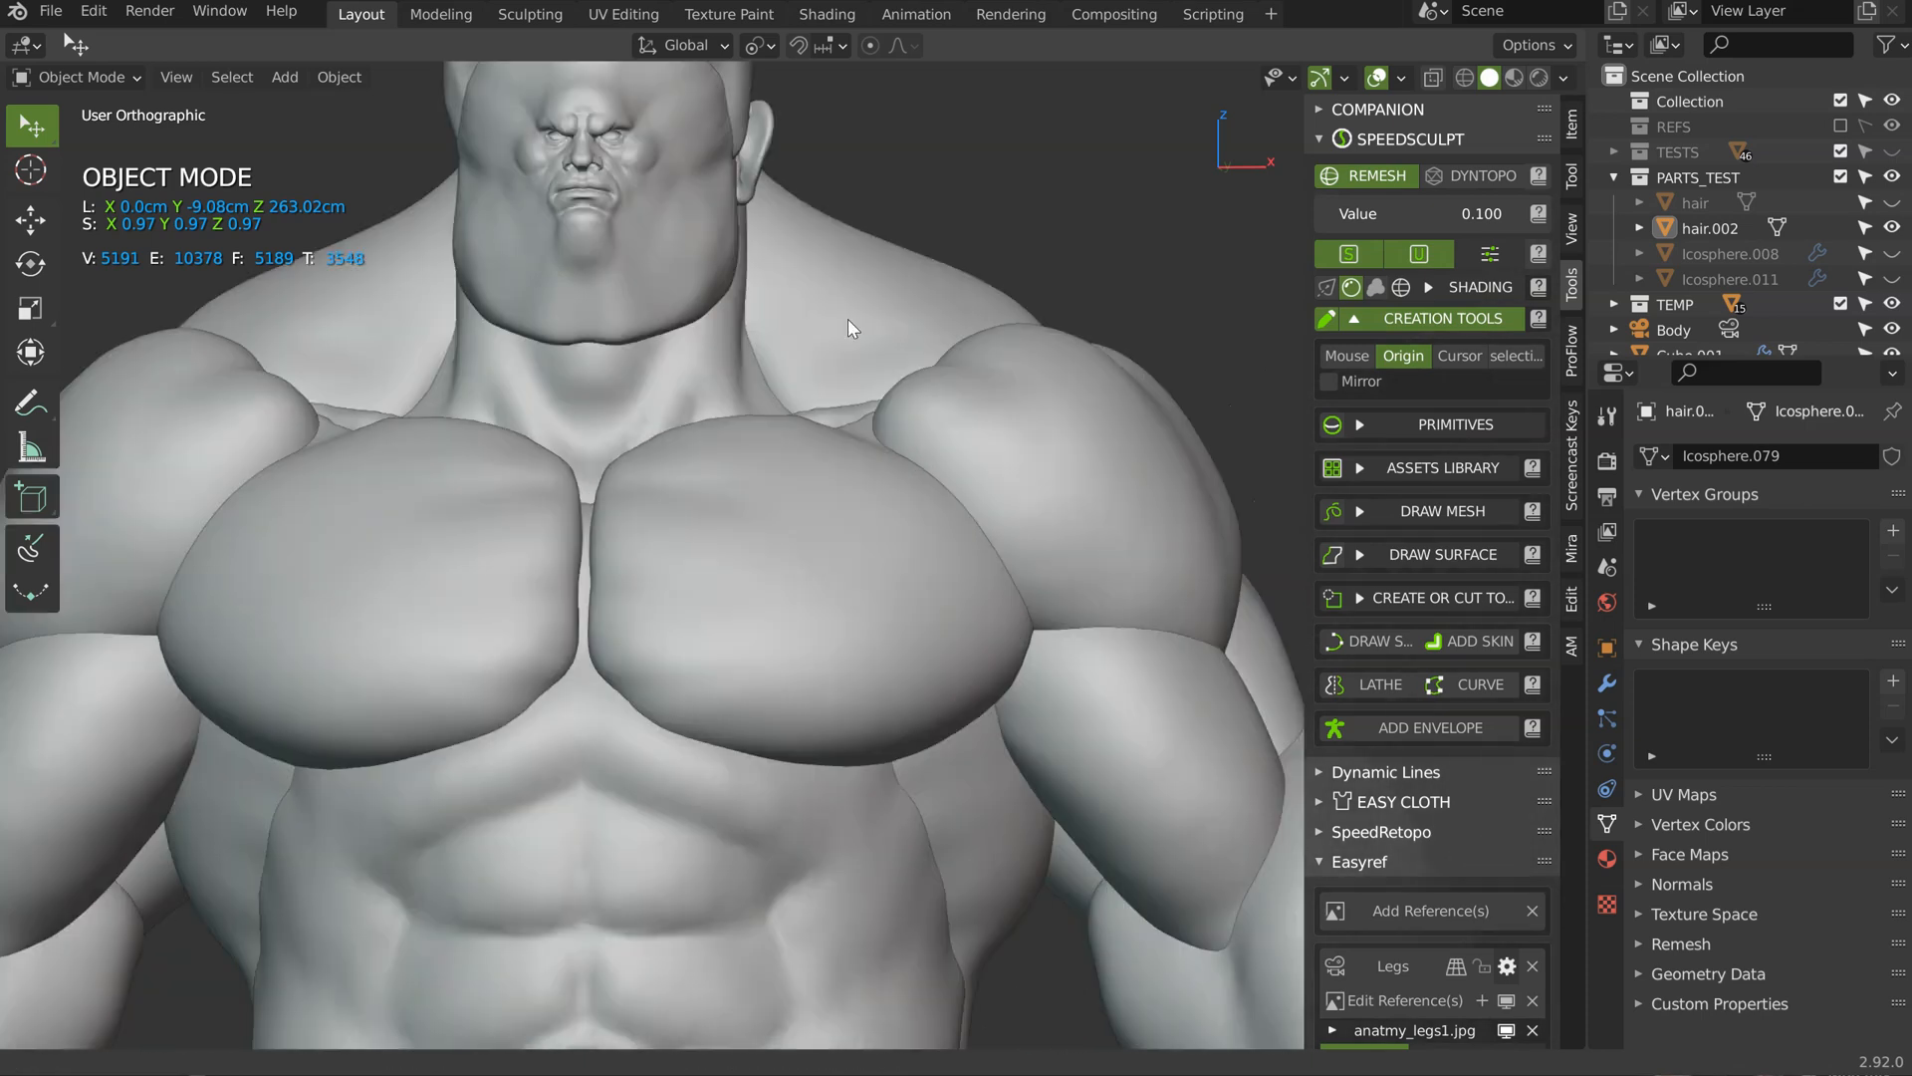
Step: Look through the Head reference camera and compare the figures' heads with the Red Hulk reference image
shift+middle_drag(948, 375, 957, 488)
middle_drag(957, 488, 829, 467)
scroll(725, 553, down, 2)
ctrl+middle_drag(828, 467, 749, 422)
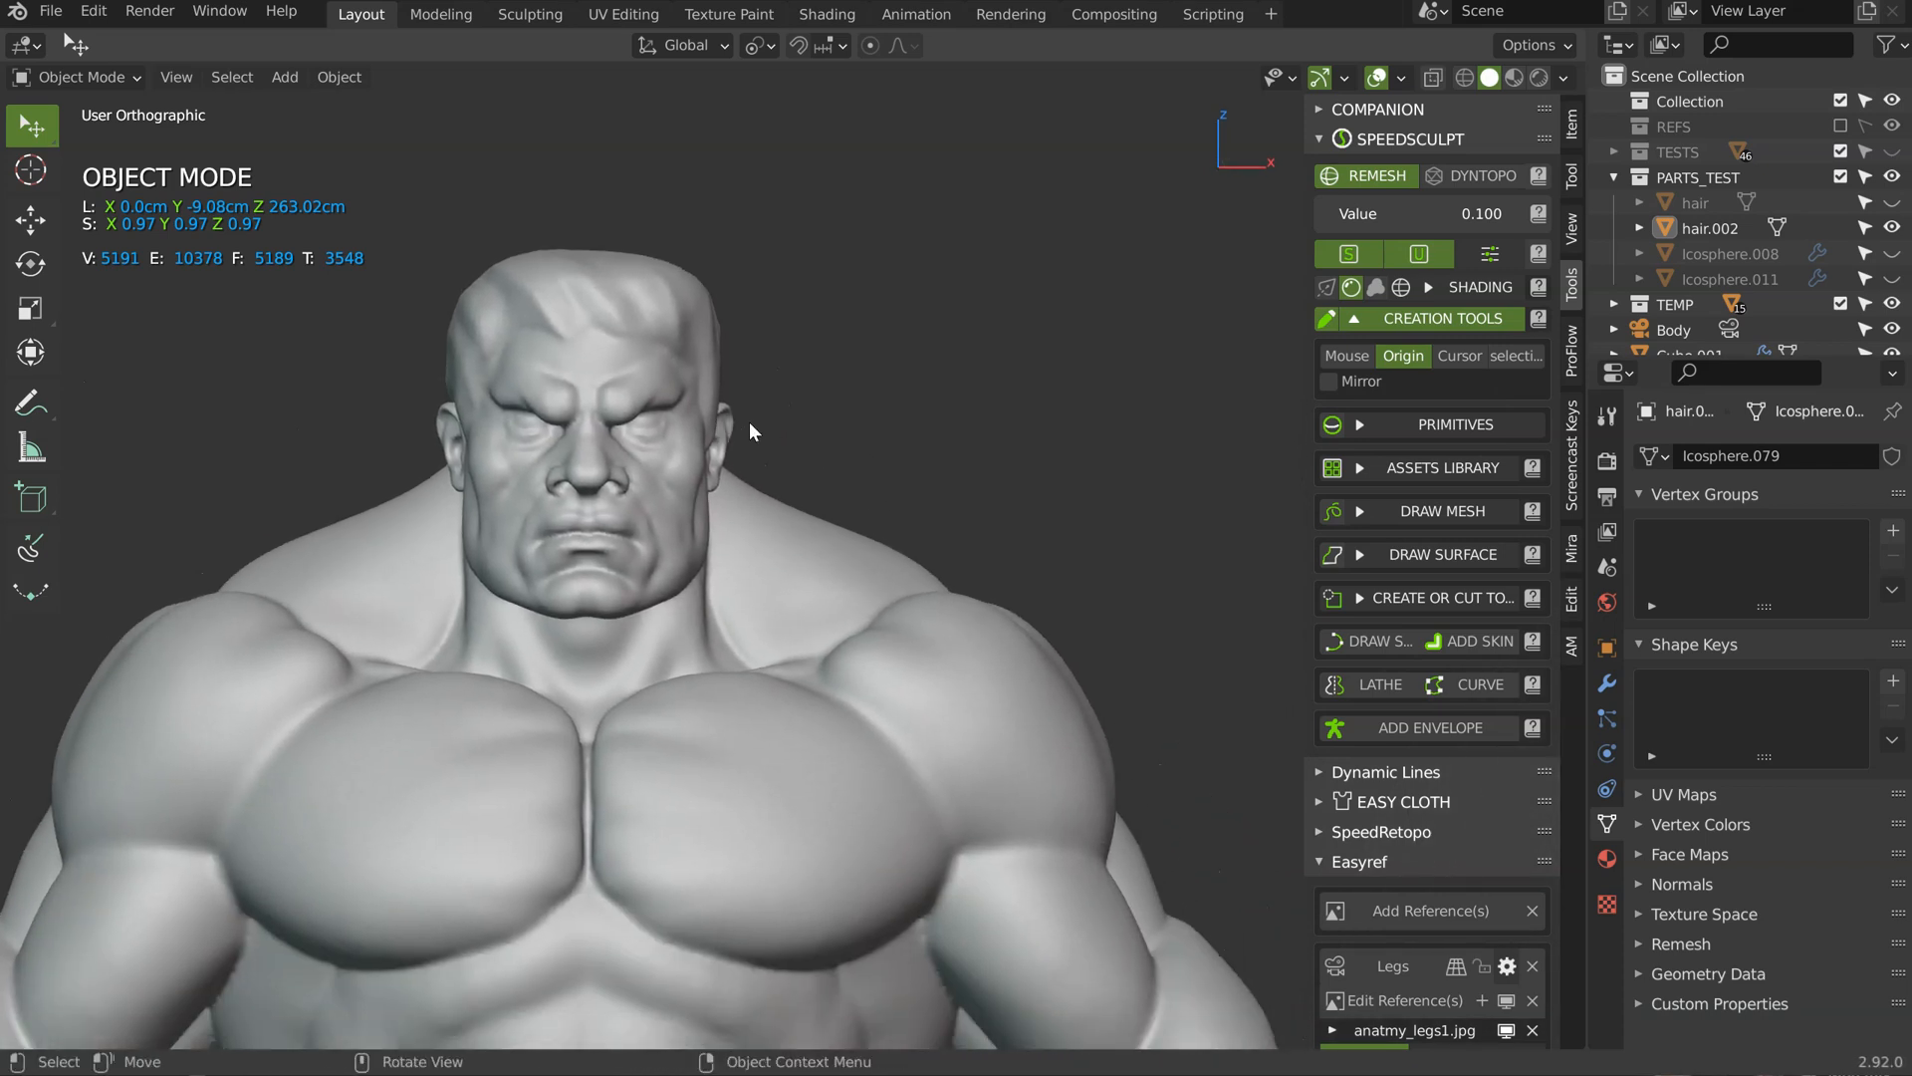
scroll(1337, 730, down, 8)
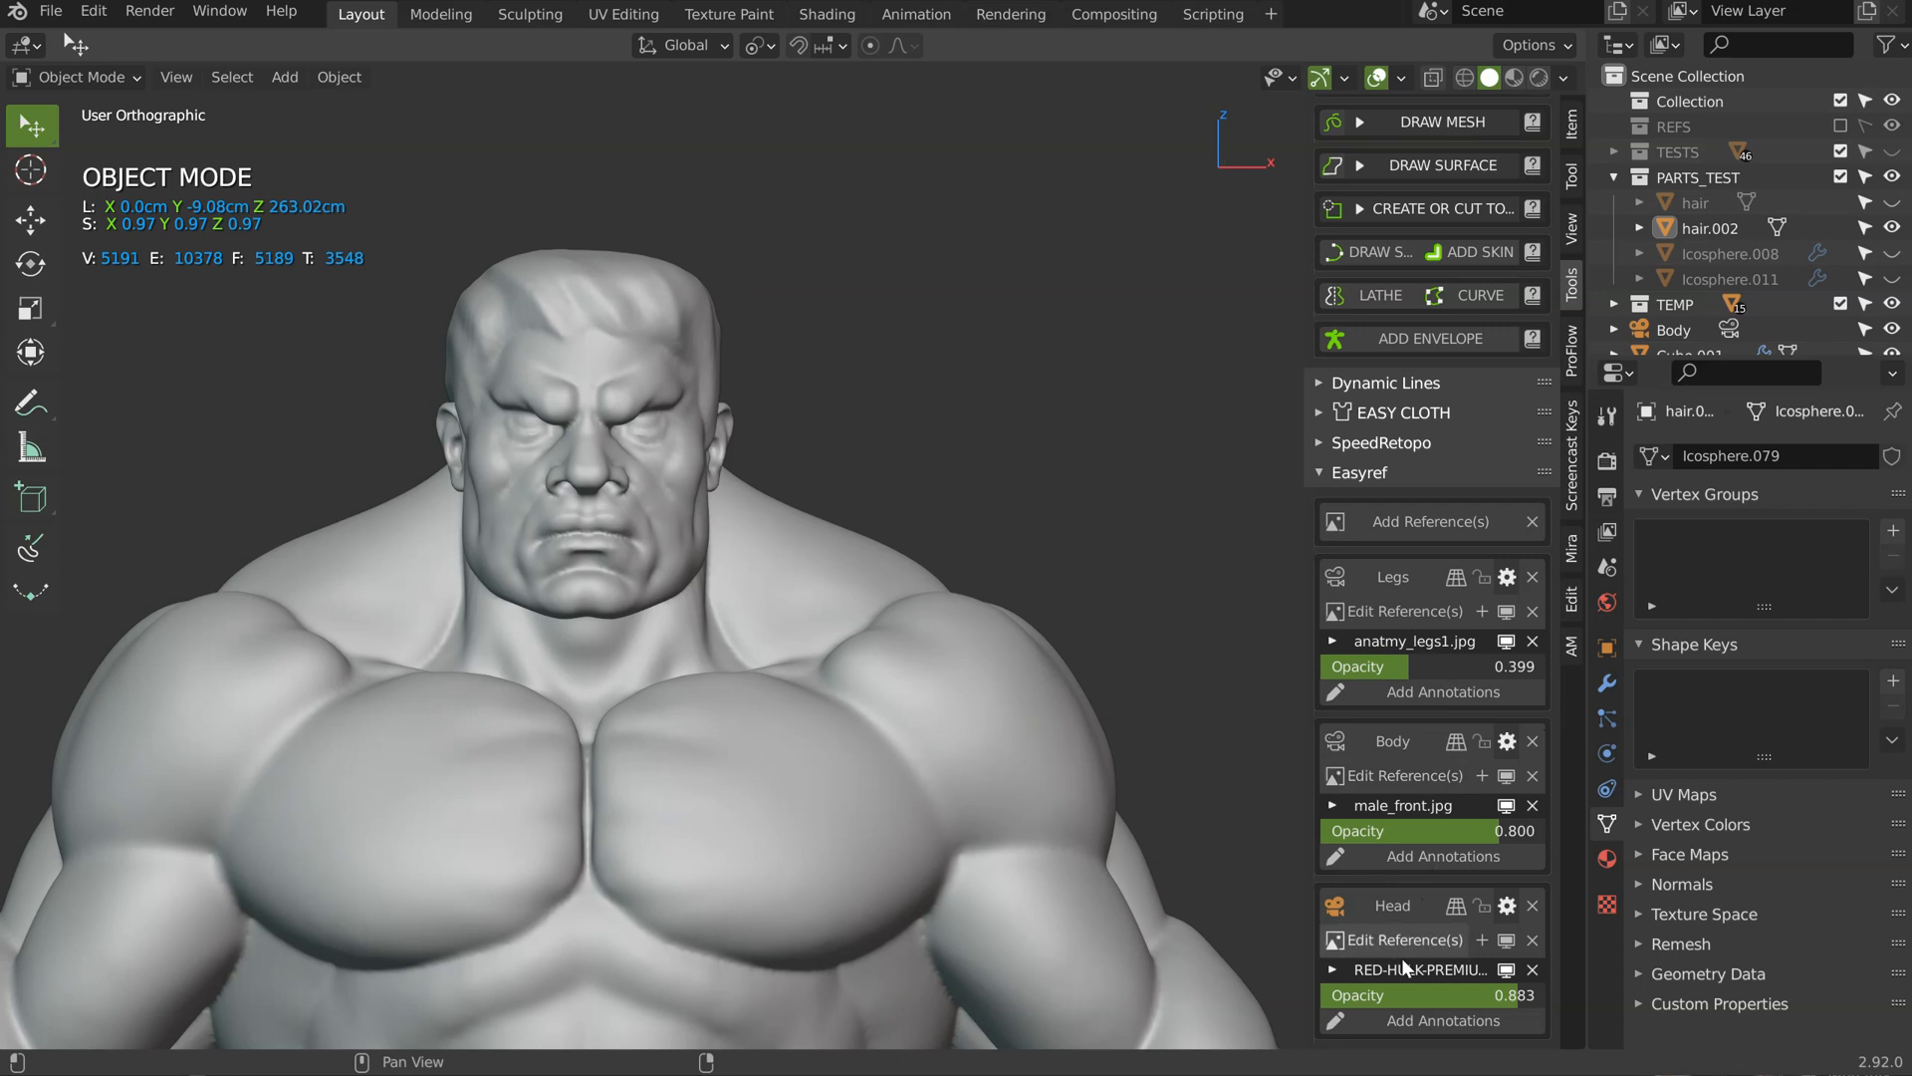
click(1389, 904)
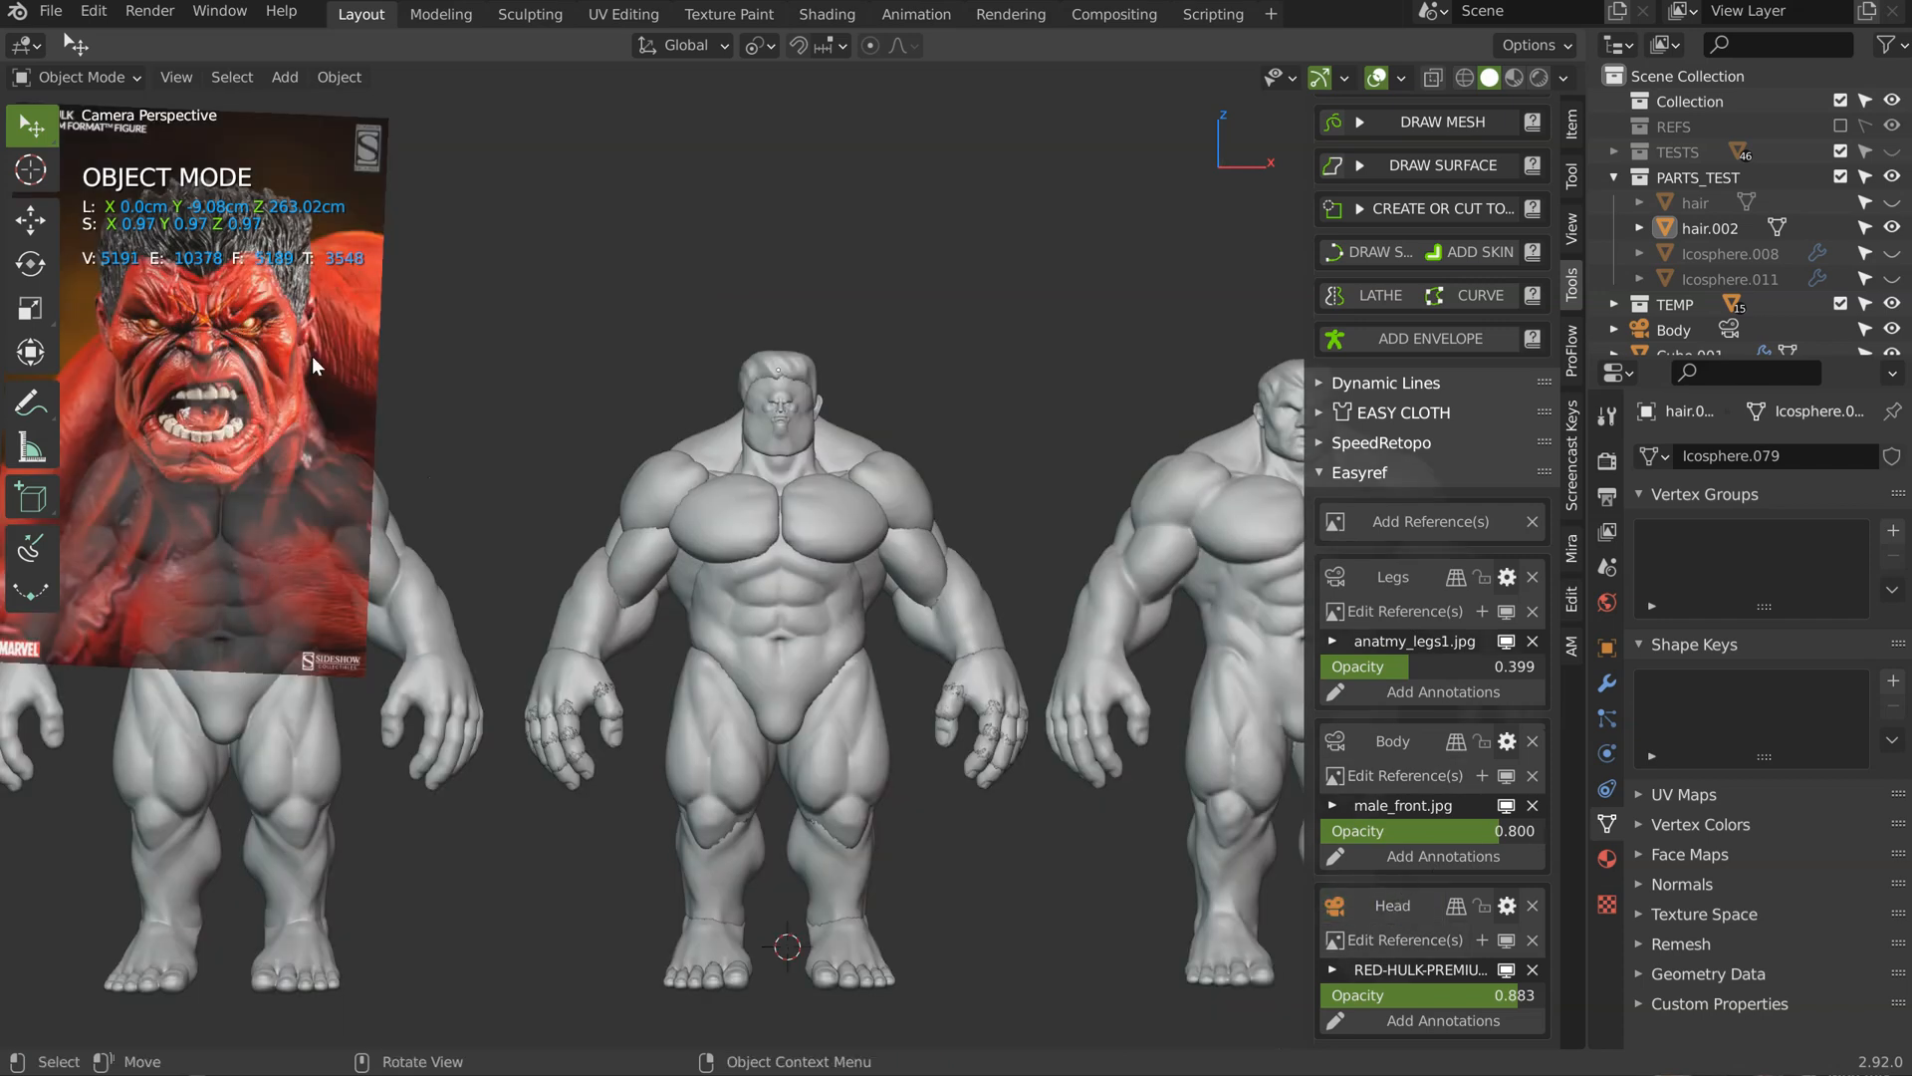
shift+middle_drag(272, 428, 437, 496)
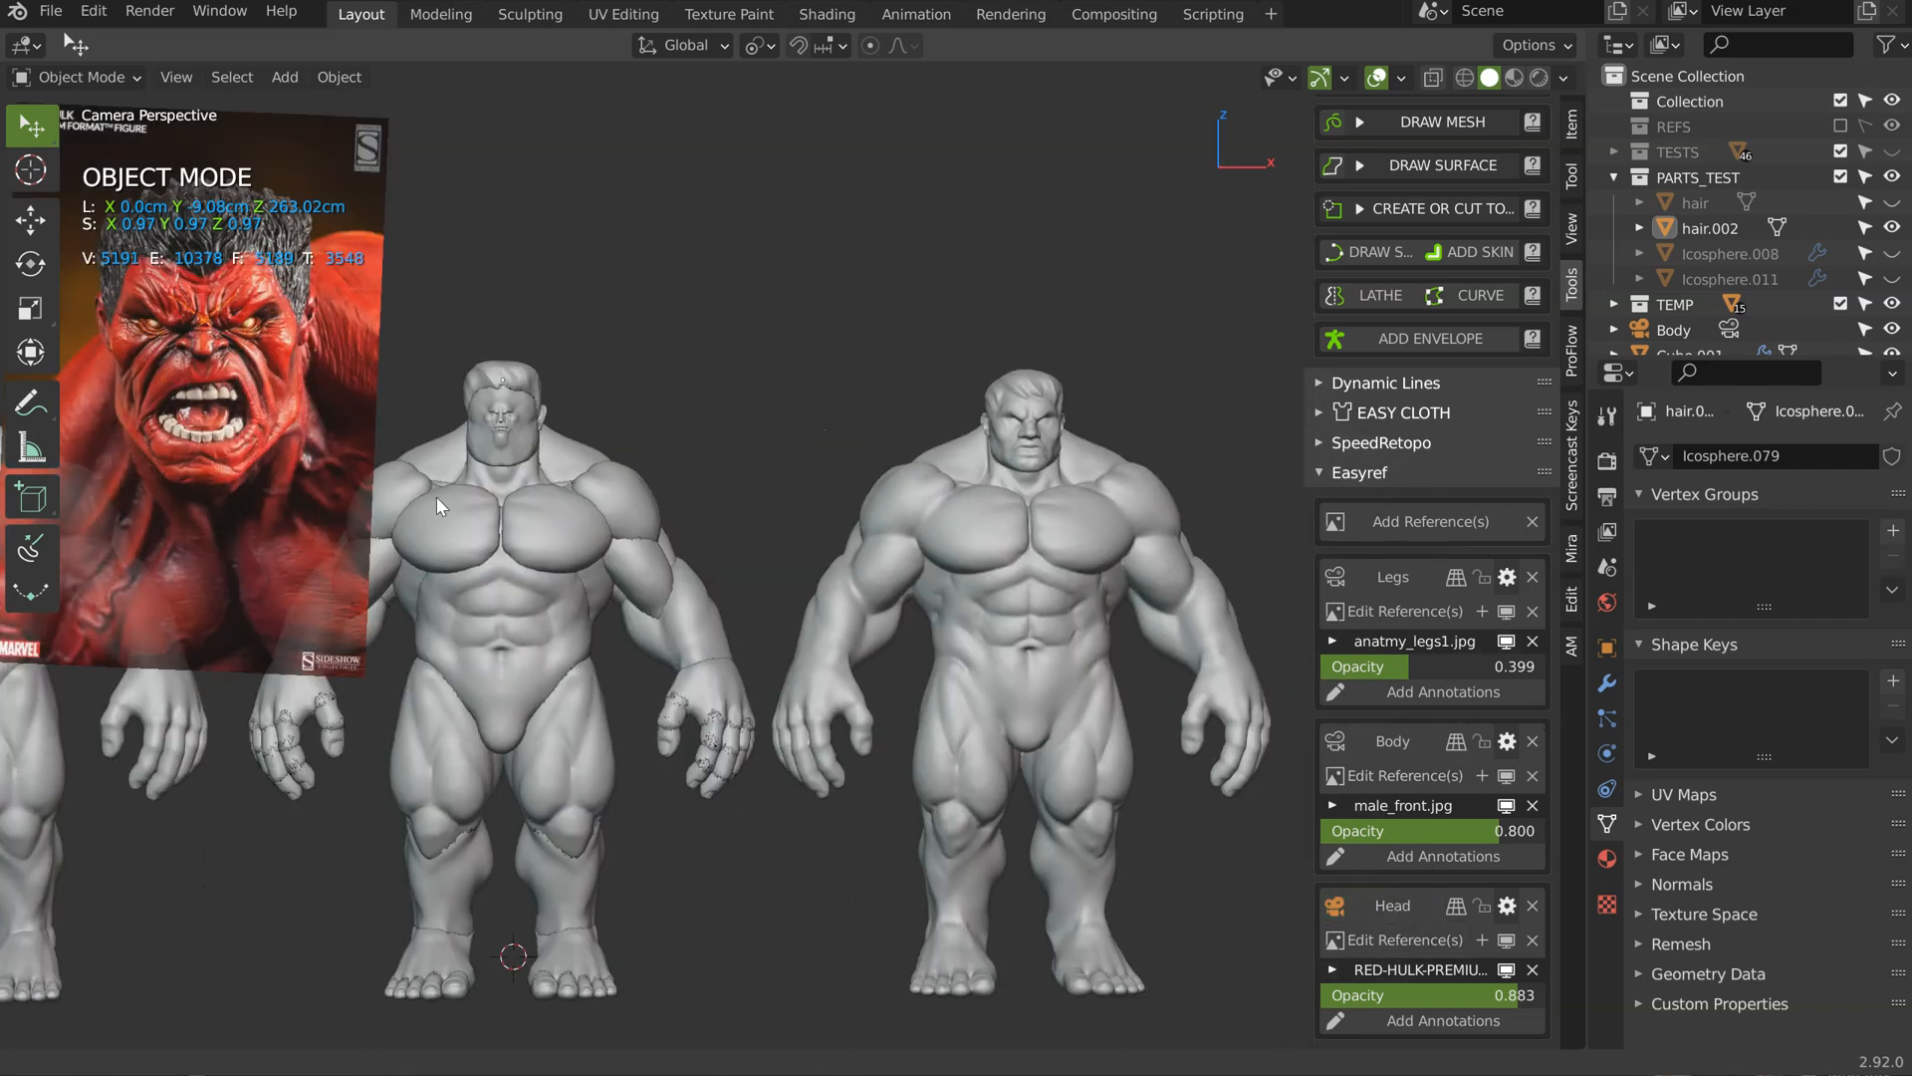
scroll(1082, 452, up, 5)
scroll(810, 496, up, 4)
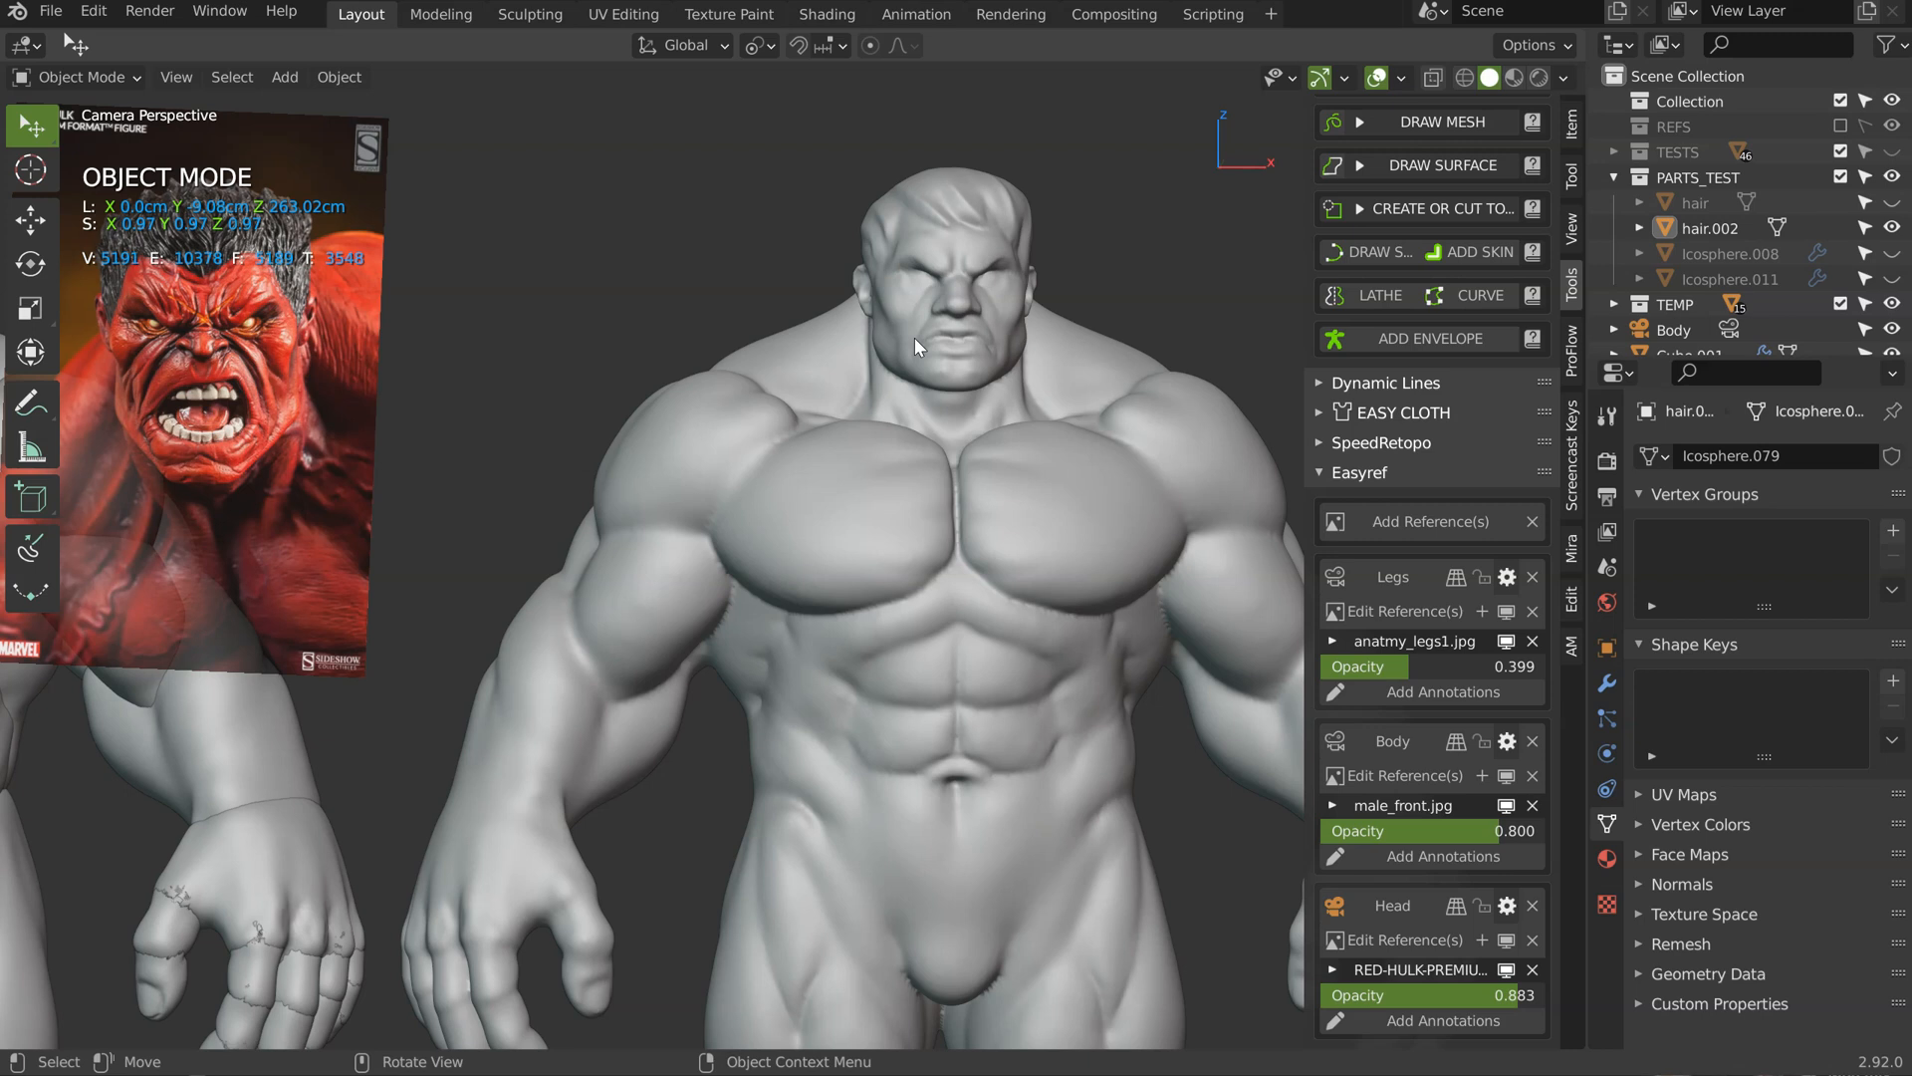
ctrl+middle_drag(938, 366, 632, 619)
shift+middle_drag(677, 467, 1228, 483)
Step: Hide the sculpted head and hair of the middle figure and unhide the base_head_001.001 object
click(743, 463)
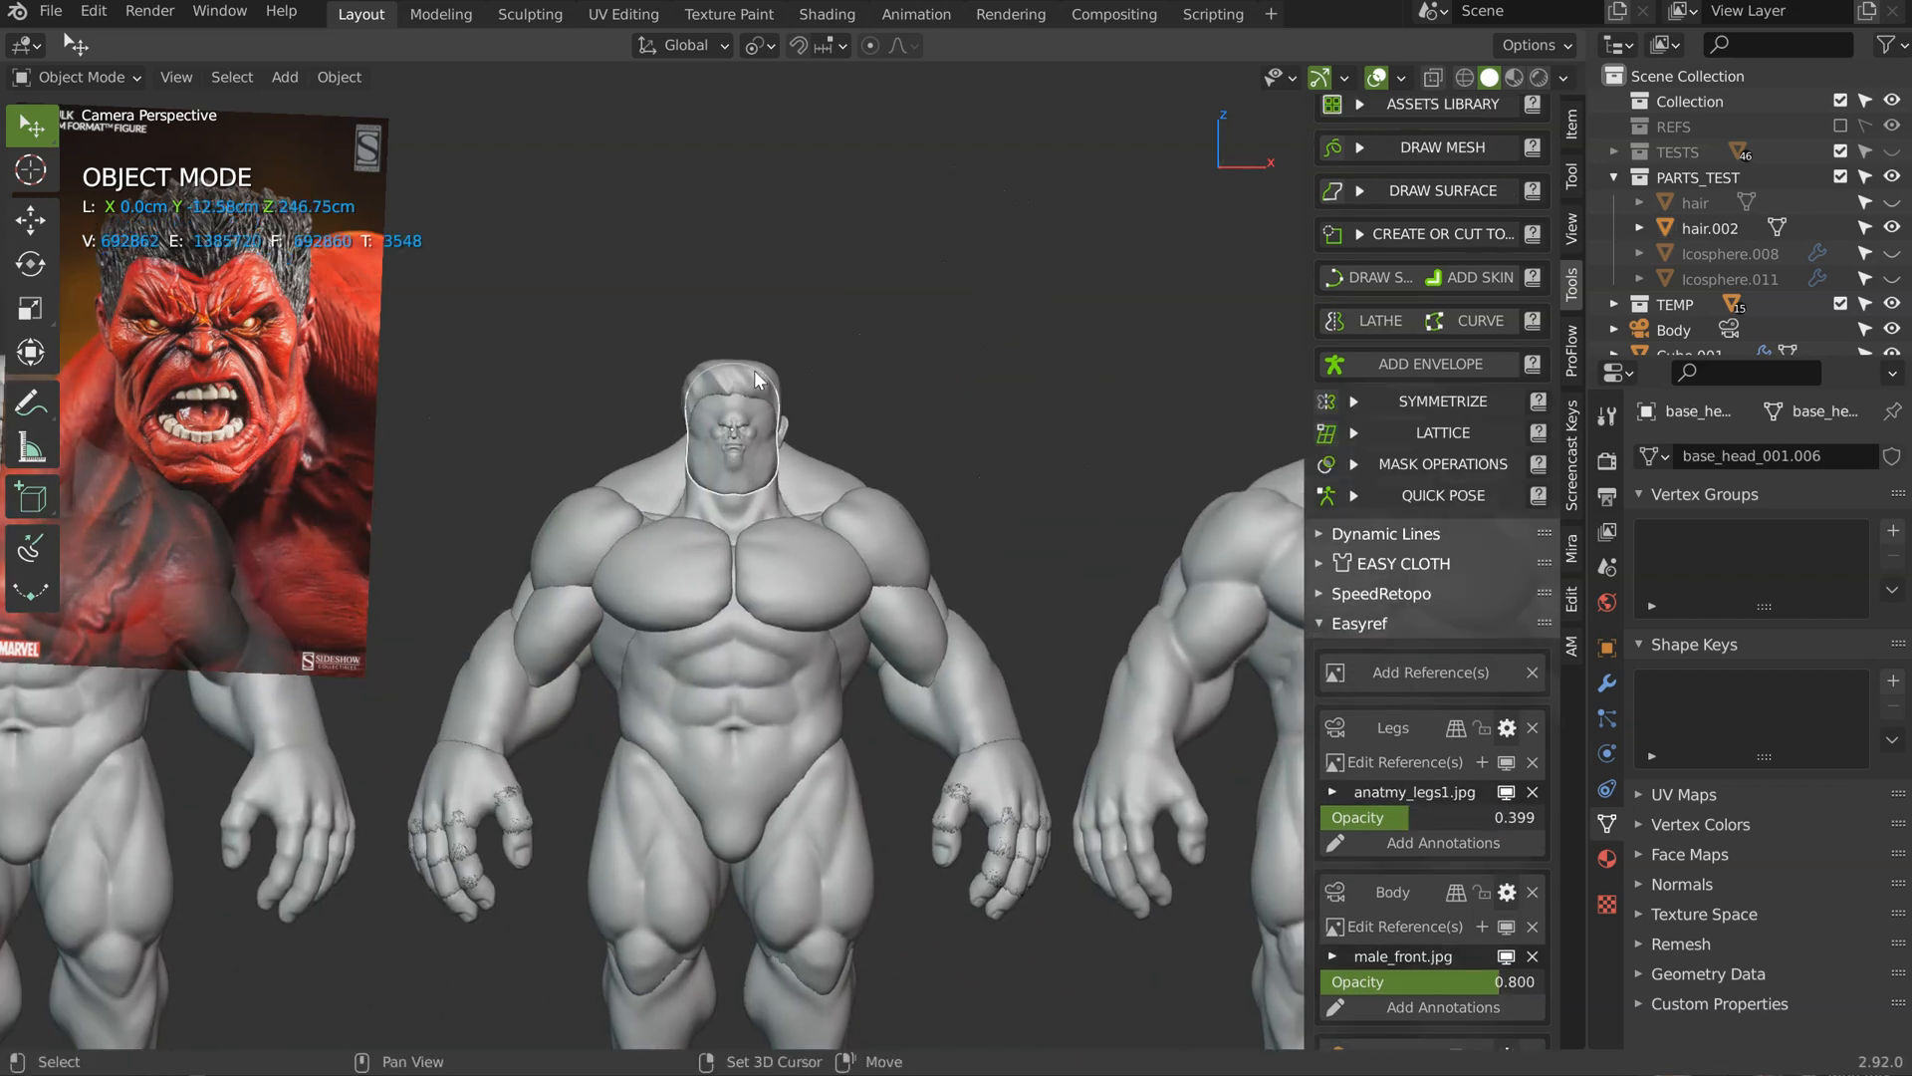
key(h)
mouse_move(771, 409)
middle_down()
mouse_move(640, 435)
mouse_move(769, 424)
mouse_move(731, 453)
mouse_move(810, 504)
mouse_move(1001, 308)
mouse_move(738, 396)
mouse_move(805, 407)
middle_up()
click(771, 424)
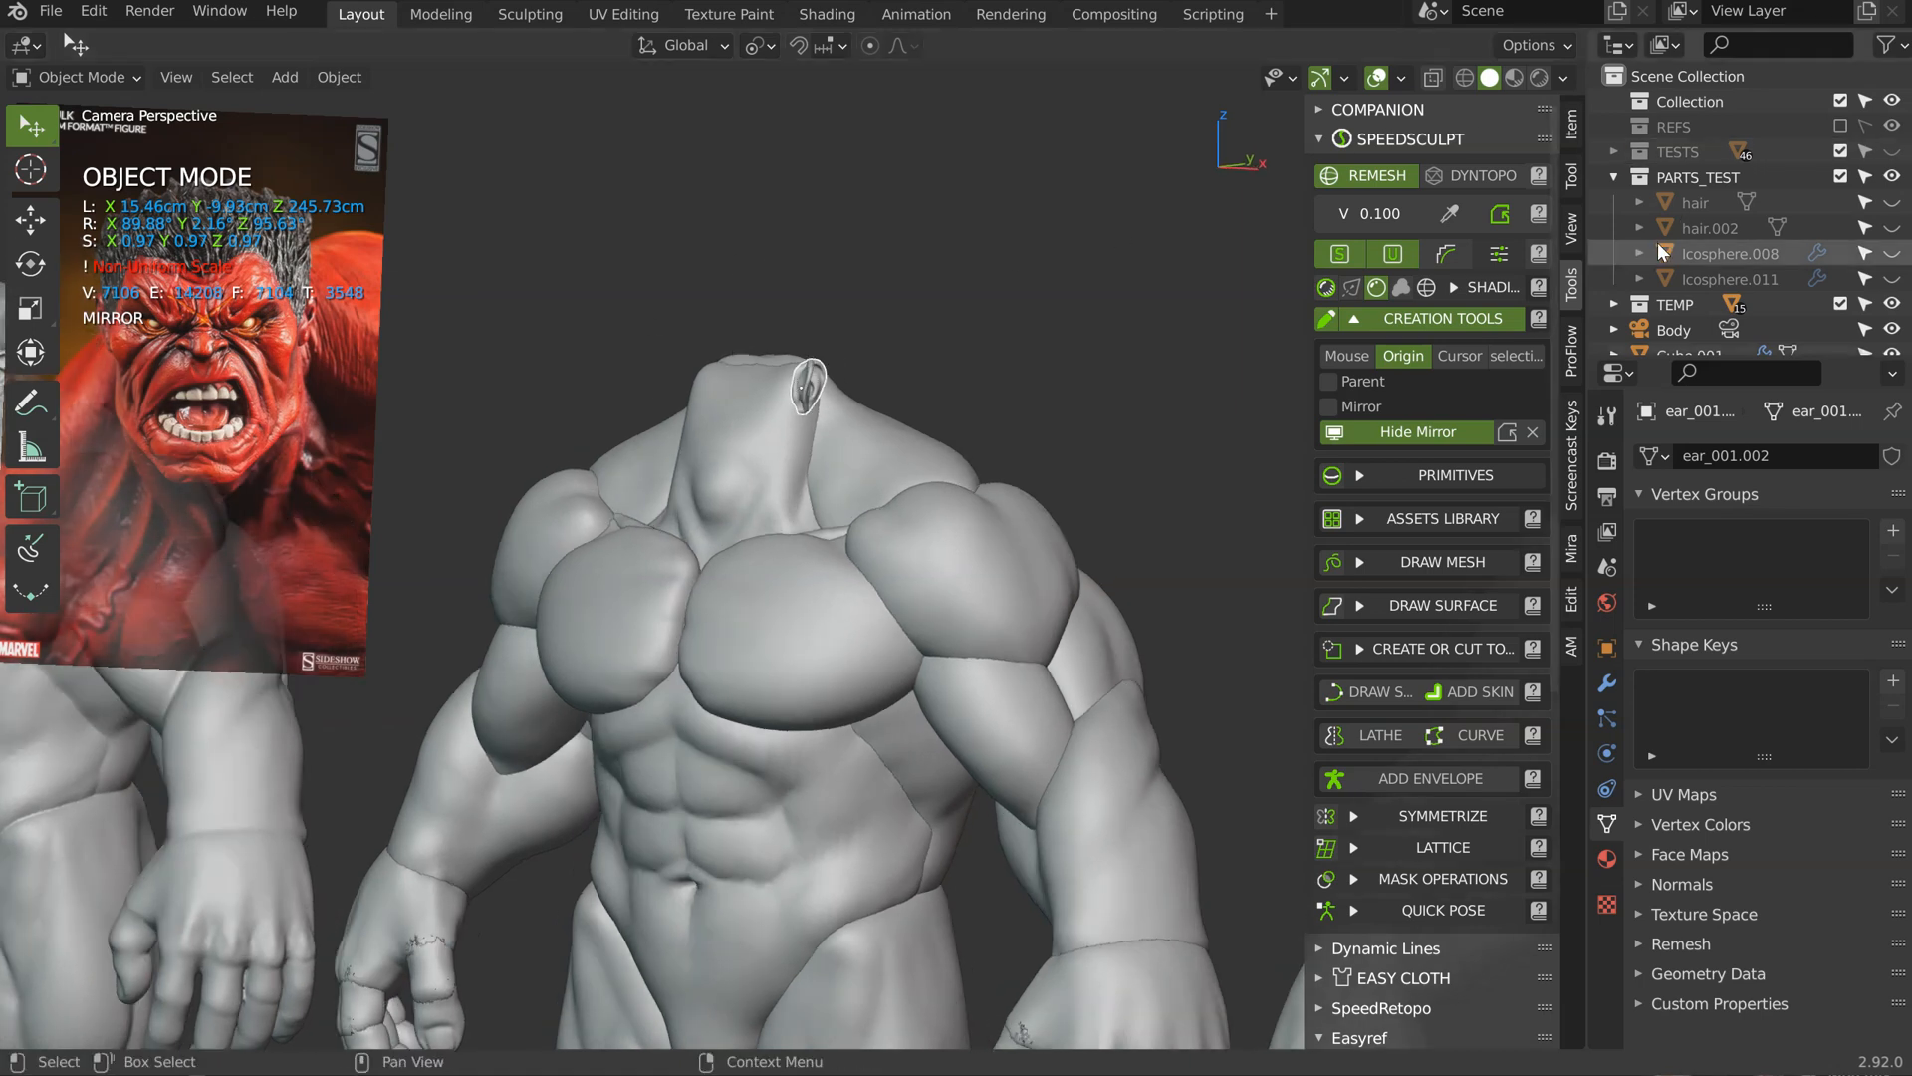
scroll(1652, 229, down, 5)
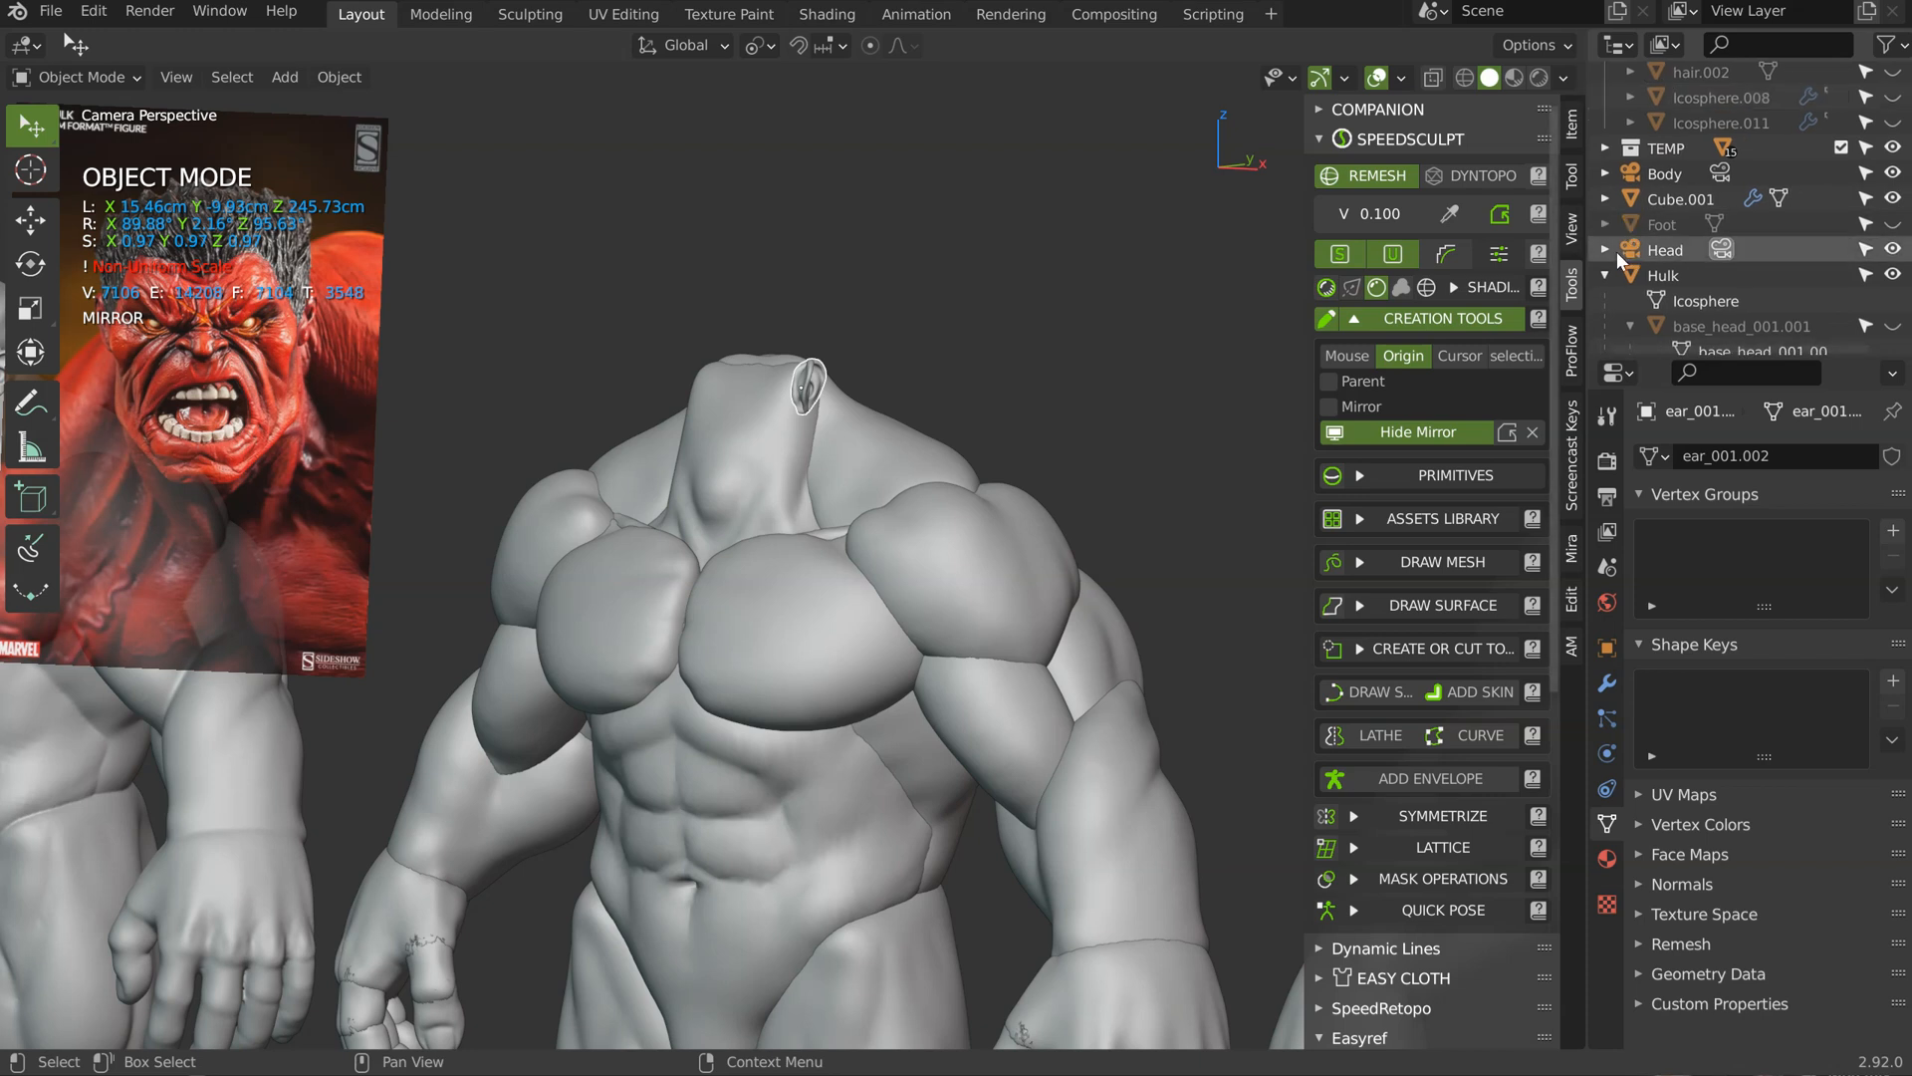
scroll(1605, 320, down, 5)
click(1891, 199)
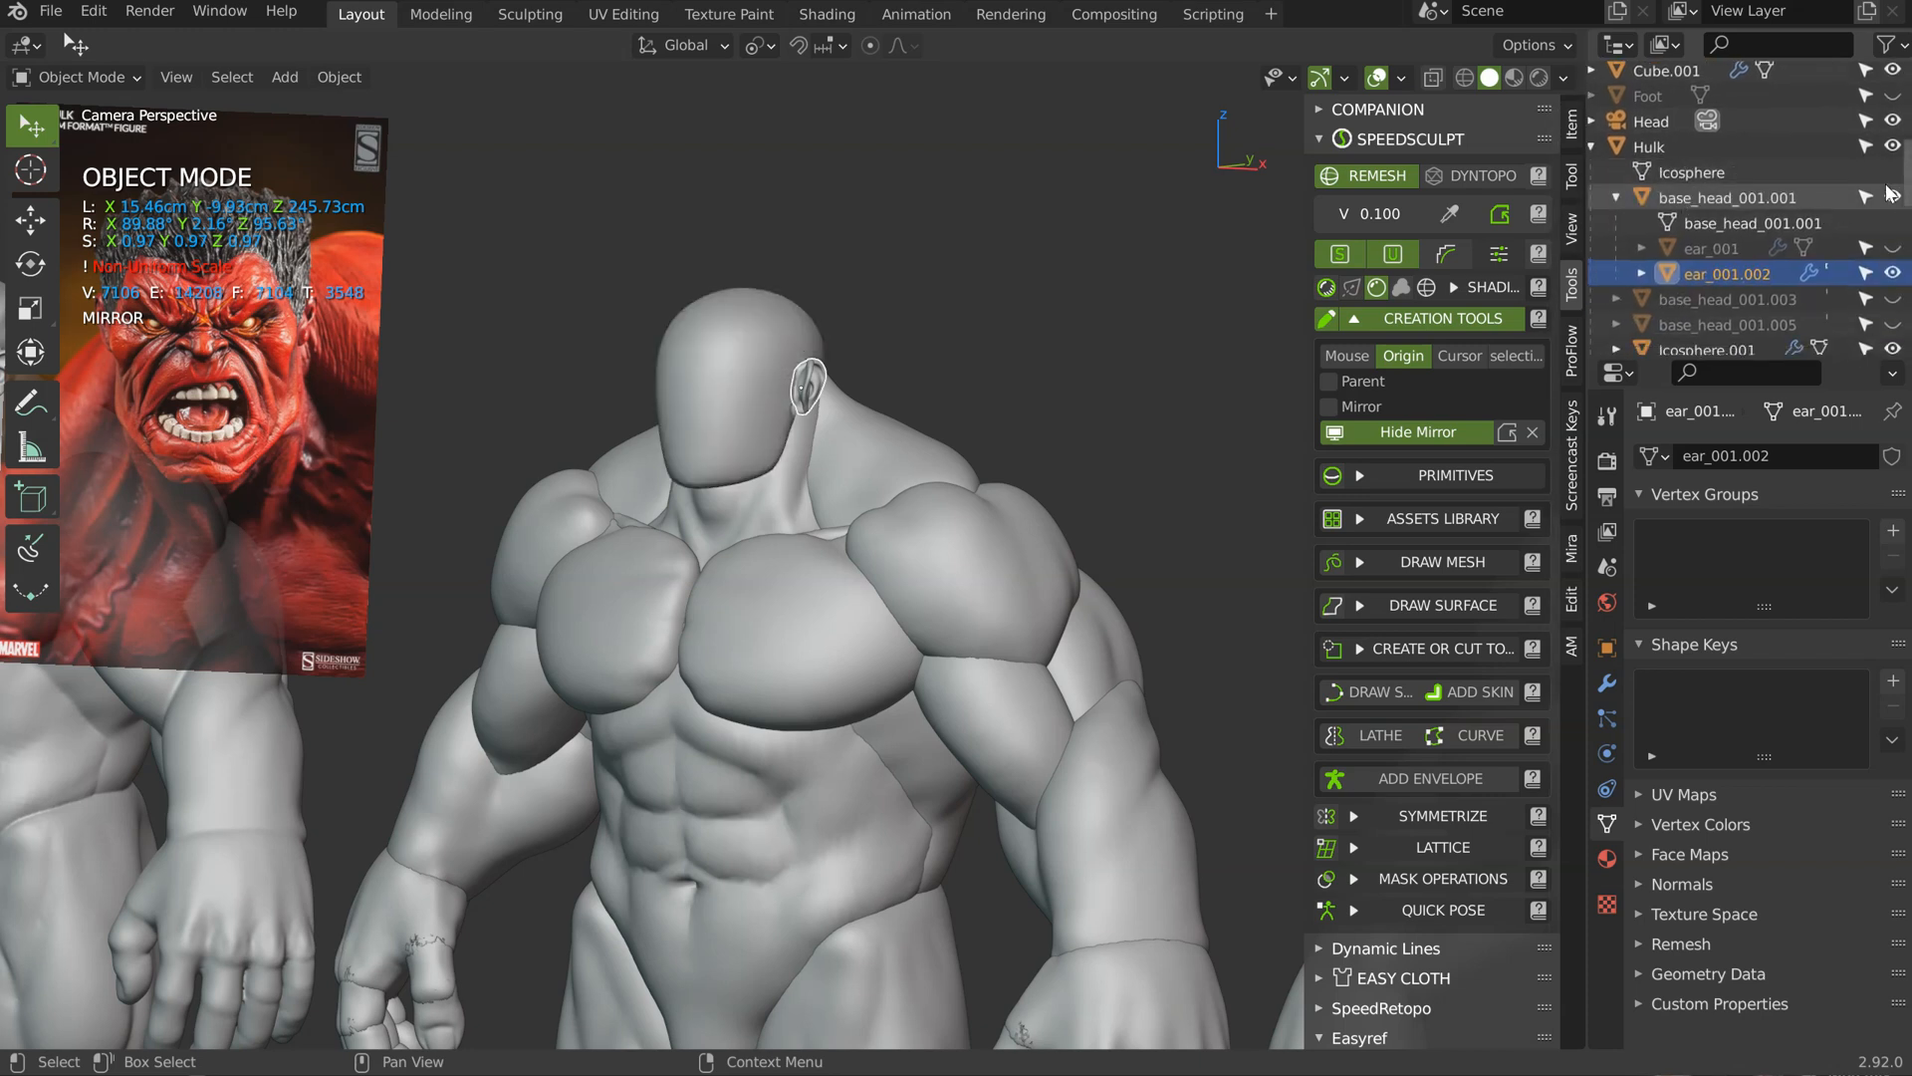
Step: Set the base head as the mirror object in the ear's Mirror modifier
click(1607, 685)
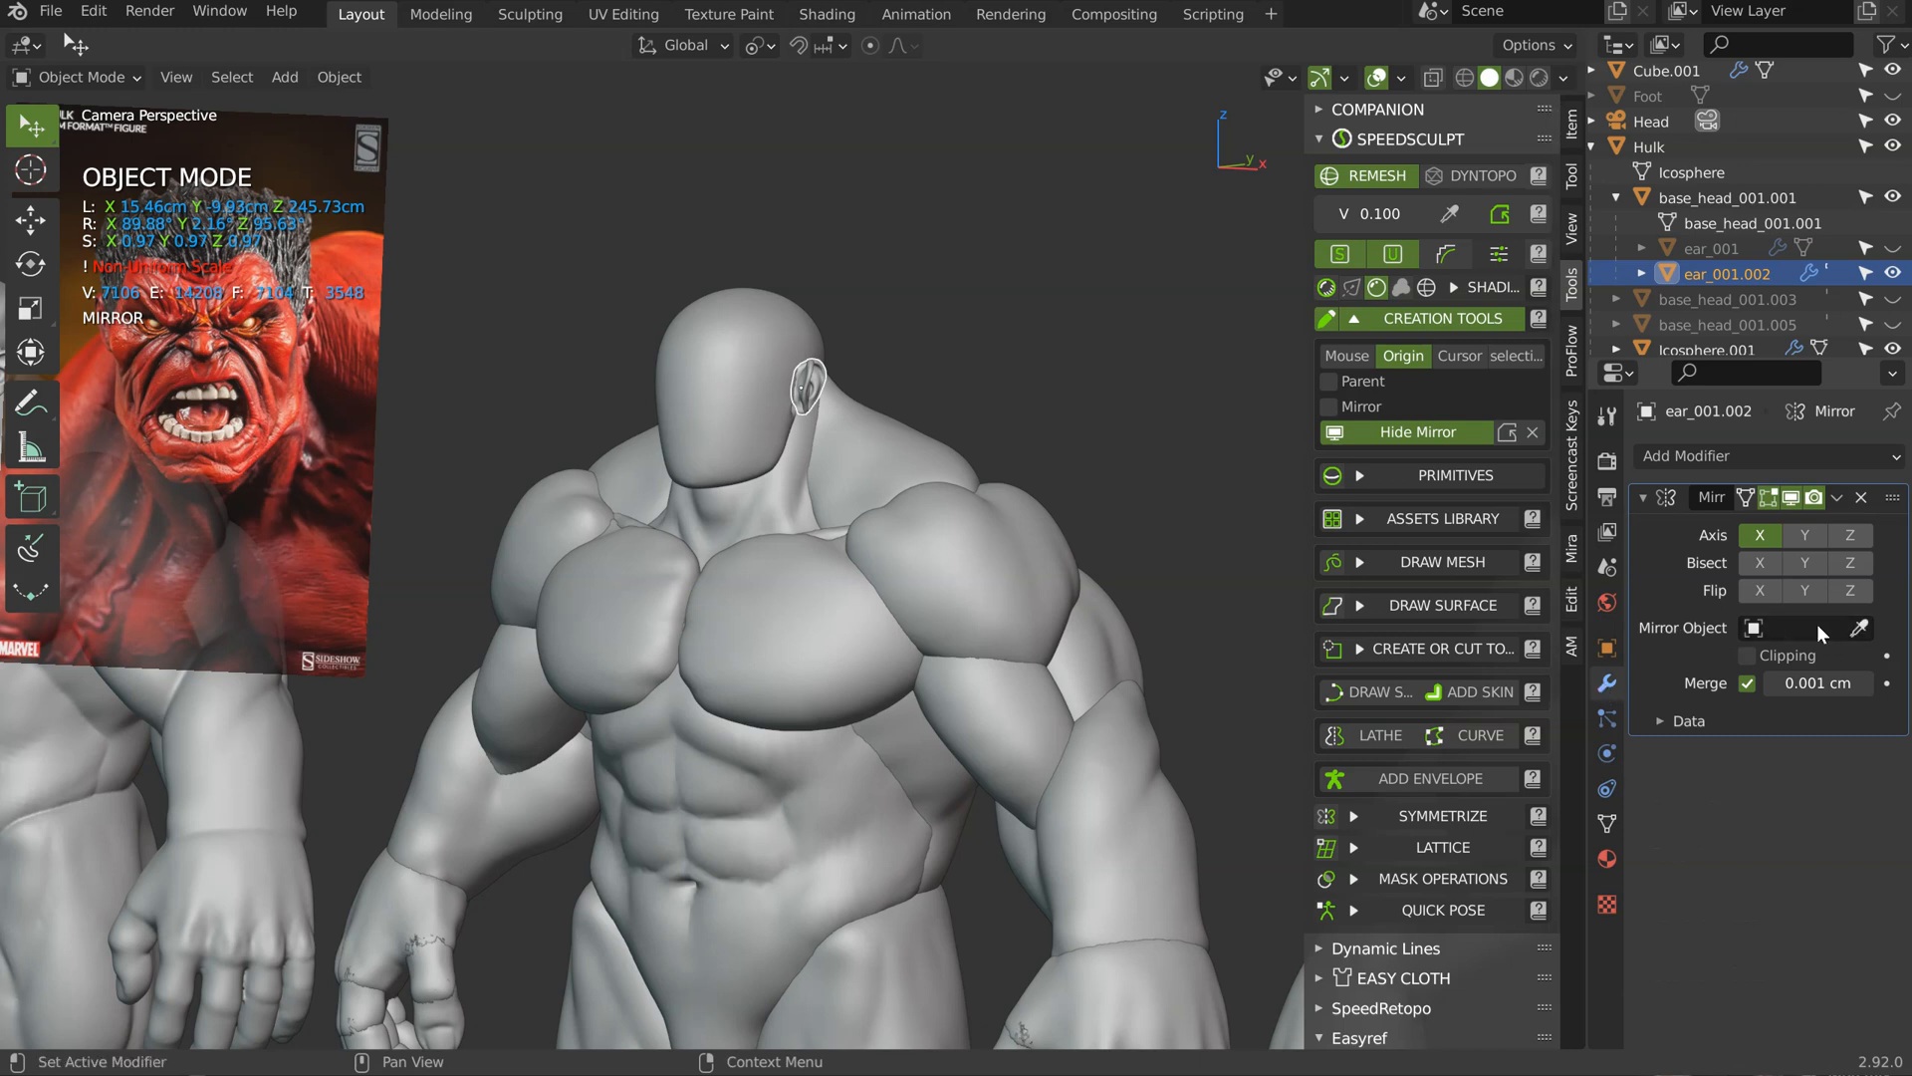
click(740, 303)
middle_drag(740, 303, 873, 434)
Step: Set the X location of the middle figure's Hulk torso object to 0 cm
key(KP_1)
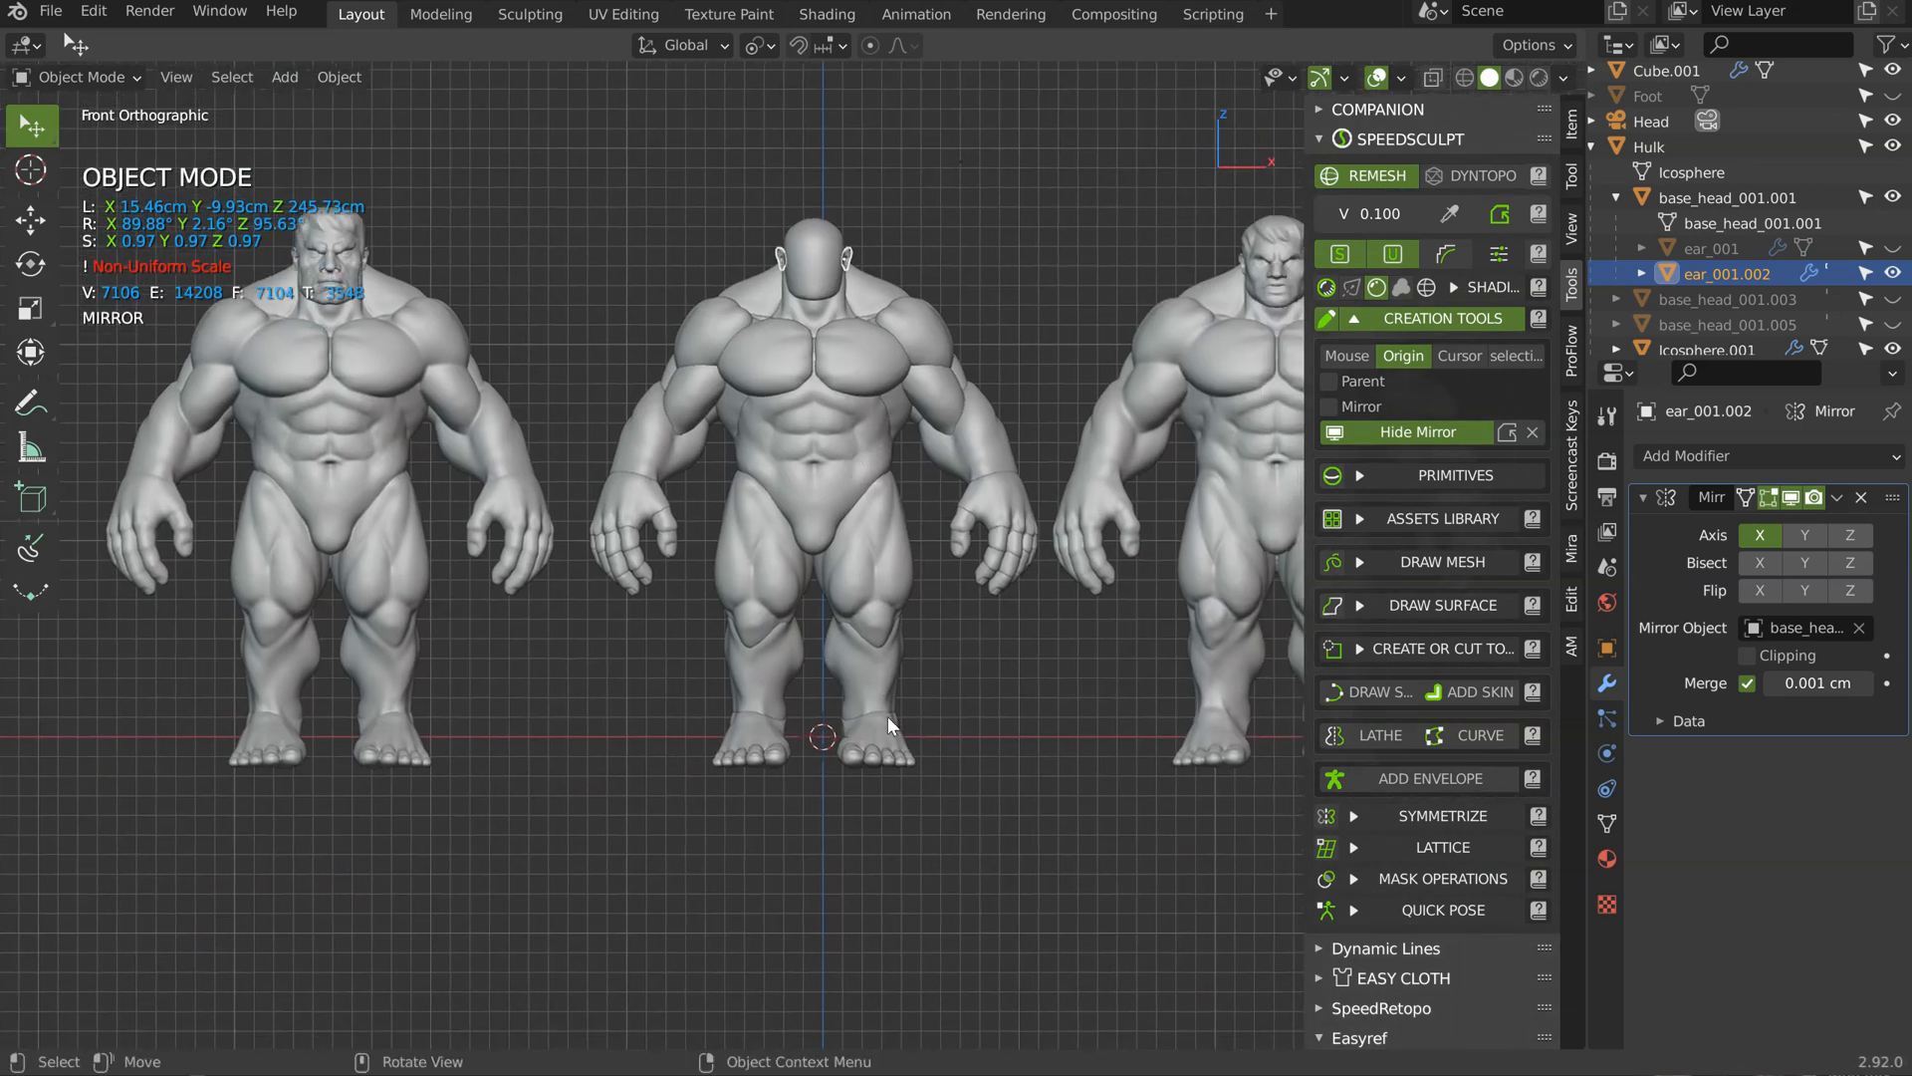
ctrl+middle_drag(887, 655, 924, 619)
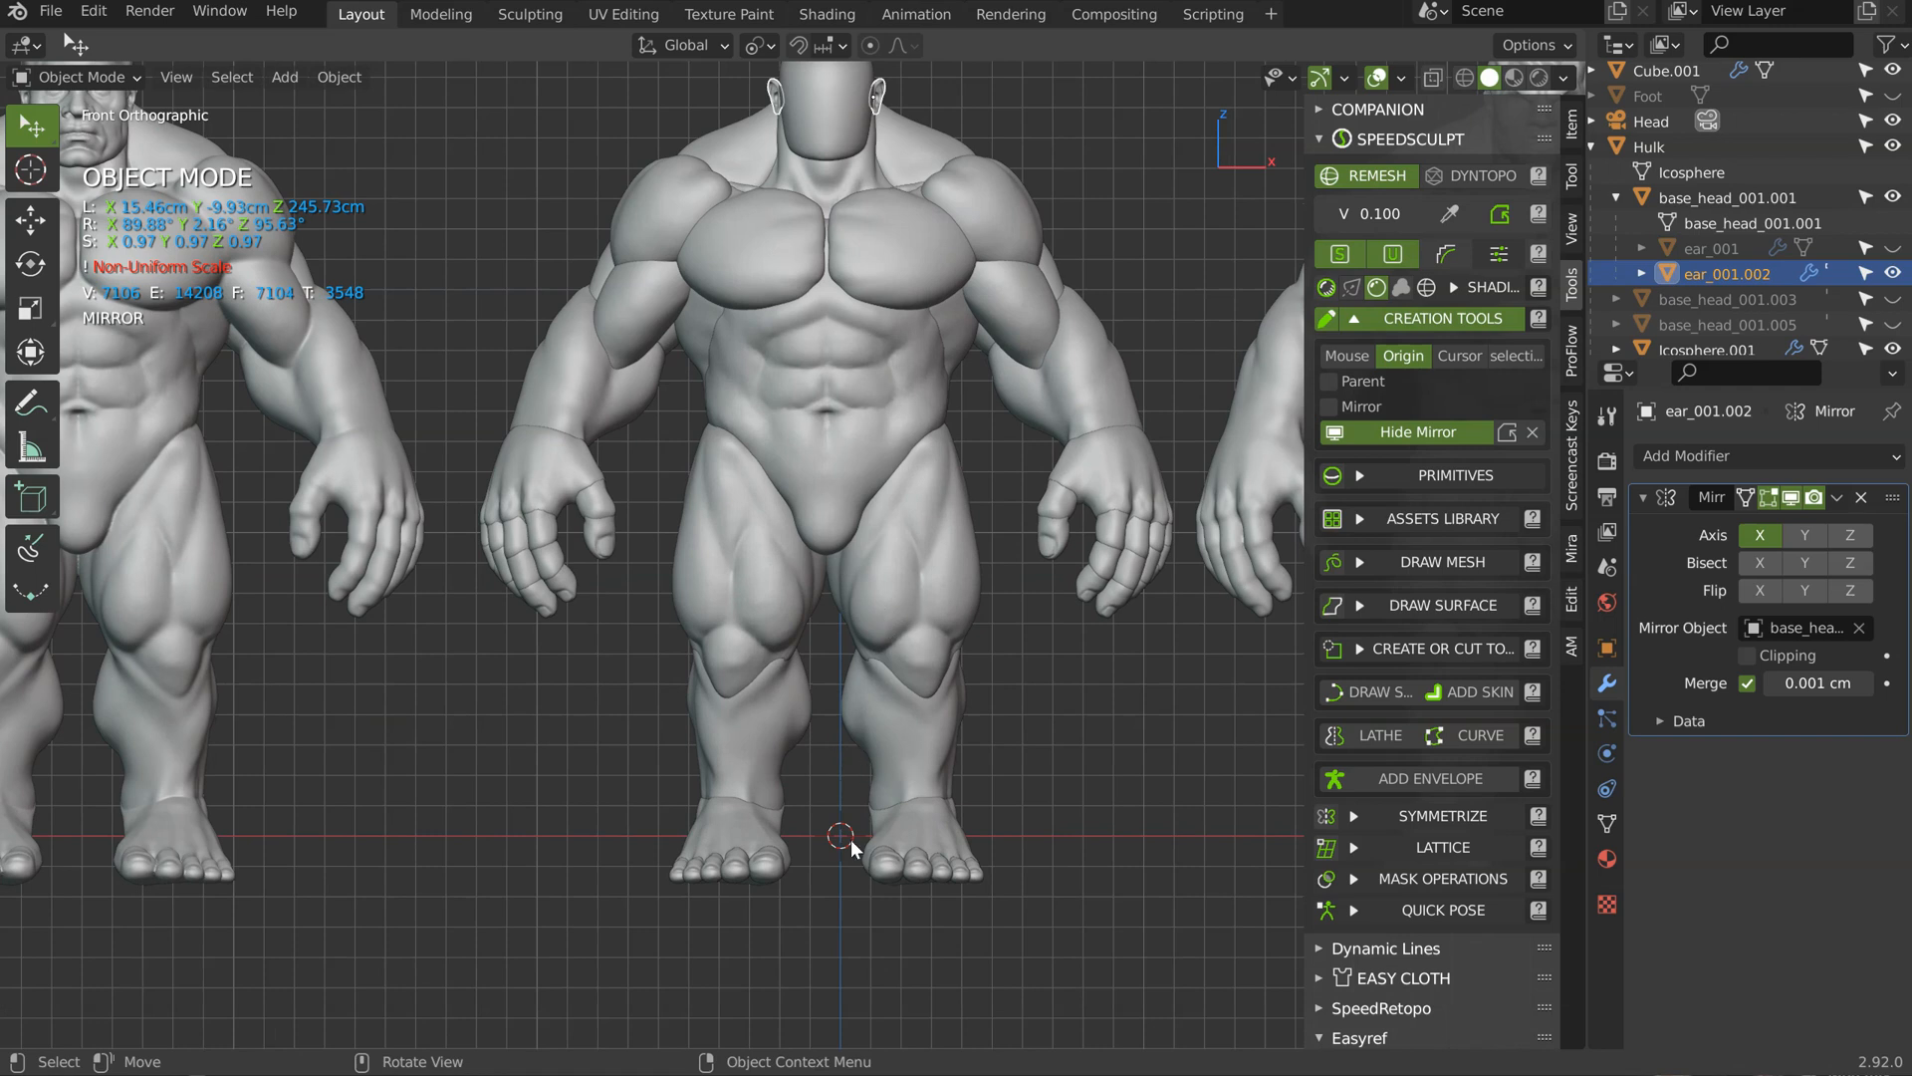
click(851, 462)
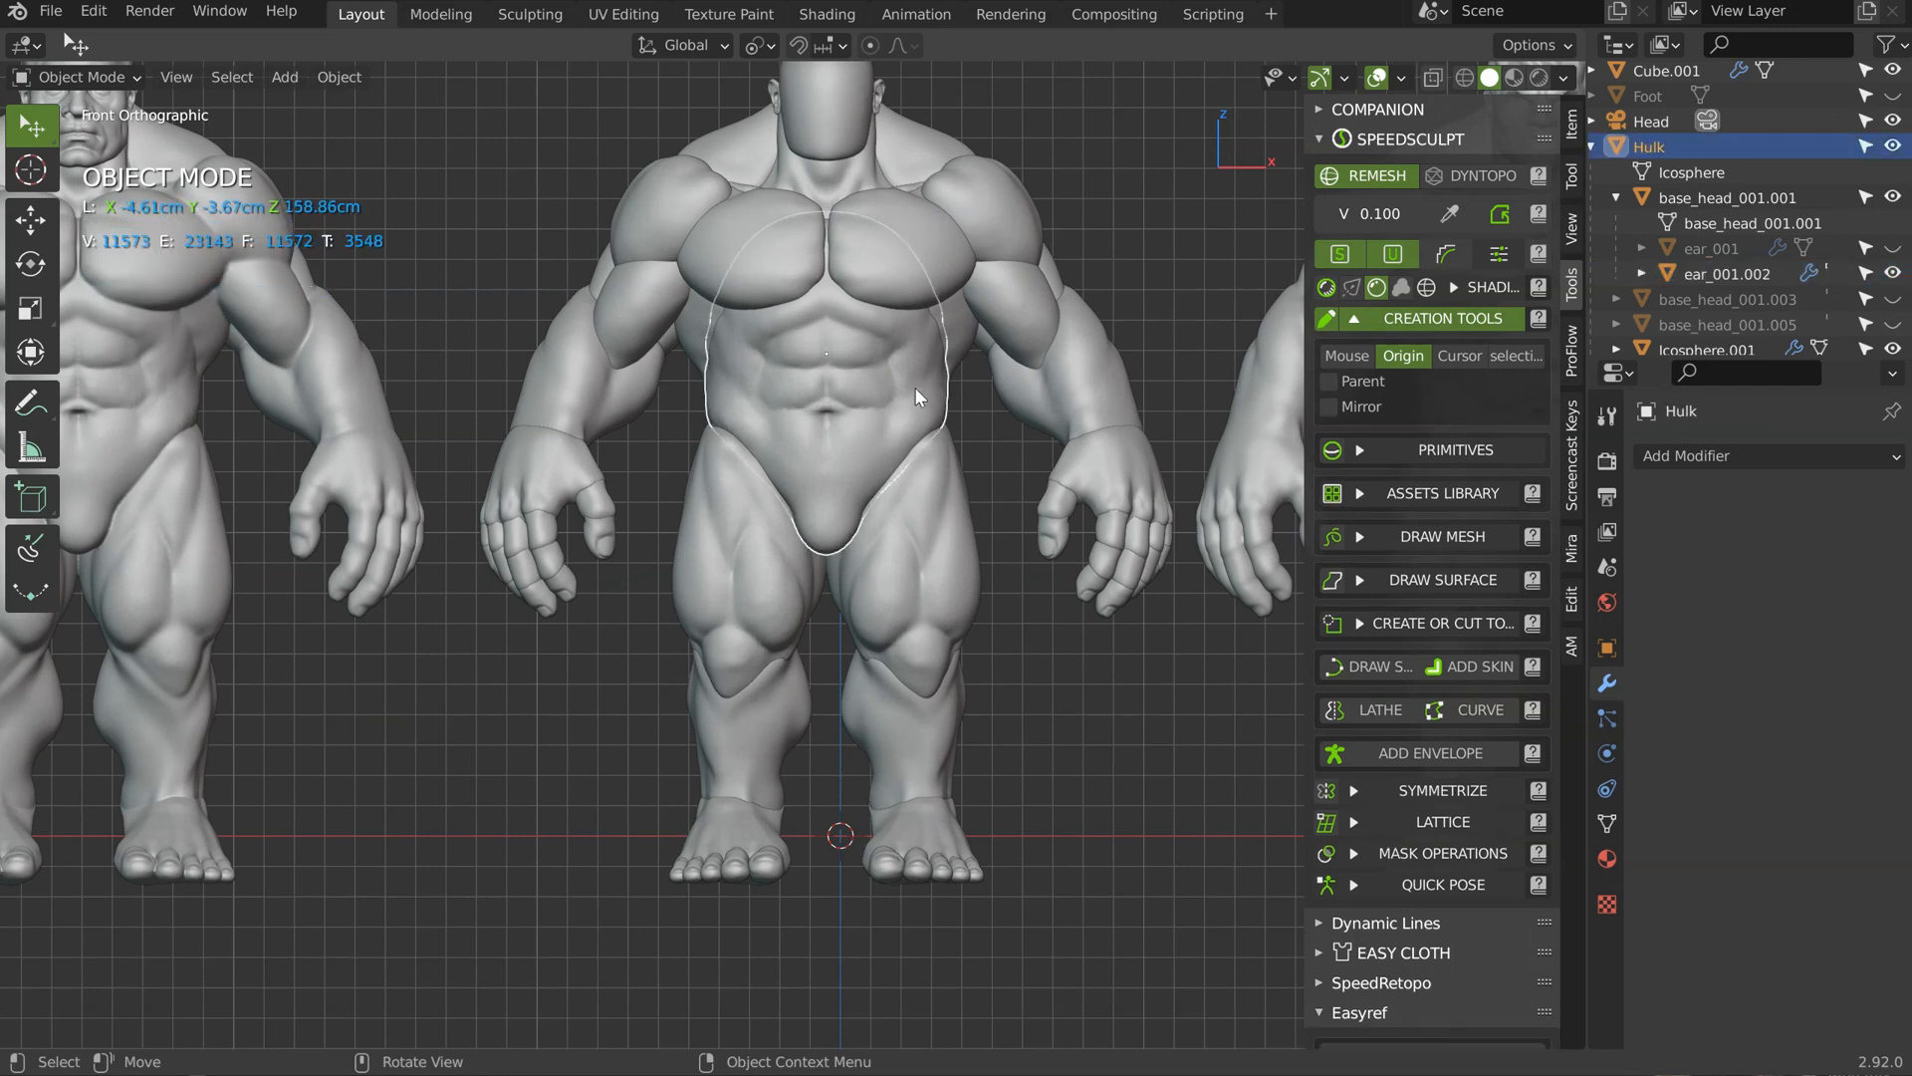
click(1570, 145)
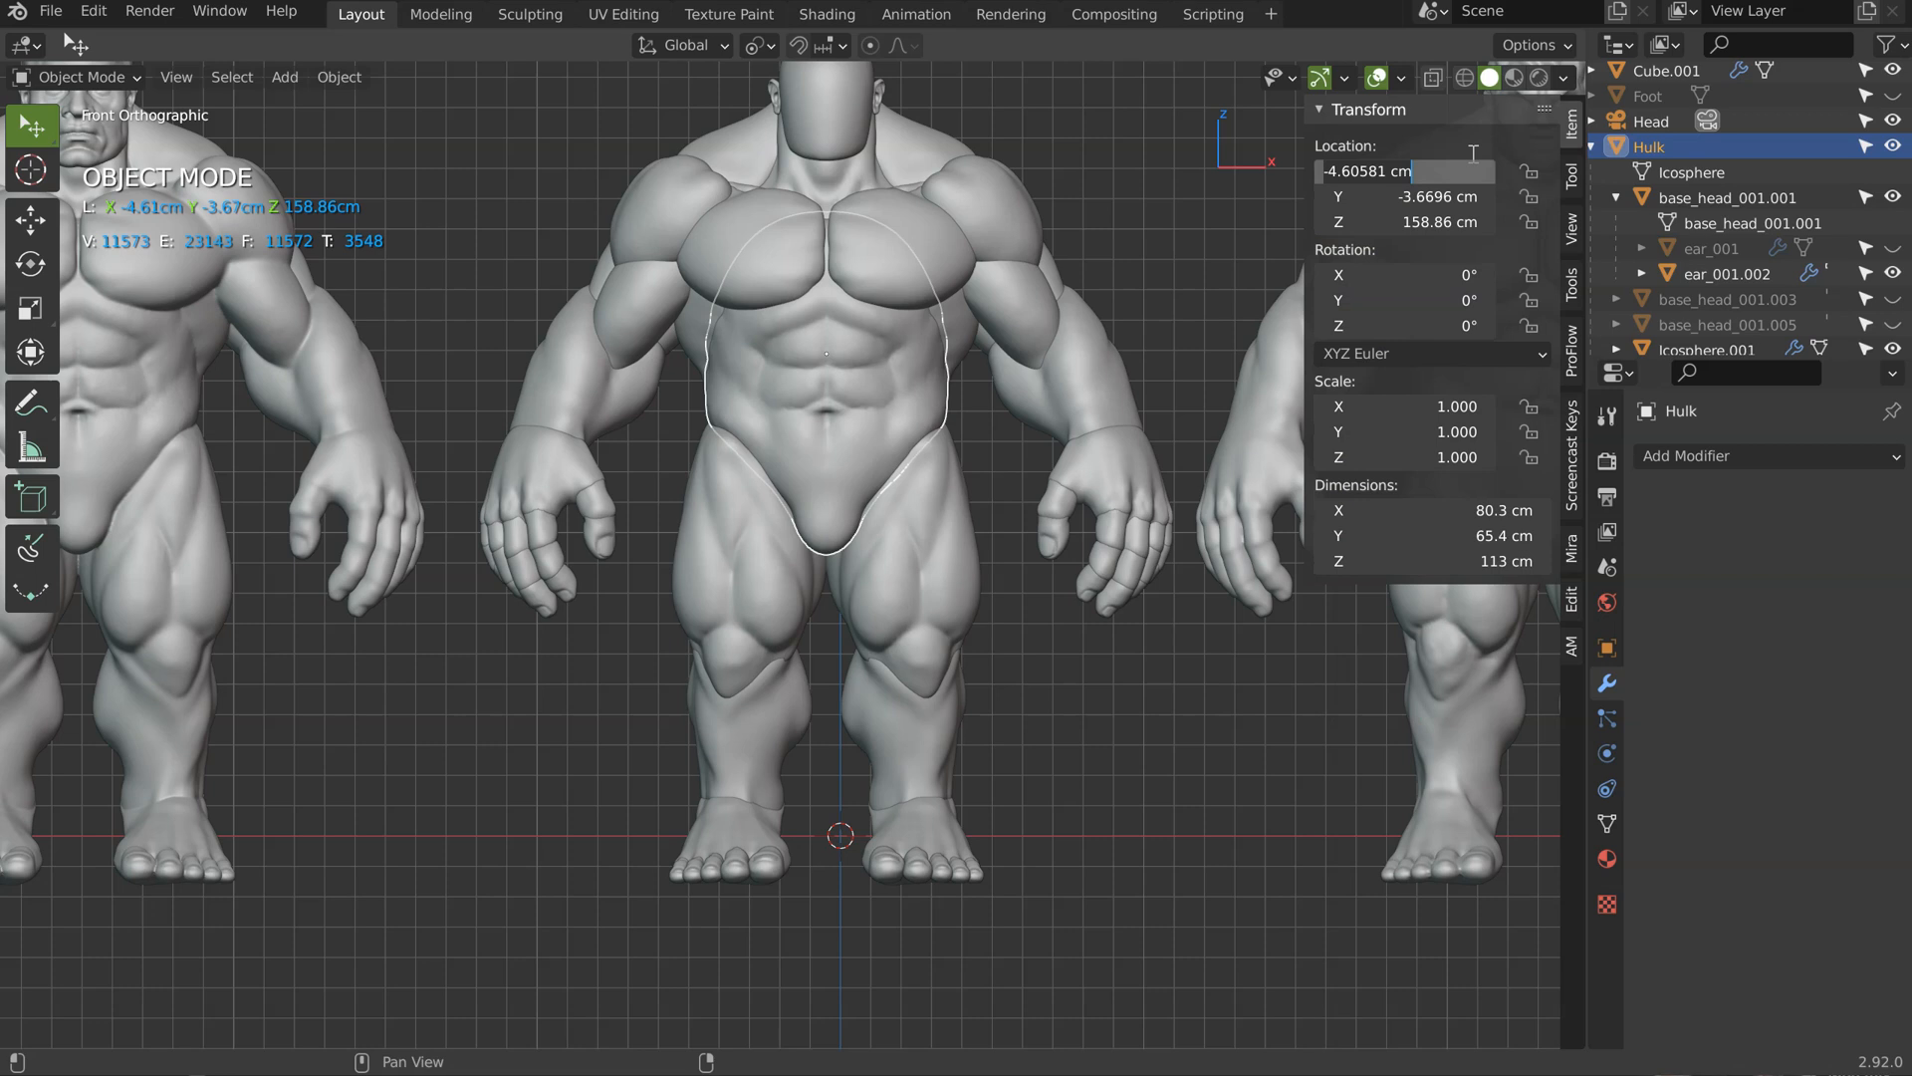
key(Return)
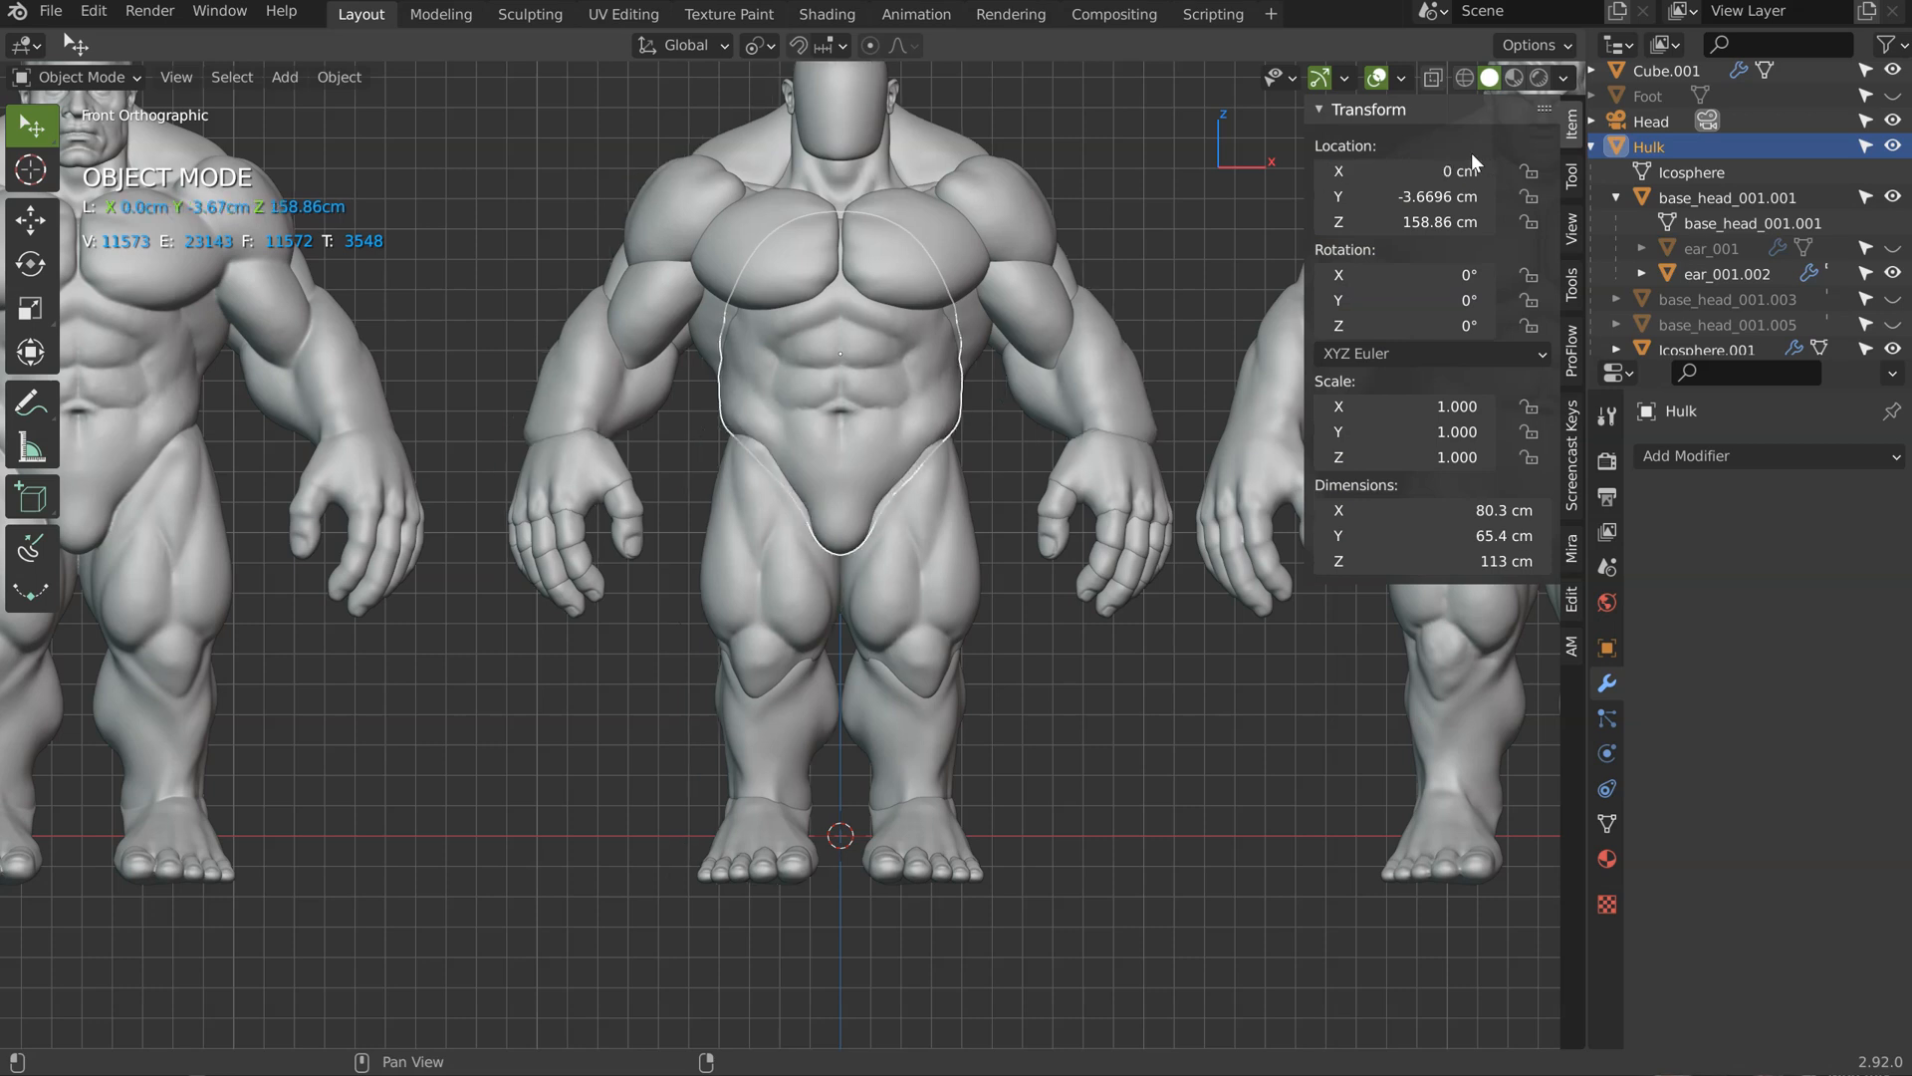
click(971, 545)
key(g)
key(x)
right_click(946, 587)
shift+click(922, 743)
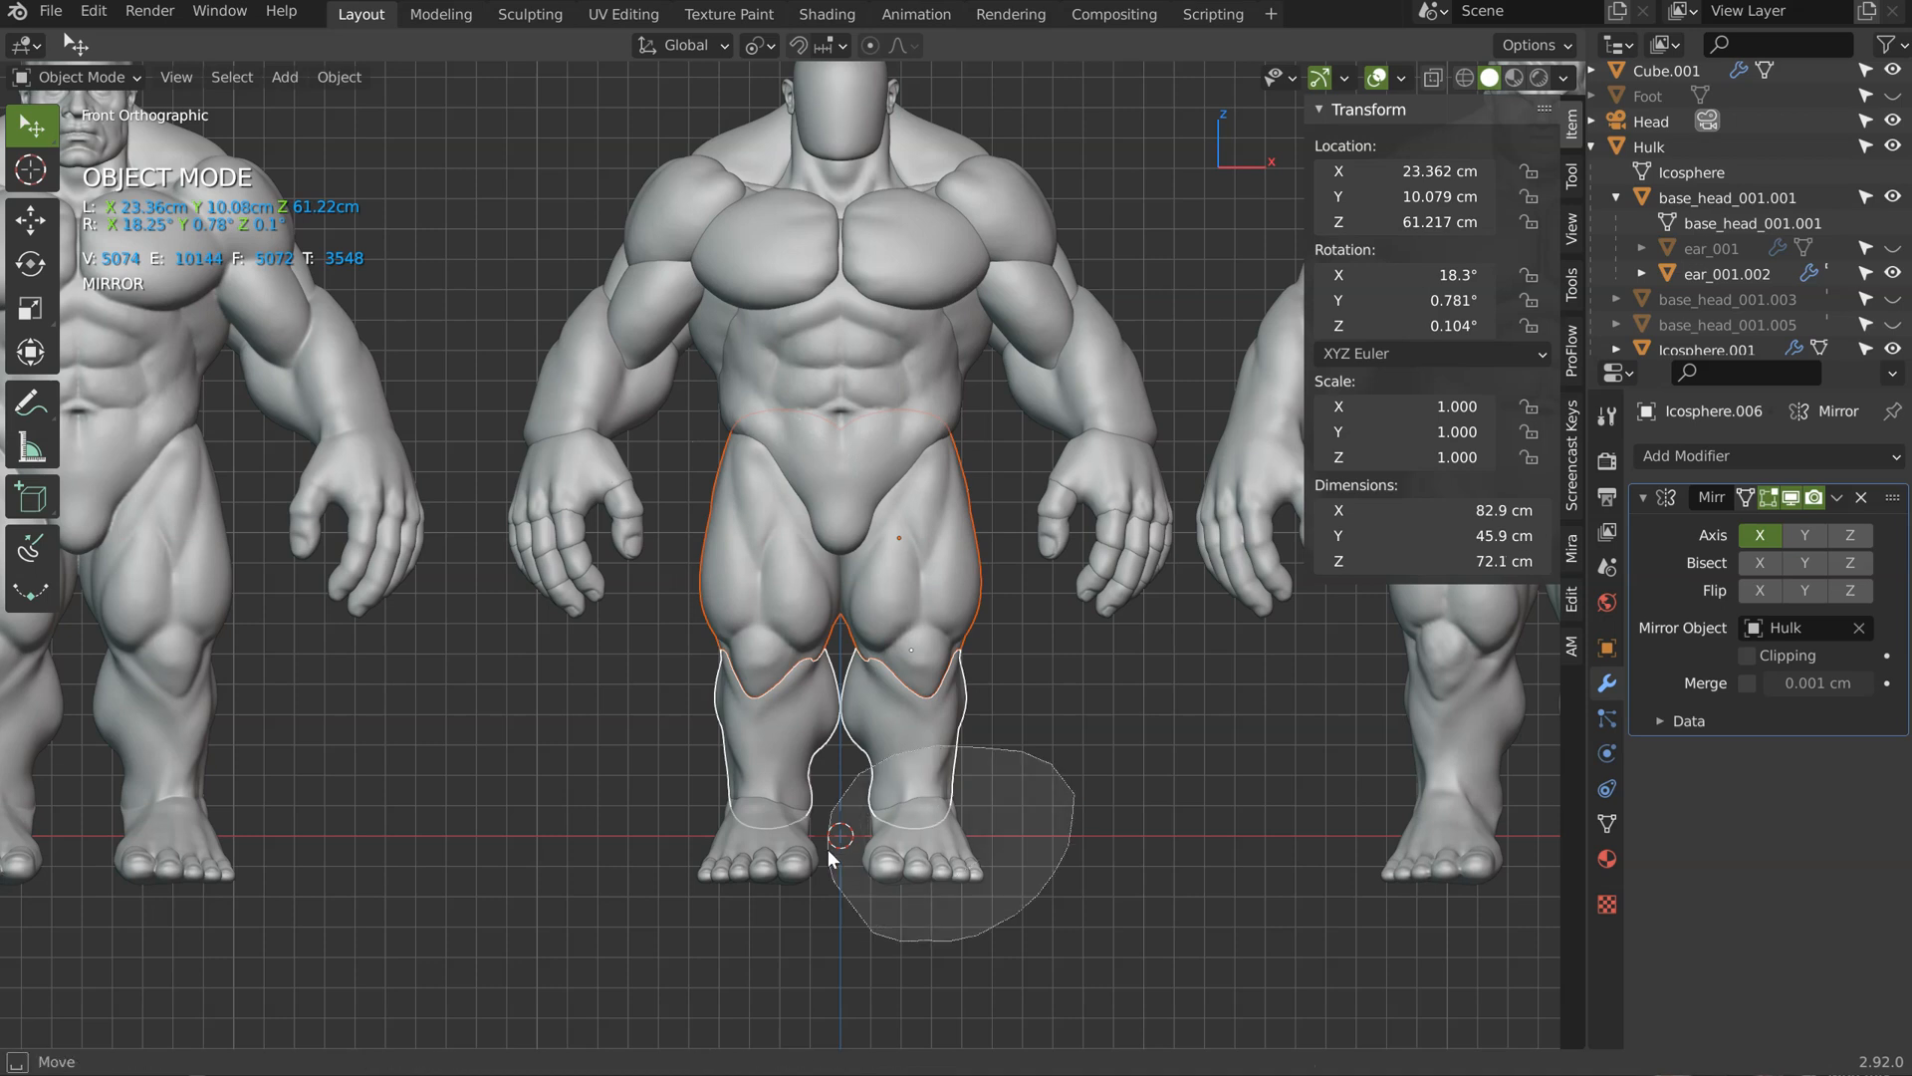
key(g)
key(x)
right_click(928, 616)
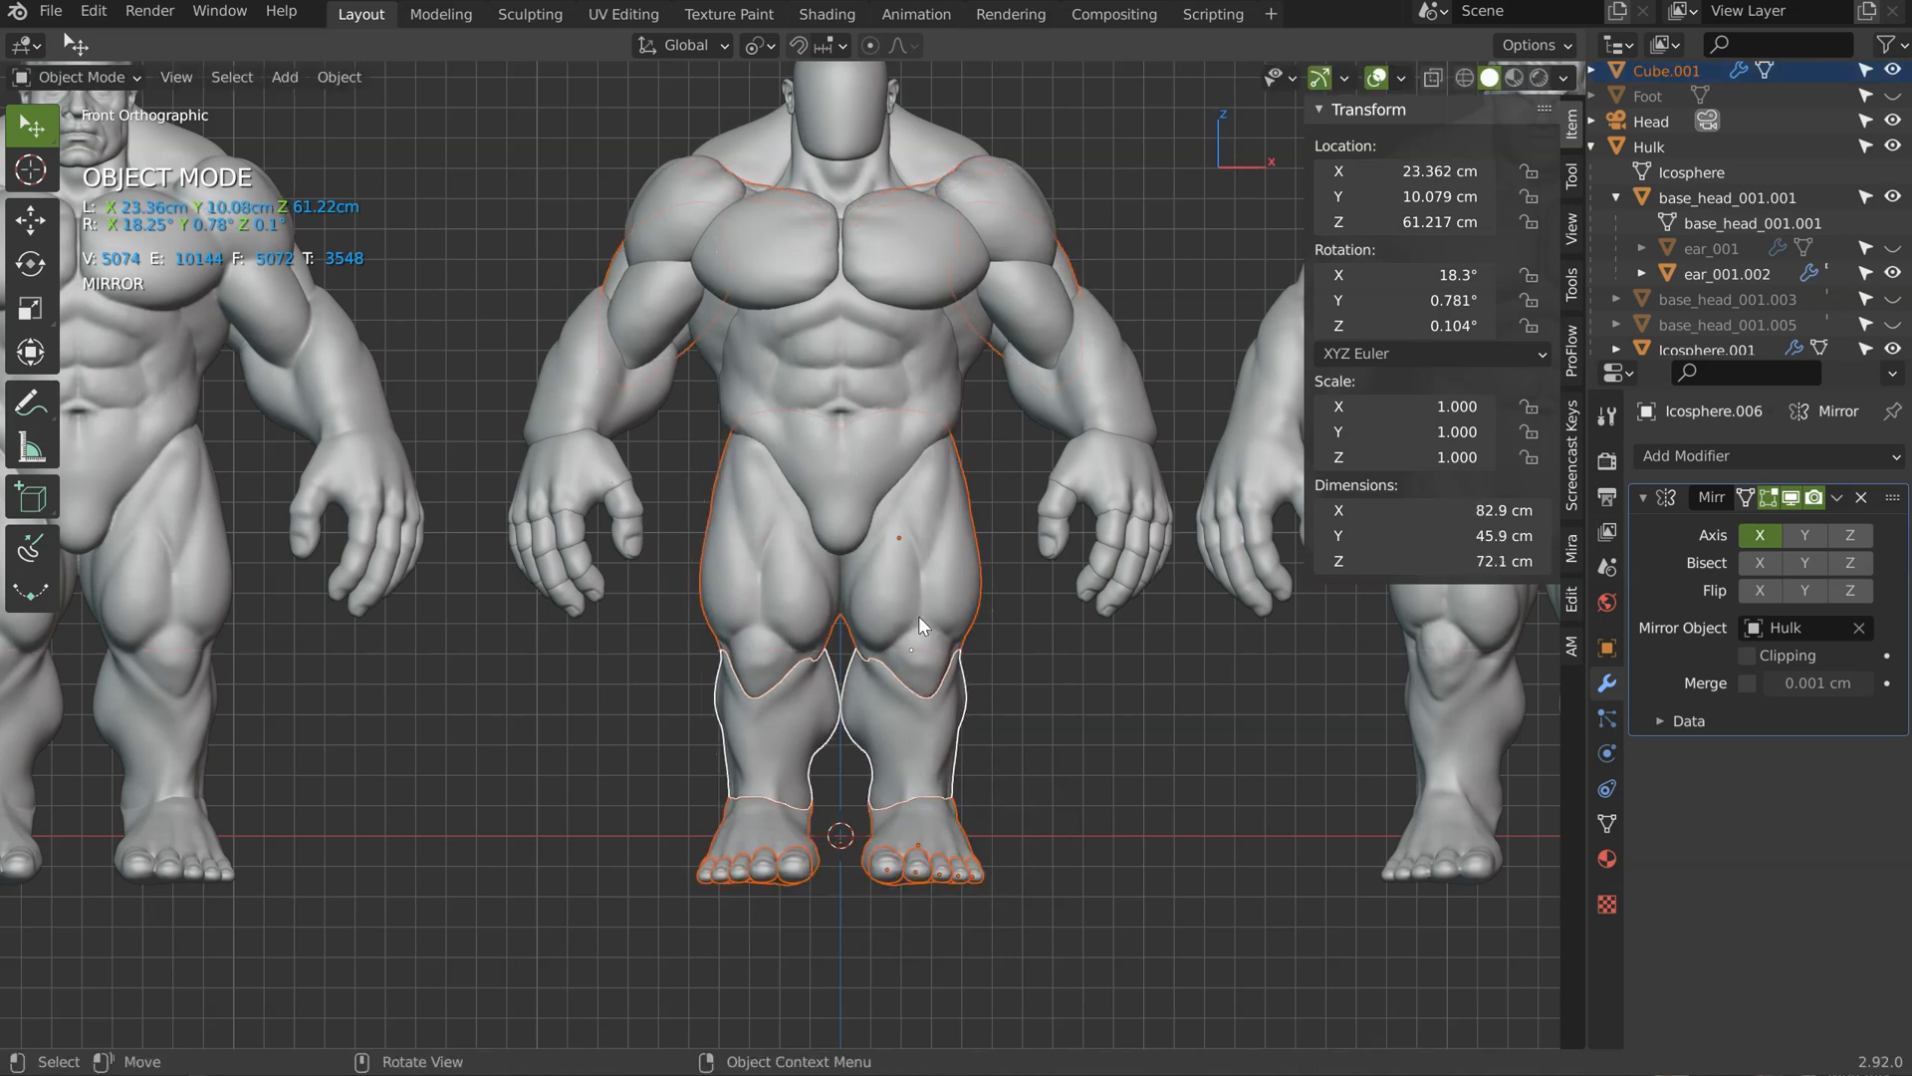
click(952, 564)
shift+click(954, 732)
ctrl+shift+right_drag(824, 853, 847, 854)
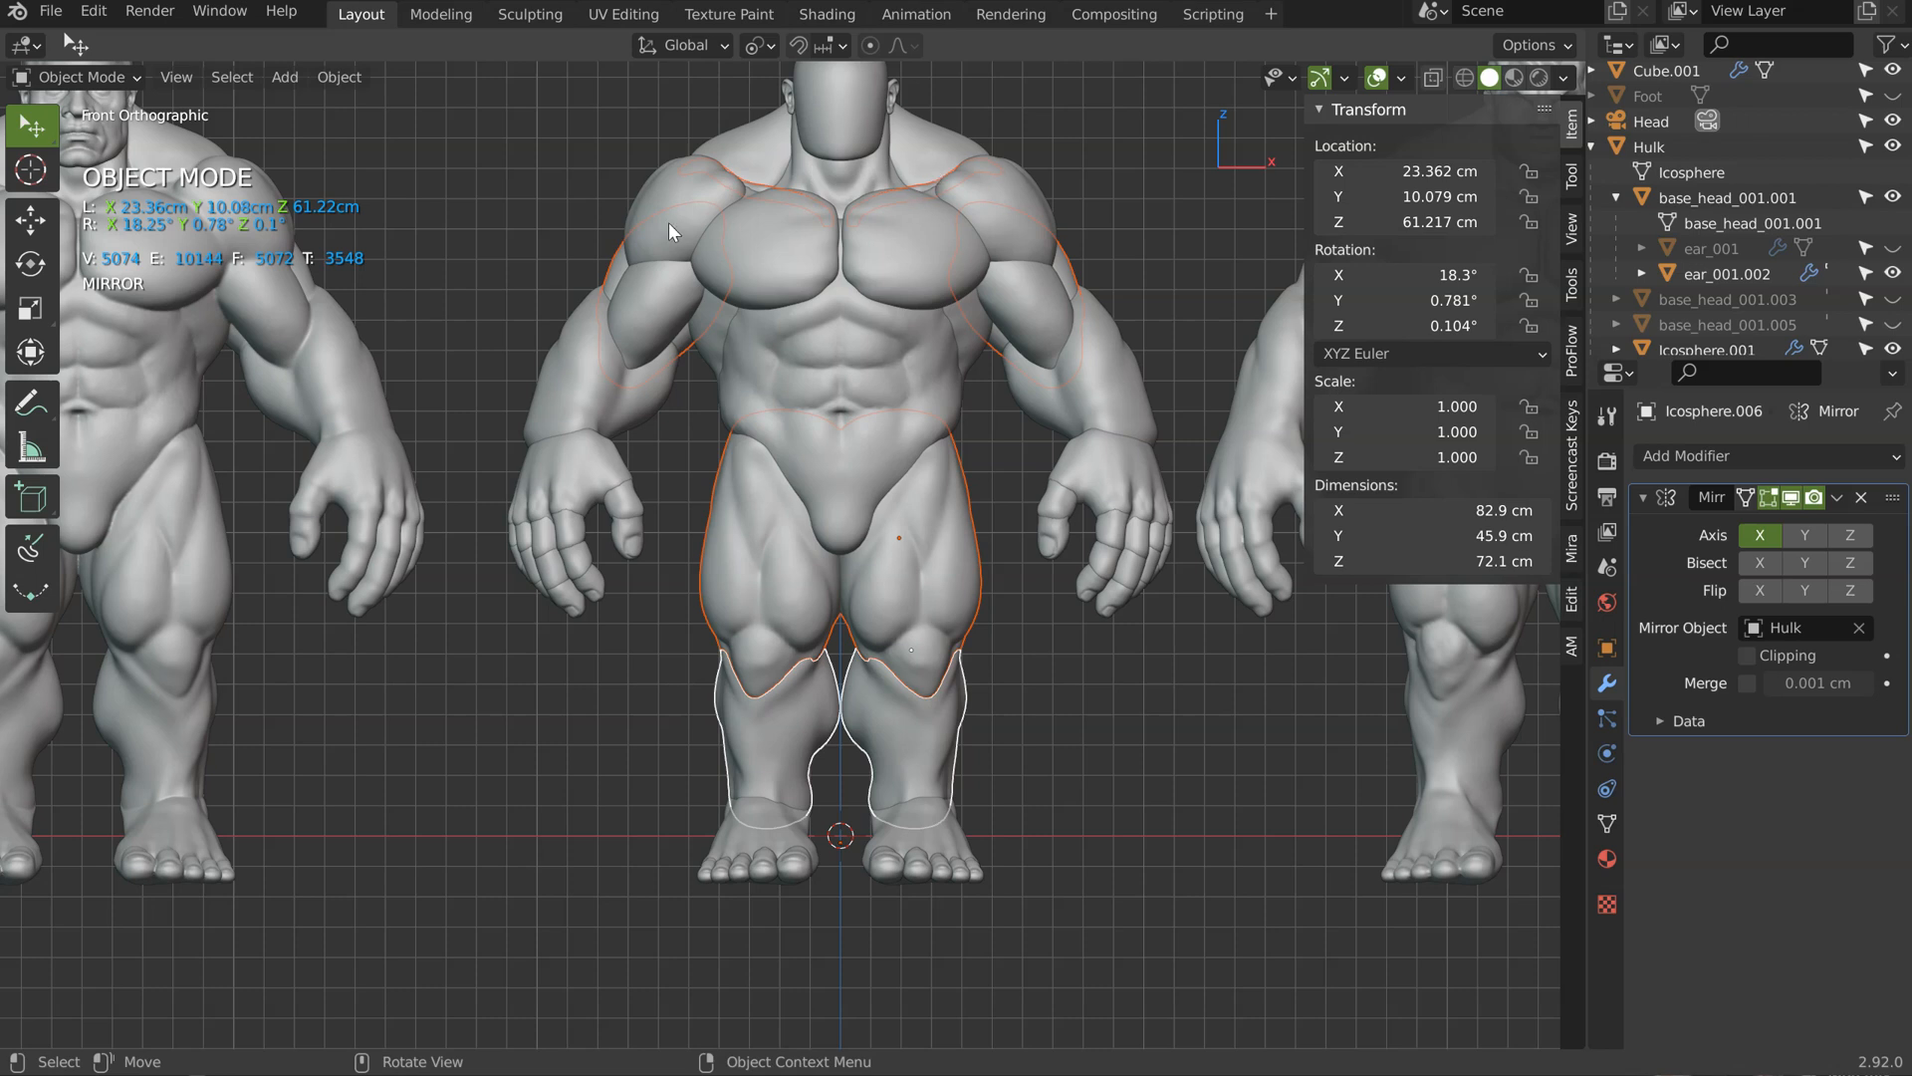
Step: Select the middle figure's foot, toes, lower leg and thigh and move them outward along X until the thigh is at about 24.93 cm
click(889, 833)
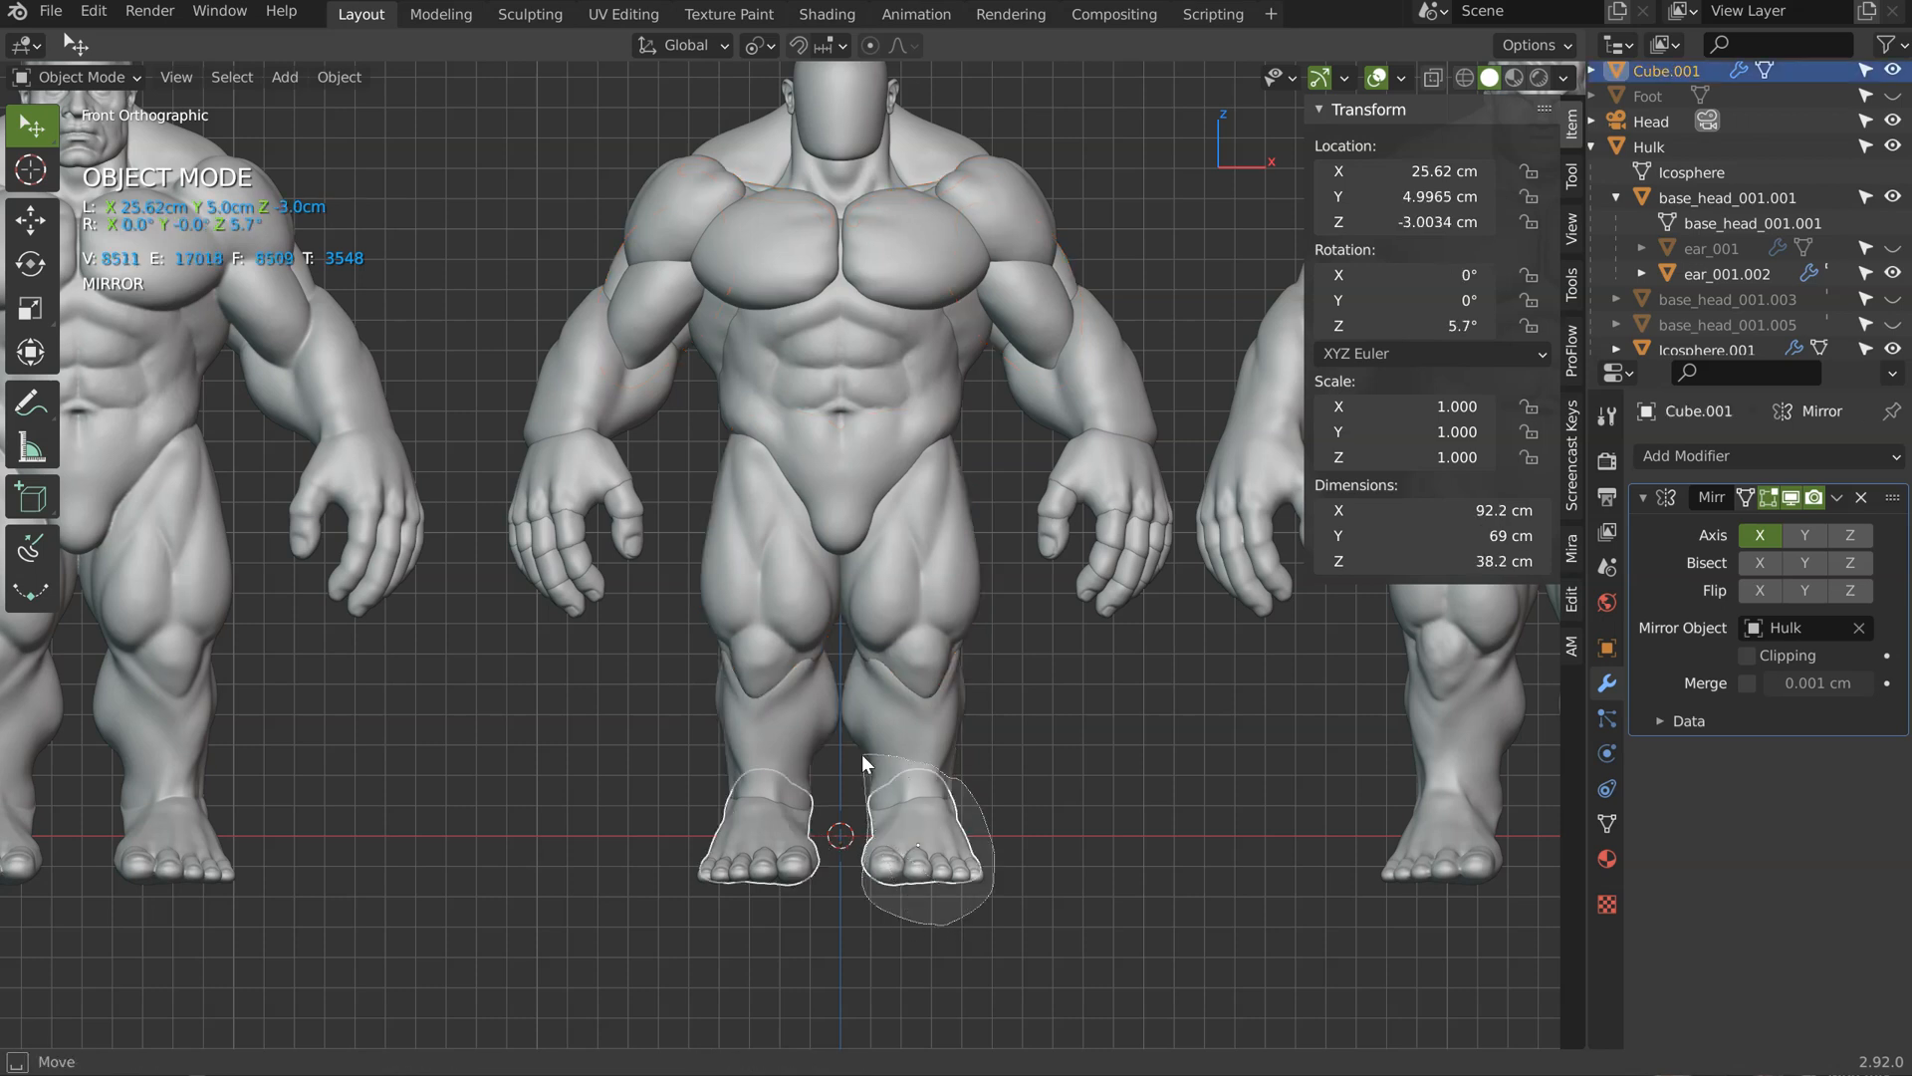
ctrl+right_drag(863, 755, 866, 756)
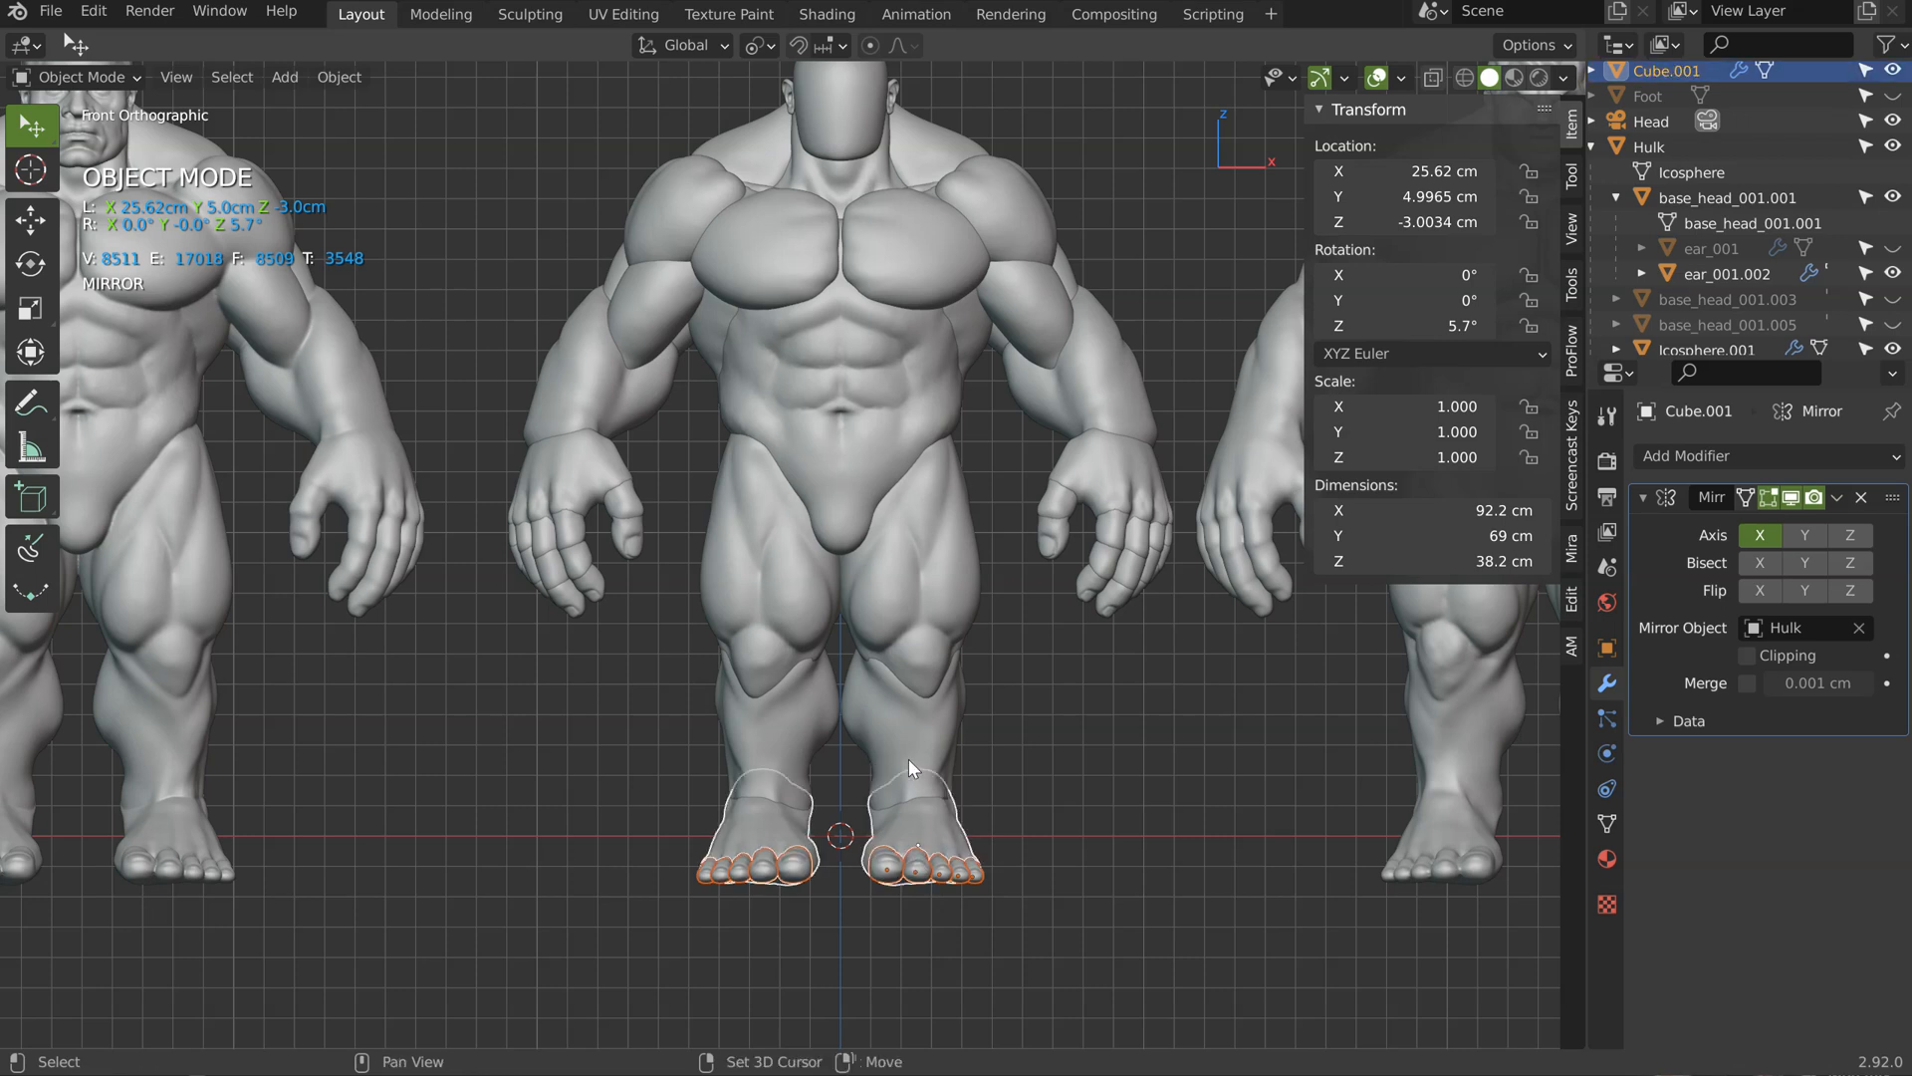
shift+click(910, 735)
shift+click(928, 599)
key(g)
key(x)
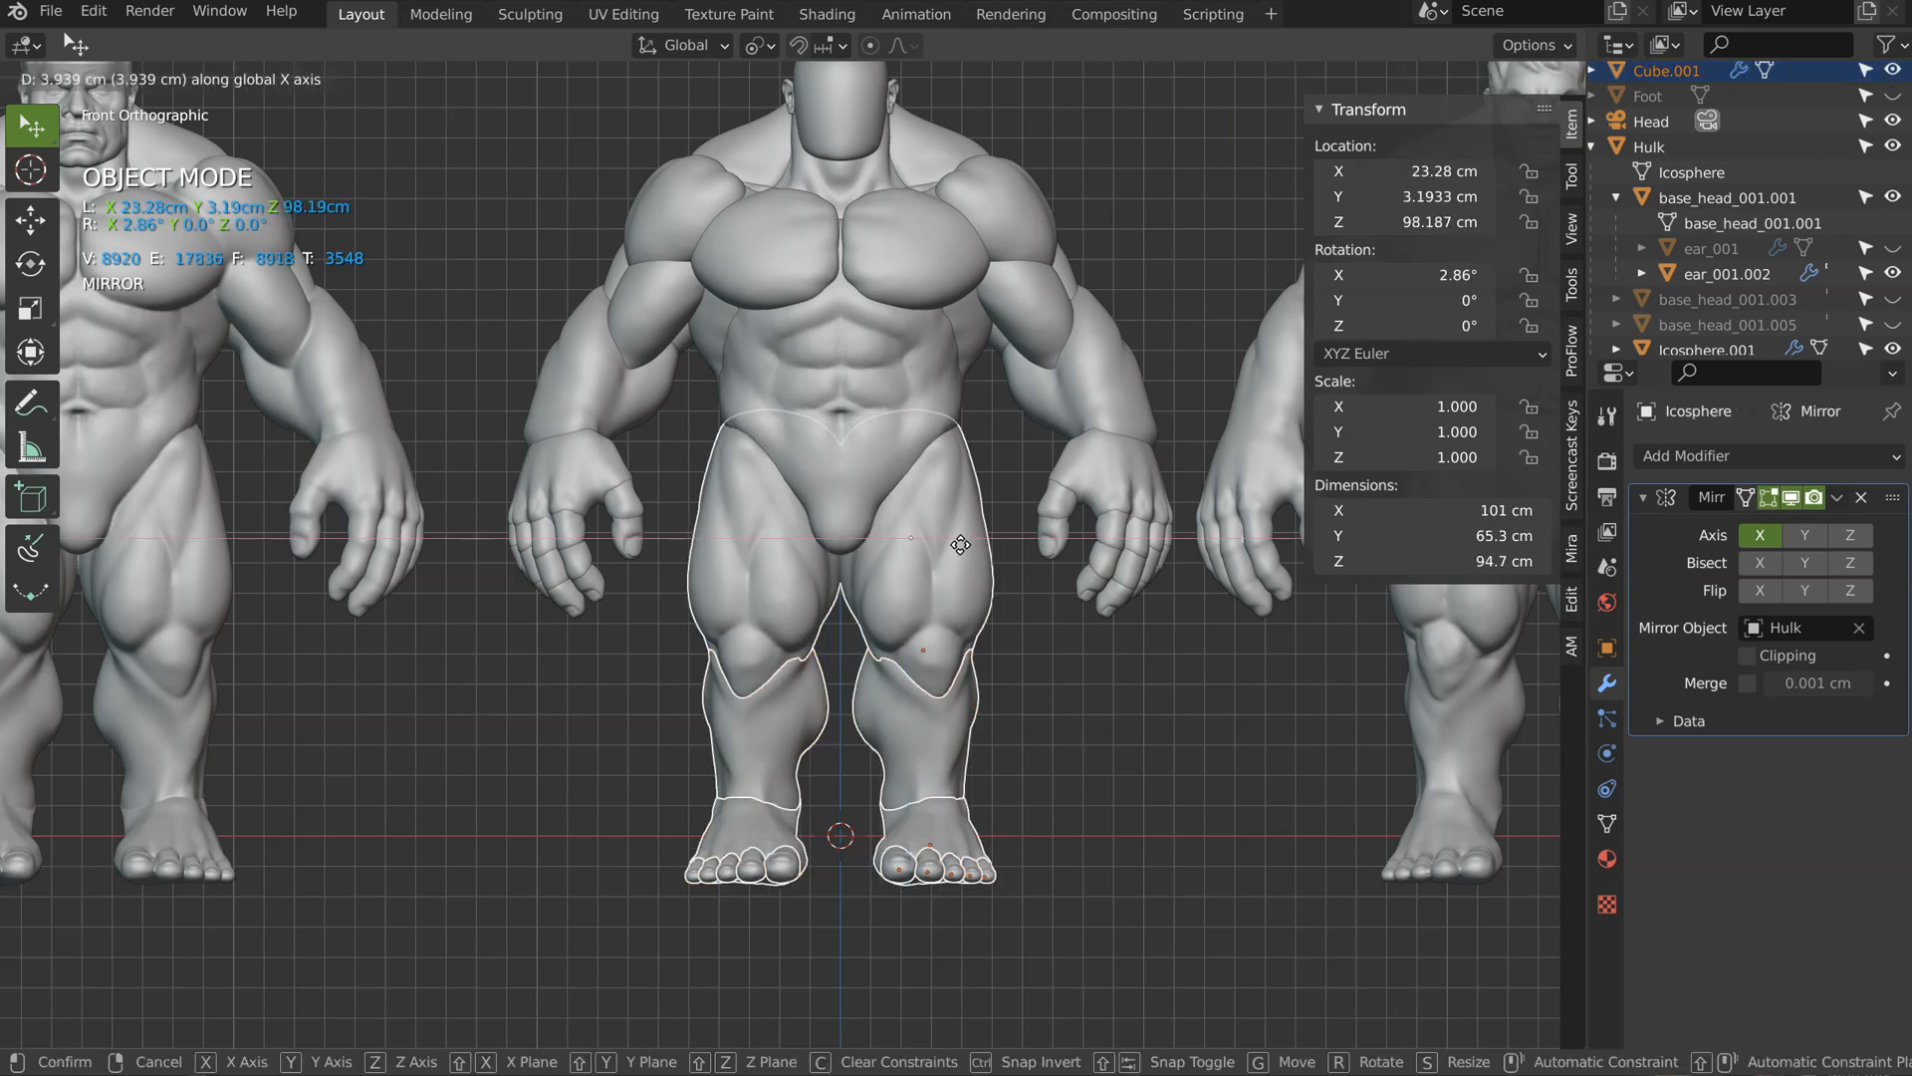
click(964, 546)
Step: Move the selected leg parts back inward along X by about 1.5 cm and deselect them
middle_drag(964, 546, 825, 562)
key(g)
key(y)
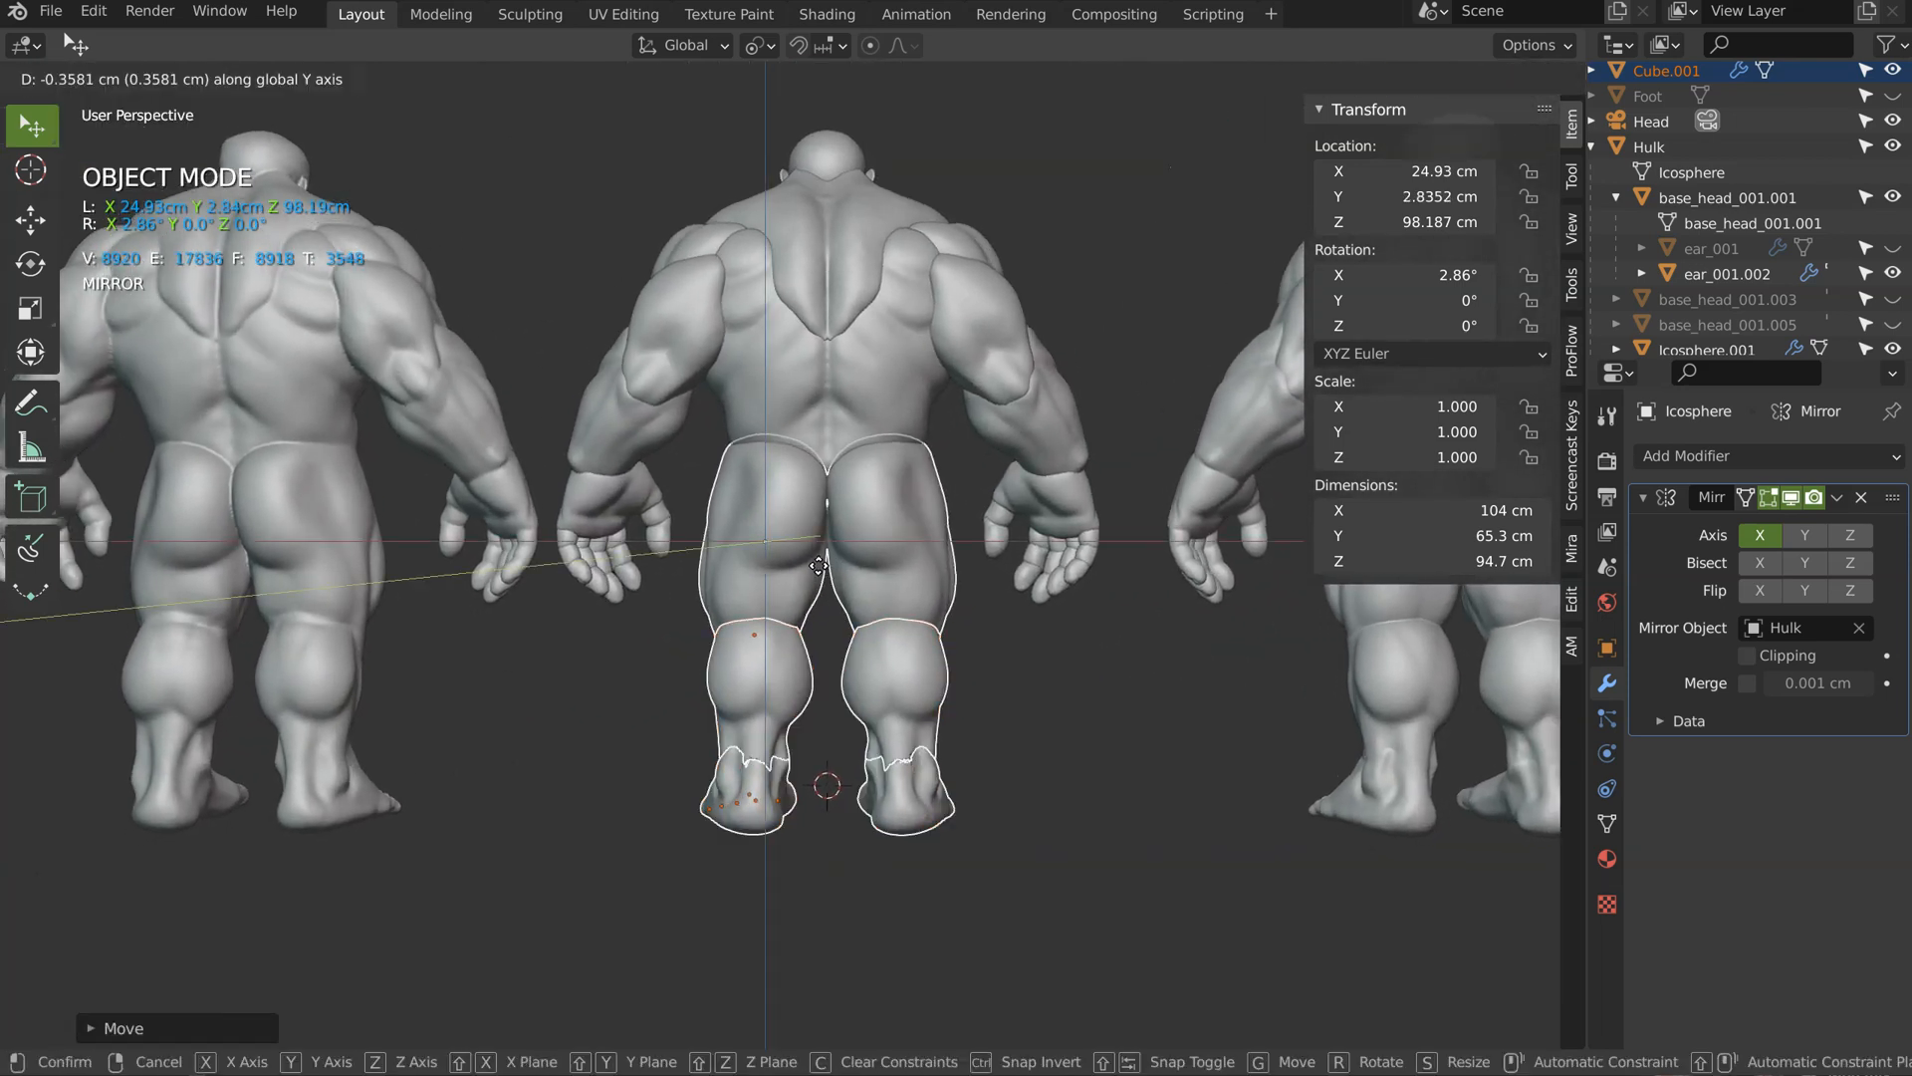
key(x)
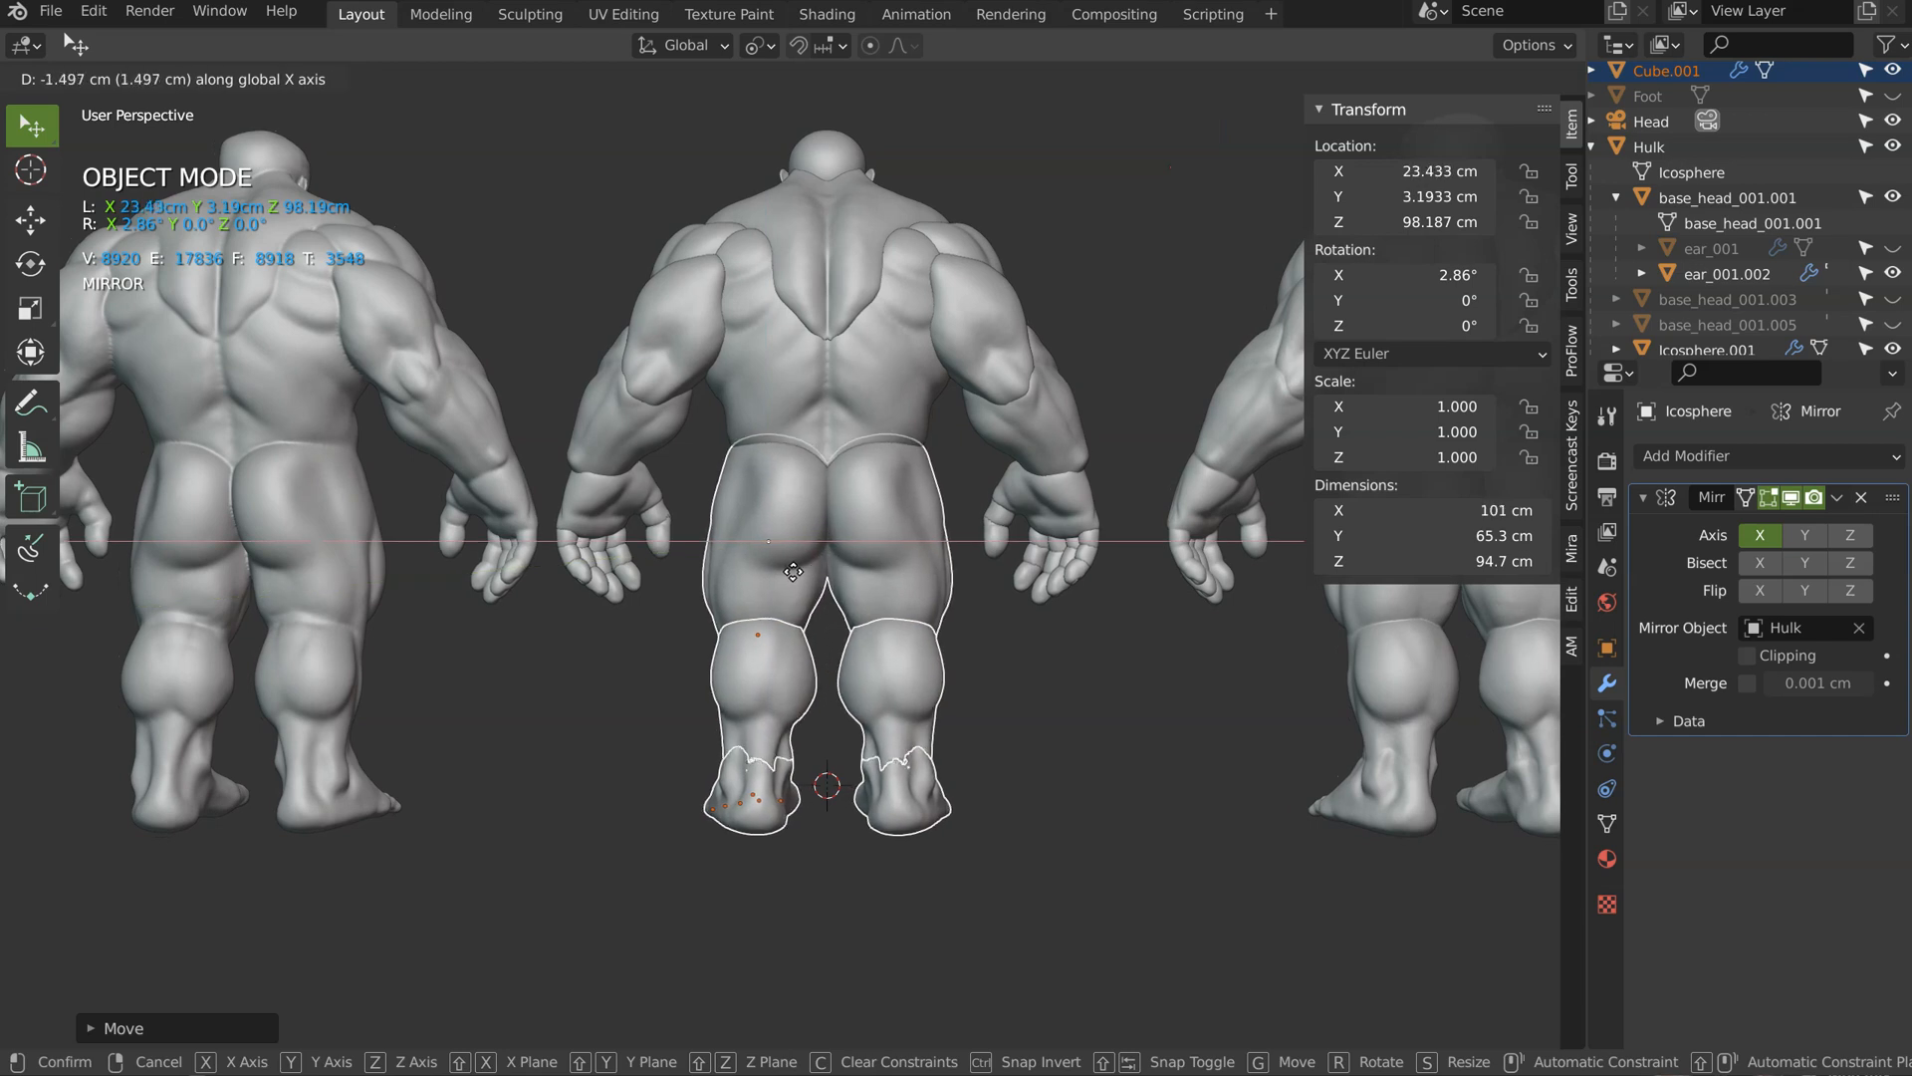
click(793, 572)
middle_drag(794, 574, 946, 701)
click(1064, 687)
Step: Examine the middle figure's feet from the front, then the legs and feet of the combined Hulk.001 figure
key(KP_1)
ctrl+middle_drag(877, 418, 729, 637)
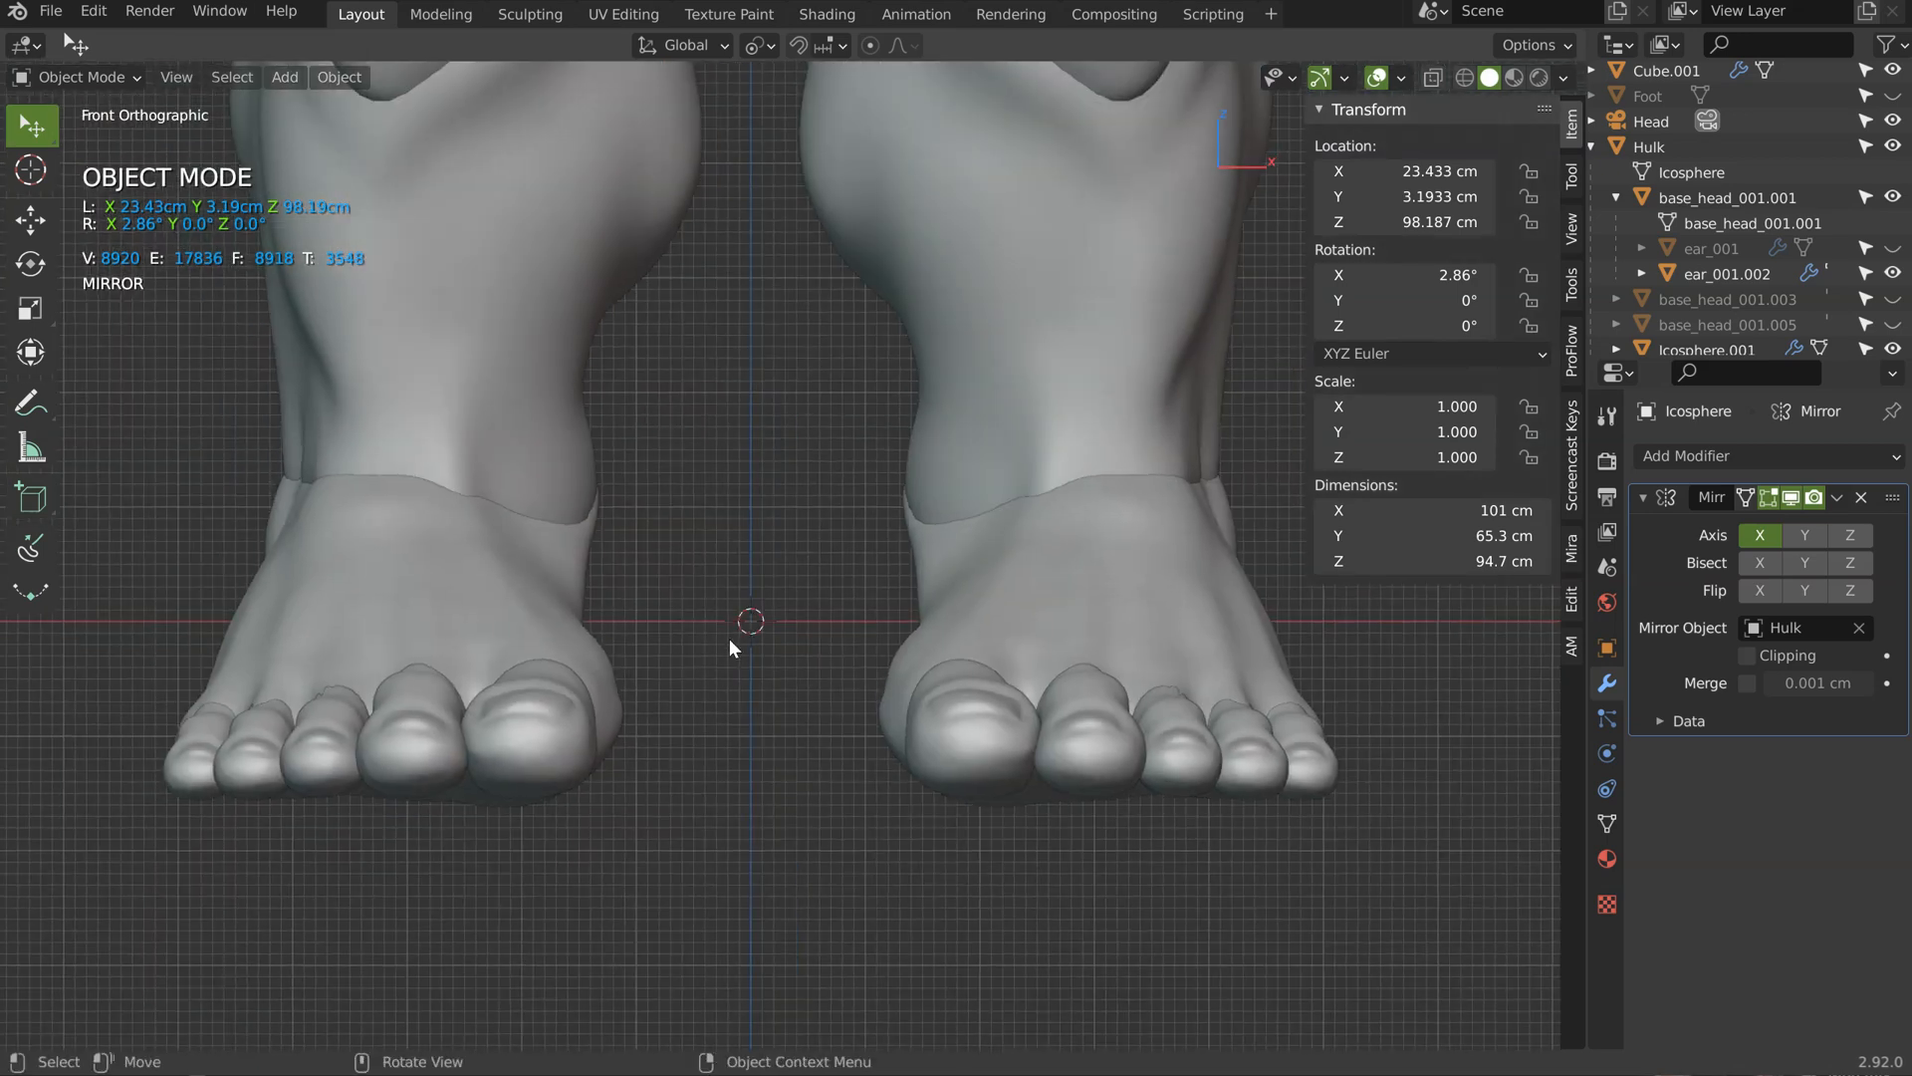
ctrl+middle_drag(902, 584, 870, 632)
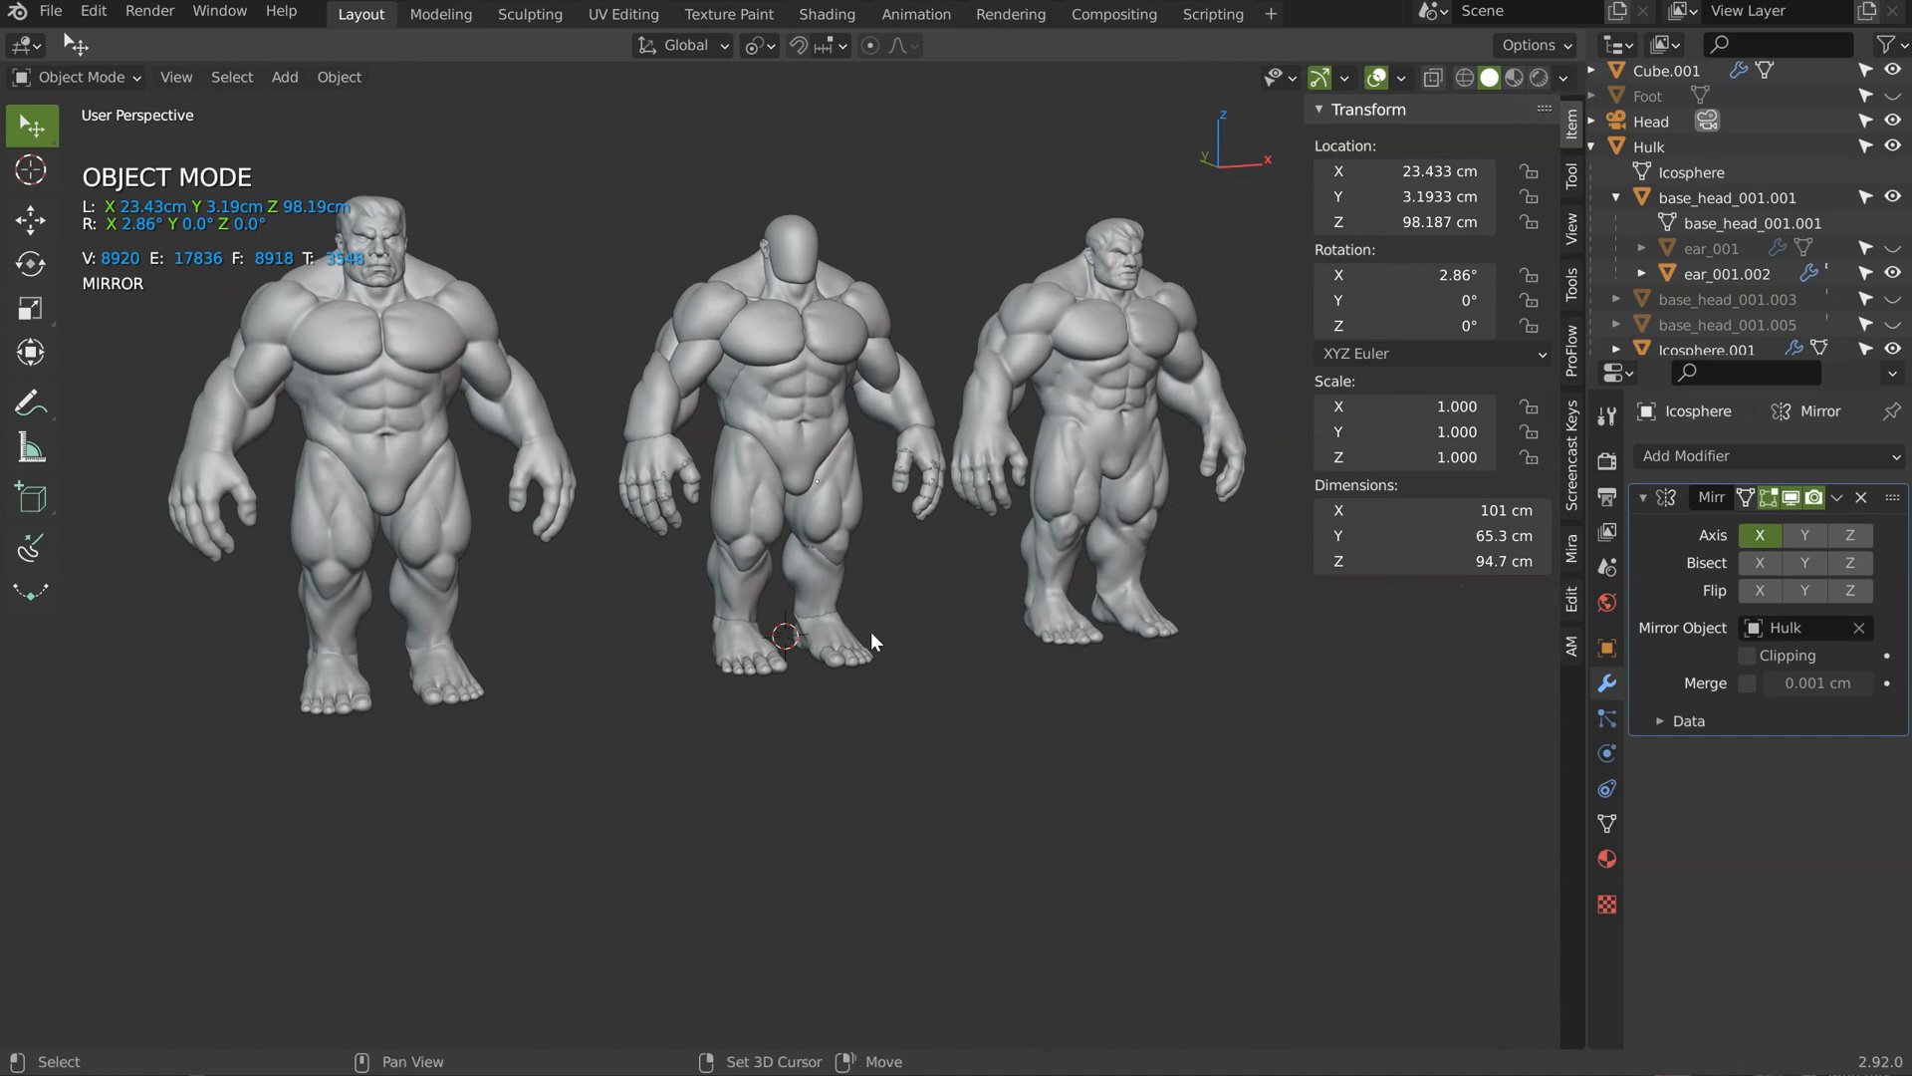
ctrl+middle_drag(624, 637, 768, 529)
click(1120, 594)
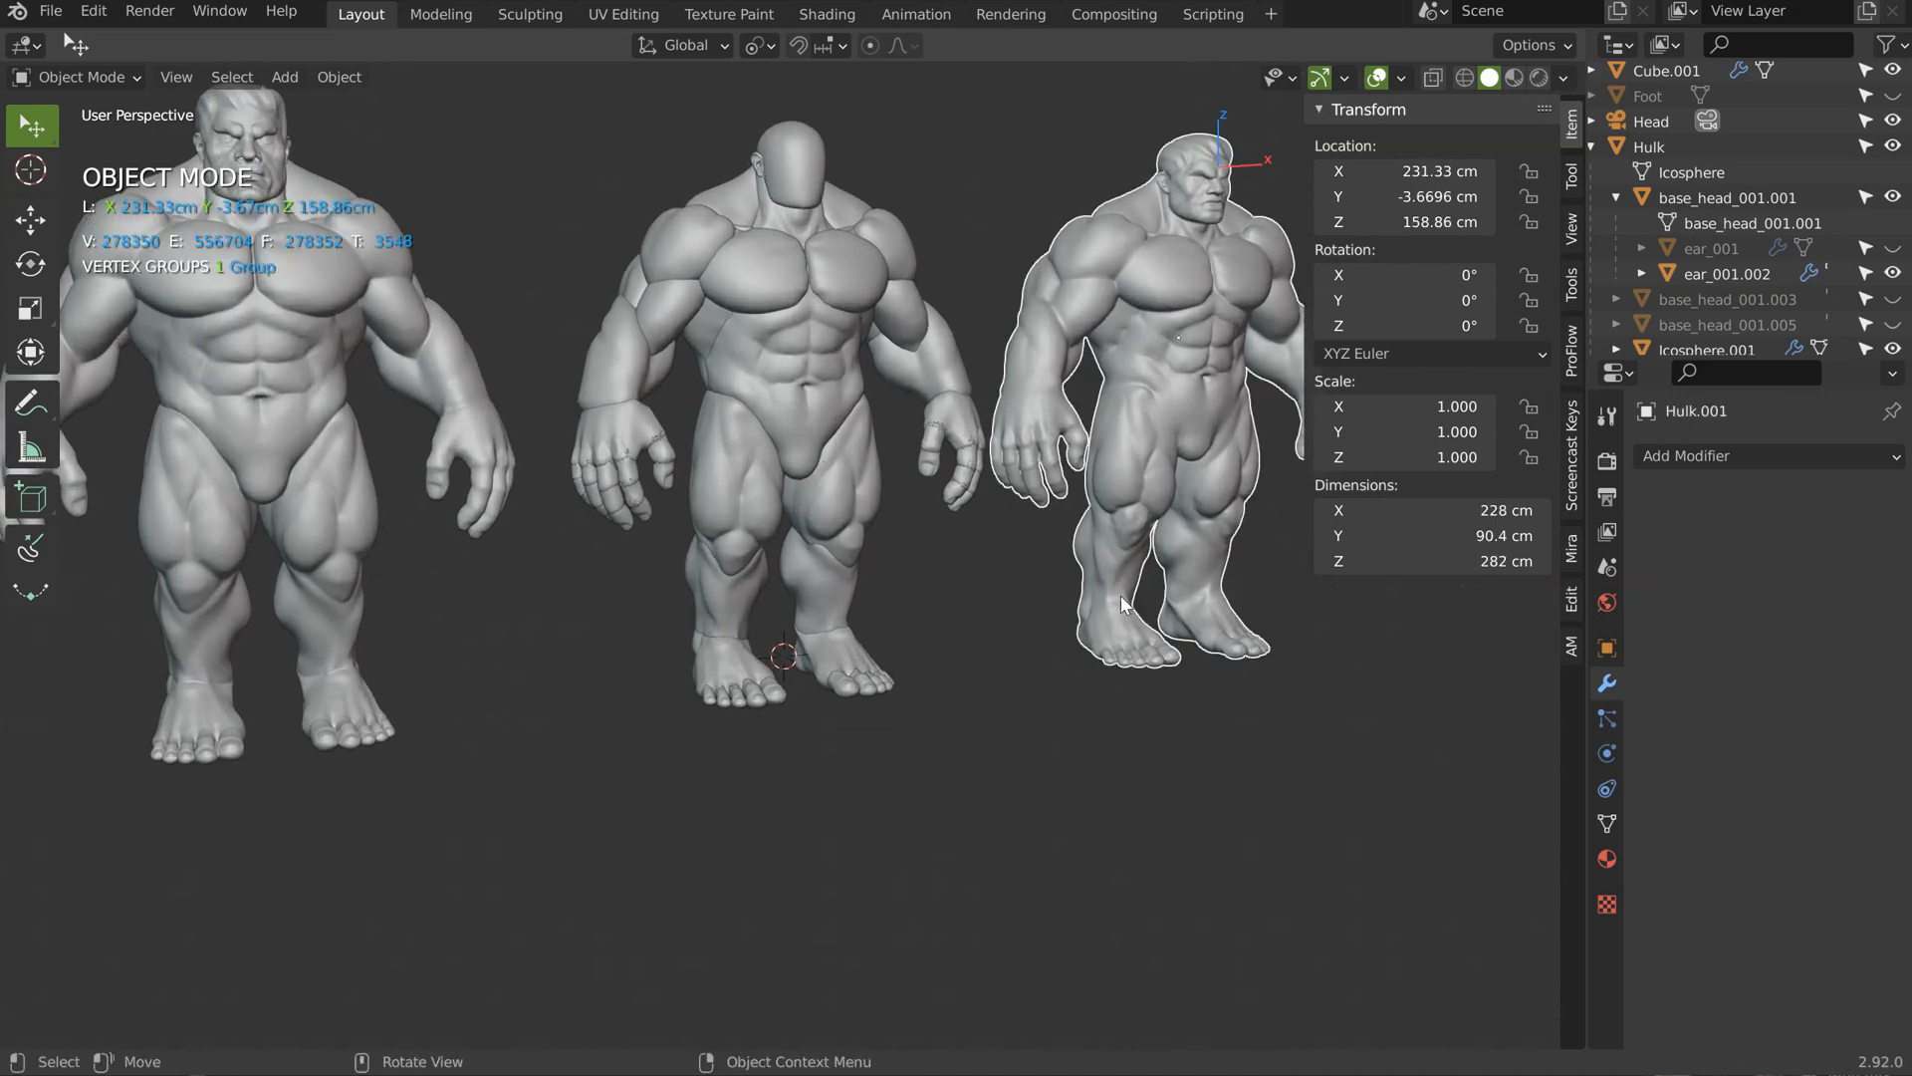
key(KP_Decimal)
shift+middle_drag(818, 598, 858, 397)
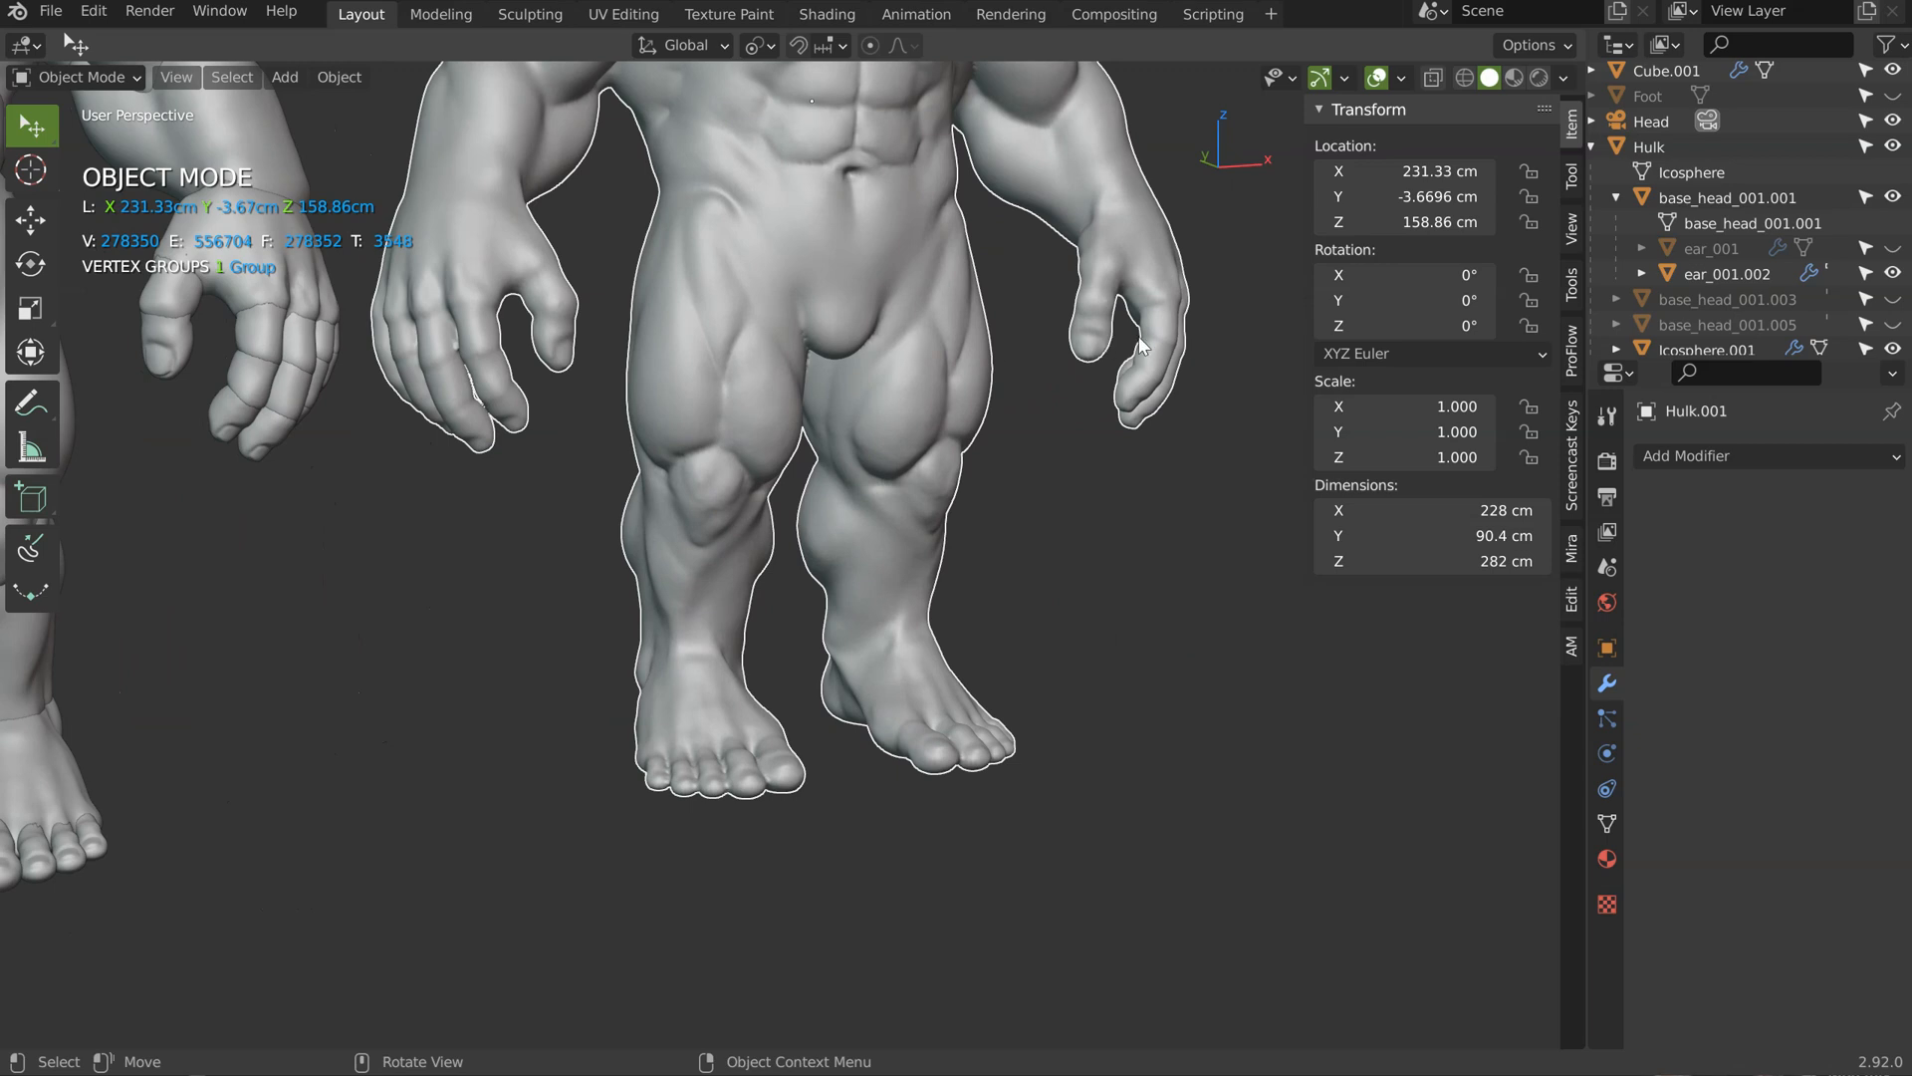
ctrl+middle_drag(994, 546, 558, 725)
middle_drag(767, 697, 676, 613)
middle_drag(860, 592, 833, 684)
scroll(833, 657, down, 5)
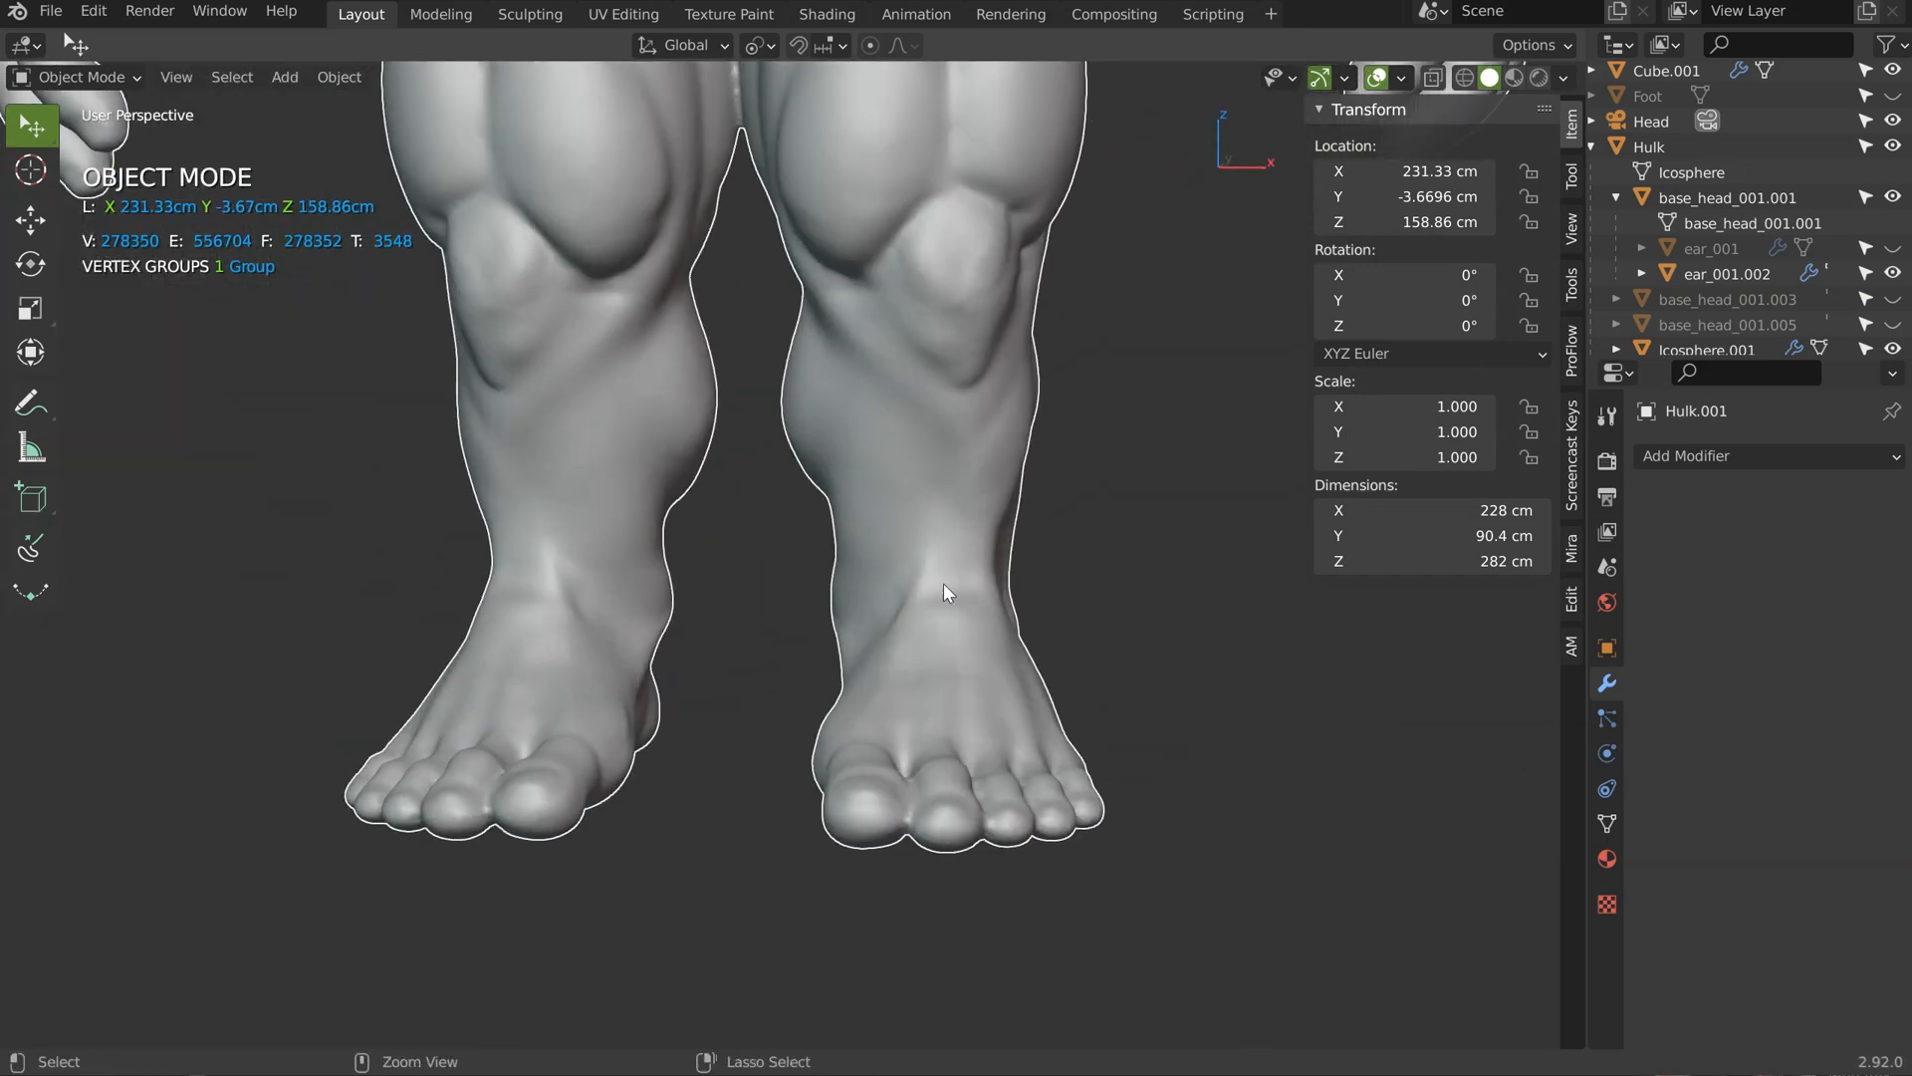
Step: Filter the scene's object list by "foo" and unhide the Foot object
scroll(1710, 258, down, 8)
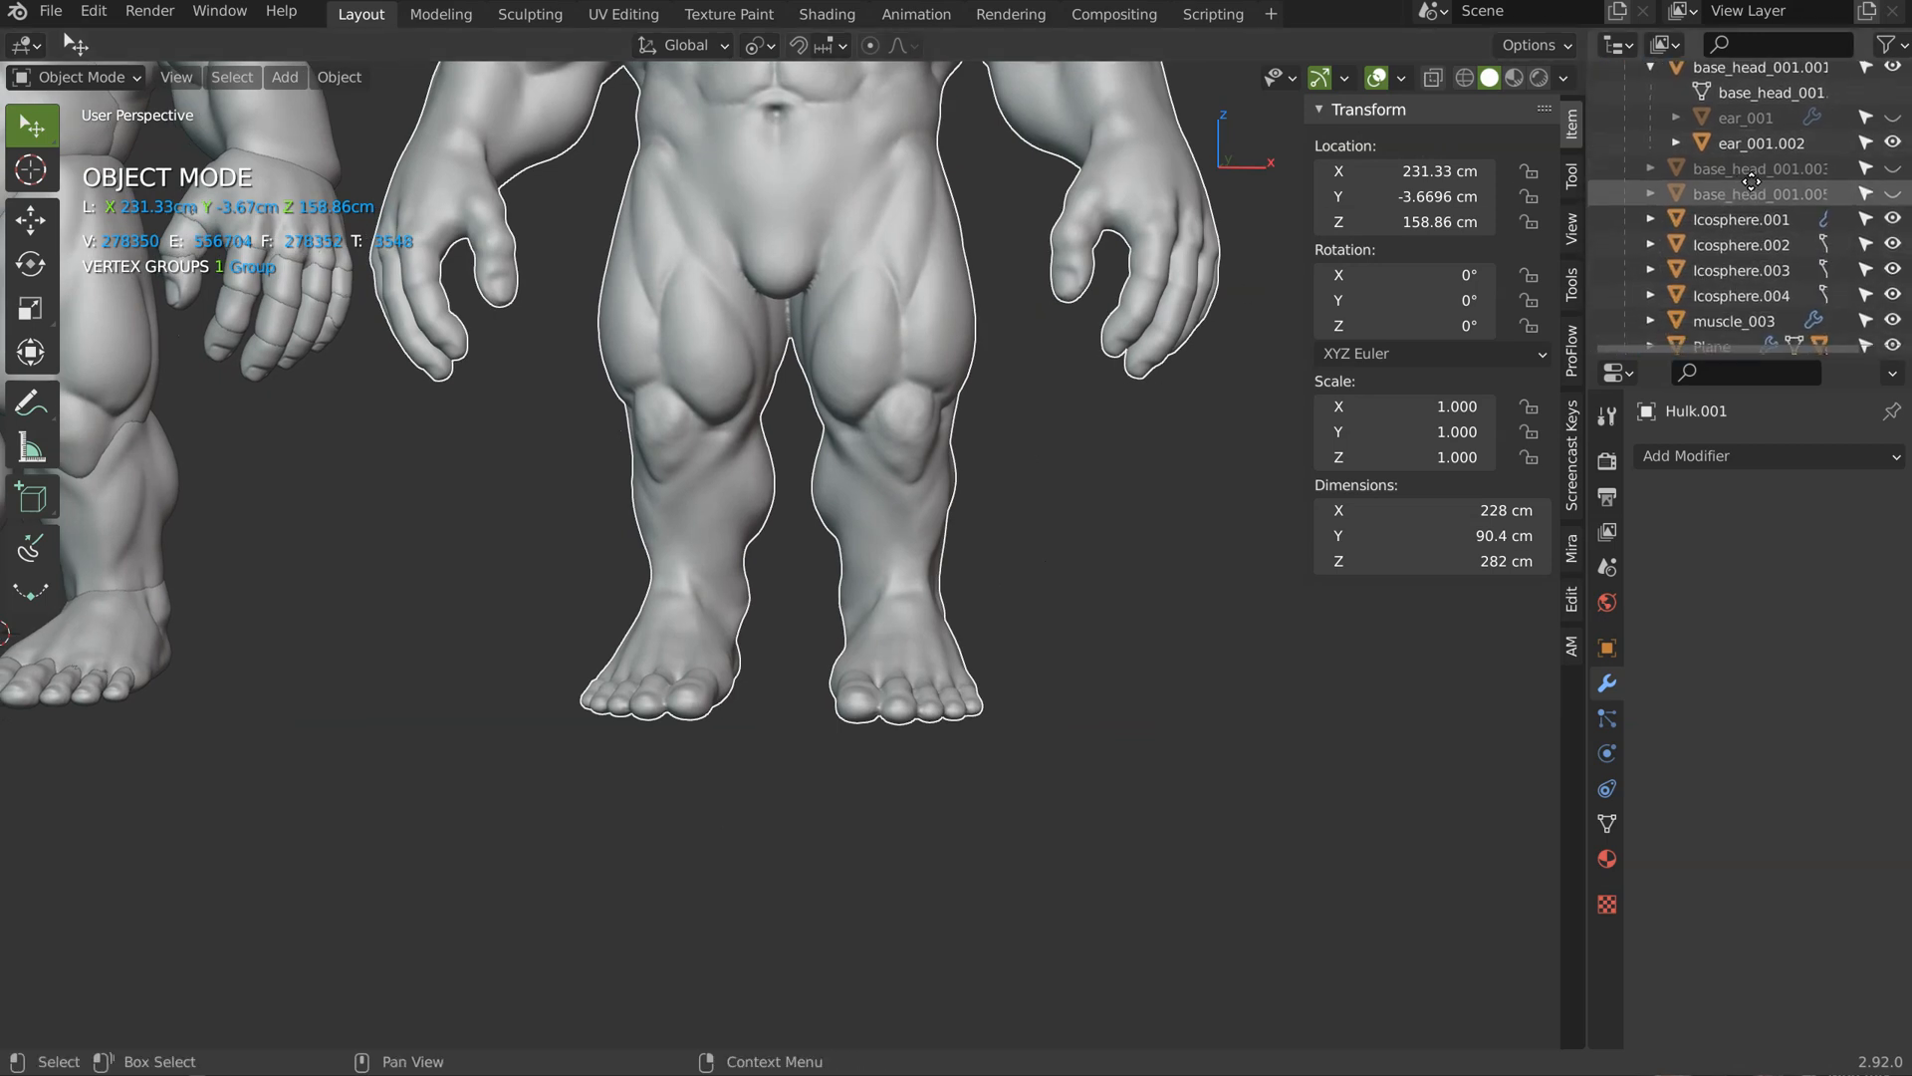
scroll(1654, 199, down, 10)
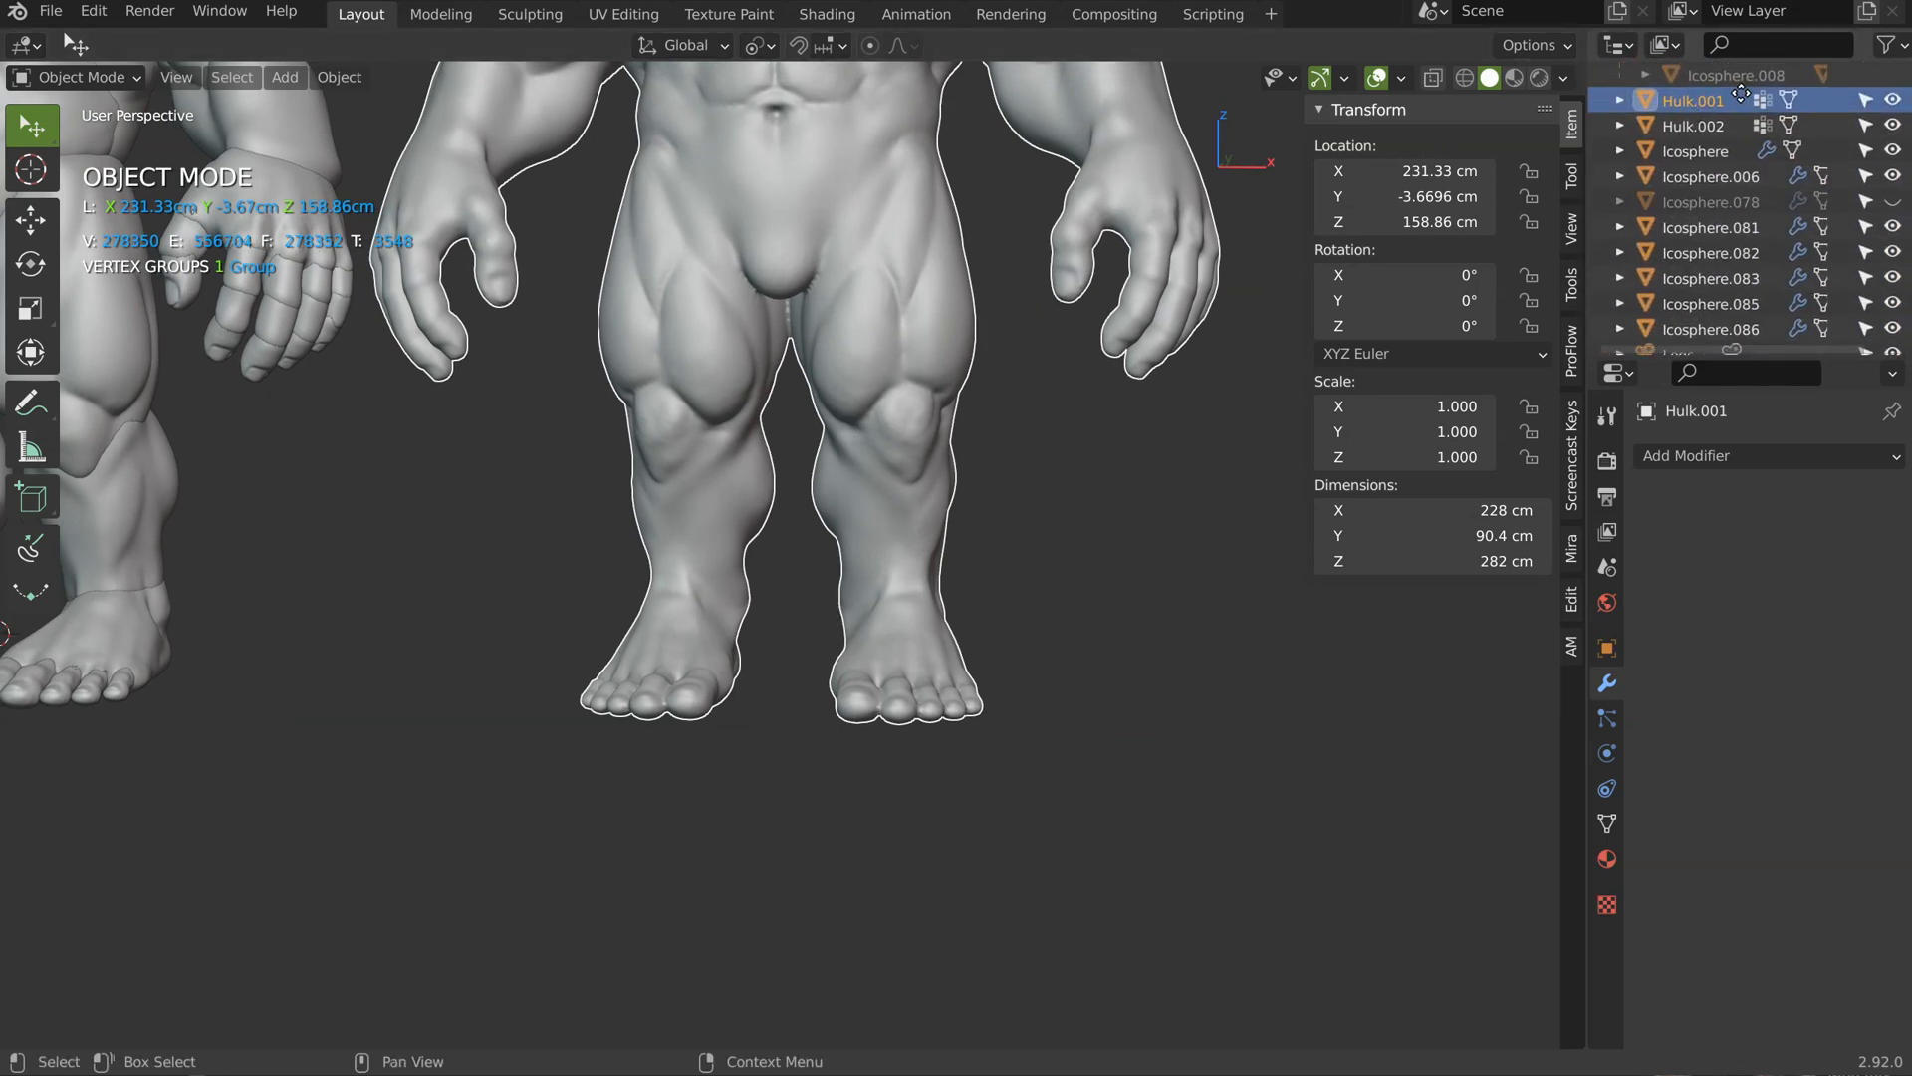
scroll(1705, 304, up, 10)
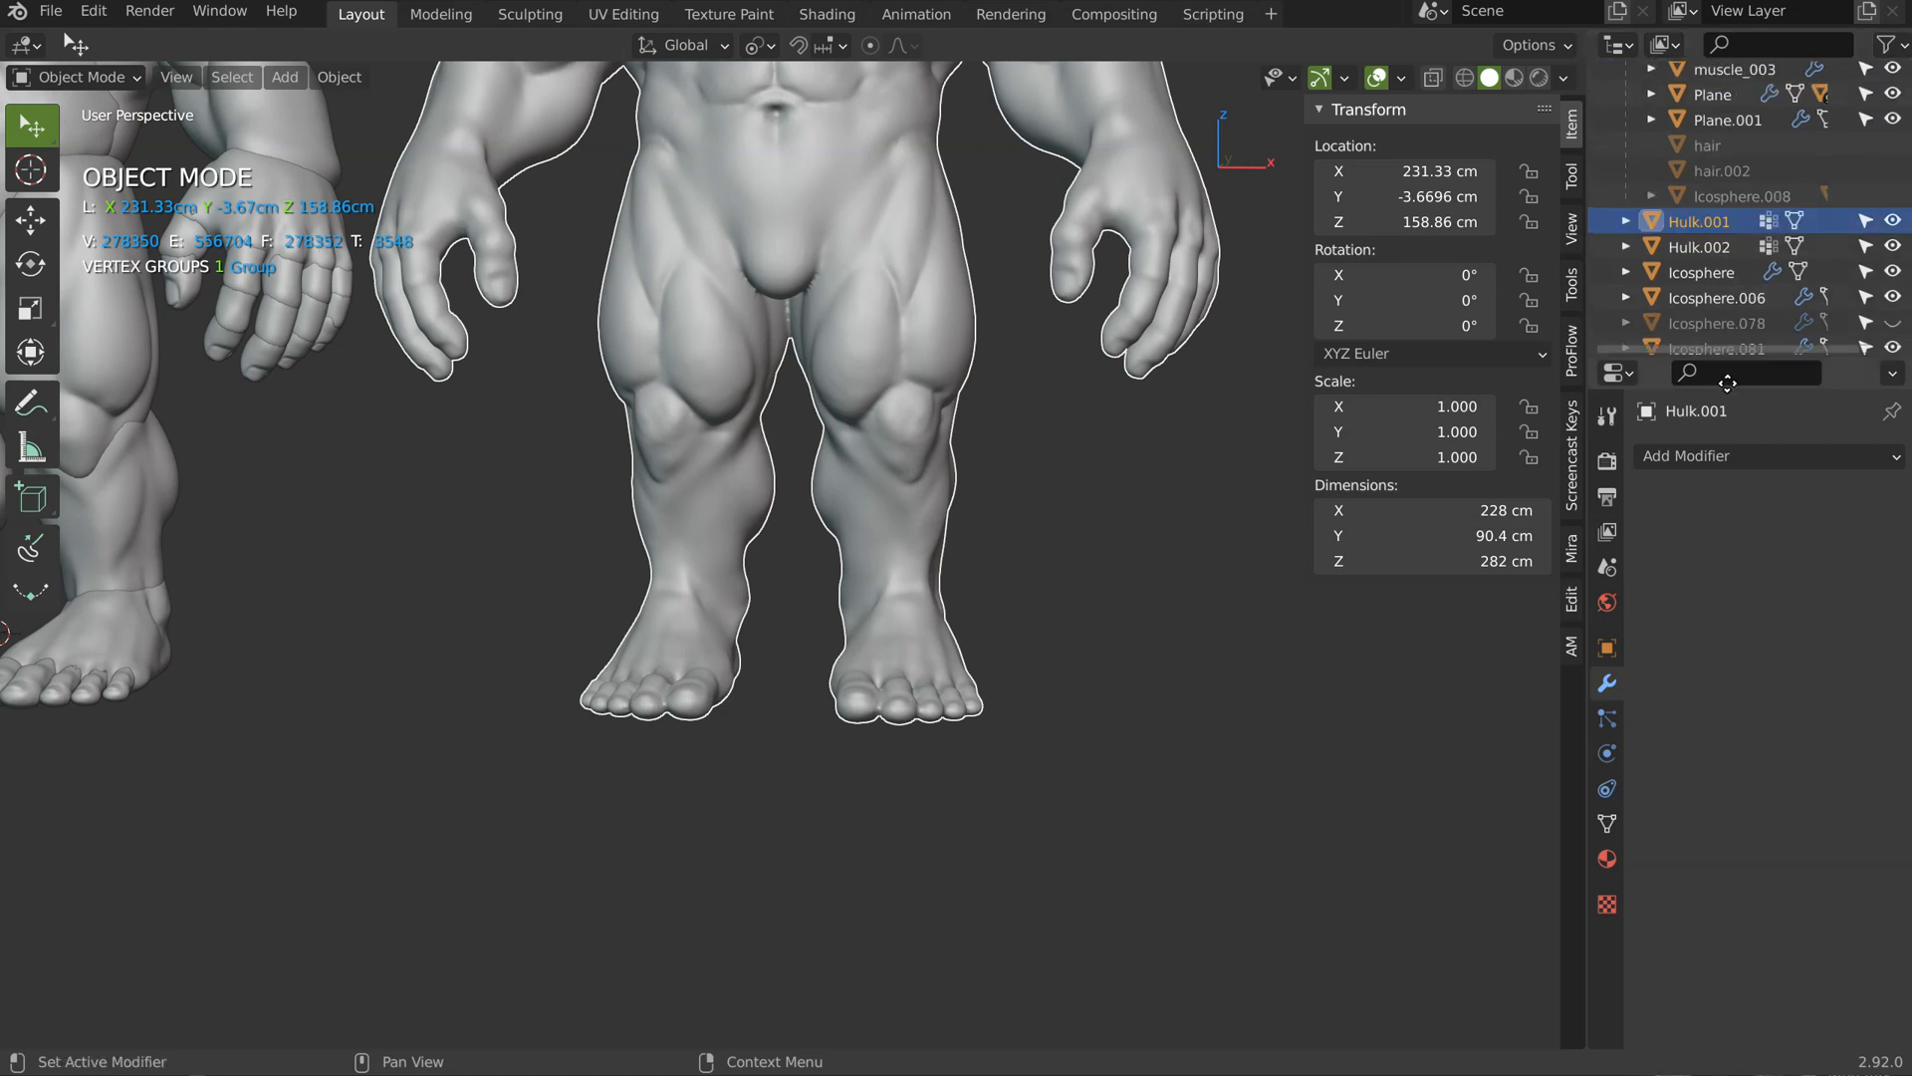
scroll(1705, 304, up, 10)
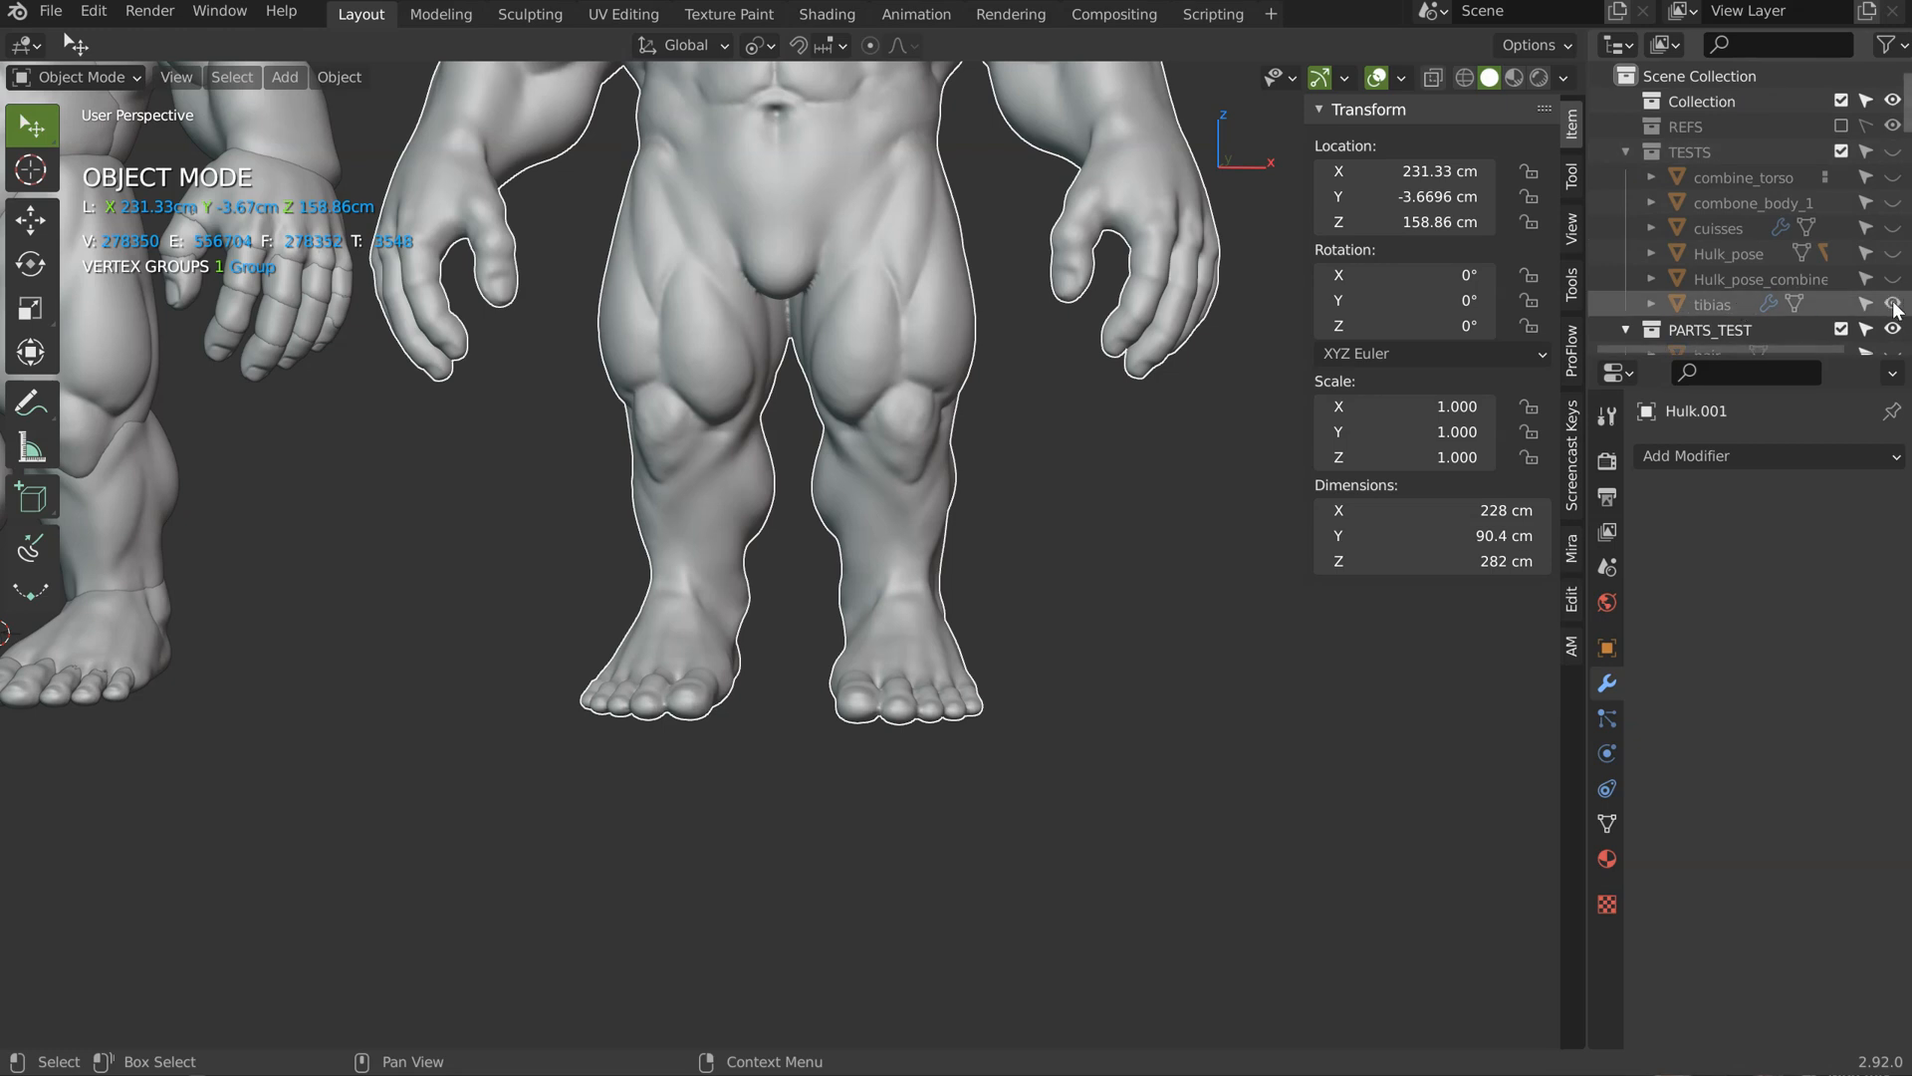
shift+middle_drag(345, 535, 786, 596)
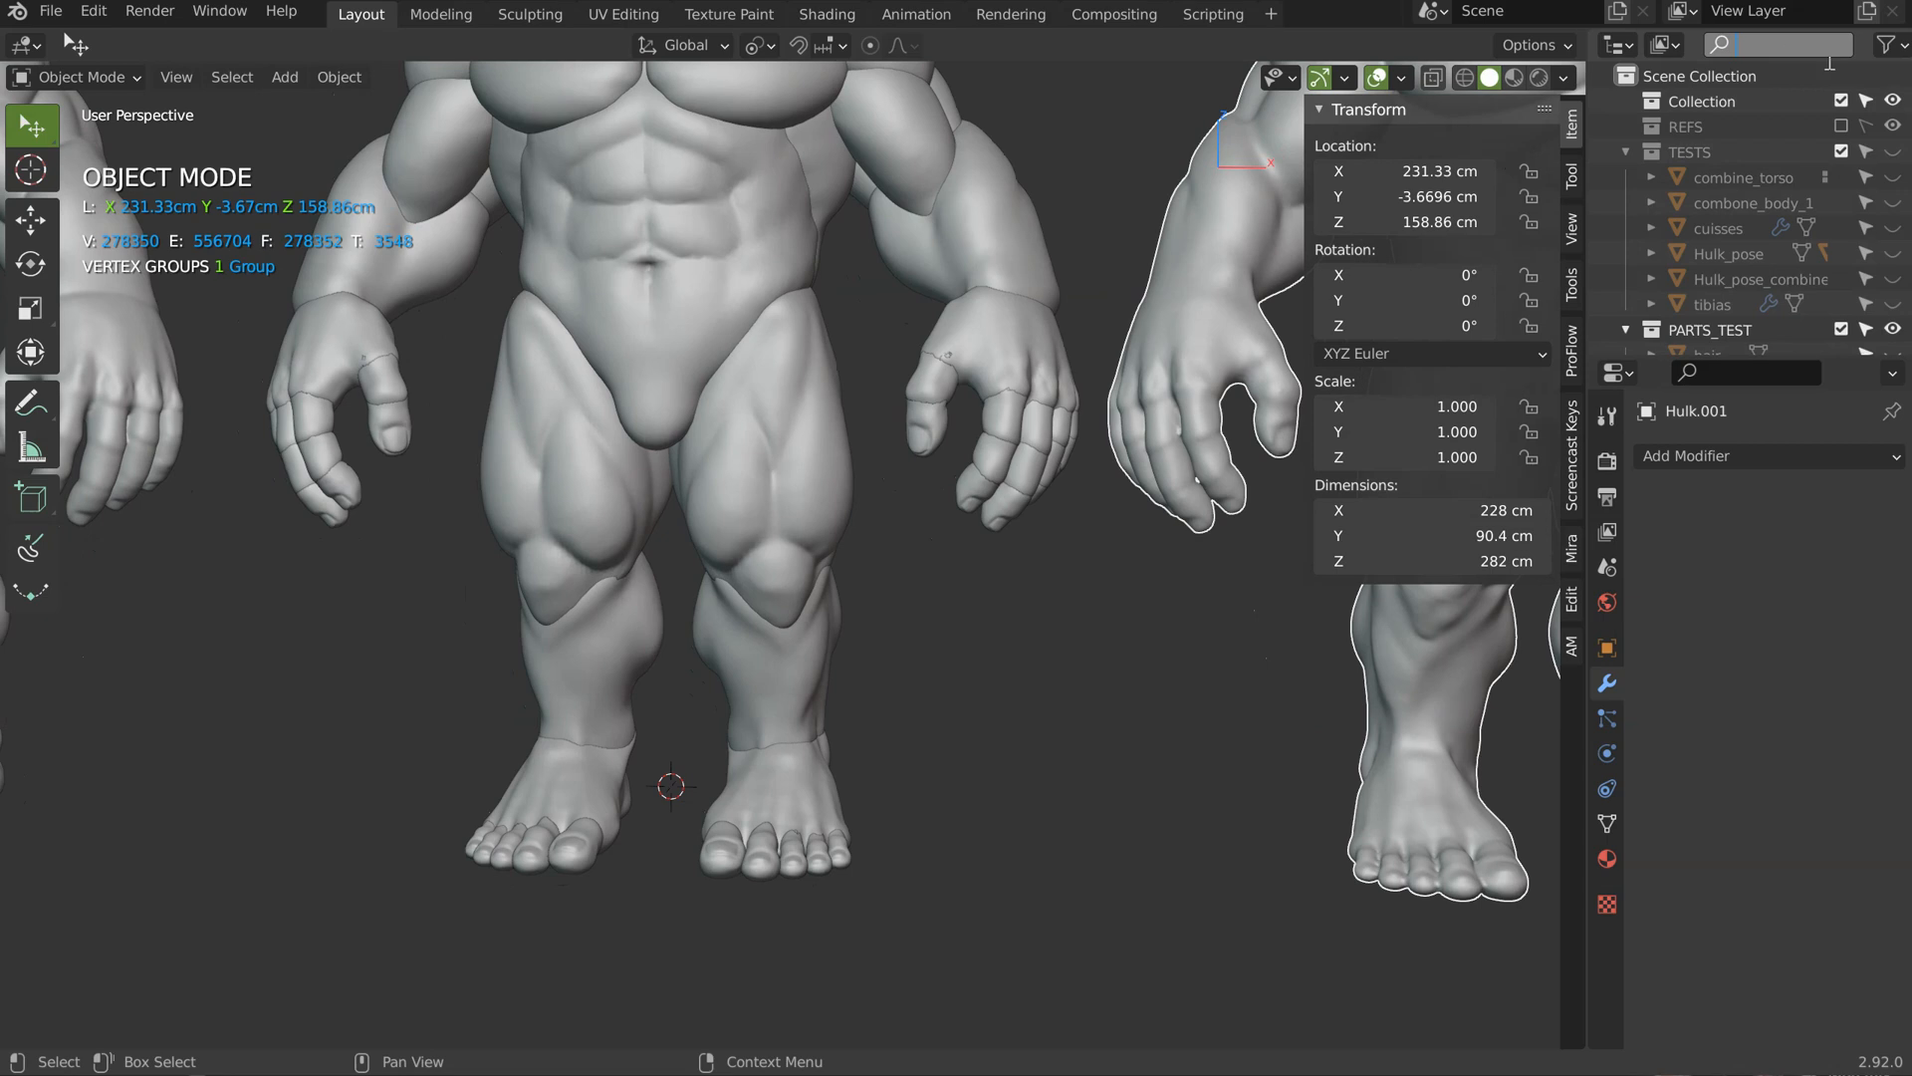
text(foo)
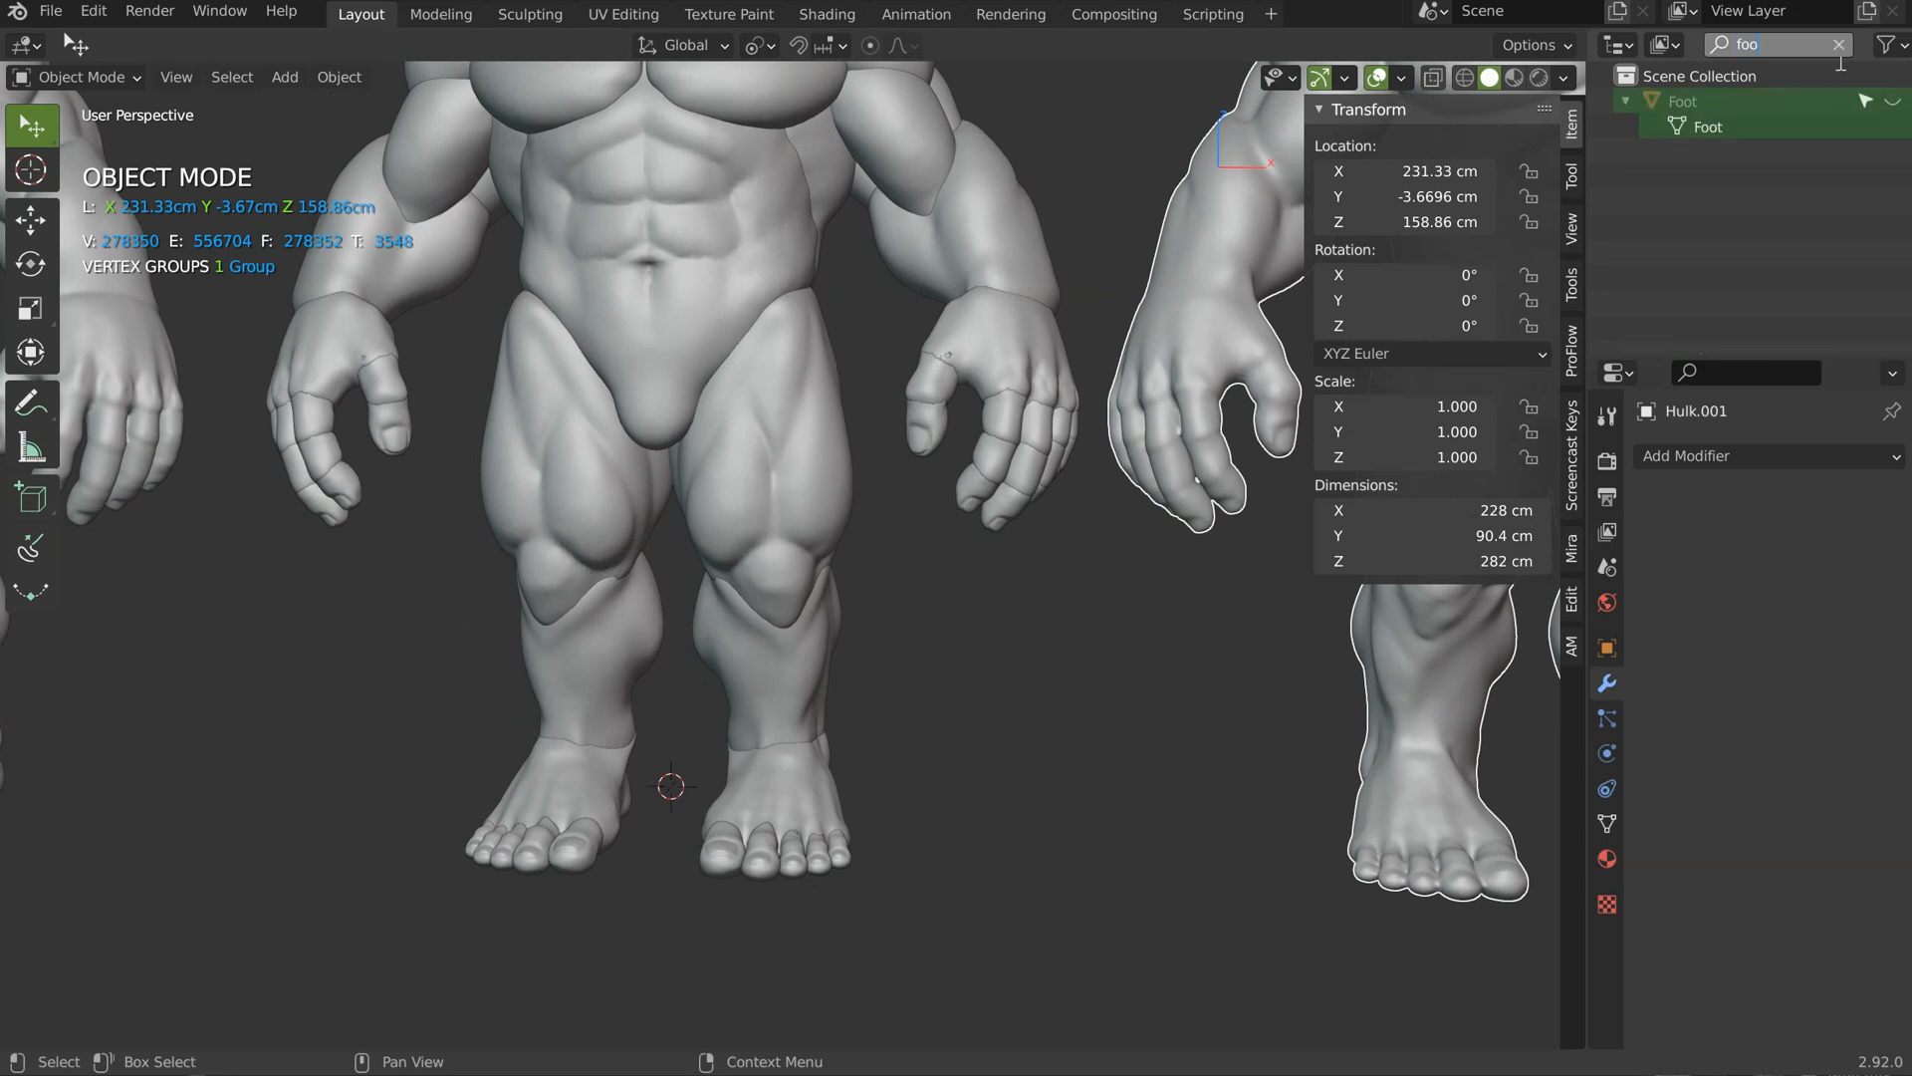
click(1893, 104)
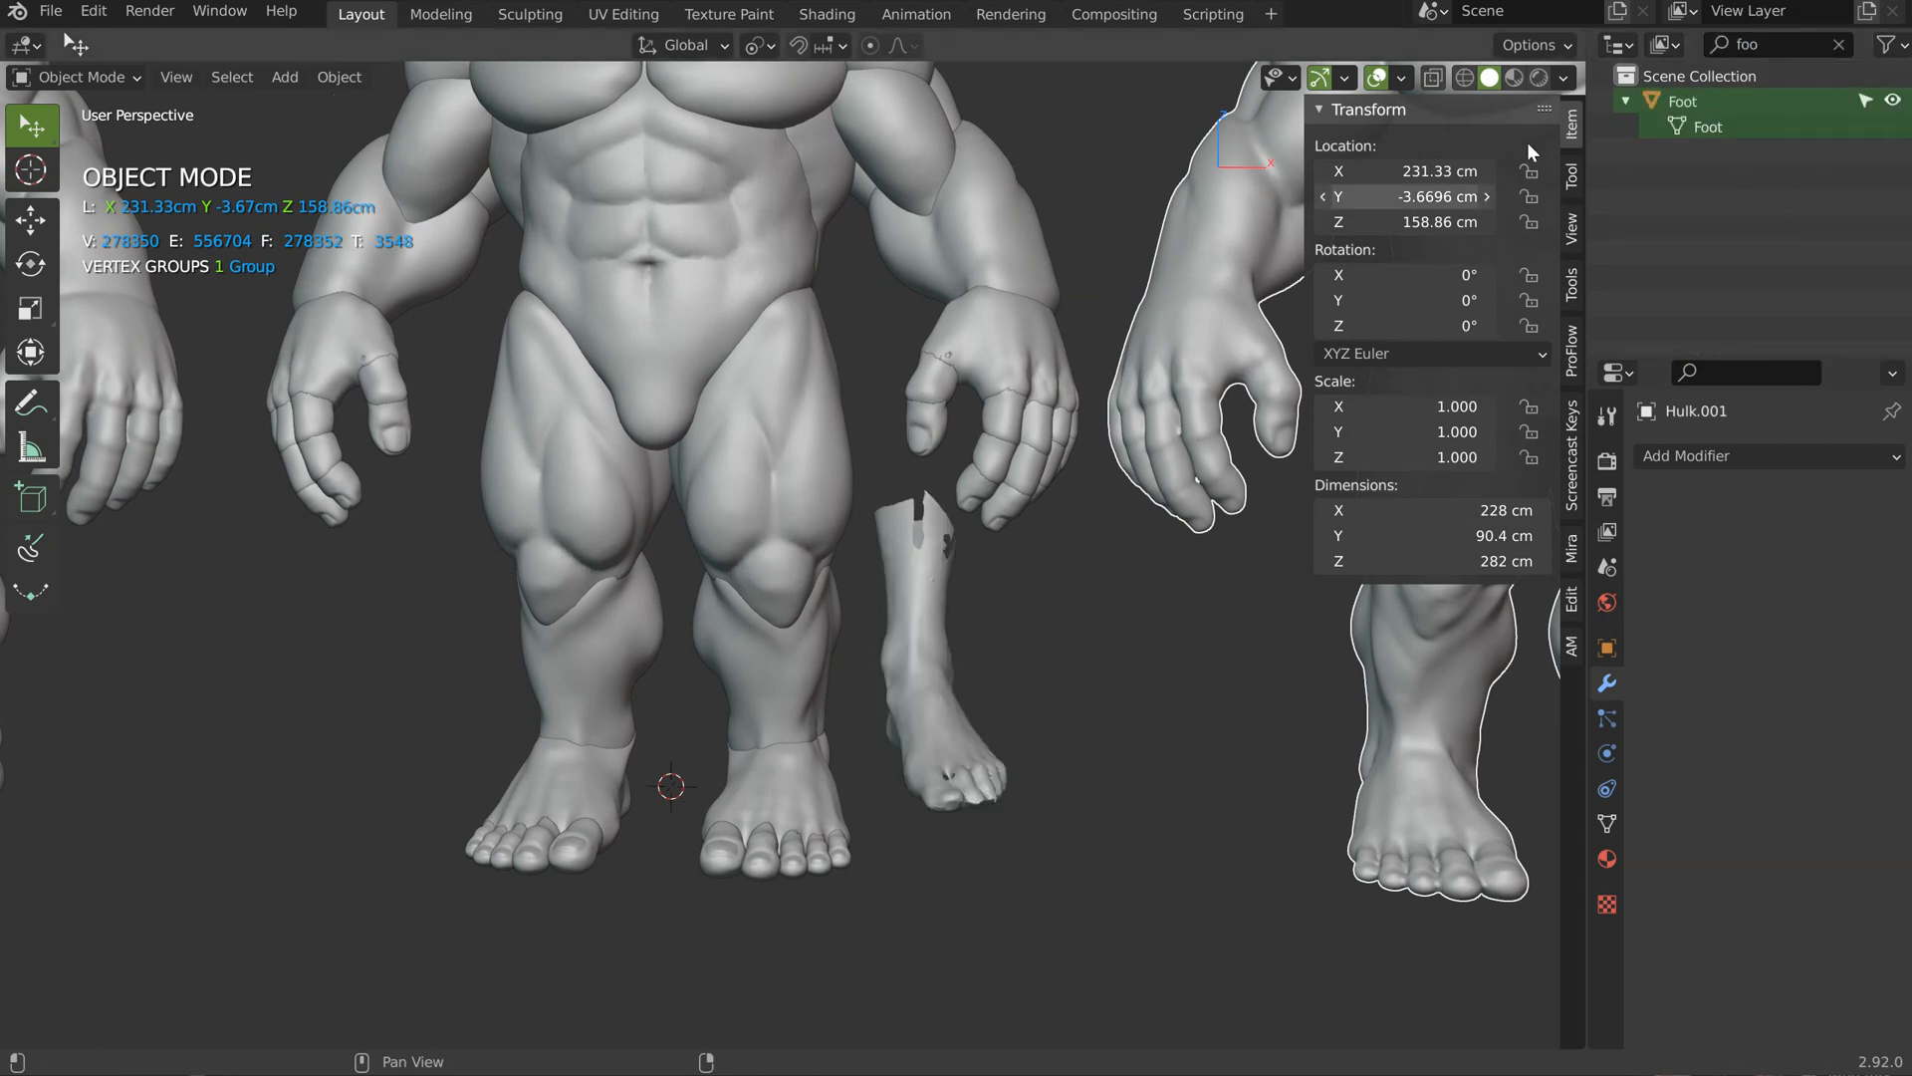
Step: Select the Foot object and isolate it in local view for a closer look
click(919, 673)
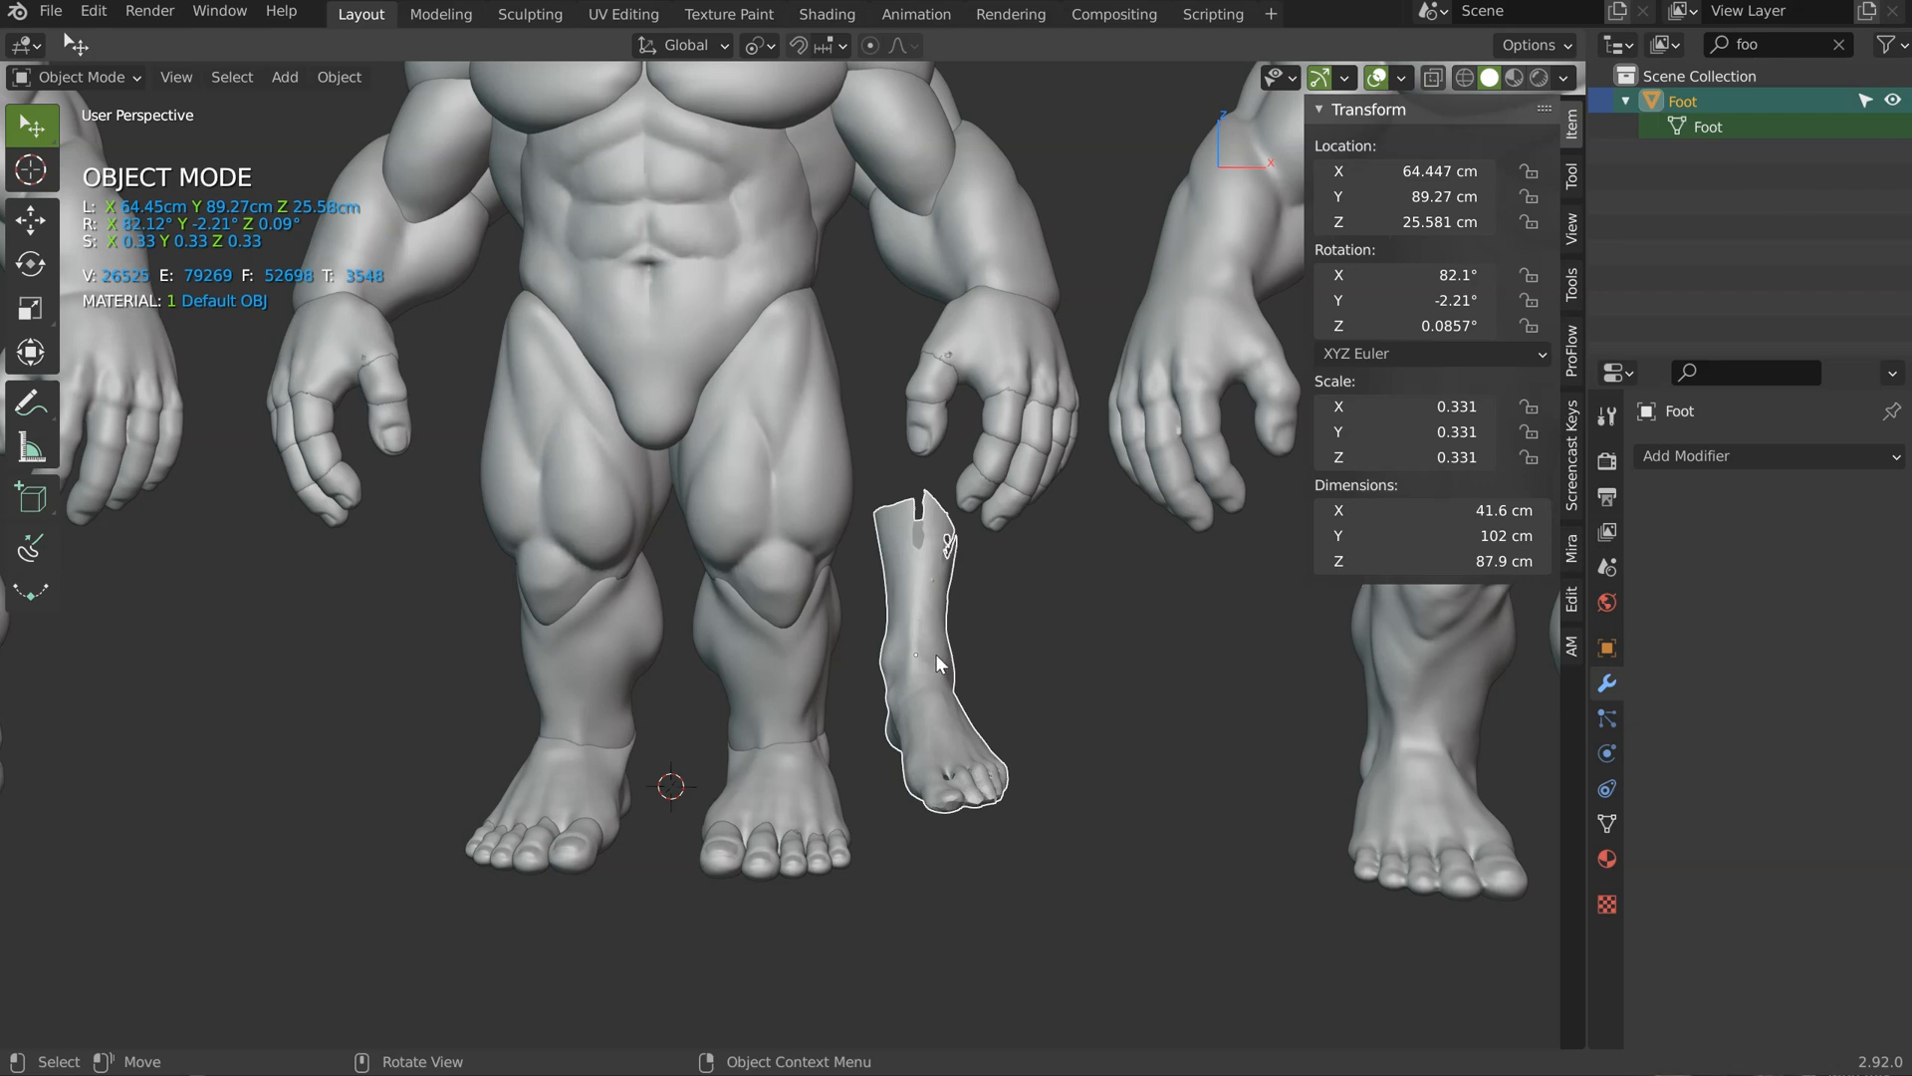
key(KP_Divide)
middle_drag(1058, 476, 743, 695)
scroll(743, 696, up, 2)
shift+middle_drag(876, 666, 974, 640)
right_click(738, 635)
click(738, 635)
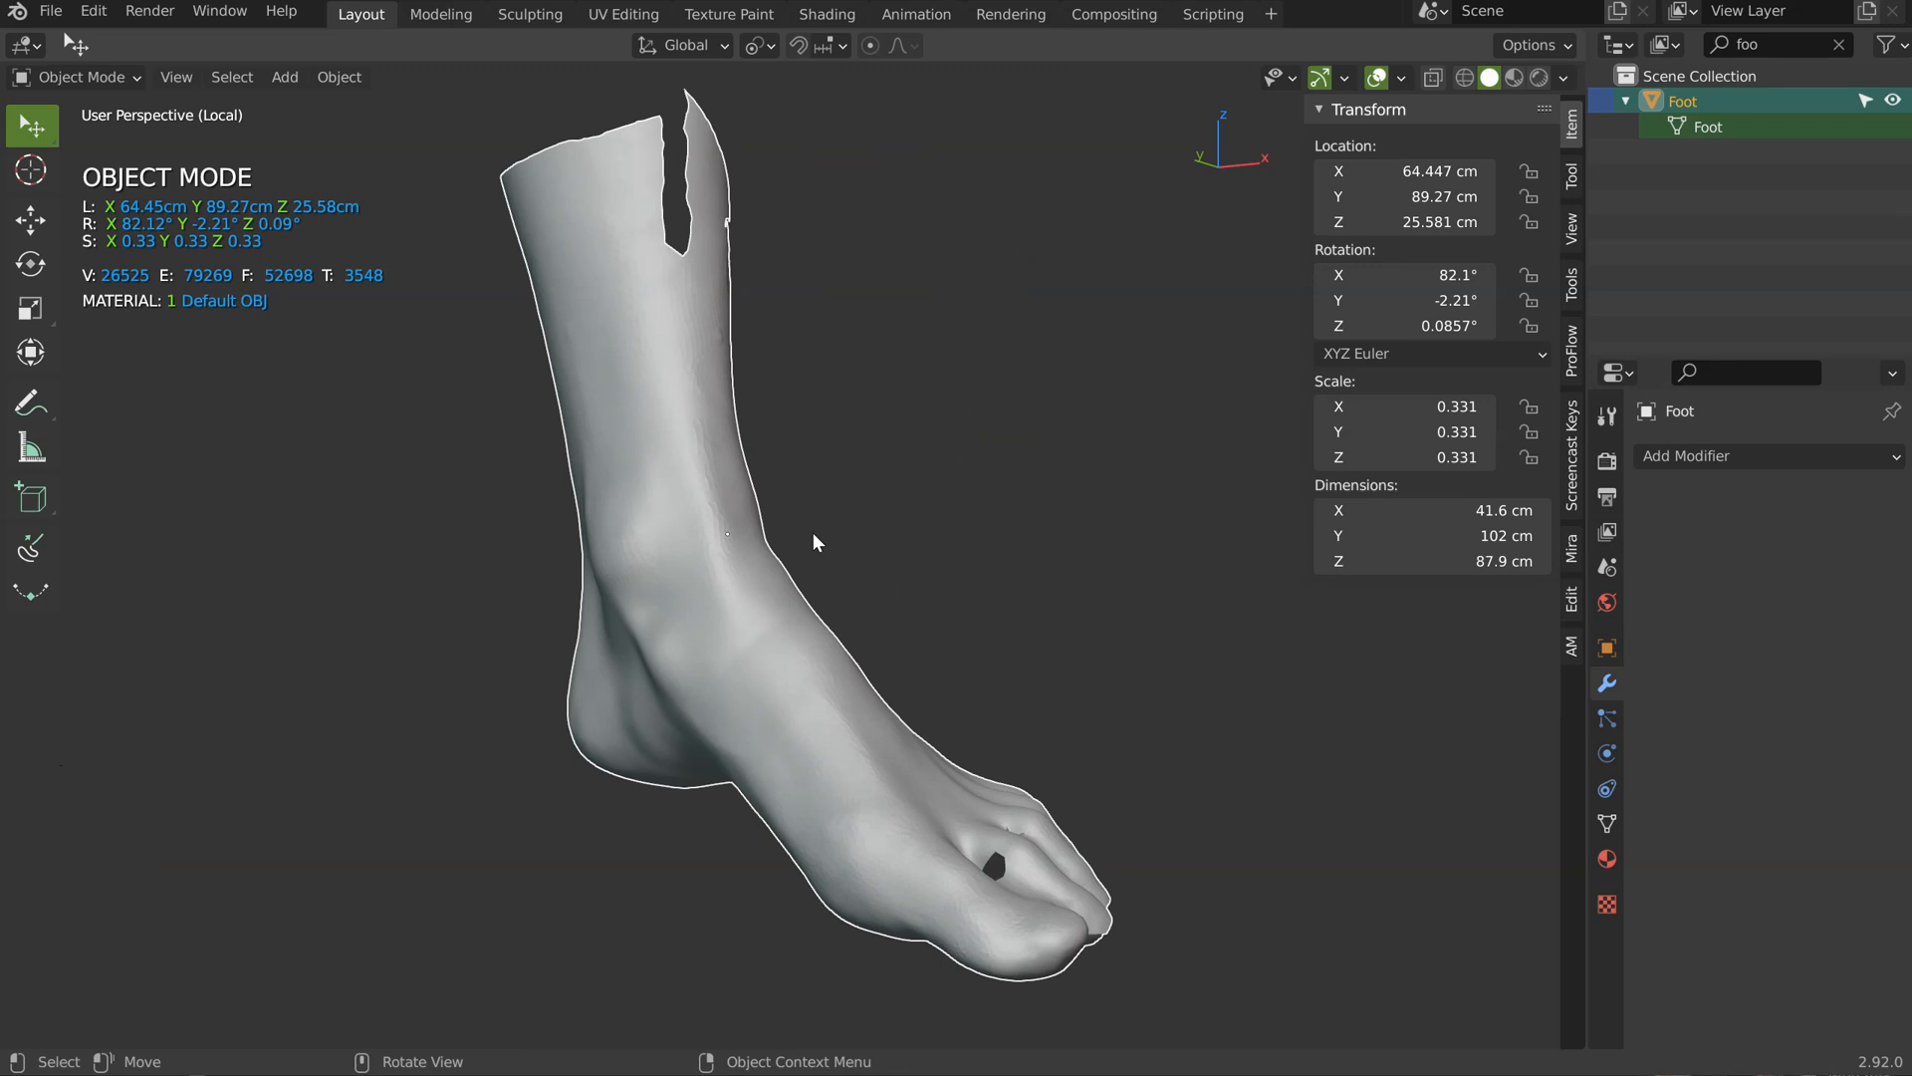
Step: Examine the isolated foot from both sides, its sole, heel and toes
middle_drag(774, 687, 796, 607)
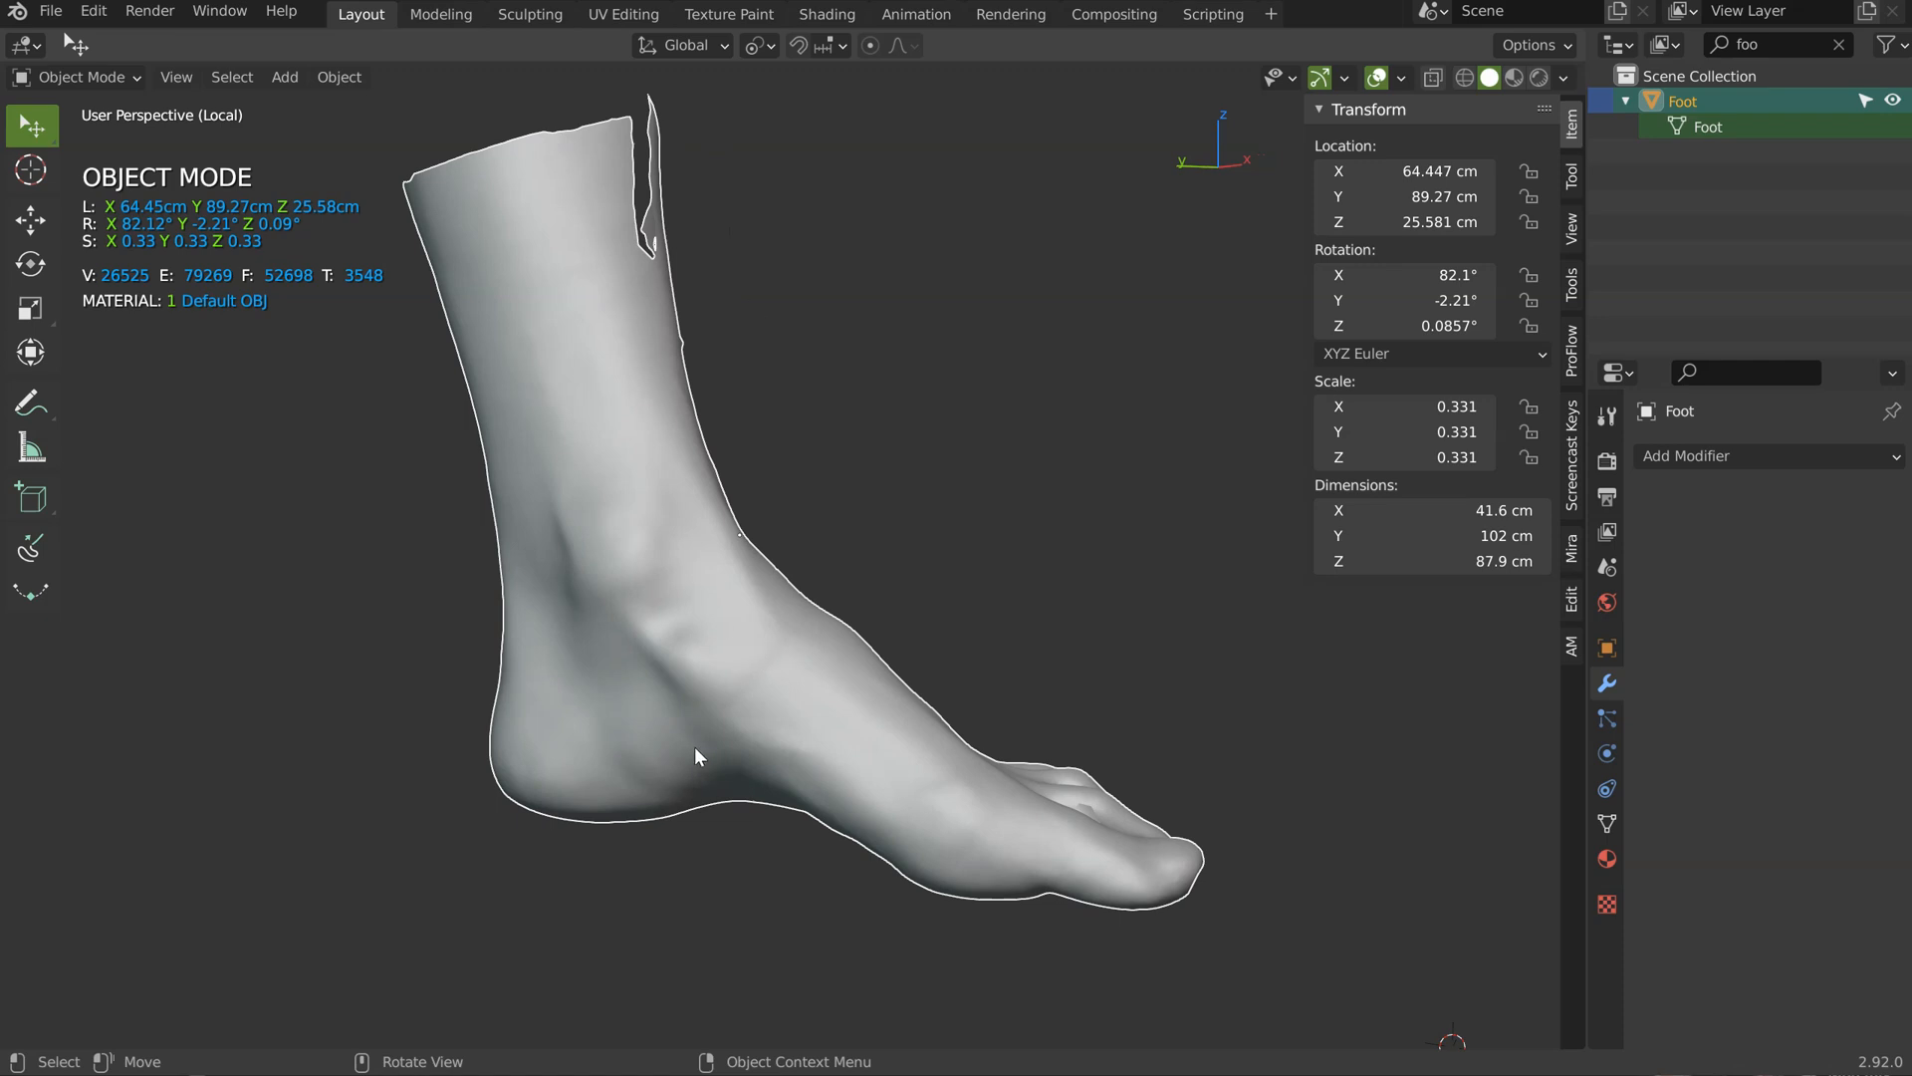
middle_drag(893, 650, 789, 338)
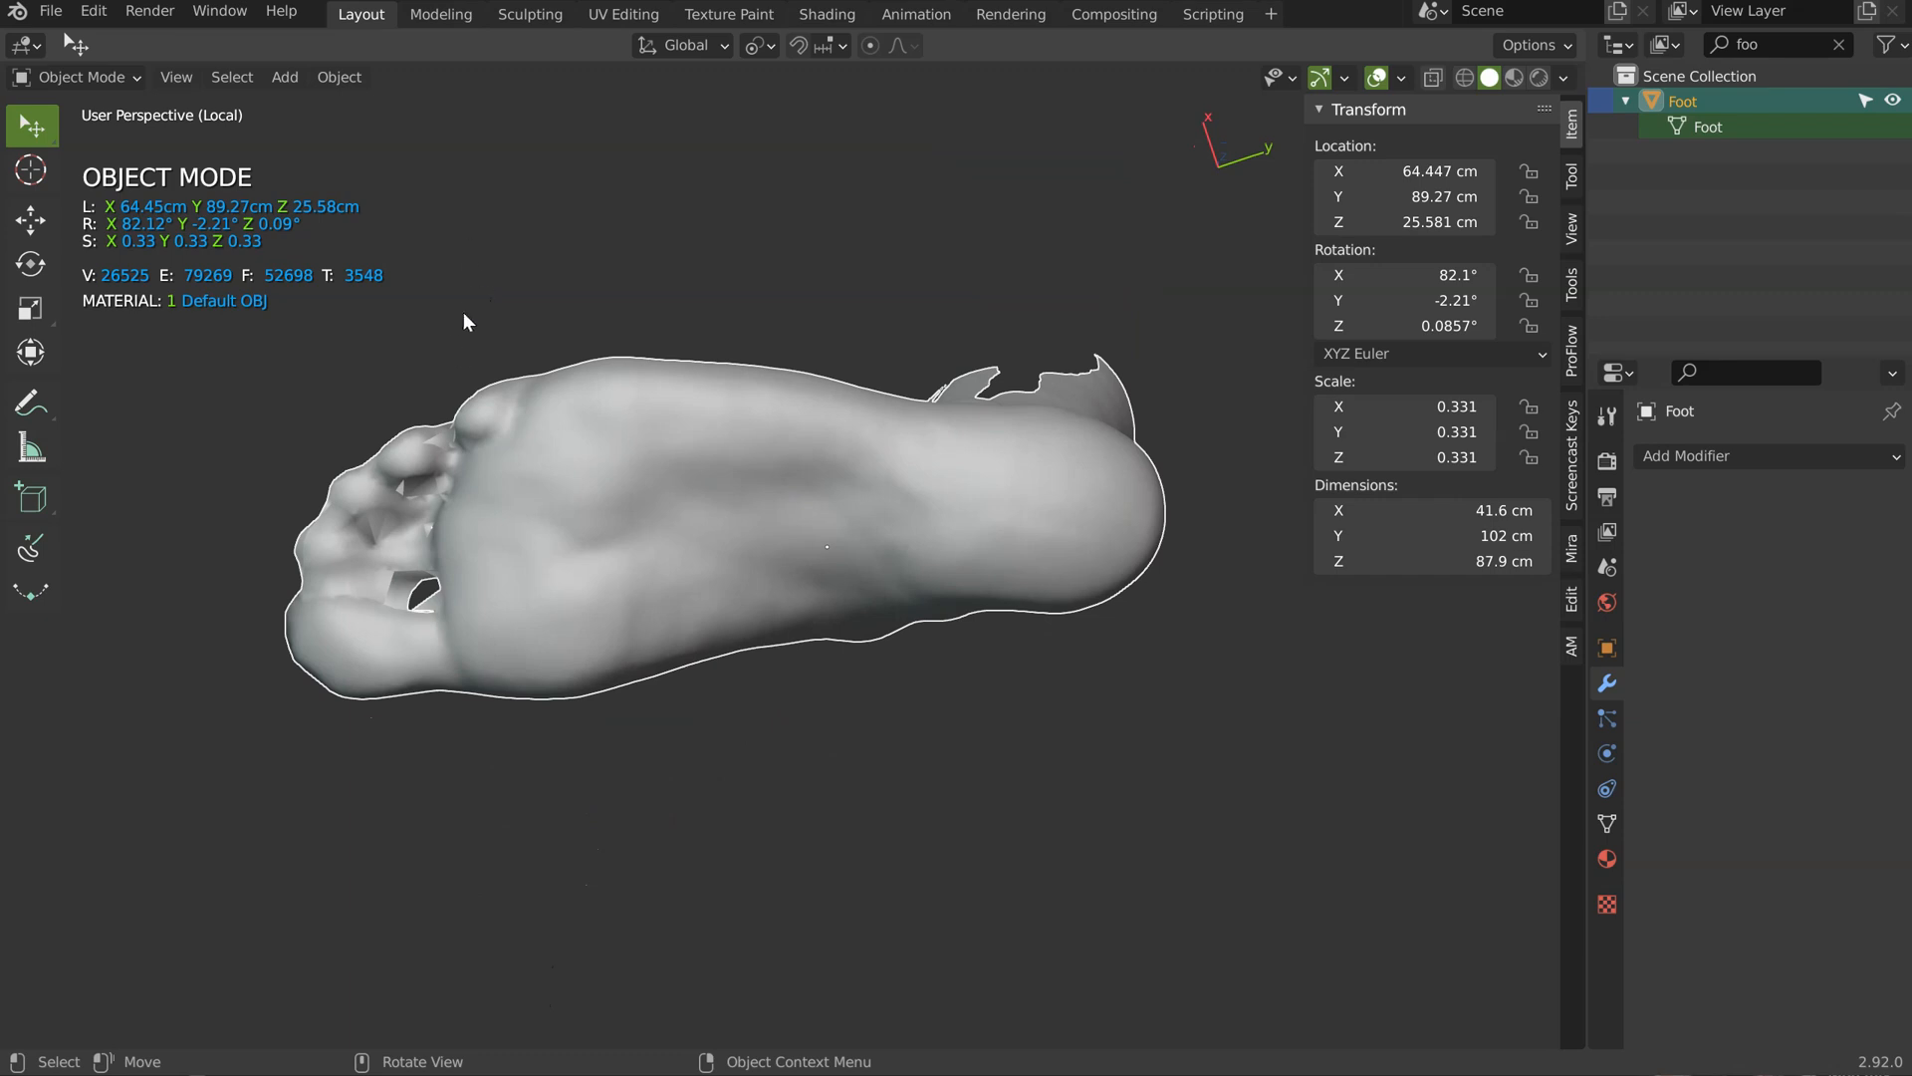
middle_drag(420, 264, 647, 320)
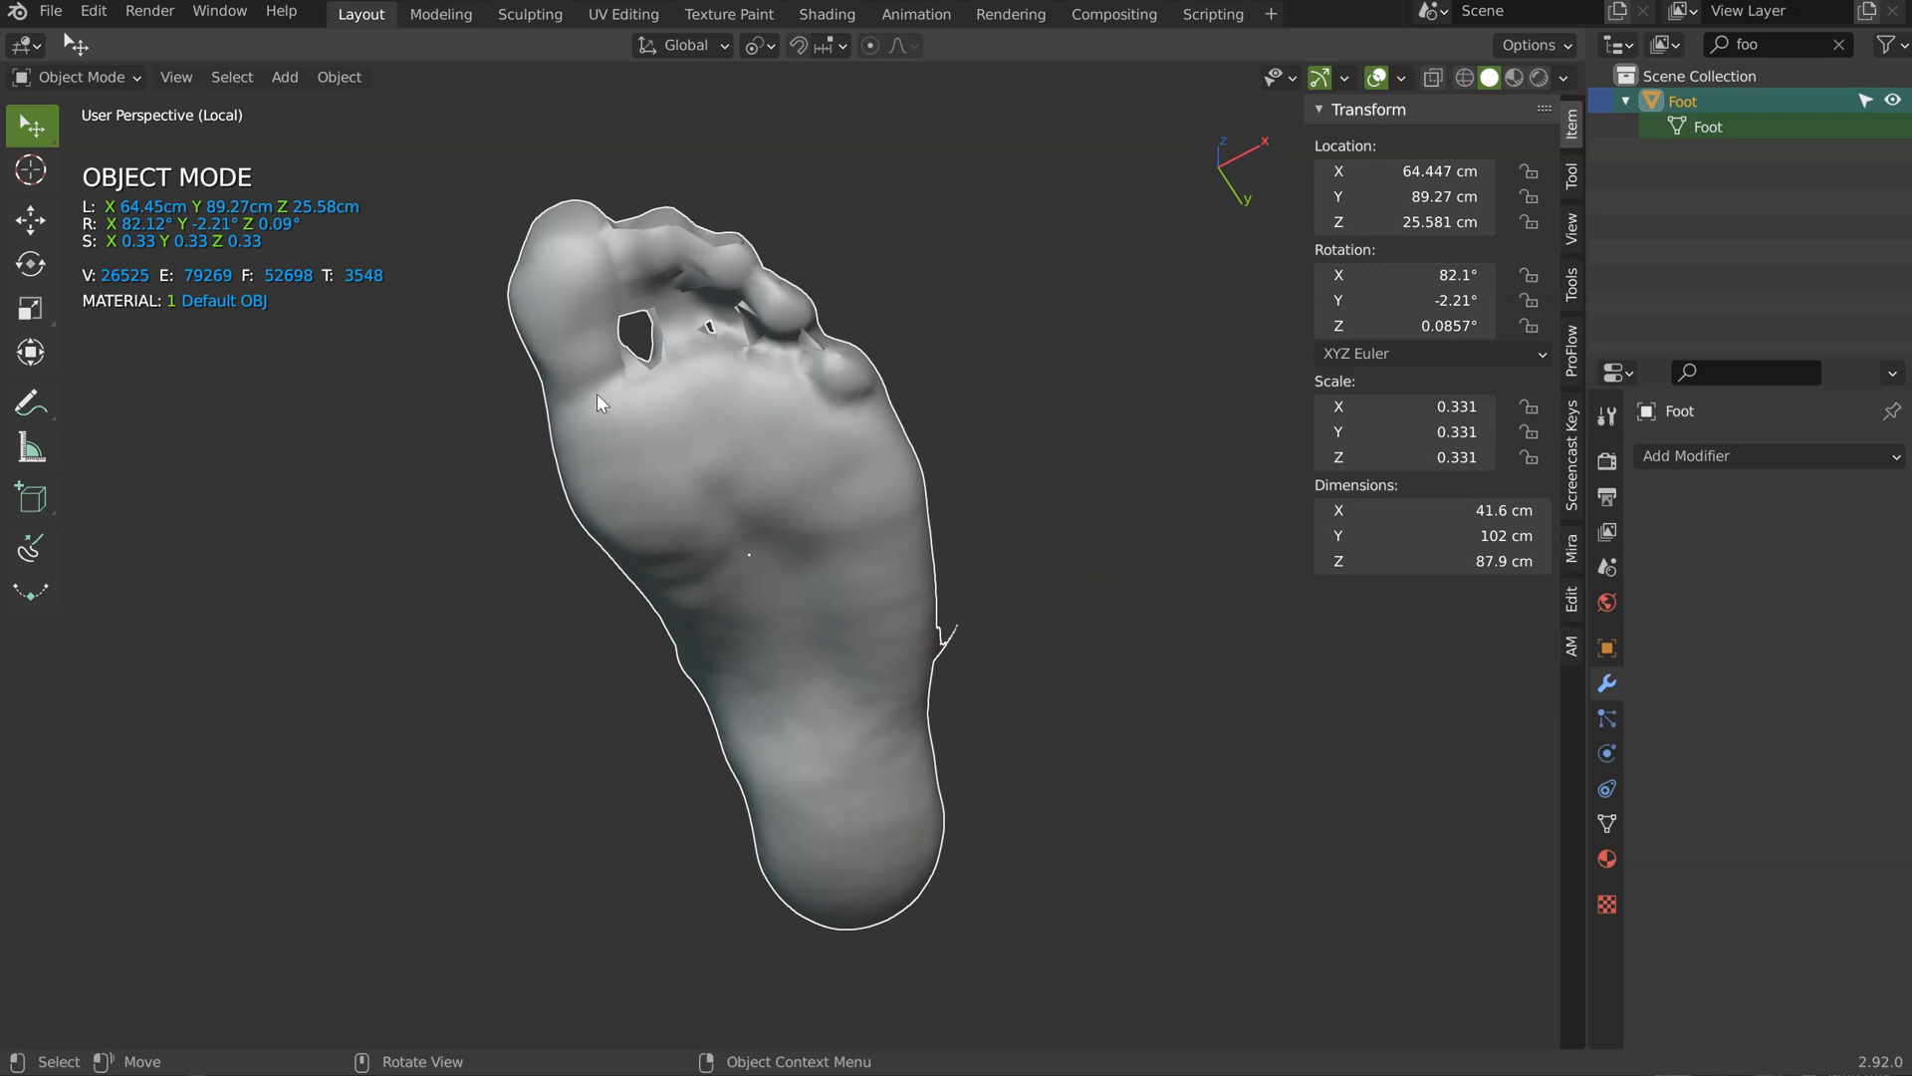
middle_drag(454, 452, 1031, 564)
middle_drag(971, 634, 771, 284)
middle_drag(666, 589, 852, 385)
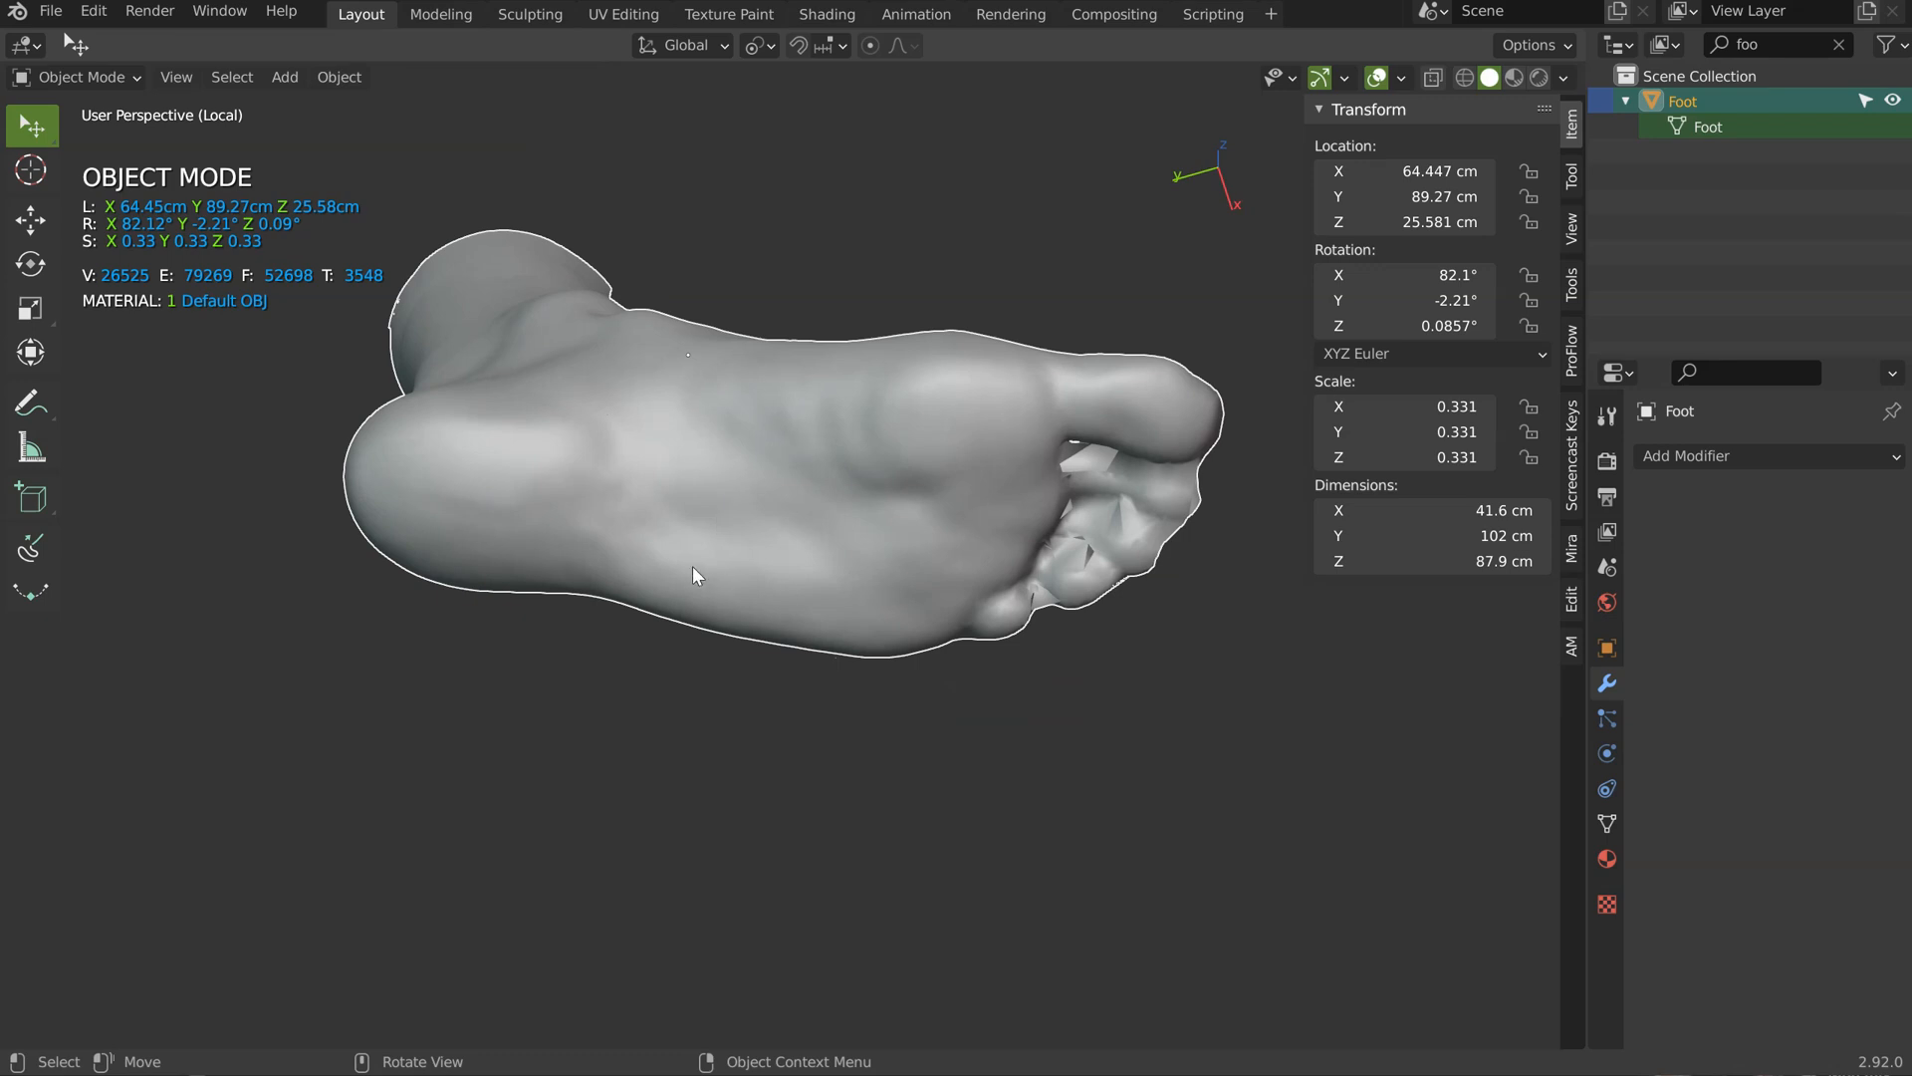
middle_drag(696, 506, 627, 585)
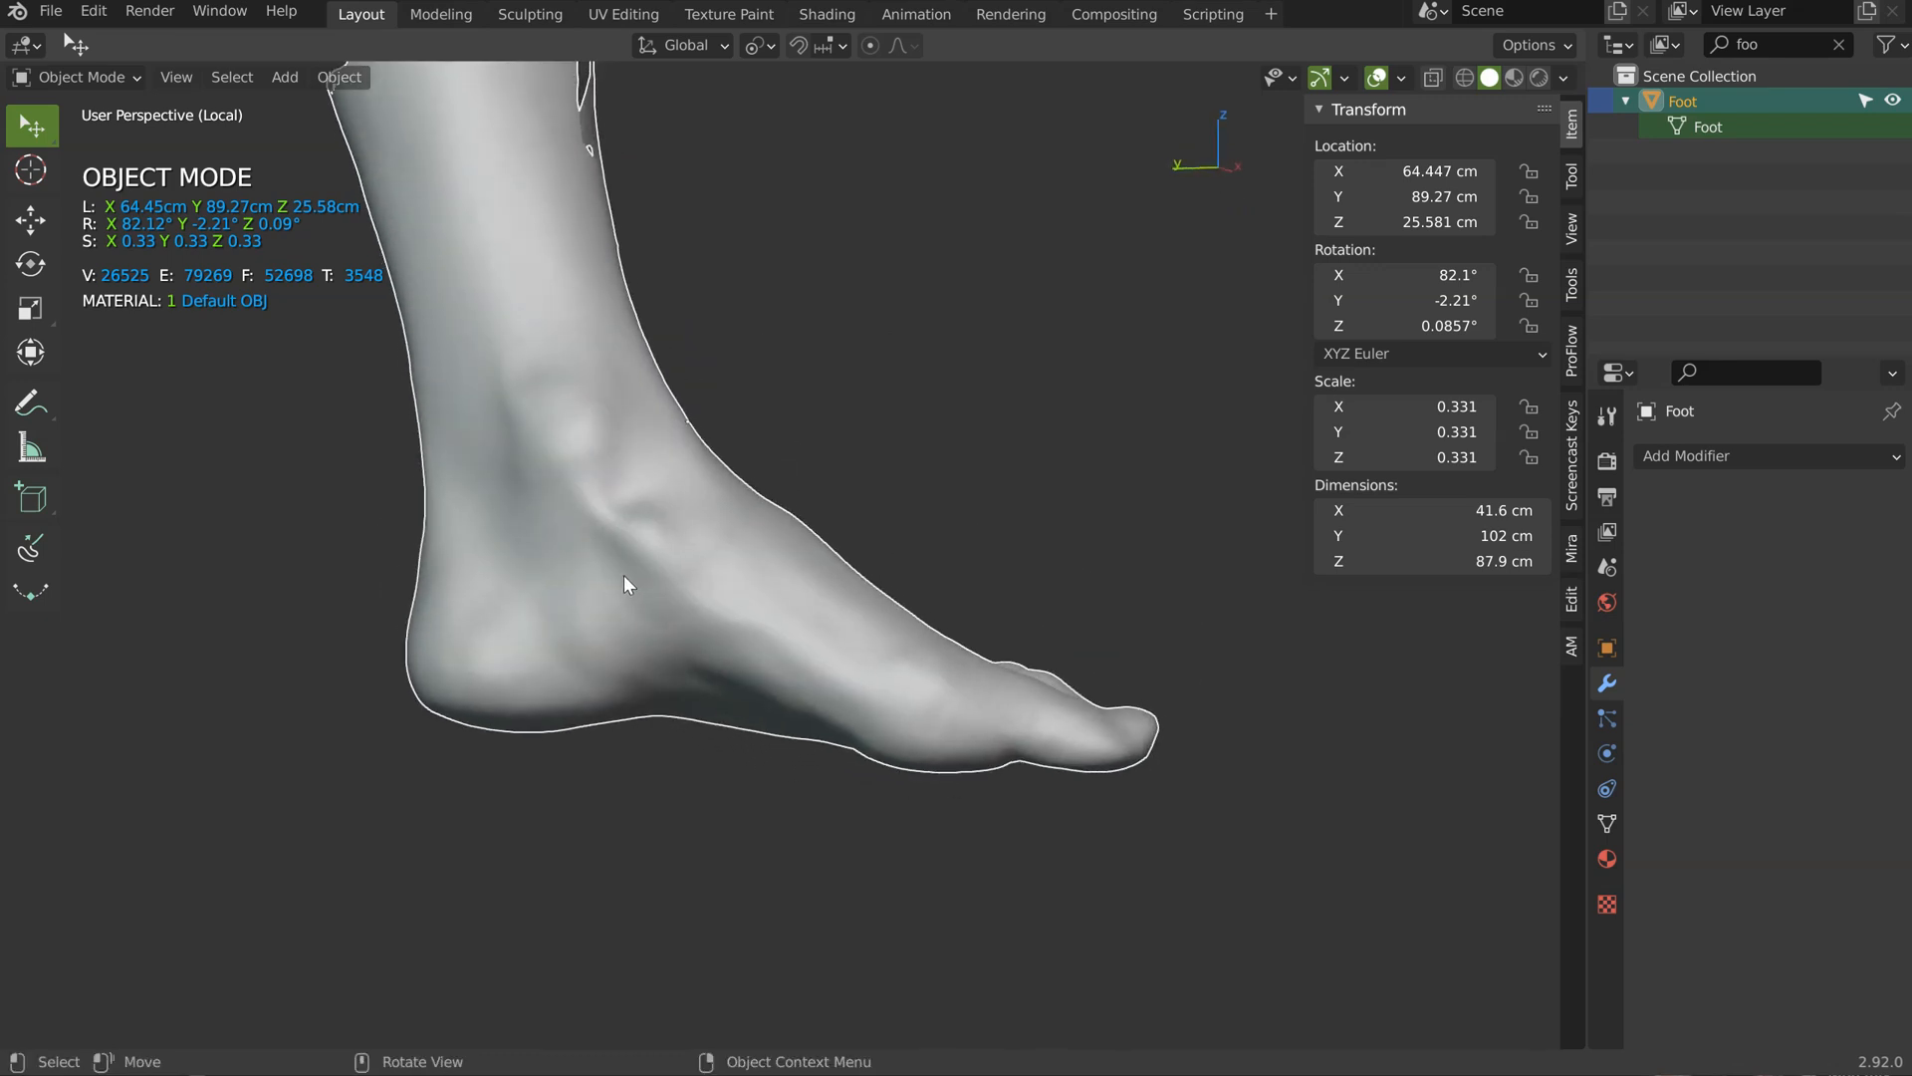
middle_drag(523, 377, 769, 519)
middle_drag(694, 745, 695, 683)
middle_drag(879, 360, 975, 506)
scroll(864, 500, down, 3)
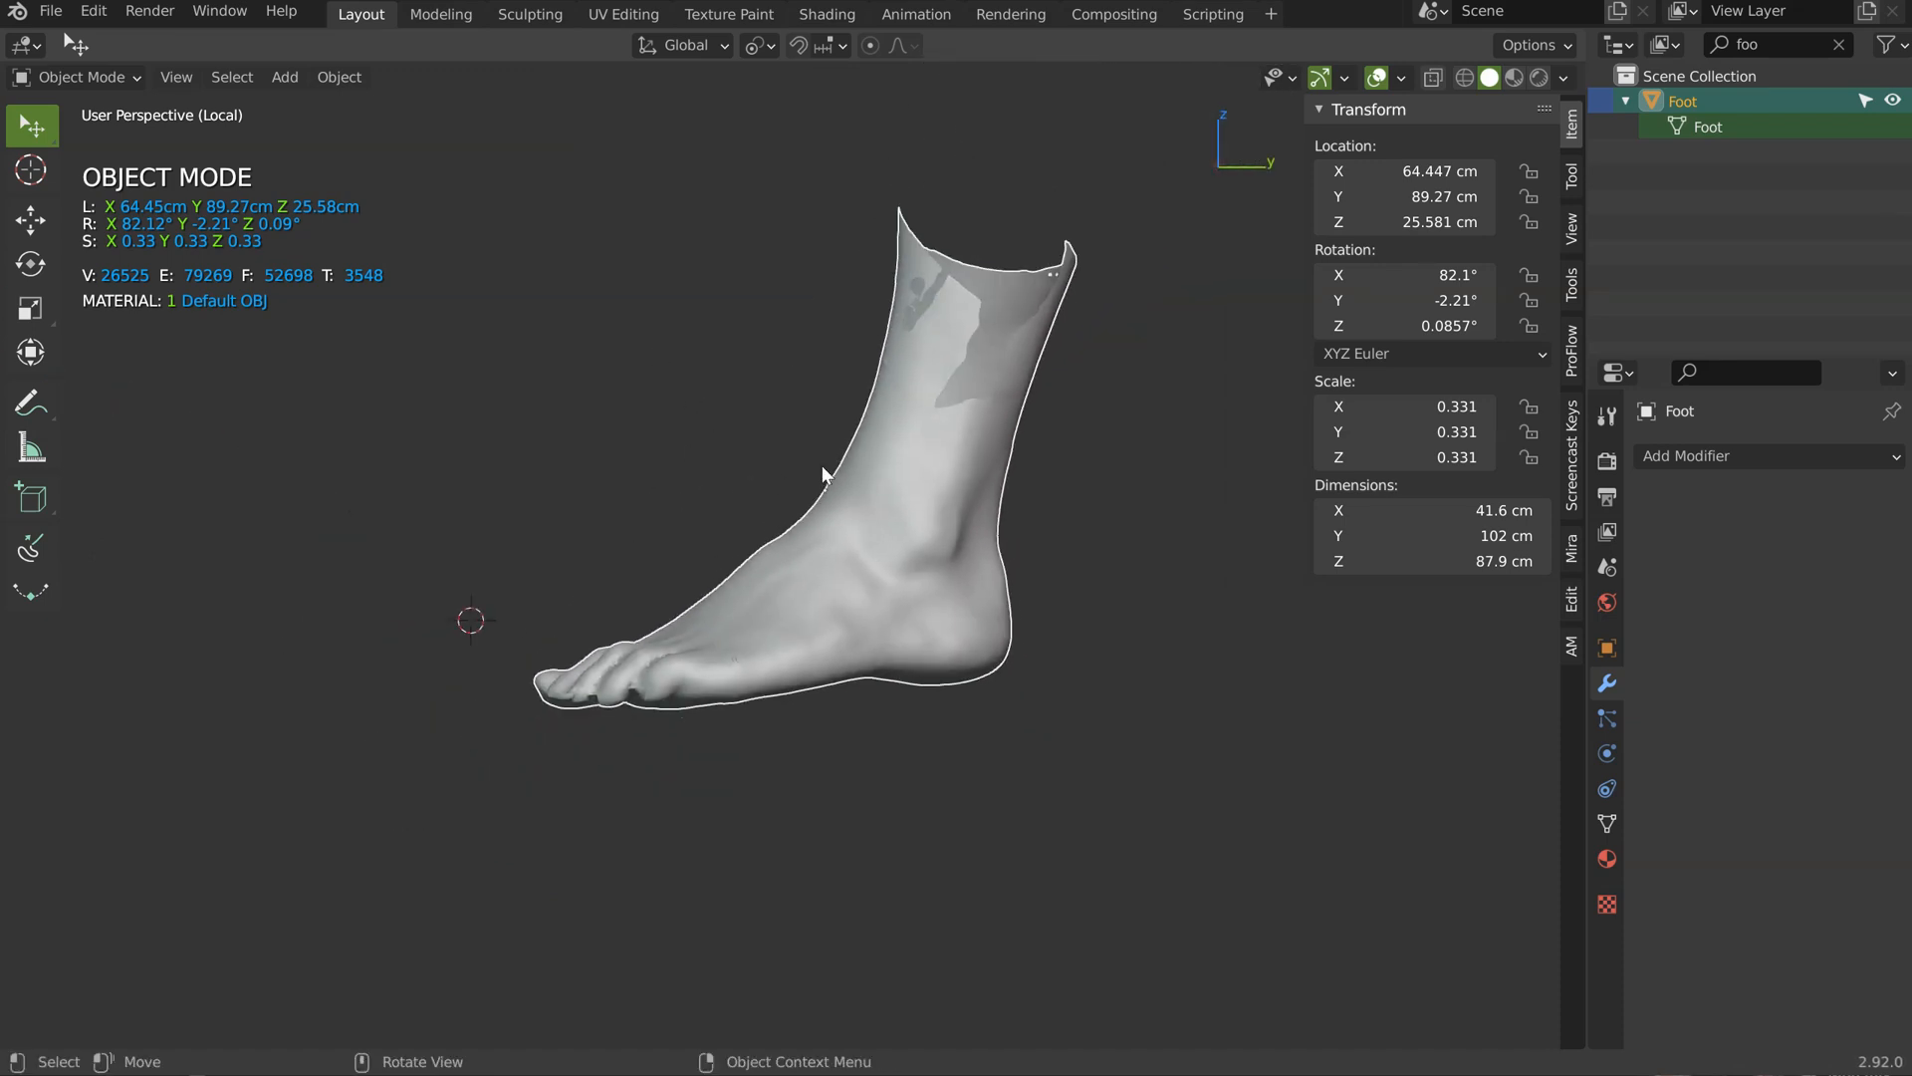
Step: Leave local view and examine the middle figure's legs and feet, selecting the combined Hulk.001 figure for comparison
key(KP_Divide)
shift+middle_drag(762, 527, 448, 408)
scroll(840, 543, up, 3)
shift+middle_drag(1033, 474, 824, 399)
middle_drag(908, 554, 577, 729)
scroll(703, 587, down, 5)
click(779, 642)
middle_drag(966, 584, 935, 340)
middle_drag(798, 678, 986, 653)
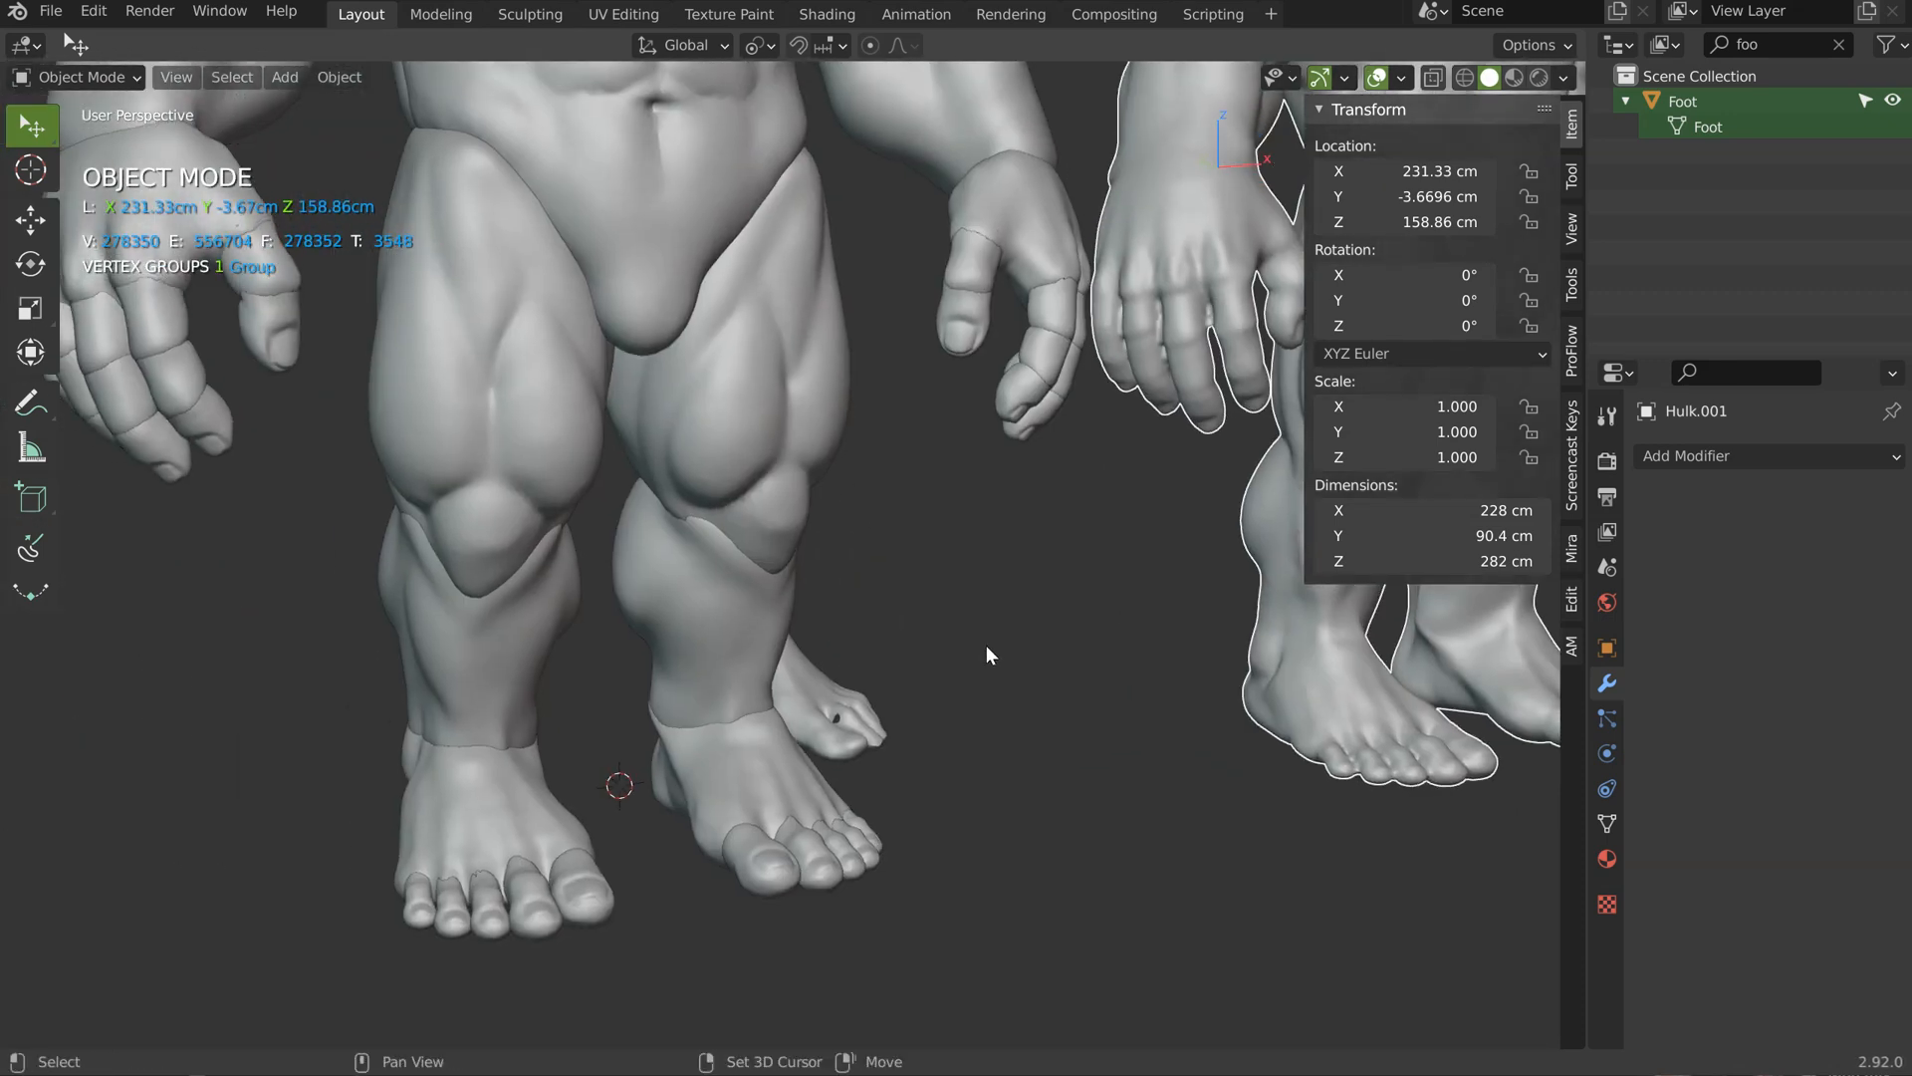
middle_drag(623, 601, 588, 638)
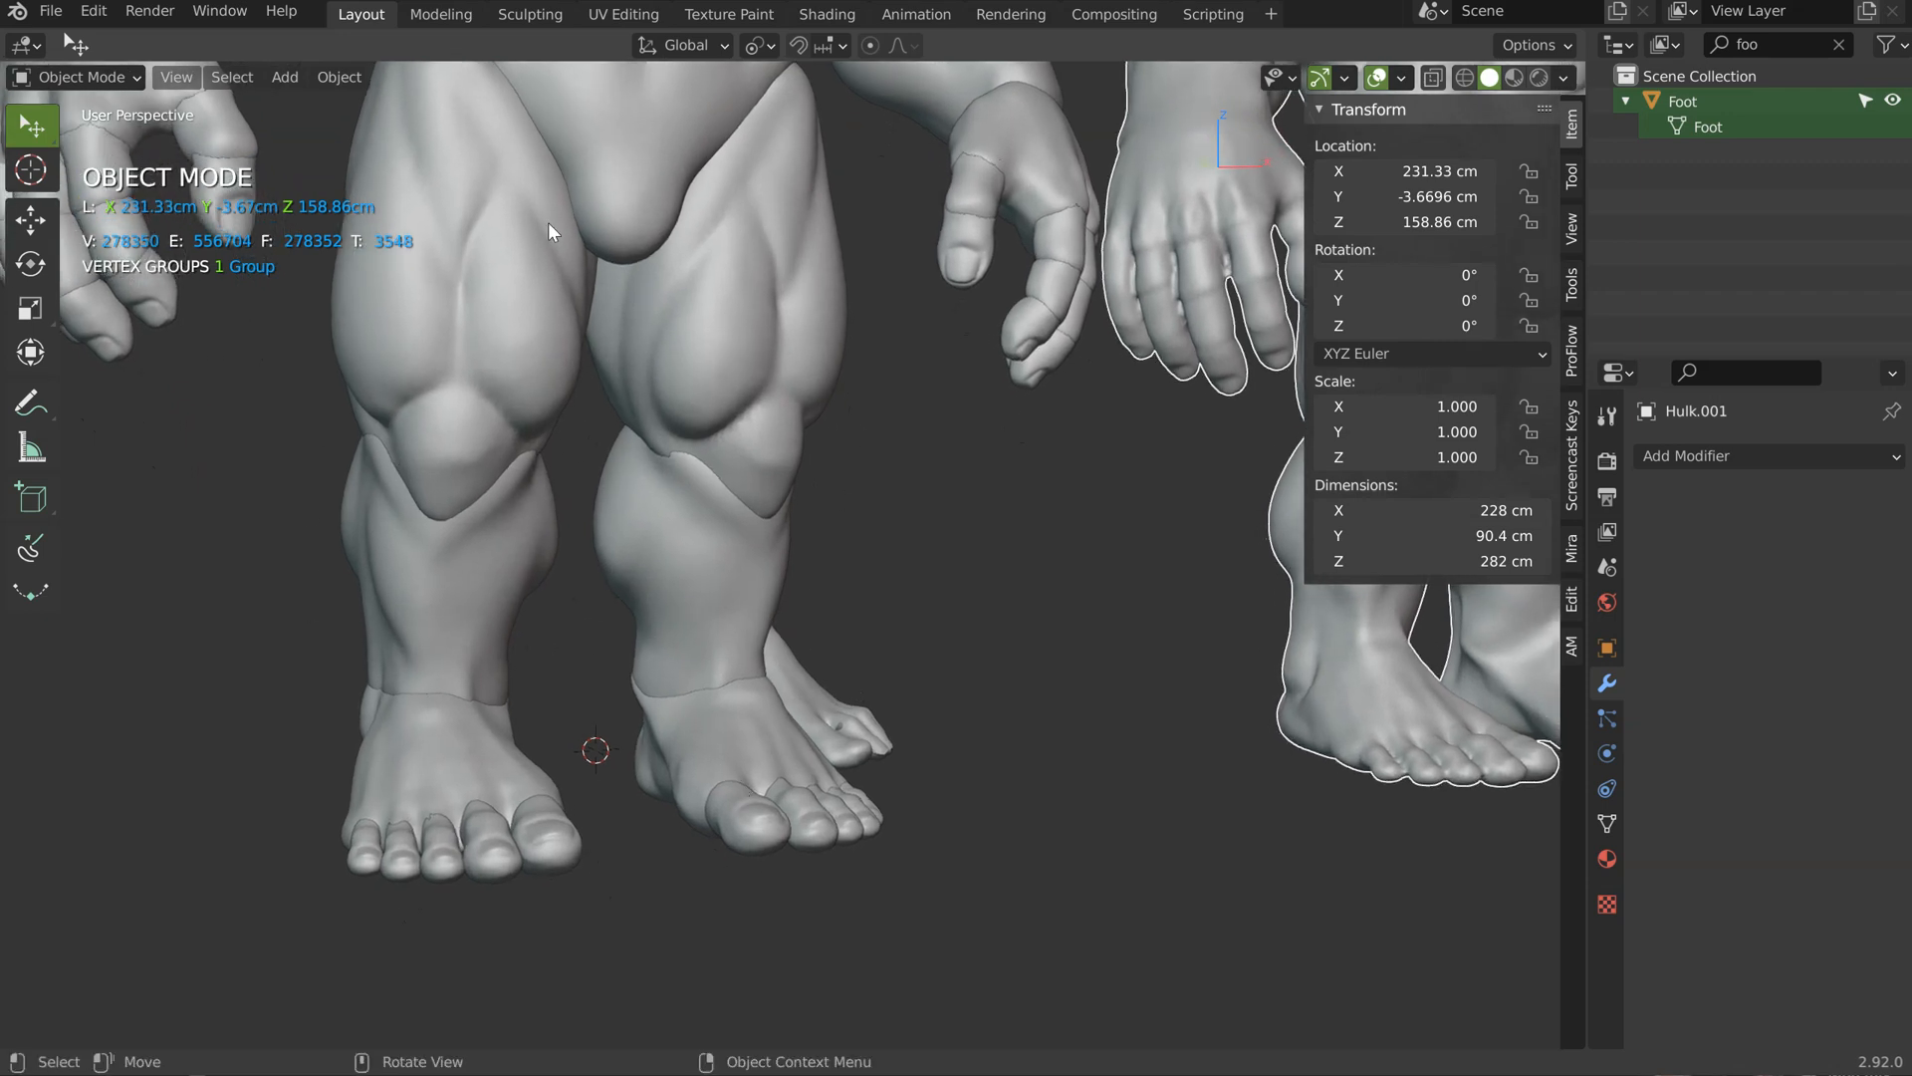
middle_drag(723, 647, 631, 632)
Step: Compare the whole bodies of the separate-parts figure and the combined Hulk figures
scroll(631, 631, down, 4)
shift+middle_drag(363, 282, 452, 452)
middle_drag(599, 760, 1010, 211)
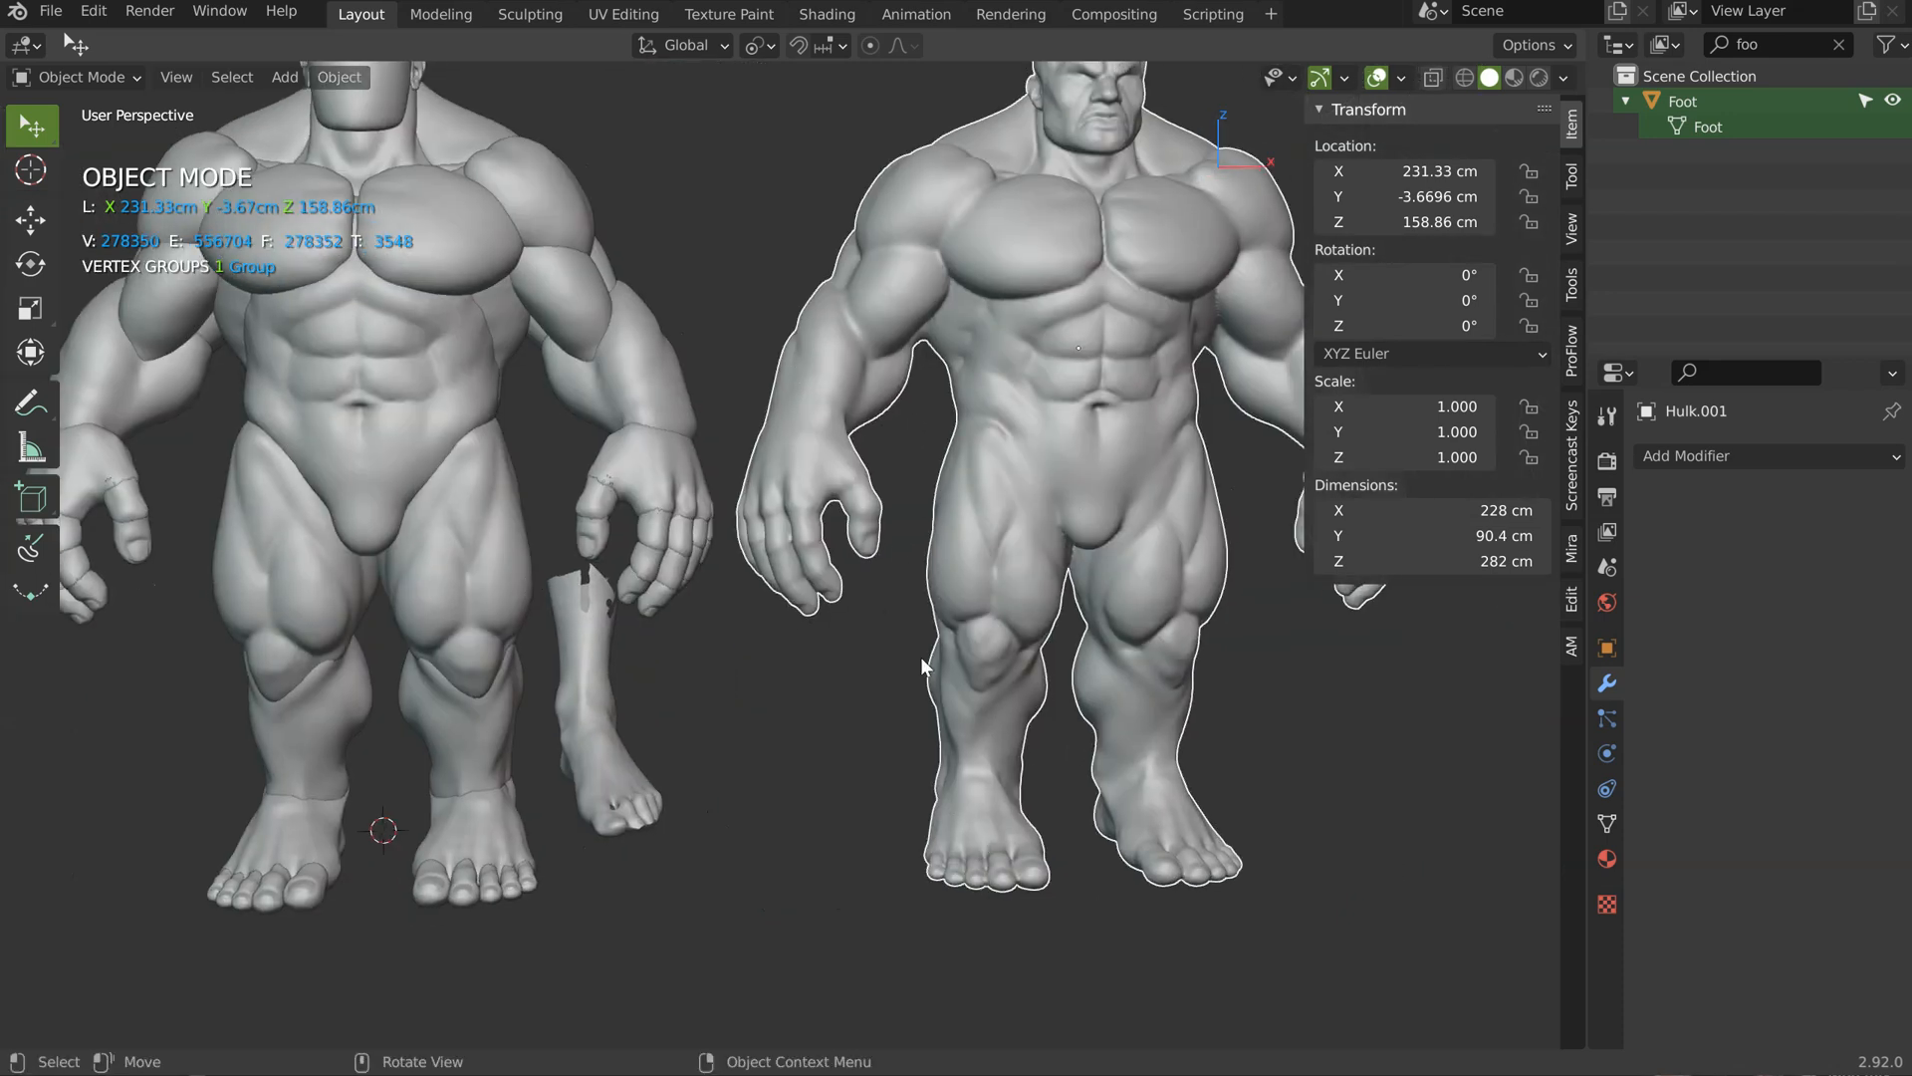
middle_drag(1034, 376, 828, 396)
middle_drag(665, 469, 777, 568)
scroll(803, 463, down, 3)
scroll(743, 570, up, 2)
Step: Select the Foot object, clear the "foo" filter from the object list and hide the foot
click(810, 556)
shift+middle_drag(777, 567, 815, 606)
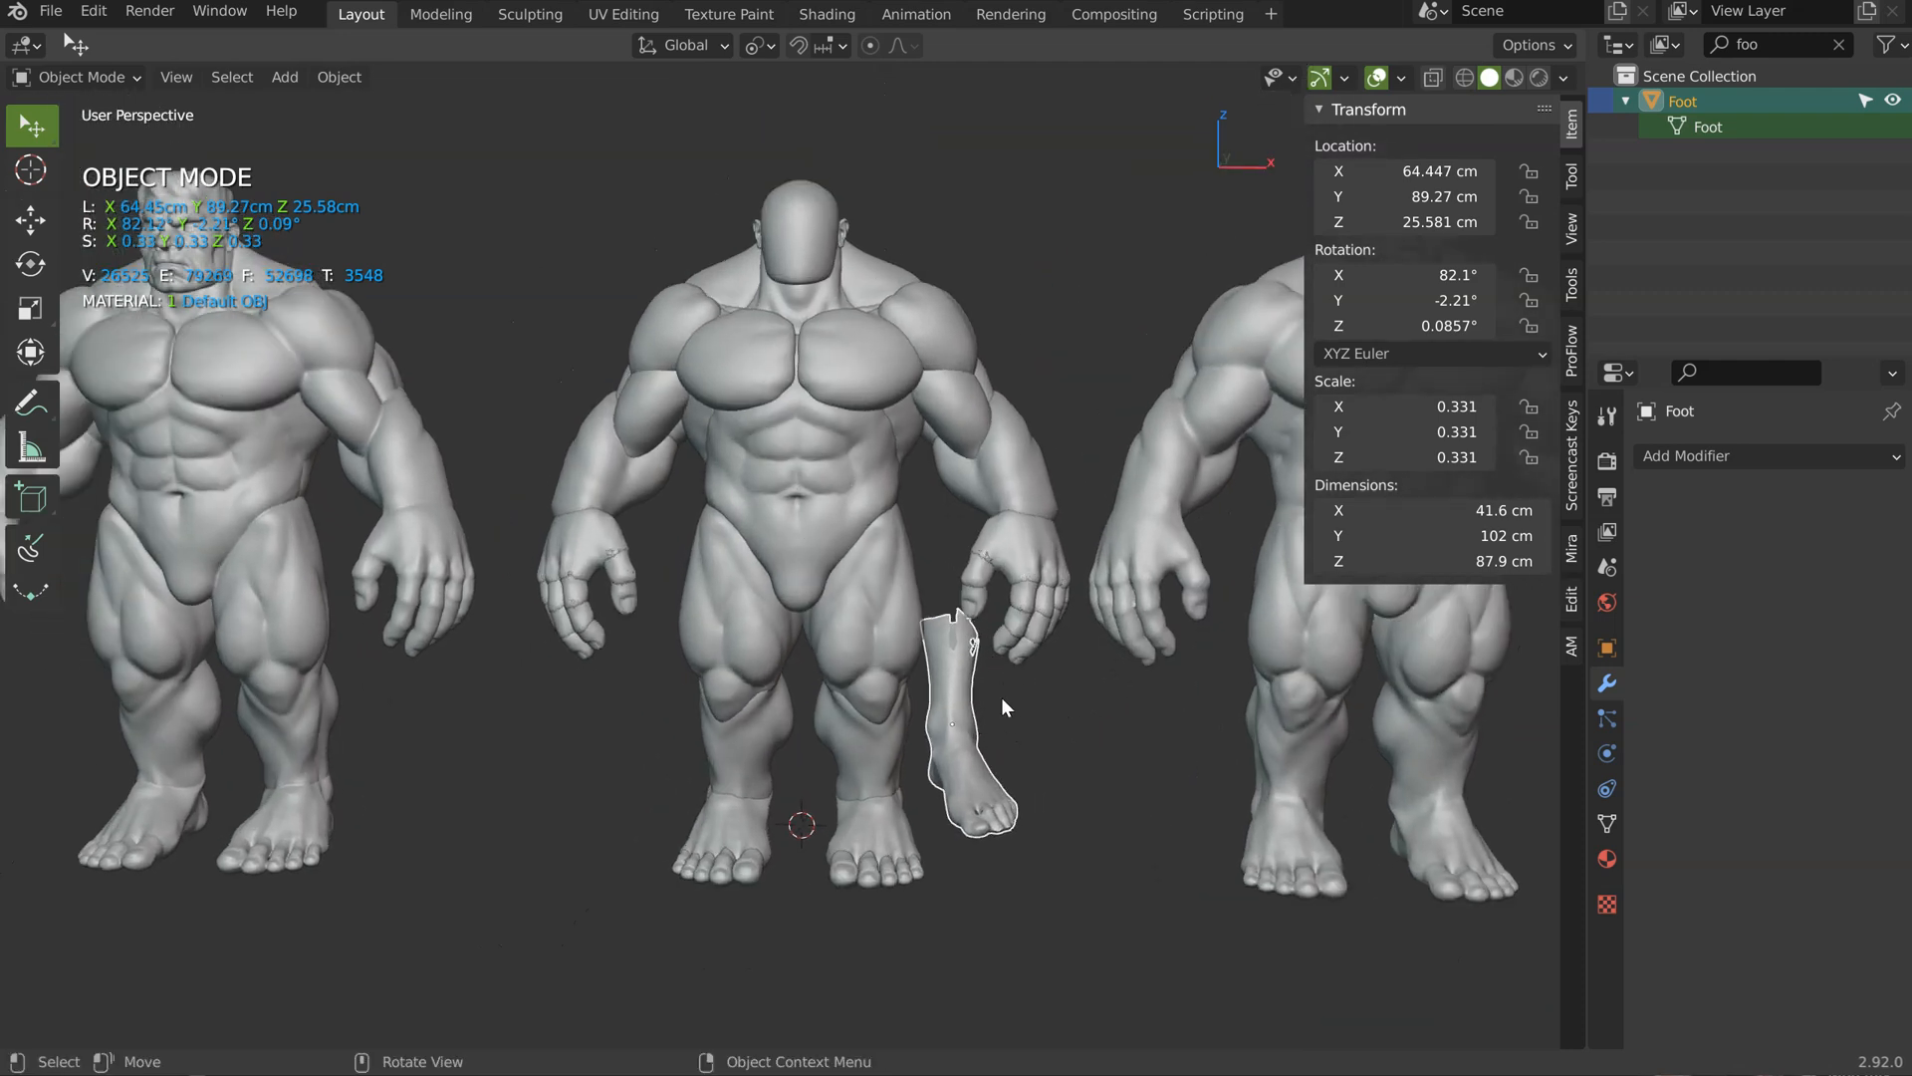
click(1836, 44)
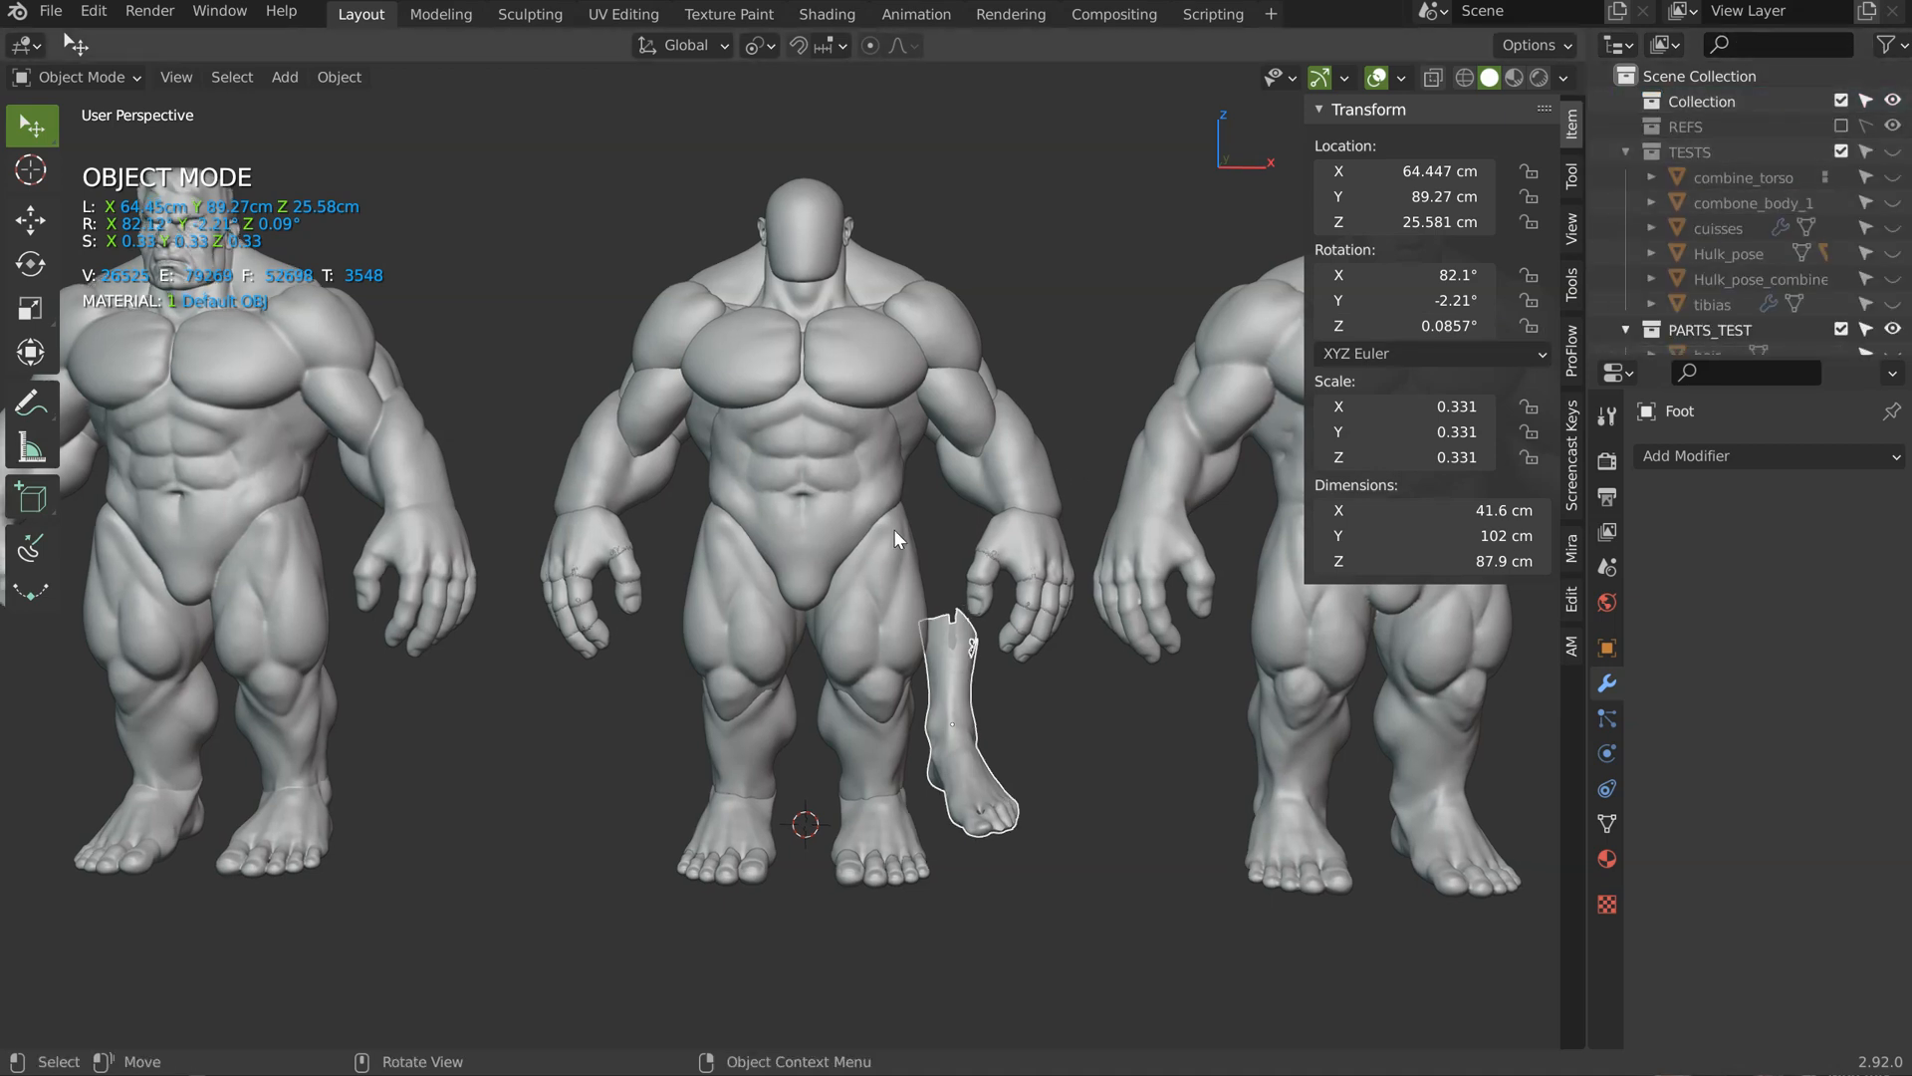
key(h)
shift+middle_drag(808, 341, 801, 393)
shift+middle_drag(838, 306, 862, 247)
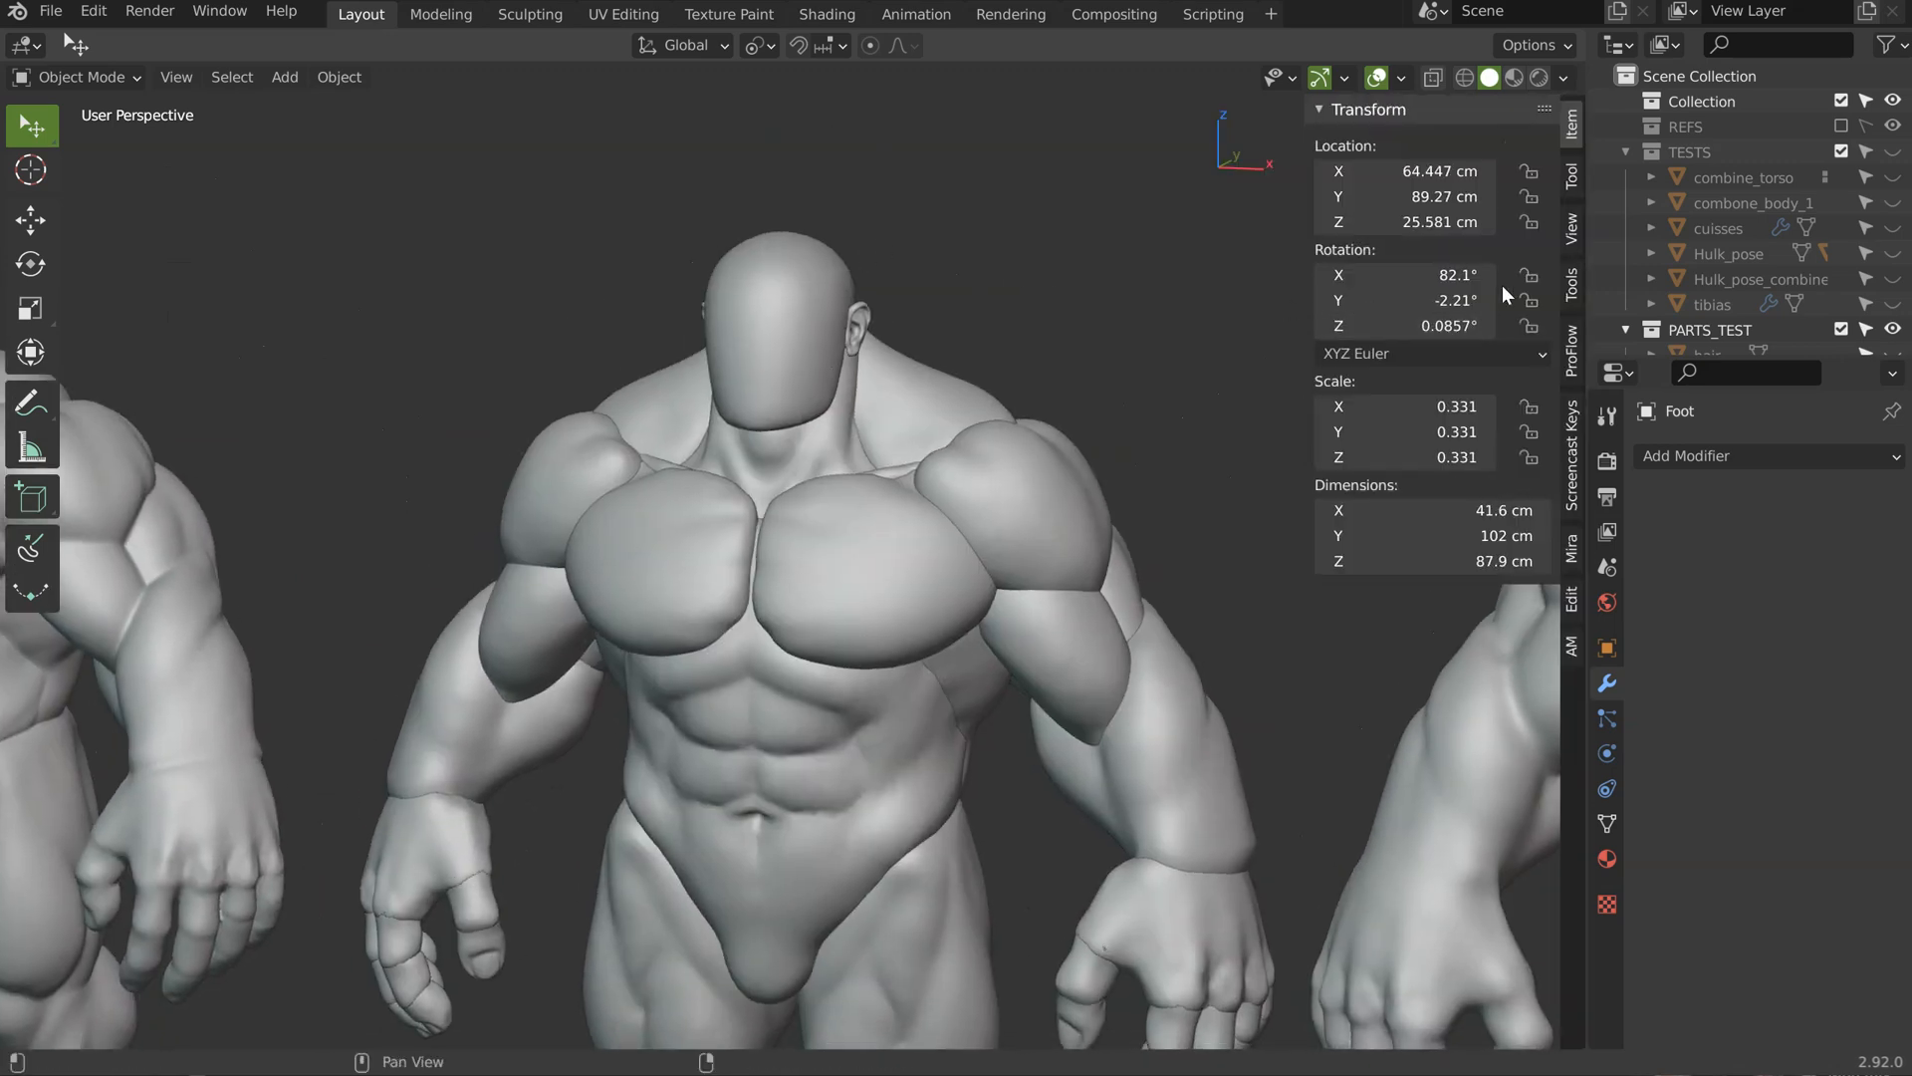
Step: Collapse Easyref, select the middle figure's upper-back muscle and show the SpeedSculpt assets library with its category choices
click(1570, 285)
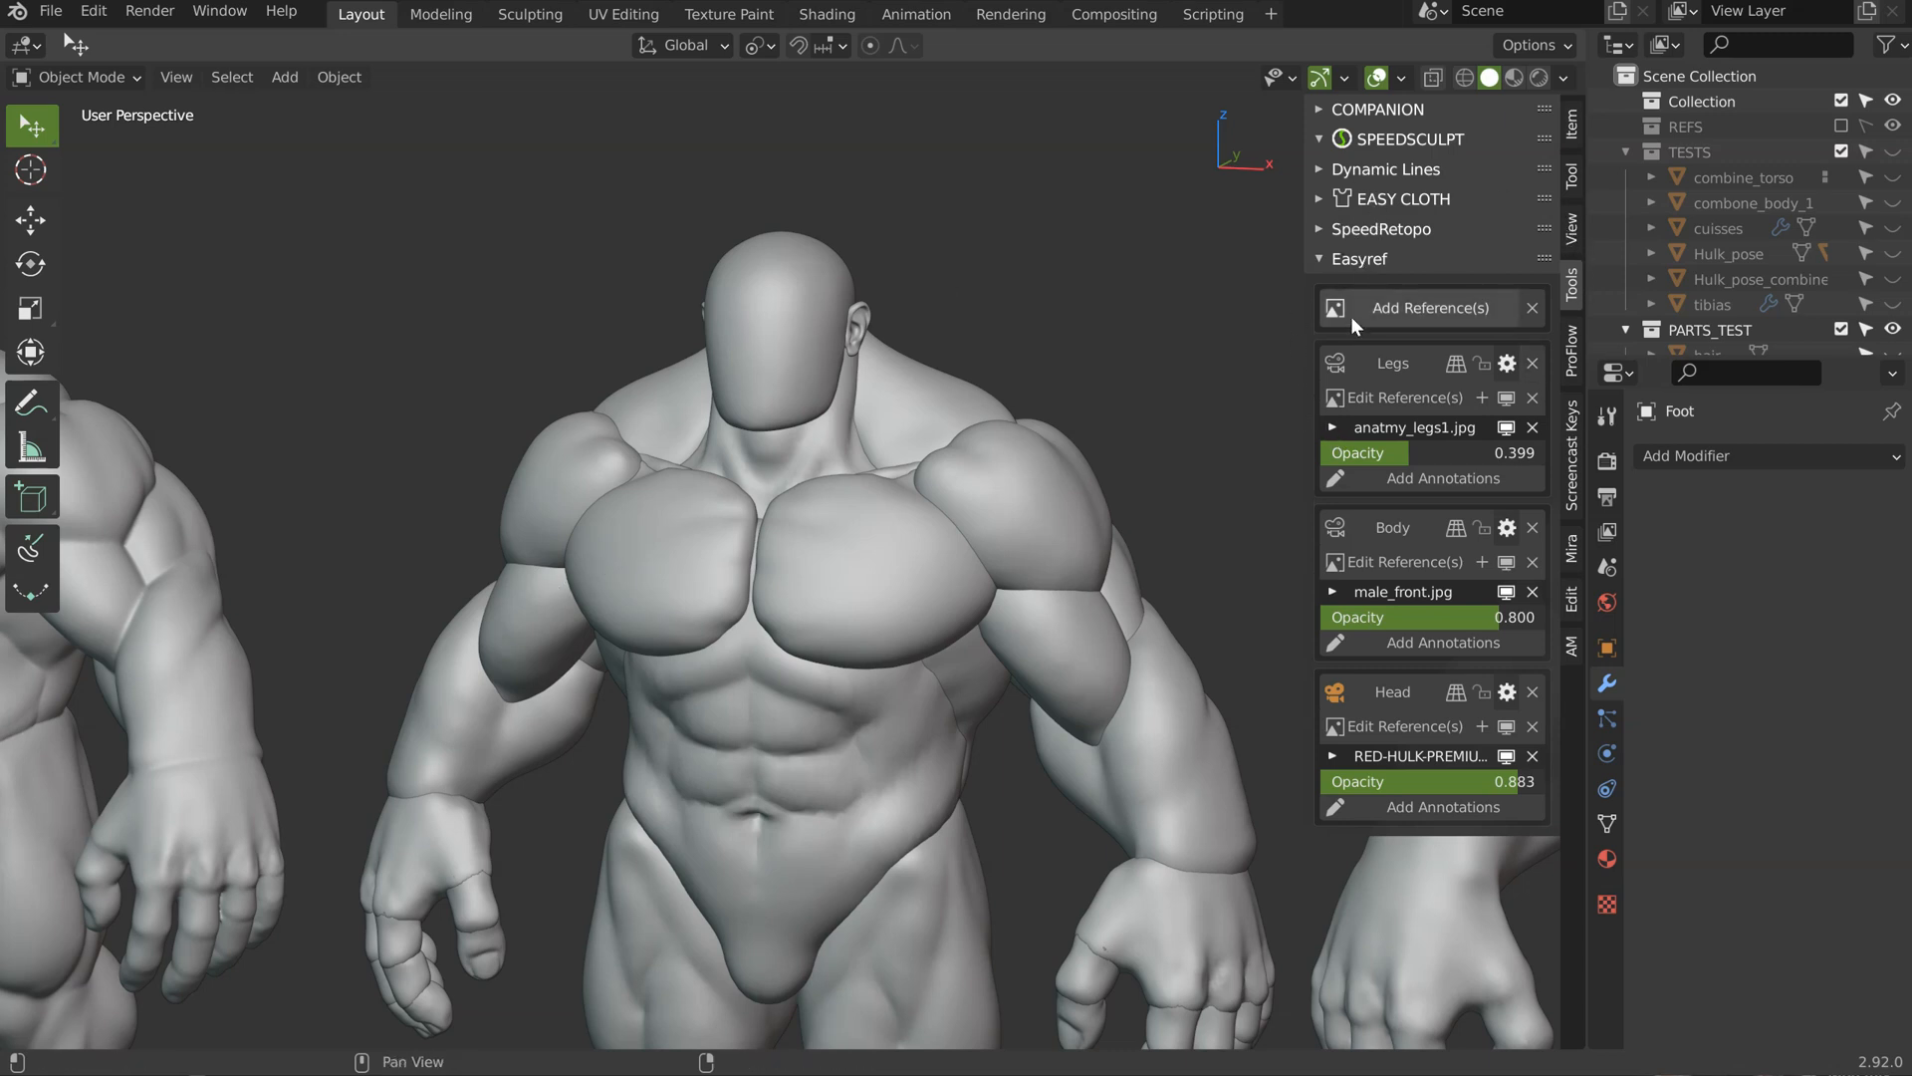
click(1317, 258)
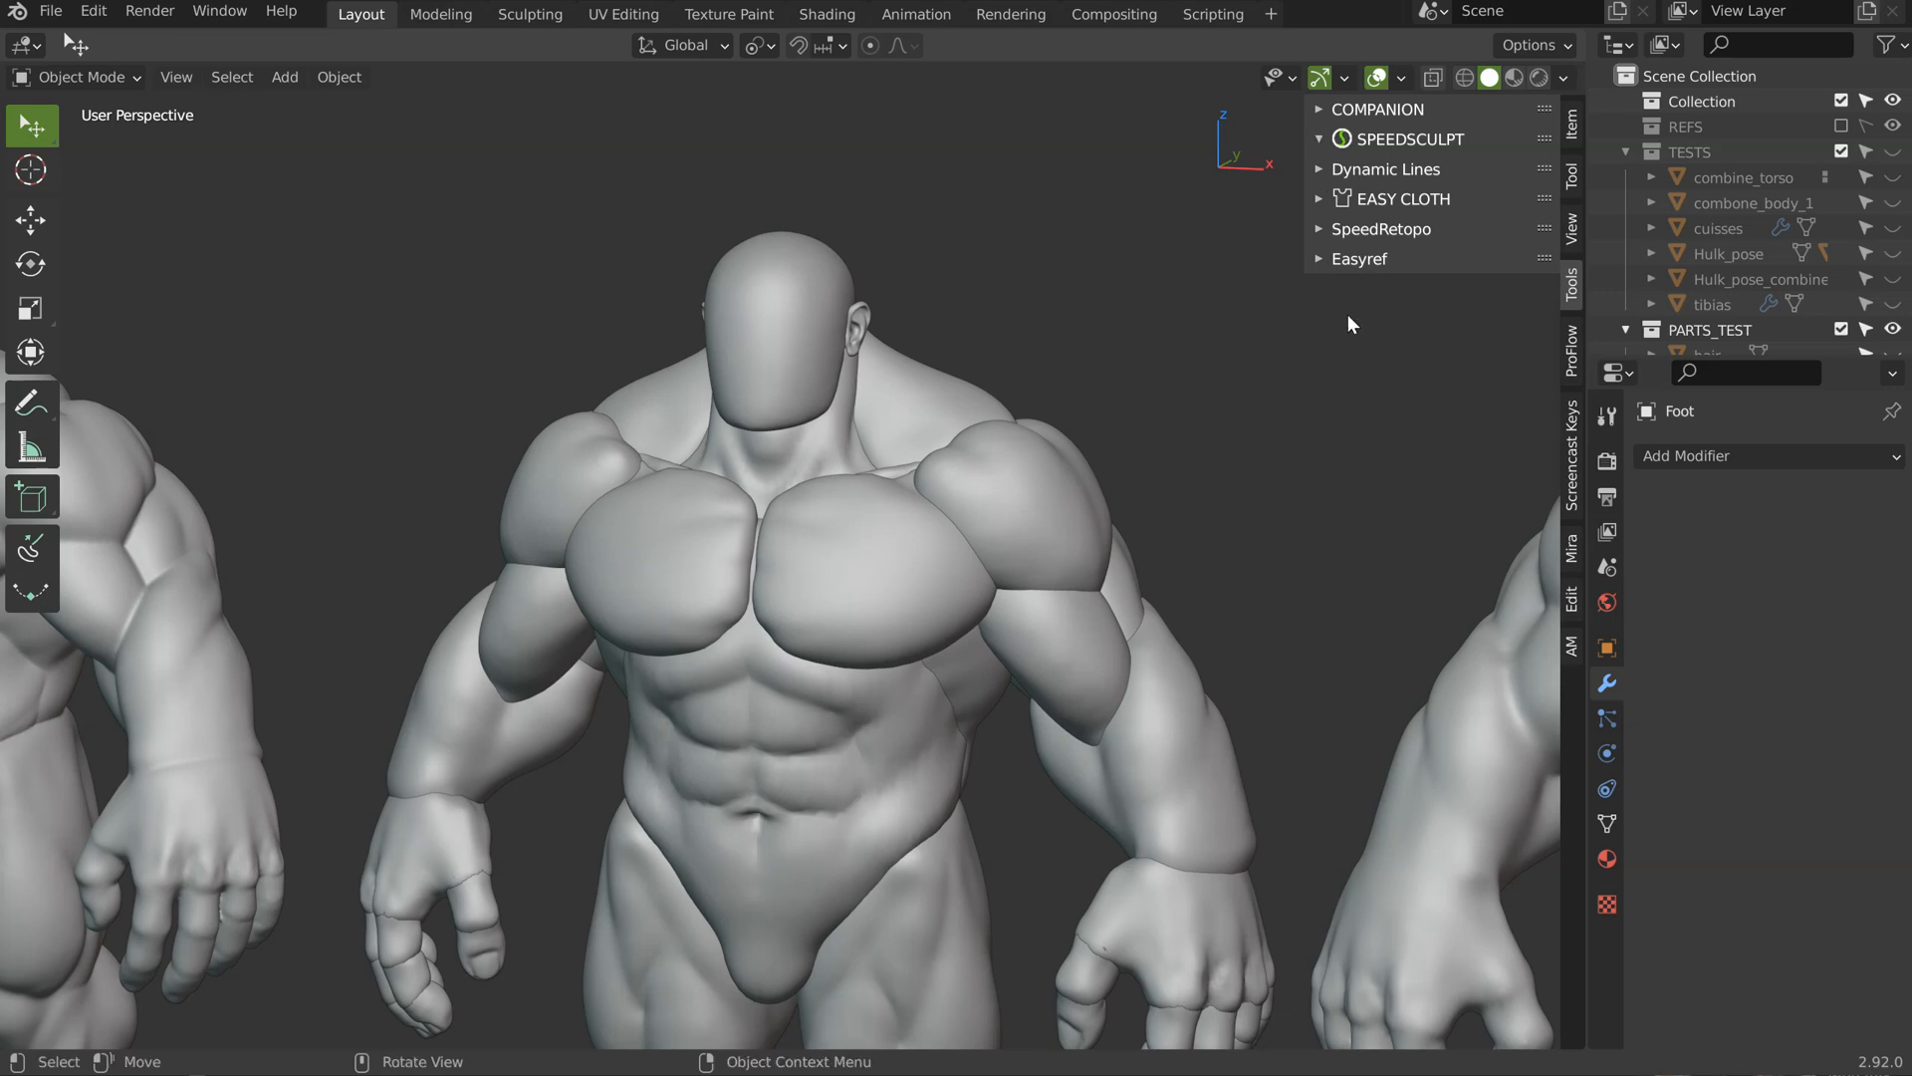
click(986, 422)
click(1412, 139)
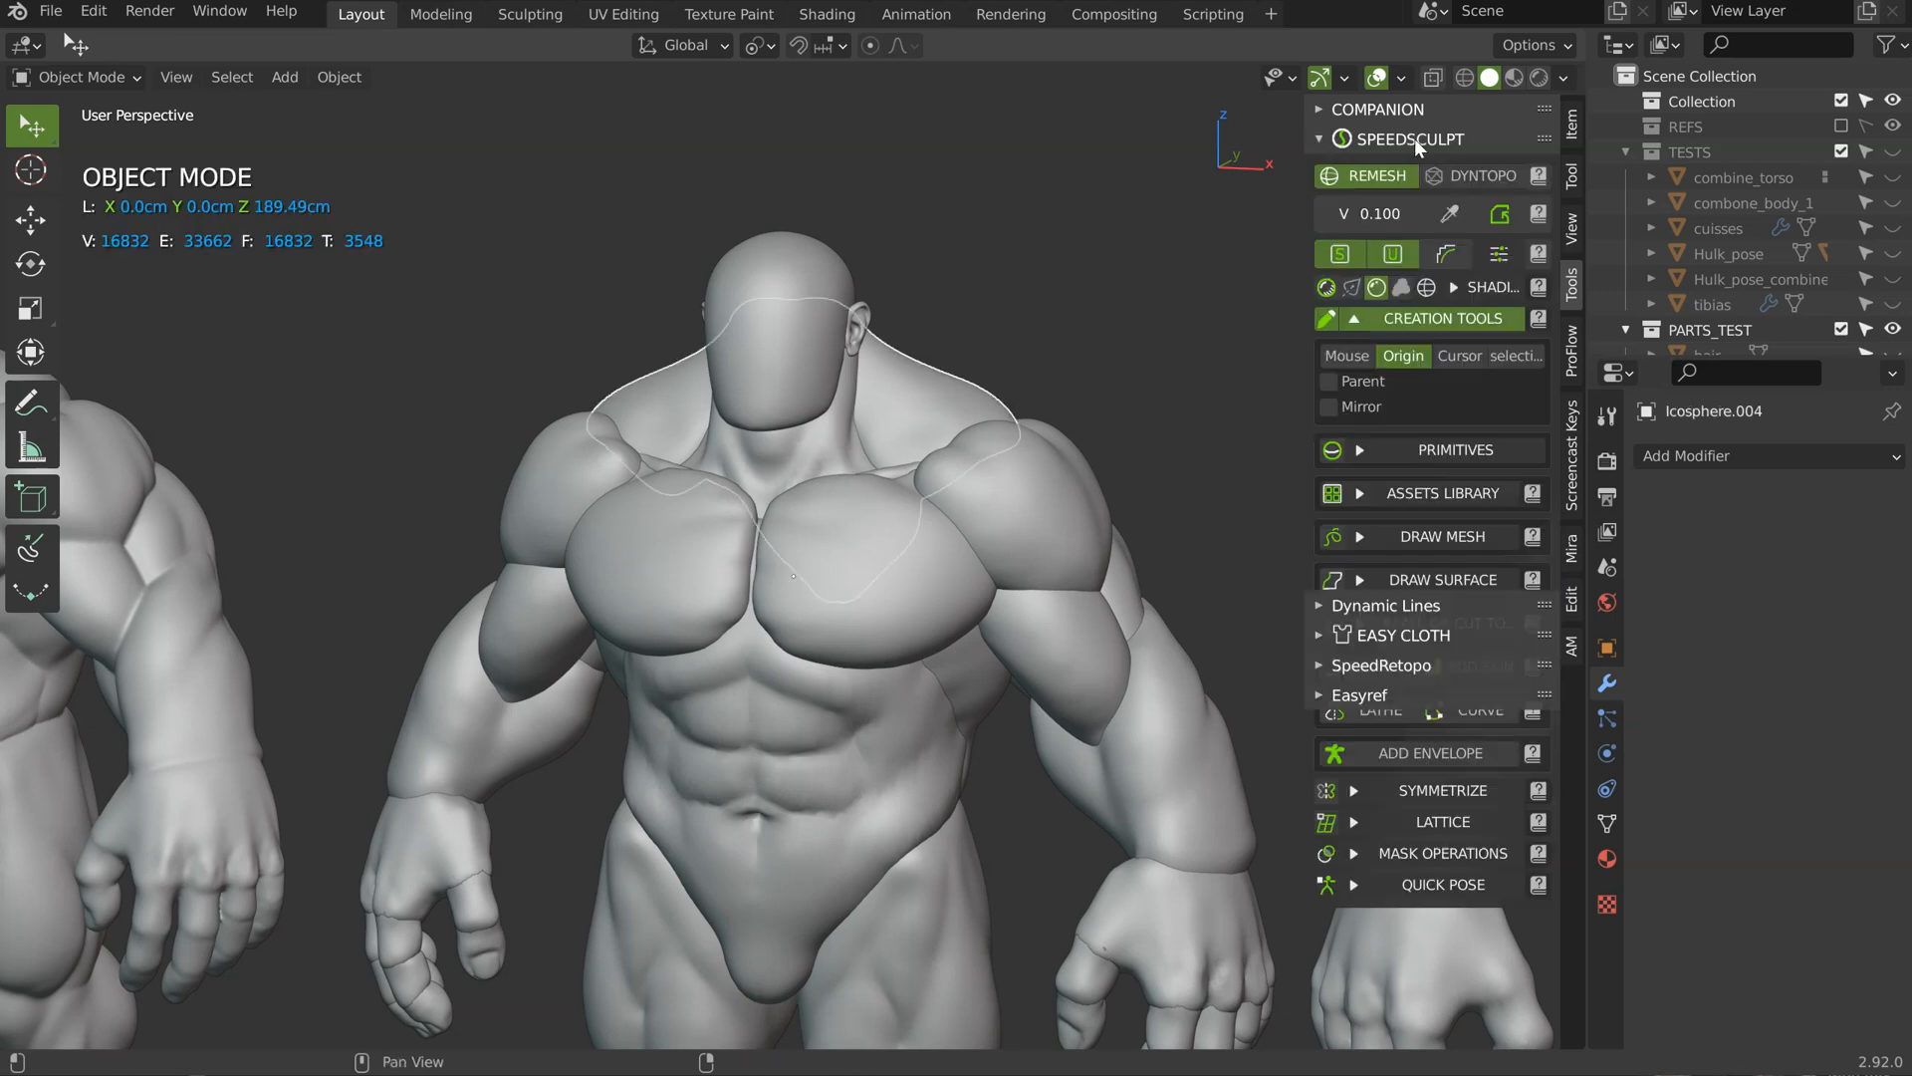
click(1443, 496)
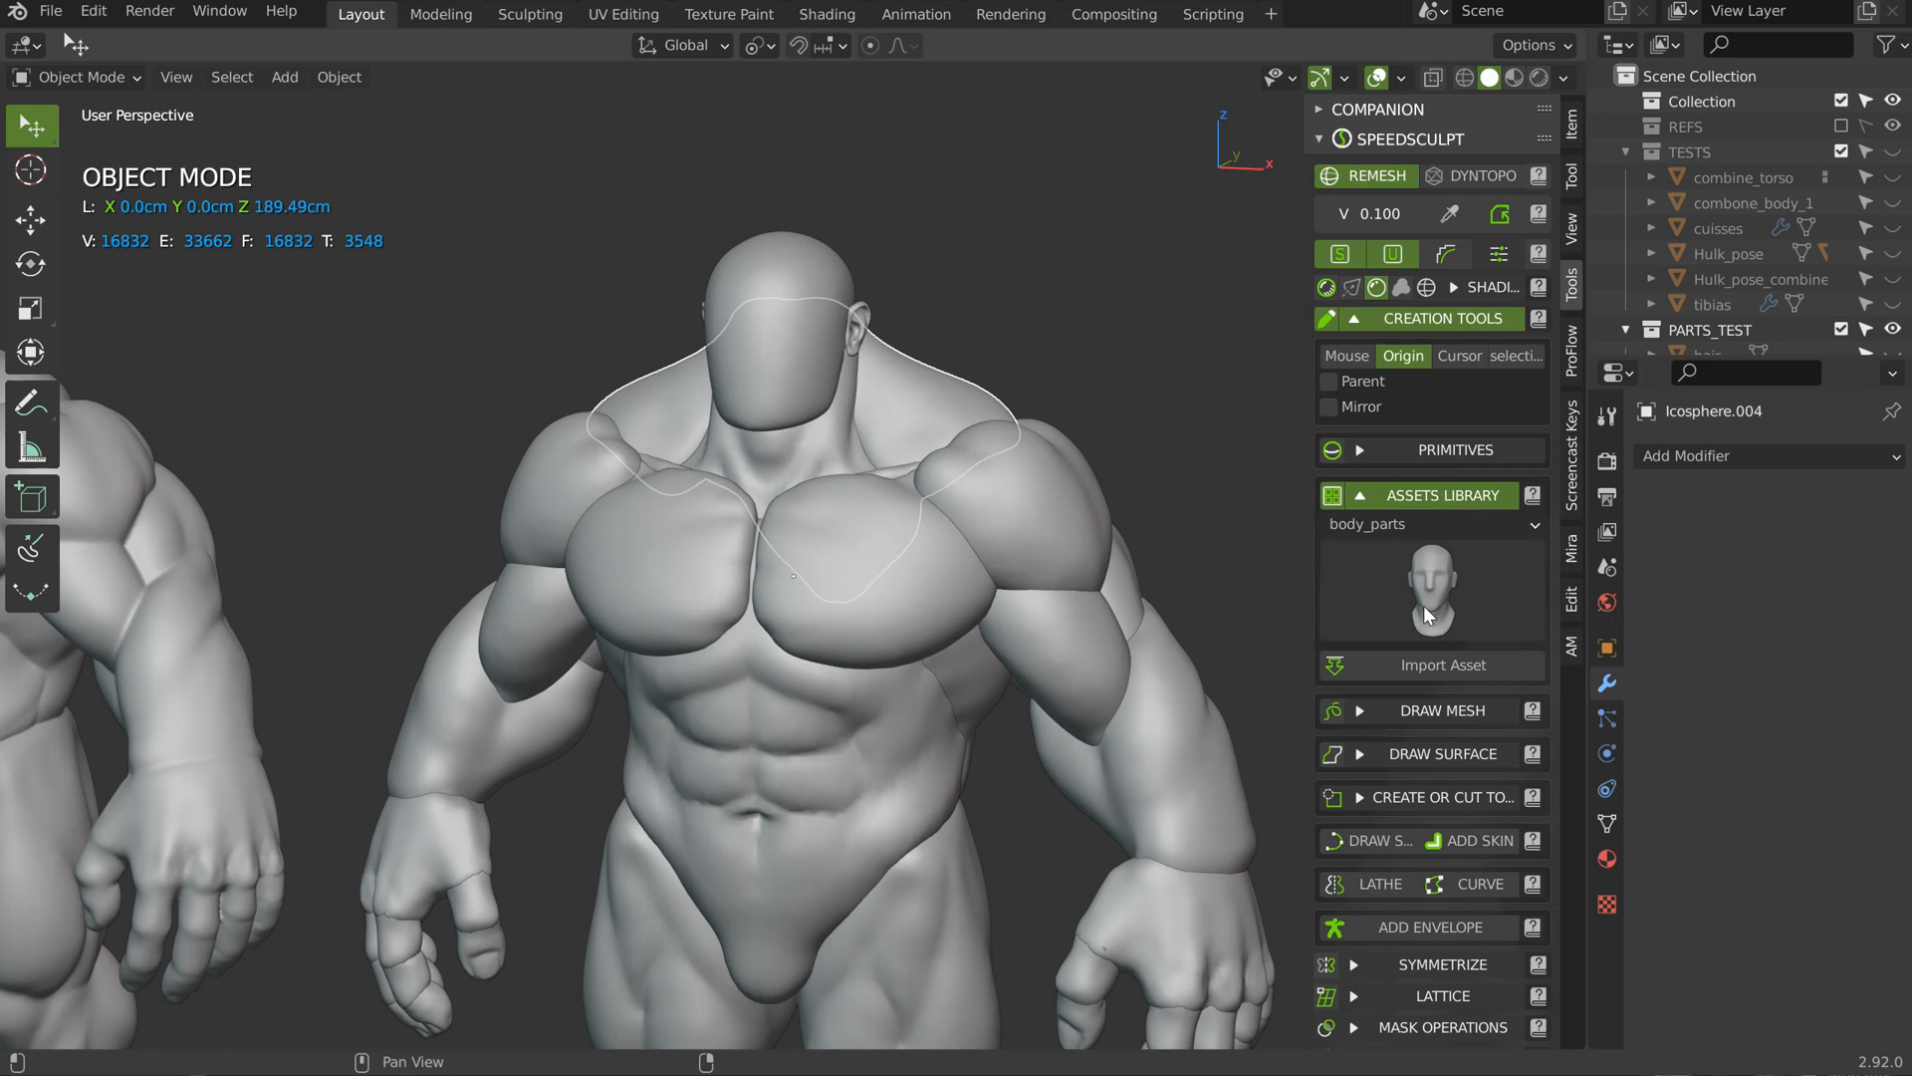
click(1385, 523)
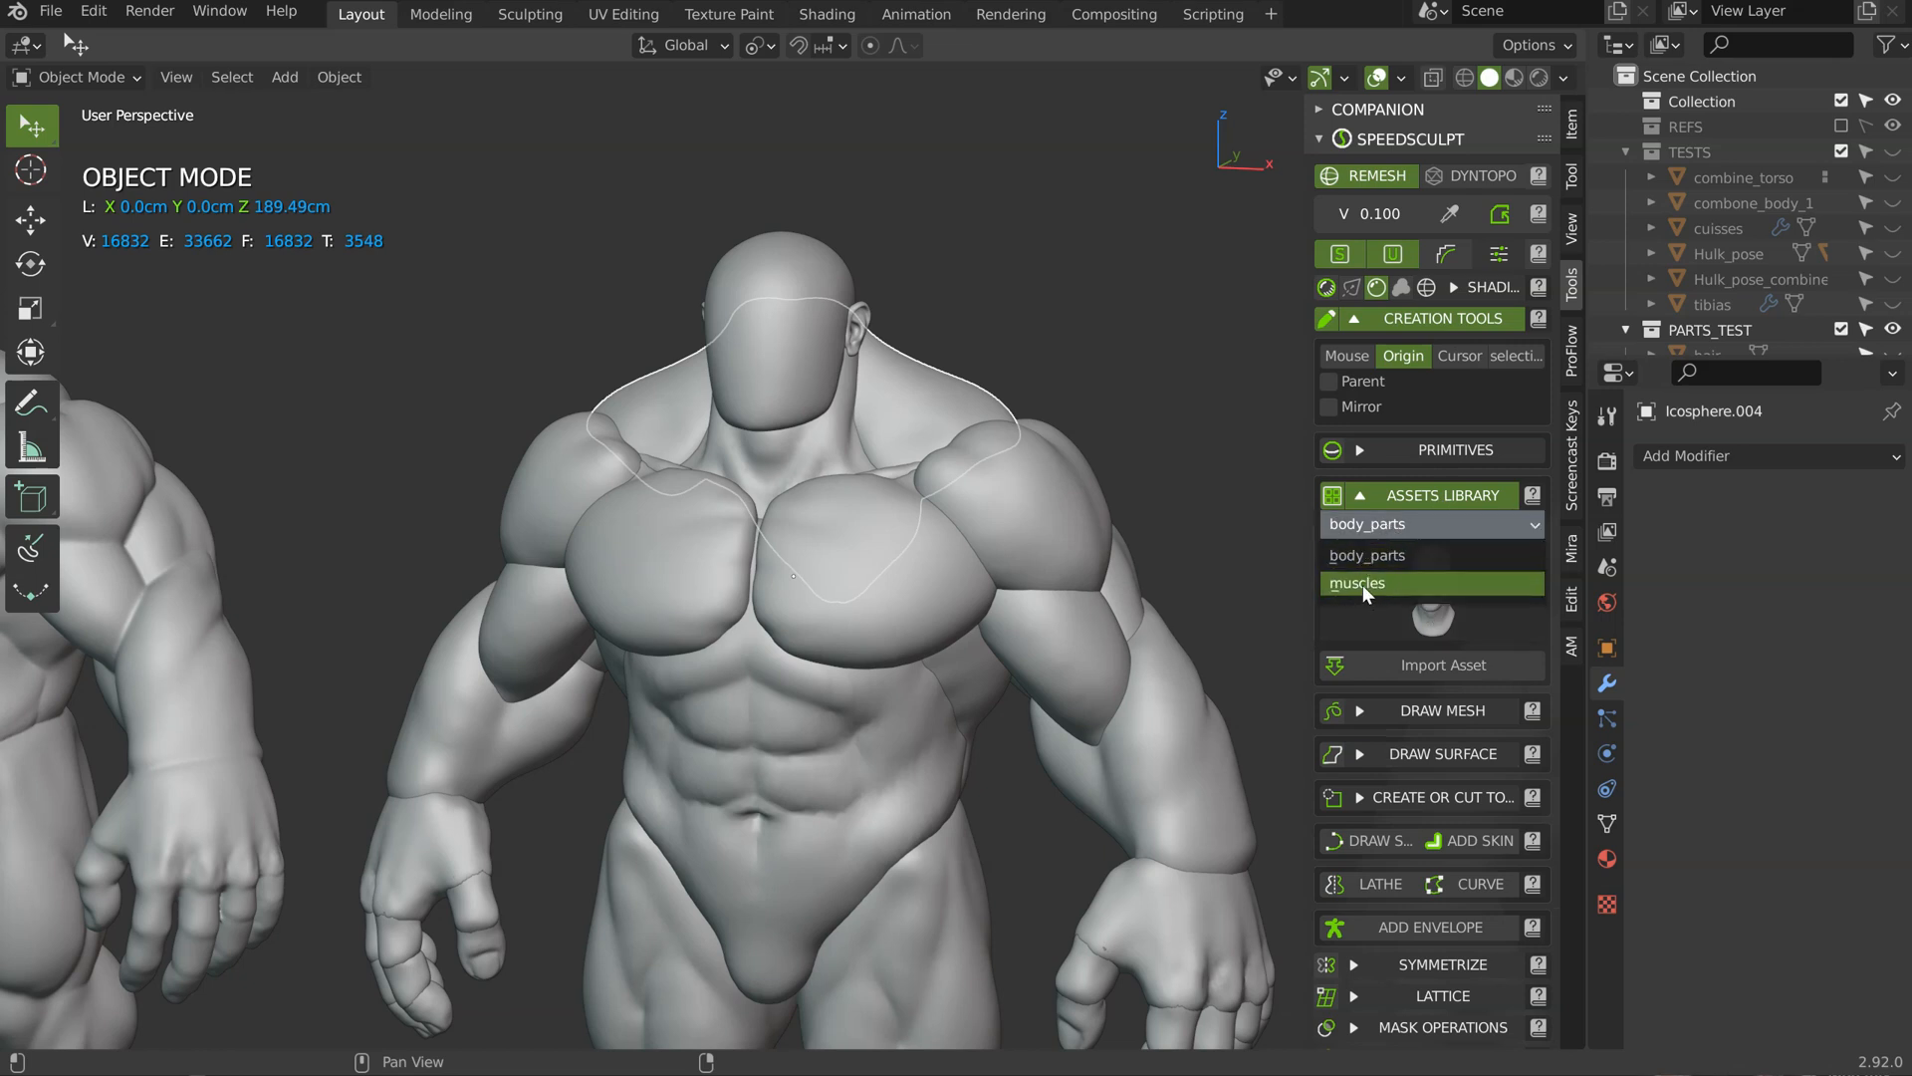
Step: Browse the Asset Management library's Sculpt folder and look at its muscle assets
click(1570, 649)
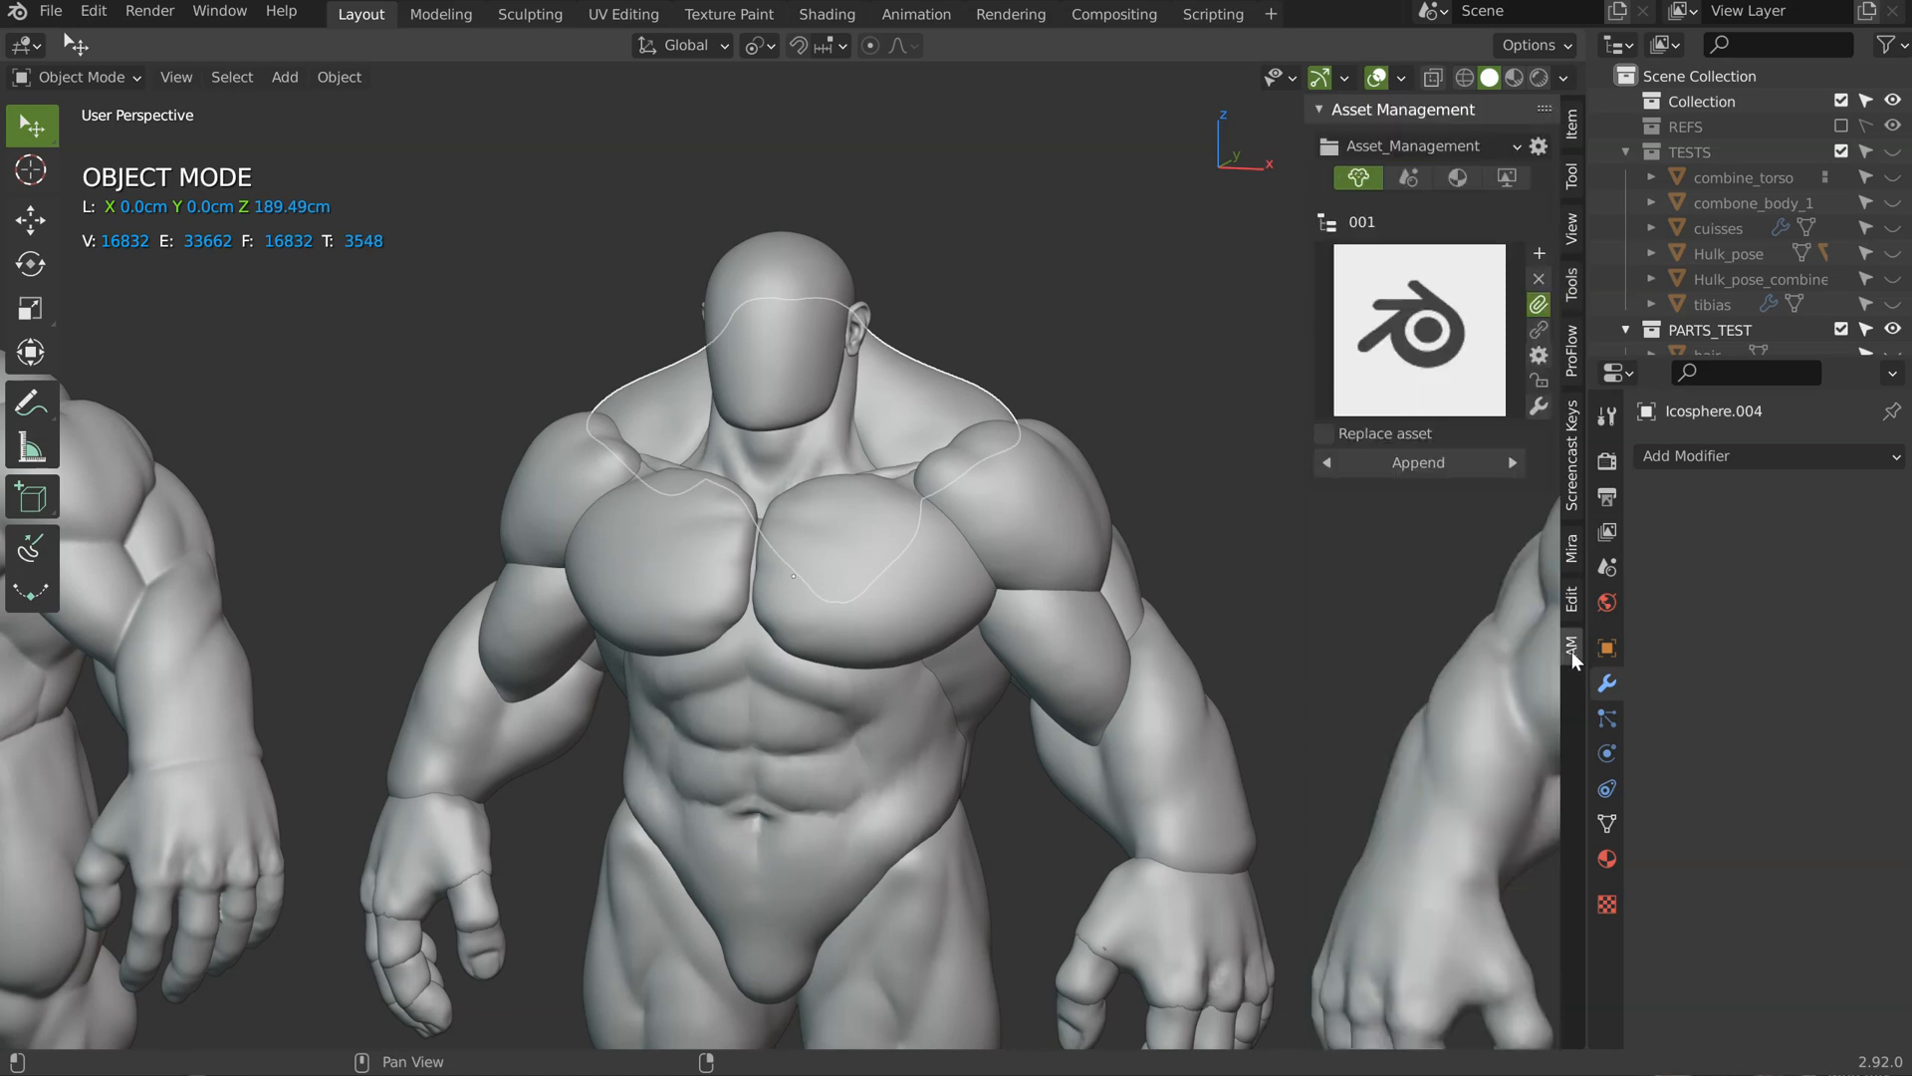
click(1328, 223)
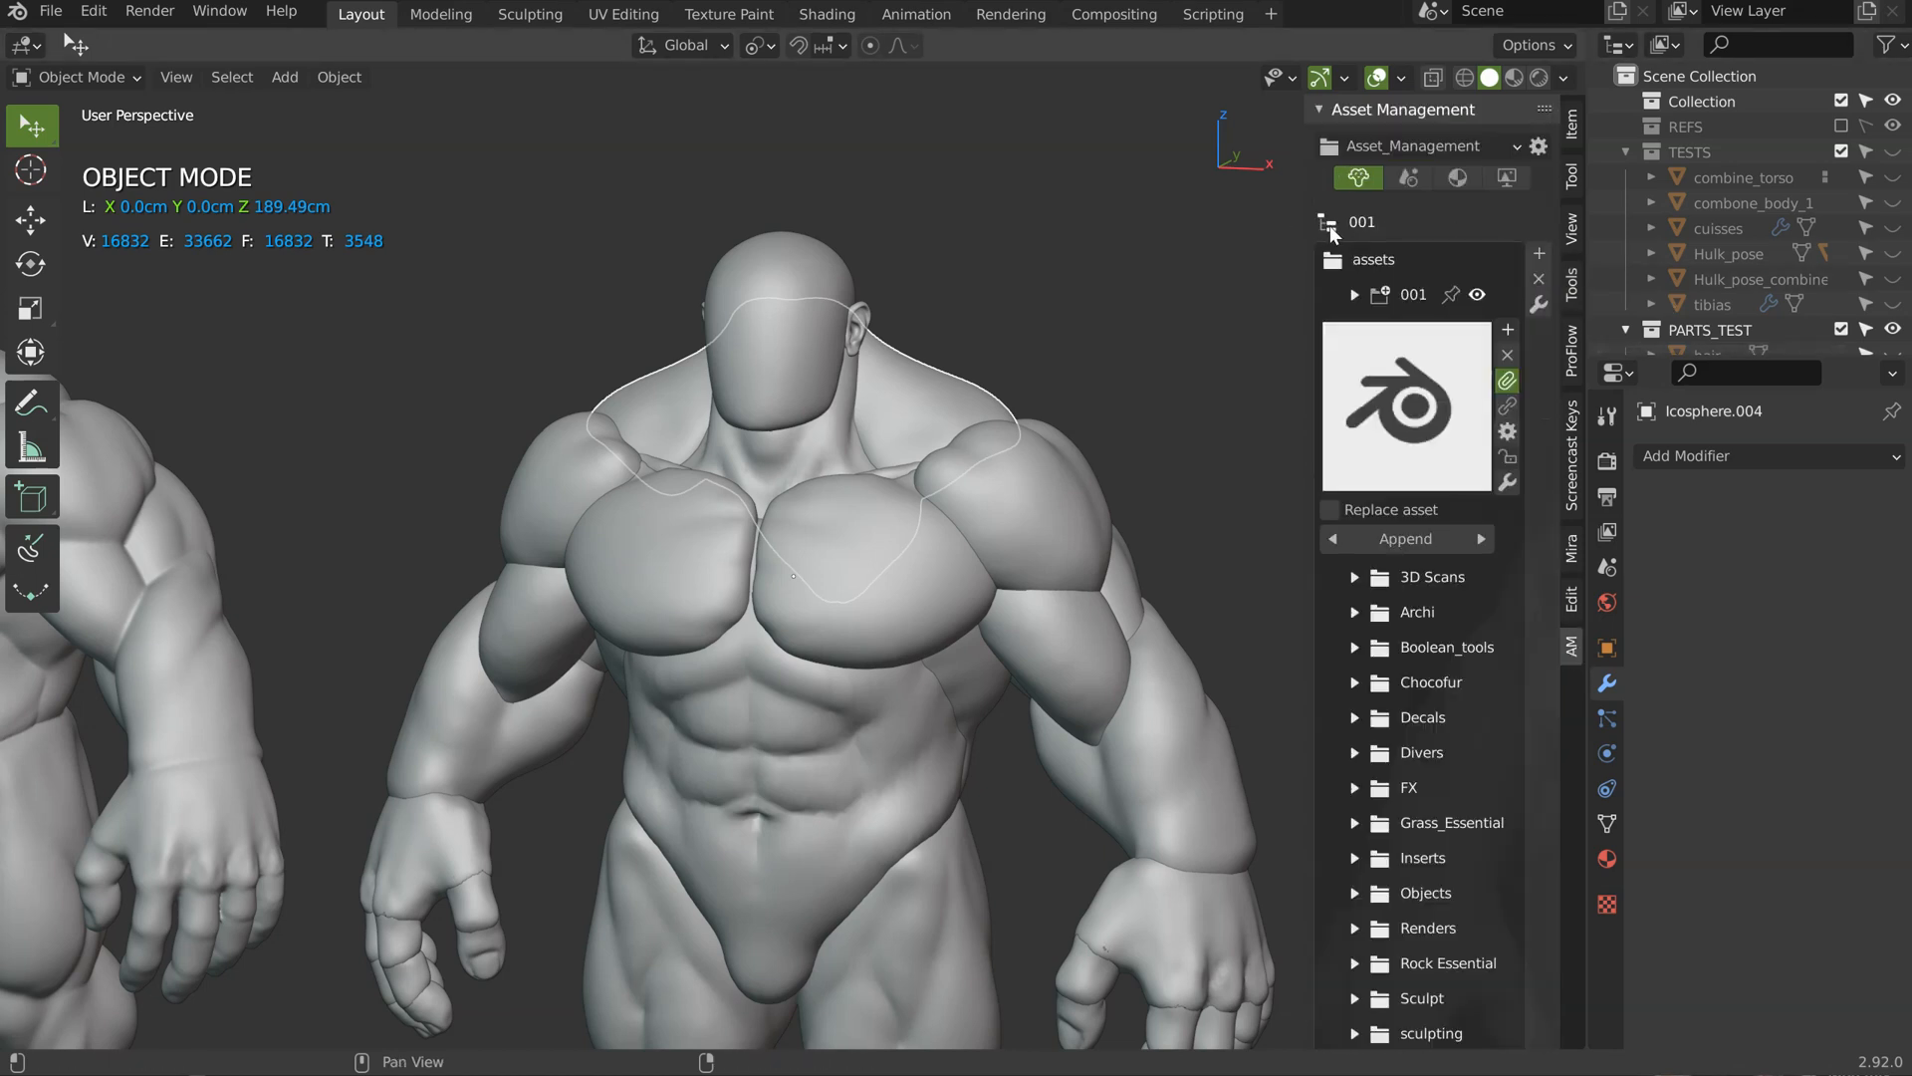
middle_drag(1425, 537, 1442, 429)
click(1357, 988)
middle_drag(1410, 787, 1426, 541)
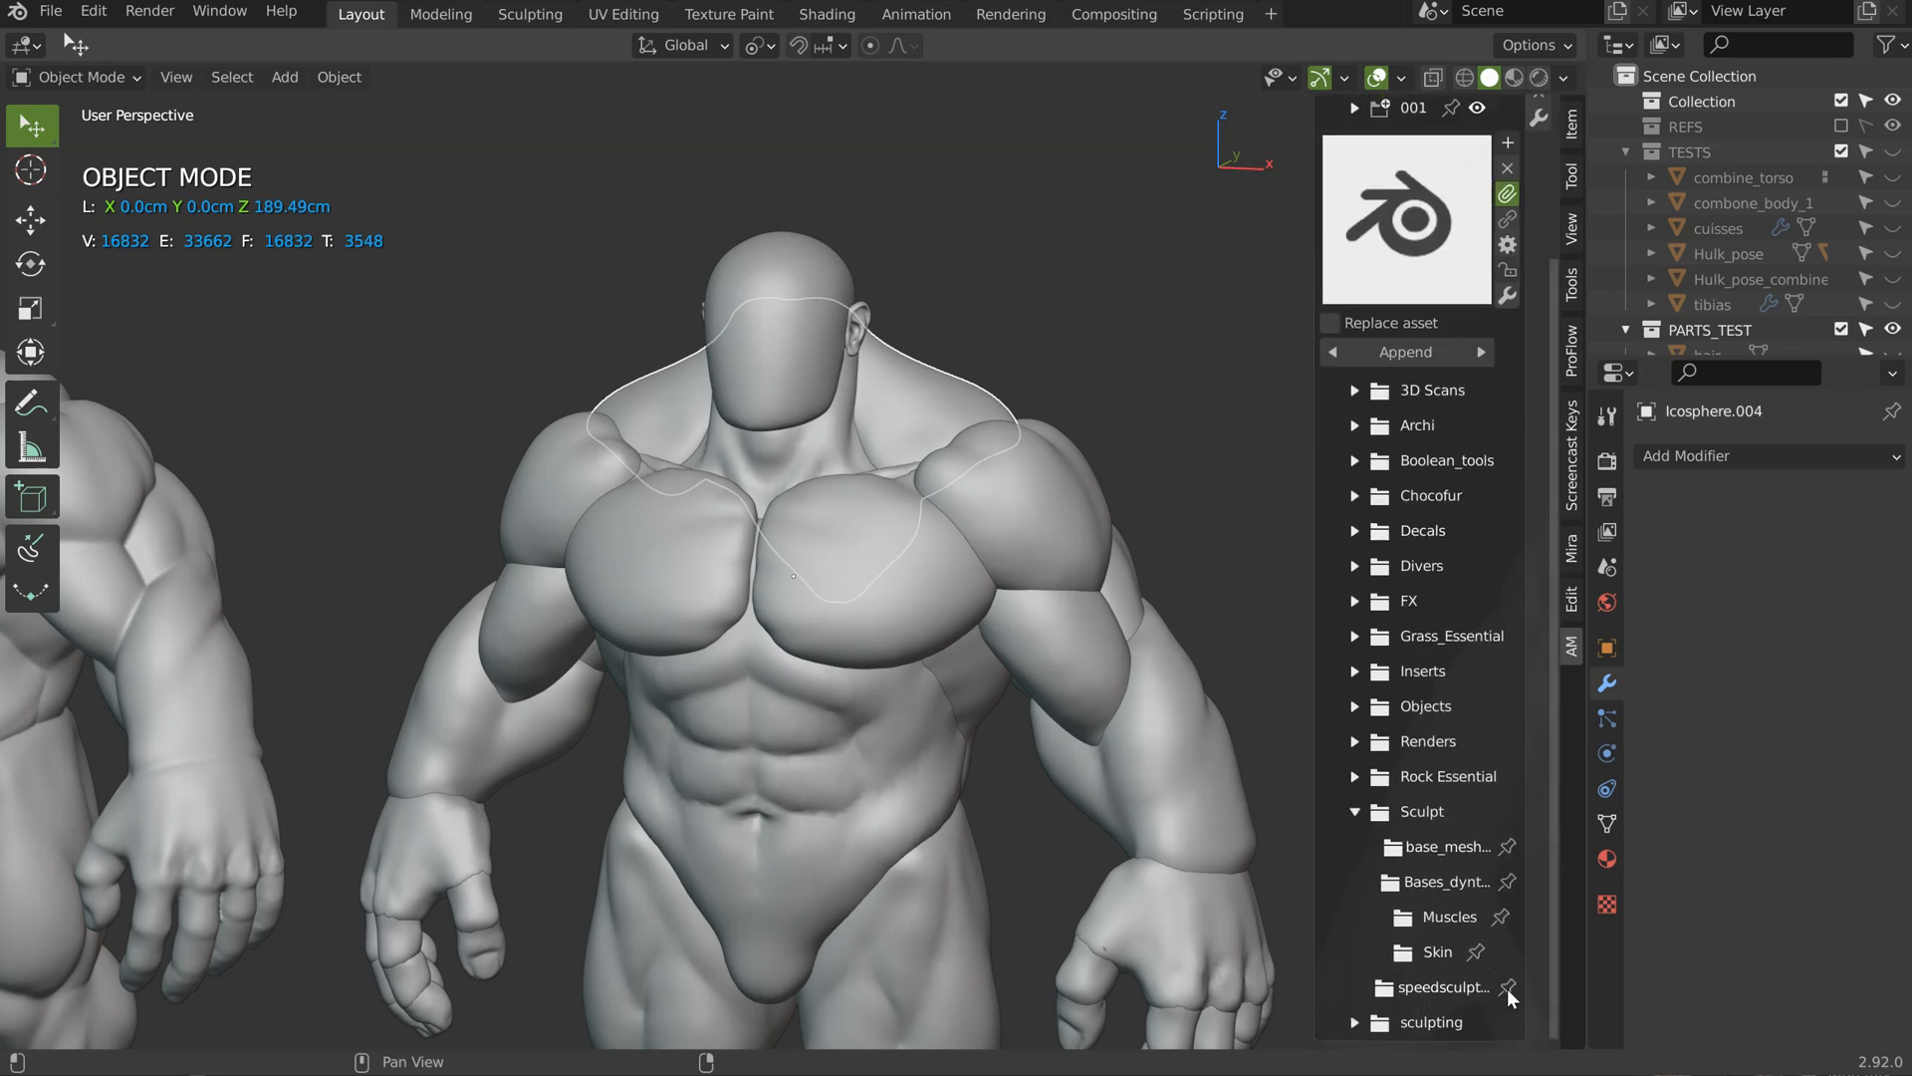
scroll(1416, 448, up, 4)
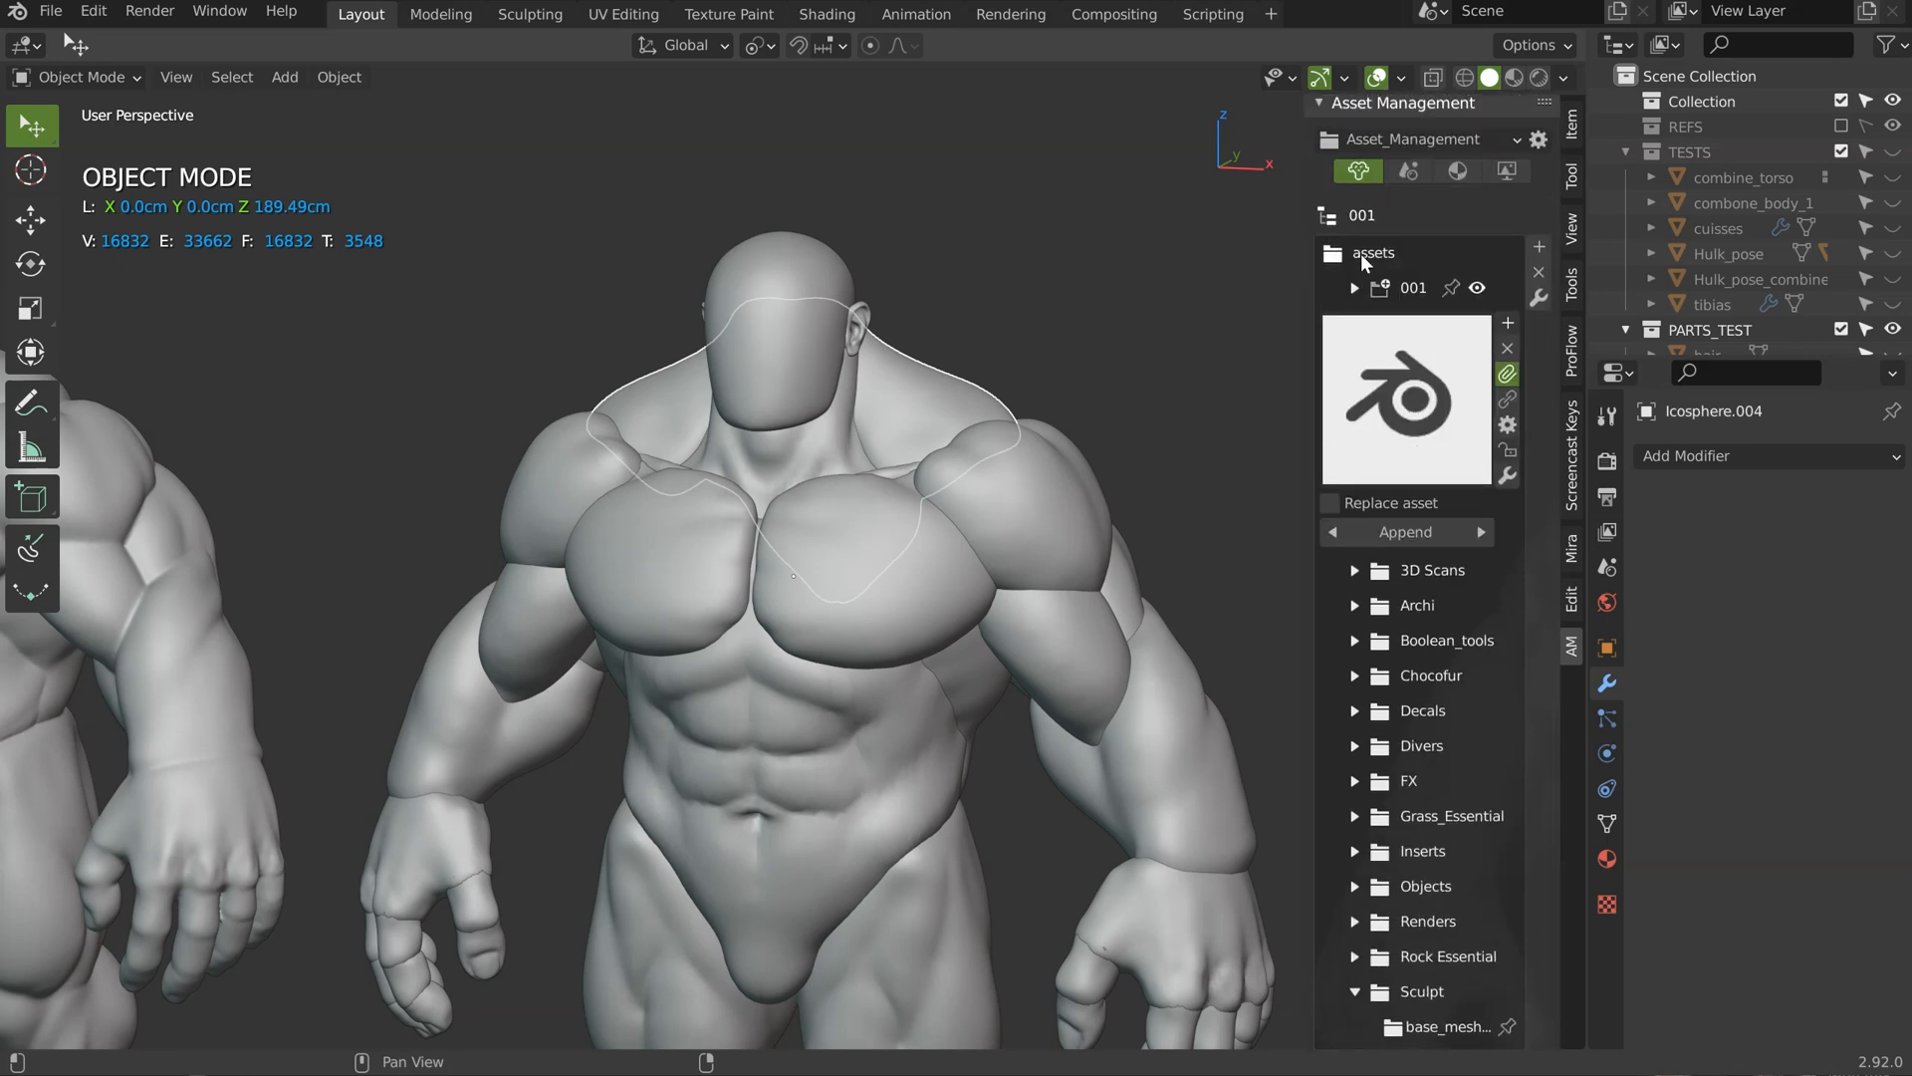
click(1361, 253)
click(1401, 327)
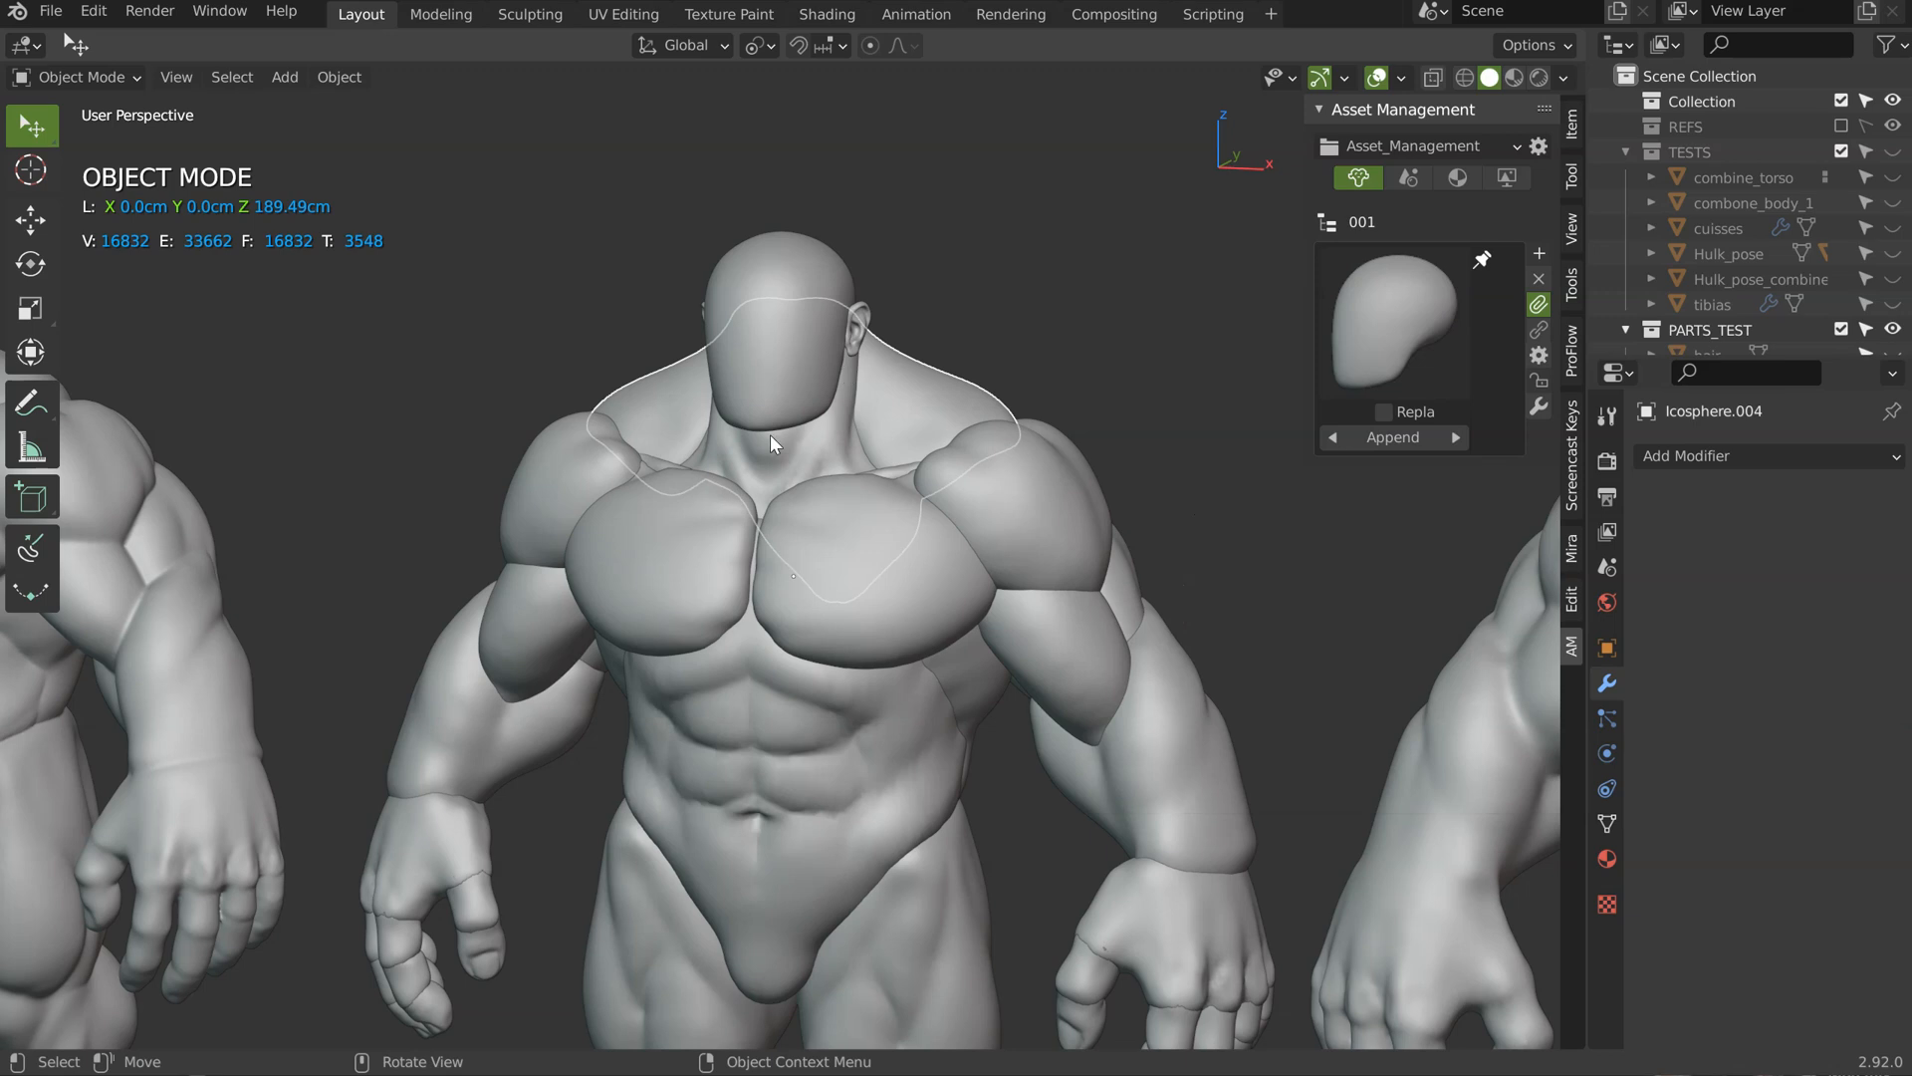
Step: Return to the SpeedSculpt tools, filter the add-on preferences by "scu" and expand the SpeedSculpt add-on's settings
click(1573, 287)
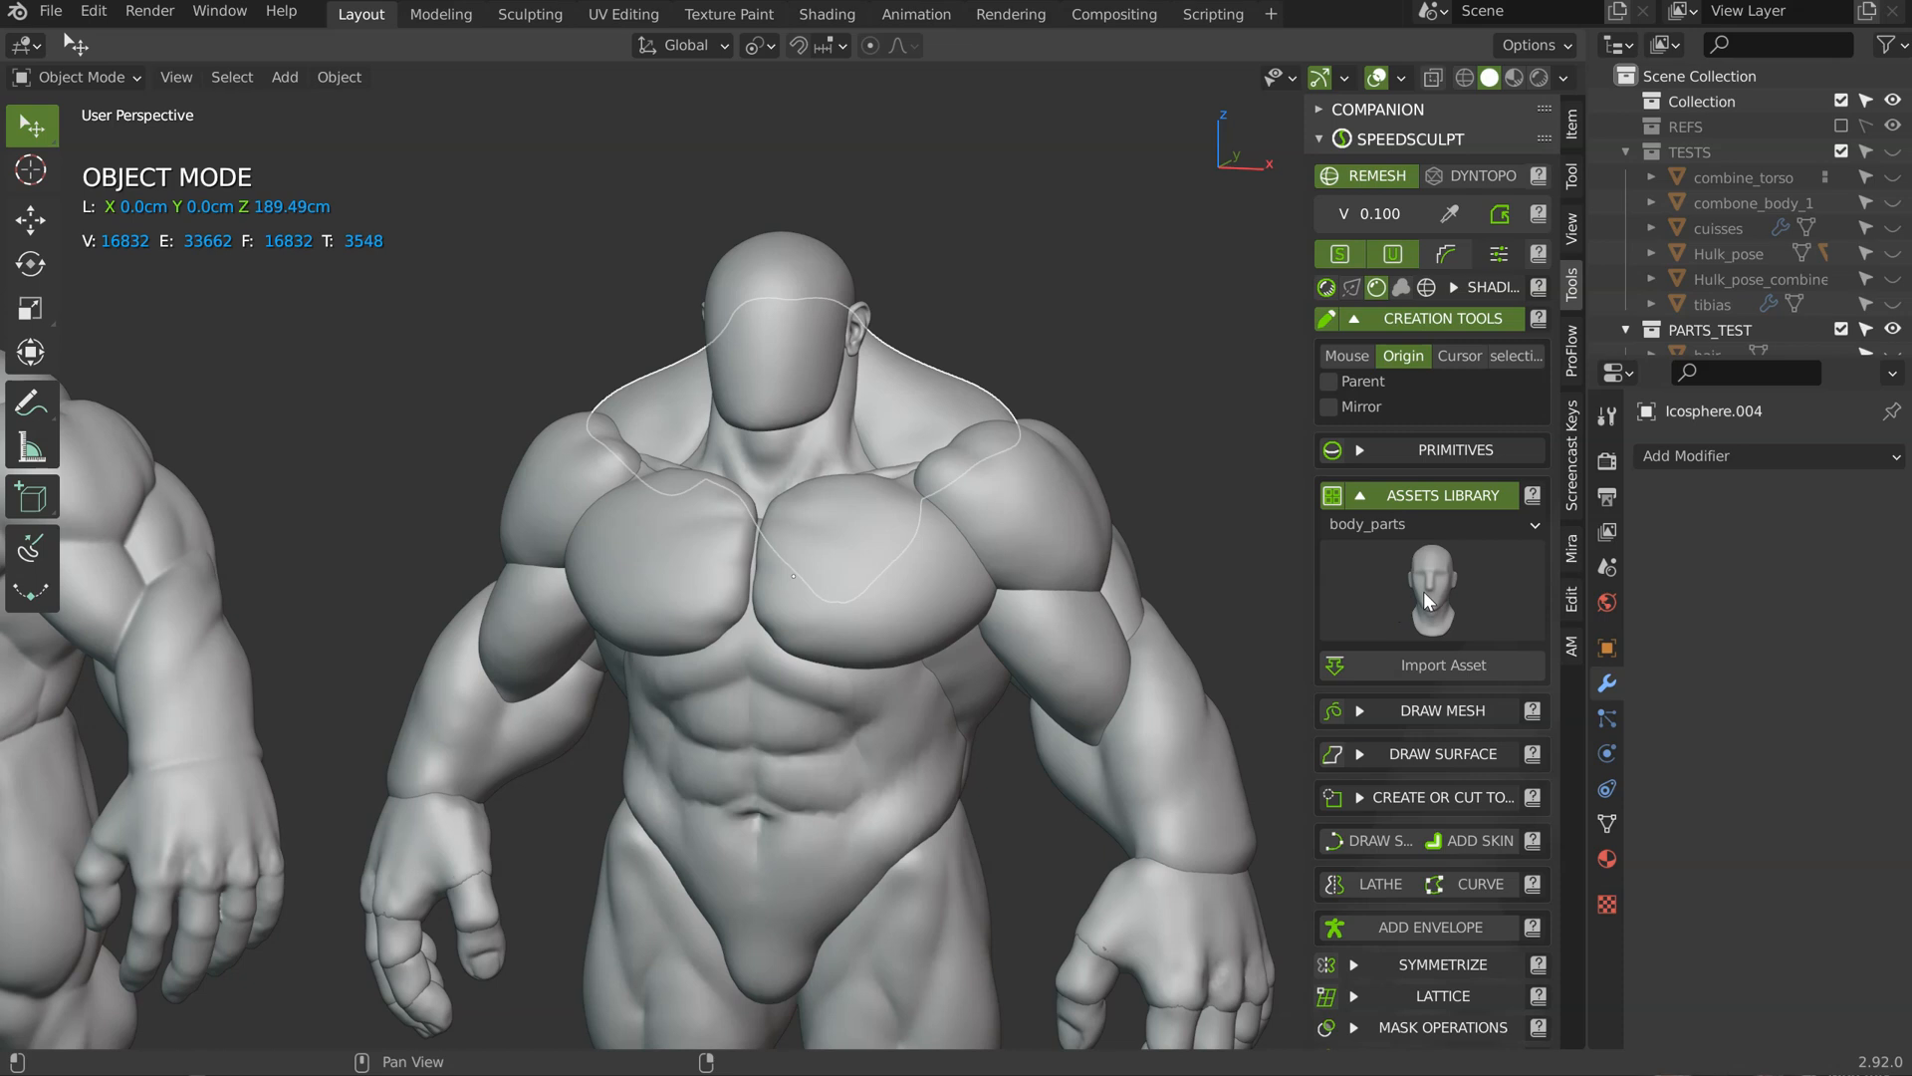
click(104, 13)
click(153, 396)
drag(308, 88, 831, 137)
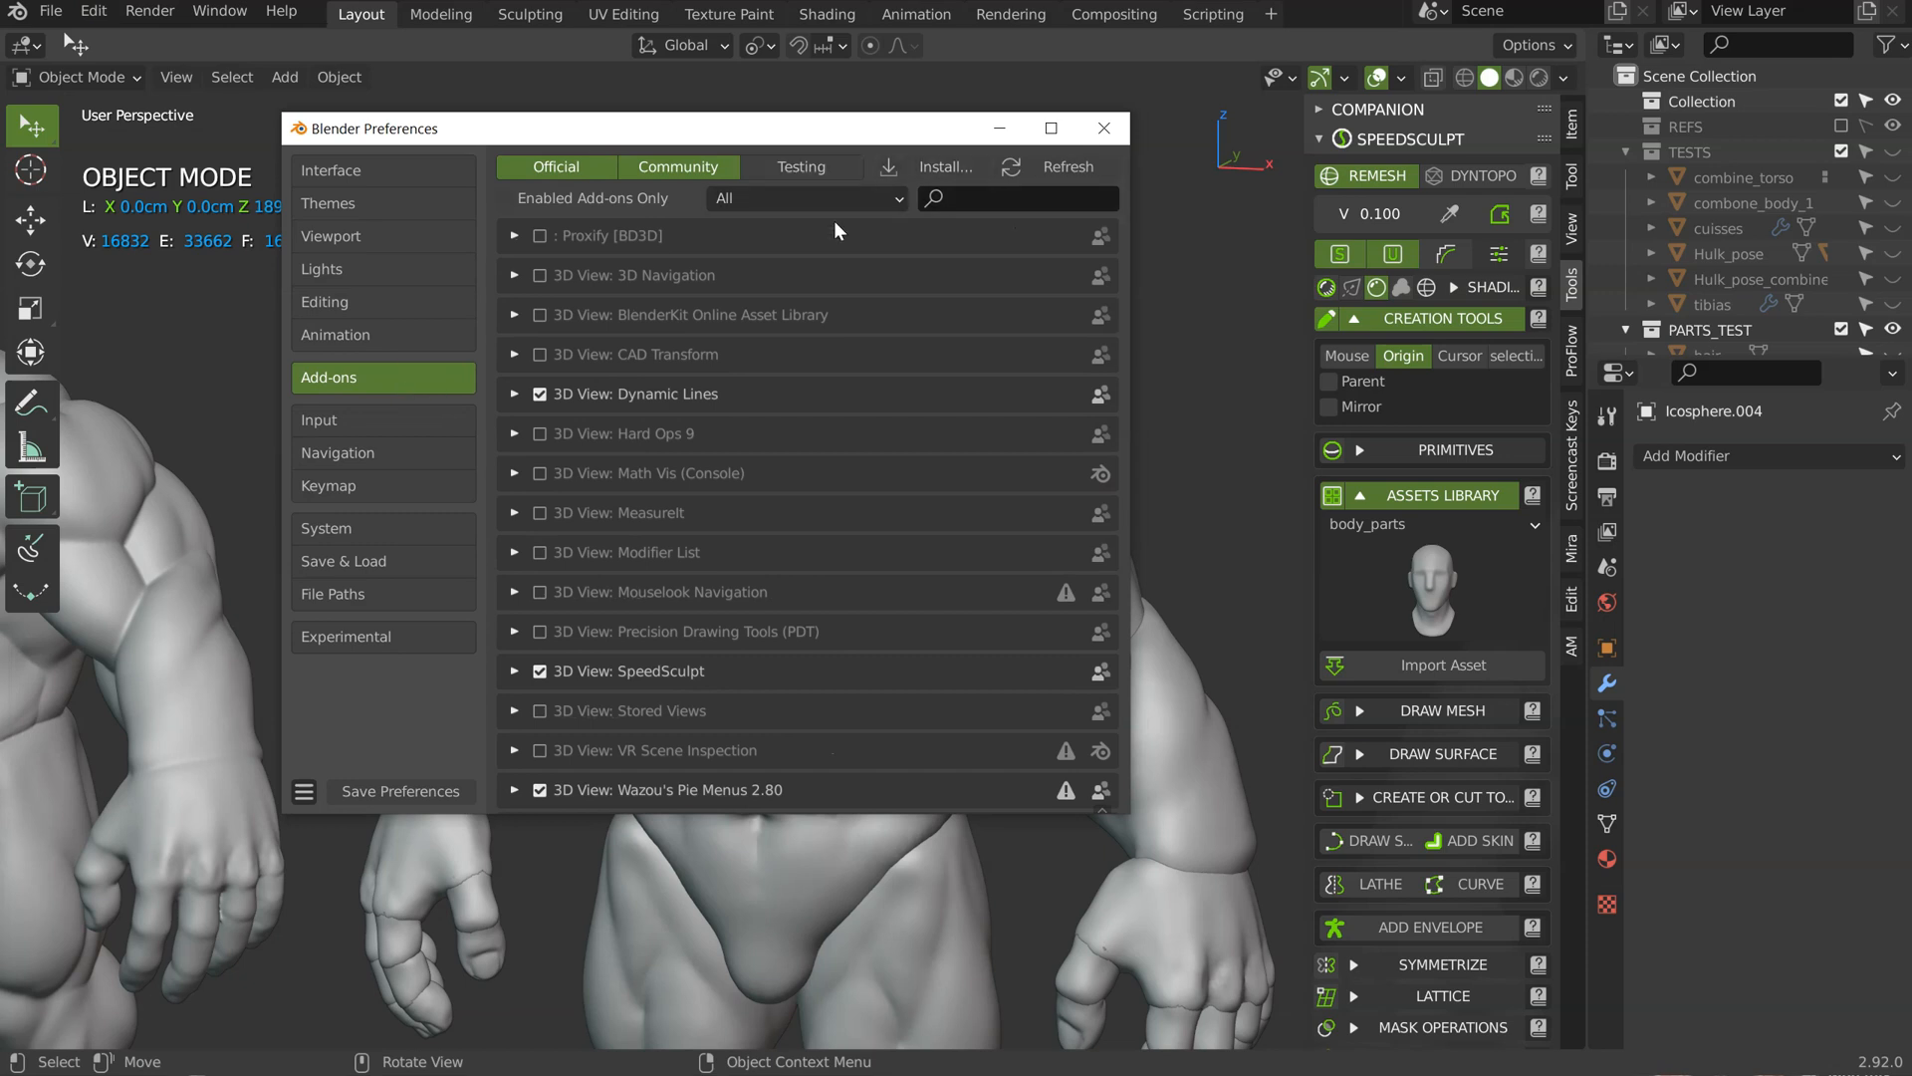
click(1092, 189)
text(scu)
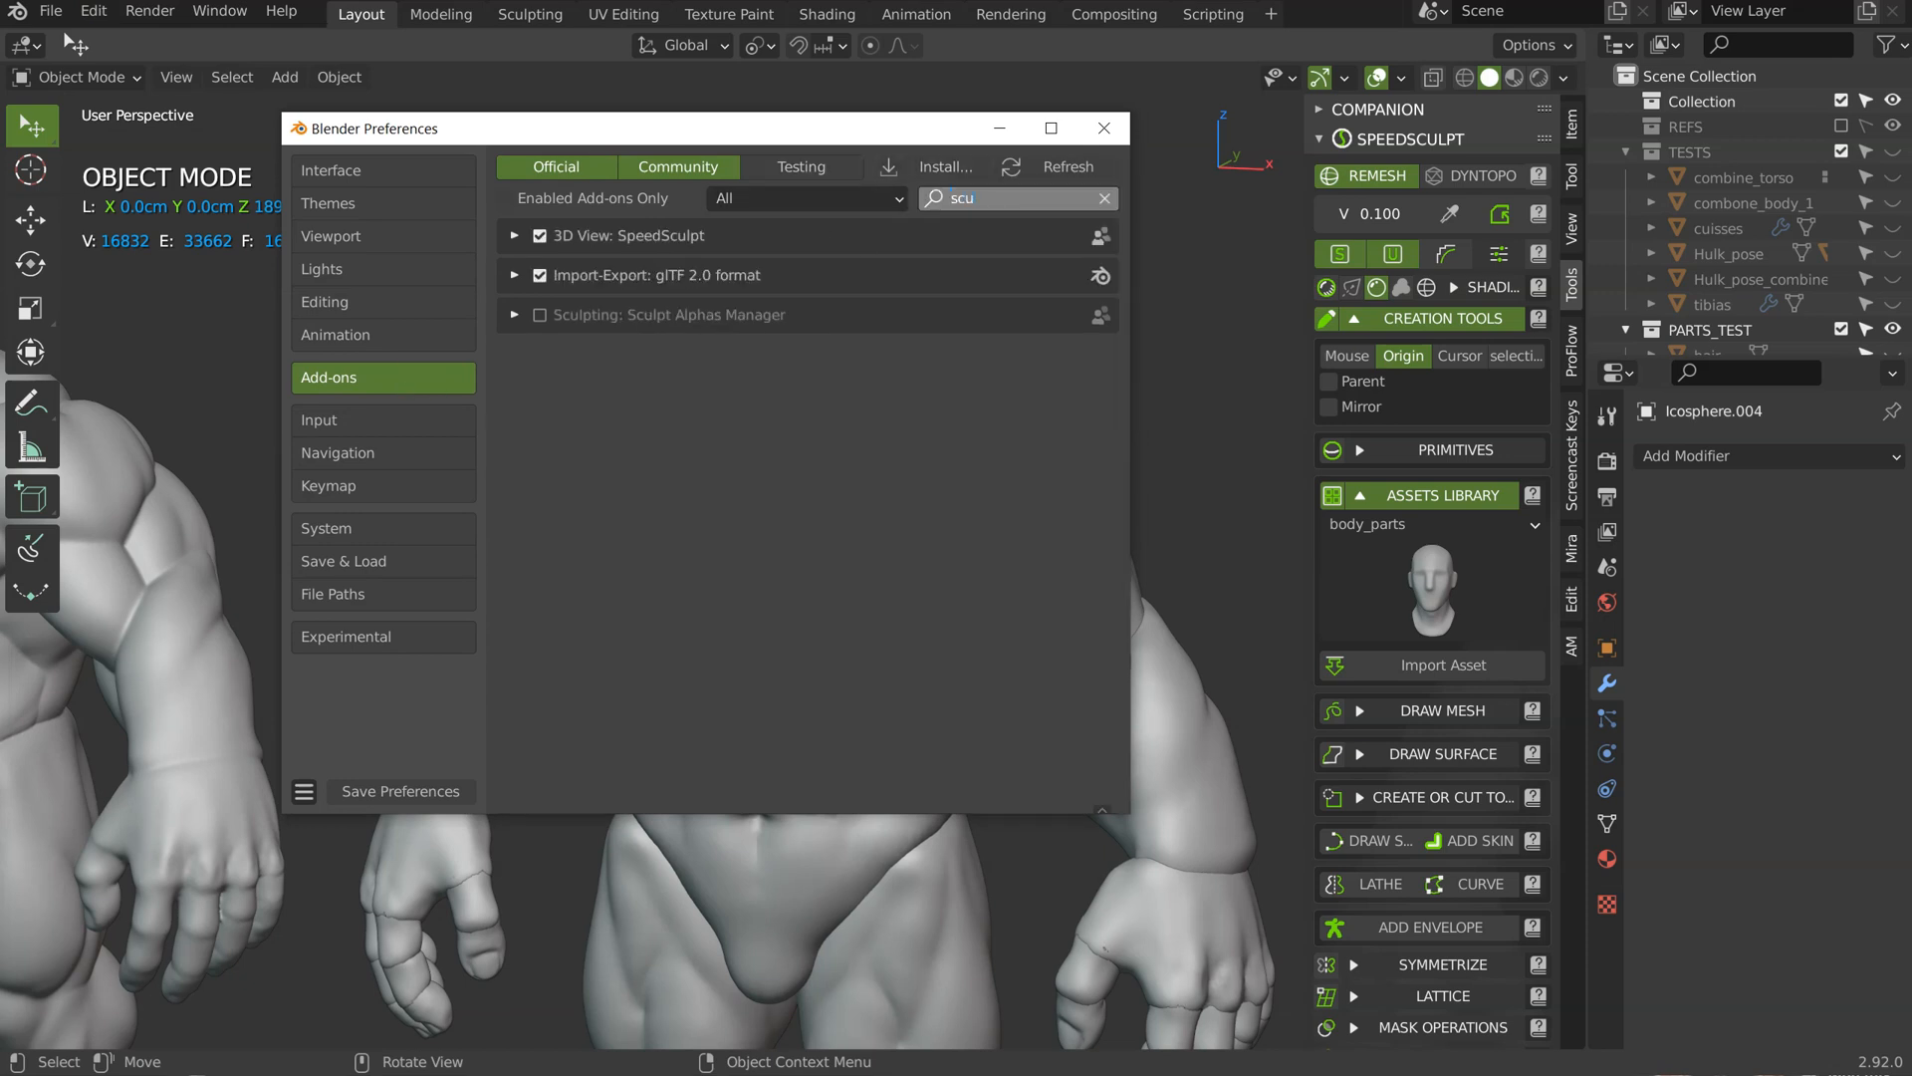
click(504, 237)
click(513, 237)
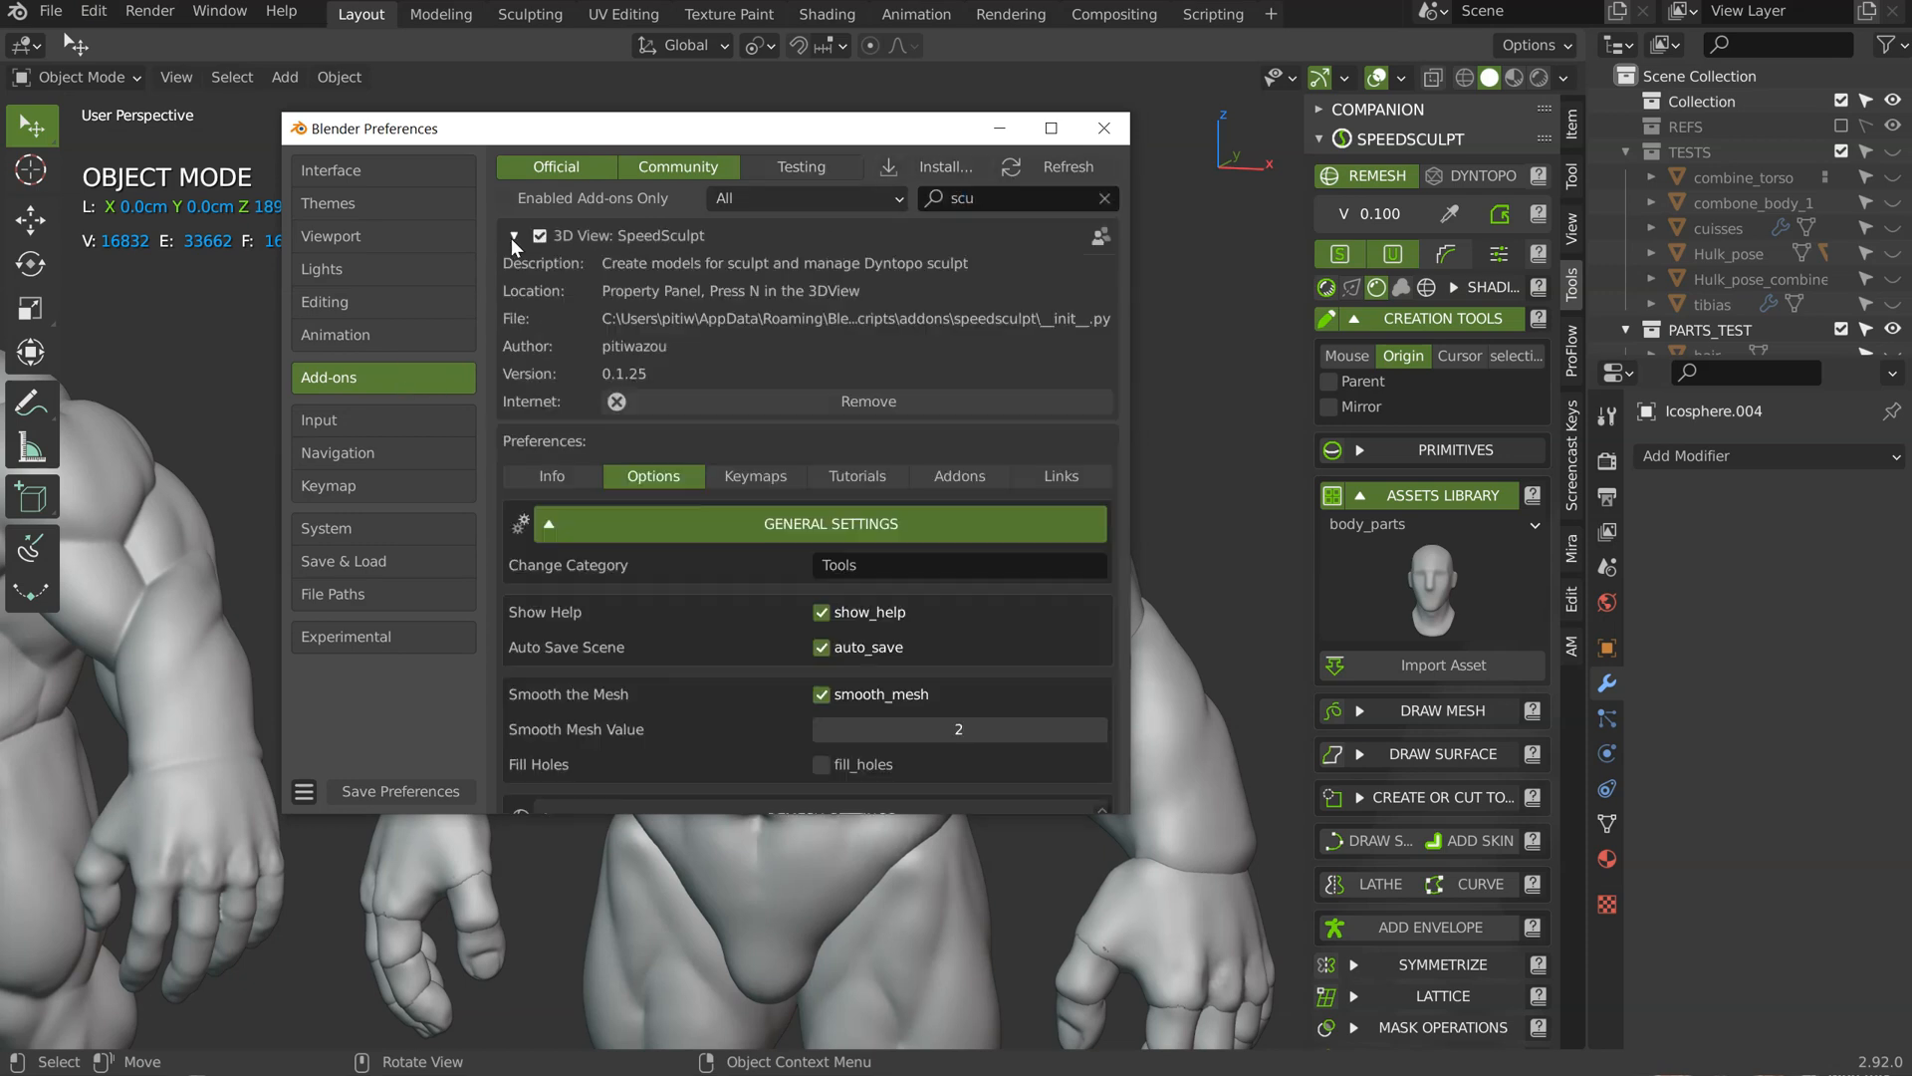
Step: Expand the Assets Library Settings in the SpeedSculpt add-on preferences
scroll(697, 418, down, 5)
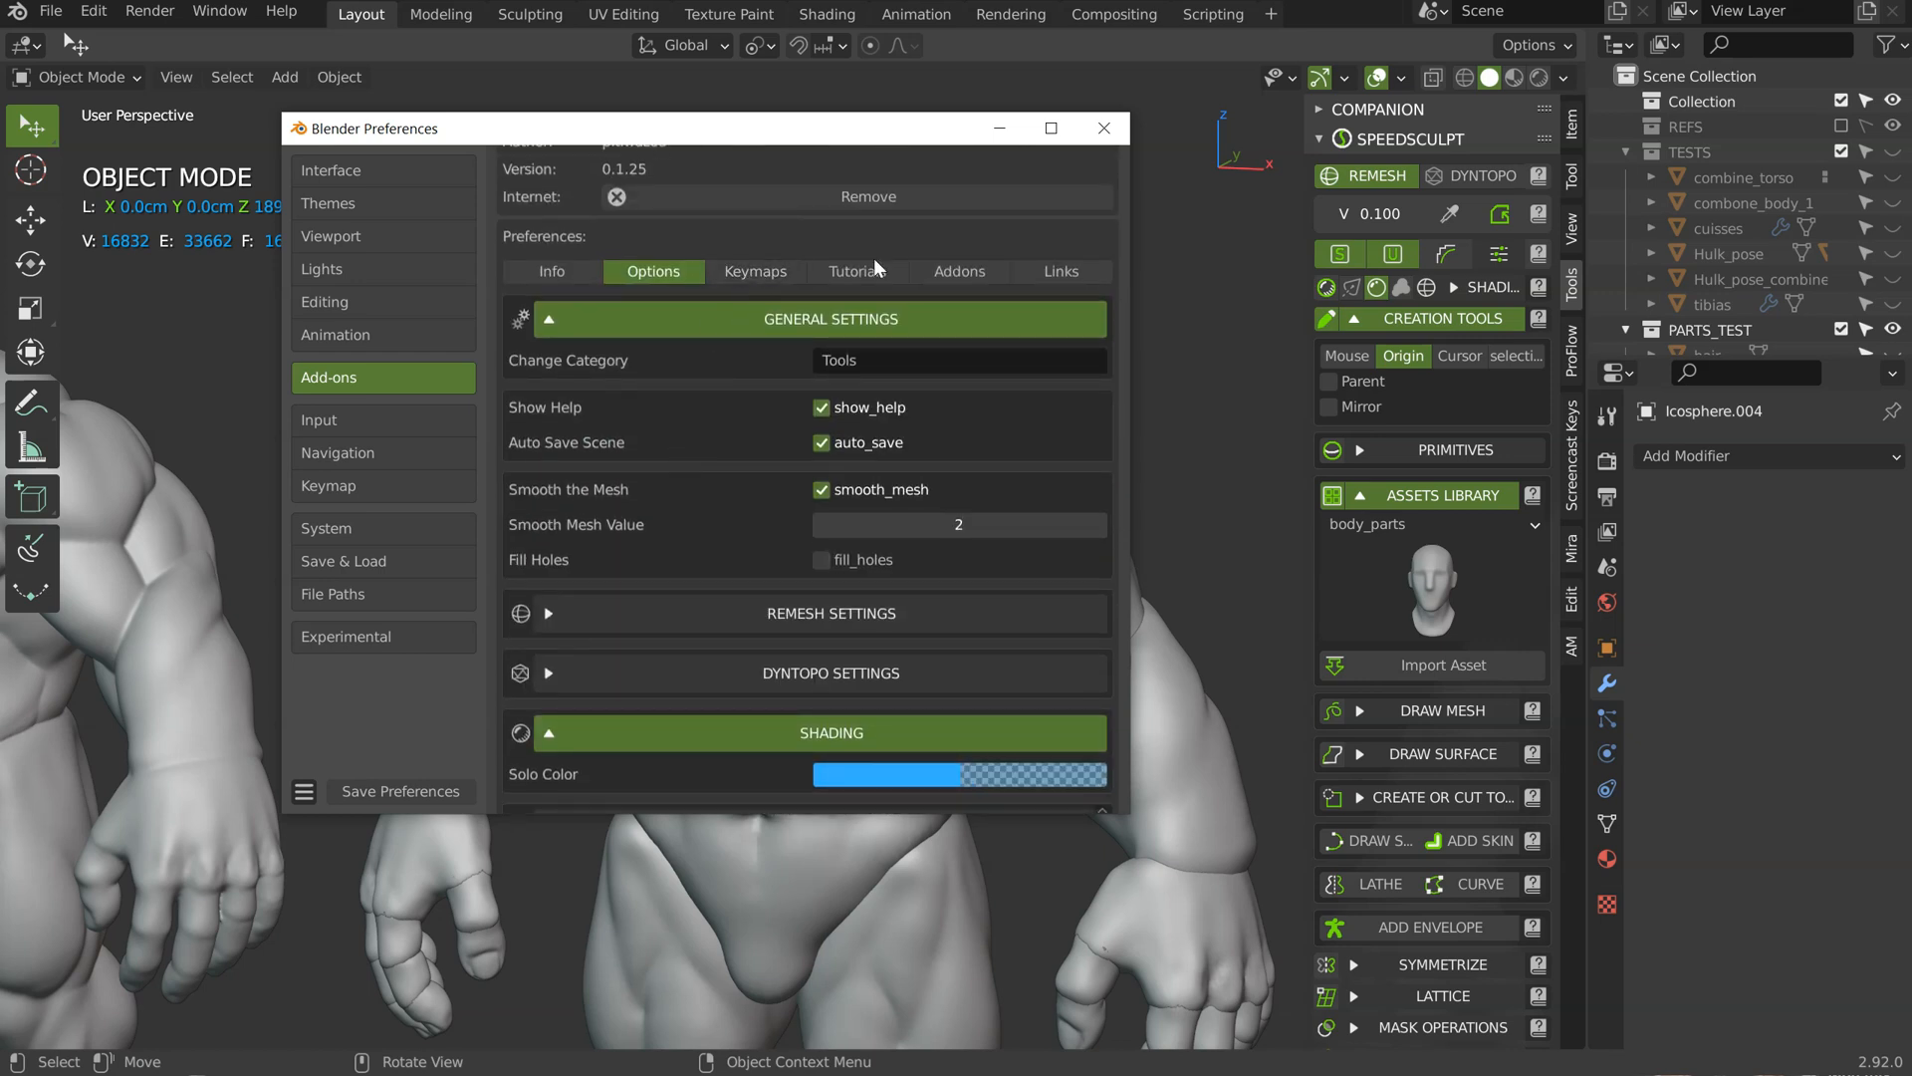
middle_drag(875, 267, 765, 264)
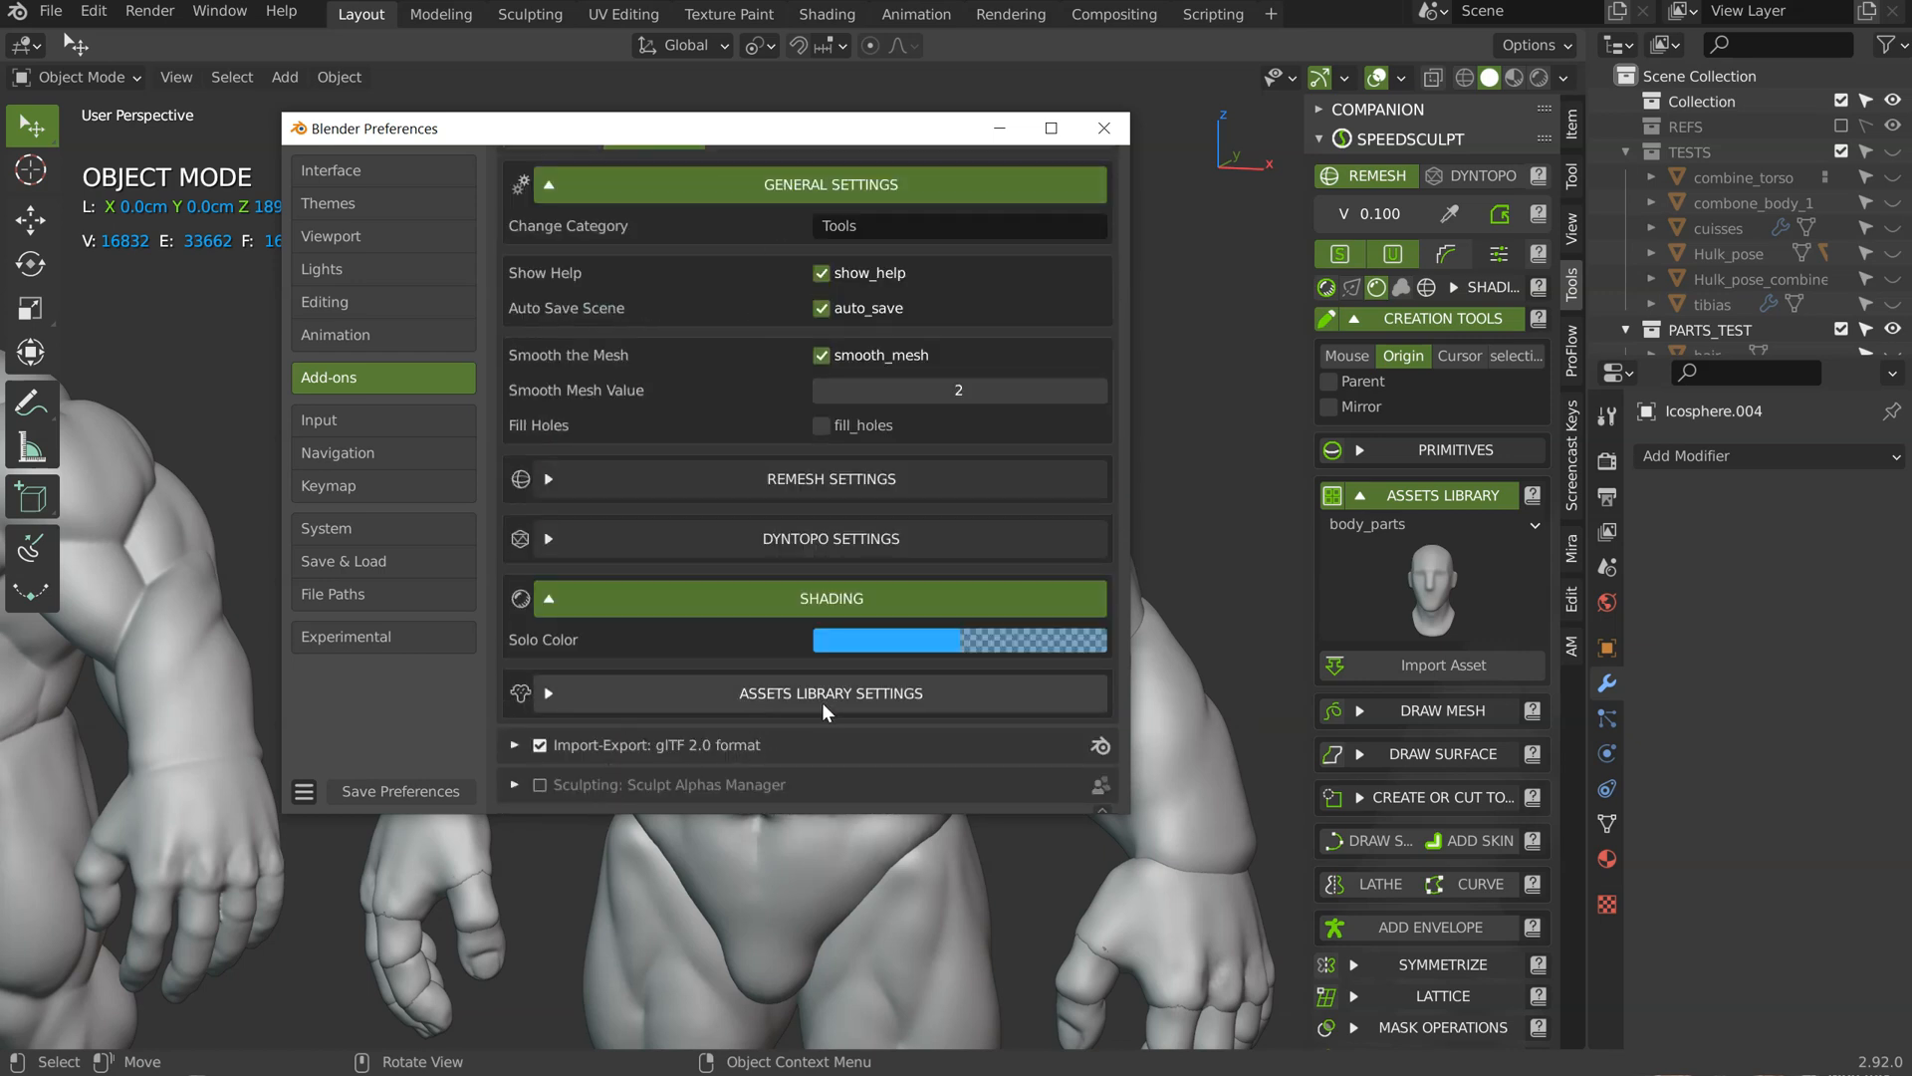
click(771, 692)
scroll(653, 696, down, 4)
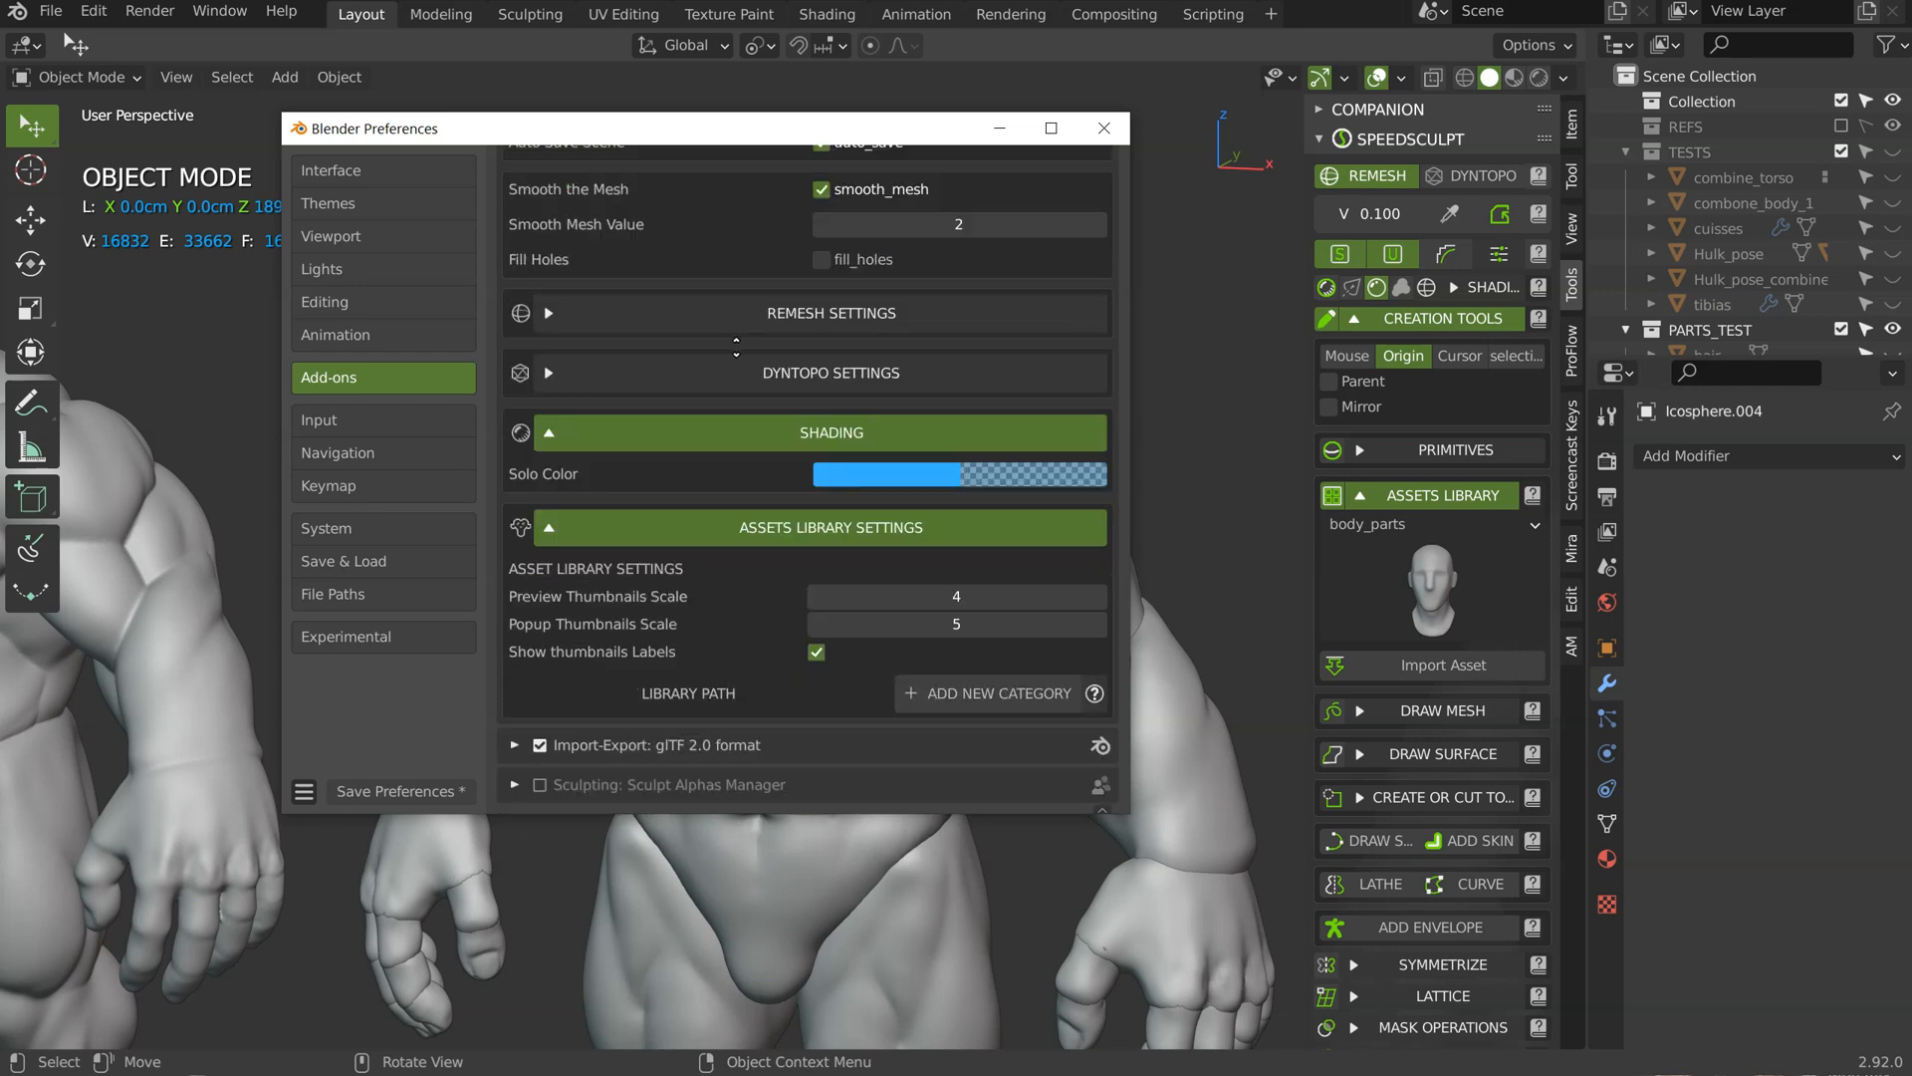
Step: Add a new library category and browse to F:\Asset_Management\assets\Sculpt\speedsculpt_assets for its path
click(975, 696)
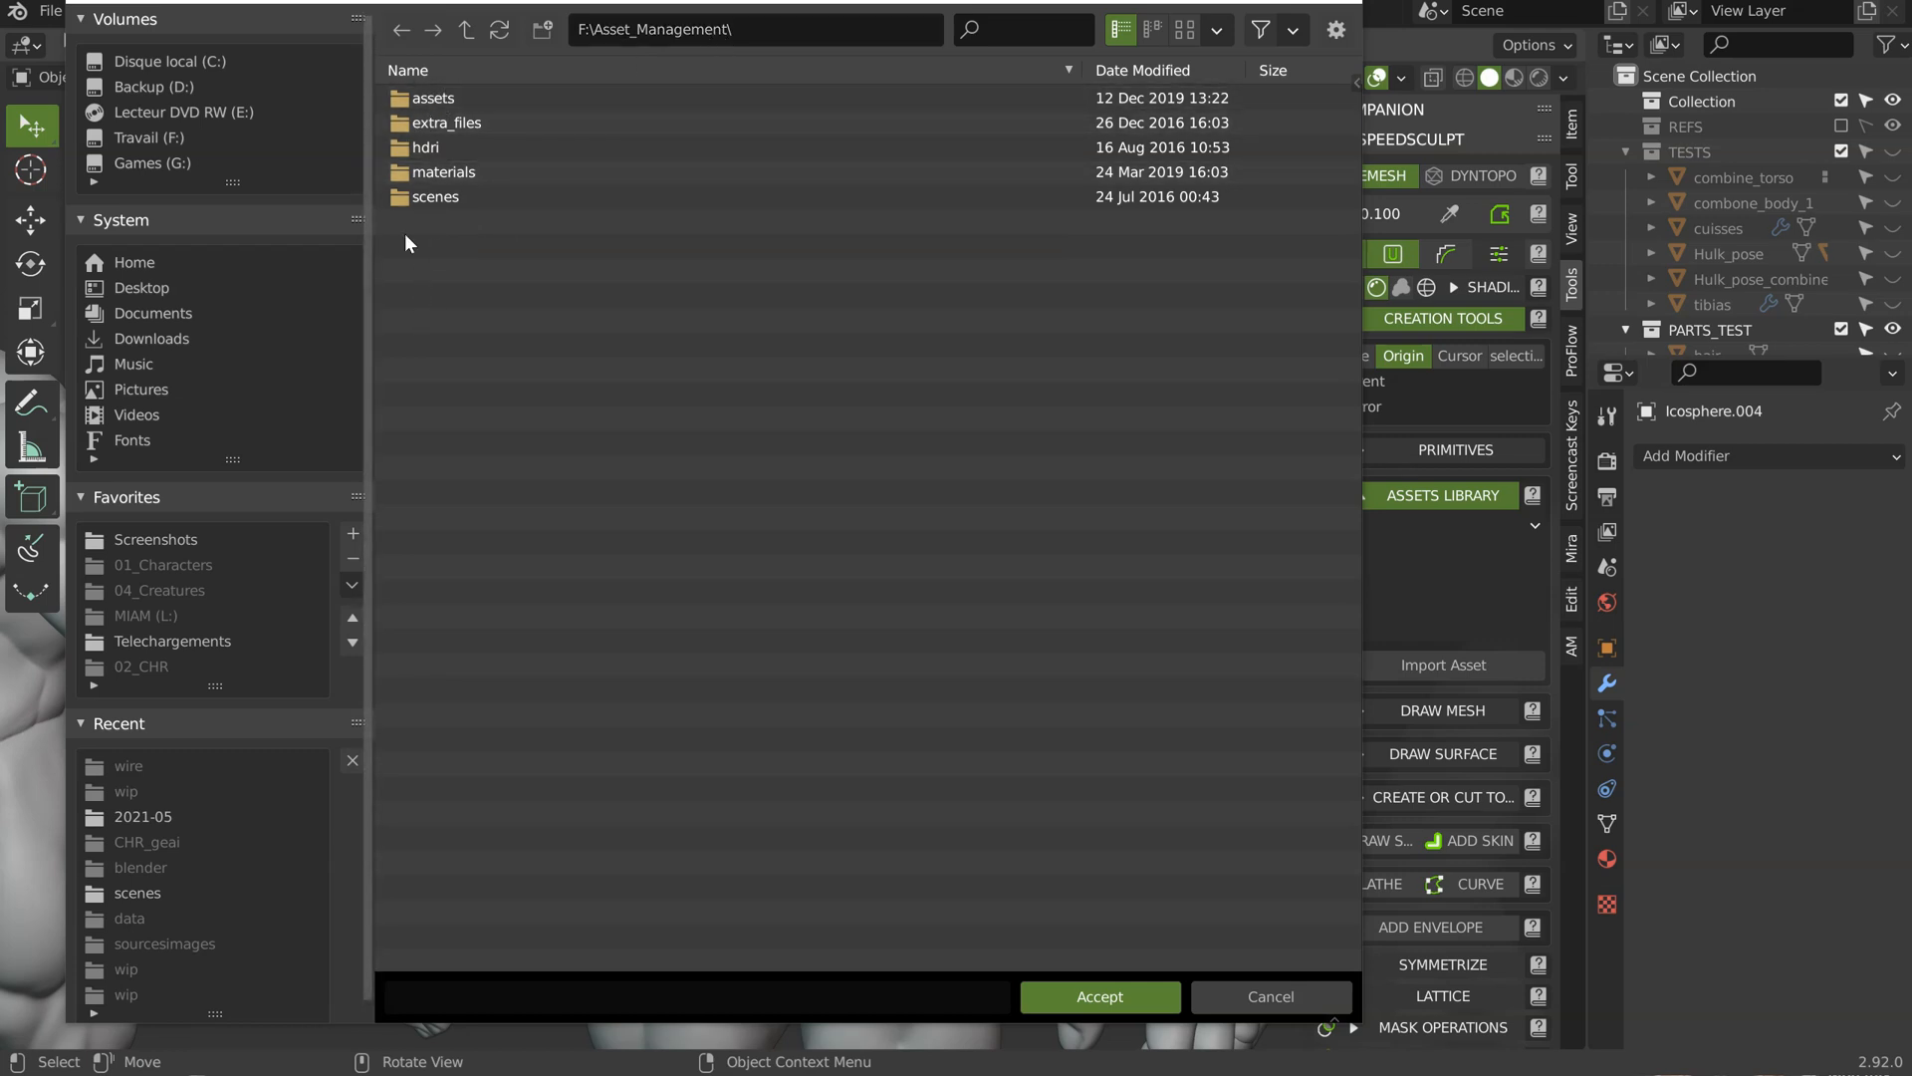
double_click(424, 96)
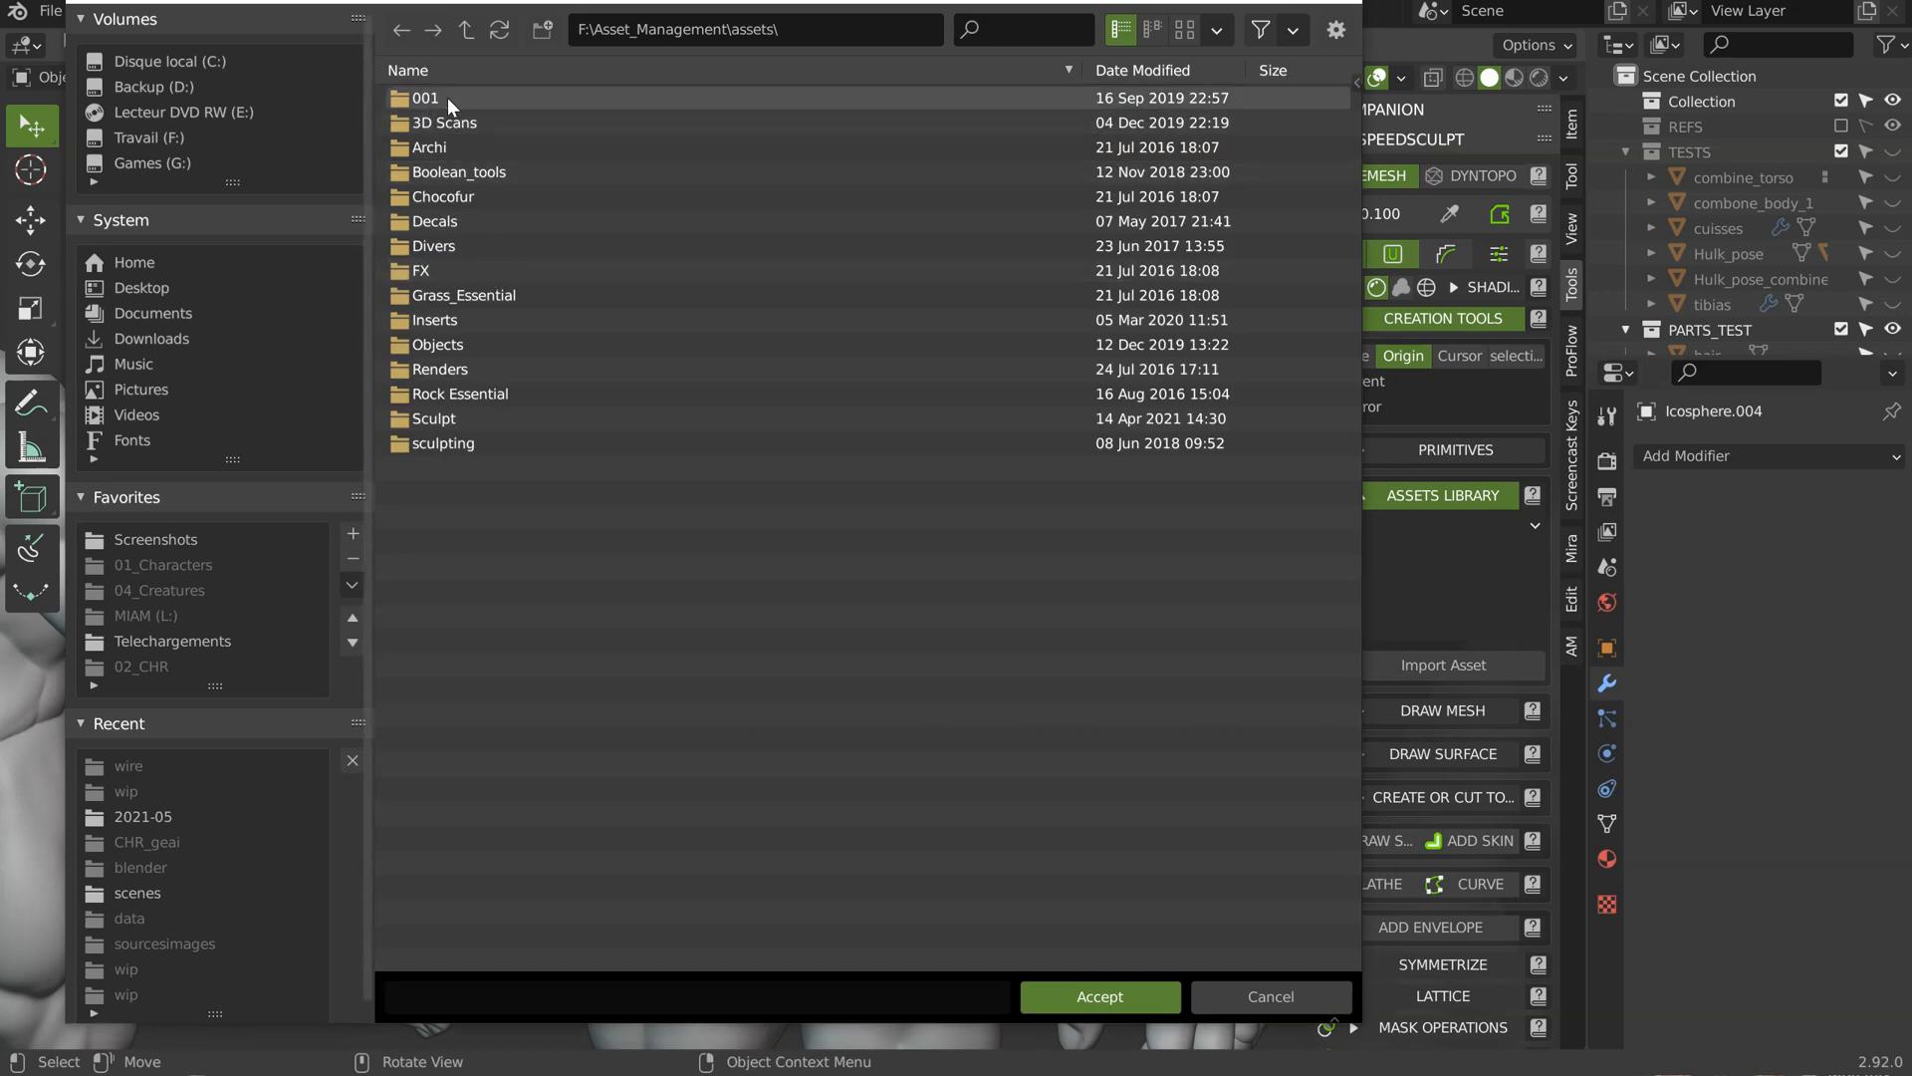
double_click(432, 418)
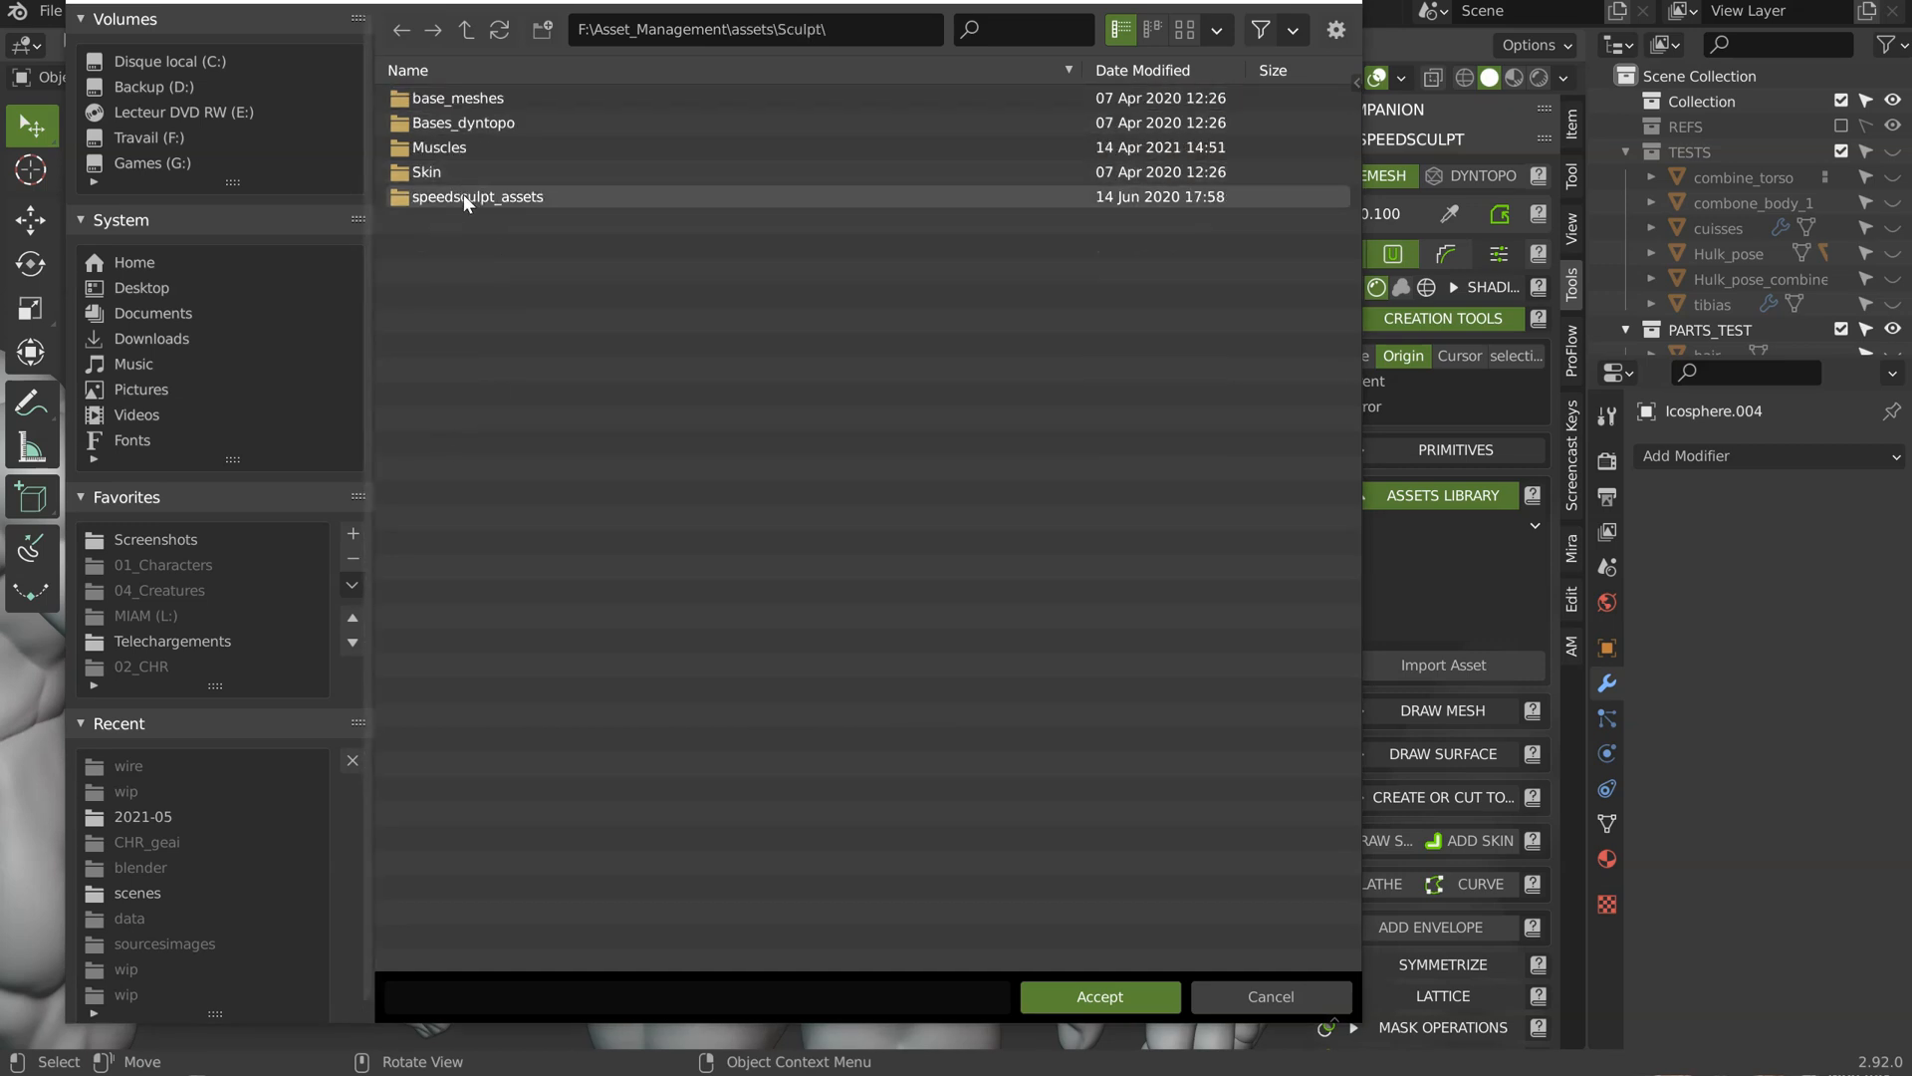
click(464, 198)
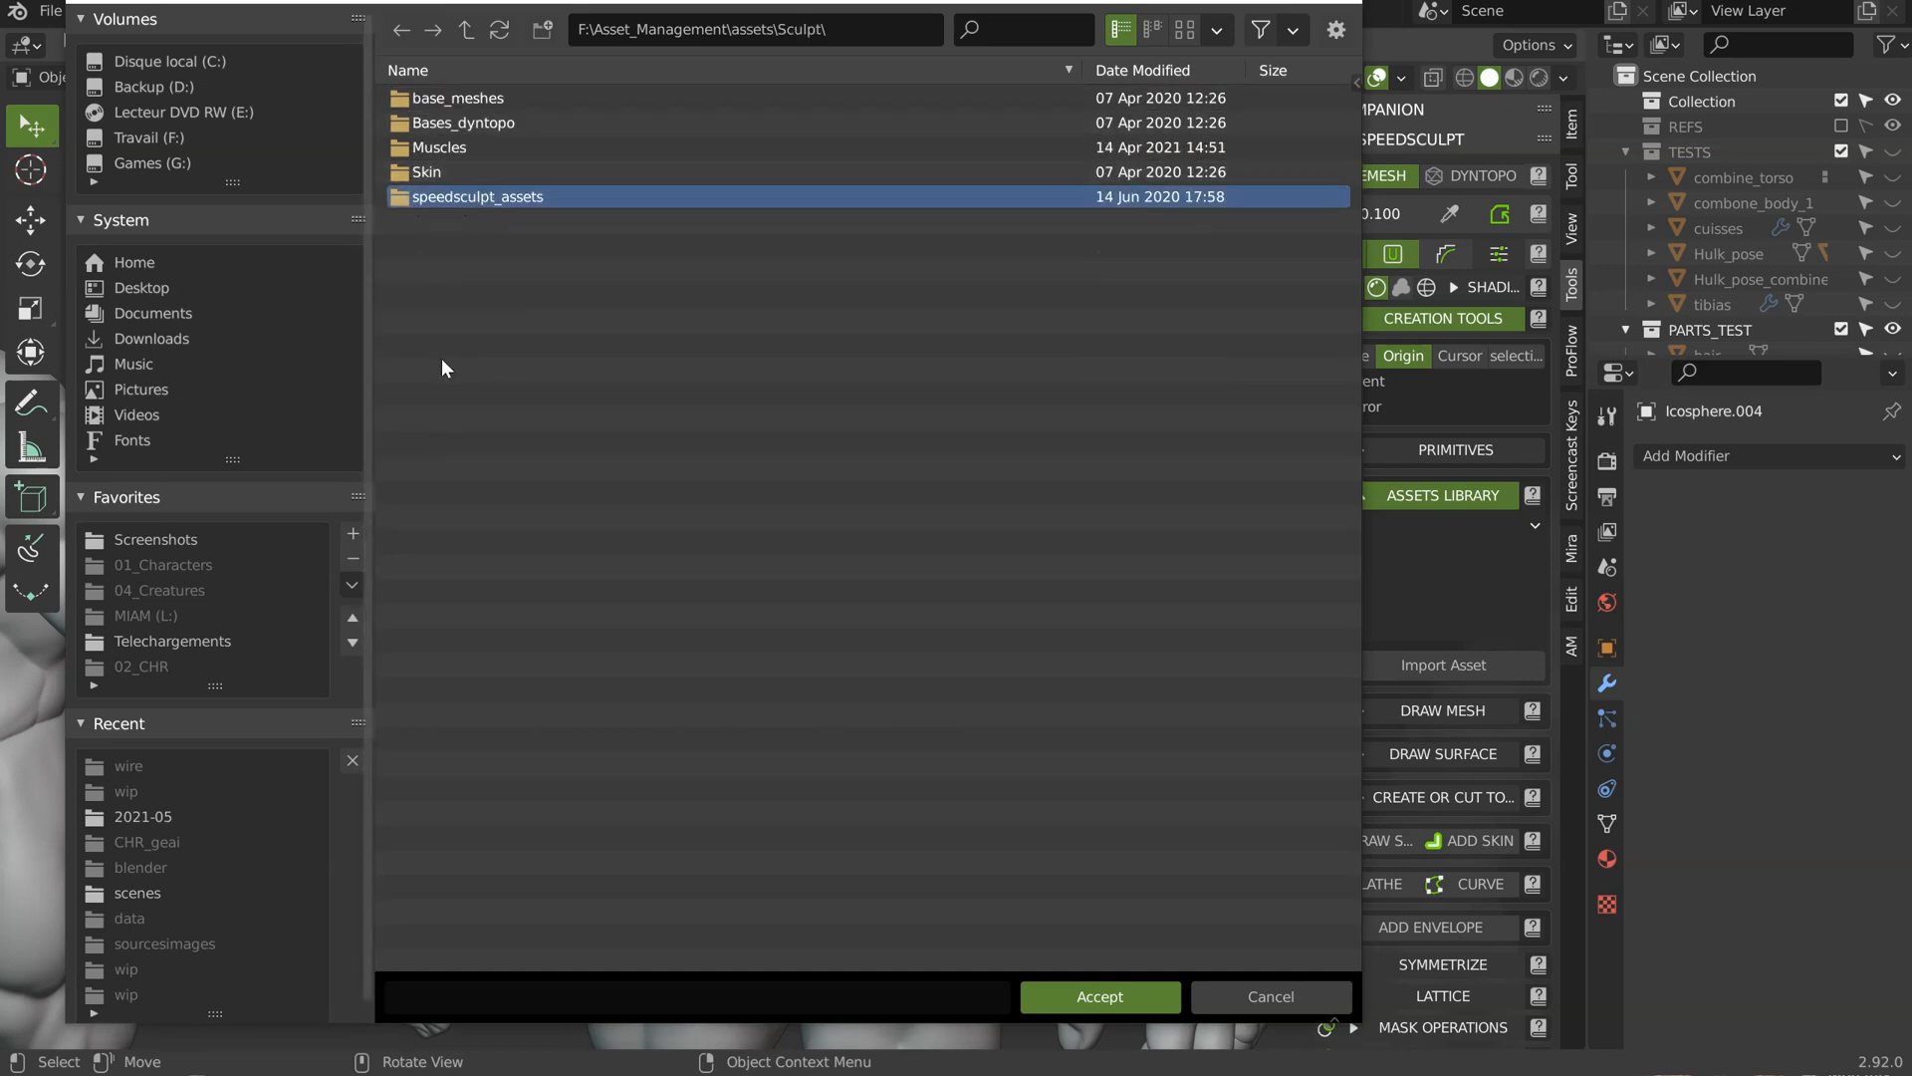
double_click(470, 196)
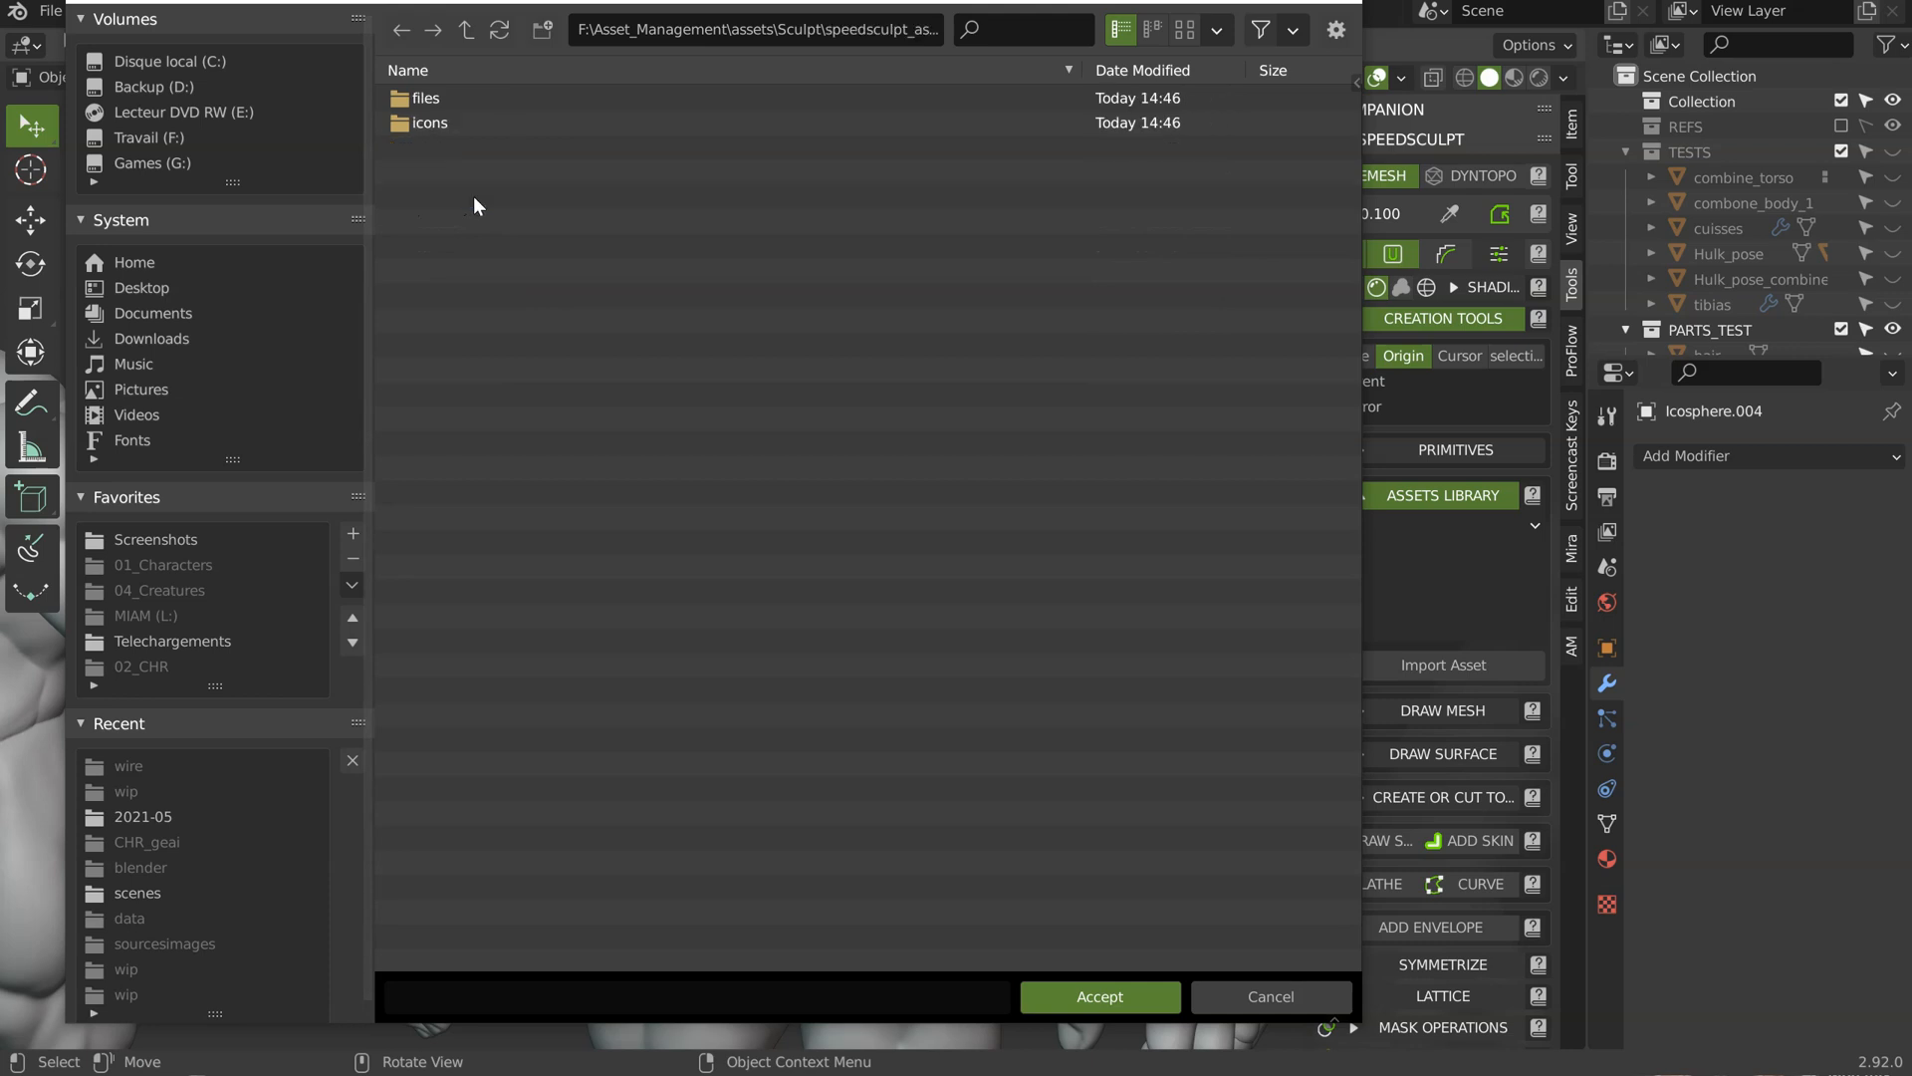
Step: Look inside the files and icons subfolders, and accept the speedsculpt_assets folder as the library path
double_click(421, 98)
click(465, 31)
double_click(421, 120)
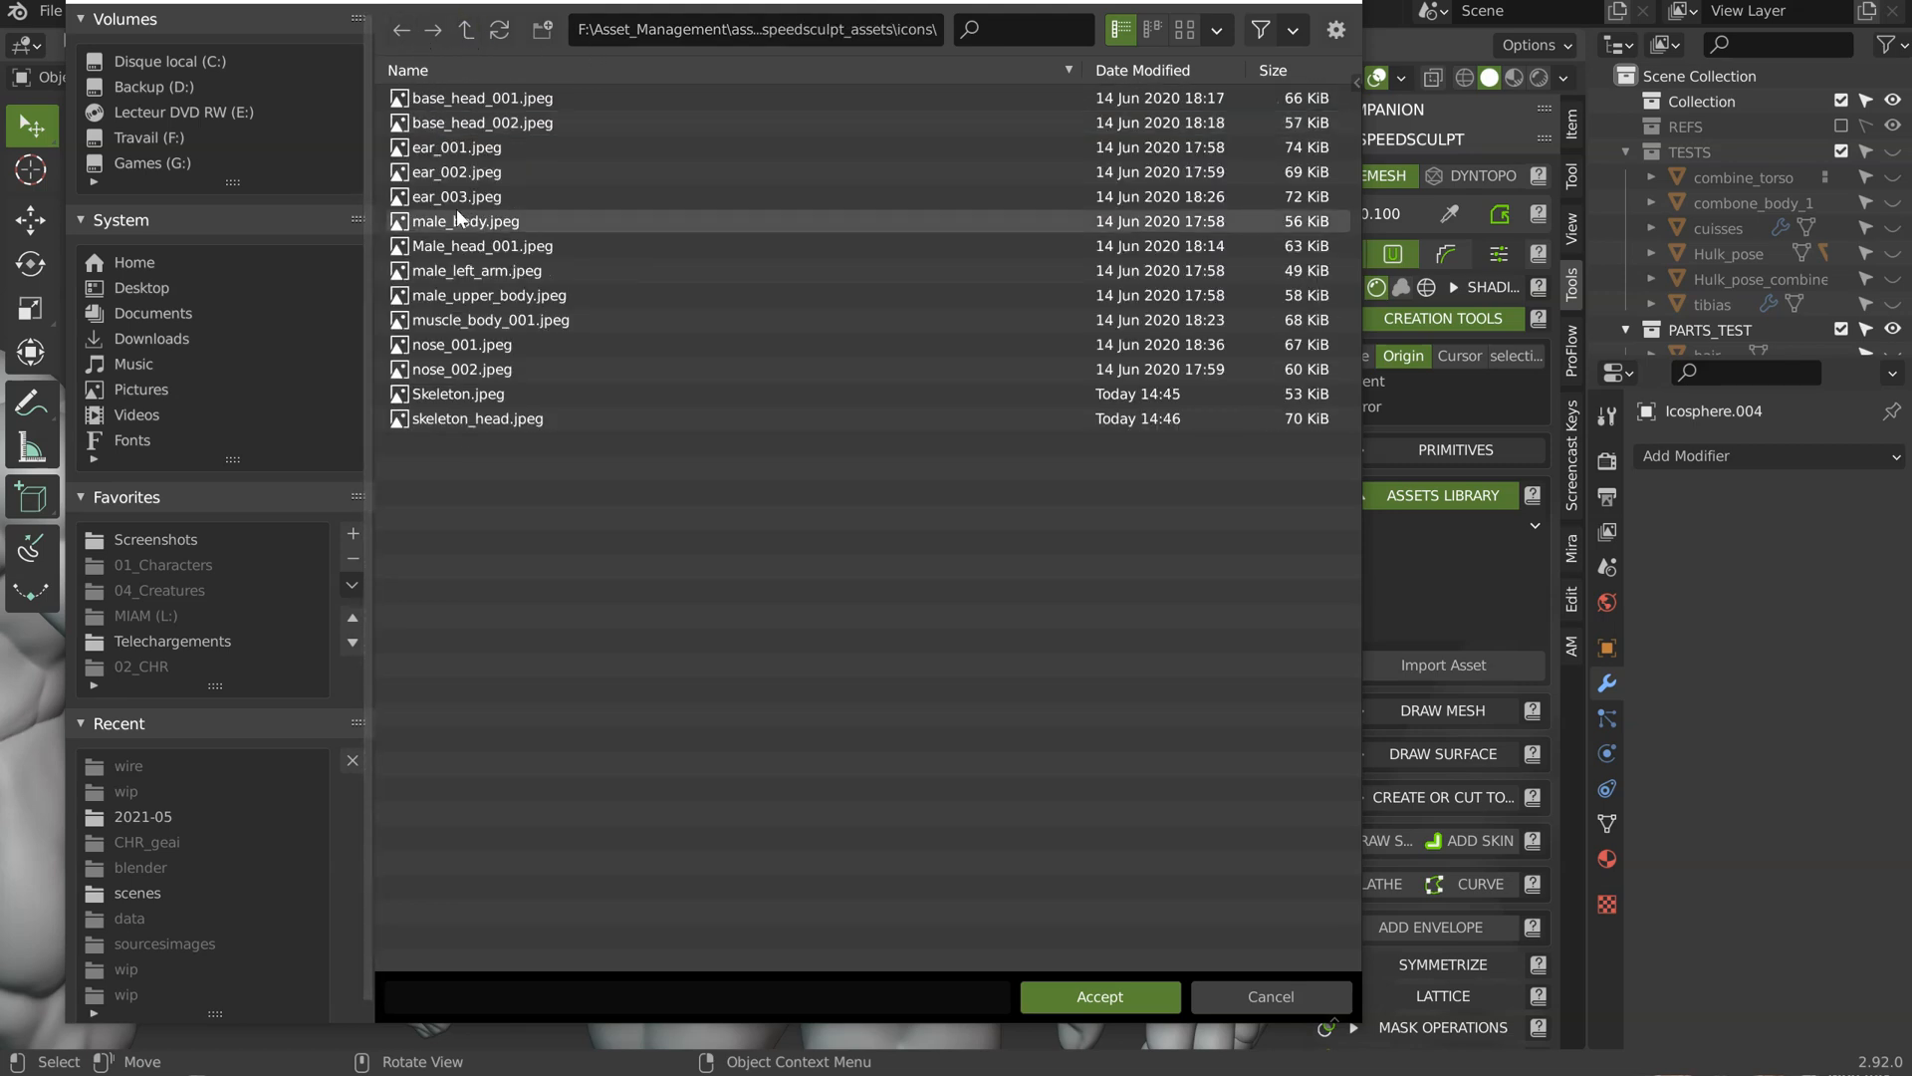
click(466, 29)
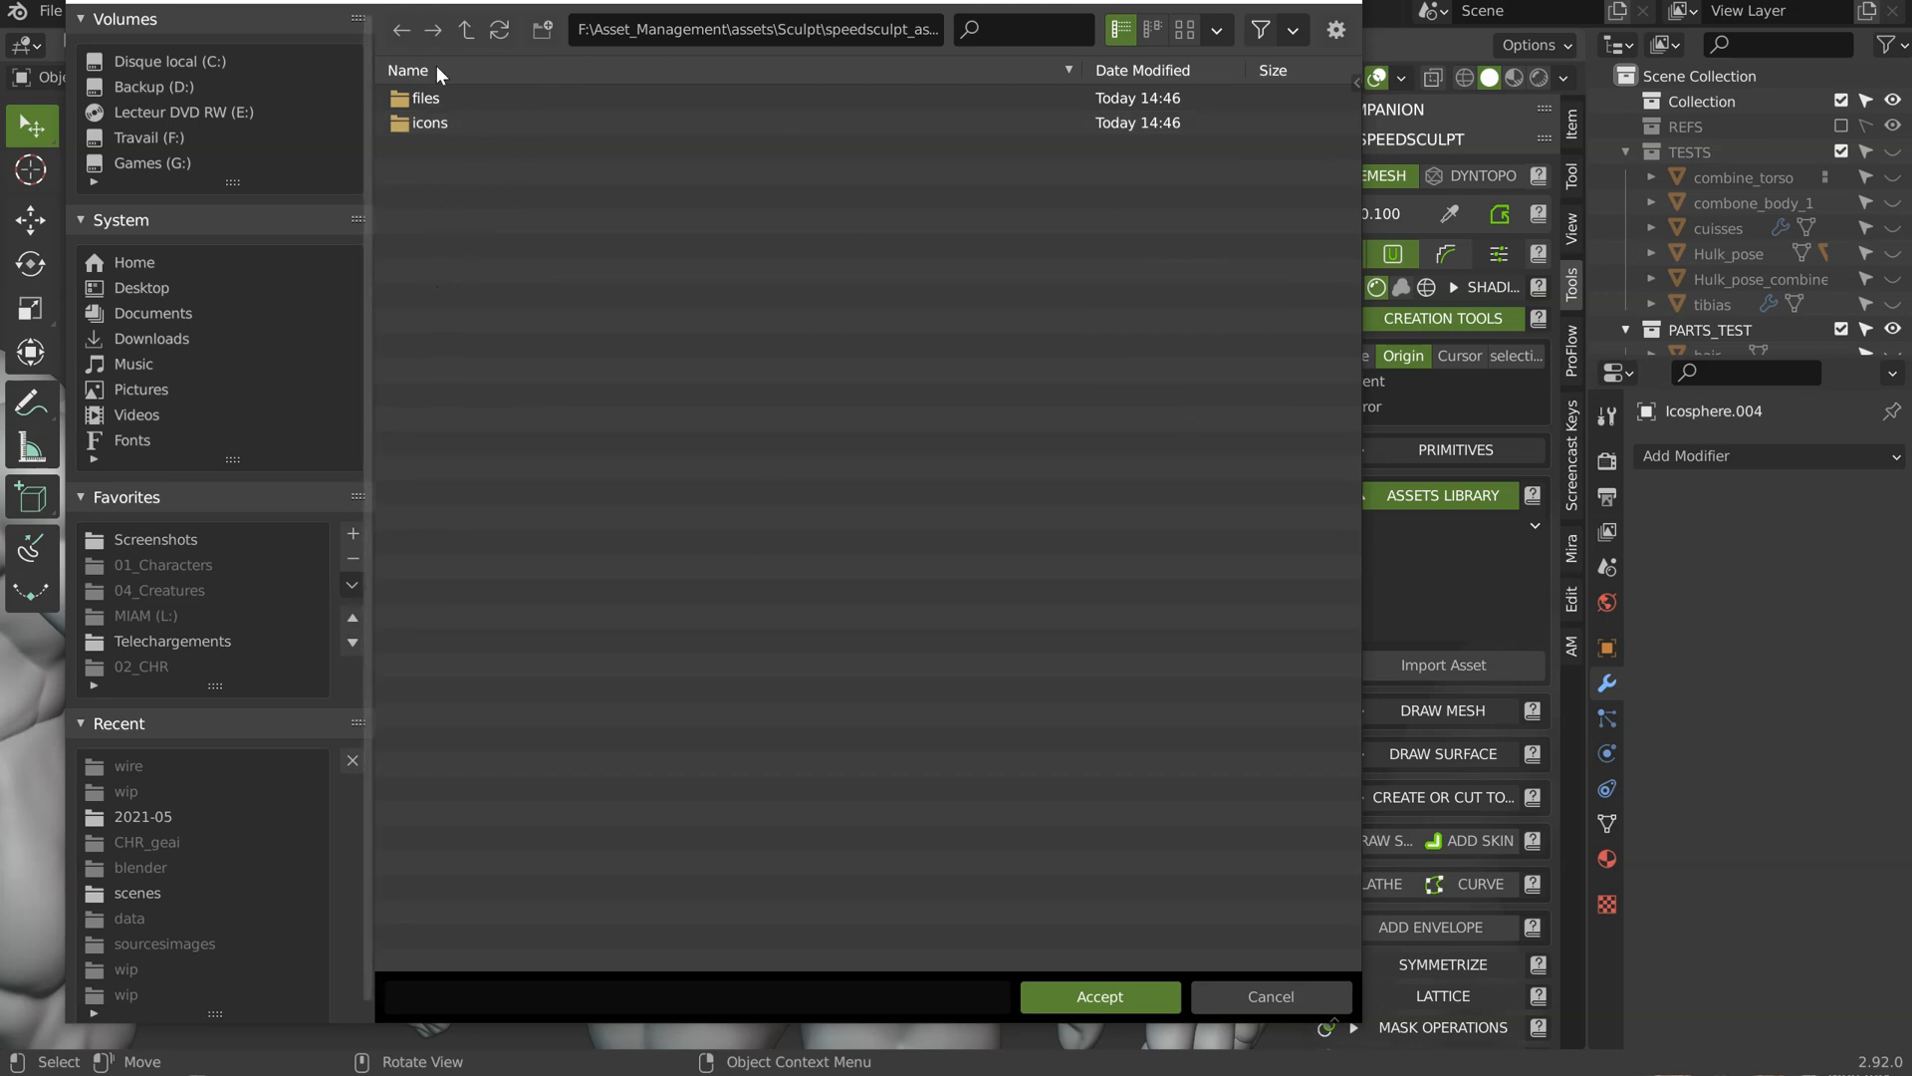
click(1086, 996)
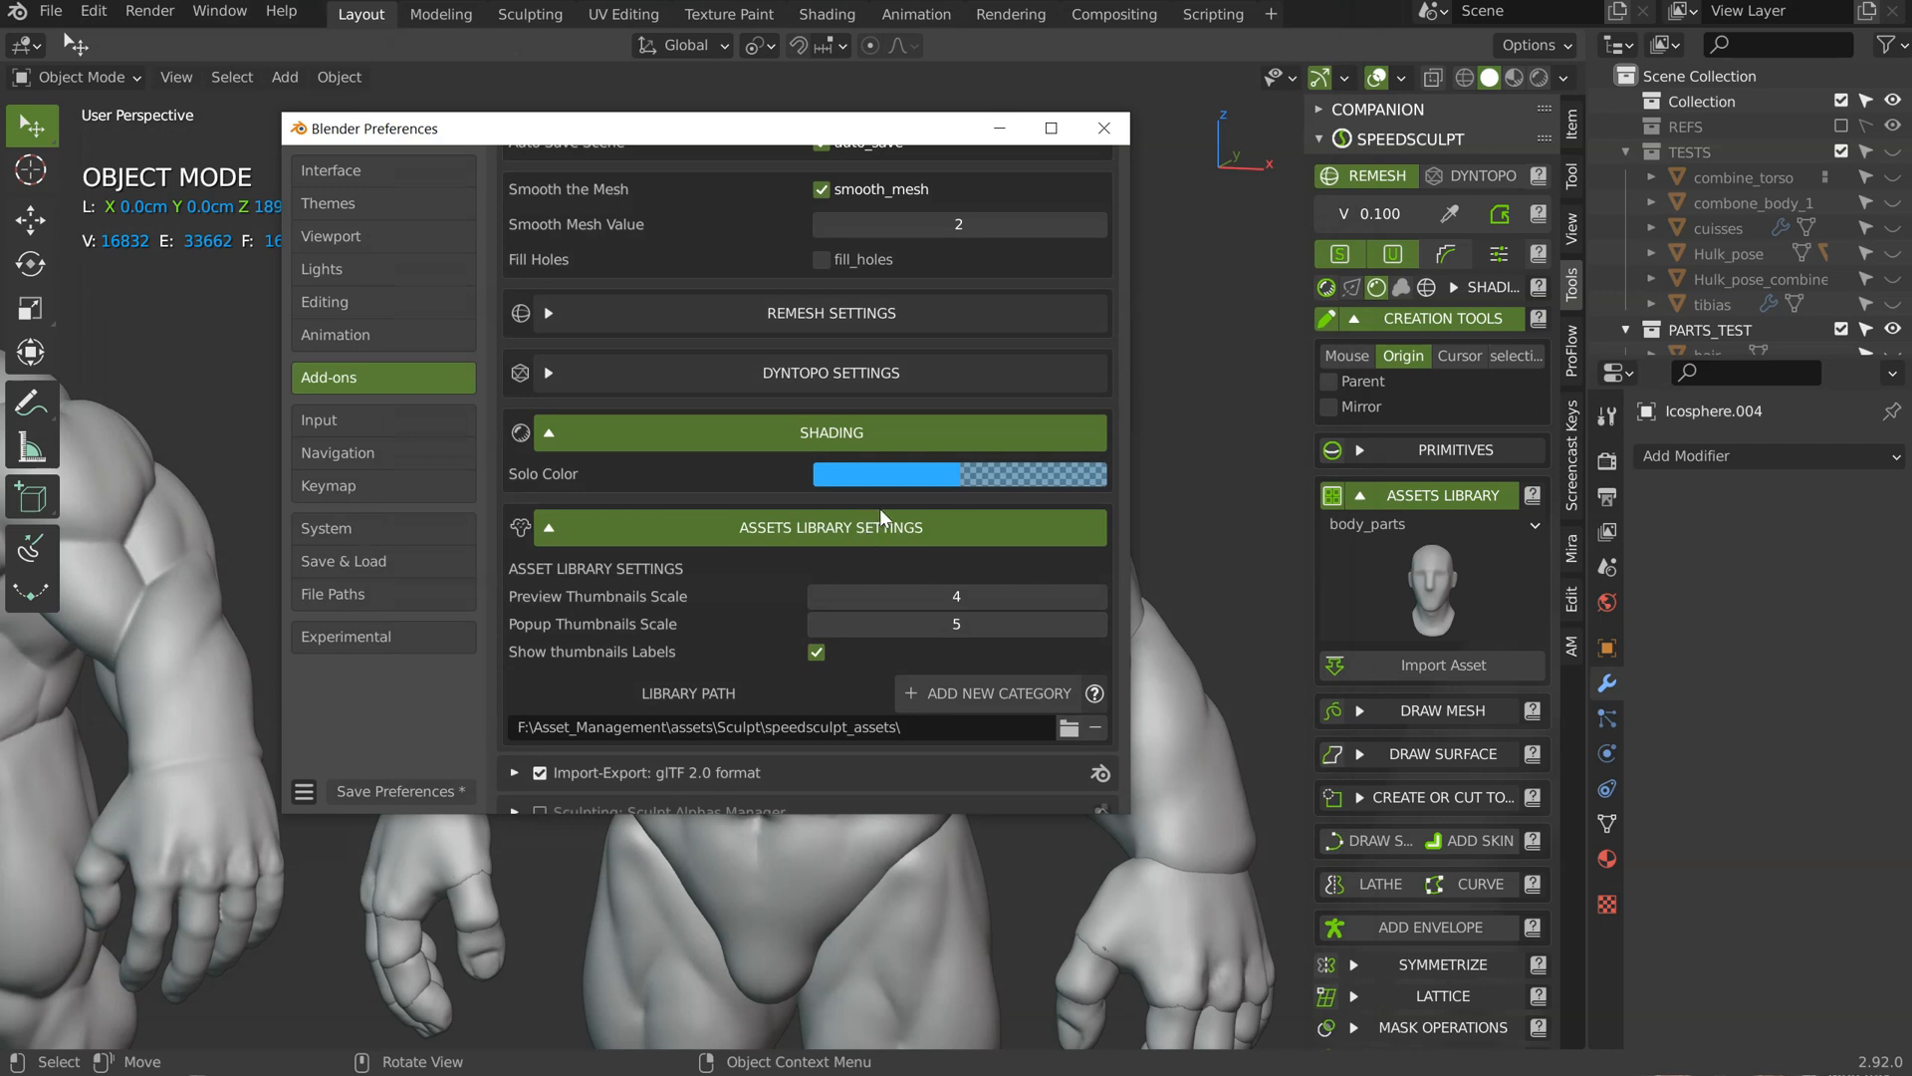
Step: Switch the assets library category to speedsculpt_assets and look at its asset thumbnails
click(1389, 527)
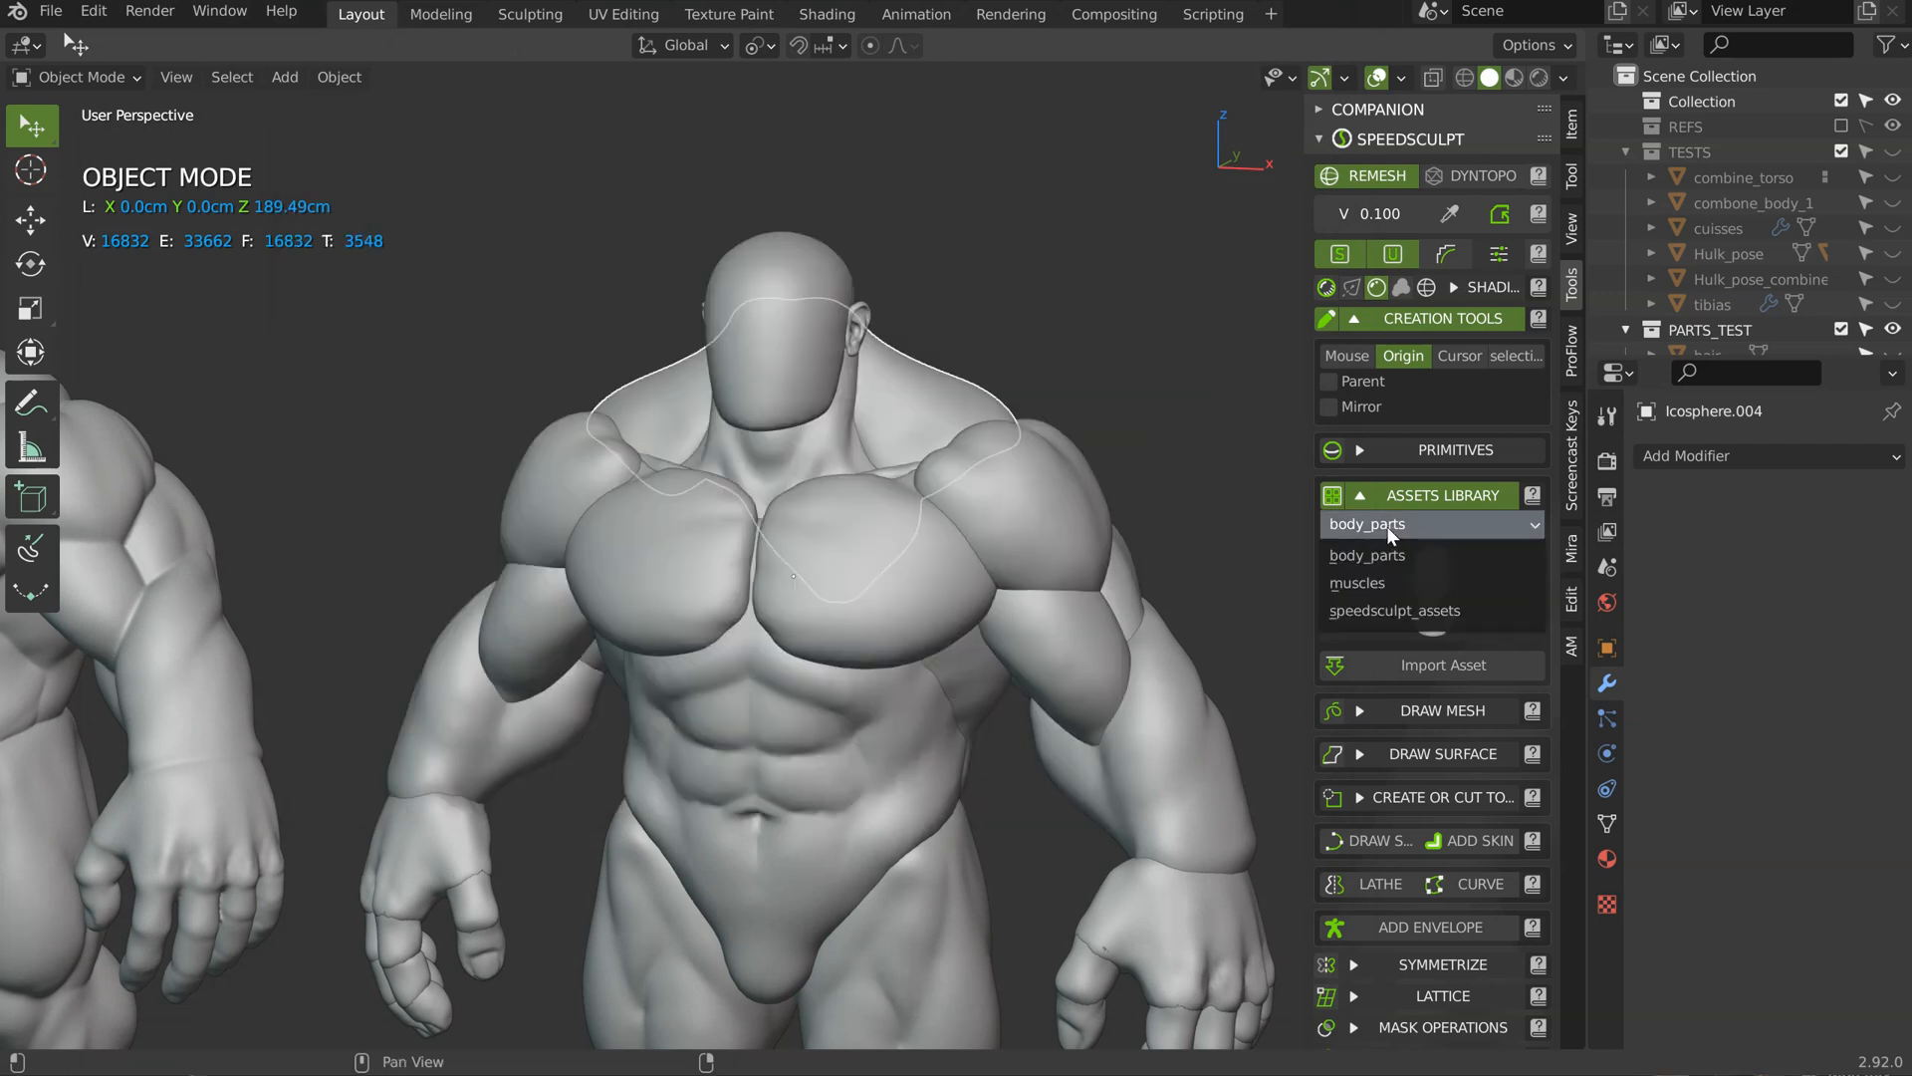
click(1399, 611)
click(1434, 575)
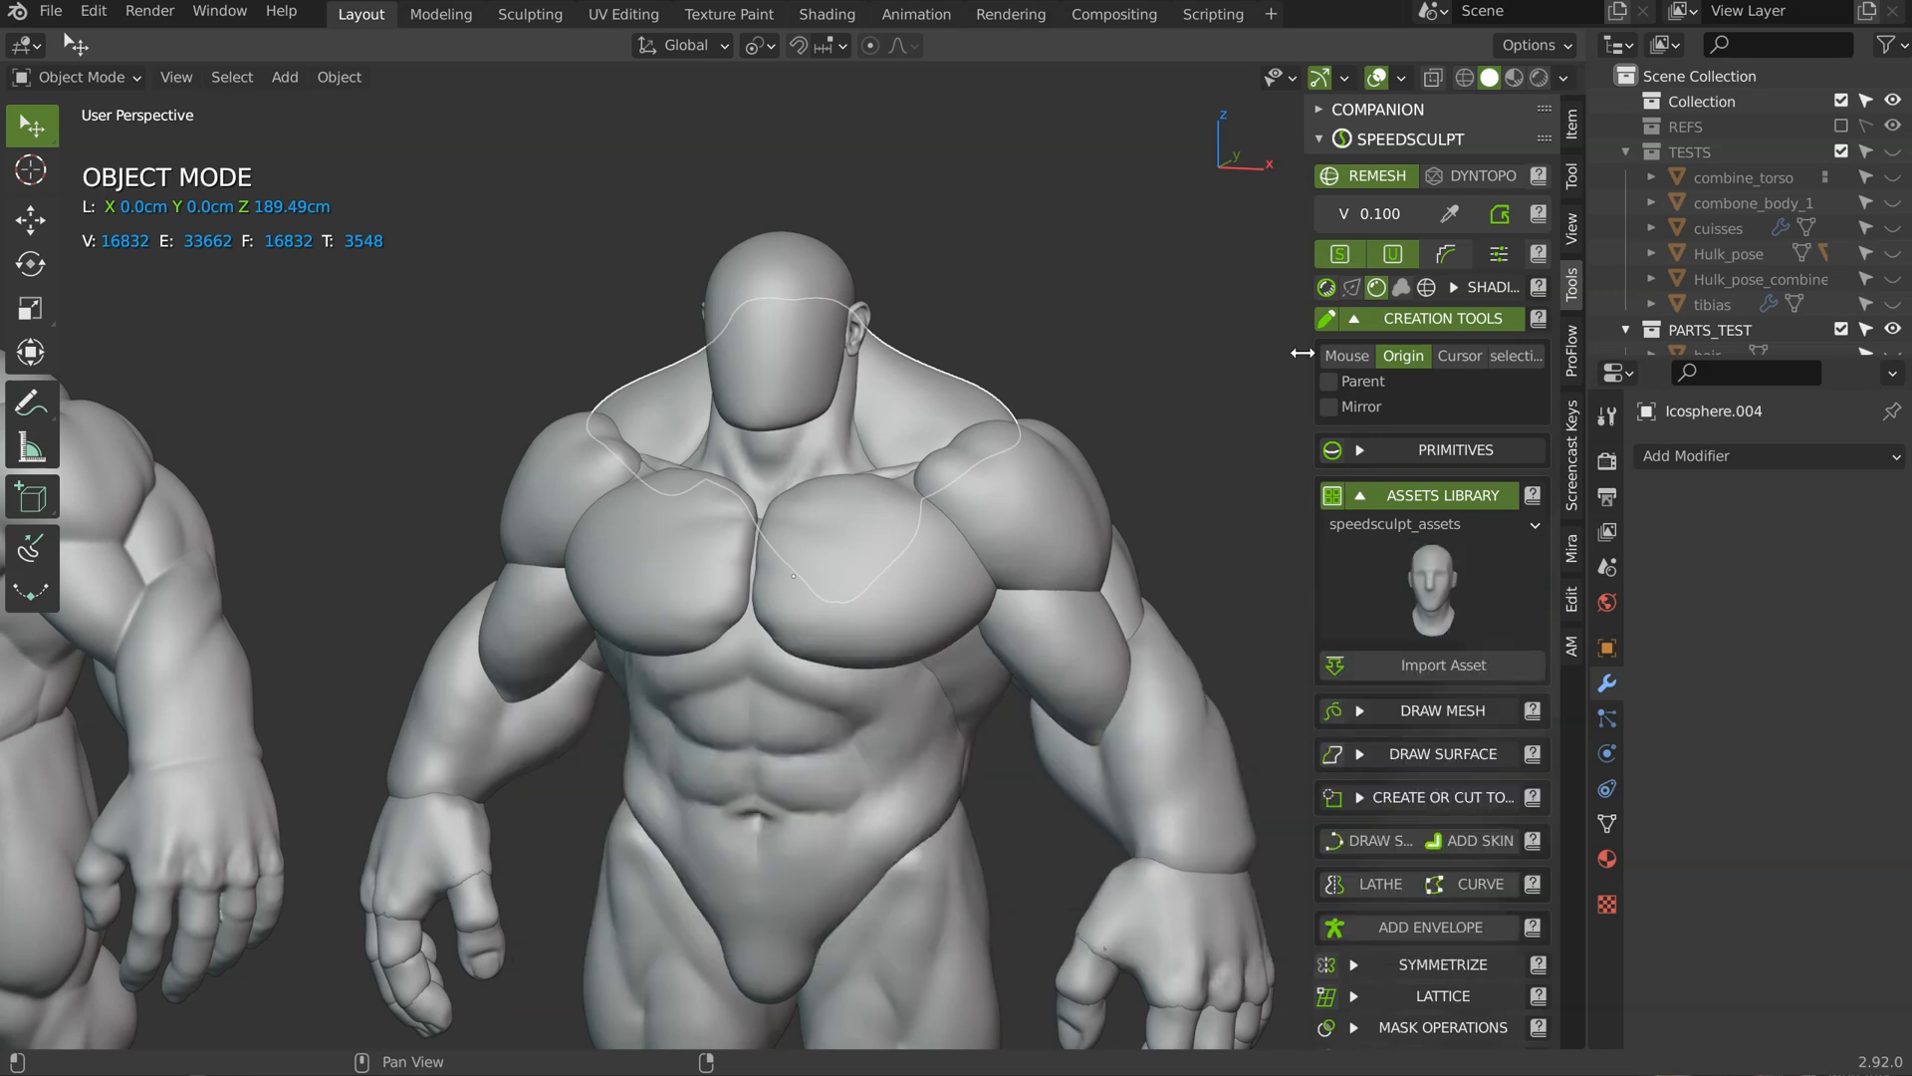
Step: Select the middle figure's base head and snap the 3D cursor to it
middle_drag(1082, 321, 921, 430)
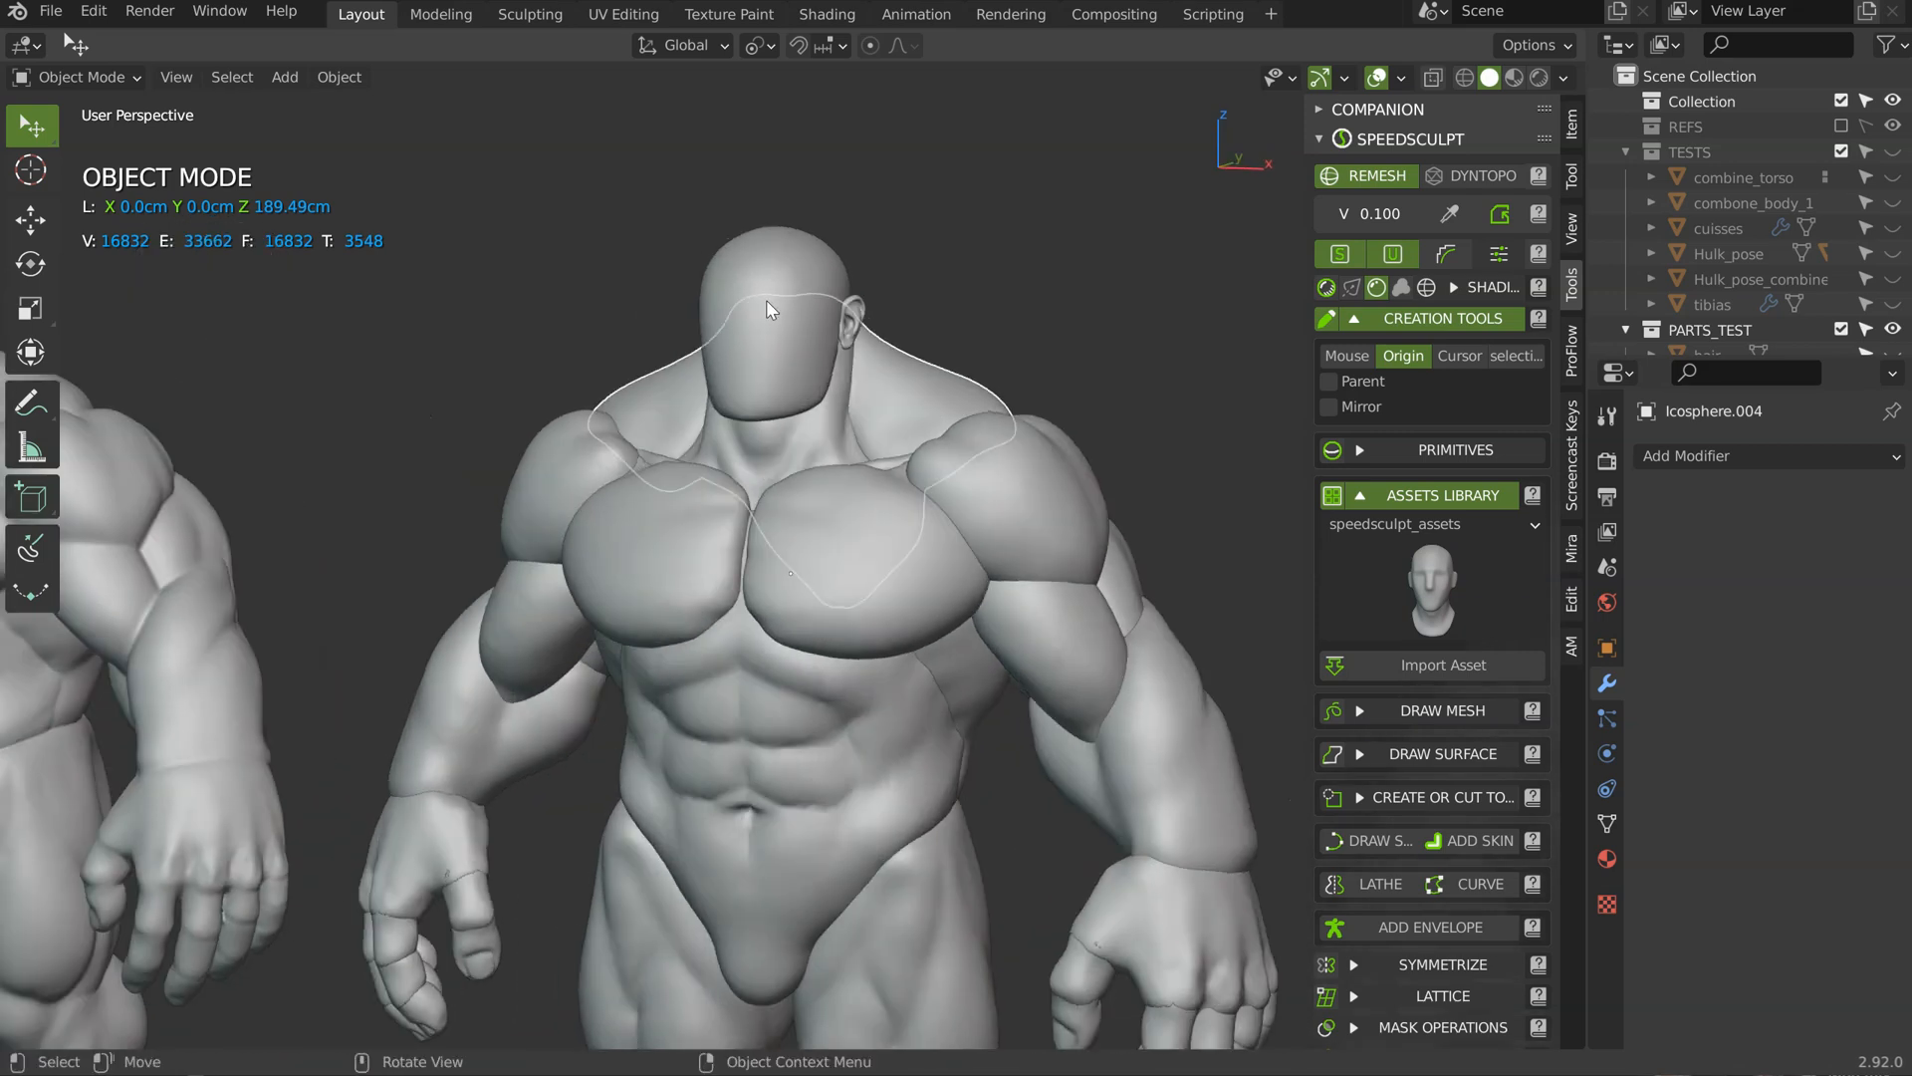
click(766, 301)
key(shift+s)
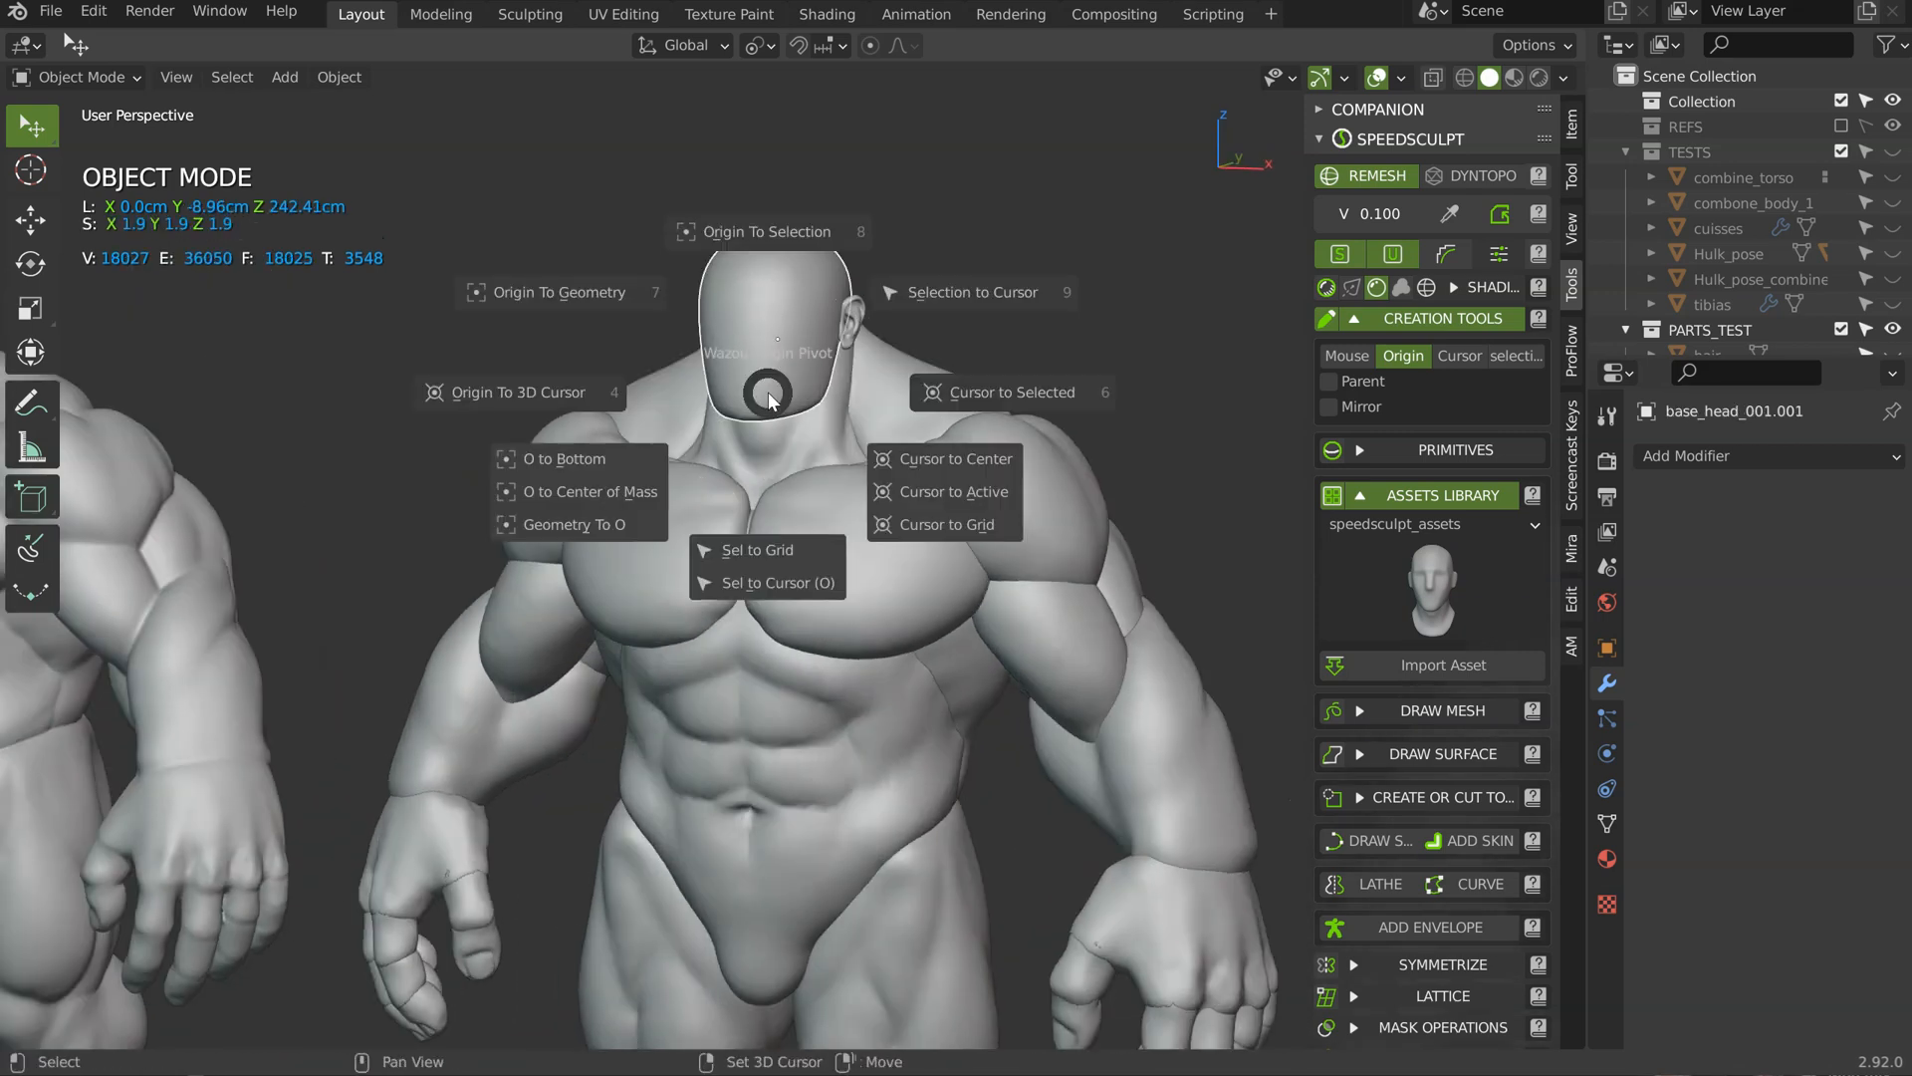
click(995, 388)
middle_drag(959, 419, 864, 426)
Step: Choose the skeleton_head asset, set creation placement to Cursor and import the asset
click(1406, 578)
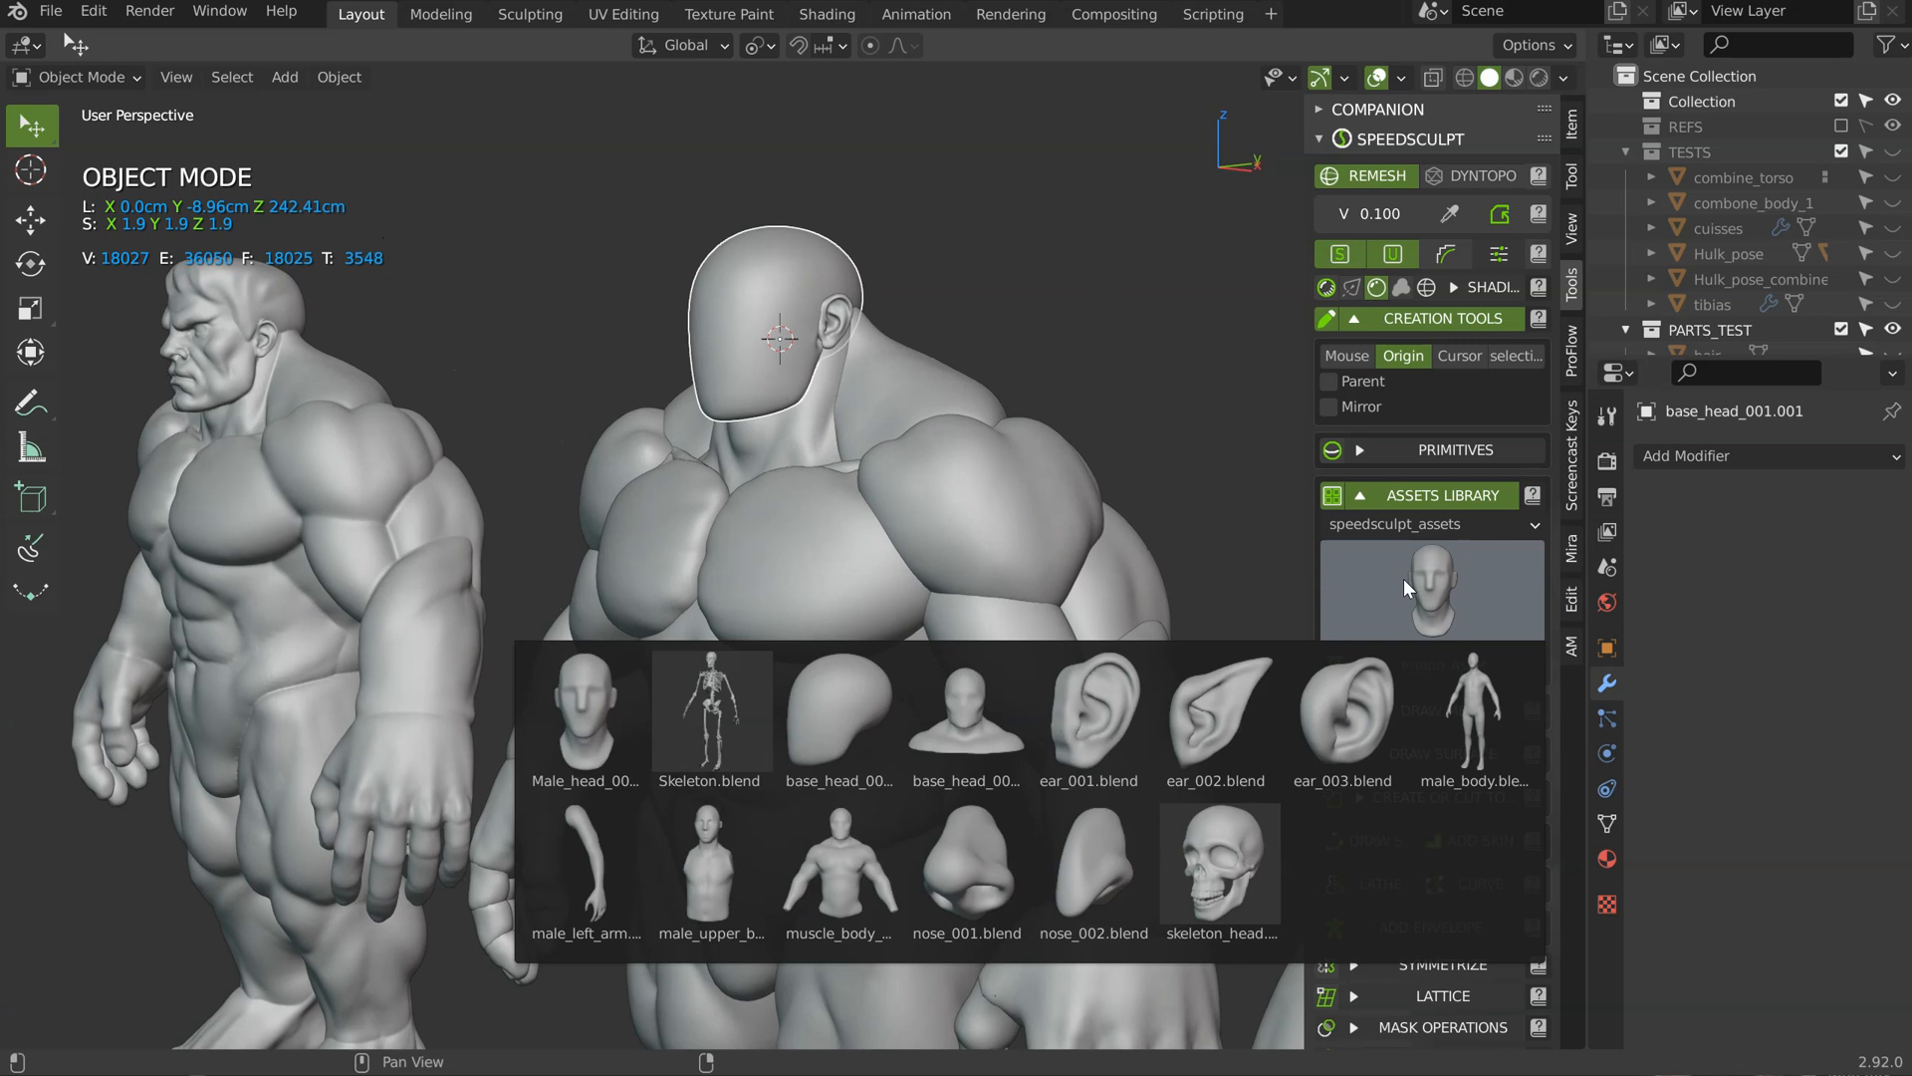
click(1217, 873)
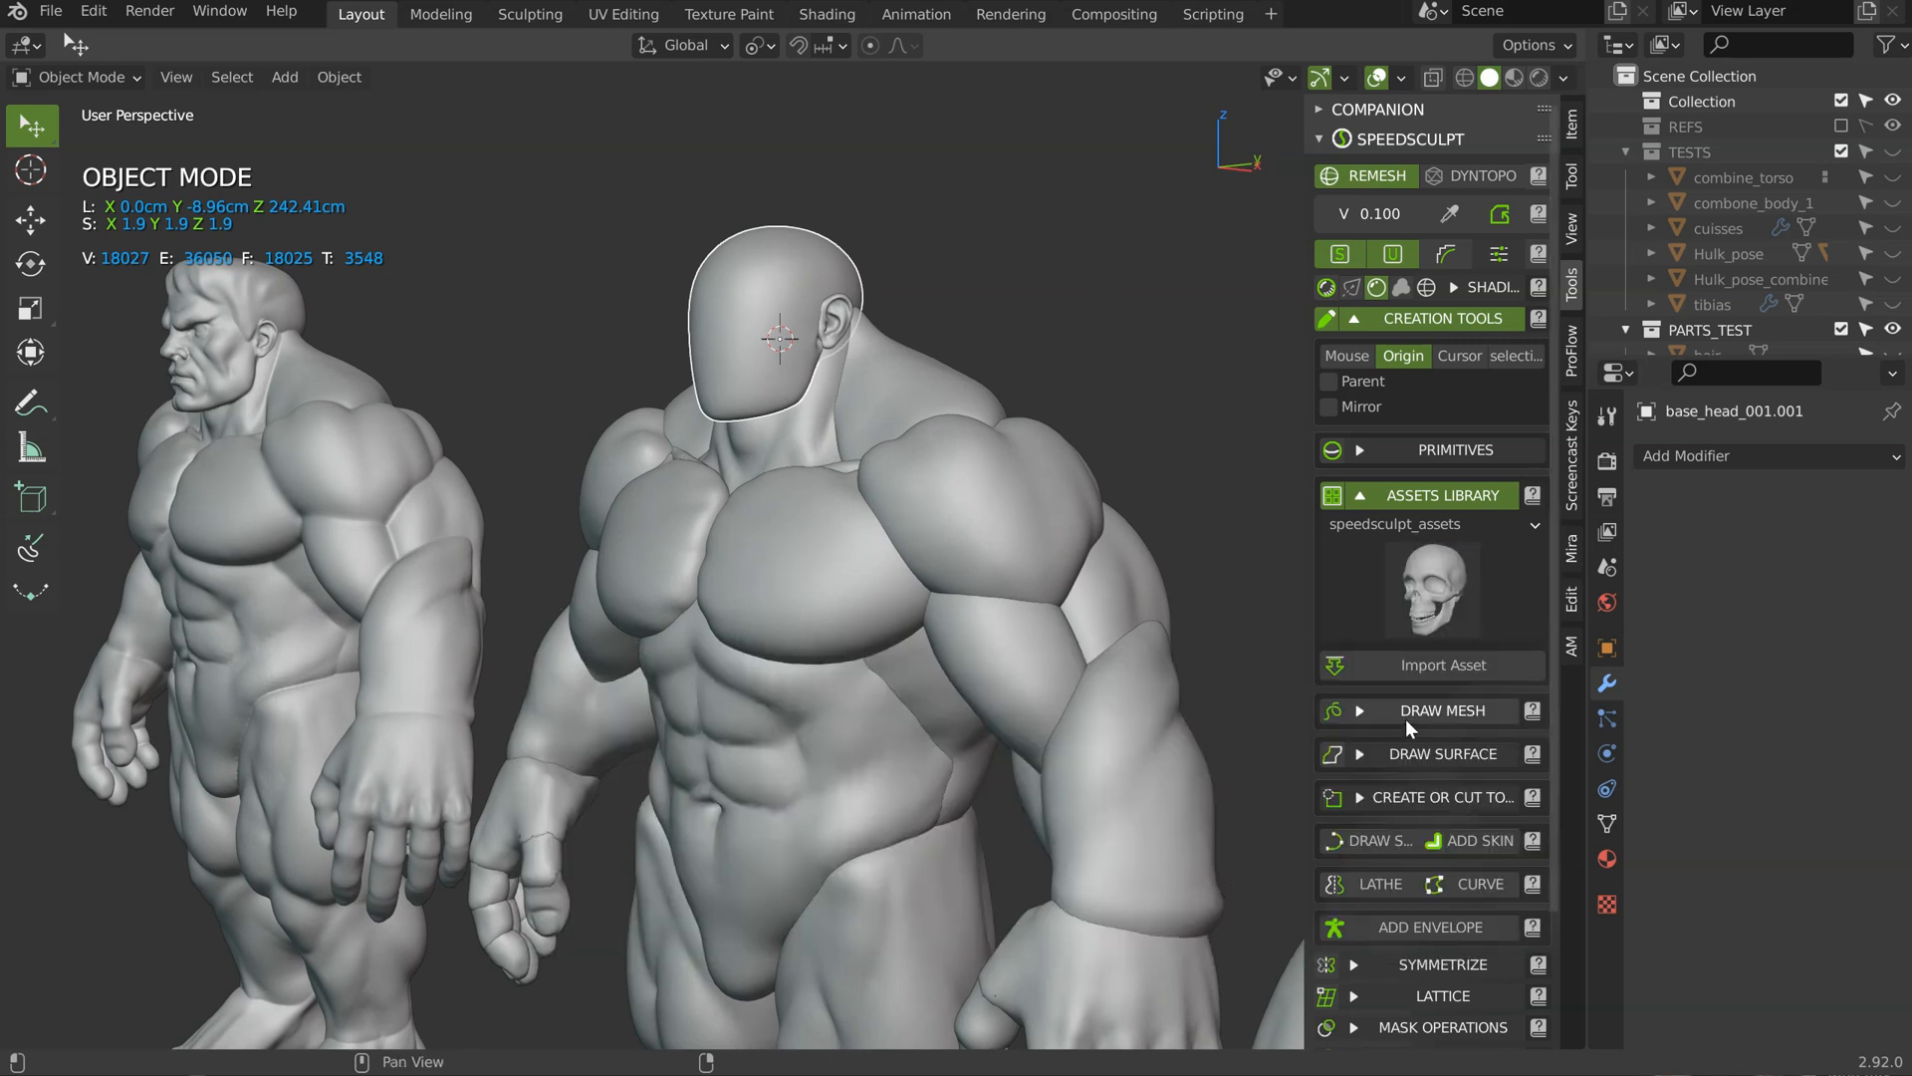
click(1460, 354)
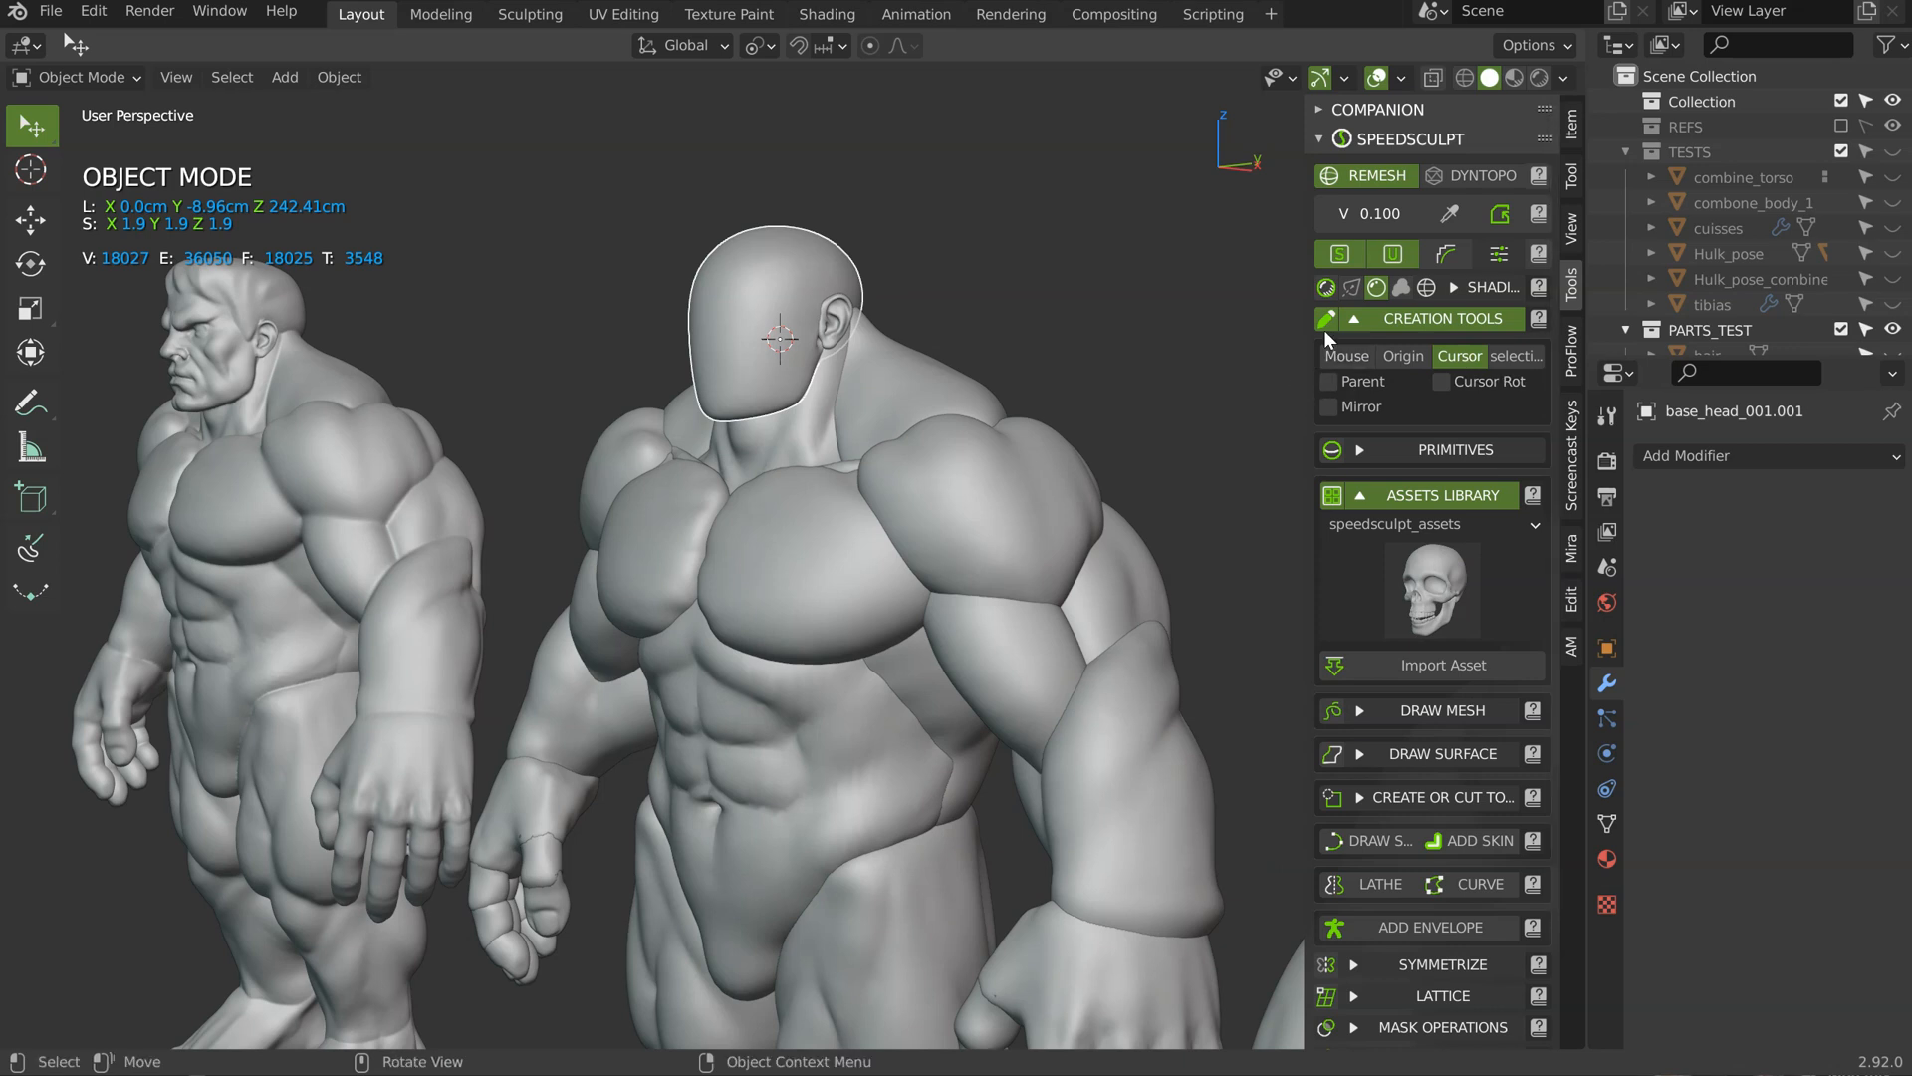
click(1426, 665)
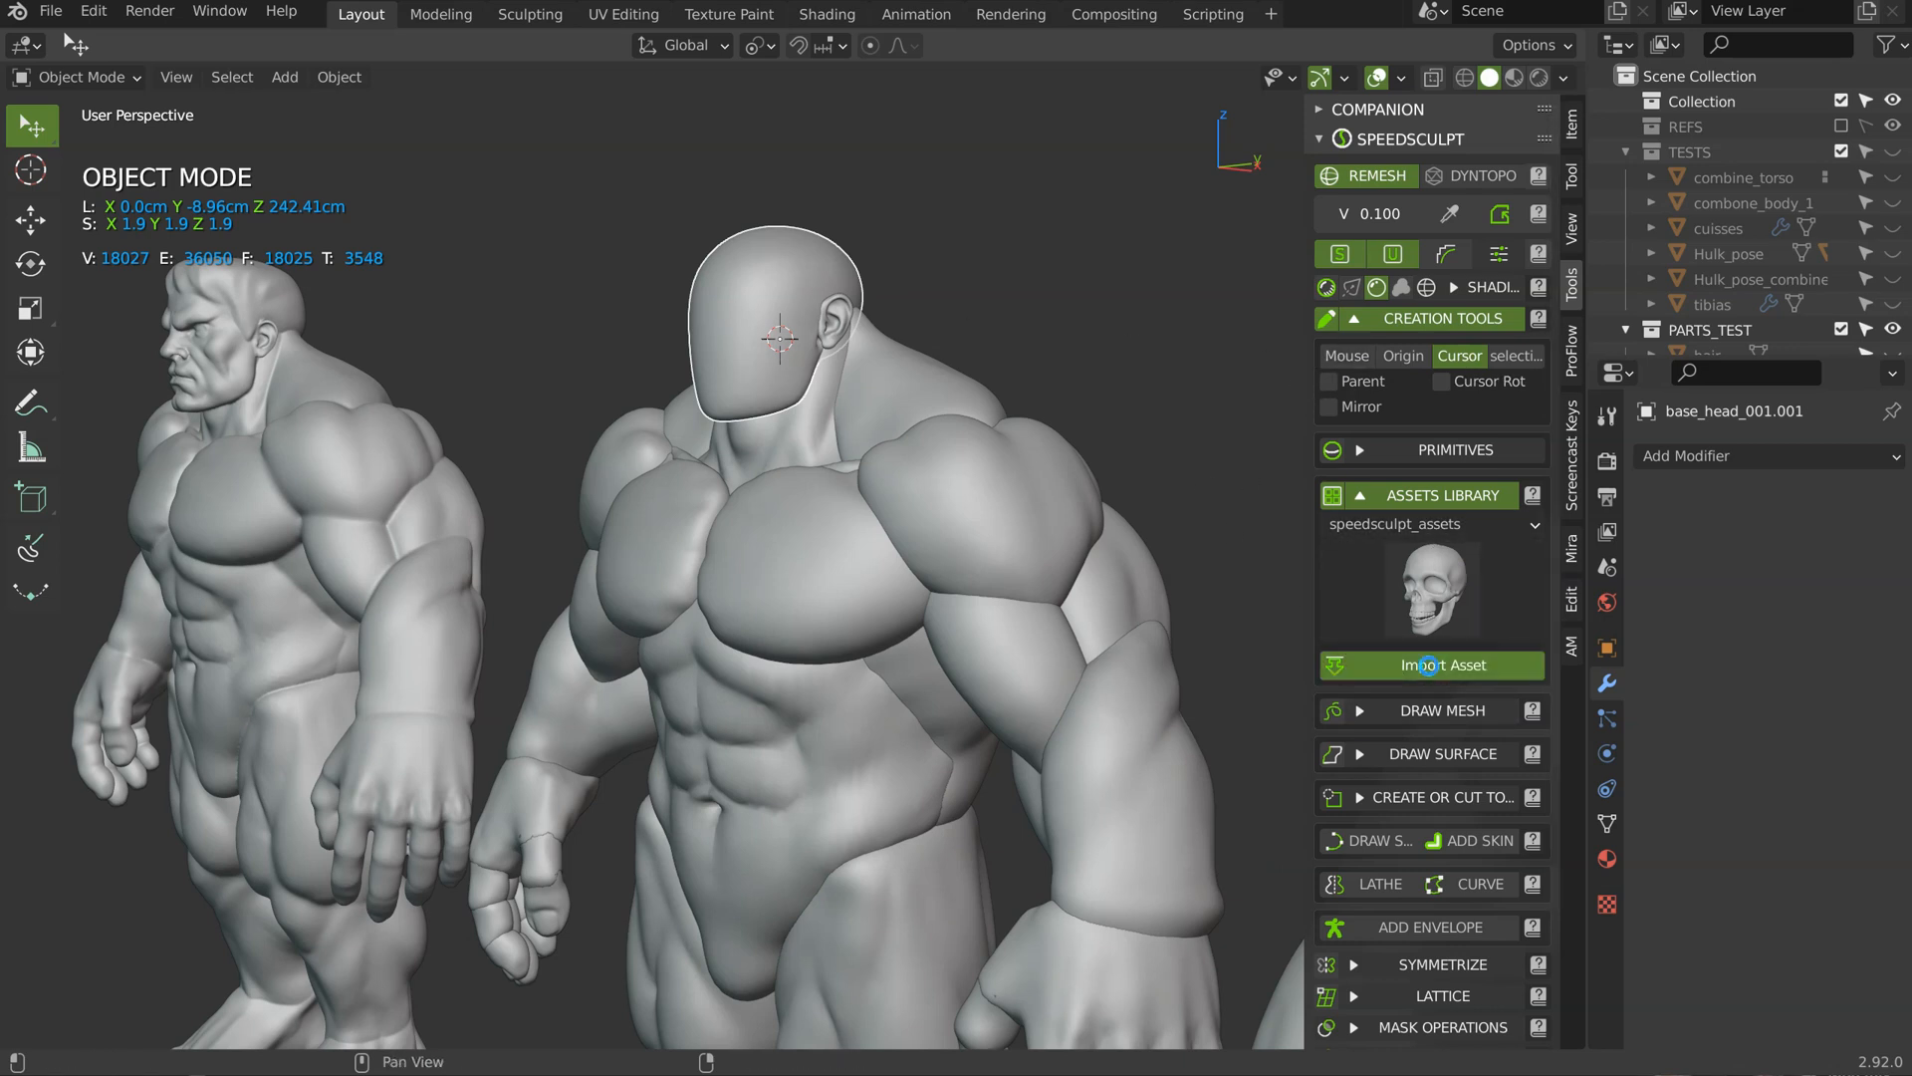
Step: Turn on Solo shading for the imported skull and check its placement inside the head from both sides
middle_drag(798, 349, 814, 476)
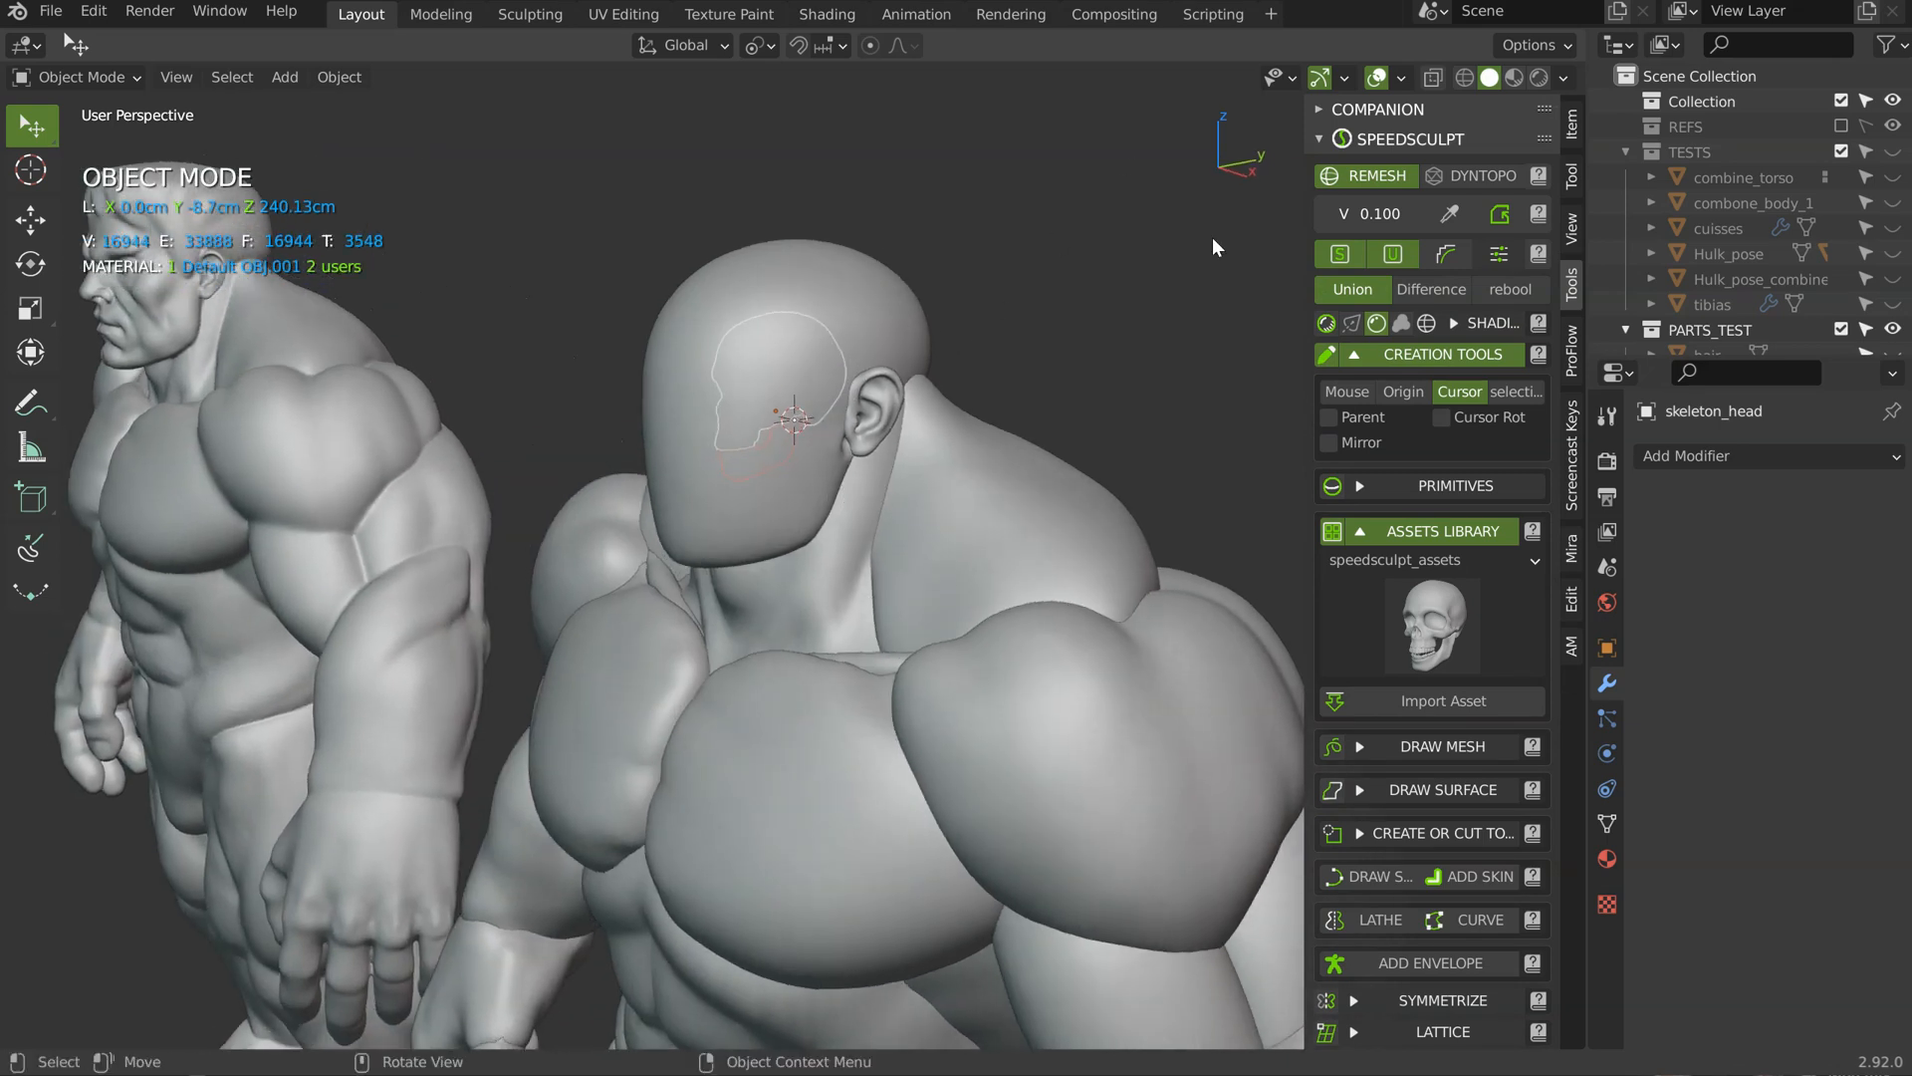
click(1330, 329)
mouse_move(1145, 329)
middle_down()
mouse_move(883, 308)
mouse_move(1103, 318)
mouse_move(905, 370)
mouse_move(874, 359)
mouse_move(956, 349)
middle_up()
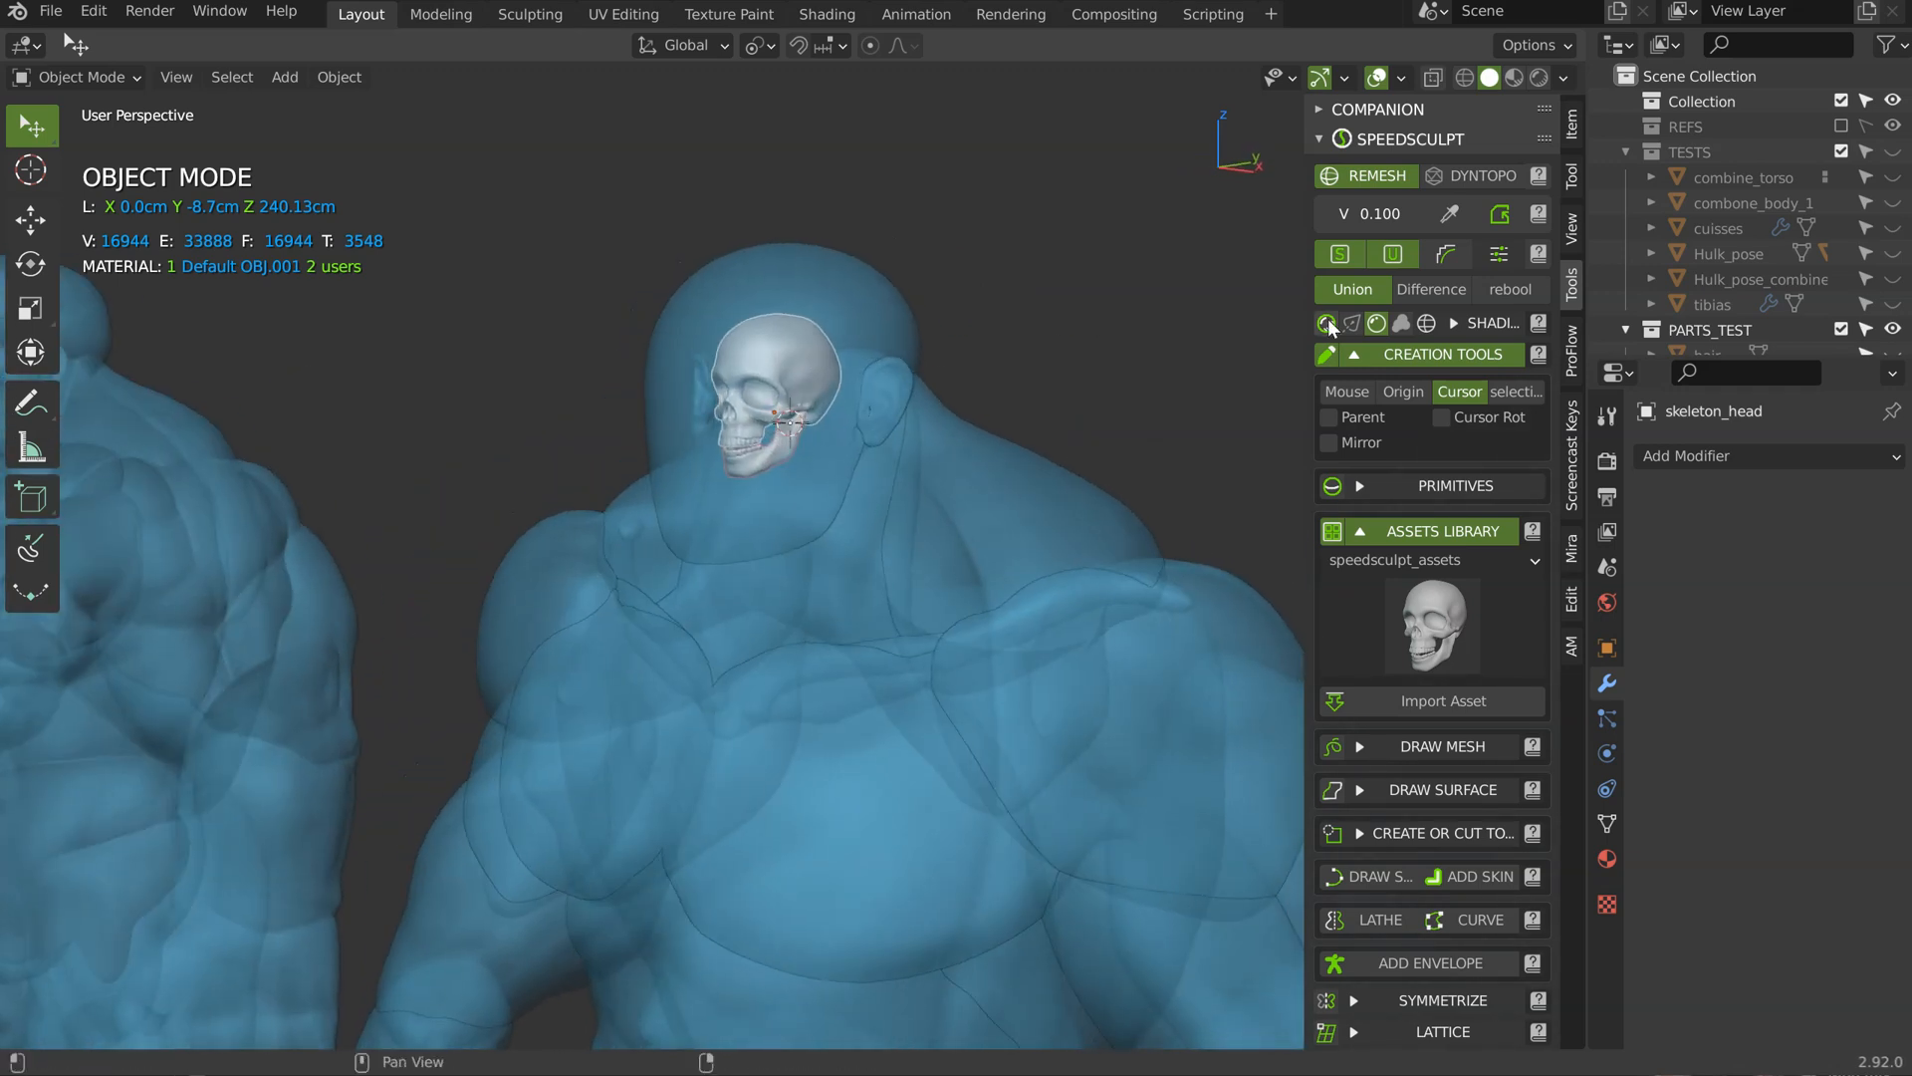
mouse_move(823, 386)
middle_down()
mouse_move(1207, 385)
mouse_move(952, 466)
mouse_move(799, 416)
mouse_move(789, 374)
middle_up()
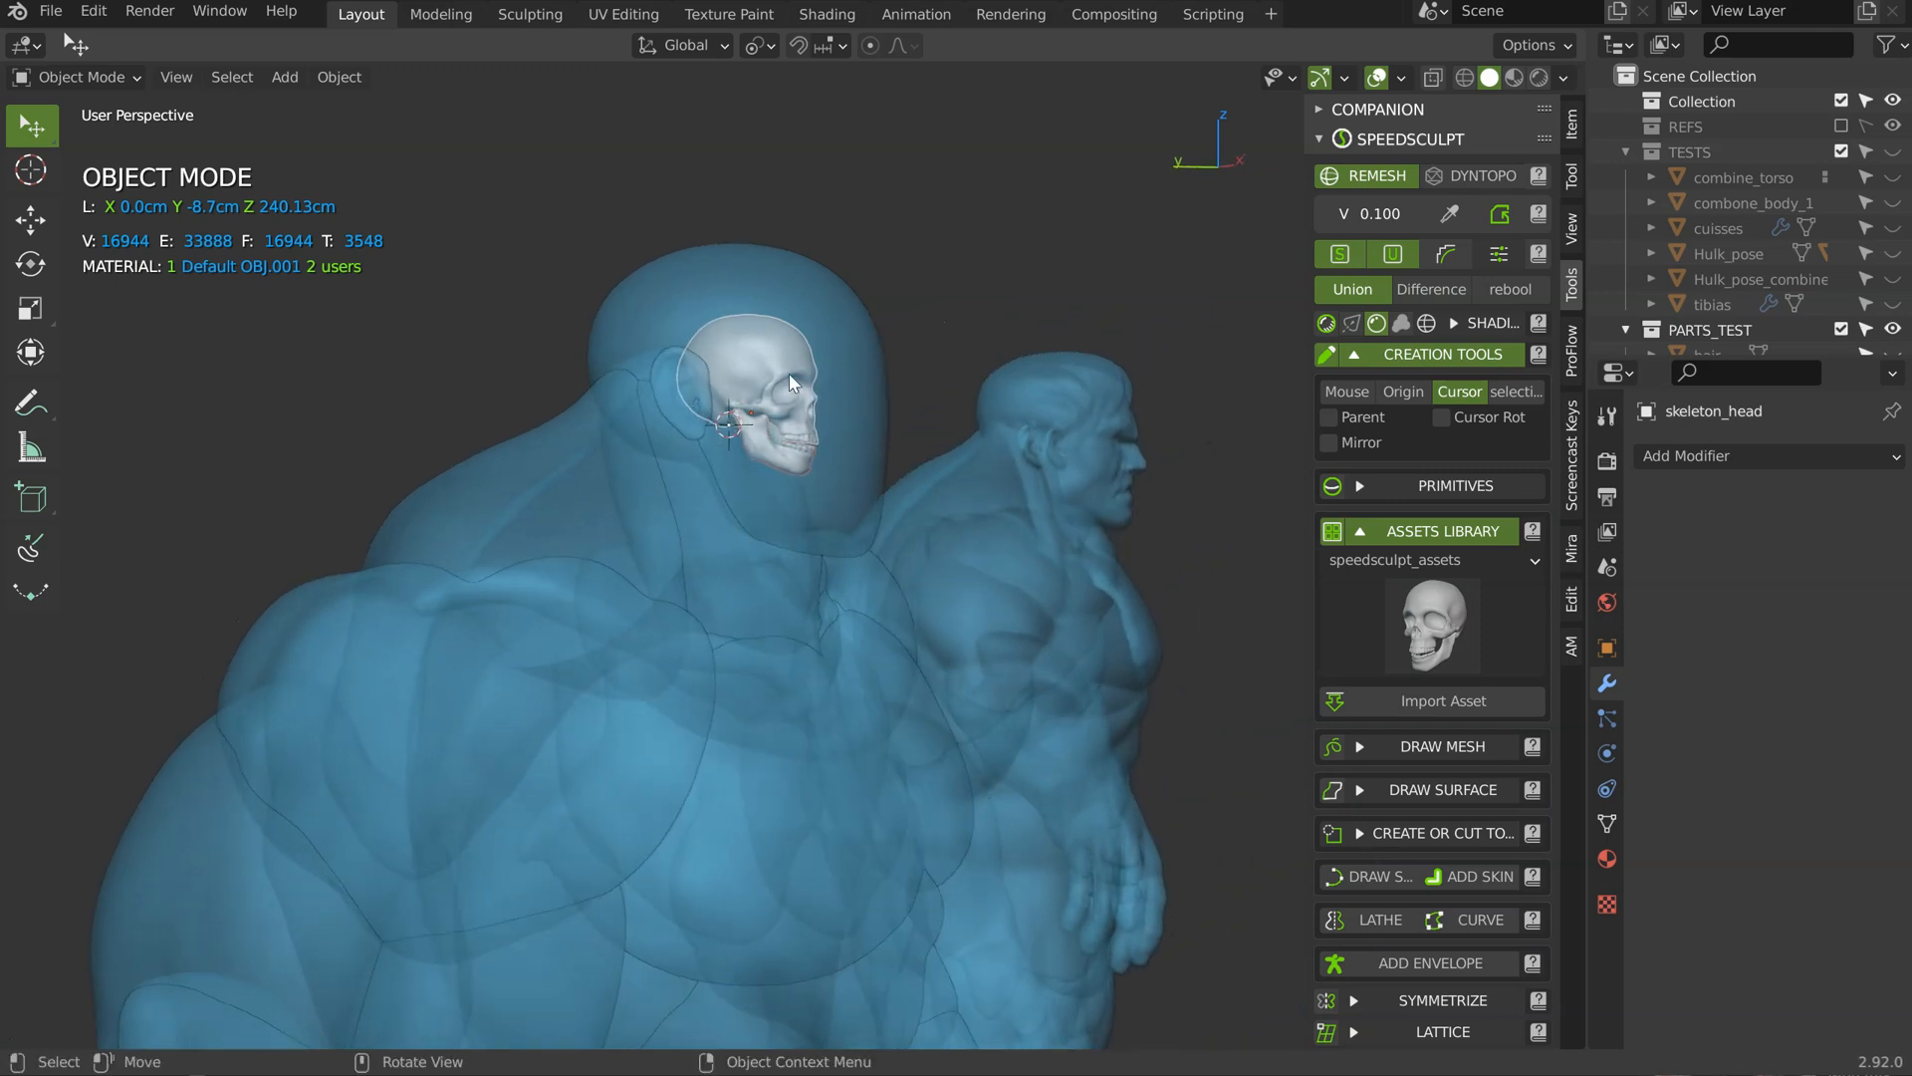
Step: Scale the skull up uniformly to about 1.85
click(785, 350)
click(787, 355)
key(s)
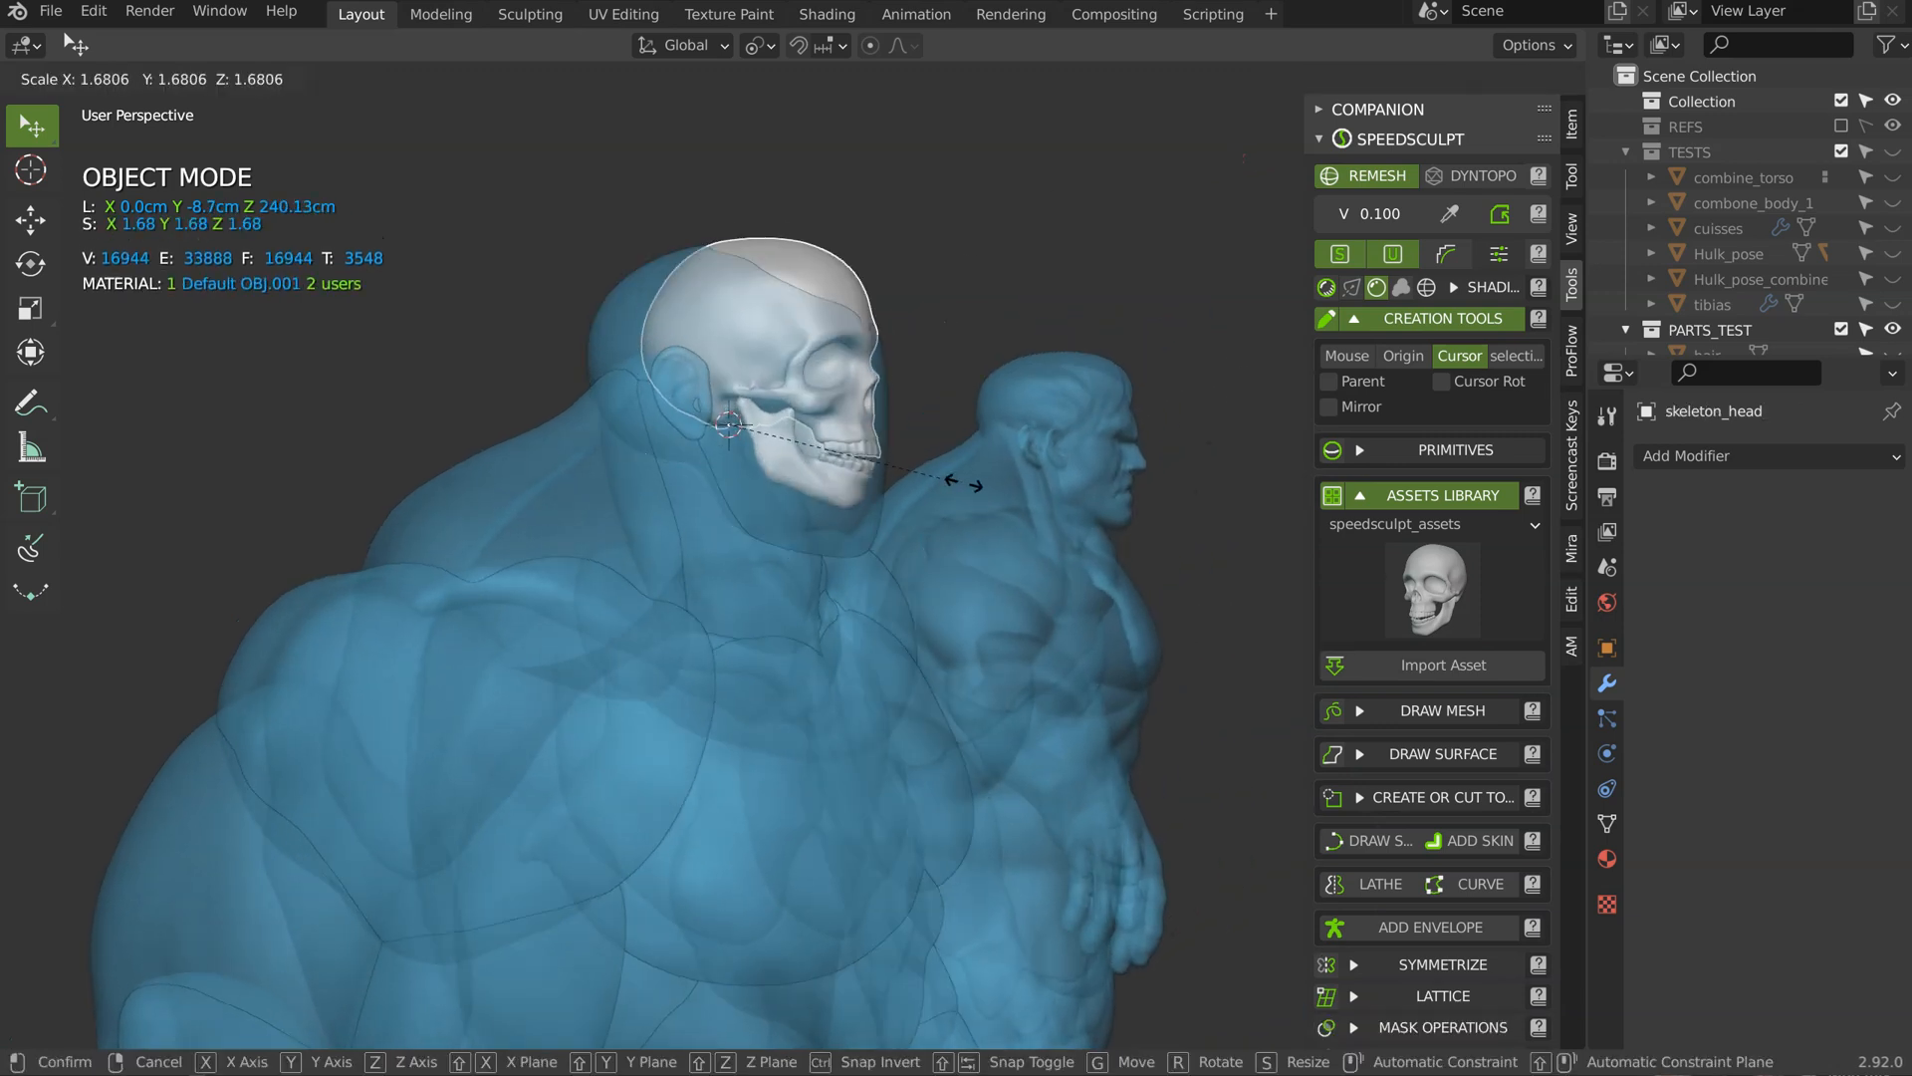
click(991, 483)
Step: Select the complete Hulk figures on both sides of the middle figure and hide them
key(KP_3)
ctrl+middle_drag(571, 295, 733, 440)
middle_drag(518, 473, 602, 501)
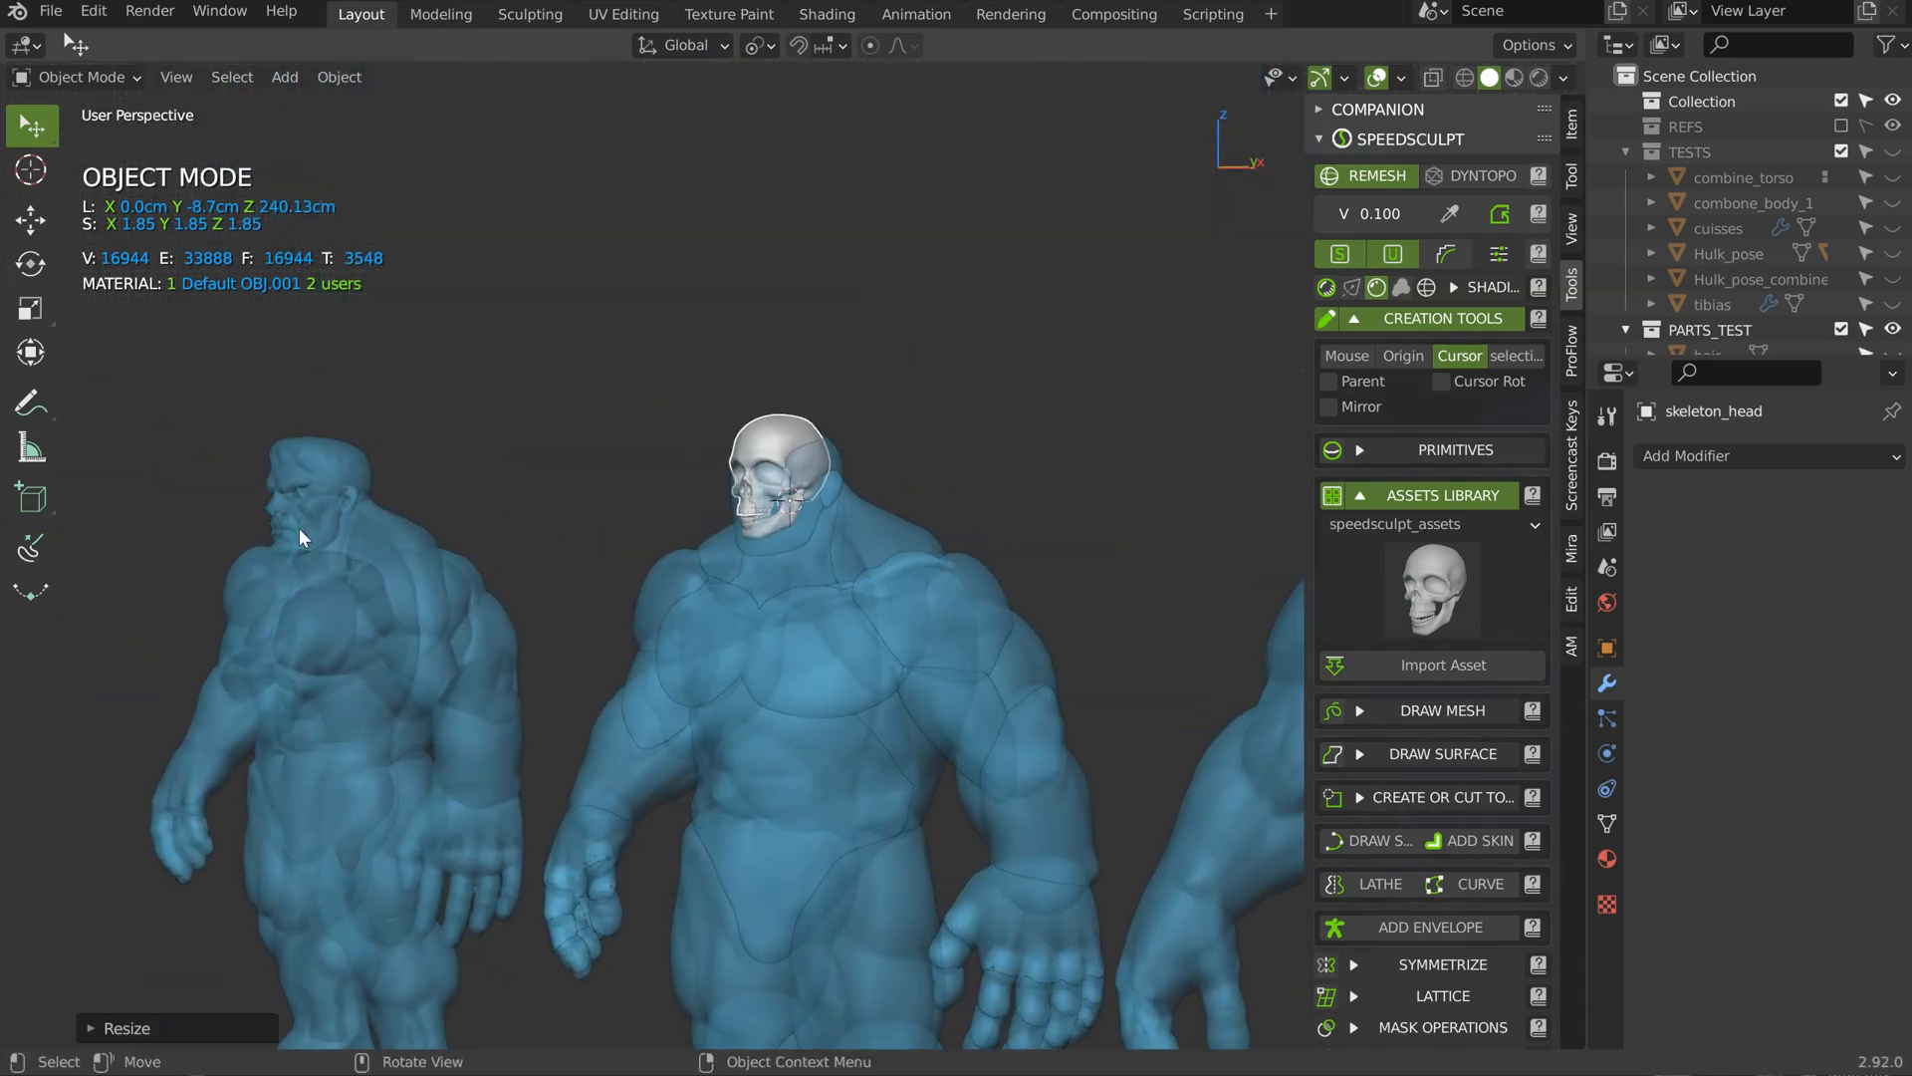
click(423, 580)
shift+middle_drag(1012, 456, 671, 428)
shift+click(992, 573)
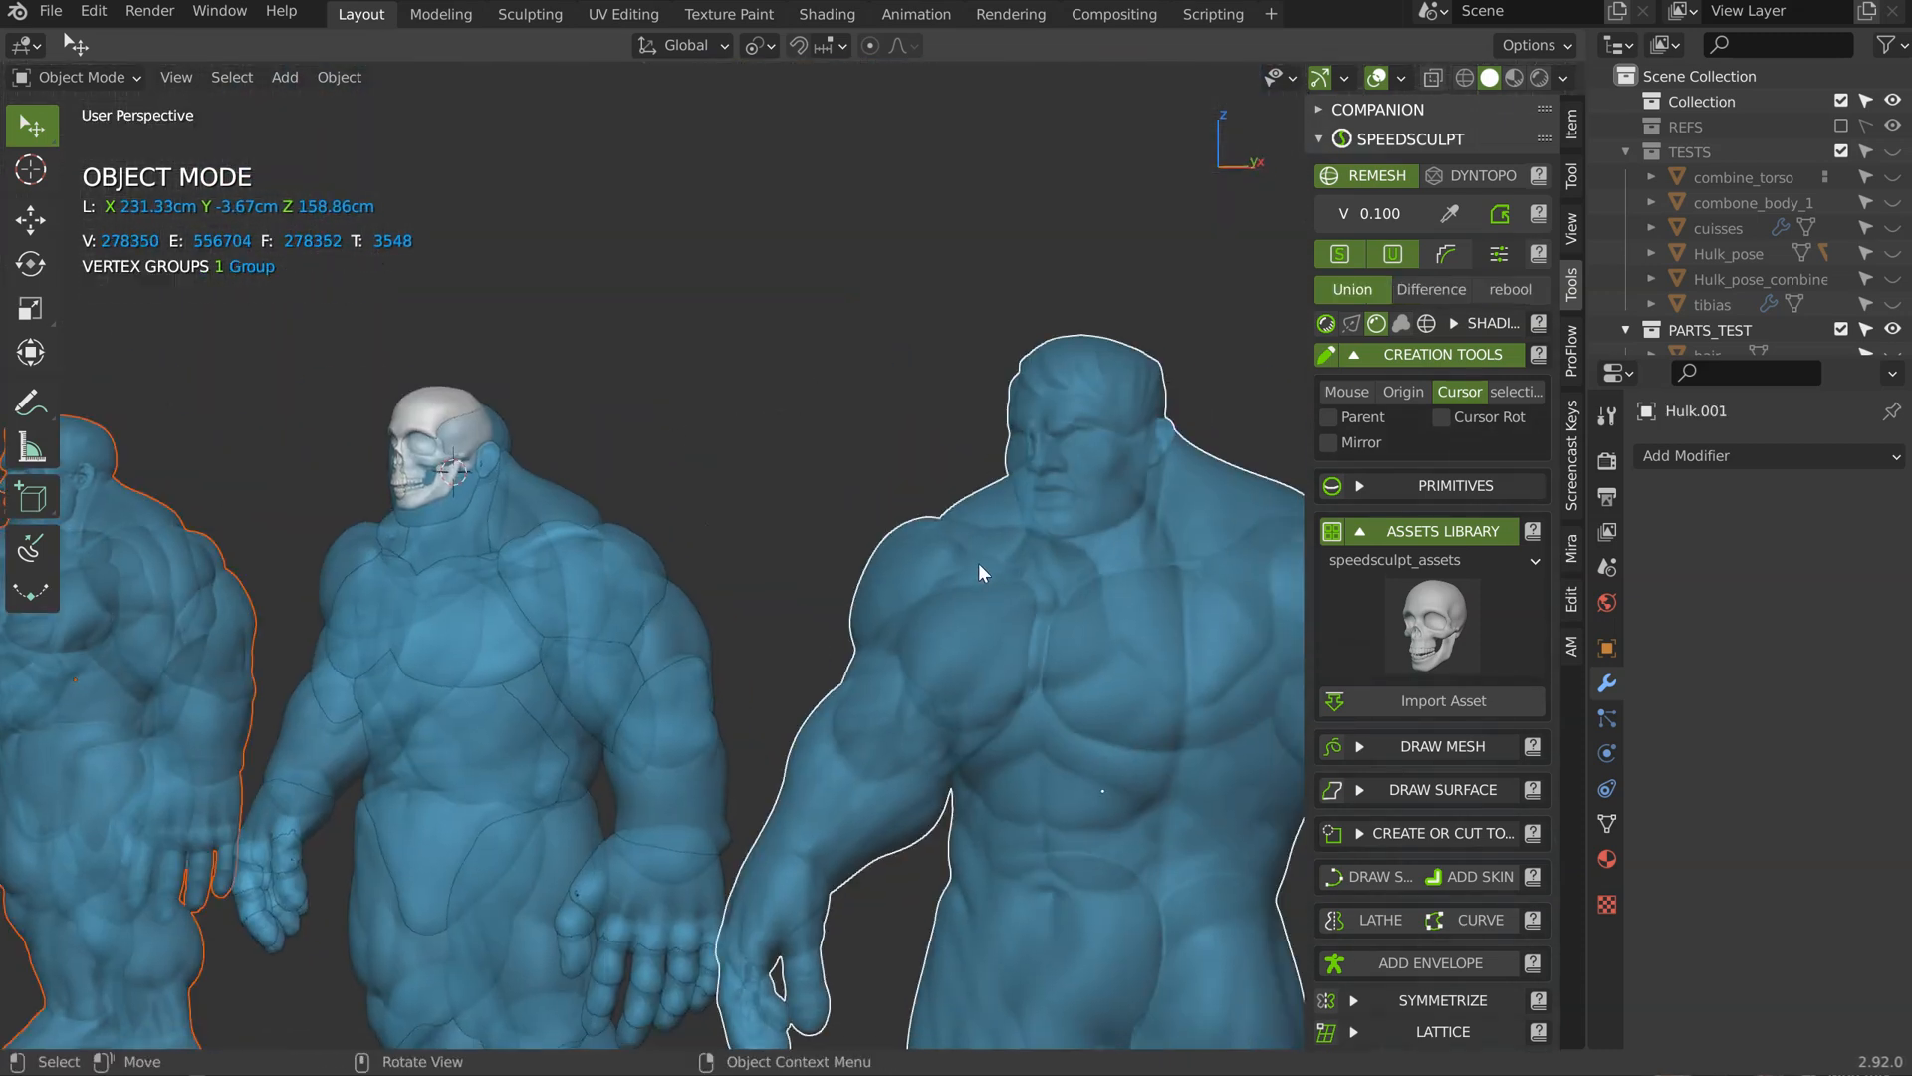
key(h)
Step: Move the skull in the right side view into the head, to about Y -5.4 cm and Z 235.5 cm
click(442, 410)
key(KP_3)
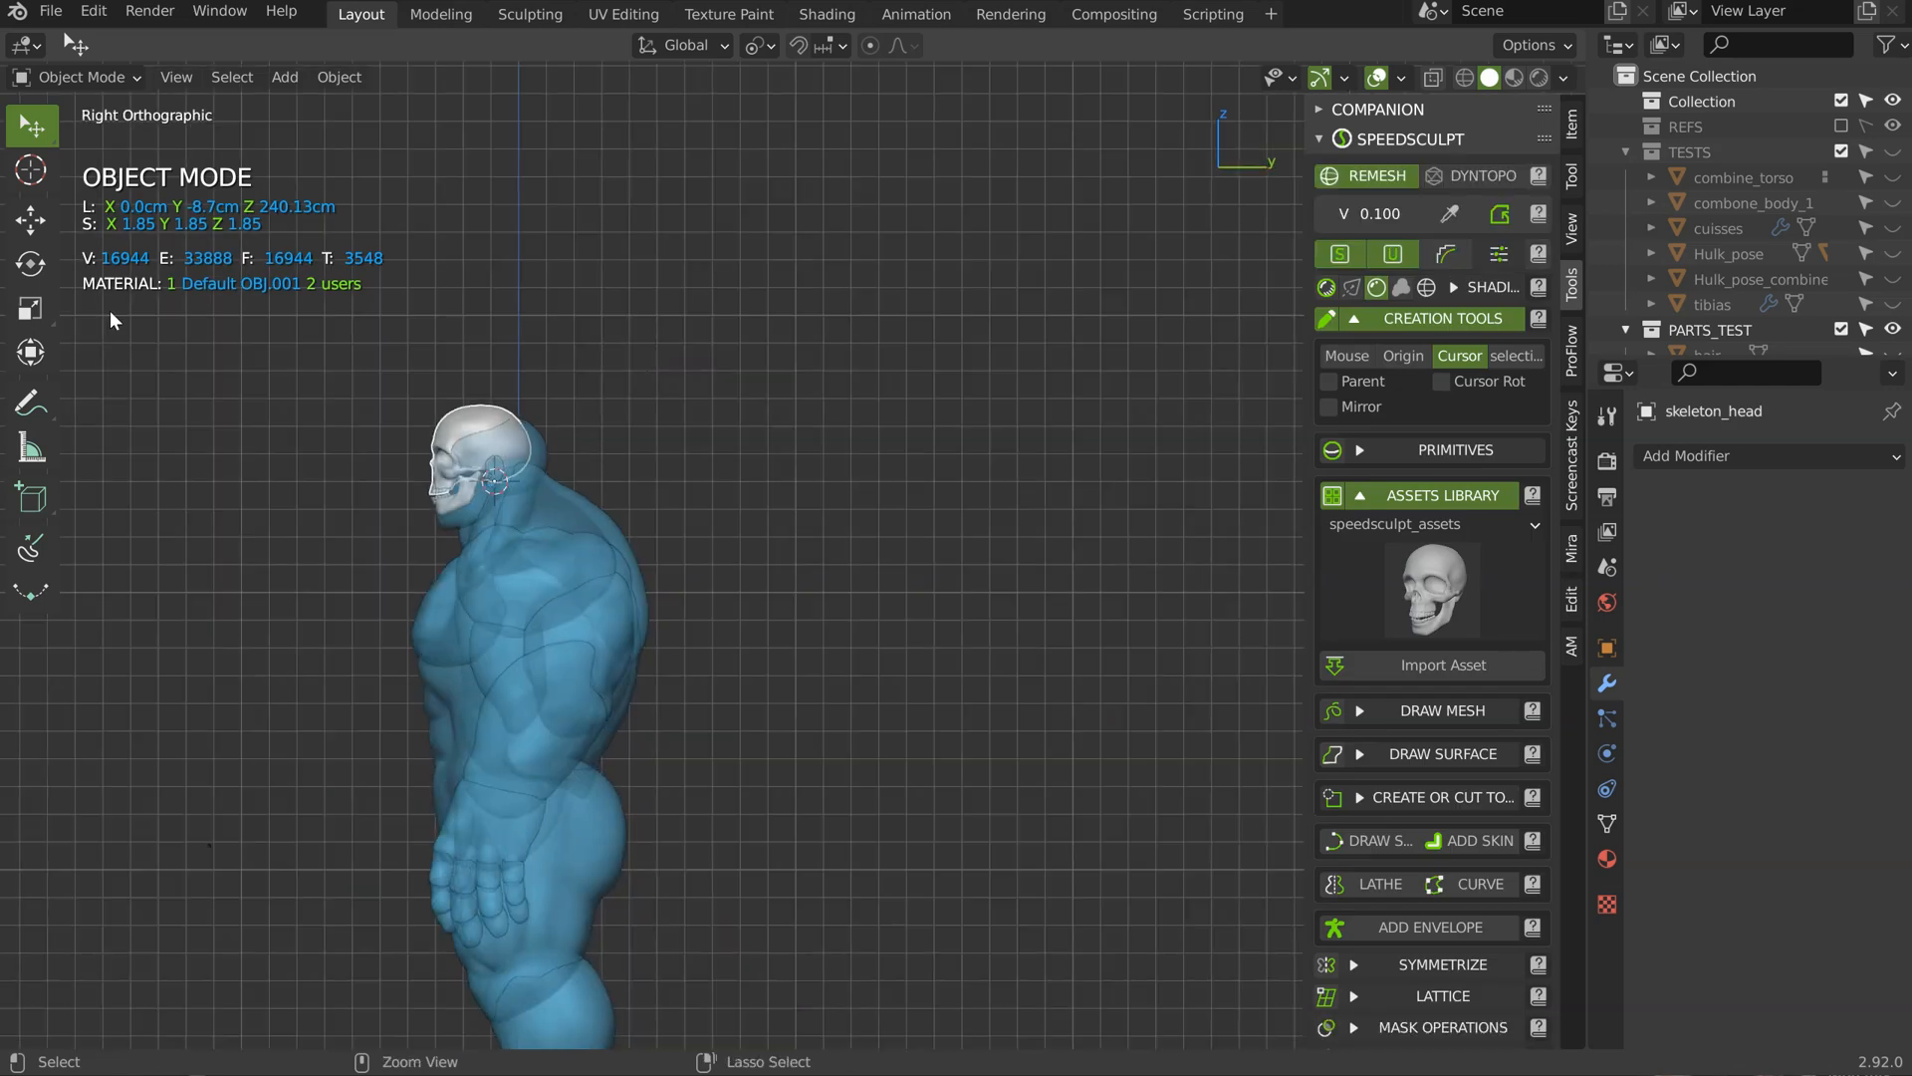
key(KP_Decimal)
key(g)
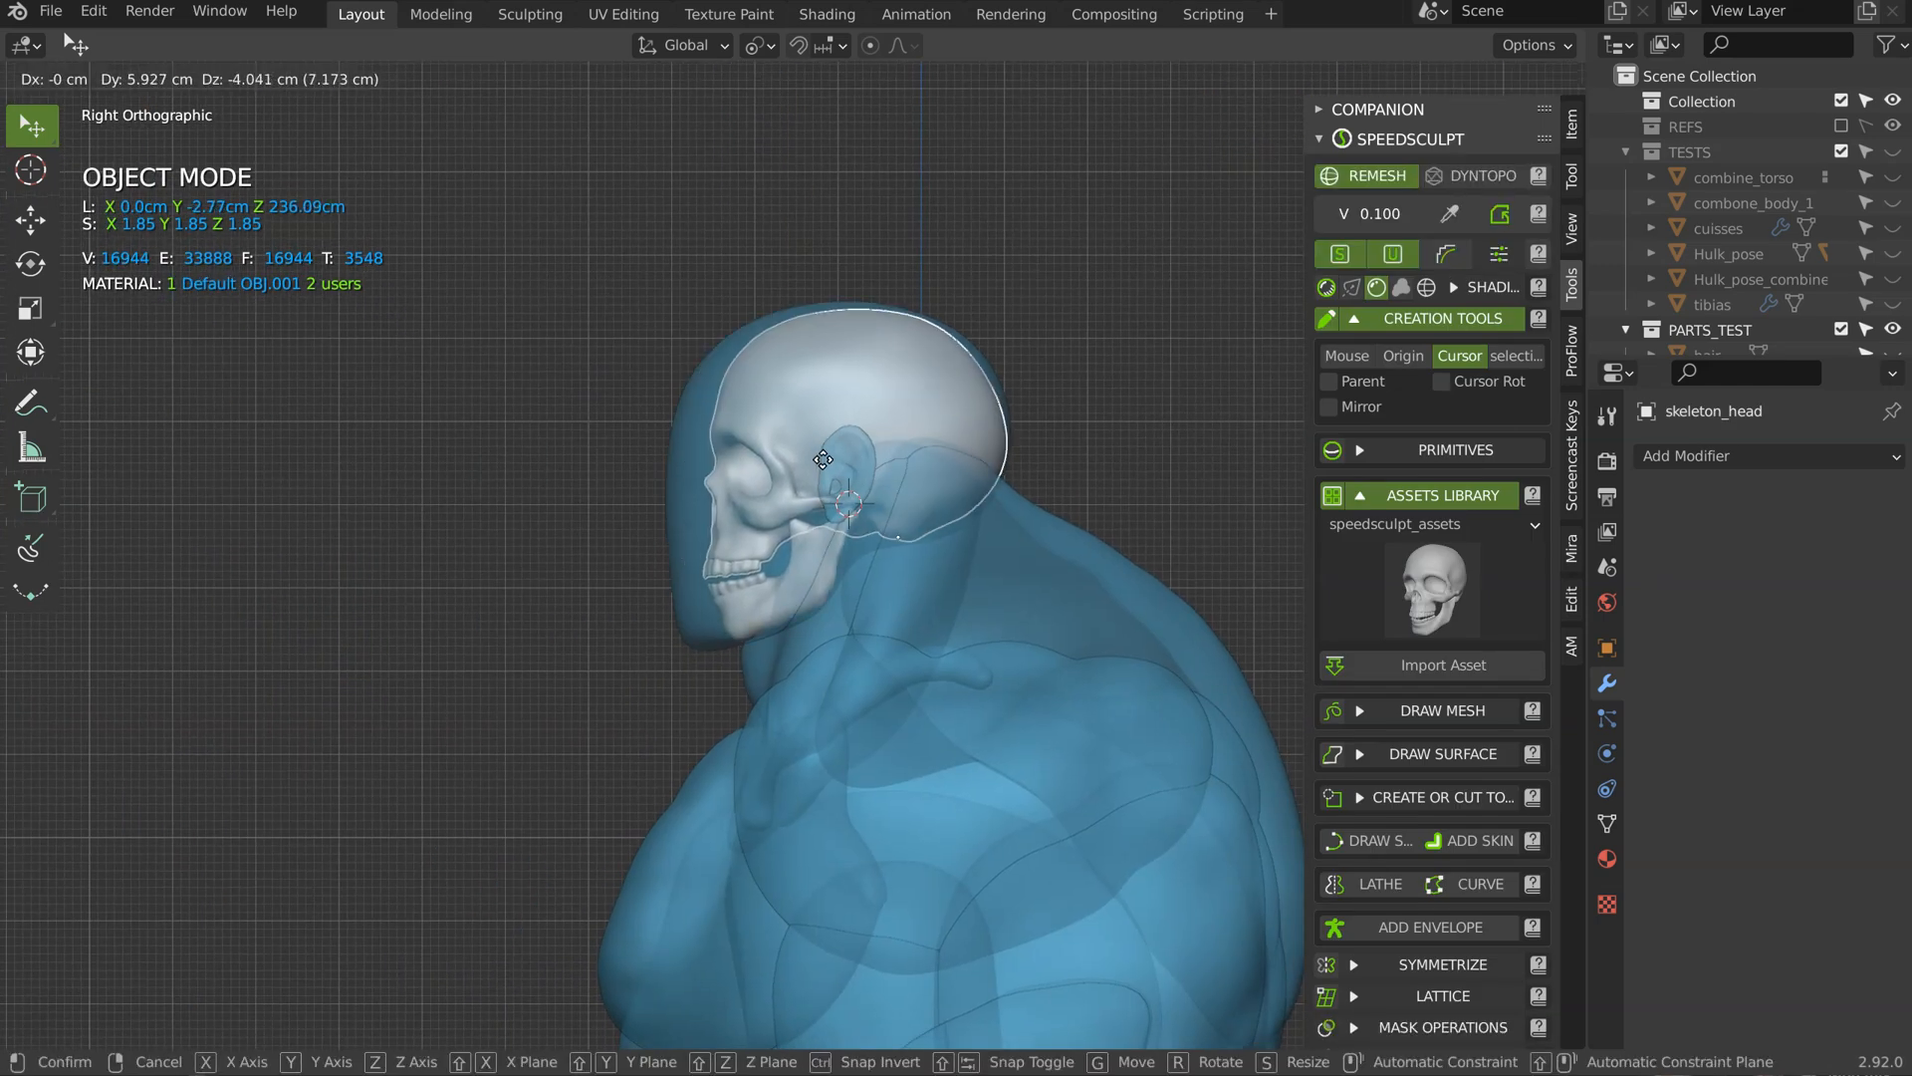
click(802, 466)
Step: Scale the skull to about 1.96 and shift it to about Y -4.66 cm and Z 234.92 cm
key(s)
right_click(868, 451)
key(s)
click(976, 441)
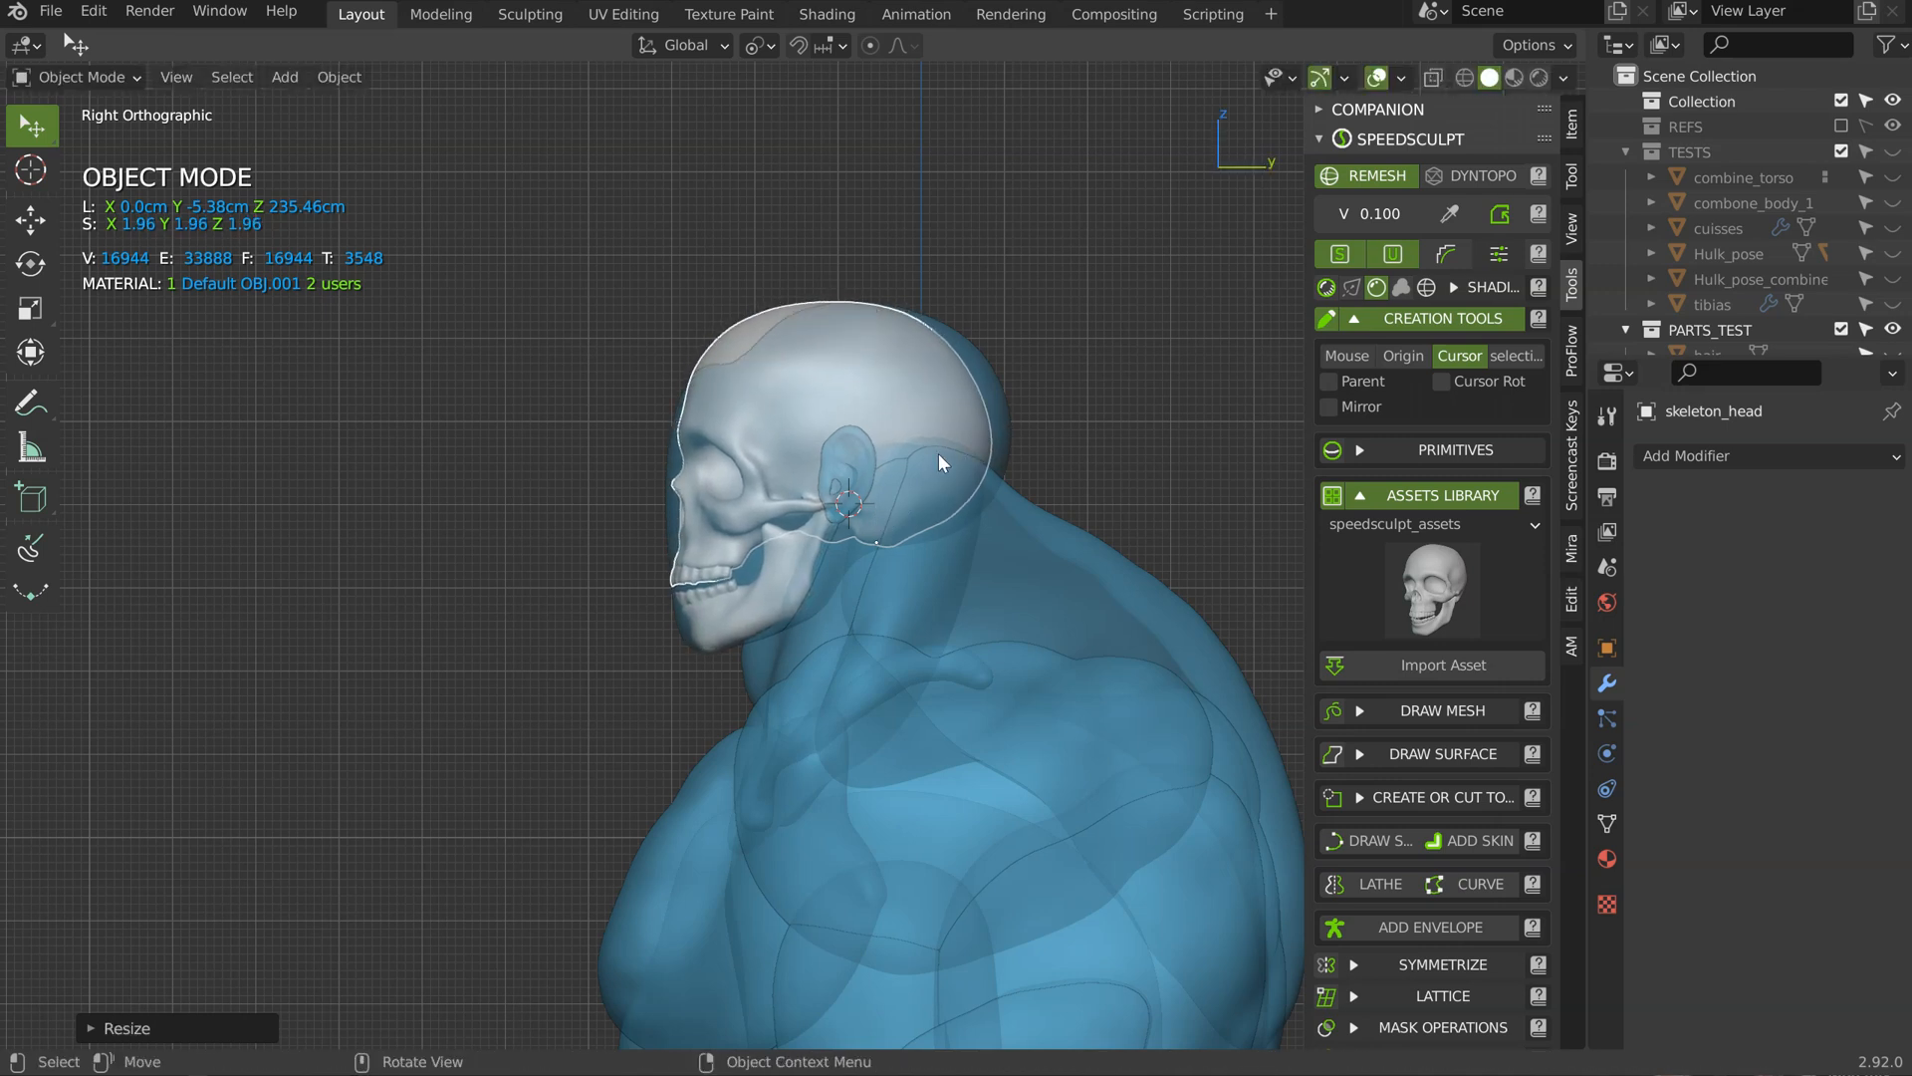
key(g)
click(934, 452)
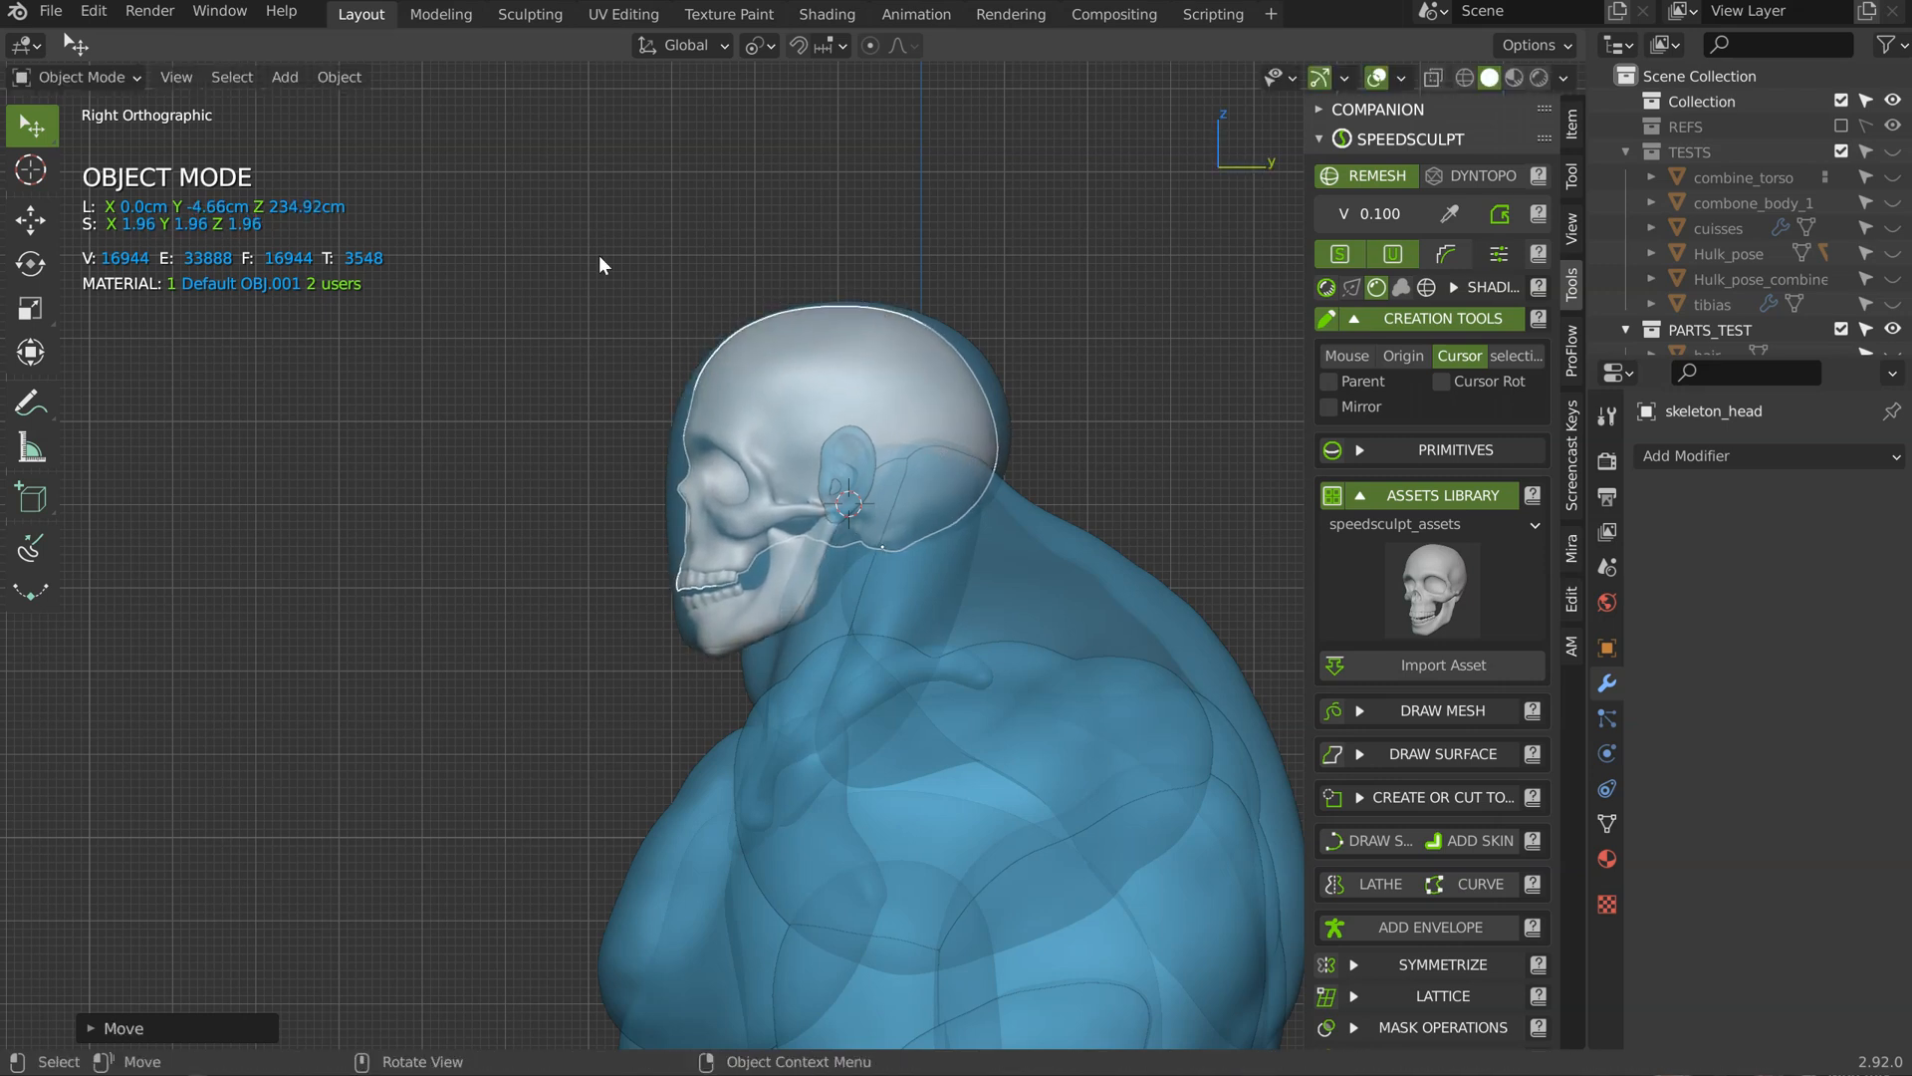
key(KP_1)
ctrl+middle_drag(858, 580, 898, 516)
shift+middle_drag(898, 516, 851, 464)
key(s)
key(x)
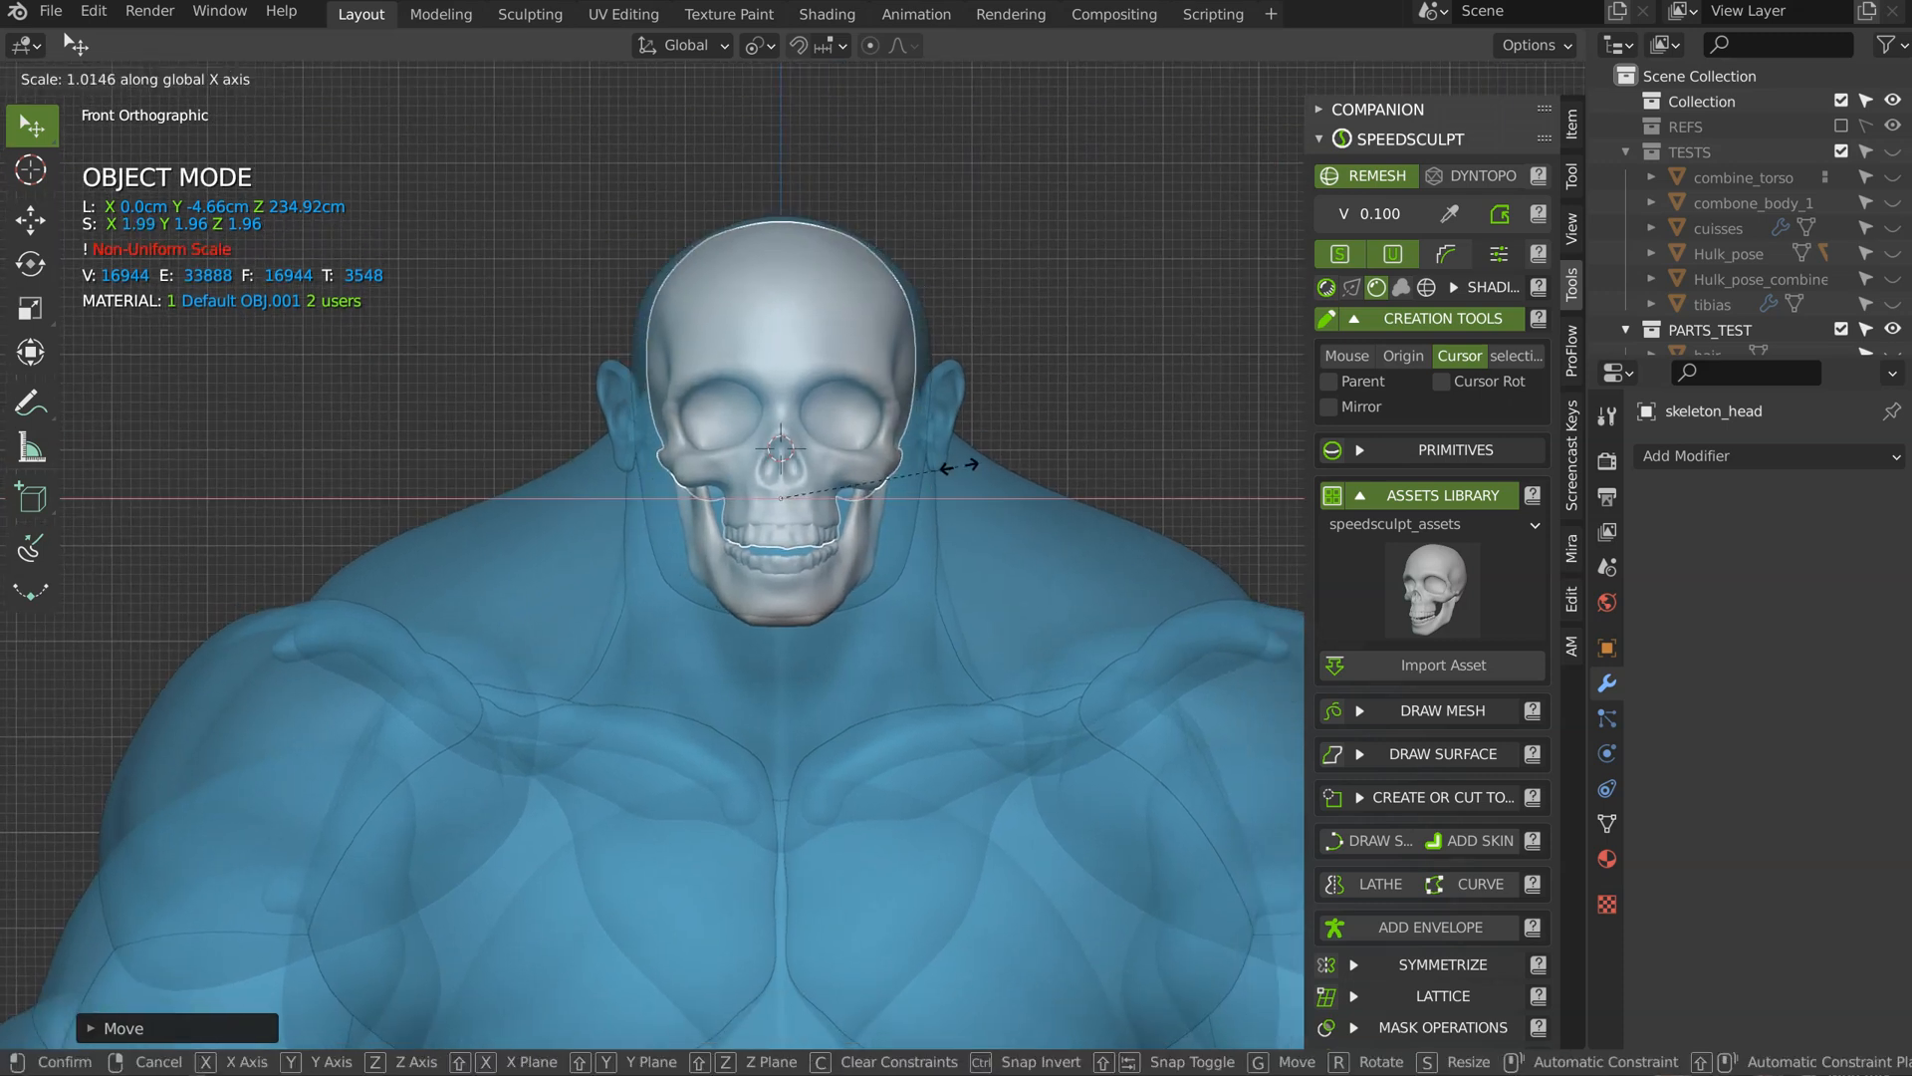
key(Escape)
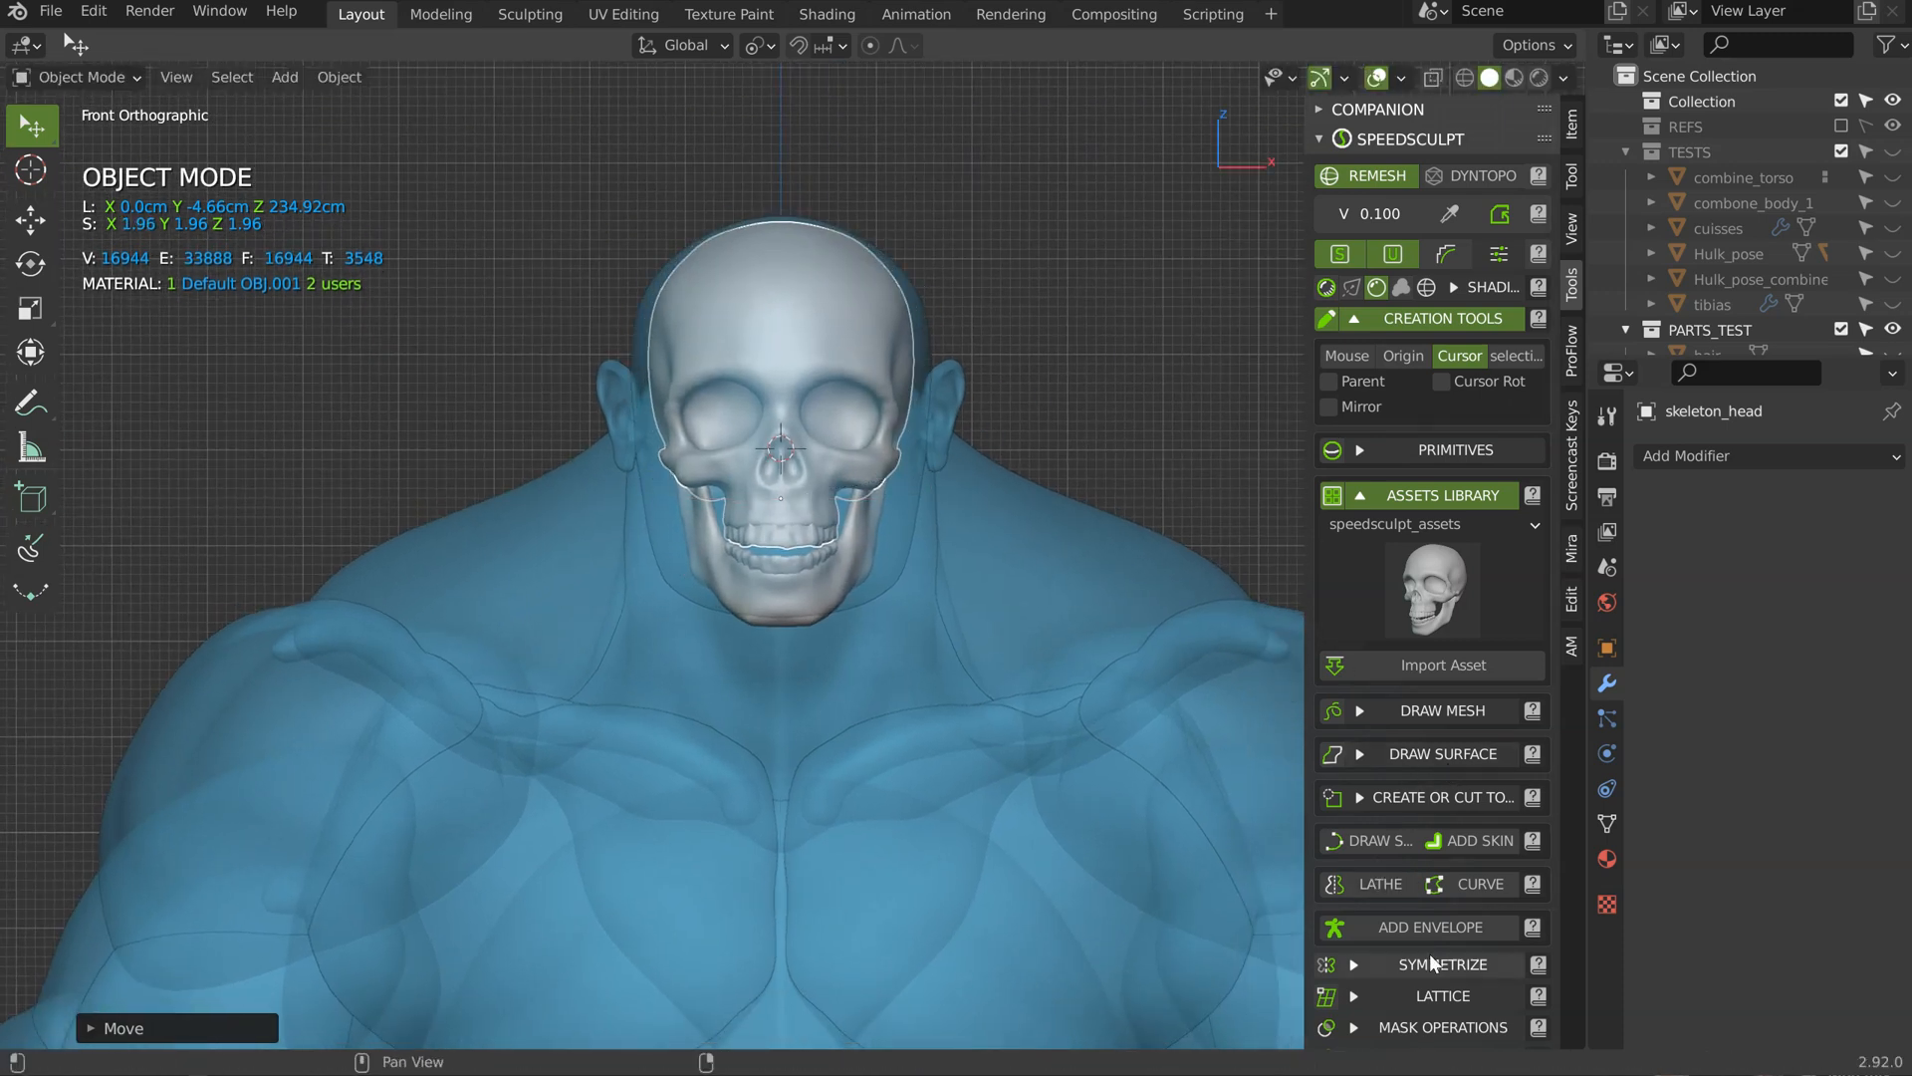
Step: Add a 2 × 2 × 2 lattice around the skull
scroll(1444, 737, down, 3)
click(1422, 844)
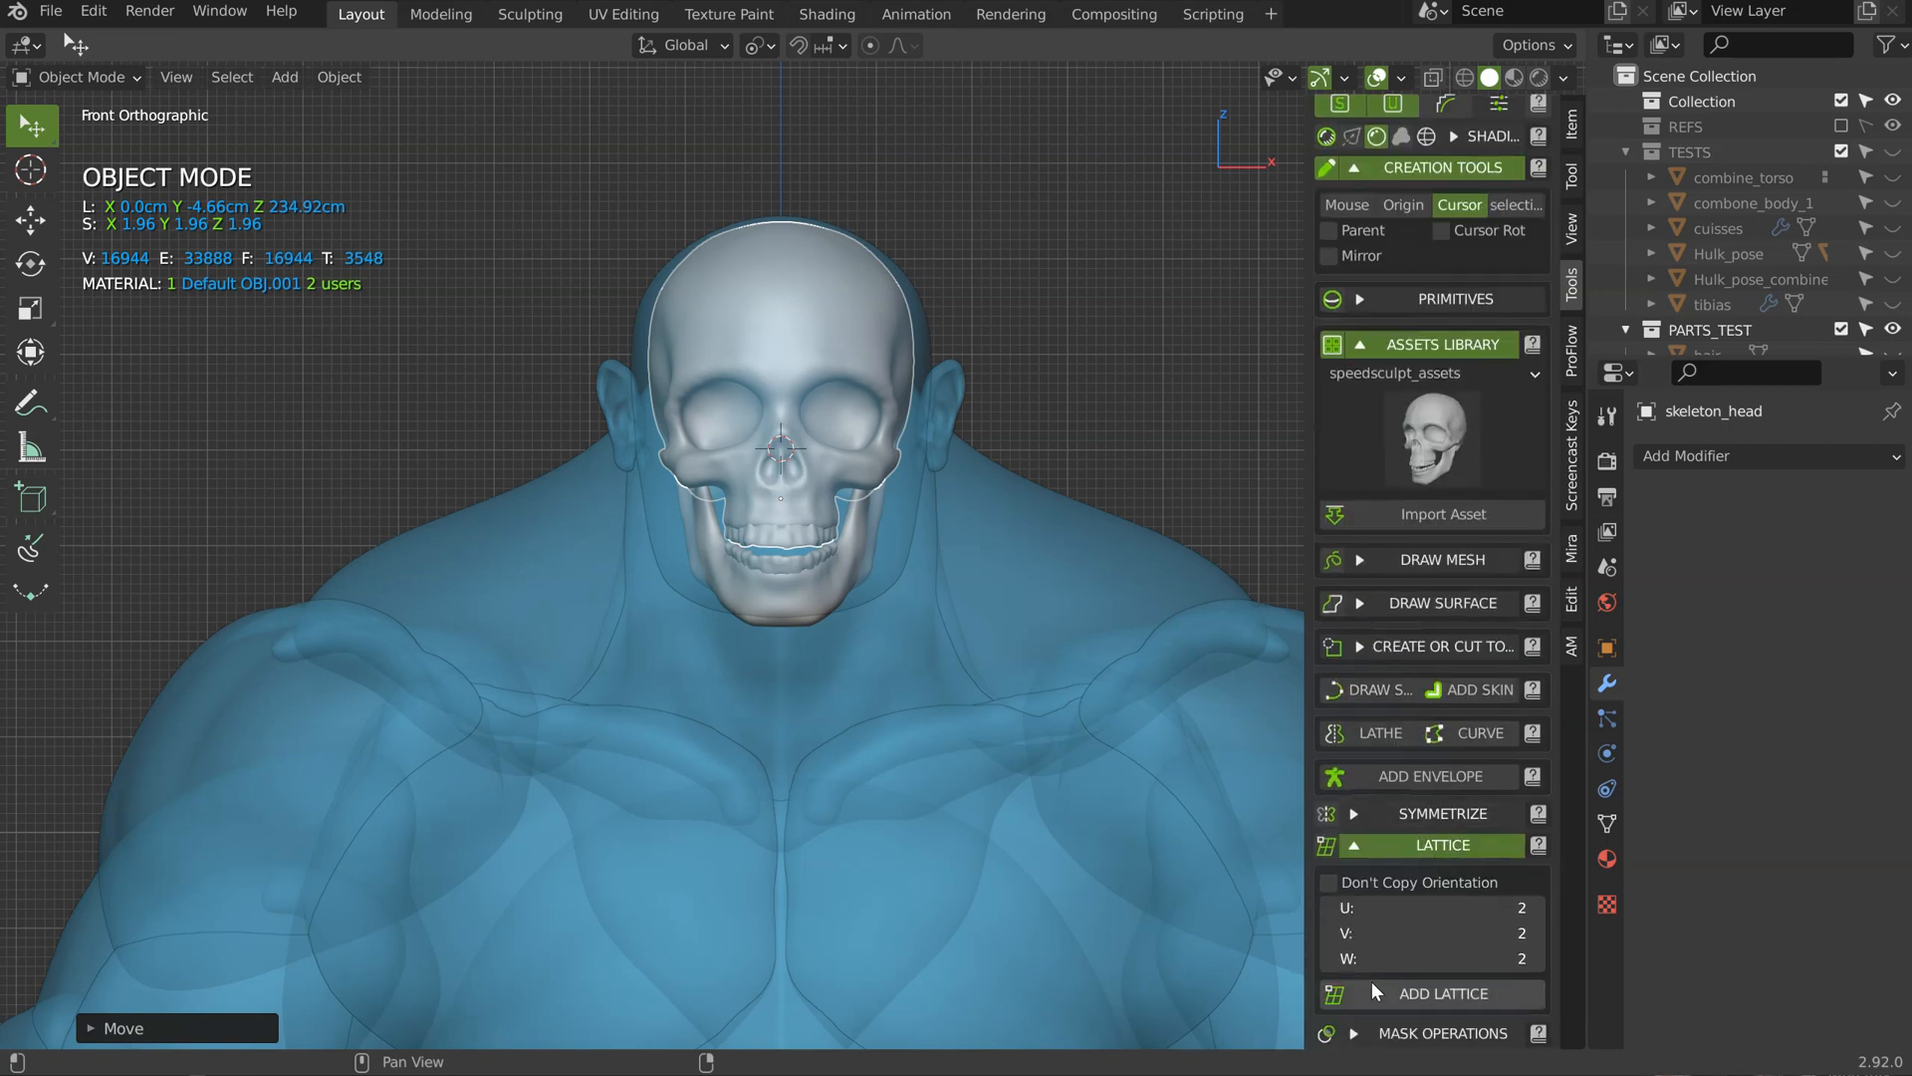
click(1418, 994)
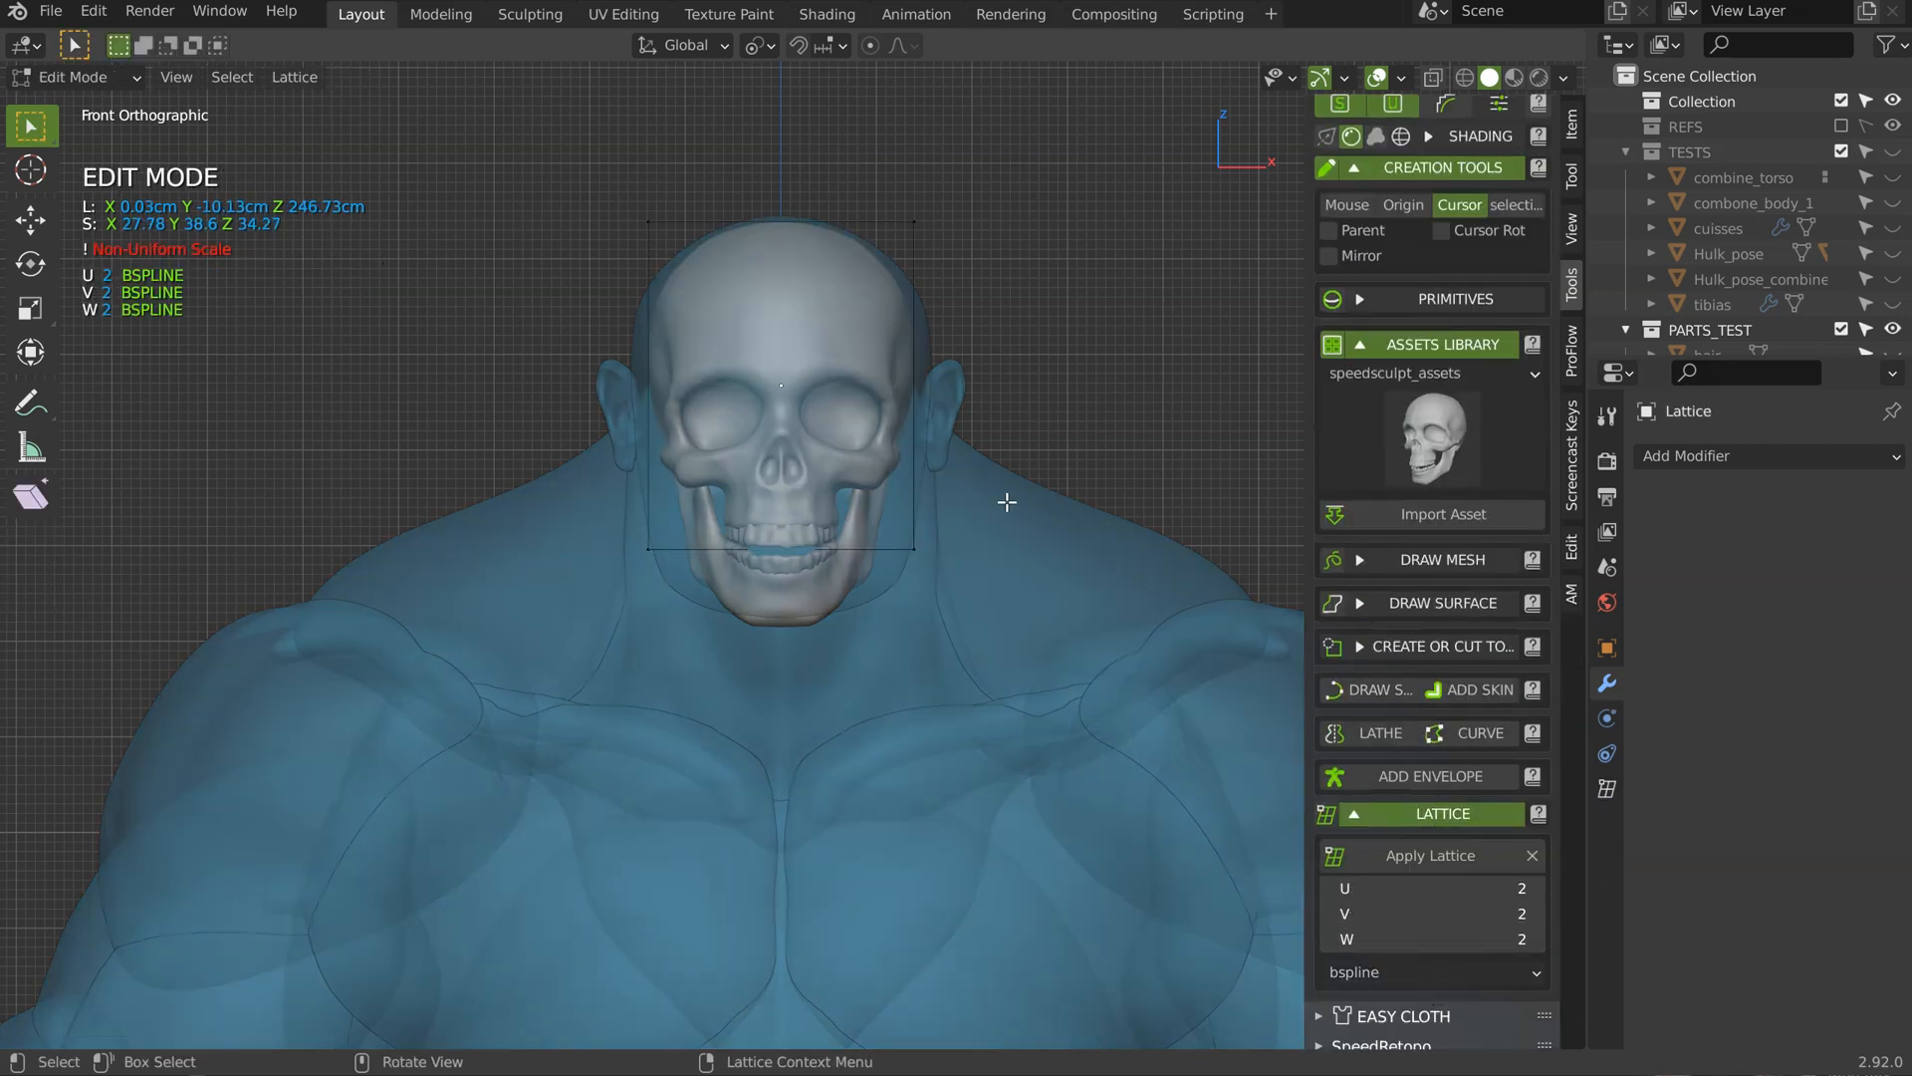
Step: Try to scale the lattice's lower points along Z and X, changing the transform pivot point between the attempts
mouse_move(881, 637)
ctrl+right_down()
mouse_move(1007, 602)
mouse_move(787, 732)
ctrl+right_up()
key(s)
key(z)
right_click(1014, 565)
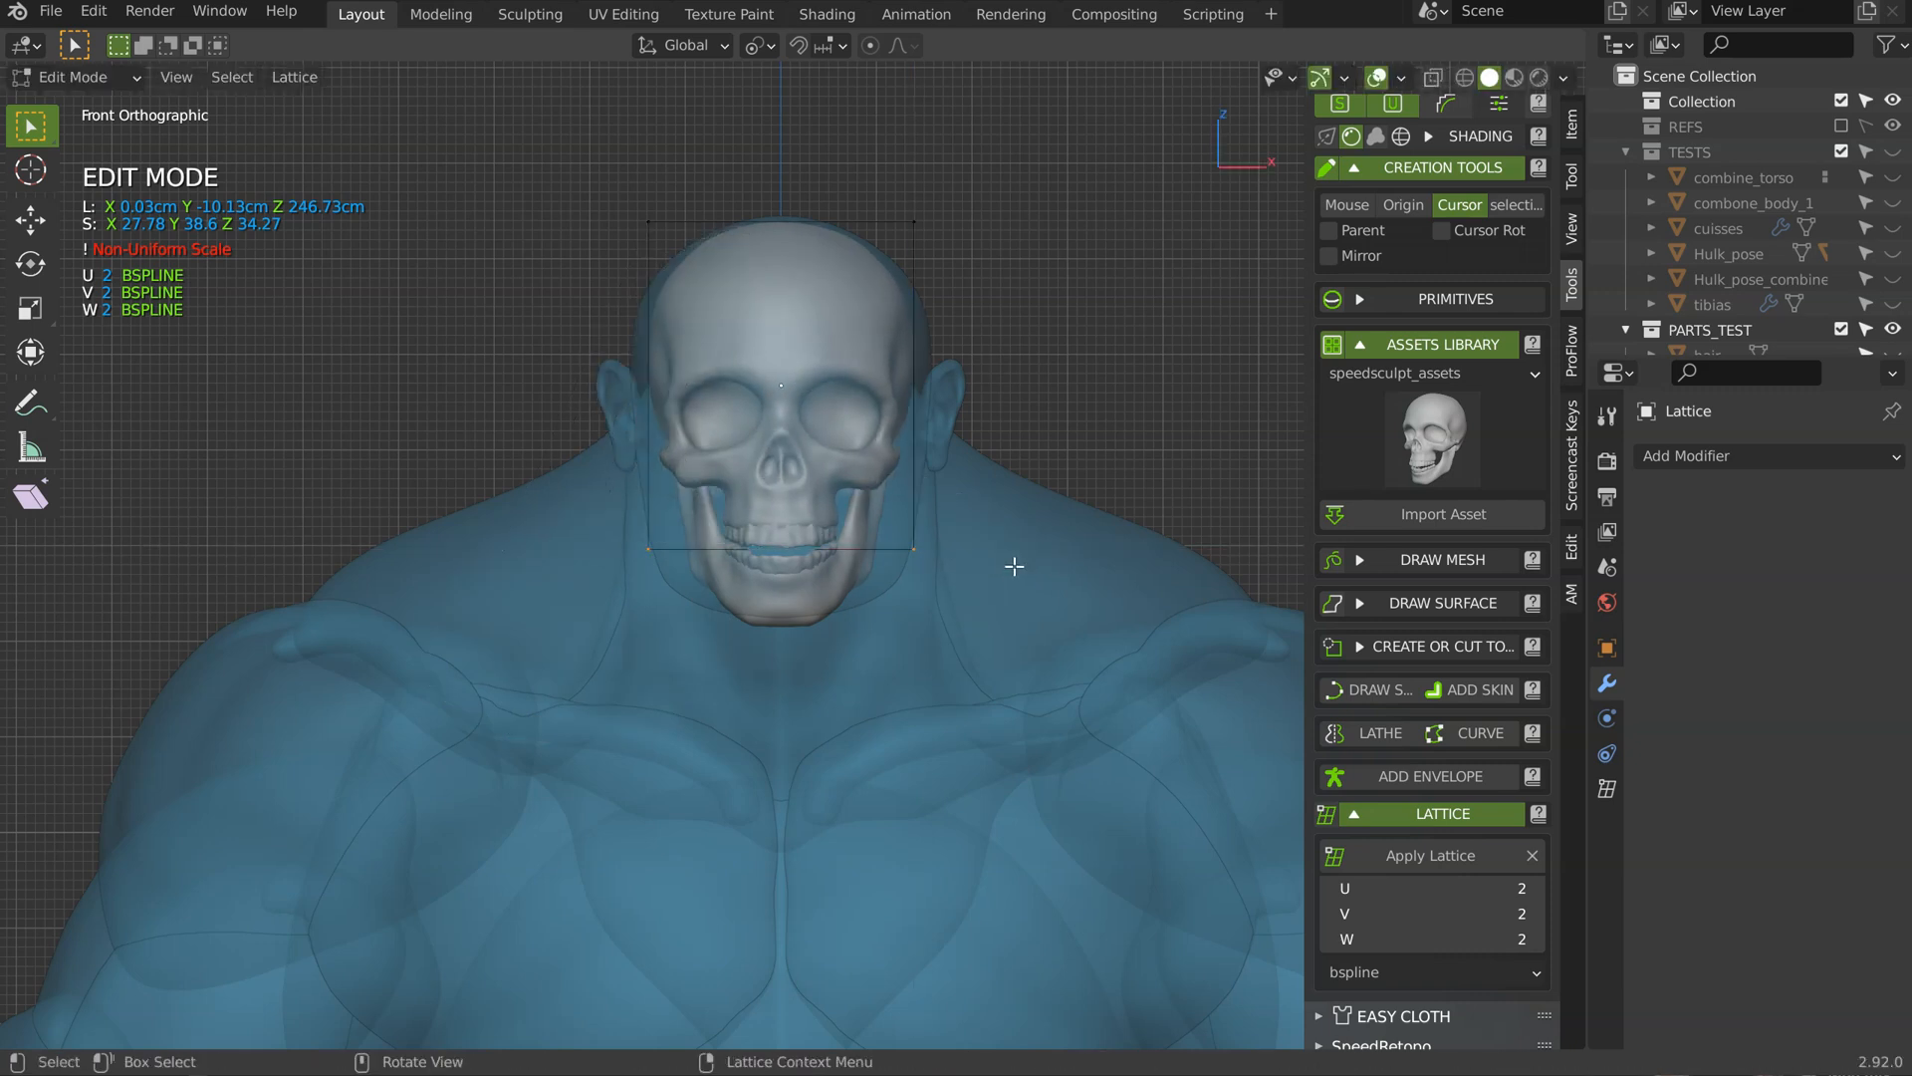
click(759, 46)
click(798, 155)
key(s)
key(x)
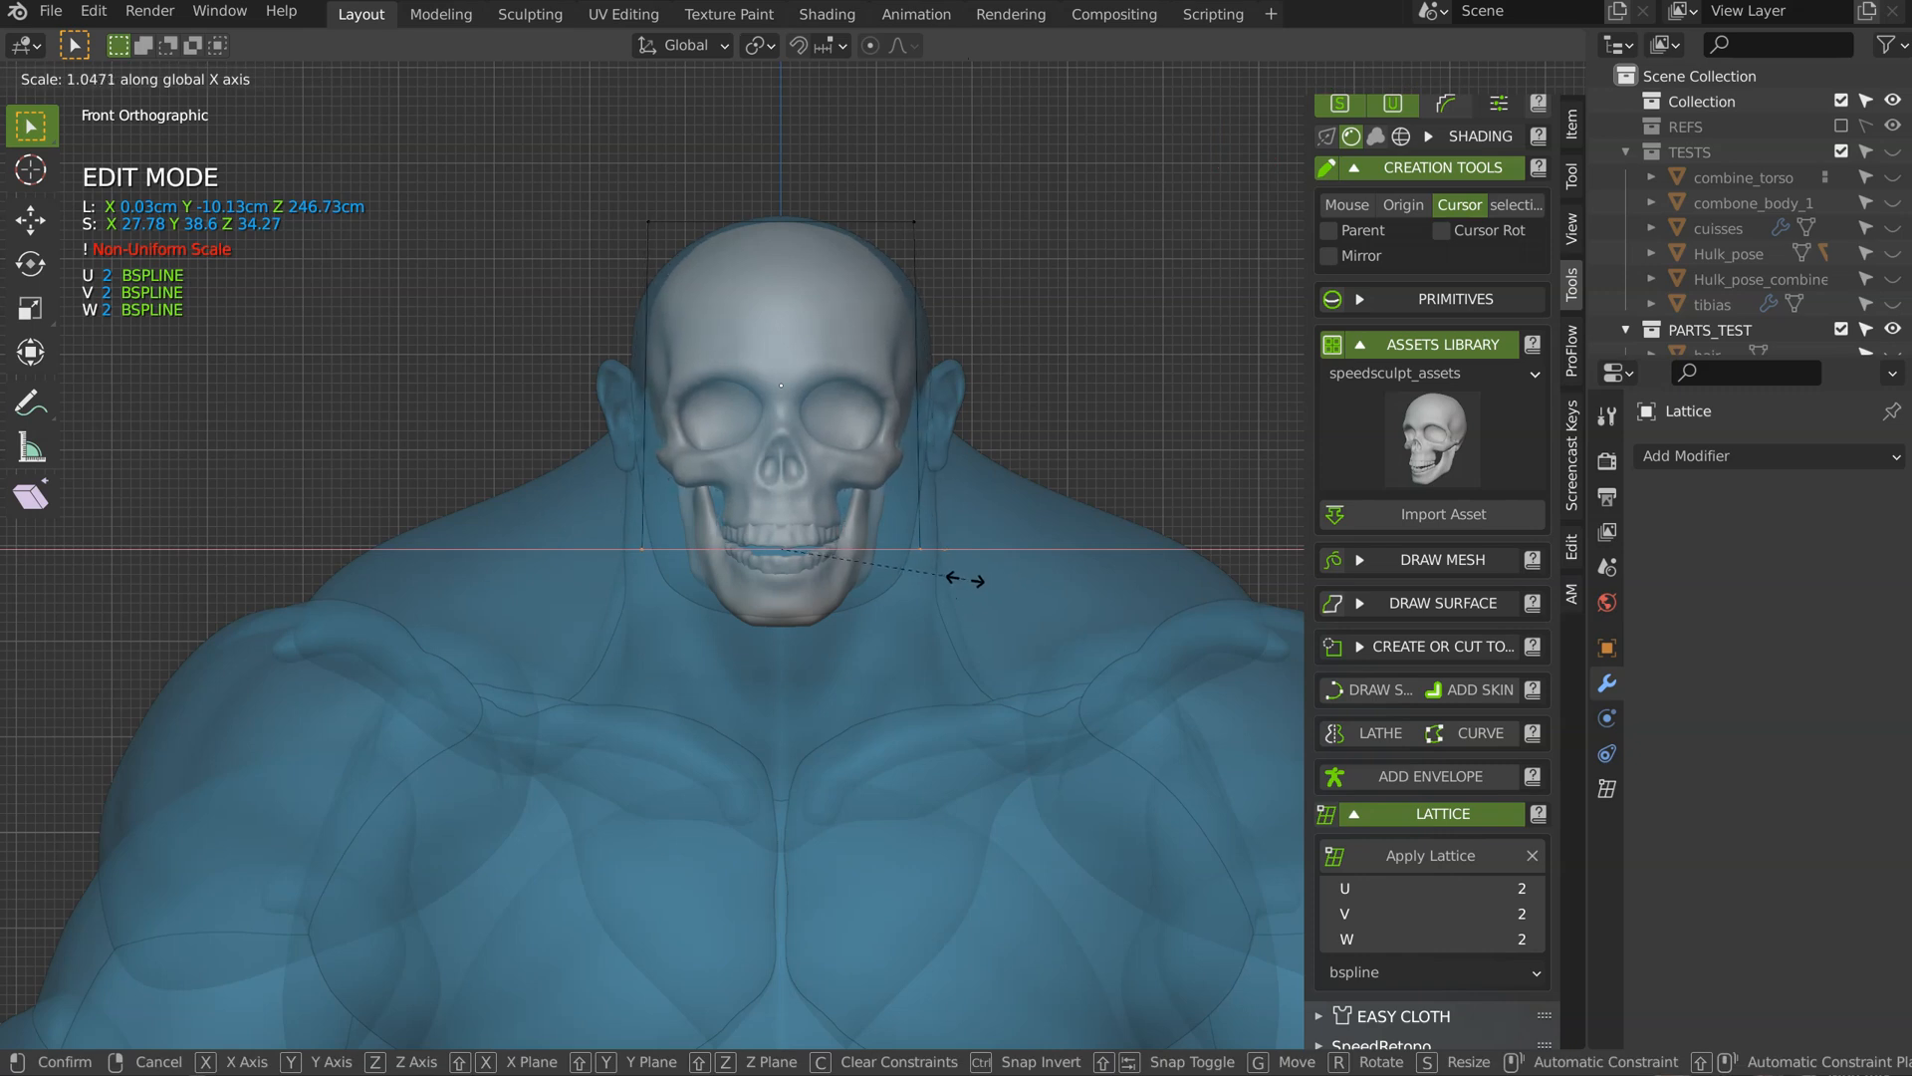
right_click(956, 556)
key(Tab)
Step: Leave lattice editing and connect the skull's jaw to the existing lattice
click(856, 515)
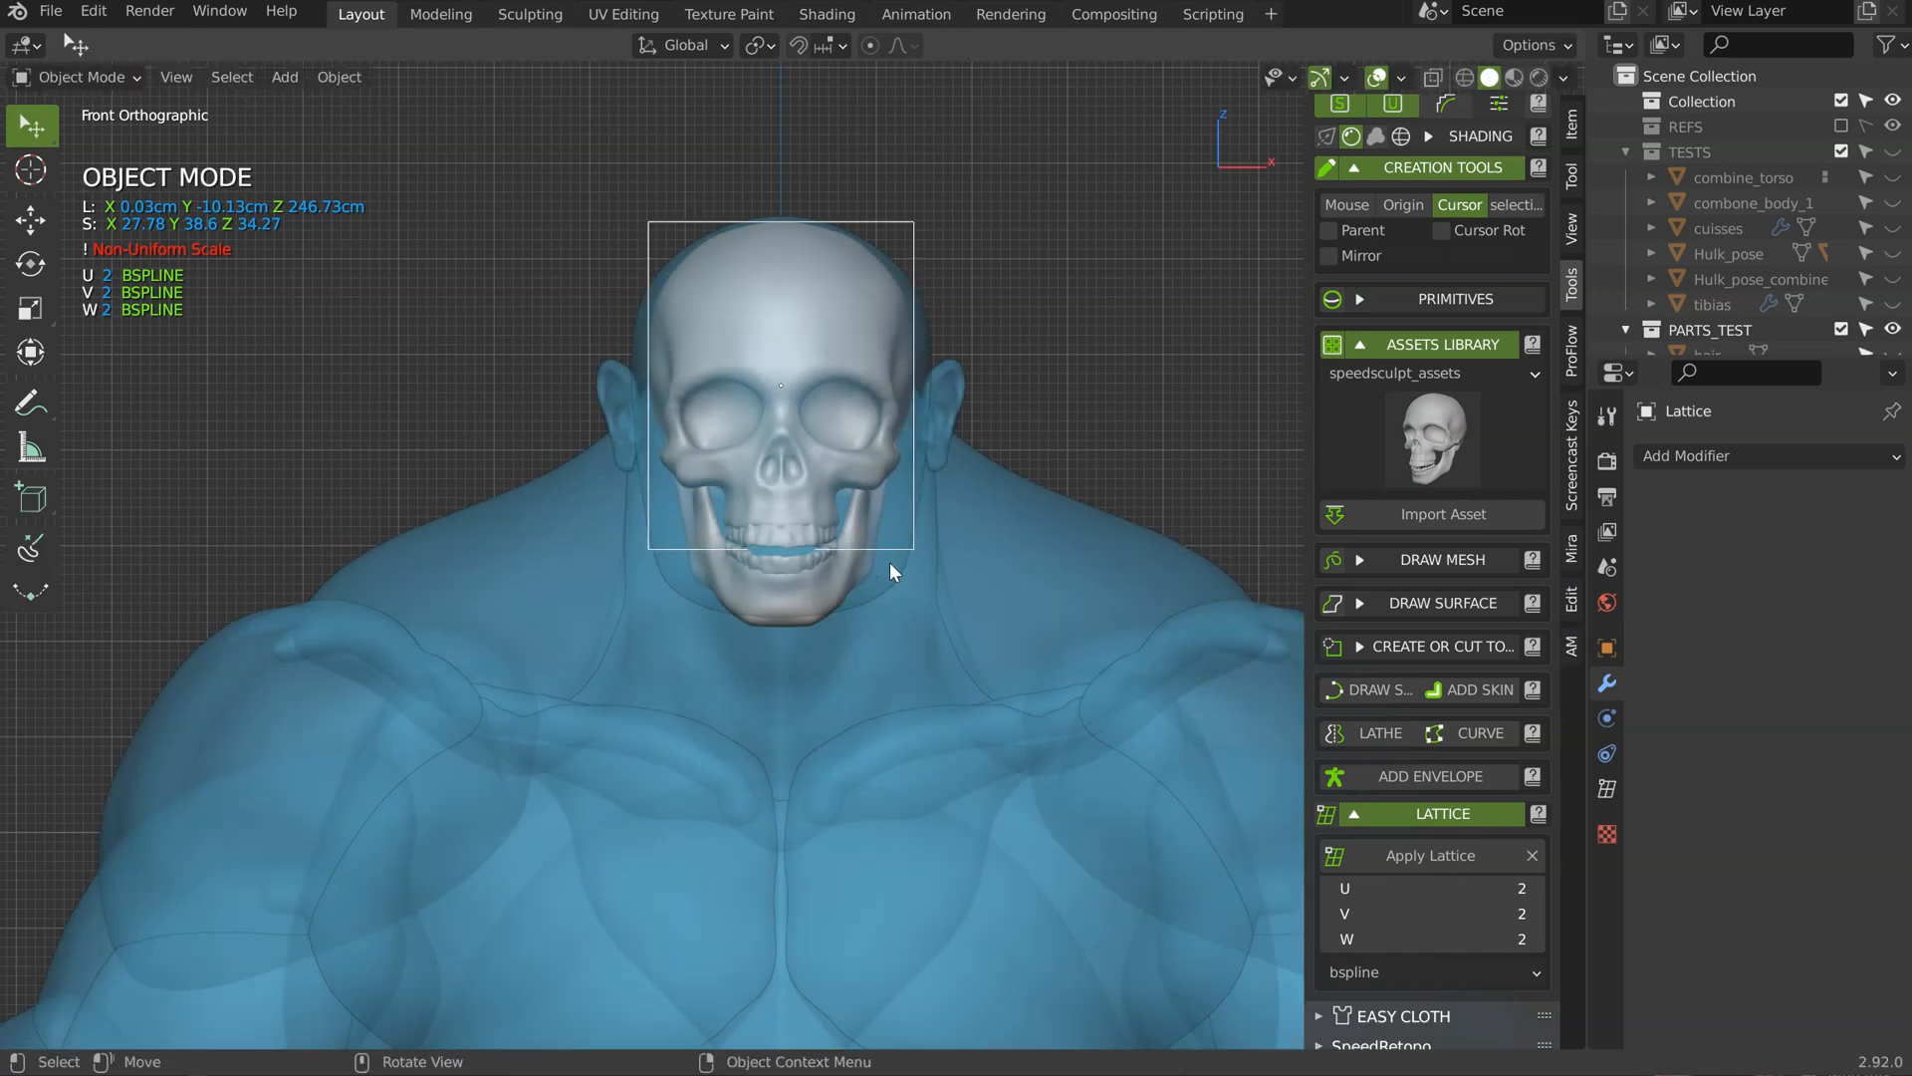
middle_drag(888, 562, 815, 552)
click(573, 599)
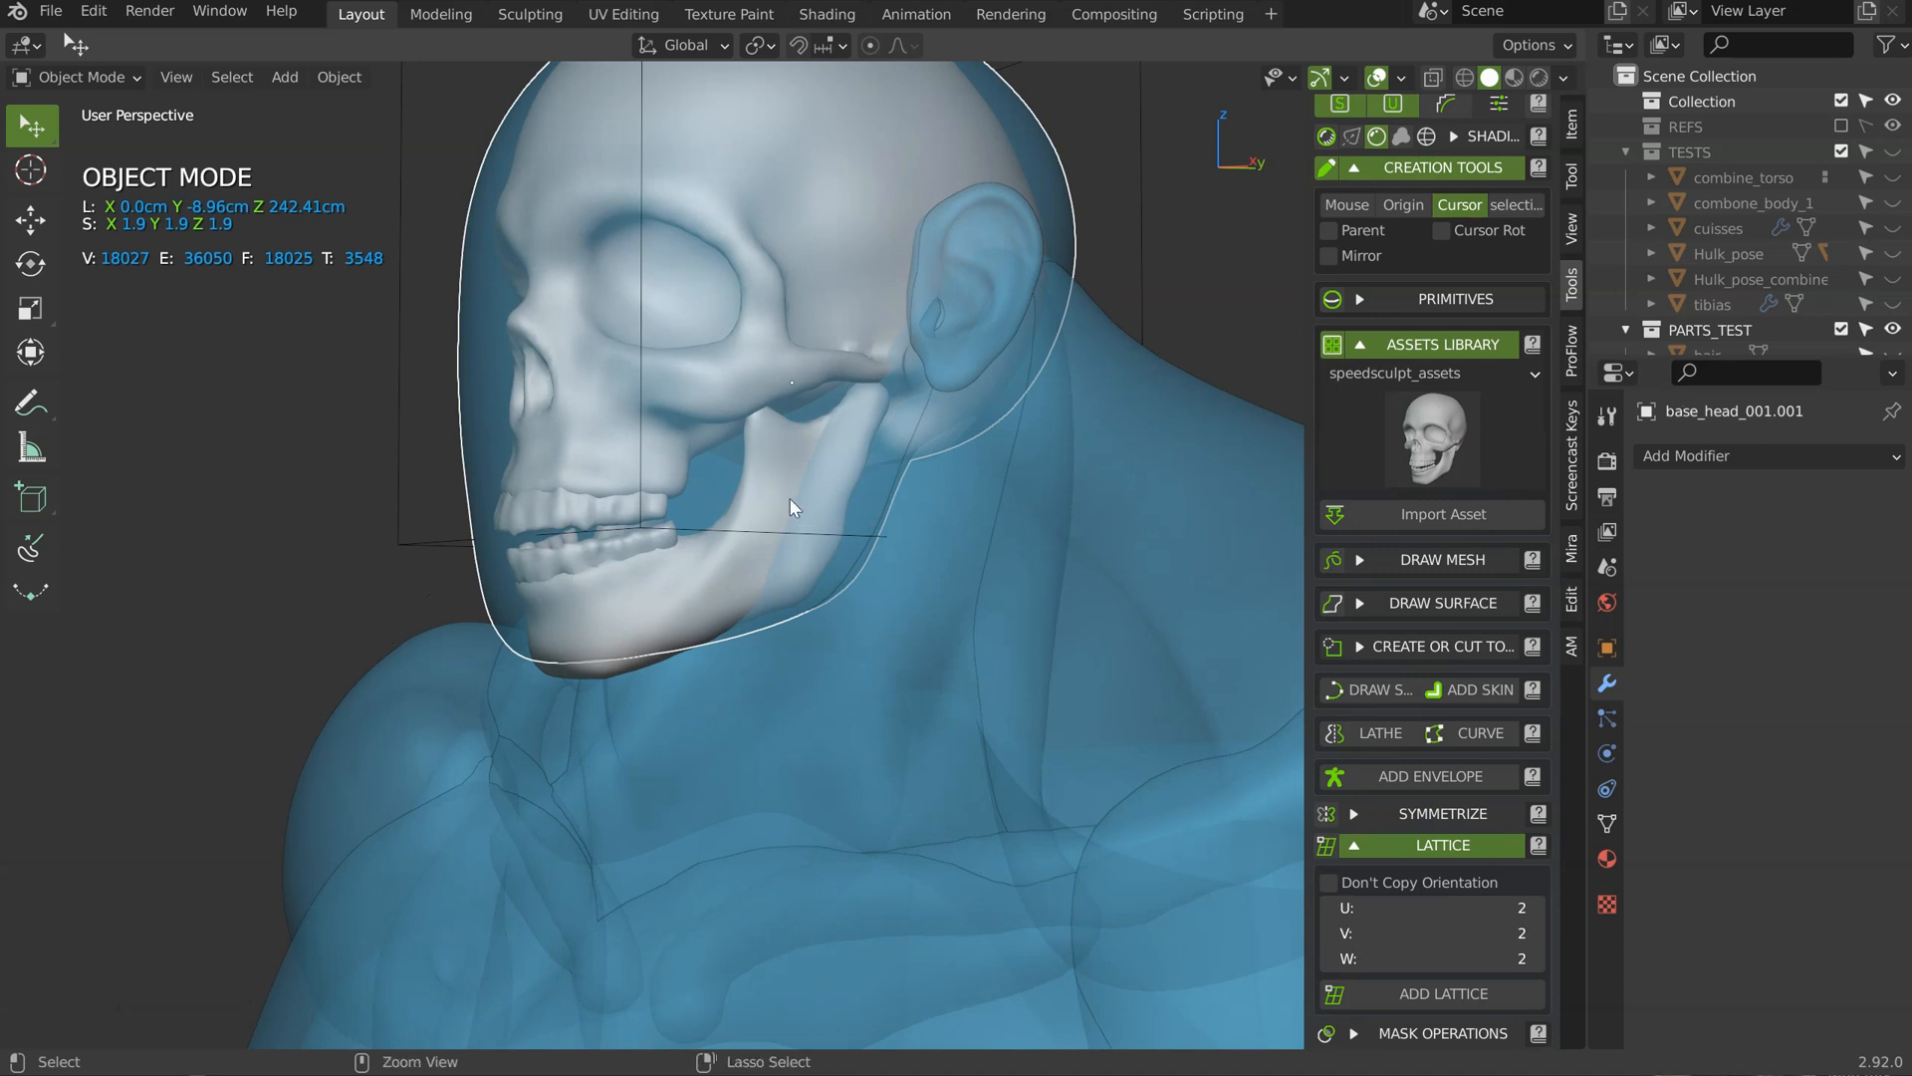
scroll(791, 498, down, 2)
click(652, 597)
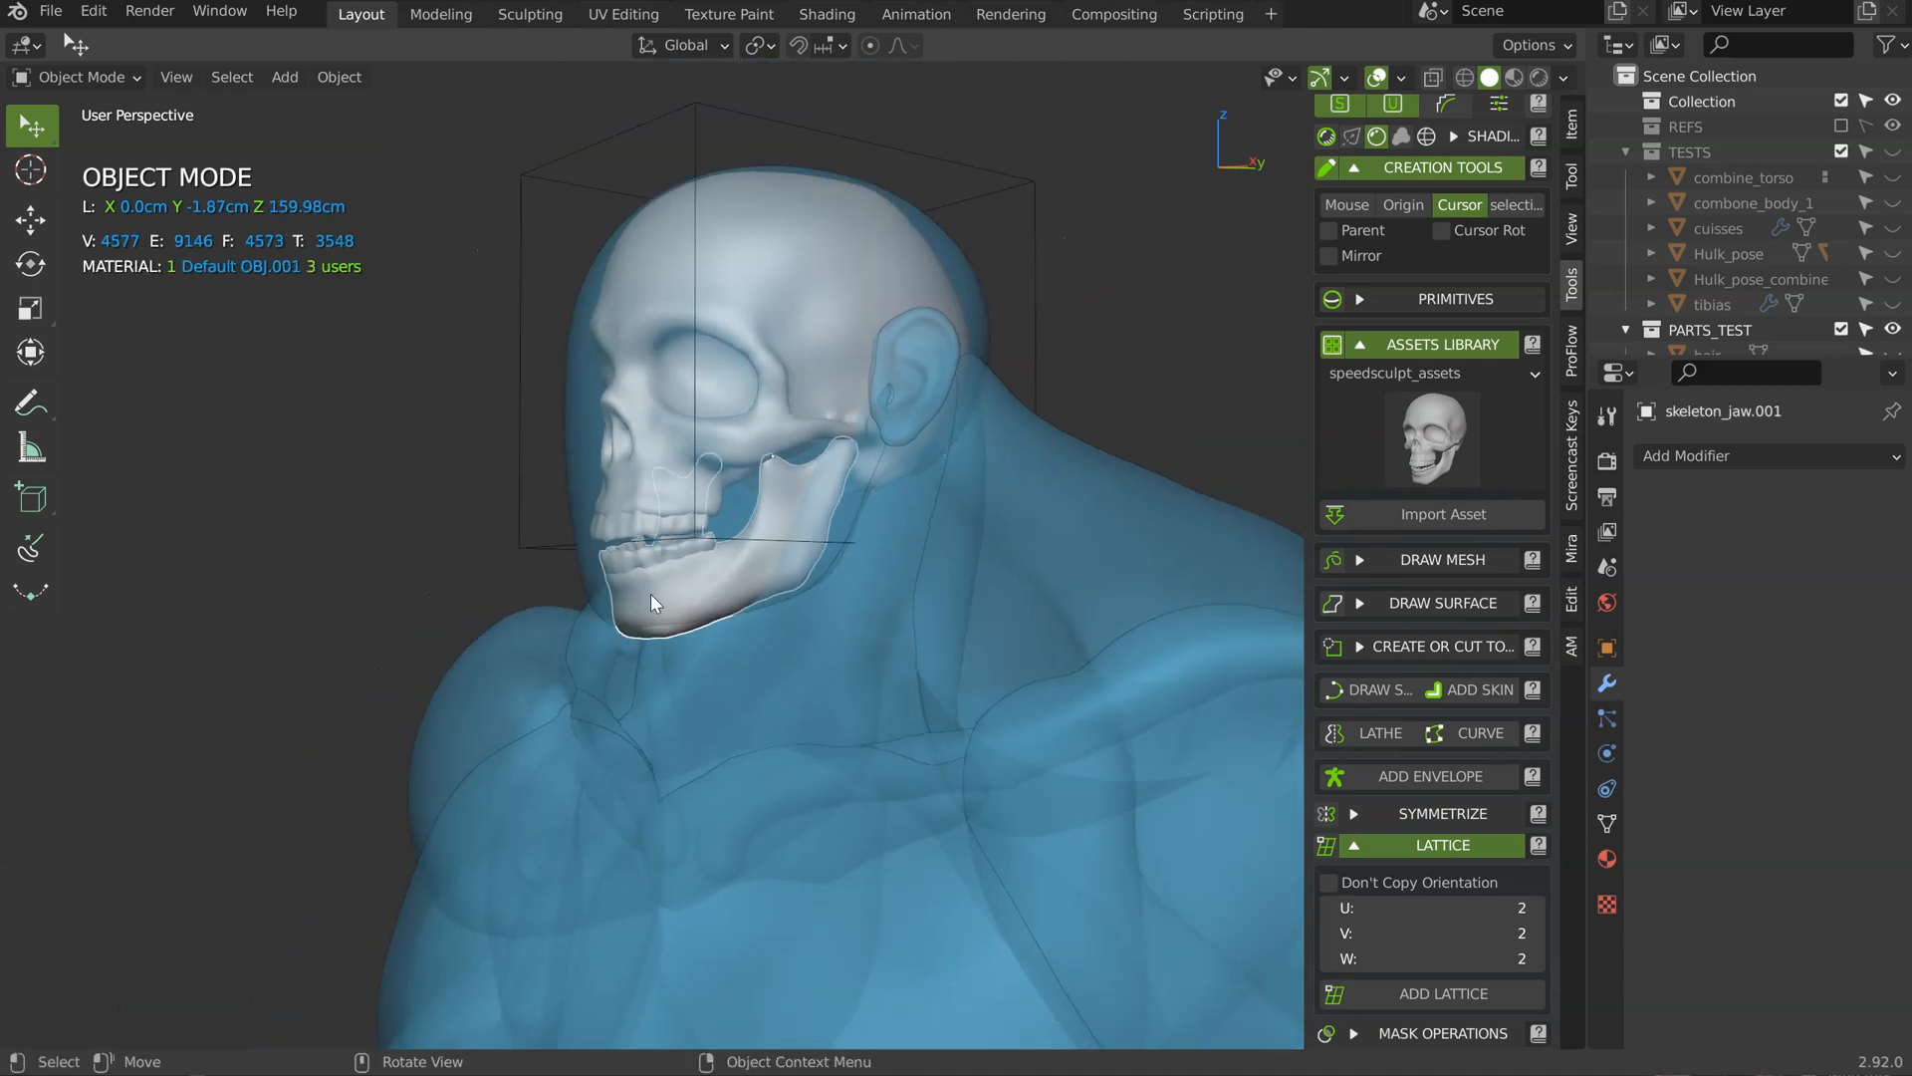
shift+click(522, 544)
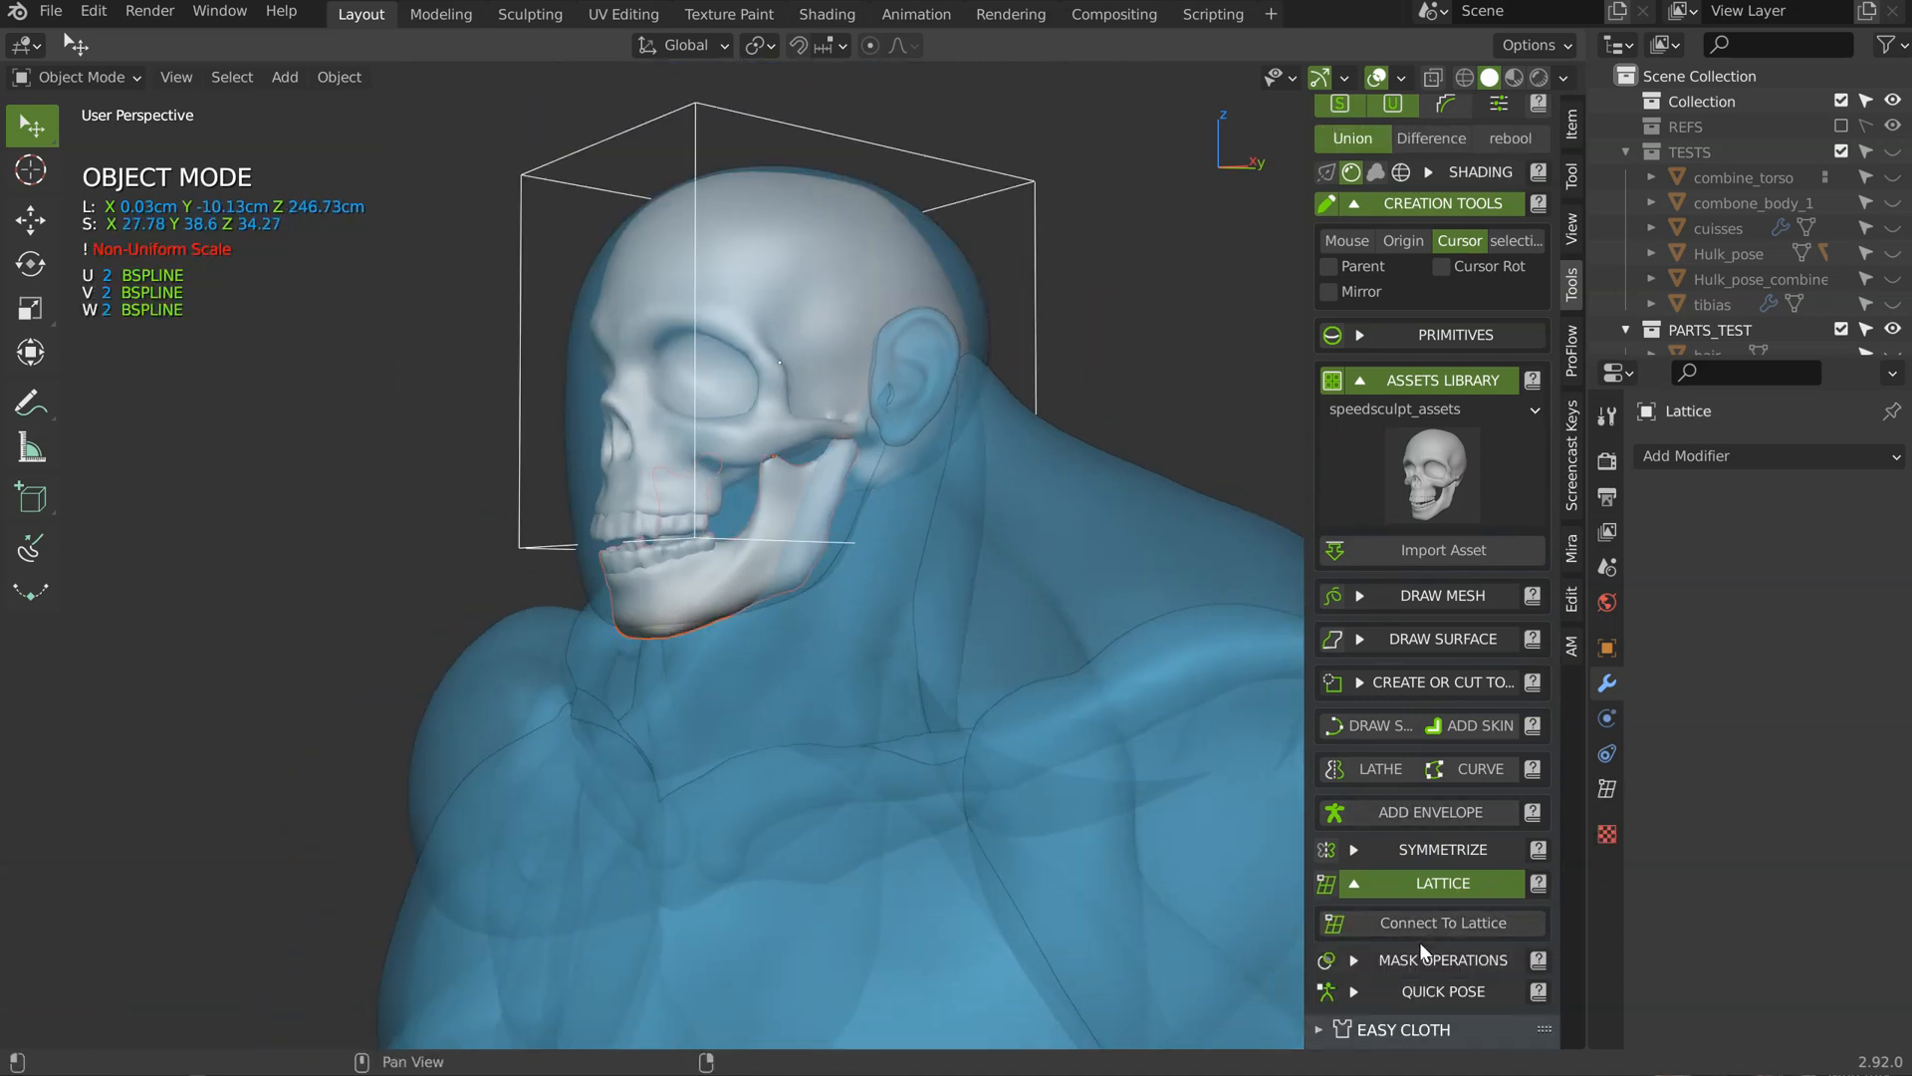
click(1438, 923)
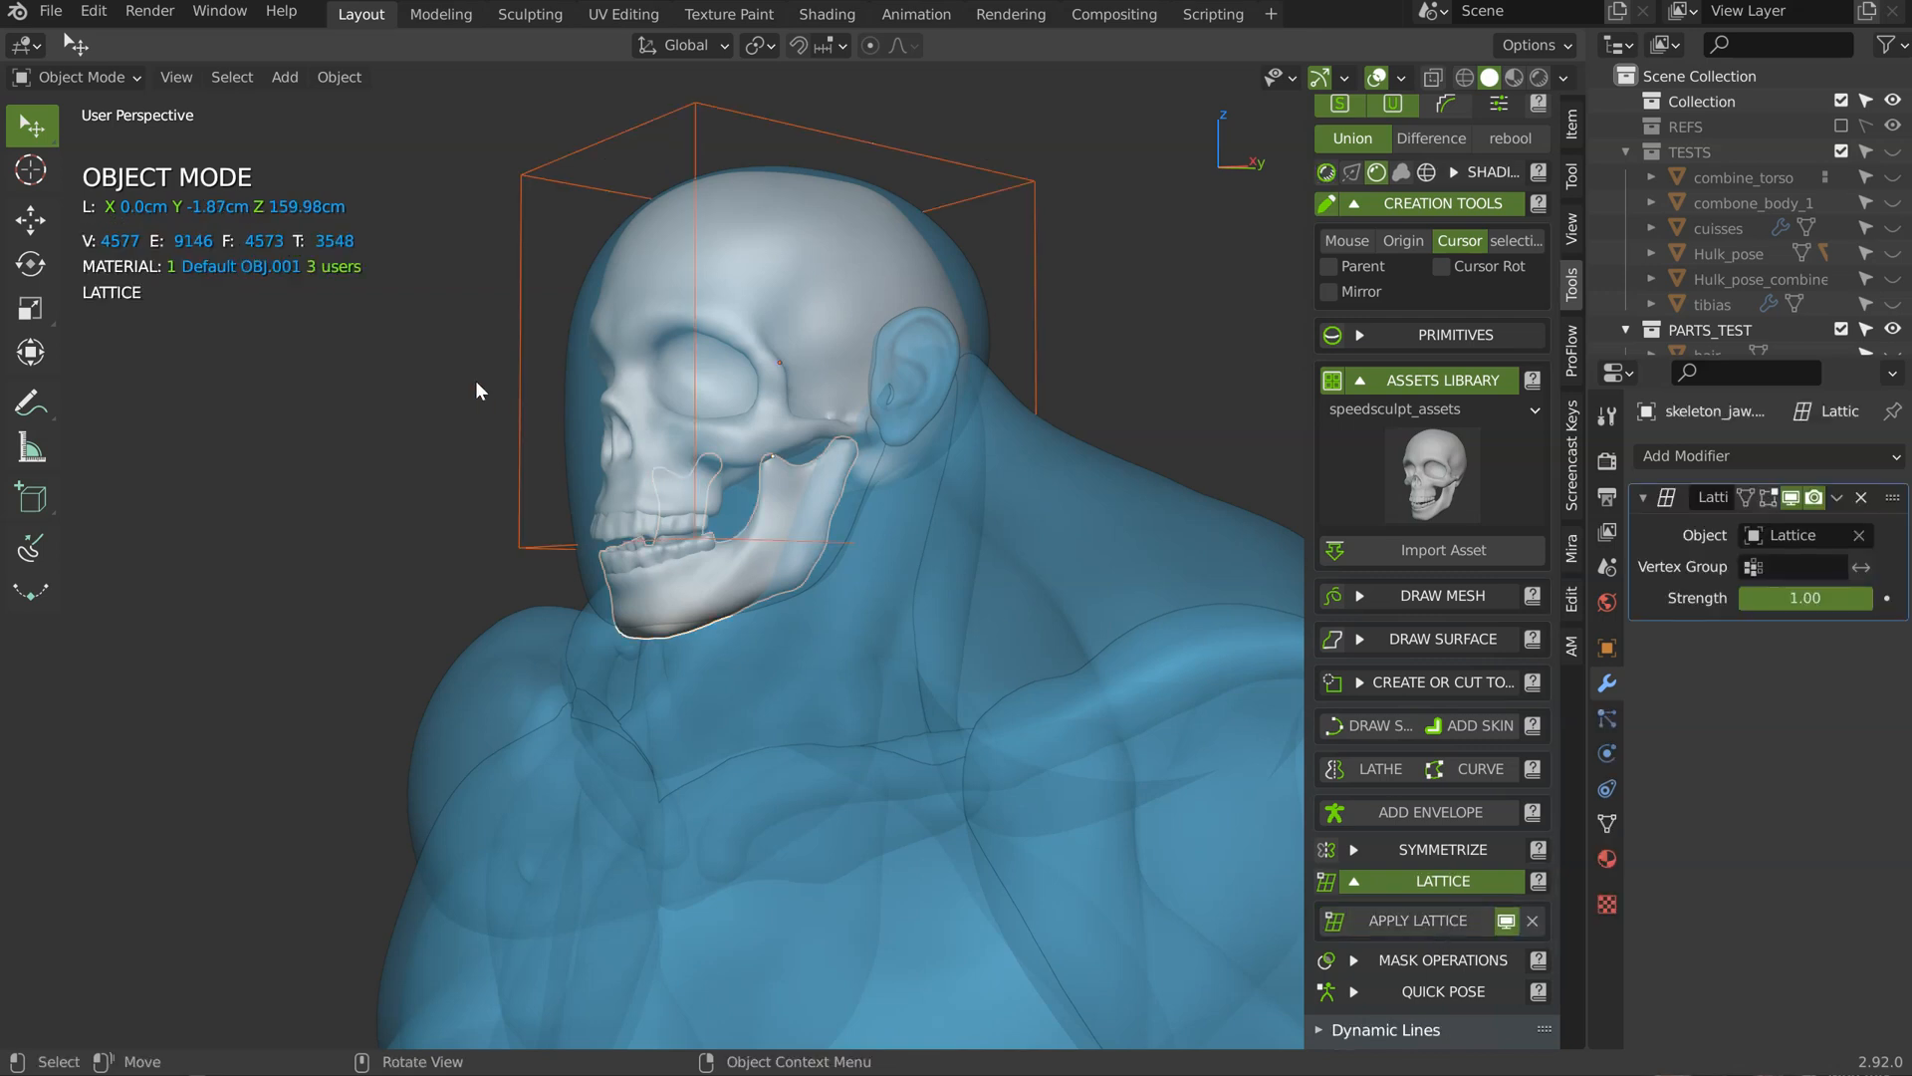
Step: Lower the lattice to about Z 241.35 cm and stretch it along Z to a scale of about 40.62, enclosing the jaw
click(515, 421)
key(g)
key(z)
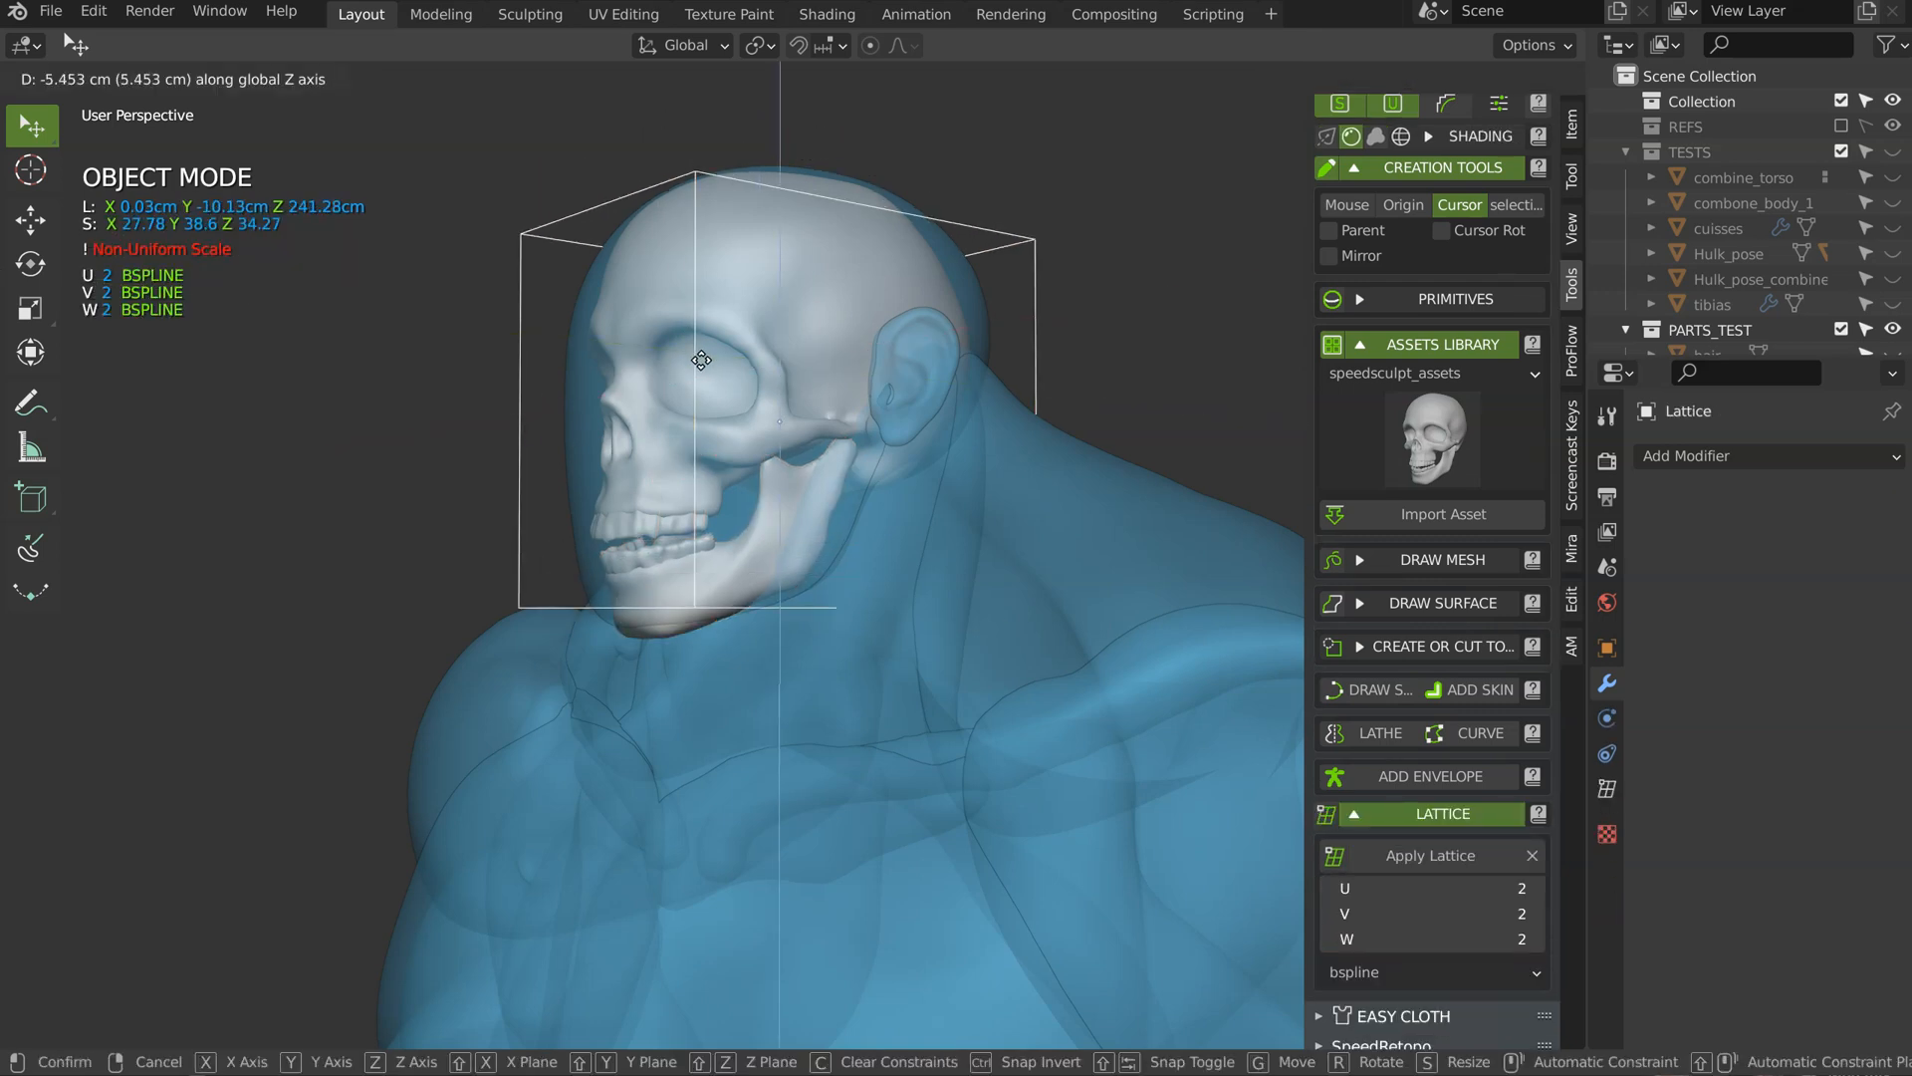
click(715, 142)
key(s)
key(z)
click(736, 83)
Step: Set the lattice's W resolution to 4
middle_drag(736, 84, 777, 239)
click(1537, 941)
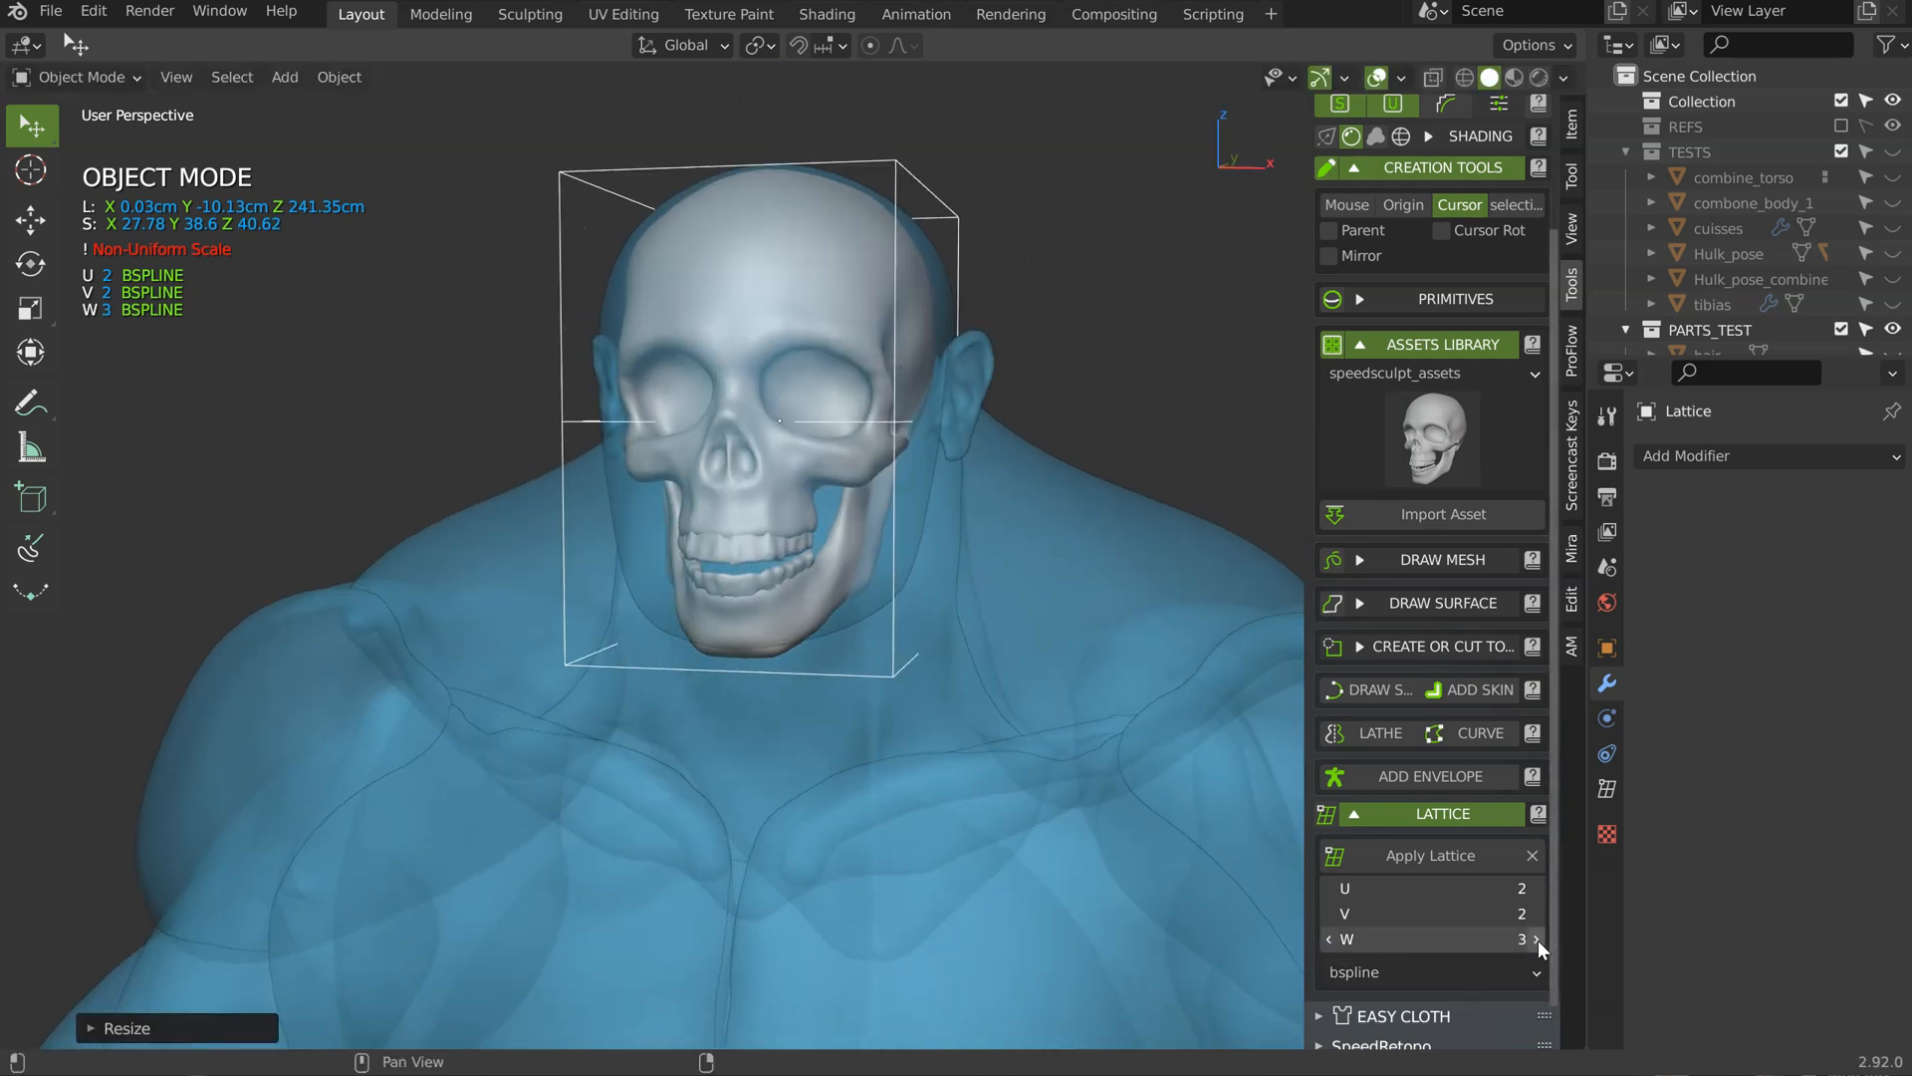
click(1537, 940)
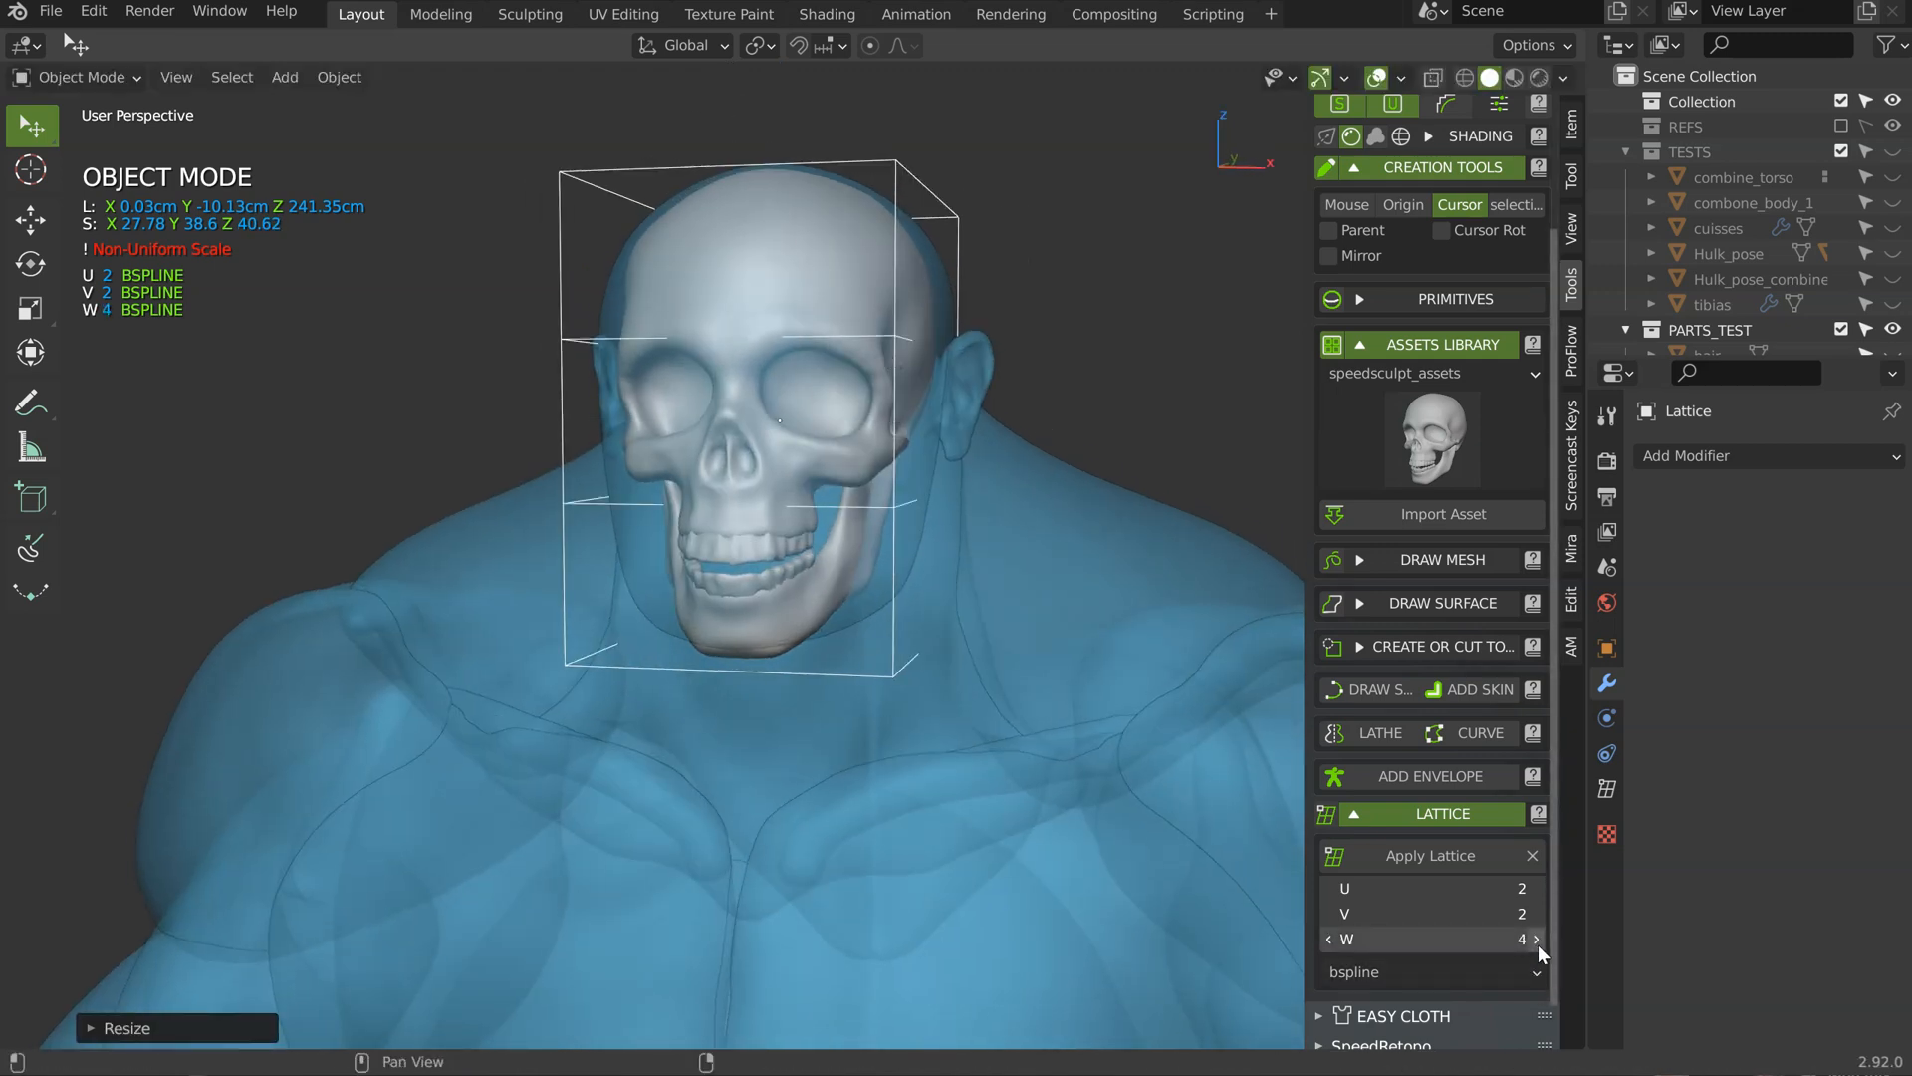
Step: Edit the lattice in front view and scale its two lower rows of points along X by about 1.4
middle_drag(661, 464, 958, 370)
key(Tab)
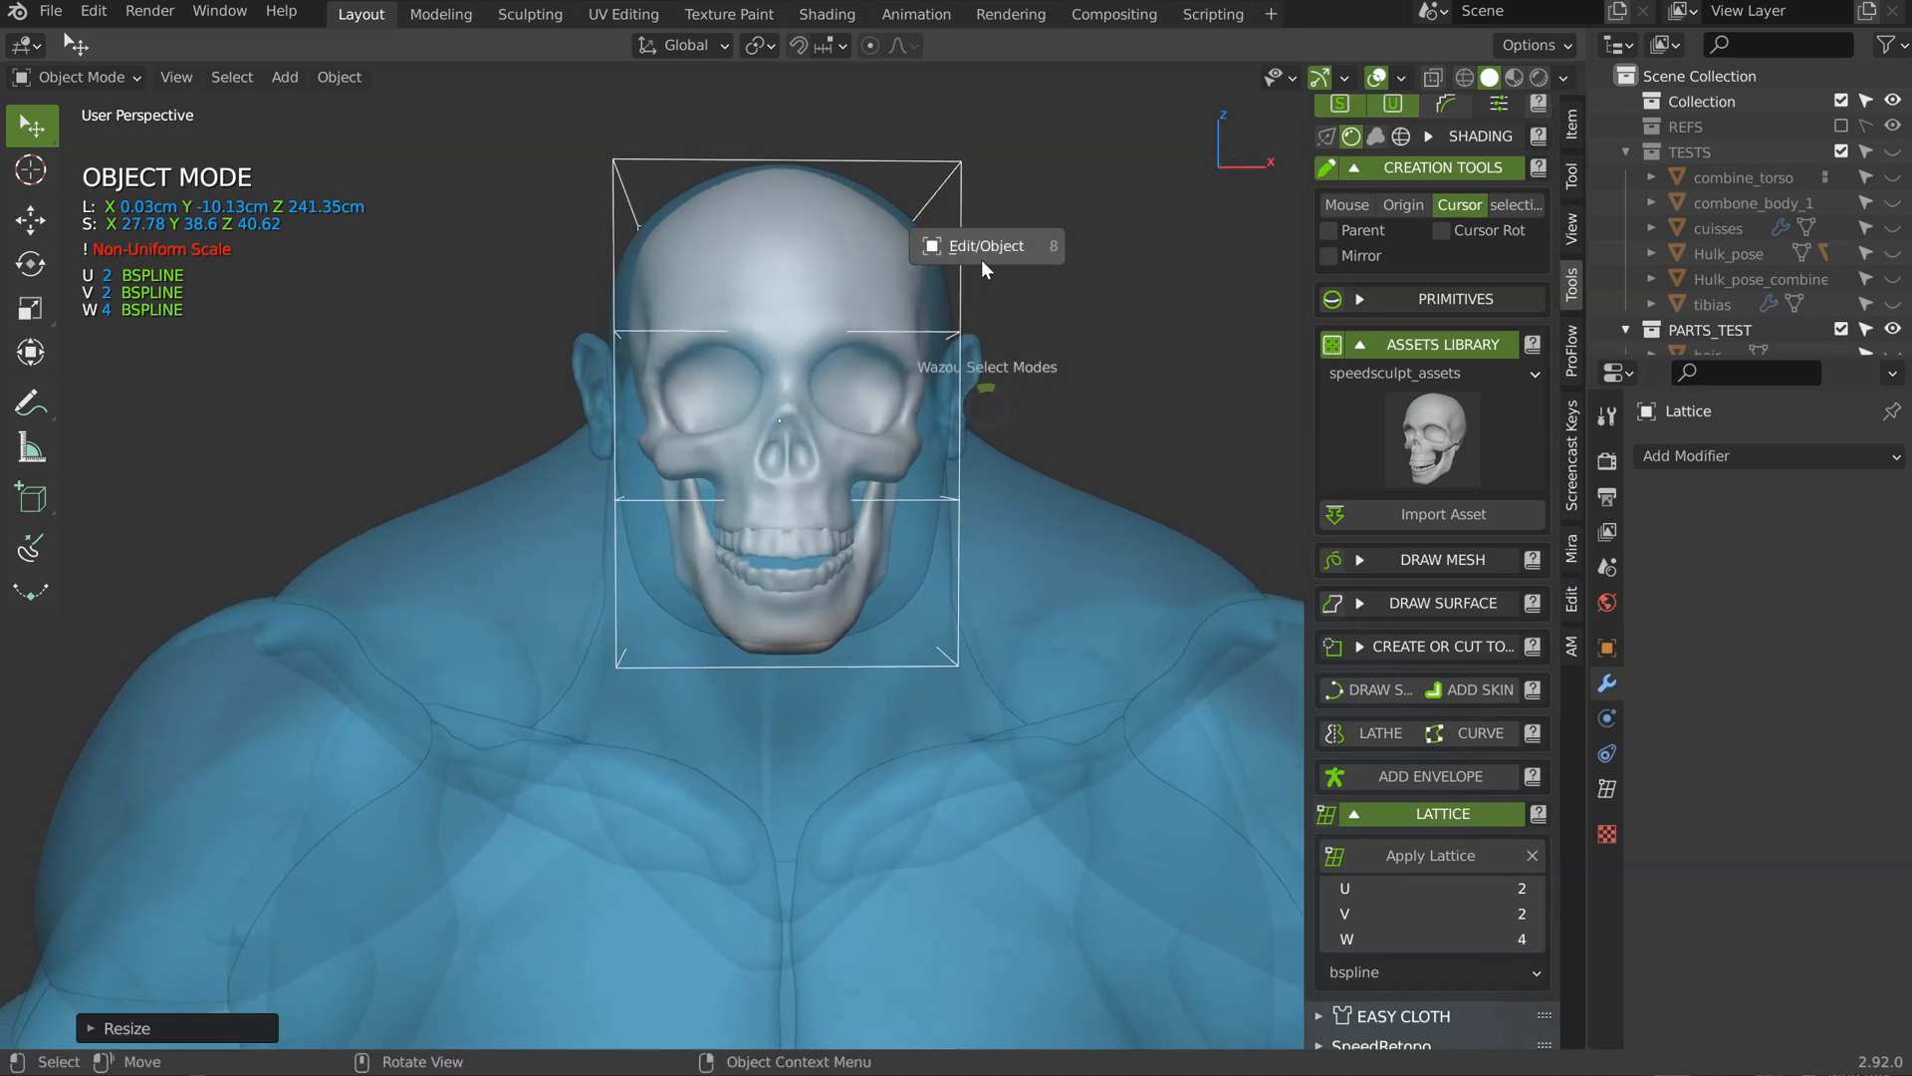
click(982, 259)
key(KP_1)
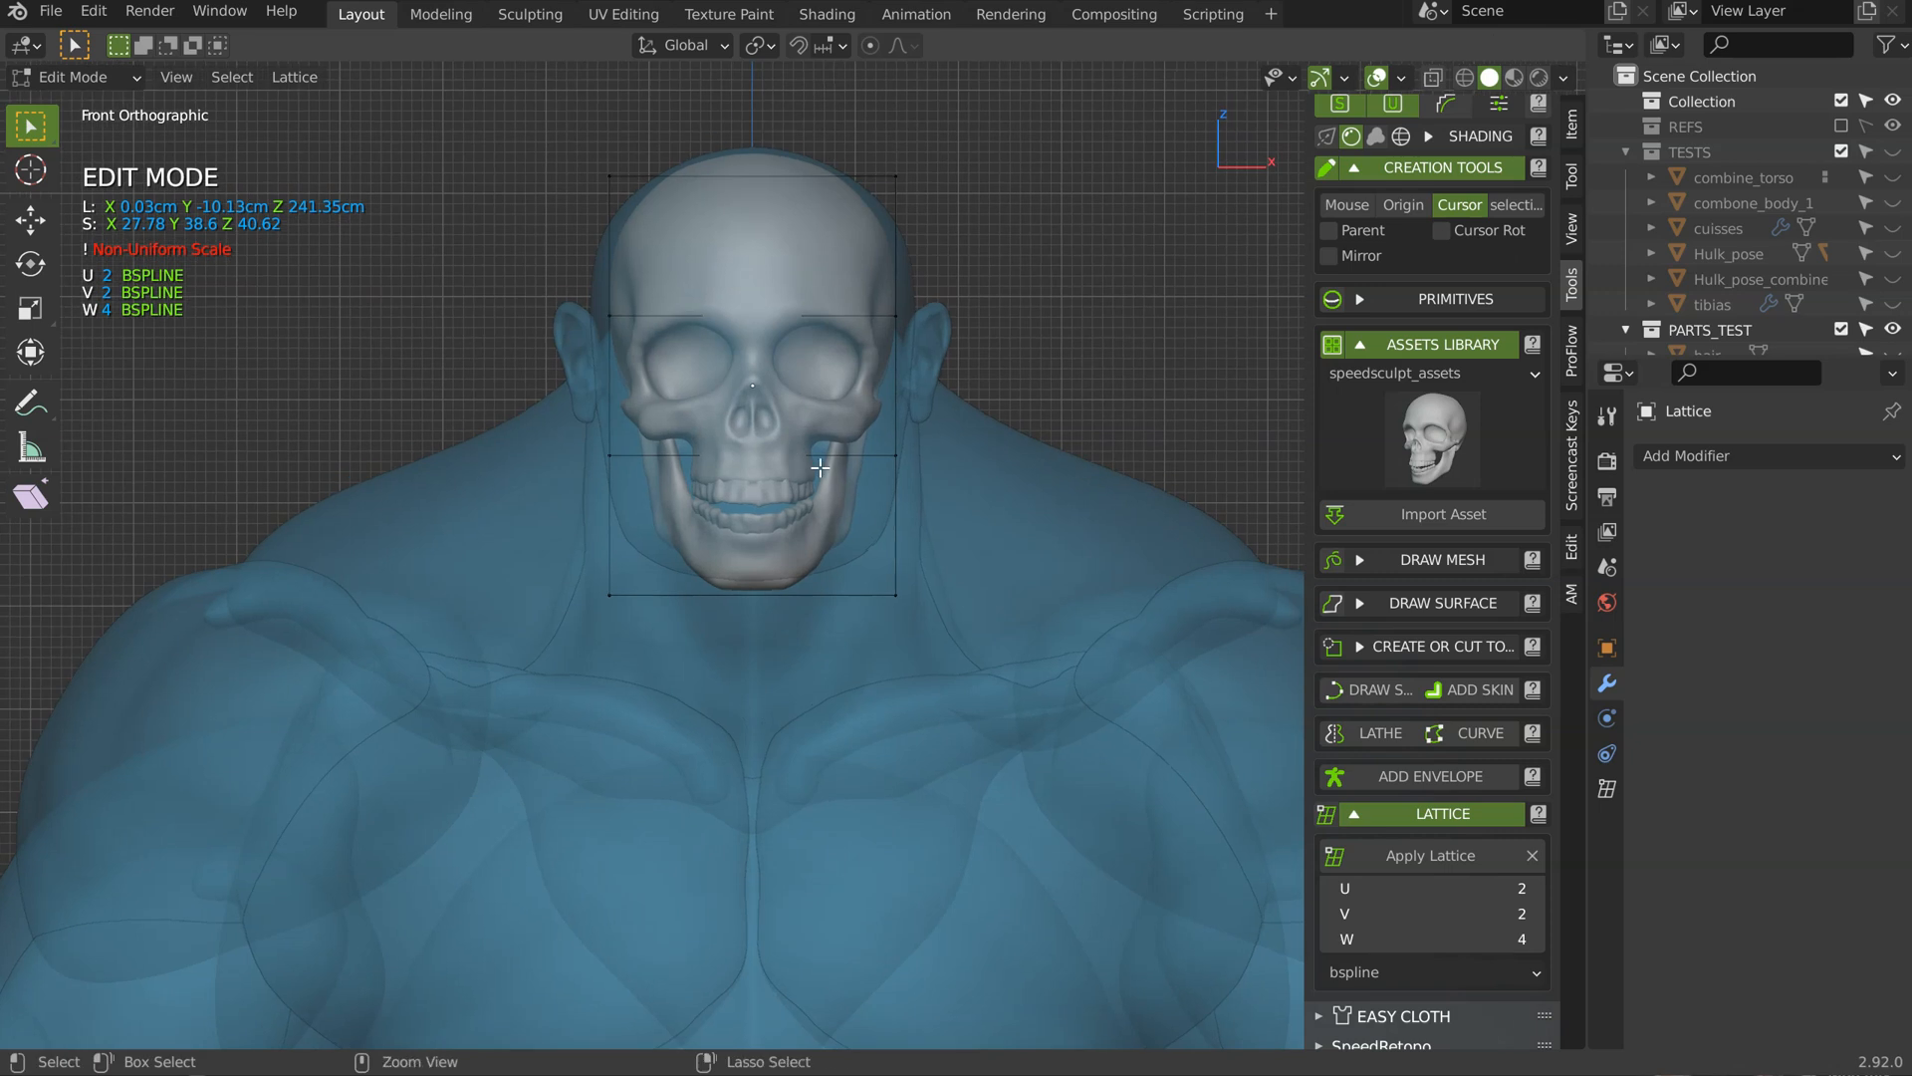
drag(1042, 681, 355, 381)
key(s)
key(x)
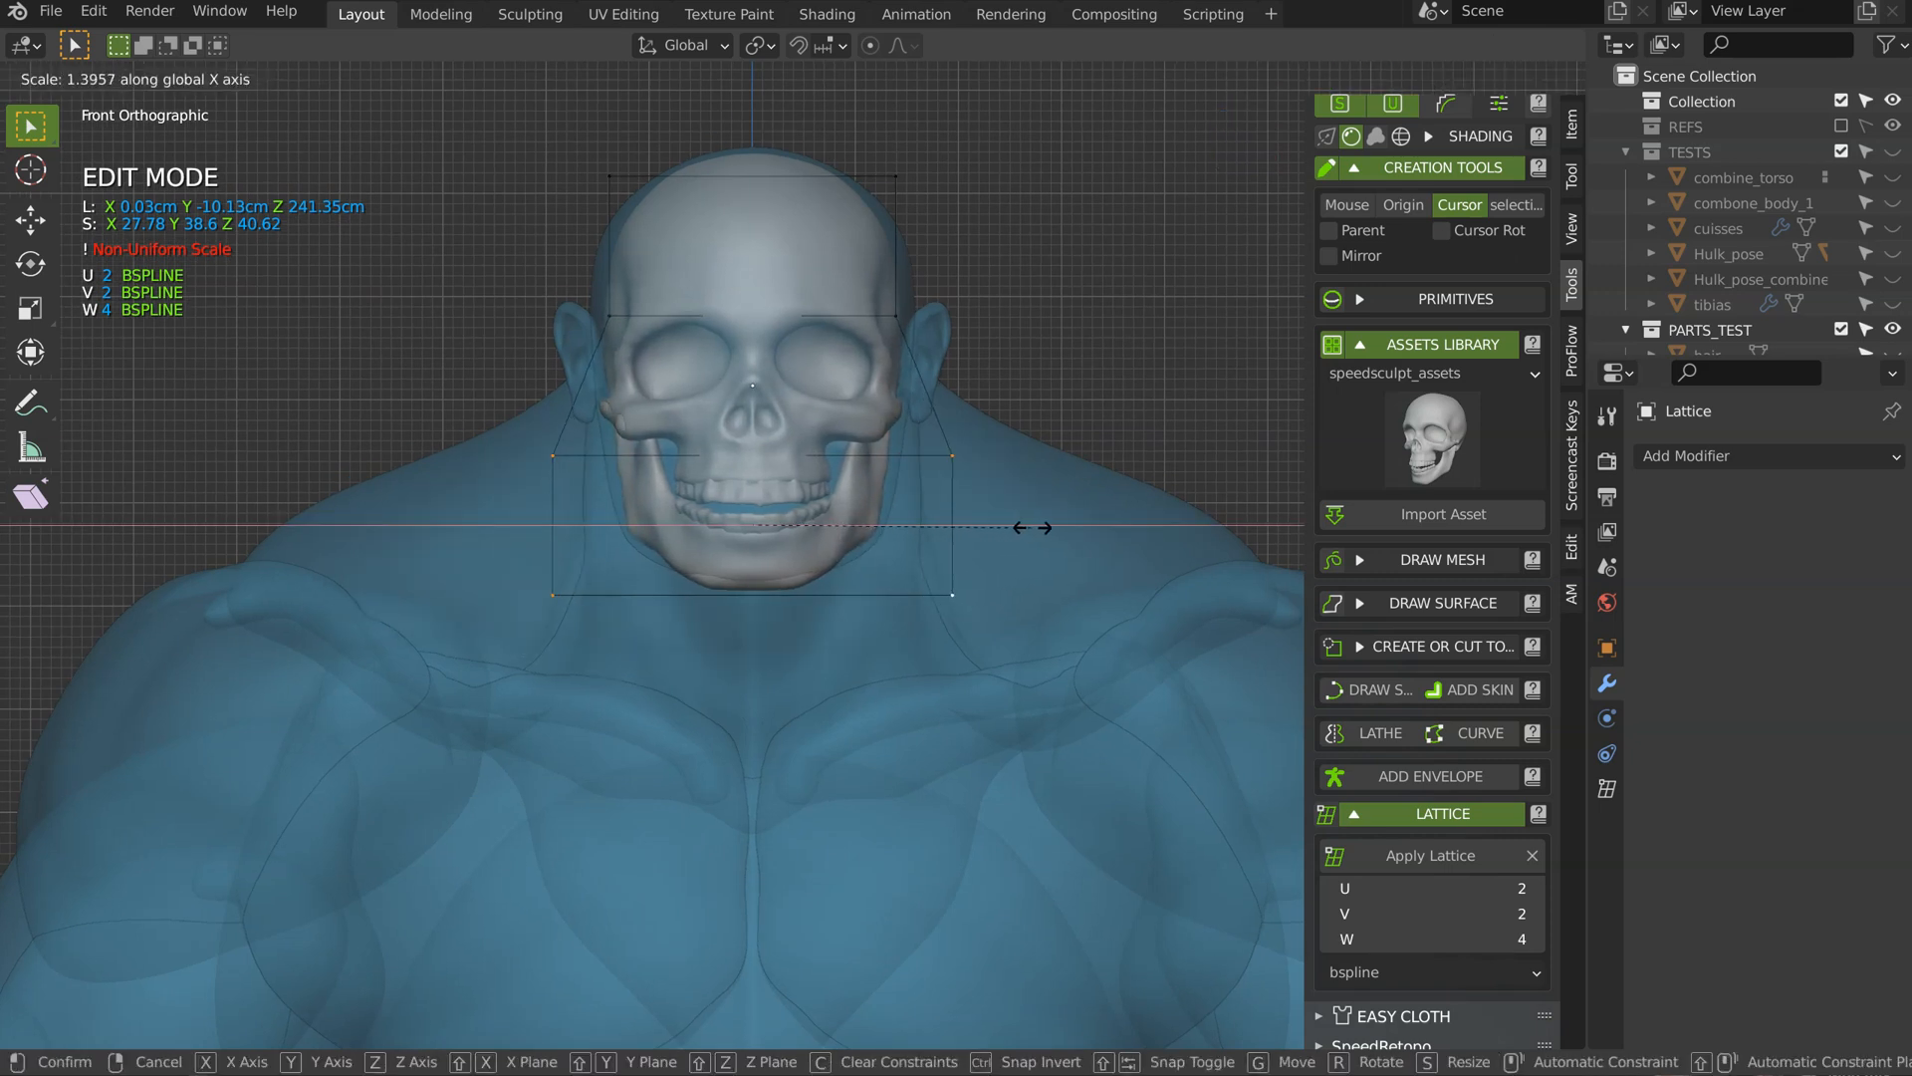
click(1034, 518)
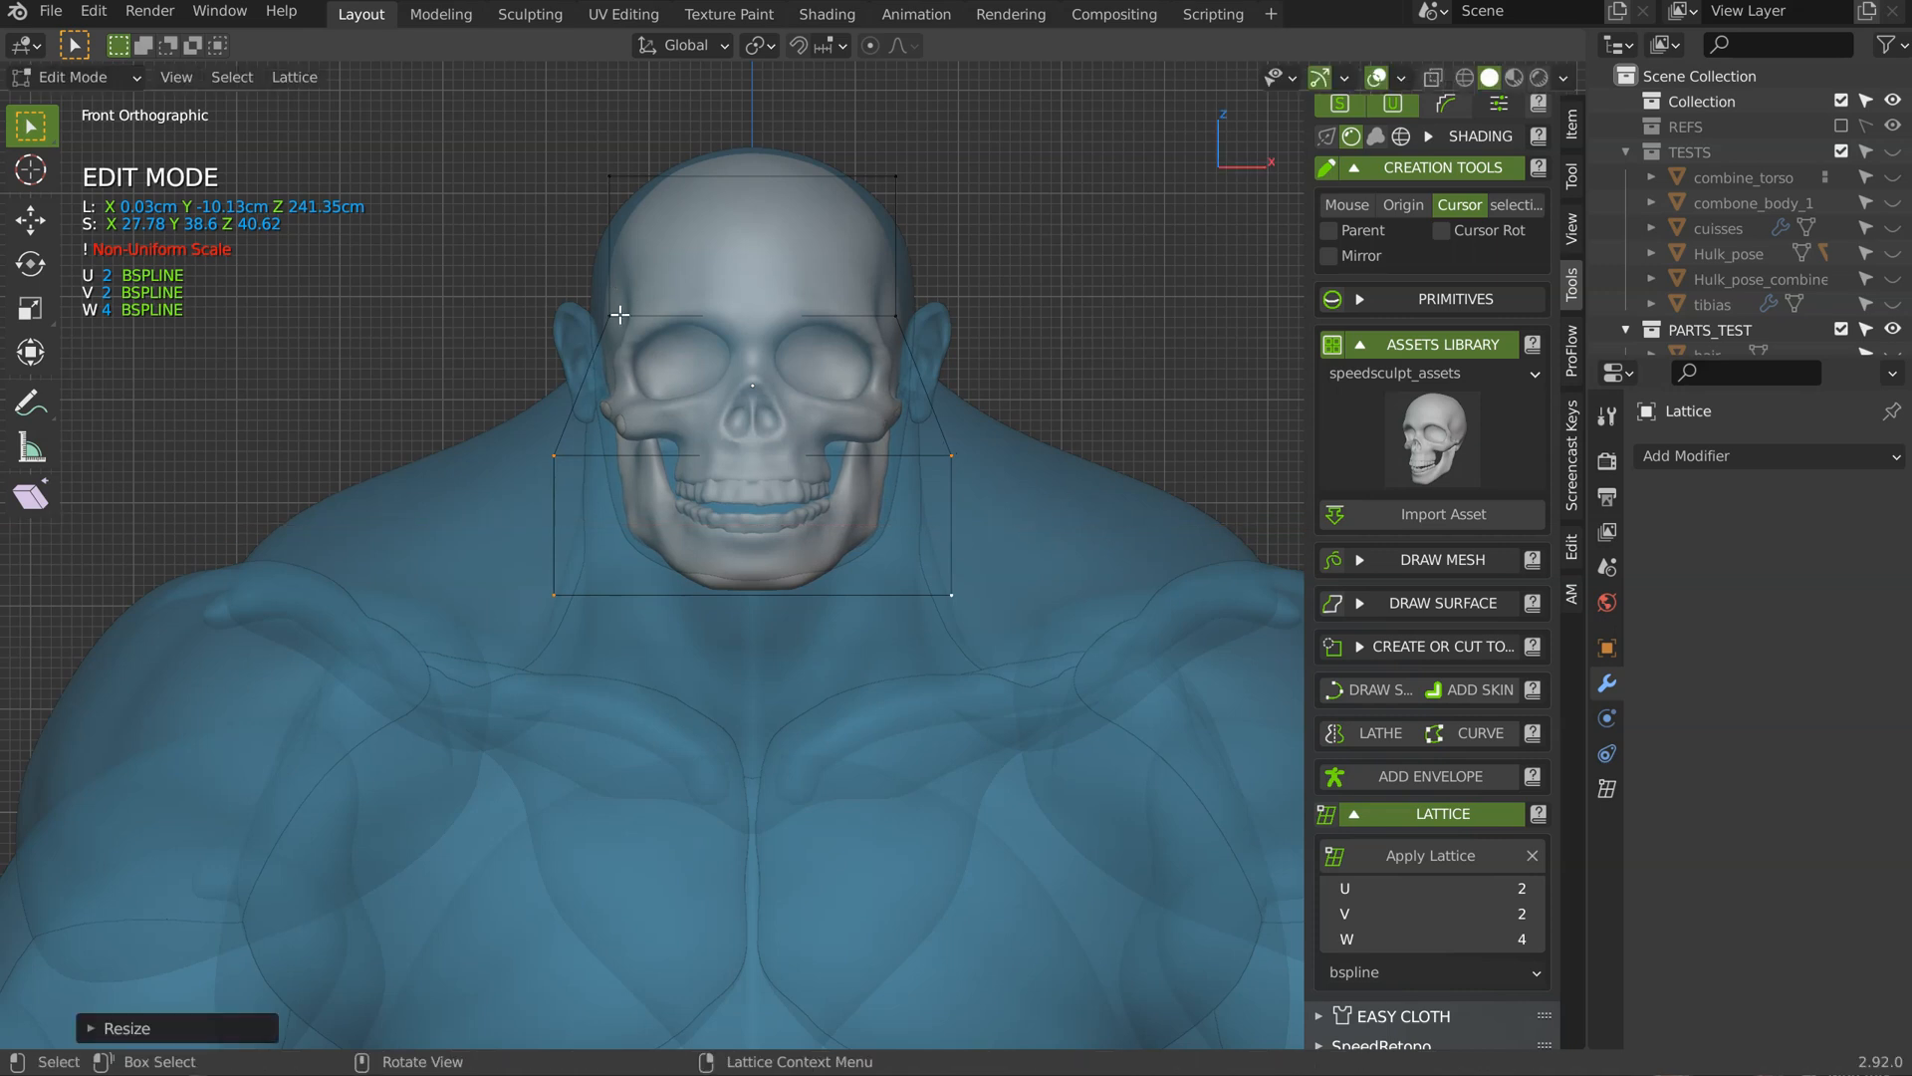
Step: Scale the lattice's forehead-level row of points along X by about 1.1
drag(586, 239, 1033, 391)
key(s)
key(x)
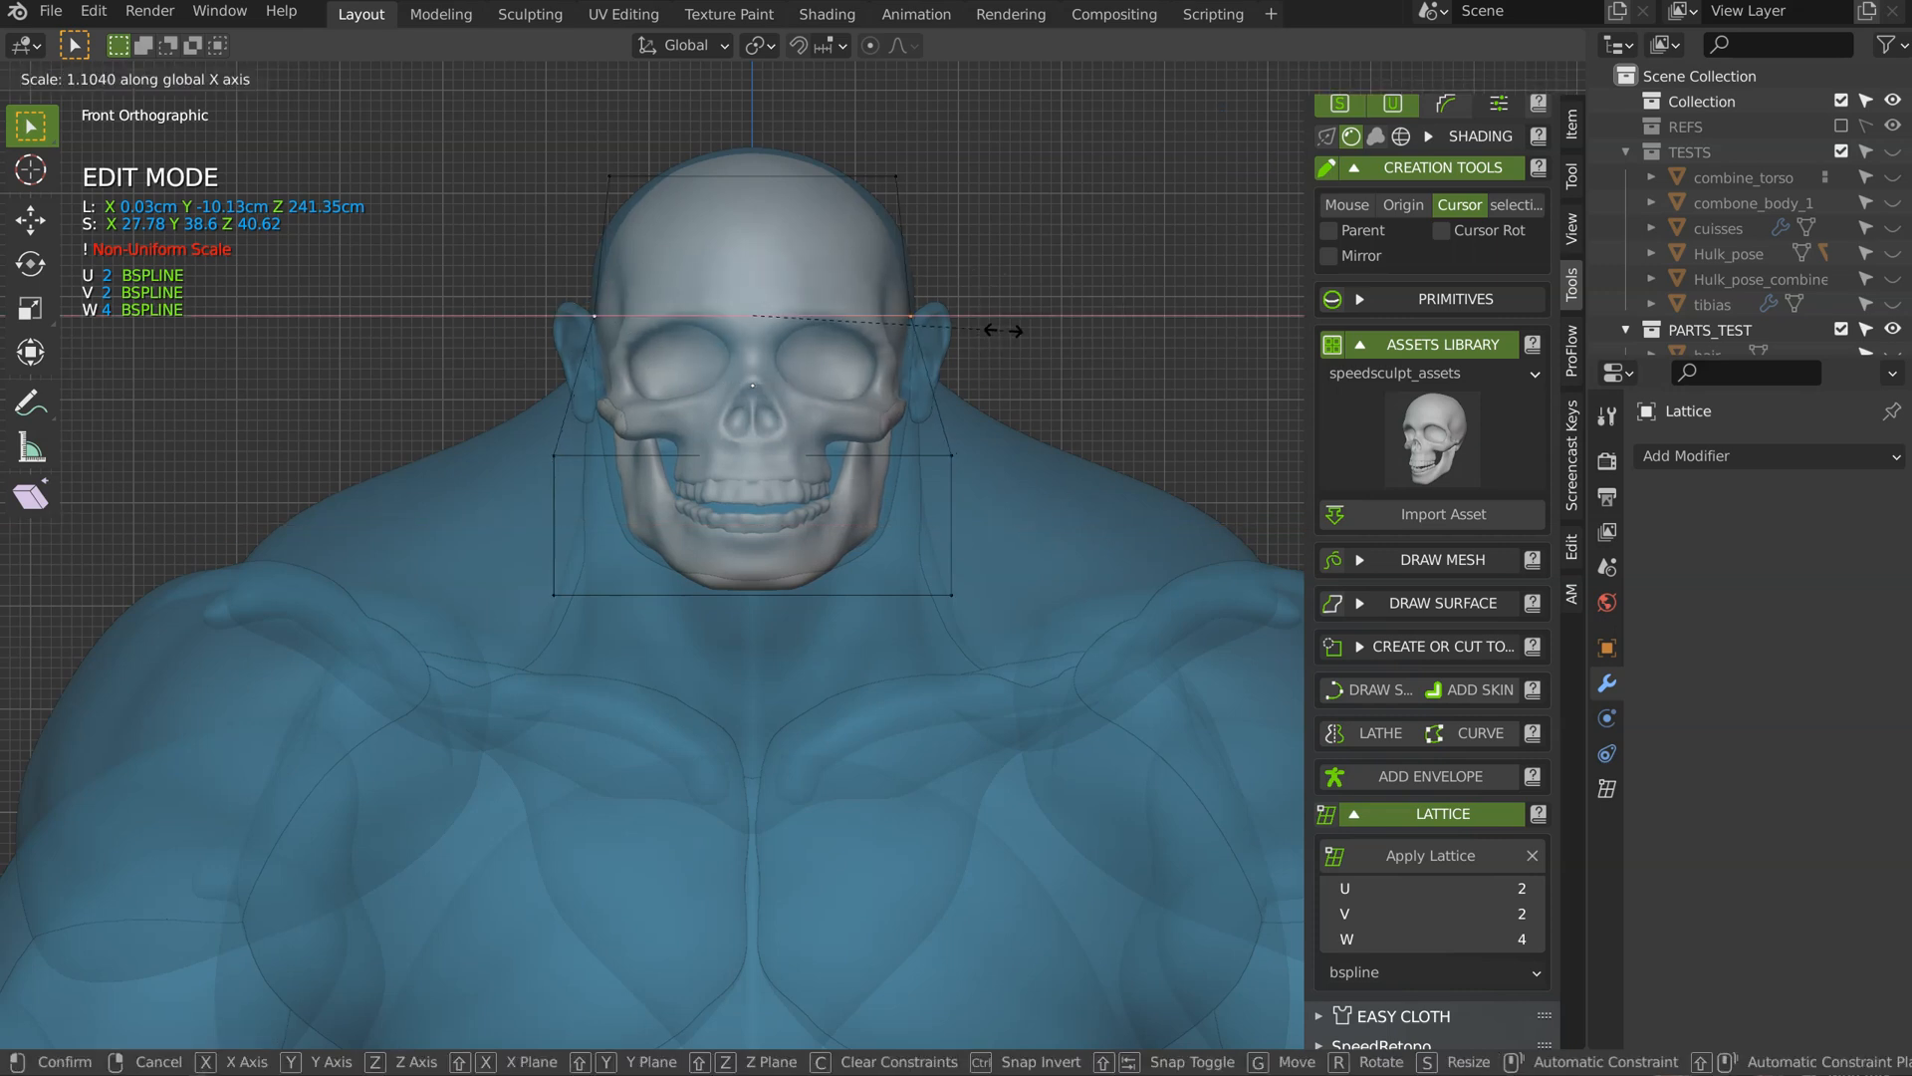
click(1002, 332)
Step: Widen the lattice's topmost row of points slightly along X
click(605, 168)
mouse_move(956, 263)
ctrl+right_down()
mouse_move(439, 159)
mouse_move(978, 242)
ctrl+right_up()
key(s)
key(x)
click(1004, 232)
Step: In the right side view, move the lattice's lowest front points about 0.9 cm forward, below the chin
key(KP_3)
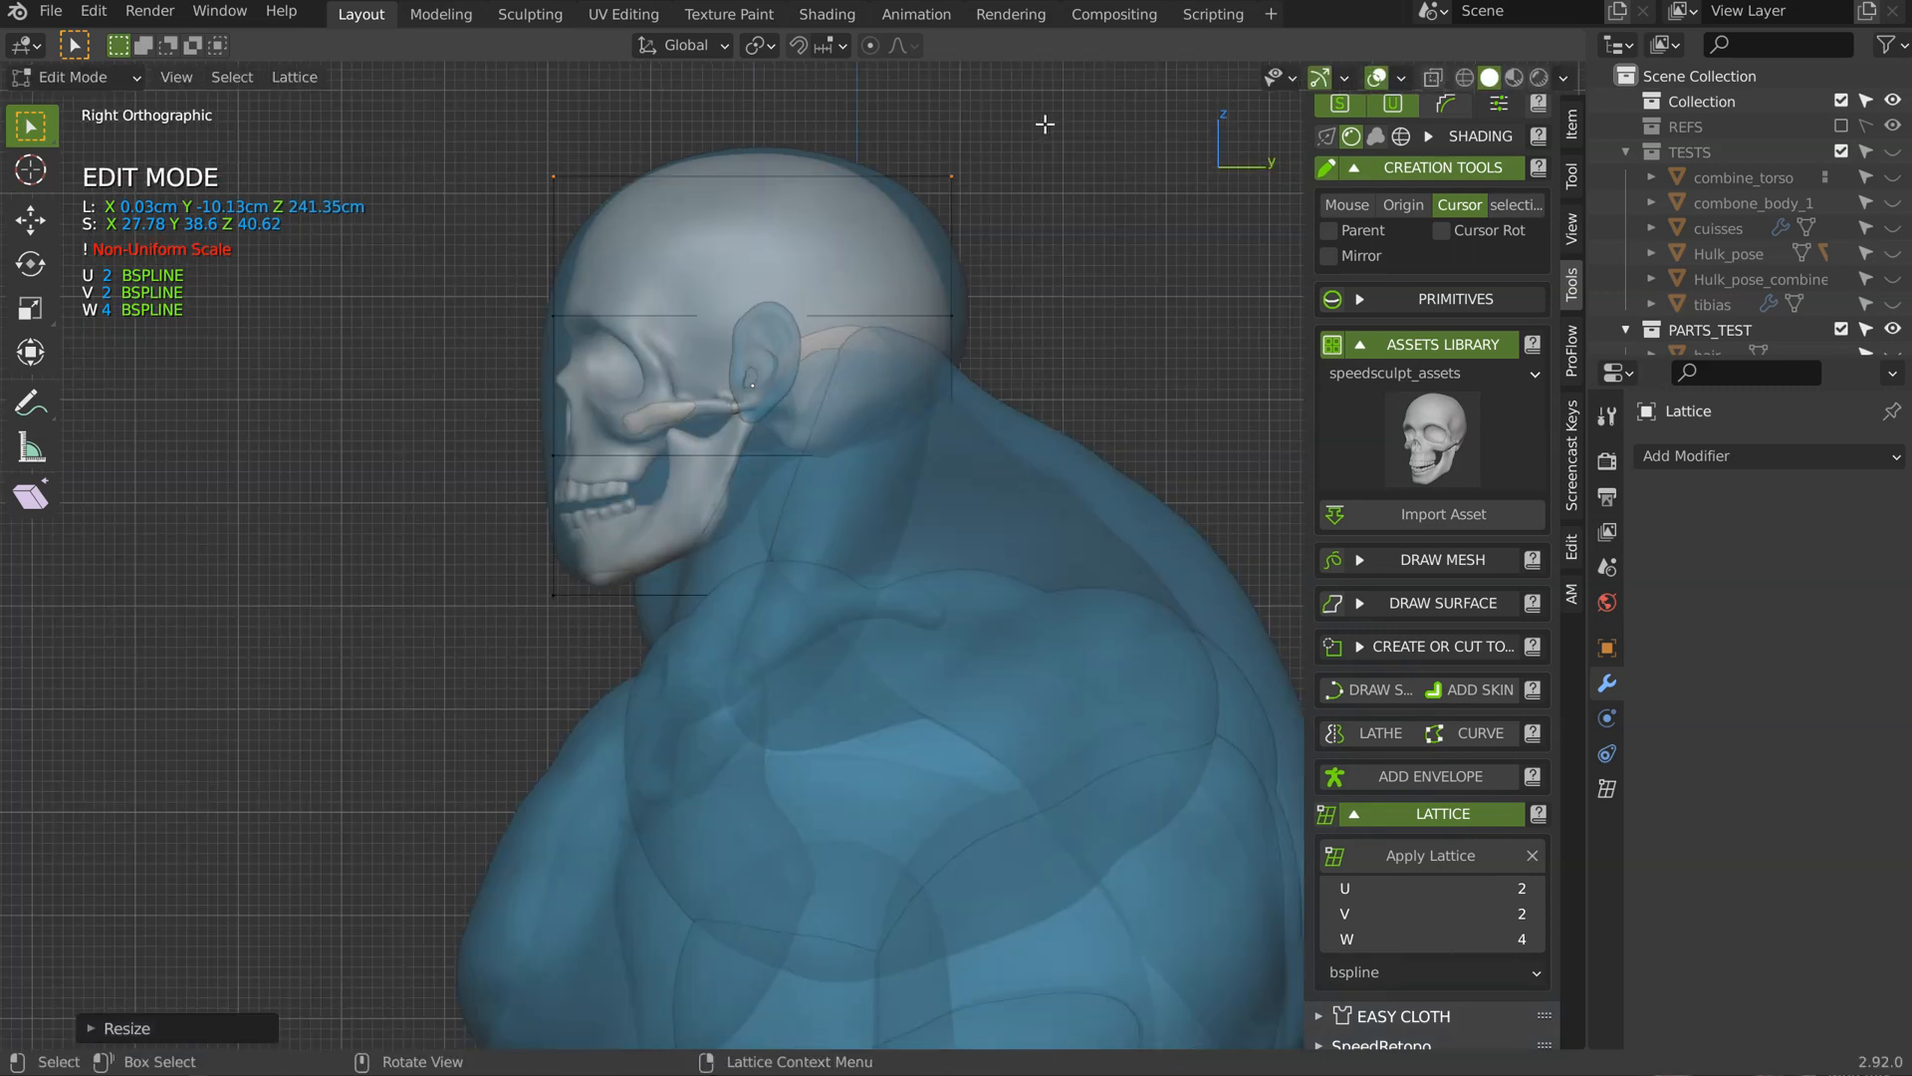
click(582, 612)
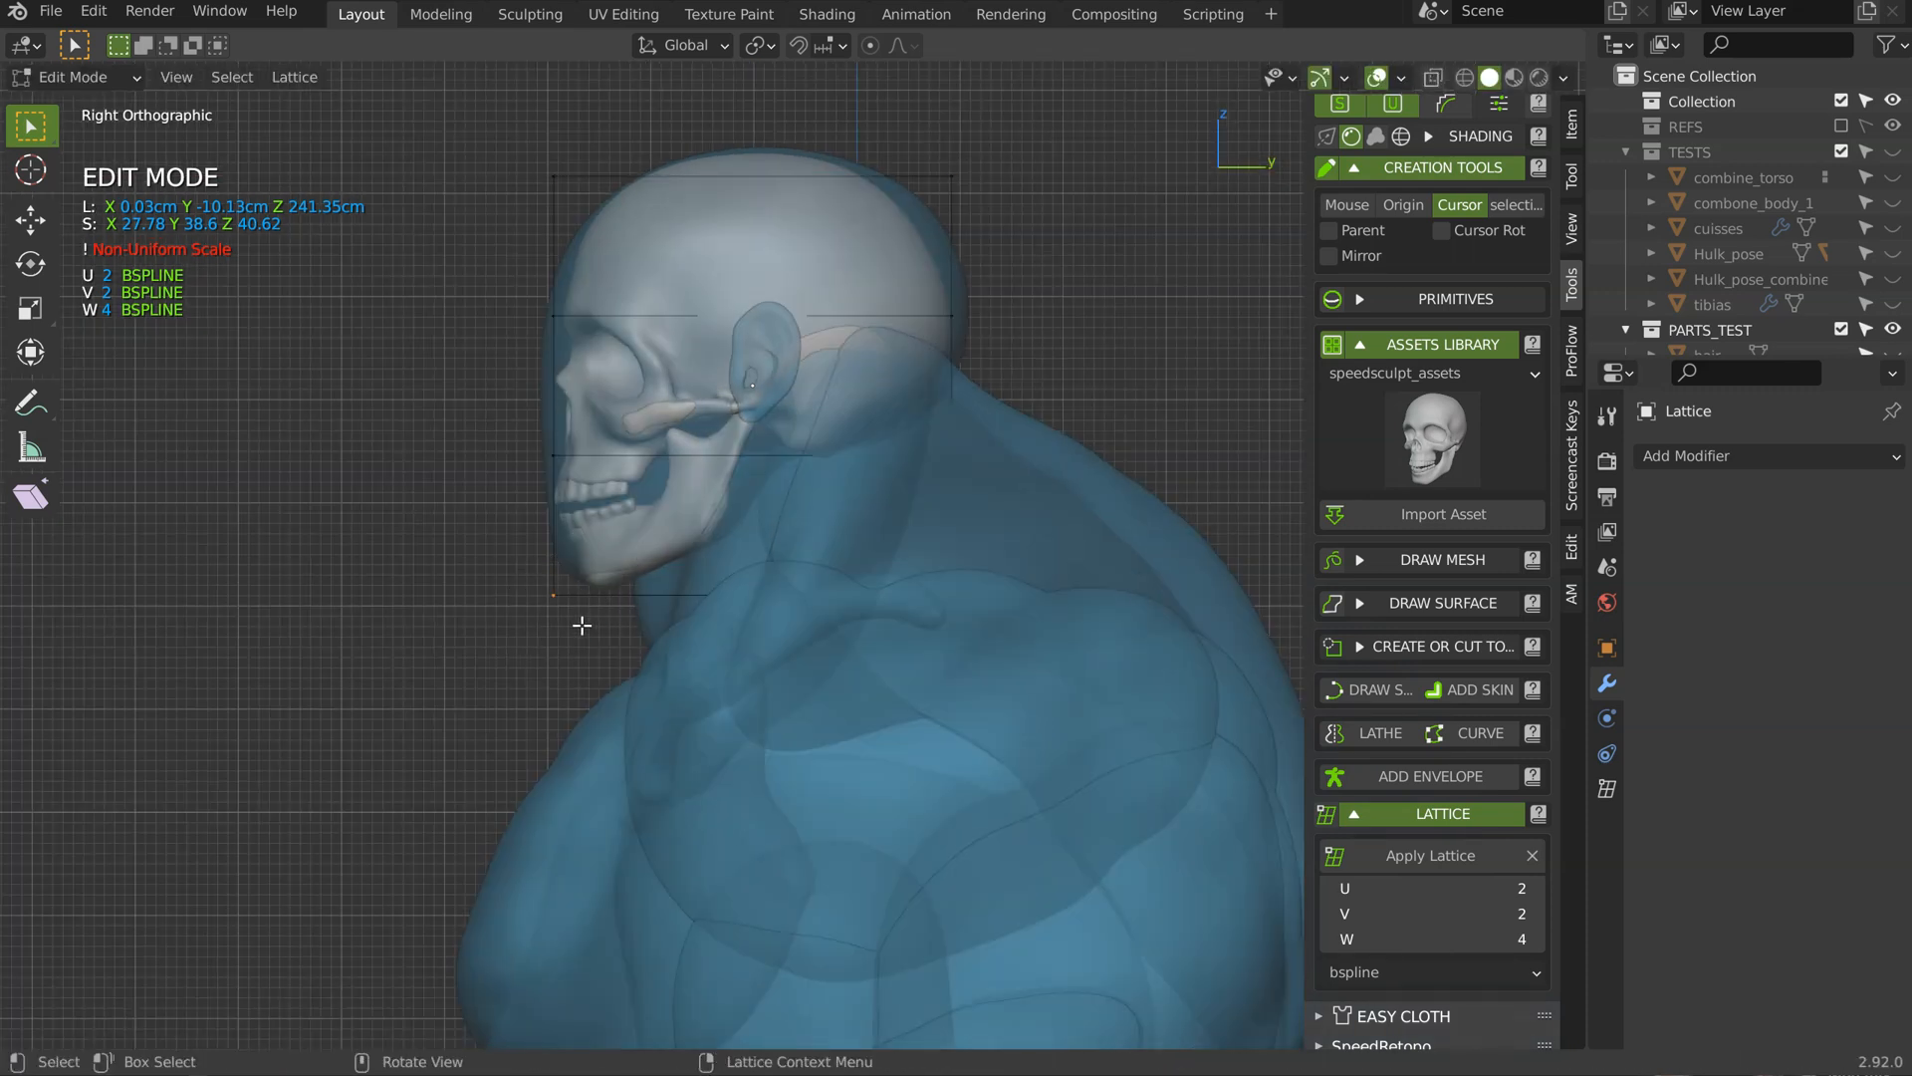
key(g)
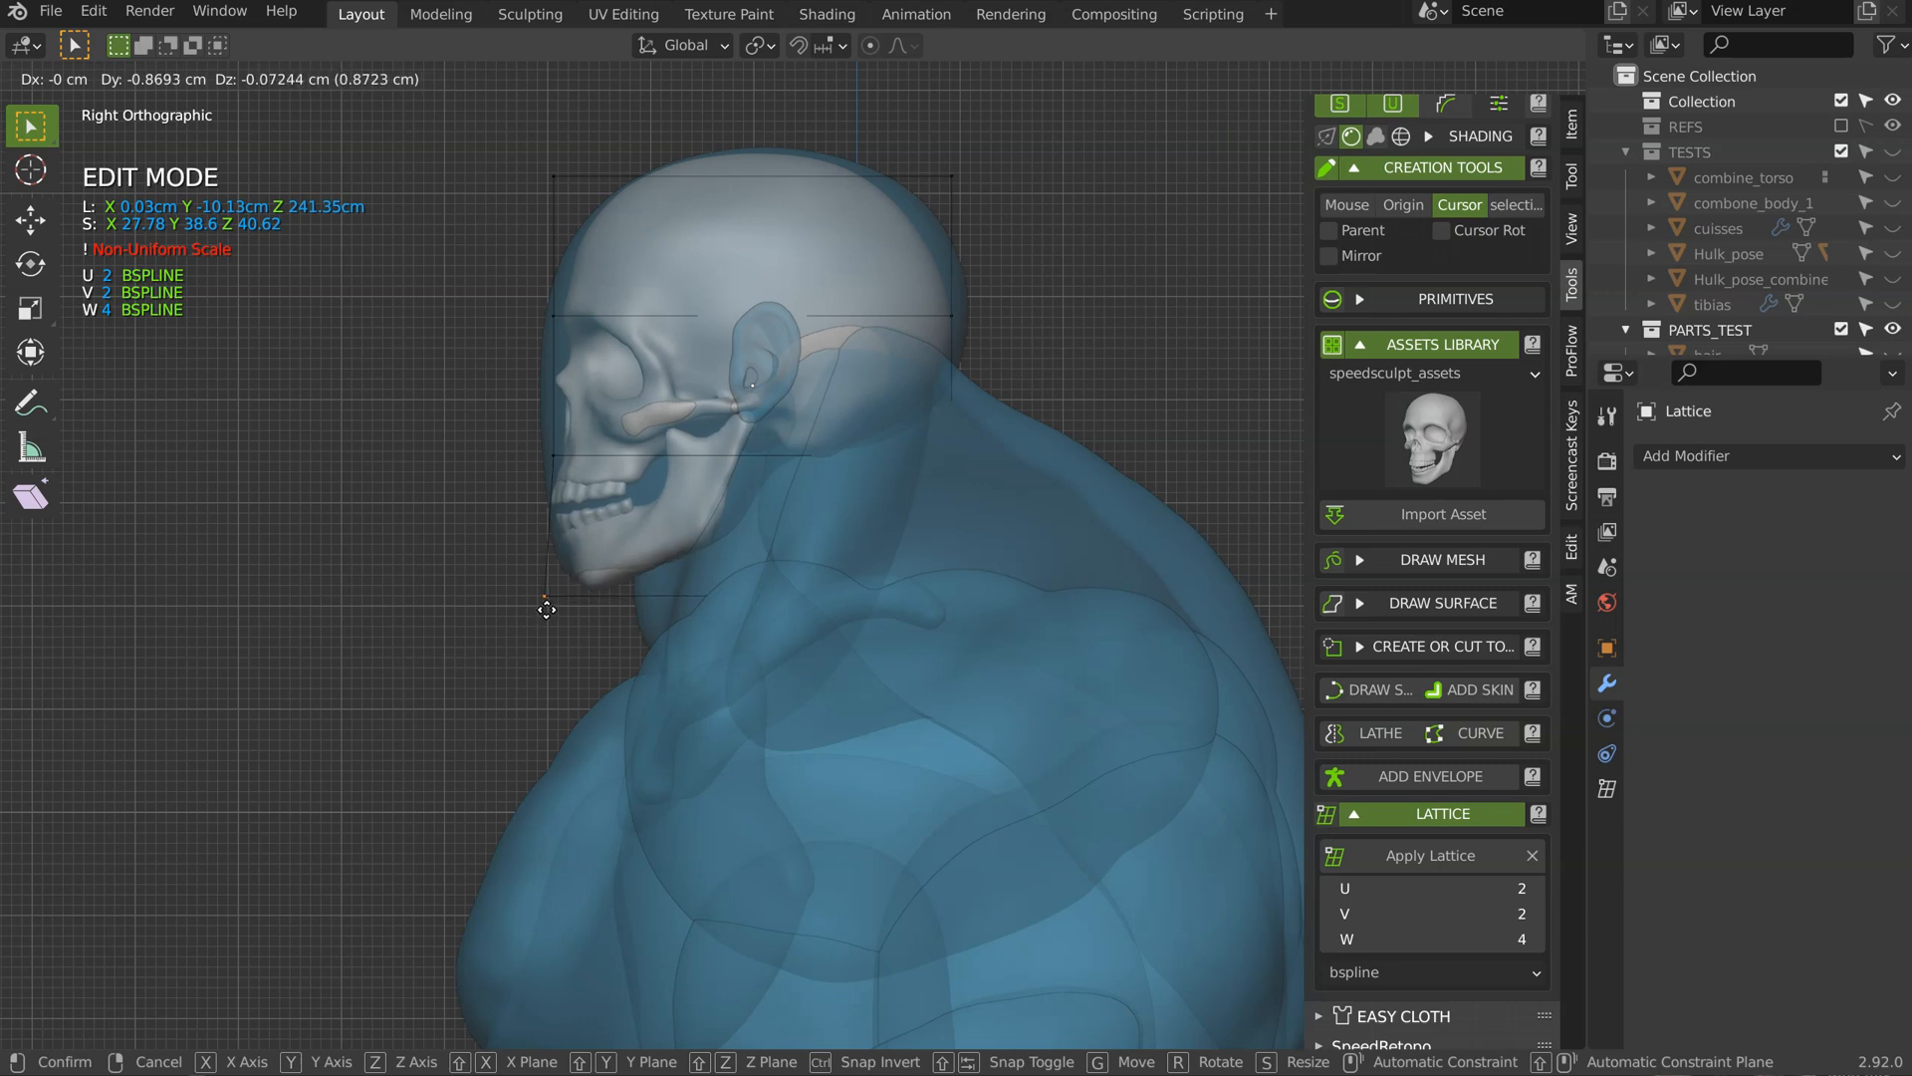
click(544, 614)
Step: Set the lattice's V resolution to 3 and move its lowest middle points backward and upward behind the jaw
click(1536, 888)
click(1328, 887)
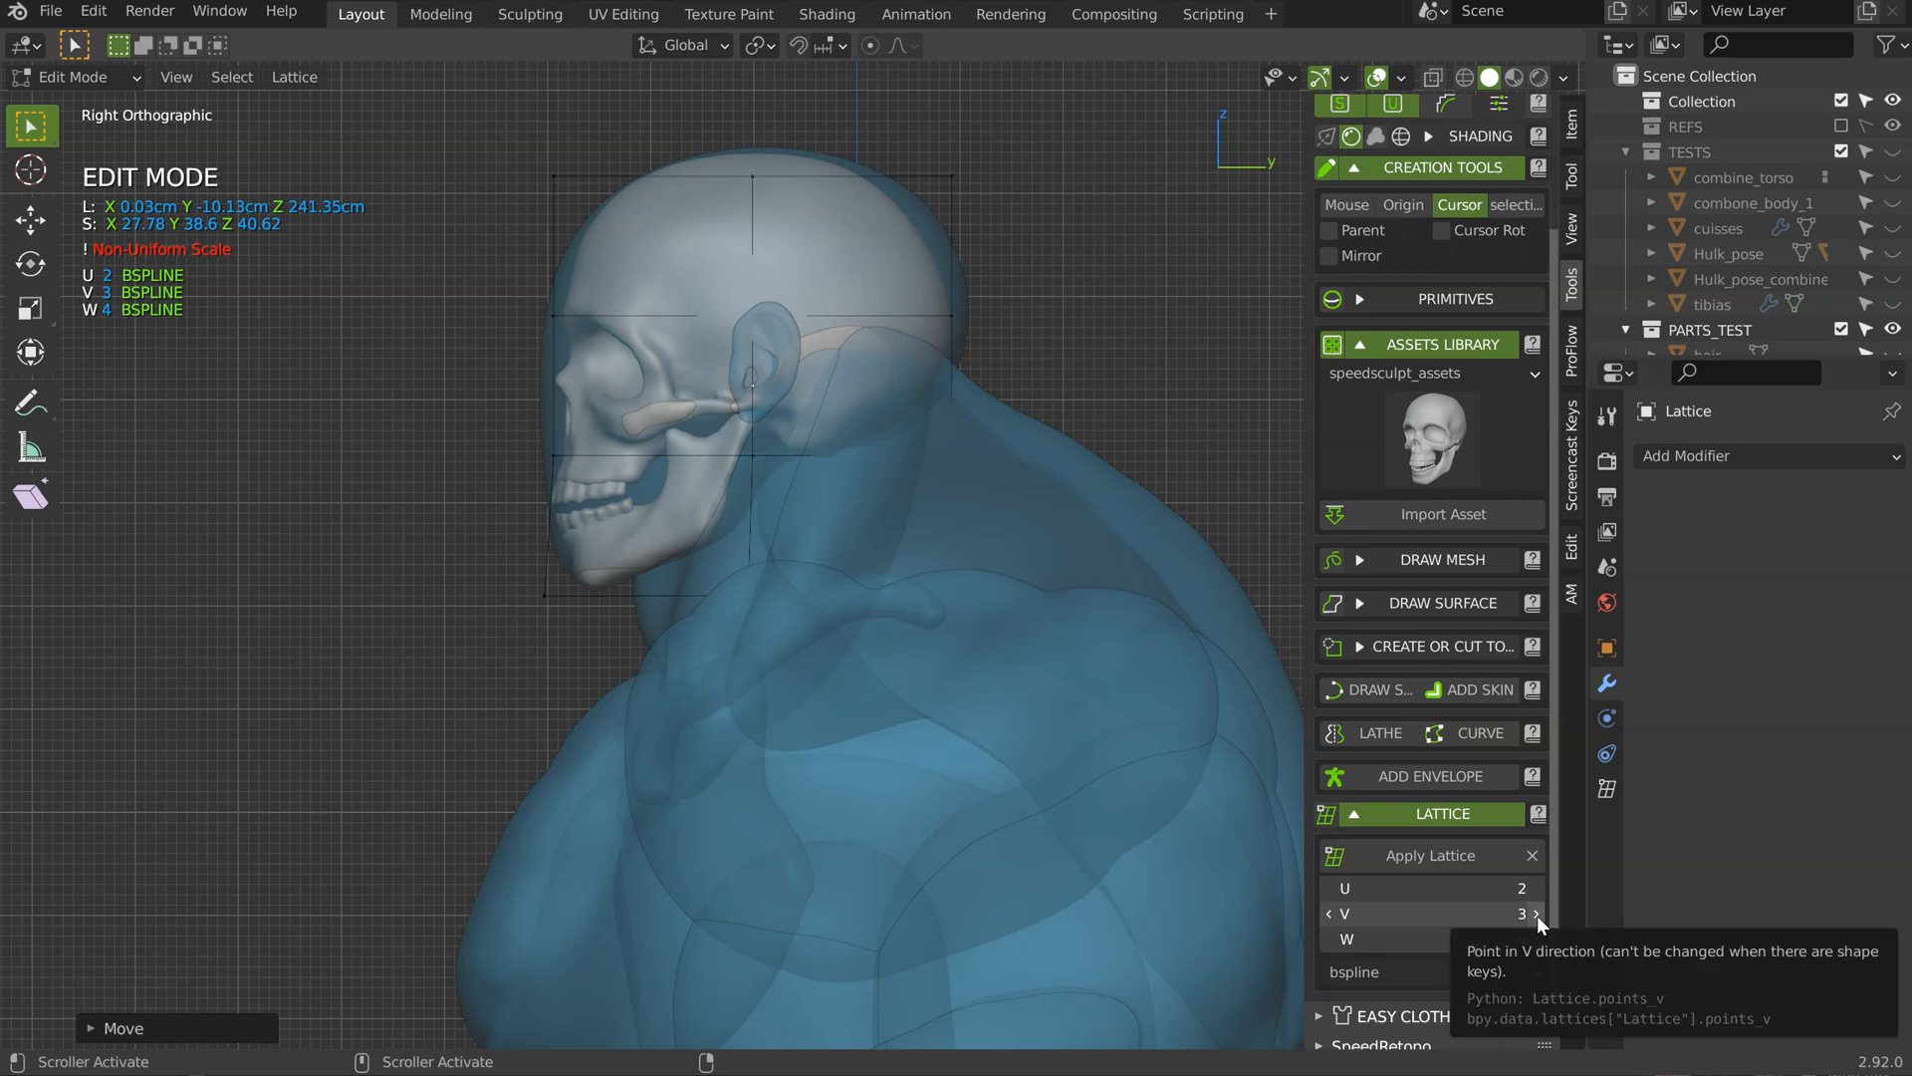
key(ctrl+z)
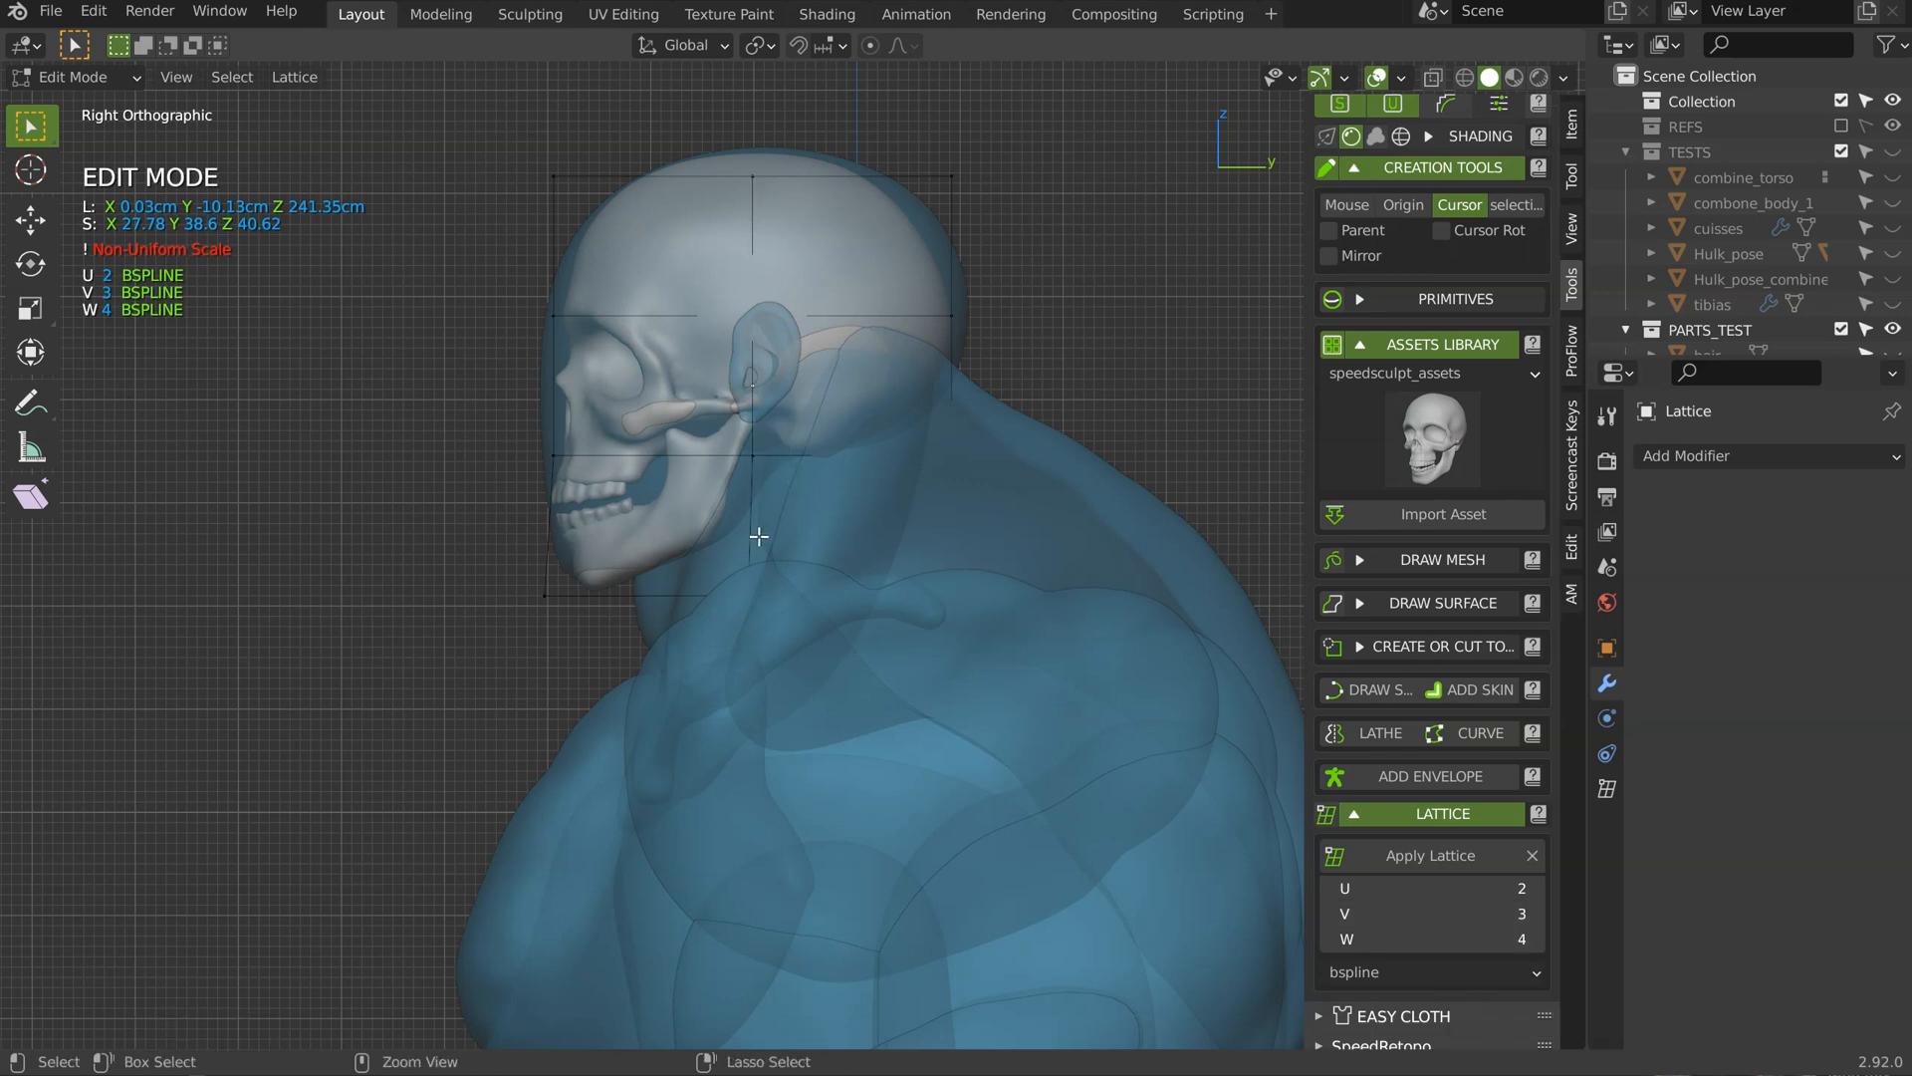
key(g)
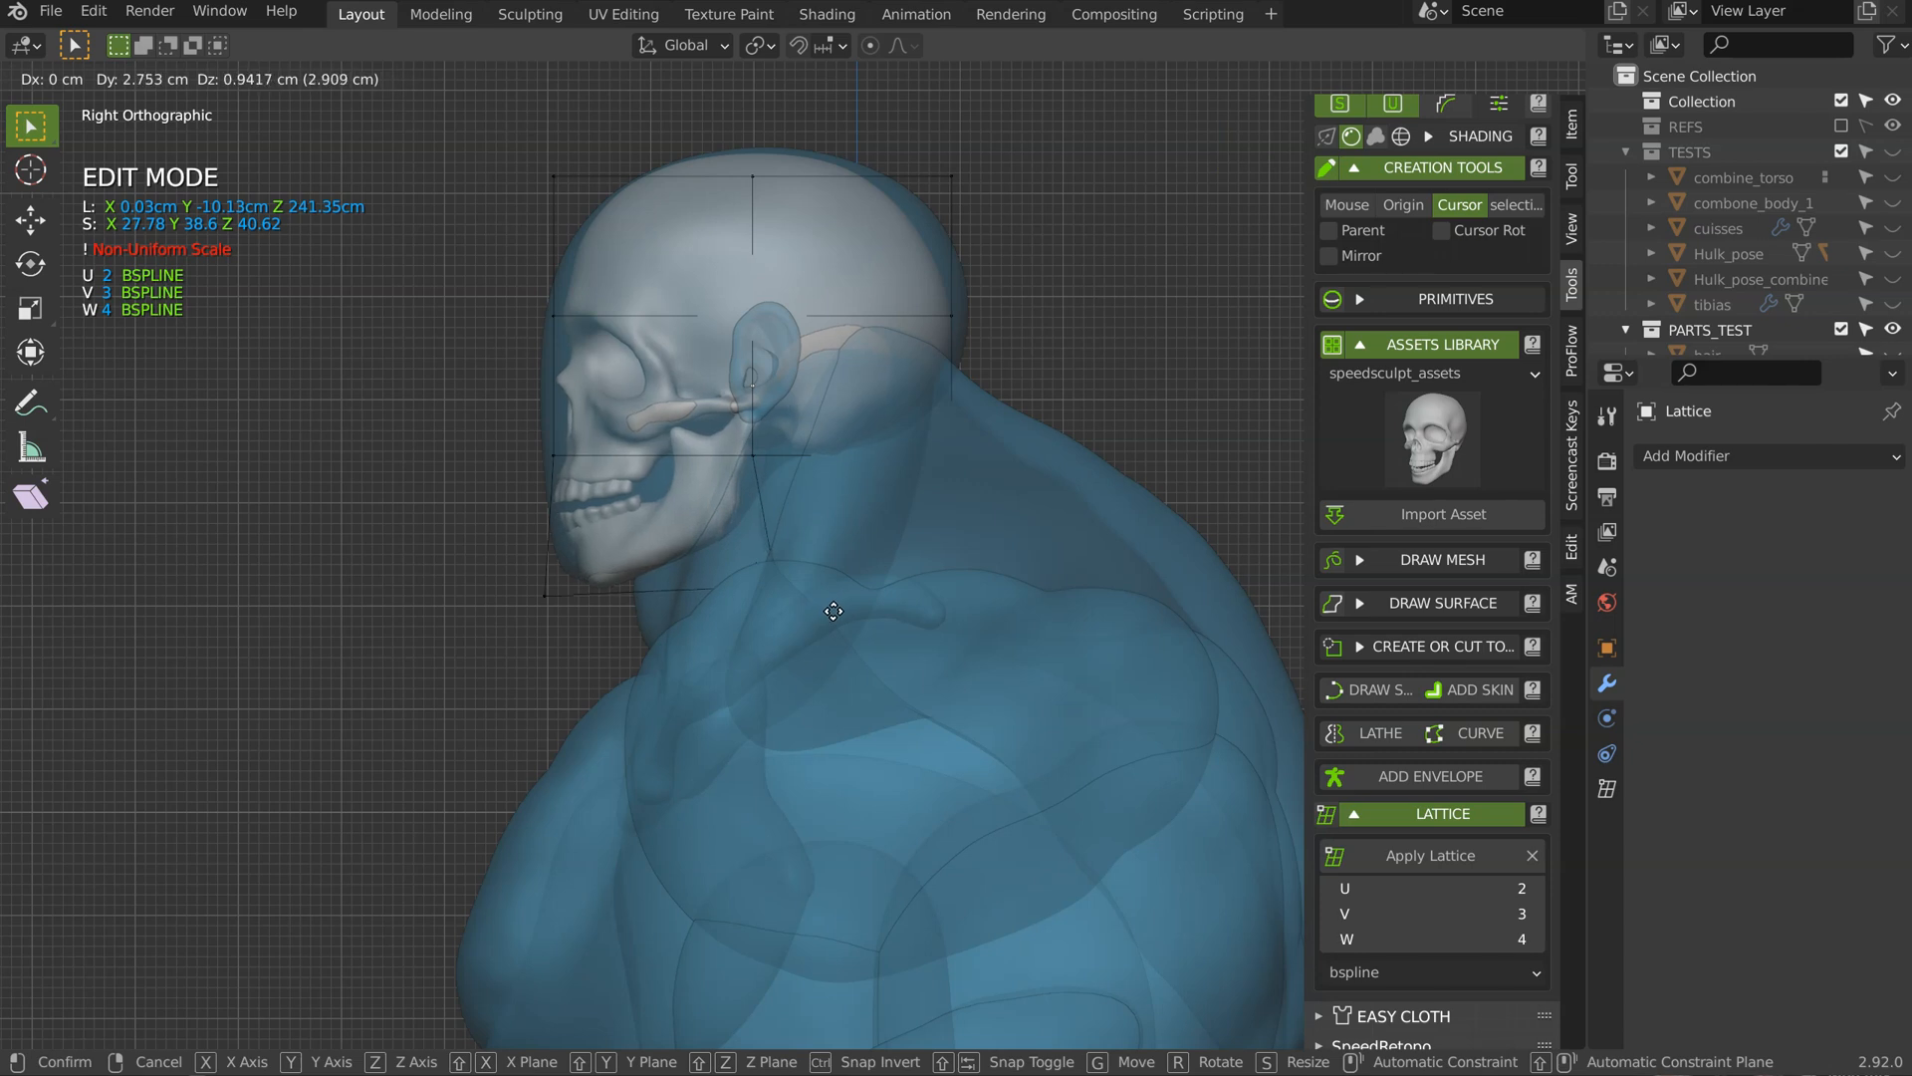
click(848, 608)
Step: Raise the lattice's lowest front points slightly and move the forehead-level front points about 1.4 cm forward
key(alt+a)
ctrl+right_drag(554, 635, 609, 607)
key(g)
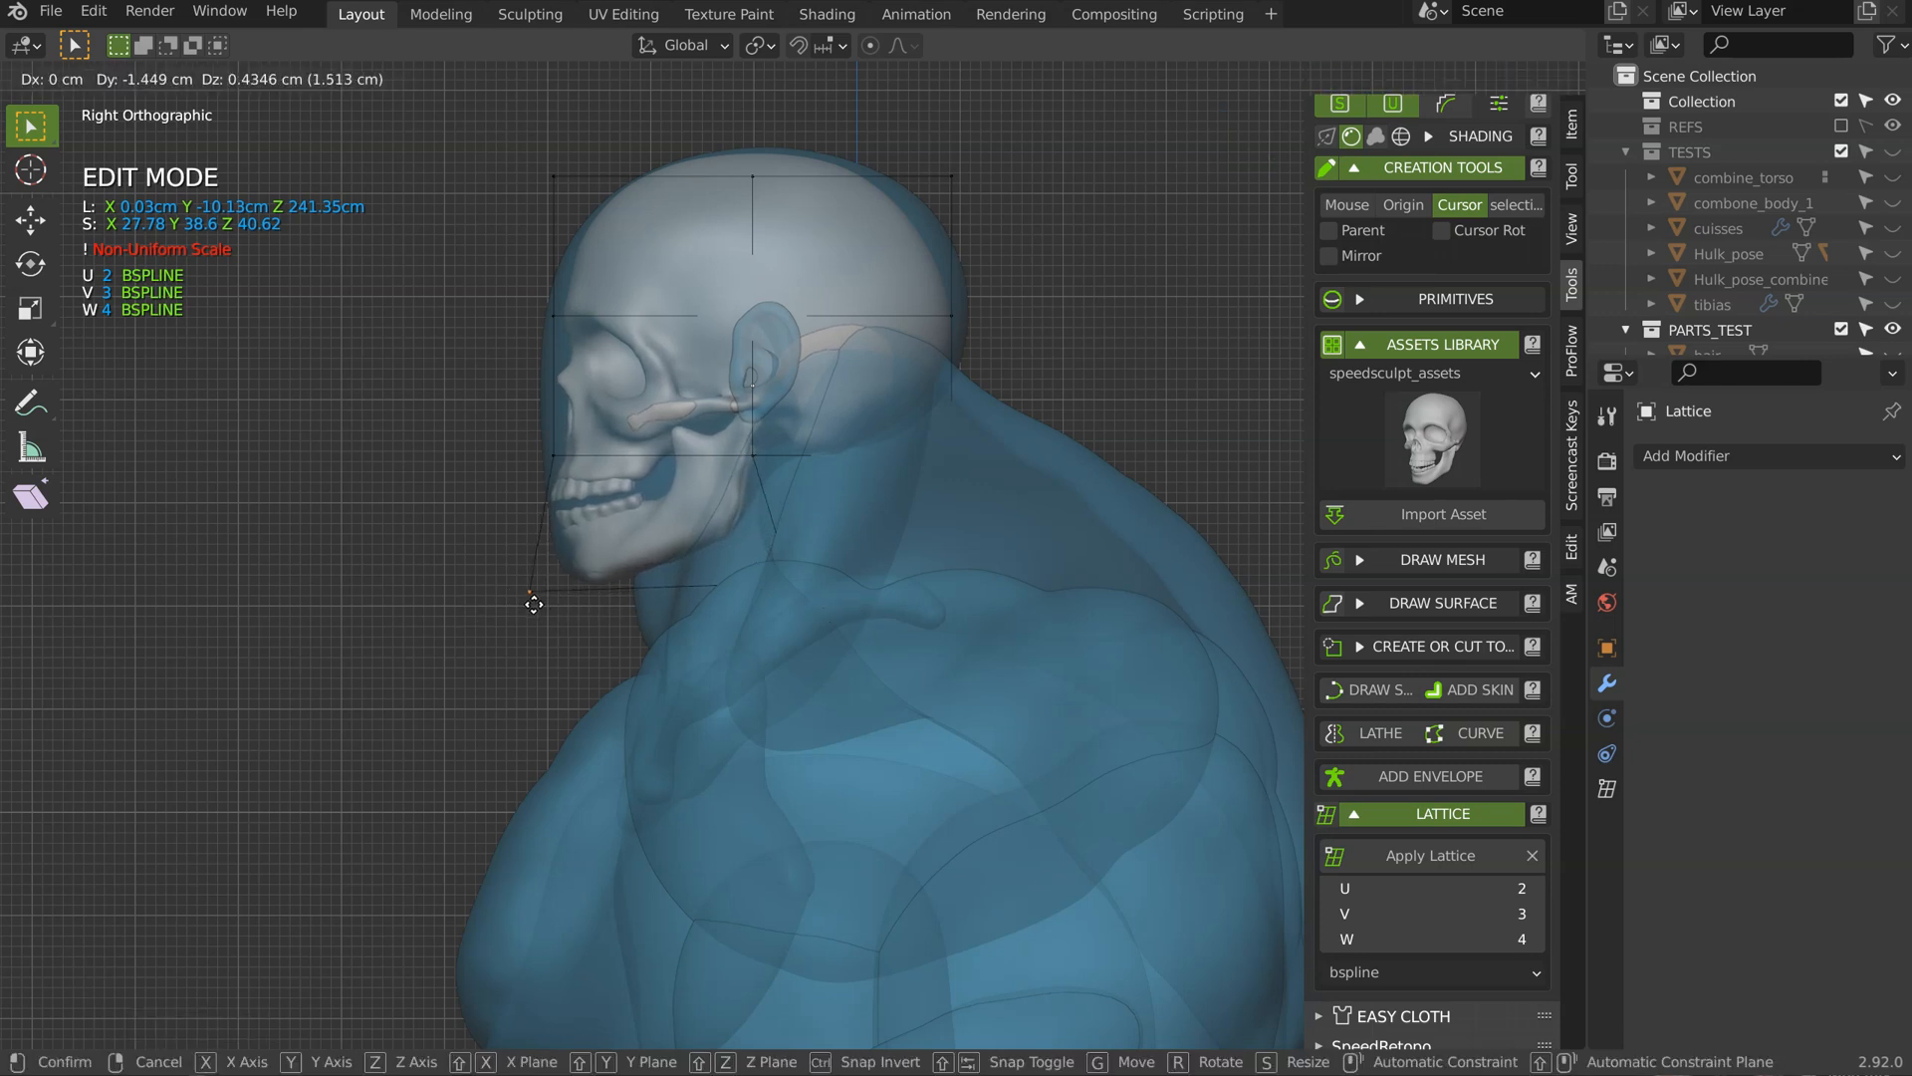
click(563, 591)
mouse_move(555, 320)
ctrl+right_down()
mouse_move(498, 318)
mouse_move(547, 320)
ctrl+right_up()
key(g)
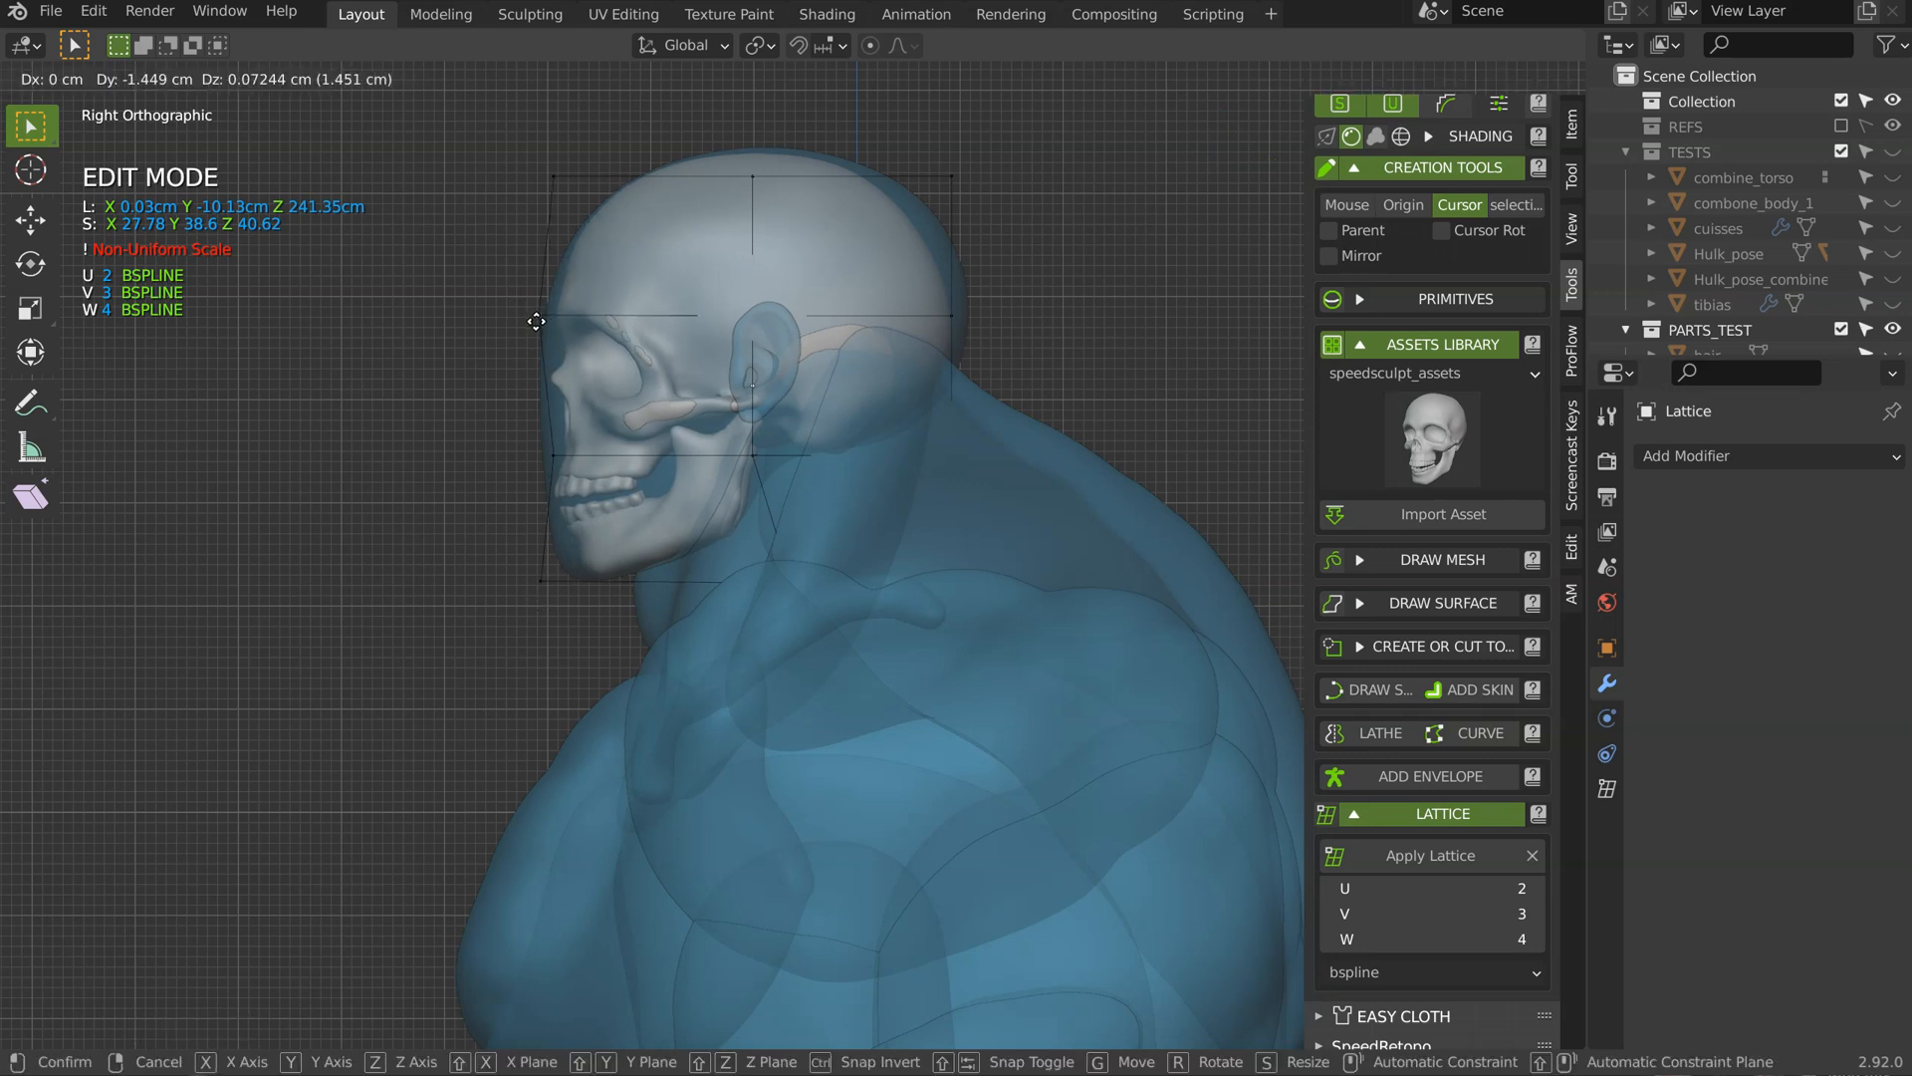
click(535, 319)
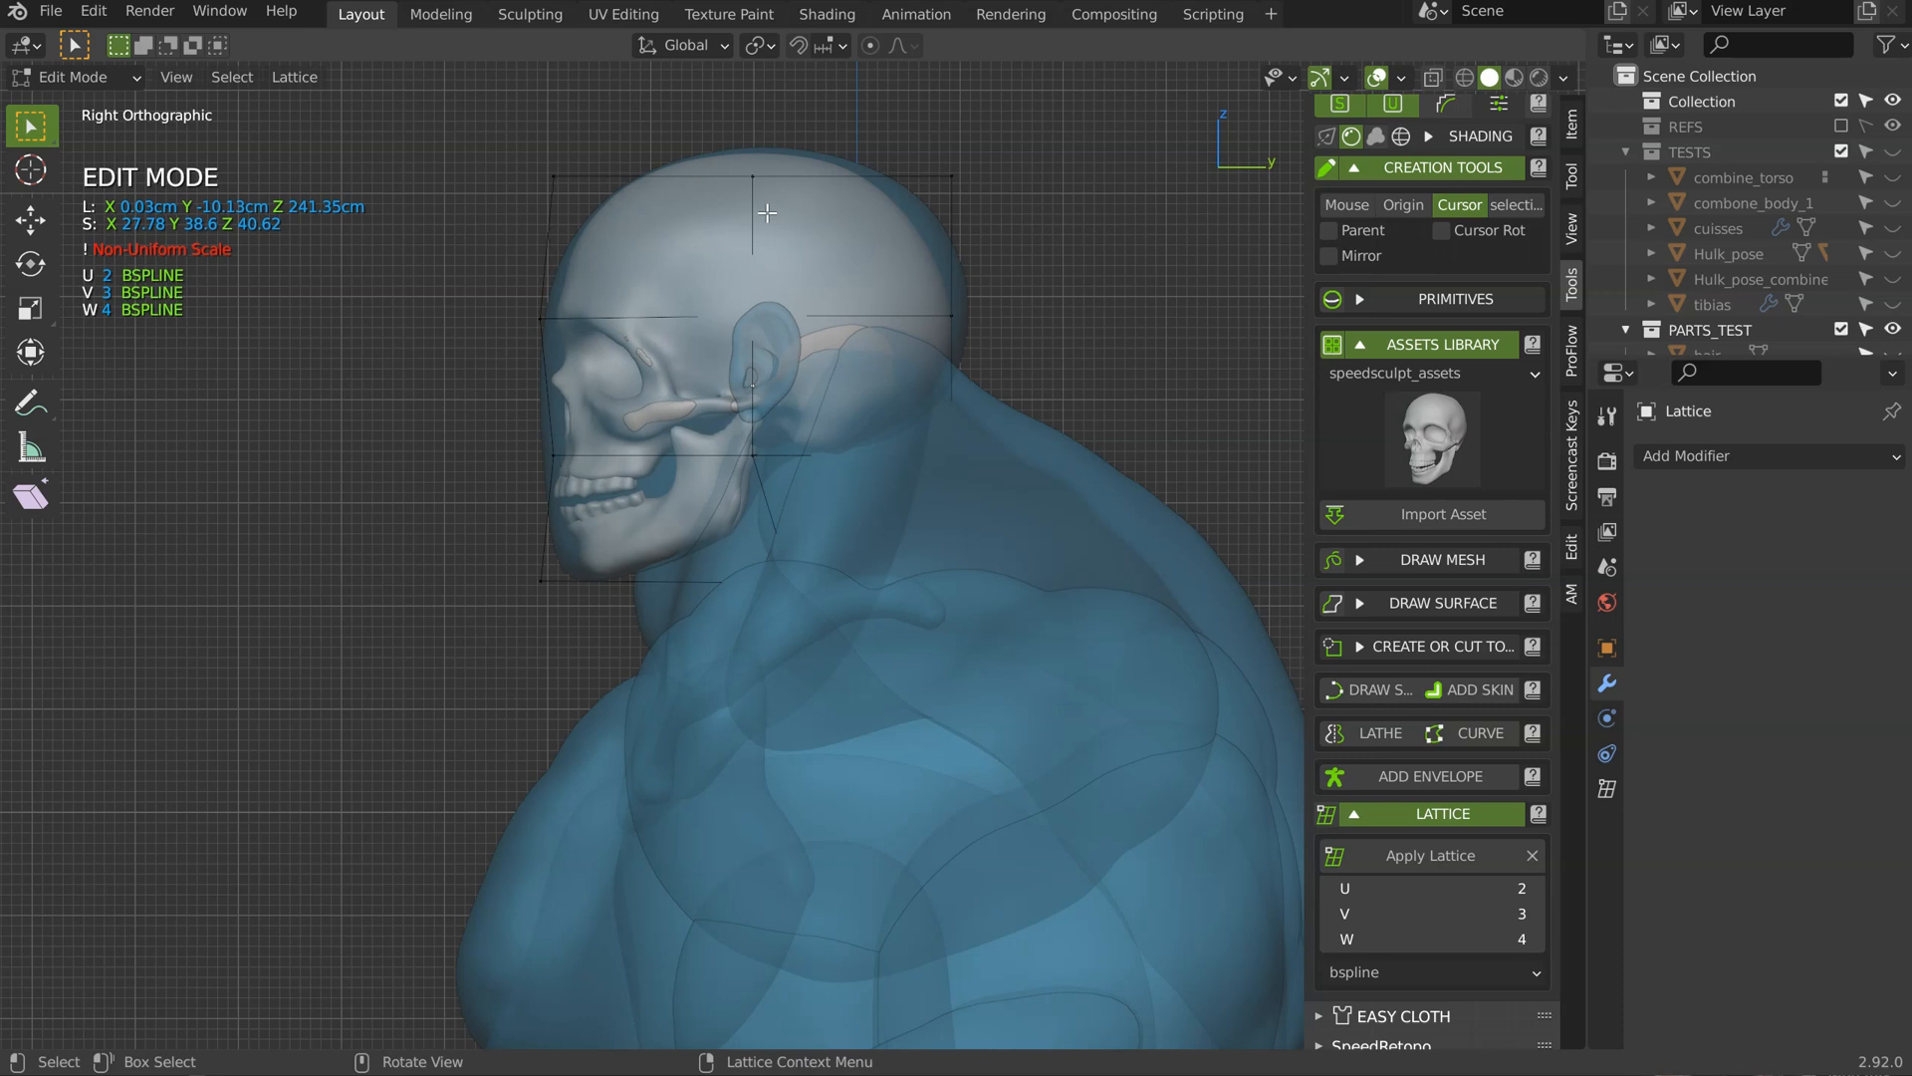
Step: Nudge the lattice's top middle points slightly upward above the cranium
mouse_move(745, 190)
ctrl+right_down()
mouse_move(757, 124)
mouse_move(818, 212)
ctrl+right_up()
key(g)
click(799, 189)
Step: Move the lattice's two upper rows of rear points slightly backward and pull the topmost rear points farther up and back
mouse_move(1066, 197)
ctrl+right_down()
mouse_move(1055, 142)
mouse_move(1103, 229)
ctrl+right_up()
key(g)
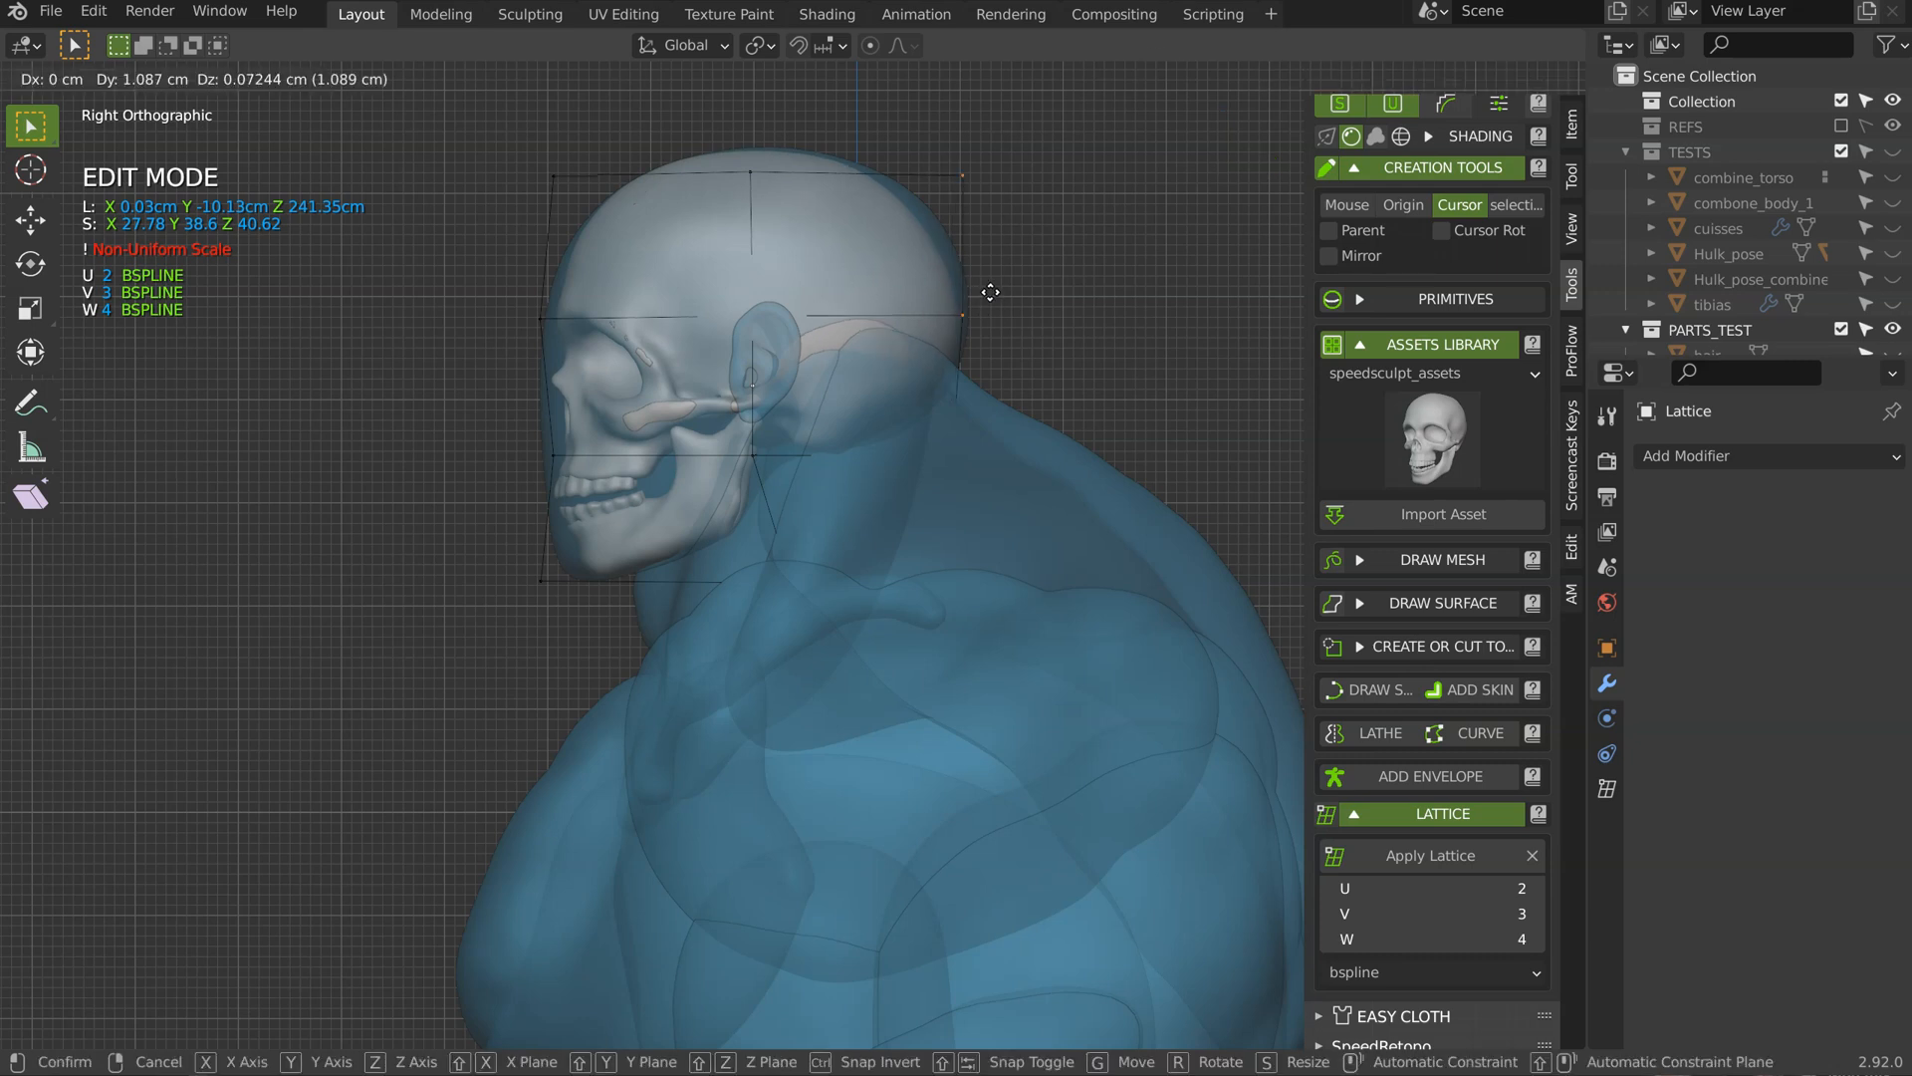
click(990, 295)
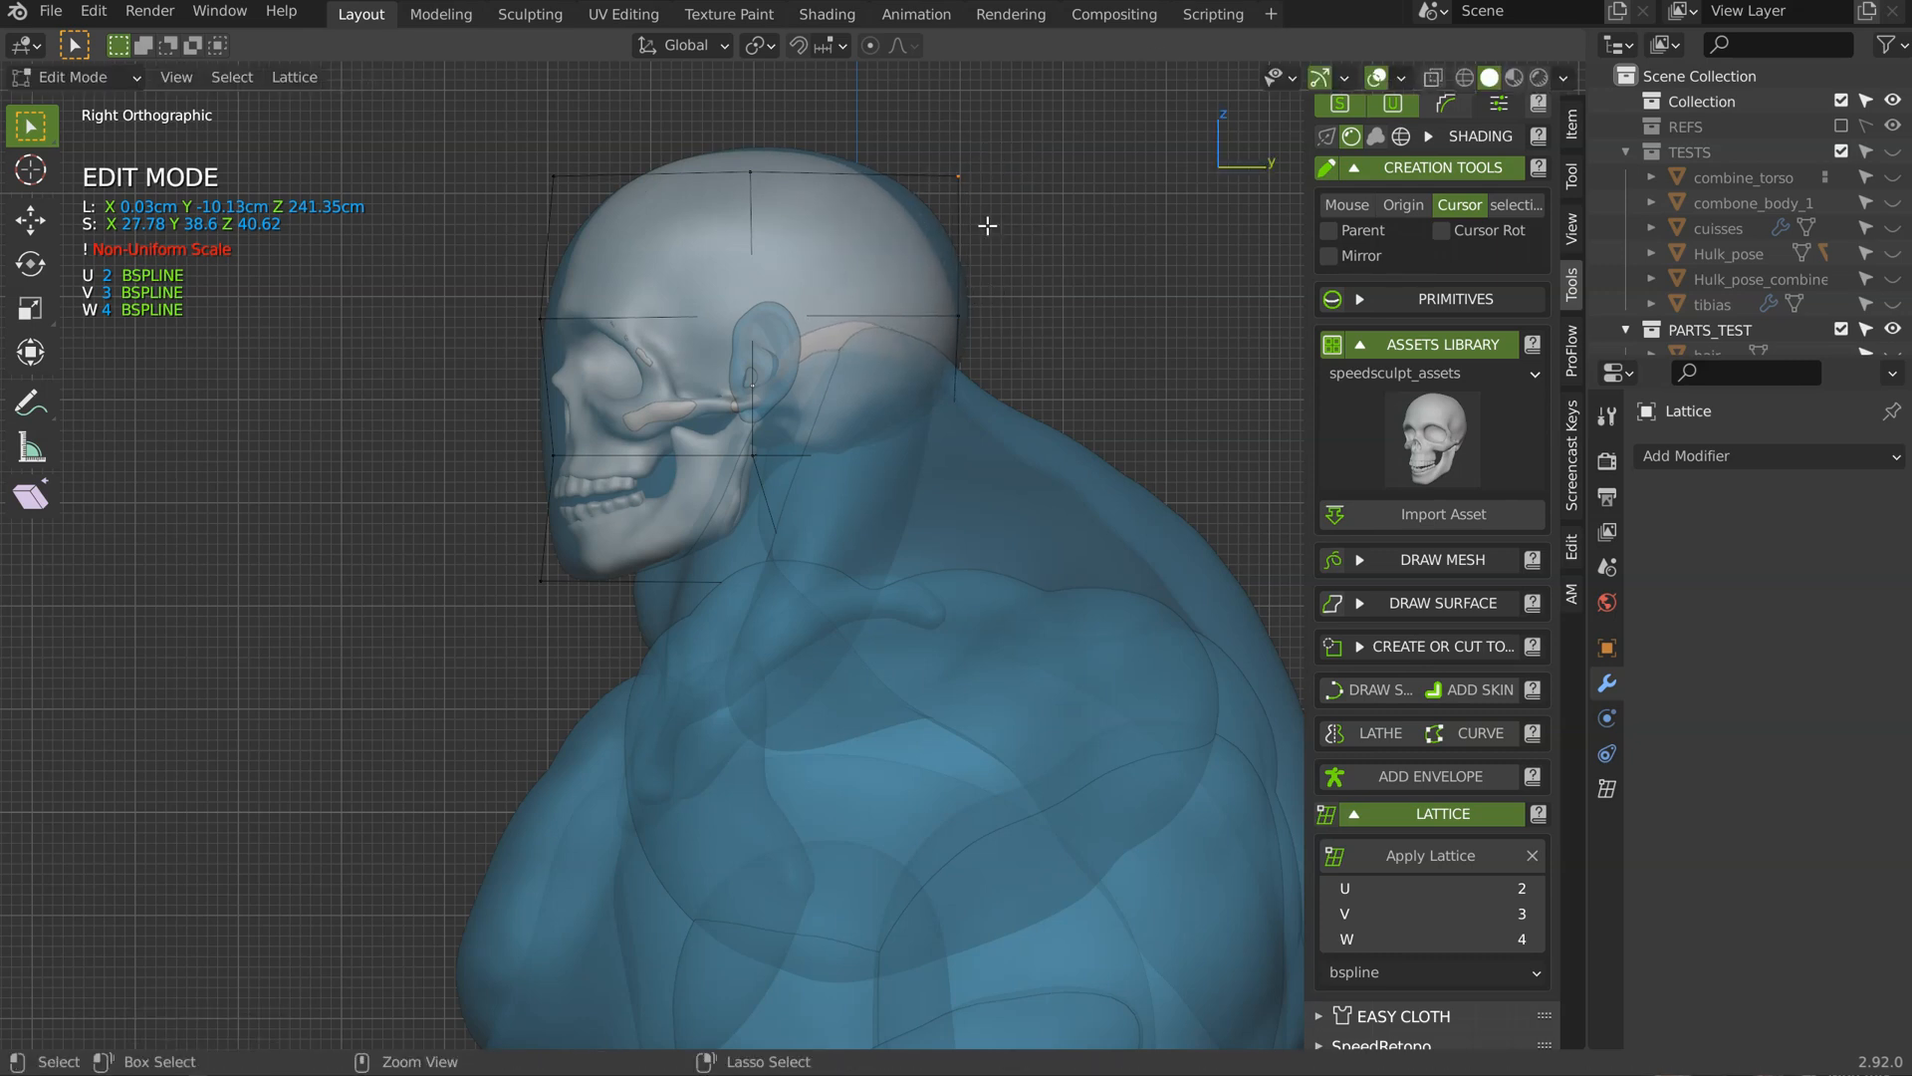
key(g)
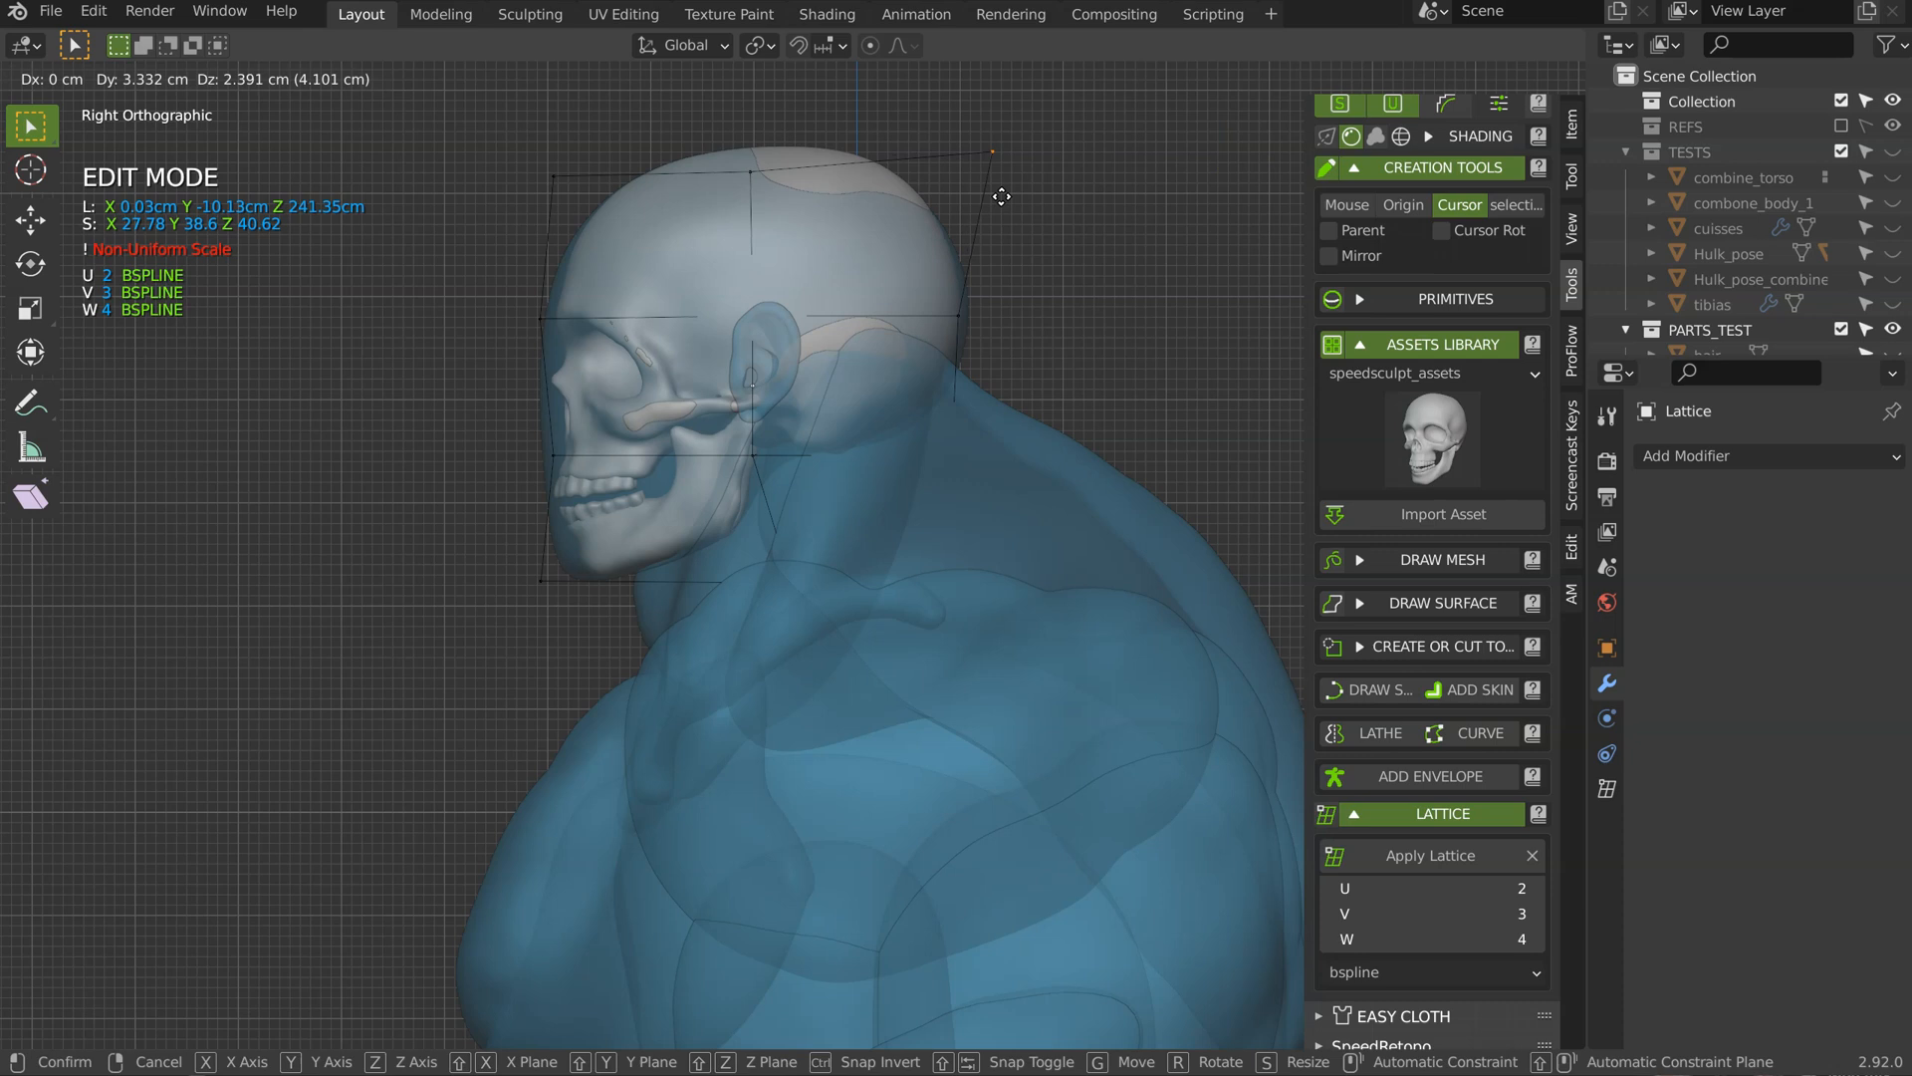
click(966, 199)
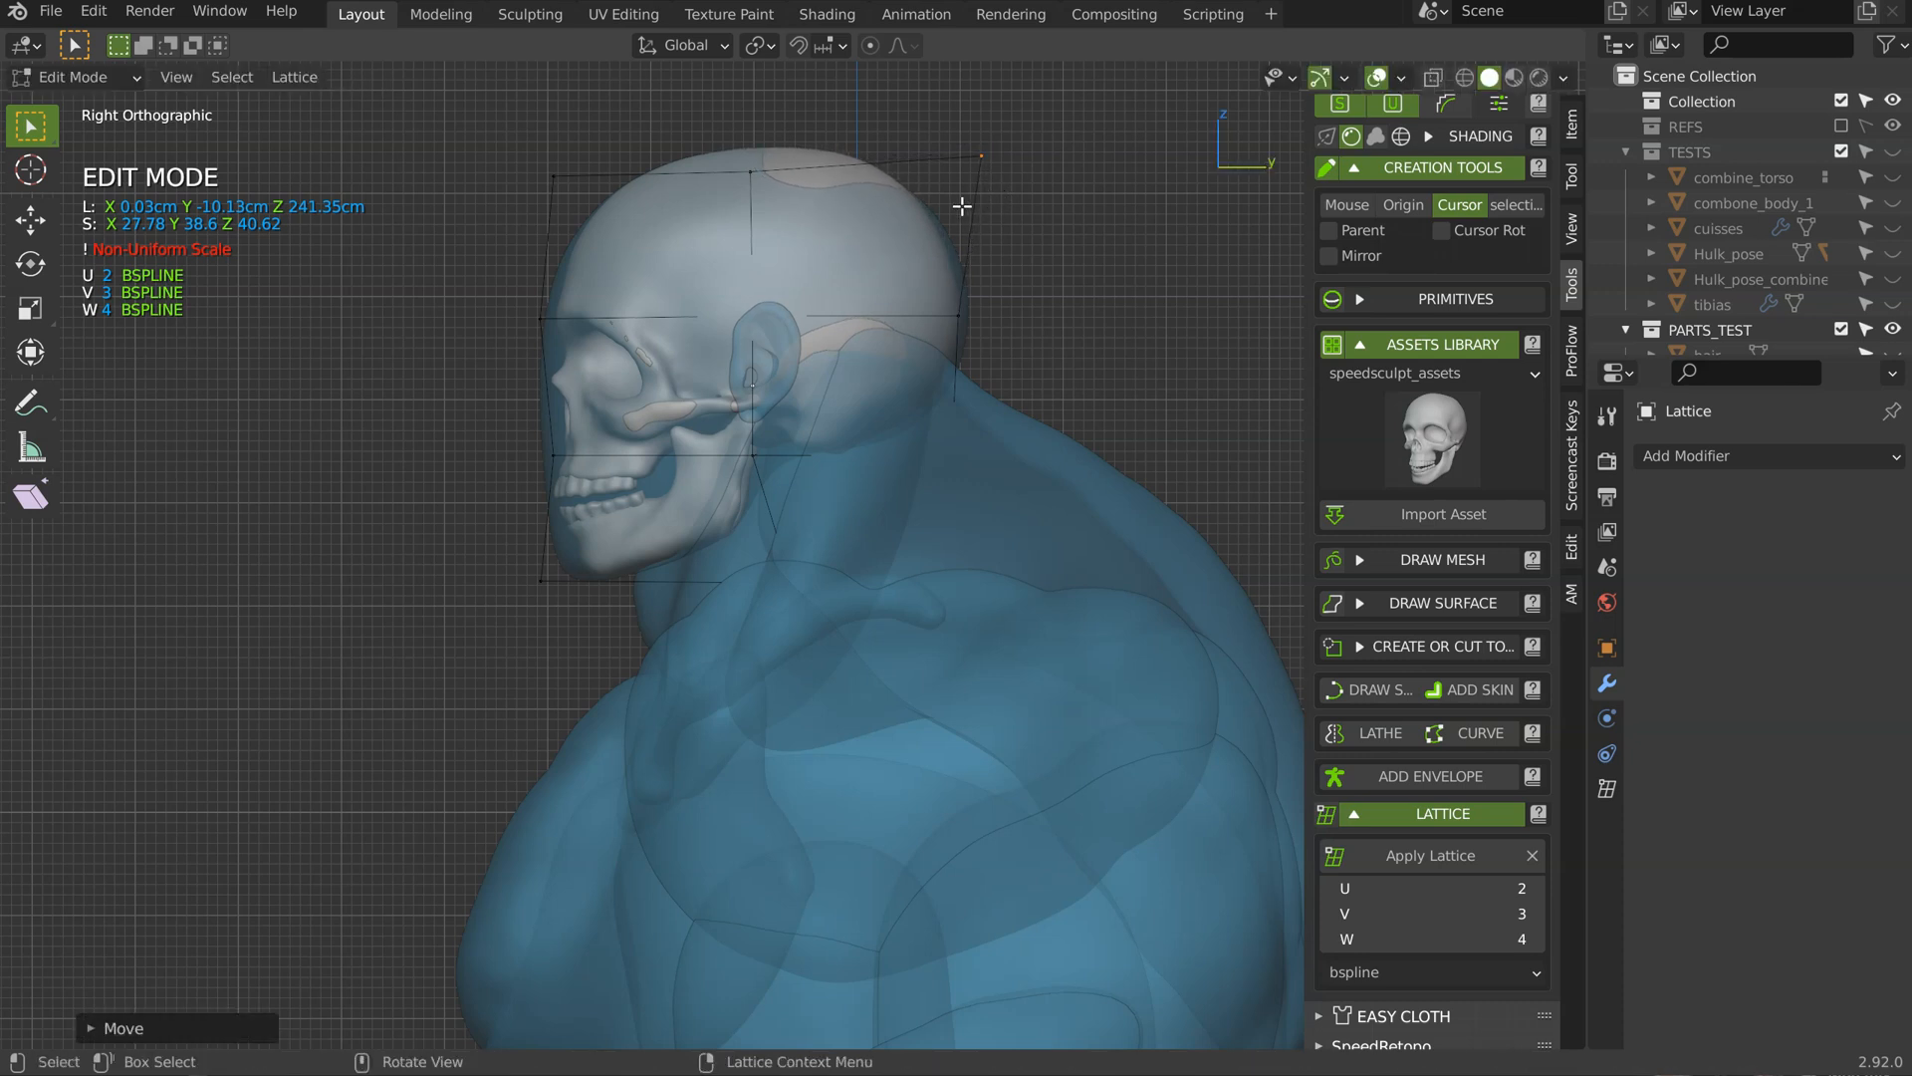
Step: Set both the W and U resolutions of the lattice to 5
scroll(841, 320, down, 4)
middle_drag(840, 320, 879, 329)
scroll(893, 366, up, 2)
scroll(906, 359, up, 1)
scroll(917, 324, up, 3)
middle_drag(829, 454, 765, 430)
middle_drag(882, 422, 880, 429)
click(1537, 938)
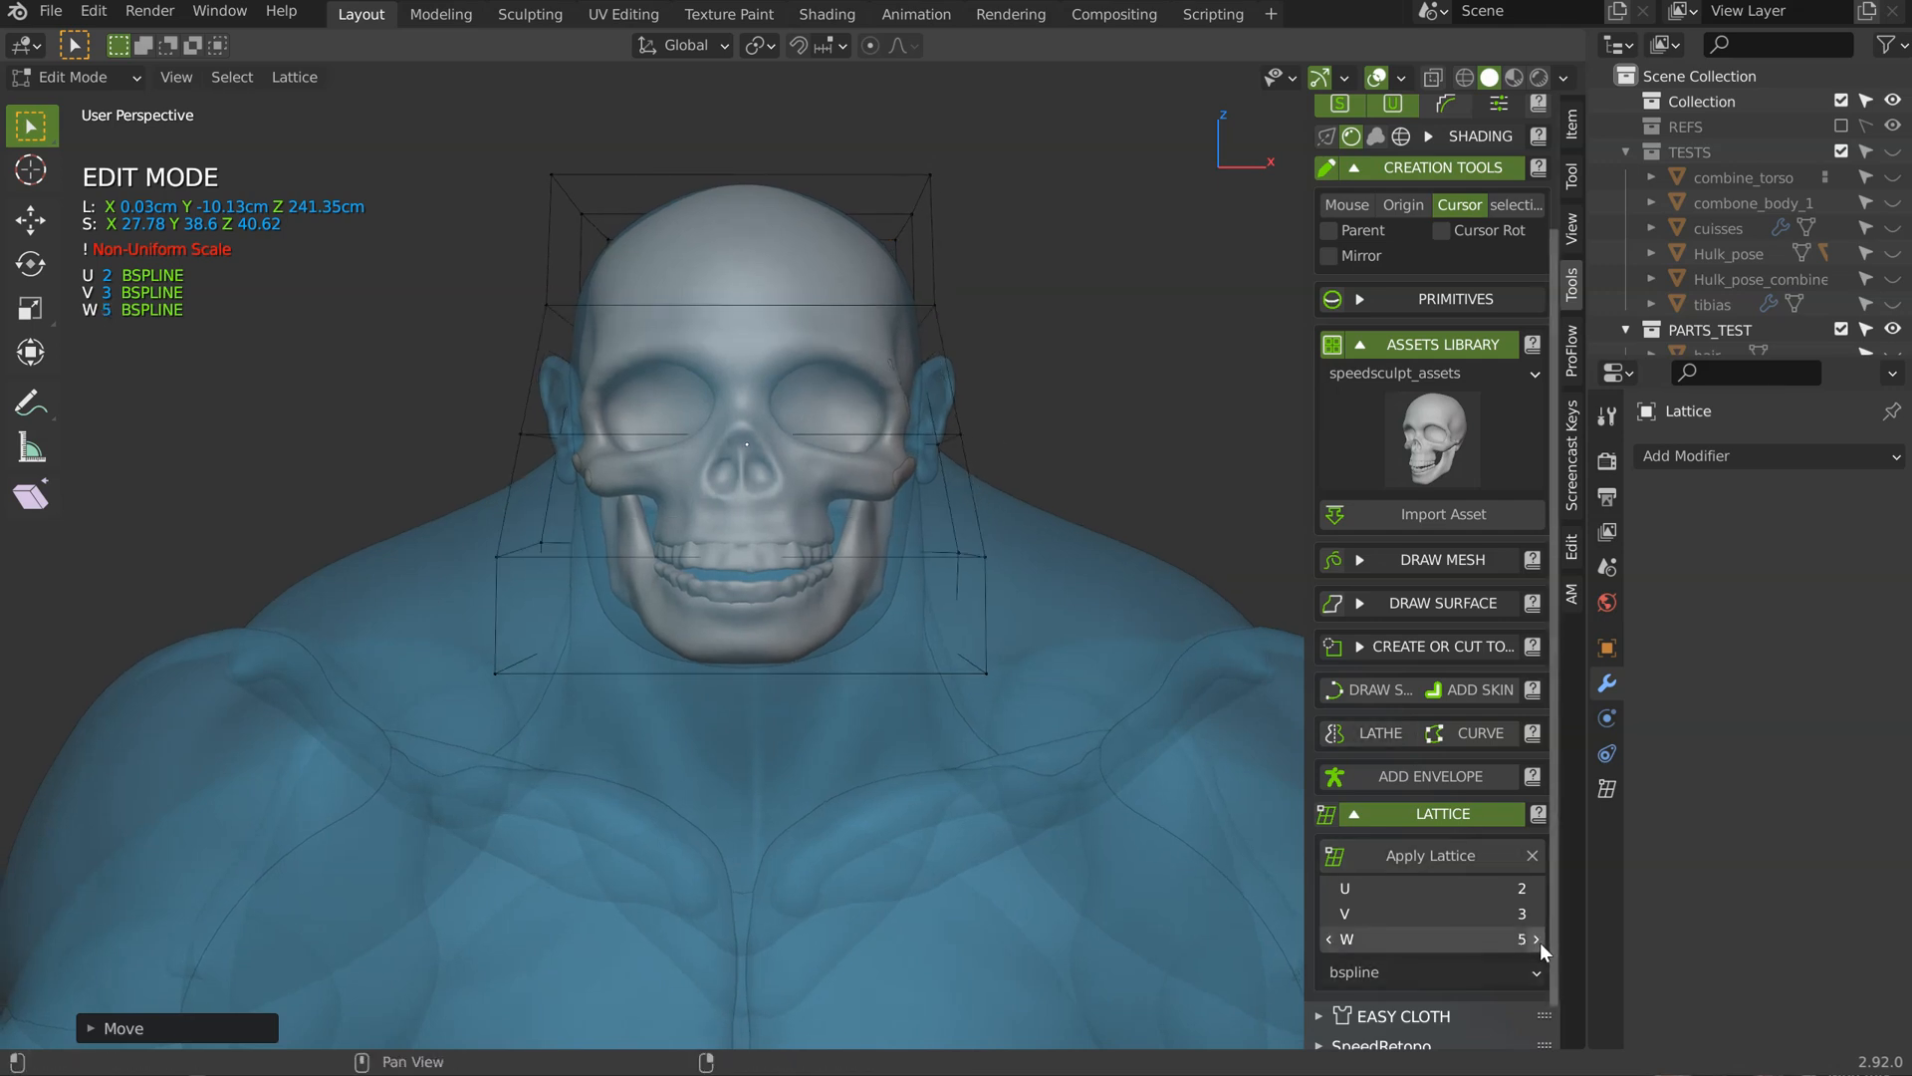
click(1536, 888)
click(1536, 888)
click(1536, 887)
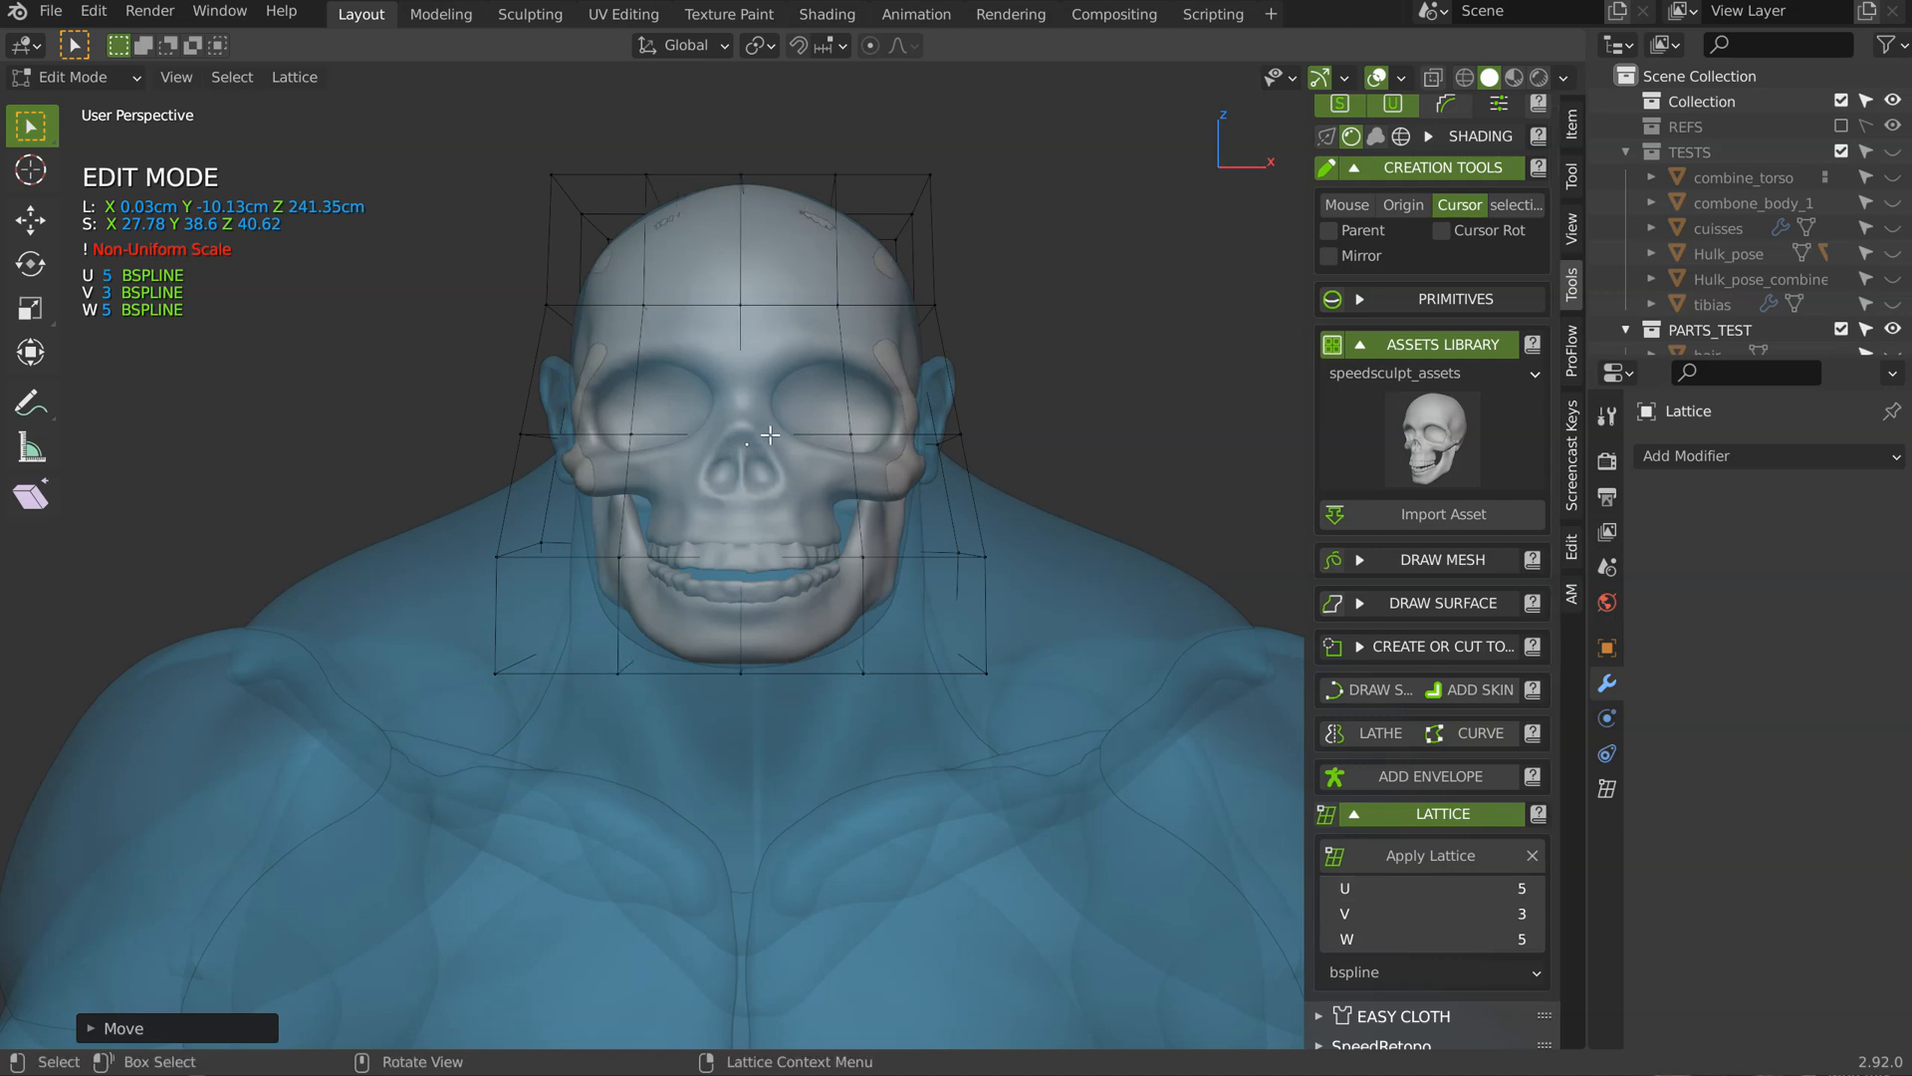
Step: Try a V resolution of 4 for the lattice and set it back to 3
click(1536, 913)
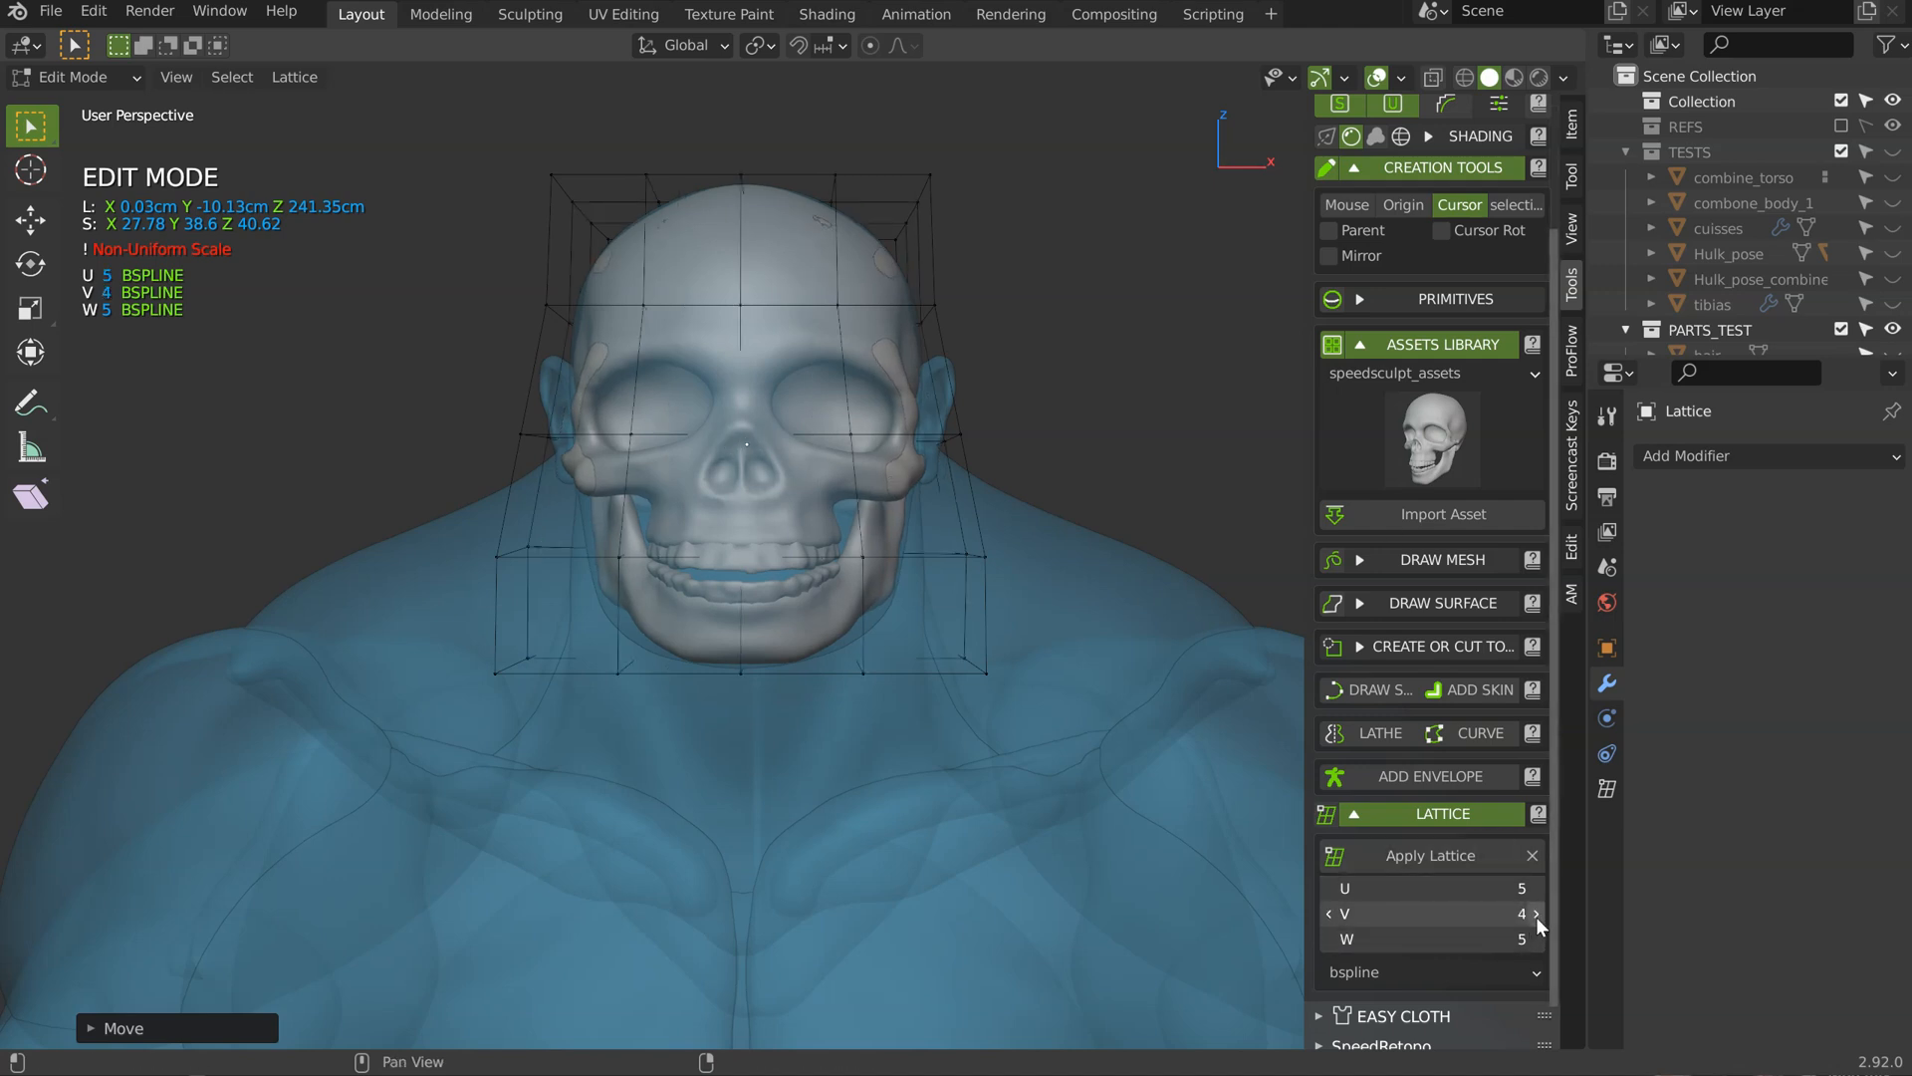
click(1333, 908)
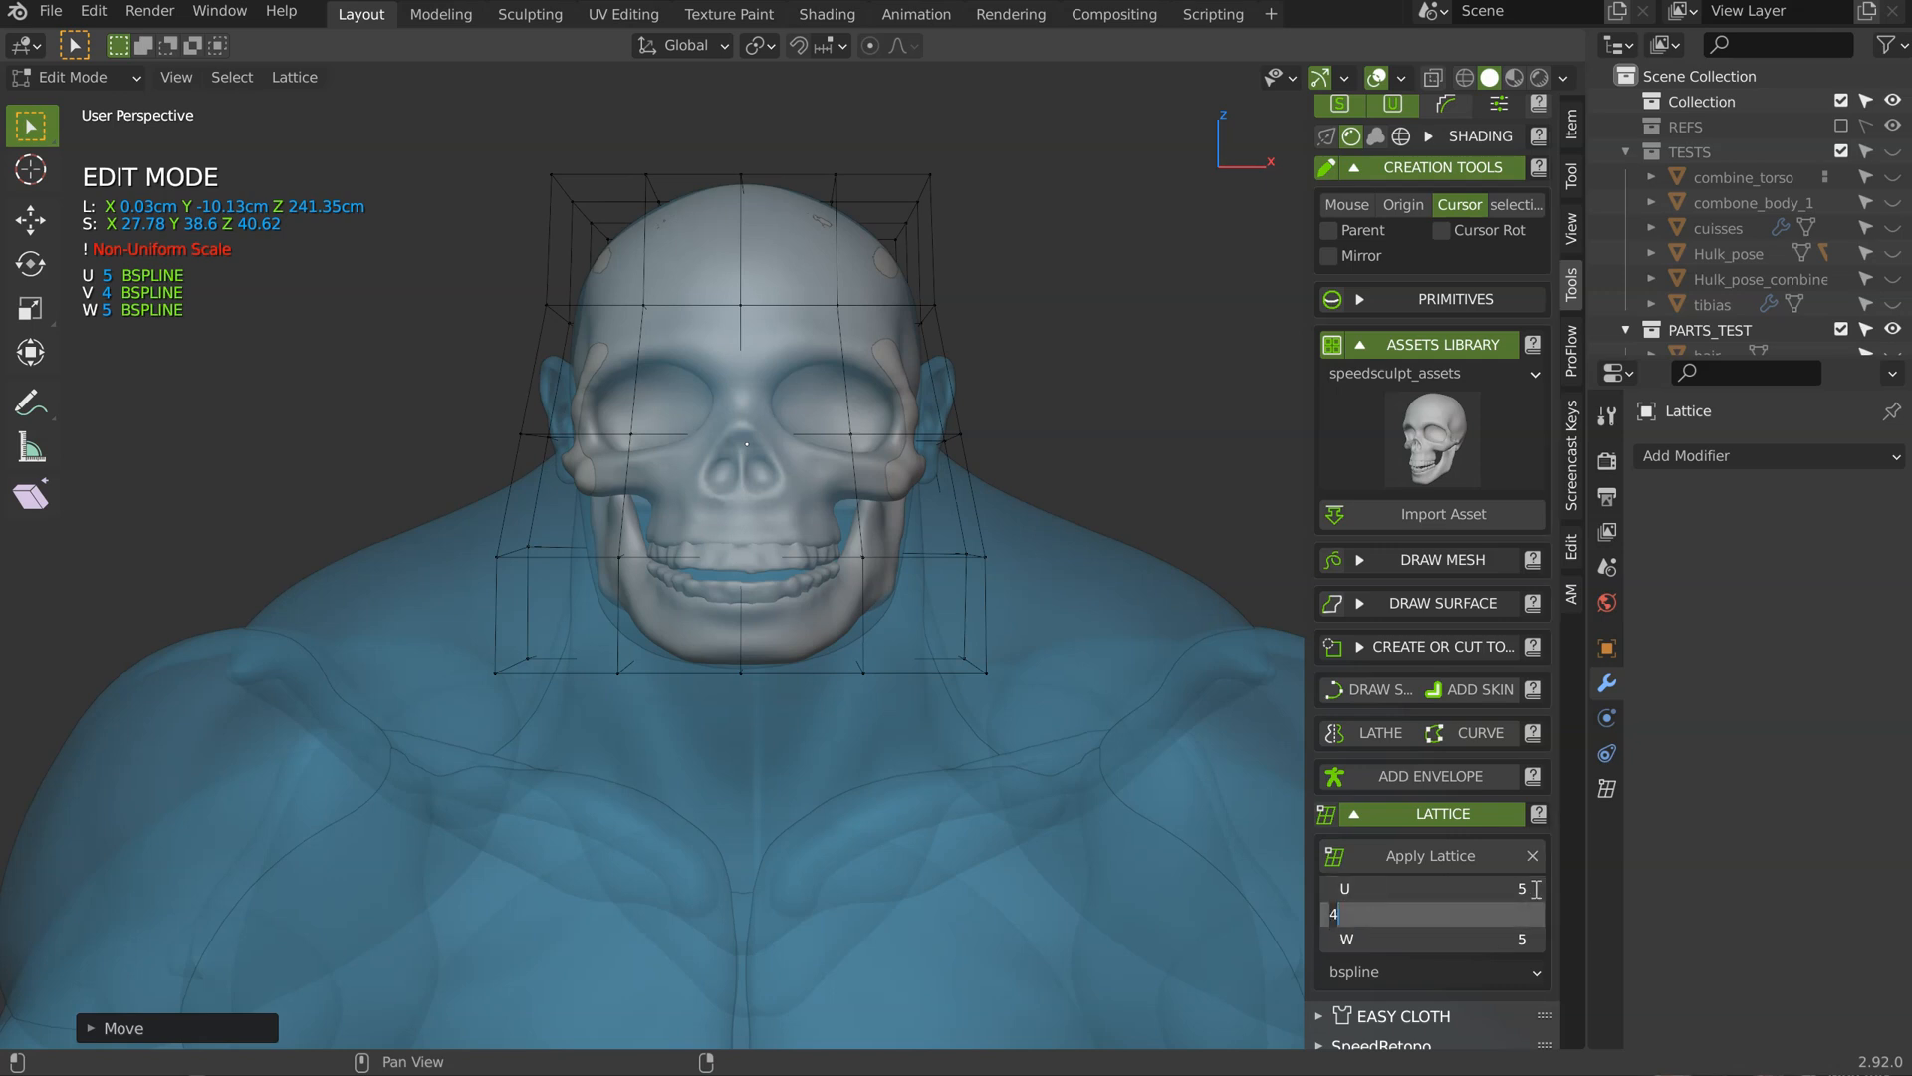
key(BackSpace)
text(3)
key(Return)
Step: Set the lattice's U resolution to 7 and scale the two front points at the eye sockets along X by about 1.2
click(1535, 887)
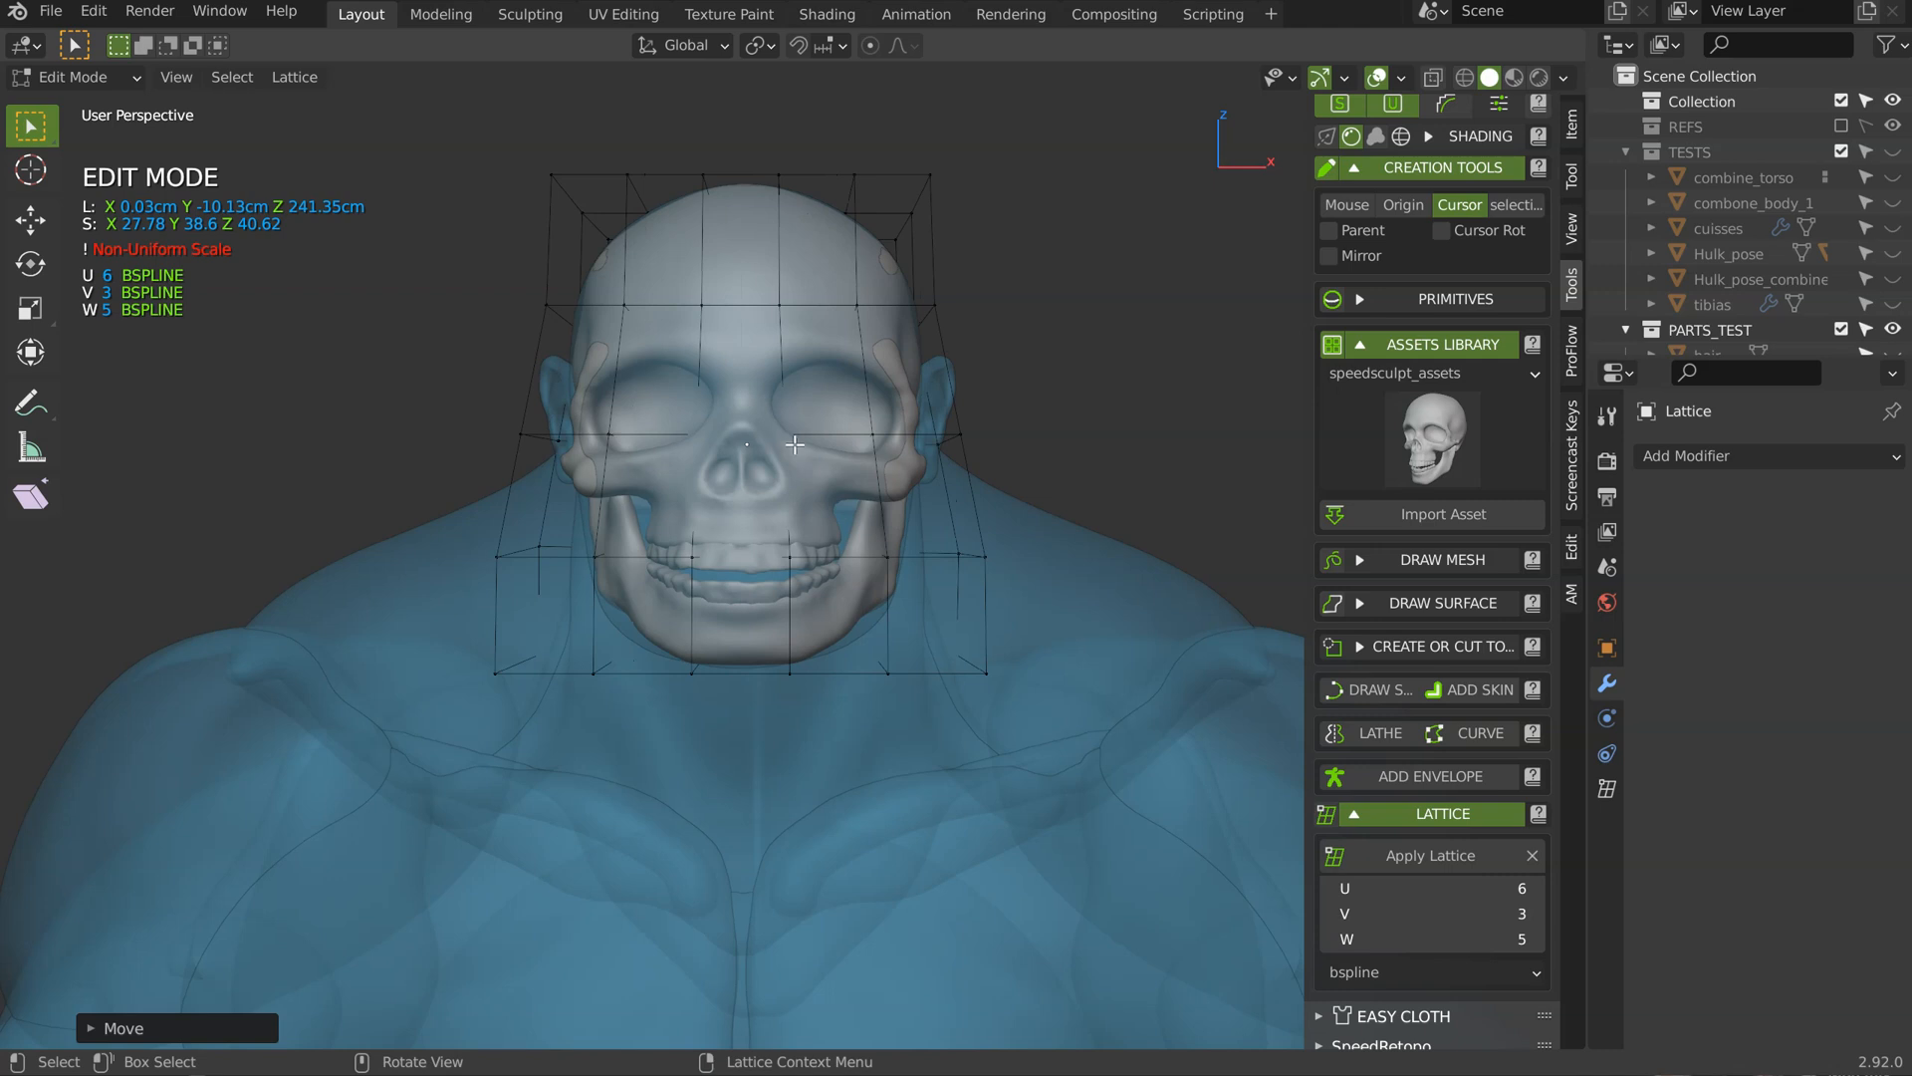
click(1536, 888)
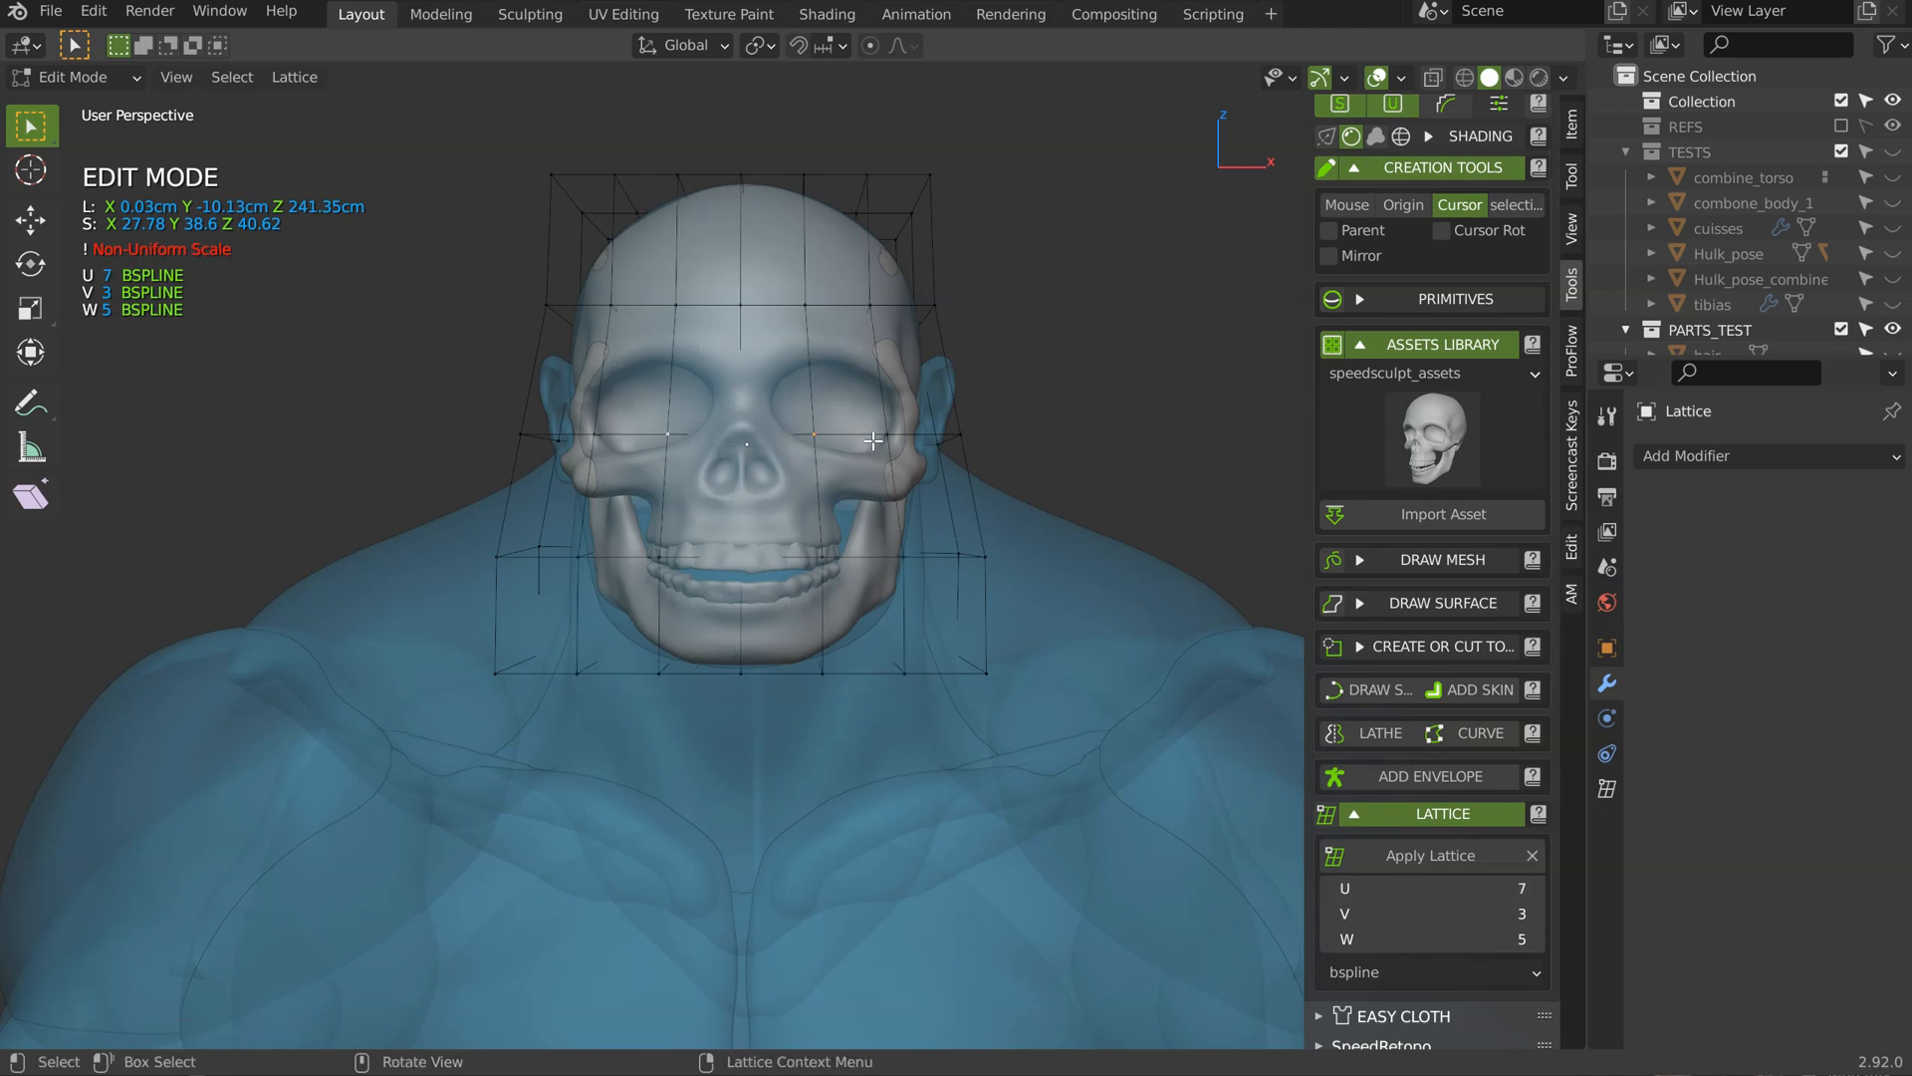
key(s)
key(x)
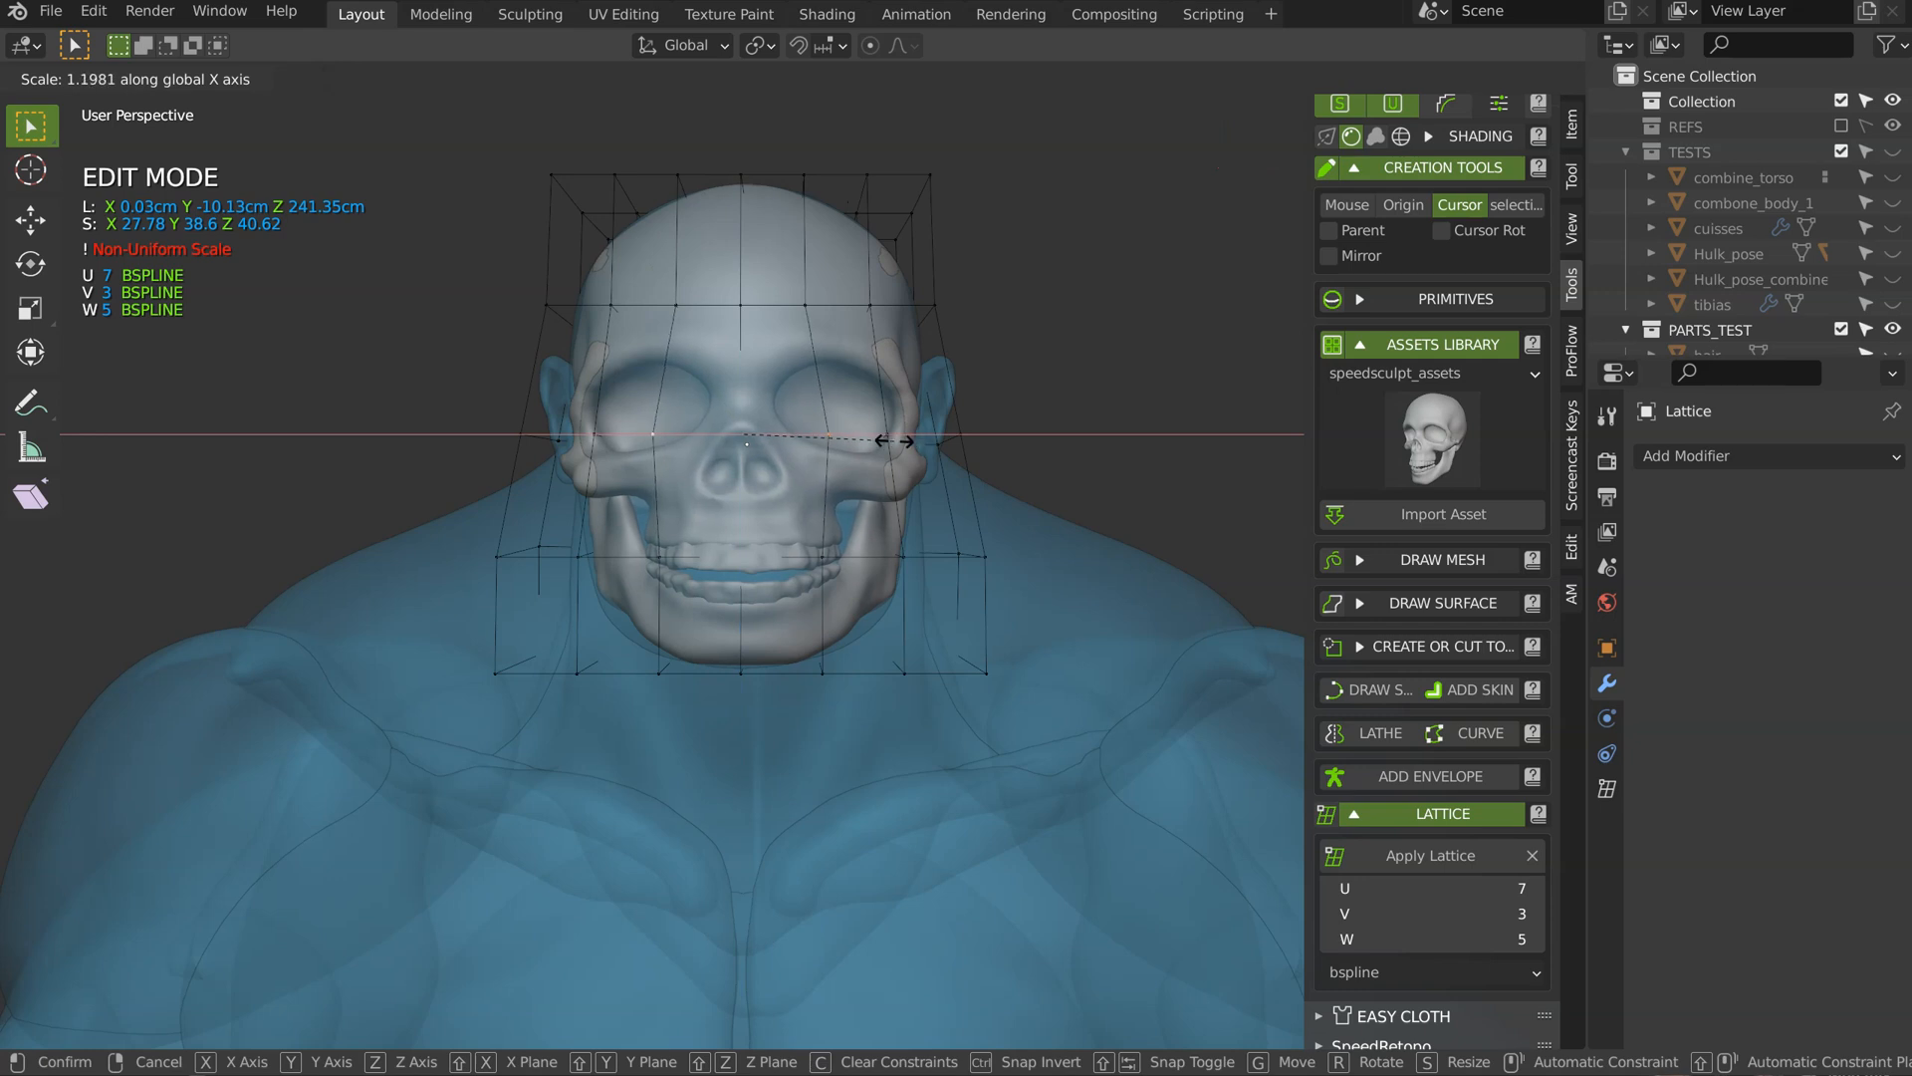
click(894, 441)
Step: Scale the two front forehead points of the lattice apart along X by about 1.29
click(808, 306)
shift+click(672, 303)
key(s)
key(x)
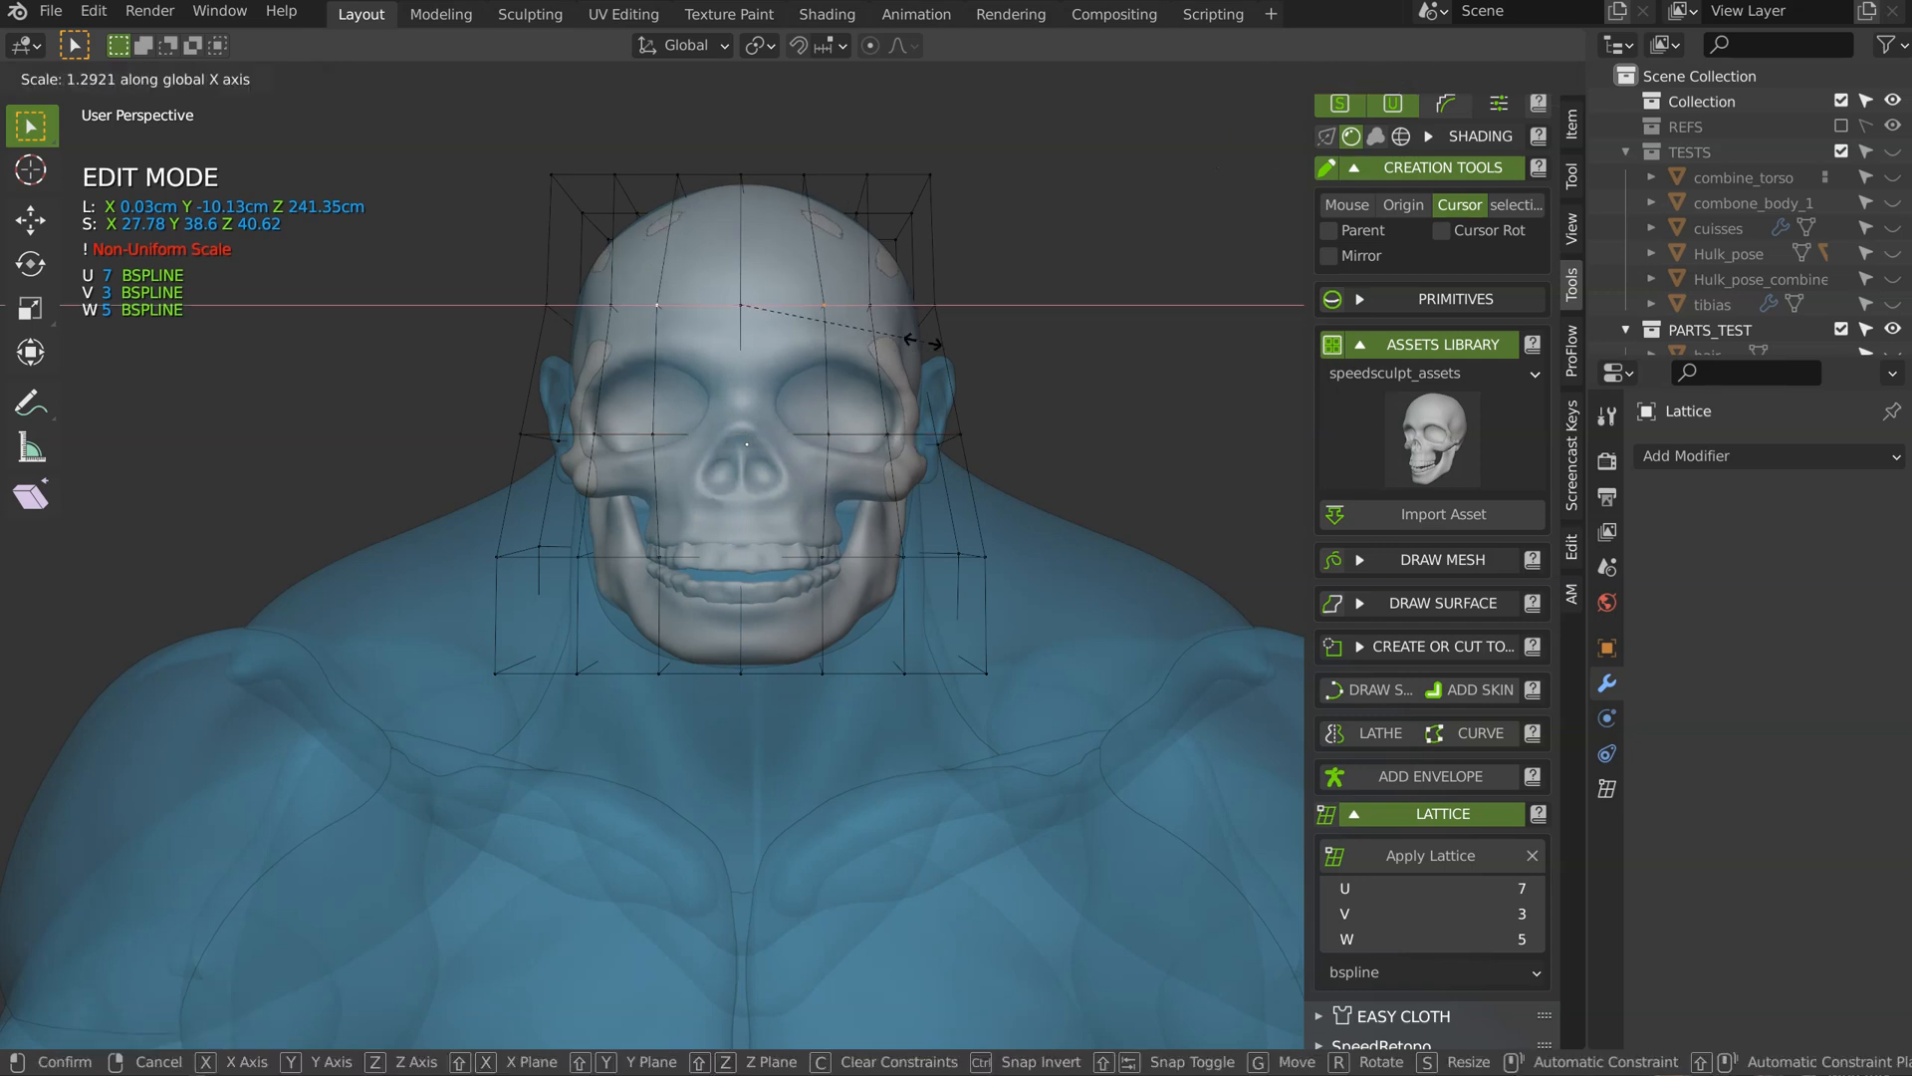
click(917, 343)
middle_drag(916, 343, 605, 410)
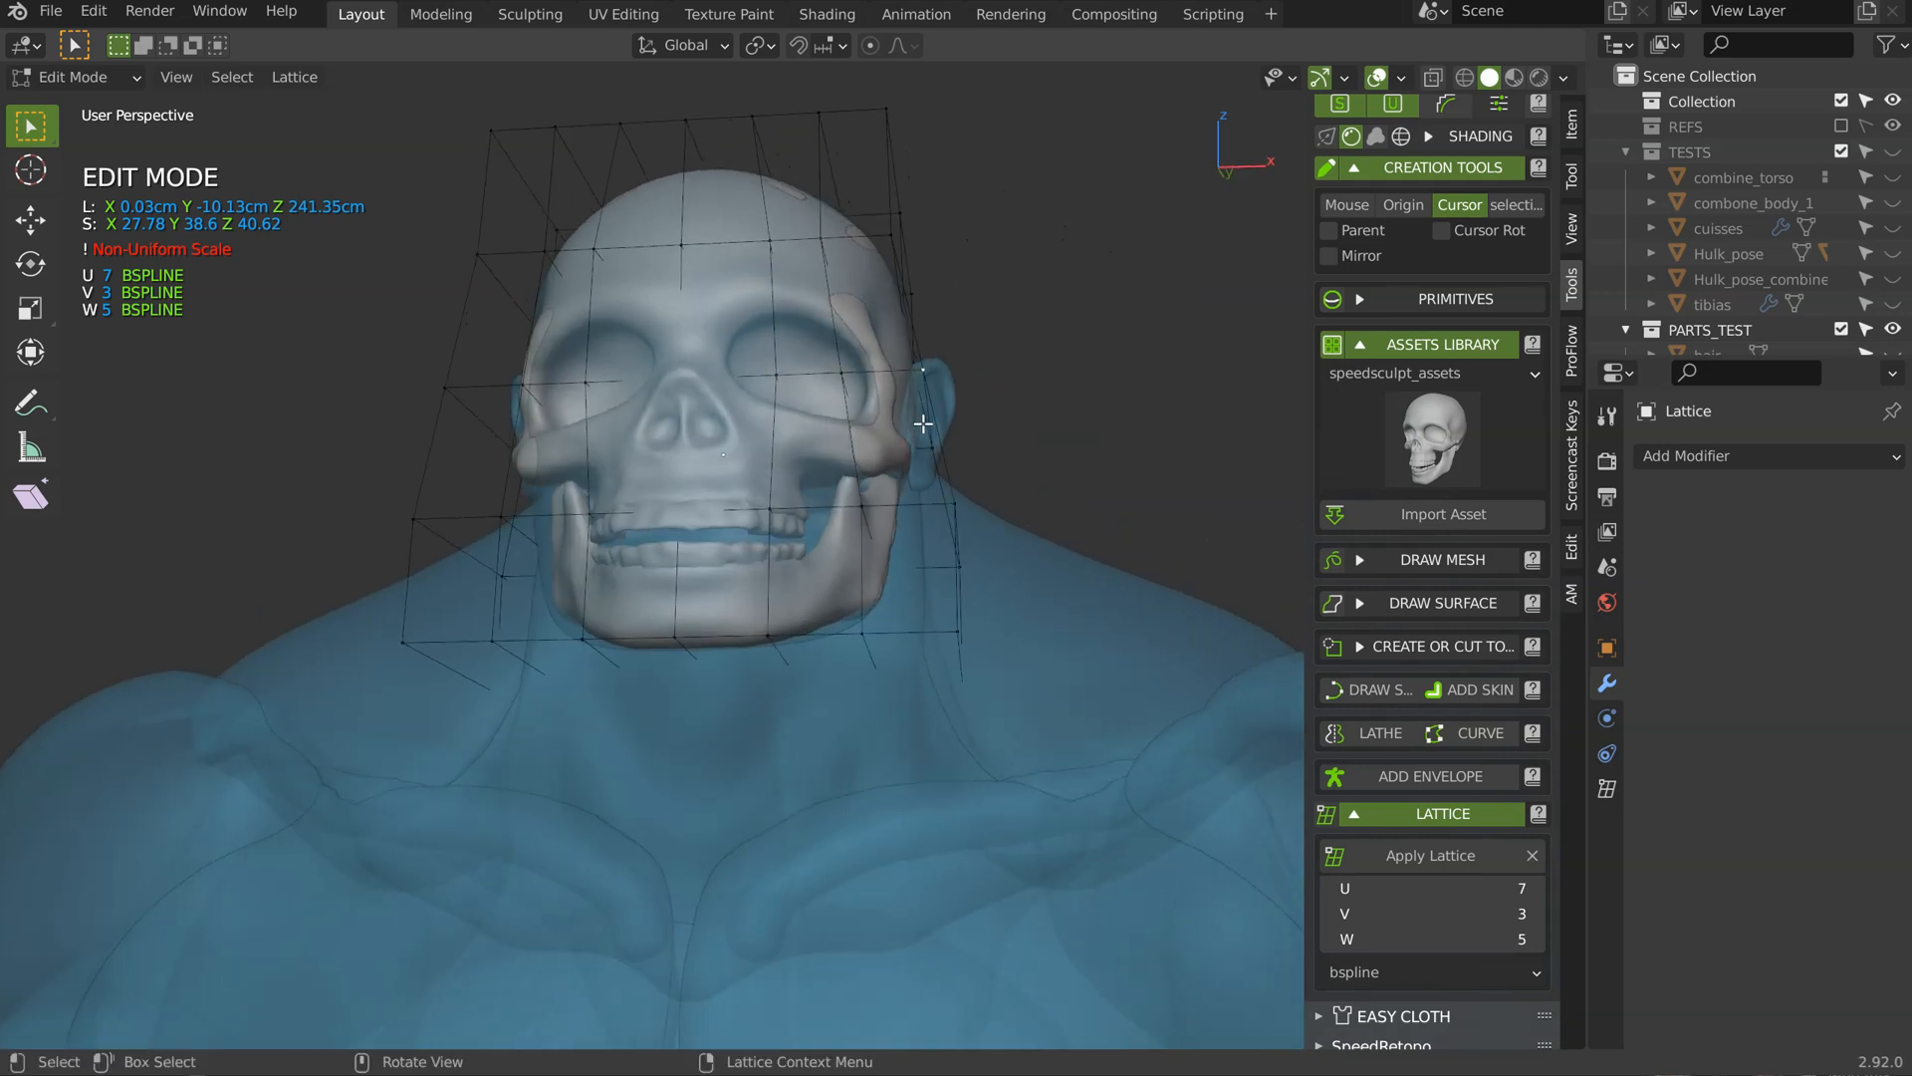
Step: Scale the two front lattice points at cheekbone height closer together along X by about 0.9
middle_drag(802, 385, 811, 394)
key(s)
key(x)
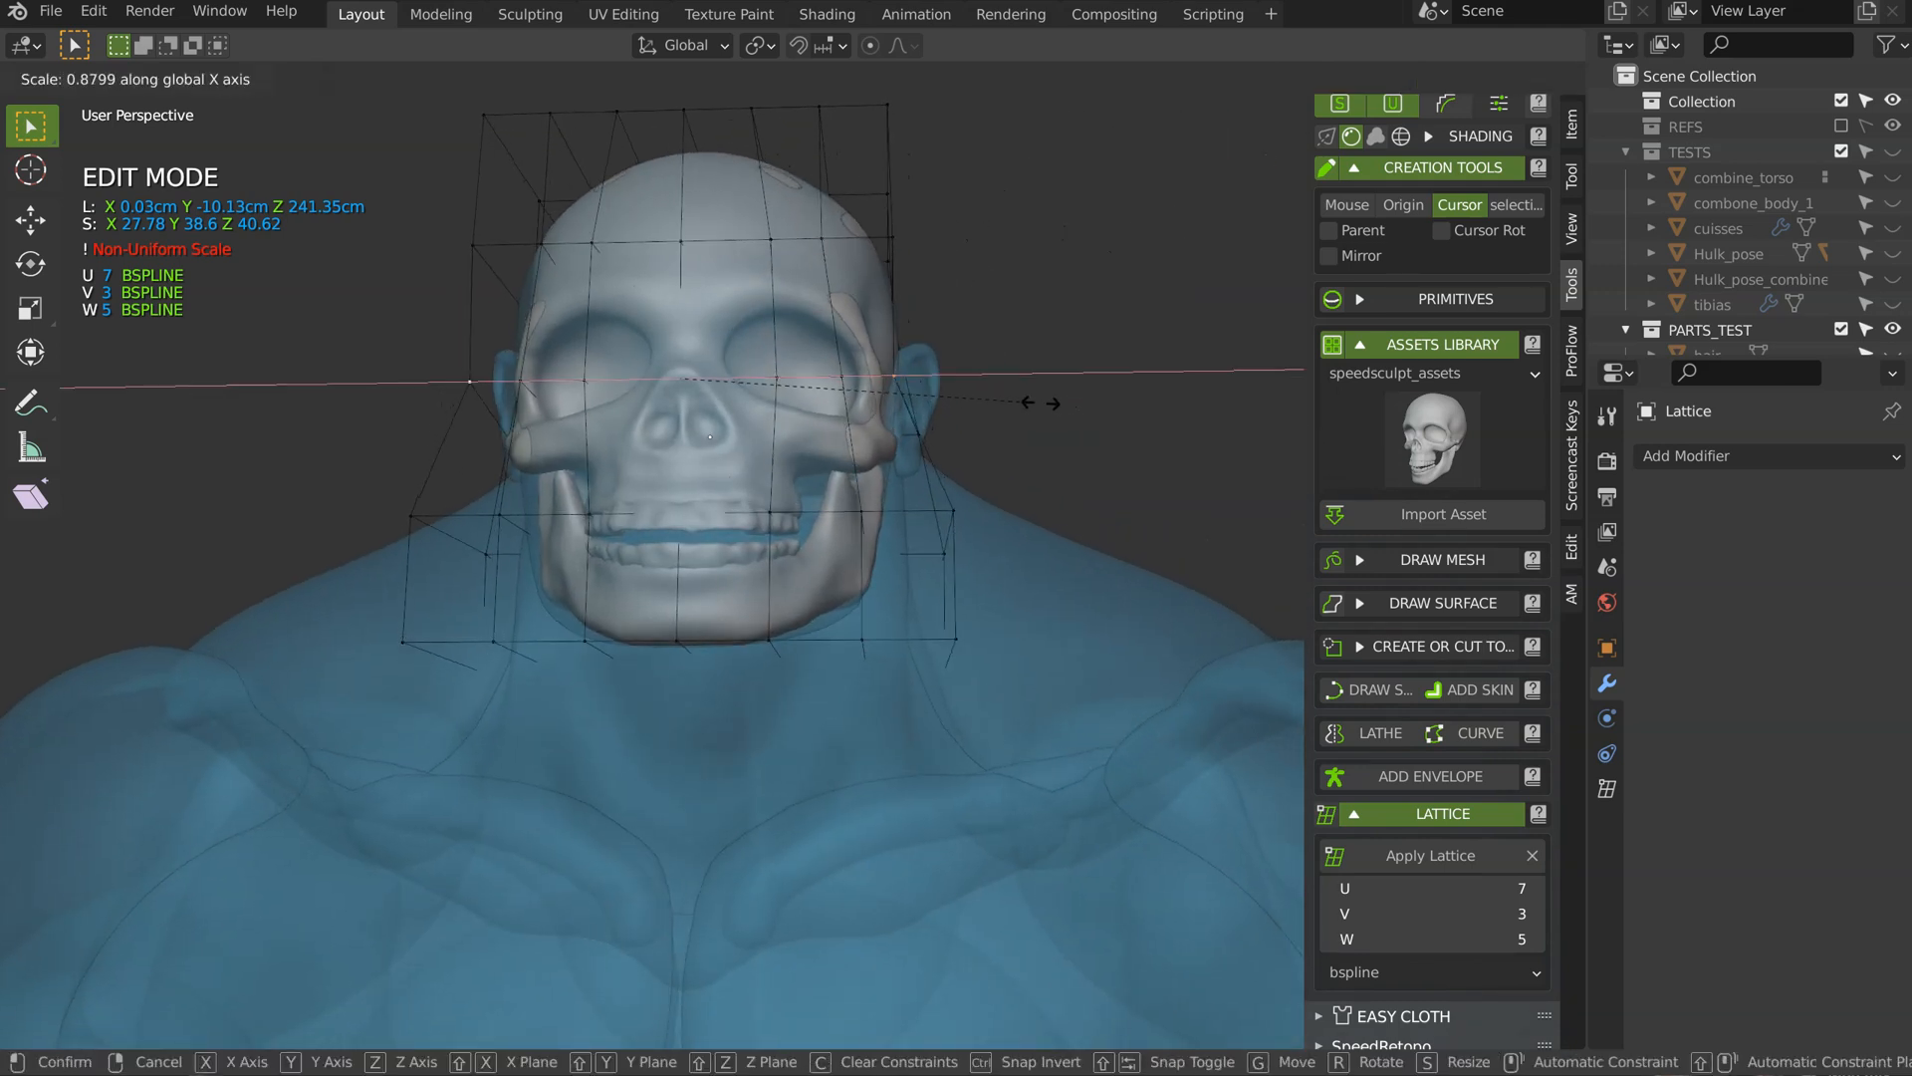
click(1054, 404)
Step: Scale the two front lattice points at tooth height closer together along X in two passes, the second by about 0.9
click(954, 504)
shift+click(412, 516)
key(s)
key(x)
click(936, 444)
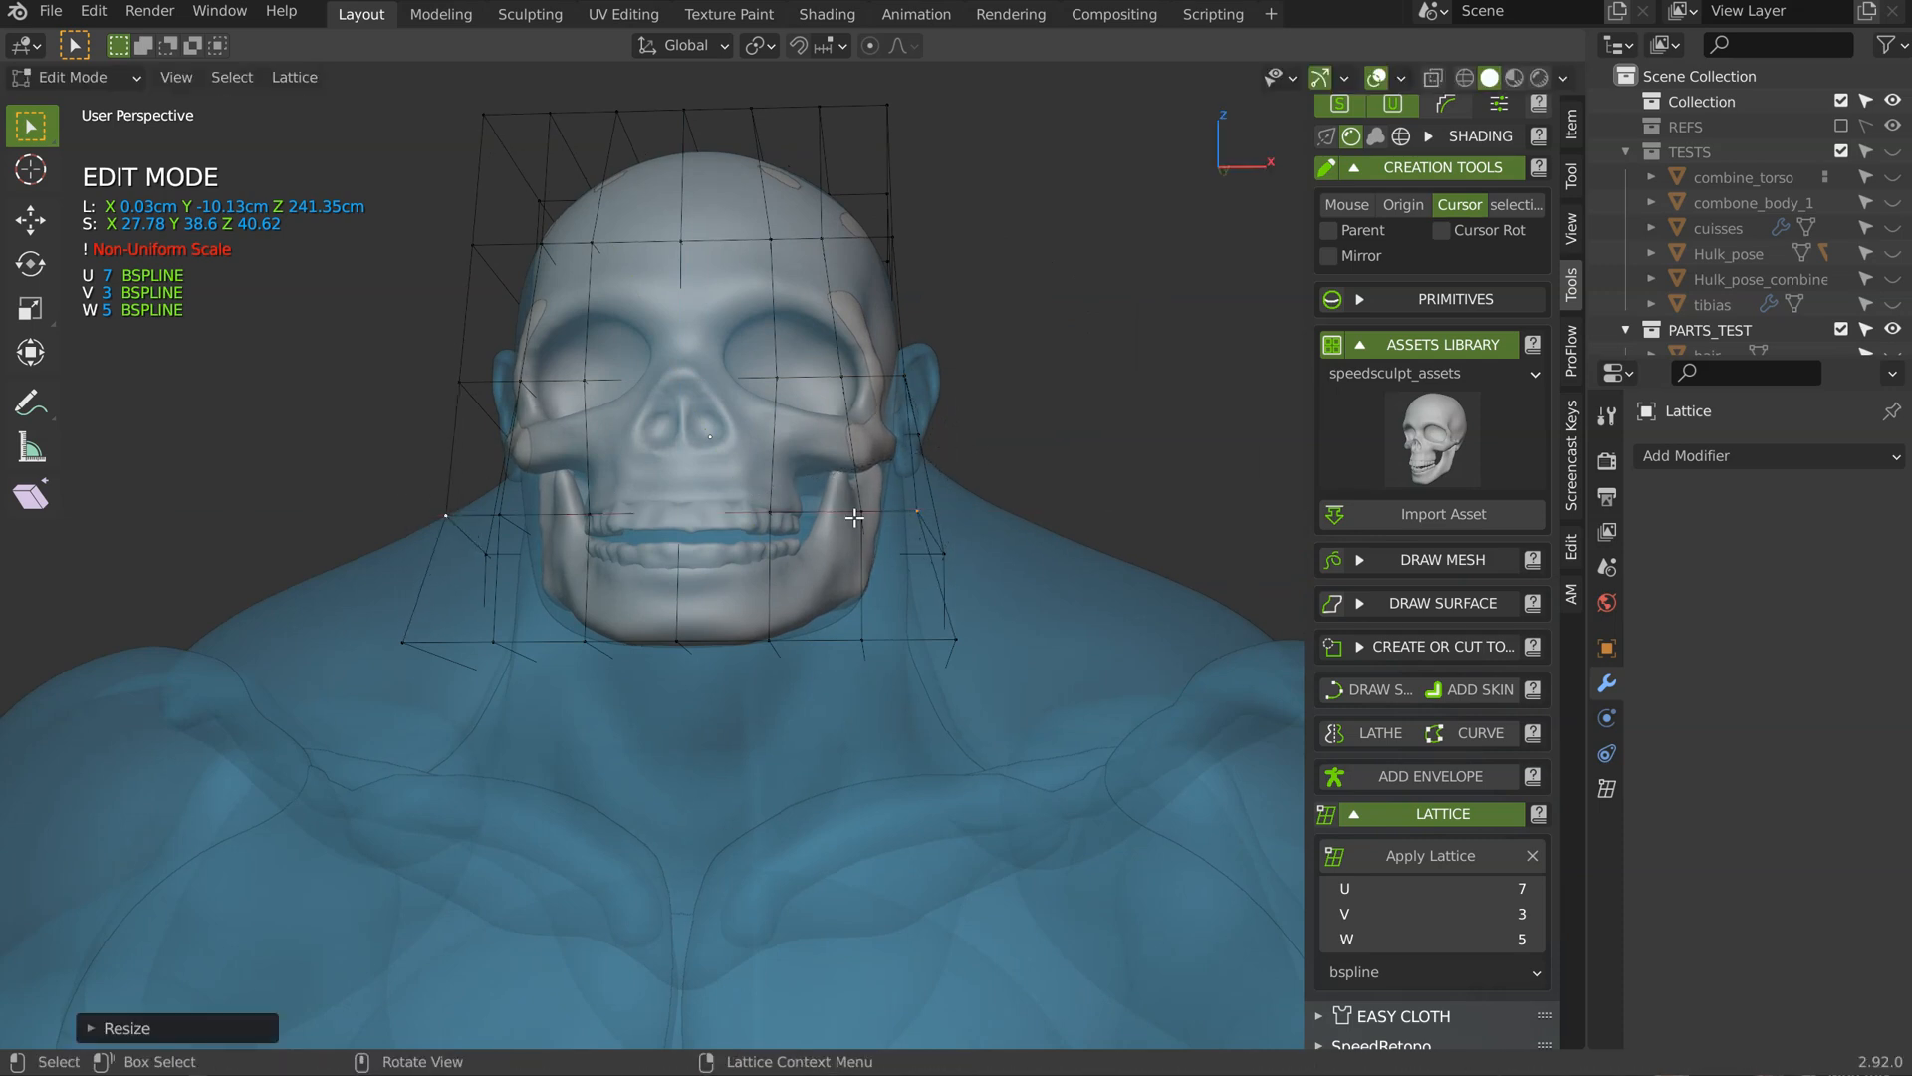
key(s)
key(x)
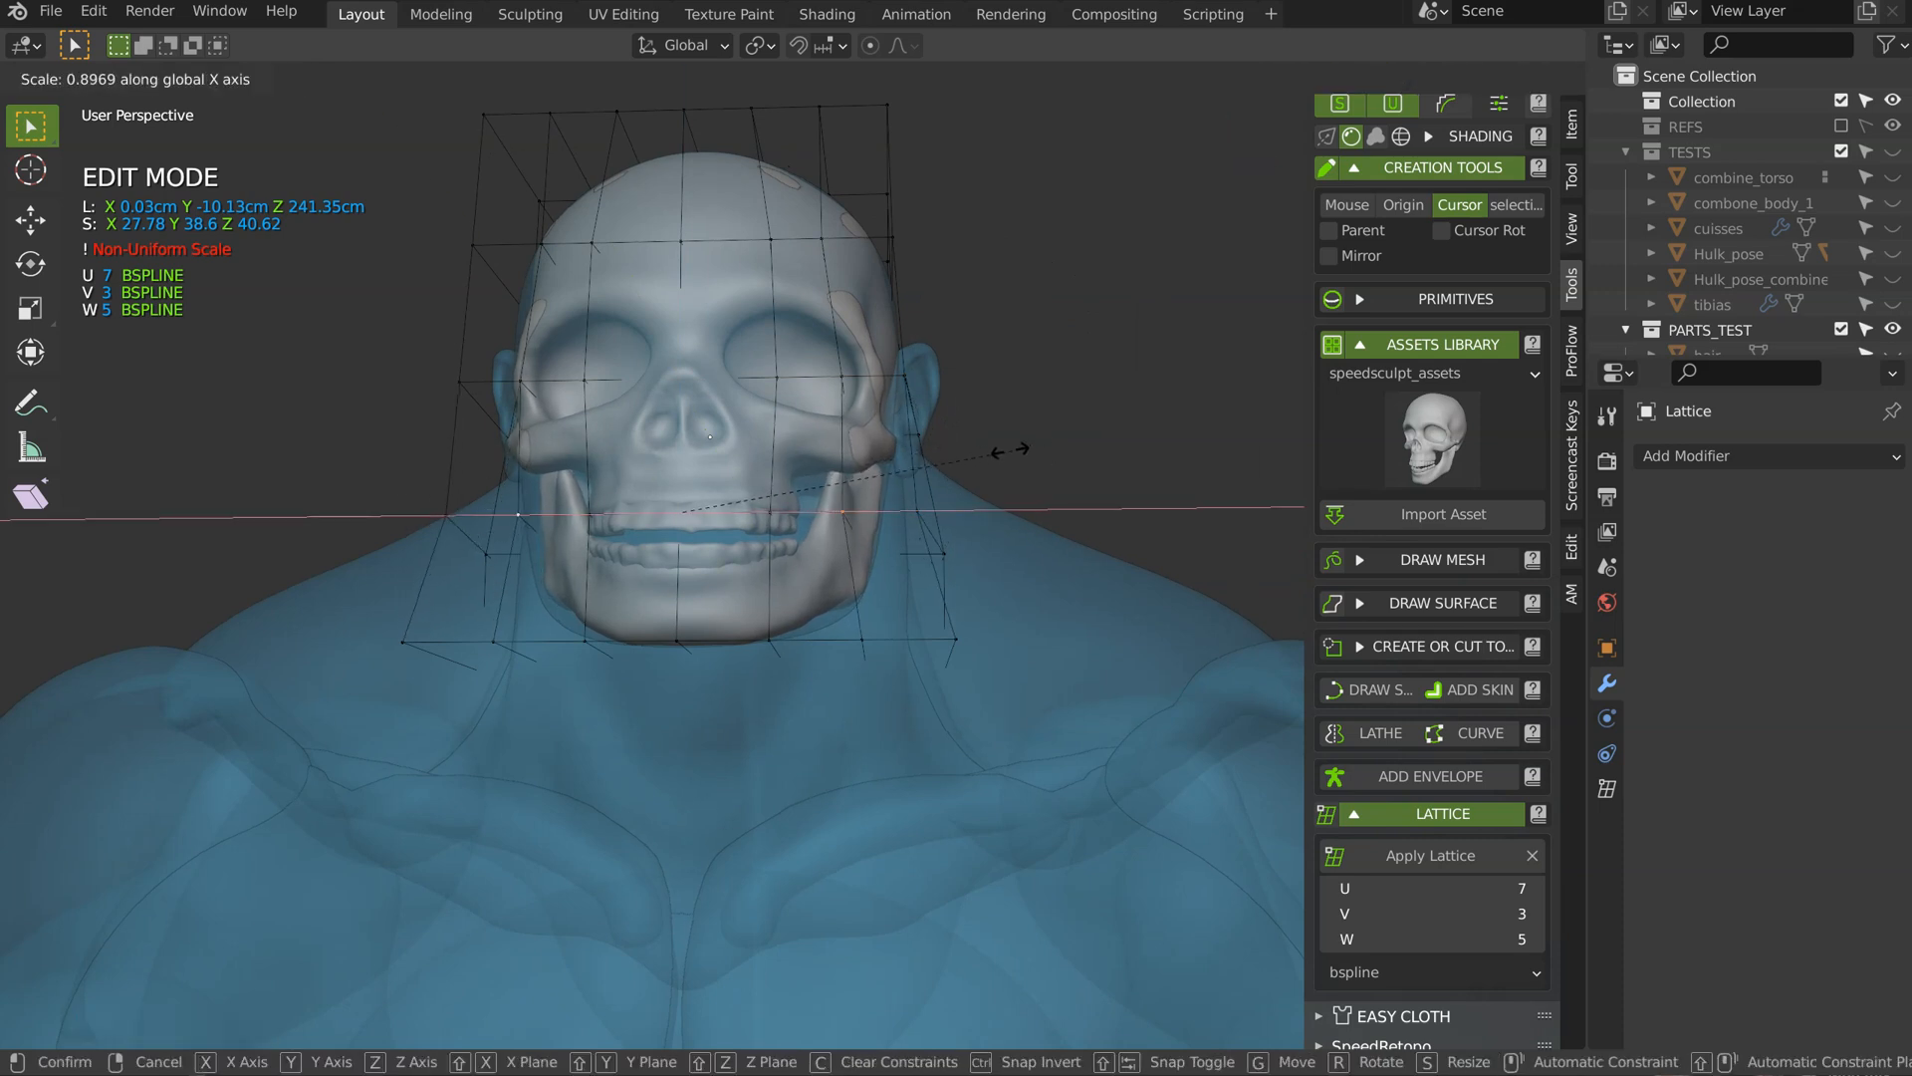
click(1002, 450)
middle_drag(1002, 449, 1249, 638)
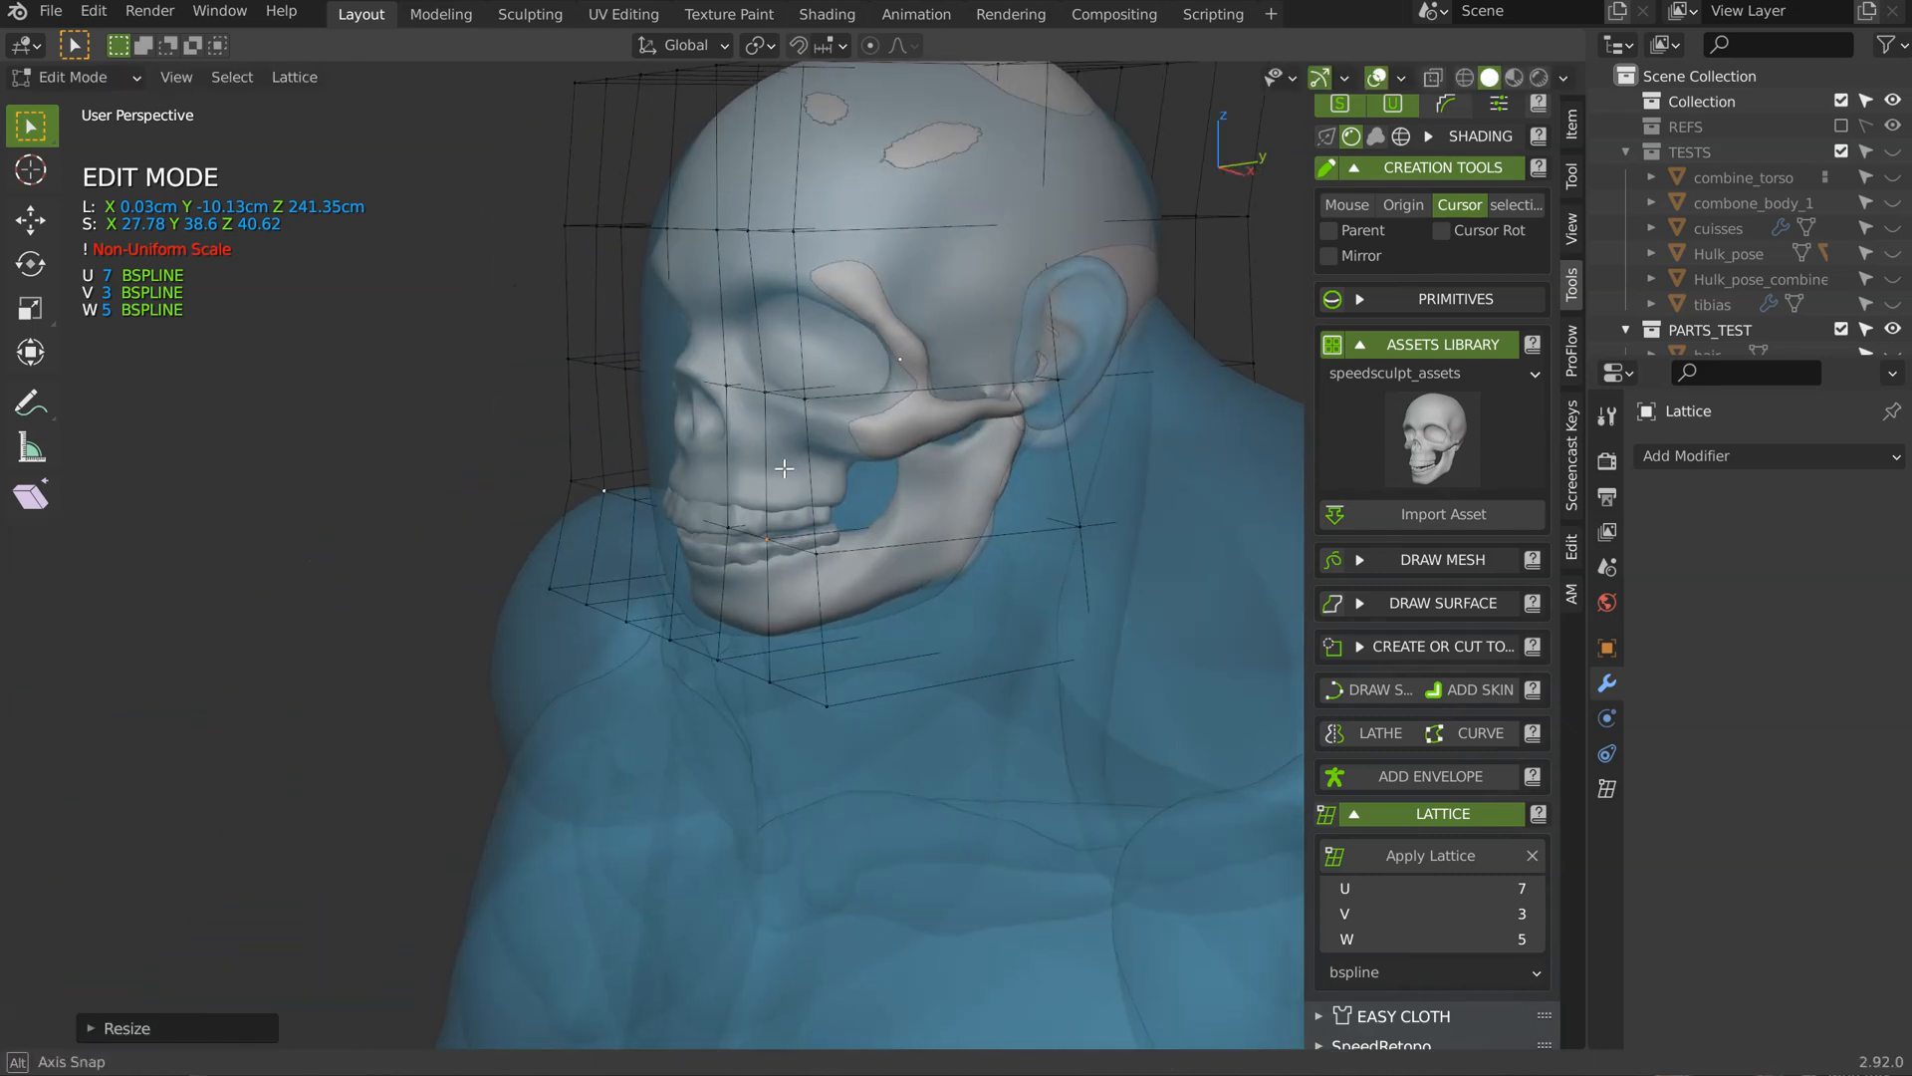
Step: Set the lattice's V resolution to 5, scale its points along X in two passes and leave lattice editing
click(1536, 913)
click(1537, 913)
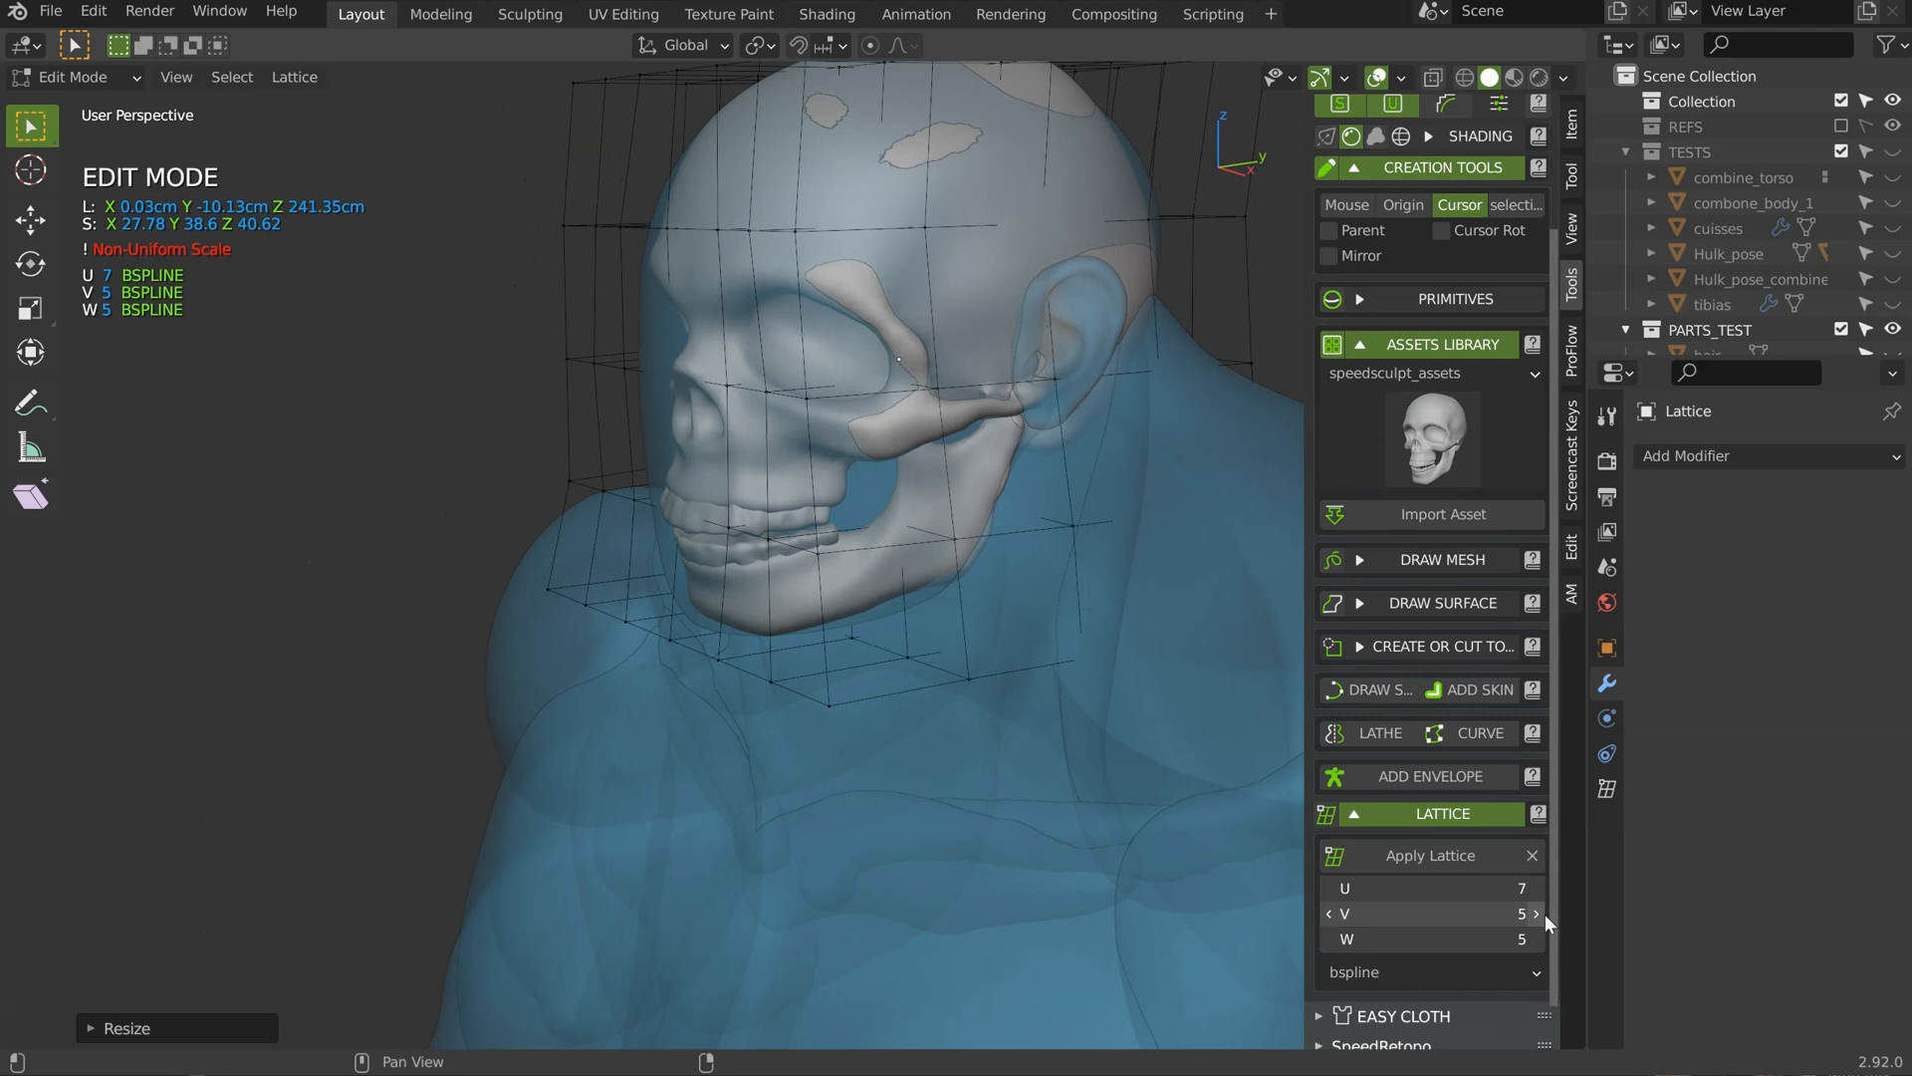
middle_drag(555, 379, 751, 438)
key(s)
key(x)
click(1082, 442)
key(s)
key(x)
click(895, 375)
scroll(818, 398, down, 2)
key(Tab)
Step: Apply the lattice deformation to the upper skull, skeleton_head
click(763, 311)
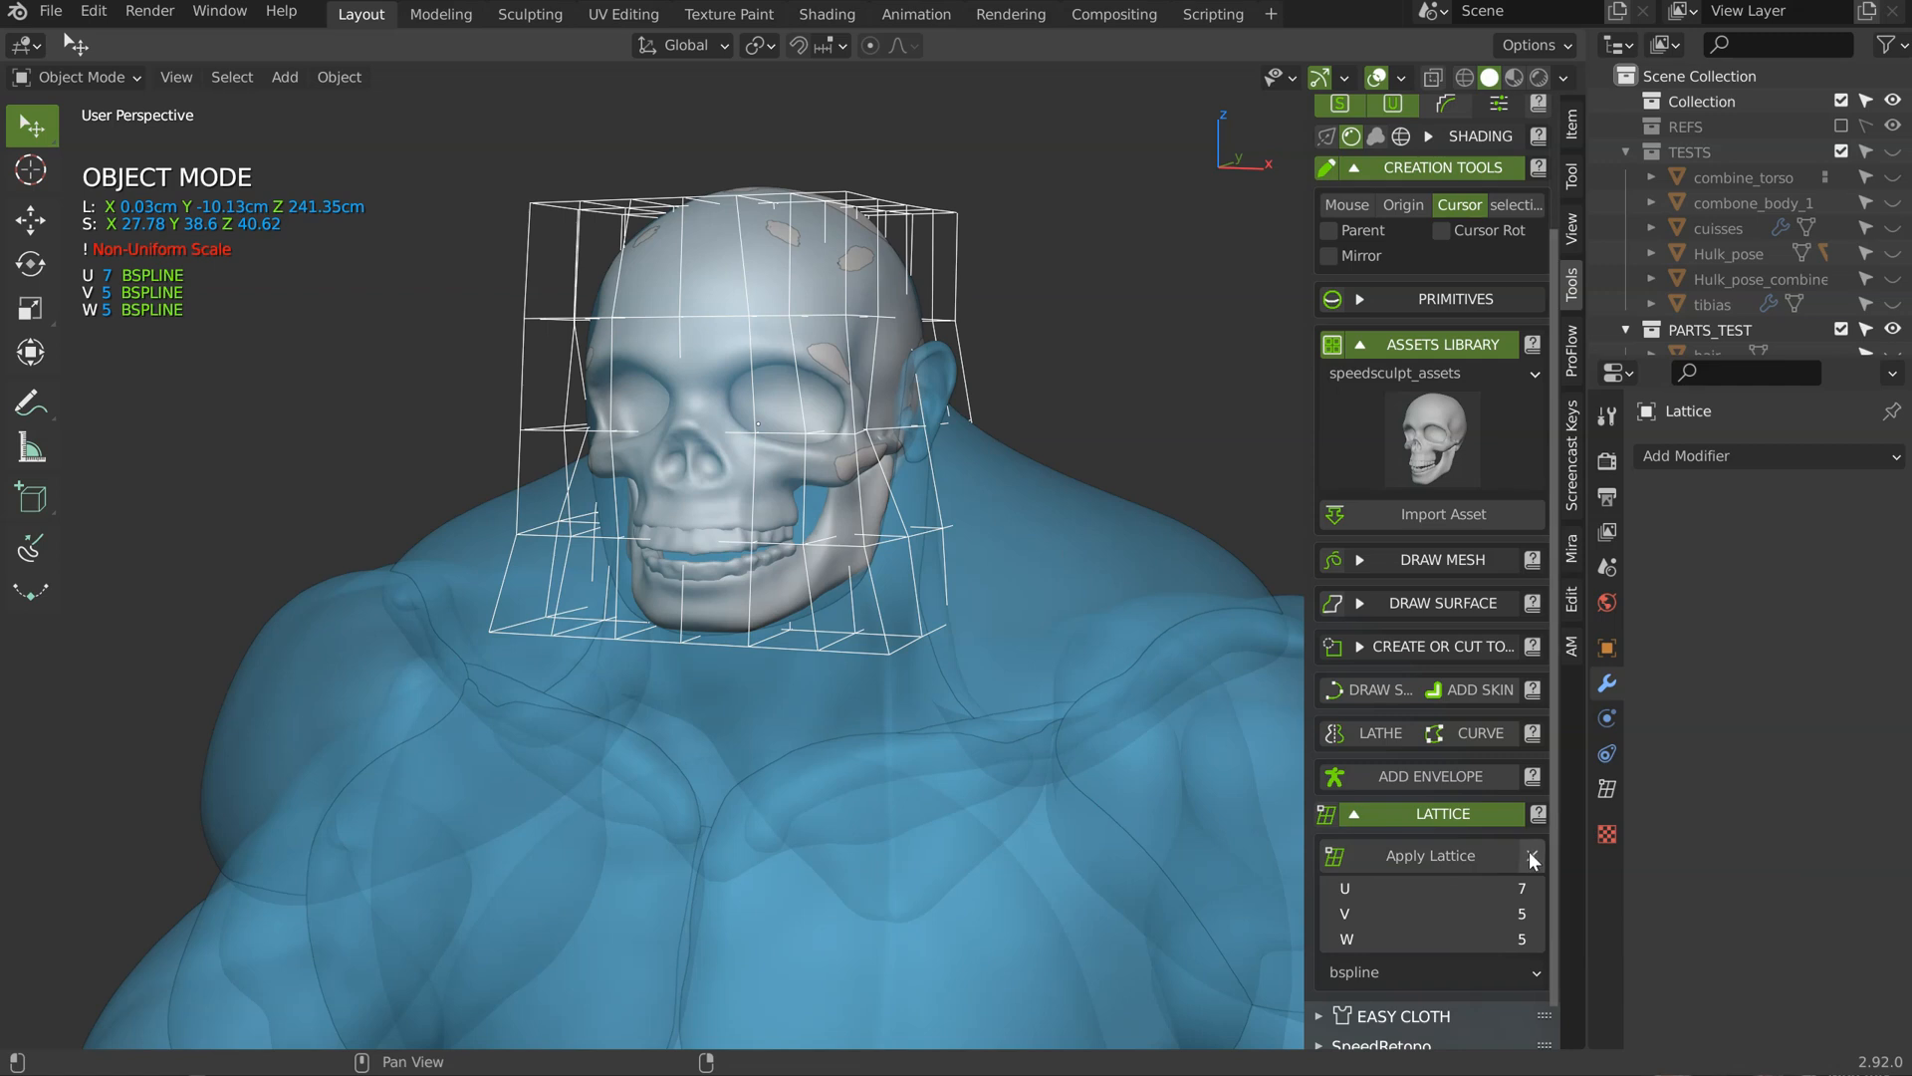
click(728, 357)
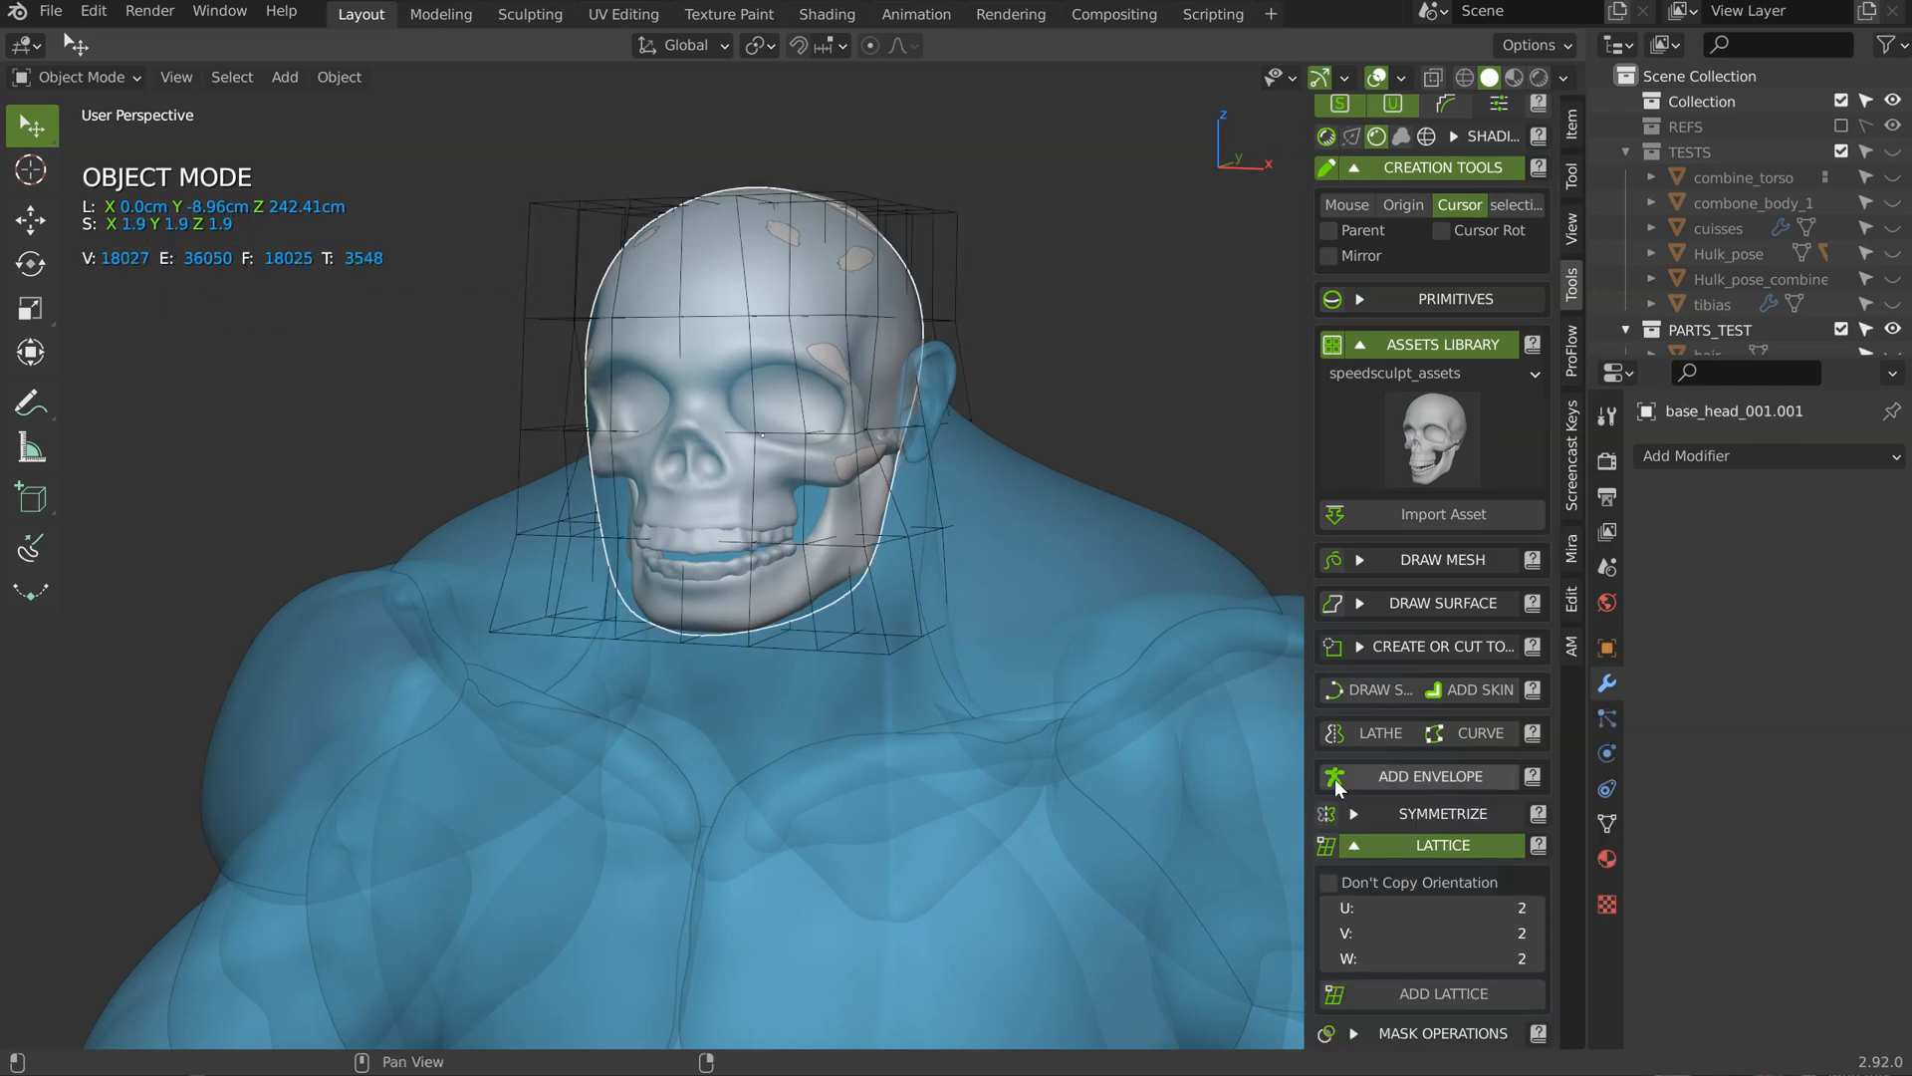
click(709, 366)
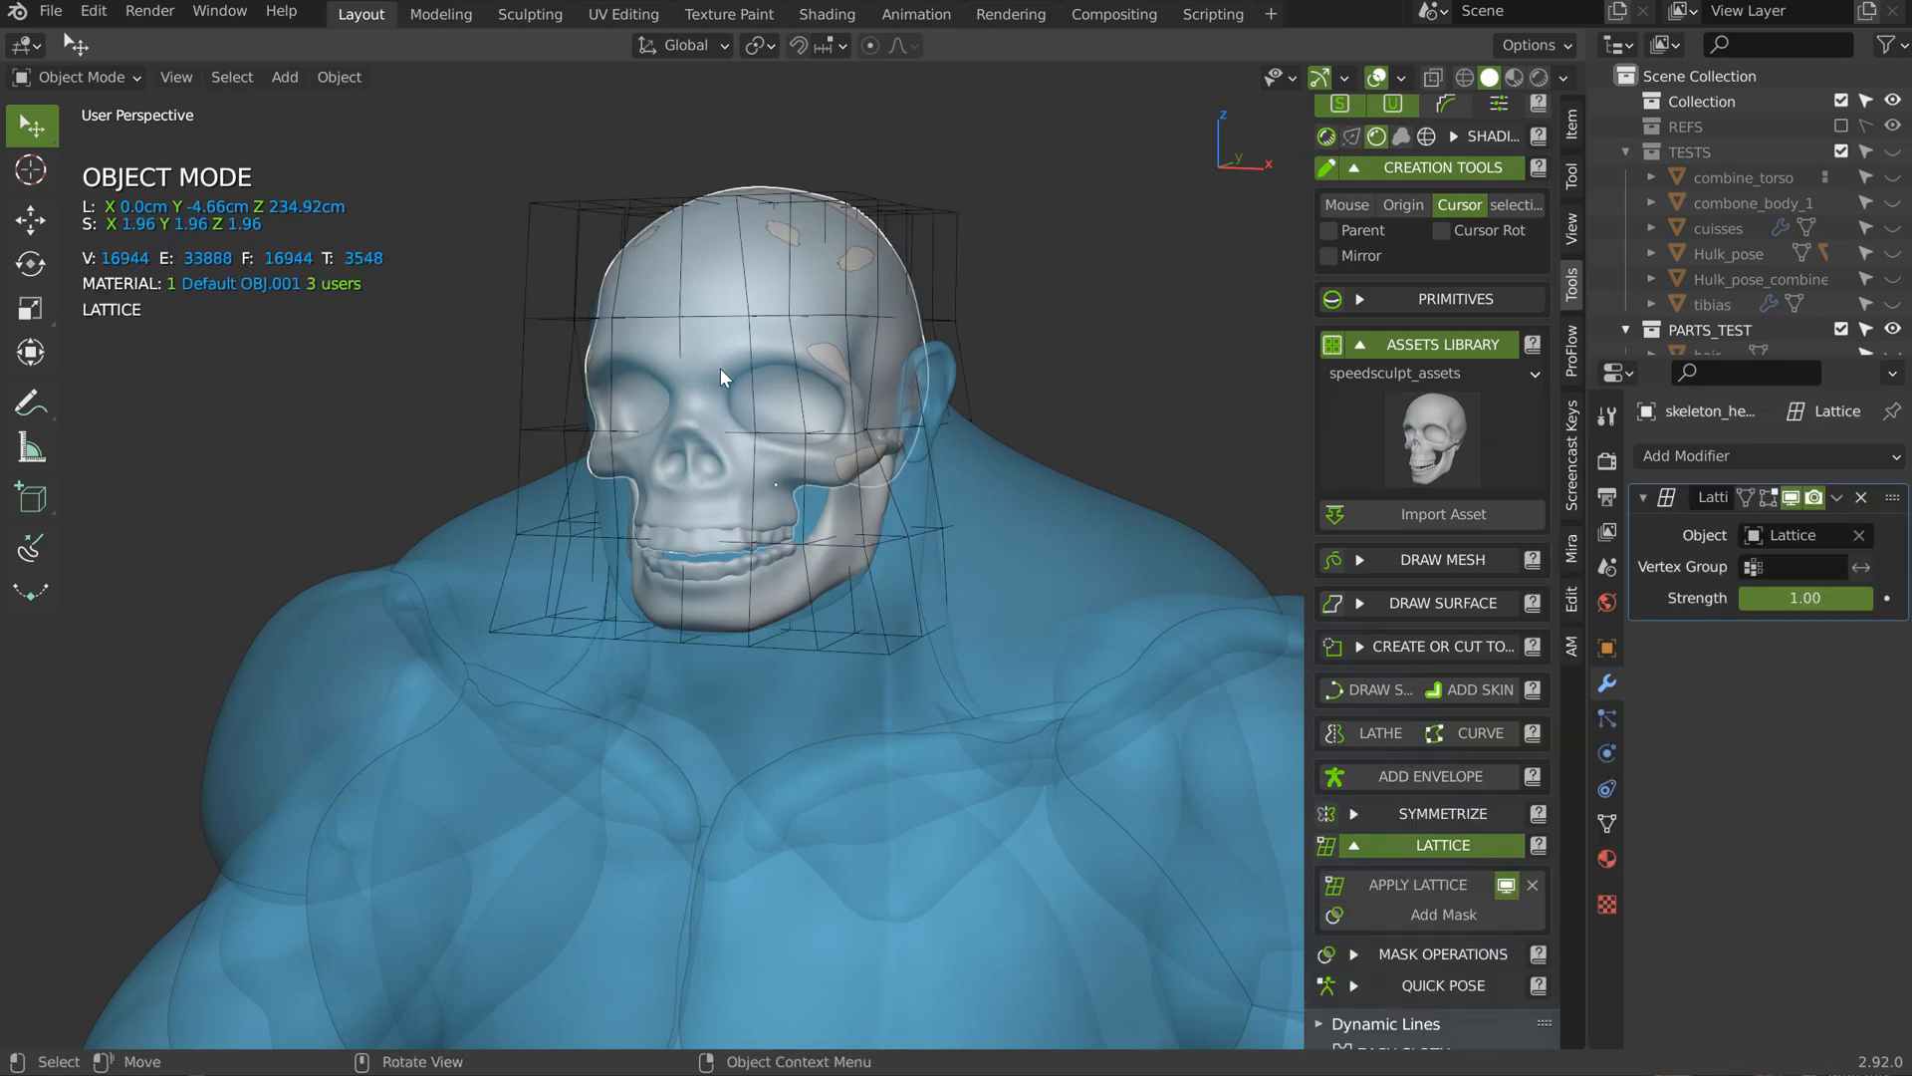
click(1396, 882)
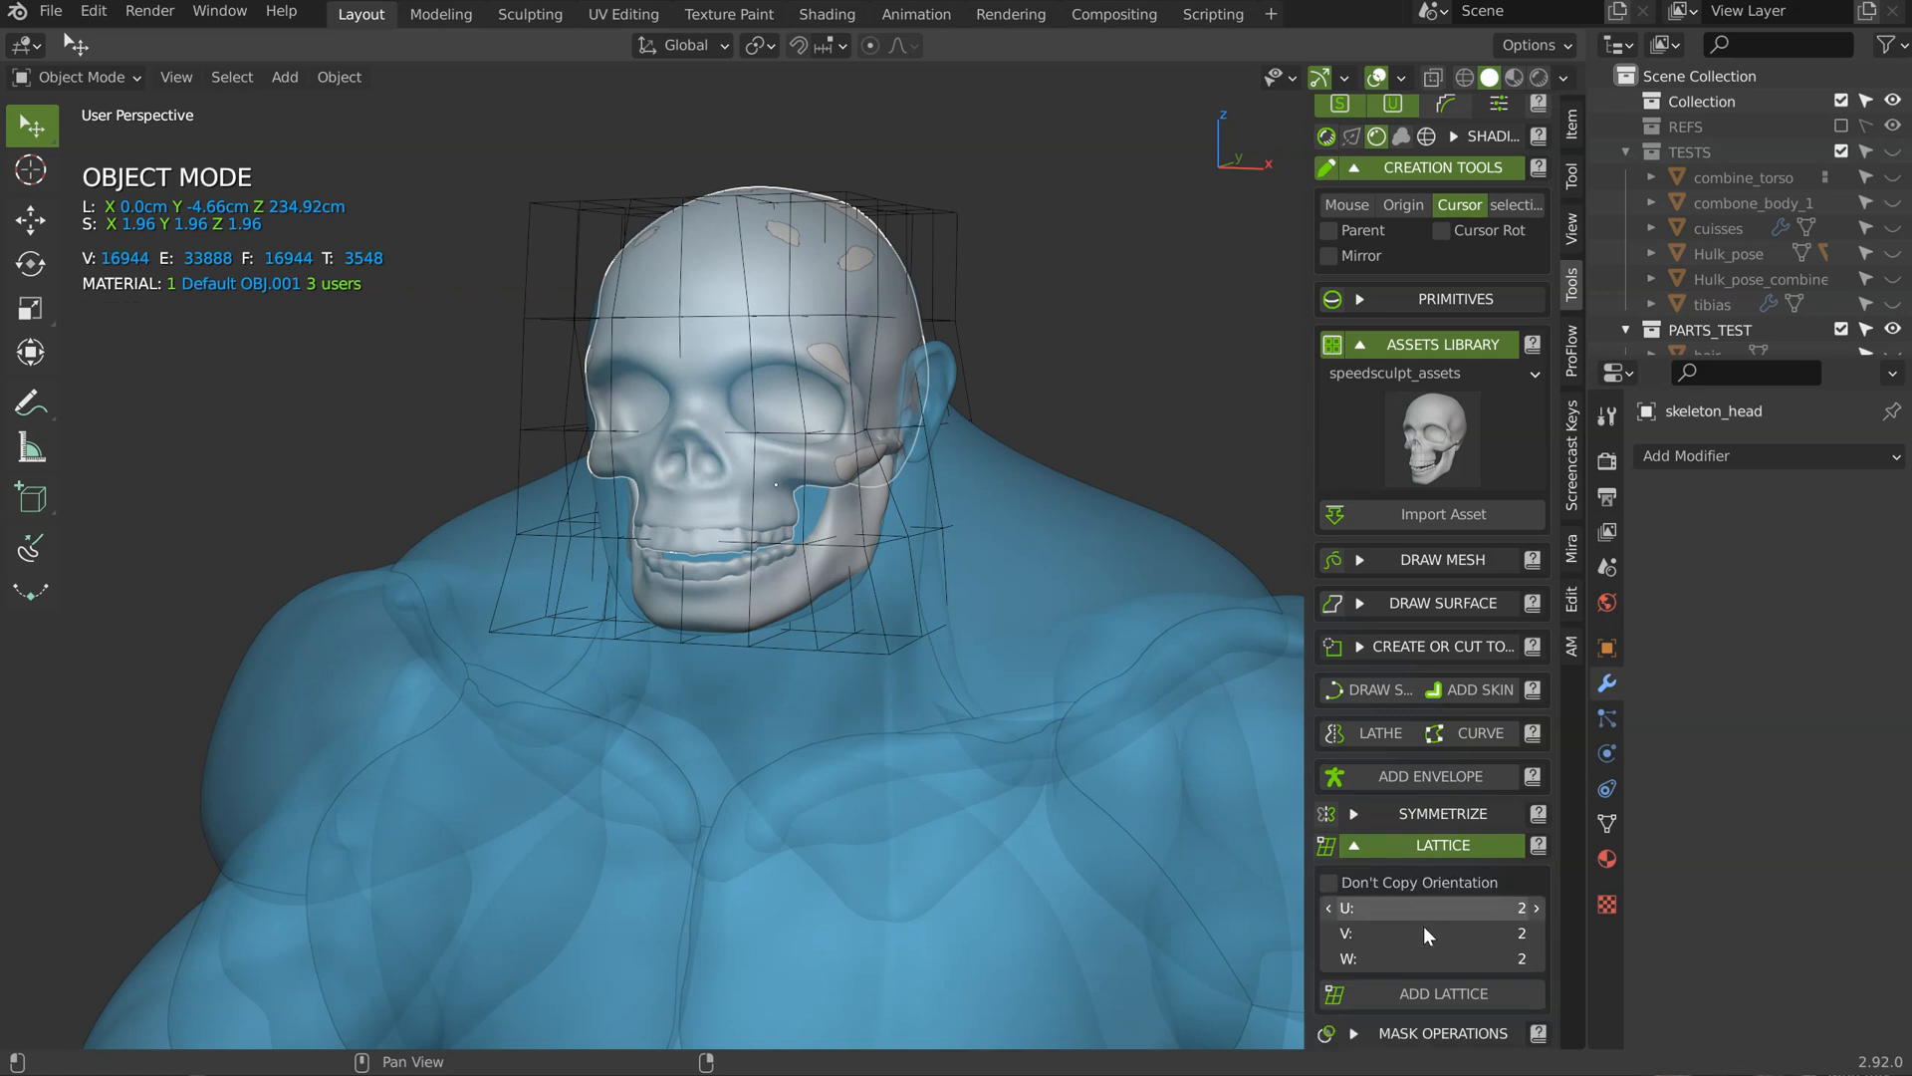
Step: Try deleting the lattice object and undo the deletion
click(809, 410)
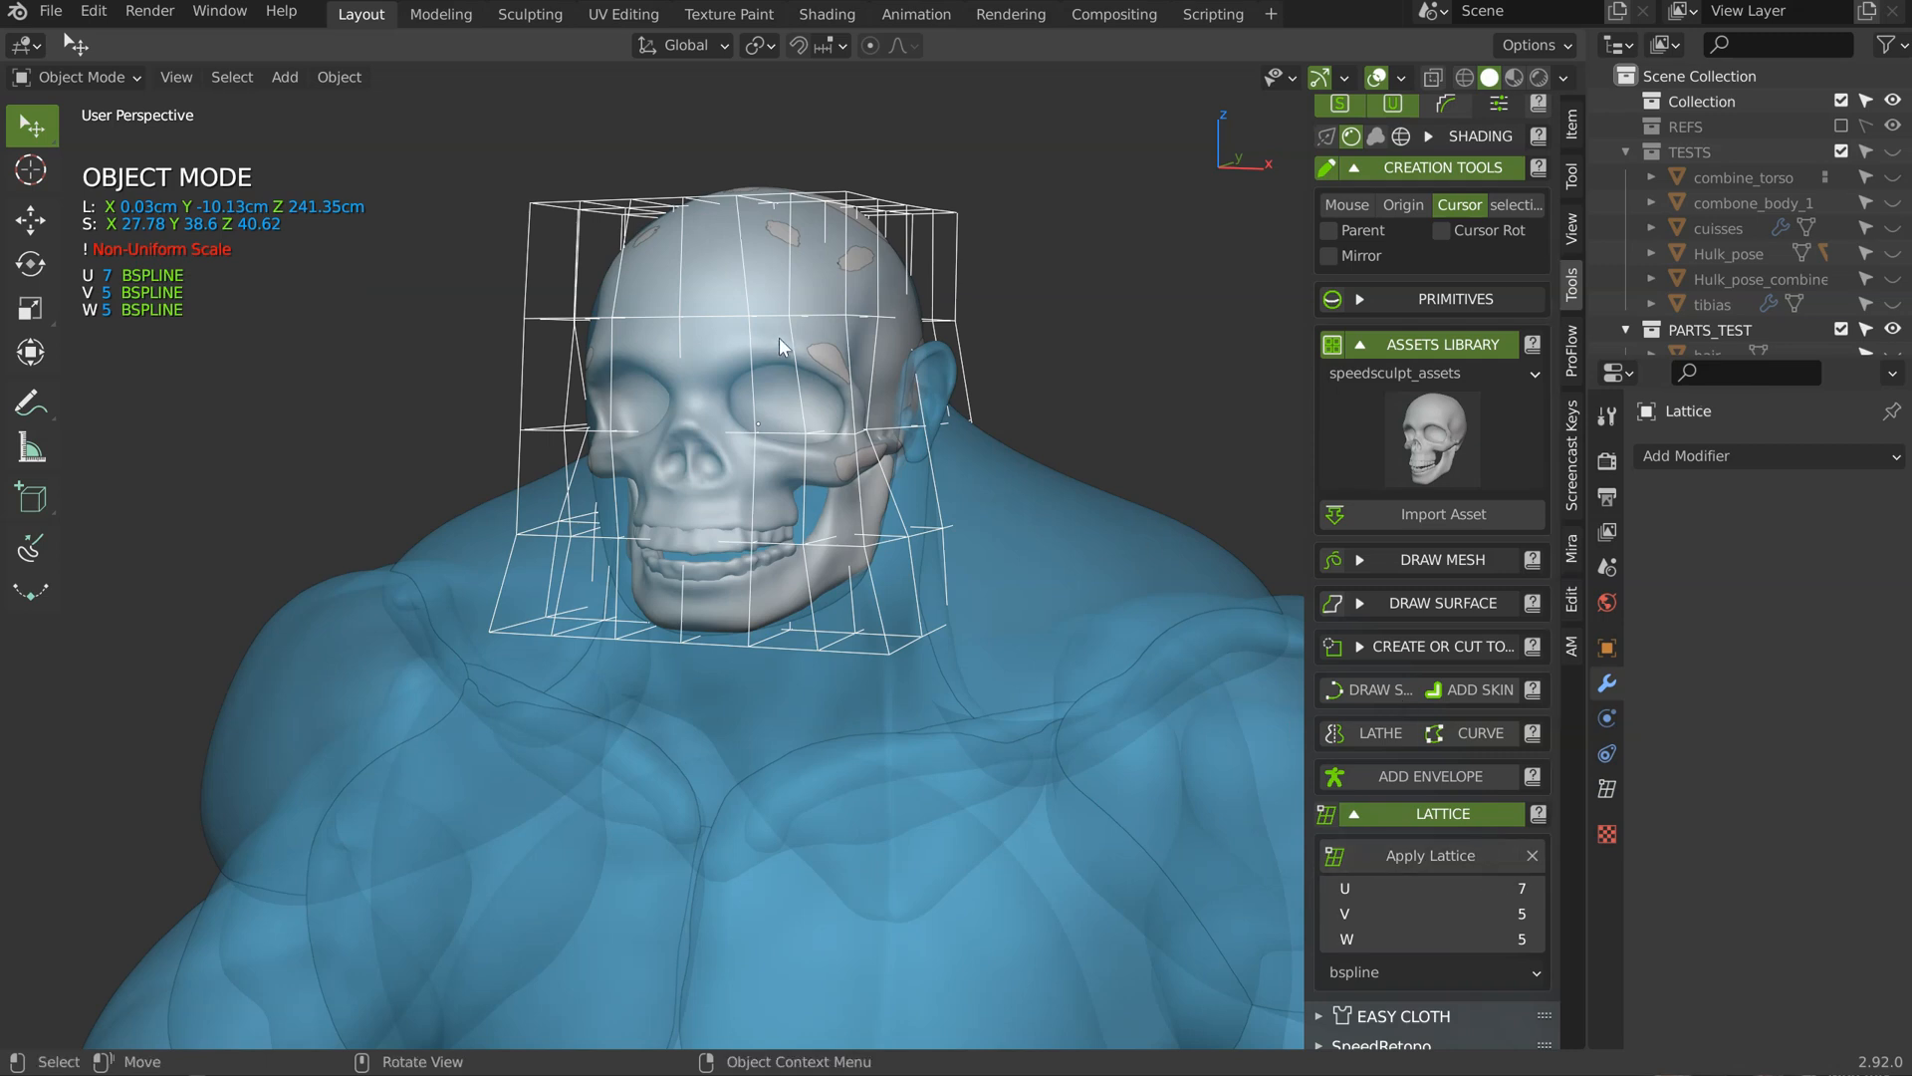
key(Delete)
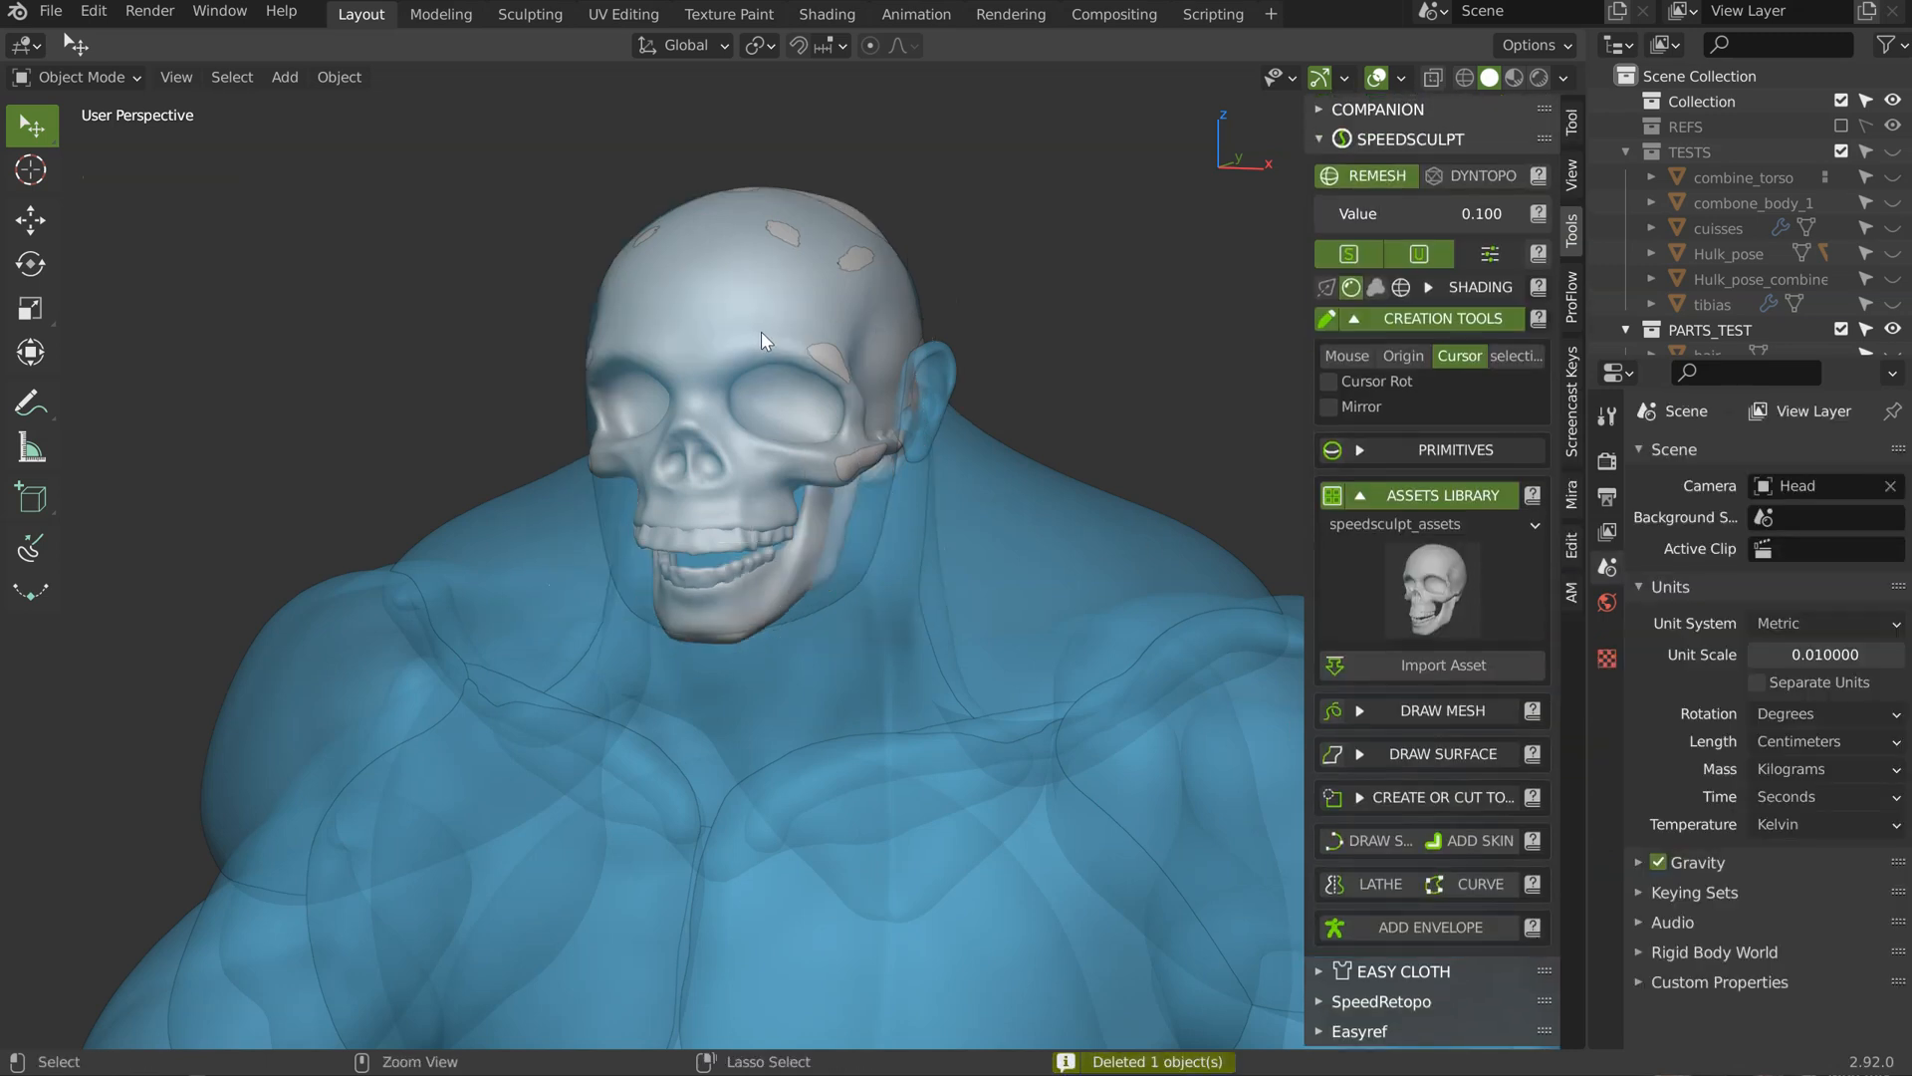
key(ctrl+z)
Step: Apply the lattice deformation to the skull's lower jaw
click(796, 583)
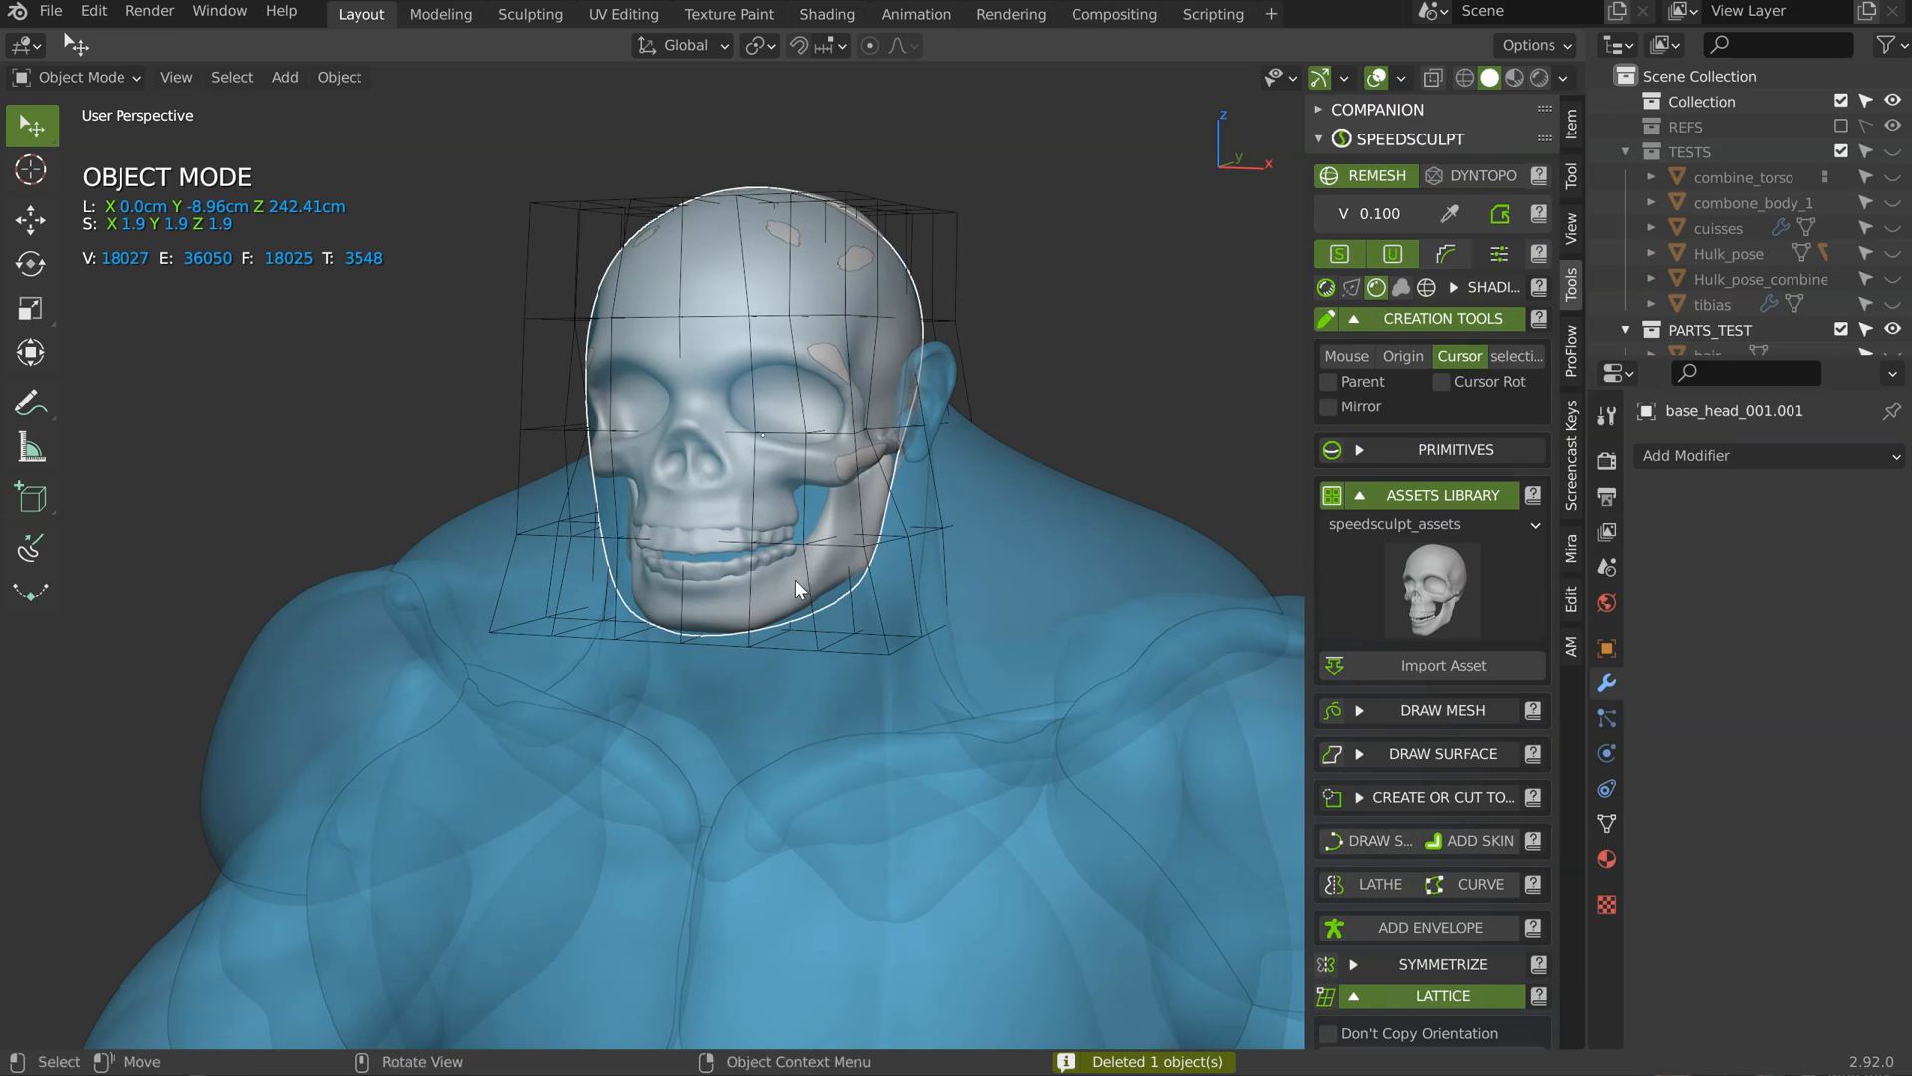
click(795, 579)
middle_drag(1416, 954, 1446, 657)
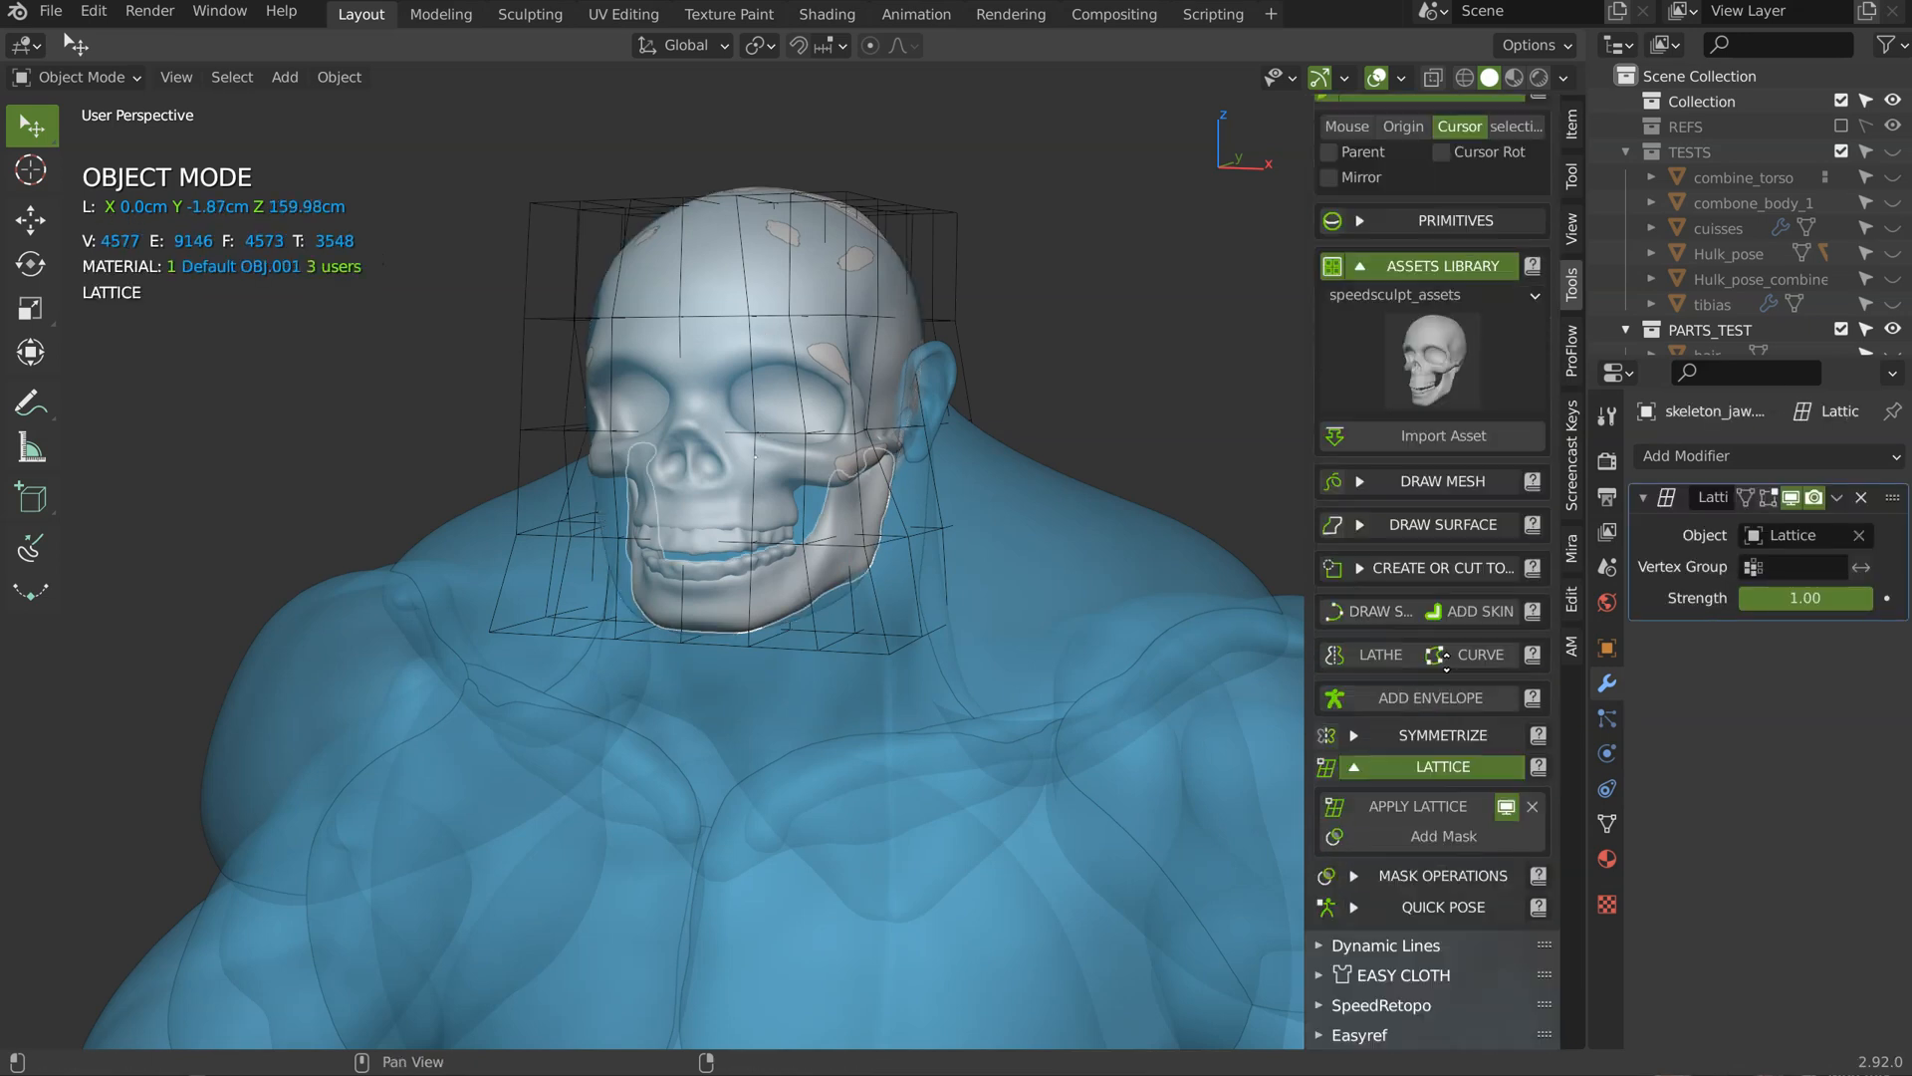
click(1416, 808)
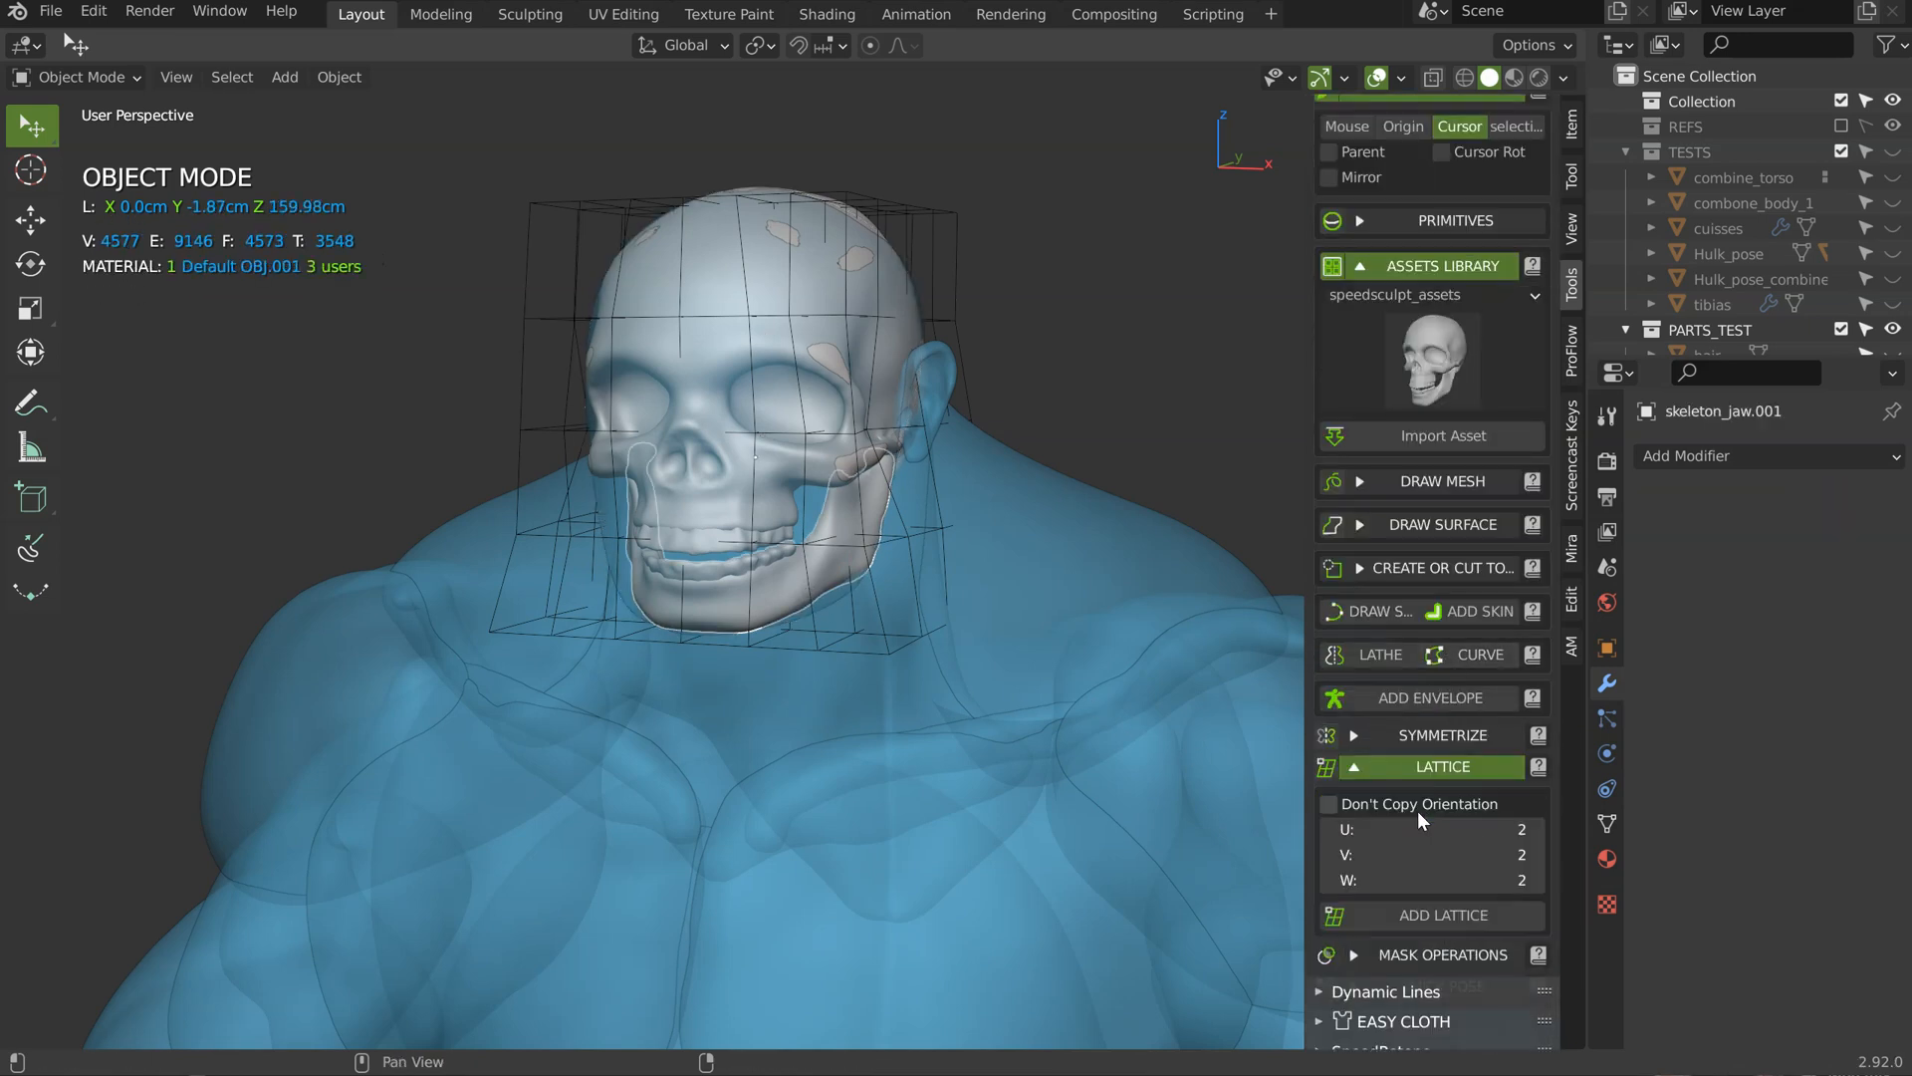
Step: Delete the lattice cage around the skull
click(556, 205)
key(x)
click(576, 291)
middle_drag(576, 291, 594, 325)
Step: Sculpt the blue base head with the Grab brush at a 342 px radius, nudging the cheek area beside the eye socket
click(593, 325)
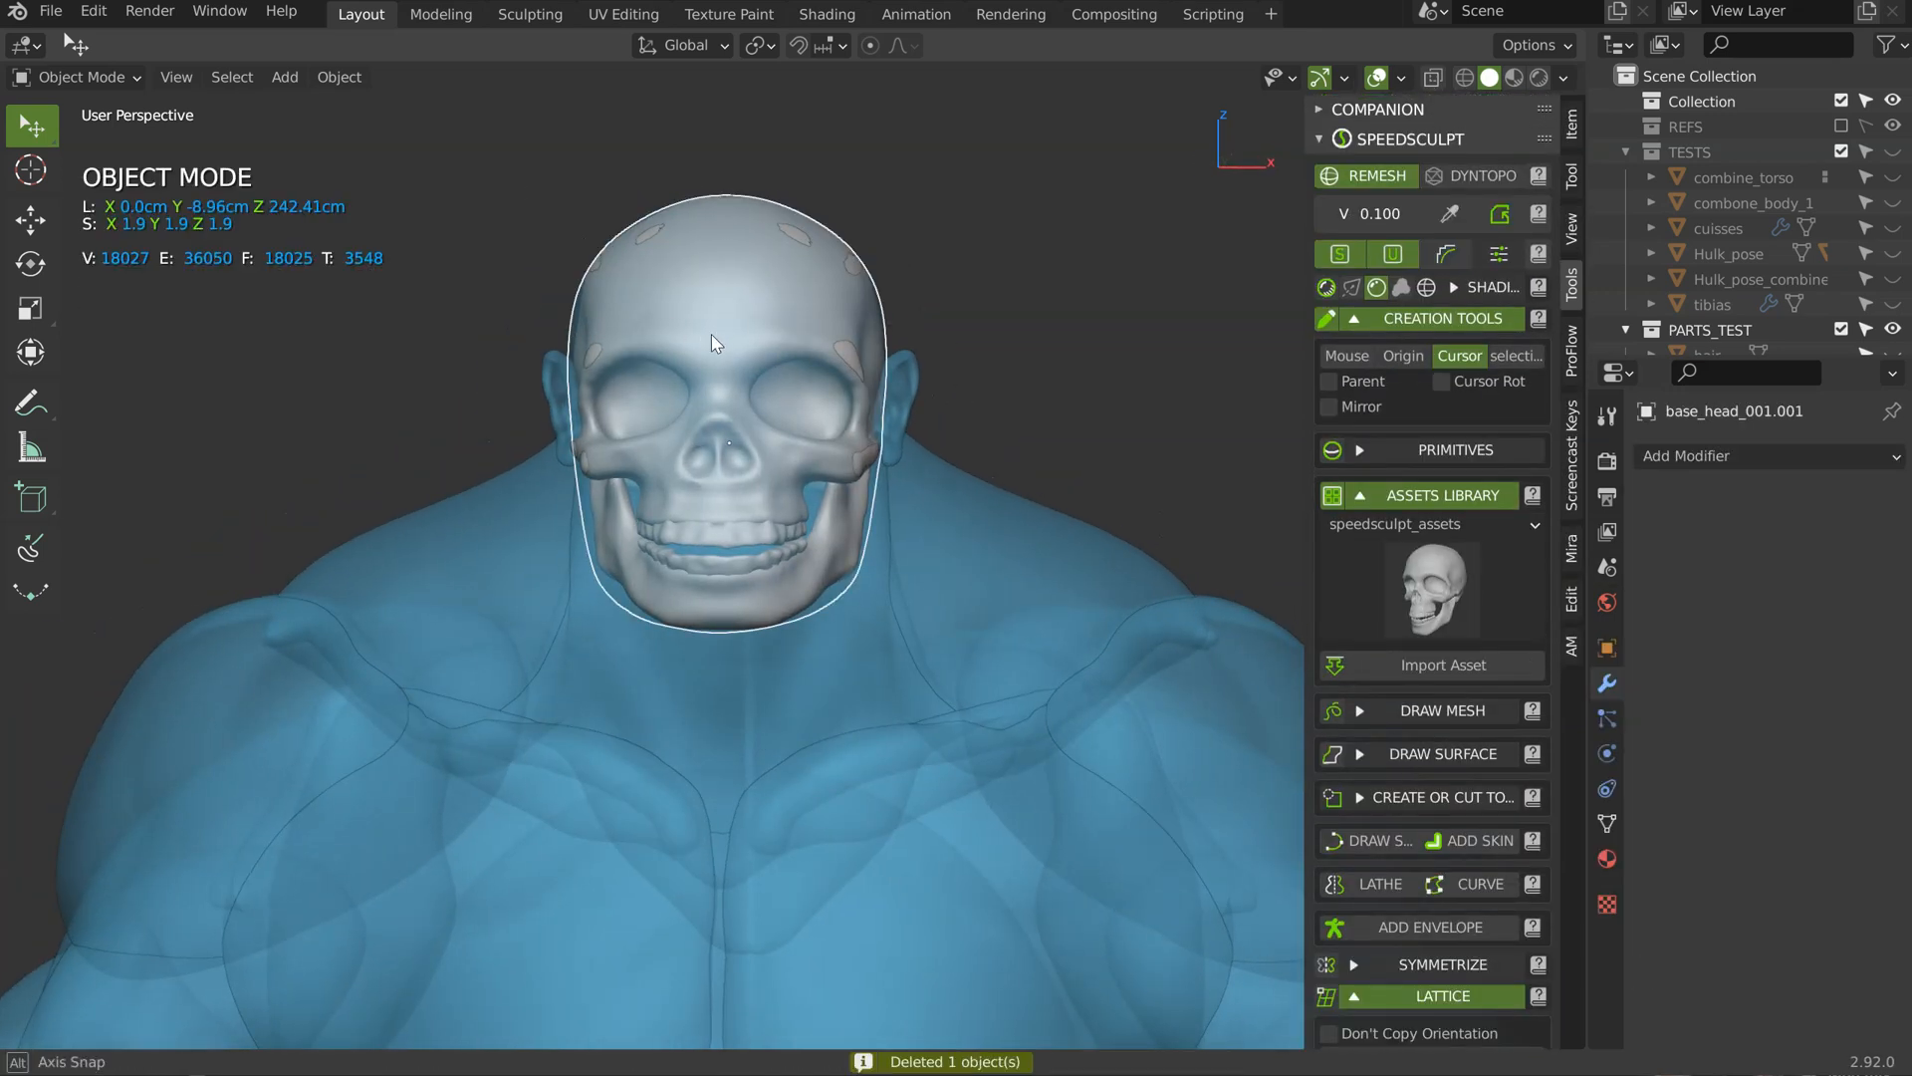
scroll(717, 313, up, 3)
key(ctrl+Tab)
click(874, 261)
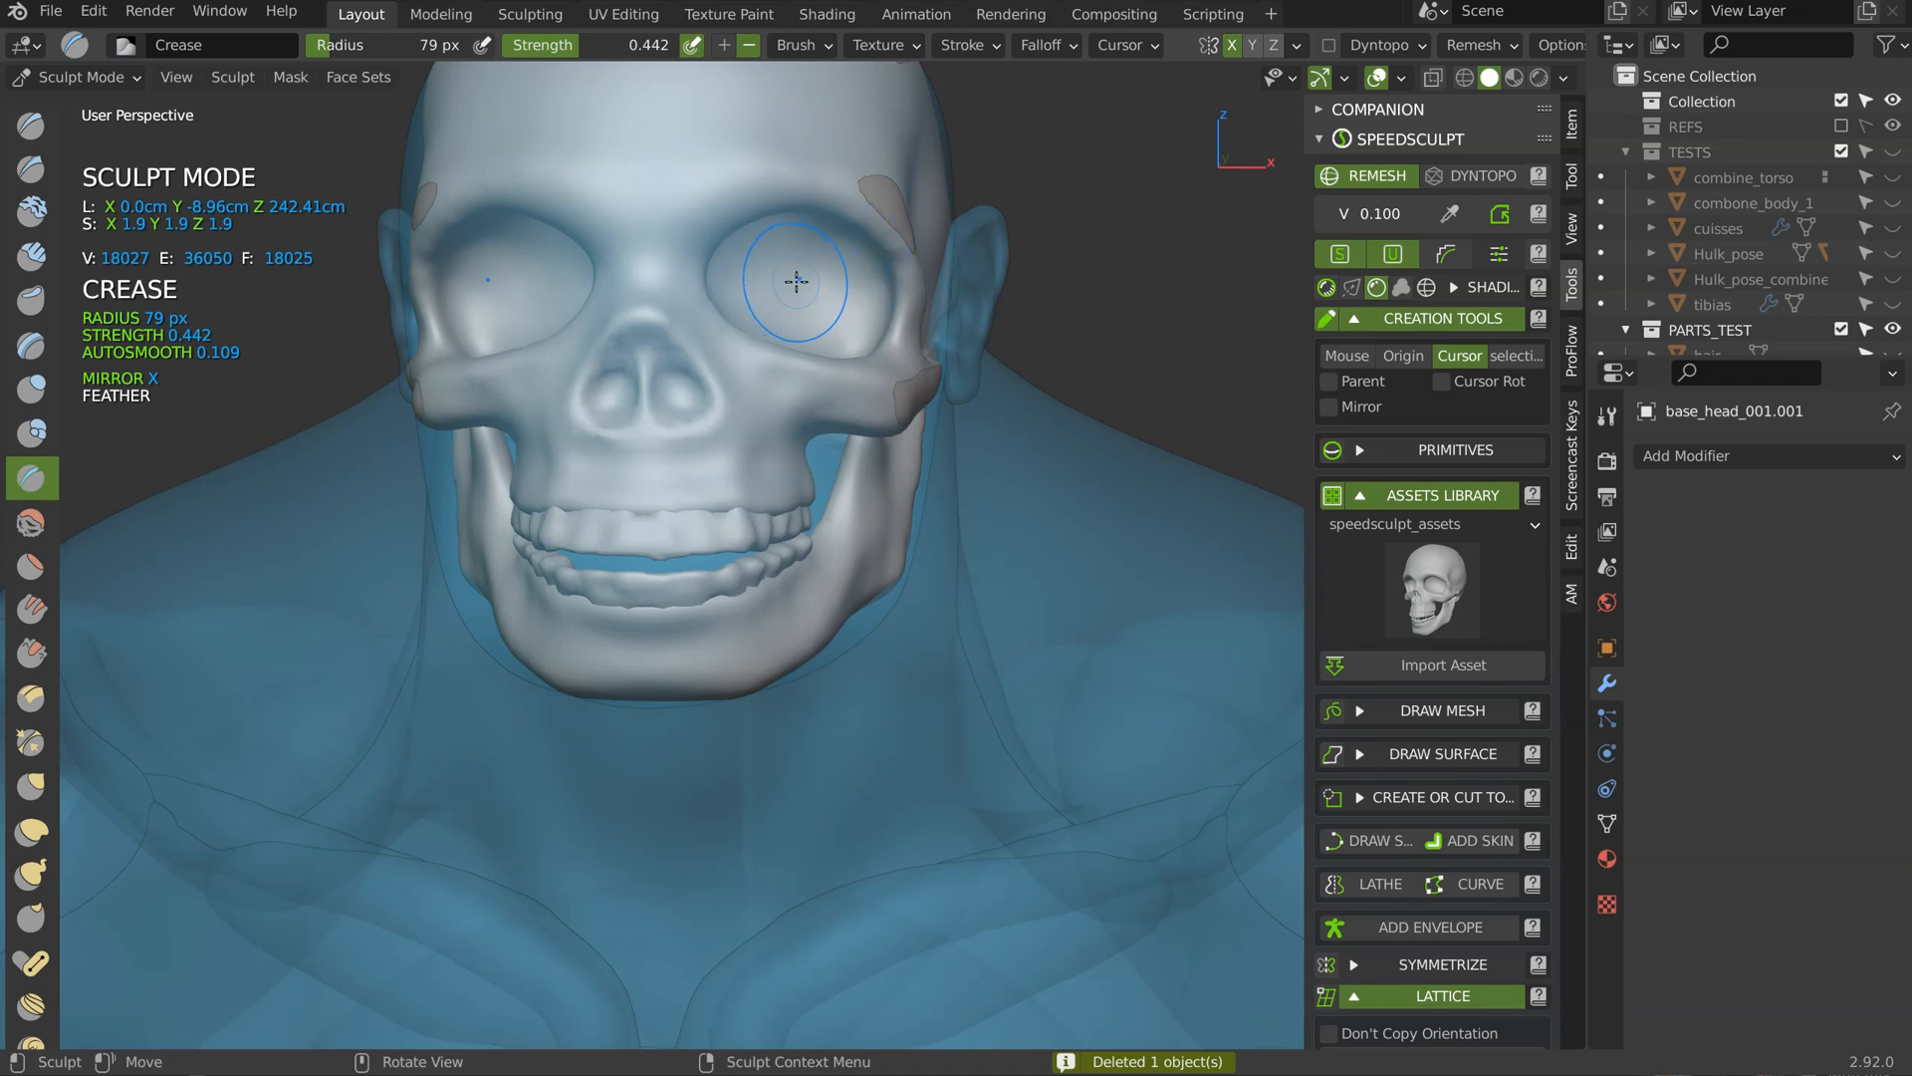
key(g)
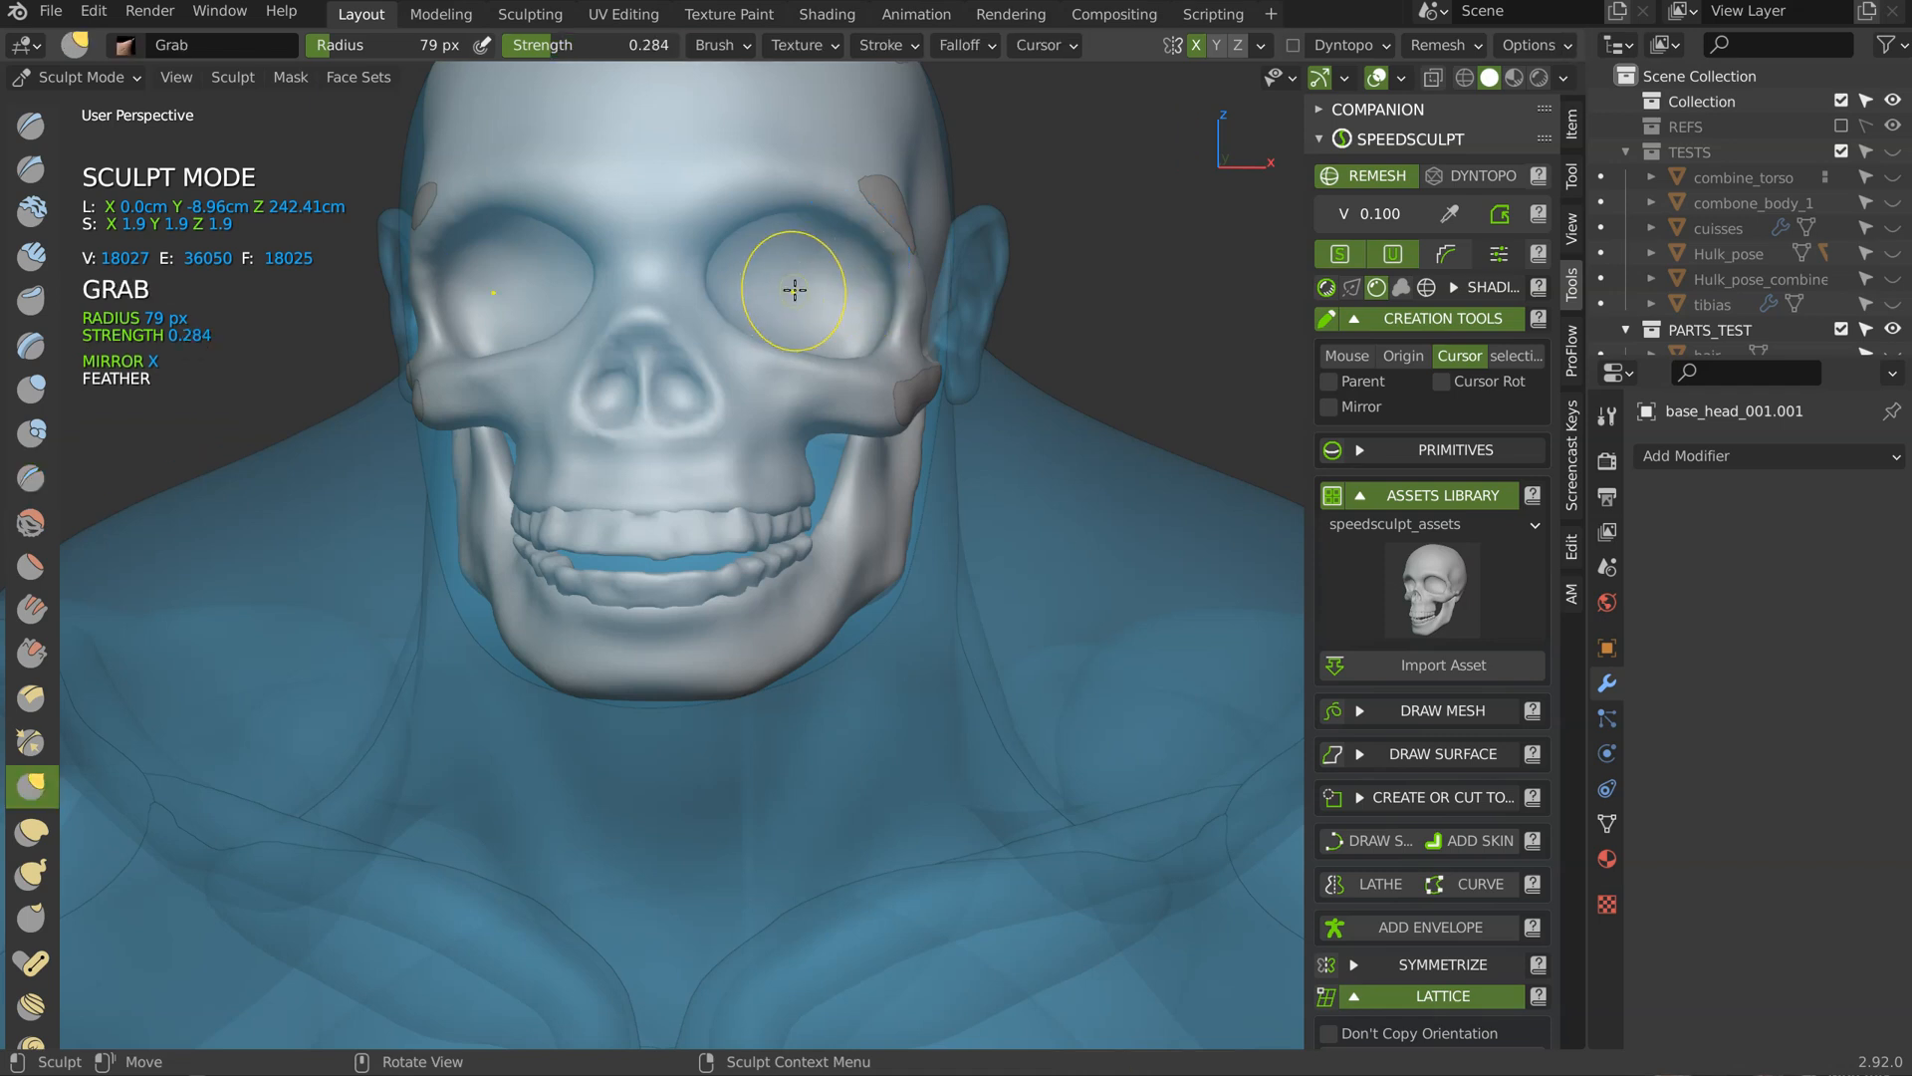
key(f)
click(872, 280)
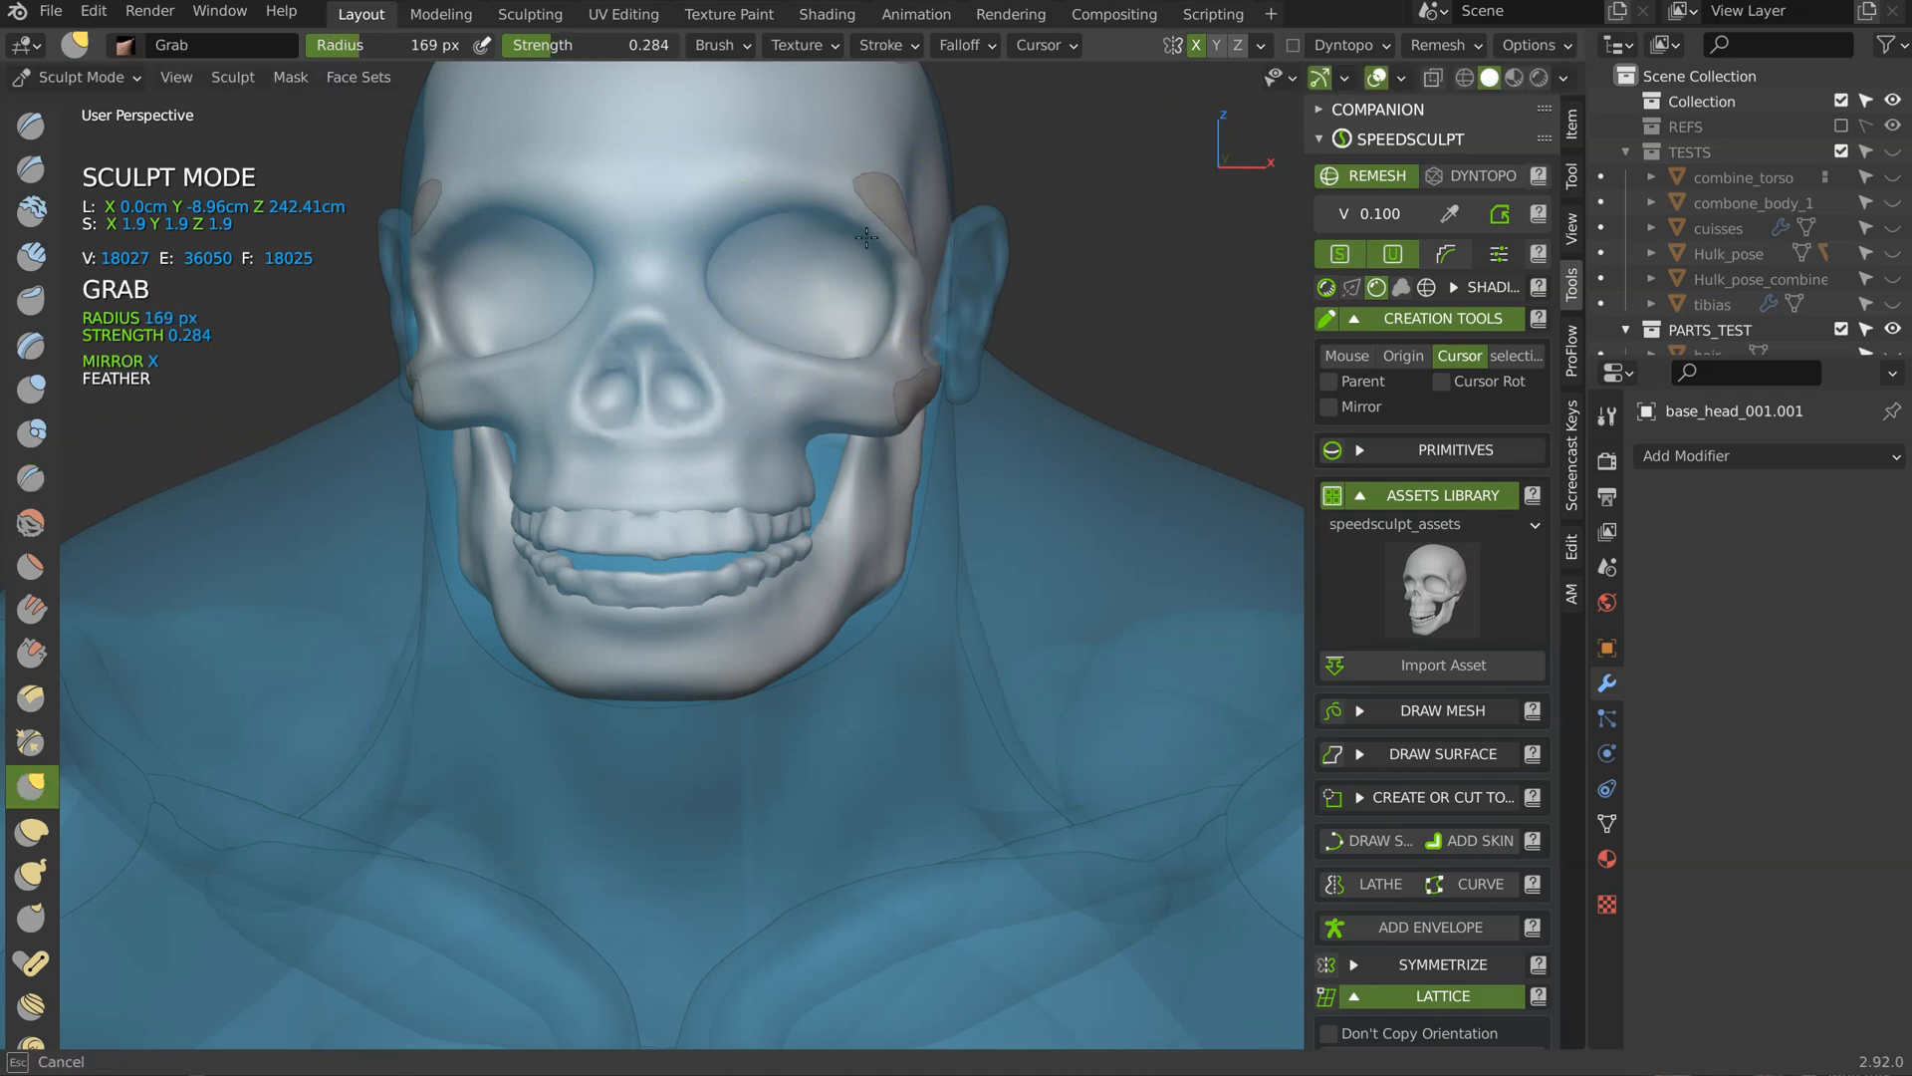
mouse_move(767, 195)
middle_down()
mouse_move(914, 249)
mouse_move(927, 320)
mouse_move(1086, 380)
middle_up()
key(f)
click(1011, 339)
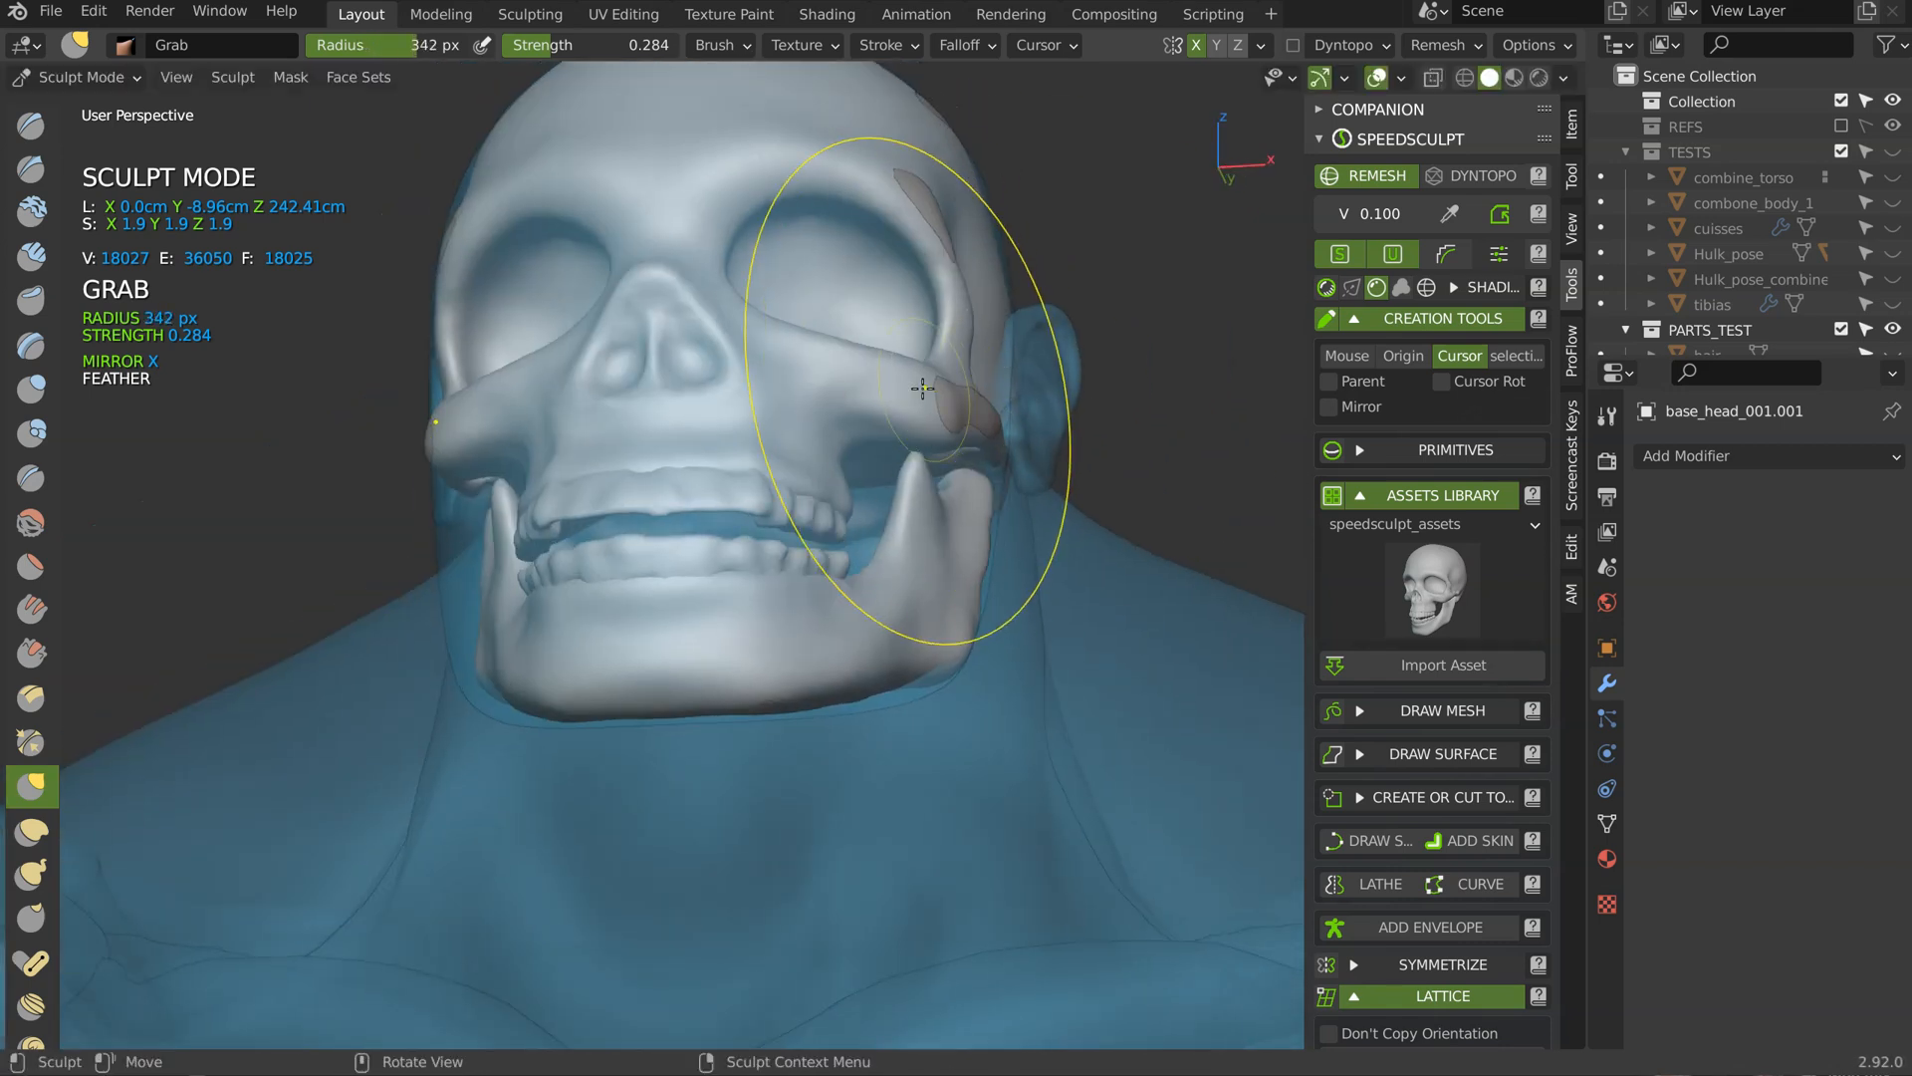
middle_drag(918, 348, 931, 316)
drag(905, 316, 926, 323)
Step: Switch sculpting to the upper skull and reshape its eye sockets and cheekbones with the Grab brush
key(Tab)
click(994, 261)
key(Tab)
mouse_move(980, 210)
middle_down()
mouse_move(1036, 184)
mouse_move(1032, 200)
middle_up()
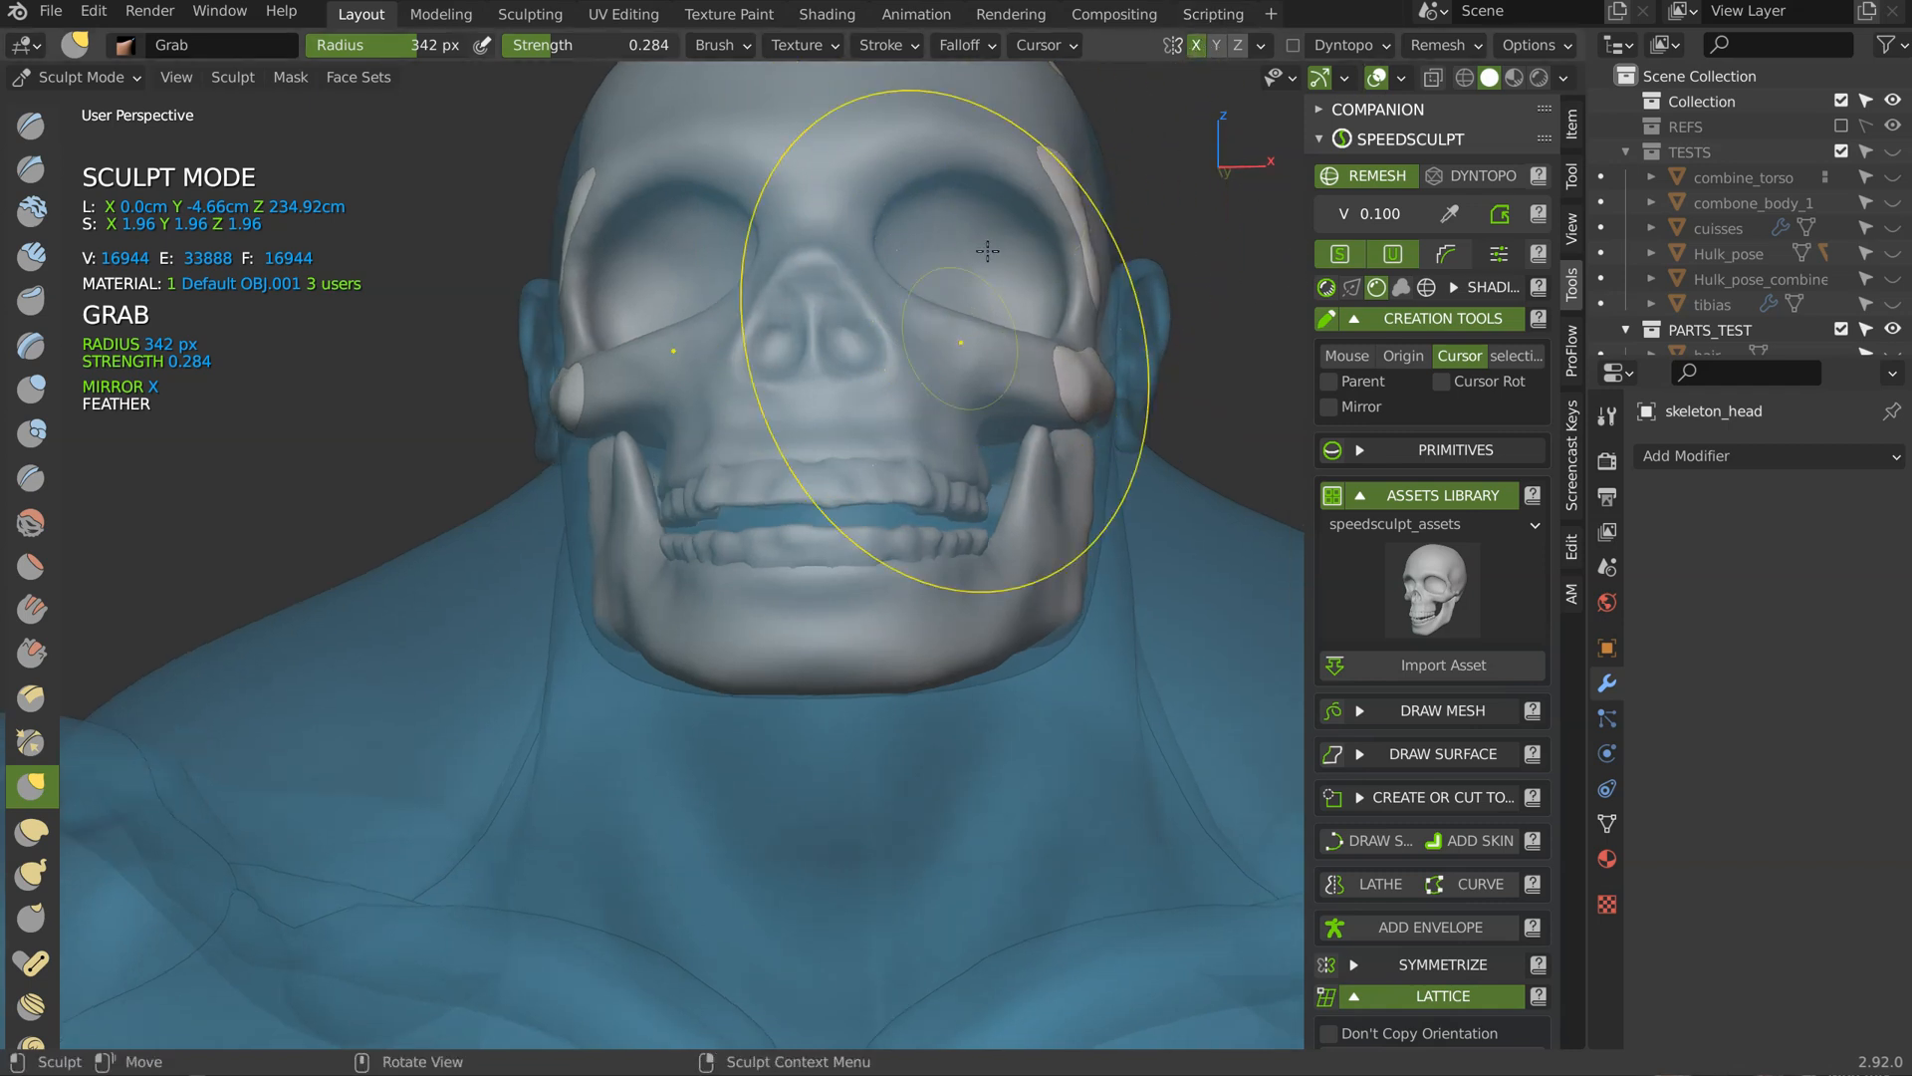
drag(1048, 235, 1026, 240)
mouse_move(1114, 357)
middle_down()
mouse_move(1005, 318)
mouse_move(843, 390)
mouse_move(879, 350)
mouse_move(932, 338)
middle_up()
drag(937, 344, 947, 363)
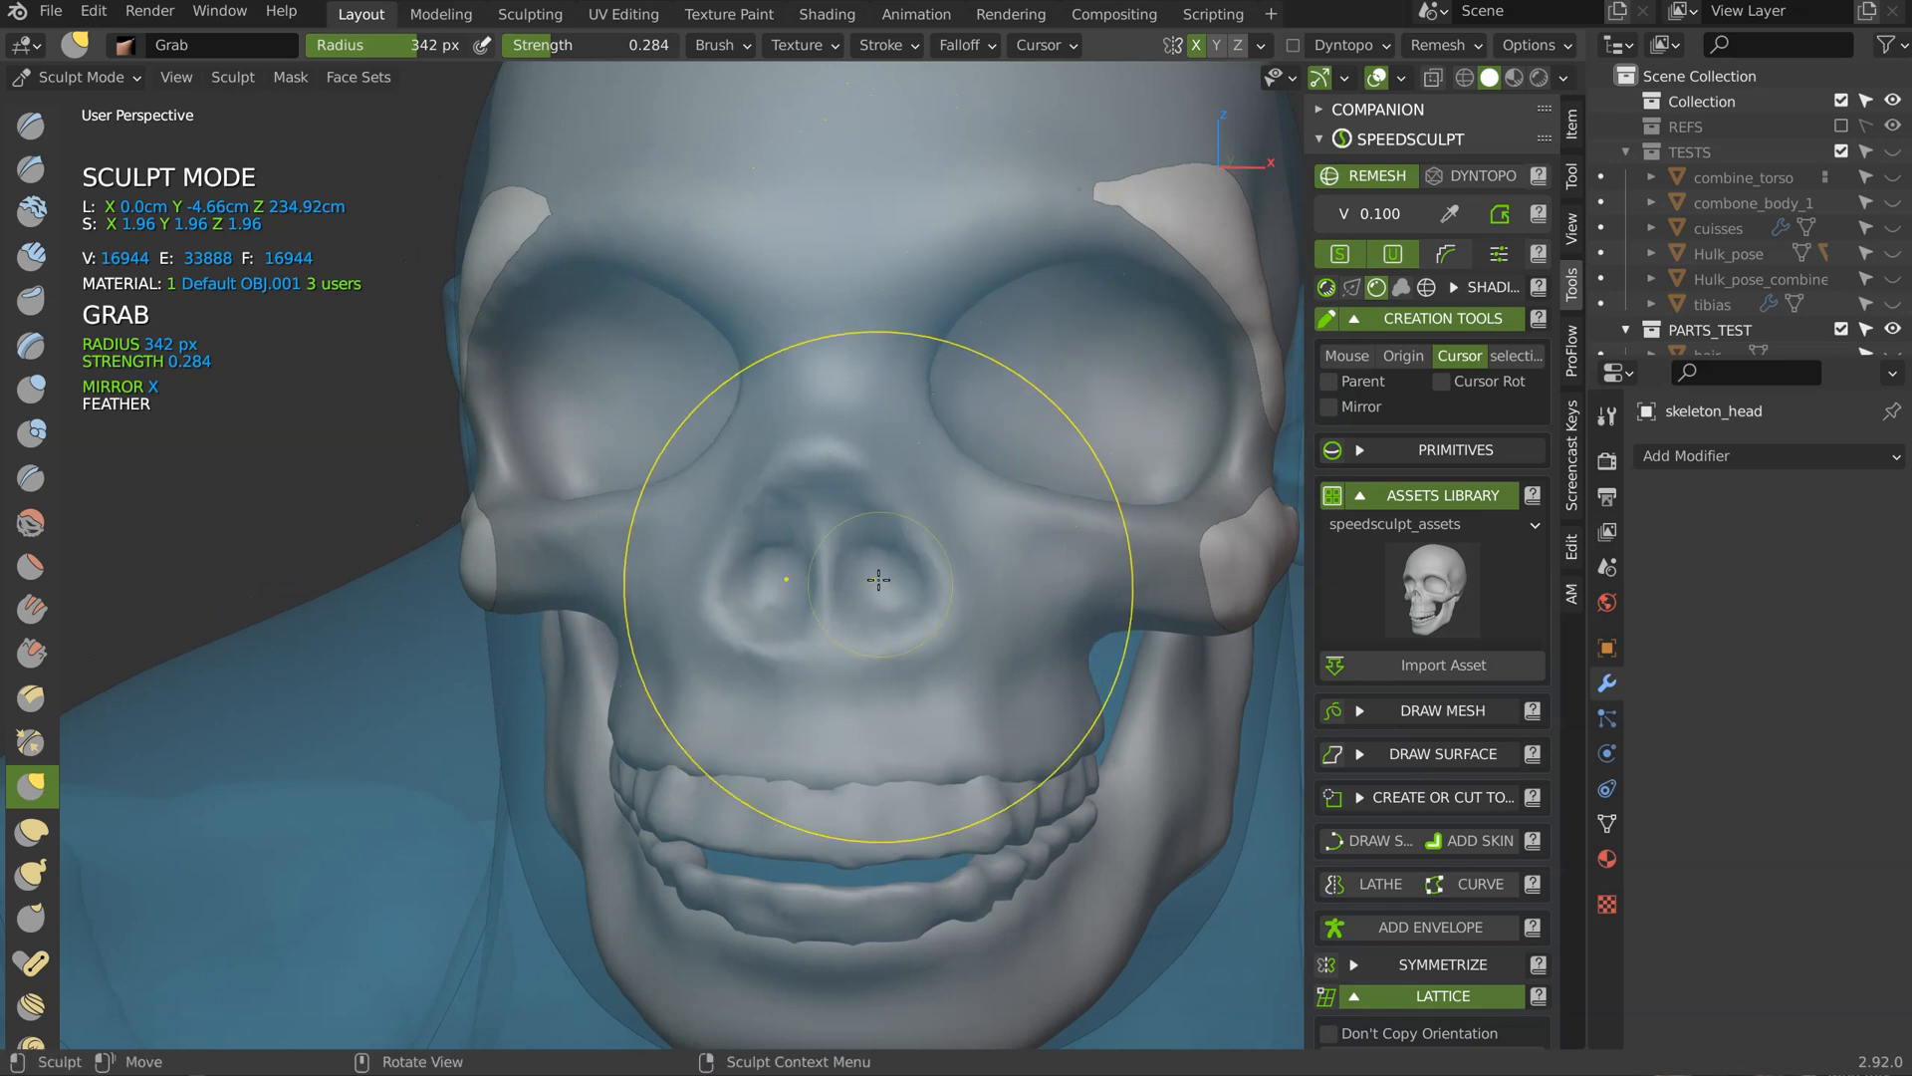
Step: Reshape the upper skull's nose bone and push its upper teeth upward with Grab from the side, and return to Object Mode
mouse_move(903, 590)
ctrl+middle_down()
mouse_move(958, 719)
mouse_move(954, 680)
mouse_move(704, 449)
mouse_move(797, 463)
mouse_move(803, 349)
ctrl+middle_up()
scroll(805, 342, up, 3)
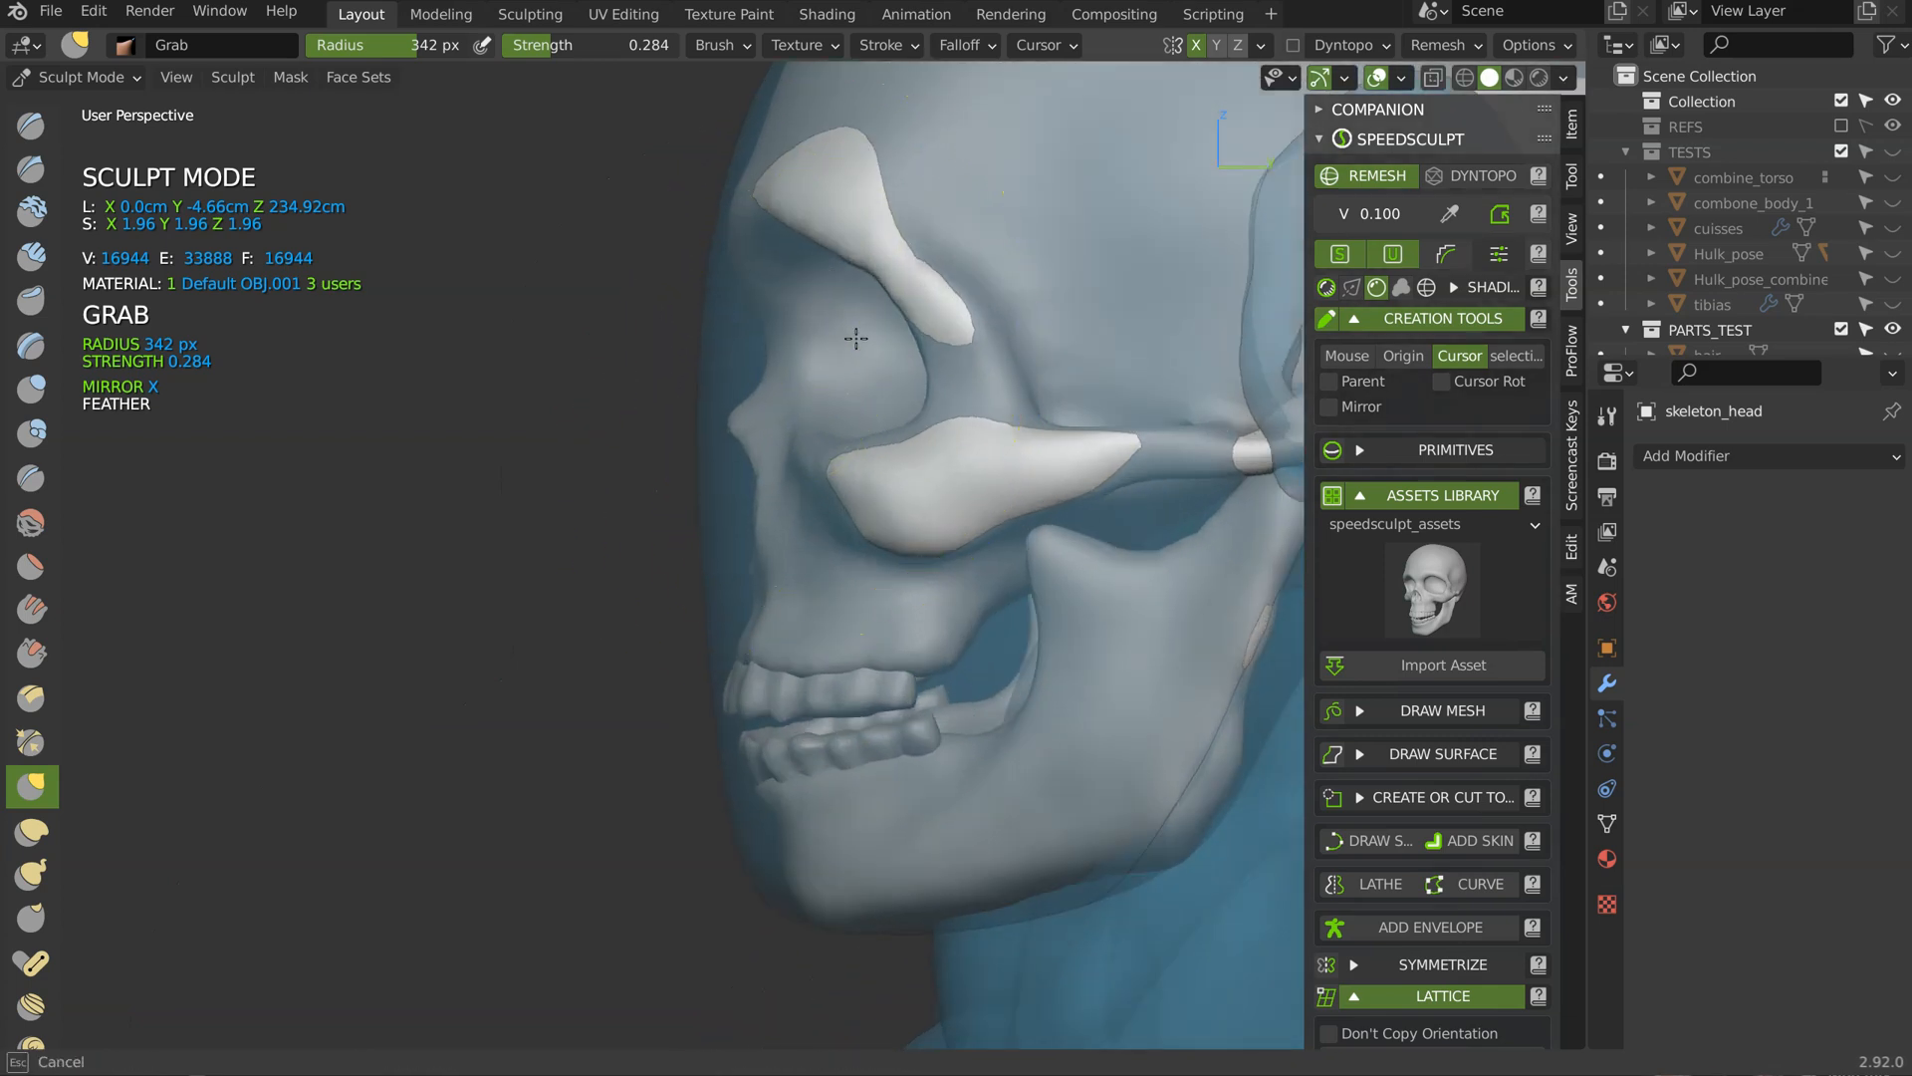
drag(694, 436, 809, 378)
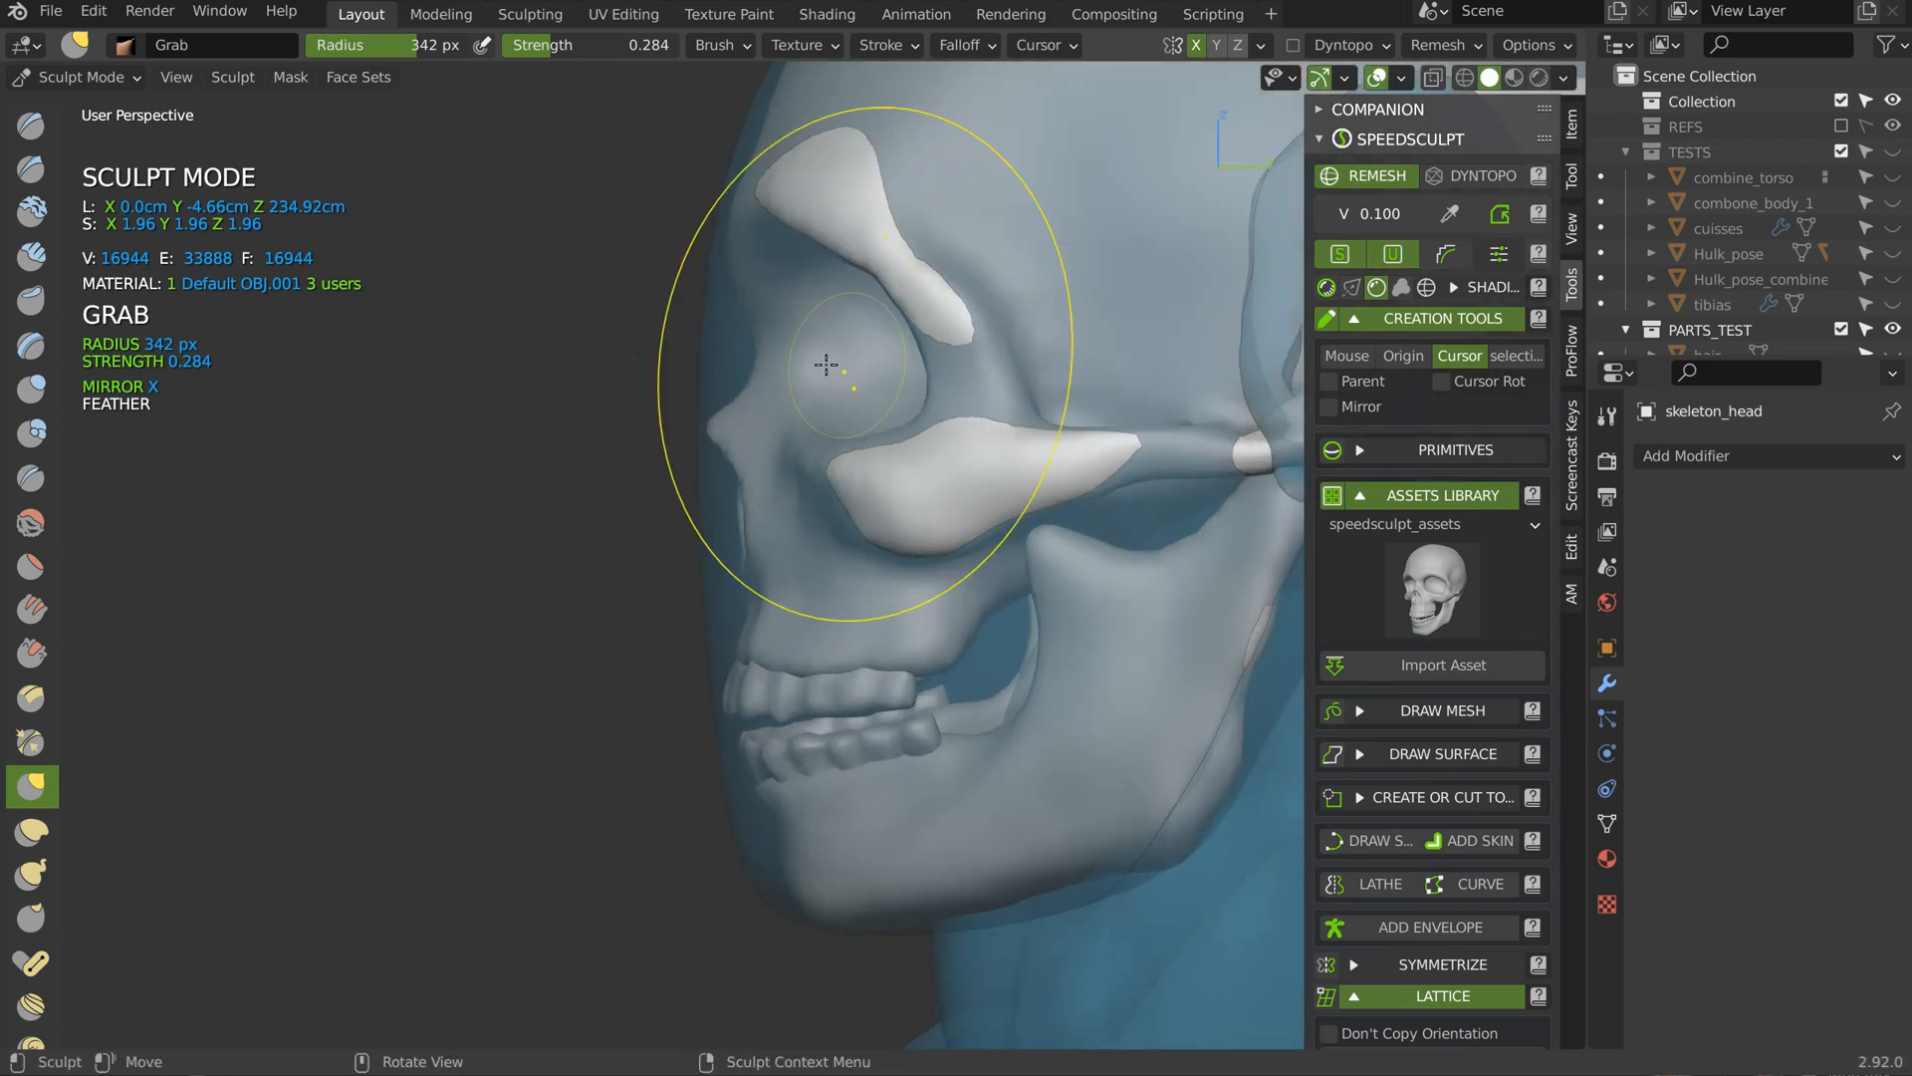
drag(792, 704, 797, 658)
mouse_move(982, 459)
middle_down()
mouse_move(968, 266)
mouse_move(969, 329)
mouse_move(905, 354)
middle_up()
key(Tab)
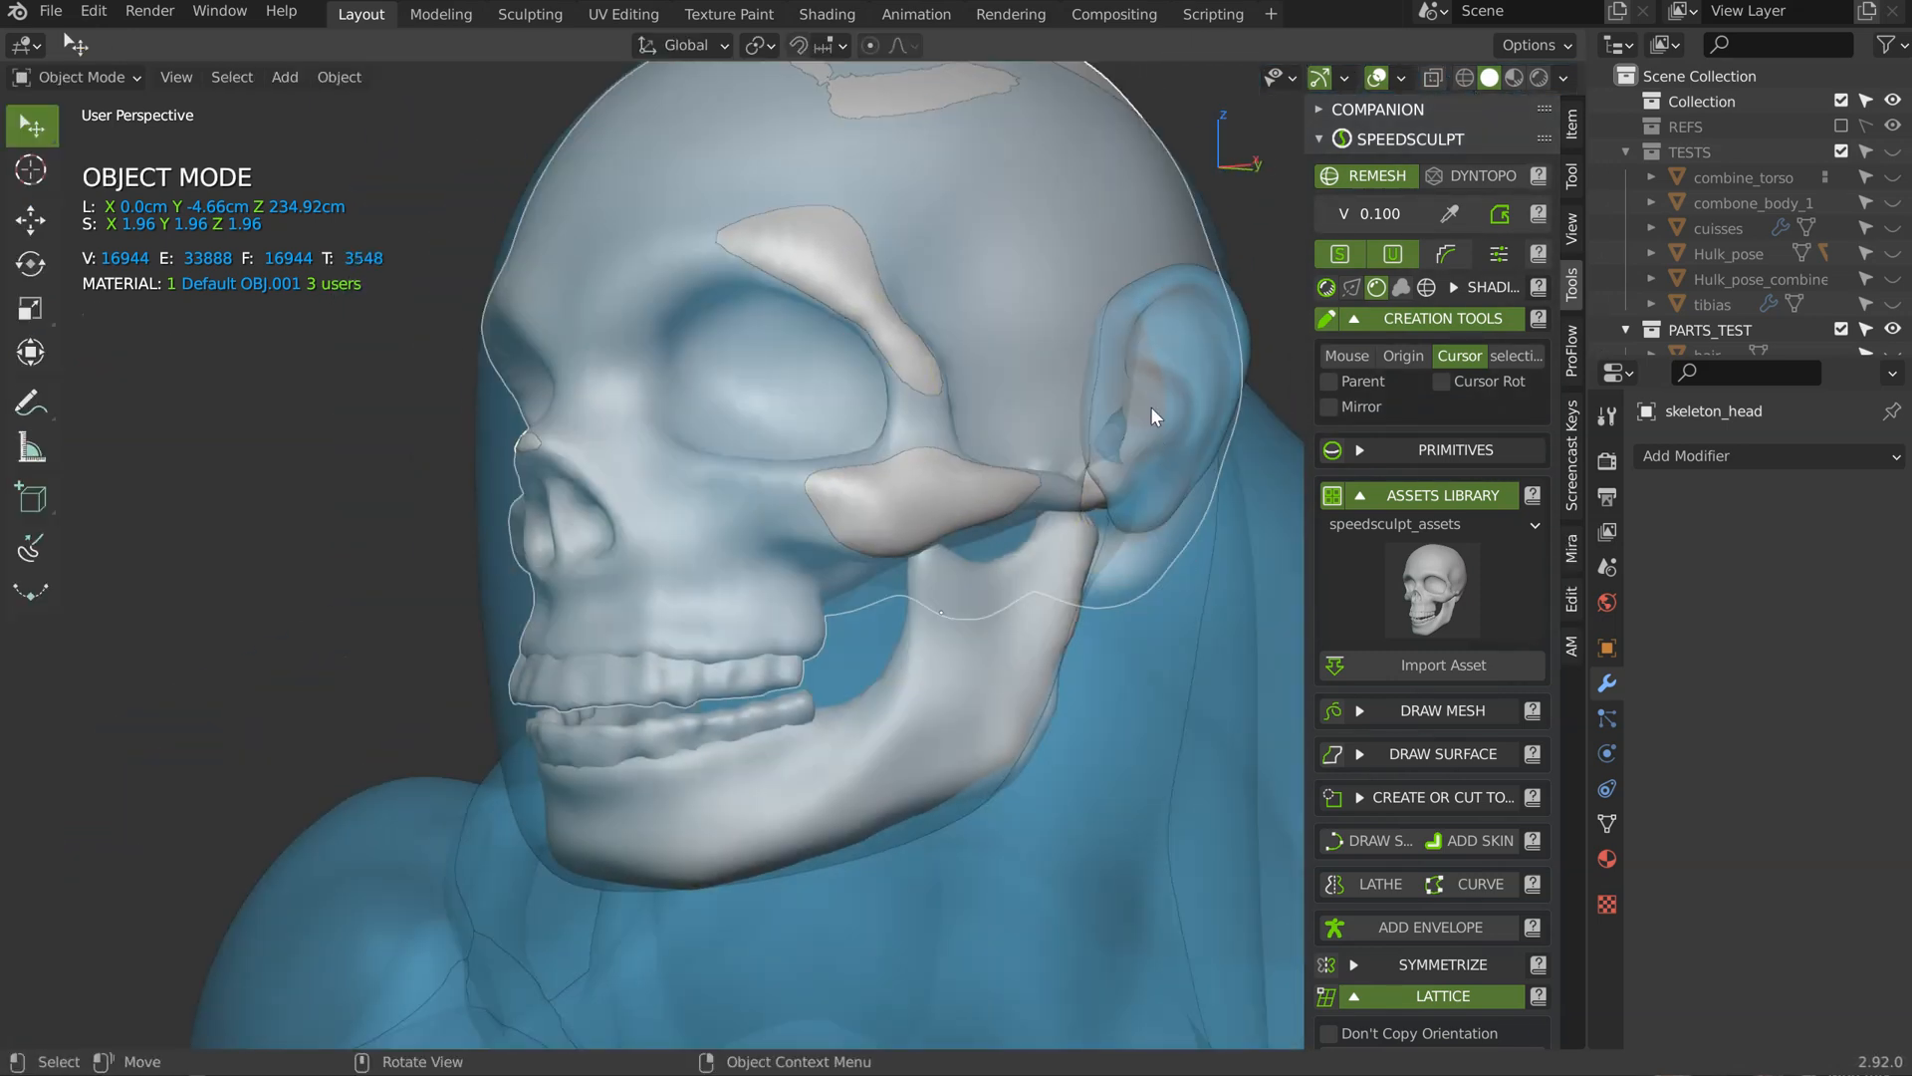
Step: Move the mirrored ear down about 3.4 cm to sit level with the rear end of the skull's cheekbone
click(1153, 409)
scroll(1108, 414, down, 4)
scroll(1076, 423, up, 2)
middle_drag(1026, 436, 1098, 327)
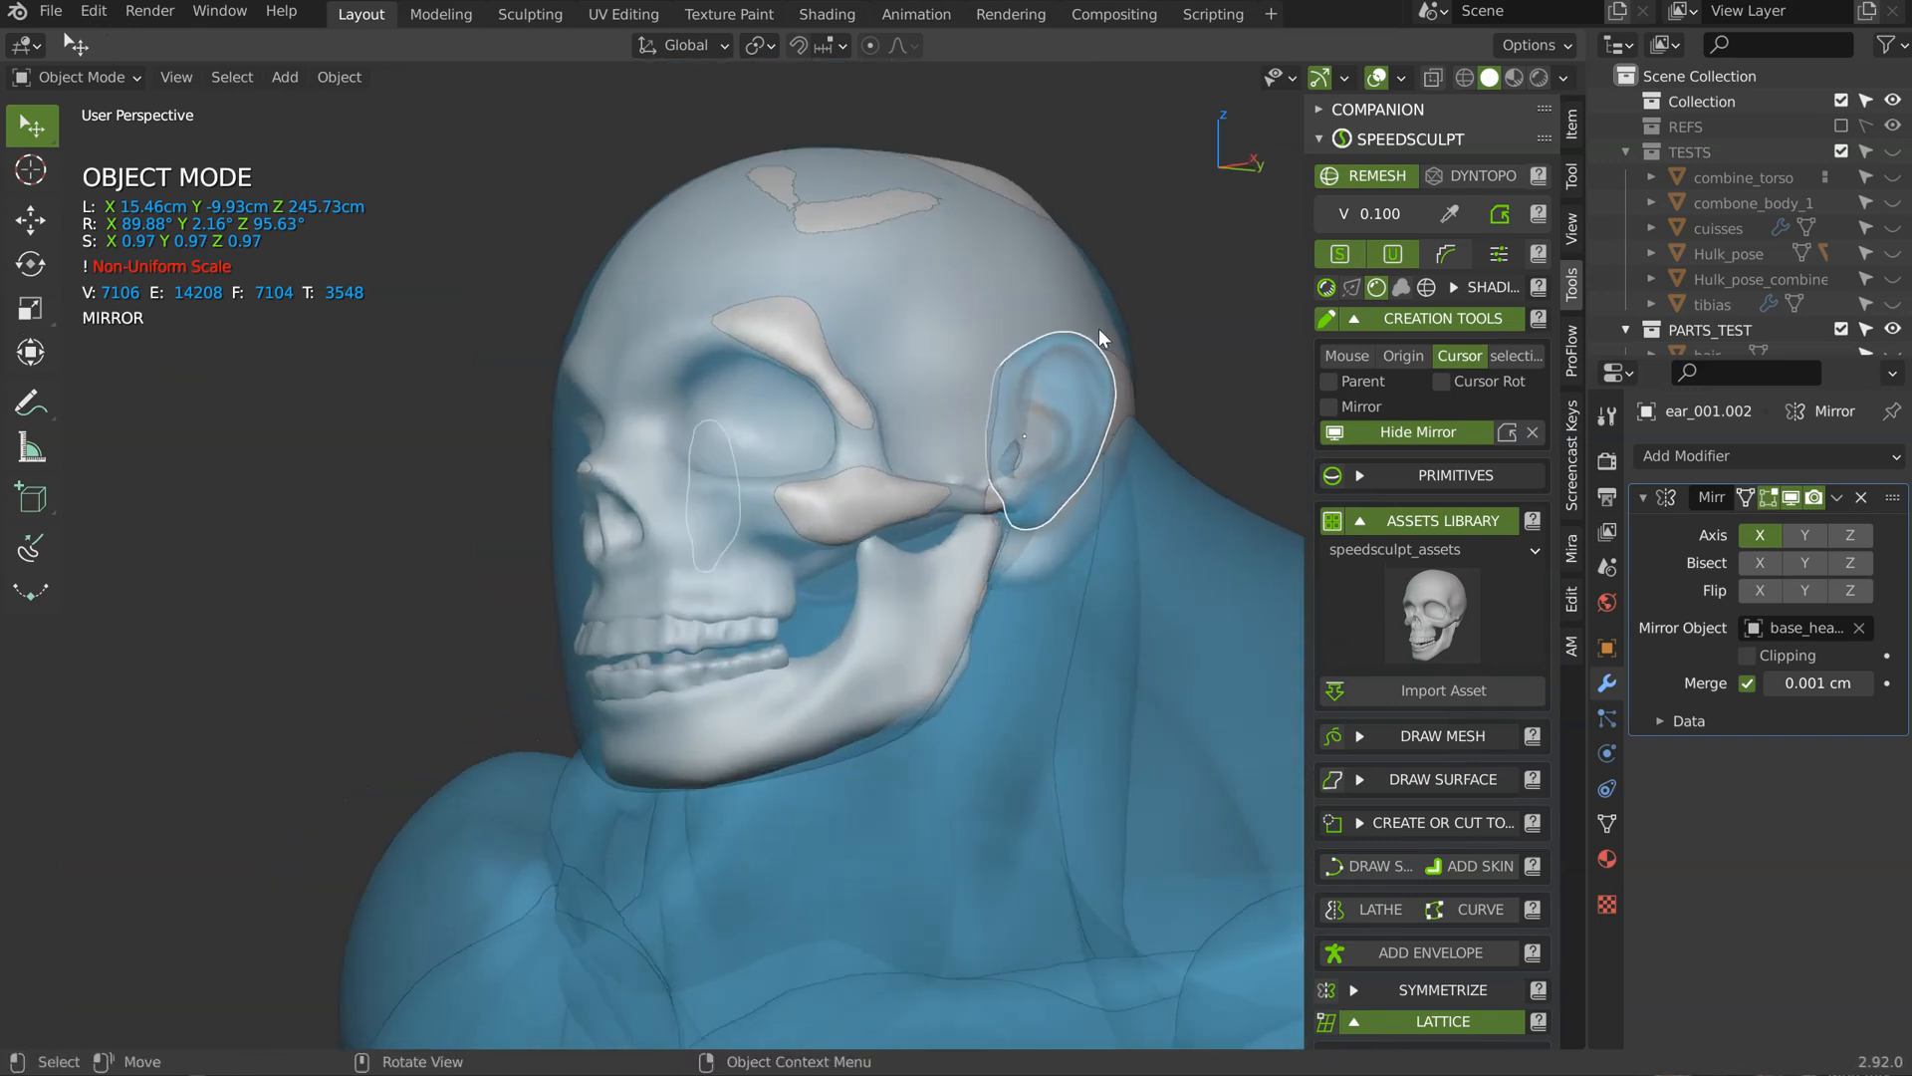
middle_drag(1062, 486, 913, 485)
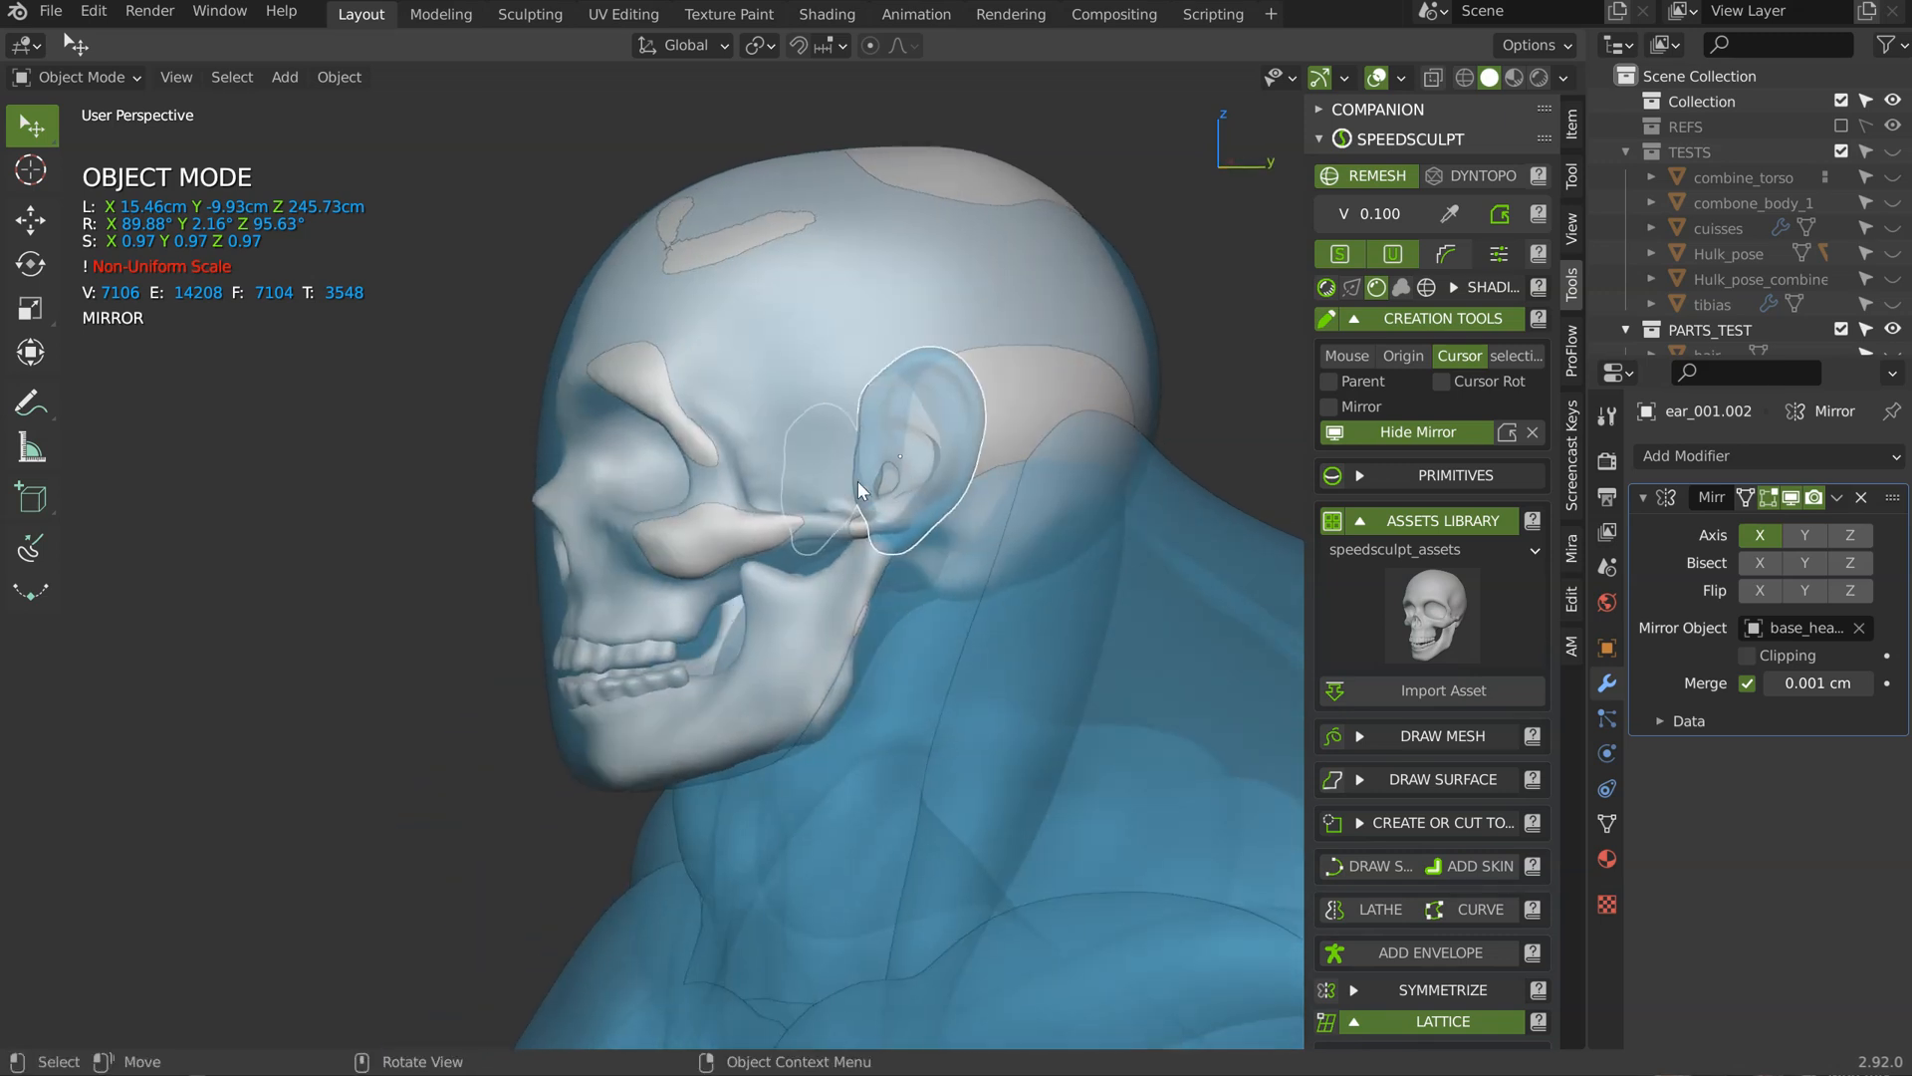
middle_drag(893, 482, 833, 388)
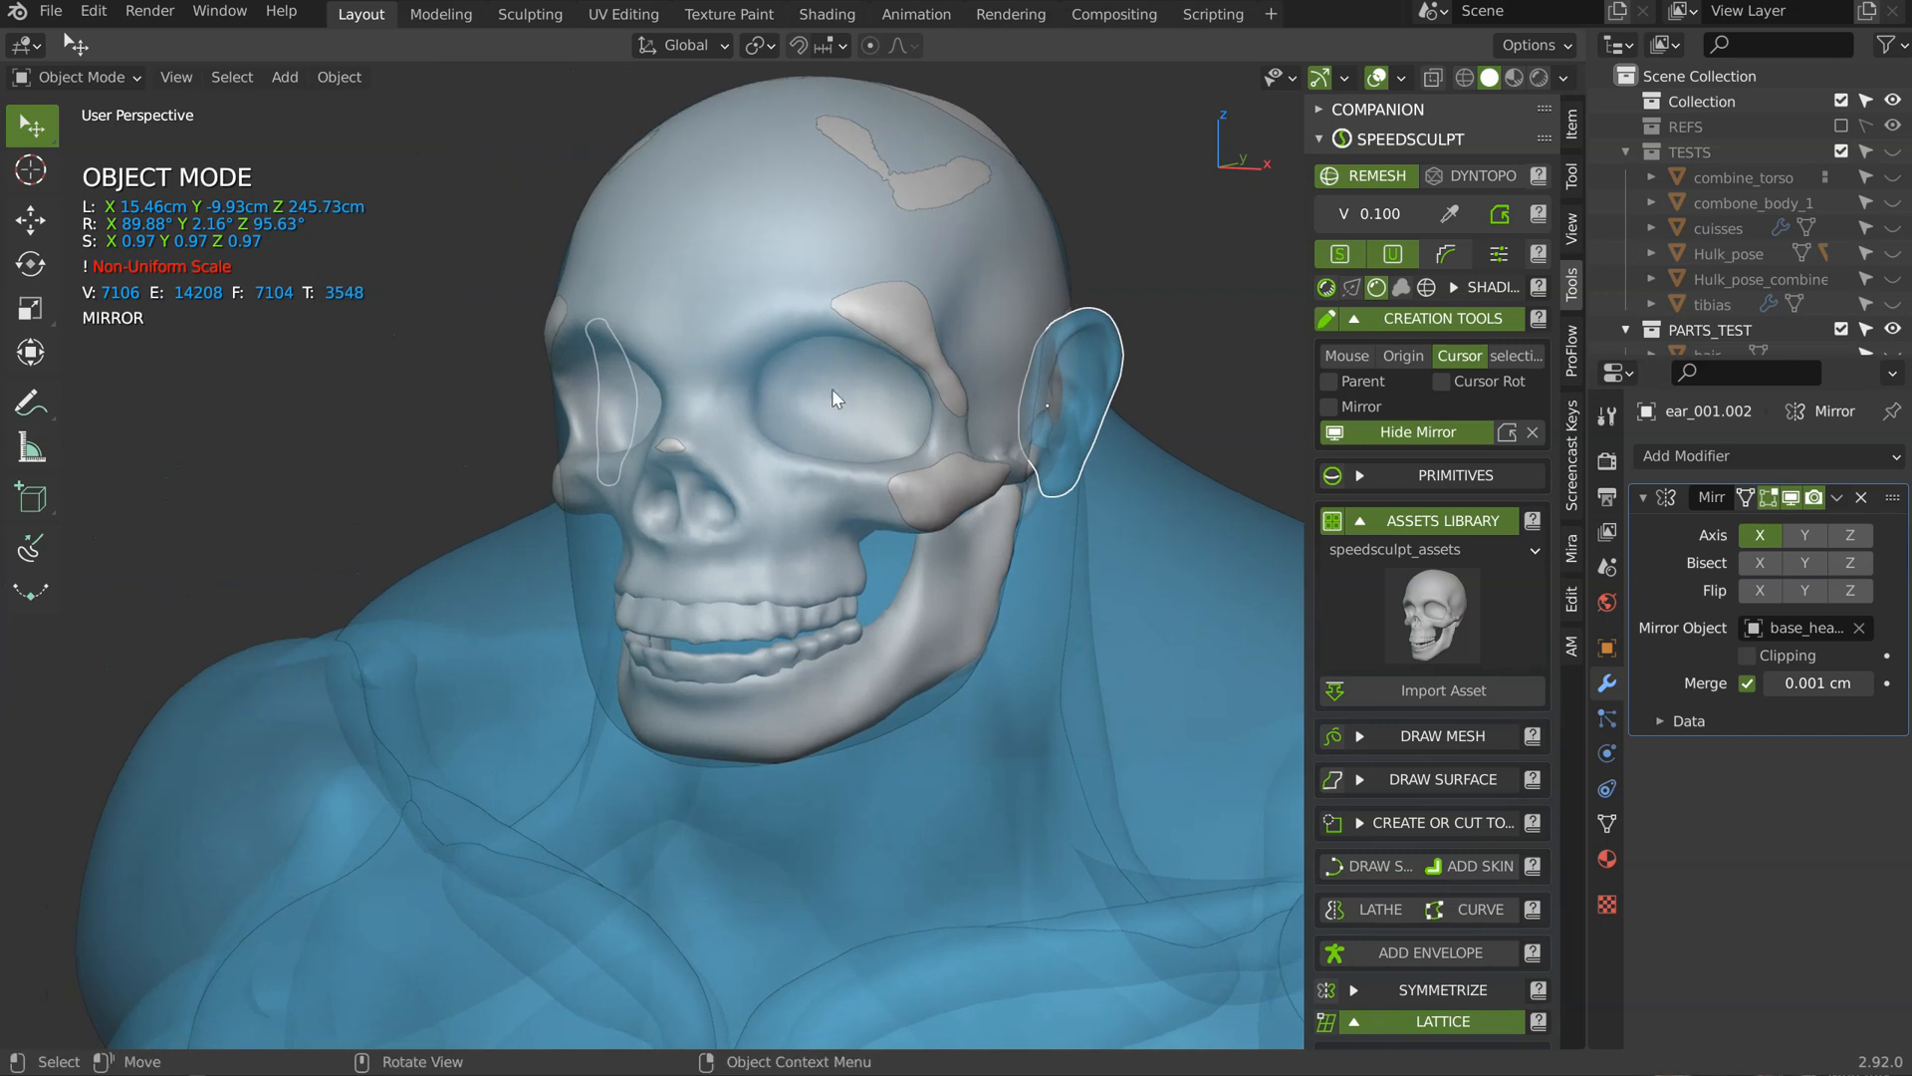
middle_drag(155, 976, 864, 421)
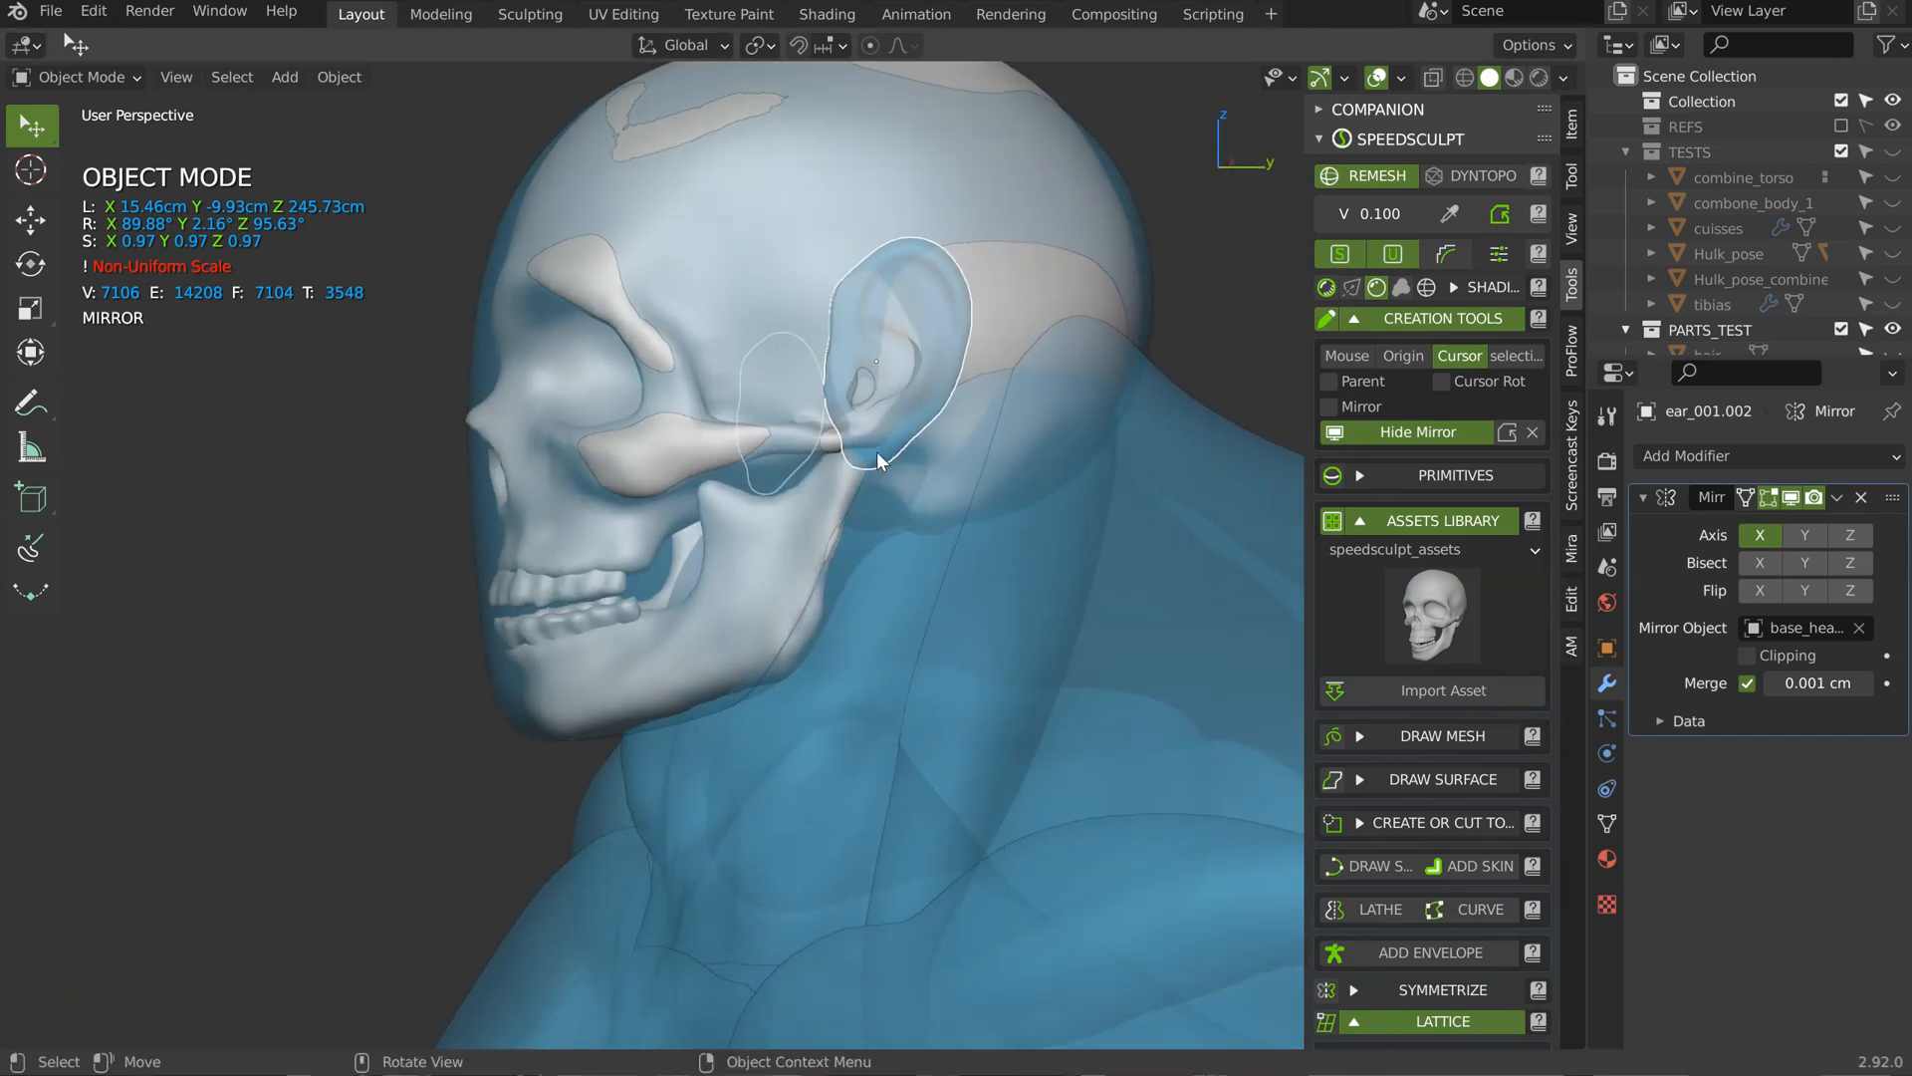
key(g)
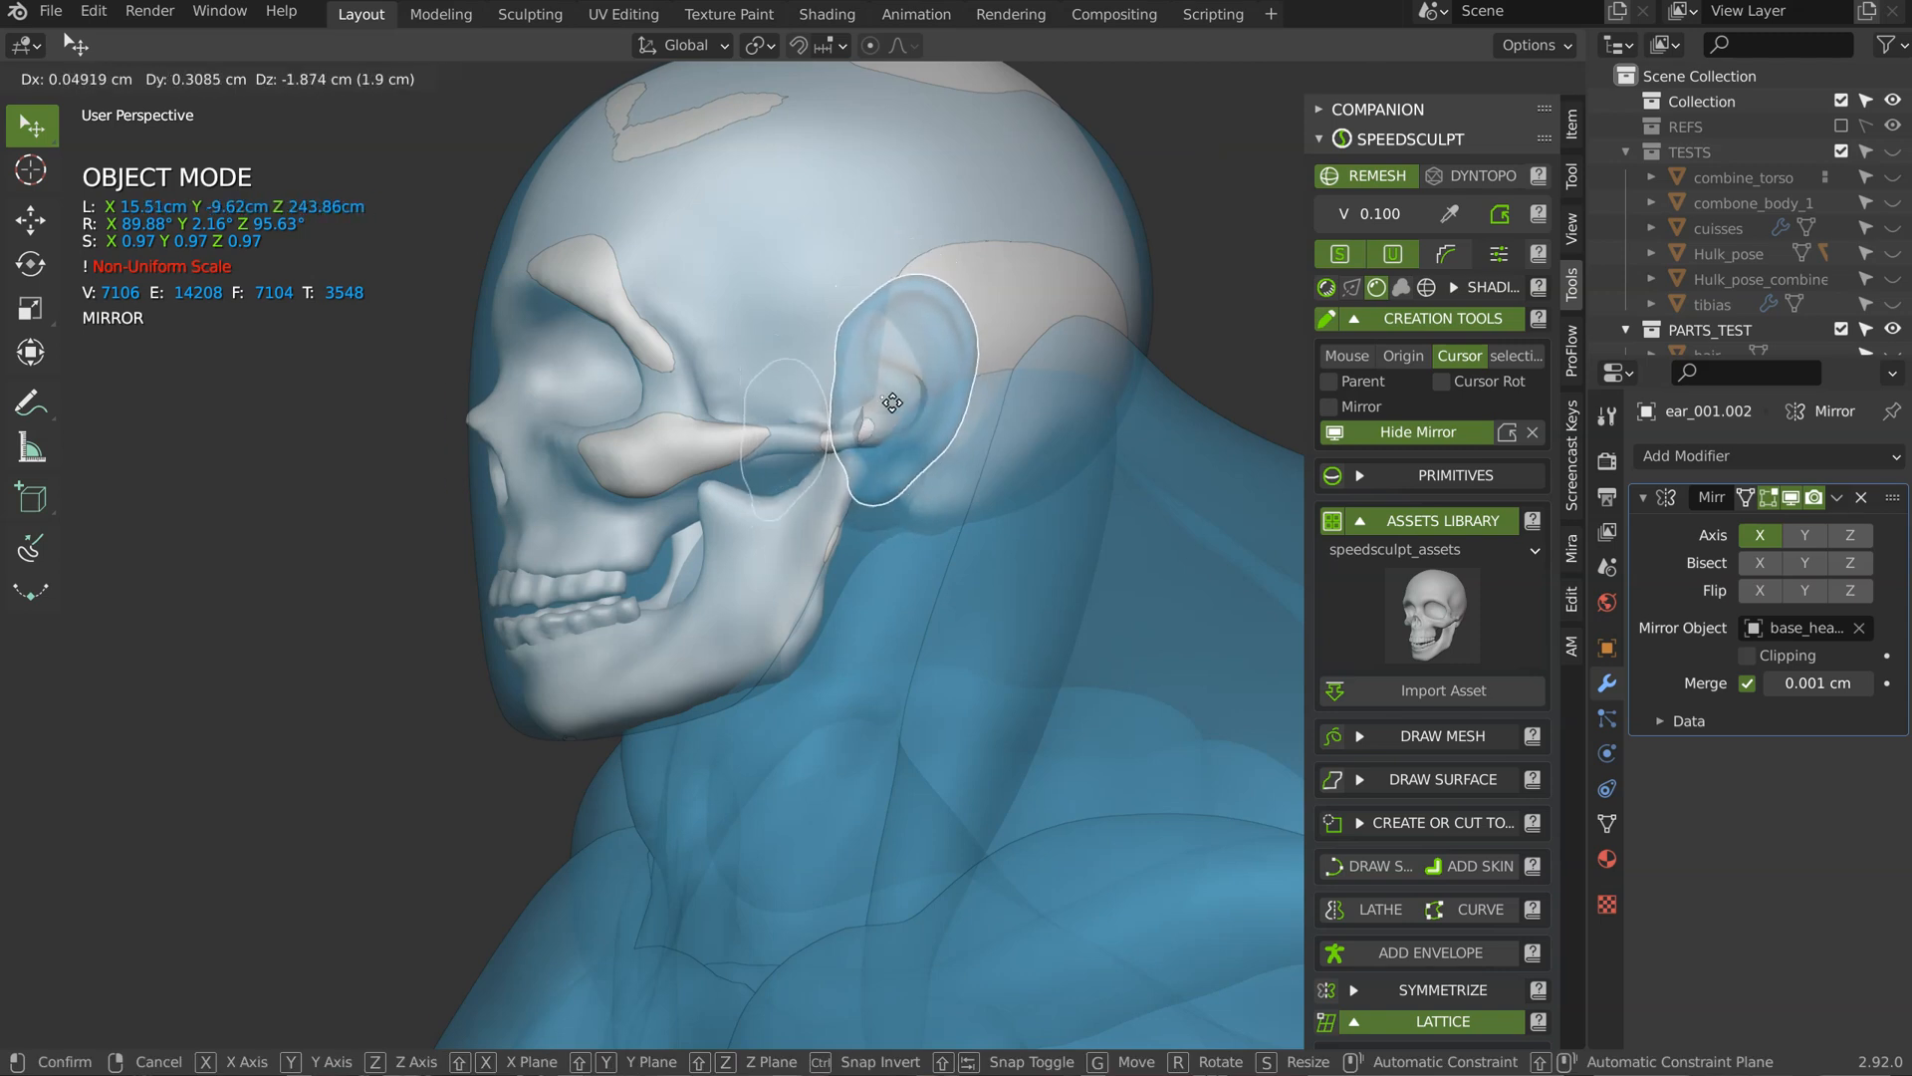
click(894, 432)
Step: Rotate the mirrored ear by about -4.8° in a front view of the head
middle_drag(893, 432, 1102, 408)
key(r)
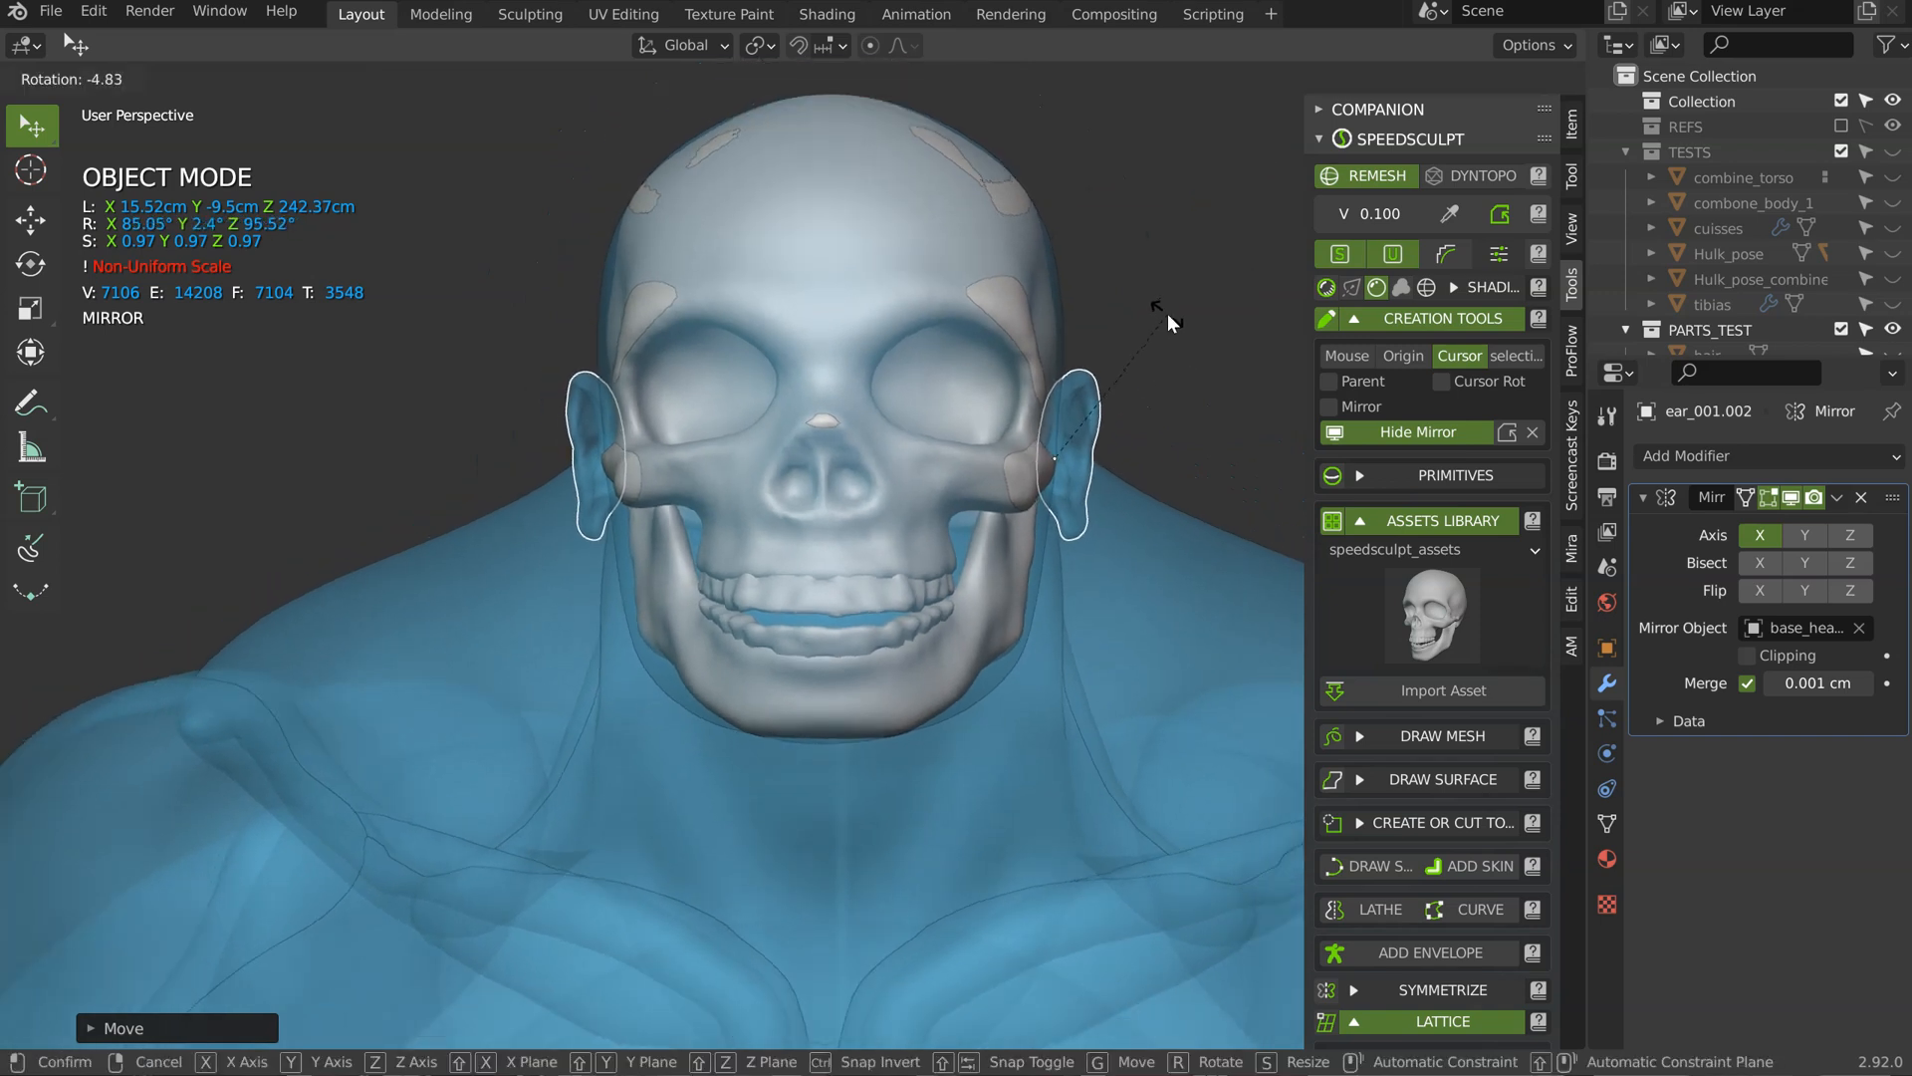
click(1167, 313)
middle_drag(1167, 313, 919, 416)
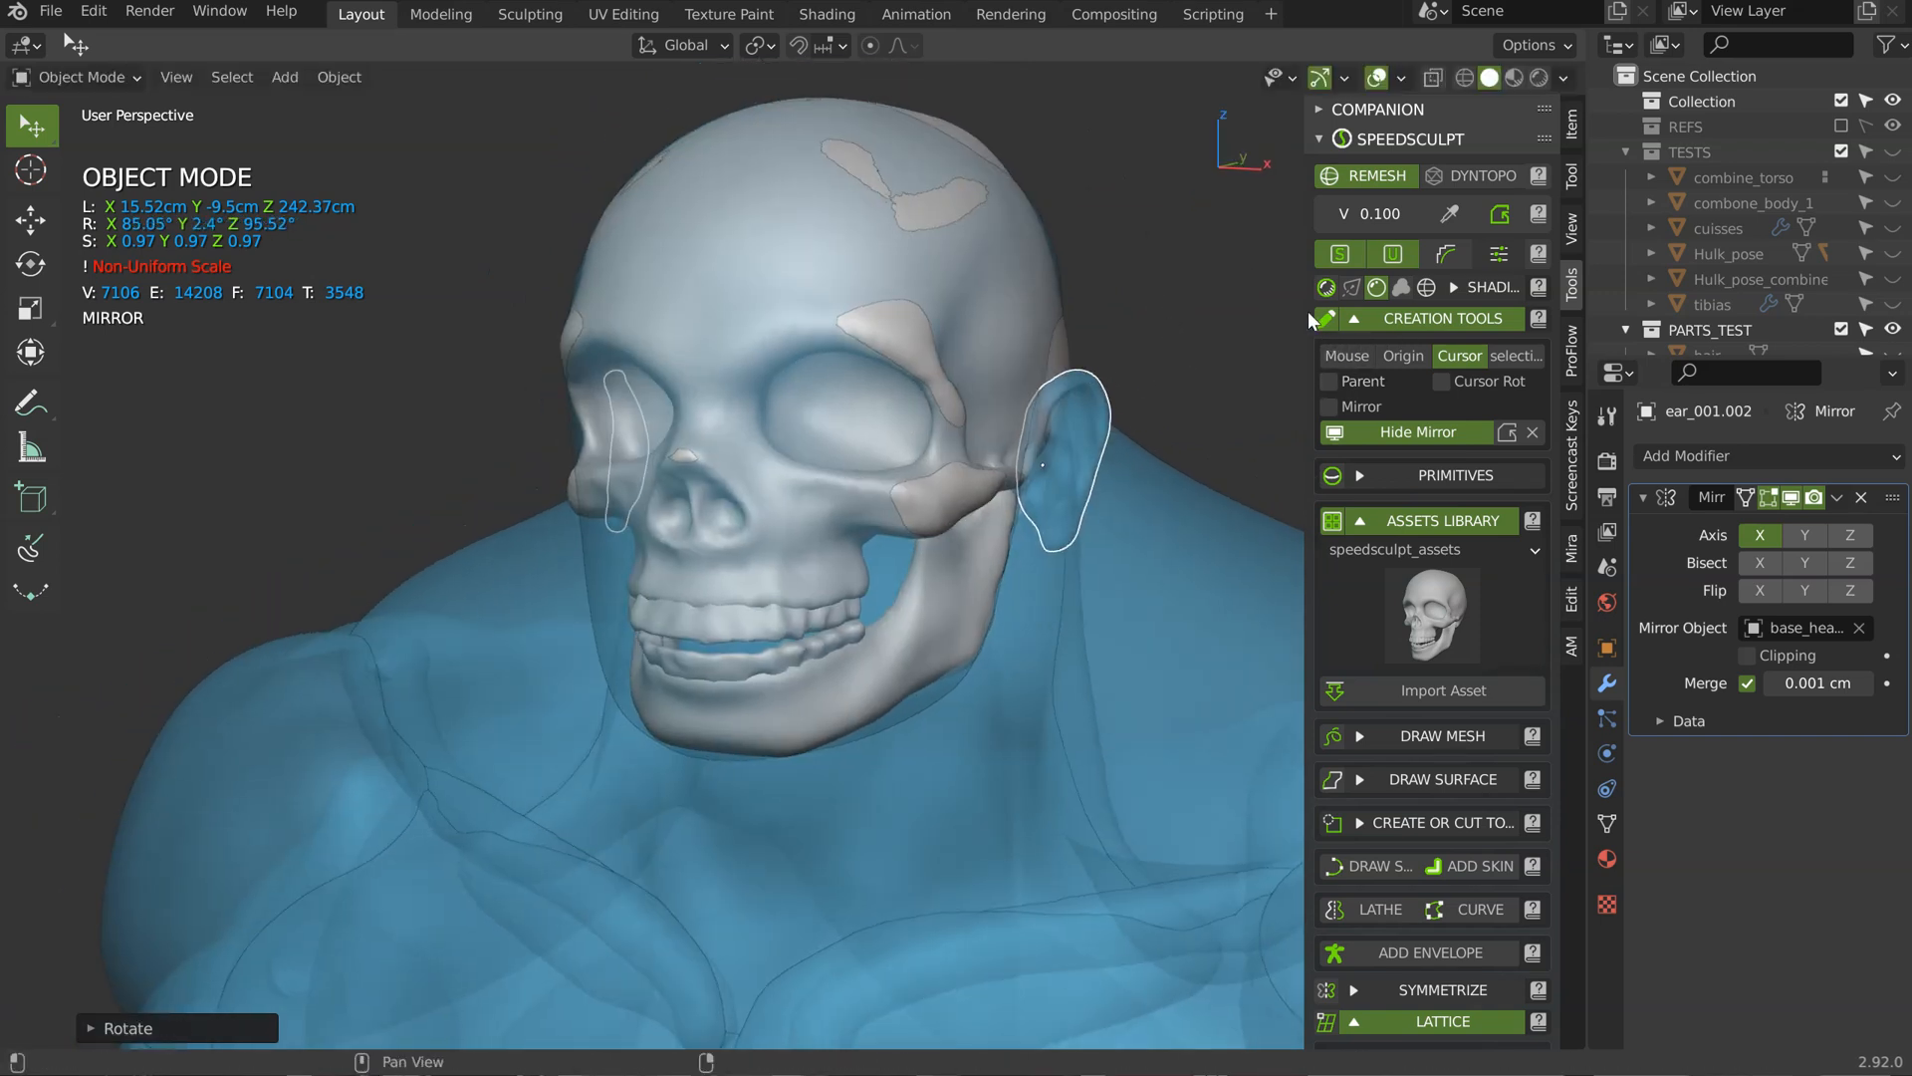
Step: Change the mirrored ear's shading from transparent blue to opaque
click(1327, 289)
mouse_move(1049, 422)
middle_down()
mouse_move(842, 383)
mouse_move(702, 480)
mouse_move(980, 435)
mouse_move(944, 448)
middle_up()
click(1327, 289)
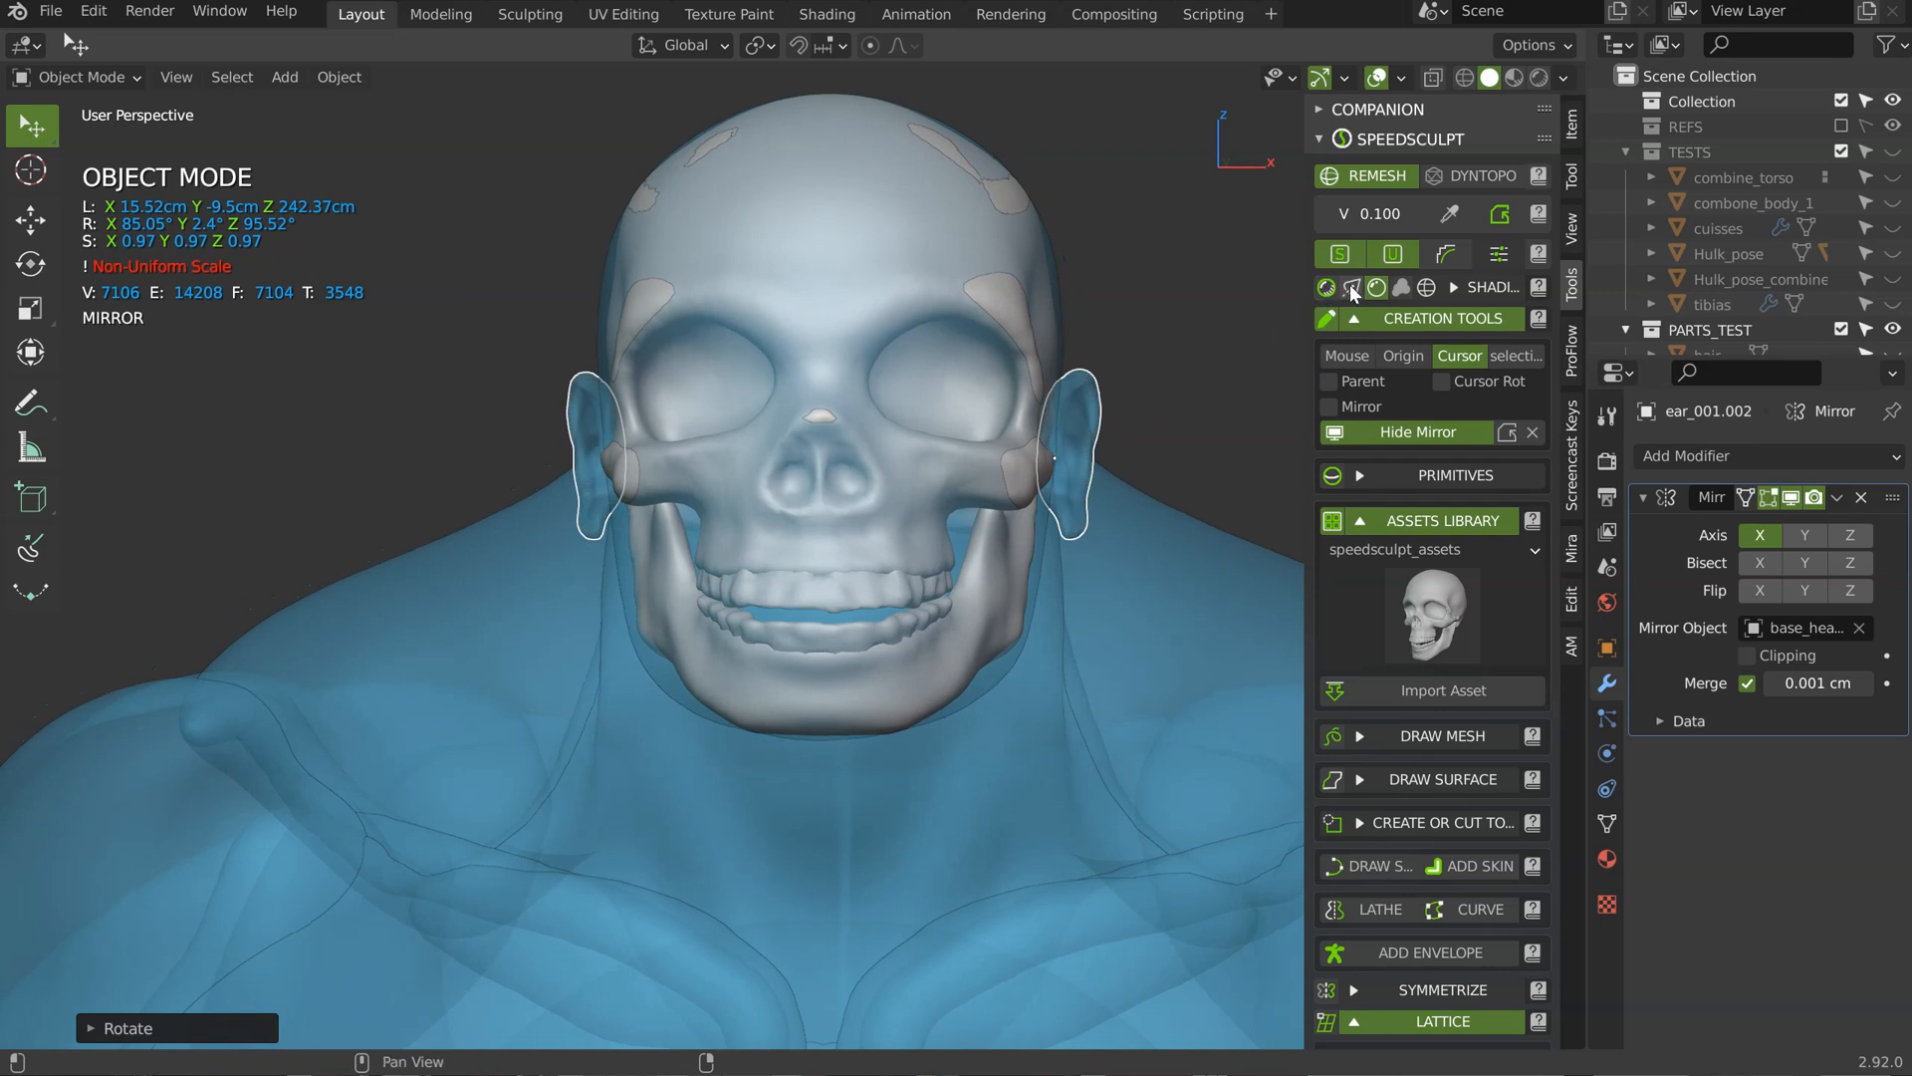
click(1327, 289)
Step: Trackball-rotate and tilt the mirrored ear to a rotation of about X 91.4°, Y 0°, Z 88.5°
mouse_move(964, 351)
middle_down()
mouse_move(667, 440)
mouse_move(671, 404)
mouse_move(893, 403)
mouse_move(1072, 452)
middle_up()
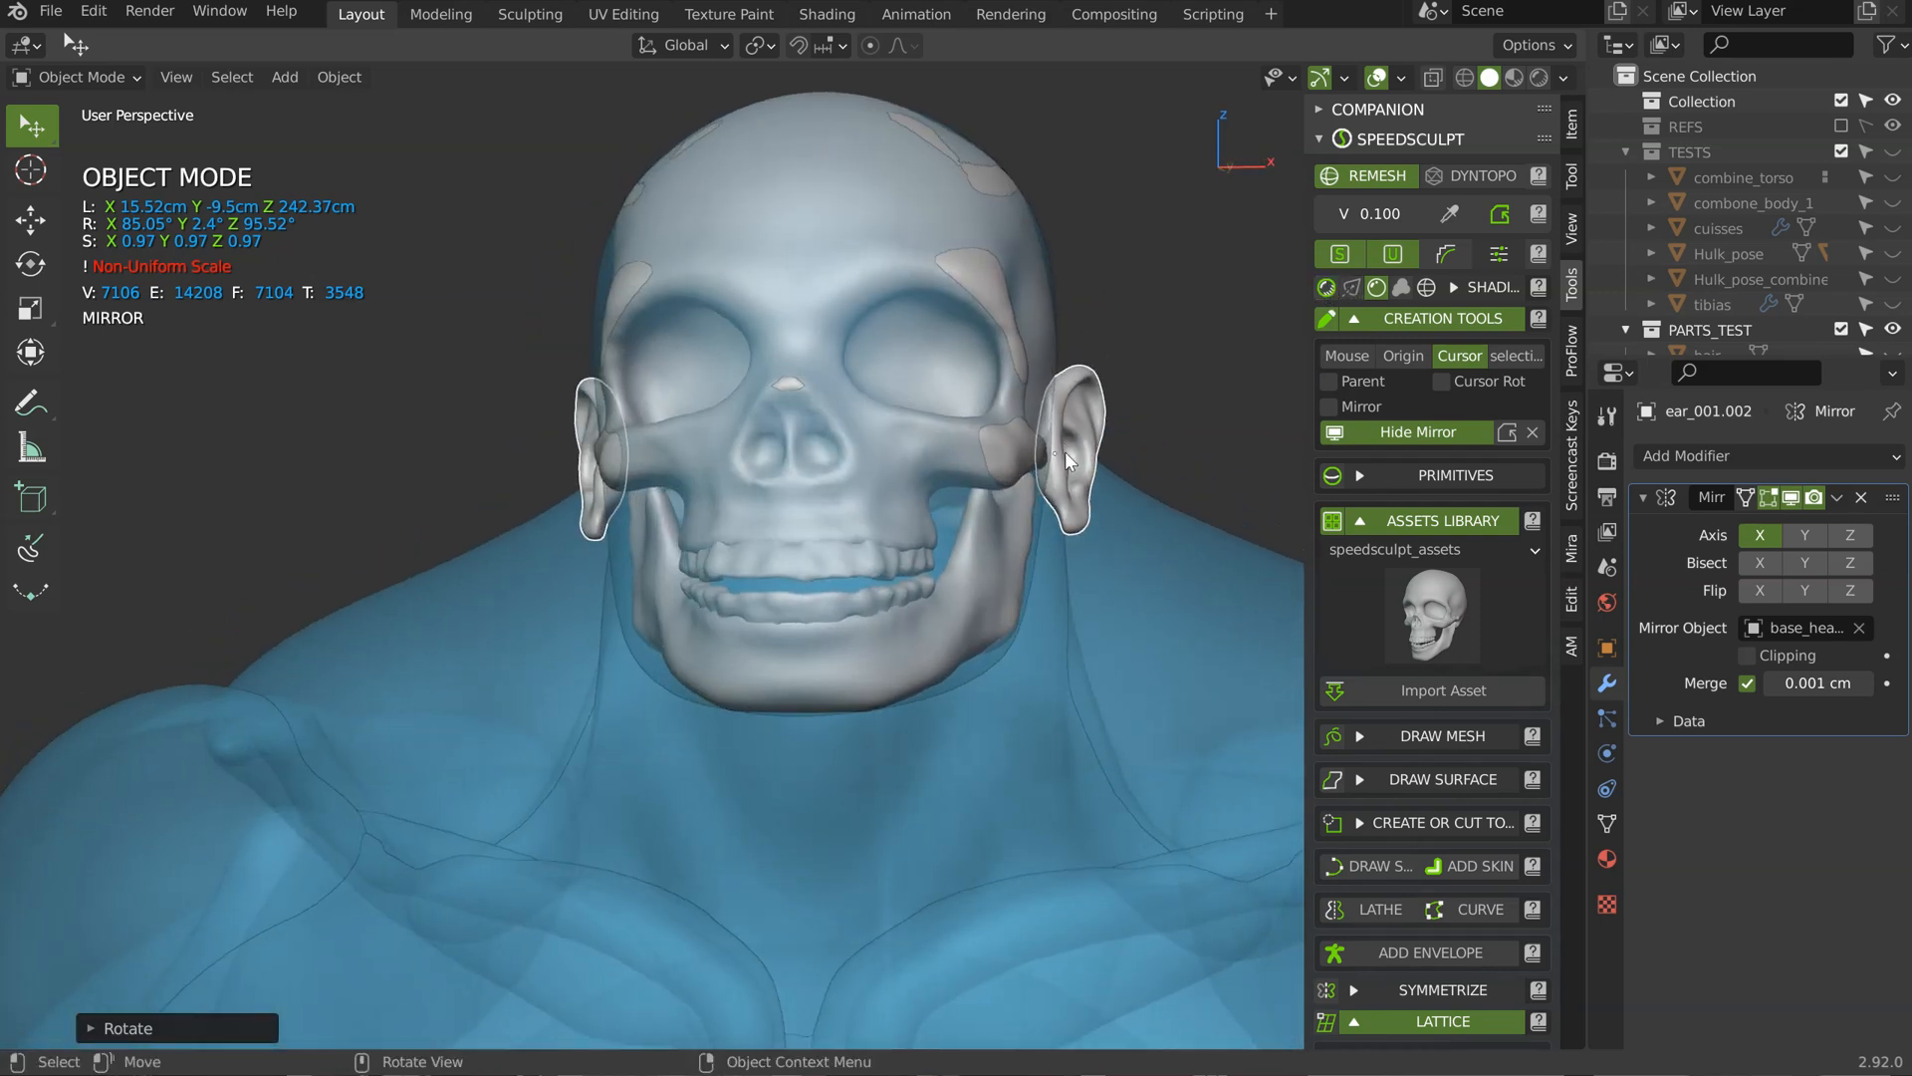
key(r)
key(r)
click(1090, 412)
key(r)
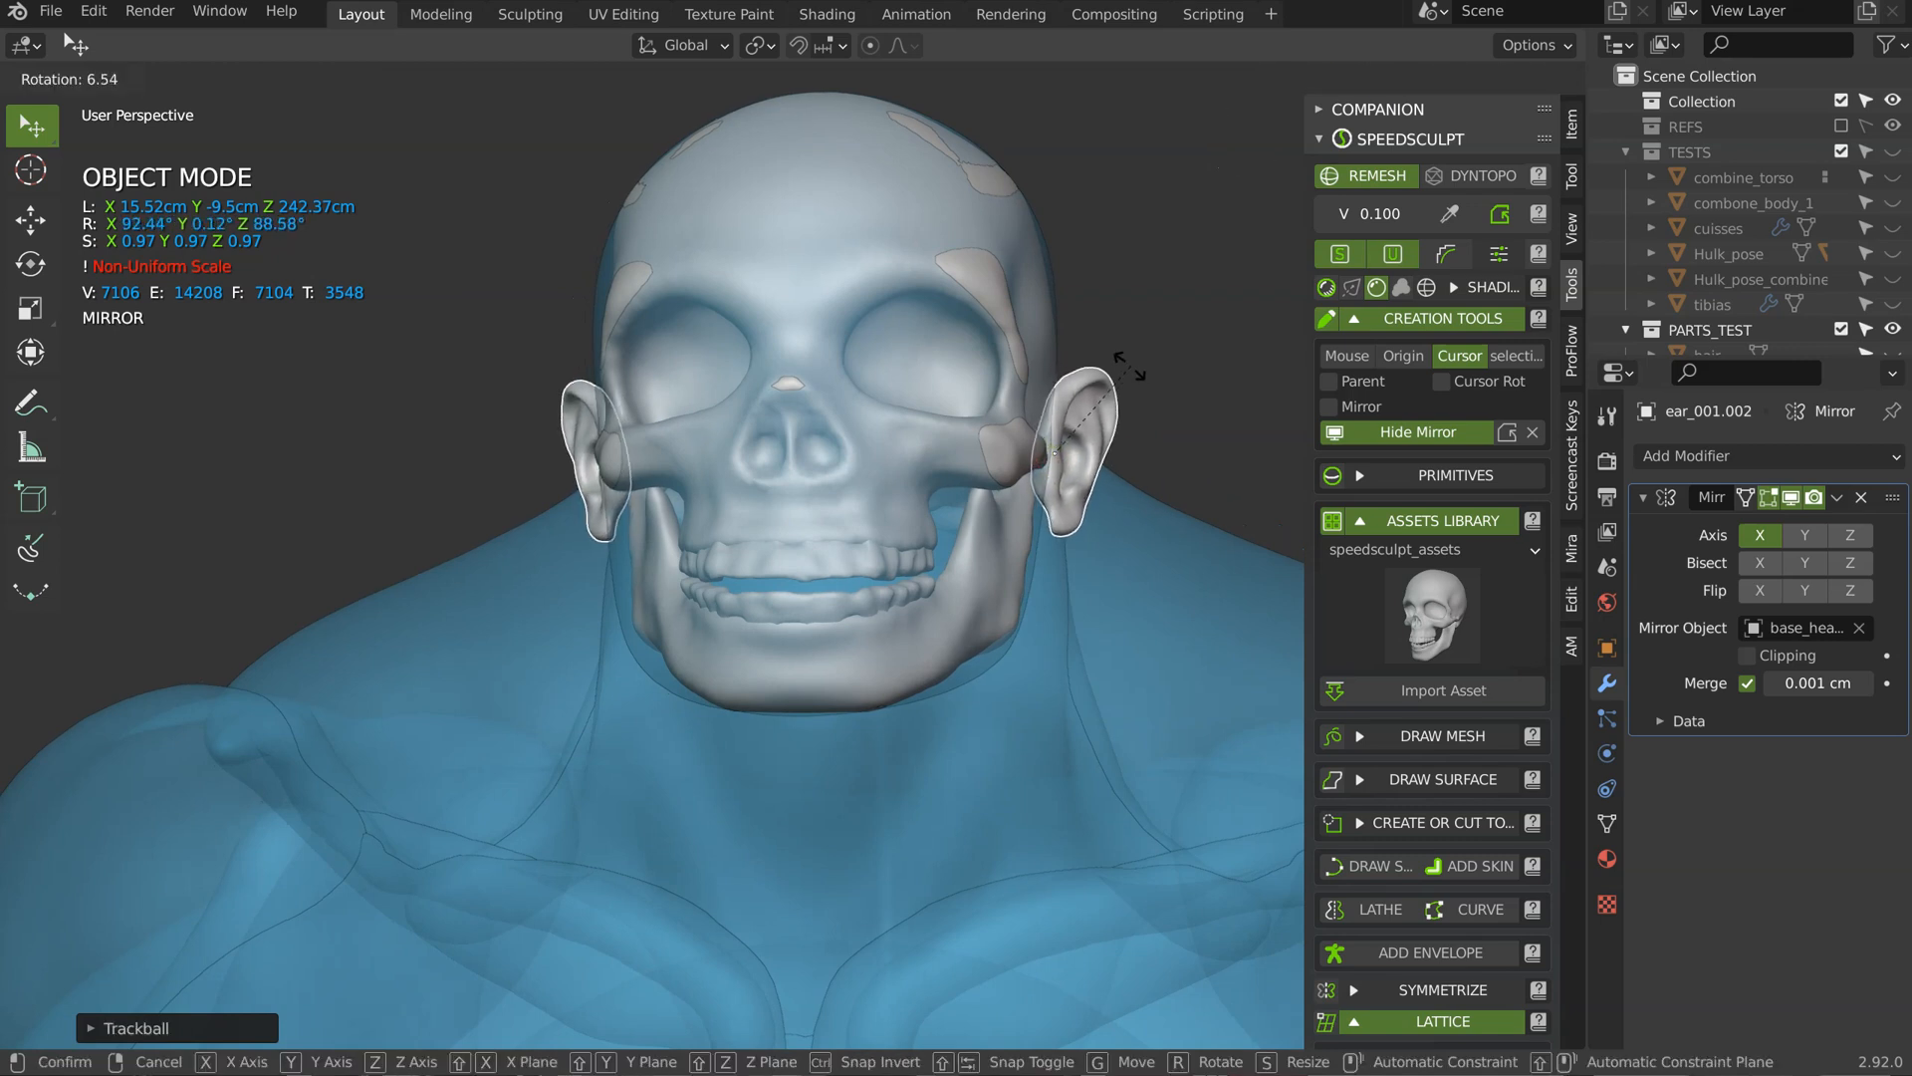
click(1125, 370)
middle_drag(1125, 369, 962, 464)
scroll(1016, 488, up, 4)
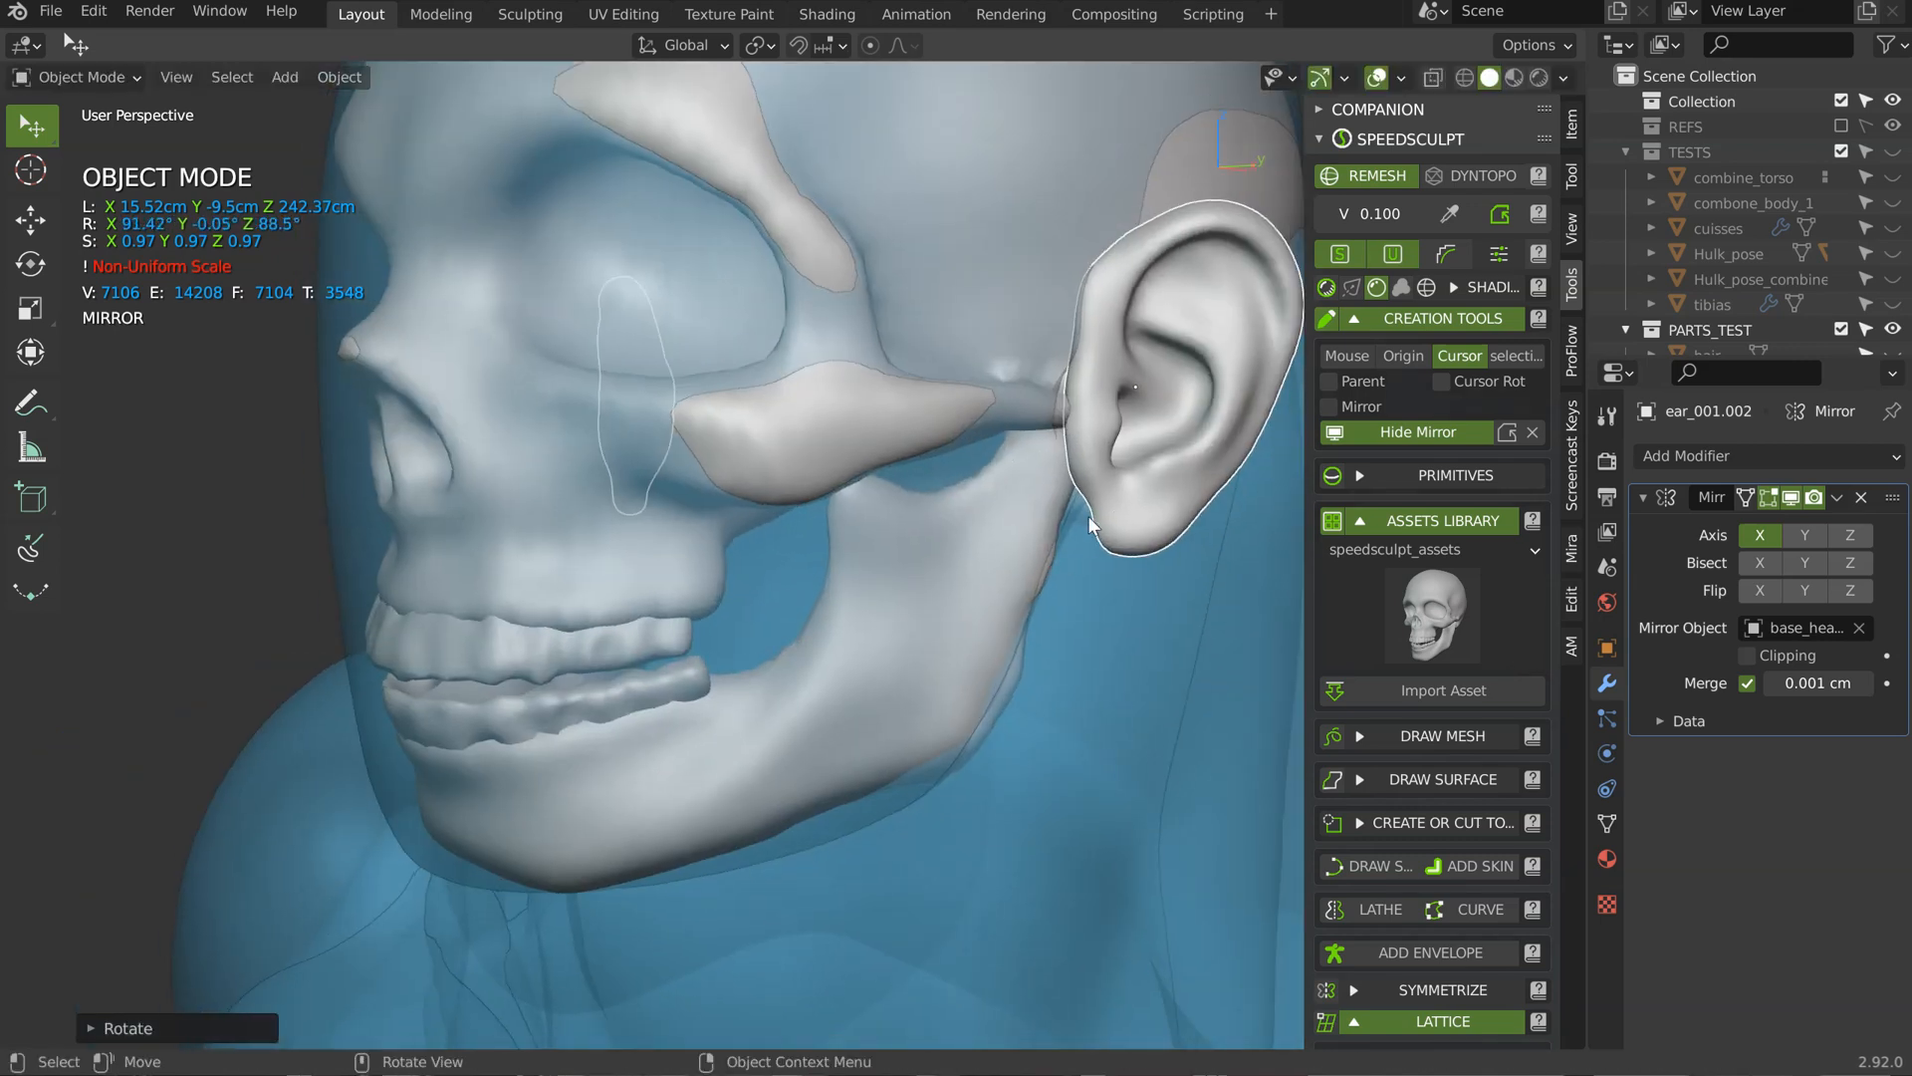
scroll(1087, 503, down, 3)
mouse_move(1089, 488)
middle_down()
mouse_move(959, 541)
mouse_move(869, 625)
mouse_move(983, 512)
mouse_move(1108, 511)
mouse_move(1100, 494)
mouse_move(1004, 500)
mouse_move(1053, 429)
mouse_move(976, 458)
middle_up()
click(859, 615)
click(906, 468)
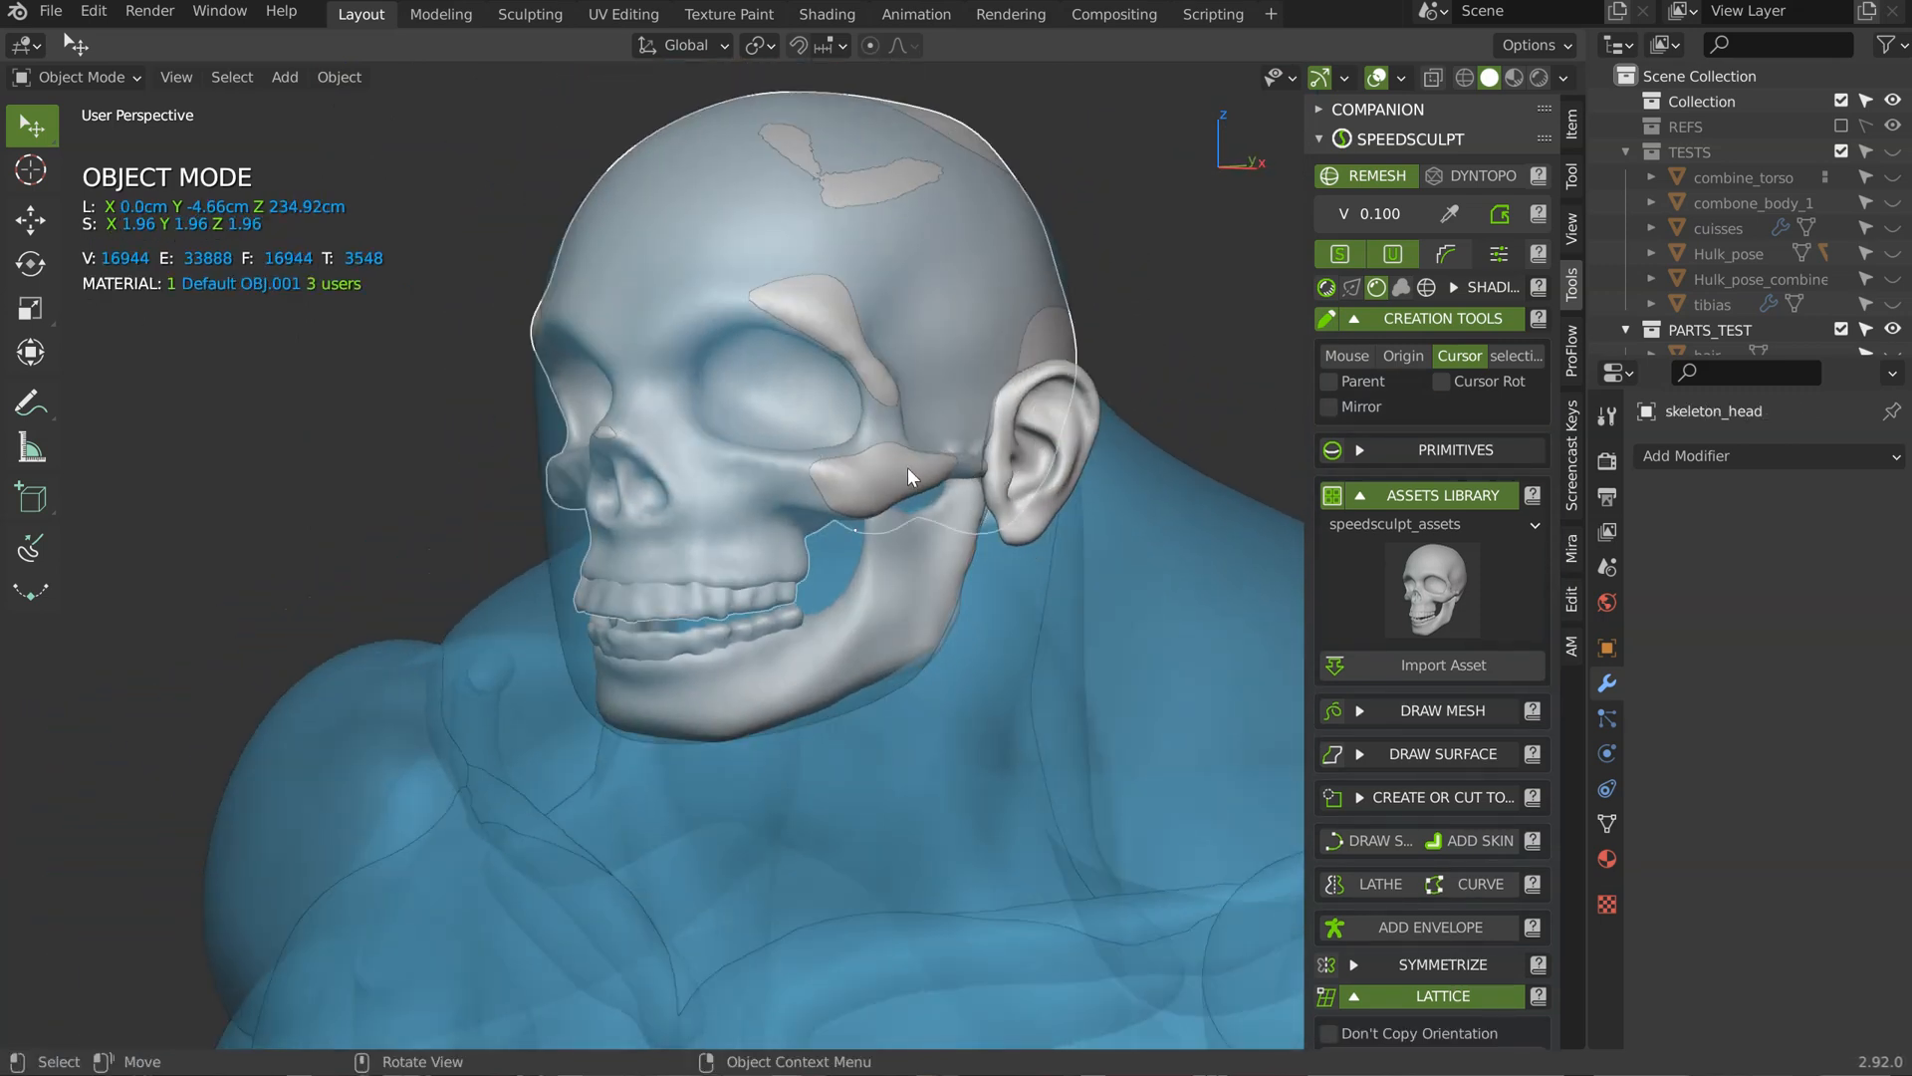
key(Tab)
click(948, 409)
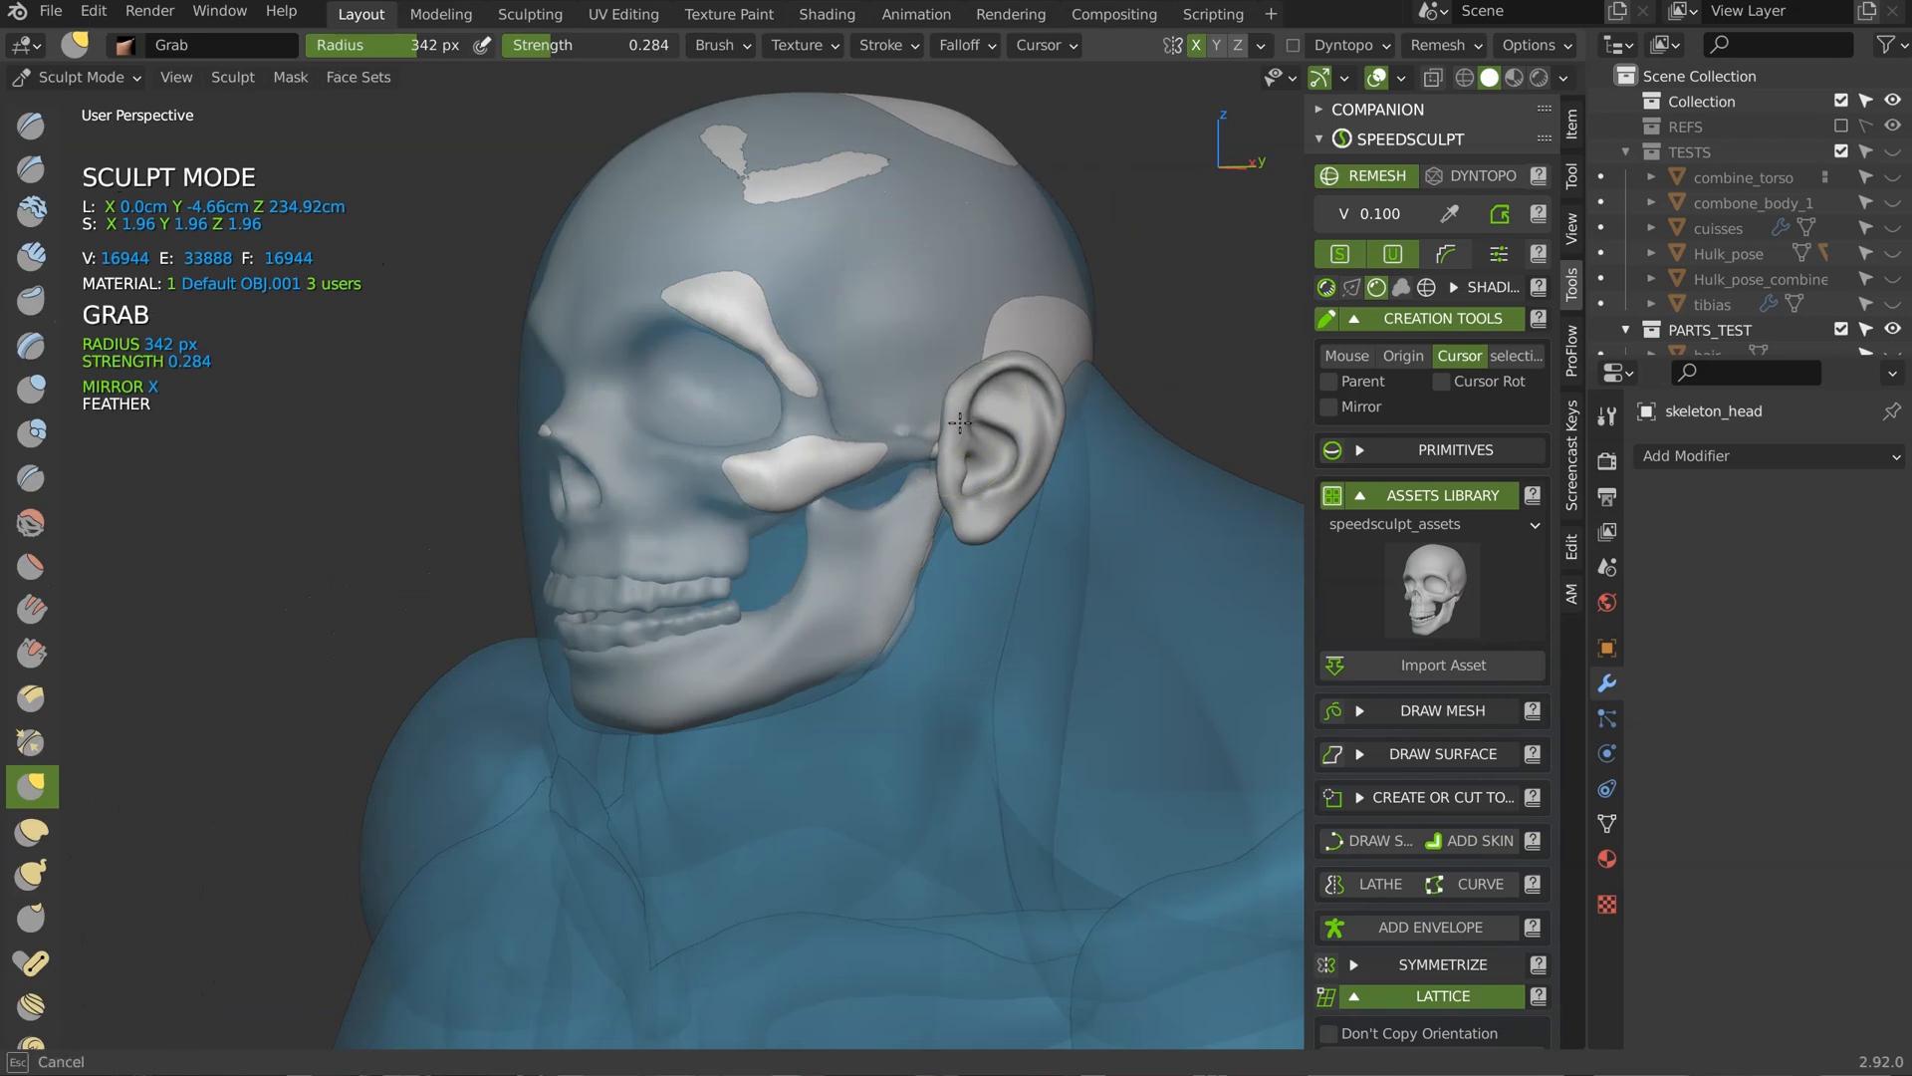
key(Tab)
Step: Reshape the rear of the jawbone with the Grab brush so its upper end meets the cheekbone beside the ear
click(901, 528)
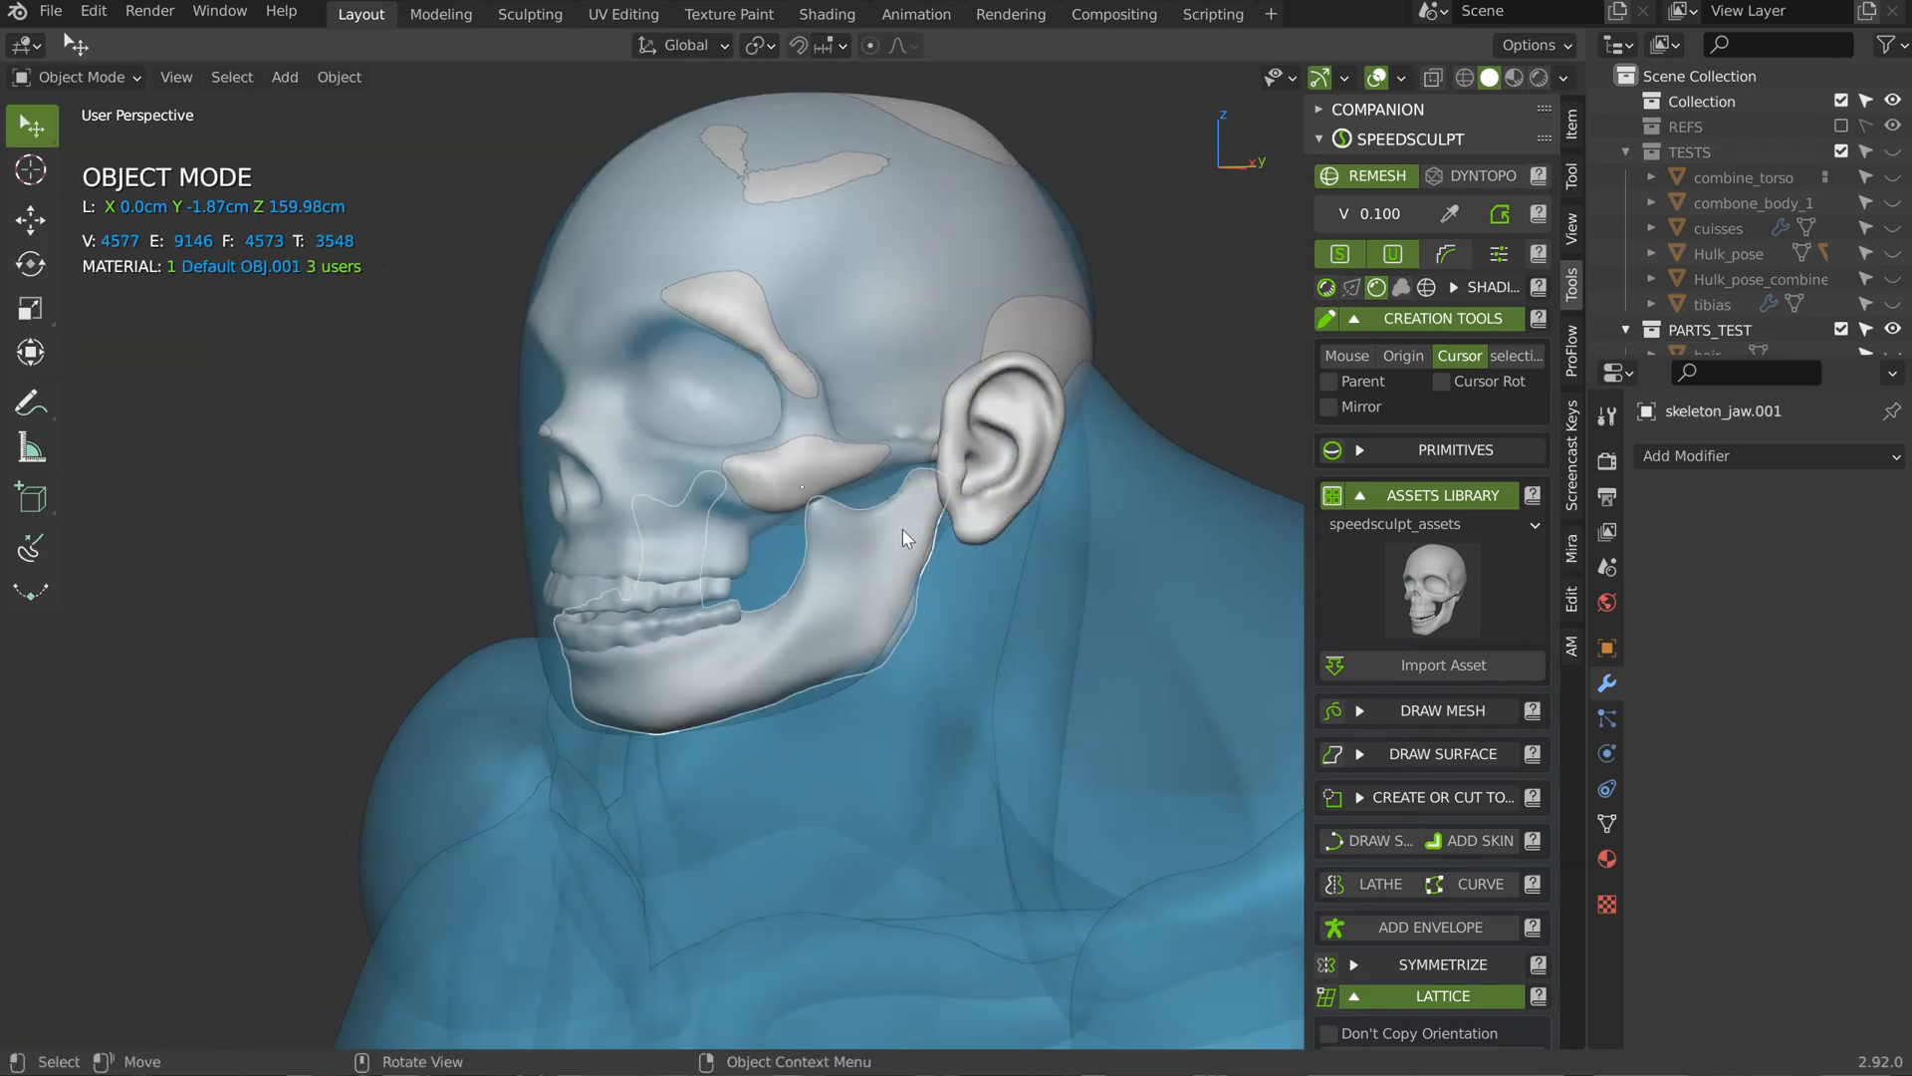
key(Tab)
click(948, 463)
middle_drag(893, 526, 790, 519)
drag(868, 654, 805, 478)
drag(860, 570, 883, 615)
drag(840, 530, 813, 507)
middle_drag(813, 507, 914, 504)
key(Tab)
middle_drag(914, 373, 977, 368)
middle_drag(733, 487, 822, 386)
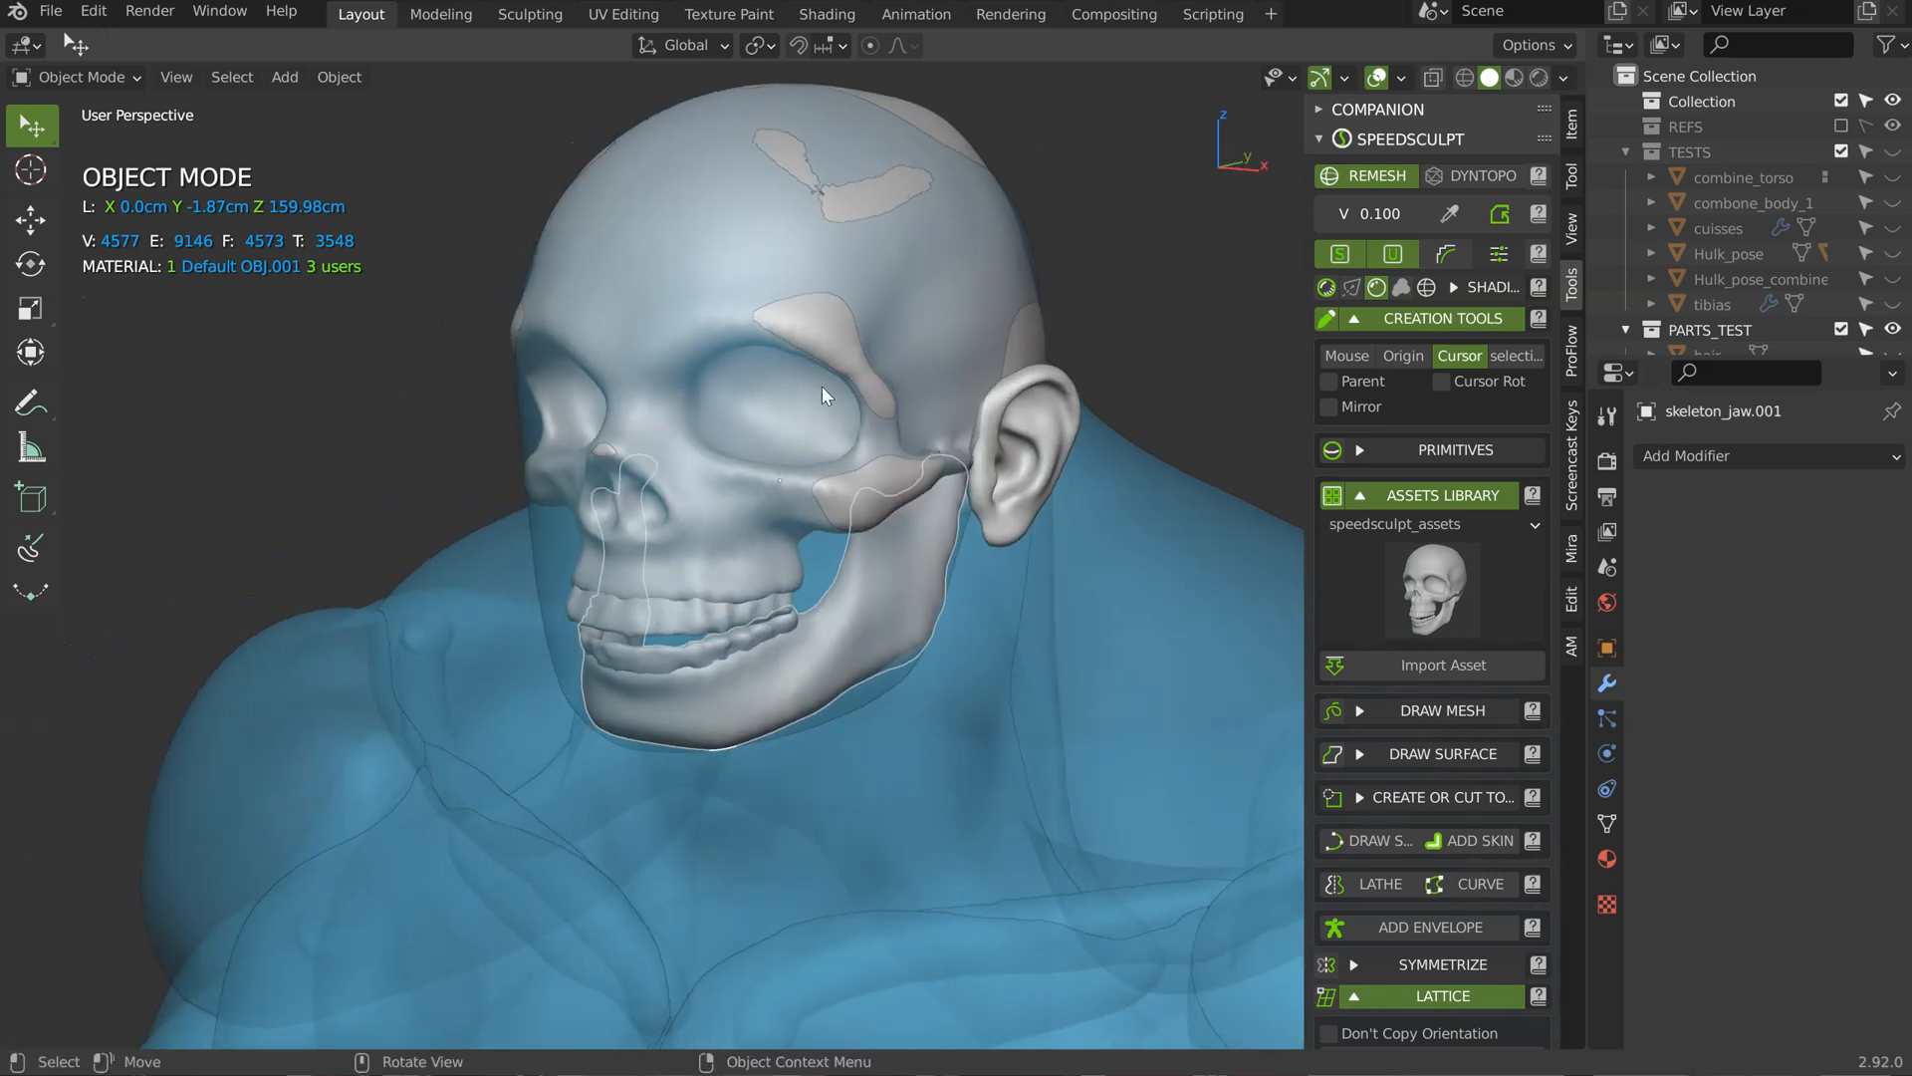
Step: Select the head mesh and reset the Solo transparency so that only the head is see-through over the skull
click(922, 305)
middle_drag(942, 303, 888, 356)
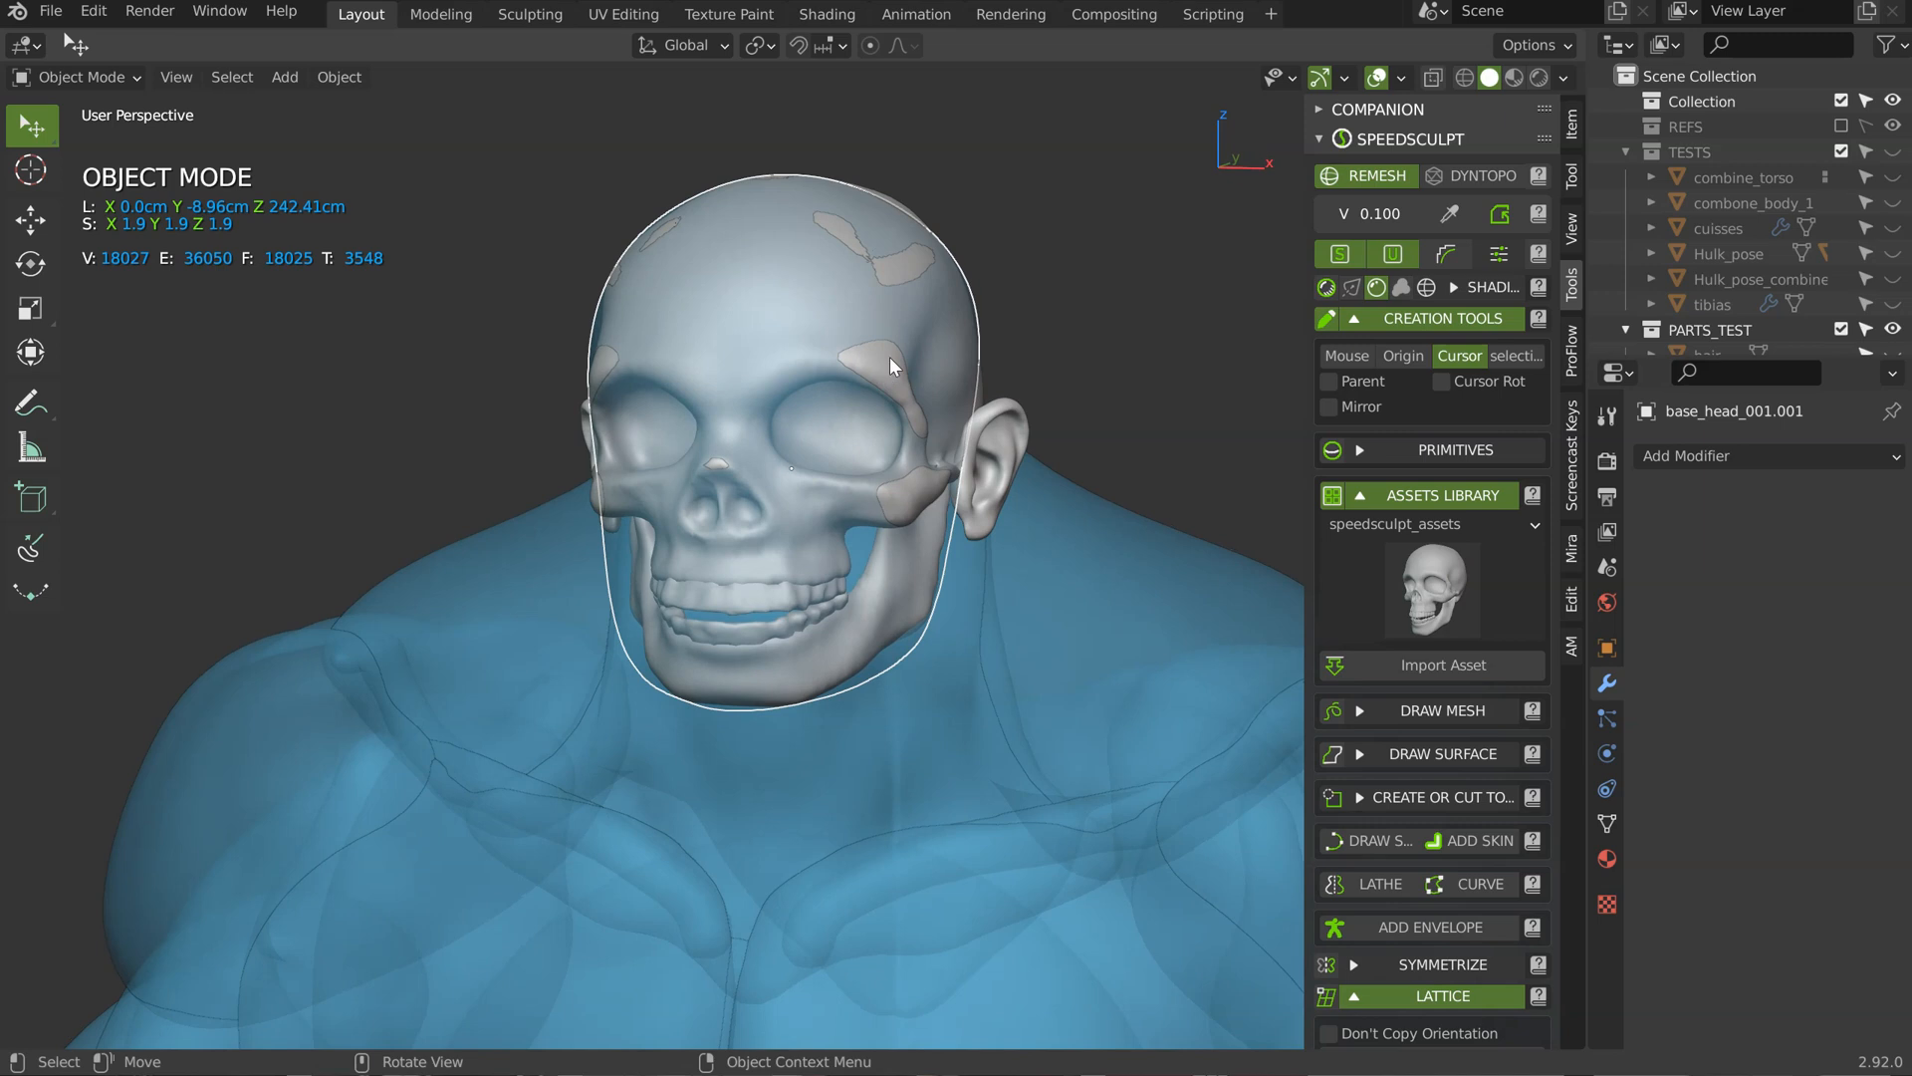
click(1327, 287)
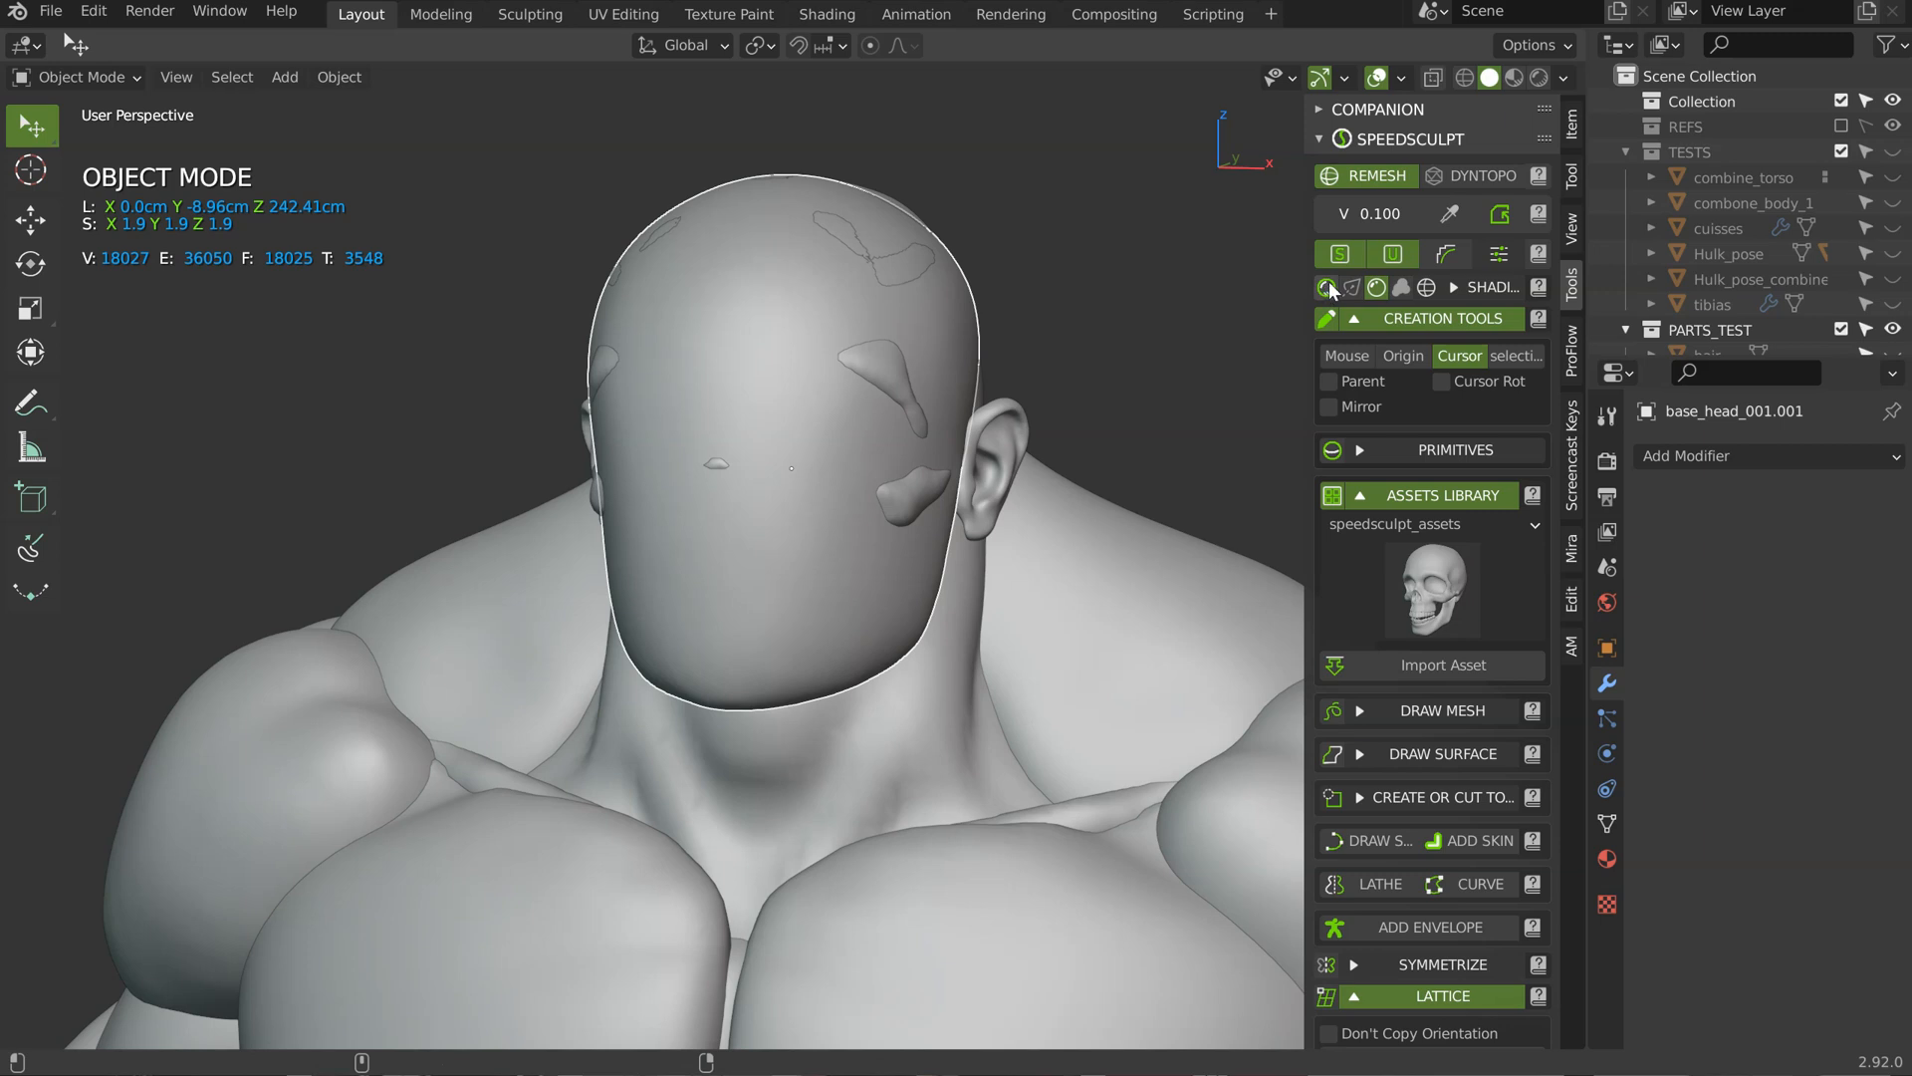
click(1328, 287)
mouse_move(778, 383)
middle_down()
mouse_move(1101, 369)
mouse_move(1042, 297)
mouse_move(990, 367)
middle_up()
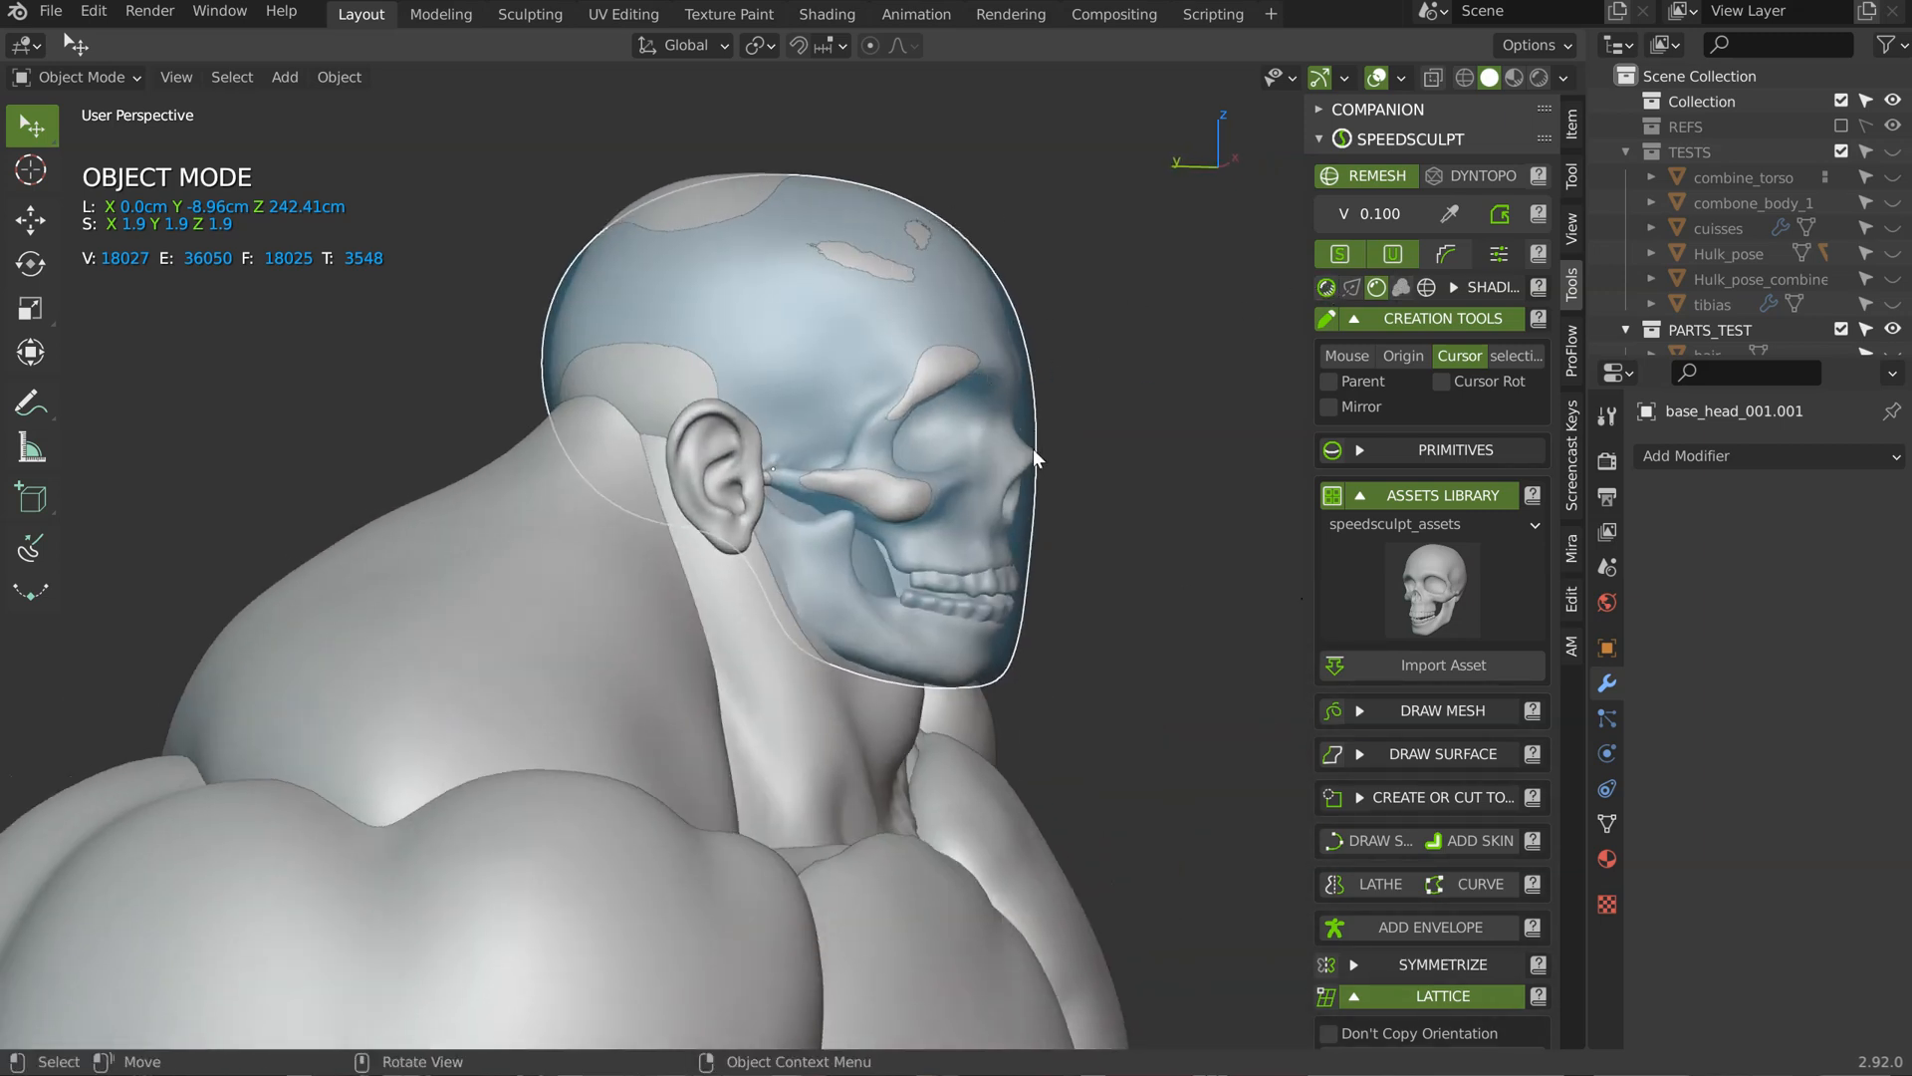
middle_drag(983, 284, 832, 368)
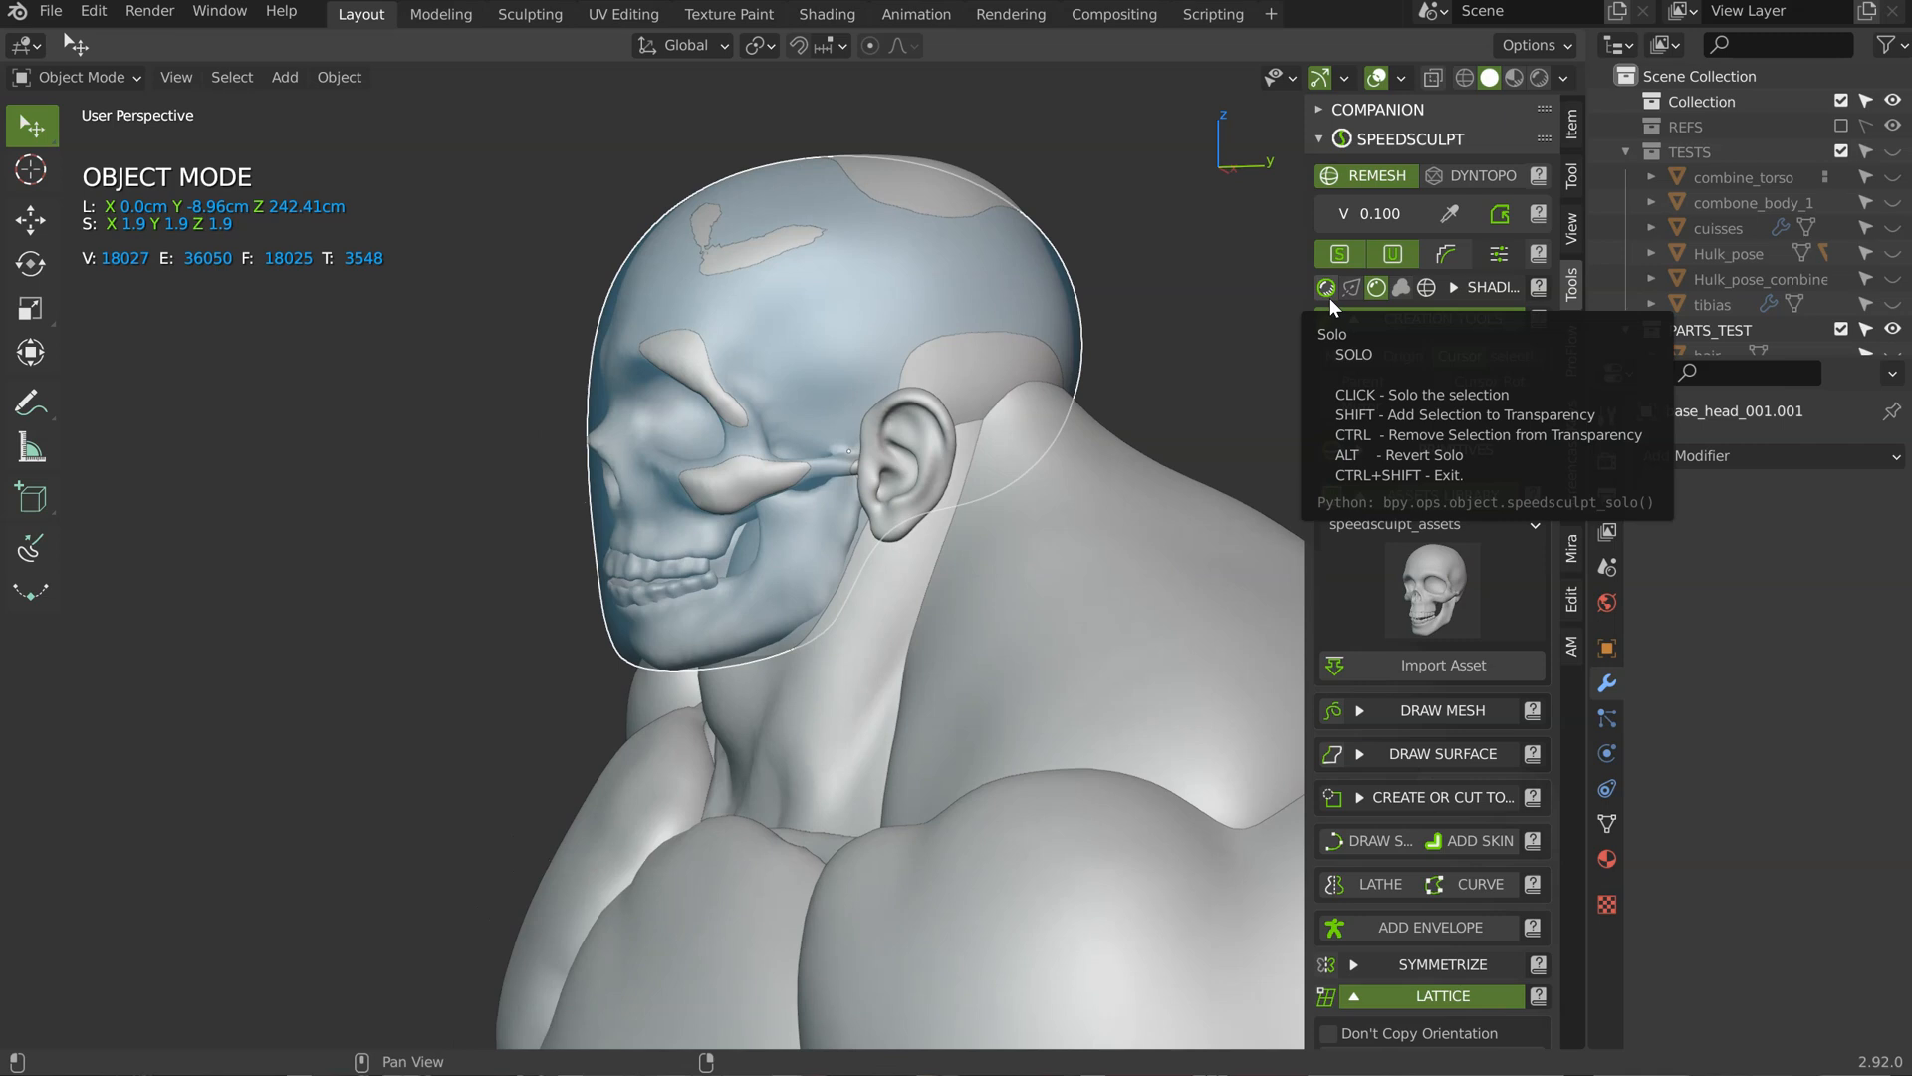
middle_drag(517, 334, 794, 404)
scroll(858, 371, up, 5)
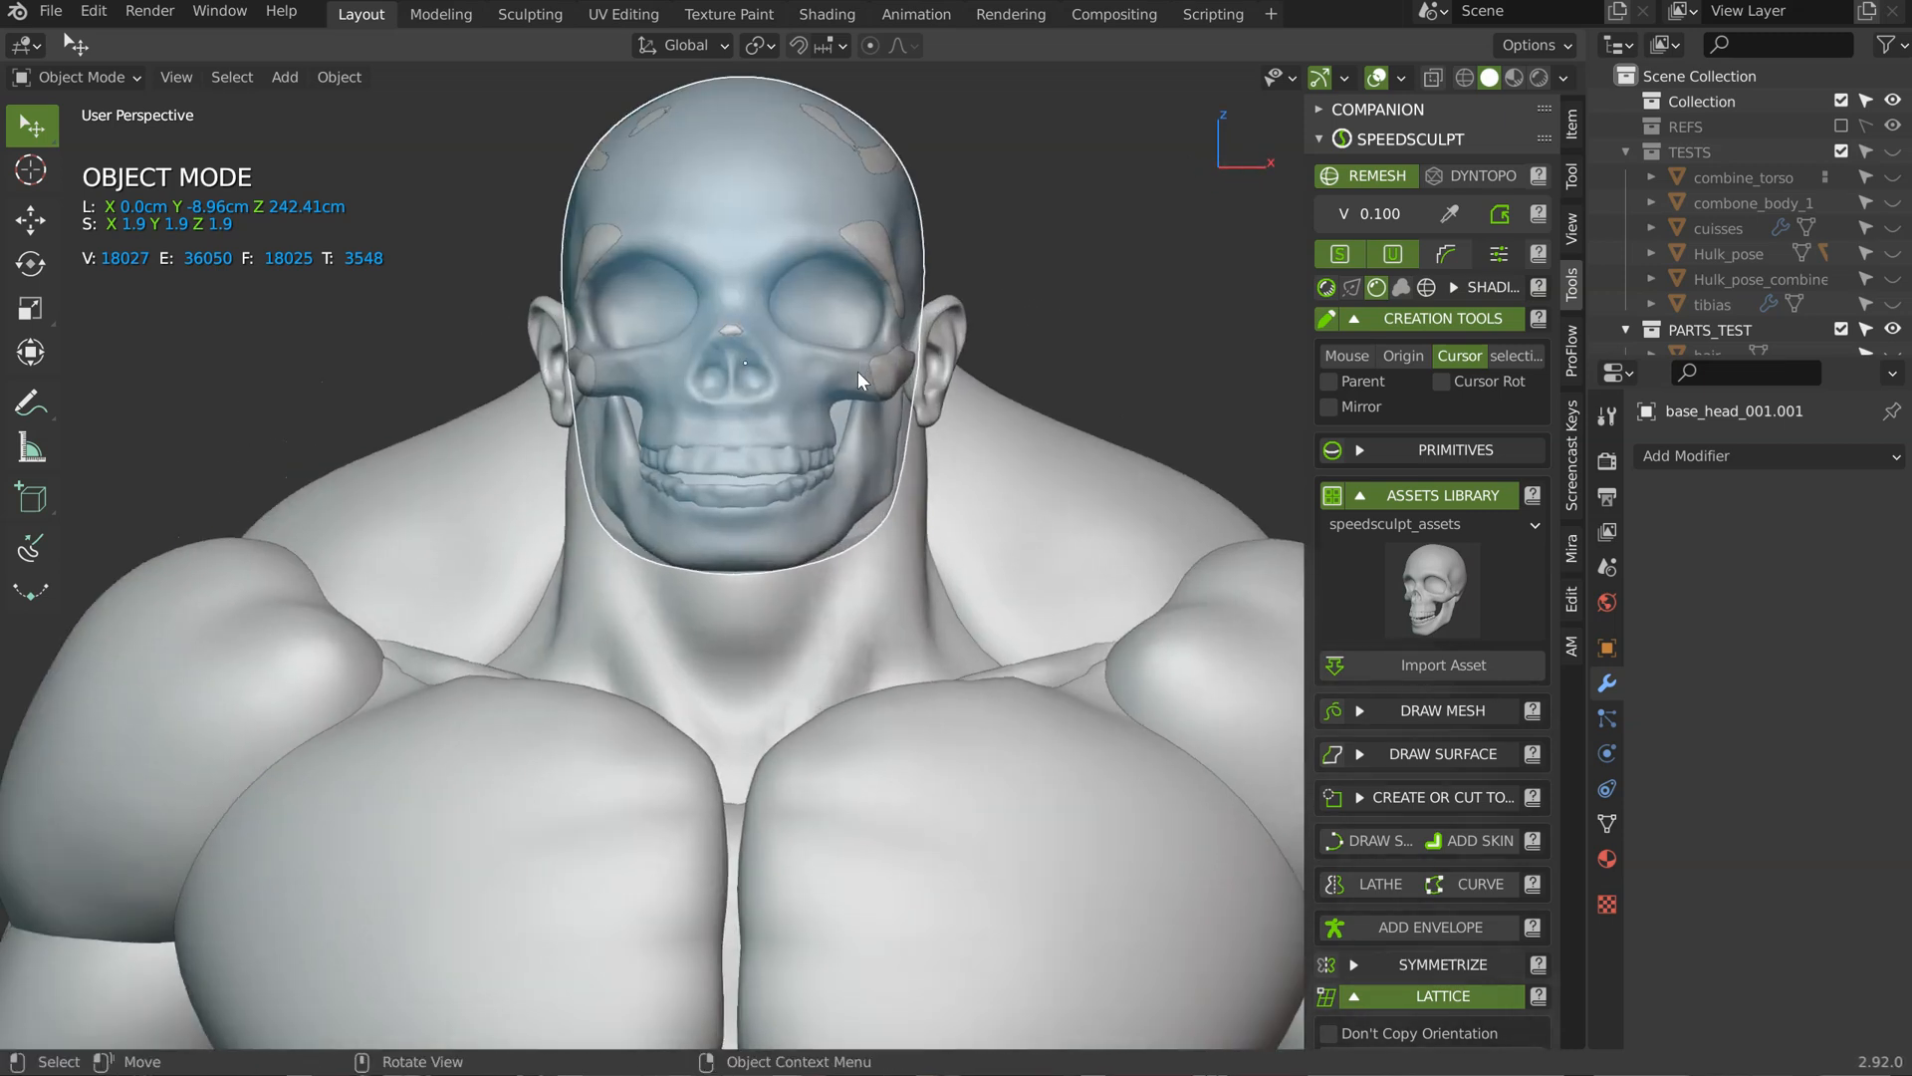
shift+middle_drag(885, 298, 841, 321)
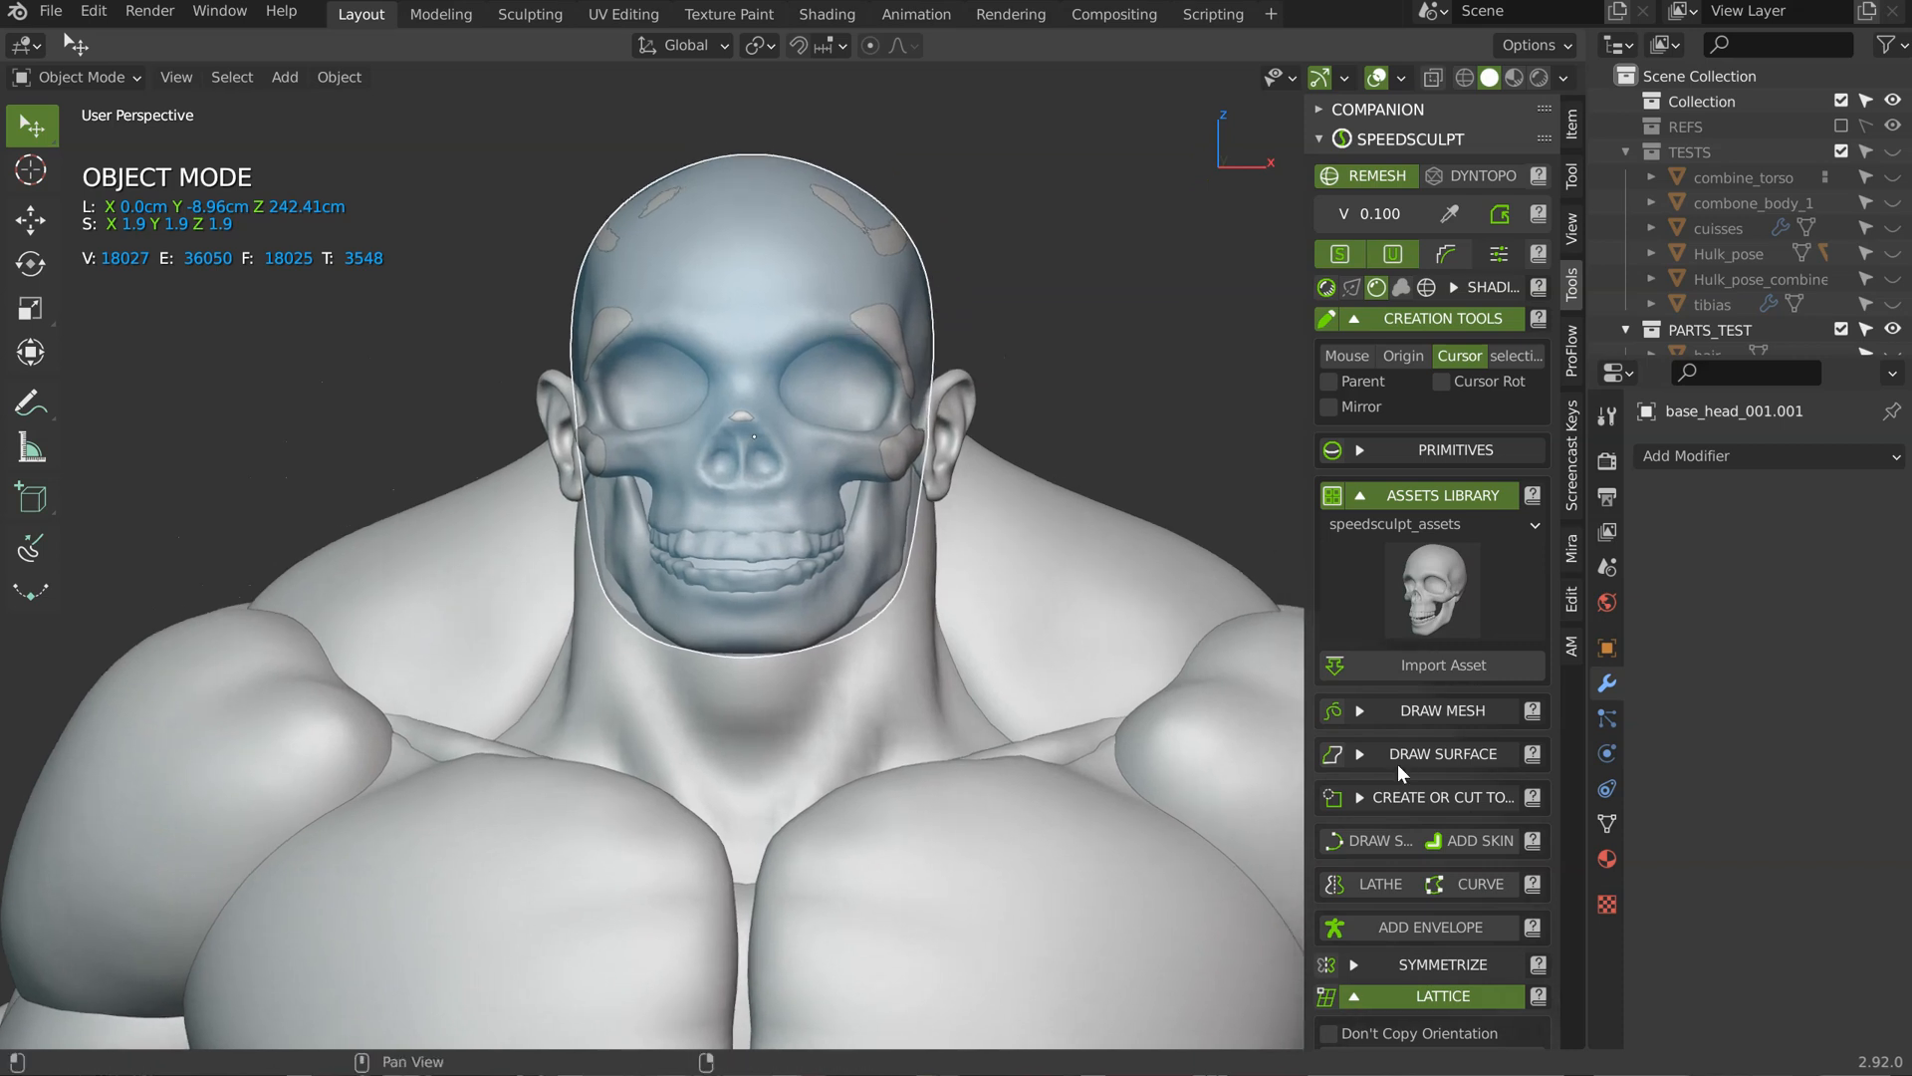
Step: Switch to the Easyref Head camera to show the red Hulk reference image beside the sculpt's head
scroll(1398, 765, down, 5)
click(1332, 1041)
middle_drag(1392, 1013, 1471, 454)
click(1384, 907)
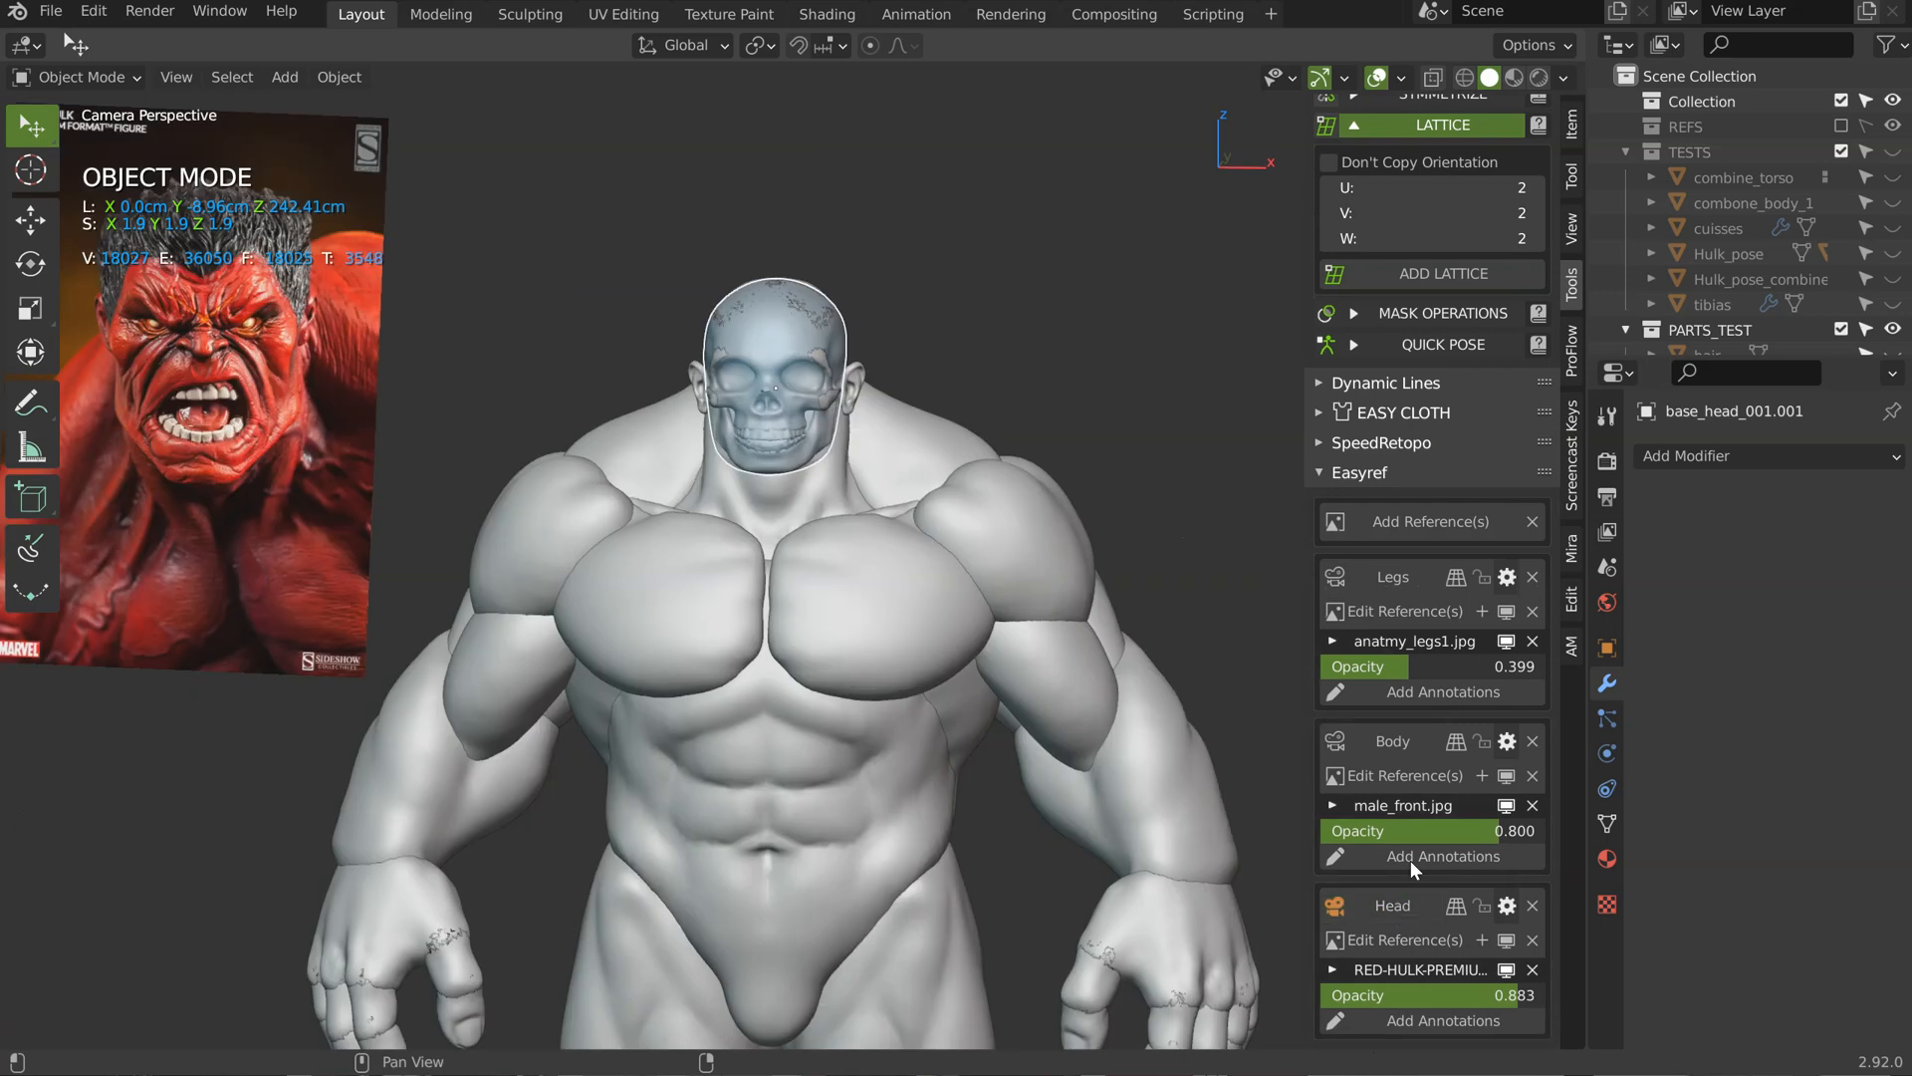
scroll(713, 447, up, 6)
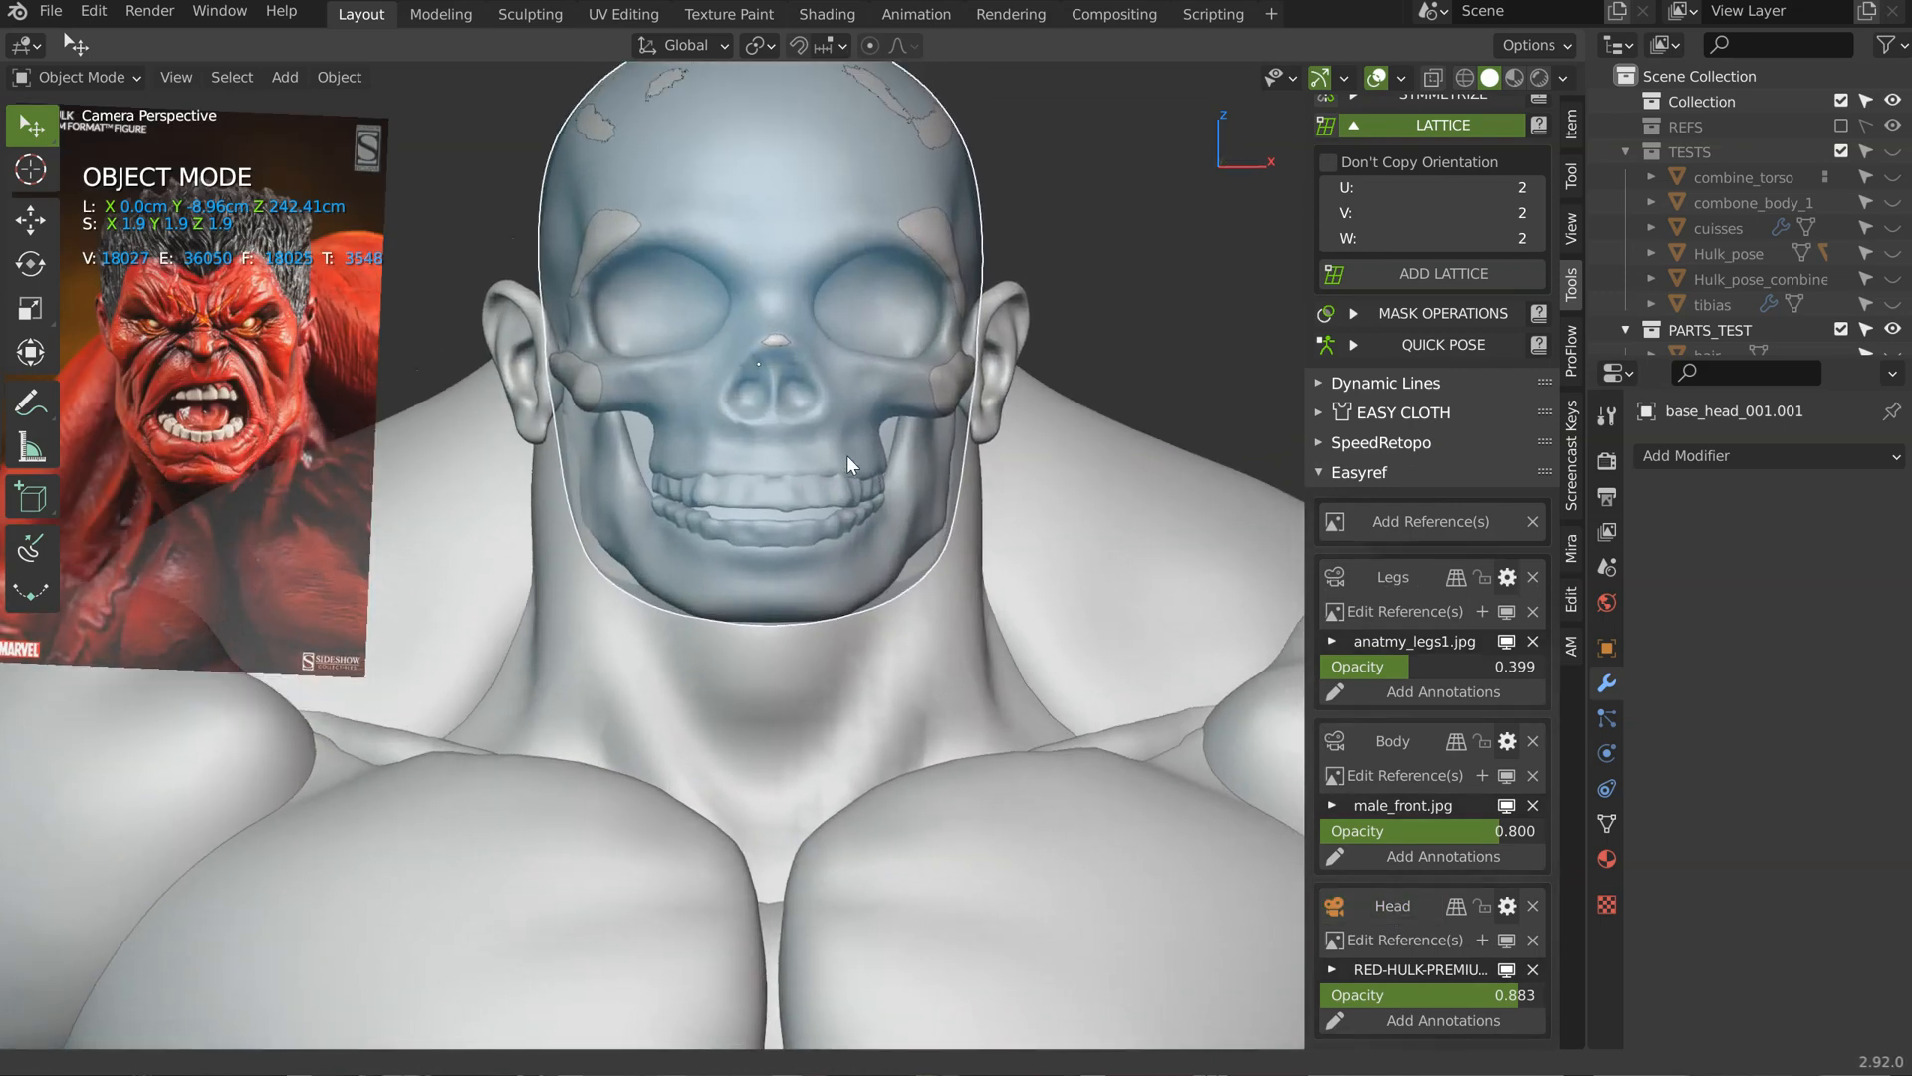
middle_drag(645, 356, 904, 359)
right_click(880, 336)
click(885, 316)
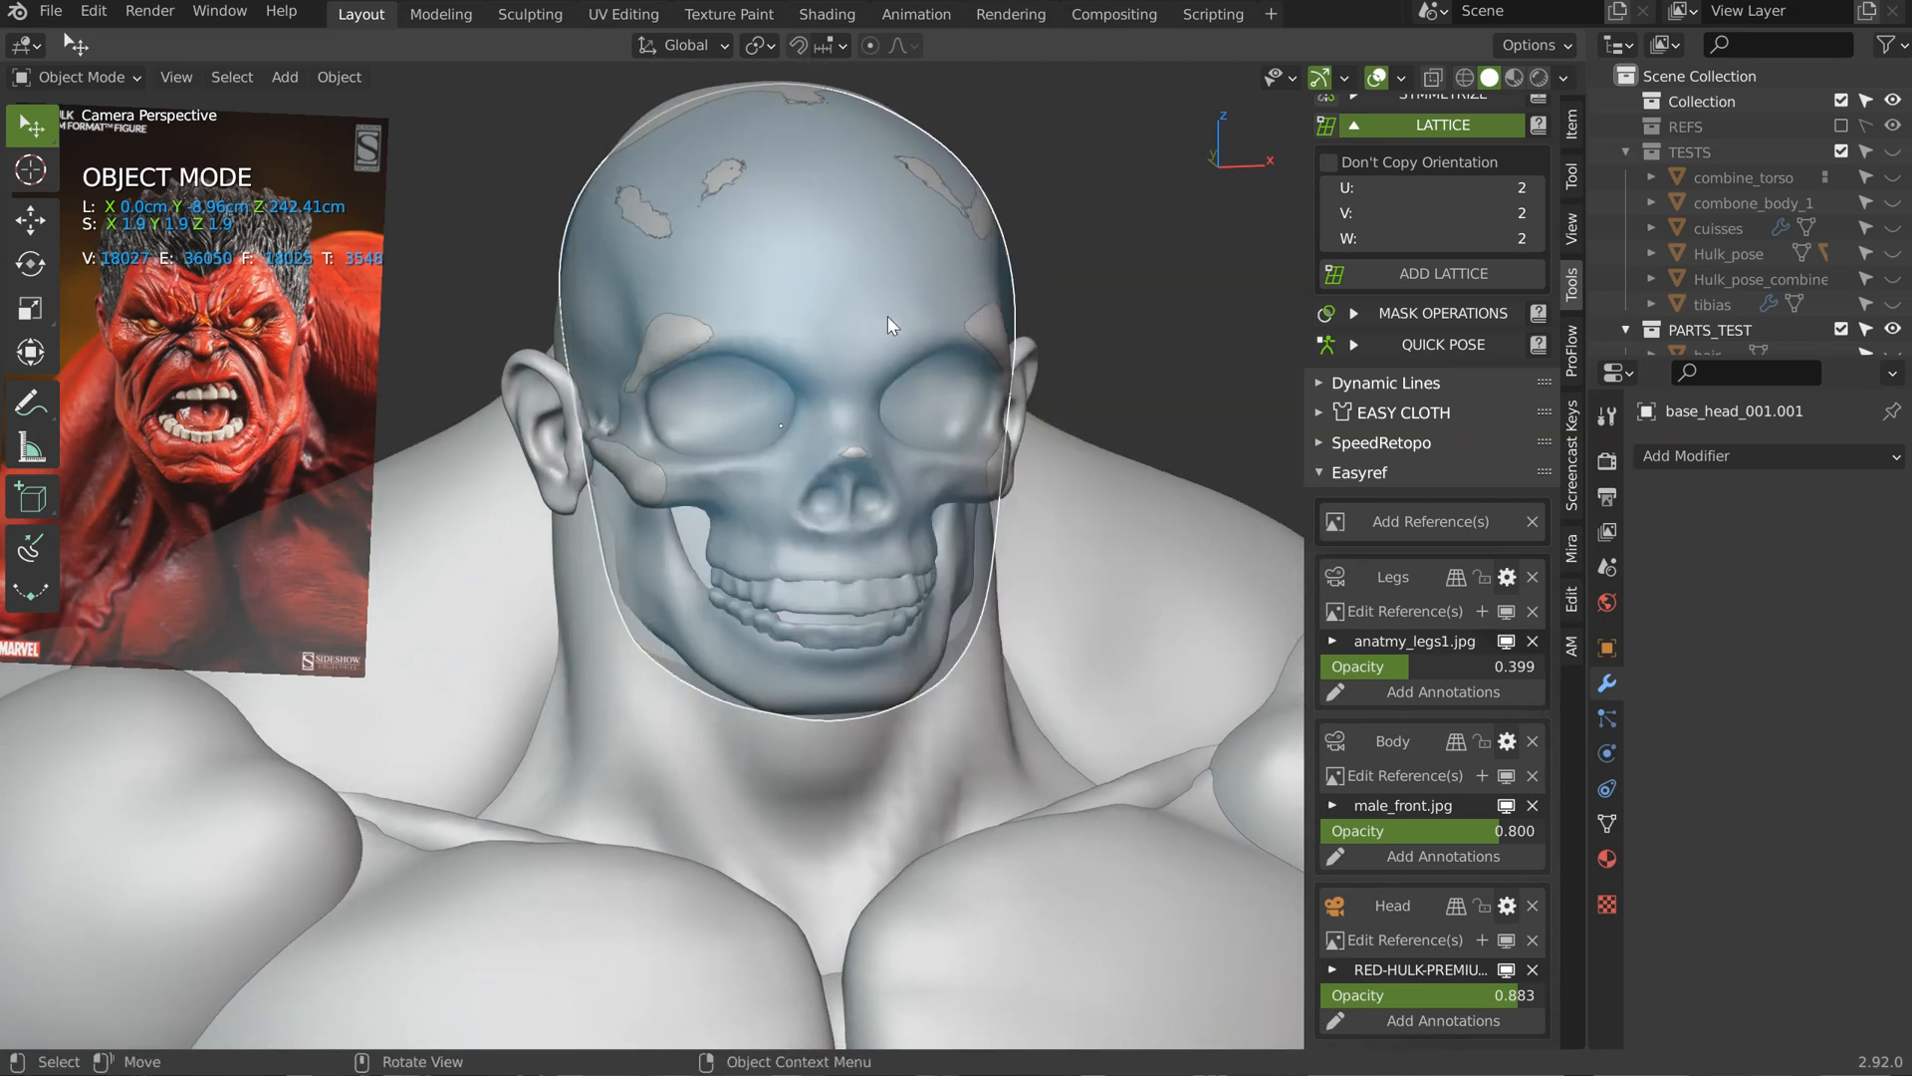
Step: Display the wireframe on the models and switch SpeedSculpt from Remesh to Dyntopo
scroll(1414, 585, up, 15)
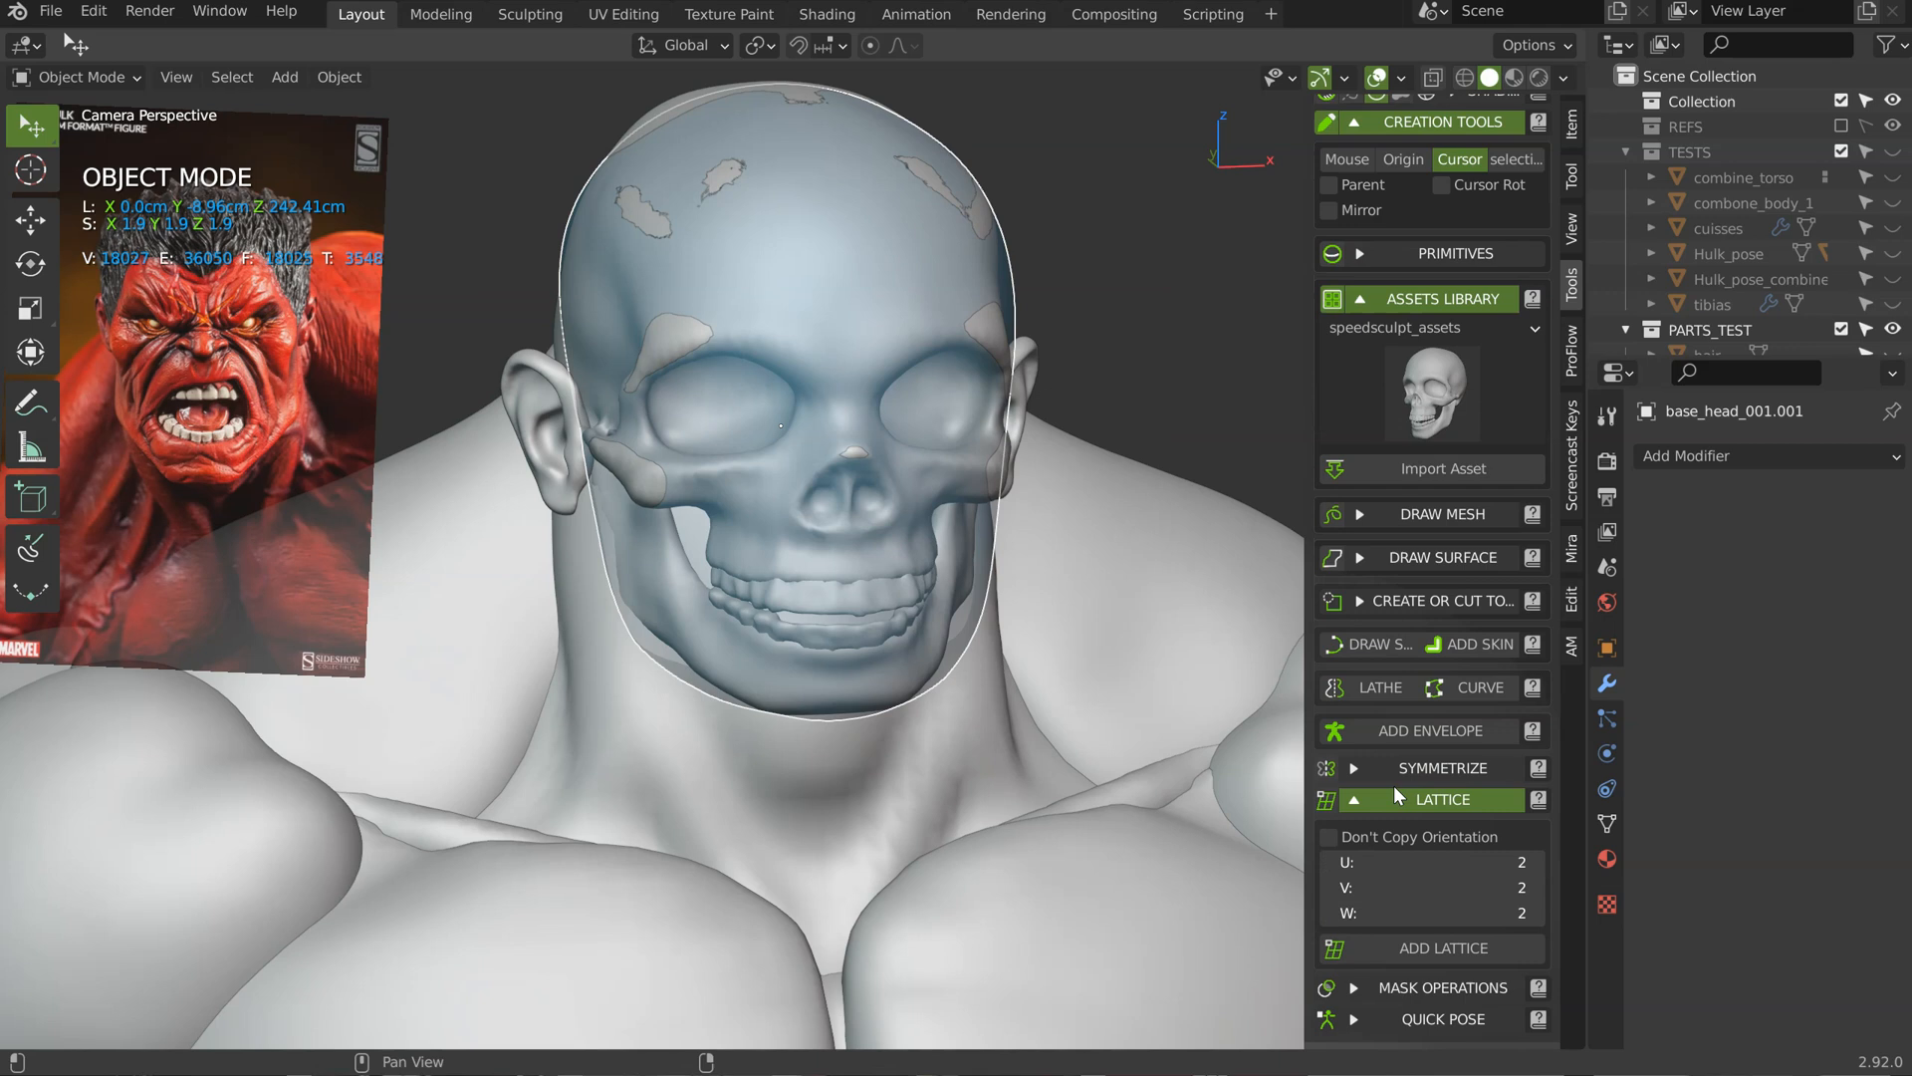
click(1394, 793)
scroll(1389, 255, up, 5)
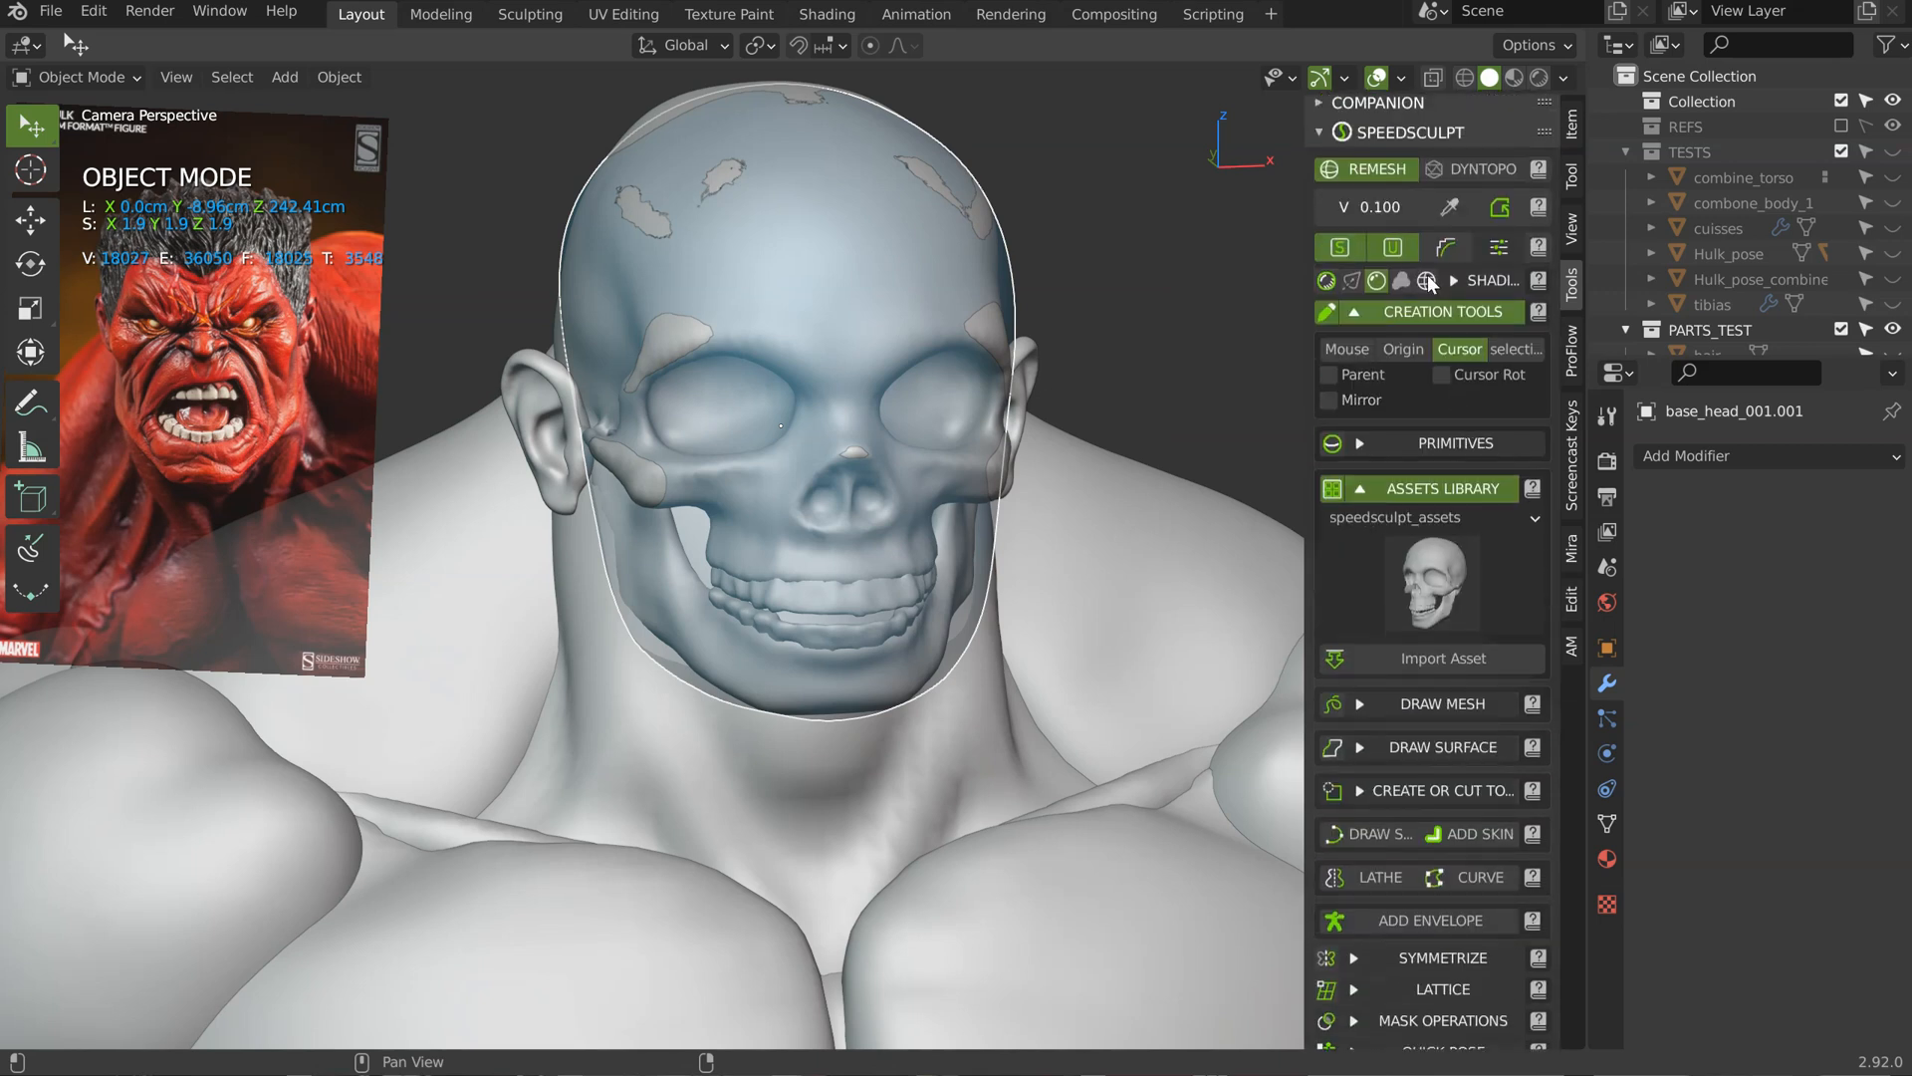
click(1429, 280)
middle_drag(856, 372, 803, 385)
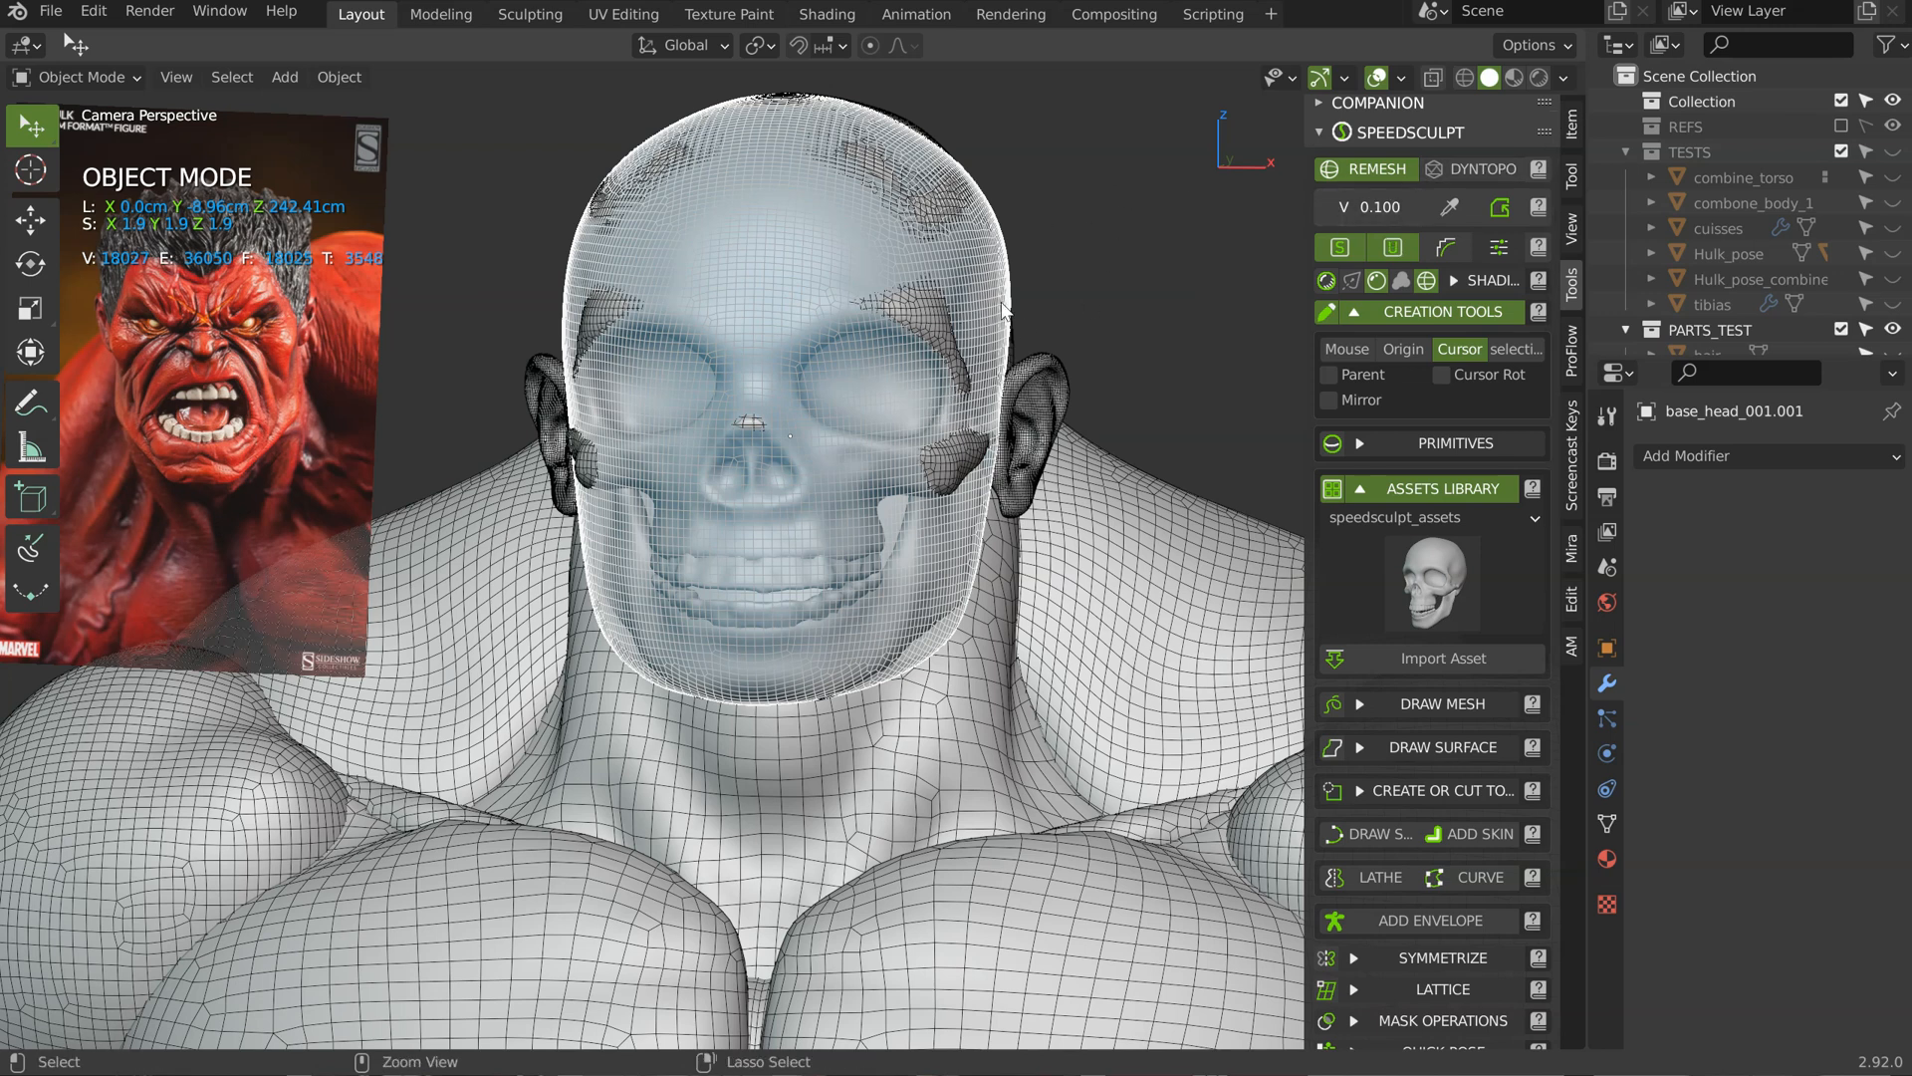
scroll(942, 418, down, 6)
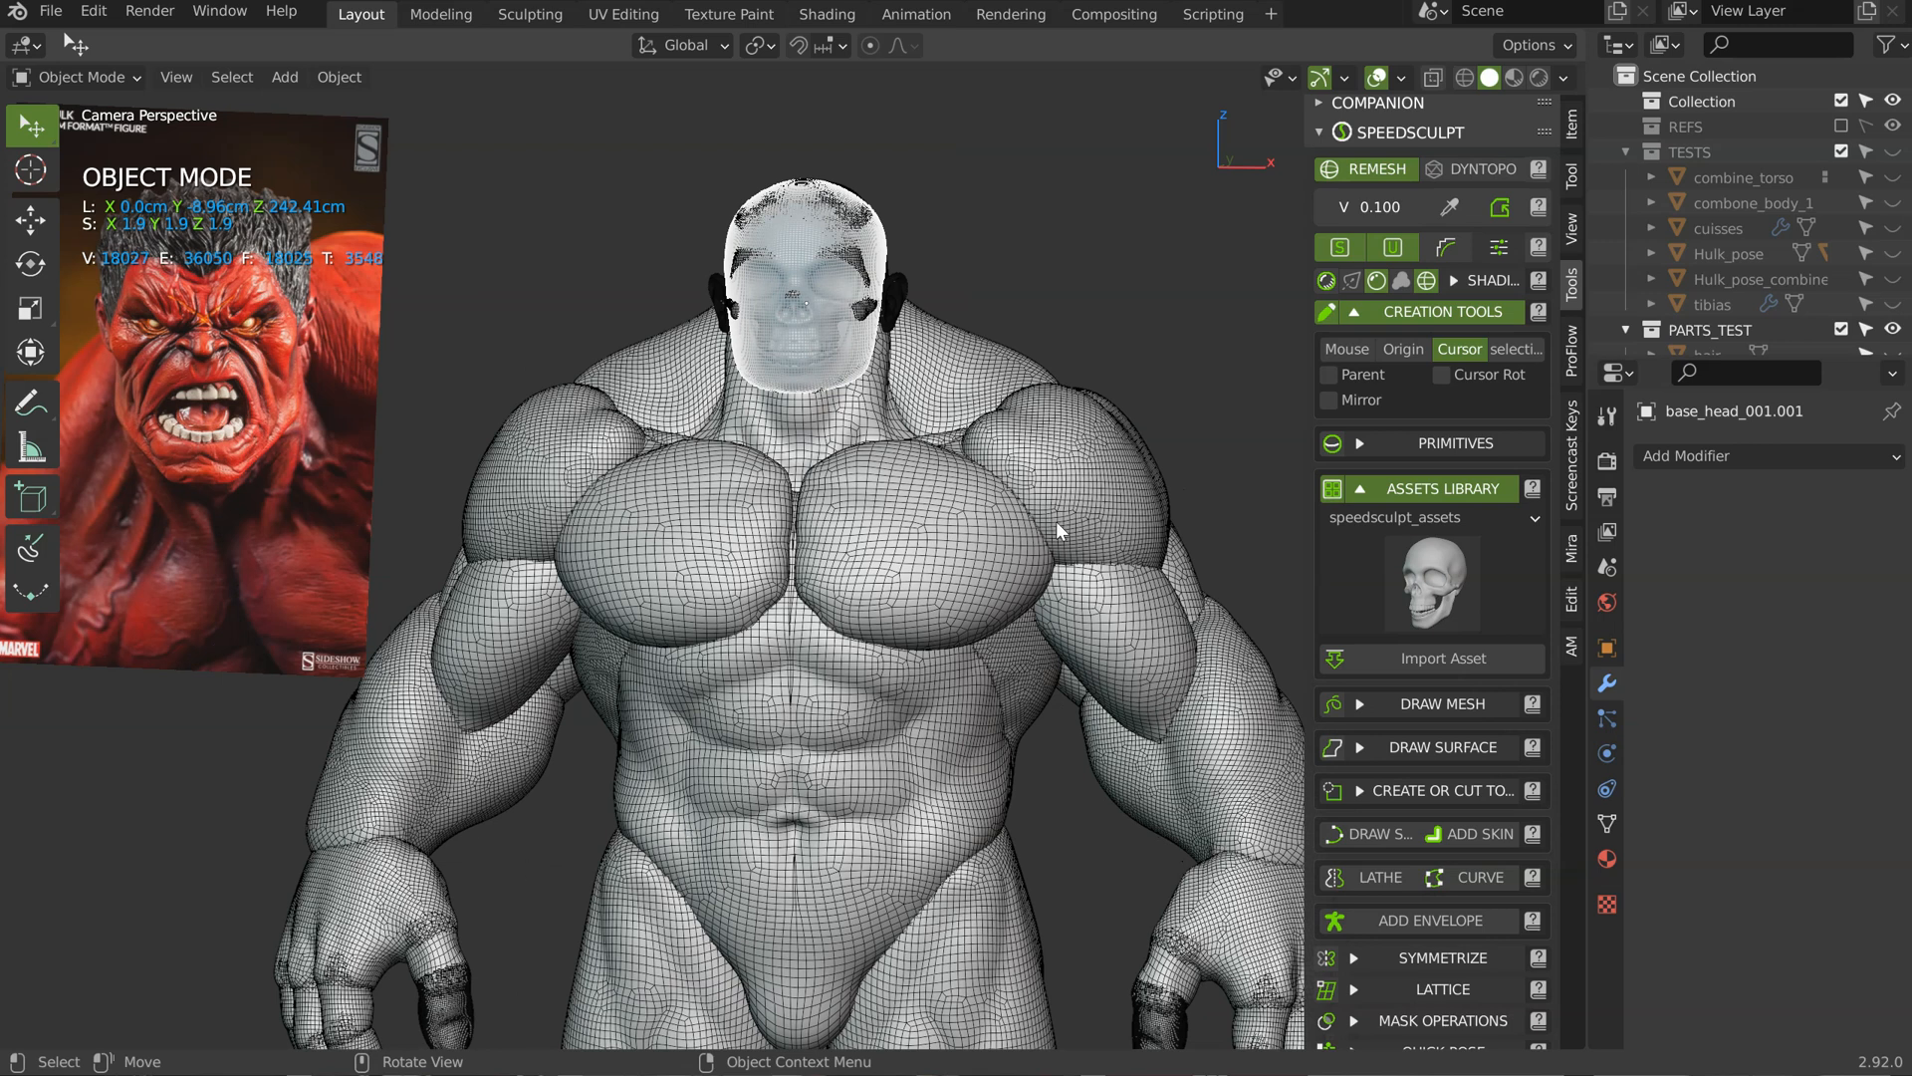
middle_drag(840, 589, 867, 458)
shift+middle_drag(867, 458, 861, 495)
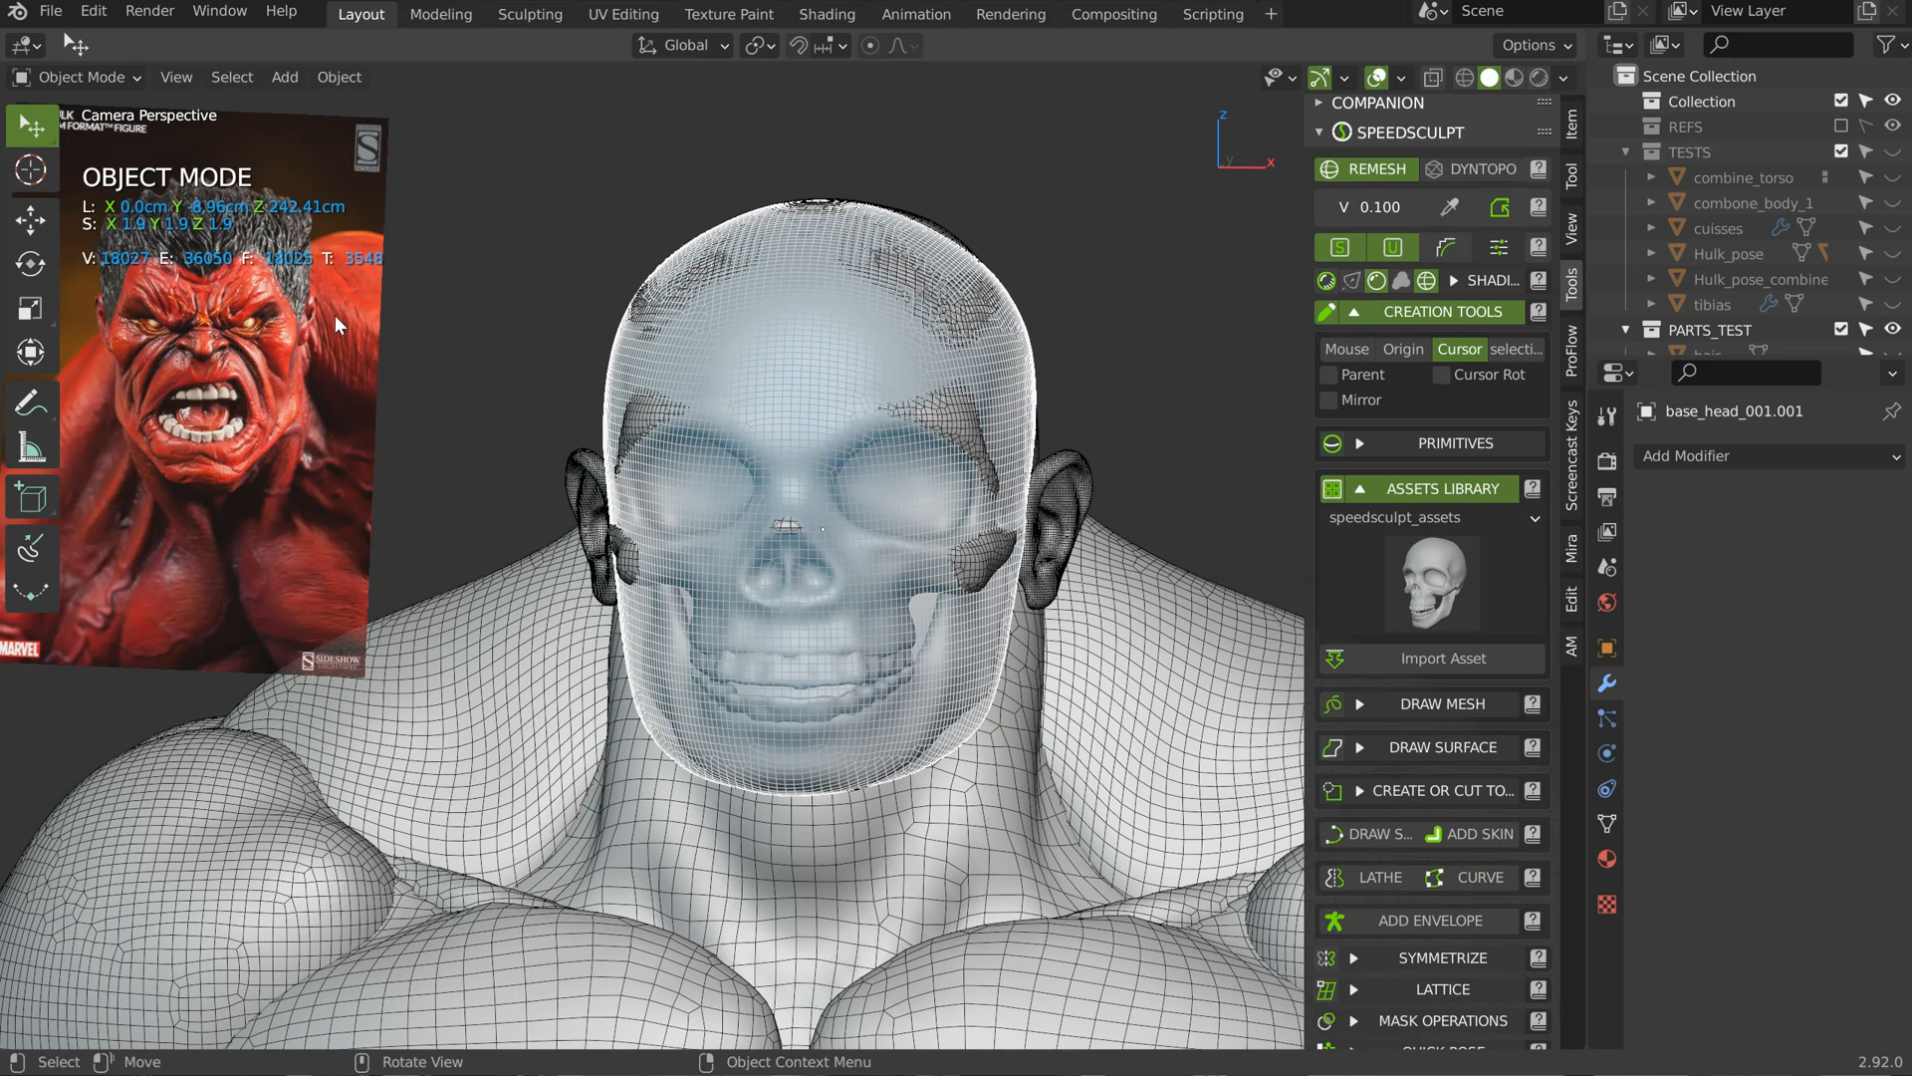
middle_drag(847, 391, 723, 342)
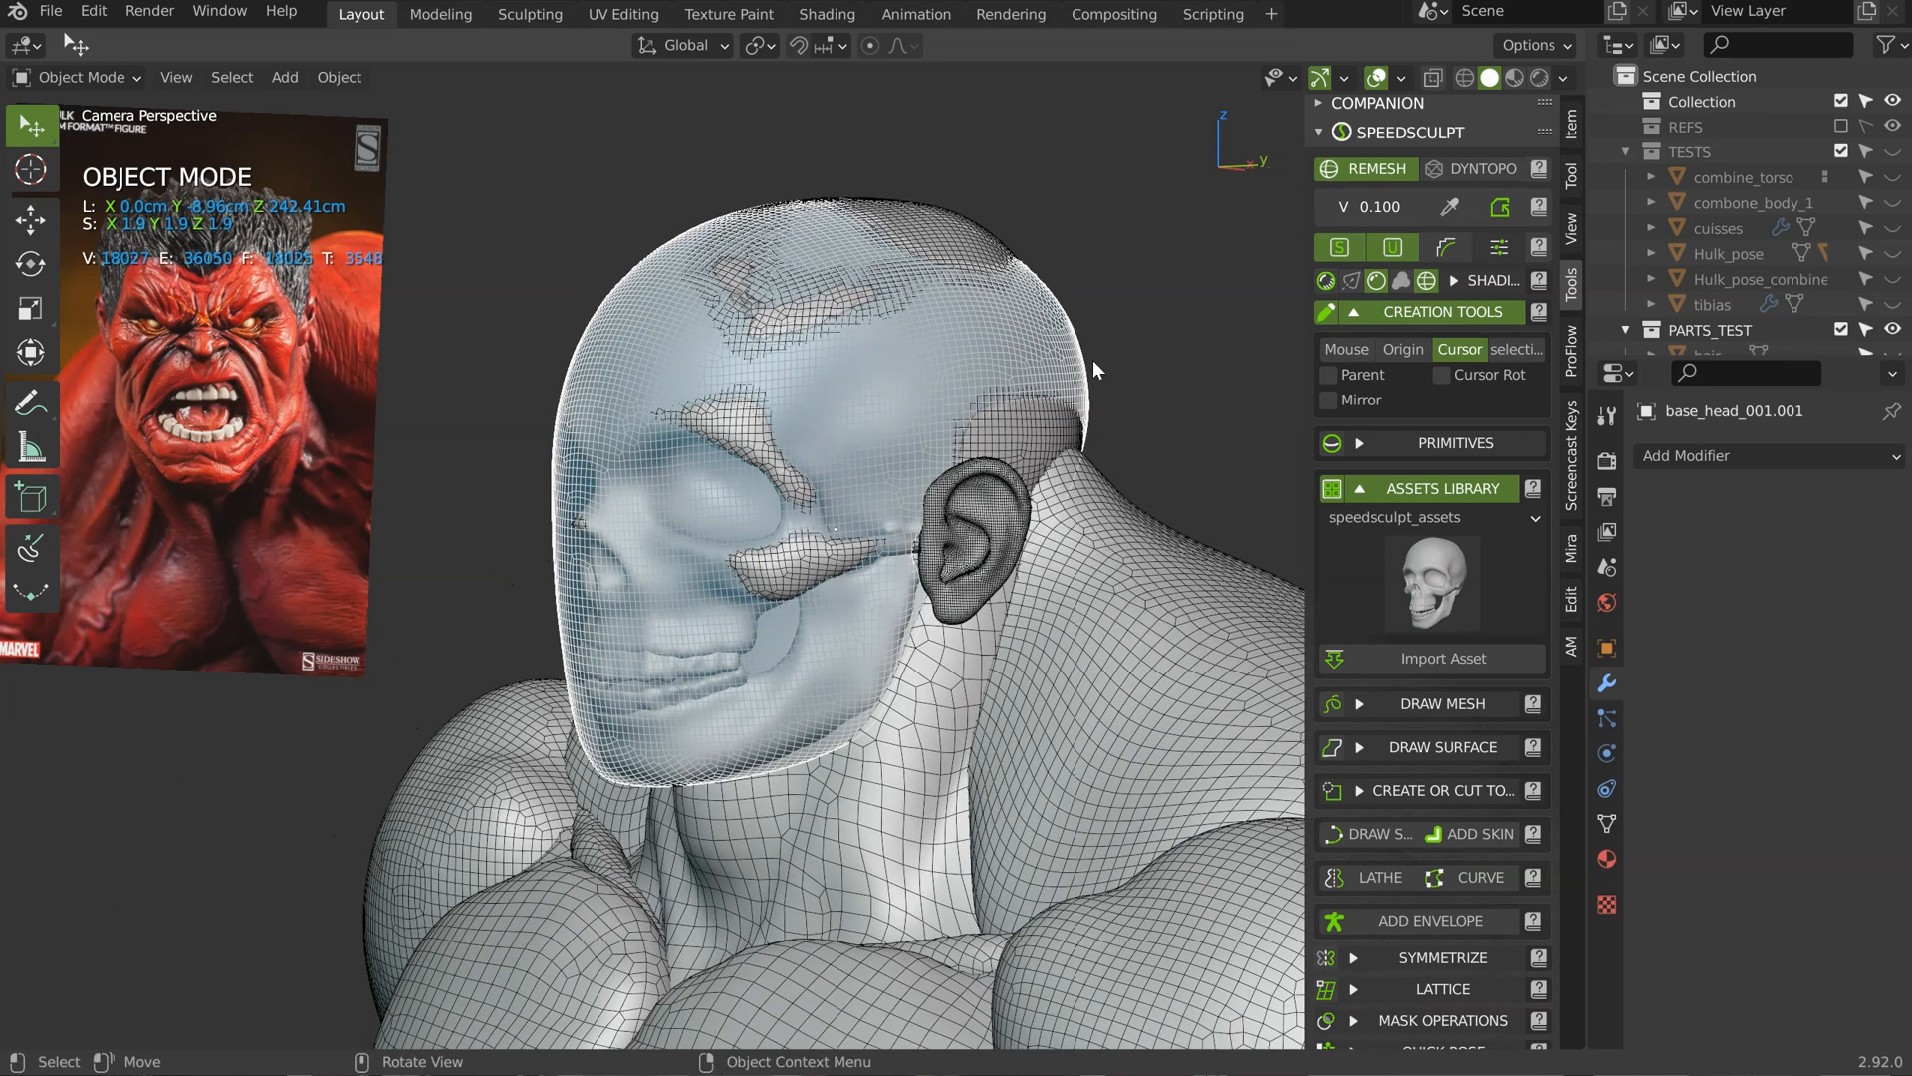
click(1474, 169)
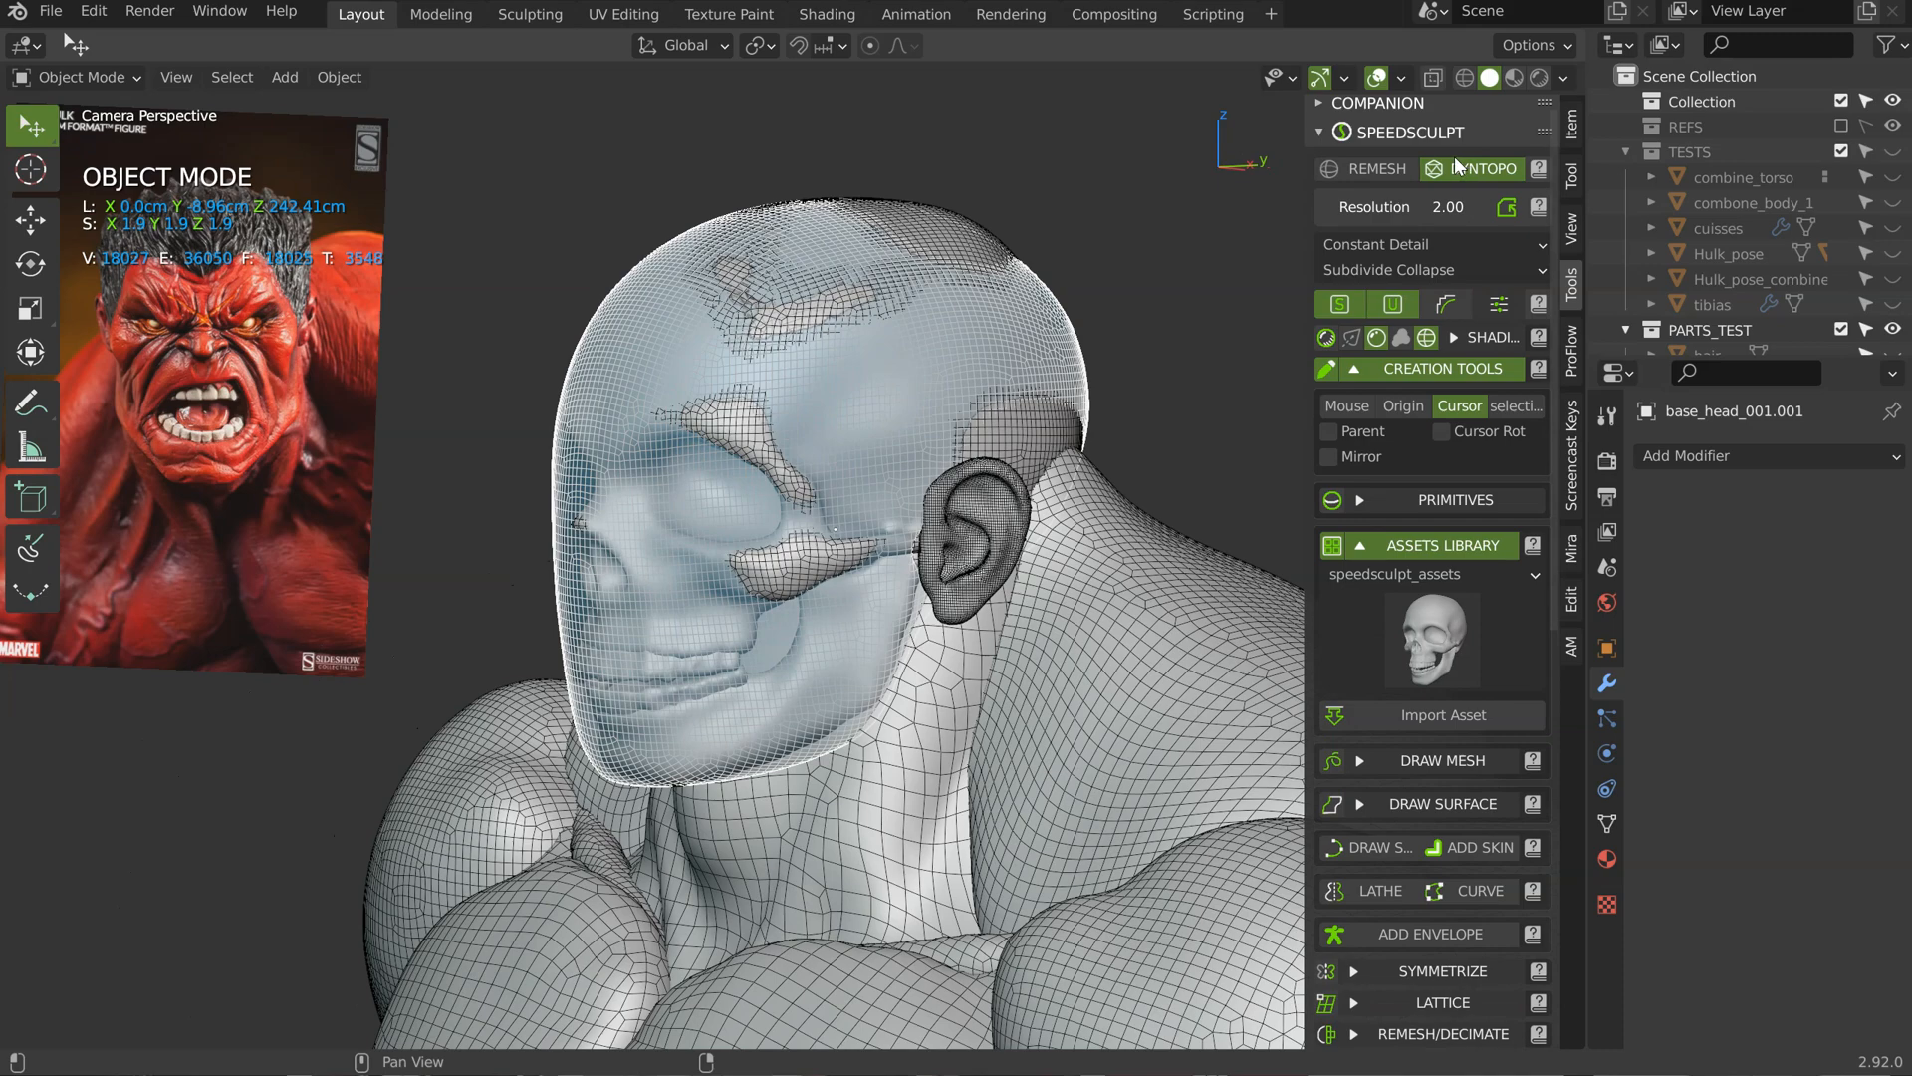
middle_drag(787, 326, 866, 164)
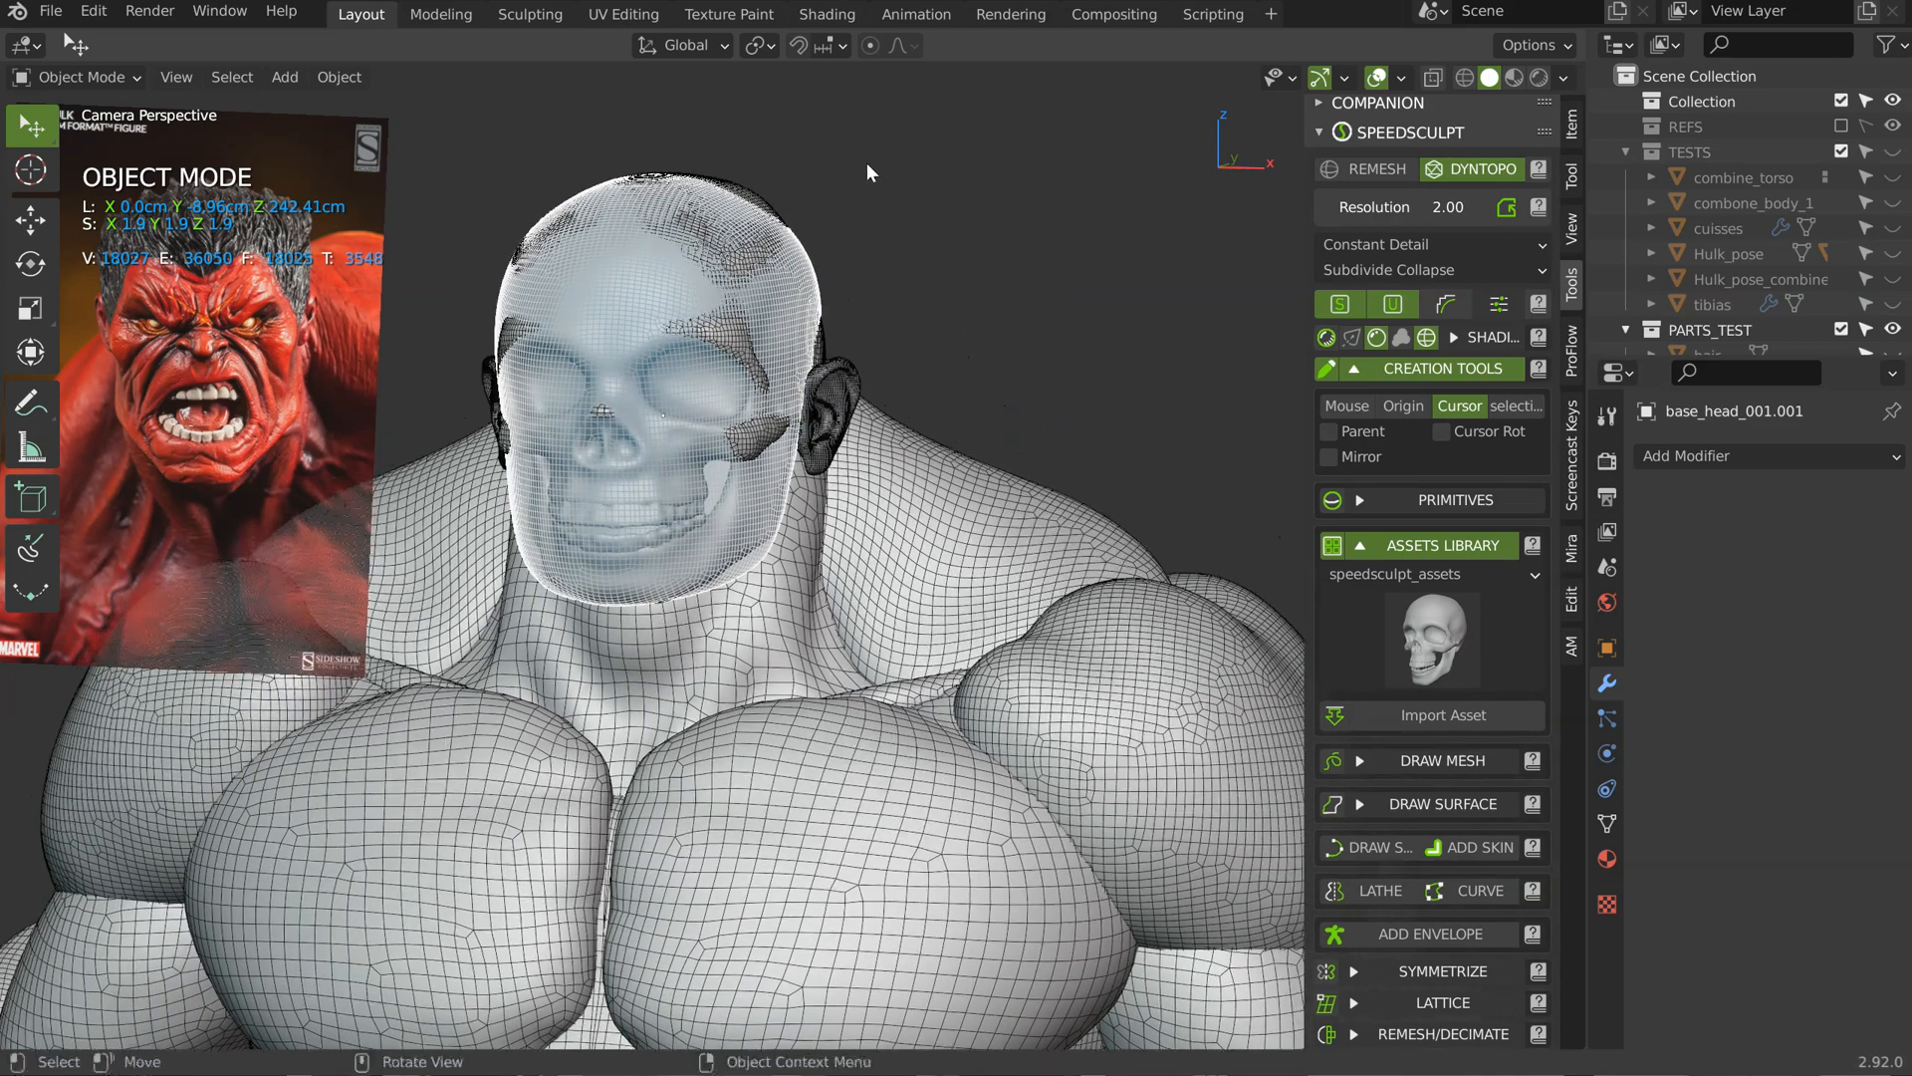
Step: Save the scene as the incremented file tuto_hulk_008.blend in the scenes folder
click(57, 12)
click(128, 207)
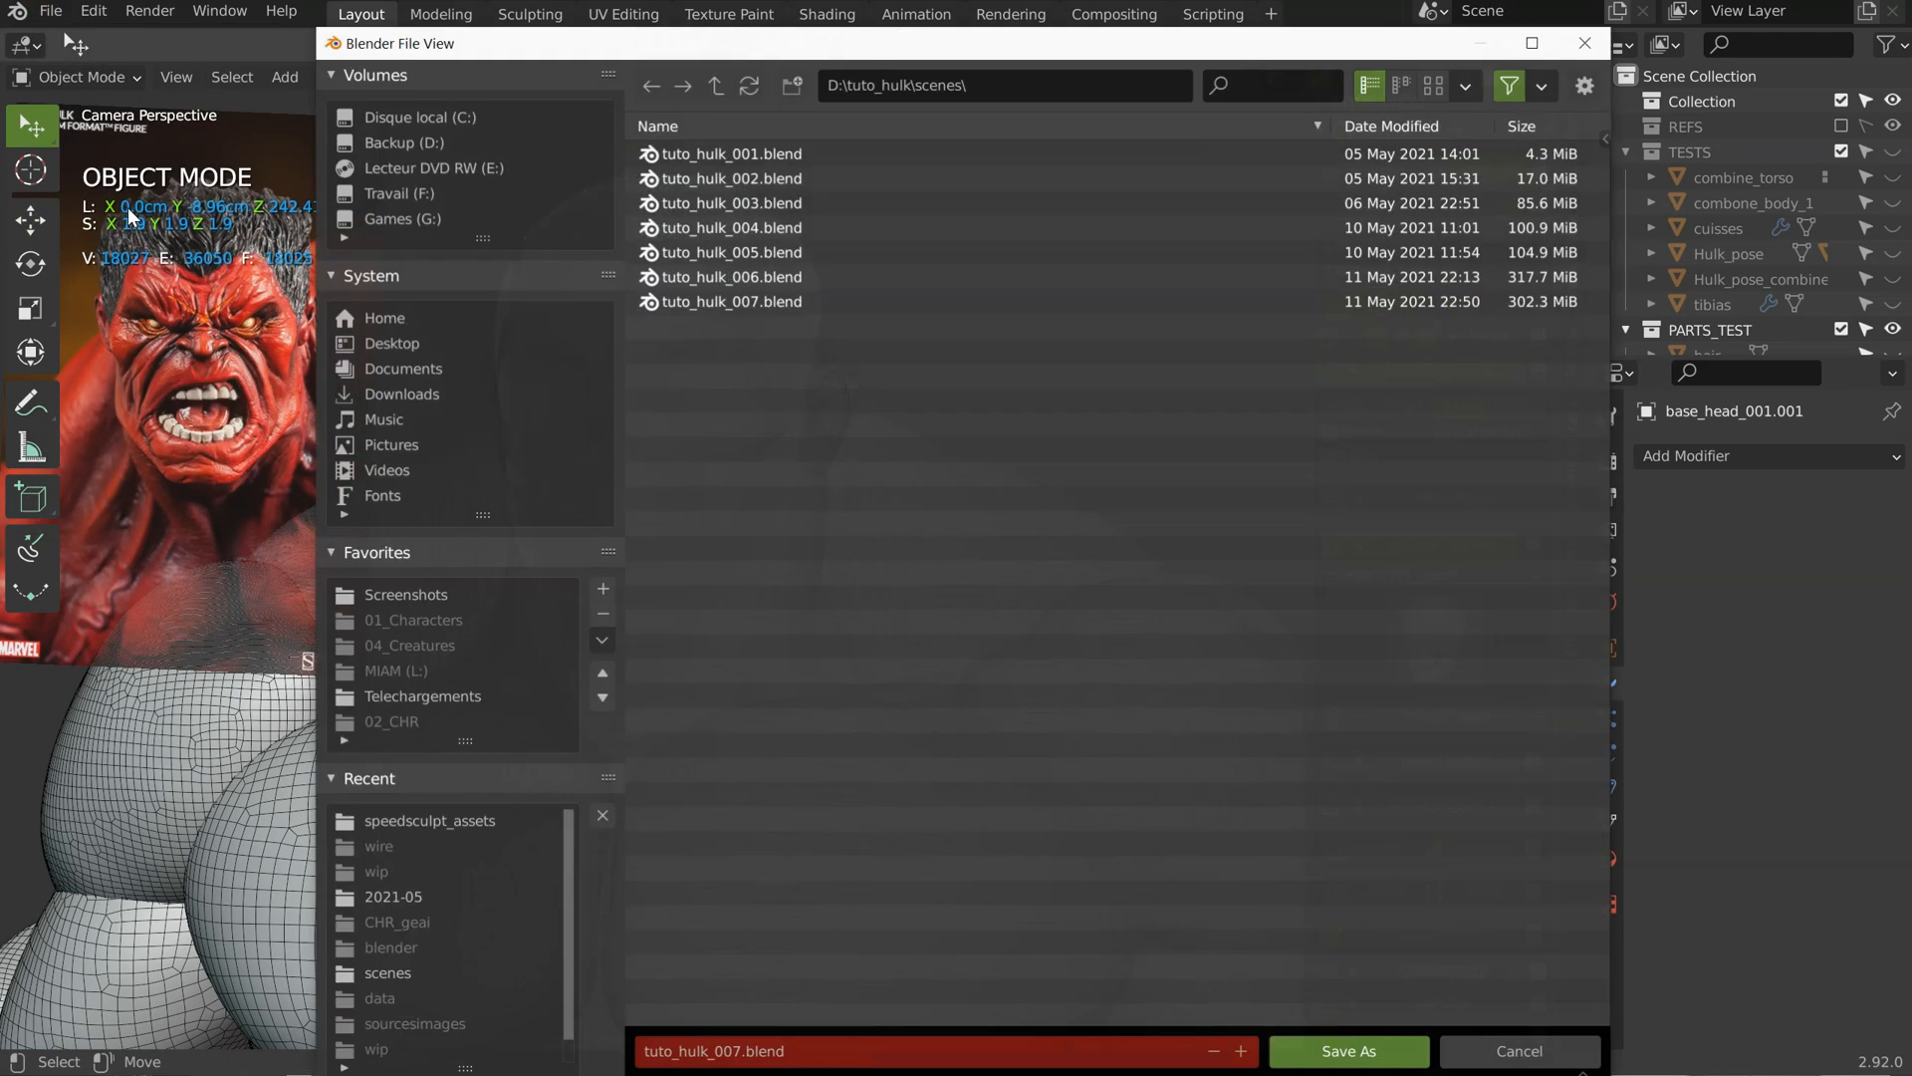
click(737, 303)
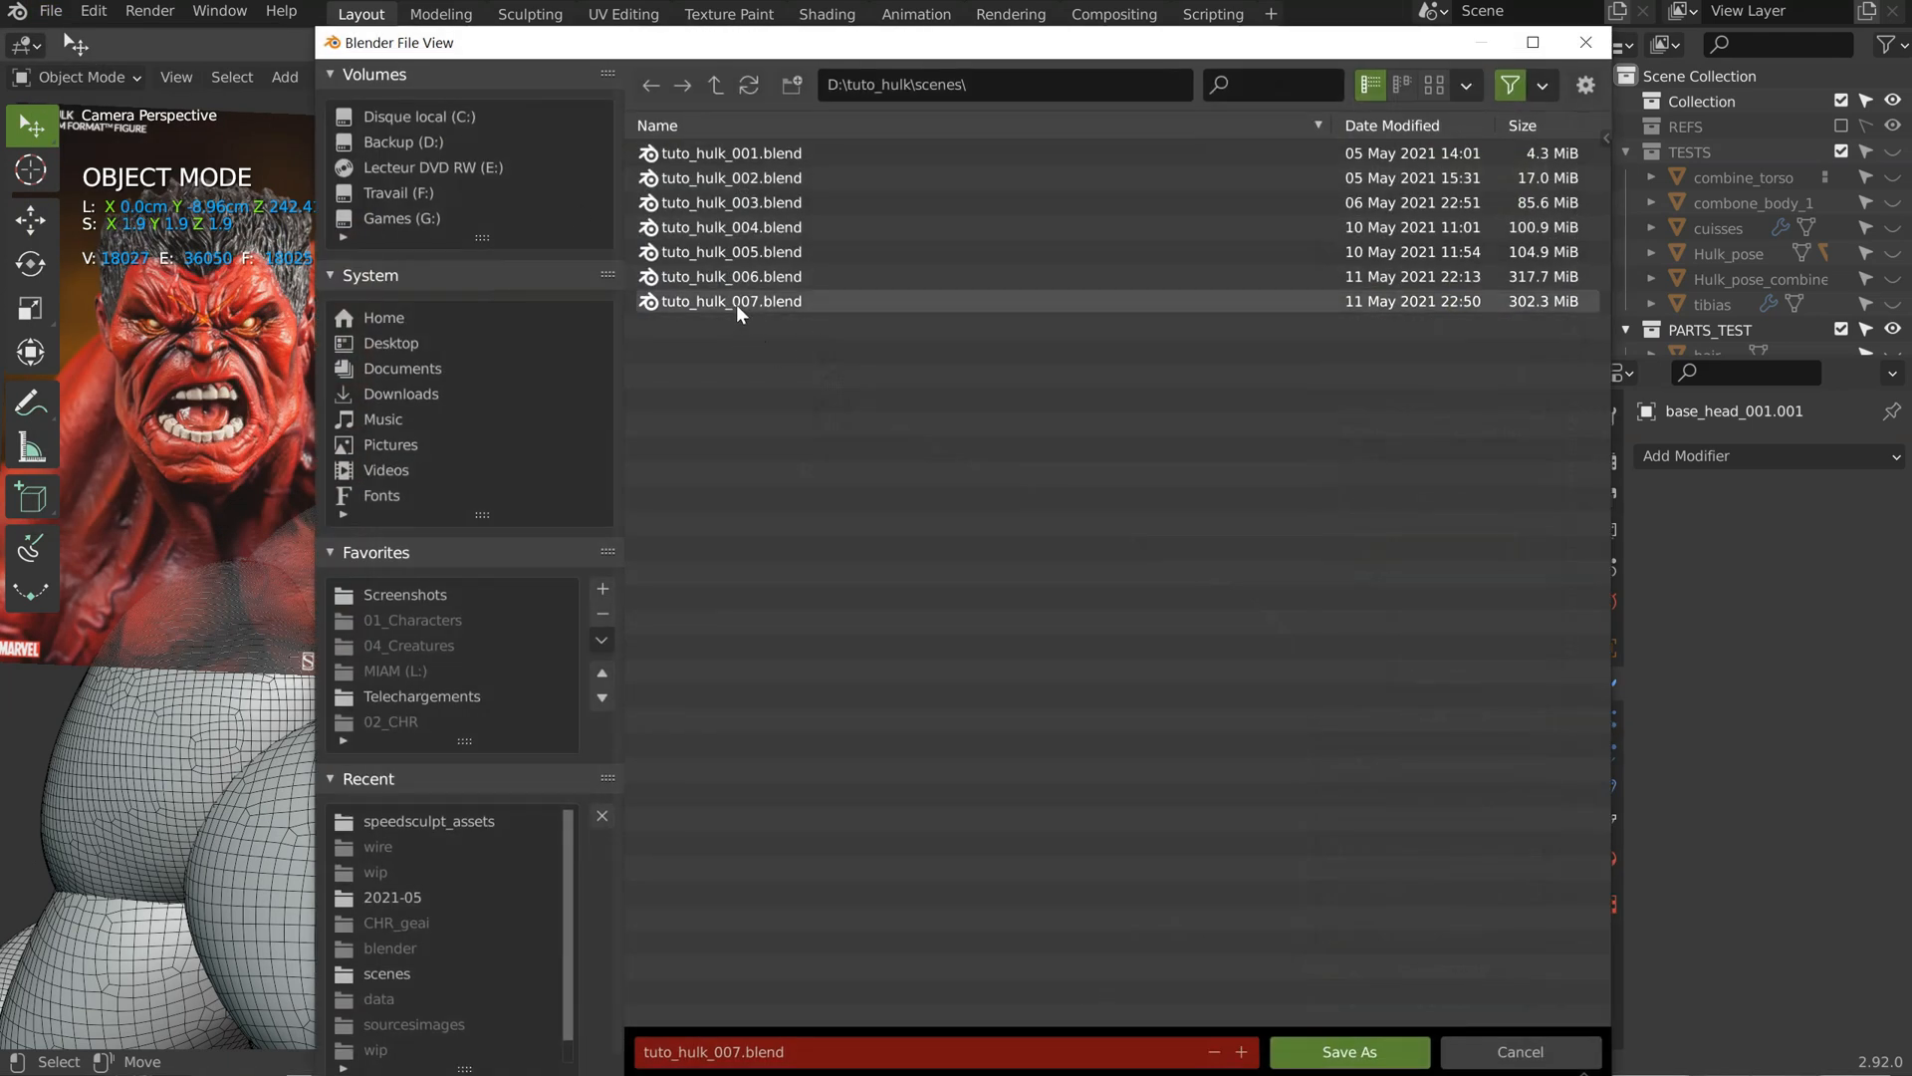
click(1235, 1051)
click(1340, 1054)
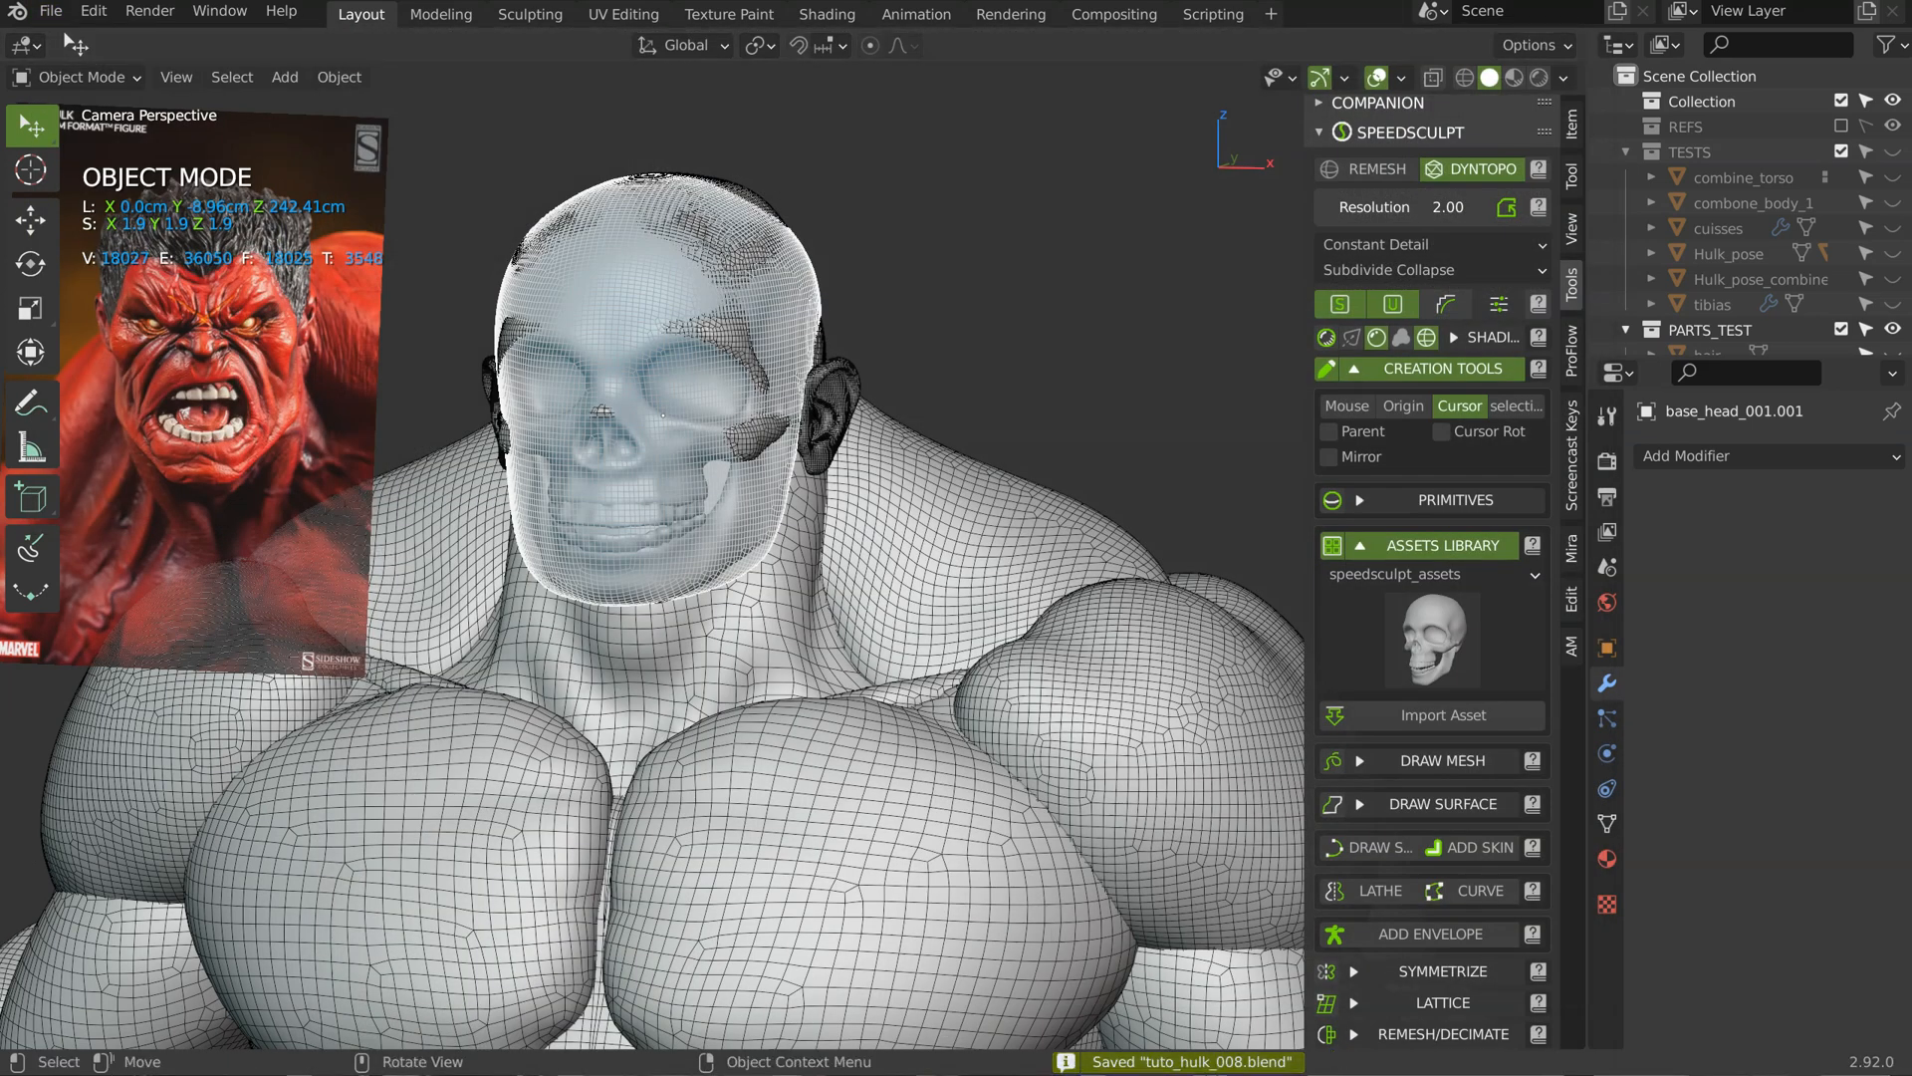
Step: Try retopologizing the head mesh with Dyntopo at a resolution of 10 and undo it
middle_drag(662, 345, 805, 379)
scroll(805, 333, up, 3)
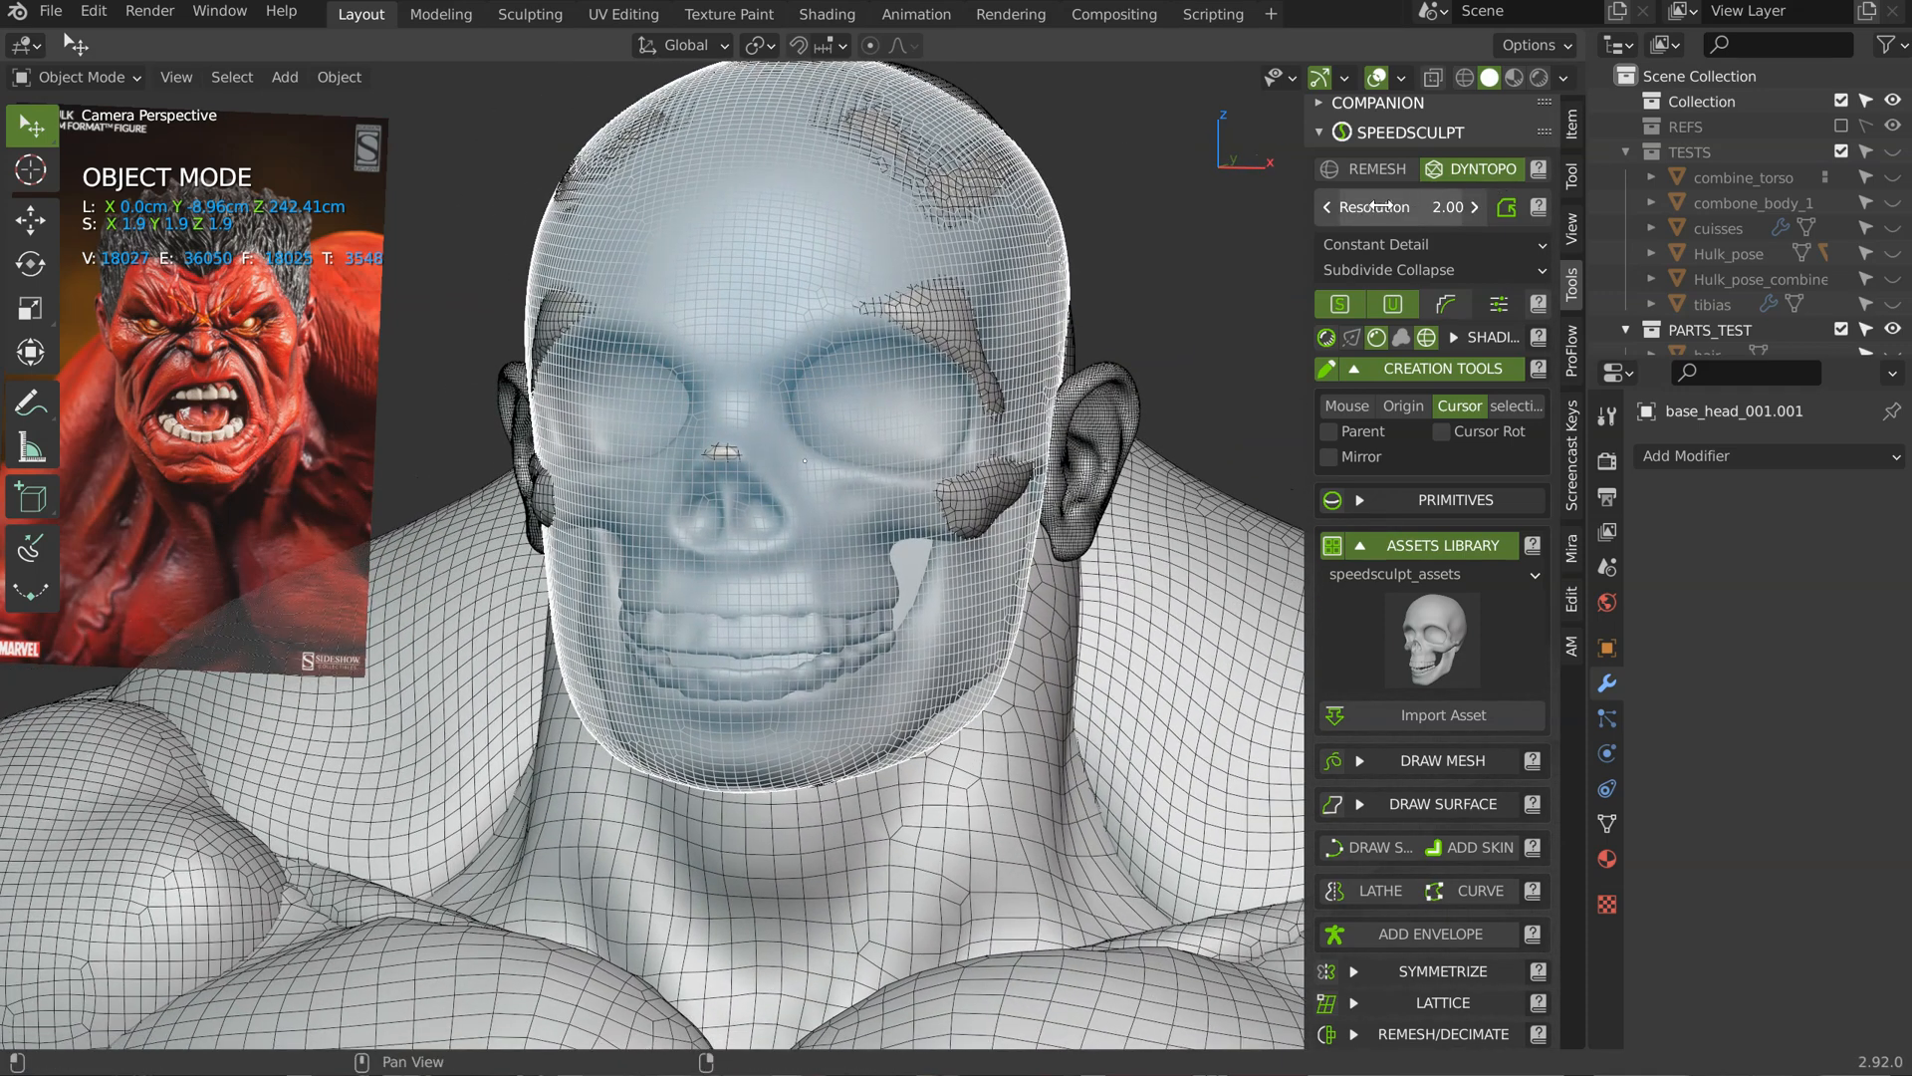
click(1373, 169)
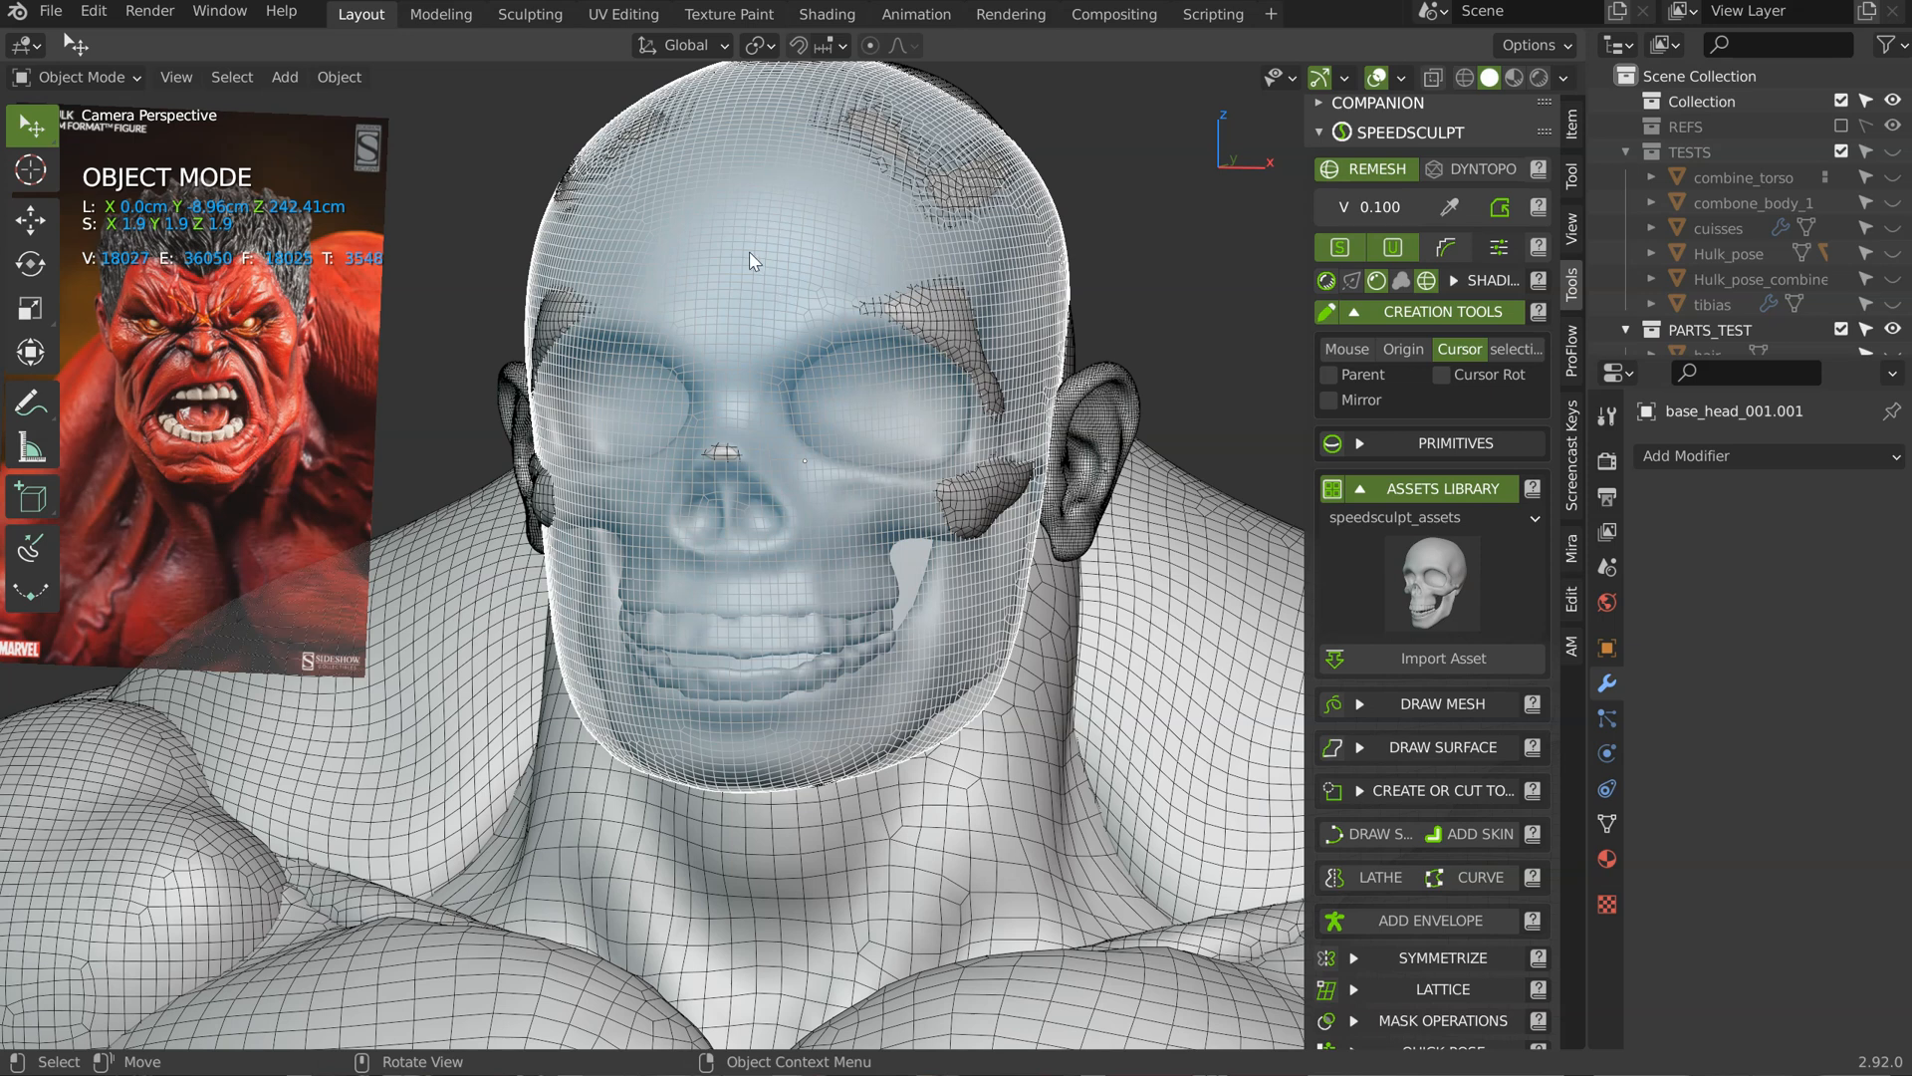
click(1474, 171)
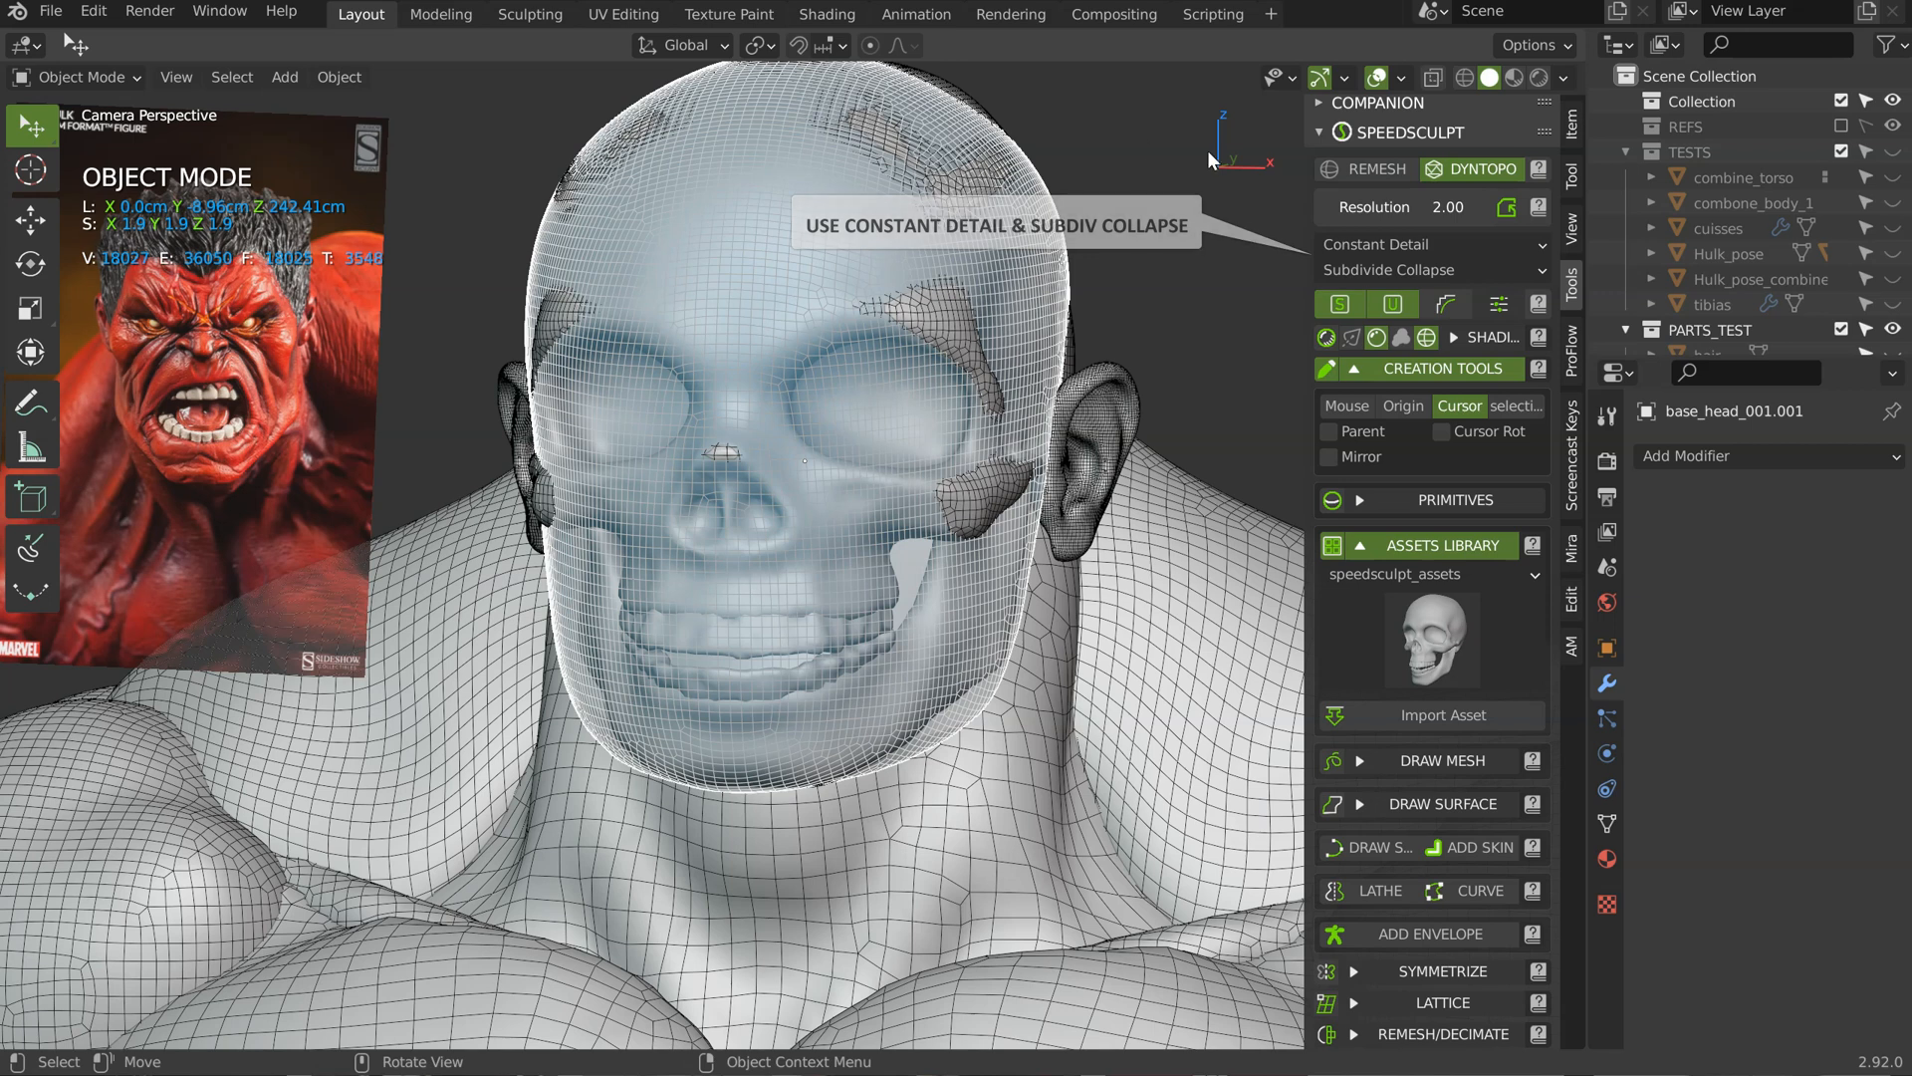
click(1426, 206)
text(10)
key(Return)
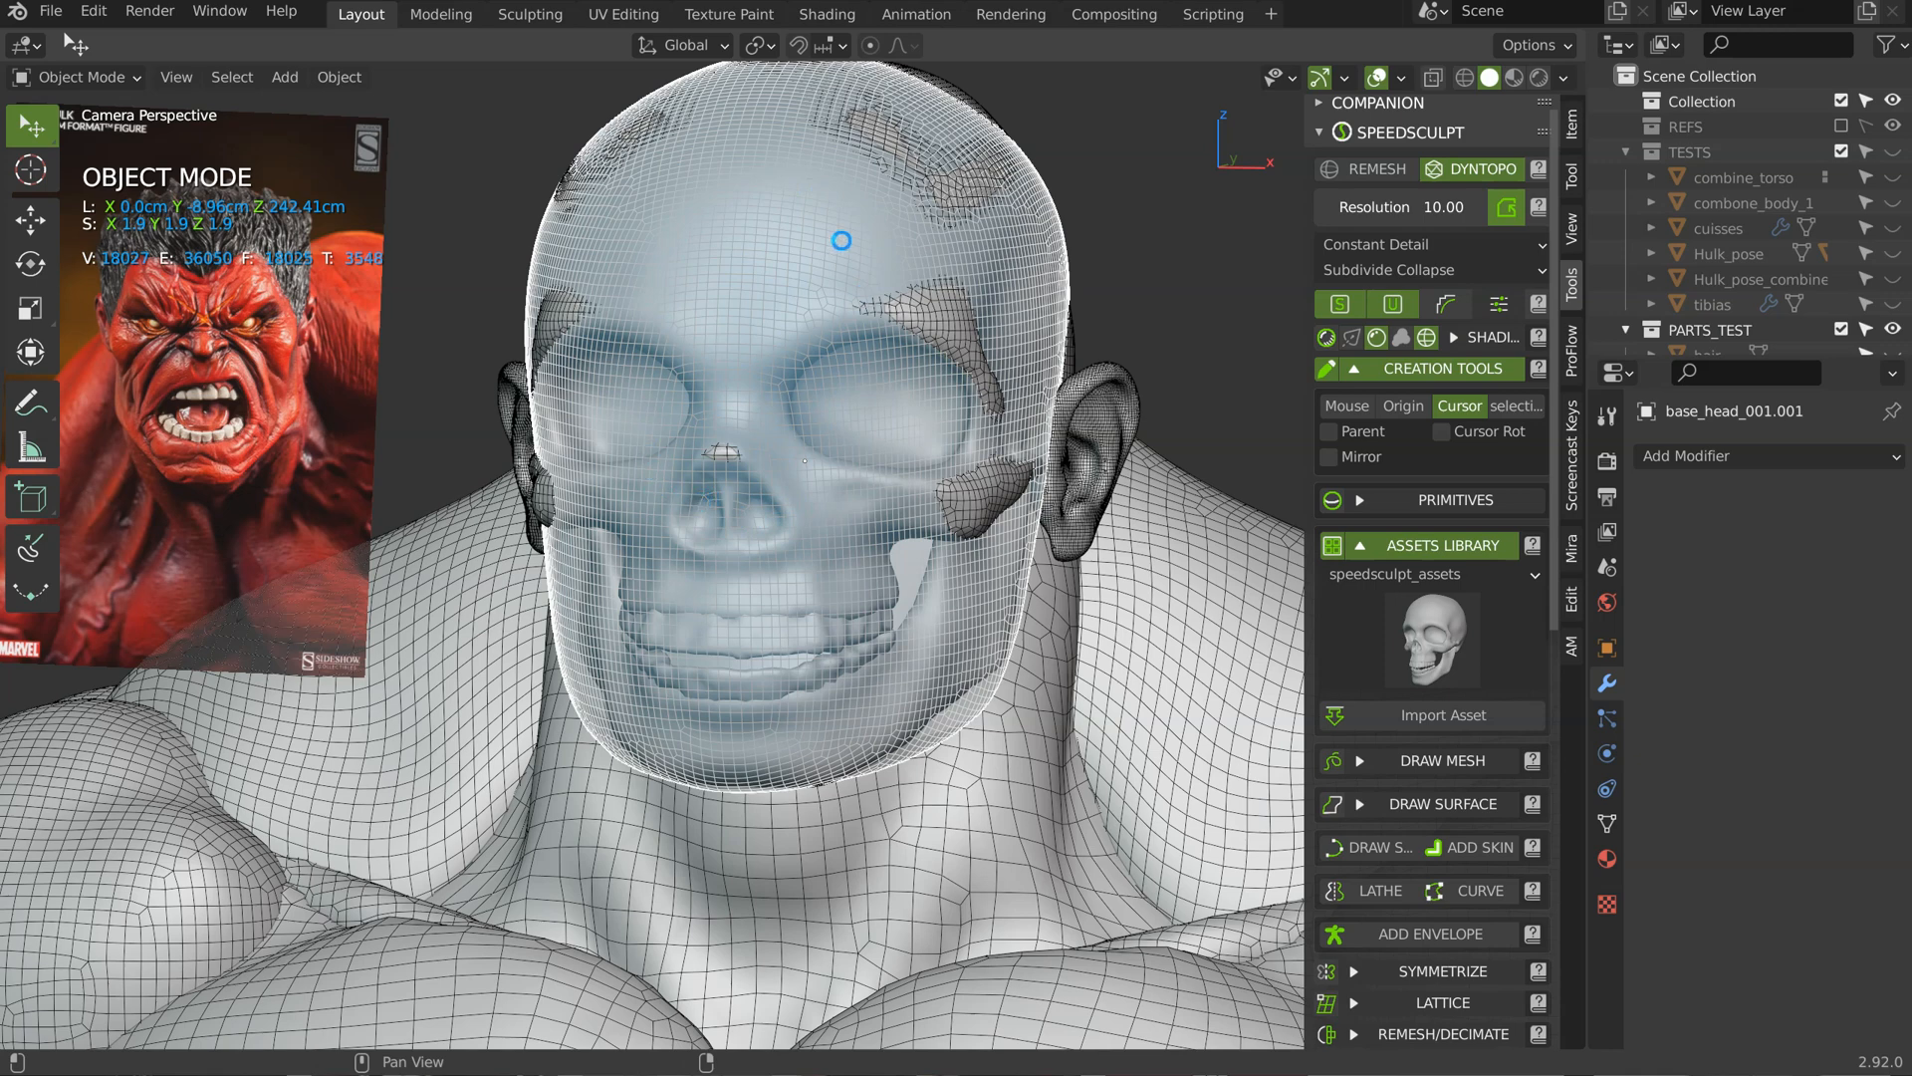
mouse_move(747, 376)
middle_down()
mouse_move(726, 386)
mouse_move(839, 361)
mouse_move(750, 392)
middle_up()
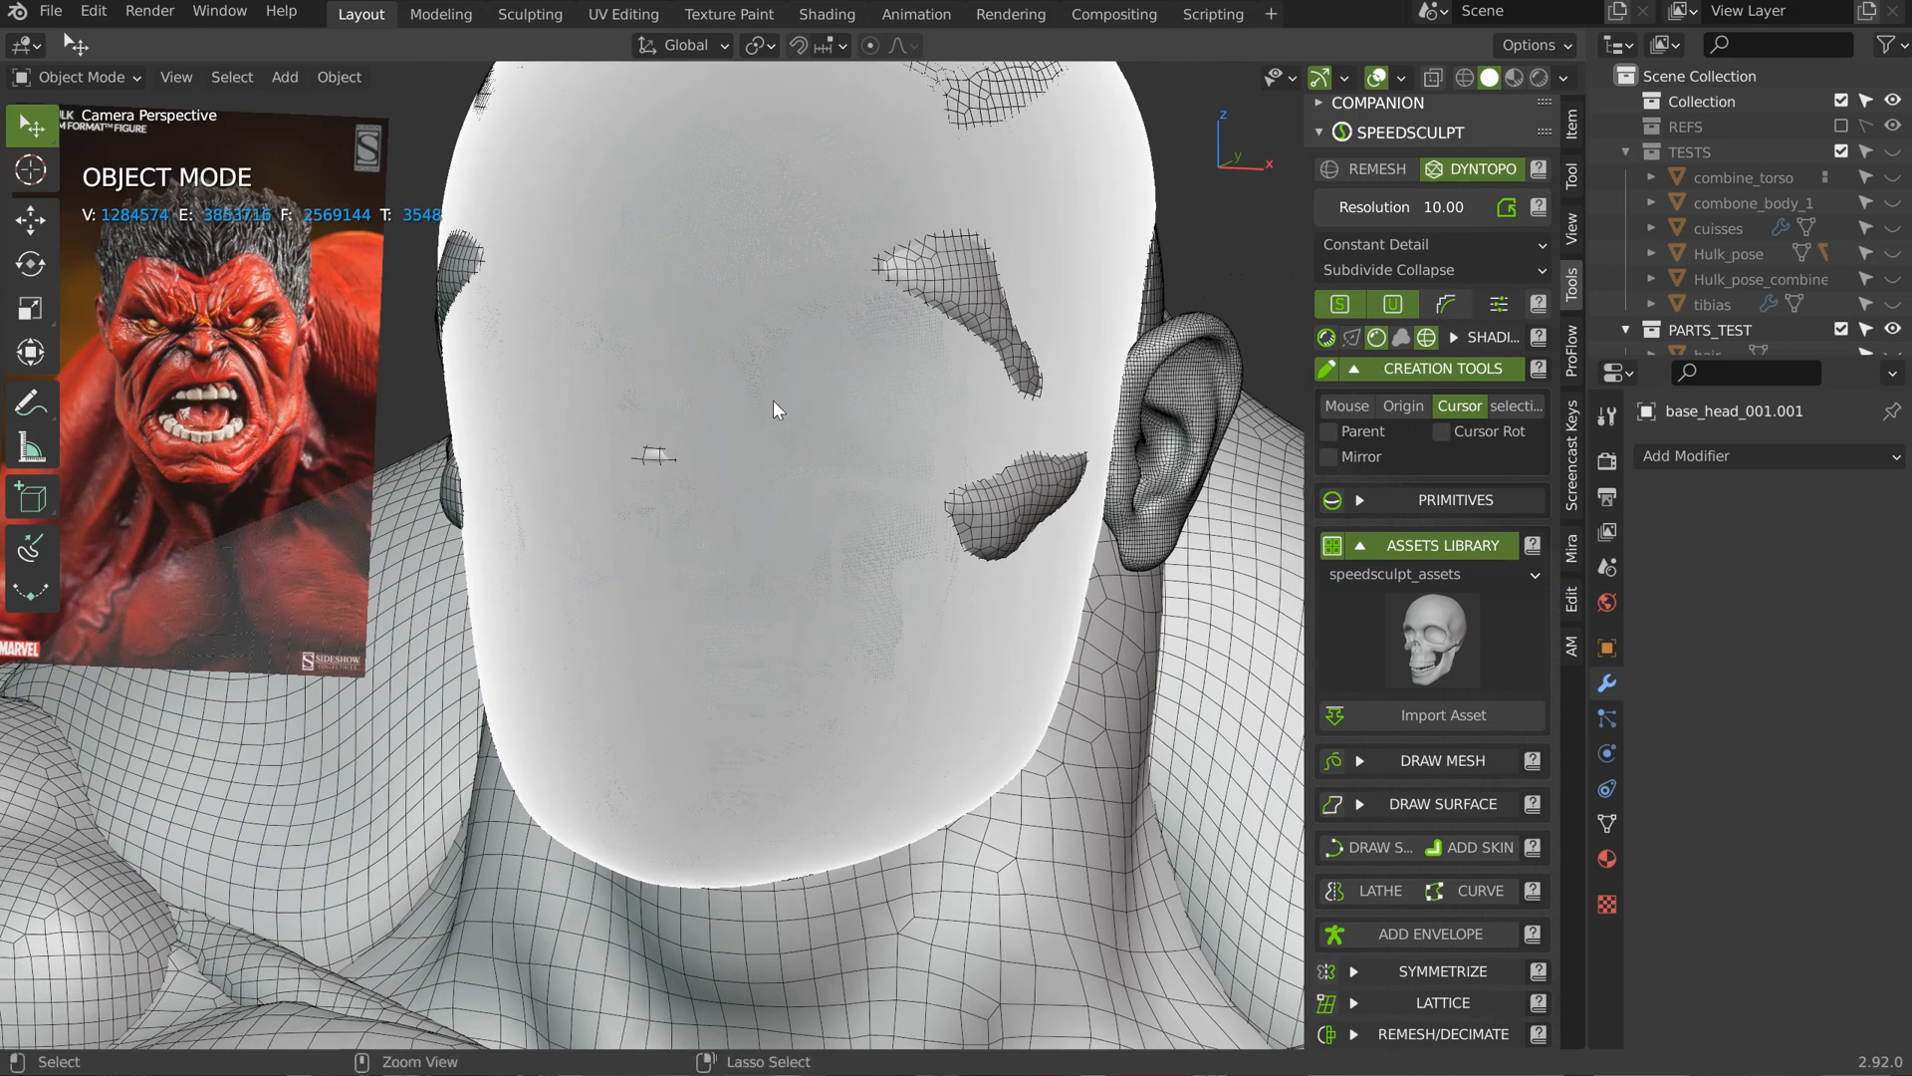
key(ctrl+z)
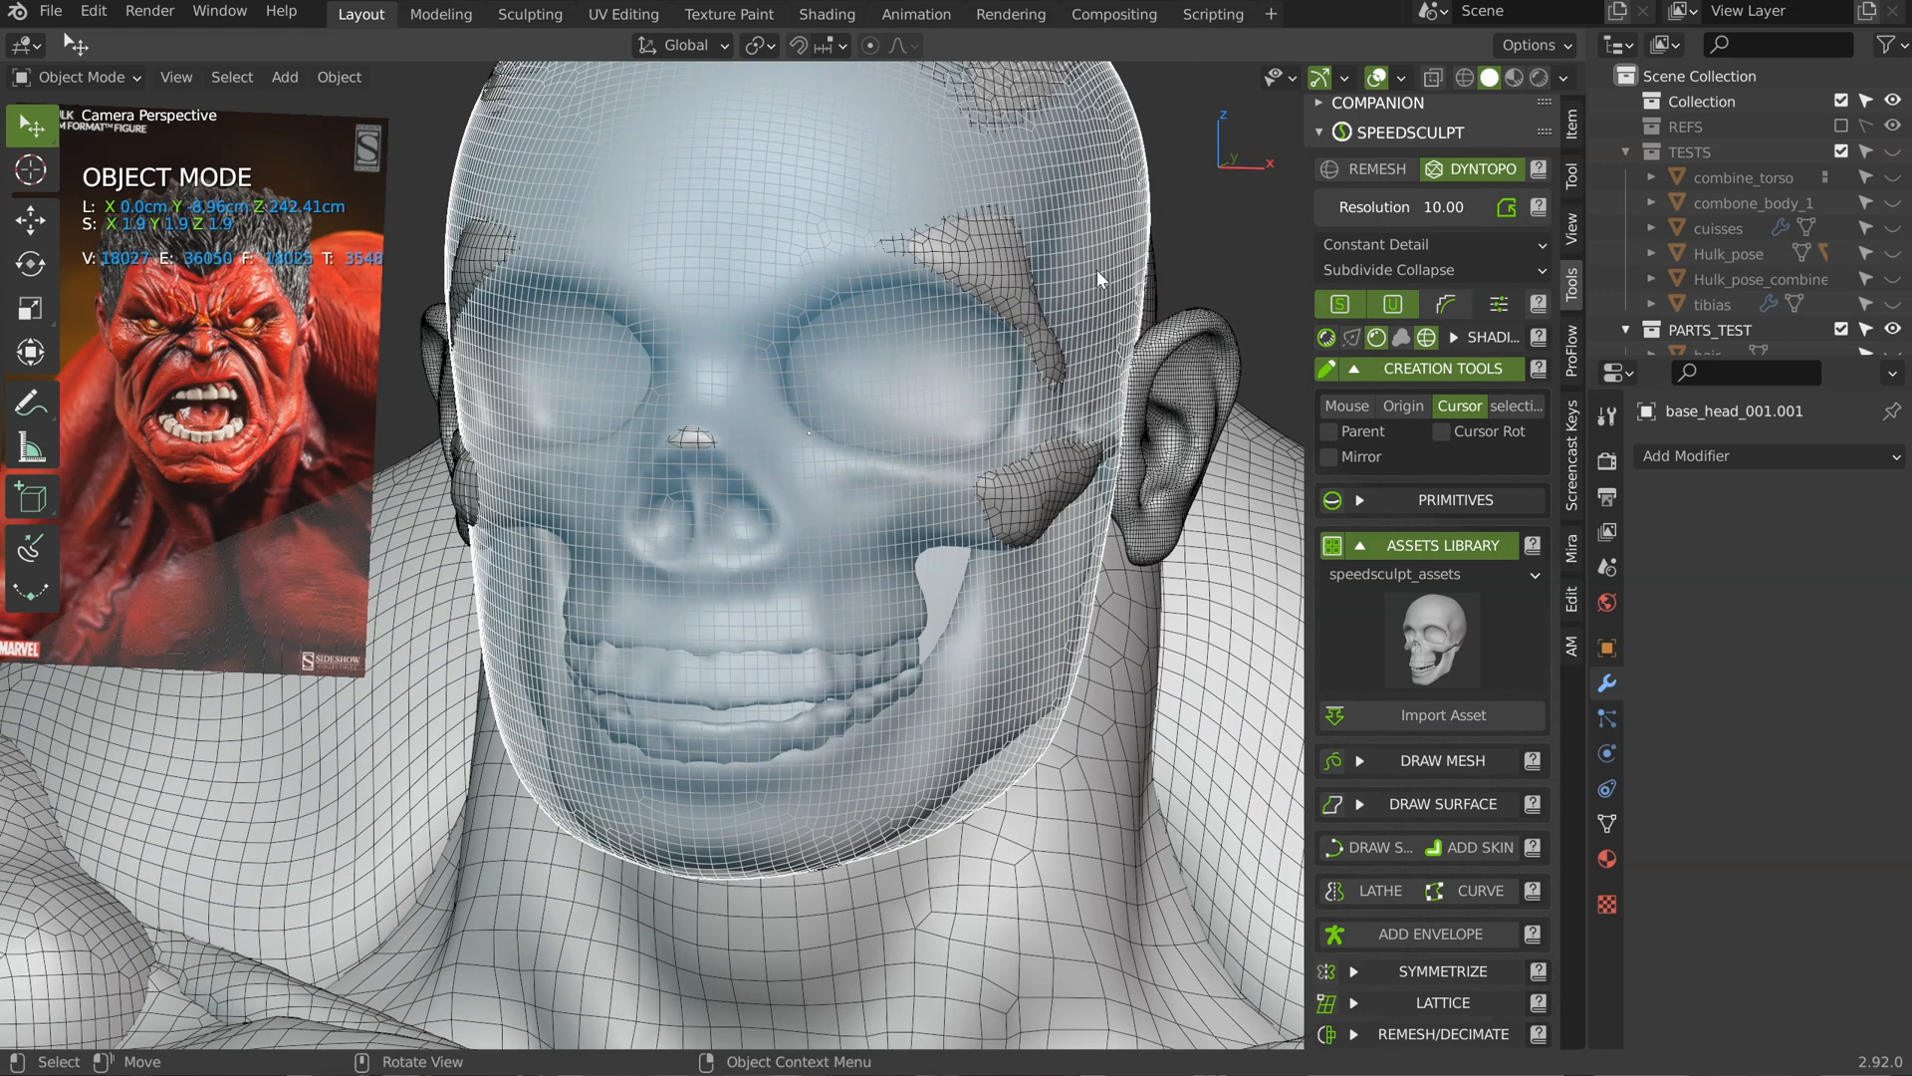
Step: Try retopologizing the head mesh with Dyntopo at a resolution of 3 and undo it
click(1415, 206)
text(3)
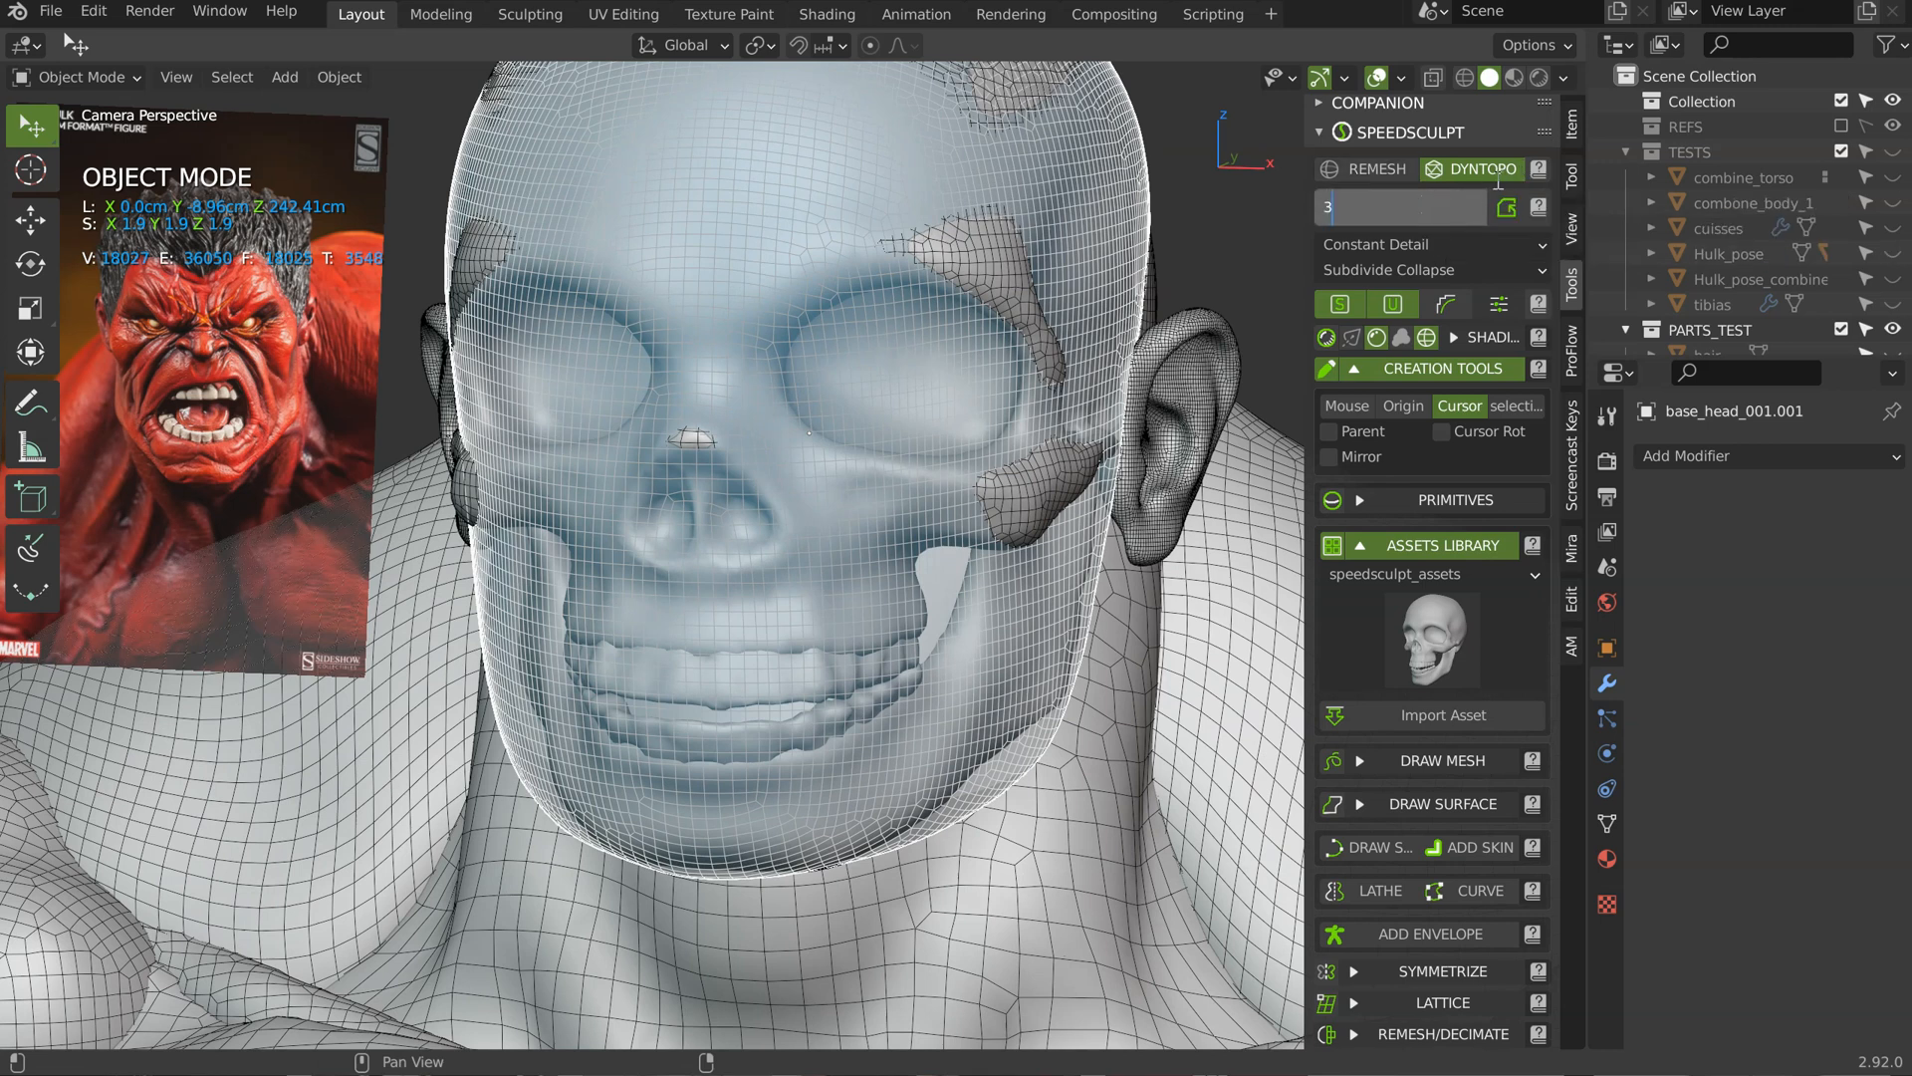
key(Return)
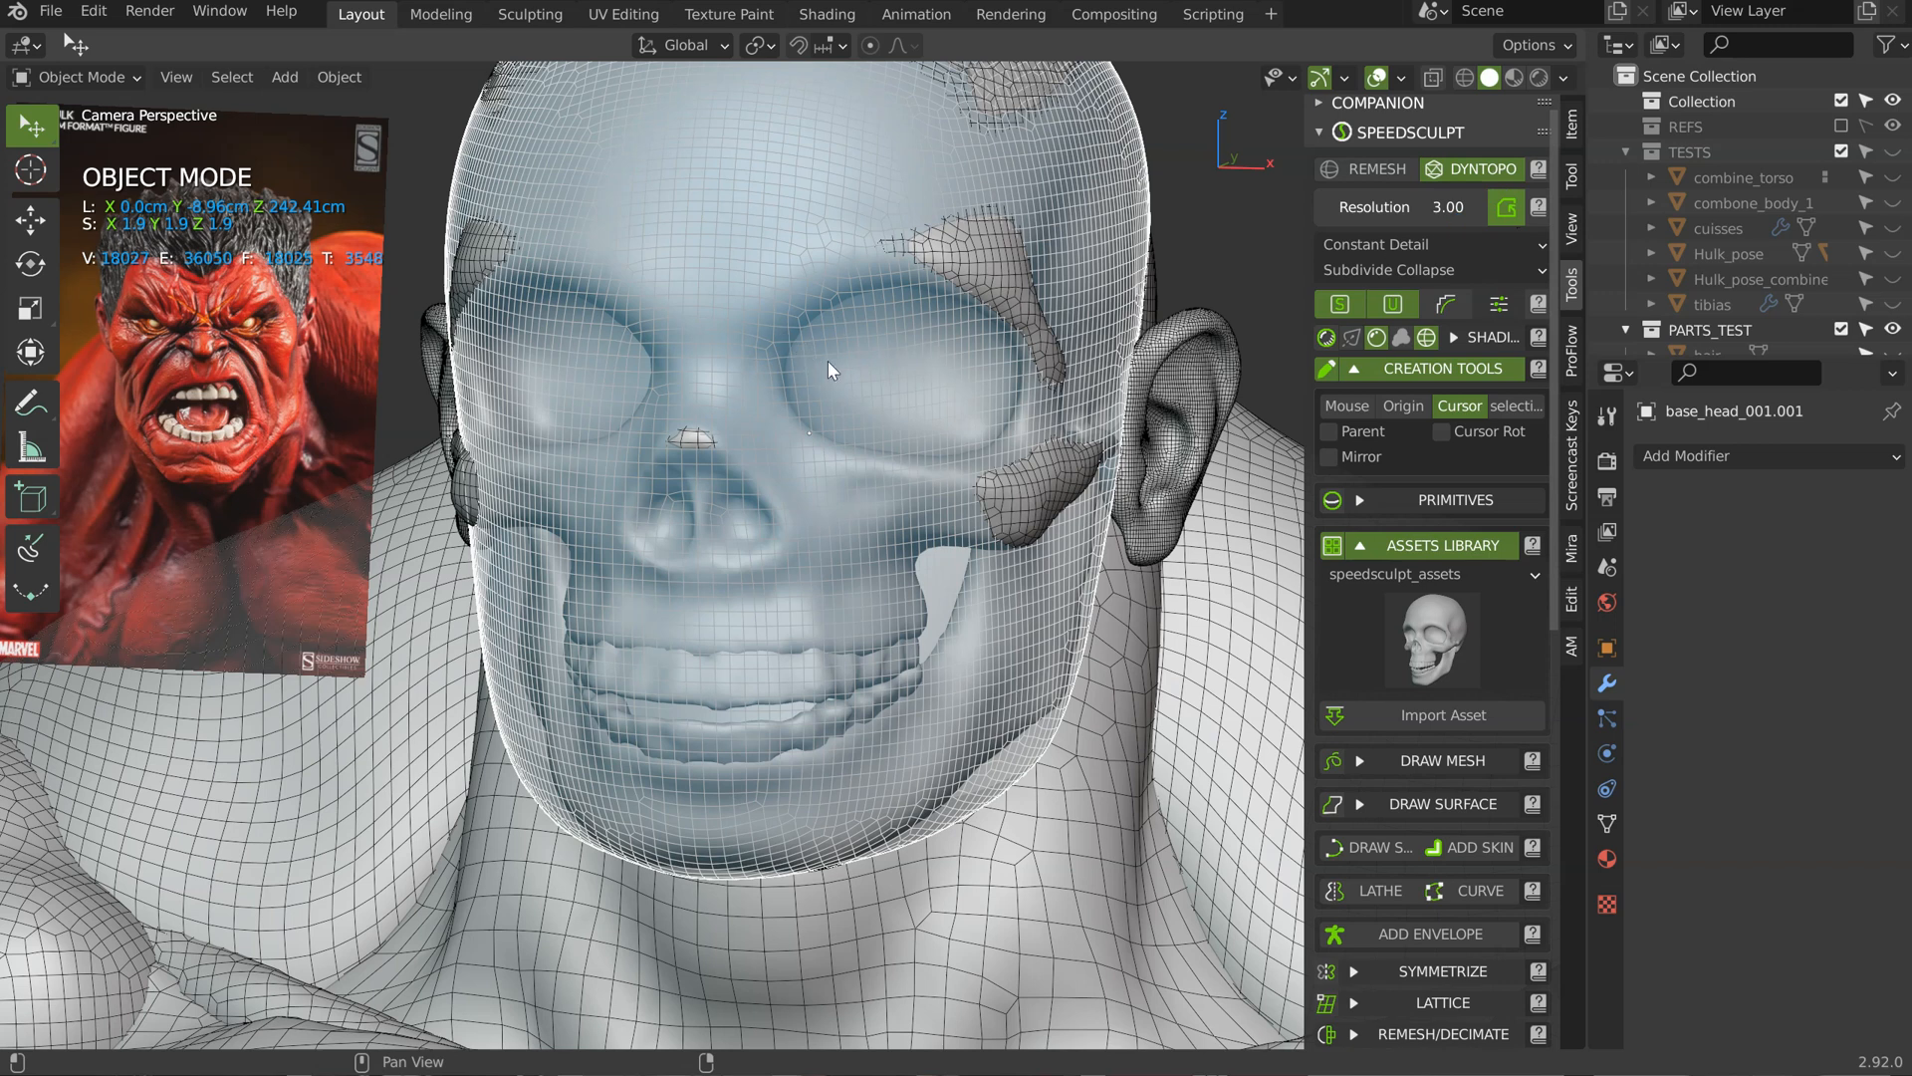
mouse_move(817, 362)
middle_down()
mouse_move(733, 367)
mouse_move(809, 366)
middle_up()
scroll(808, 357, up, 5)
scroll(834, 338, down, 4)
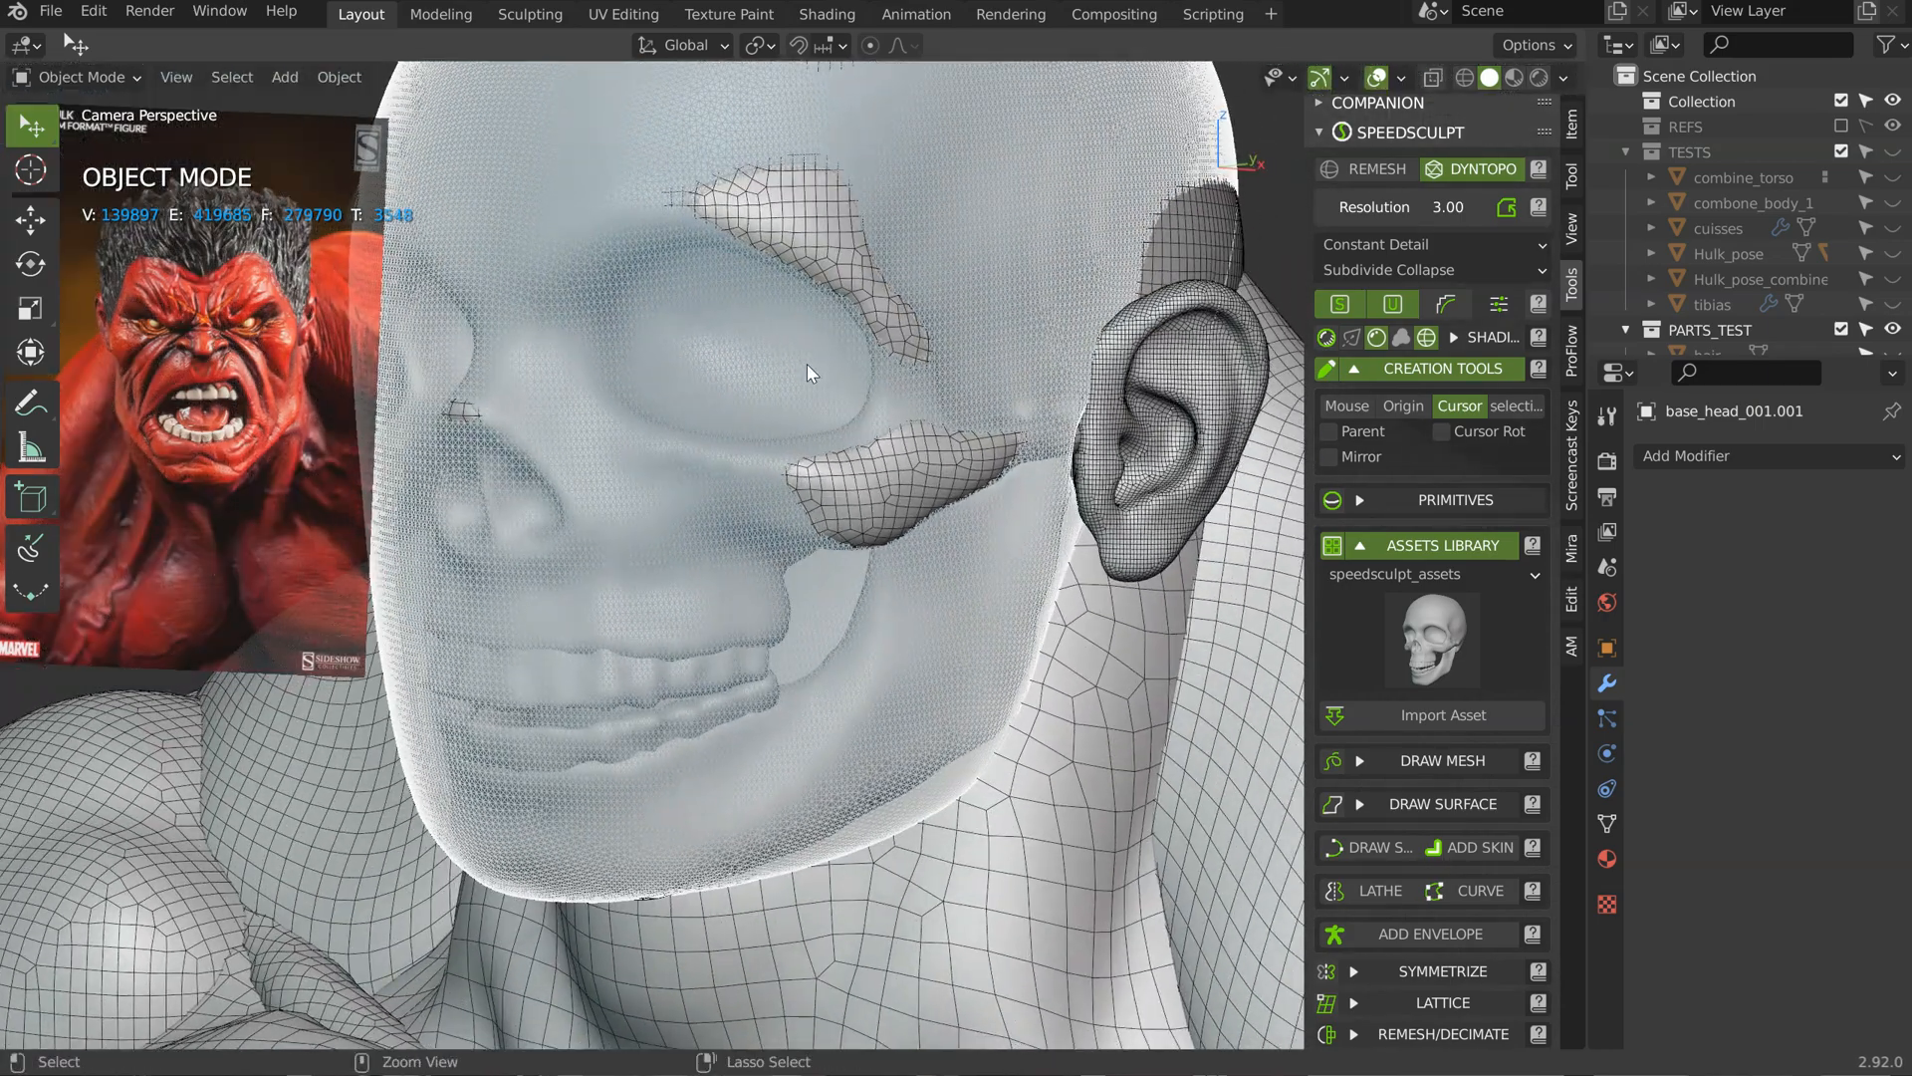
key(ctrl+z)
Step: Try retopologizing the head mesh with Dyntopo at a resolution of 0.05 and undo it
click(1454, 217)
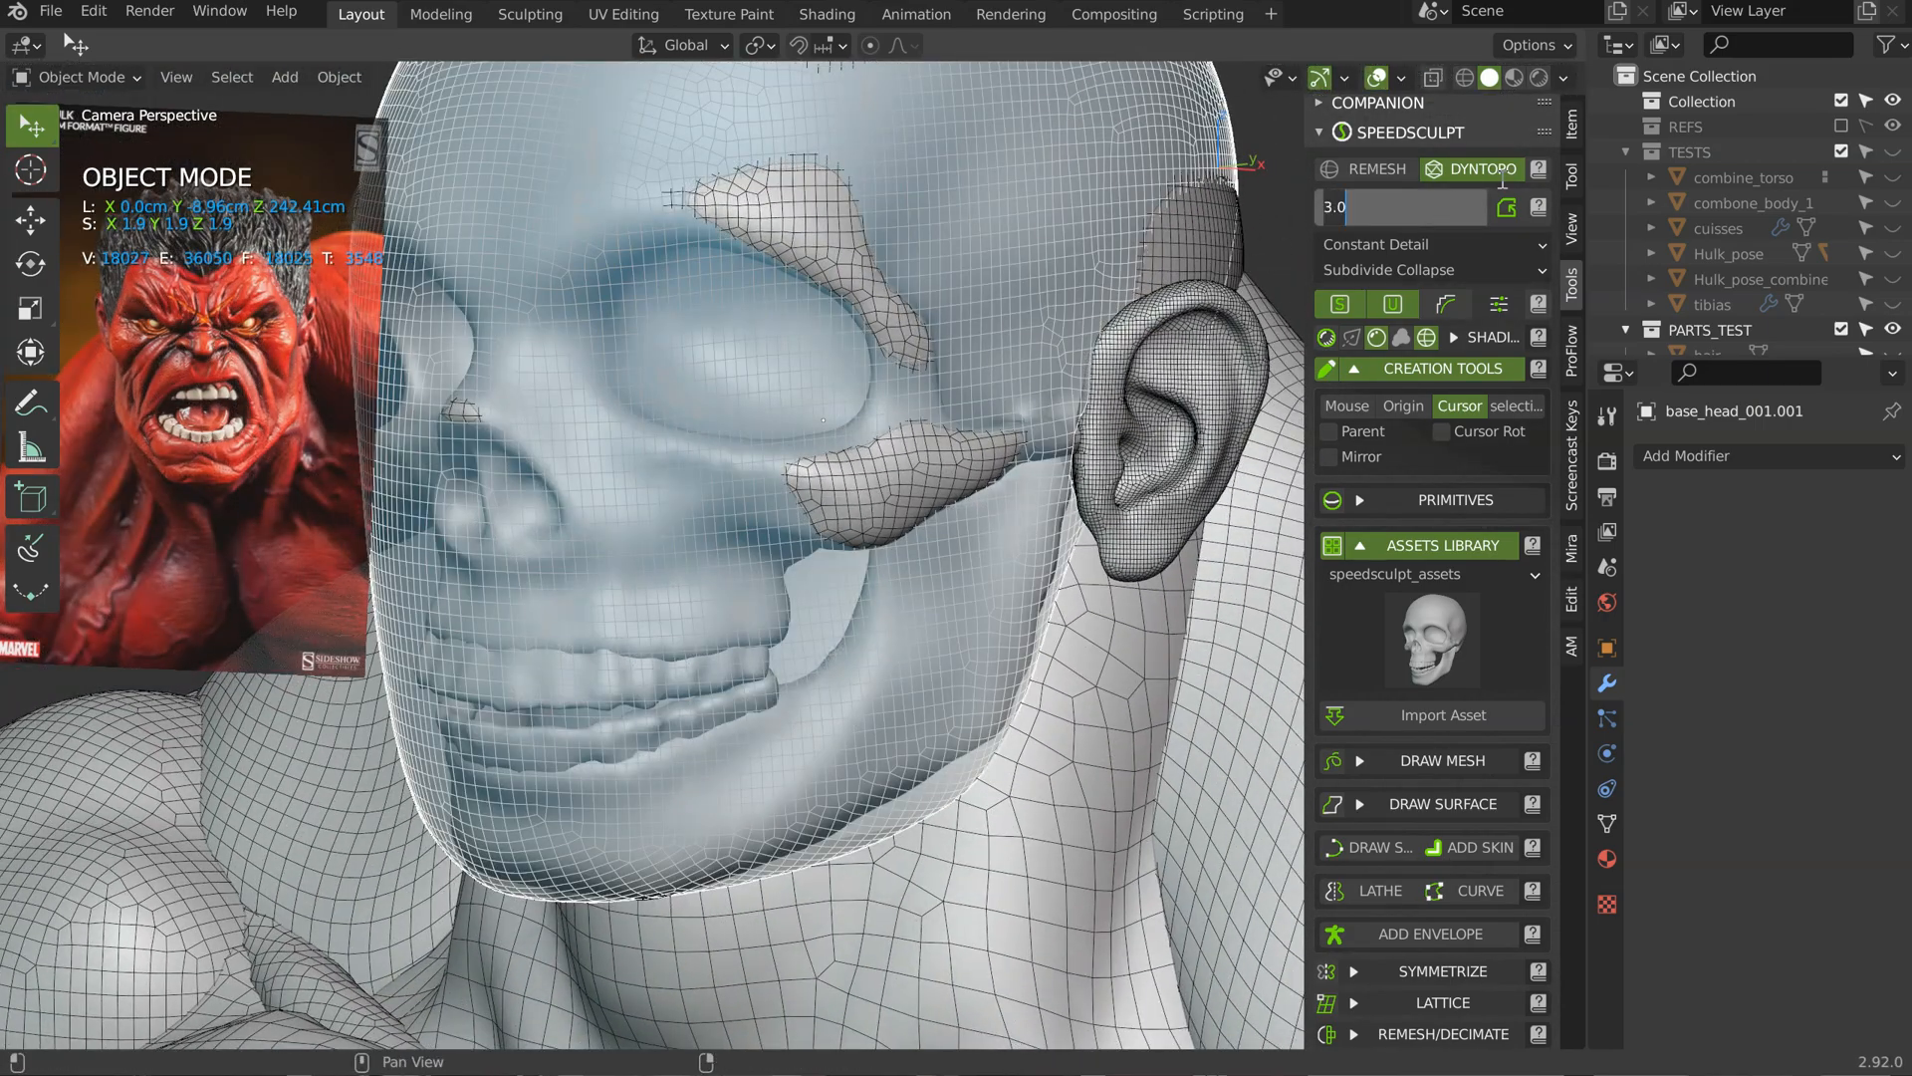
text(2)
key(Return)
click(1407, 210)
text(0.05)
key(Return)
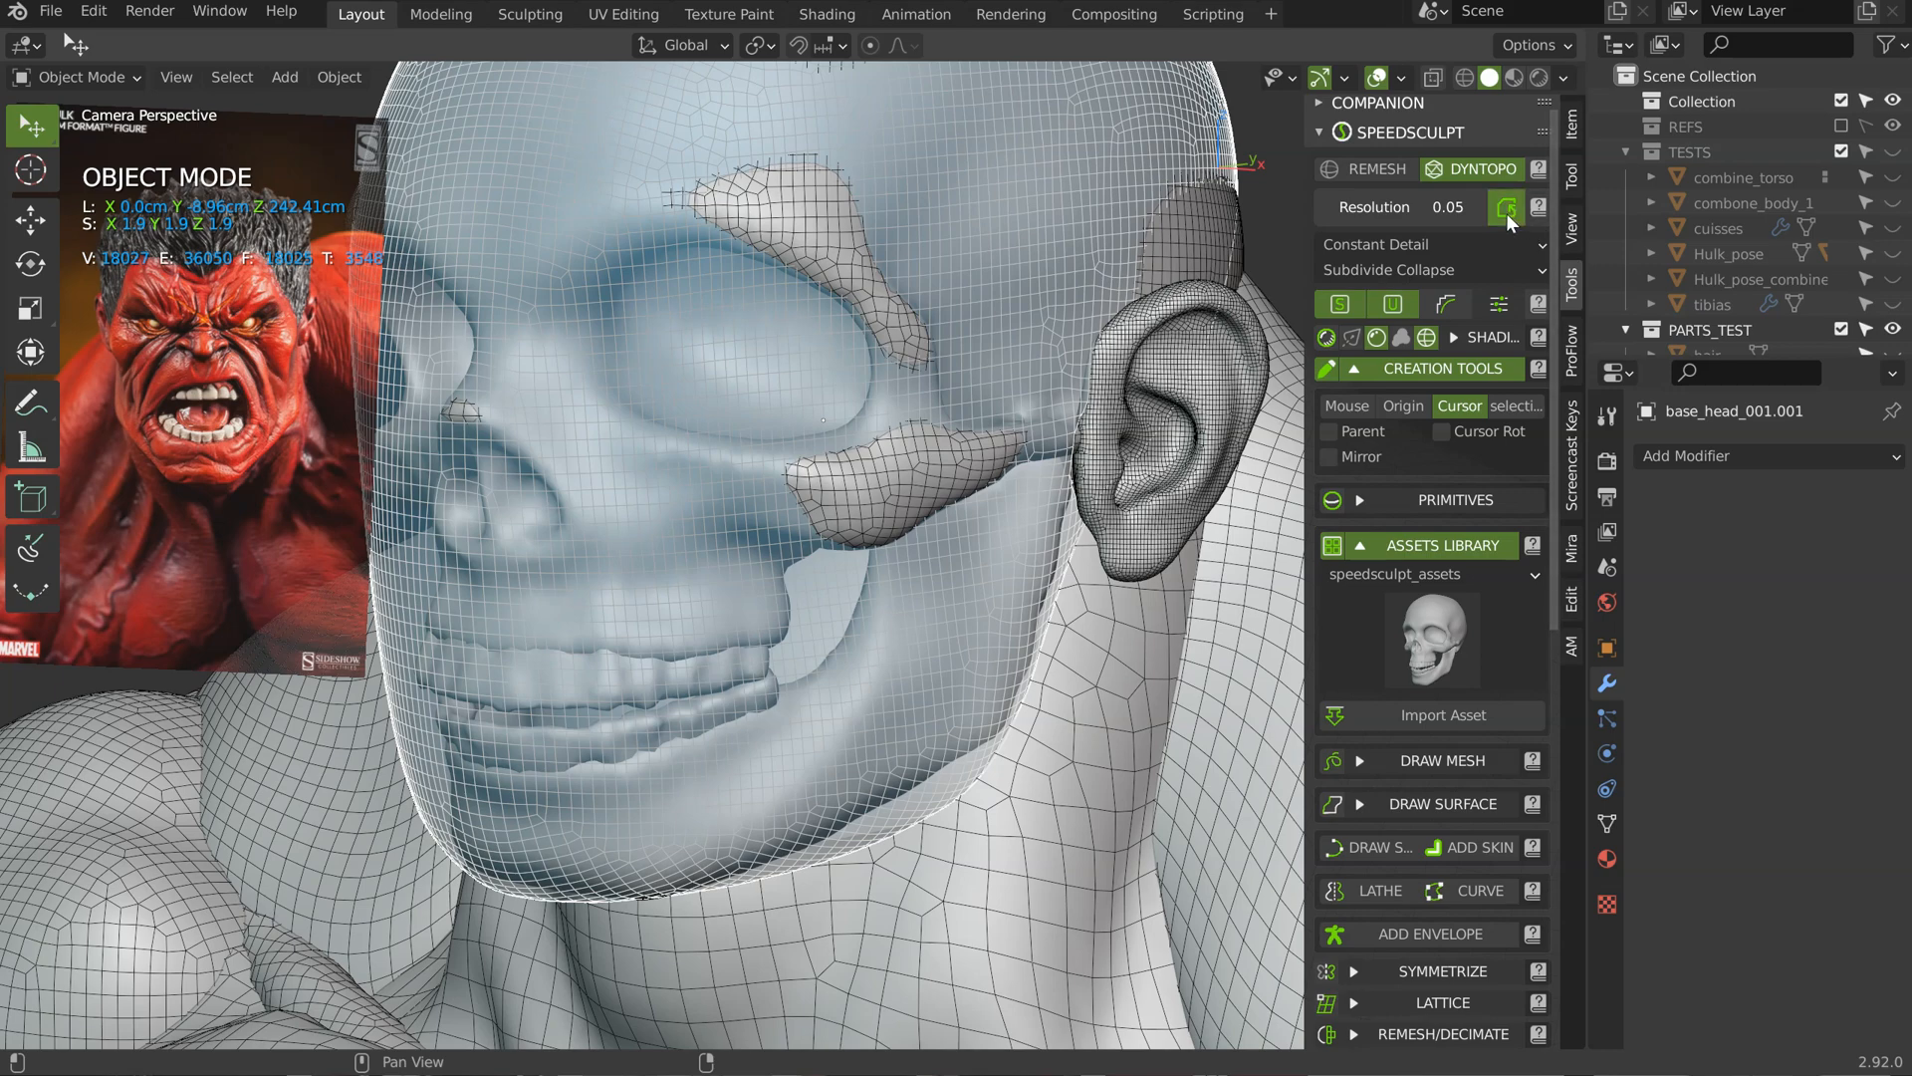
middle_drag(704, 357, 892, 305)
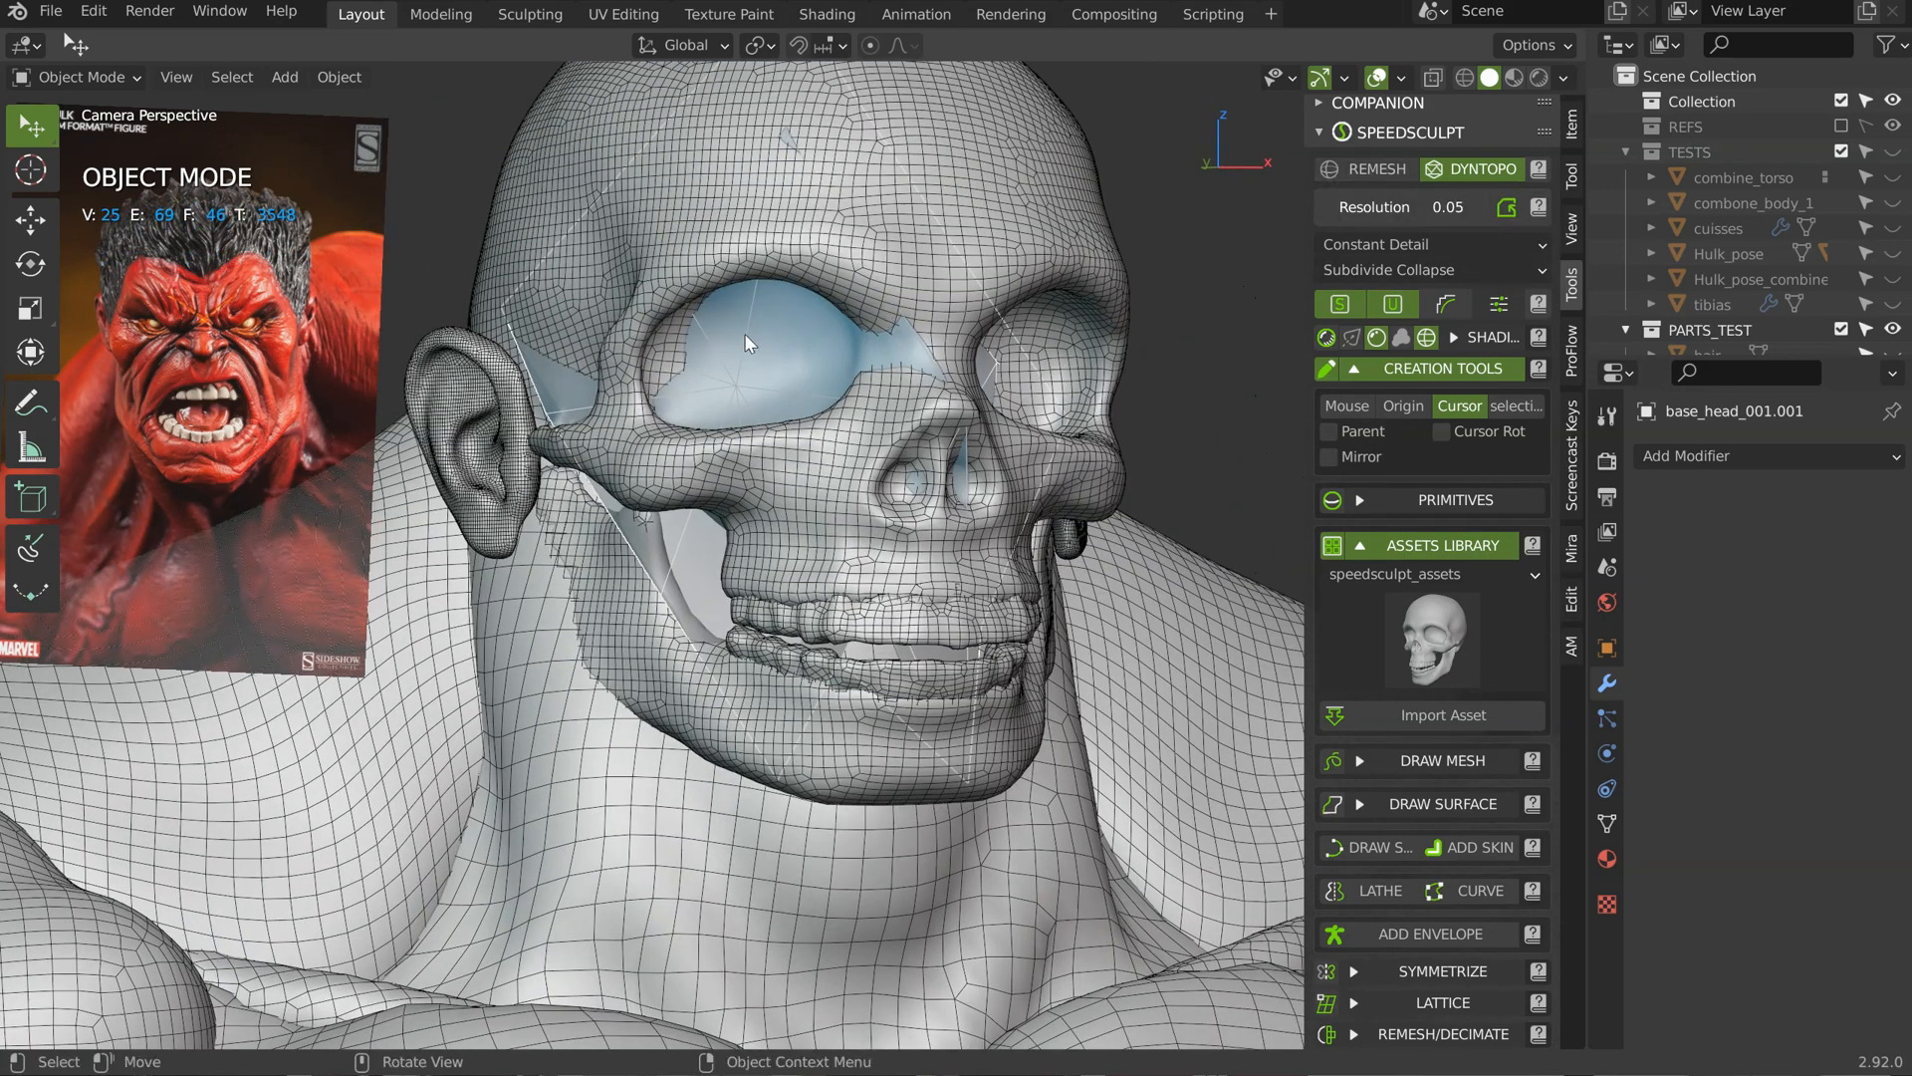
key(ctrl+z)
Step: Retopologize the head mesh with Dyntopo at a resolution of 2
middle_drag(801, 383, 787, 373)
click(1421, 209)
text(2)
key(Return)
click(1508, 209)
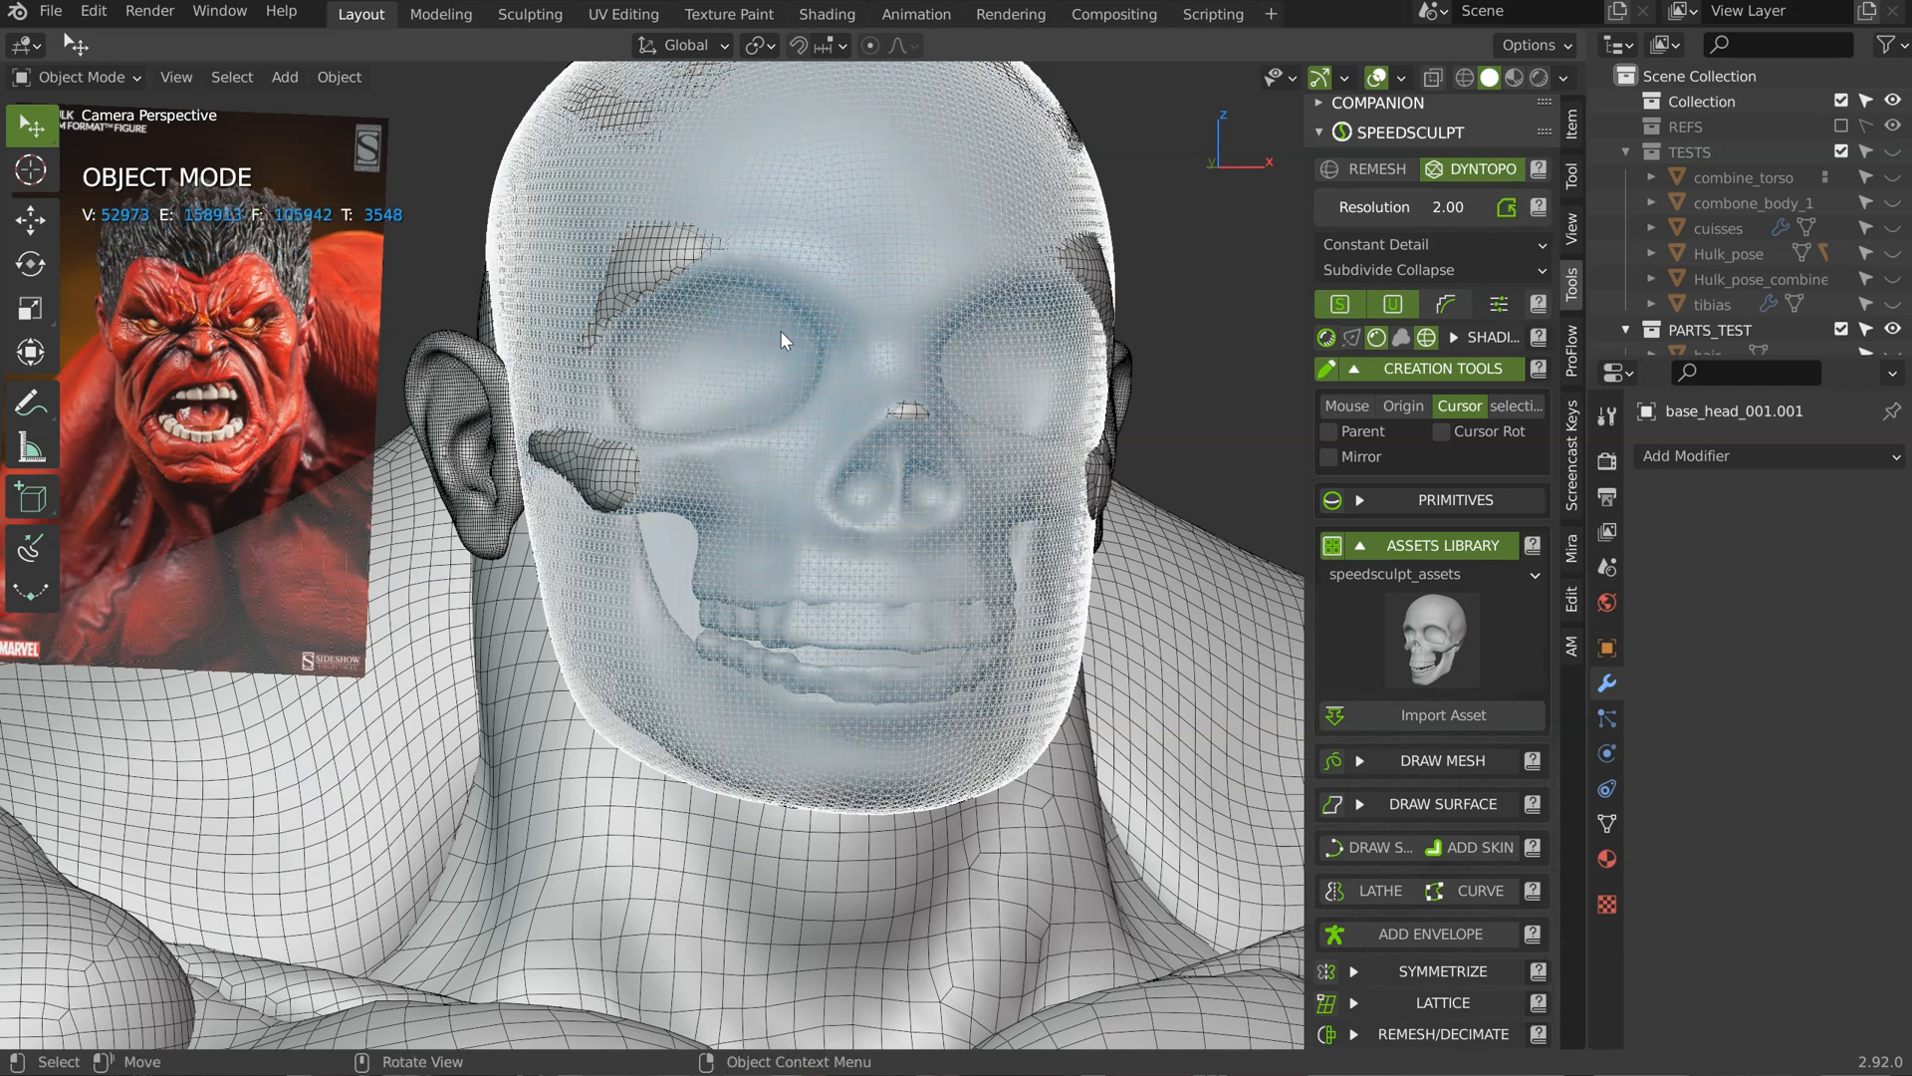
Step: Enter Sculpt Mode on the head and adjust the sides of the face with the Grab brush at a 219 px radius
mouse_move(851, 327)
middle_down()
mouse_move(761, 337)
mouse_move(880, 319)
mouse_move(849, 377)
middle_up()
key(Tab)
click(1021, 279)
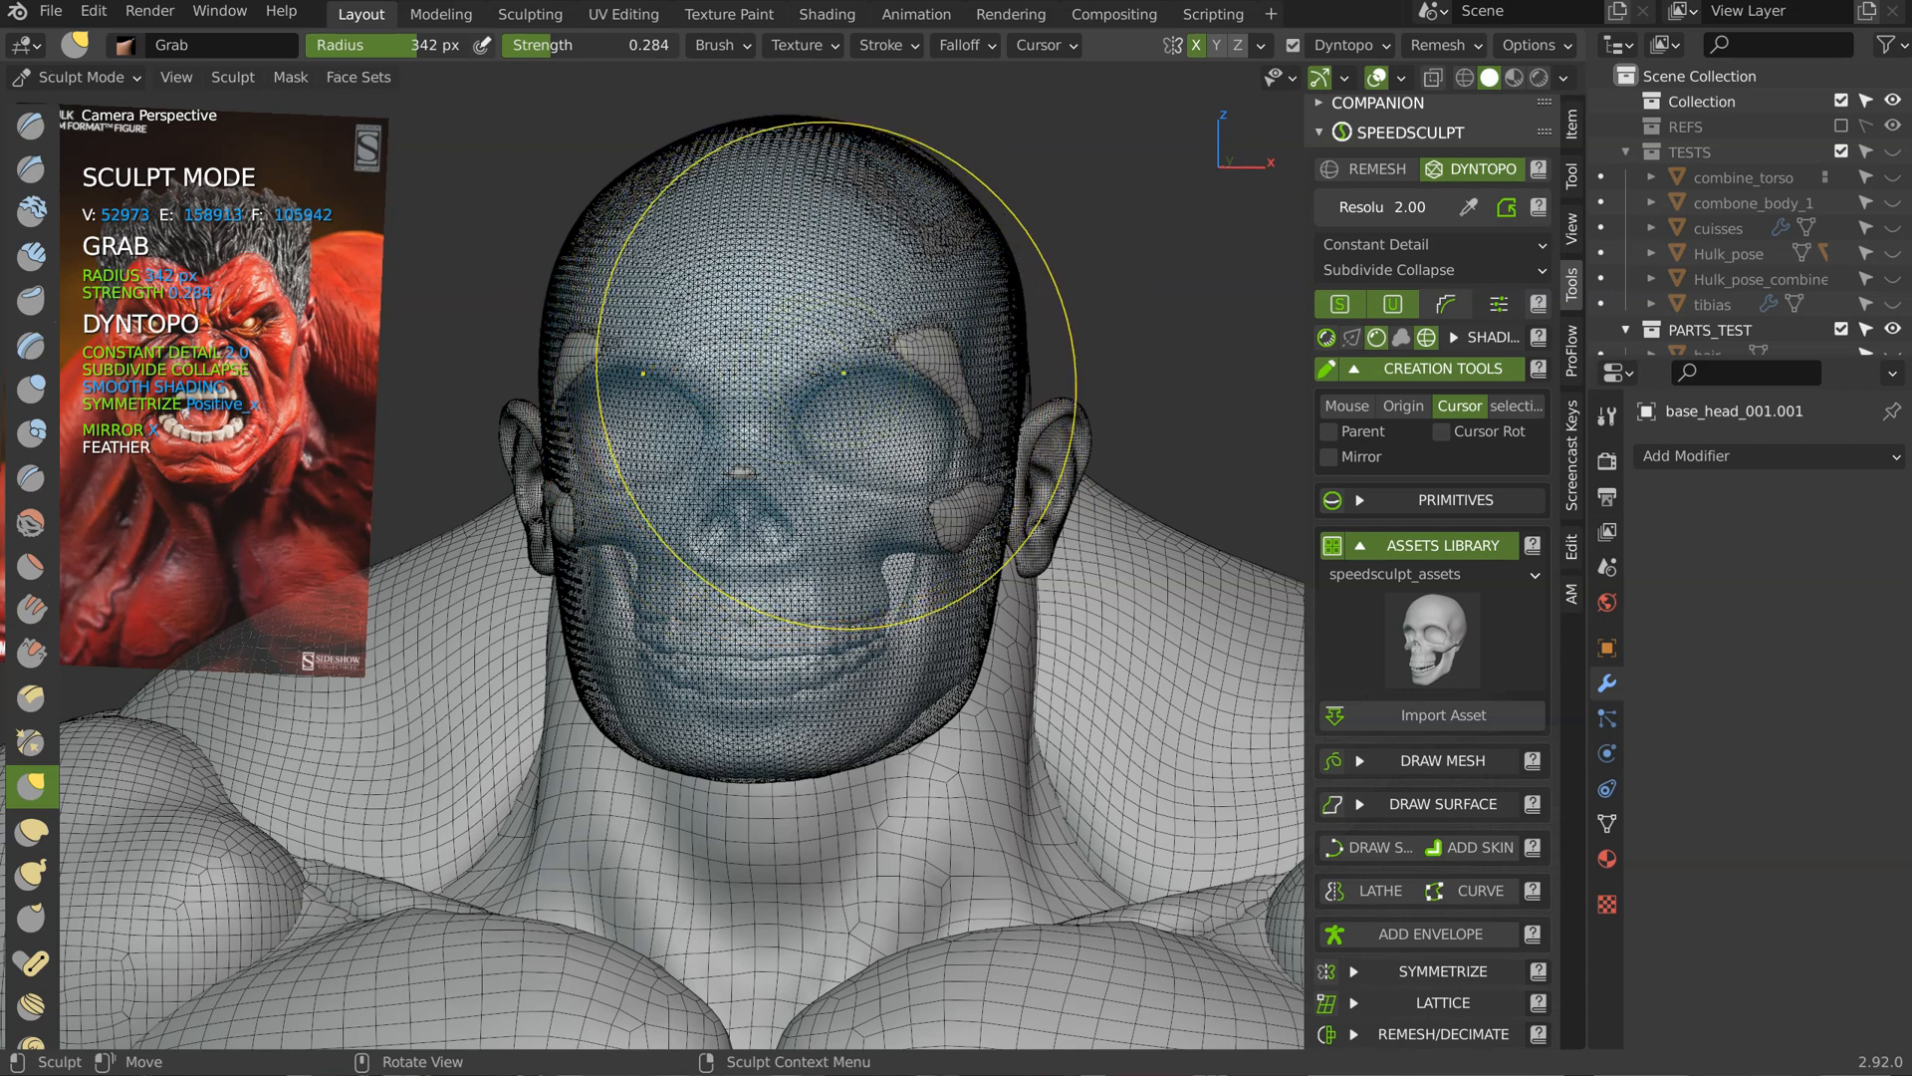
key(f)
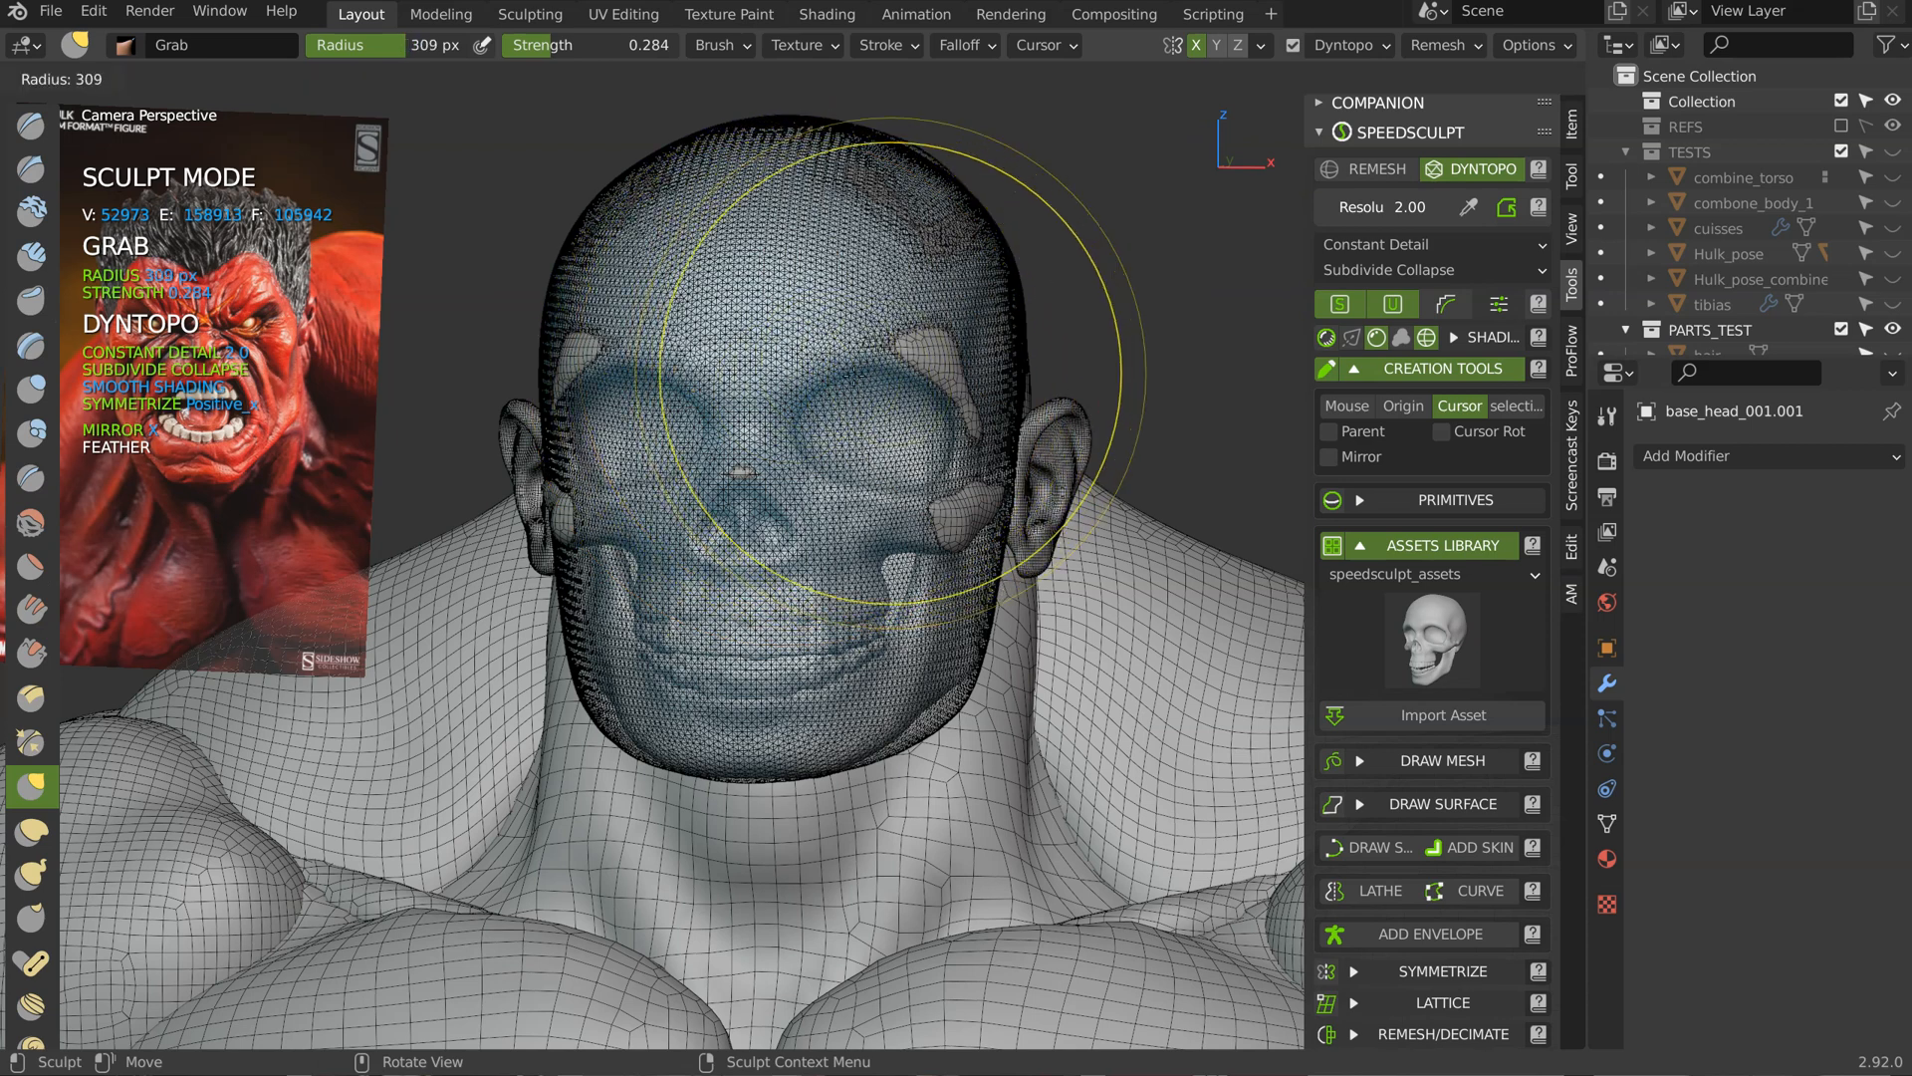
click(800, 386)
drag(951, 384, 981, 357)
middle_drag(1042, 400, 976, 428)
drag(960, 520, 1031, 513)
Step: Adjust the front of the face around the nose and brow with the Grab brush
mouse_move(1031, 513)
middle_down()
mouse_move(751, 542)
mouse_move(805, 505)
middle_up()
scroll(751, 542, up, 1)
scroll(837, 523, up, 1)
drag(879, 498, 880, 483)
middle_drag(960, 384, 917, 427)
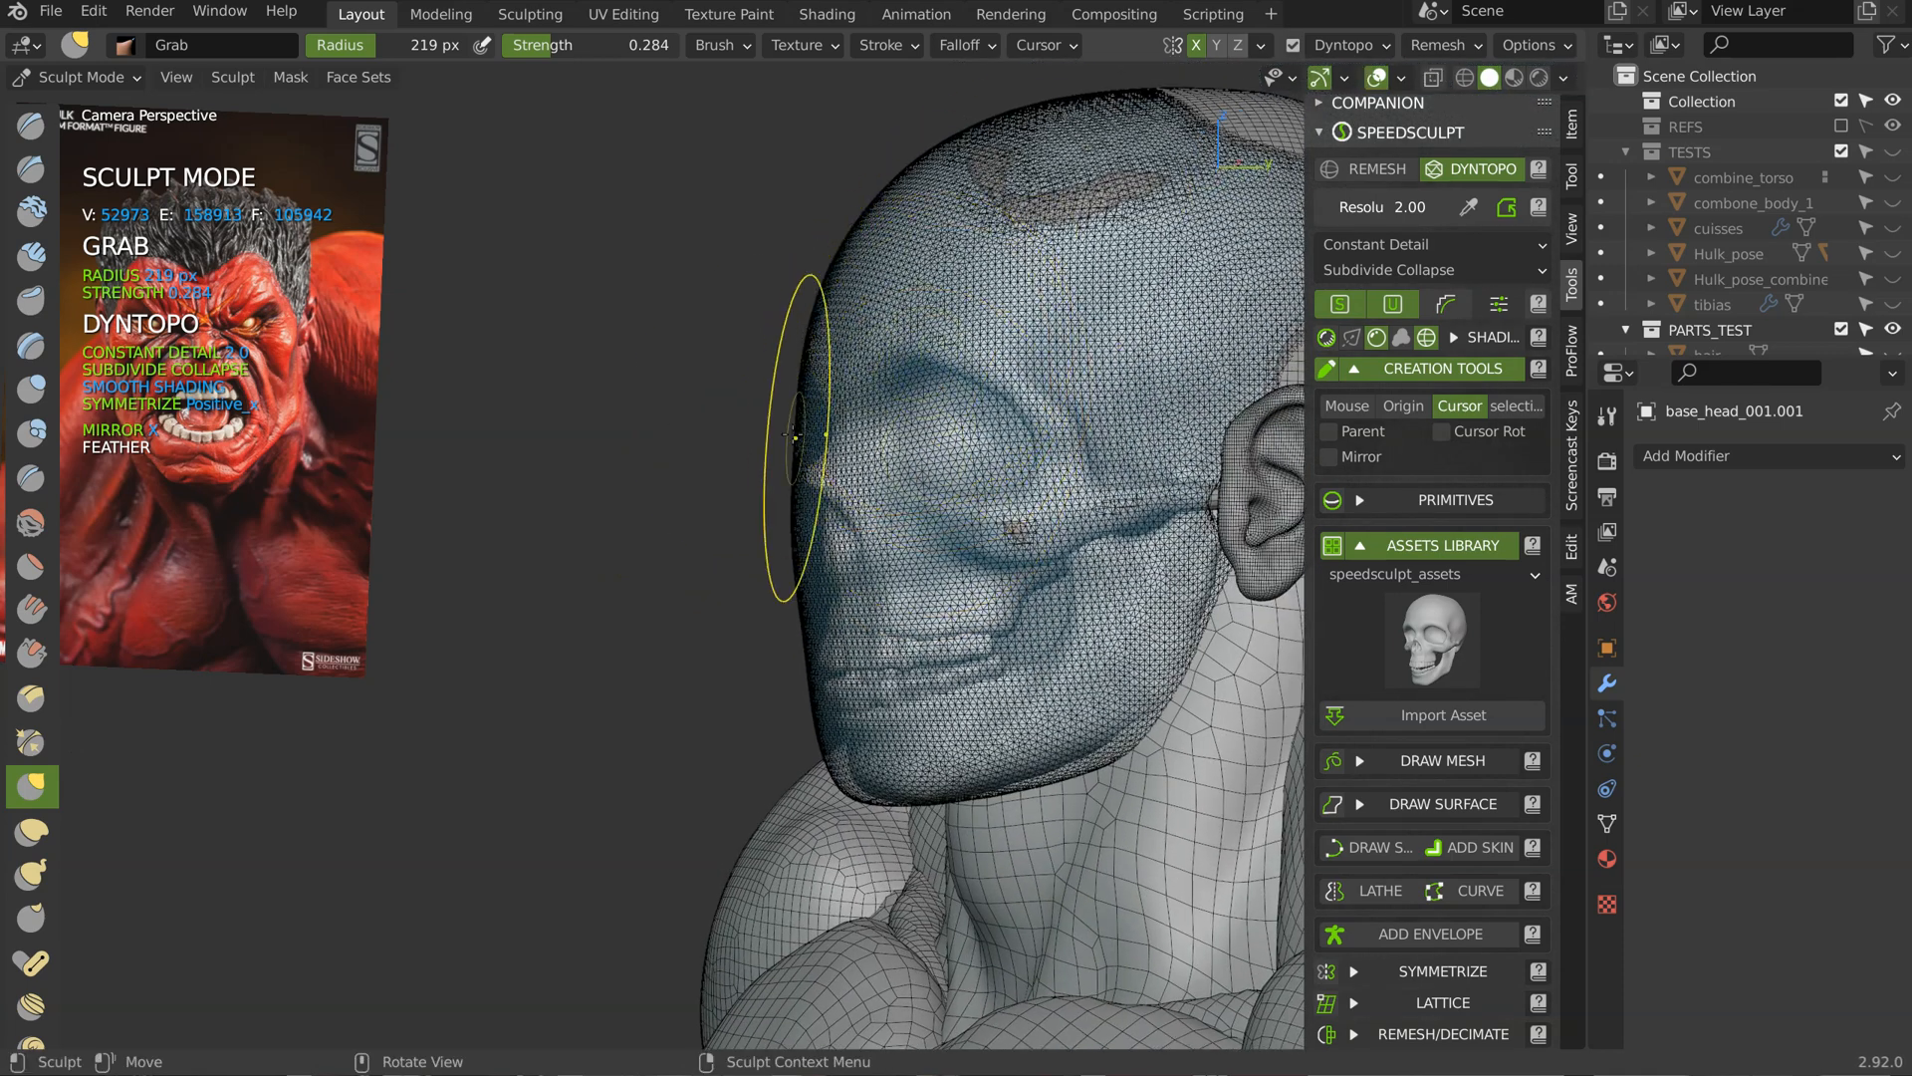
drag(794, 458, 792, 482)
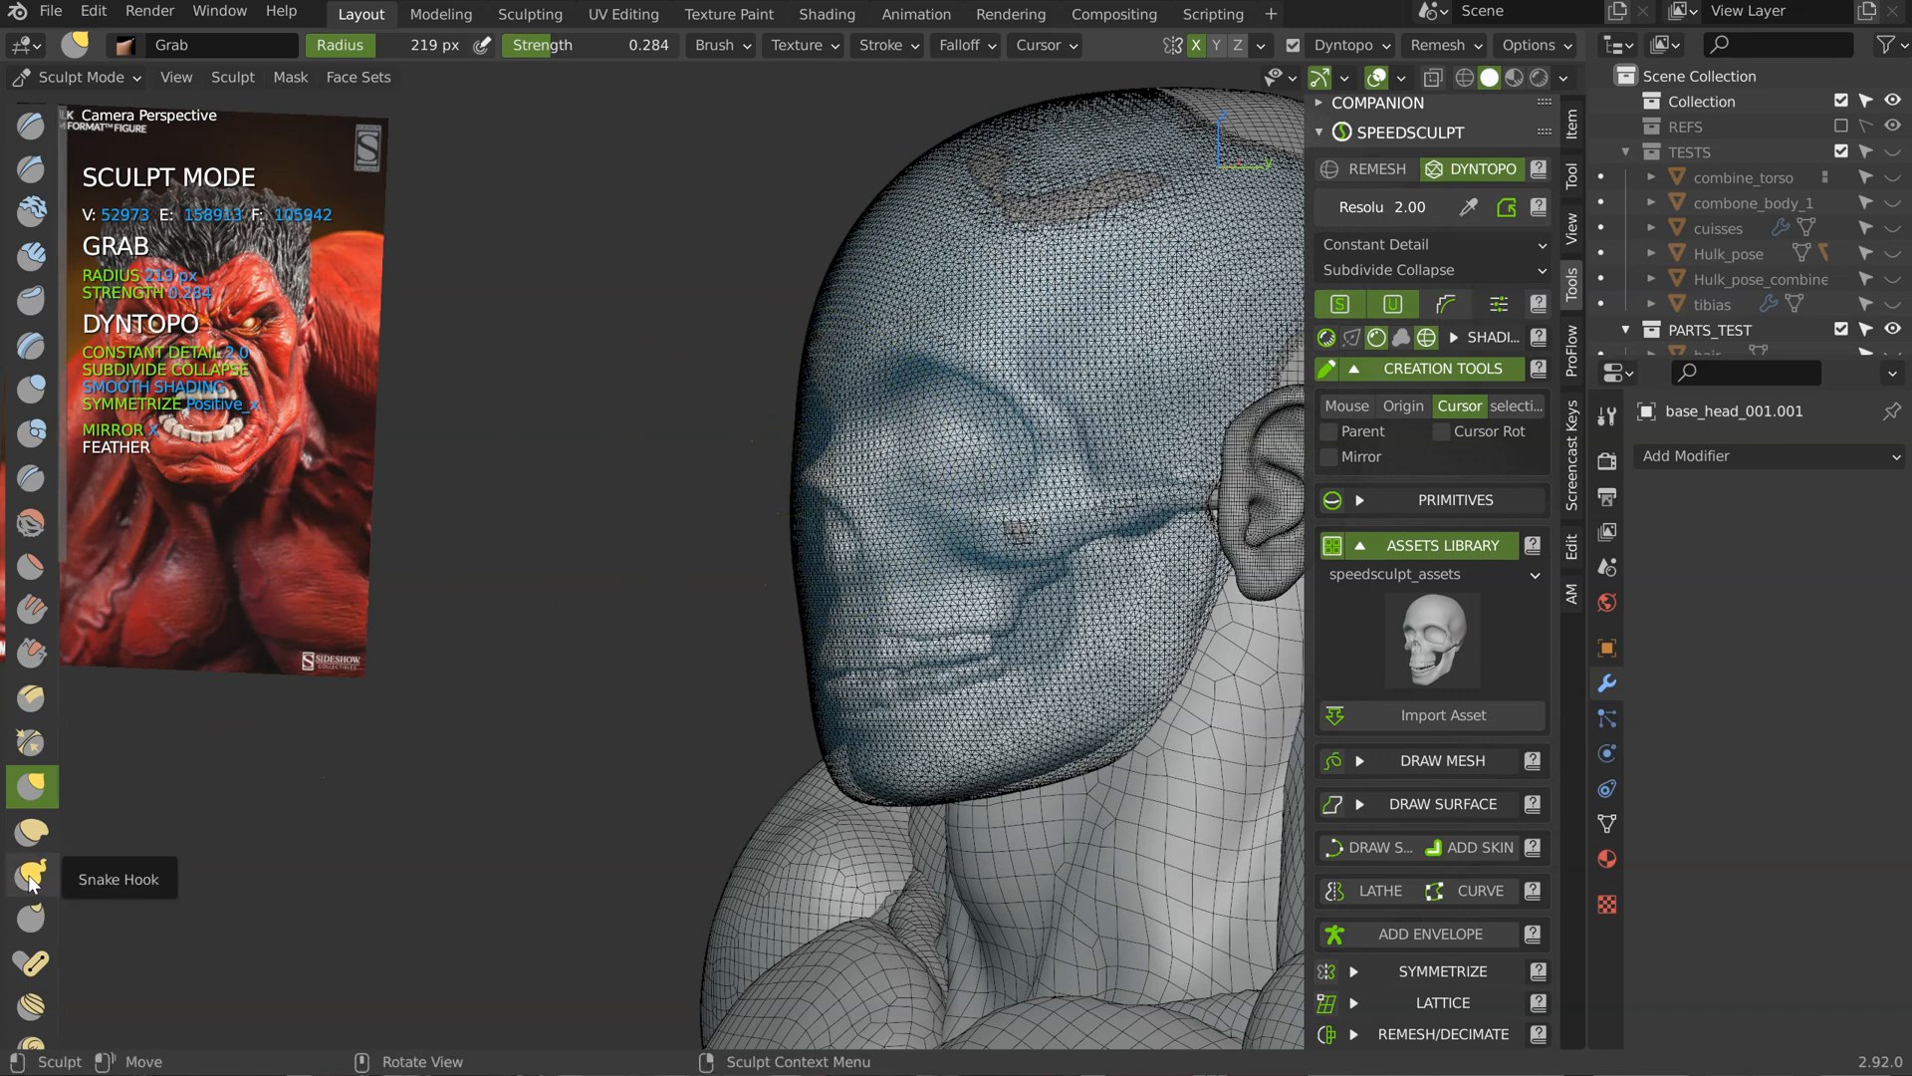
Step: Switch to the Snake Hook brush, try pulling a nose out of the face, and undo the stroke
click(31, 874)
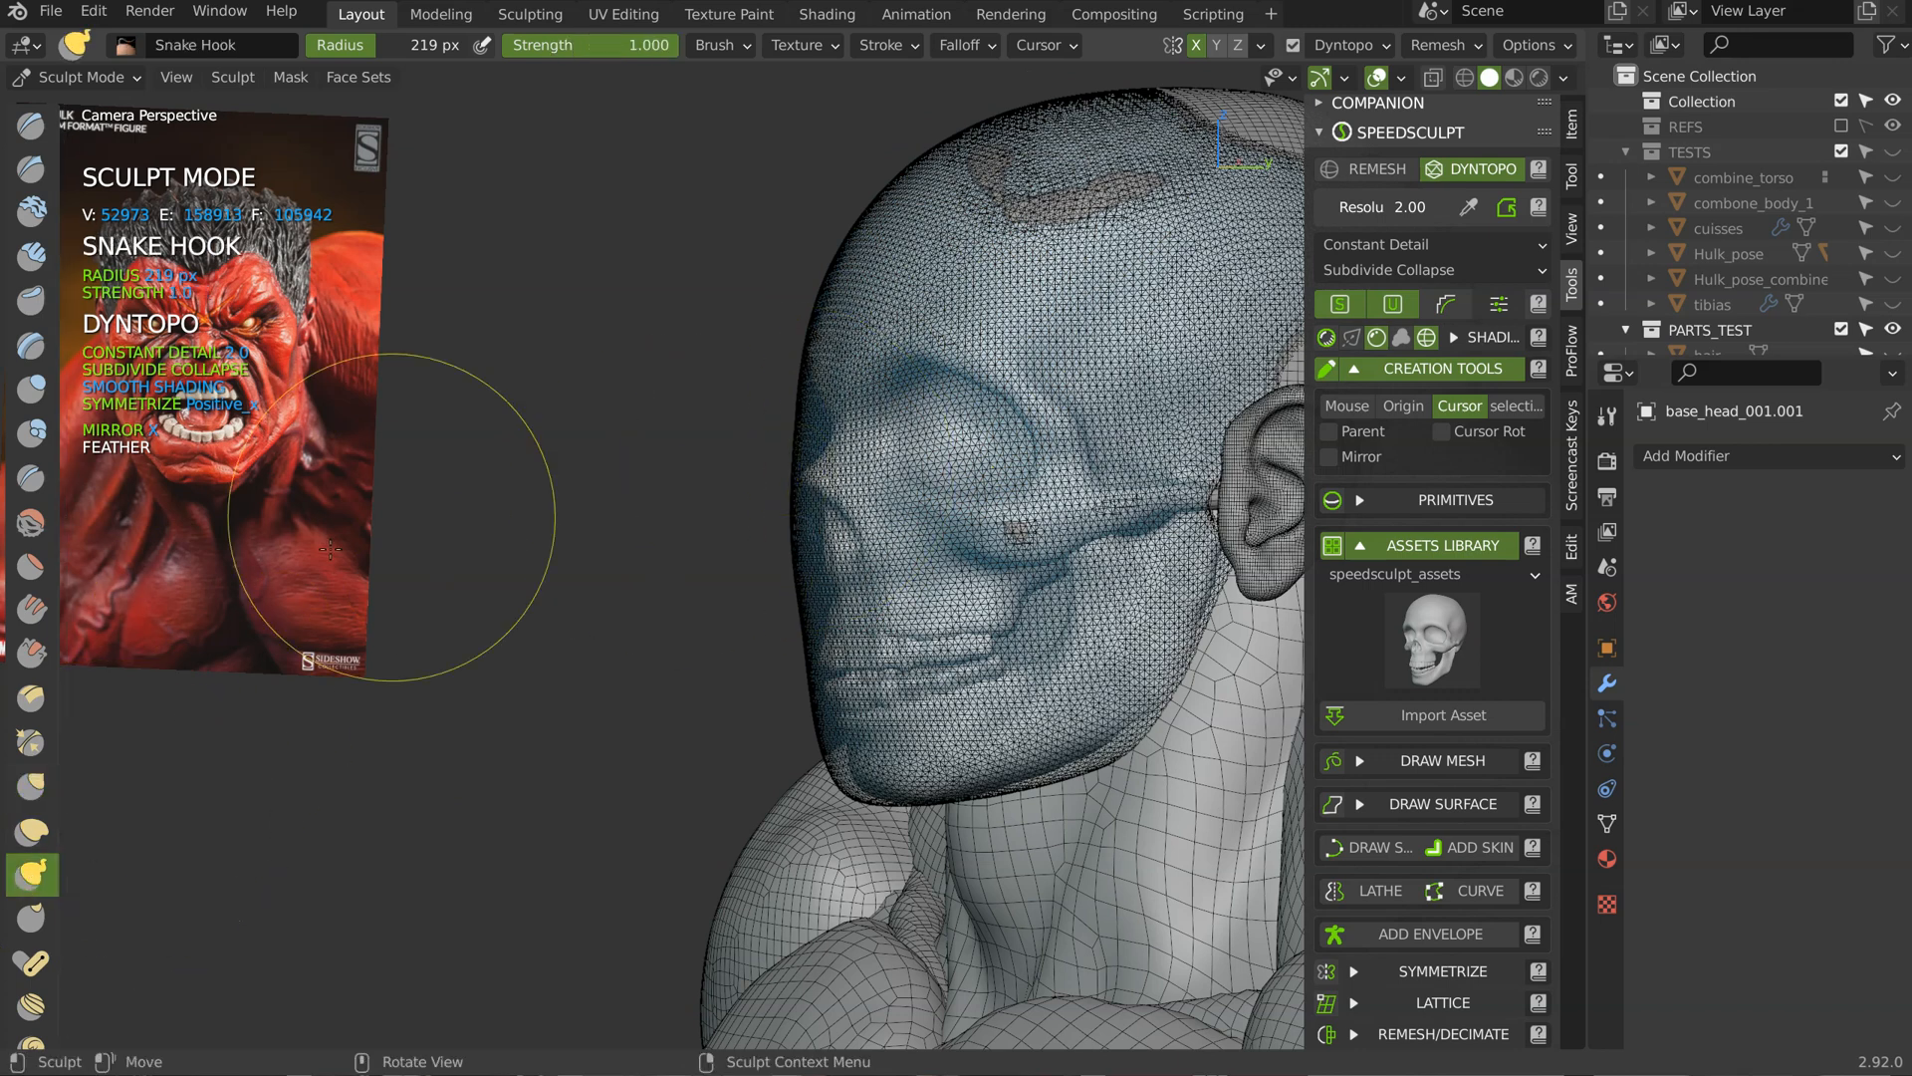
scroll(834, 392, up, 3)
ctrl+middle_drag(835, 391, 814, 424)
mouse_move(803, 416)
mouse_down()
mouse_move(648, 408)
mouse_move(390, 458)
mouse_up()
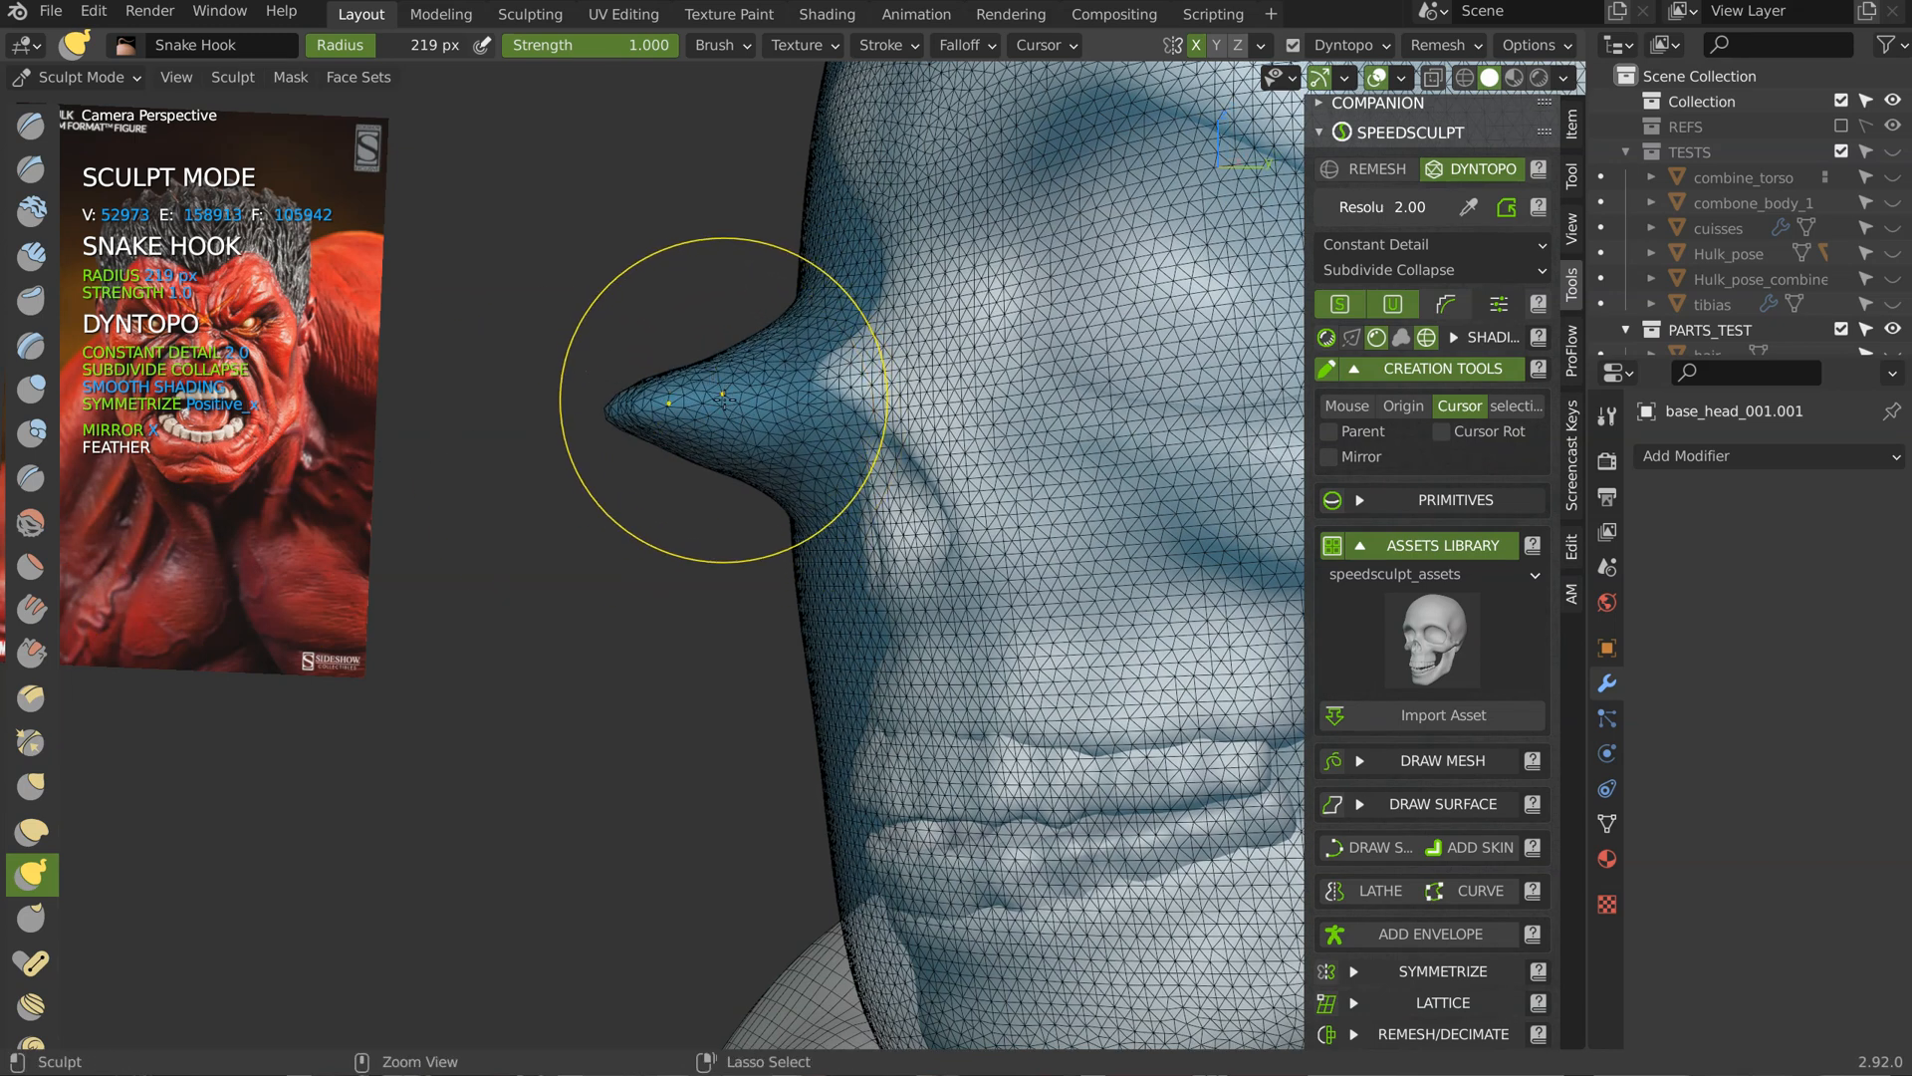
key(ctrl+z)
Step: In the right orthographic view, pull the nose out of the face with the Snake Hook brush at a 341 px radius
ctrl+middle_drag(766, 393, 891, 368)
key(KP_3)
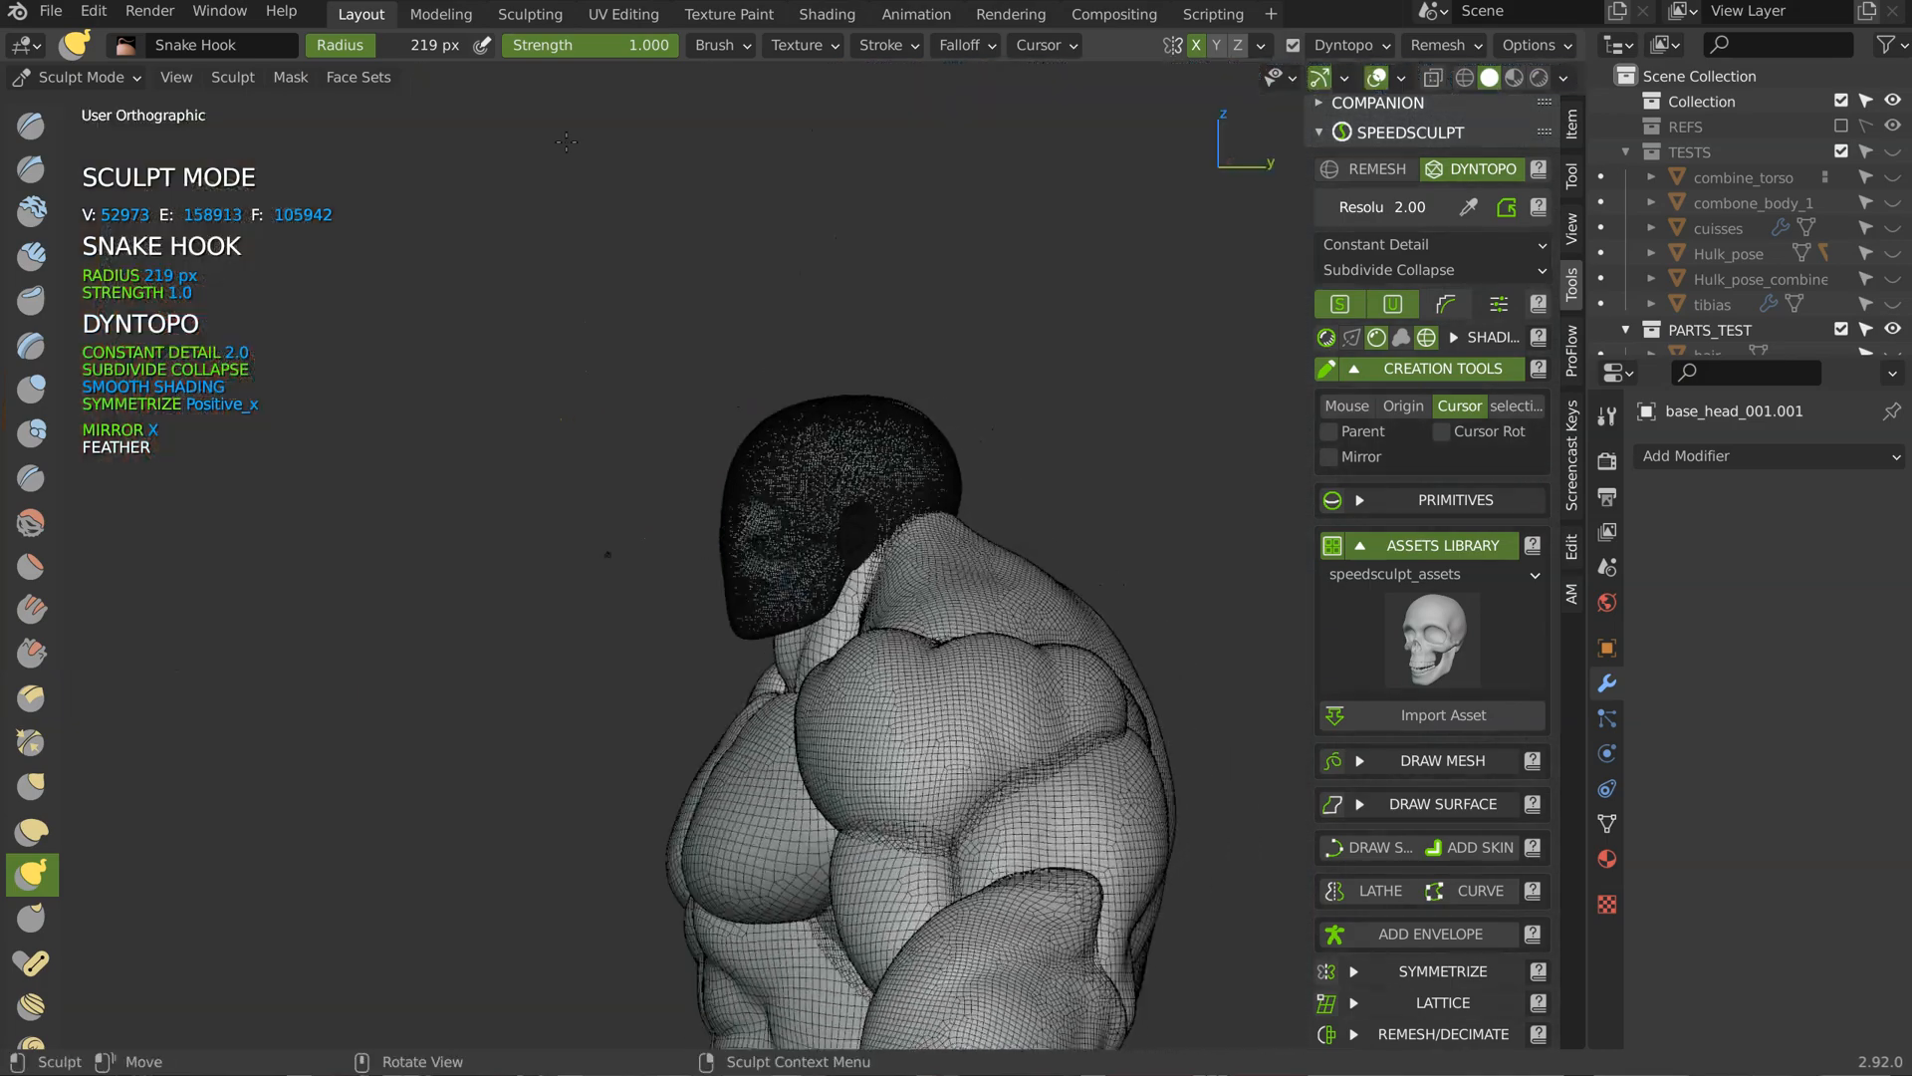
ctrl+middle_drag(667, 657, 637, 438)
mouse_move(307, 614)
shift+middle_down()
mouse_move(521, 601)
mouse_move(734, 501)
shift+middle_up()
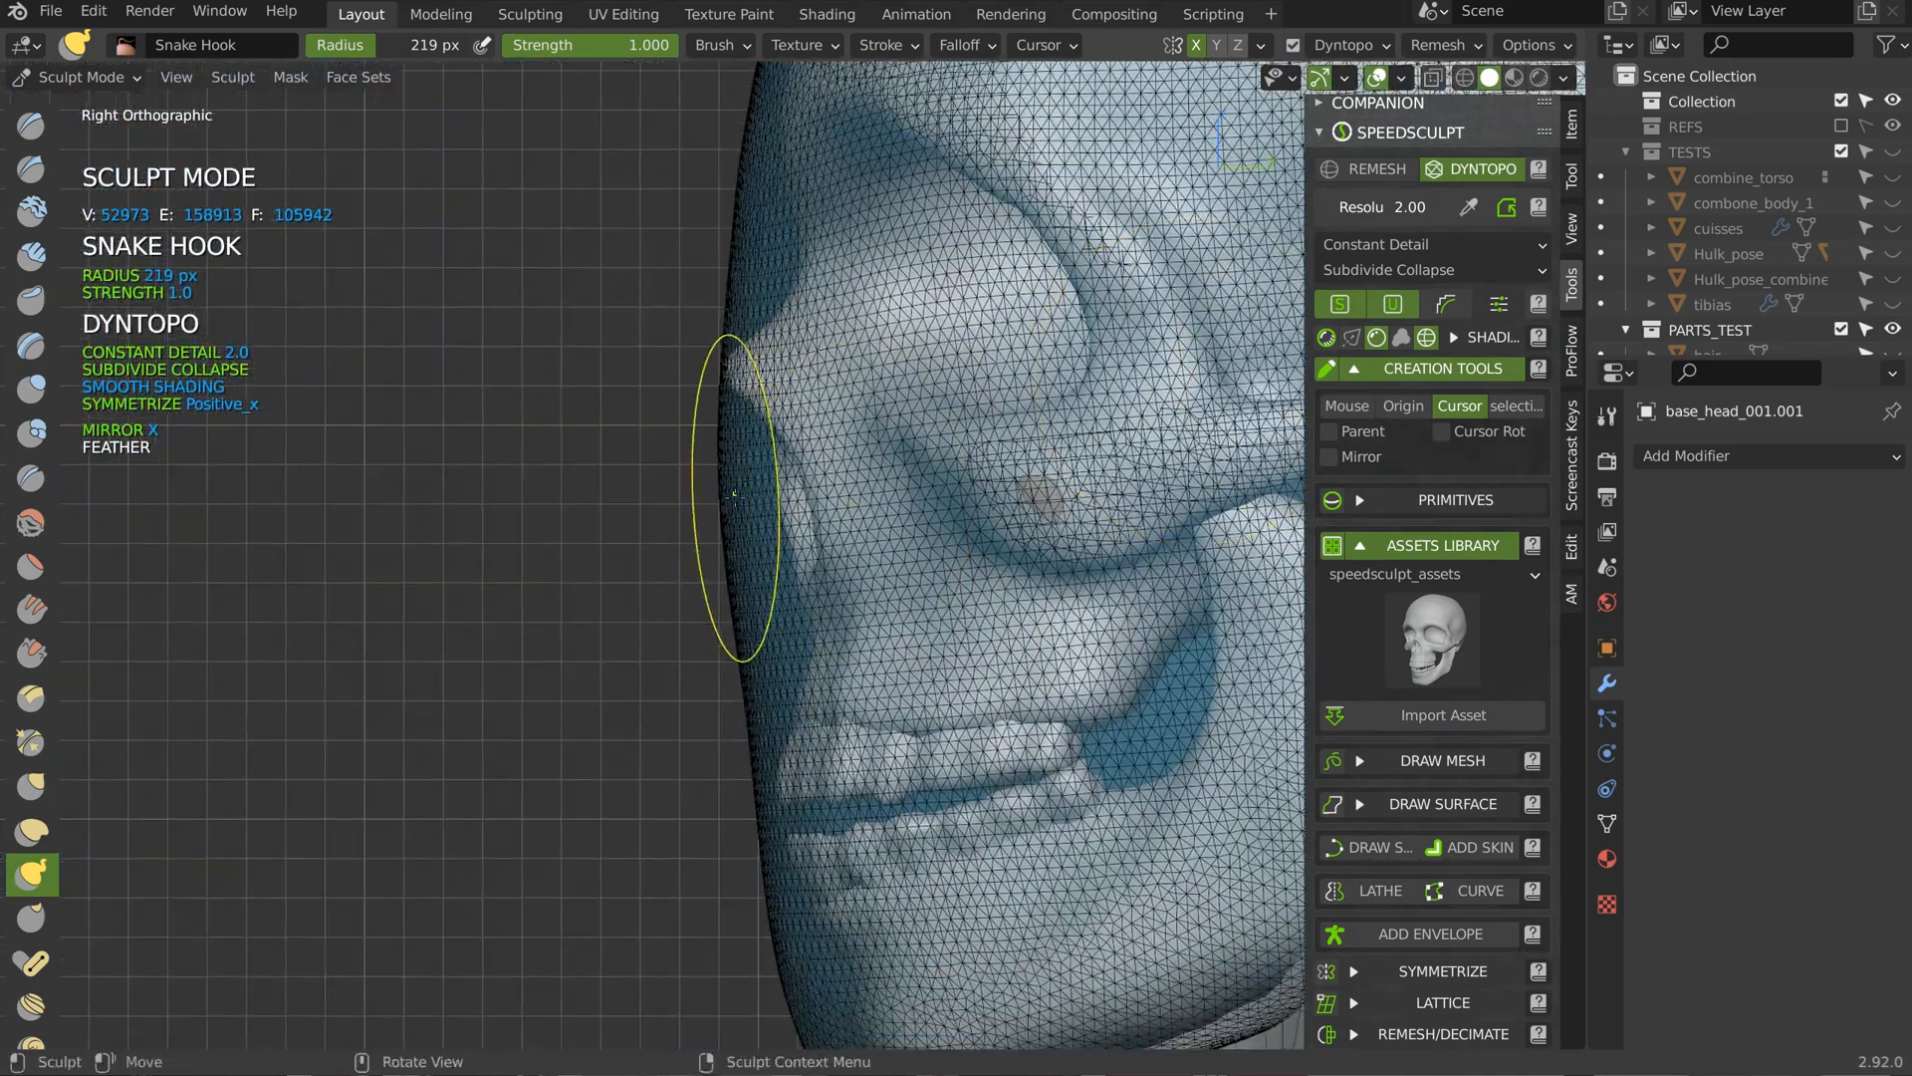
key(f)
click(714, 508)
drag(721, 502, 609, 533)
mouse_move(647, 403)
mouse_down()
mouse_move(680, 400)
mouse_move(683, 447)
mouse_up()
drag(643, 541, 615, 551)
drag(679, 616, 713, 575)
drag(743, 691, 762, 682)
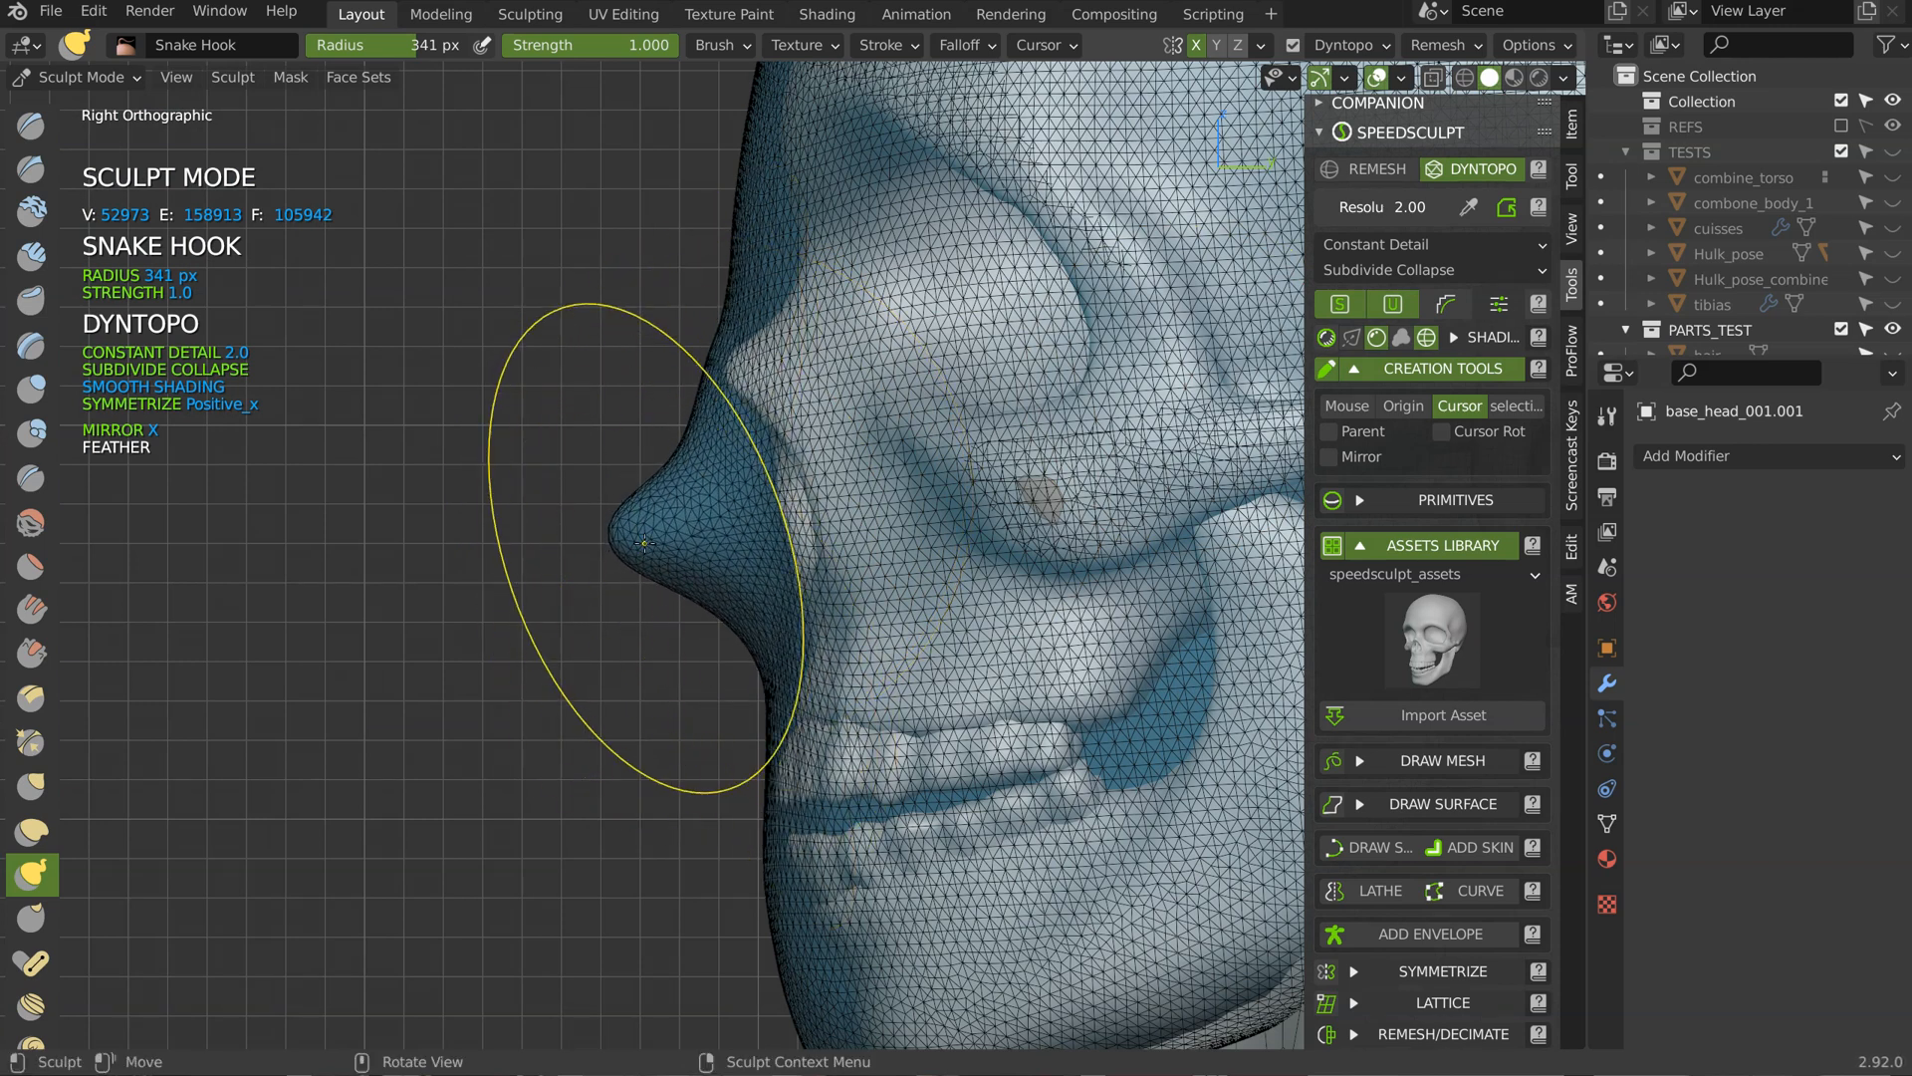
drag(648, 543, 640, 555)
Step: Refine the profile of the nose bridge, nose root and brow with the Snake Hook brush at a 185 px radius
key(f)
click(655, 472)
drag(685, 460, 663, 435)
drag(725, 317, 754, 254)
drag(749, 151, 742, 150)
drag(747, 152, 744, 158)
mouse_move(744, 214)
shift+mouse_down()
mouse_move(746, 281)
mouse_move(749, 259)
mouse_move(800, 271)
shift+mouse_up()
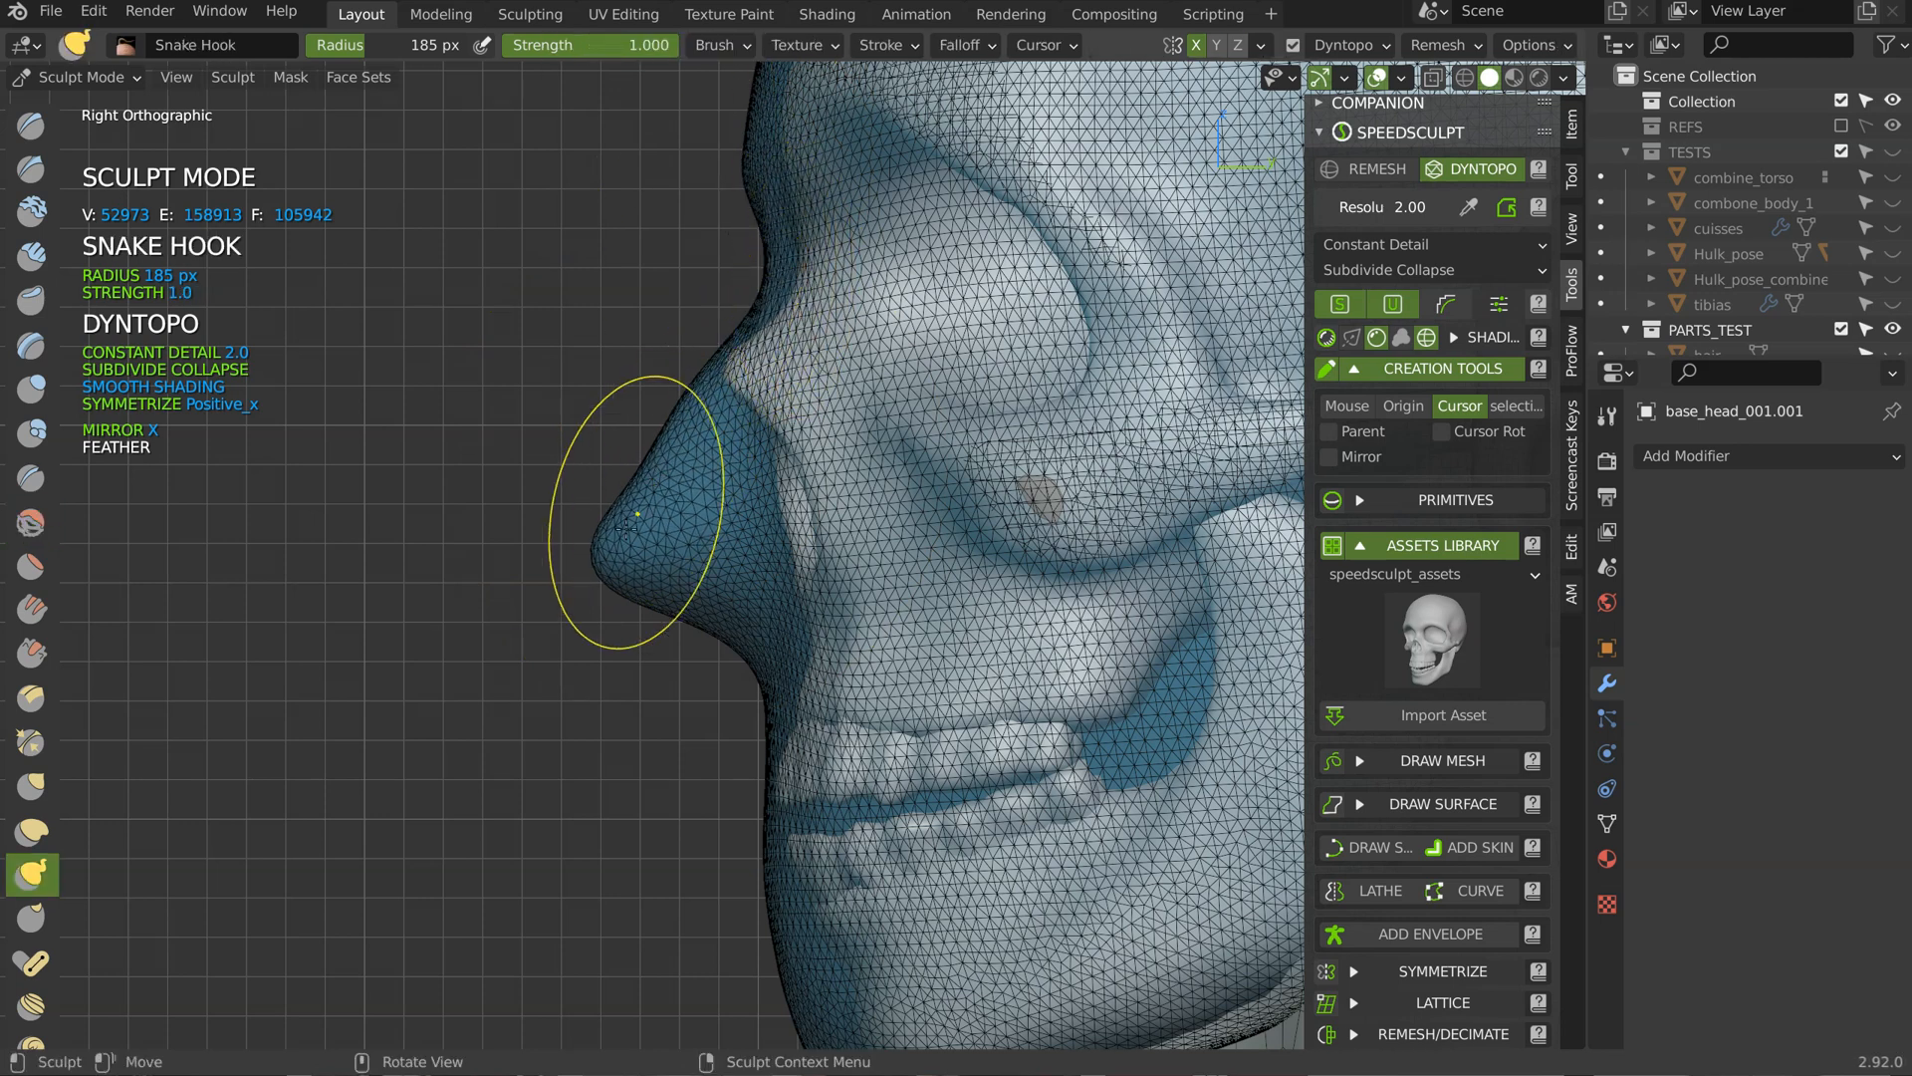
Step: Shape the underside and base of the nose with the Snake Hook brush at a 142 px radius
key(f)
click(724, 599)
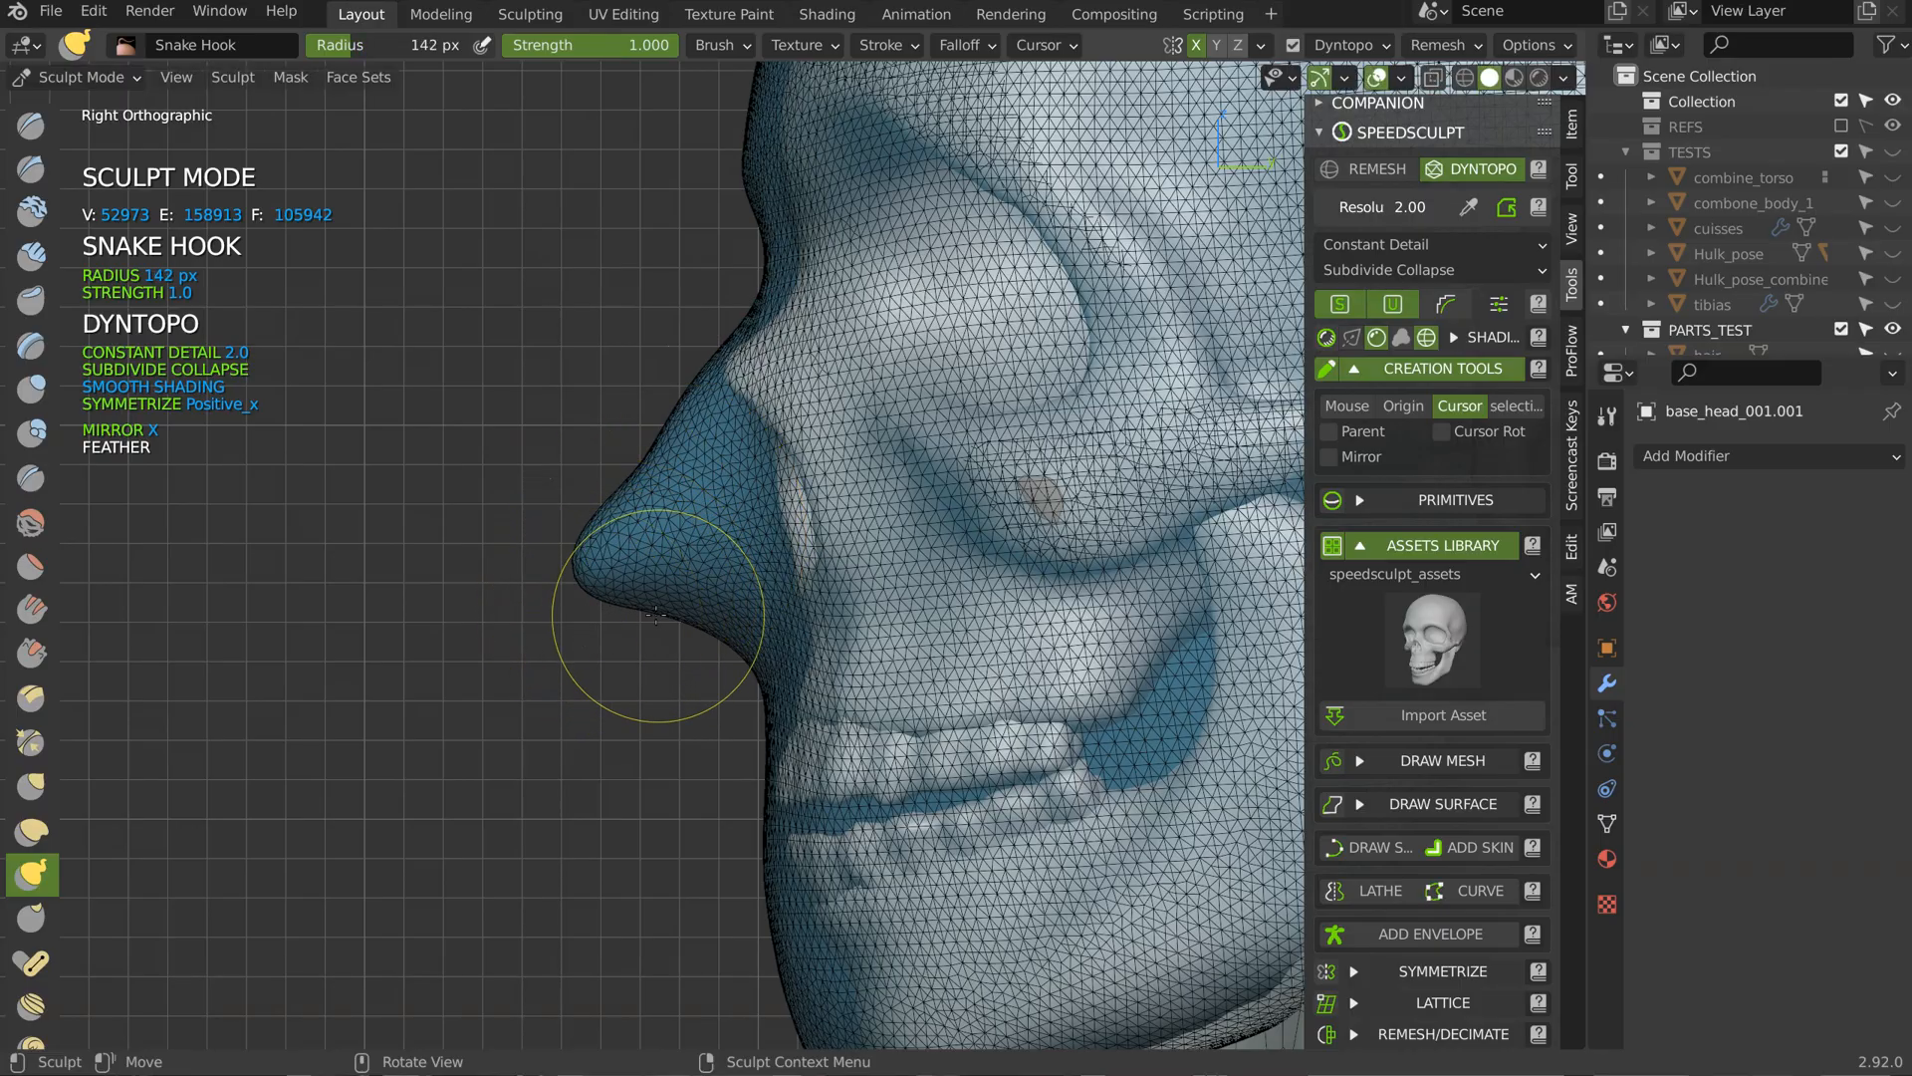
drag(644, 609, 636, 631)
mouse_move(674, 602)
middle_down()
mouse_move(854, 385)
mouse_move(930, 541)
mouse_move(797, 525)
mouse_move(832, 299)
middle_up()
drag(751, 649, 731, 653)
middle_drag(757, 419, 593, 512)
mouse_move(760, 598)
middle_down()
mouse_move(827, 594)
mouse_move(761, 612)
mouse_move(790, 620)
middle_up()
Step: Set the Snake Hook strength to 0.428 and radius to 249 px, and start pushing in the eye sockets
key(shift+f)
click(683, 604)
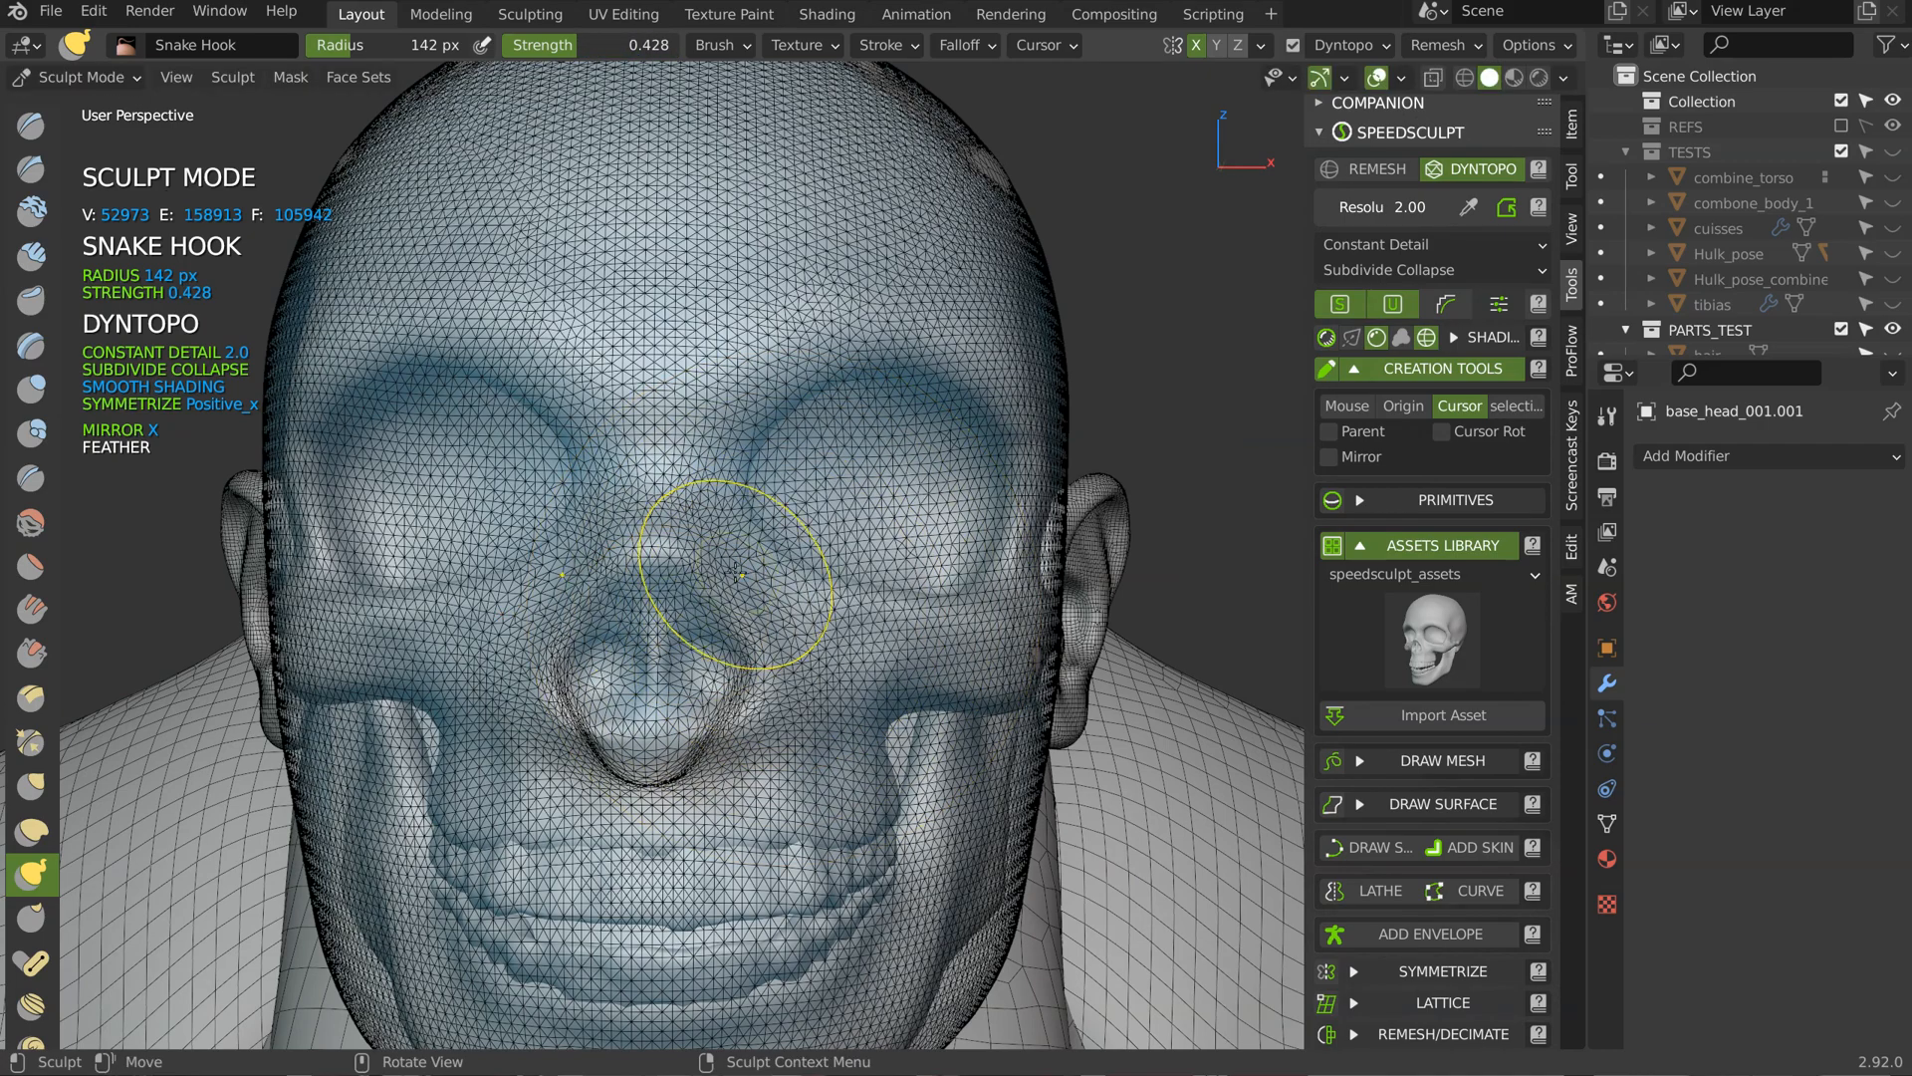
middle_drag(725, 561, 731, 693)
middle_drag(859, 607, 752, 683)
key(f)
click(859, 681)
drag(815, 687, 797, 665)
drag(817, 681, 803, 656)
Step: Adjust the depth of the eye sockets from the side, switch to the SculptDraw brush, and smooth the sockets
mouse_move(835, 598)
middle_down()
mouse_move(805, 654)
mouse_move(790, 618)
mouse_move(942, 387)
mouse_move(962, 406)
middle_up()
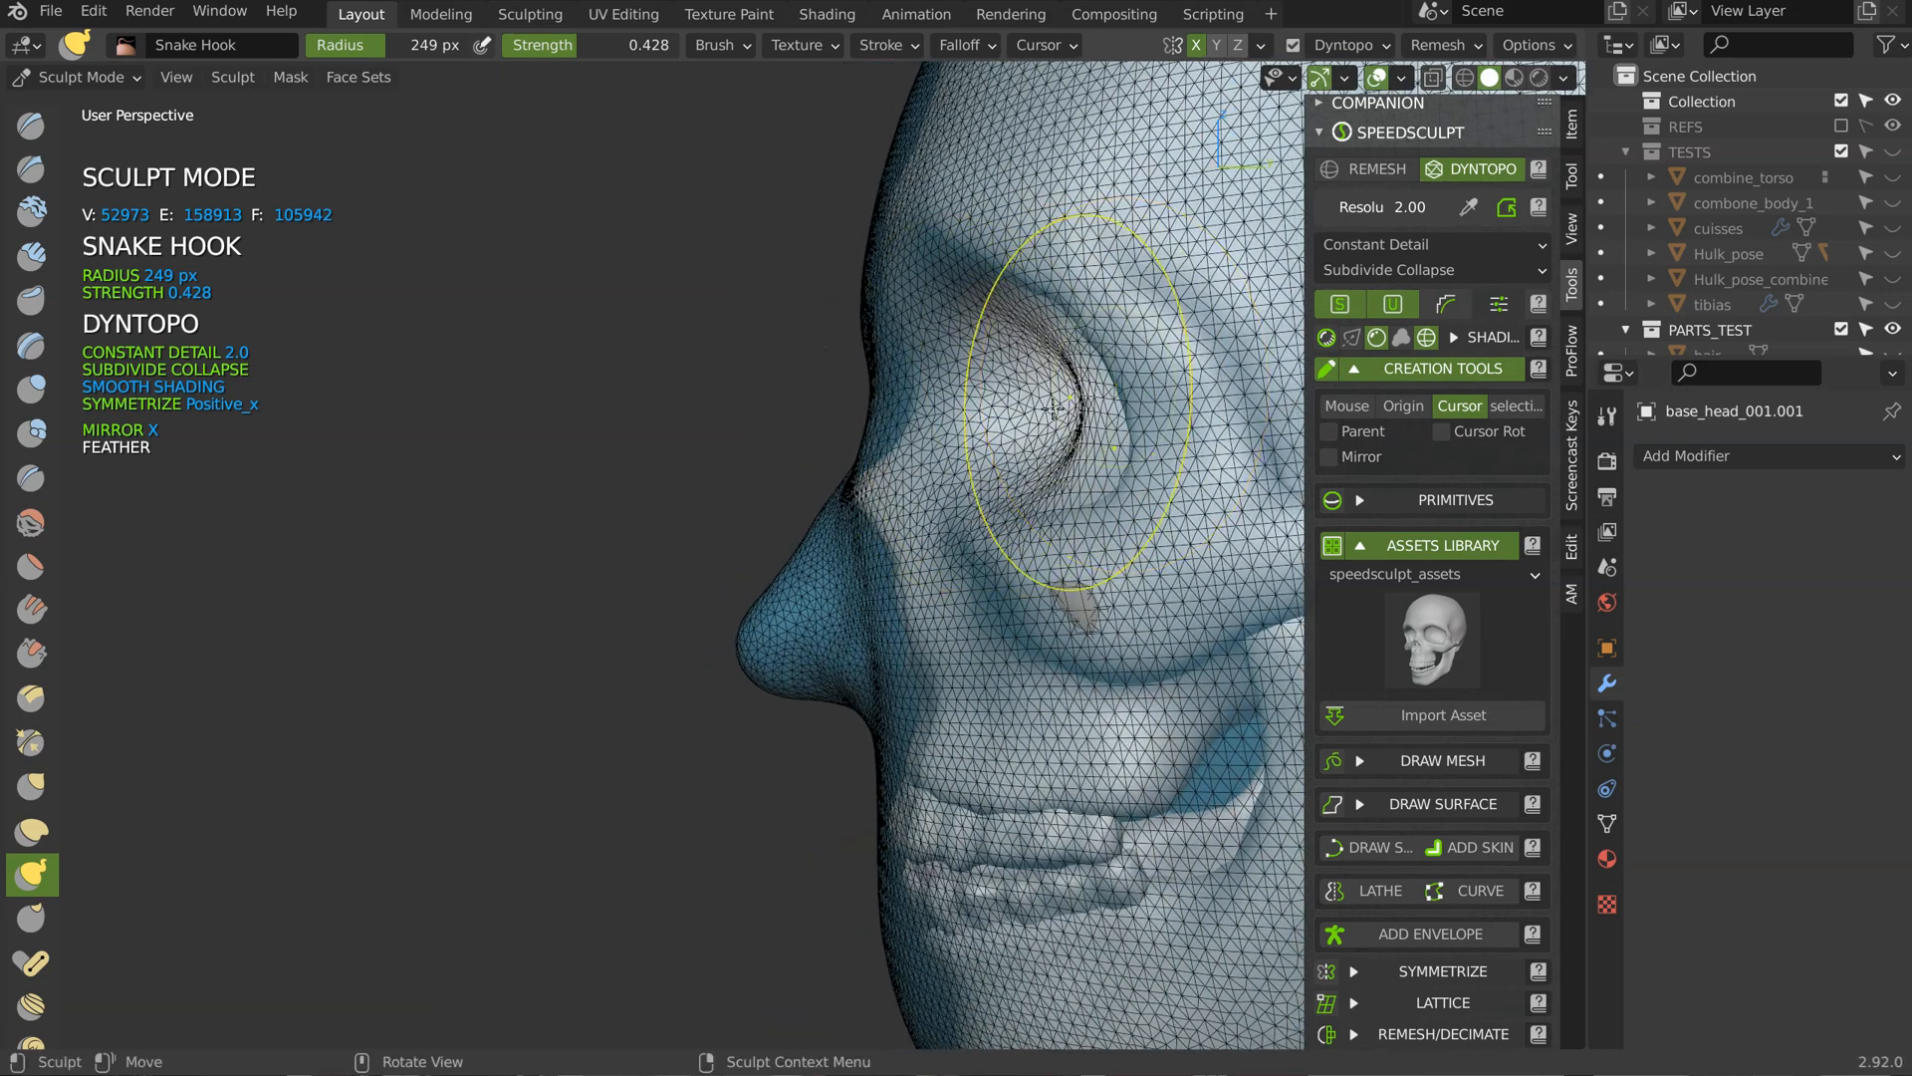
middle_drag(911, 393, 1074, 400)
drag(1061, 401, 986, 388)
mouse_move(981, 386)
shift+mouse_down()
mouse_move(949, 374)
mouse_move(986, 387)
mouse_move(962, 394)
mouse_move(938, 335)
mouse_move(966, 383)
shift+mouse_up()
key(x)
mouse_move(986, 369)
middle_down()
mouse_move(954, 362)
mouse_move(1091, 350)
middle_up()
shift+drag(1091, 350, 1091, 351)
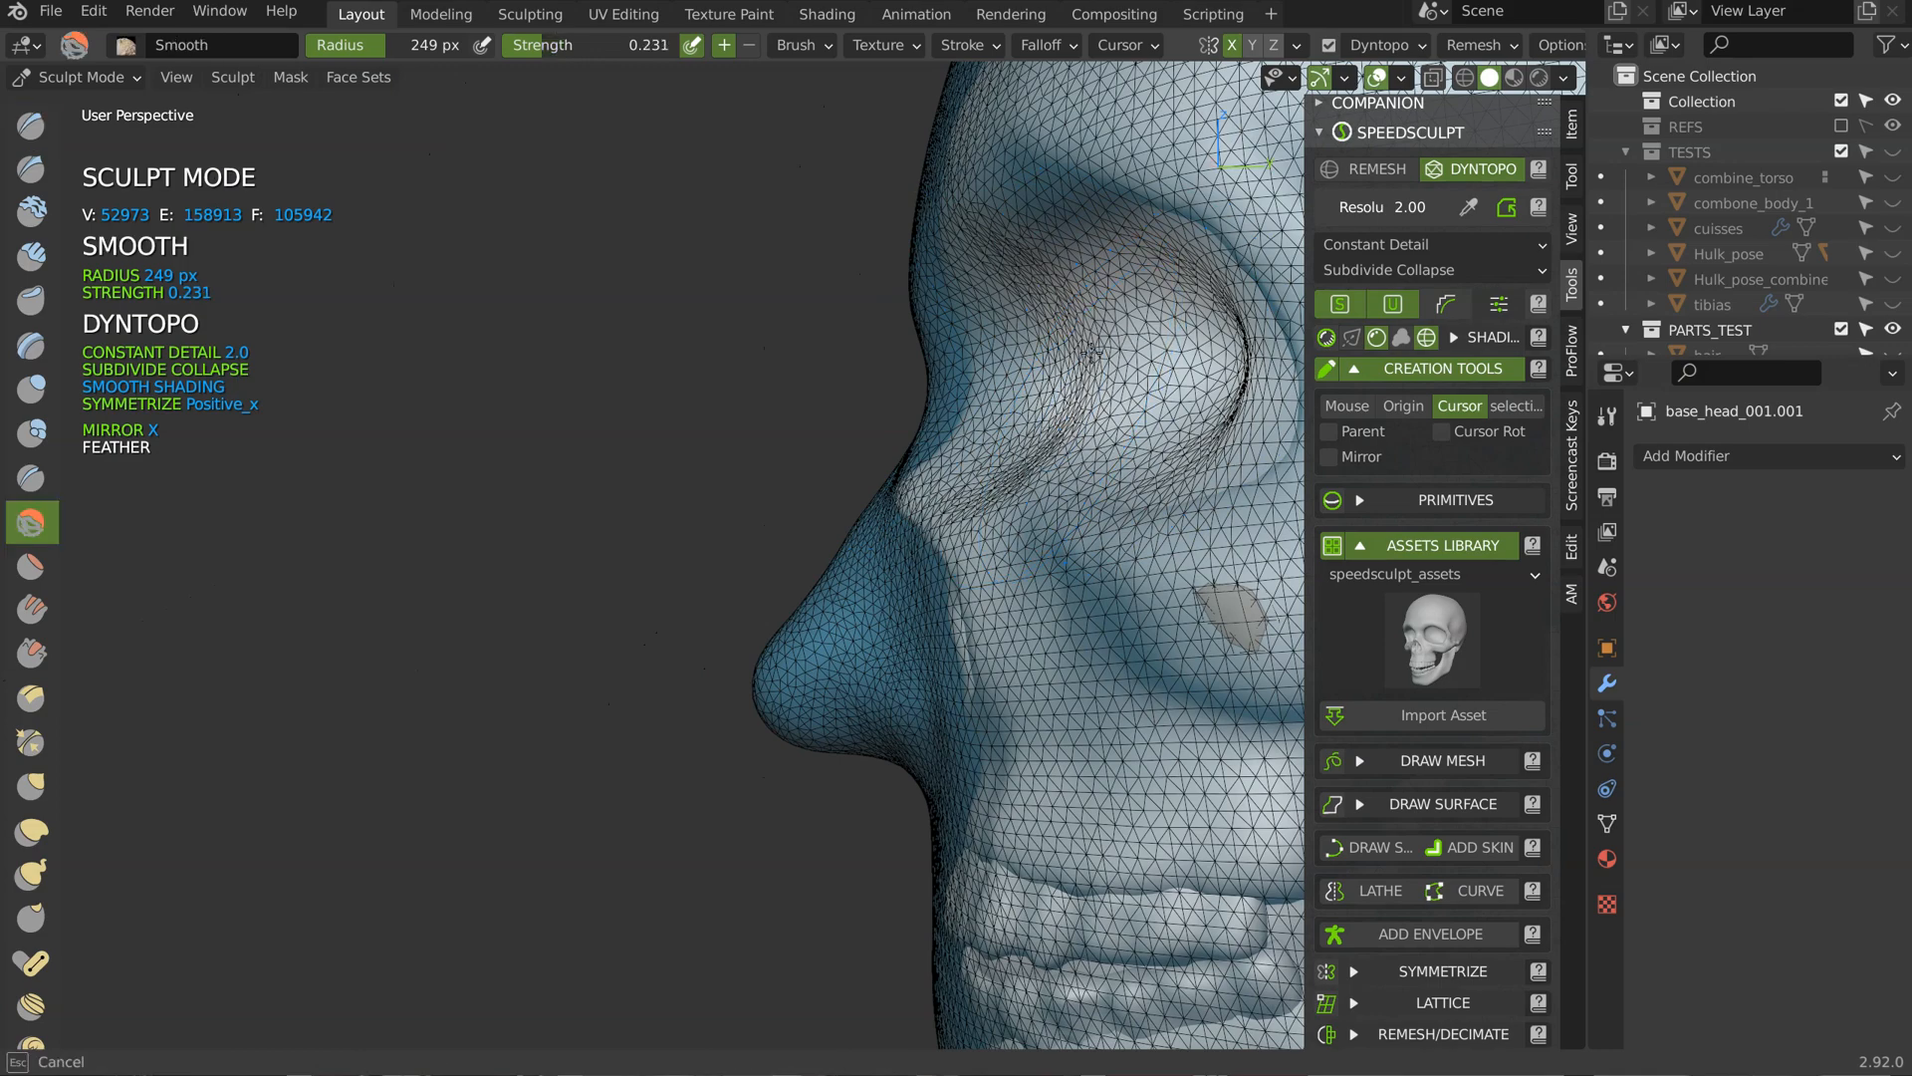
Step: Smooth the area around the nose and turn off the see-through display of the head
middle_drag(1138, 365, 1009, 457)
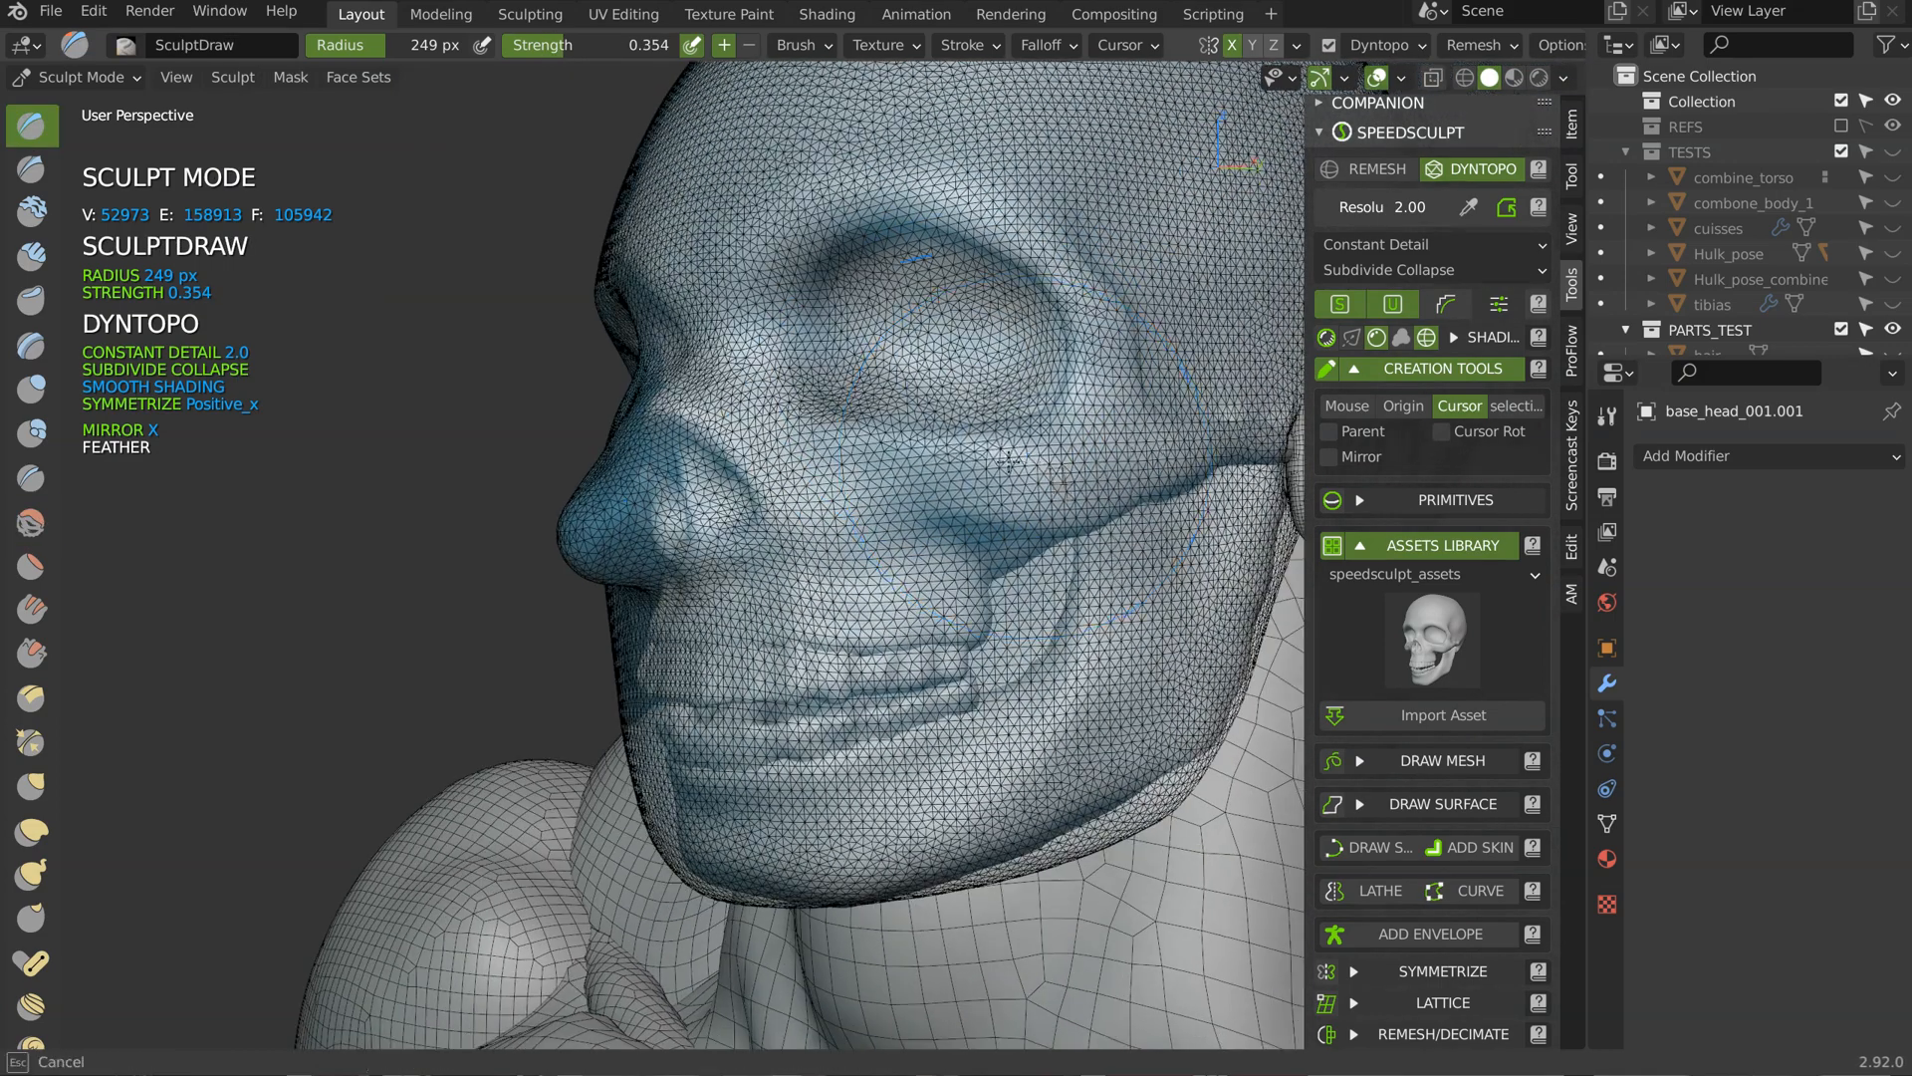
middle_drag(873, 501, 724, 703)
shift+drag(670, 576, 742, 527)
mouse_move(837, 488)
middle_down()
mouse_move(698, 567)
mouse_move(859, 457)
mouse_move(915, 349)
middle_up()
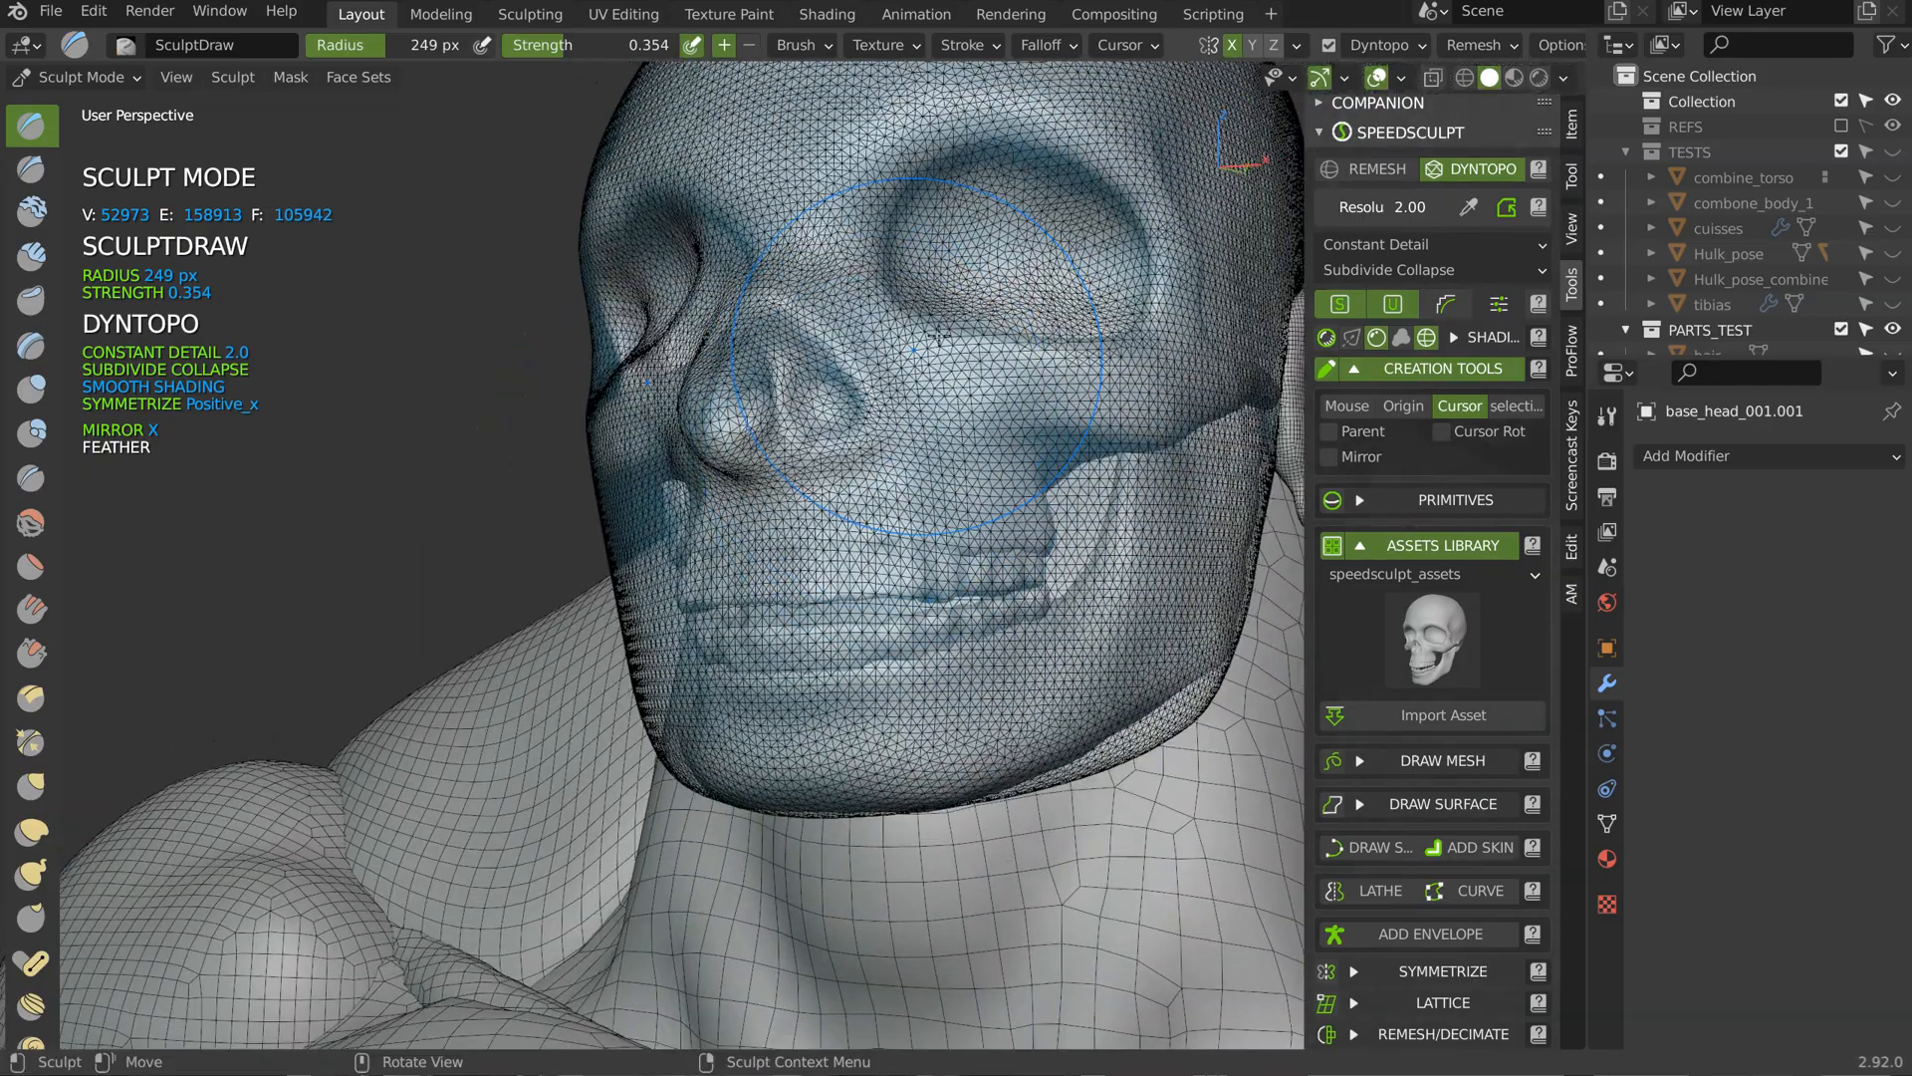
click(1331, 337)
mouse_move(776, 399)
middle_down()
mouse_move(887, 424)
mouse_move(787, 433)
middle_up()
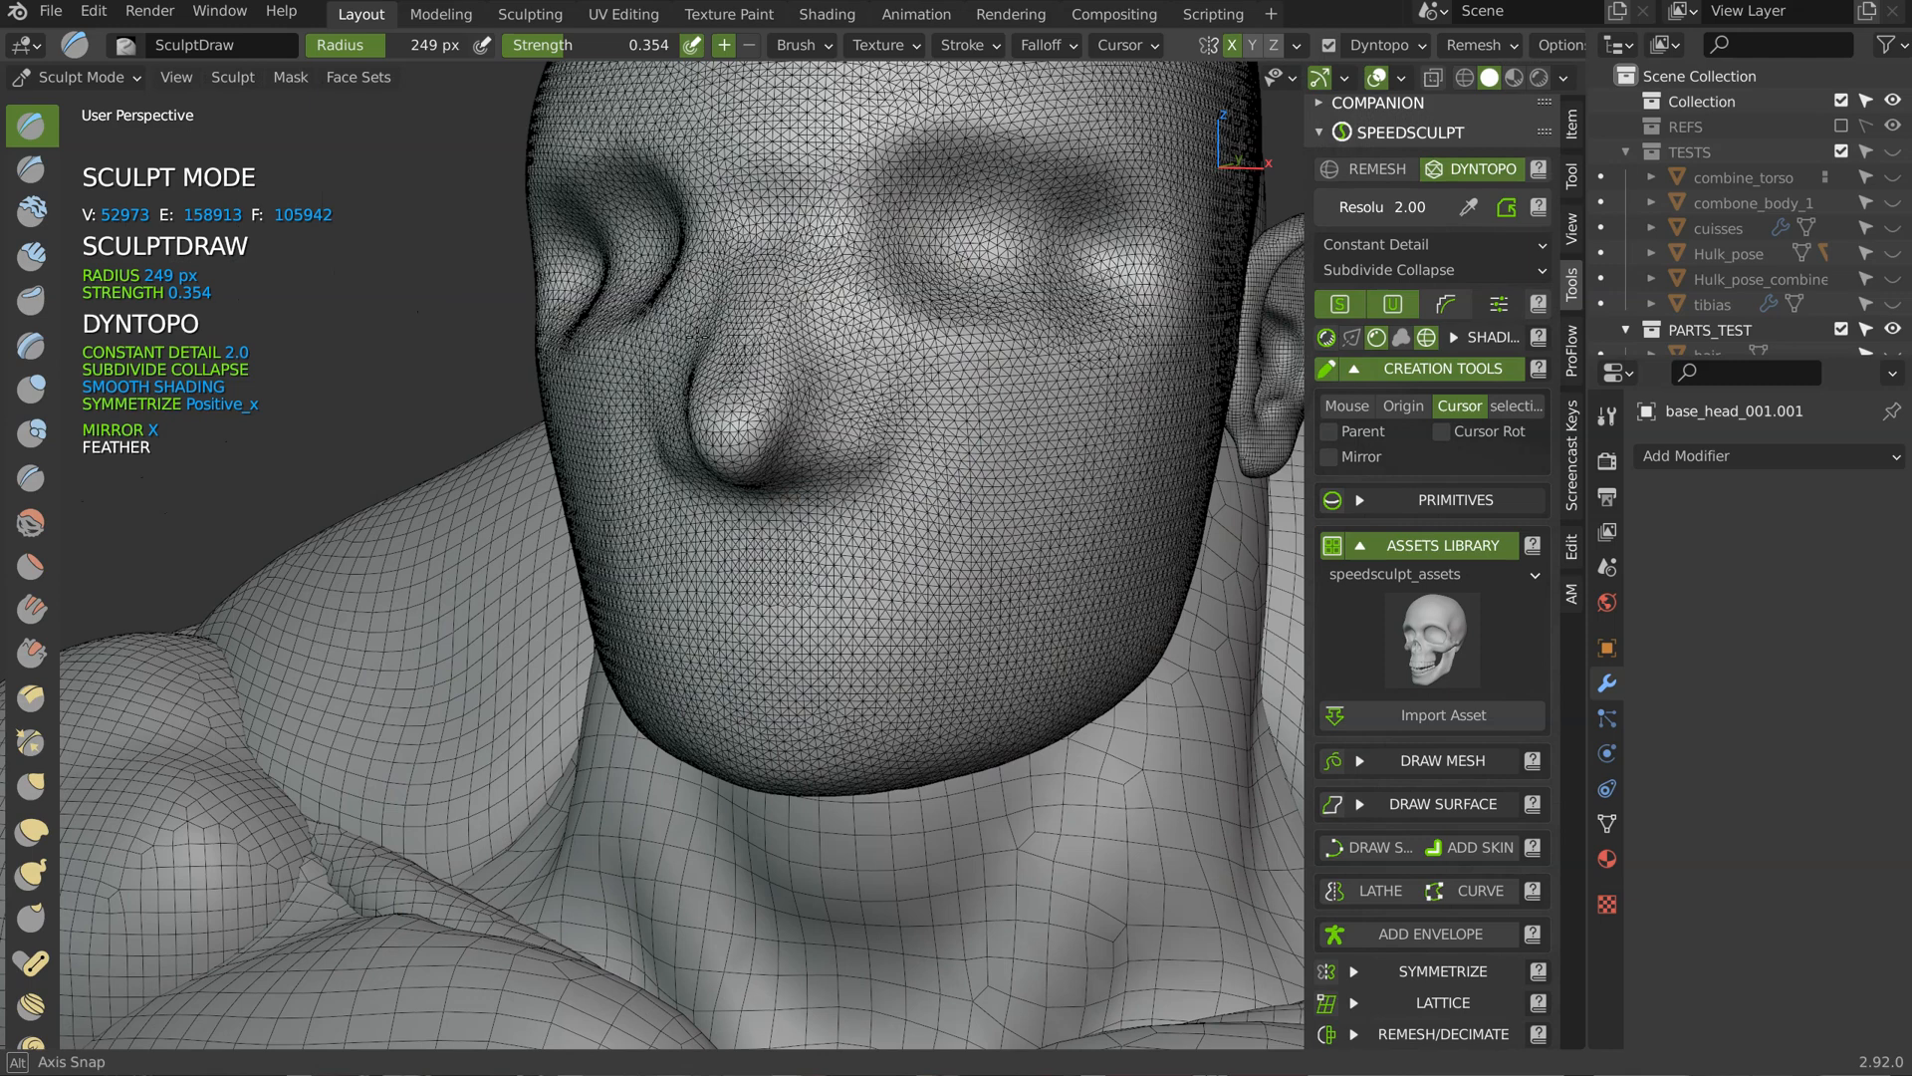
Step: Add volume to the side of the nose bridge with SculptDraw and smooth the area below the eye
middle_drag(698, 337, 643, 339)
middle_drag(760, 333, 681, 340)
drag(689, 323, 645, 338)
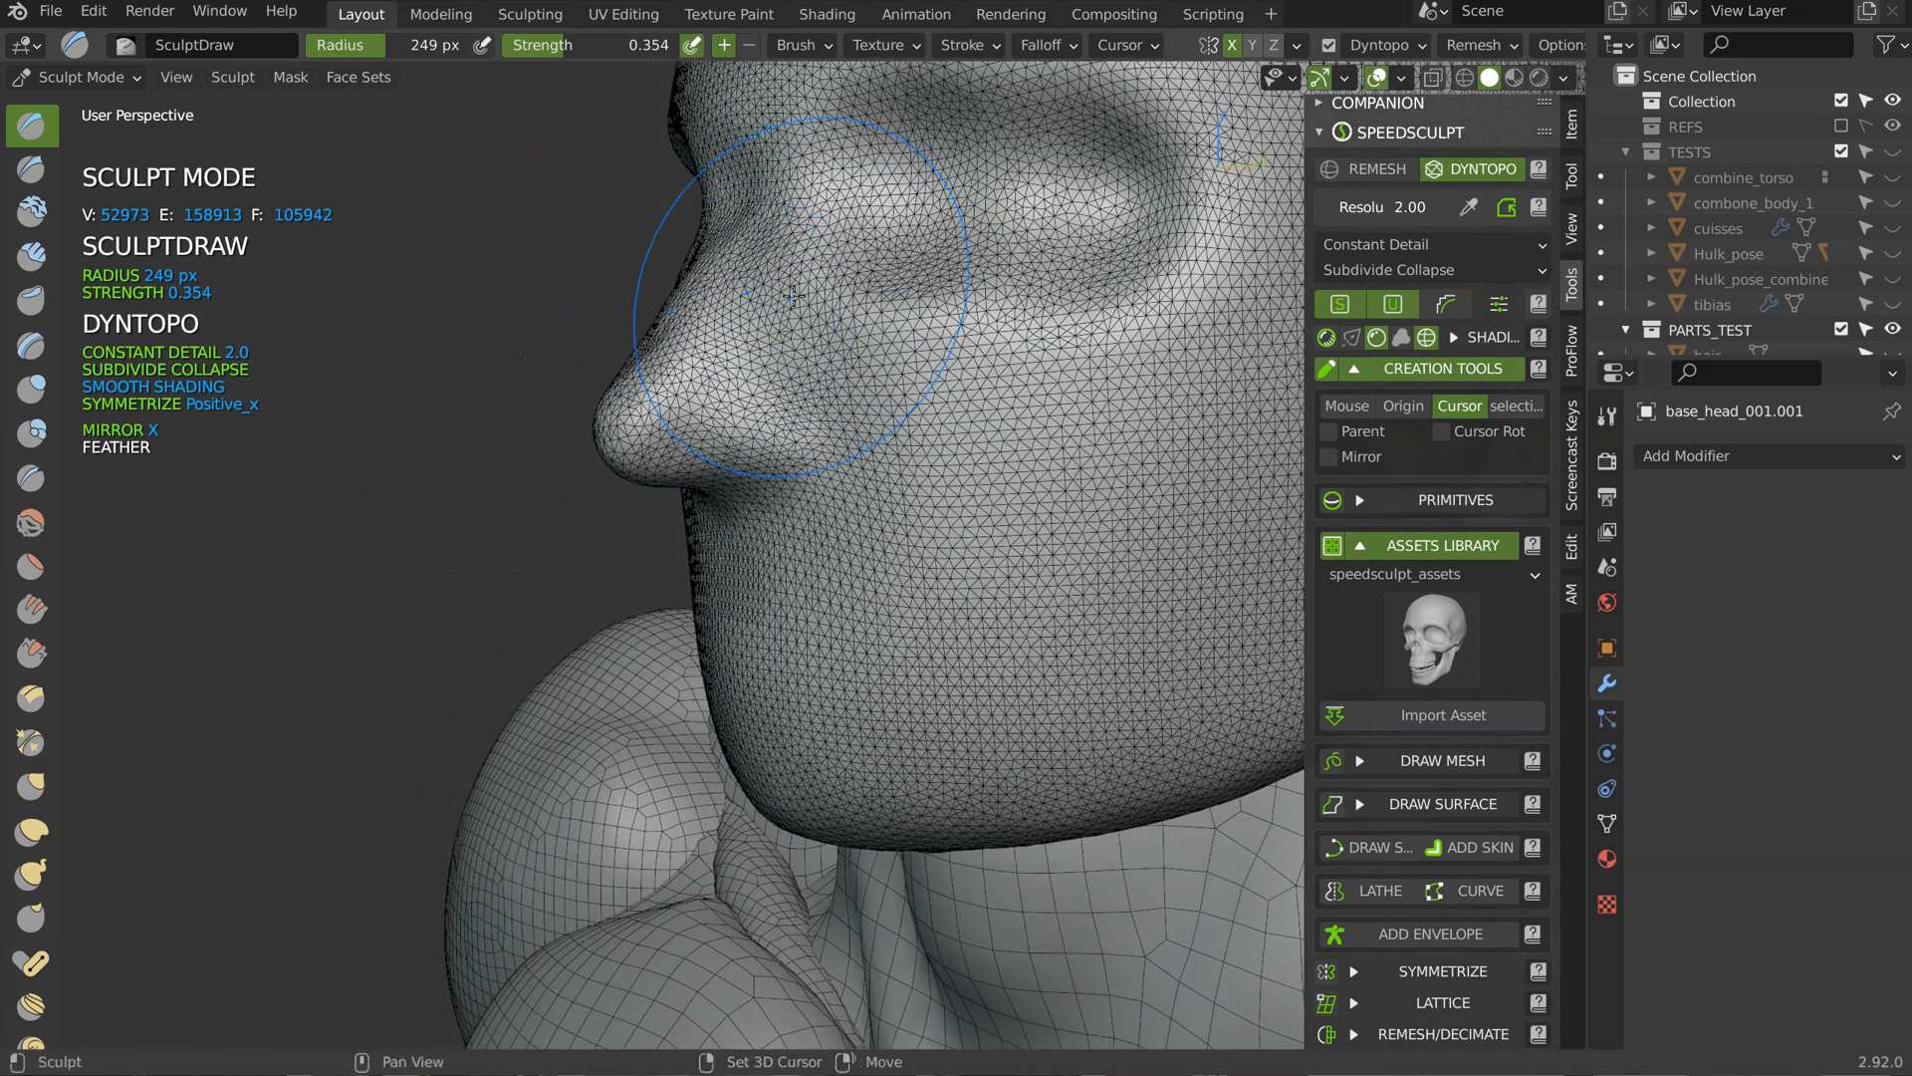
shift+drag(794, 296, 803, 309)
shift+drag(978, 322, 983, 298)
shift+middle_drag(985, 249, 843, 480)
Step: Switch to the Smooth brush, set its strength to 0.692, and soften the eye sockets and nose bridge
click(31, 522)
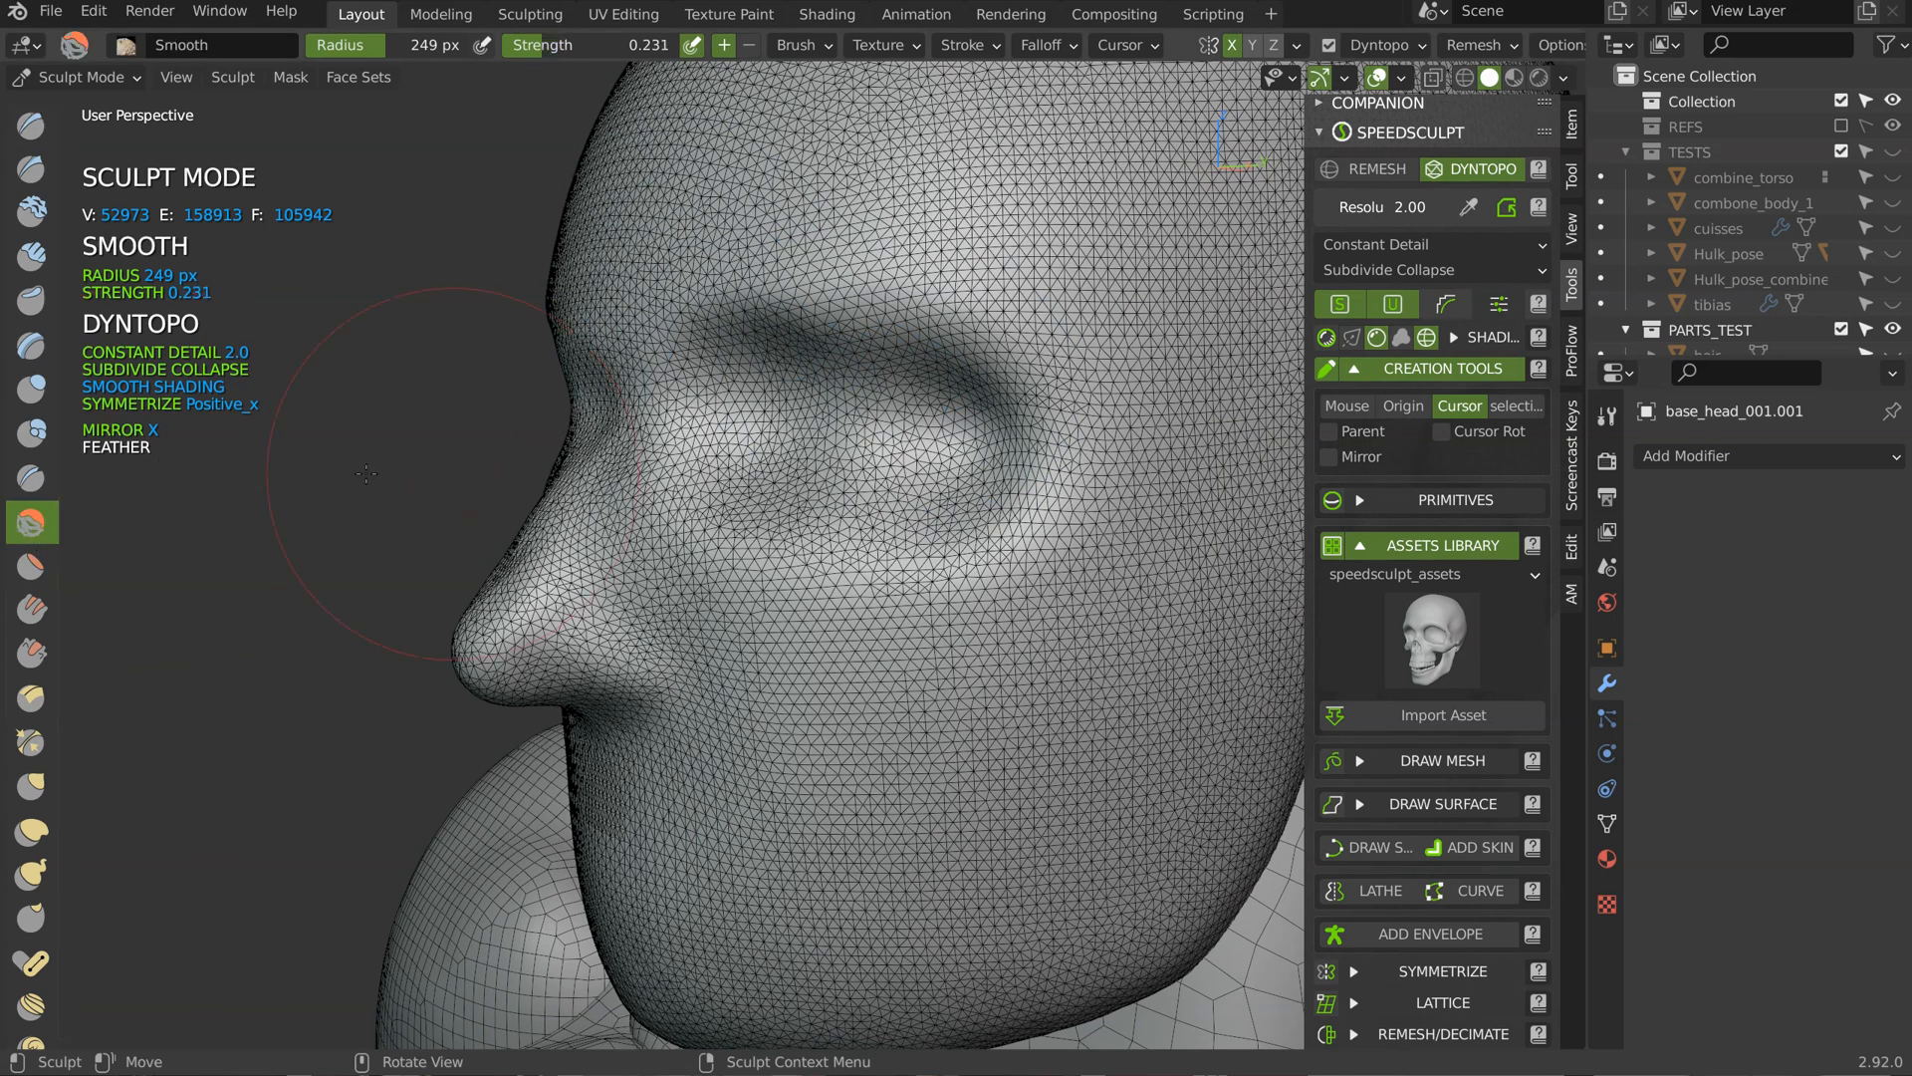
key(shift+f)
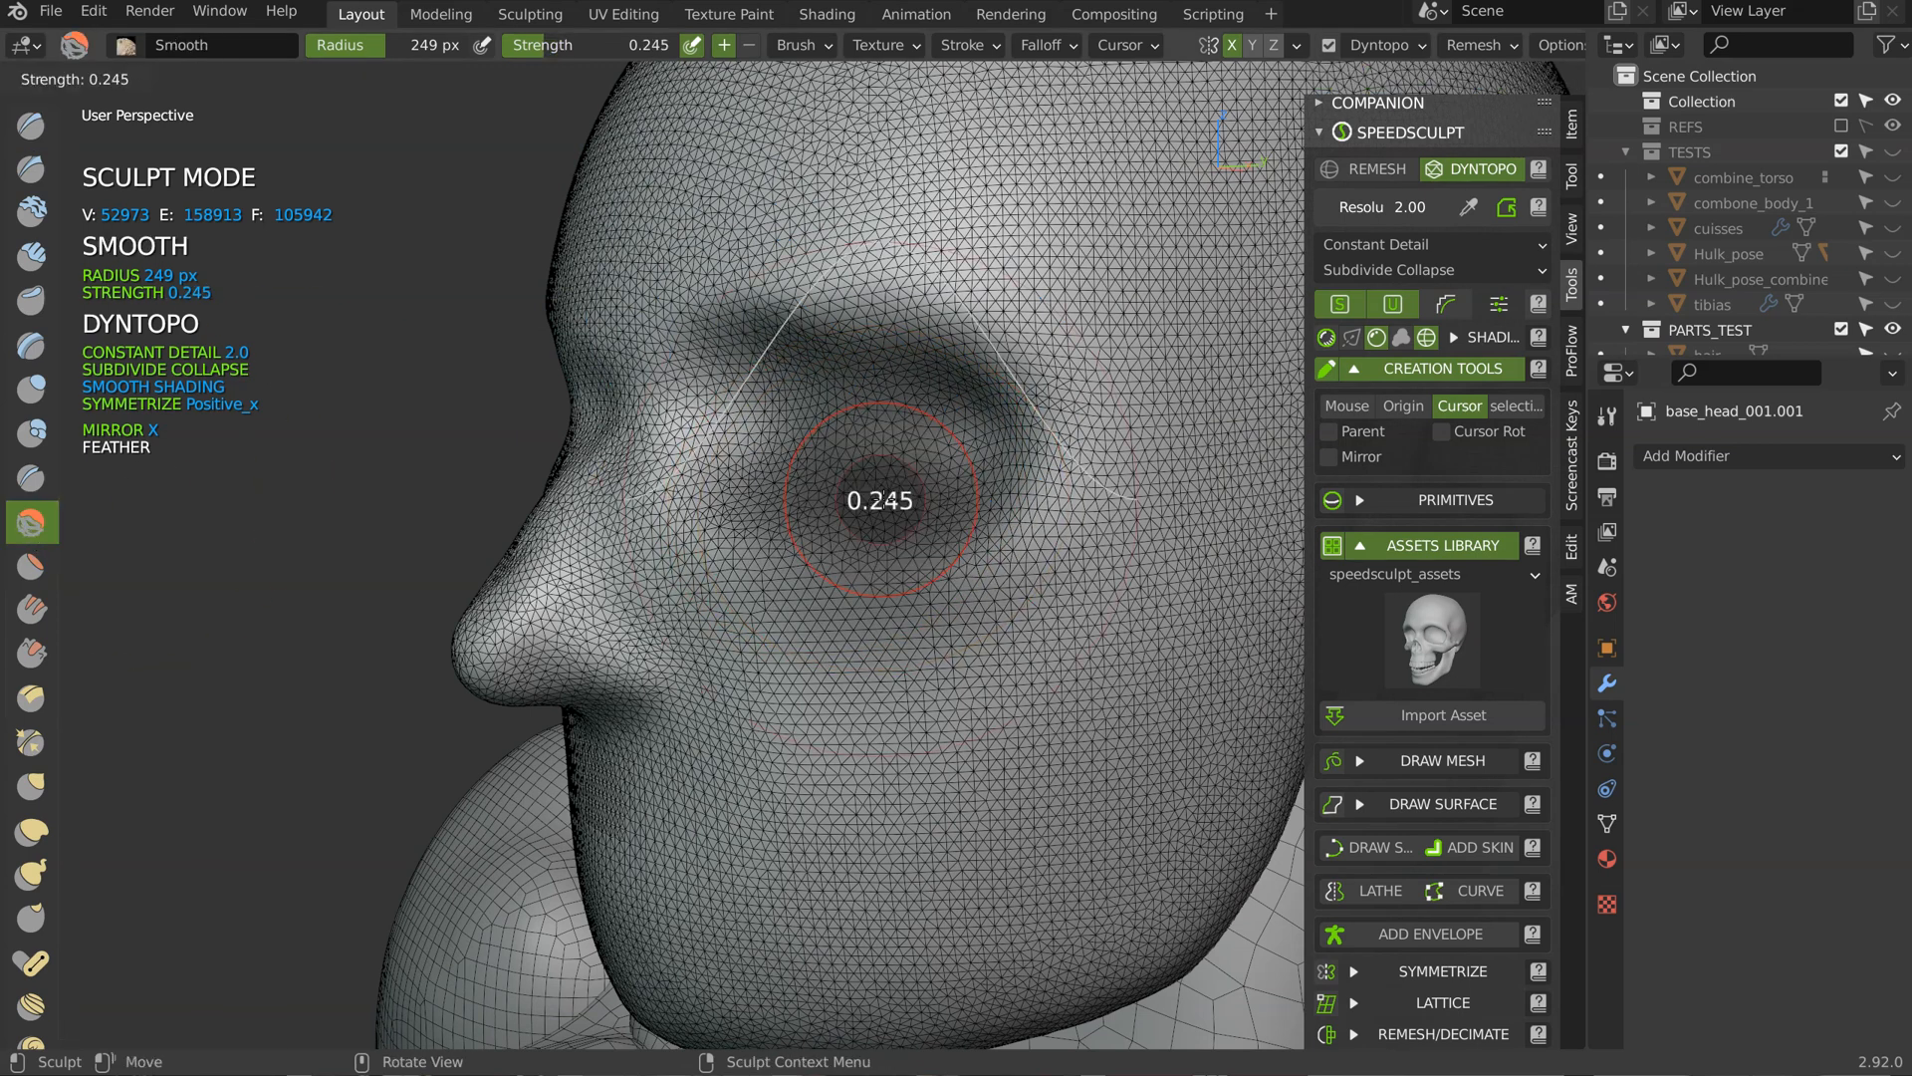
click(961, 495)
mouse_move(852, 551)
mouse_down()
mouse_move(877, 518)
mouse_move(861, 536)
mouse_up()
middle_drag(861, 538, 951, 546)
mouse_move(648, 473)
mouse_down()
mouse_move(620, 424)
mouse_move(629, 578)
mouse_up()
middle_drag(807, 518, 864, 436)
drag(858, 433, 782, 434)
Step: Smooth the eye socket, brow and temple surfaces from a three-quarter view
middle_drag(846, 389, 687, 439)
scroll(767, 478, down, 2)
mouse_move(781, 487)
middle_down()
mouse_move(732, 500)
mouse_move(936, 294)
middle_up()
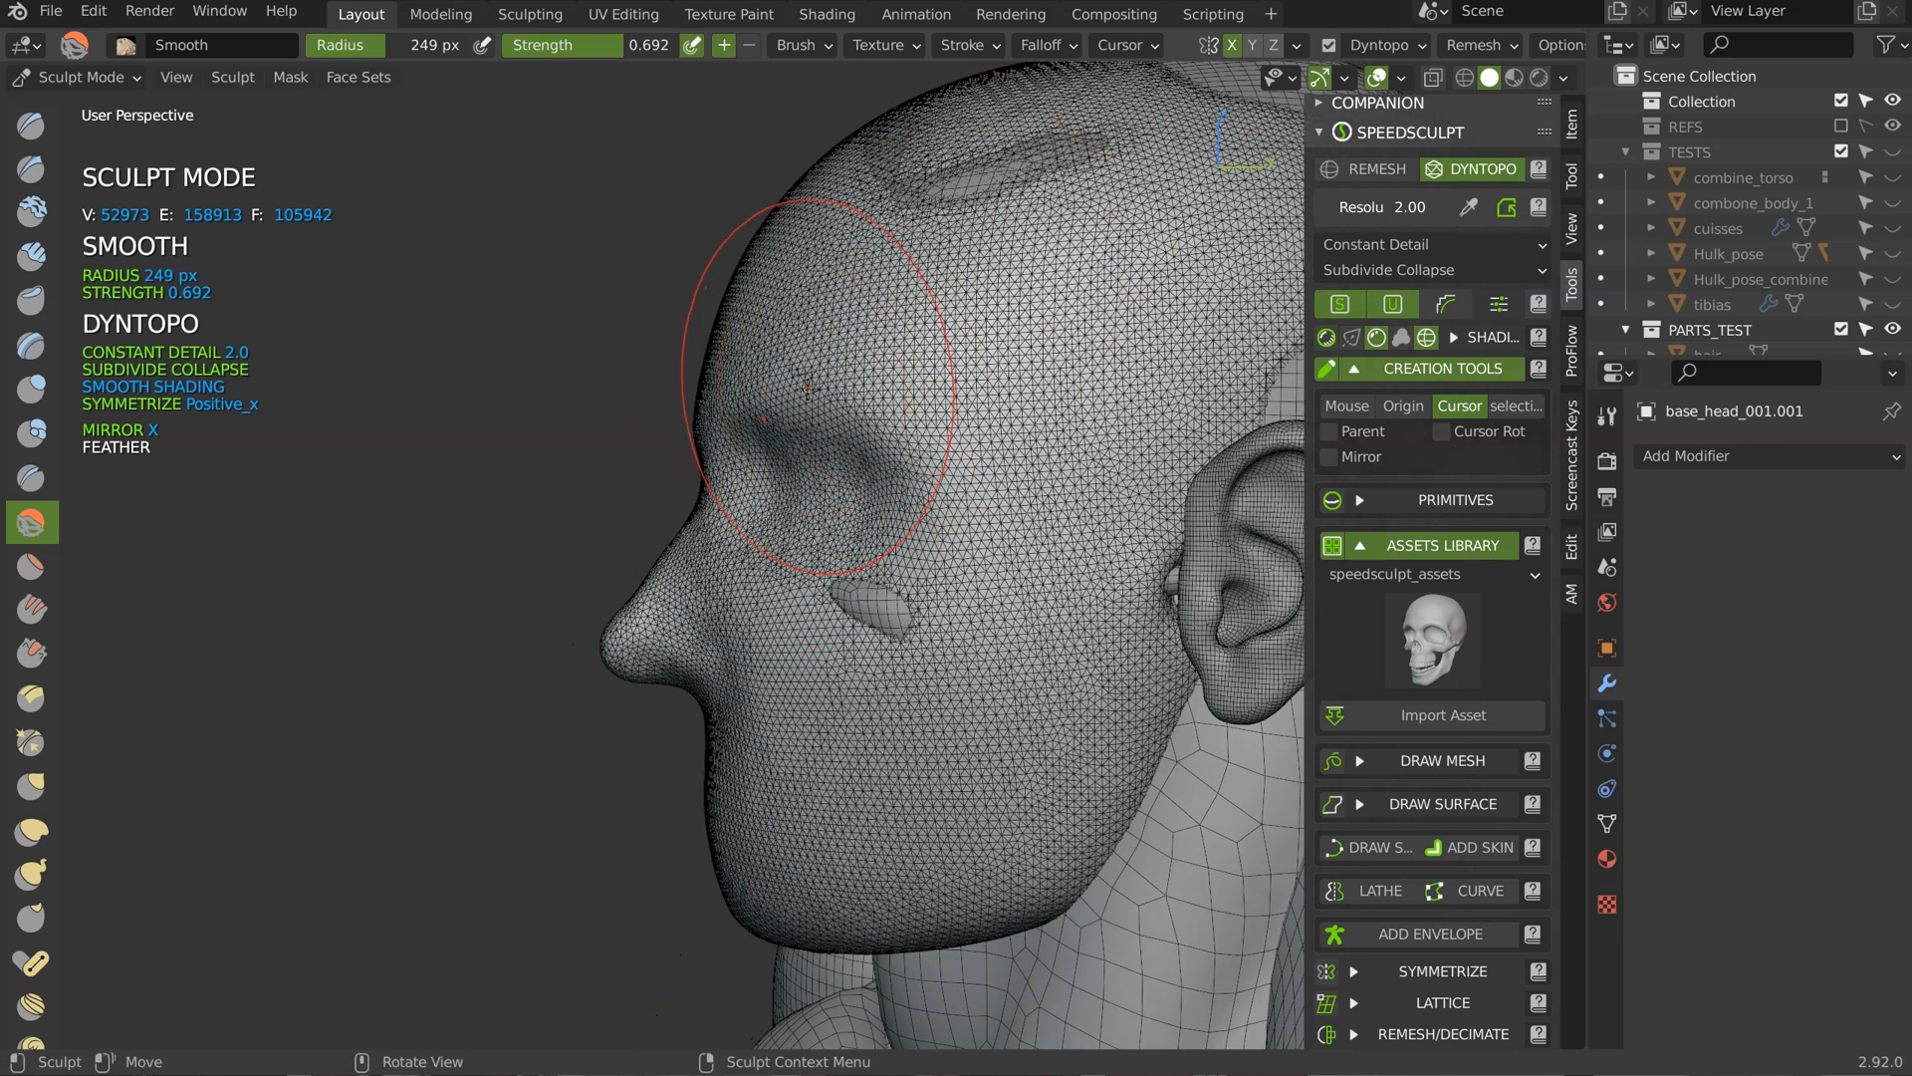
middle_drag(742, 523, 812, 512)
mouse_move(809, 568)
ctrl+middle_down()
mouse_move(809, 523)
mouse_move(759, 506)
ctrl+middle_up()
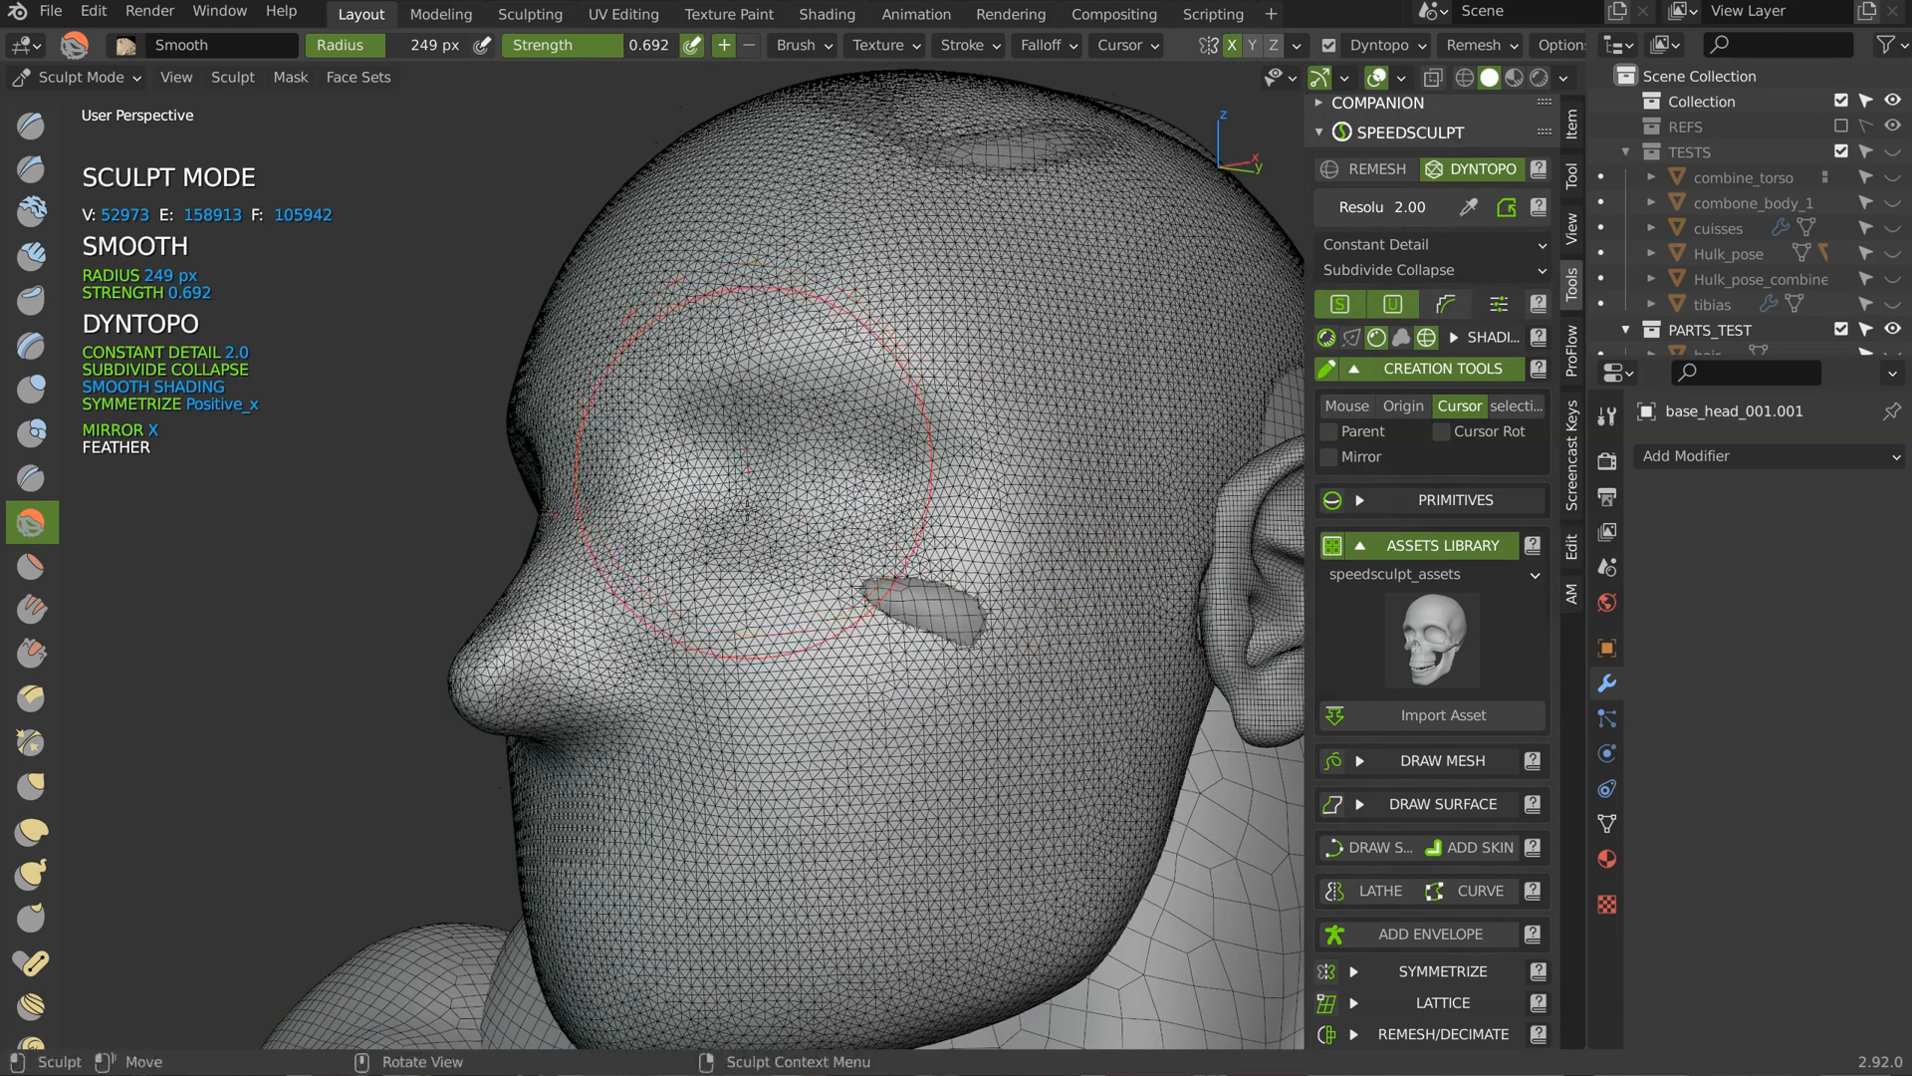
drag(747, 508, 918, 321)
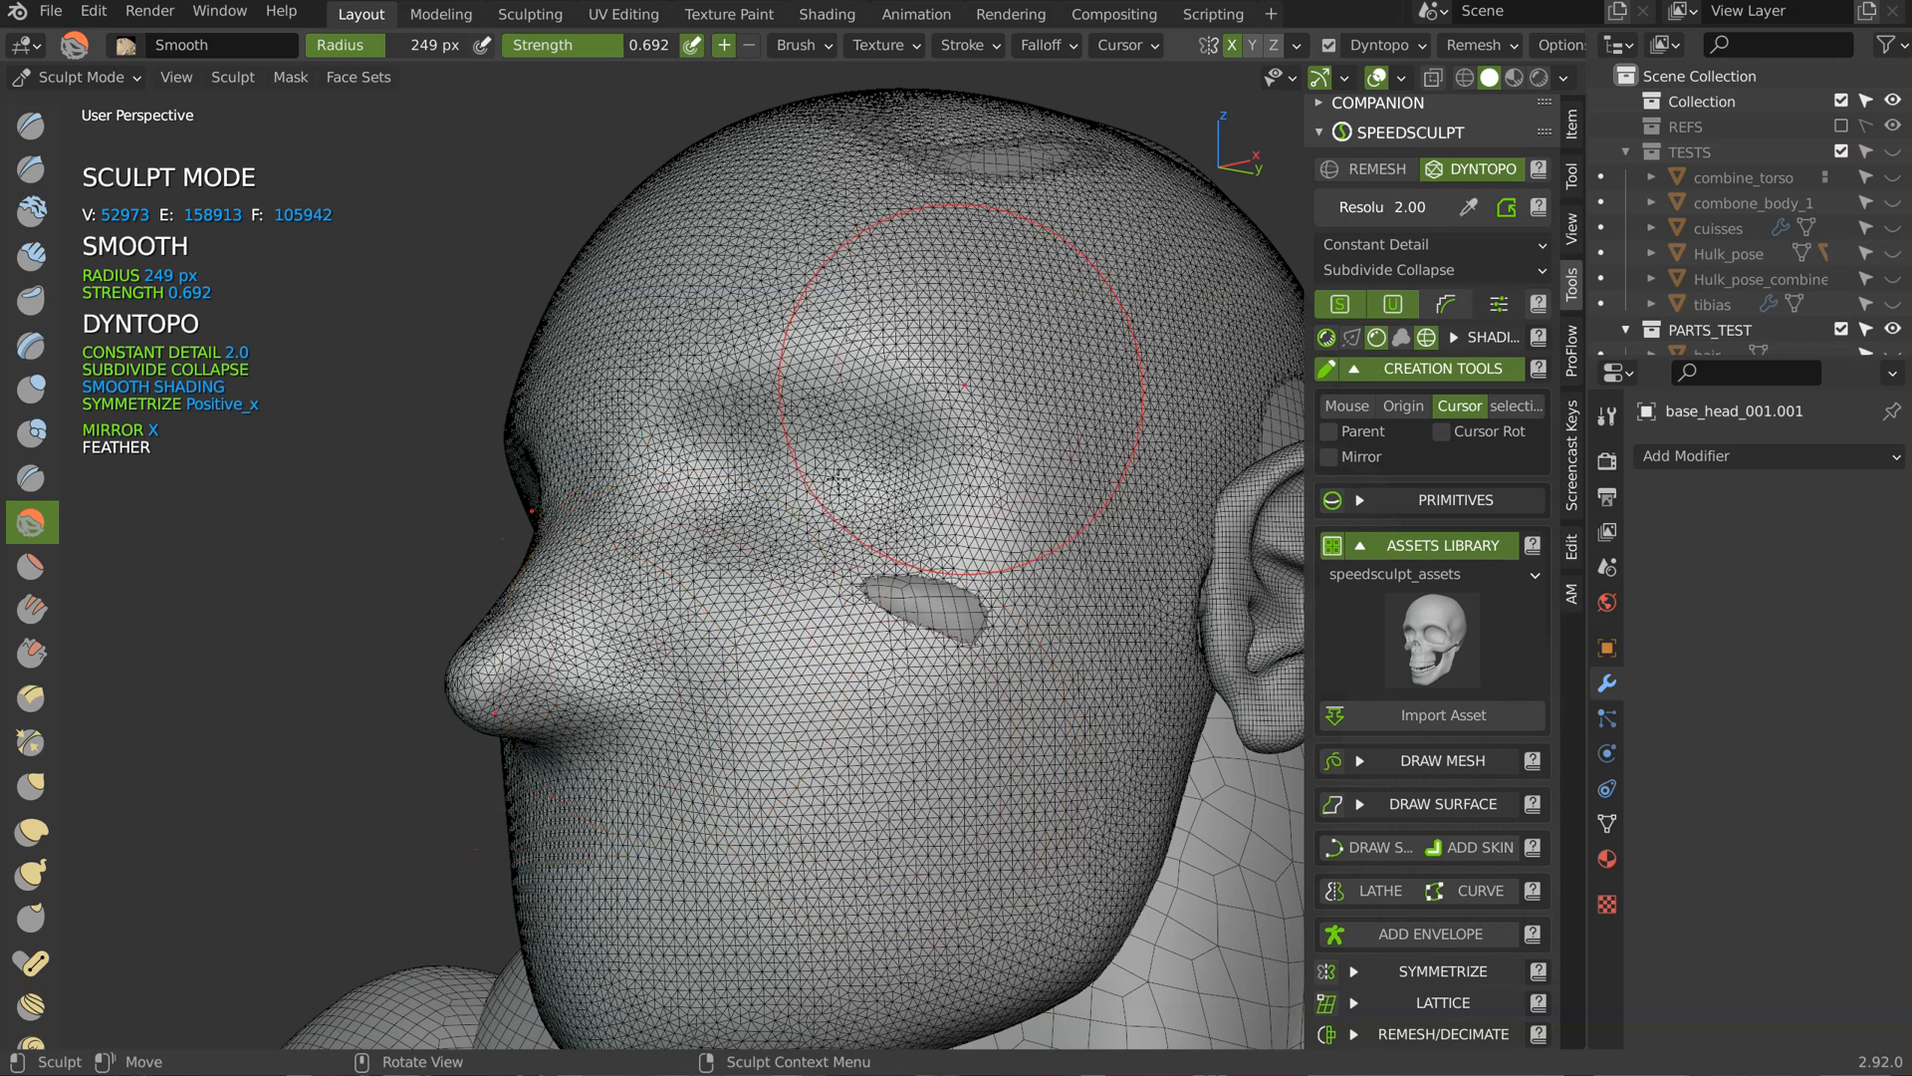
Step: Retopologize the head mesh with Dyntopo at a resolution of 1.5
text(1.)
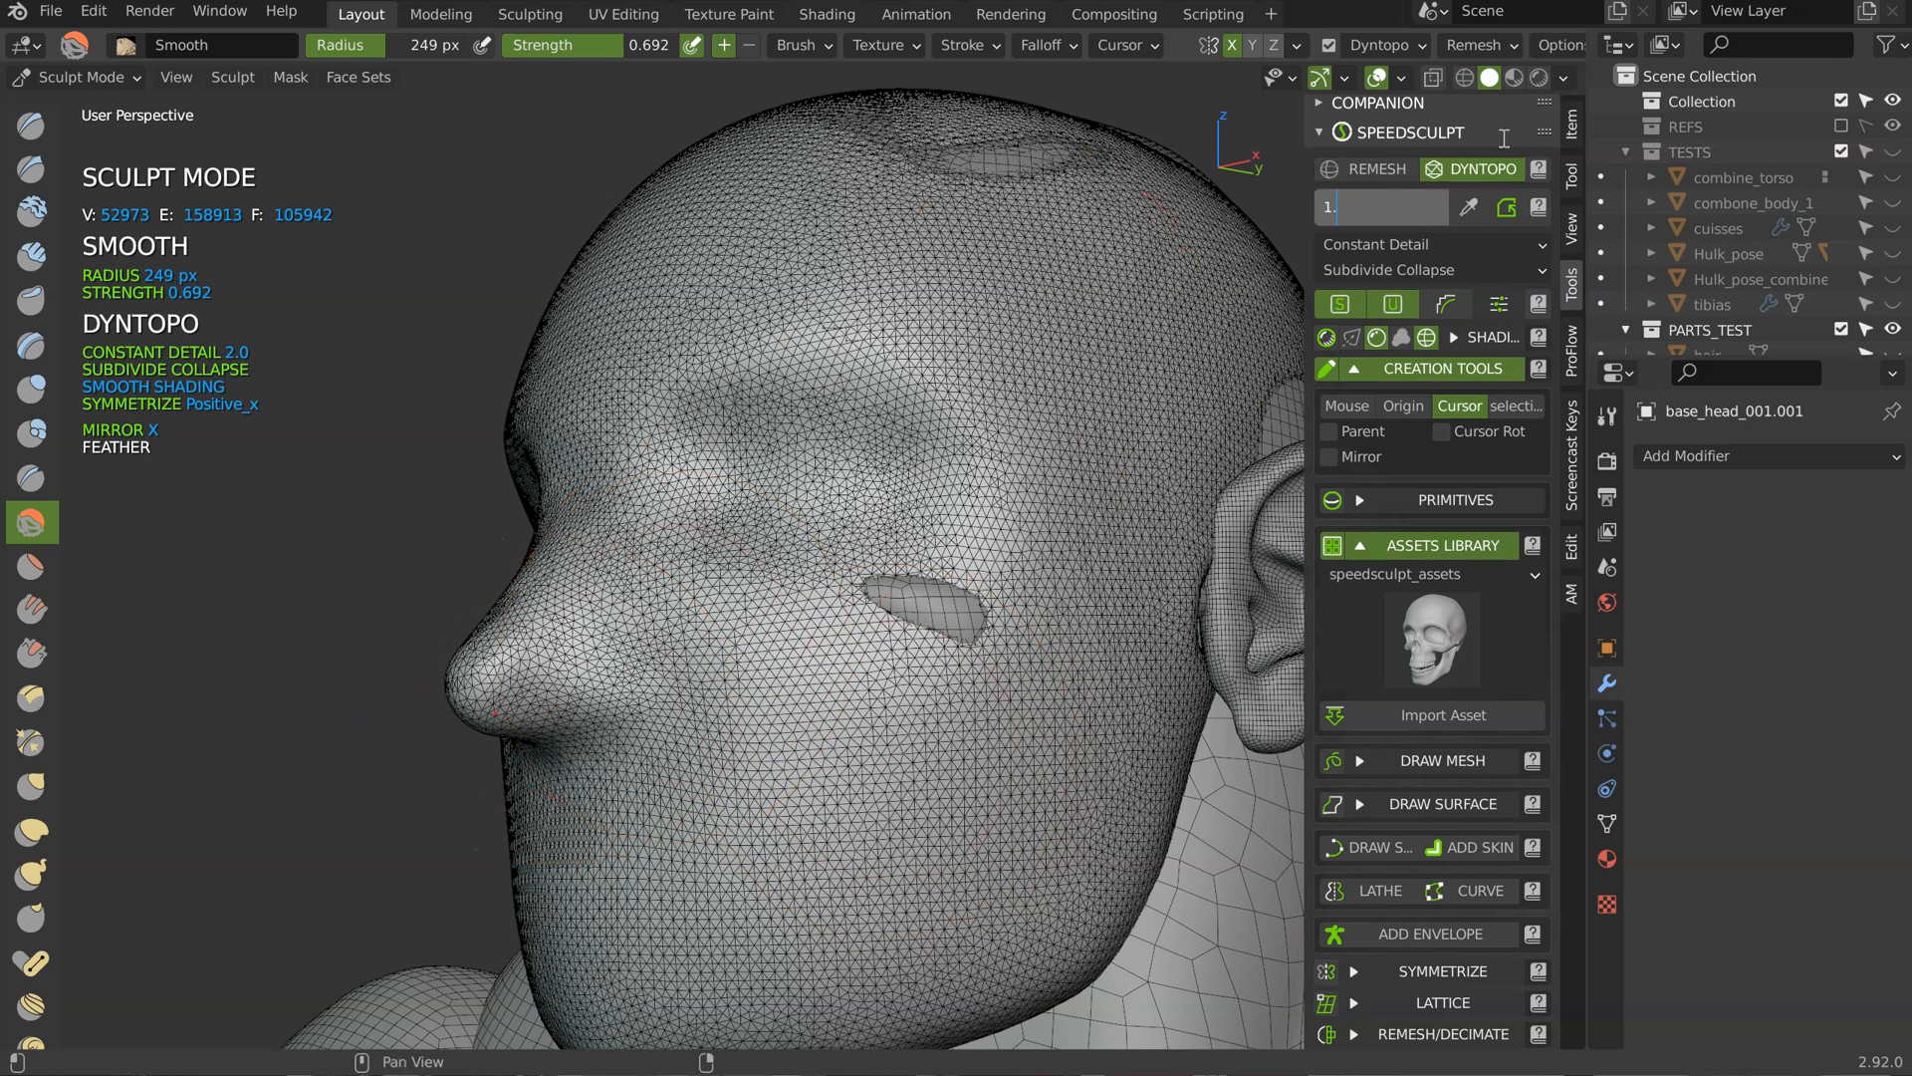
text(5)
key(Return)
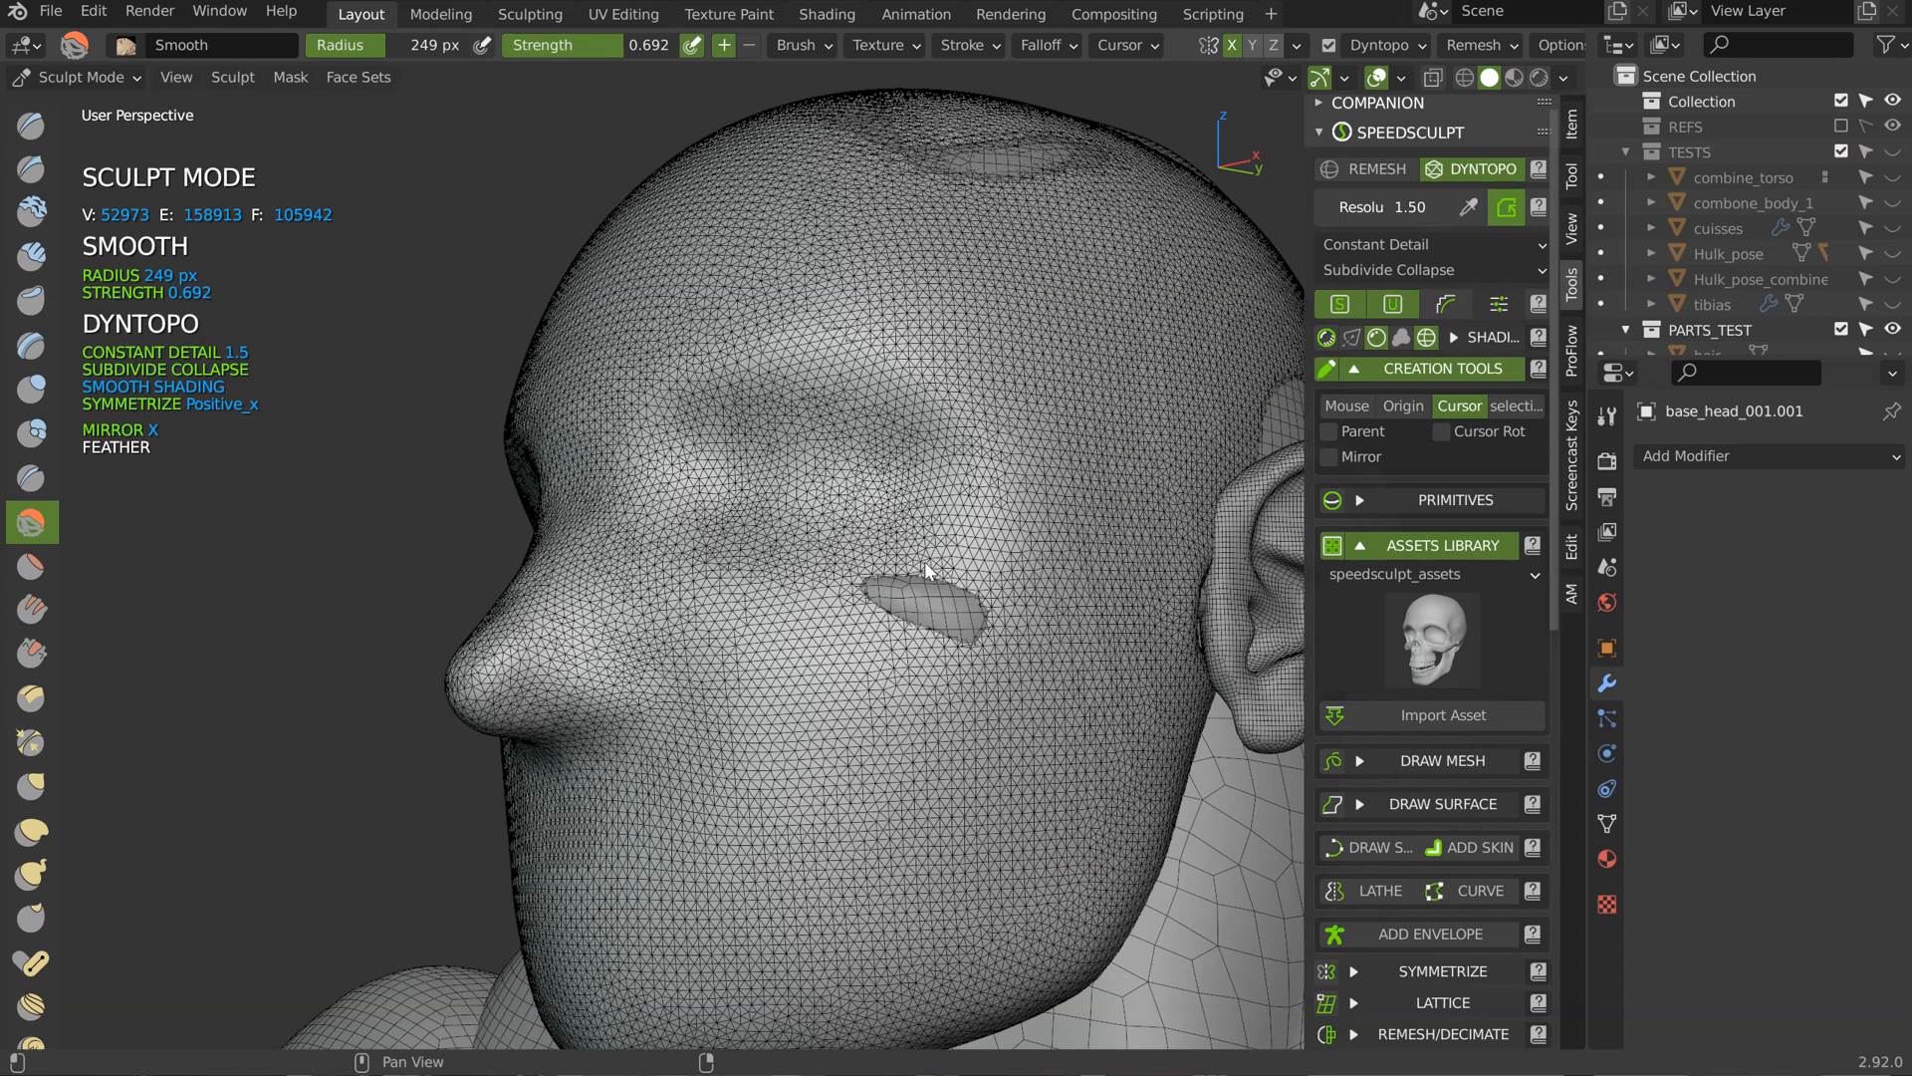
middle_drag(658, 638, 674, 617)
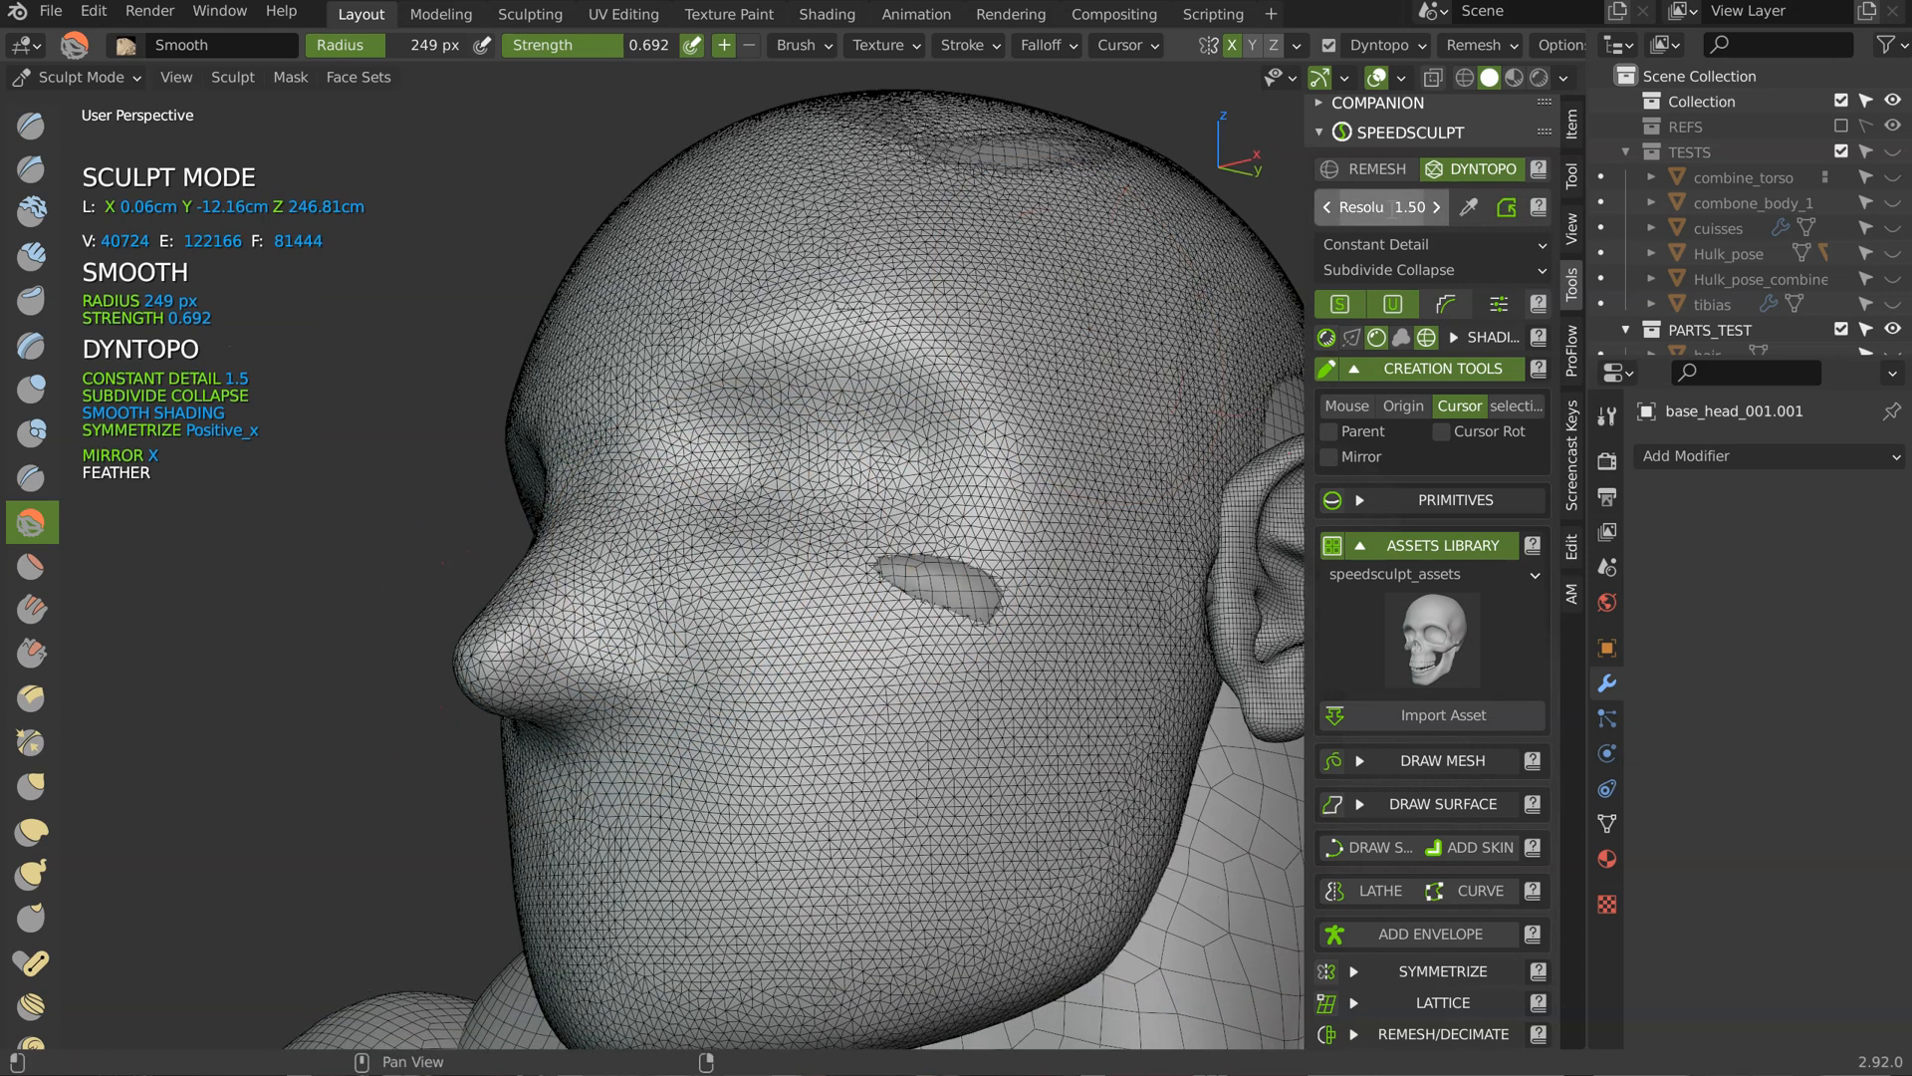
Step: Try retopologizing the head mesh with Dyntopo at a resolution of 1 and undo it
click(1507, 208)
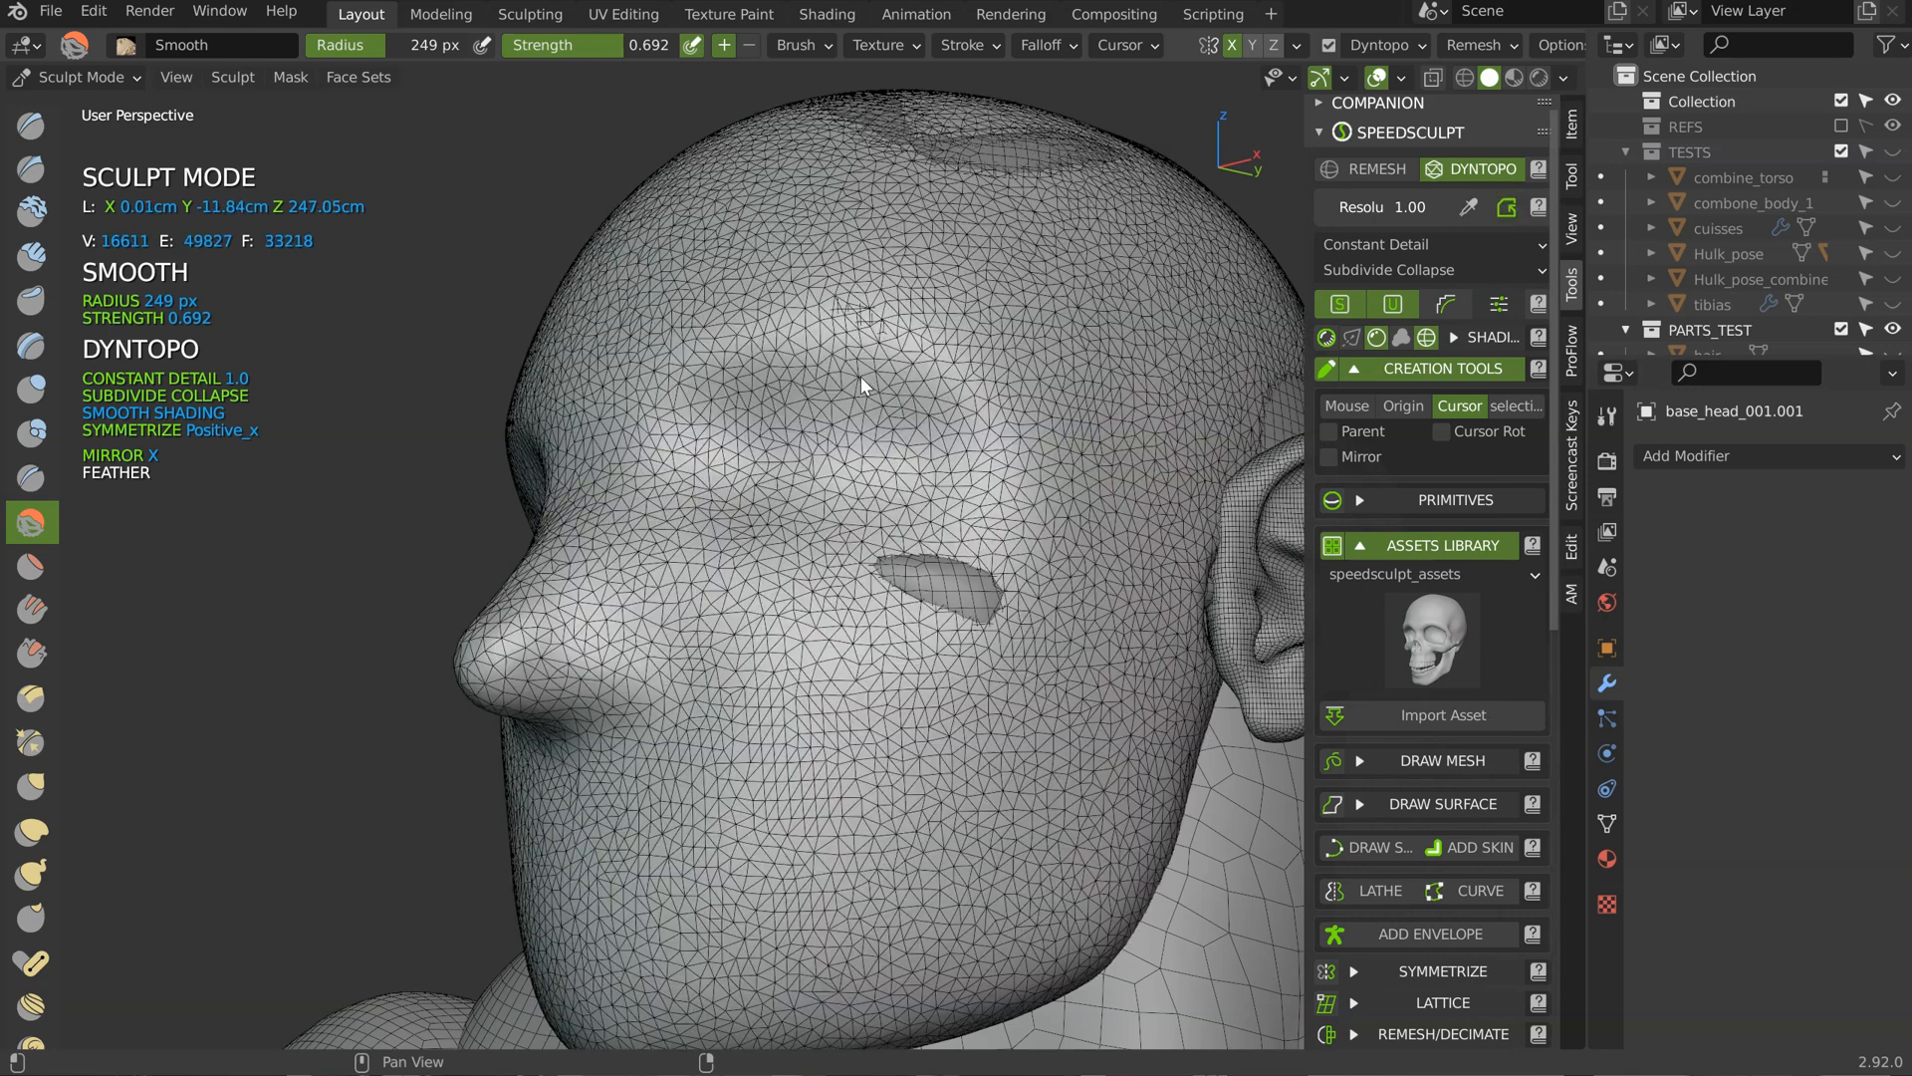
middle_drag(855, 329, 849, 400)
key(ctrl+d)
key(ctrl+z)
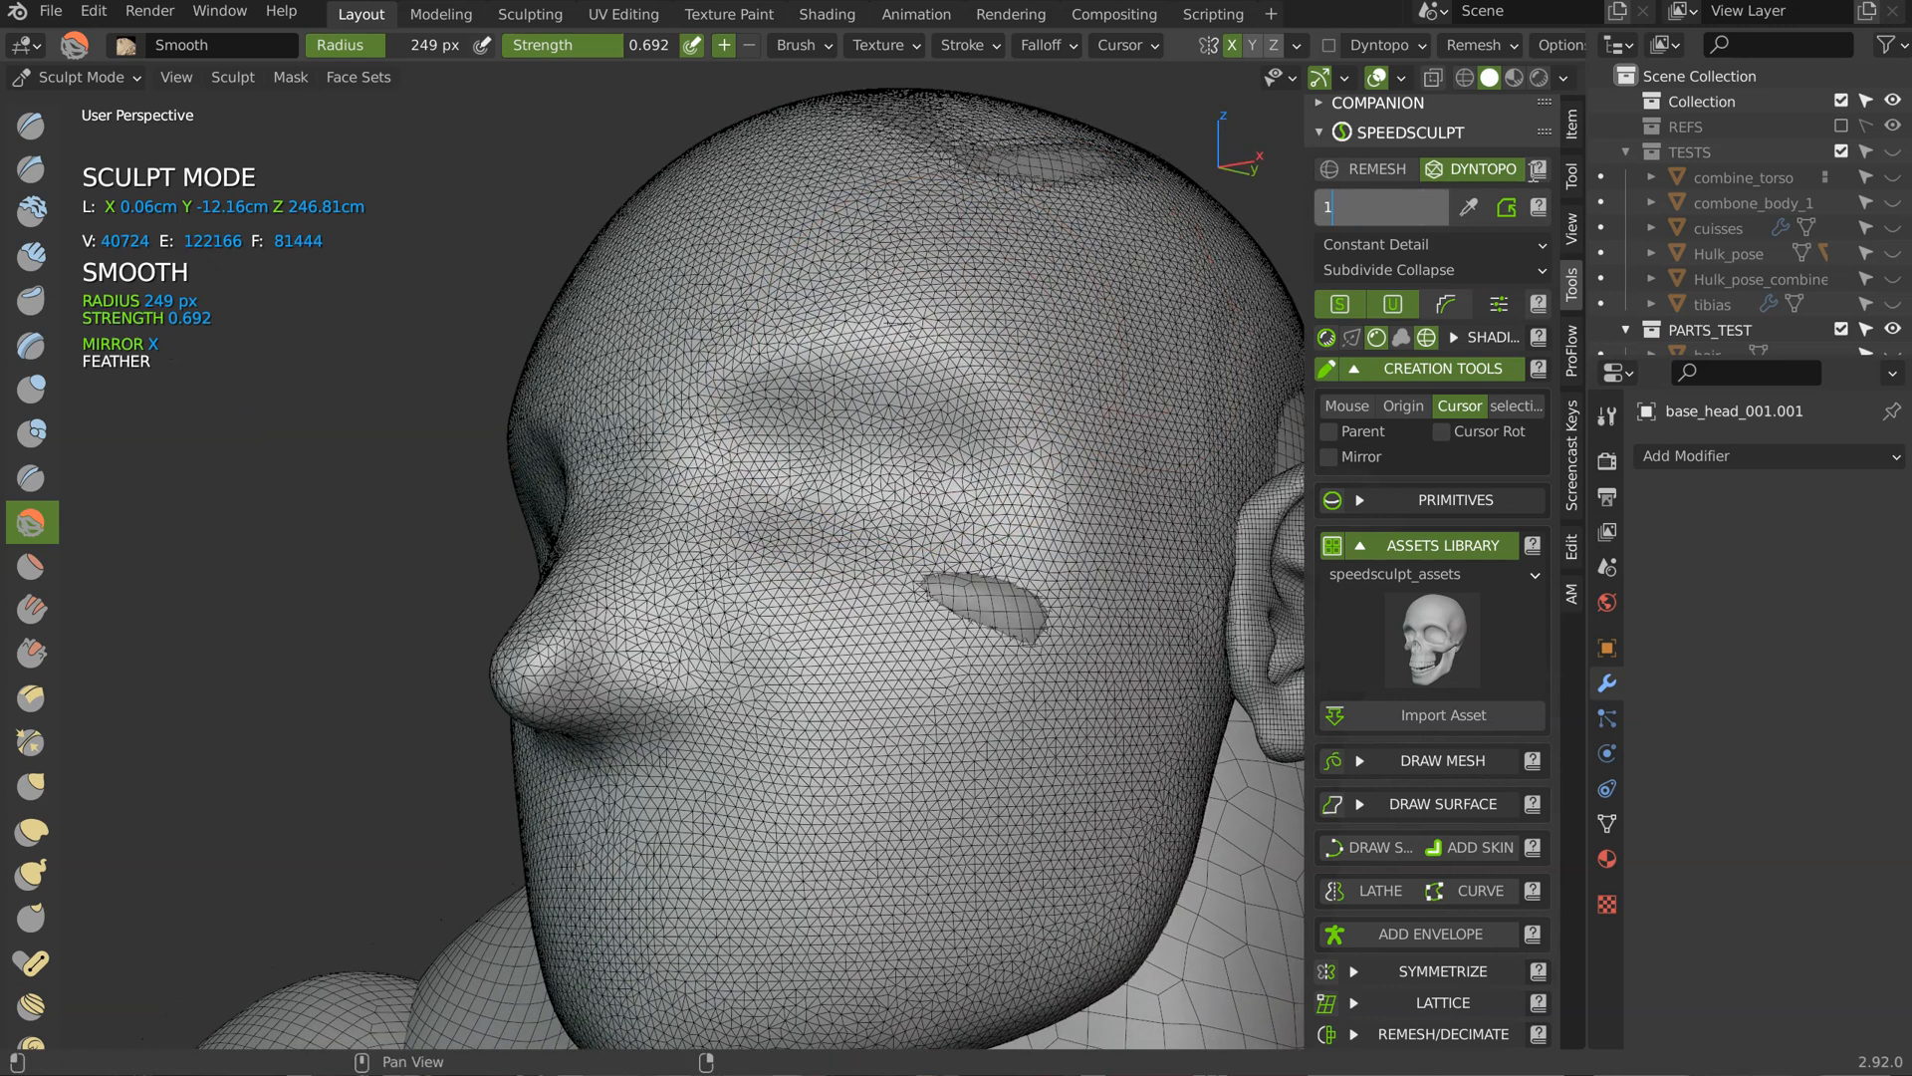
Step: Retopologize the head mesh with Dyntopo at a resolution of 1.25
key(Return)
click(1513, 209)
mouse_move(744, 529)
middle_down()
mouse_move(849, 539)
mouse_move(713, 534)
middle_up()
Step: Pull out the nostril wings beside the nose tip using the Snake Hook brush with a 145 px radius
mouse_move(714, 533)
shift+middle_down()
mouse_move(757, 498)
mouse_move(897, 512)
mouse_move(926, 476)
mouse_move(1037, 526)
mouse_move(1007, 512)
shift+middle_up()
key(g)
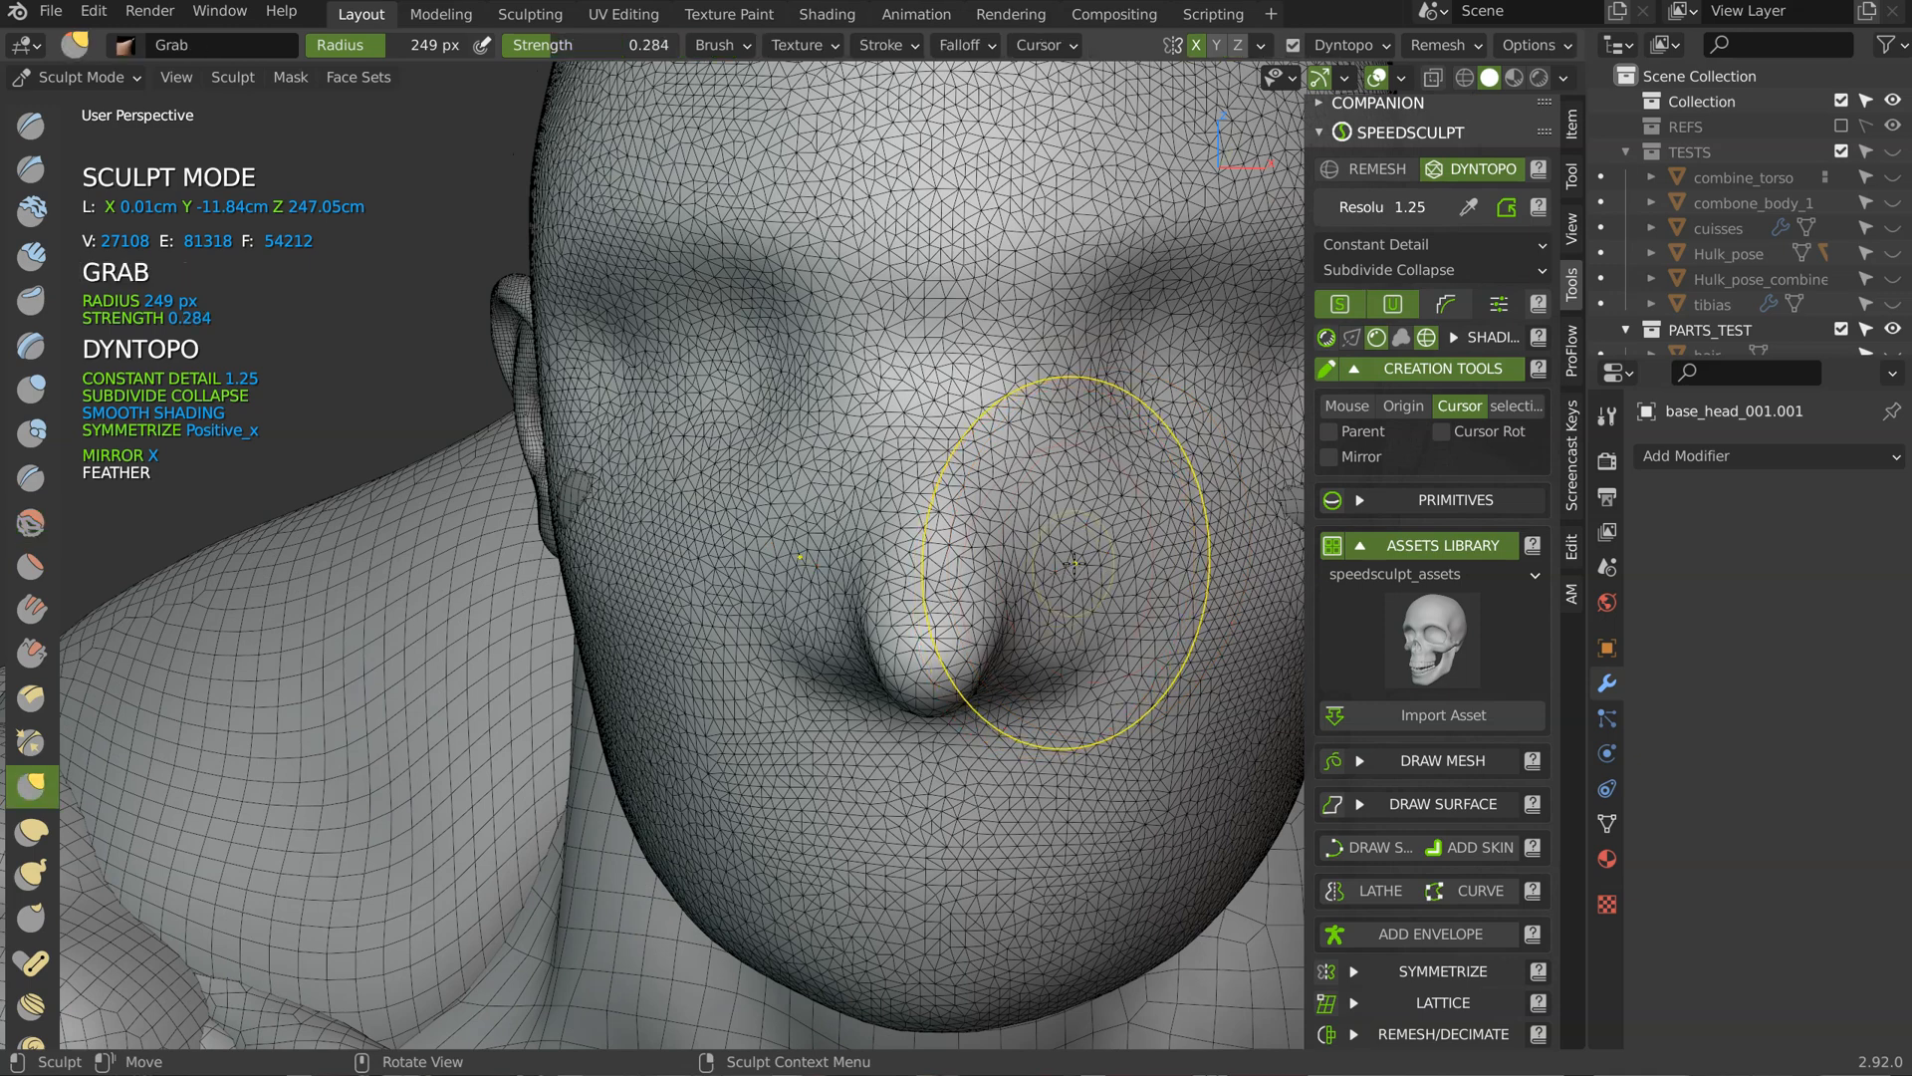
click(27, 874)
middle_drag(1152, 575, 1024, 554)
mouse_move(1003, 491)
middle_down()
mouse_move(915, 542)
mouse_move(1032, 625)
mouse_move(1073, 537)
middle_up()
drag(1079, 564, 1079, 566)
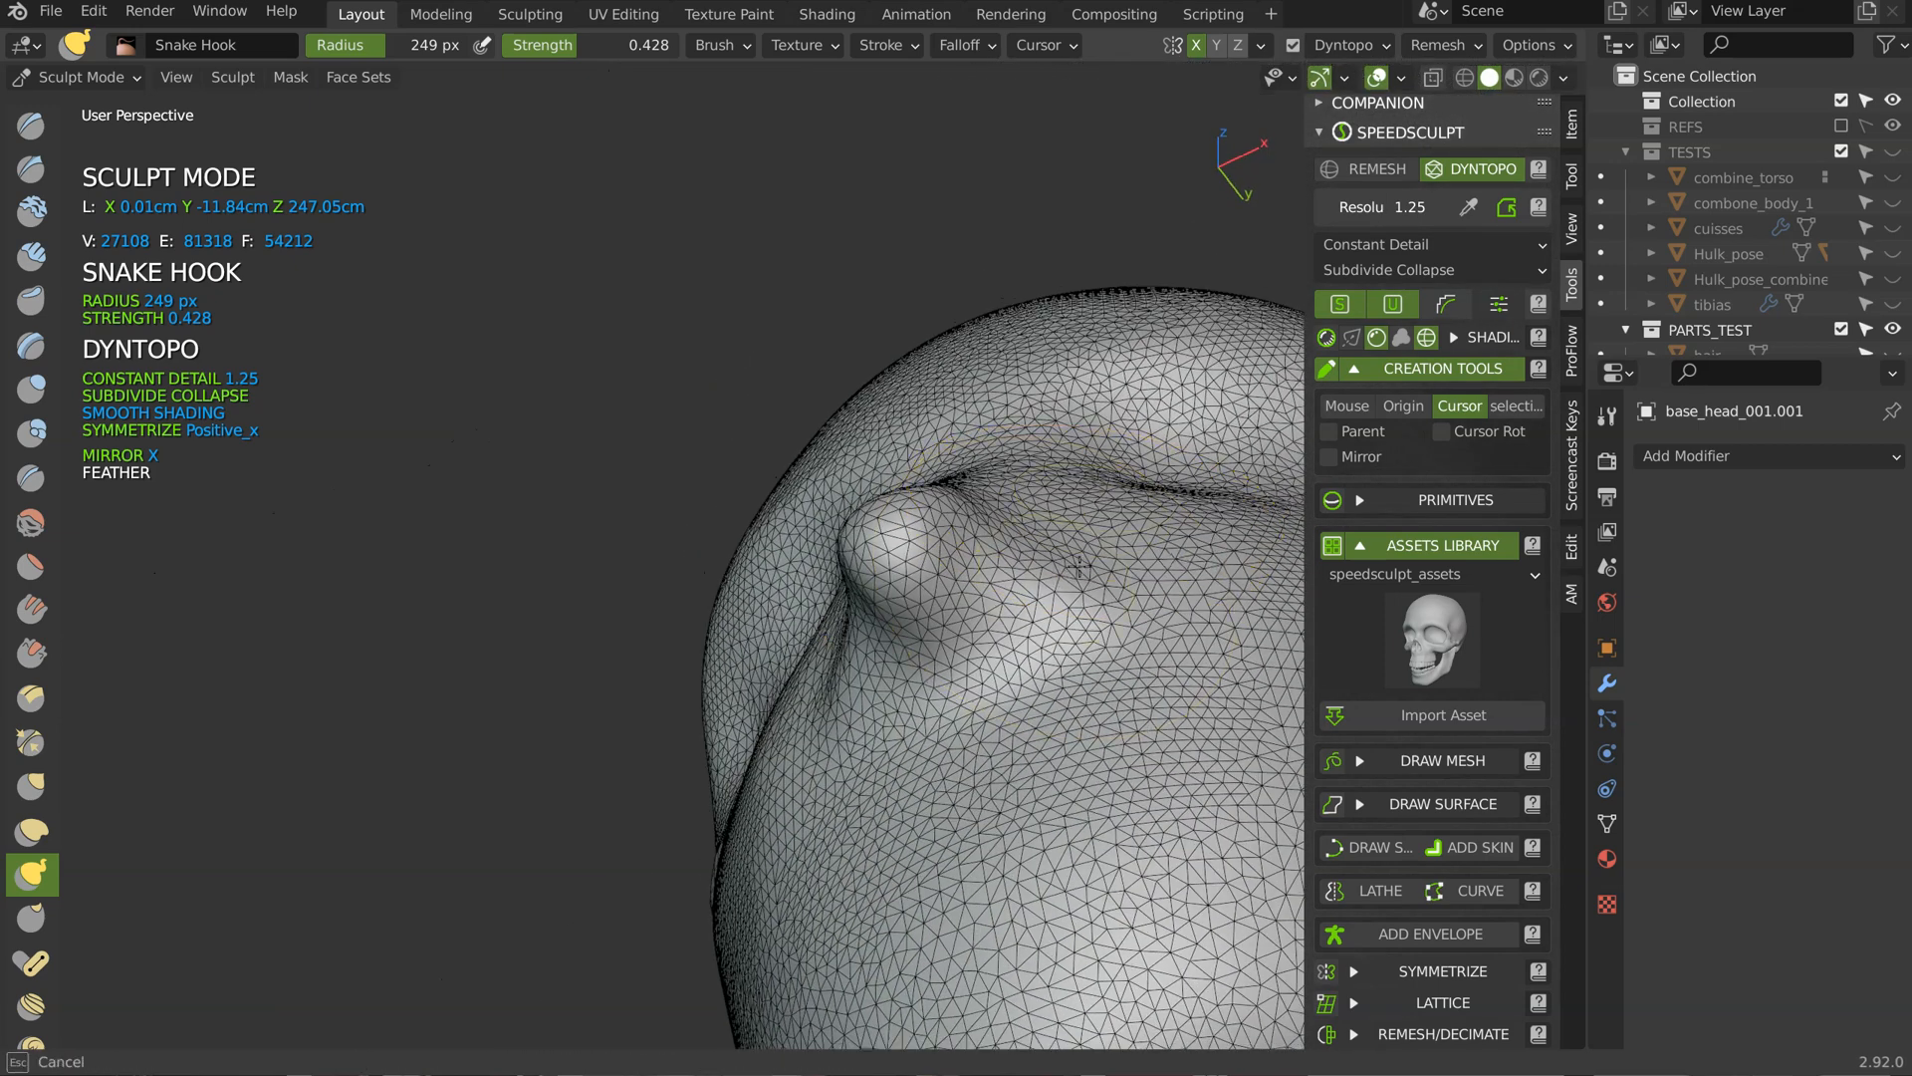
key(bracketleft)
key(bracketleft)
key(bracketleft)
key(bracketleft)
key(bracketleft)
drag(980, 522, 1107, 545)
middle_drag(1107, 545, 1067, 576)
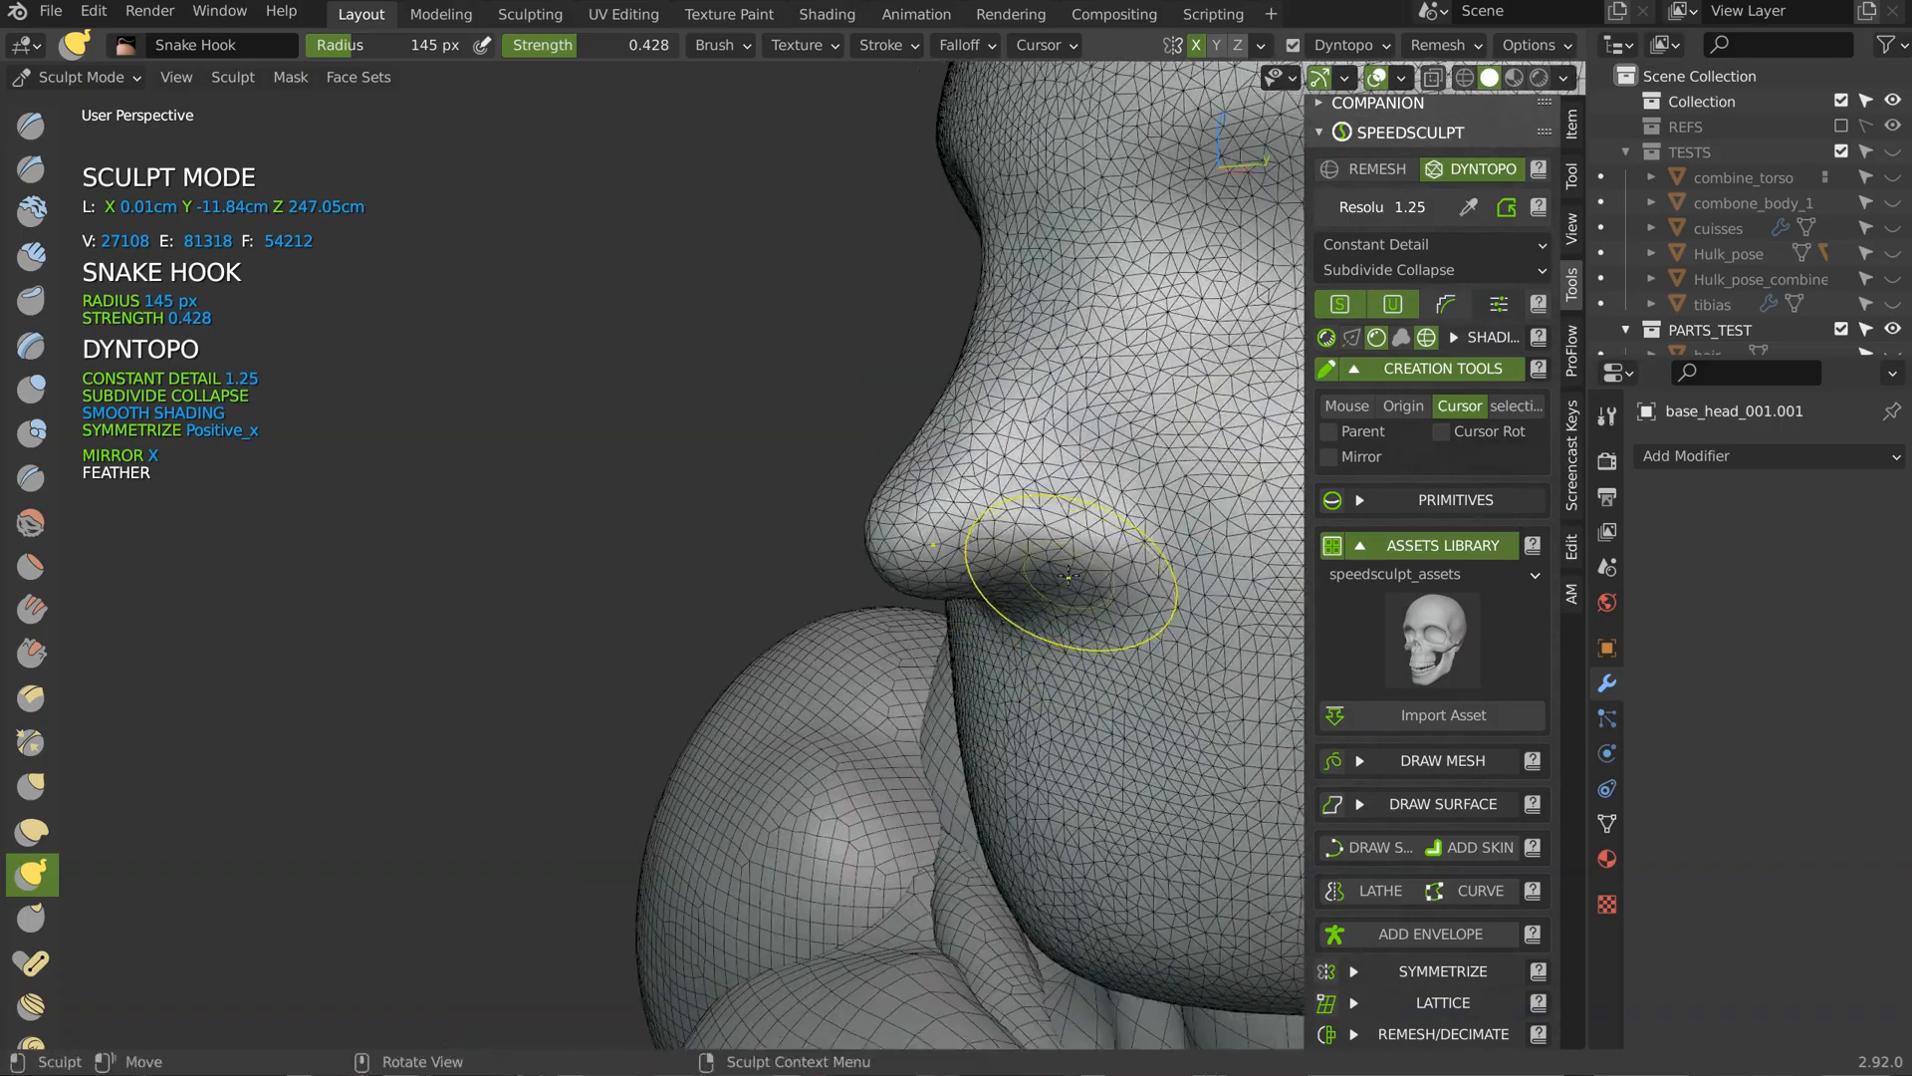
Step: Pull the cheekbone surface outward to cover the base mesh poking through the cheek
mouse_move(1073, 483)
middle_down()
mouse_move(1118, 482)
mouse_move(1144, 363)
mouse_move(1145, 384)
mouse_move(976, 317)
middle_up()
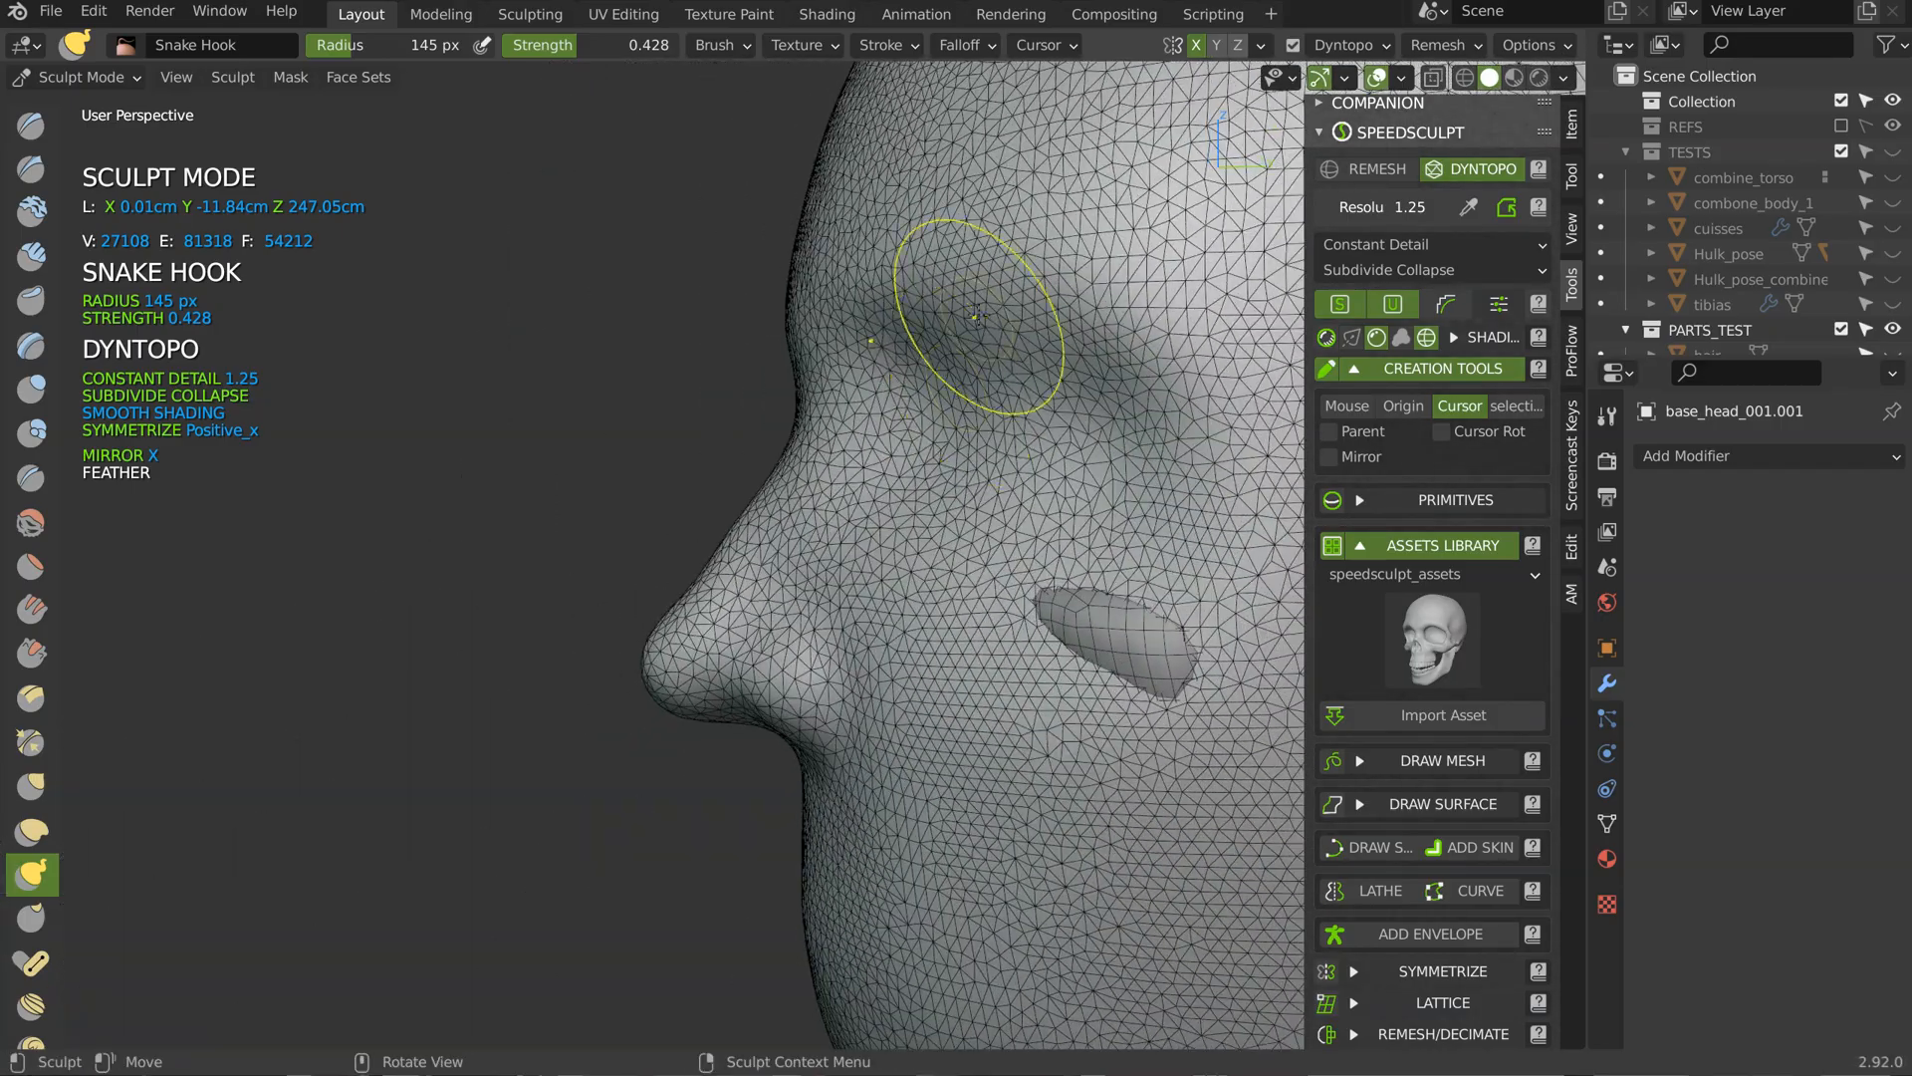
scroll(964, 587, down, 2)
mouse_move(964, 588)
middle_down()
mouse_move(1095, 570)
mouse_move(1081, 558)
middle_up()
drag(1022, 578, 1050, 581)
middle_drag(1046, 578, 1140, 588)
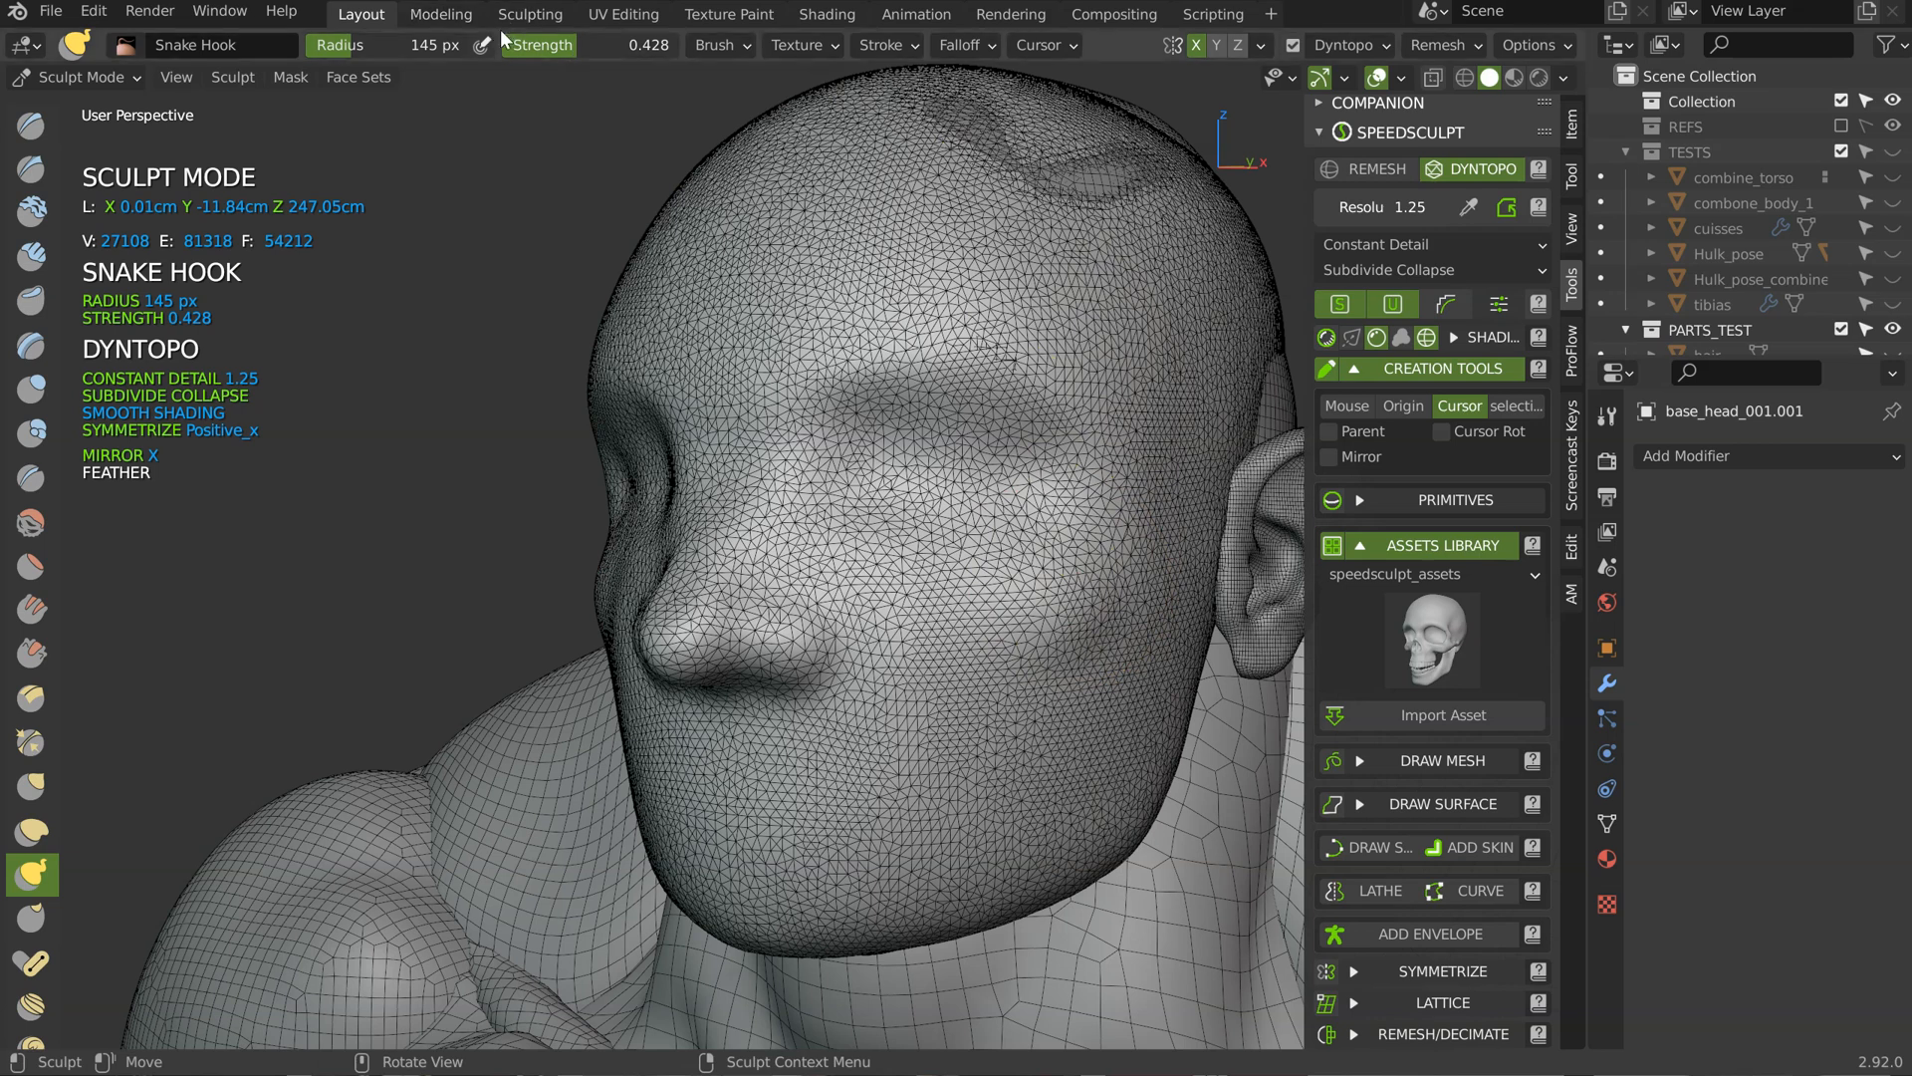
Step: Set the Snake Hook deformation to Elastic, try a pull on the cheek and undo it
click(719, 45)
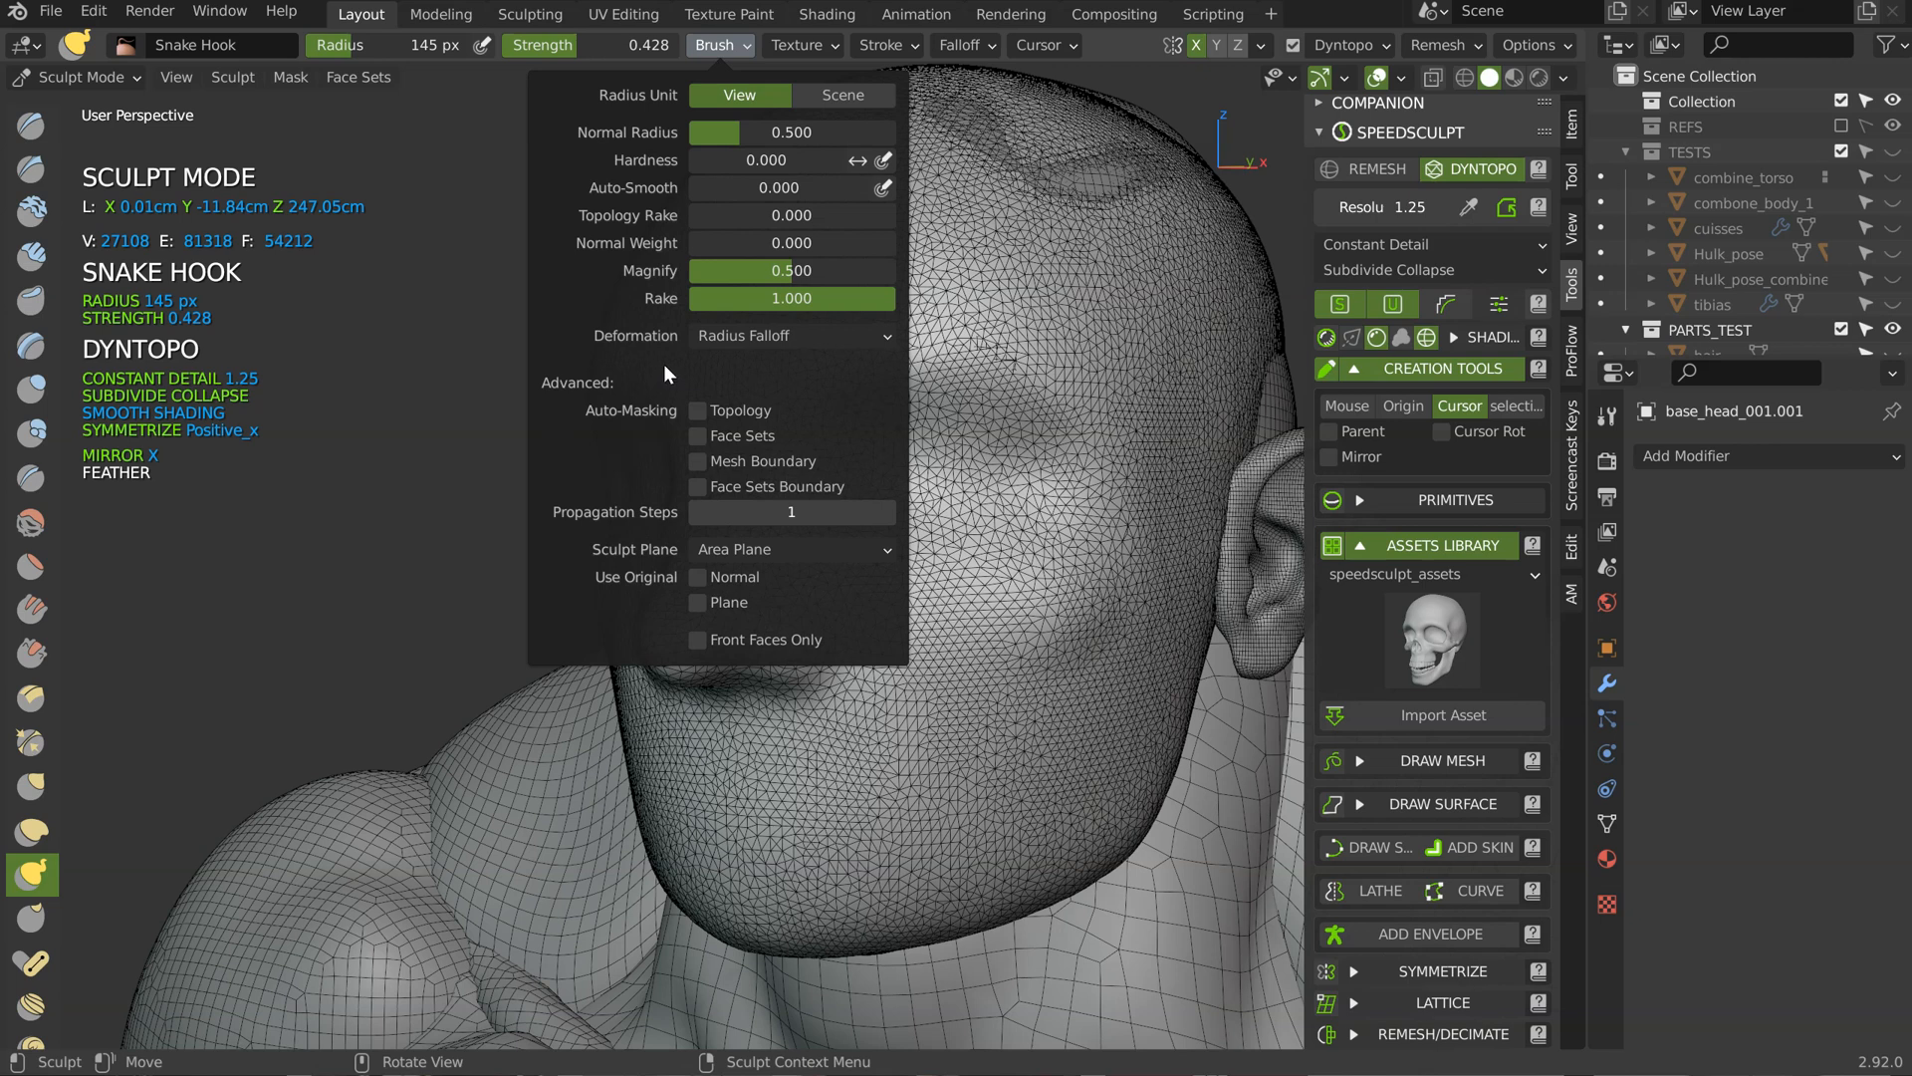
click(773, 336)
click(734, 393)
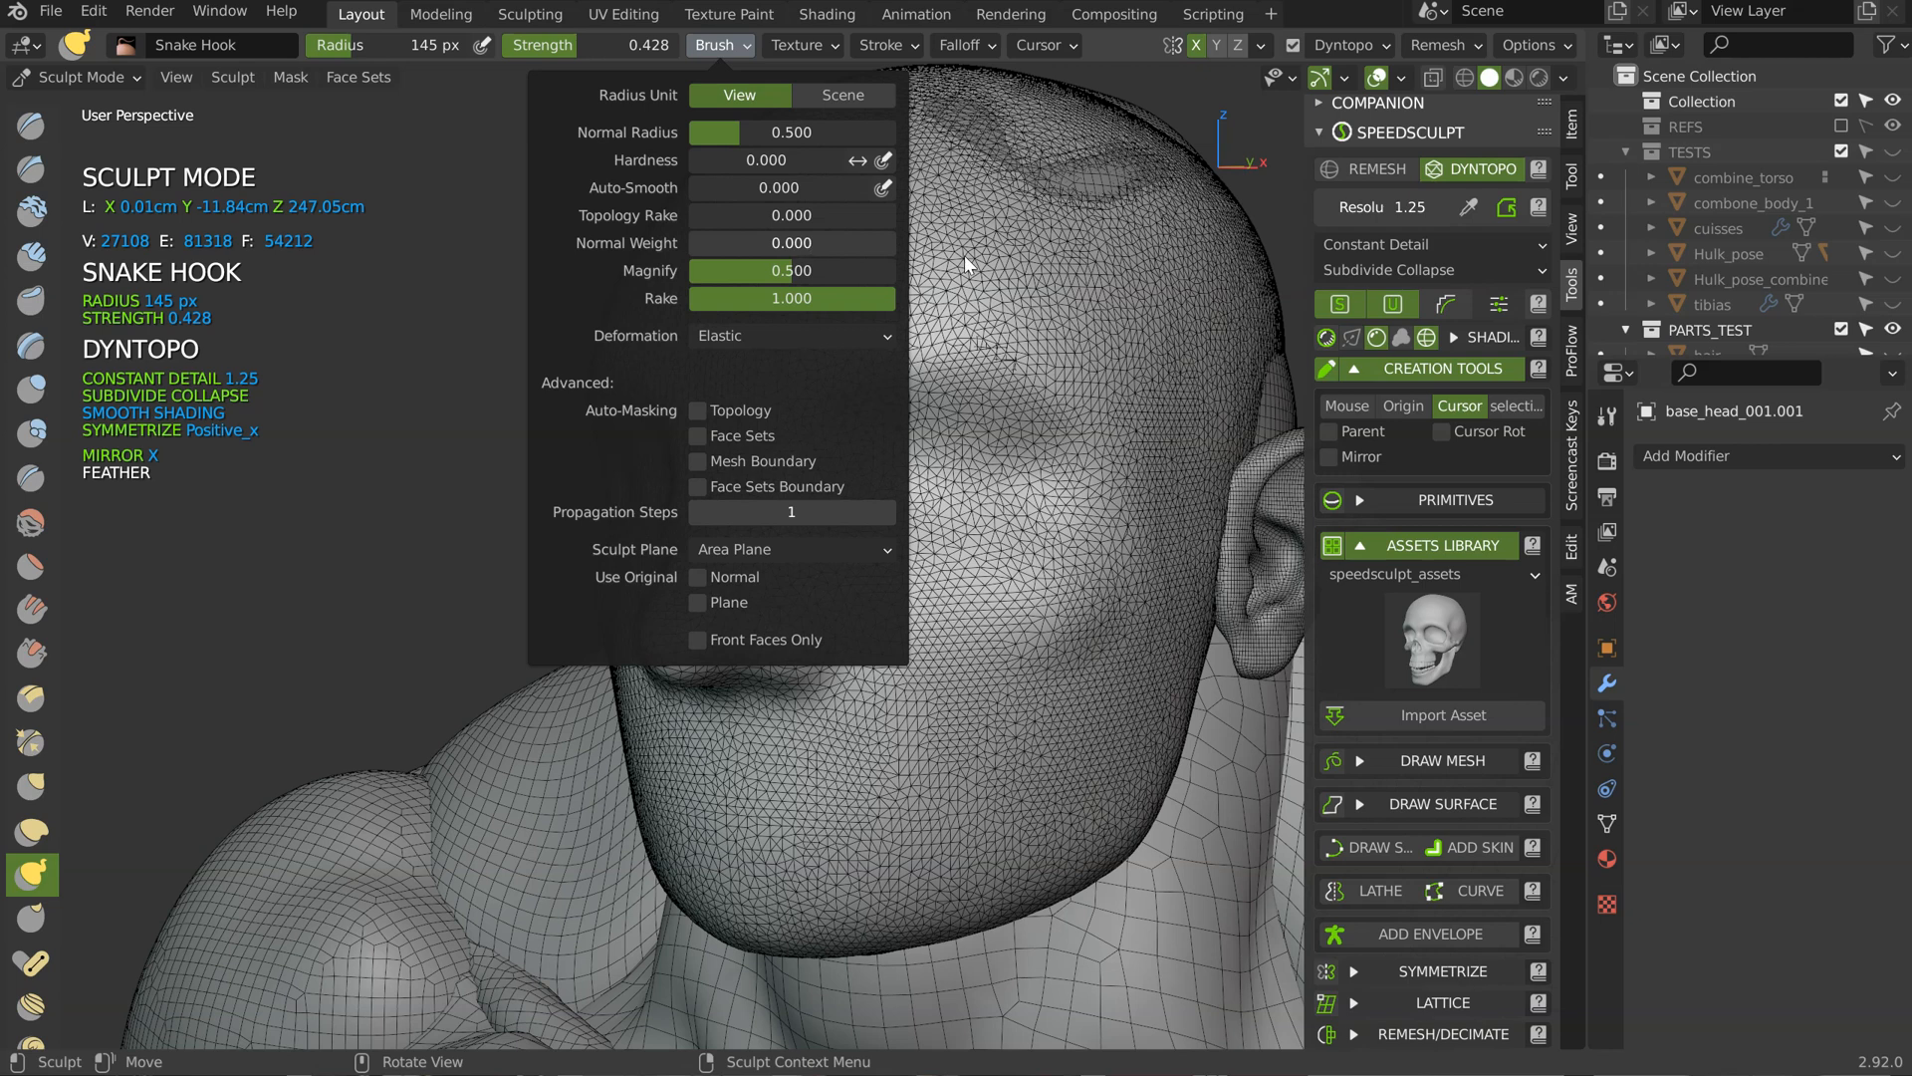
mouse_move(1025, 598)
mouse_down()
mouse_move(1161, 569)
mouse_move(1062, 578)
mouse_up()
key(ctrl+z)
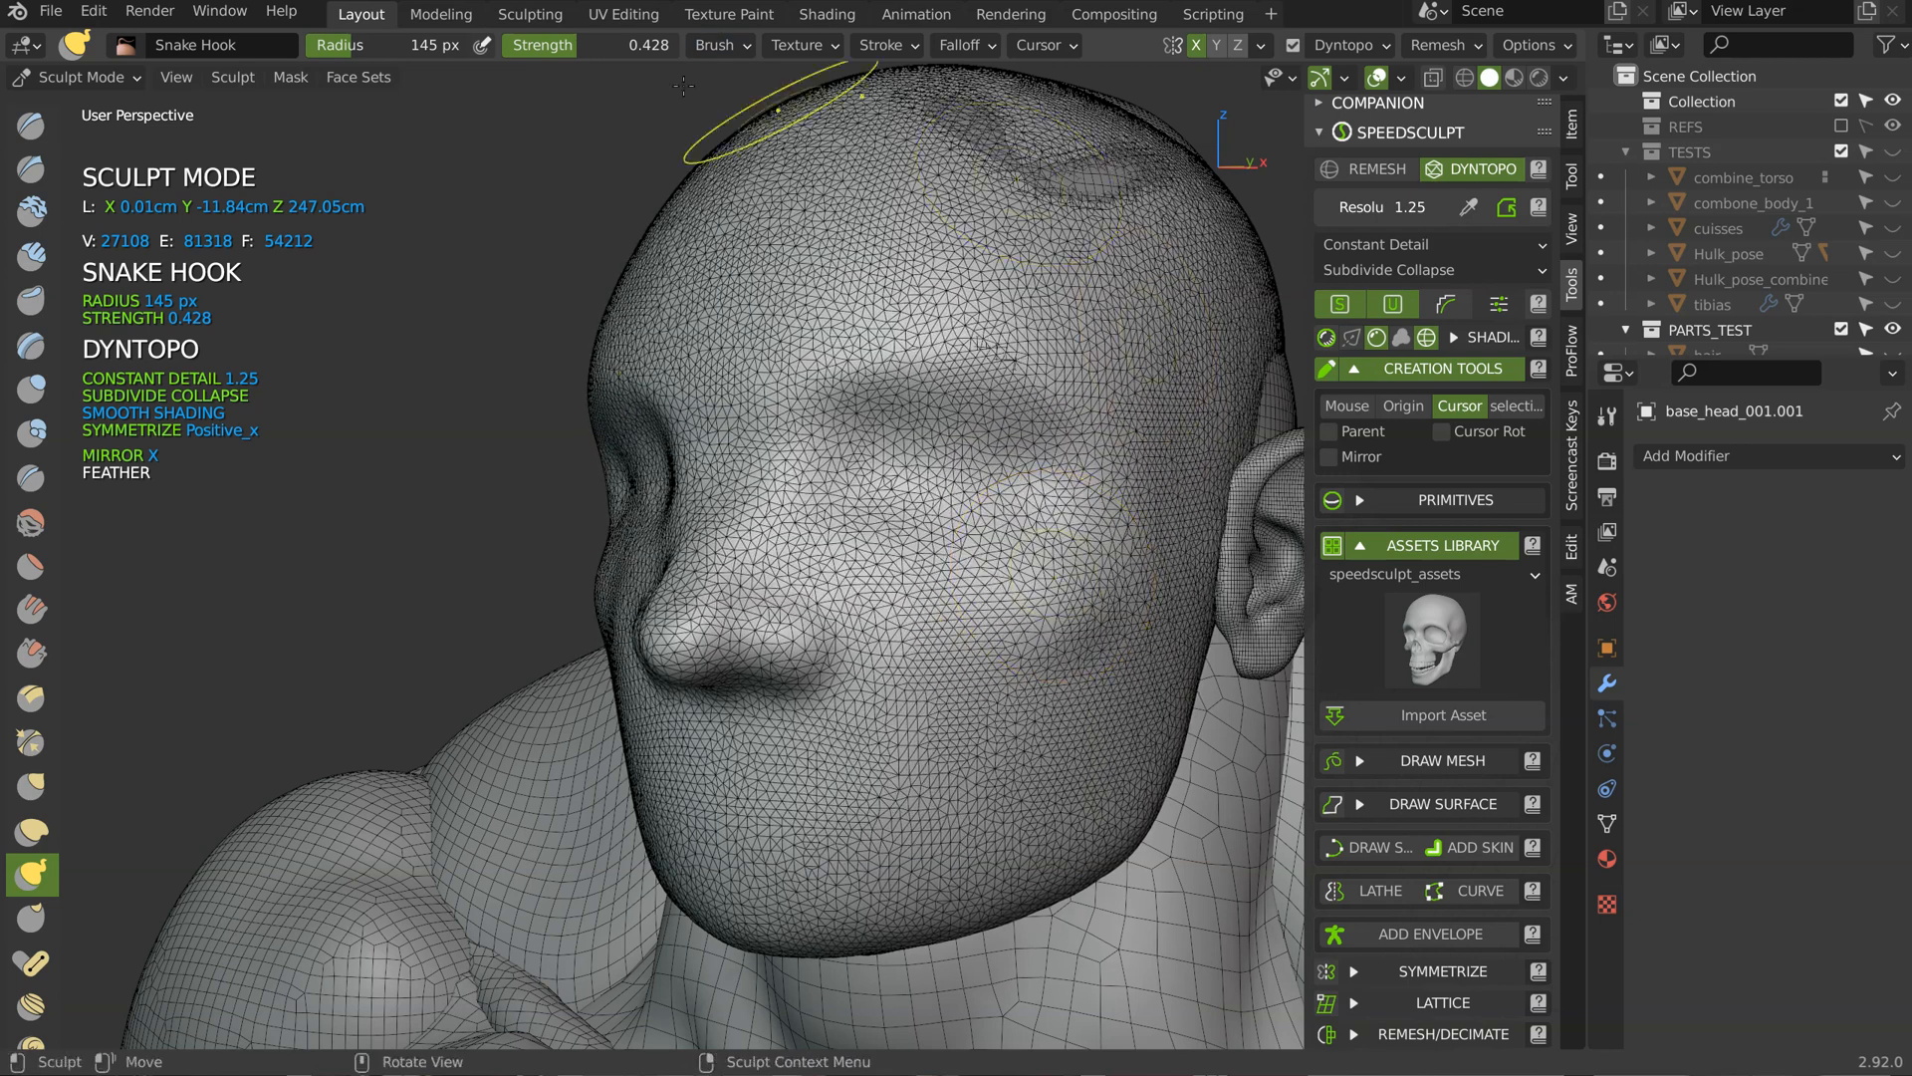
Step: Set the Snake Hook deformation to Radius Falloff, try a pull on the cheek and undo it
click(719, 46)
click(720, 338)
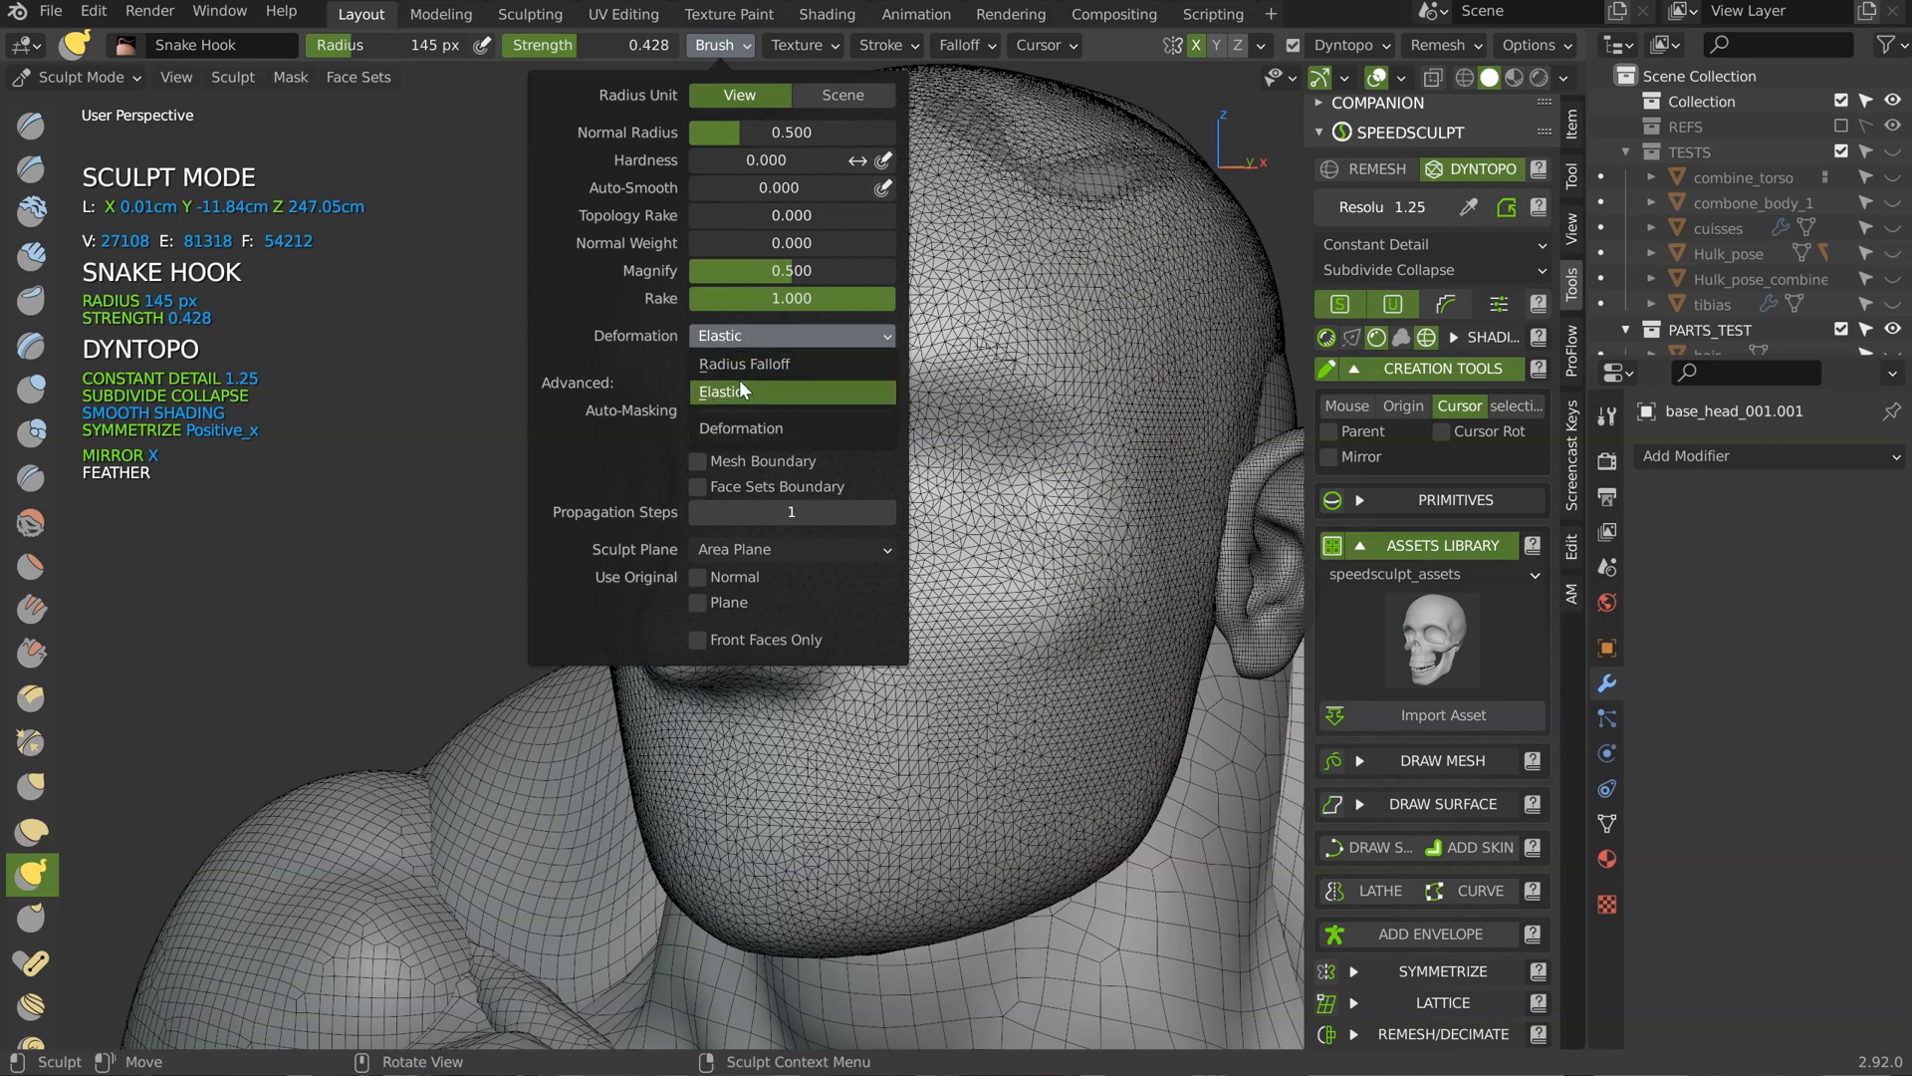
click(735, 368)
mouse_move(1049, 580)
mouse_down()
mouse_move(1008, 574)
mouse_move(1041, 586)
mouse_up()
key(ctrl+z)
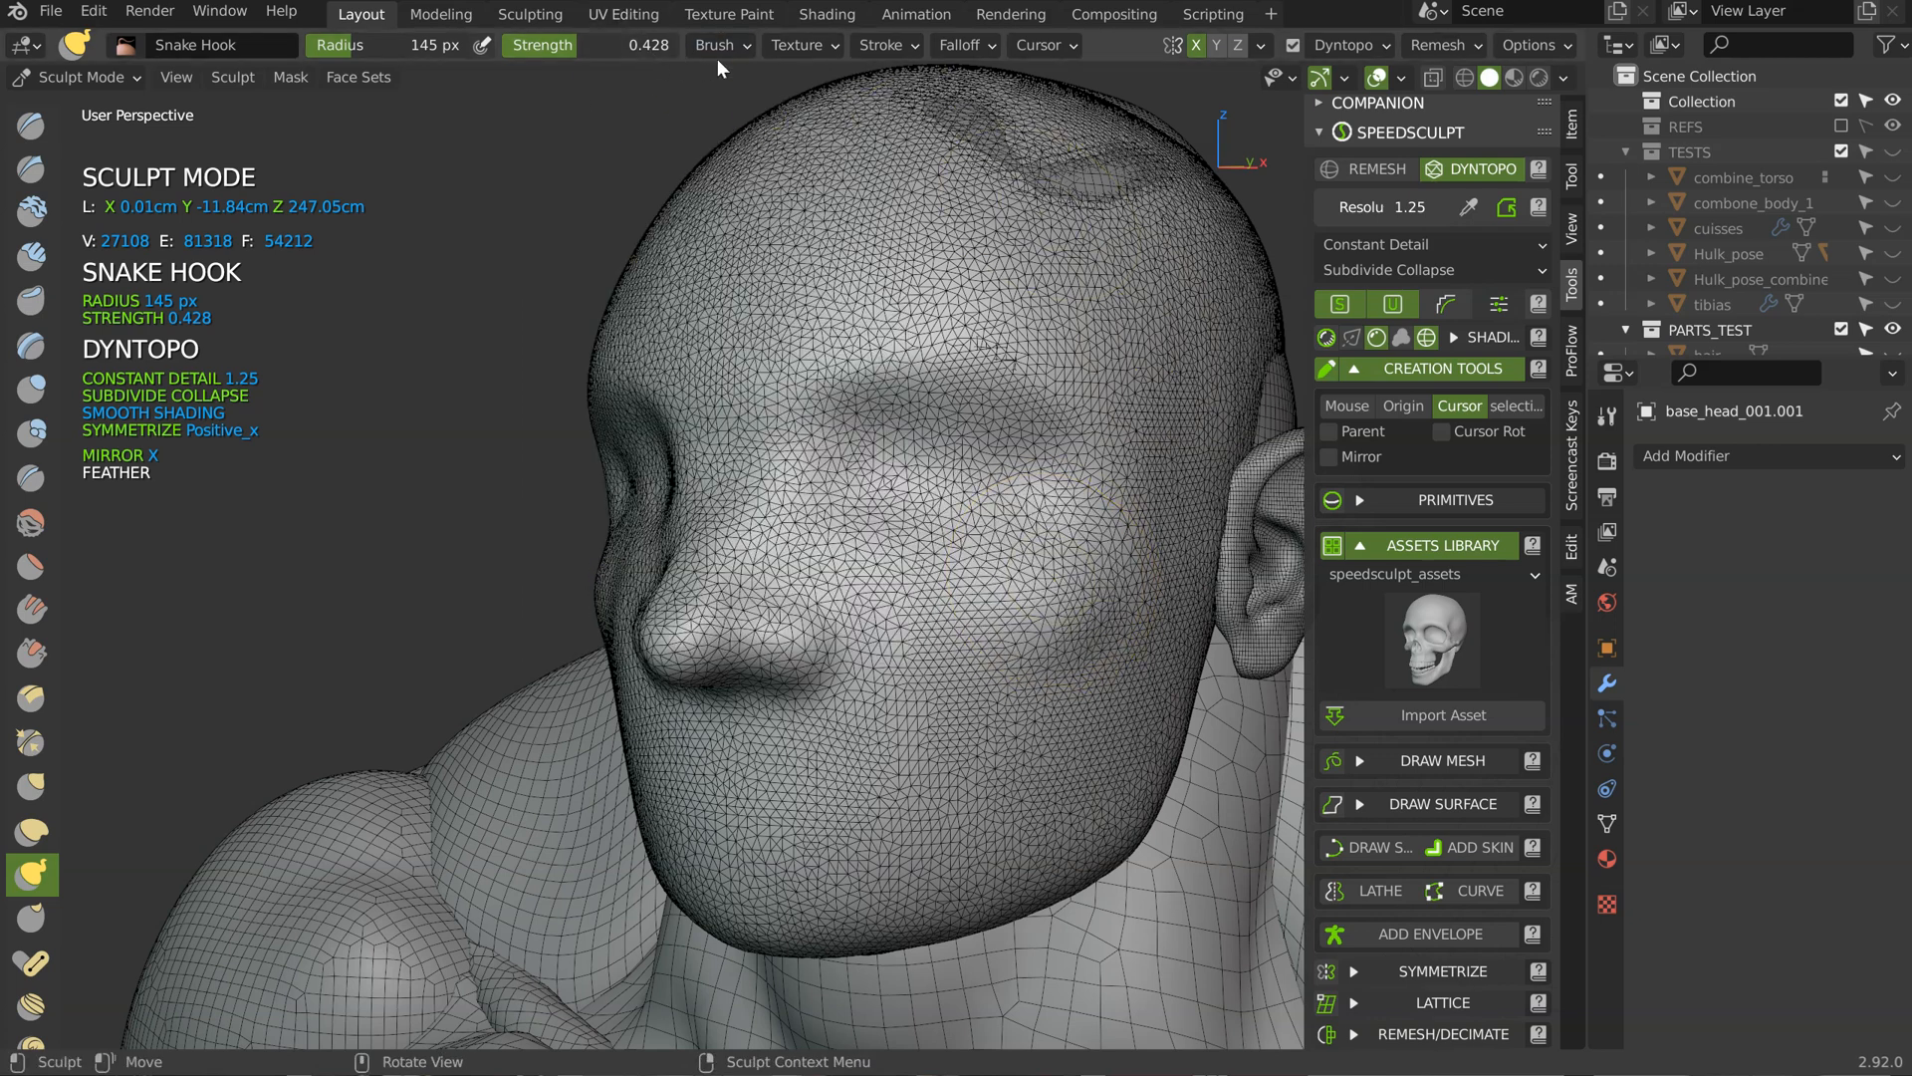
Step: Set the Snake Hook deformation to Elastic and pull the cheek surface into shape
click(717, 50)
click(745, 336)
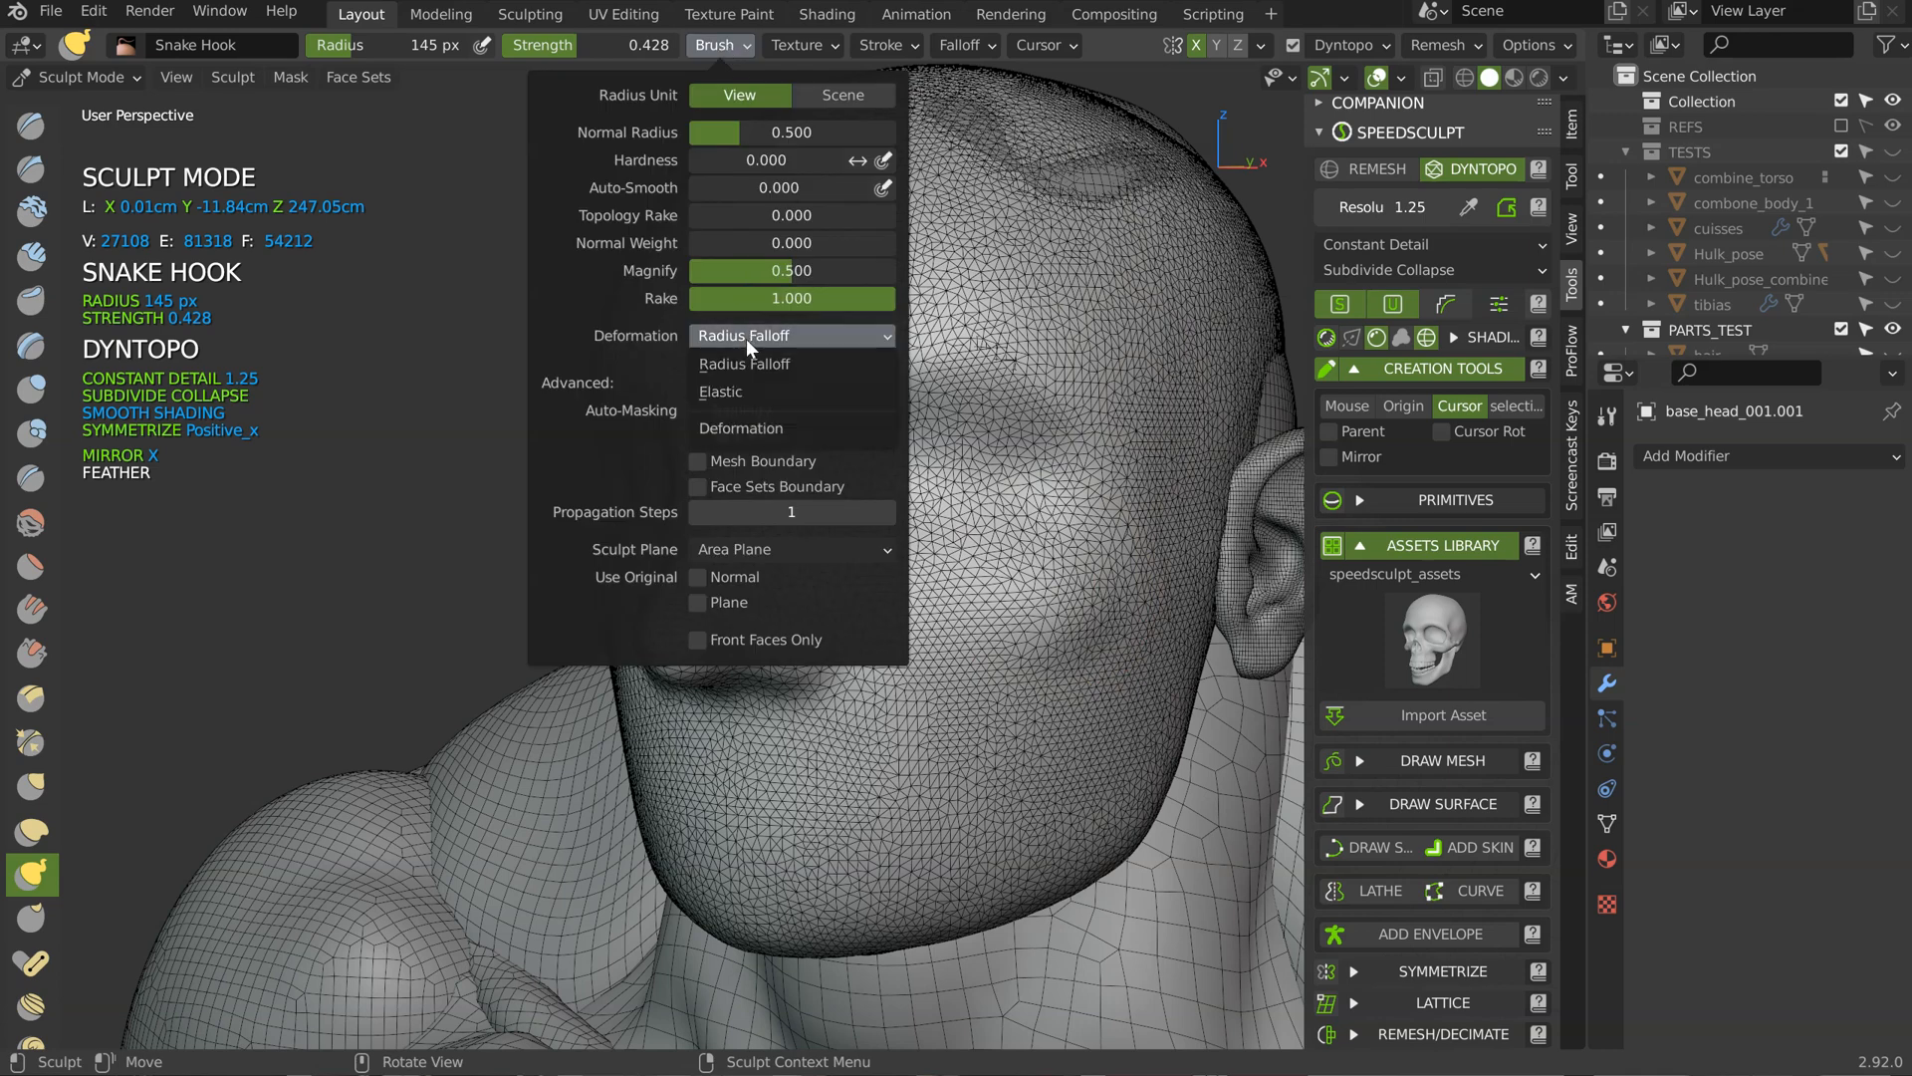
click(738, 394)
middle_drag(1084, 556, 1119, 548)
drag(1076, 523, 1089, 540)
drag(1089, 541, 1091, 543)
mouse_move(1090, 543)
middle_down()
mouse_move(1161, 499)
mouse_move(1118, 427)
mouse_move(994, 478)
mouse_move(982, 342)
mouse_move(956, 418)
middle_up()
Step: Try pulling the crown of the head with a 355 px Snake Hook brush and undo it
key(f)
click(1001, 398)
scroll(851, 370, up, 2)
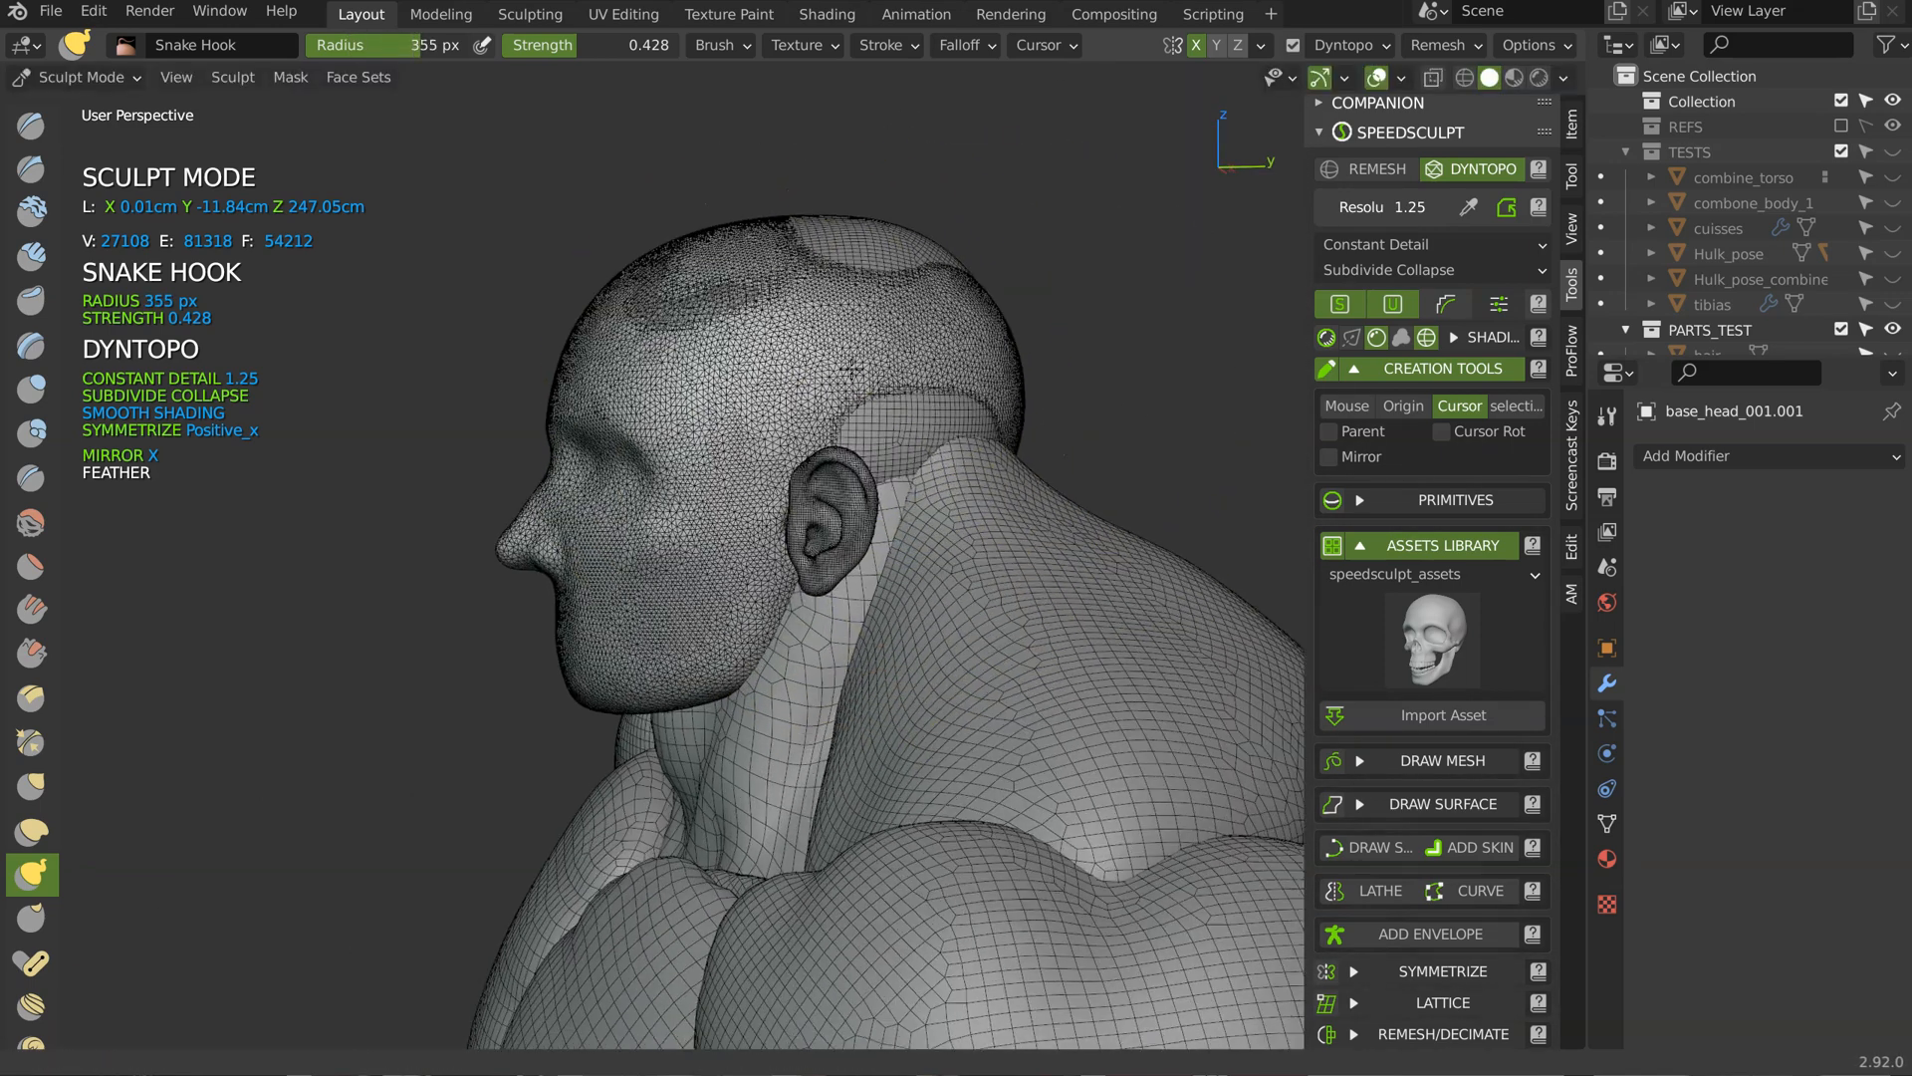
ctrl+middle_drag(852, 369, 846, 353)
ctrl+middle_drag(954, 403, 979, 363)
key(ctrl+z)
key(ctrl+z)
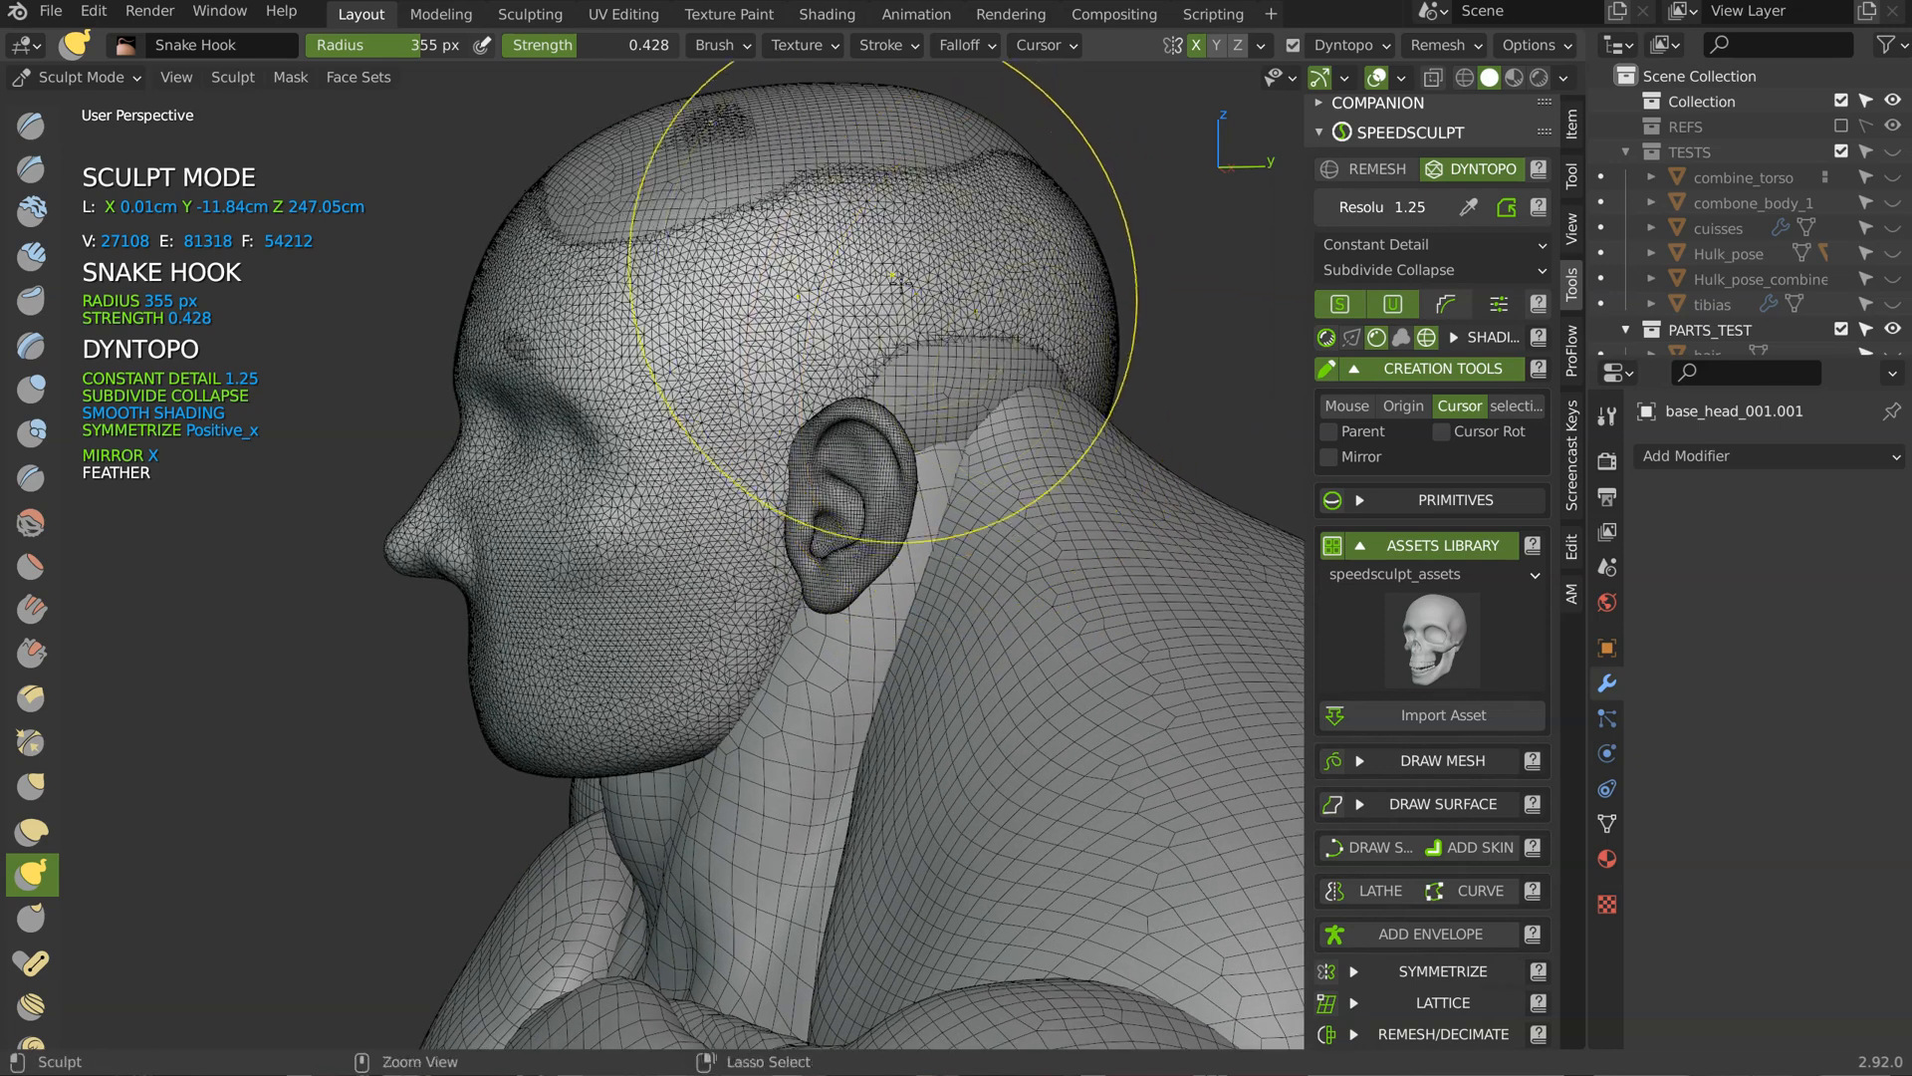
key(ctrl+z)
Step: Pull the back and crown of the head outward over the base mesh with a 223 px Snake Hook radius
key(f)
click(867, 327)
drag(953, 390, 1001, 382)
middle_drag(1036, 383, 817, 371)
drag(1055, 344, 1116, 304)
drag(1084, 149, 1115, 109)
shift+middle_drag(1133, 100, 1033, 171)
mouse_move(1033, 170)
mouse_down()
mouse_move(1019, 129)
mouse_move(1131, 127)
mouse_up()
drag(1140, 139, 1093, 146)
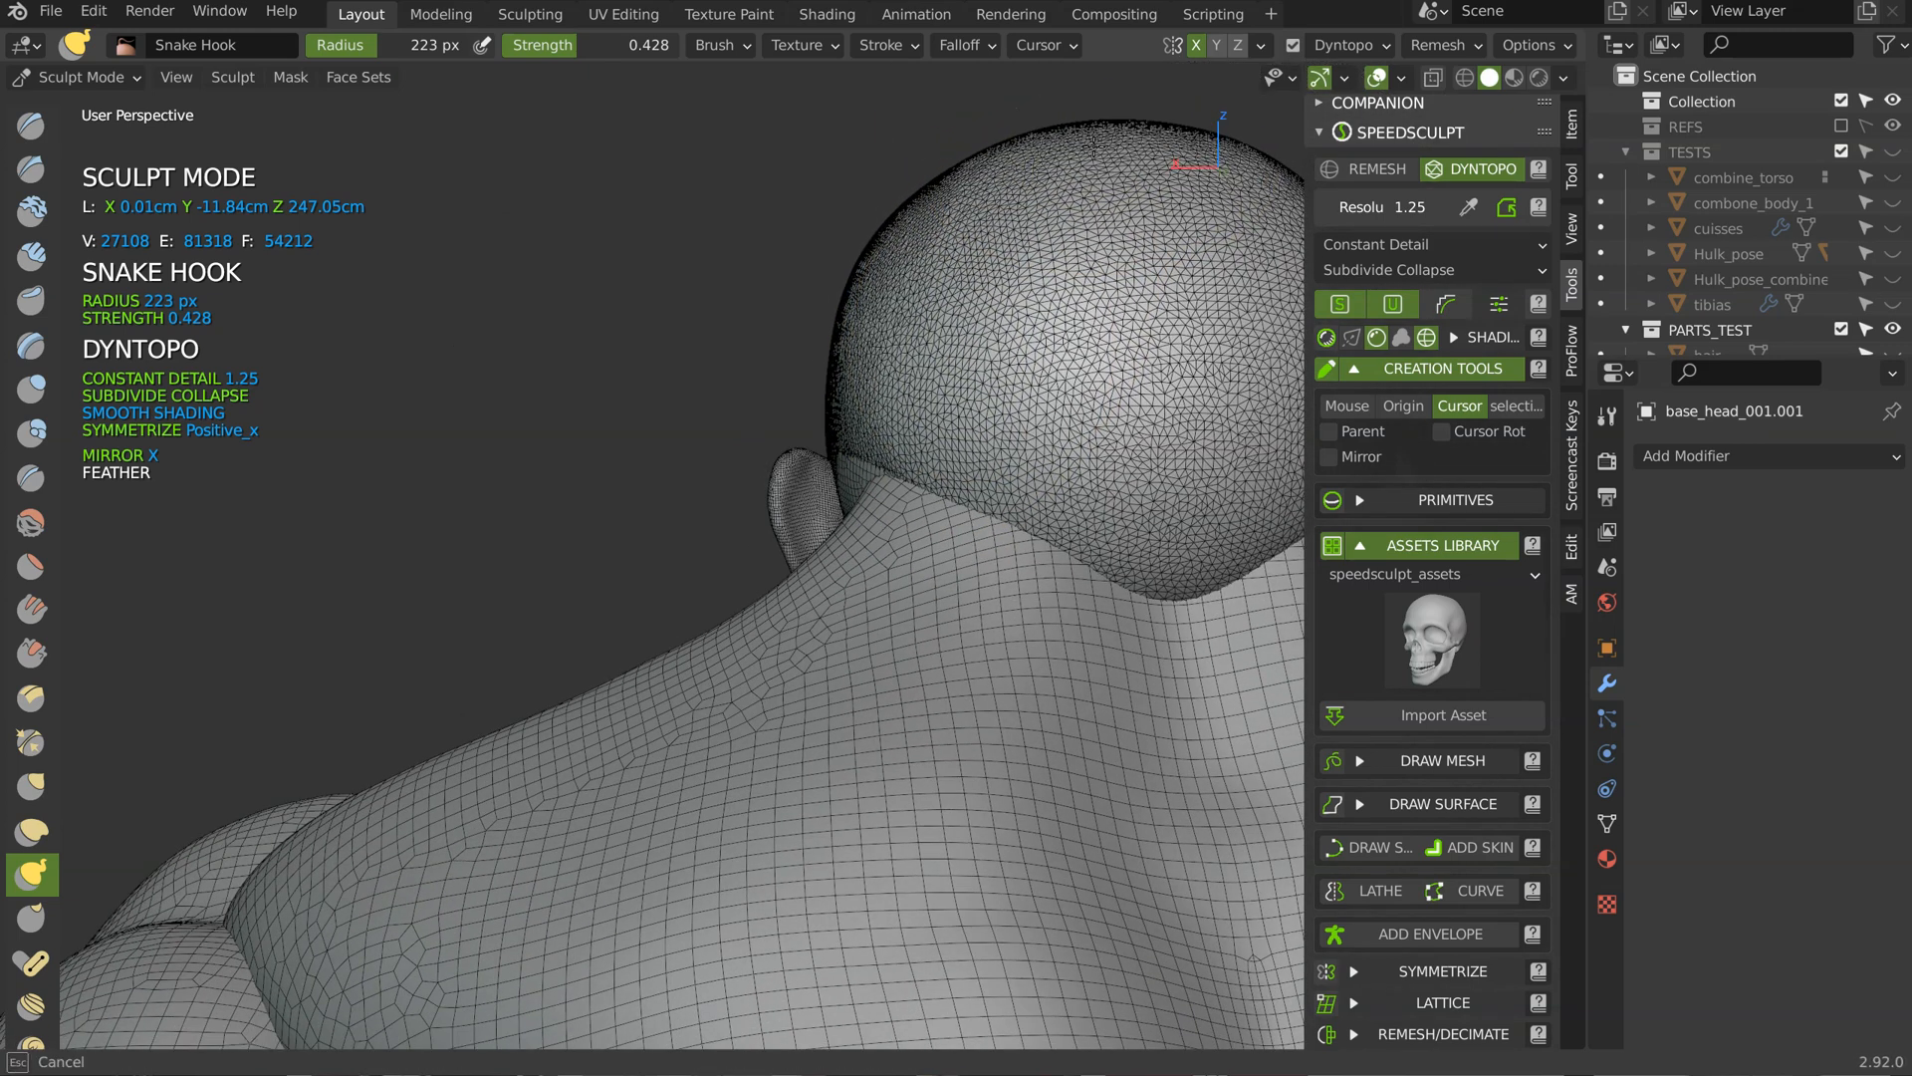
Step: Pull the surface behind the ear outward and reshape the jaw and side of the face with Snake Hook
middle_drag(631, 213, 982, 384)
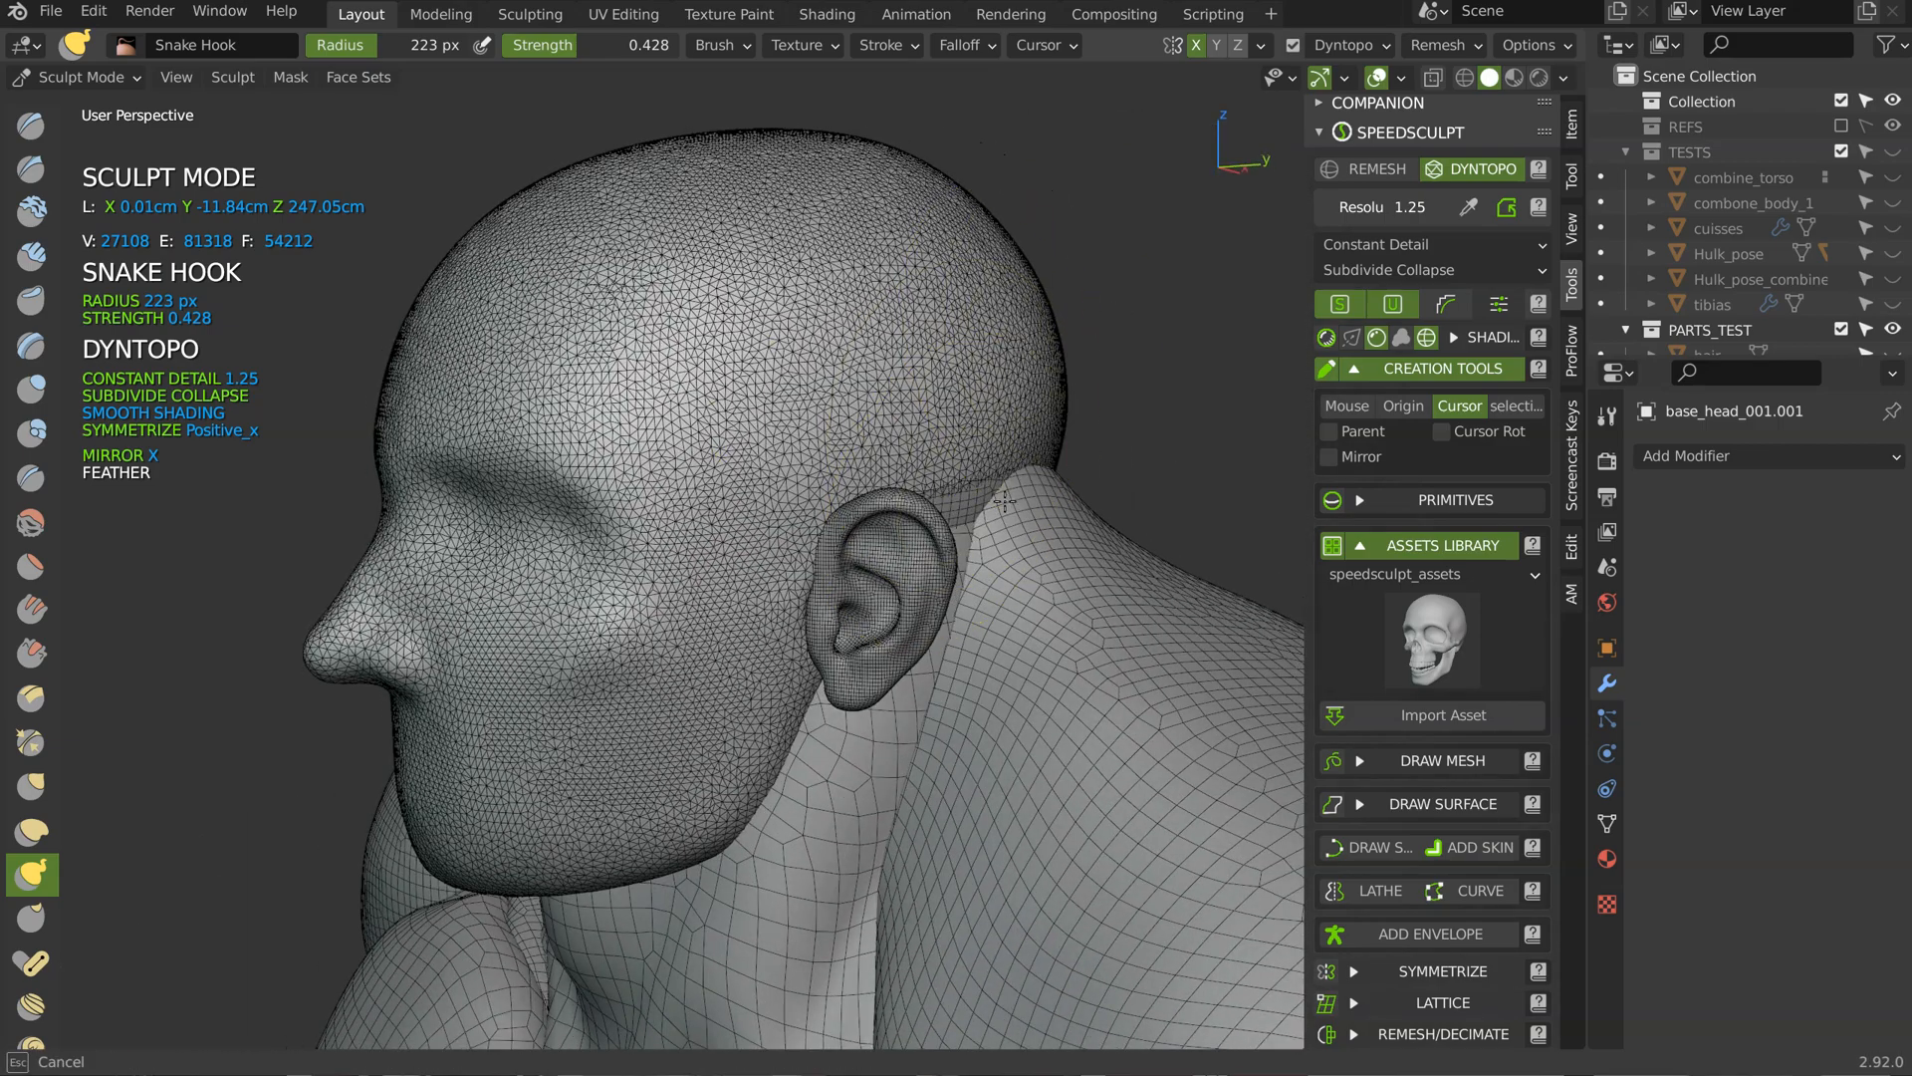
drag(1004, 492, 956, 480)
mouse_move(936, 476)
shift+middle_down()
mouse_move(1056, 341)
mouse_move(986, 334)
shift+middle_up()
drag(802, 680, 816, 632)
mouse_move(844, 601)
middle_down()
mouse_move(966, 499)
mouse_move(811, 607)
mouse_move(640, 811)
middle_up()
drag(647, 792, 693, 697)
middle_drag(696, 696, 627, 713)
drag(664, 699, 657, 638)
middle_drag(737, 612, 638, 643)
drag(931, 583, 887, 538)
middle_drag(946, 532, 882, 538)
drag(1090, 523, 1021, 508)
Step: Refine the face surface with Snake Hook, setting the brush radius to 173 px
middle_drag(876, 508, 1070, 483)
shift+middle_drag(1055, 224, 1001, 120)
mouse_move(999, 99)
shift+middle_down()
mouse_move(996, 203)
mouse_move(856, 199)
mouse_move(855, 227)
shift+middle_up()
drag(765, 244, 762, 204)
key(f)
click(886, 239)
key(f)
click(1030, 213)
mouse_move(1006, 216)
mouse_down()
mouse_move(1008, 199)
mouse_move(1028, 254)
mouse_move(1019, 235)
mouse_move(1013, 254)
mouse_up()
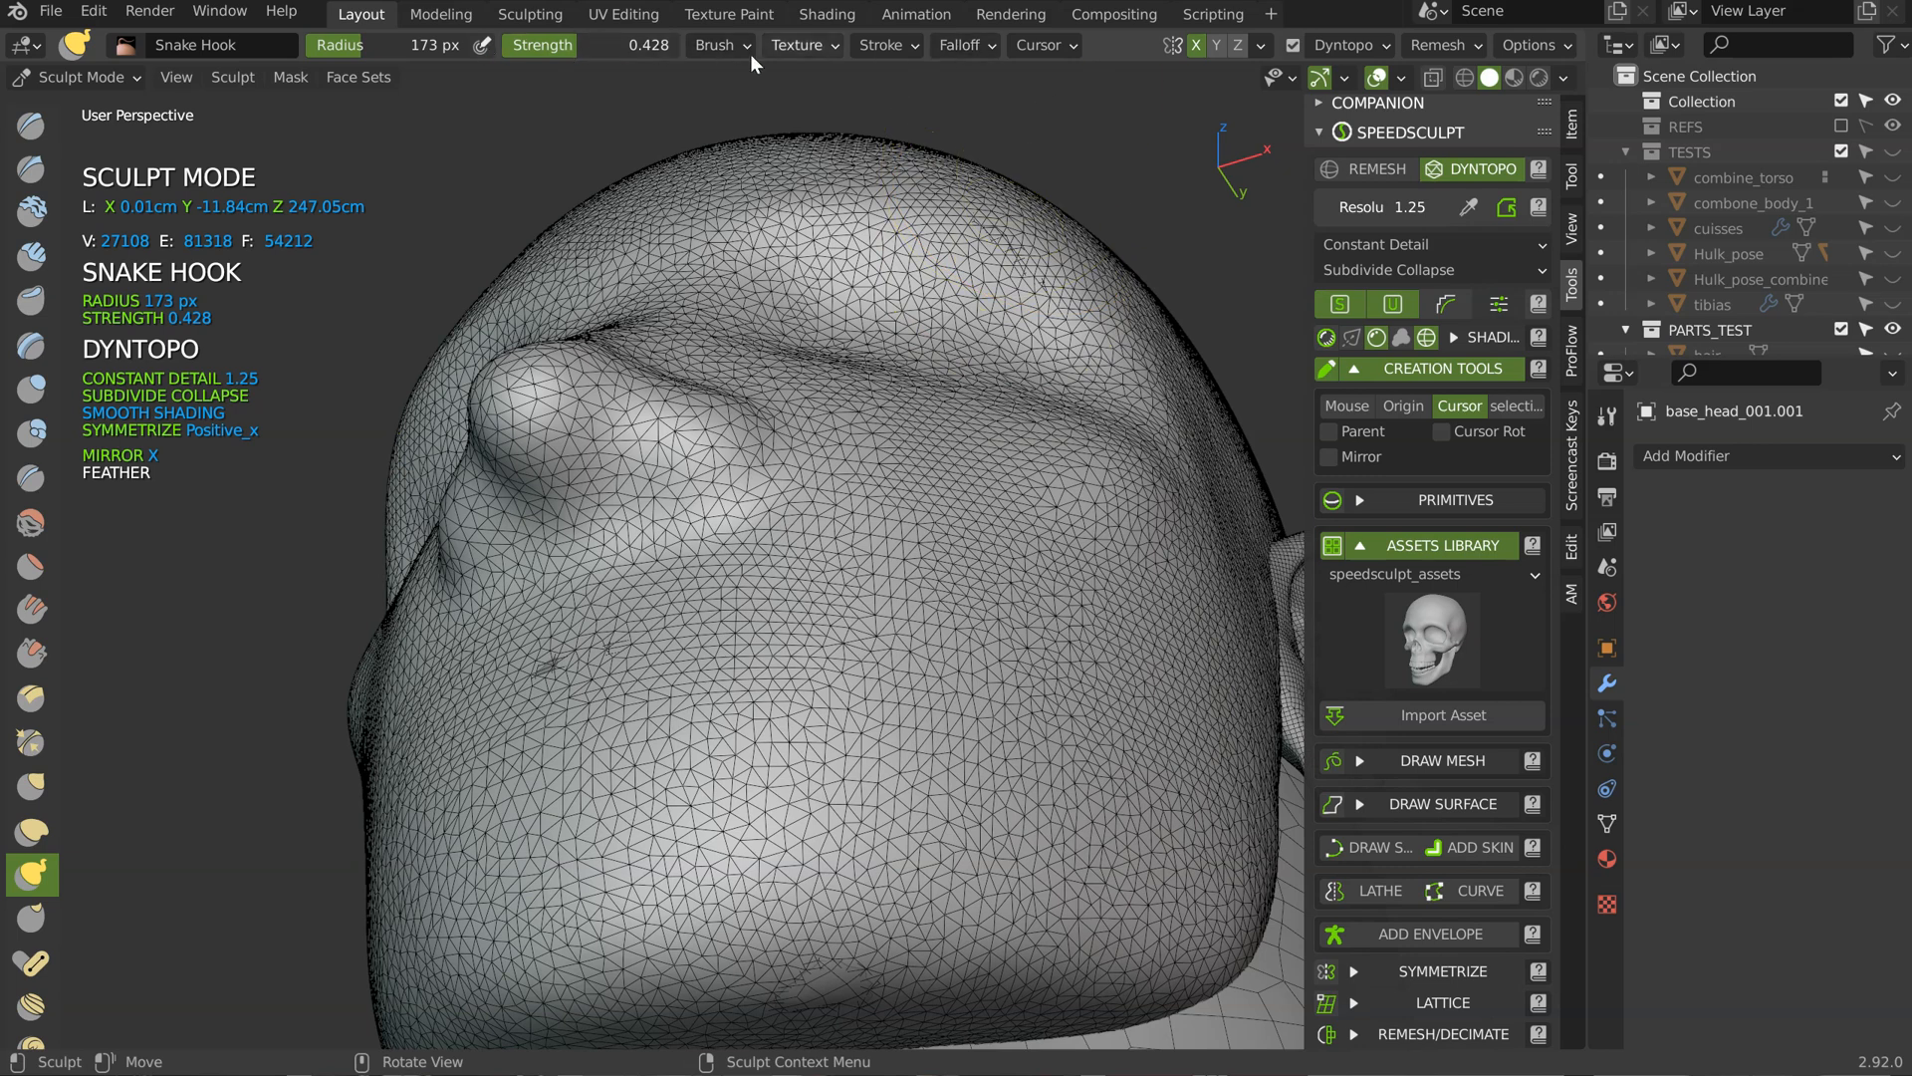
Step: Switch to the Grab brush and examine the nose, mouth and chin from several angles and beside the reference image
click(724, 46)
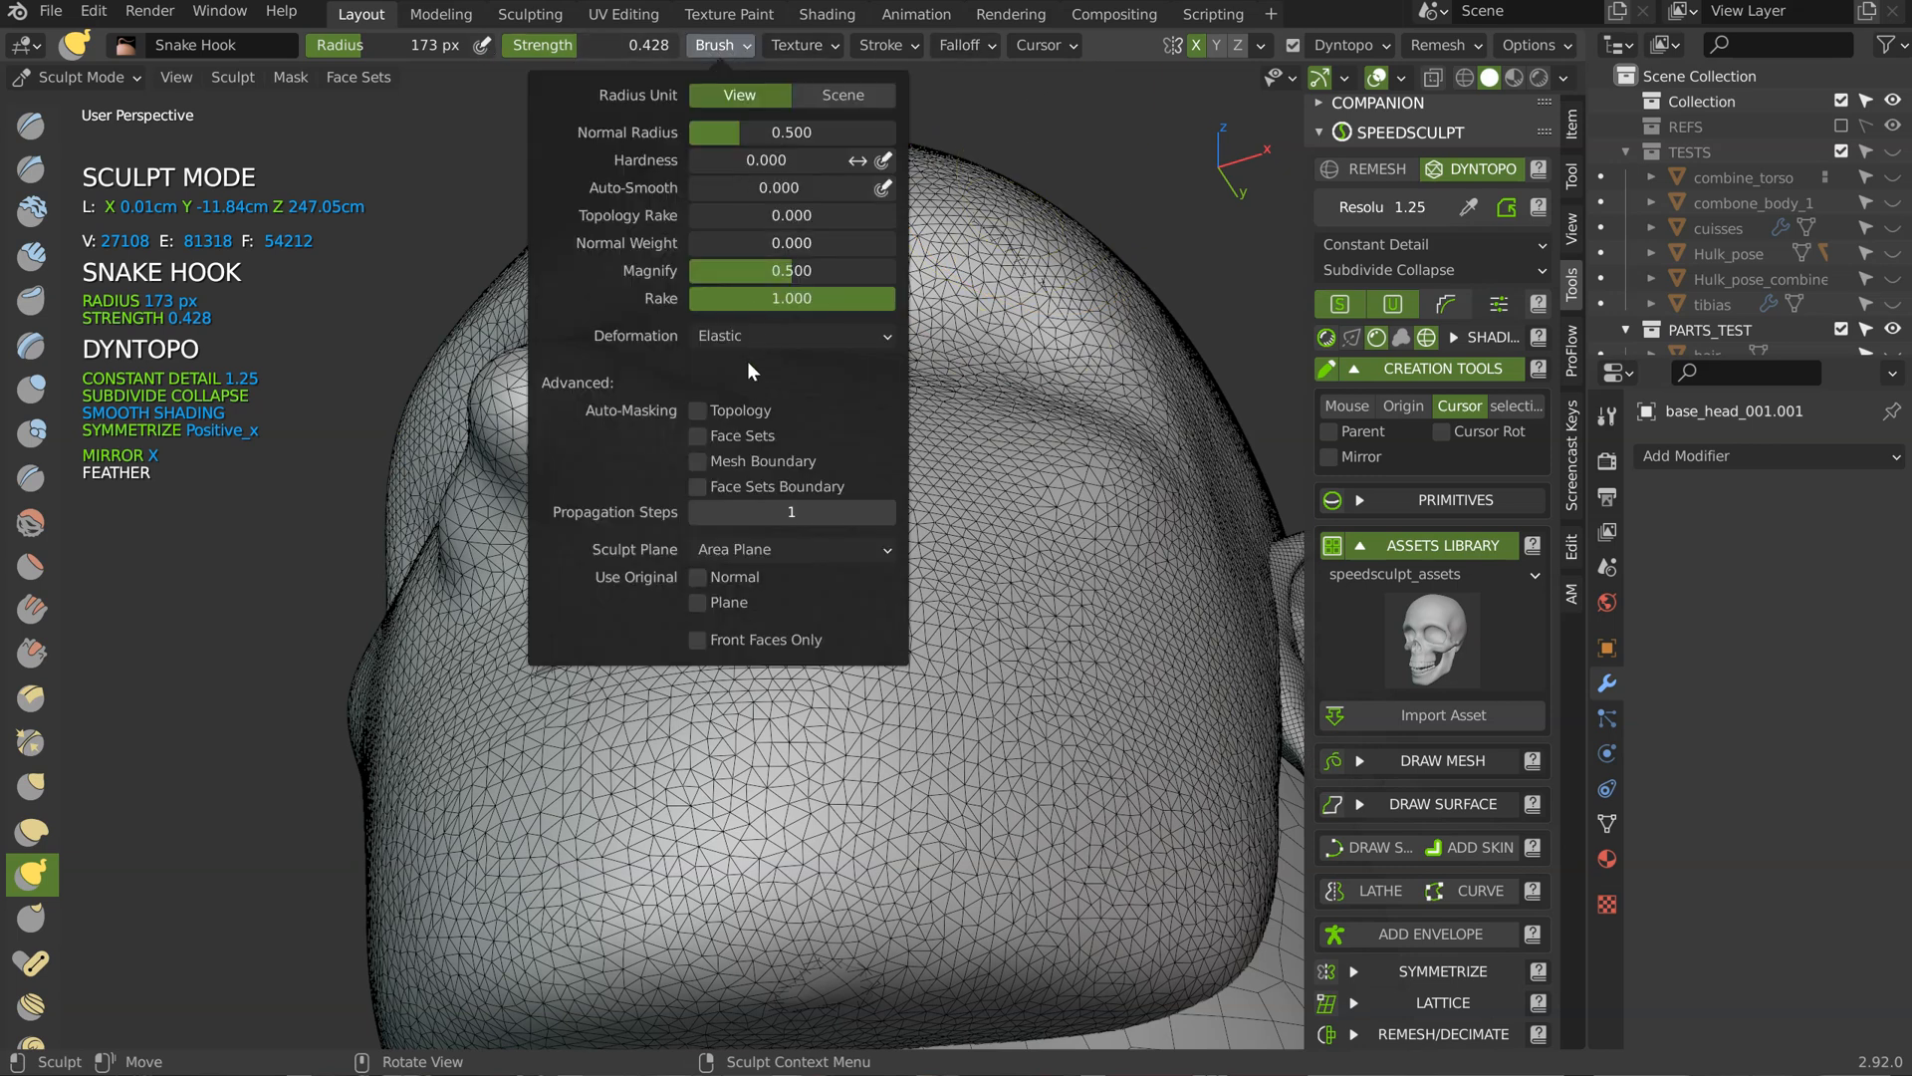
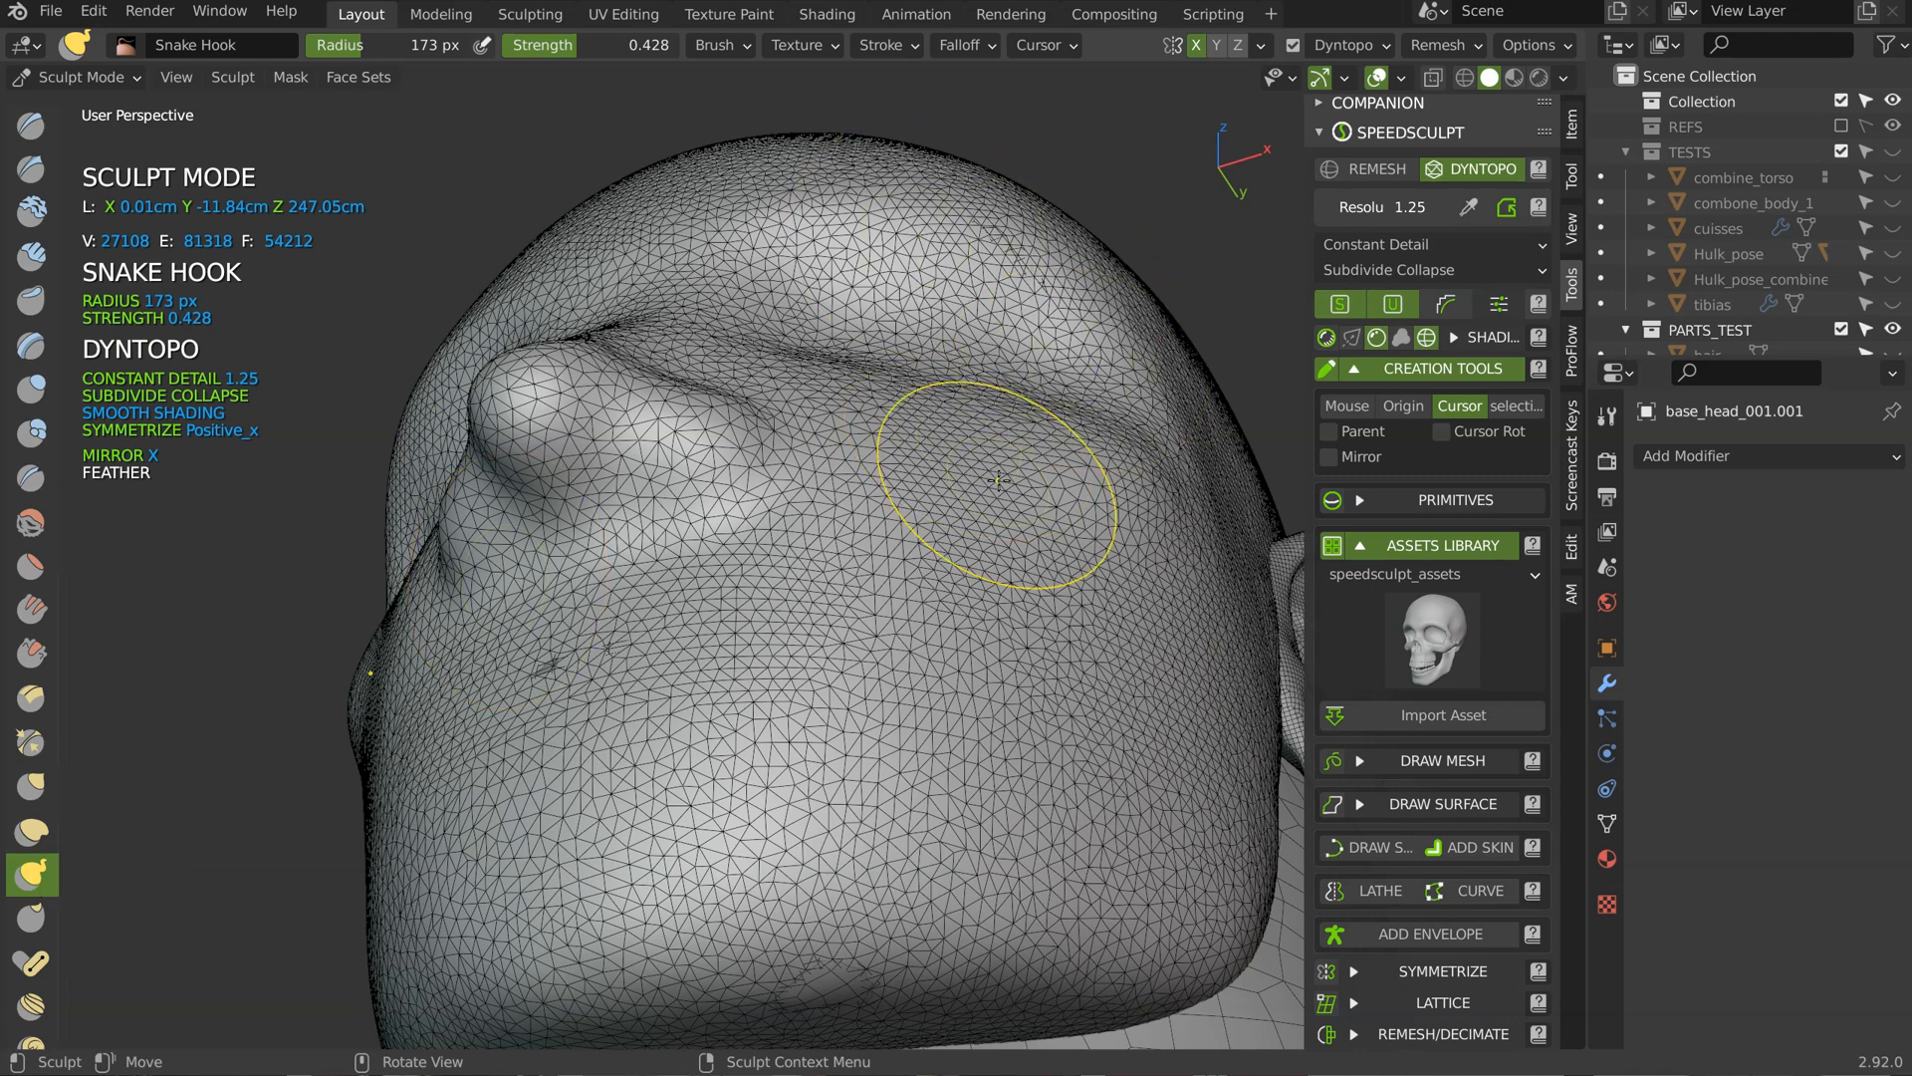
key(g)
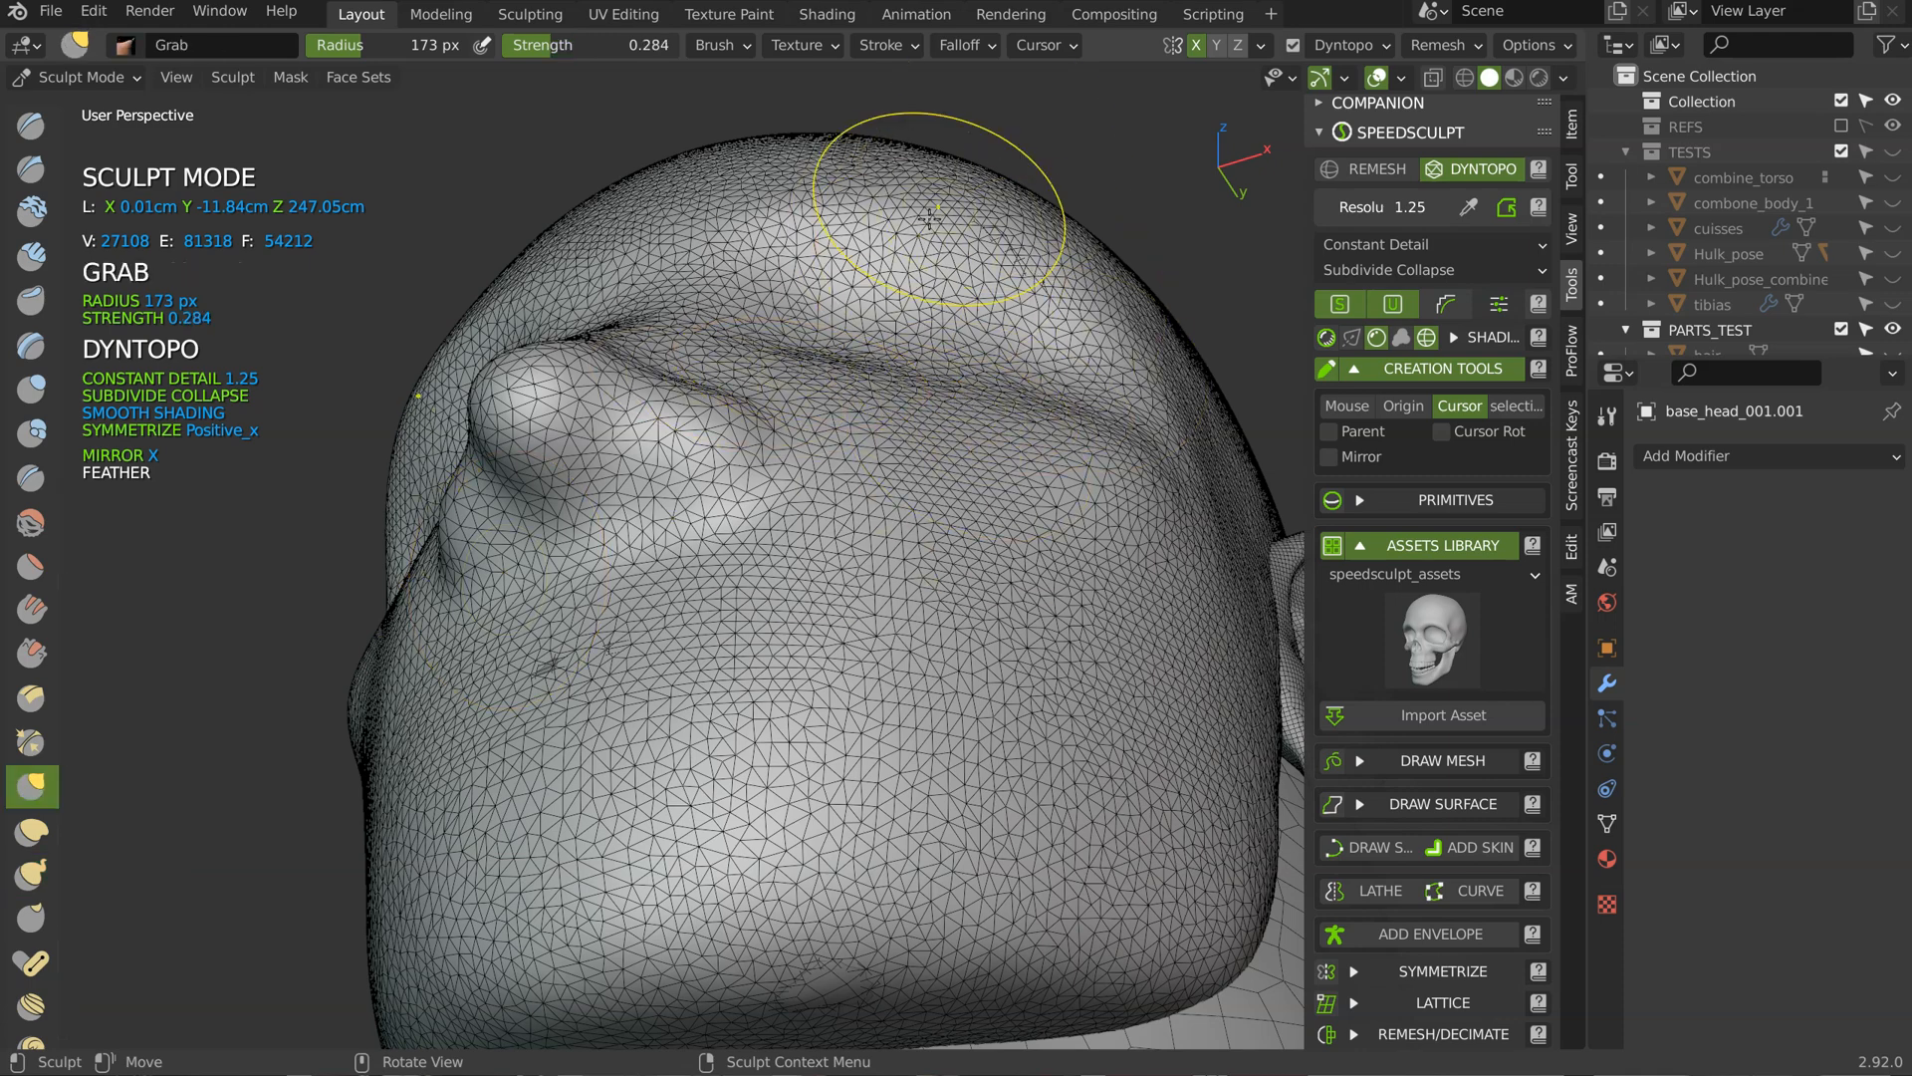
middle_drag(947, 235, 911, 409)
middle_drag(909, 286, 885, 283)
mouse_move(812, 334)
middle_down()
mouse_move(847, 324)
mouse_move(866, 233)
mouse_move(828, 286)
mouse_move(876, 428)
middle_up()
scroll(816, 298, down, 6)
shift+middle_drag(797, 478, 542, 743)
ctrl+middle_drag(833, 641, 783, 400)
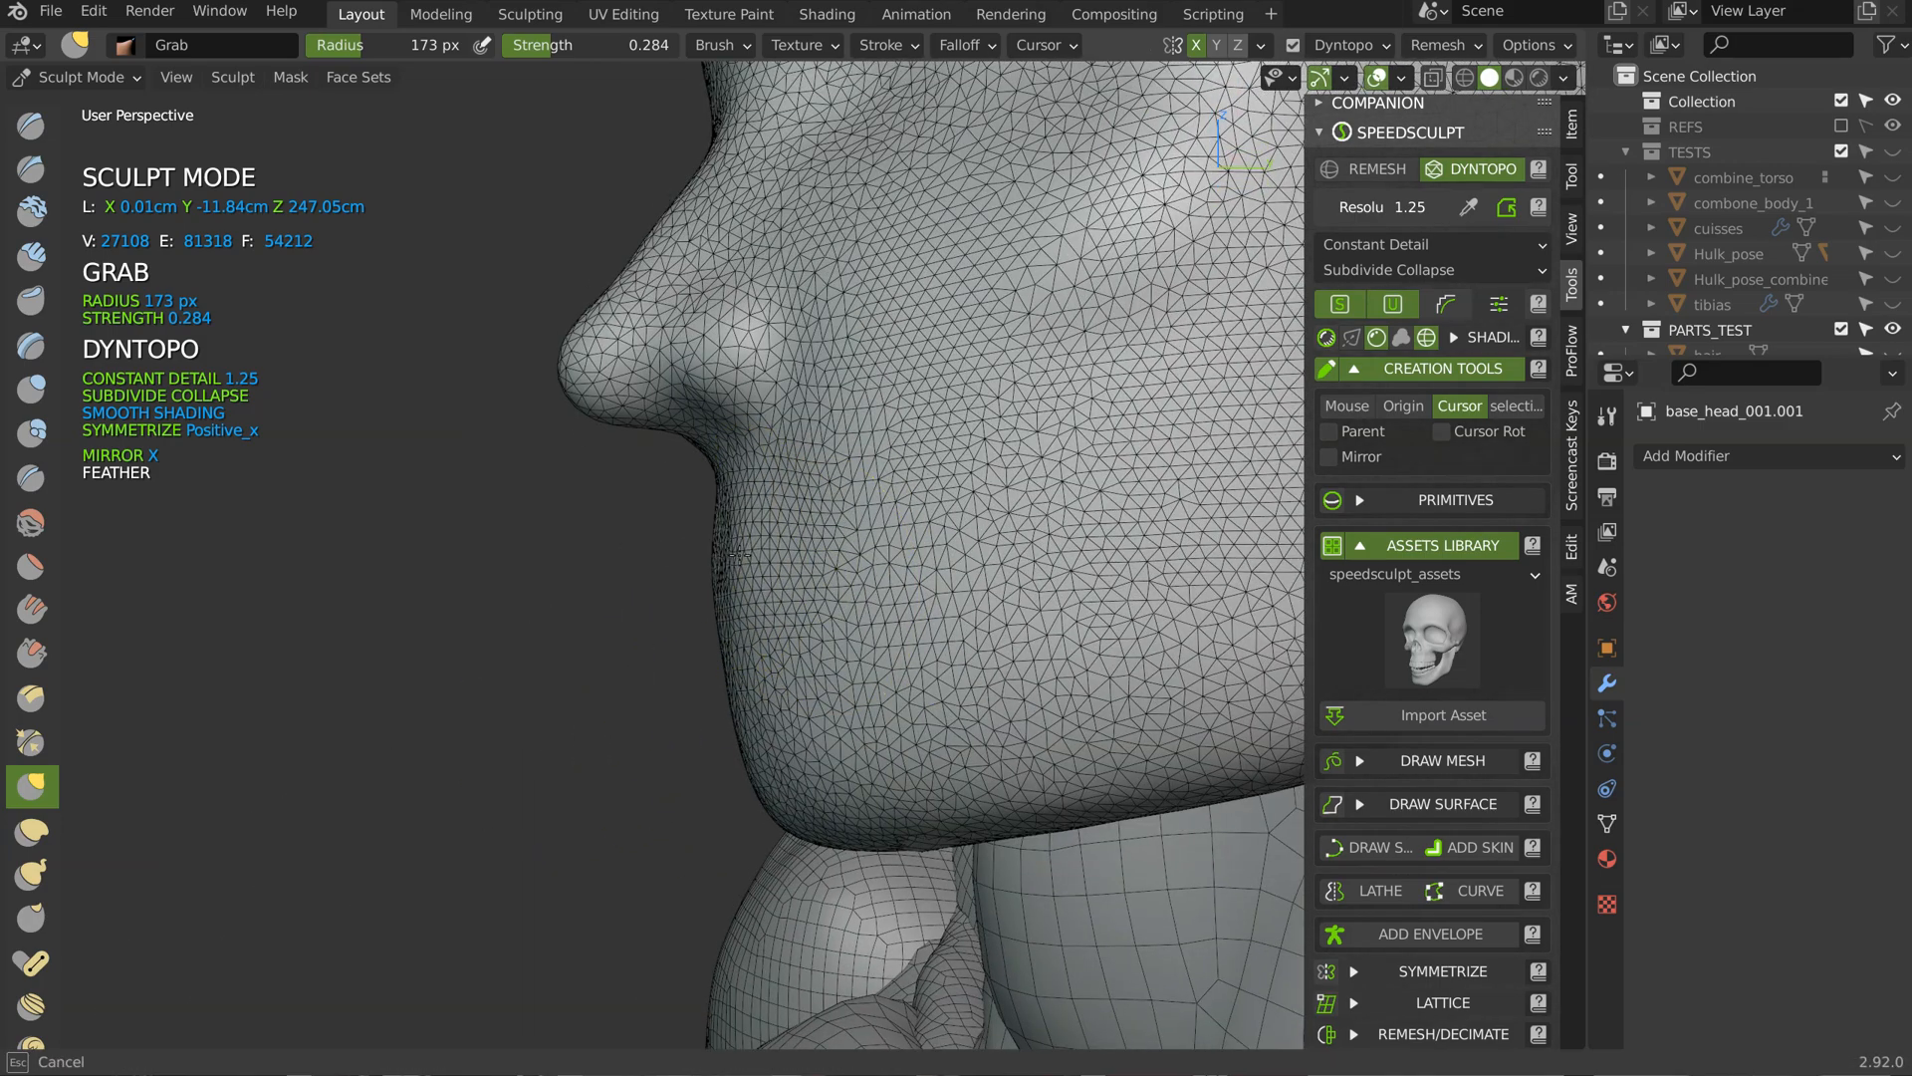
middle_drag(766, 548, 854, 504)
middle_drag(744, 591, 761, 643)
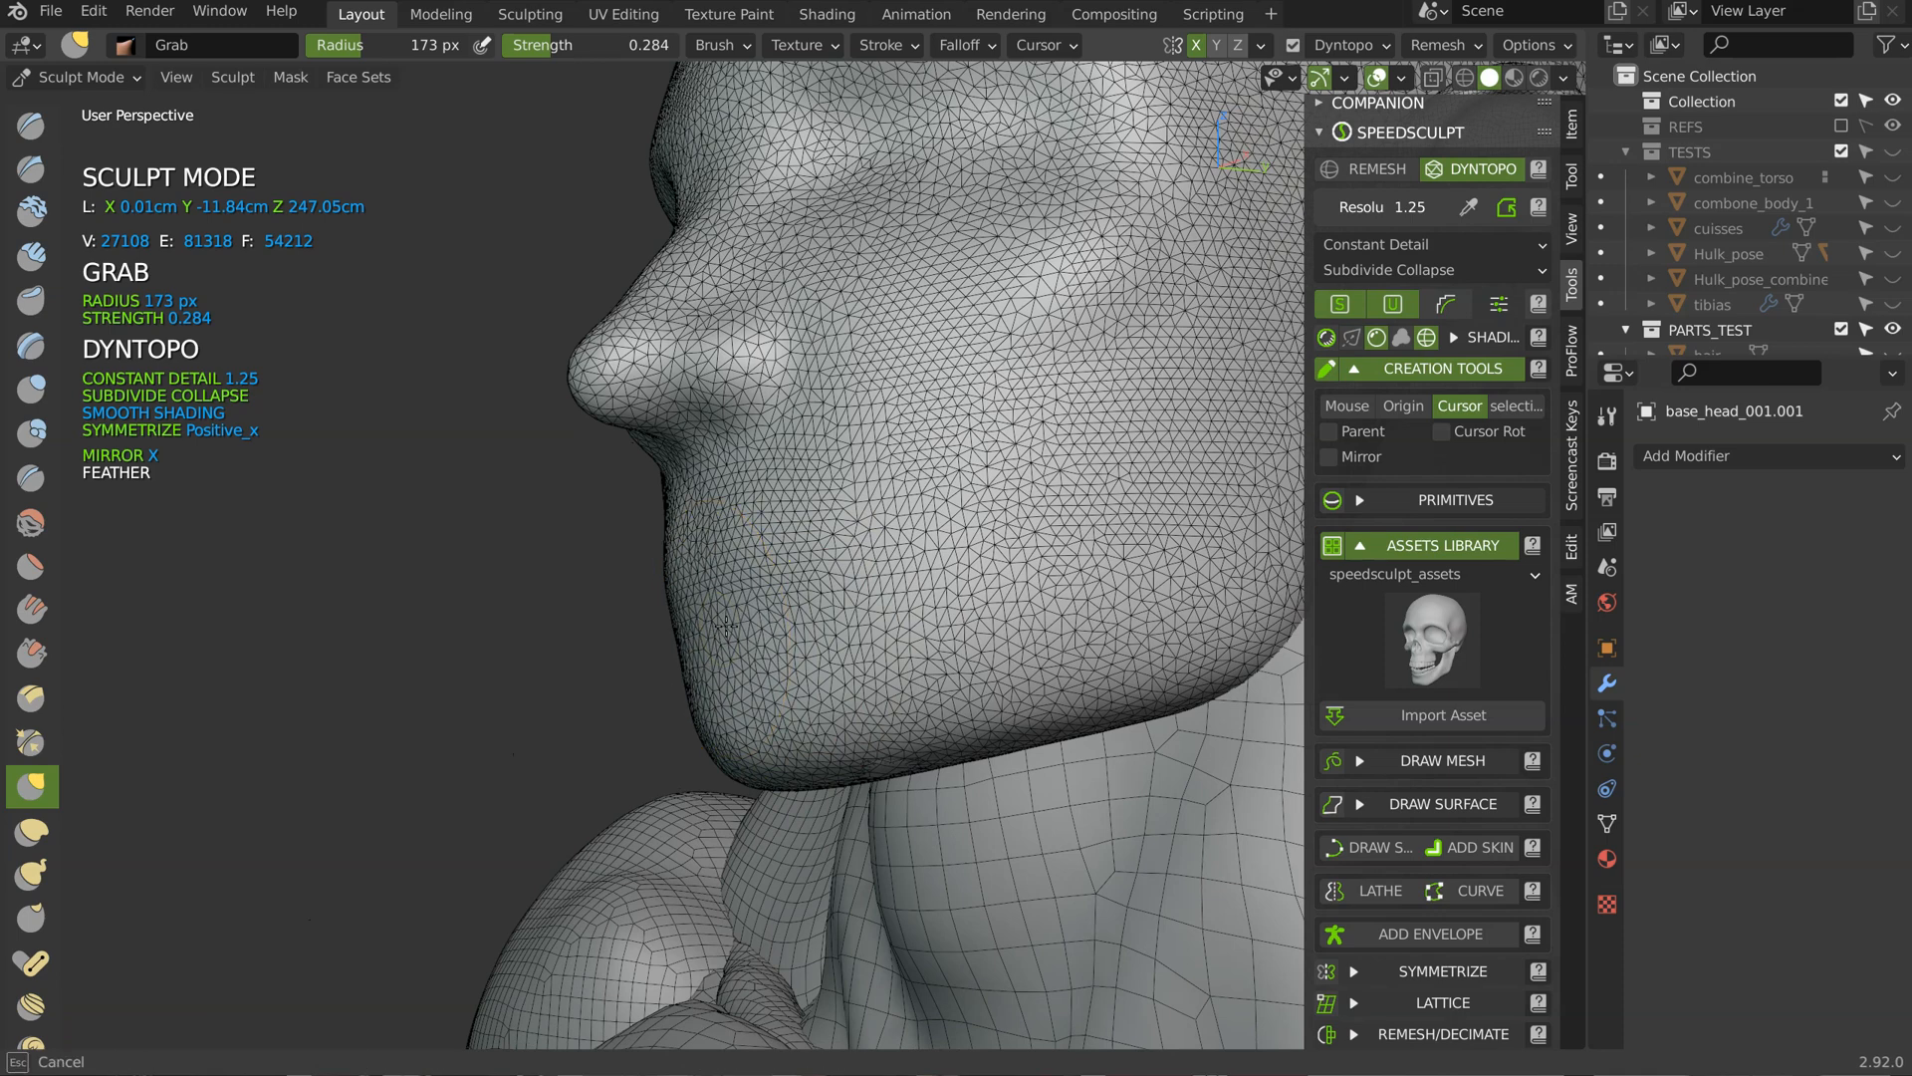
middle_drag(791, 633, 834, 759)
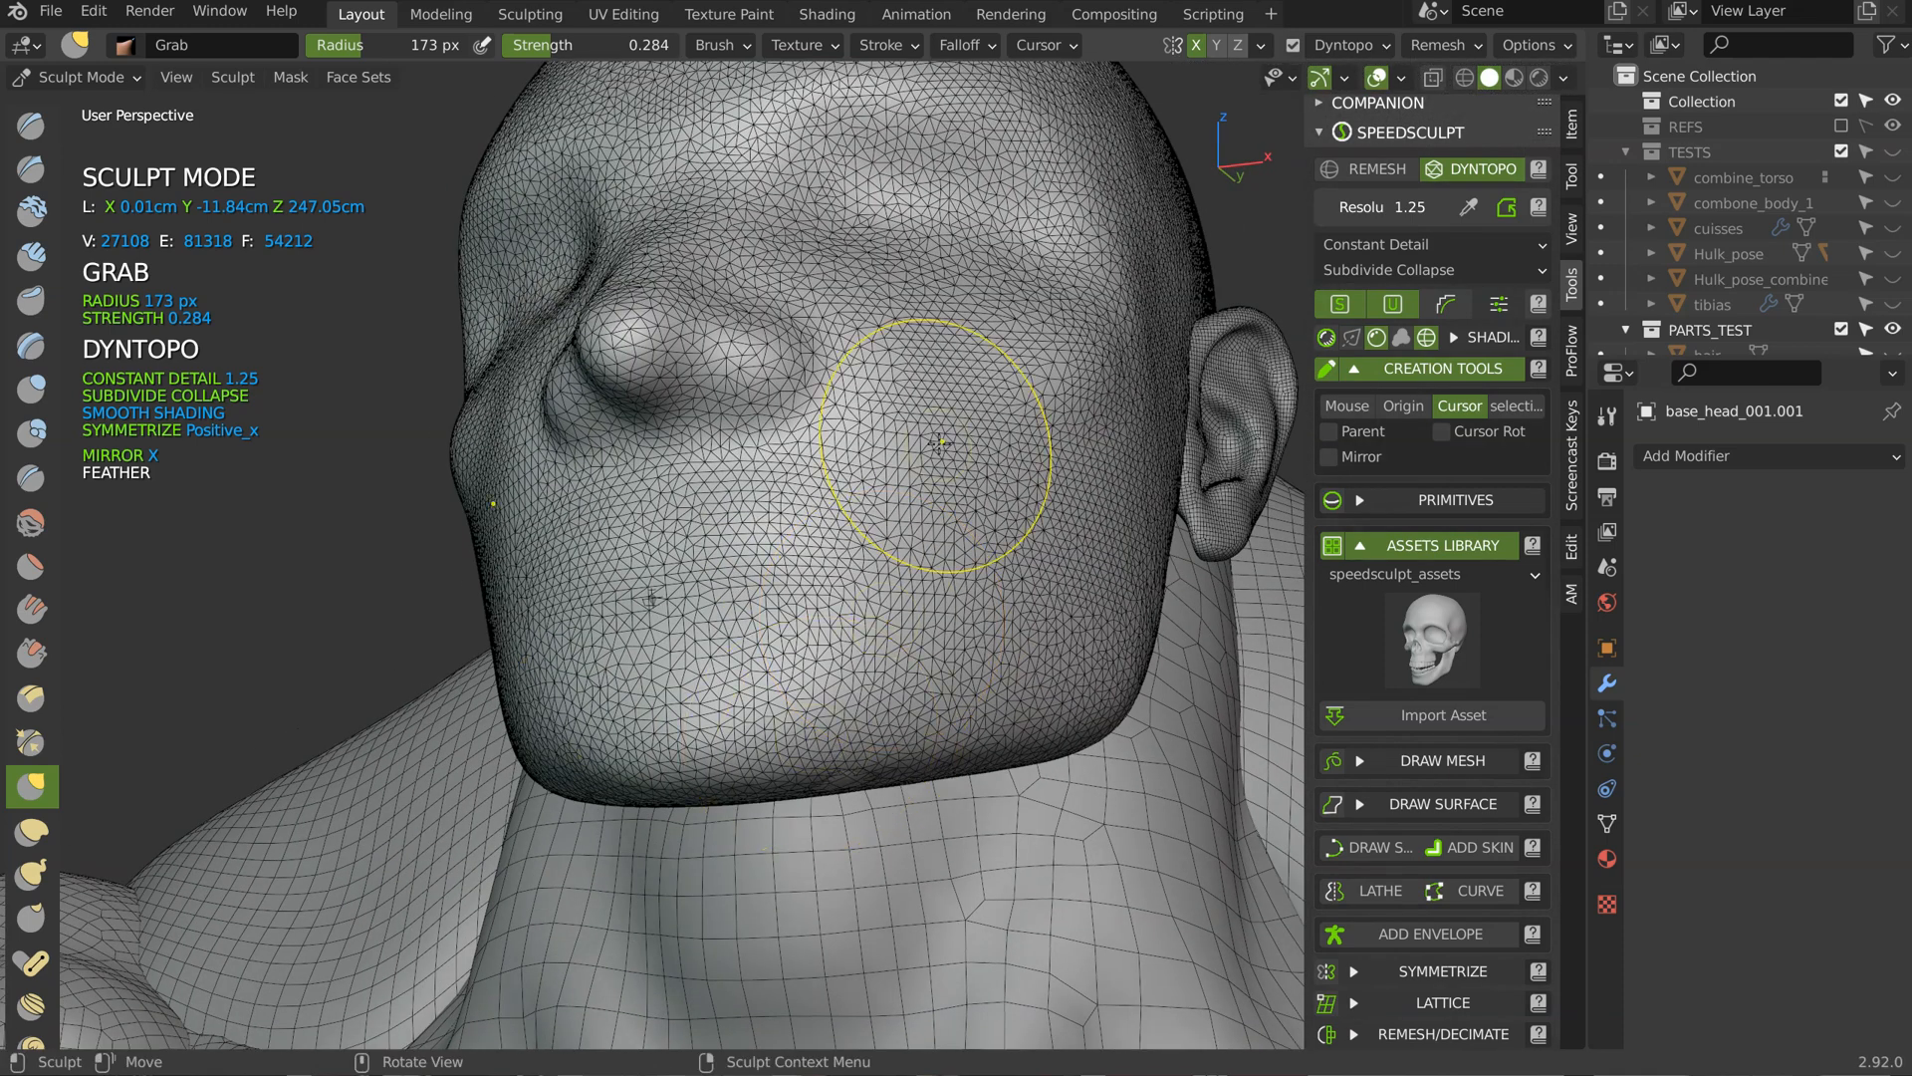
key(KP_0)
mouse_move(881, 499)
shift+middle_down()
mouse_move(848, 475)
mouse_move(747, 558)
mouse_move(733, 486)
shift+middle_up()
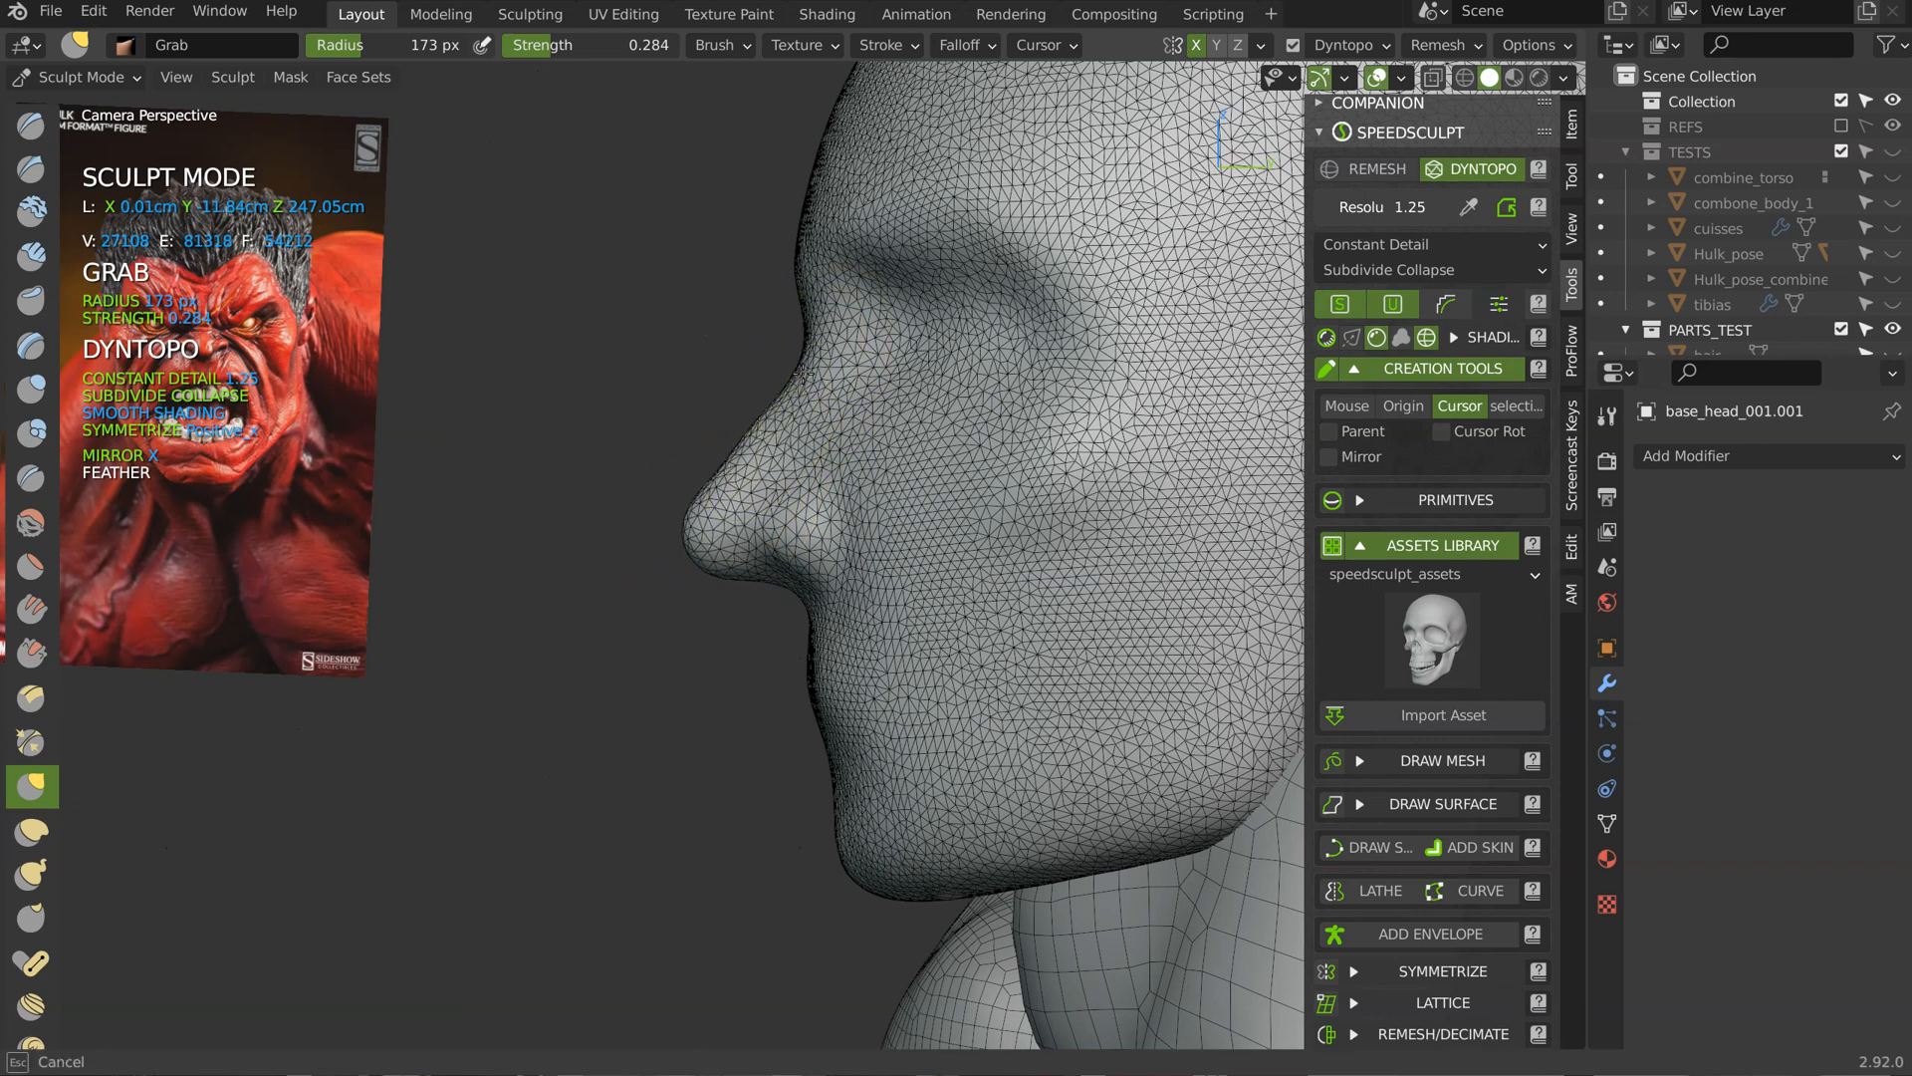
shift+middle_drag(1122, 352, 1356, 344)
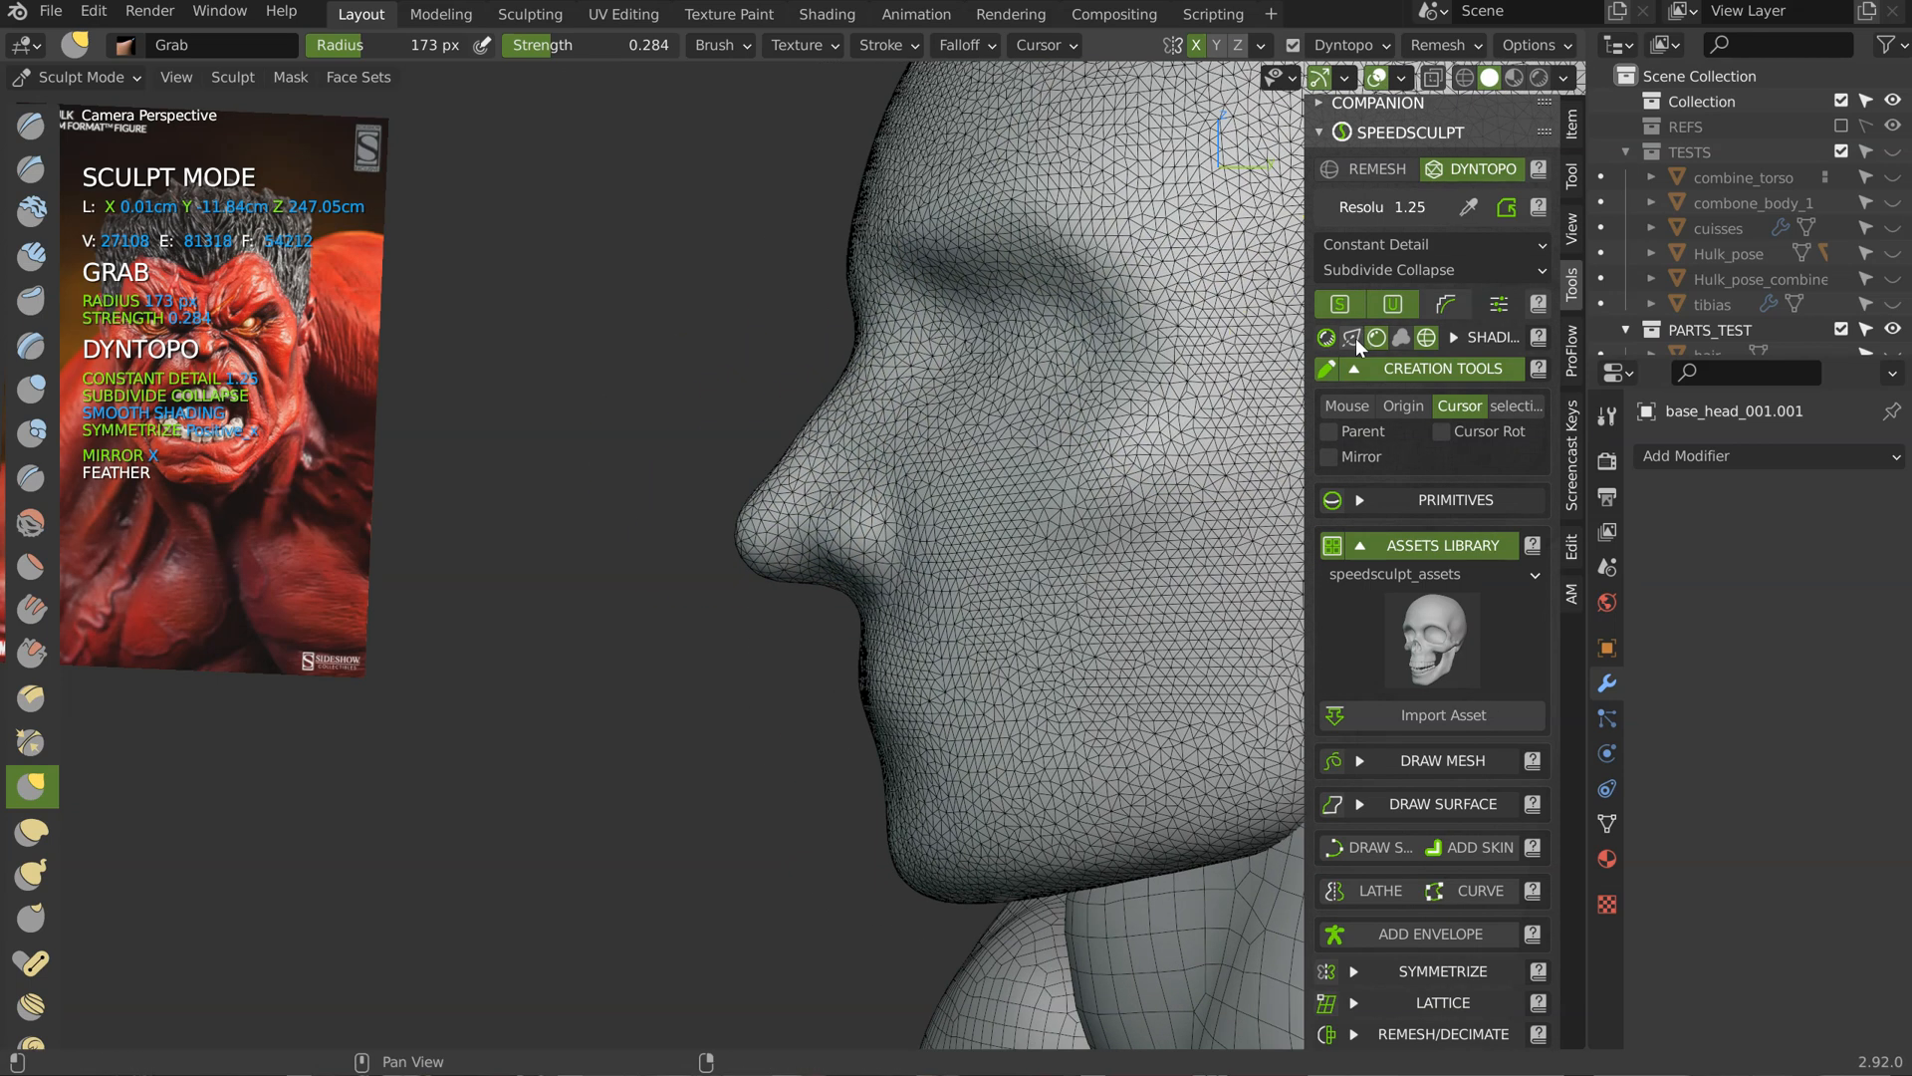
Step: Switch the head to Object Mode and back to Sculpt Mode, and display the skull through the mesh with X-ray
key(Tab)
click(1090, 396)
key(Tab)
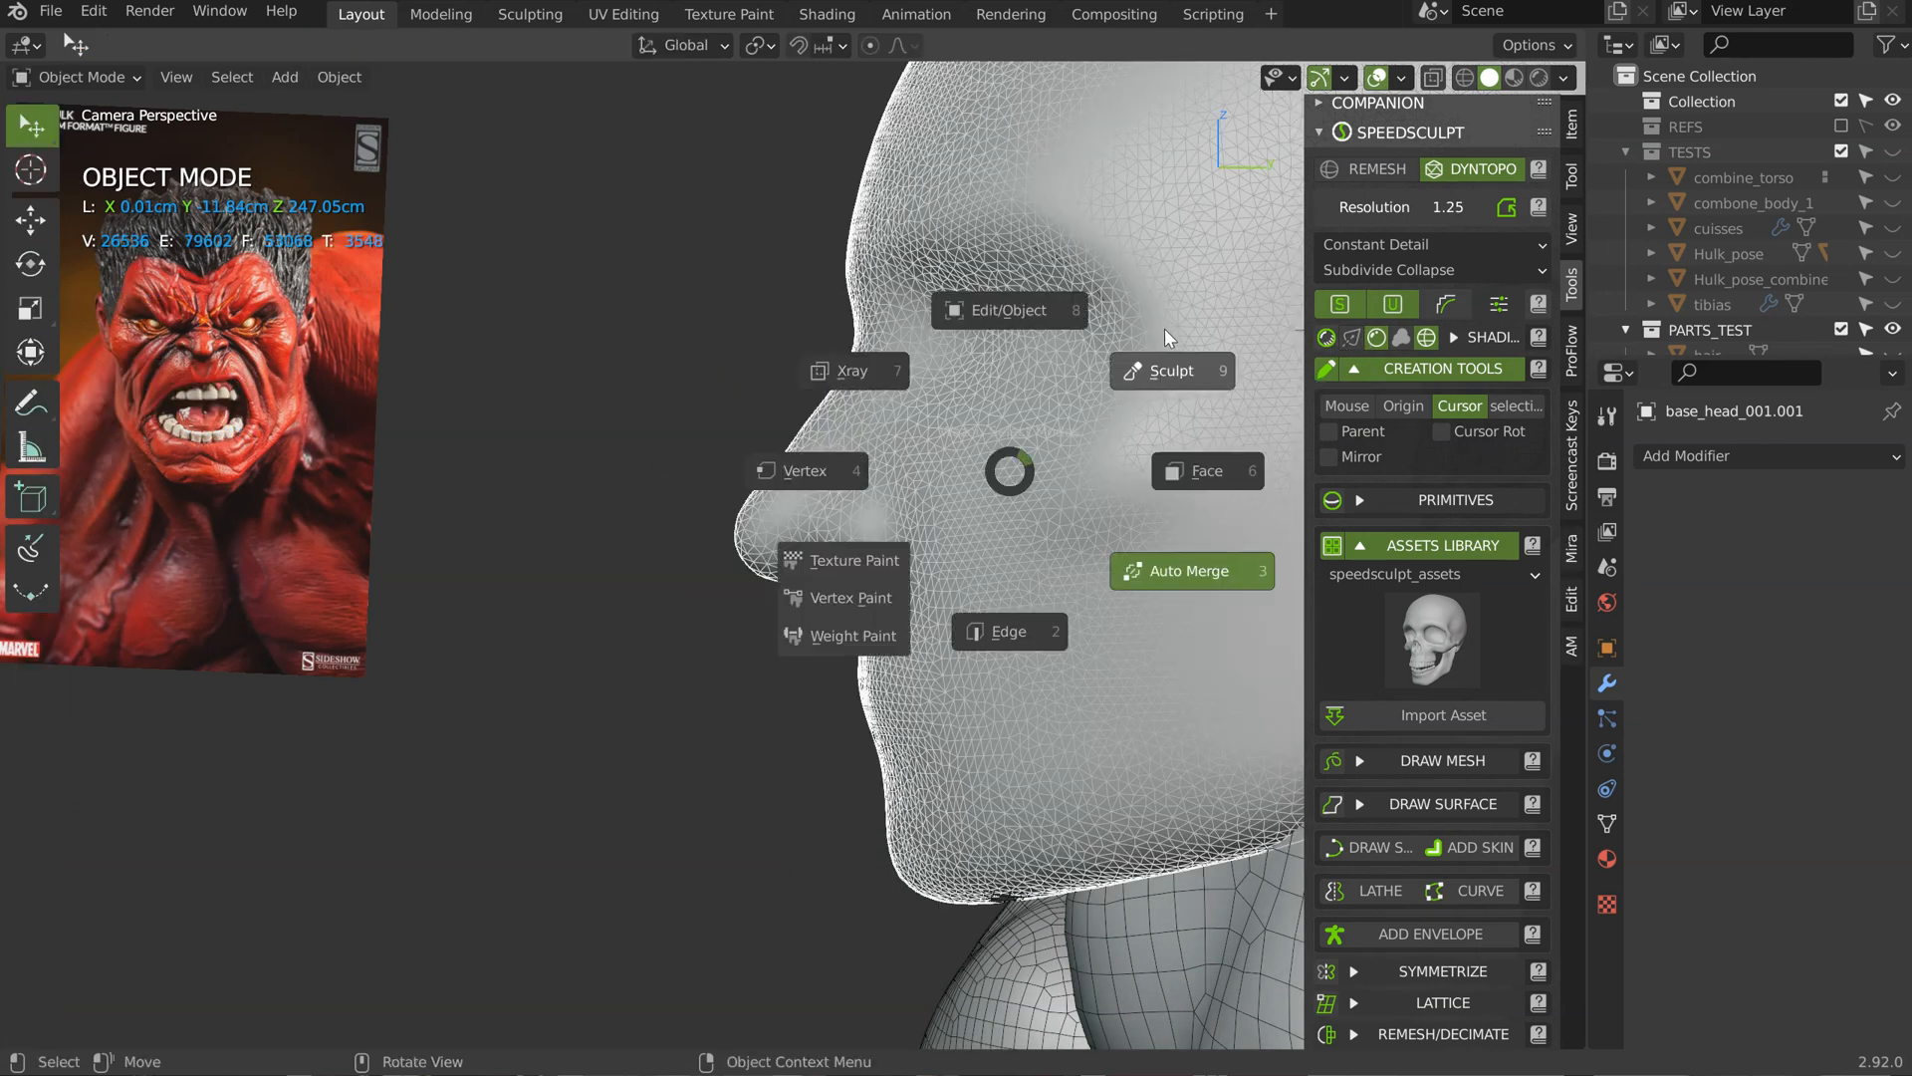
click(1165, 344)
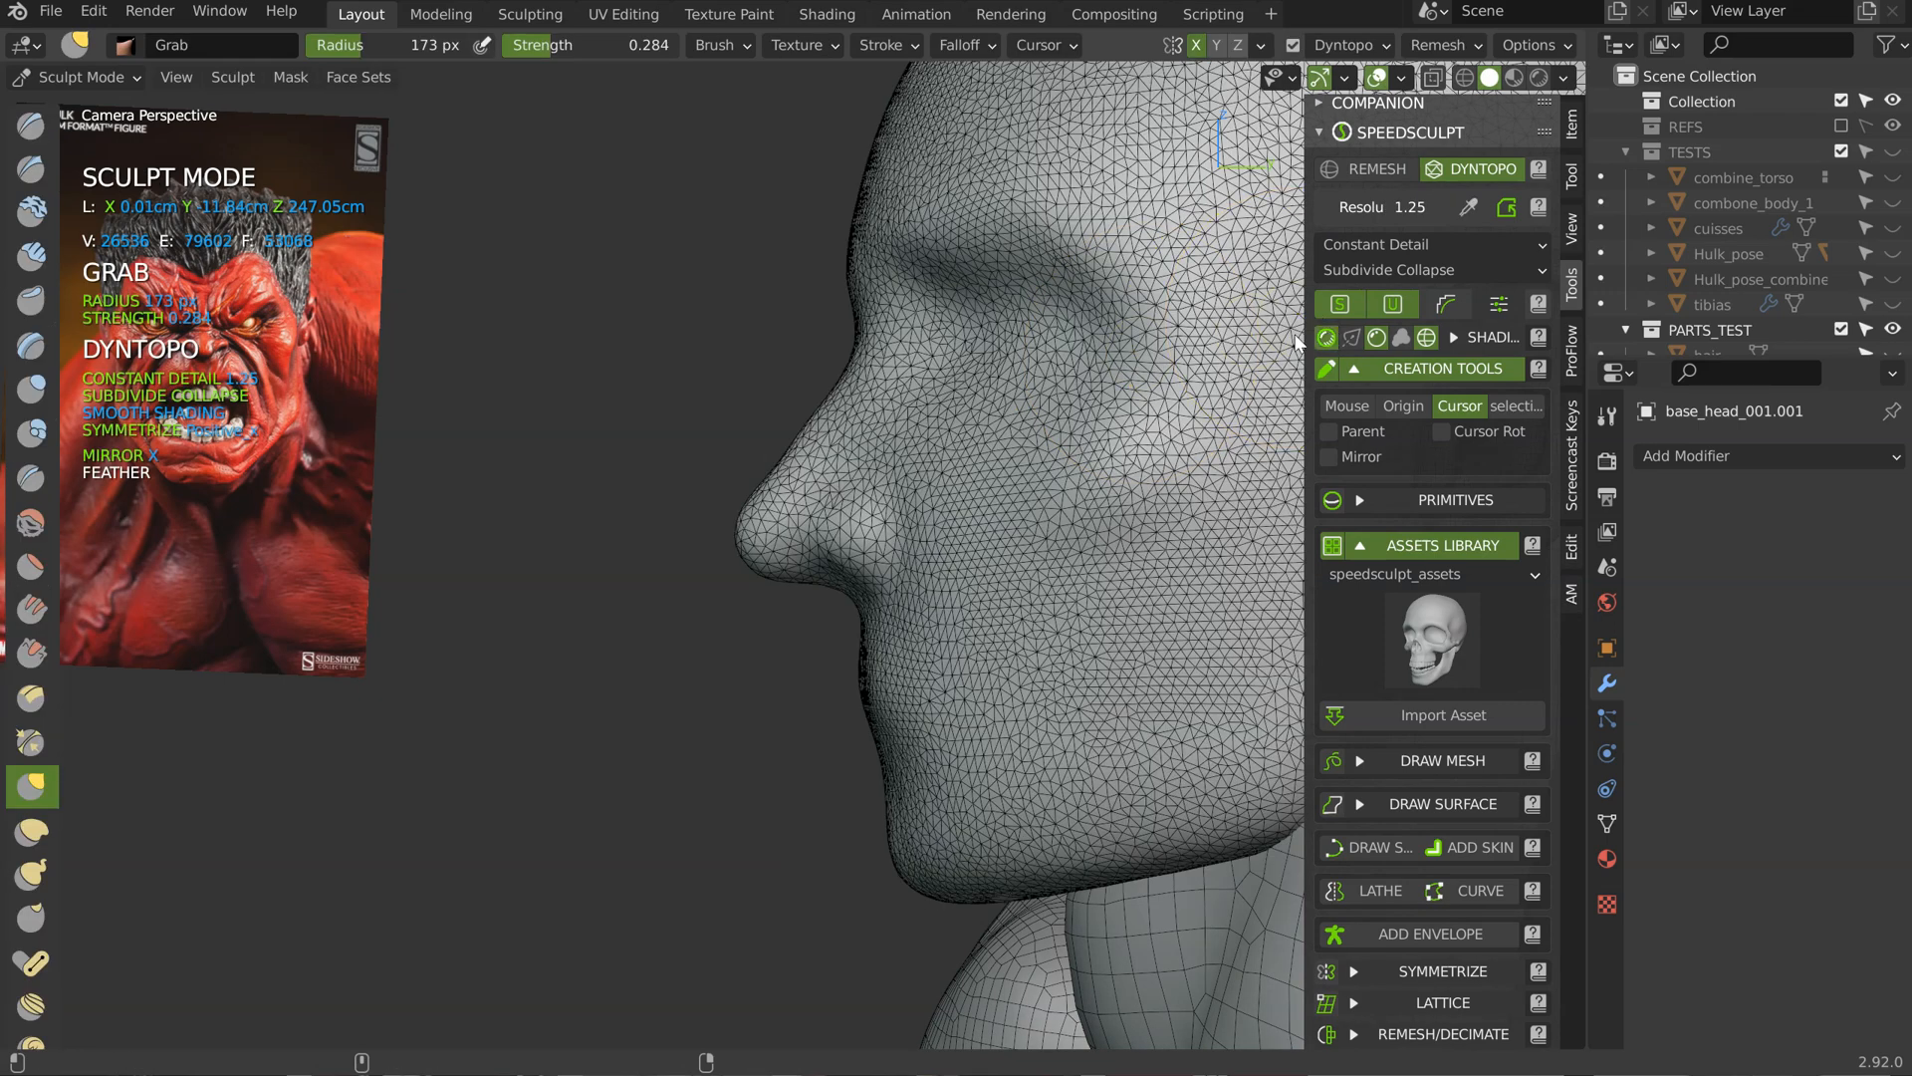
click(1327, 338)
Step: Shape the nose tip, bridge and base with the Grab brush in the right orthographic view
key(KP_3)
ctrl+middle_drag(757, 553, 757, 364)
drag(602, 506, 557, 486)
mouse_move(618, 503)
mouse_down()
mouse_move(553, 472)
mouse_move(644, 371)
mouse_up()
drag(739, 247, 732, 255)
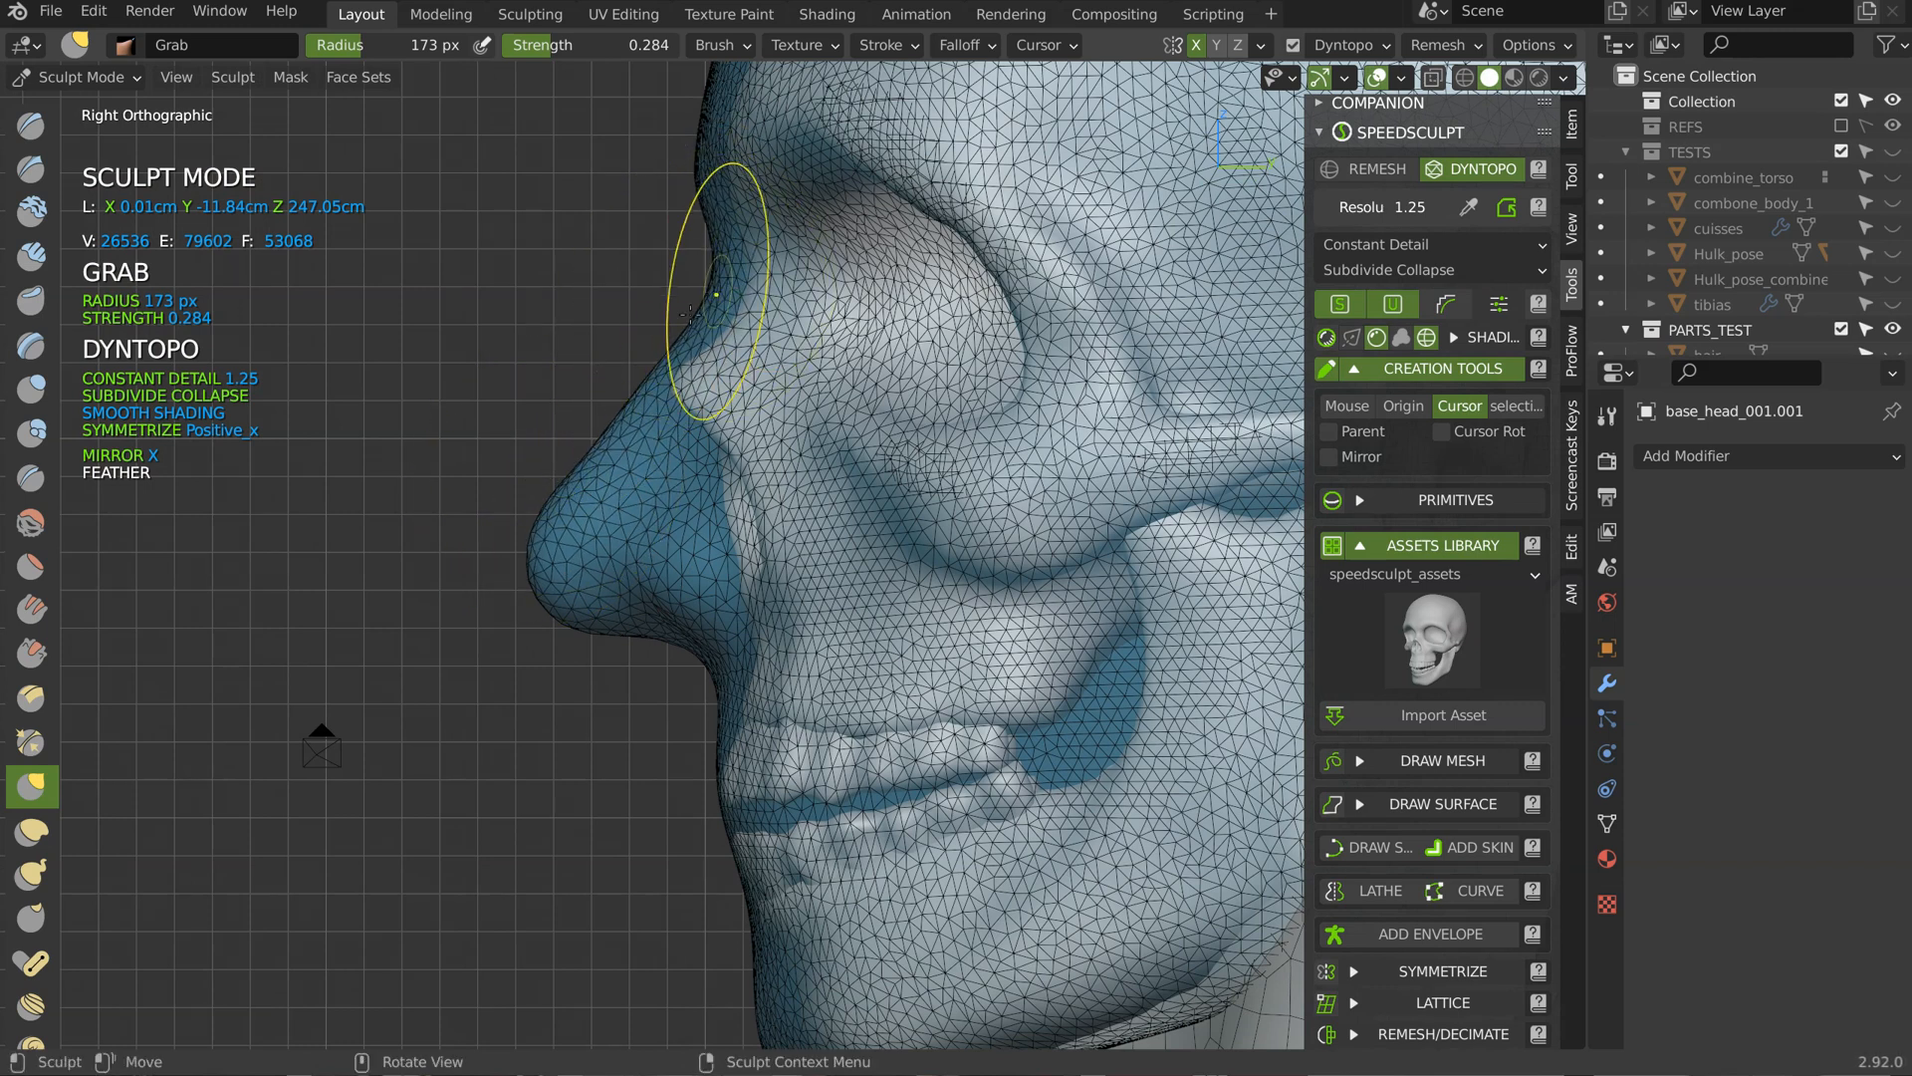
key(f)
click(837, 508)
drag(556, 567, 528, 501)
drag(539, 522, 560, 509)
drag(648, 406, 638, 394)
mouse_move(732, 534)
mouse_down()
mouse_move(765, 530)
mouse_move(715, 551)
mouse_move(738, 554)
mouse_up()
Step: Move the upper lip and mouth profile around the teeth with a 301 px Grab brush
key(f)
click(581, 553)
drag(706, 702, 727, 703)
mouse_move(735, 842)
mouse_down()
mouse_move(661, 835)
mouse_move(787, 807)
mouse_up()
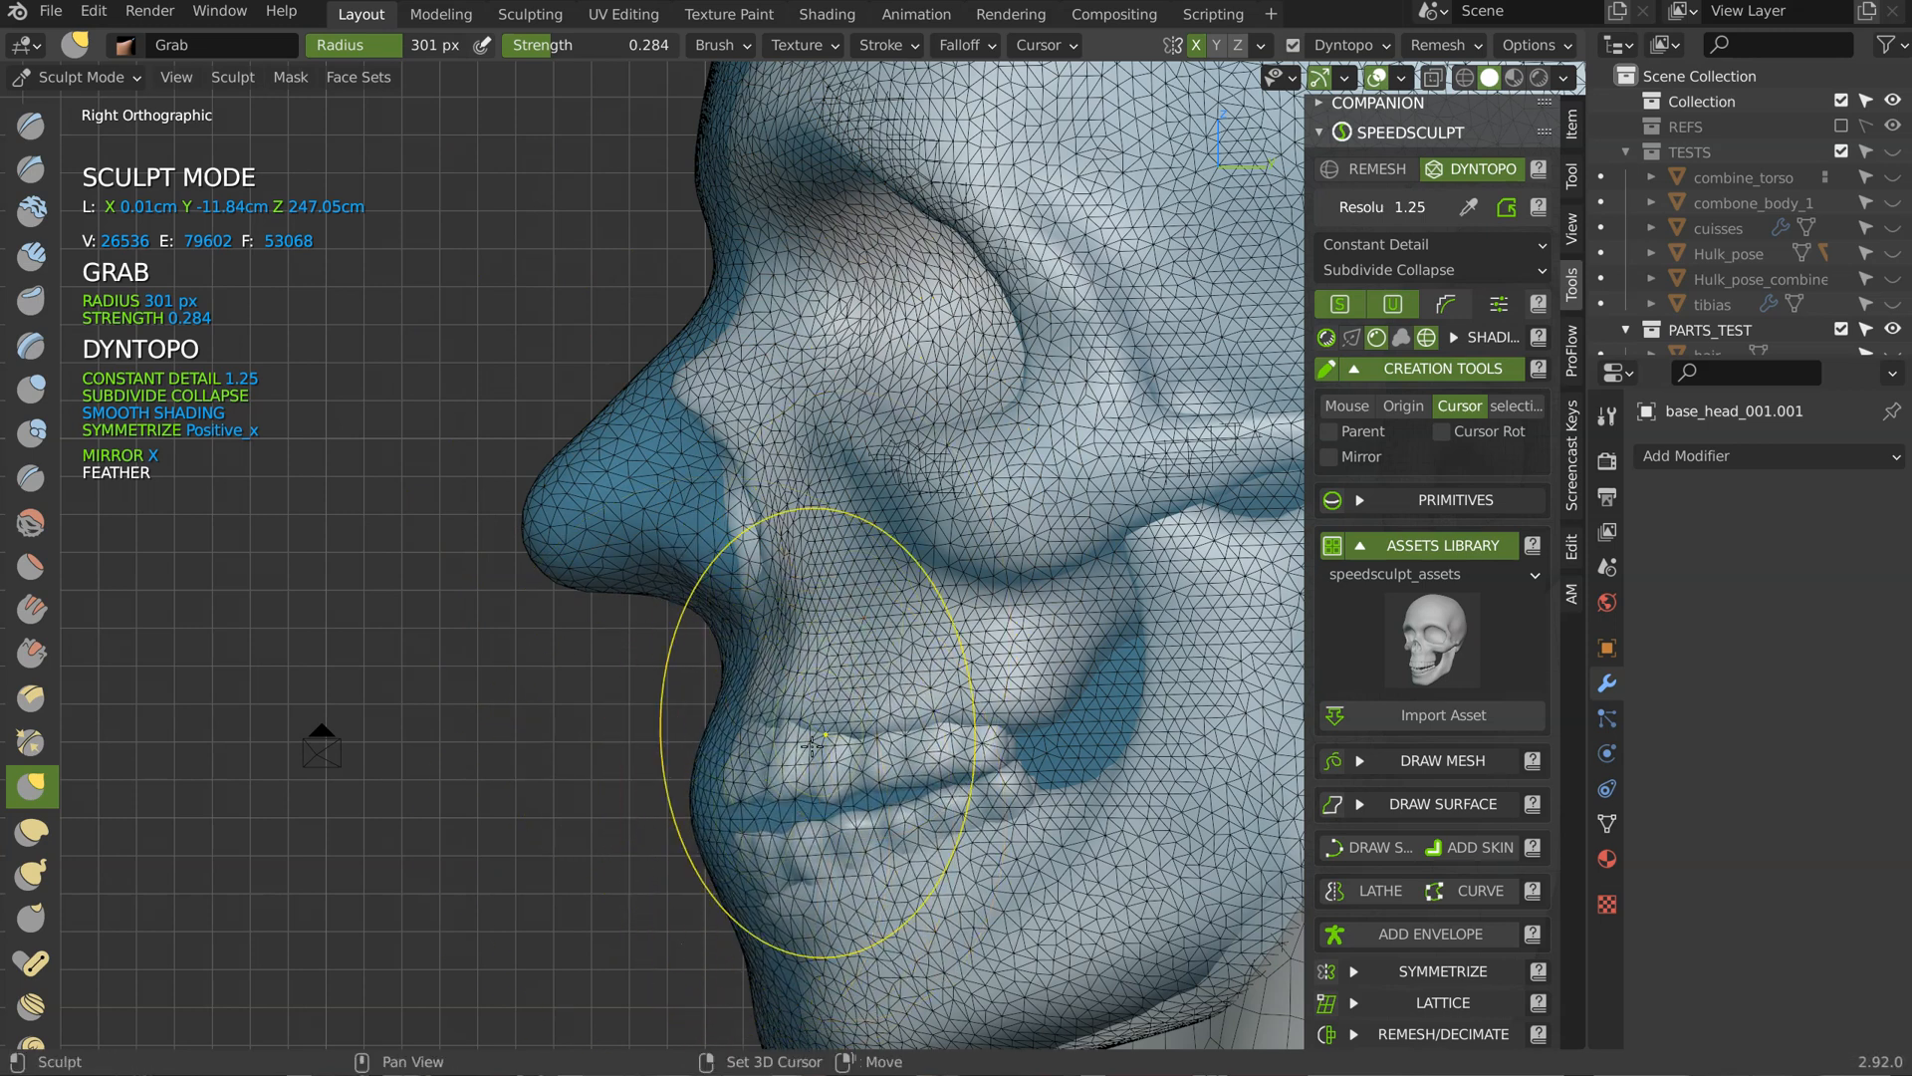
Step: Adjust the chin profile and push in the fold below the lower lip, reducing the Grab radius to 195 px
shift+middle_drag(820, 743, 866, 363)
drag(877, 718, 843, 780)
mouse_move(852, 739)
mouse_down()
mouse_move(829, 701)
mouse_move(824, 739)
mouse_up()
key(f)
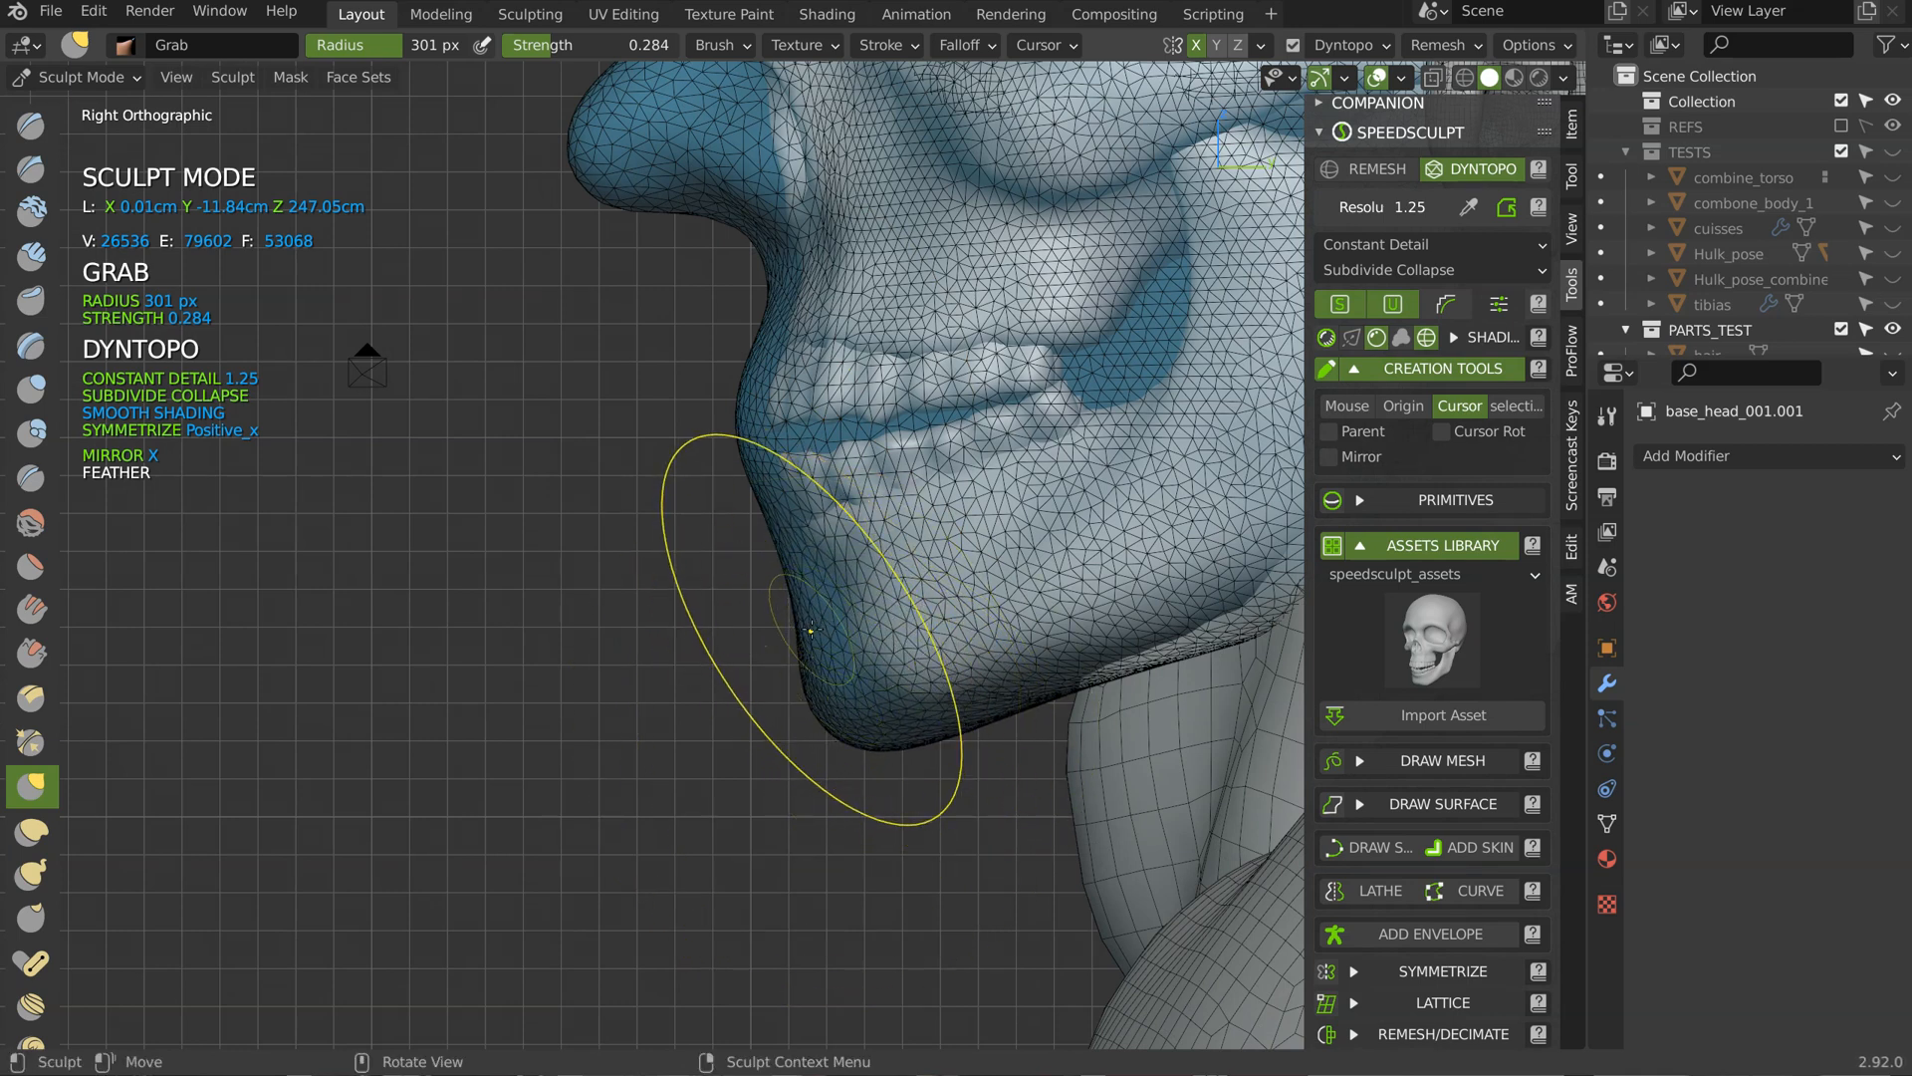
click(801, 575)
drag(802, 573, 825, 573)
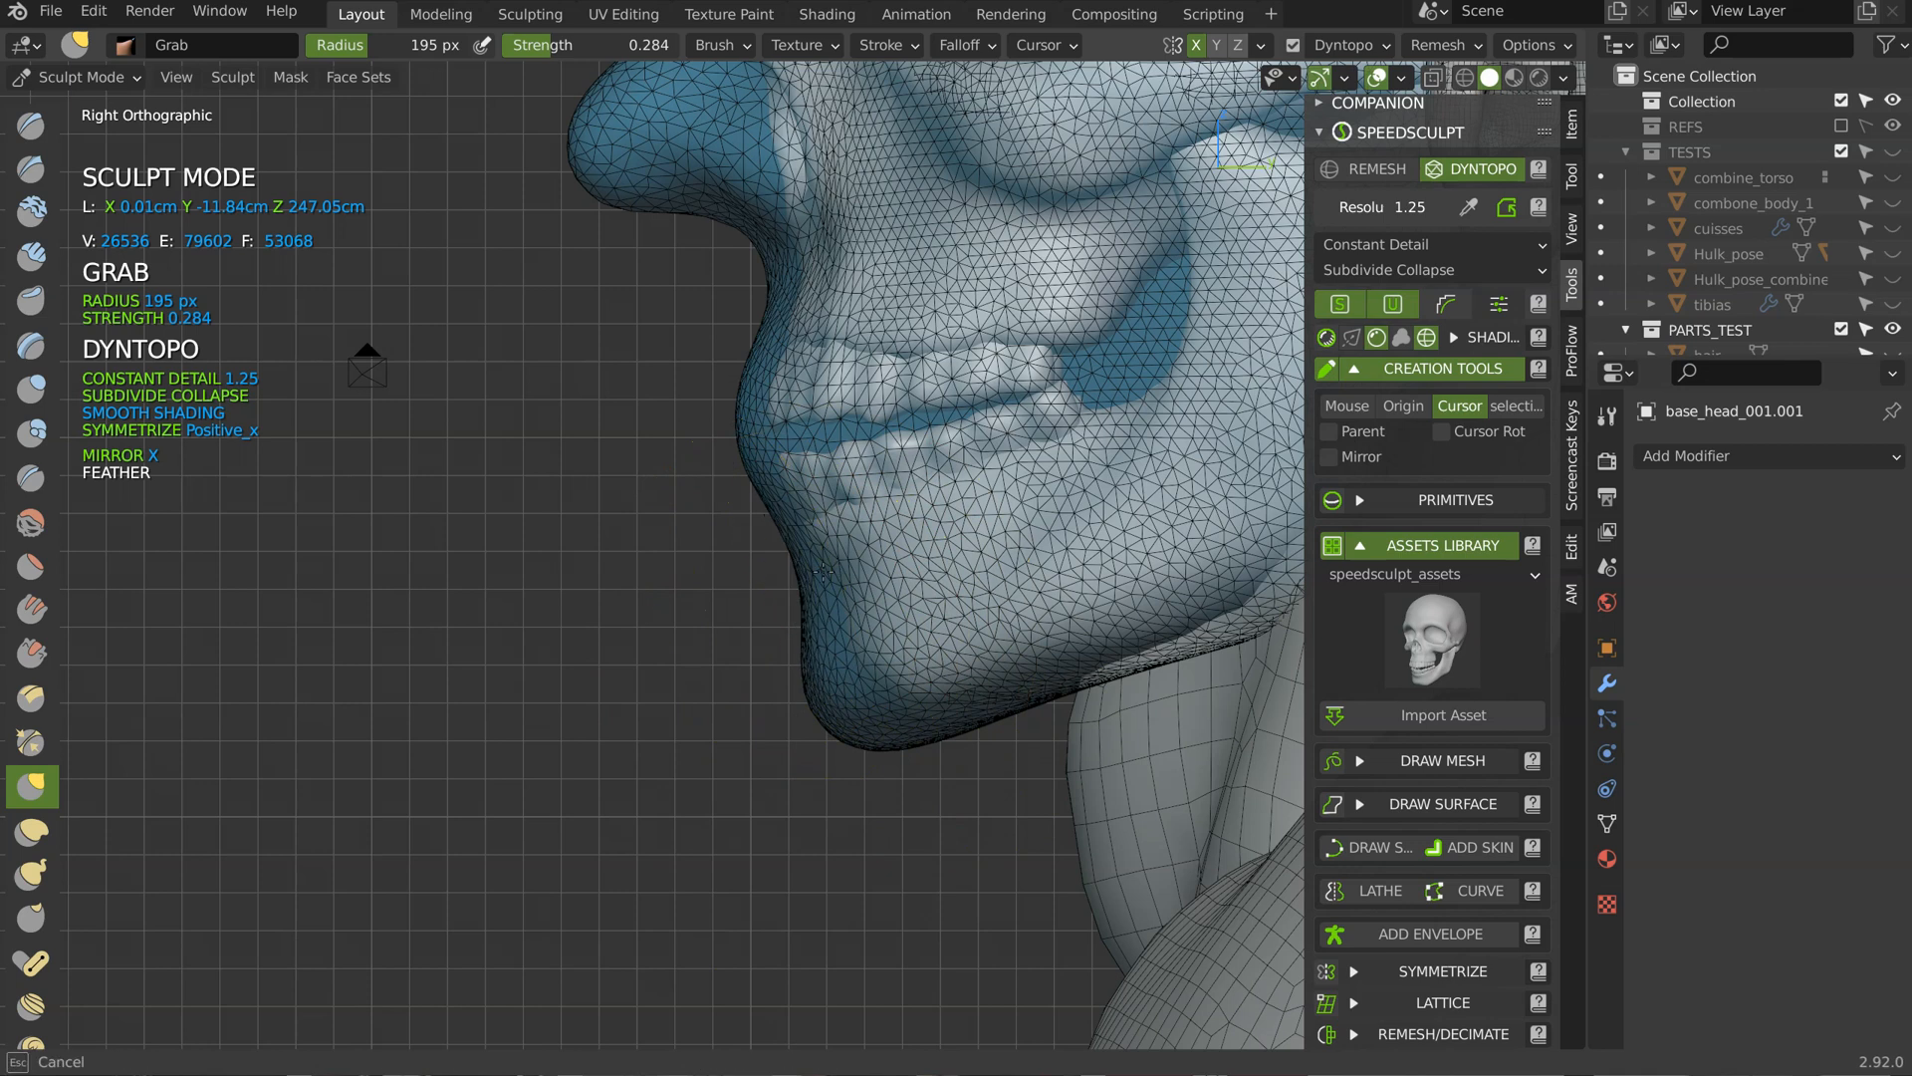
Step: Switch to the Snake Hook brush, set its Rake to 0 with Elastic deformation, and pull the jaw below the back teeth
click(744, 49)
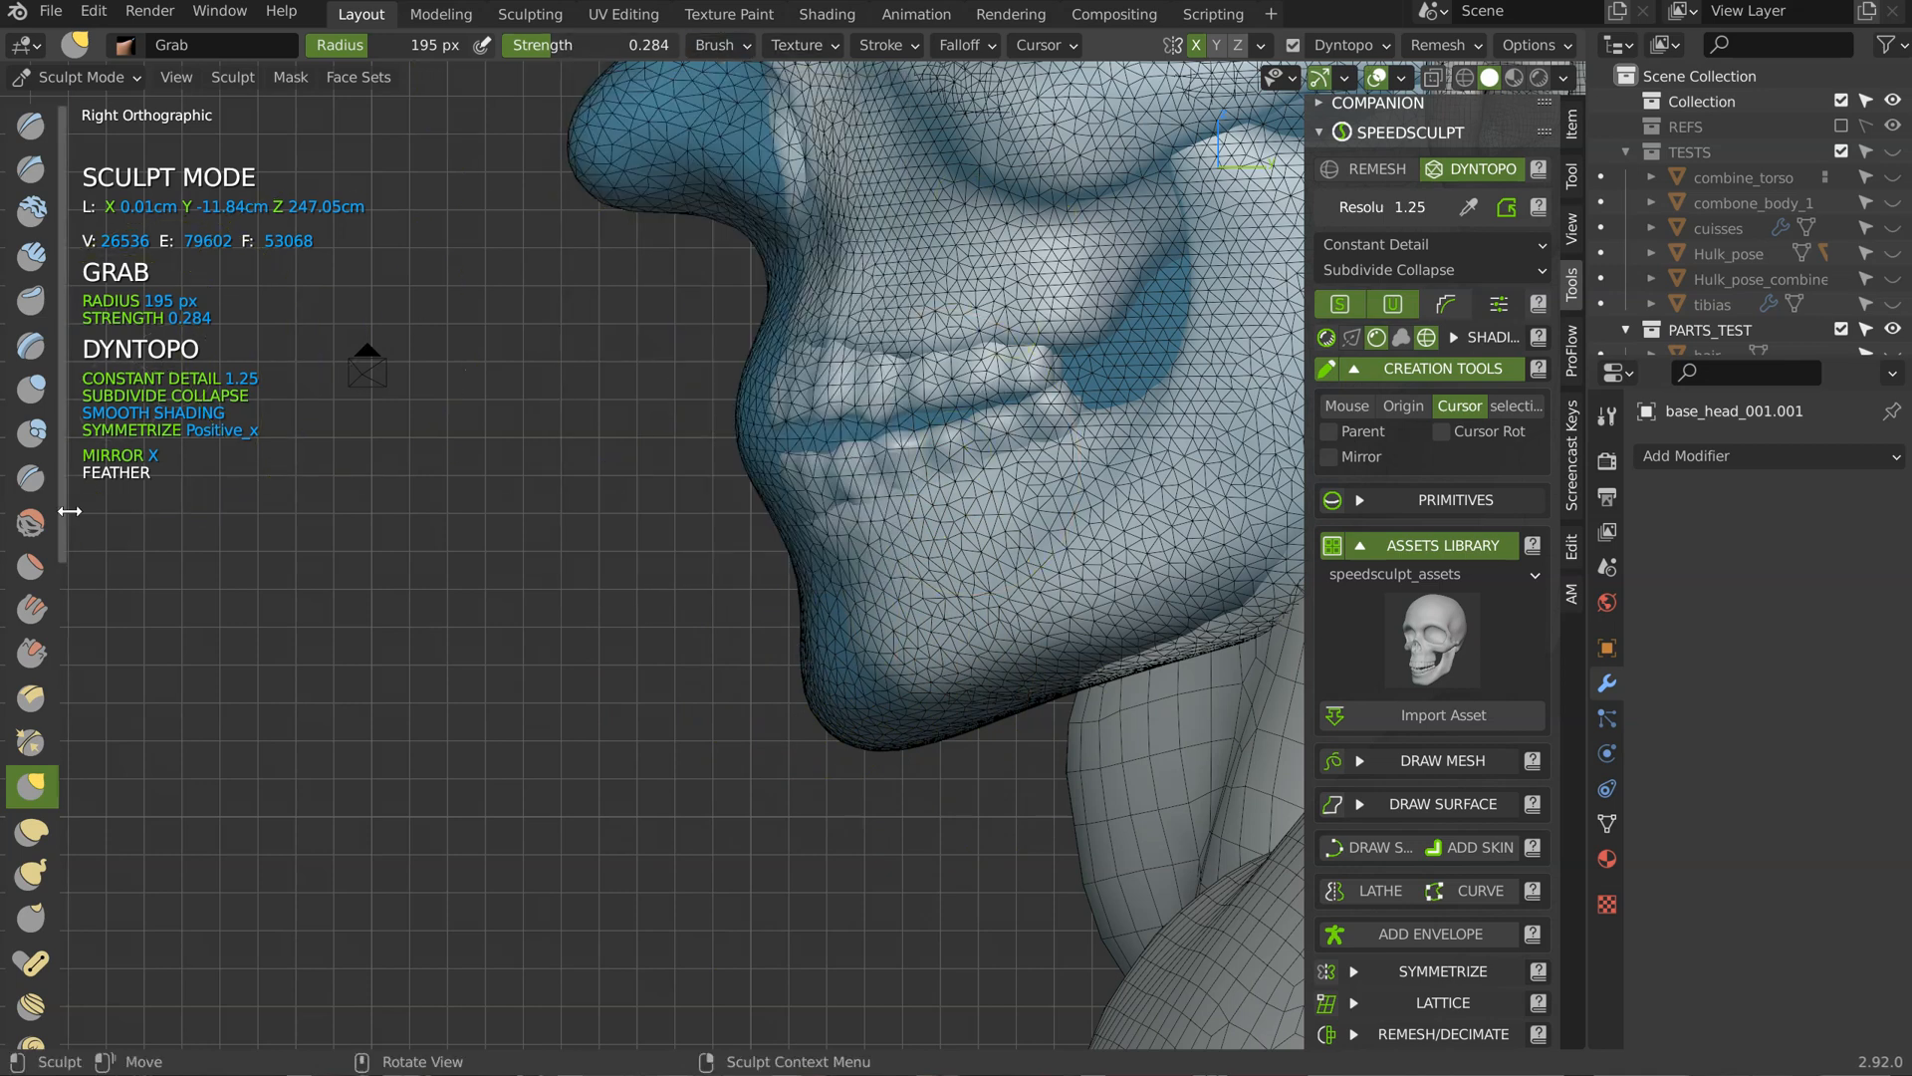
click(710, 41)
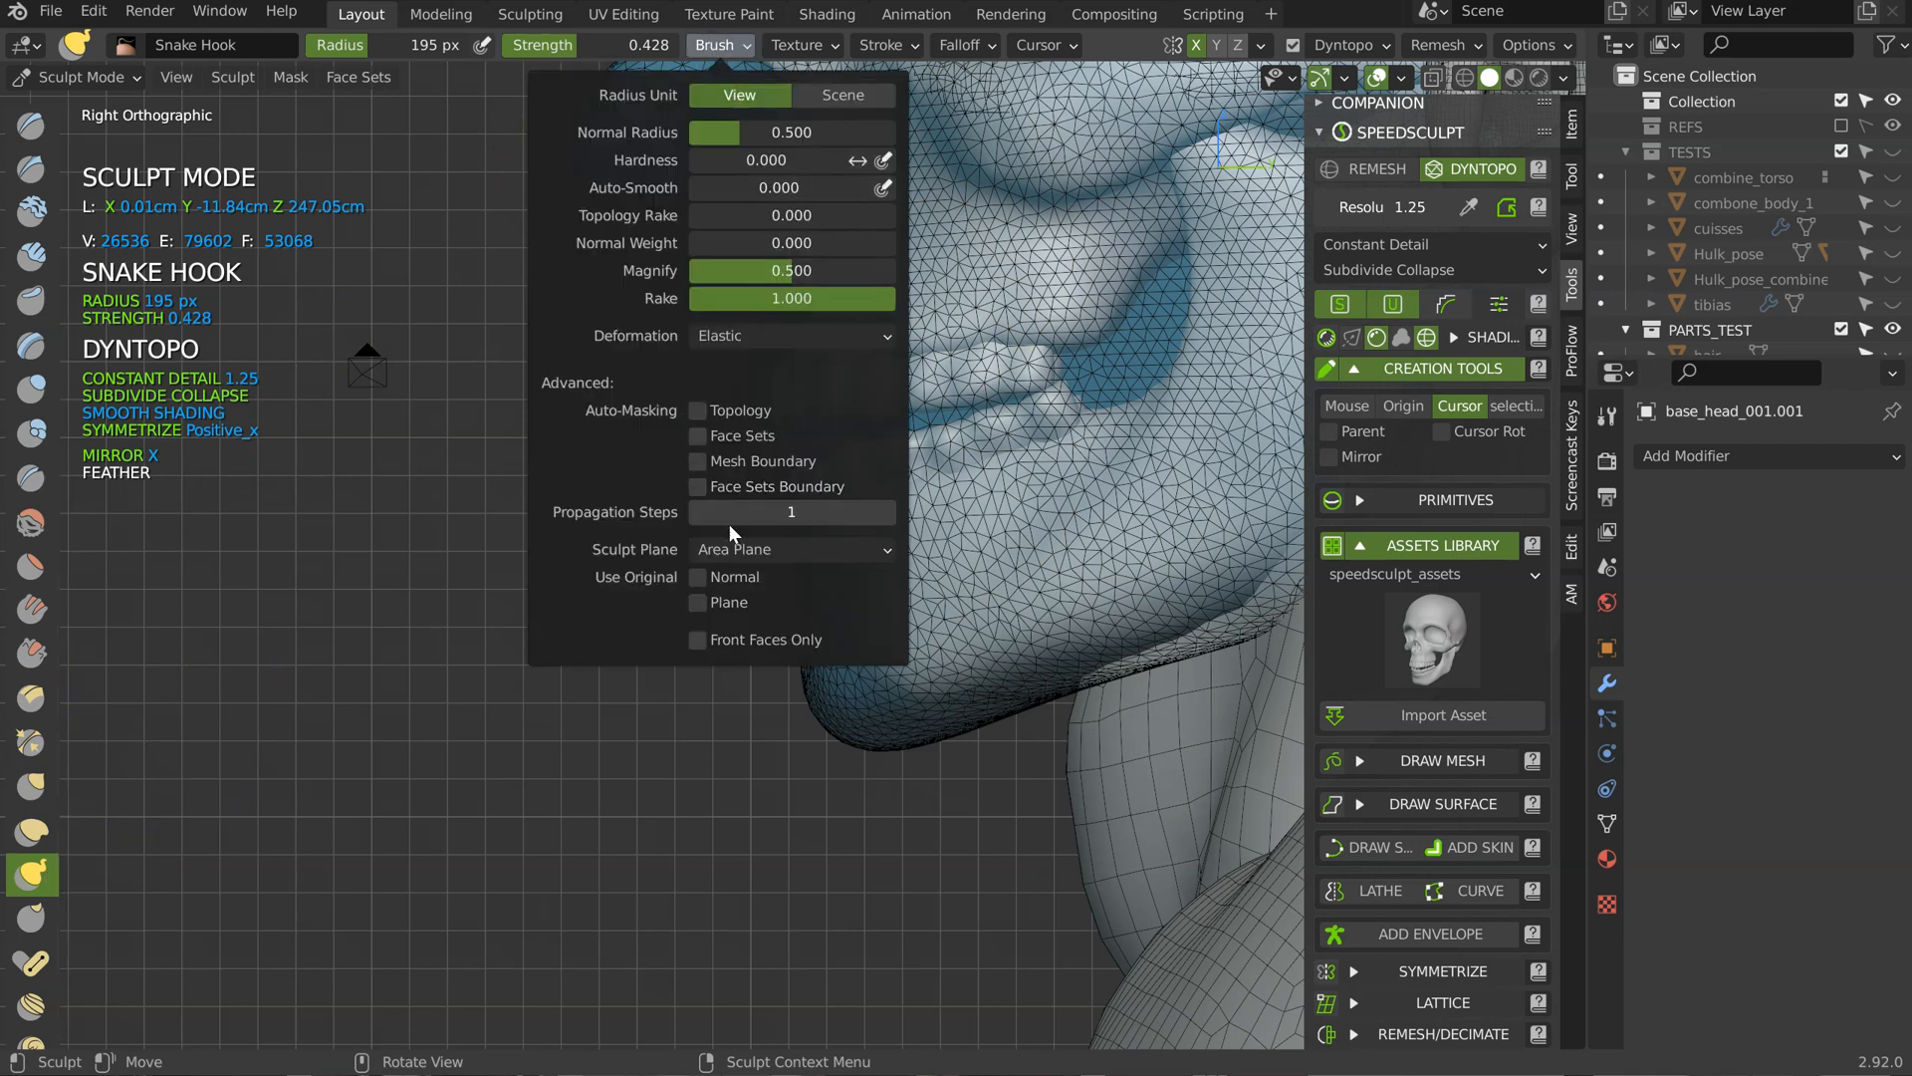
click(746, 338)
drag(803, 297, 697, 299)
mouse_move(1013, 548)
mouse_down()
mouse_move(985, 508)
mouse_move(996, 488)
mouse_move(1001, 543)
mouse_move(1021, 508)
mouse_up()
click(717, 45)
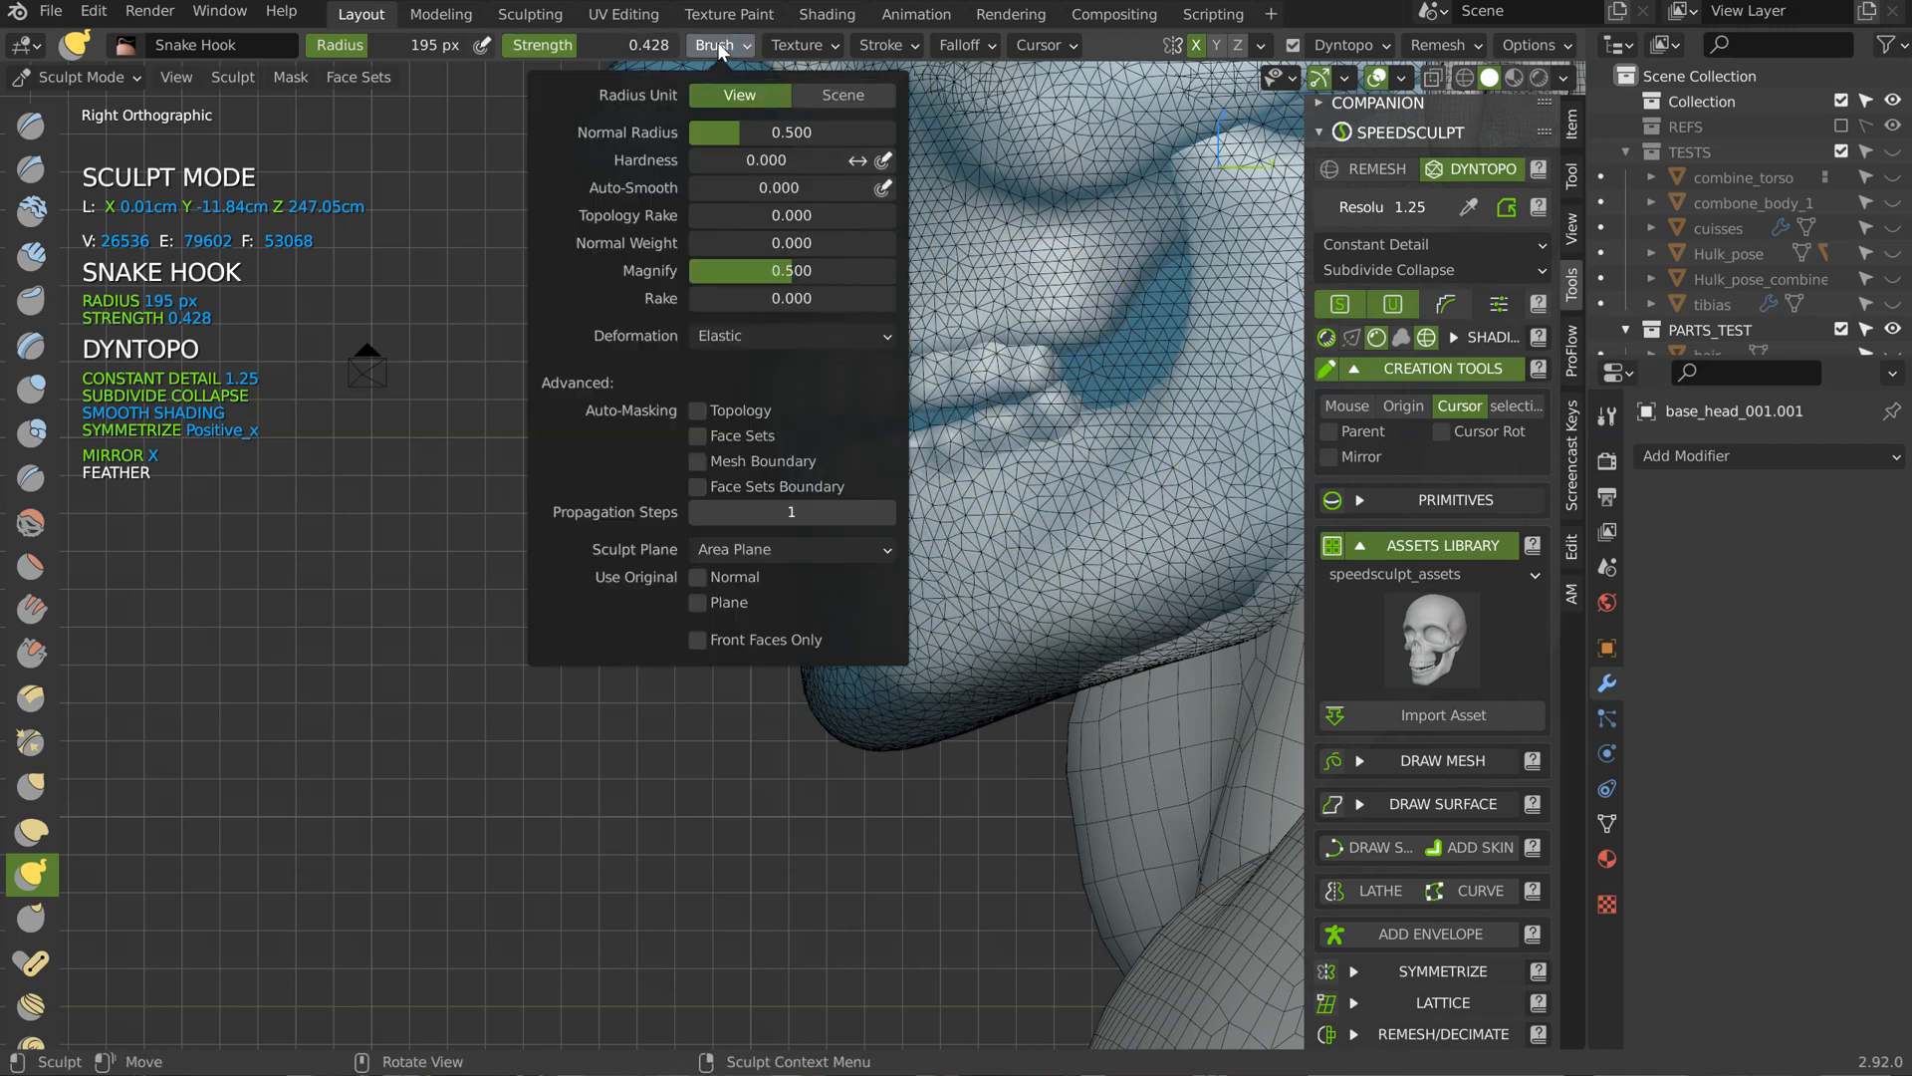
mouse_move(1004, 536)
mouse_down()
mouse_move(1031, 498)
mouse_move(996, 488)
mouse_move(1010, 528)
mouse_move(1025, 498)
mouse_up()
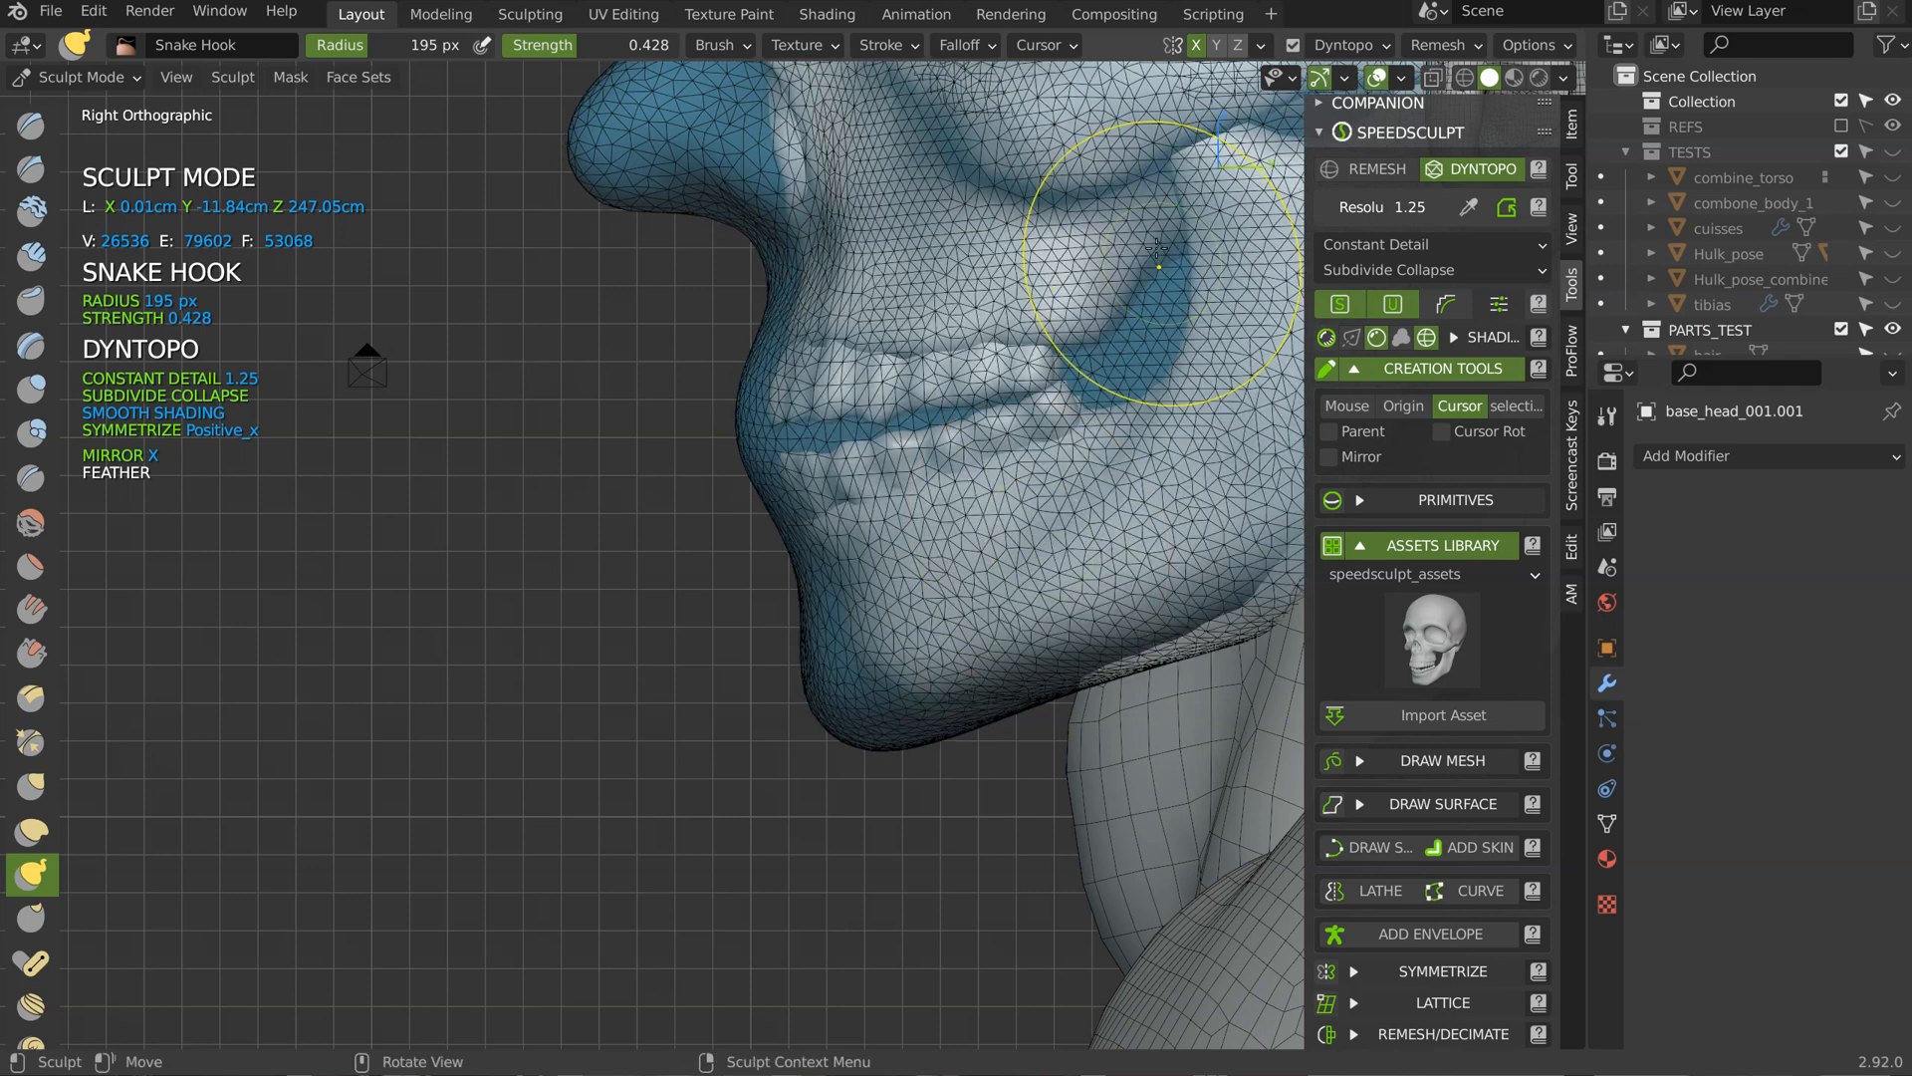
click(702, 45)
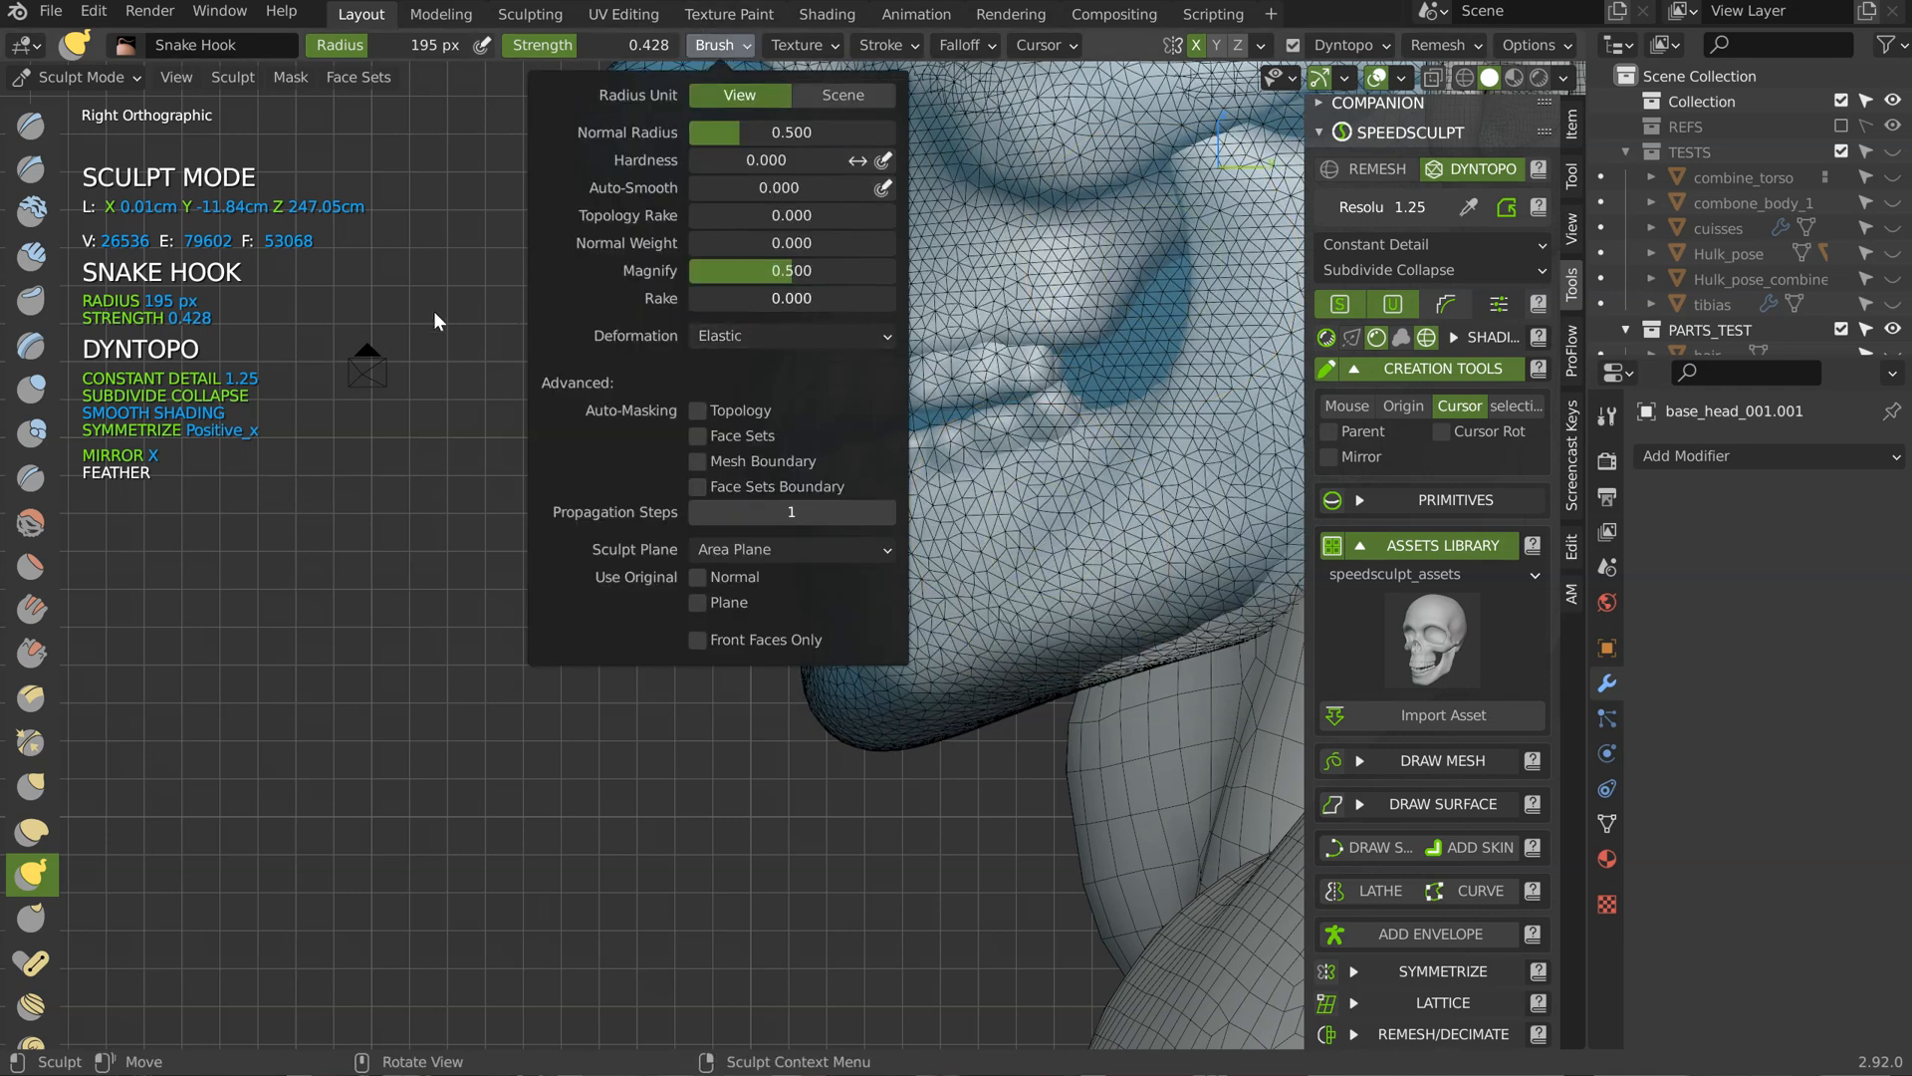
Step: Pull the area below the lower lip with the Snake Hook brush and check the mouth from below
mouse_move(801, 543)
mouse_down()
mouse_move(834, 557)
mouse_move(841, 468)
mouse_up()
mouse_move(847, 468)
middle_down()
mouse_move(1046, 428)
mouse_move(1065, 388)
mouse_move(881, 448)
middle_up()
middle_drag(882, 448, 837, 274)
scroll(597, 452, down, 3)
scroll(638, 483, up, 3)
drag(588, 407, 757, 378)
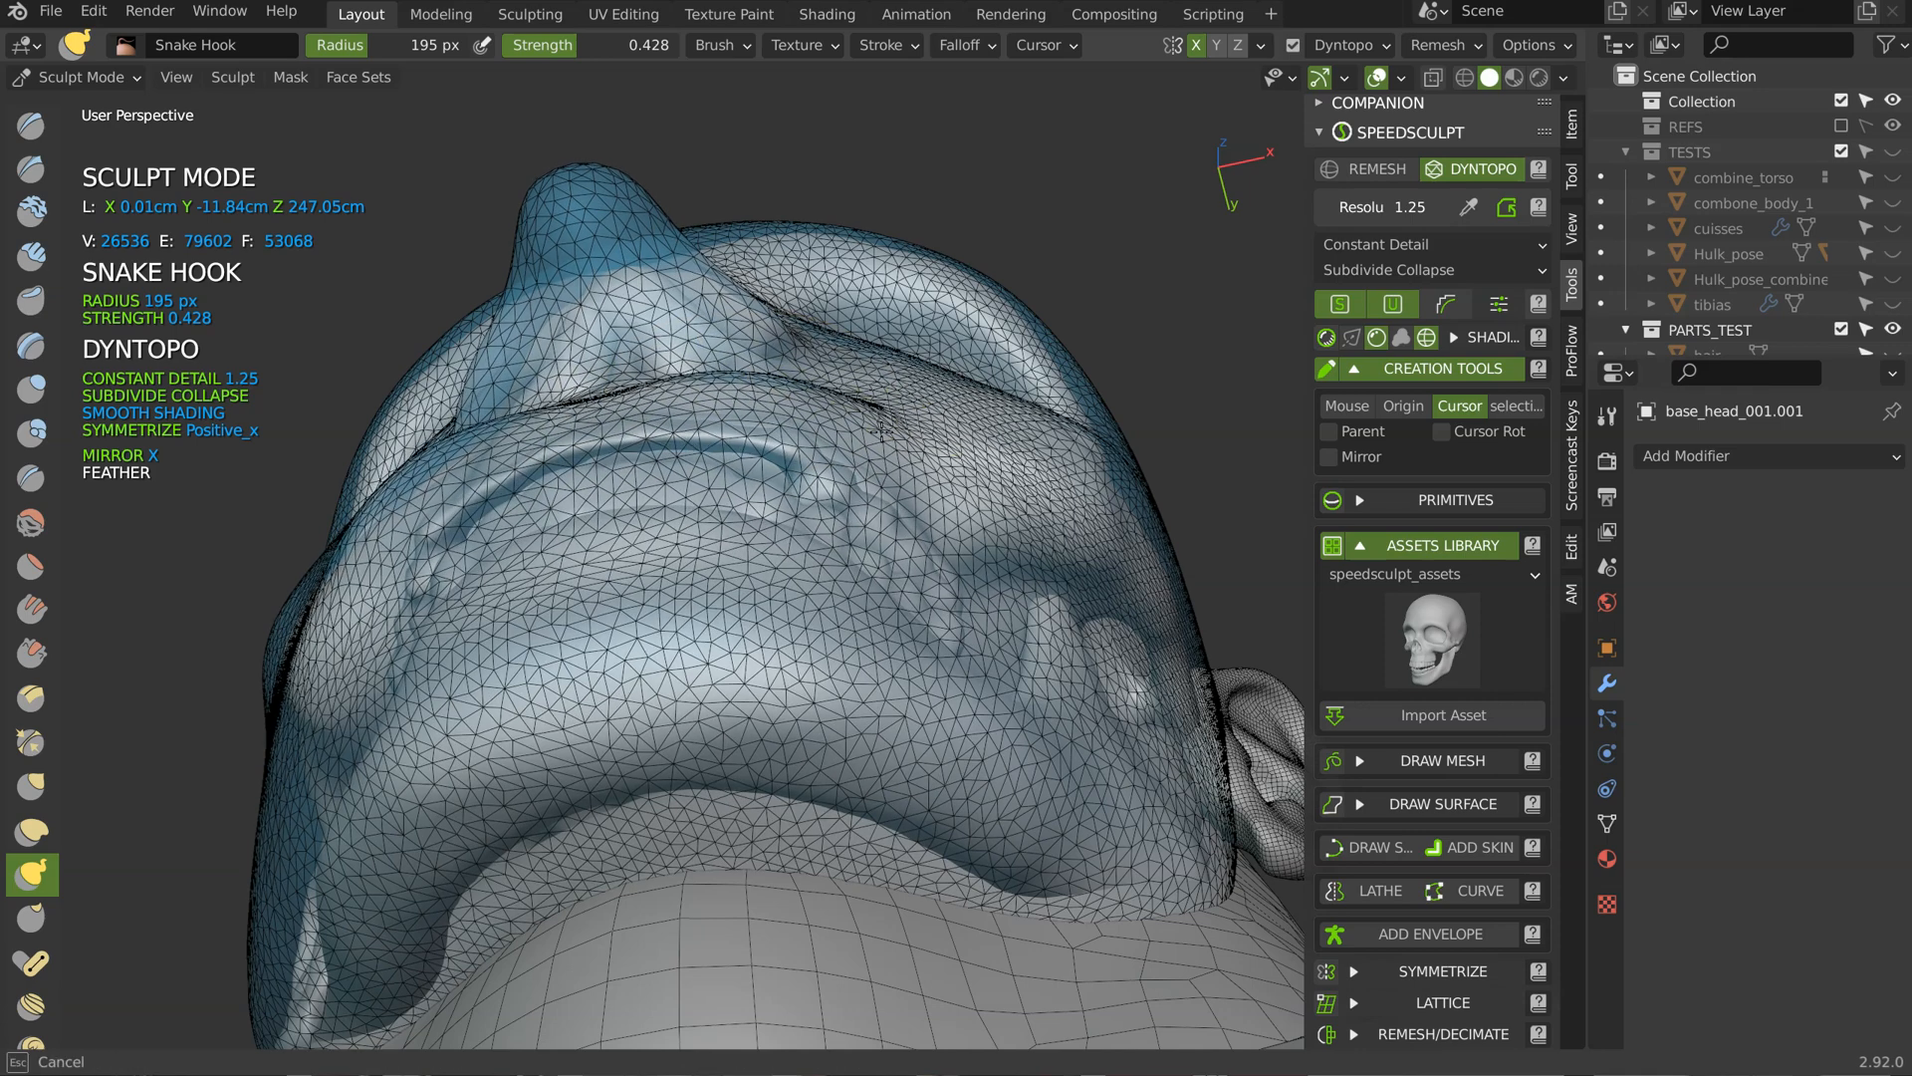
mouse_move(986, 439)
middle_down()
mouse_move(928, 511)
mouse_move(877, 468)
mouse_move(914, 391)
mouse_move(797, 423)
mouse_move(886, 398)
middle_up()
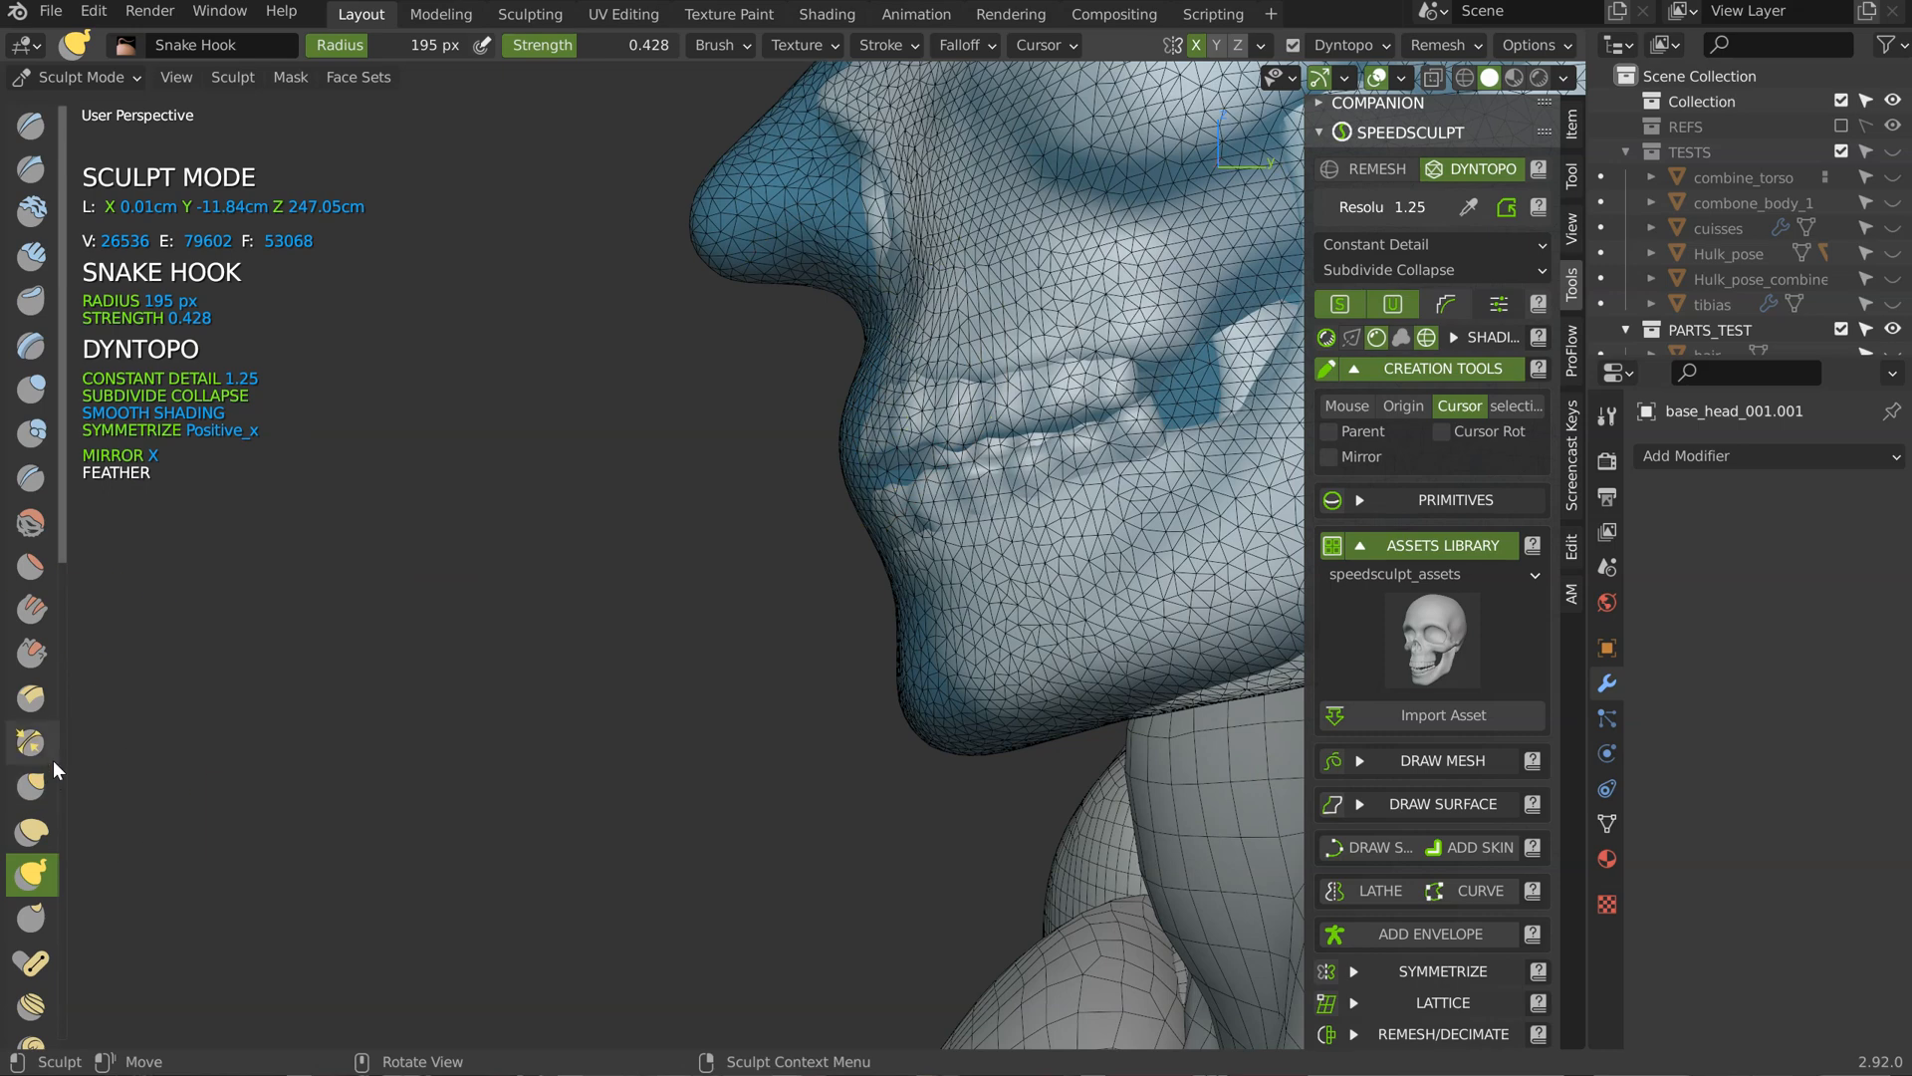
Step: Shape the nose tip and the side of the nose with the 195 px Snake Hook brush
middle_drag(751, 477, 841, 225)
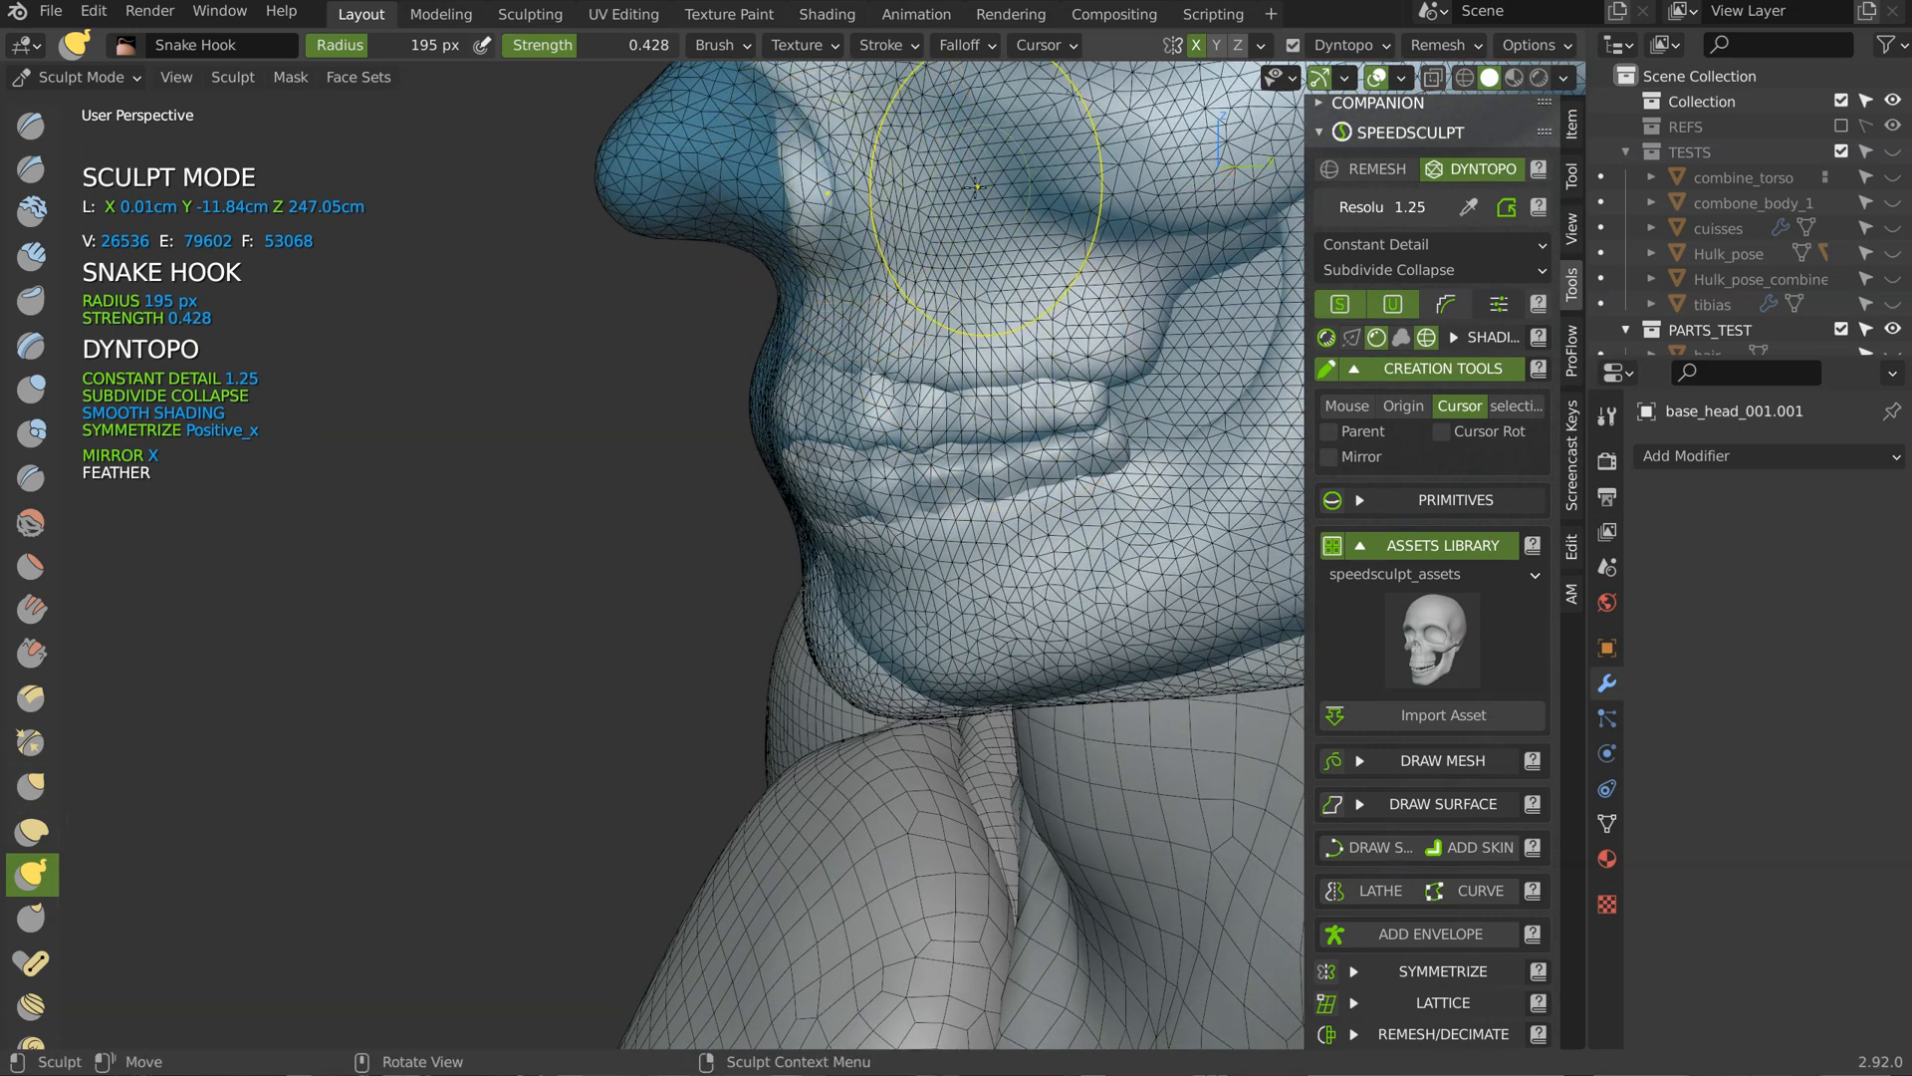
middle_drag(1033, 229, 830, 296)
mouse_move(678, 249)
middle_down()
mouse_move(683, 192)
mouse_move(705, 321)
mouse_move(908, 419)
mouse_move(892, 413)
middle_up()
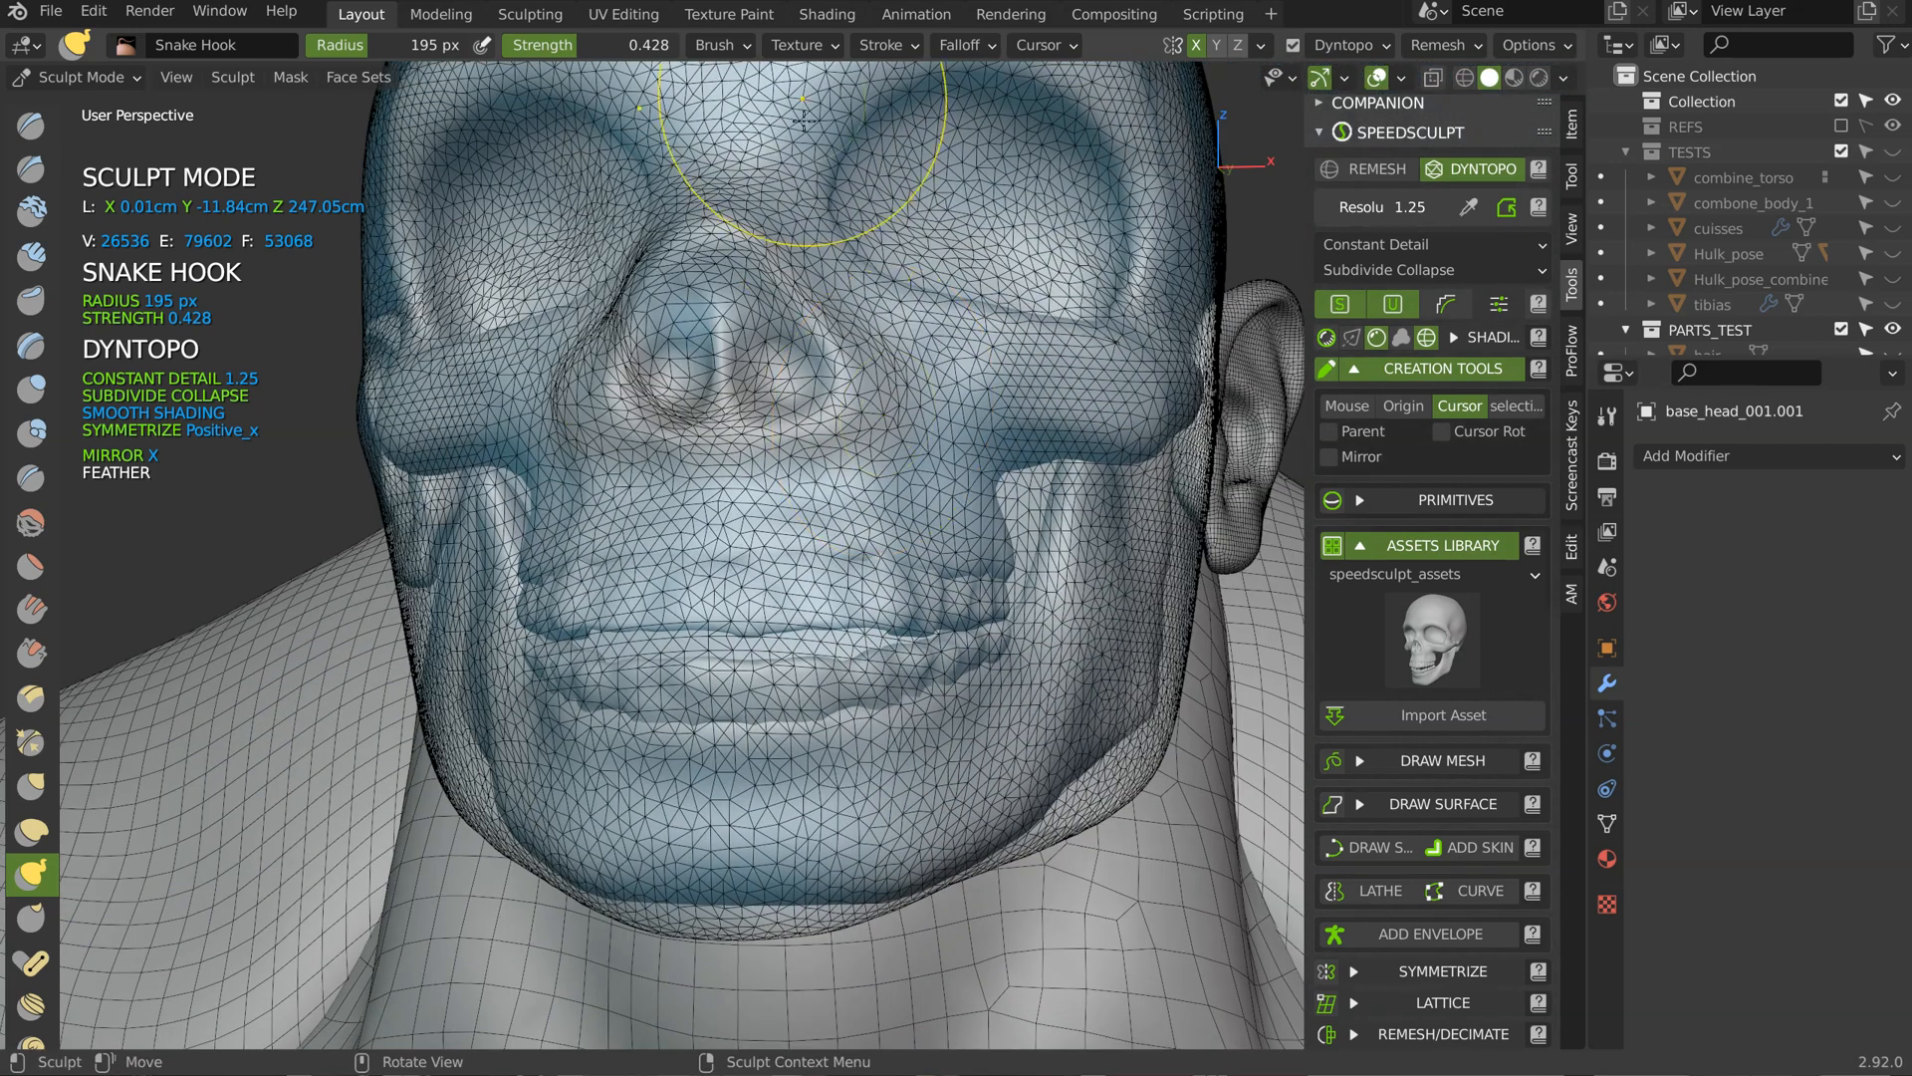
click(745, 46)
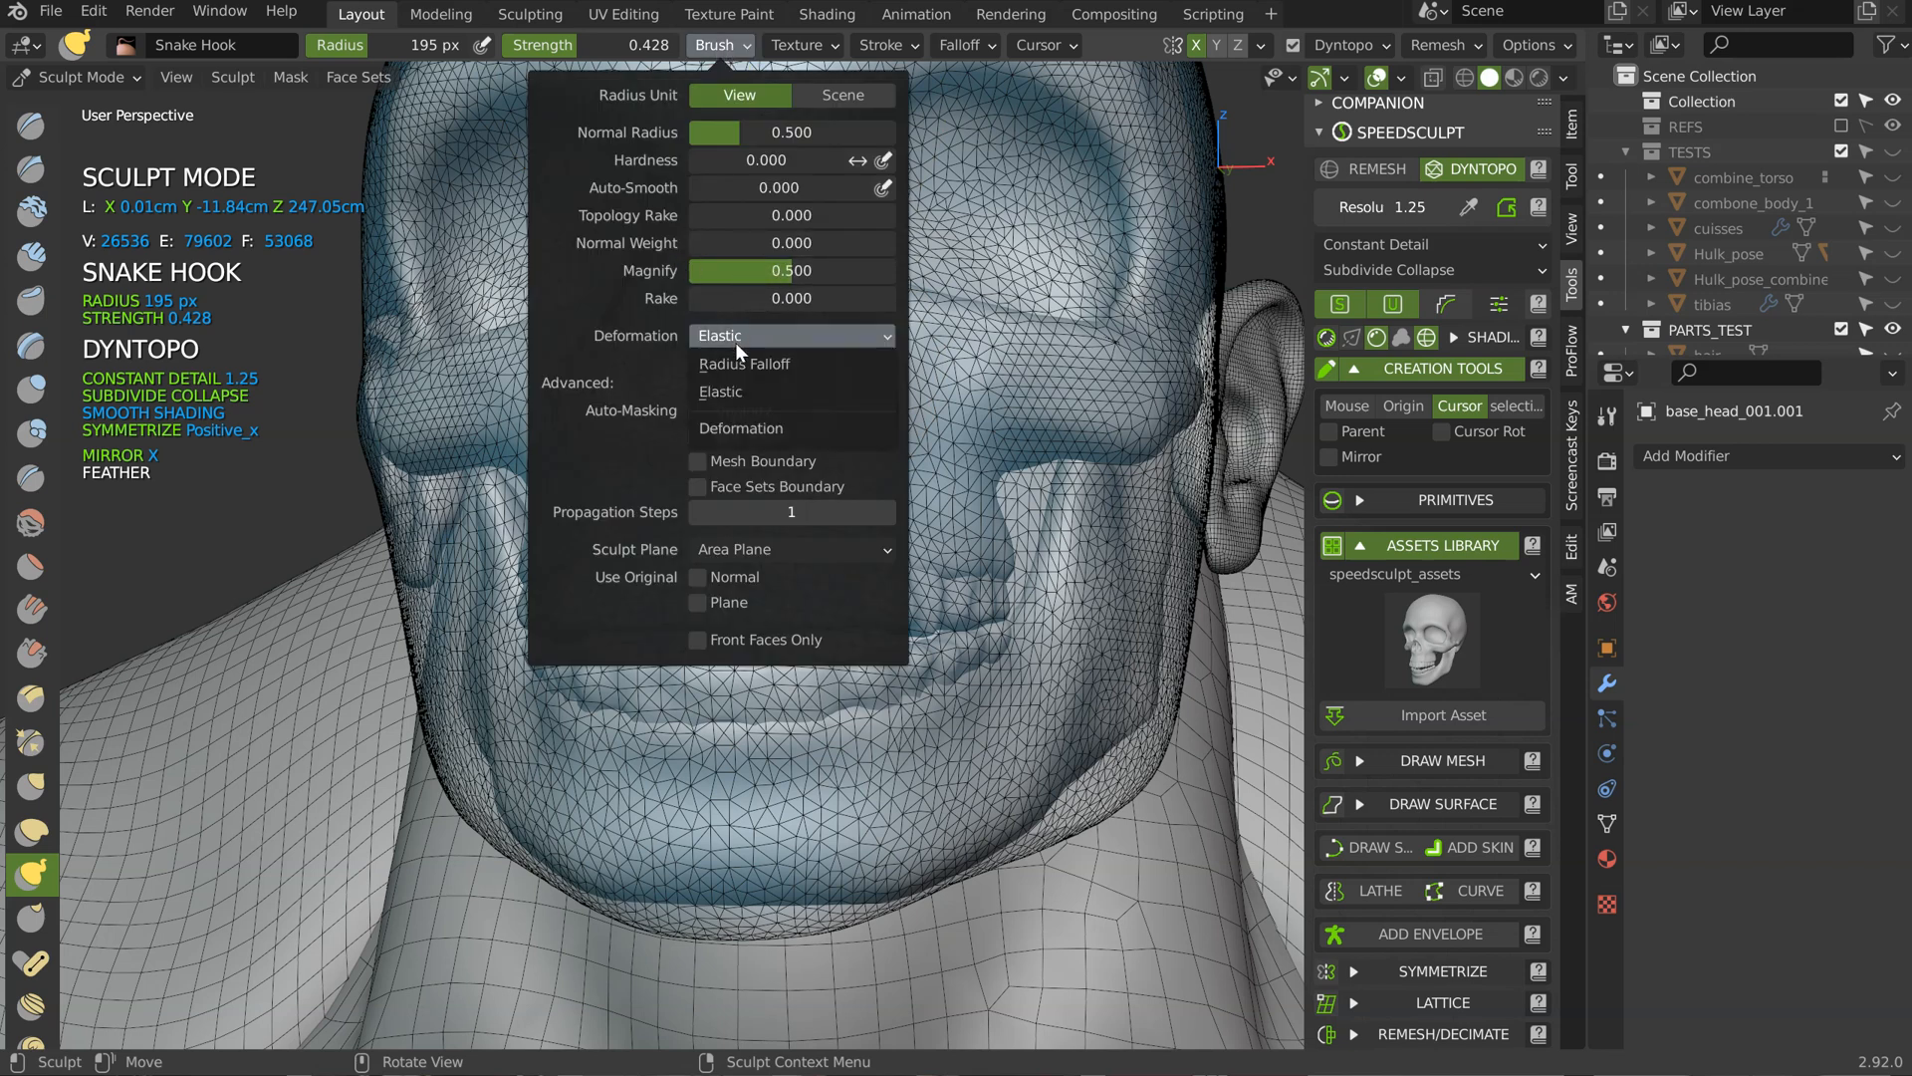
drag(729, 289, 615, 285)
mouse_move(797, 287)
mouse_down()
mouse_move(809, 311)
mouse_move(799, 299)
mouse_up()
middle_drag(791, 329, 553, 373)
drag(712, 299, 767, 234)
middle_drag(802, 269, 786, 300)
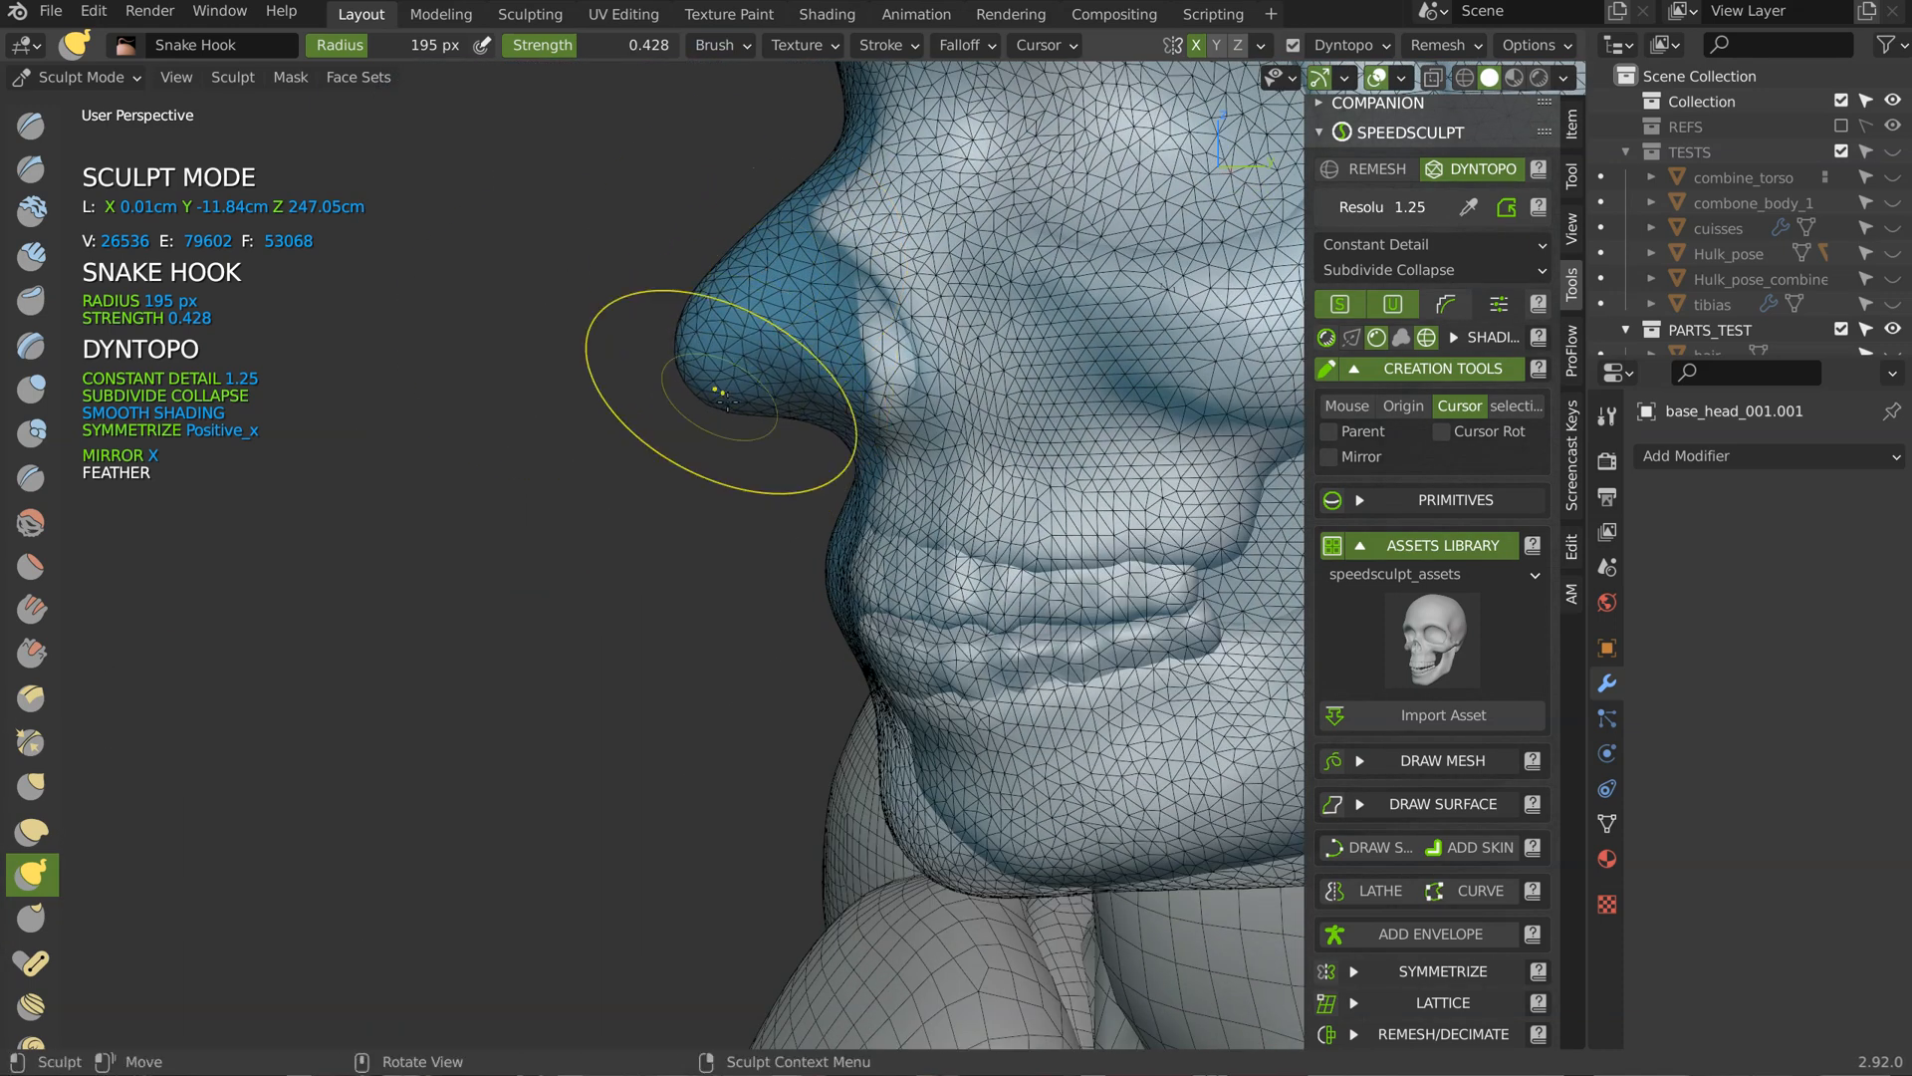
drag(735, 280, 782, 358)
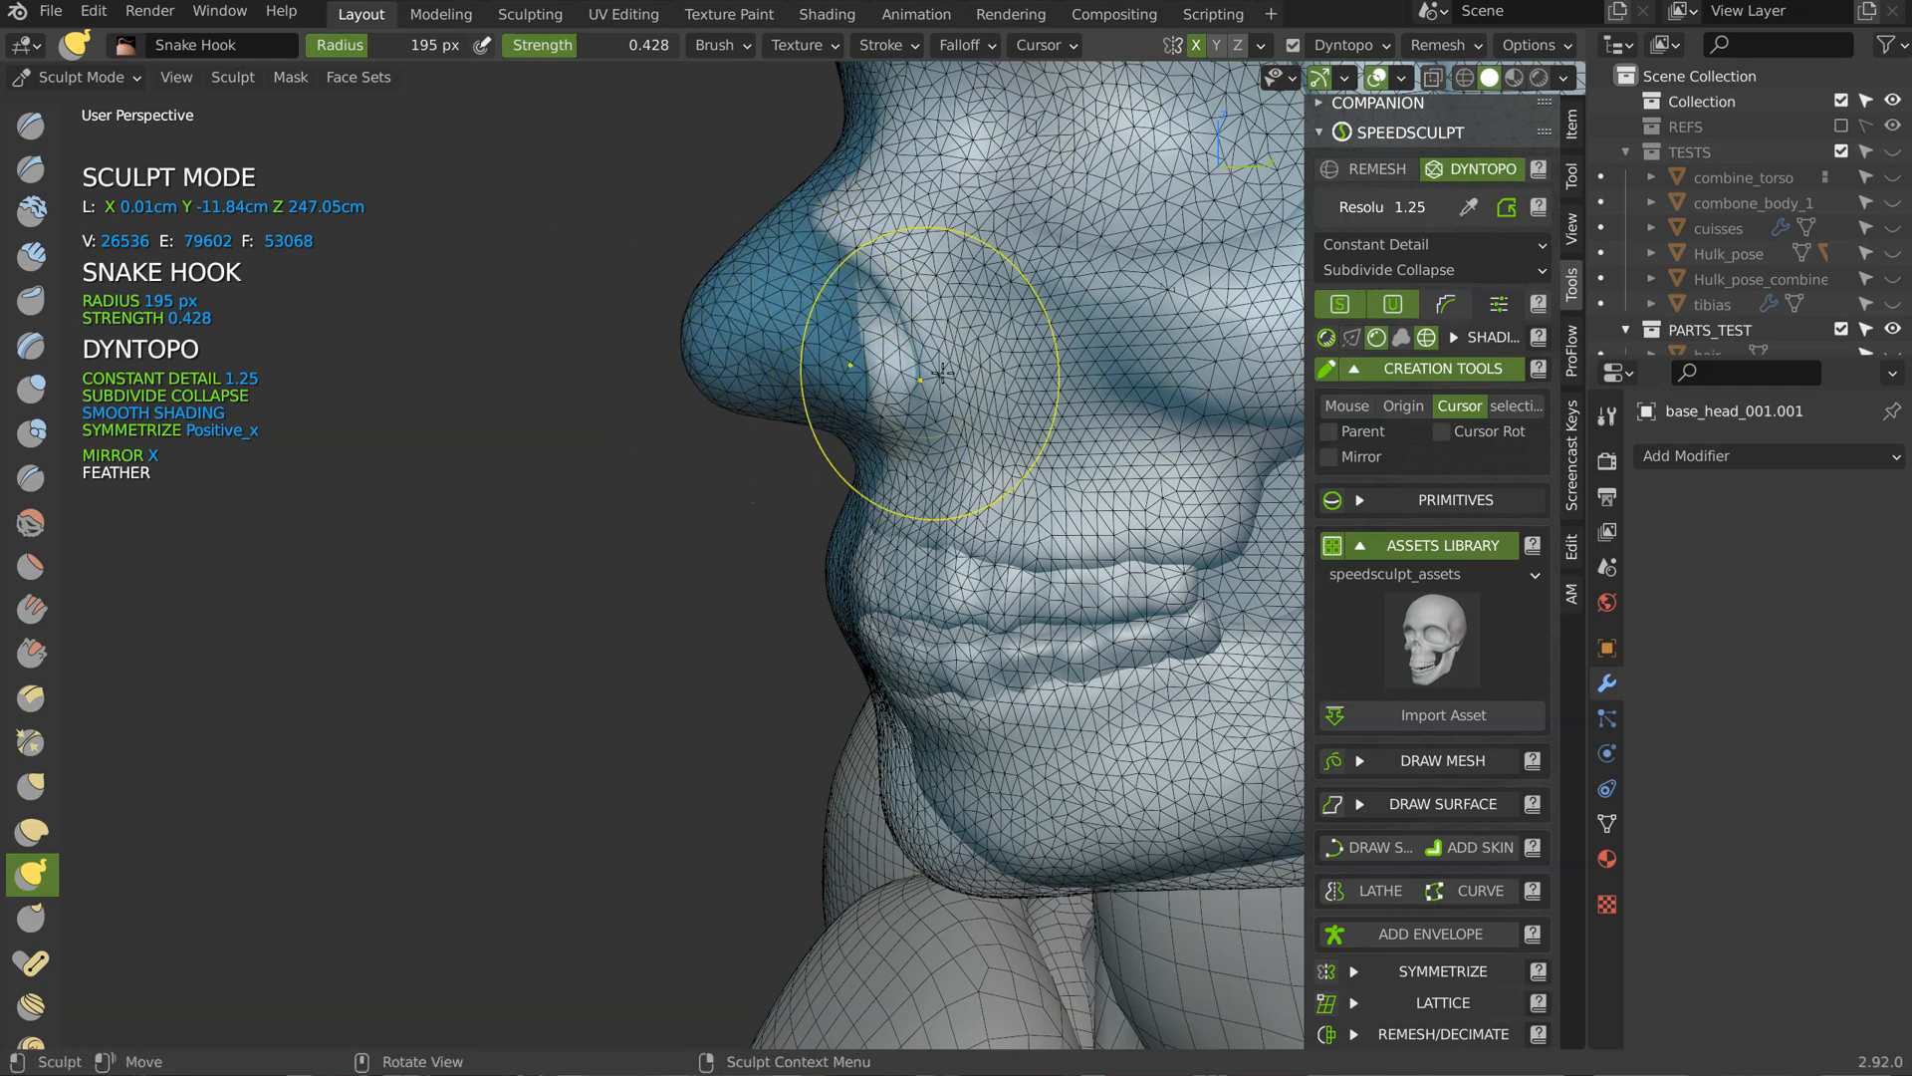
Step: Enlarge the Snake Hook radius to 358 px and pull the outer contour of the head slightly
mouse_move(885, 392)
middle_down()
mouse_move(853, 299)
mouse_move(996, 358)
mouse_move(1080, 427)
mouse_move(1039, 406)
mouse_move(826, 673)
middle_up()
key(f)
click(659, 607)
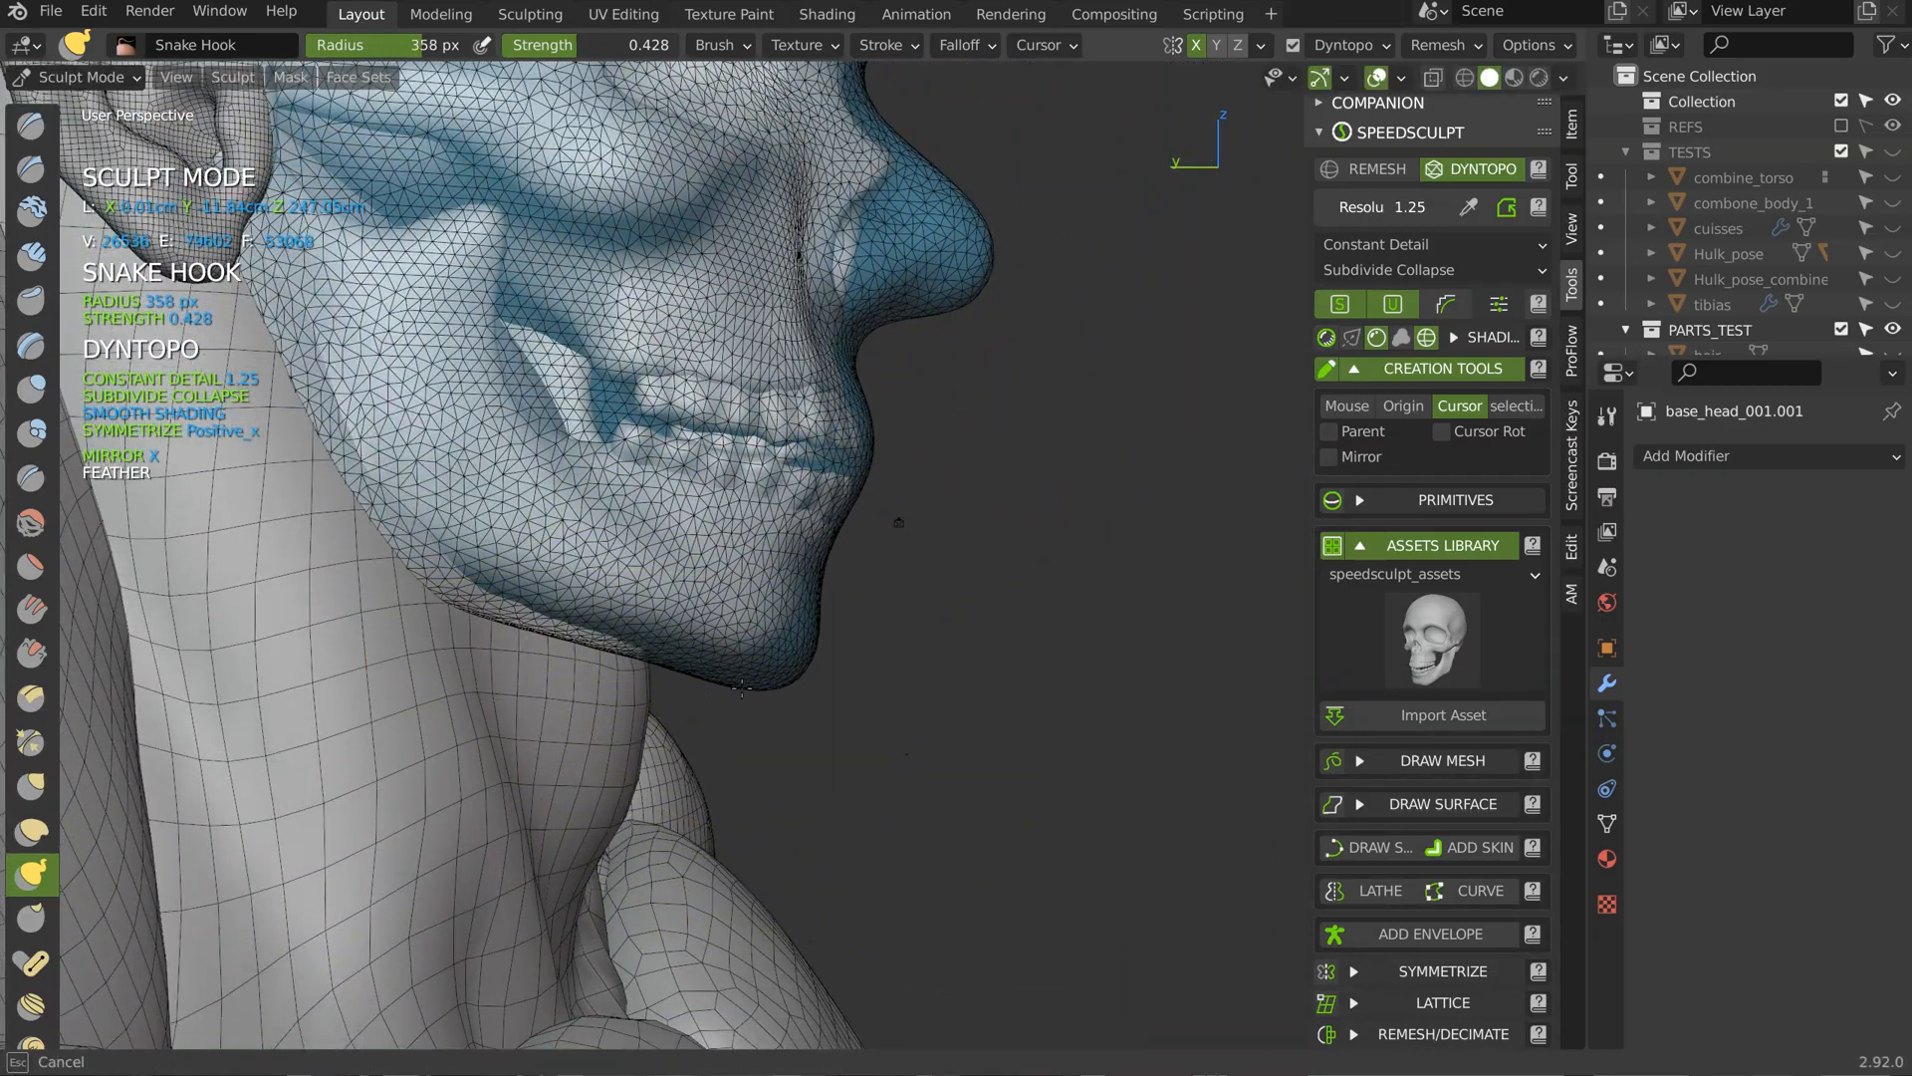
middle_drag(746, 675, 378, 594)
mouse_move(1131, 249)
shift+middle_down()
mouse_move(998, 380)
mouse_move(911, 339)
mouse_move(908, 289)
mouse_move(893, 438)
shift+middle_up()
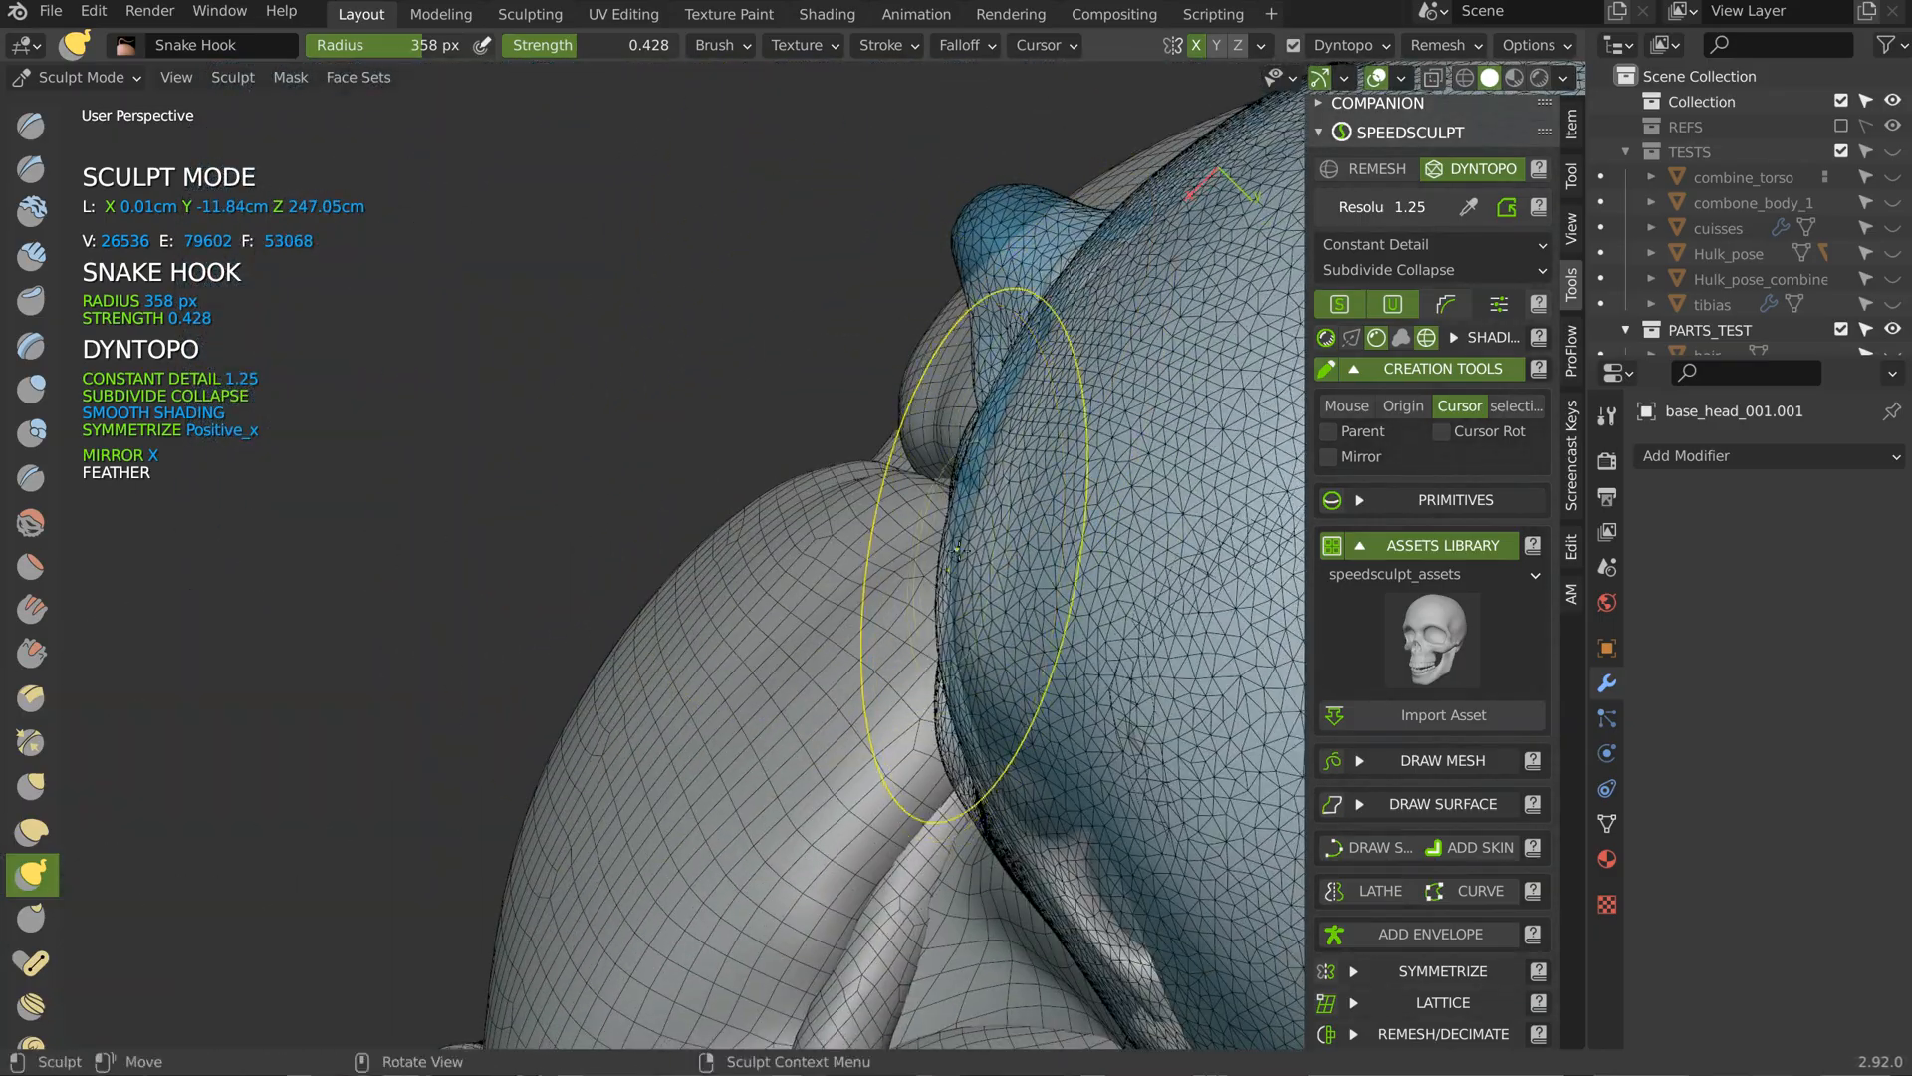
drag(972, 436, 962, 444)
Step: Pull the nose tip slightly forward with the large Snake Hook brush
mouse_move(807, 573)
middle_down()
mouse_move(926, 463)
mouse_move(1004, 424)
mouse_move(1048, 217)
middle_up()
mouse_move(857, 476)
middle_down()
mouse_move(819, 376)
mouse_move(853, 320)
mouse_move(930, 538)
mouse_move(922, 498)
mouse_move(731, 410)
middle_up()
scroll(922, 390, down, 4)
scroll(925, 448, up, 1)
scroll(731, 410, up, 2)
mouse_move(956, 468)
middle_down()
mouse_move(917, 536)
mouse_move(867, 550)
middle_up()
scroll(917, 535, up, 2)
drag(844, 548, 830, 543)
scroll(826, 558, up, 3)
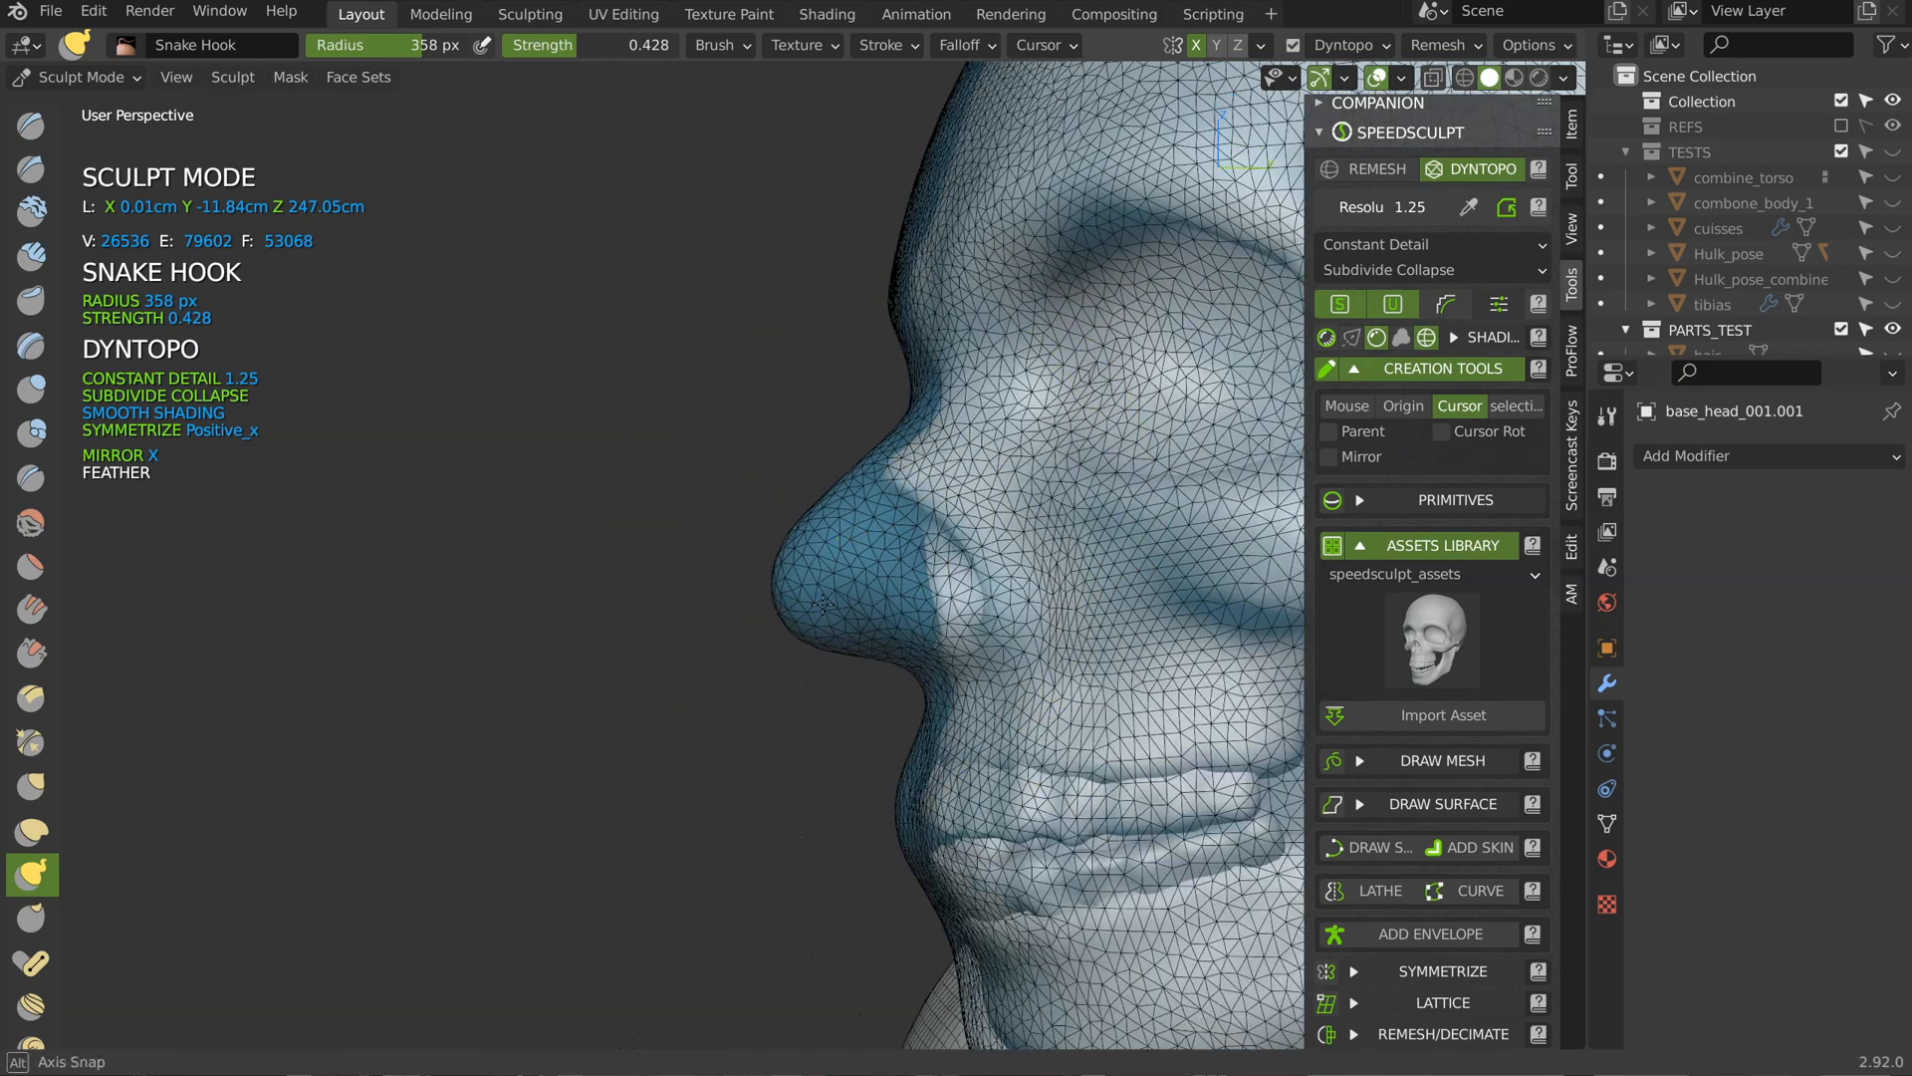
drag(816, 615, 805, 613)
Step: Examine the face, mouth and jaw against the skull from the front and the side
mouse_move(782, 617)
middle_down()
mouse_move(886, 673)
mouse_move(964, 653)
middle_up()
scroll(976, 647, down, 5)
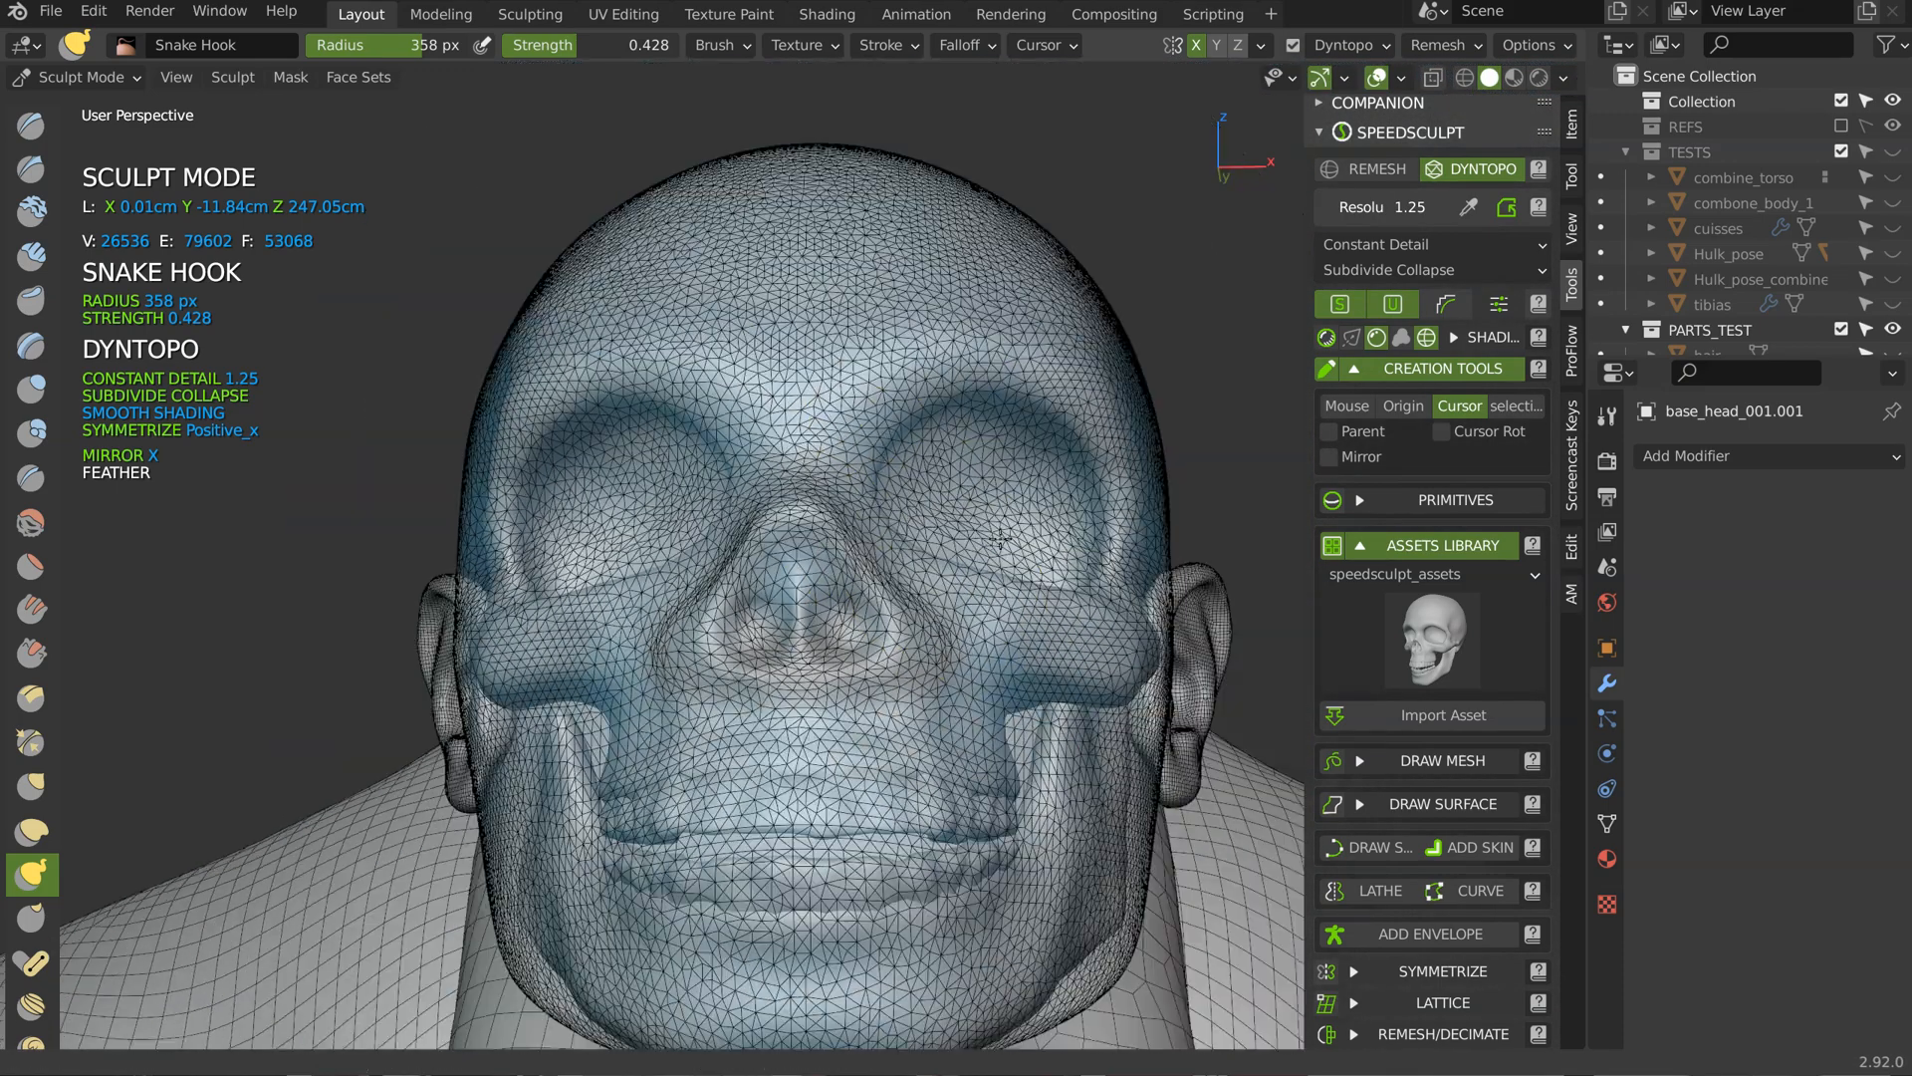
middle_drag(991, 448, 1029, 222)
shift+middle_drag(816, 896, 840, 704)
scroll(841, 700, up, 2)
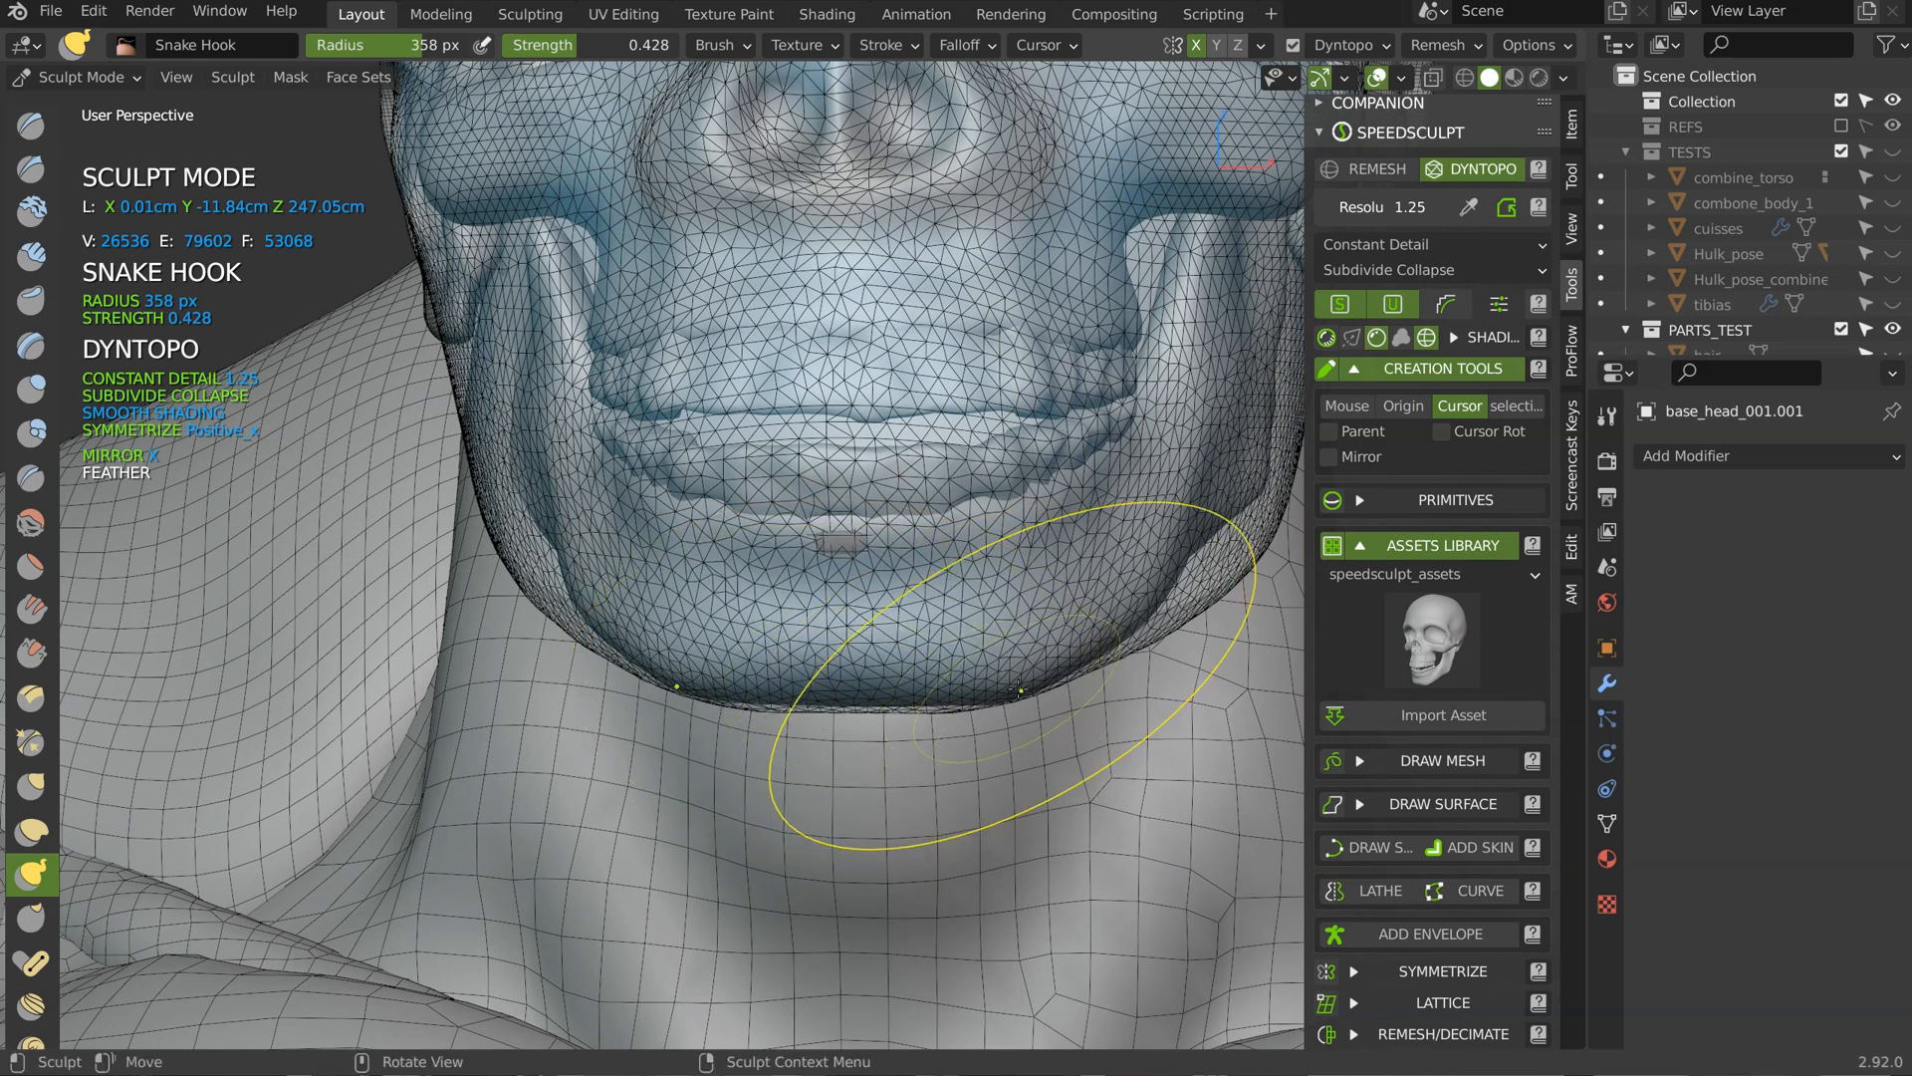
middle_drag(995, 687, 882, 600)
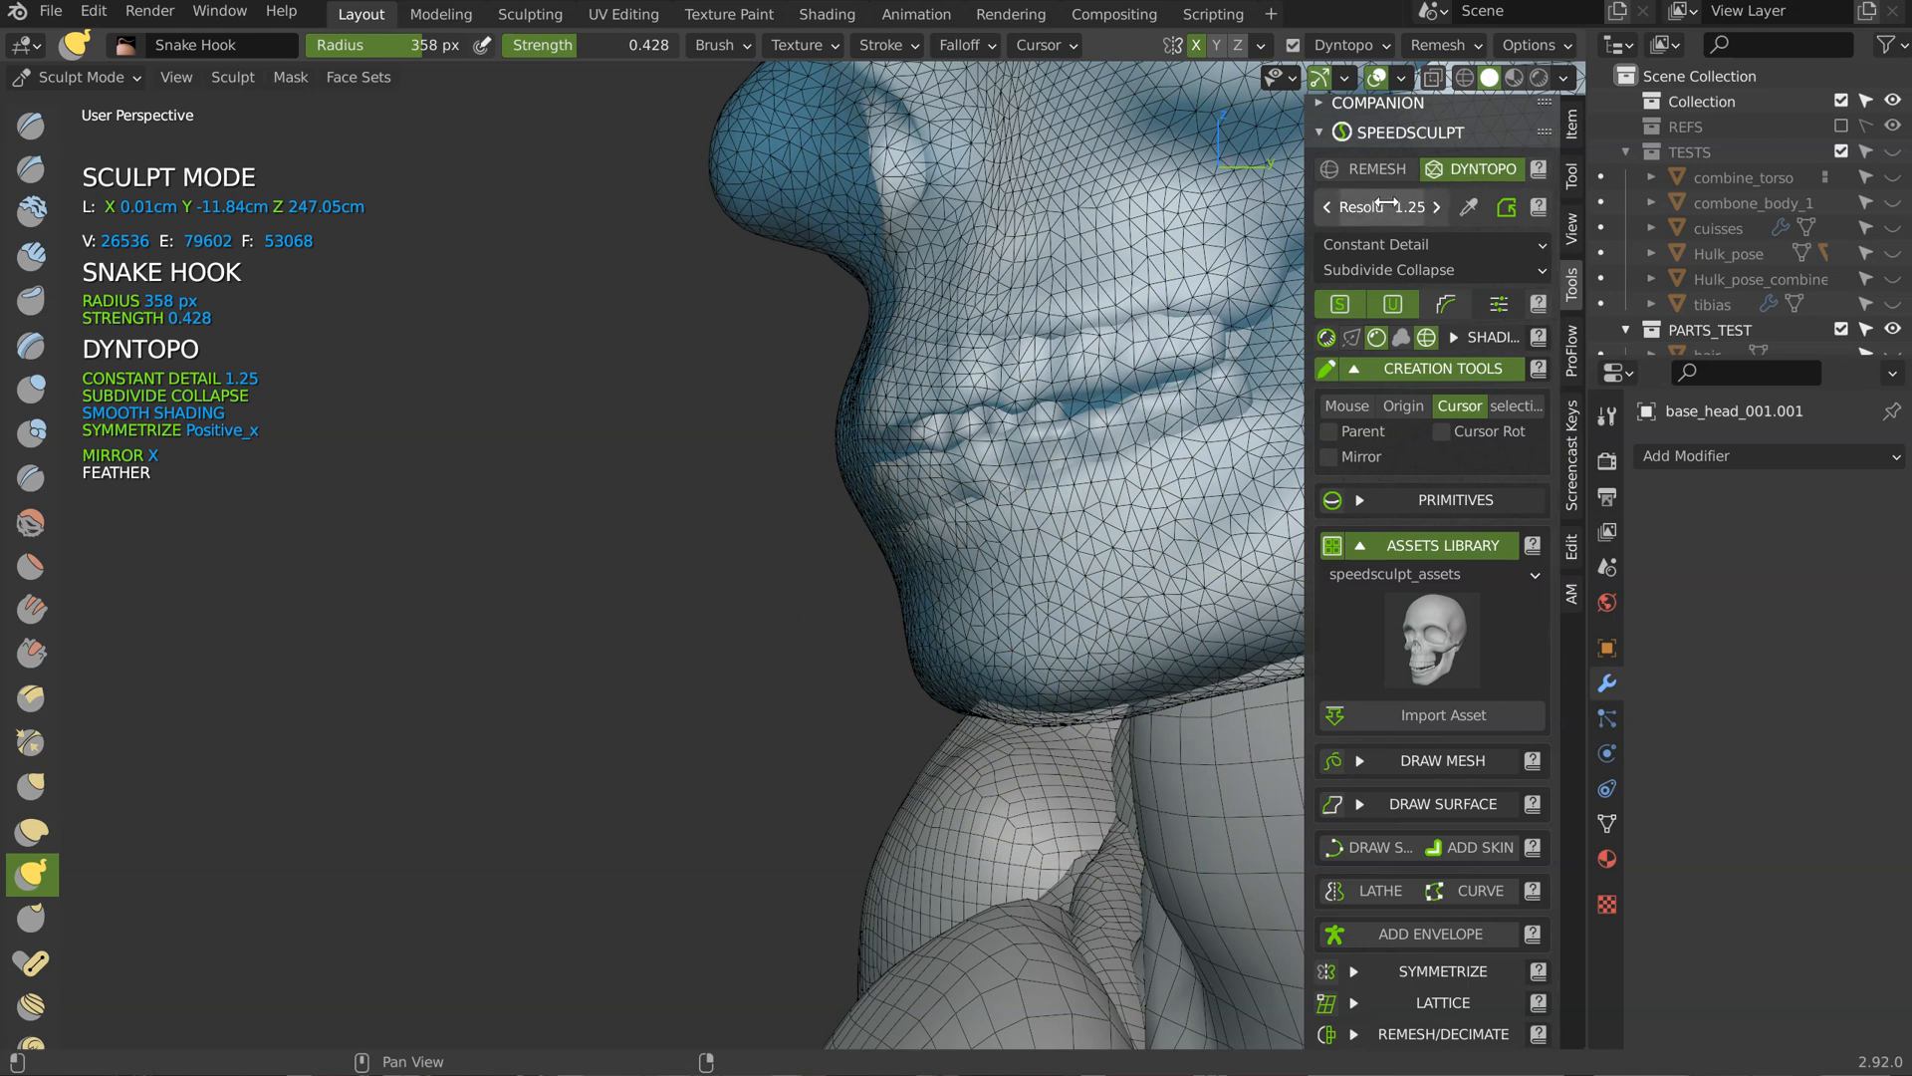
mouse_move(981, 254)
shift+middle_down()
mouse_move(856, 349)
mouse_move(854, 320)
mouse_move(830, 340)
shift+middle_up()
scroll(877, 339, down, 2)
mouse_move(966, 433)
middle_down()
mouse_move(1107, 590)
mouse_move(1096, 648)
mouse_move(1076, 597)
mouse_move(1036, 598)
mouse_move(1055, 460)
middle_up()
Step: Show the Hulk reference image through the camera view and turn off the head's X-ray display
key(KP_0)
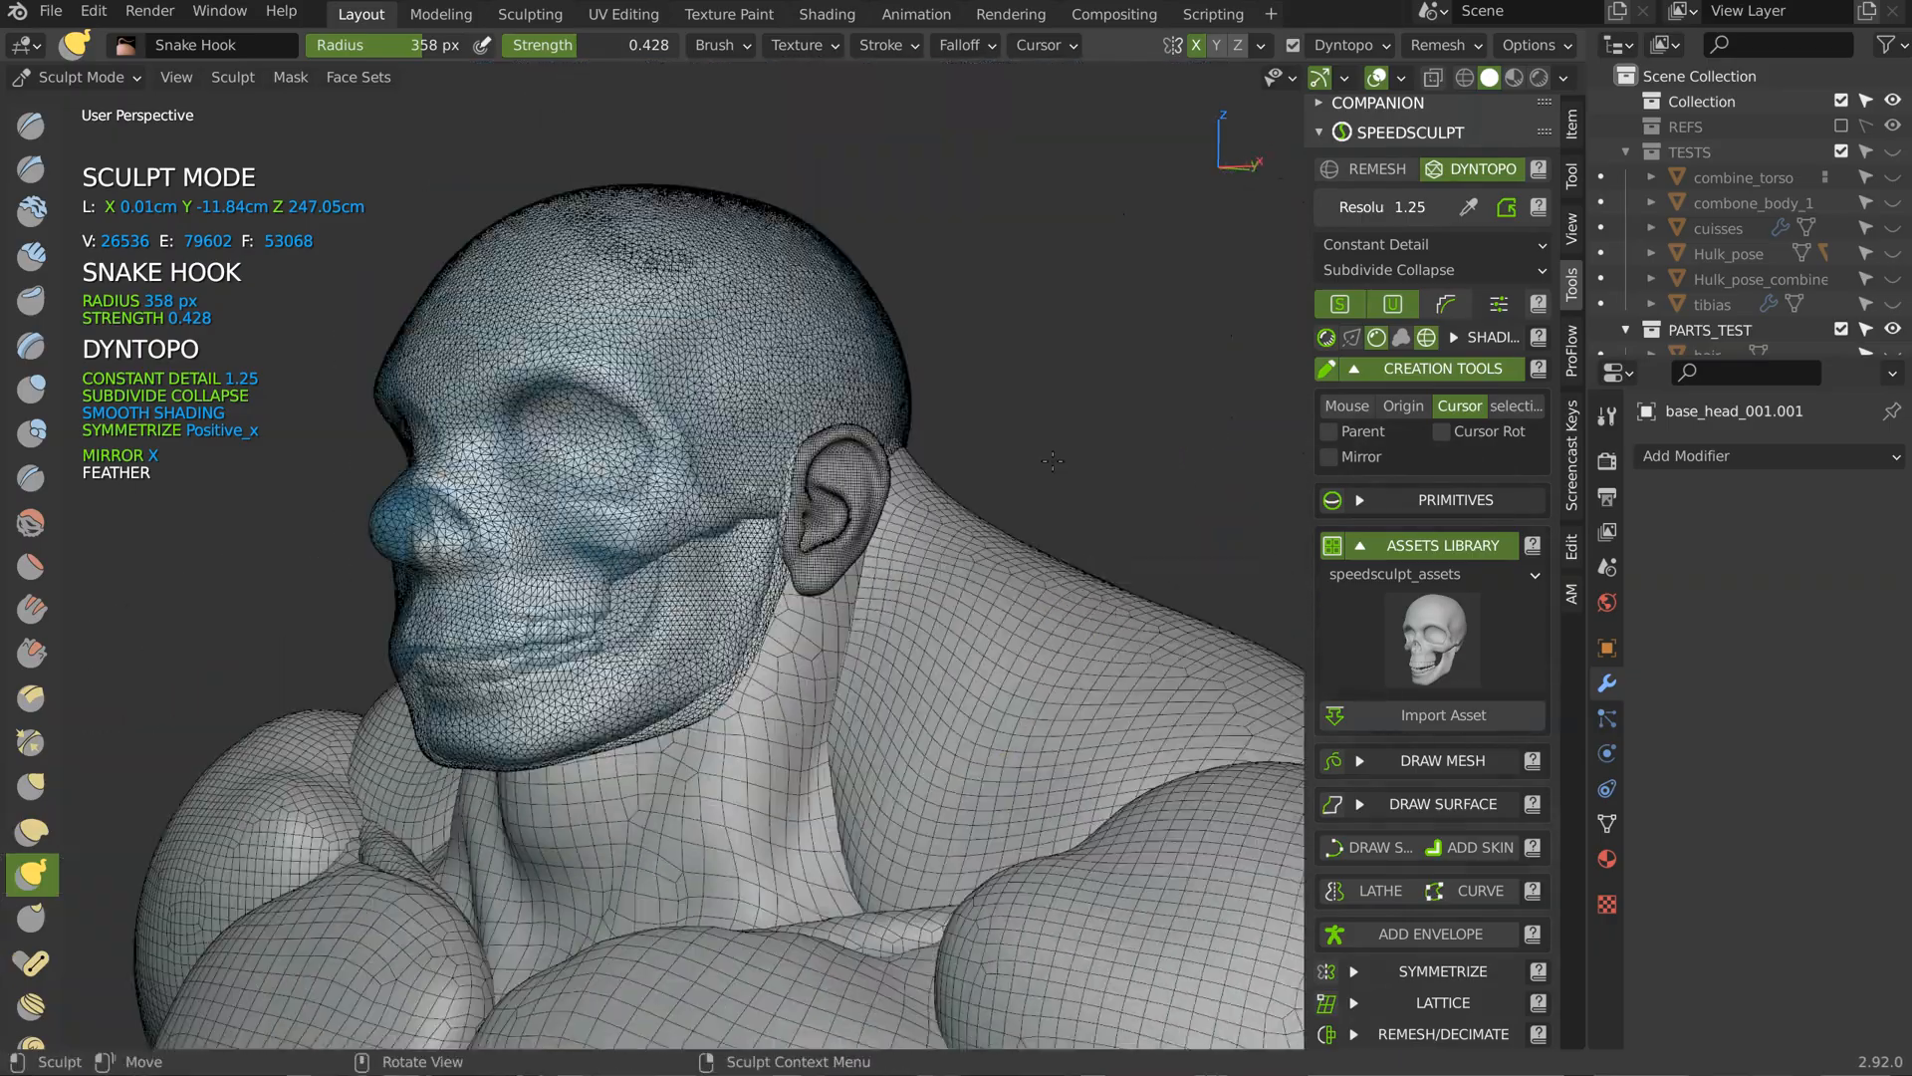
alt+middle_drag(887, 436, 1006, 468)
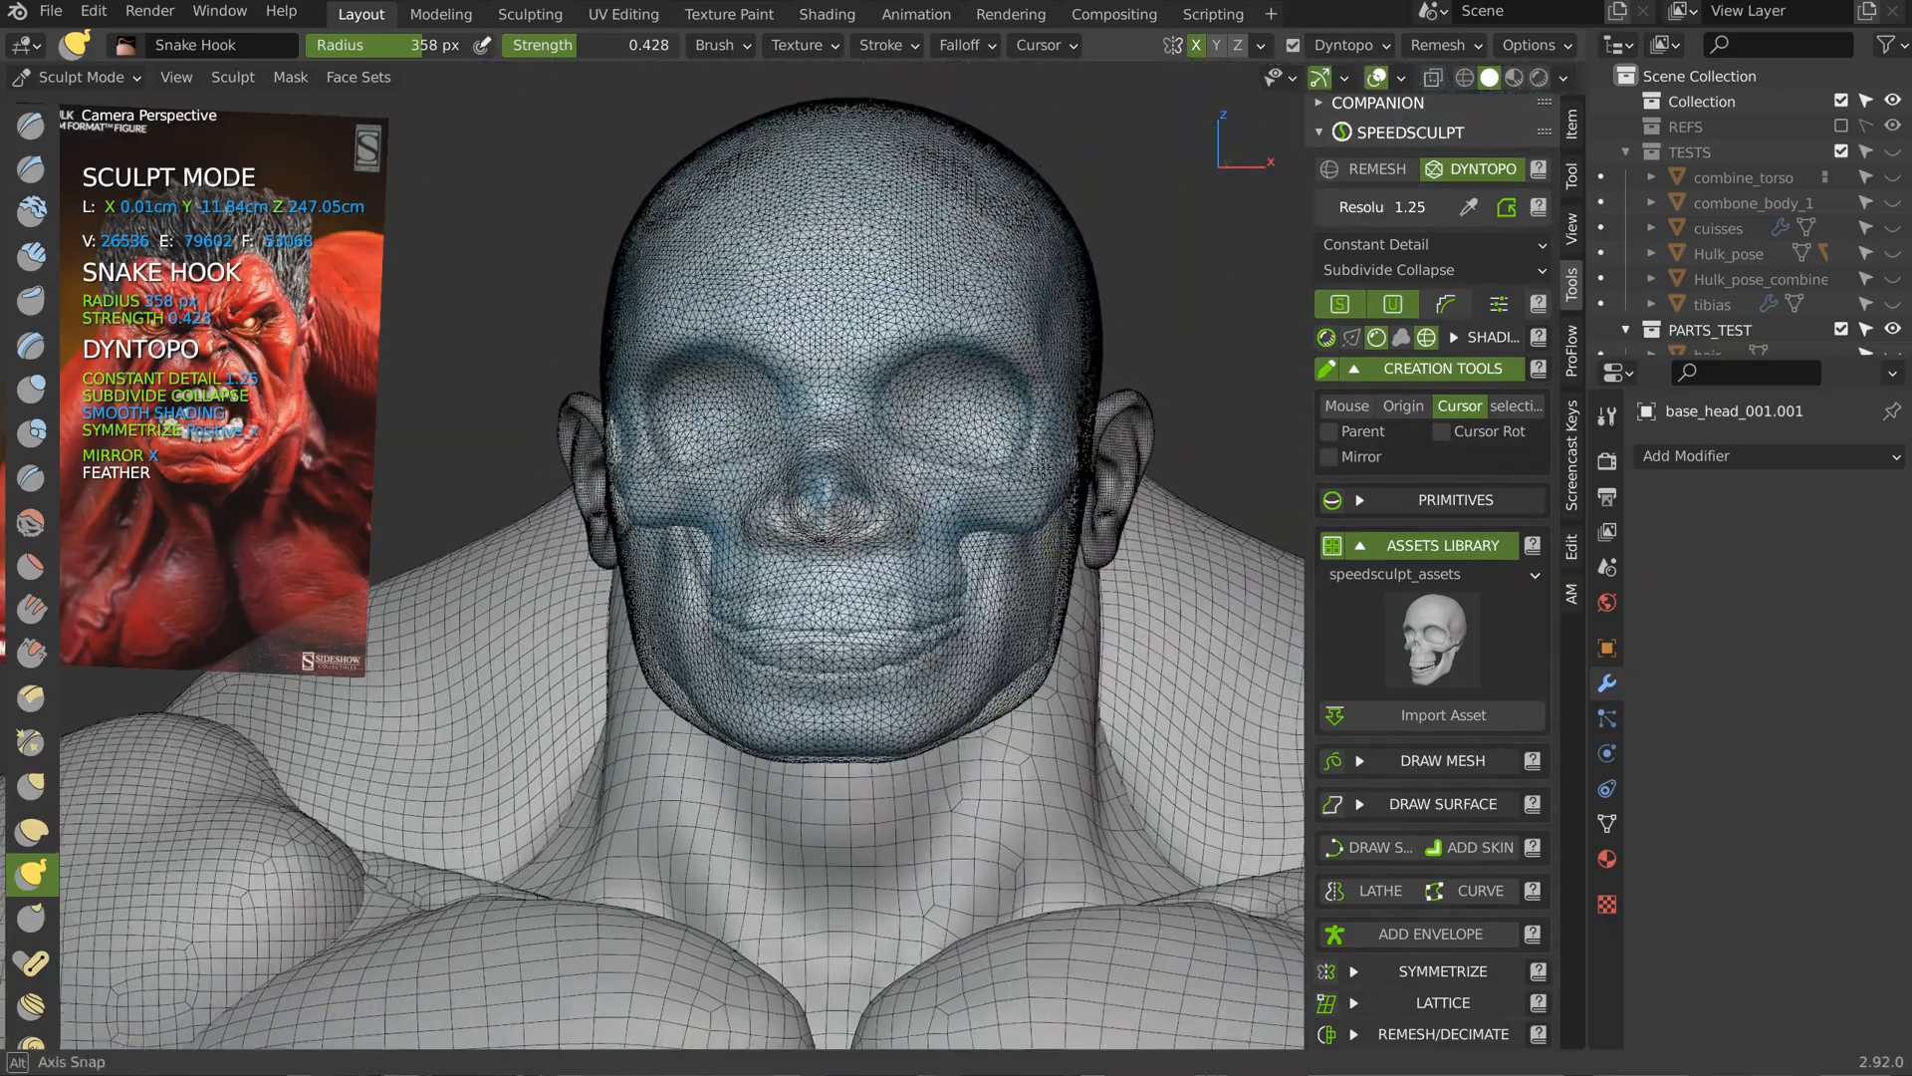
scroll(911, 501, down, 2)
scroll(956, 468, up, 1)
click(1327, 336)
mouse_move(787, 474)
middle_down()
mouse_move(754, 495)
mouse_move(767, 418)
middle_up()
alt+middle_drag(966, 406, 1030, 408)
scroll(883, 384, up, 4)
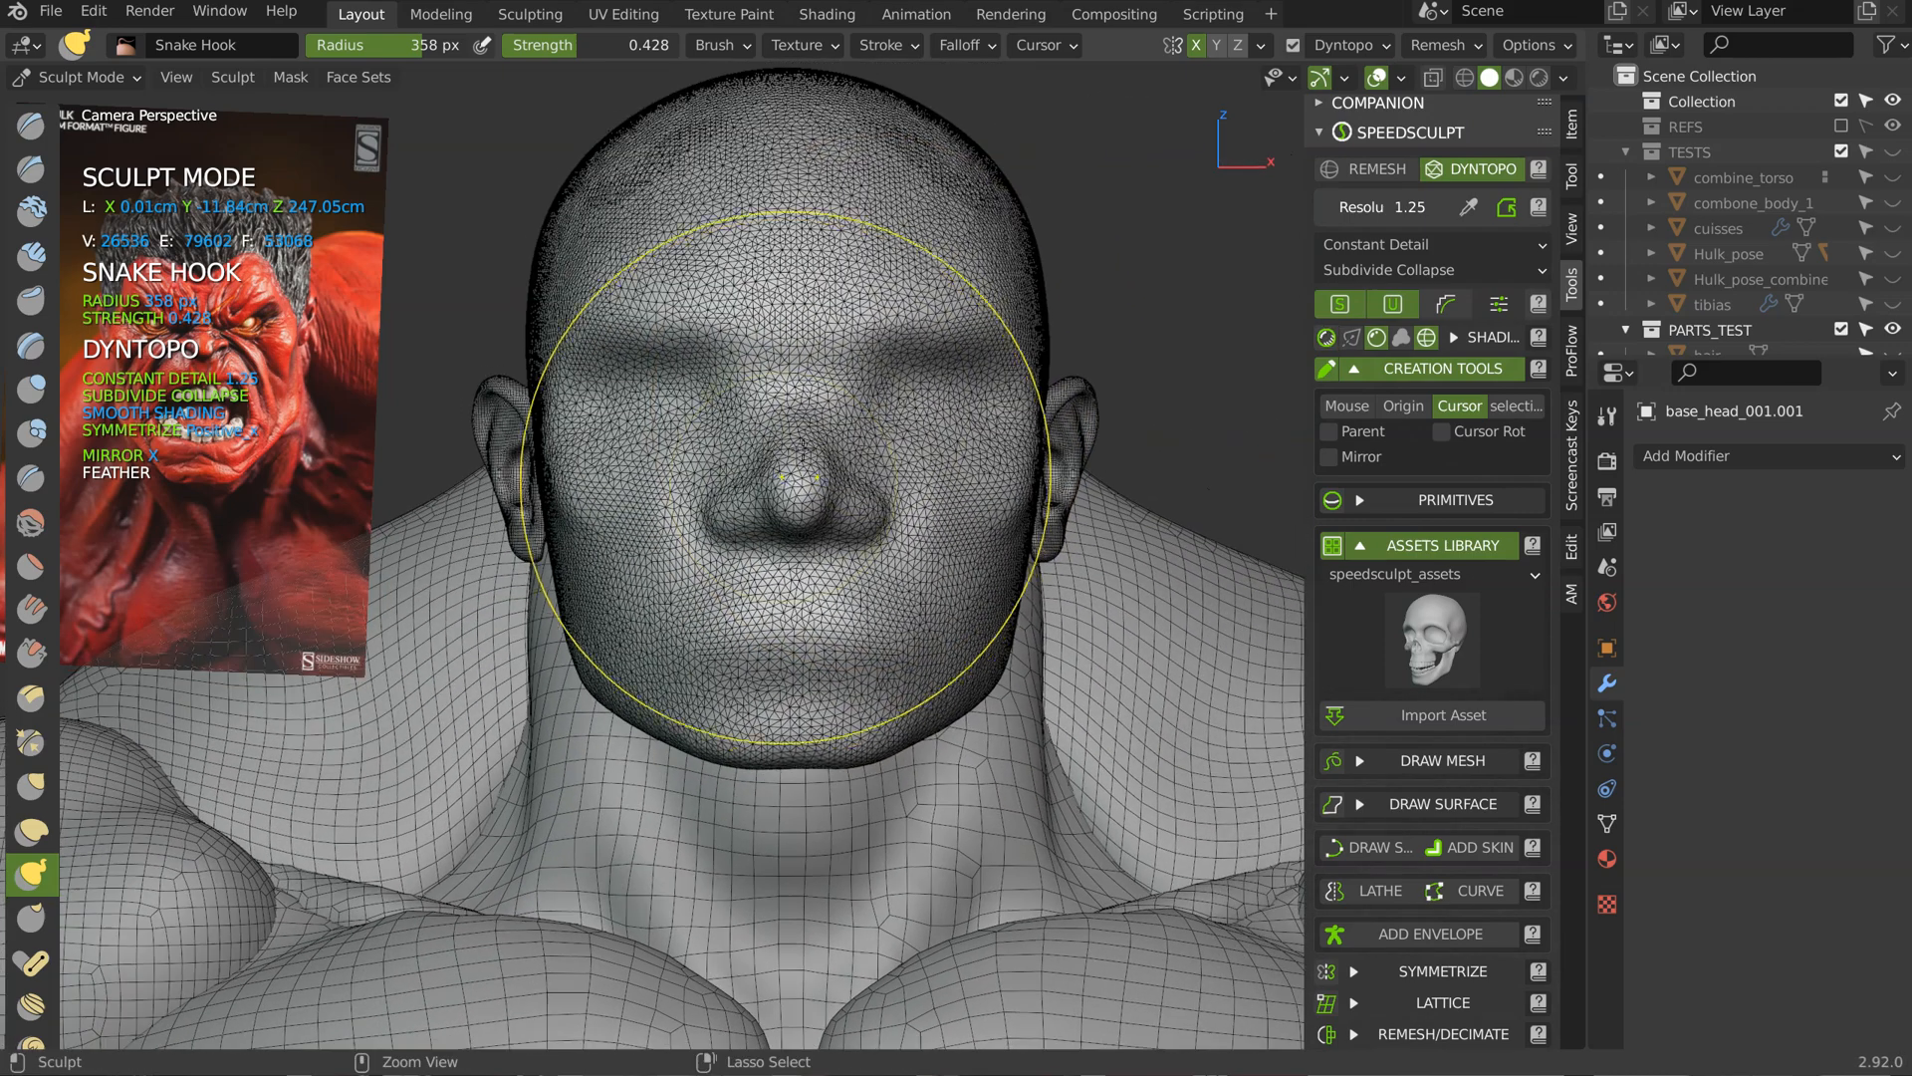
Step: Narrow the nose bridge between the eyes with the Grab brush at a 188 px radius
key(g)
key(f)
click(796, 289)
drag(888, 251, 837, 251)
alt+middle_drag(1085, 271, 937, 292)
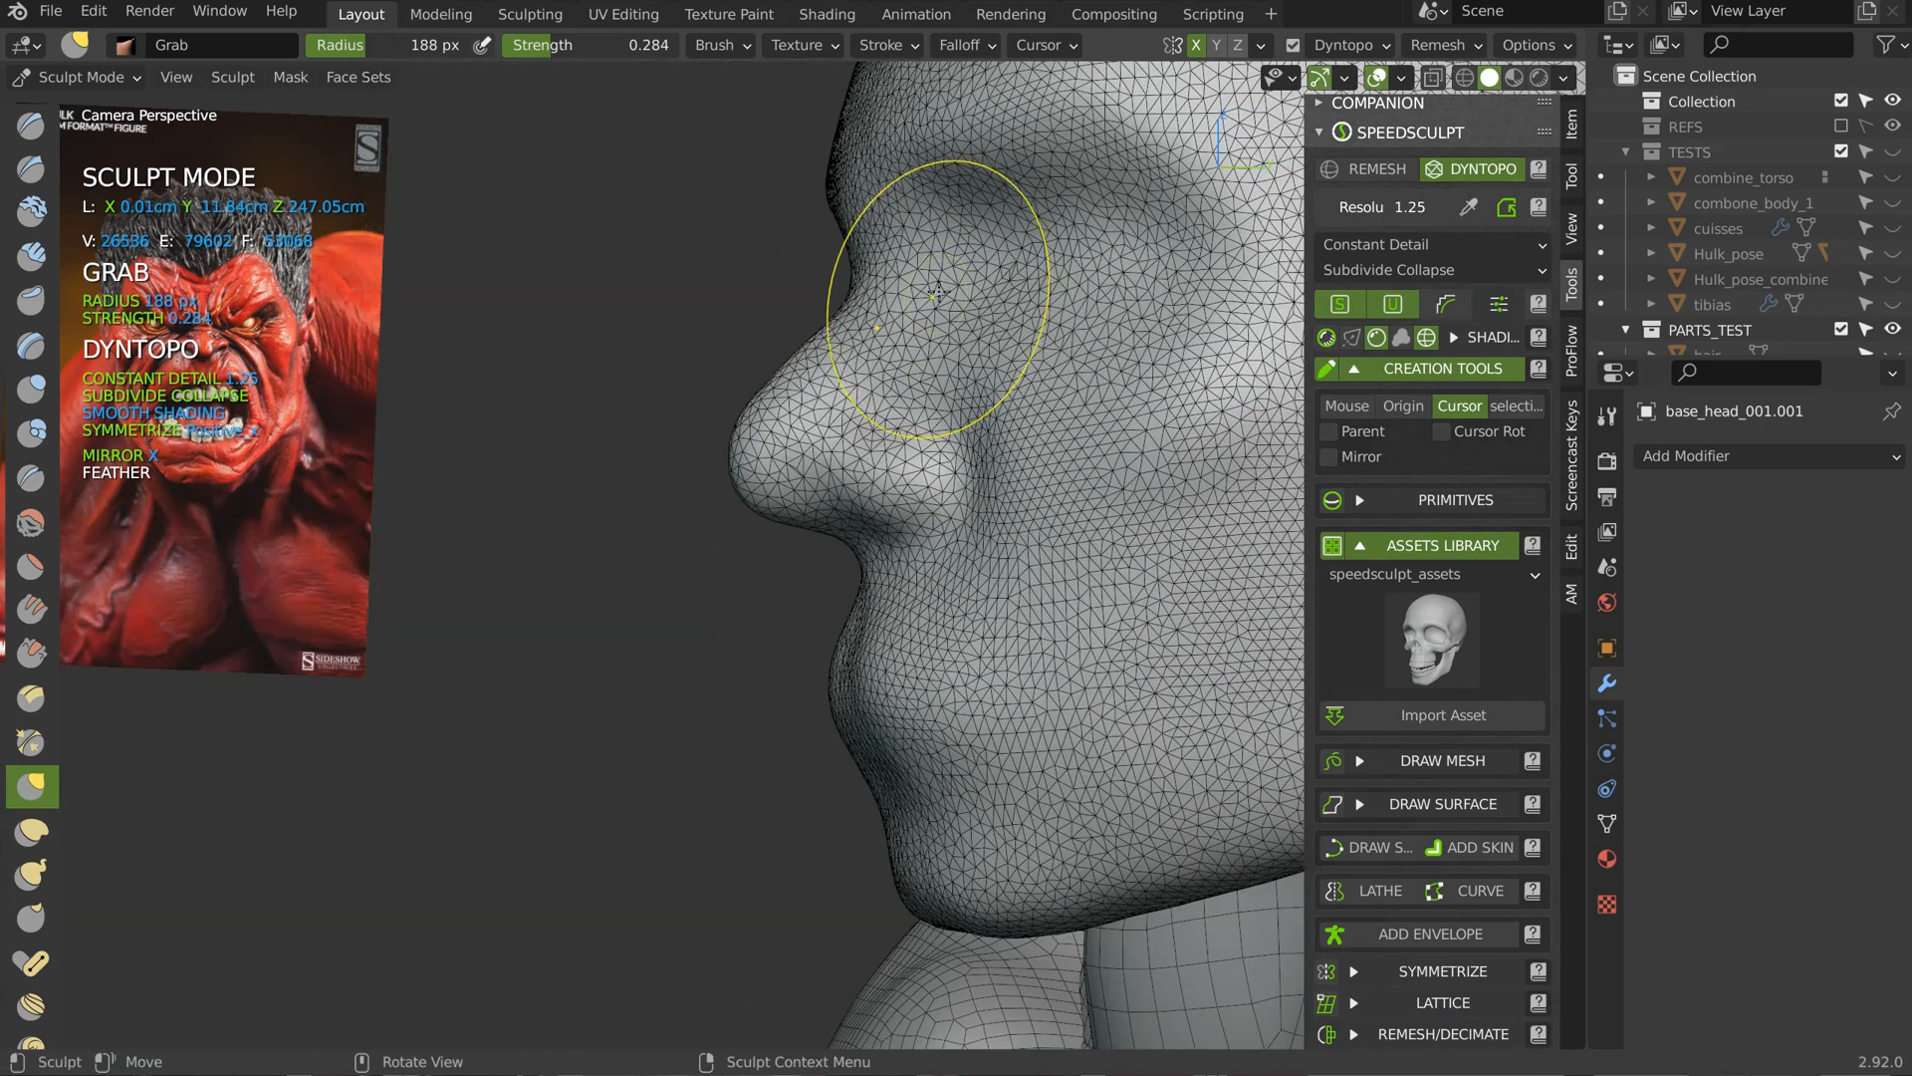
mouse_move(1146, 242)
middle_down()
mouse_move(1045, 235)
mouse_move(990, 256)
mouse_move(976, 328)
mouse_move(911, 373)
middle_up()
Step: Switch to the Crease brush and set its radius to 120 px
key(shift+c)
key(f)
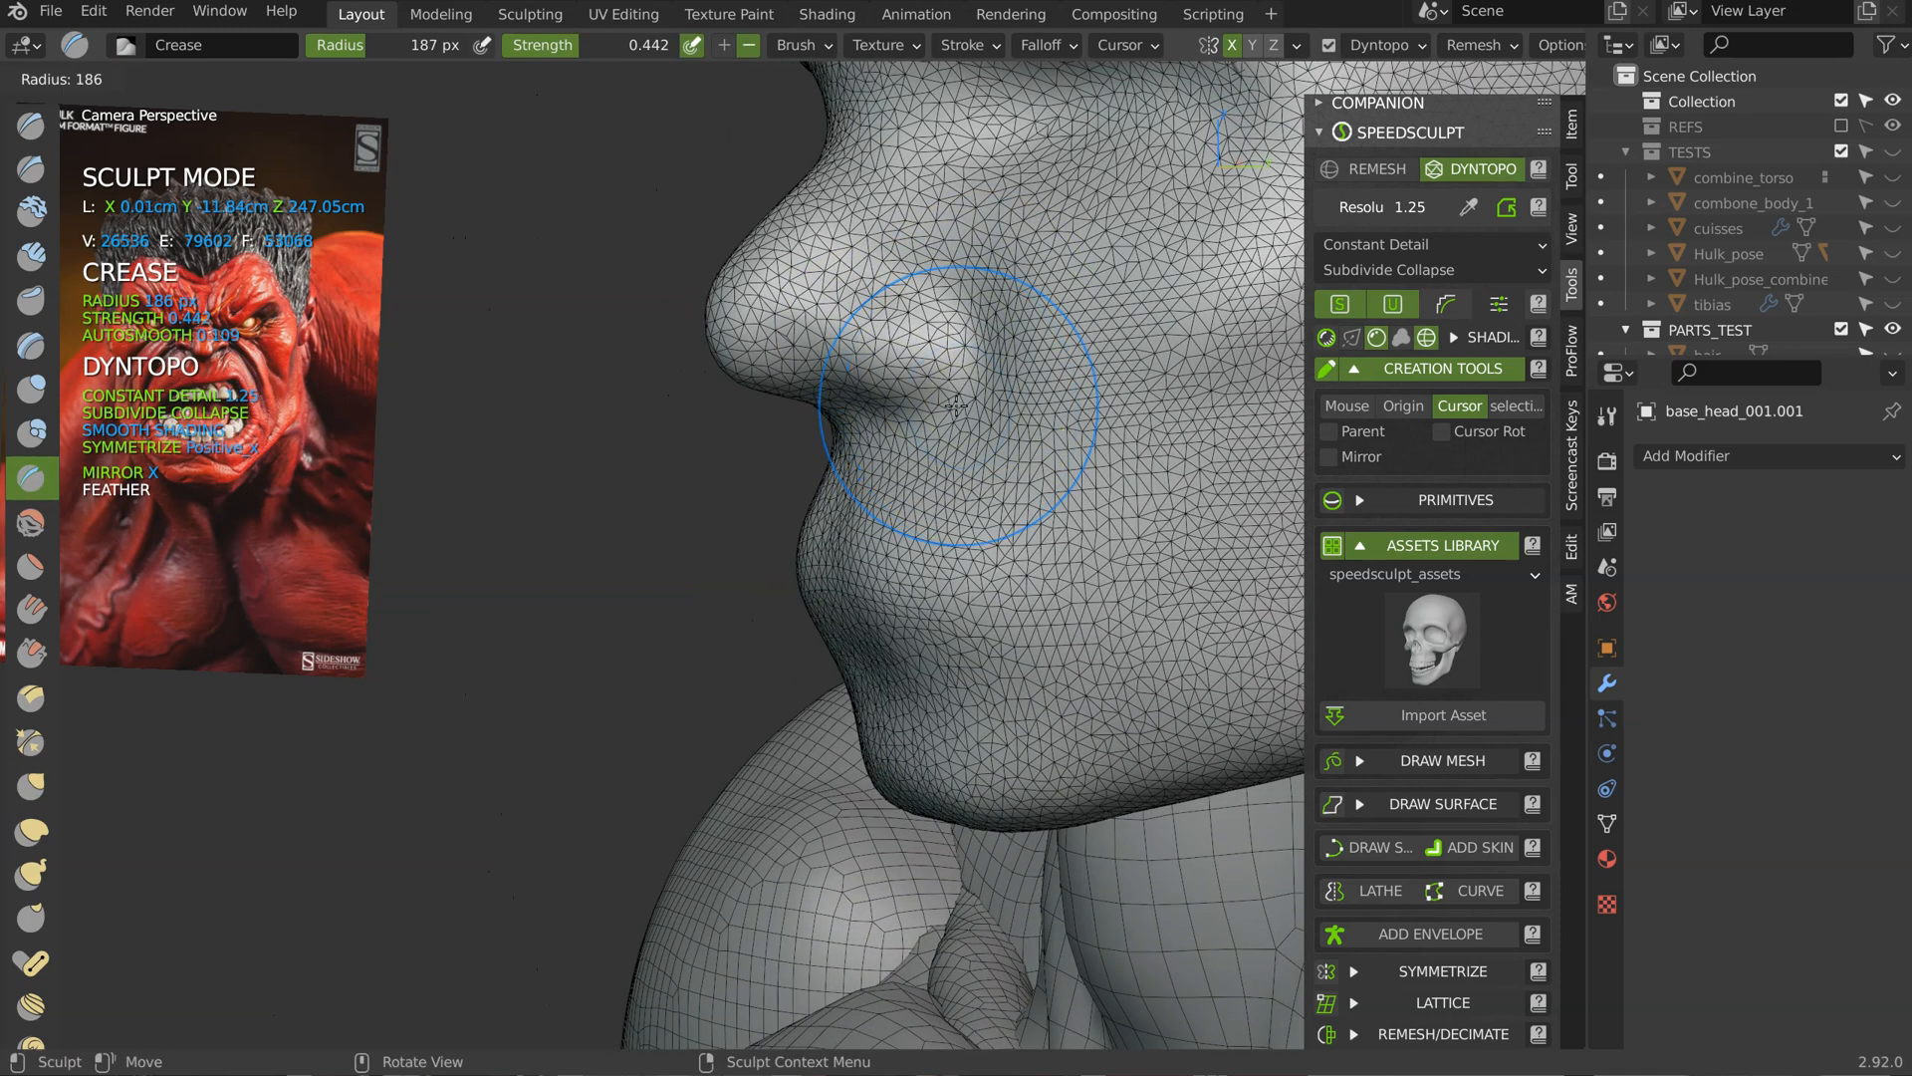
click(909, 414)
shift+middle_drag(938, 497, 980, 502)
Step: Hide the sculpting information text that covers the Hulk reference image
middle_drag(1409, 951, 1420, 503)
key(shift+q)
key(Escape)
key(shift+q)
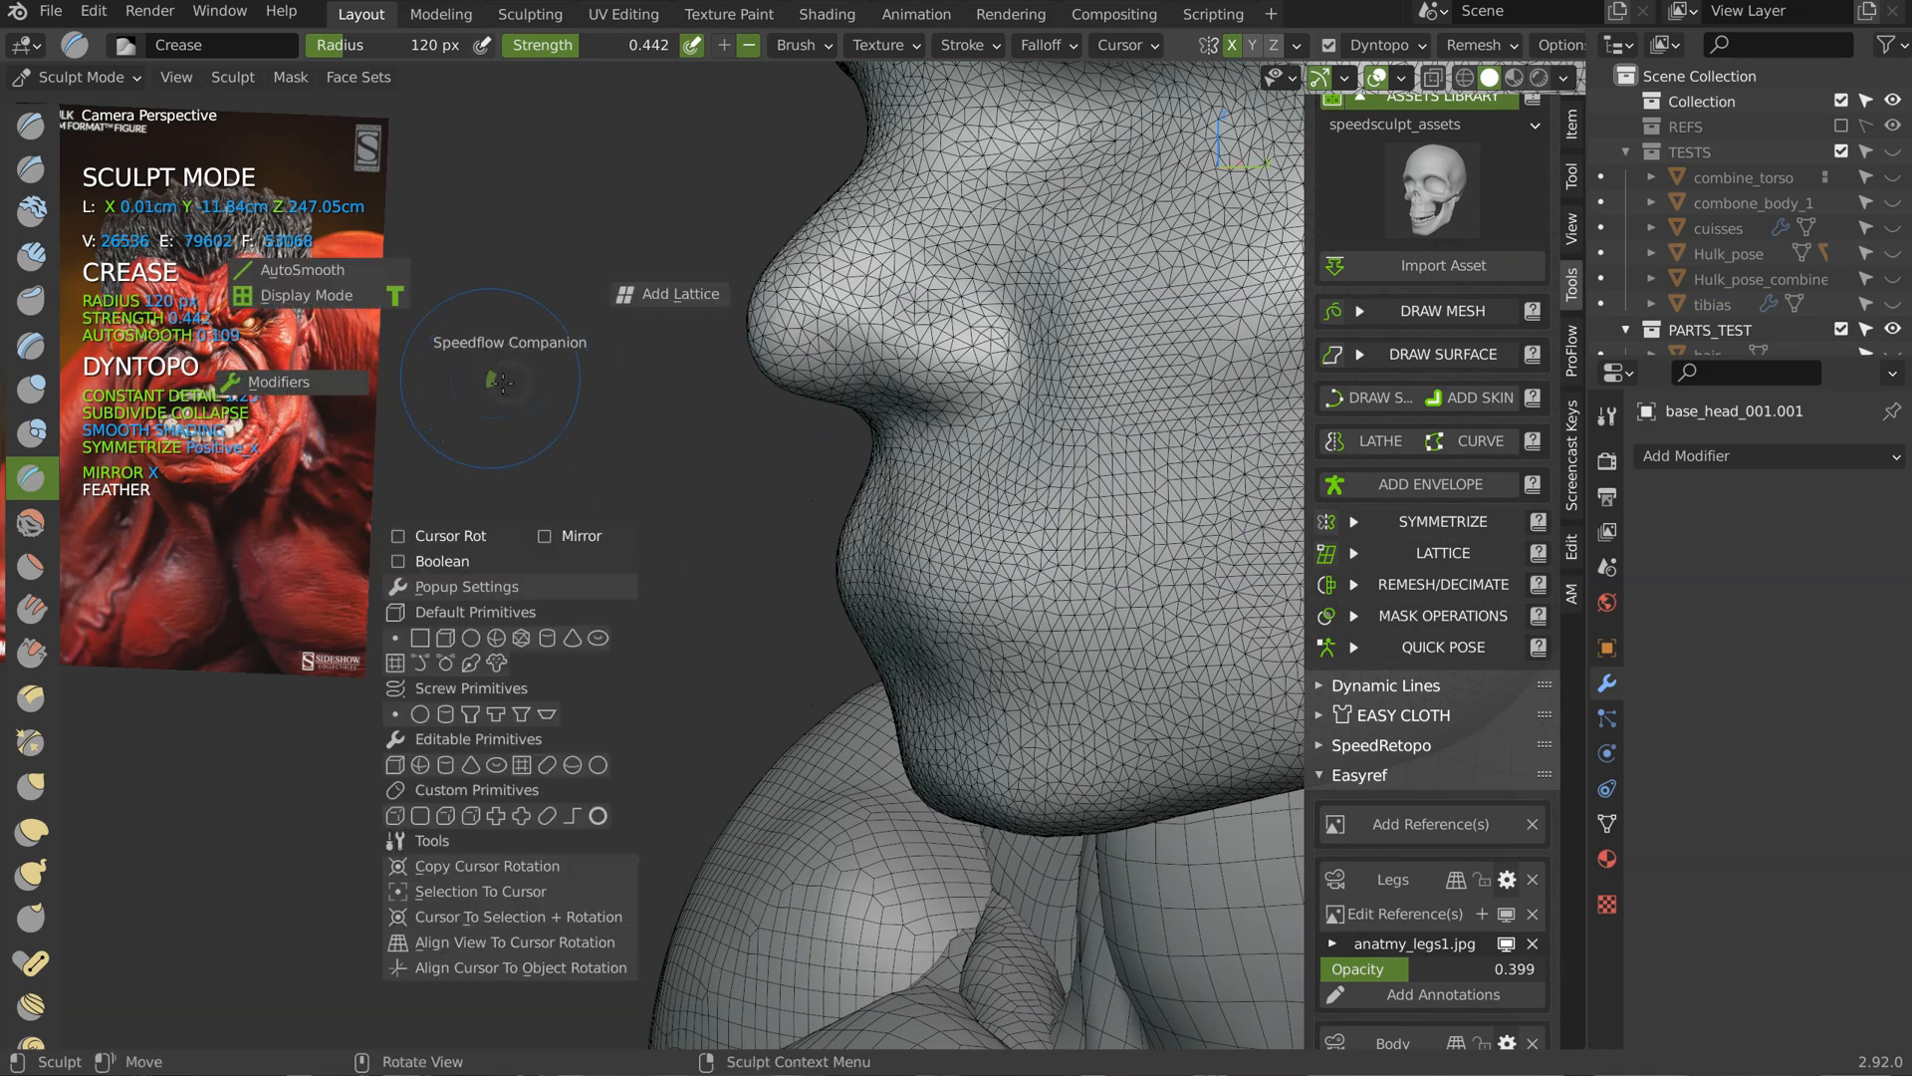
key(Escape)
Step: Carve the nasolabial fold from beside the nostril down across the cheek with the Crease brush
middle_drag(787, 315, 871, 417)
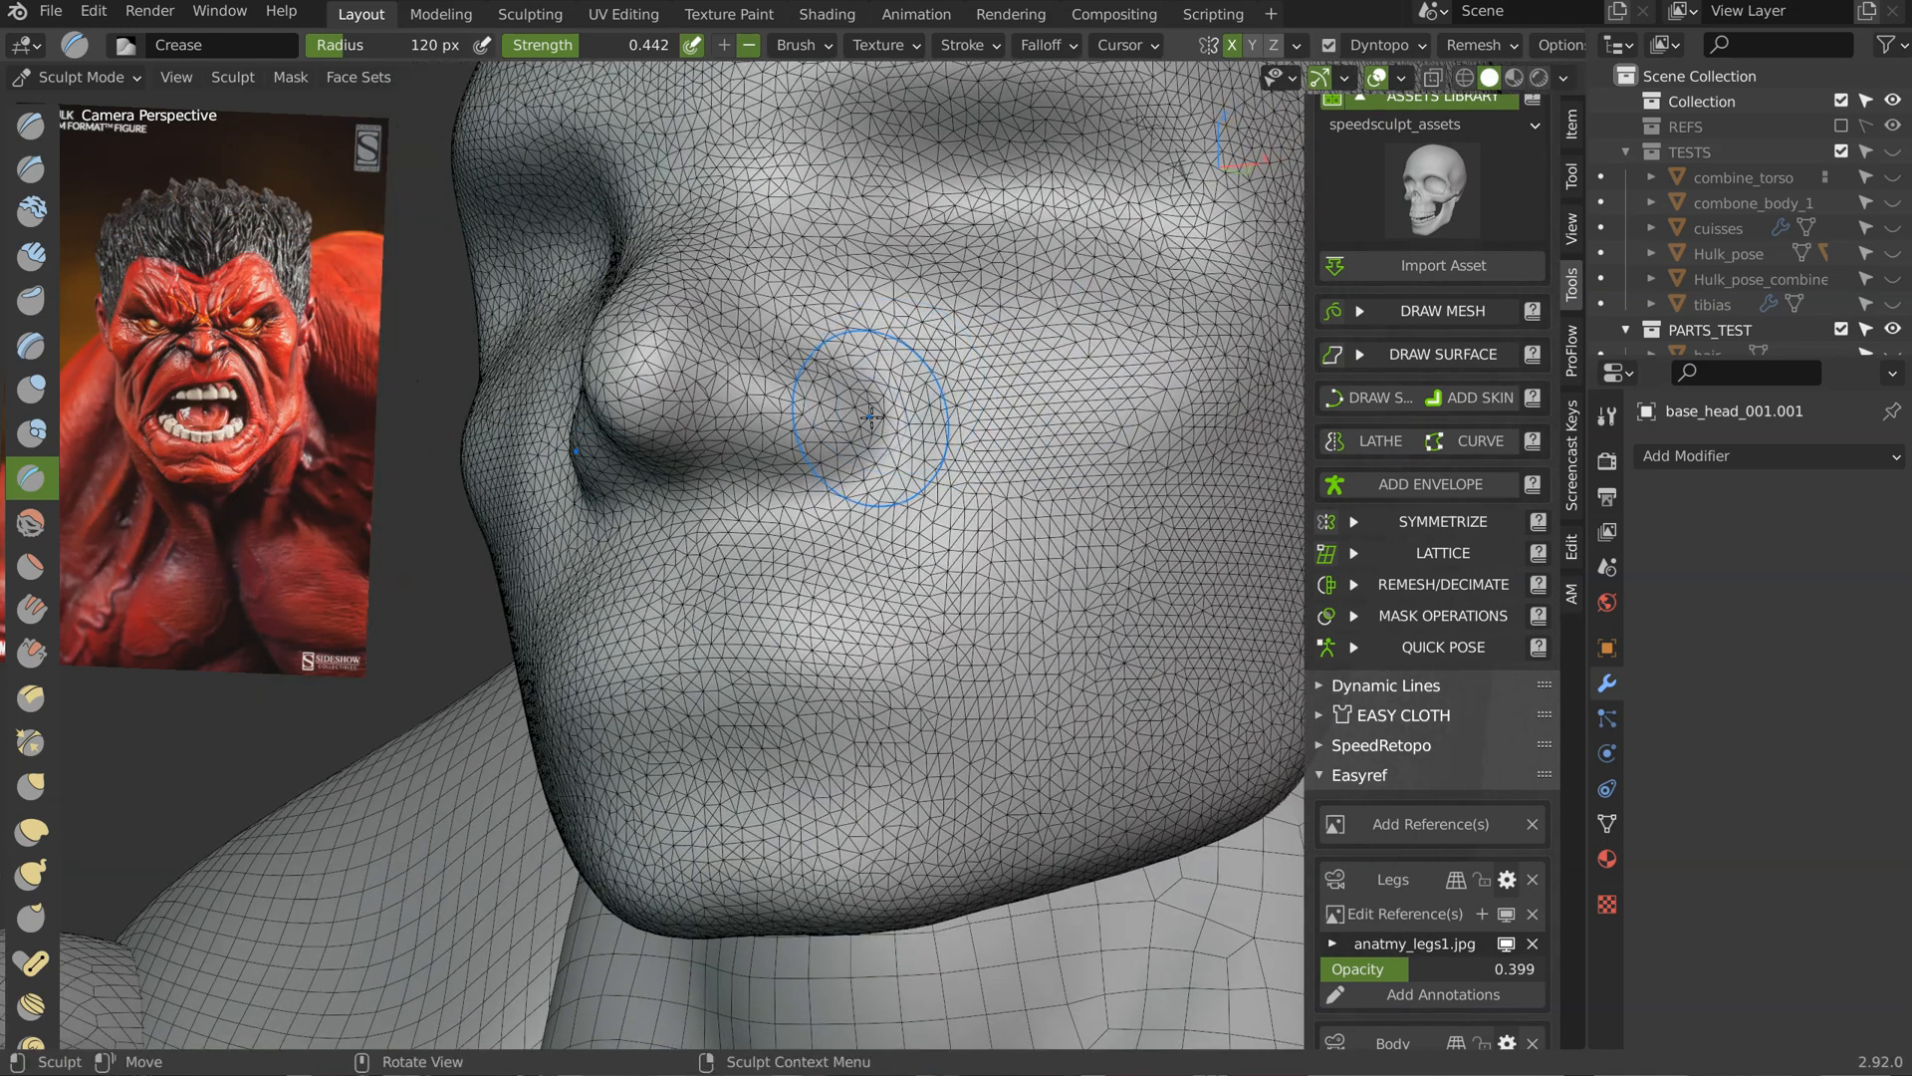
mouse_move(981, 460)
middle_down()
mouse_move(930, 439)
mouse_move(917, 365)
middle_up()
mouse_move(944, 351)
mouse_down()
mouse_move(1070, 547)
mouse_move(1054, 585)
mouse_up()
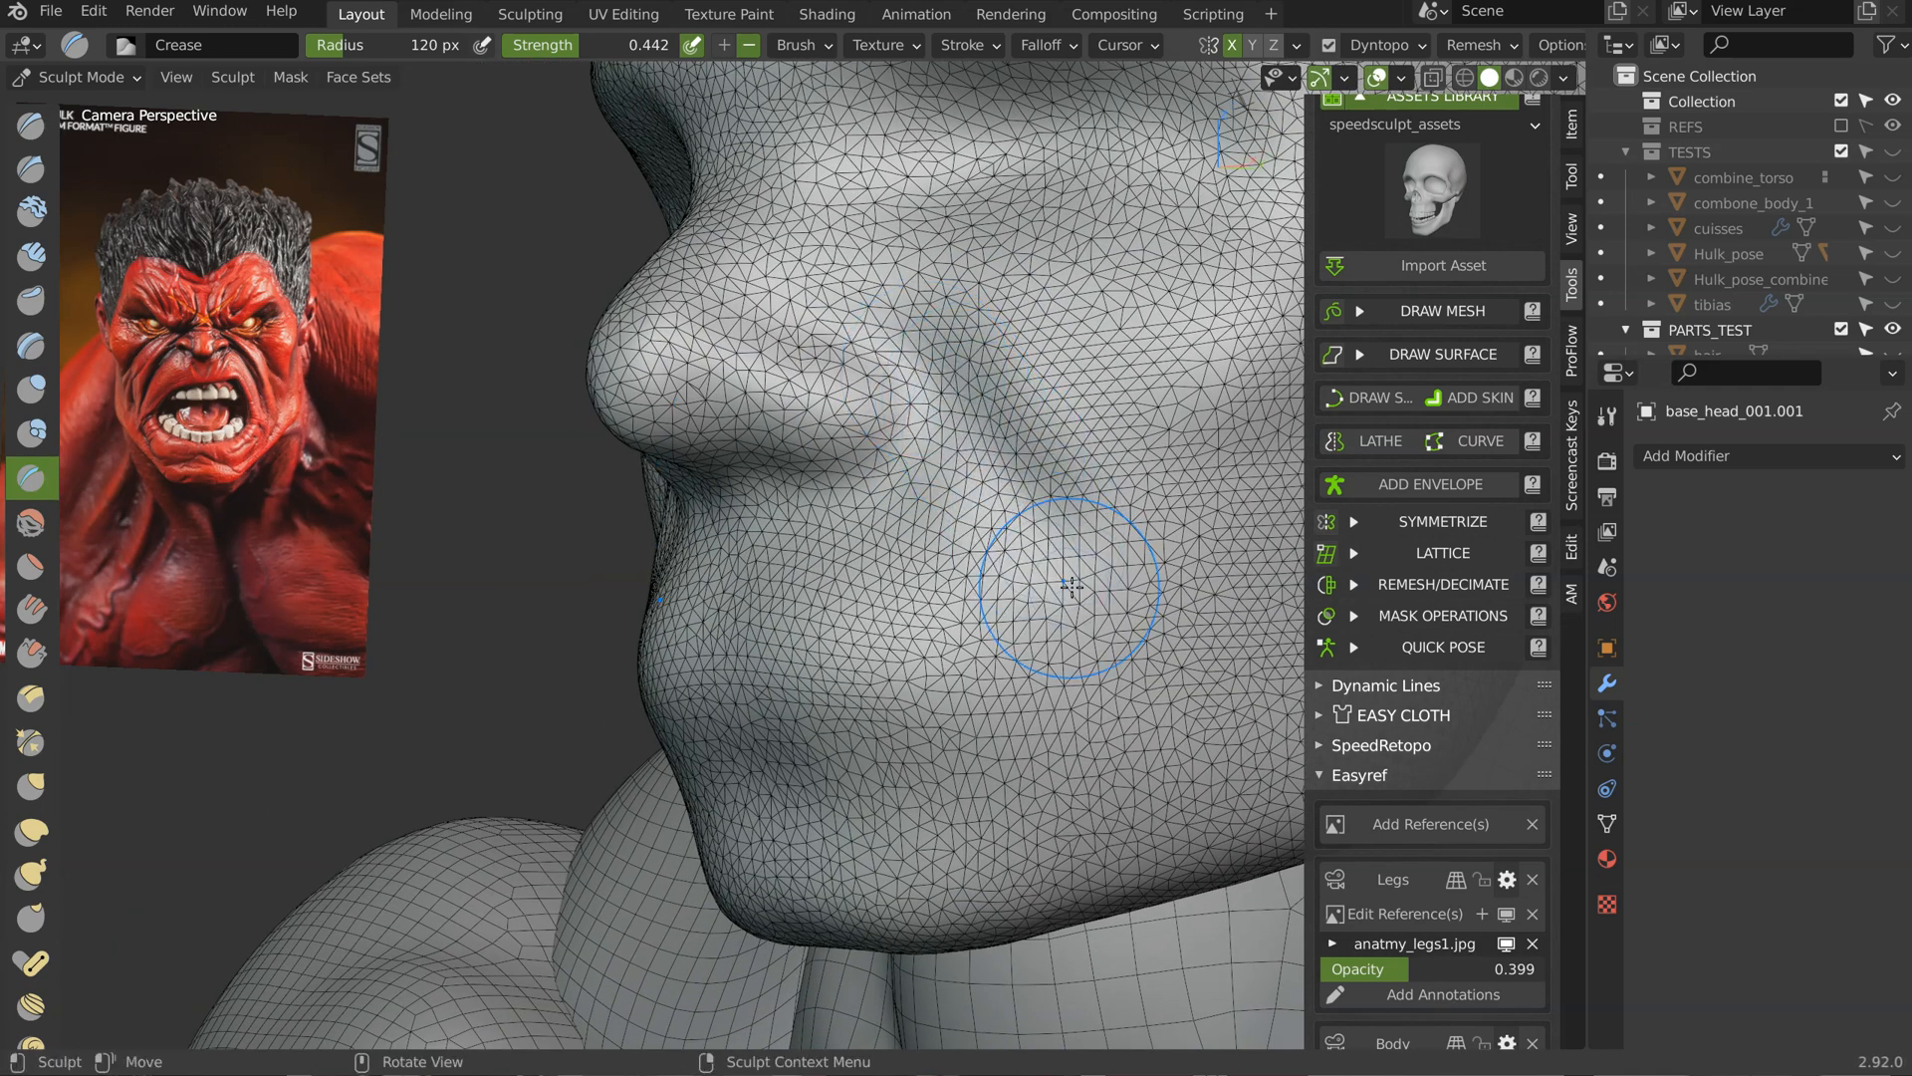
Step: Carve the line between the lips from the centre of the mouth out to its corner with the Crease brush
middle_drag(1055, 584, 990, 414)
mouse_move(1136, 647)
middle_down()
mouse_move(916, 602)
mouse_move(487, 672)
middle_up()
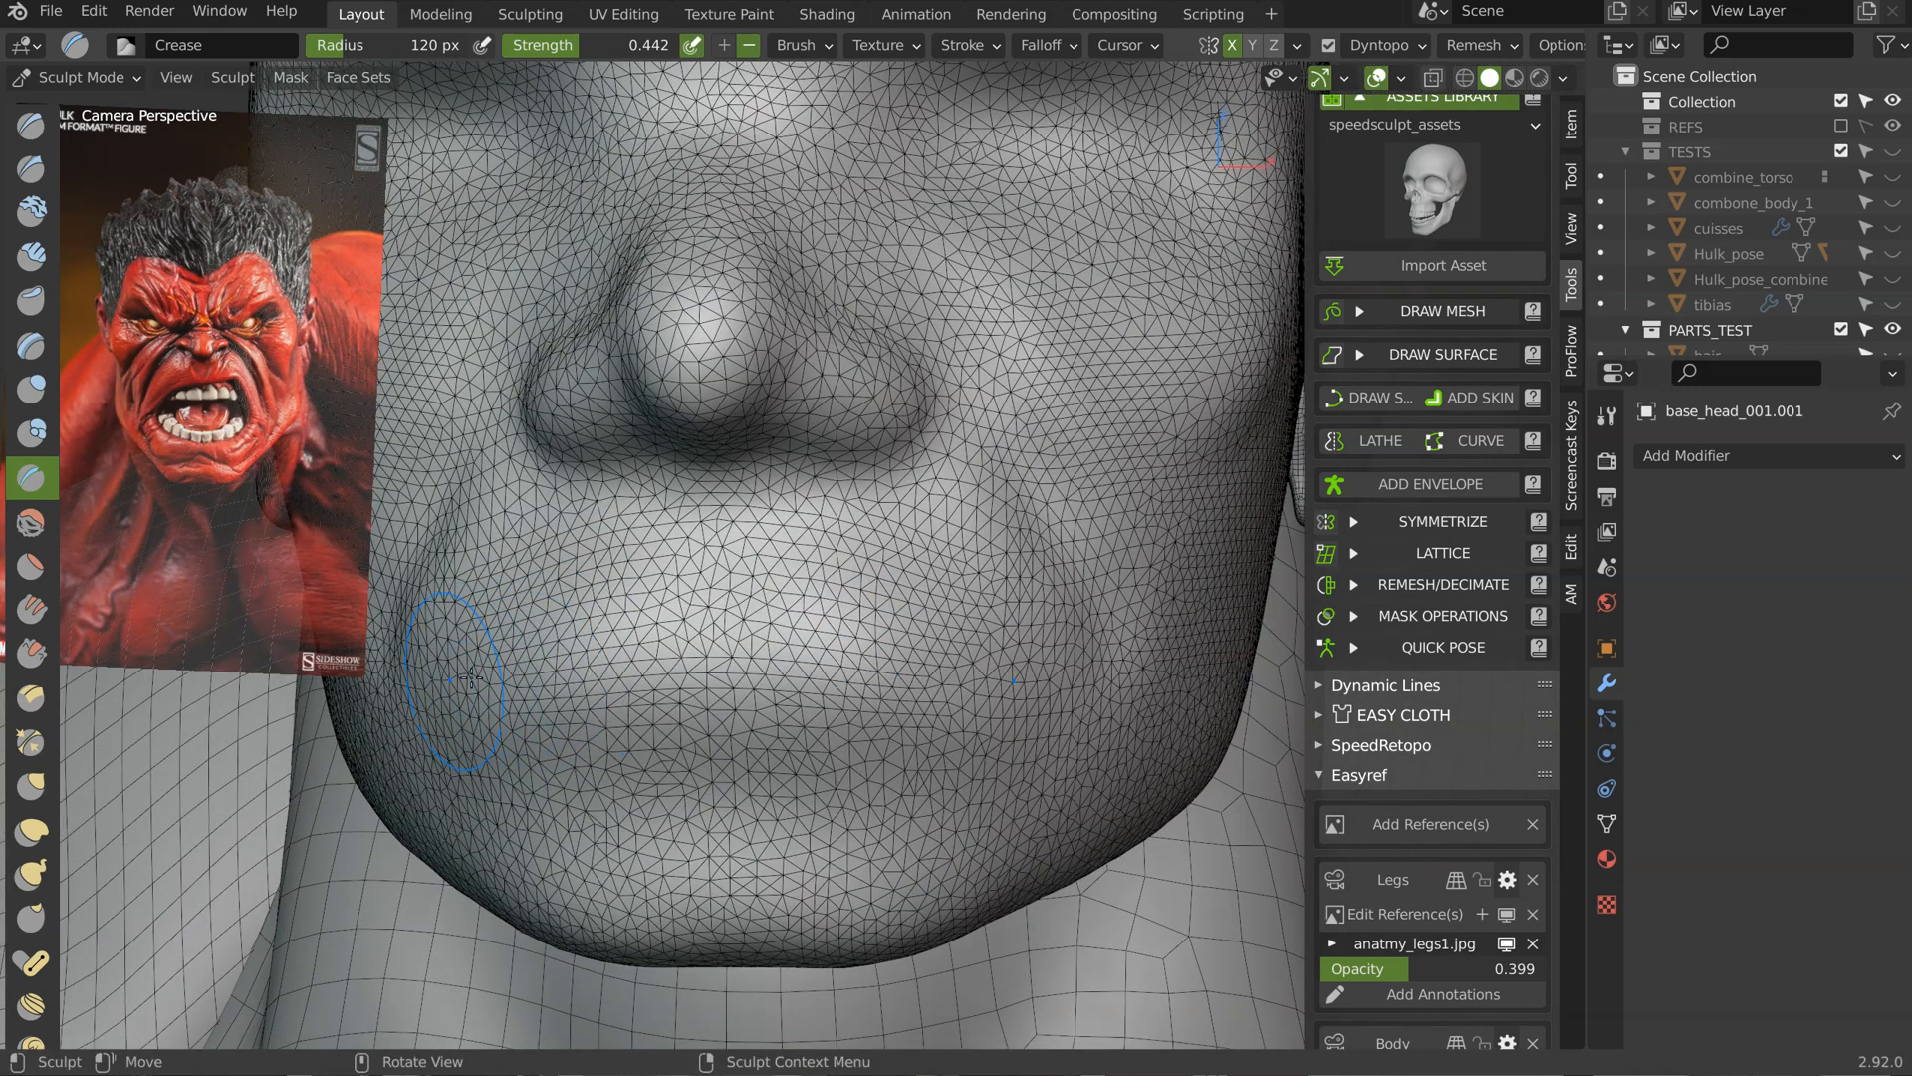
middle_drag(607, 662, 563, 677)
middle_drag(742, 669, 609, 675)
drag(604, 675, 822, 669)
mouse_move(847, 669)
middle_down()
mouse_move(757, 667)
mouse_move(755, 618)
middle_up()
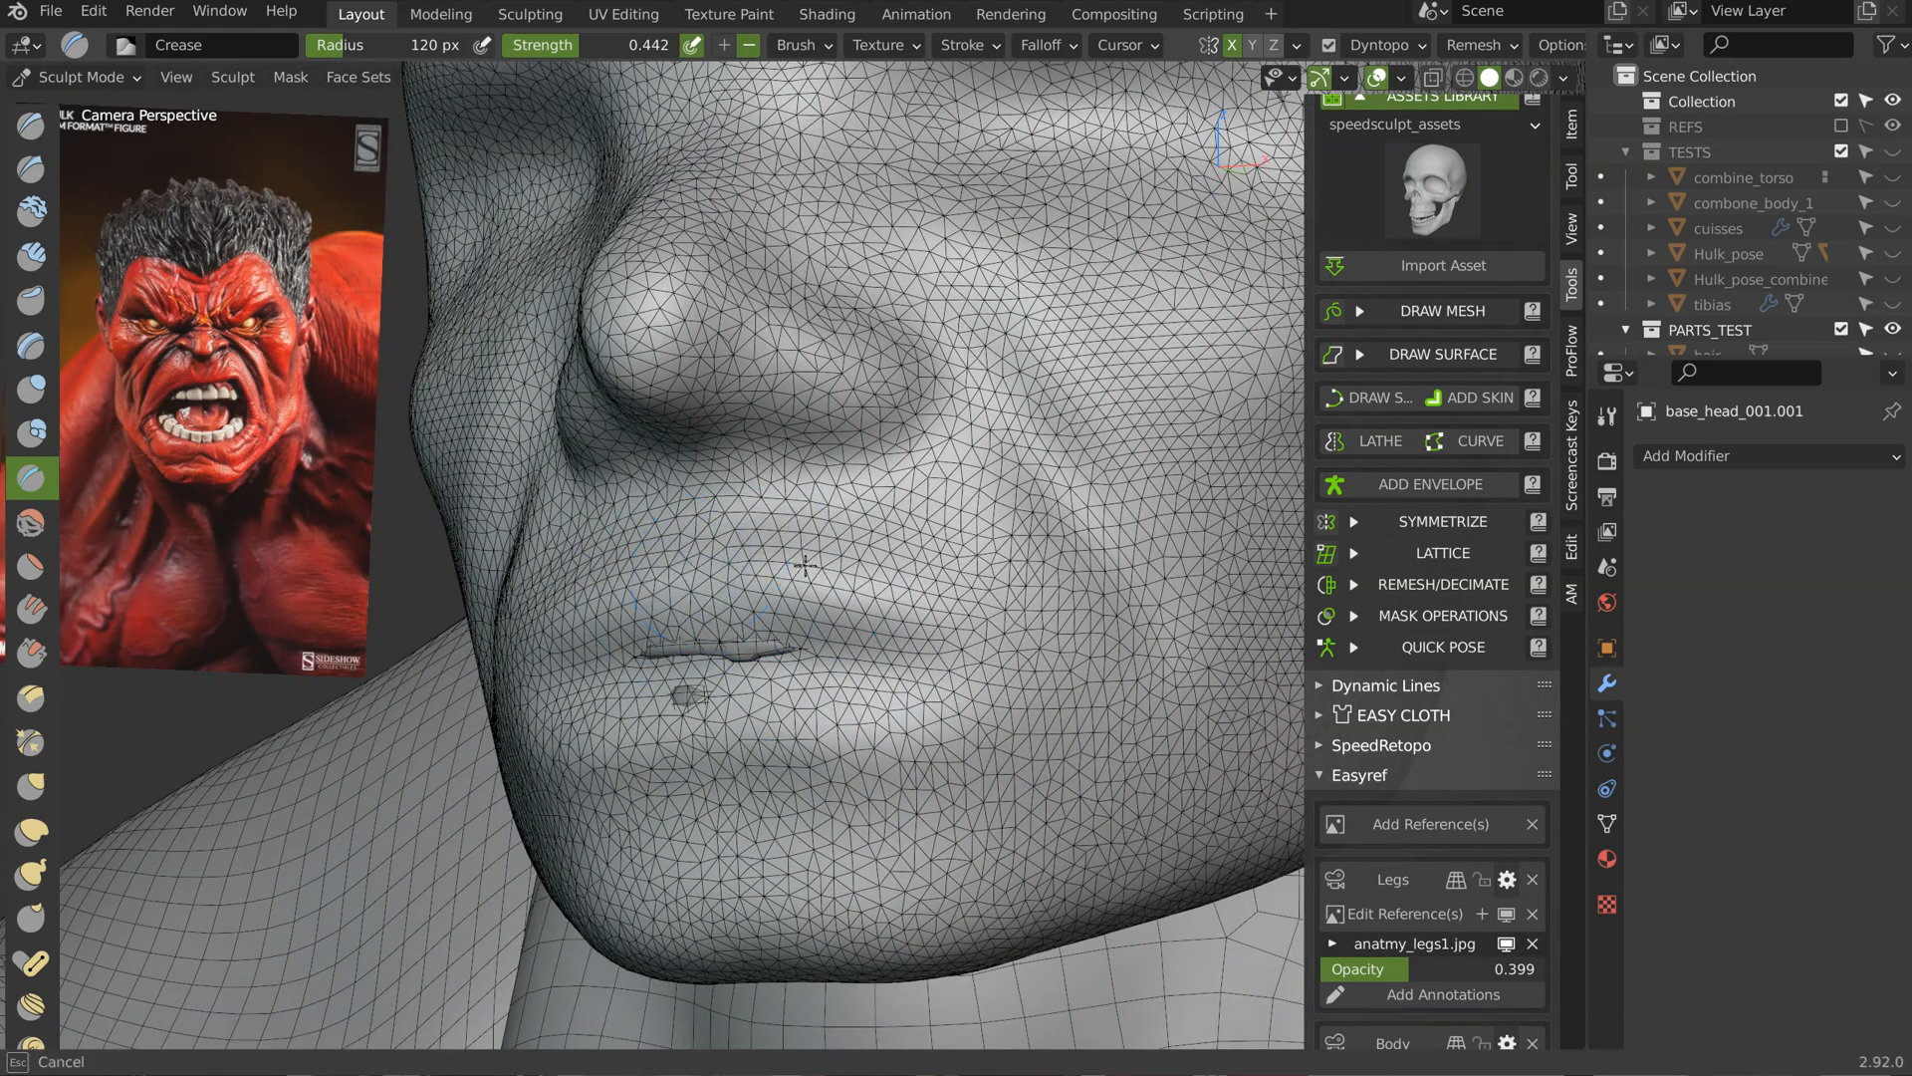
drag(921, 662, 1038, 649)
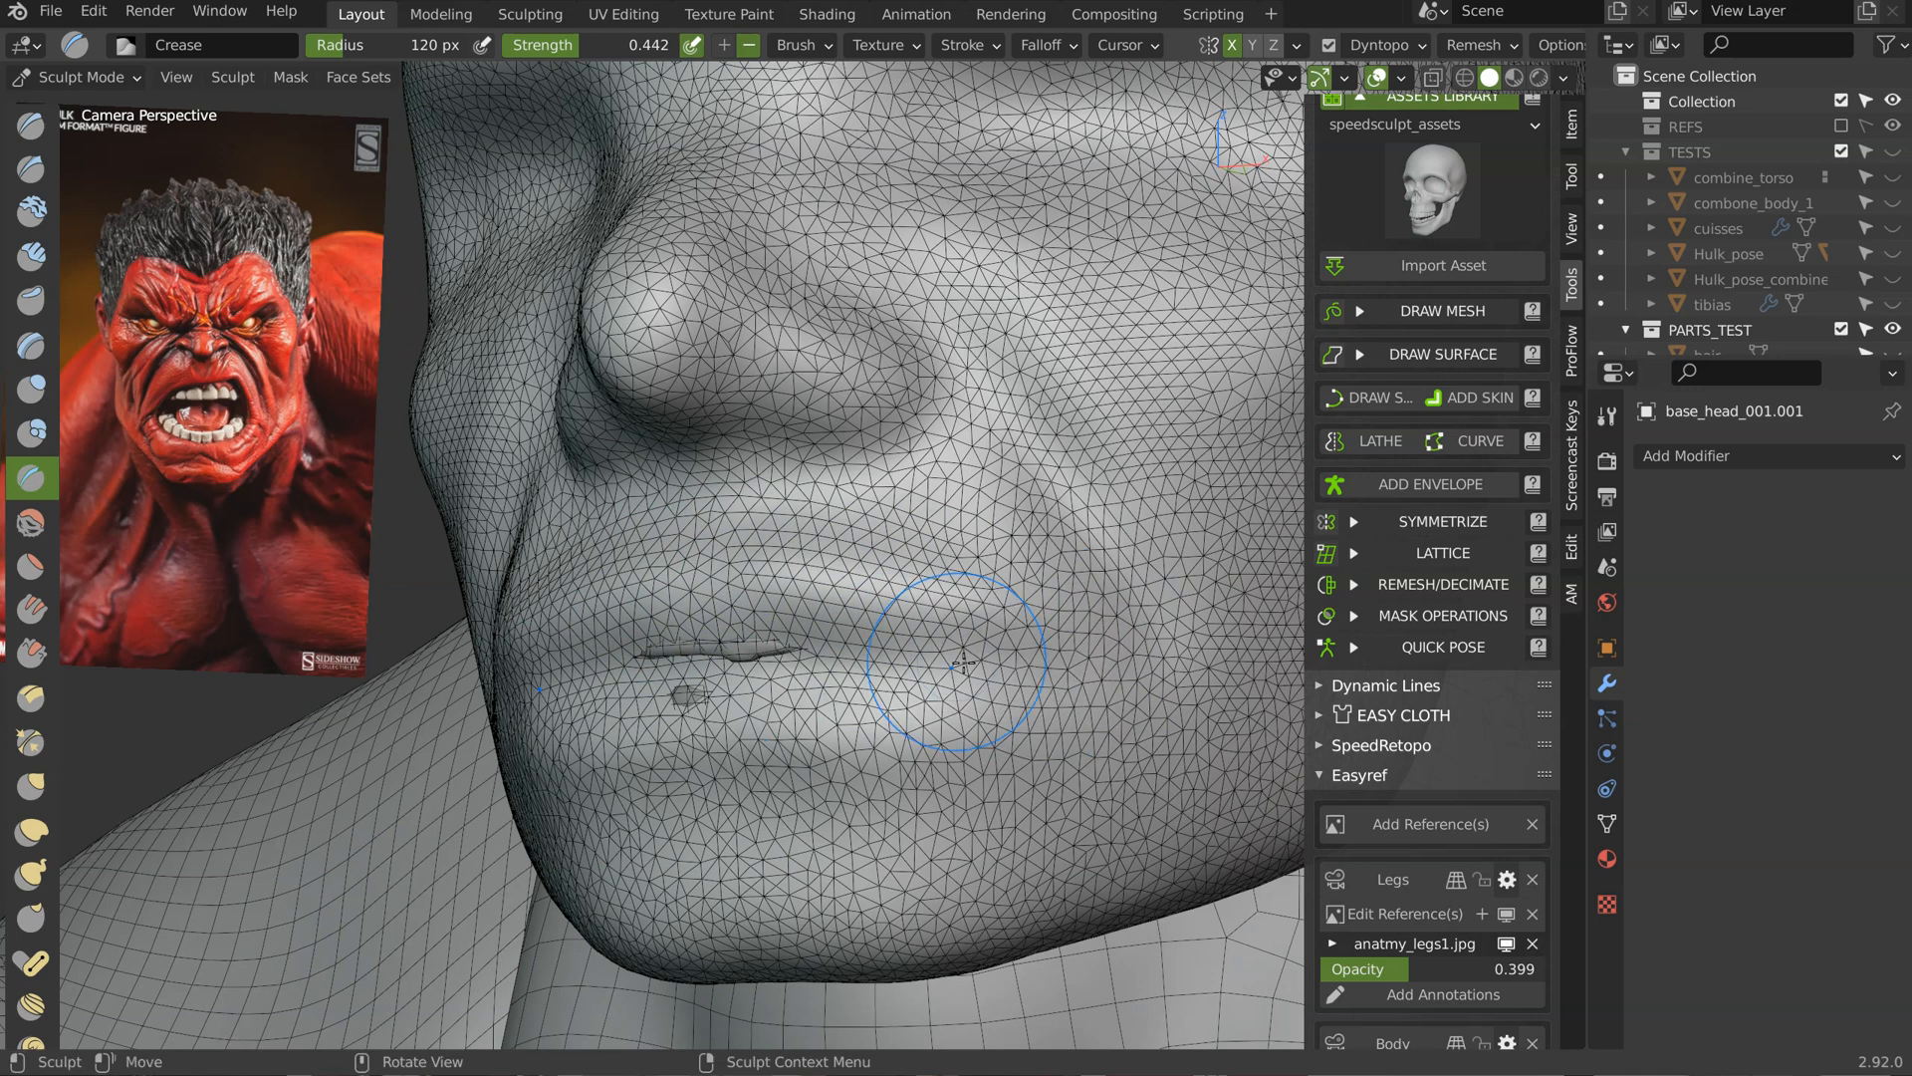
Step: Raise the lower lip with inverted Crease strokes and carve a short crease above the nostril wing
mouse_move(587, 755)
ctrl+mouse_down()
mouse_move(813, 753)
mouse_move(988, 696)
ctrl+mouse_up()
ctrl+drag(859, 732, 991, 692)
mouse_move(1063, 667)
middle_down()
mouse_move(997, 661)
mouse_move(1041, 498)
mouse_move(792, 356)
middle_up()
drag(791, 357, 806, 370)
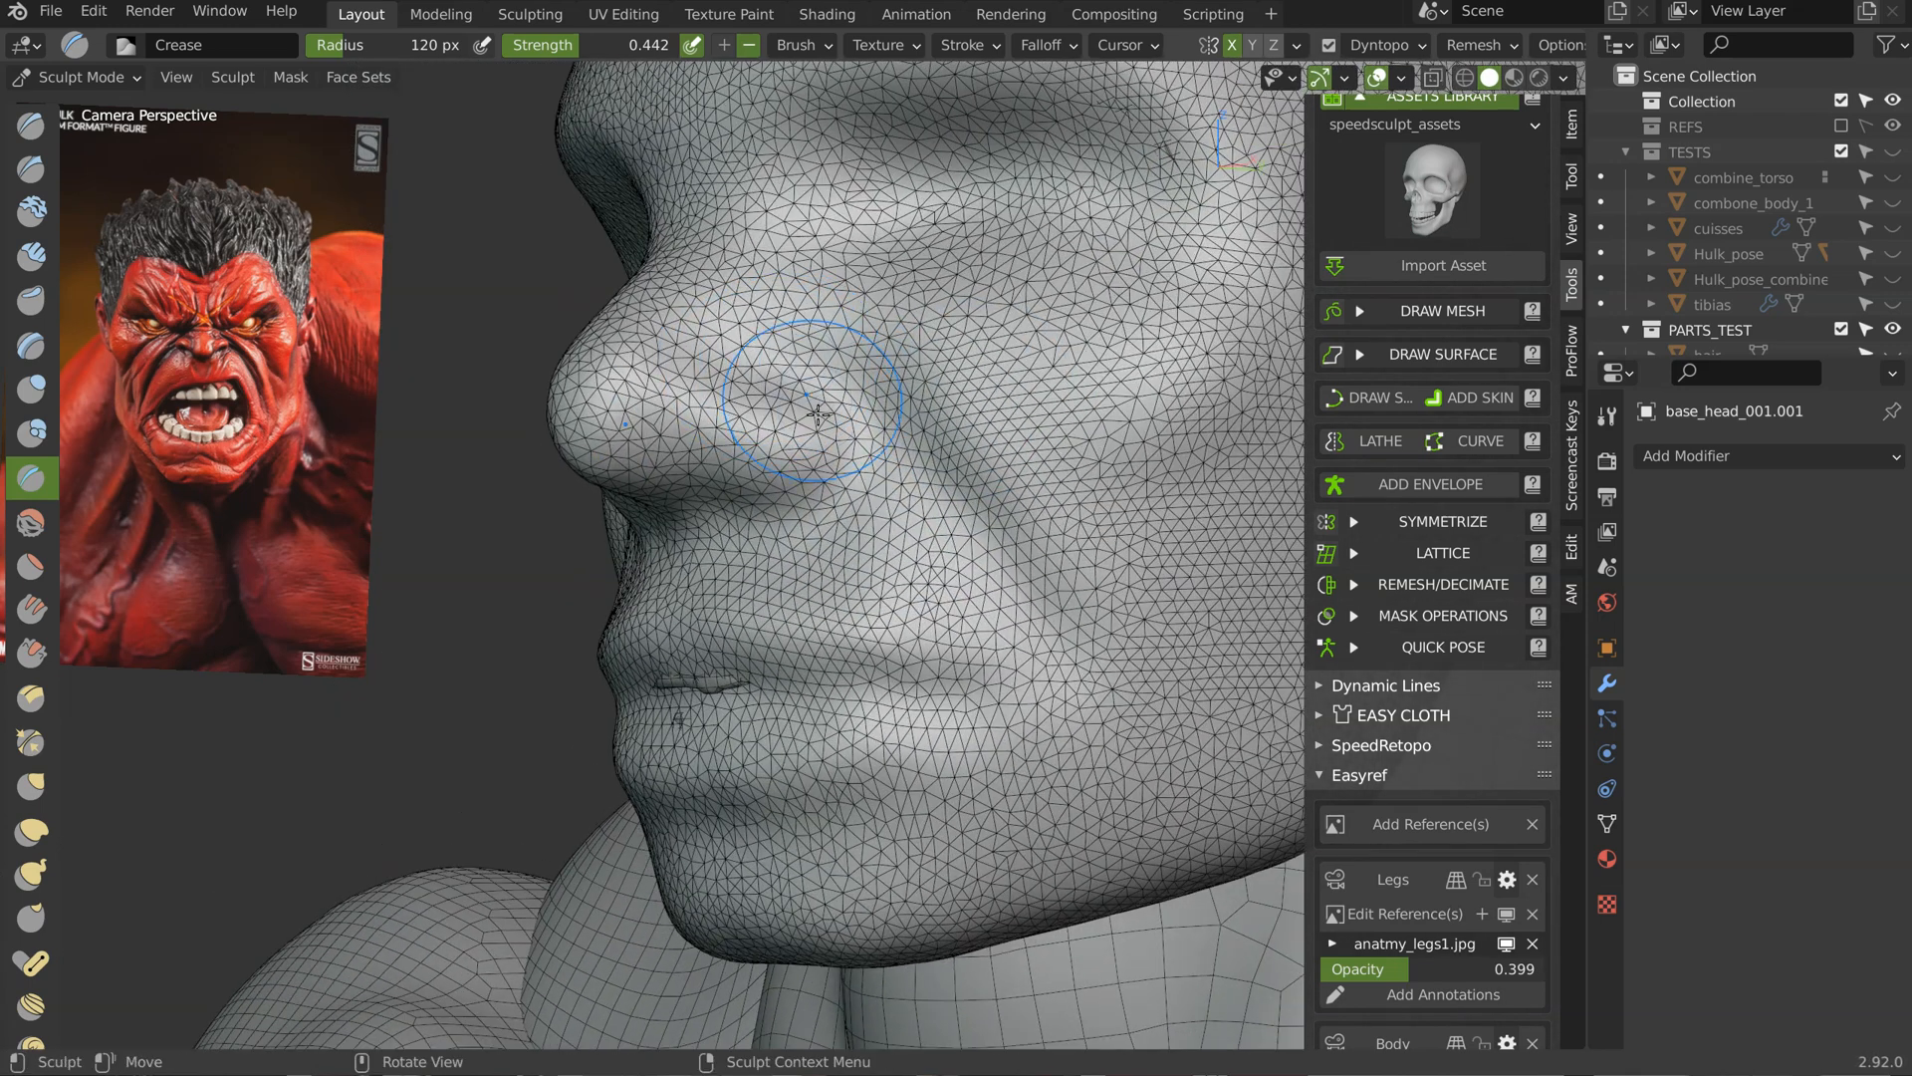
middle_drag(770, 528, 844, 509)
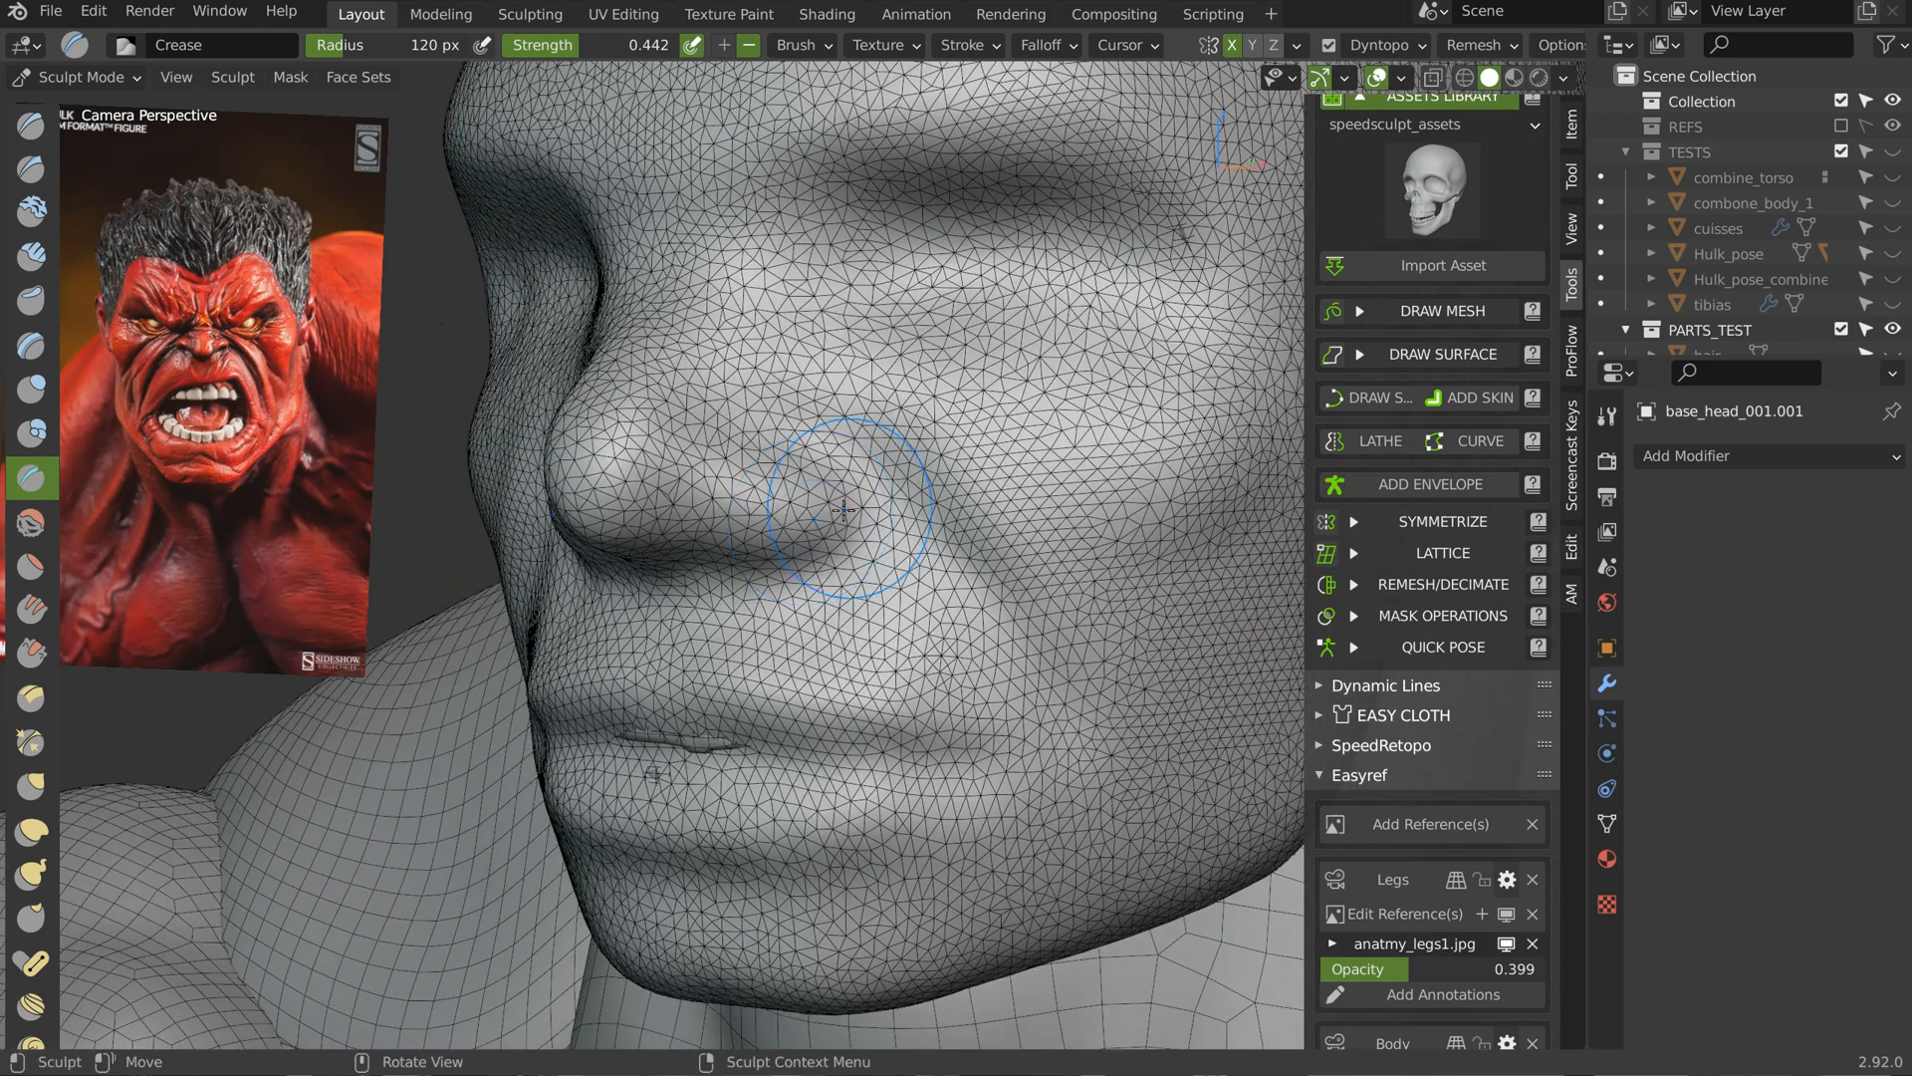
Step: Build up the cheek along the nasolabial fold with the Clay brush at an 82 px radius
key(c)
key(f)
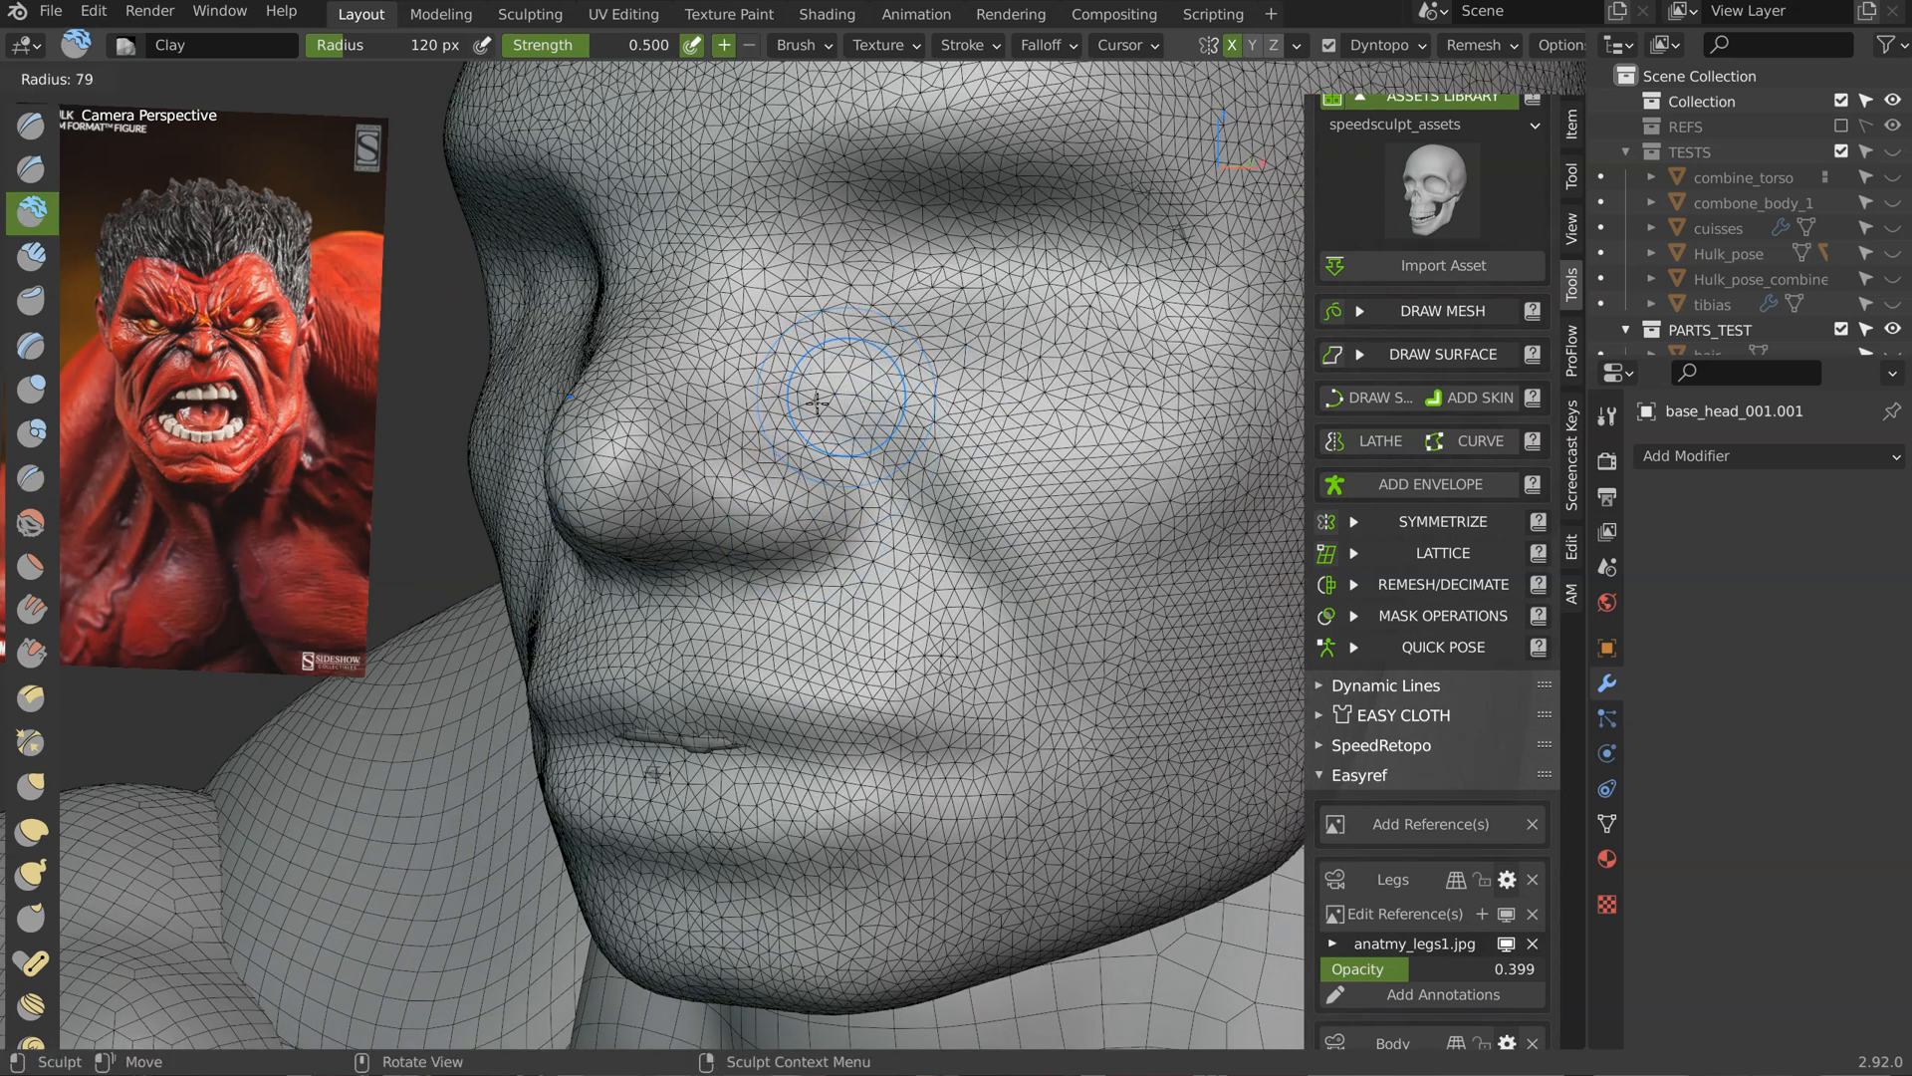
click(802, 45)
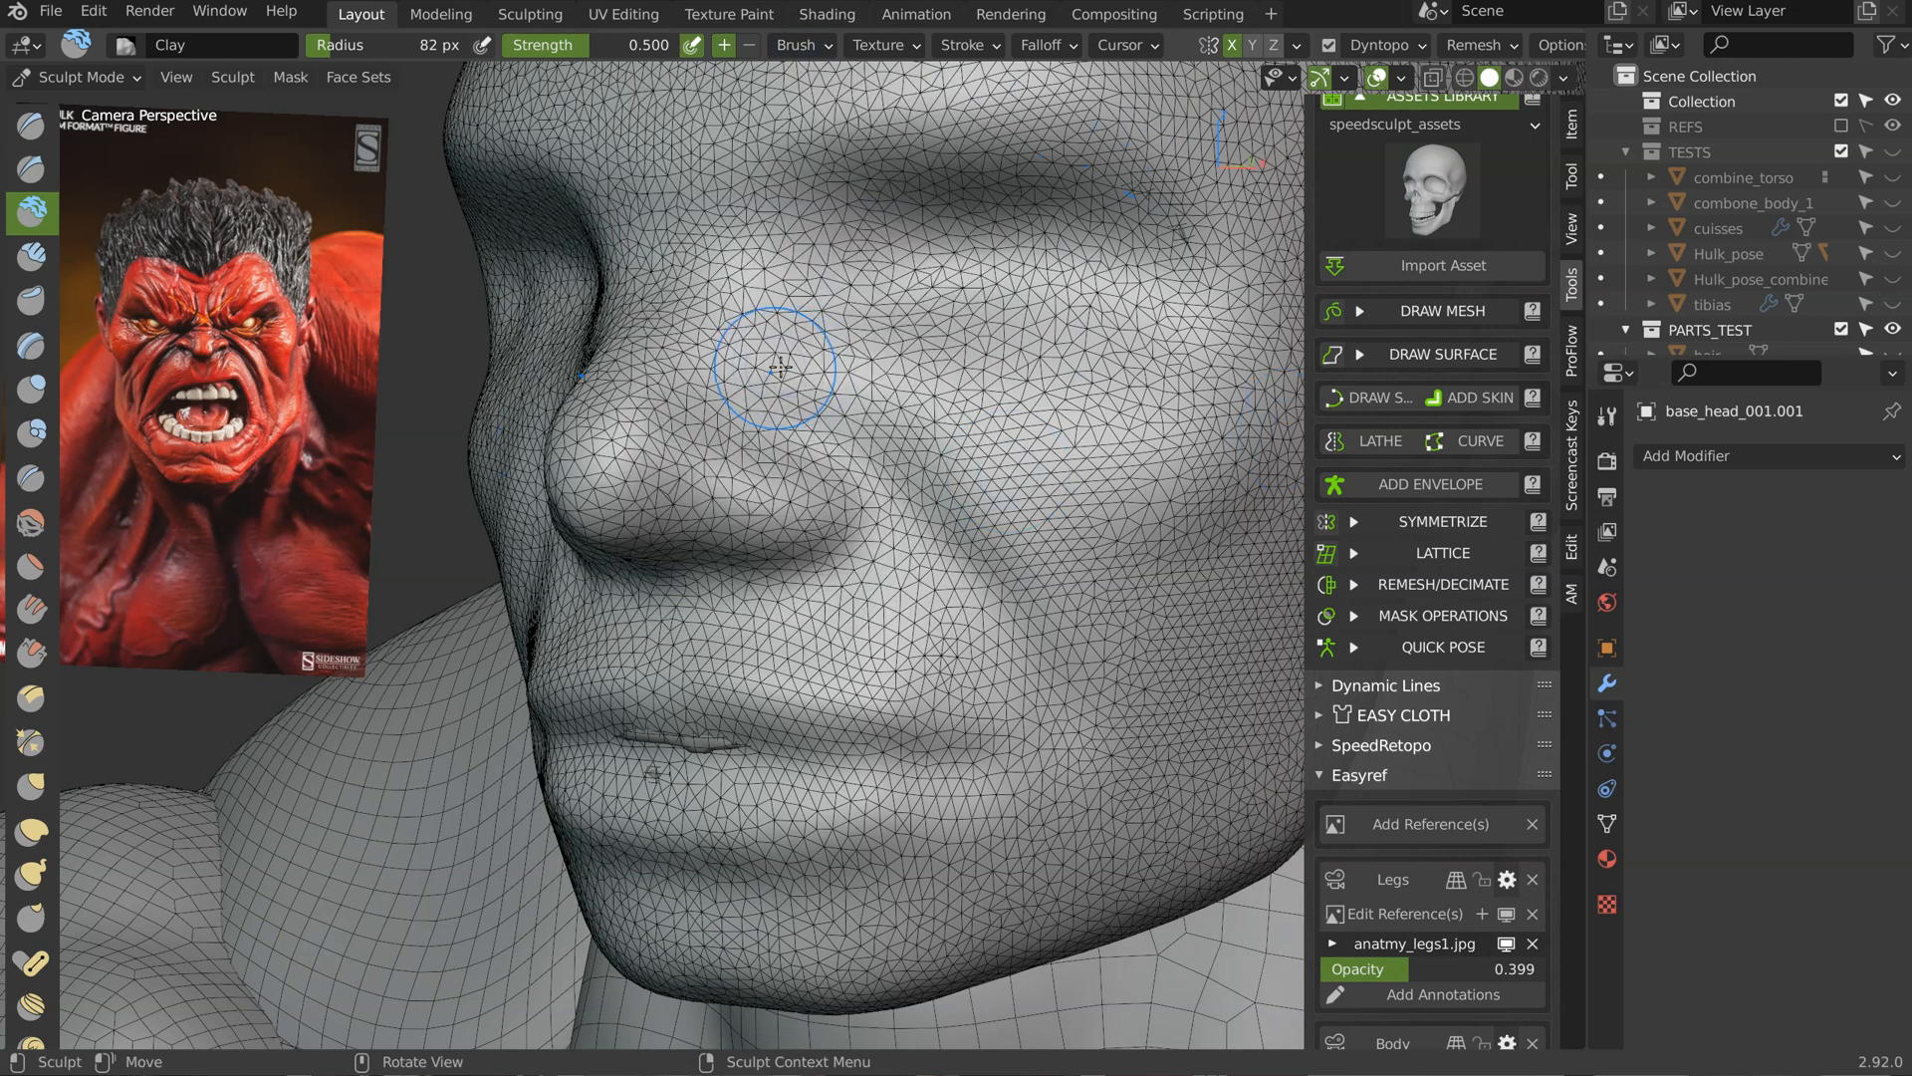
drag(818, 364, 1020, 561)
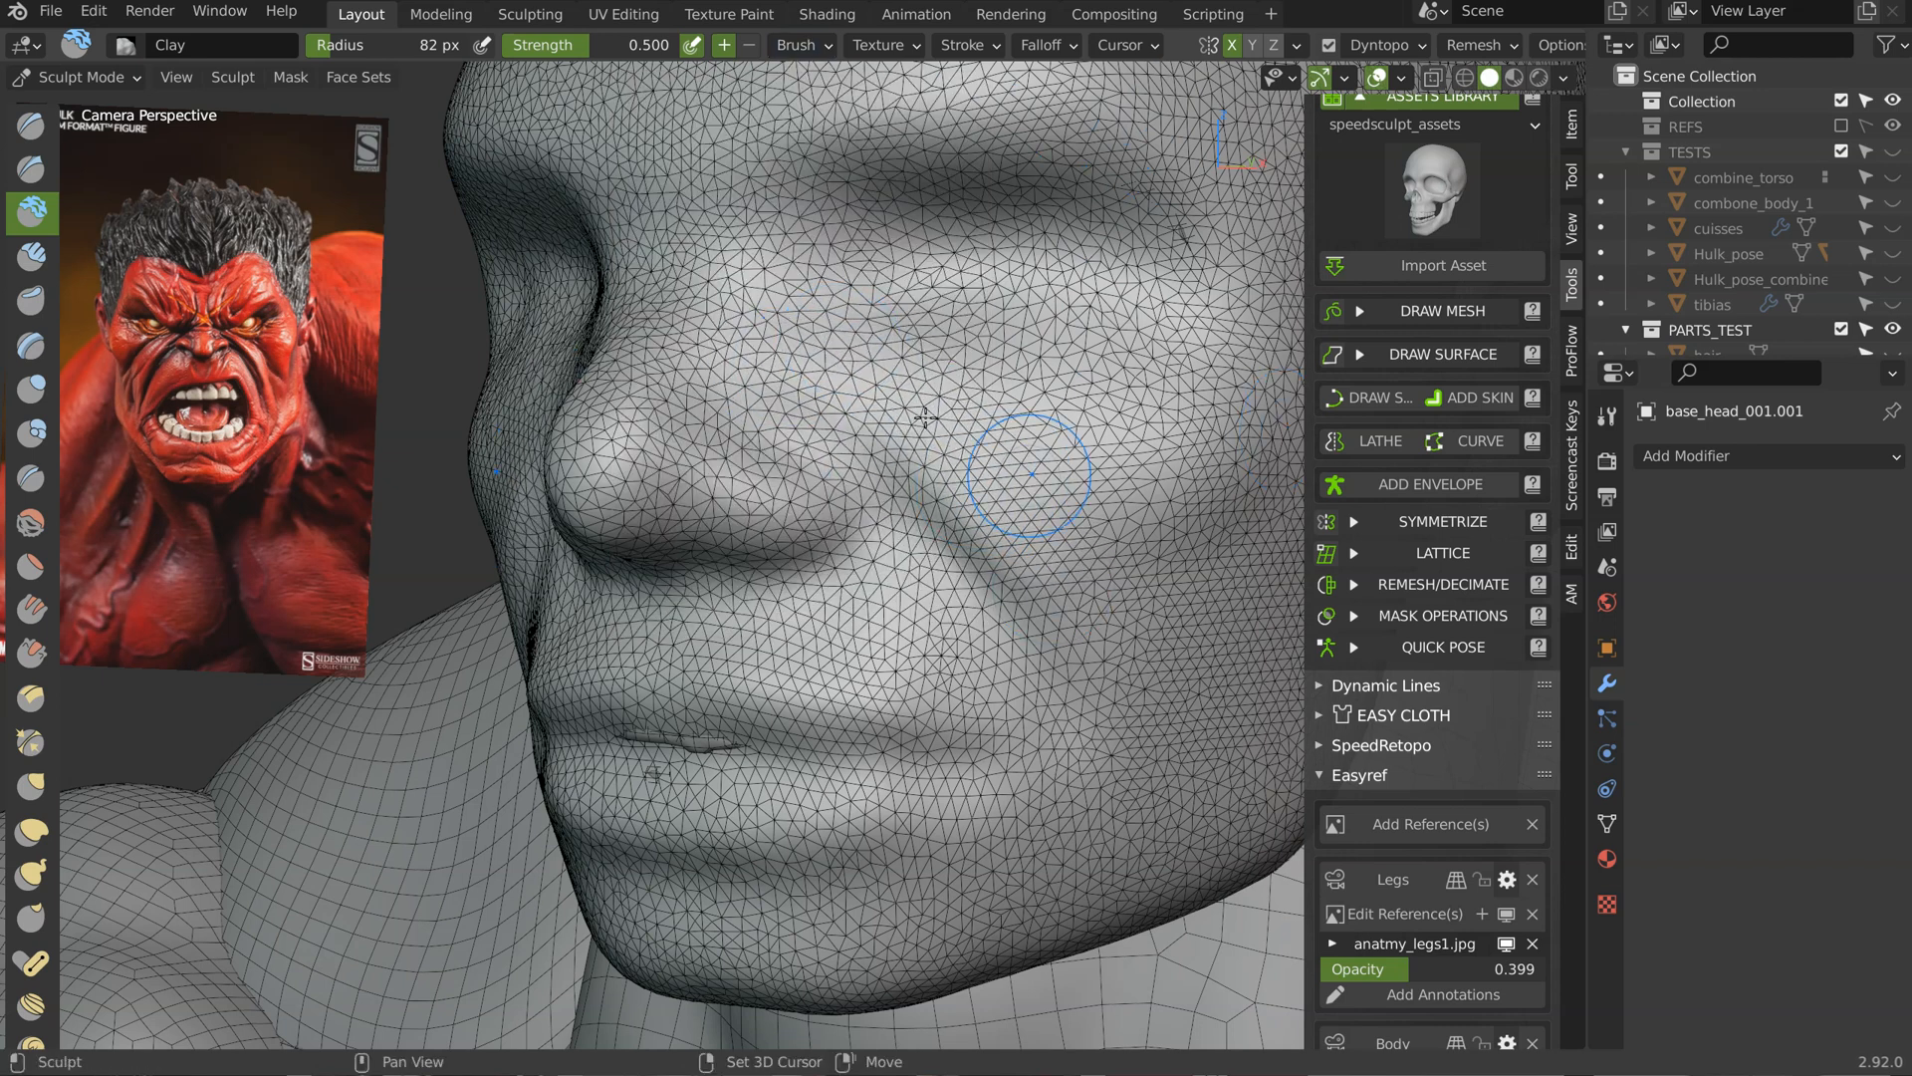
Step: Carve a diagonal crease down the cheek below the eye with the Crease brush at an 82 px radius
middle_drag(1057, 732, 1006, 742)
key(shift+c)
drag(1043, 414, 1175, 532)
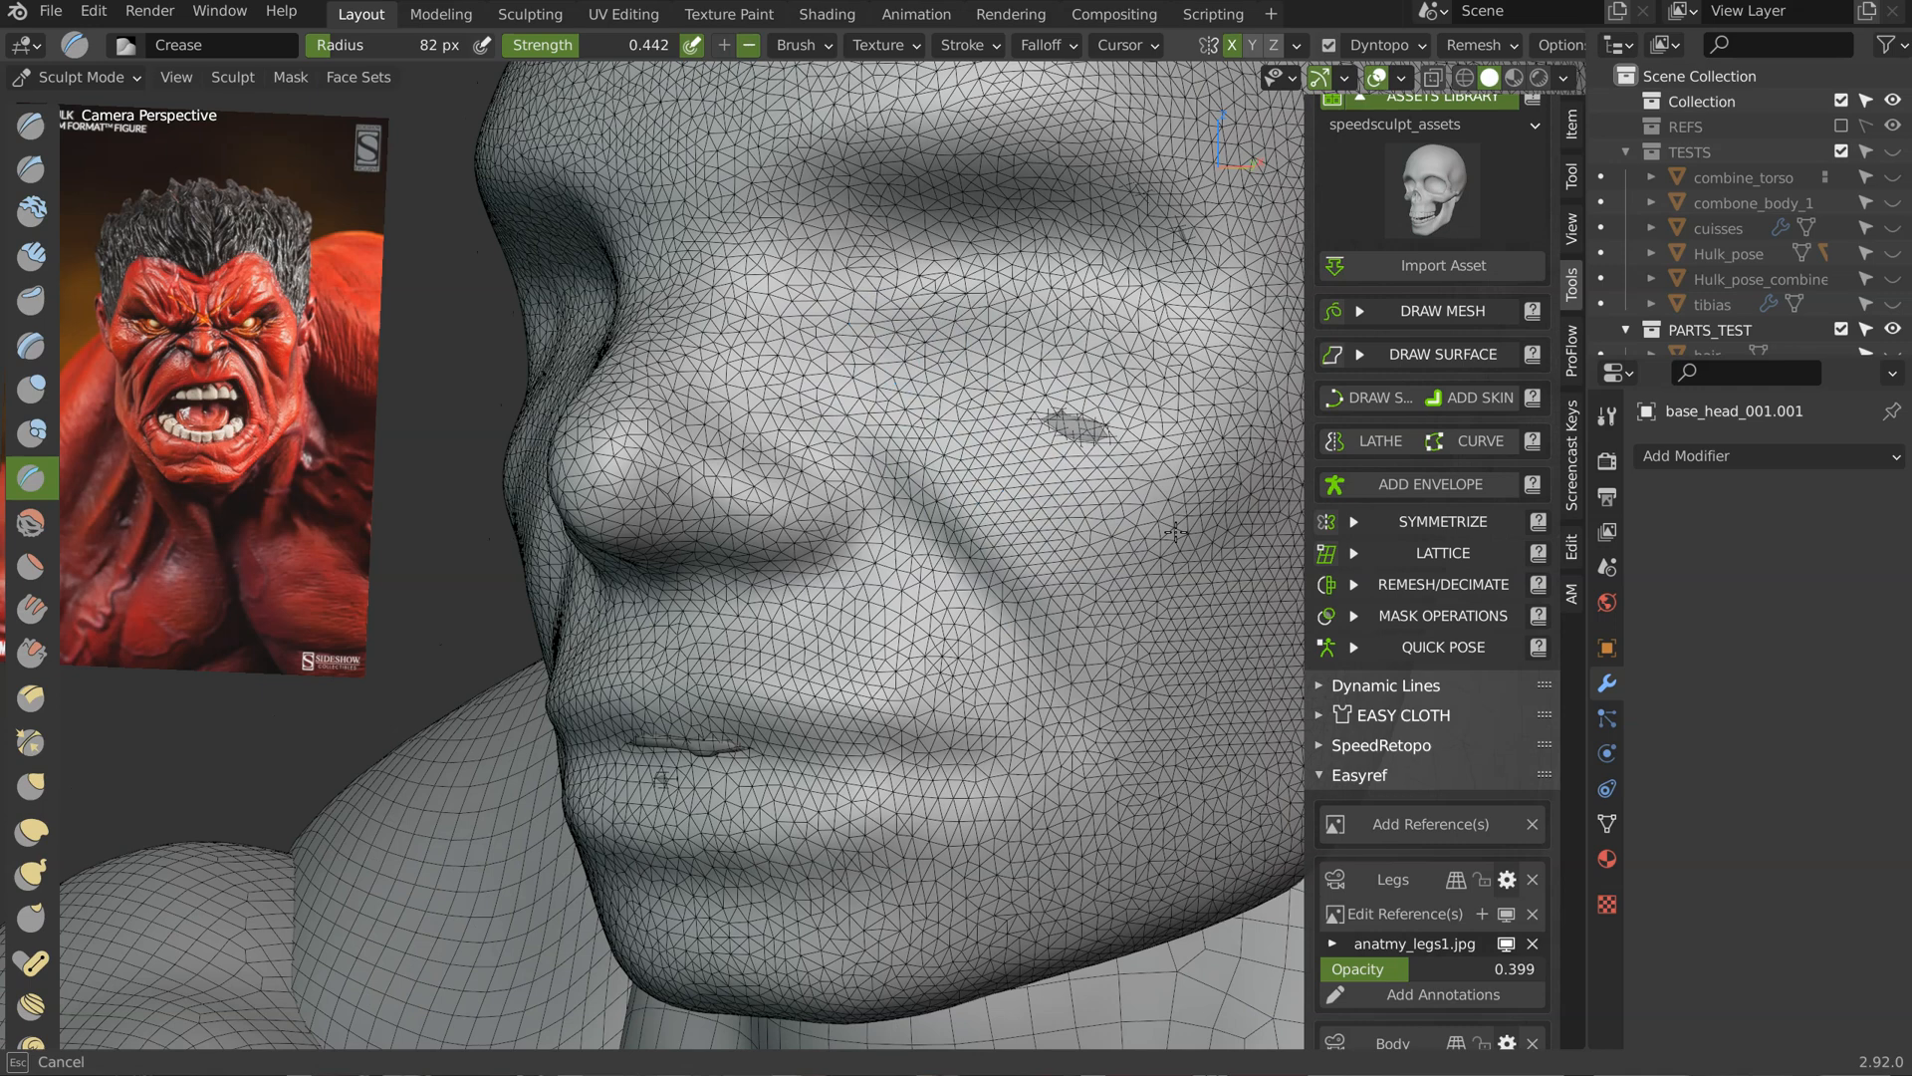
Step: Shift the cheek beside the nostril slightly toward the nose with the Grab brush at a 284 px radius
middle_drag(1153, 528, 916, 476)
key(g)
key(f)
click(1129, 461)
drag(958, 458, 936, 468)
Step: Pull the side of the nose bridge and the area below the eye inward with the Grab brush at a 193 px radius
mouse_move(922, 601)
middle_down()
mouse_move(895, 596)
mouse_move(947, 589)
mouse_move(865, 637)
mouse_move(822, 413)
middle_up()
key(KP_1)
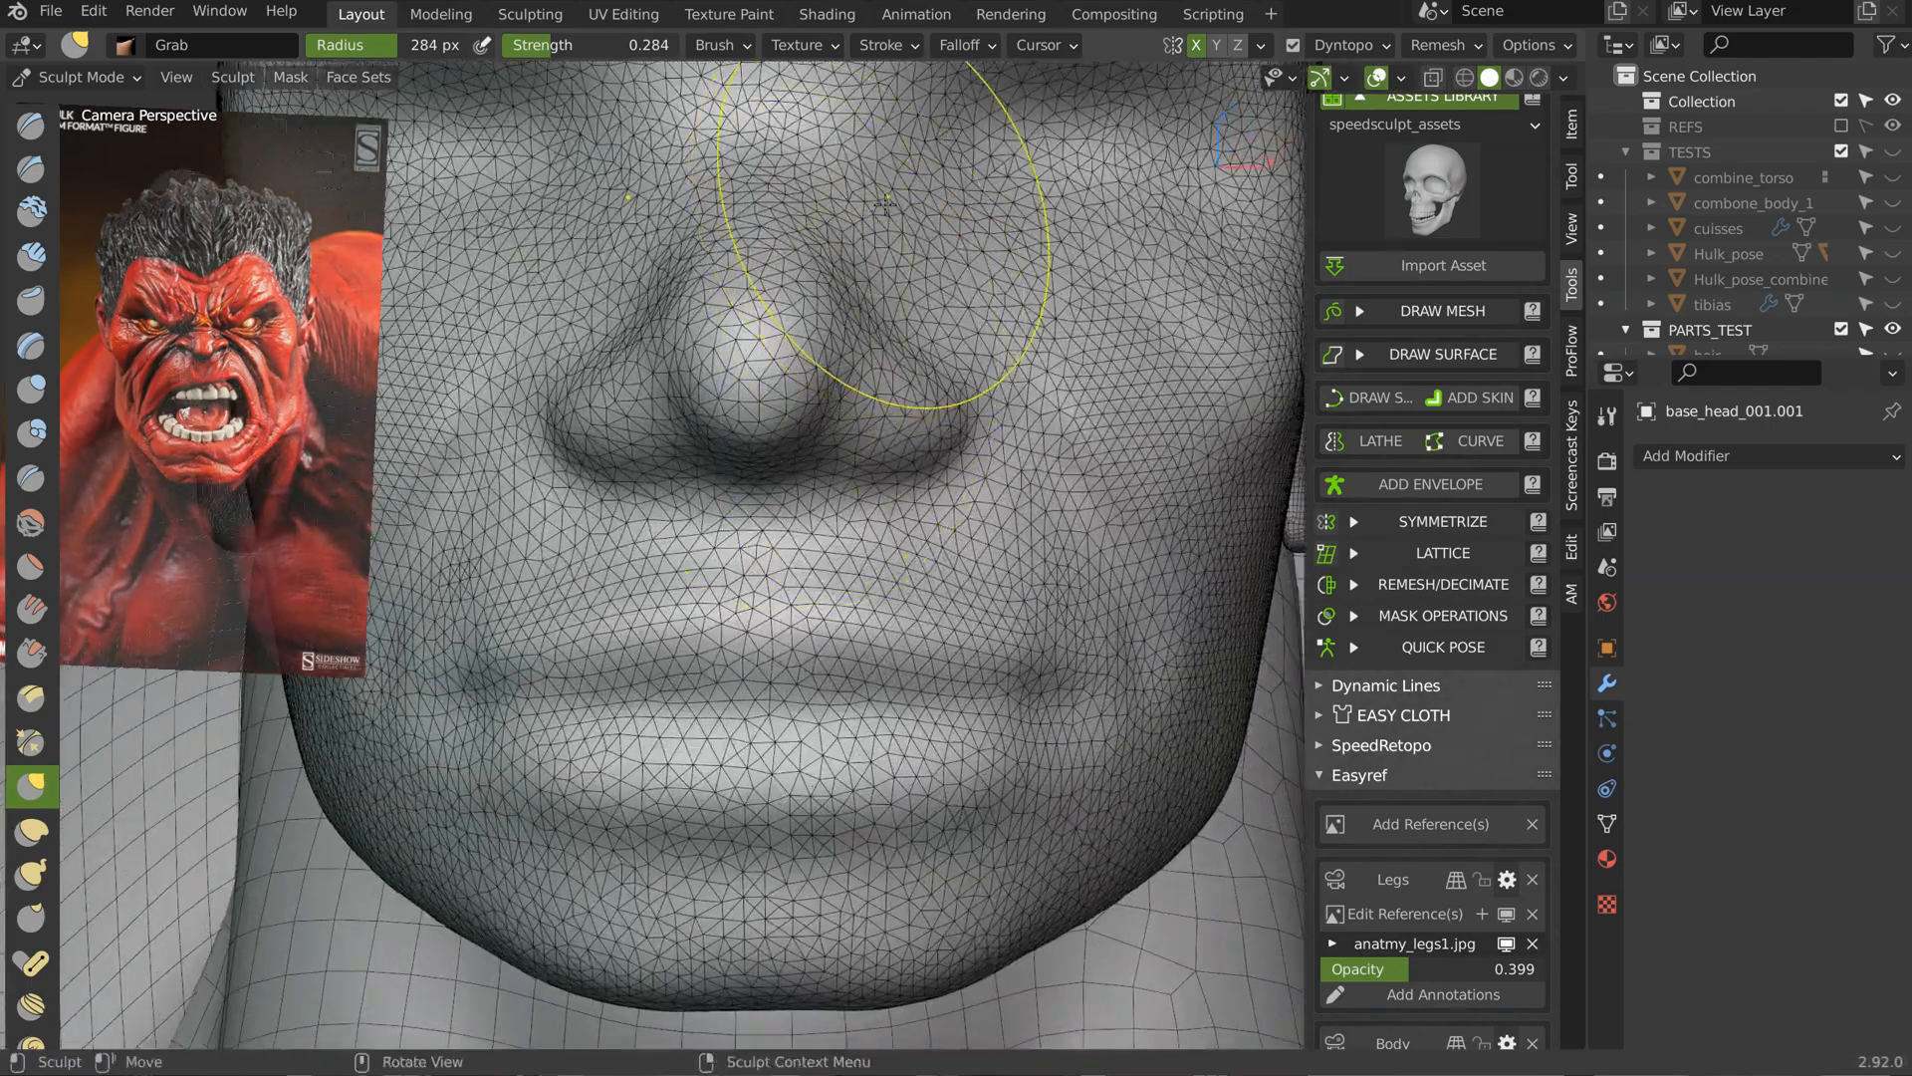
key(f)
click(844, 227)
drag(854, 199, 839, 171)
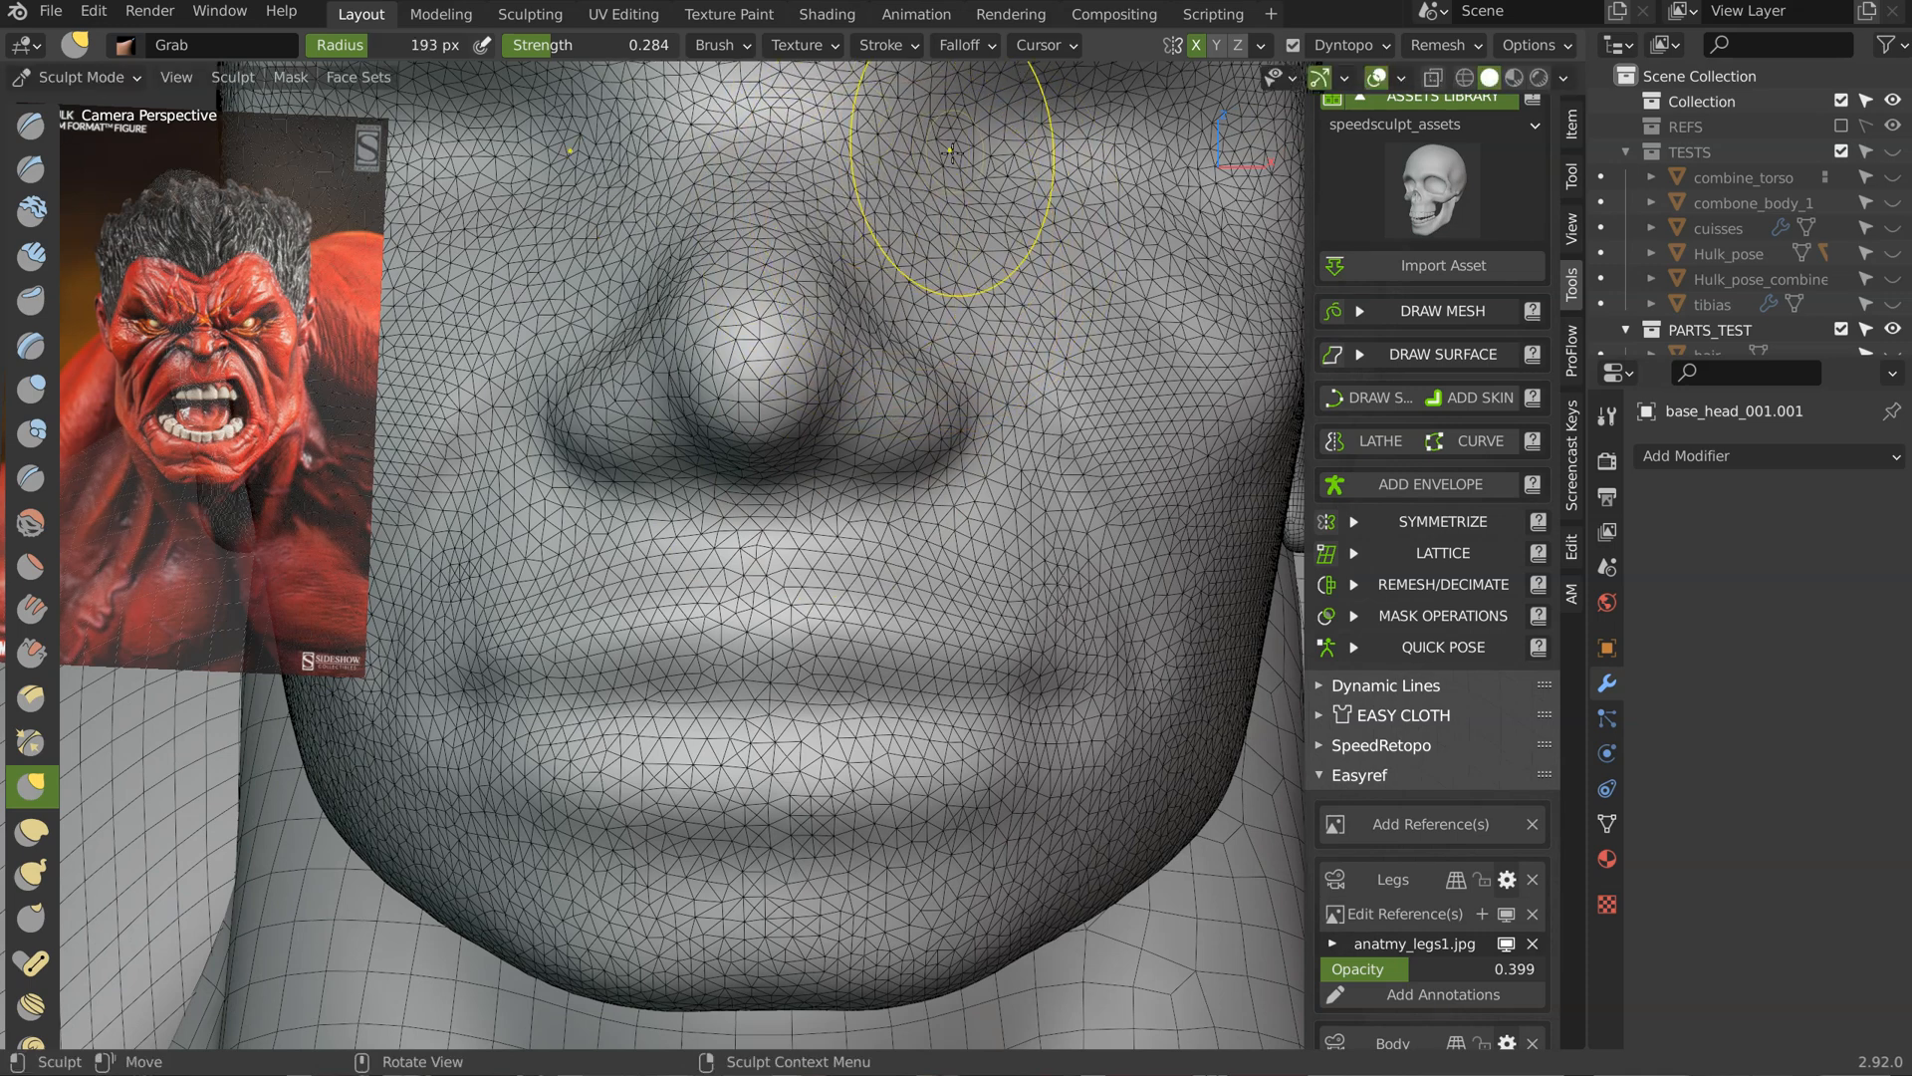
drag(979, 167, 954, 164)
Step: Pull the cheek along the nasolabial fold downward with the Grab brush at a 193 px radius
middle_drag(640, 169, 875, 212)
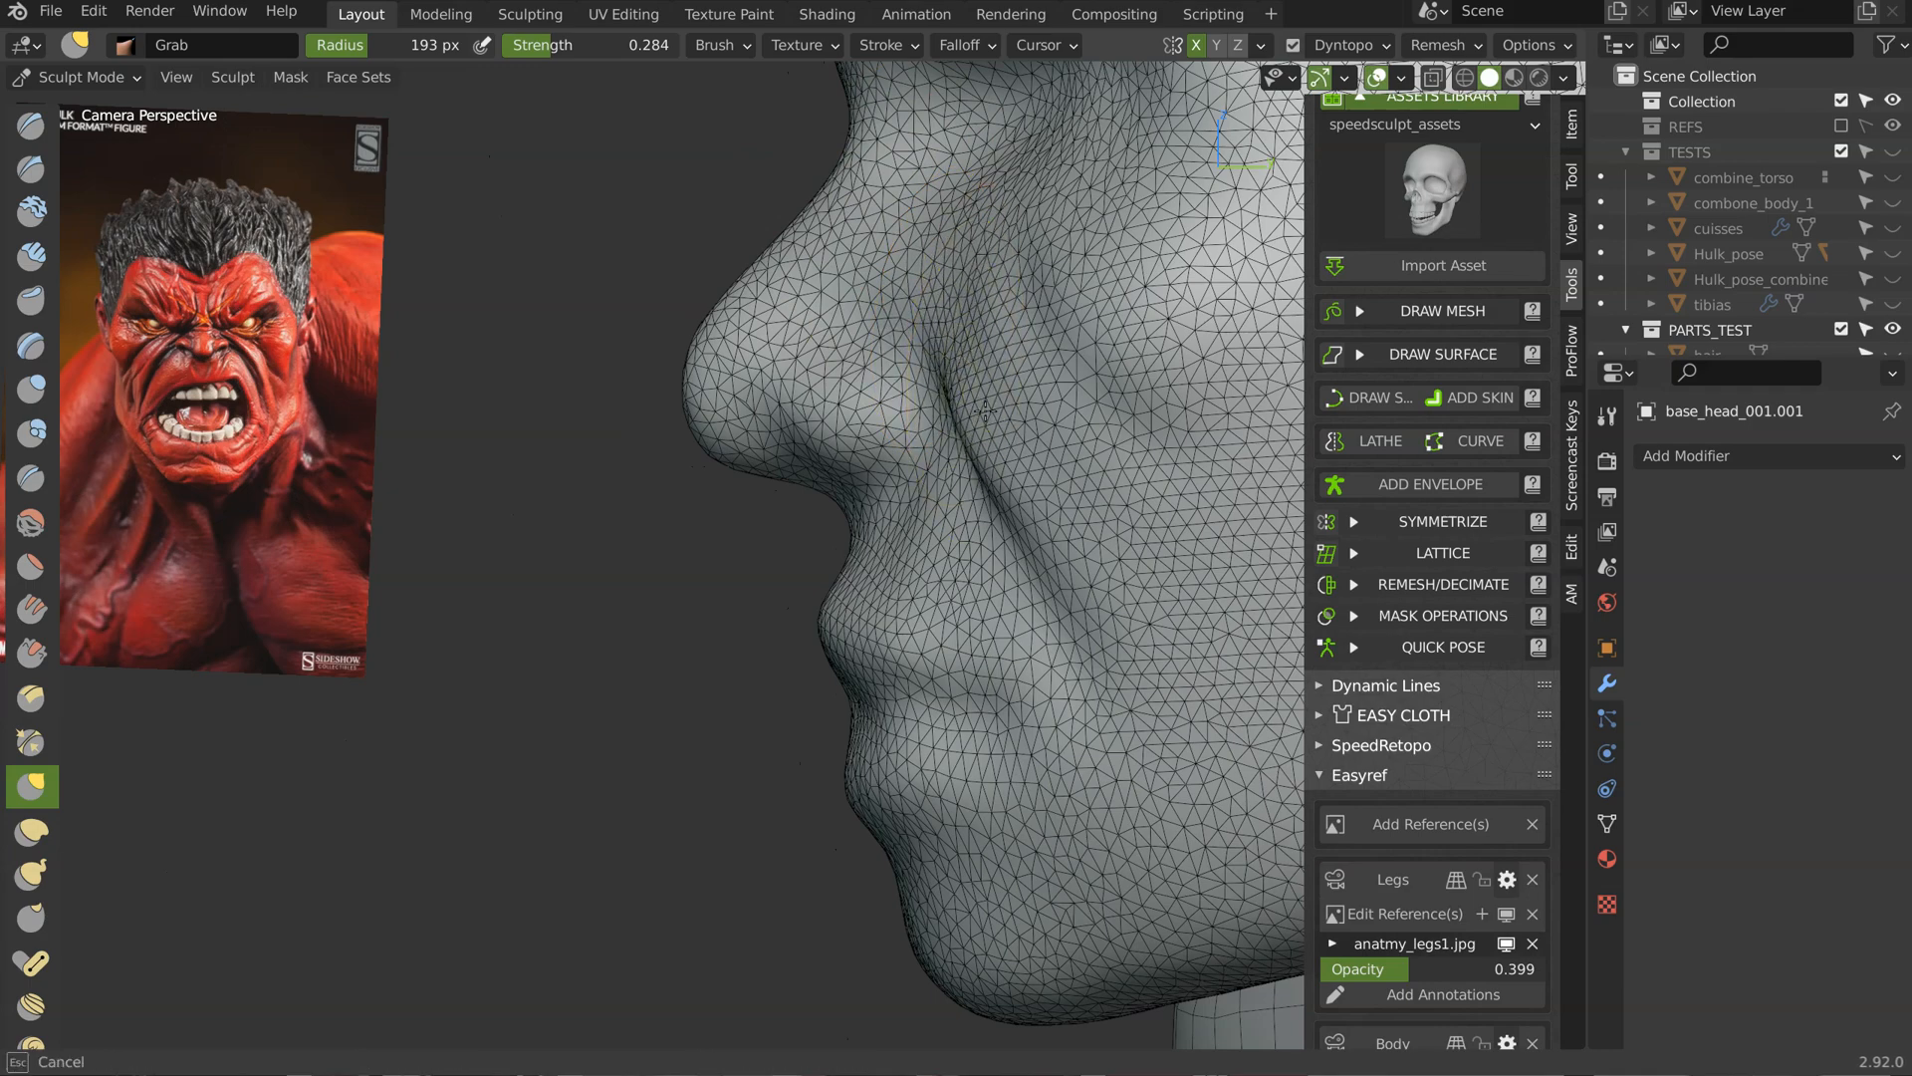
click(924, 255)
middle_drag(944, 257, 996, 299)
middle_drag(1064, 378, 1056, 456)
drag(1056, 456, 1077, 563)
mouse_move(1088, 596)
middle_down()
mouse_move(1146, 416)
mouse_move(941, 364)
middle_up()
Step: Set the Grab brush radius to 217 px and examine the cheeks, brow and mouth from several angles
key(f)
middle_drag(1110, 298, 1069, 393)
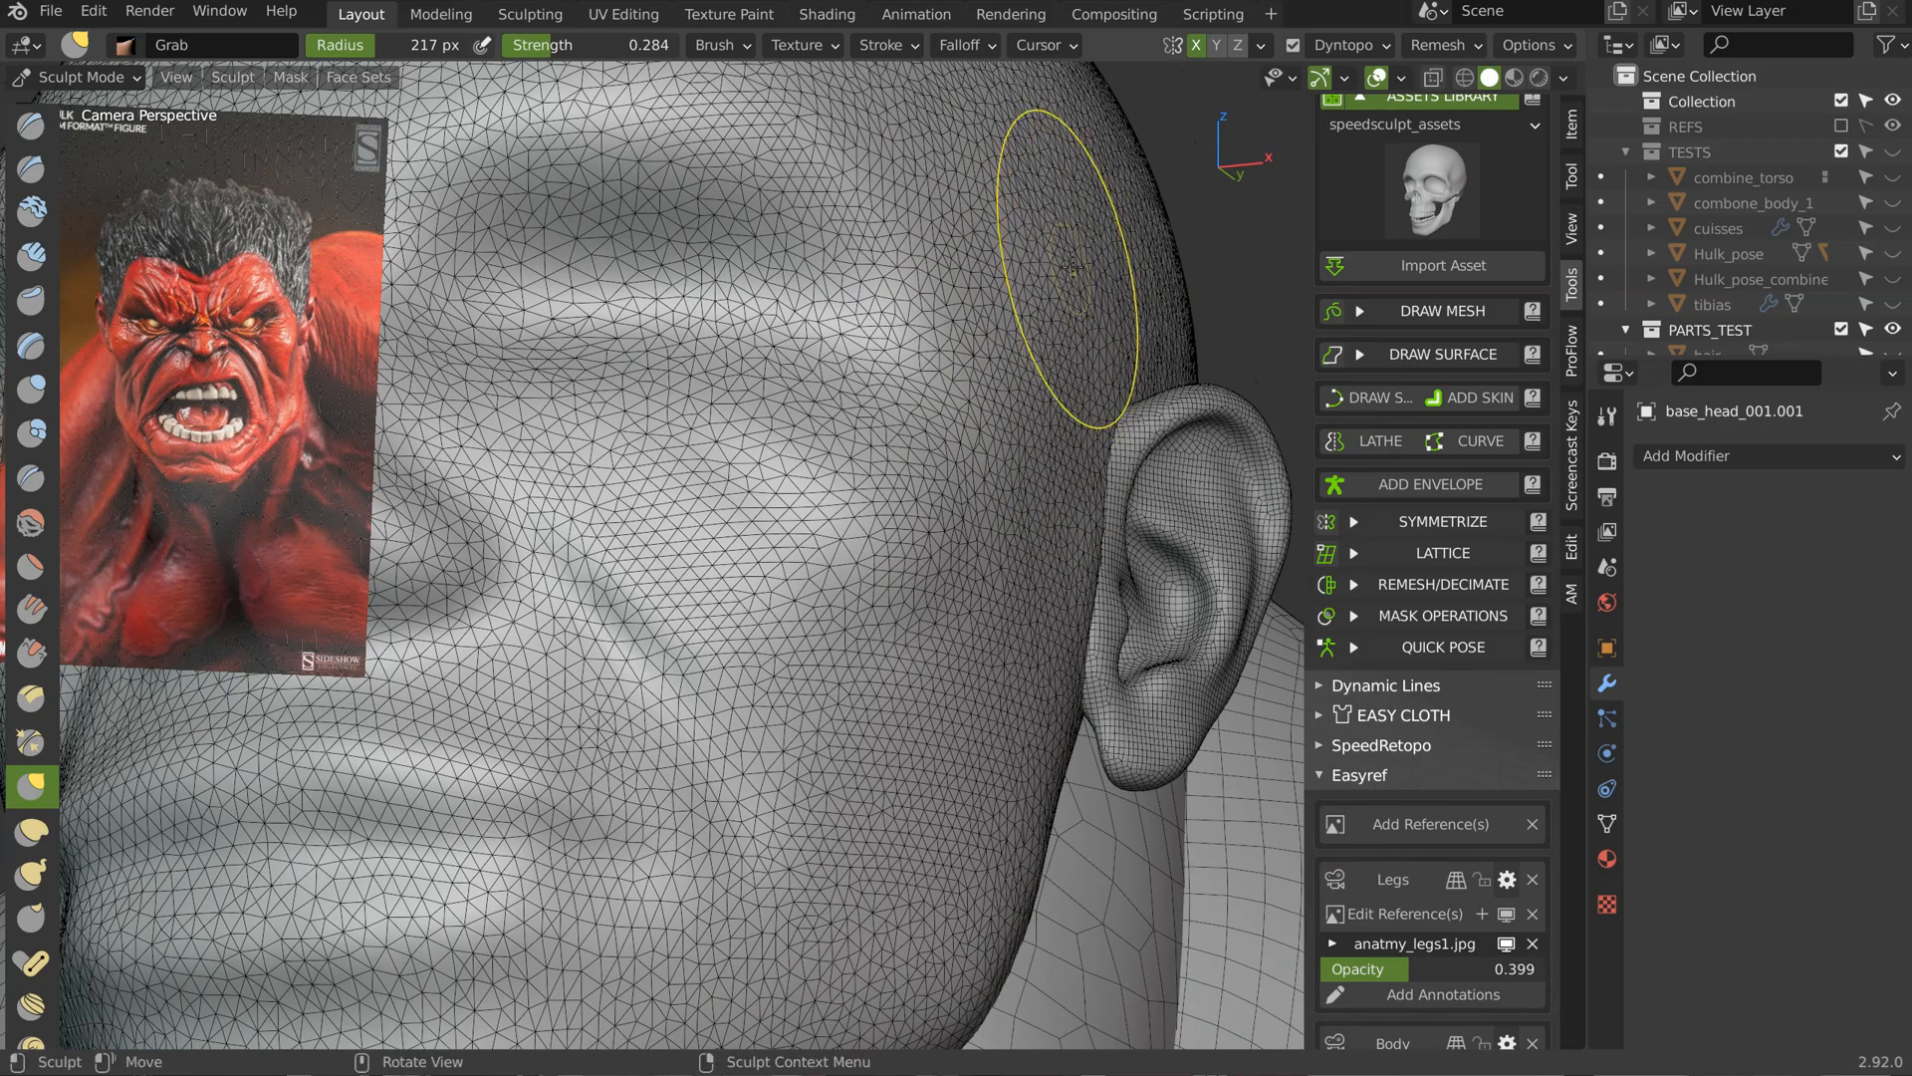
scroll(1073, 267, down, 3)
middle_drag(982, 299, 777, 310)
middle_drag(808, 155, 882, 324)
scroll(887, 349, down, 3)
middle_drag(892, 398, 902, 483)
ctrl+middle_drag(779, 373, 869, 437)
middle_drag(870, 436, 842, 518)
mouse_move(842, 518)
ctrl+middle_down()
mouse_move(846, 453)
mouse_move(784, 467)
ctrl+middle_up()
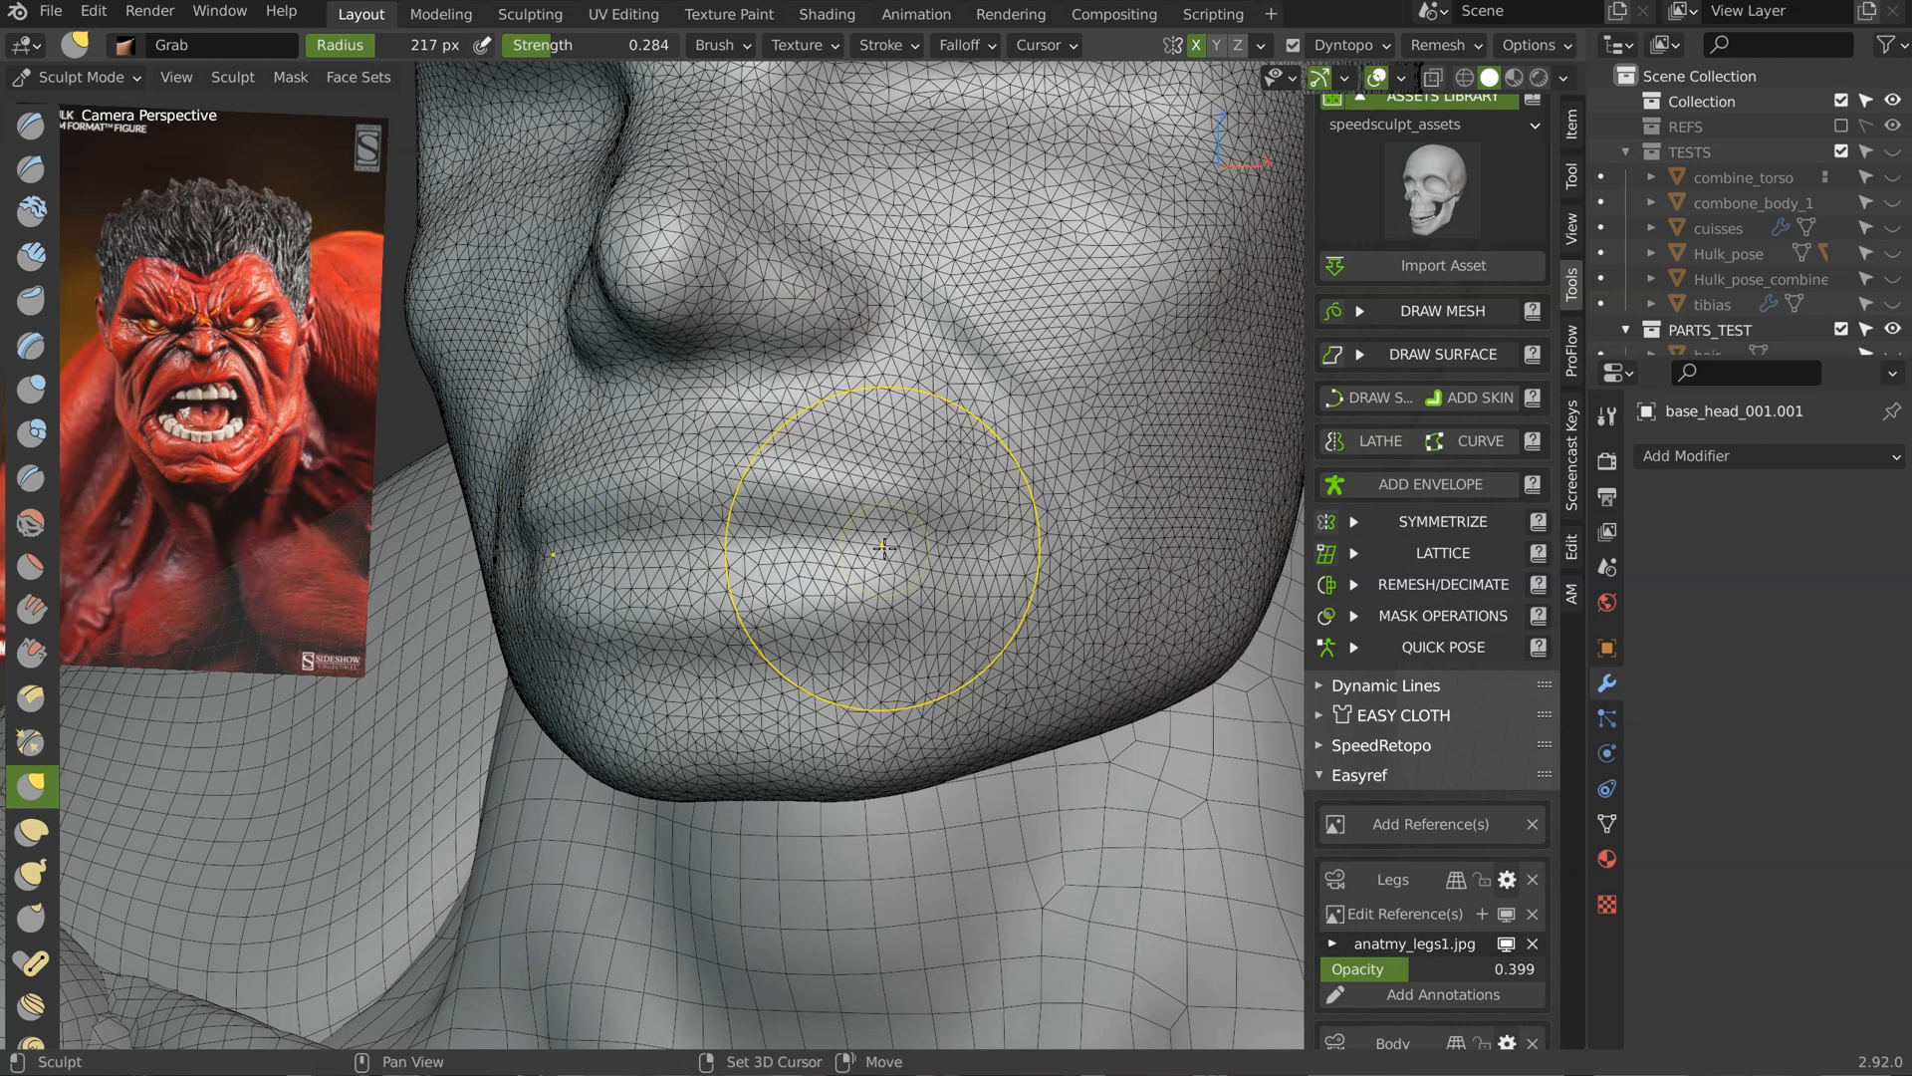
Step: Set the Crease brush to a 108 px radius and check the lips, nose and jaw from the side and front
key(shift+c)
key(f)
click(790, 567)
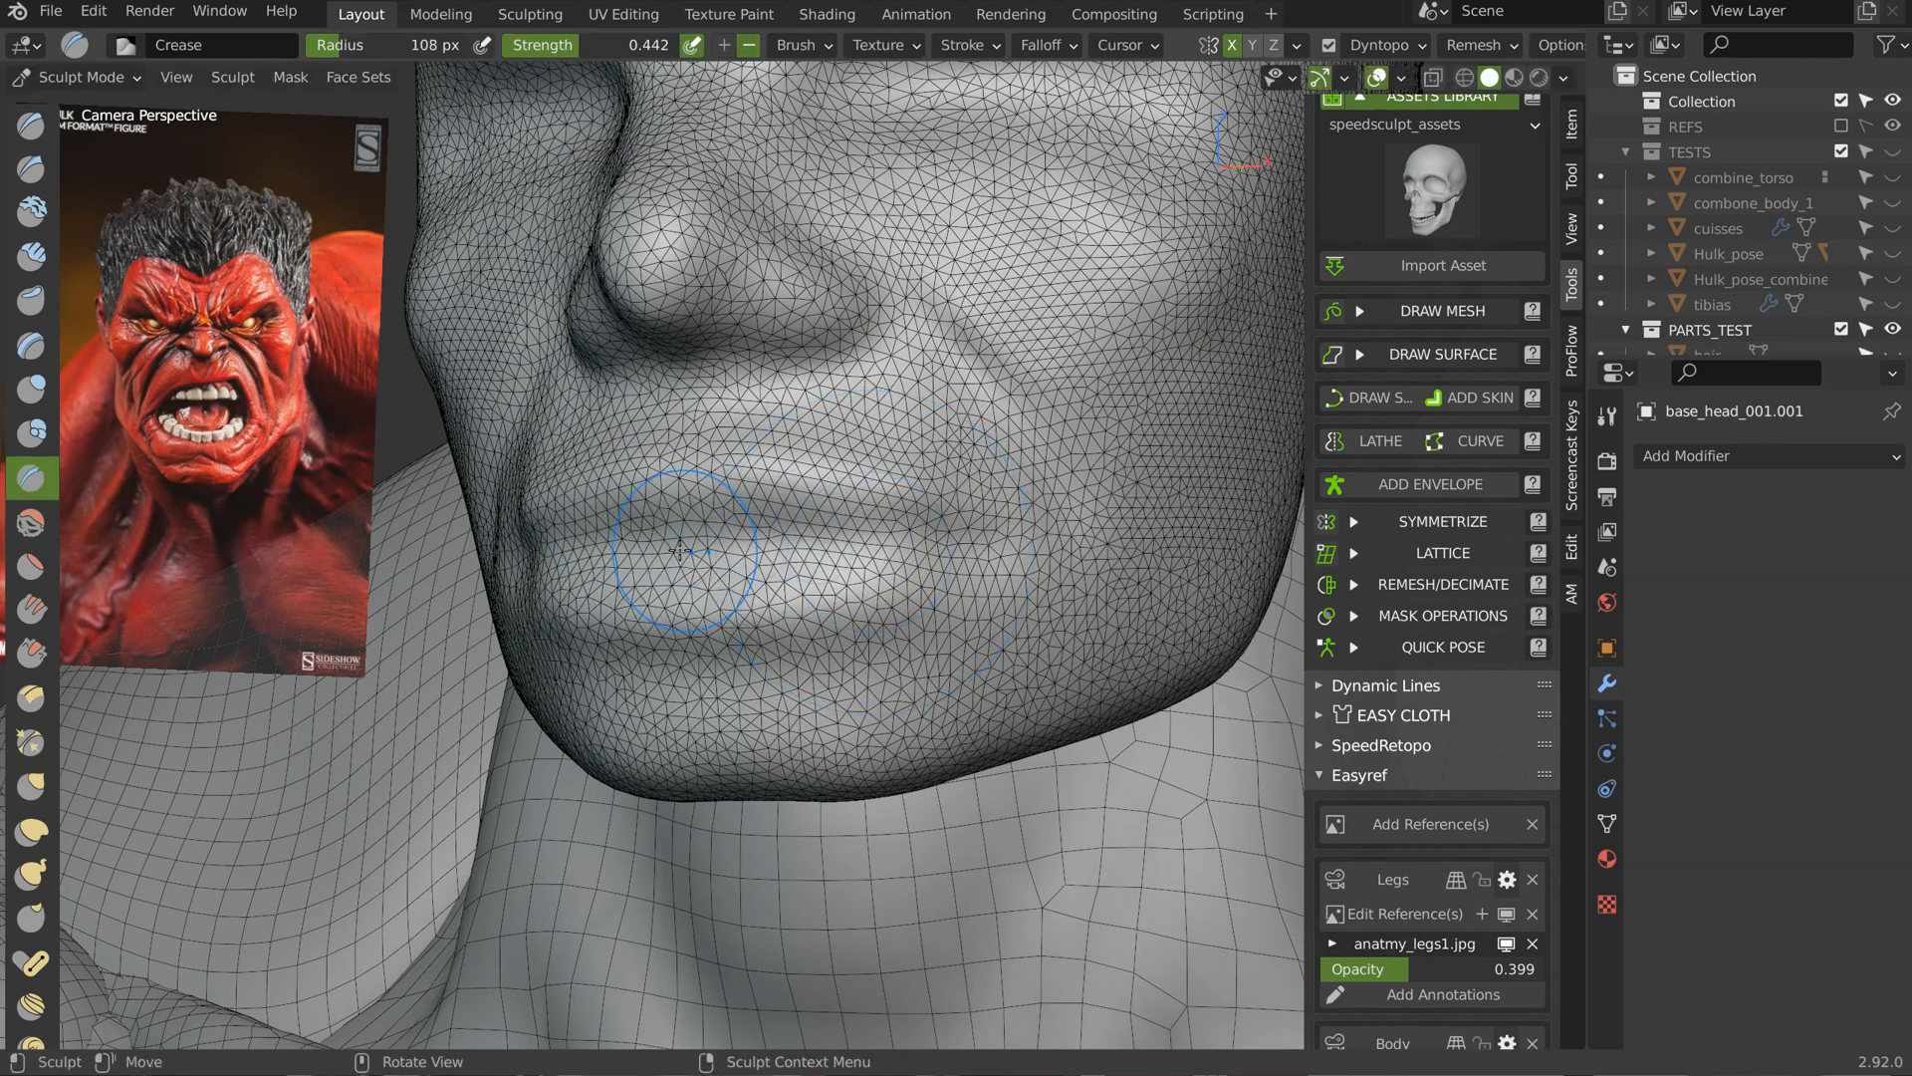
middle_drag(1042, 549, 941, 496)
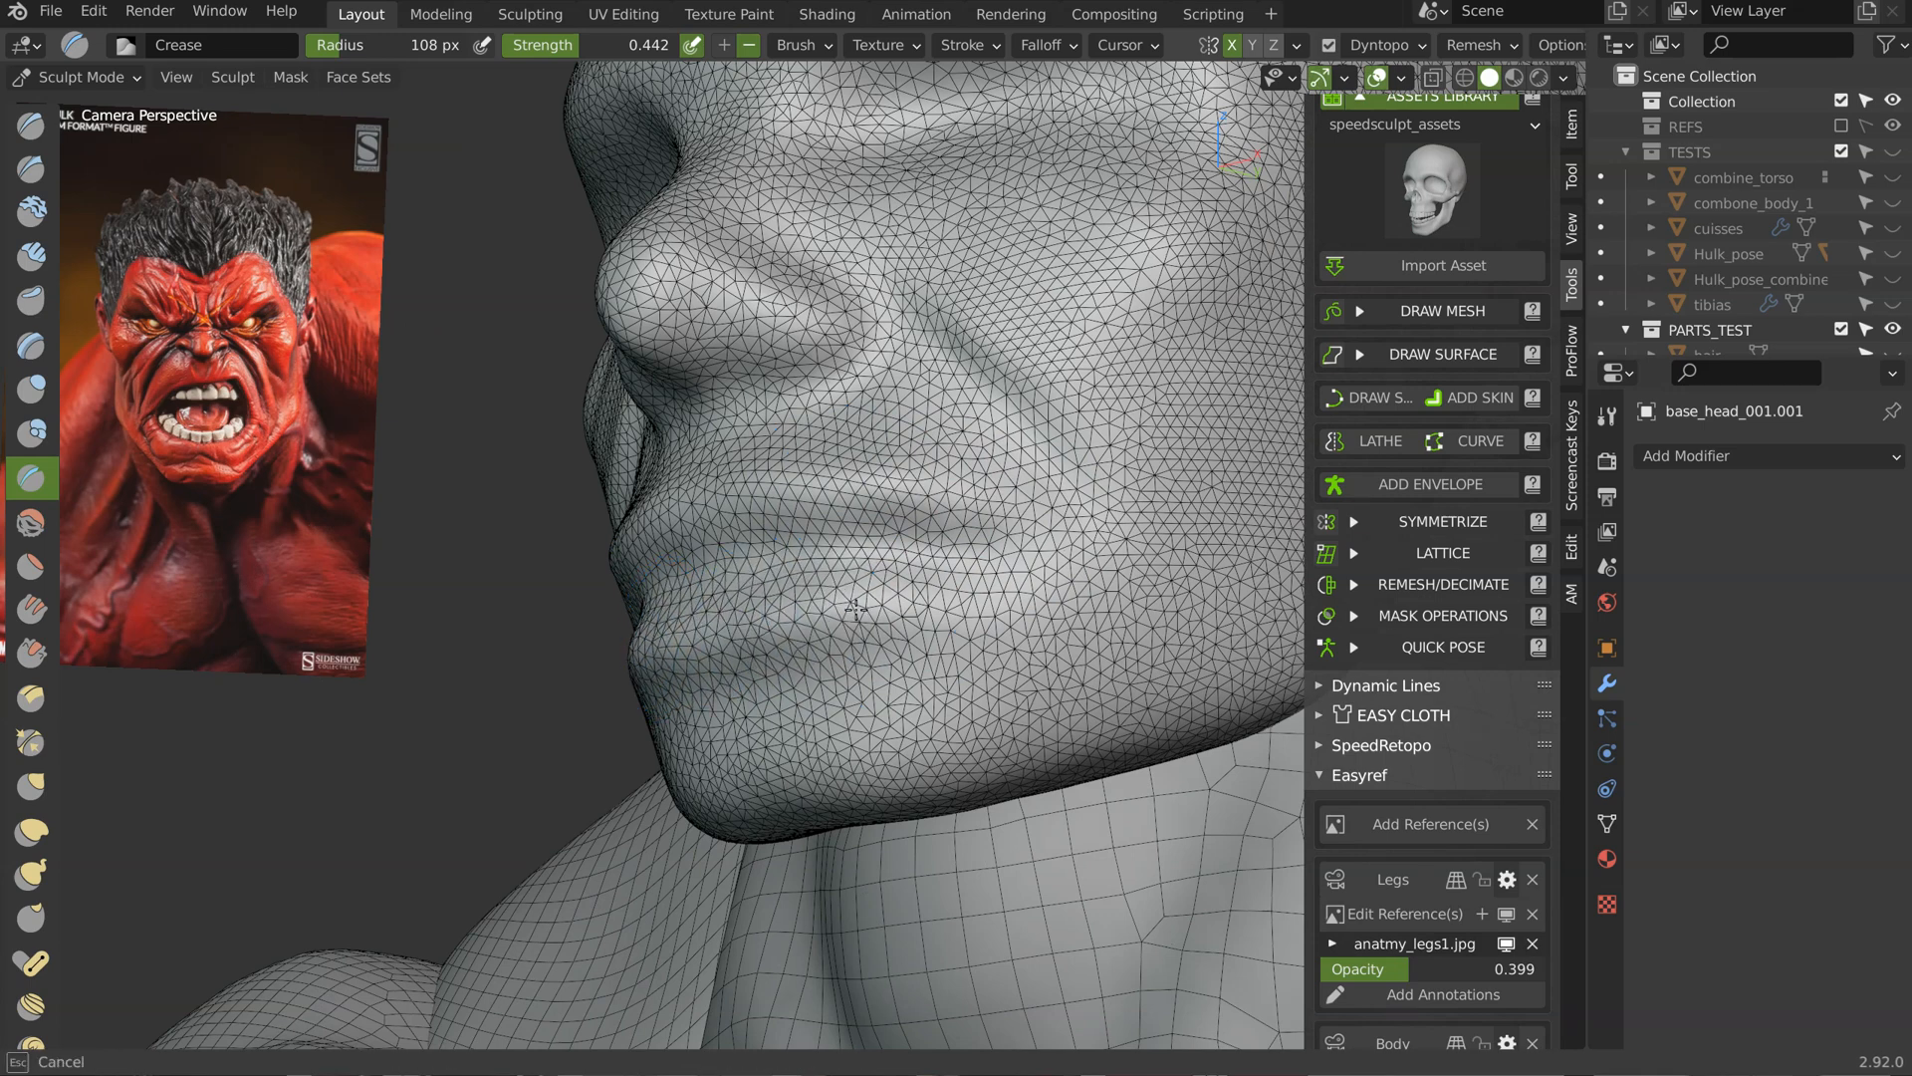
mouse_move(460, 429)
middle_down()
mouse_move(896, 491)
mouse_move(918, 555)
mouse_move(997, 585)
mouse_move(943, 443)
middle_up()
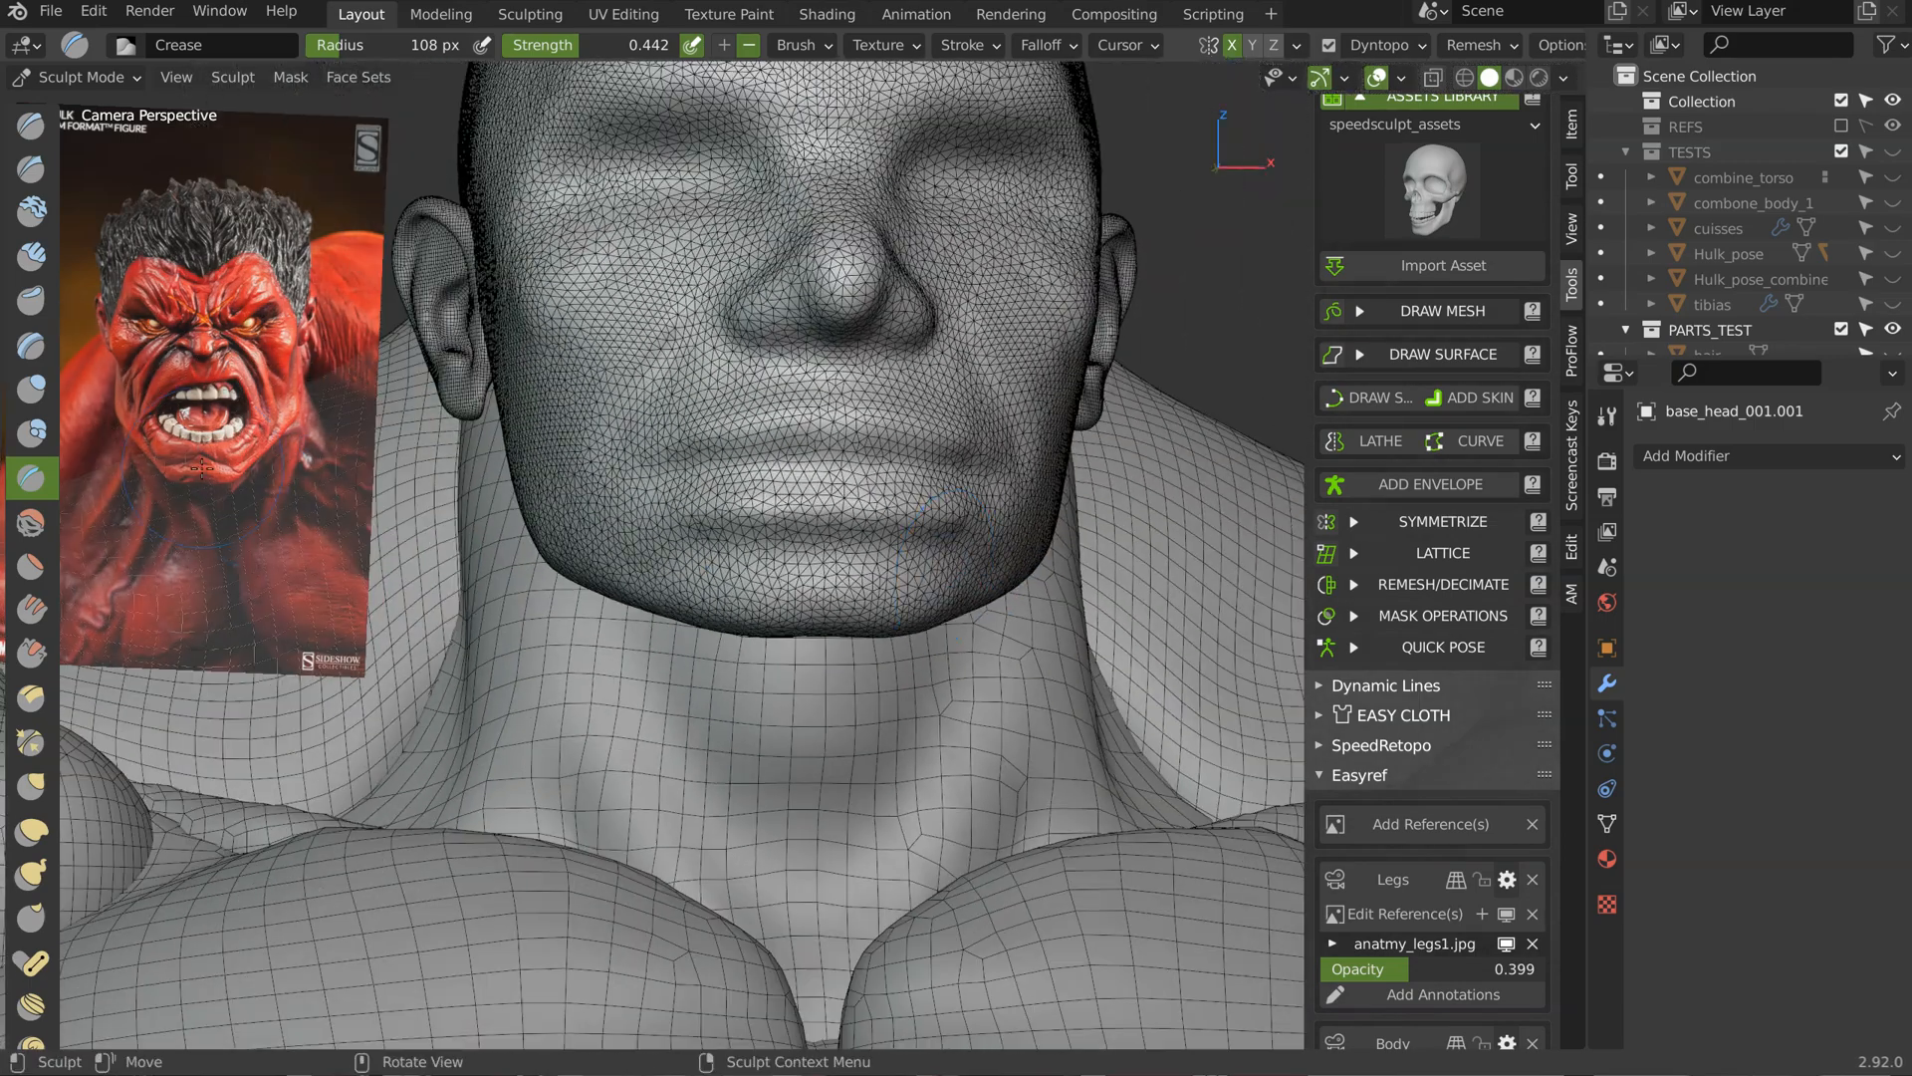
mouse_move(918, 526)
middle_down()
mouse_move(856, 359)
mouse_move(776, 455)
middle_up()
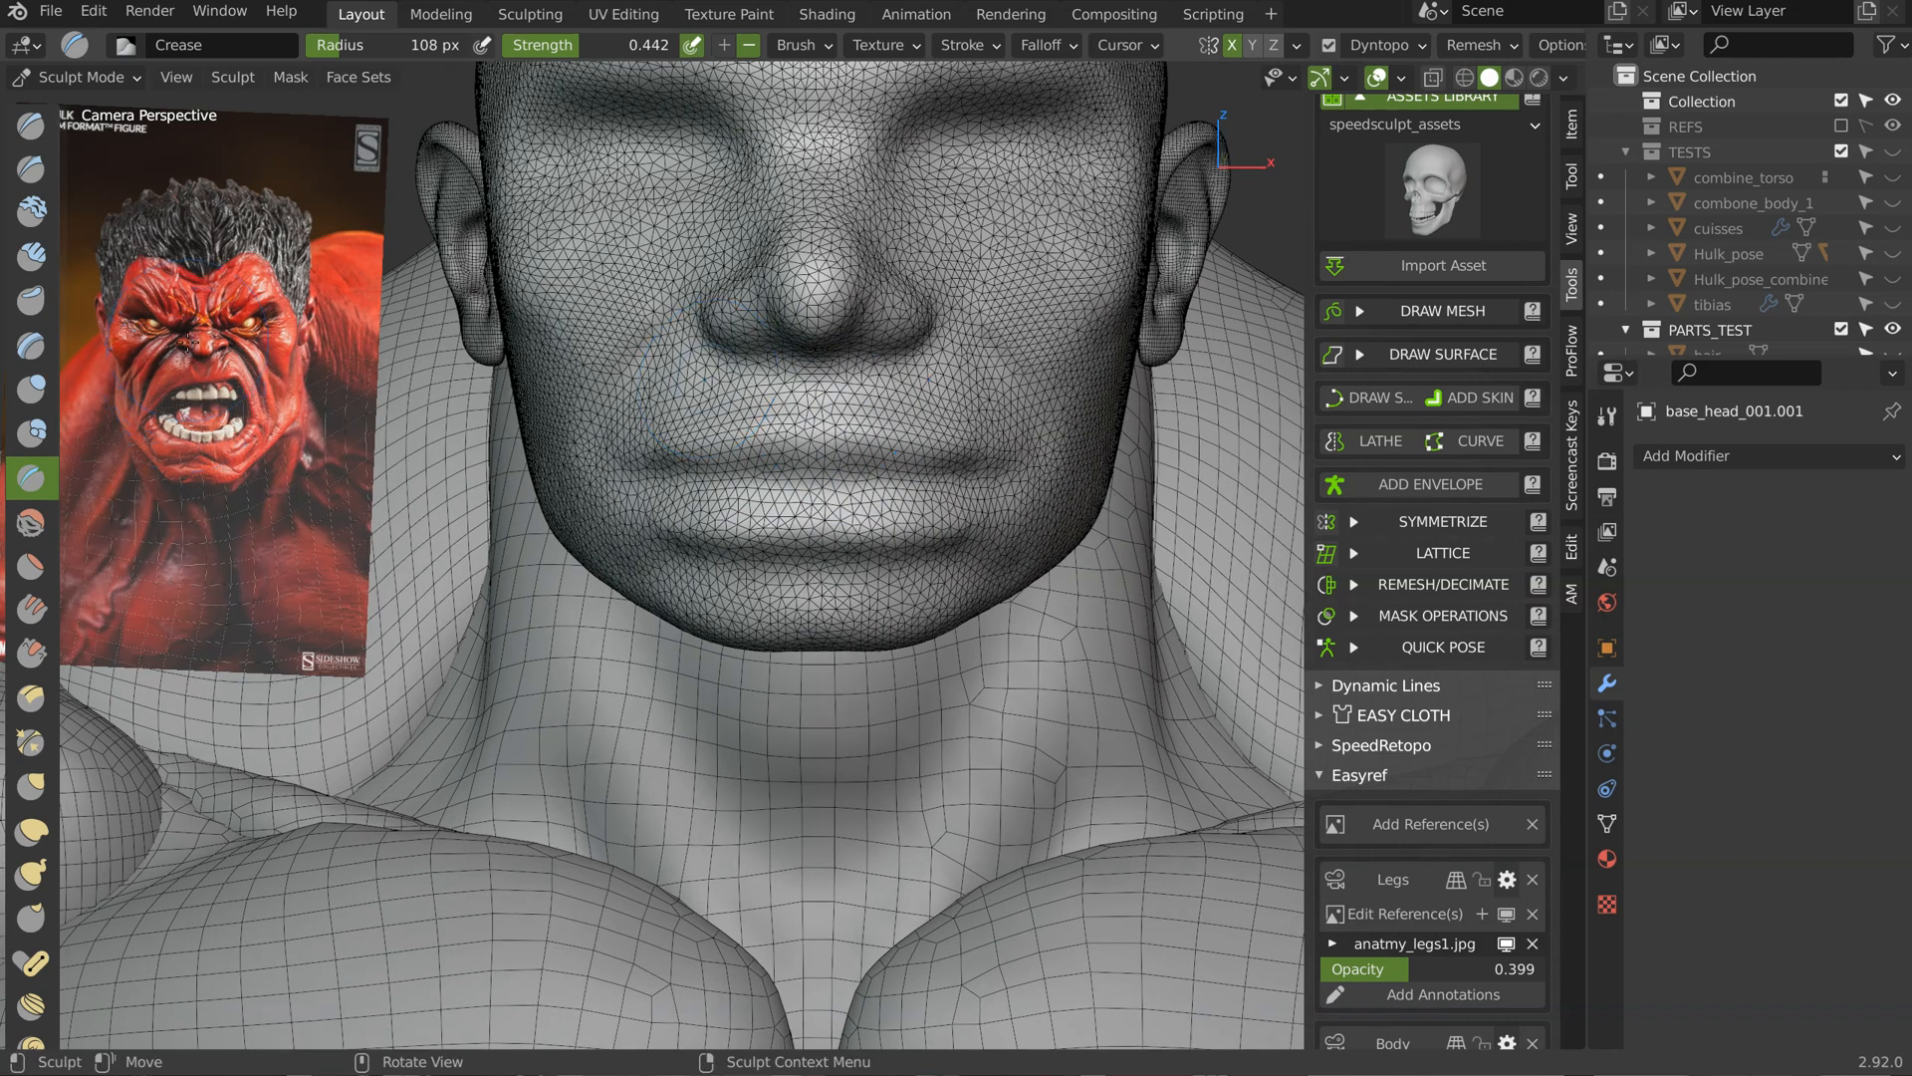
shift+middle_drag(782, 320, 761, 339)
middle_drag(761, 339, 743, 346)
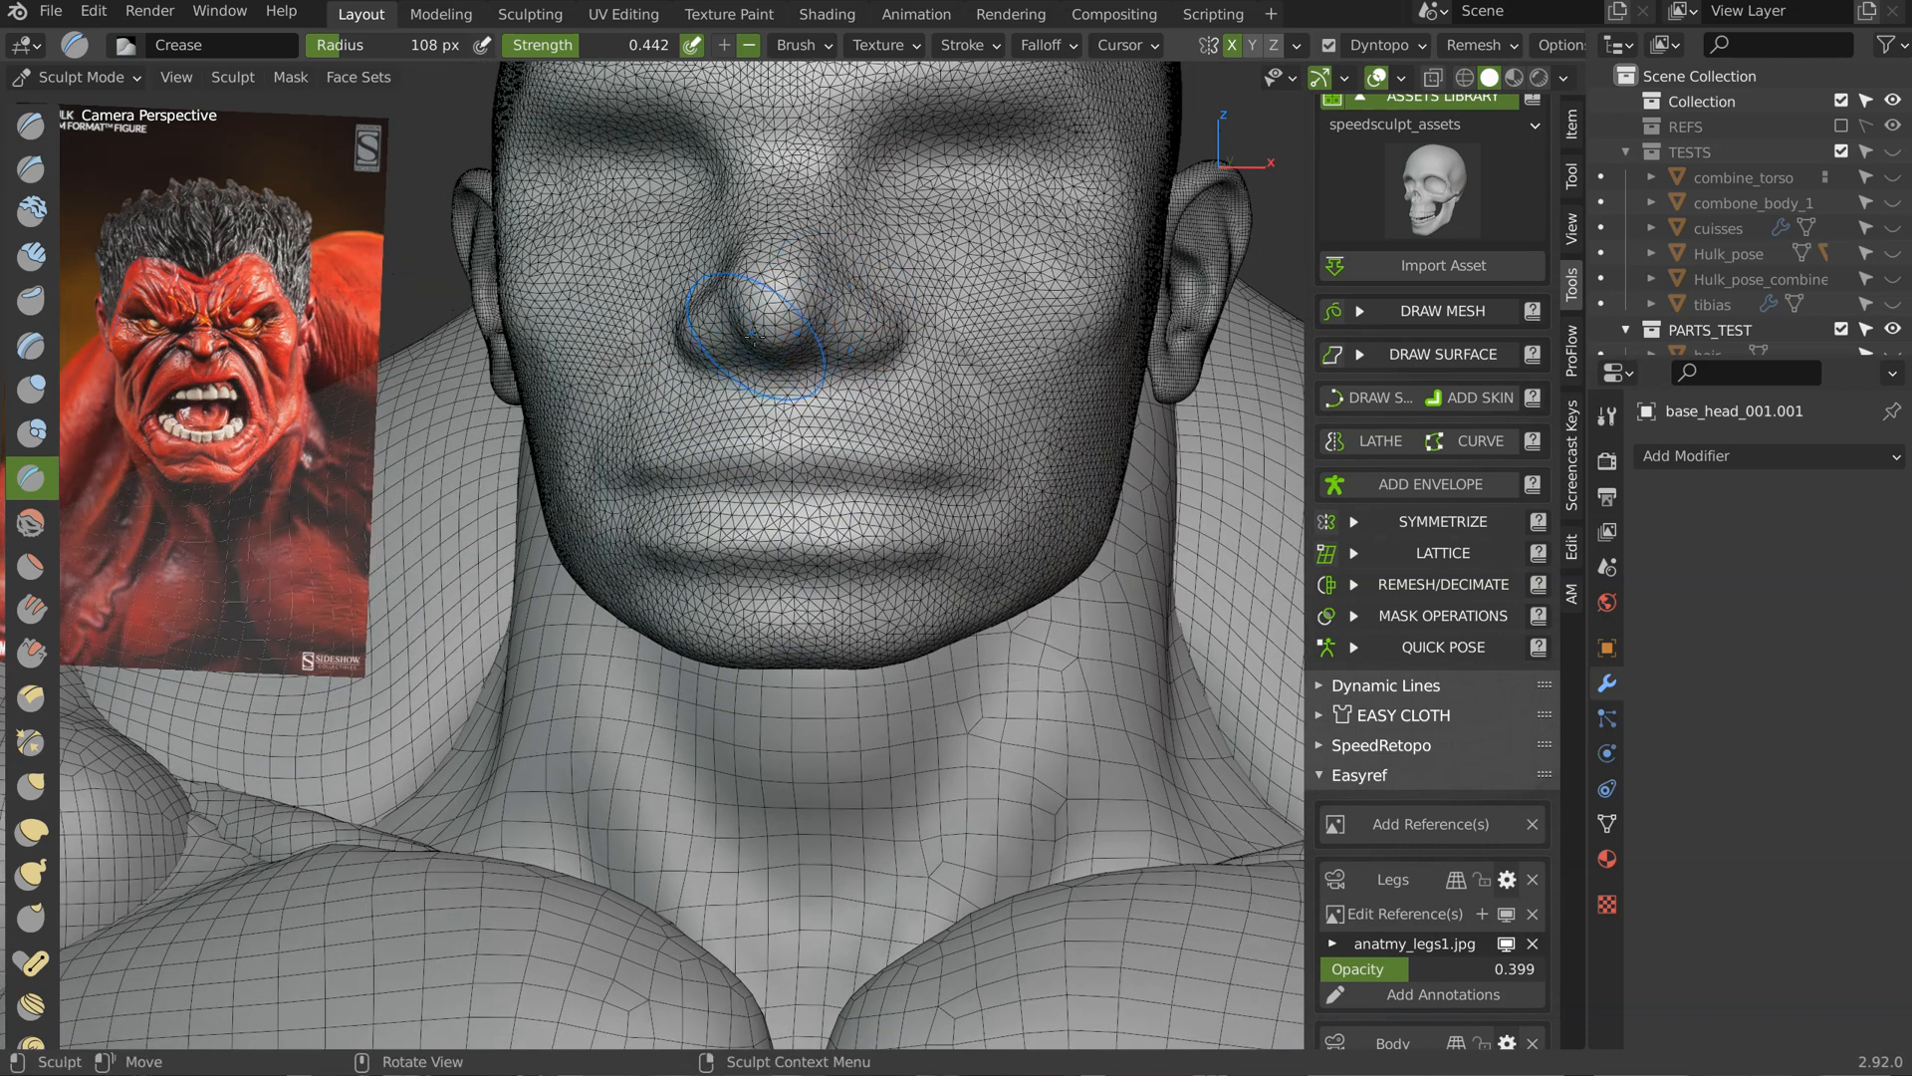
Step: Nudge the nostril wing inward and up with the Grab brush at a 273 px radius
click(882, 302)
key(g)
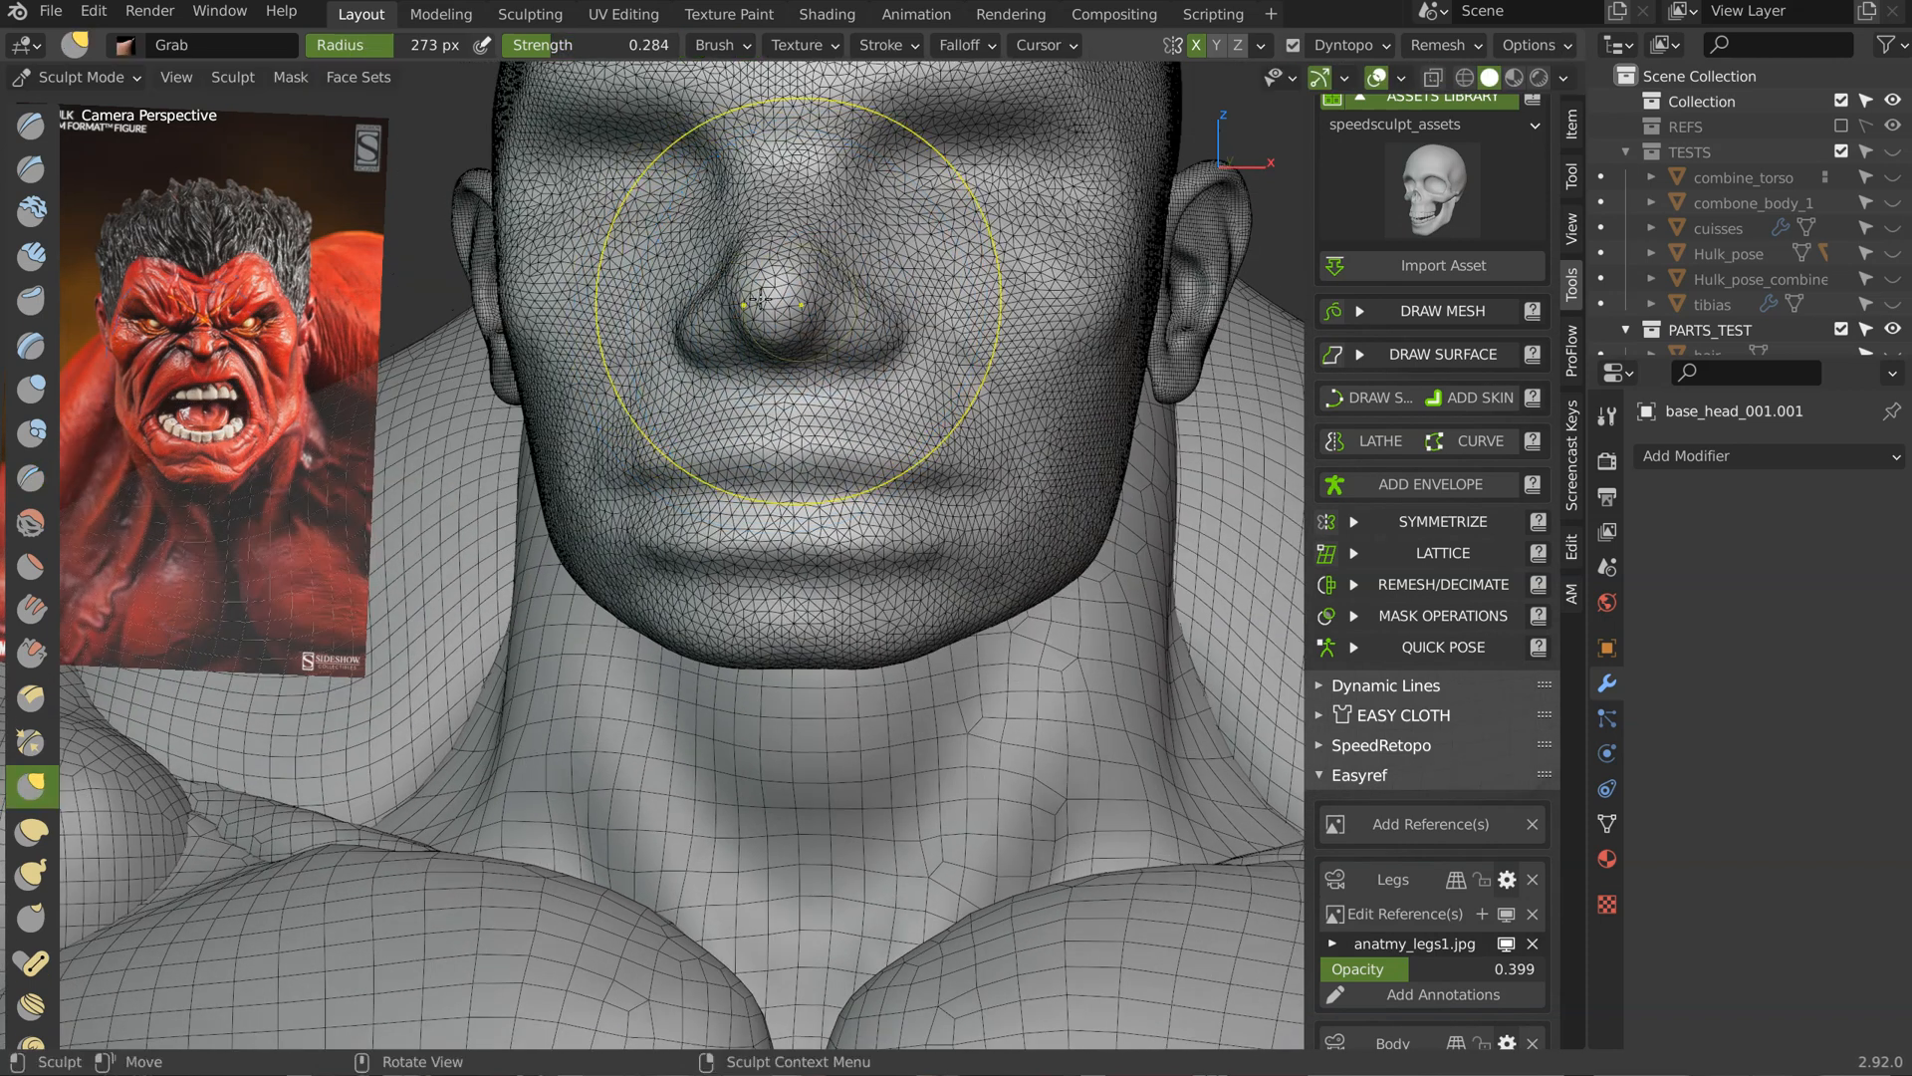
drag(876, 316, 862, 302)
Step: Reshape the outer edge of the nostril wing from below with the Grab brush at a 190 px radius
mouse_move(868, 305)
middle_down()
mouse_move(808, 291)
mouse_move(796, 239)
middle_up()
mouse_move(832, 319)
ctrl+middle_down()
mouse_move(830, 273)
mouse_move(880, 362)
mouse_move(871, 311)
mouse_move(835, 393)
ctrl+middle_up()
key(f)
click(782, 389)
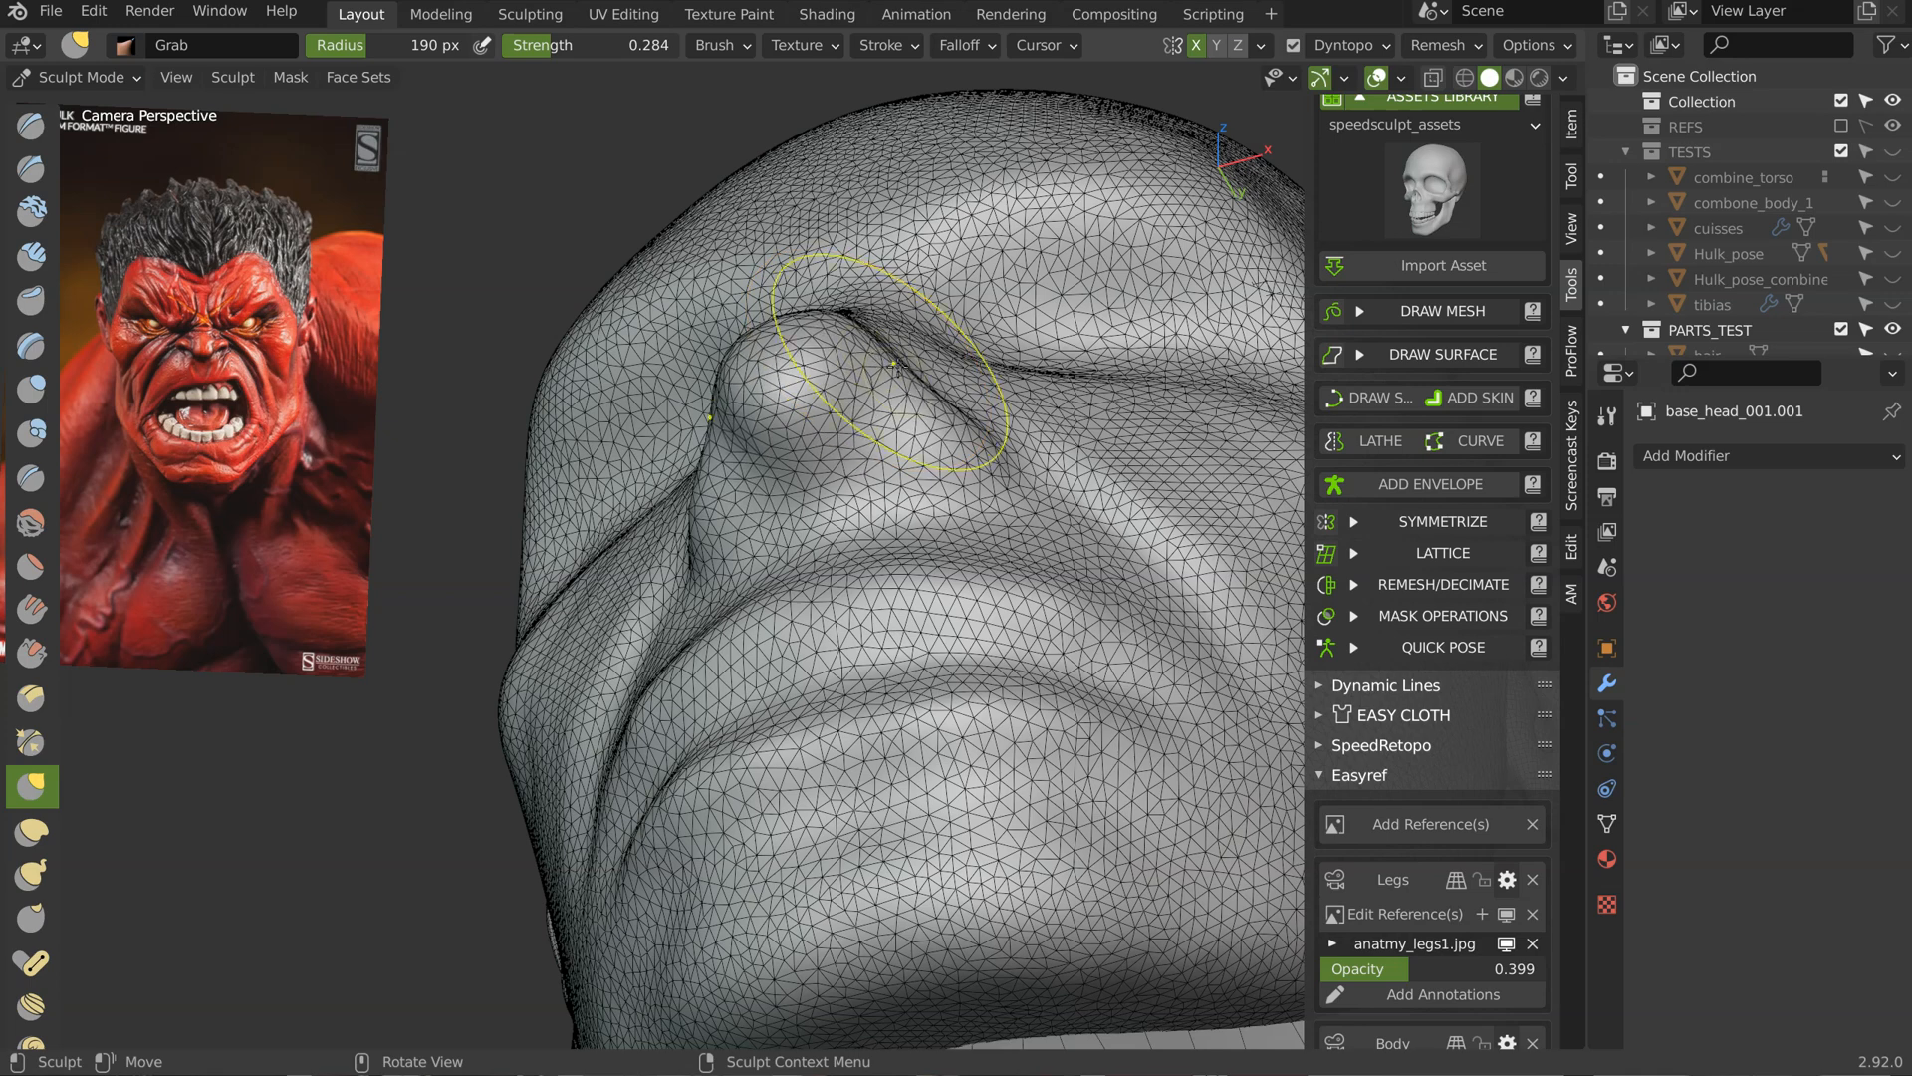
middle_drag(877, 365, 926, 391)
drag(980, 407, 988, 400)
mouse_move(987, 400)
middle_down()
mouse_move(858, 428)
mouse_move(878, 396)
middle_up()
Step: Refine the nostril wing and the underside of the nose with the Grab brush, reducing its radius to 129 px
click(914, 403)
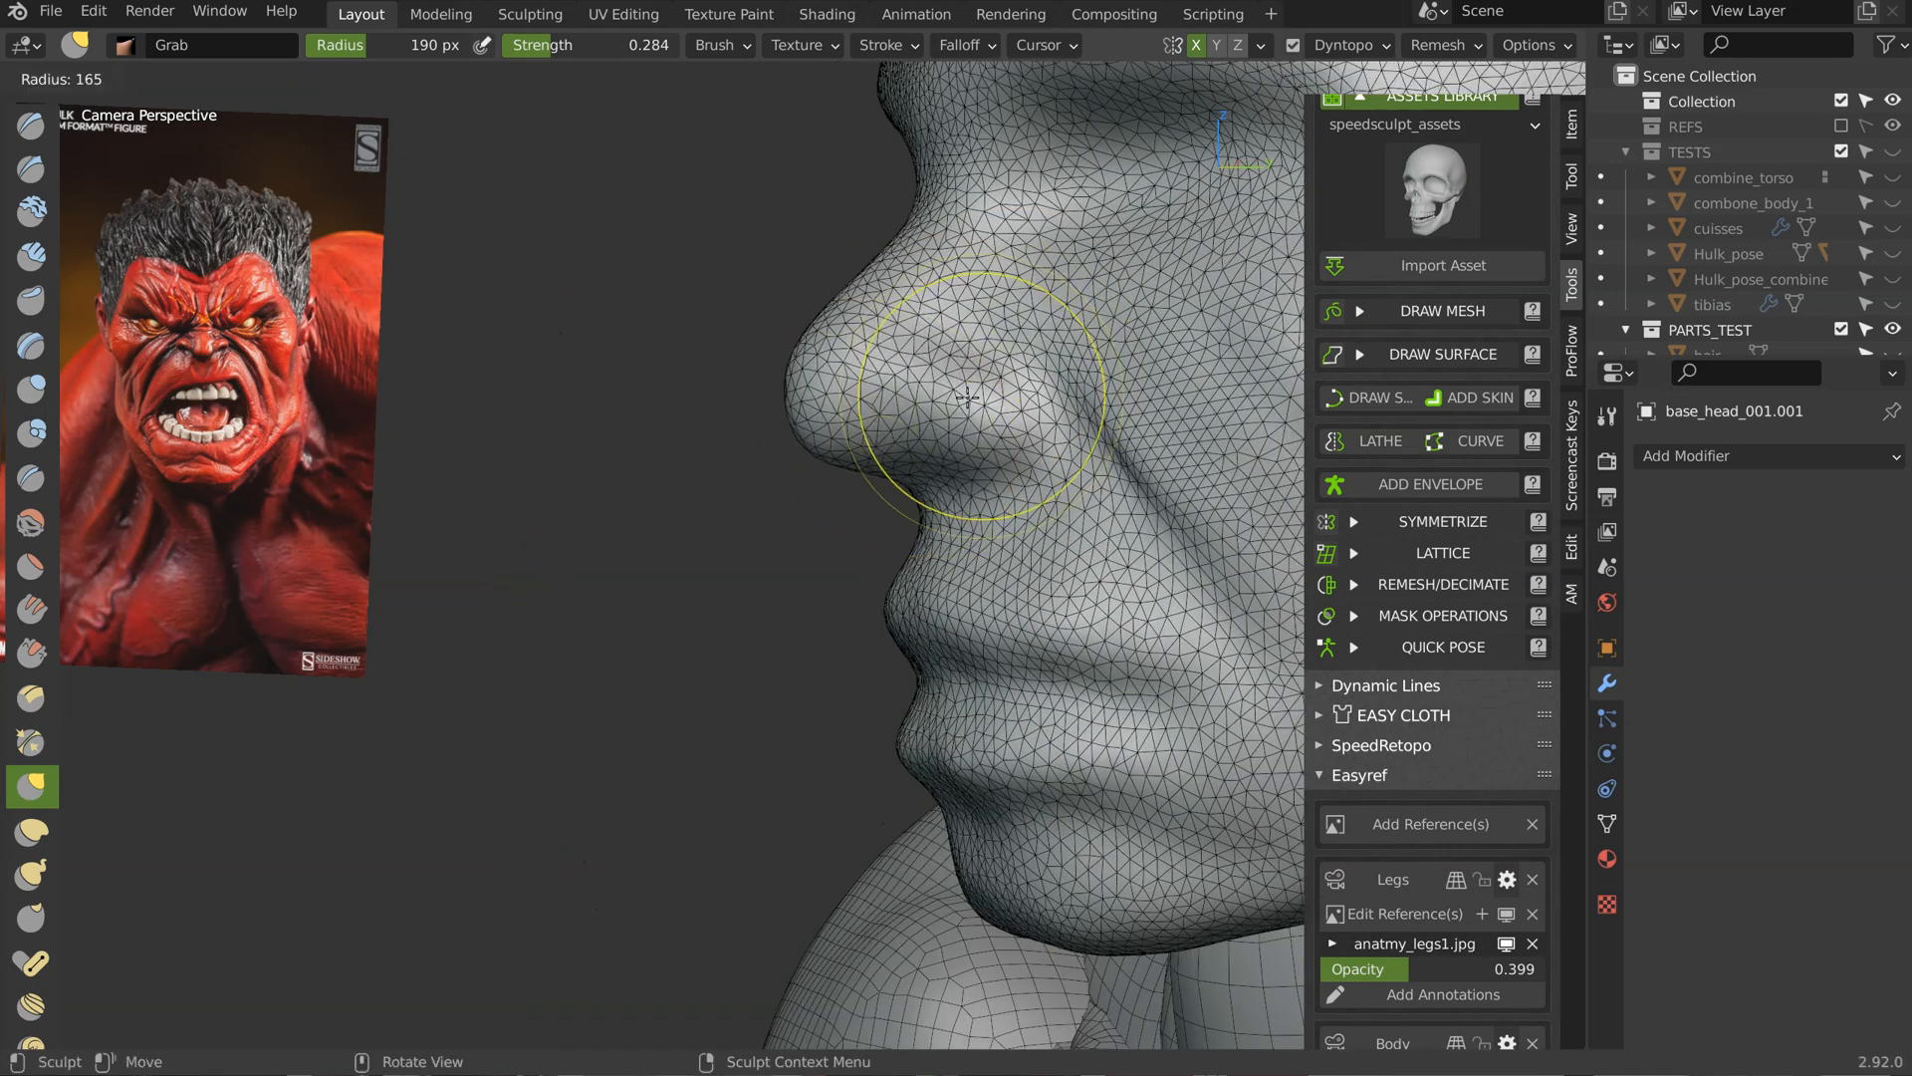
mouse_move(918, 395)
middle_down()
mouse_move(1011, 460)
mouse_move(1085, 403)
middle_up()
key(bracketright)
key(bracketright)
key(bracketright)
key(bracketright)
key(bracketright)
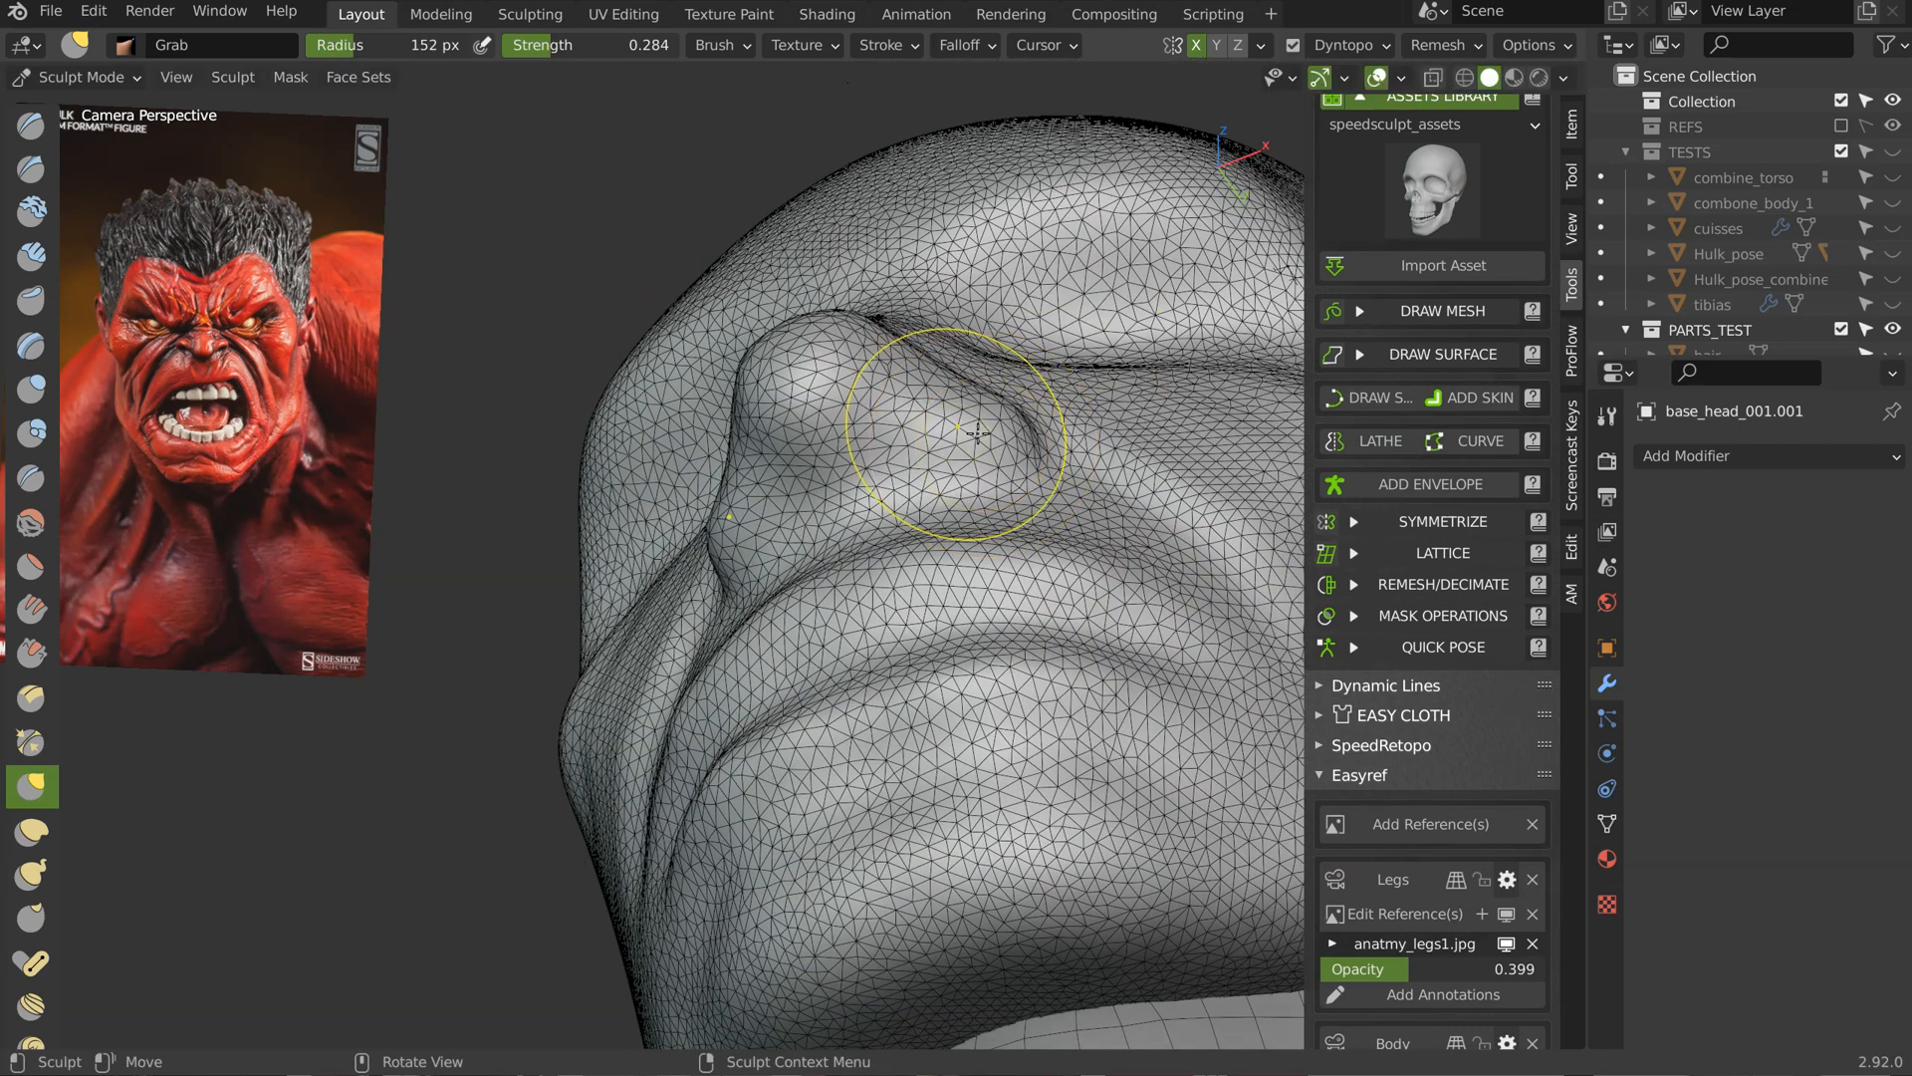
middle_drag(880, 465, 801, 526)
key(f)
click(937, 507)
drag(912, 523, 889, 538)
mouse_move(901, 542)
middle_down()
mouse_move(841, 557)
mouse_move(913, 515)
middle_up()
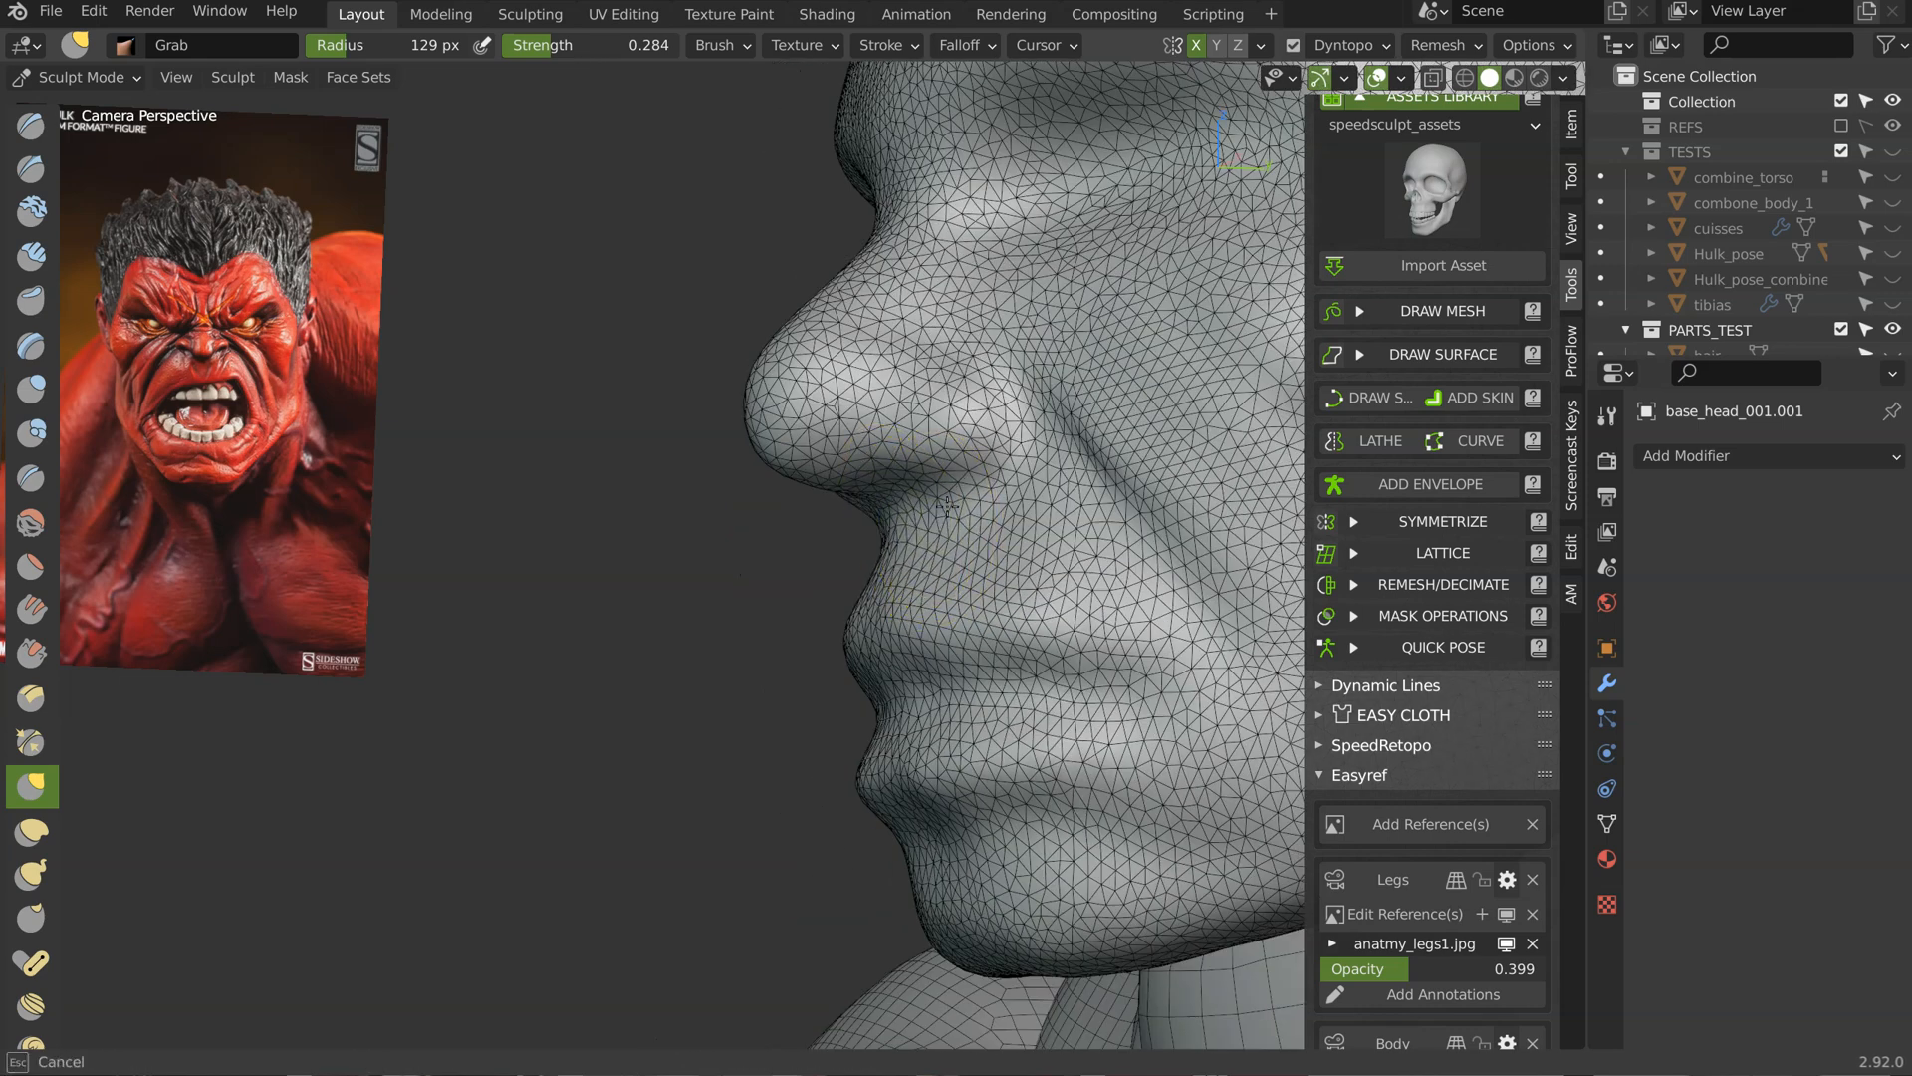
drag(946, 342, 948, 340)
Step: Examine the nose, brow and eye sockets from the front, below and the side with the Crease brush active
mouse_move(948, 340)
middle_down()
mouse_move(1043, 288)
mouse_move(1074, 427)
middle_up()
middle_drag(917, 364, 884, 256)
key(shift+c)
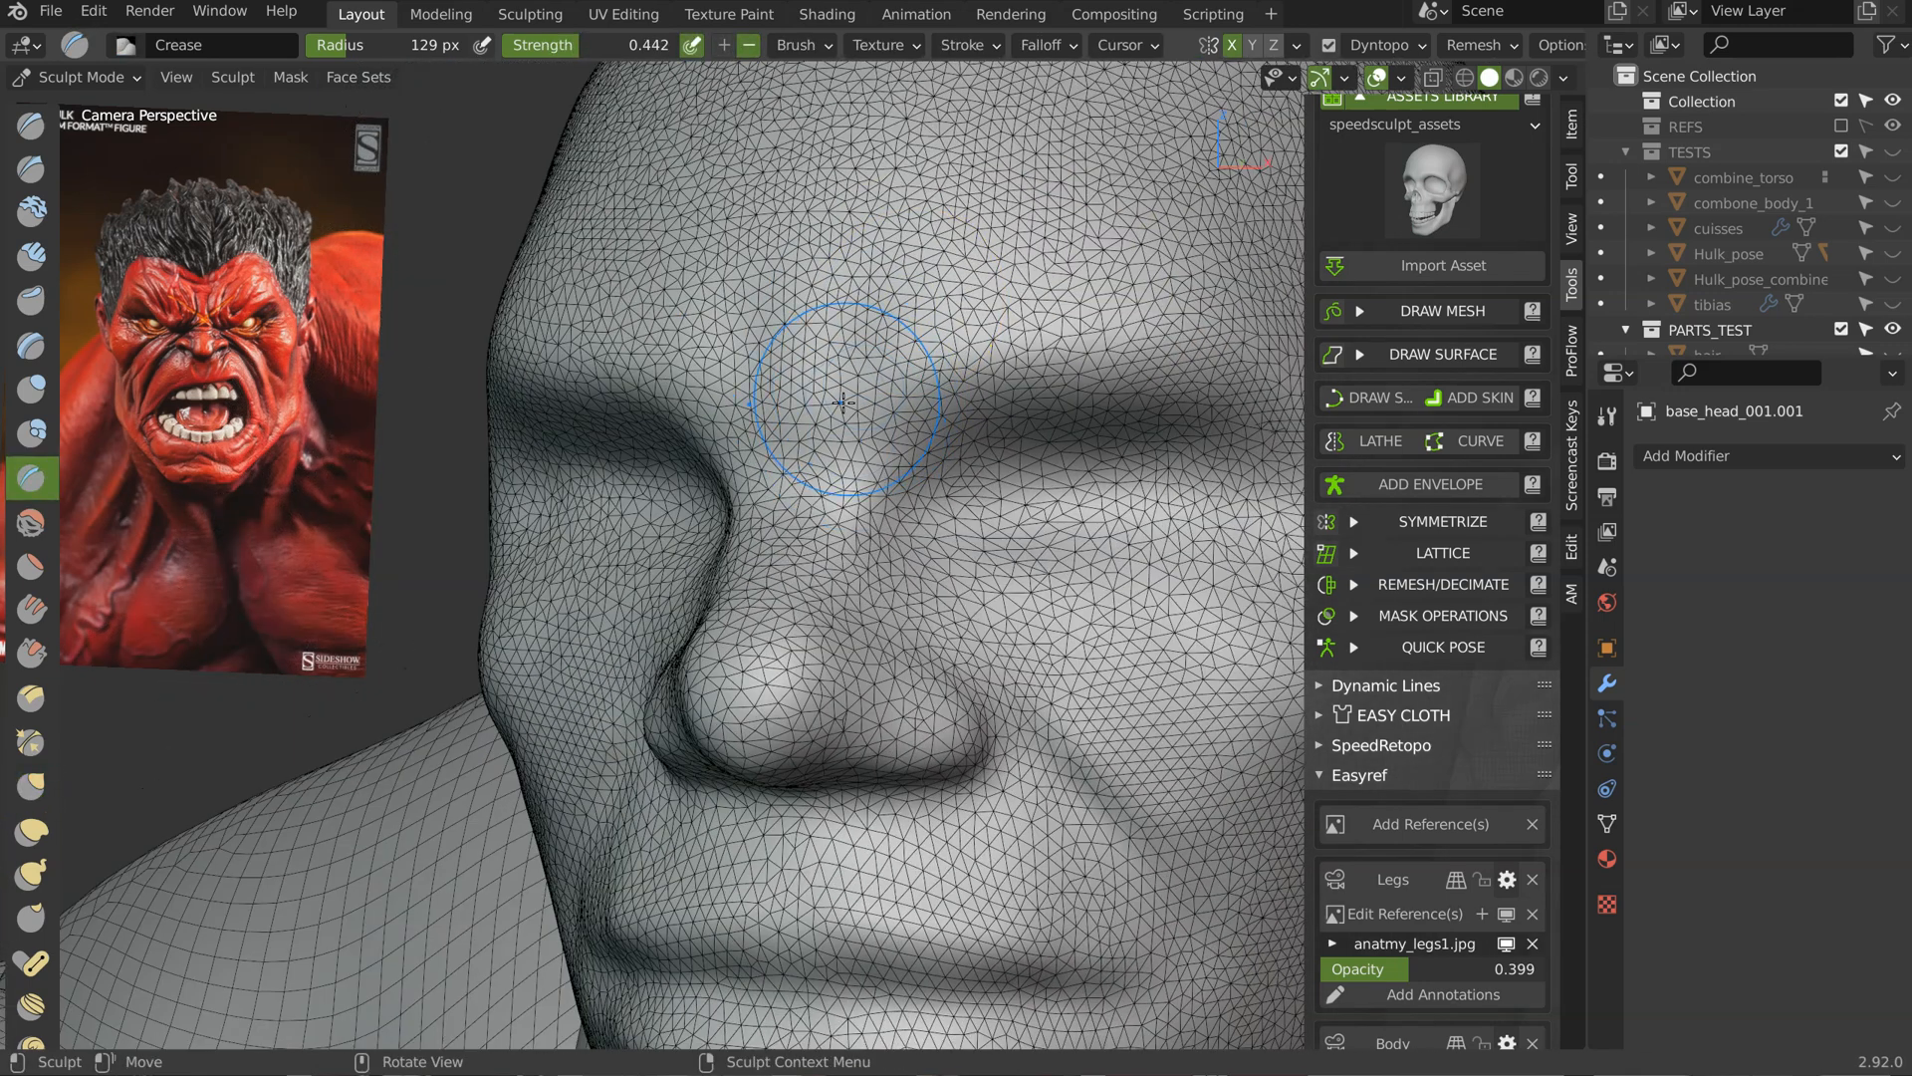
middle_drag(916, 426, 941, 348)
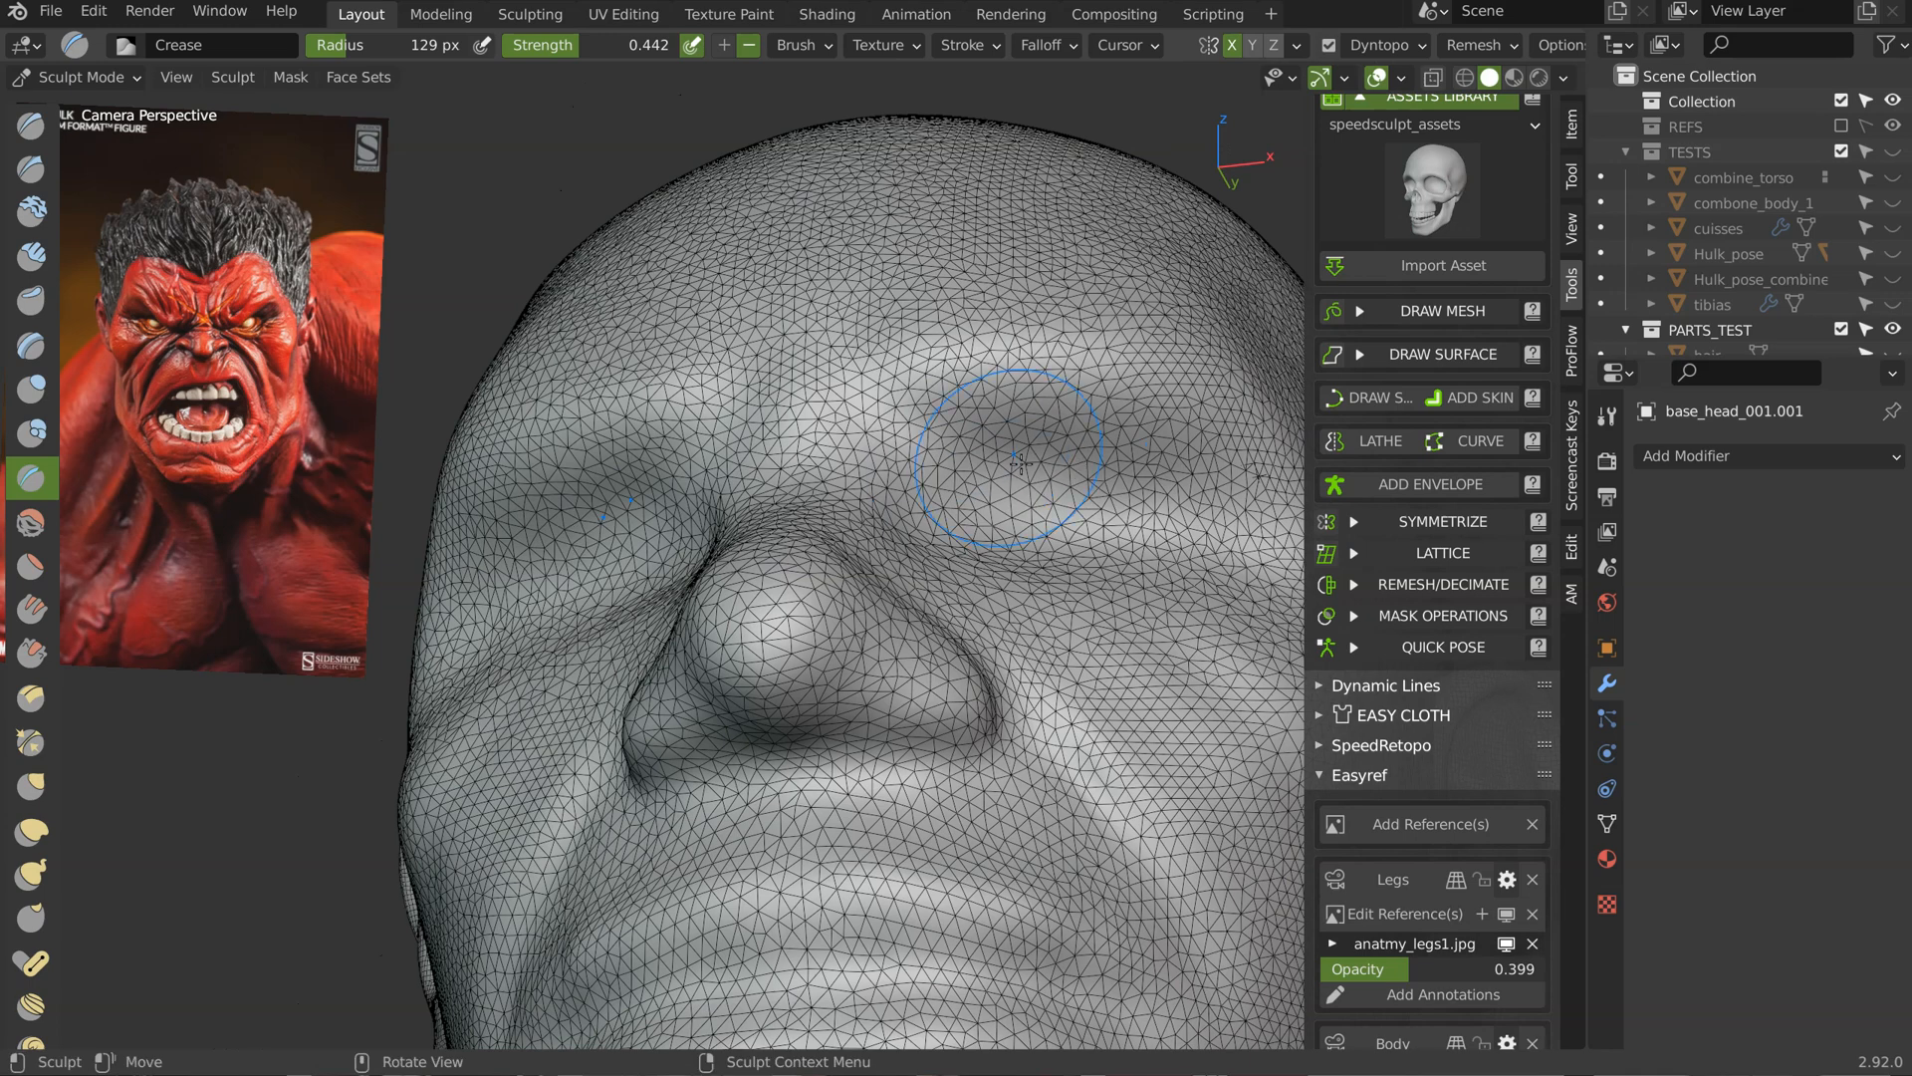
middle_drag(1135, 470, 977, 568)
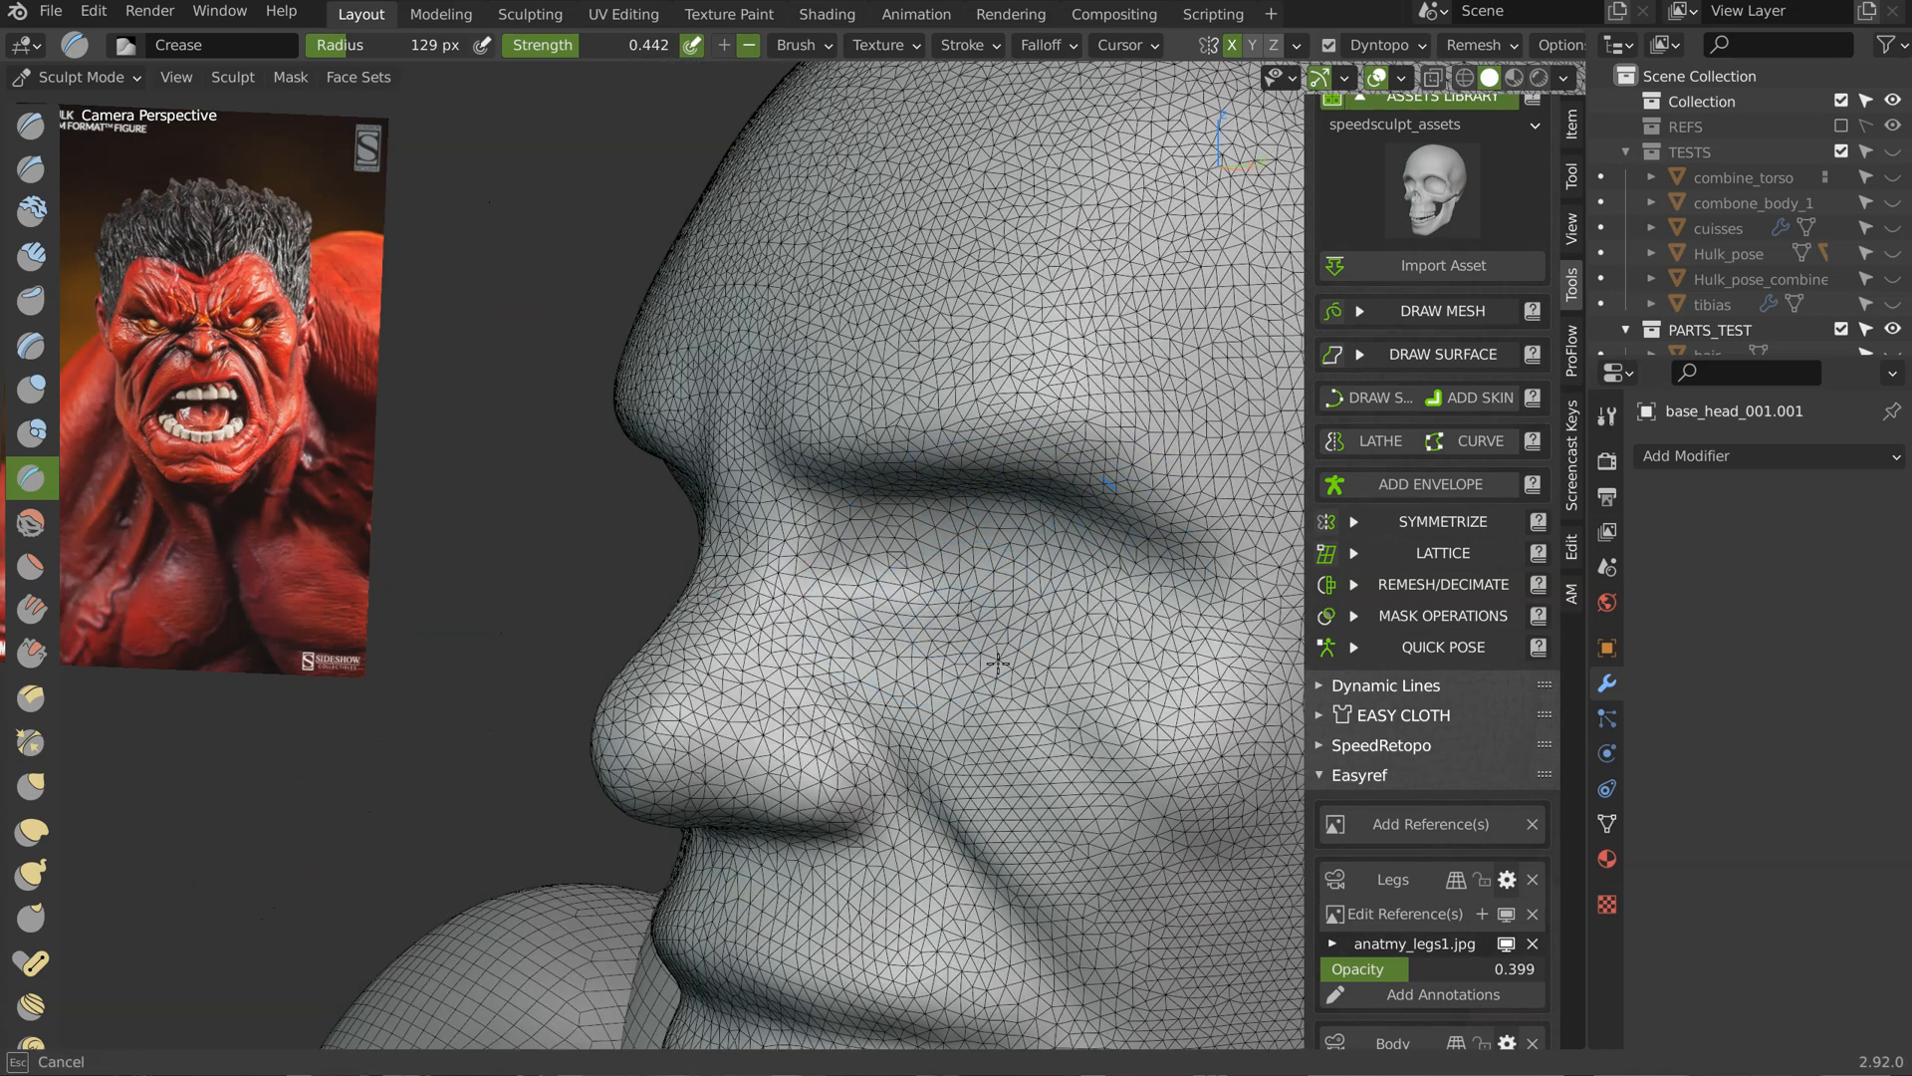
middle_drag(1032, 601, 849, 413)
Step: Reshape the lower face and pull the chin upward with the Grab brush at a 226 px radius
shift+middle_drag(882, 667, 867, 554)
key(g)
key(f)
click(1026, 554)
drag(697, 545, 759, 525)
drag(1087, 536, 1056, 529)
middle_drag(1074, 532, 952, 526)
drag(1156, 532, 1150, 511)
drag(980, 794, 932, 754)
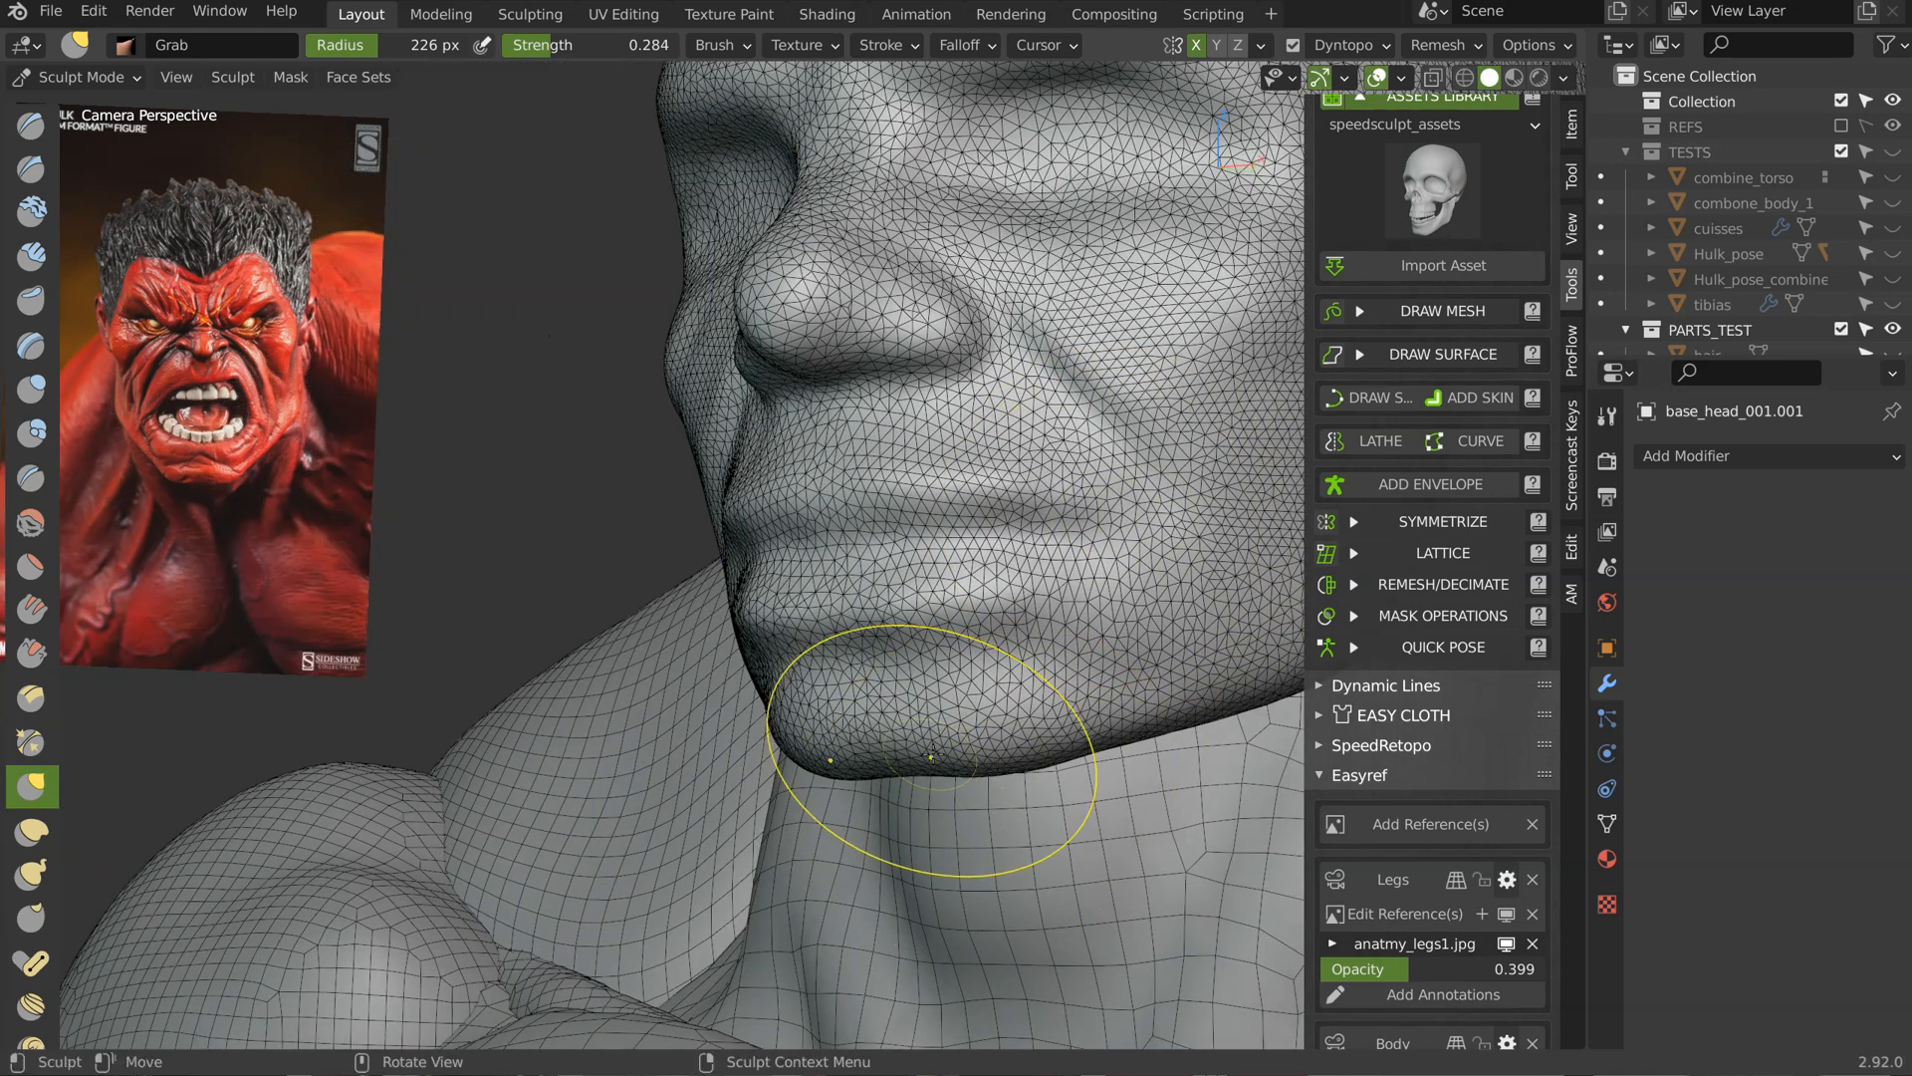
Step: Leave sculpting for Object Mode and select the ears together with the head mesh
mouse_move(978, 749)
middle_down()
mouse_move(956, 558)
mouse_move(971, 784)
middle_up()
scroll(971, 787, down, 2)
key(Tab)
click(974, 571)
middle_drag(974, 543, 1036, 468)
scroll(1026, 474, down, 3)
middle_drag(971, 488, 944, 468)
middle_drag(936, 378, 960, 433)
click(959, 436)
middle_drag(580, 414, 687, 413)
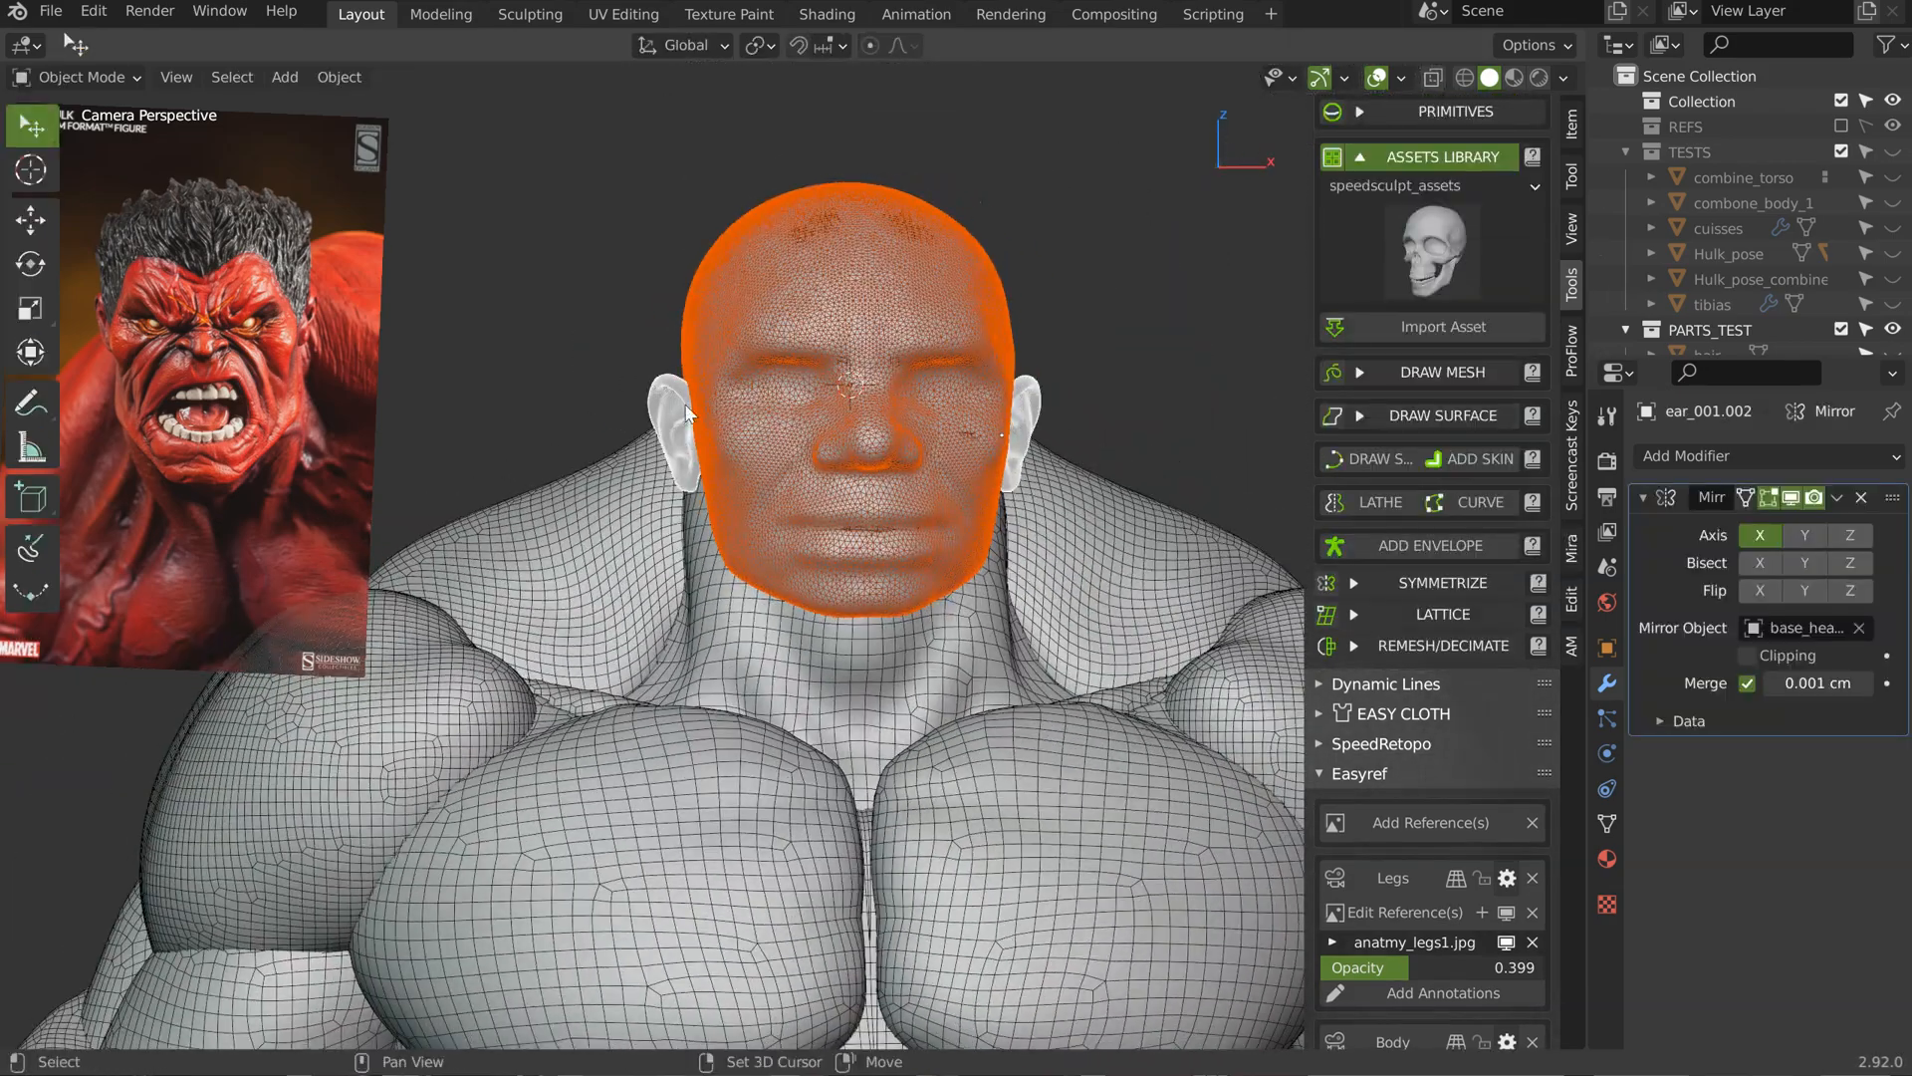
shift+click(889, 302)
Step: Display the model in wireframe and add the inner skull and jaw to the selection
key(z)
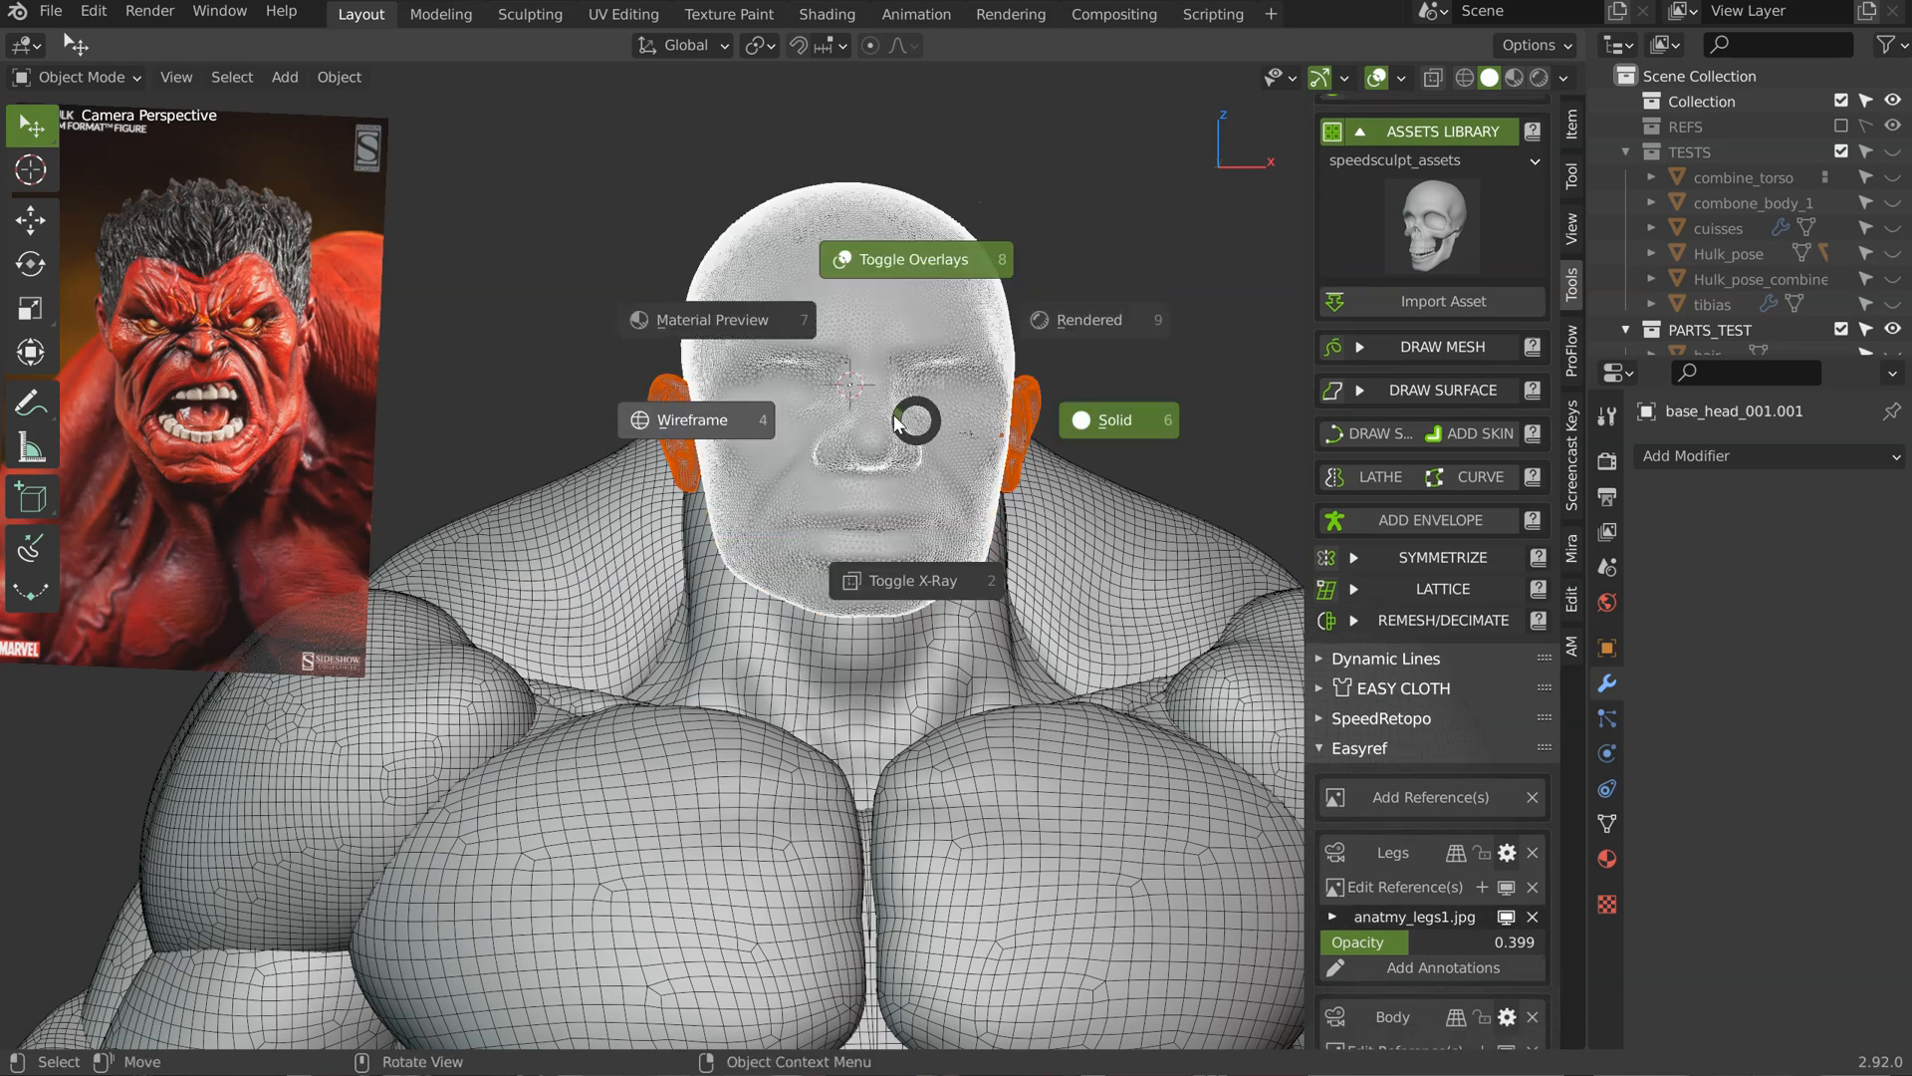
click(688, 418)
mouse_move(840, 420)
middle_down()
mouse_move(648, 425)
mouse_move(680, 388)
mouse_move(721, 395)
middle_up()
shift+click(743, 335)
shift+click(697, 532)
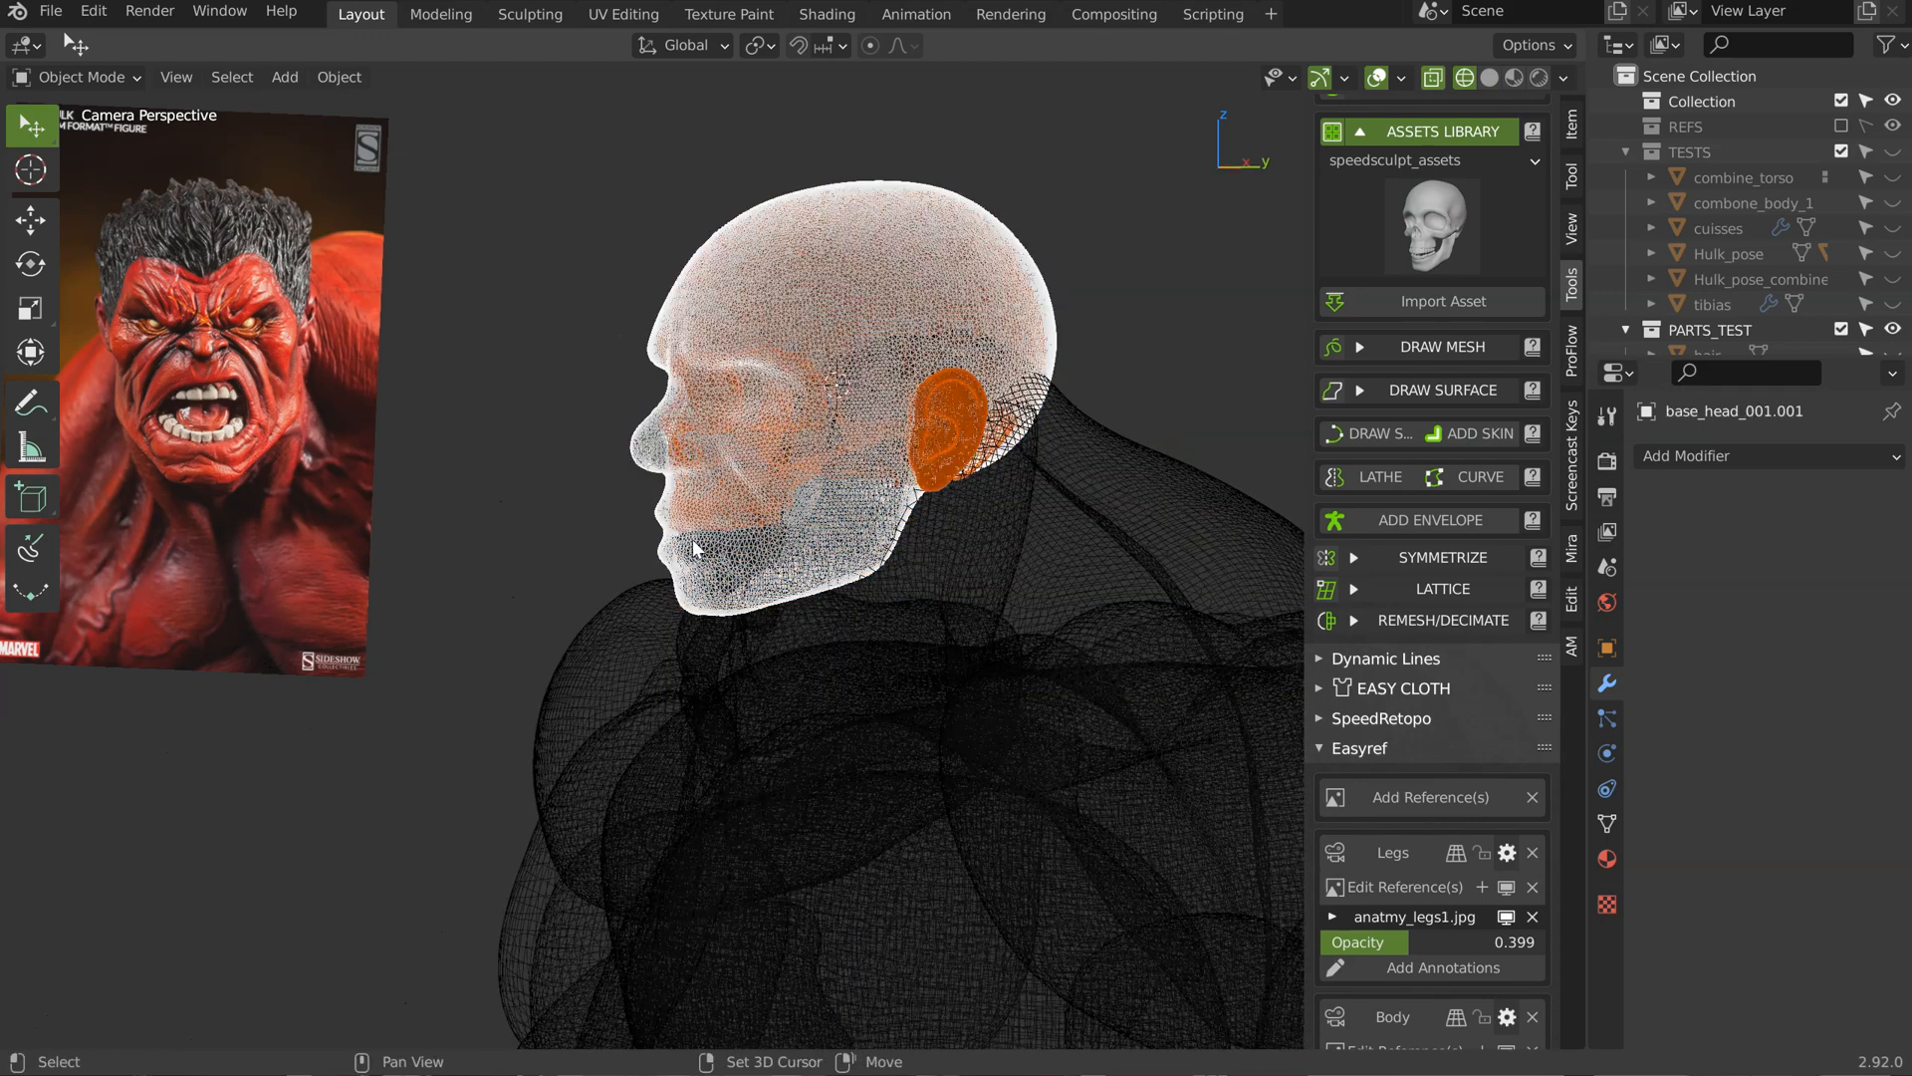
shift+click(694, 551)
Step: Try to isolate the selected head, ears, skull and jaw in local view
middle_drag(799, 453, 913, 392)
key(slash)
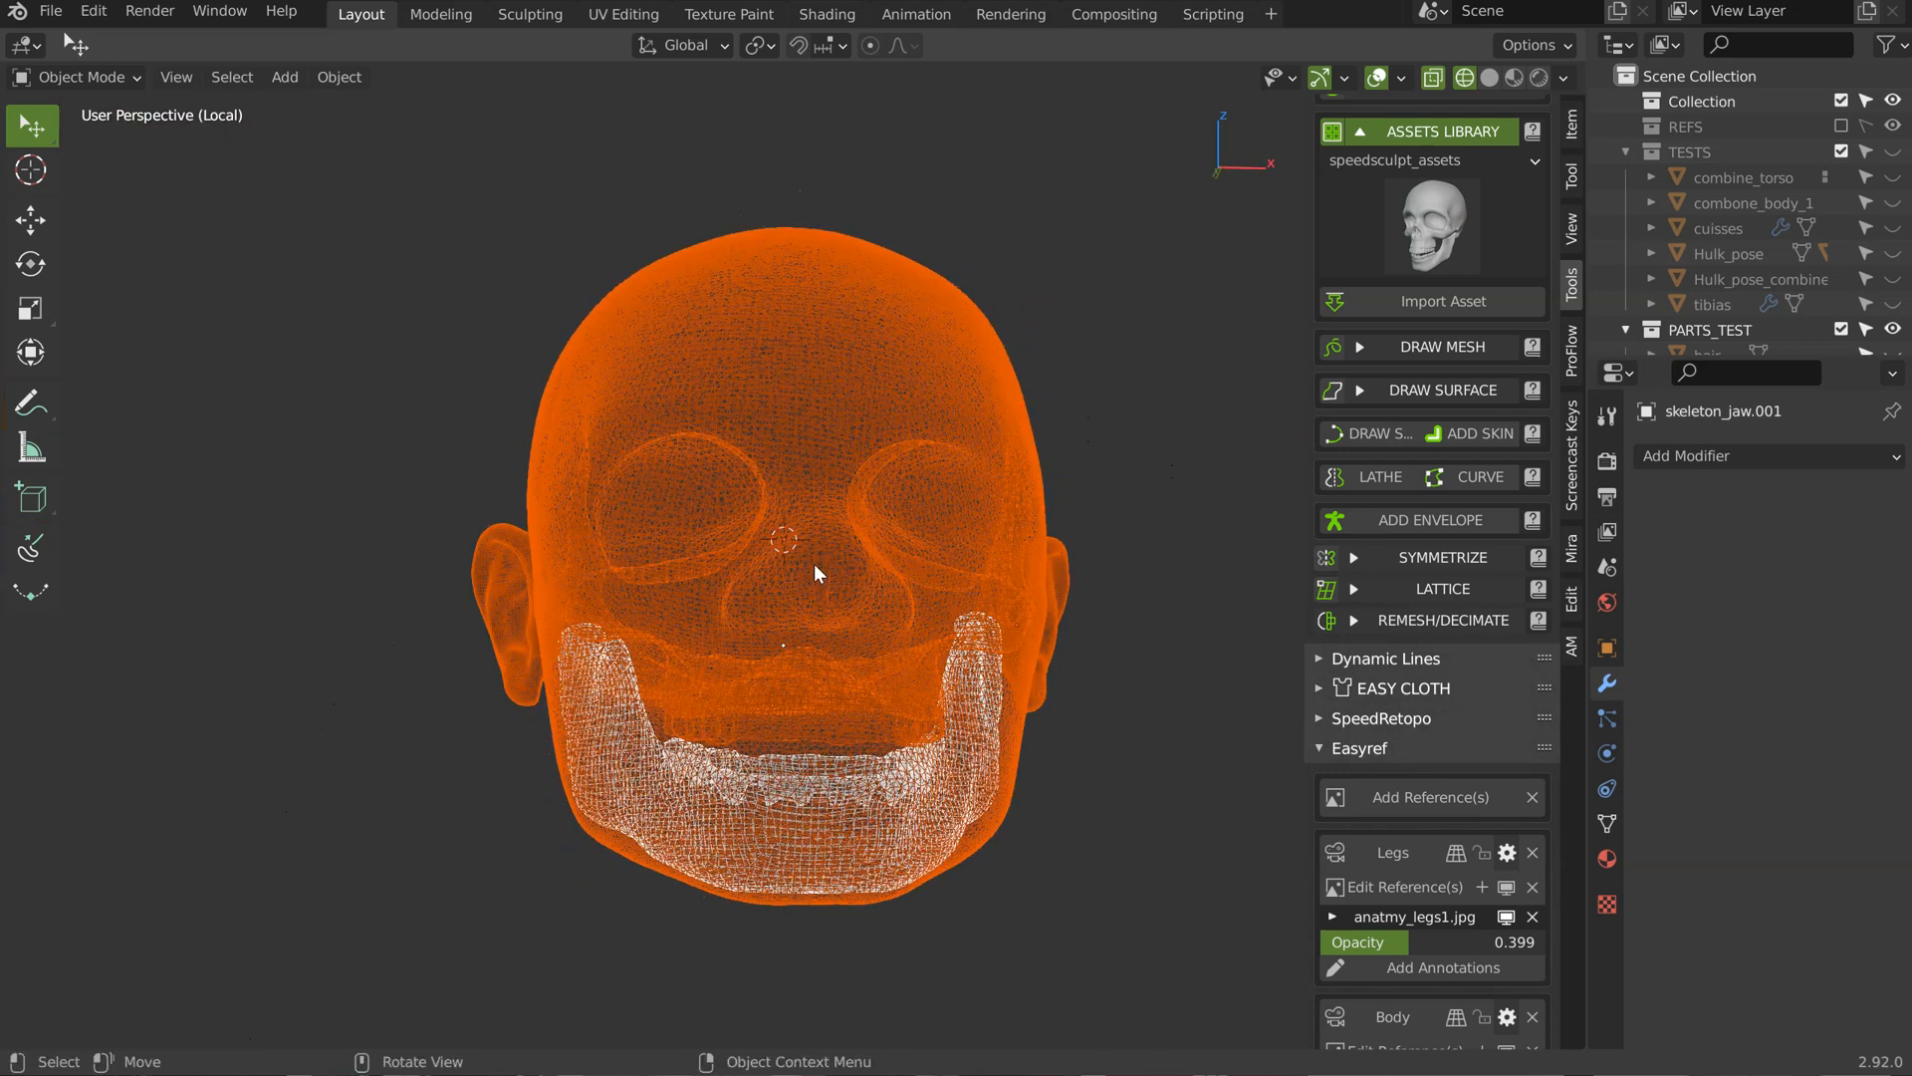
middle_drag(863, 474, 870, 446)
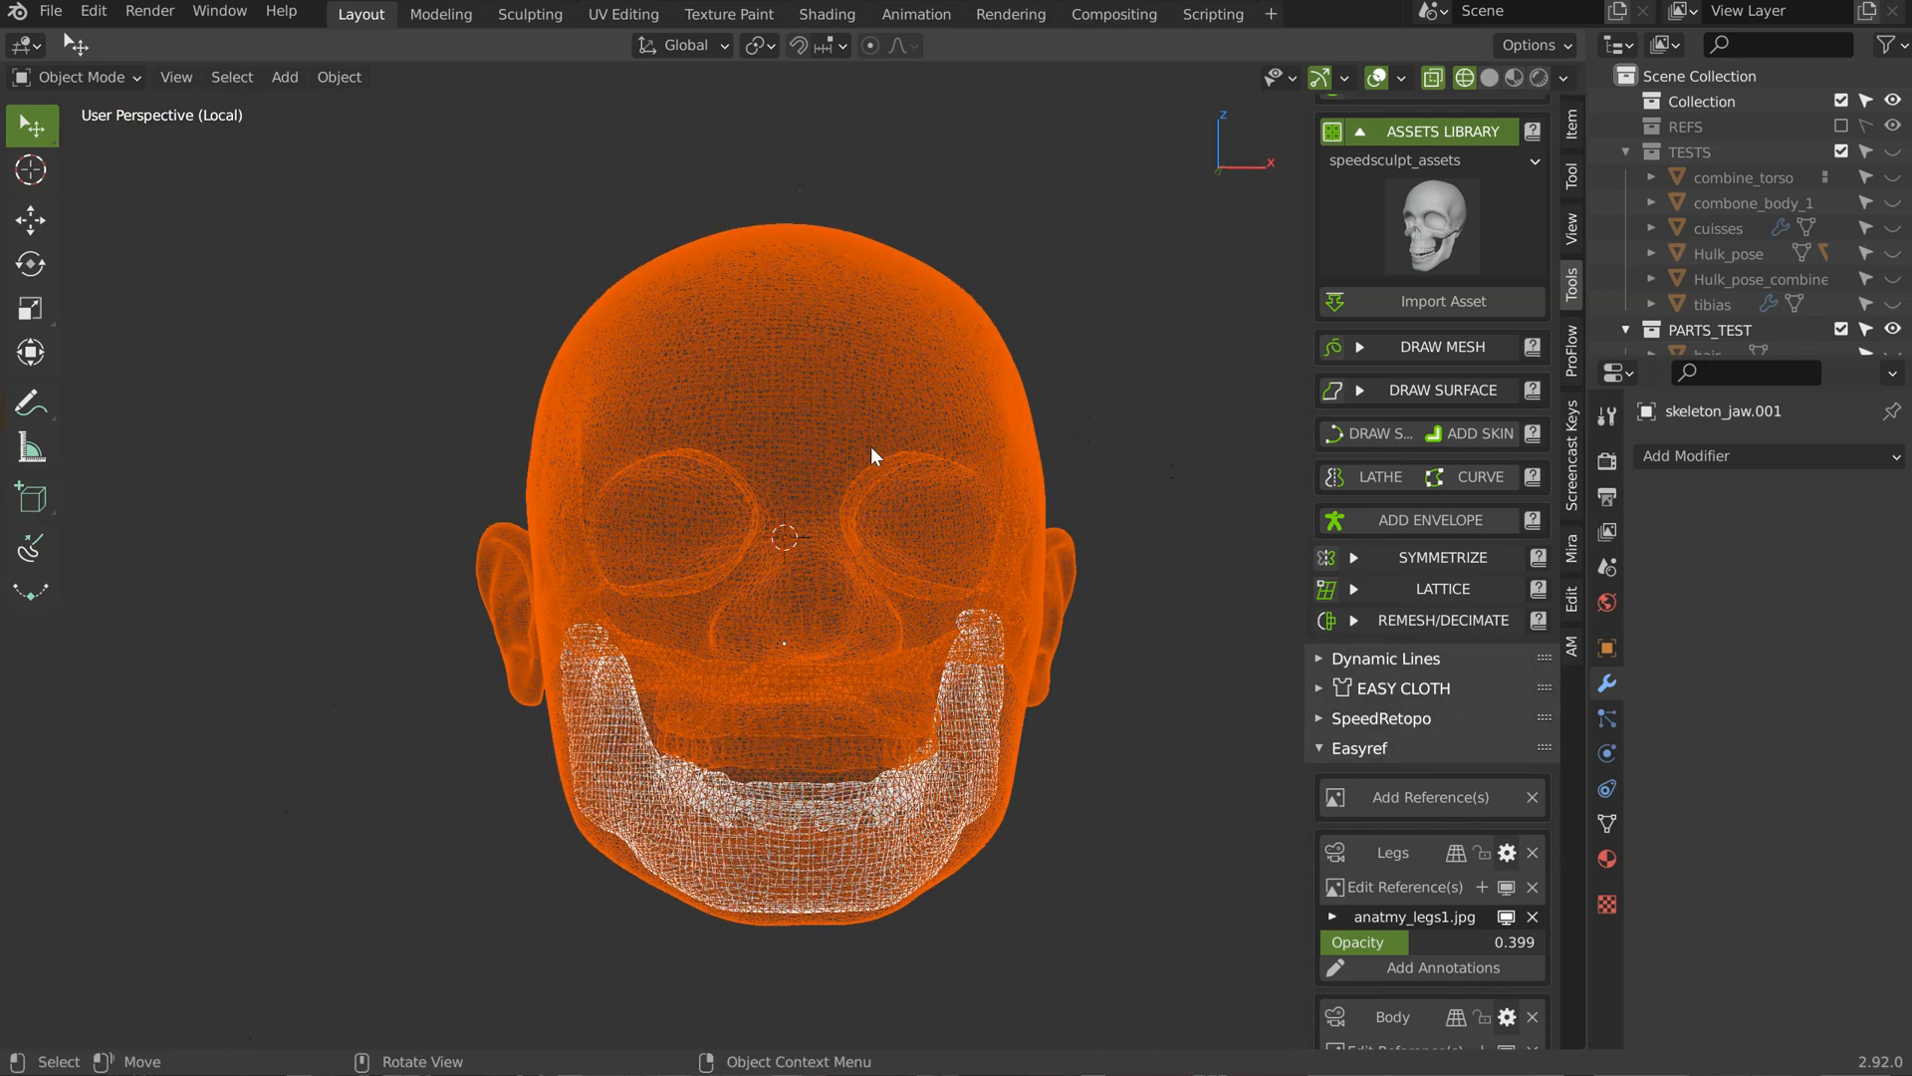
key(slash)
key(KP_0)
key(slash)
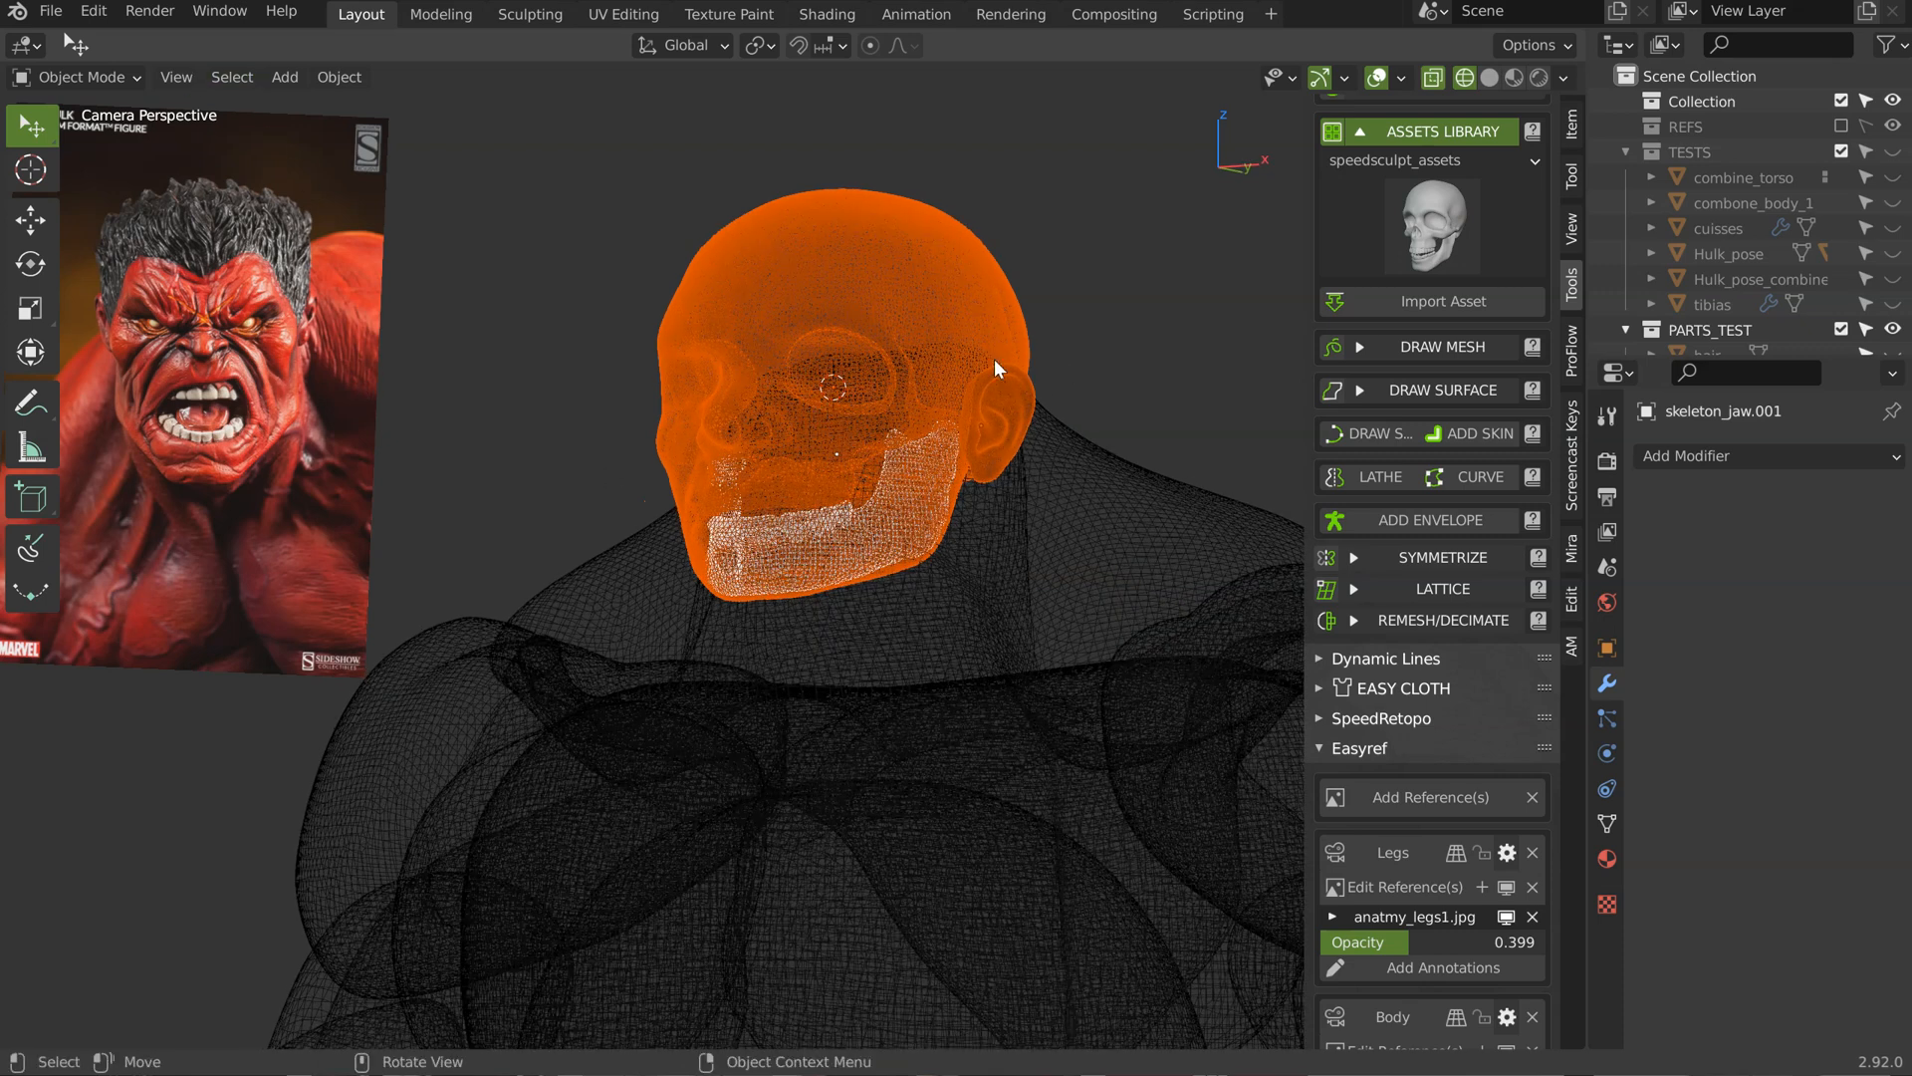
Step: Collapse the Hulk object's hierarchy in the outliner to reach the Head camera
scroll(1786, 140, down, 3)
scroll(1783, 145, down, 6)
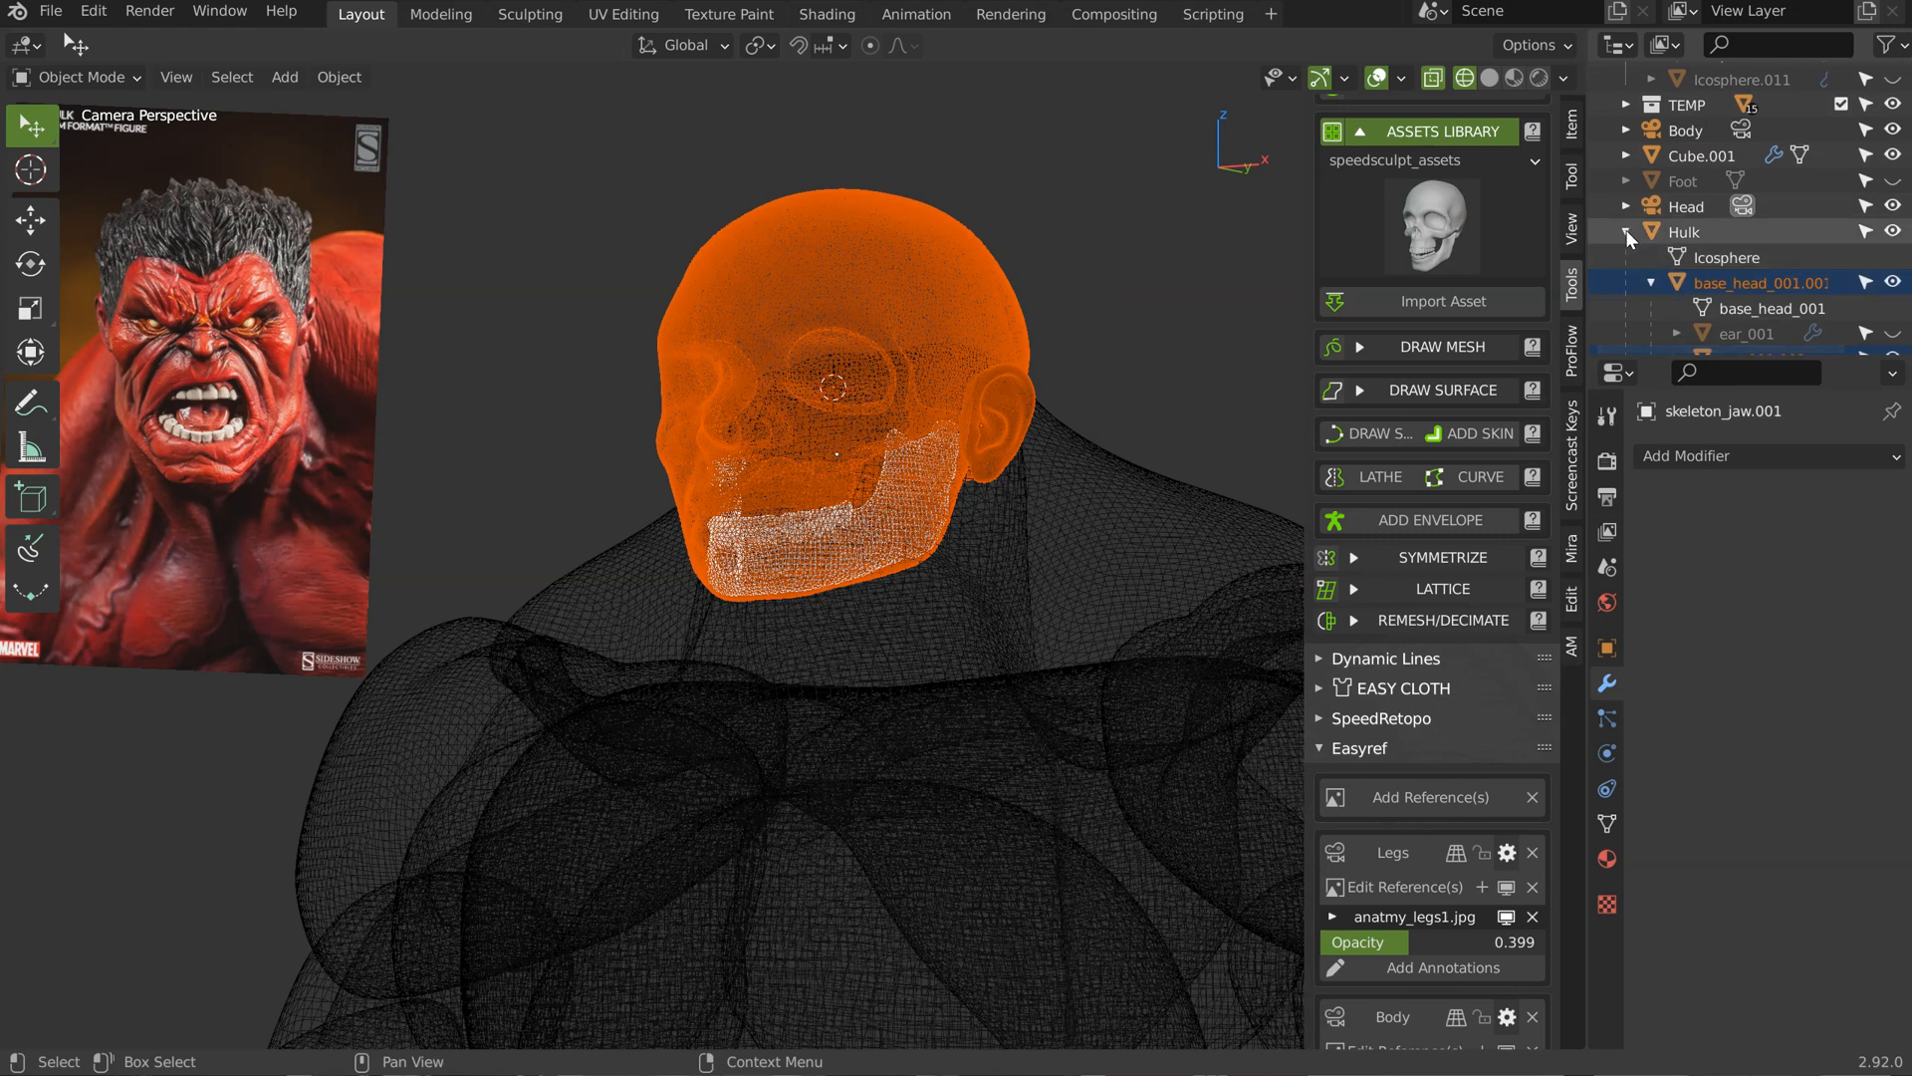
click(1627, 232)
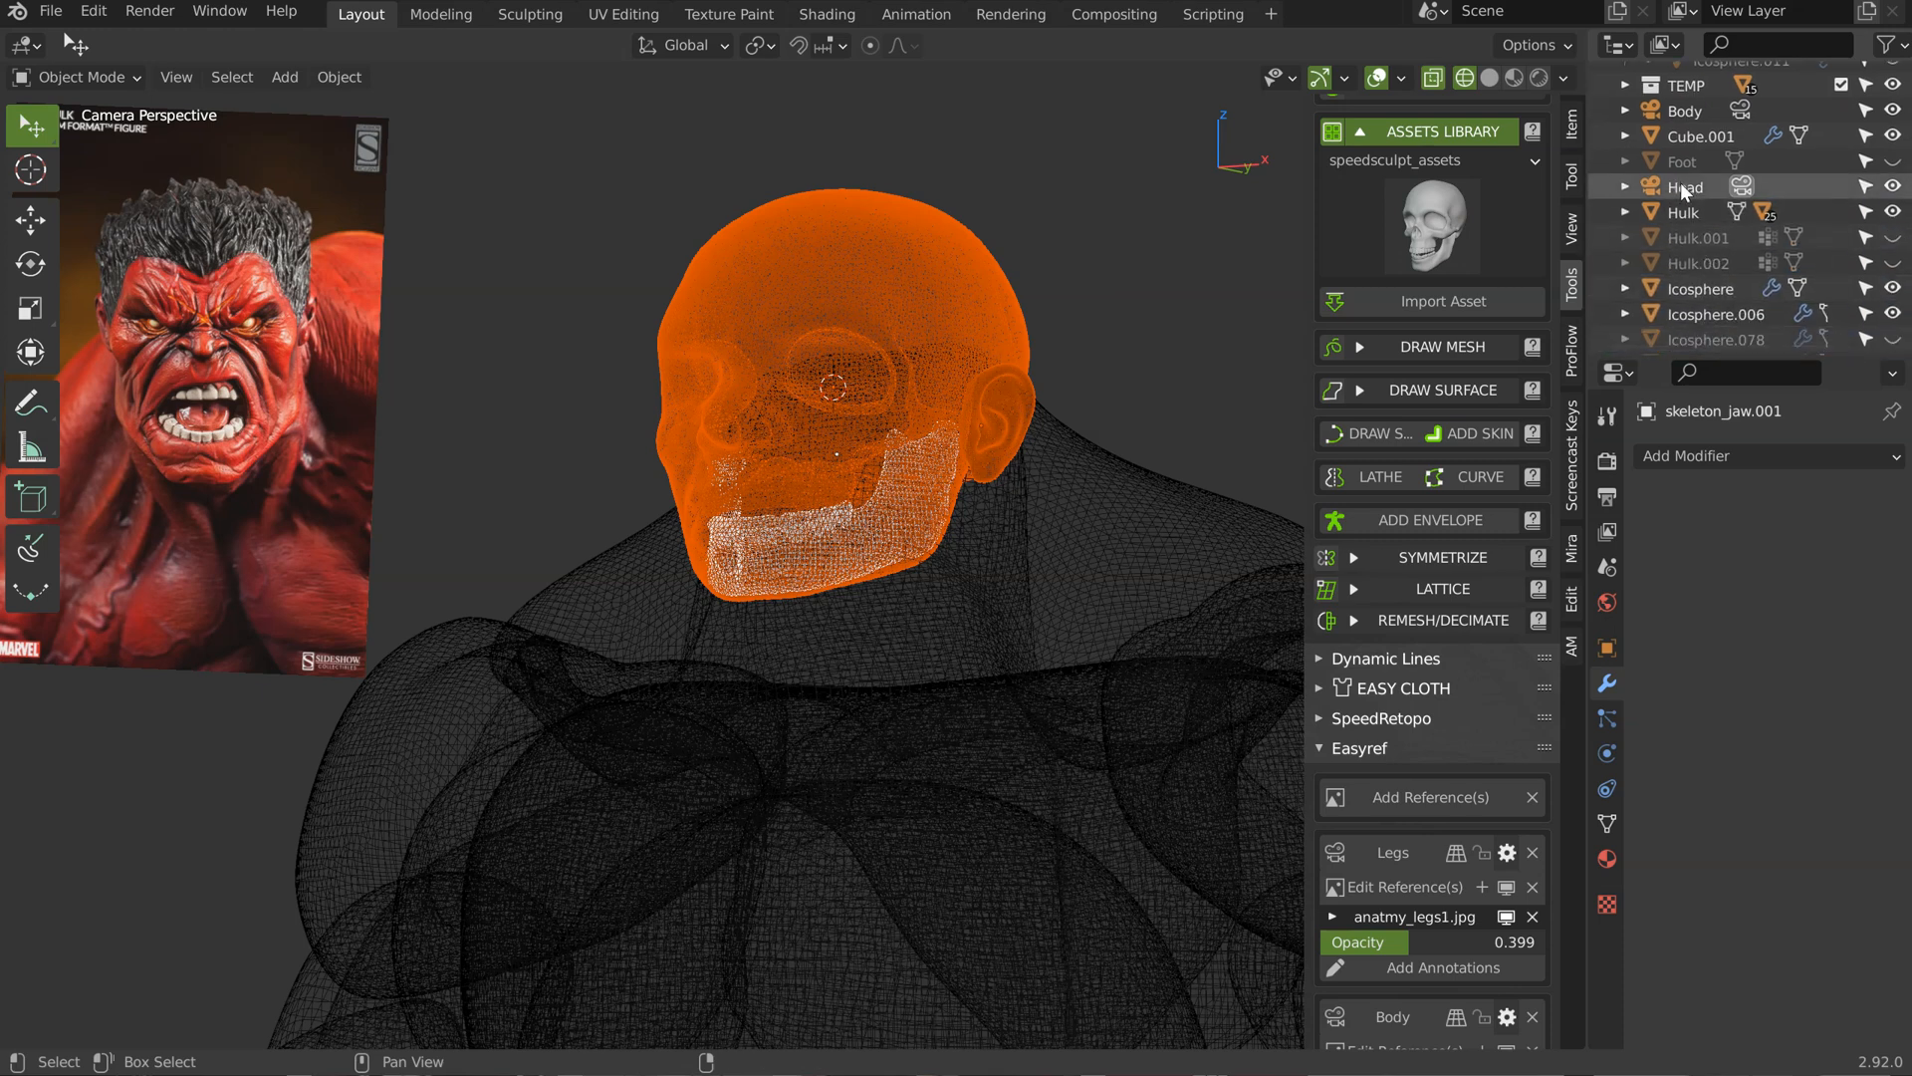
Step: Try selecting the Head camera on its own and undo back to the selection of head parts
click(1683, 187)
key(r)
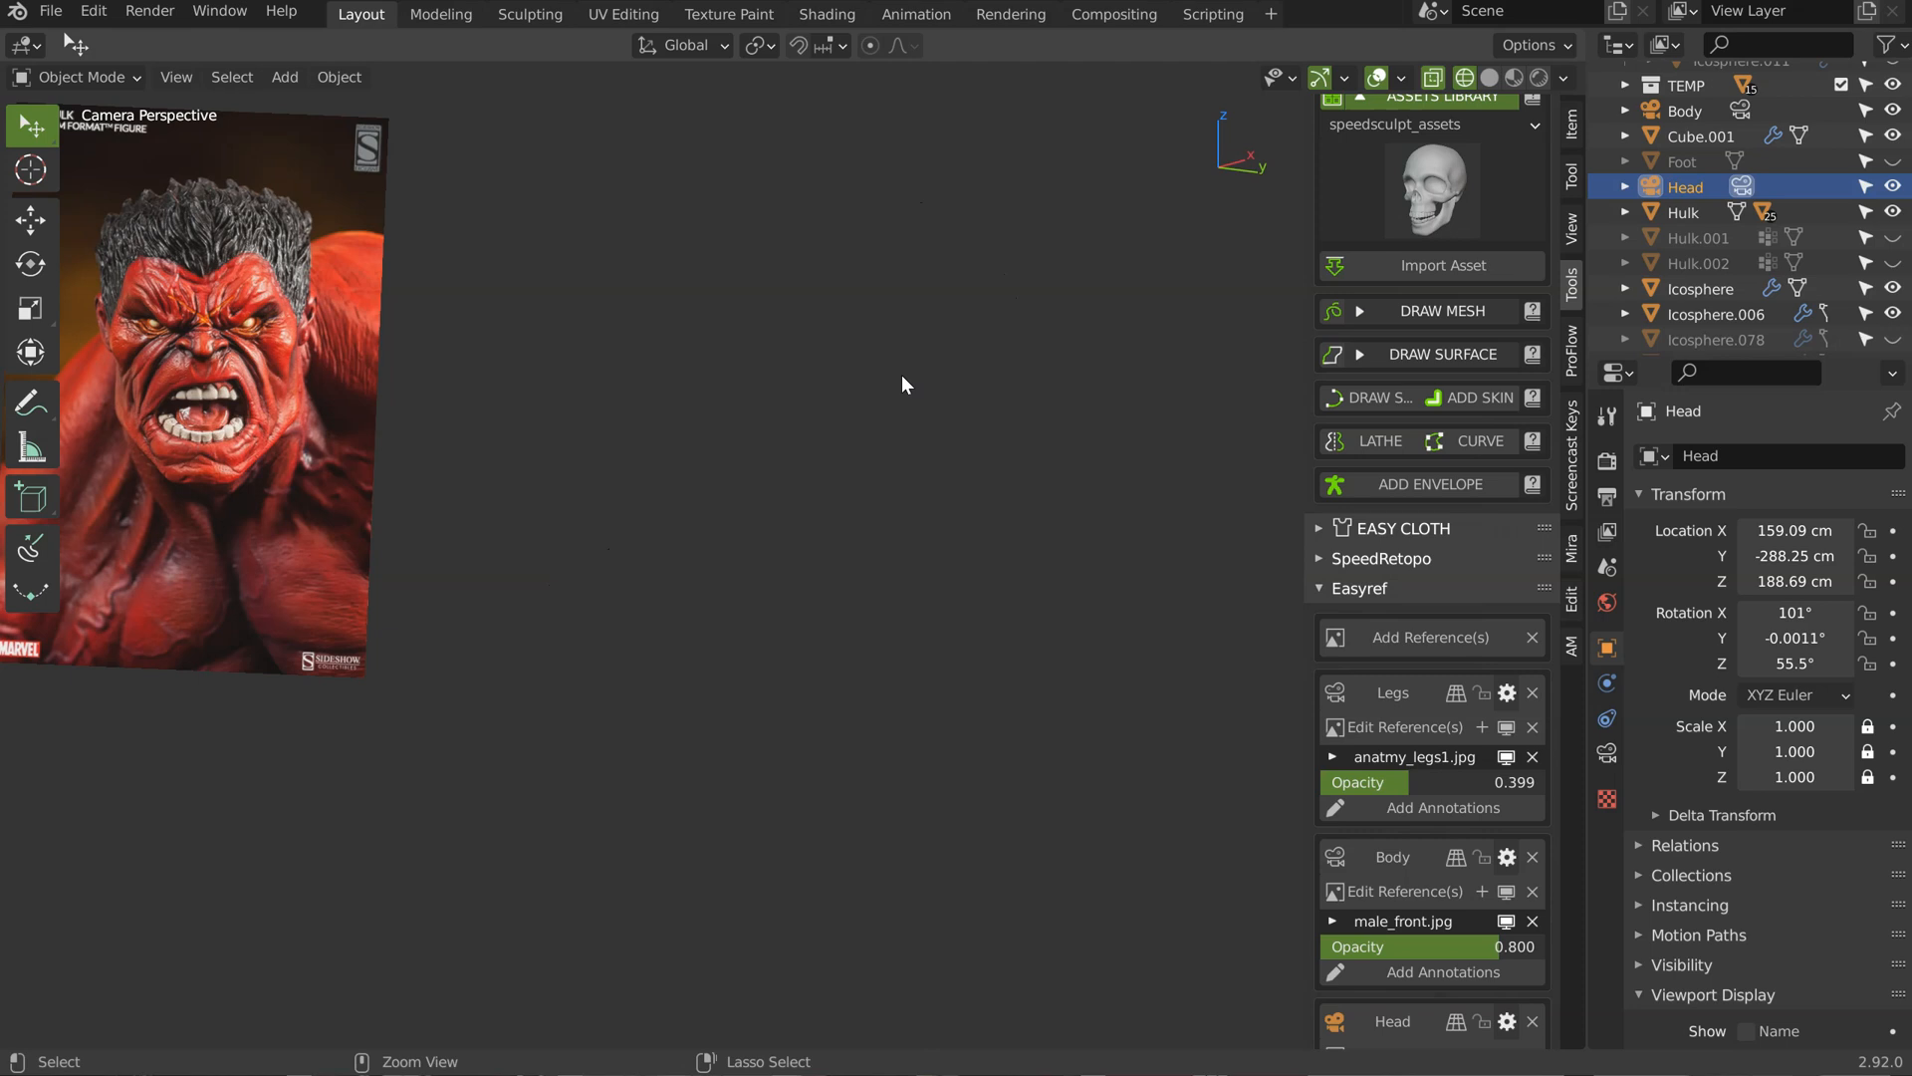
key(ctrl+z)
key(ctrl+z)
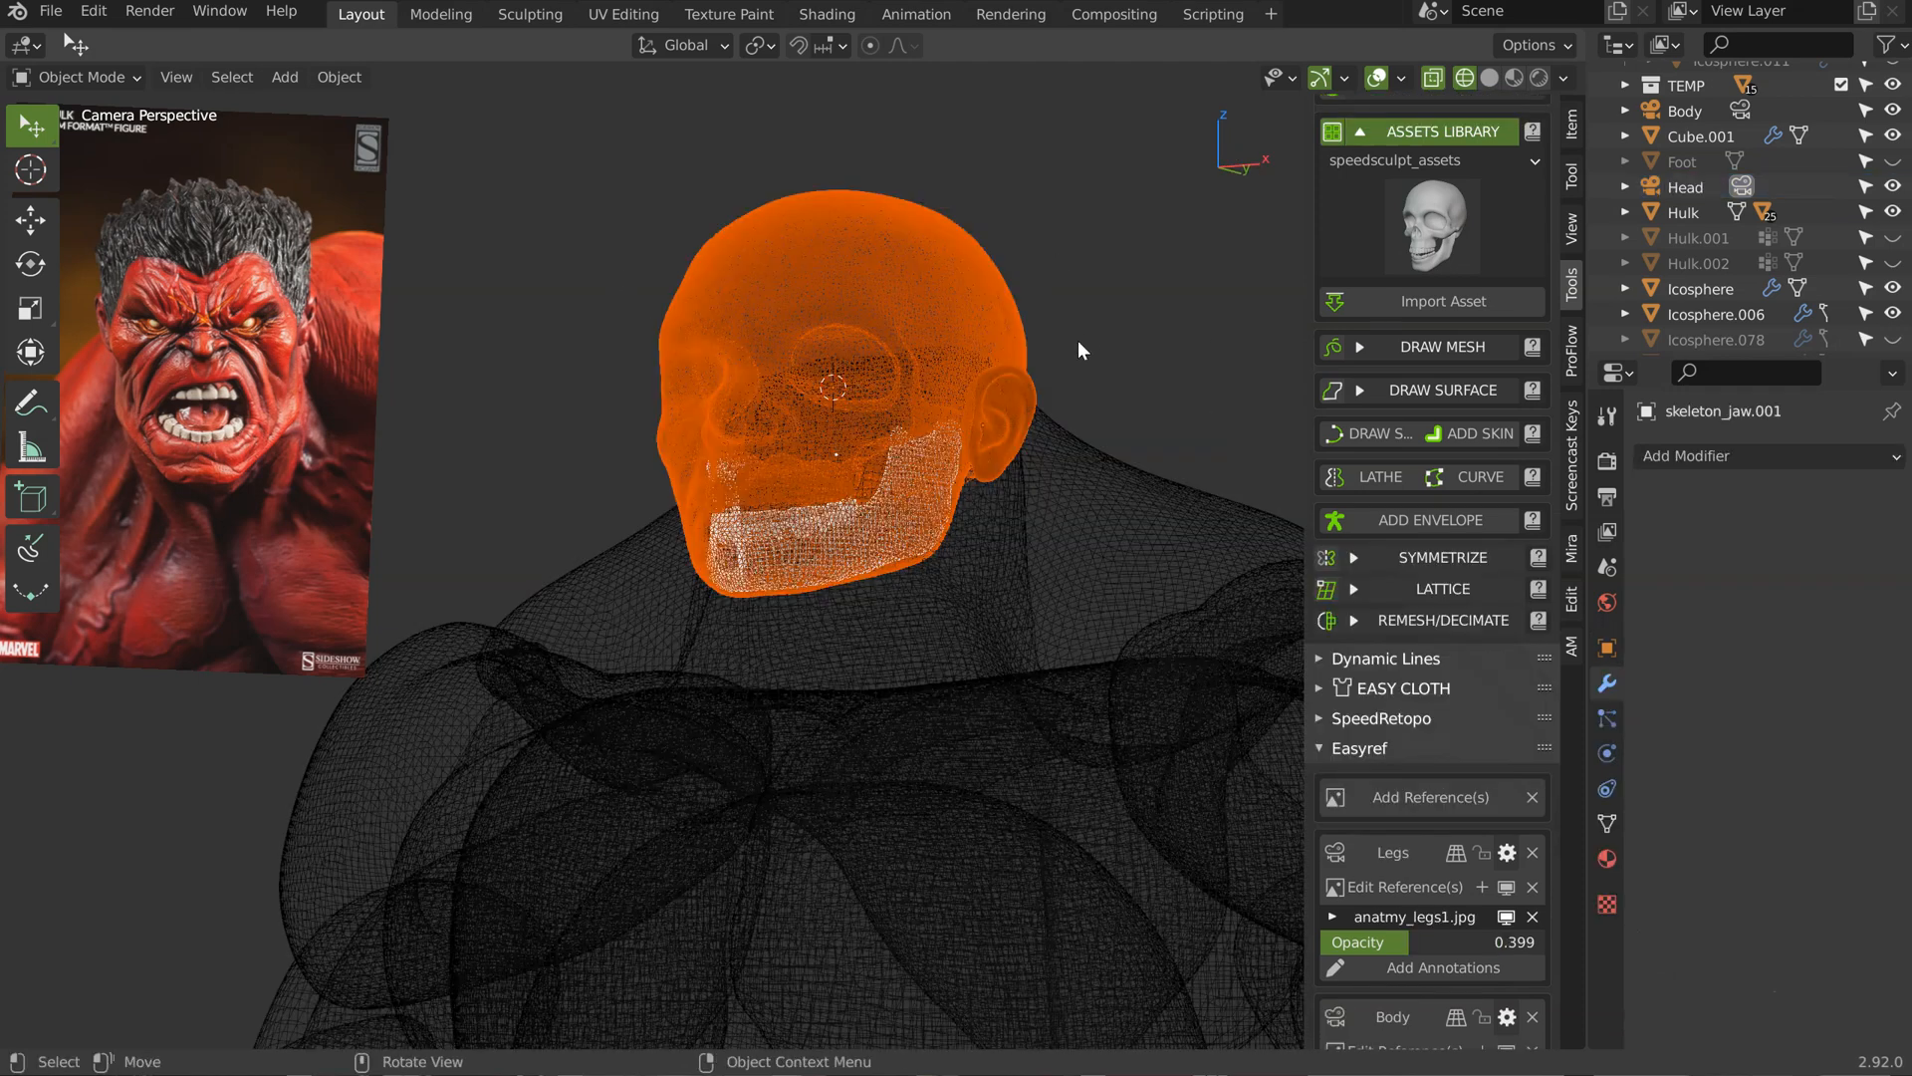
Step: Add the Head camera to the selected head parts, isolate them in local view and return to the camera view
scroll(1703, 333, up, 2)
scroll(1700, 343, down, 1)
click(1689, 227)
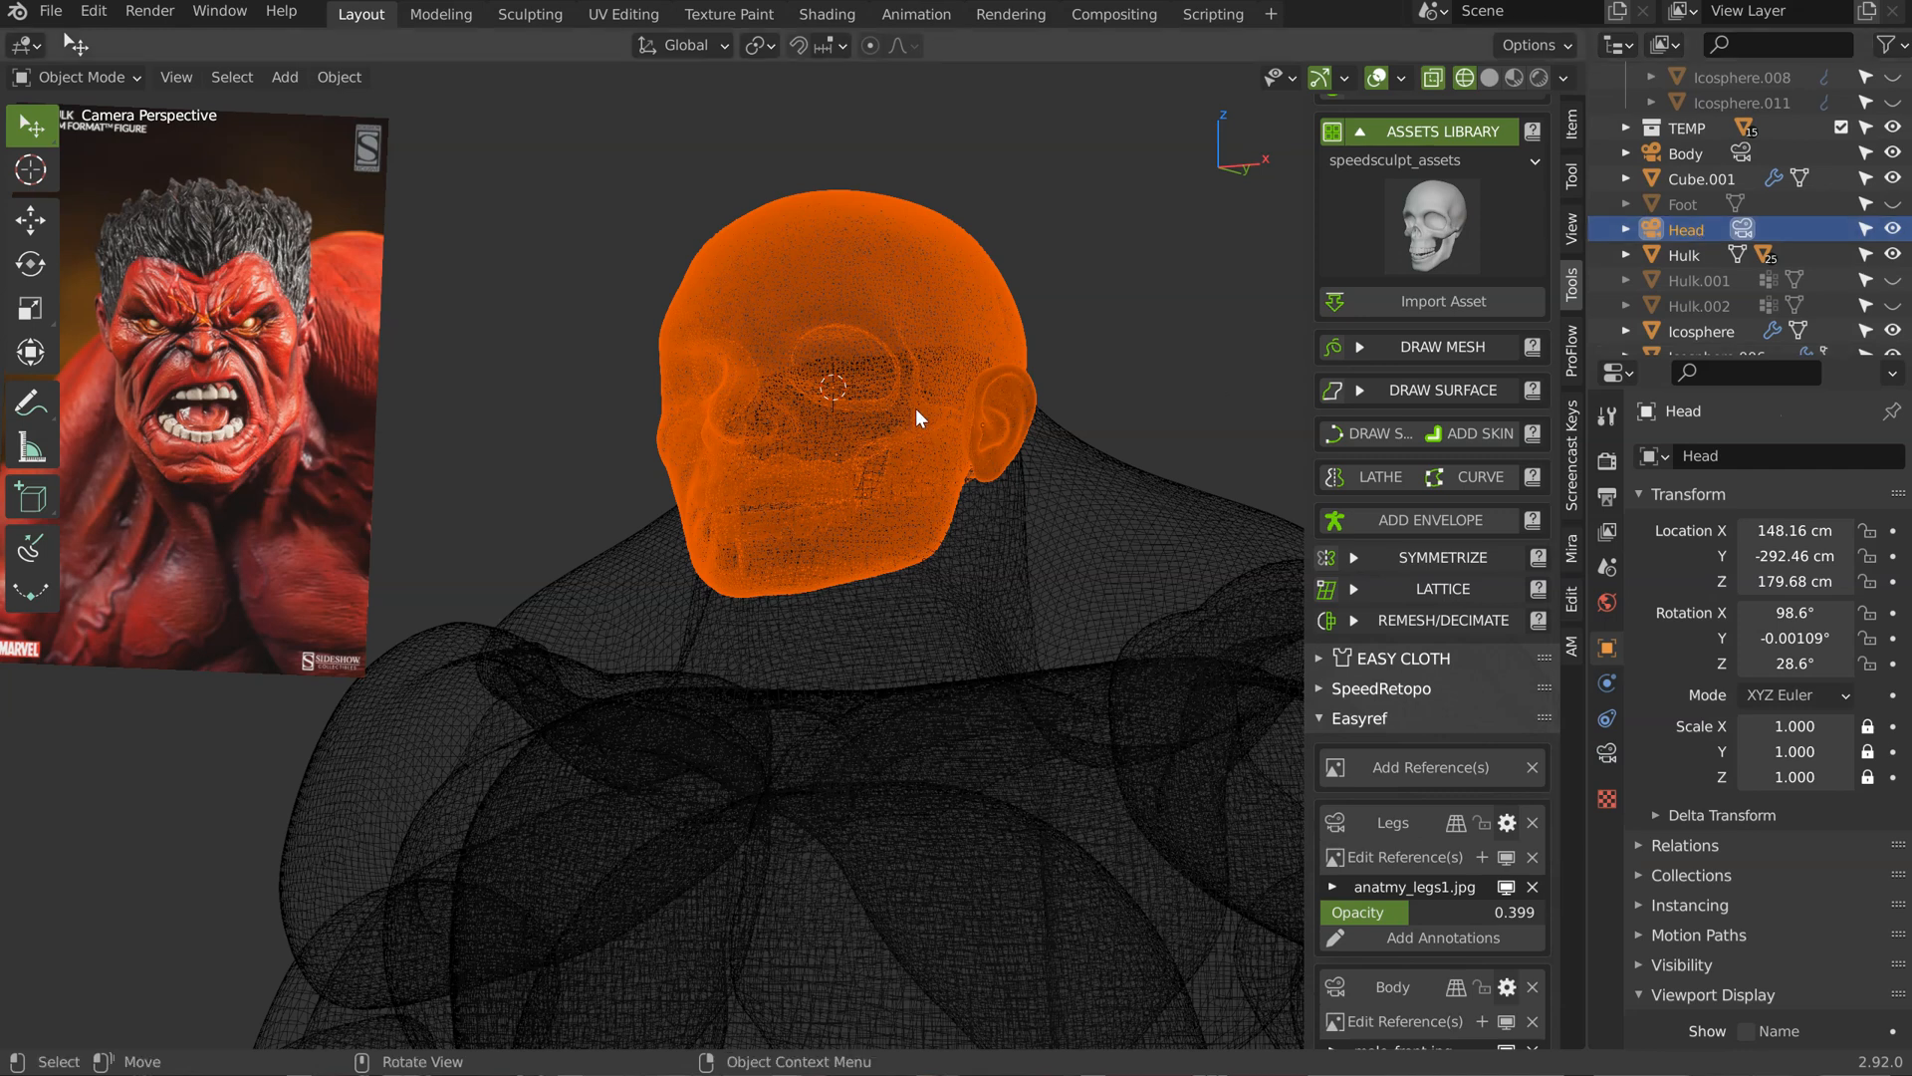
key(KP_Divide)
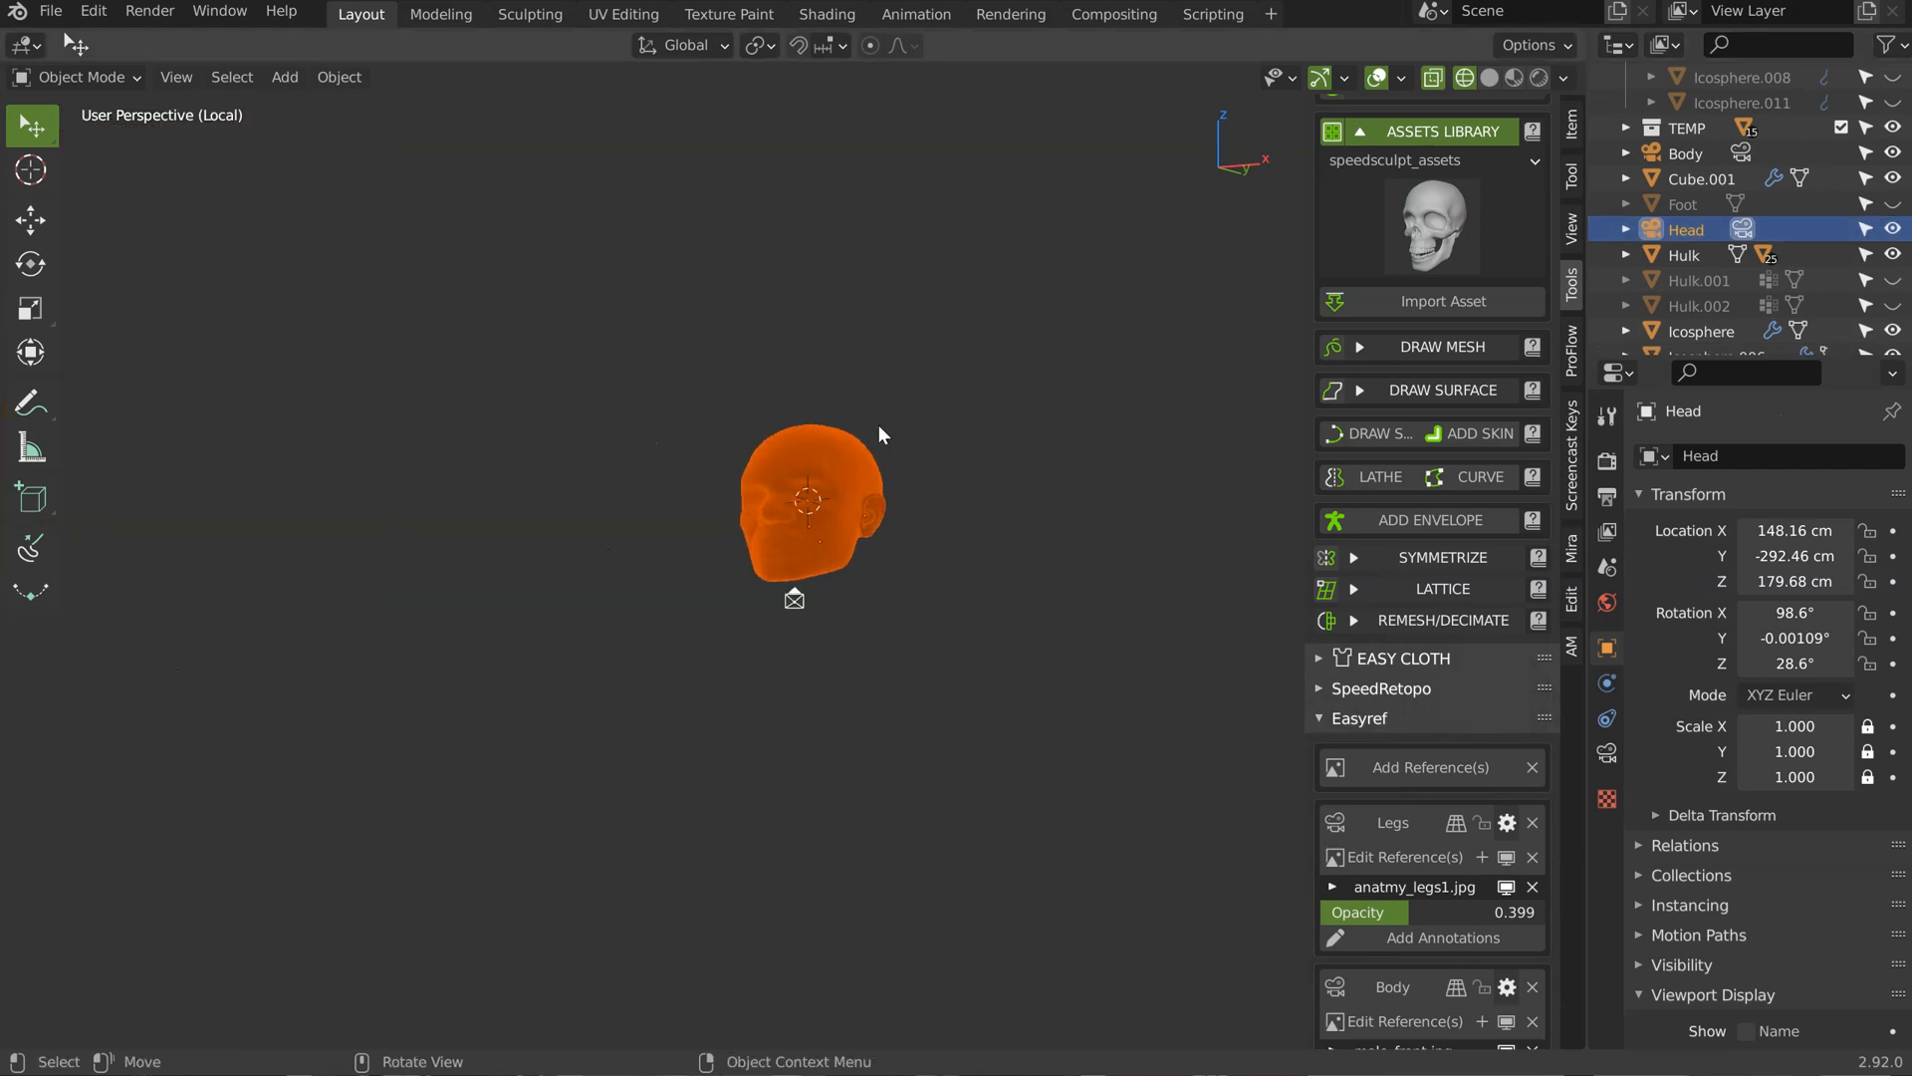
key(KP_0)
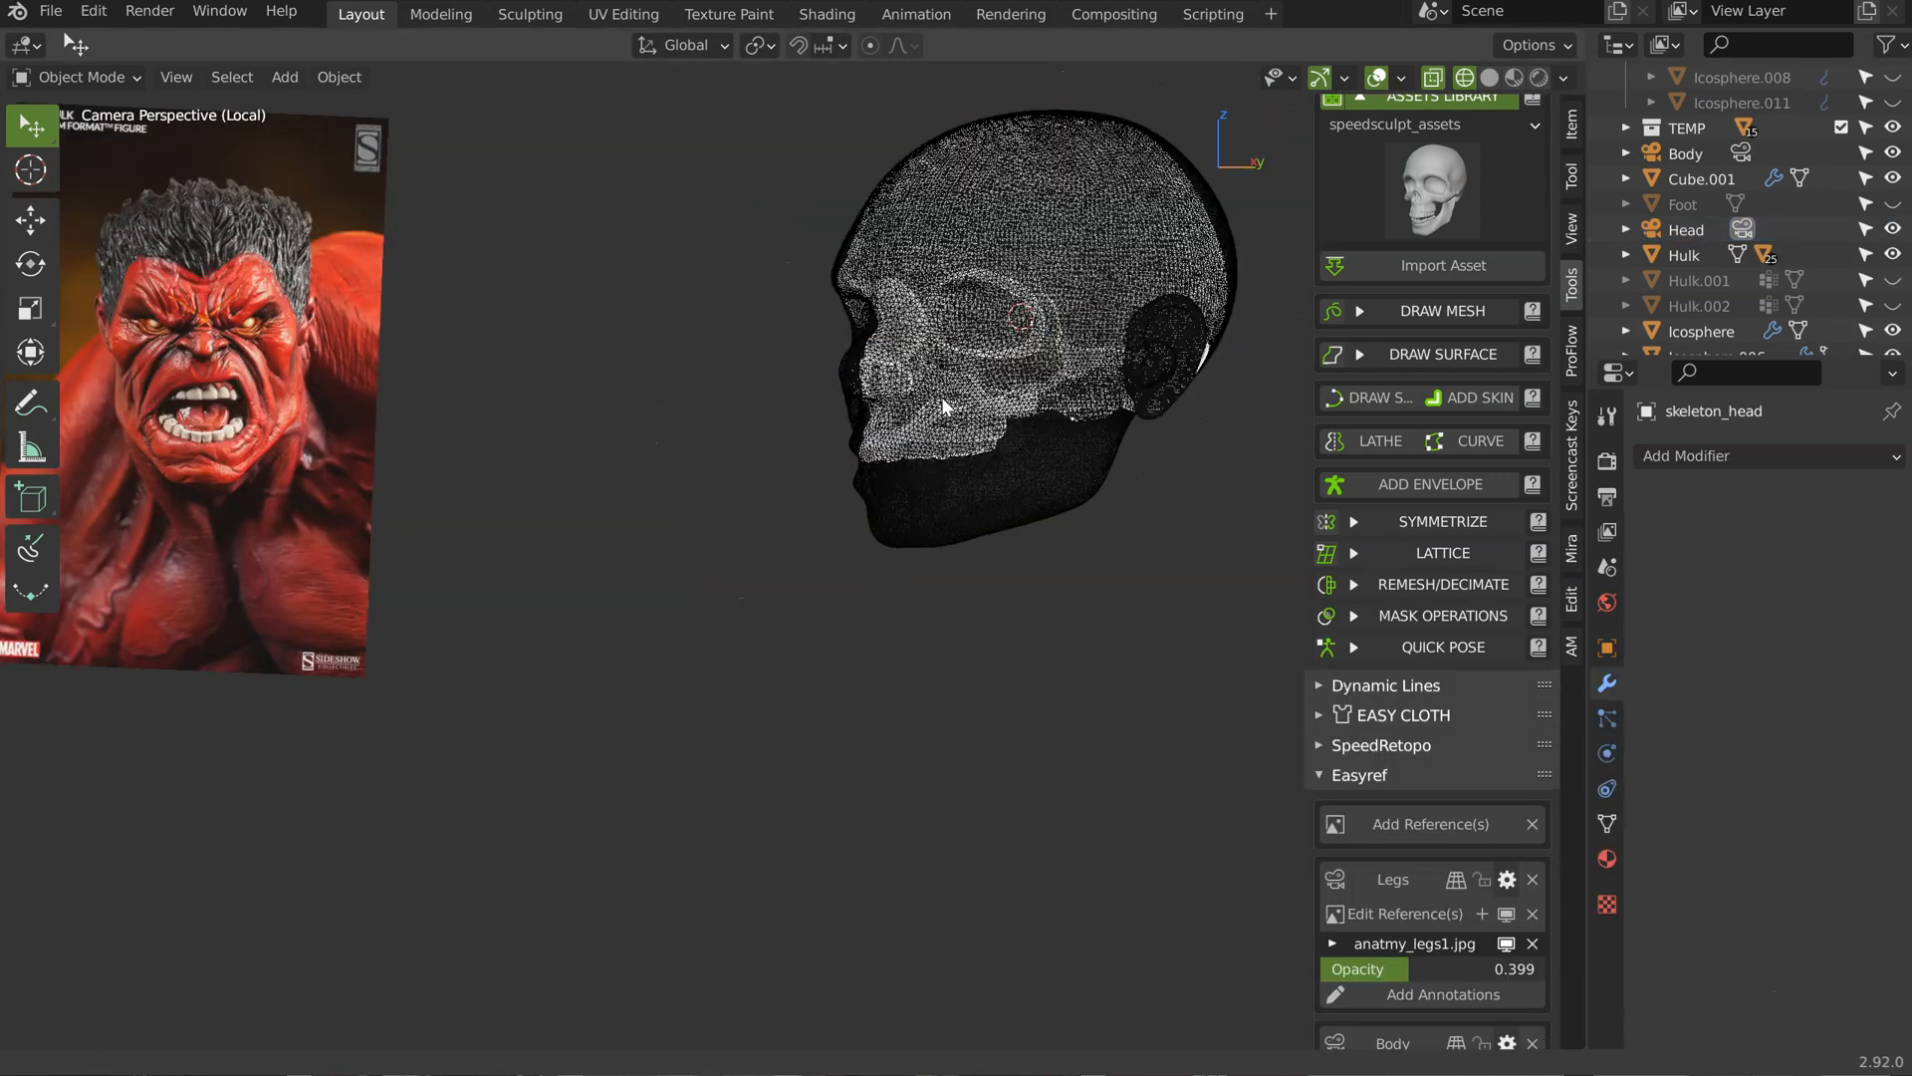
Step: Switch to solid shading and select the head mesh in the isolated camera view
key(z)
click(1049, 460)
shift+middle_drag(800, 468, 759, 568)
click(940, 512)
scroll(847, 428, up, 3)
alt+middle_drag(935, 287, 932, 488)
scroll(901, 568, down, 1)
shift+middle_drag(890, 589, 922, 545)
shift+middle_drag(922, 546, 984, 523)
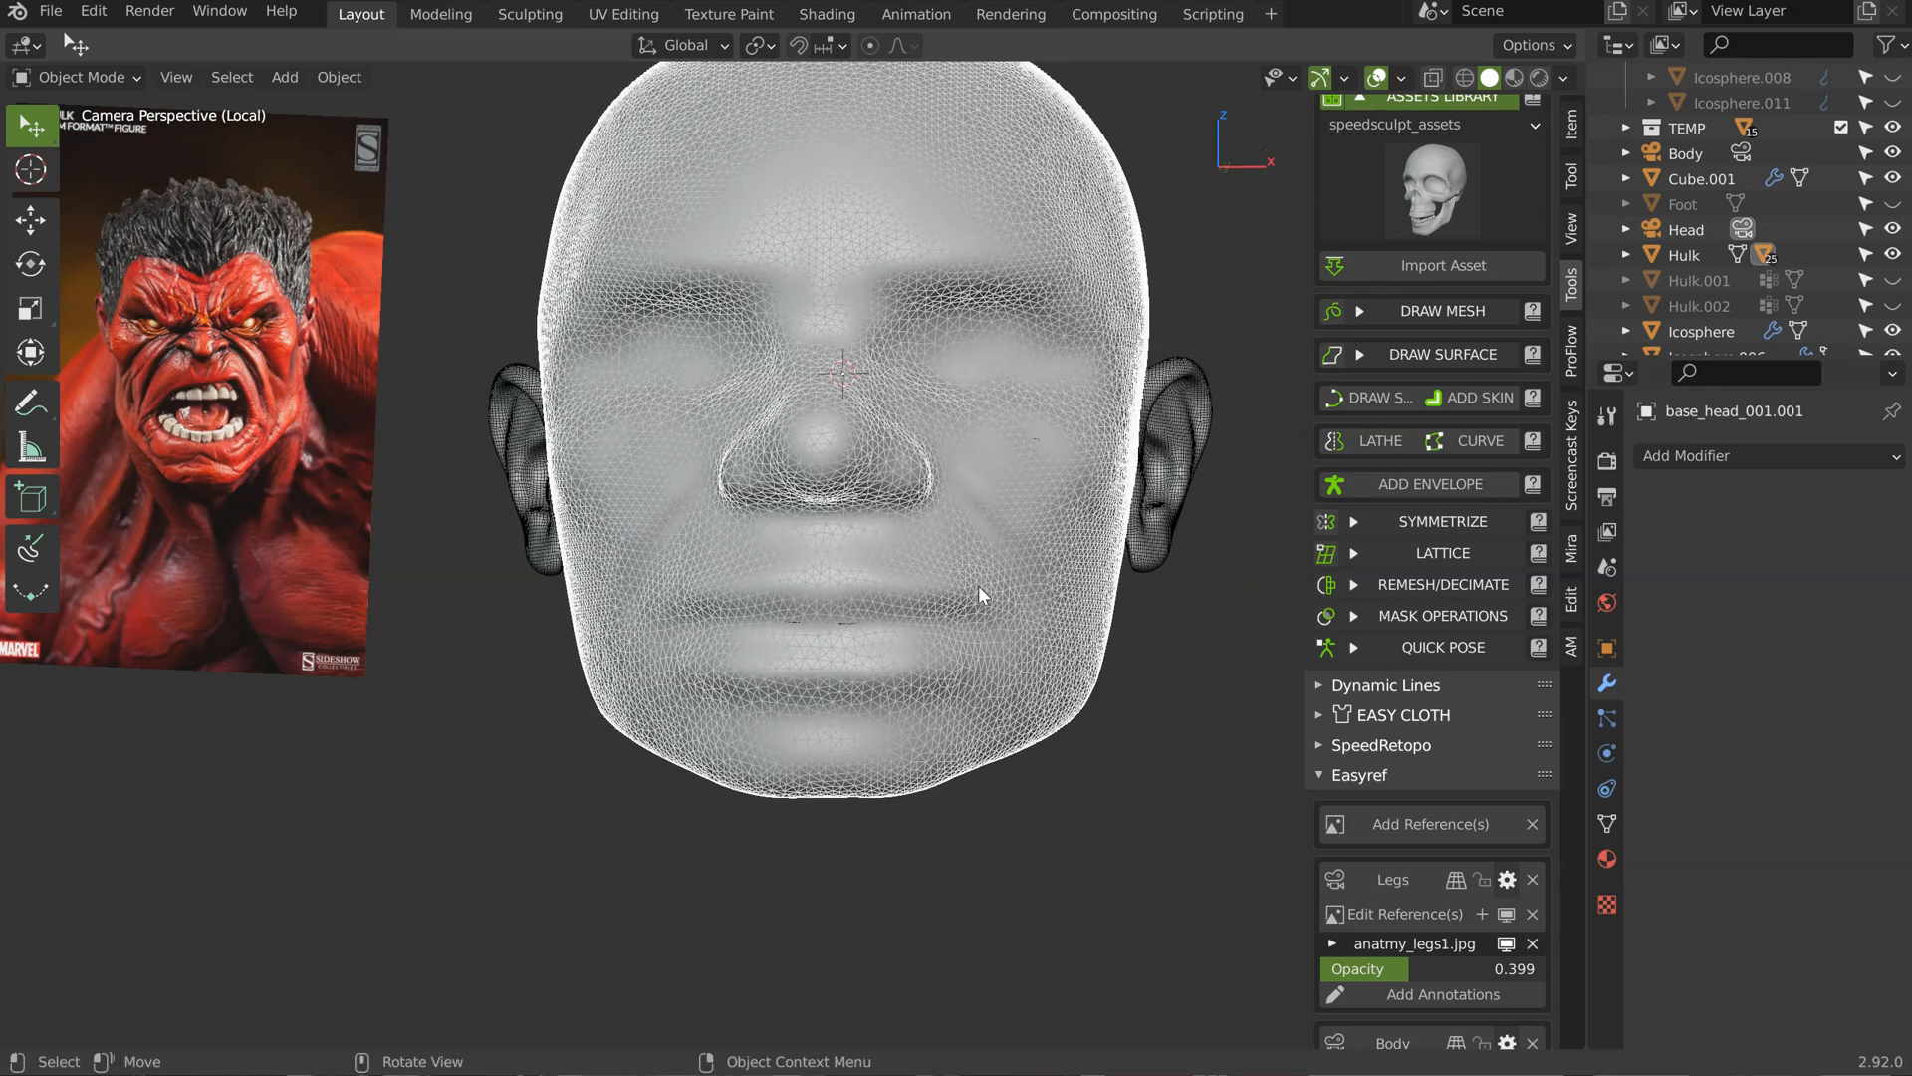
Step: Enter Sculpt Mode and adjust the mouth corner and chin with the Grab brush at a 226 px radius
key(ctrl+Tab)
click(1106, 523)
middle_drag(989, 592, 1001, 587)
drag(1002, 589, 1019, 602)
middle_drag(1068, 640, 1040, 548)
drag(889, 886, 961, 870)
mouse_move(932, 677)
middle_down()
mouse_move(1081, 597)
mouse_move(1056, 637)
middle_up()
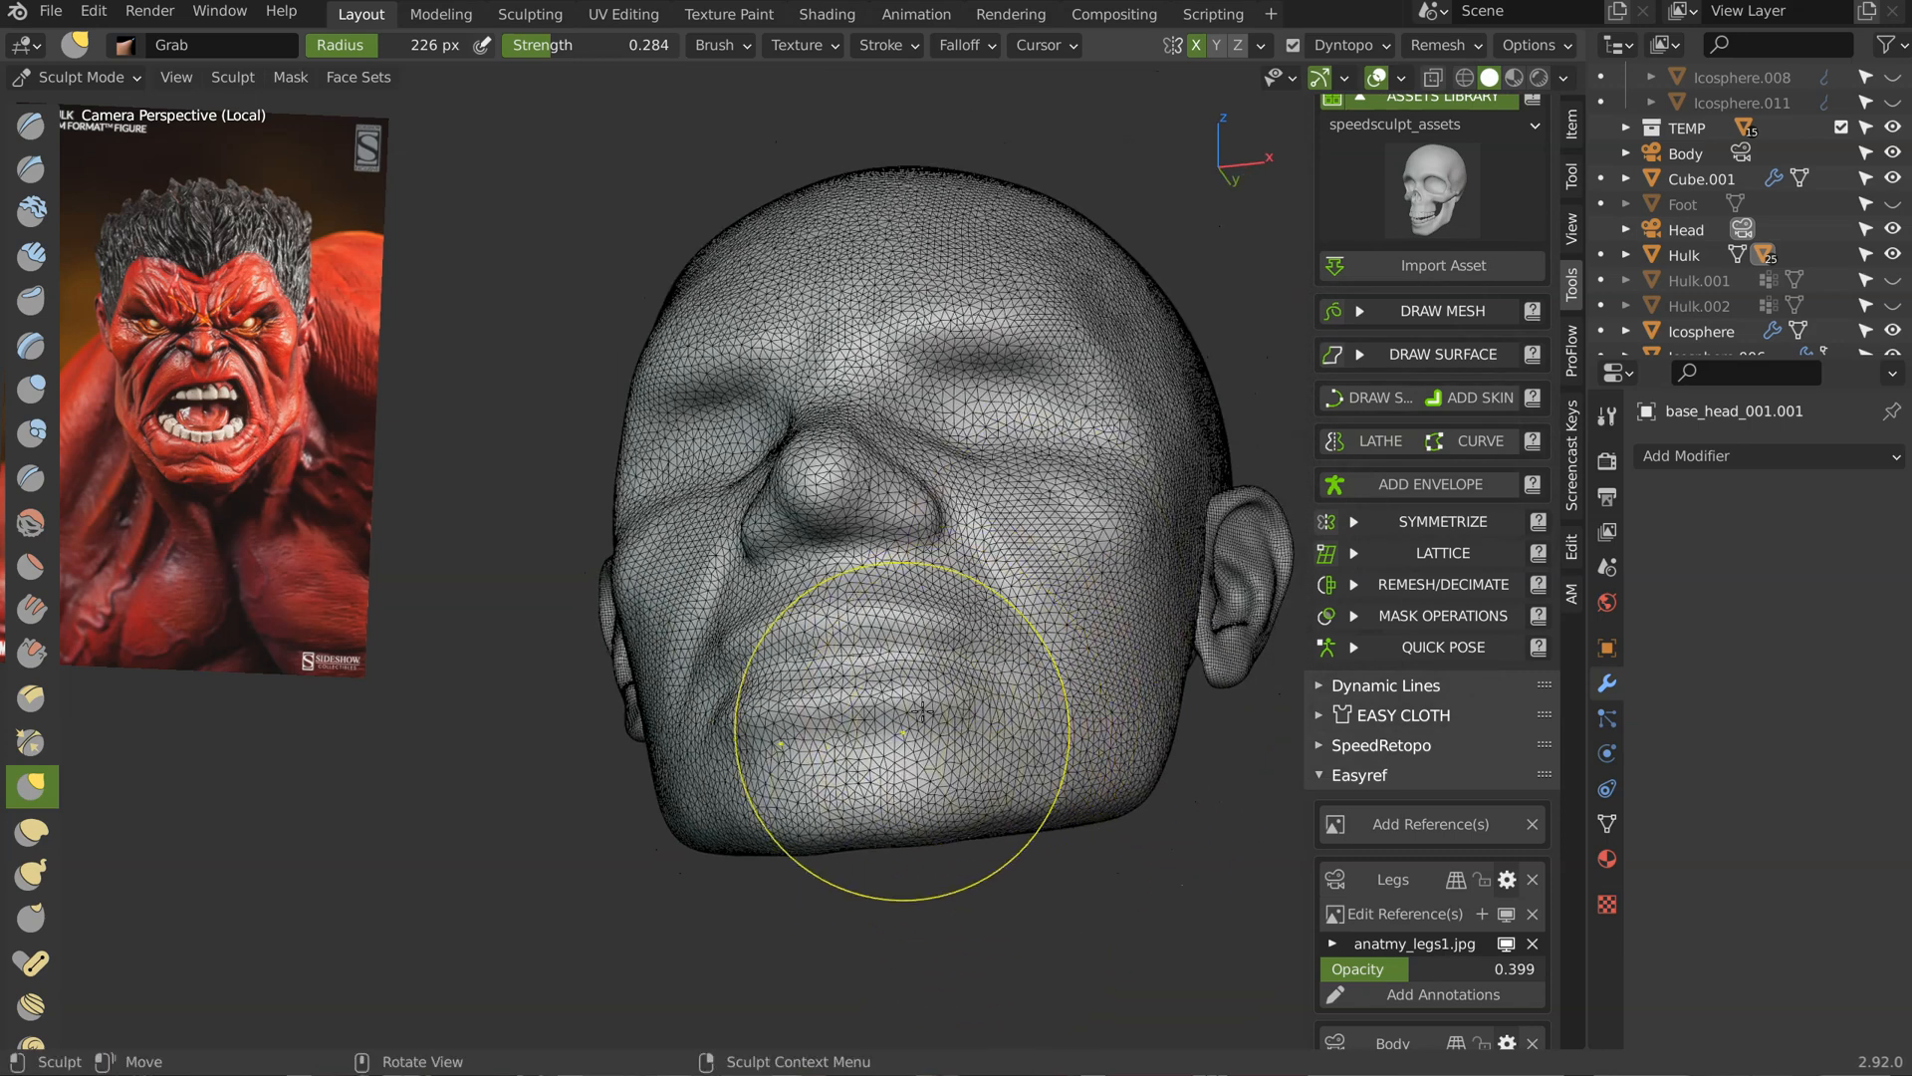
Step: Nudge the brow in near-profile view with the Grab brush at a 226 px radius
key(KP_Decimal)
ctrl+middle_drag(1062, 268, 913, 385)
shift+middle_drag(897, 489, 902, 608)
middle_drag(901, 607, 742, 647)
mouse_move(742, 647)
ctrl+middle_down()
mouse_move(727, 568)
mouse_move(635, 584)
mouse_move(658, 518)
ctrl+middle_up()
mouse_move(657, 518)
shift+middle_down()
mouse_move(749, 496)
mouse_move(700, 462)
shift+middle_up()
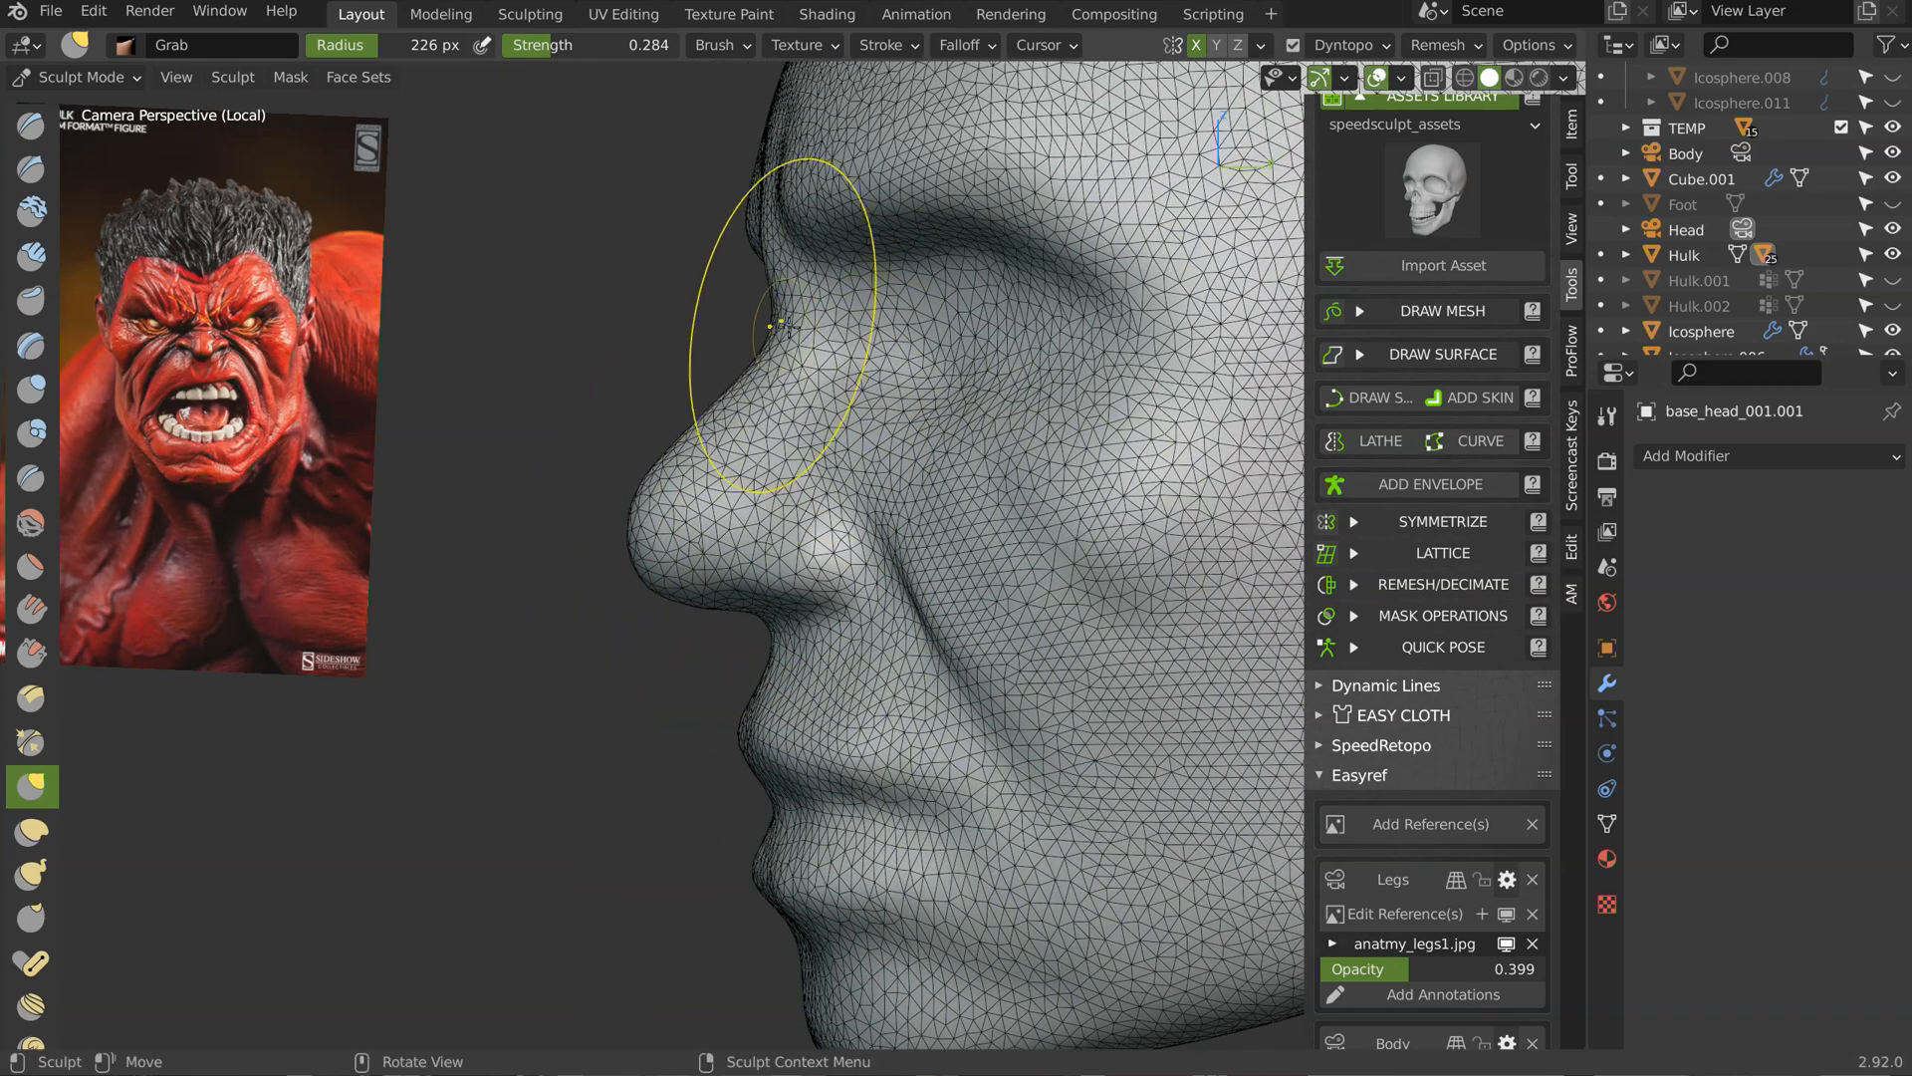
drag(818, 184, 814, 181)
middle_drag(857, 399, 947, 308)
middle_drag(937, 373, 872, 280)
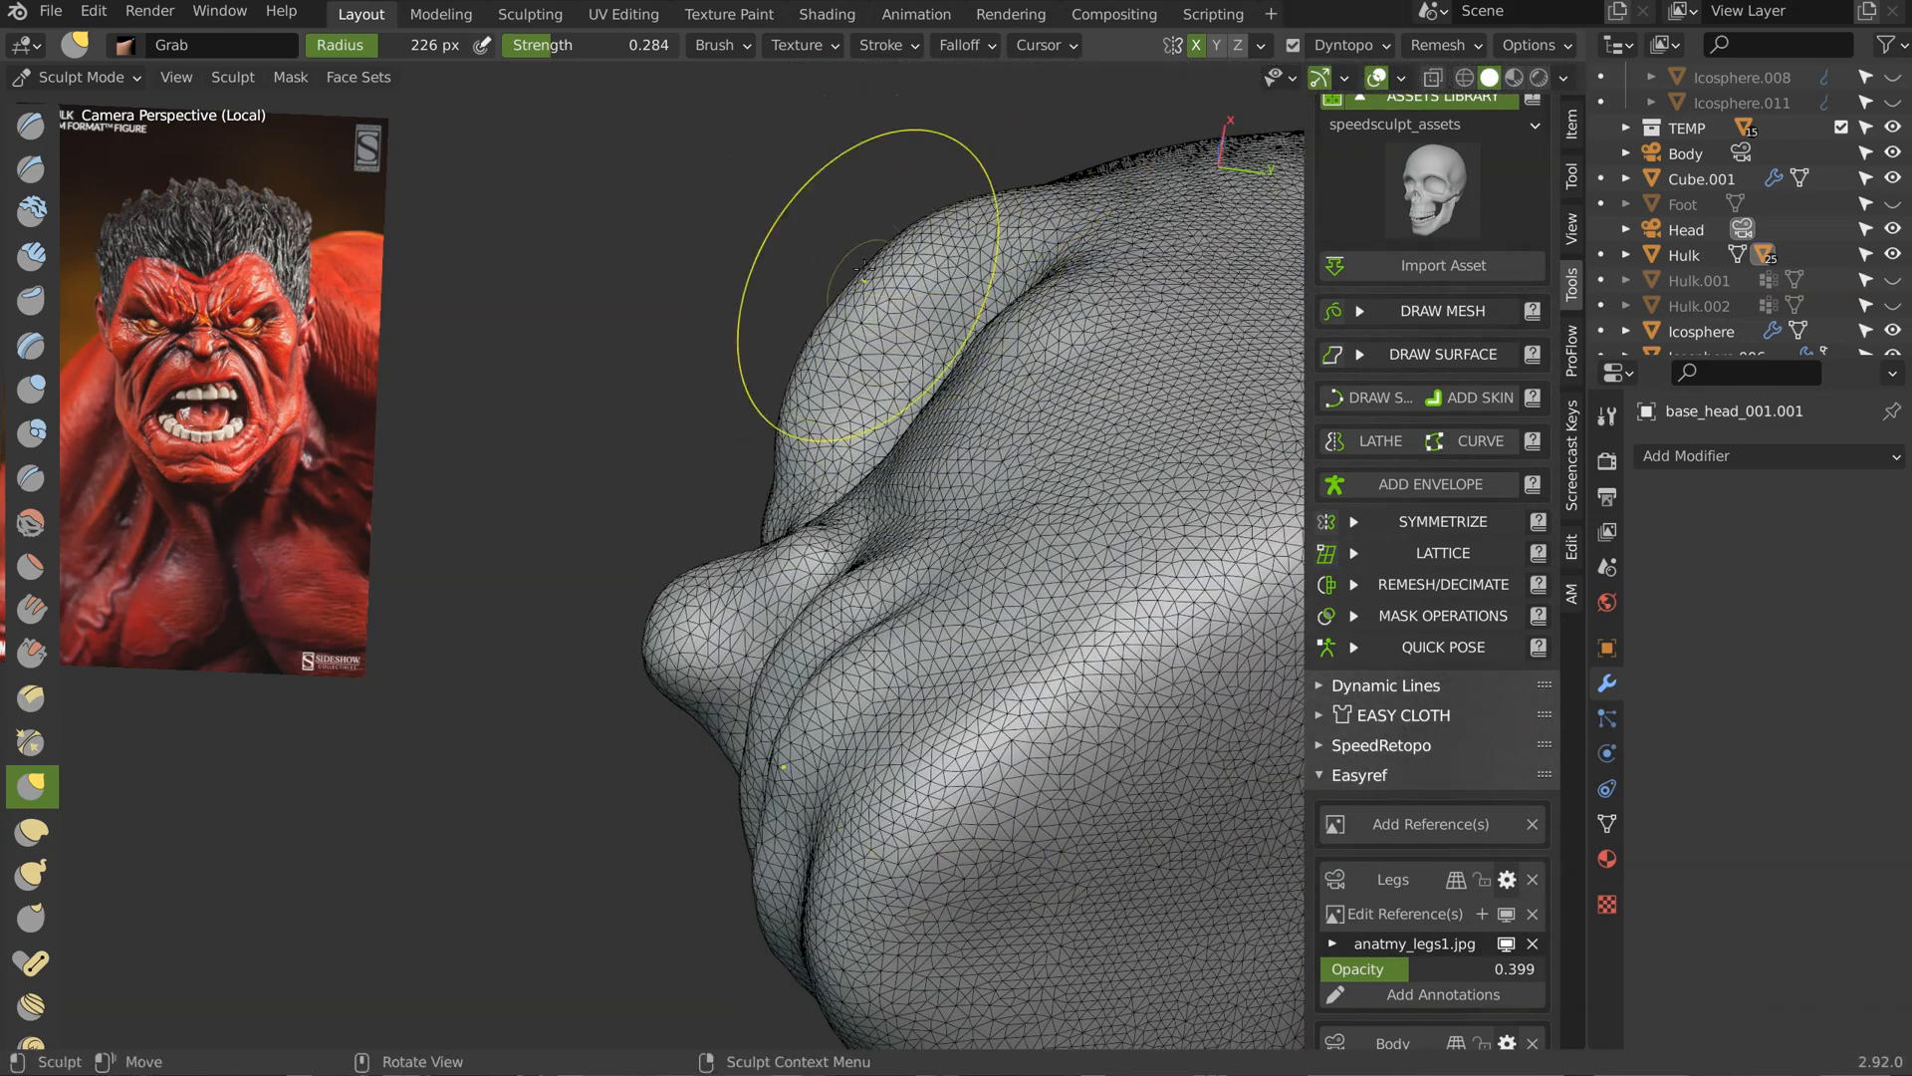
middle_drag(780, 360, 768, 278)
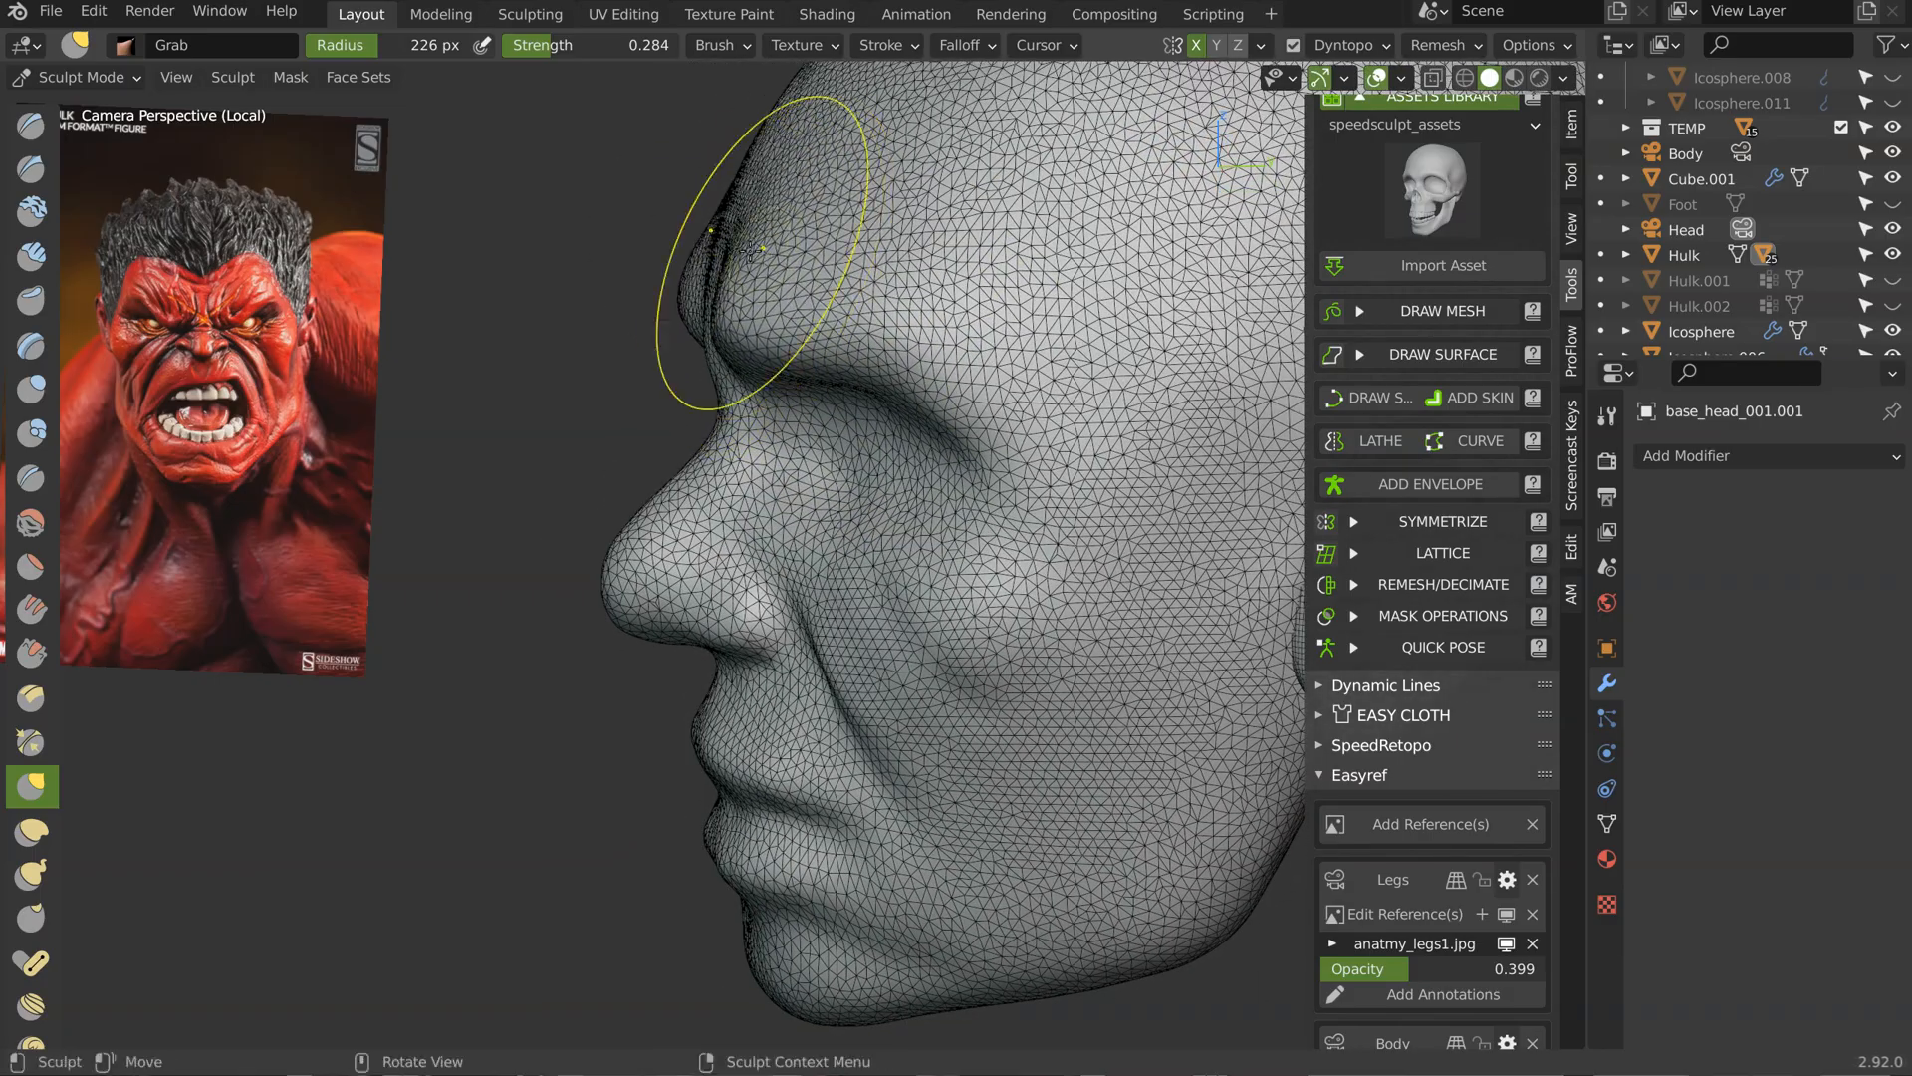
Step: Pull the side of the cheek in front of the ear inward with the Grab brush
middle_drag(761, 272, 902, 333)
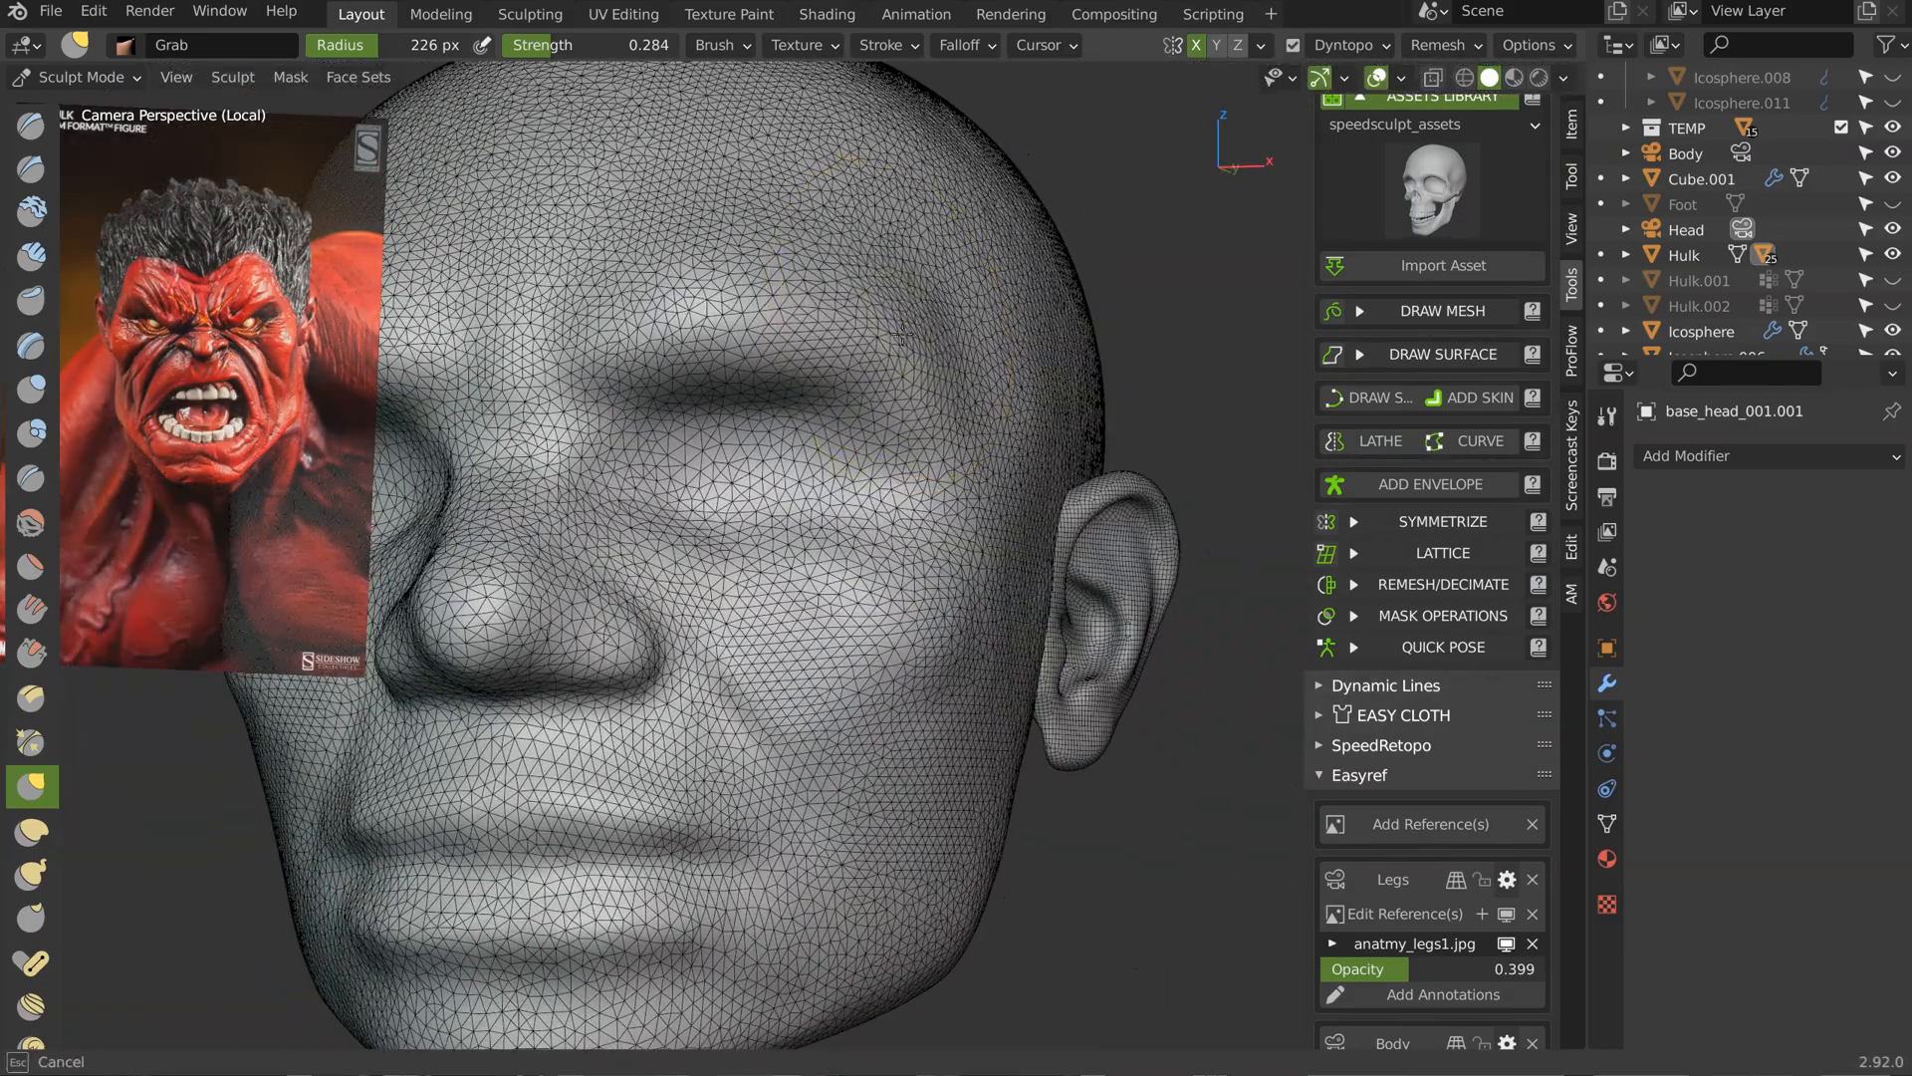
scroll(902, 423, down, 3)
mouse_move(901, 423)
middle_down()
mouse_move(882, 505)
mouse_move(1033, 434)
middle_up()
scroll(882, 509, up, 2)
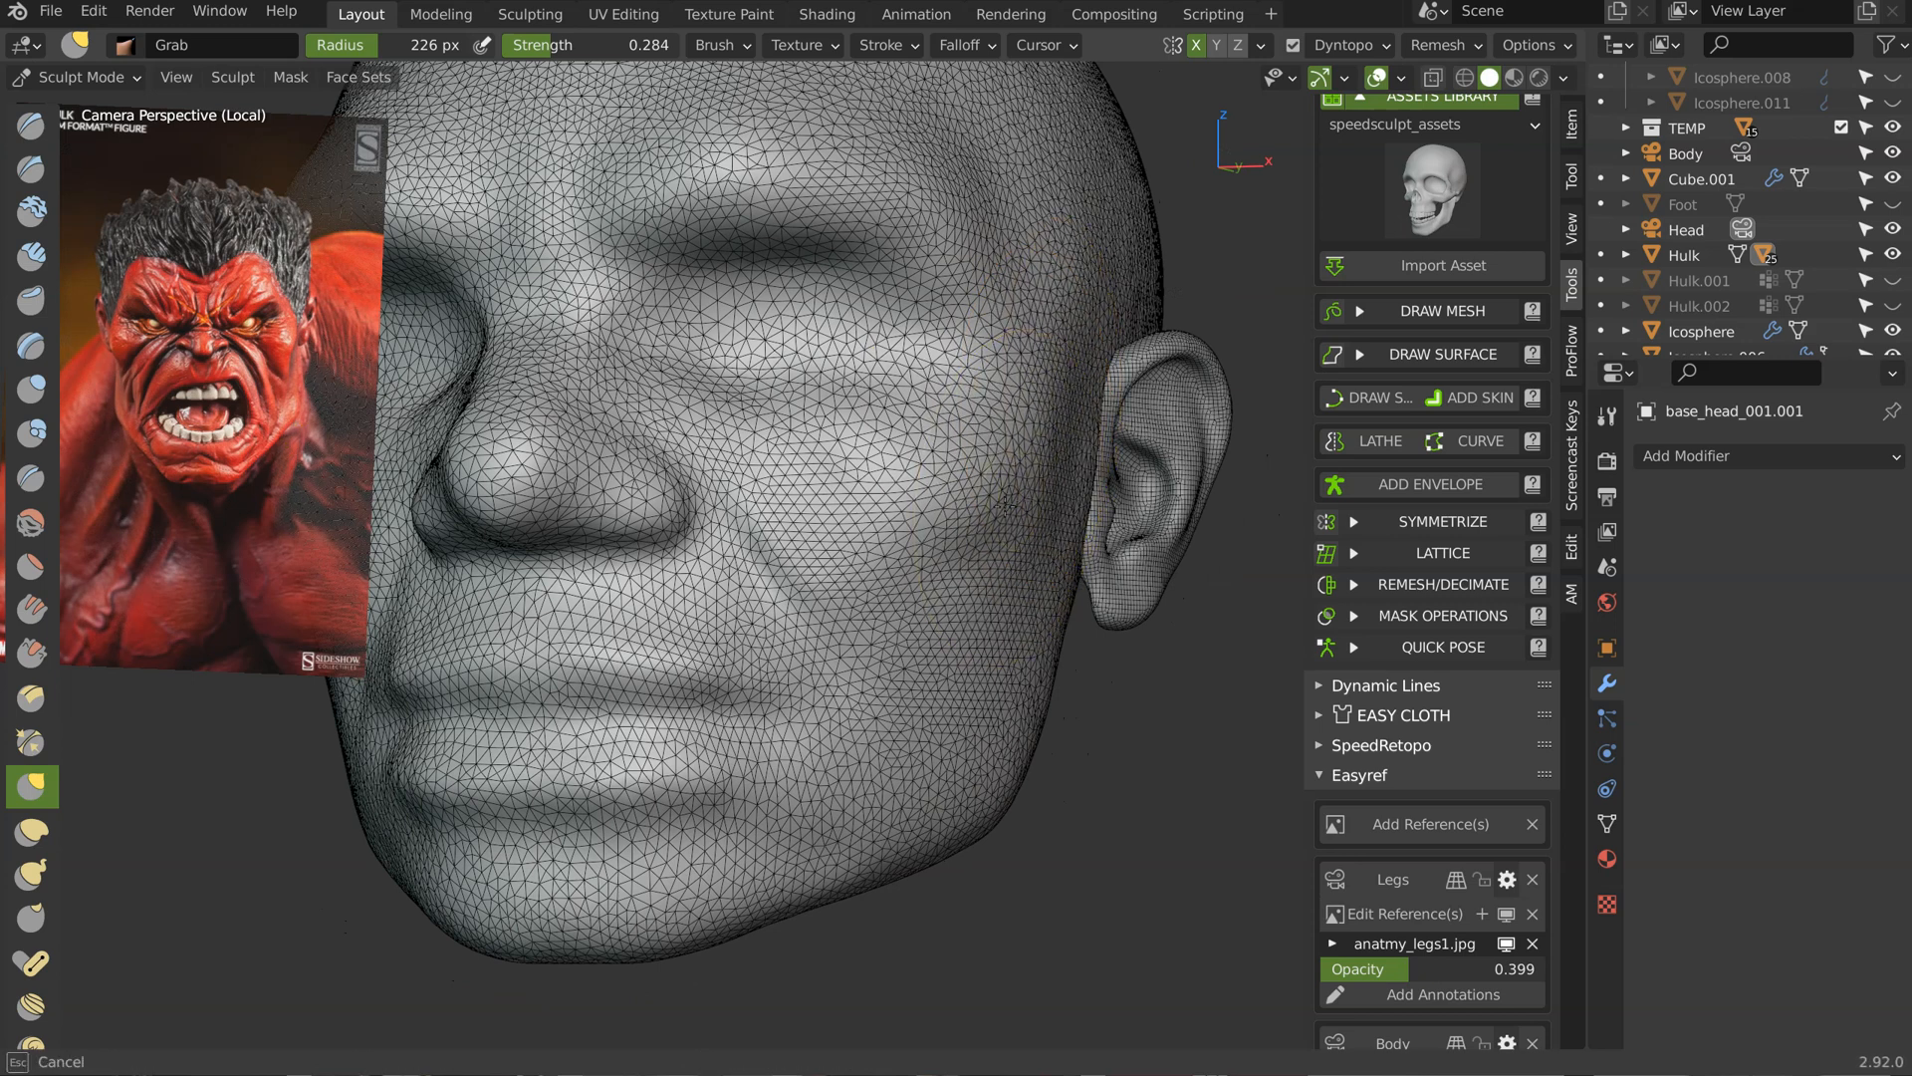
drag(1040, 544, 974, 535)
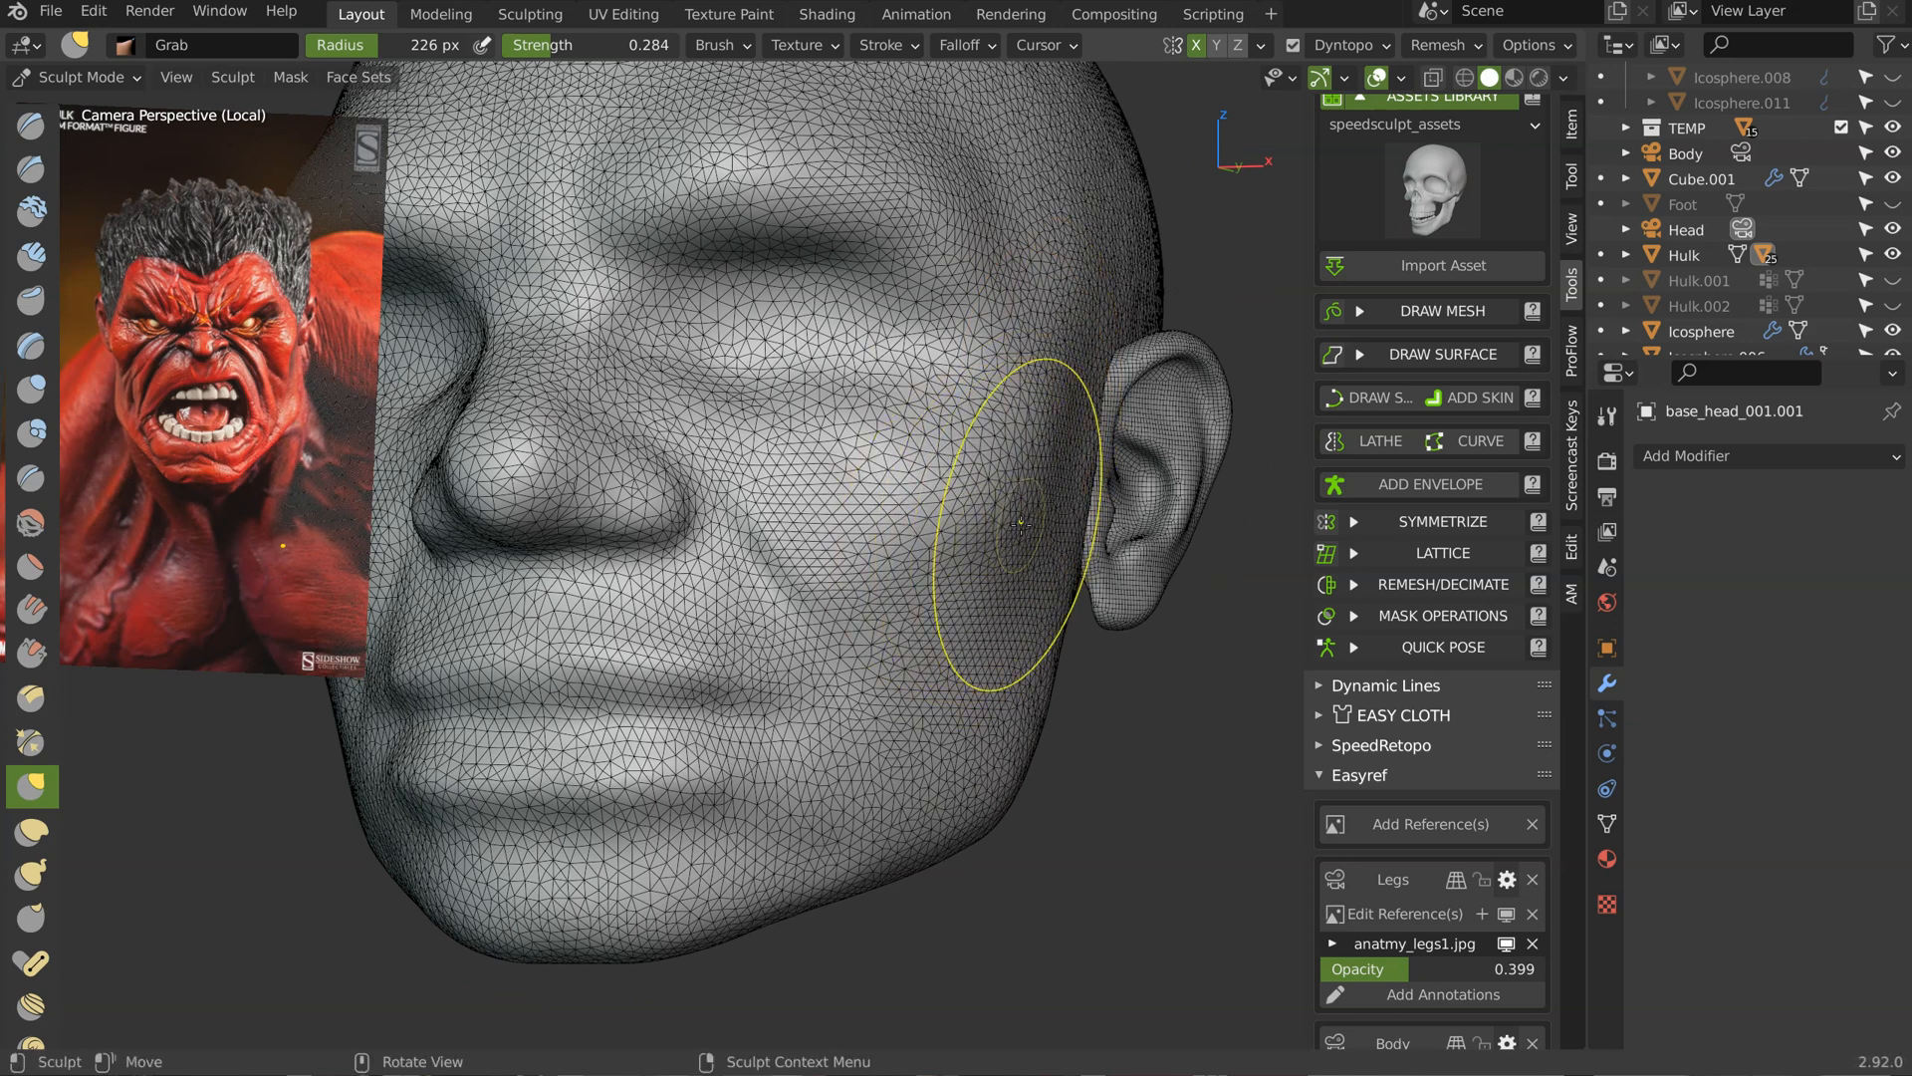
Step: Set the Grab brush radius to 426 px and reshape the crown and back of the skull
middle_drag(1108, 183, 1032, 288)
scroll(956, 378, down, 4)
middle_drag(900, 423, 920, 356)
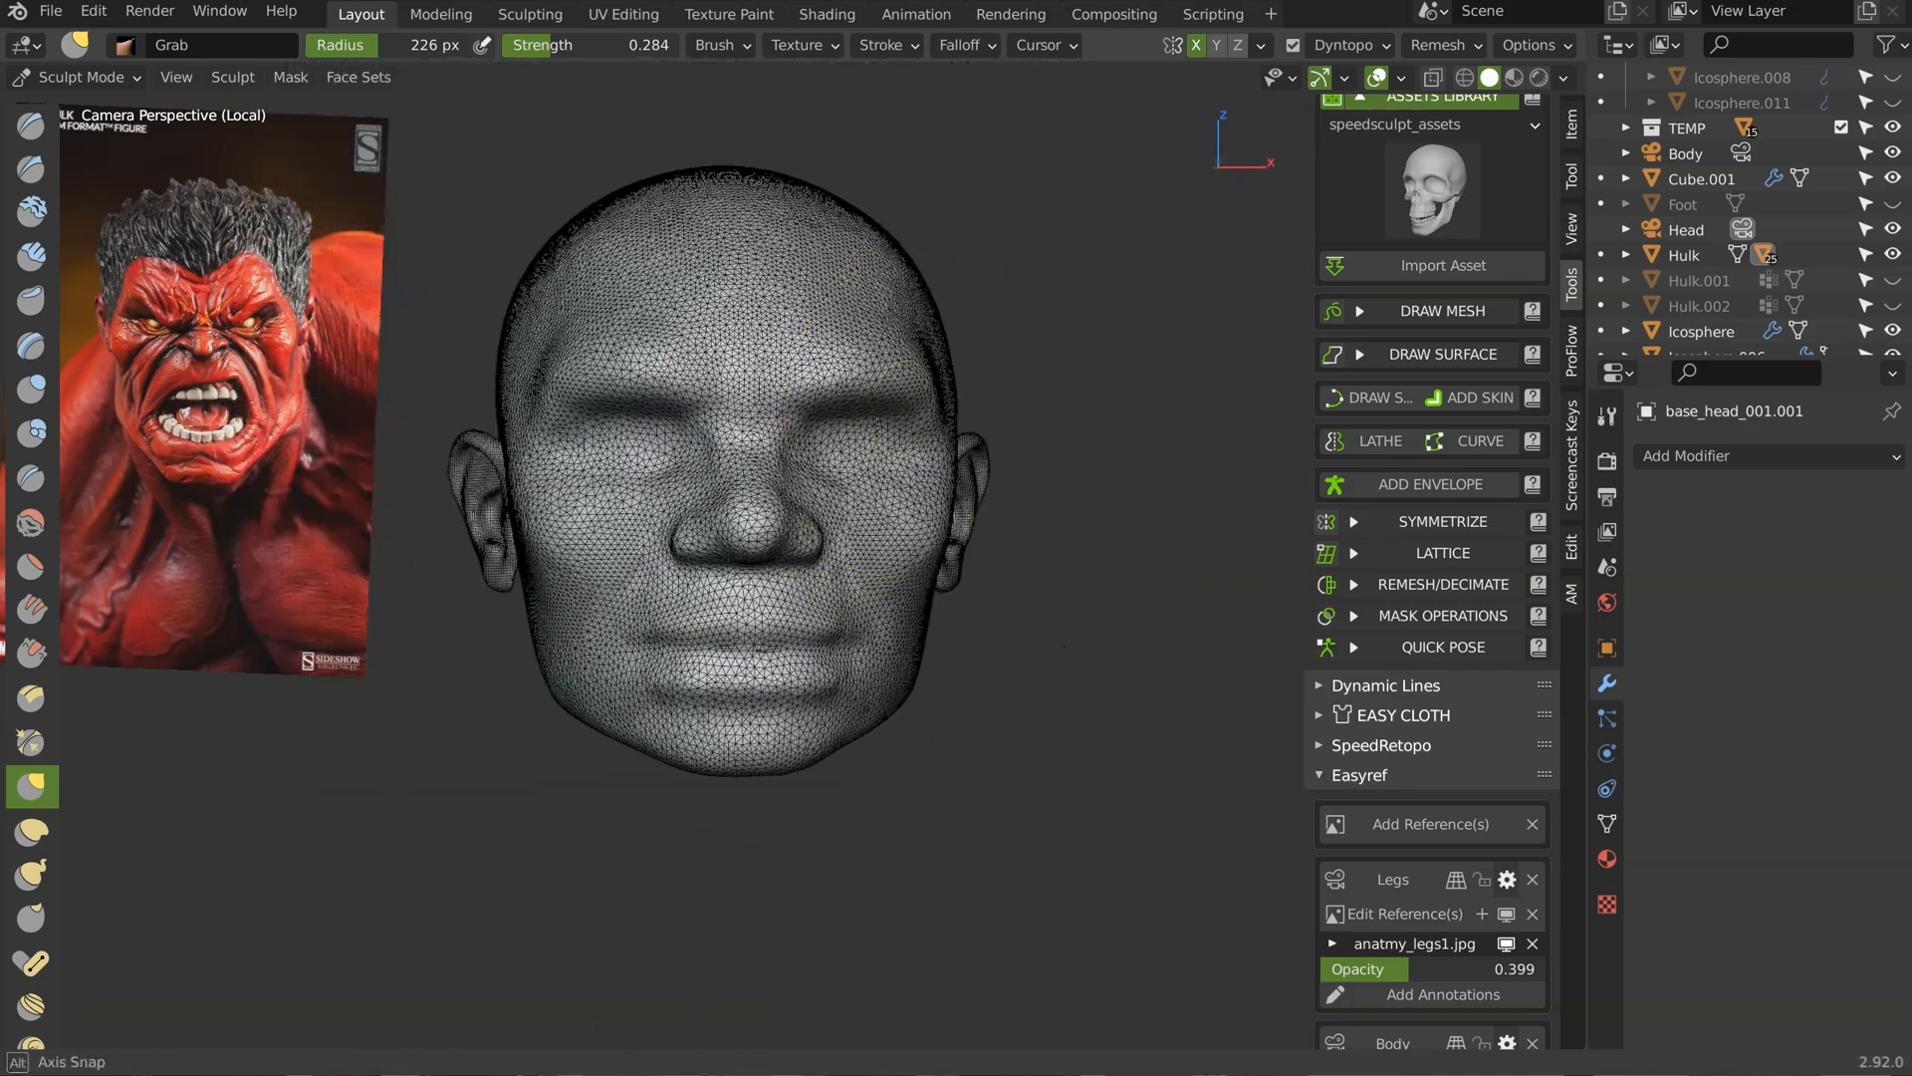
scroll(920, 356, up, 5)
mouse_move(1014, 227)
shift+middle_down()
mouse_move(1025, 267)
mouse_move(954, 227)
mouse_move(863, 359)
shift+middle_up()
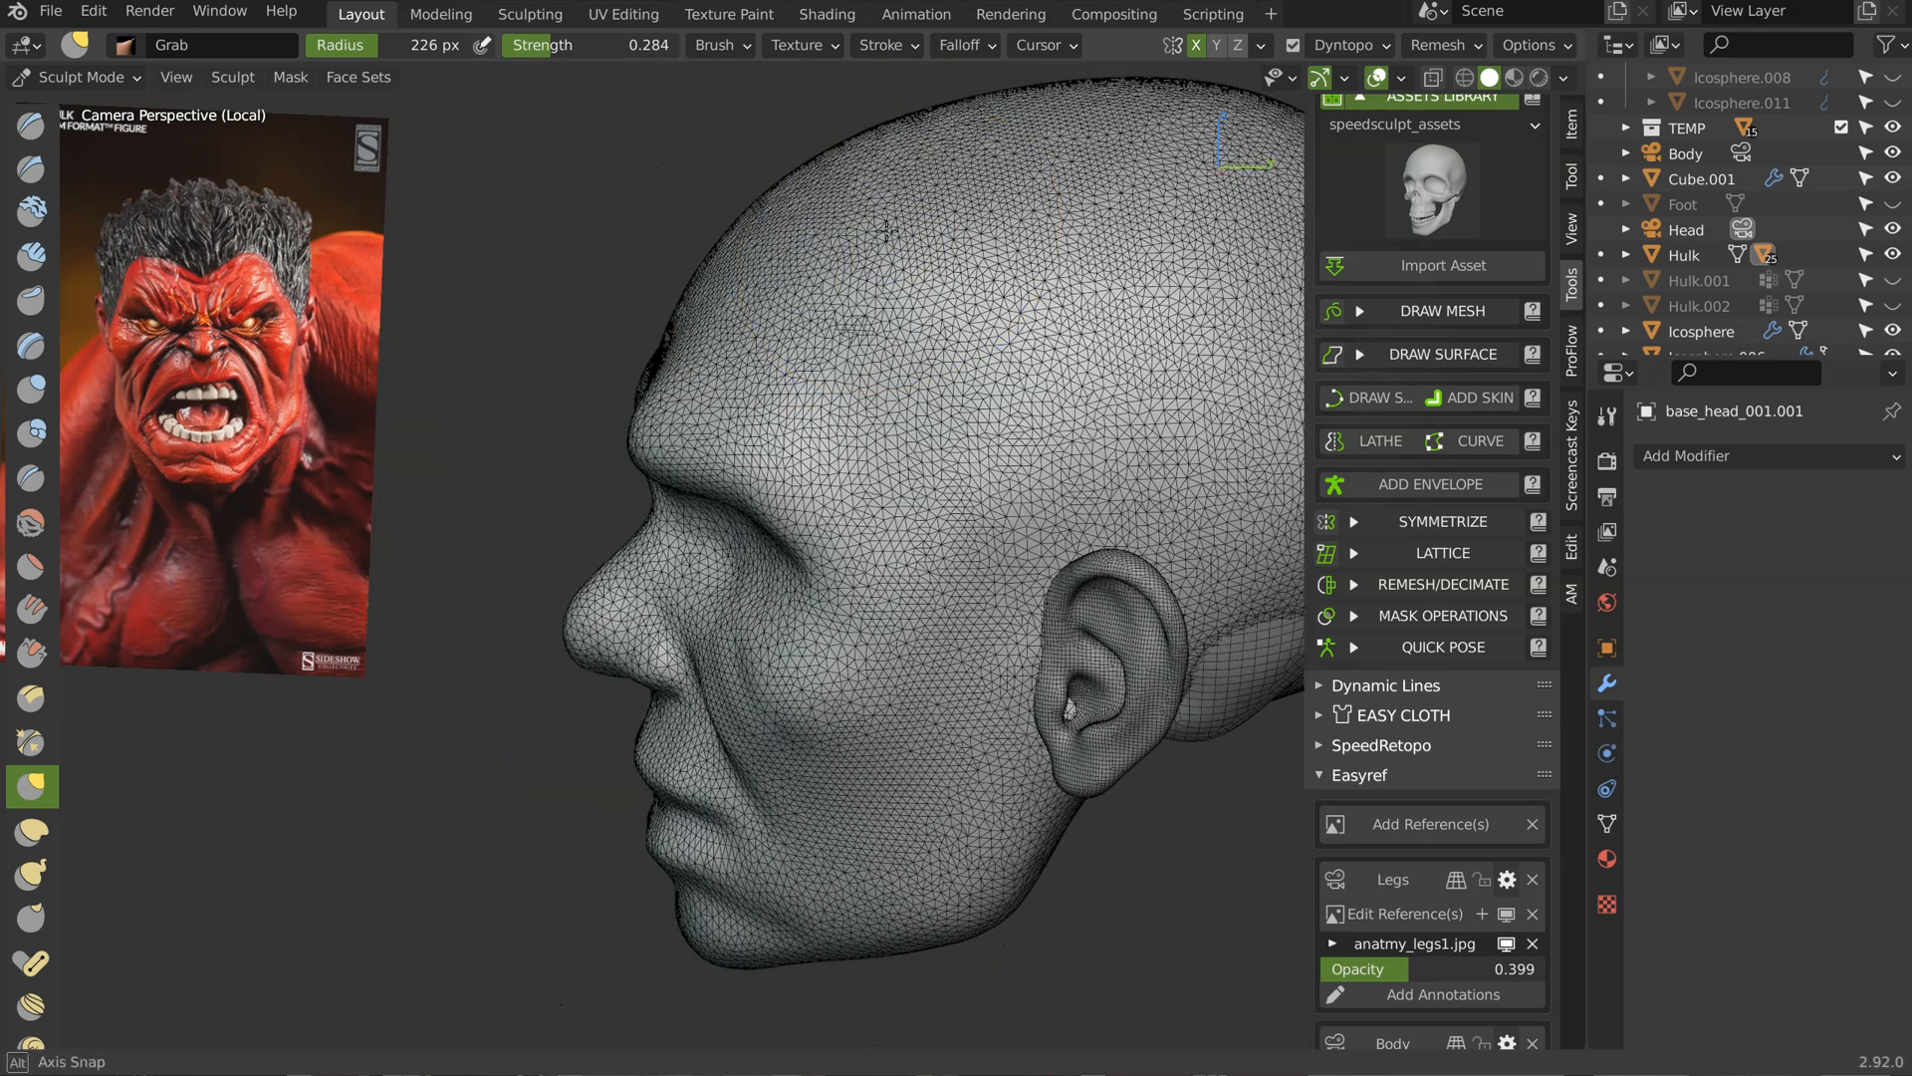
scroll(863, 359, down, 3)
key(f)
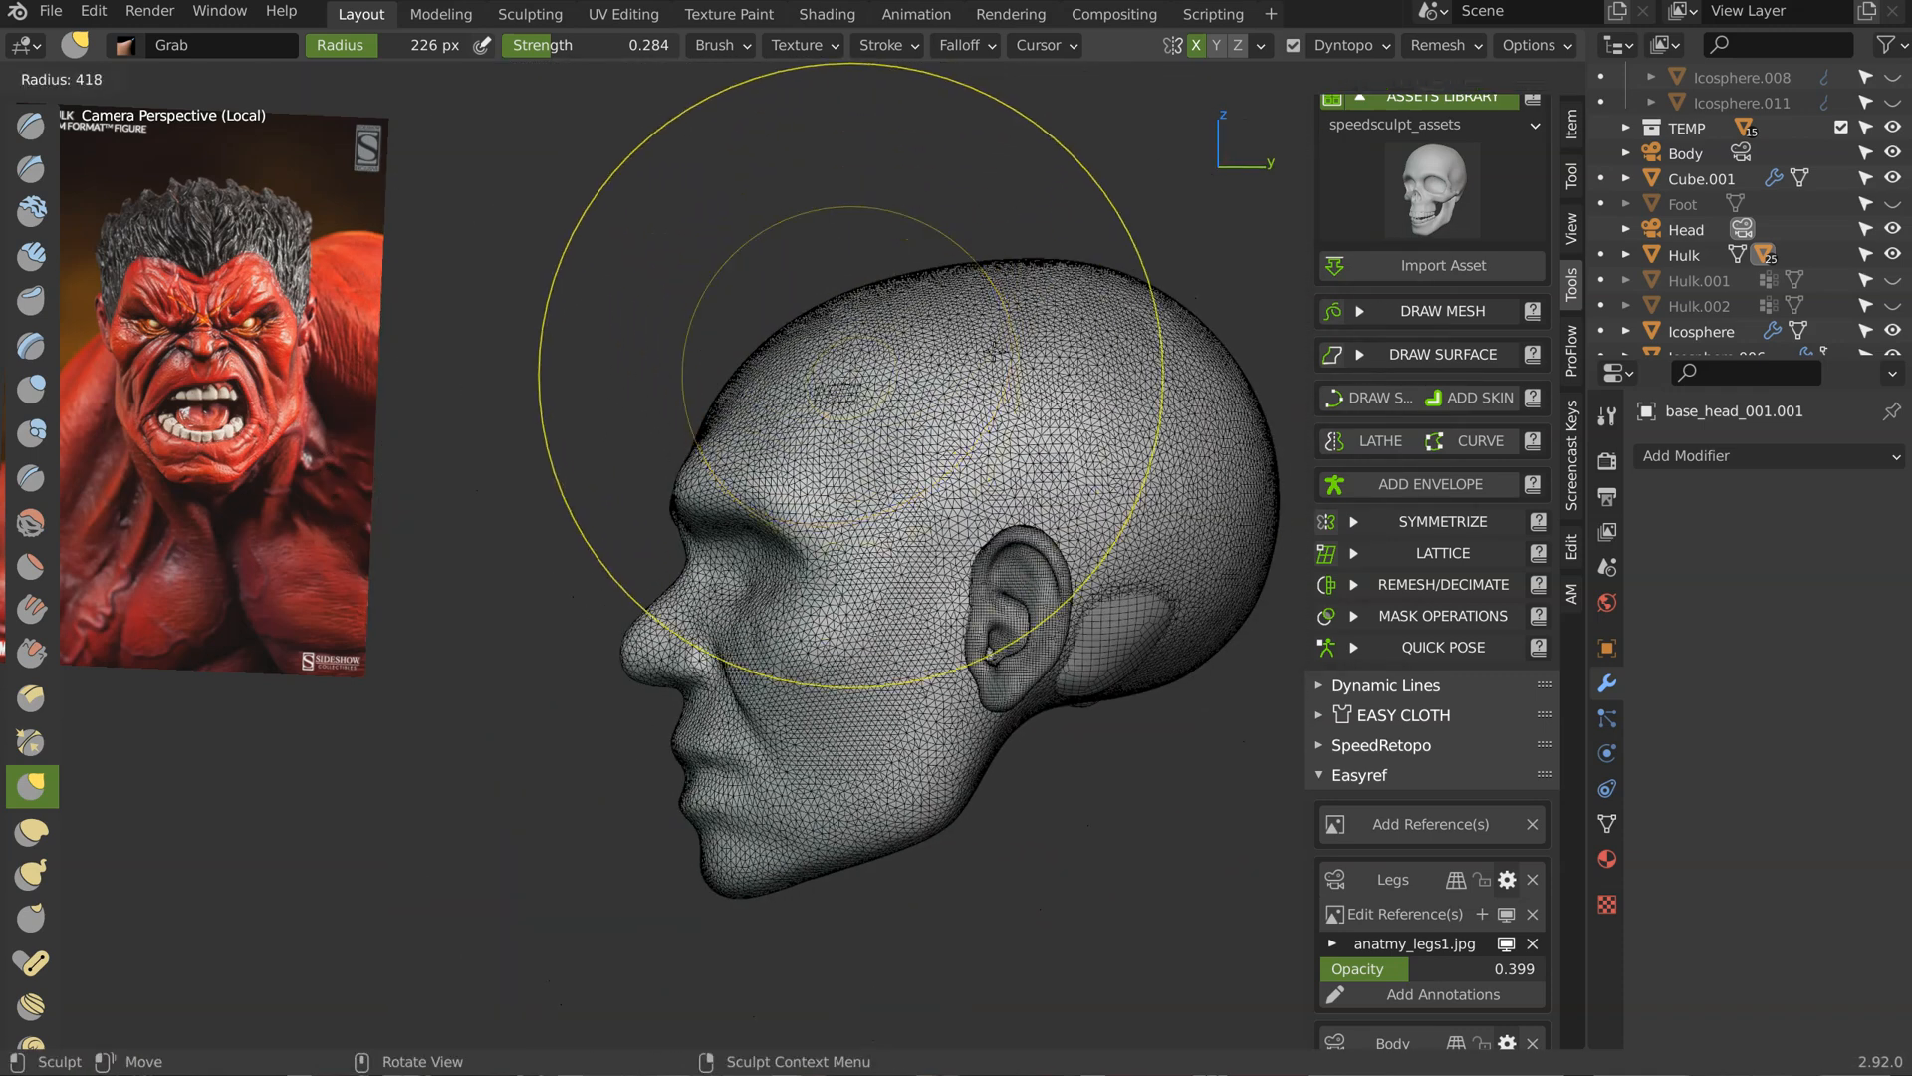
click(853, 291)
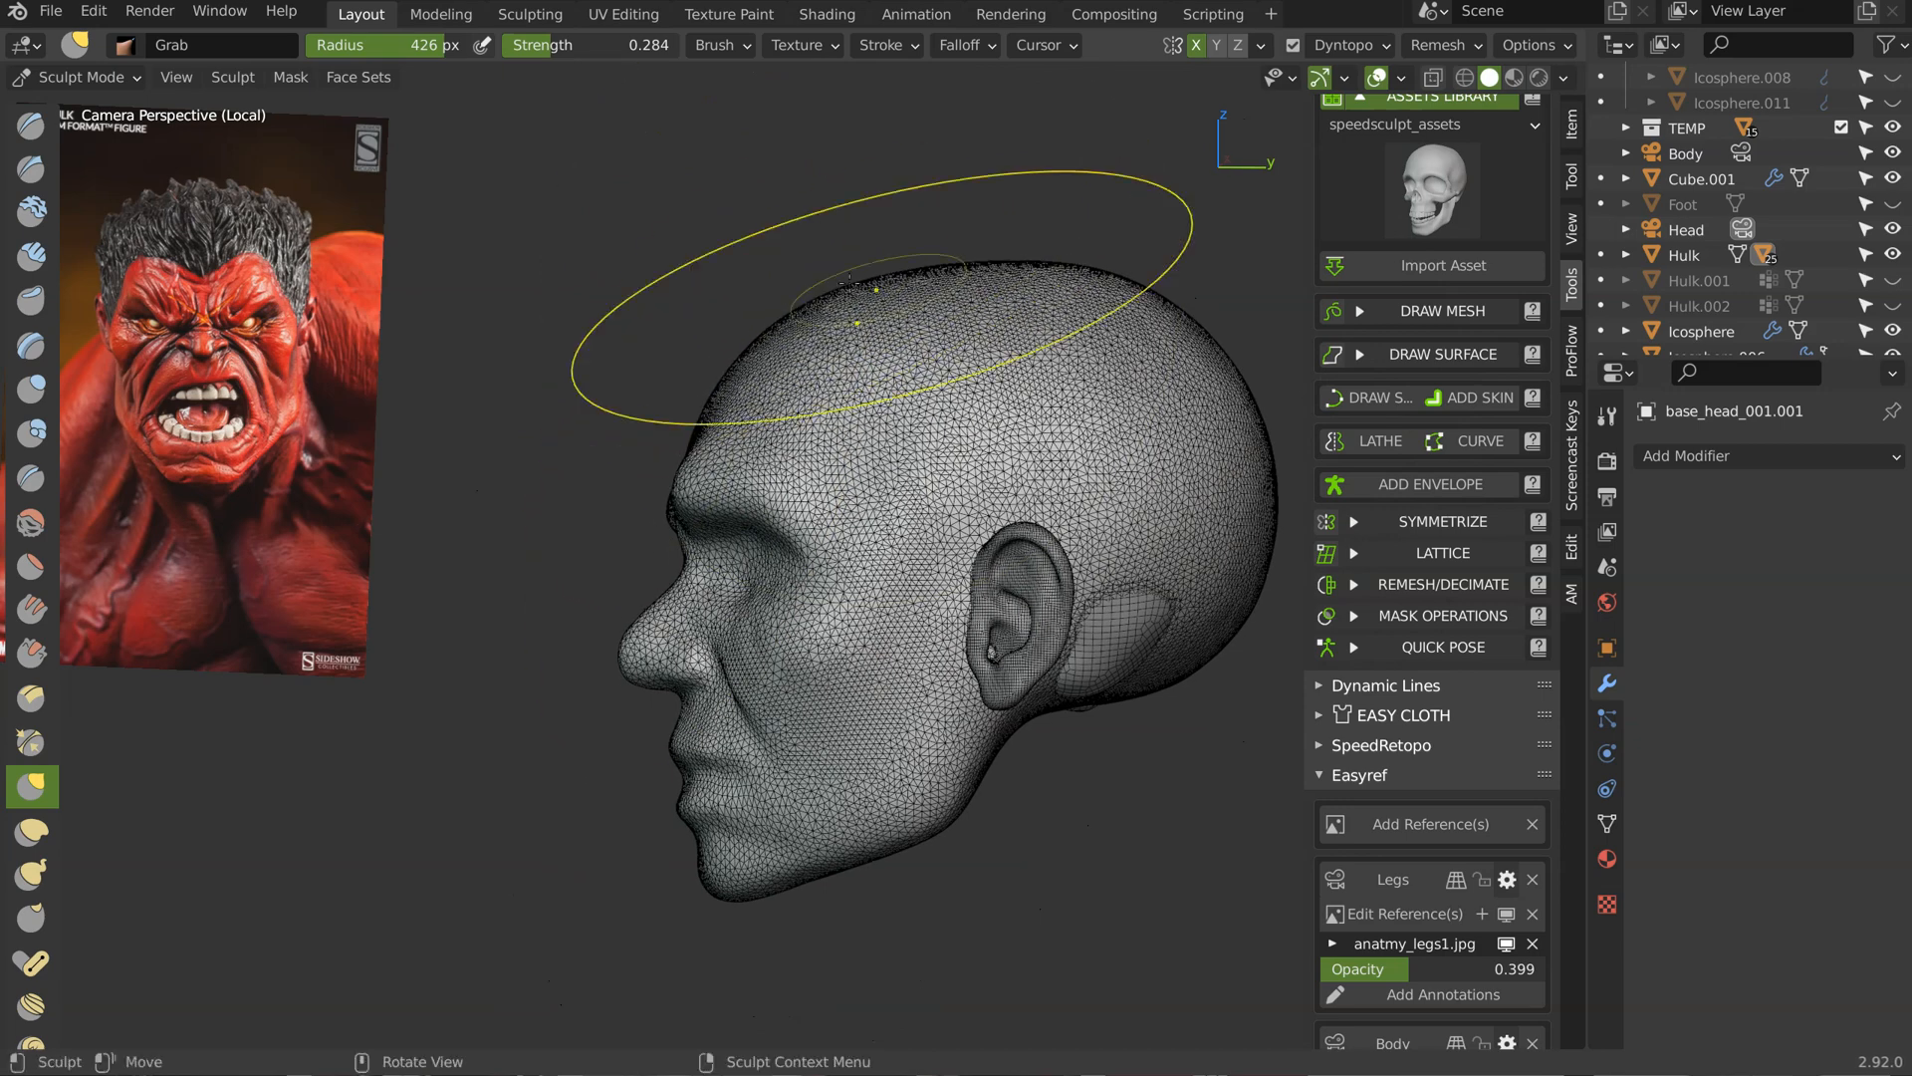
middle_drag(956, 248, 774, 308)
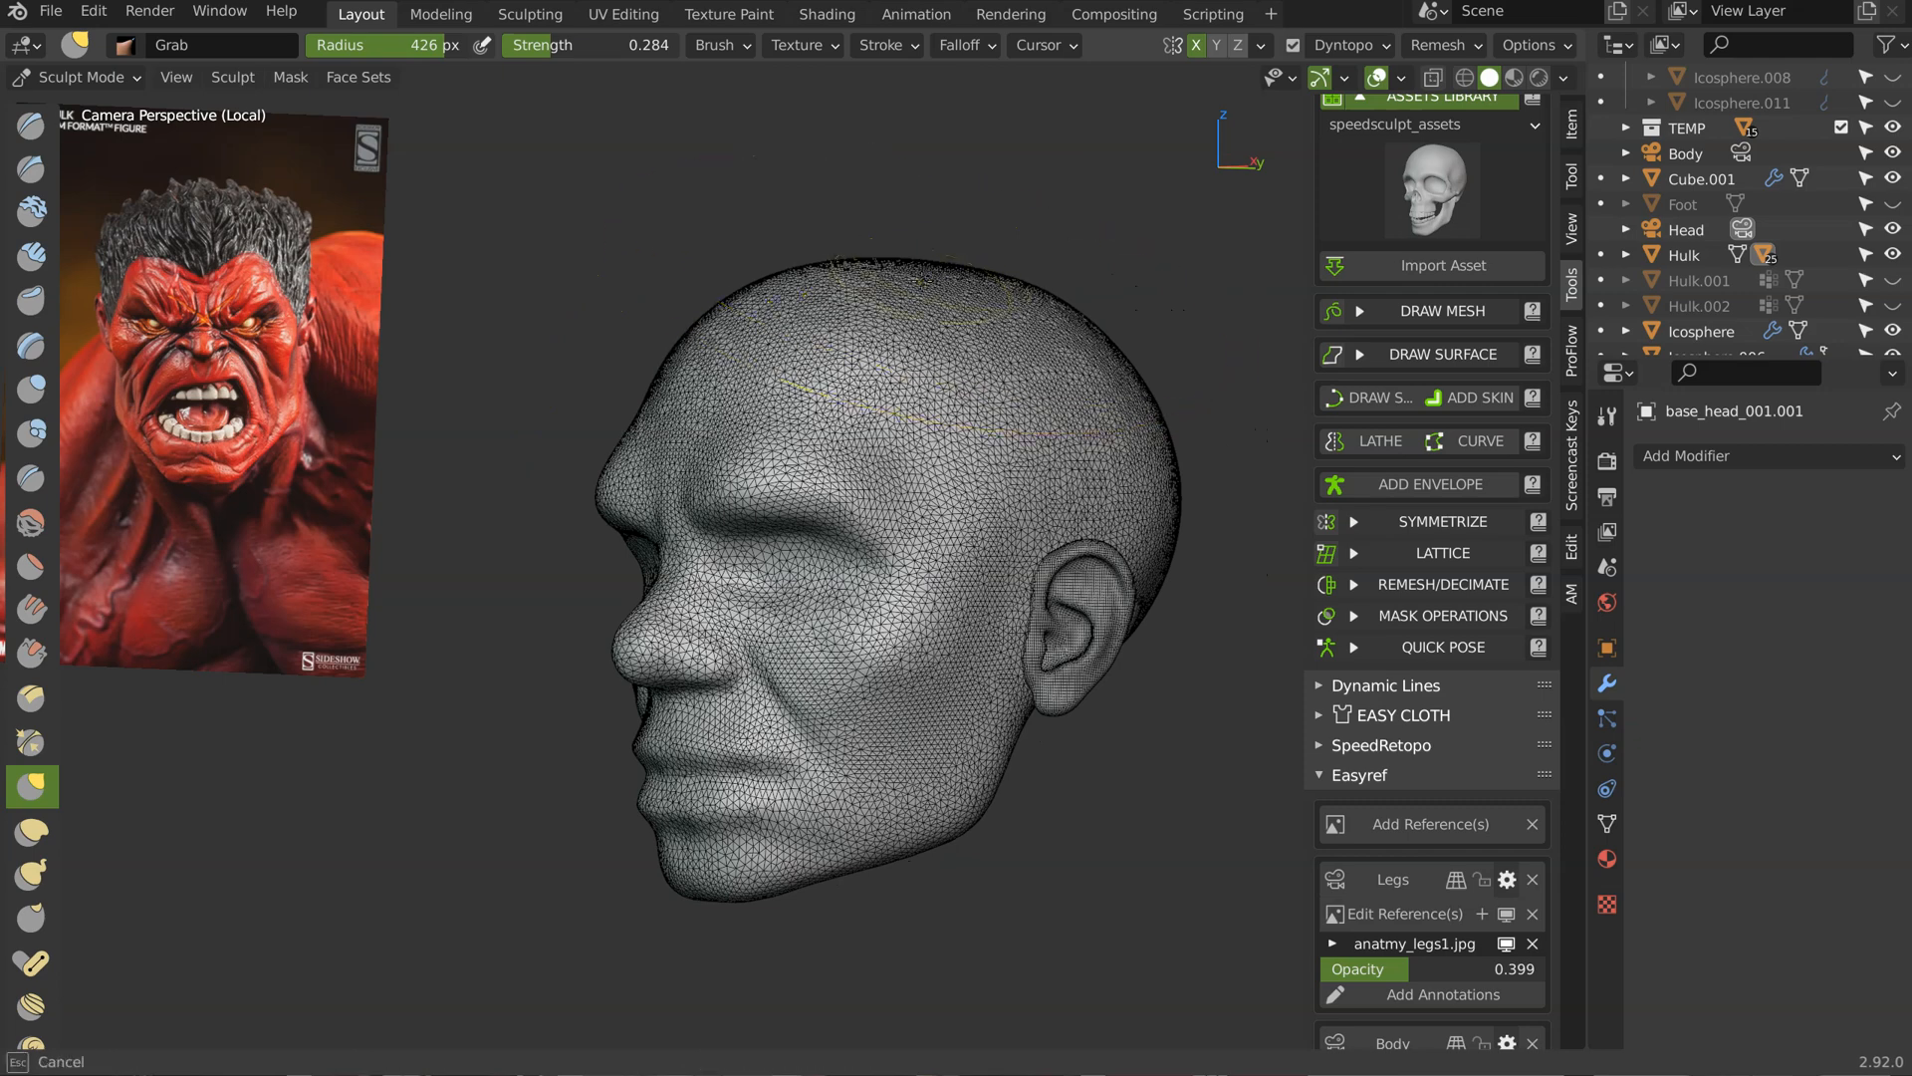
middle_drag(922, 282, 1105, 334)
middle_drag(962, 307, 1163, 395)
drag(886, 213, 915, 256)
drag(739, 307, 714, 282)
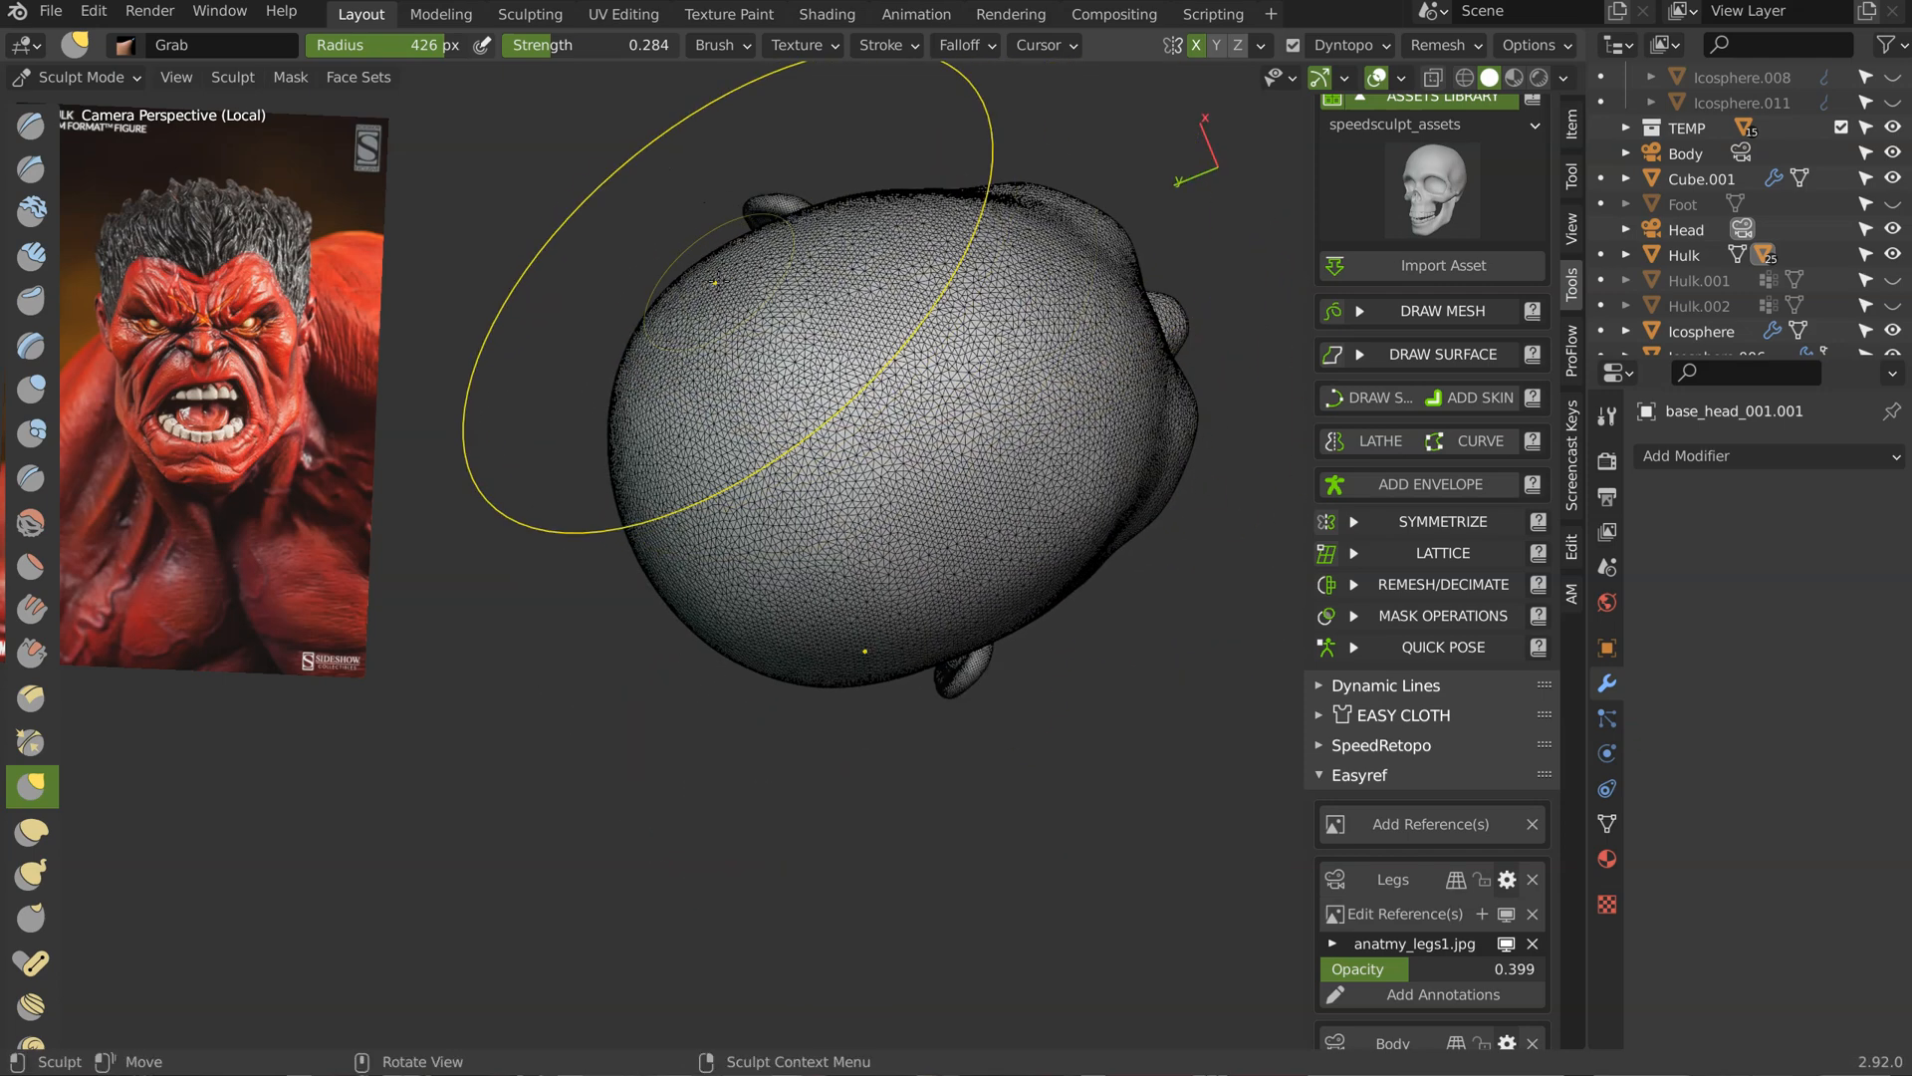
Step: Reduce the Grab brush radius to 282 px and reshape the temple and outer brow from above
key(f)
click(1160, 184)
drag(926, 236, 1096, 288)
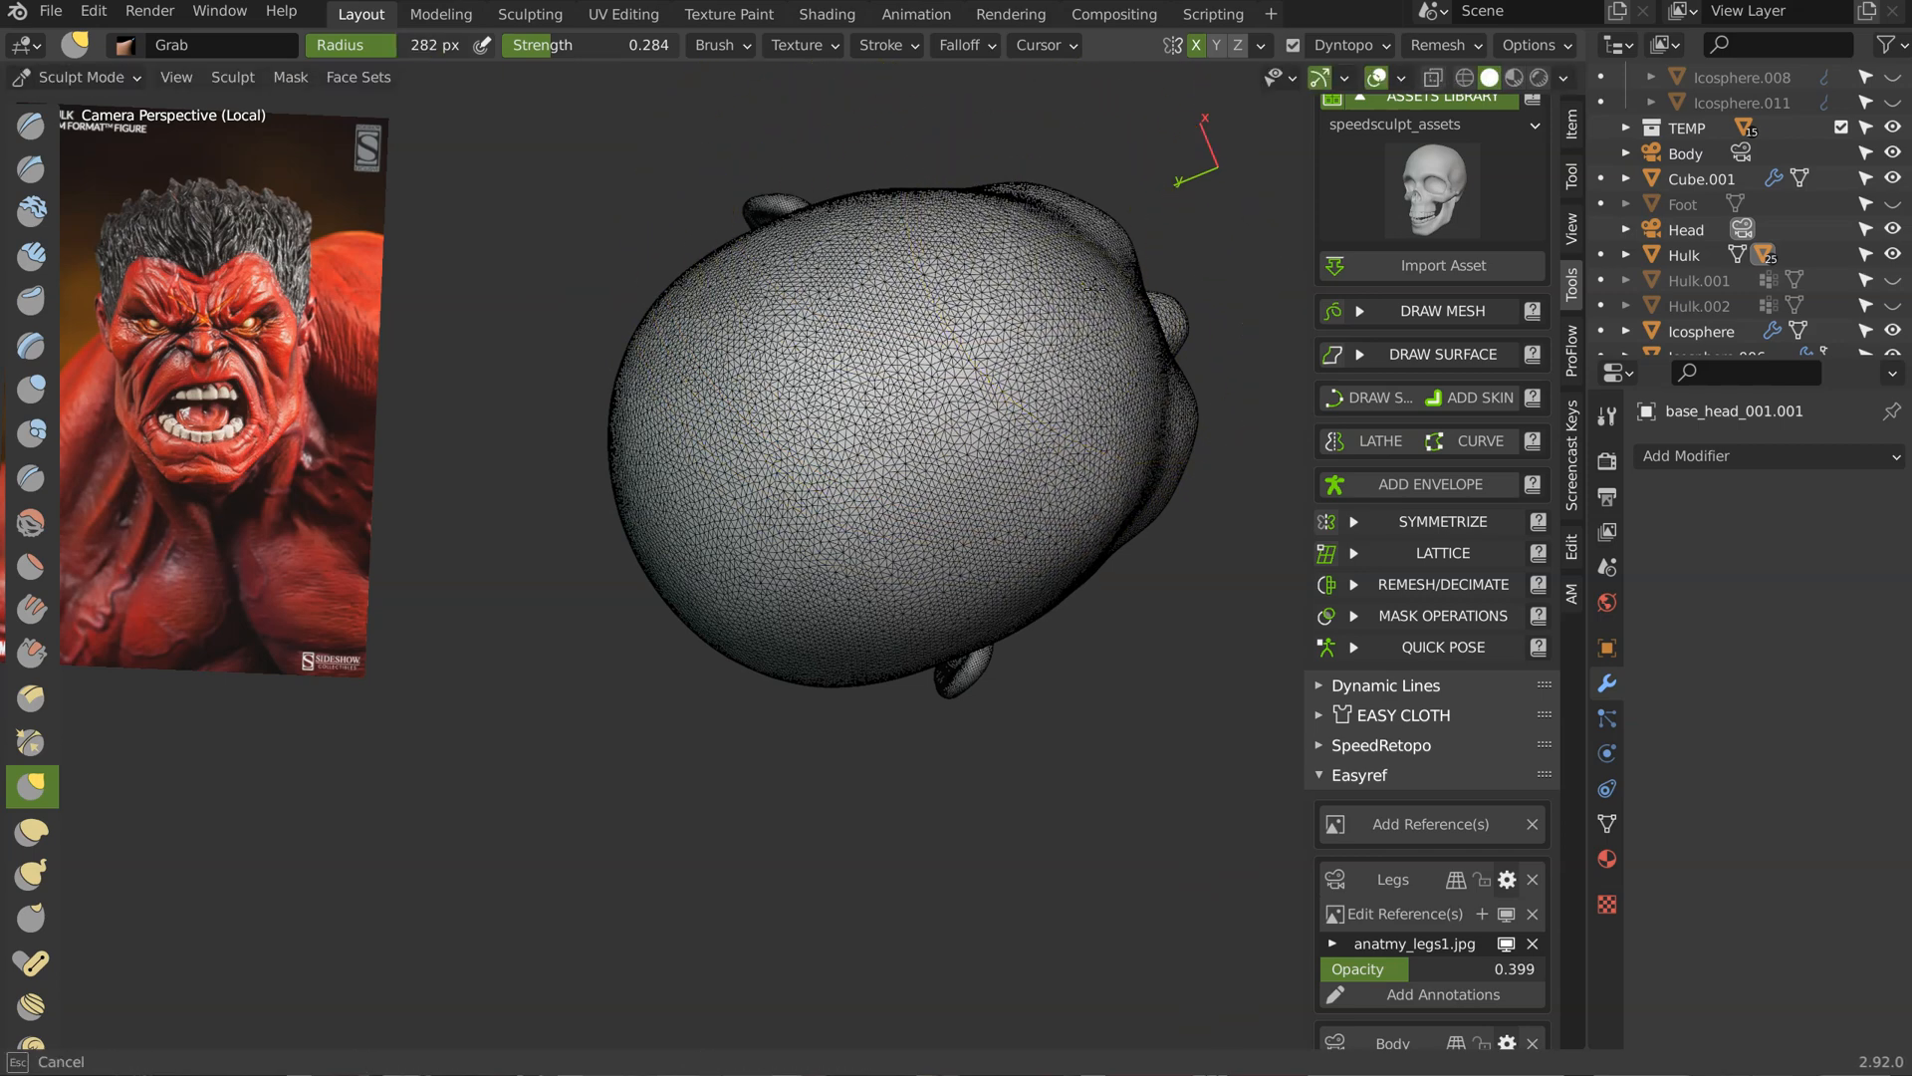
scroll(899, 324, up, 8)
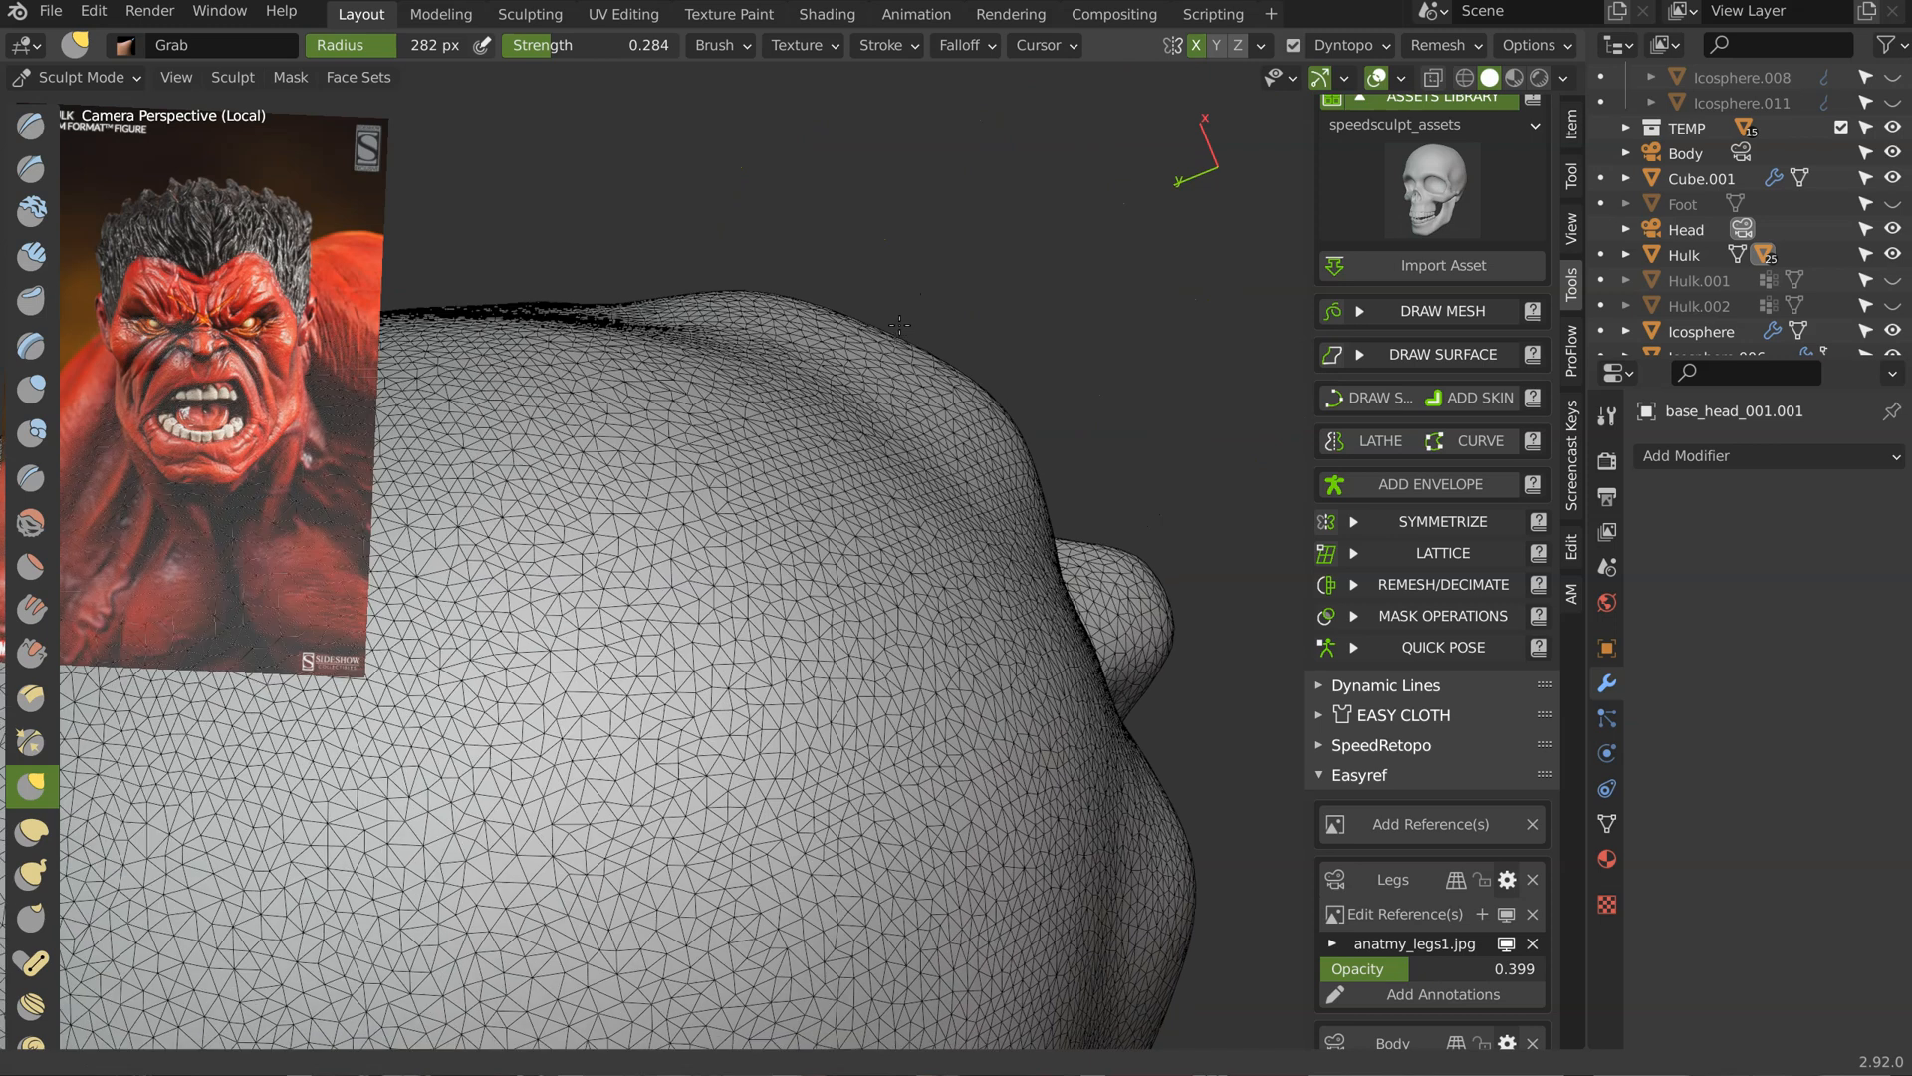
scroll(899, 324, up, 2)
drag(906, 337, 942, 300)
drag(776, 256, 800, 275)
drag(1042, 414, 1014, 438)
ctrl+middle_drag(1138, 498, 759, 516)
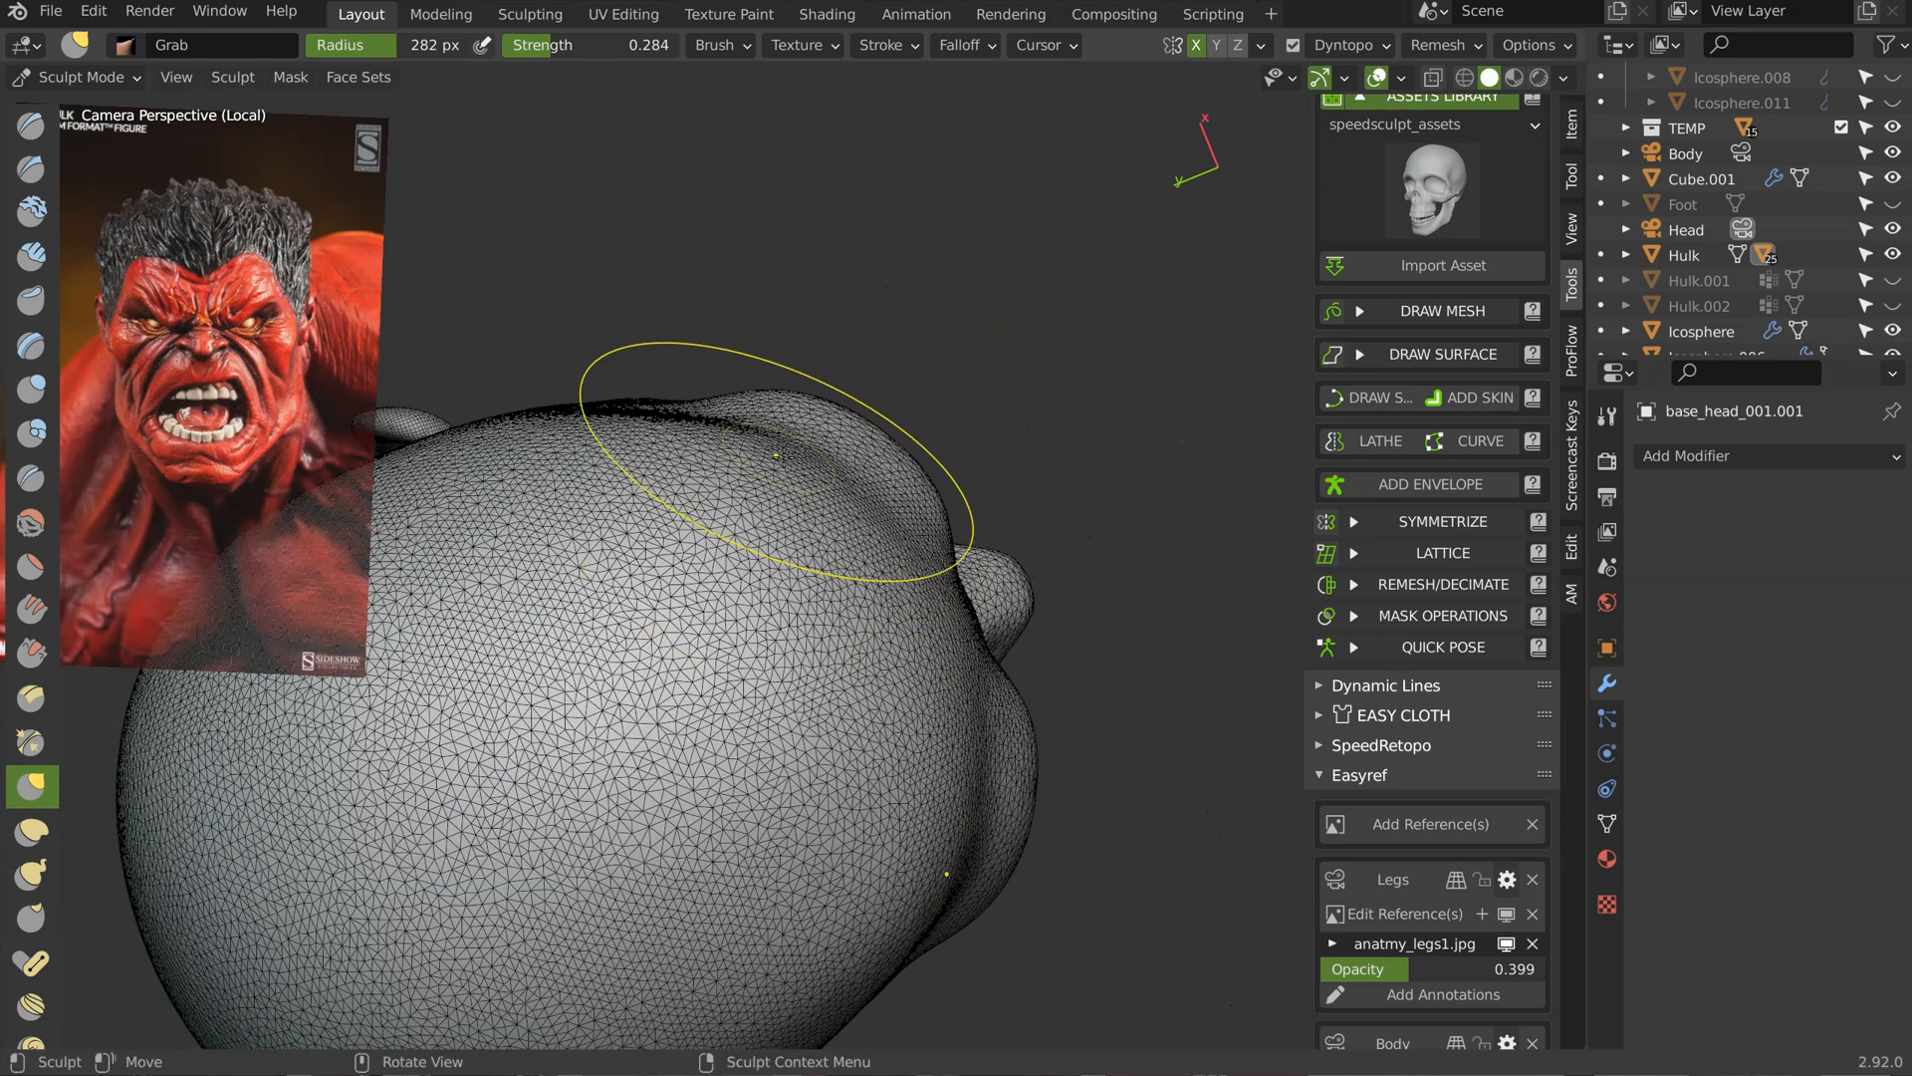
Step: Make a small Grab adjustment around the brow and turn to a three-quarter view of the eye socket
middle_drag(881, 563, 797, 369)
middle_drag(847, 537, 777, 428)
shift+middle_drag(911, 653, 897, 419)
shift+middle_drag(901, 388, 904, 298)
mouse_move(1062, 209)
middle_down()
mouse_move(771, 309)
mouse_move(868, 285)
middle_up()
drag(869, 285, 868, 281)
middle_drag(868, 281, 874, 299)
ctrl+middle_drag(874, 299, 869, 478)
middle_drag(869, 478, 1062, 438)
Step: Switch to the Crease brush at a 78 px radius and carve the inner end of the brow
key(shift+c)
key(f)
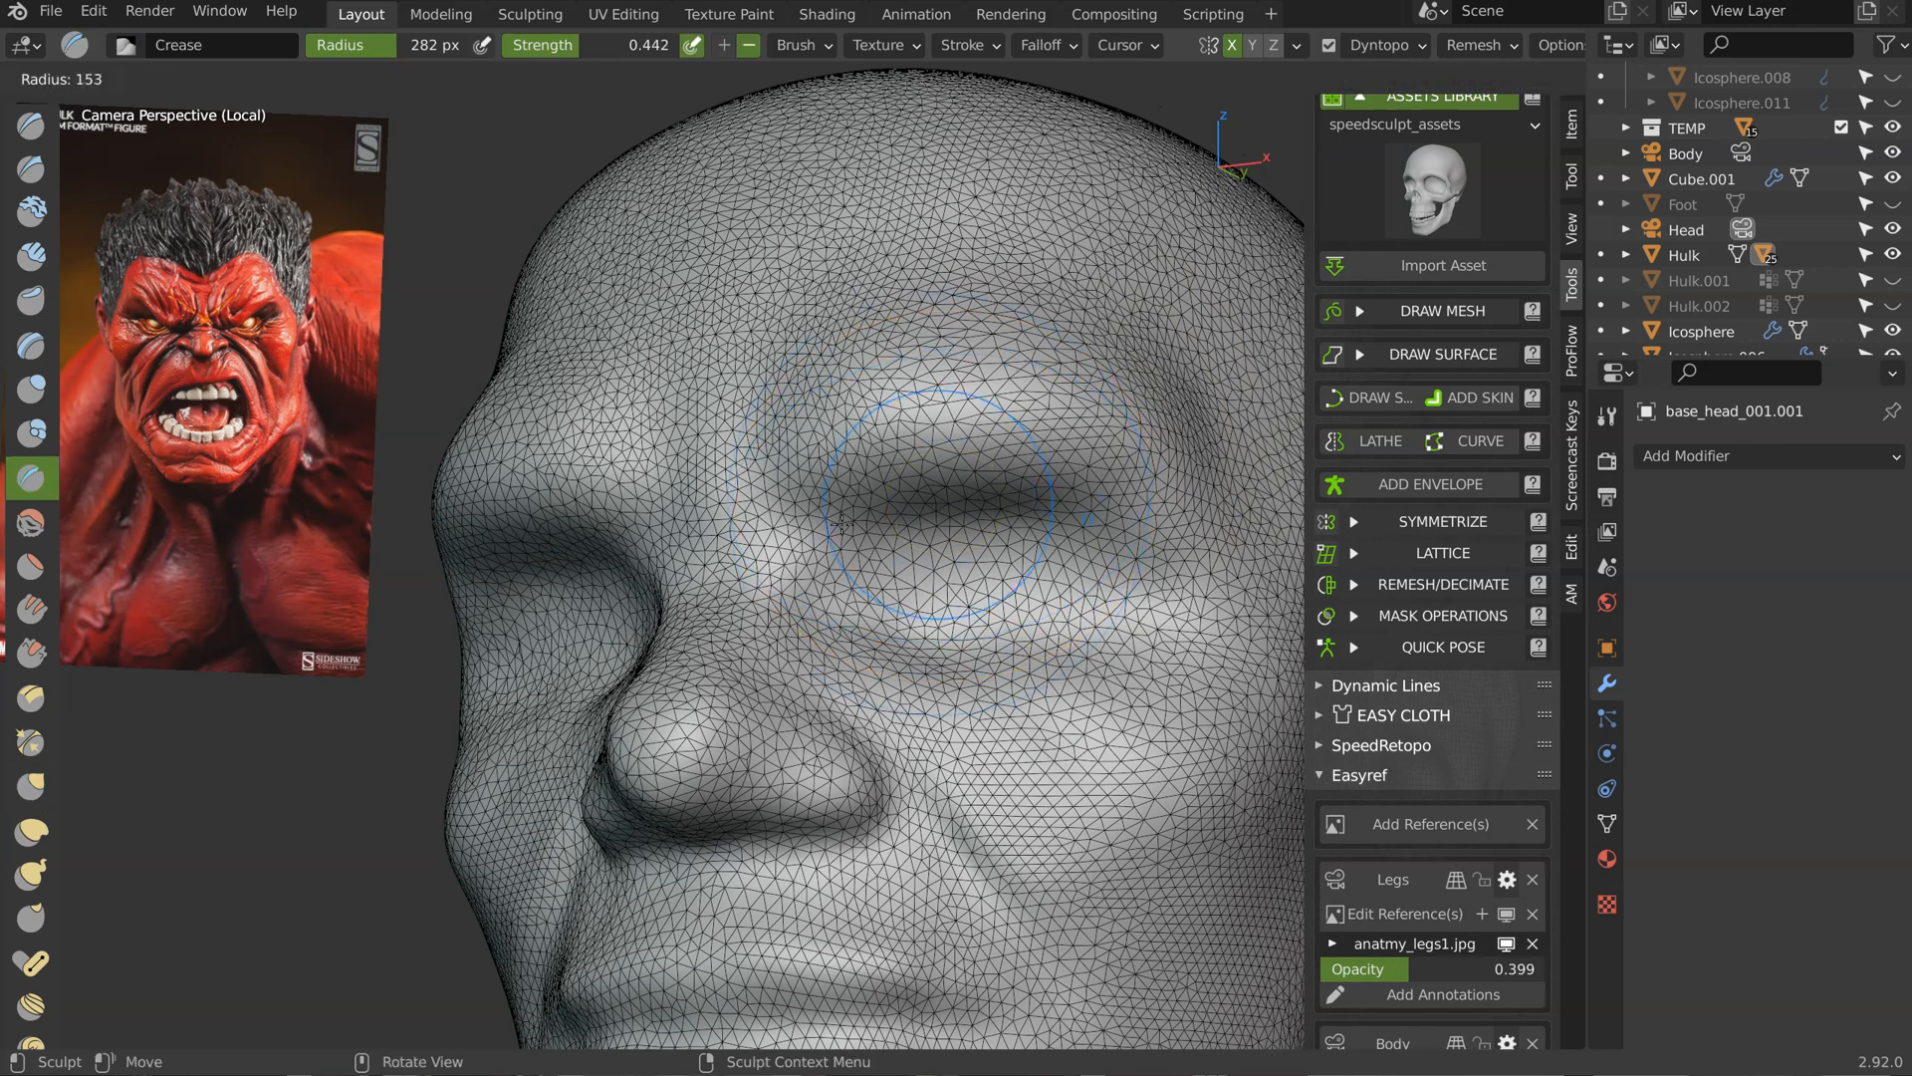
click(786, 438)
key(f)
click(931, 440)
drag(812, 349, 773, 403)
drag(784, 398, 809, 483)
scroll(1454, 249, up, 8)
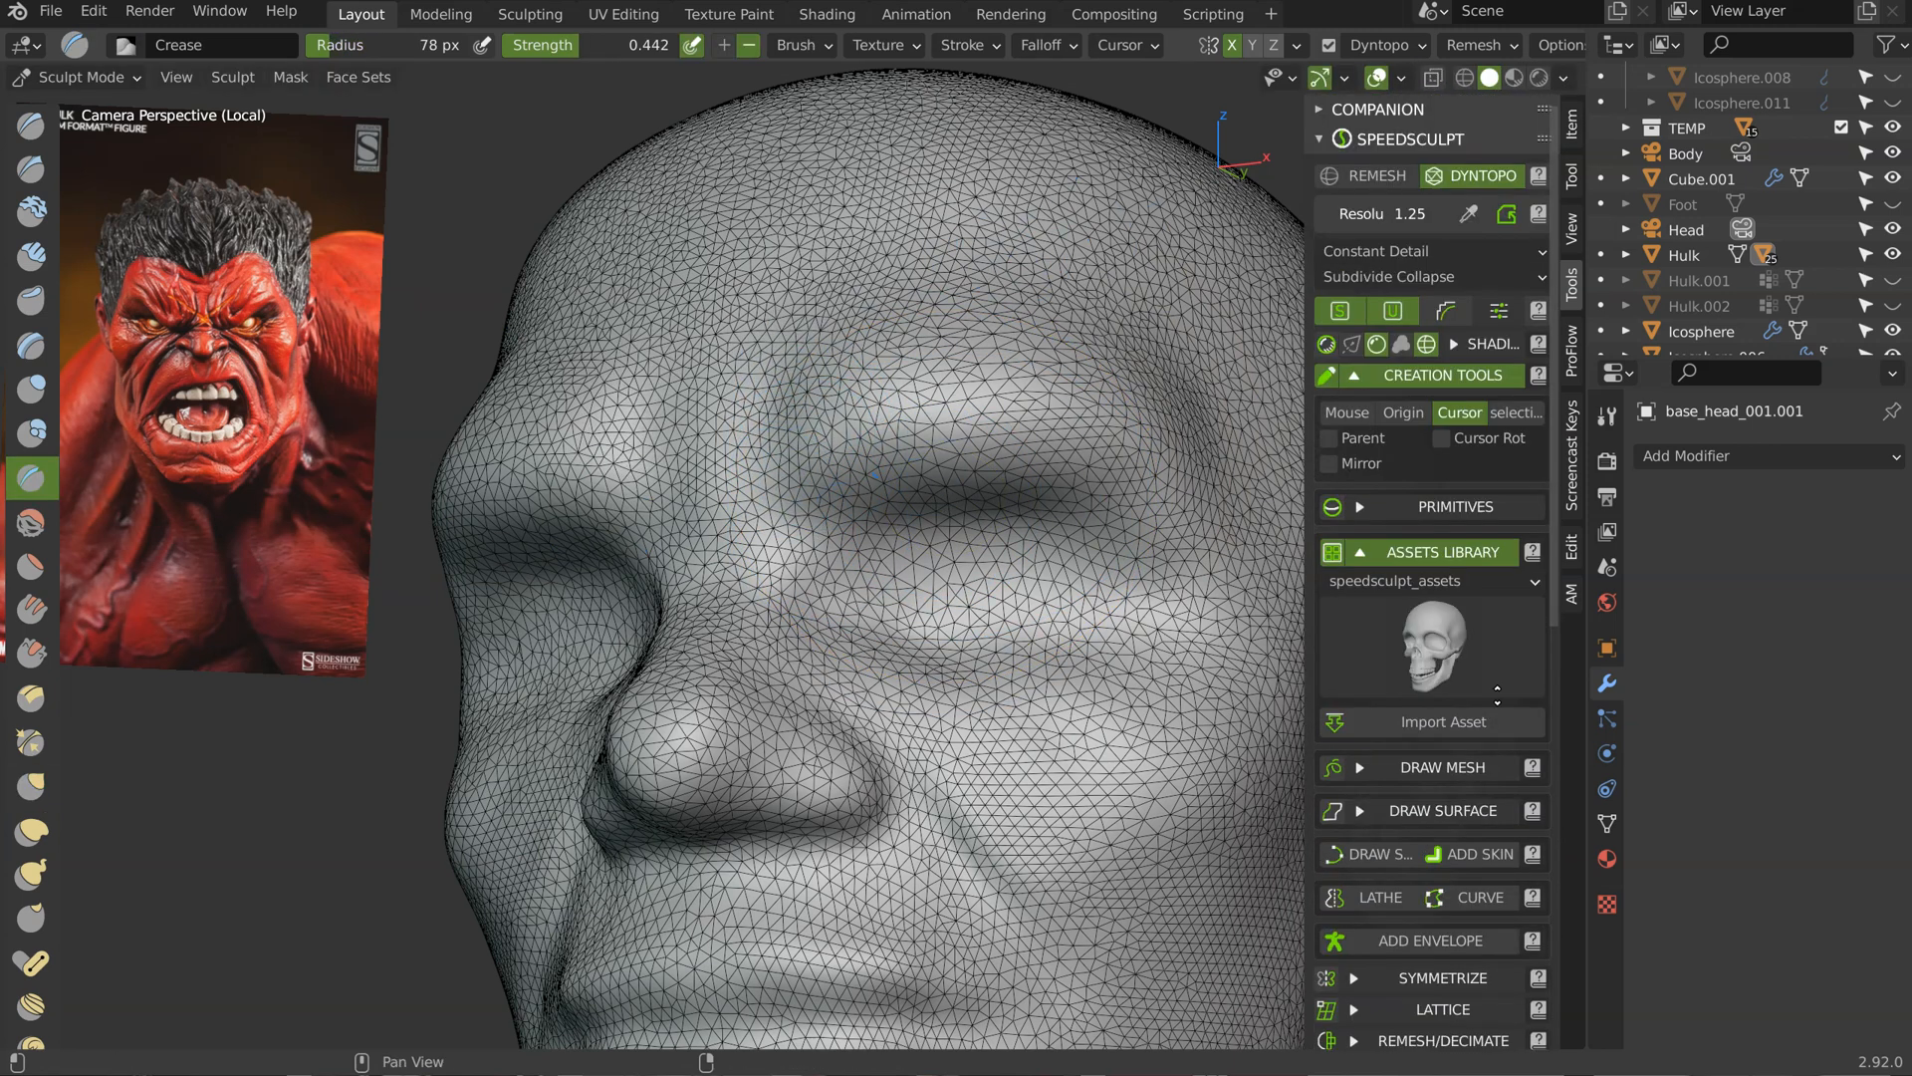
click(1367, 249)
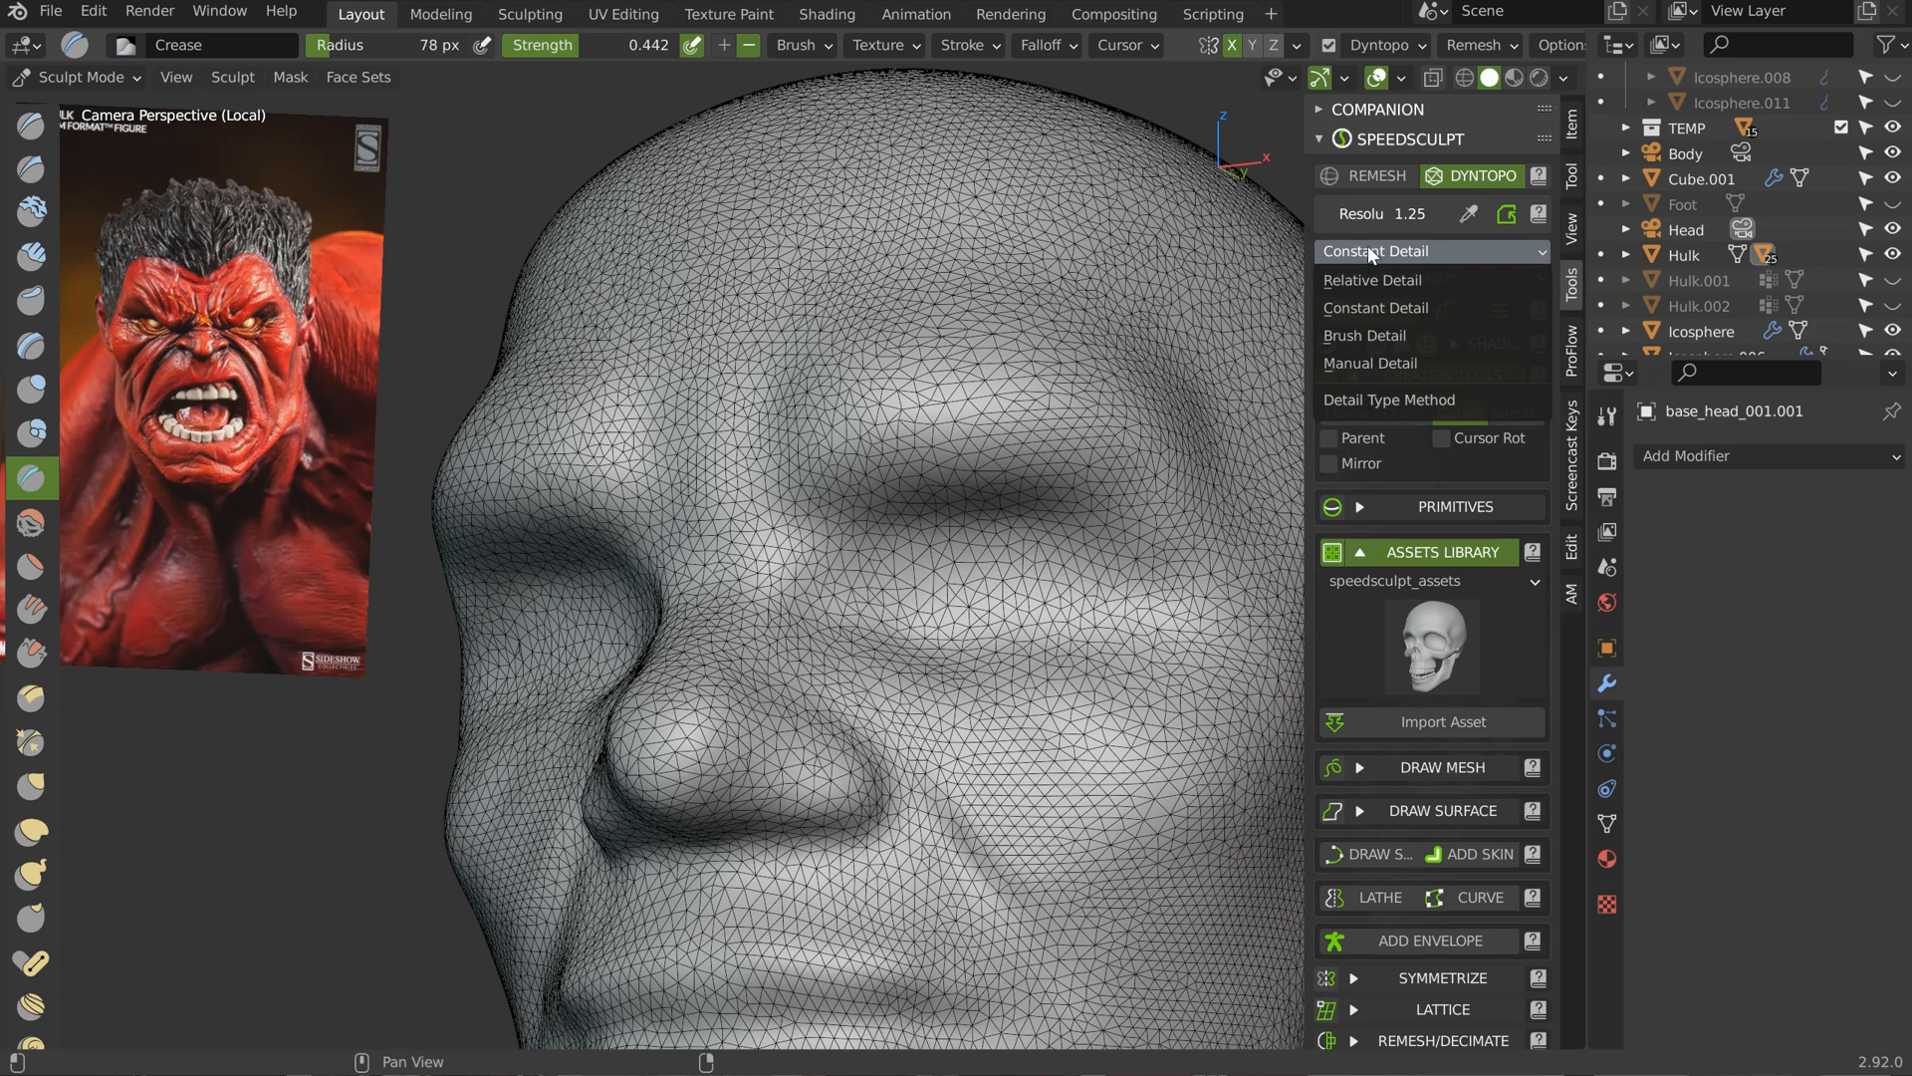
click(1366, 249)
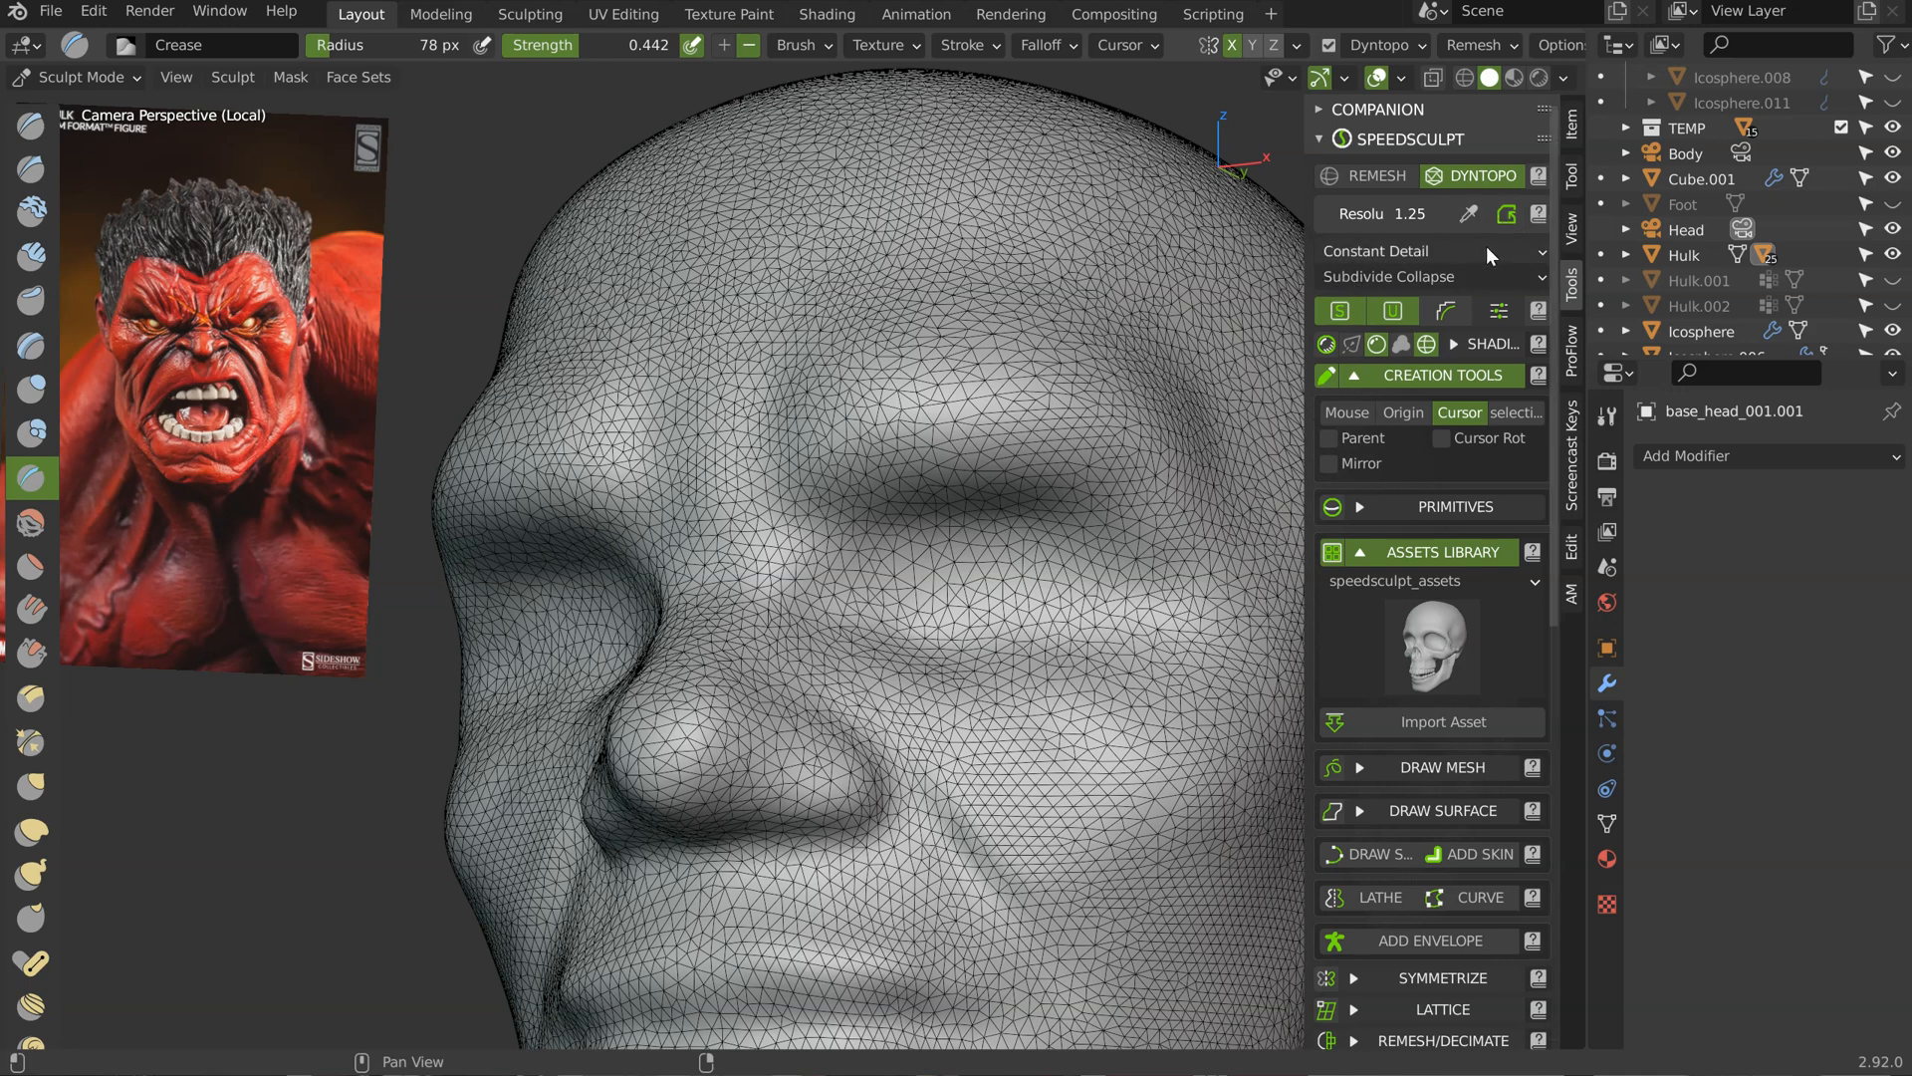
Step: Deepen the fold beneath the brow with Crease strokes across the top of the eye socket
middle_drag(727, 488, 767, 414)
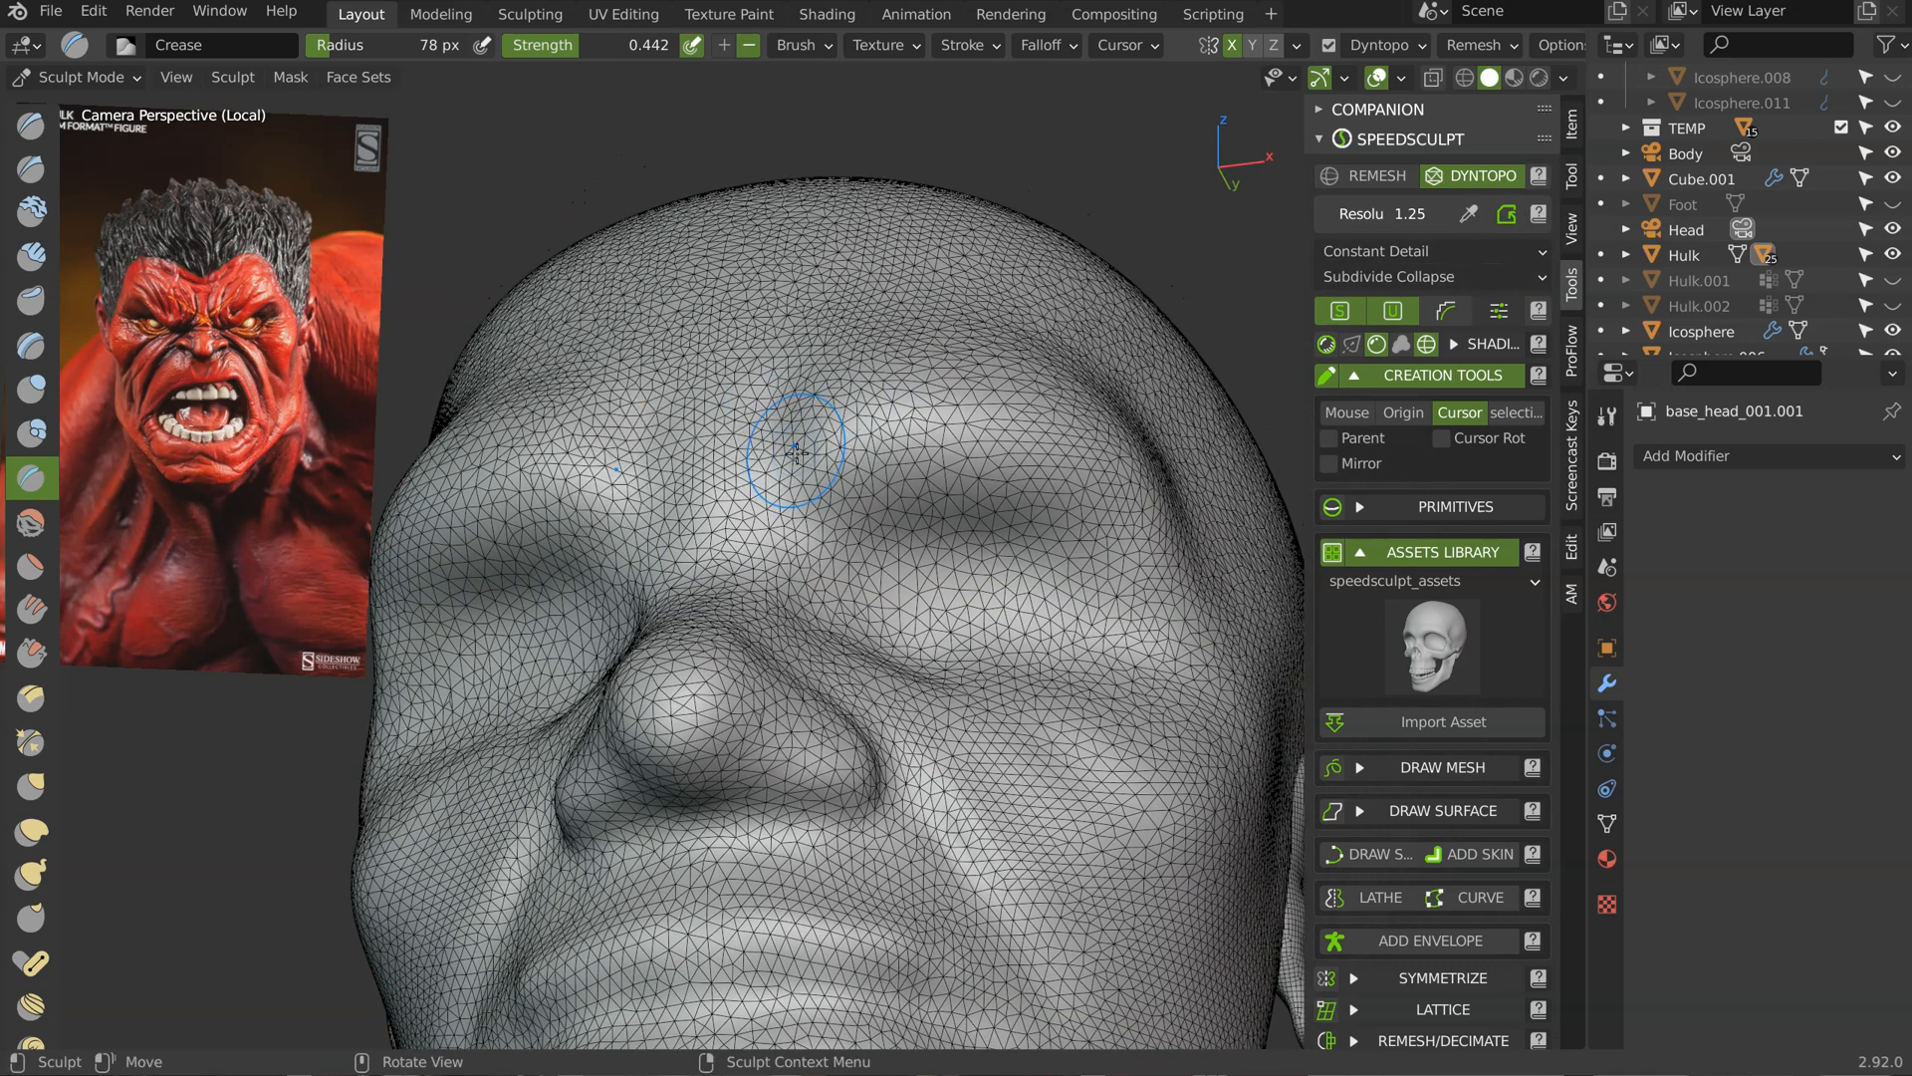
drag(965, 520, 1111, 471)
middle_drag(1022, 508, 939, 588)
mouse_move(940, 587)
mouse_down()
mouse_move(1036, 542)
mouse_move(1145, 596)
mouse_up()
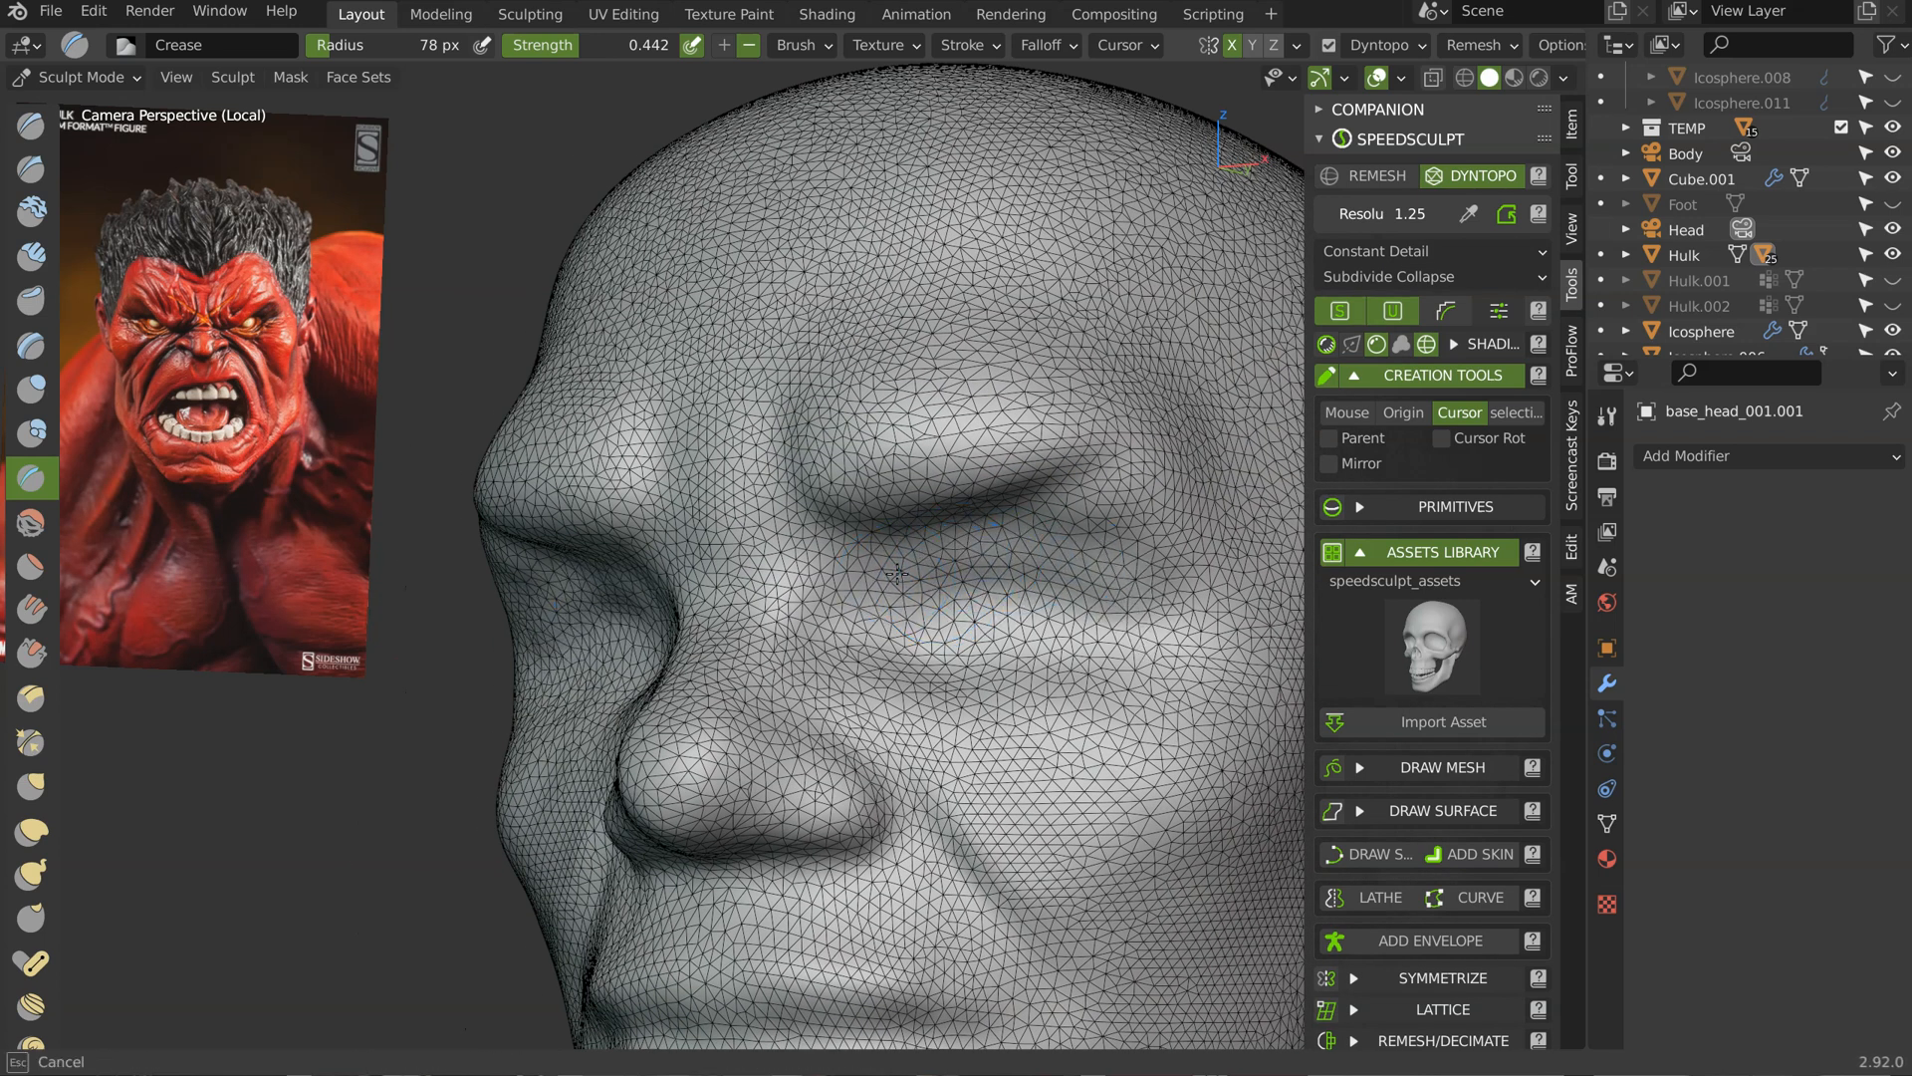
Step: Carve the closed eye line and the fold below it with the Crease brush
drag(898, 632, 1095, 641)
mouse_move(1095, 640)
alt+middle_down()
mouse_move(1036, 602)
mouse_move(897, 590)
alt+middle_up()
drag(964, 570, 1046, 516)
middle_drag(1046, 516, 911, 612)
drag(991, 647, 1101, 555)
middle_drag(1100, 555, 897, 652)
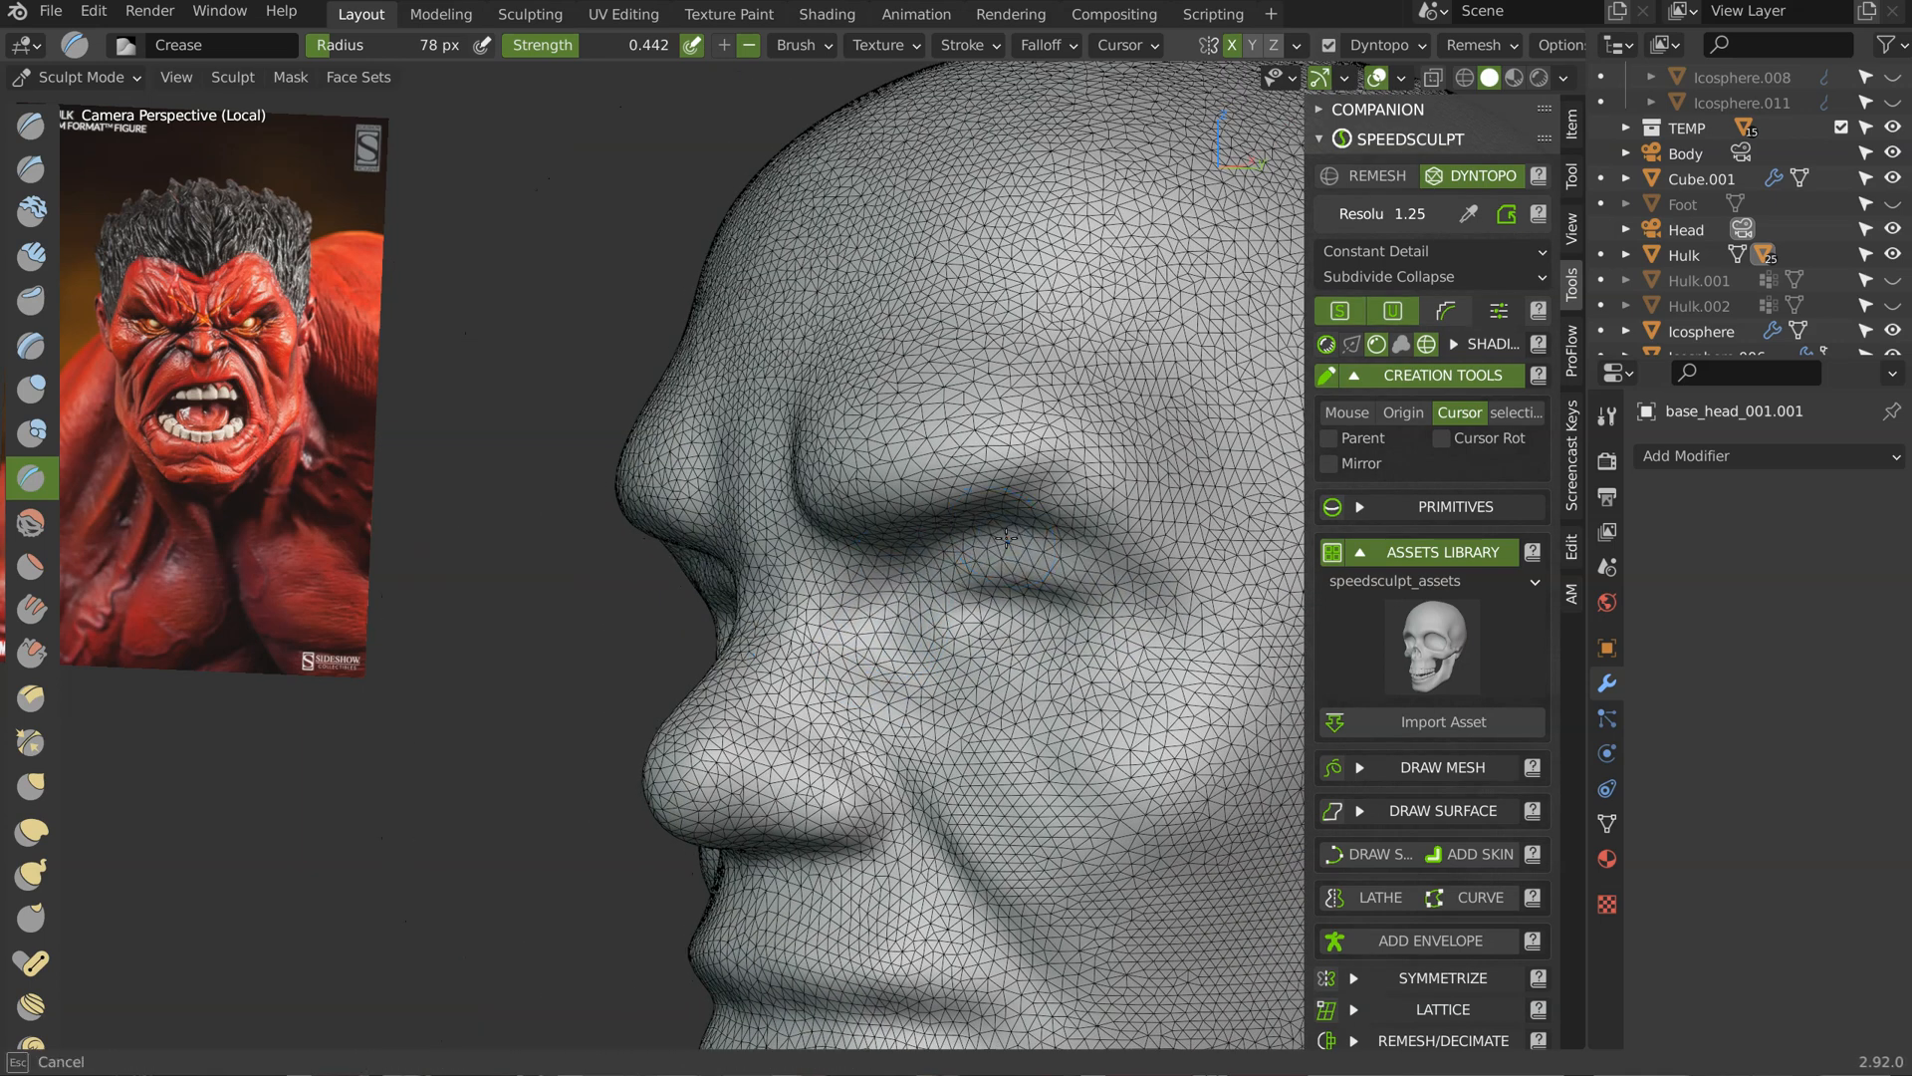
middle_drag(1046, 546, 979, 541)
scroll(979, 541, up, 4)
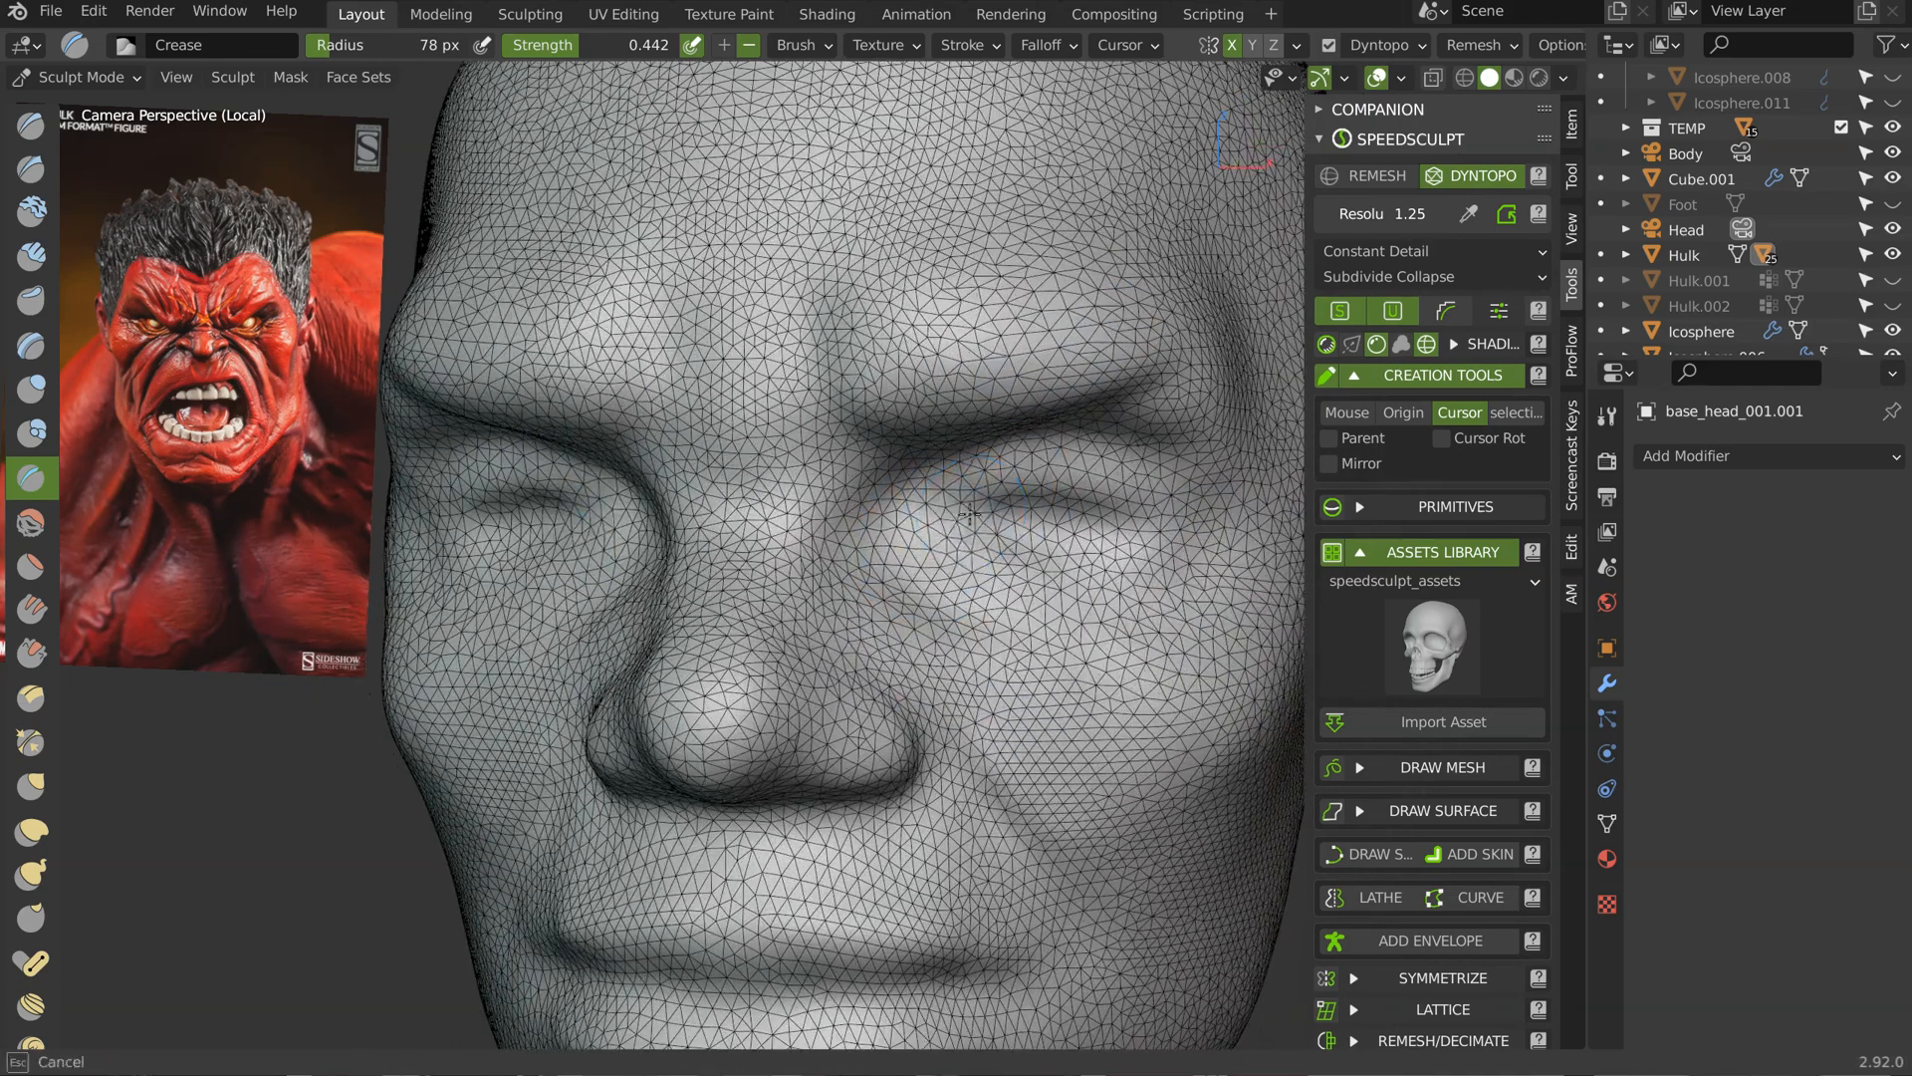
middle_drag(1083, 541, 1000, 488)
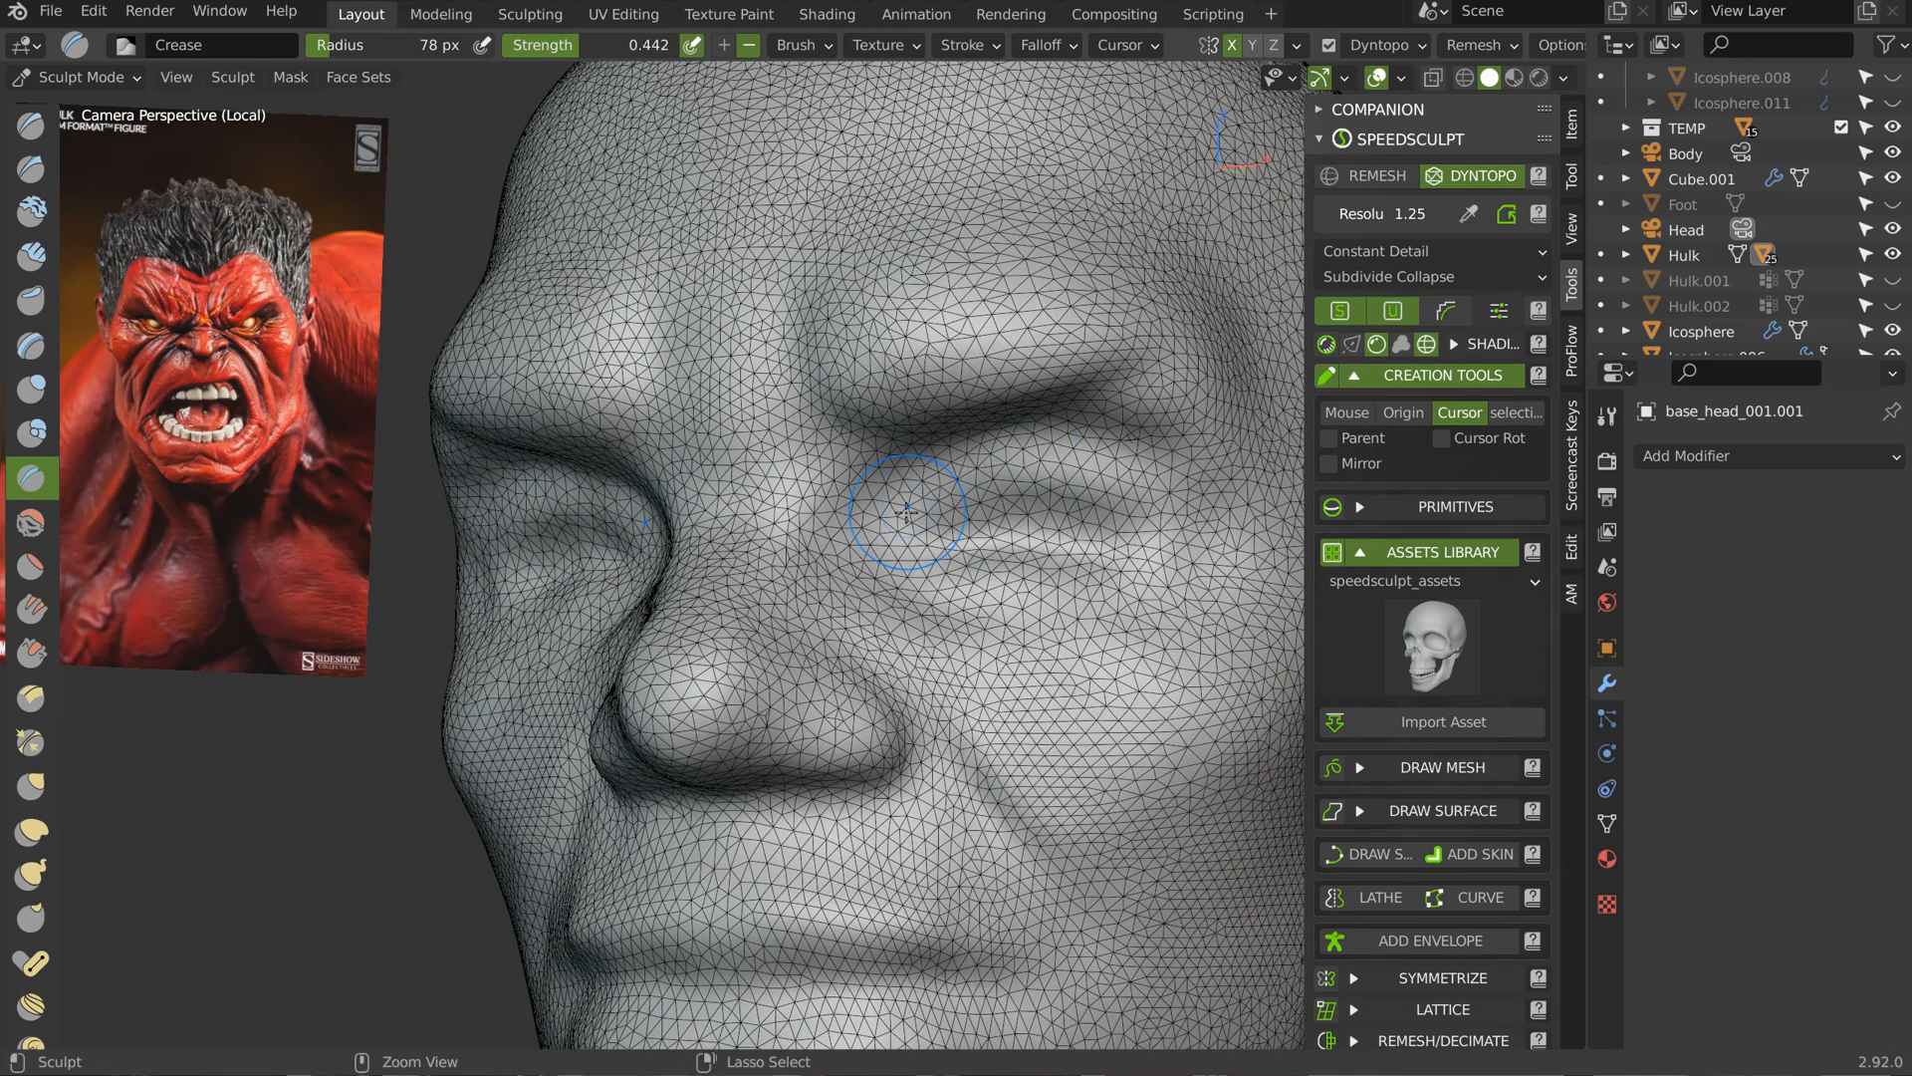
Step: Reshape the inner brow and eye area with the Grab brush at a 275 px radius
middle_drag(1121, 568, 1001, 451)
key(g)
drag(921, 453, 1007, 571)
mouse_move(981, 570)
middle_down()
mouse_move(1004, 498)
mouse_move(1027, 597)
mouse_move(906, 670)
mouse_move(956, 638)
mouse_move(1081, 673)
middle_up()
shift+middle_drag(926, 353, 973, 461)
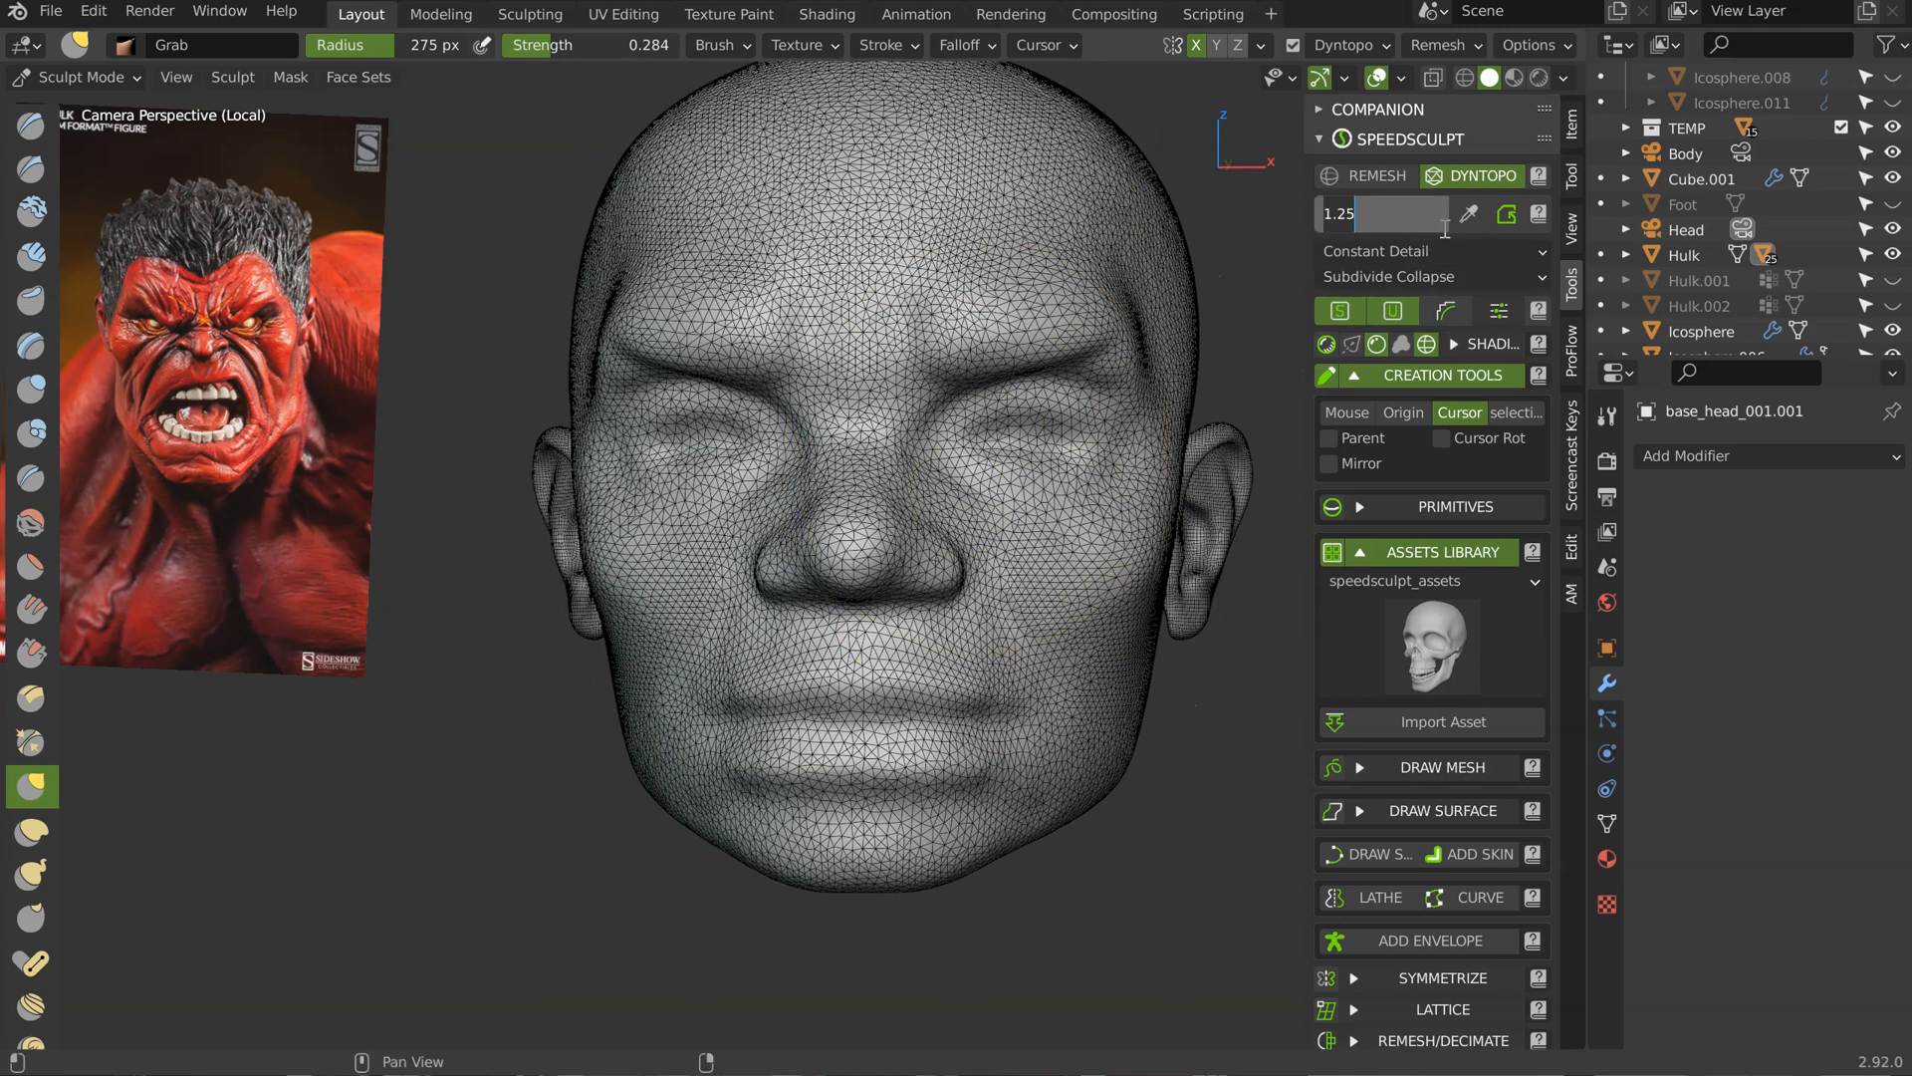
Step: Set the Dyntopo resolution to 2.00 and the Grab brush radius to 223 px
key(f)
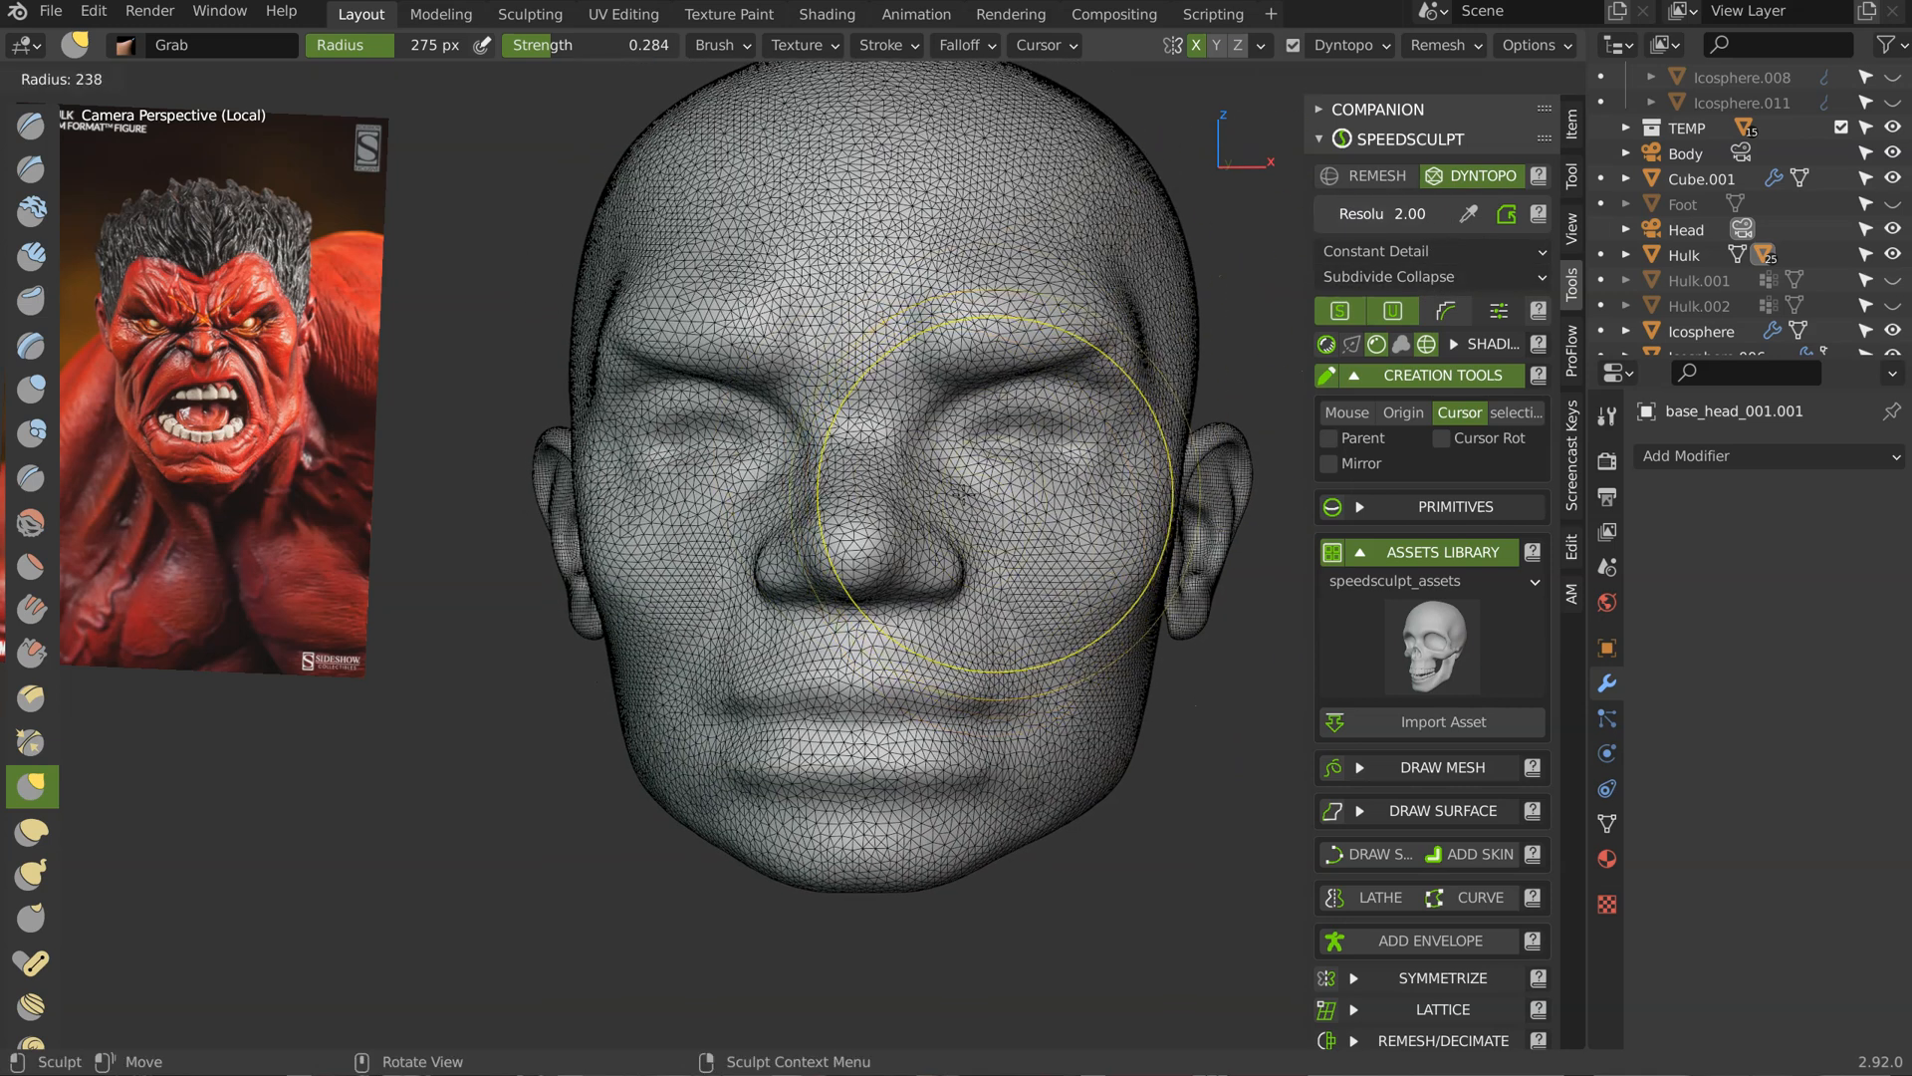
click(865, 515)
shift+middle_drag(966, 459, 924, 489)
Step: Switch to the Crease brush at an 86 px radius and carve the frown line and brow underside
key(shift+c)
key(f)
click(877, 450)
scroll(876, 448, up, 2)
scroll(876, 448, up, 2)
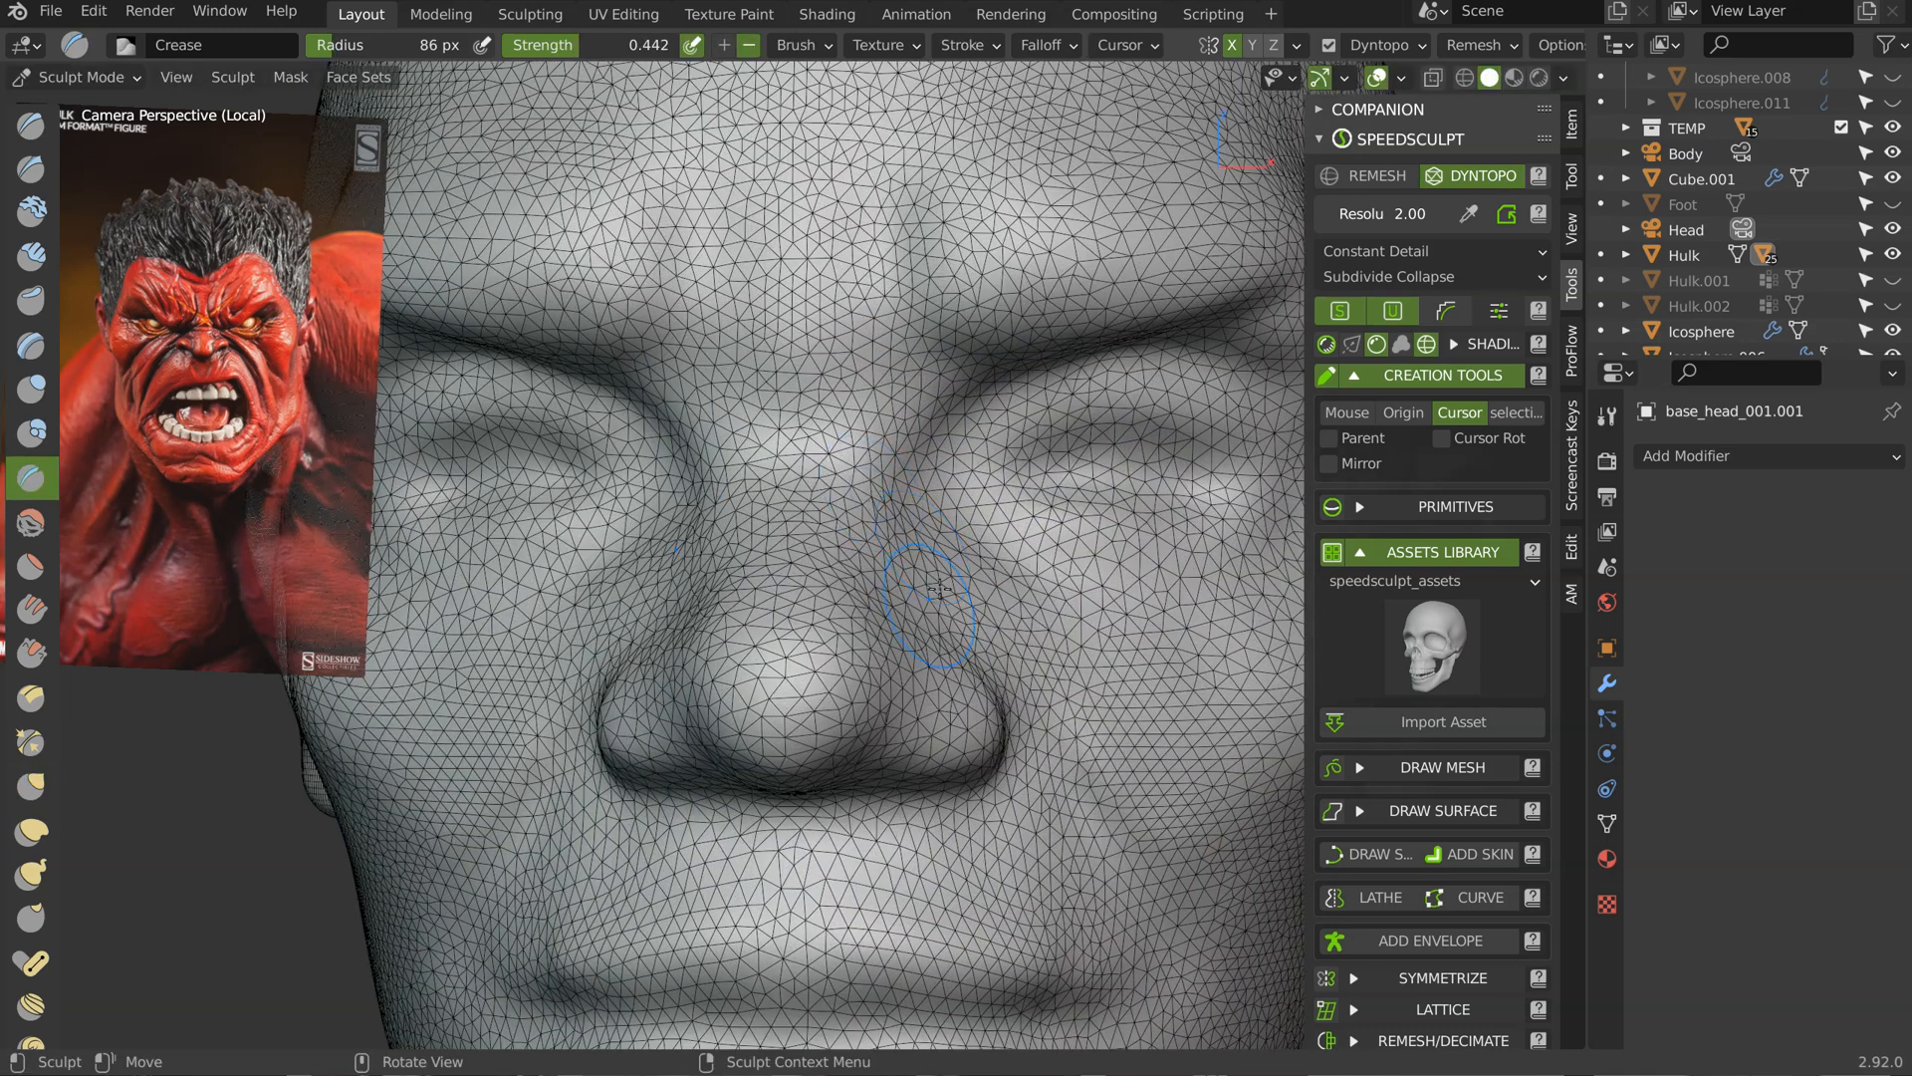
mouse_move(873, 222)
mouse_down()
mouse_move(897, 324)
mouse_move(894, 284)
mouse_up()
middle_drag(911, 298, 812, 264)
mouse_move(946, 363)
mouse_down()
mouse_move(924, 336)
mouse_move(1085, 316)
mouse_up()
Step: Define the upper and lower eyelid folds with long Crease strokes across the eye
shift+middle_drag(1121, 293, 963, 345)
mouse_move(958, 347)
mouse_down()
mouse_move(996, 320)
mouse_move(1101, 372)
mouse_move(1227, 390)
mouse_up()
mouse_move(847, 488)
mouse_down()
mouse_move(1032, 424)
mouse_move(1162, 438)
mouse_up()
middle_drag(1121, 384, 1093, 455)
drag(883, 475, 1174, 496)
Step: Crease the inner eye corner, nose side and nasolabial fold, smoothing the cheek beside the nose
mouse_move(829, 503)
mouse_down()
mouse_move(850, 411)
mouse_move(658, 418)
mouse_up()
drag(748, 461, 662, 670)
drag(734, 493, 657, 689)
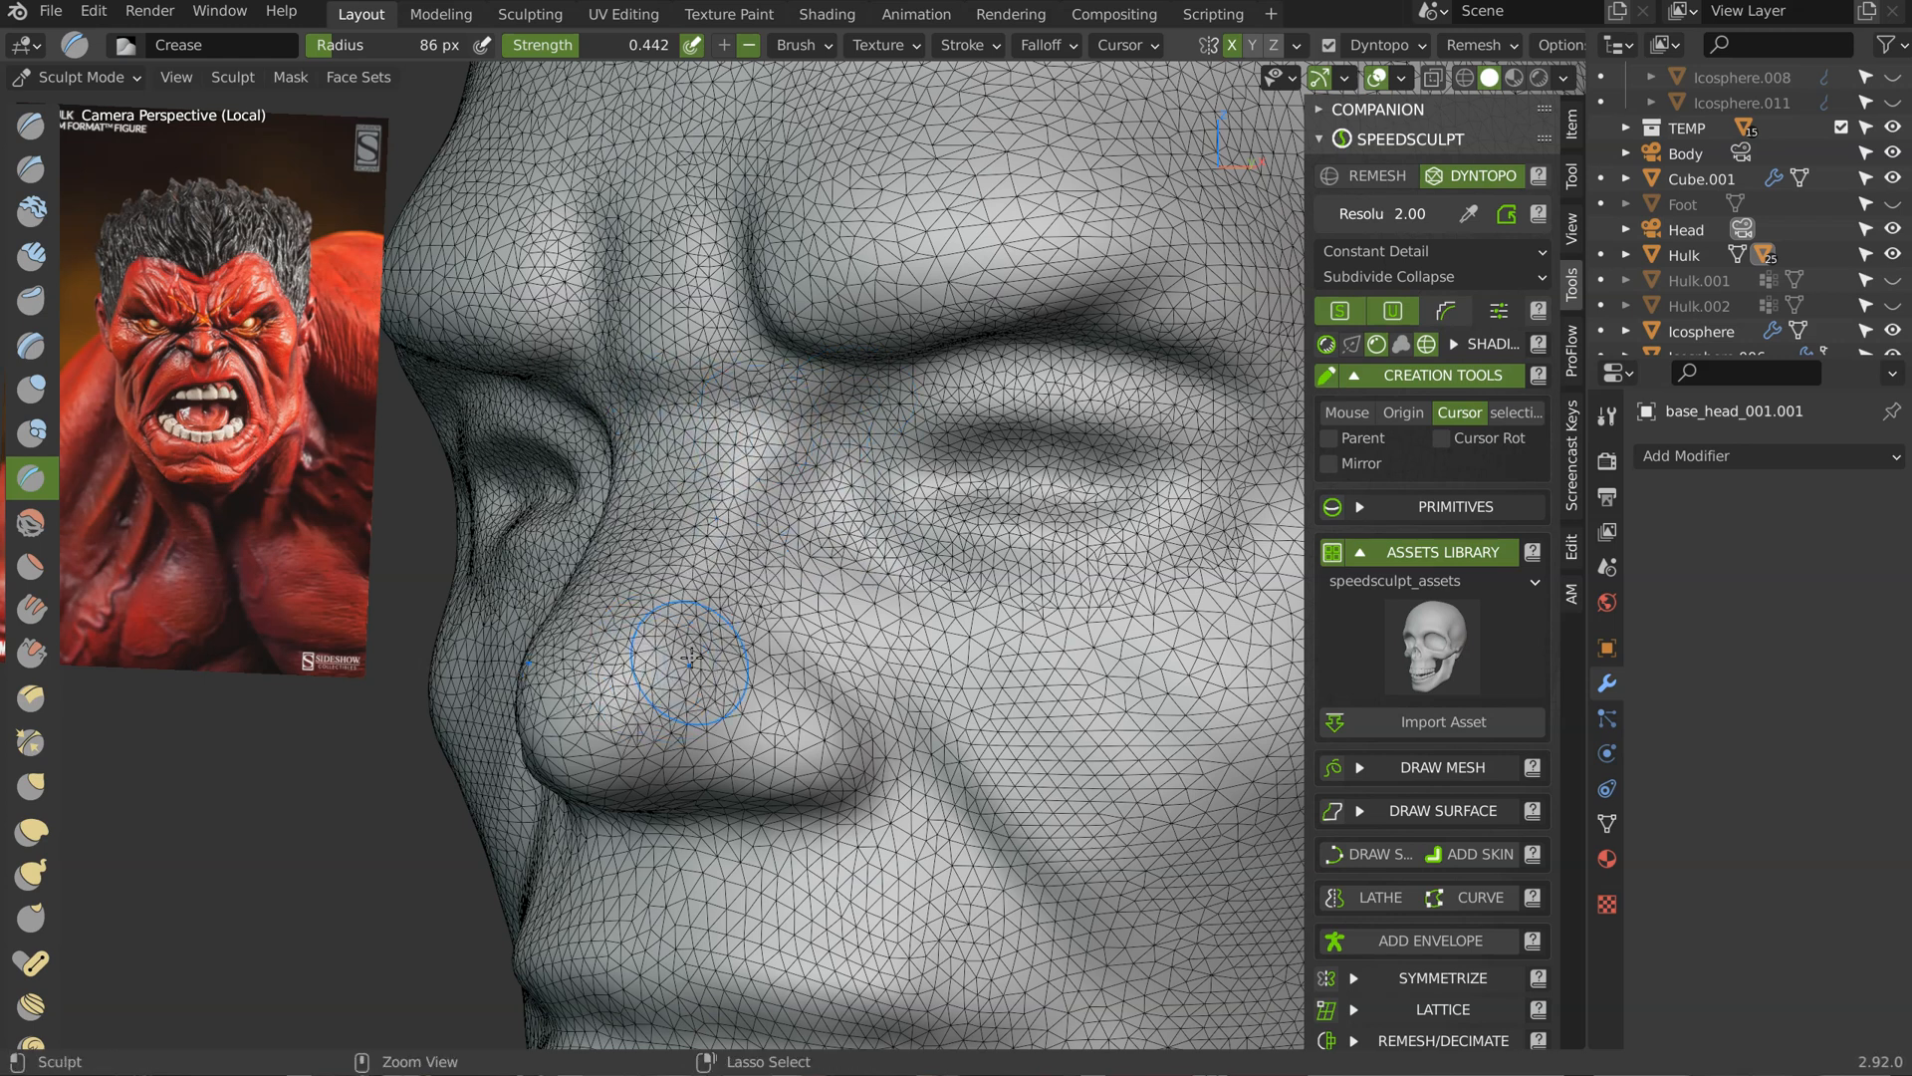
mouse_move(848, 594)
shift+mouse_down()
mouse_move(814, 643)
mouse_move(861, 697)
shift+mouse_up()
drag(765, 637, 1035, 886)
Step: Sharpen the mouth line between the lips with Crease strokes from the centre toward the corner
ctrl+middle_drag(1130, 703, 1056, 638)
mouse_move(1056, 638)
shift+middle_down()
mouse_move(973, 542)
mouse_move(1120, 583)
shift+middle_up()
mouse_move(662, 763)
mouse_down()
mouse_move(641, 769)
mouse_move(747, 777)
mouse_up()
middle_drag(888, 790, 782, 800)
drag(772, 765, 964, 782)
mouse_move(946, 782)
middle_down()
mouse_move(841, 772)
mouse_move(802, 687)
middle_up()
mouse_move(802, 687)
shift+middle_down()
mouse_move(837, 570)
mouse_move(820, 546)
shift+middle_up()
Step: Adjust the mouth corner and chin shape with the Grab brush at a 223 px radius
key(g)
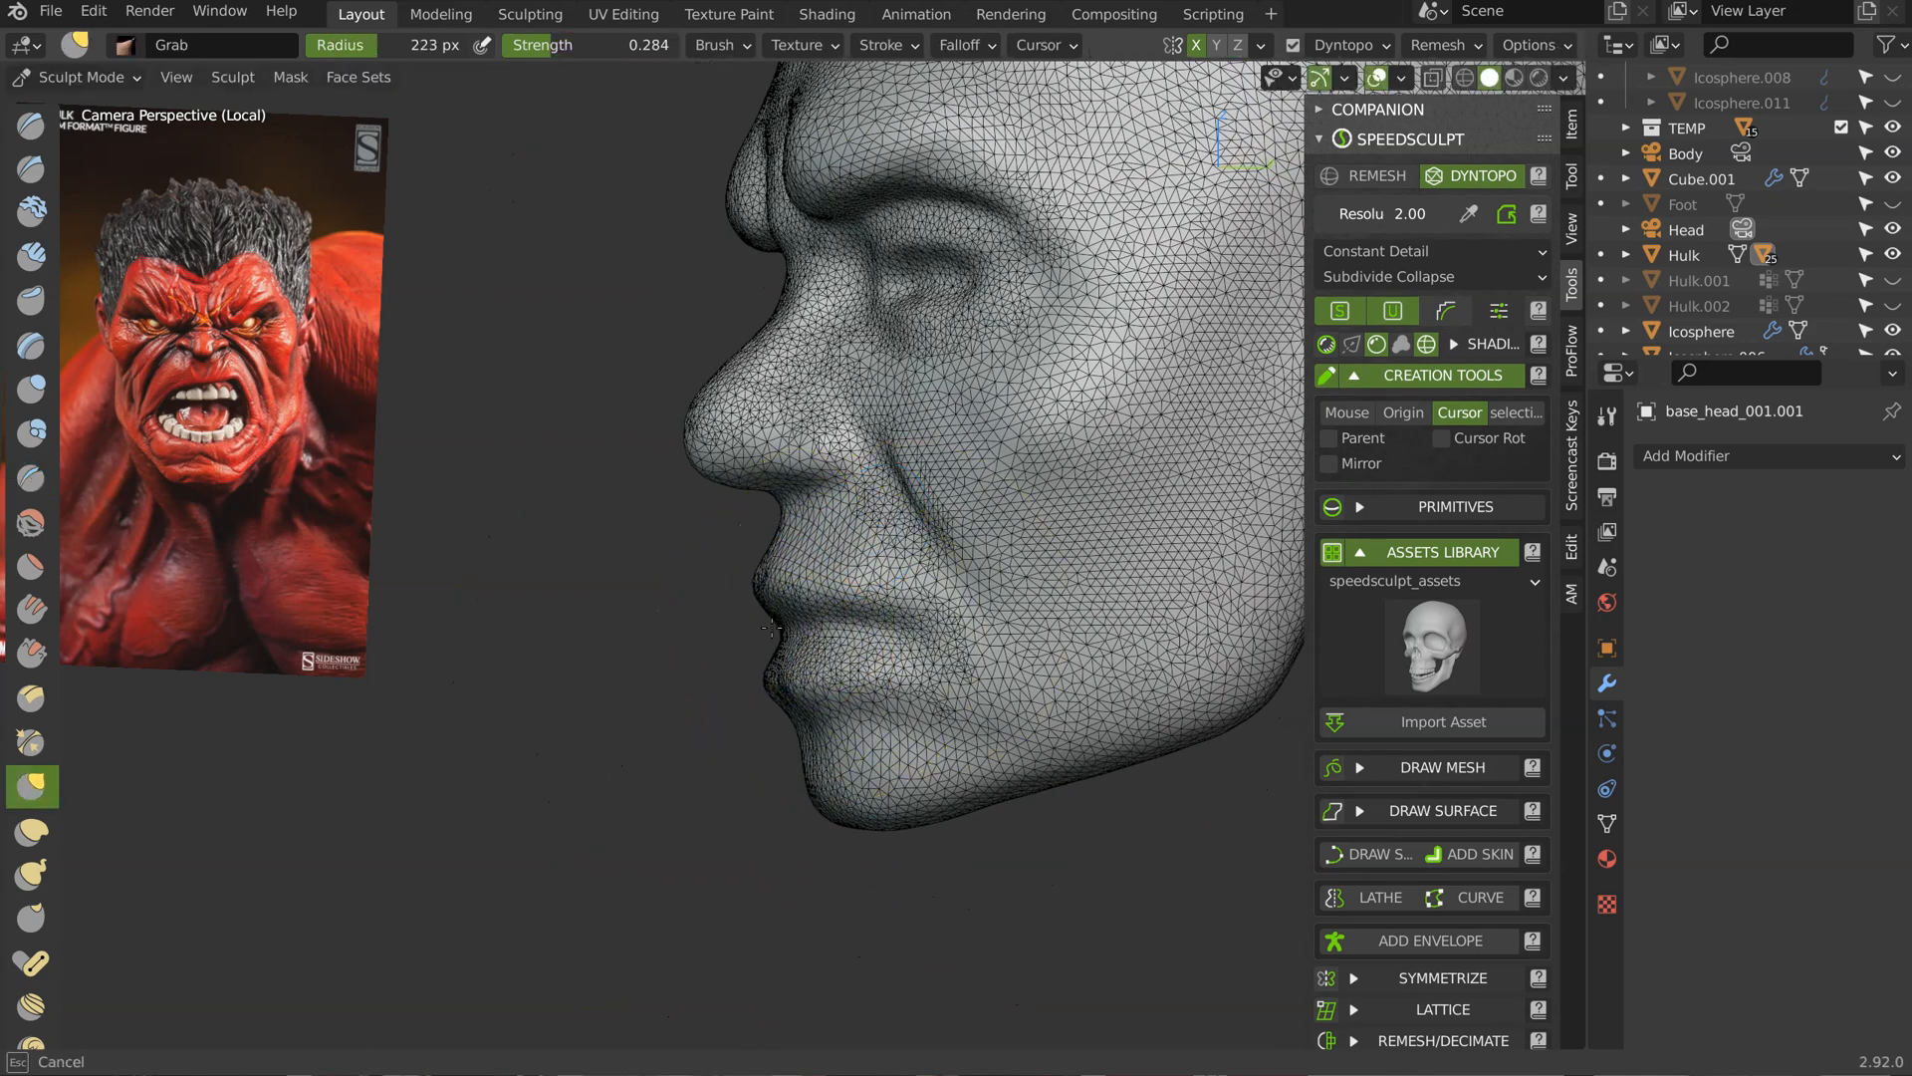
middle_drag(733, 571, 778, 496)
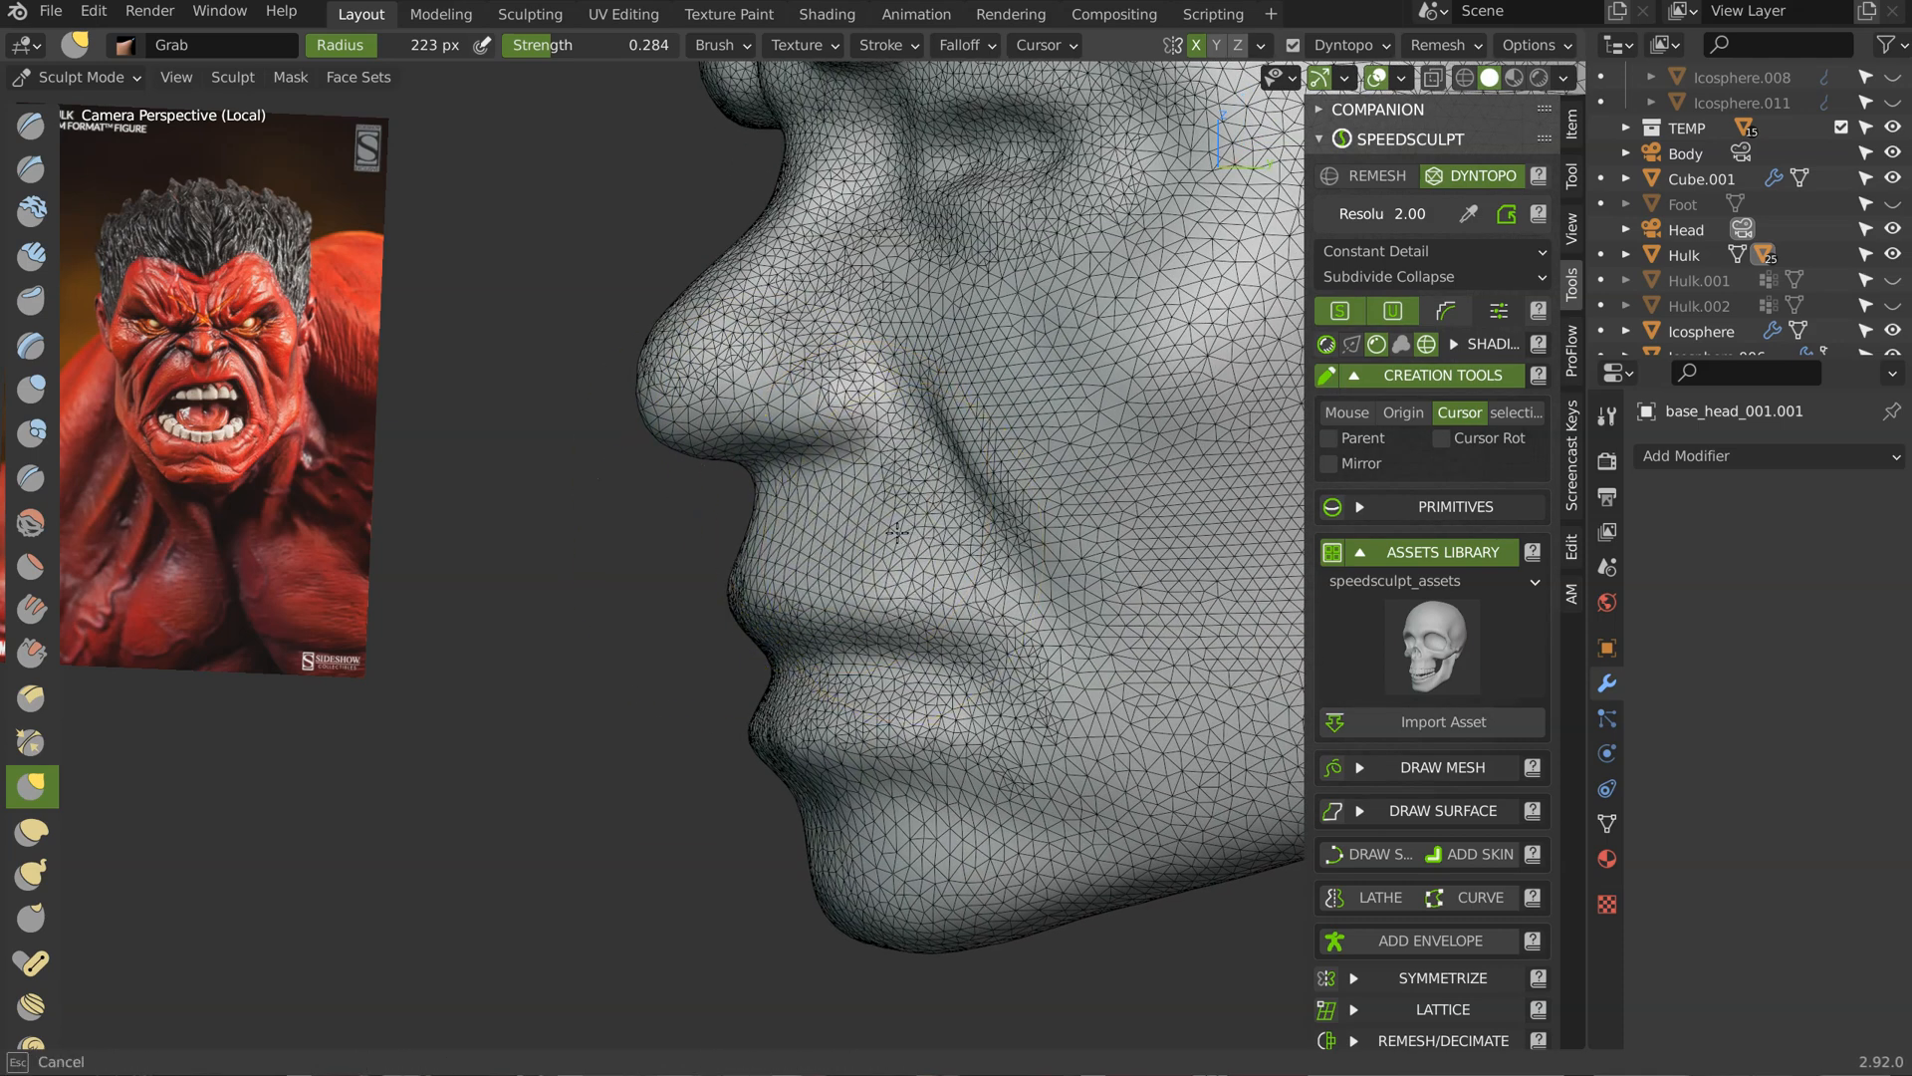
middle_drag(796, 601, 976, 601)
ctrl+middle_drag(976, 602, 889, 433)
drag(1040, 463, 1068, 504)
middle_drag(1067, 506, 981, 344)
drag(936, 403, 911, 426)
middle_drag(850, 445, 896, 491)
Step: Switch to the Crease brush at a 147 px radius and deepen the fold below the lower lip
key(shift+c)
key(f)
click(848, 533)
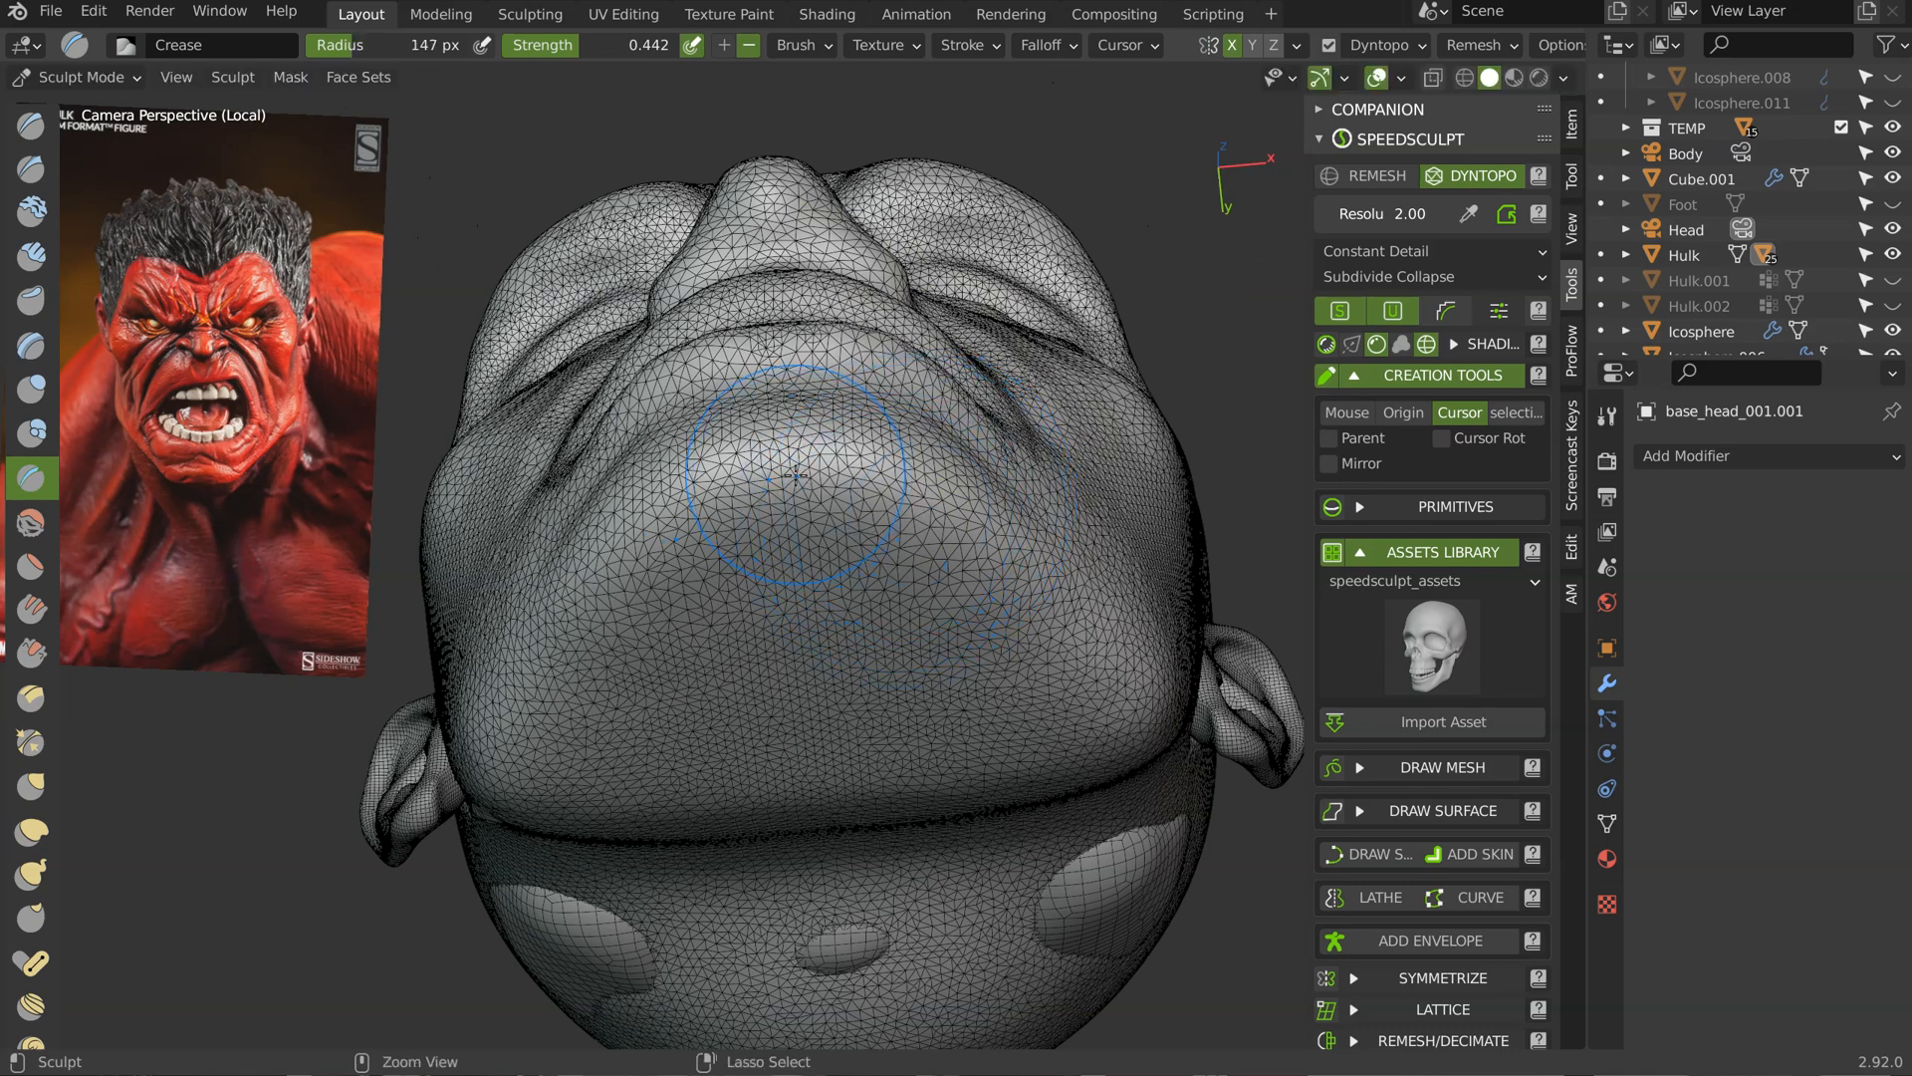
middle_drag(877, 472, 743, 490)
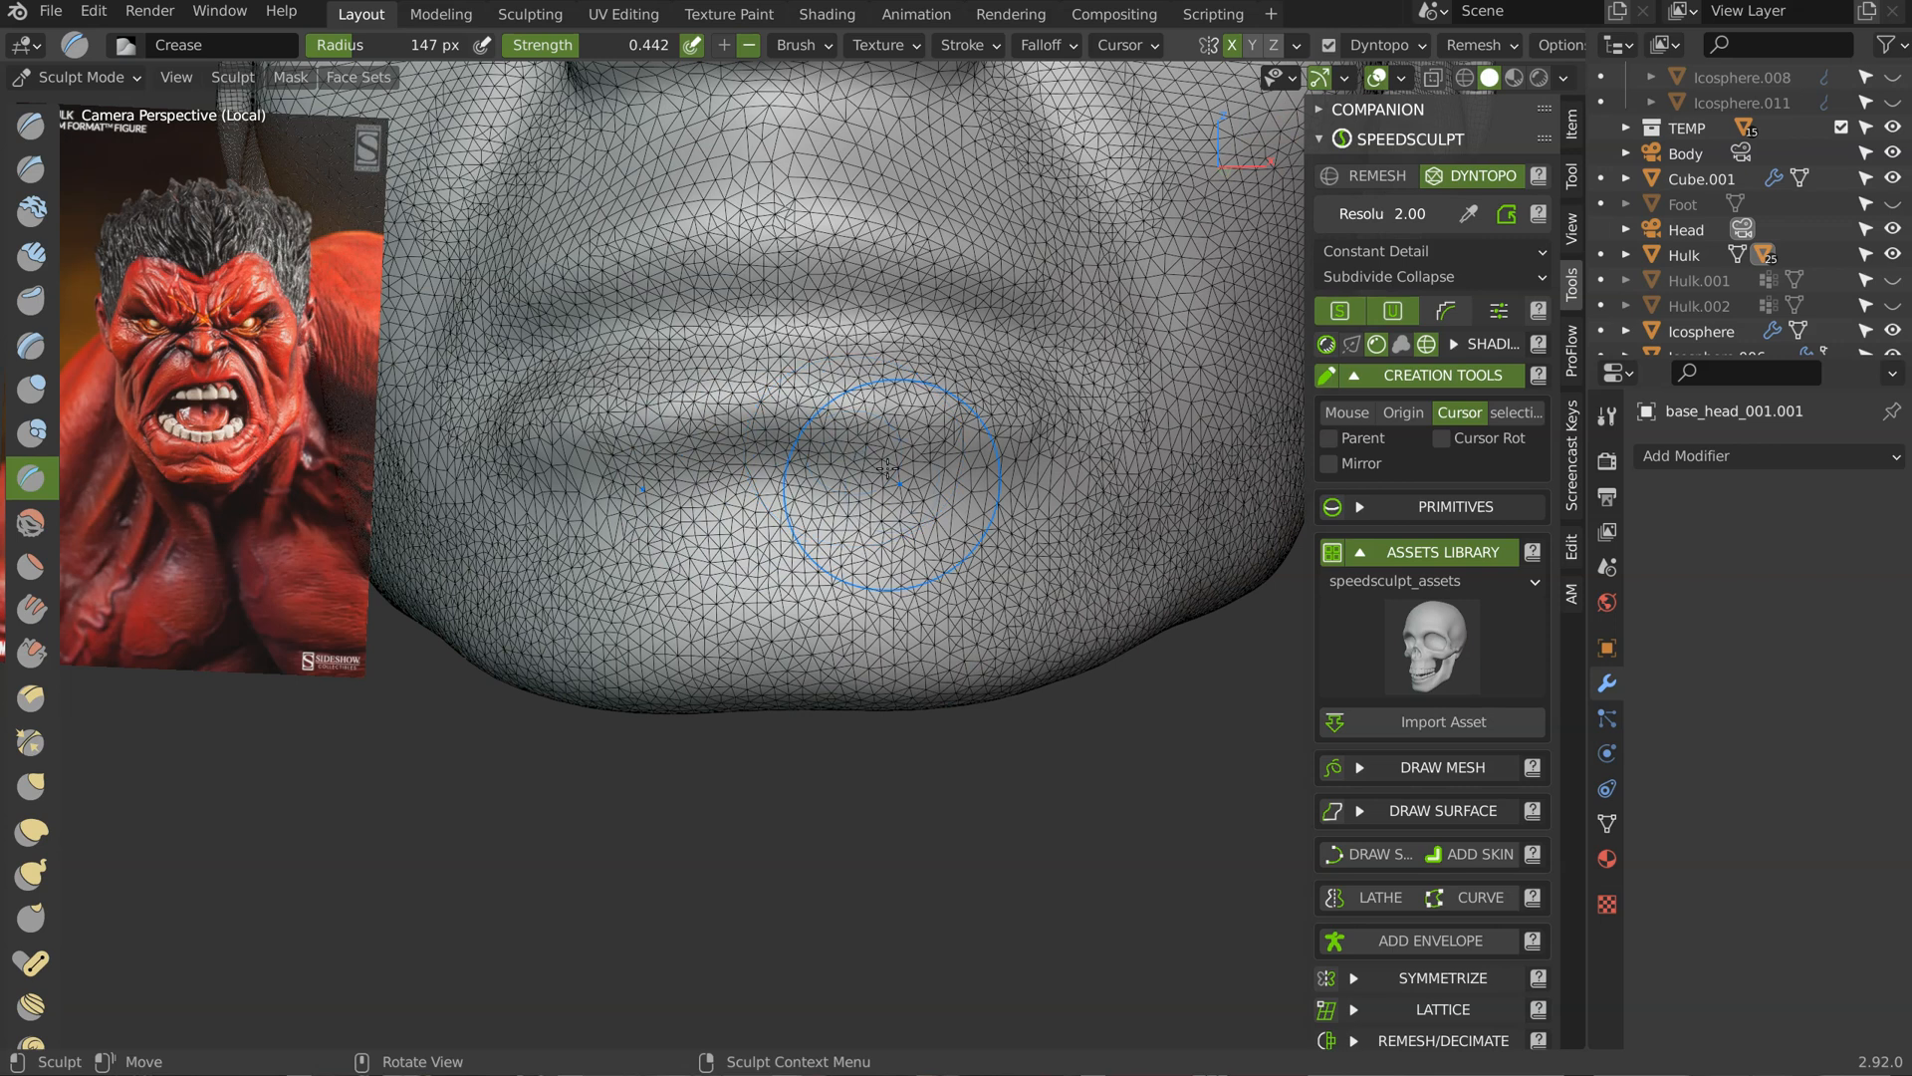
middle_drag(887, 468, 840, 498)
Step: Turn off the wireframe display and inspect the mouth and chin surface from several angles
key(shift+space)
click(811, 474)
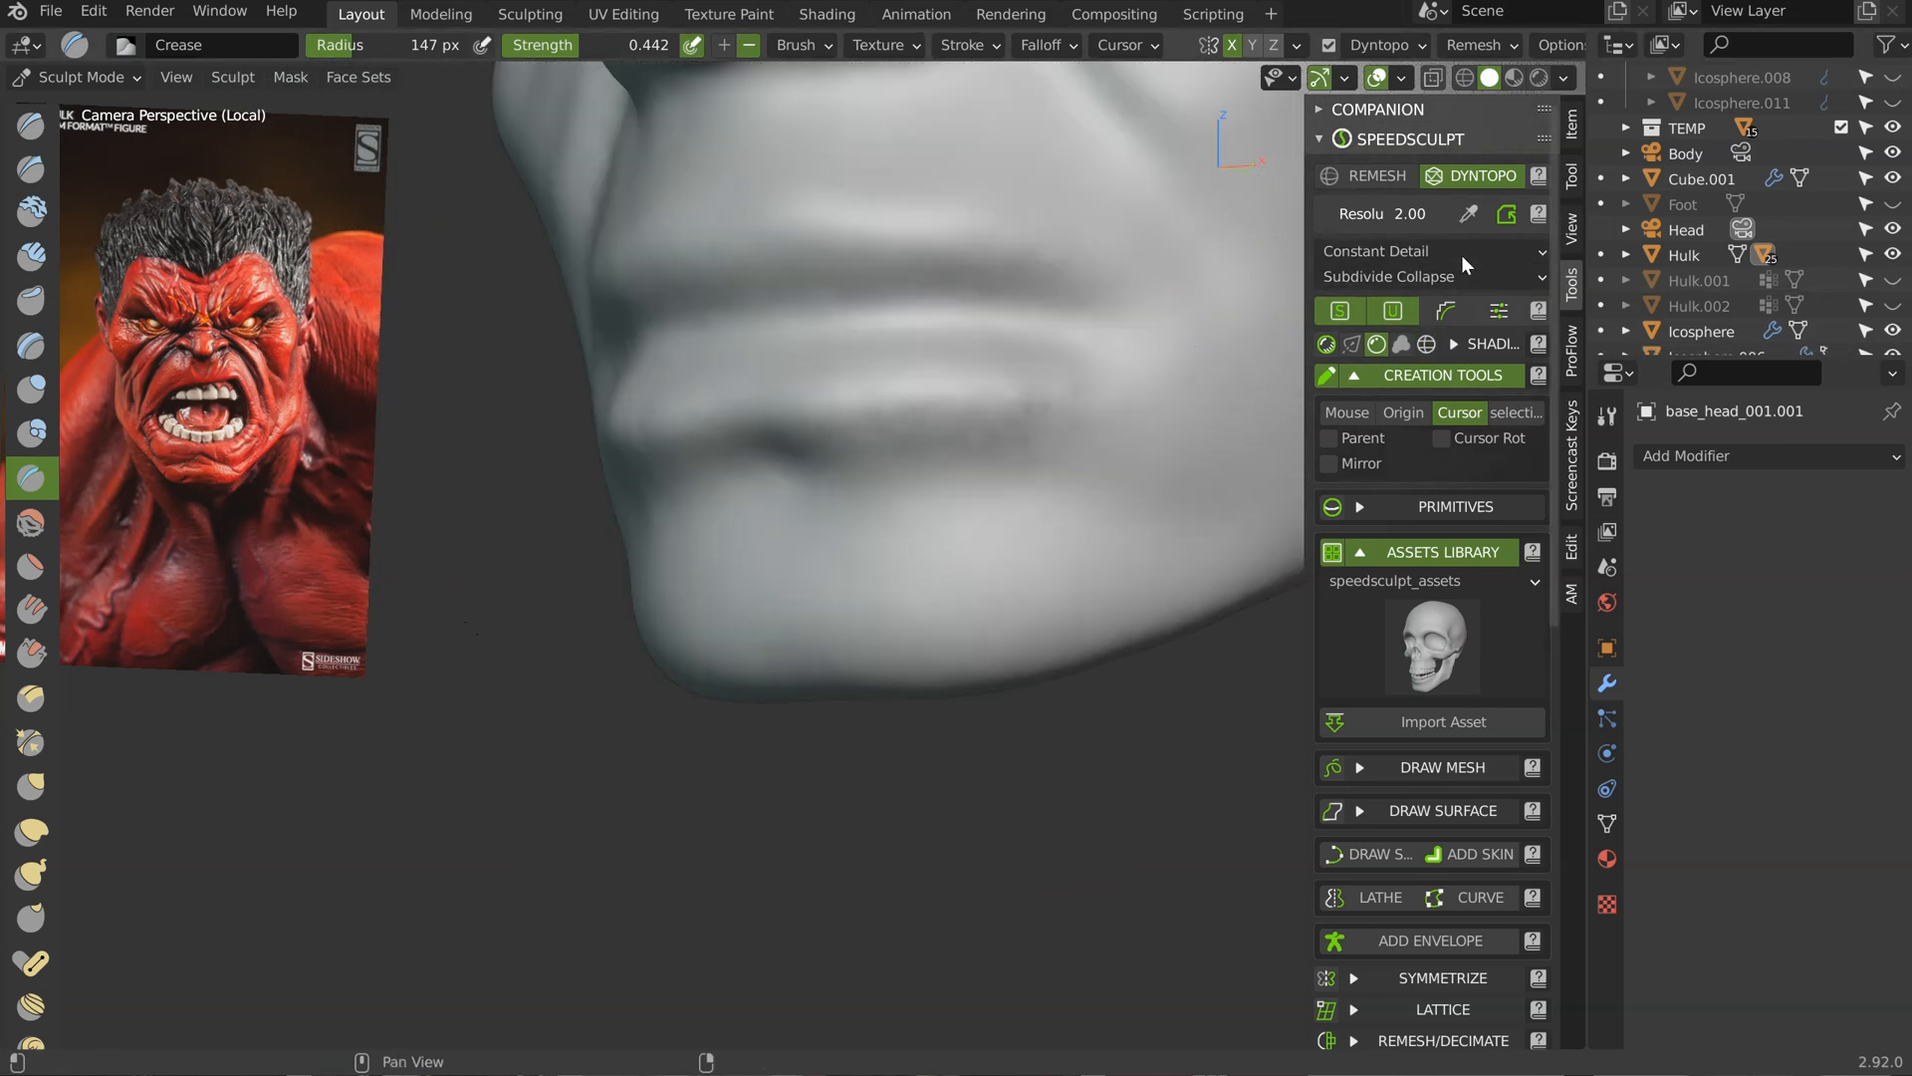
click(1429, 342)
click(1426, 340)
middle_drag(687, 486, 748, 483)
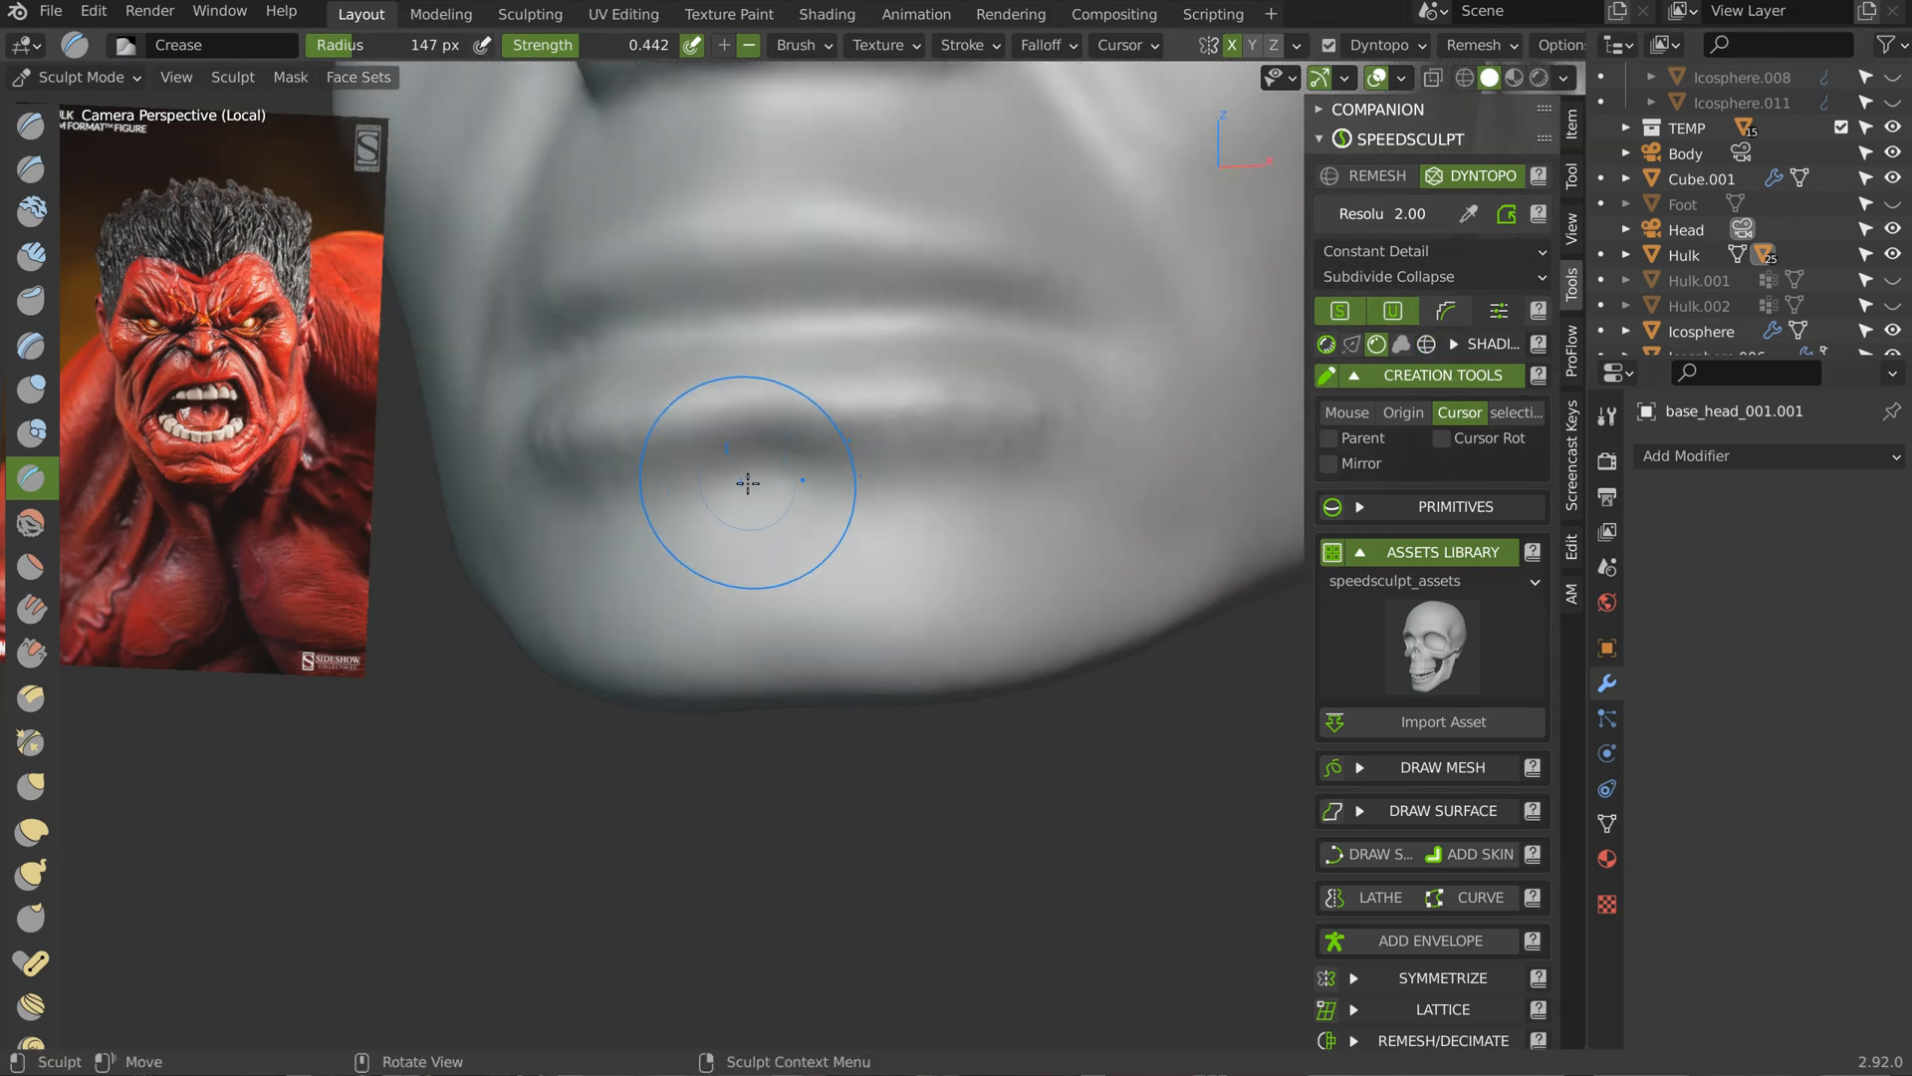
mouse_move(1102, 426)
middle_down()
mouse_move(986, 391)
mouse_move(683, 368)
middle_up()
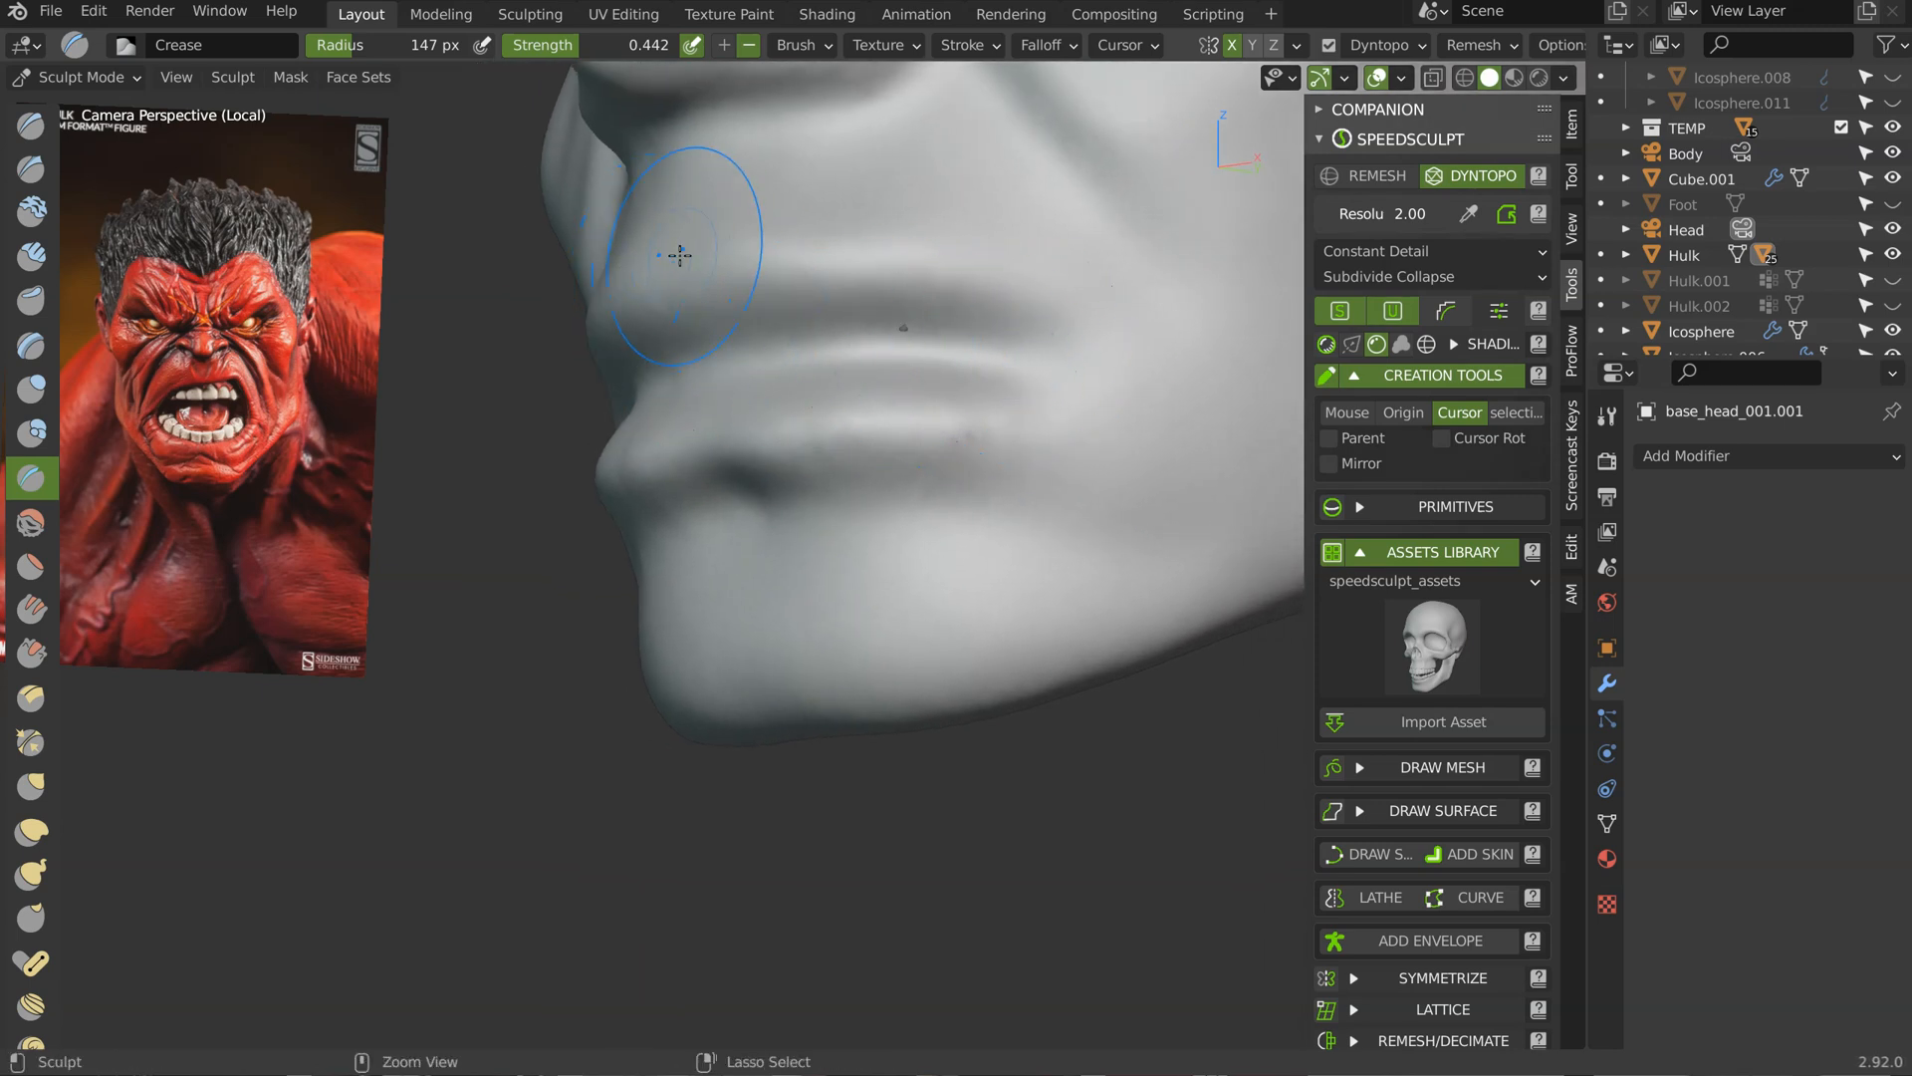
Step: Switch to the Clay brush at a 99 px radius and define the underside of the jaw from chin toward ear
mouse_move(659, 245)
middle_down()
mouse_move(760, 235)
mouse_move(692, 213)
middle_up()
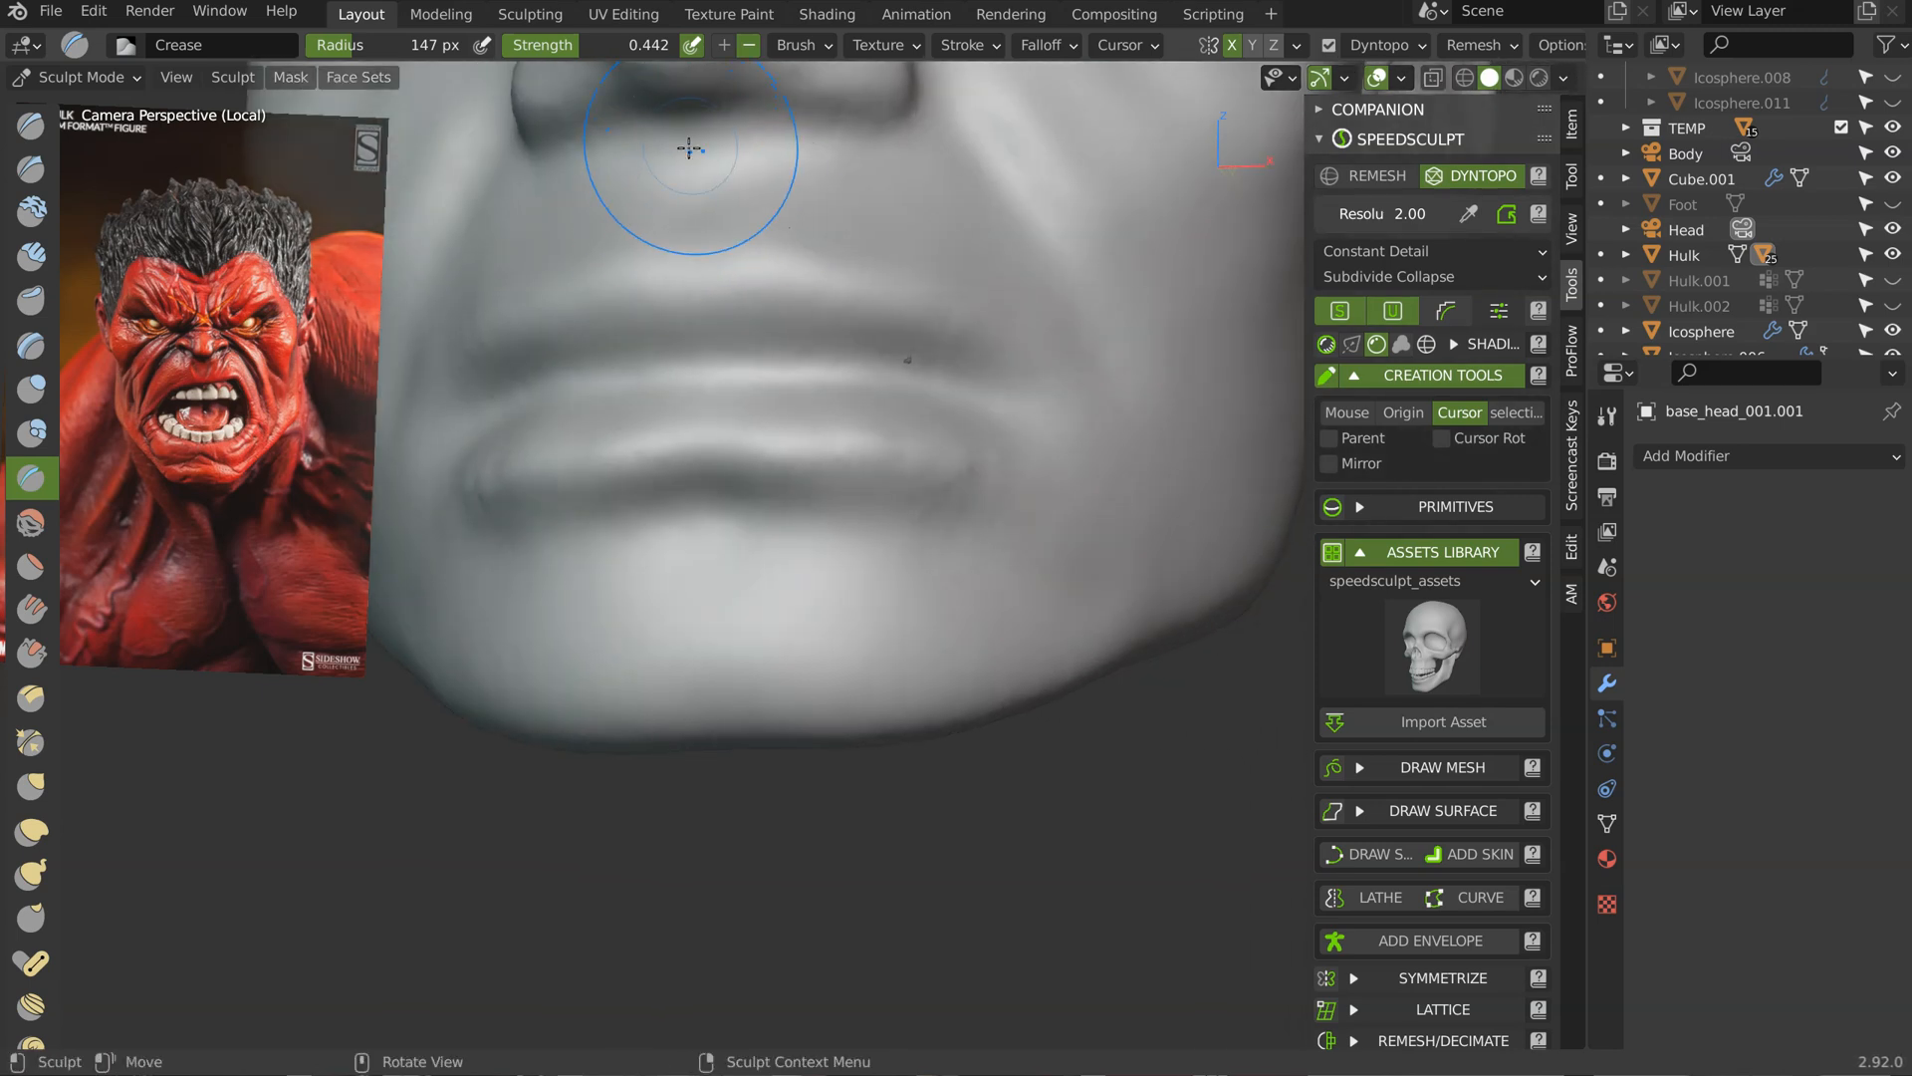
scroll(701, 203, down, 6)
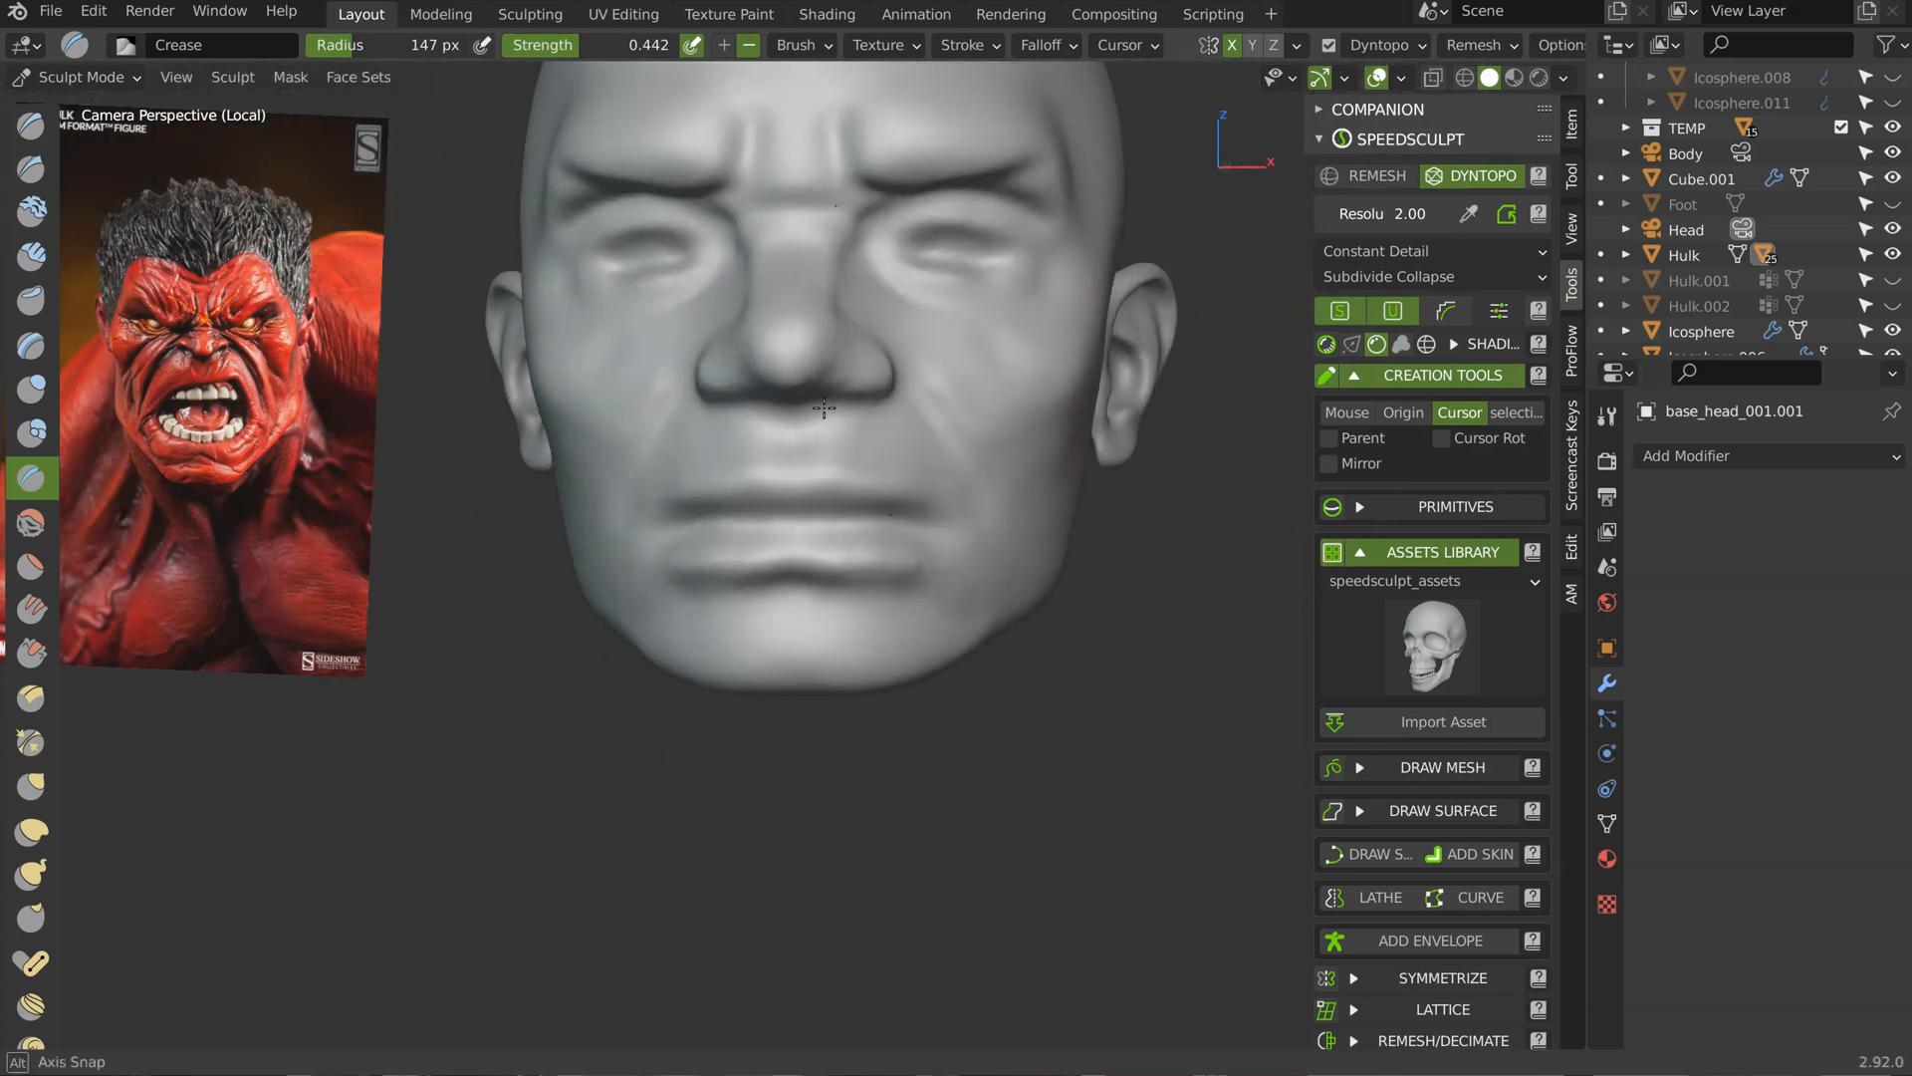
scroll(819, 400, up, 4)
mouse_move(820, 408)
middle_down()
mouse_move(994, 422)
mouse_move(1011, 512)
mouse_move(1075, 515)
mouse_move(1135, 452)
middle_up()
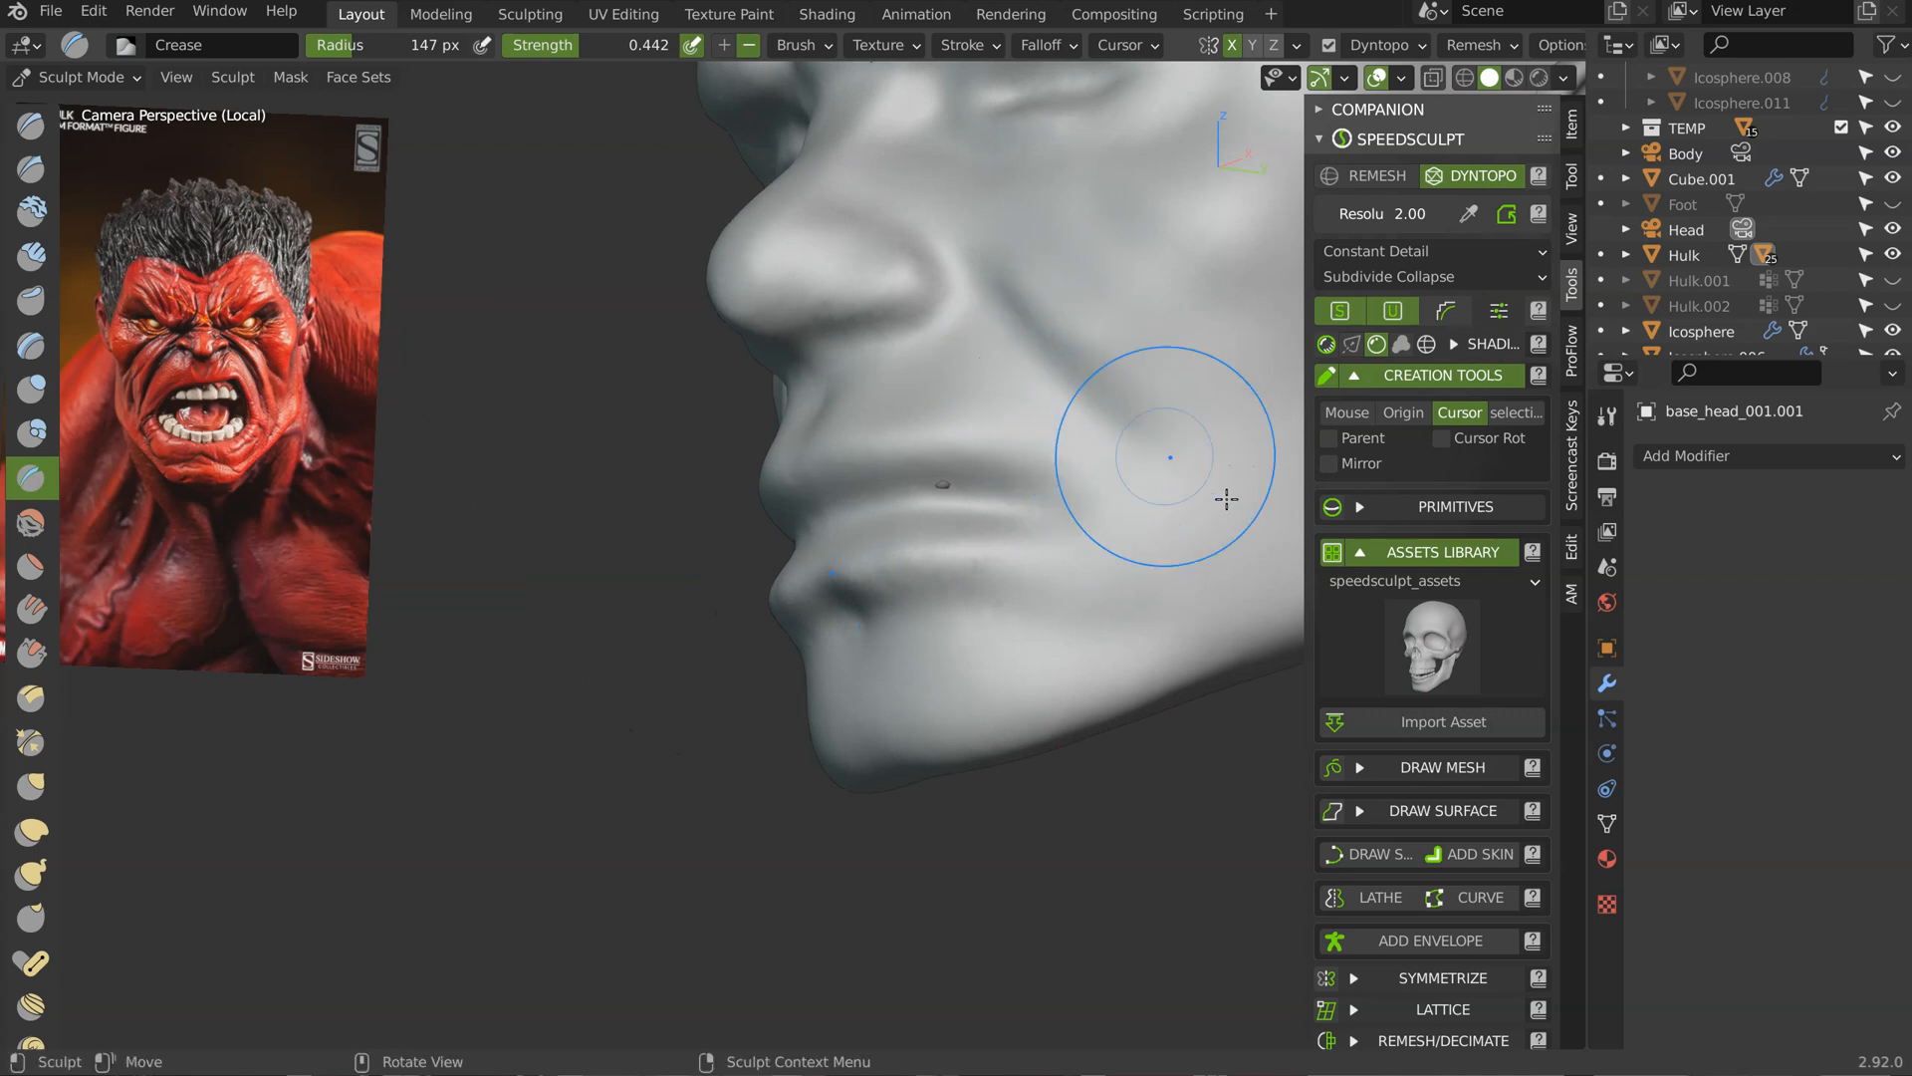
mouse_move(1204, 525)
middle_down()
mouse_move(947, 521)
mouse_move(1037, 482)
mouse_move(981, 474)
middle_up()
key(c)
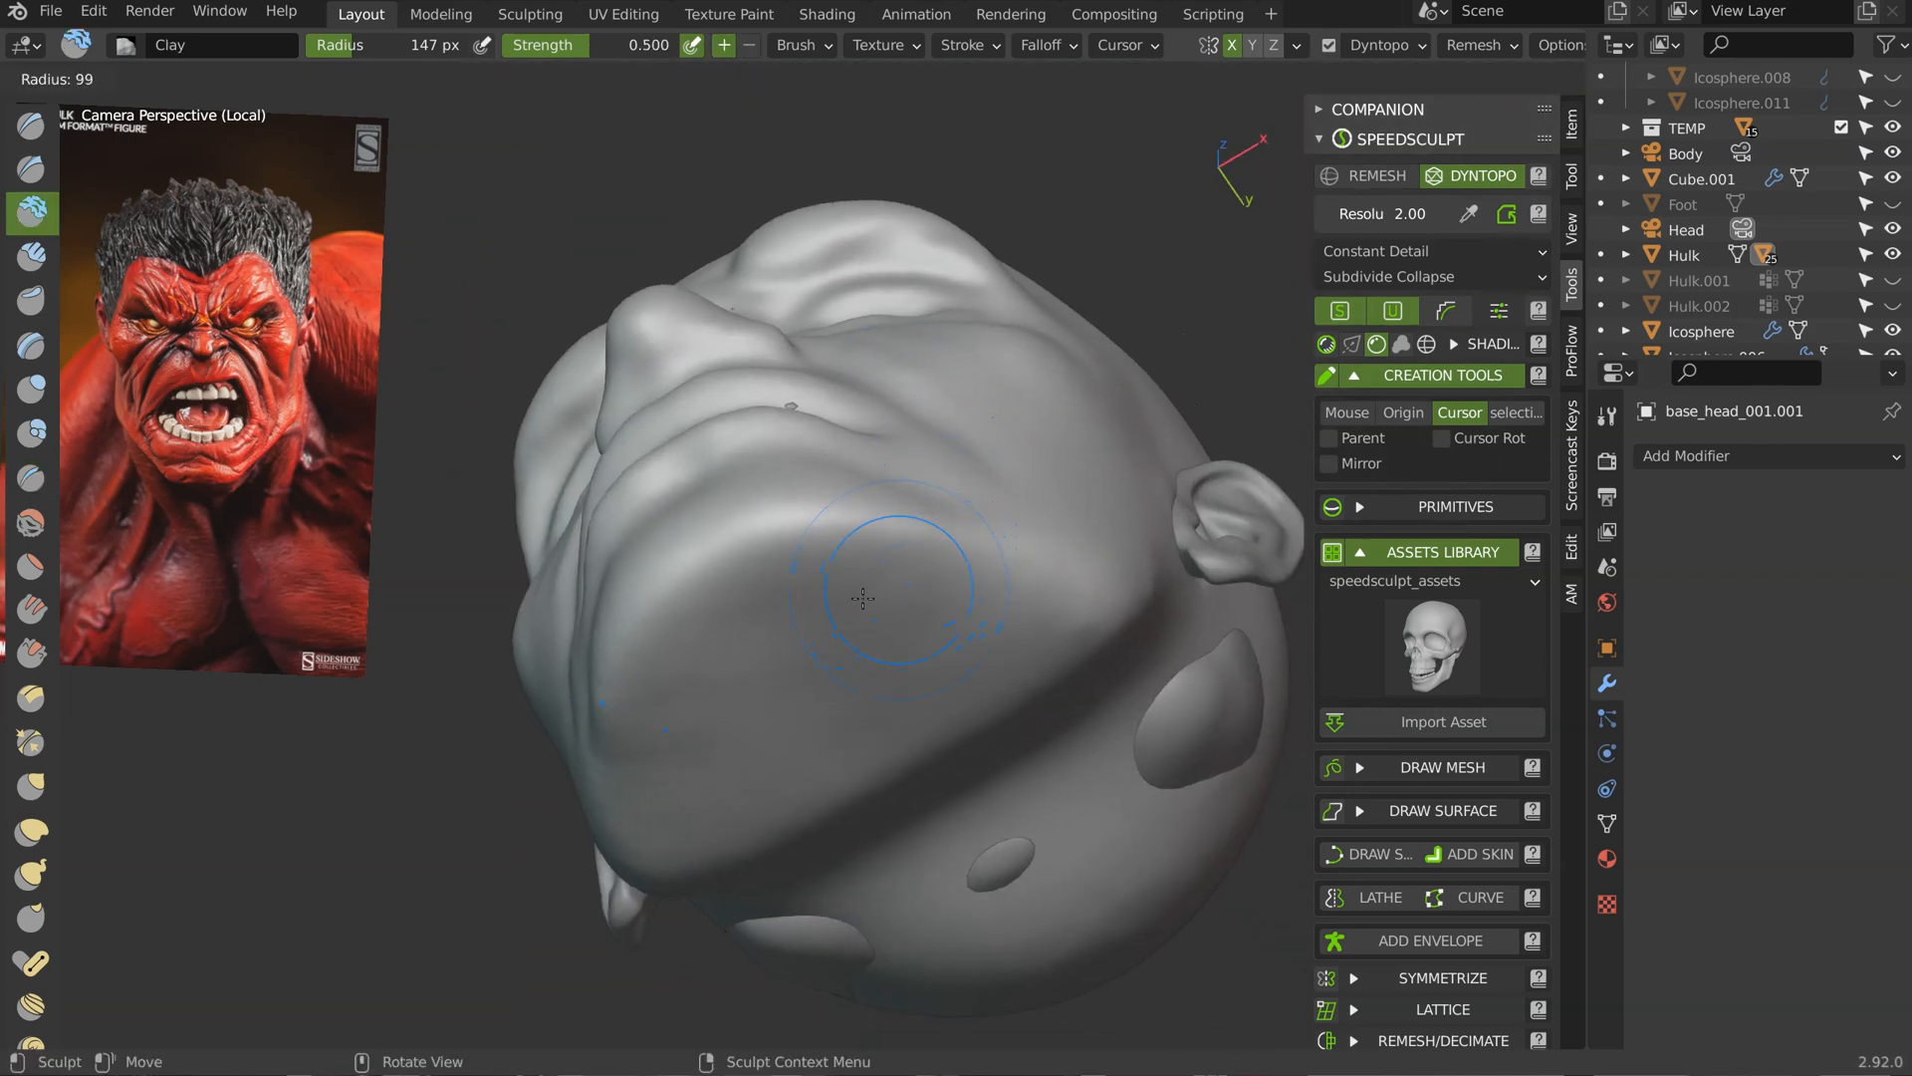
drag(805, 572, 1114, 608)
mouse_move(1122, 597)
middle_down()
mouse_move(811, 619)
mouse_move(736, 756)
middle_up()
drag(757, 747, 1070, 608)
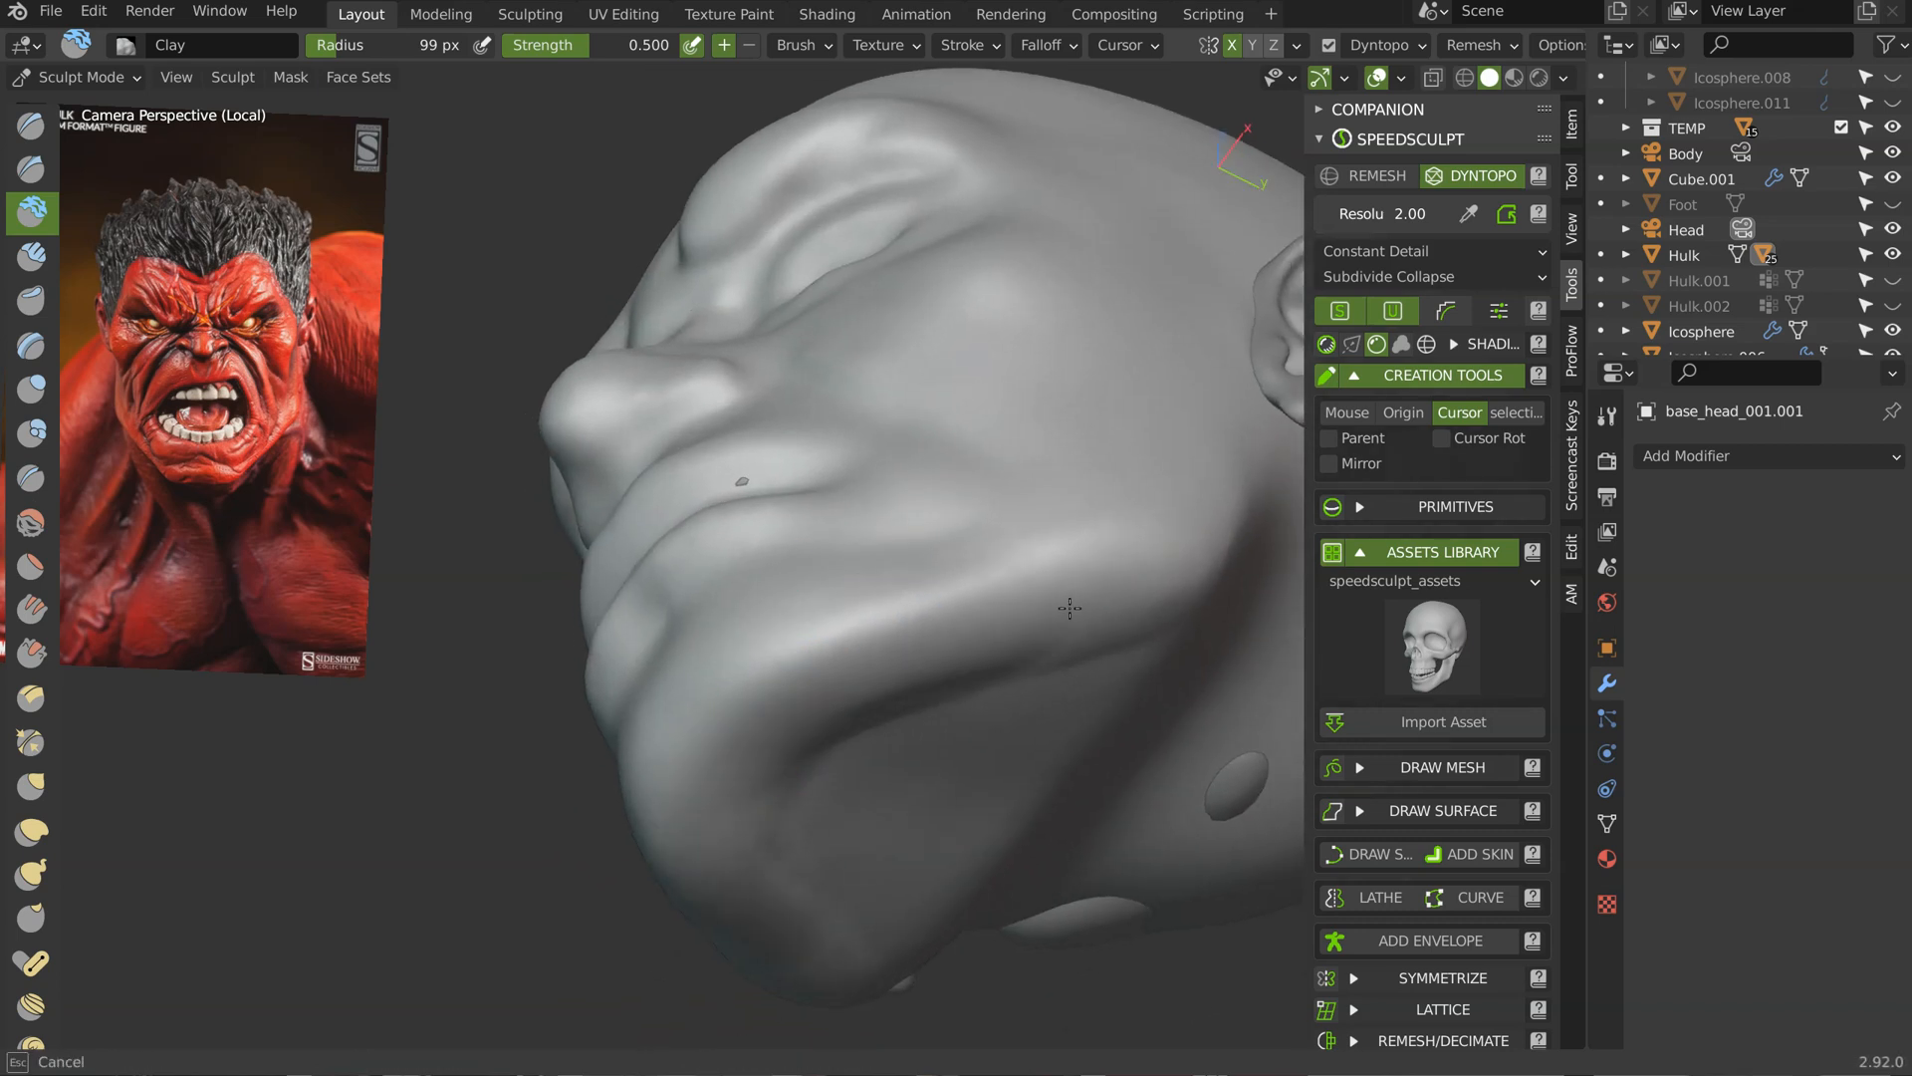
Step: Smooth the surface under the jaw and rework the jawline edge with another Clay stroke
middle_drag(1202, 495, 1085, 612)
shift+drag(960, 597, 797, 658)
middle_drag(981, 734, 887, 637)
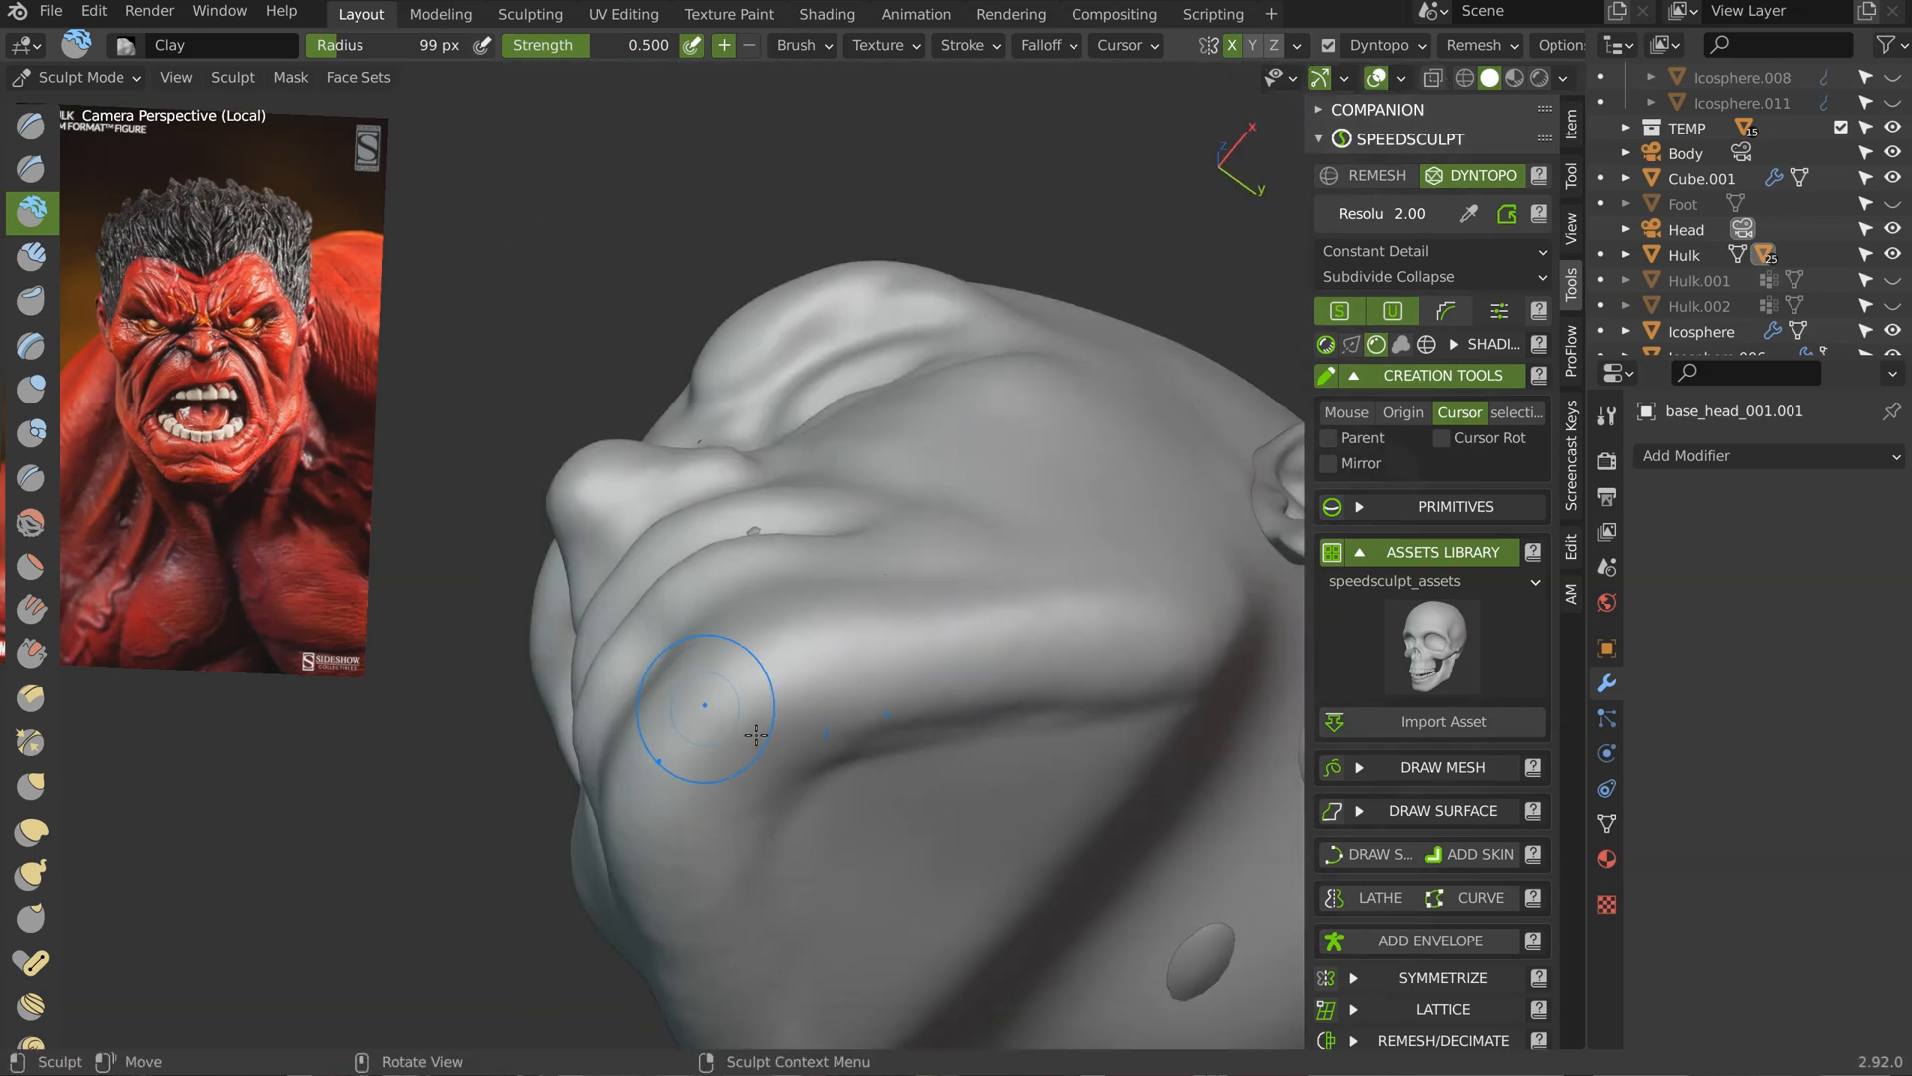
mouse_move(800, 732)
mouse_down()
mouse_move(1045, 807)
mouse_move(859, 753)
mouse_move(951, 772)
mouse_move(956, 887)
mouse_move(847, 807)
mouse_move(1002, 848)
mouse_move(1136, 693)
mouse_up()
middle_drag(942, 579, 875, 530)
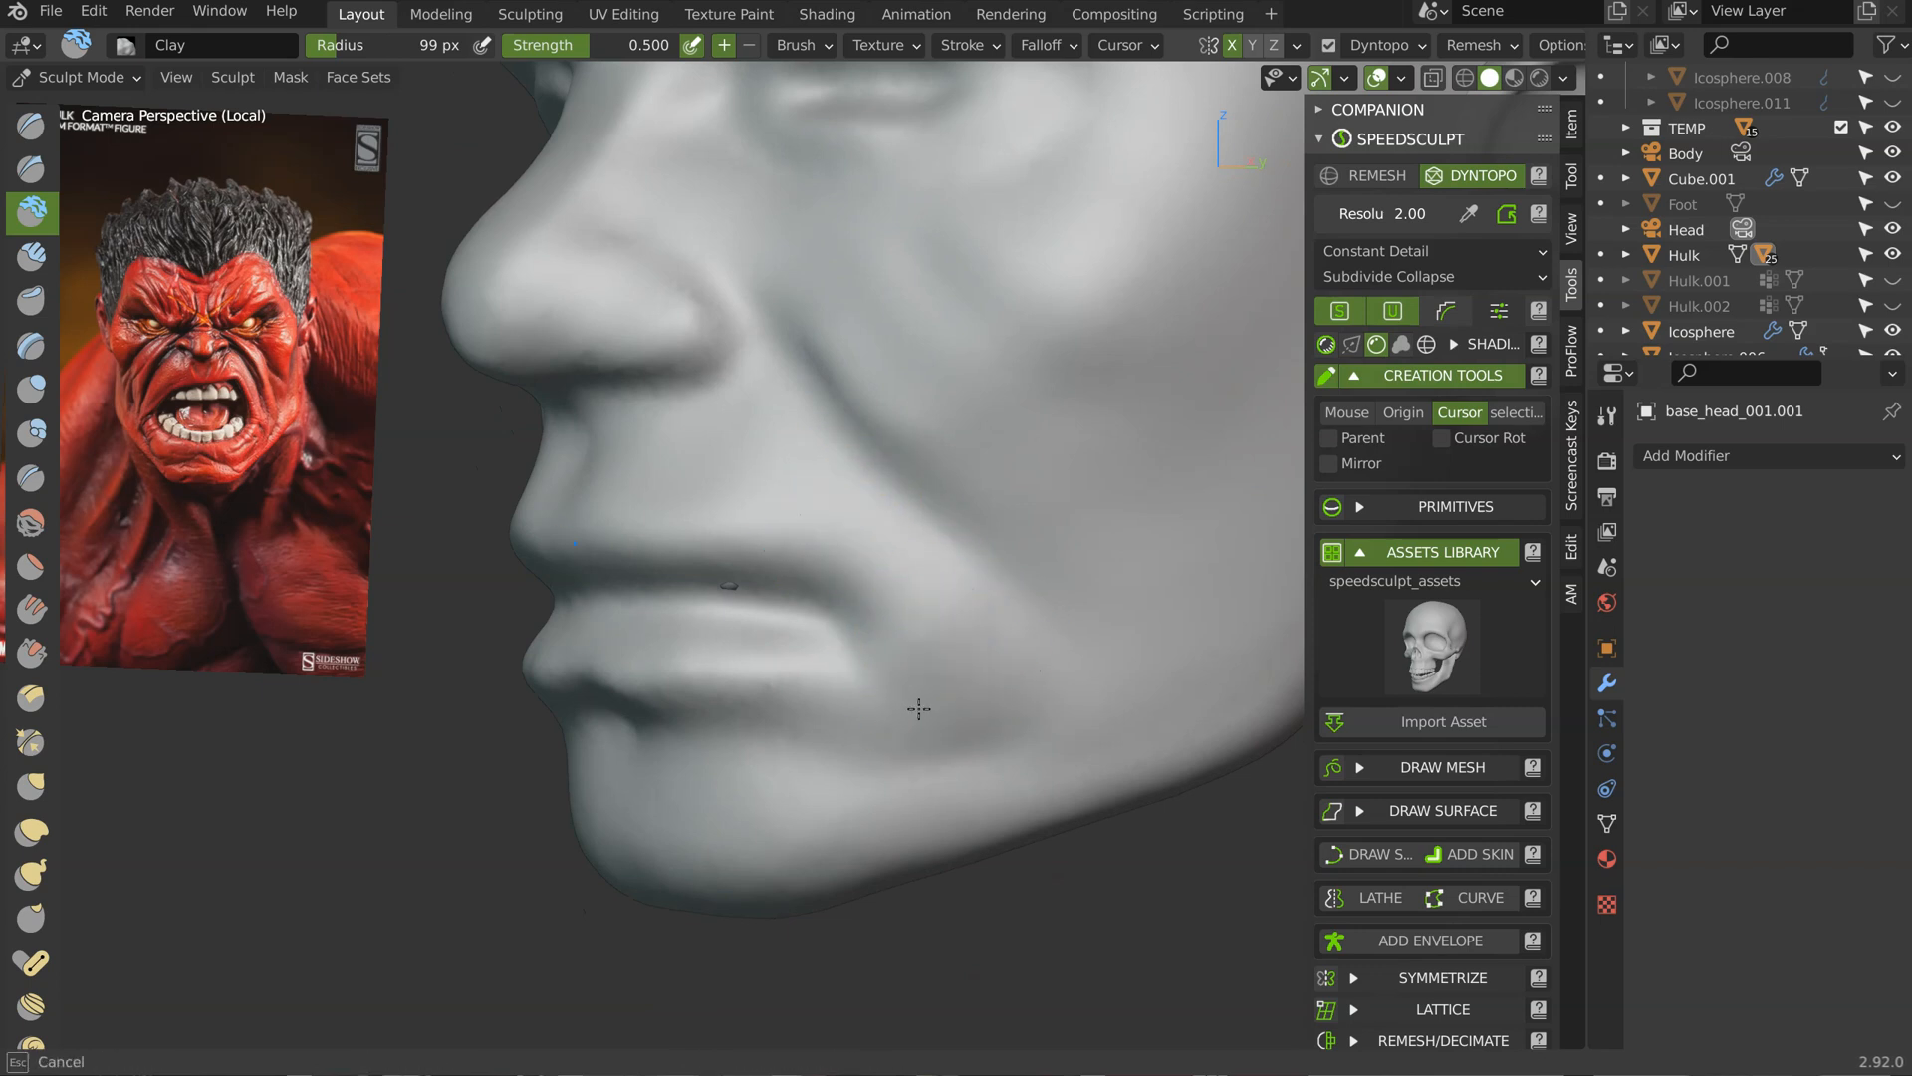
middle_drag(987, 647, 920, 581)
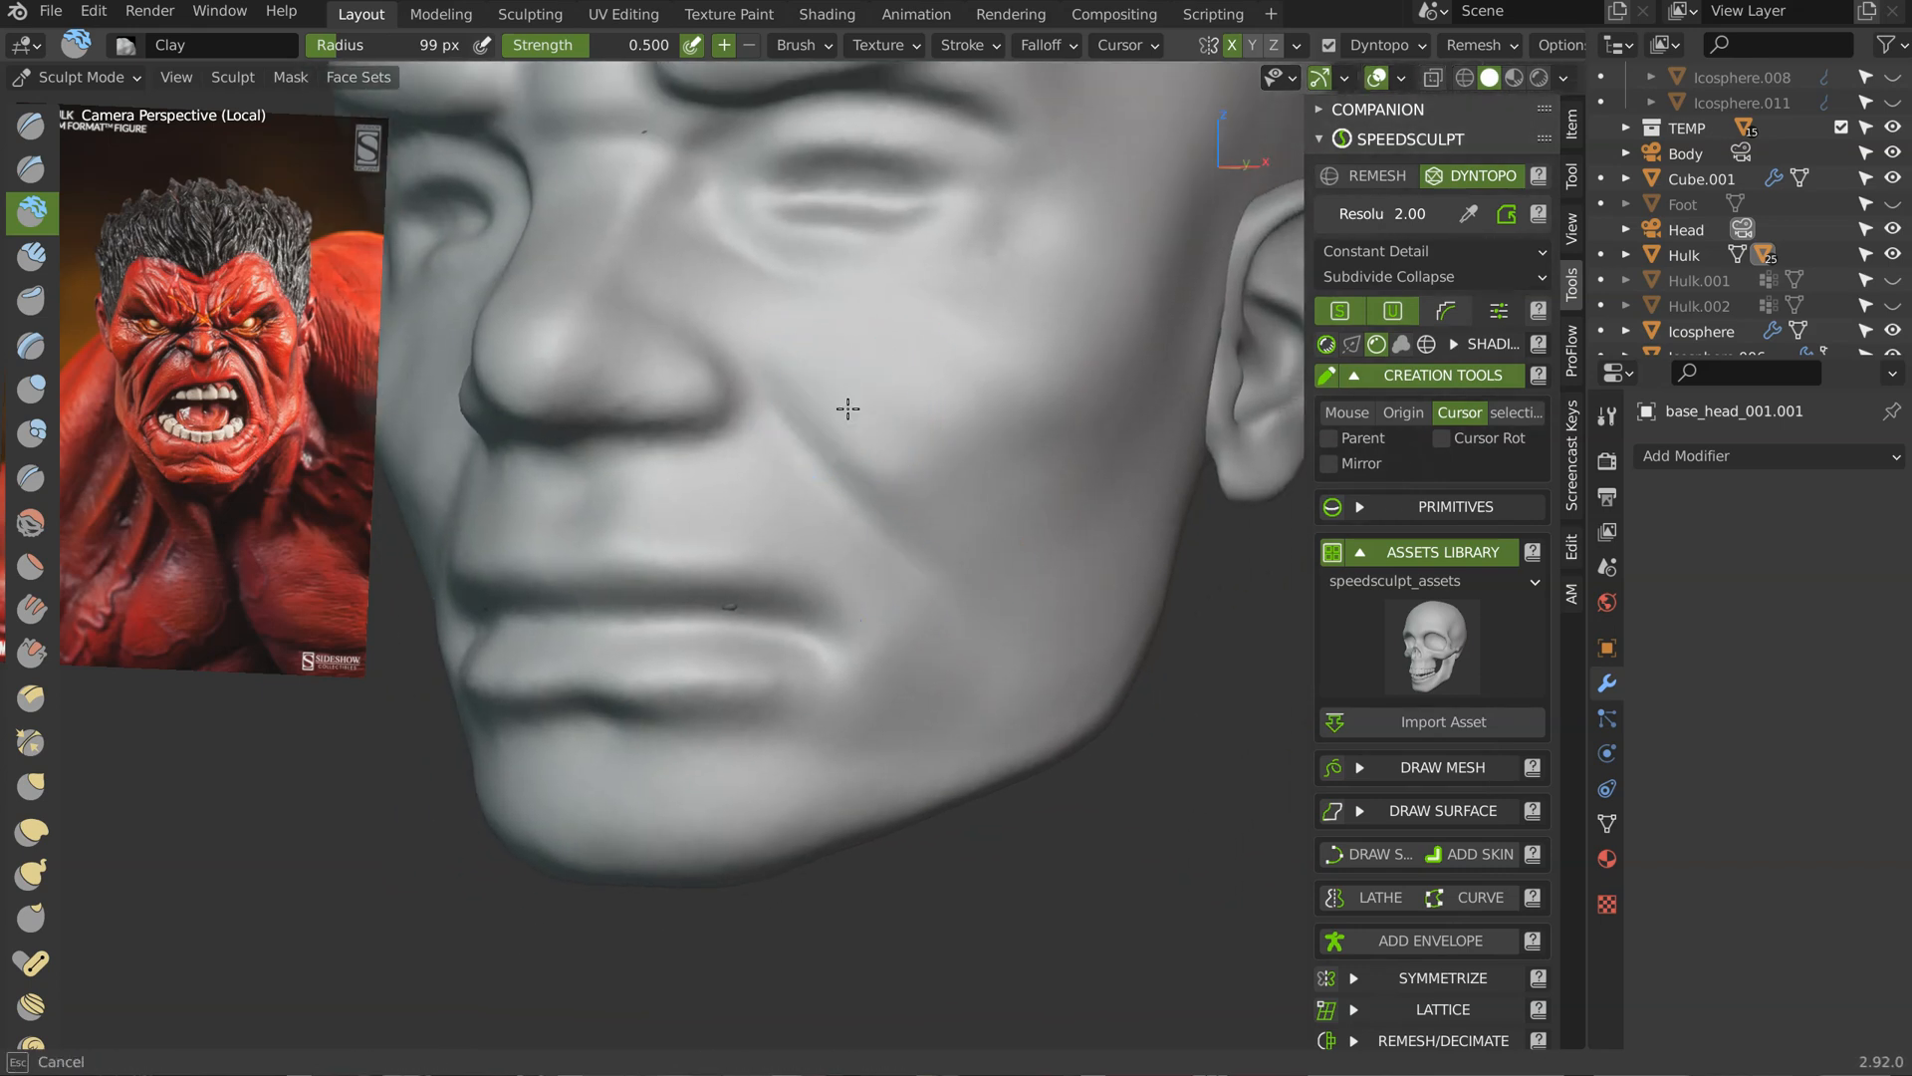
Step: Switch to the Grab brush, enlarge its radius to 210 px and adjust the eye area and brow ridge
mouse_move(904, 395)
middle_down()
mouse_move(853, 388)
mouse_move(824, 439)
mouse_move(947, 410)
mouse_move(901, 443)
mouse_move(936, 388)
middle_up()
key(g)
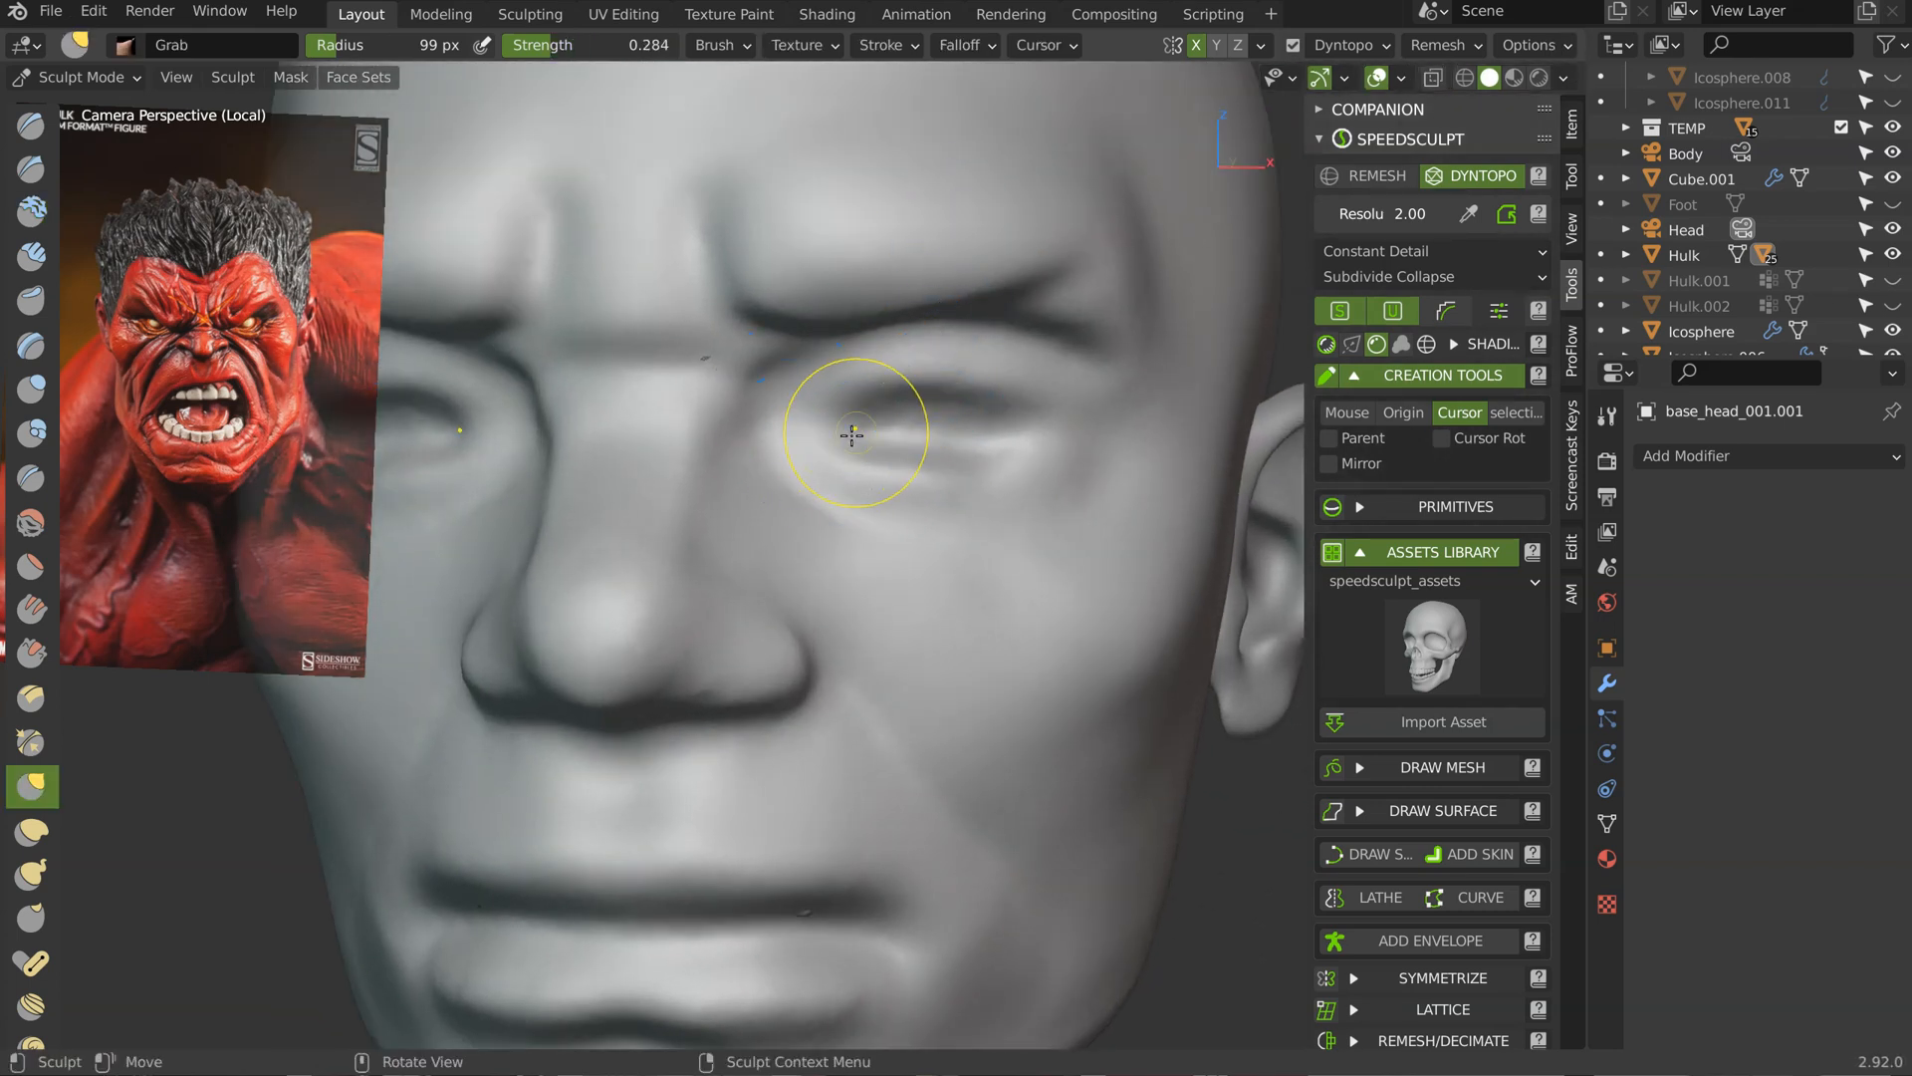
scroll(846, 433, up, 1)
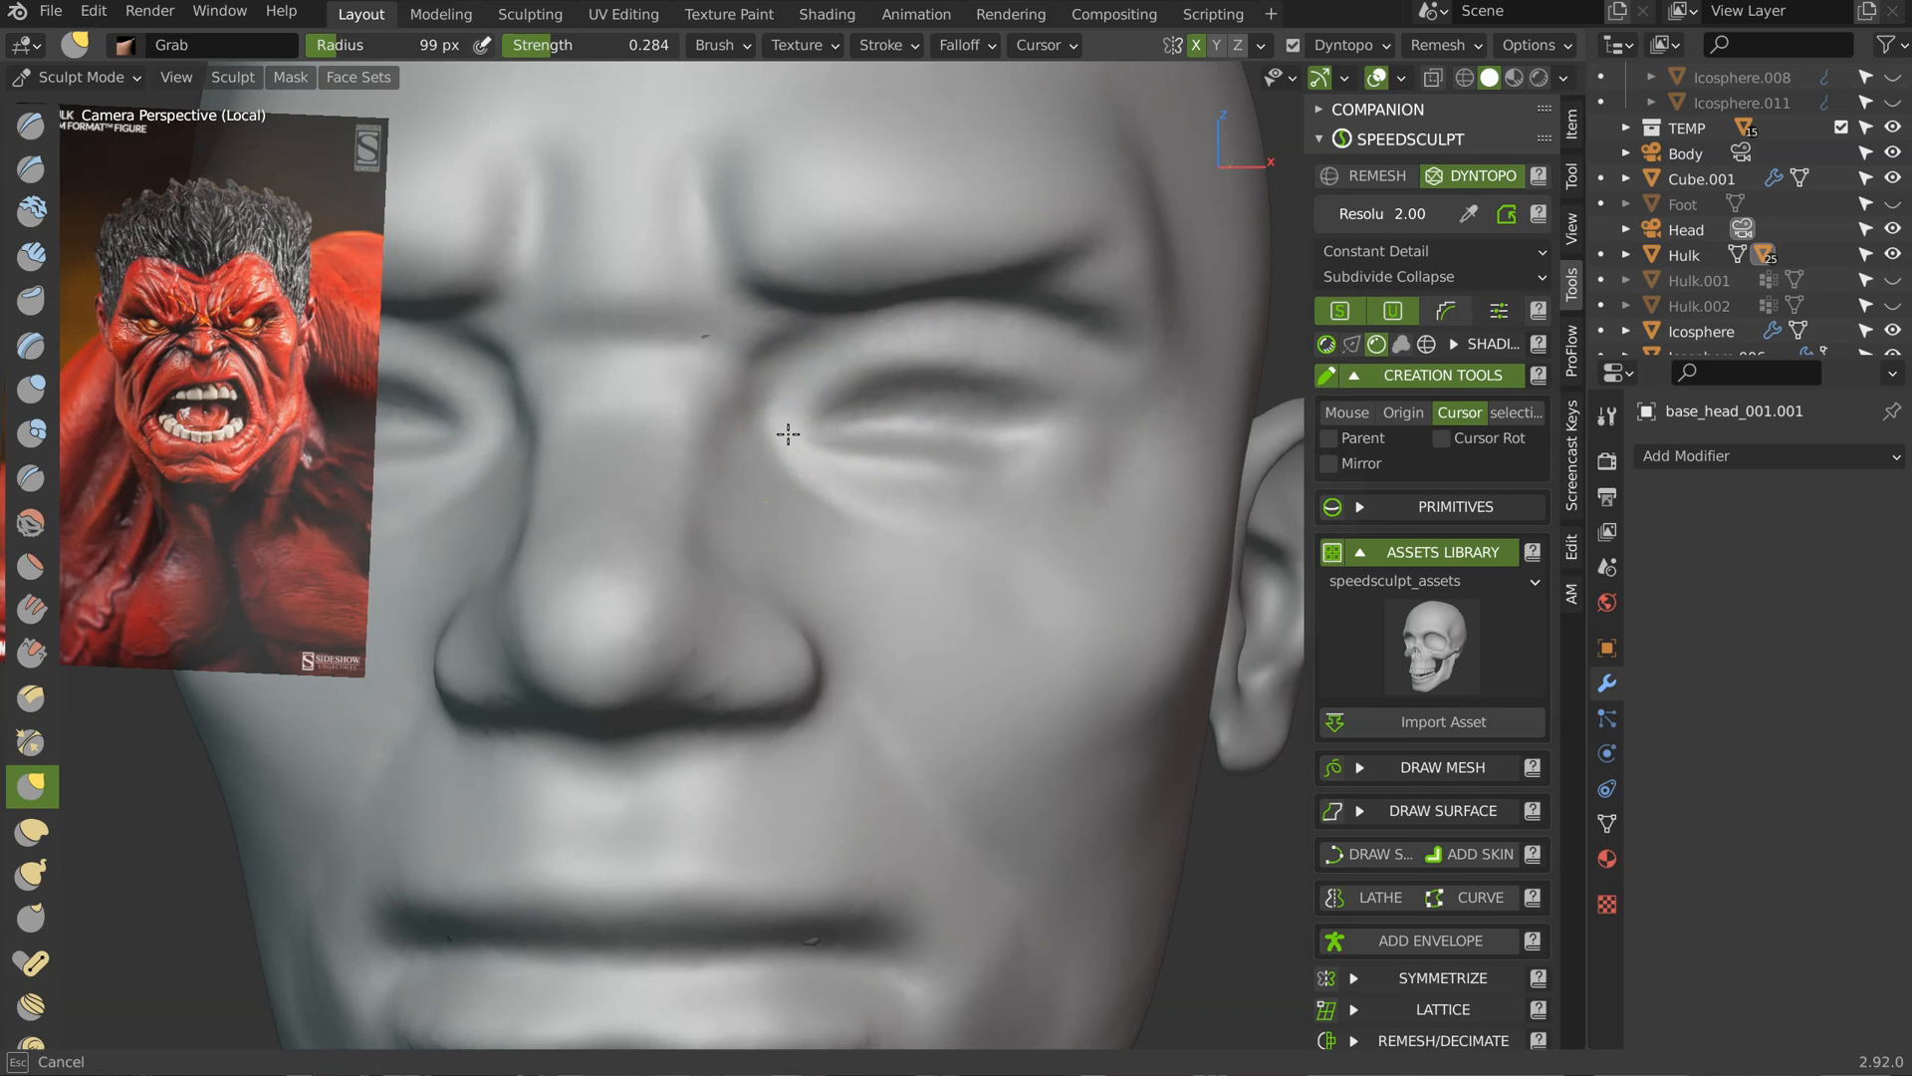
scroll(903, 350, down, 2)
middle_drag(931, 424, 860, 443)
key(f)
click(943, 435)
mouse_move(943, 434)
mouse_down()
mouse_move(928, 428)
mouse_move(944, 423)
mouse_up()
drag(984, 360, 994, 360)
drag(767, 371, 766, 389)
Step: Reshape the inner eye corner and nose bridge with Grab, and pull the inner brow down over the eye
middle_drag(772, 393, 857, 404)
mouse_move(756, 365)
shift+middle_down()
mouse_move(747, 409)
mouse_move(781, 404)
mouse_move(777, 385)
shift+middle_up()
drag(756, 440, 713, 435)
ctrl+middle_drag(727, 558, 695, 487)
drag(650, 633, 664, 684)
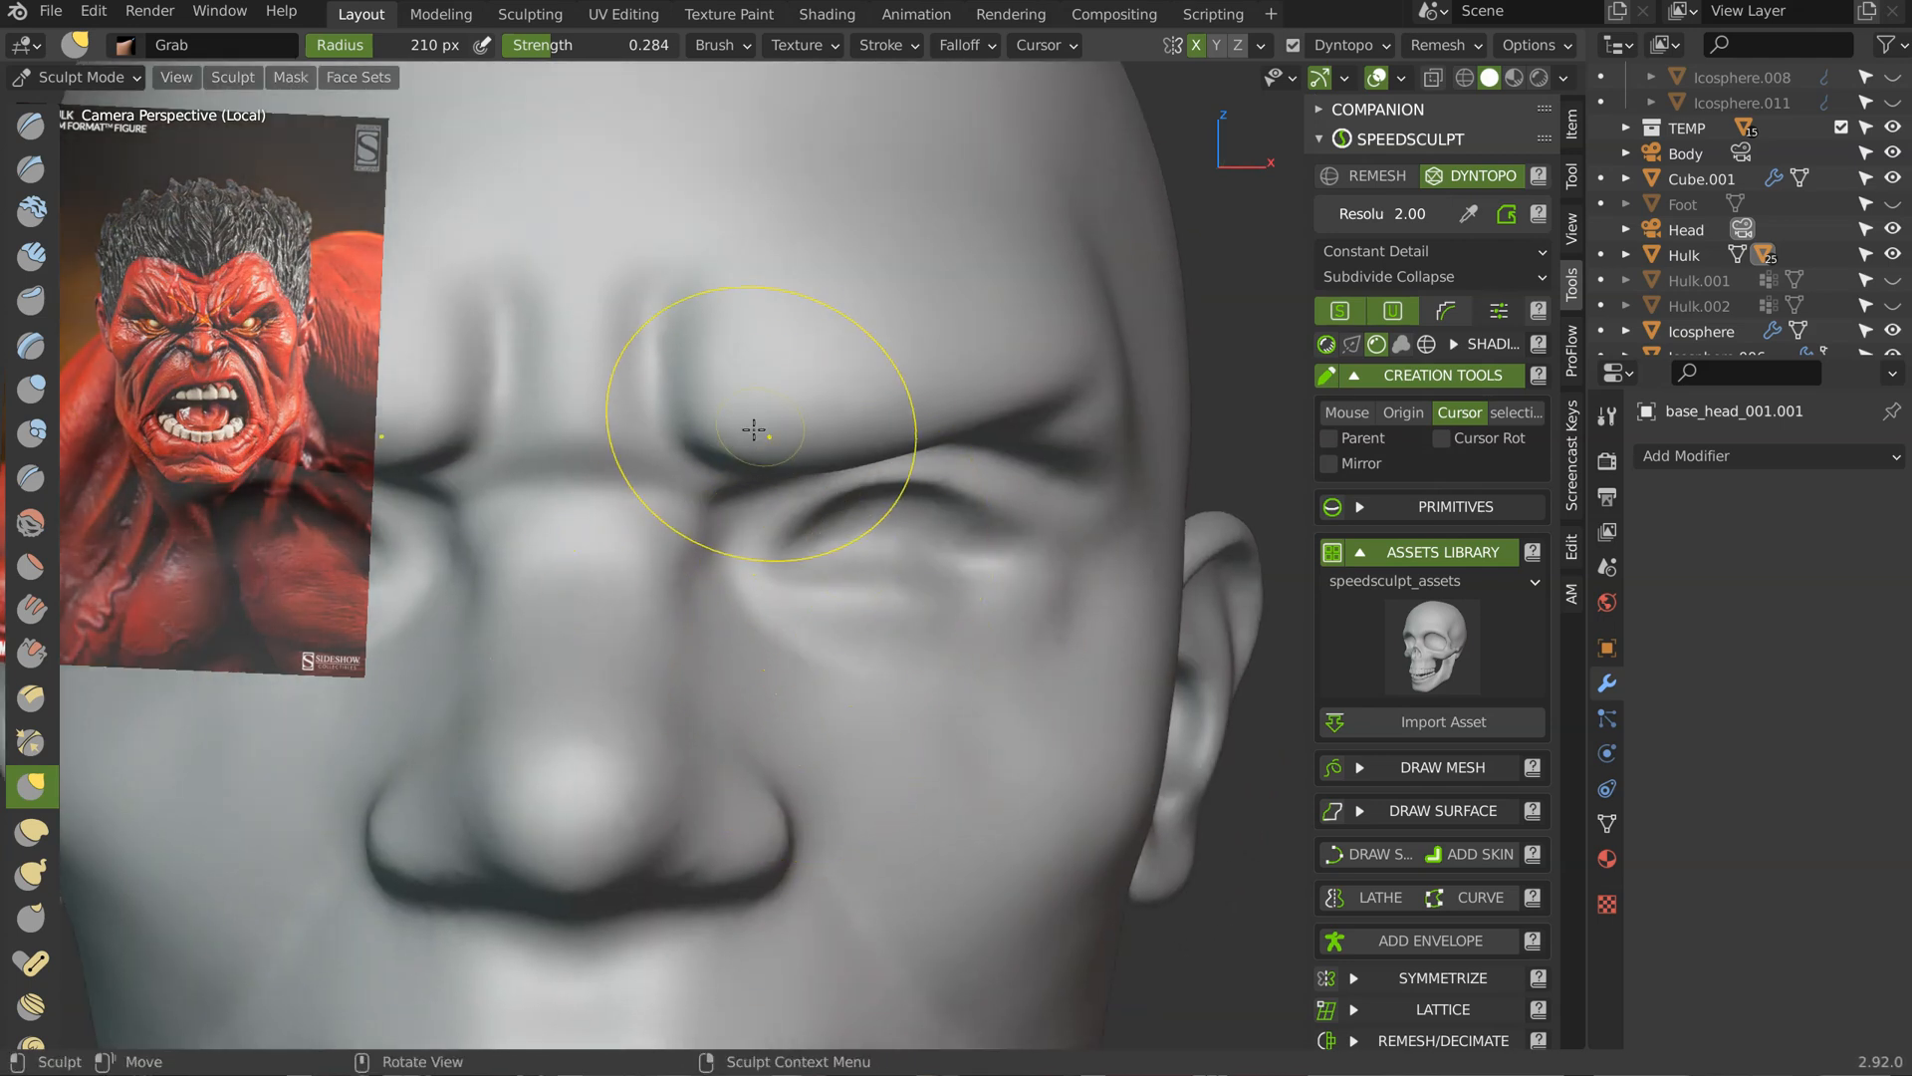
mouse_move(921, 424)
mouse_down()
mouse_move(848, 439)
mouse_move(943, 458)
mouse_up()
drag(795, 518, 700, 535)
drag(843, 436, 866, 433)
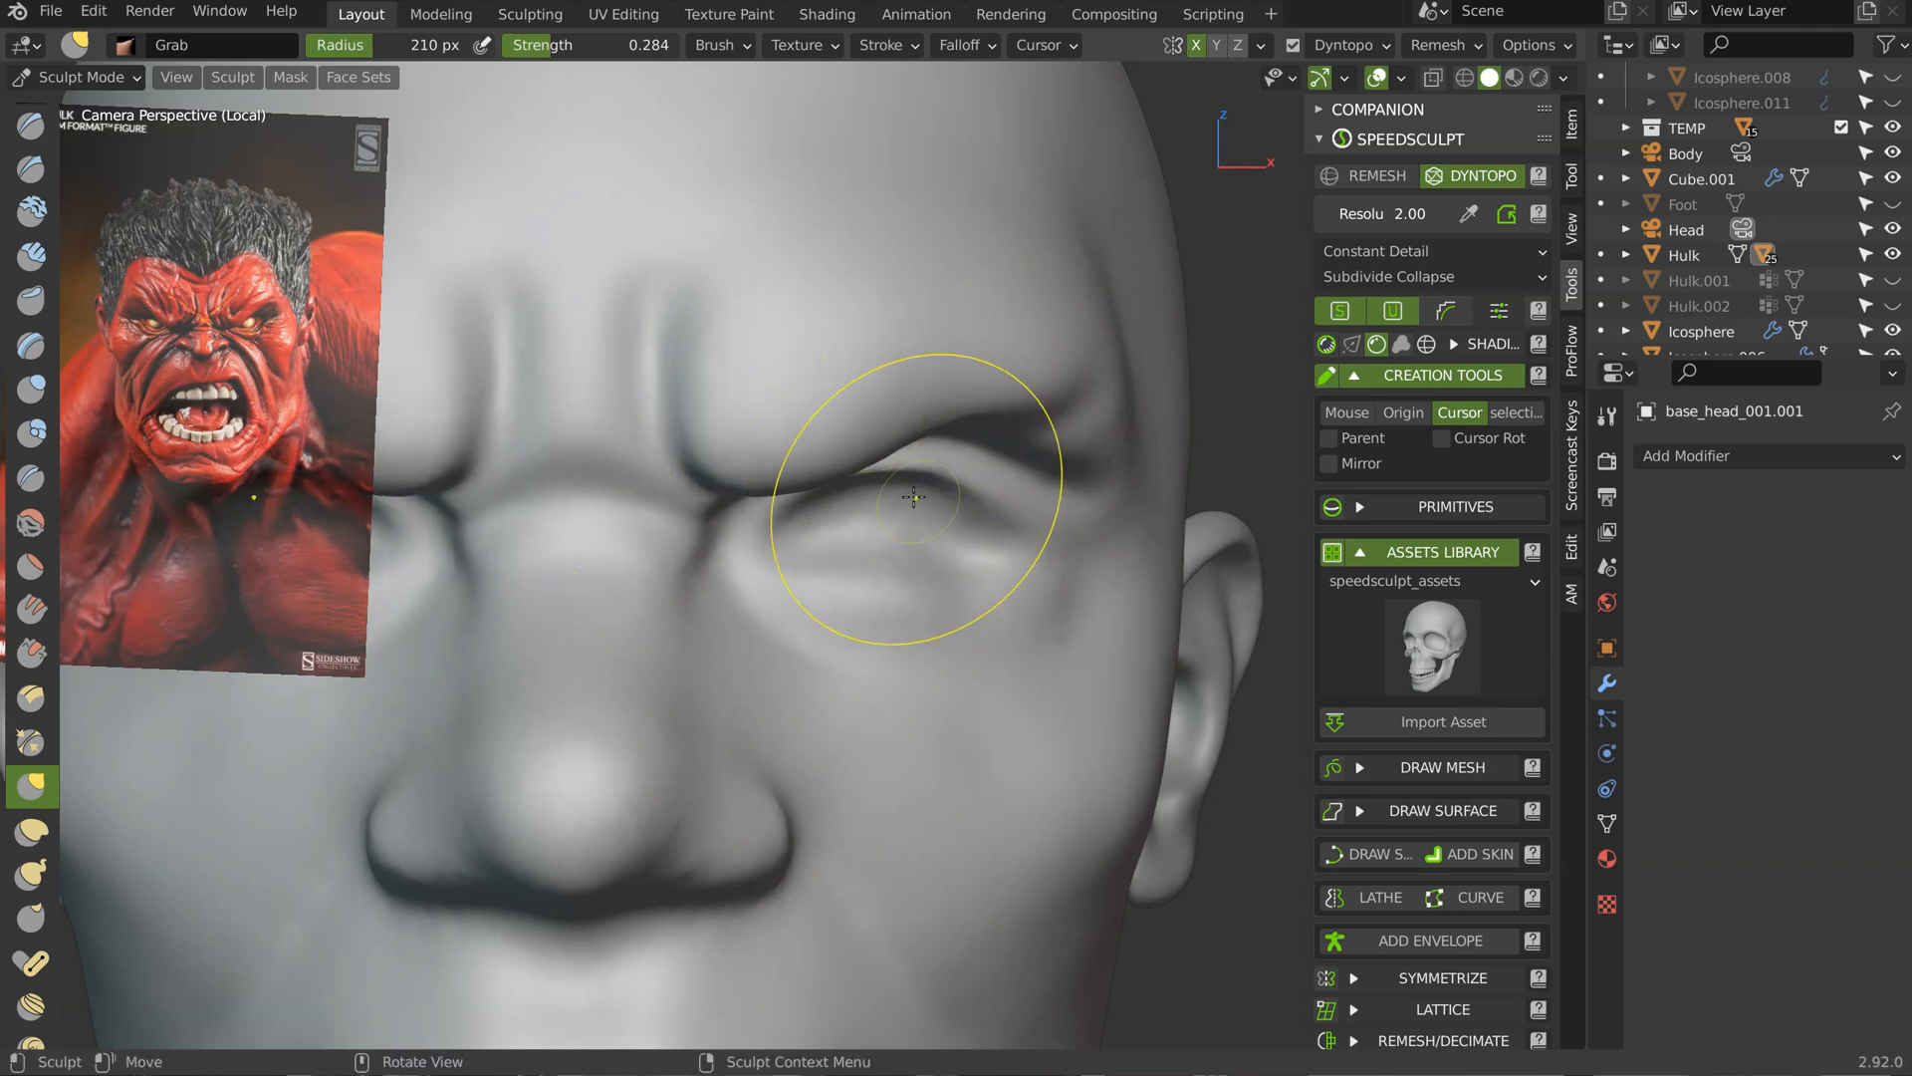
Step: Adjust the depth of the brow ridge, upper eyelid and eye area with Grab strokes from below and the side
key(KP_3)
middle_drag(732, 478, 813, 368)
mouse_move(709, 379)
mouse_down()
mouse_move(678, 365)
mouse_move(904, 357)
mouse_up()
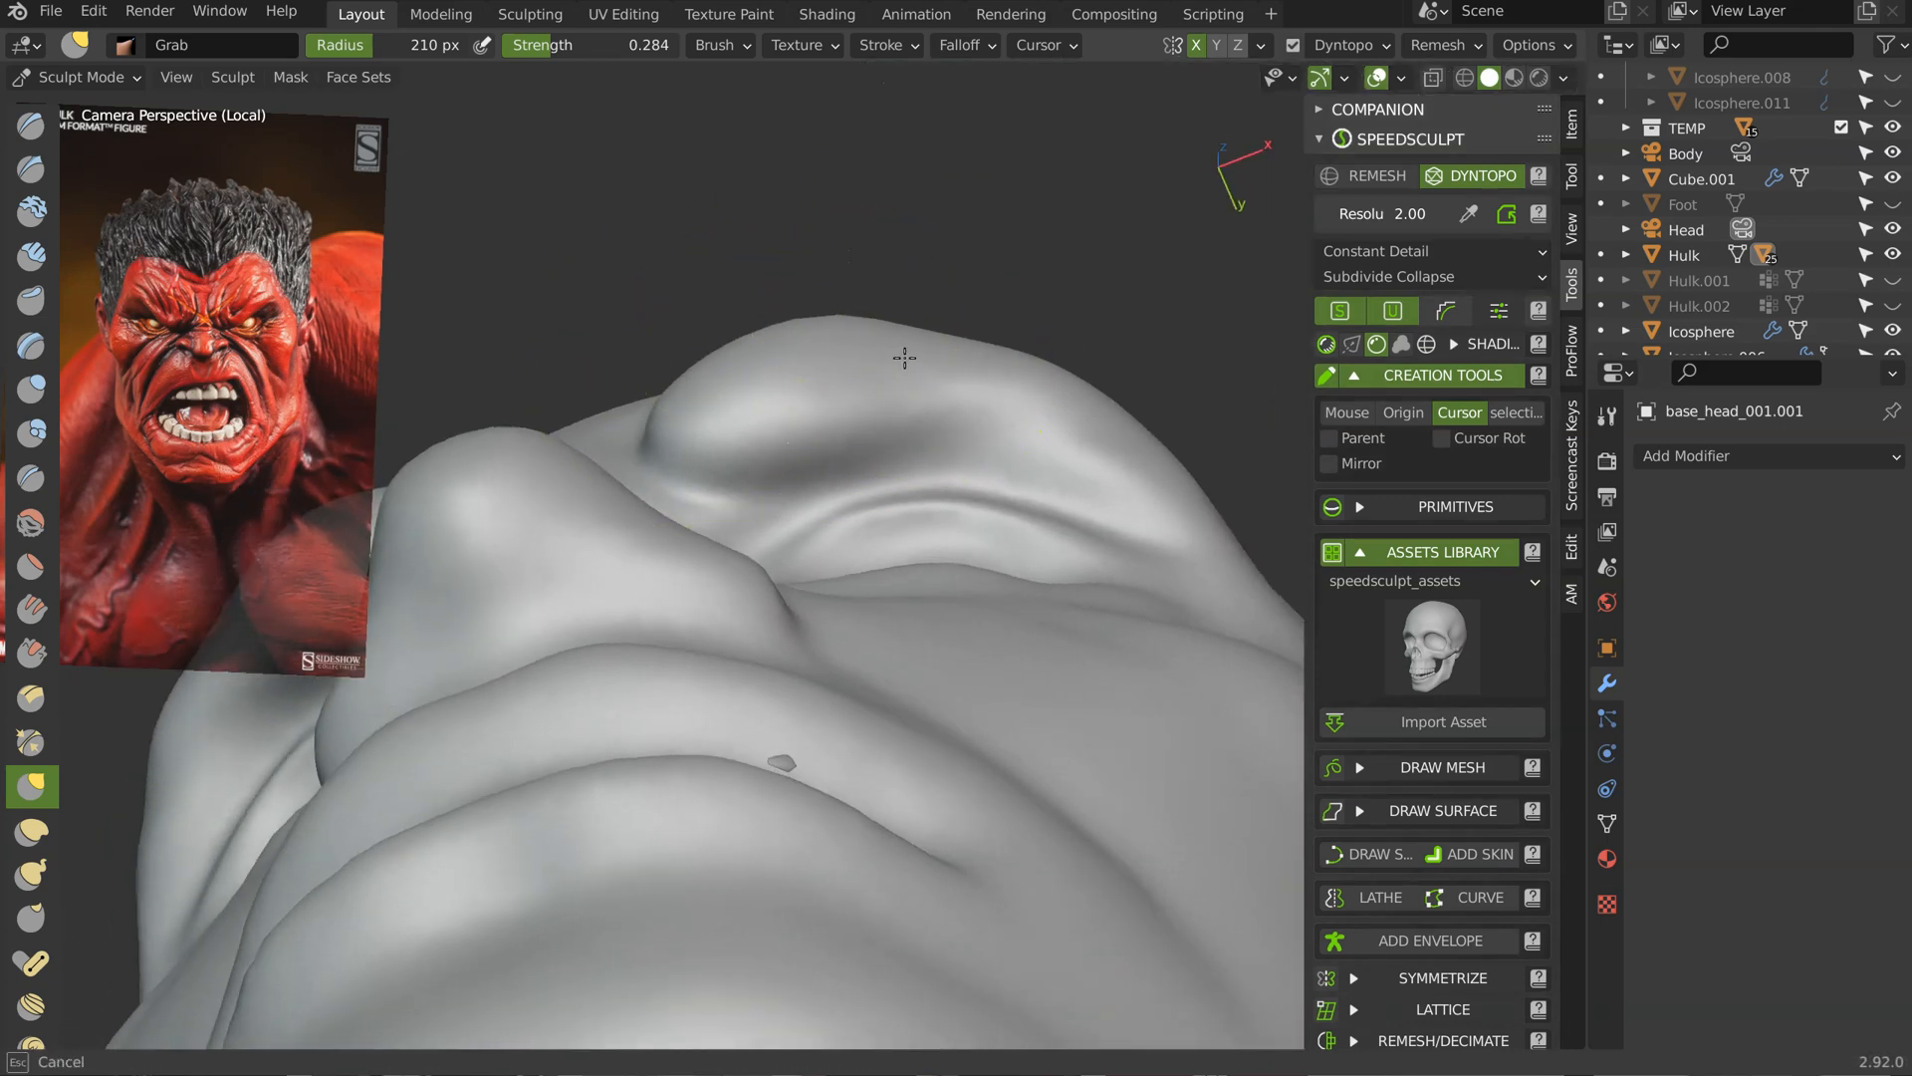
drag(1041, 392, 1036, 398)
mouse_move(973, 431)
middle_down()
mouse_move(887, 624)
mouse_move(889, 677)
middle_up()
drag(1089, 616, 1187, 559)
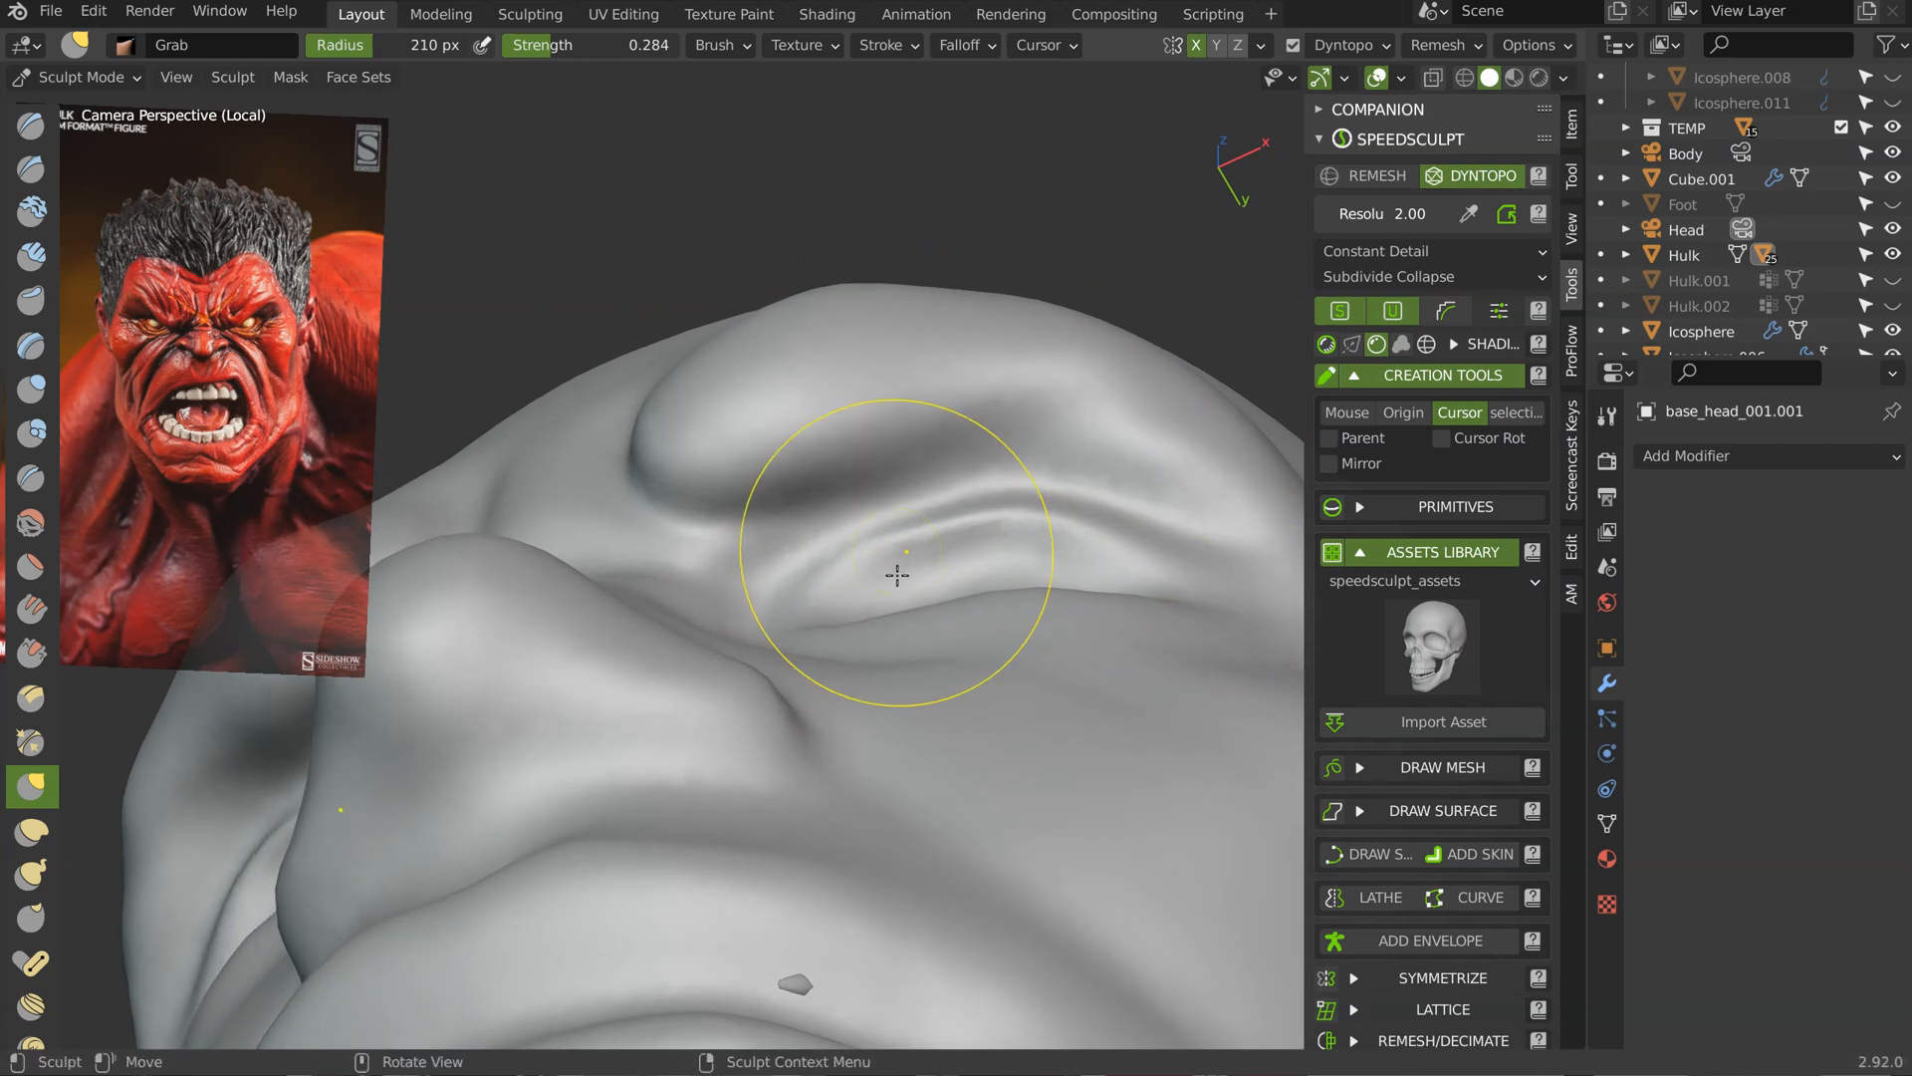
mouse_move(964, 518)
mouse_down()
mouse_move(947, 525)
mouse_move(971, 506)
mouse_up()
mouse_move(1003, 491)
middle_down()
mouse_move(969, 618)
mouse_move(917, 608)
middle_up()
mouse_move(895, 586)
mouse_down()
mouse_move(918, 562)
mouse_move(978, 610)
mouse_up()
middle_drag(978, 611, 1060, 564)
Step: Switch to the SculptDraw brush at an 84 px radius and hollow out the eye opening between the lids
key(x)
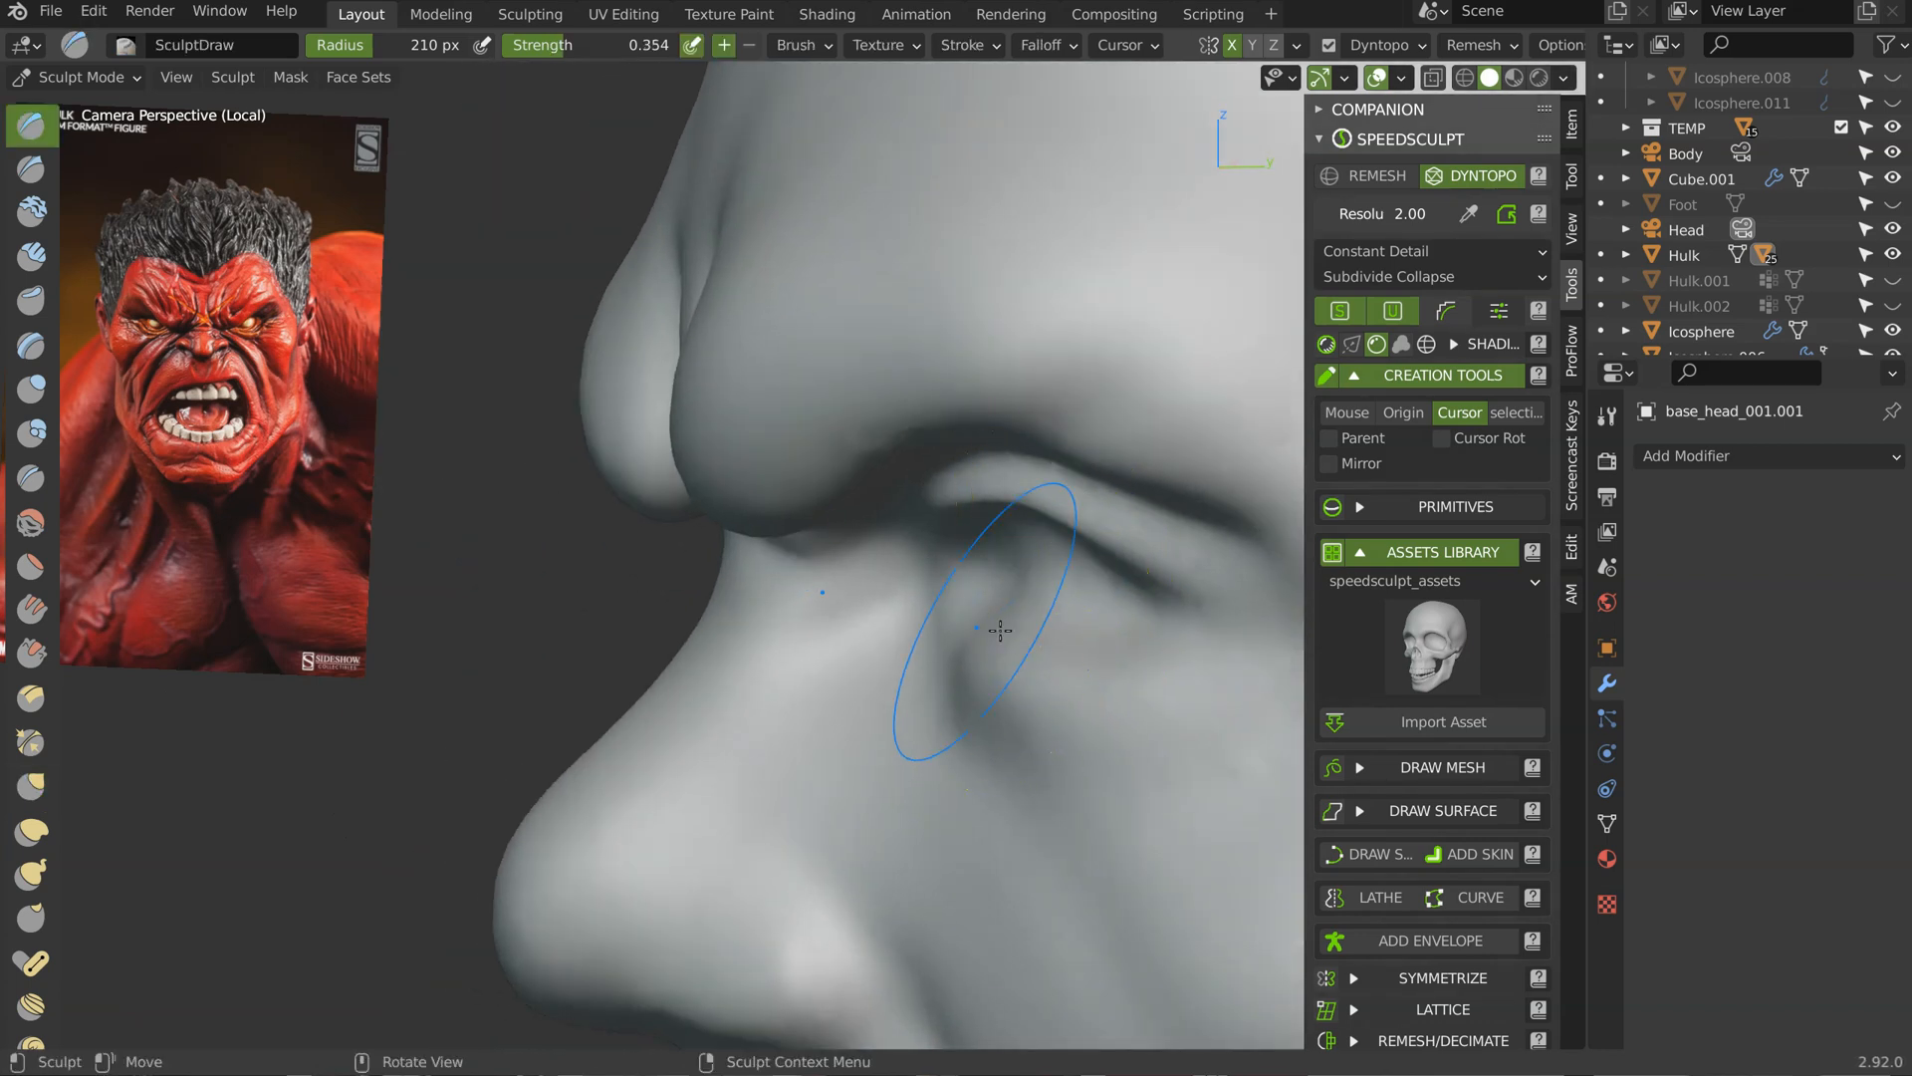
key(KP_1)
mouse_move(965, 589)
middle_down()
mouse_move(939, 577)
mouse_move(973, 619)
mouse_move(1005, 576)
mouse_move(939, 609)
middle_up()
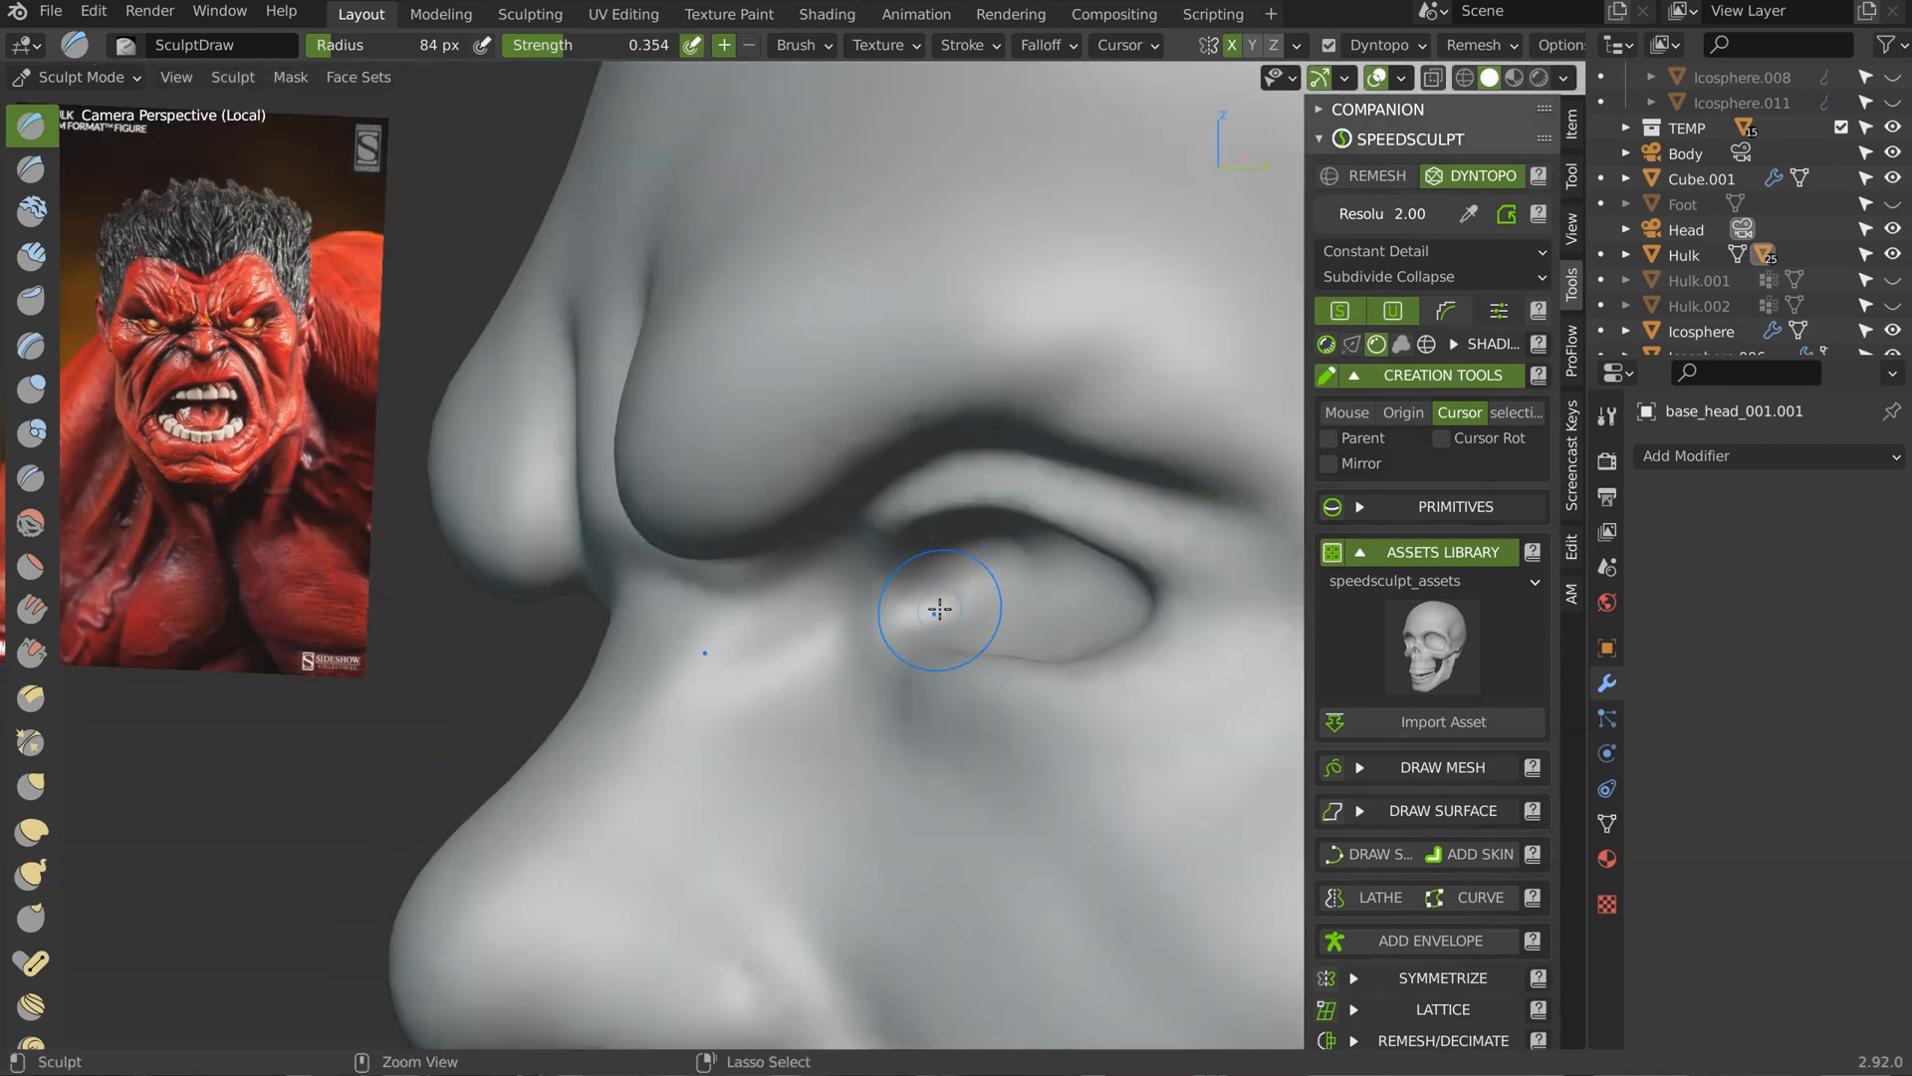
middle_drag(1092, 608, 1146, 560)
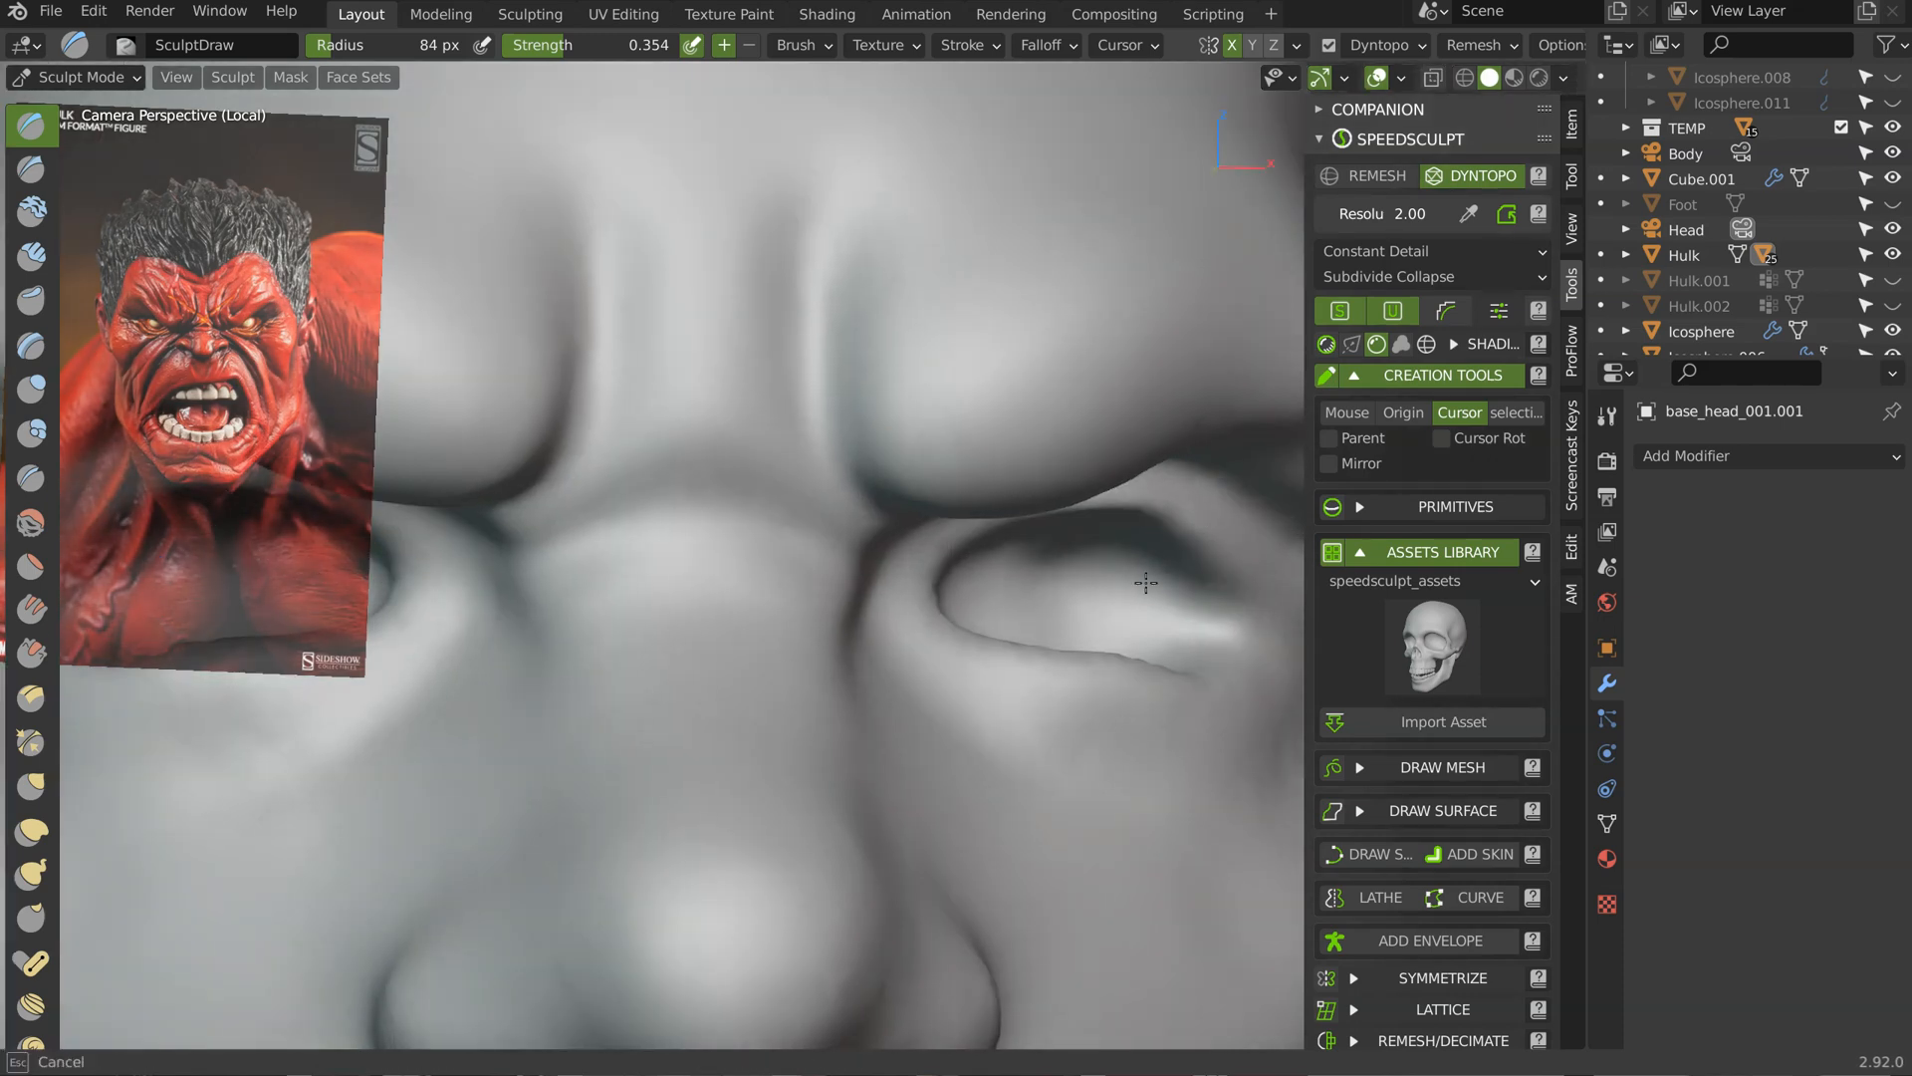
middle_drag(1020, 608, 976, 512)
mouse_move(1103, 488)
middle_down()
mouse_move(939, 488)
mouse_move(962, 496)
mouse_move(962, 558)
mouse_move(999, 594)
mouse_move(1178, 598)
mouse_move(1085, 555)
middle_up()
mouse_move(1084, 554)
mouse_down()
mouse_move(1025, 548)
mouse_move(999, 585)
mouse_move(1056, 585)
mouse_up()
Step: Refine the eye cavity and the underside of the upper eyelid with SculptDraw strokes from several angles
middle_drag(1126, 548, 935, 542)
mouse_move(935, 542)
mouse_down()
mouse_move(971, 523)
mouse_move(1028, 594)
mouse_up()
middle_drag(961, 564, 1046, 595)
mouse_move(1042, 599)
mouse_down()
mouse_move(1025, 536)
mouse_move(1046, 554)
mouse_up()
middle_drag(1046, 554, 1001, 453)
mouse_move(996, 444)
mouse_down()
mouse_move(958, 453)
mouse_move(966, 433)
mouse_up()
mouse_move(1005, 444)
middle_down()
mouse_move(1053, 375)
mouse_move(1093, 348)
mouse_move(1099, 365)
middle_up()
mouse_move(996, 411)
mouse_down()
mouse_move(974, 403)
mouse_move(1047, 368)
mouse_up()
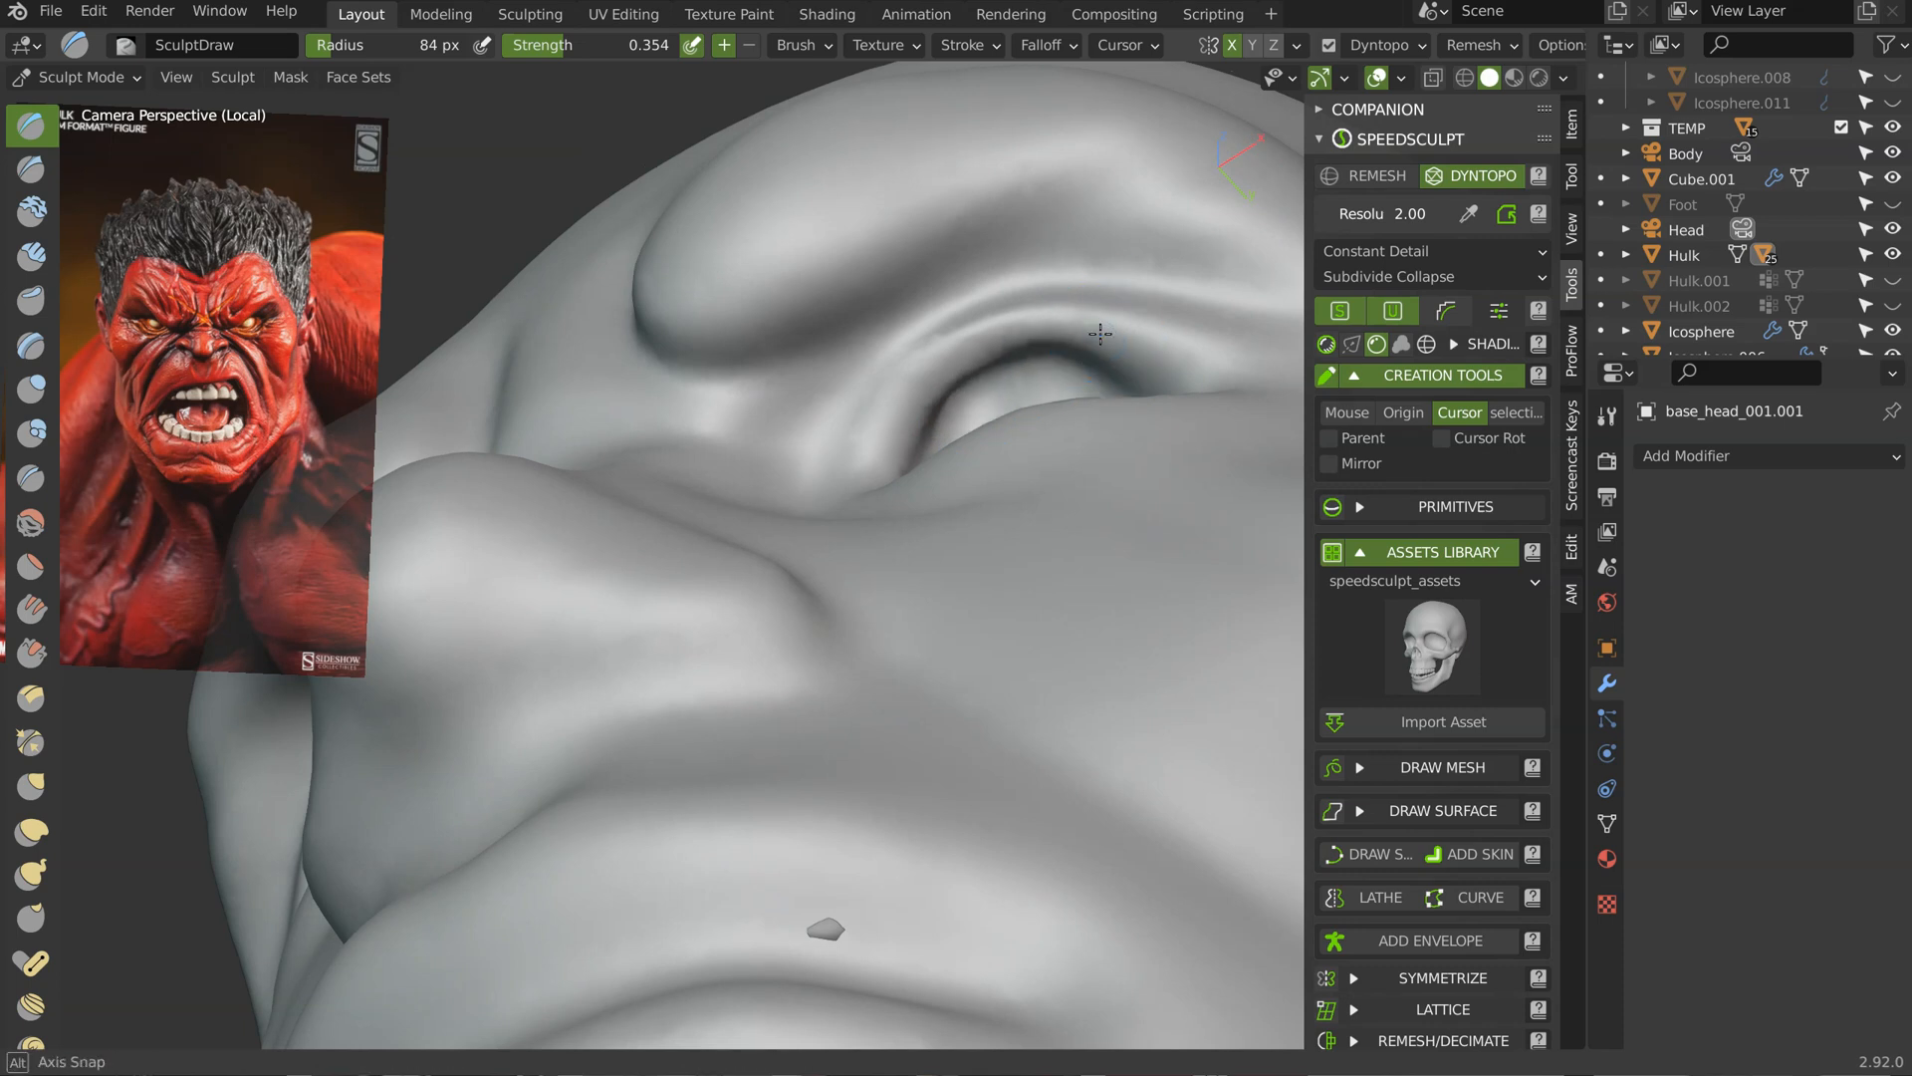
Step: Deepen the eye opening with inverted SculptDraw strokes, shape the lower lid rim and smooth the result
middle_drag(1099, 334, 1111, 460)
mouse_move(1118, 478)
ctrl+mouse_down()
mouse_move(1119, 504)
mouse_move(1113, 438)
ctrl+mouse_up()
middle_drag(1118, 396, 1100, 595)
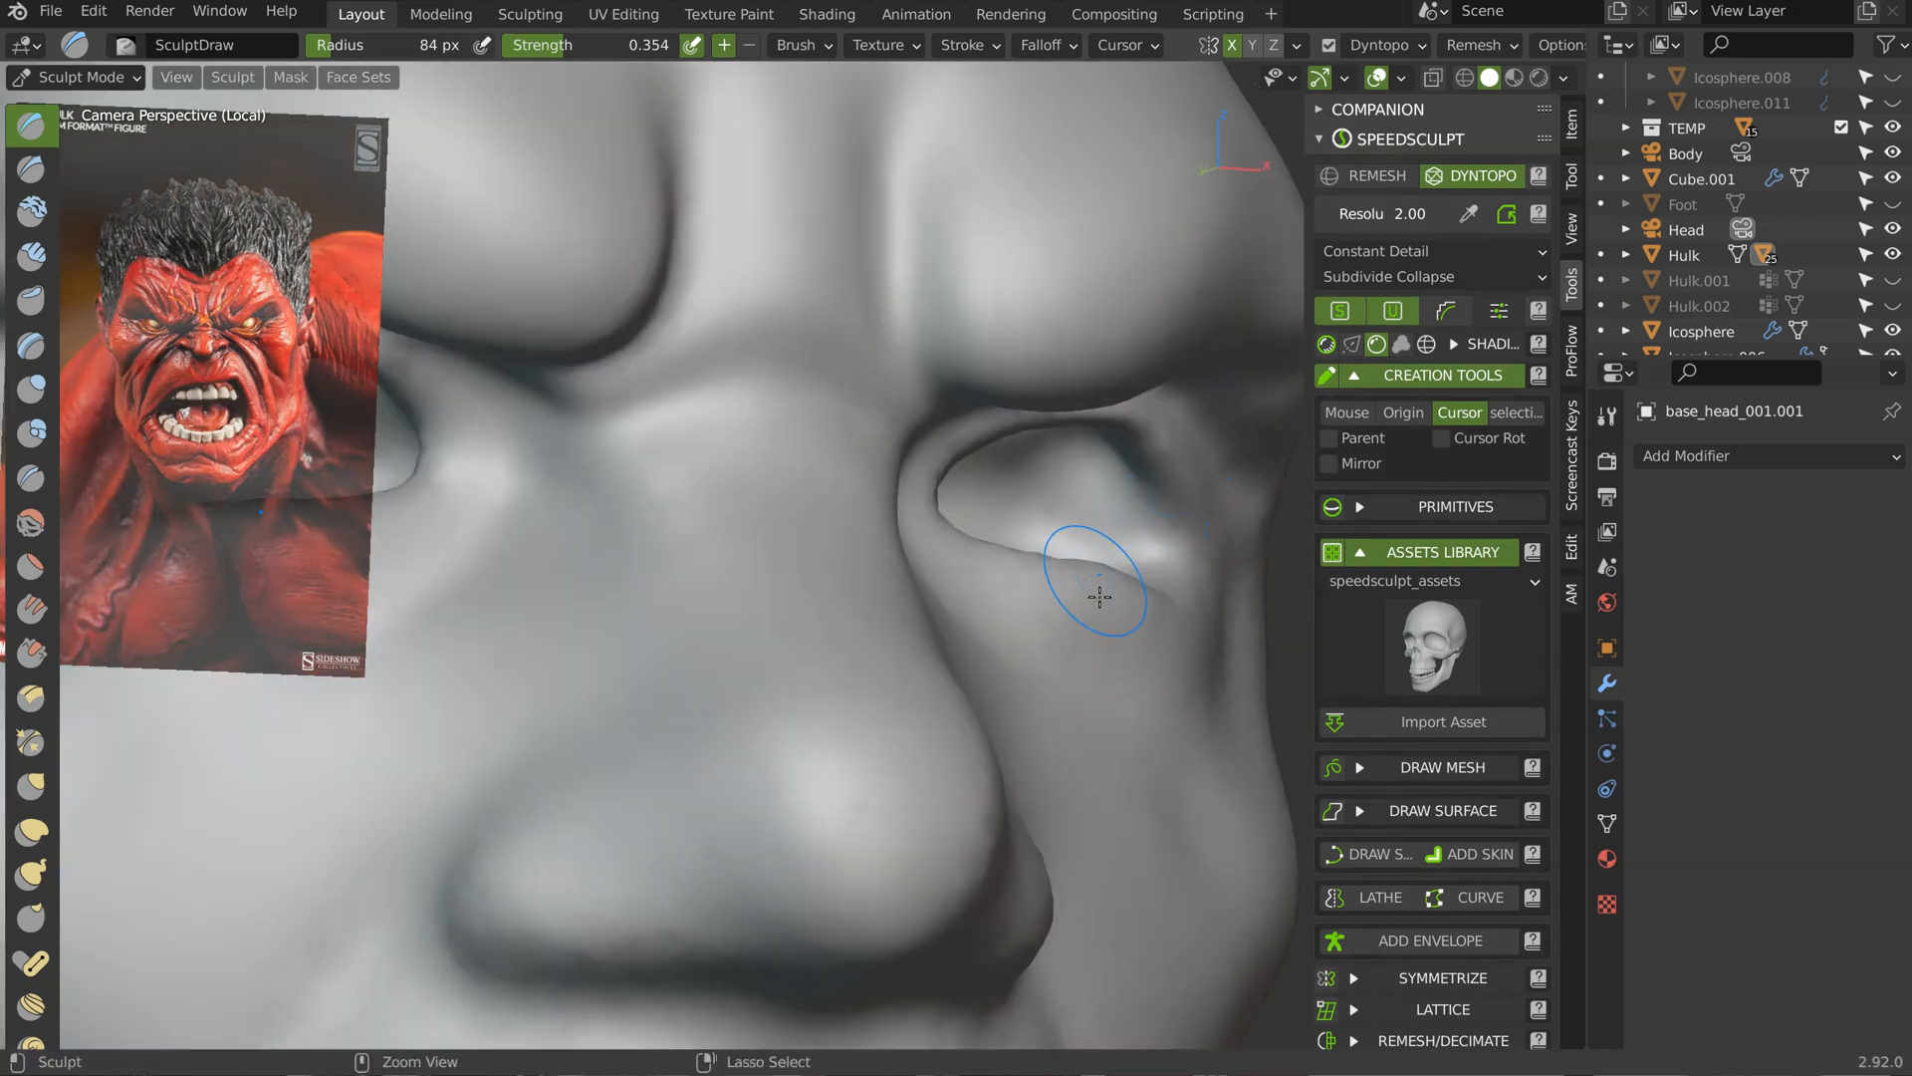
drag(1114, 501, 1079, 529)
mouse_move(1080, 529)
middle_down()
mouse_move(1036, 631)
mouse_move(991, 667)
mouse_move(986, 653)
middle_up()
mouse_move(930, 615)
shift+mouse_down()
mouse_move(904, 563)
mouse_move(968, 595)
shift+mouse_up()
Step: Switch to the Crease brush and reduce its radius for detailing the eyelid edges
mouse_move(976, 592)
middle_down()
mouse_move(1162, 544)
mouse_move(1095, 483)
middle_up()
key(shift+c)
key(f)
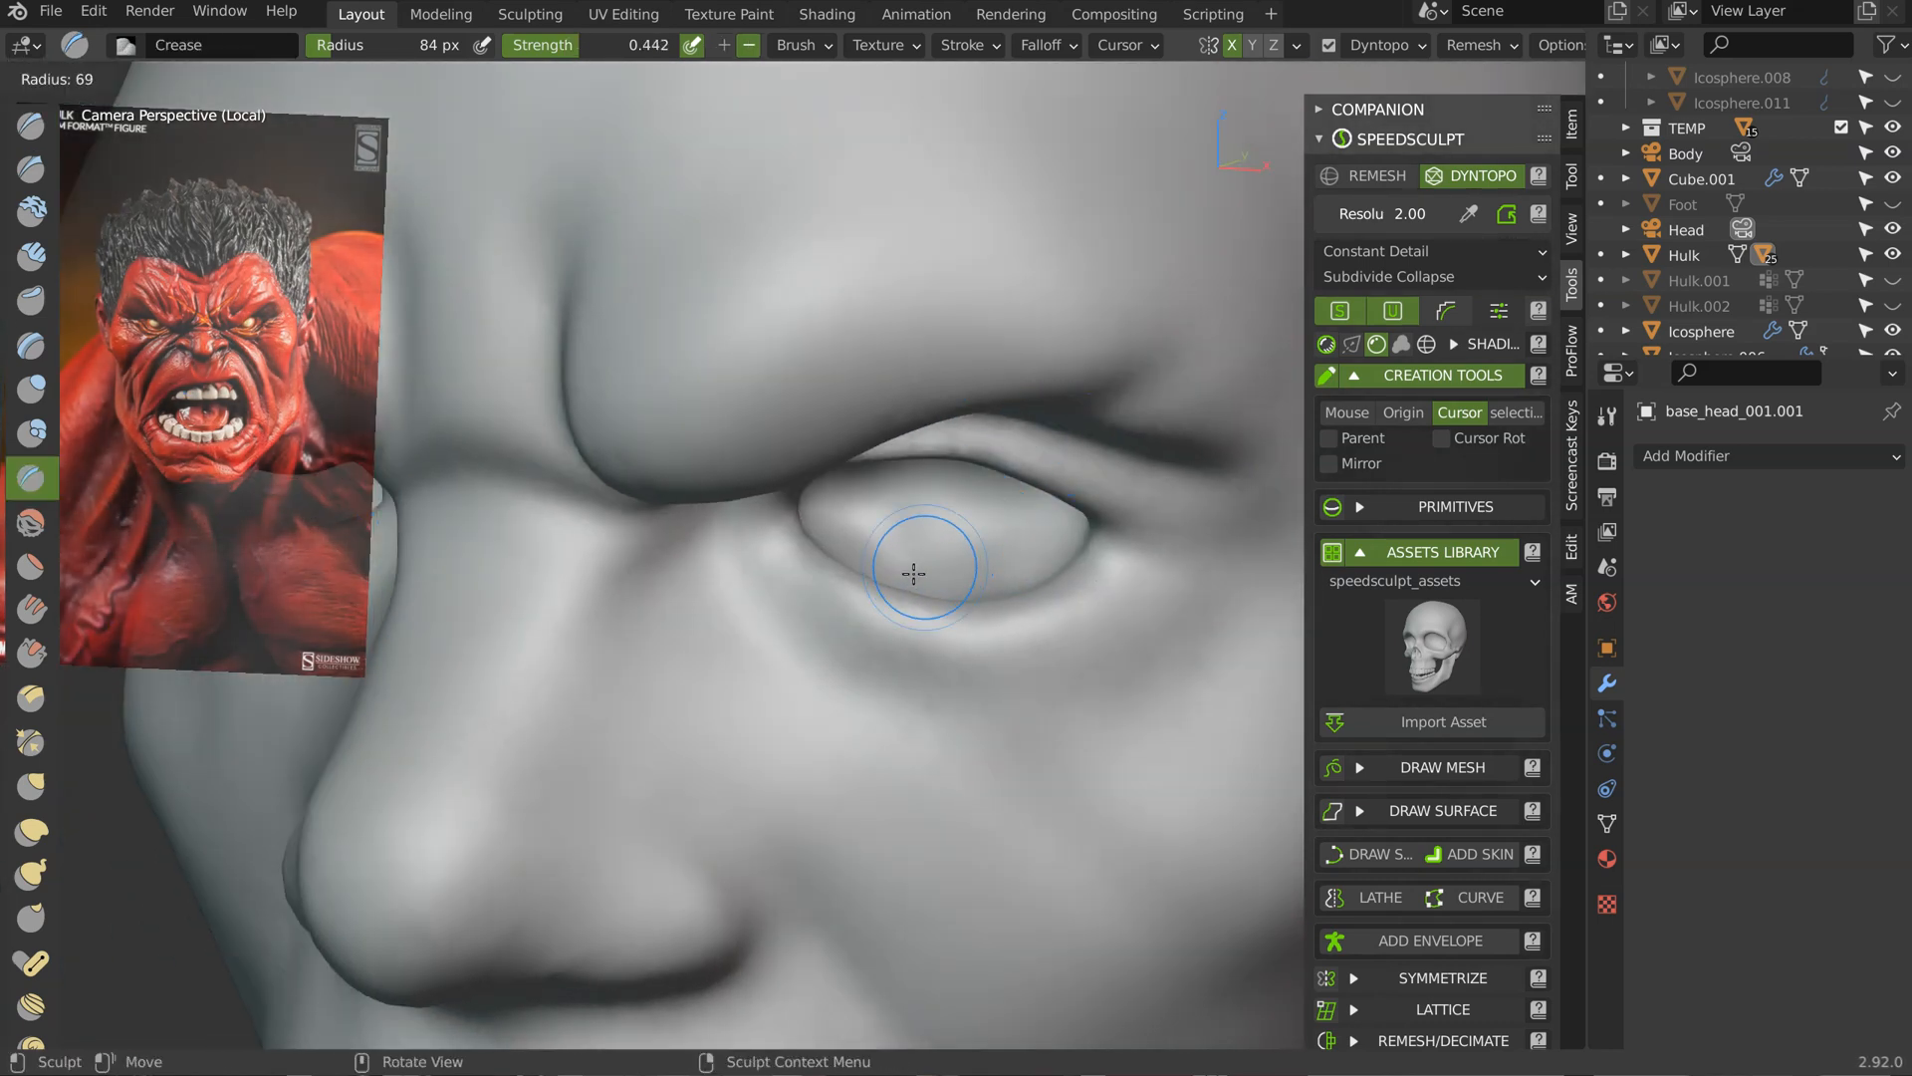
Step: Sharpen the eyelid edges and the folds around the eye using the Crease brush at a 72 px radius
click(913, 574)
middle_drag(789, 558, 767, 541)
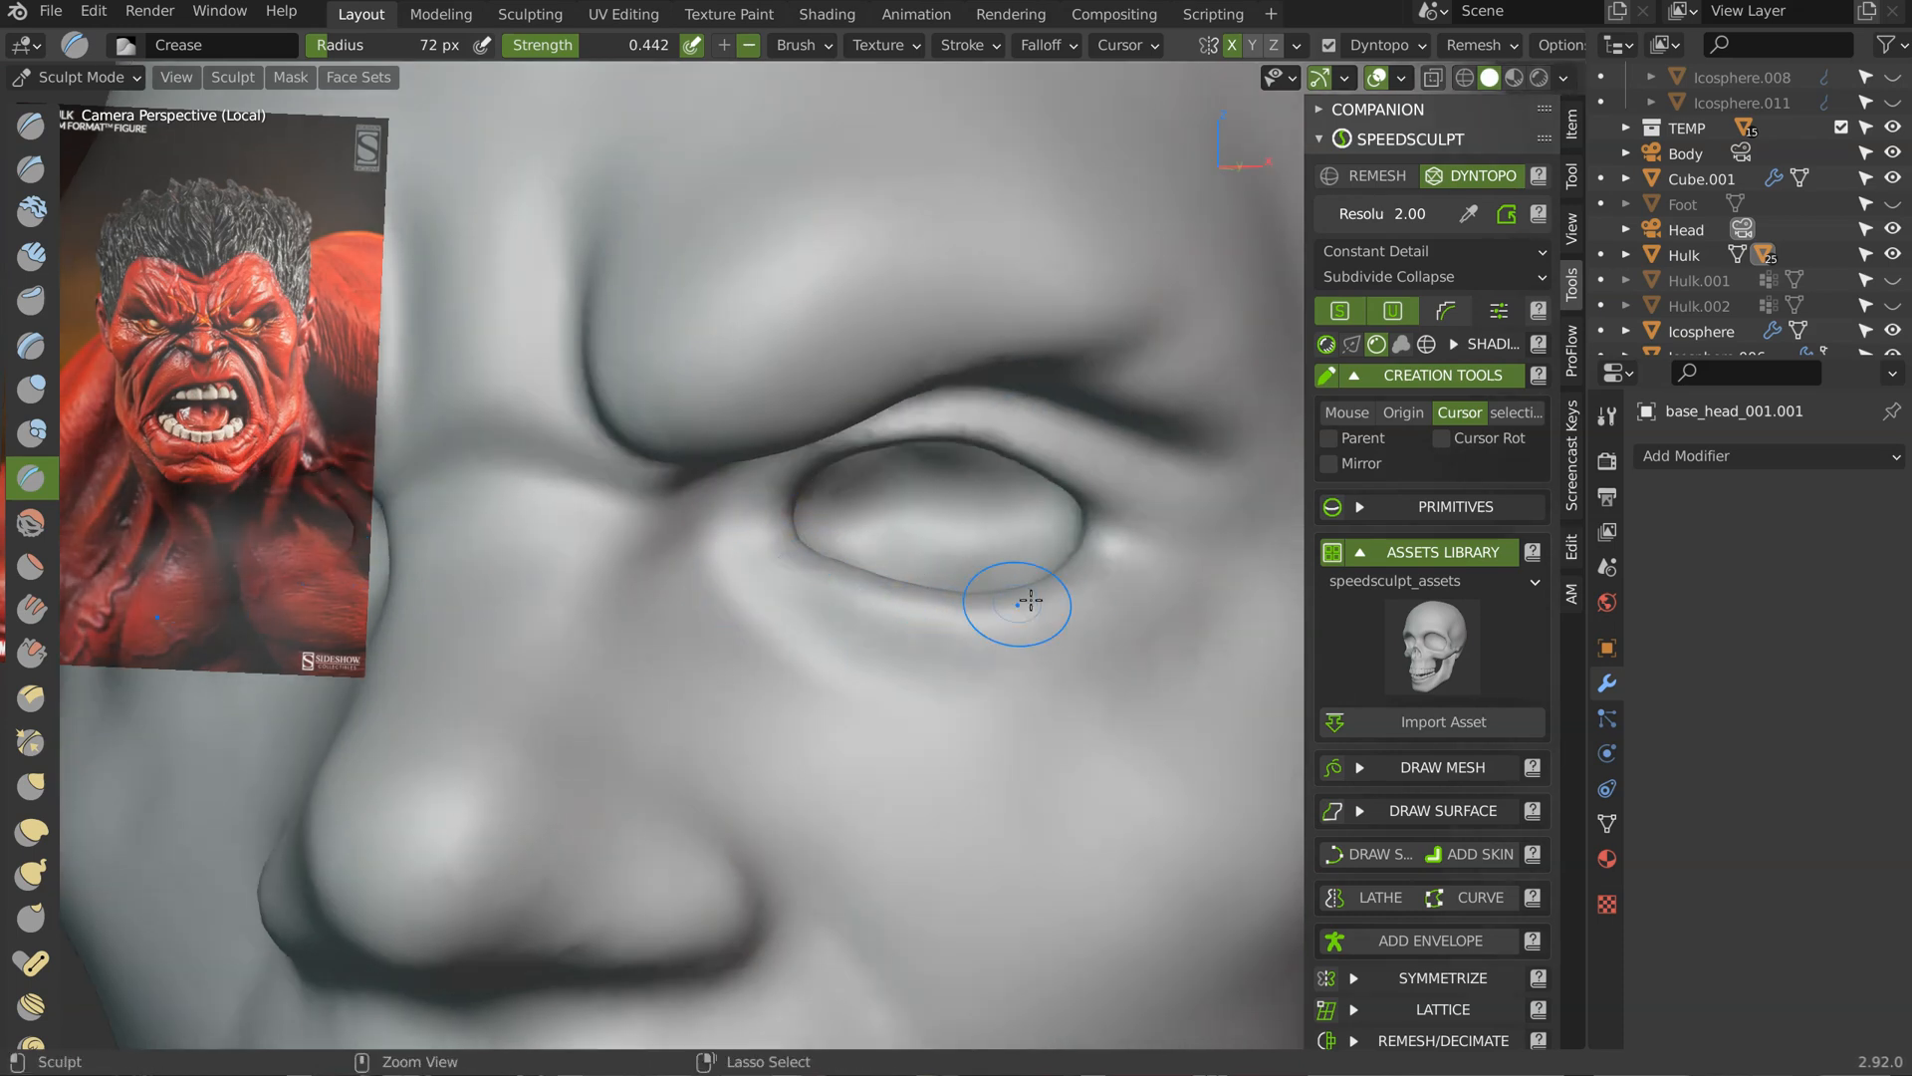
middle_drag(1086, 586, 773, 510)
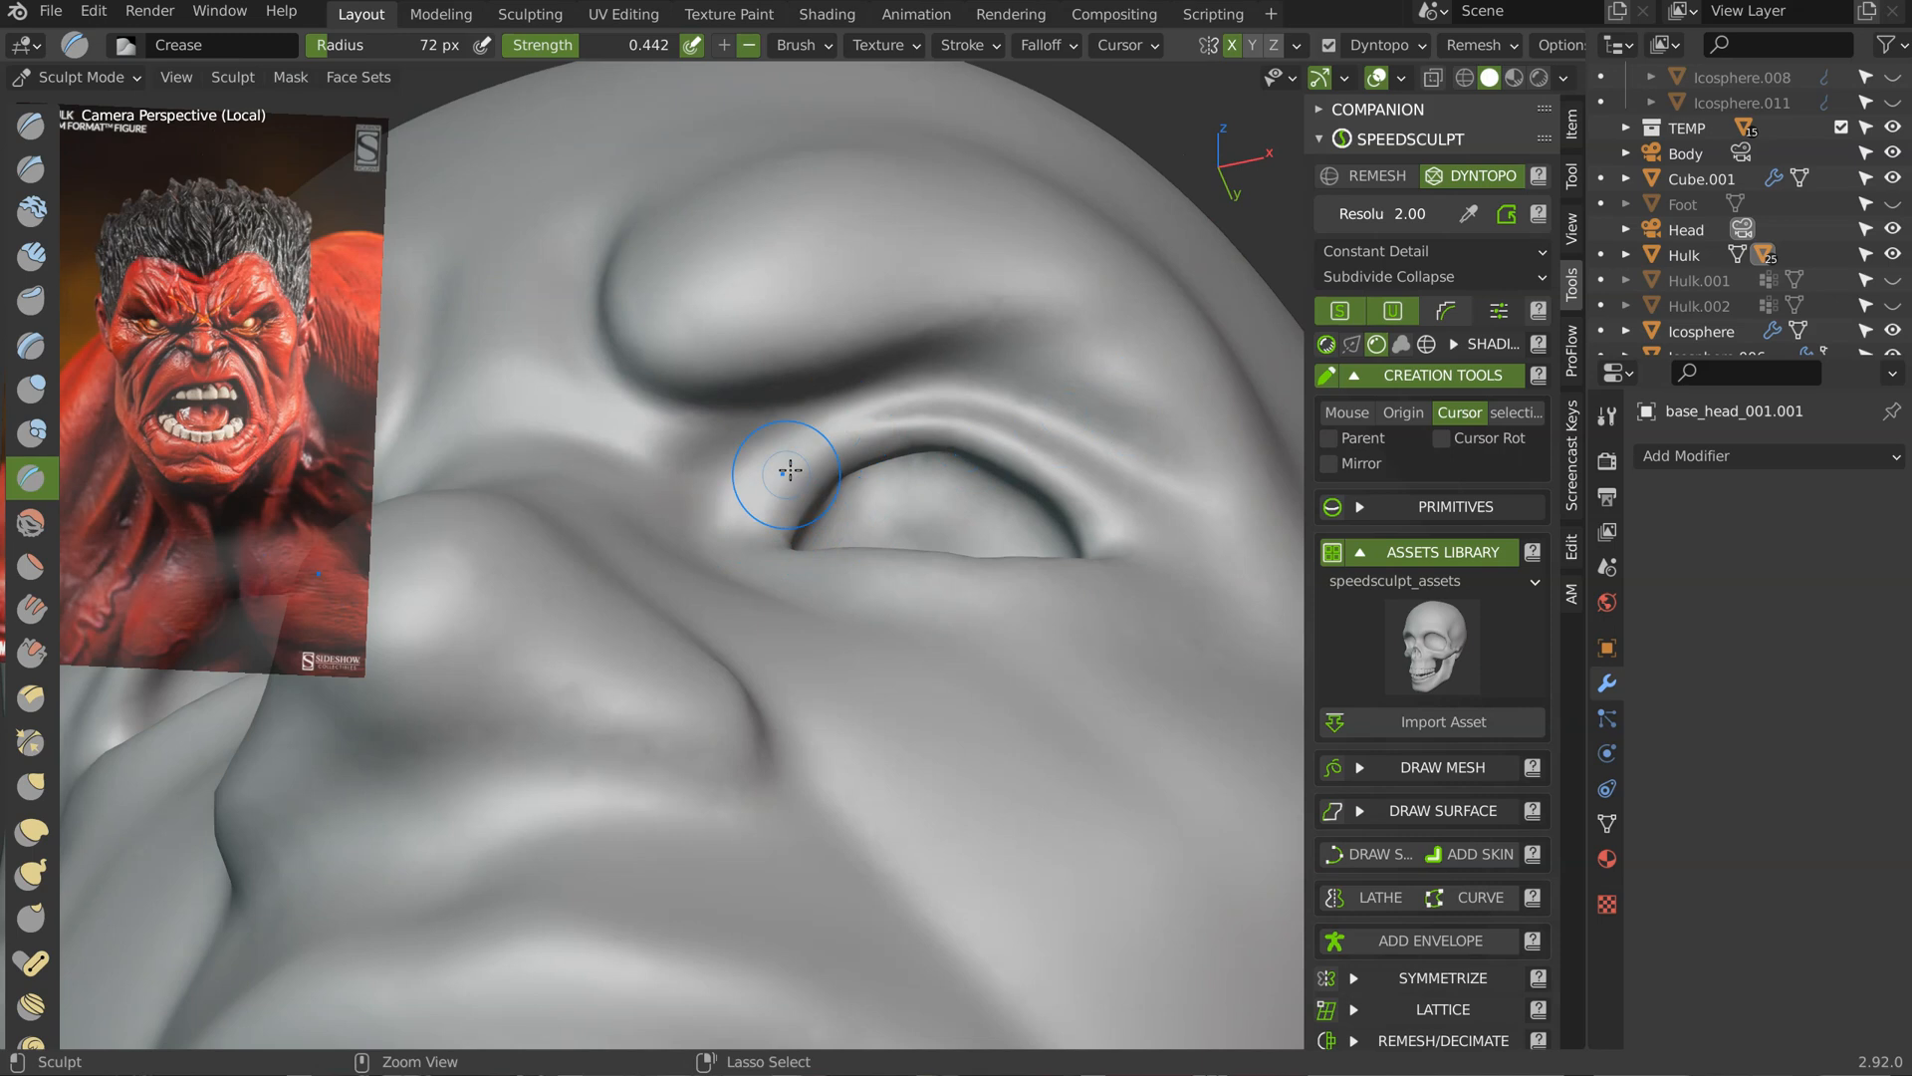
middle_drag(1165, 521, 851, 475)
middle_drag(1079, 478, 726, 528)
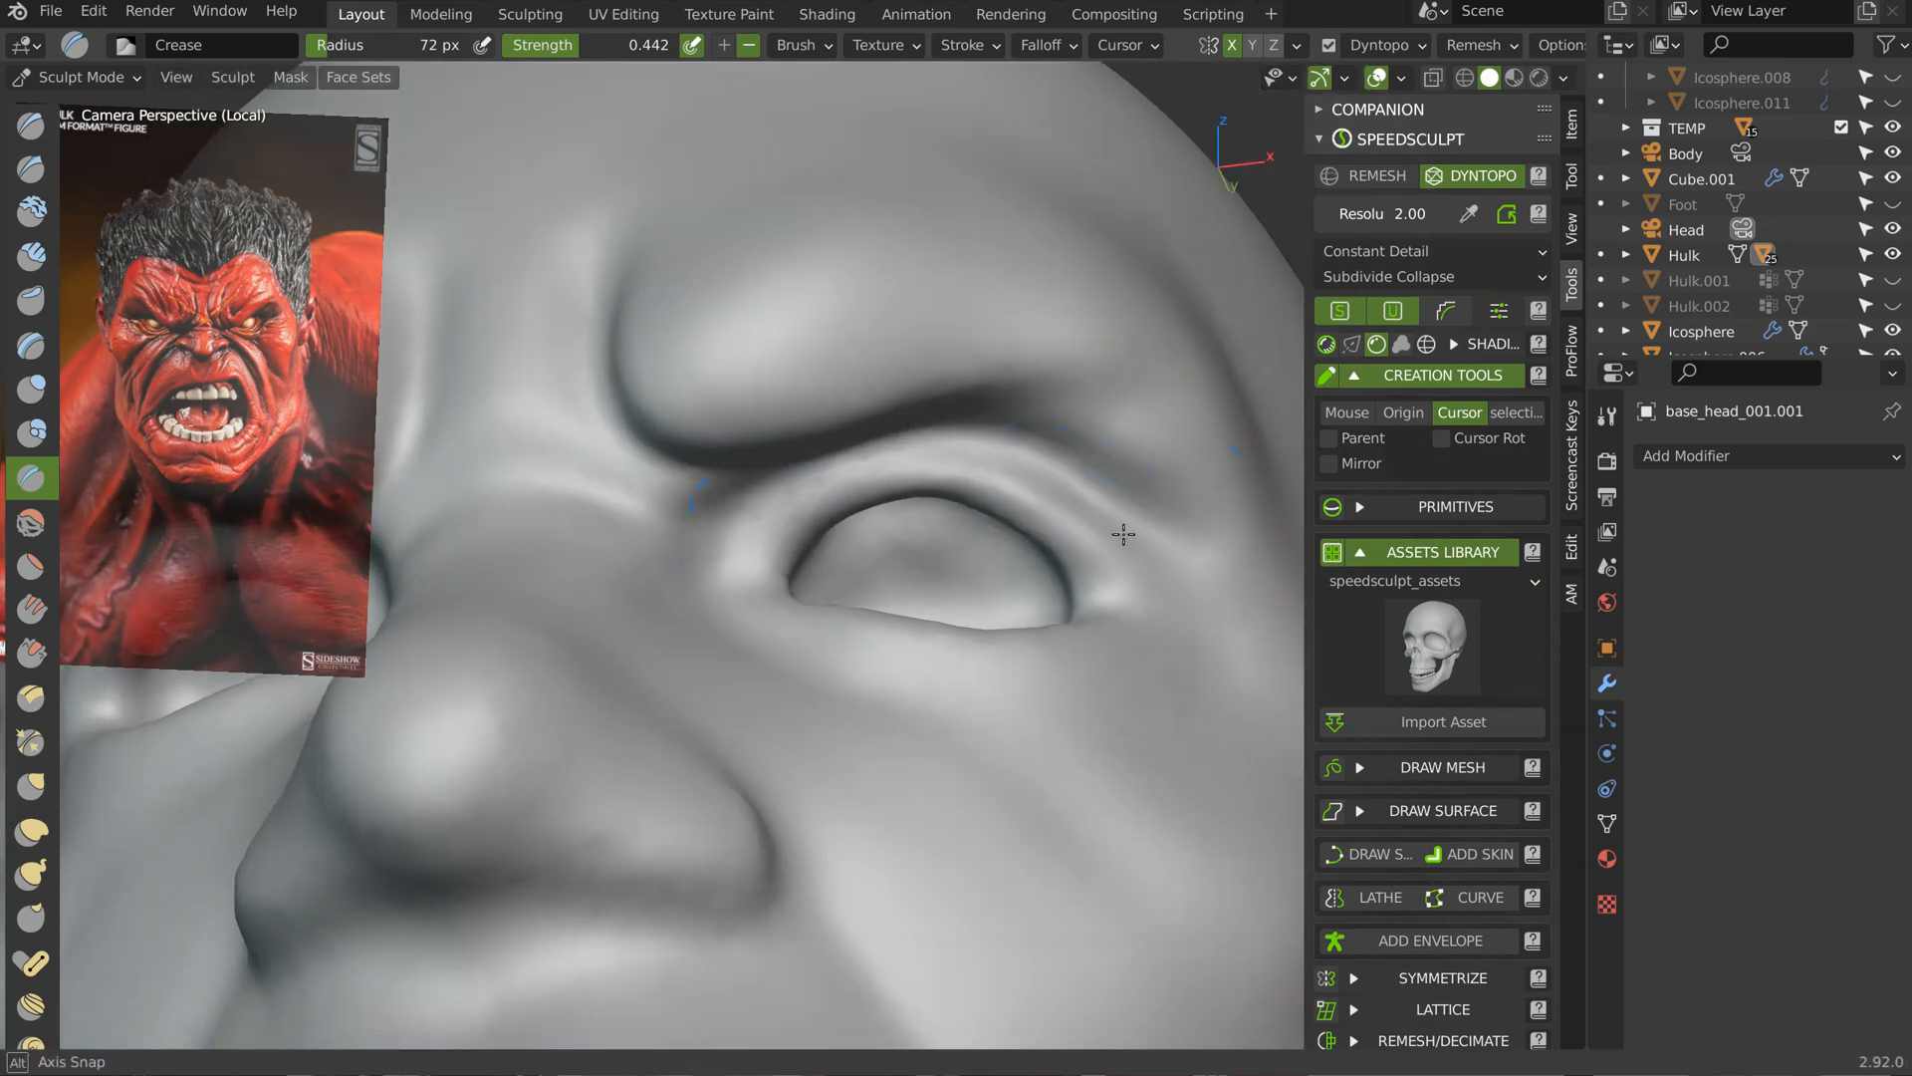
middle_drag(1119, 529, 974, 469)
middle_drag(1220, 482, 1035, 384)
Step: Reshape the inner and outer corners of the eye opening with the Grab brush
key(g)
drag(862, 542, 797, 548)
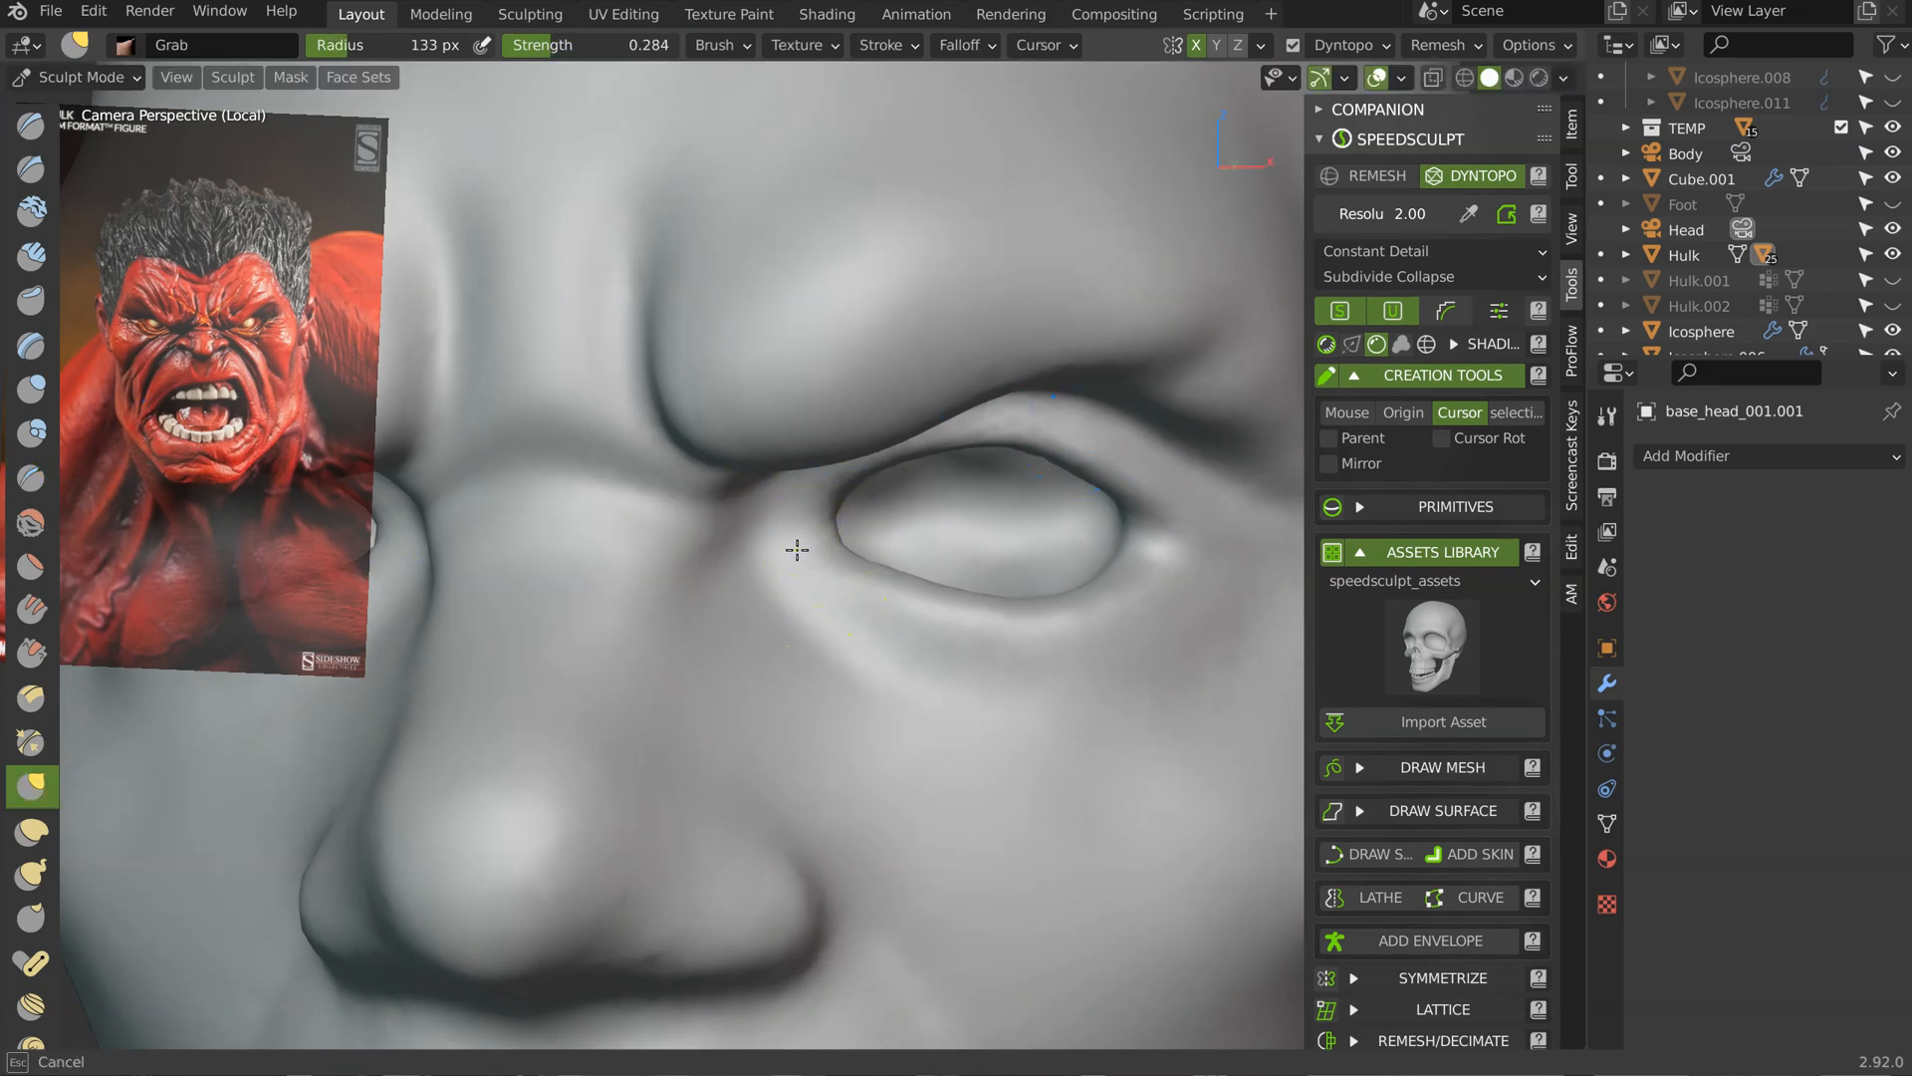
mouse_move(1086, 625)
middle_down()
mouse_move(1059, 439)
mouse_move(1110, 457)
mouse_move(1086, 471)
middle_up()
drag(1217, 512, 1219, 513)
mouse_move(917, 492)
middle_down()
mouse_move(871, 521)
mouse_move(947, 534)
mouse_move(909, 618)
mouse_move(851, 612)
middle_up()
drag(882, 612, 889, 611)
mouse_move(888, 610)
middle_down()
mouse_move(958, 638)
mouse_move(941, 759)
mouse_move(1055, 674)
mouse_move(896, 659)
middle_up()
Step: Adjust the lower lid from the side and pull the inner eye corner toward the nose with the Grab brush
mouse_move(1170, 553)
ctrl+middle_down()
mouse_move(977, 671)
mouse_move(849, 649)
ctrl+middle_up()
middle_drag(941, 608, 828, 568)
mouse_move(829, 568)
ctrl+middle_down()
mouse_move(924, 483)
mouse_move(824, 518)
mouse_move(908, 577)
mouse_move(967, 557)
mouse_move(964, 513)
ctrl+middle_up()
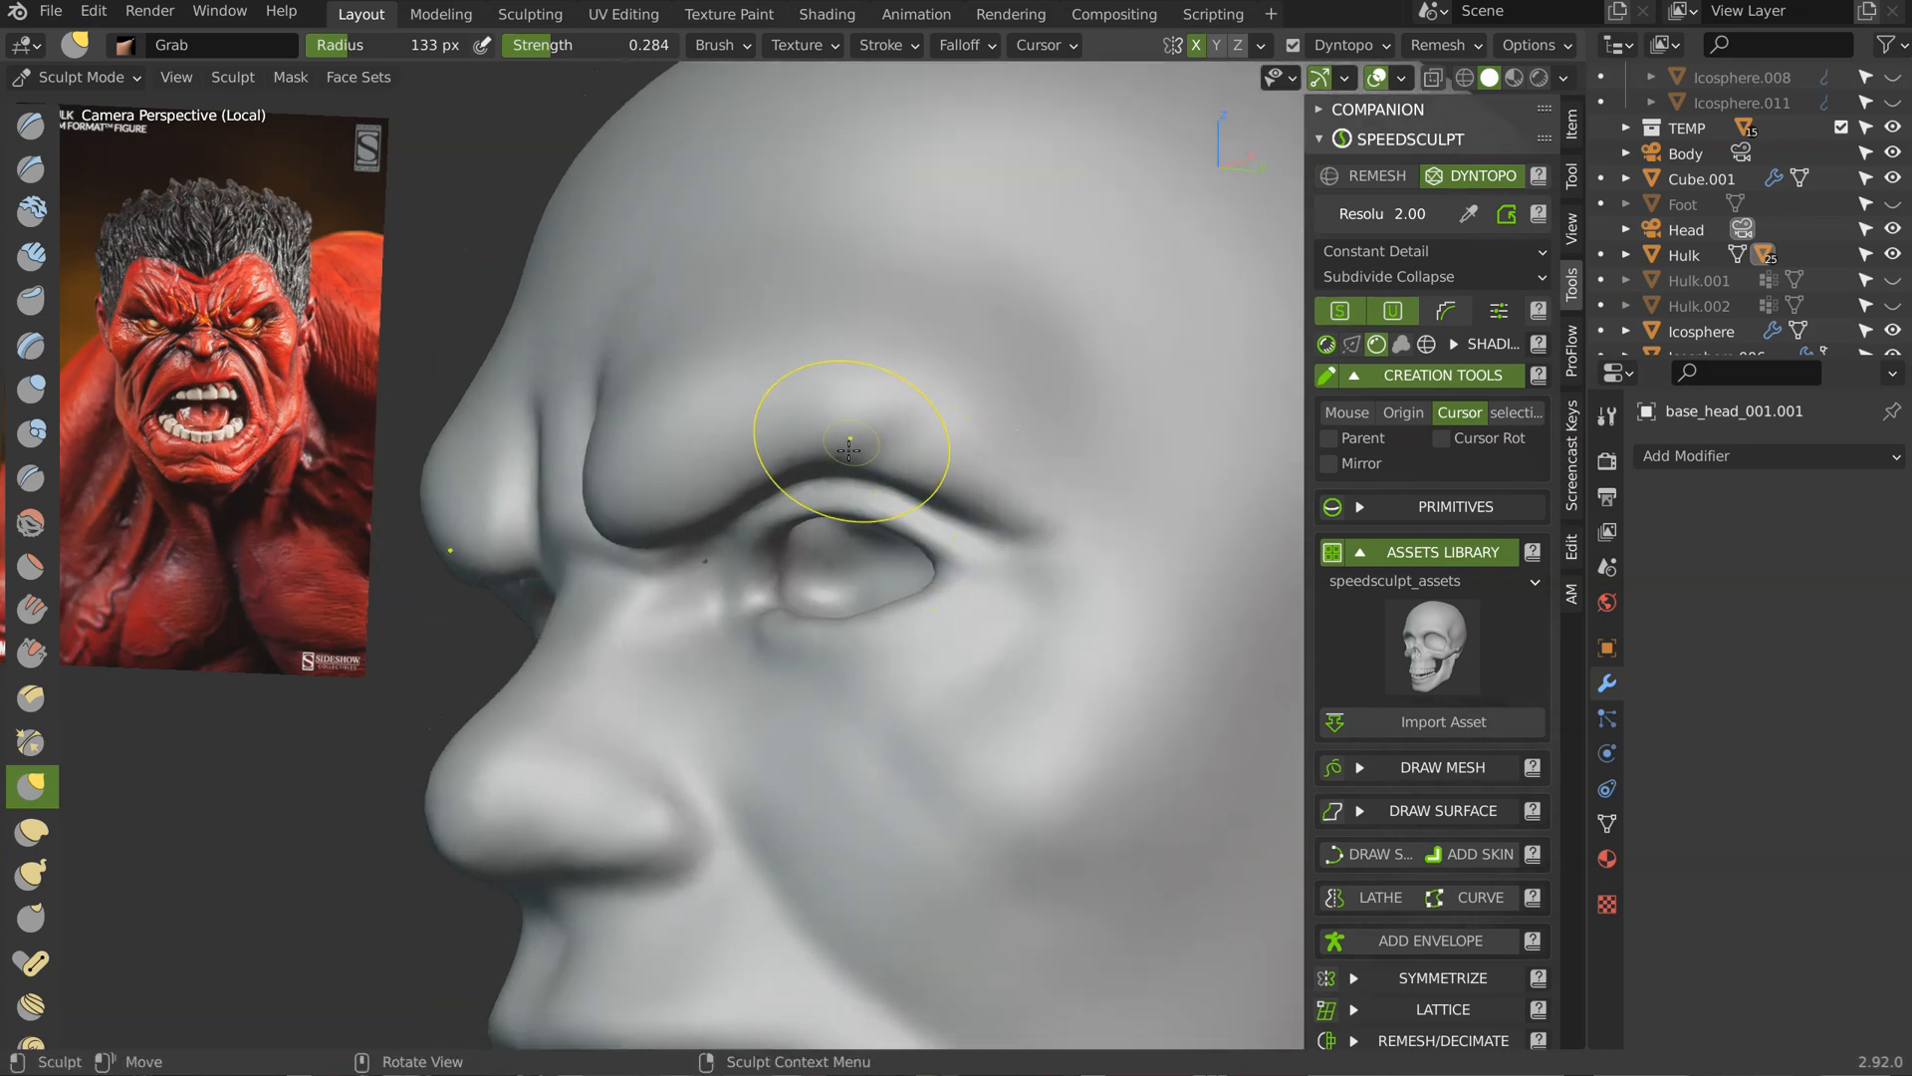
middle_drag(711, 513, 849, 512)
drag(718, 620, 745, 580)
mouse_move(759, 570)
middle_down()
mouse_move(623, 653)
mouse_move(805, 525)
mouse_move(677, 687)
mouse_move(897, 513)
middle_up()
mouse_move(911, 614)
middle_down()
mouse_move(1037, 594)
mouse_move(1067, 539)
middle_up()
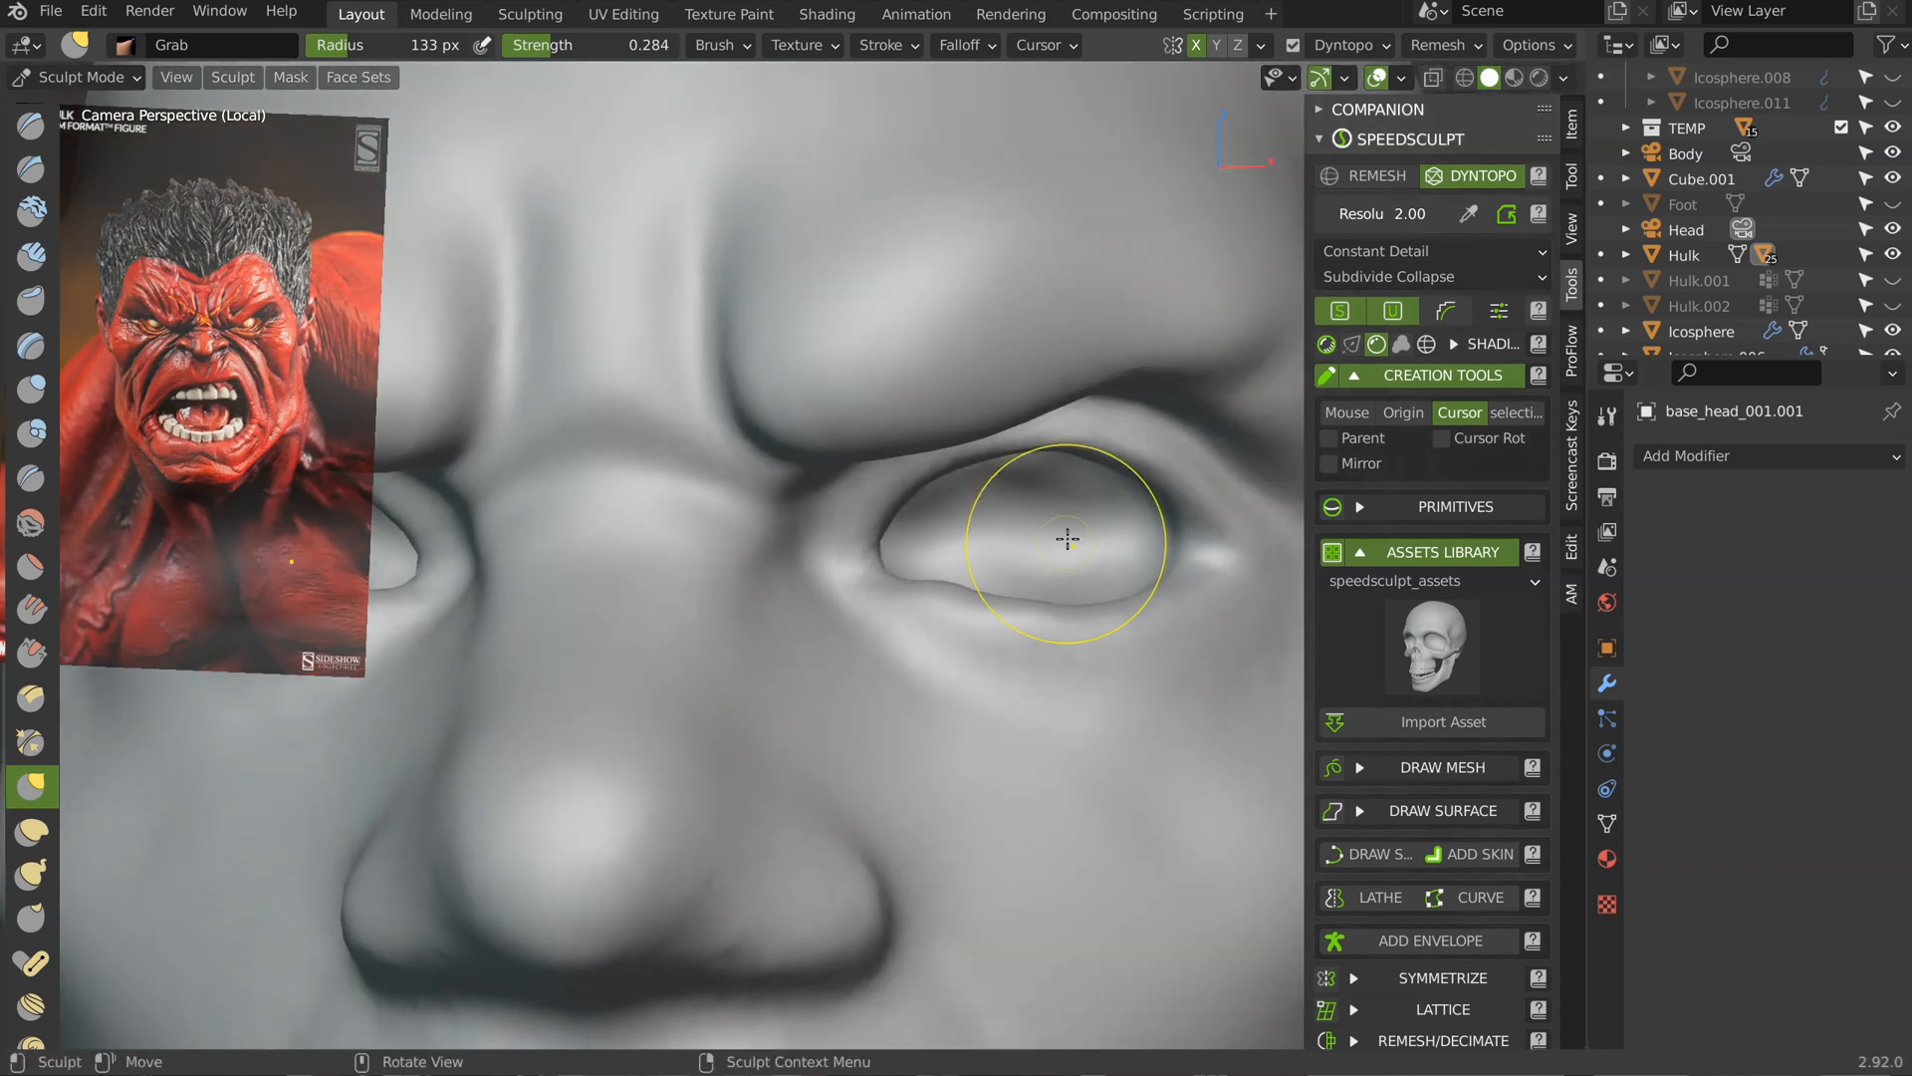
drag(864, 575, 764, 608)
Step: Try to reshape the nose bridge using the Grab brush at a 238 px radius, and undo the stroke
key(f)
click(834, 641)
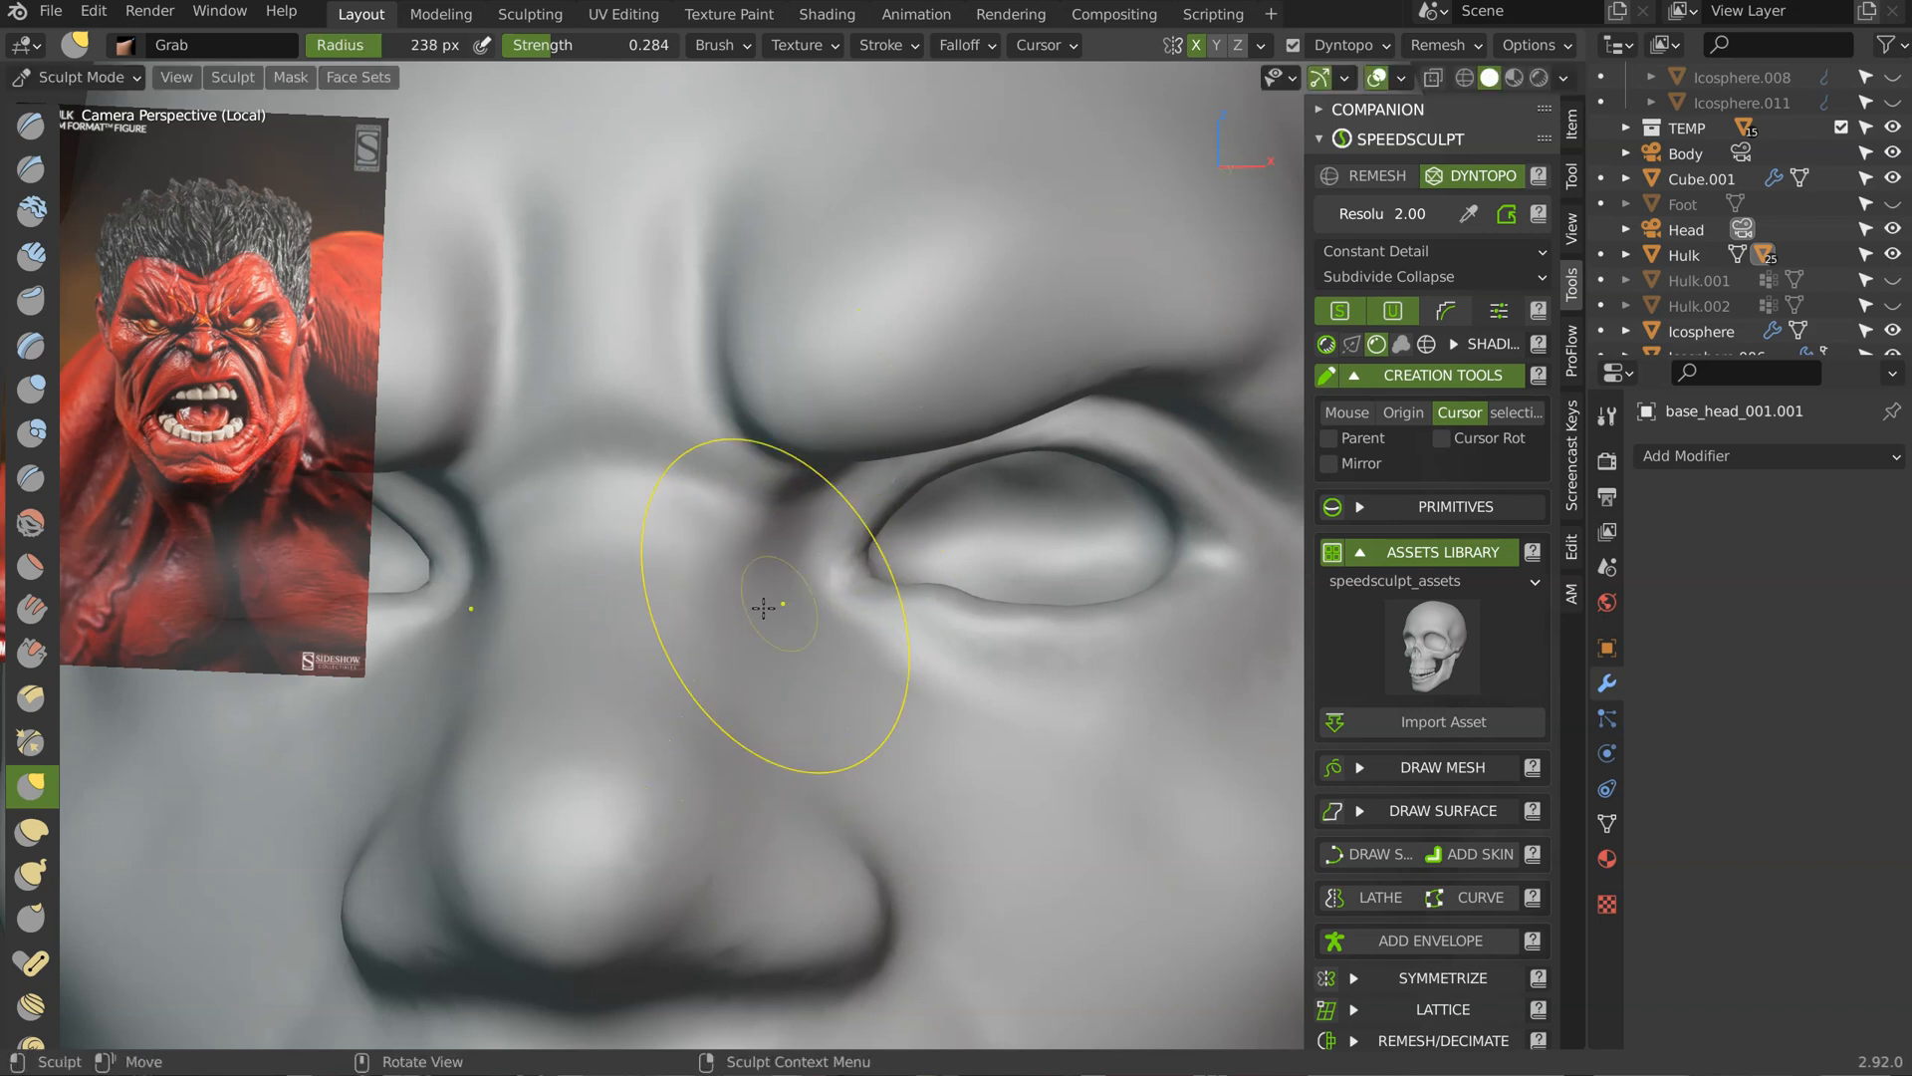
mouse_move(772, 594)
middle_down()
mouse_move(678, 627)
mouse_move(824, 671)
mouse_move(913, 644)
middle_up()
mouse_move(644, 501)
mouse_down()
mouse_move(649, 481)
mouse_move(594, 457)
mouse_move(609, 496)
mouse_up()
key(ctrl+z)
Step: Resize the Grab brush and reshape the nose bridge between the eyes
scroll(619, 491, down, 3)
key(f)
click(575, 499)
middle_drag(681, 521, 587, 526)
drag(643, 506, 659, 497)
drag(671, 500, 615, 482)
mouse_move(759, 513)
middle_down()
mouse_move(688, 513)
mouse_move(799, 450)
middle_up()
Step: Build up the nose bridge and the area between the brows with the Clay brush
key(c)
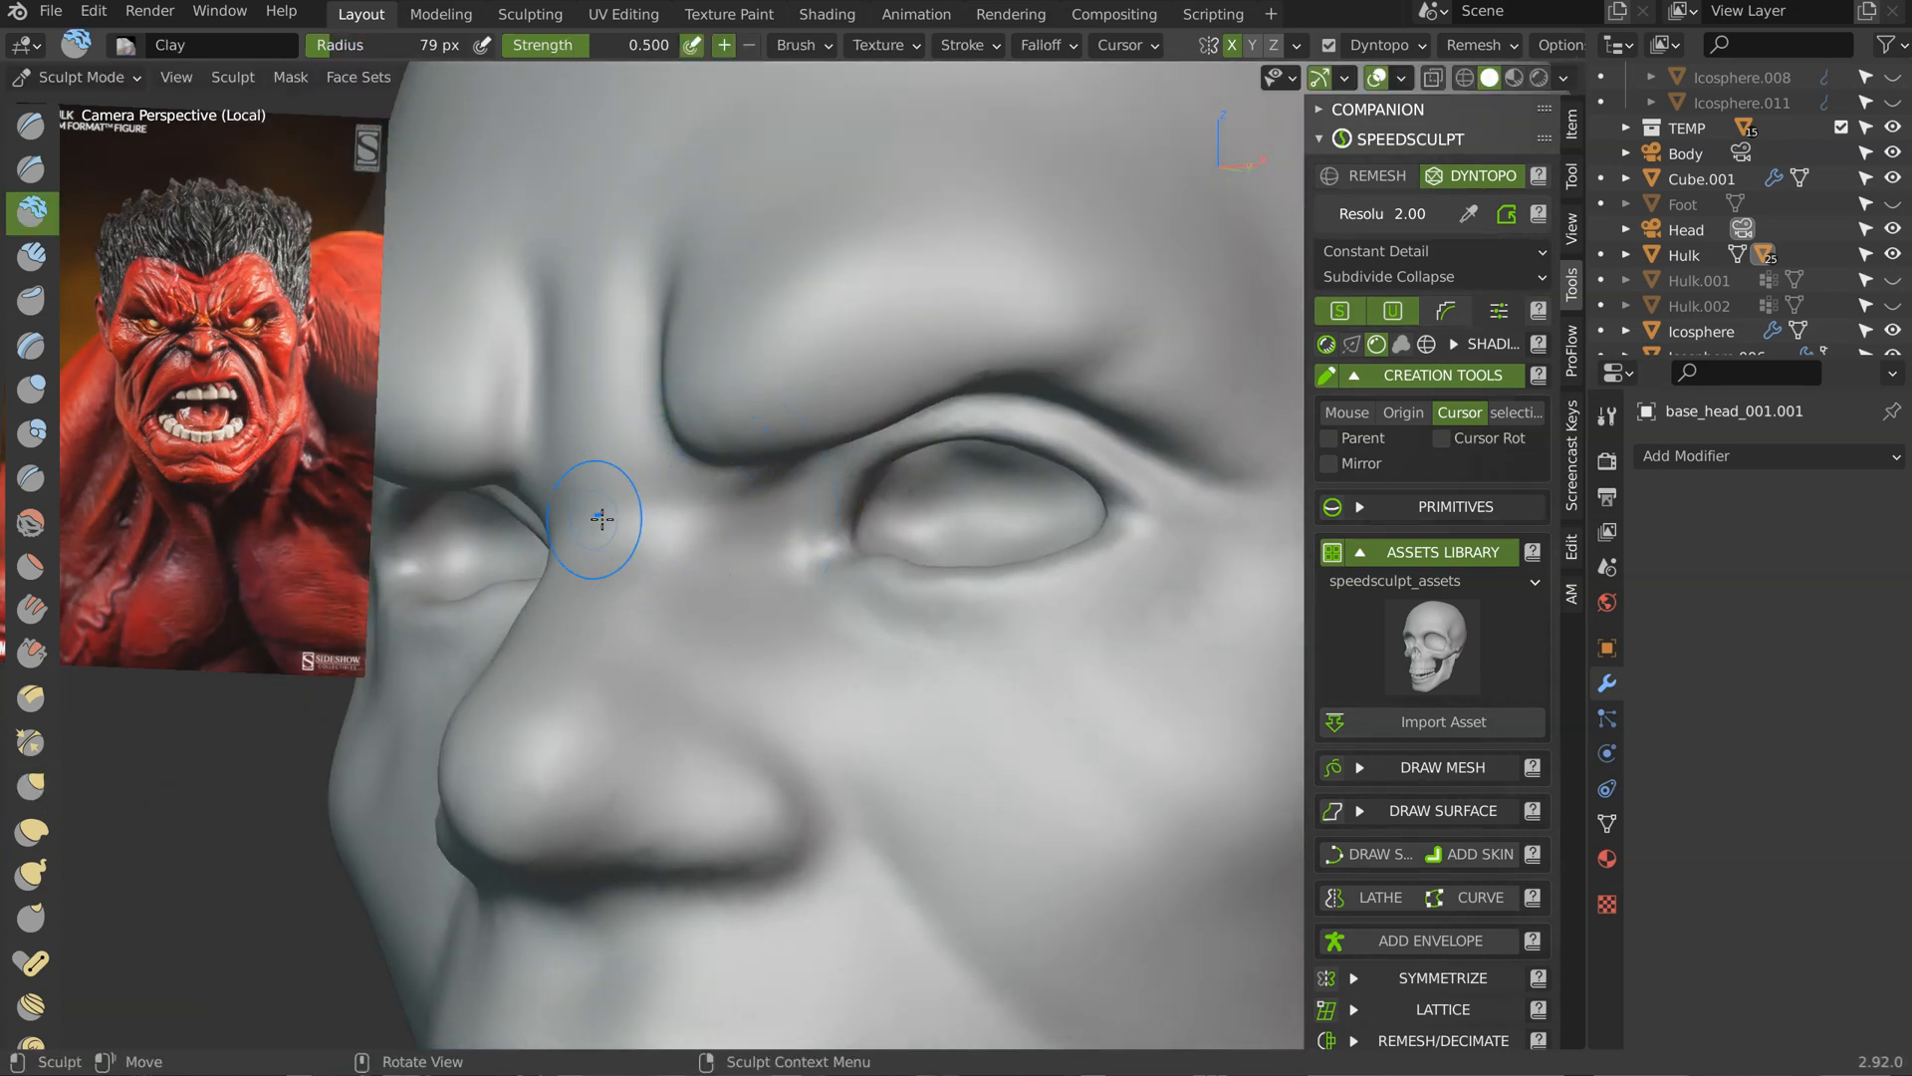
mouse_move(753, 530)
middle_down()
mouse_move(664, 507)
mouse_move(696, 498)
middle_up()
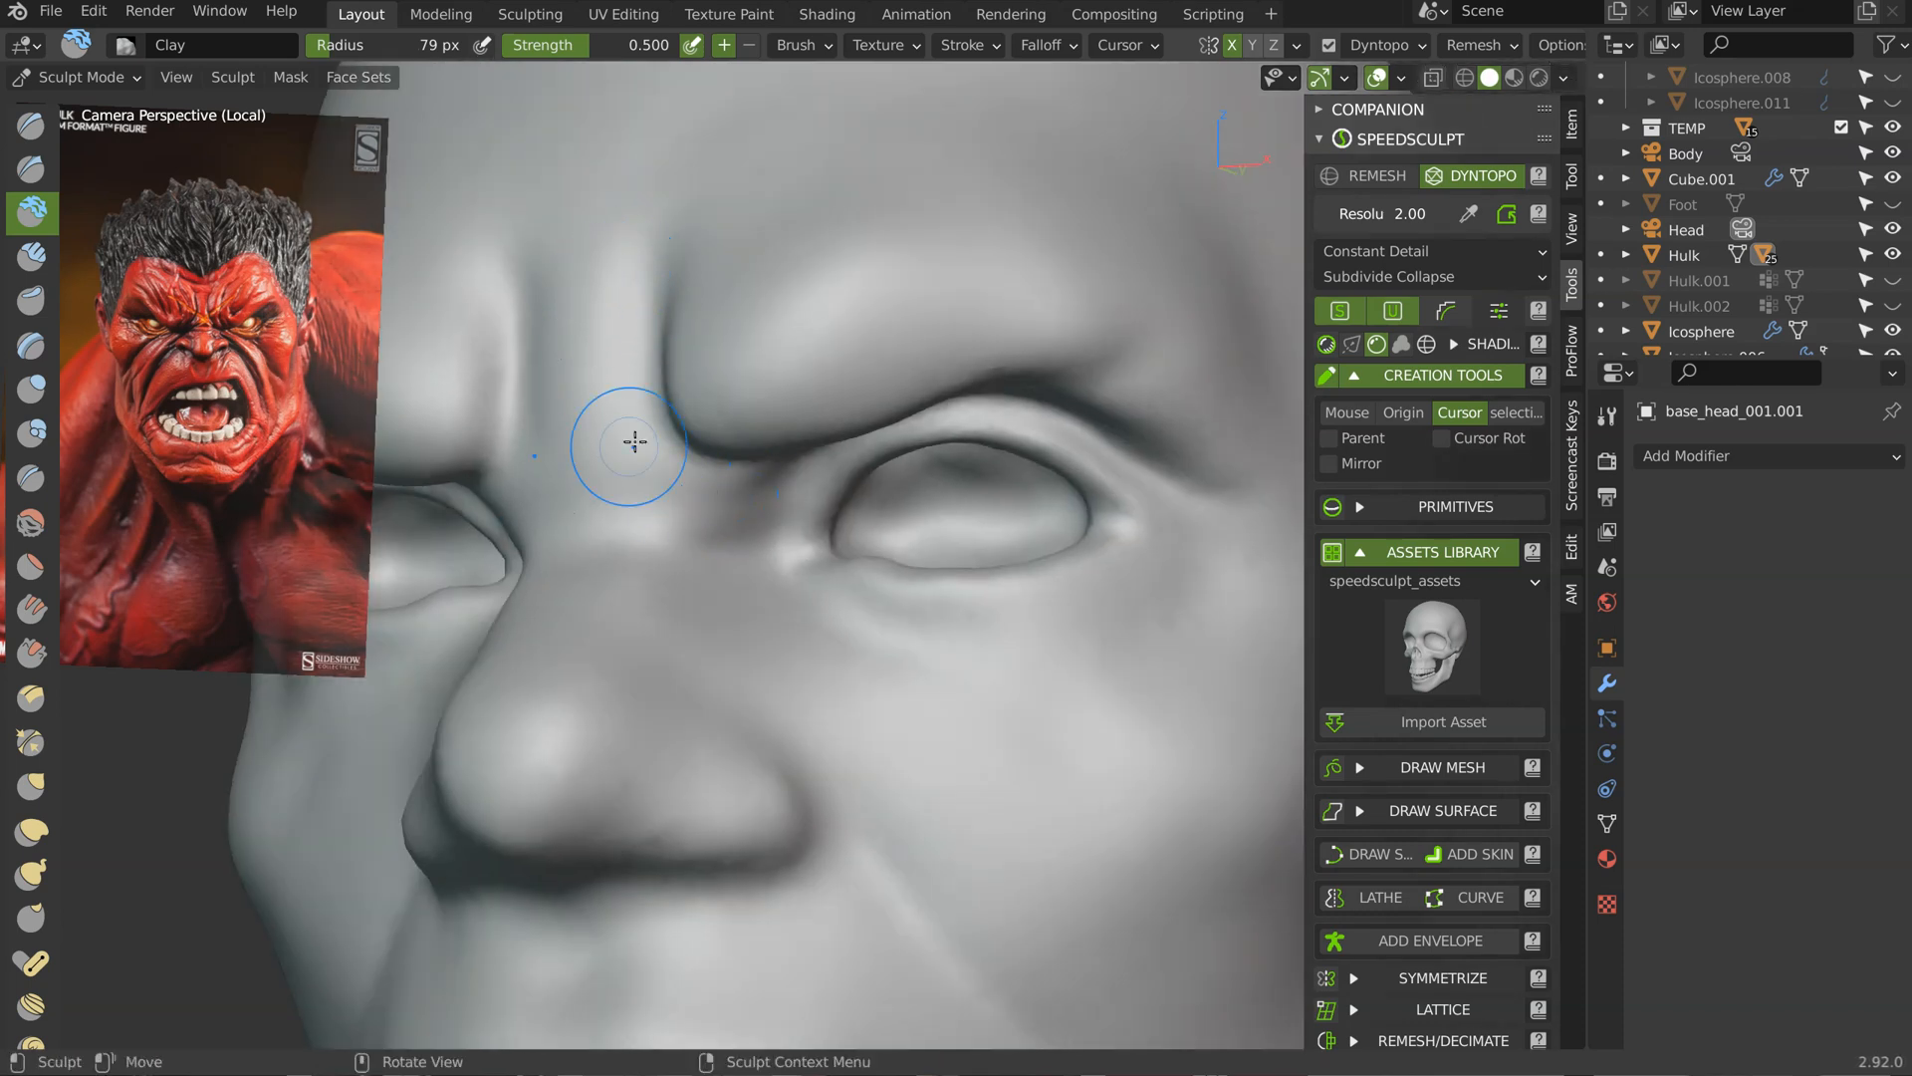
scroll(634, 441, down, 3)
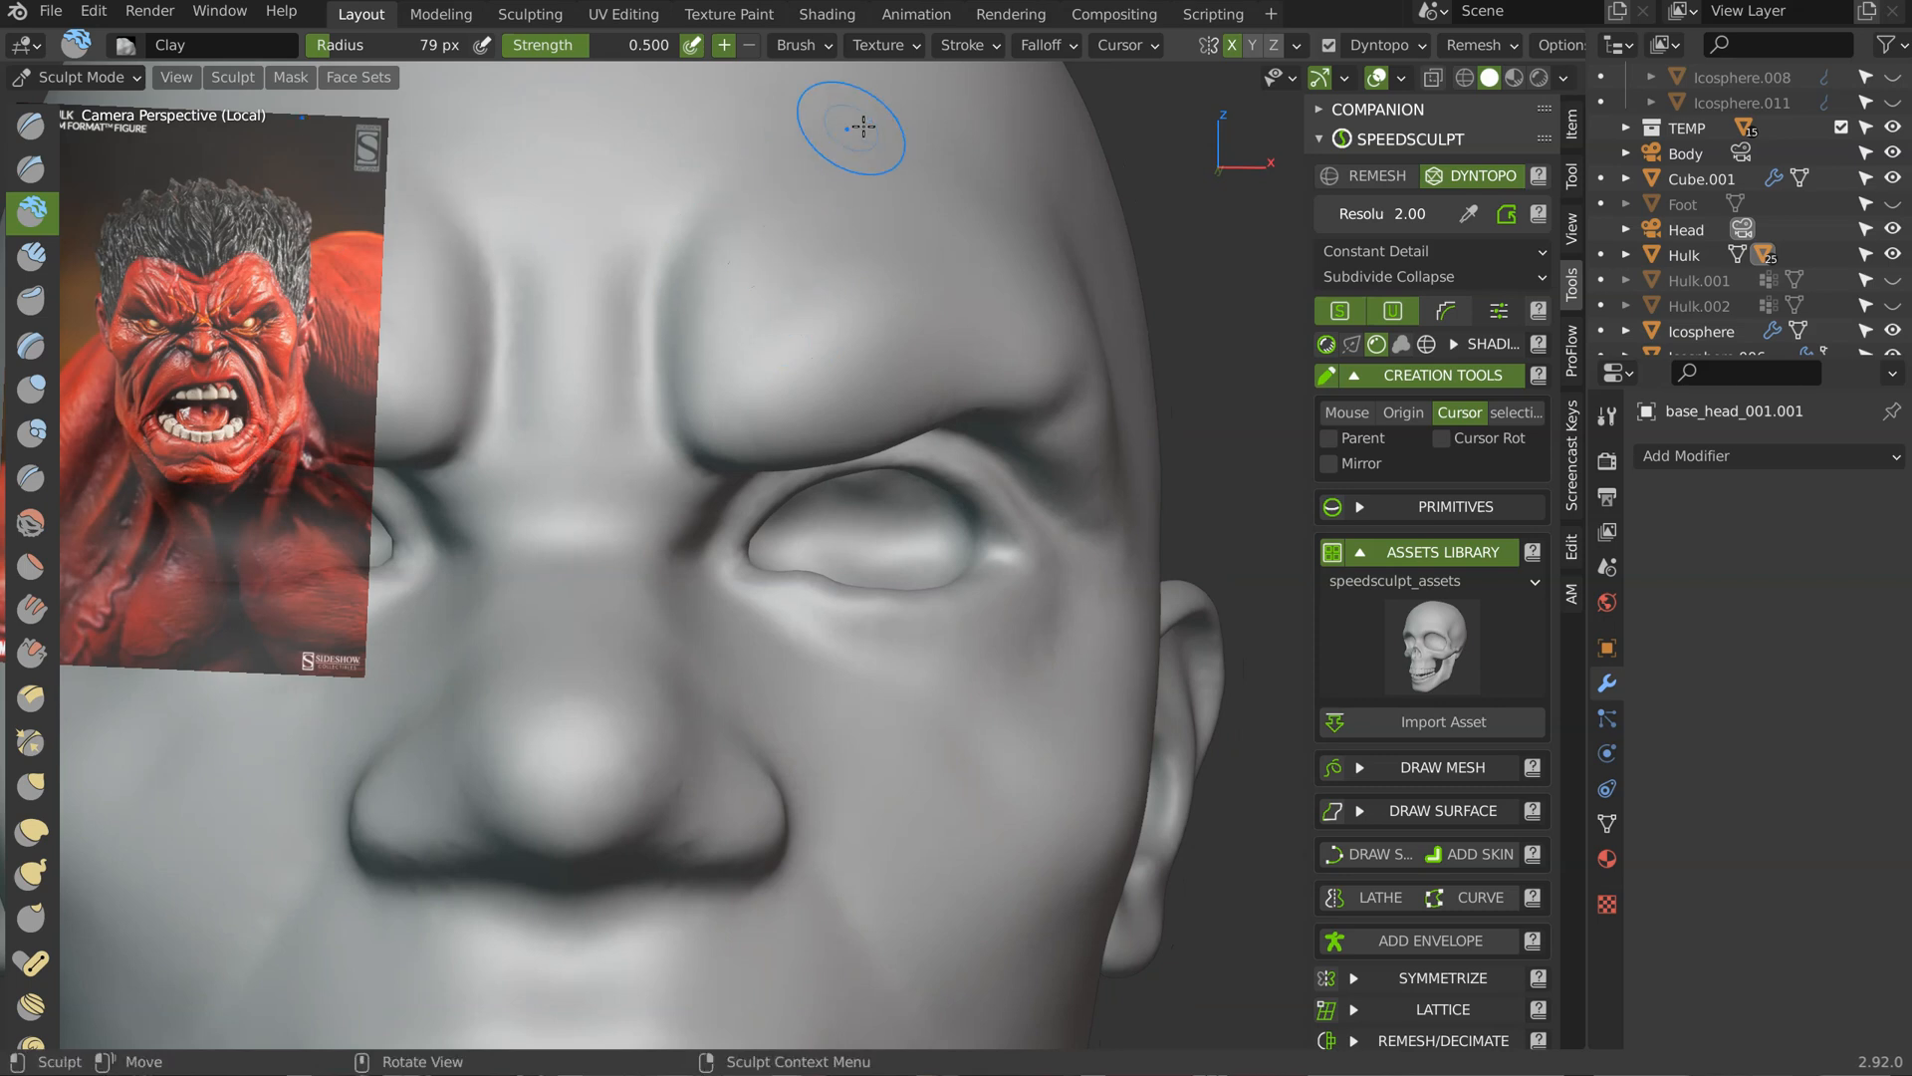
middle_drag(760, 350, 732, 301)
mouse_move(968, 386)
middle_down()
mouse_move(921, 429)
mouse_move(911, 488)
mouse_move(1012, 484)
mouse_move(904, 459)
middle_up()
Step: Lift the inner part of the lower eyelid using the Grab brush at a 114 px radius
scroll(913, 510, down, 3)
shift+middle_drag(817, 554, 889, 414)
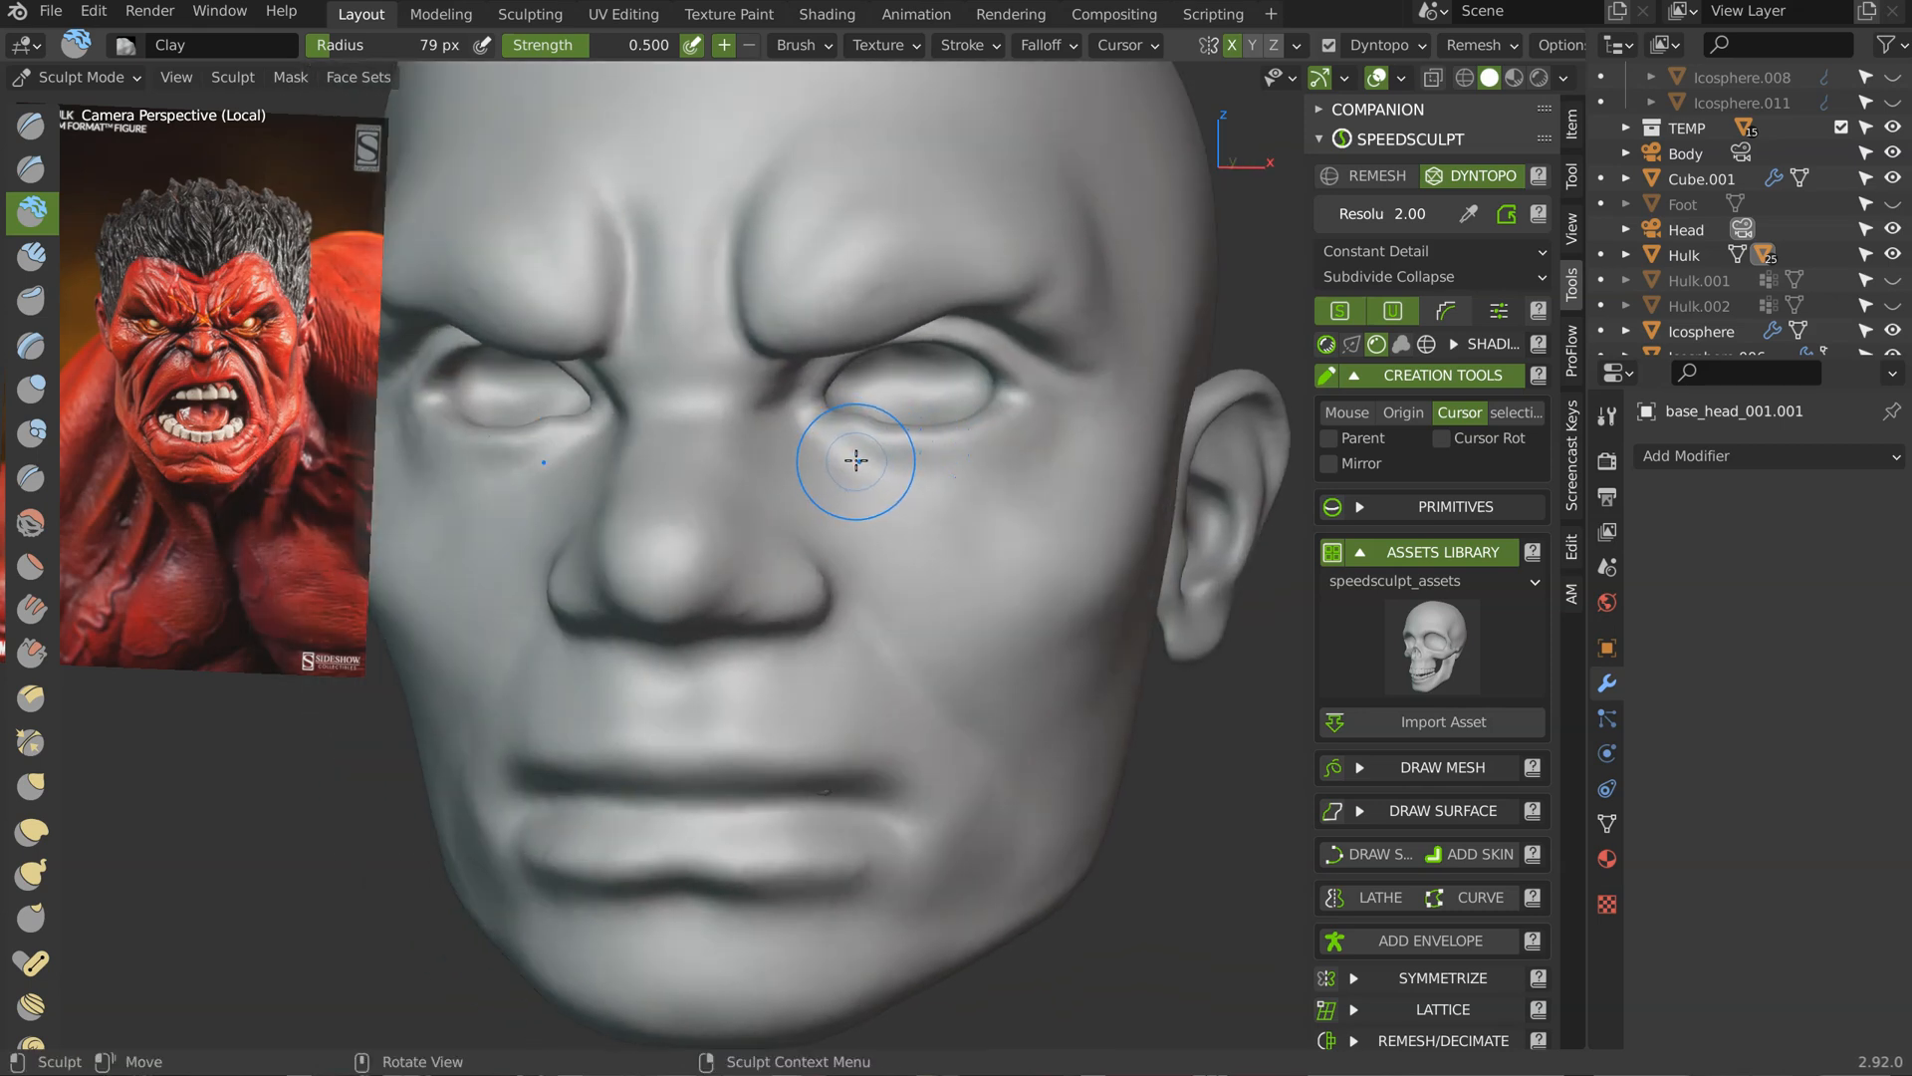
key(g)
key(f)
click(901, 440)
drag(830, 423, 838, 410)
drag(861, 429, 868, 421)
Step: Nudge the outer corner of the eye upward and inward with the Grab brush
drag(1012, 407, 1002, 394)
middle_drag(971, 404, 761, 428)
ctrl+middle_drag(761, 428, 797, 390)
drag(956, 416, 937, 396)
mouse_move(926, 413)
middle_down()
mouse_move(990, 447)
mouse_move(964, 375)
mouse_move(981, 328)
middle_up()
Step: Pull the side of the nostril outward from a low viewing angle with the Grab brush
scroll(917, 485, up, 2)
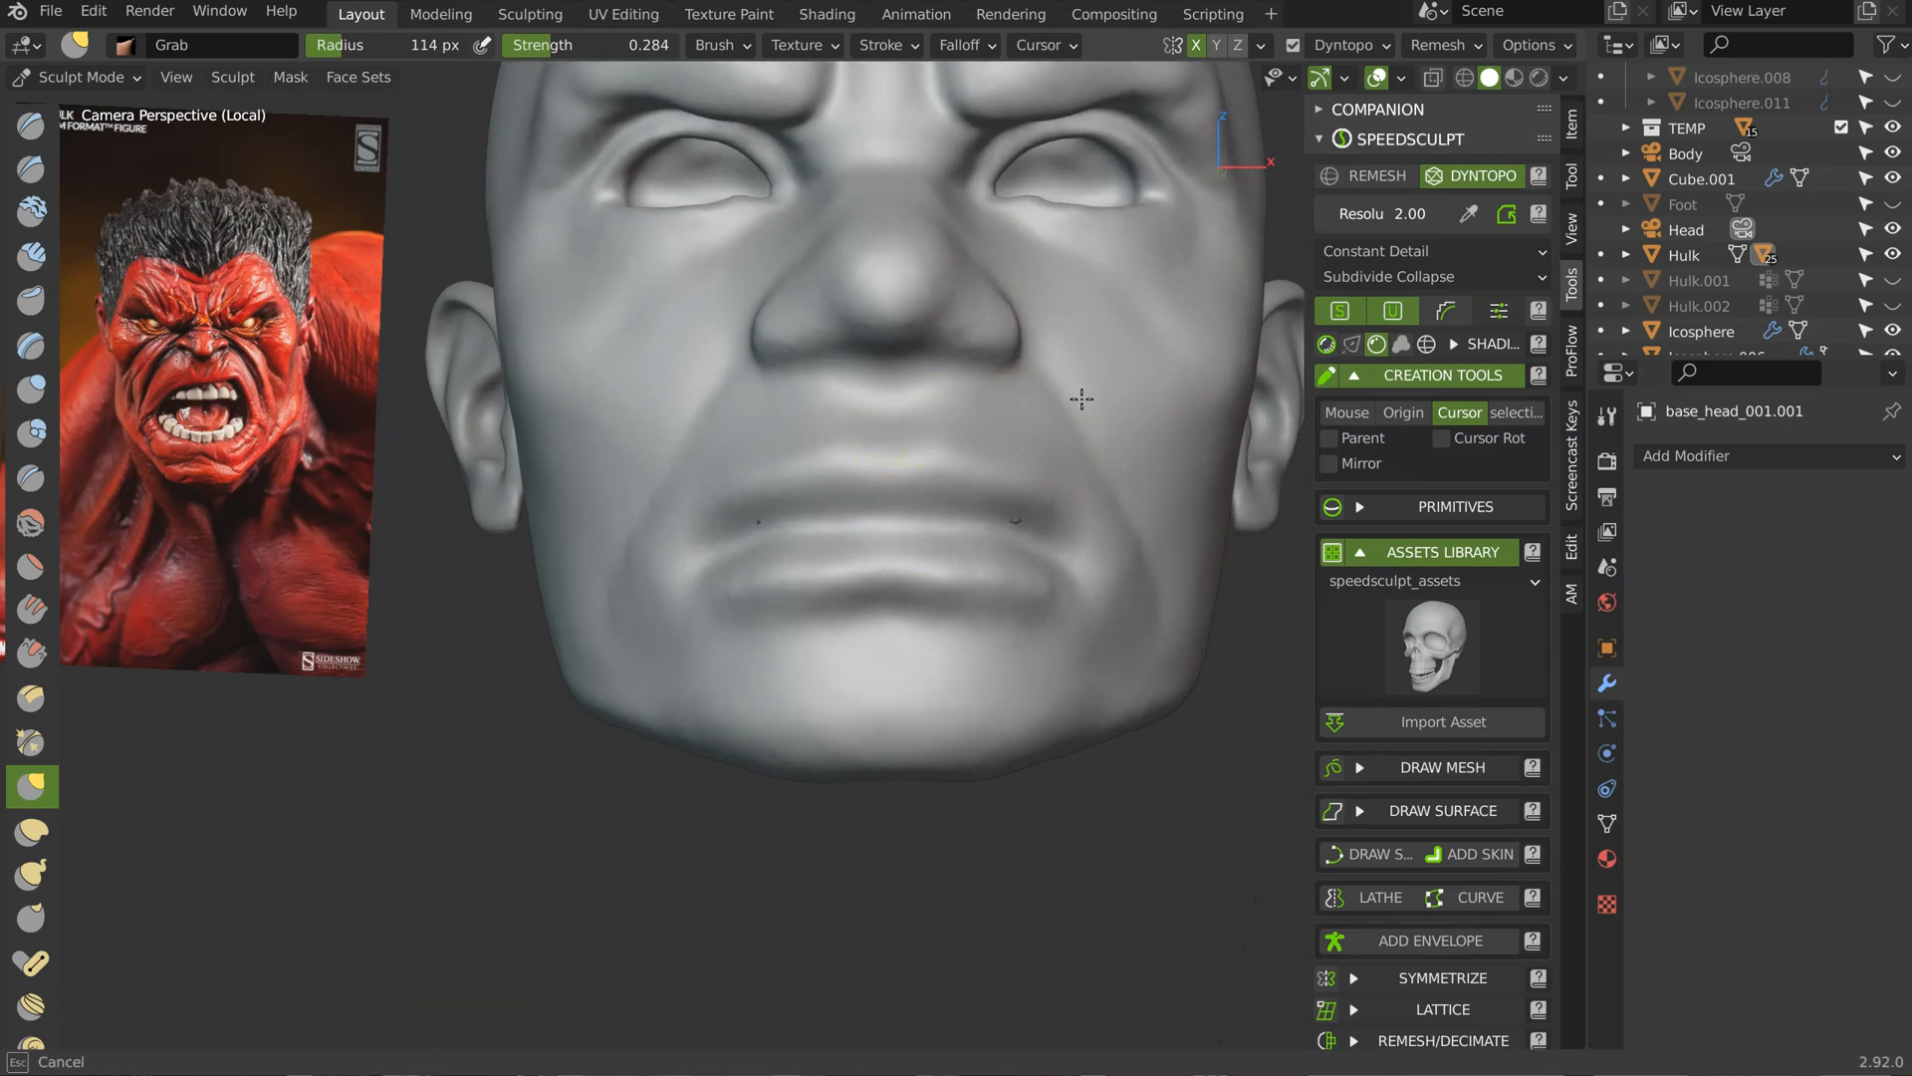
mouse_move(1114, 385)
middle_down()
mouse_move(973, 320)
mouse_move(947, 341)
mouse_move(924, 435)
middle_up()
scroll(924, 436, up, 2)
mouse_move(969, 395)
mouse_down()
mouse_move(987, 278)
mouse_move(1062, 352)
mouse_up()
mouse_move(1004, 438)
middle_down()
mouse_move(1036, 416)
mouse_move(1096, 442)
middle_up()
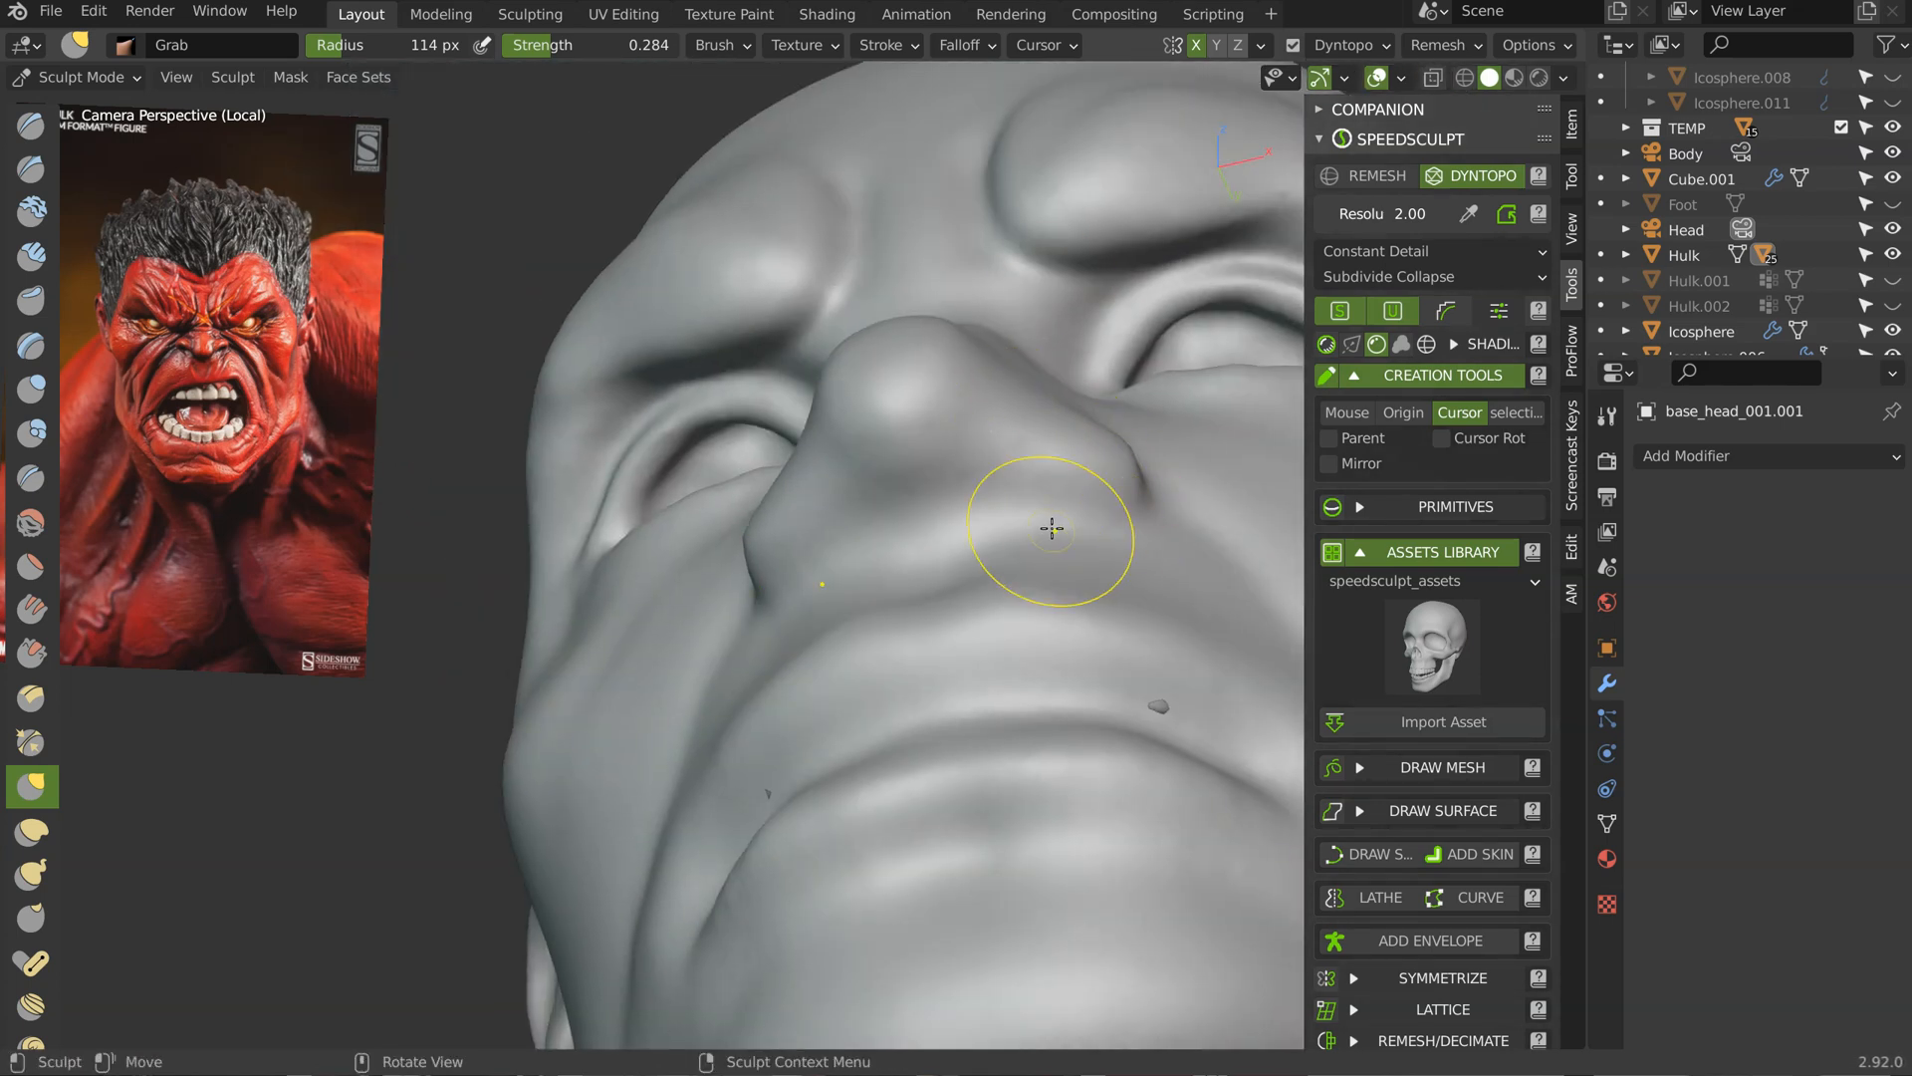
Step: Carve the nostril cavities into the underside of the nose using the Draw brush at an 82 px radius
key(x)
key(f)
click(1005, 505)
mouse_move(1007, 490)
middle_down()
mouse_move(1036, 468)
mouse_move(995, 511)
mouse_move(996, 484)
mouse_move(1020, 487)
mouse_move(1007, 521)
mouse_move(900, 491)
mouse_move(981, 493)
middle_up()
Step: Refine the nostril rims with the Grab brush and deepen the openings with the Draw brush
key(g)
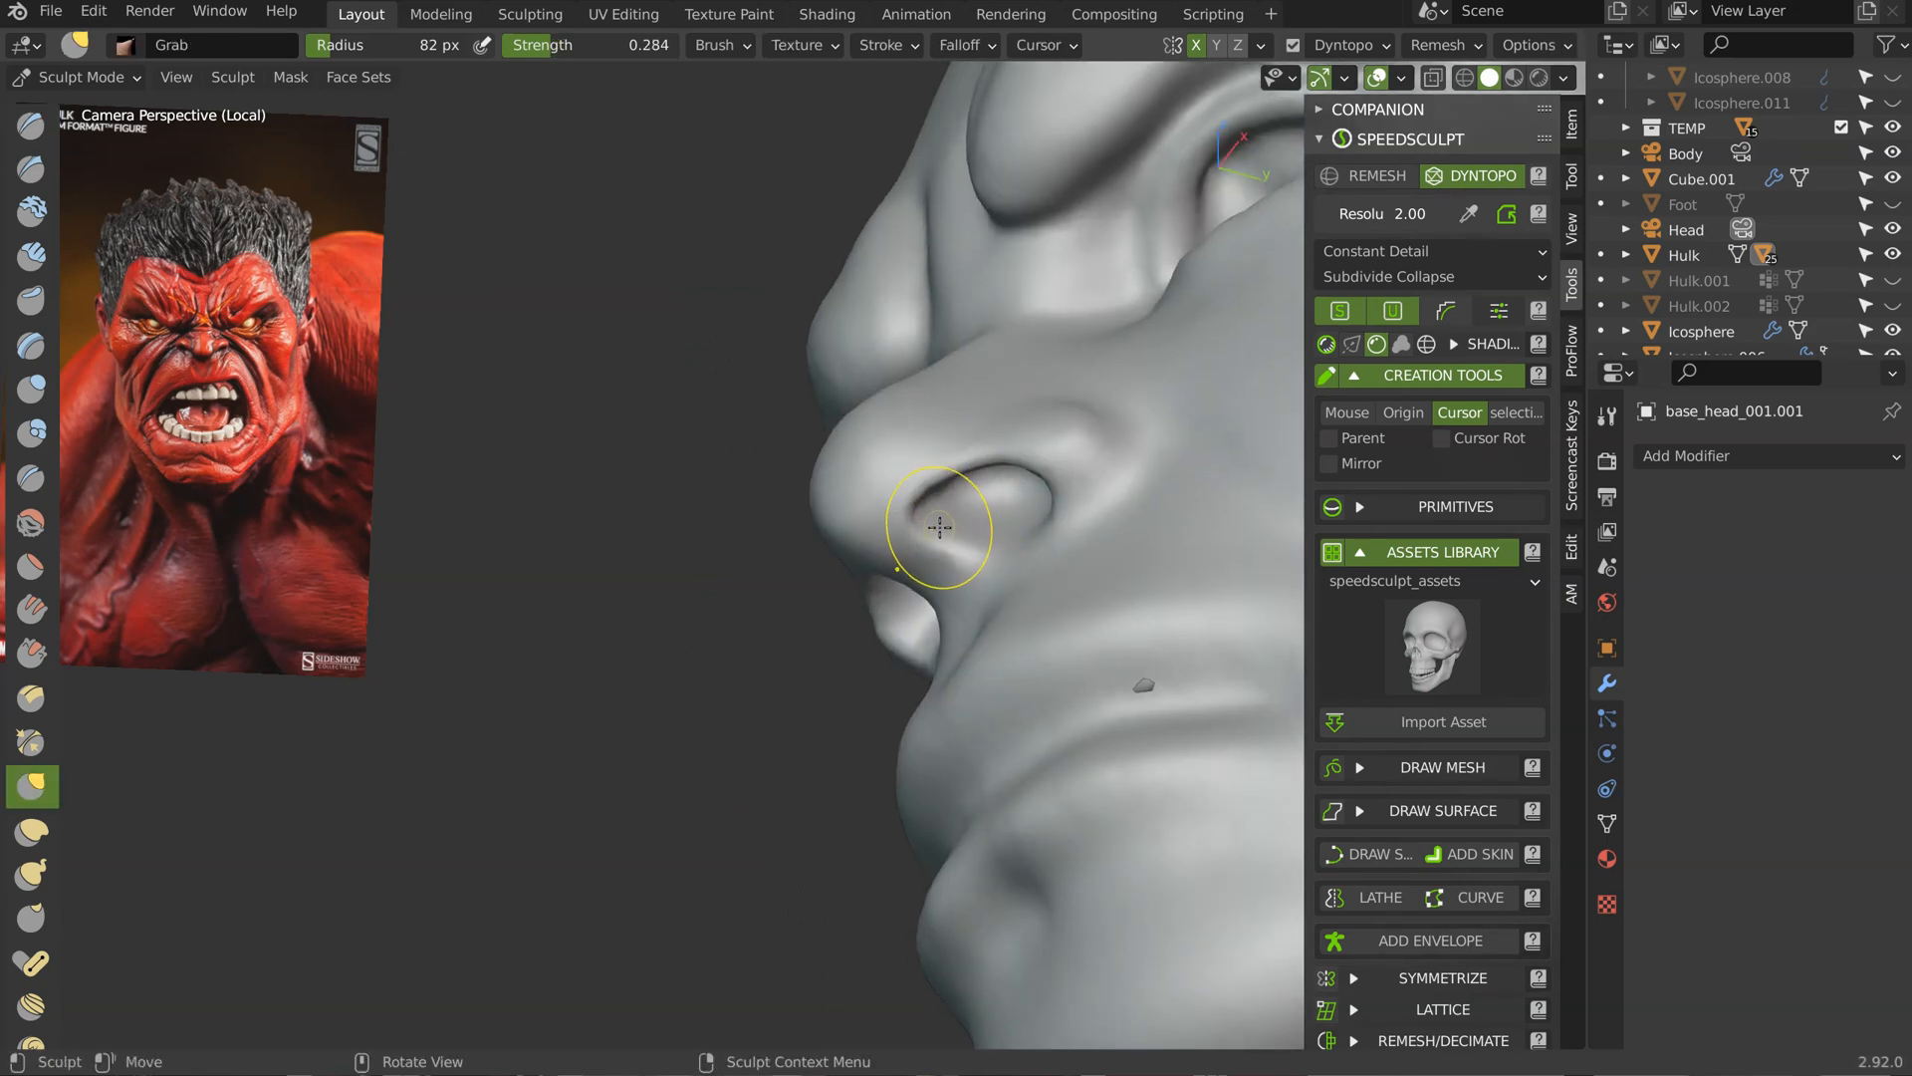
key(x)
mouse_move(939, 525)
middle_down()
mouse_move(881, 408)
mouse_move(1090, 529)
middle_up()
middle_drag(1014, 517, 1094, 522)
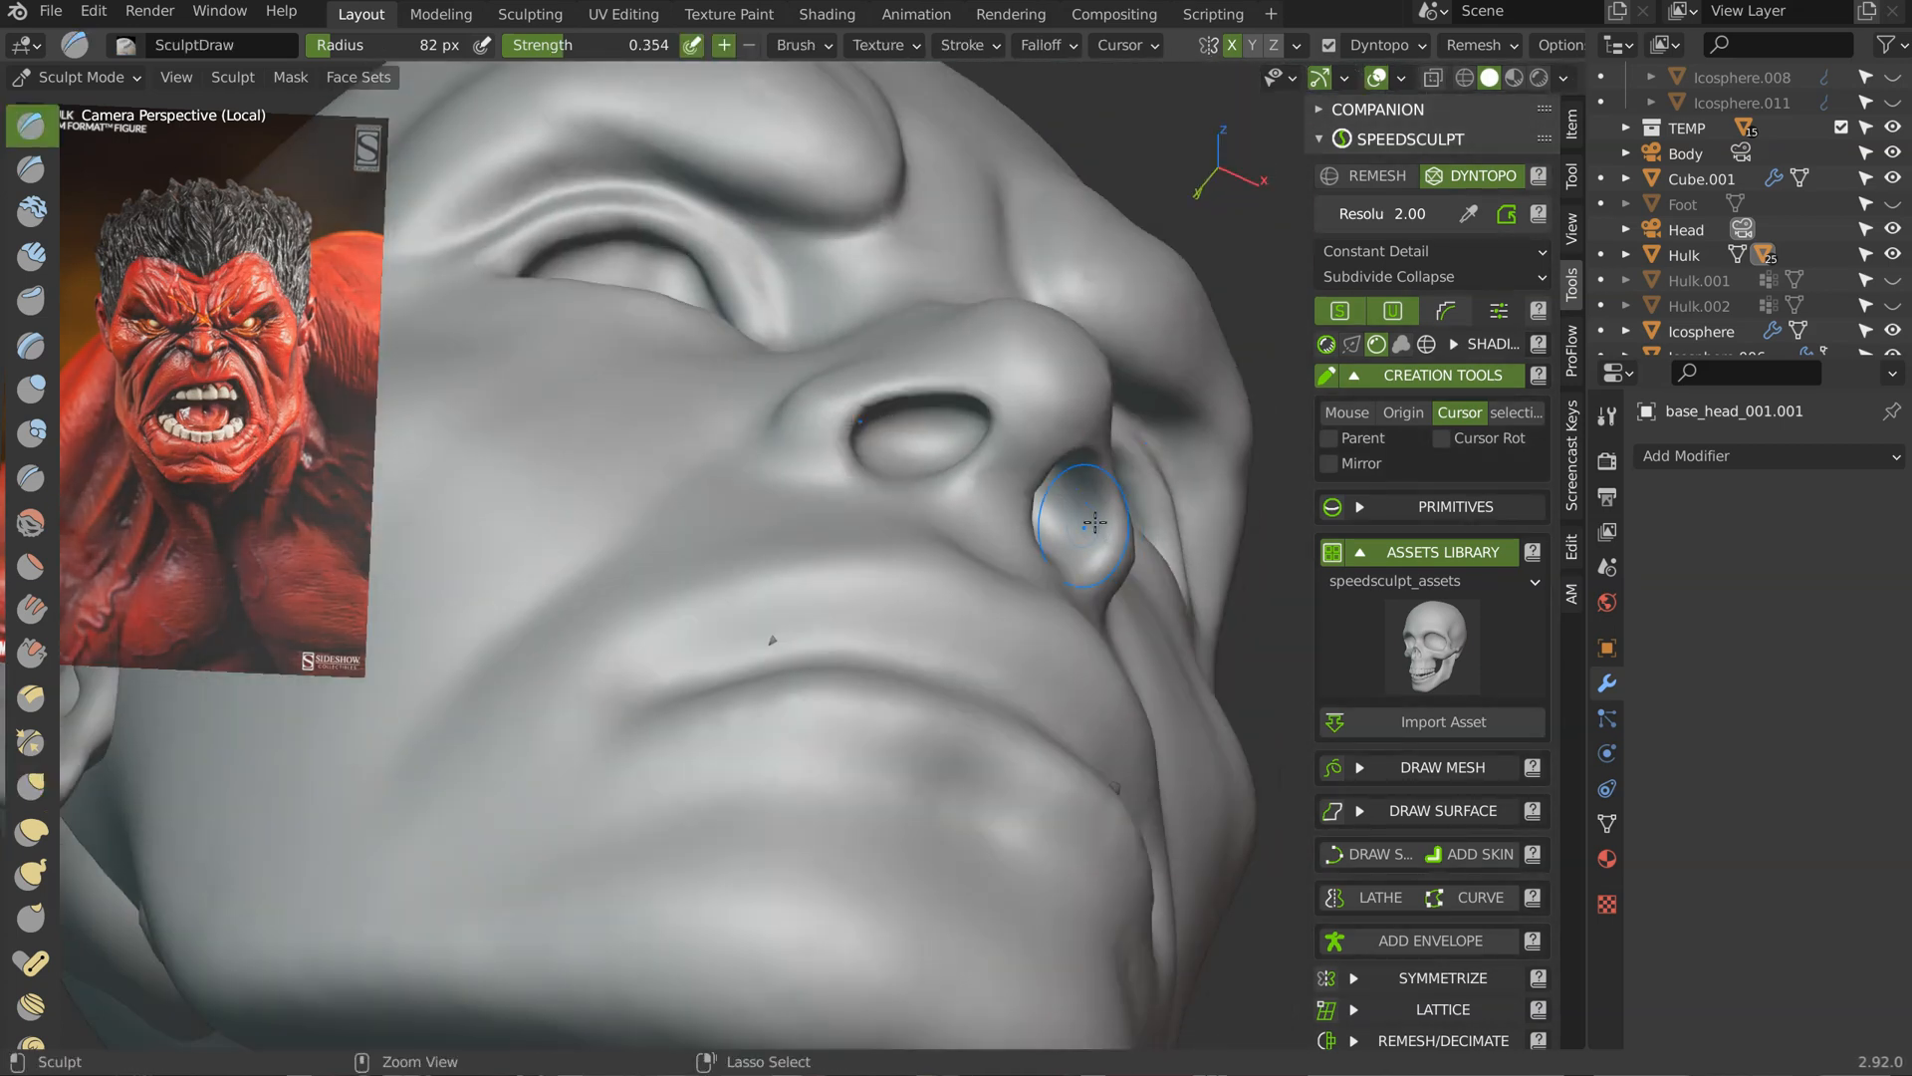
drag(1043, 541, 1045, 543)
scroll(1046, 540, down, 3)
middle_drag(1106, 543, 1025, 528)
mouse_move(1046, 598)
middle_down()
mouse_move(1109, 560)
mouse_move(1025, 533)
middle_up()
scroll(1016, 529, up, 2)
Step: Define the base of the nostrils and the philtrum above the upper lip with the Crease brush
key(c)
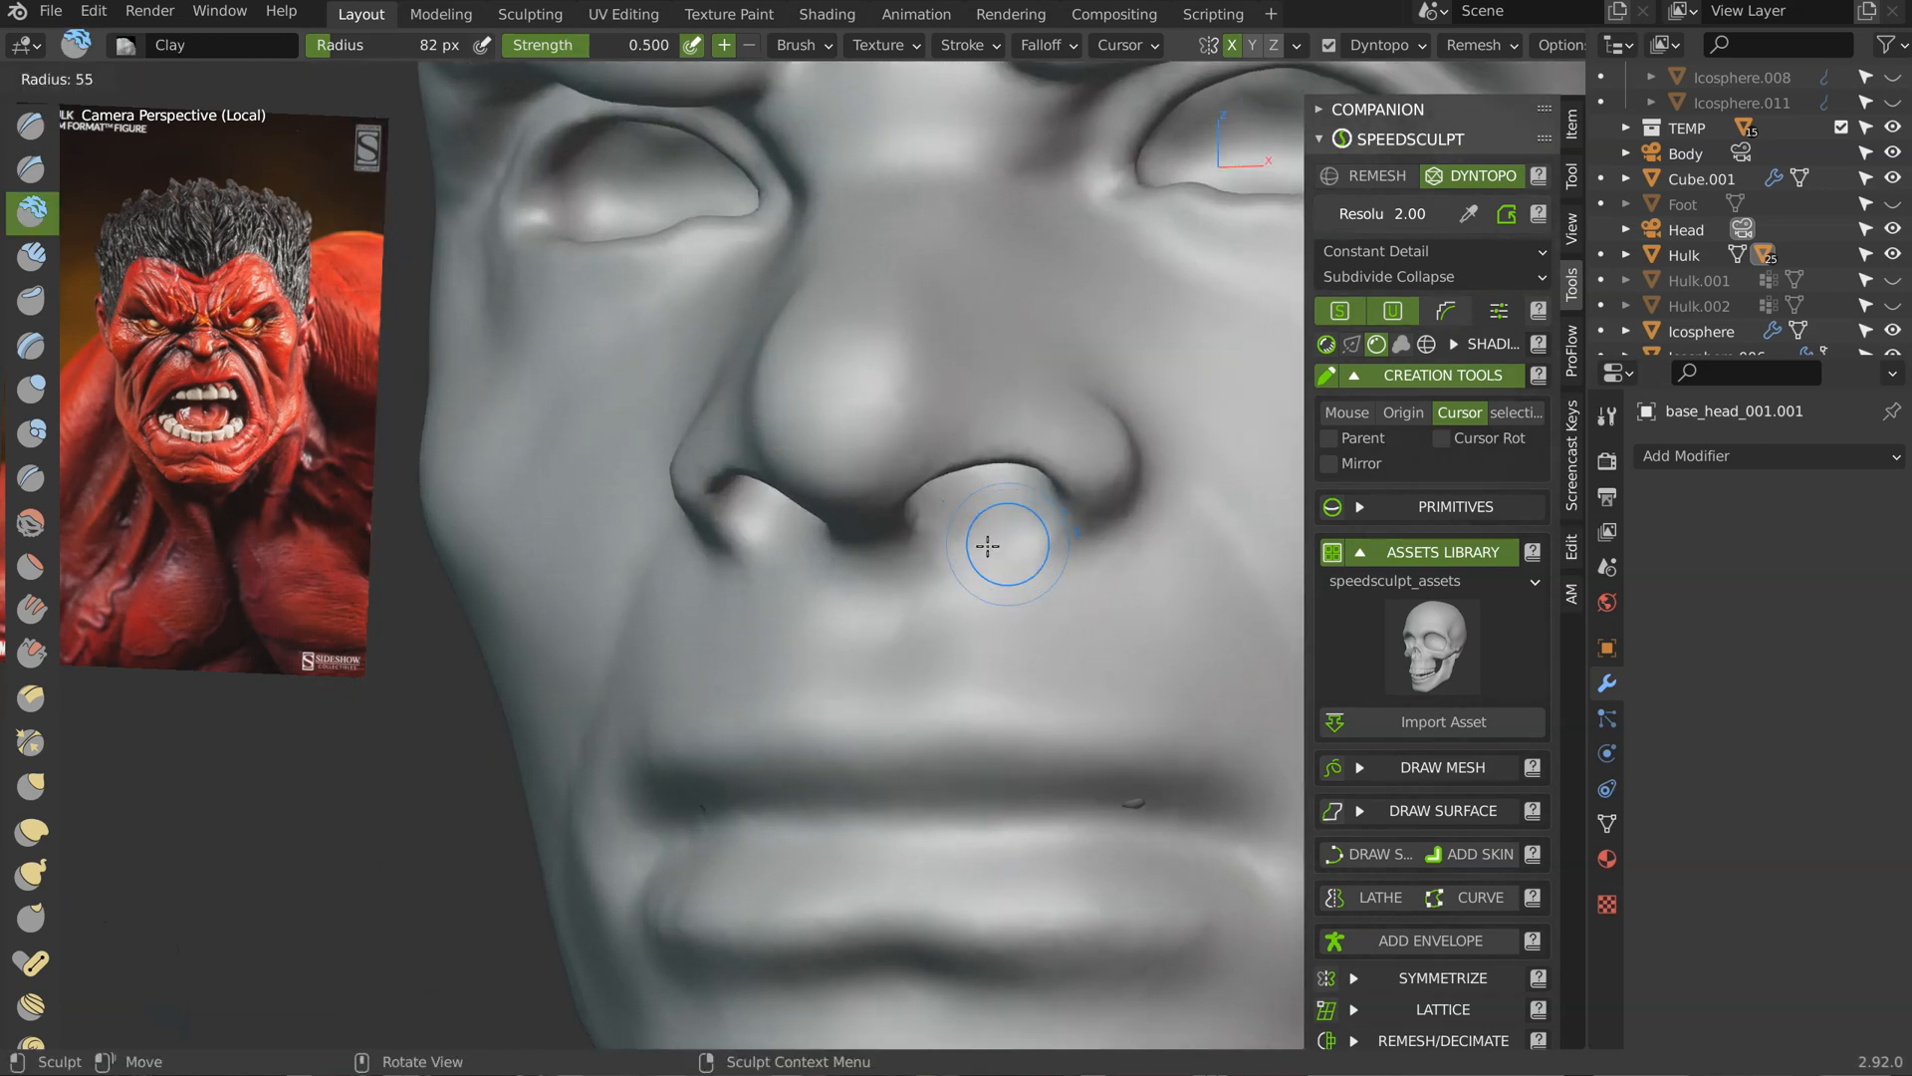
key(shift+c)
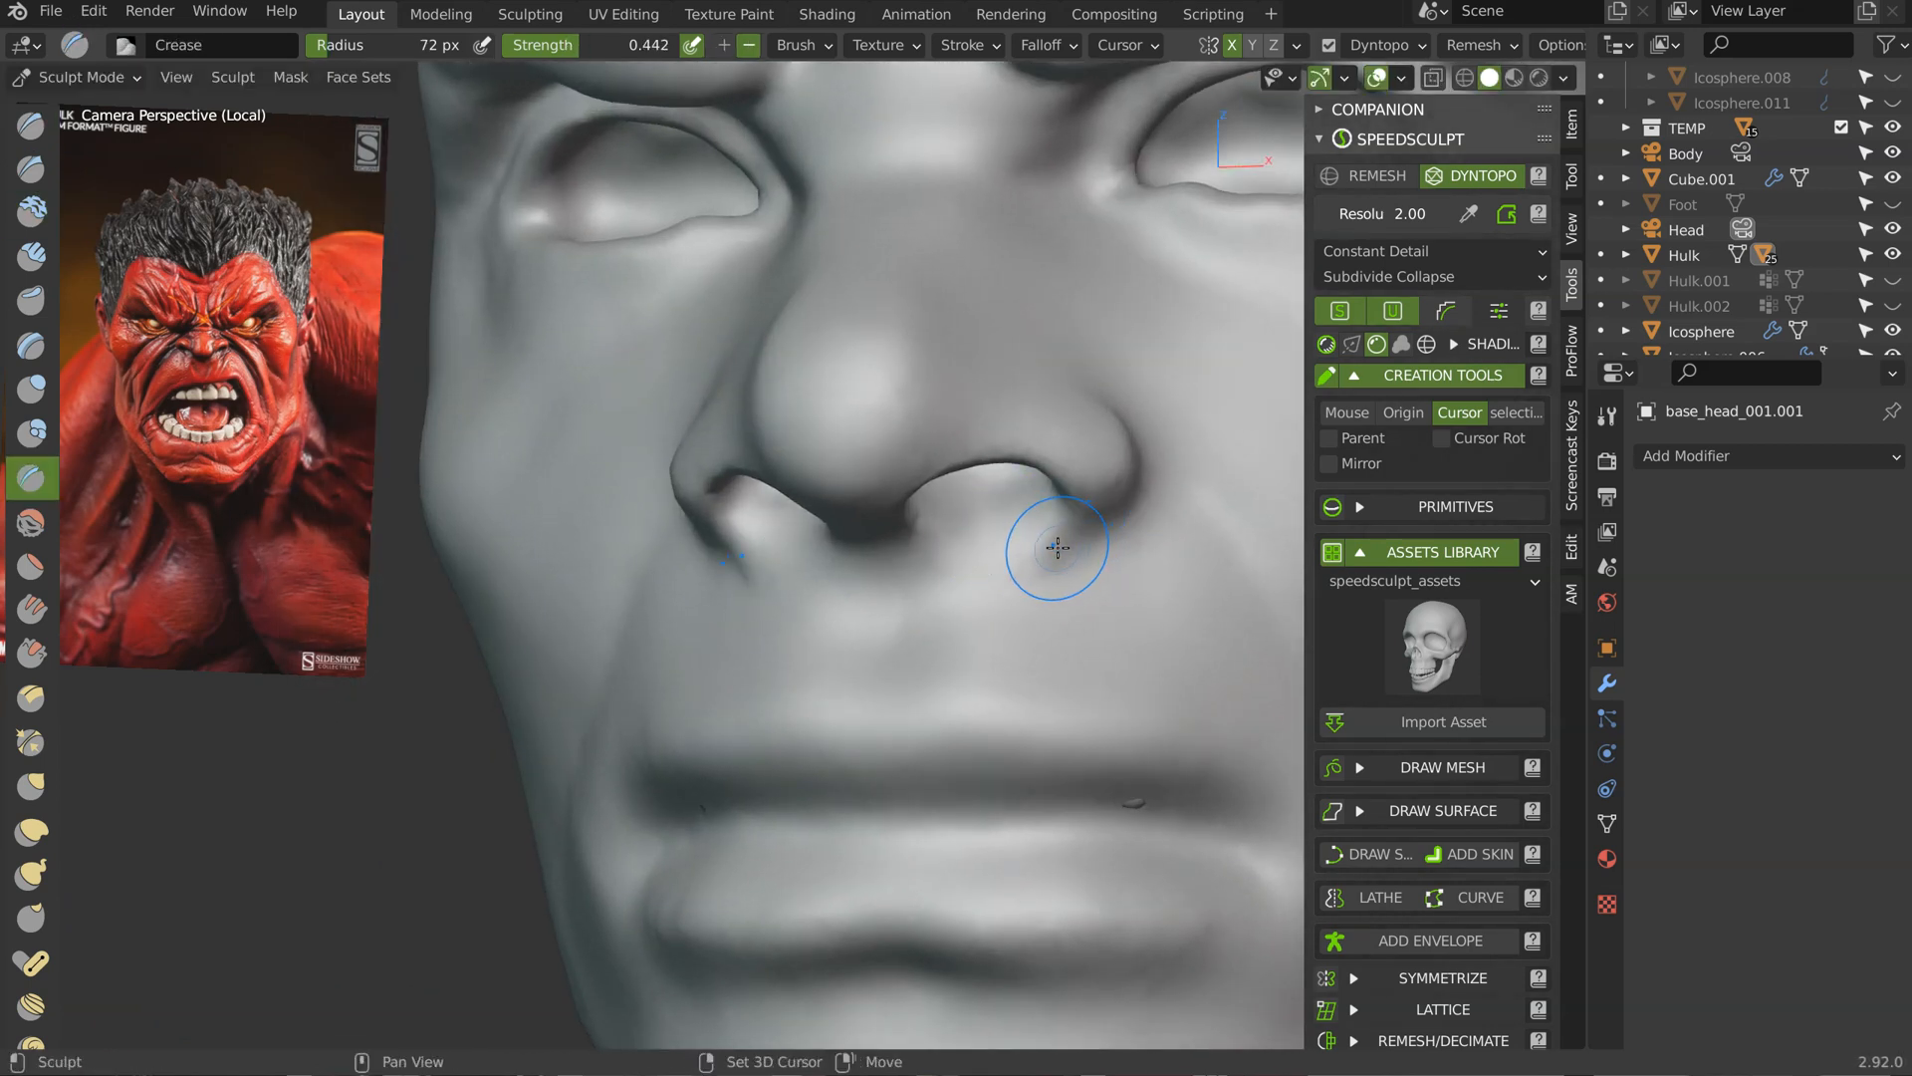
drag(838, 619, 814, 689)
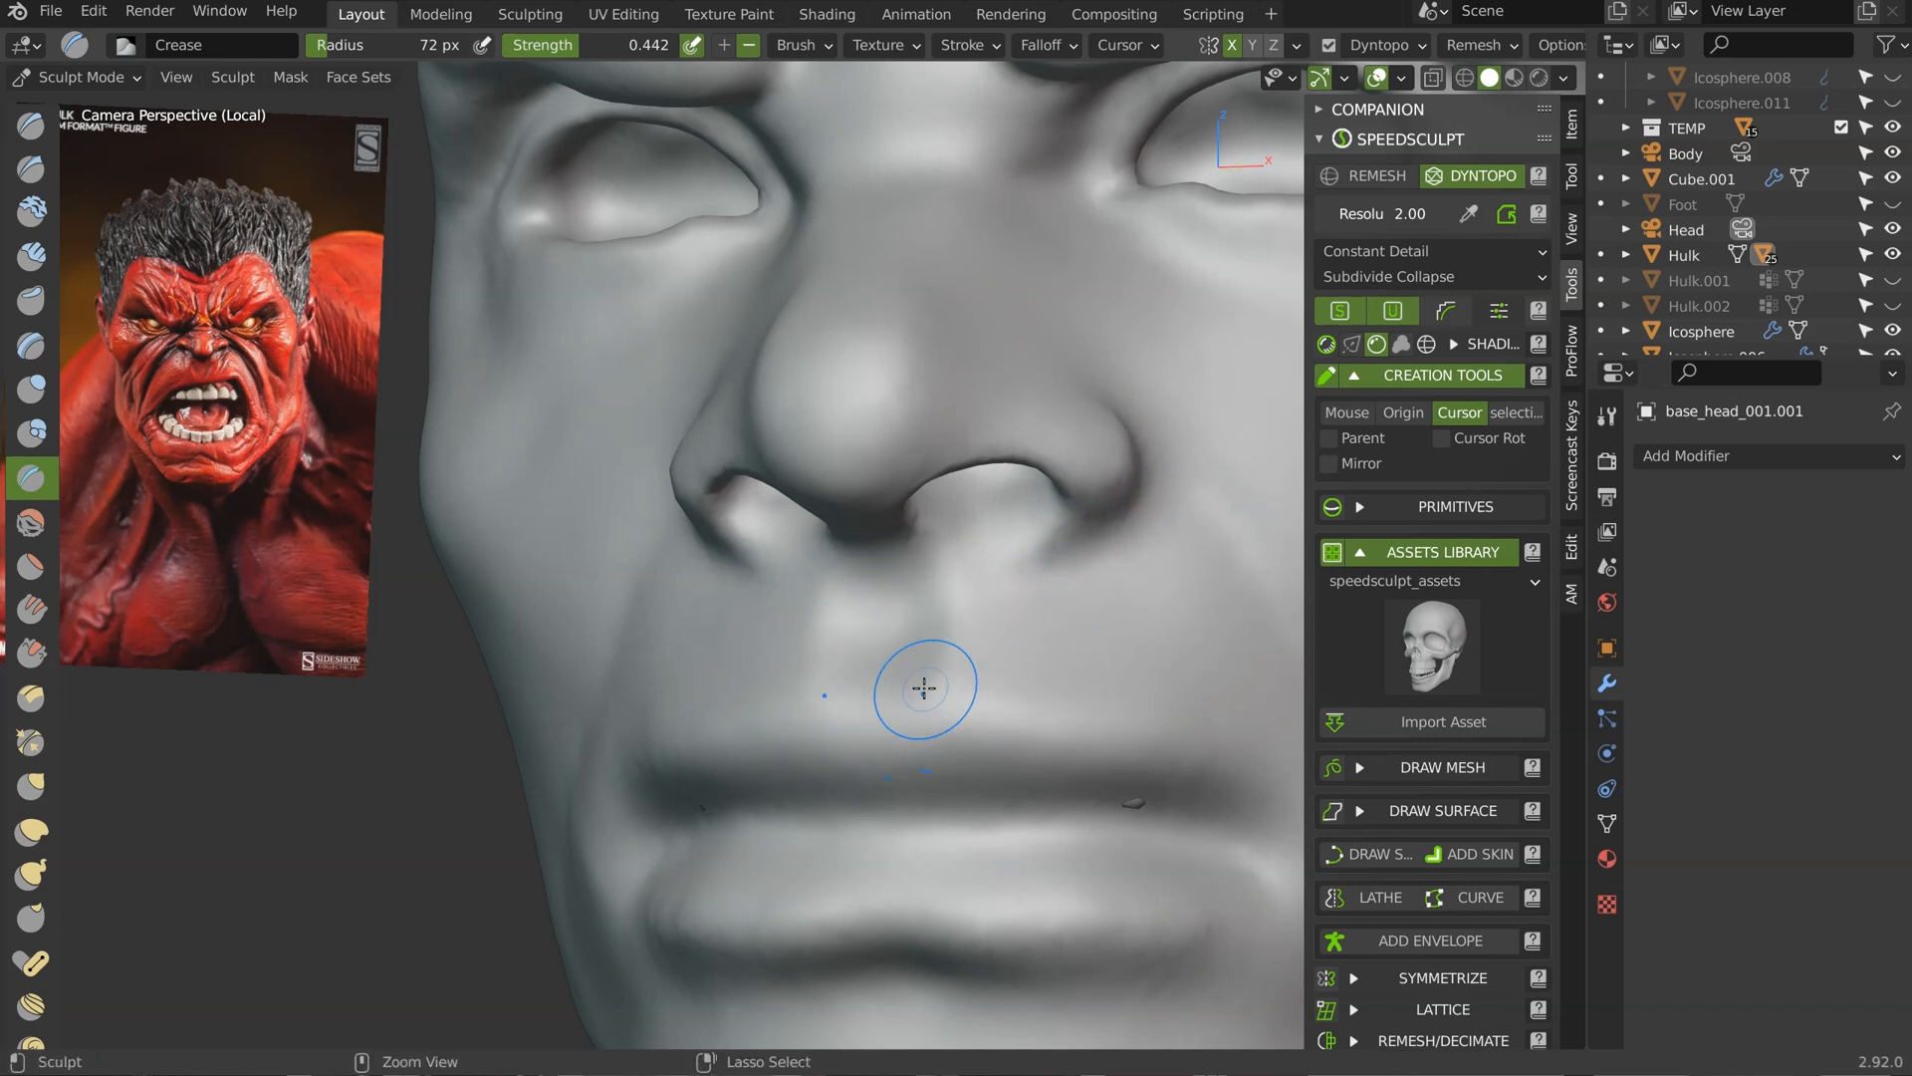
Step: Sharpen the mouth line and the lower lip out to the mouth corner with the Crease brush
middle_drag(1237, 684, 881, 659)
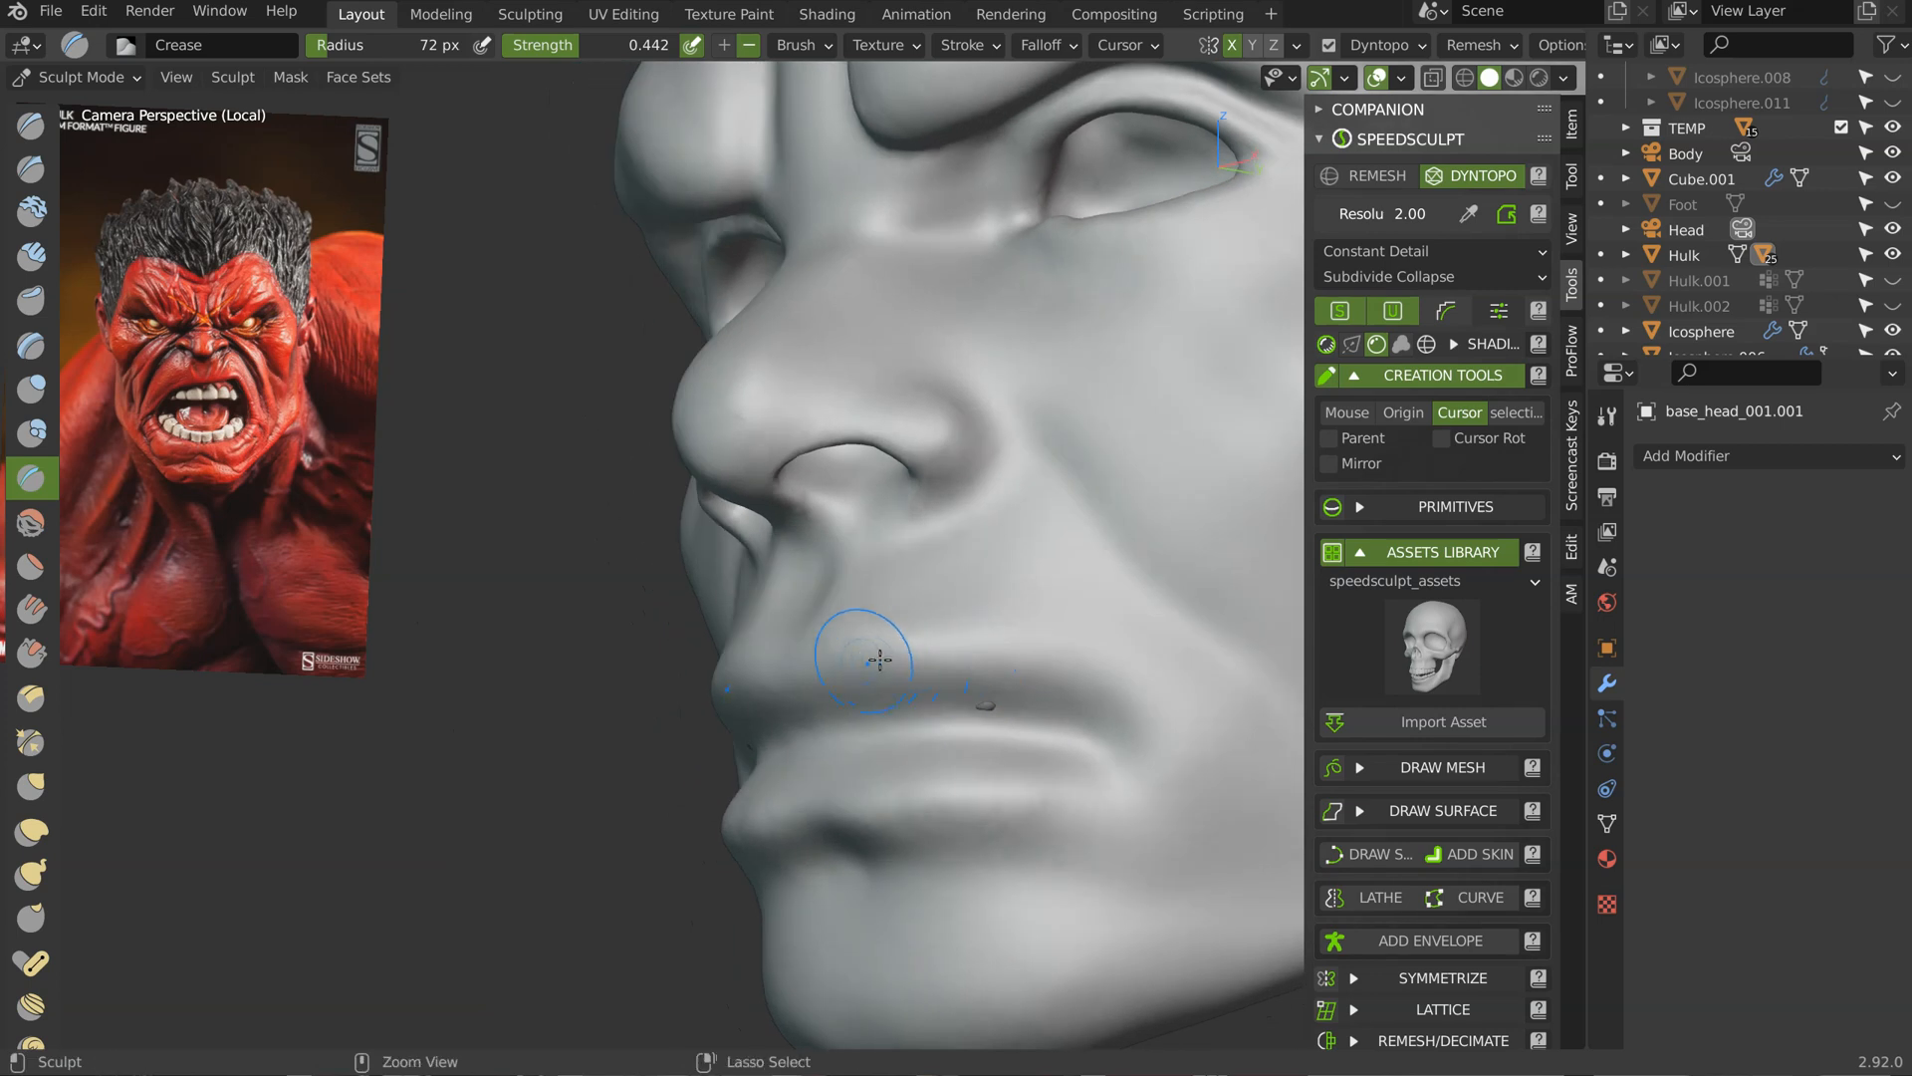
drag(813, 765, 745, 760)
drag(857, 731, 754, 772)
middle_drag(877, 771, 956, 786)
mouse_move(739, 794)
mouse_down()
mouse_move(909, 812)
mouse_move(1084, 752)
mouse_up()
shift+middle_drag(1095, 747, 1062, 535)
middle_drag(1001, 650, 1042, 548)
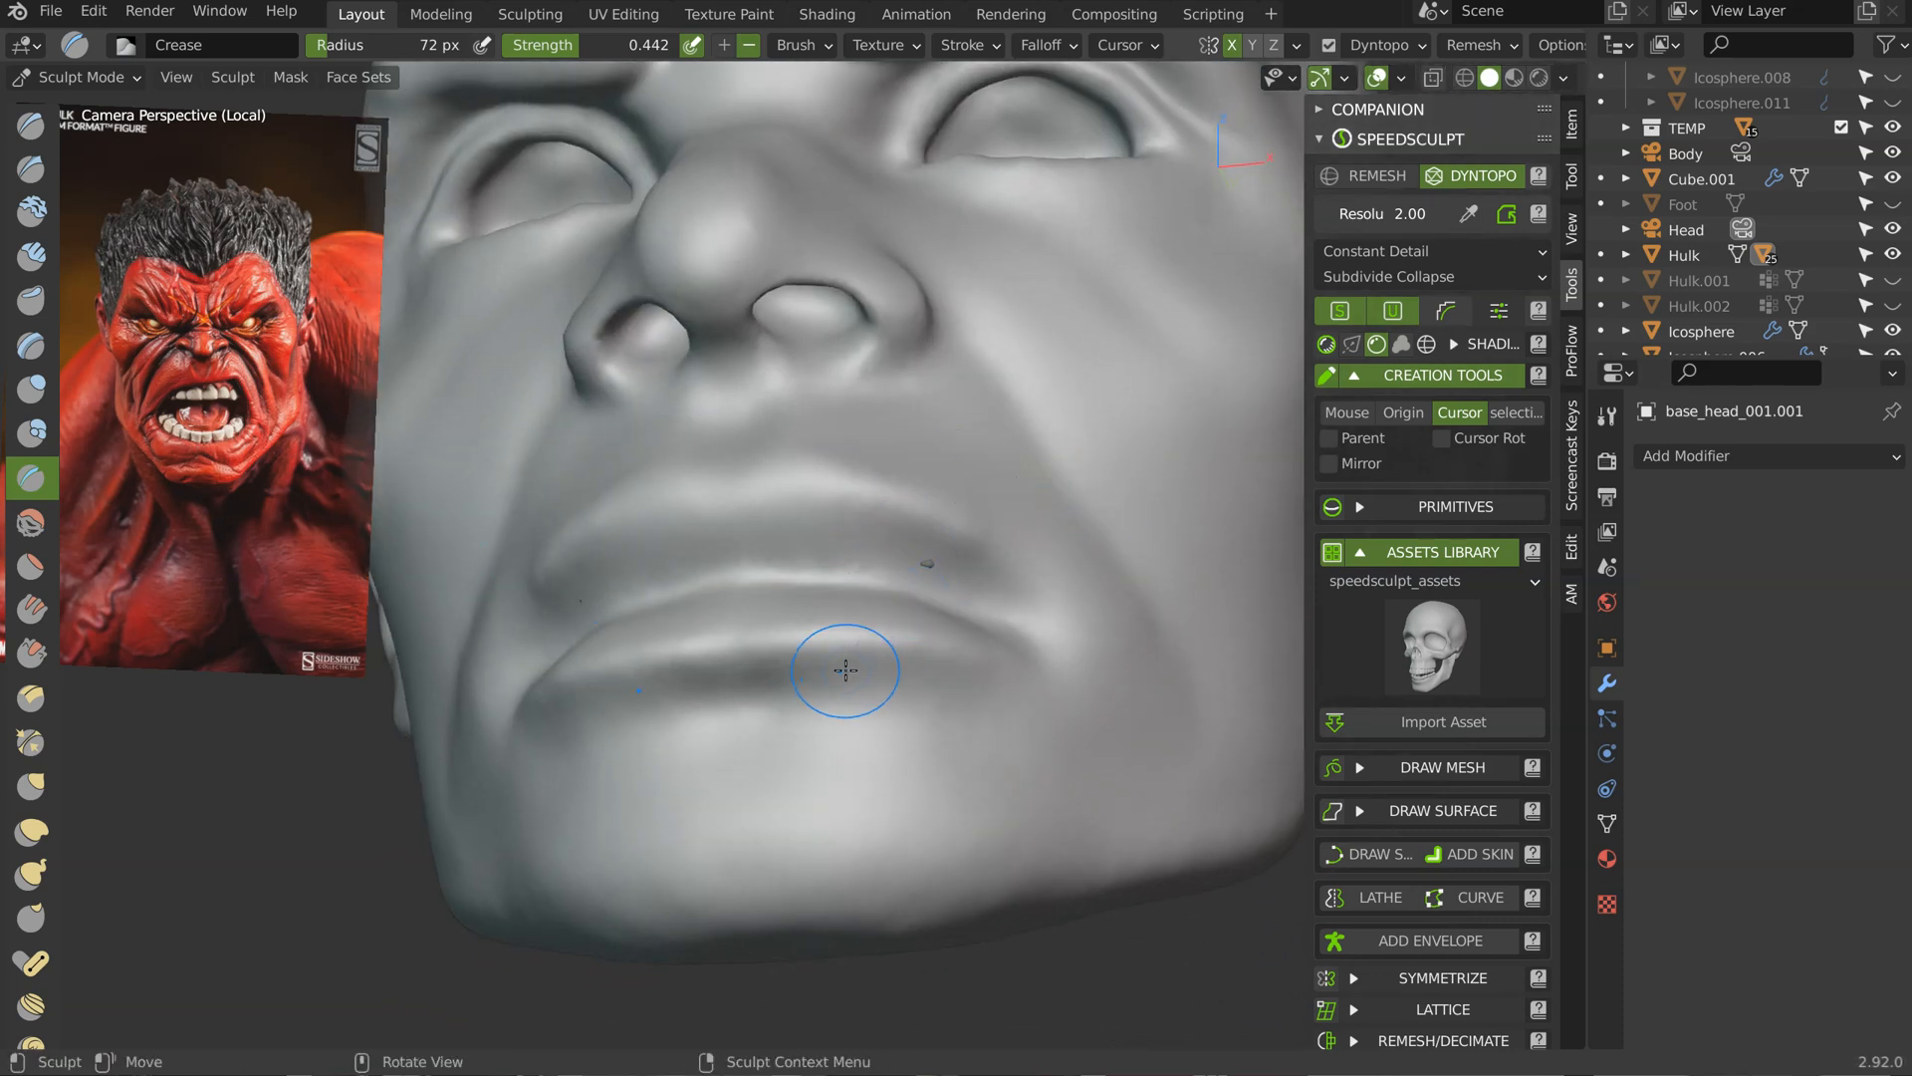
Step: Try to pull the area below the lower lip using the Grab brush at a 137 px radius, and undo it
key(g)
key(f)
click(921, 690)
drag(846, 699, 886, 686)
key(ctrl+z)
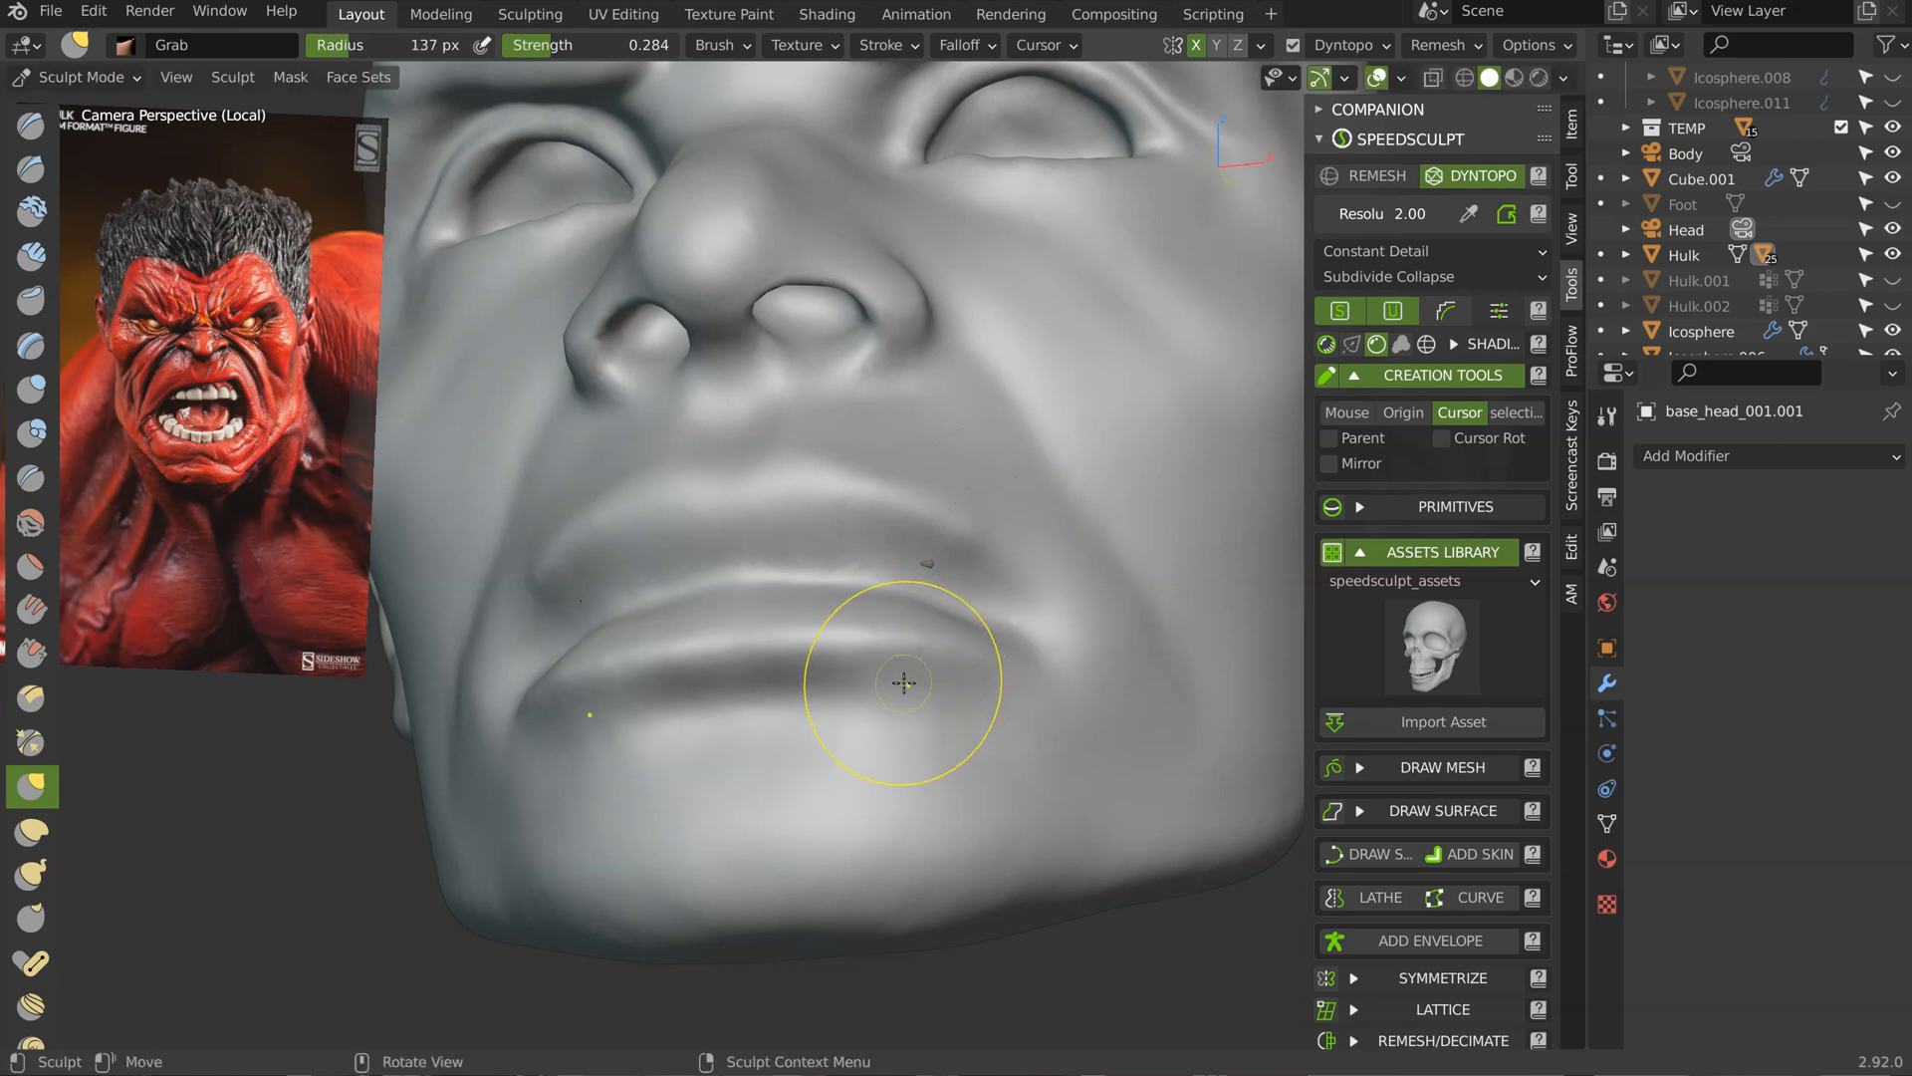
Step: Build up the lower lip and the area beneath it using the Clay brush at a 66 px radius
key(c)
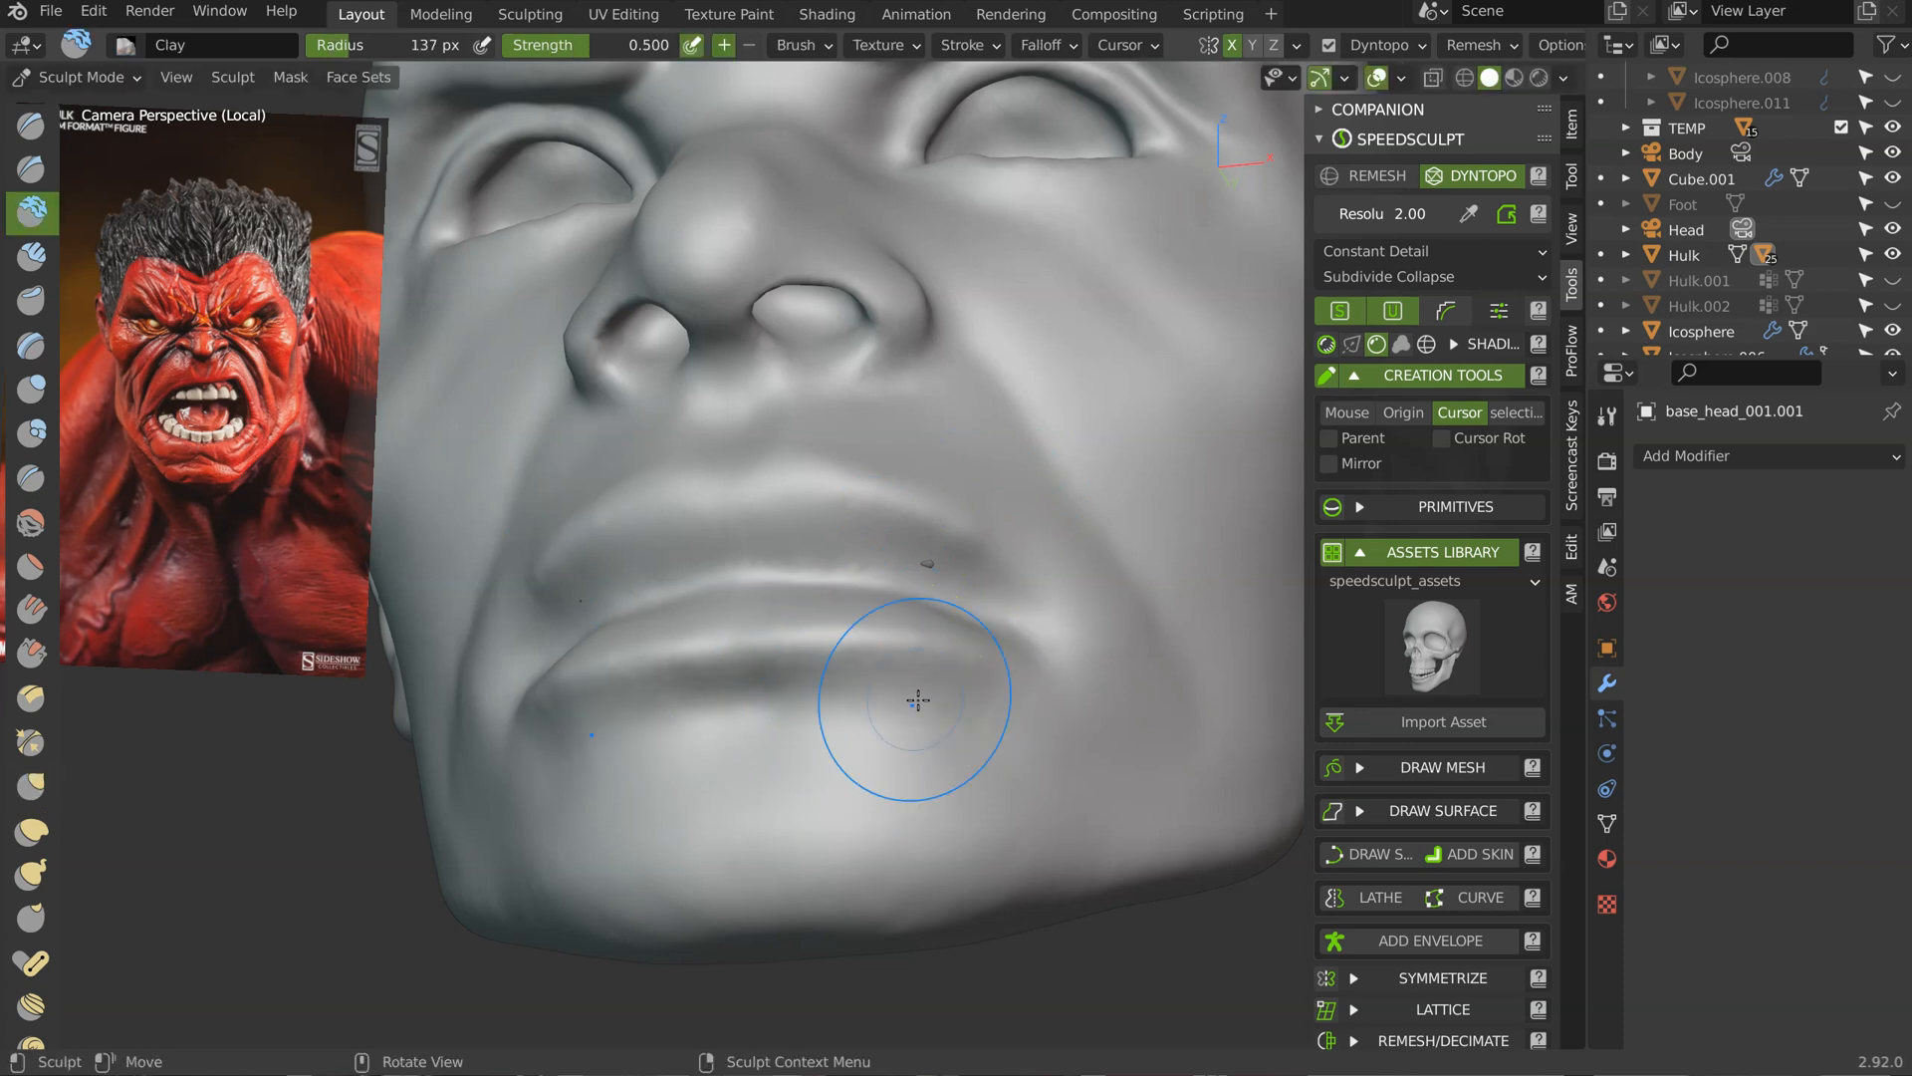
middle_drag(866, 696, 858, 734)
key(f)
click(823, 687)
middle_drag(952, 691, 706, 621)
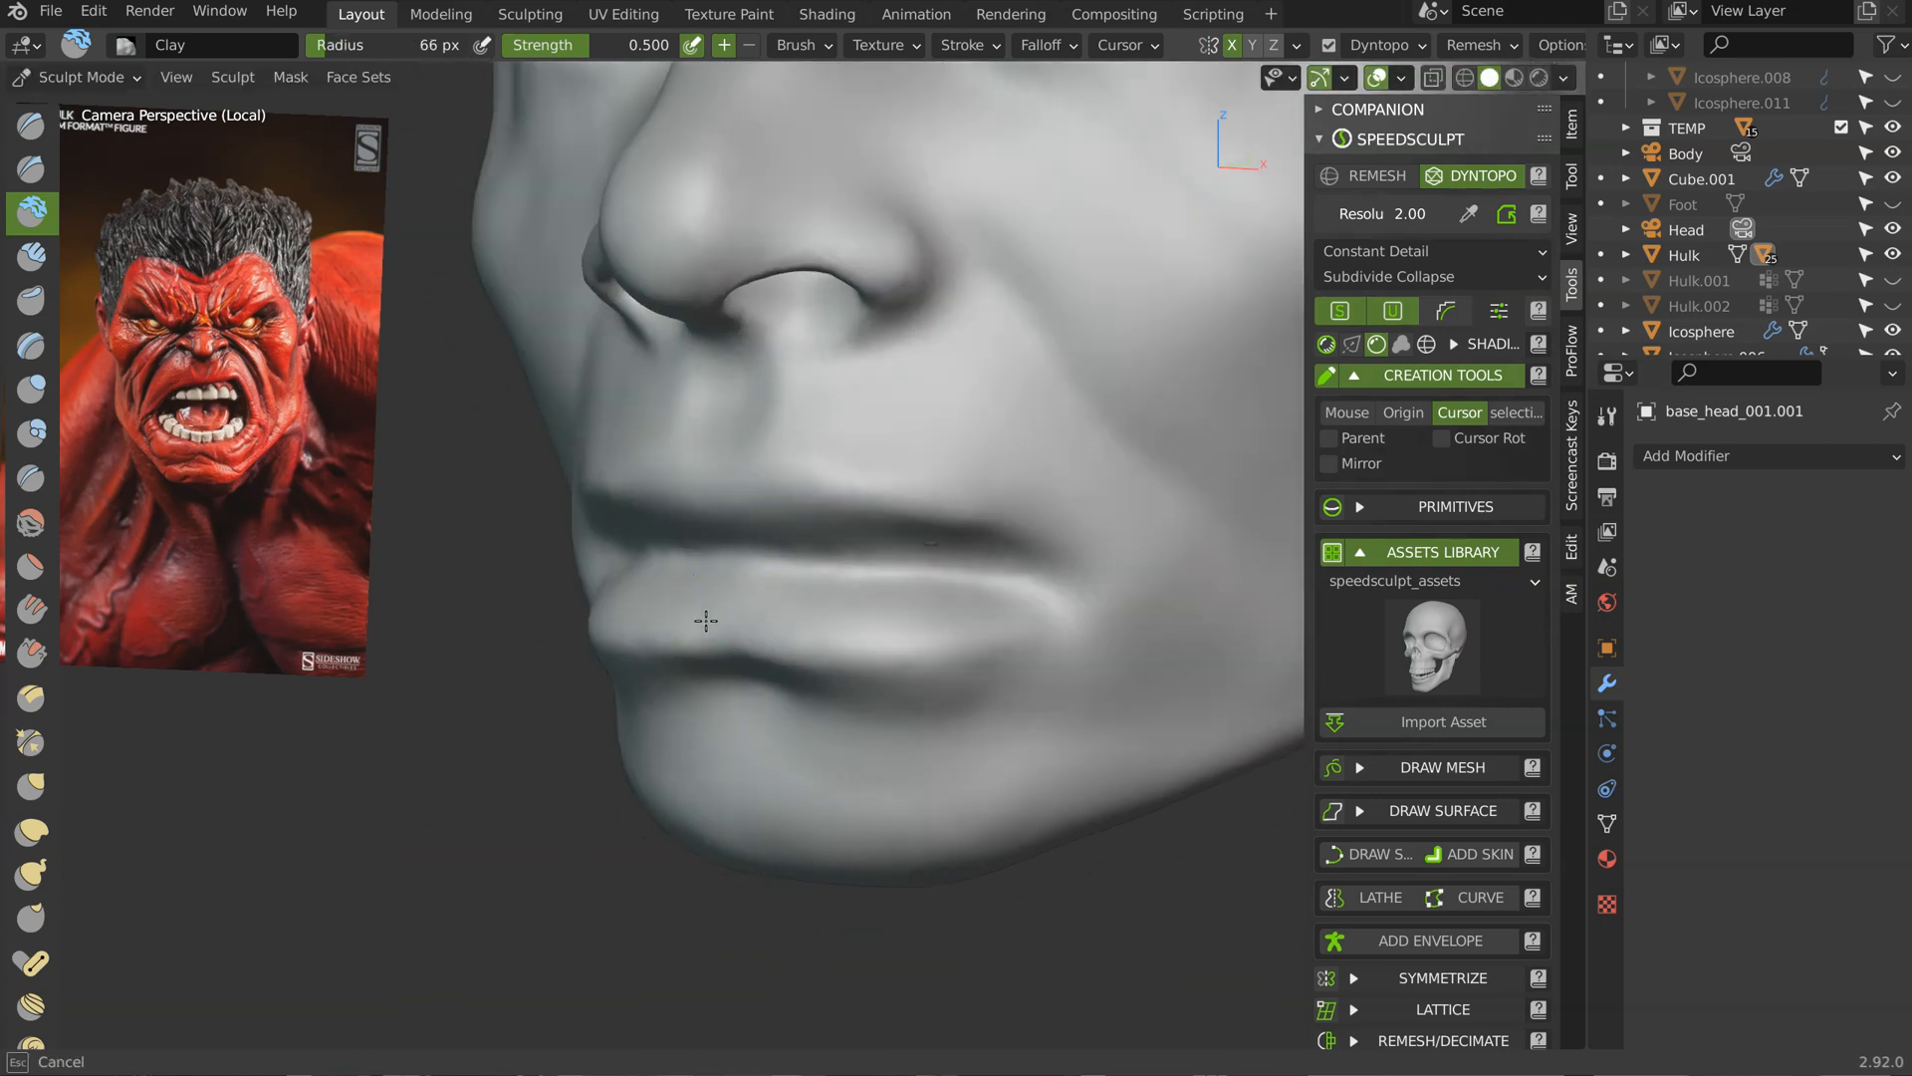
drag(886, 609, 934, 638)
mouse_move(892, 635)
middle_down()
mouse_move(857, 576)
mouse_move(986, 598)
middle_up()
Step: Move the side of the mouth using the Grab brush at a 348 px radius, working from below the head
middle_drag(567, 648, 863, 472)
key(g)
key(f)
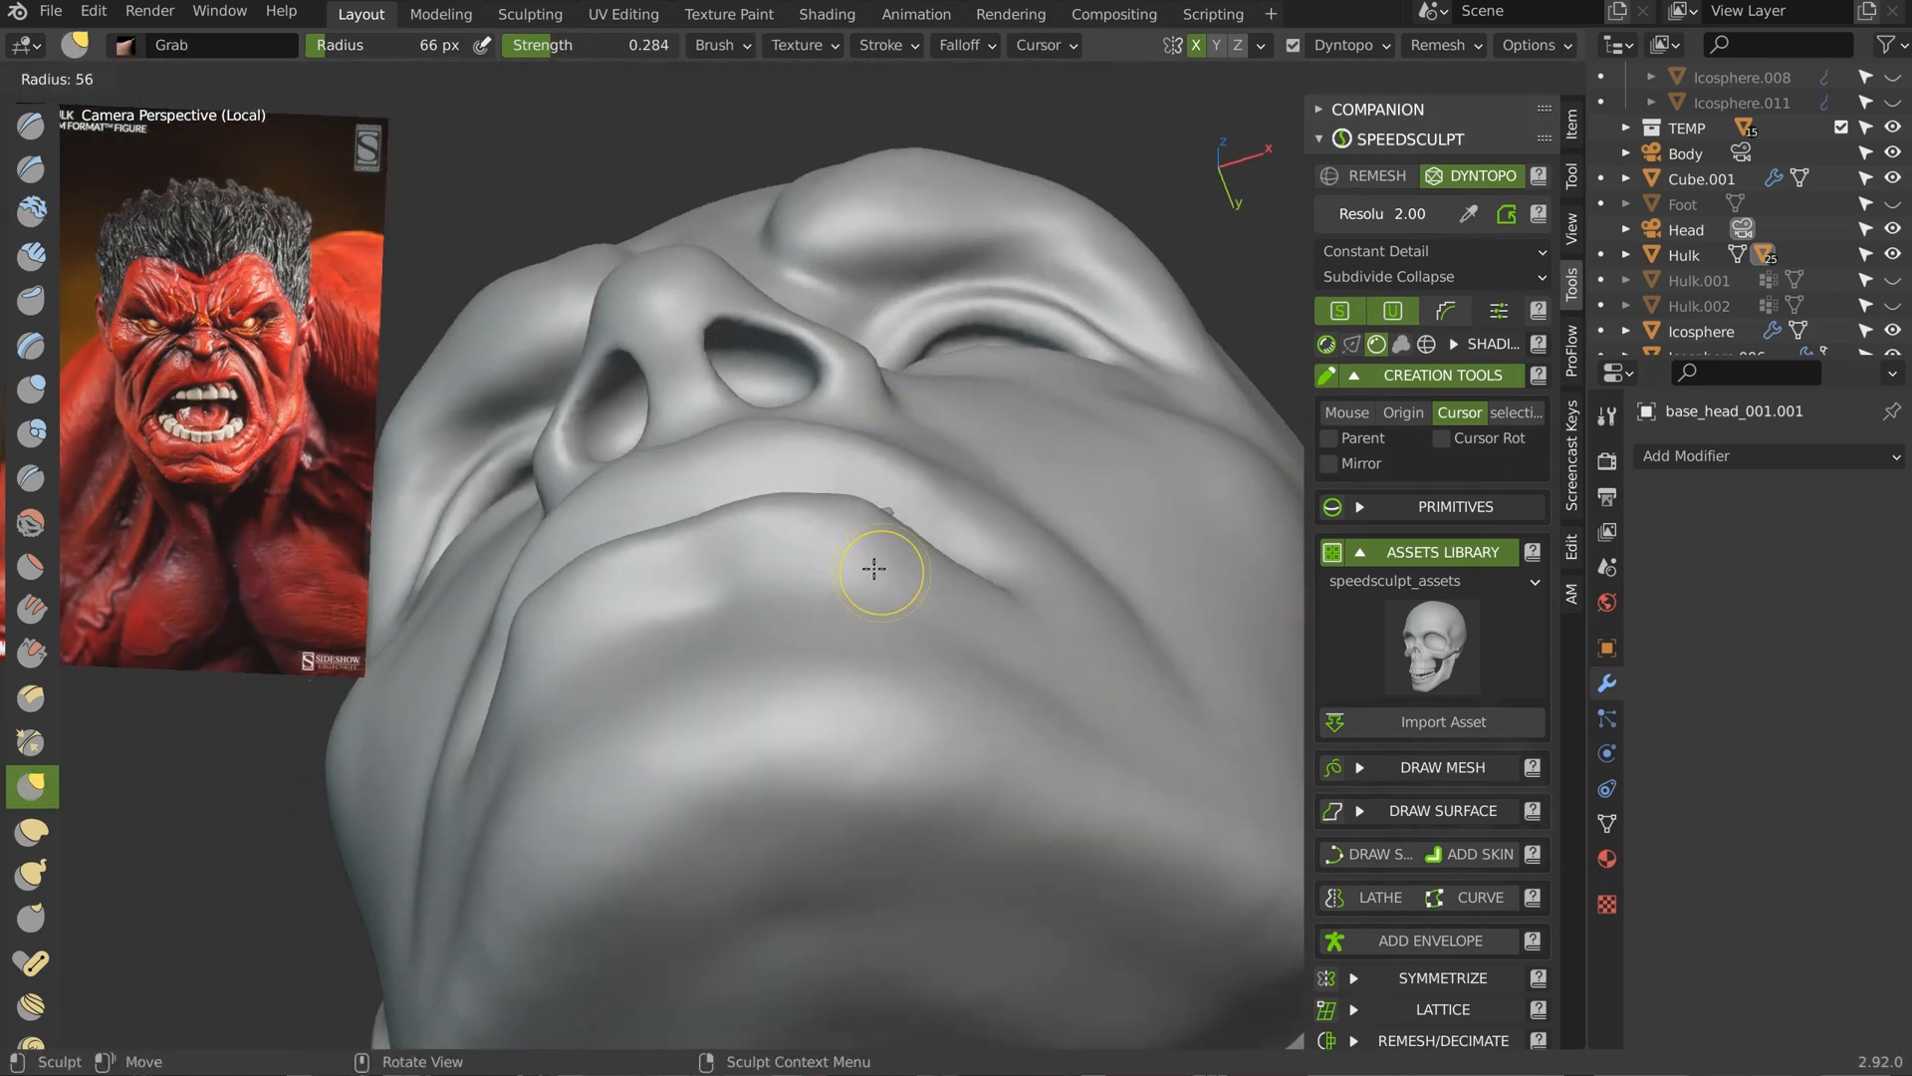
click(1063, 547)
mouse_move(944, 558)
mouse_down()
mouse_move(1003, 558)
mouse_move(956, 536)
mouse_up()
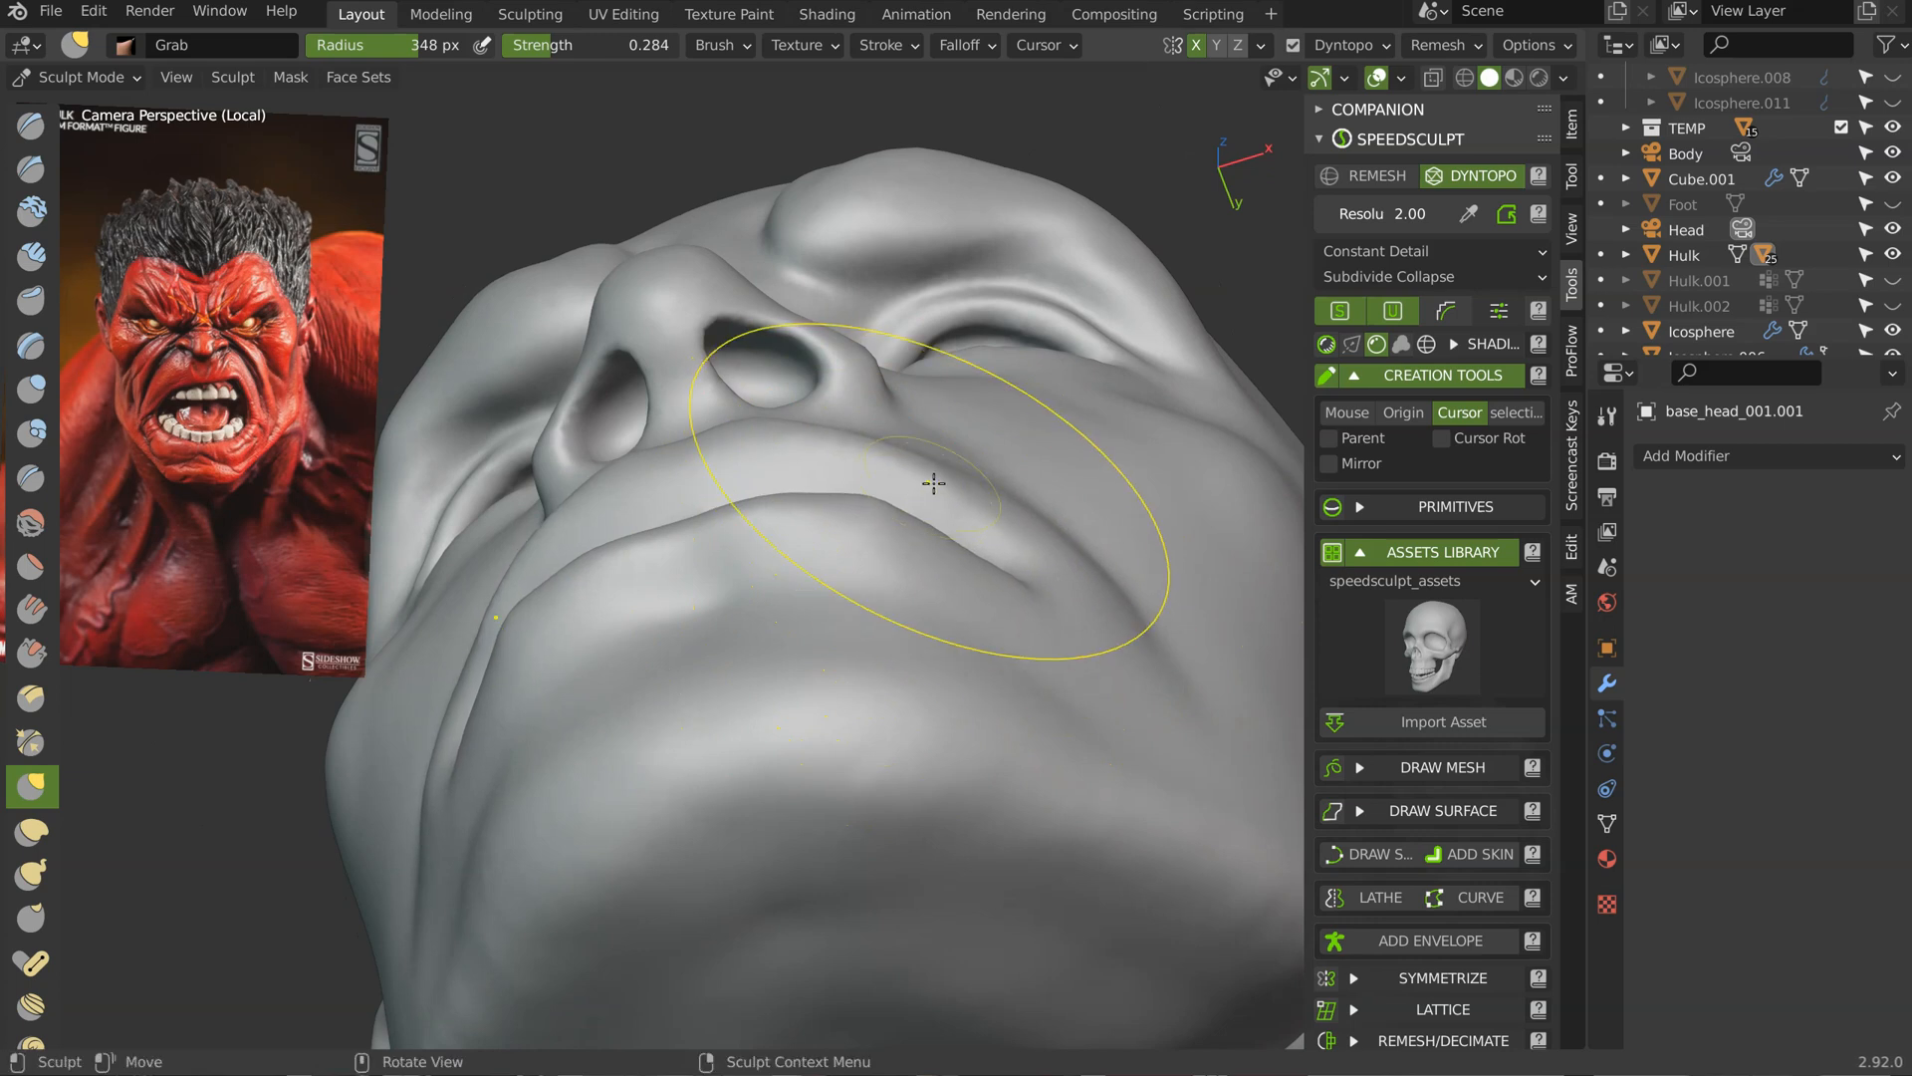
Step: Resize the Grab brush and reshape the lower lip and mouth corners into a downturned curve
key(f)
click(765, 561)
mouse_move(761, 562)
mouse_down()
mouse_move(661, 547)
mouse_move(738, 533)
mouse_up()
key(f)
click(817, 520)
drag(874, 506, 859, 514)
drag(971, 543, 1028, 574)
Step: Set the brush radius to 172 px and smooth the surface across the lips
key(f)
click(1002, 565)
shift+drag(747, 508, 941, 558)
shift+drag(937, 563, 887, 517)
Step: Nudge the upper lip area into shape with two small Grab strokes
mouse_move(886, 446)
middle_down()
mouse_move(717, 543)
mouse_move(777, 528)
middle_up()
drag(709, 398, 697, 402)
drag(700, 399, 687, 403)
middle_drag(686, 403, 951, 308)
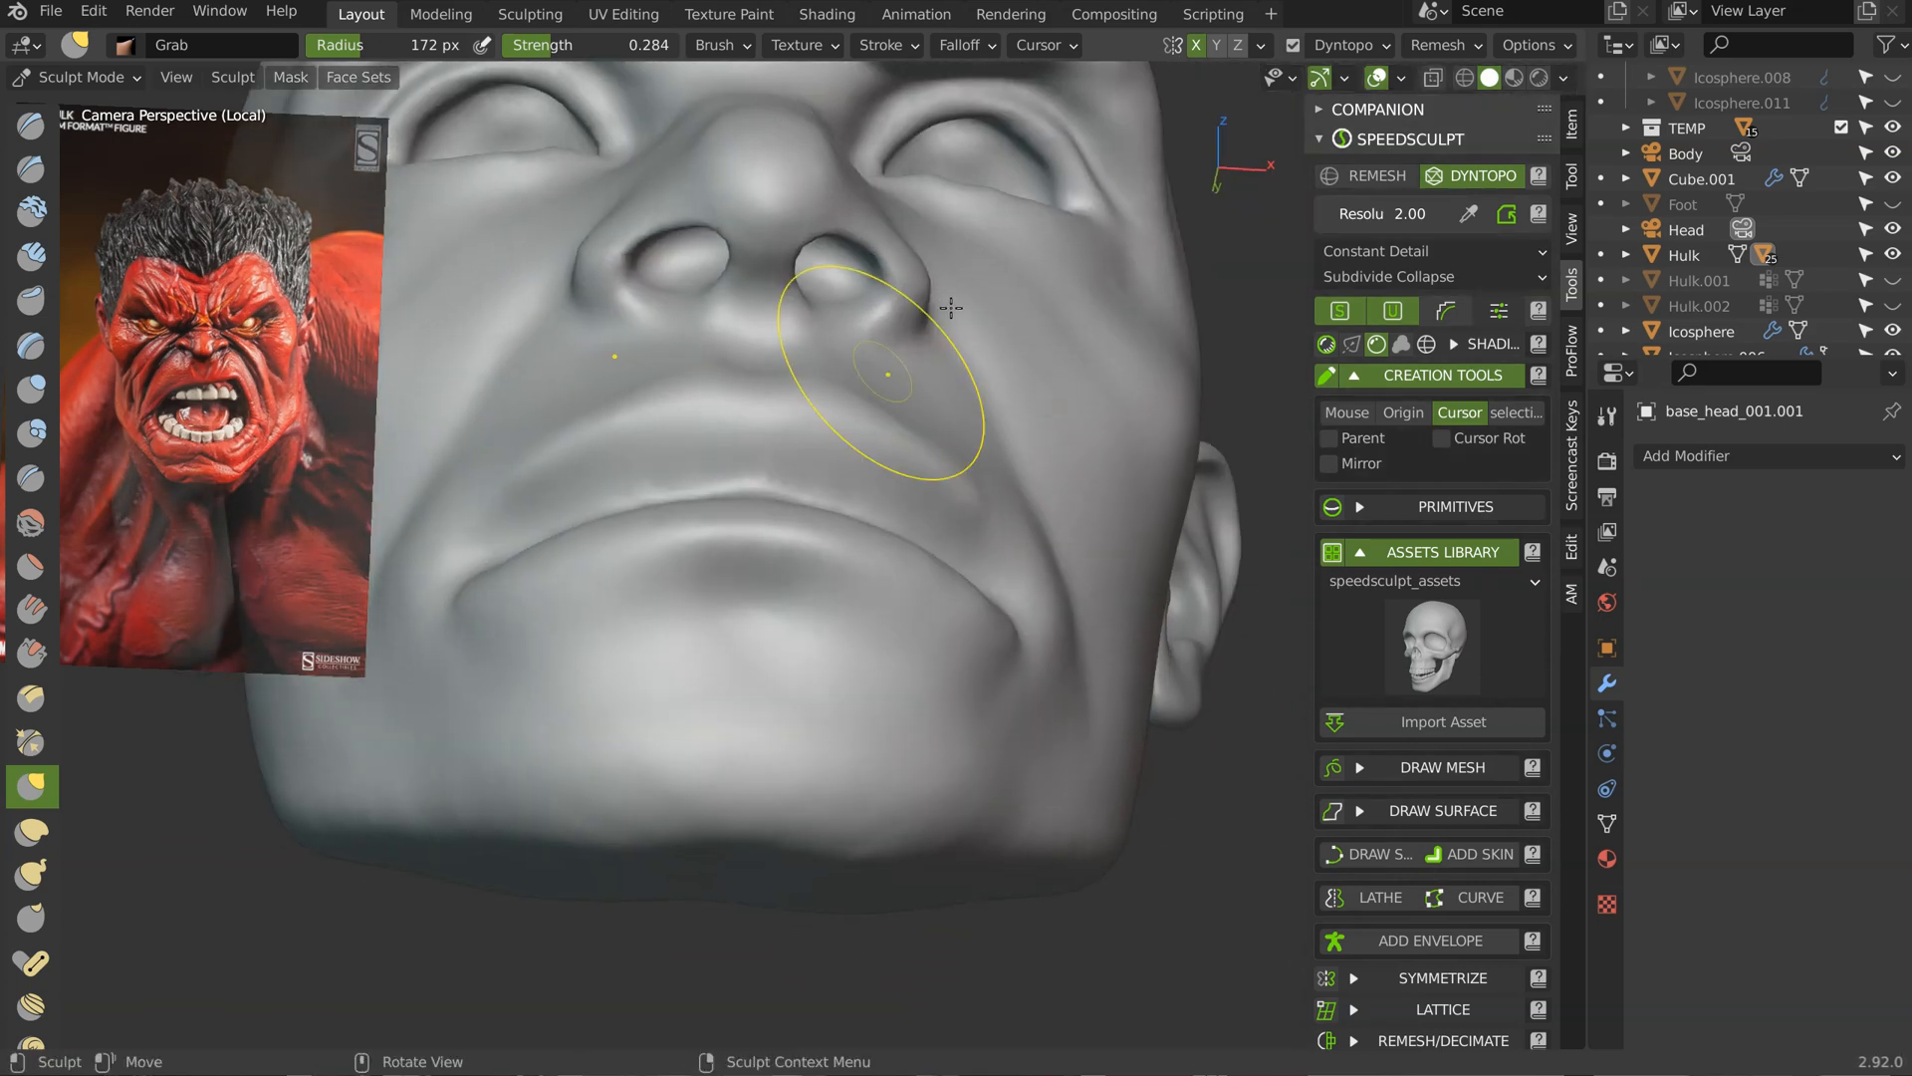
Step: Carve the hollow beneath the lower lip using the Crease brush at a 54 px radius
mouse_move(963, 459)
middle_down()
mouse_move(1146, 509)
mouse_move(1102, 568)
mouse_move(1059, 512)
mouse_move(1045, 555)
mouse_move(797, 516)
mouse_move(828, 552)
middle_up()
scroll(996, 578, down, 3)
scroll(896, 587, up, 2)
key(shift+c)
key(f)
click(798, 557)
scroll(809, 545, up, 1)
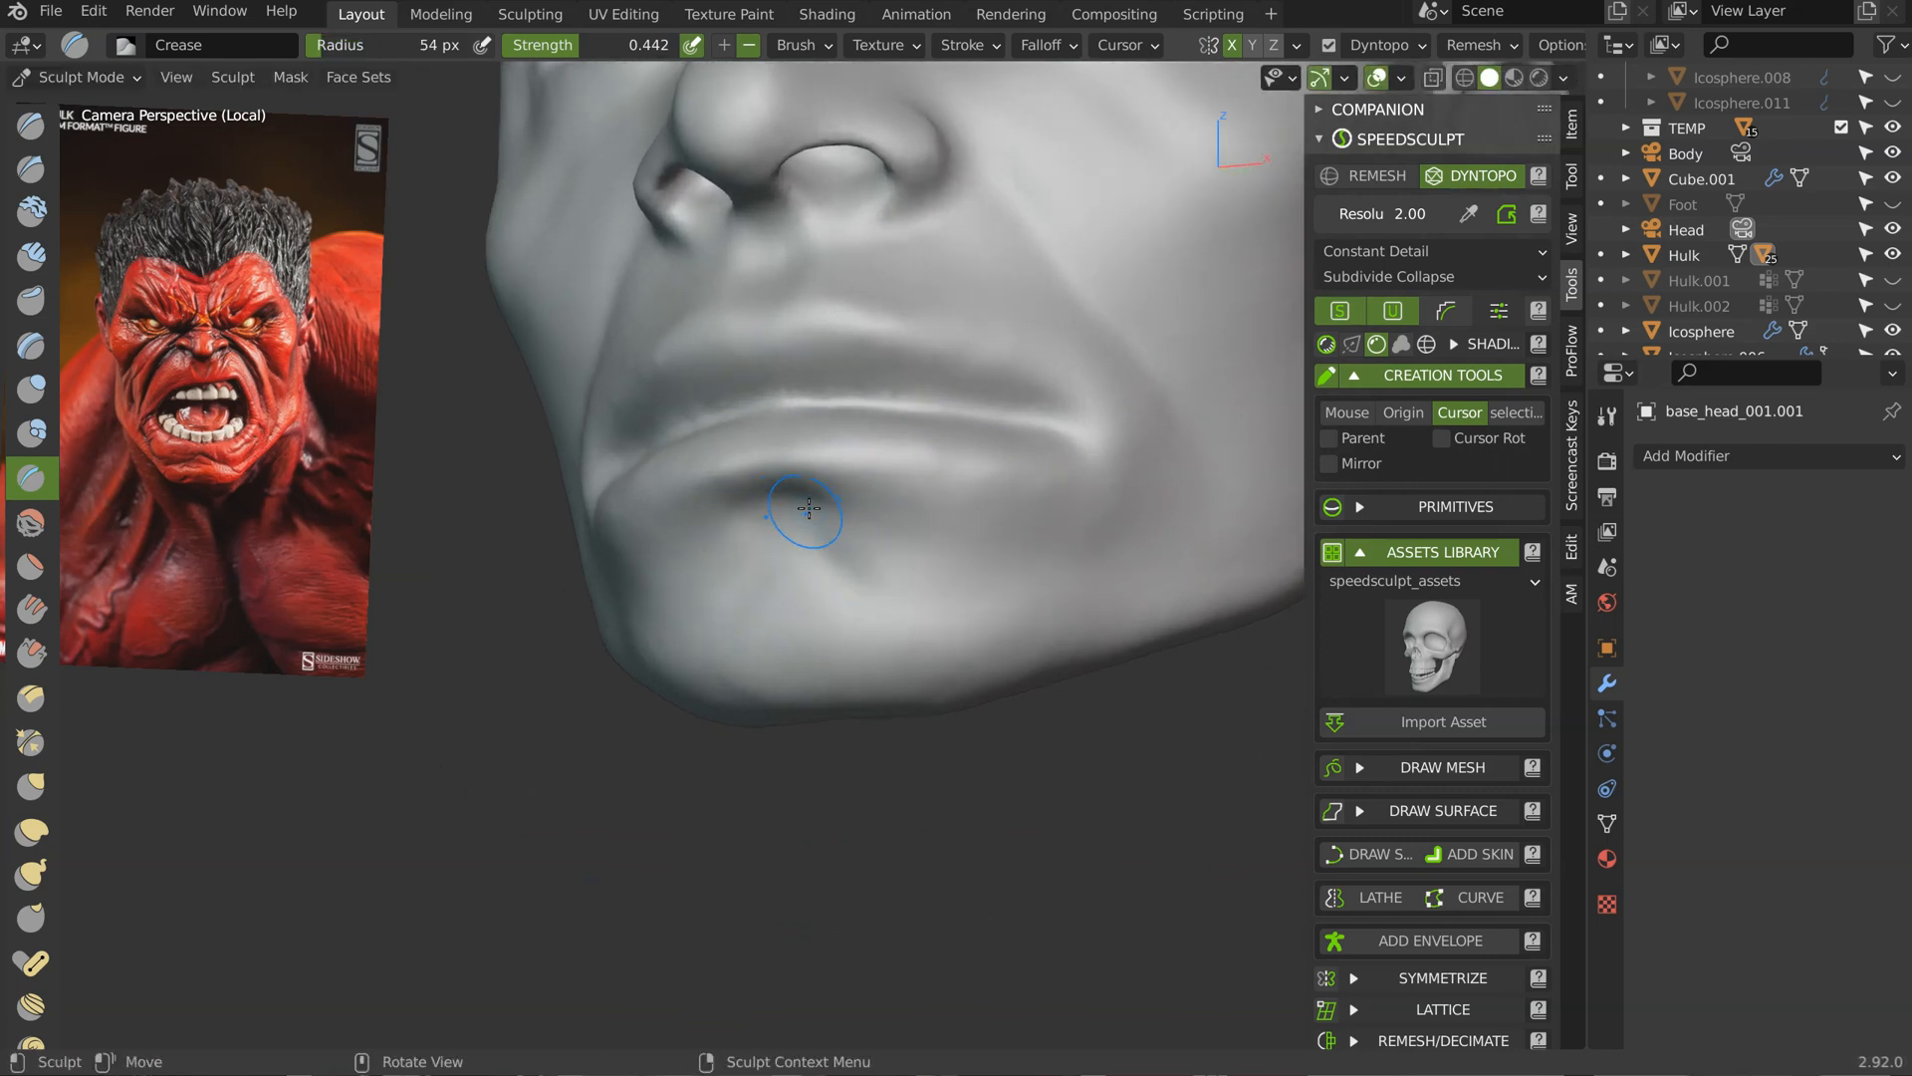
Step: Define the folds beside the chin and below the mouth corners with the Crease brush
scroll(1168, 512, down, 2)
middle_drag(1095, 528, 1185, 588)
scroll(1125, 557, down, 2)
scroll(996, 498, up, 3)
middle_drag(969, 478, 941, 438)
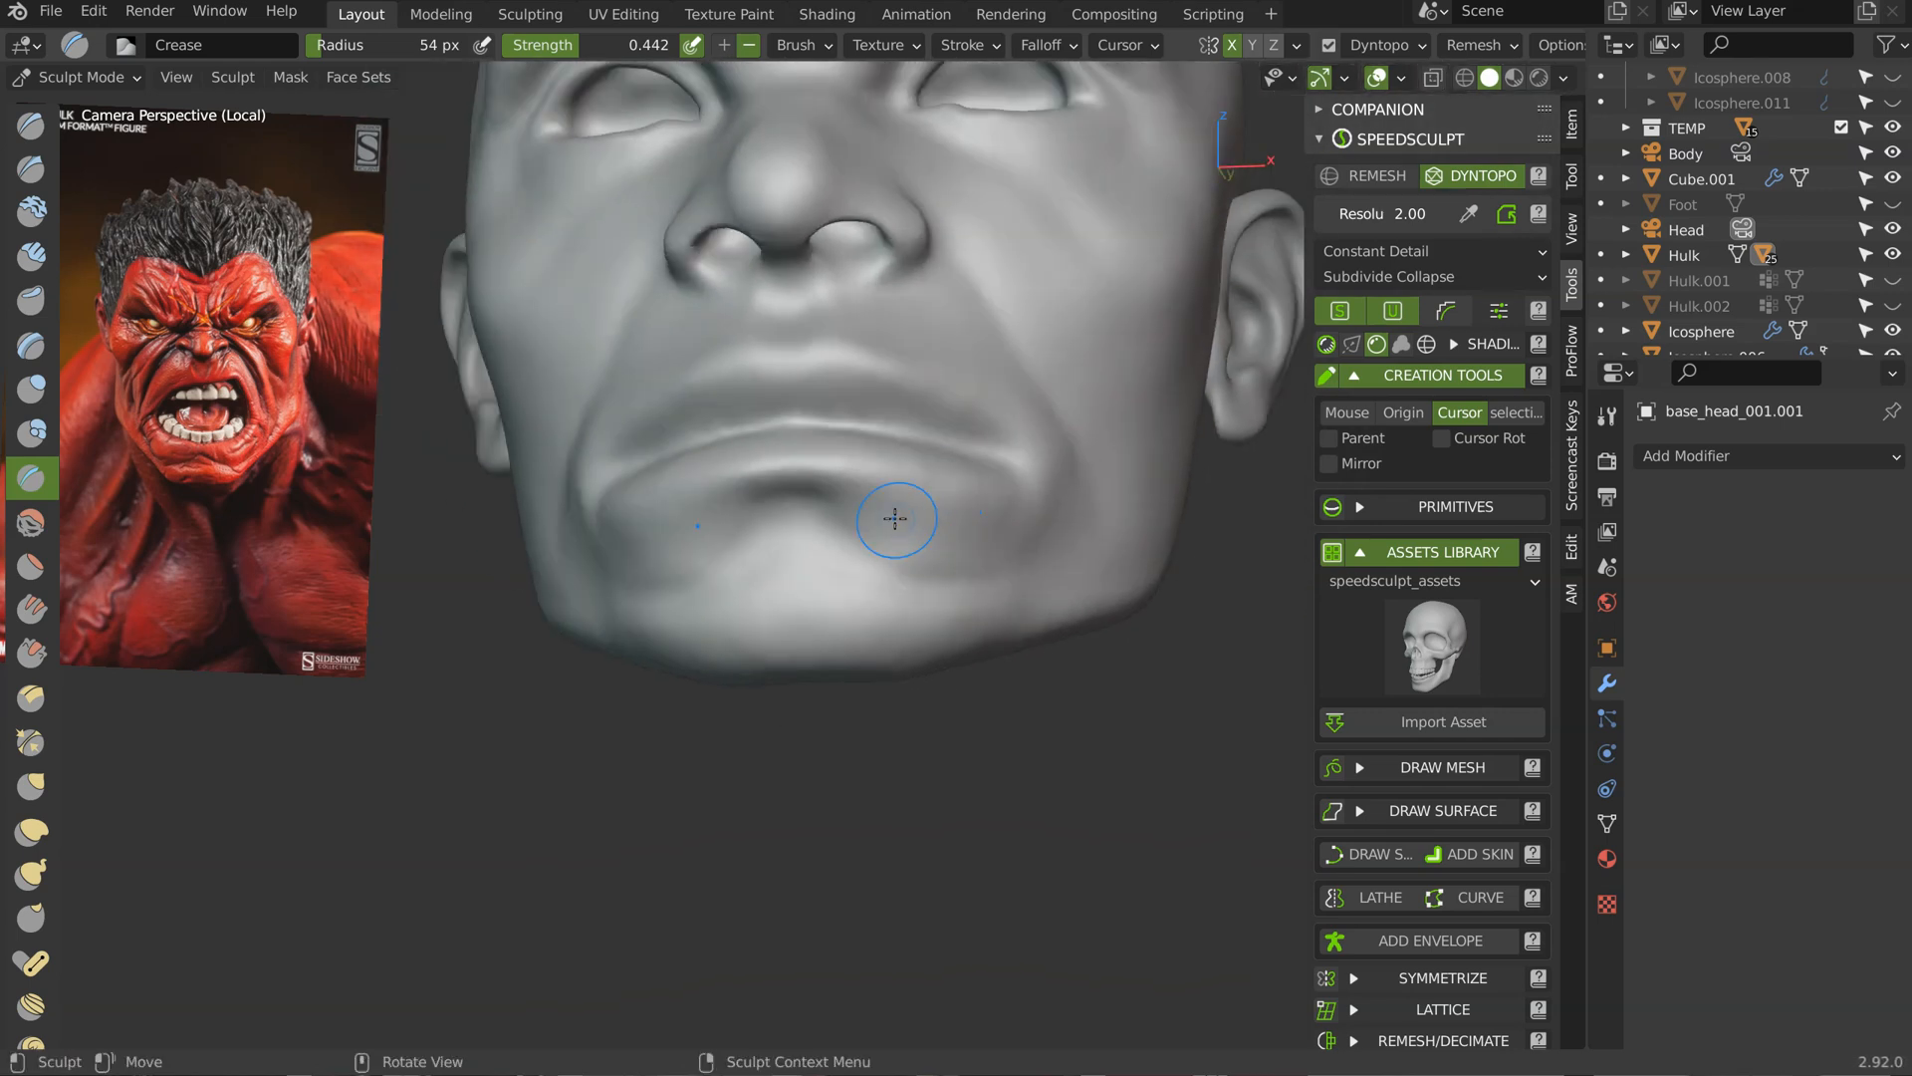
middle_drag(1060, 535, 931, 581)
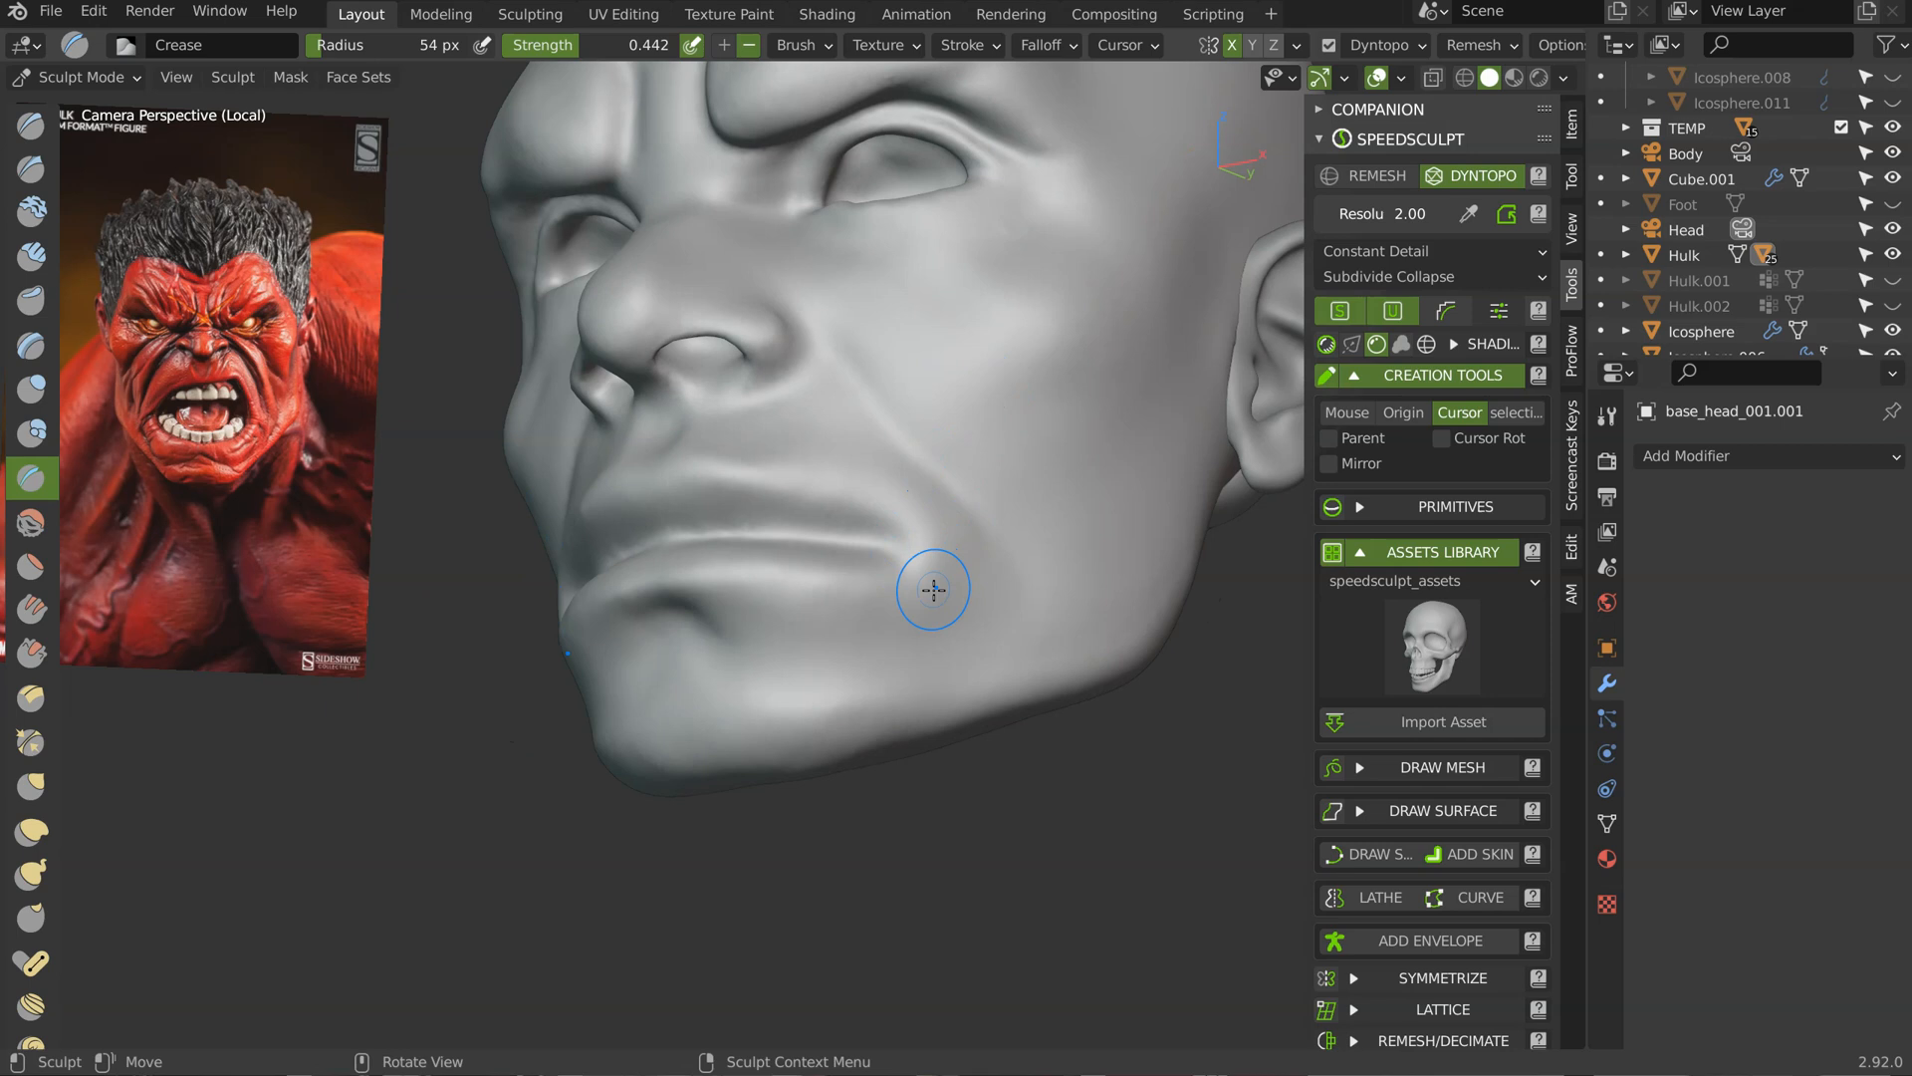
Step: Build up the cheek fold beside the mouth corner using the Clay brush at a 77 px radius
key(c)
key(f)
click(961, 538)
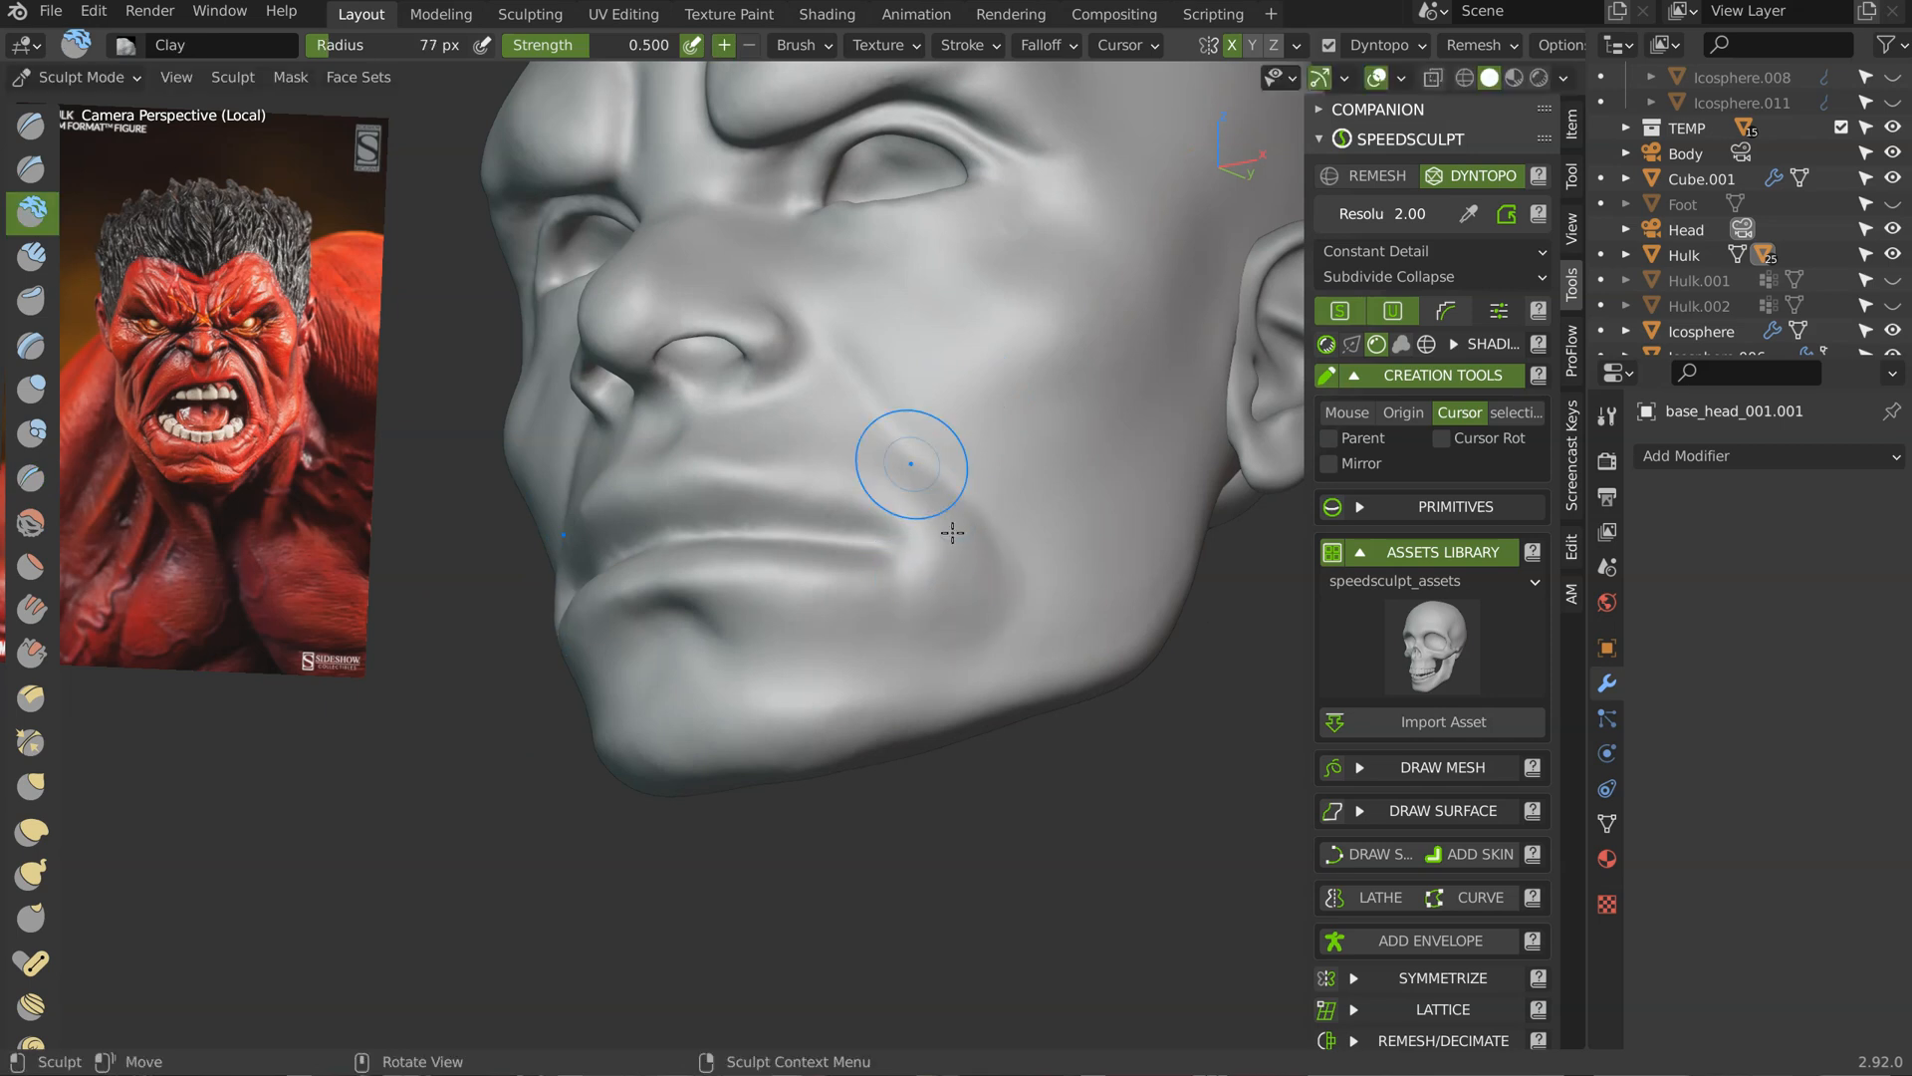
middle_drag(1004, 502, 949, 514)
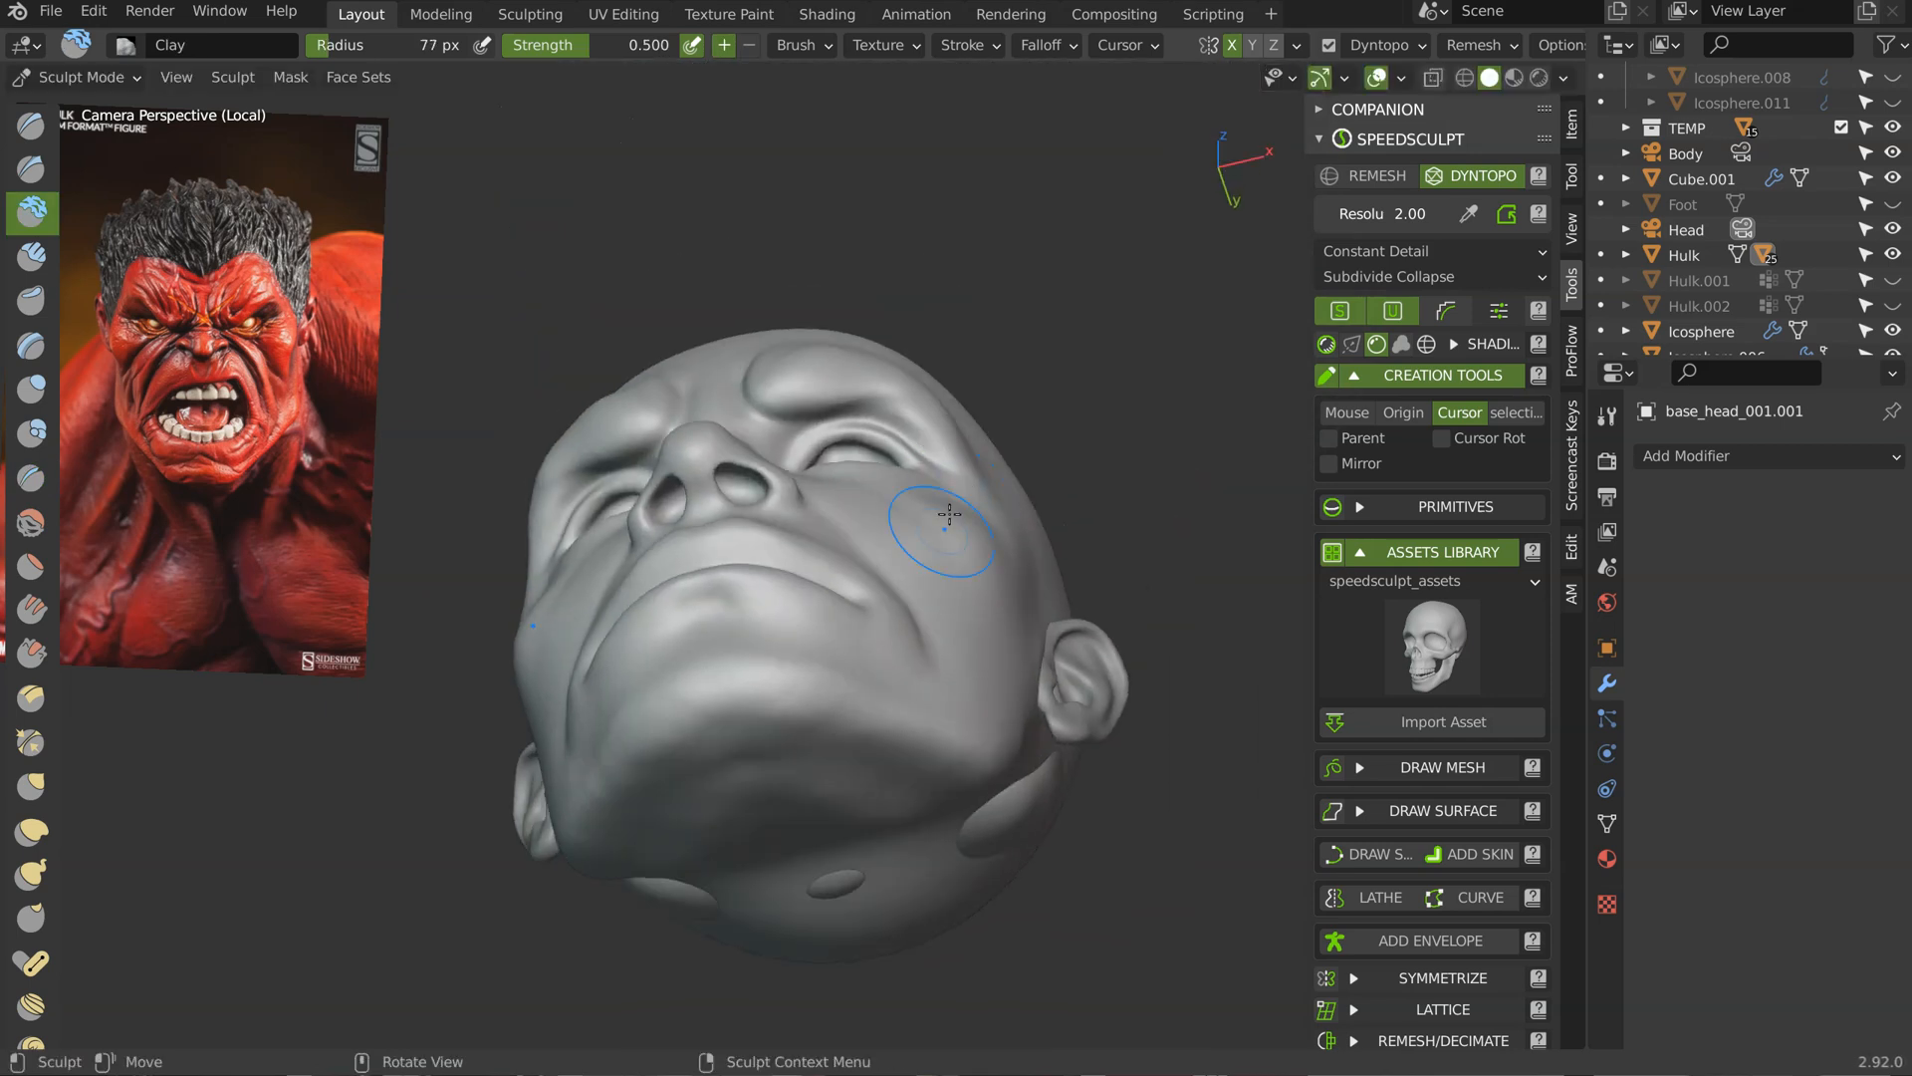
Step: Reshape the nose by pulling it upward with a large Grab brush
key(g)
mouse_move(854, 640)
middle_down()
mouse_move(749, 754)
mouse_move(725, 732)
middle_up()
scroll(743, 594, up, 1)
mouse_move(743, 594)
middle_down()
mouse_move(674, 551)
mouse_move(816, 528)
middle_up()
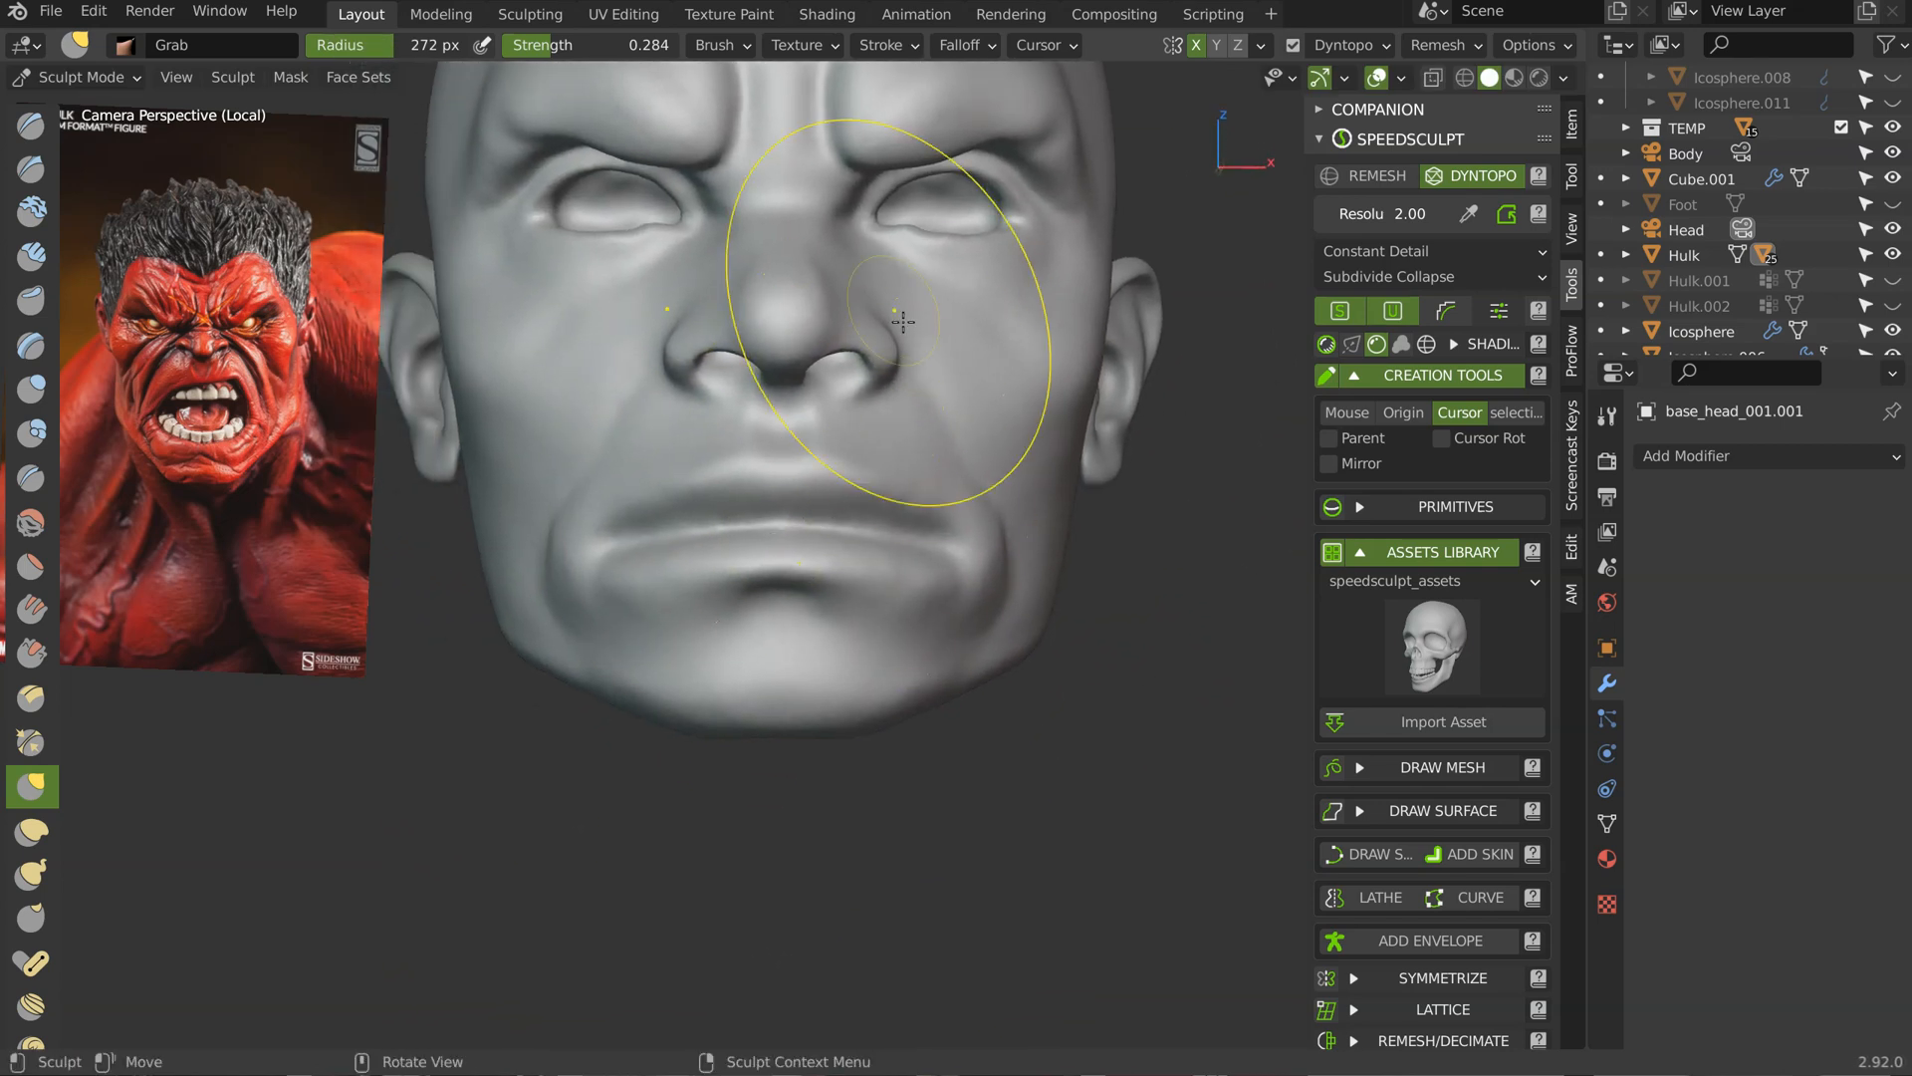
middle_drag(901, 320, 790, 346)
mouse_move(790, 346)
mouse_down()
mouse_move(861, 356)
mouse_move(804, 310)
mouse_up()
middle_drag(929, 409, 912, 398)
Step: Adjust the nose bridge and the area around the eyes using the Grab brush at a 206 px radius
scroll(912, 398, up, 4)
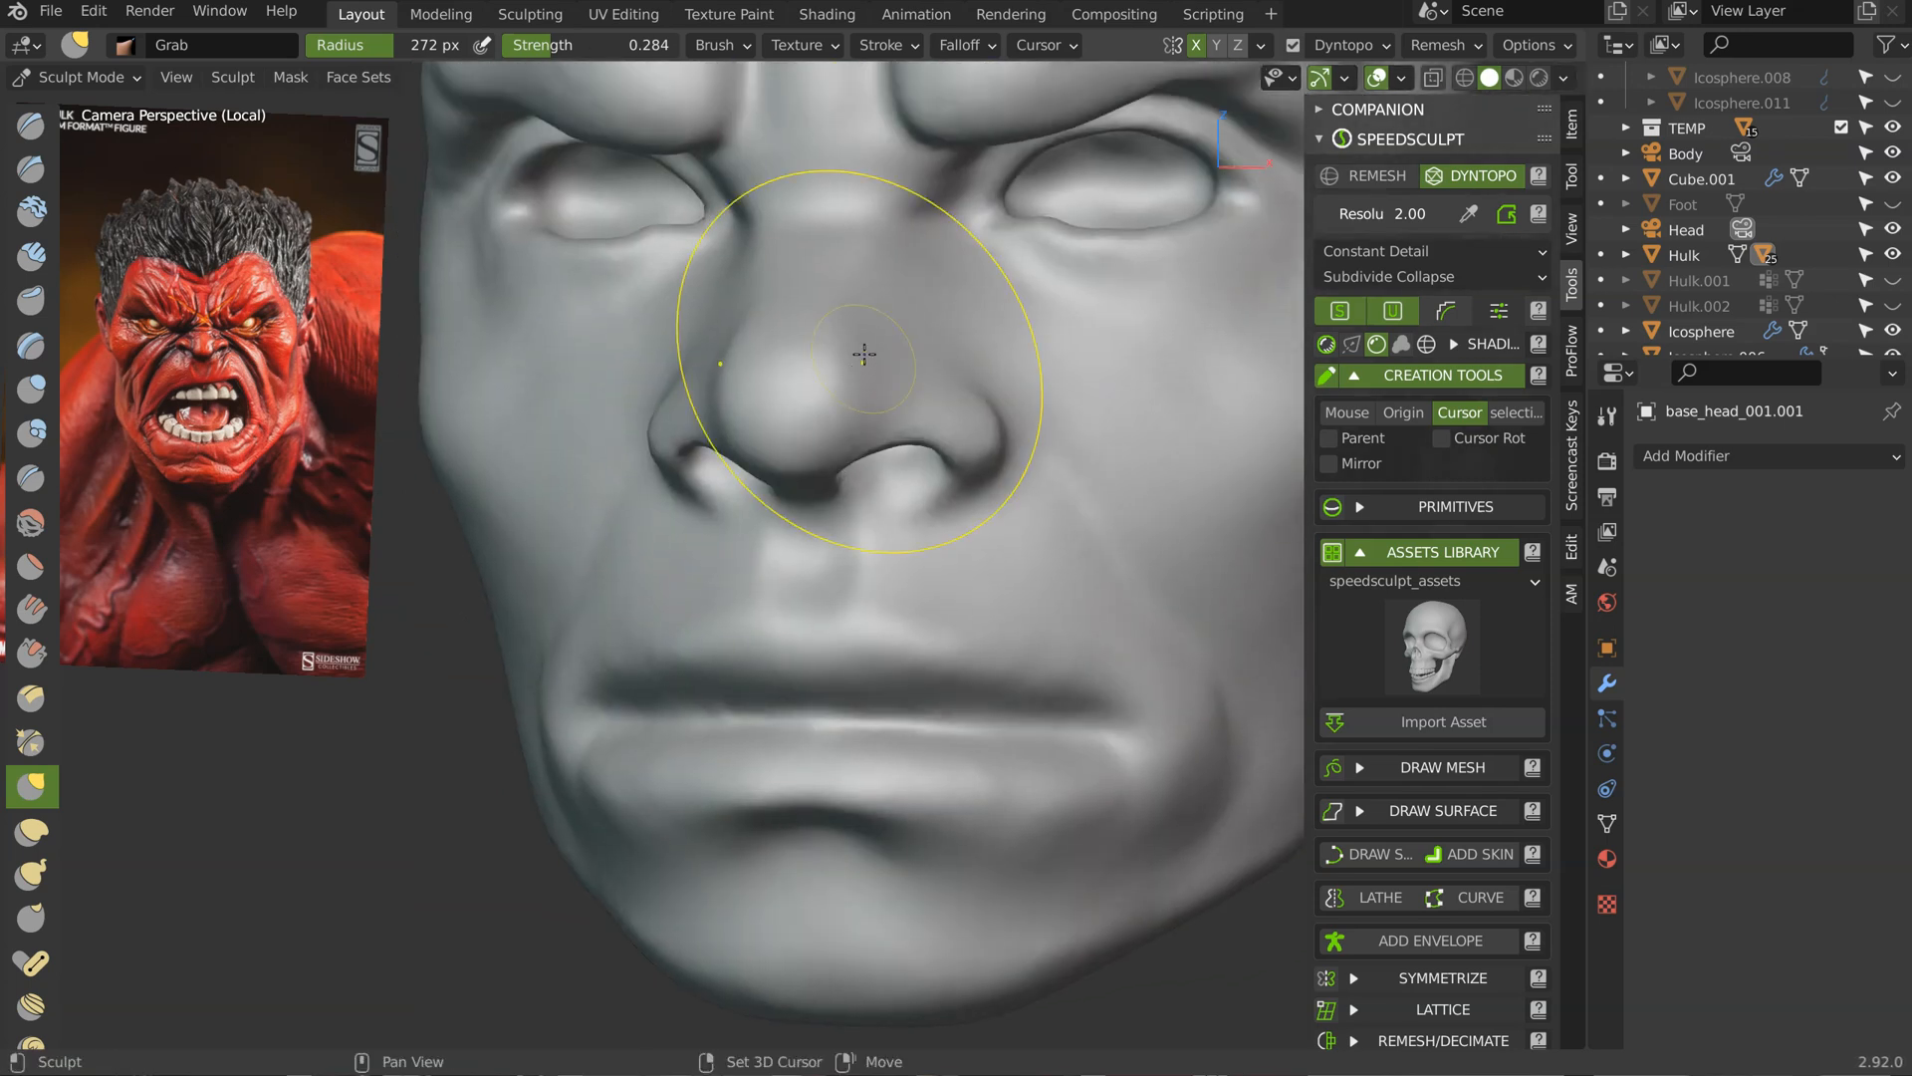
key(f)
click(876, 378)
mouse_move(901, 329)
middle_down()
mouse_move(977, 269)
mouse_move(945, 295)
mouse_move(892, 193)
middle_up()
drag(919, 193, 920, 191)
middle_drag(952, 284, 916, 394)
drag(996, 263, 998, 239)
drag(1041, 357, 1046, 340)
mouse_move(1088, 275)
mouse_down()
mouse_move(1091, 244)
mouse_move(1147, 225)
mouse_move(1119, 229)
mouse_up()
Step: Raise the outer eyebrows and temple area with the Grab brush at a 206 px radius
scroll(1119, 229, down, 4)
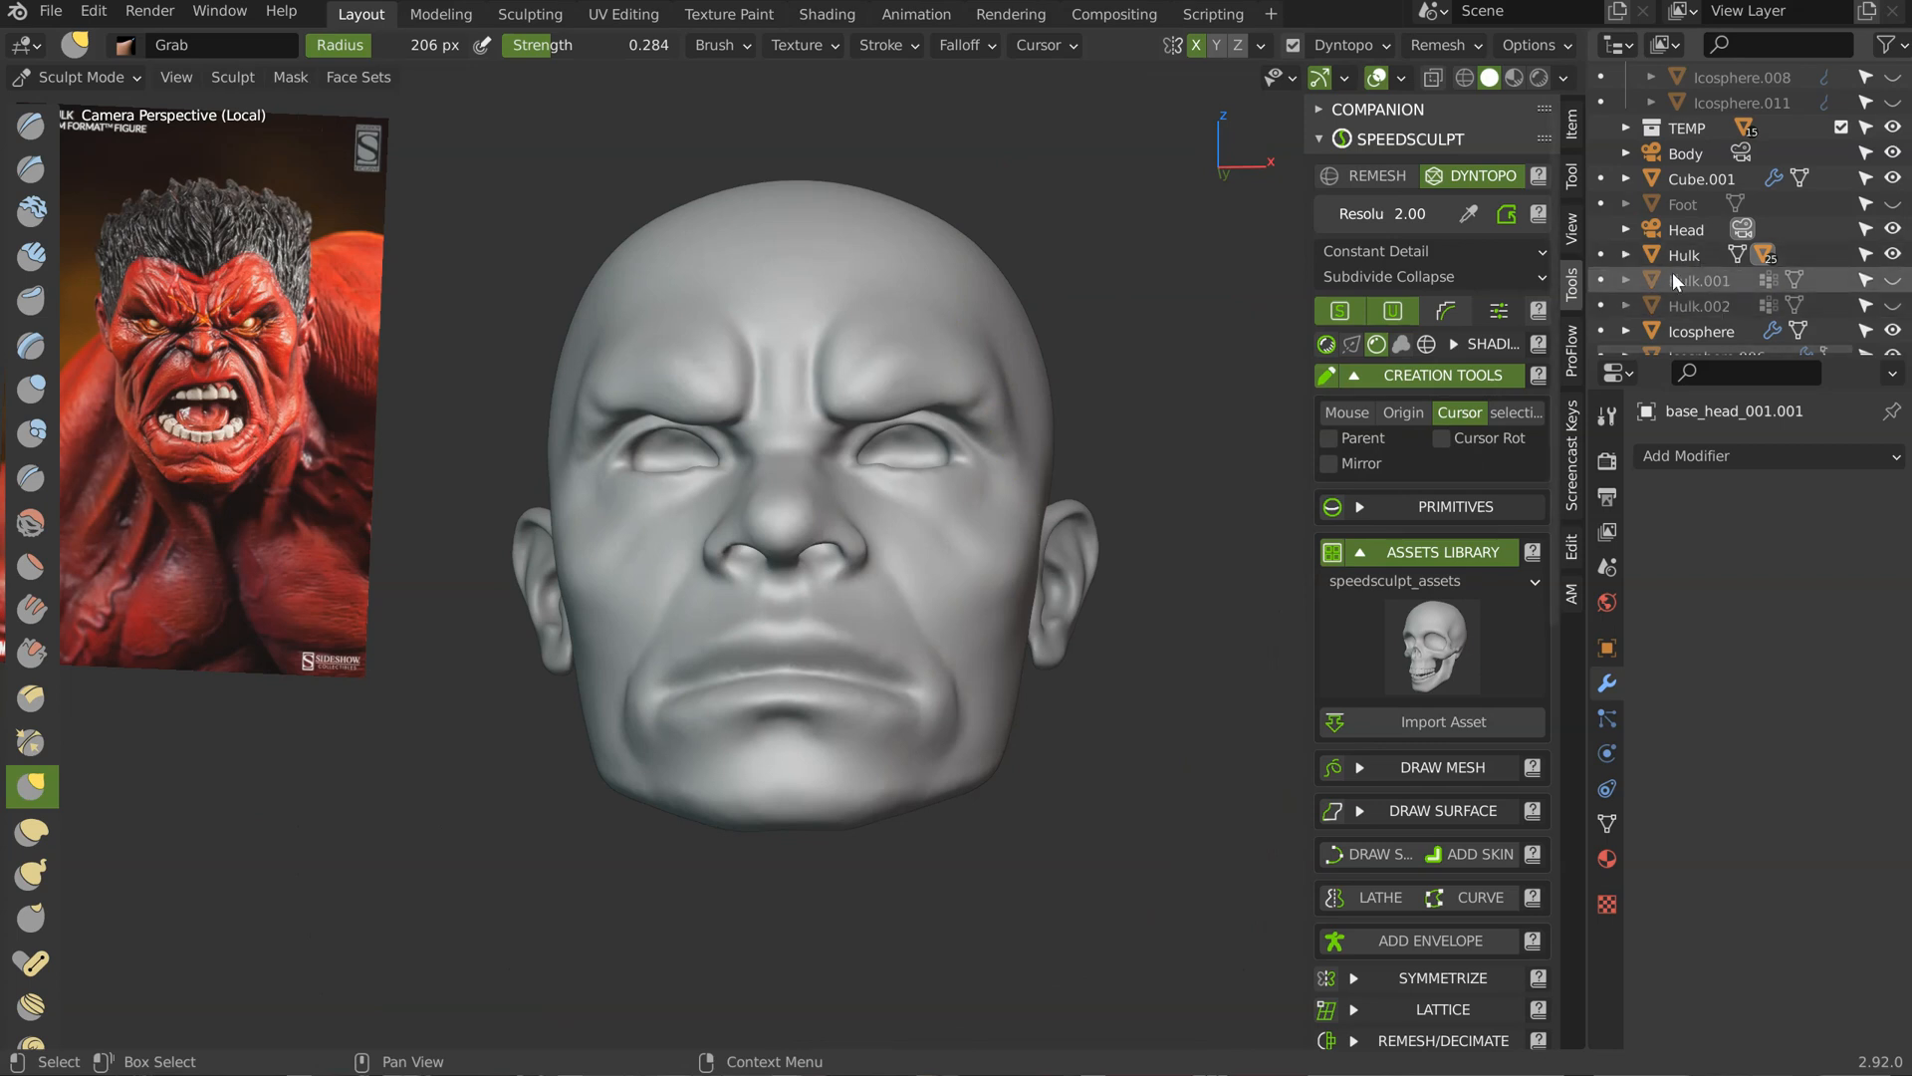
scroll(1672, 271, down, 5)
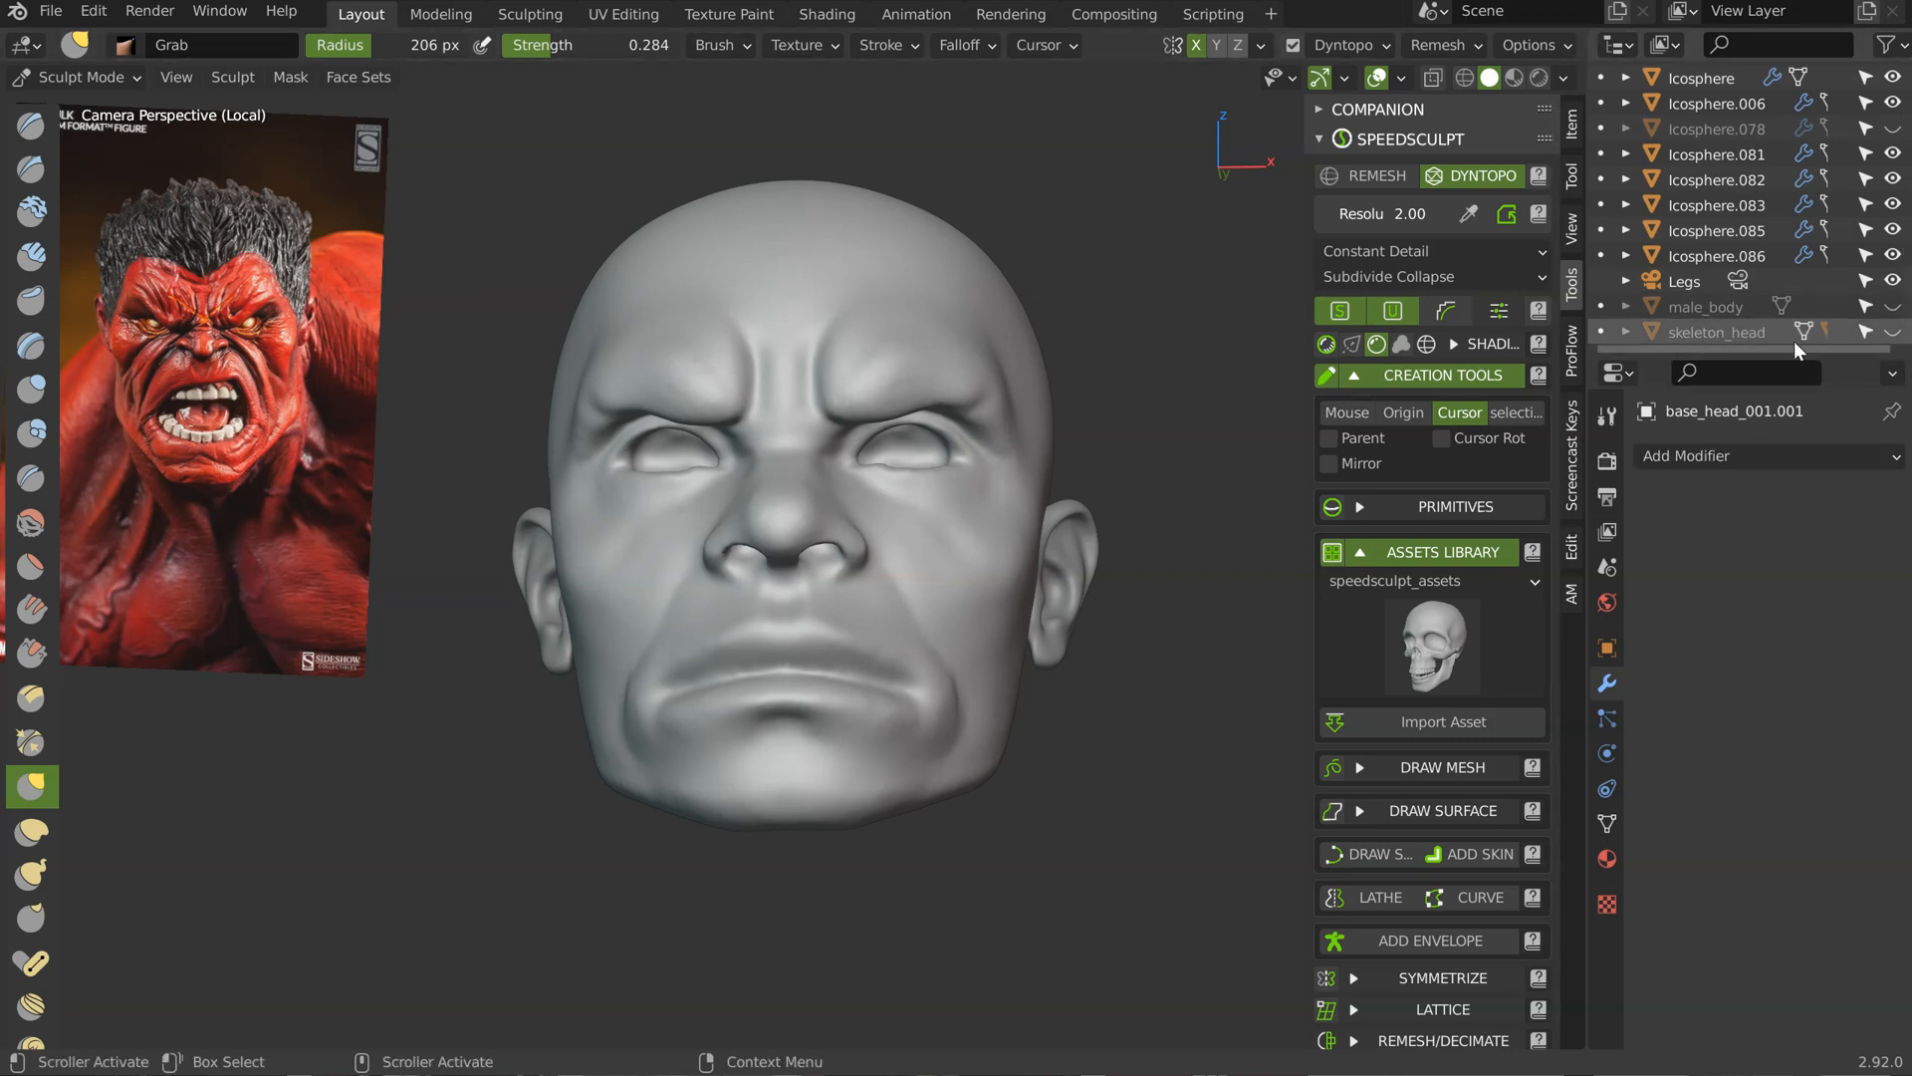
middle_drag(964, 376, 797, 379)
scroll(896, 383, up, 3)
middle_drag(926, 383, 1005, 410)
drag(918, 405, 941, 378)
ctrl+middle_drag(968, 410, 1060, 351)
drag(1089, 345, 1107, 306)
mouse_move(1066, 348)
middle_down()
mouse_move(1135, 372)
mouse_move(1006, 398)
middle_up()
mouse_move(996, 384)
middle_down()
mouse_move(979, 360)
mouse_move(935, 453)
mouse_move(968, 456)
middle_up()
ctrl+middle_drag(968, 456, 1025, 415)
shift+middle_drag(1008, 508, 938, 450)
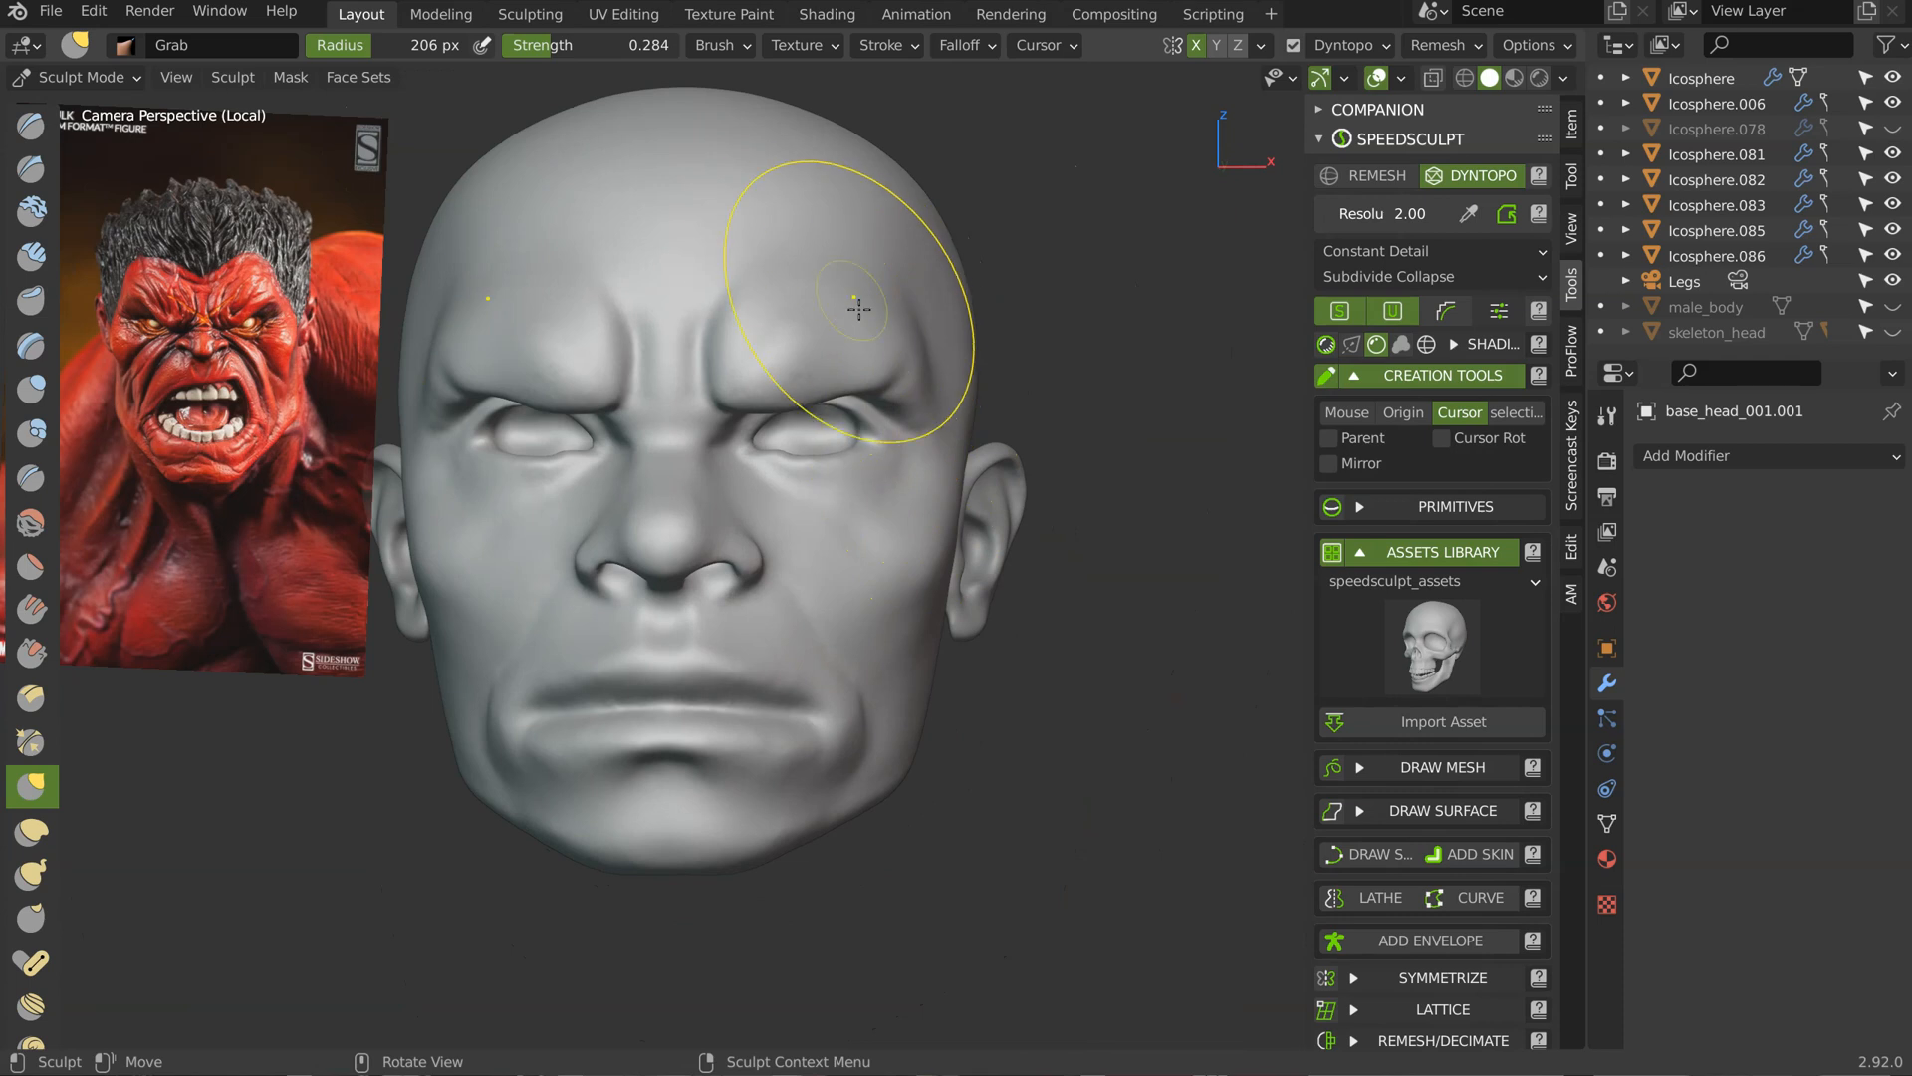
Step: Adjust the nose bridge profile just below the brow with the Grab brush
middle_drag(797, 286, 902, 401)
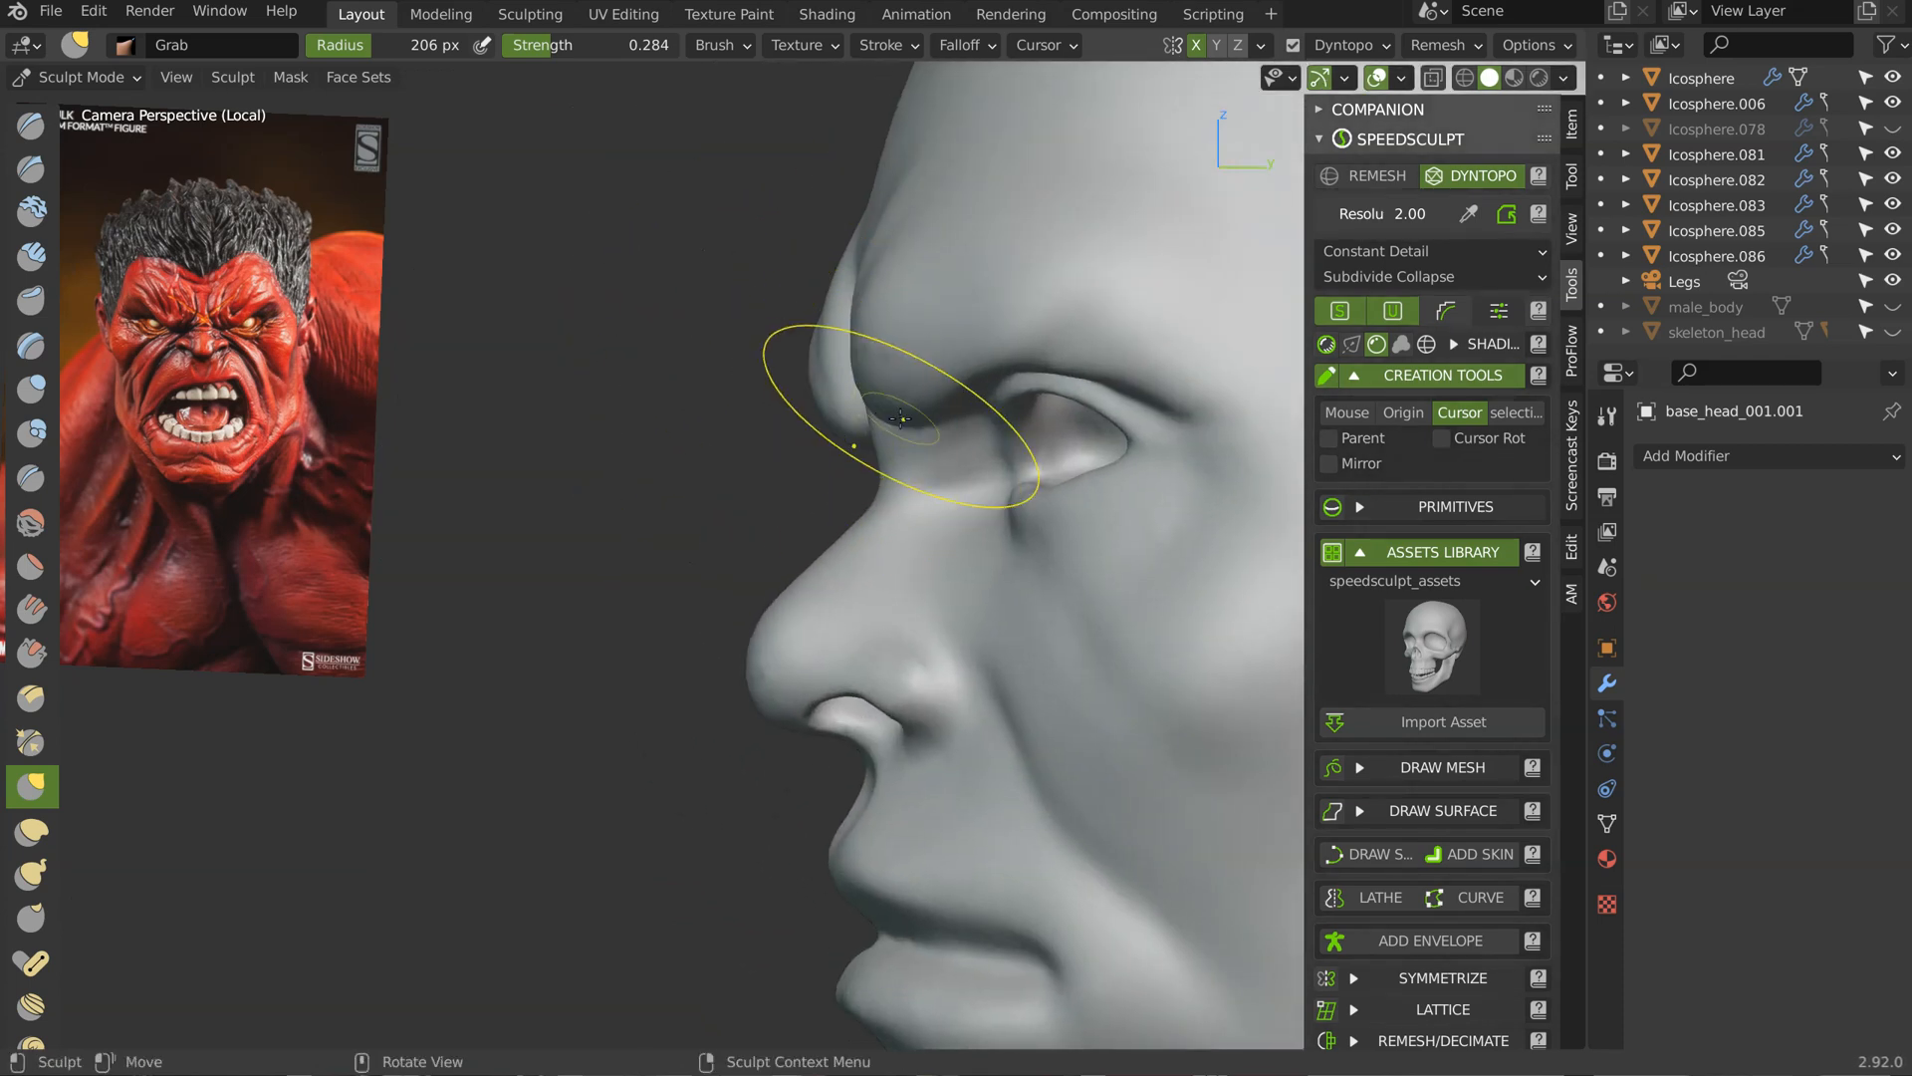
shift+middle_drag(867, 539, 901, 407)
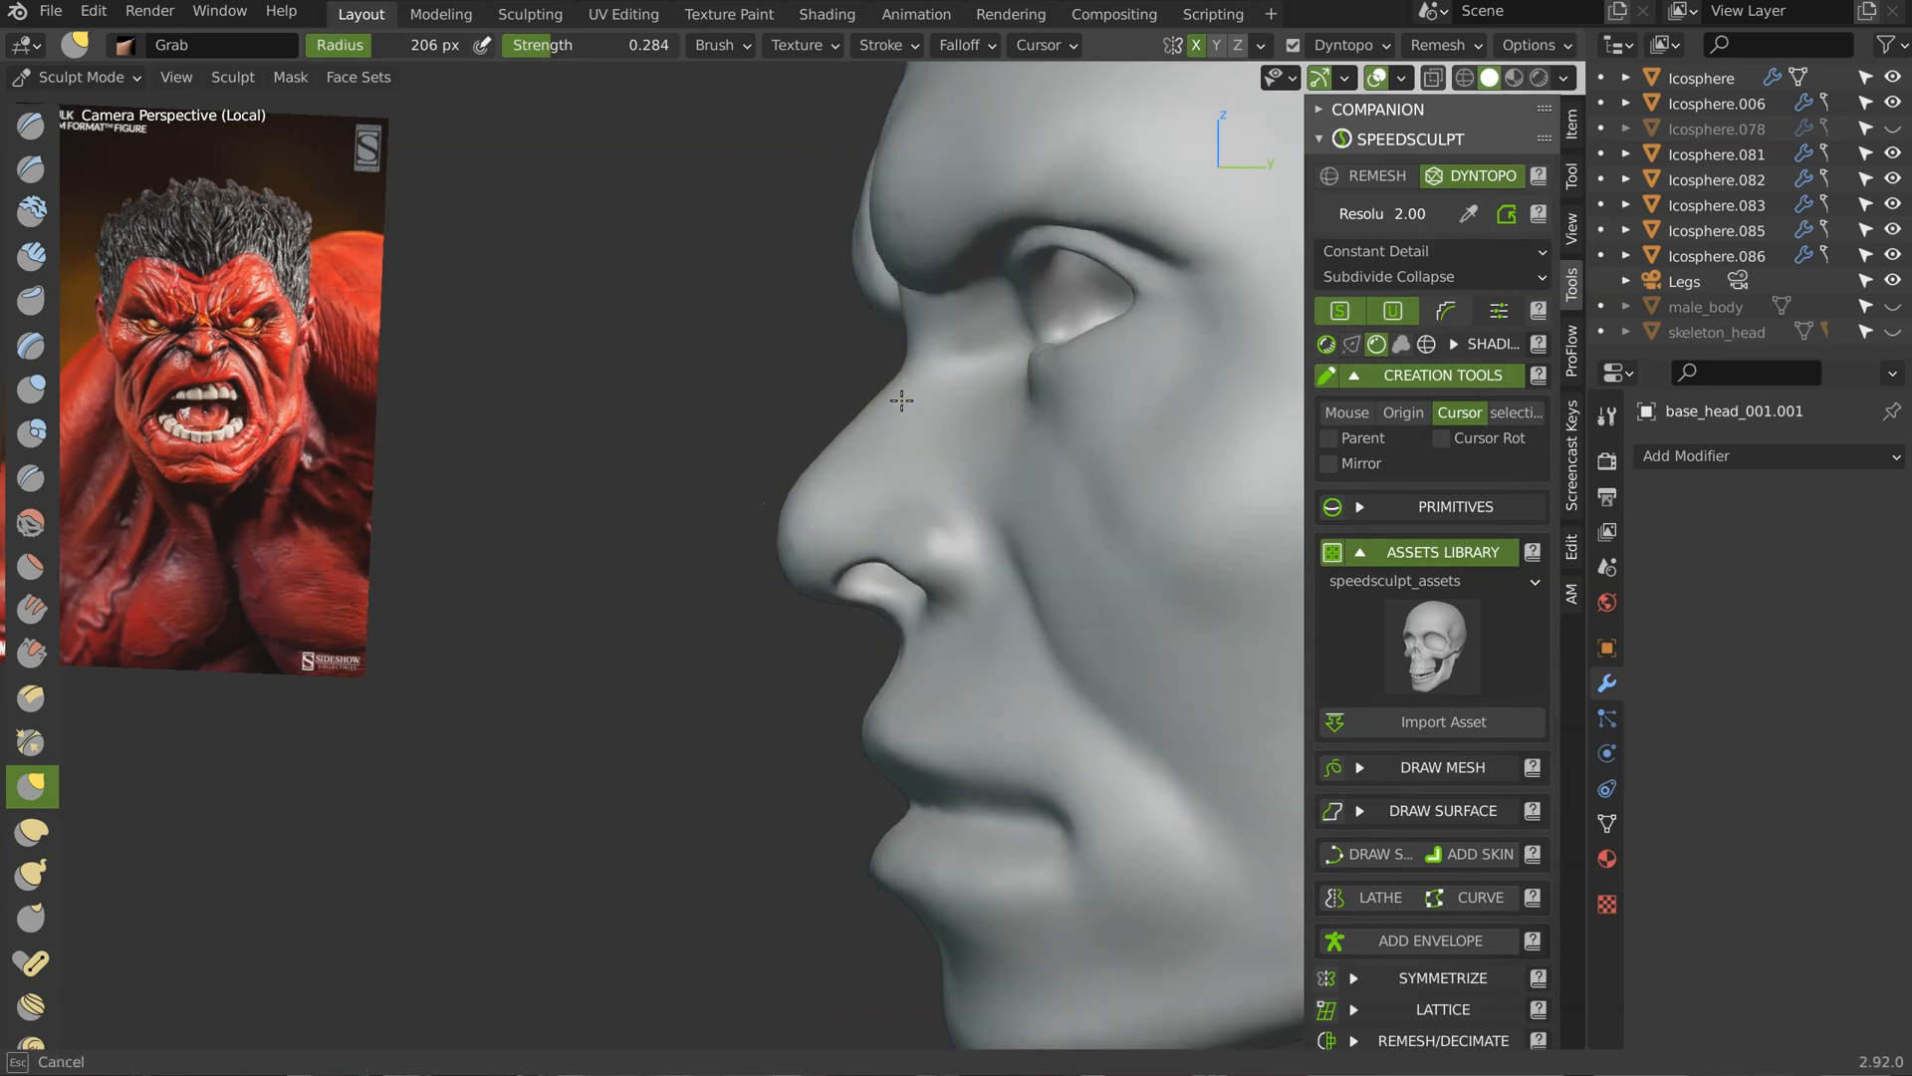
drag(901, 379, 896, 386)
mouse_move(898, 460)
middle_down()
mouse_move(1055, 444)
mouse_move(986, 341)
middle_up()
scroll(1056, 444, down, 3)
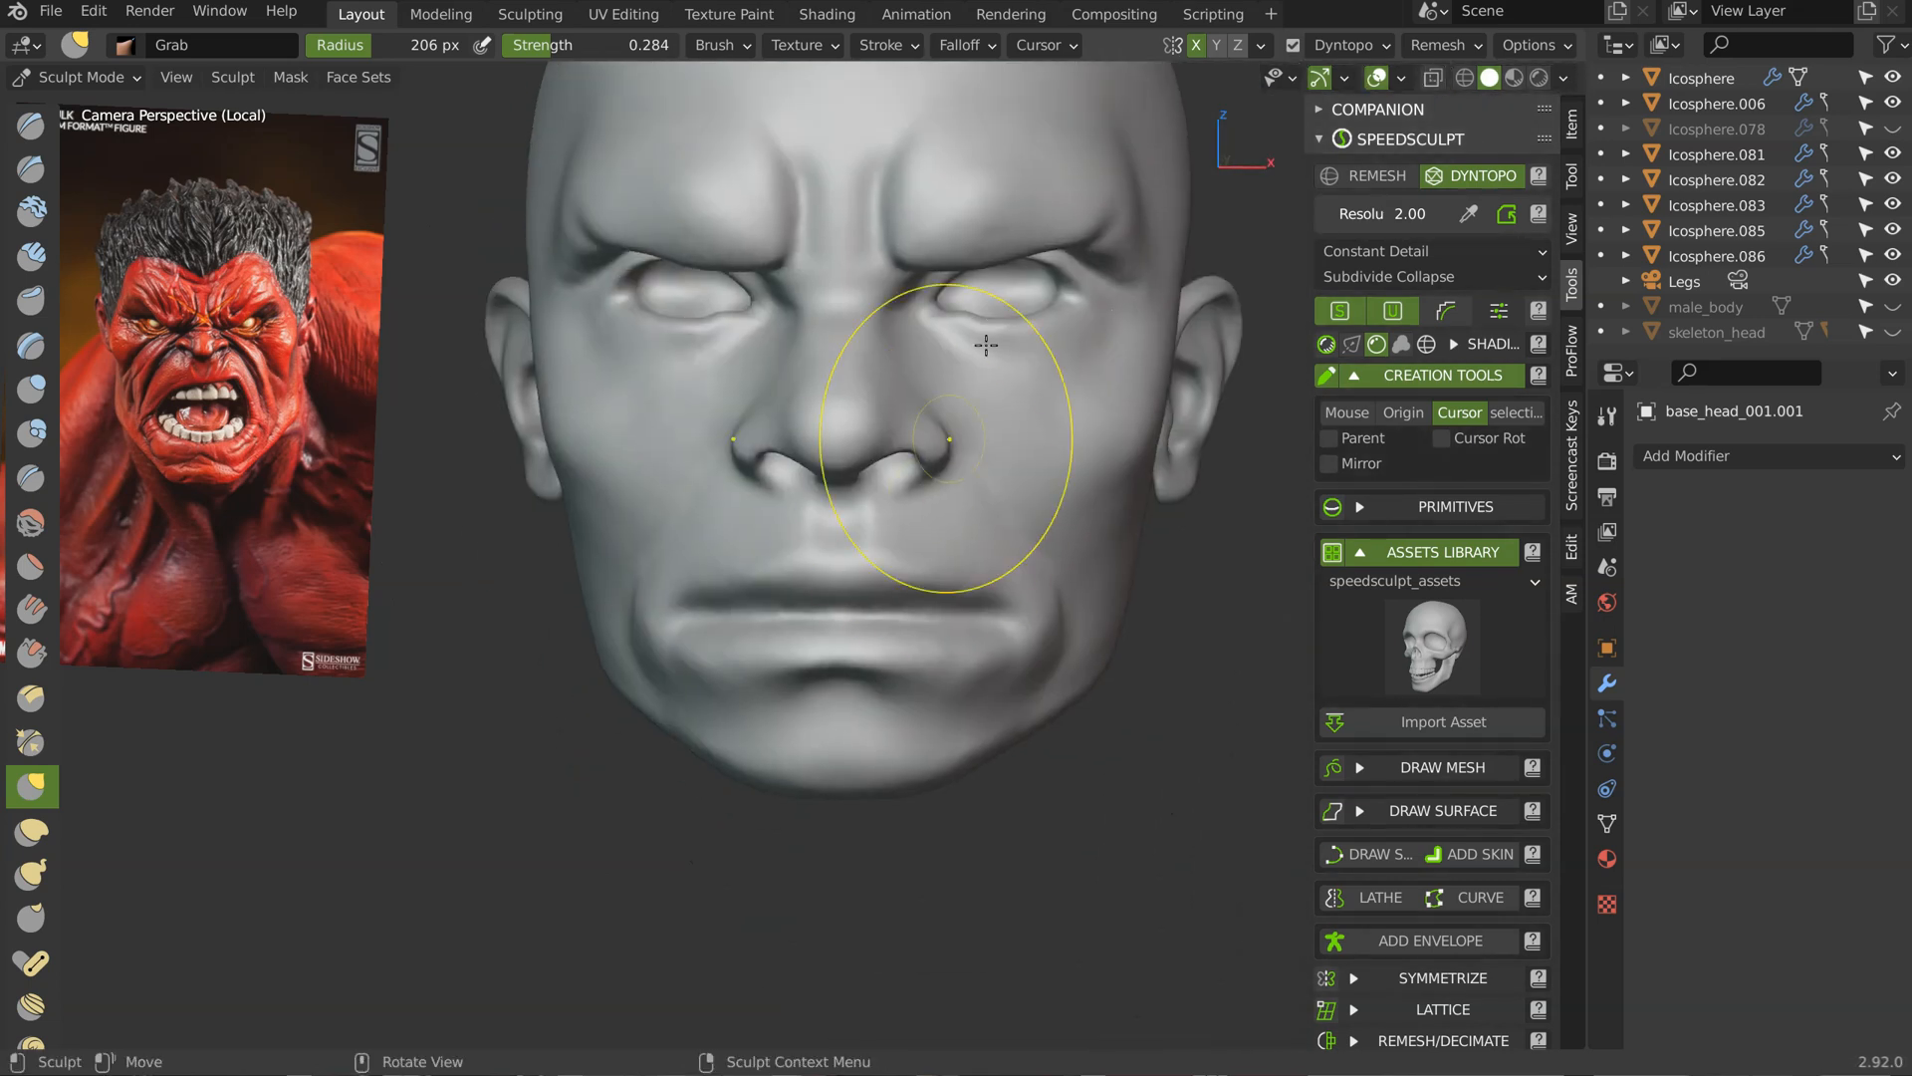
Step: Pull the outer brow ridge forward with the Grab brush while working from above the head
middle_drag(1042, 642, 1028, 266)
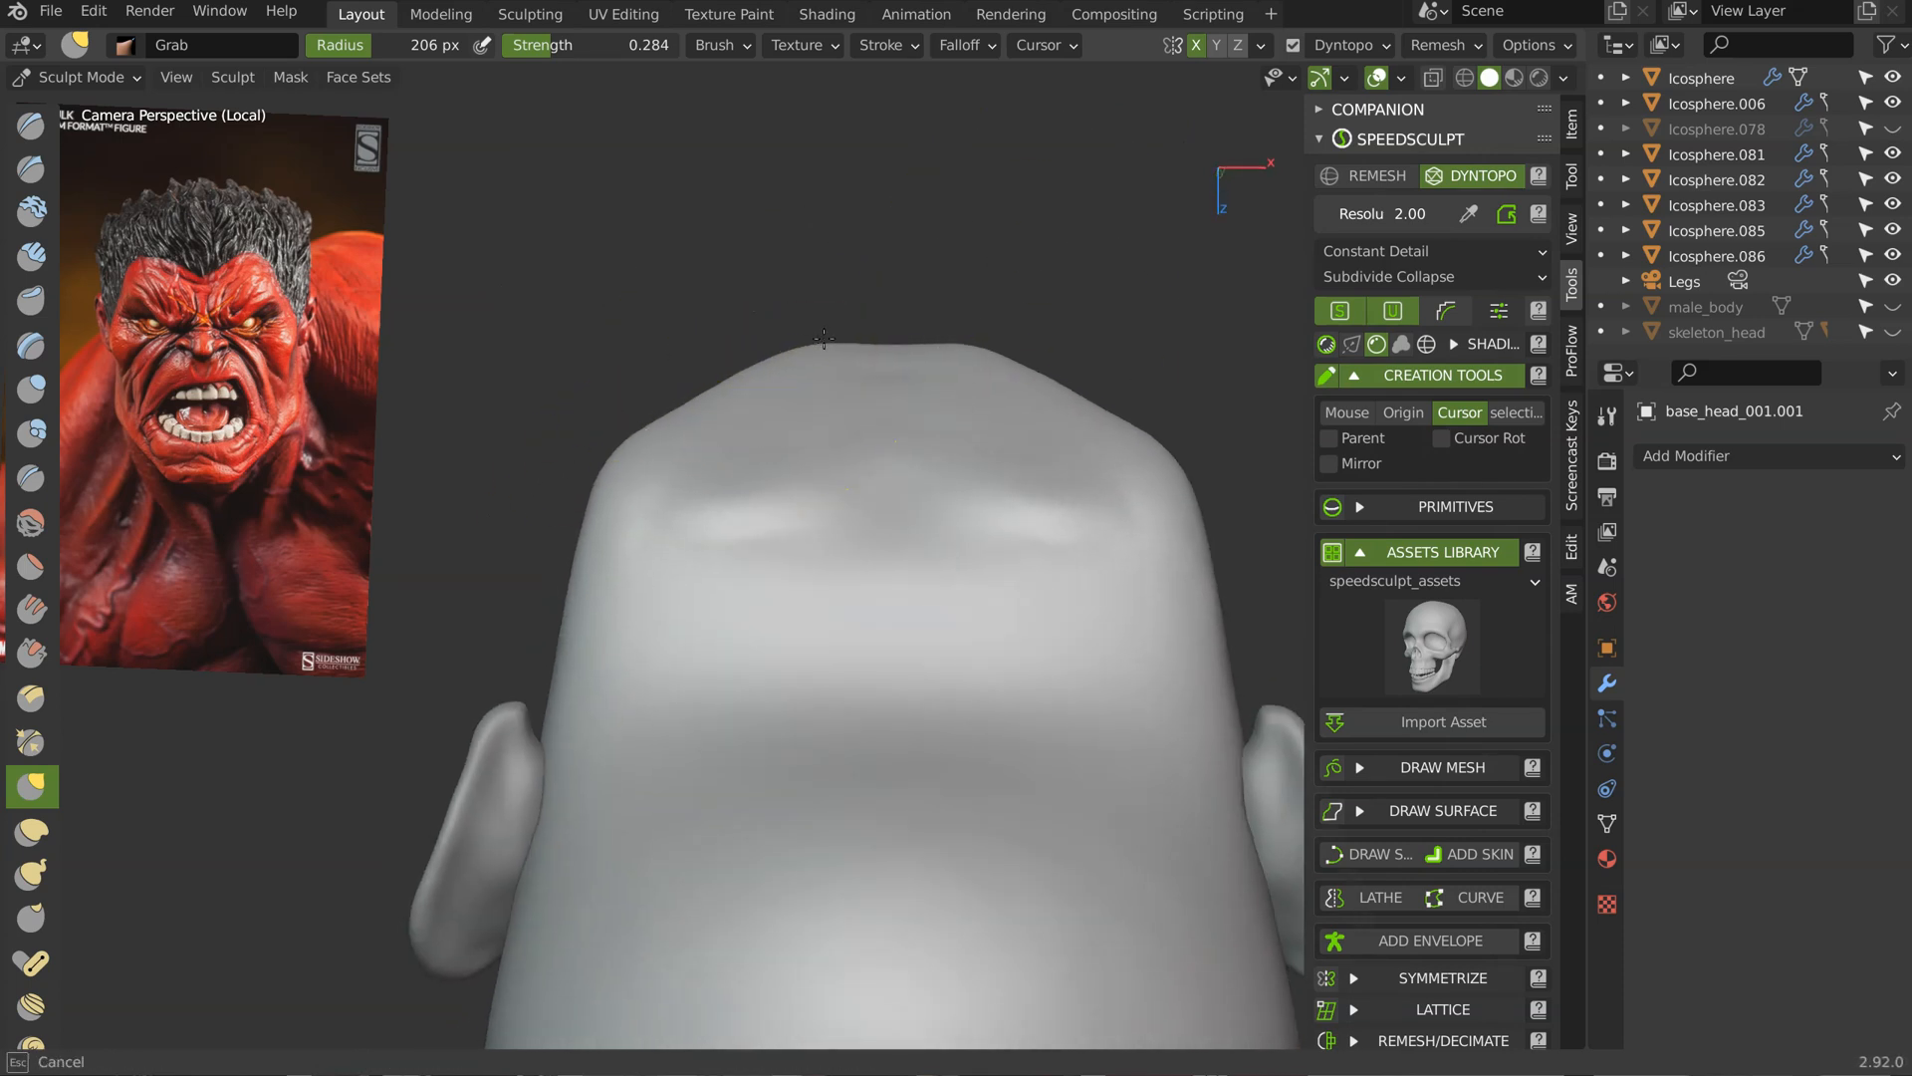
drag(611, 450, 587, 418)
mouse_move(582, 418)
middle_down()
mouse_move(618, 653)
mouse_move(662, 757)
middle_up()
middle_drag(738, 559, 812, 598)
ctrl+middle_drag(826, 458, 846, 588)
shift+middle_drag(862, 557, 877, 397)
middle_drag(876, 397, 882, 426)
ctrl+middle_drag(902, 543, 887, 299)
mouse_move(1006, 464)
middle_down()
mouse_move(929, 438)
mouse_move(943, 380)
mouse_move(1035, 348)
mouse_move(1011, 478)
middle_up()
middle_drag(1006, 483, 897, 558)
ctrl+middle_drag(881, 617, 865, 523)
mouse_move(864, 523)
middle_down()
mouse_move(752, 524)
mouse_move(689, 585)
mouse_move(702, 508)
middle_up()
shift+middle_drag(757, 538, 809, 455)
Step: Nudge the lips and the mouth line near the corners into shape with the Grab brush at a 206 px radius
drag(827, 611, 840, 602)
mouse_move(776, 567)
middle_down()
mouse_move(897, 371)
mouse_move(726, 482)
mouse_move(830, 461)
mouse_move(857, 541)
mouse_move(886, 533)
middle_up()
mouse_move(887, 518)
ctrl+middle_down()
mouse_move(883, 409)
mouse_move(843, 478)
ctrl+middle_up()
ctrl+middle_drag(853, 568, 861, 513)
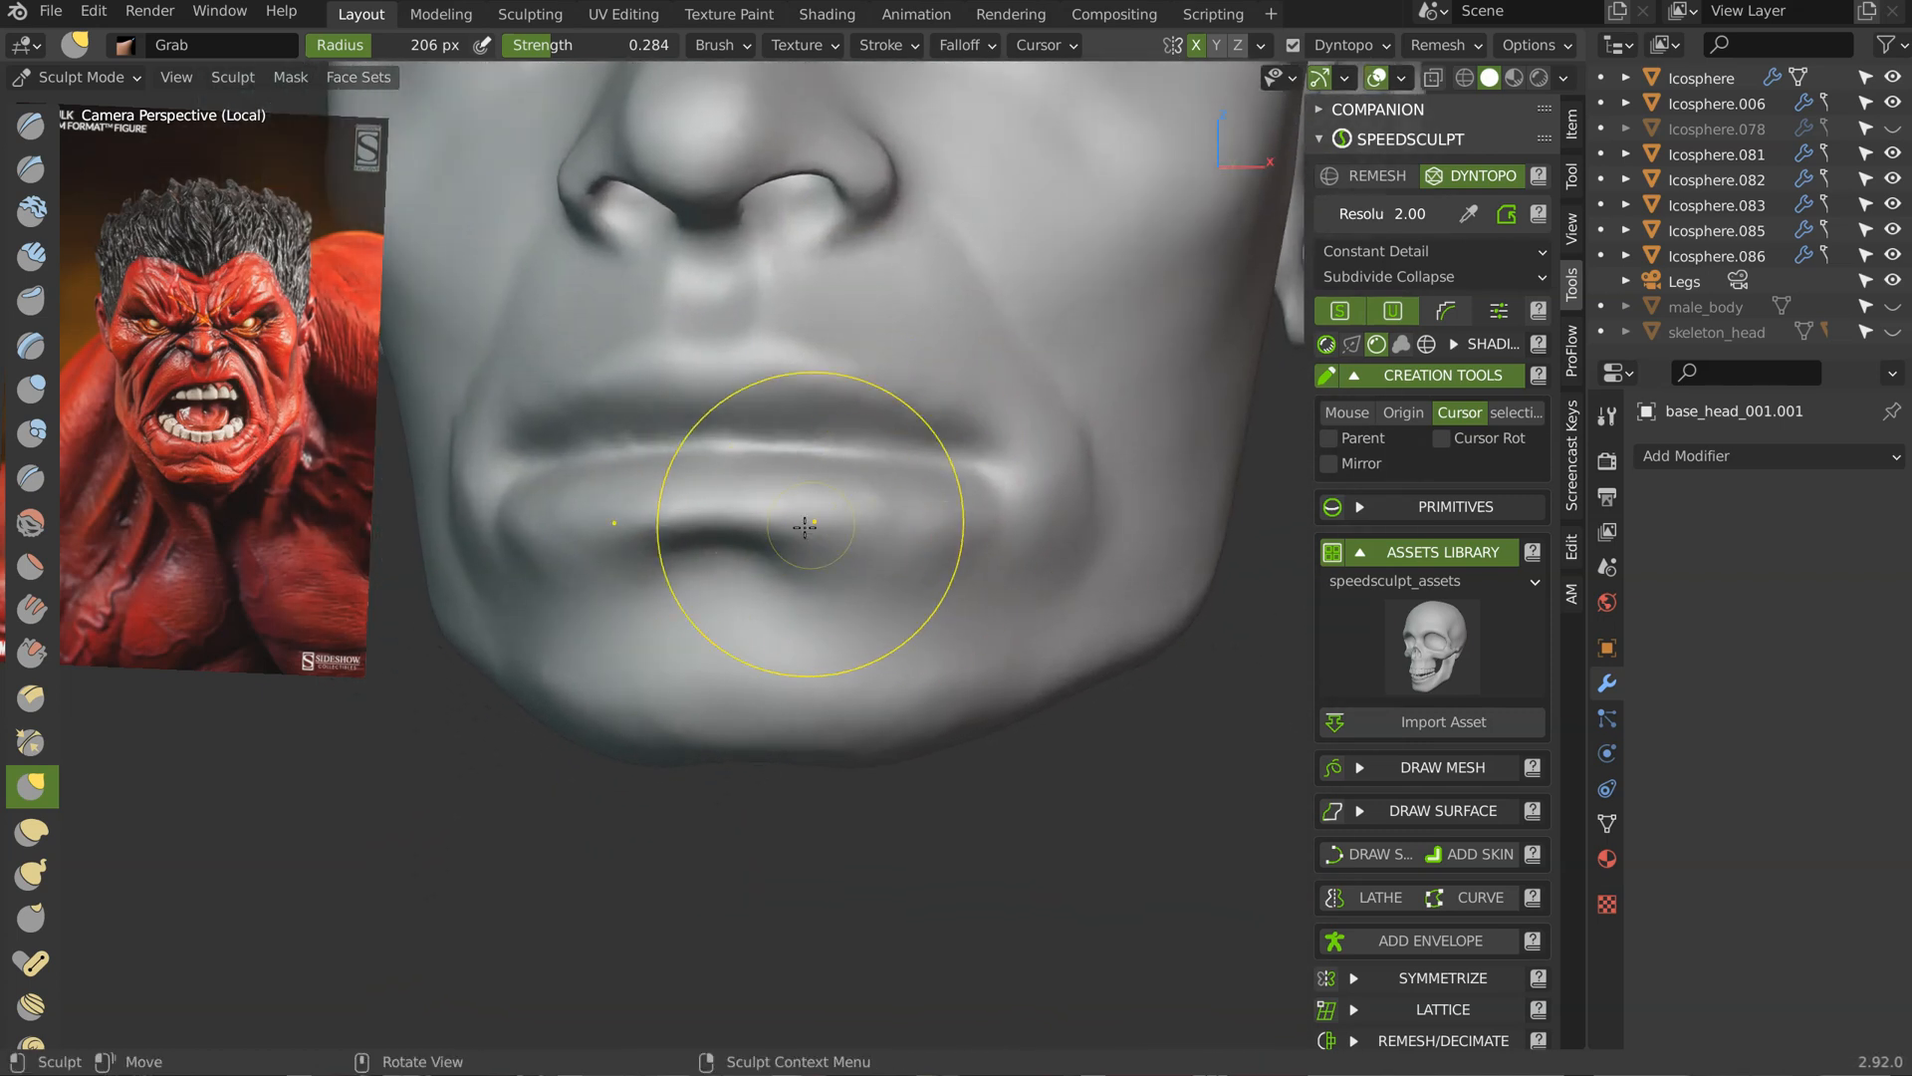
drag(906, 474, 904, 468)
mouse_move(901, 488)
middle_down()
mouse_move(782, 503)
mouse_move(765, 533)
mouse_move(856, 562)
middle_up()
mouse_move(995, 569)
middle_down()
mouse_move(976, 523)
mouse_move(956, 542)
middle_up()
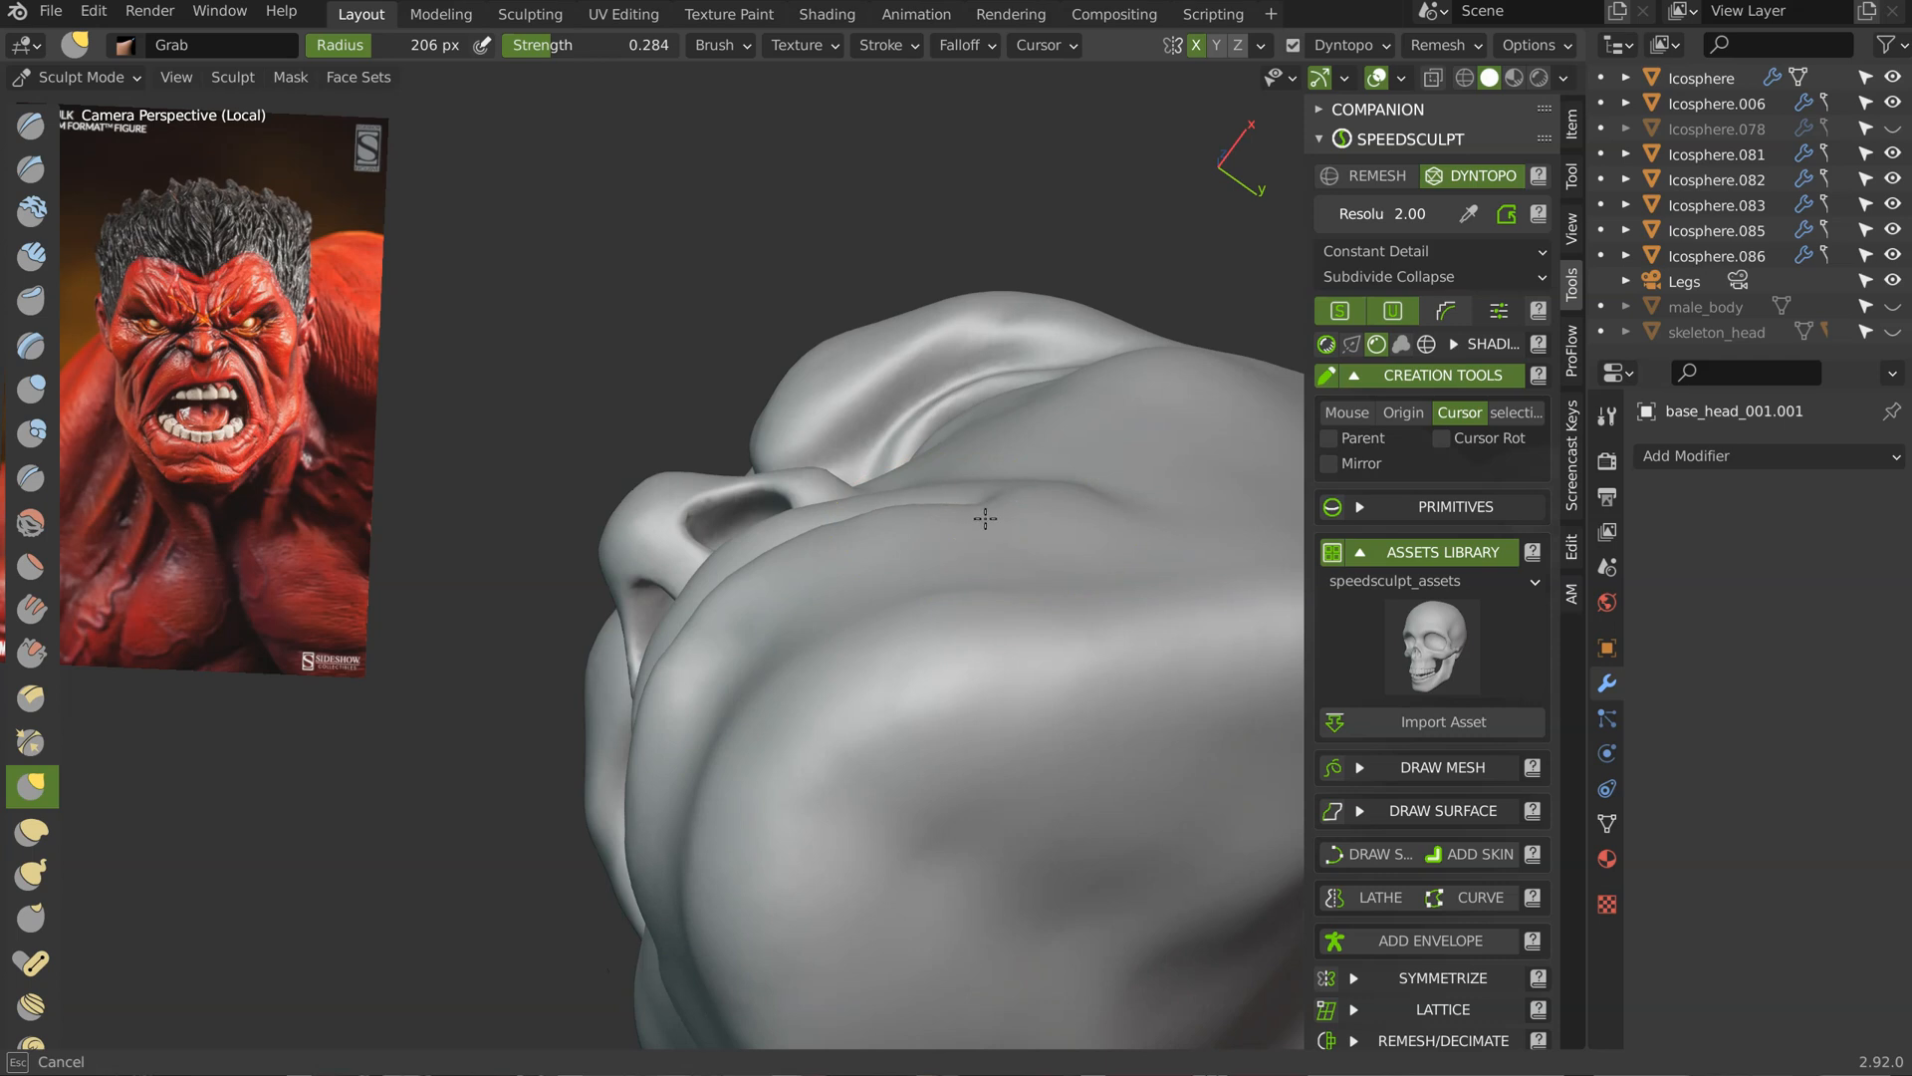
Step: Refine the curve of the lips and mouth corners from low and side angles using the Grab brush at 165 px
key(f)
click(918, 521)
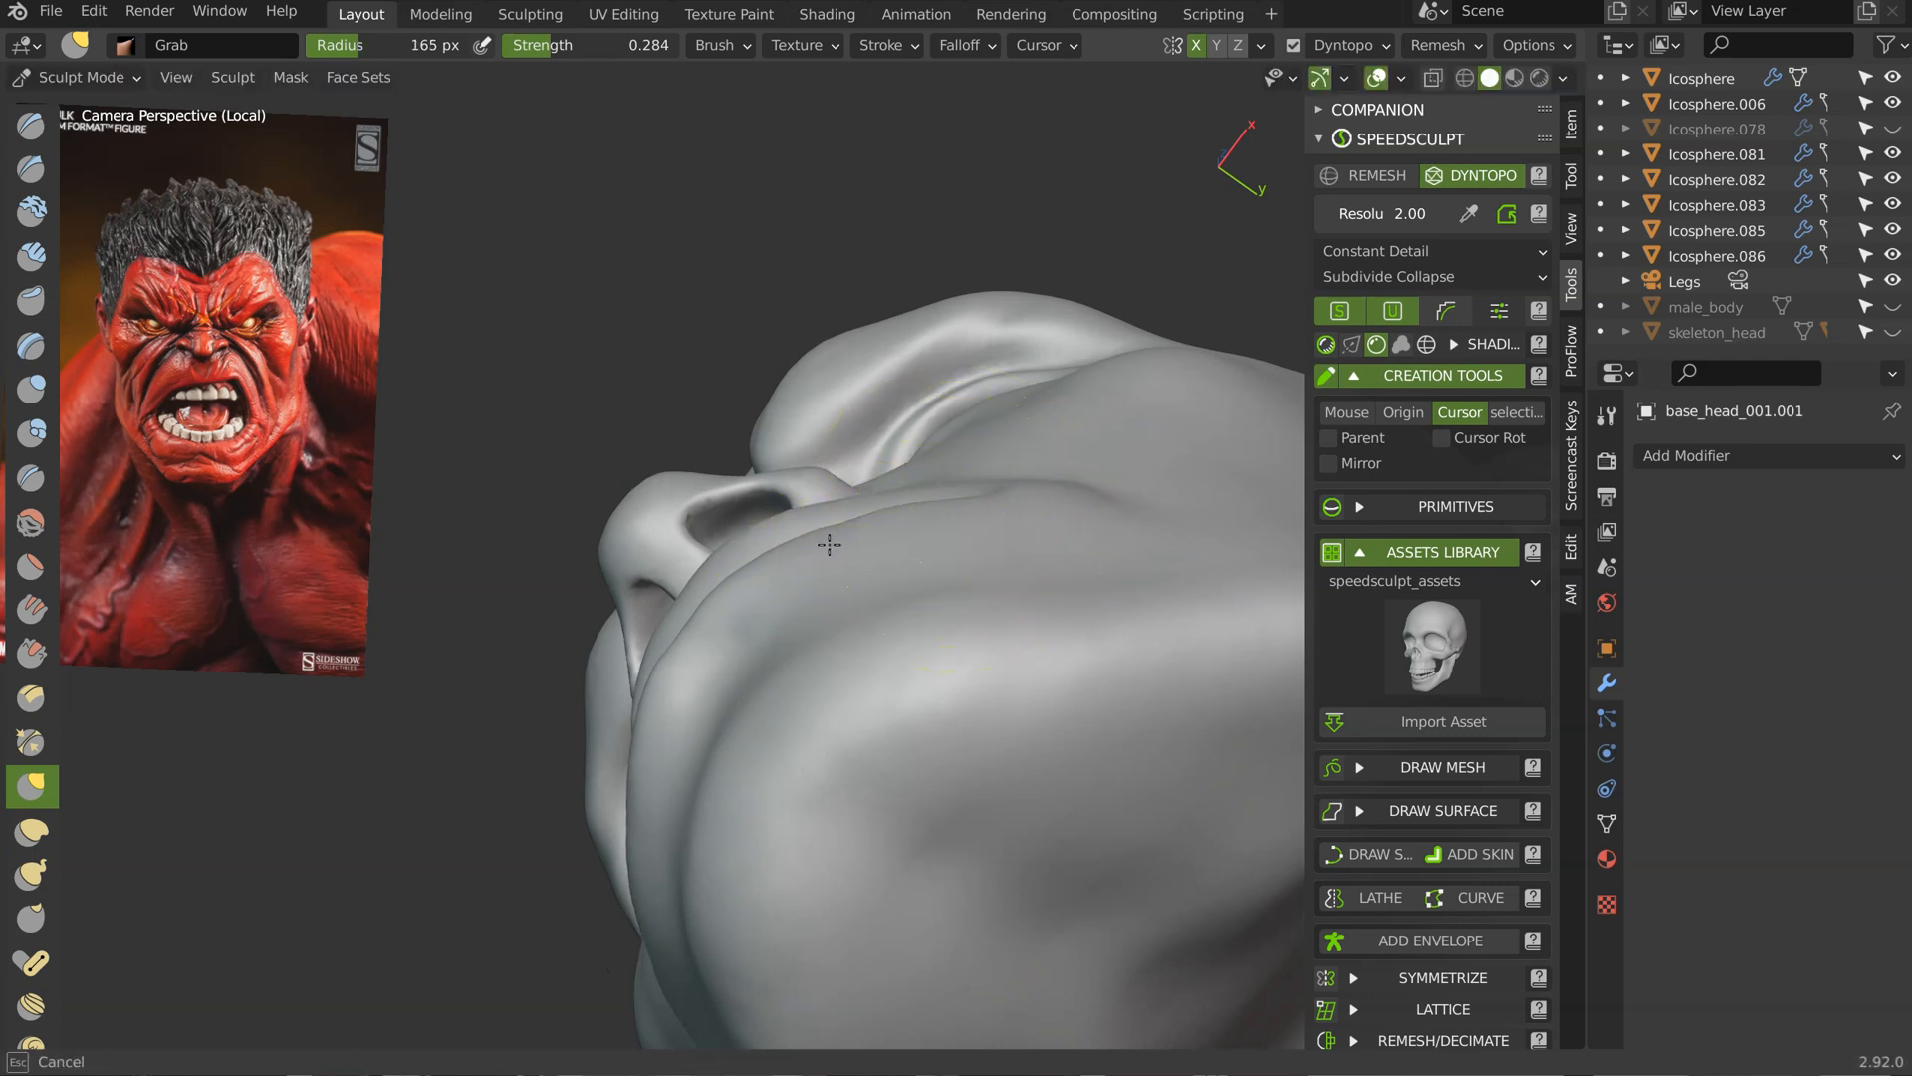
mouse_move(755, 575)
middle_down()
mouse_move(803, 498)
mouse_move(662, 581)
mouse_move(775, 541)
mouse_move(755, 658)
middle_up()
middle_drag(888, 588, 775, 719)
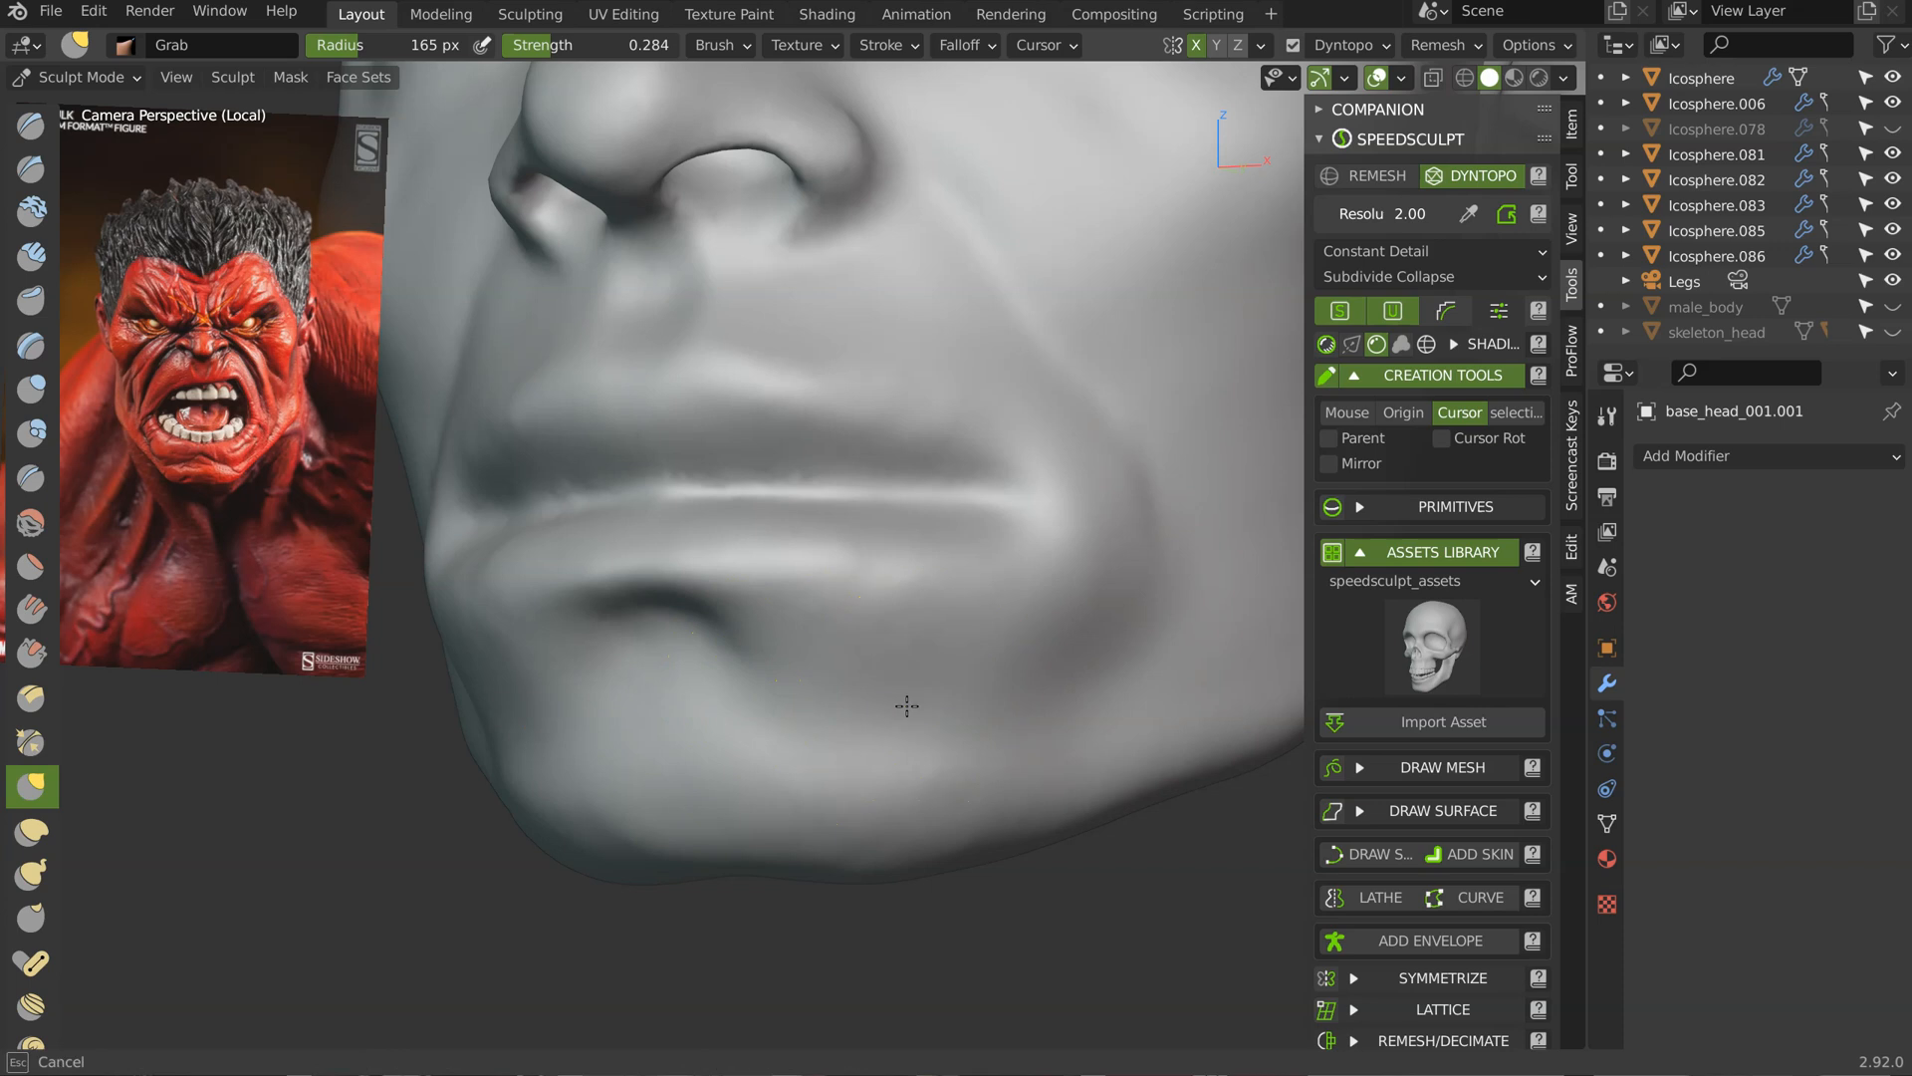
middle_drag(912, 573, 700, 495)
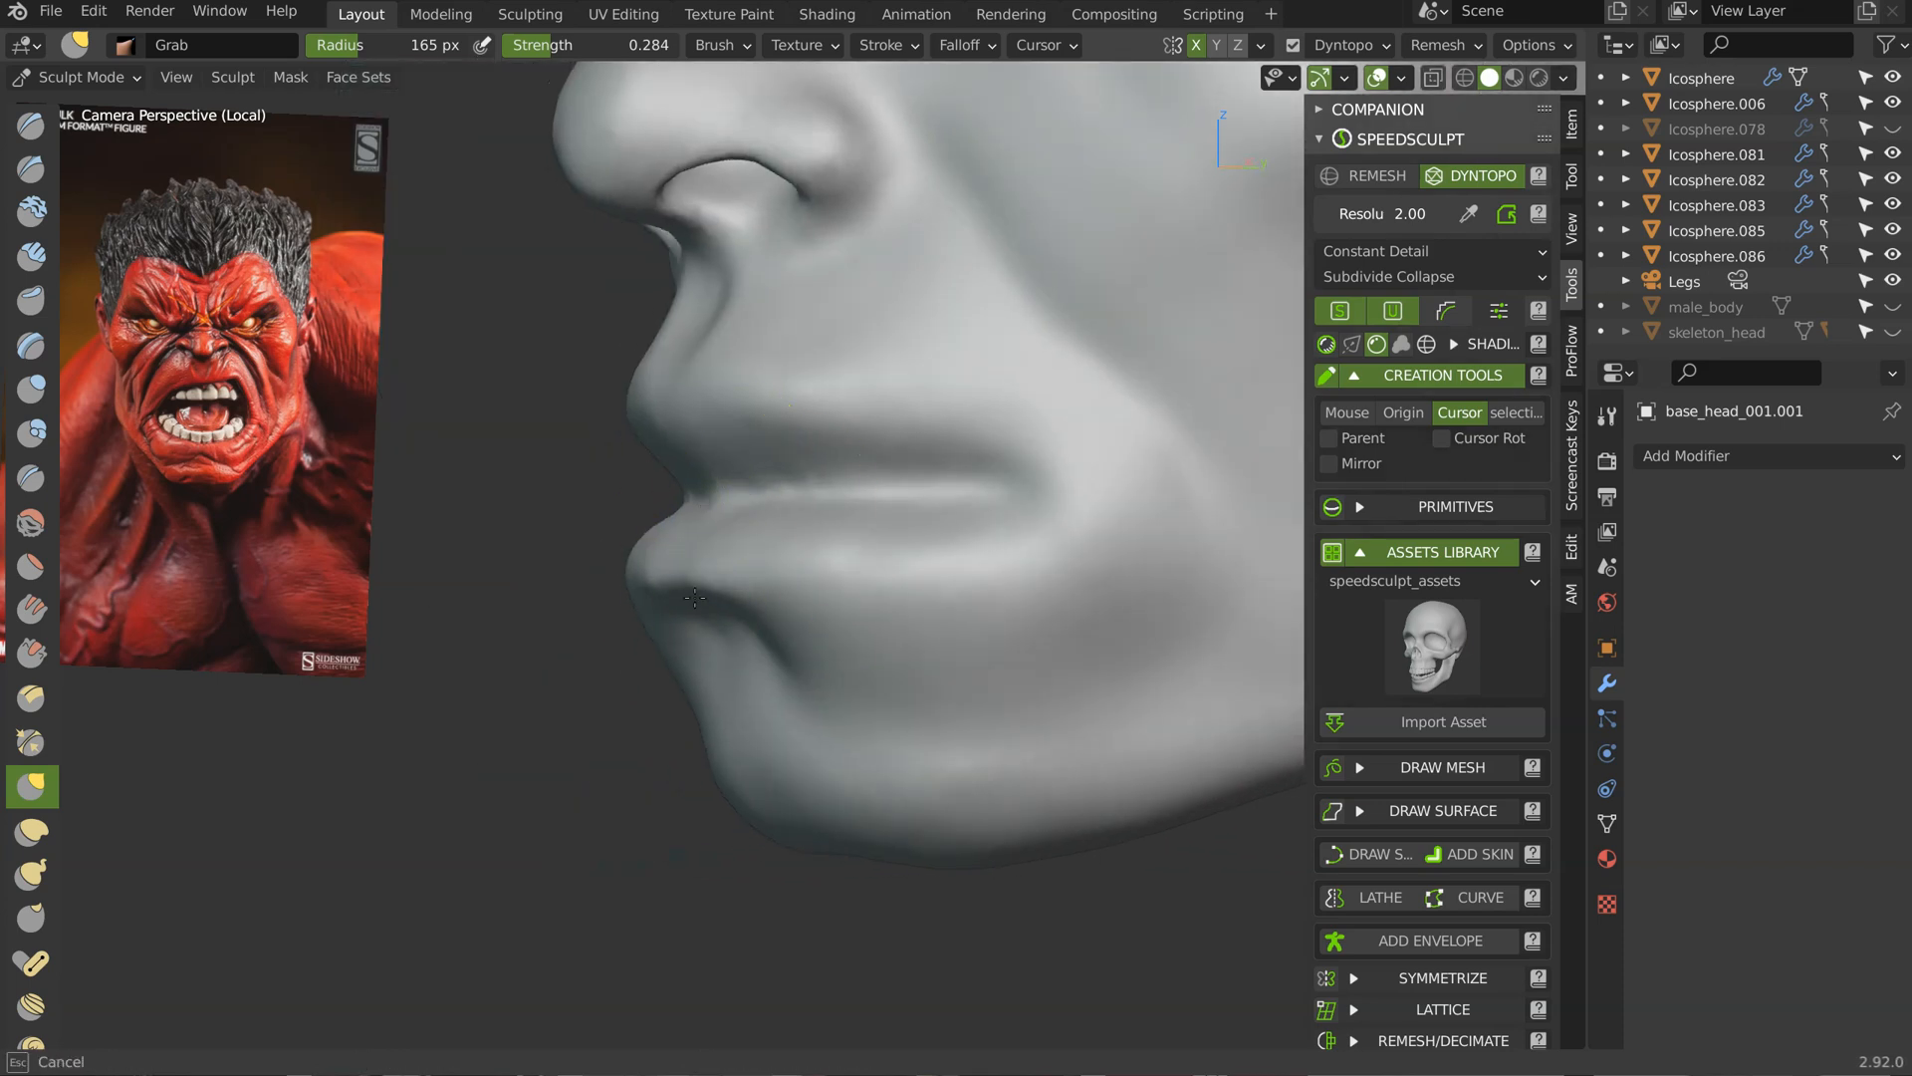
middle_drag(908, 578, 687, 687)
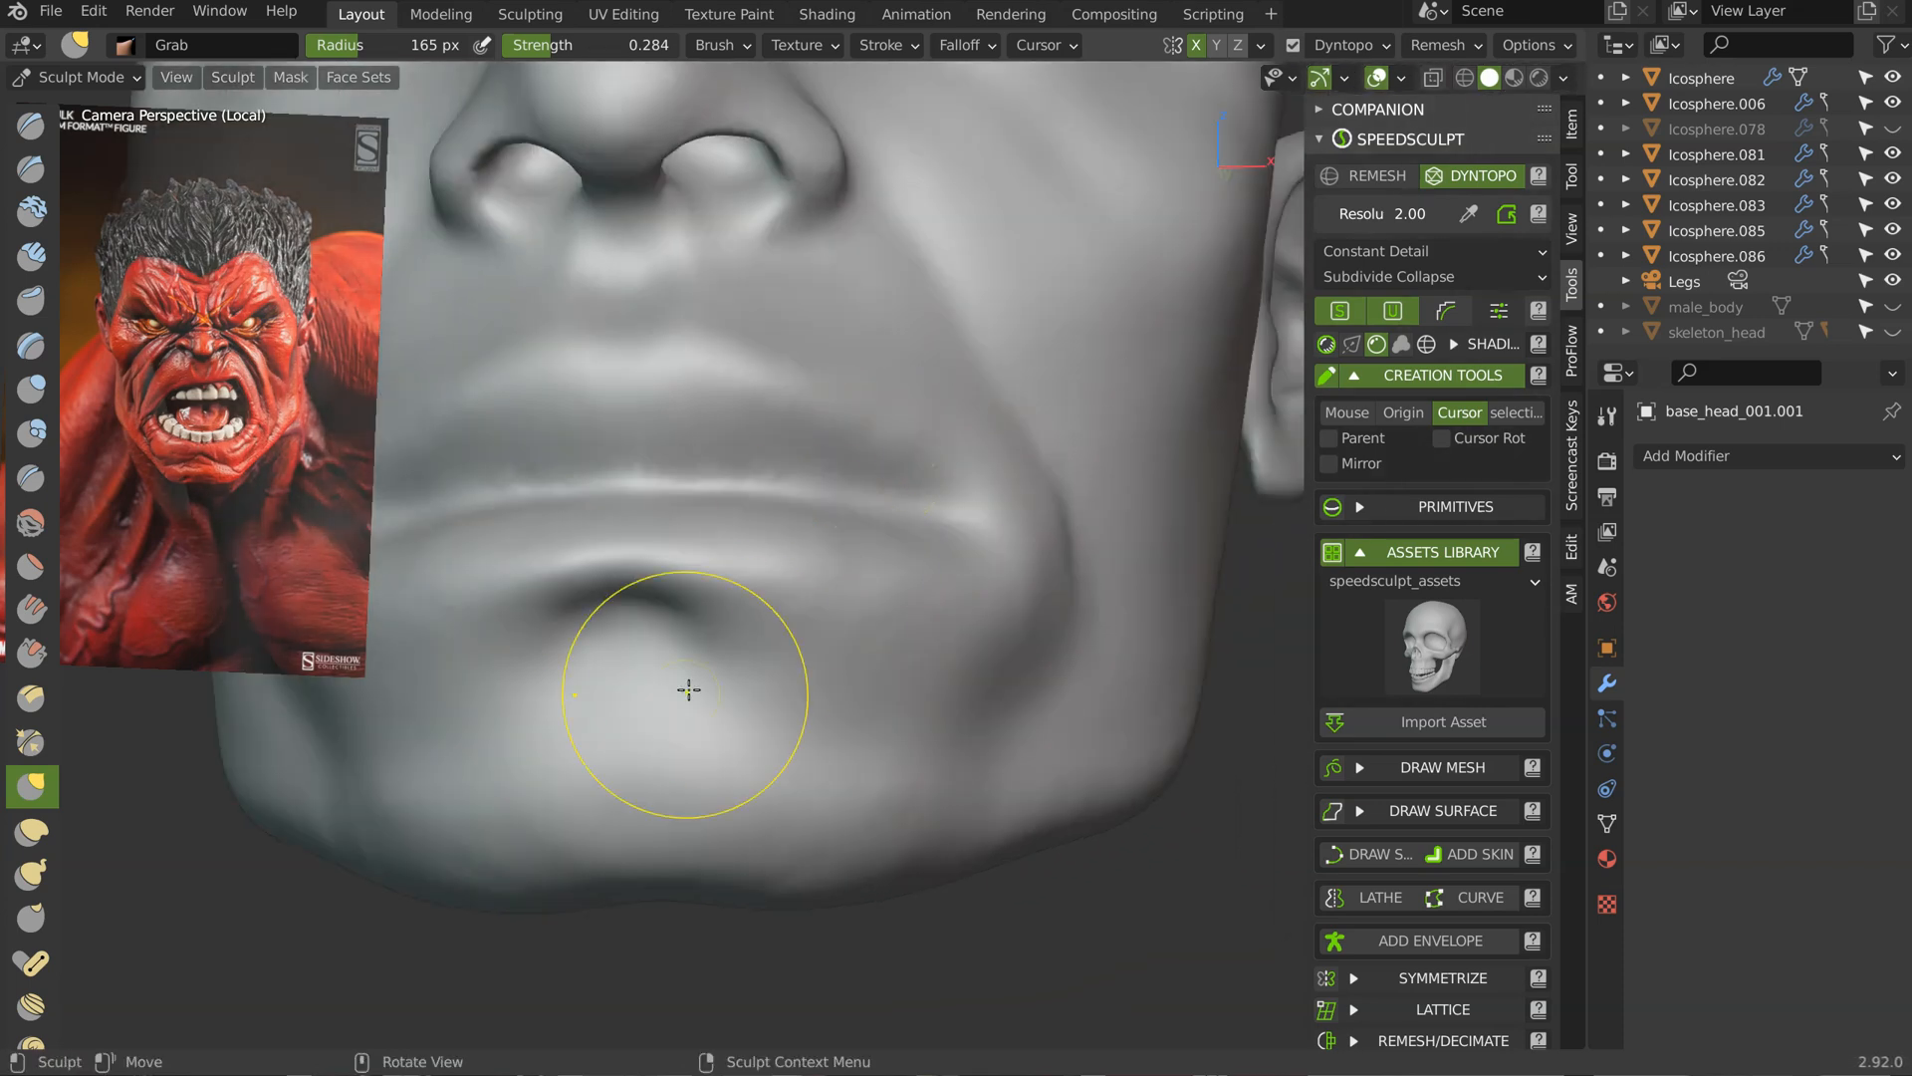
middle_drag(836, 560, 730, 493)
mouse_move(699, 582)
middle_down()
mouse_move(810, 342)
mouse_move(737, 550)
middle_up()
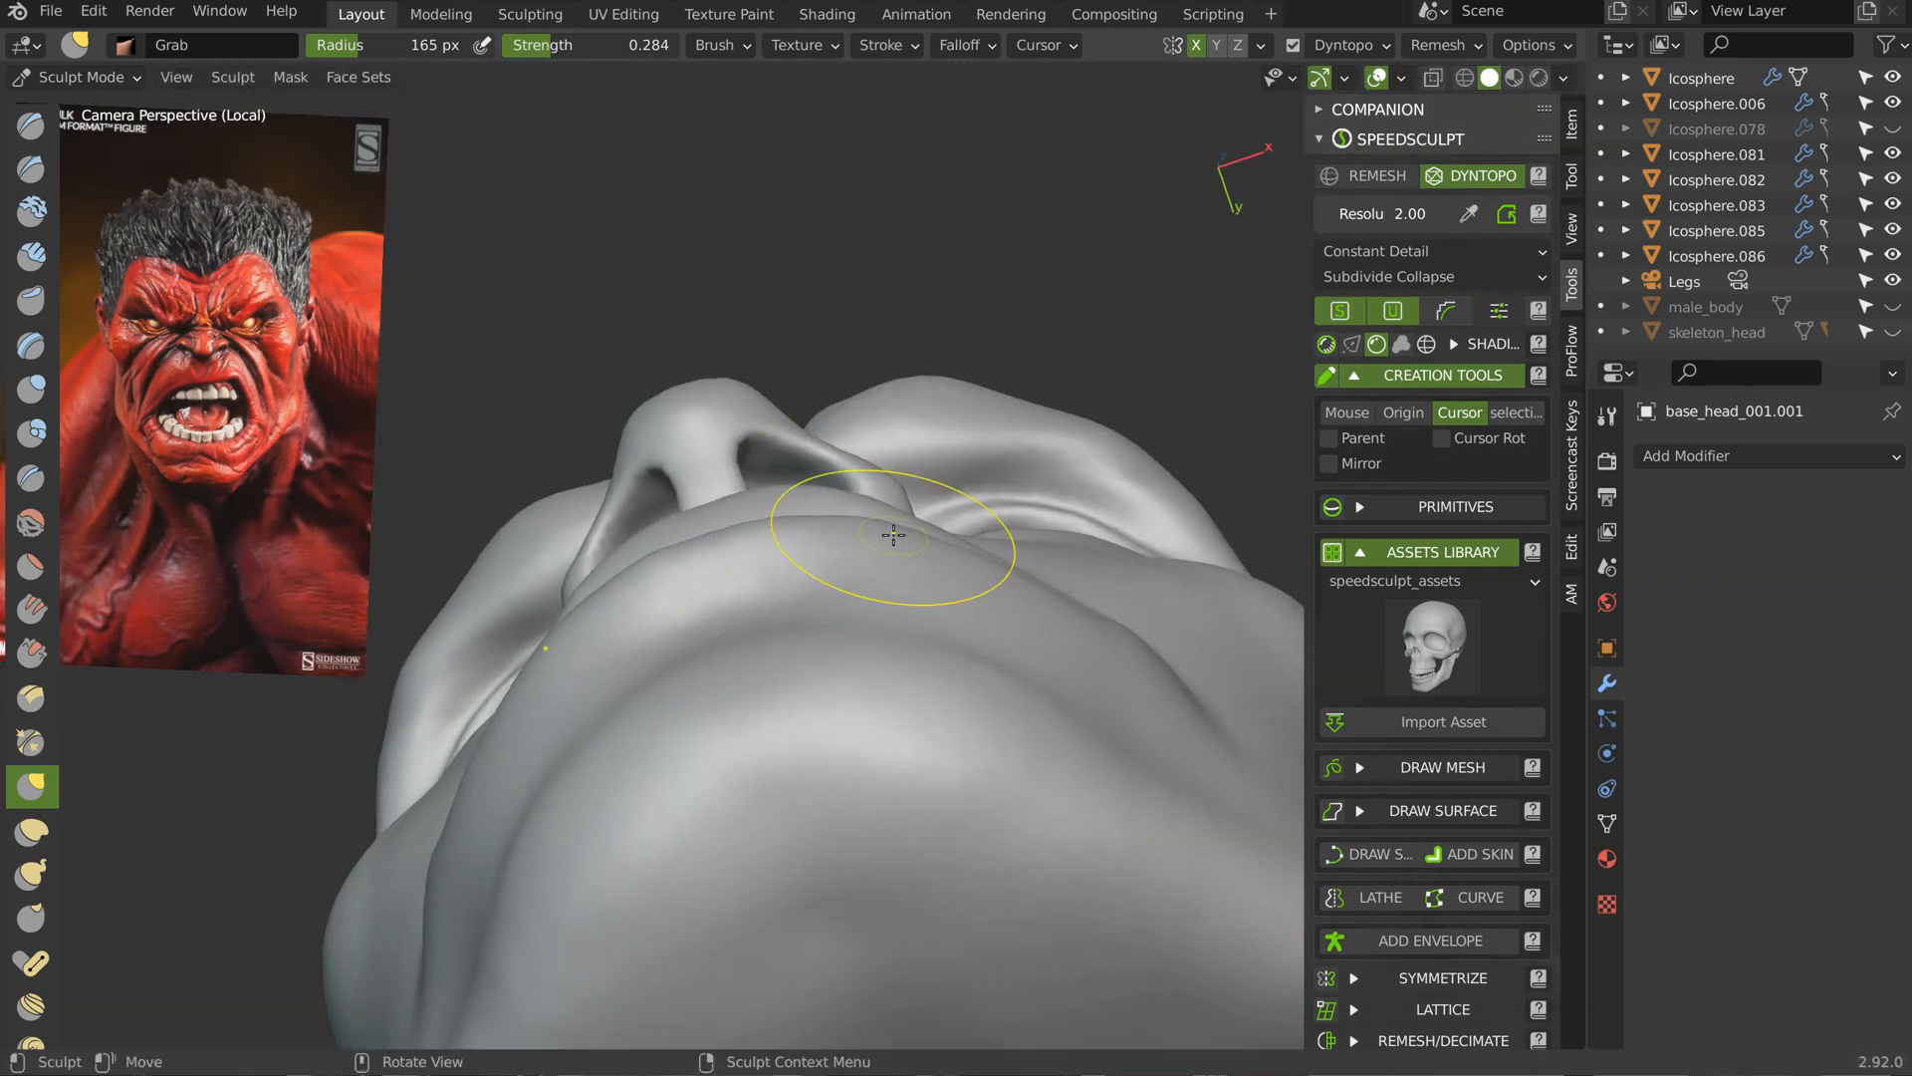
mouse_move(1130, 642)
middle_down()
mouse_move(1136, 602)
mouse_move(1084, 672)
middle_up()
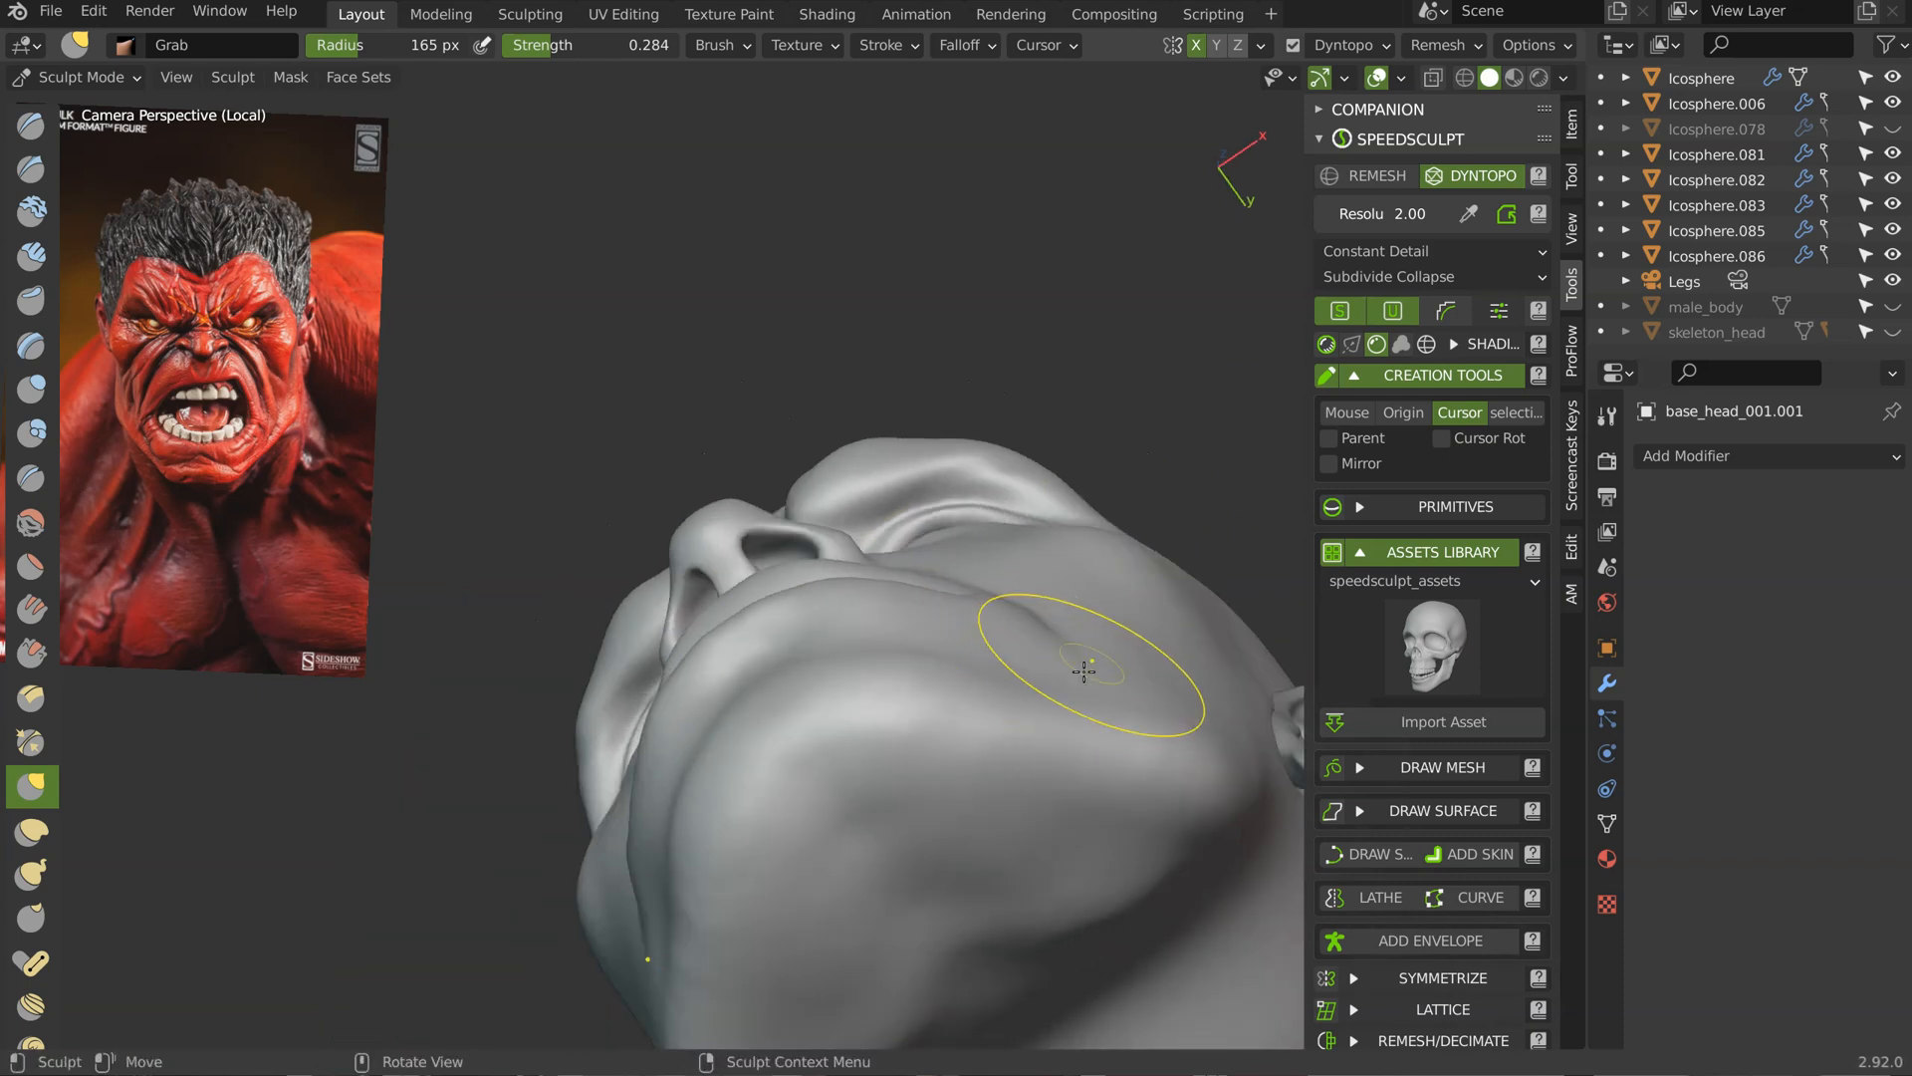
mouse_move(1023, 571)
middle_down()
mouse_move(1059, 623)
mouse_move(1053, 591)
middle_up()
scroll(1016, 567, up, 4)
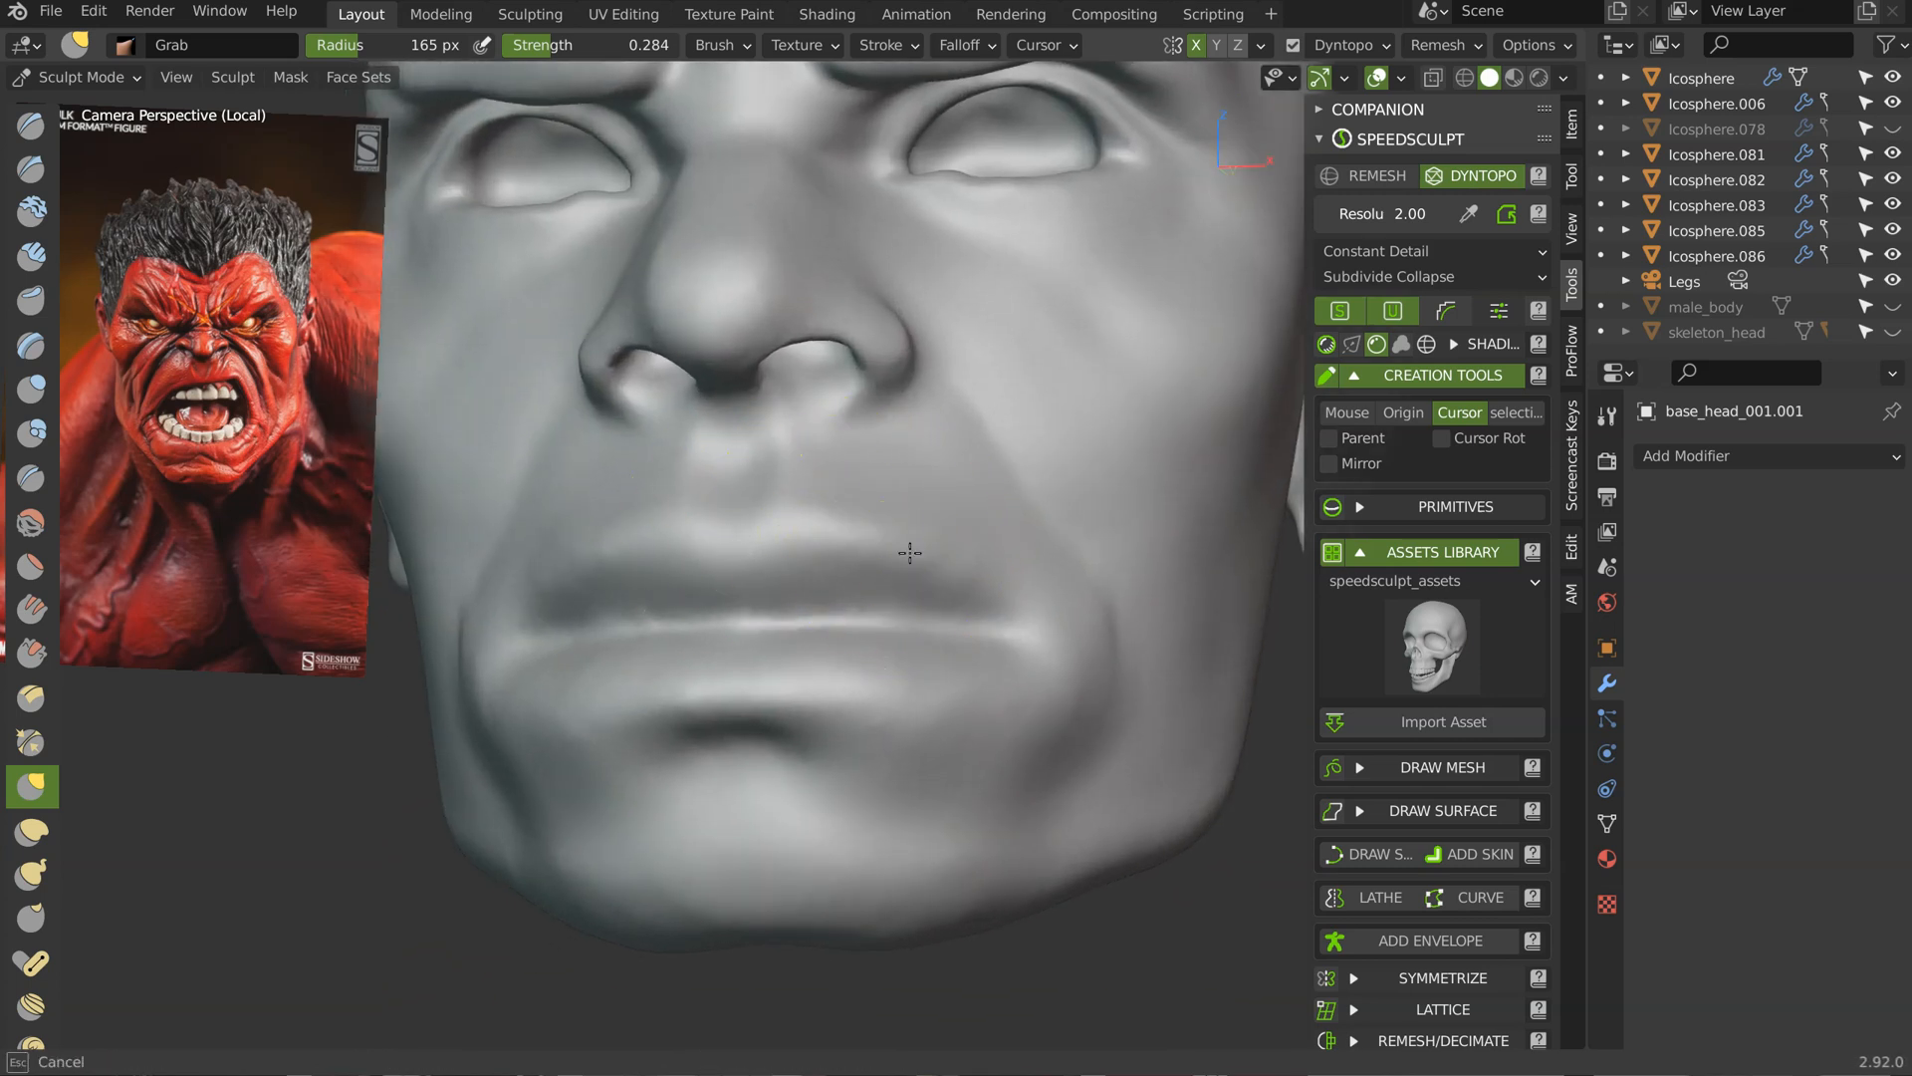
mouse_move(936, 633)
middle_down()
mouse_move(909, 504)
mouse_move(999, 384)
middle_up()
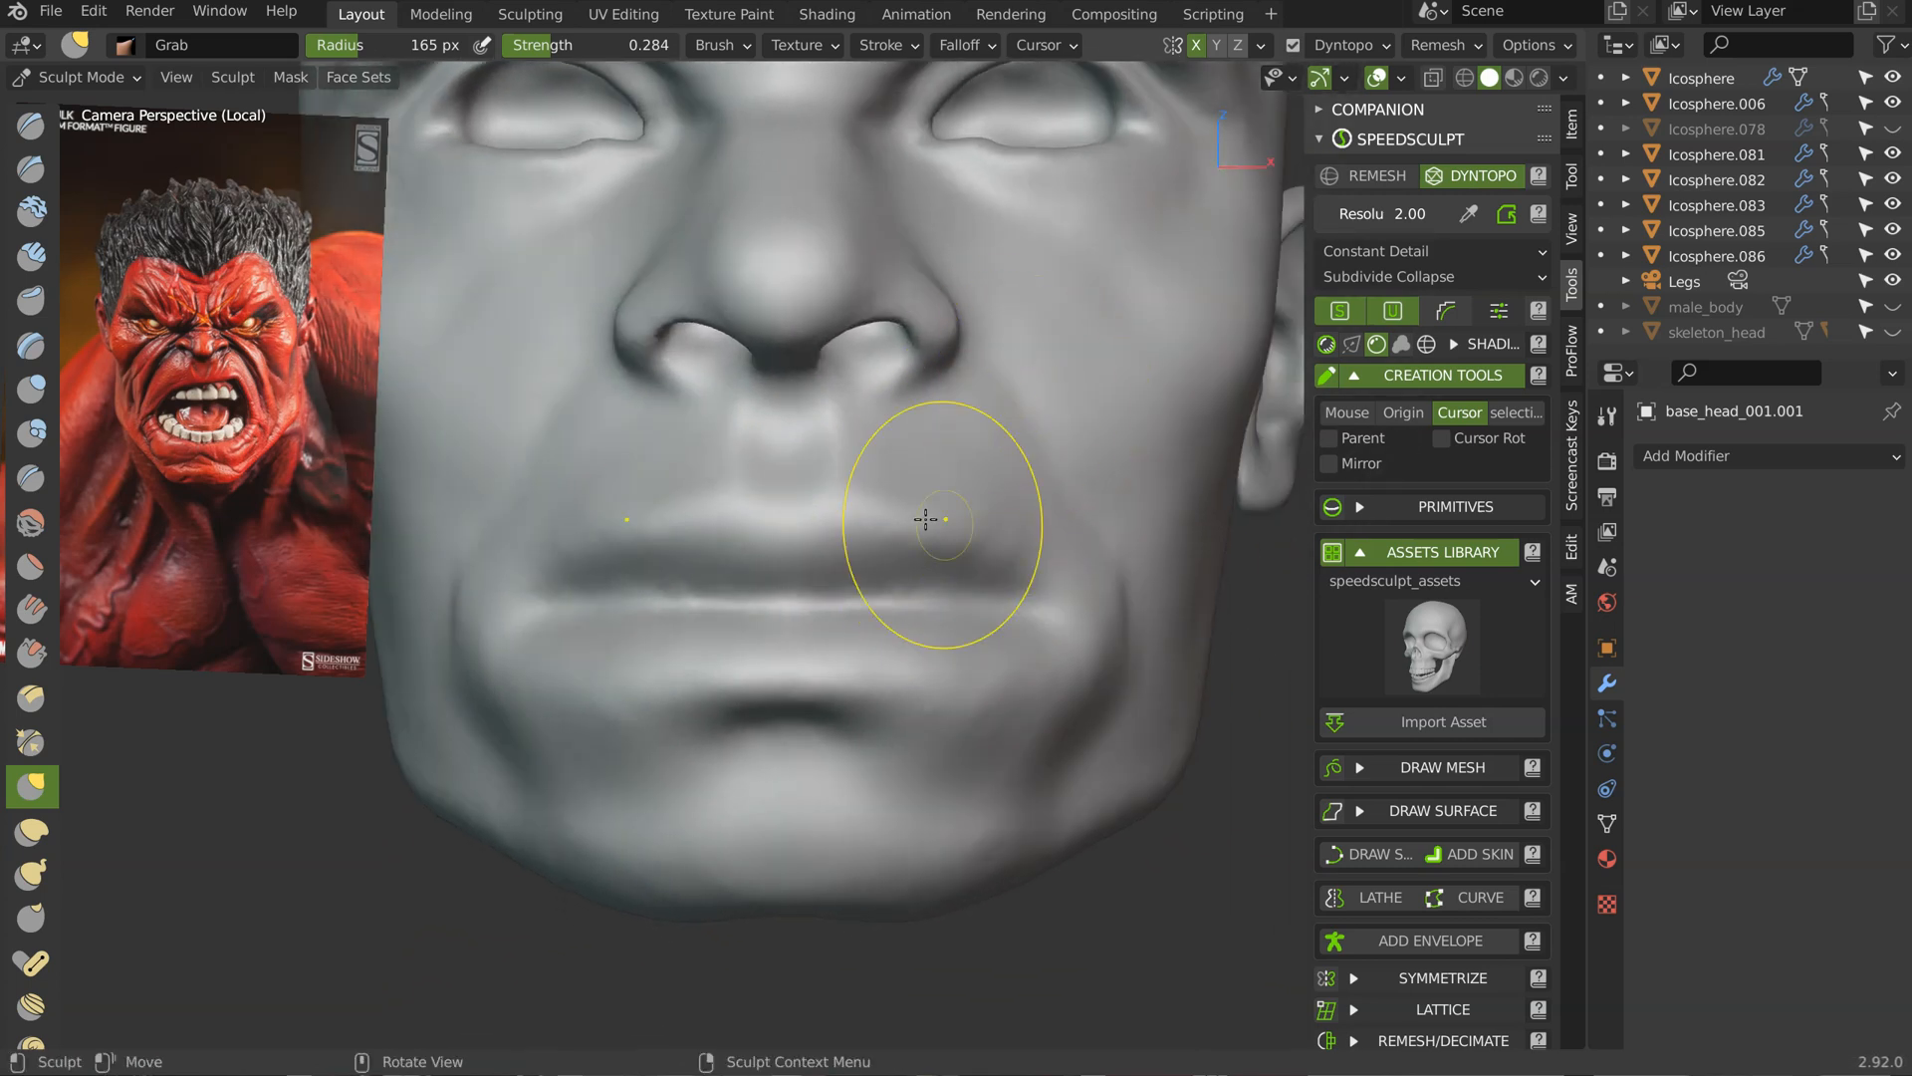
Step: Reshape the nostril wings from the side and below with the Grab brush at a 165 px radius
mouse_move(1073, 593)
middle_down()
mouse_move(1084, 547)
mouse_move(1025, 516)
mouse_move(1074, 528)
mouse_move(1016, 405)
mouse_move(1023, 590)
middle_up()
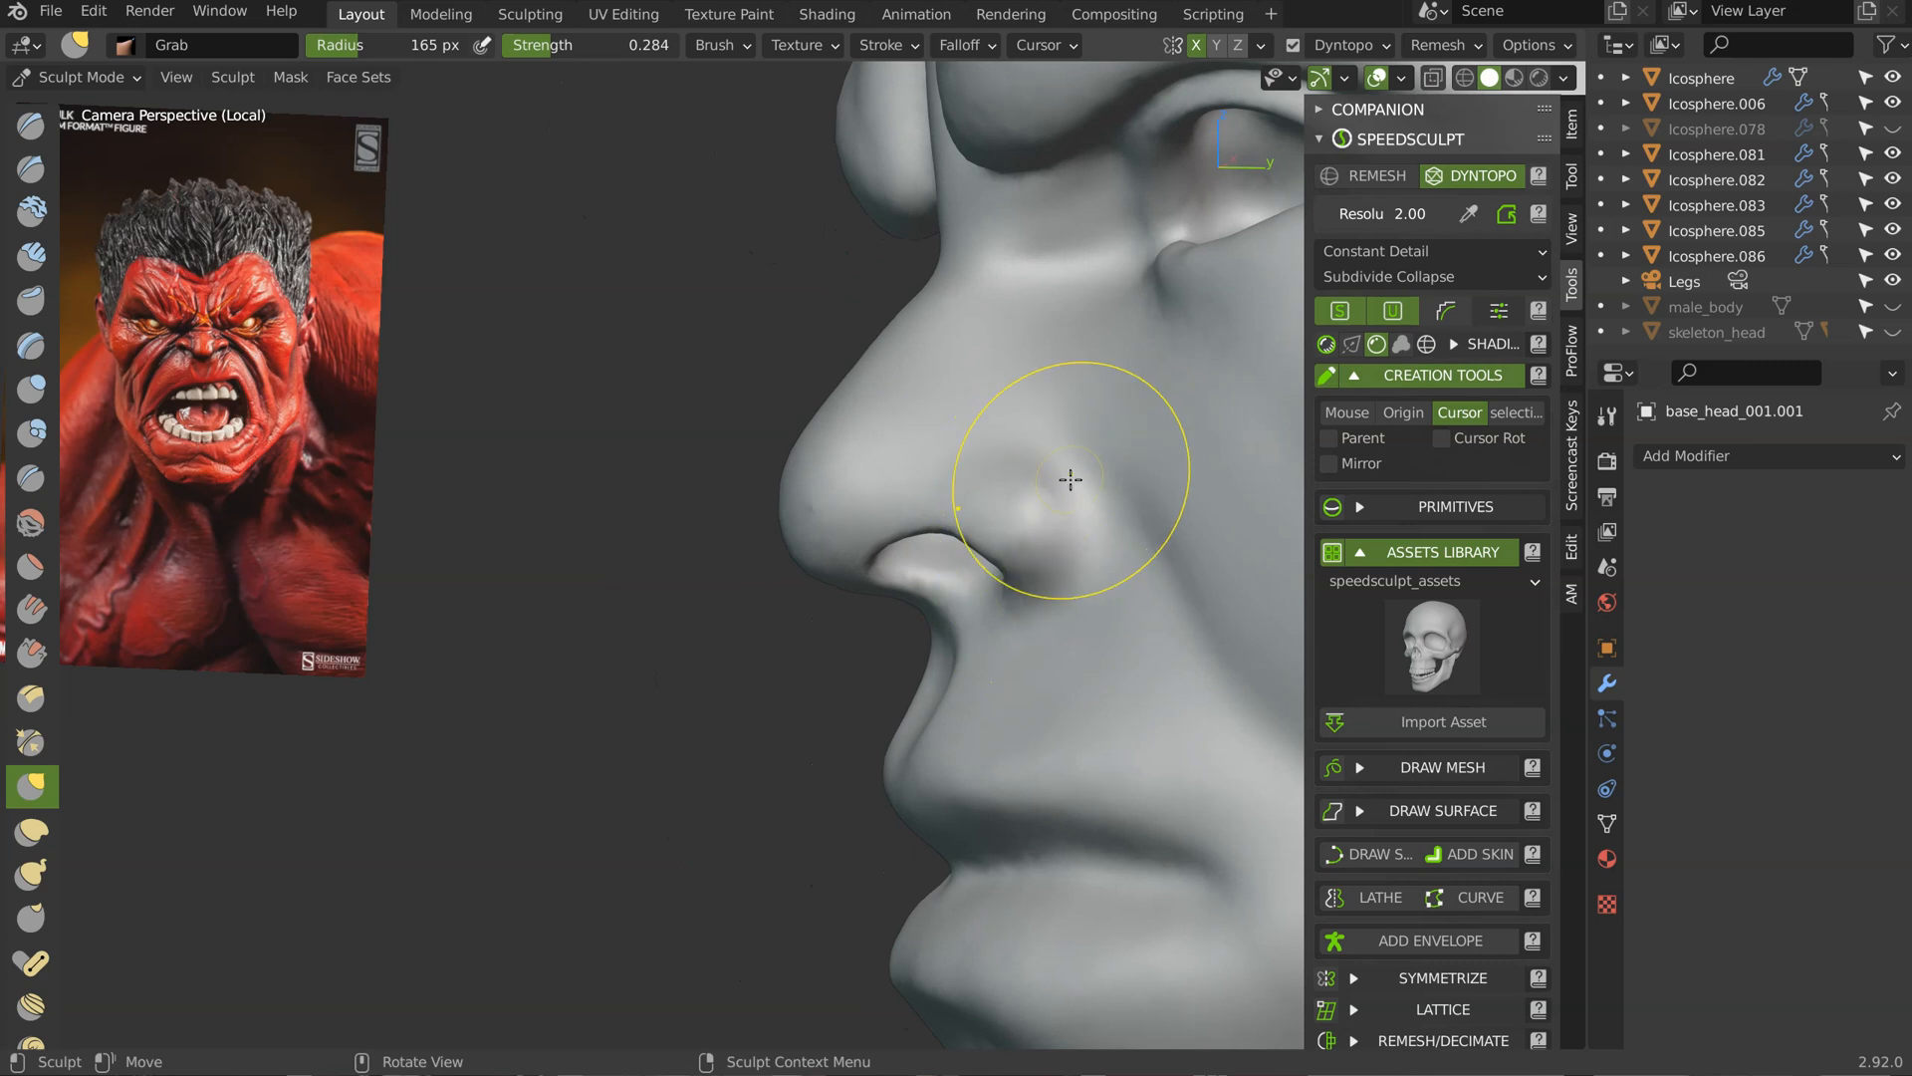
mouse_move(968, 498)
middle_down()
mouse_move(1061, 458)
mouse_move(982, 405)
mouse_move(1056, 414)
middle_up()
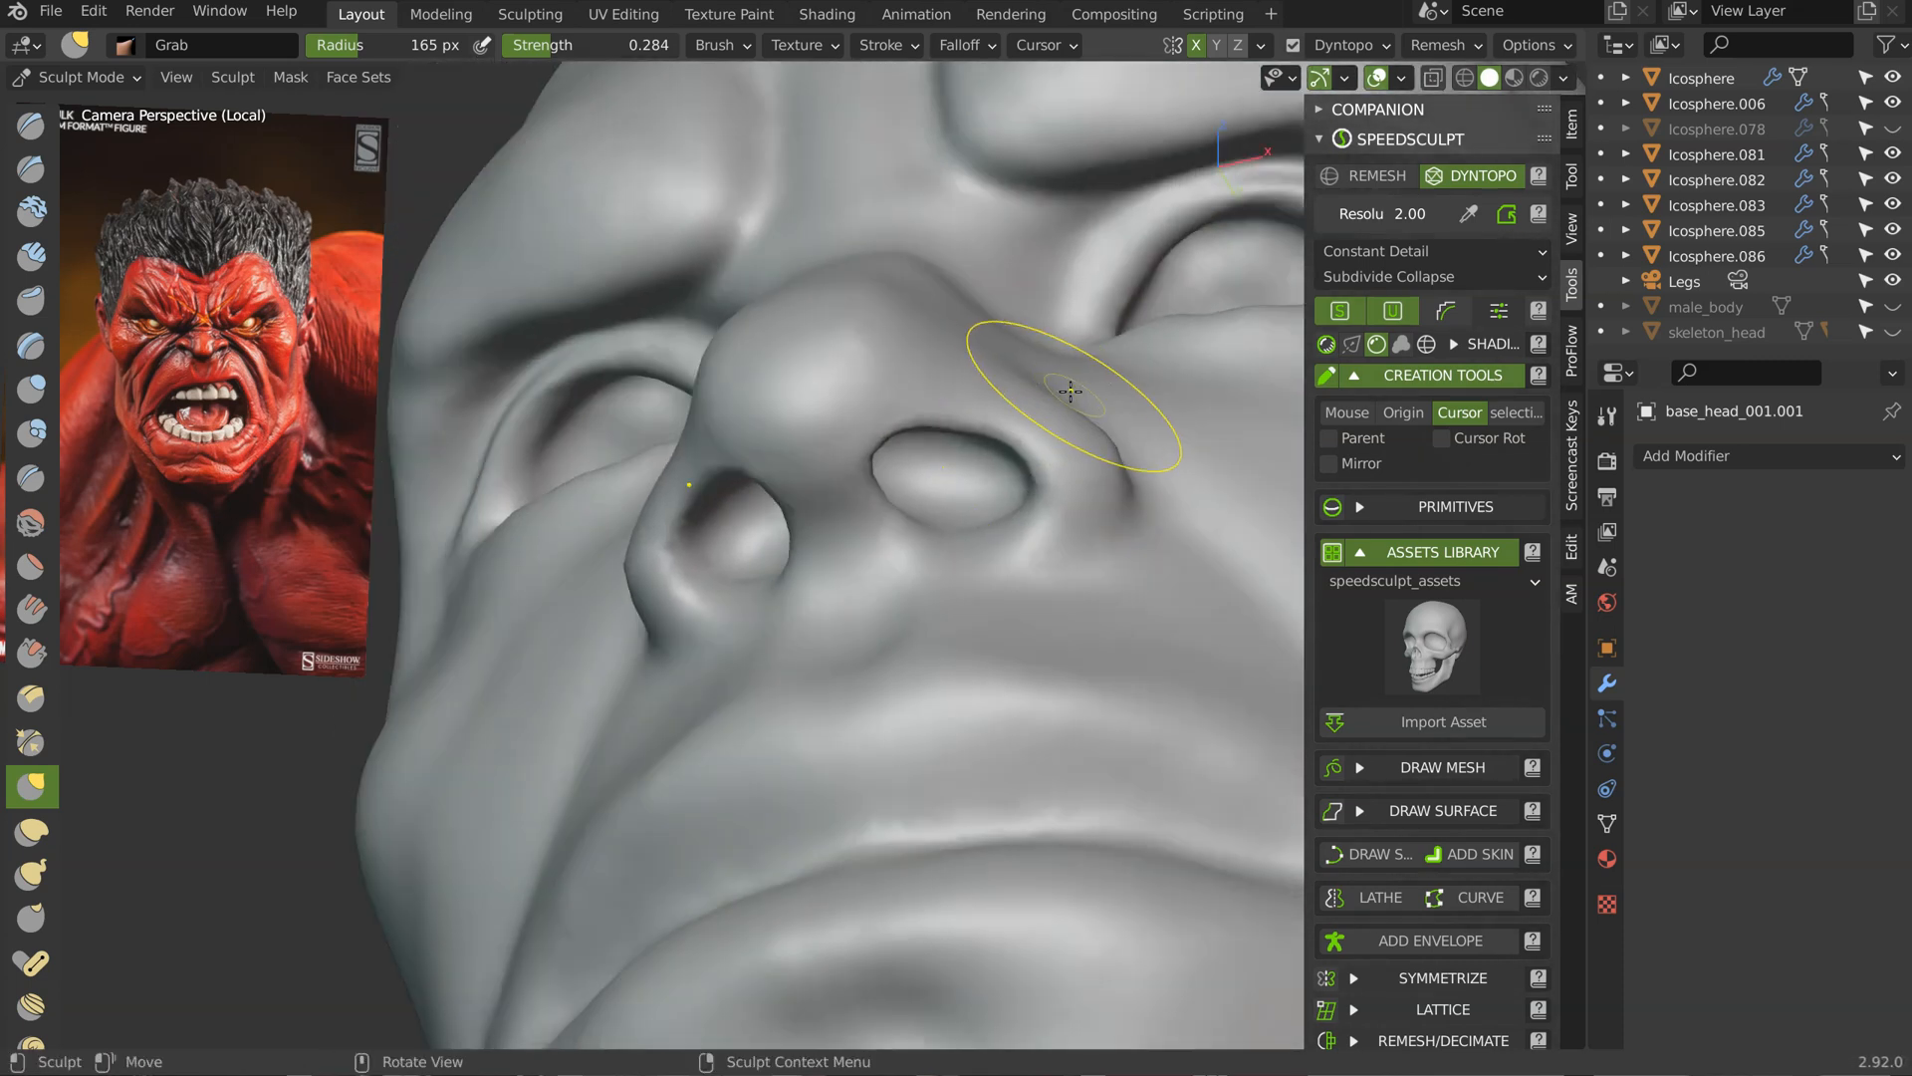
mouse_move(1077, 576)
middle_down()
mouse_move(1007, 567)
mouse_move(1102, 517)
middle_up()
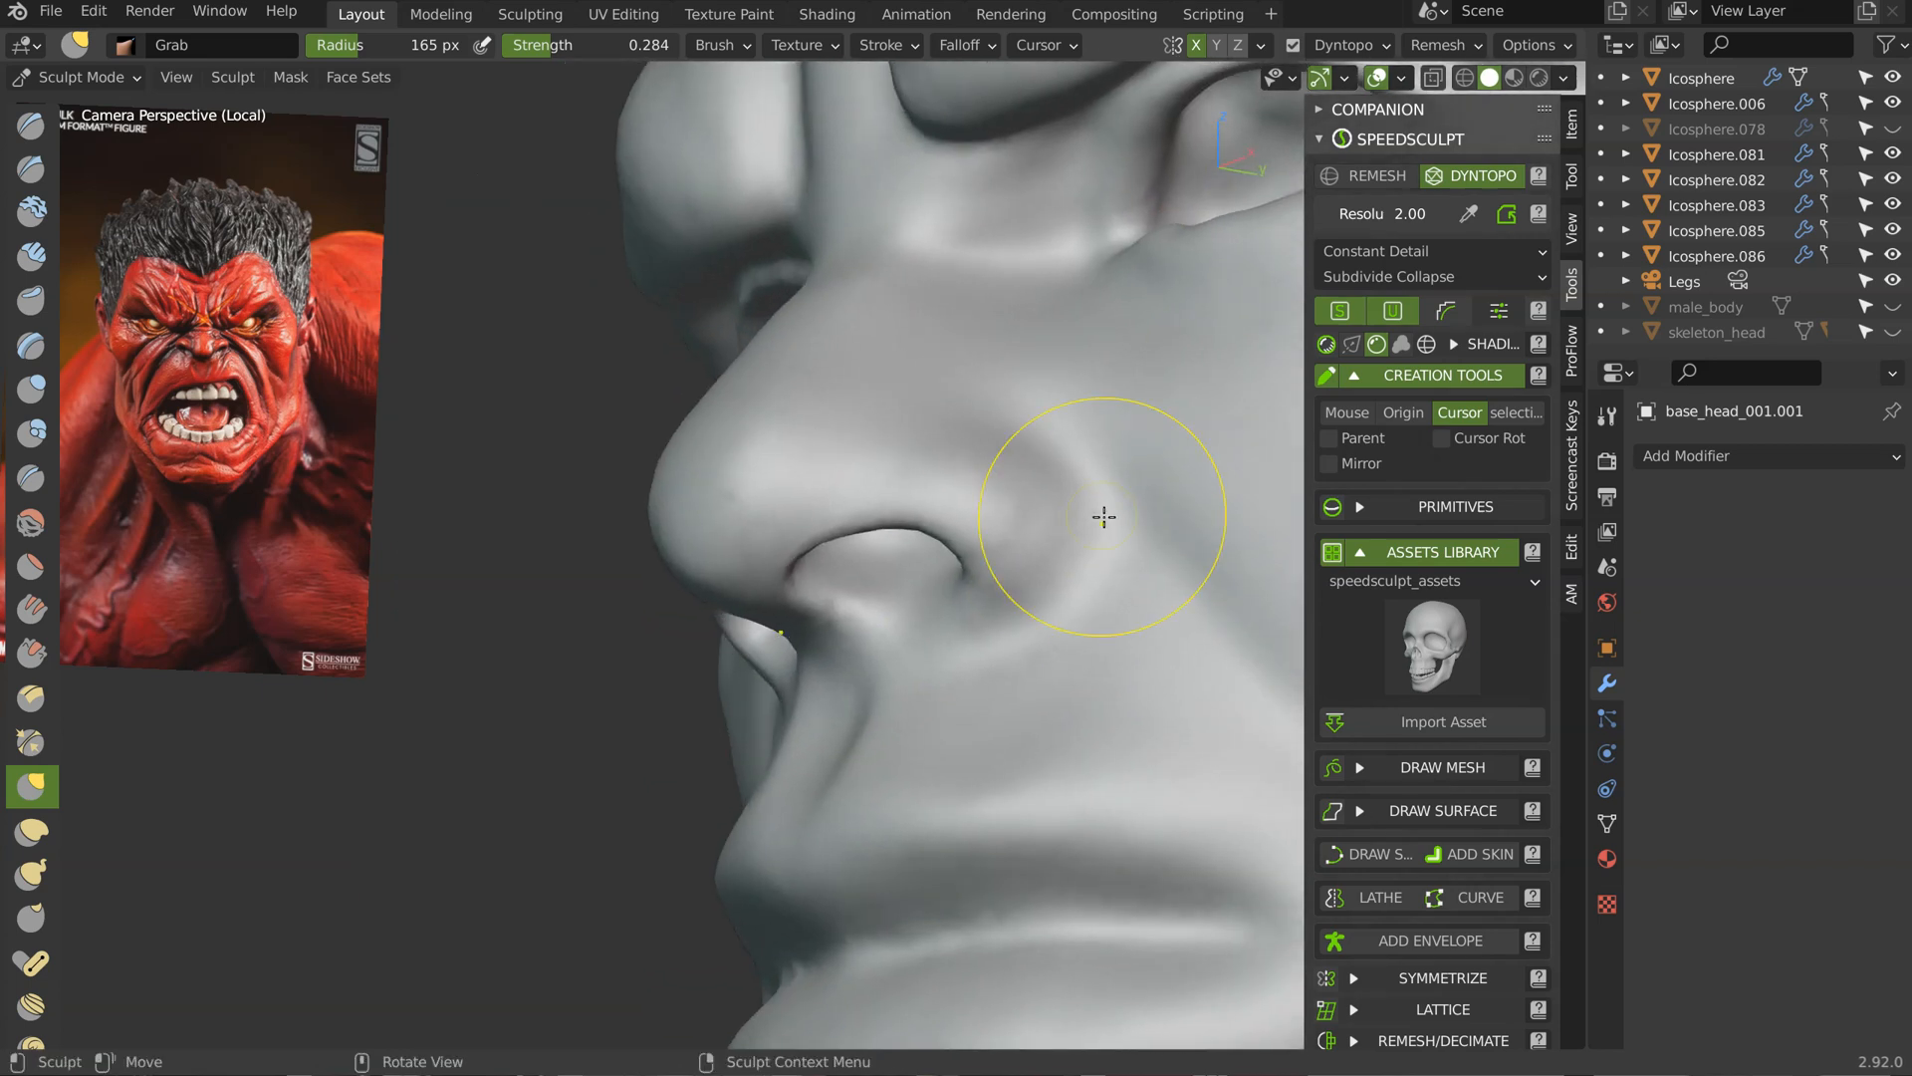
Step: Define the crease around the nostril wings using the Crease brush at a 68 px radius
key(shift+c)
key(f)
click(1005, 543)
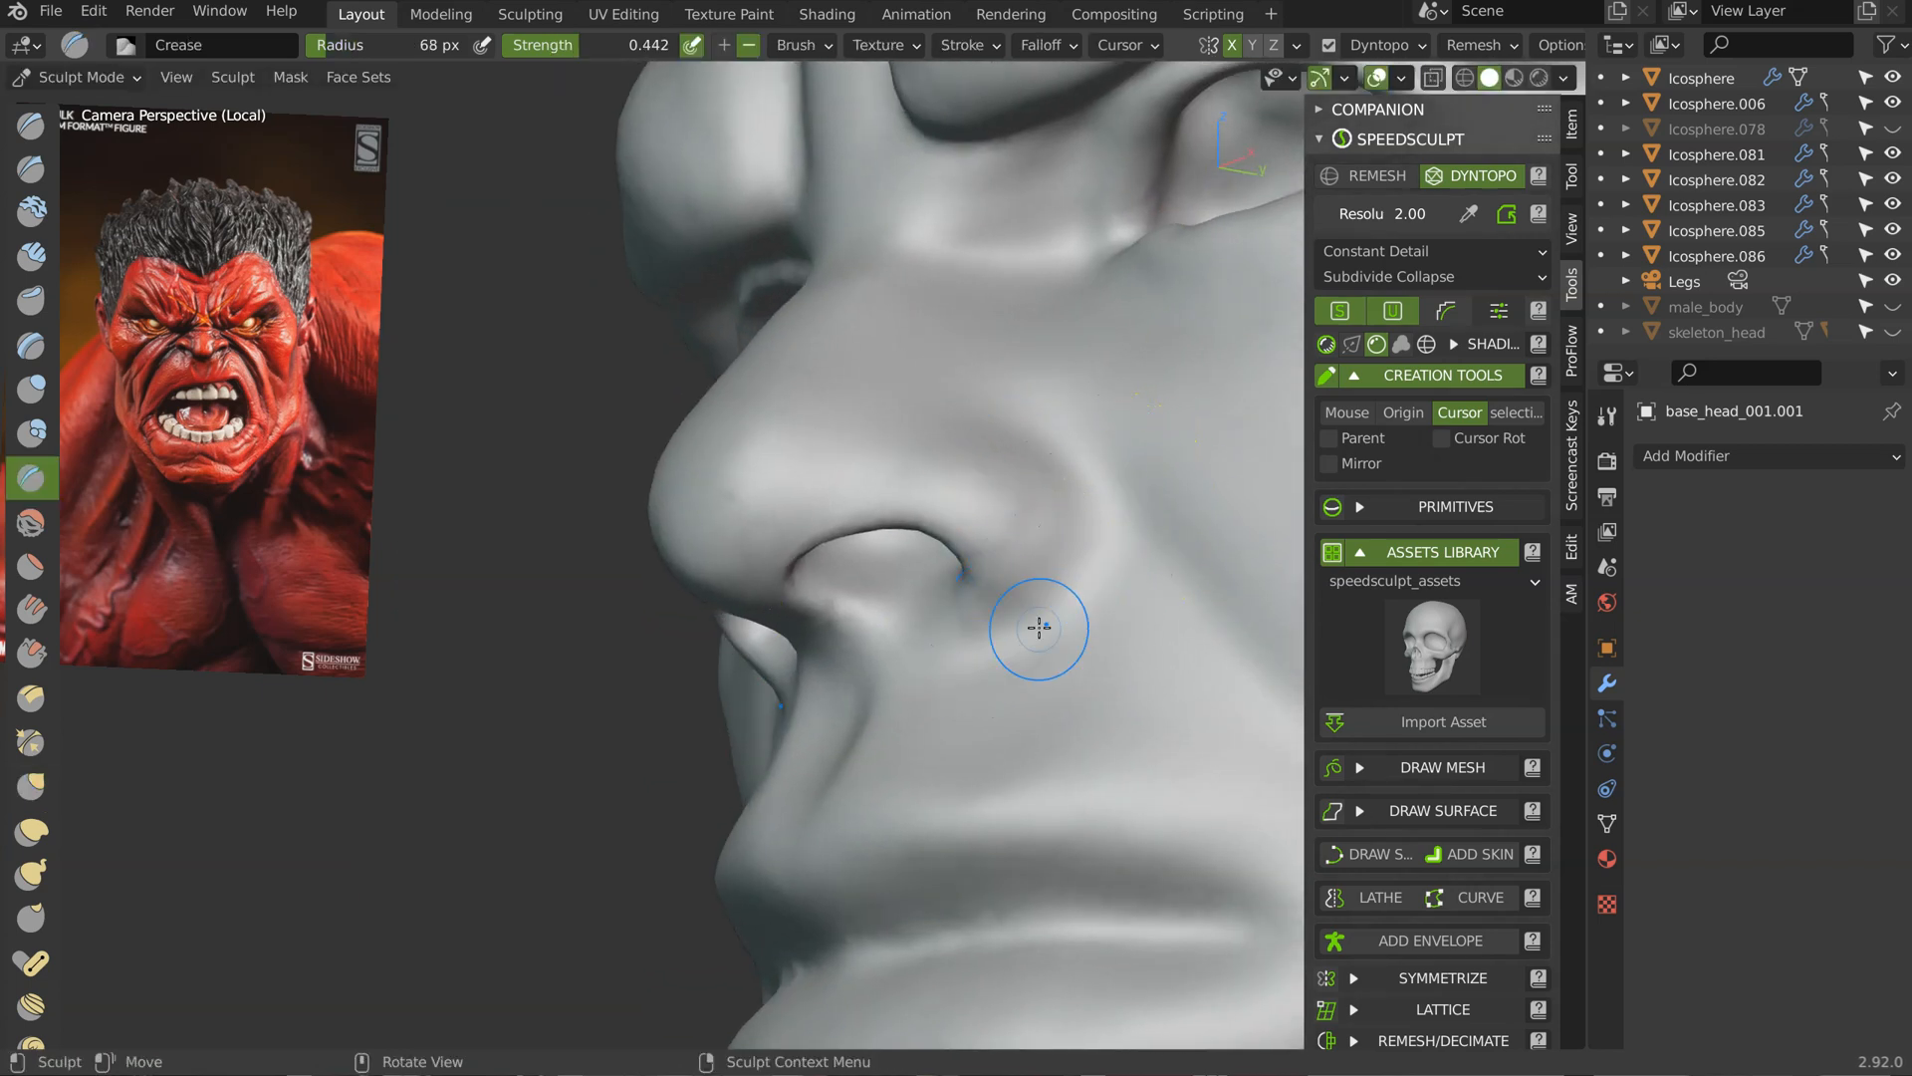
mouse_move(1028, 426)
middle_down()
mouse_move(1053, 462)
mouse_move(1109, 419)
mouse_move(955, 420)
mouse_move(986, 363)
mouse_move(896, 239)
middle_up()
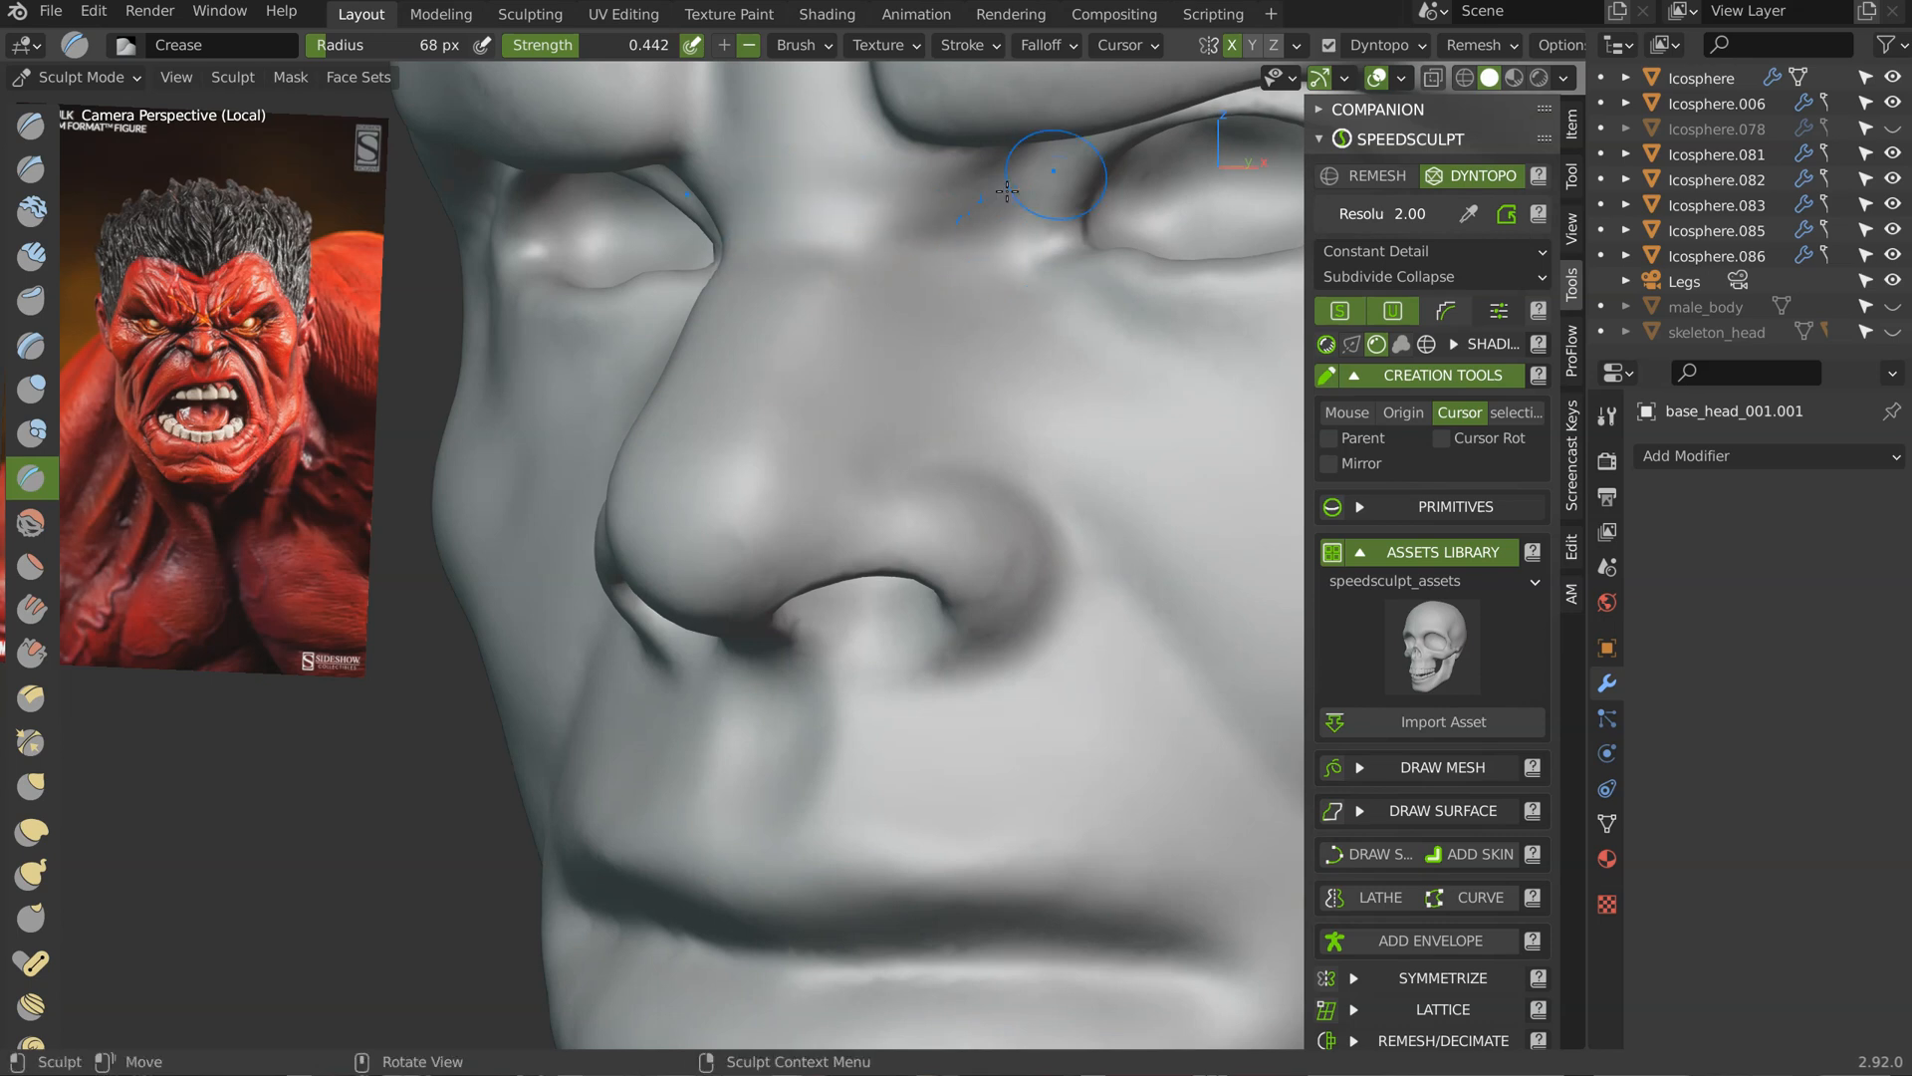
Step: Carve diagonal folds from the inner eye corners beside the nose down across the upper cheeks with the Crease brush
middle_drag(1007, 191, 807, 196)
mouse_move(1012, 152)
middle_down()
mouse_move(1003, 235)
mouse_move(981, 224)
middle_up()
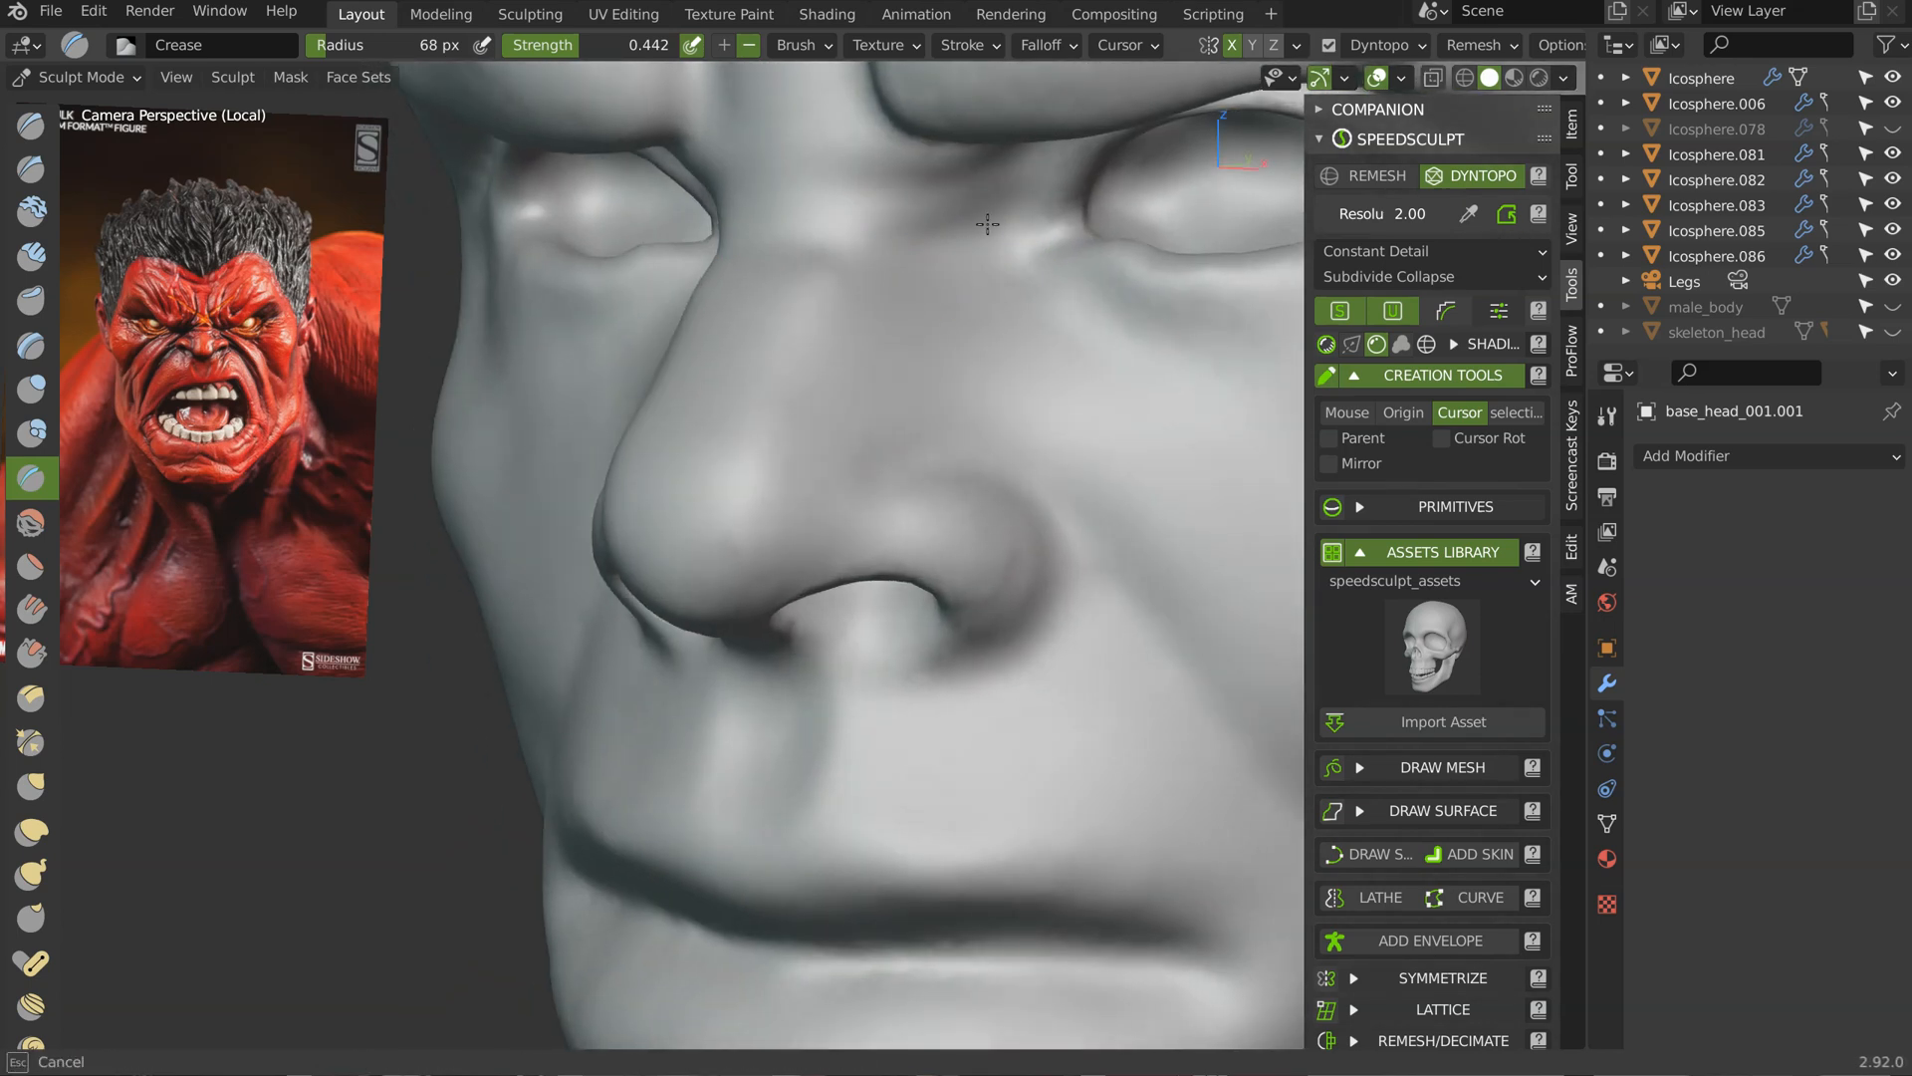
mouse_move(1082, 321)
middle_down()
mouse_move(943, 329)
mouse_move(922, 309)
mouse_move(1001, 374)
middle_up()
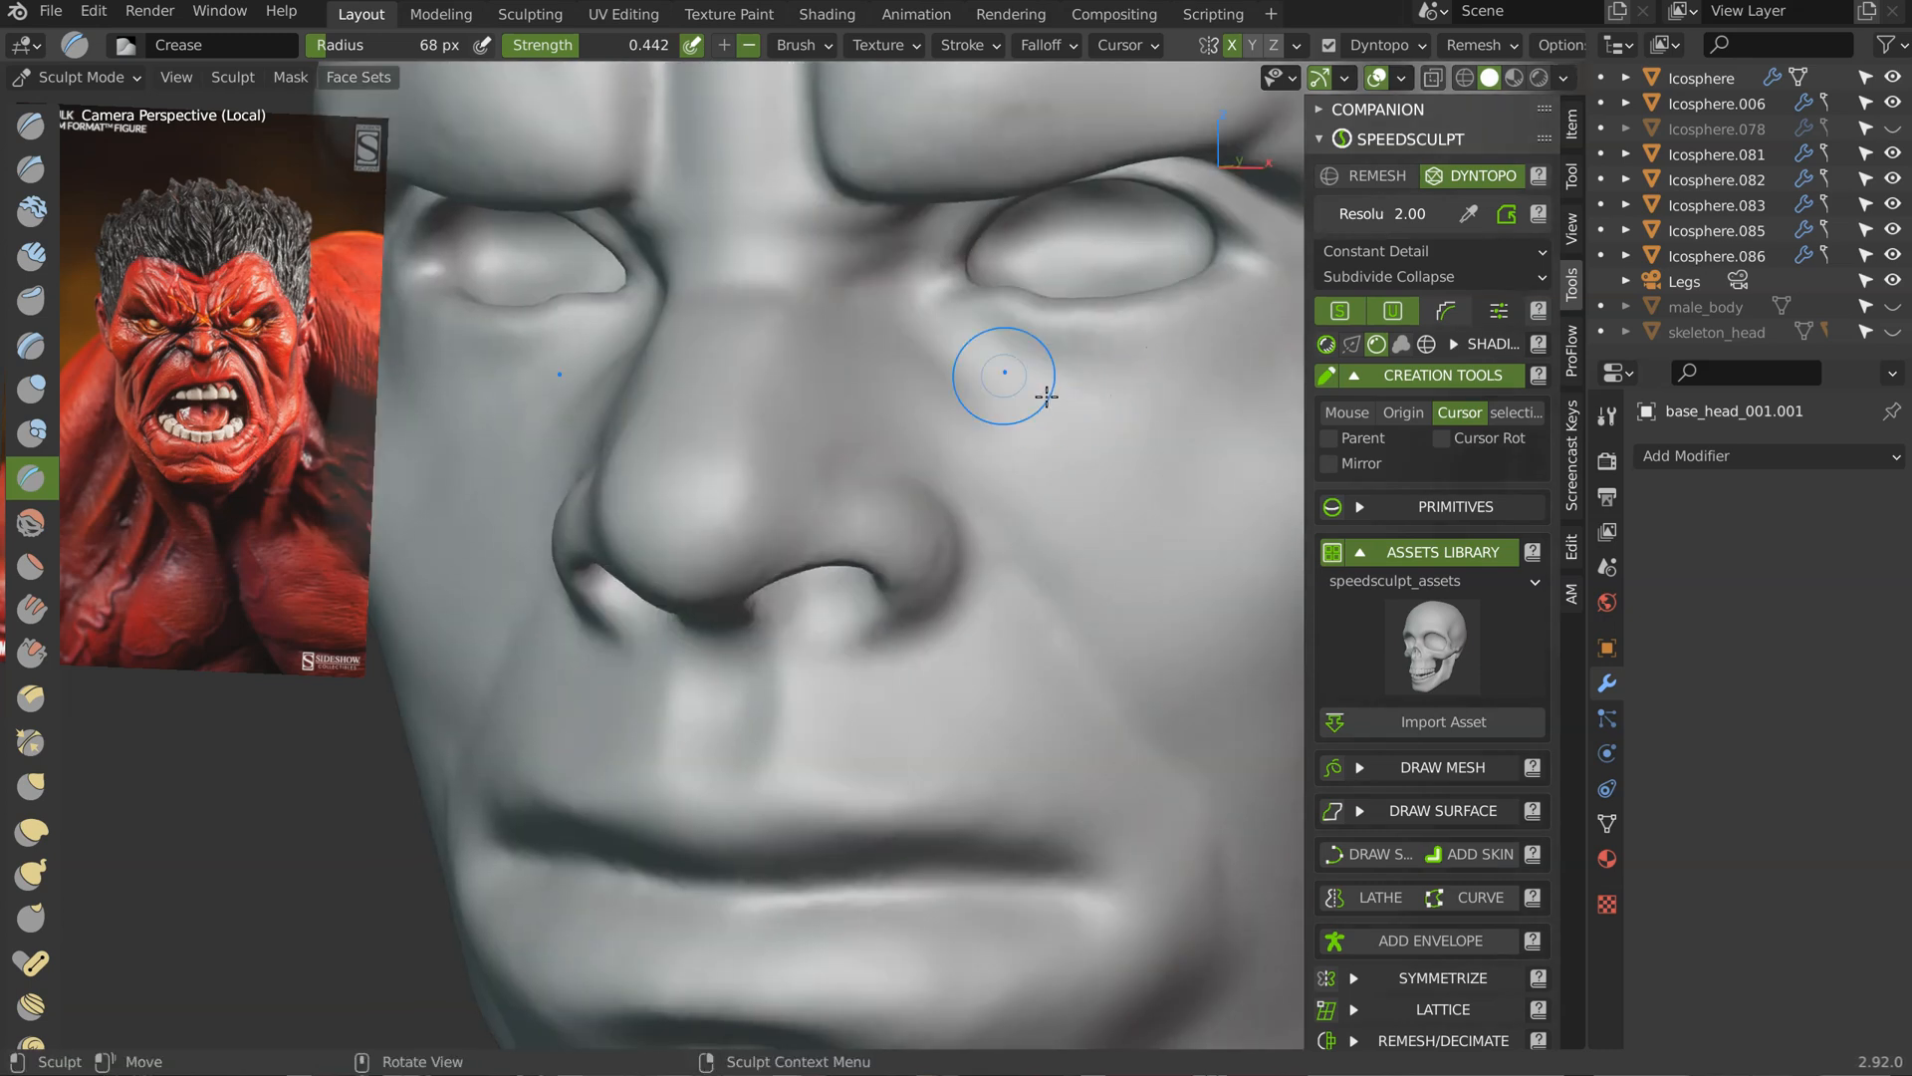
mouse_move(1028, 369)
middle_down()
mouse_move(1002, 363)
mouse_move(989, 435)
middle_up()
middle_drag(1028, 501, 944, 378)
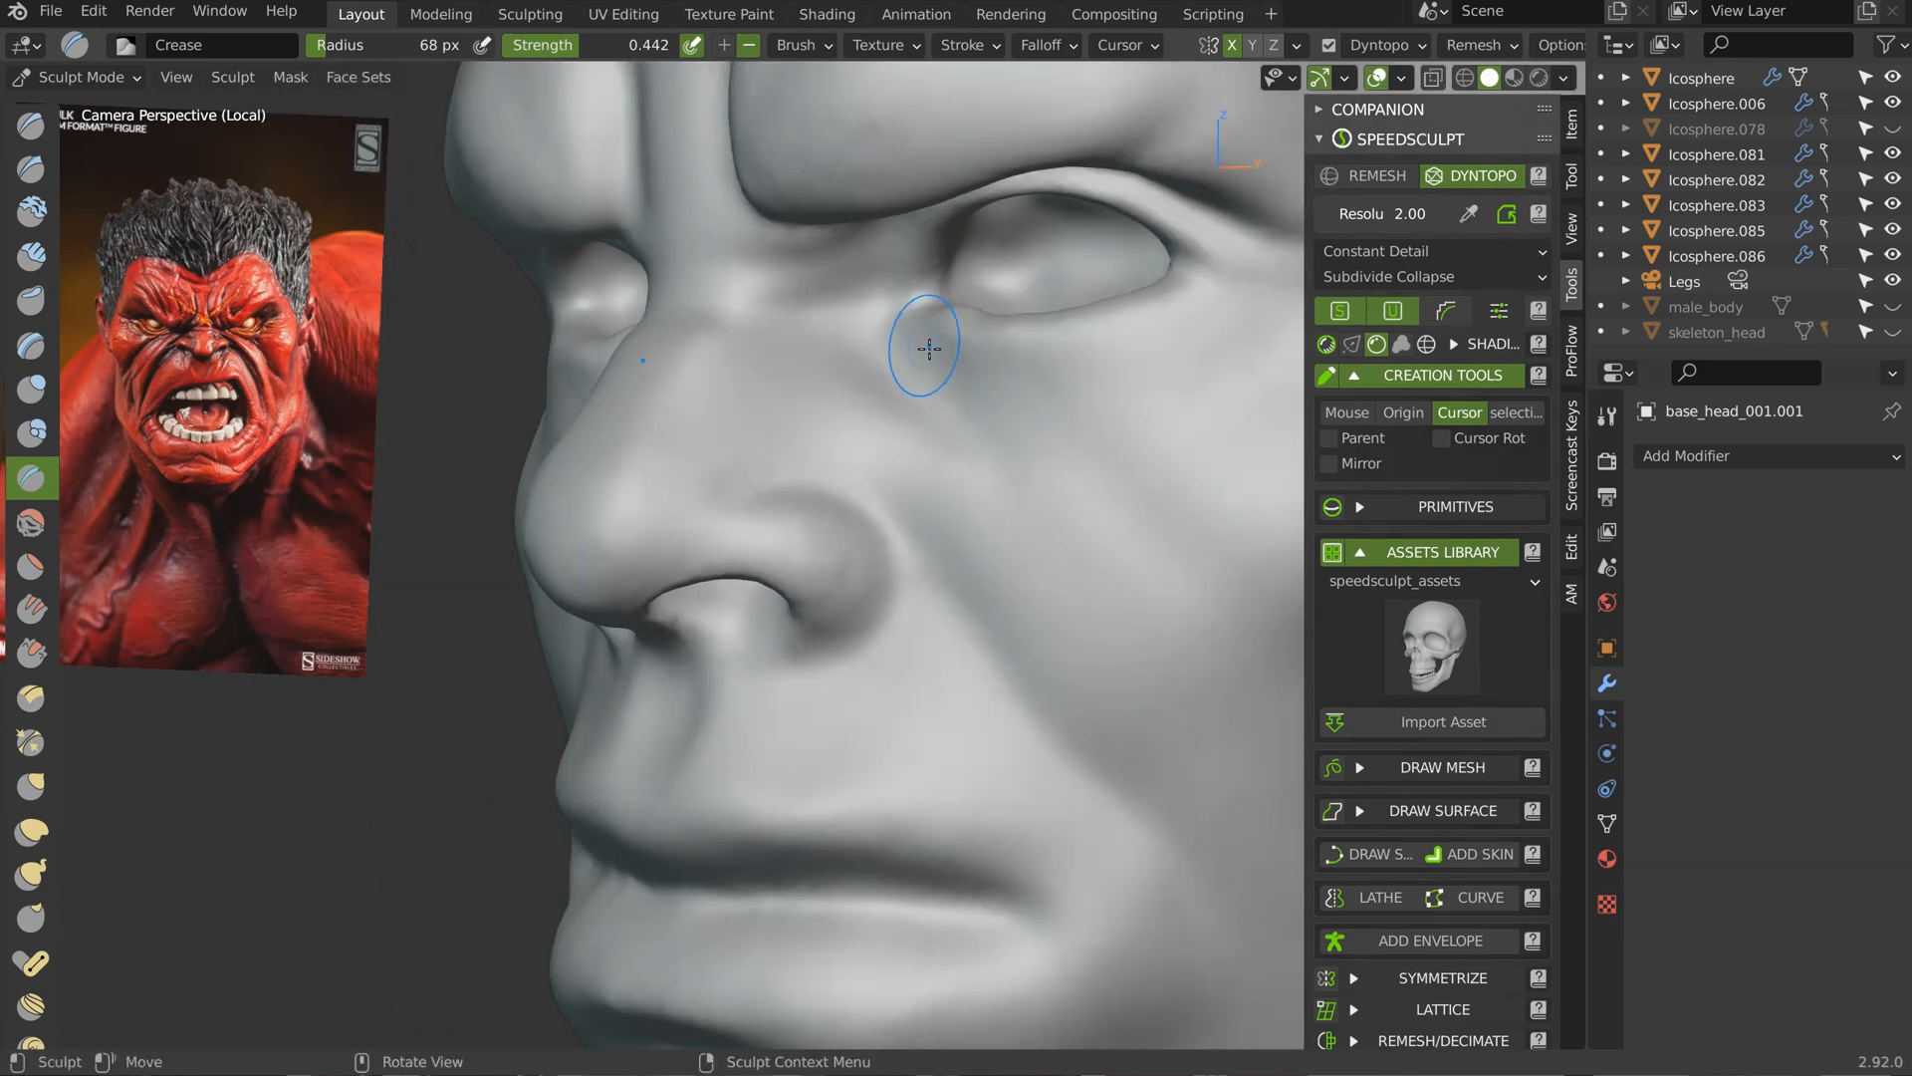
mouse_move(1105, 356)
middle_down()
mouse_move(1080, 388)
mouse_move(1003, 393)
middle_up()
mouse_move(1175, 428)
middle_down()
mouse_move(1119, 409)
mouse_move(1135, 418)
middle_up()
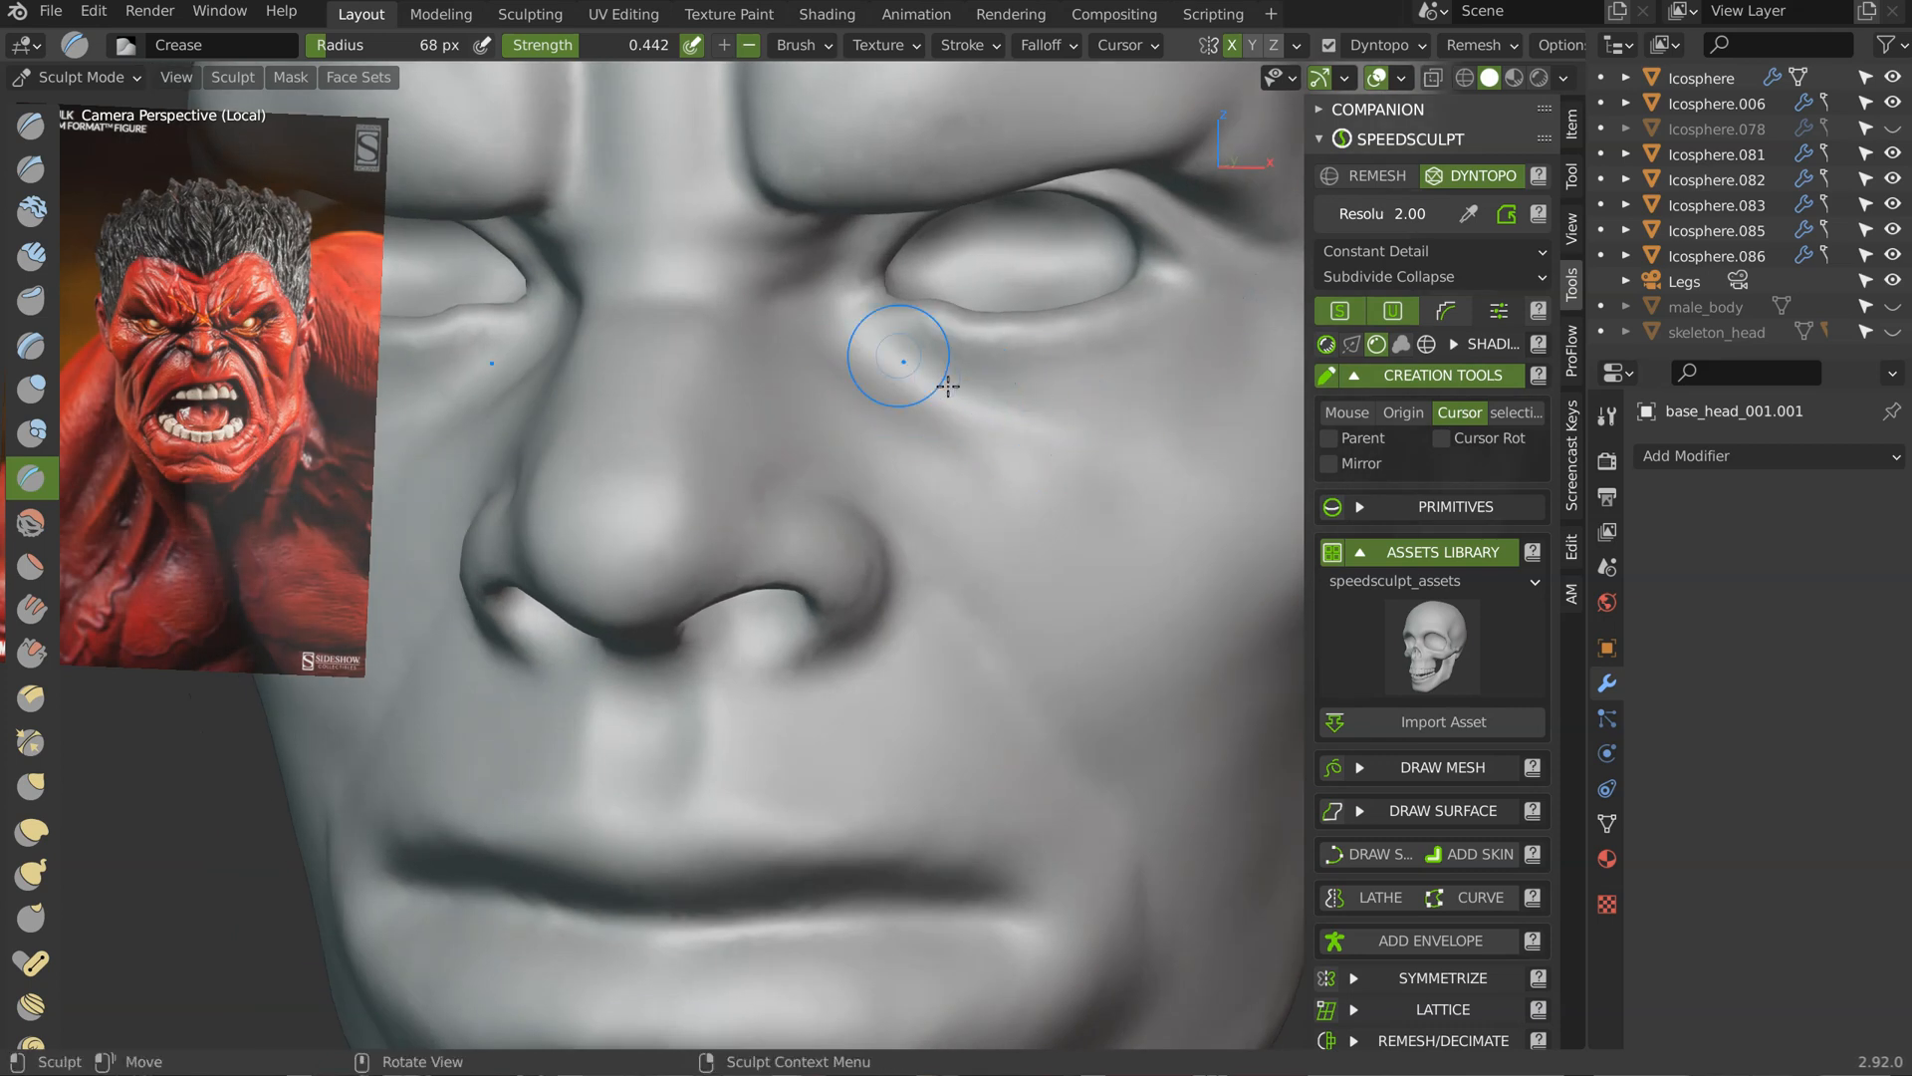
mouse_move(1004, 477)
middle_down()
mouse_move(925, 409)
mouse_move(942, 467)
middle_up()
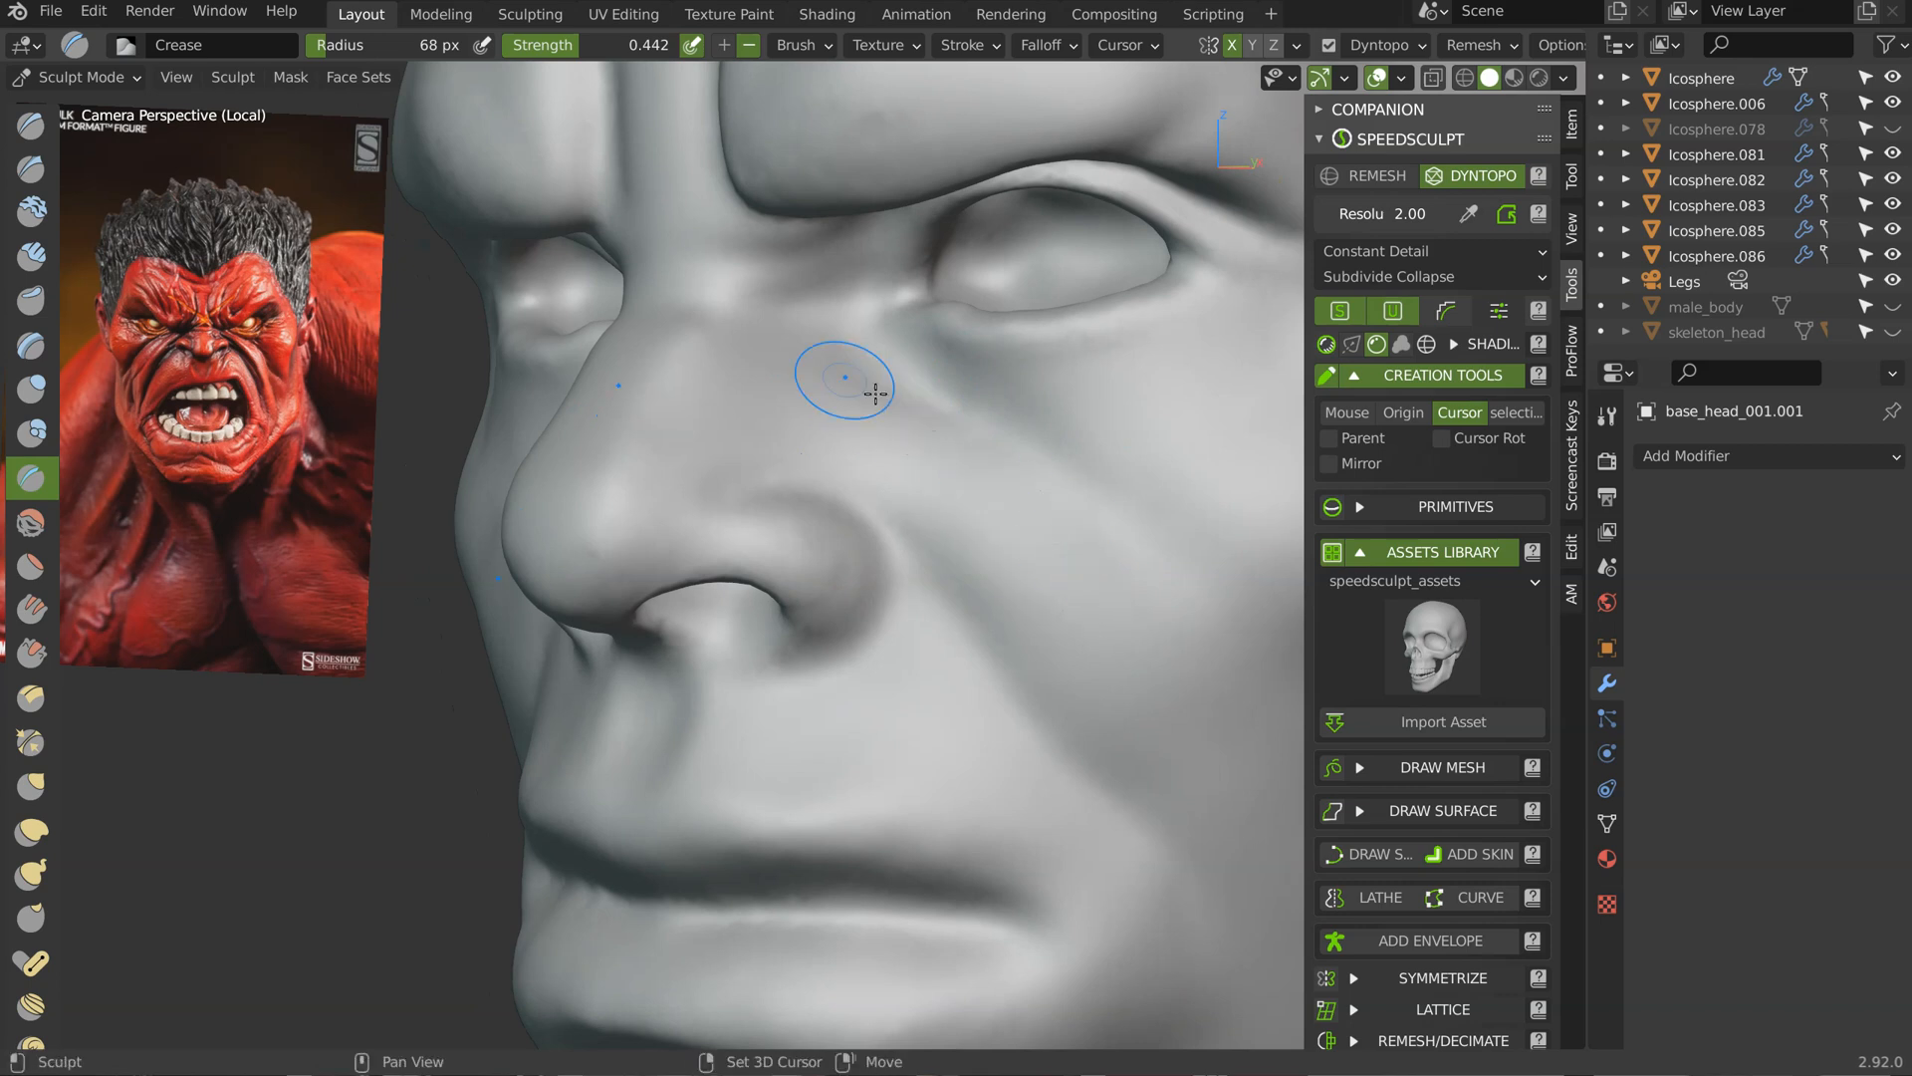
middle_drag(880, 353, 827, 401)
scroll(957, 410, down, 6)
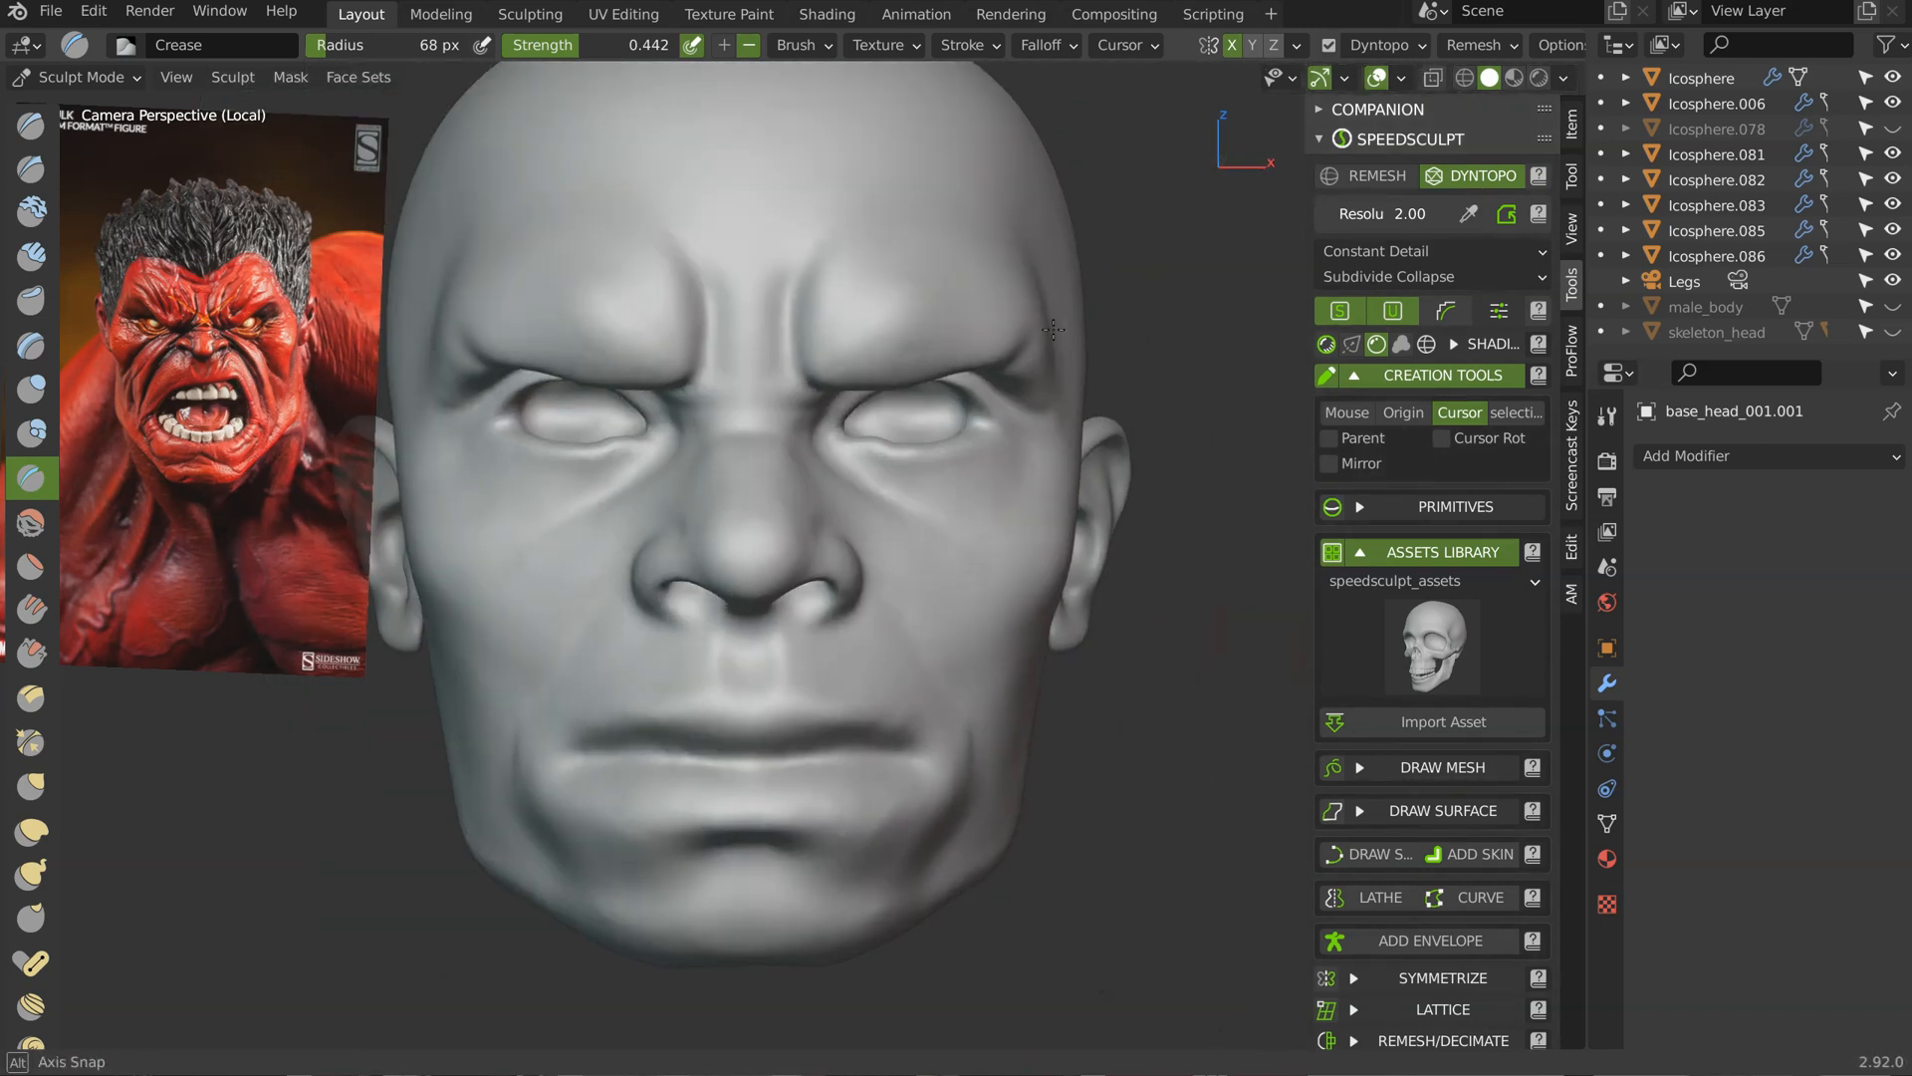
scroll(1008, 324, up, 6)
shift+middle_drag(1022, 338, 1011, 353)
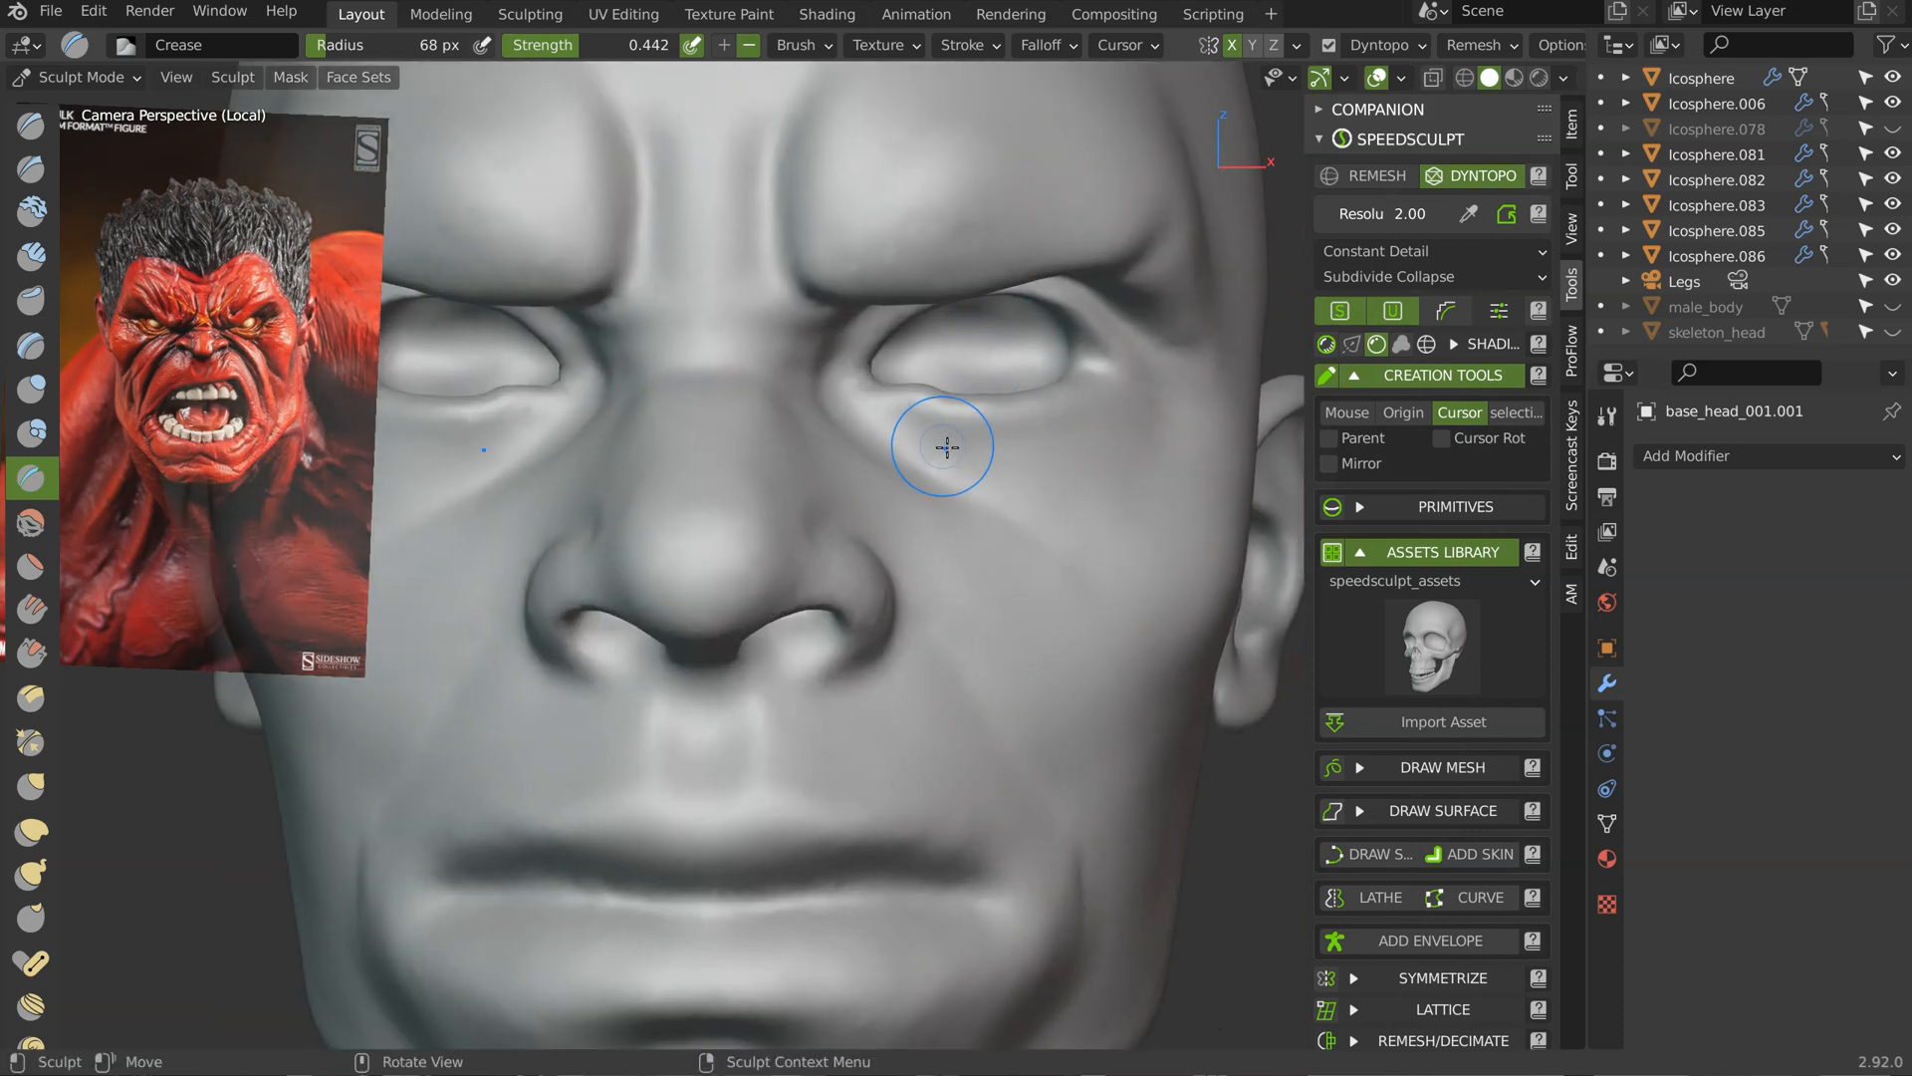
Step: Pull the inner eye corners into shape from a low angle using the Grab brush at a 125 px radius
key(g)
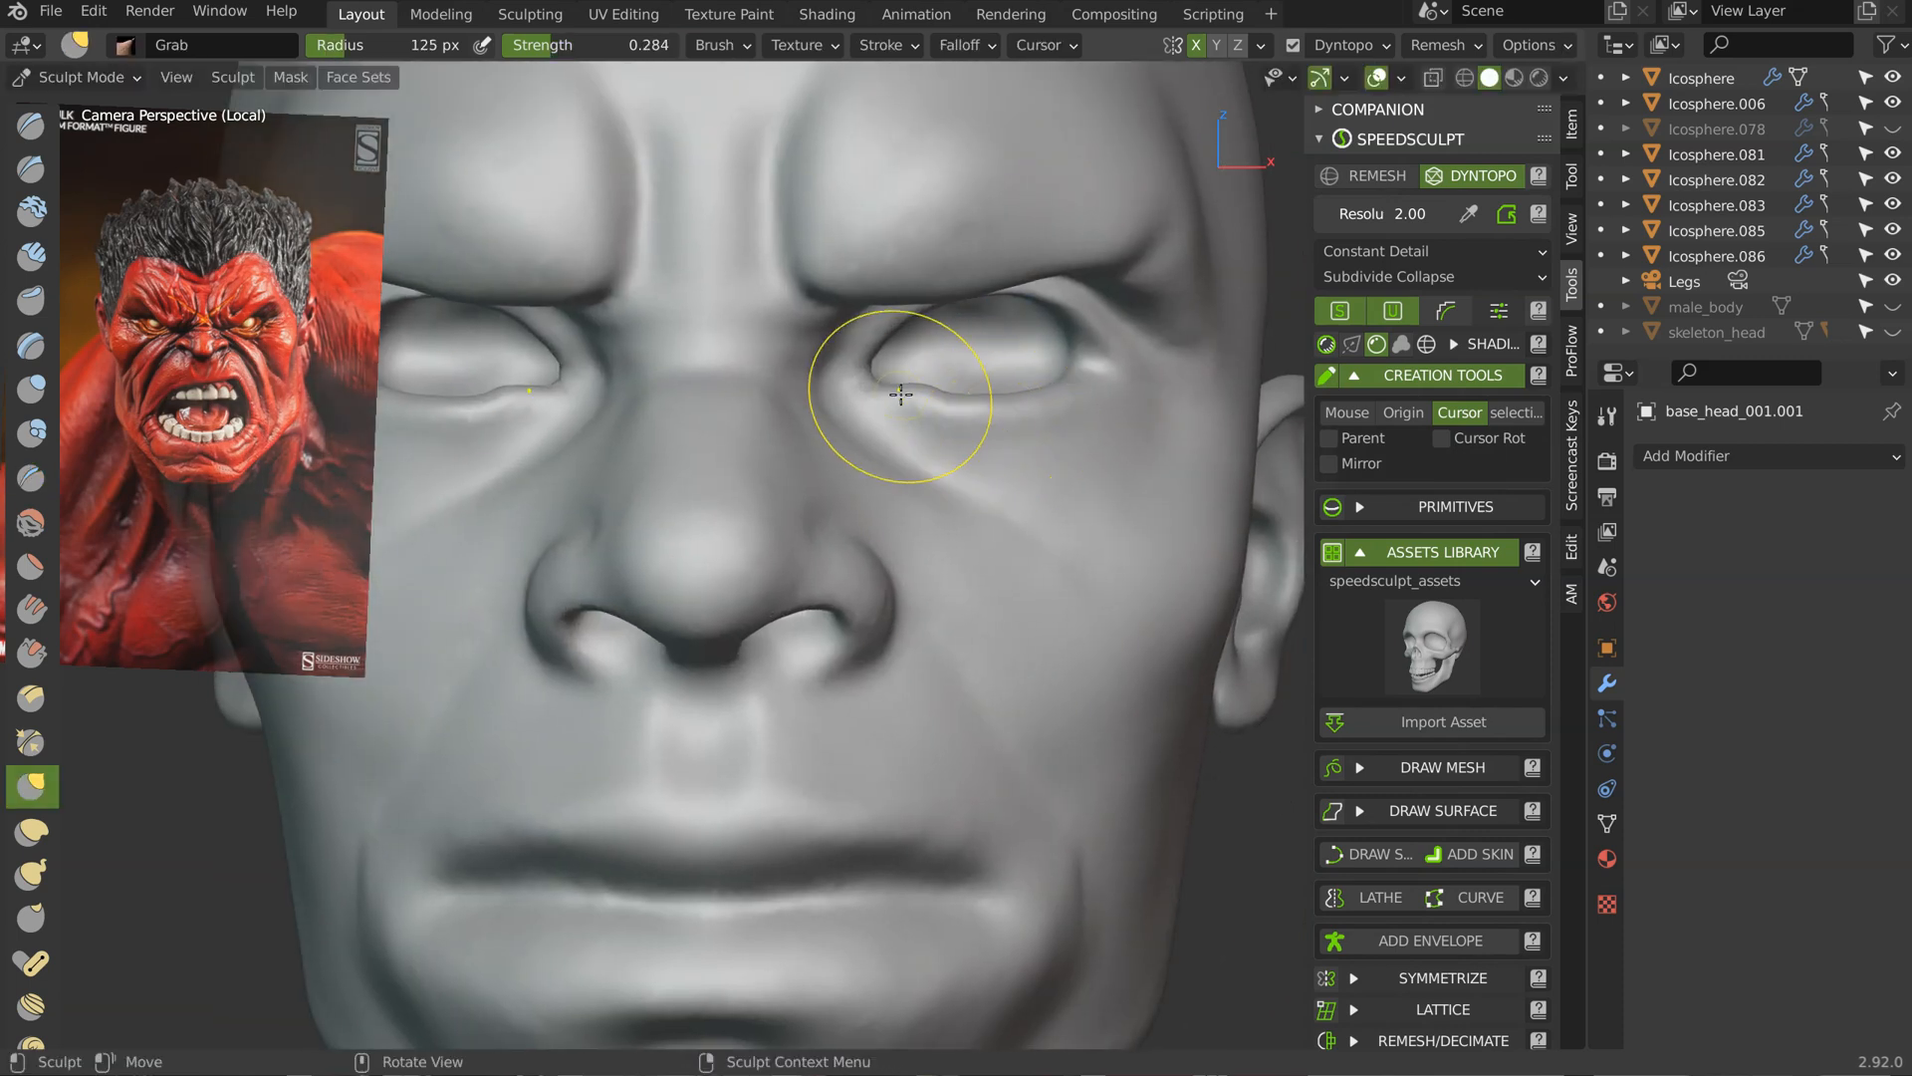
scroll(1055, 374, down, 4)
middle_drag(1011, 385, 960, 332)
scroll(926, 405, up, 3)
ctrl+middle_drag(927, 405, 902, 453)
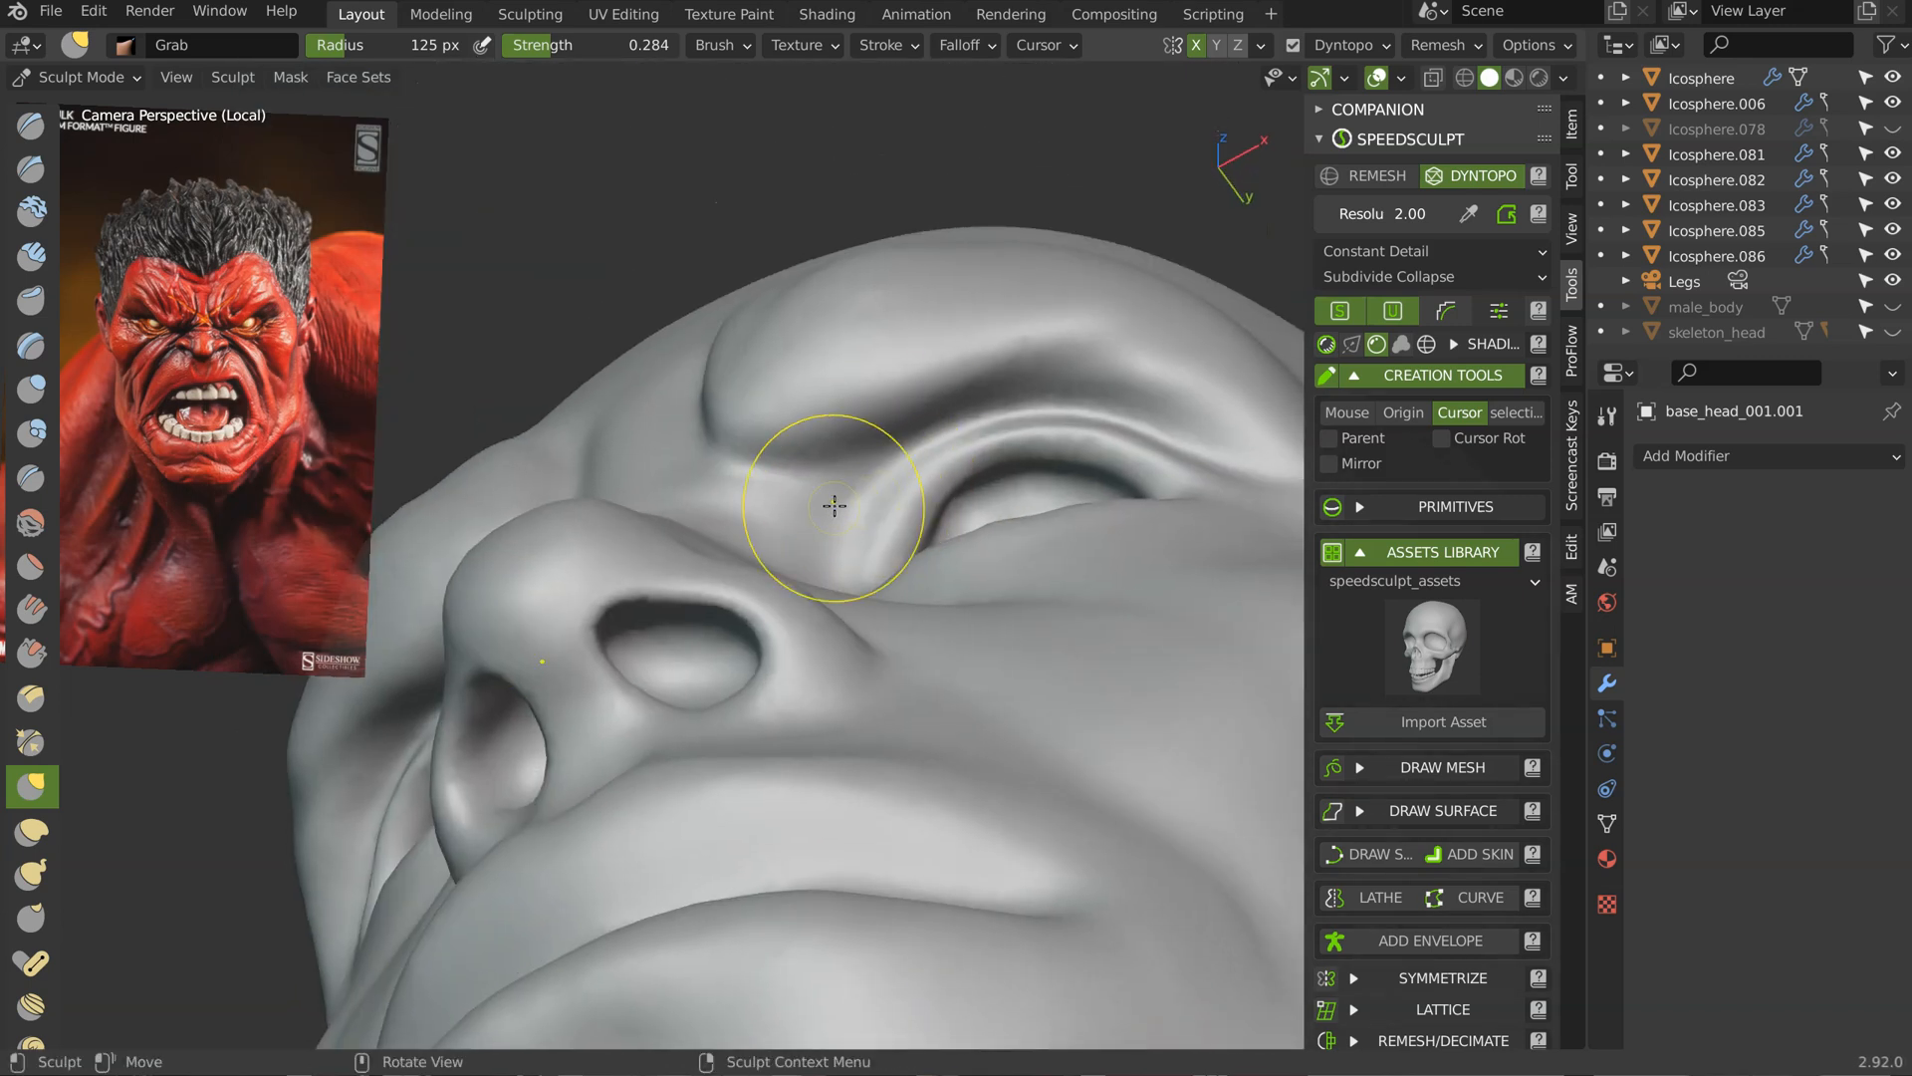
middle_drag(866, 521, 846, 554)
drag(845, 554, 916, 567)
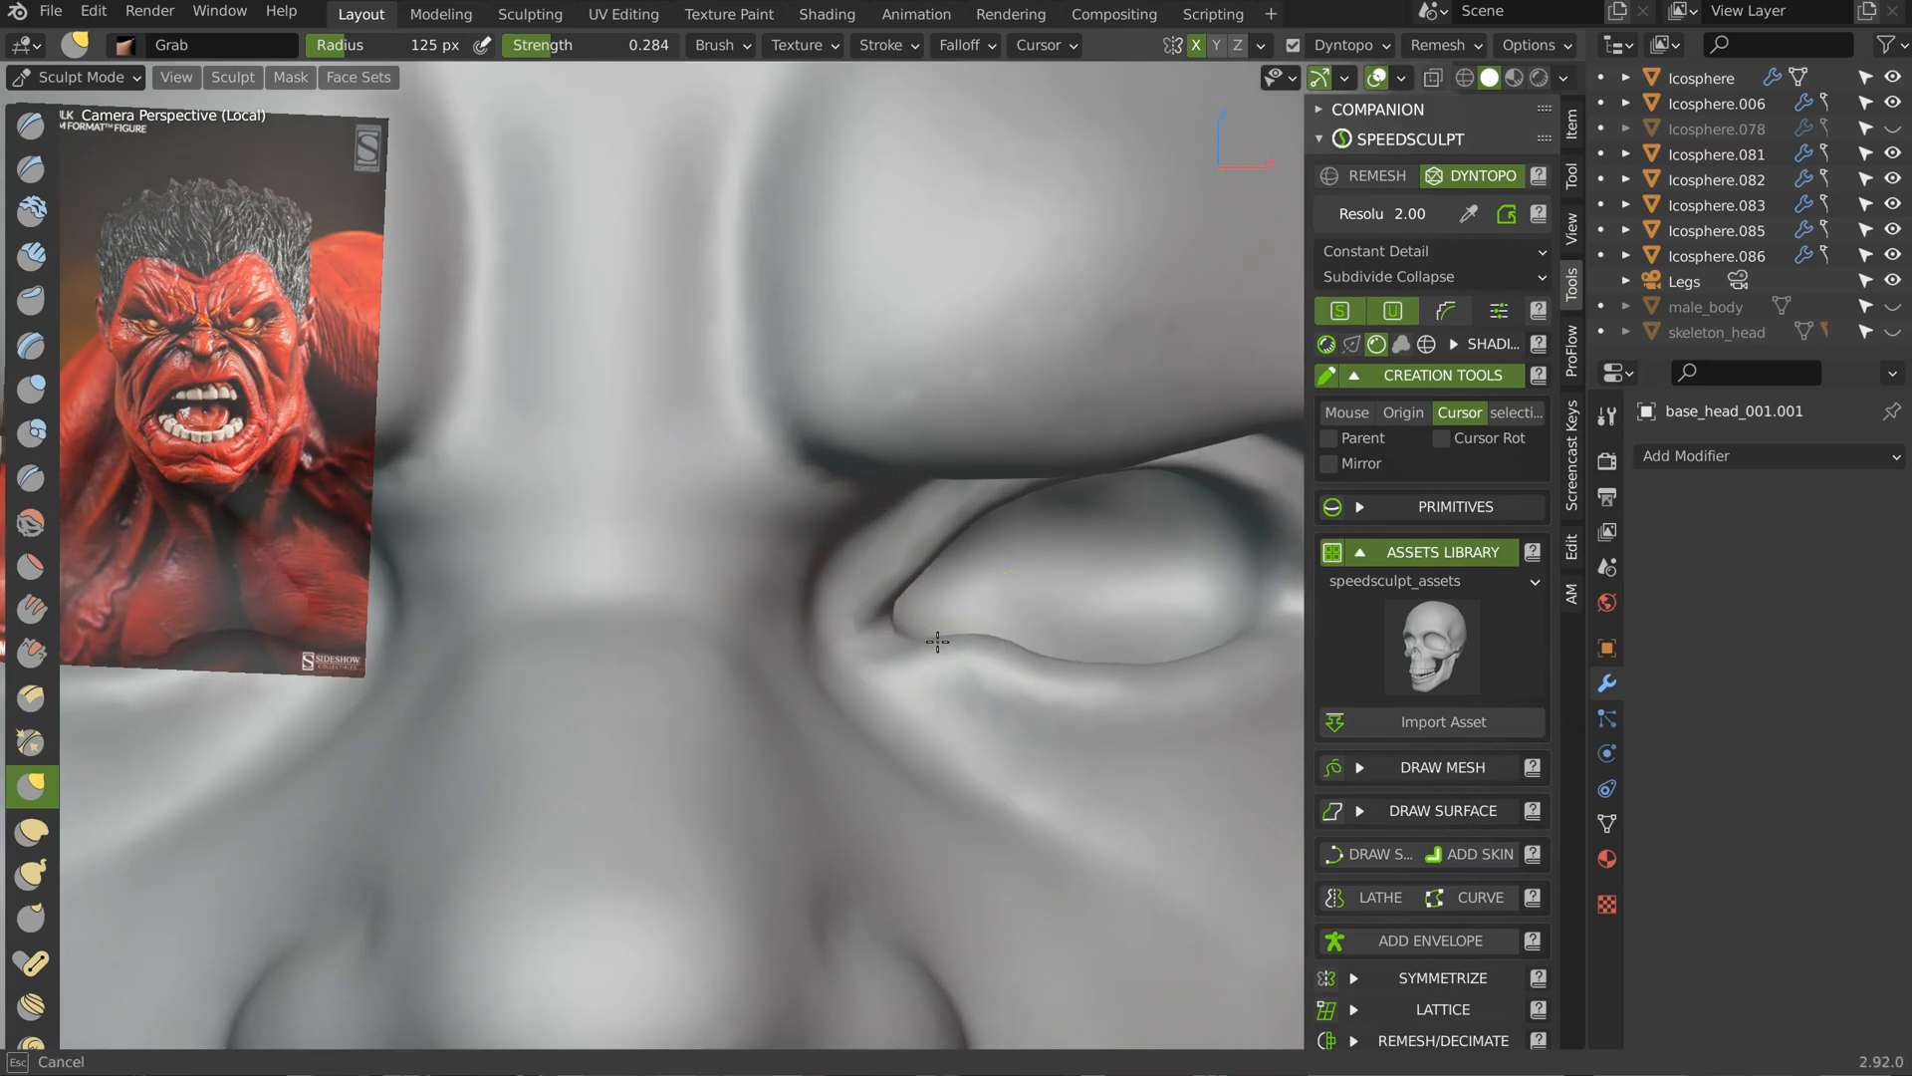
Step: Refine the lower eyelids near the inner corners with the Grab brush
middle_drag(963, 645, 944, 486)
mouse_move(1136, 636)
middle_down()
mouse_move(1186, 533)
mouse_move(1132, 618)
mouse_move(1163, 657)
mouse_move(1110, 722)
mouse_move(896, 708)
mouse_move(1022, 787)
mouse_move(960, 726)
mouse_move(1101, 661)
mouse_move(1247, 519)
mouse_move(921, 608)
middle_up()
shift+middle_drag(921, 608, 947, 511)
middle_drag(946, 419, 971, 478)
mouse_move(896, 527)
ctrl+middle_down()
mouse_move(899, 438)
mouse_move(922, 588)
ctrl+middle_up()
middle_drag(921, 588, 986, 598)
ctrl+middle_drag(996, 598, 1040, 521)
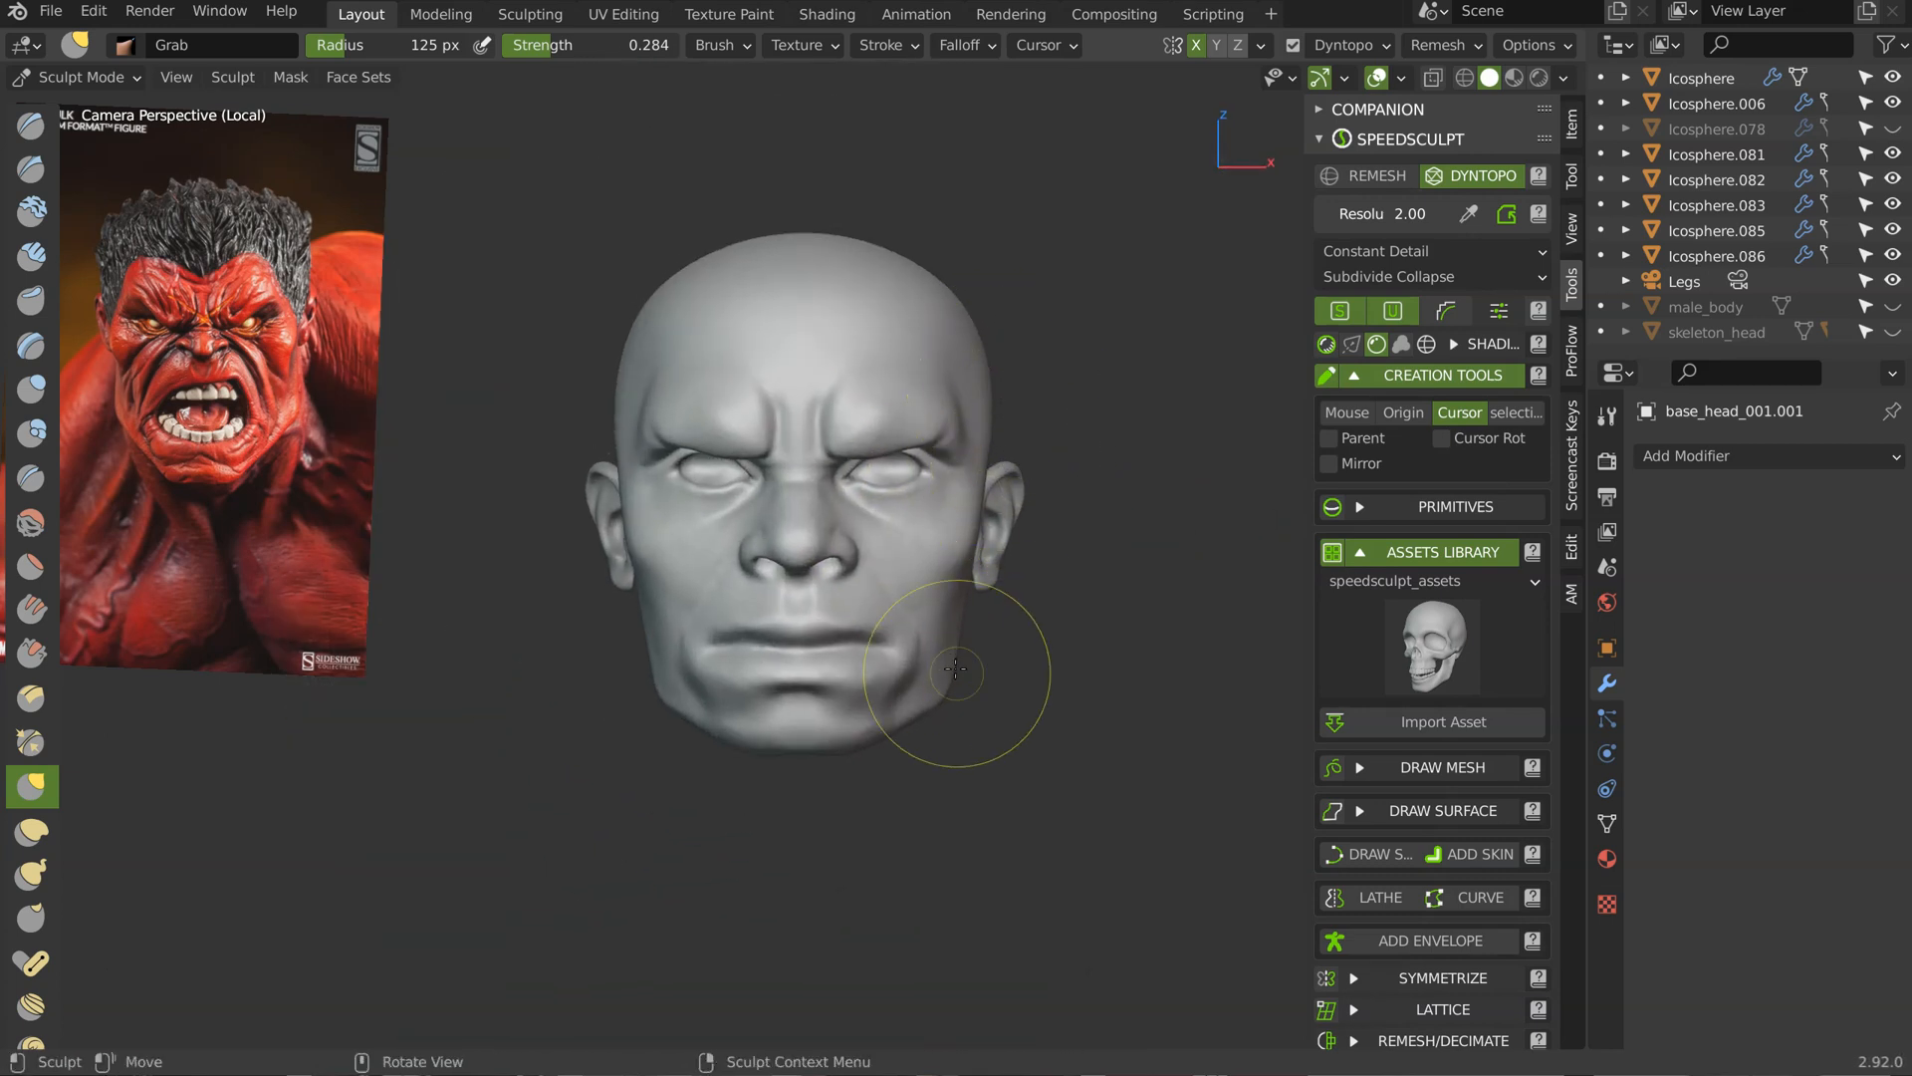
Step: Reshape the side of the head and the jaw using the Grab brush at a 227 px radius
middle_drag(1035, 718, 981, 697)
key(f)
click(994, 608)
middle_drag(980, 498, 1024, 483)
ctrl+middle_drag(1023, 483, 1003, 383)
drag(1010, 345, 994, 356)
shift+middle_drag(1045, 557, 1024, 468)
middle_drag(1023, 468, 981, 473)
drag(981, 582, 968, 587)
mouse_move(1117, 622)
middle_down()
mouse_move(768, 598)
mouse_move(975, 542)
mouse_move(954, 580)
mouse_move(1076, 593)
middle_up()
scroll(1035, 578, up, 1)
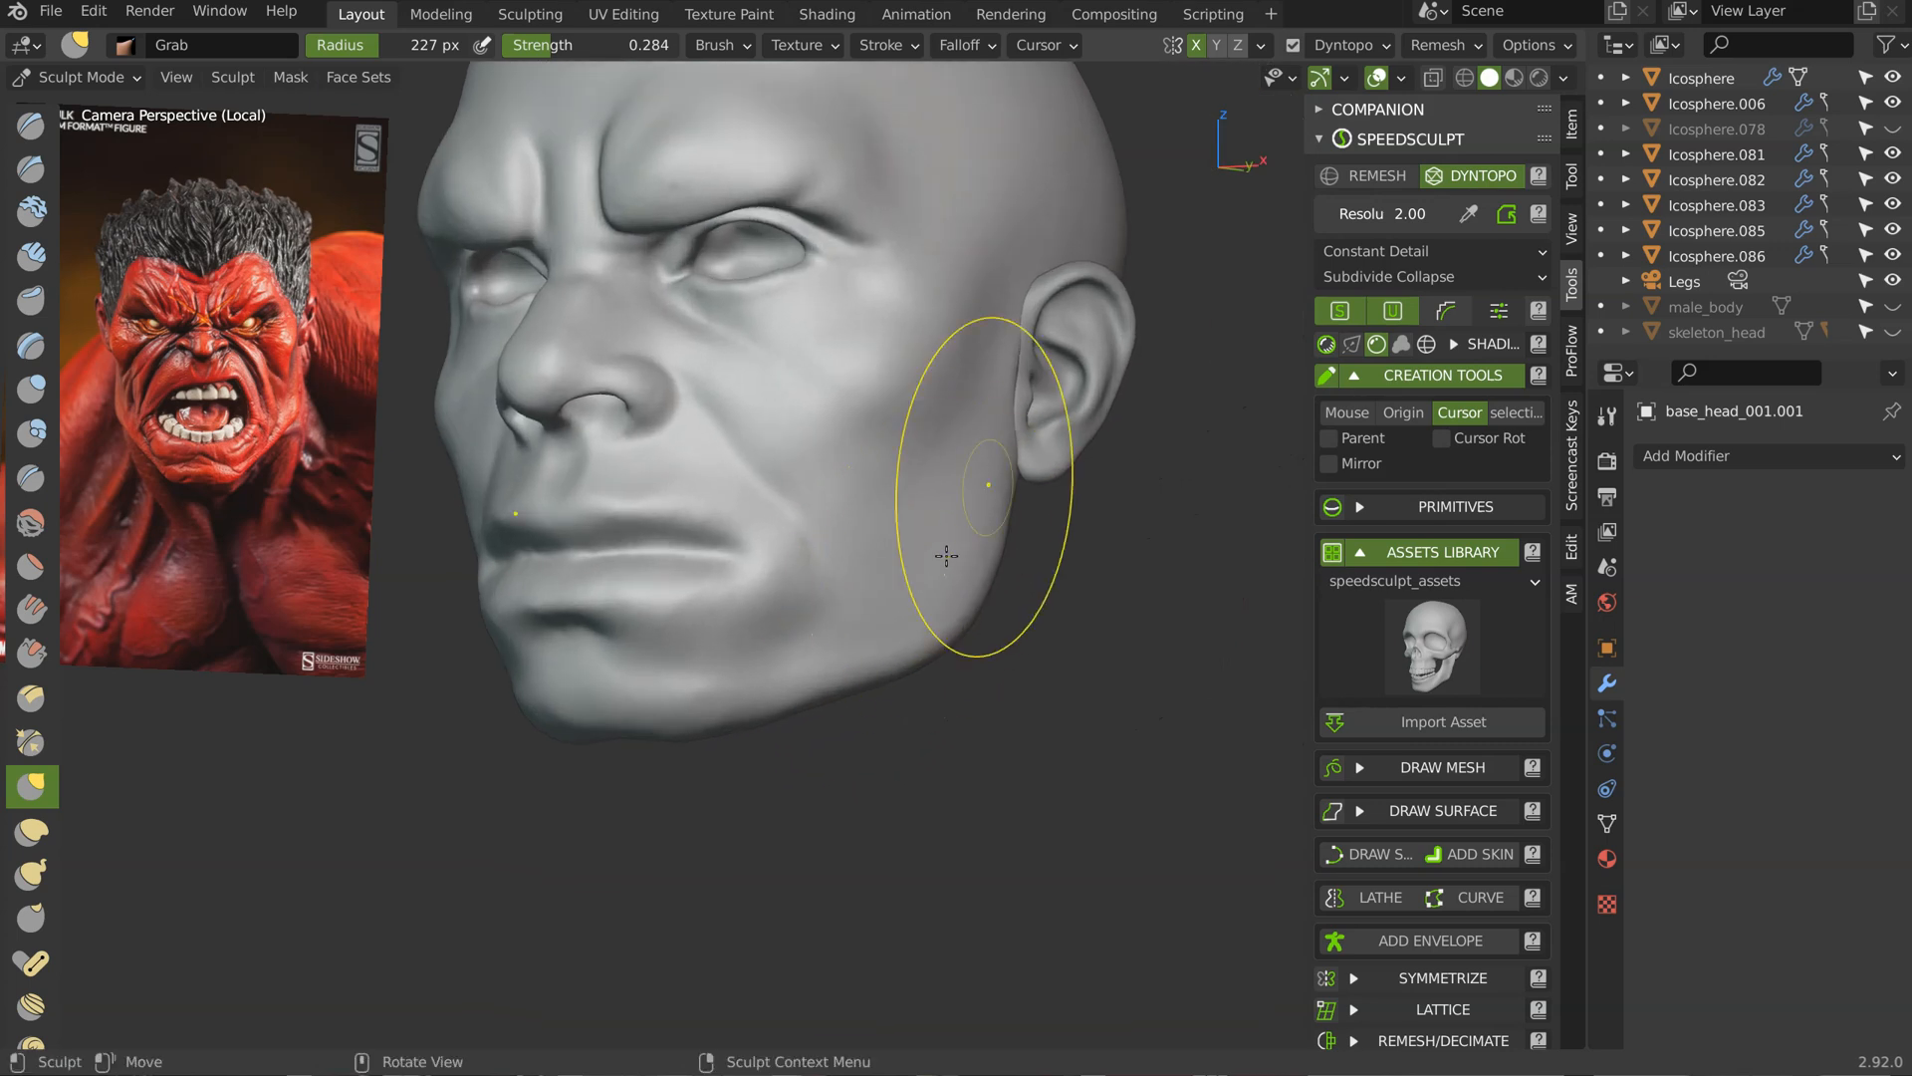
Step: Build up the side of the jaw and the lower cheek below the ear with the Clay brush at 111 px
key(c)
key(f)
click(823, 555)
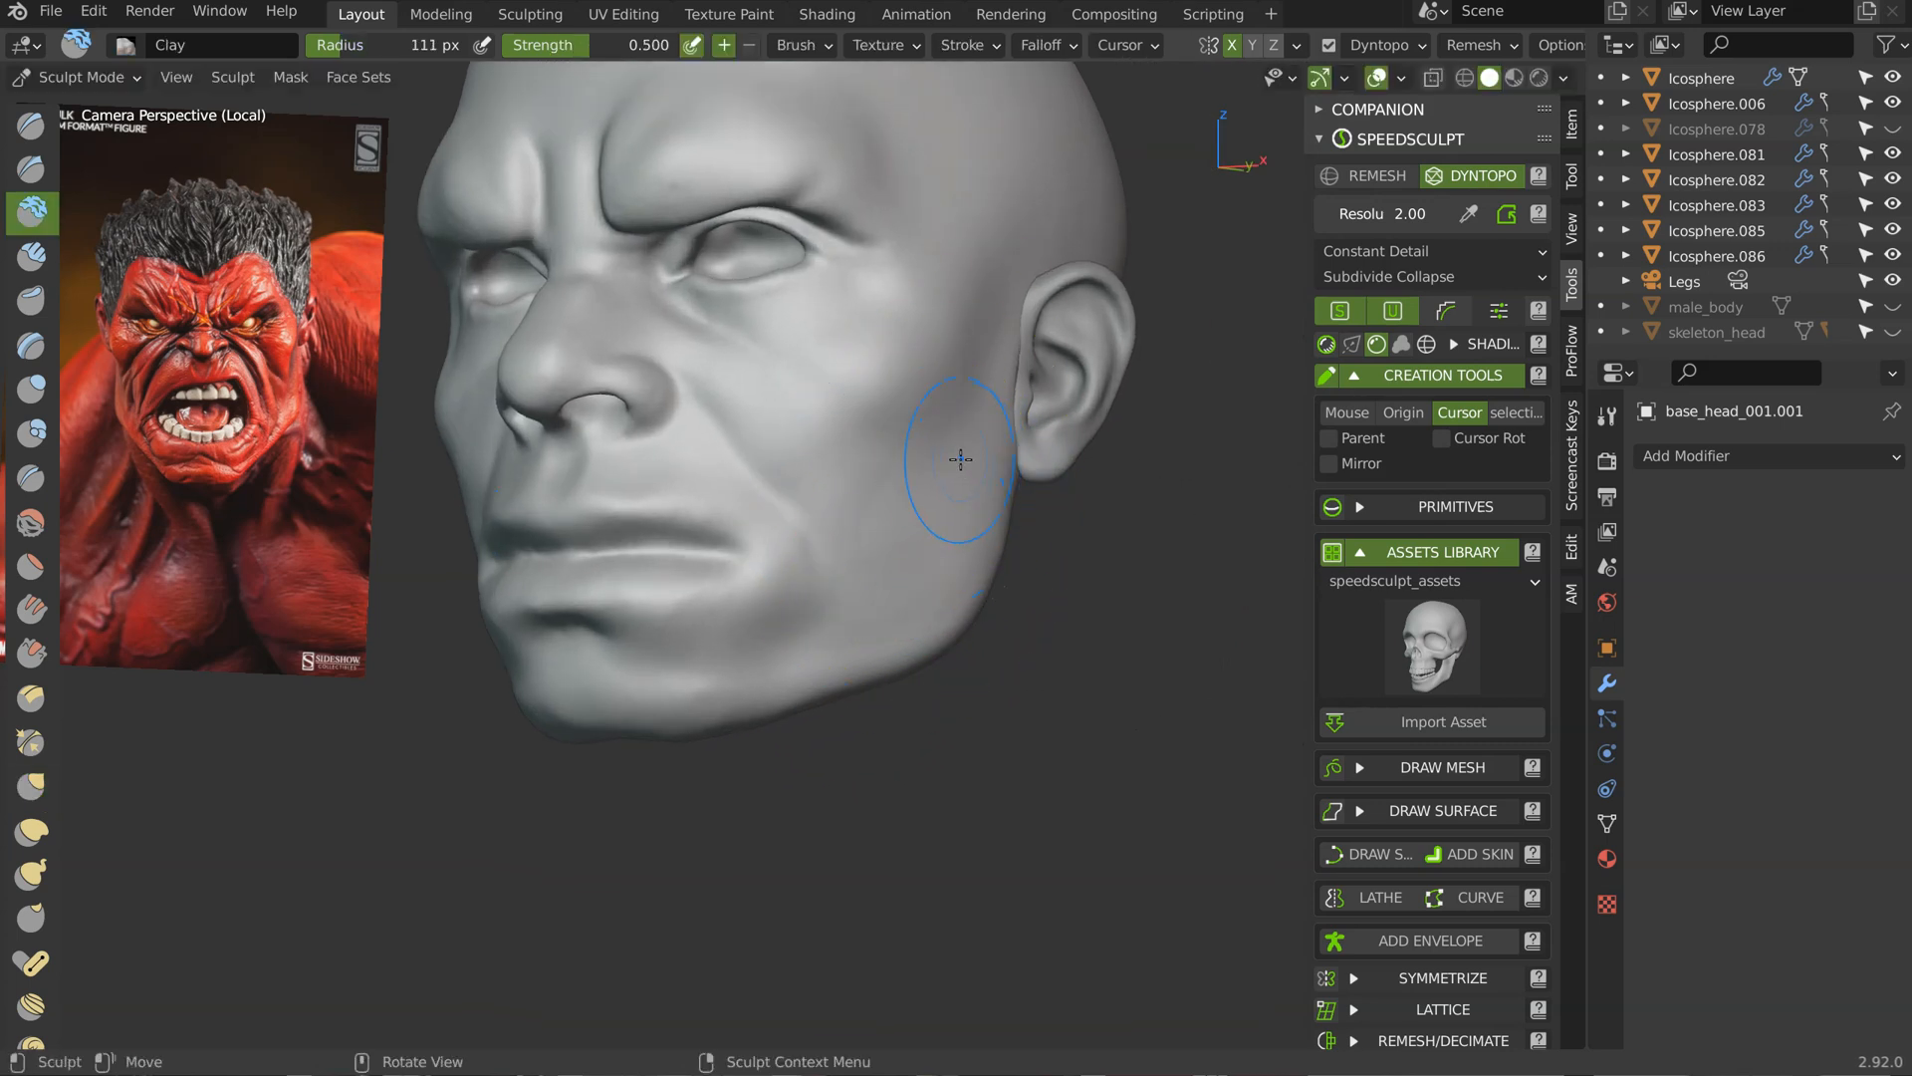
scroll(974, 475, up, 1)
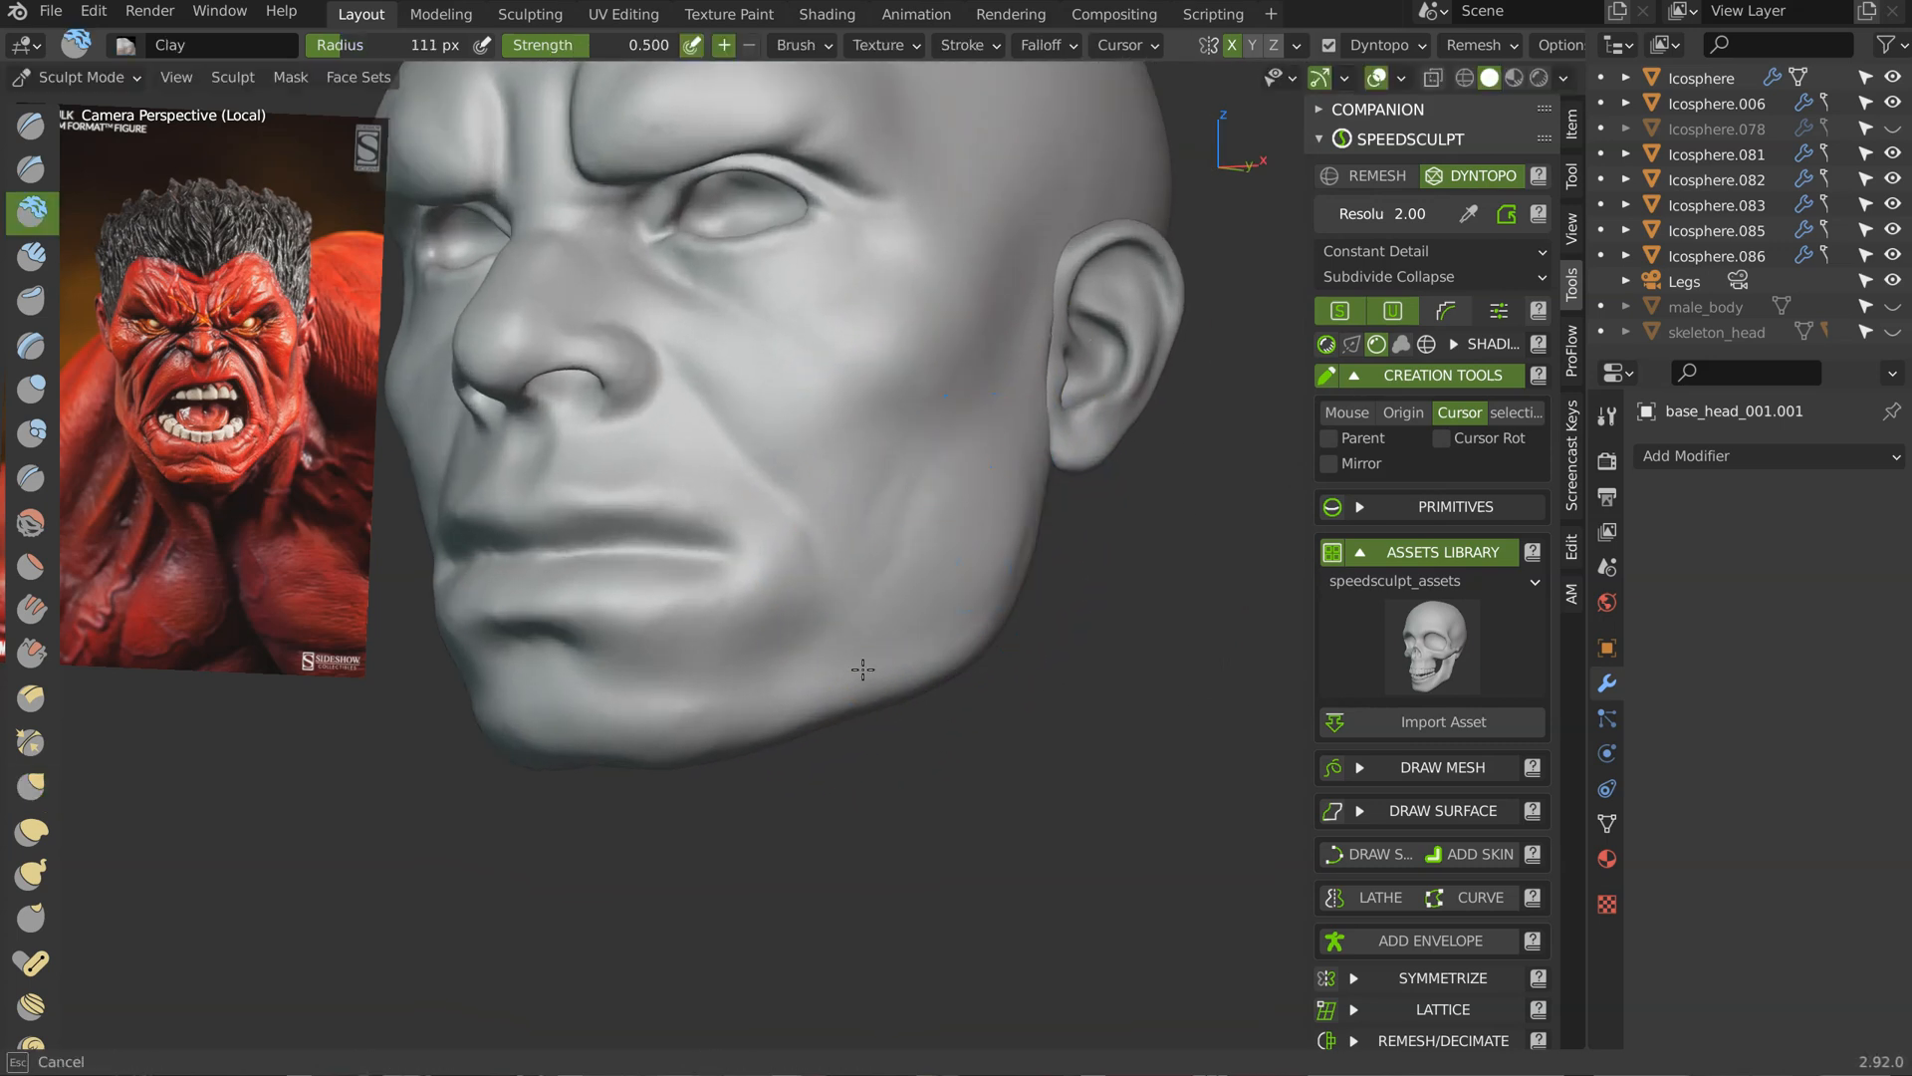
mouse_move(787, 693)
ctrl+middle_down()
mouse_move(751, 704)
mouse_move(827, 694)
ctrl+middle_up()
mouse_move(1044, 547)
middle_down()
mouse_move(982, 624)
mouse_move(1003, 541)
mouse_move(1079, 515)
middle_up()
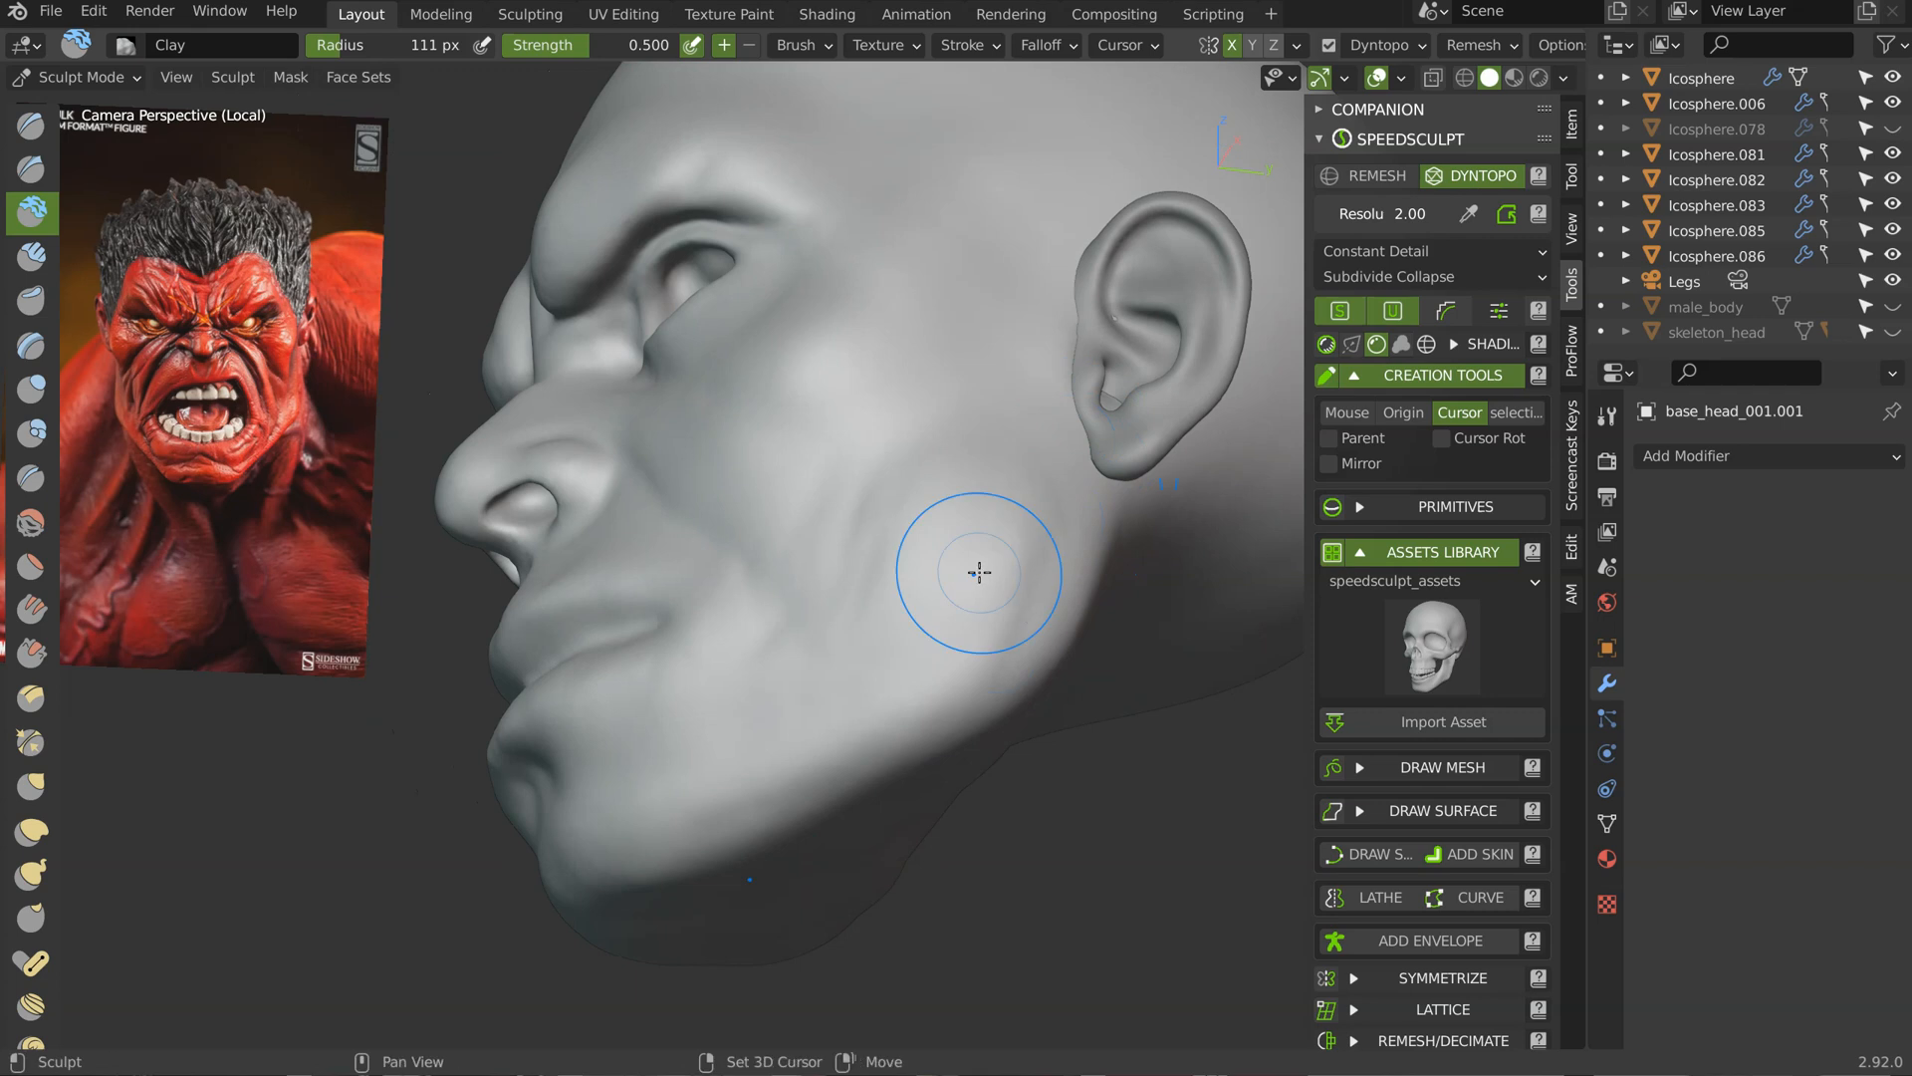
mouse_move(892, 431)
alt+middle_down()
mouse_move(936, 482)
mouse_move(991, 642)
mouse_move(905, 508)
mouse_move(972, 529)
alt+middle_up()
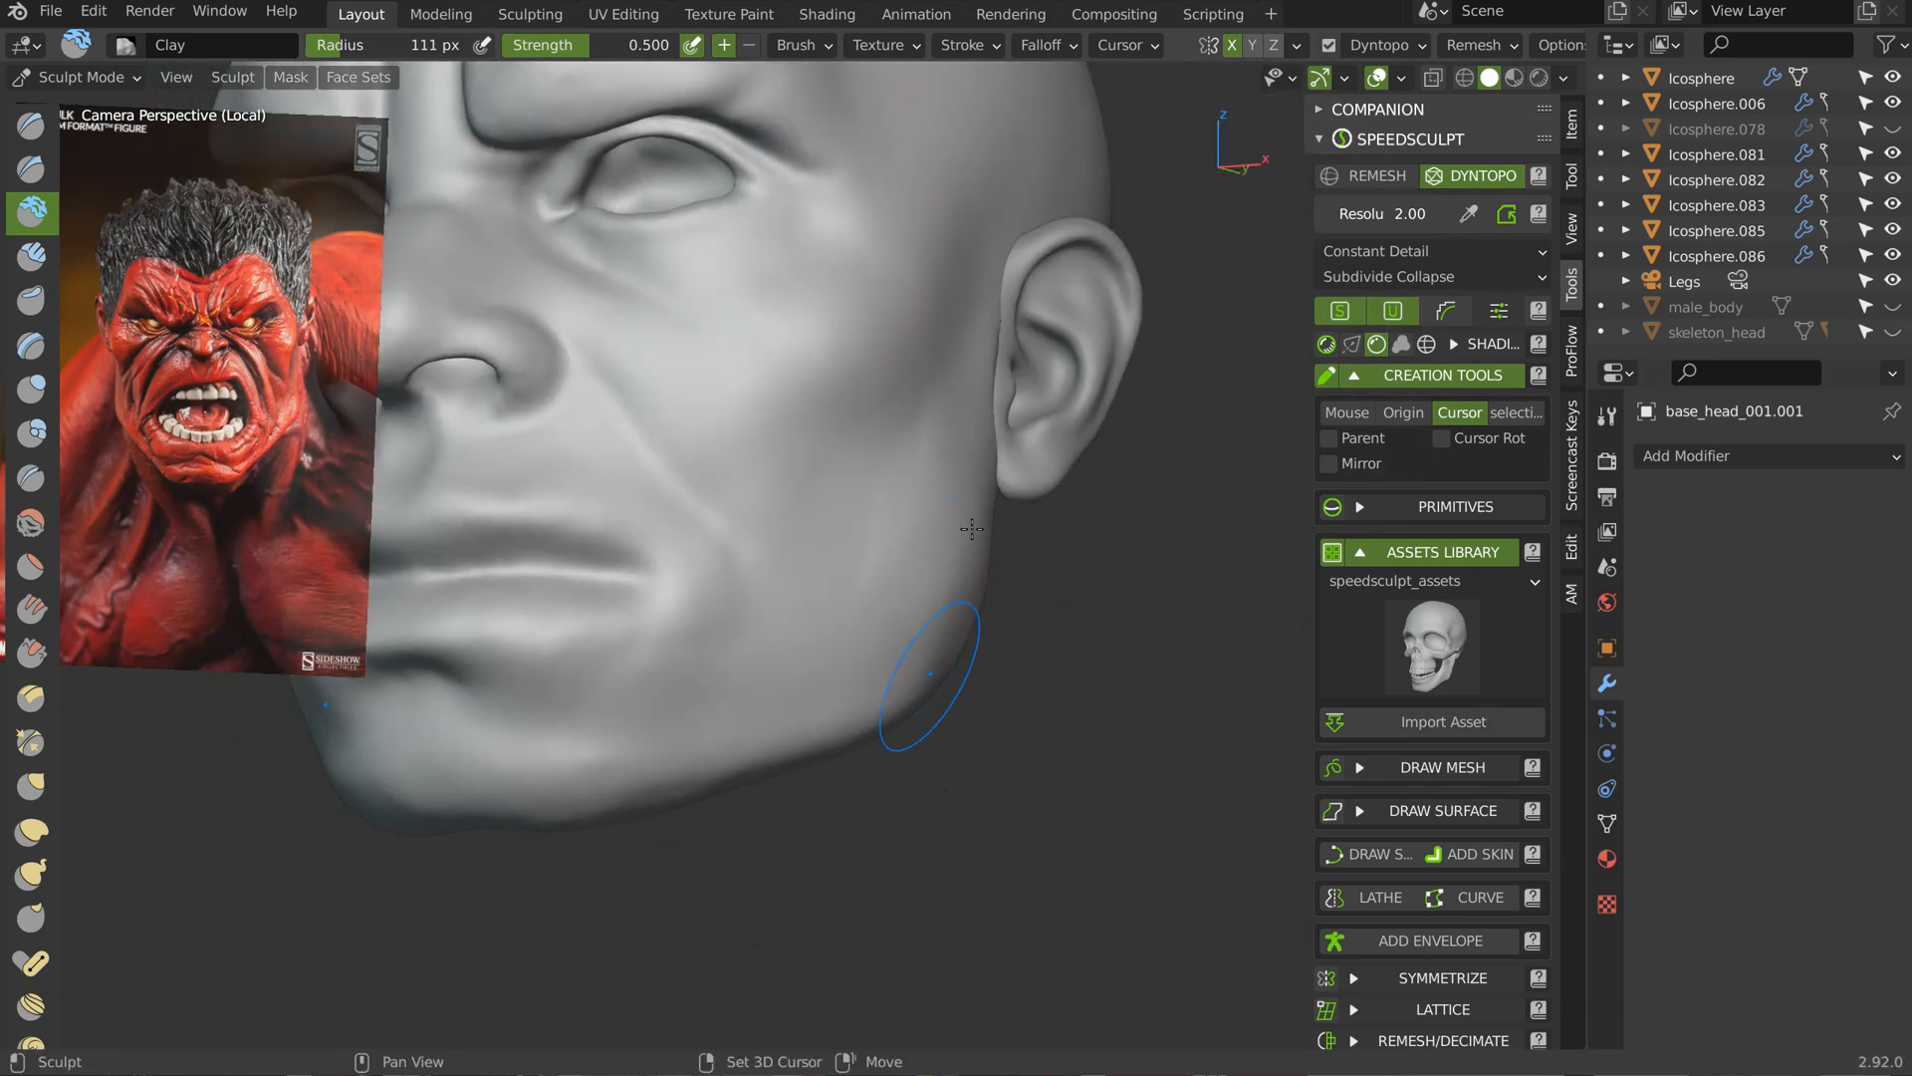
drag(925, 507, 928, 493)
scroll(926, 503, down, 2)
alt+middle_drag(902, 503, 943, 527)
scroll(941, 526, down, 4)
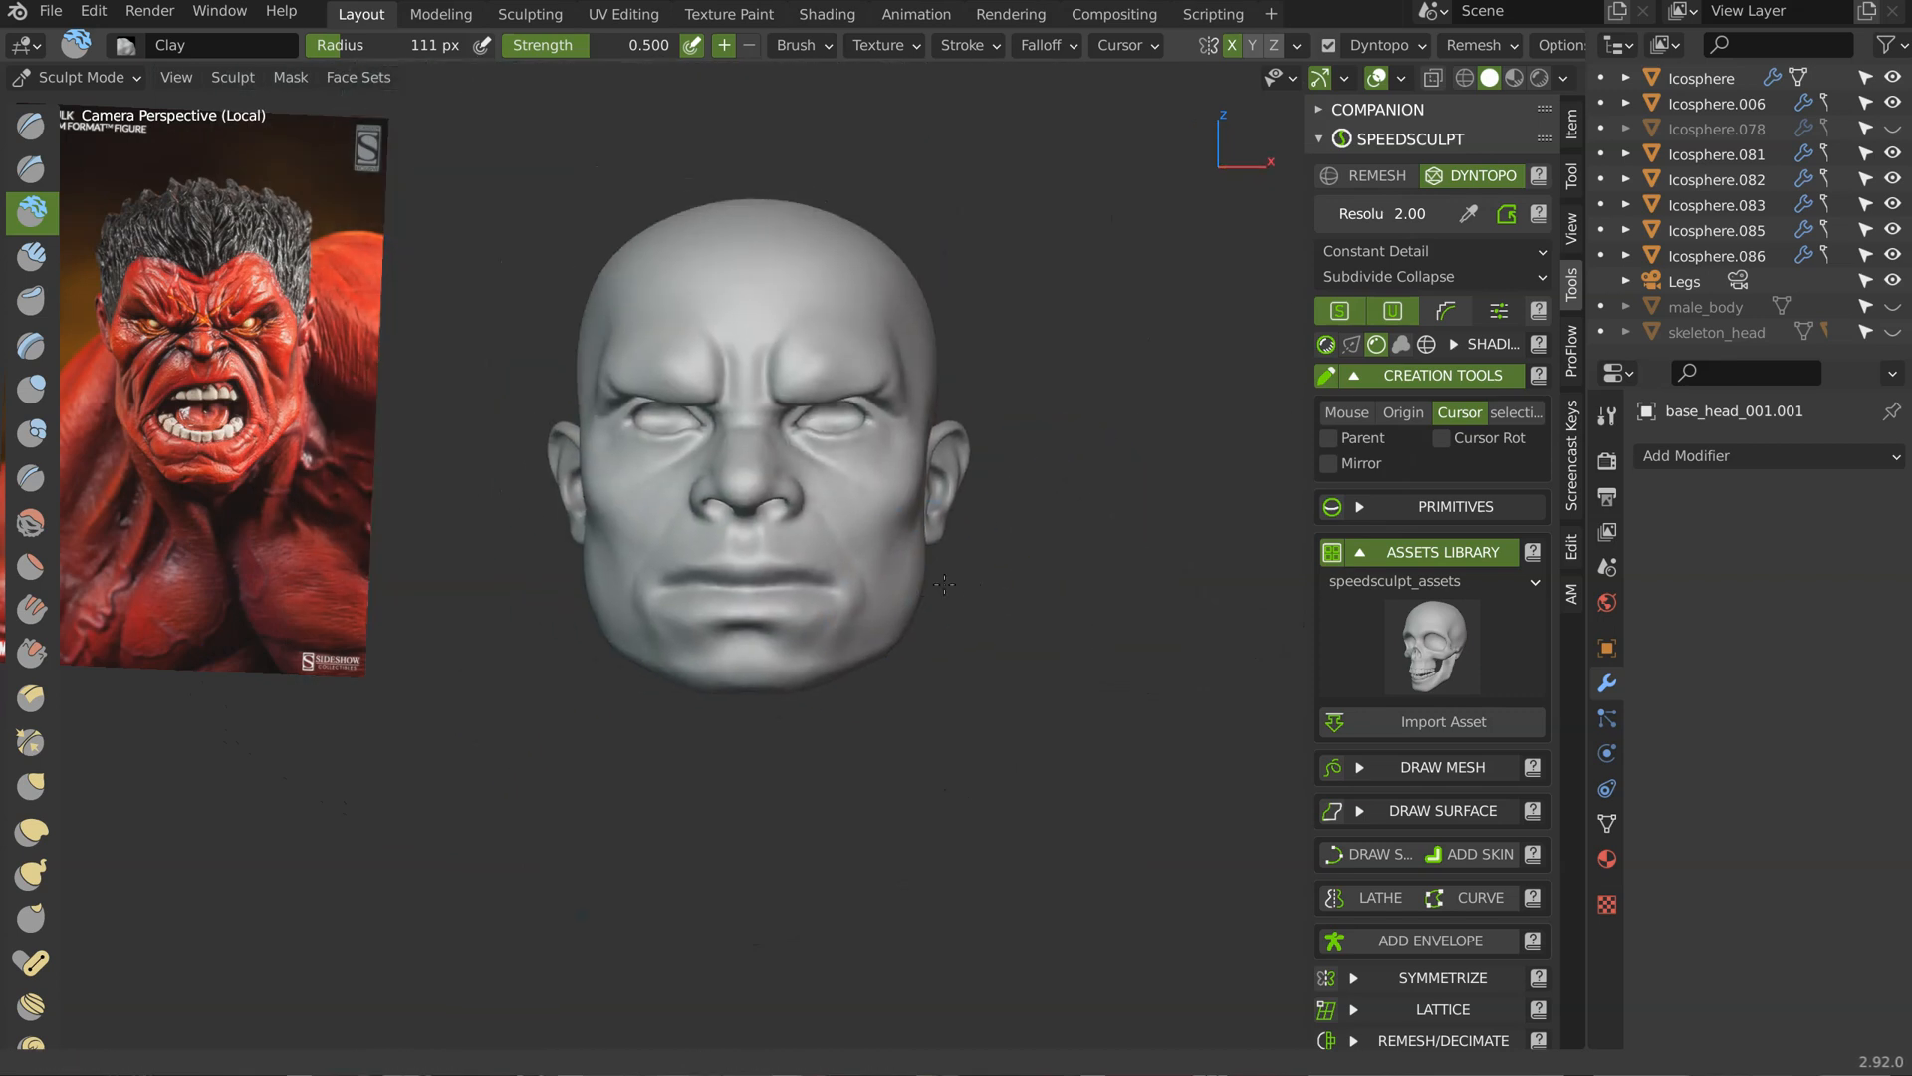
Step: Build up the lower edge of the chin from a low angle with the Clay brush
scroll(943, 527, up, 3)
shift+middle_drag(832, 624, 912, 514)
mouse_move(898, 596)
middle_down()
mouse_move(905, 504)
mouse_move(940, 452)
mouse_move(968, 468)
mouse_move(940, 438)
mouse_move(900, 456)
middle_up()
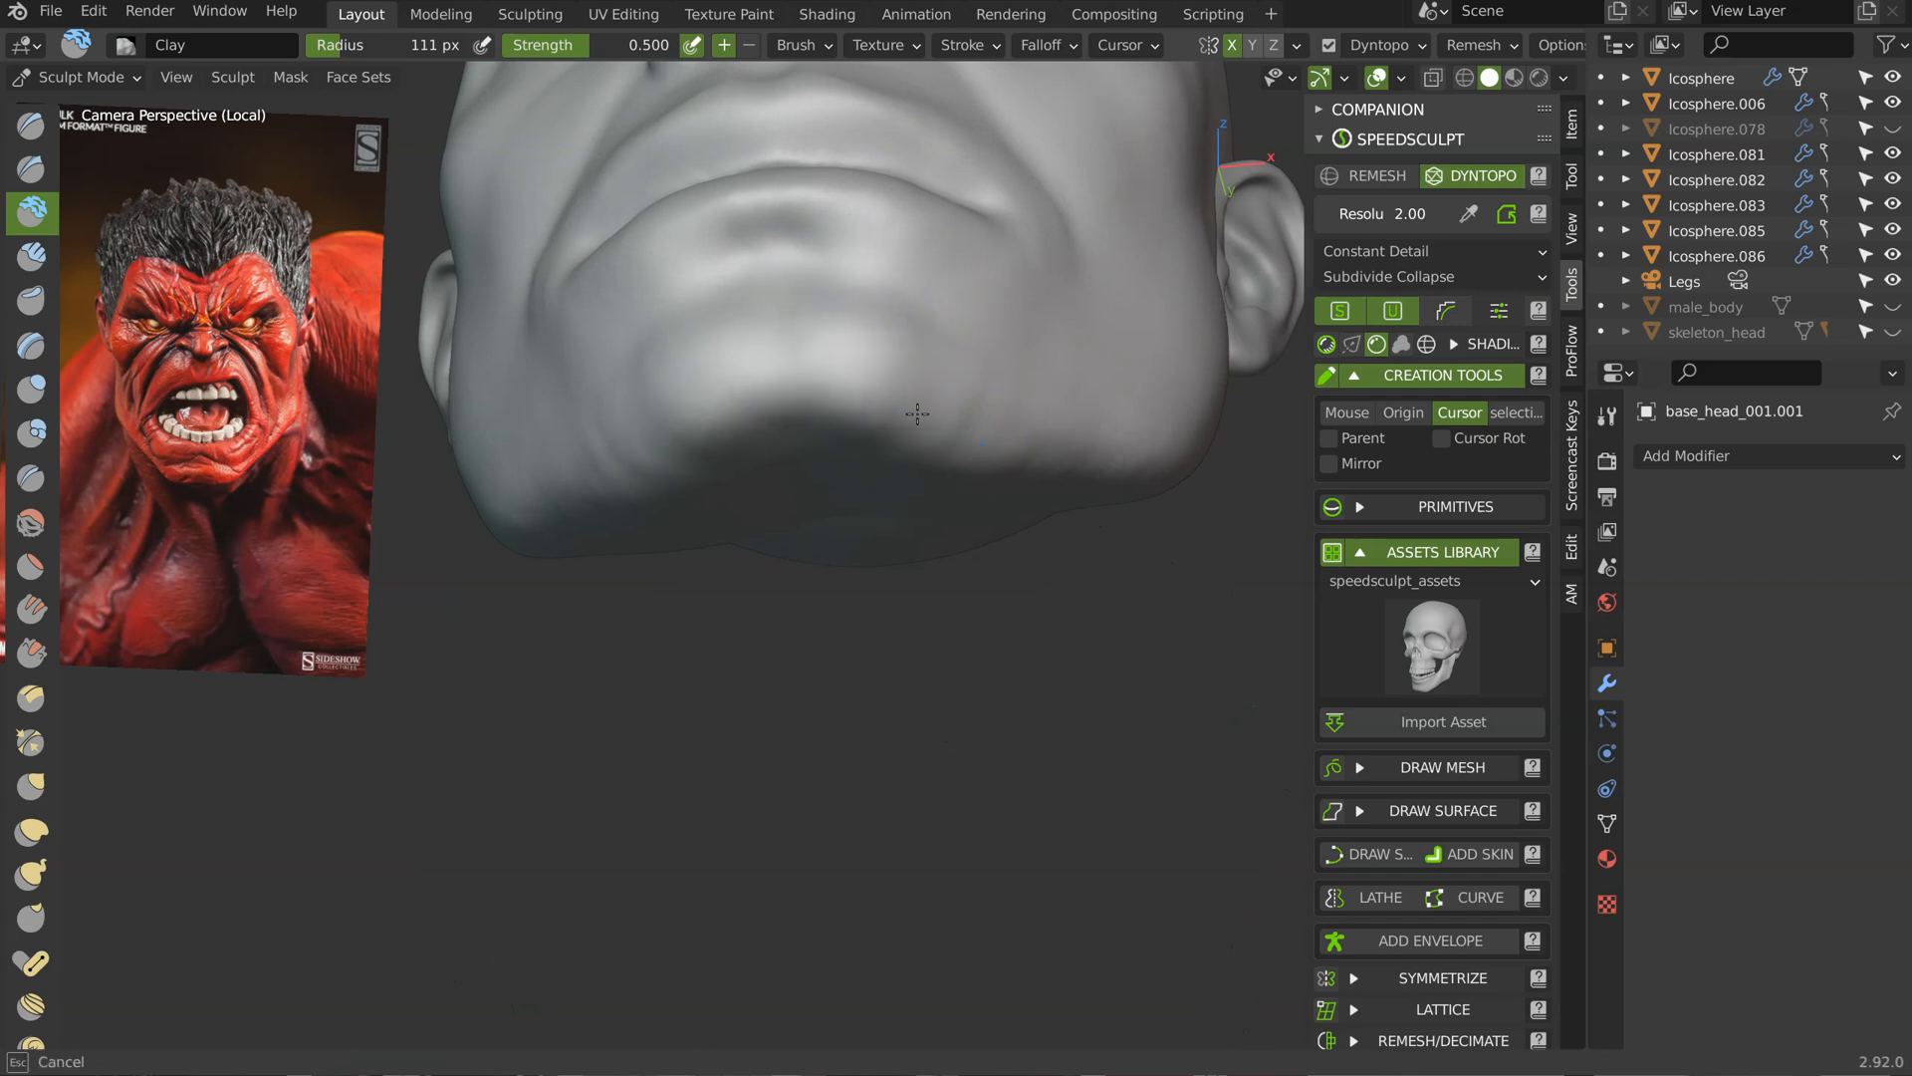
mouse_move(1061, 472)
middle_down()
mouse_move(904, 371)
mouse_move(1003, 444)
mouse_move(853, 521)
mouse_move(685, 540)
middle_up()
drag(685, 541, 797, 525)
mouse_move(812, 518)
middle_down()
mouse_move(820, 469)
mouse_move(877, 419)
middle_up()
middle_drag(875, 529, 854, 569)
Step: Reshape the chin and lower jaw line using the Grab brush, enlarging its radius to 293 px
key(g)
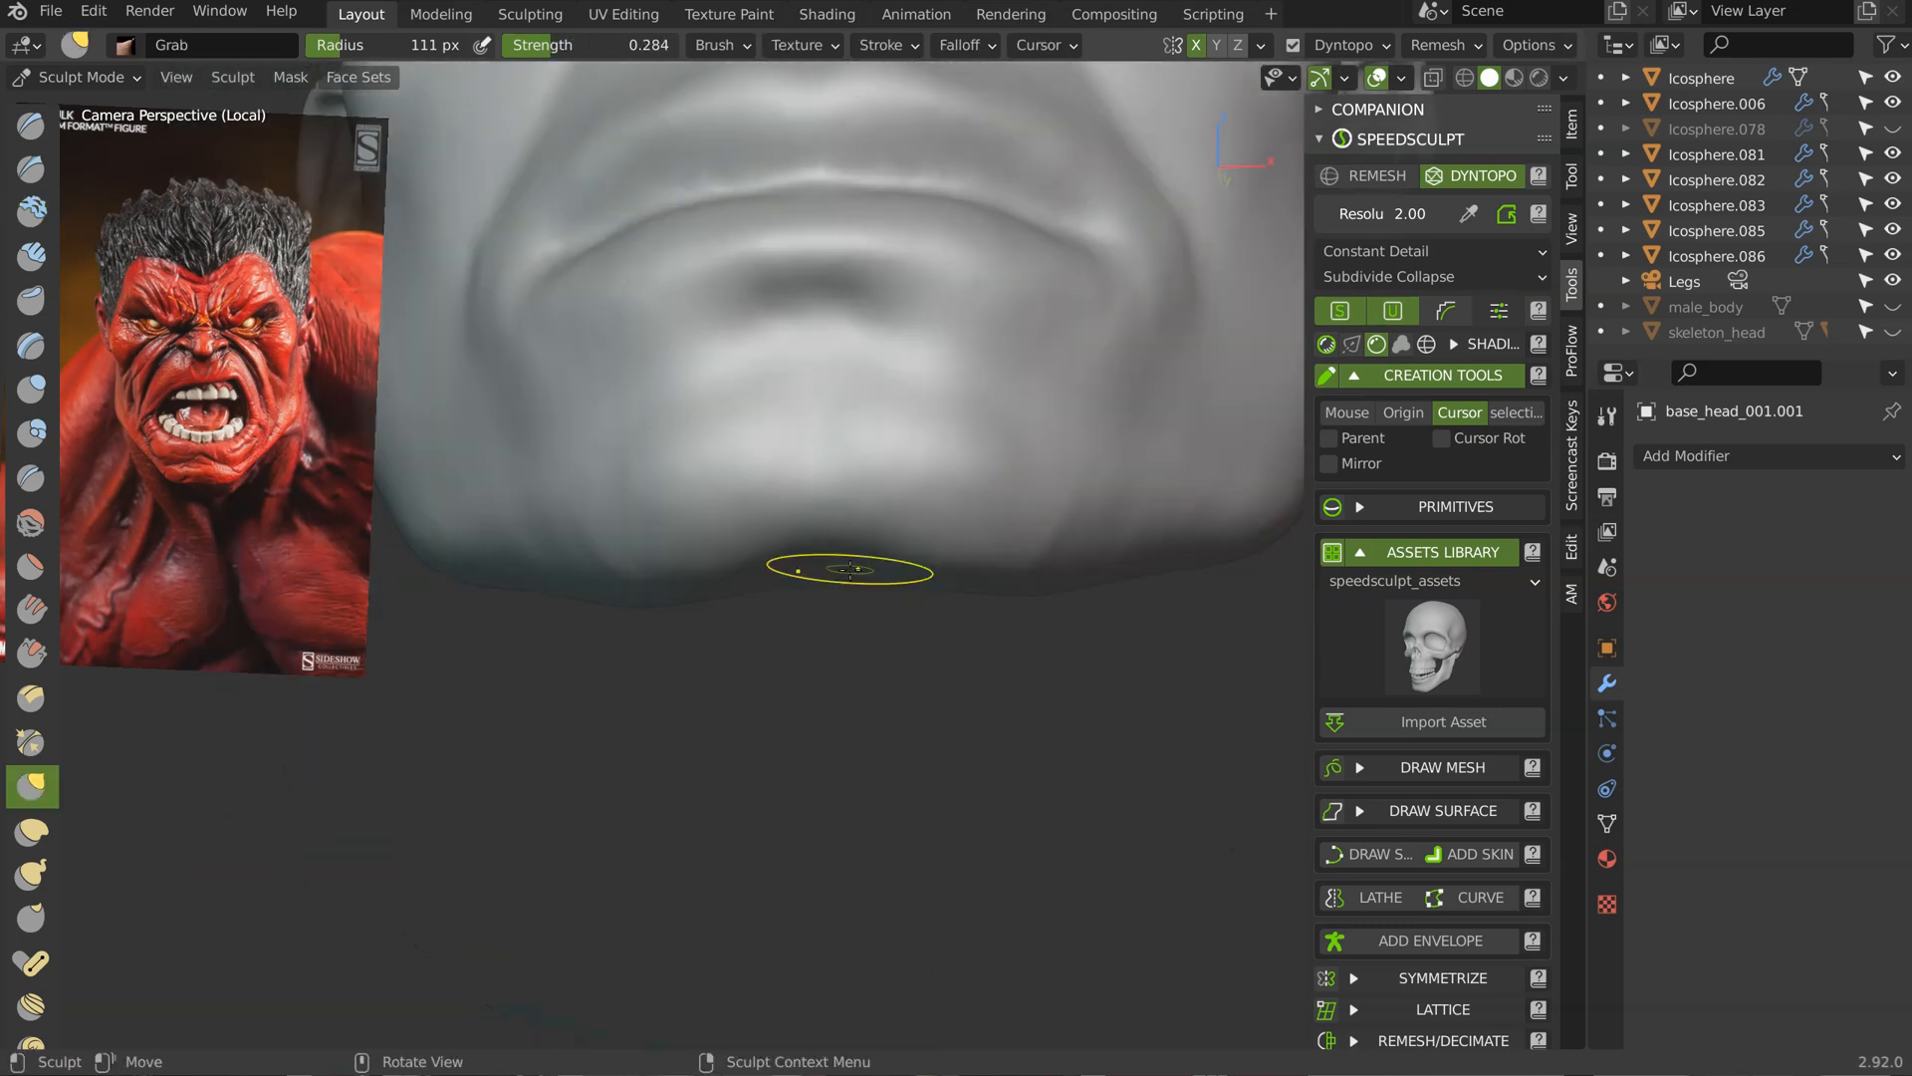
drag(989, 531, 856, 534)
mouse_move(931, 498)
middle_down()
mouse_move(816, 438)
mouse_move(977, 452)
mouse_move(952, 478)
mouse_move(1037, 458)
mouse_move(1027, 381)
middle_up()
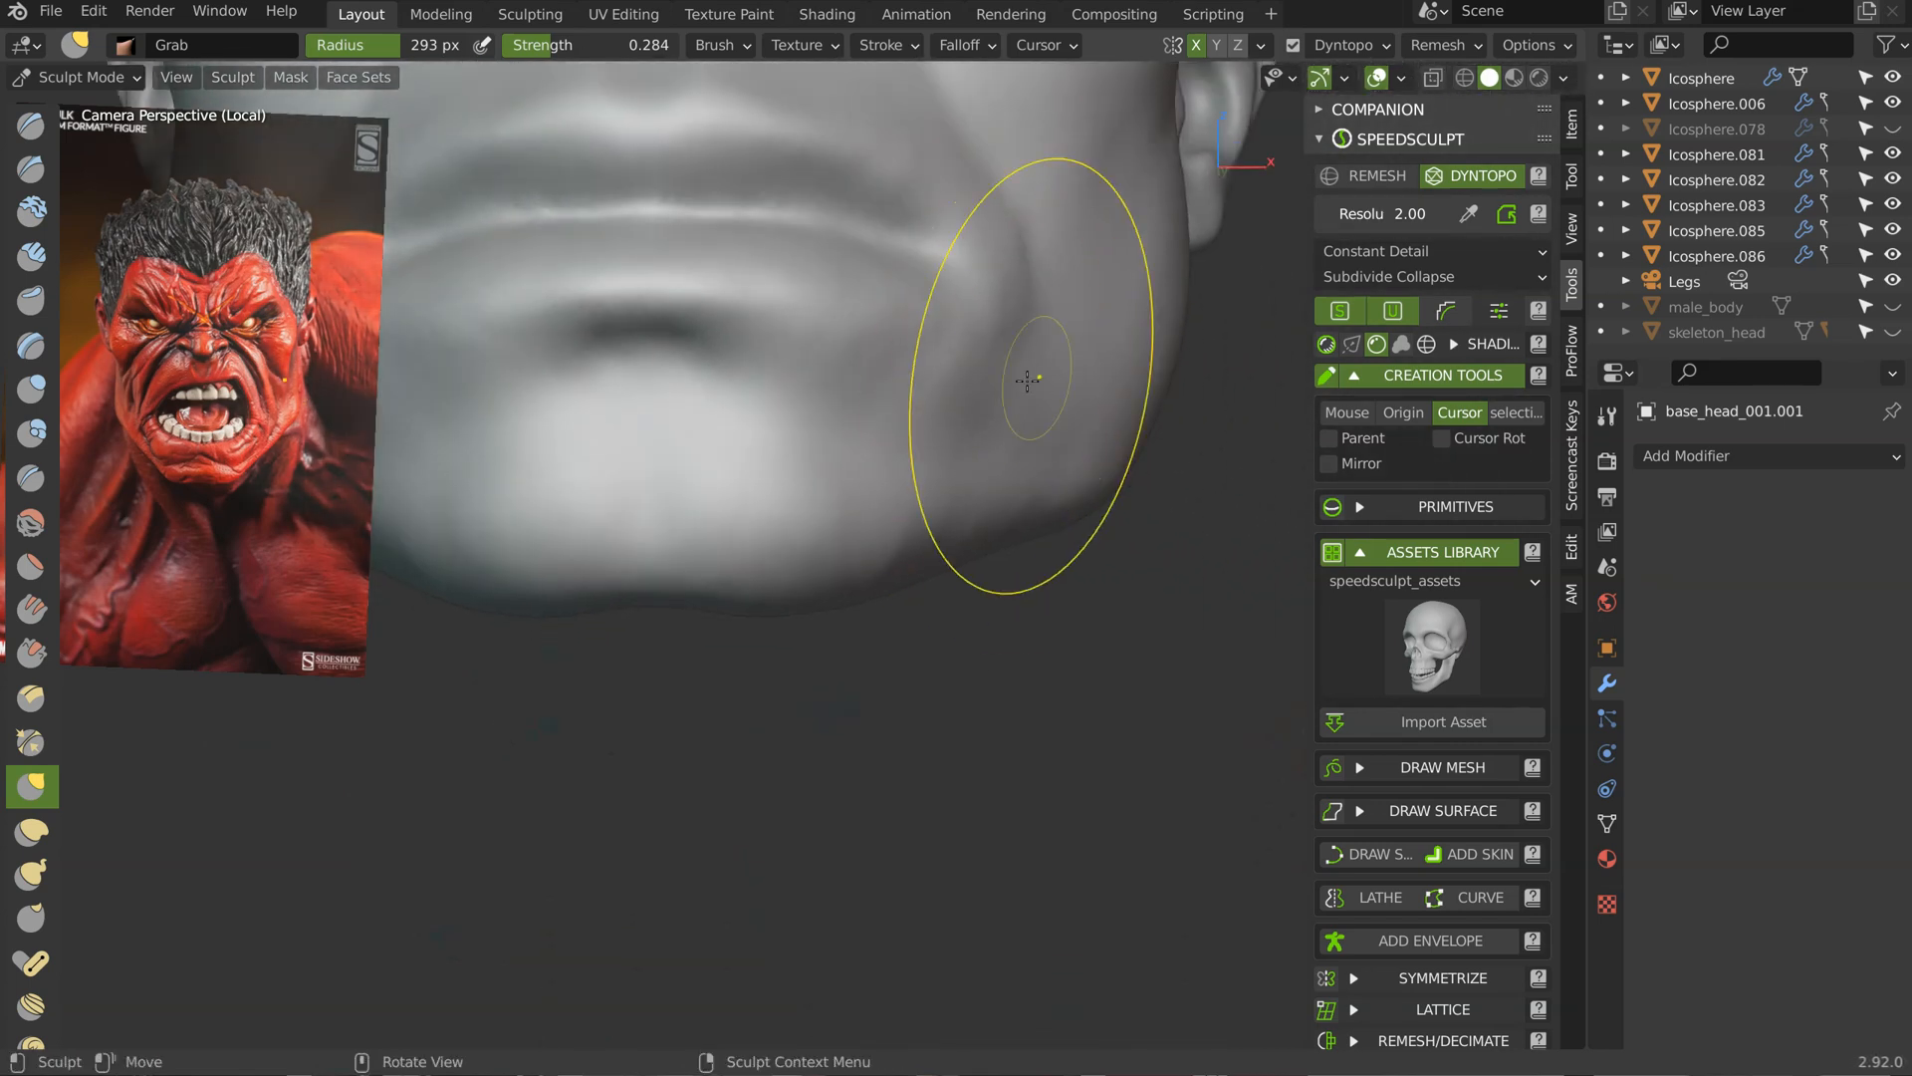
middle_drag(954, 482, 973, 405)
Step: Deepen and widen the hollow beneath the lower lip with the Crease brush at 125 px
key(shift+c)
key(f)
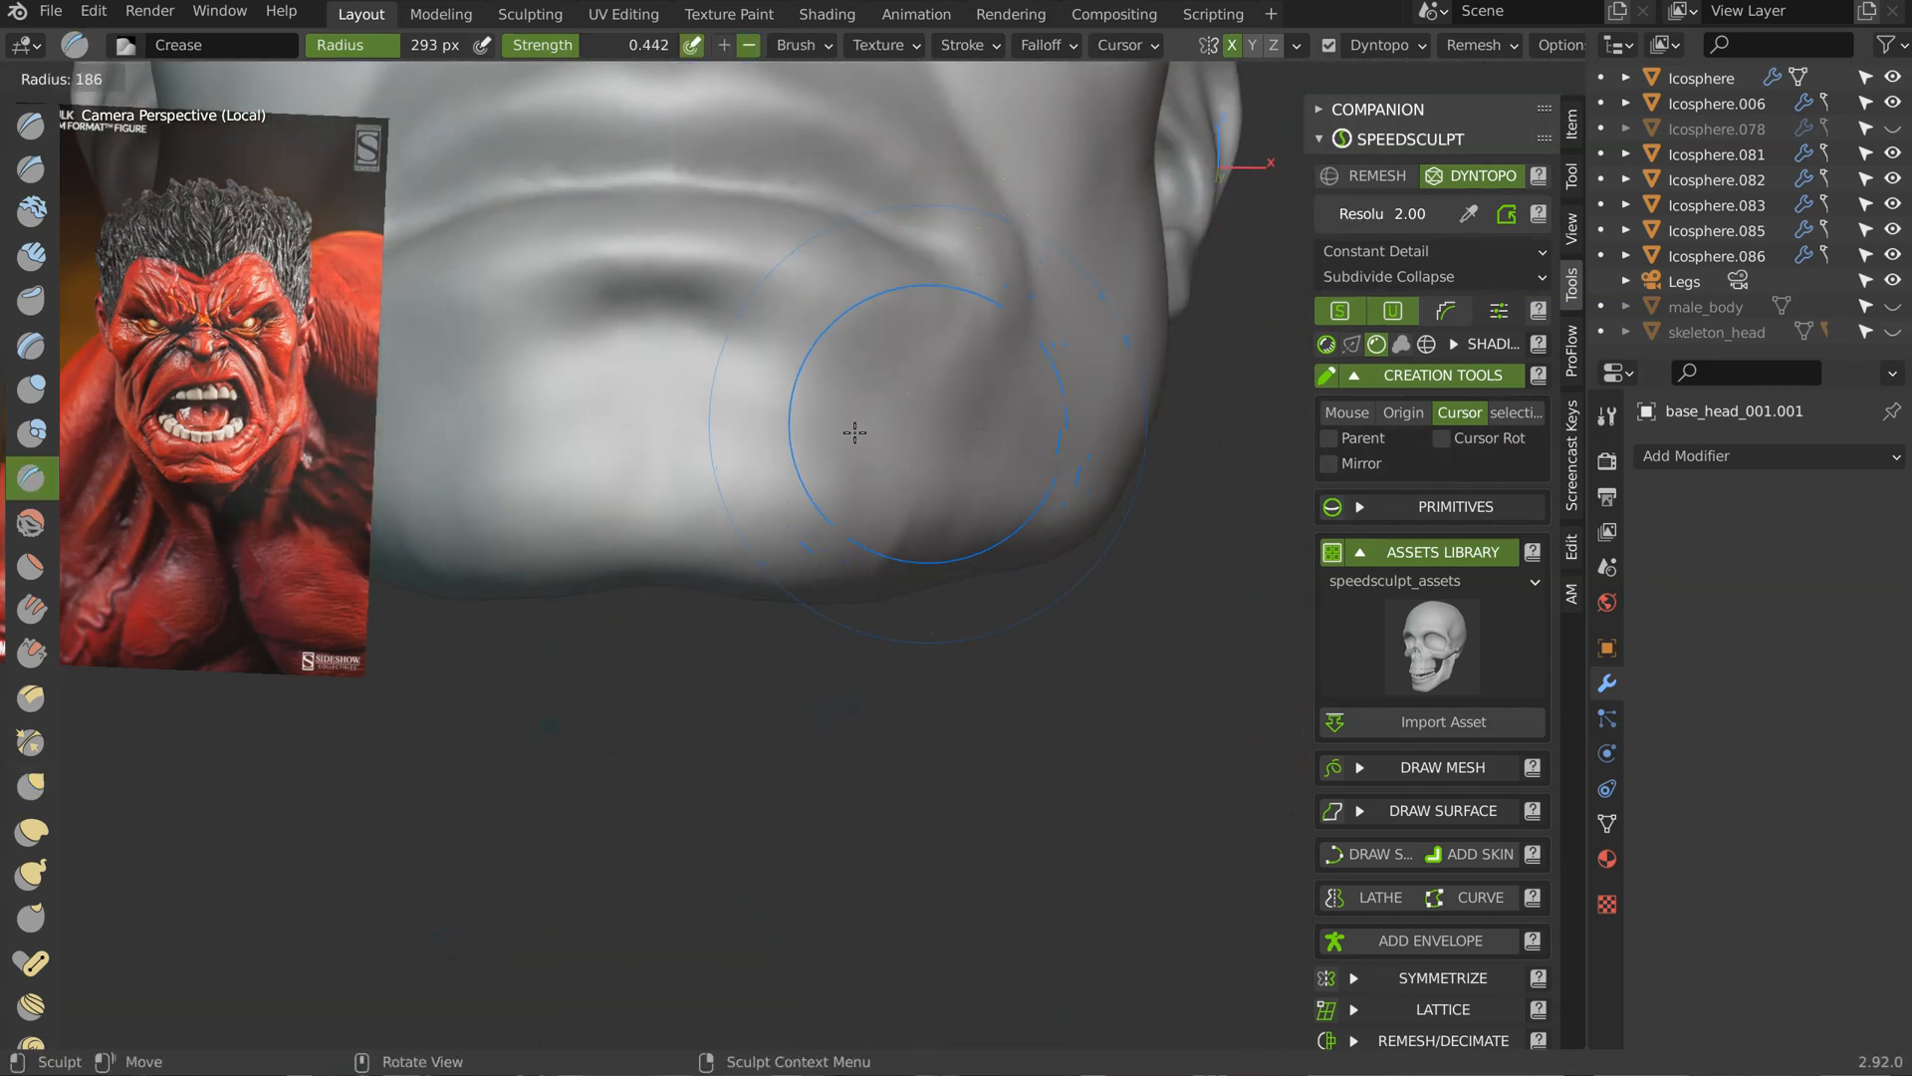
click(837, 430)
mouse_move(837, 431)
middle_down()
mouse_move(751, 388)
mouse_move(570, 361)
middle_up()
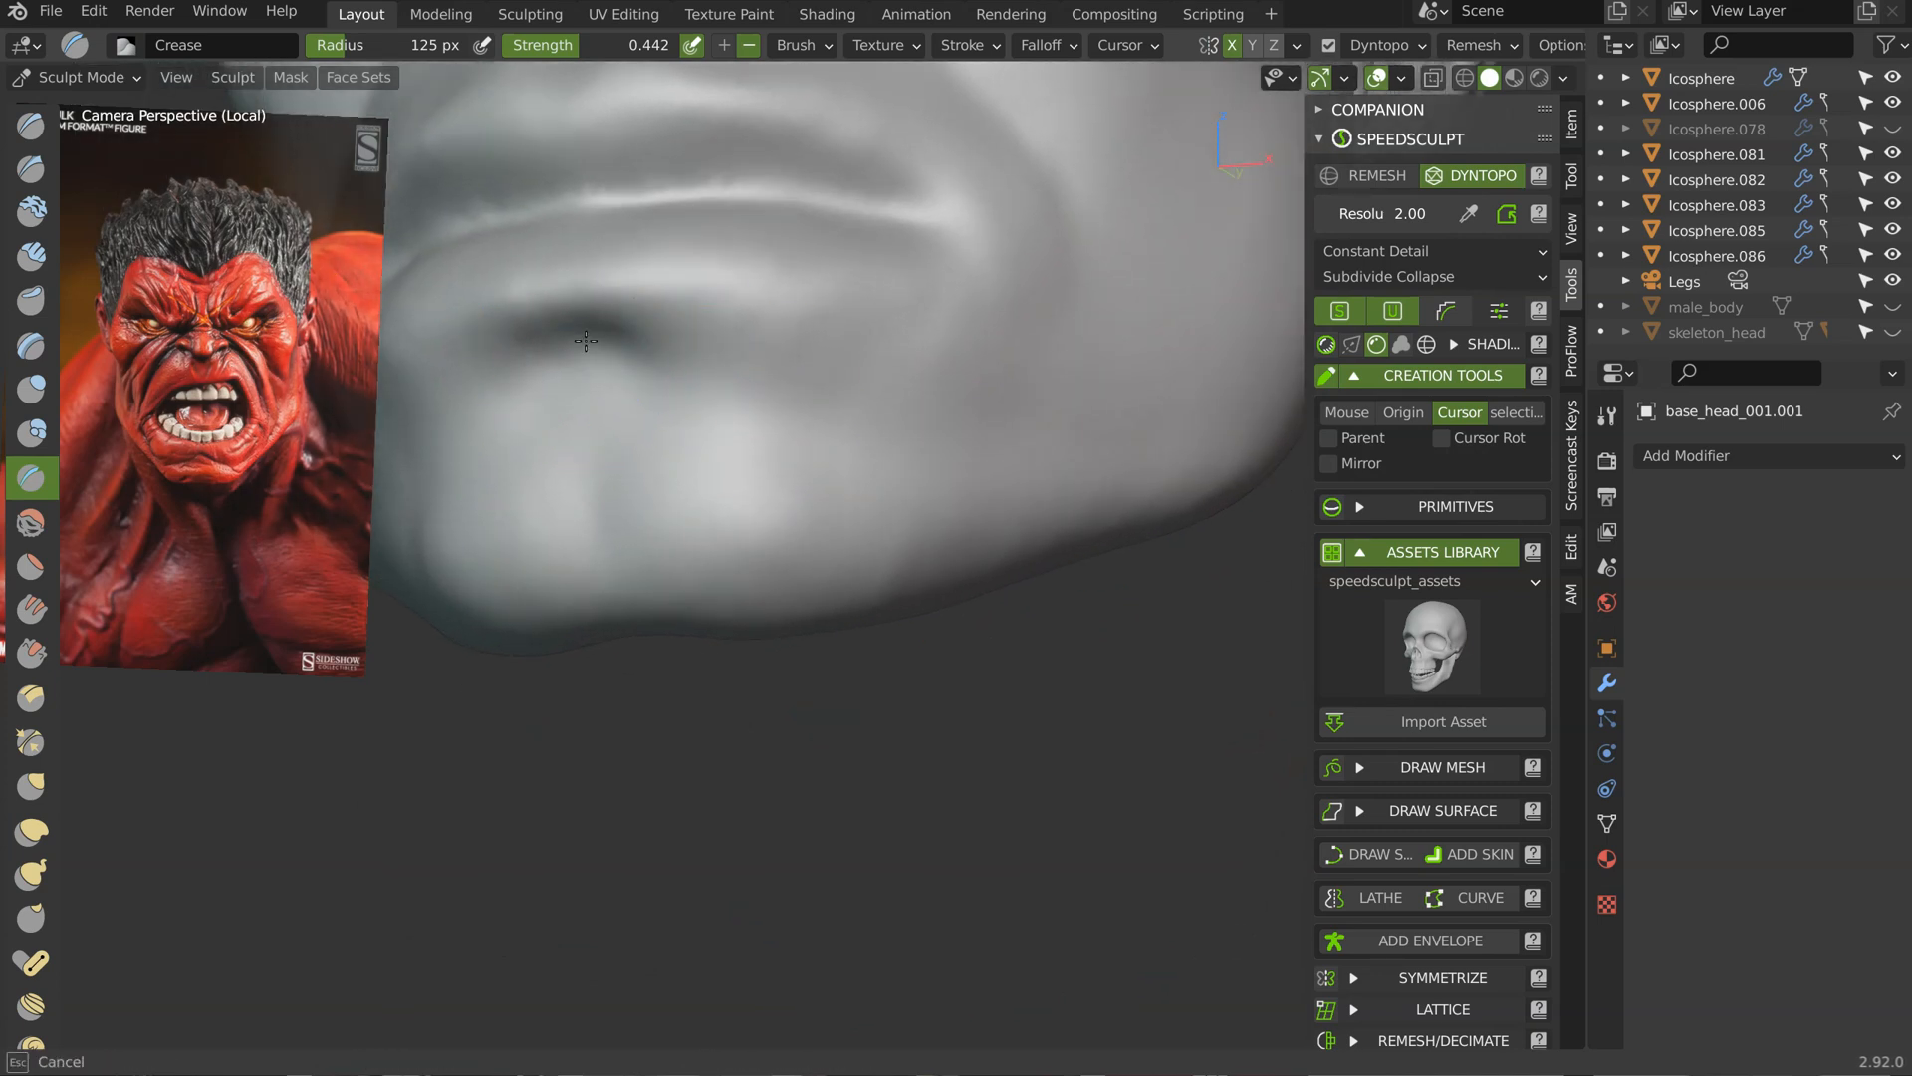
drag(586, 340, 625, 340)
drag(685, 395, 817, 426)
Step: Define the mouth line and the upper lip contour with the Crease brush, reducing its radius to 78 px
mouse_move(908, 433)
middle_down()
mouse_move(871, 418)
mouse_move(939, 431)
mouse_move(962, 311)
mouse_move(897, 285)
middle_up()
drag(891, 280, 924, 293)
drag(862, 261, 816, 253)
shift+middle_drag(717, 239, 834, 296)
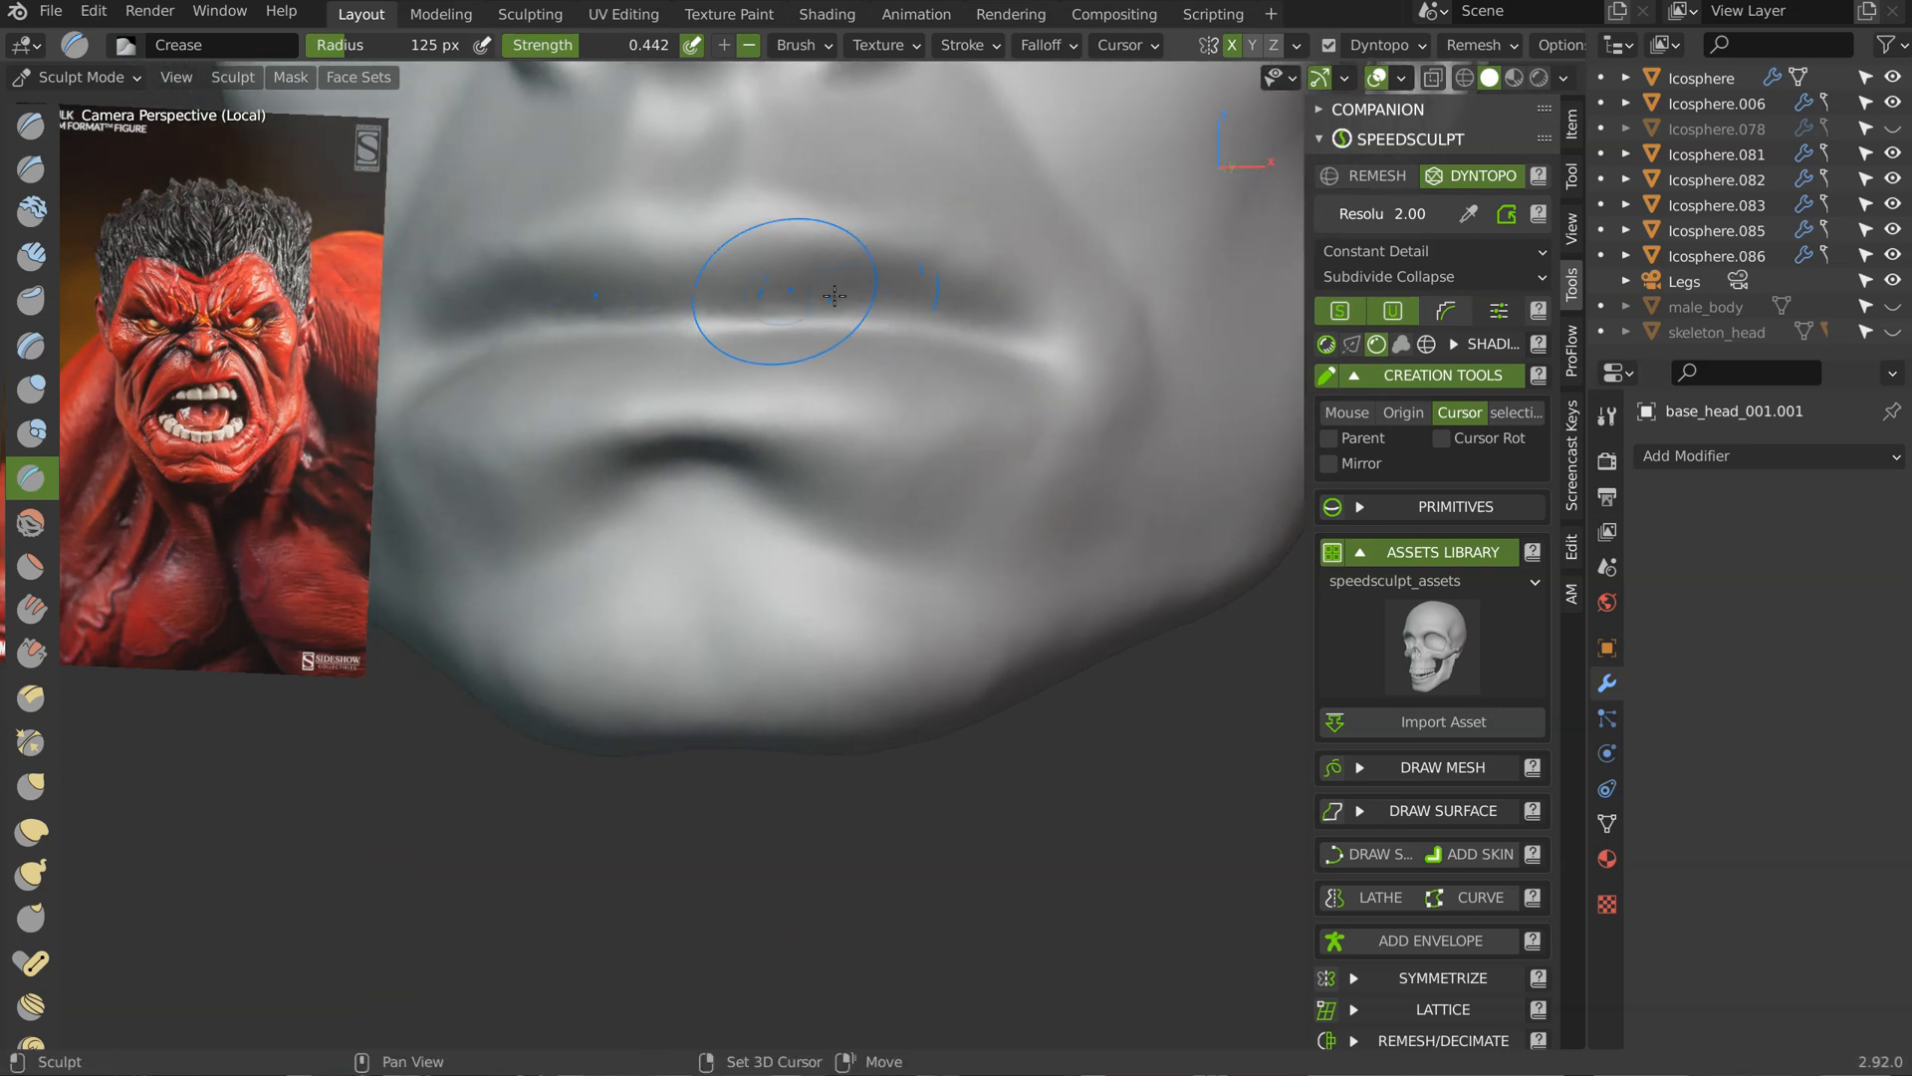
key(f)
click(722, 349)
middle_drag(730, 350, 787, 283)
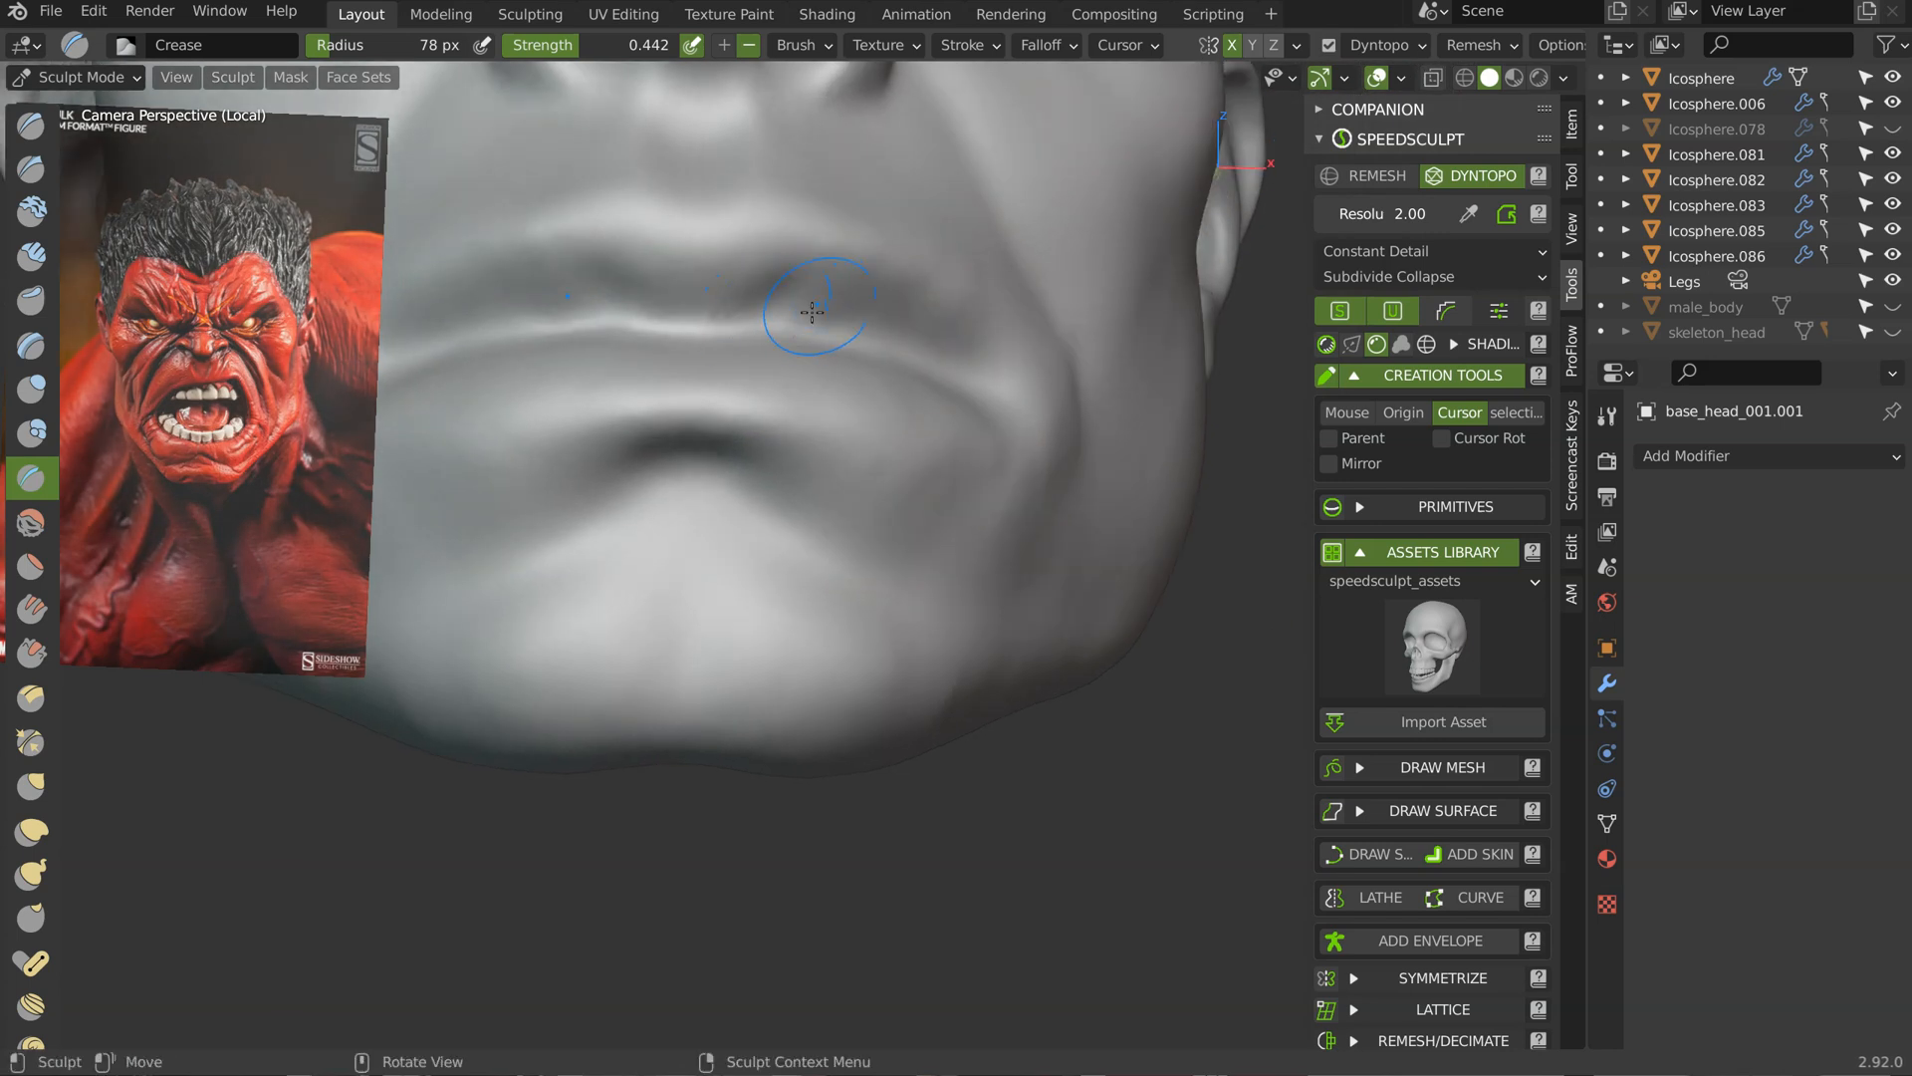
middle_drag(1024, 362, 811, 333)
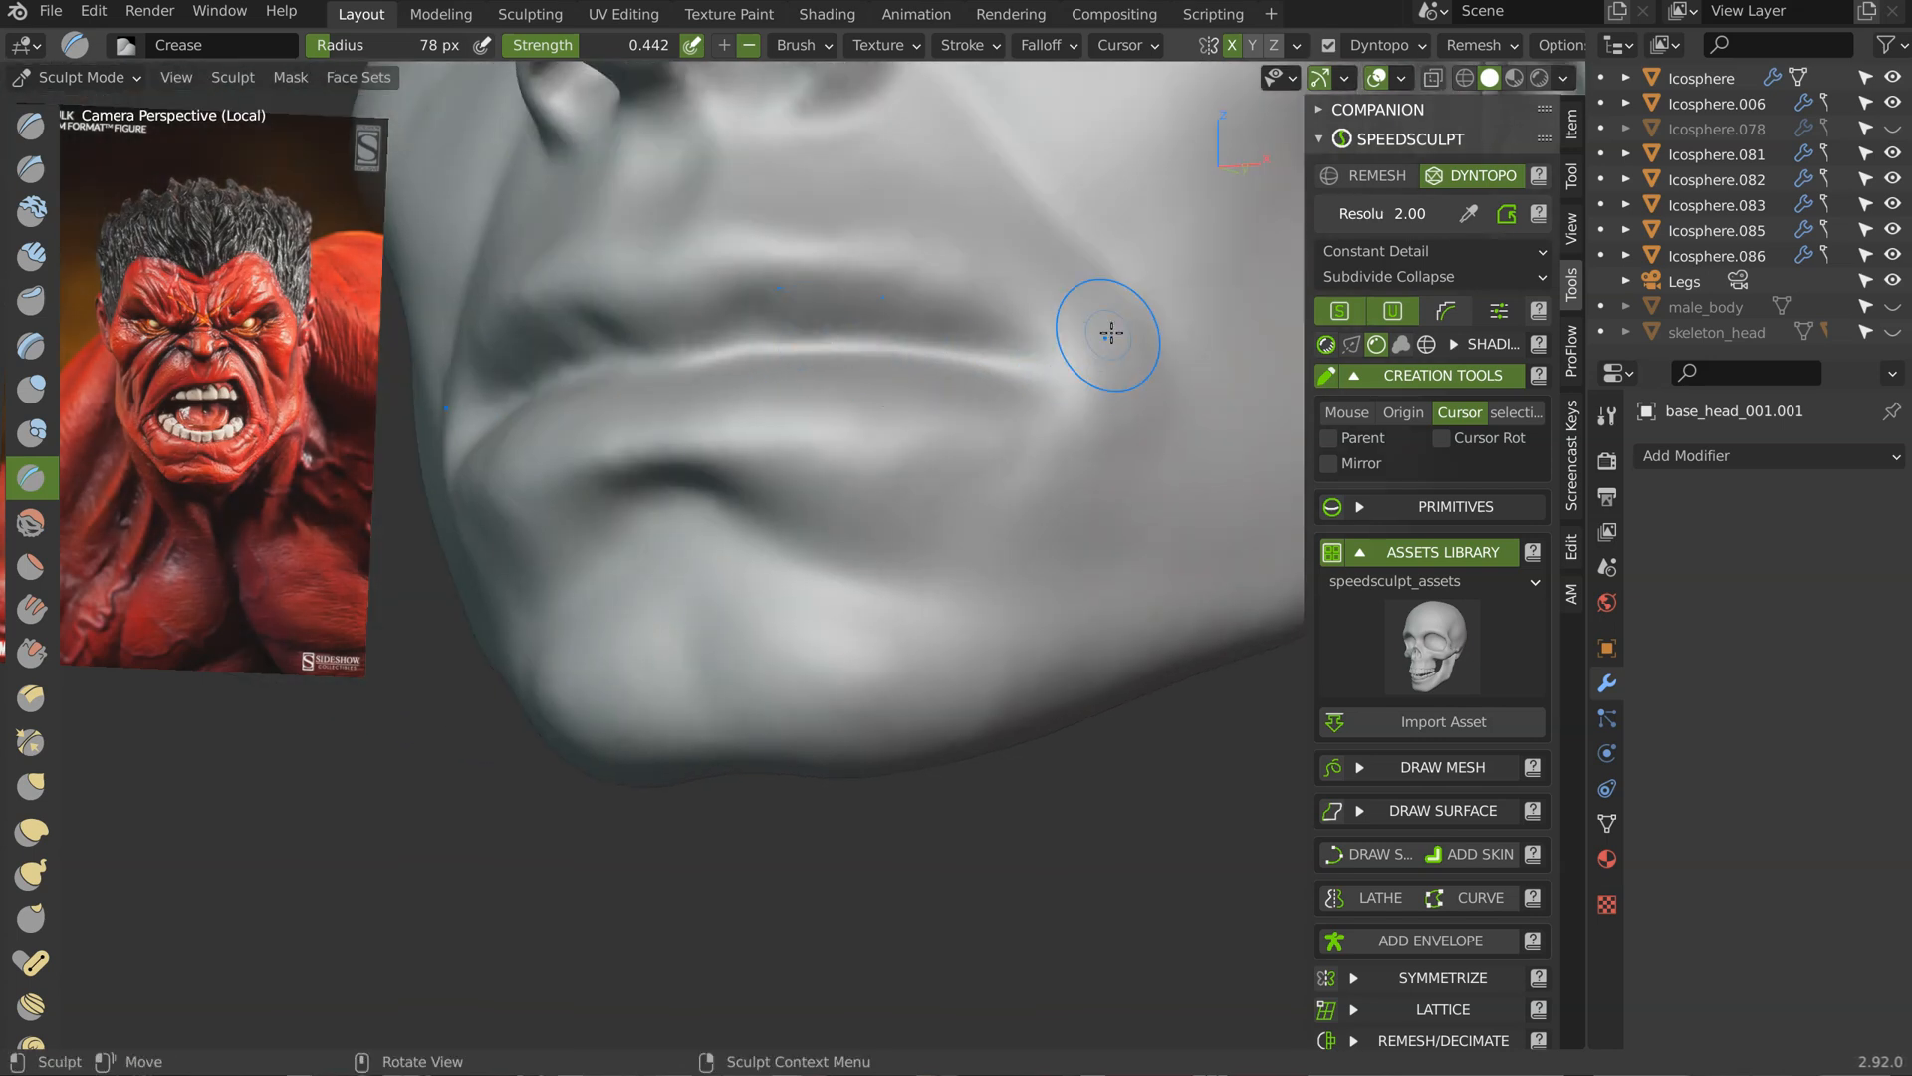
middle_drag(1111, 333, 1064, 335)
Step: Add volume around the mouth corners and the adjoining cheek folds with the Clay brush at 124 px
key(c)
key(f)
click(1026, 274)
mouse_move(1100, 323)
mouse_down()
mouse_move(1120, 345)
mouse_move(1104, 352)
mouse_up()
middle_drag(1096, 353, 1144, 369)
middle_drag(1029, 525, 960, 482)
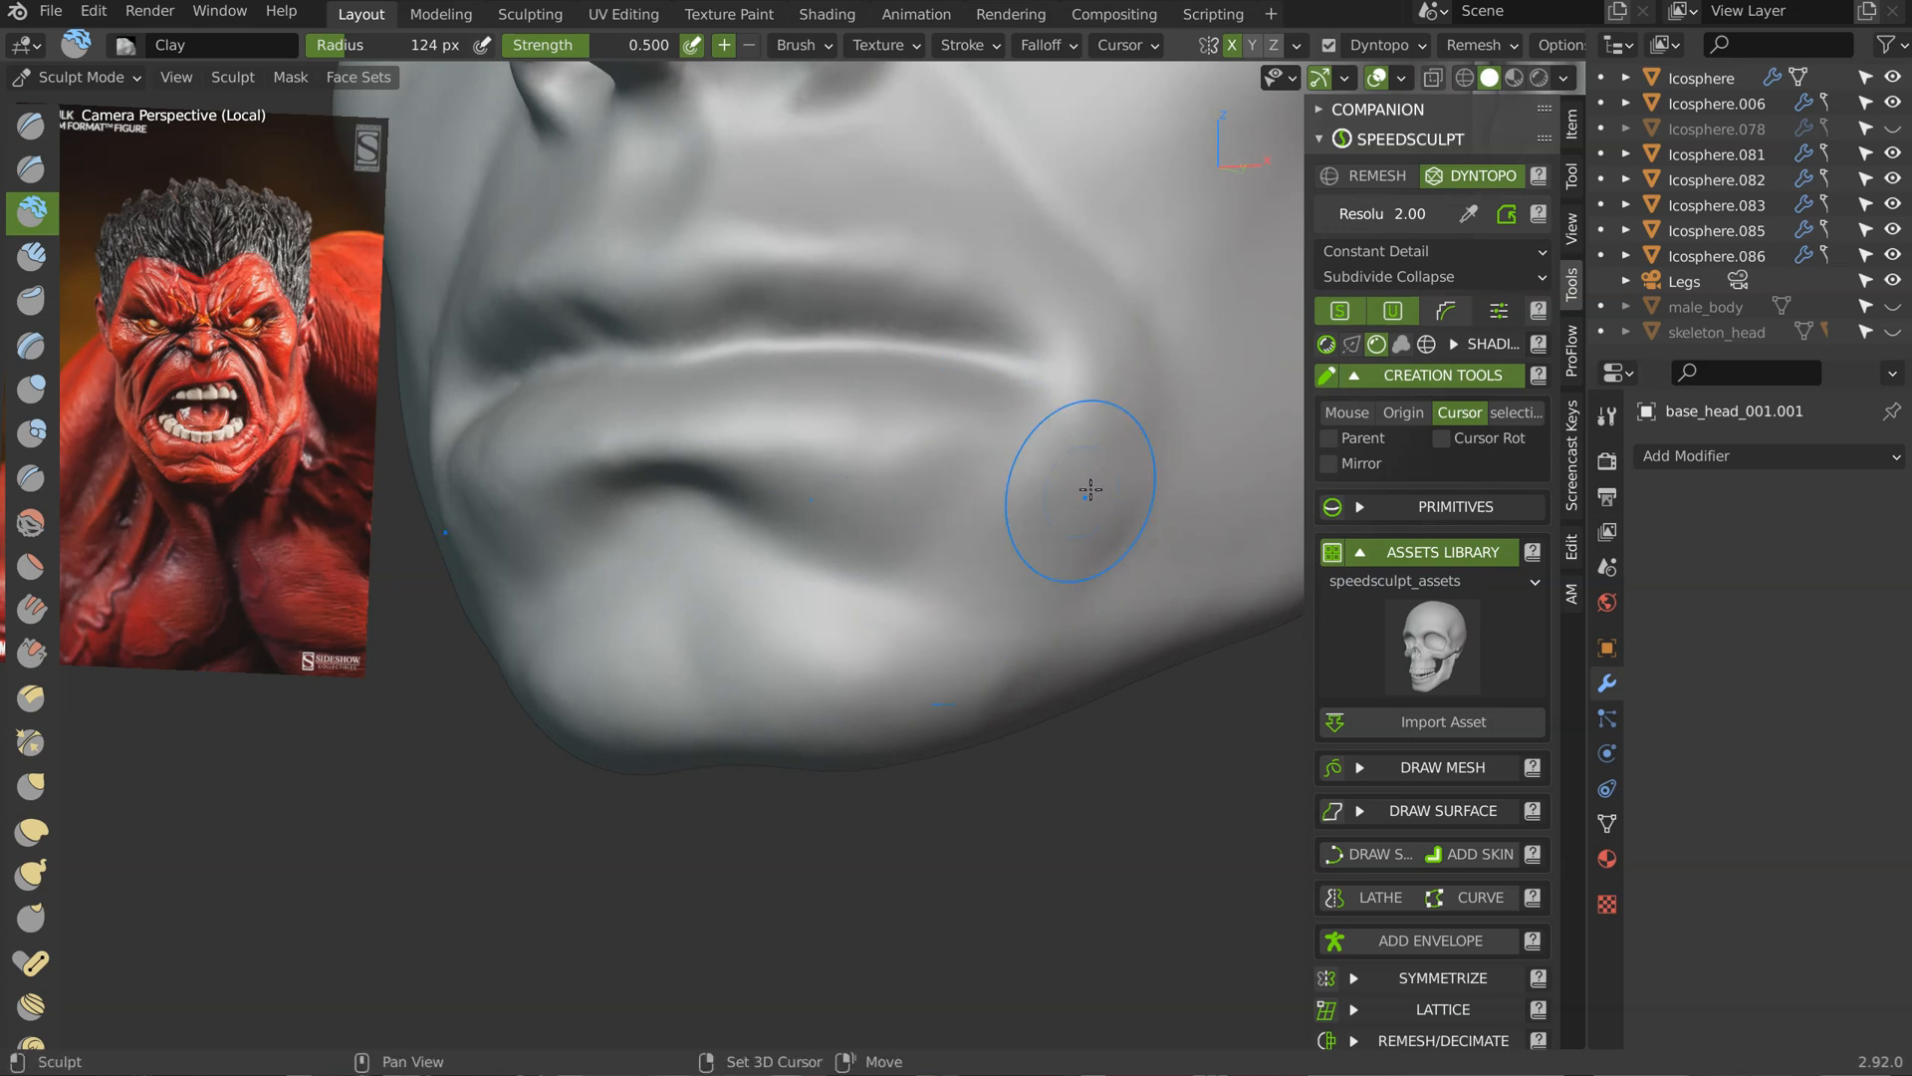
middle_drag(919, 478, 1000, 470)
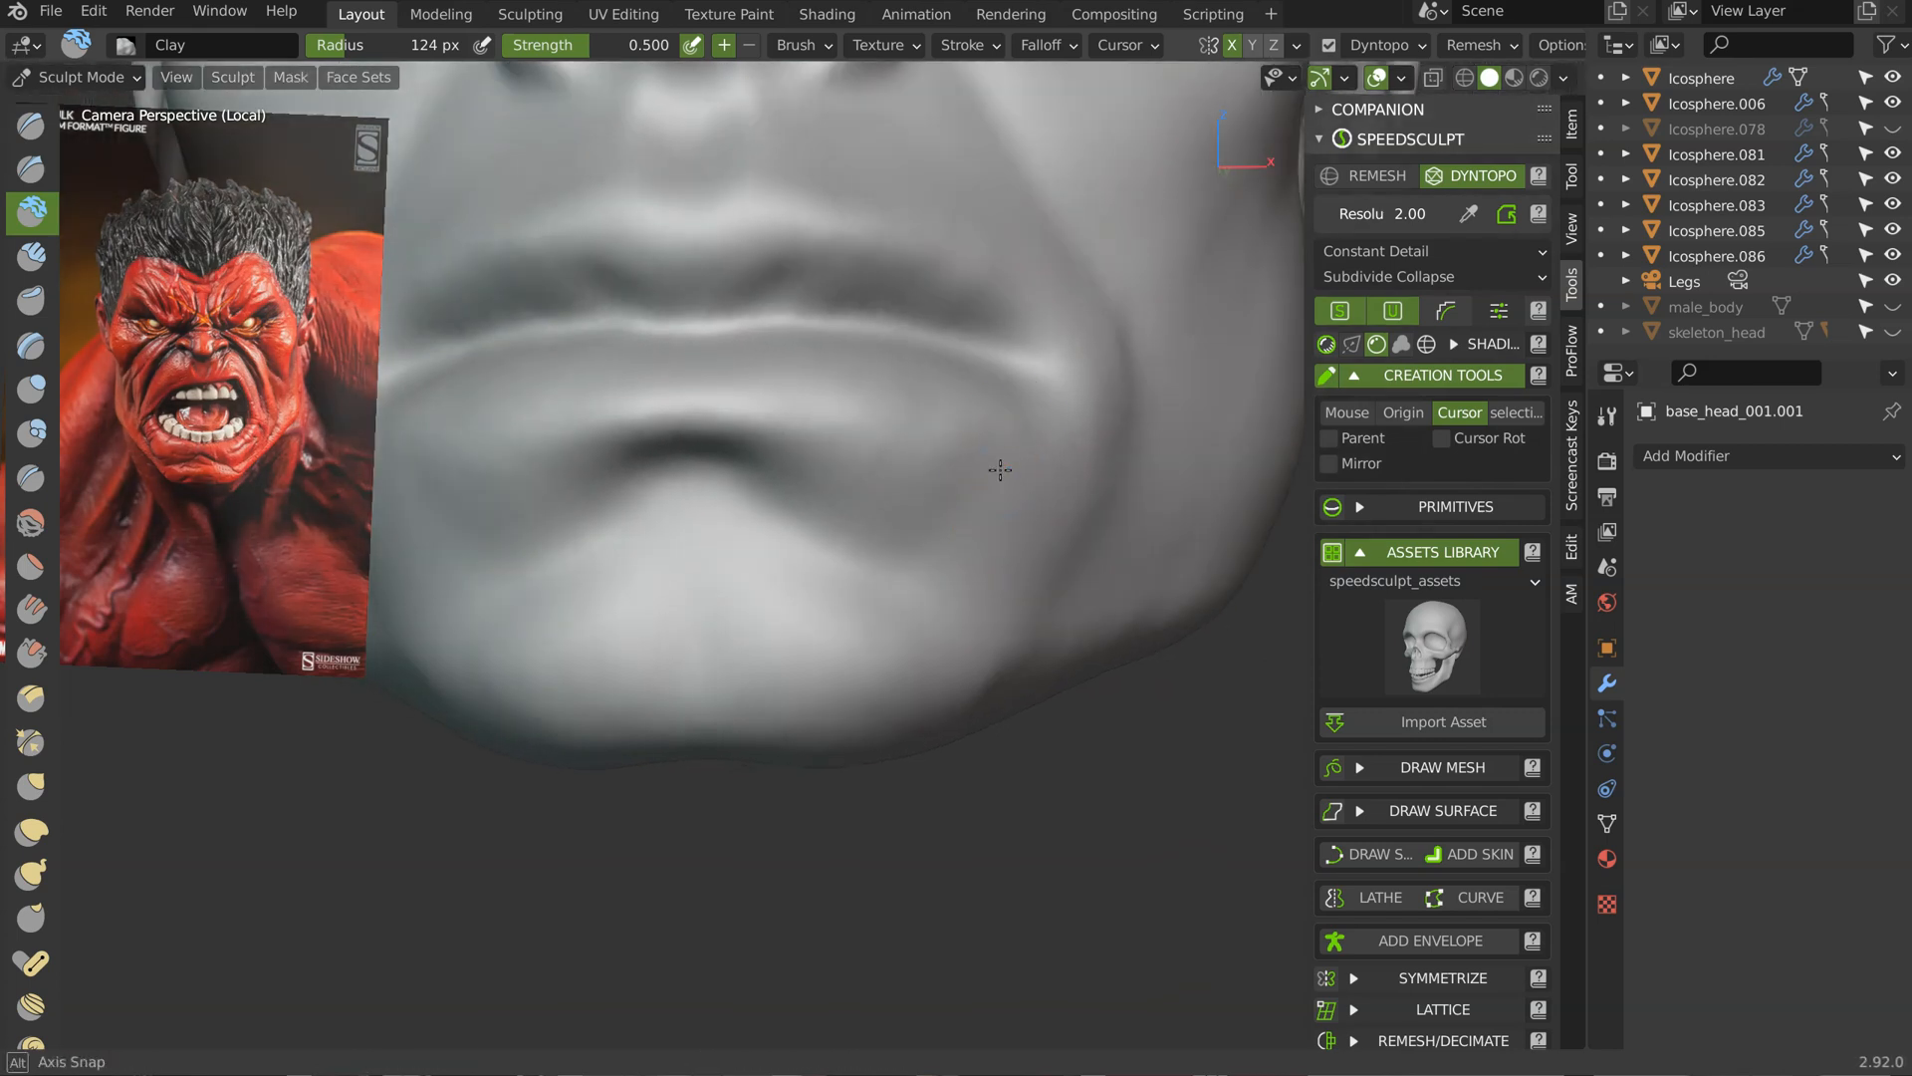
middle_drag(939, 393, 875, 439)
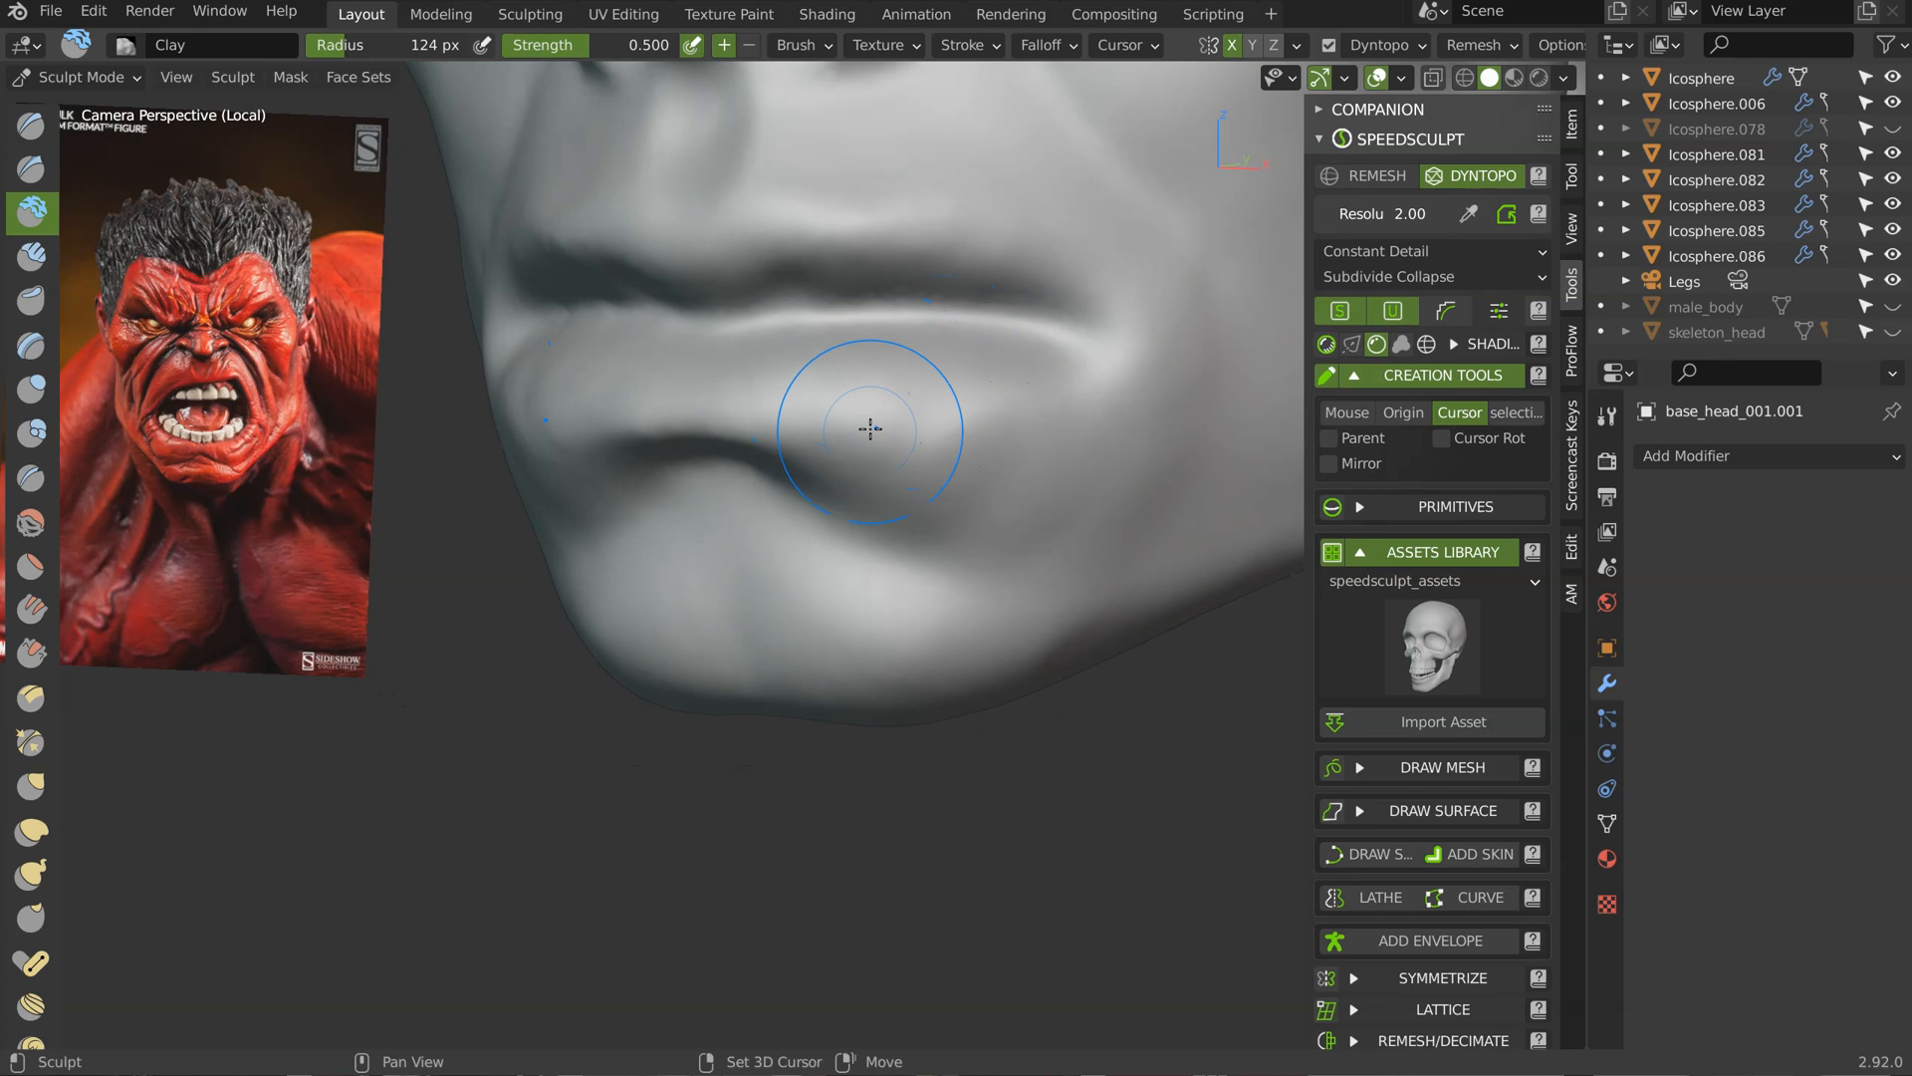
Step: Sharpen the mouth corners and the outer lower lip with the Crease brush at 63 px
key(shift+c)
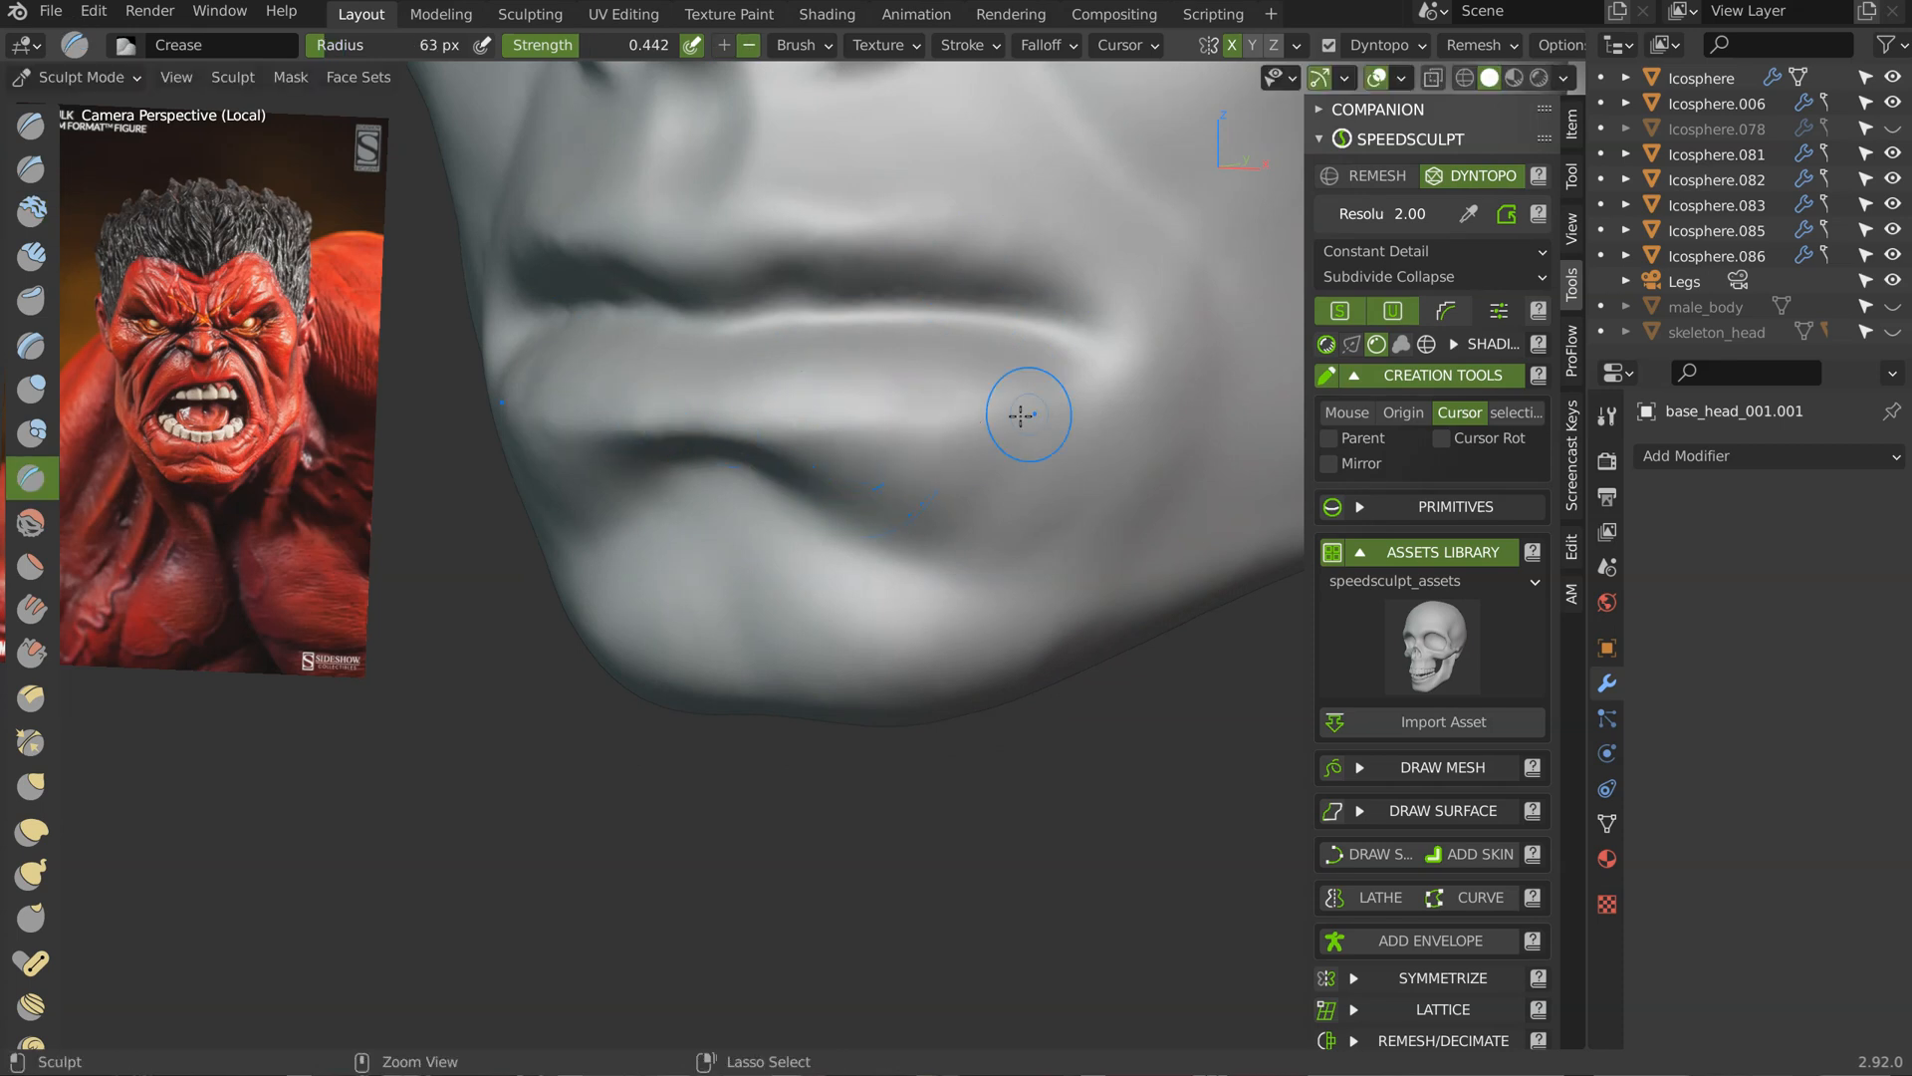
middle_drag(1005, 383, 801, 336)
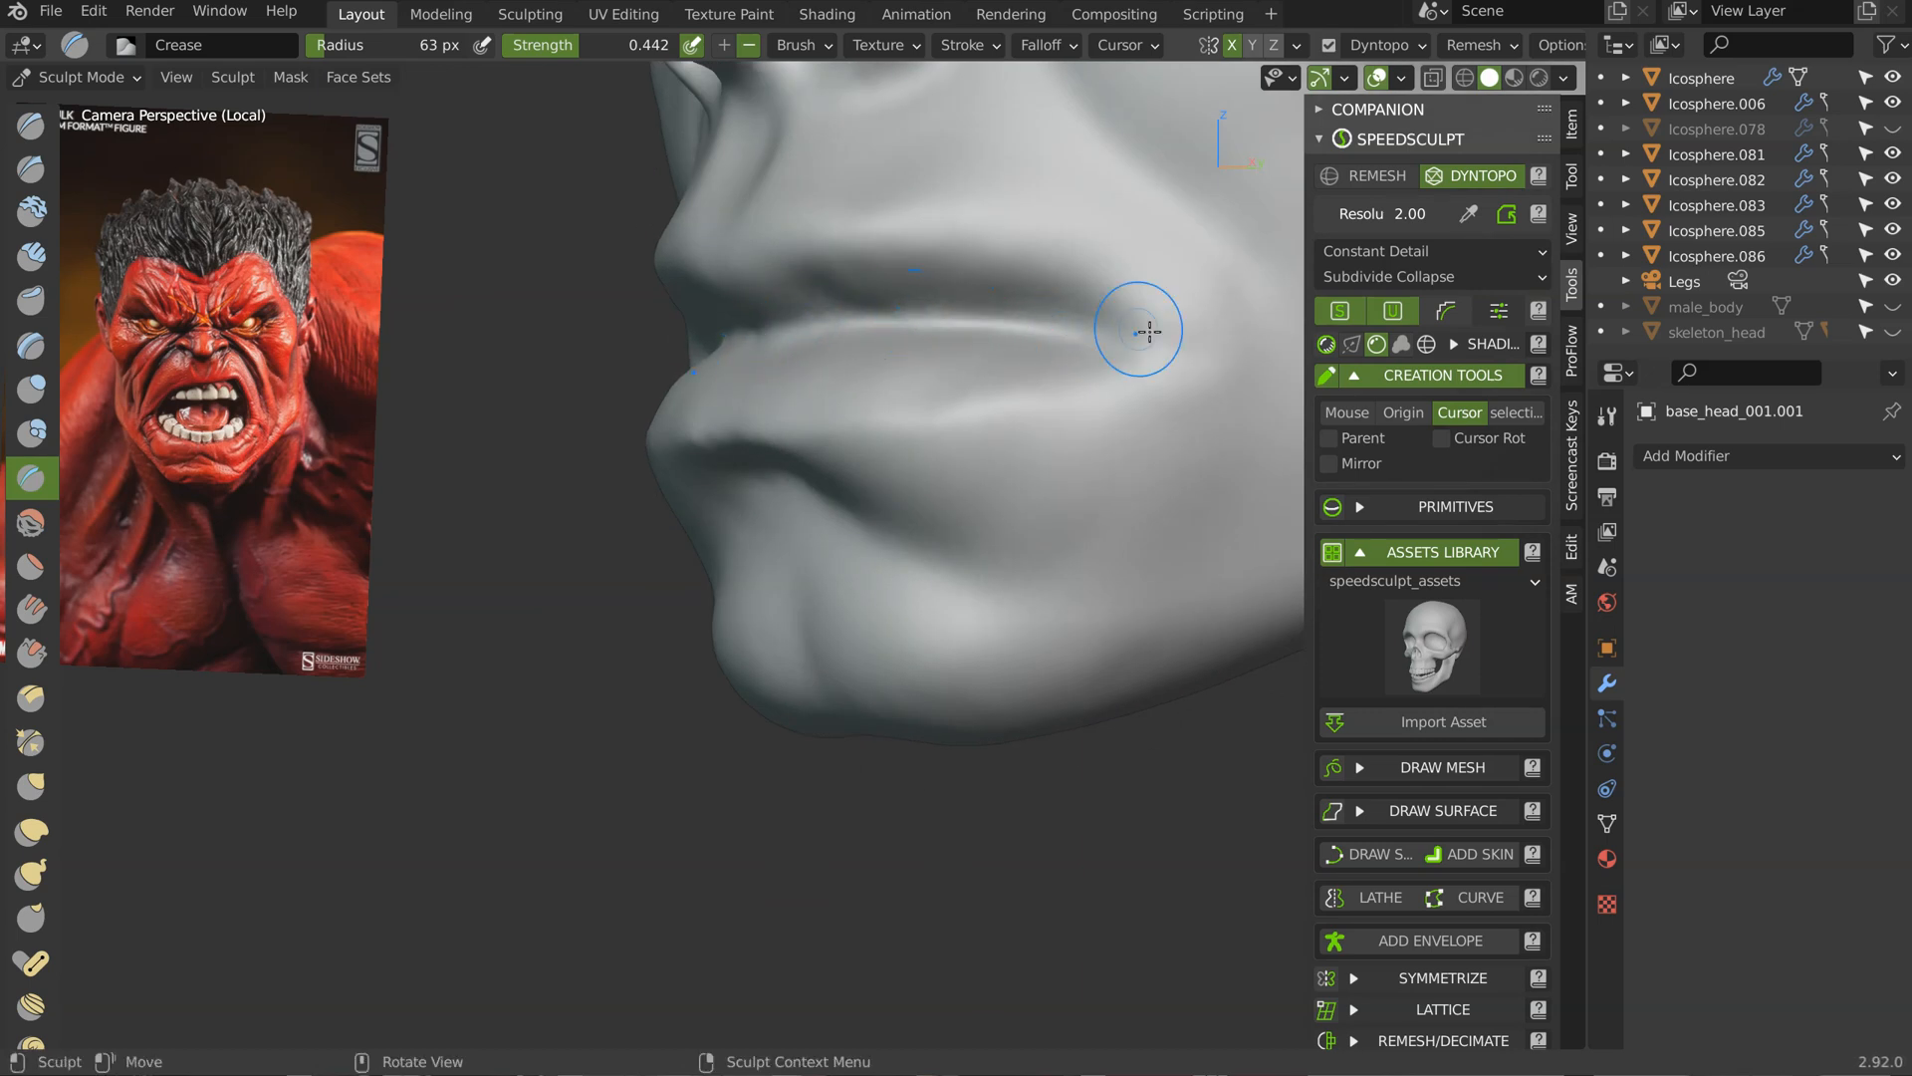
middle_drag(1143, 325, 1060, 398)
drag(1042, 371, 1046, 401)
middle_drag(982, 404, 1046, 428)
middle_drag(857, 423, 800, 375)
Step: Reshape the lower lip and push its profile inward using the Grab brush at 178 px
key(g)
key(f)
click(792, 412)
drag(887, 413, 889, 423)
drag(698, 504, 662, 522)
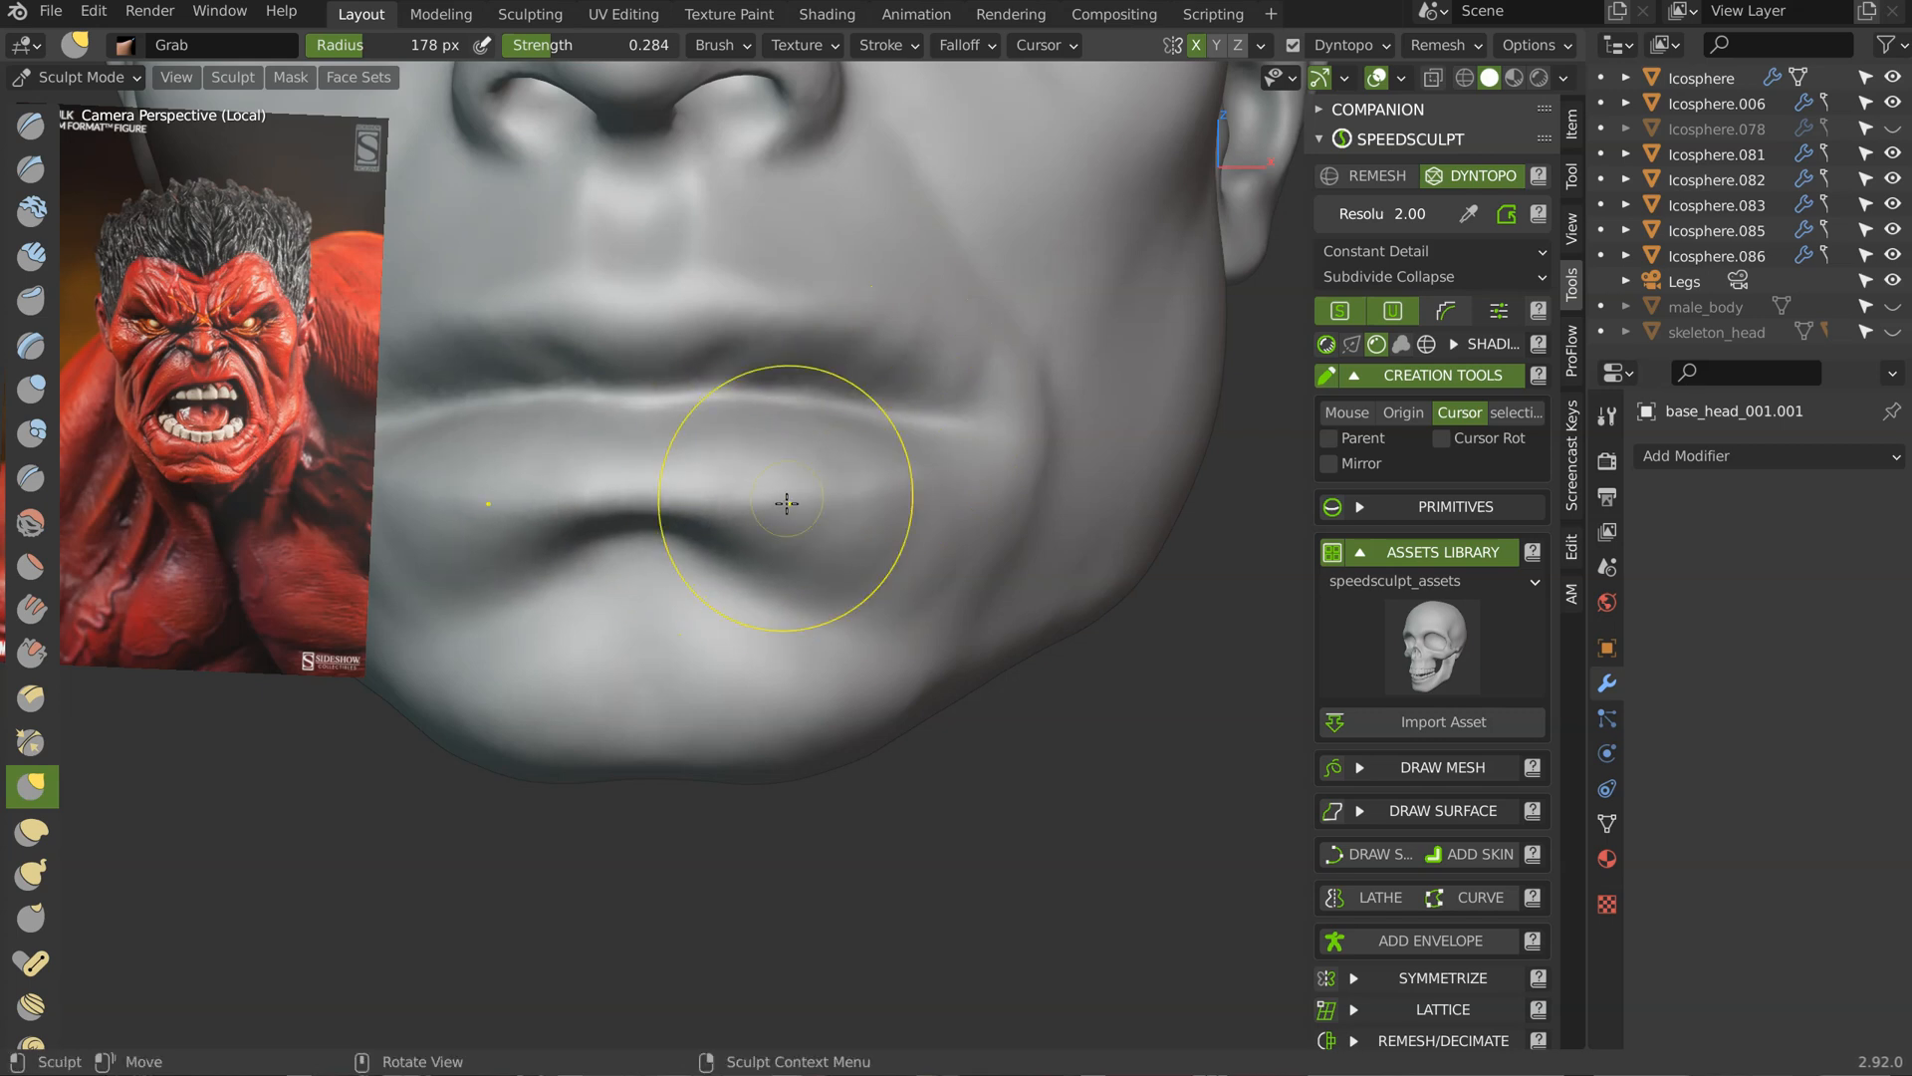
mouse_move(787, 503)
middle_down()
mouse_move(661, 482)
mouse_move(854, 379)
middle_up()
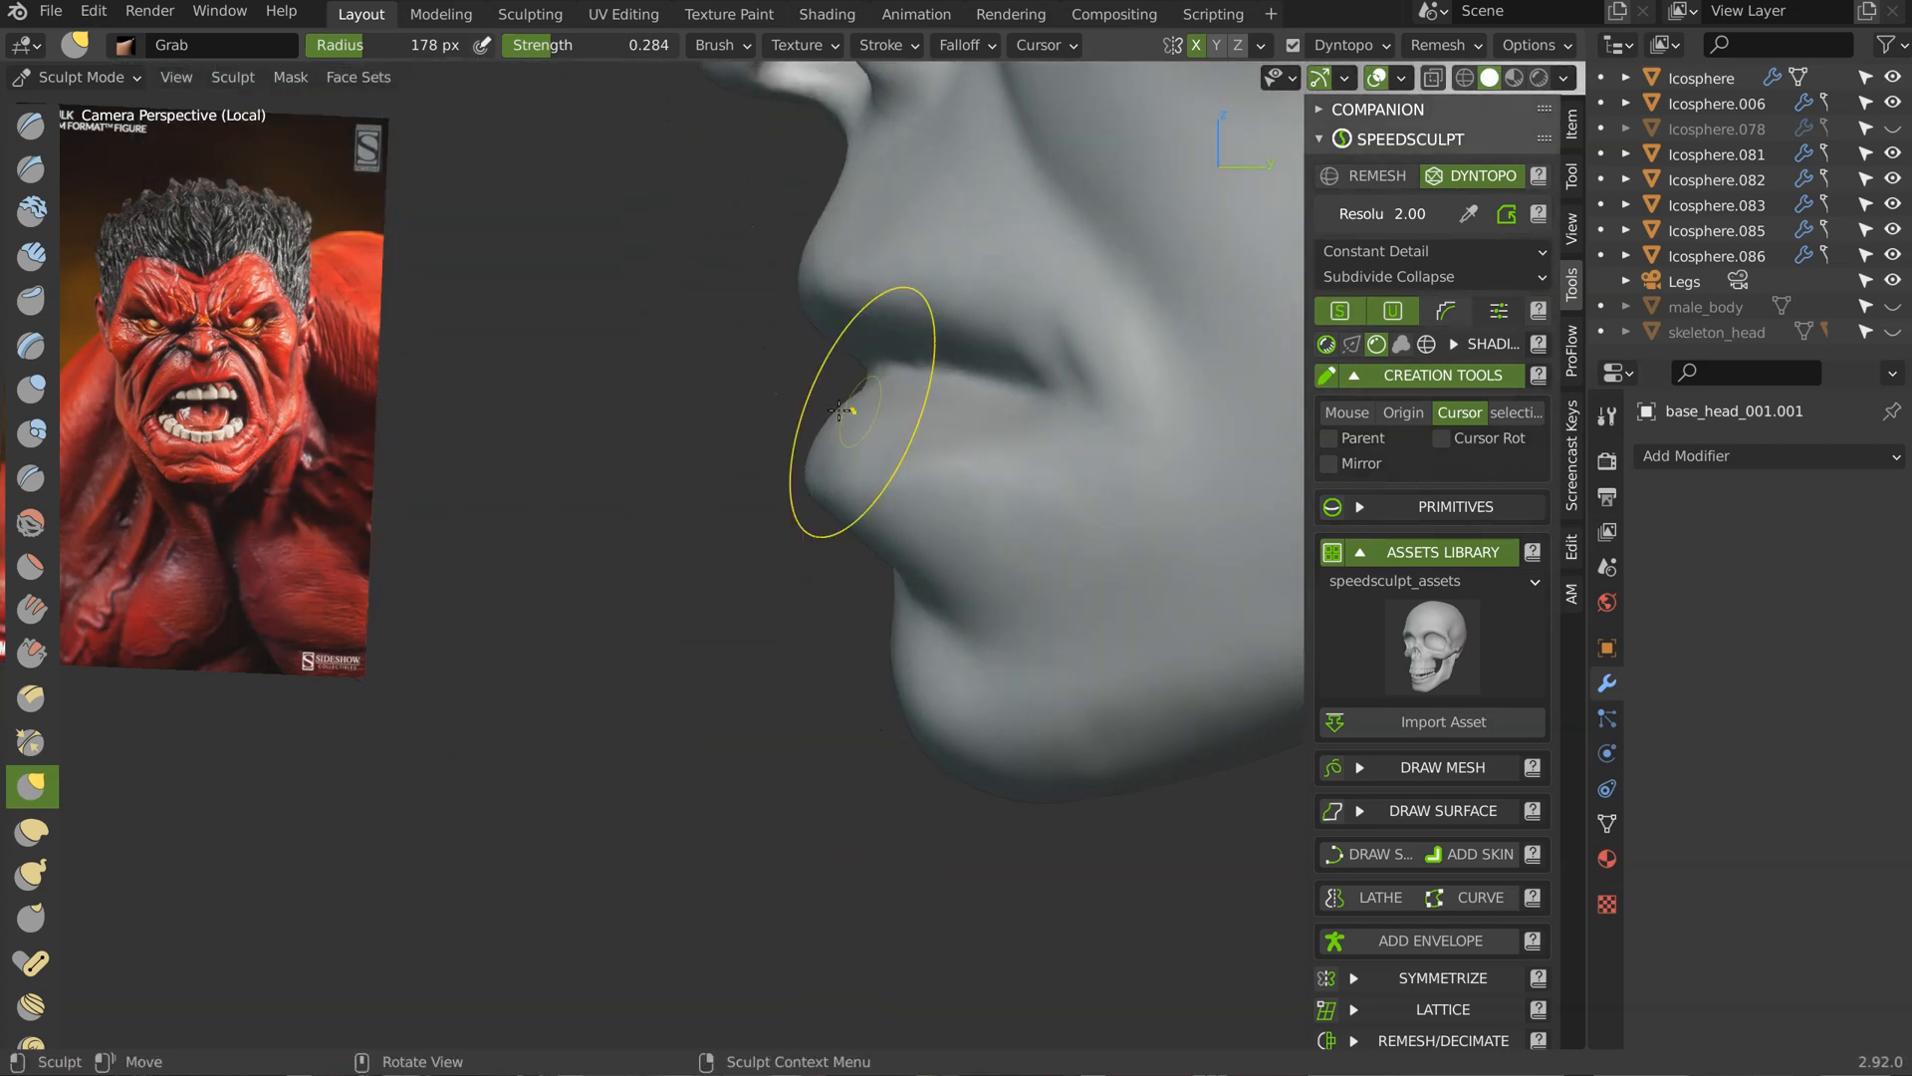
drag(846, 432, 875, 410)
drag(859, 484, 899, 466)
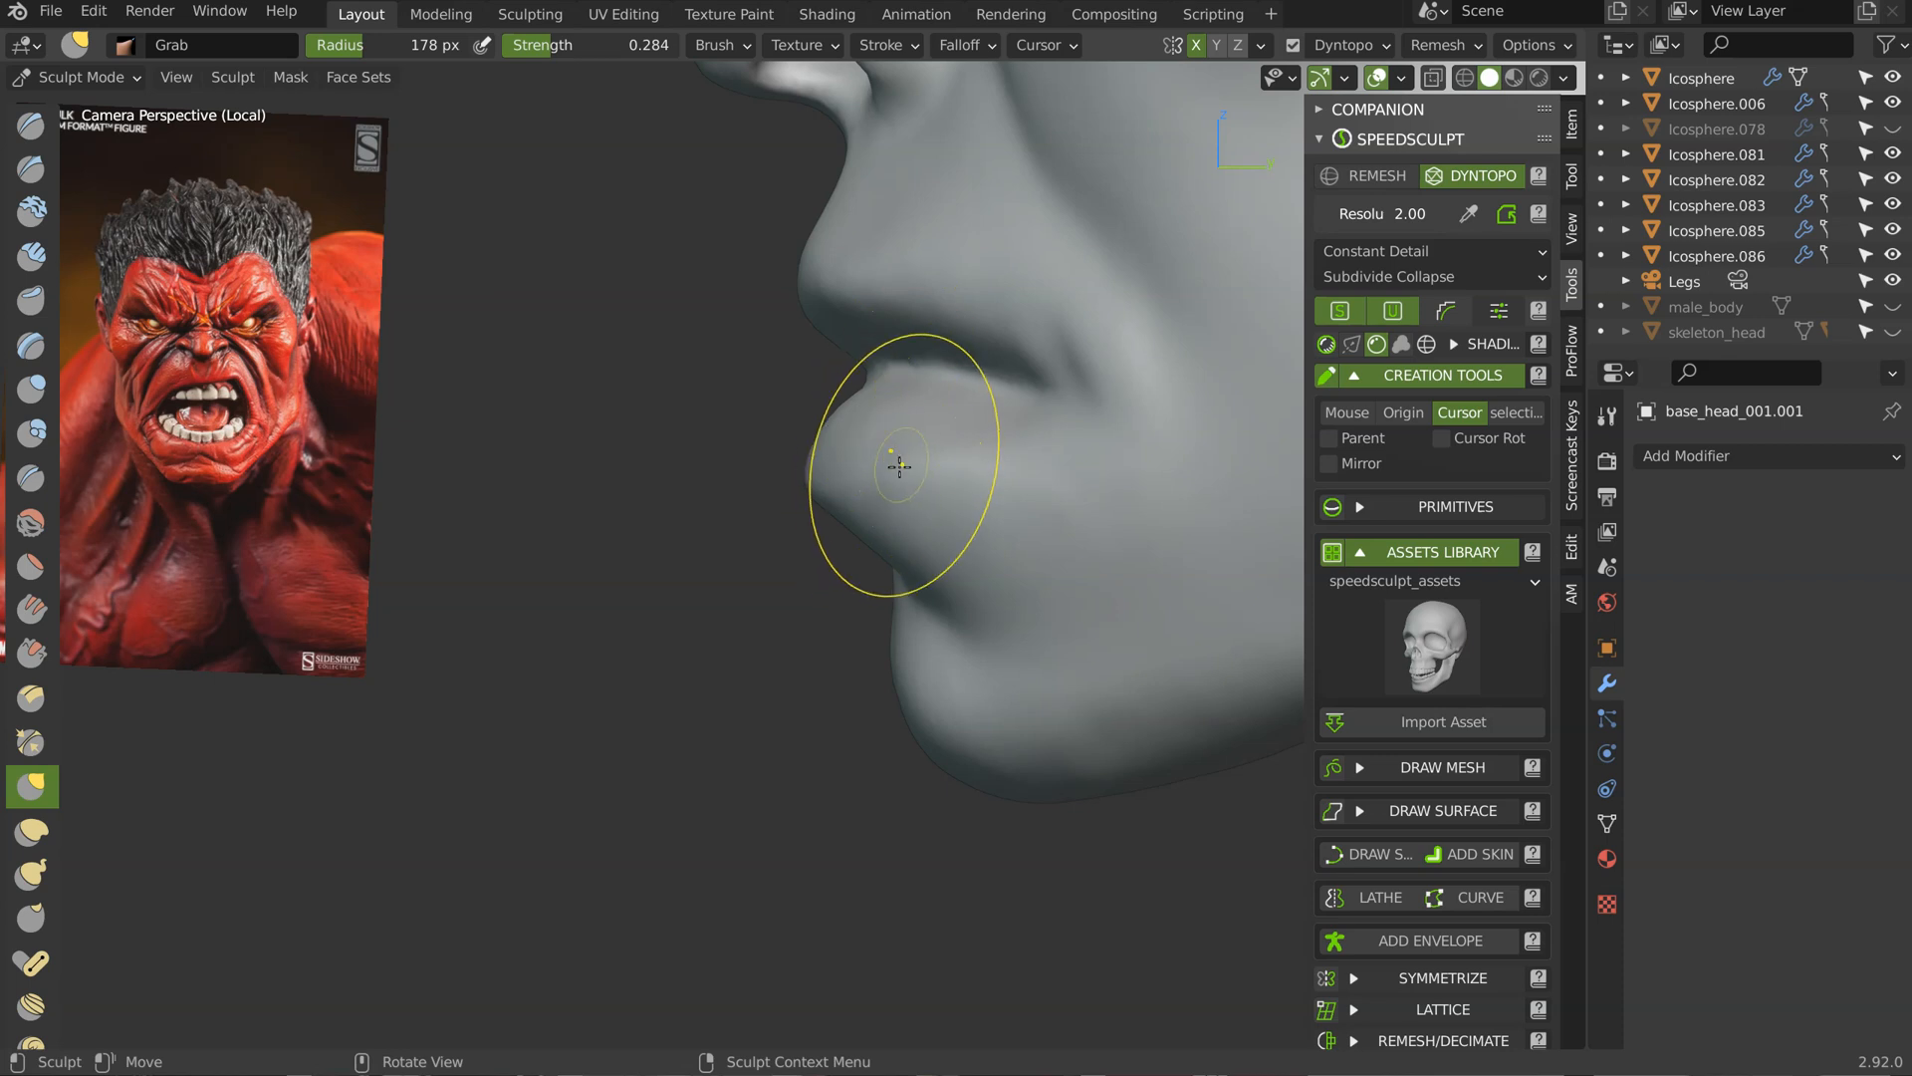
Step: Build up the upper lip from its center toward the corners with the Clay brush at 72 px
key(c)
key(f)
click(886, 436)
mouse_move(753, 426)
middle_down()
mouse_move(777, 378)
mouse_move(726, 389)
mouse_move(717, 349)
mouse_move(757, 344)
middle_up()
mouse_move(841, 333)
mouse_down()
mouse_move(894, 319)
mouse_move(973, 359)
mouse_move(1127, 388)
mouse_move(1096, 389)
mouse_up()
middle_drag(1054, 388, 940, 356)
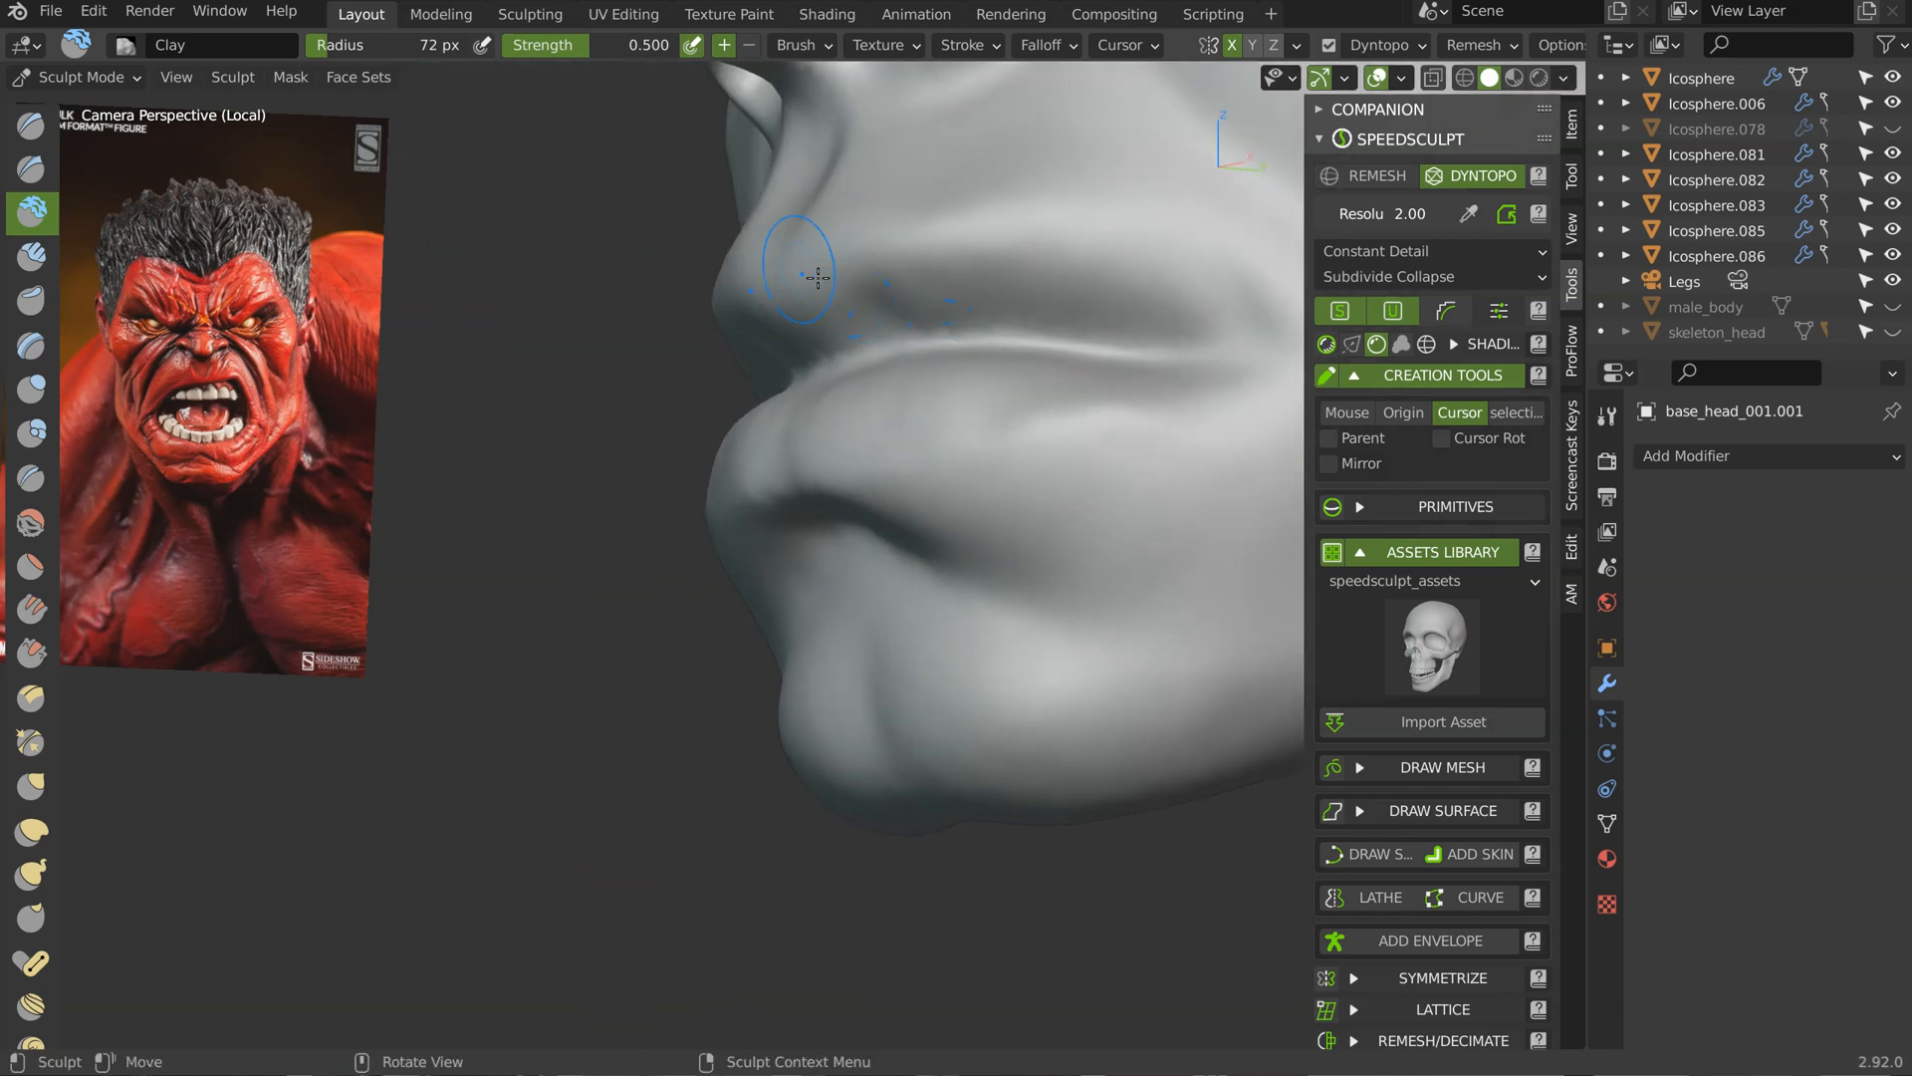
mouse_move(983, 281)
mouse_down()
mouse_move(1027, 308)
mouse_move(1153, 313)
mouse_up()
middle_drag(1152, 312, 1280, 323)
mouse_move(931, 323)
ctrl+middle_down()
mouse_move(928, 376)
mouse_move(990, 334)
ctrl+middle_up()
mouse_move(1056, 314)
mouse_down()
mouse_move(1120, 325)
mouse_move(1070, 299)
mouse_up()
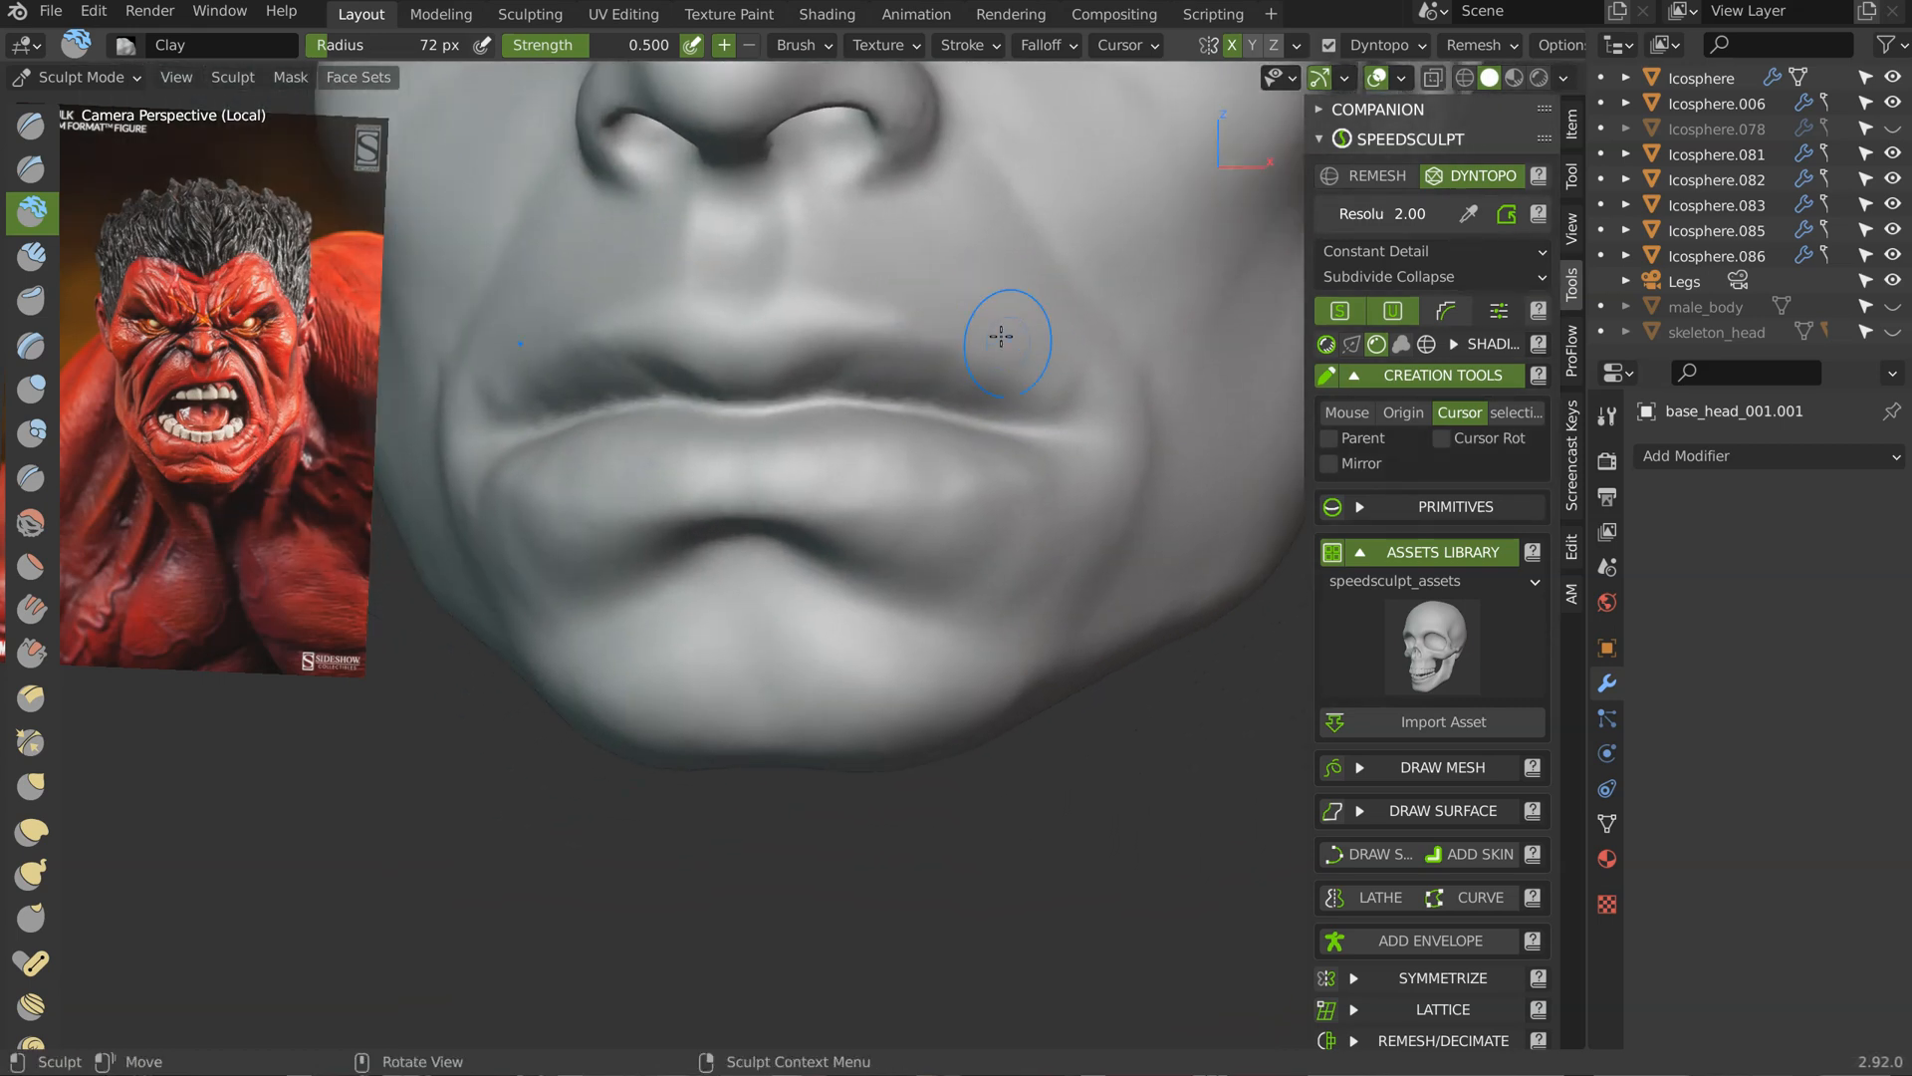
Step: Add clay to the outer parts of the lower lip
mouse_move(1102, 333)
middle_down()
mouse_move(911, 465)
mouse_move(999, 478)
middle_up()
mouse_move(931, 470)
mouse_down()
mouse_move(998, 473)
mouse_move(961, 498)
mouse_up()
mouse_move(935, 547)
ctrl+middle_down()
mouse_move(957, 527)
mouse_move(842, 641)
ctrl+middle_up()
Step: Refine the chin and the folds beneath the lower lip with the Crease brush at 106 px
key(shift+c)
click(837, 644)
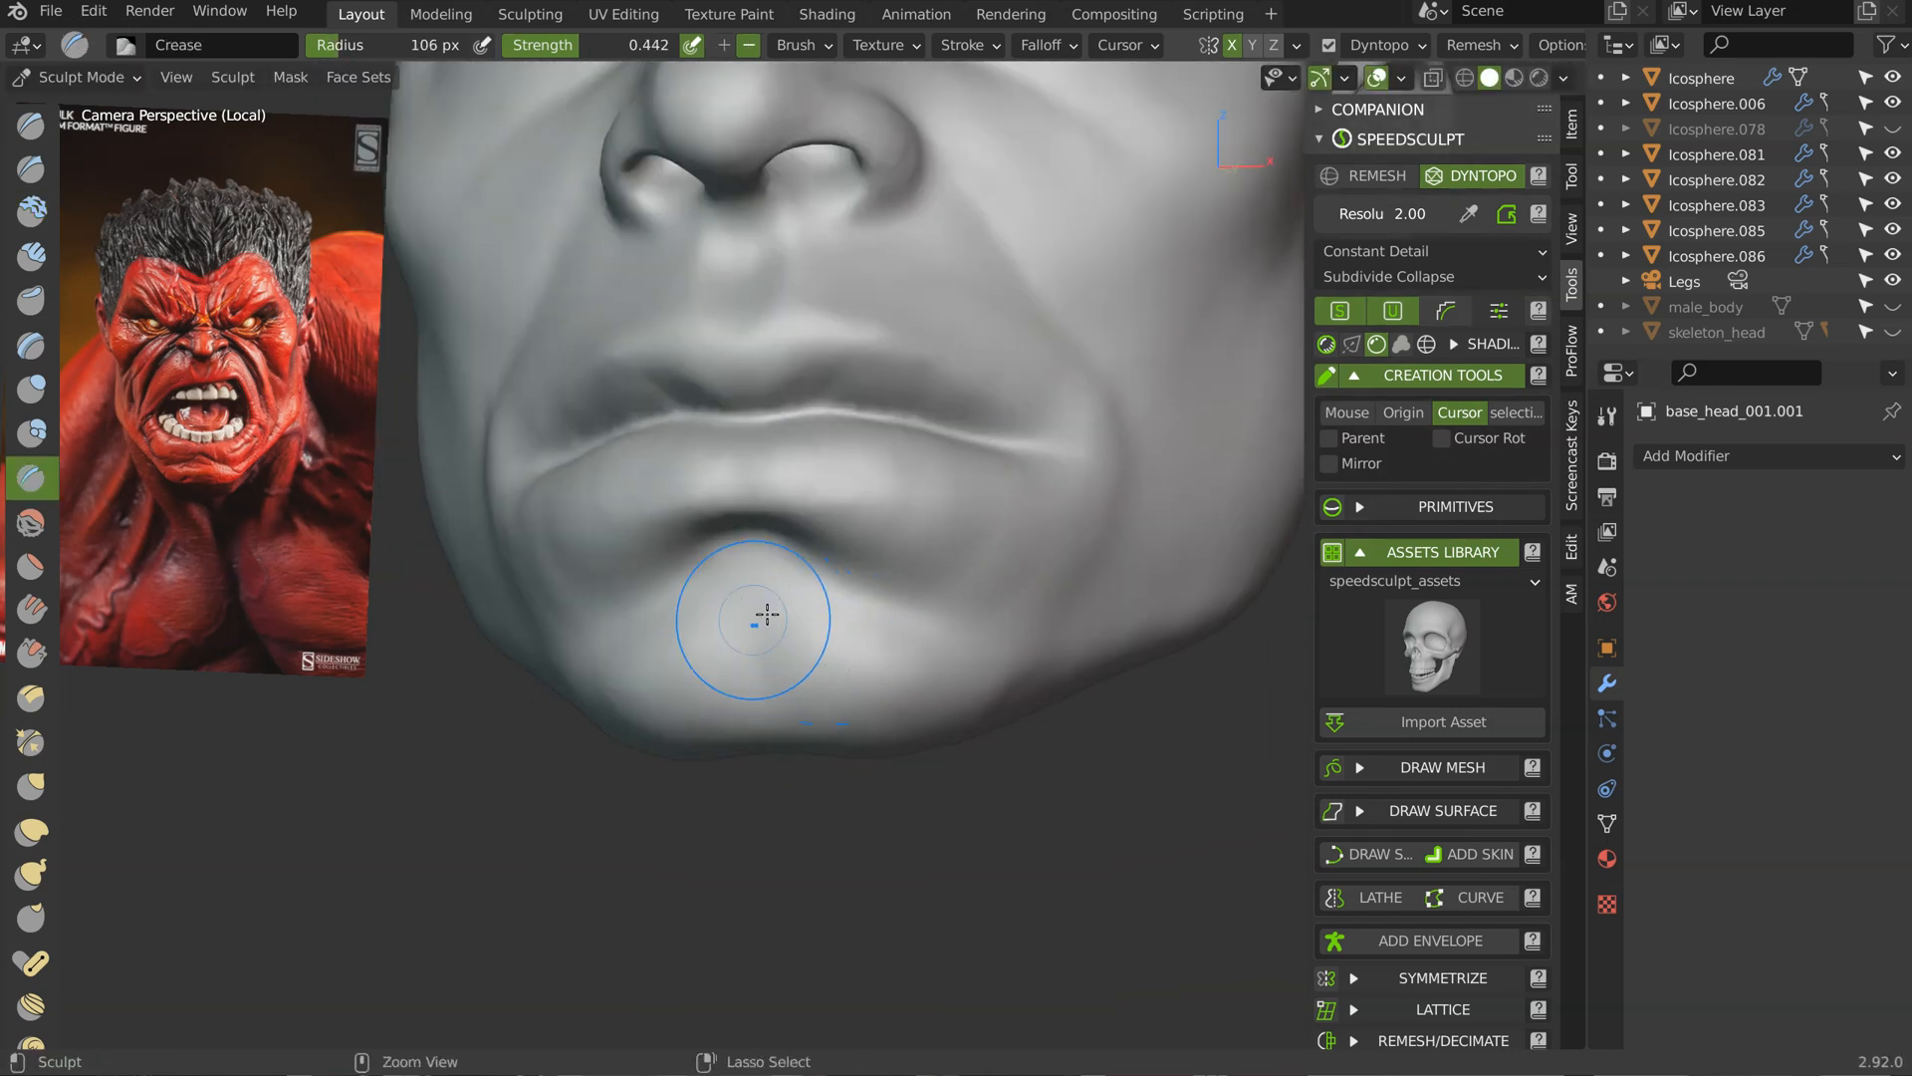
middle_drag(757, 627, 915, 670)
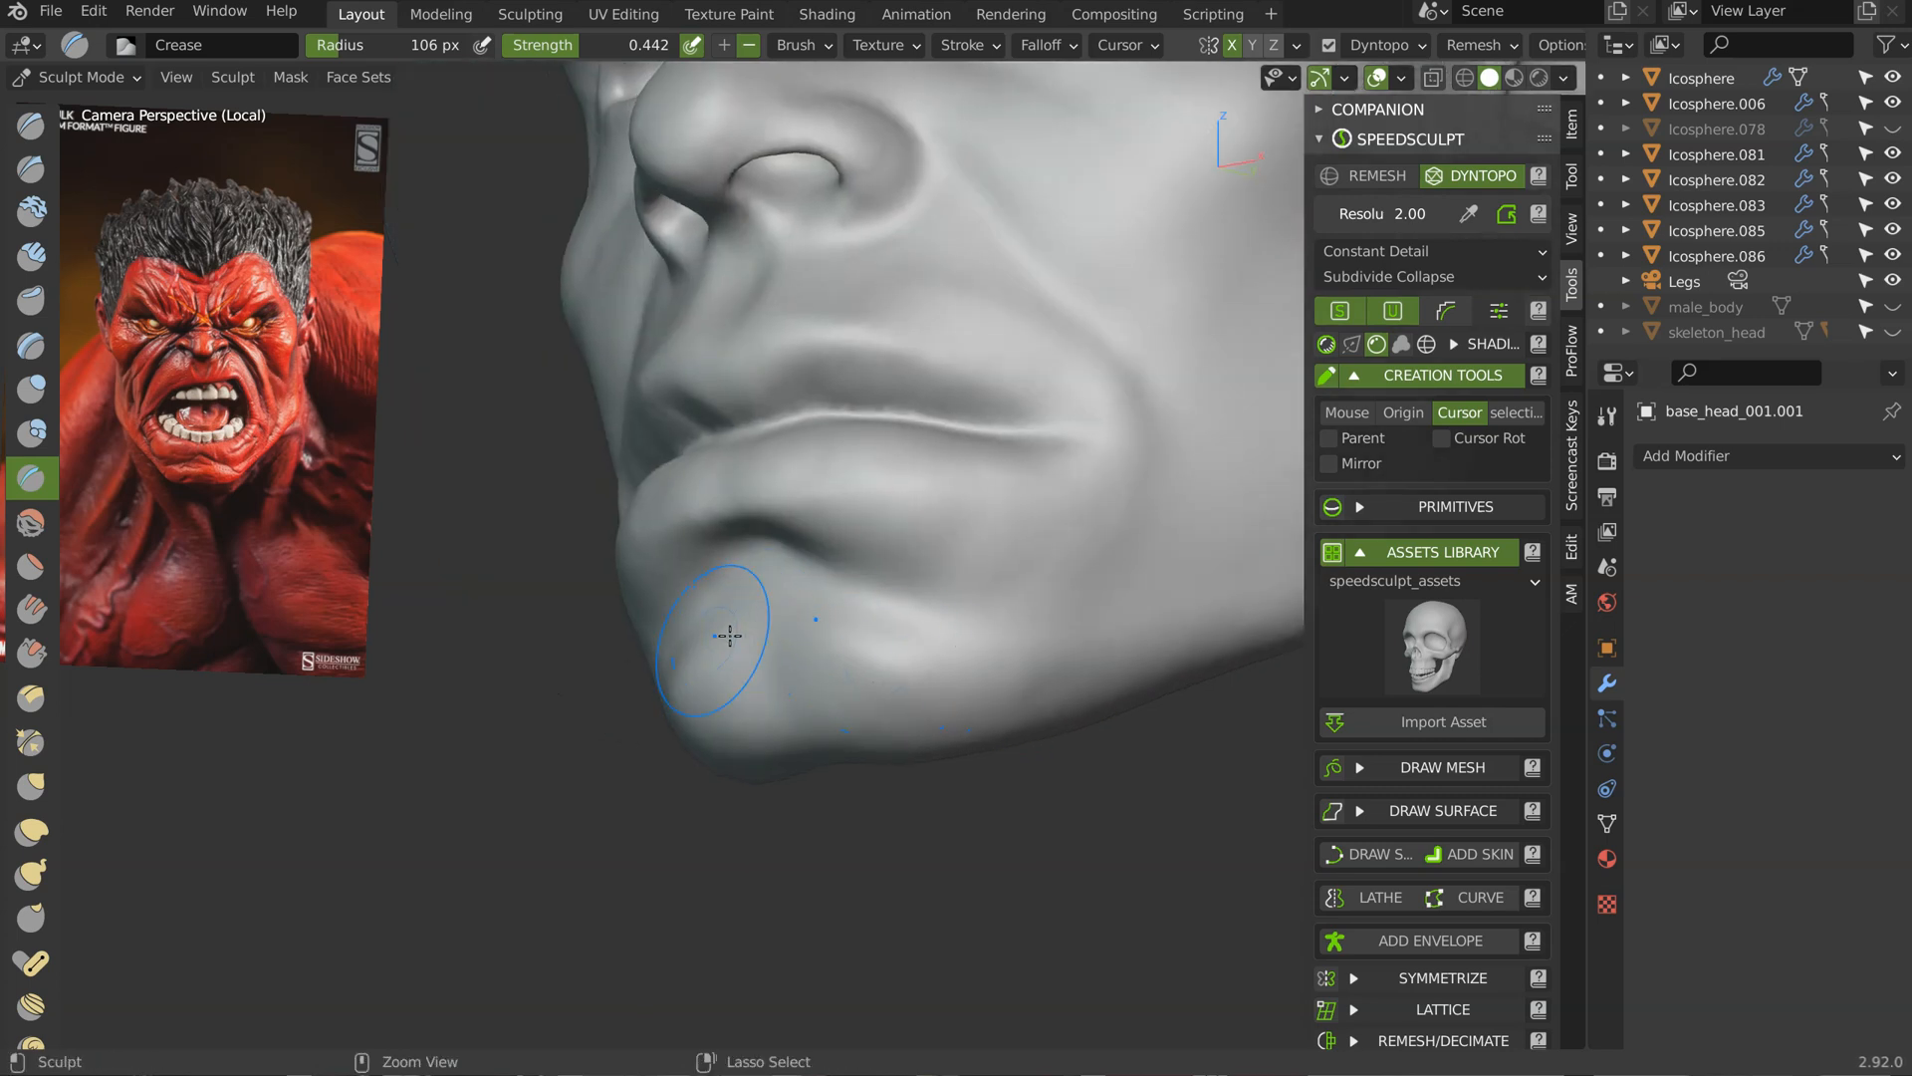
middle_drag(708, 635, 720, 660)
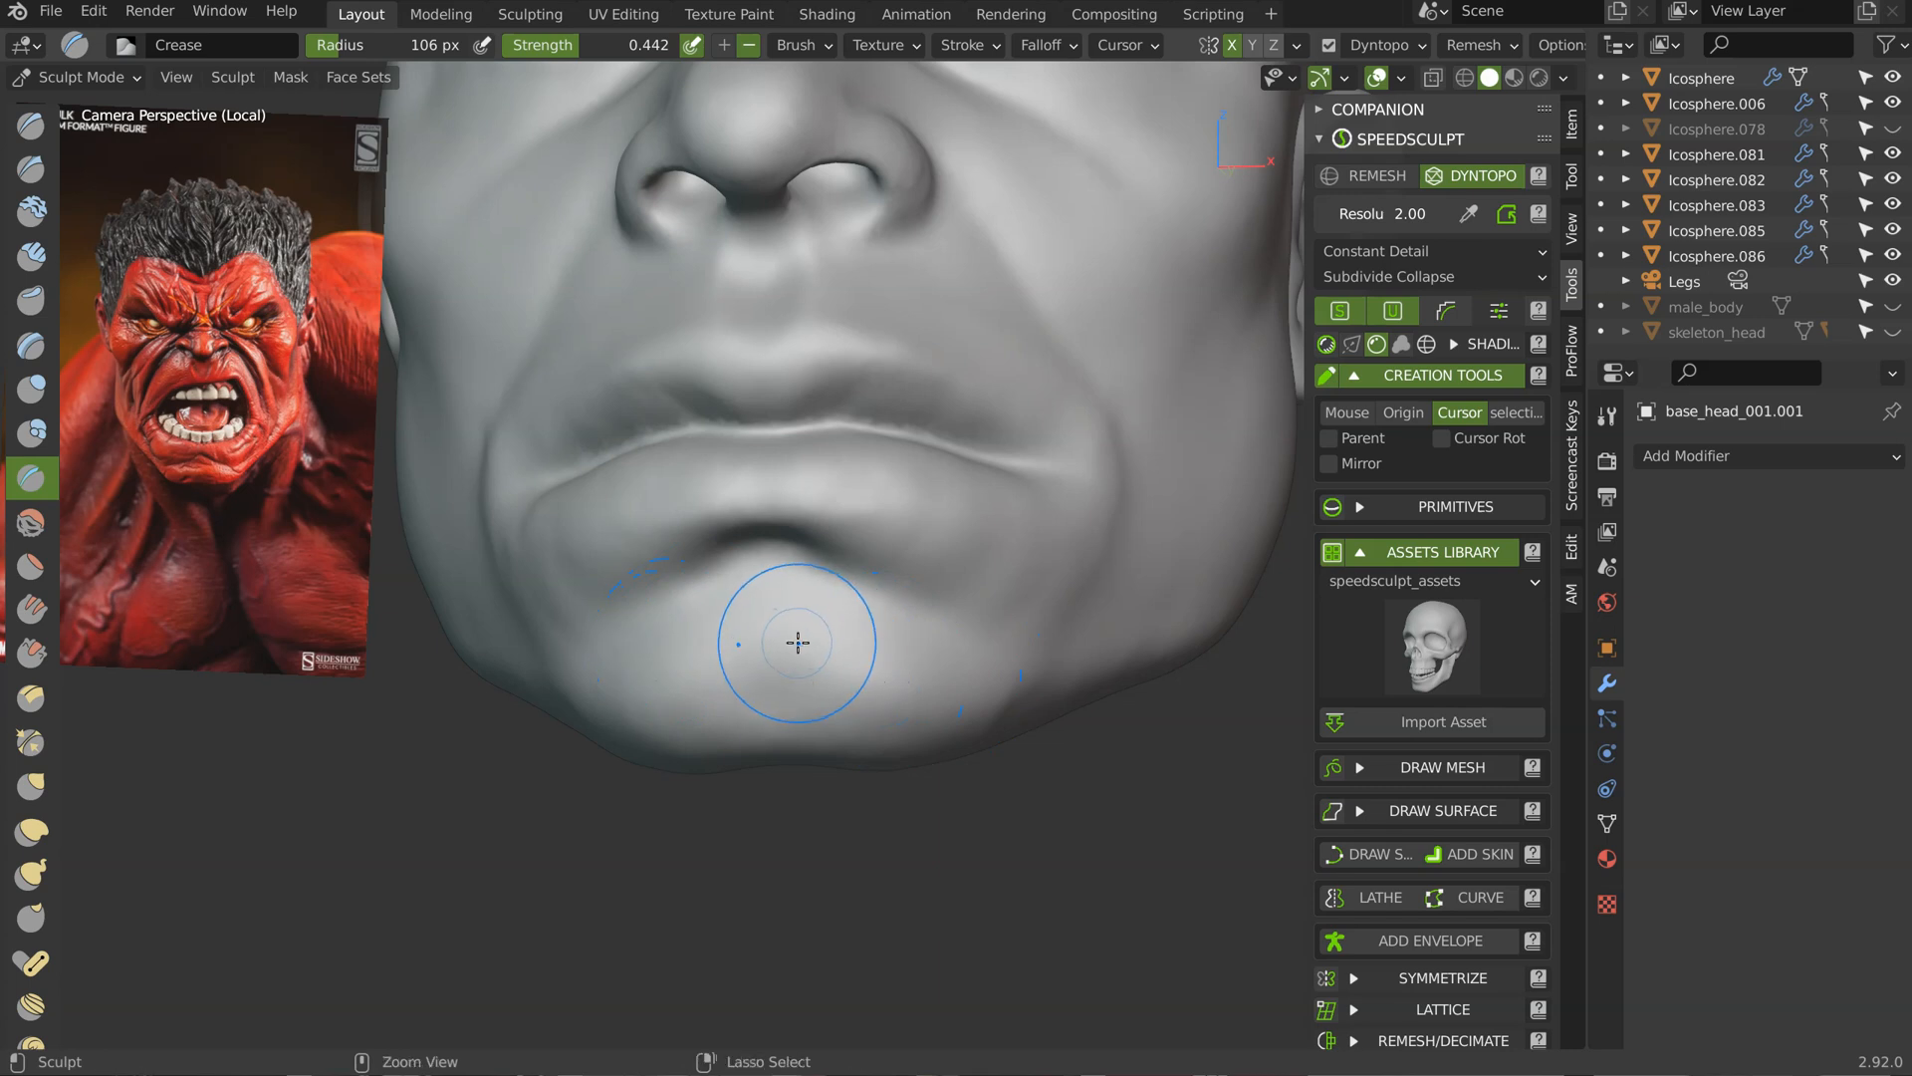
Step: Reduce the Smooth brush's strength for softening the mouth and chin
key(s)
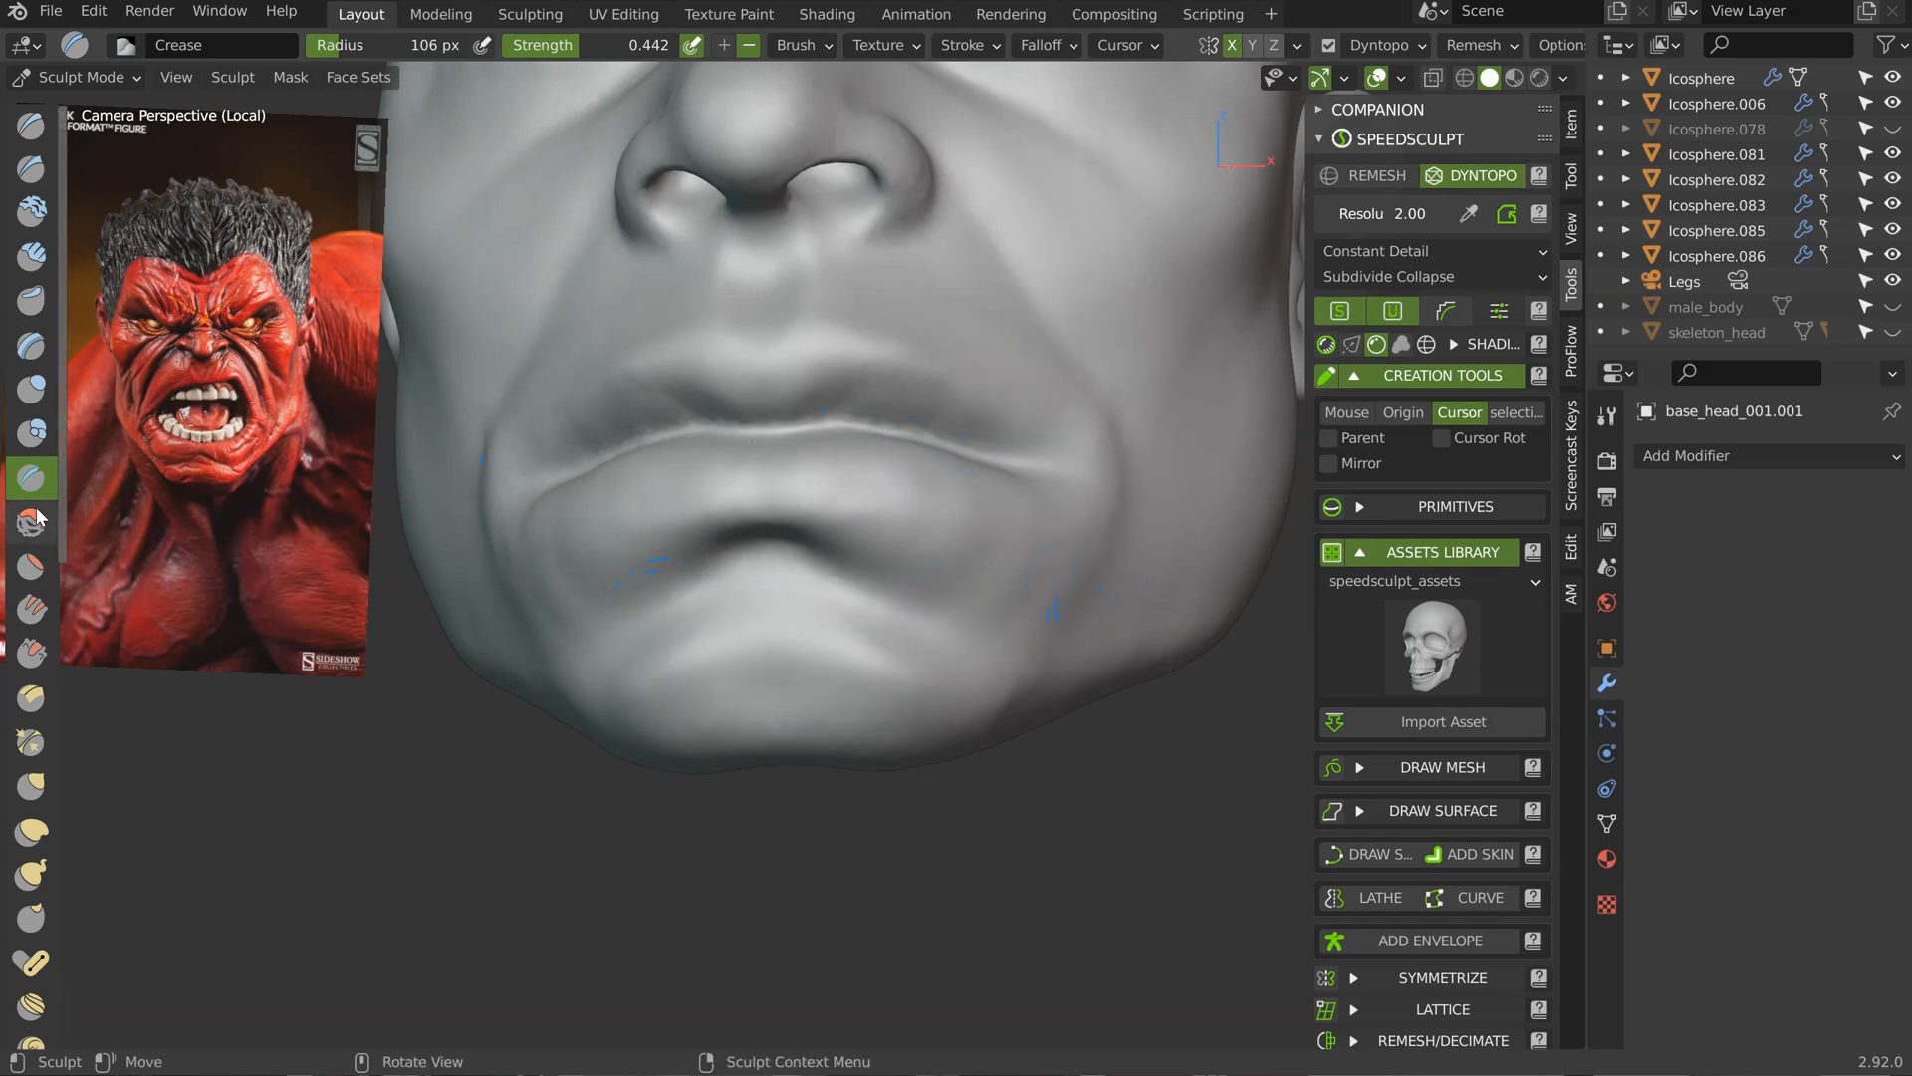
key(shift+f)
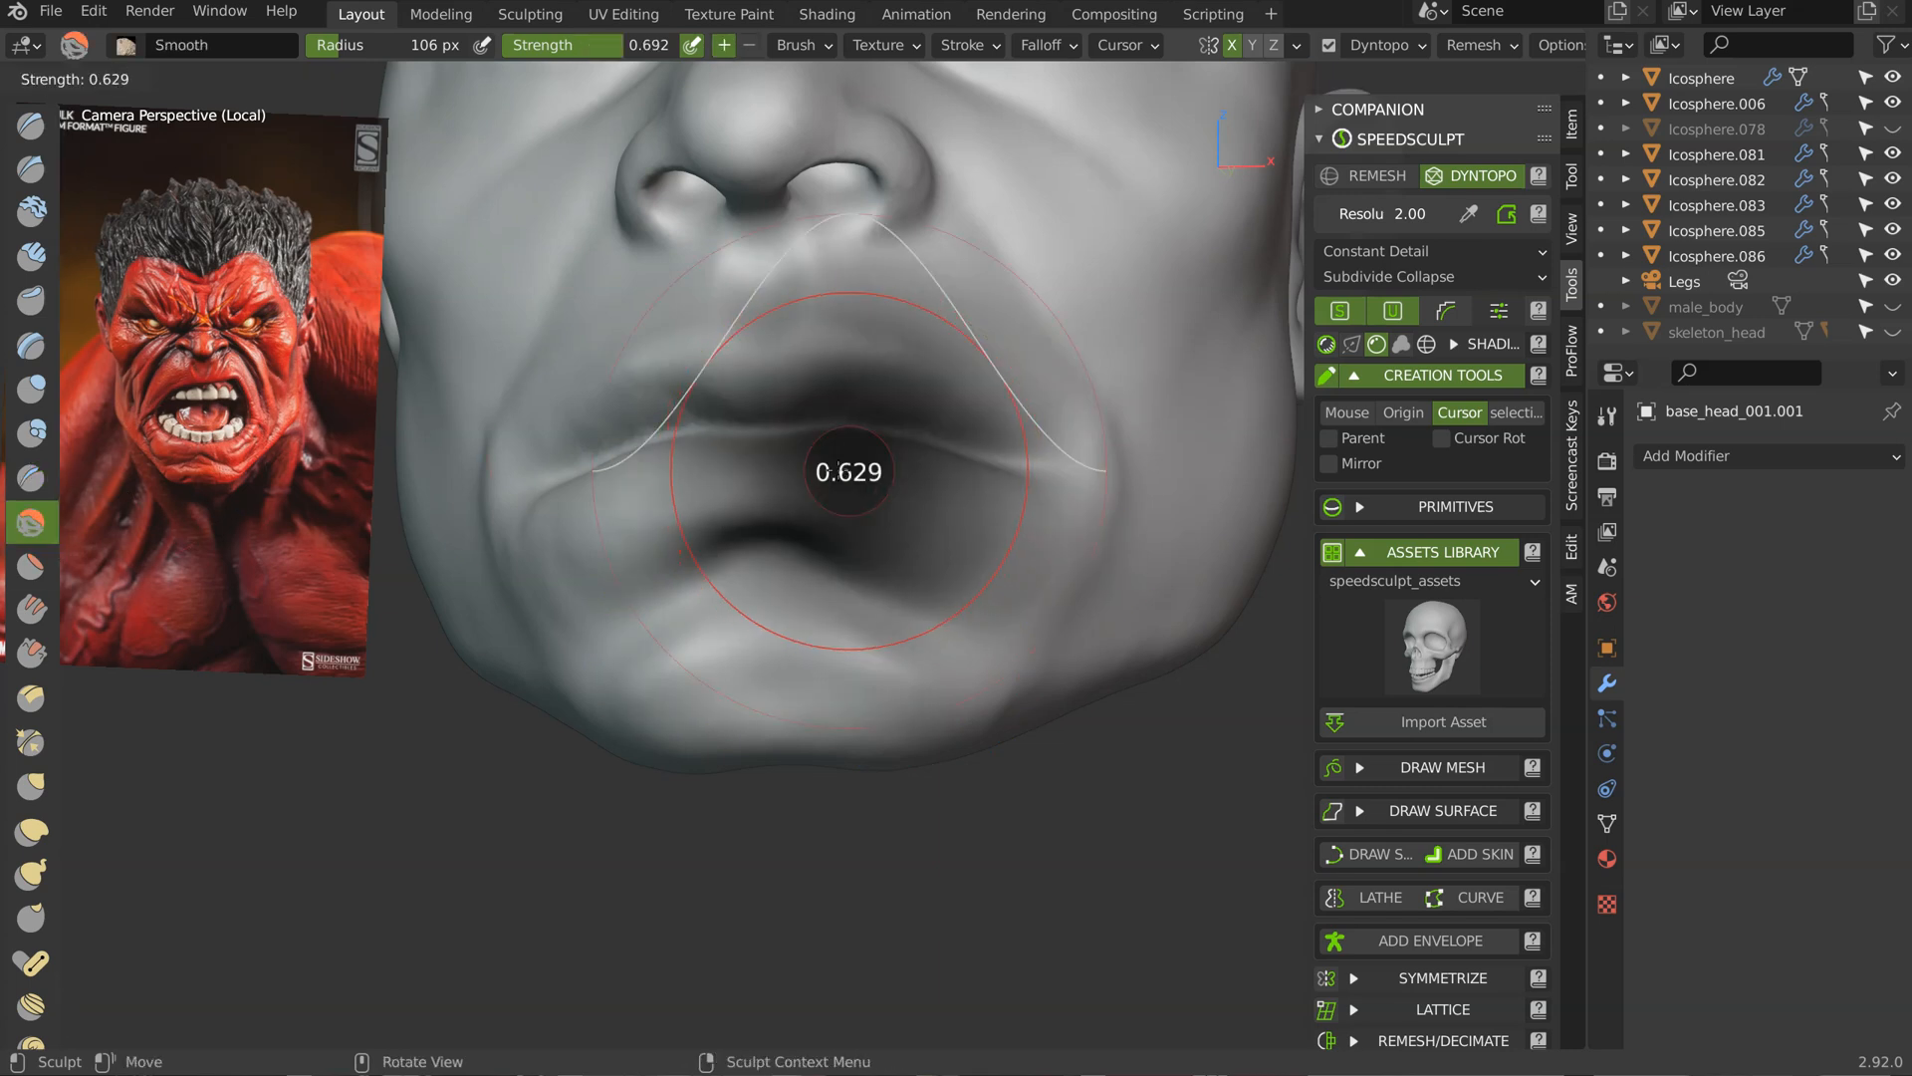
click(781, 478)
mouse_move(781, 478)
middle_down()
mouse_move(802, 504)
mouse_move(862, 482)
mouse_move(901, 526)
middle_up()
Step: Reshape the curvature of the mouth area from underneath the head using the Grab brush, reducing its radius to 128 px
key(g)
key(f)
click(863, 657)
middle_drag(907, 680, 807, 567)
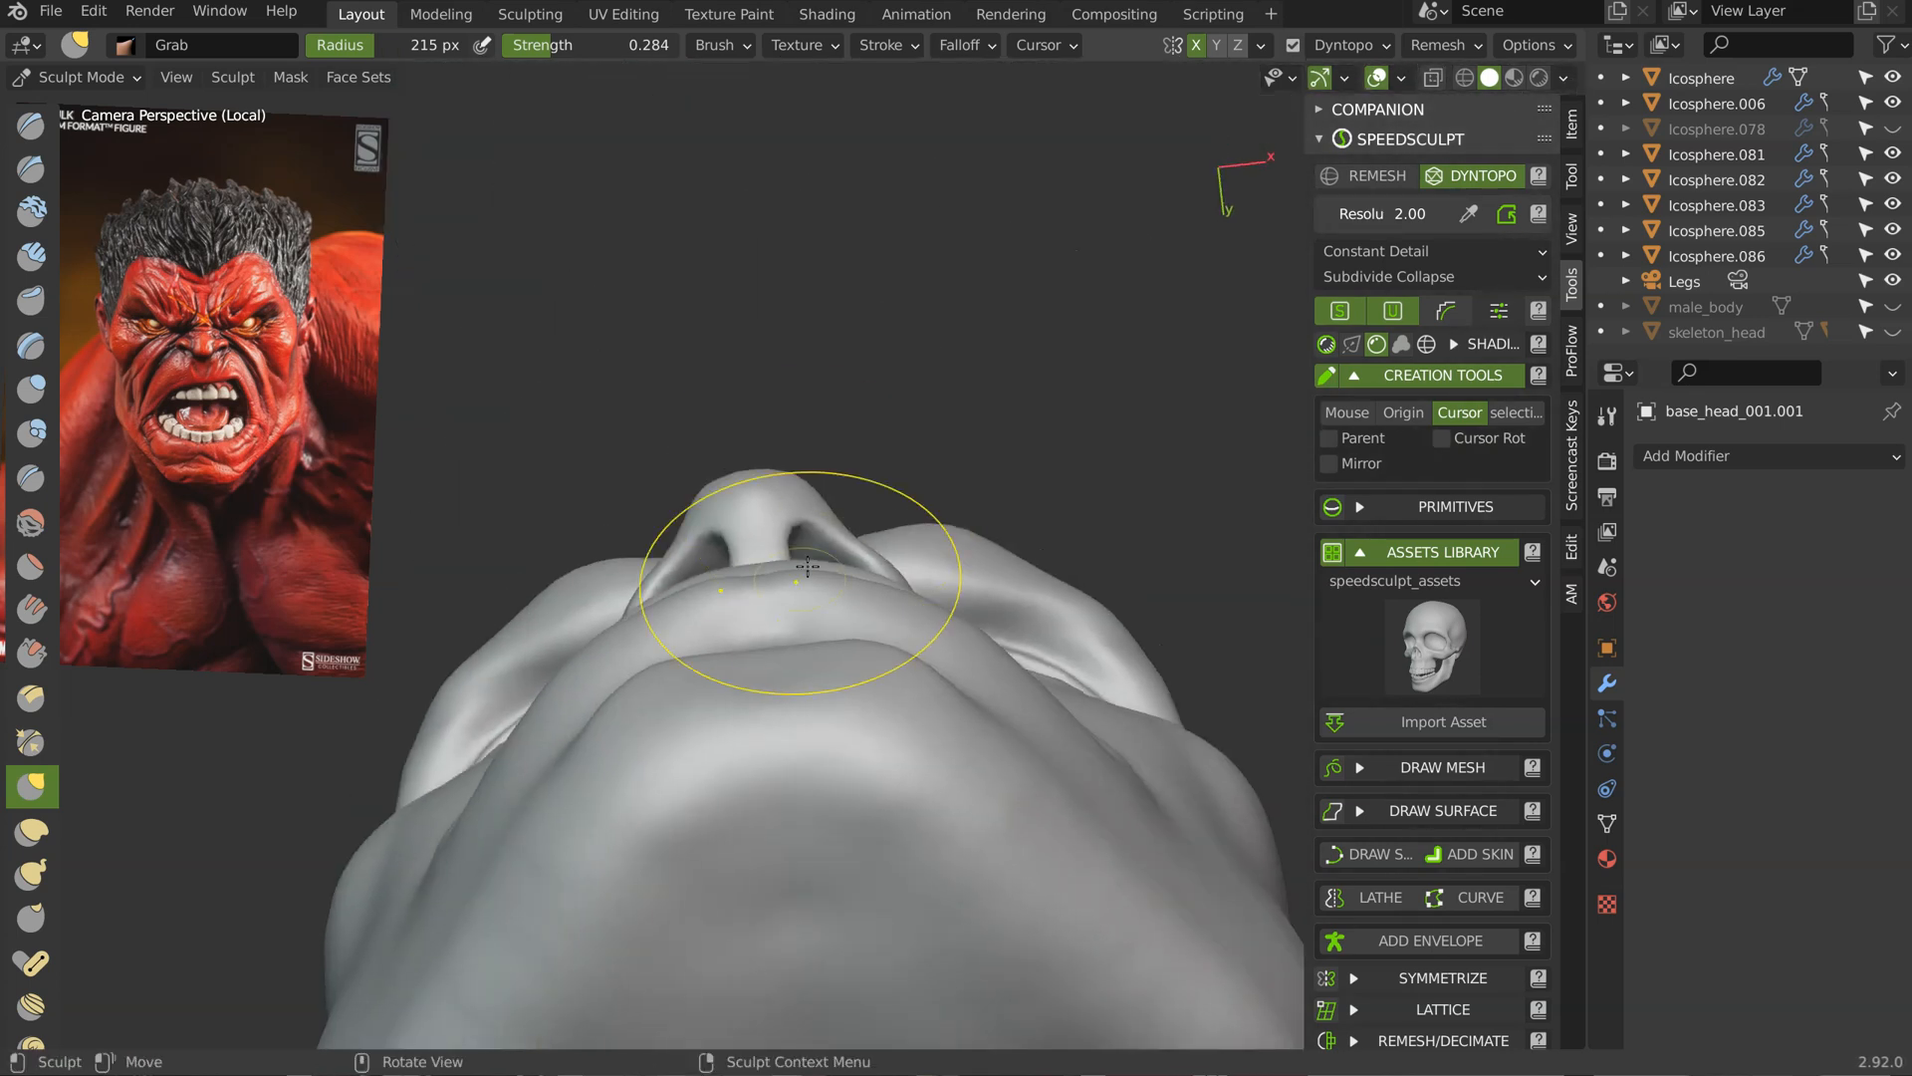
ctrl+middle_drag(1050, 601, 1057, 611)
key(f)
click(849, 636)
drag(908, 618, 981, 647)
mouse_move(1055, 721)
middle_down()
mouse_move(1006, 632)
mouse_move(1037, 618)
mouse_move(993, 727)
mouse_move(840, 641)
mouse_move(768, 640)
mouse_move(846, 640)
mouse_move(778, 635)
mouse_move(809, 697)
mouse_move(925, 666)
middle_up()
mouse_move(1018, 687)
middle_down()
mouse_move(1037, 564)
mouse_move(905, 671)
mouse_move(1012, 585)
mouse_move(947, 461)
mouse_move(1058, 369)
middle_up()
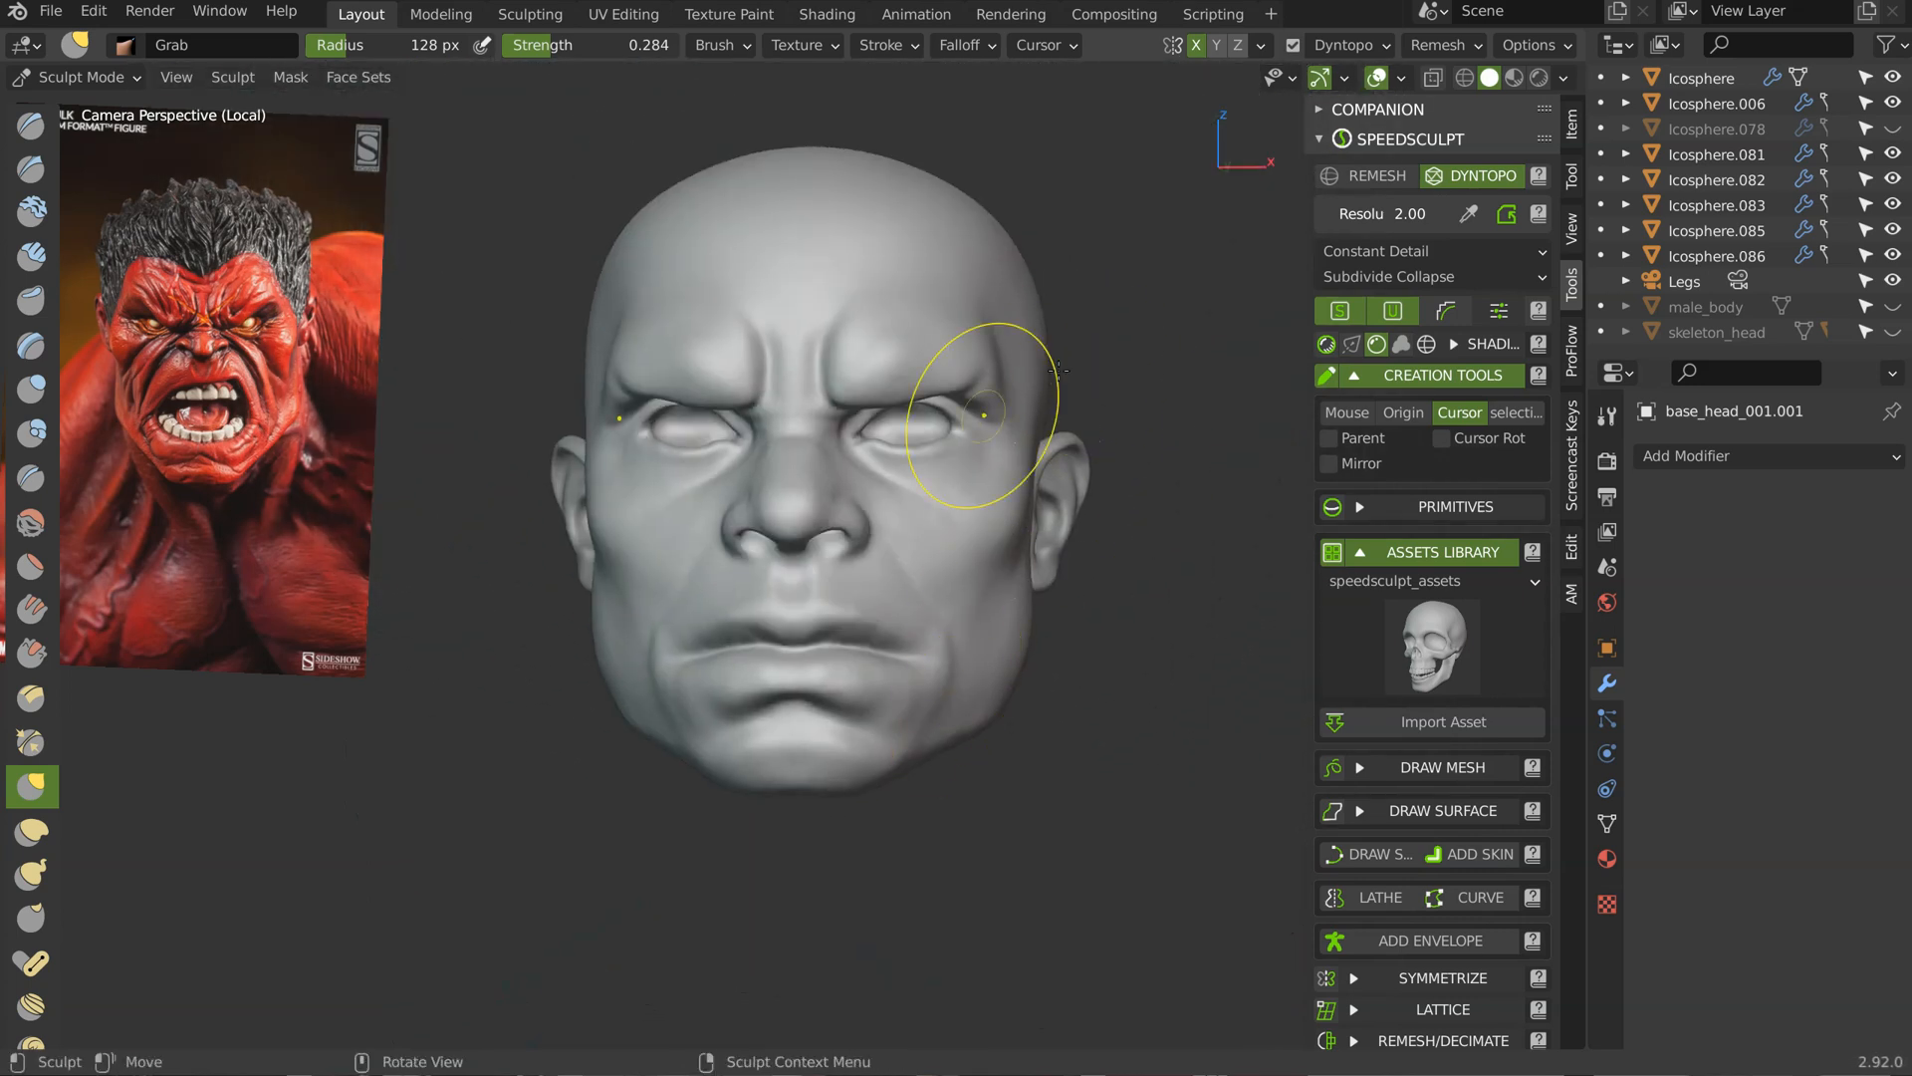
Step: Switch to Object Mode and place the 3D cursor at the center of the head's left eye
scroll(1059, 370, up, 4)
key(ctrl+Tab)
click(986, 384)
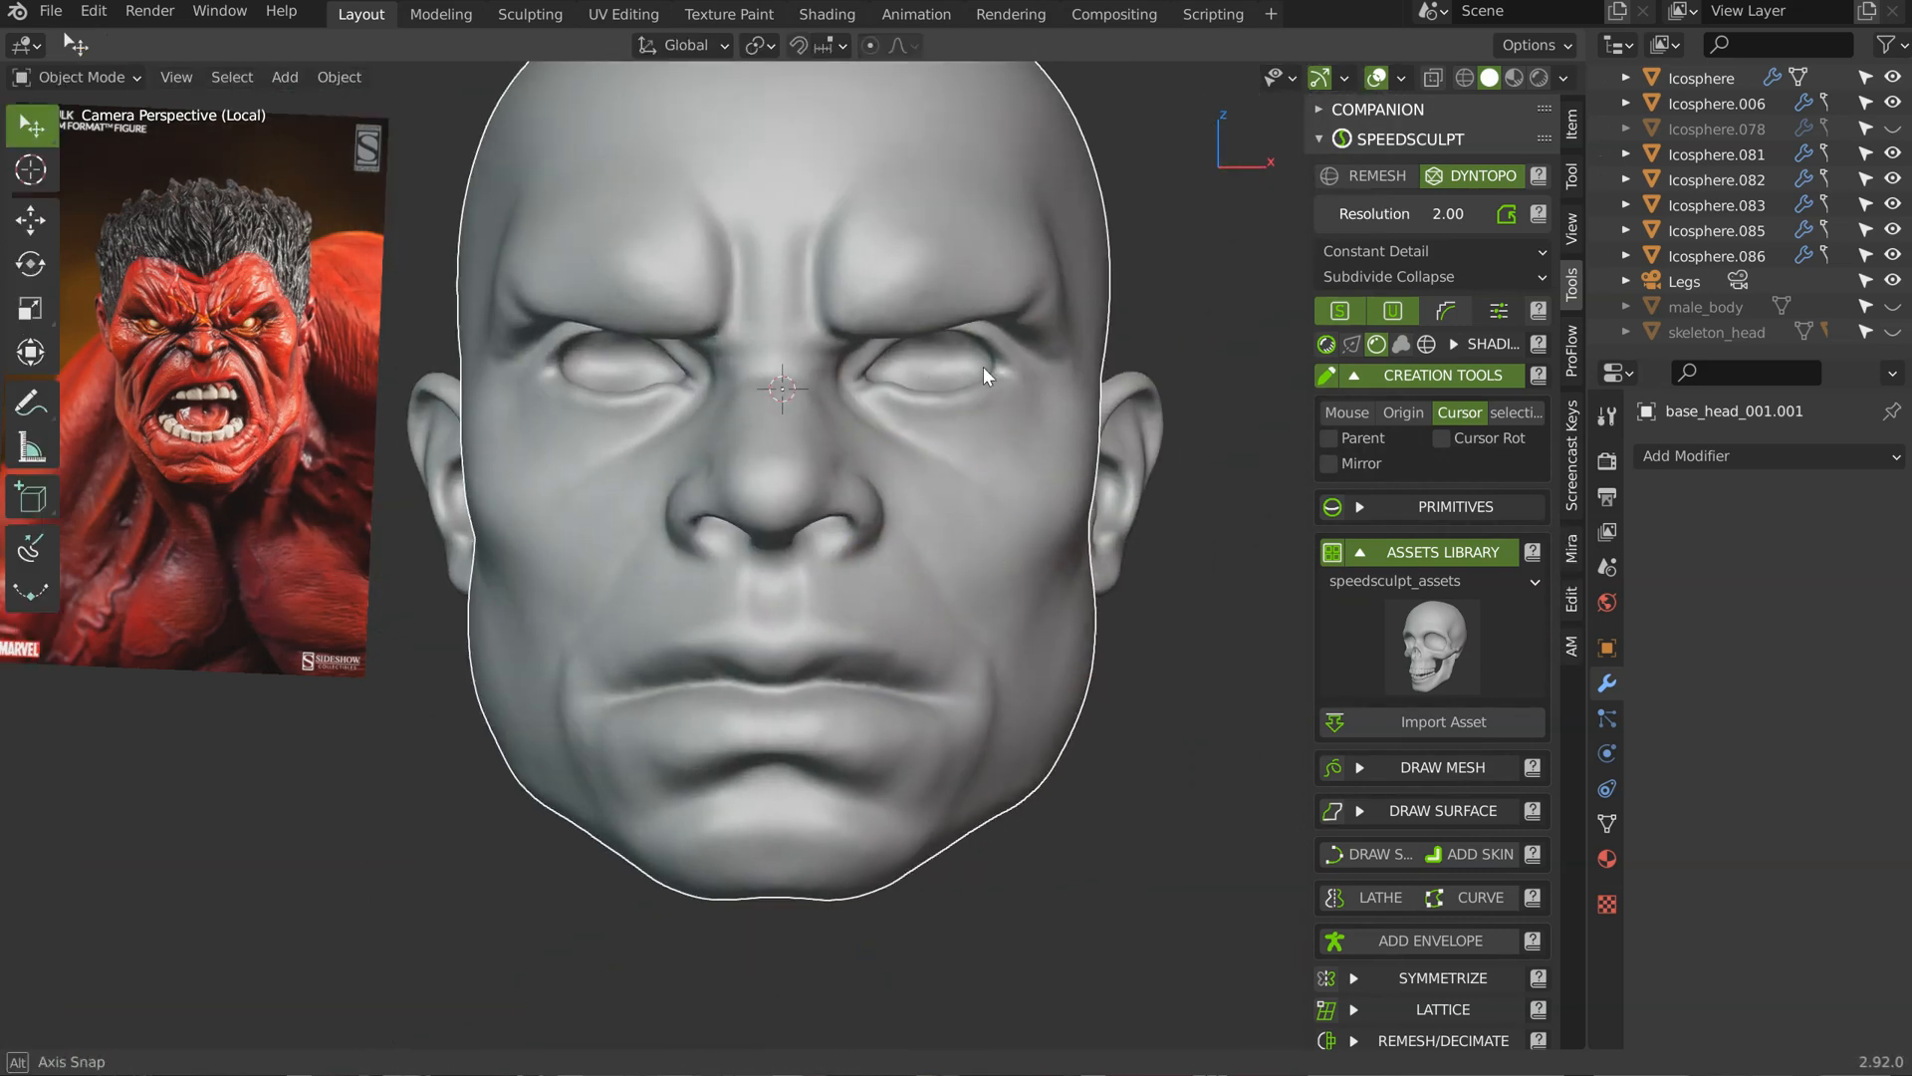
shift+right_click(920, 362)
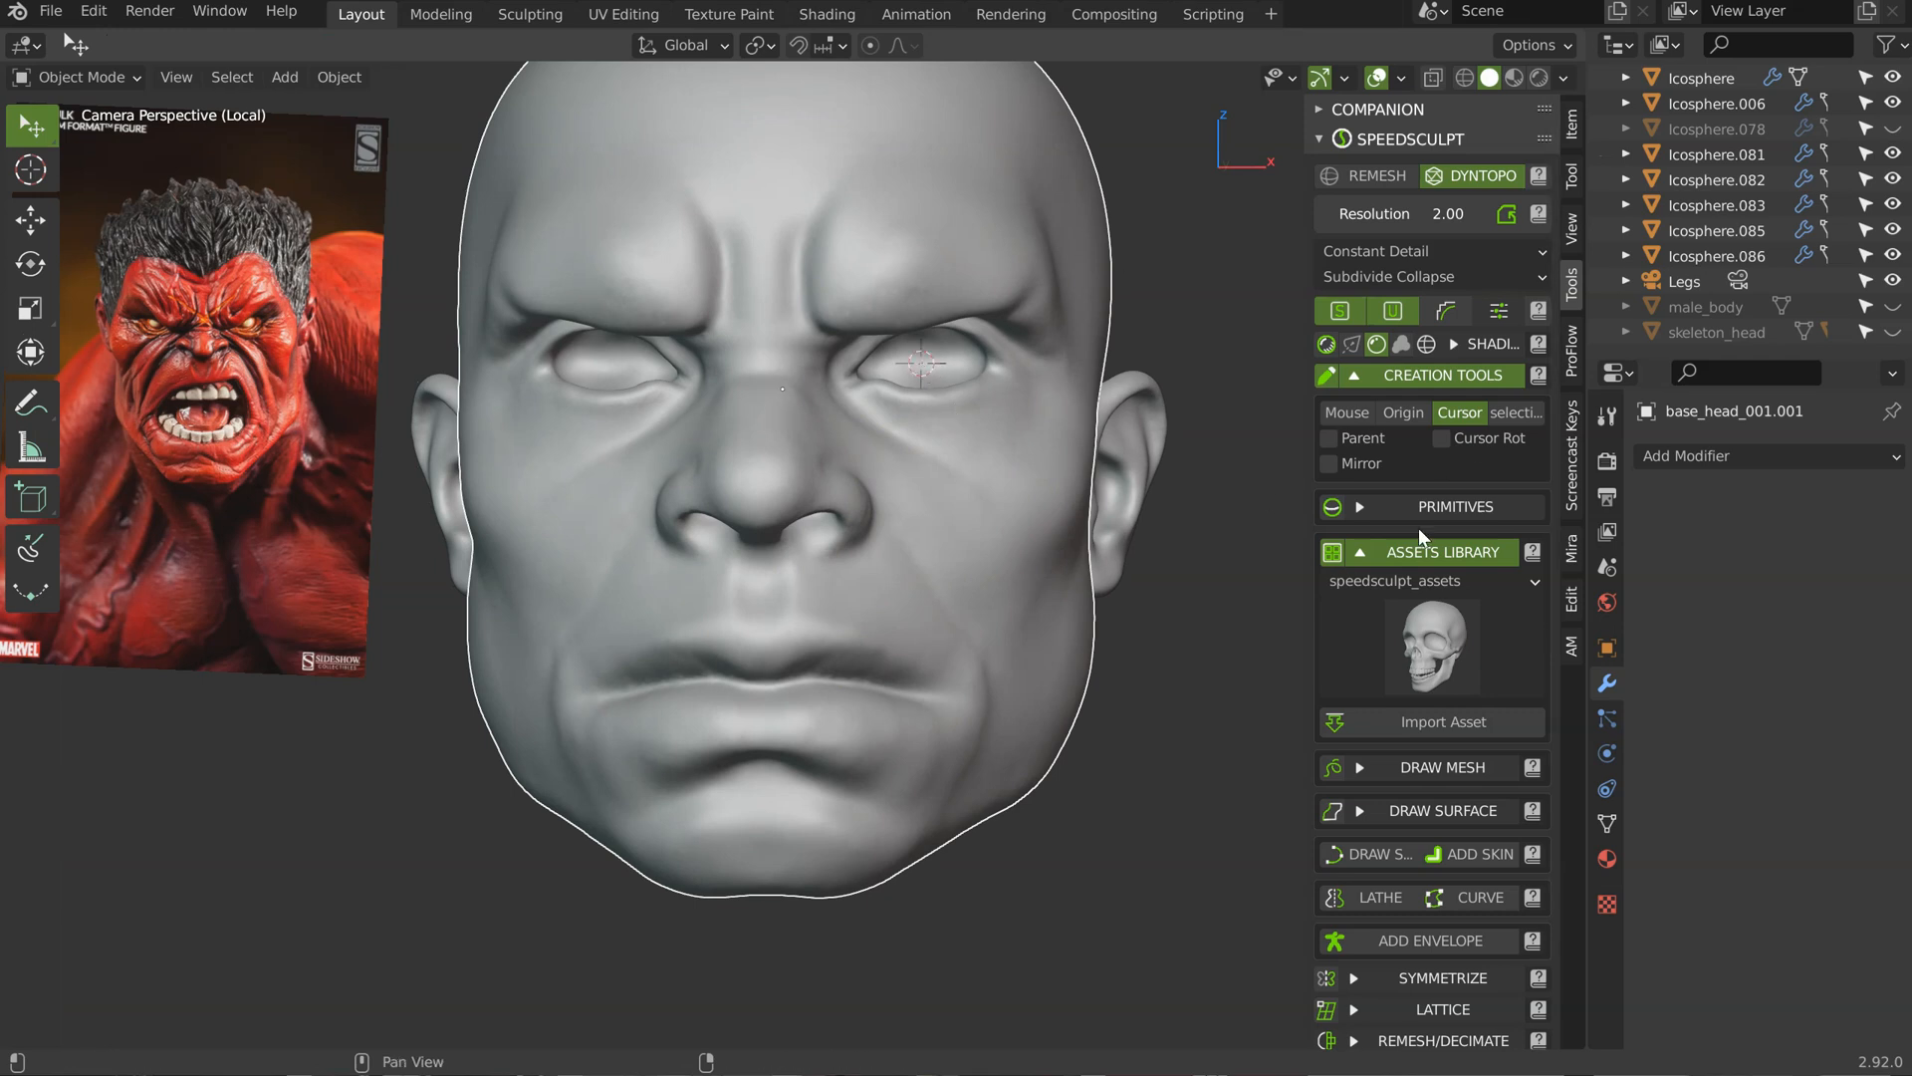
Step: Add a sphere primitive at the 3D cursor in Remesh mode, parented to the head and mirrored across X
click(1329, 464)
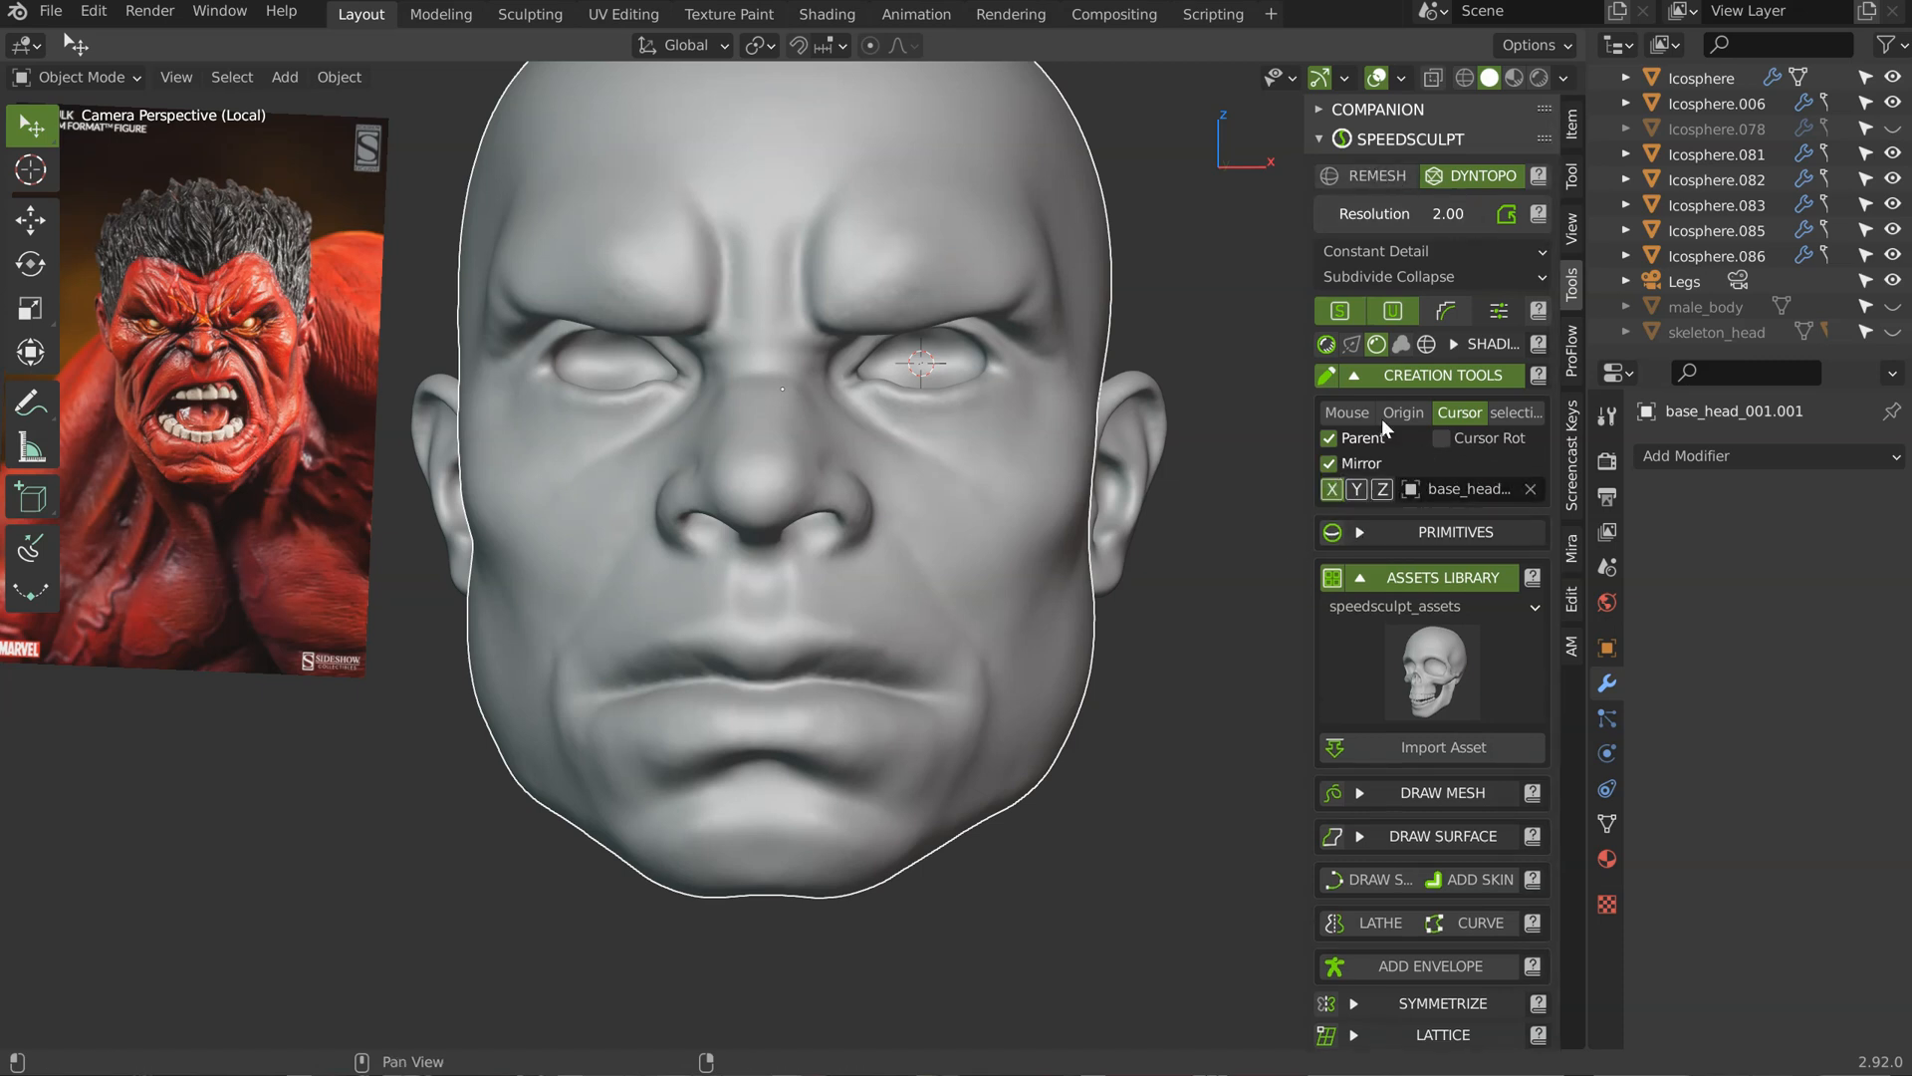
click(1374, 176)
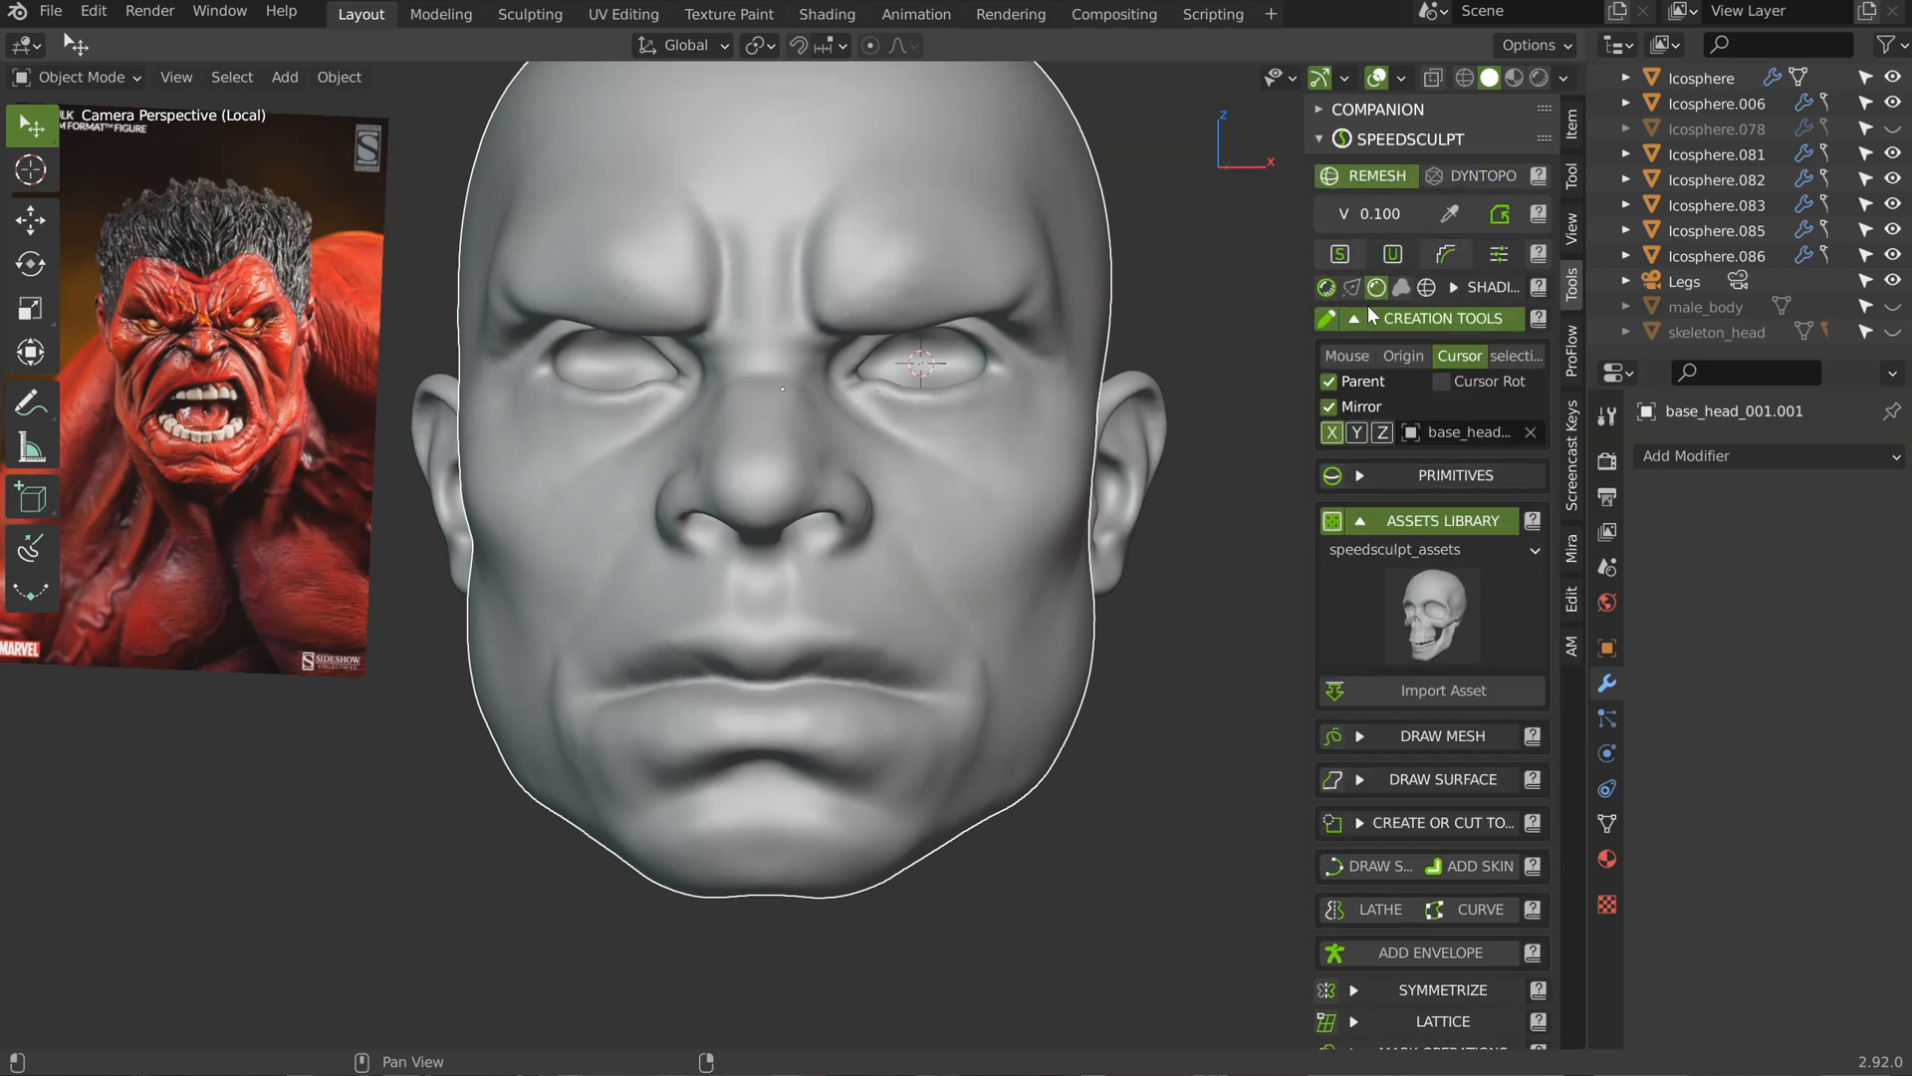
click(1378, 478)
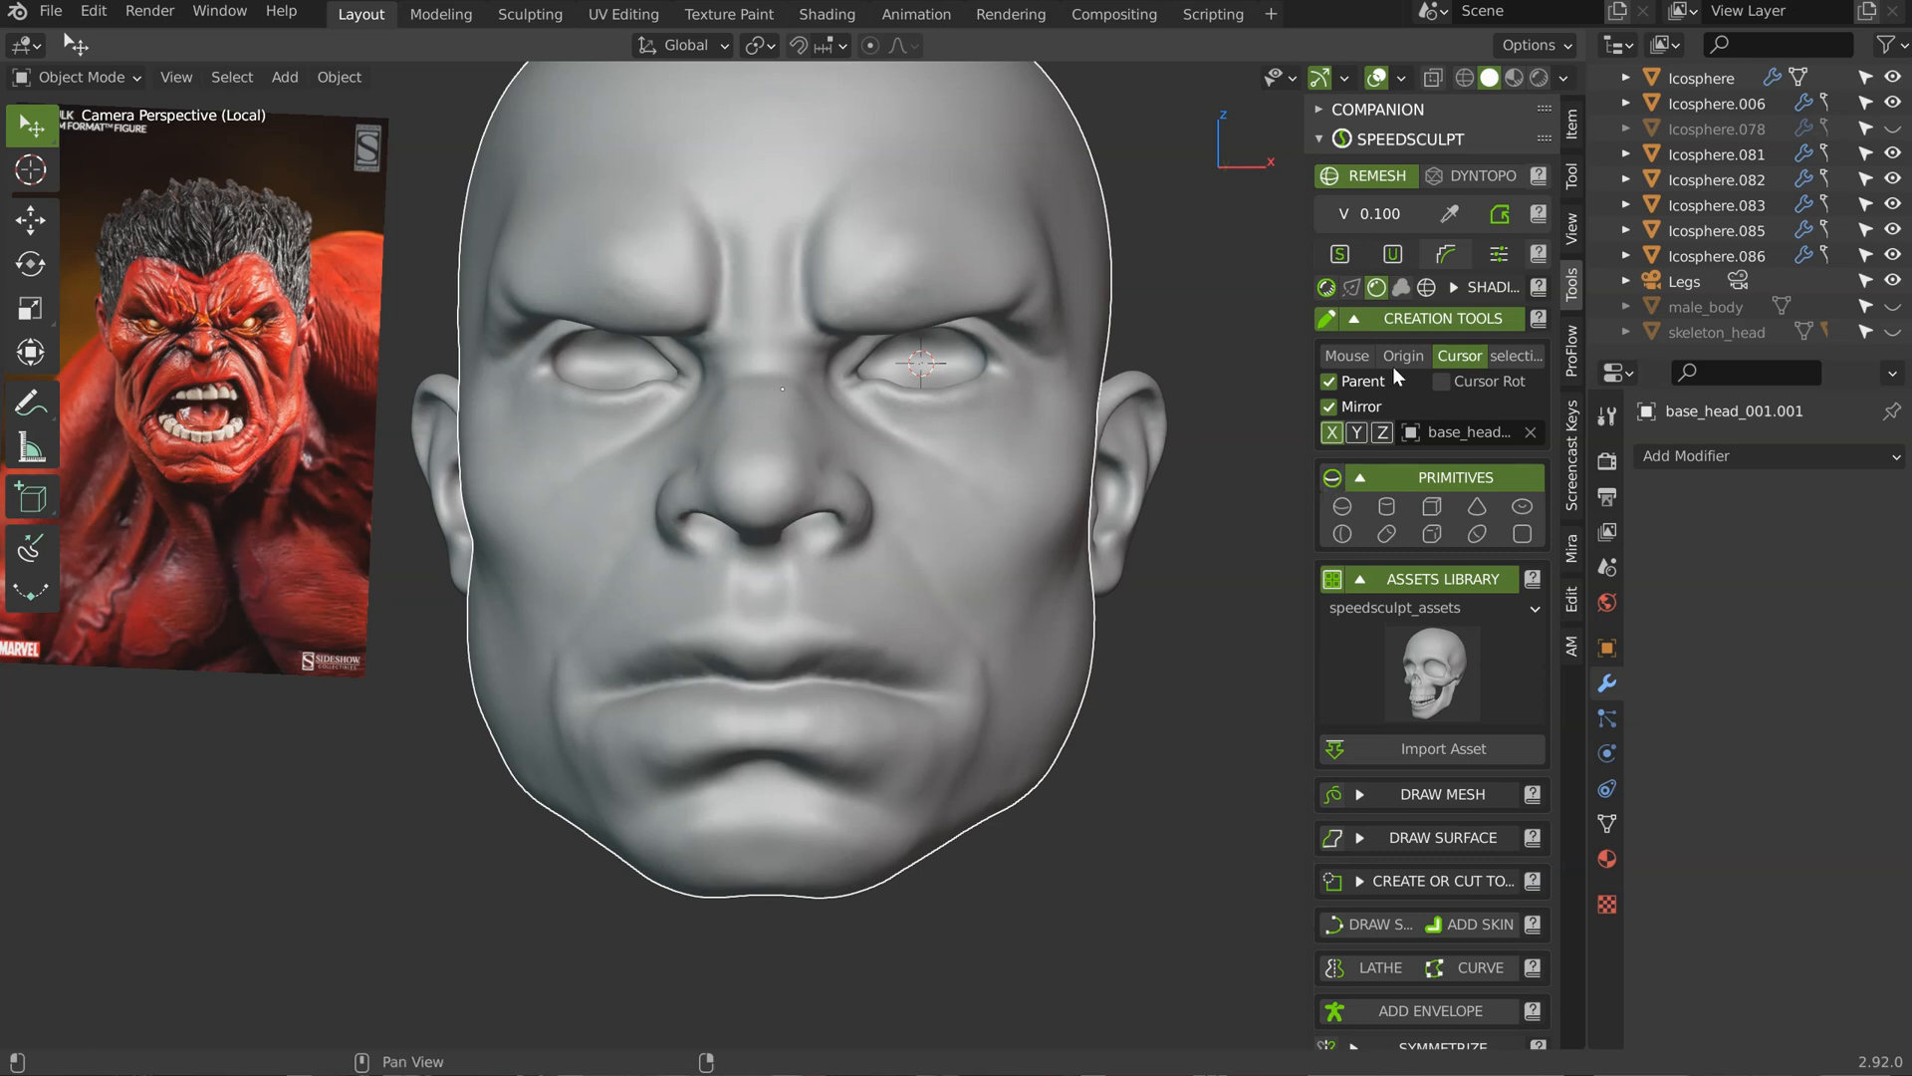
click(1332, 478)
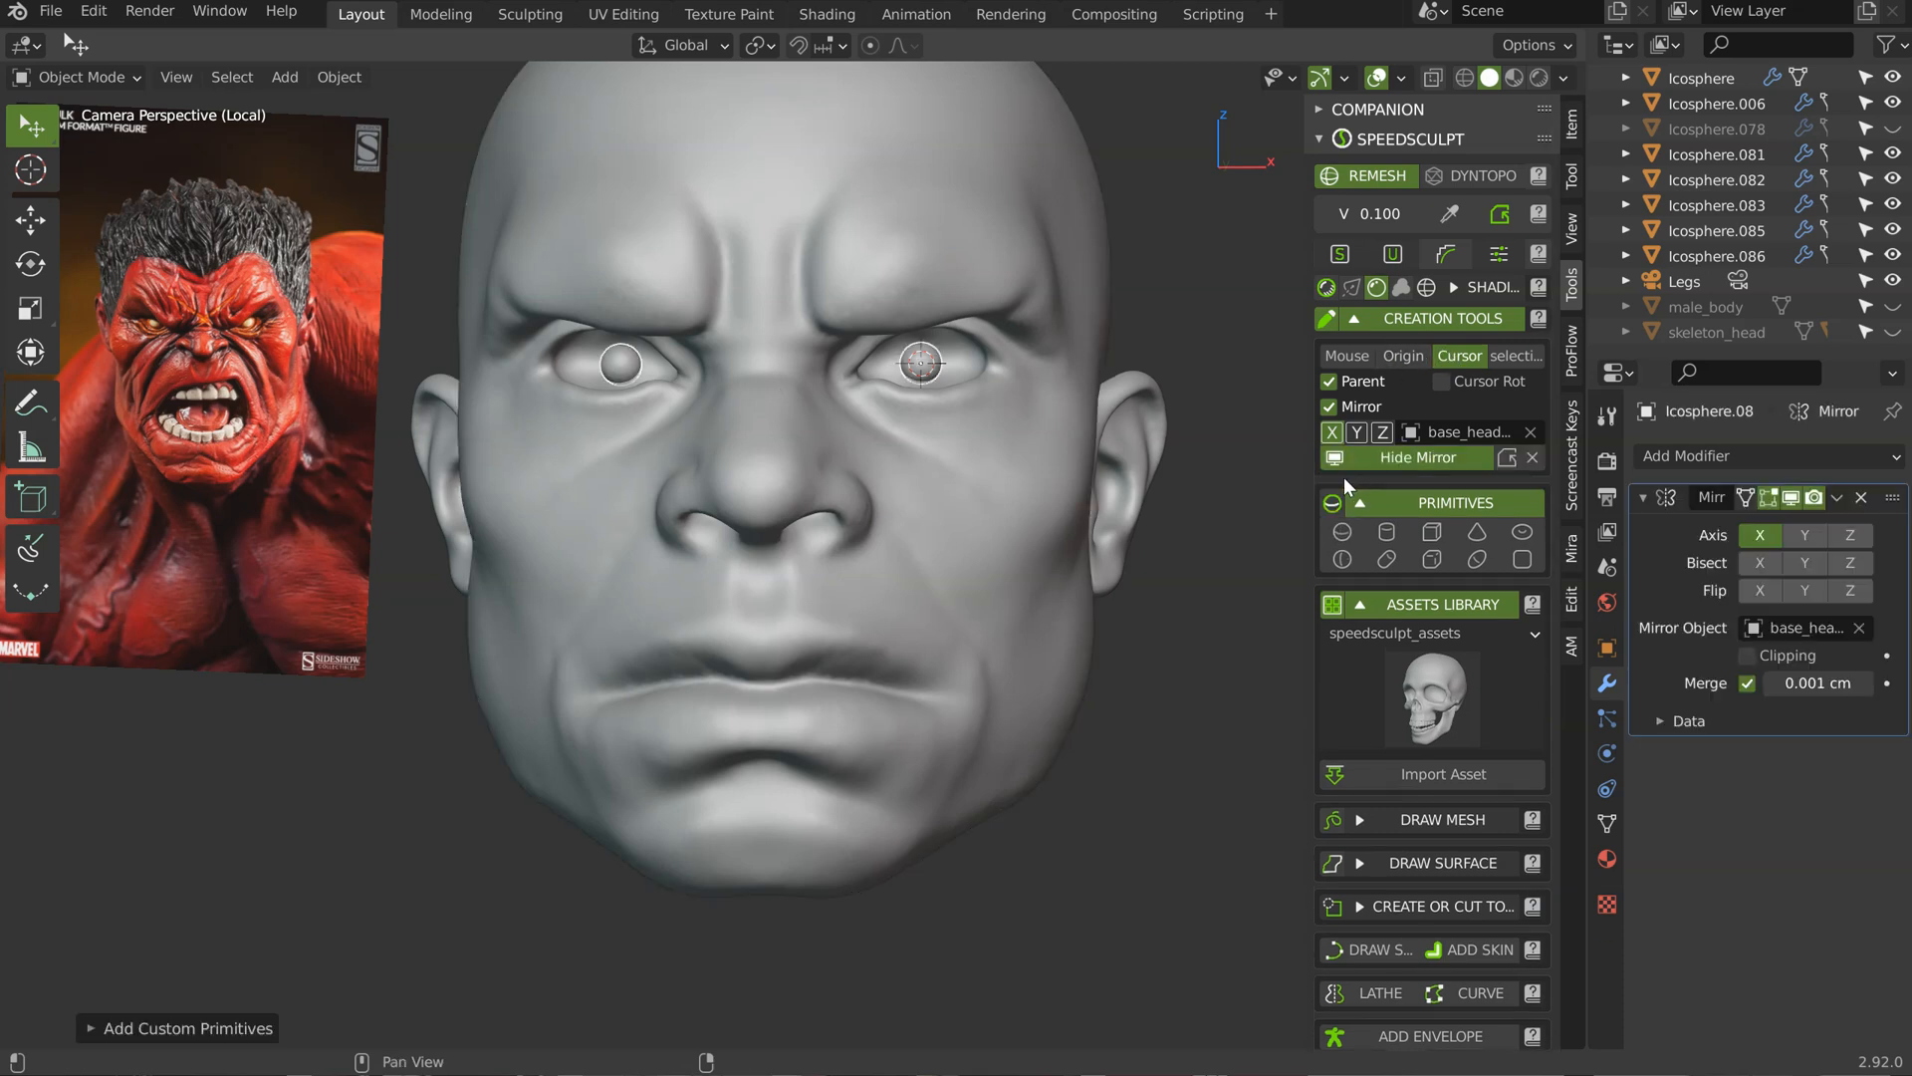
Step: Scale the mirrored eyeball spheres until they fill the openings between the eyelids
middle_drag(964, 306, 1004, 396)
key(s)
click(1046, 393)
key(s)
click(1036, 363)
scroll(1004, 397, up, 3)
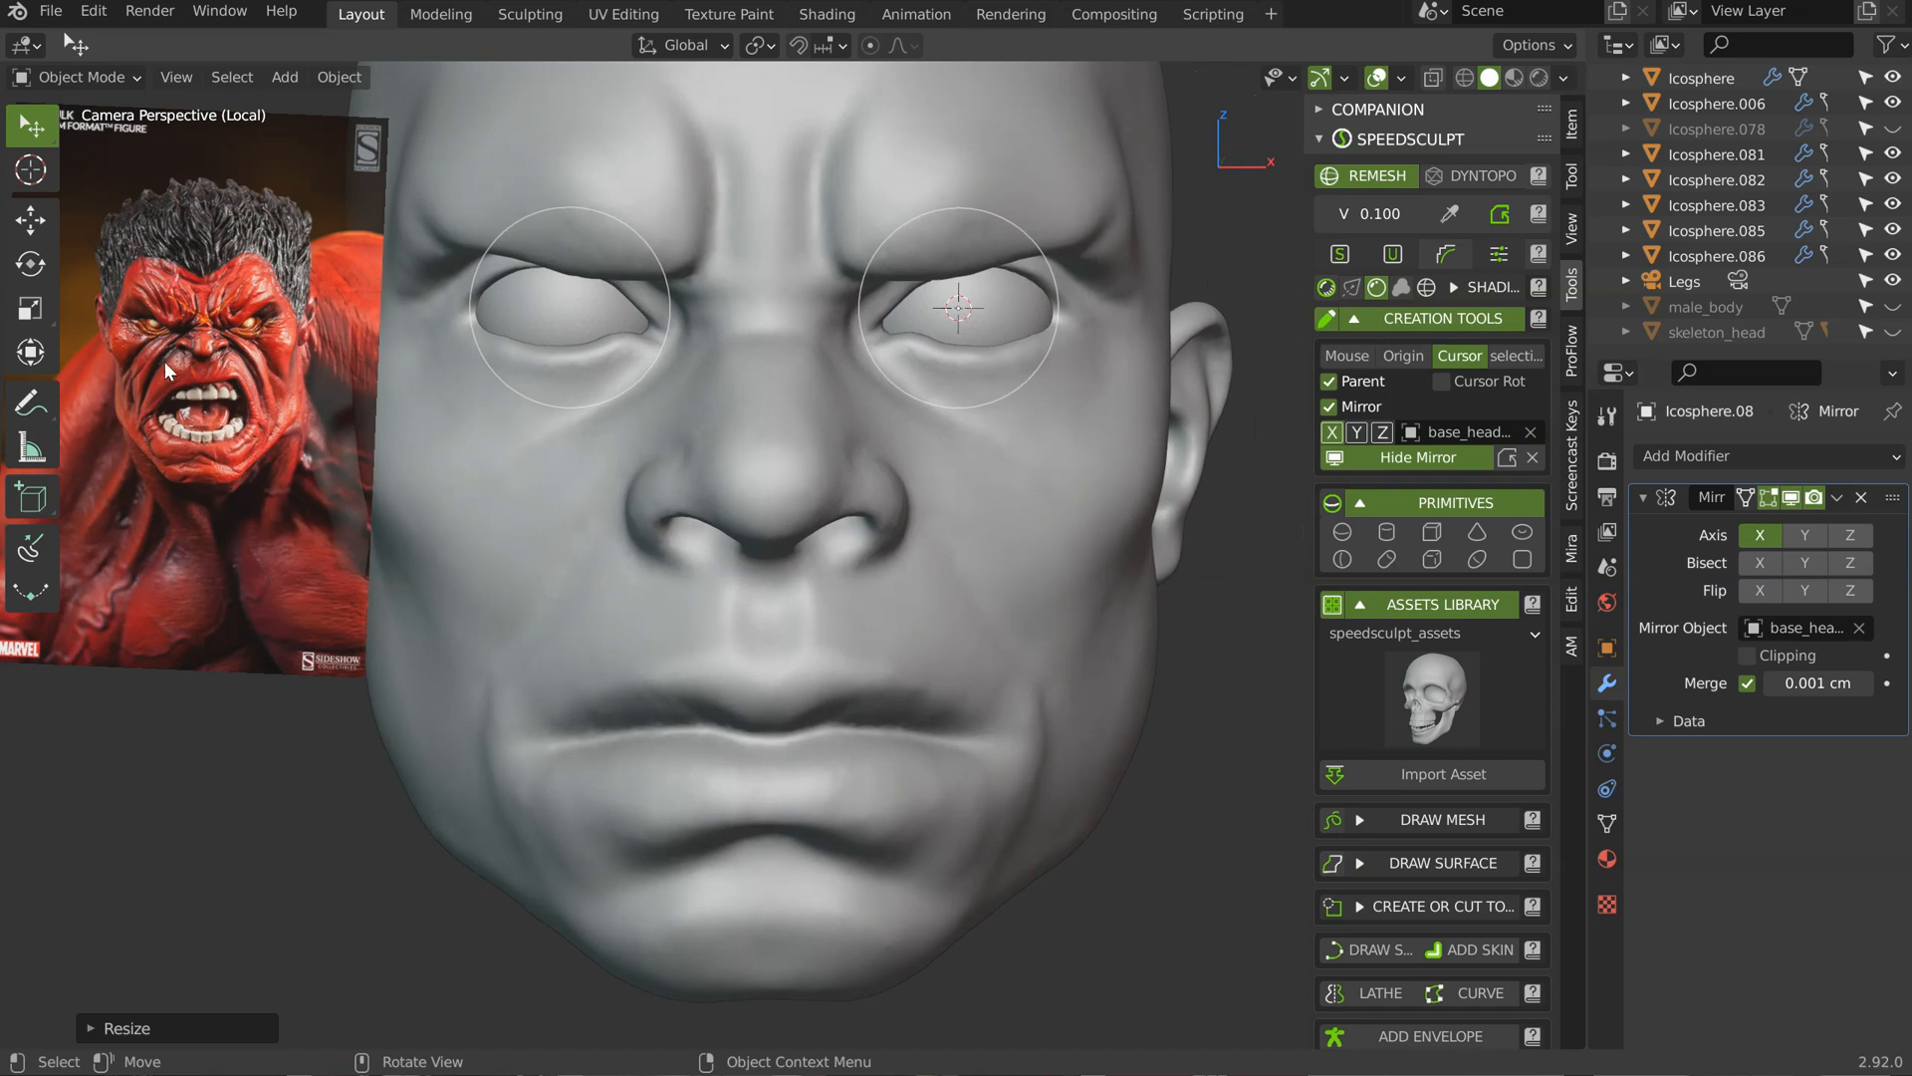
middle_drag(1026, 343, 1102, 314)
key(s)
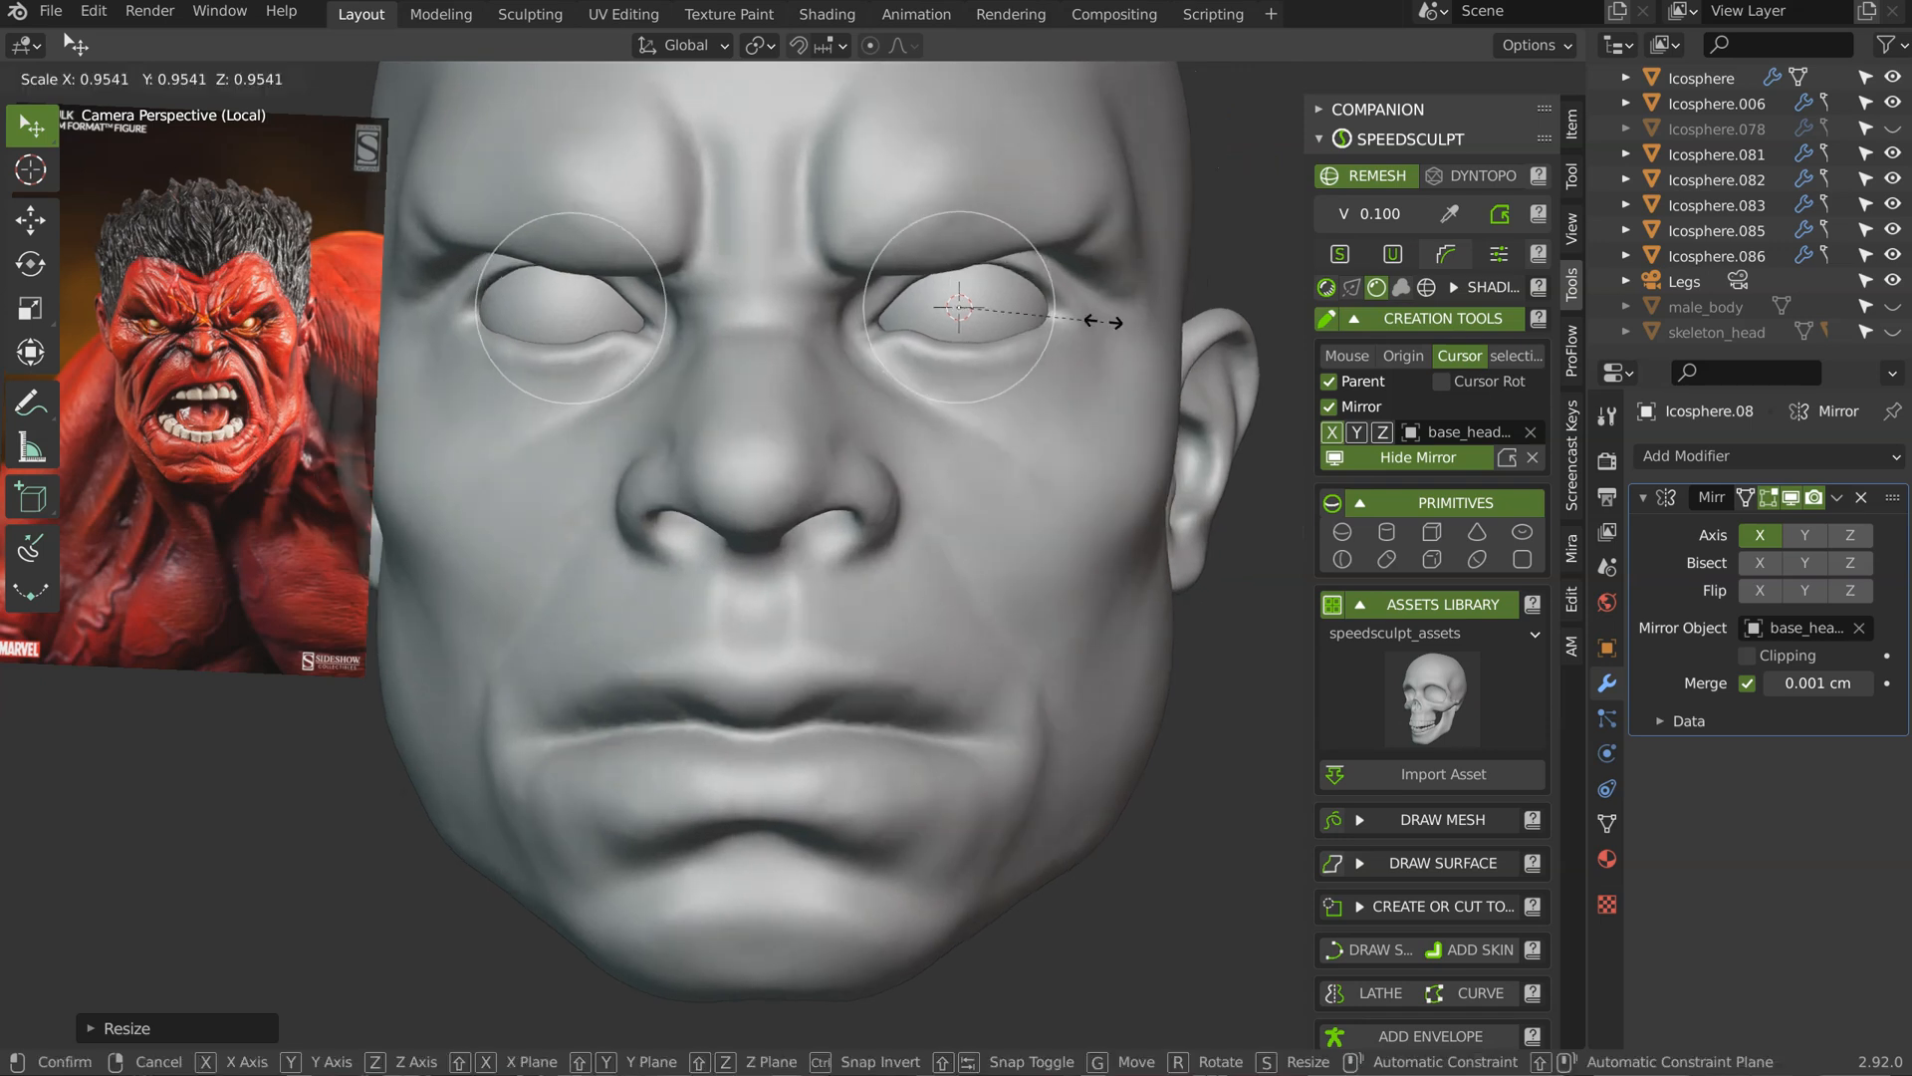
click(1014, 369)
key(s)
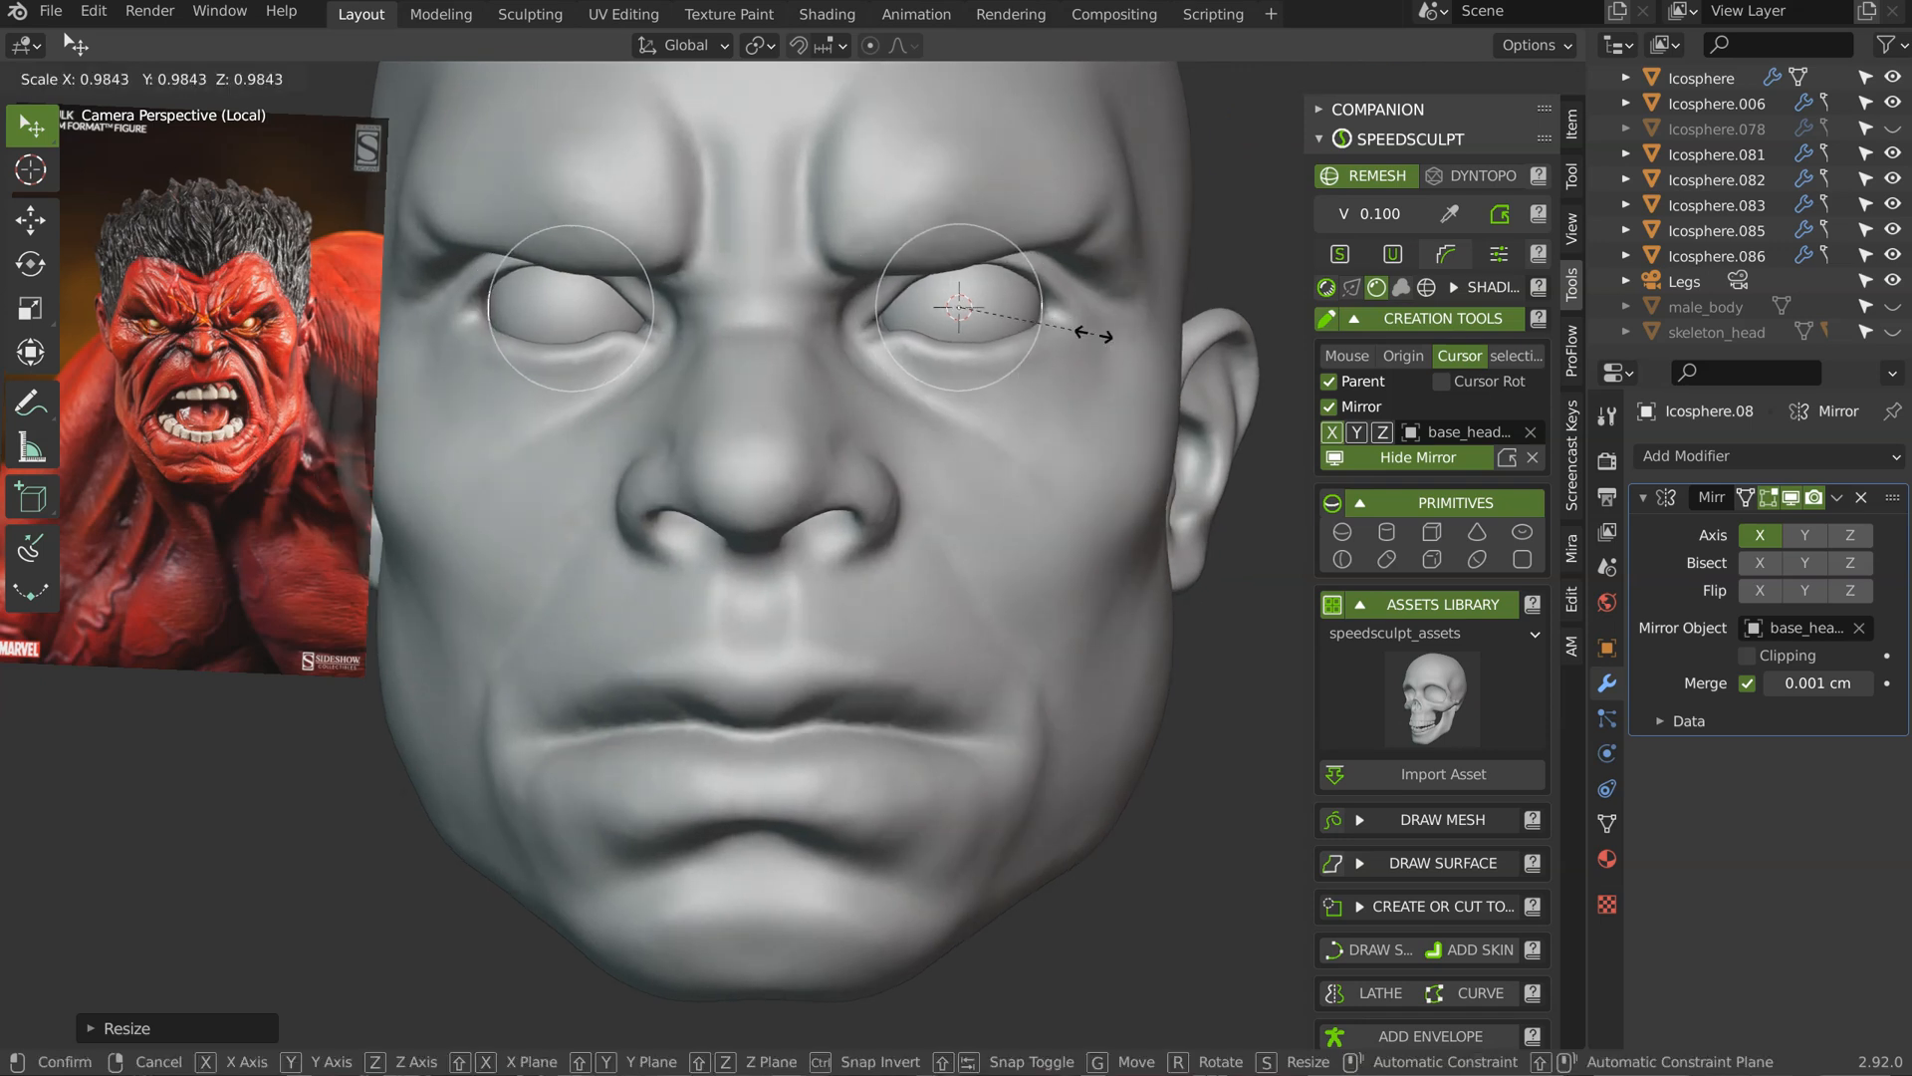
click(1095, 340)
Step: Move the mirrored eyeballs forward along the Y axis within their sockets, judging the depth from the side
click(1015, 416)
key(Tab)
click(1187, 239)
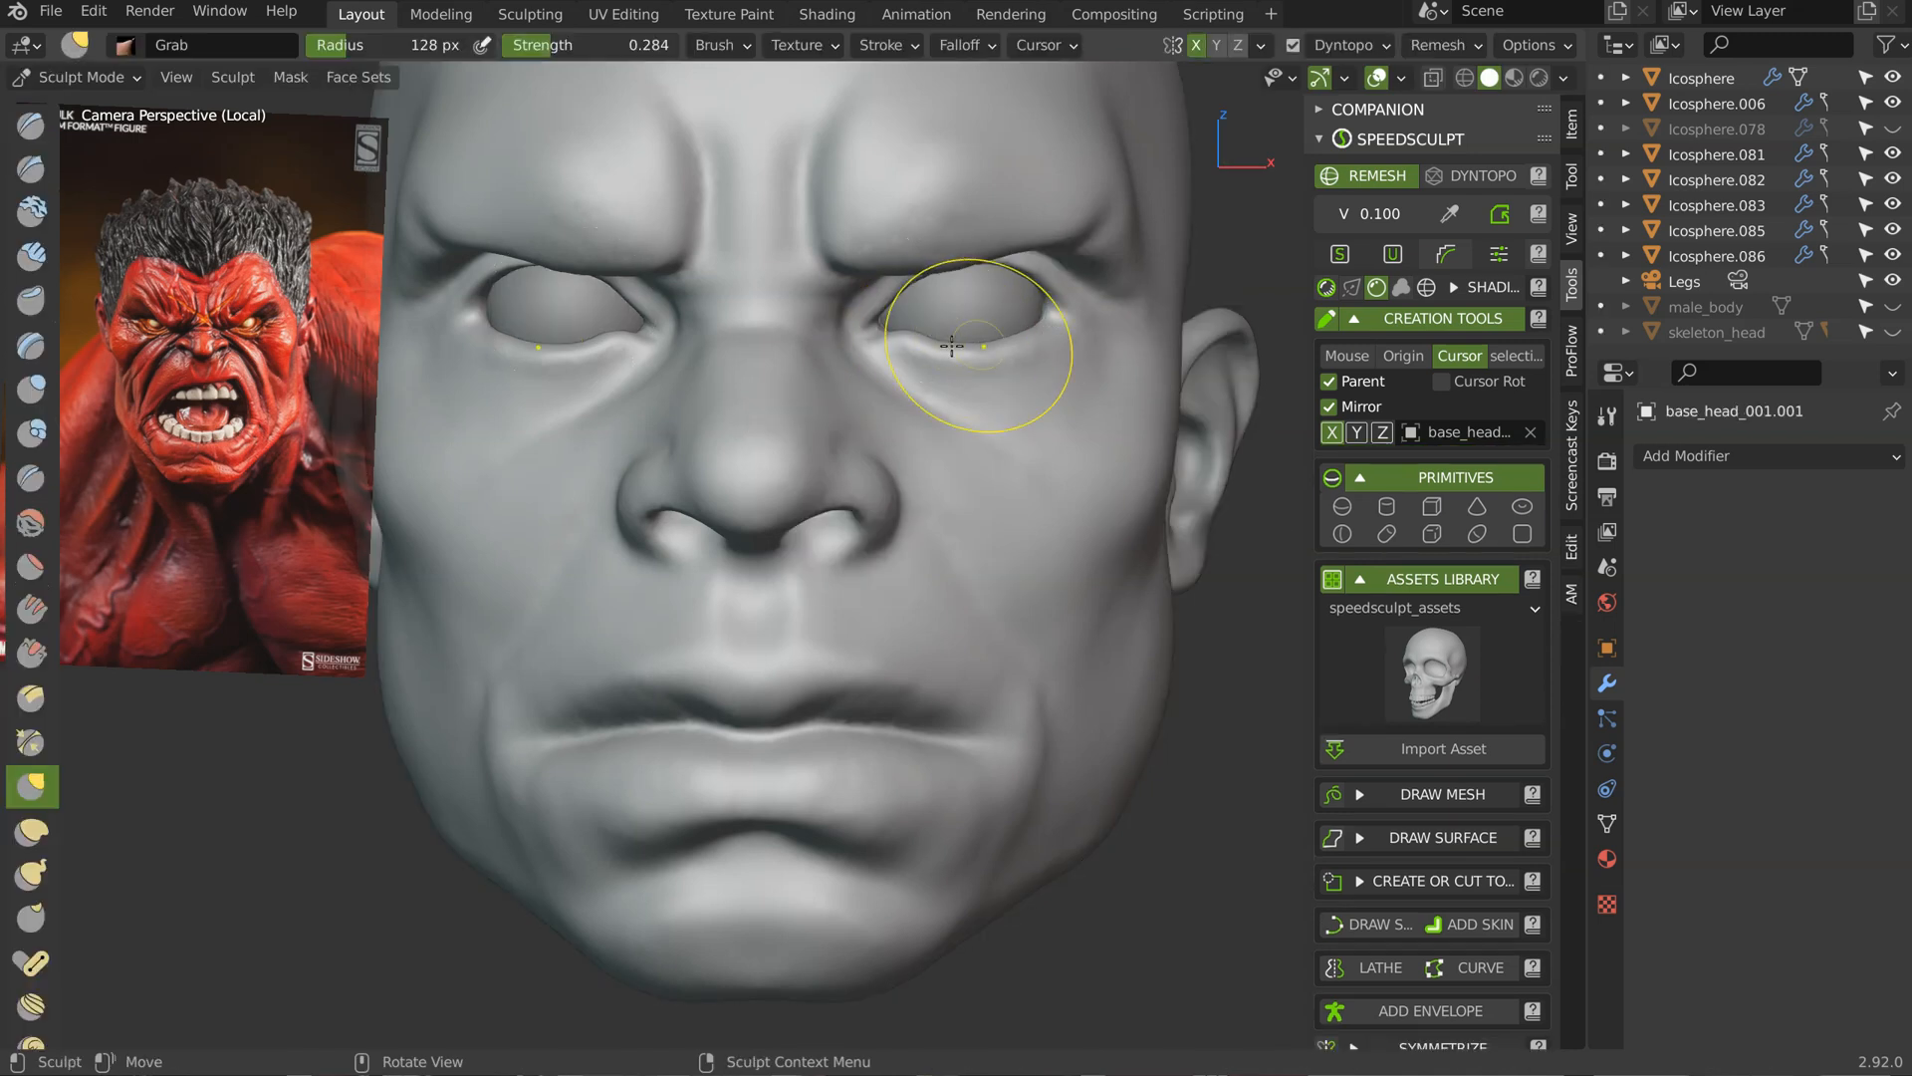
middle_drag(854, 333, 959, 339)
mouse_move(1062, 299)
middle_down()
mouse_move(1096, 214)
mouse_move(960, 235)
mouse_move(904, 412)
mouse_move(846, 435)
middle_up()
key(Tab)
click(968, 289)
click(968, 287)
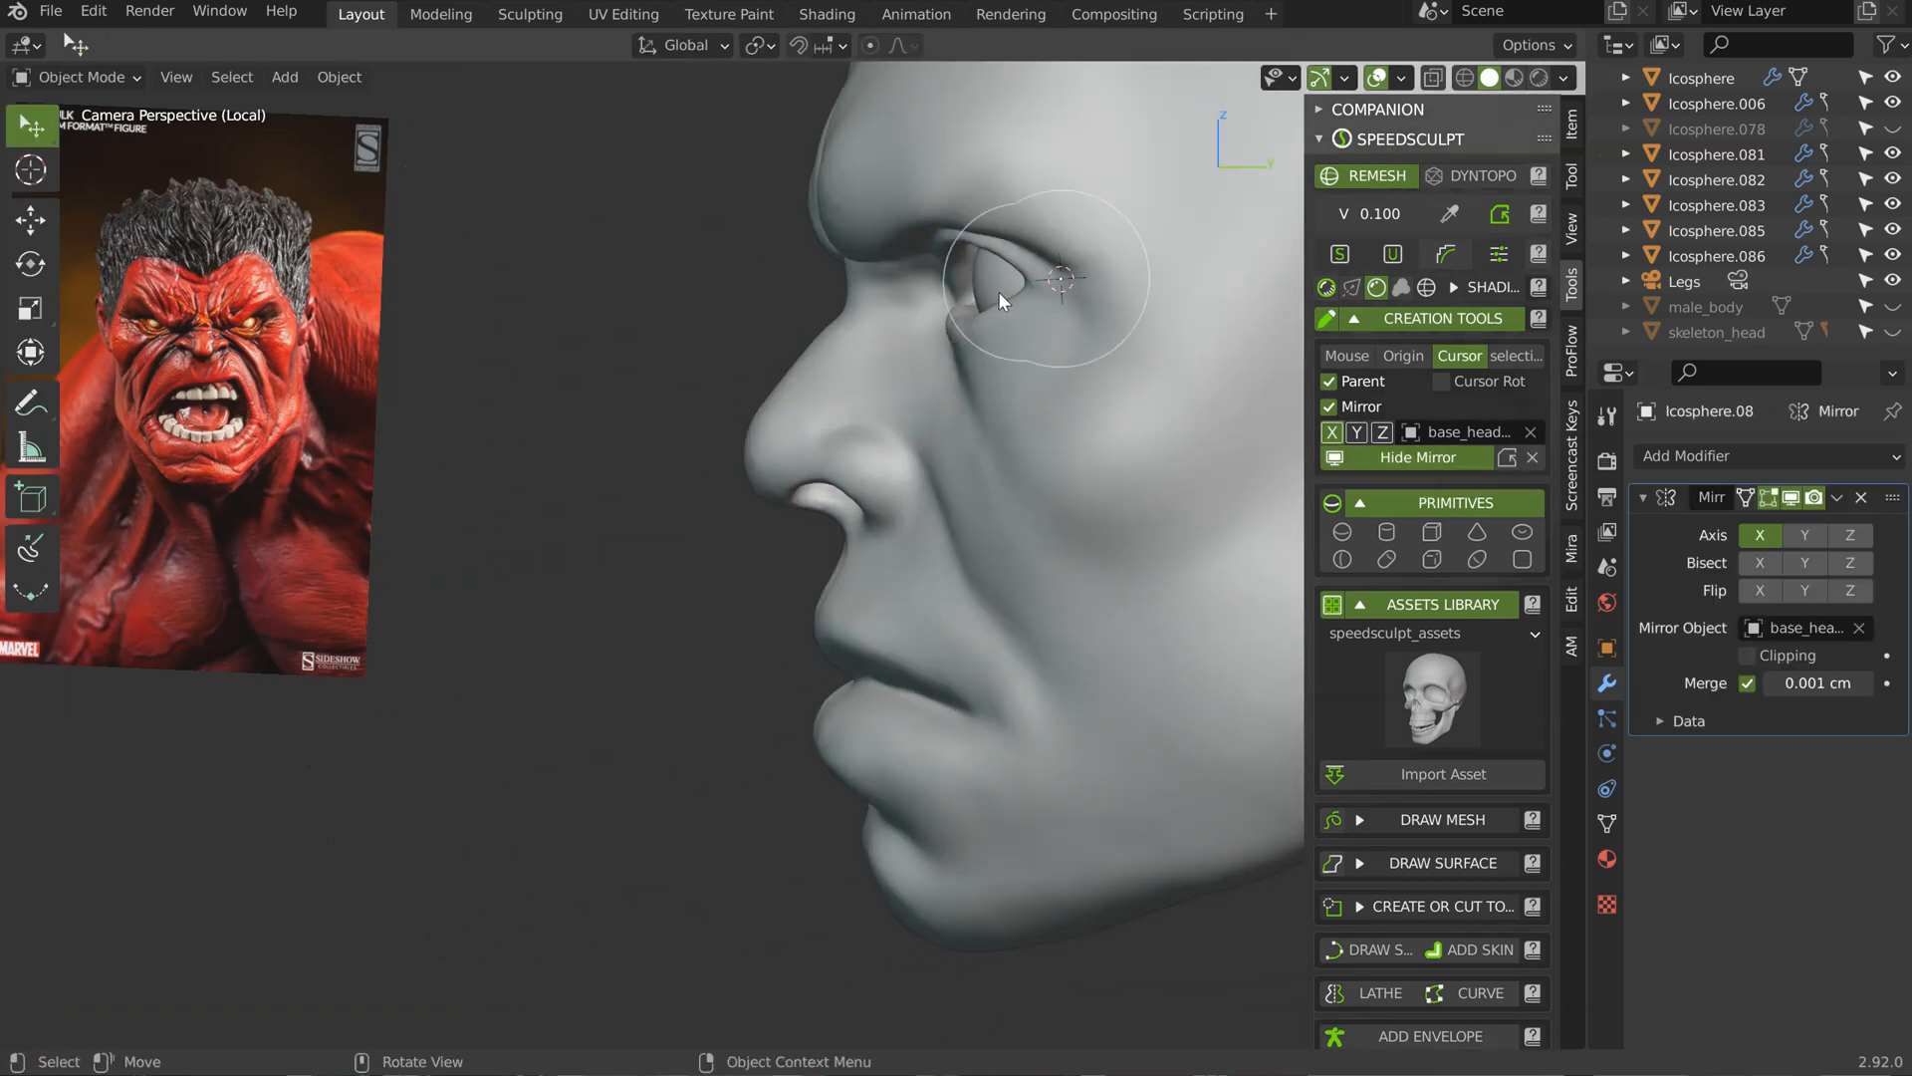
key(g)
key(y)
click(977, 290)
Step: Sculpt the head's inner eye corners and lower eyelids around the eyeballs with the Grab brush at 128 px
click(961, 367)
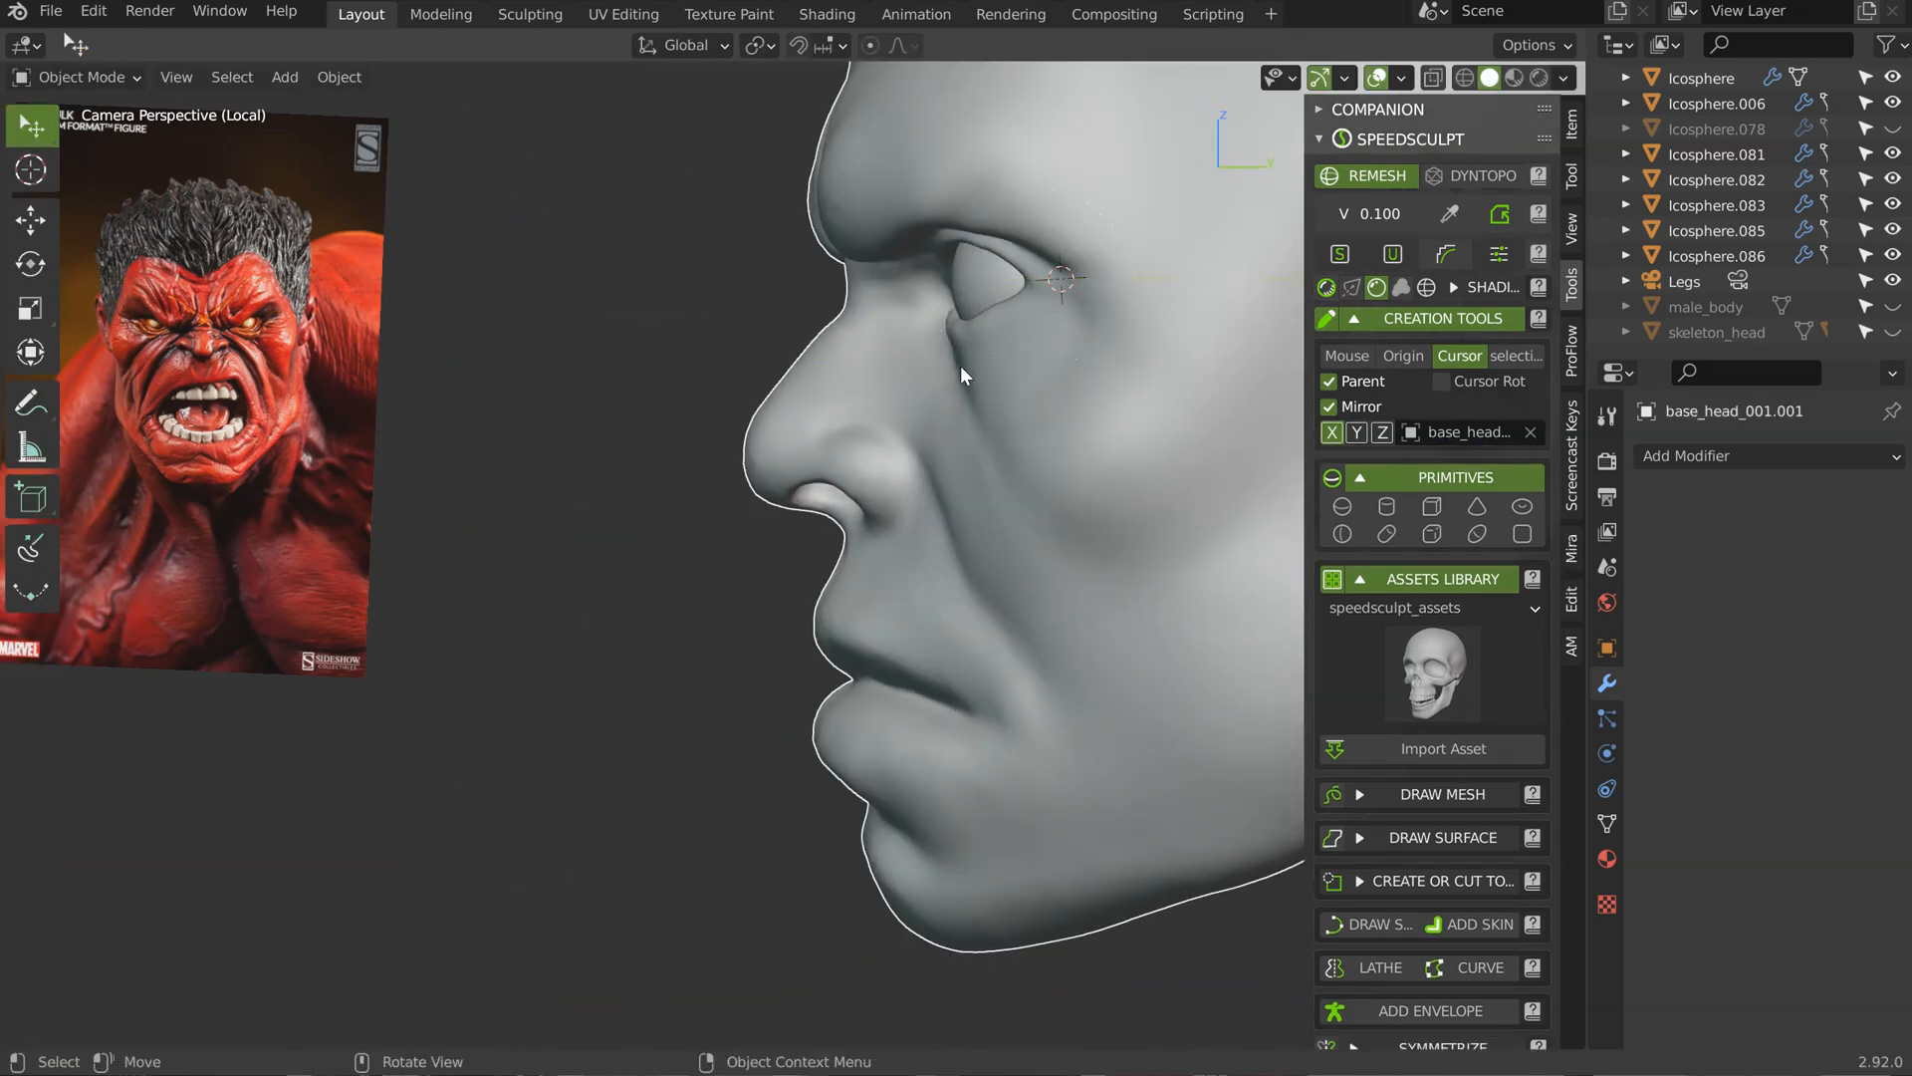
key(Tab)
middle_drag(930, 358, 1074, 304)
drag(958, 297, 942, 287)
scroll(996, 308, up, 8)
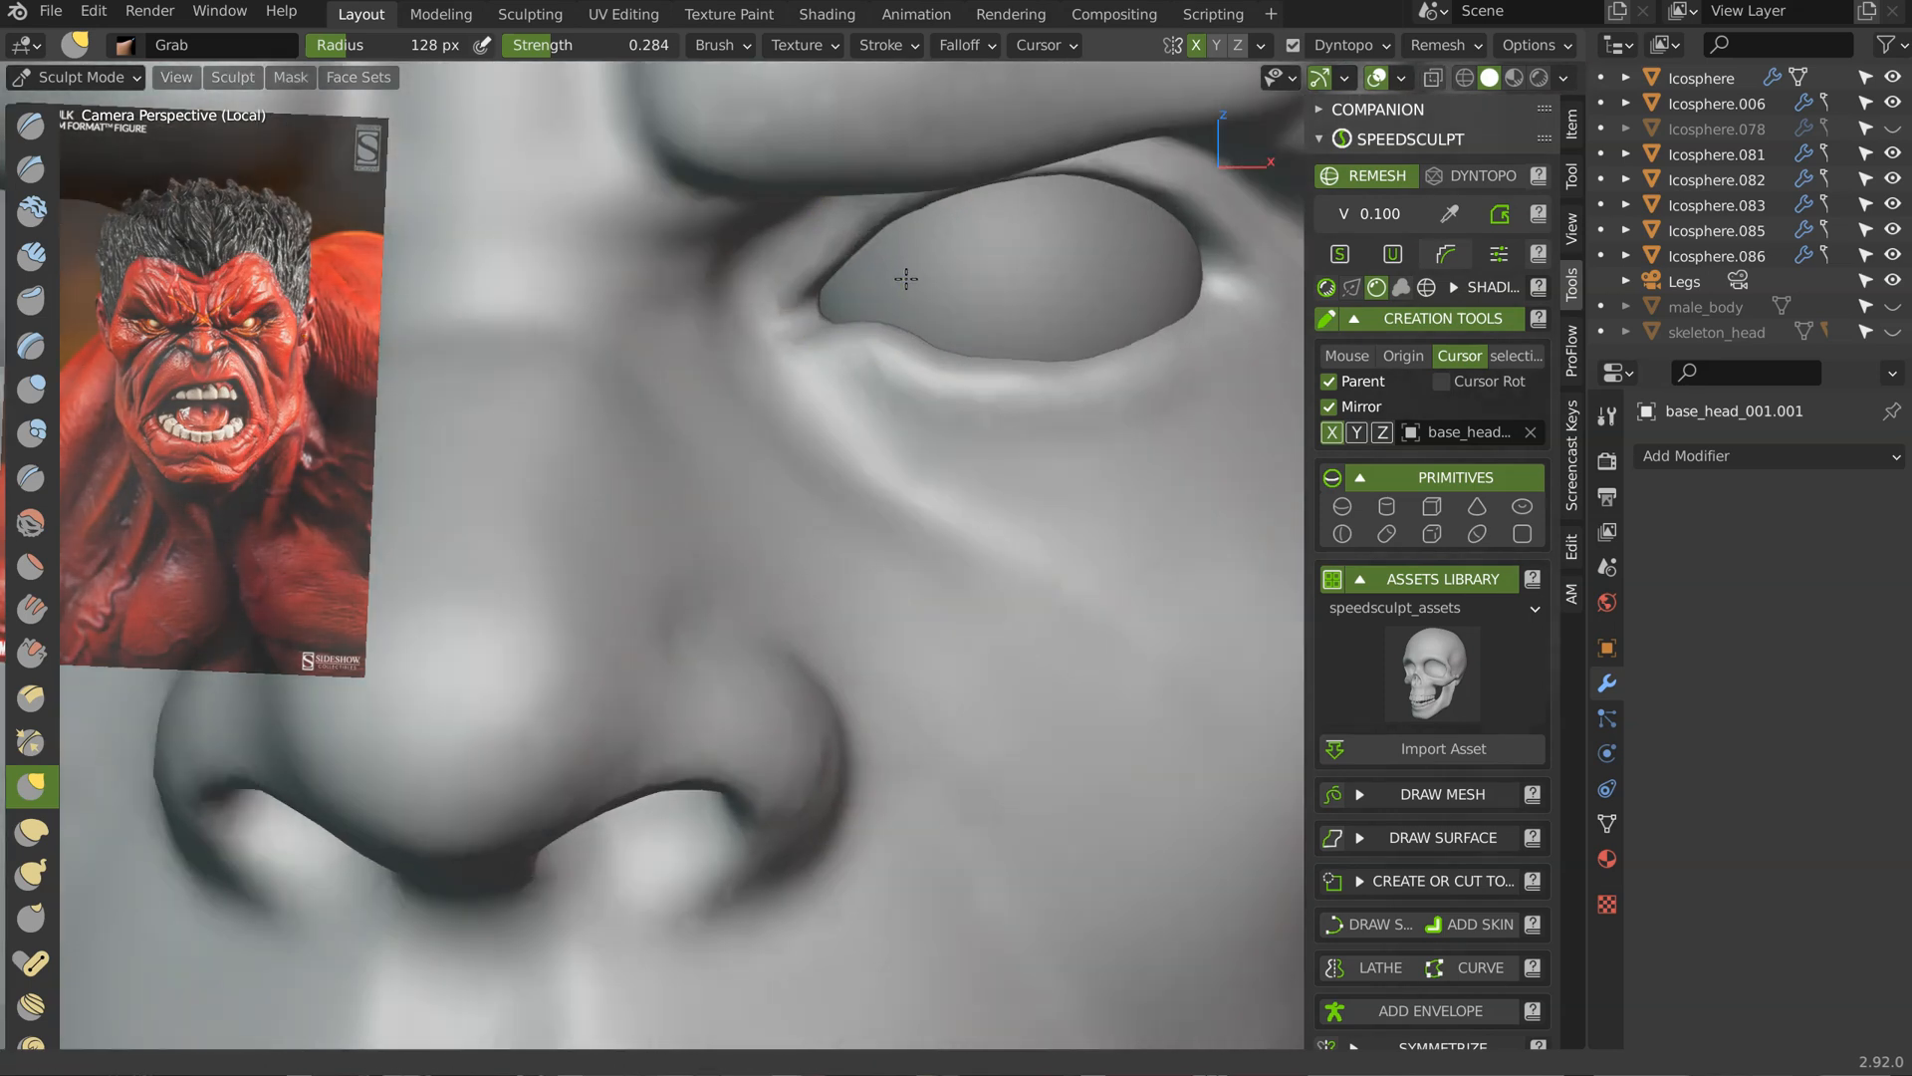
scroll(907, 278, up, 1)
drag(815, 295, 803, 307)
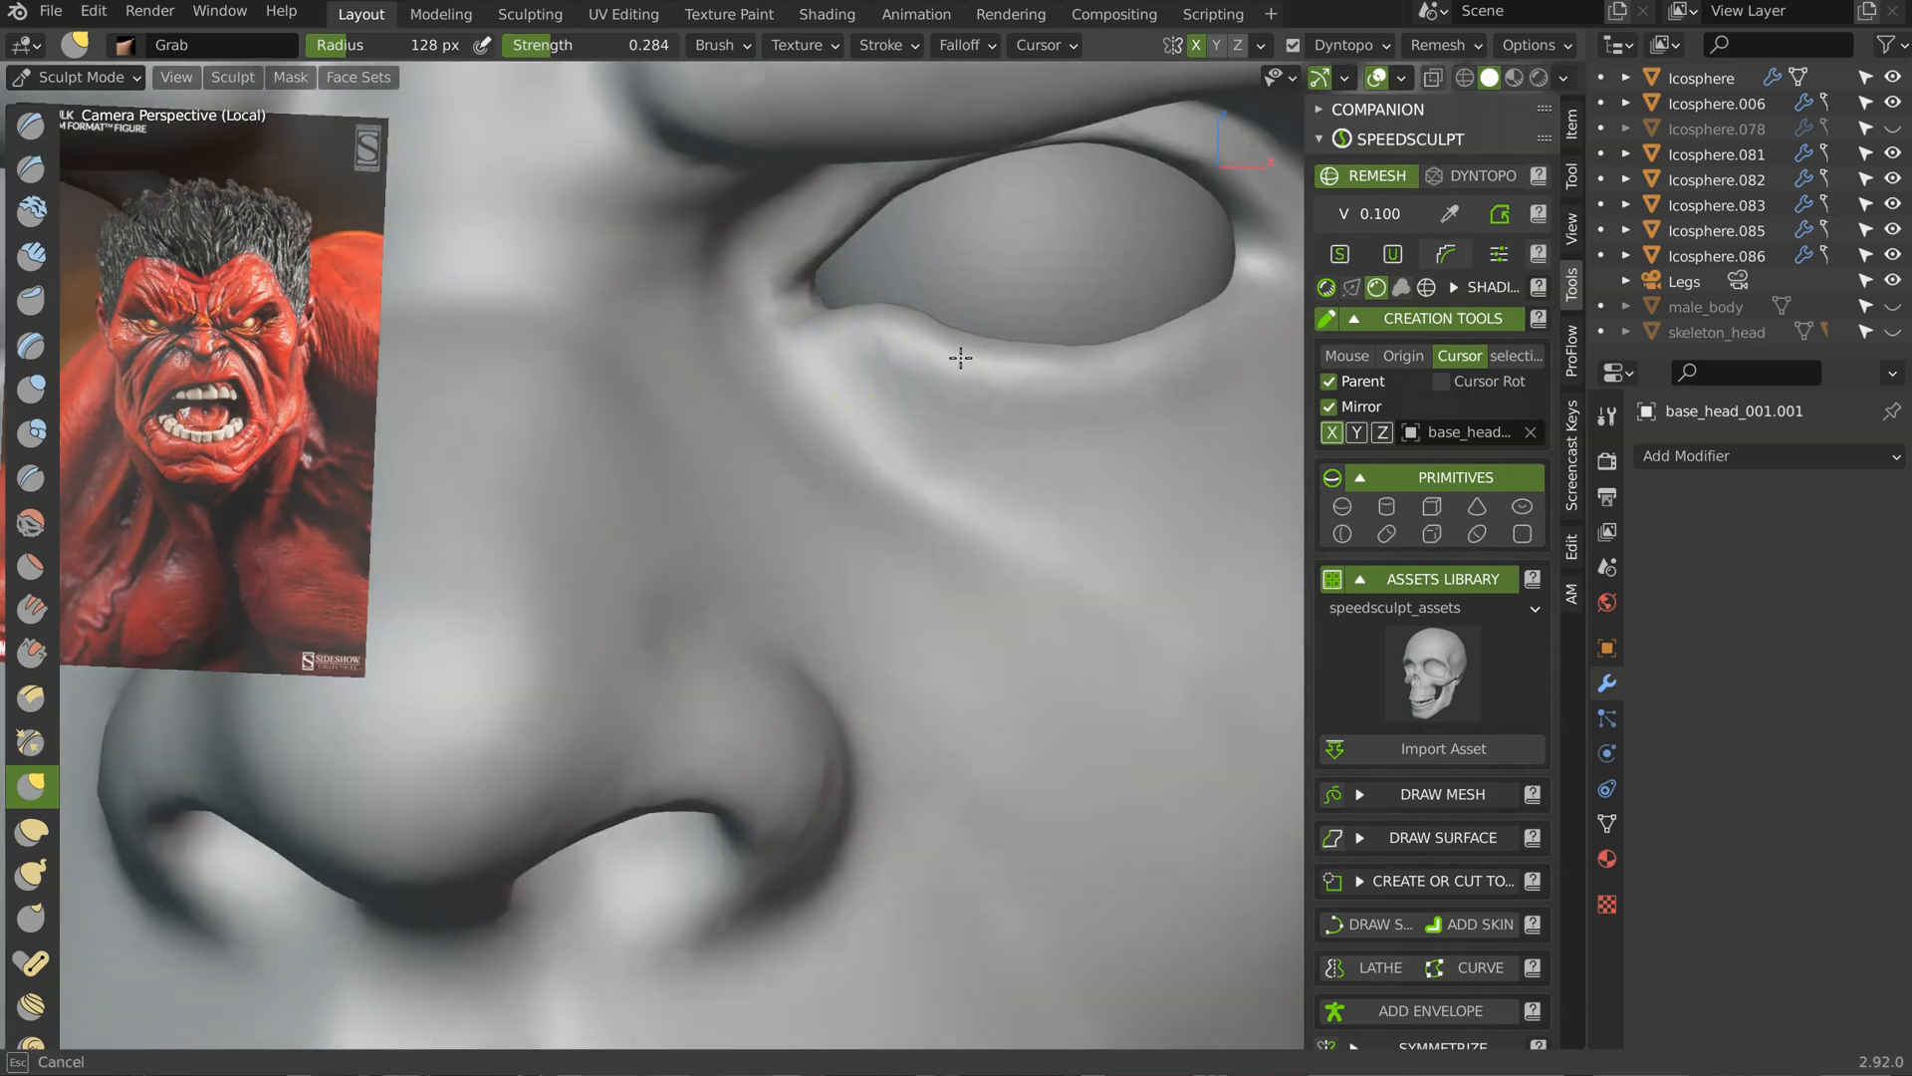
mouse_move(1246, 256)
middle_down()
mouse_move(1015, 308)
mouse_move(1100, 334)
mouse_move(1115, 312)
mouse_move(1043, 377)
mouse_move(1018, 351)
middle_up()
drag(1076, 365, 1064, 361)
mouse_move(1064, 361)
middle_down()
mouse_move(1076, 179)
mouse_move(1050, 215)
middle_up()
Step: Adjust the curvature of the lower eyelids against the eyeballs from below with the Grab brush at 316 px
key(f)
click(1089, 235)
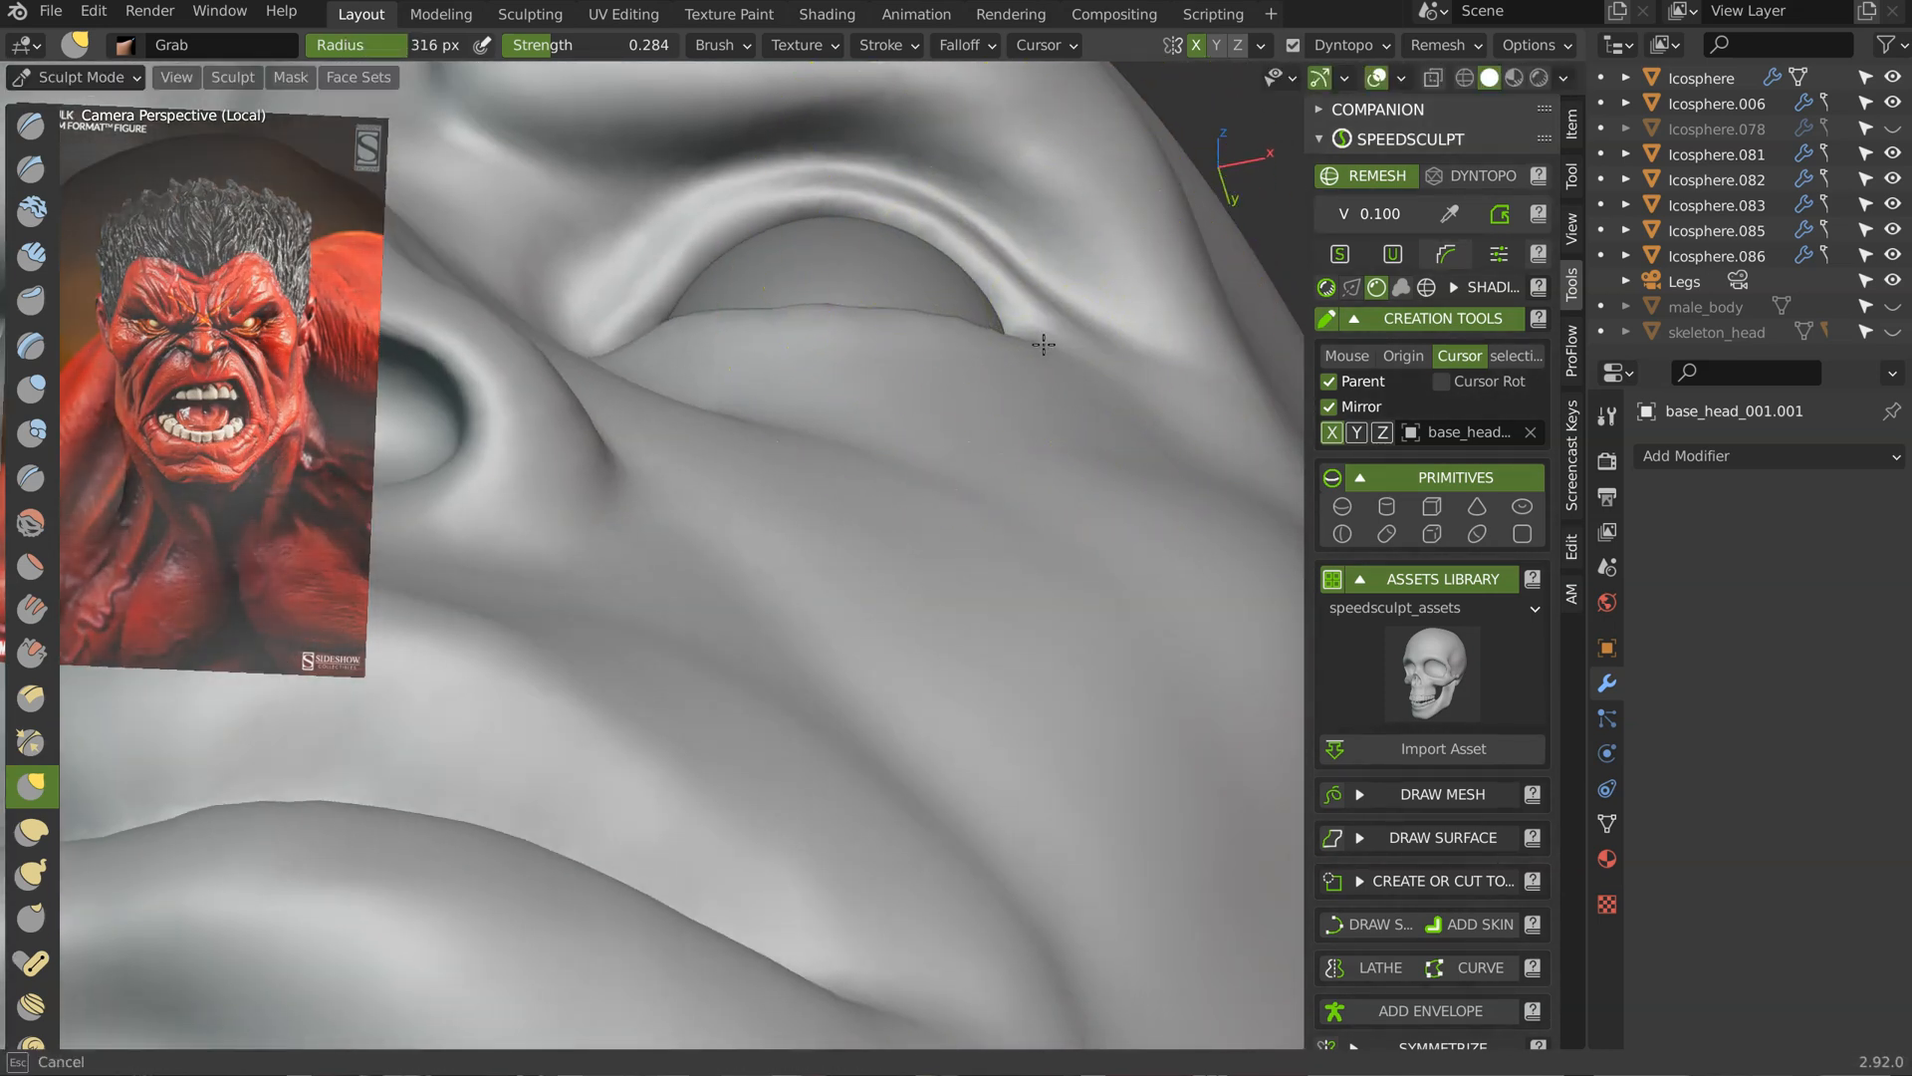
middle_drag(683, 222, 768, 400)
drag(721, 357, 717, 355)
middle_drag(734, 404, 958, 374)
middle_drag(738, 210, 746, 196)
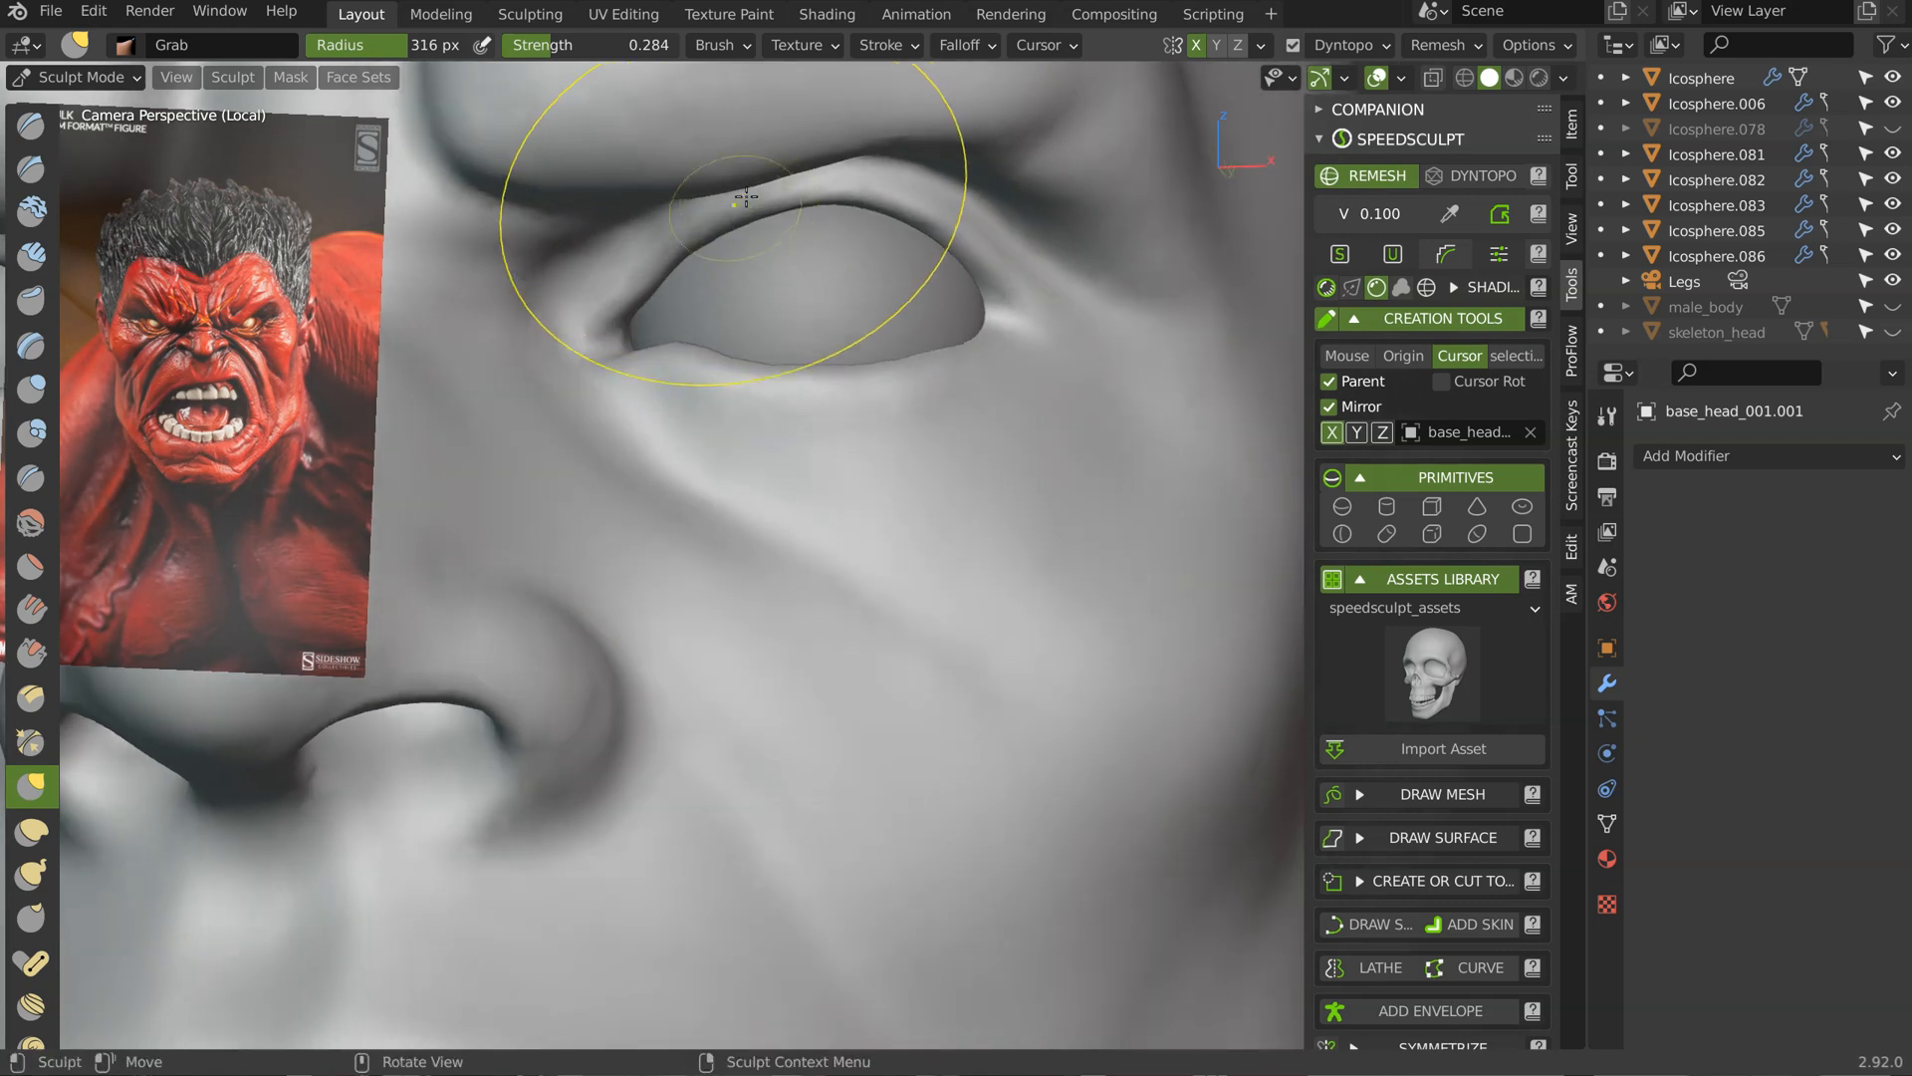
Step: Refine the upper eyelids and inner eye corners with the Grab brush at 193 px
key(f)
click(744, 221)
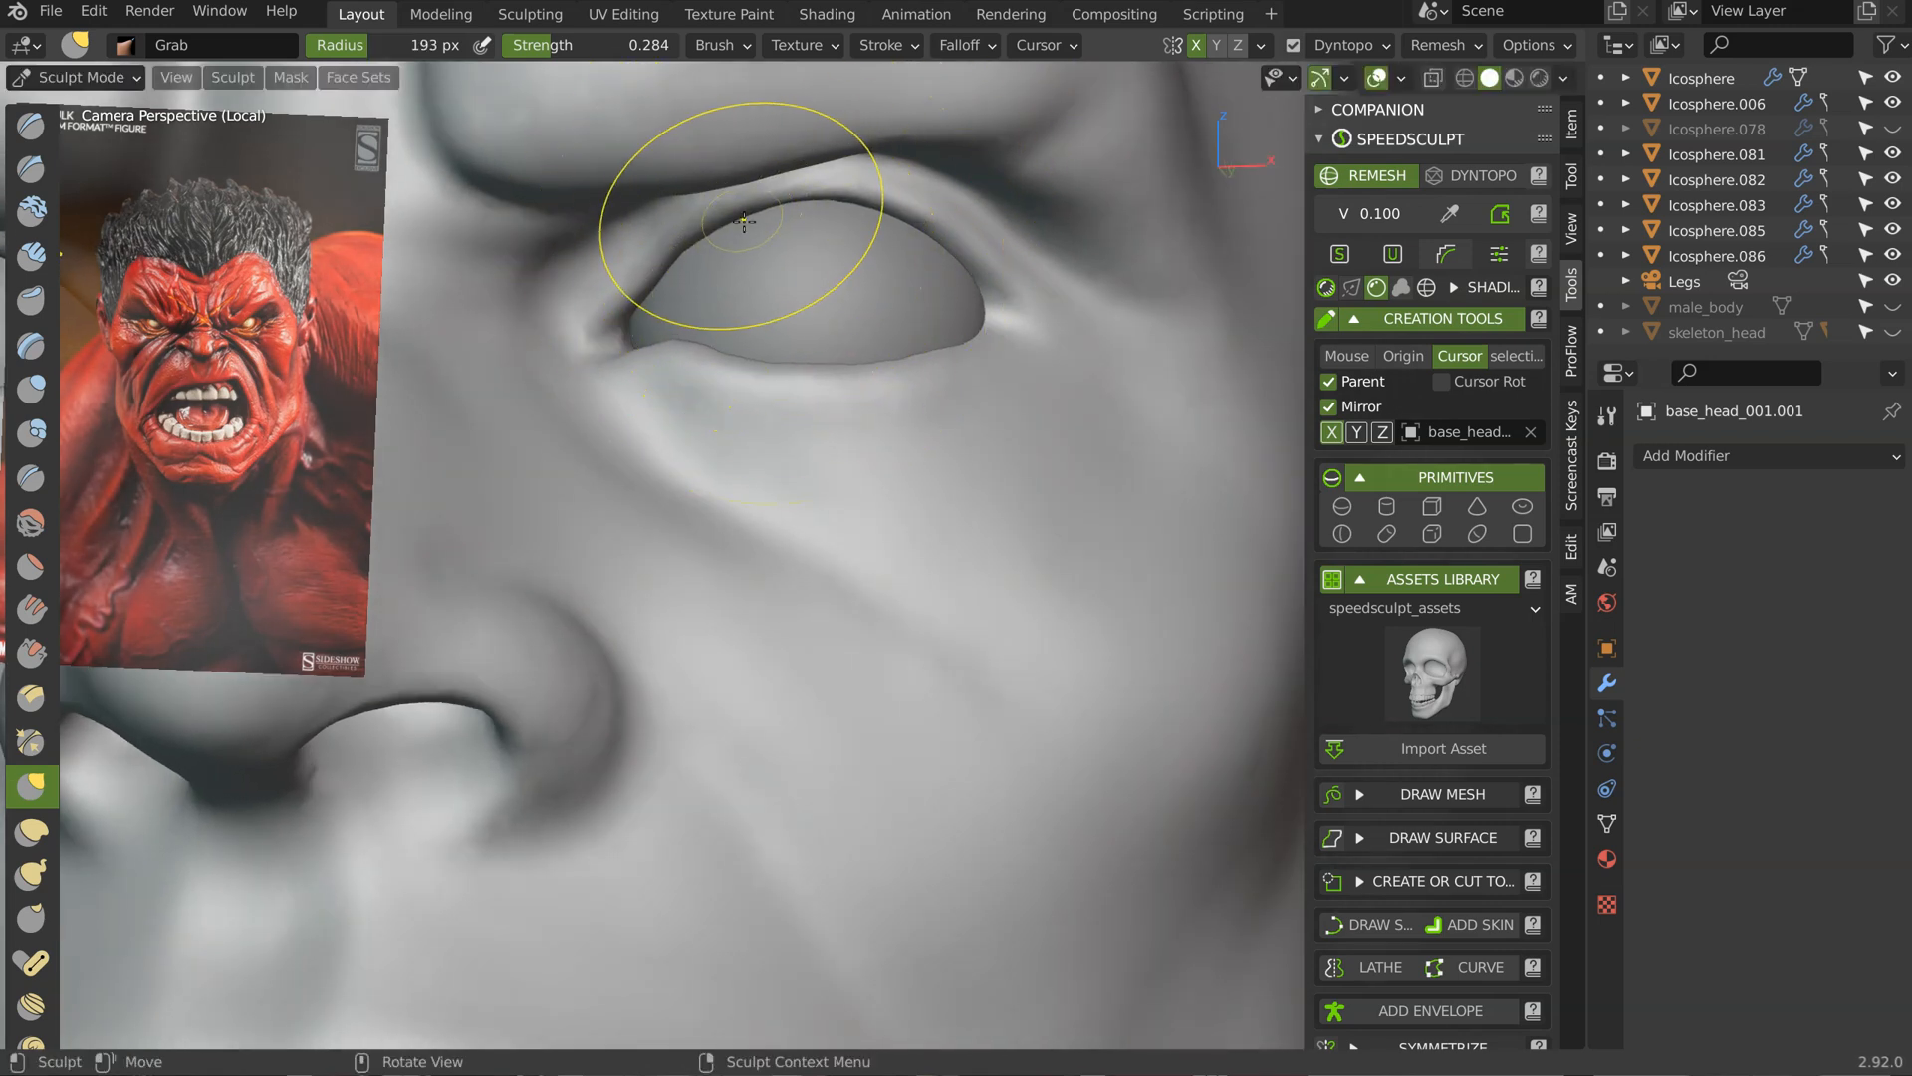
middle_drag(992, 215, 865, 194)
middle_drag(749, 207, 820, 203)
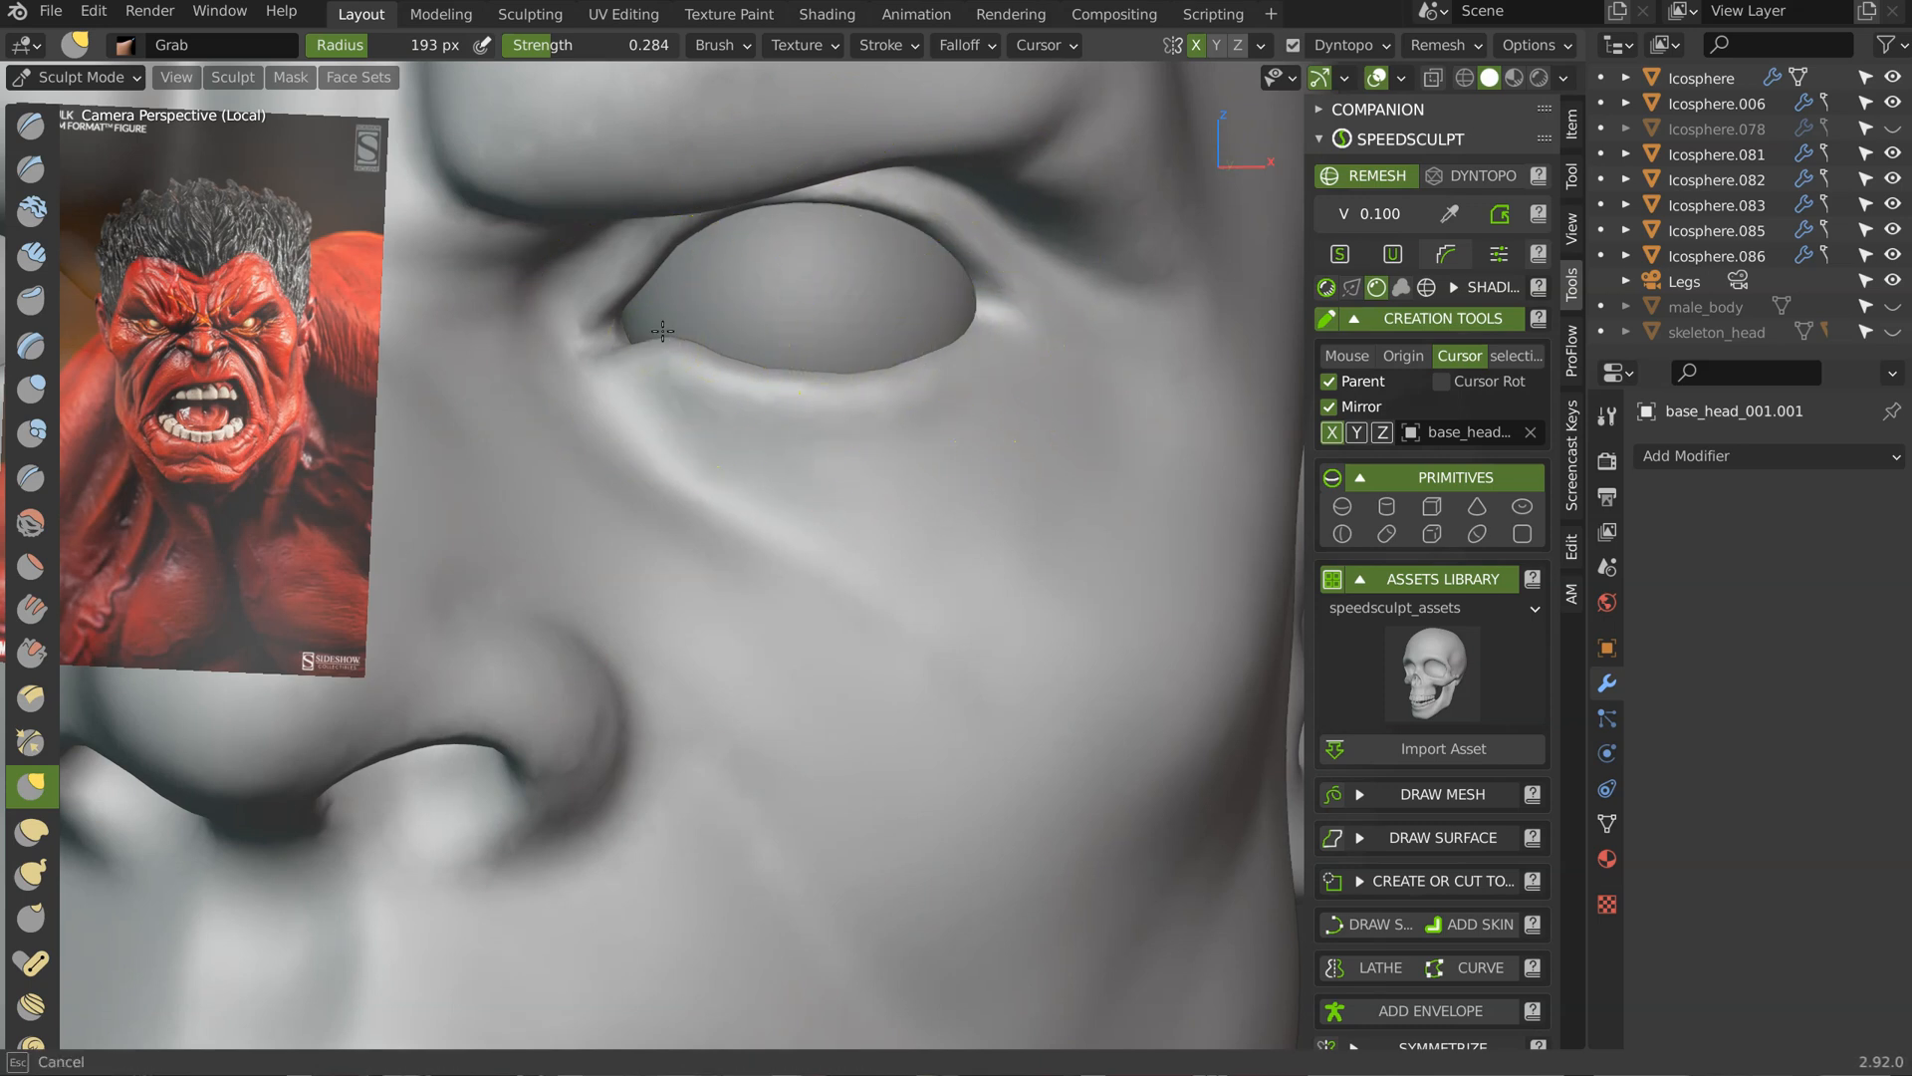
scroll(893, 274, down, 10)
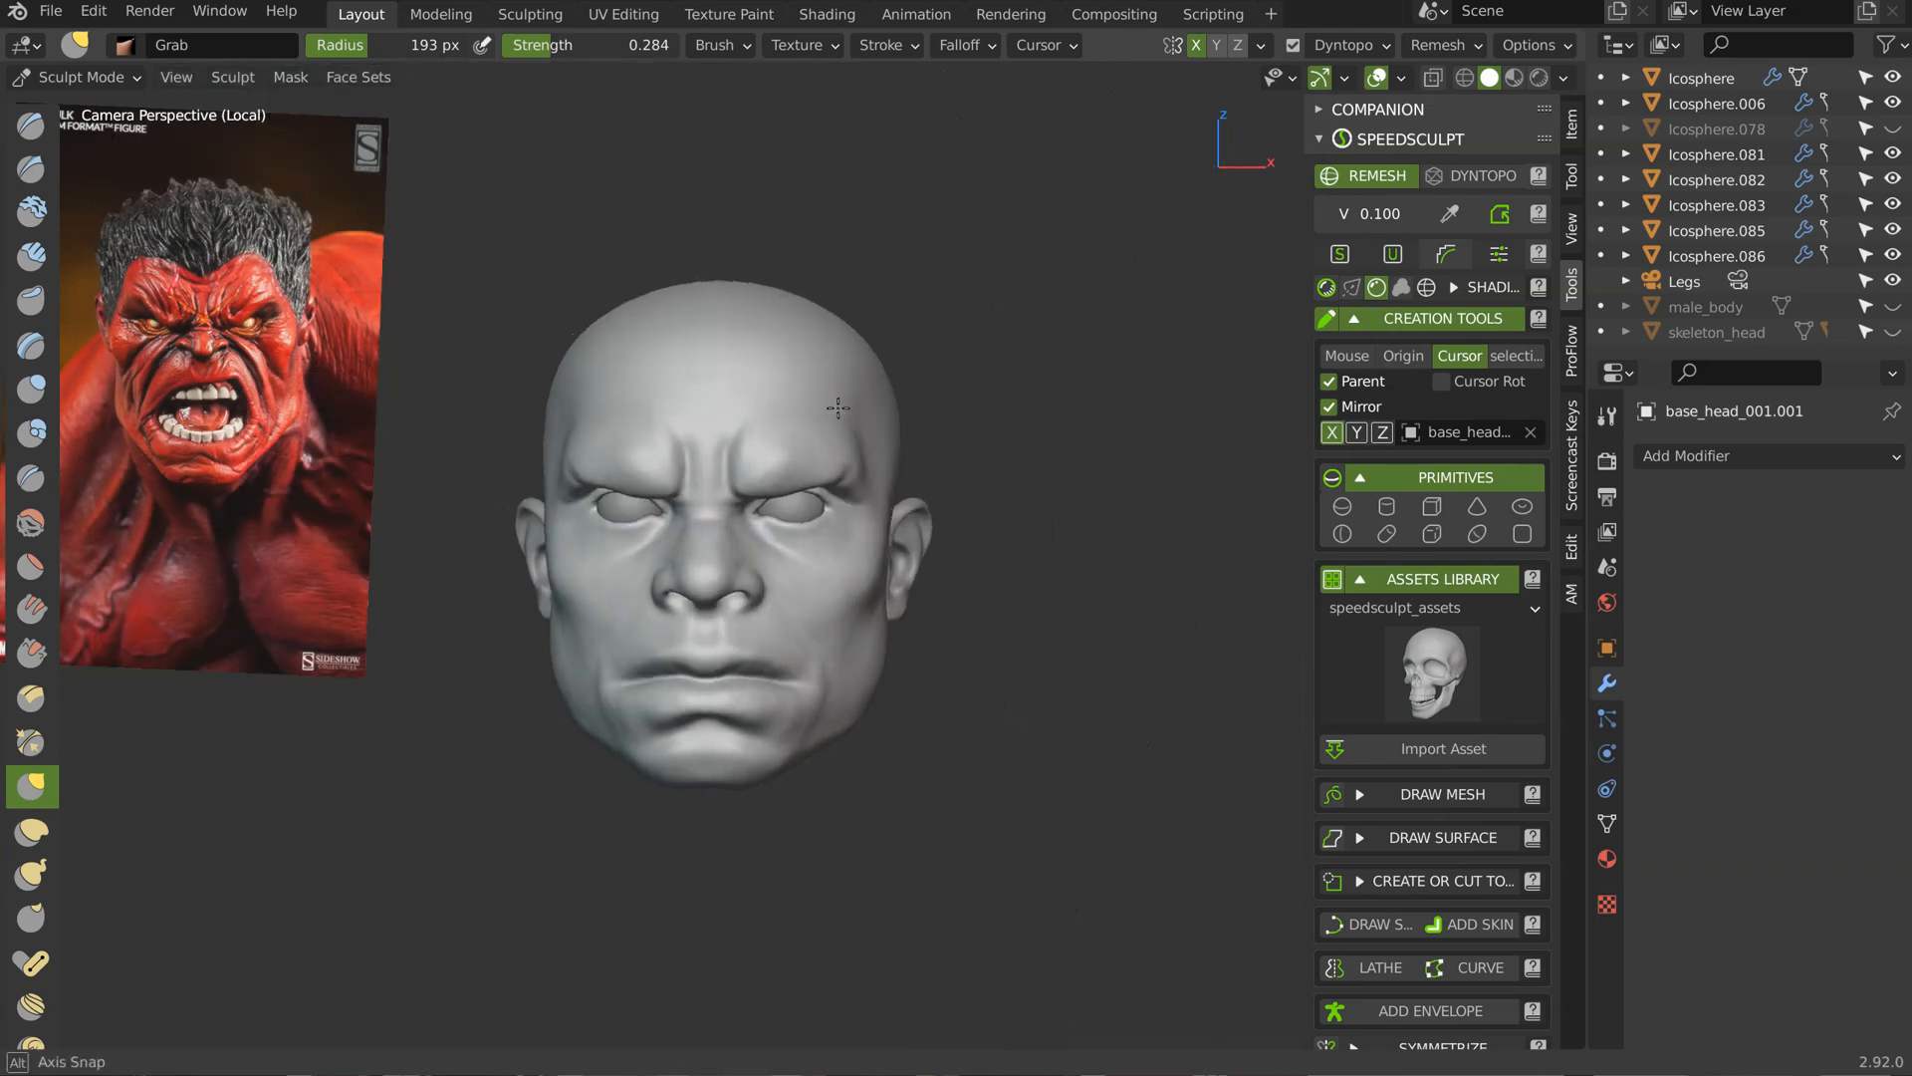
scroll(825, 406, up, 8)
mouse_move(928, 412)
middle_down()
mouse_move(844, 201)
mouse_move(767, 269)
mouse_move(647, 318)
middle_up()
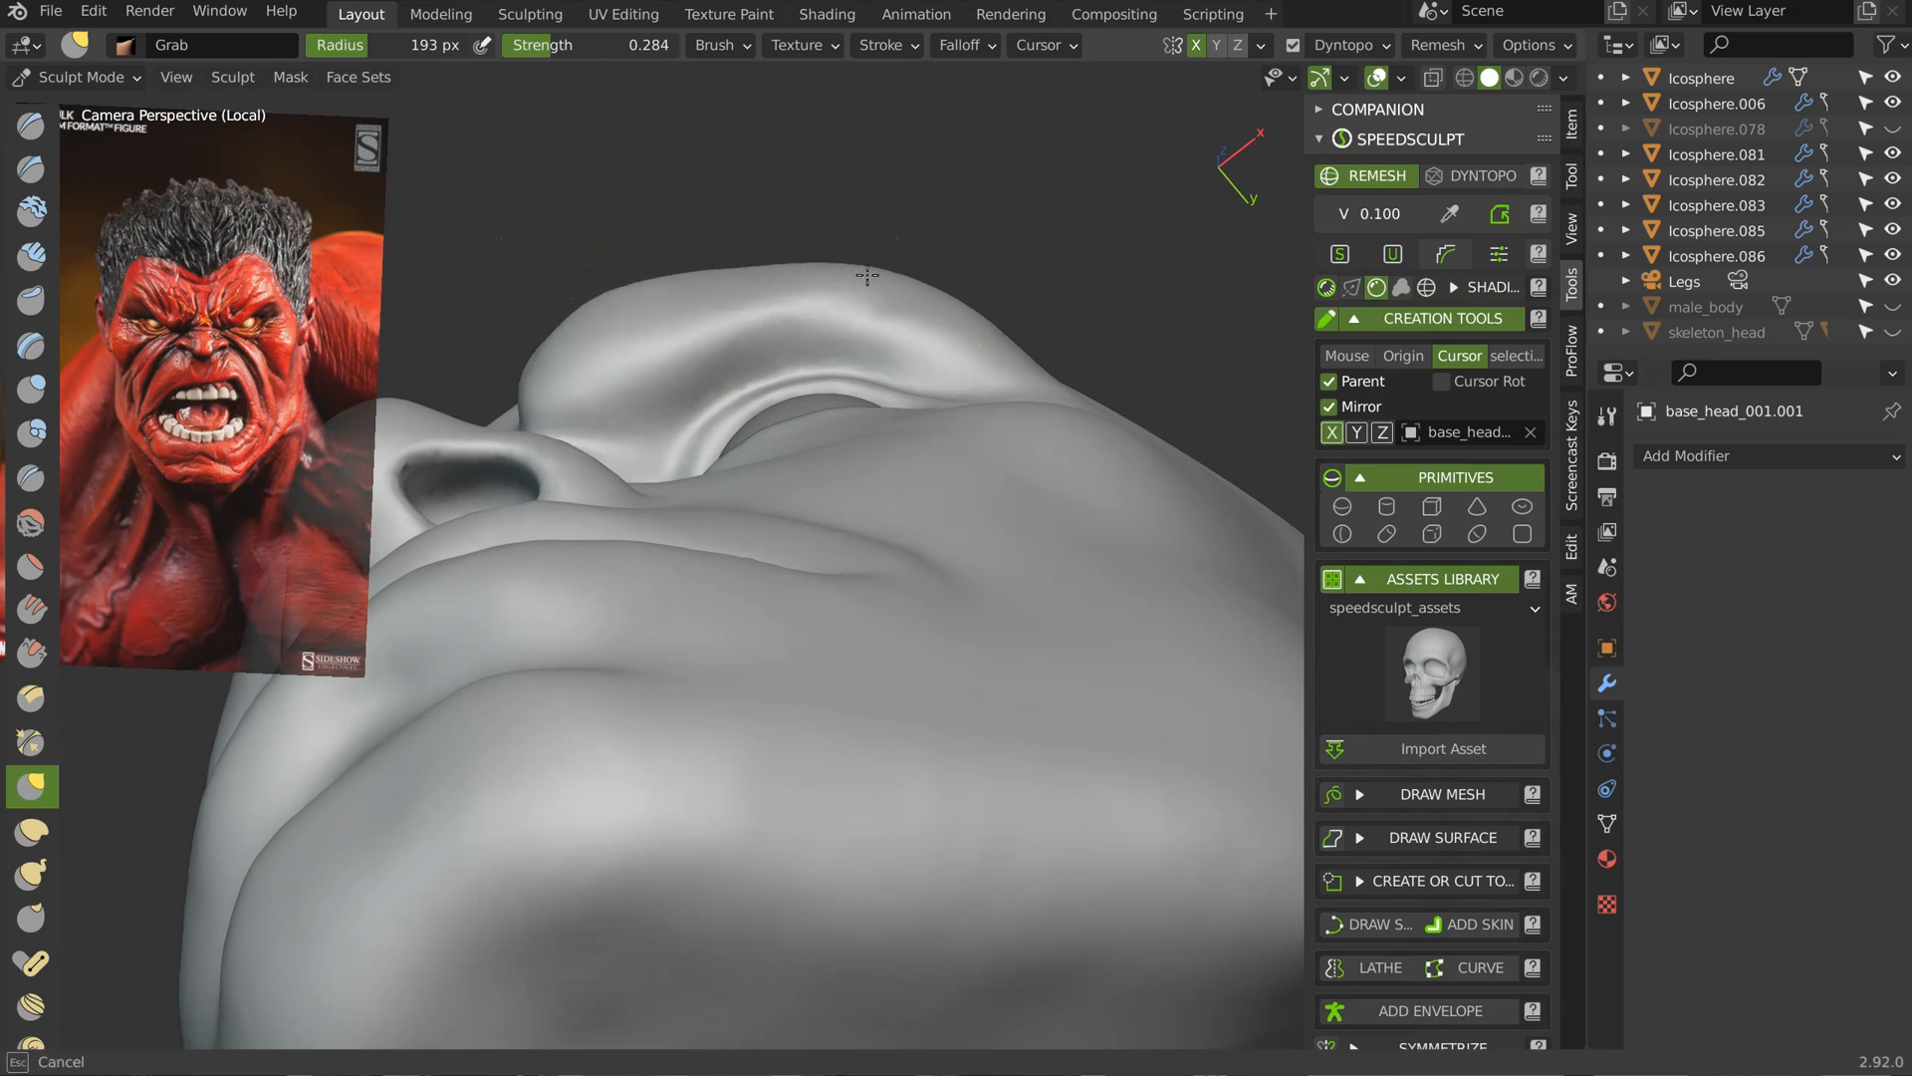
mouse_move(892, 244)
middle_down()
mouse_move(792, 316)
mouse_move(692, 337)
mouse_move(644, 318)
middle_up()
Step: Deepen the fold between the brow and the upper eyelid with the Crease brush at 66 px
key(shift+c)
key(f)
click(719, 350)
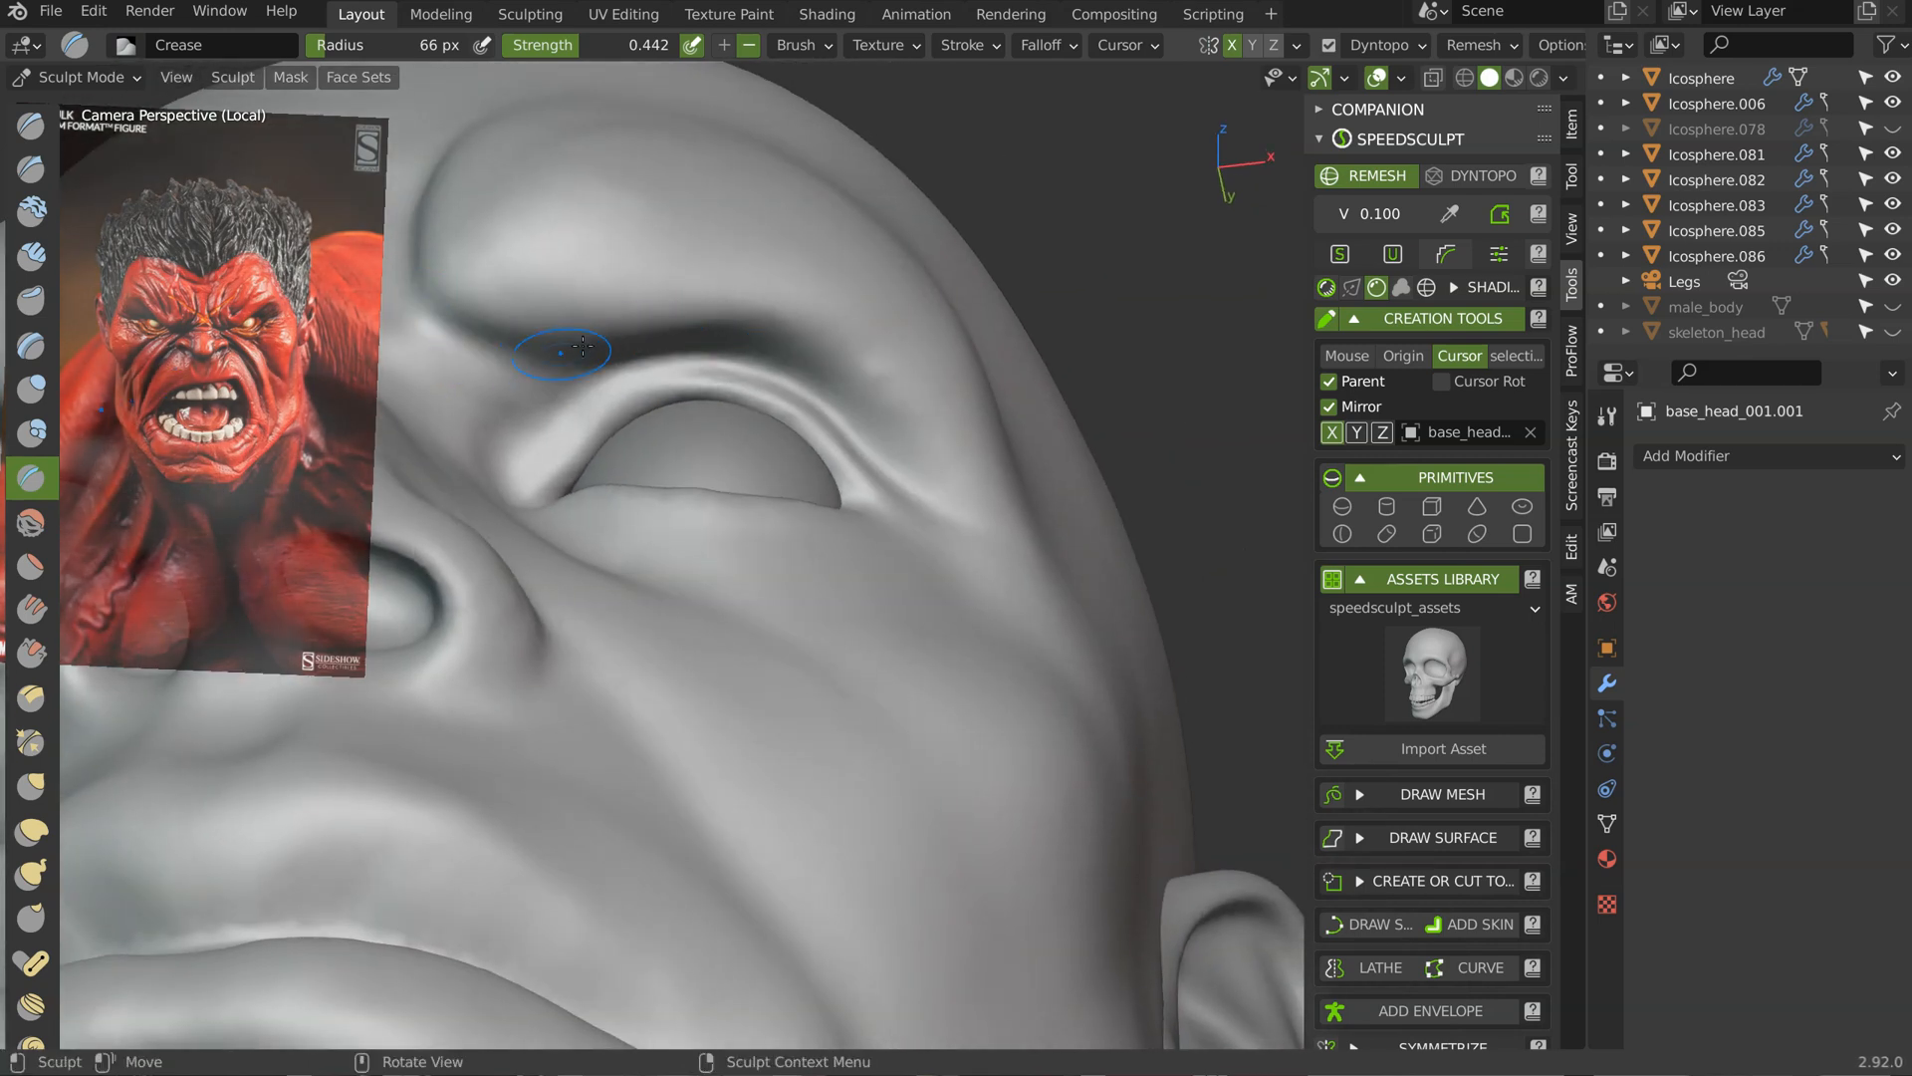
middle_drag(898, 285, 702, 346)
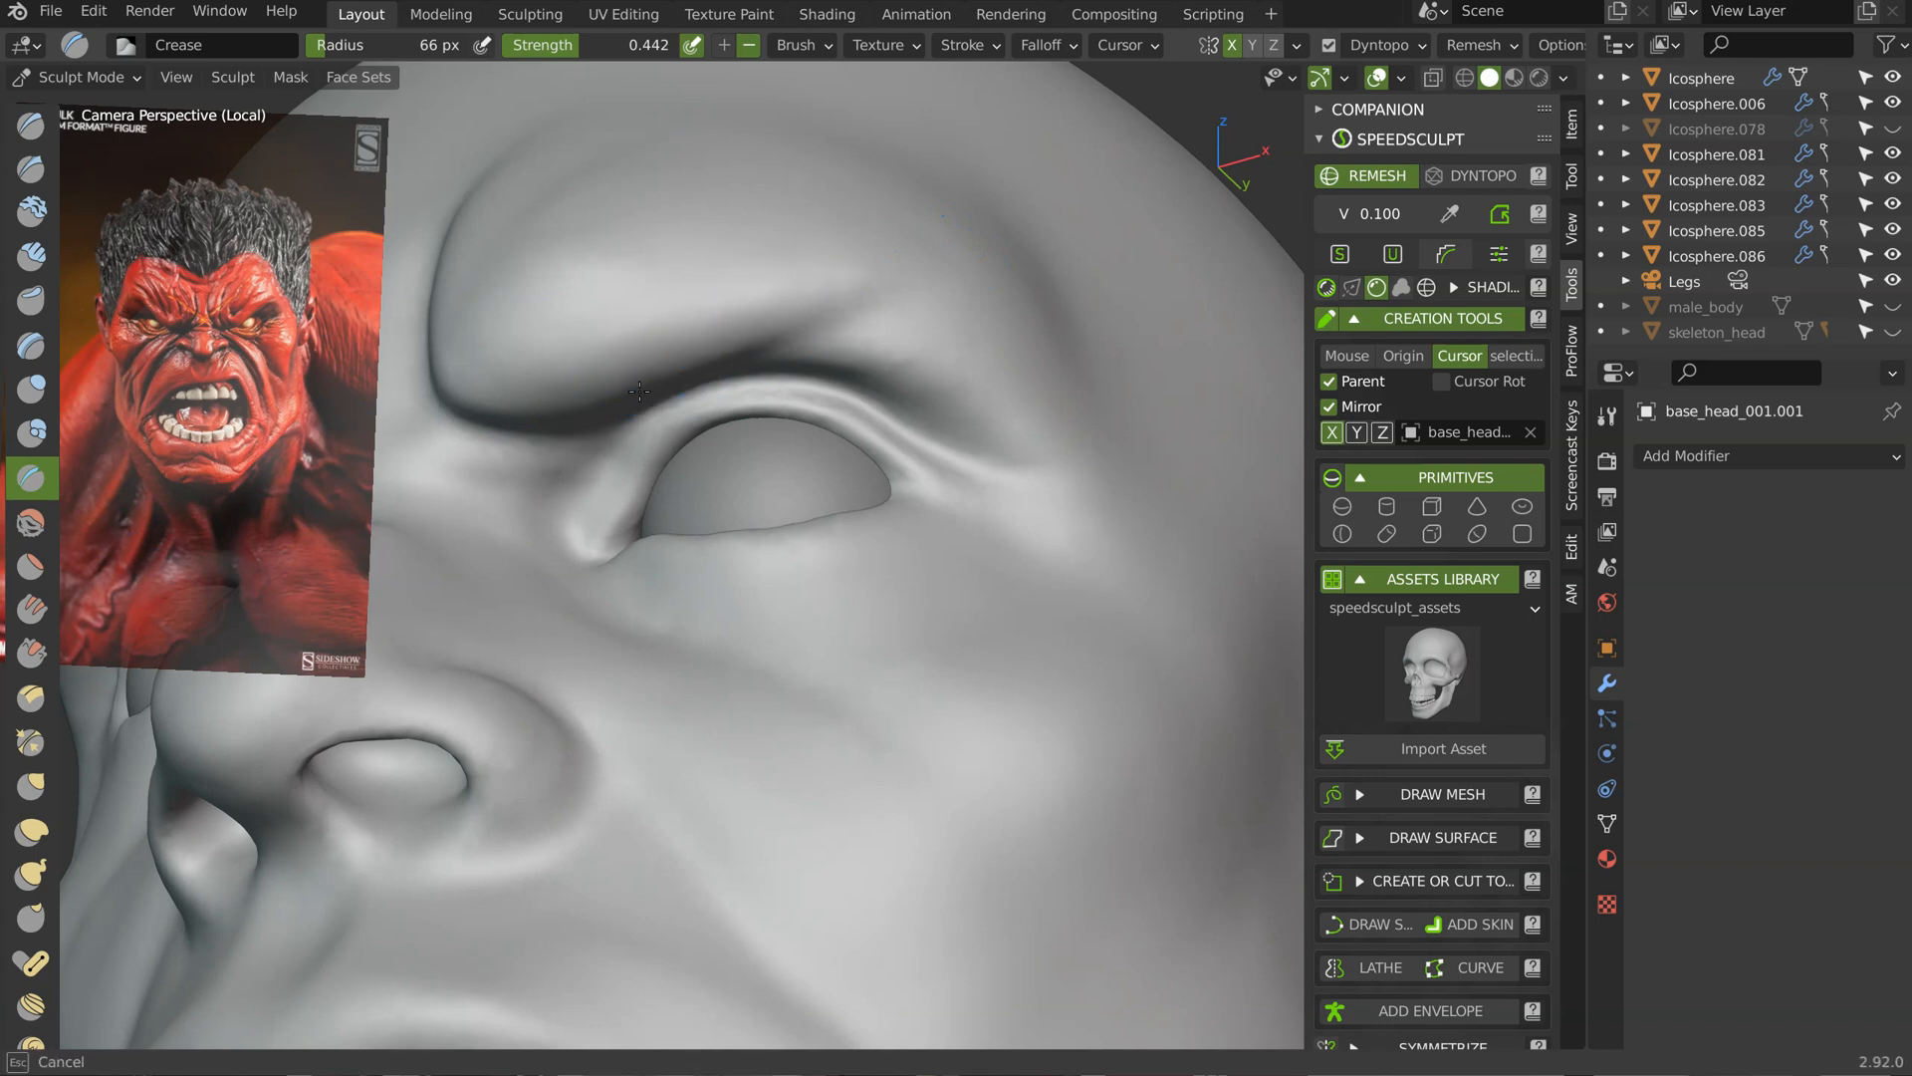
mouse_move(741, 277)
middle_down()
mouse_move(781, 449)
mouse_move(751, 452)
mouse_move(821, 439)
mouse_move(900, 355)
mouse_move(828, 299)
middle_up()
Step: Reshape the angry brow and upper eyelid with the Grab brush at 226 px
key(g)
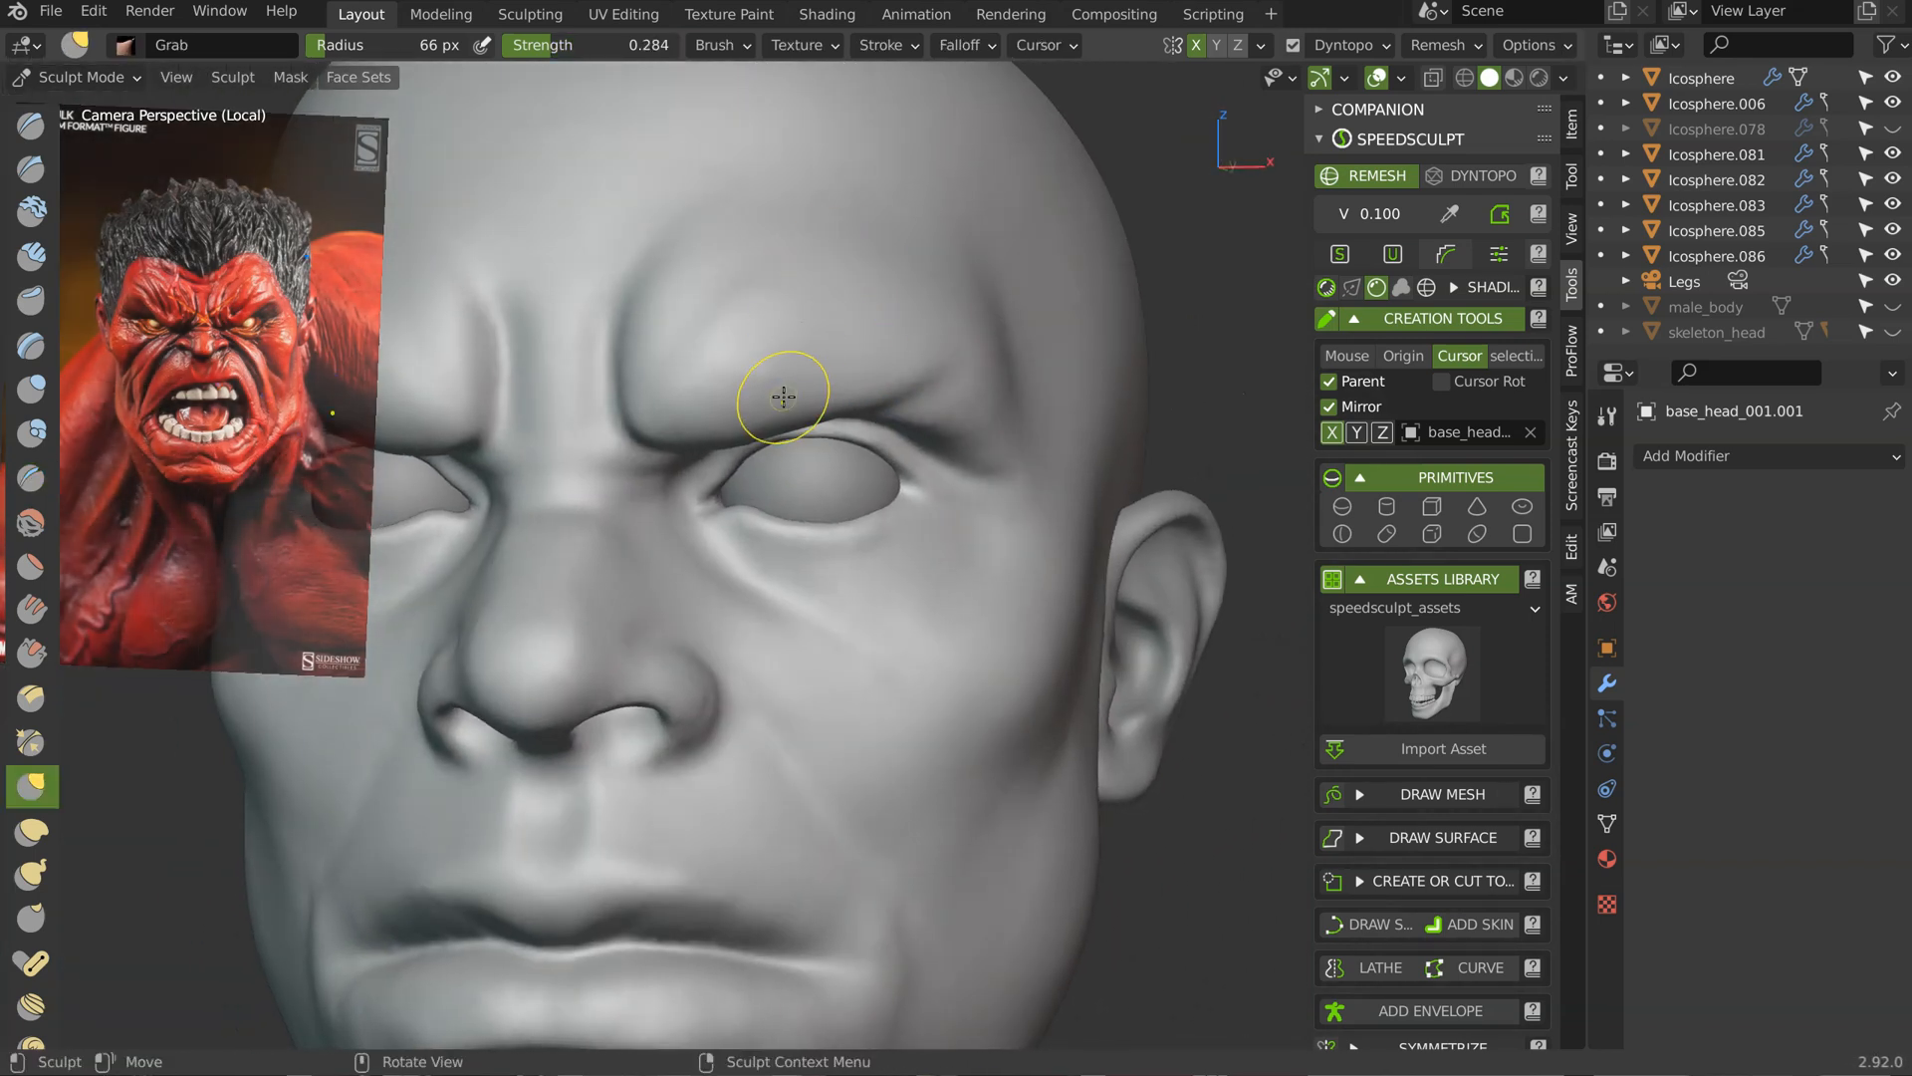
key(f)
click(902, 367)
middle_drag(825, 388, 892, 457)
drag(969, 387, 966, 379)
mouse_move(809, 403)
middle_down()
mouse_move(905, 447)
mouse_move(842, 434)
middle_up()
drag(742, 492, 739, 483)
middle_drag(739, 481, 763, 505)
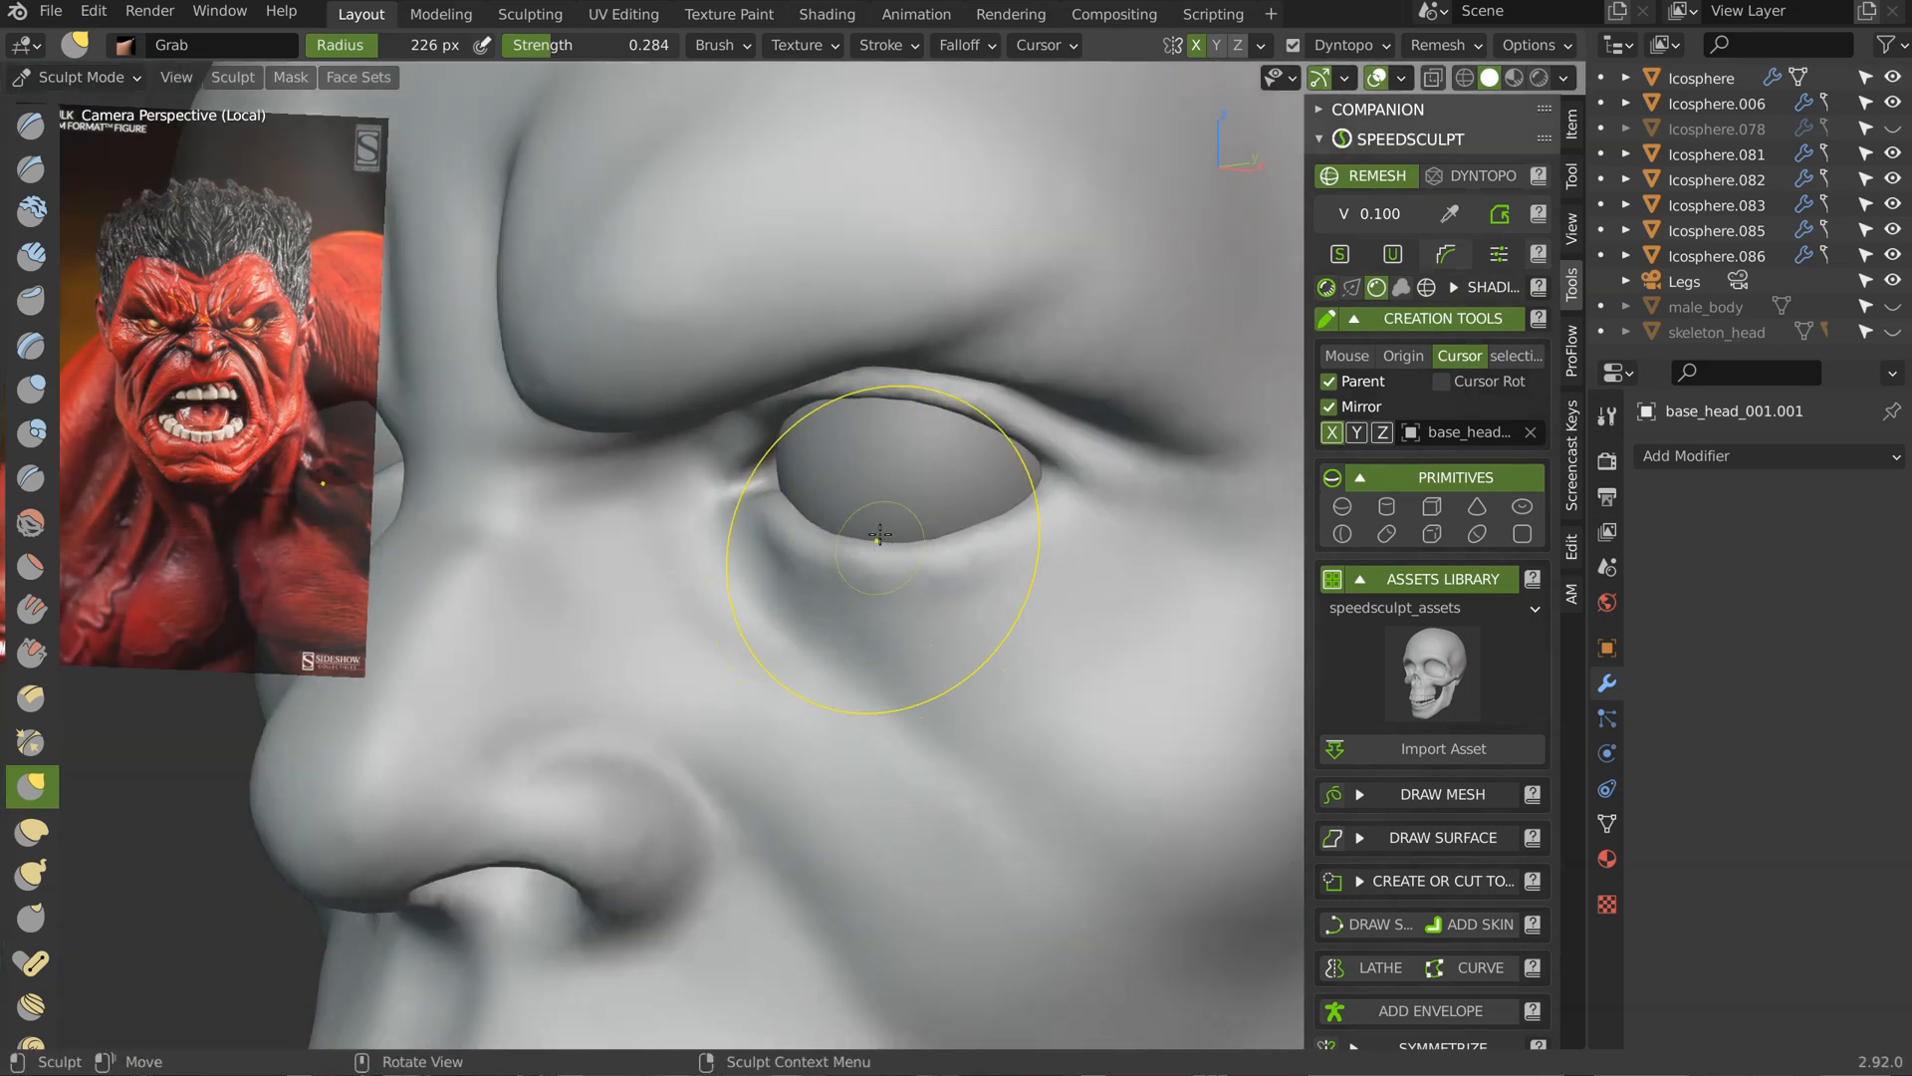
Step: Pull the lower eyelid and inner eye corner snugly around the eyeball using the 226 px Grab brush
middle_drag(880, 535, 1003, 534)
middle_drag(1078, 454, 939, 440)
drag(792, 552, 833, 496)
mouse_move(924, 447)
middle_down()
mouse_move(793, 510)
mouse_move(756, 657)
middle_up()
drag(814, 566, 809, 516)
mouse_move(832, 473)
middle_down()
mouse_move(931, 287)
mouse_move(866, 398)
middle_up()
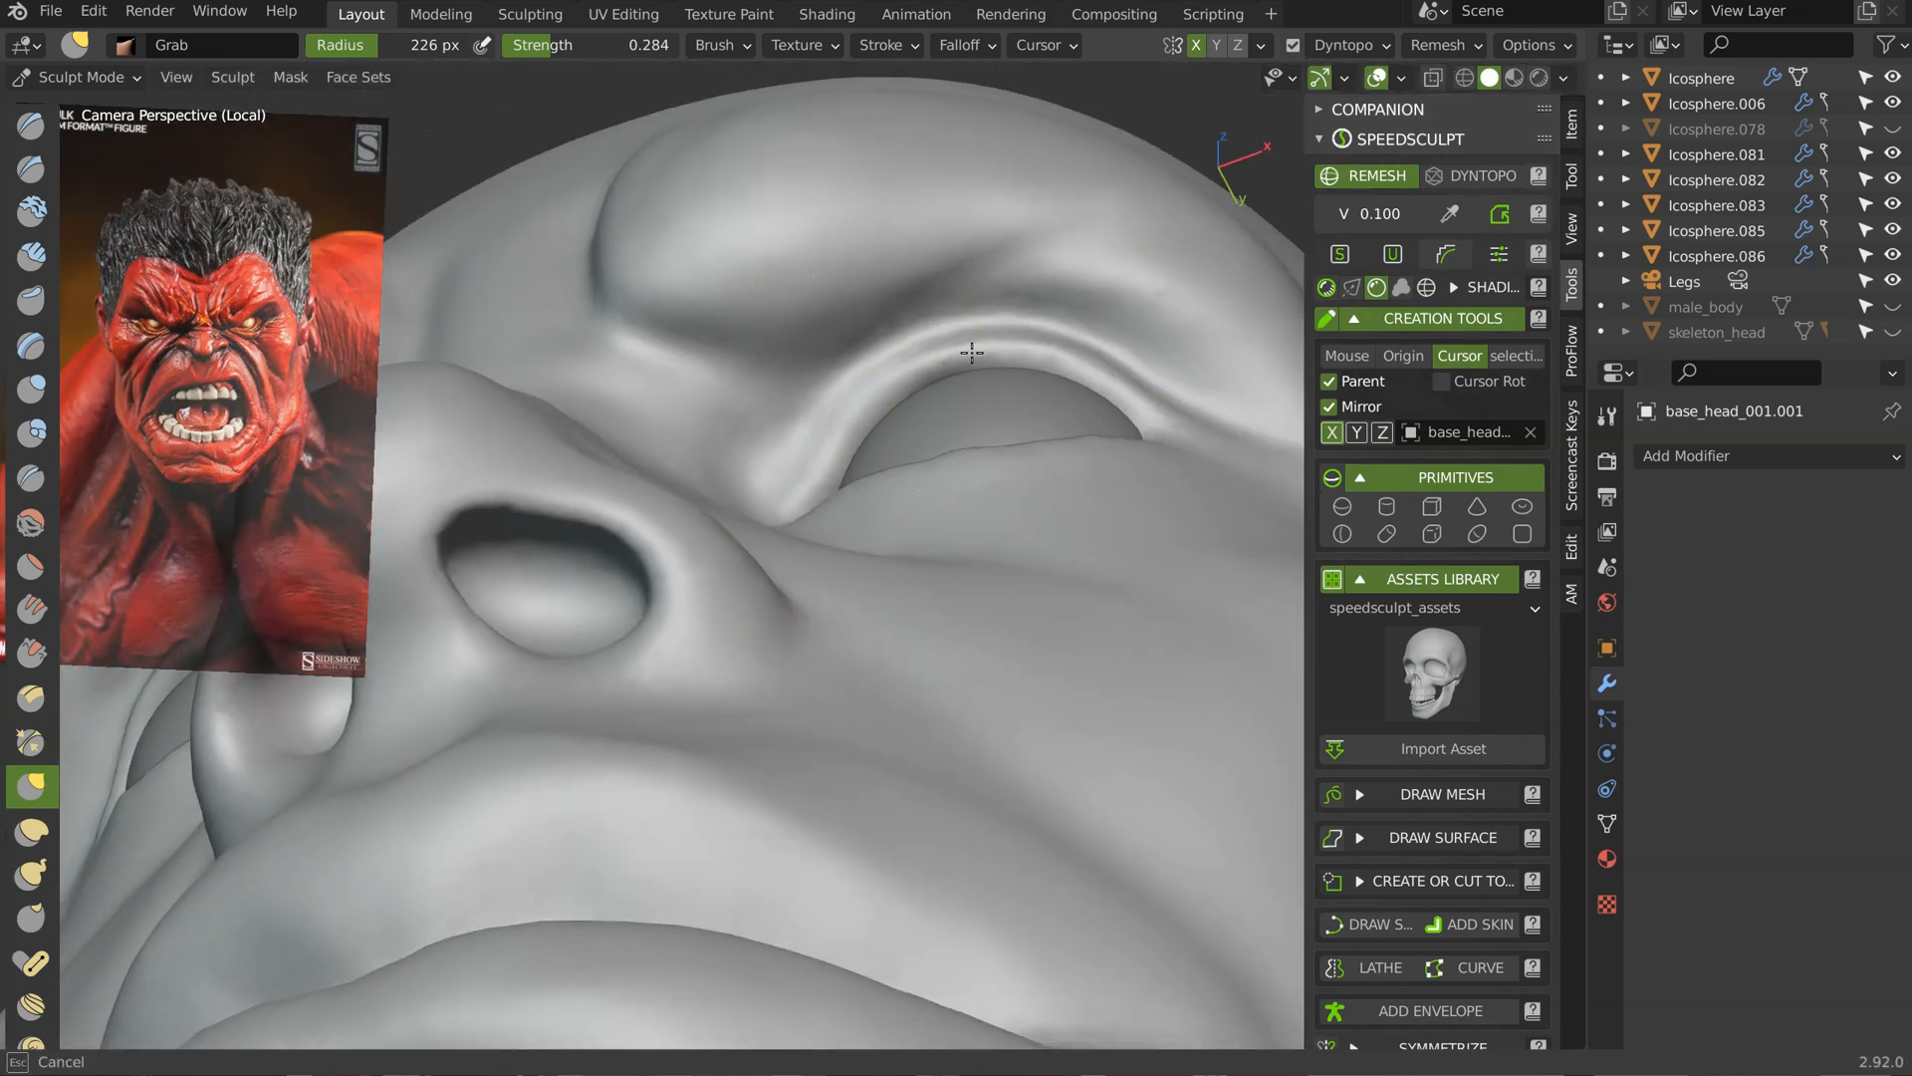
alt+middle_drag(1031, 314, 1106, 456)
ctrl+middle_drag(1080, 179, 1012, 333)
ctrl+middle_drag(914, 613, 961, 348)
middle_drag(1090, 478, 981, 453)
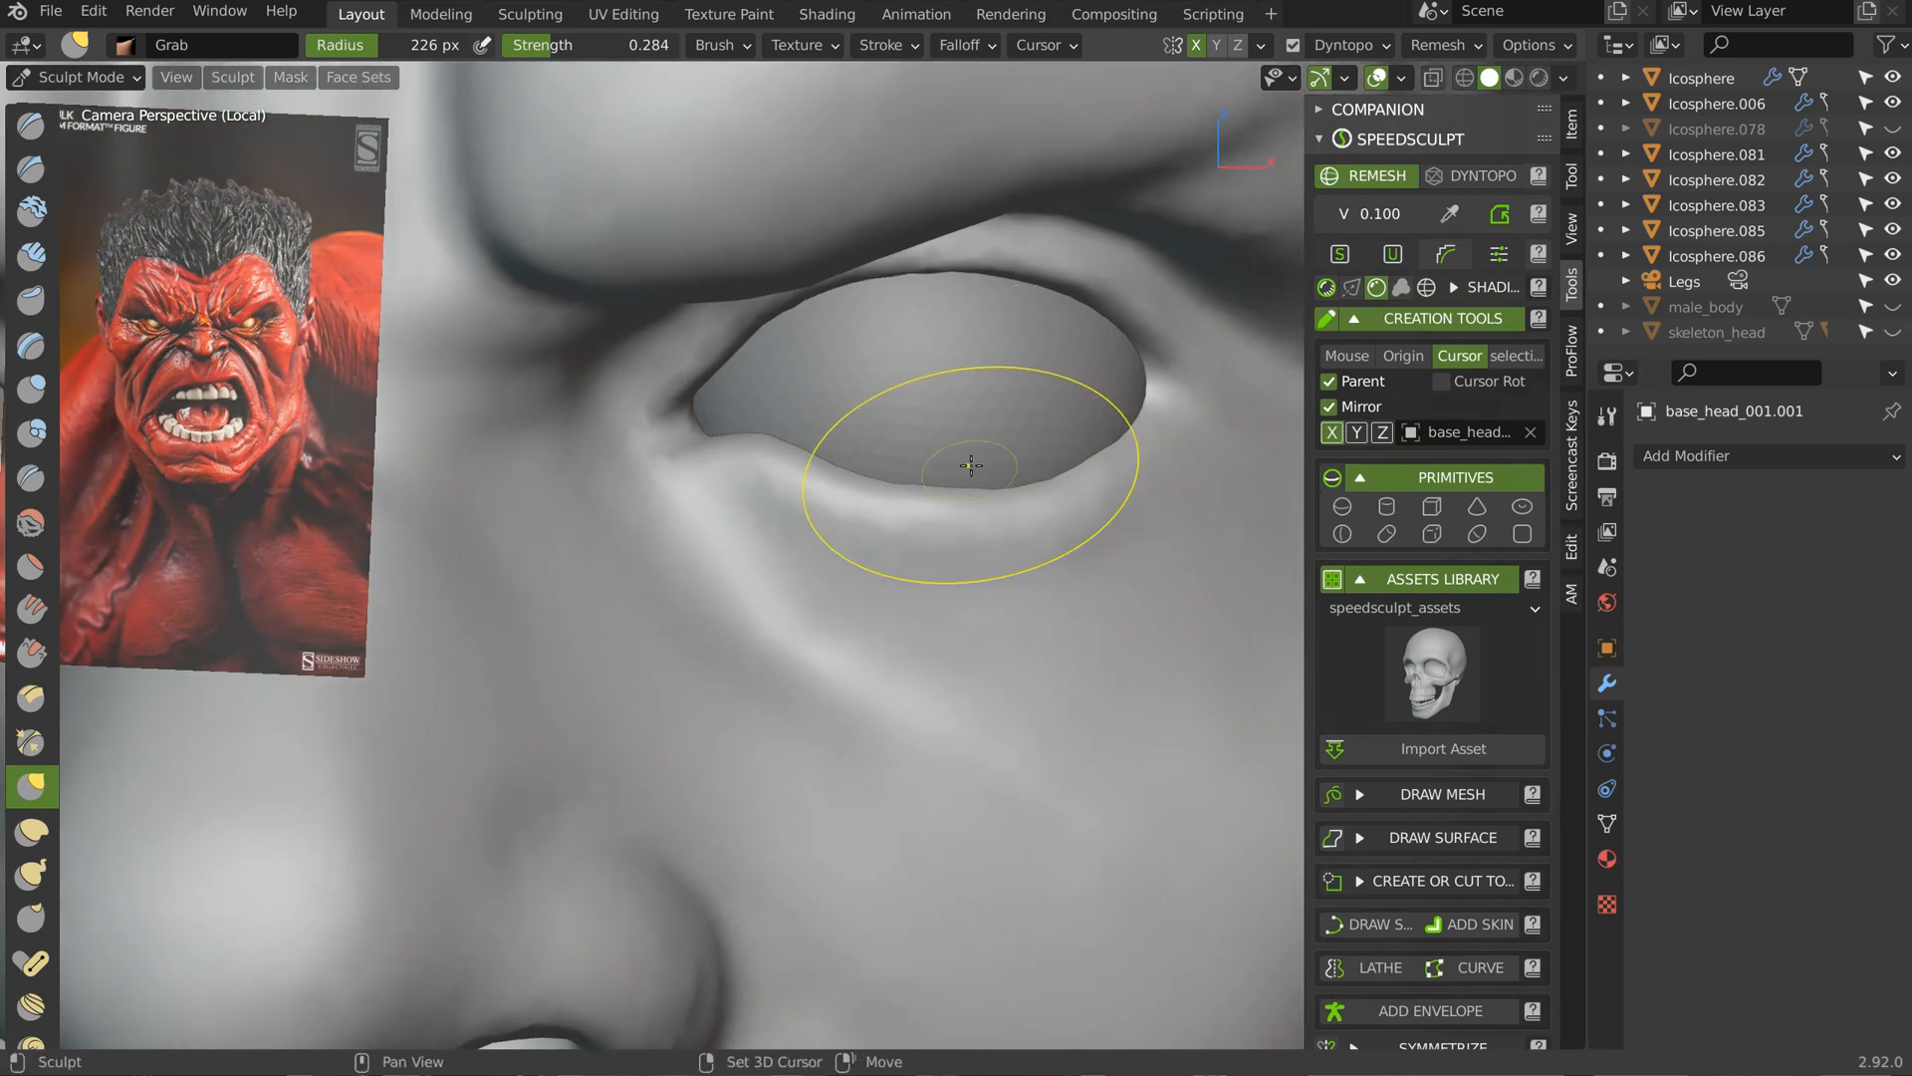
Step: Define the rim of the lower eyelid with the Crease brush at 48 px
key(shift+c)
key(f)
click(843, 509)
middle_drag(844, 509, 844, 490)
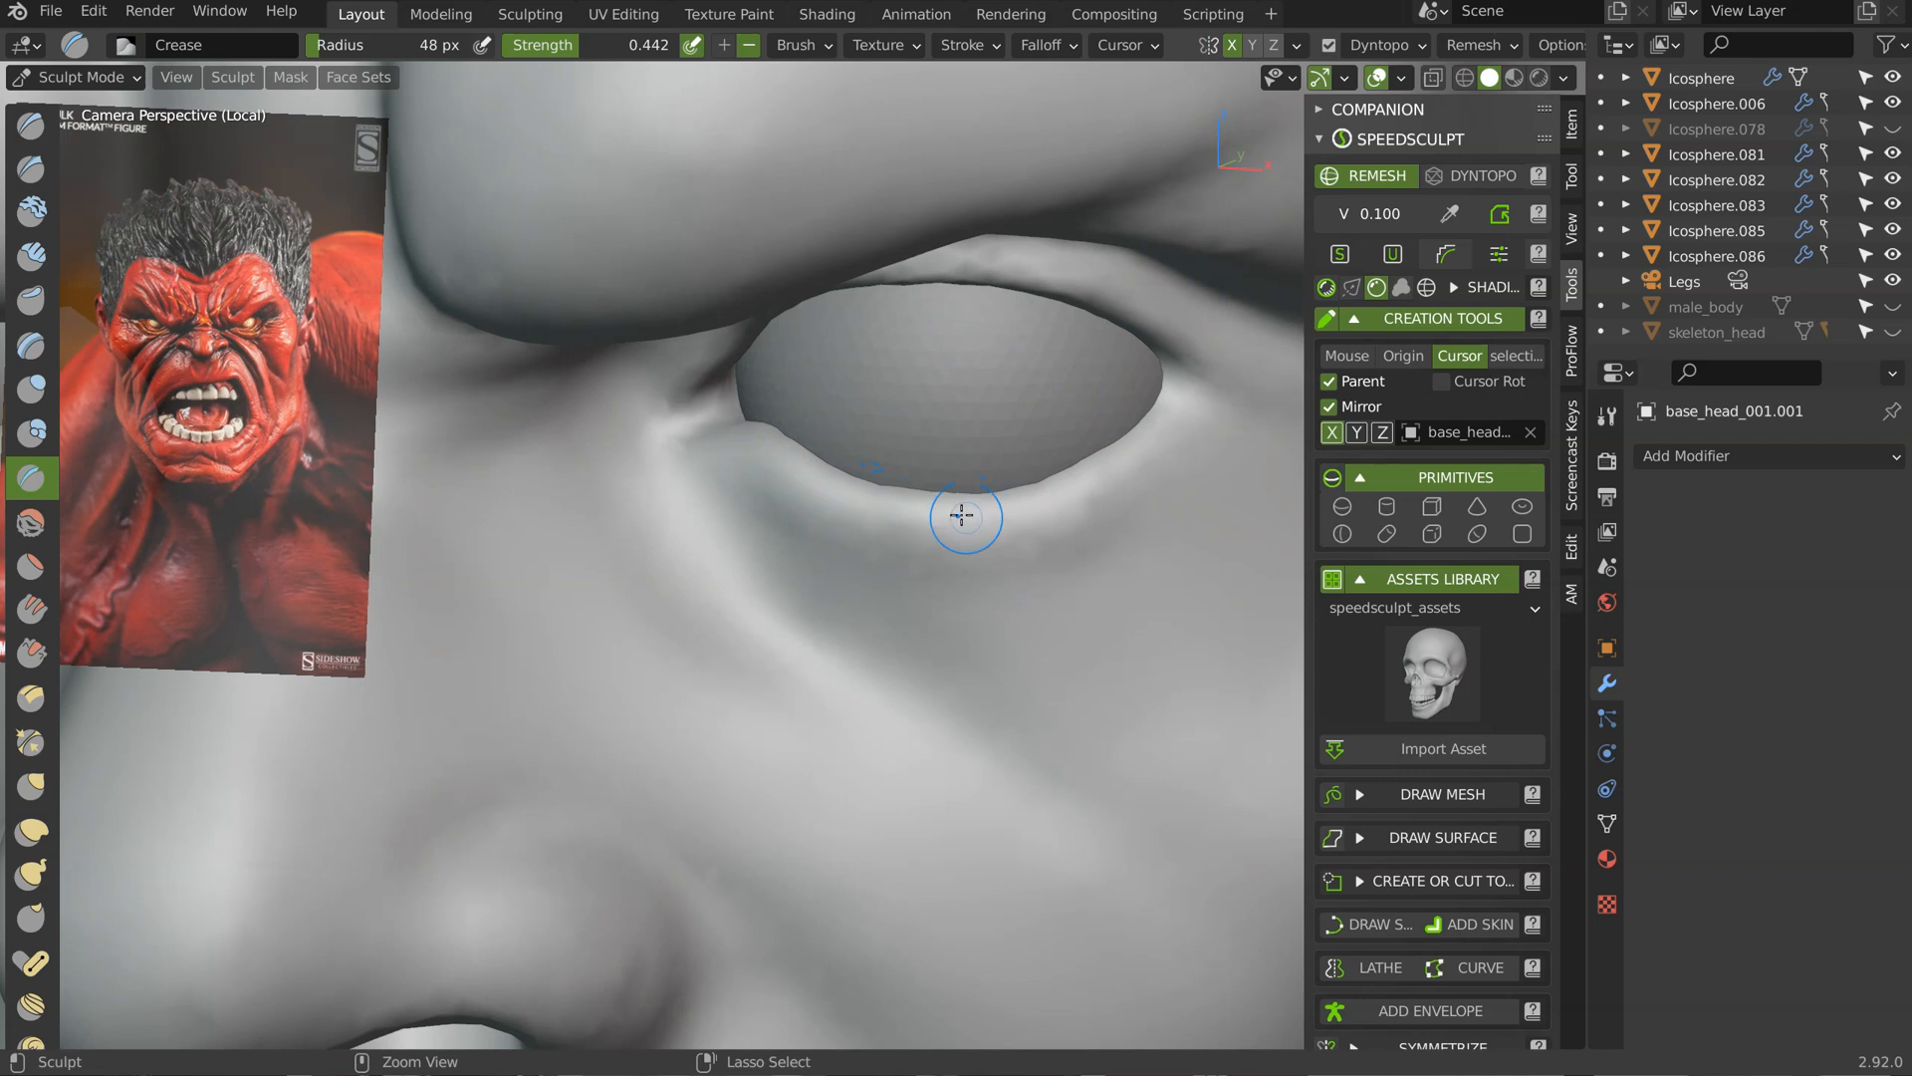
mouse_move(1152, 448)
middle_down()
mouse_move(1136, 570)
mouse_move(802, 515)
middle_up()
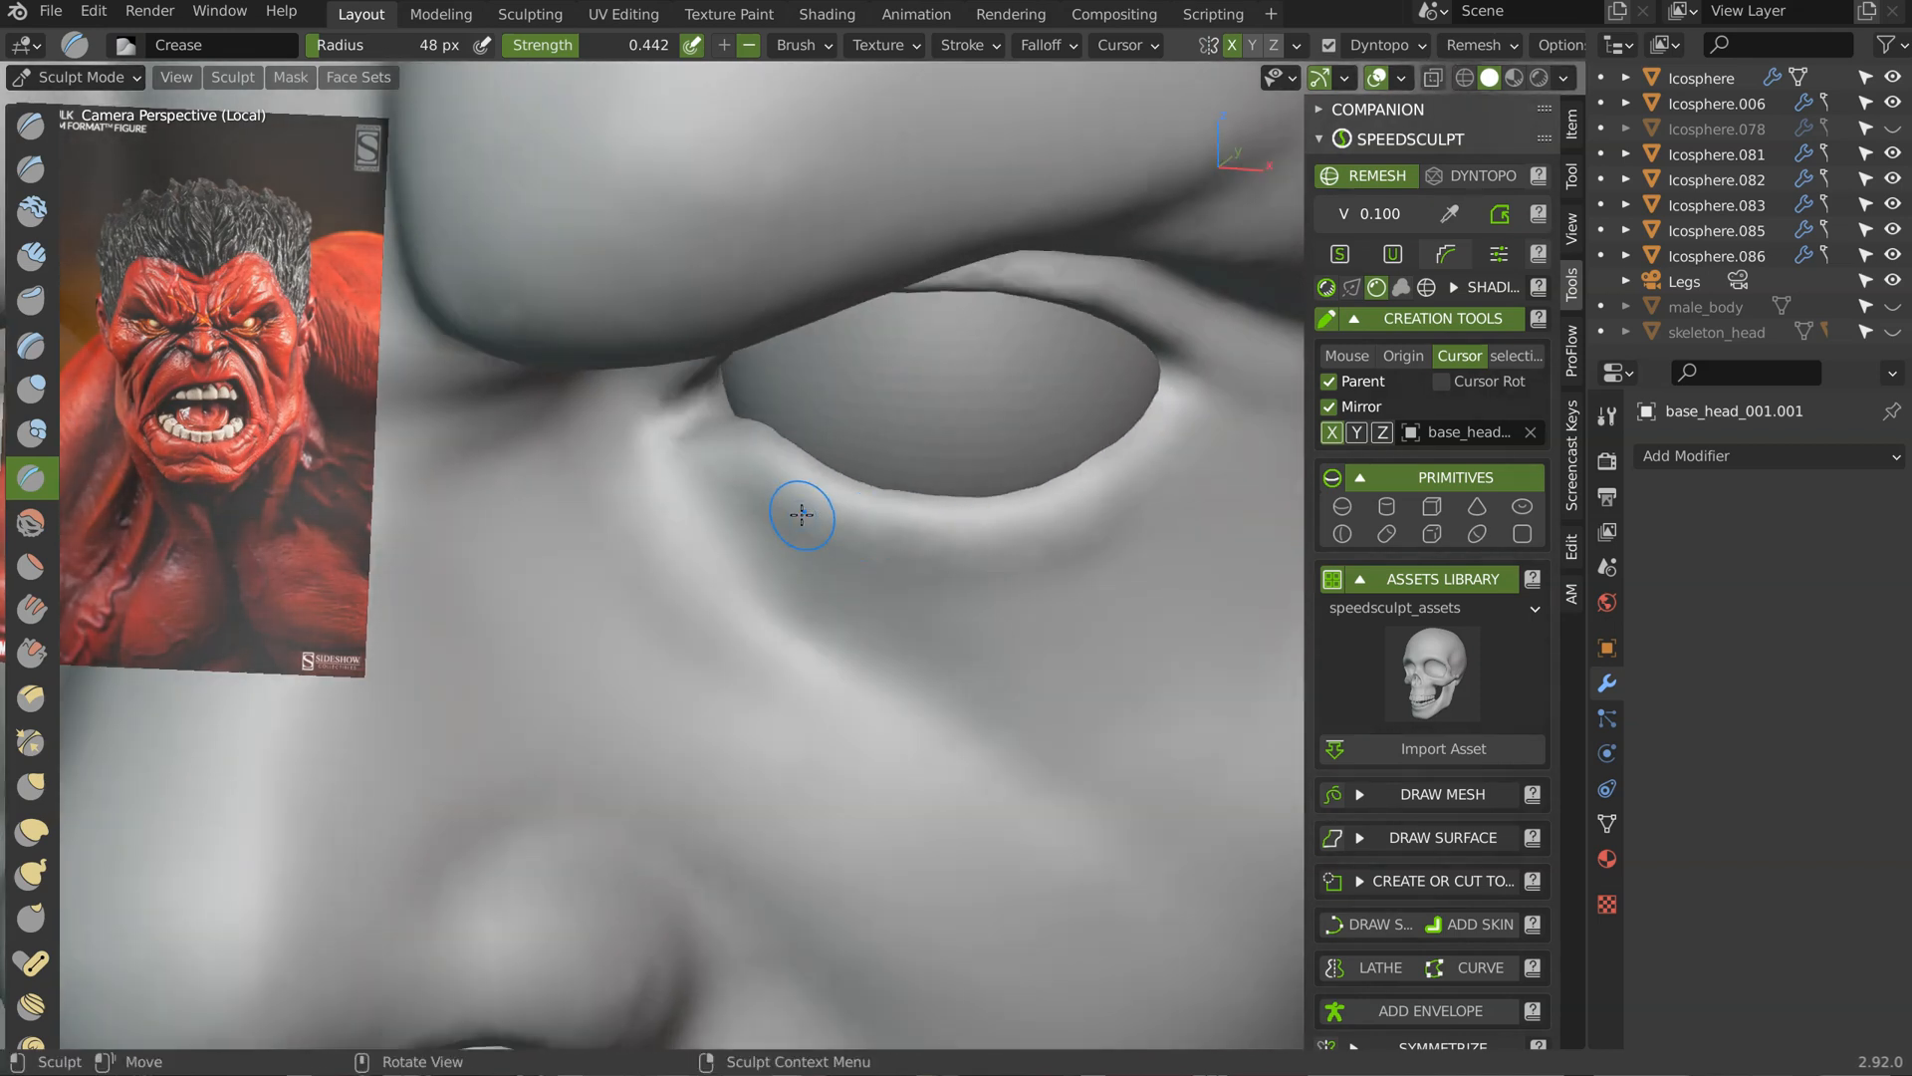
drag(723, 455, 809, 498)
Step: Sharpen the lower eyelid and inner eye corner with the Crease brush enlarged to 95 px
key(f)
click(816, 495)
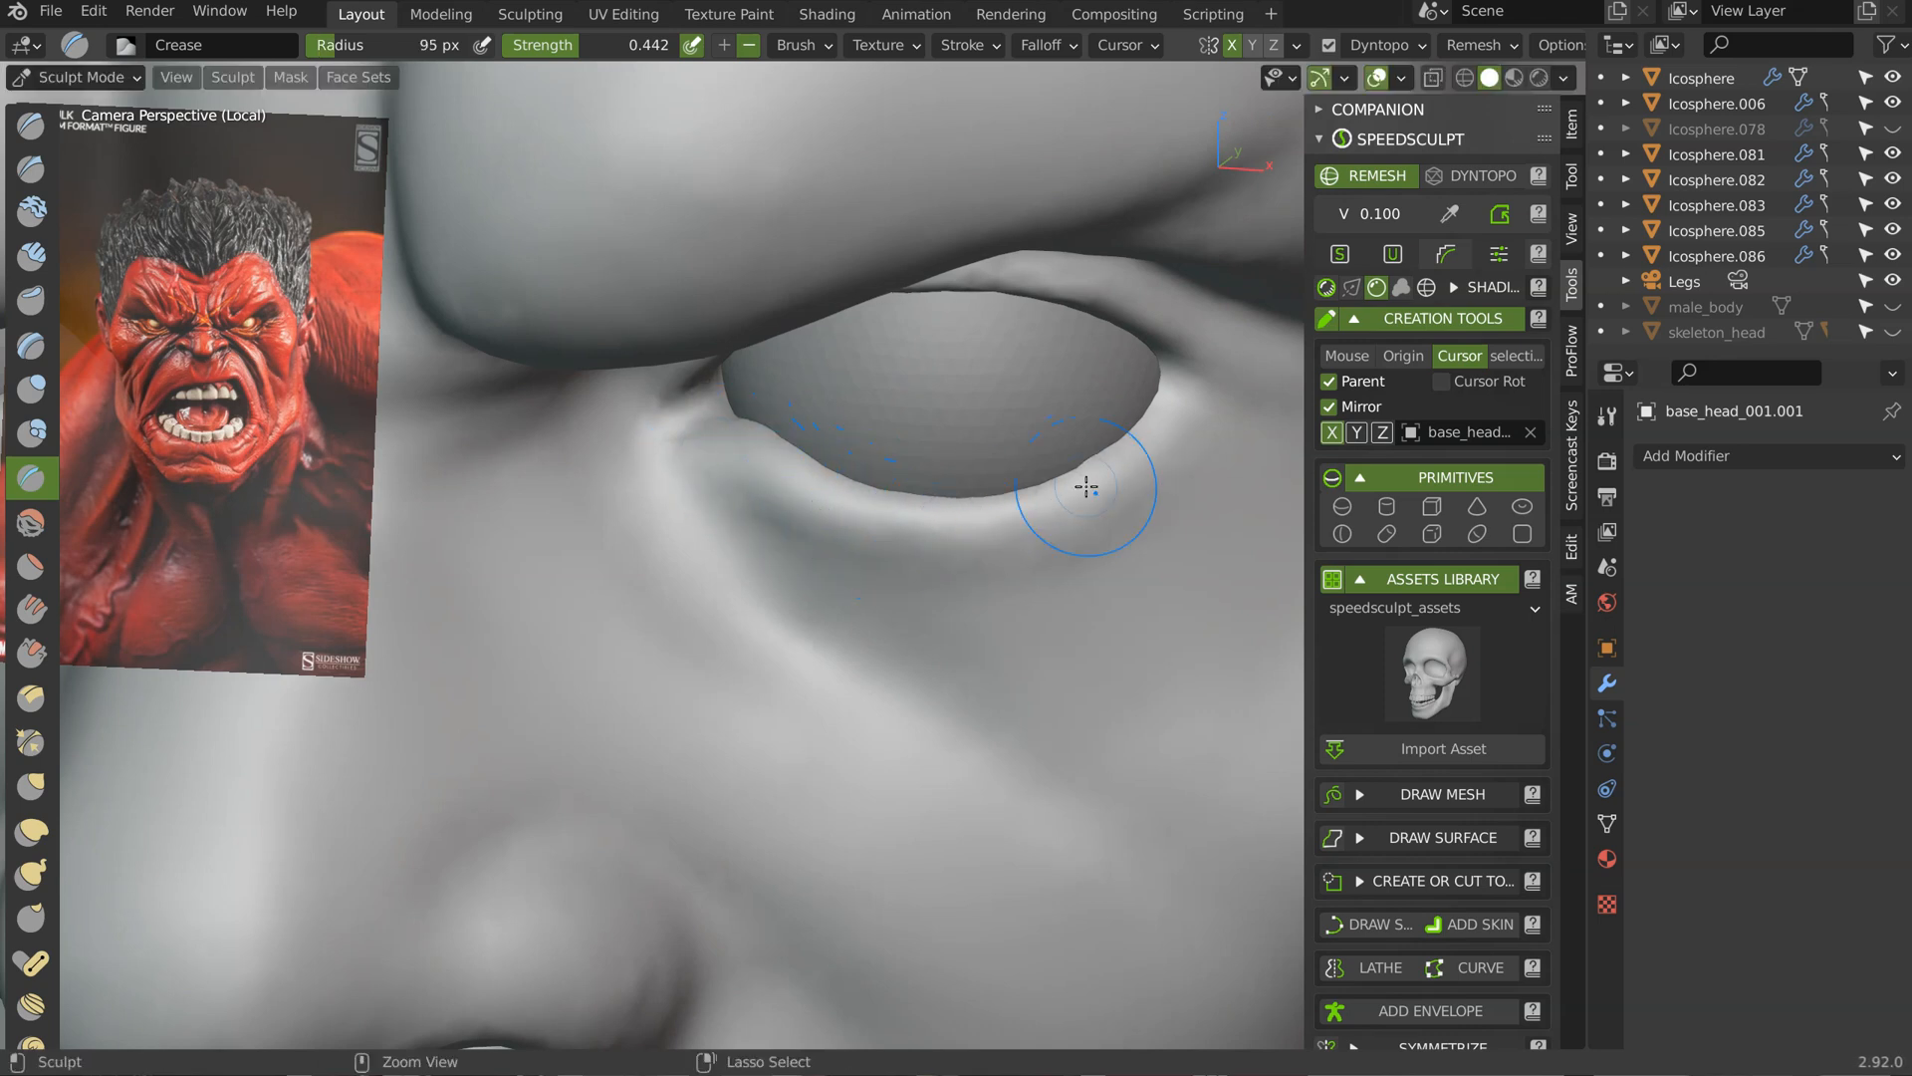
middle_drag(1102, 534, 912, 500)
mouse_move(733, 504)
mouse_down()
mouse_move(677, 511)
mouse_move(698, 506)
mouse_up()
mouse_move(698, 506)
middle_down()
mouse_move(772, 463)
mouse_move(786, 413)
middle_up()
mouse_move(653, 391)
mouse_down()
mouse_move(640, 440)
mouse_move(705, 339)
mouse_up()
middle_drag(705, 338, 697, 355)
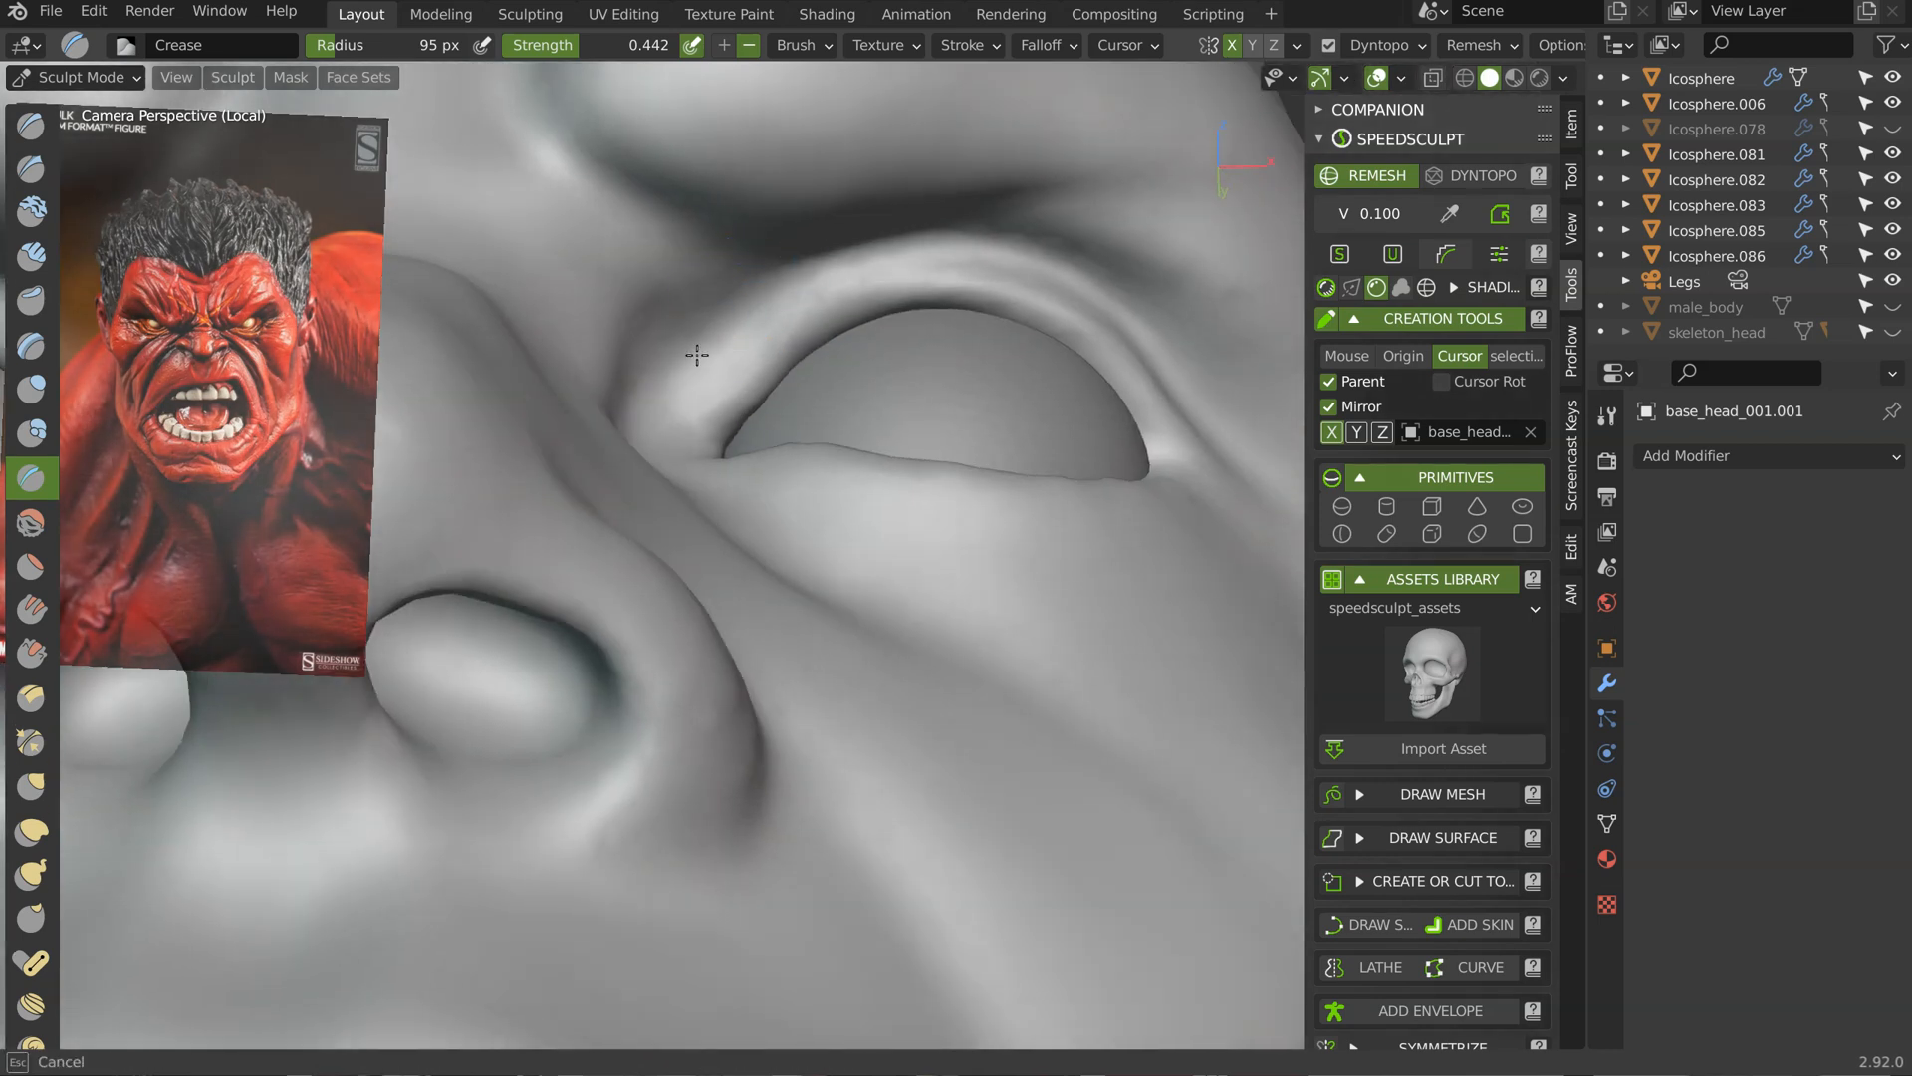
Step: Crease the upper eyelid from the inner corner to the outer corner with the 95 px brush
drag(729, 323, 749, 311)
drag(874, 247, 995, 250)
mouse_move(1124, 308)
mouse_down()
mouse_move(1080, 260)
mouse_move(1133, 319)
mouse_up()
middle_drag(981, 278, 904, 290)
mouse_move(822, 463)
ctrl+mouse_down()
mouse_move(930, 296)
mouse_move(1078, 266)
ctrl+mouse_up()
mouse_move(1235, 355)
middle_down()
mouse_move(1002, 375)
mouse_move(996, 406)
middle_up()
drag(981, 378, 1120, 400)
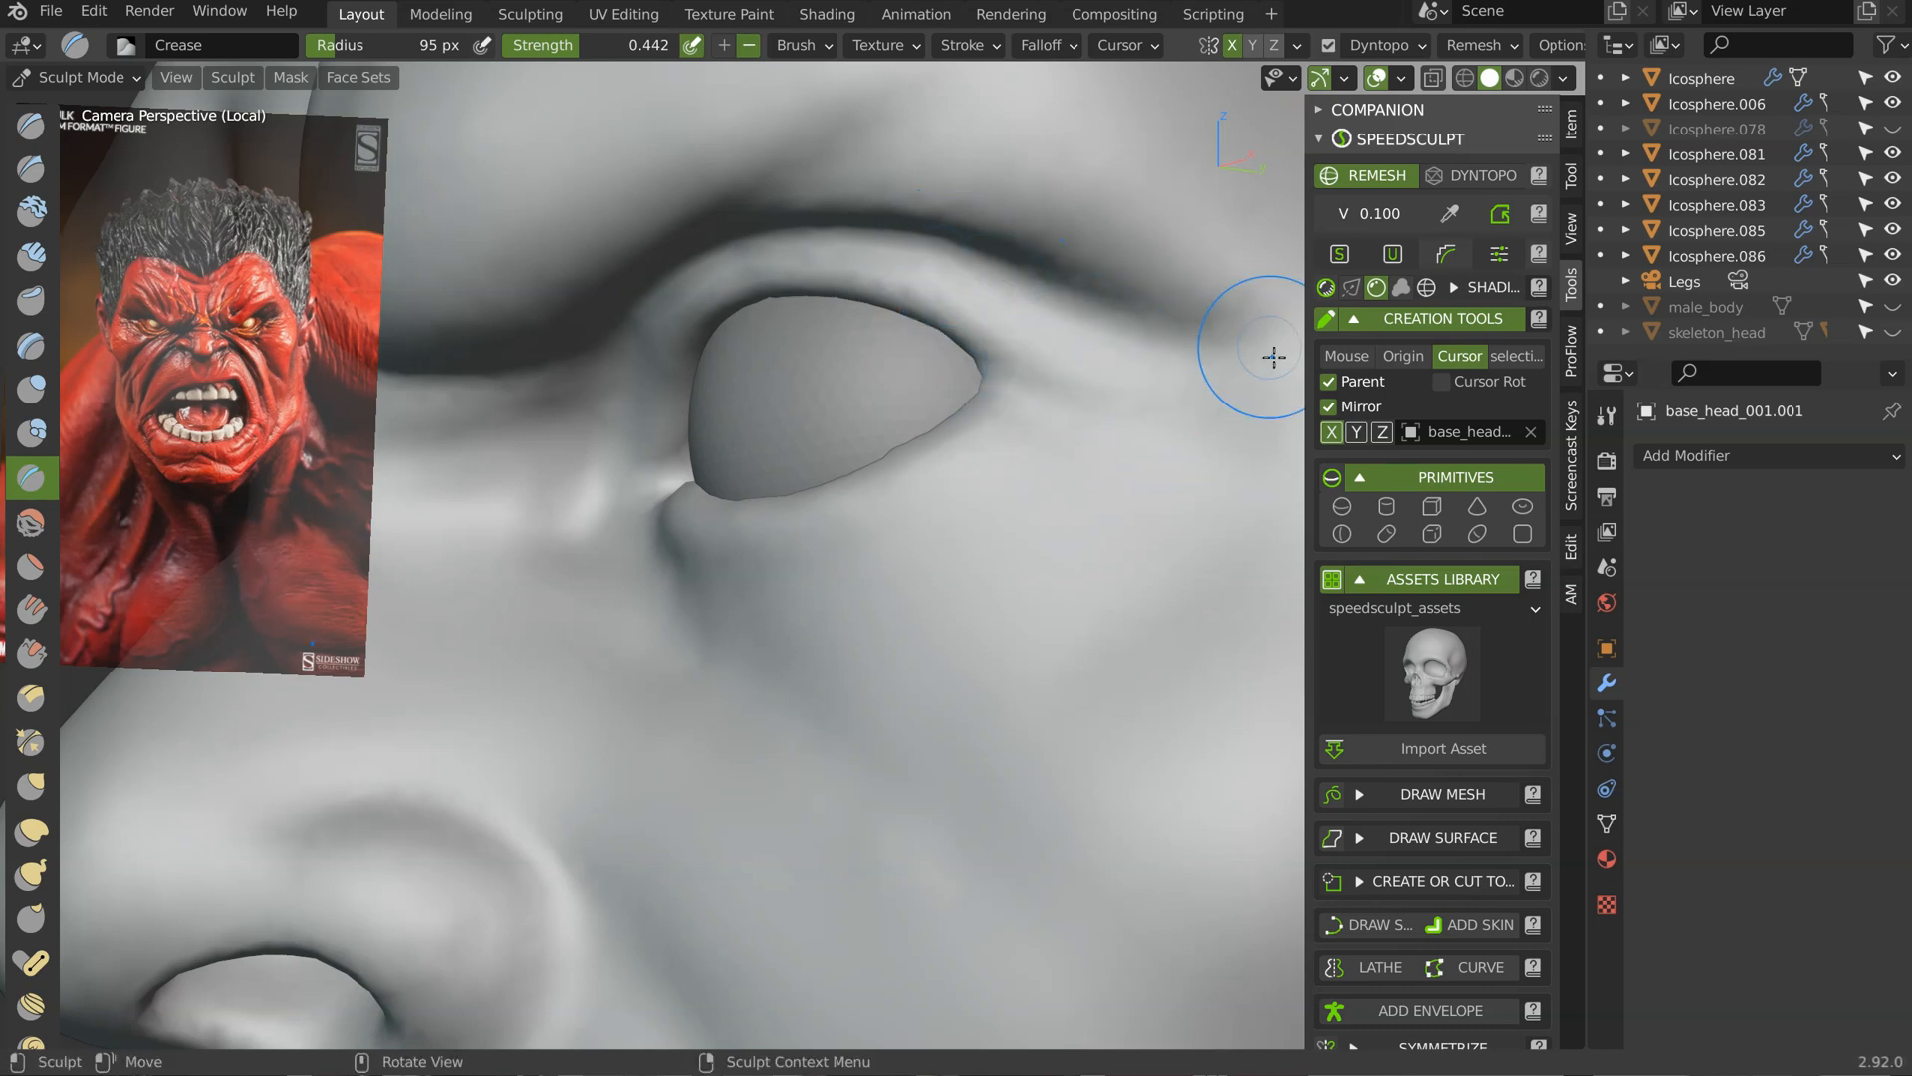
Step: Shape the cheekbone and the cheek hollow beneath it with the Clay brush at 92 px
scroll(1238, 267, down, 4)
mouse_move(1046, 363)
middle_down()
mouse_move(1068, 362)
mouse_move(737, 500)
mouse_move(911, 387)
mouse_move(917, 452)
mouse_move(926, 359)
middle_up()
key(c)
key(f)
click(875, 448)
middle_drag(875, 448, 836, 521)
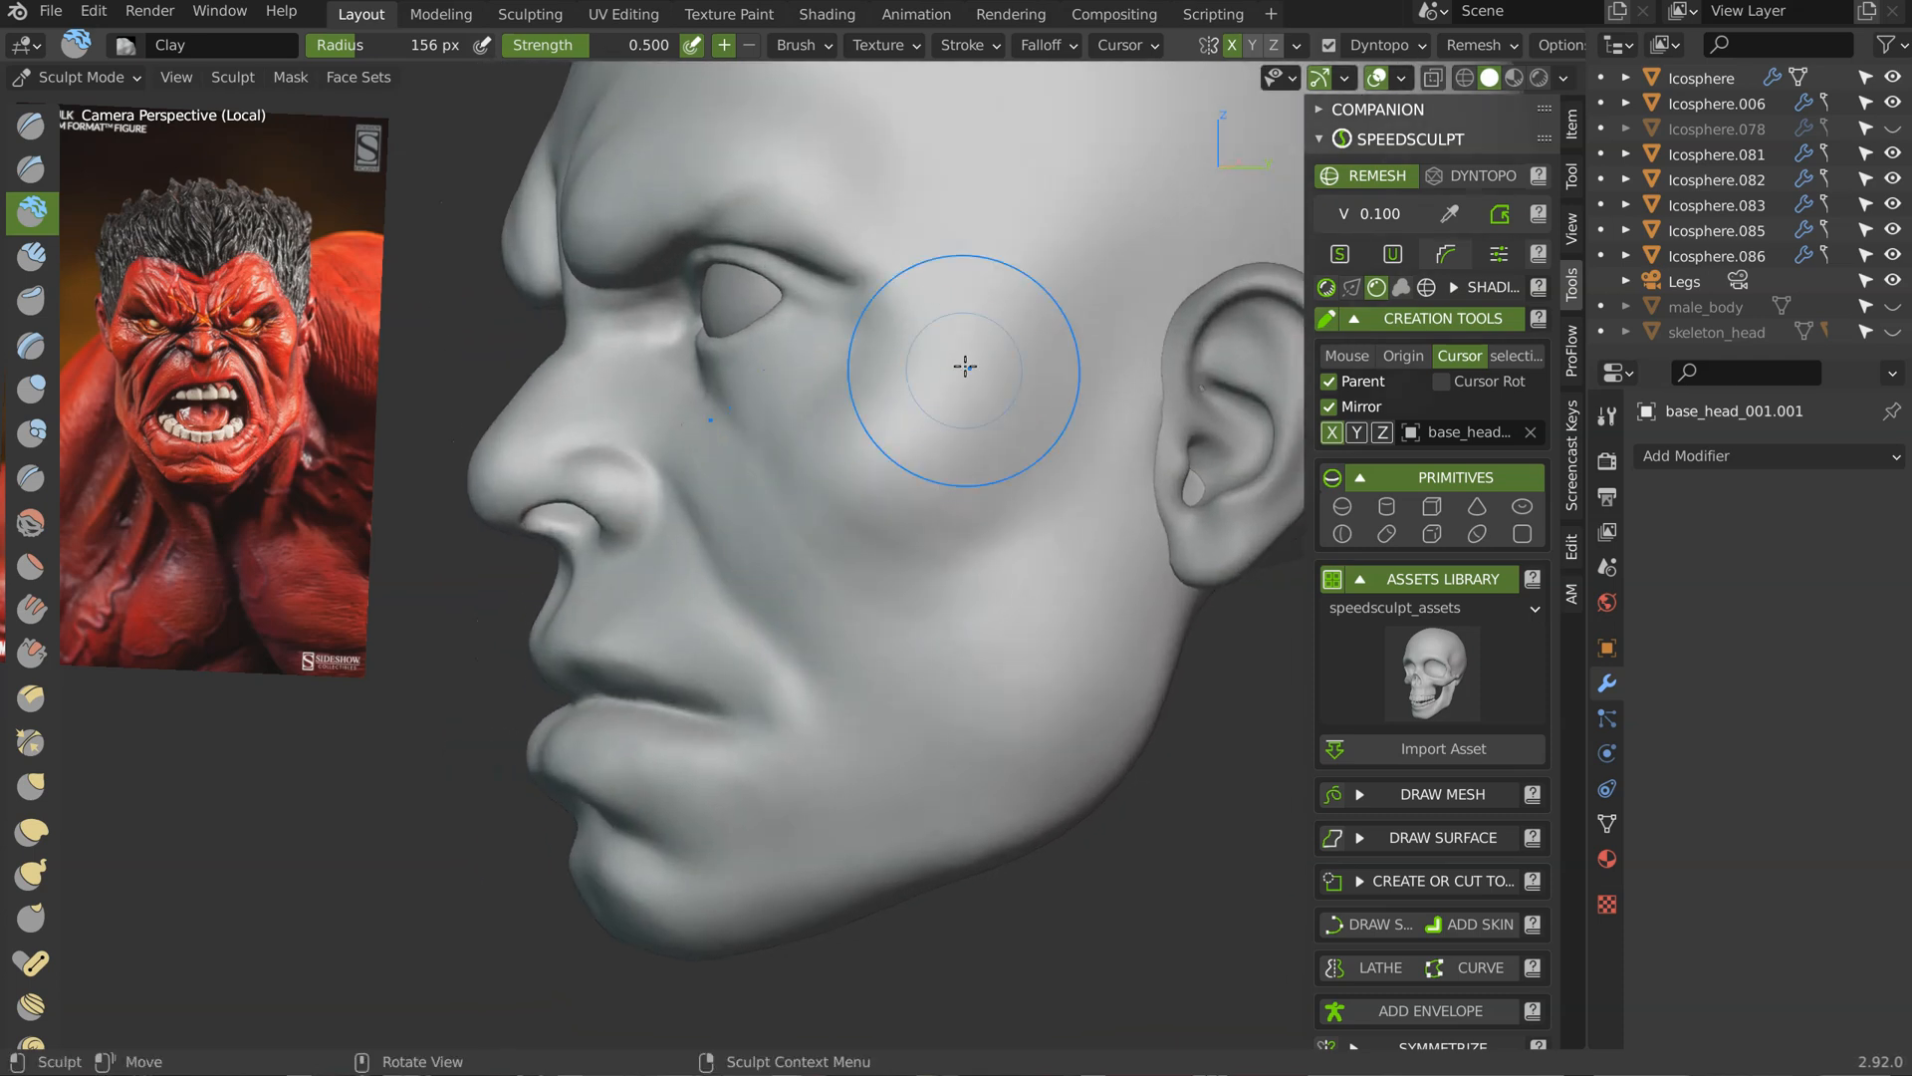
key(f)
click(848, 563)
mouse_move(853, 571)
mouse_down()
mouse_move(808, 459)
mouse_move(857, 533)
mouse_up()
mouse_move(976, 678)
mouse_down()
mouse_move(940, 641)
mouse_move(888, 443)
mouse_move(914, 548)
mouse_up()
mouse_move(791, 537)
mouse_down()
mouse_move(947, 542)
mouse_move(832, 453)
mouse_move(926, 505)
mouse_up()
drag(878, 570, 800, 525)
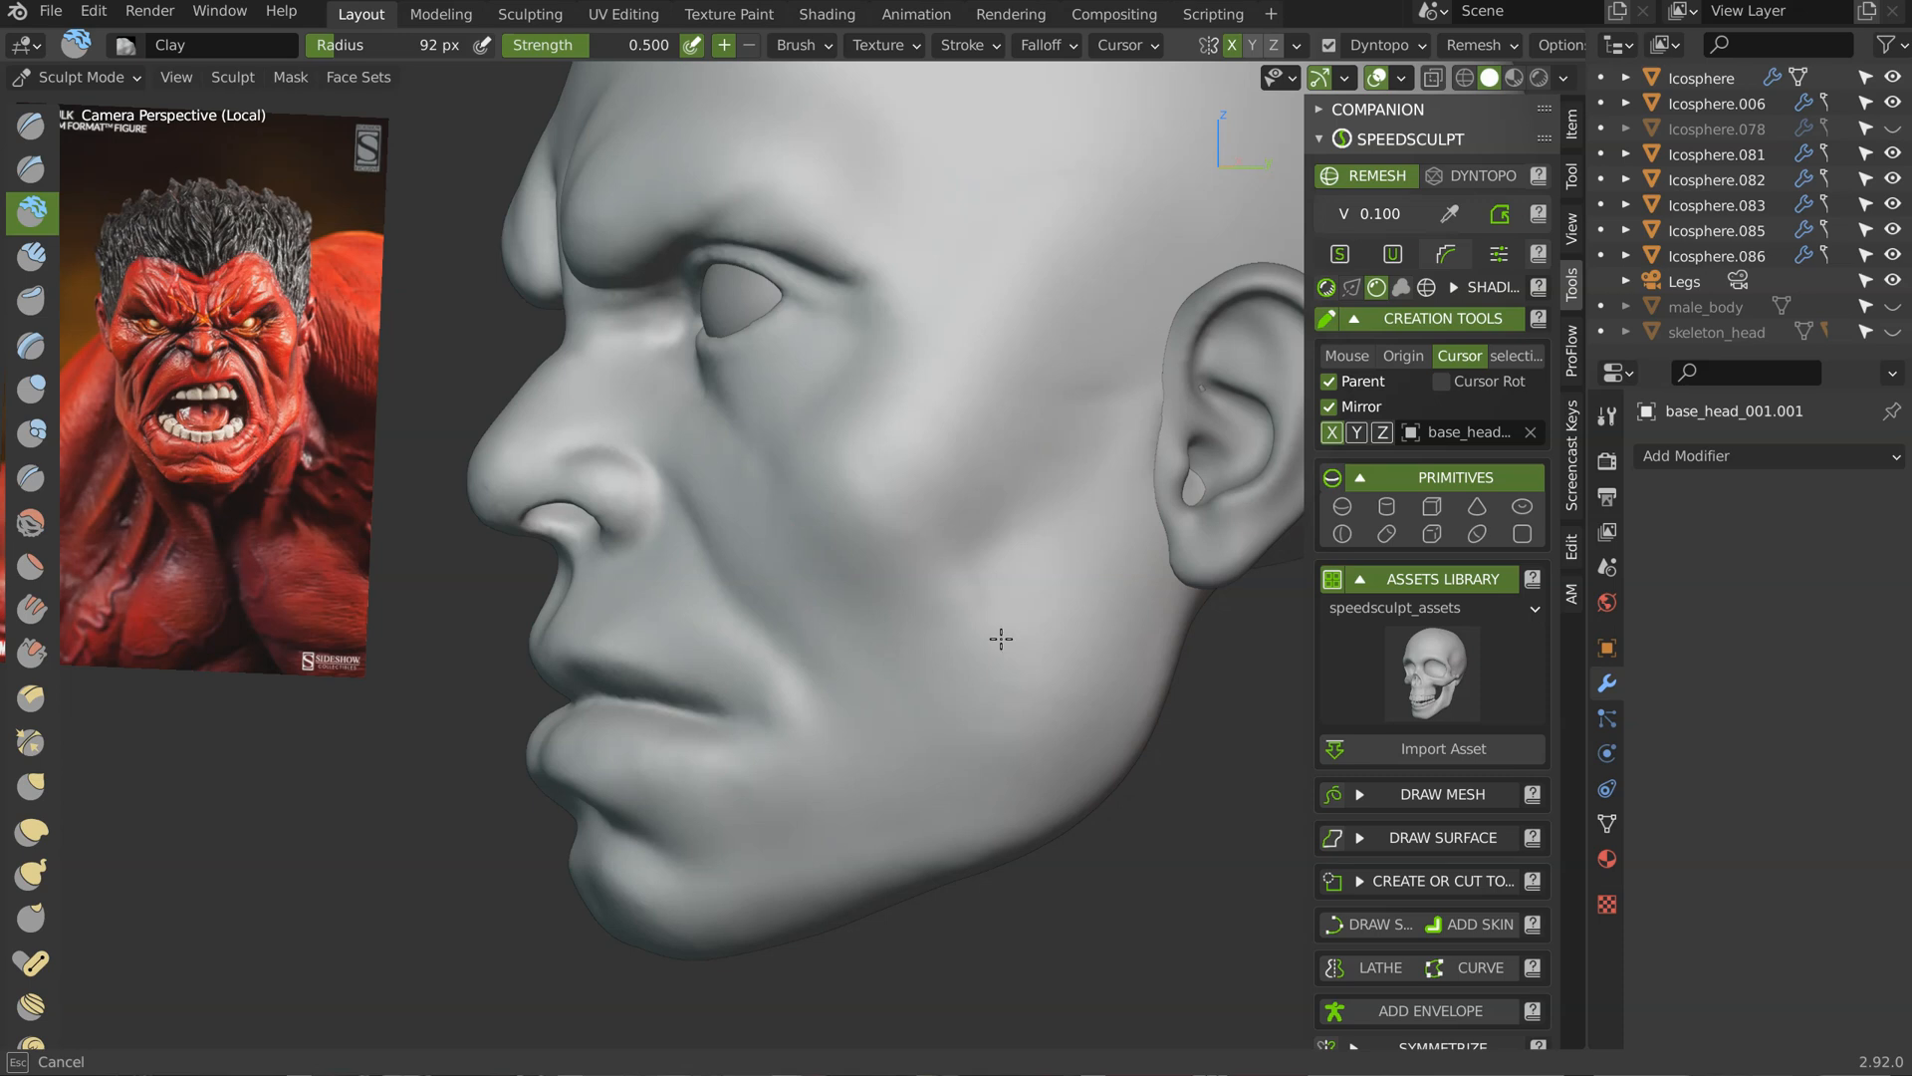
Step: Sculpt the forehead surface above the left brow with the 92 px Clay brush
mouse_move(1007, 461)
middle_down()
mouse_move(1035, 451)
mouse_move(955, 435)
middle_up()
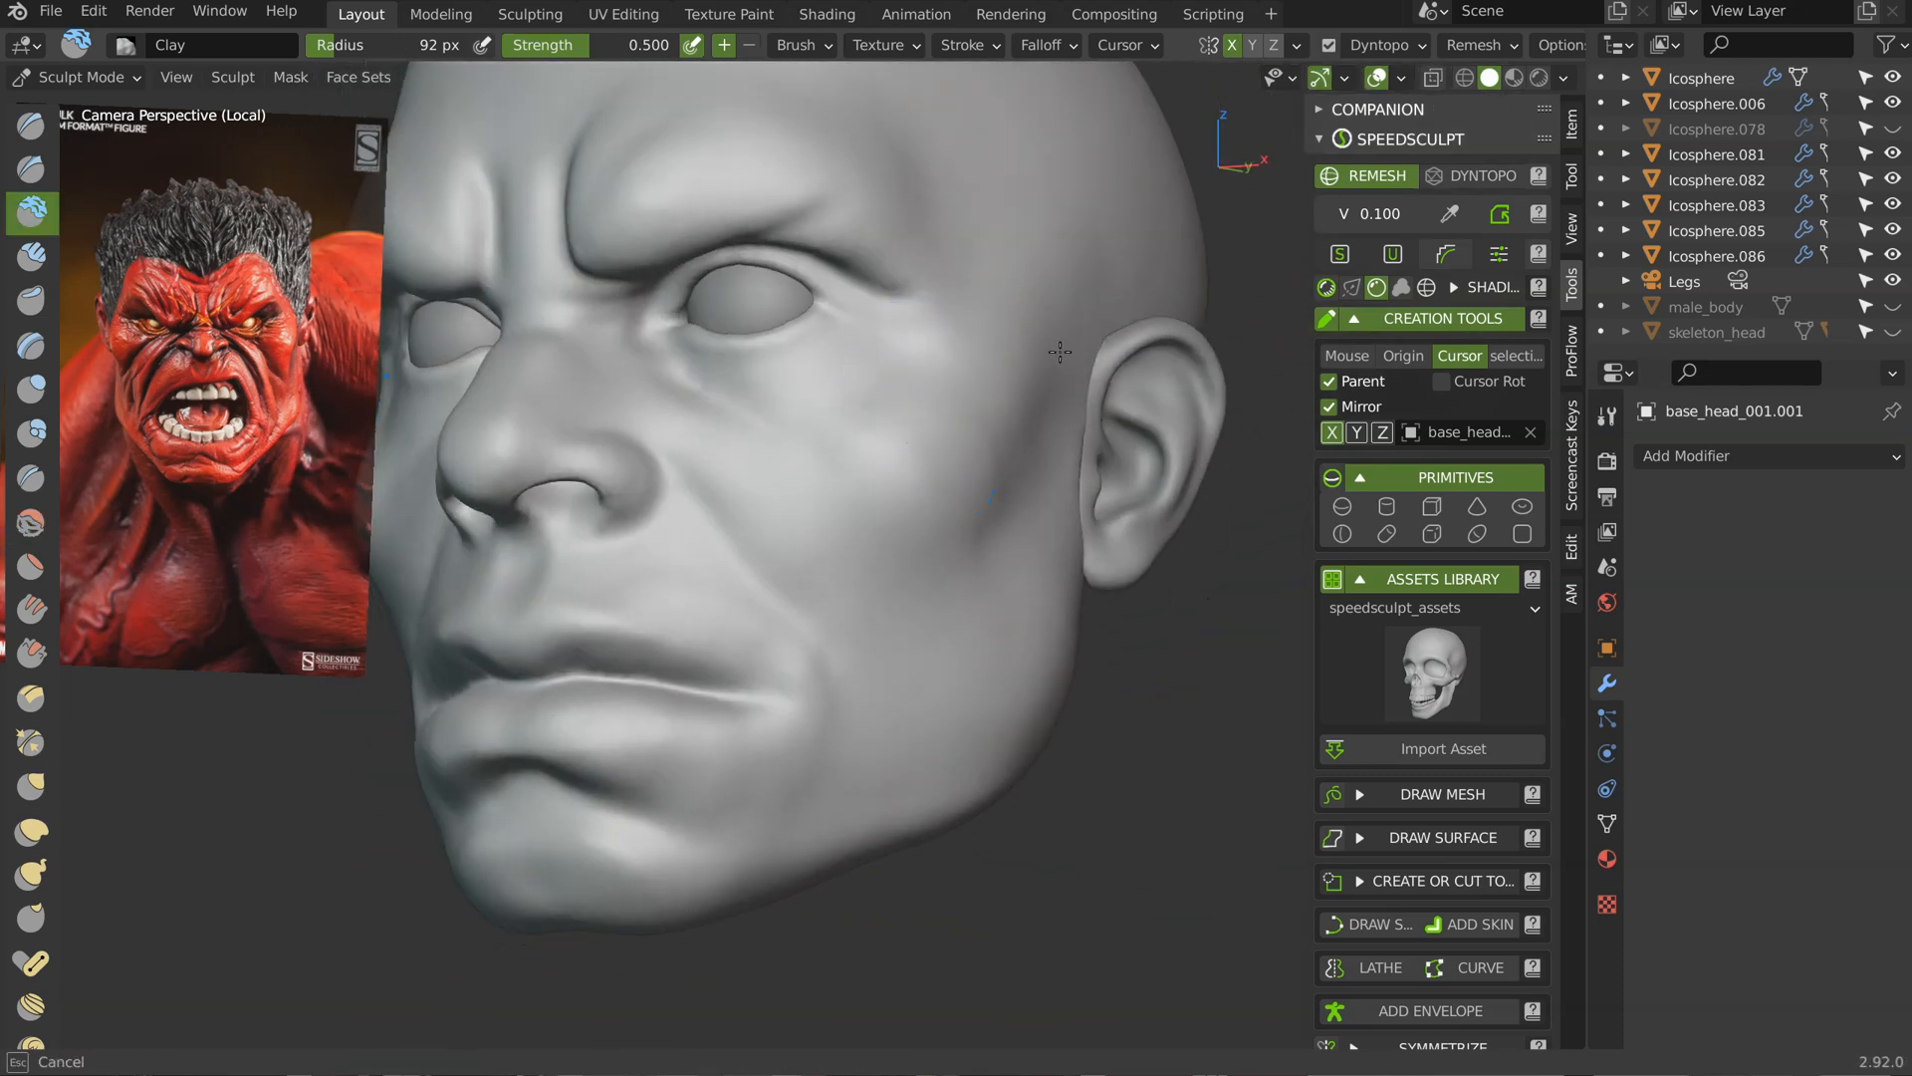
shift+middle_drag(1012, 188, 954, 349)
mouse_move(868, 236)
ctrl+mouse_down()
mouse_move(882, 192)
mouse_move(806, 151)
ctrl+mouse_up()
drag(794, 233, 802, 183)
shift+middle_drag(802, 182, 863, 290)
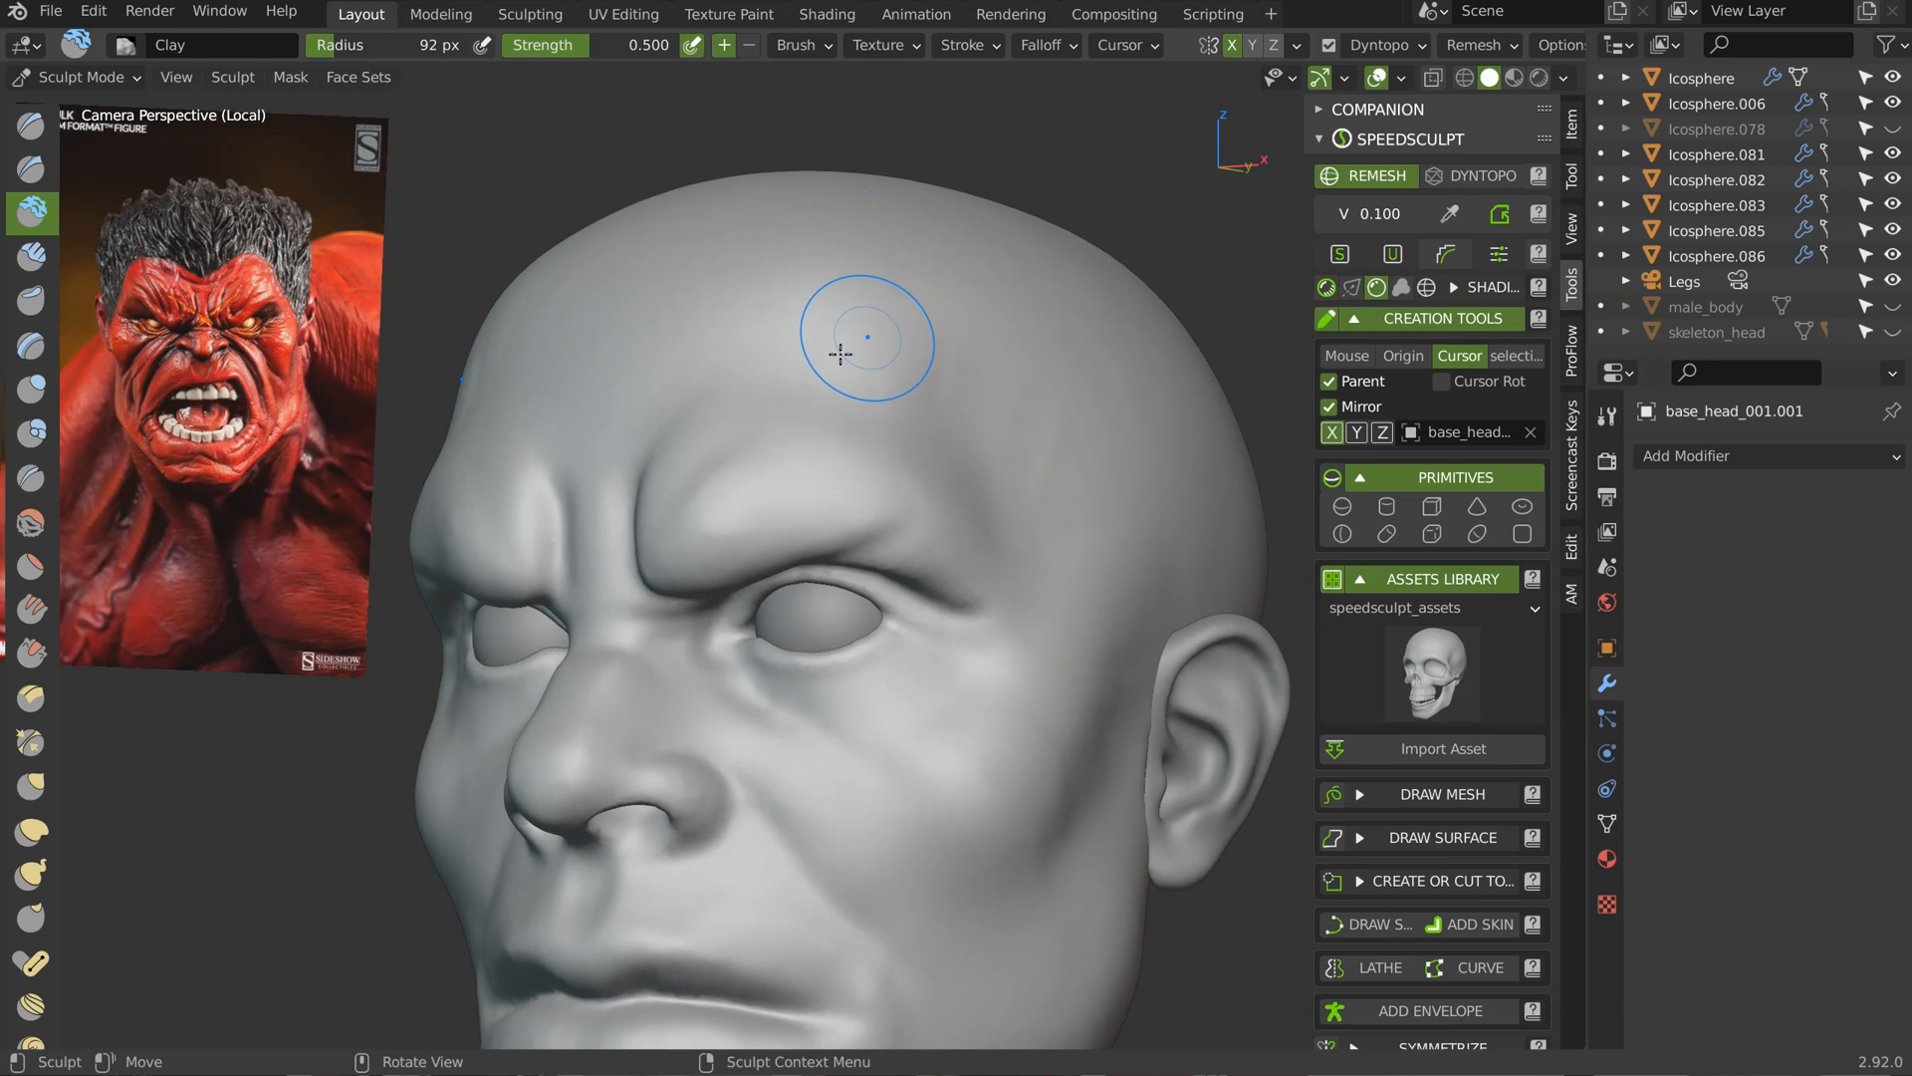
middle_drag(840, 354, 767, 343)
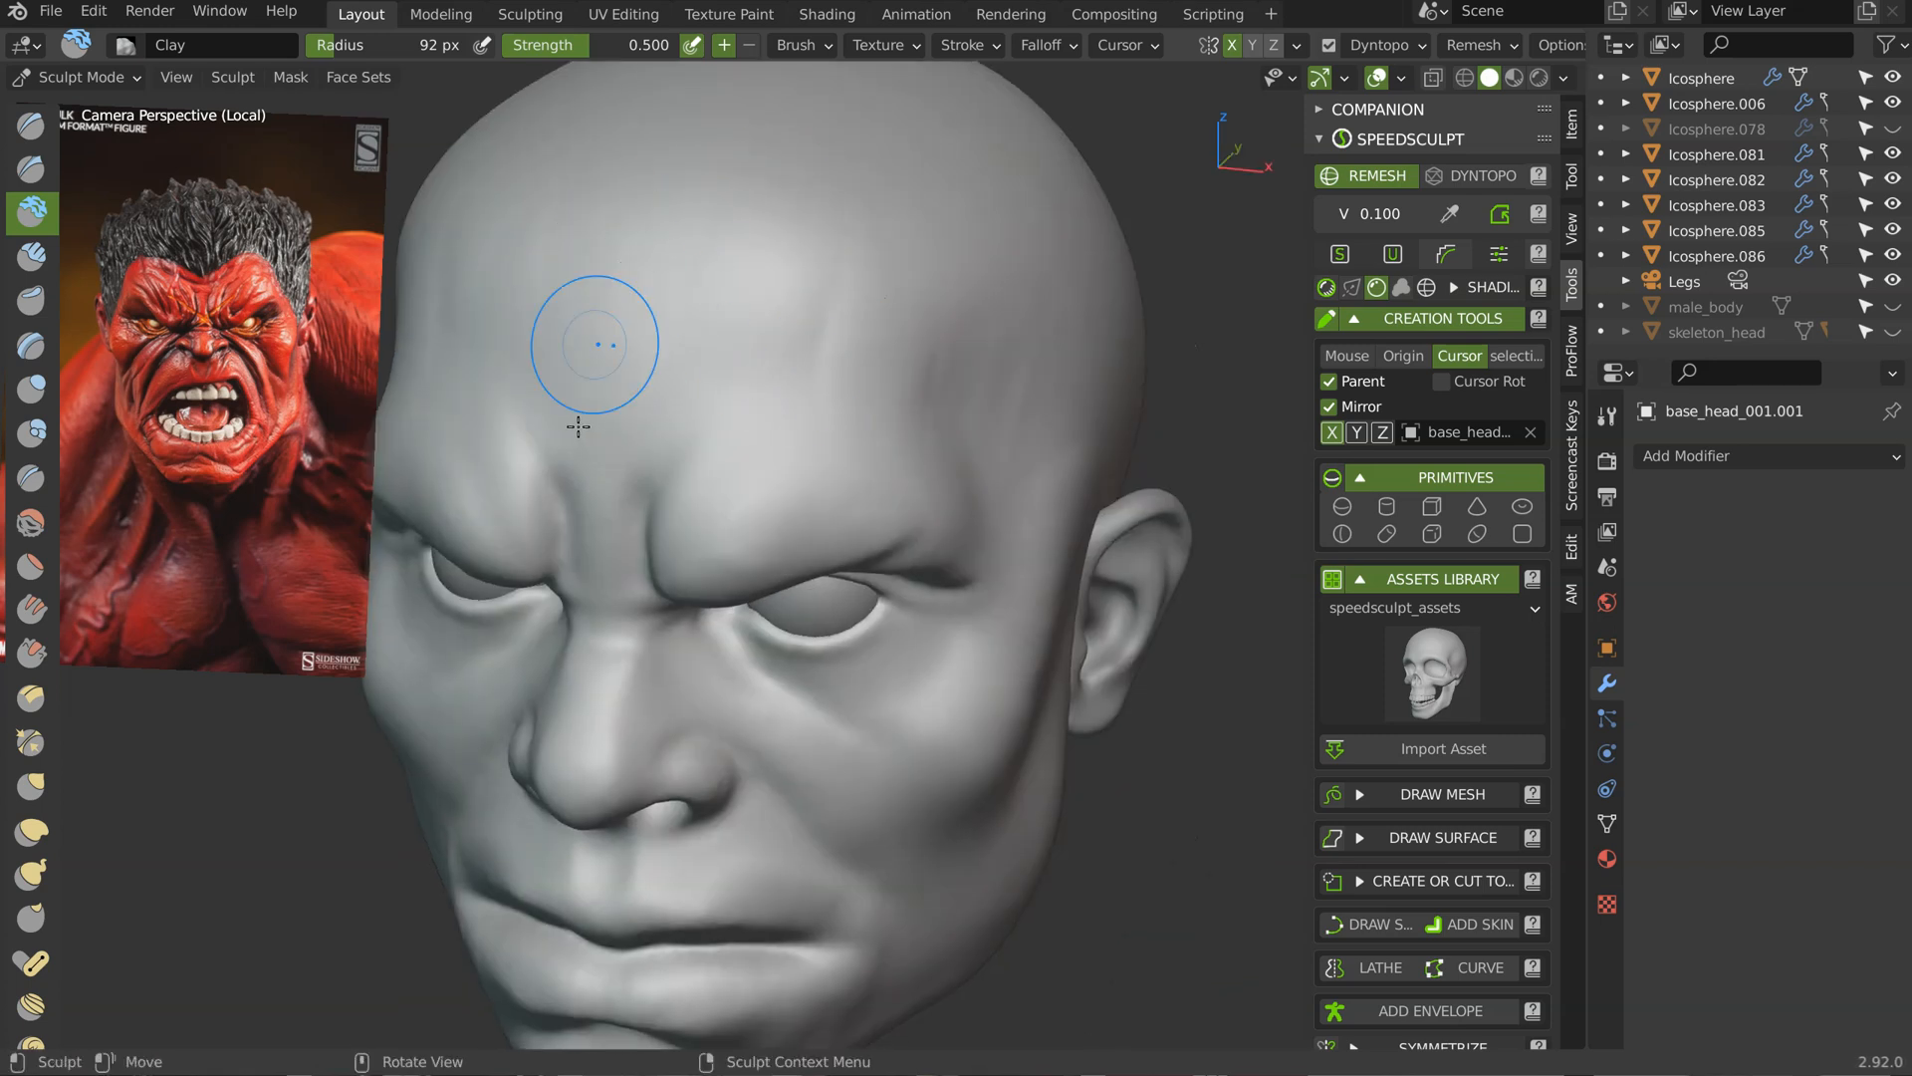
Step: Model the forehead muscles and the temple planes with additional Clay brush strokes
drag(665, 219, 832, 261)
mouse_move(658, 325)
mouse_down()
mouse_move(869, 286)
mouse_move(857, 359)
mouse_move(886, 361)
mouse_up()
drag(926, 373, 975, 393)
drag(992, 276, 943, 391)
Step: Model the bag under the left eye and the adjoining upper cheek with the Clay brush at 51 px
alt+middle_drag(977, 449, 876, 438)
mouse_move(797, 428)
ctrl+middle_down()
mouse_move(747, 520)
mouse_move(768, 398)
ctrl+middle_up()
mouse_move(900, 418)
ctrl+middle_down()
mouse_move(969, 333)
mouse_move(884, 350)
mouse_move(907, 378)
ctrl+middle_up()
middle_drag(946, 445, 858, 431)
ctrl+middle_drag(868, 448, 941, 366)
key(f)
click(826, 387)
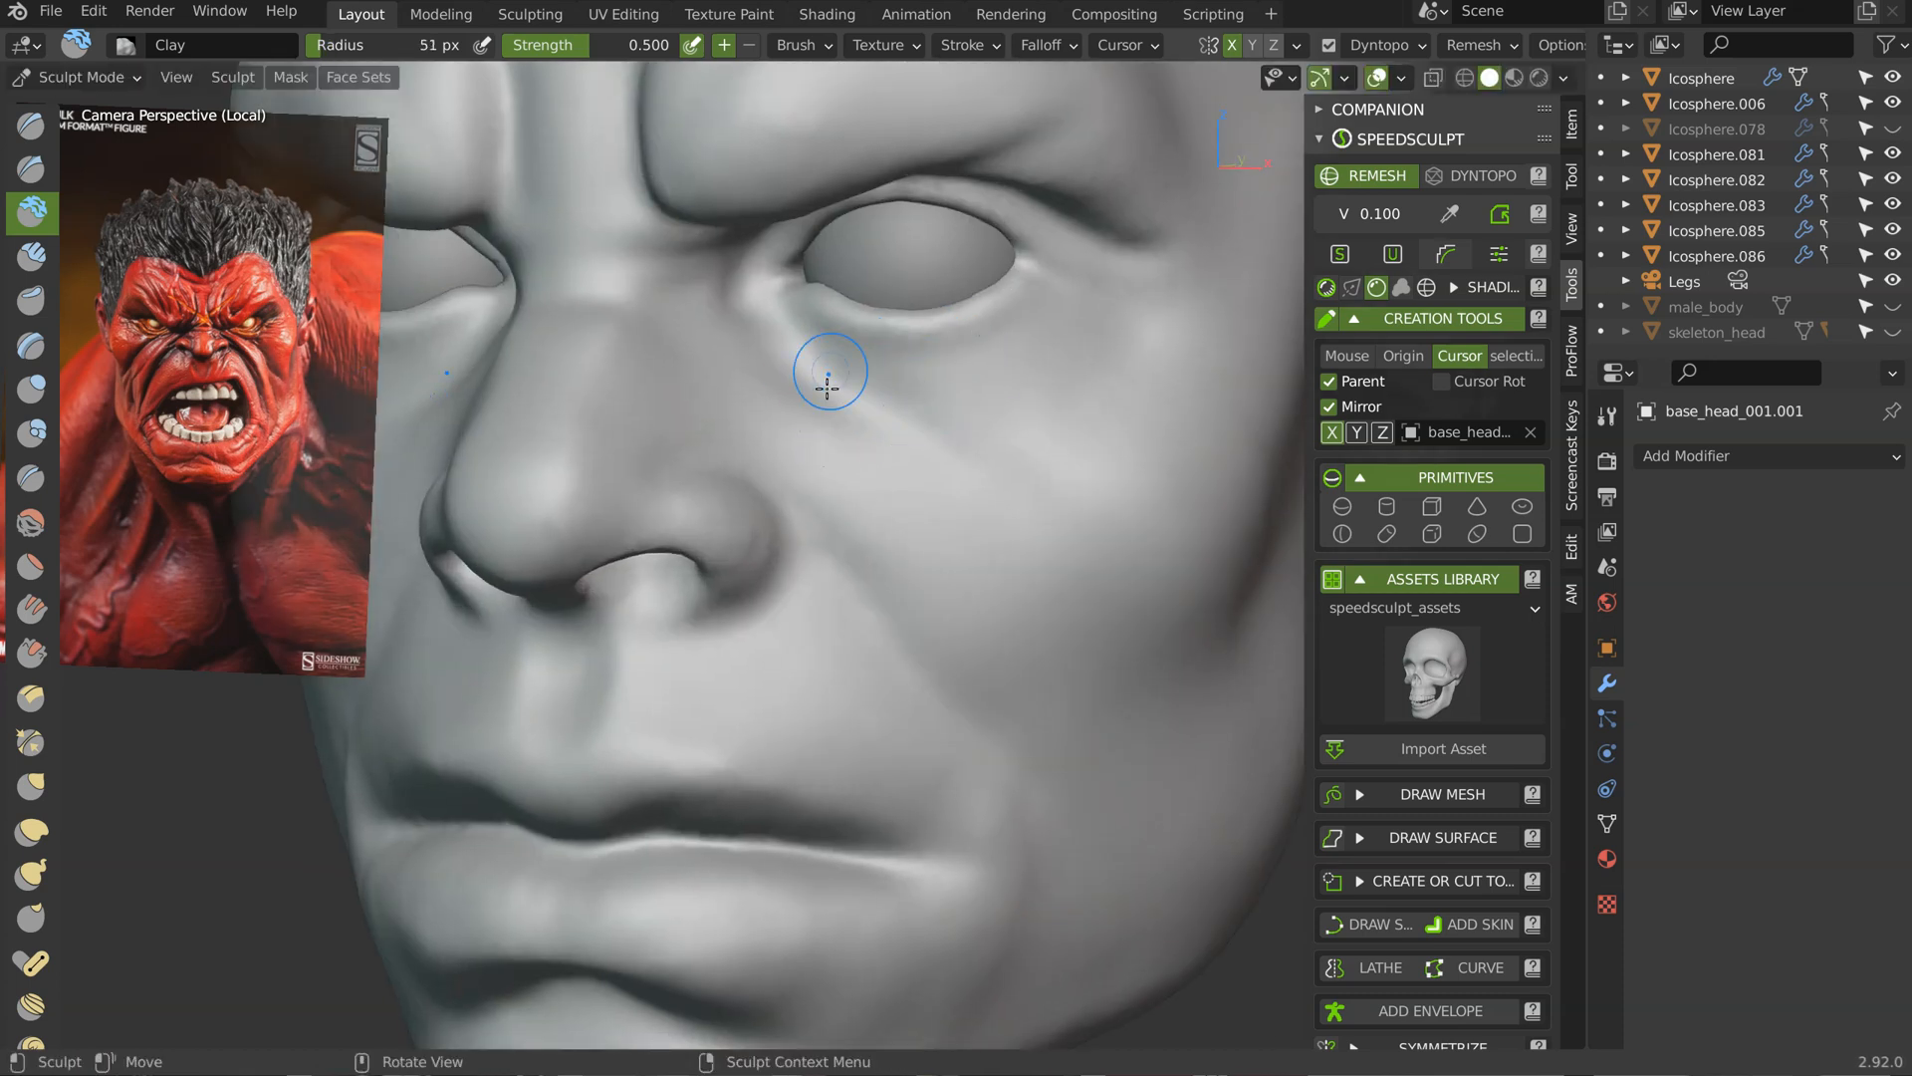
drag(854, 363, 951, 395)
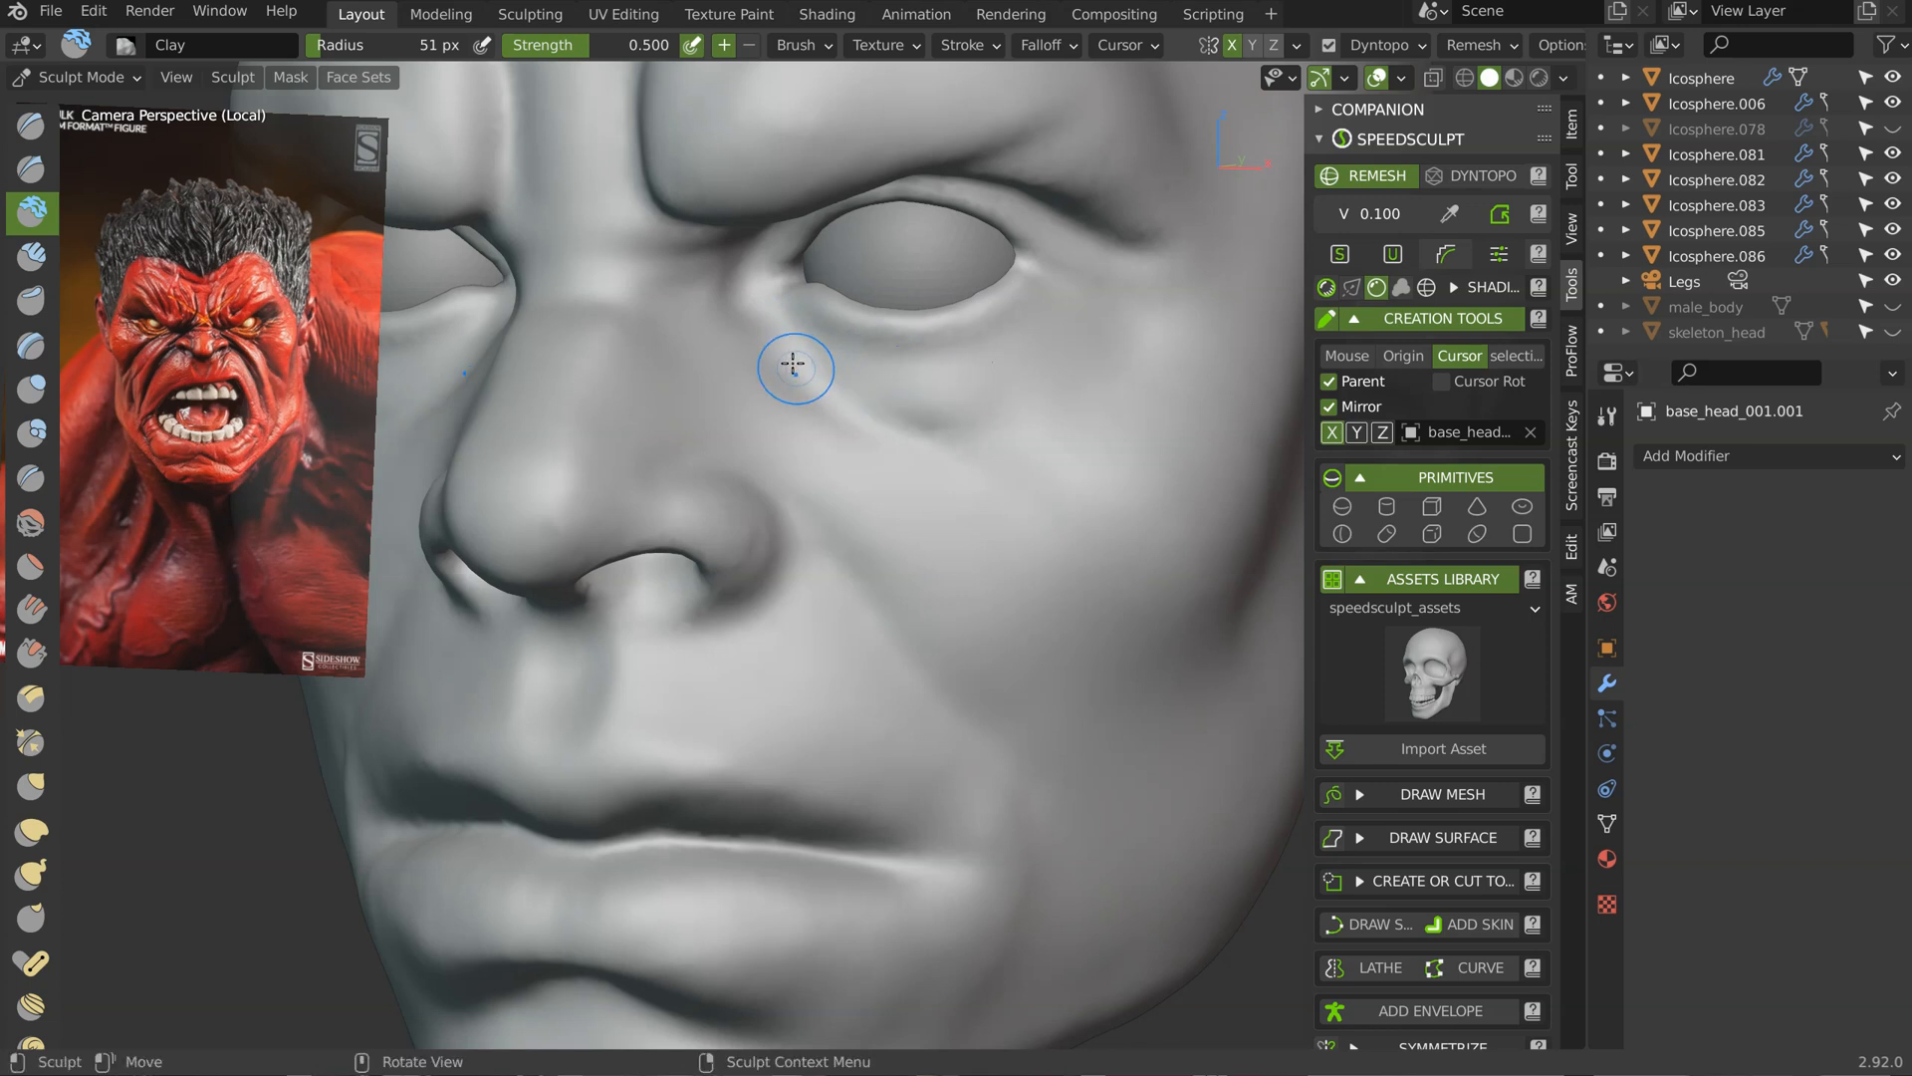
mouse_move(1072, 295)
mouse_down()
mouse_move(1018, 376)
mouse_move(926, 413)
mouse_move(1097, 303)
mouse_move(951, 401)
mouse_up()
drag(790, 329, 791, 334)
Step: Crease the fold running from the inner eye corner down beside the nose with the 58 px Crease brush
middle_drag(792, 334, 812, 430)
key(shift+c)
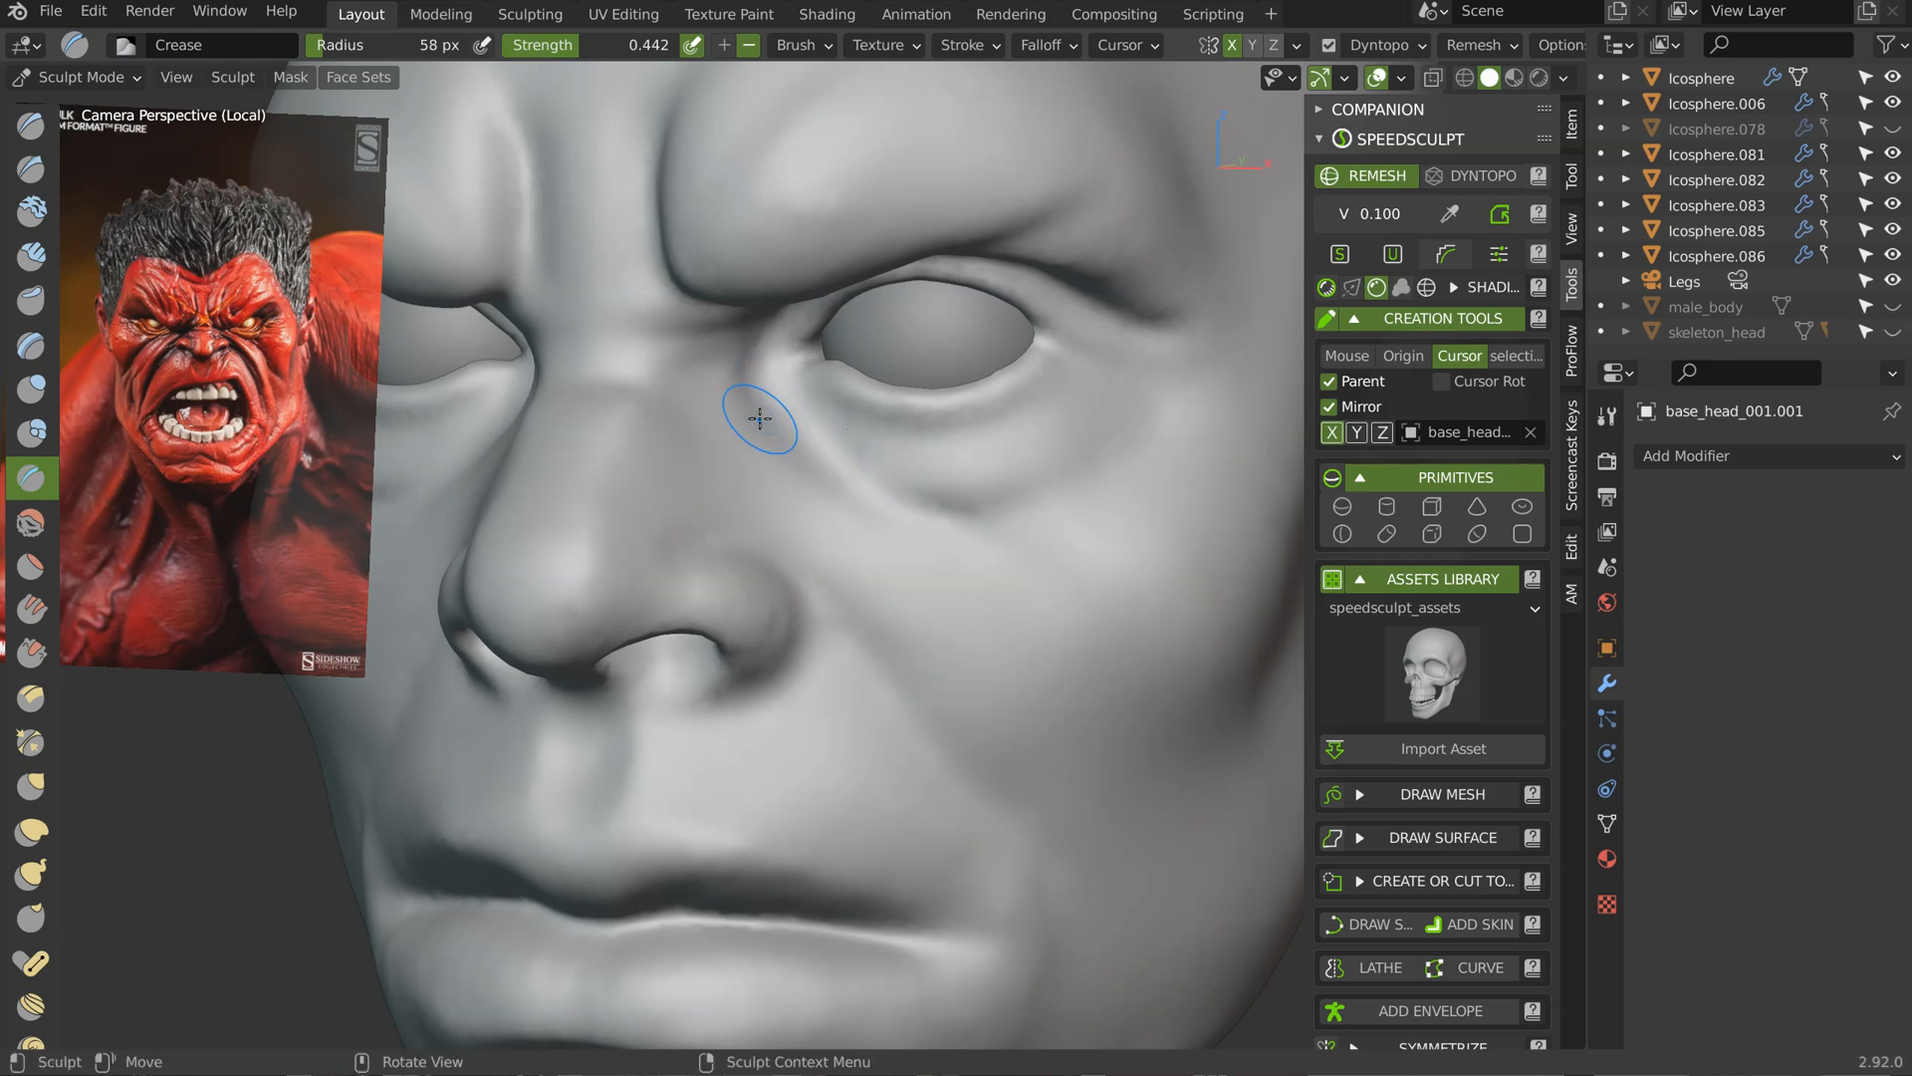
mouse_move(801, 416)
ctrl+middle_down()
mouse_move(799, 343)
mouse_move(773, 401)
ctrl+middle_up()
mouse_move(773, 400)
mouse_down()
mouse_move(805, 342)
mouse_move(790, 441)
mouse_move(863, 472)
mouse_up()
middle_drag(926, 446, 841, 482)
drag(841, 484, 781, 312)
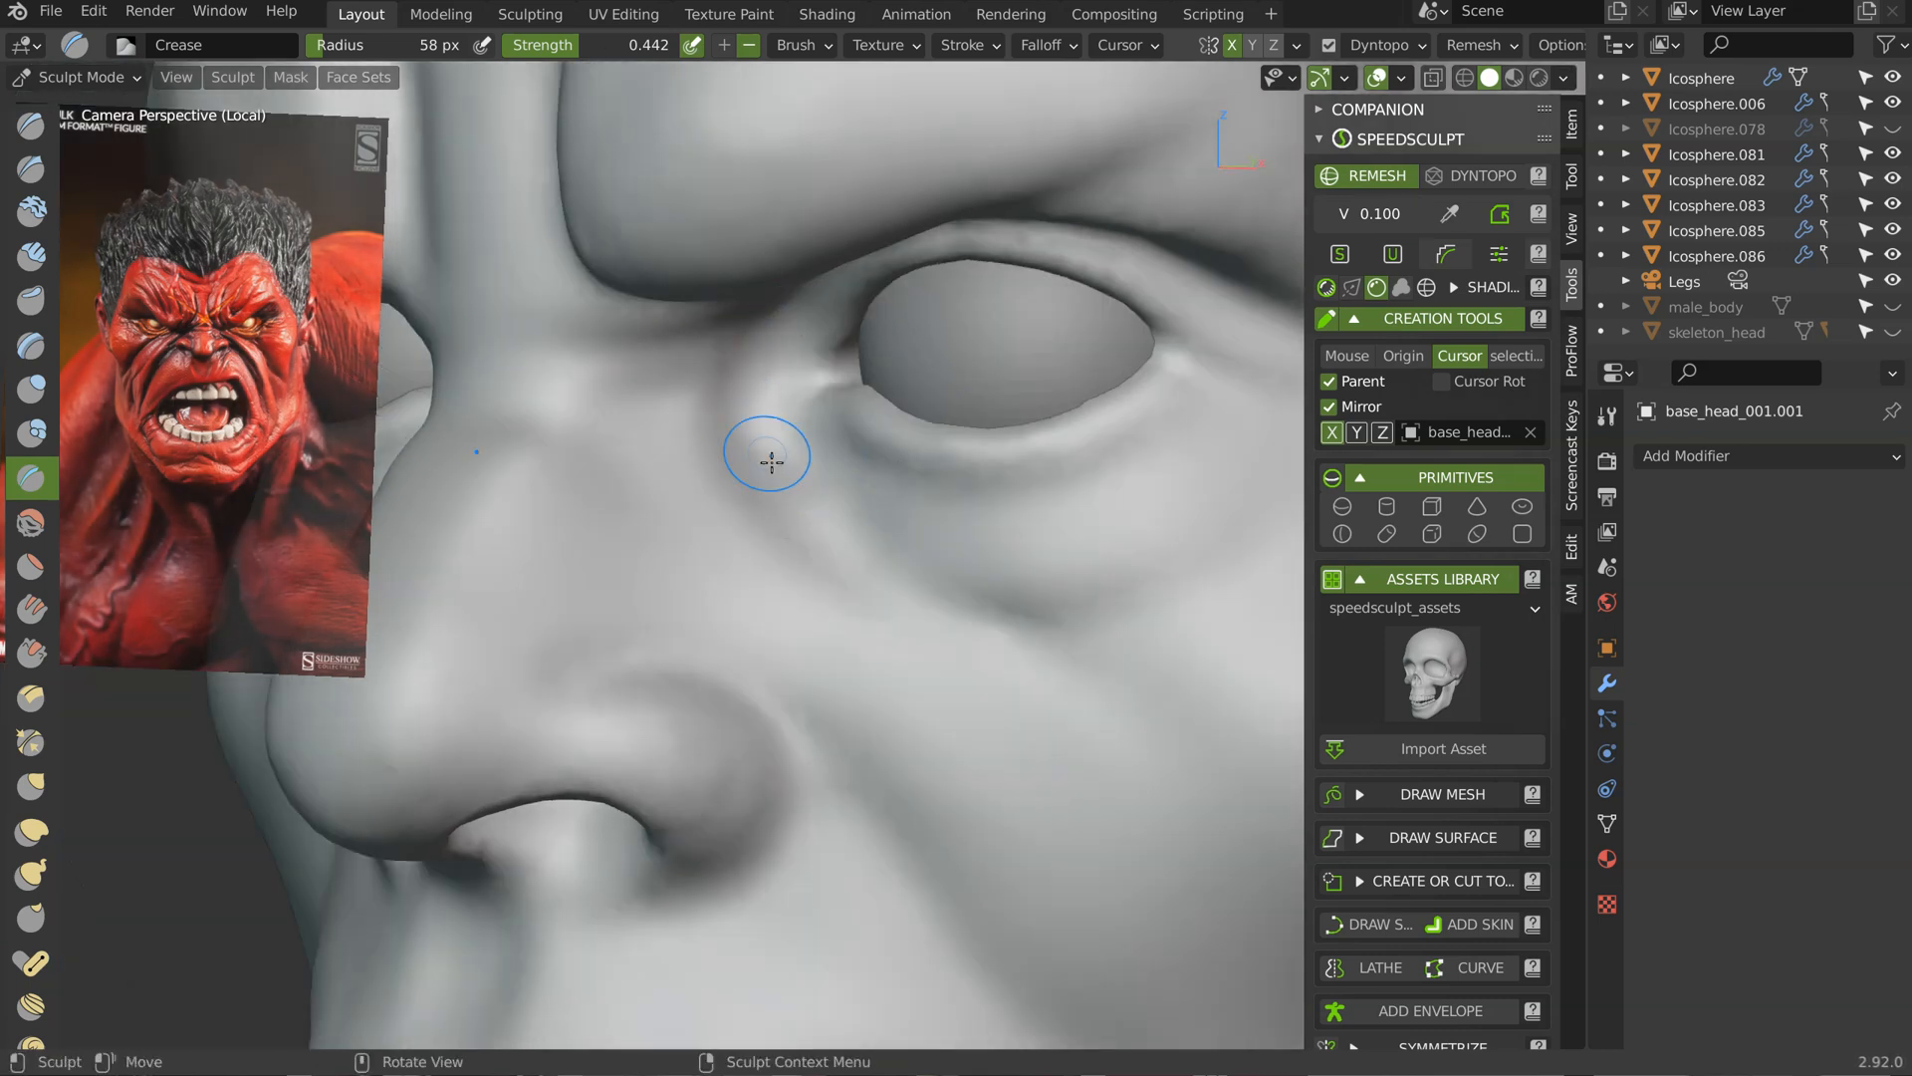
ctrl+middle_drag(846, 386, 899, 410)
mouse_move(669, 401)
mouse_down()
mouse_move(644, 435)
mouse_move(665, 450)
mouse_up()
Step: Shape the nose bridge and the cheek folds around the mouth with the 76 px Clay brush
mouse_move(747, 468)
middle_down()
mouse_move(785, 471)
mouse_move(737, 463)
middle_up()
key(c)
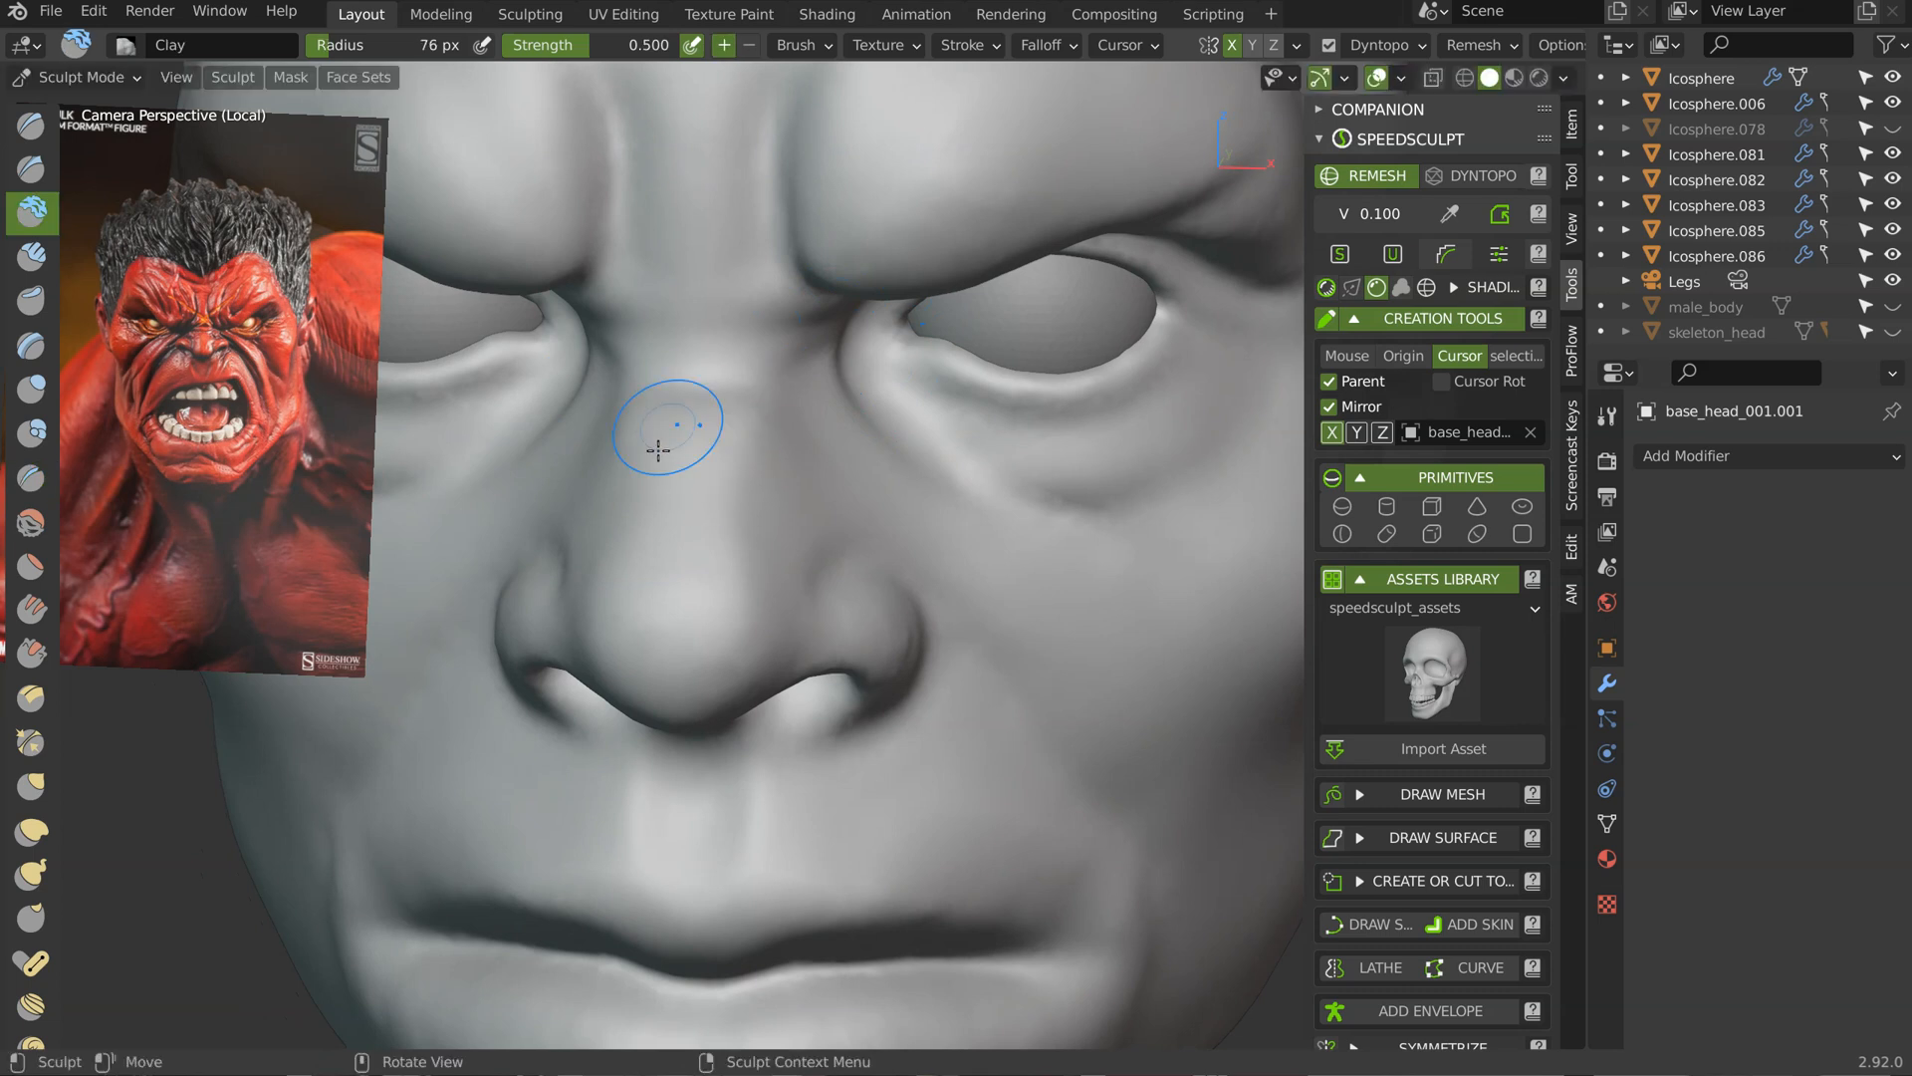
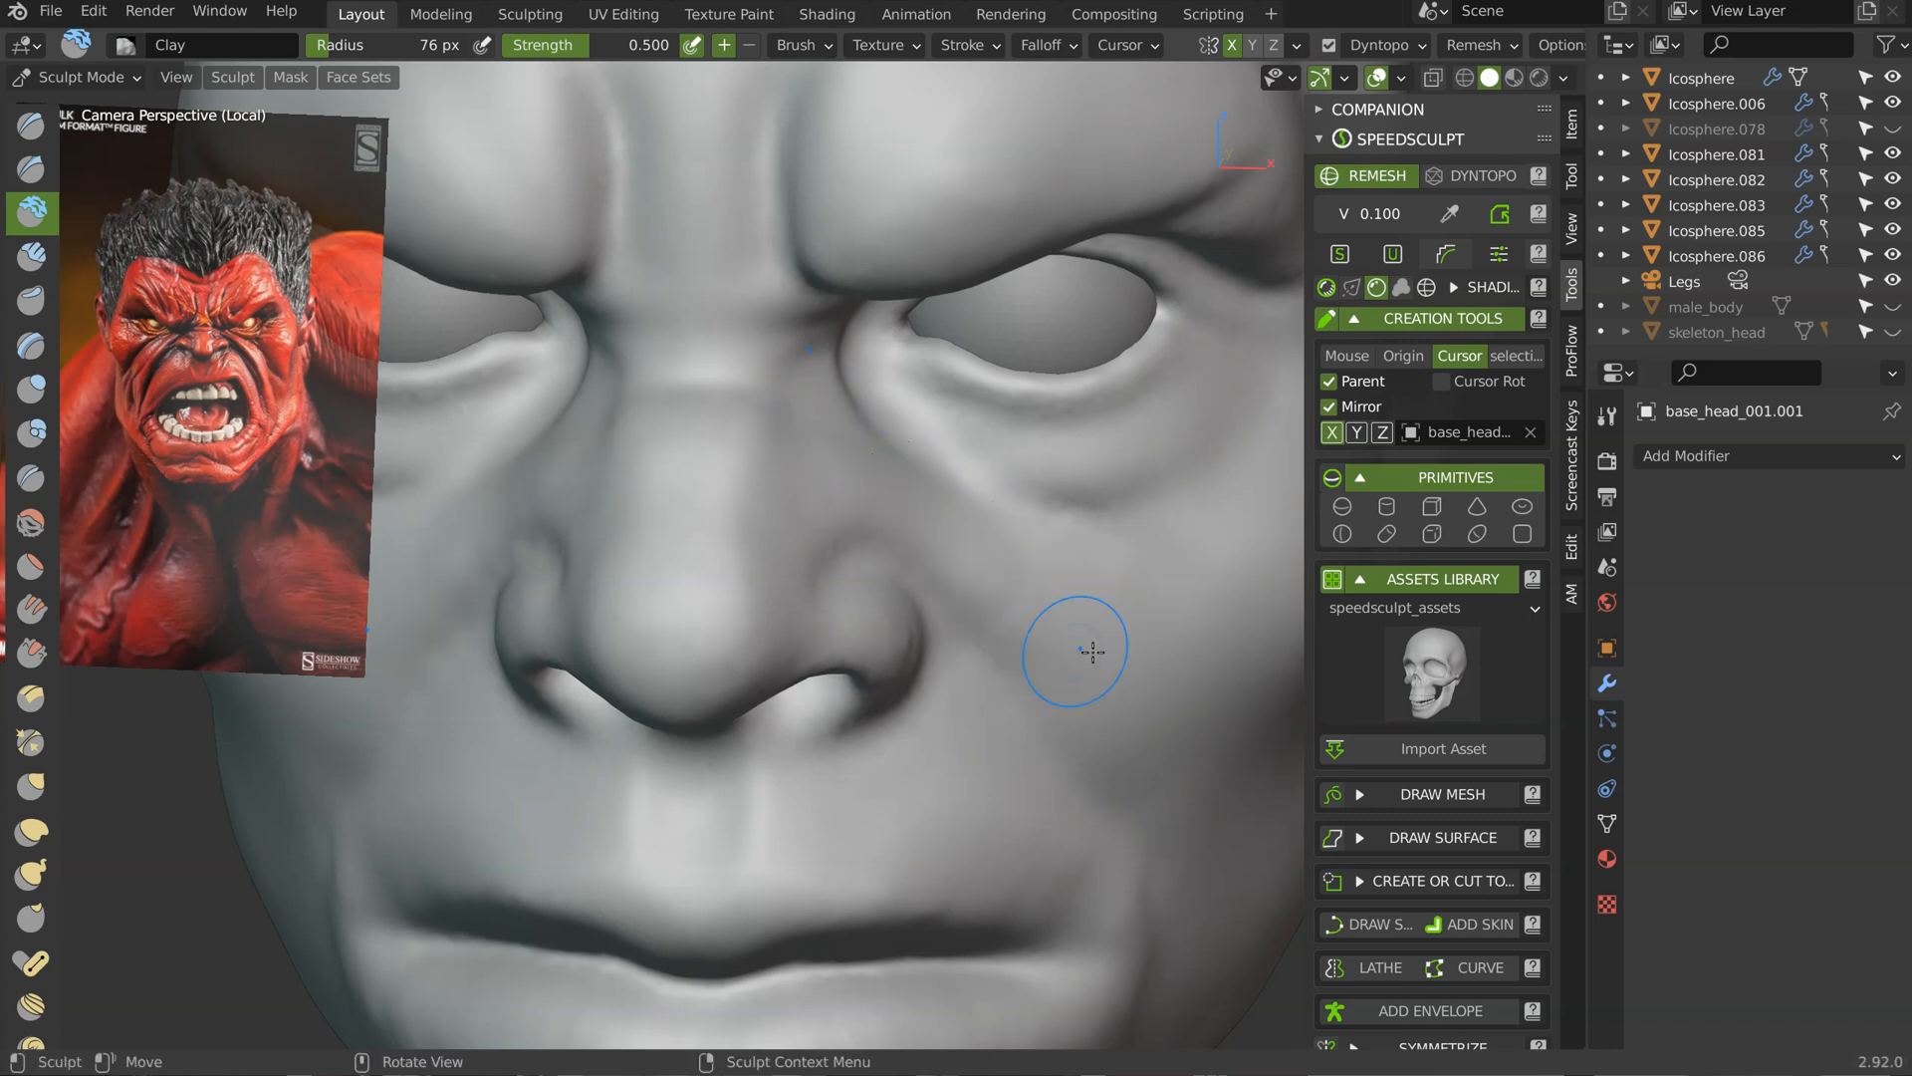
middle_drag(1053, 613, 893, 522)
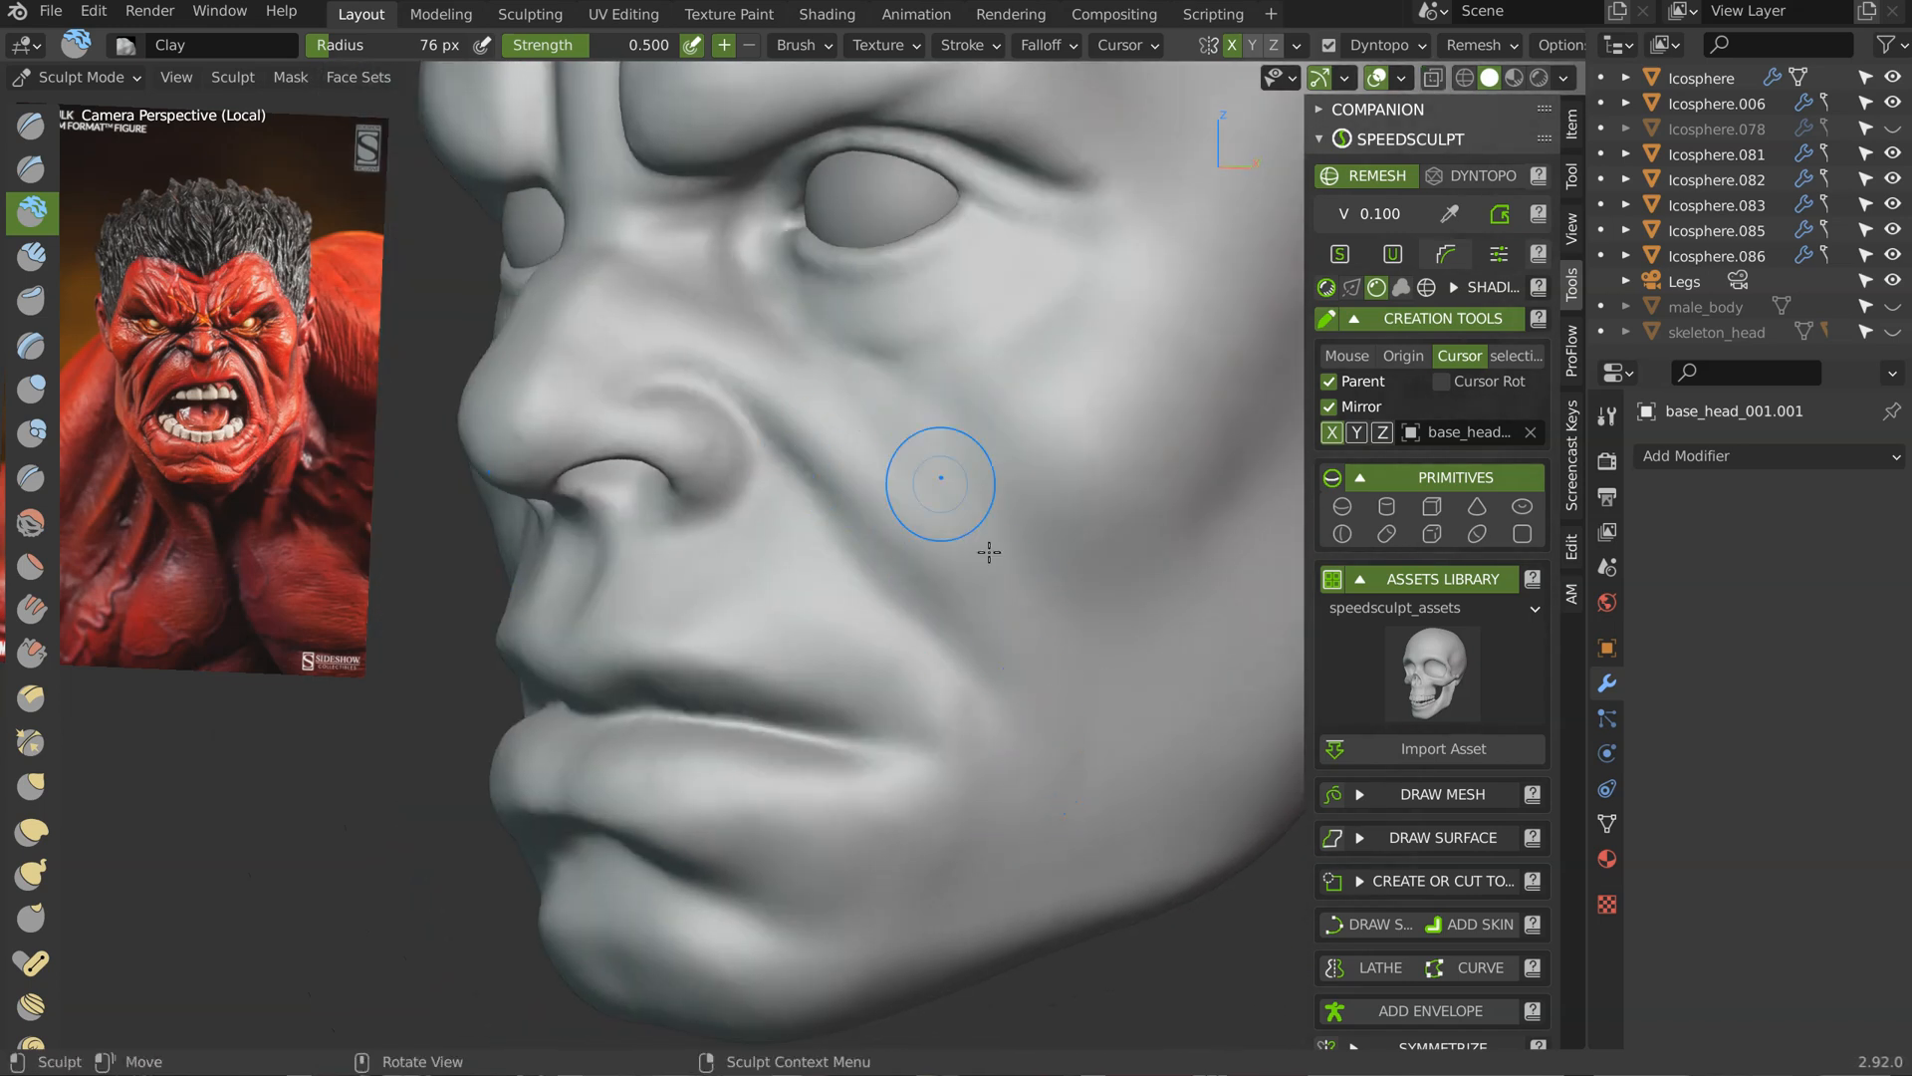
mouse_move(1024, 769)
middle_down()
mouse_move(973, 559)
mouse_move(1046, 558)
middle_up()
middle_drag(1098, 629, 1039, 569)
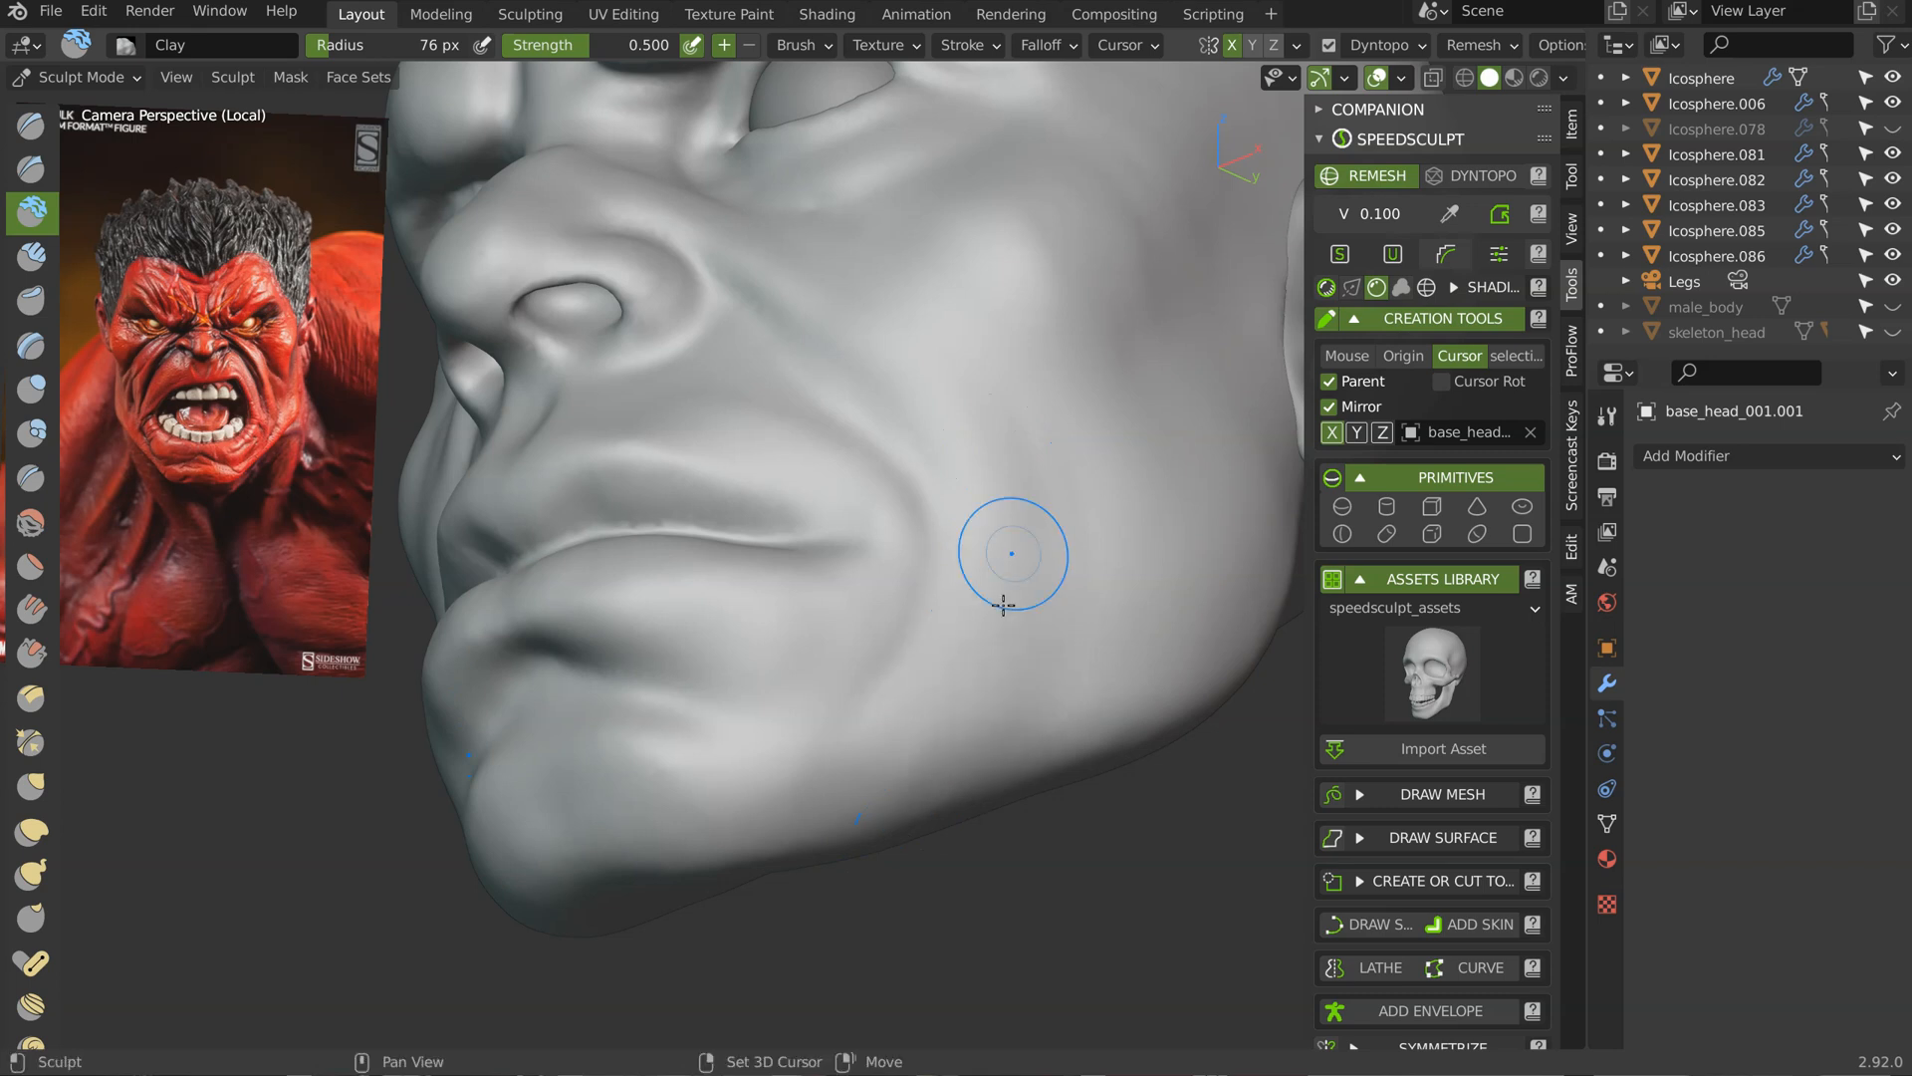
middle_drag(961, 571, 875, 619)
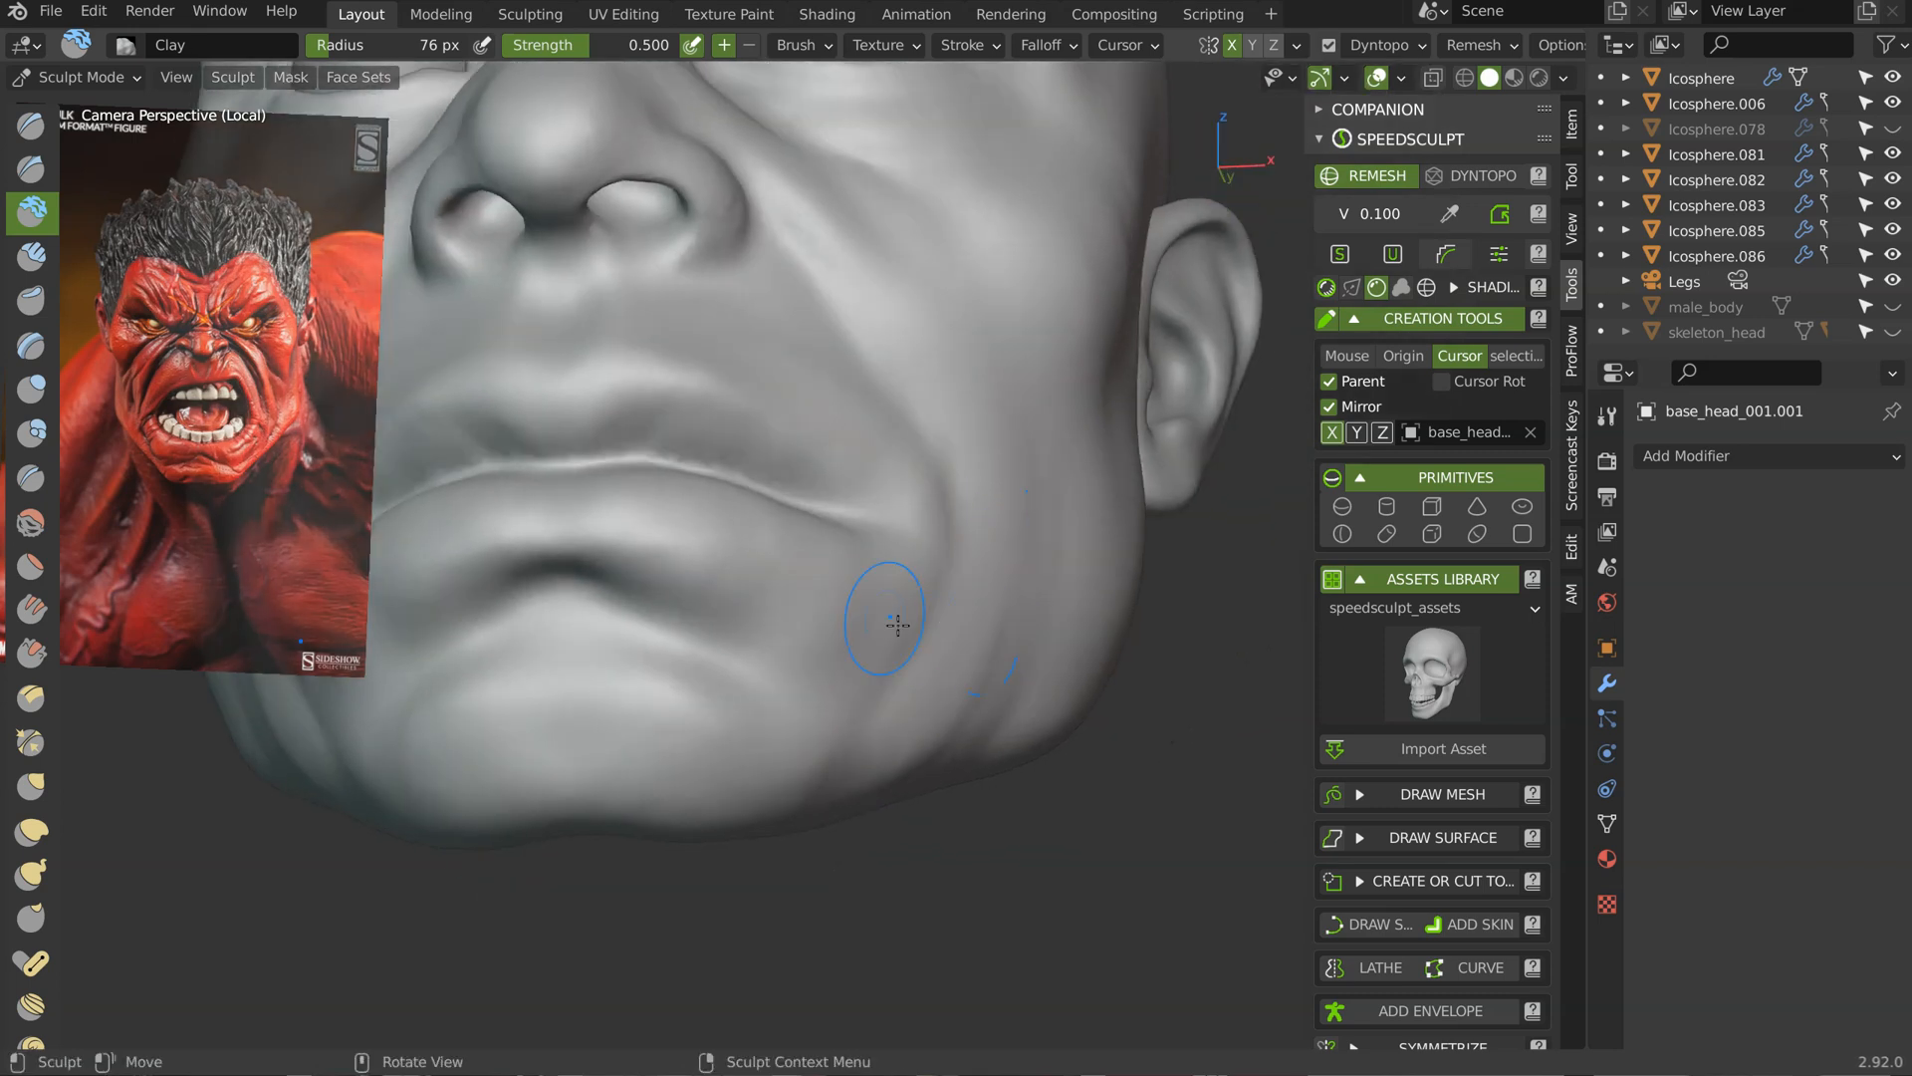
mouse_move(757, 592)
middle_down()
mouse_move(730, 585)
mouse_move(824, 610)
mouse_move(849, 538)
middle_up()
shift+middle_drag(647, 617, 860, 456)
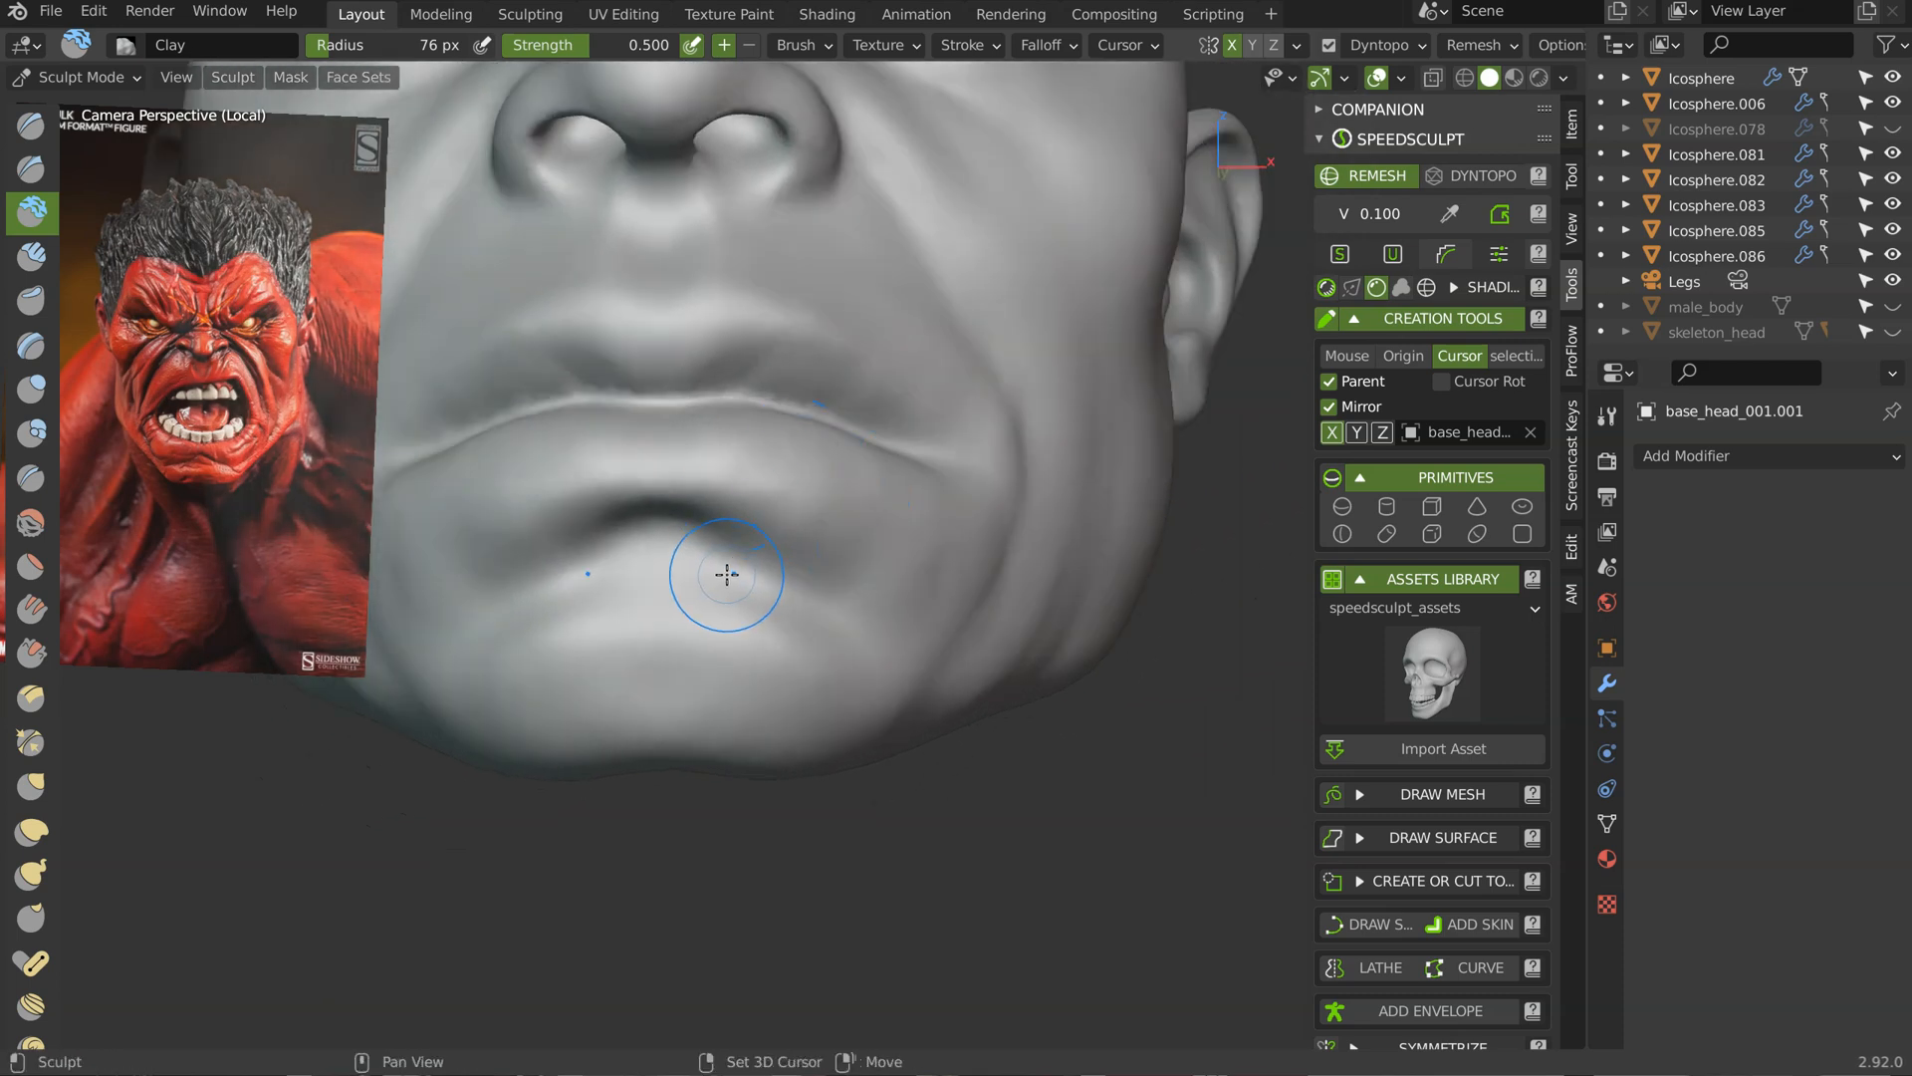
Step: Crease the groove between the lower lip and the chin with the 76 px Crease brush
key(shift+c)
drag(623, 580, 702, 566)
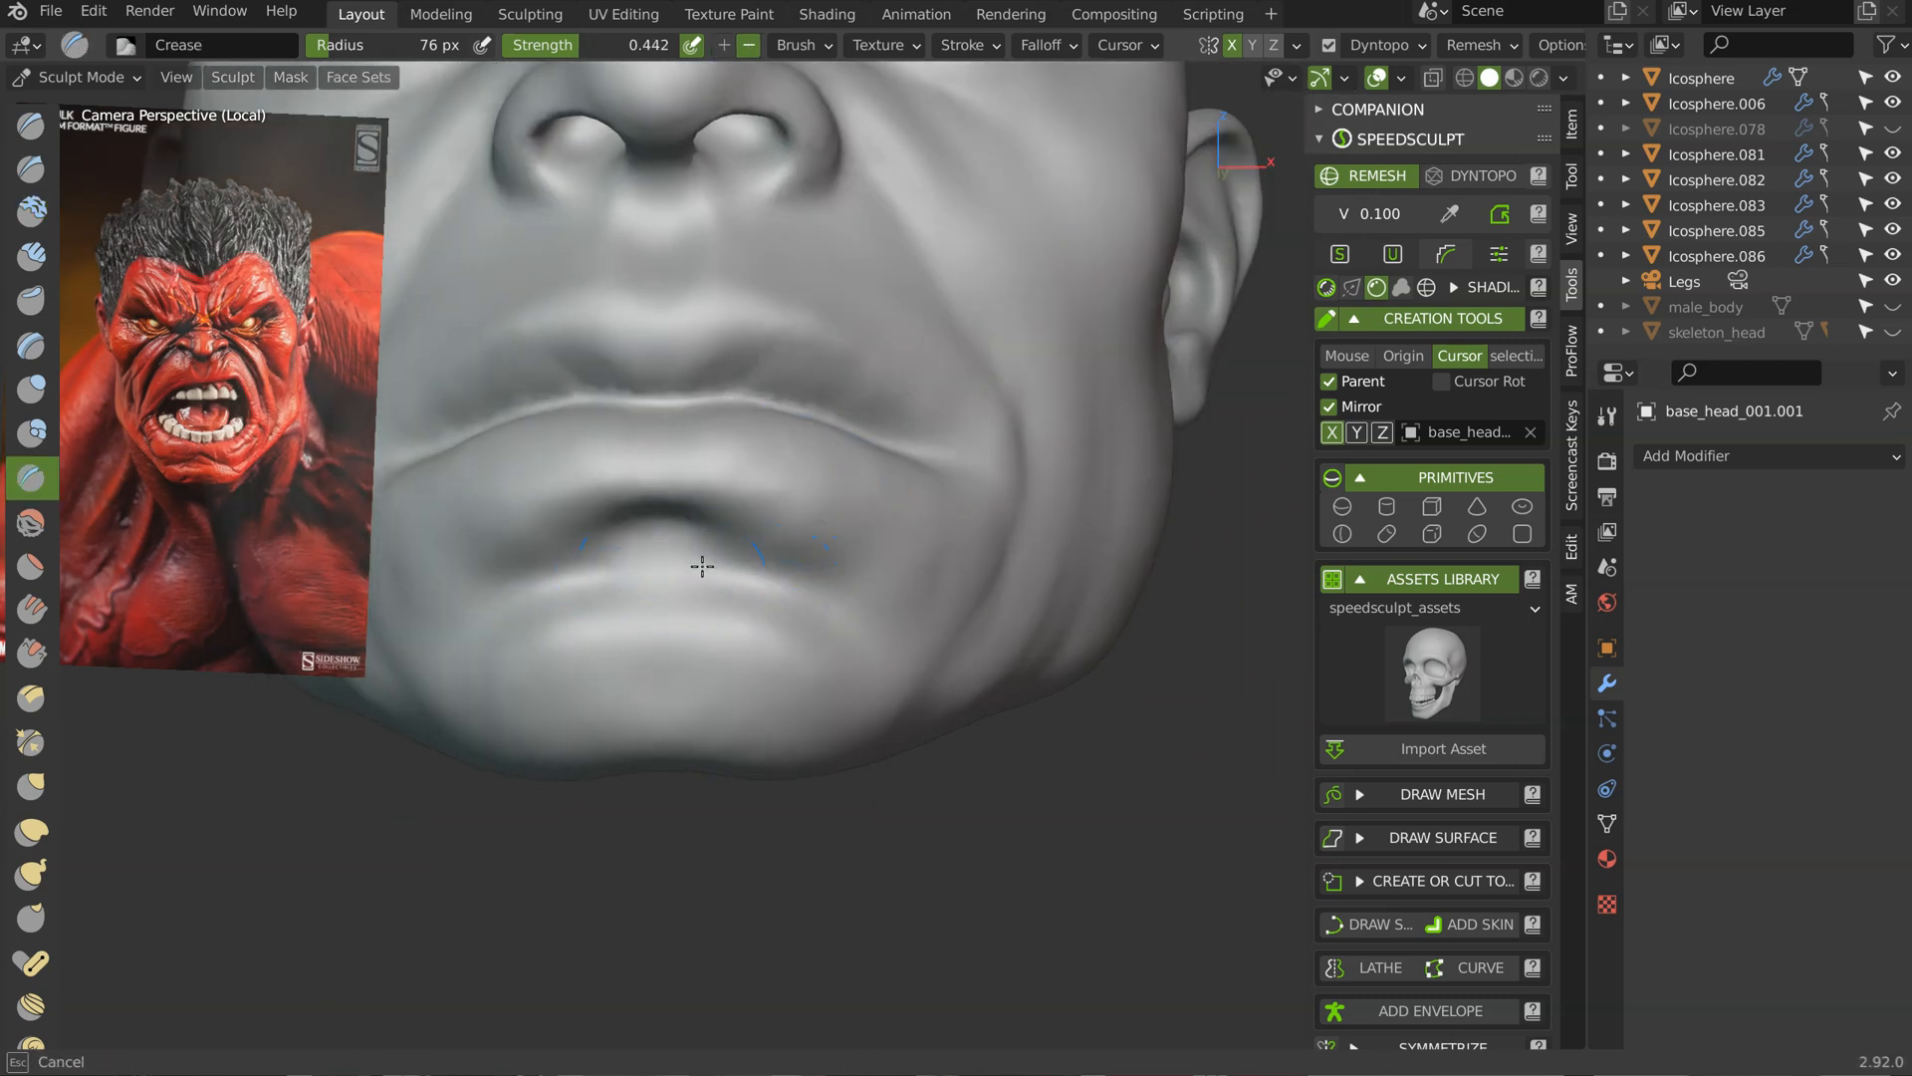
mouse_move(639, 526)
middle_down()
mouse_move(683, 542)
mouse_move(658, 480)
middle_up()
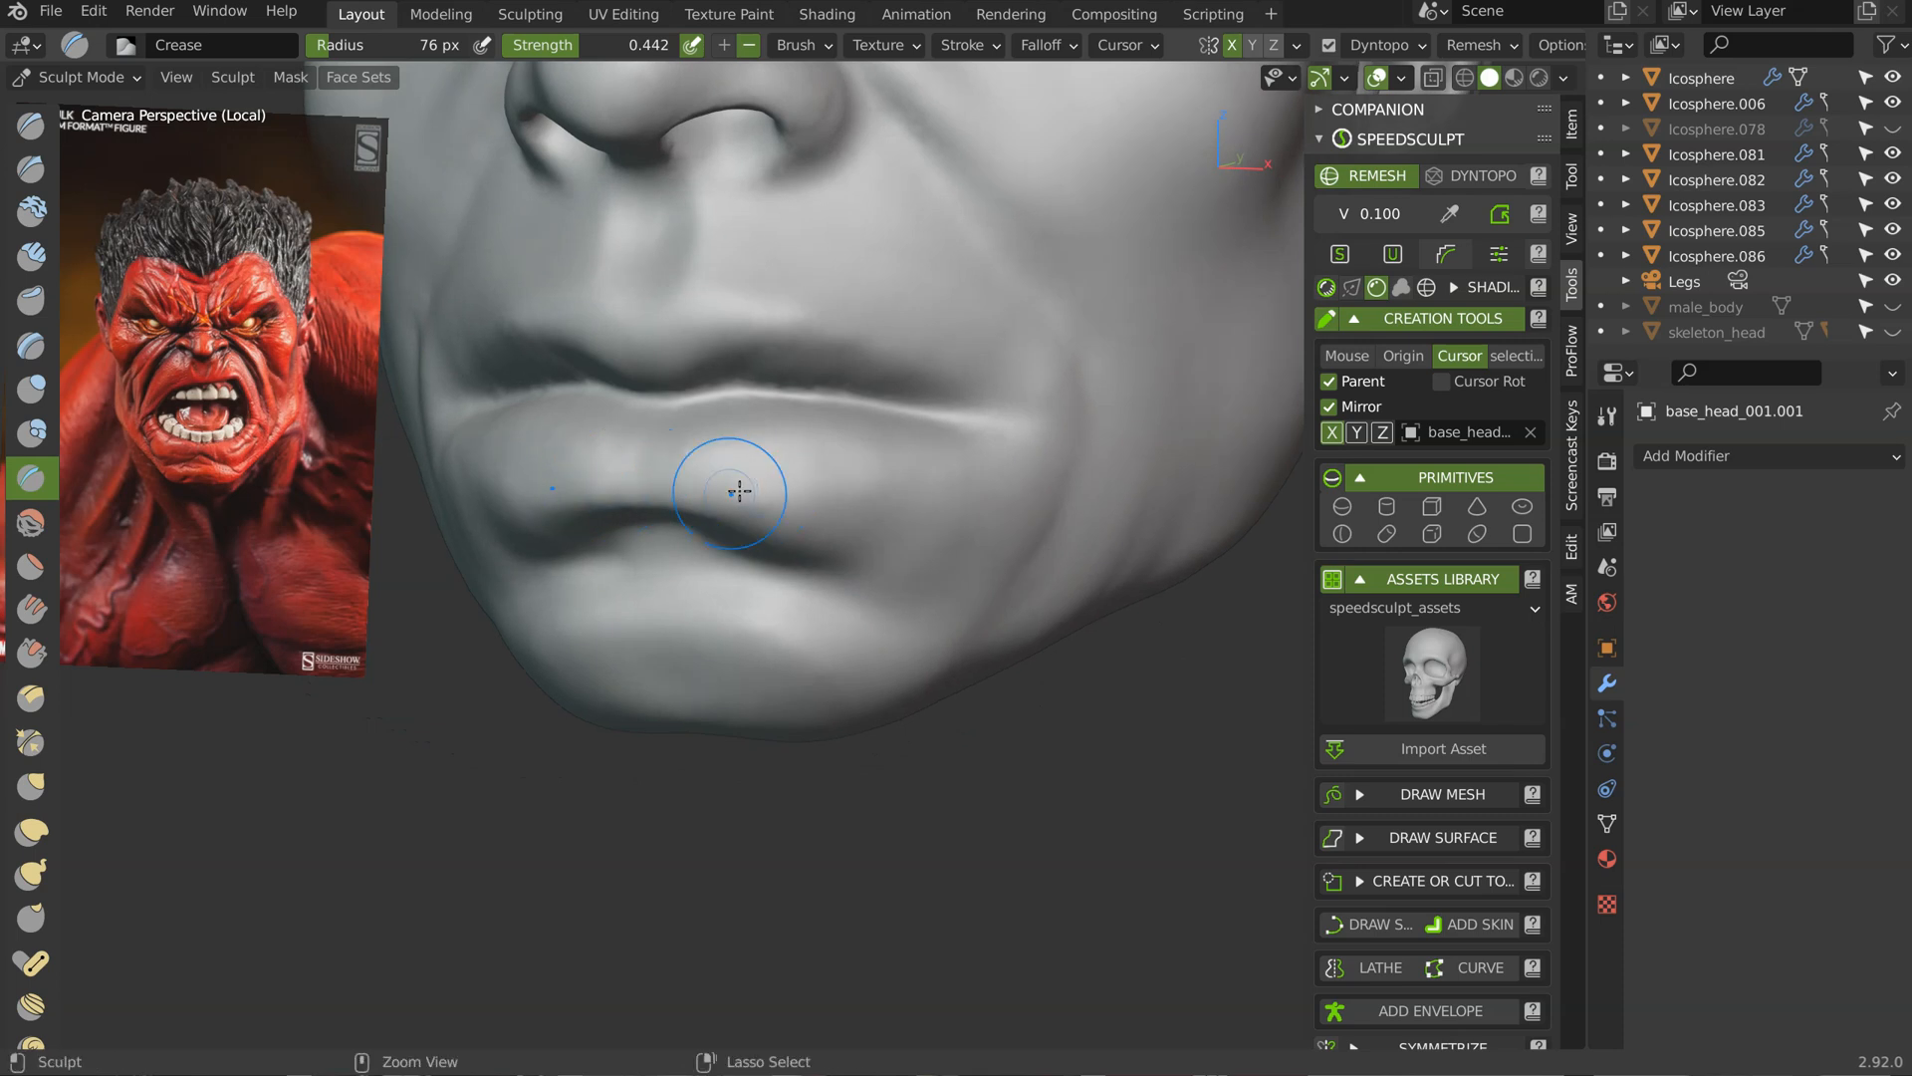
middle_drag(917, 491, 674, 514)
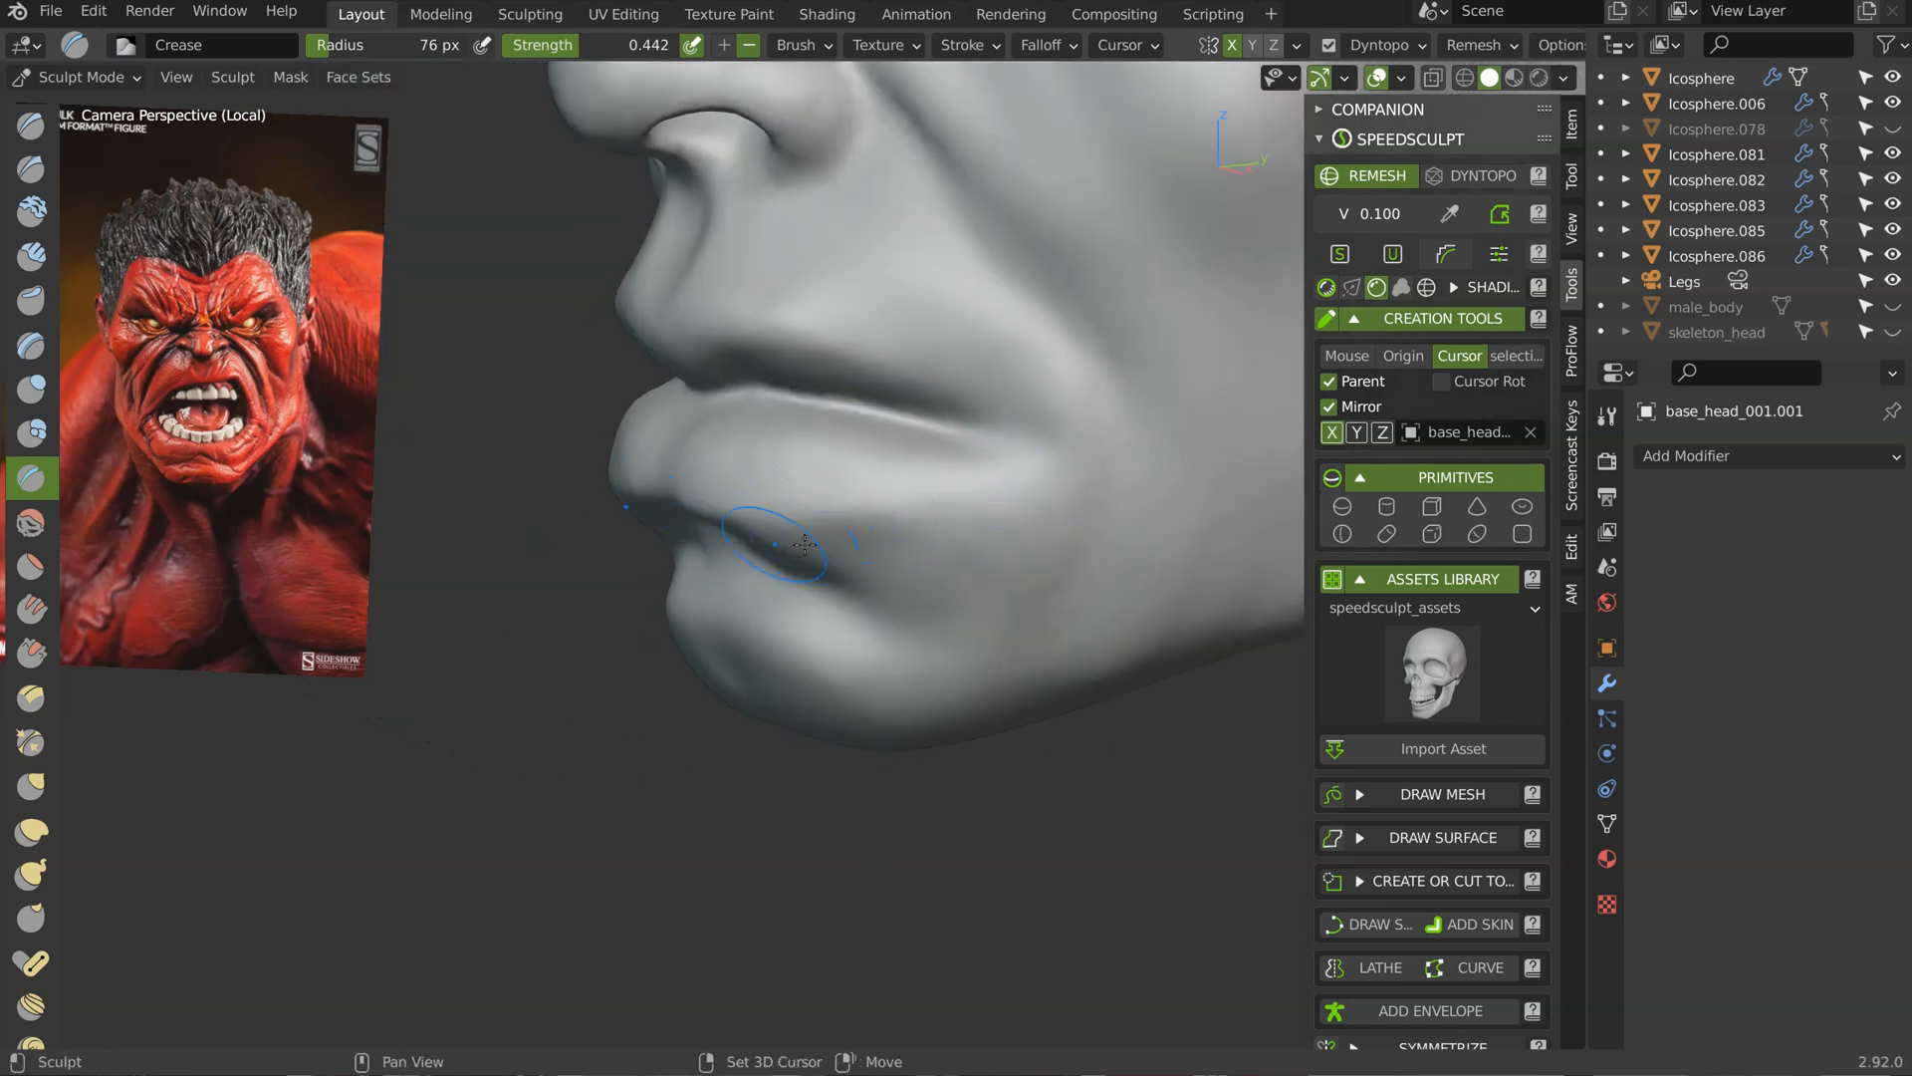
middle_drag(842, 539, 726, 364)
mouse_move(974, 457)
middle_down()
mouse_move(969, 415)
mouse_move(904, 346)
mouse_move(790, 385)
middle_up()
Step: Refine the mouth area with Draw brush strokes and an additional Crease stroke
key(x)
mouse_move(745, 369)
mouse_down()
mouse_move(764, 350)
mouse_move(803, 414)
mouse_move(834, 409)
mouse_up()
mouse_move(871, 327)
mouse_down()
mouse_move(928, 381)
mouse_move(846, 341)
mouse_move(931, 380)
mouse_up()
mouse_move(871, 397)
middle_down()
mouse_move(901, 371)
mouse_move(887, 439)
mouse_move(924, 333)
mouse_move(705, 405)
mouse_move(760, 440)
middle_up()
key(shift+c)
mouse_move(717, 475)
mouse_down()
mouse_move(724, 516)
mouse_move(756, 518)
mouse_up()
middle_drag(854, 521, 913, 533)
mouse_move(1105, 568)
middle_down()
mouse_move(1186, 562)
mouse_move(1007, 512)
mouse_move(986, 542)
middle_up()
Step: Build up the fold beside the mouth corner with 76 px Clay brush strokes
key(c)
drag(1084, 472, 1059, 609)
mouse_move(1102, 538)
mouse_down()
mouse_move(1080, 565)
mouse_move(1042, 508)
mouse_up()
middle_drag(1029, 463, 1036, 478)
mouse_move(1037, 480)
mouse_down()
mouse_move(1088, 495)
mouse_move(1096, 530)
mouse_up()
drag(1097, 533, 1087, 522)
drag(1050, 631, 1088, 625)
Step: Switch from Remesh to Dyntopo and shape the area below the lower lip and mouth corner with the 133 px Clay brush
click(1481, 176)
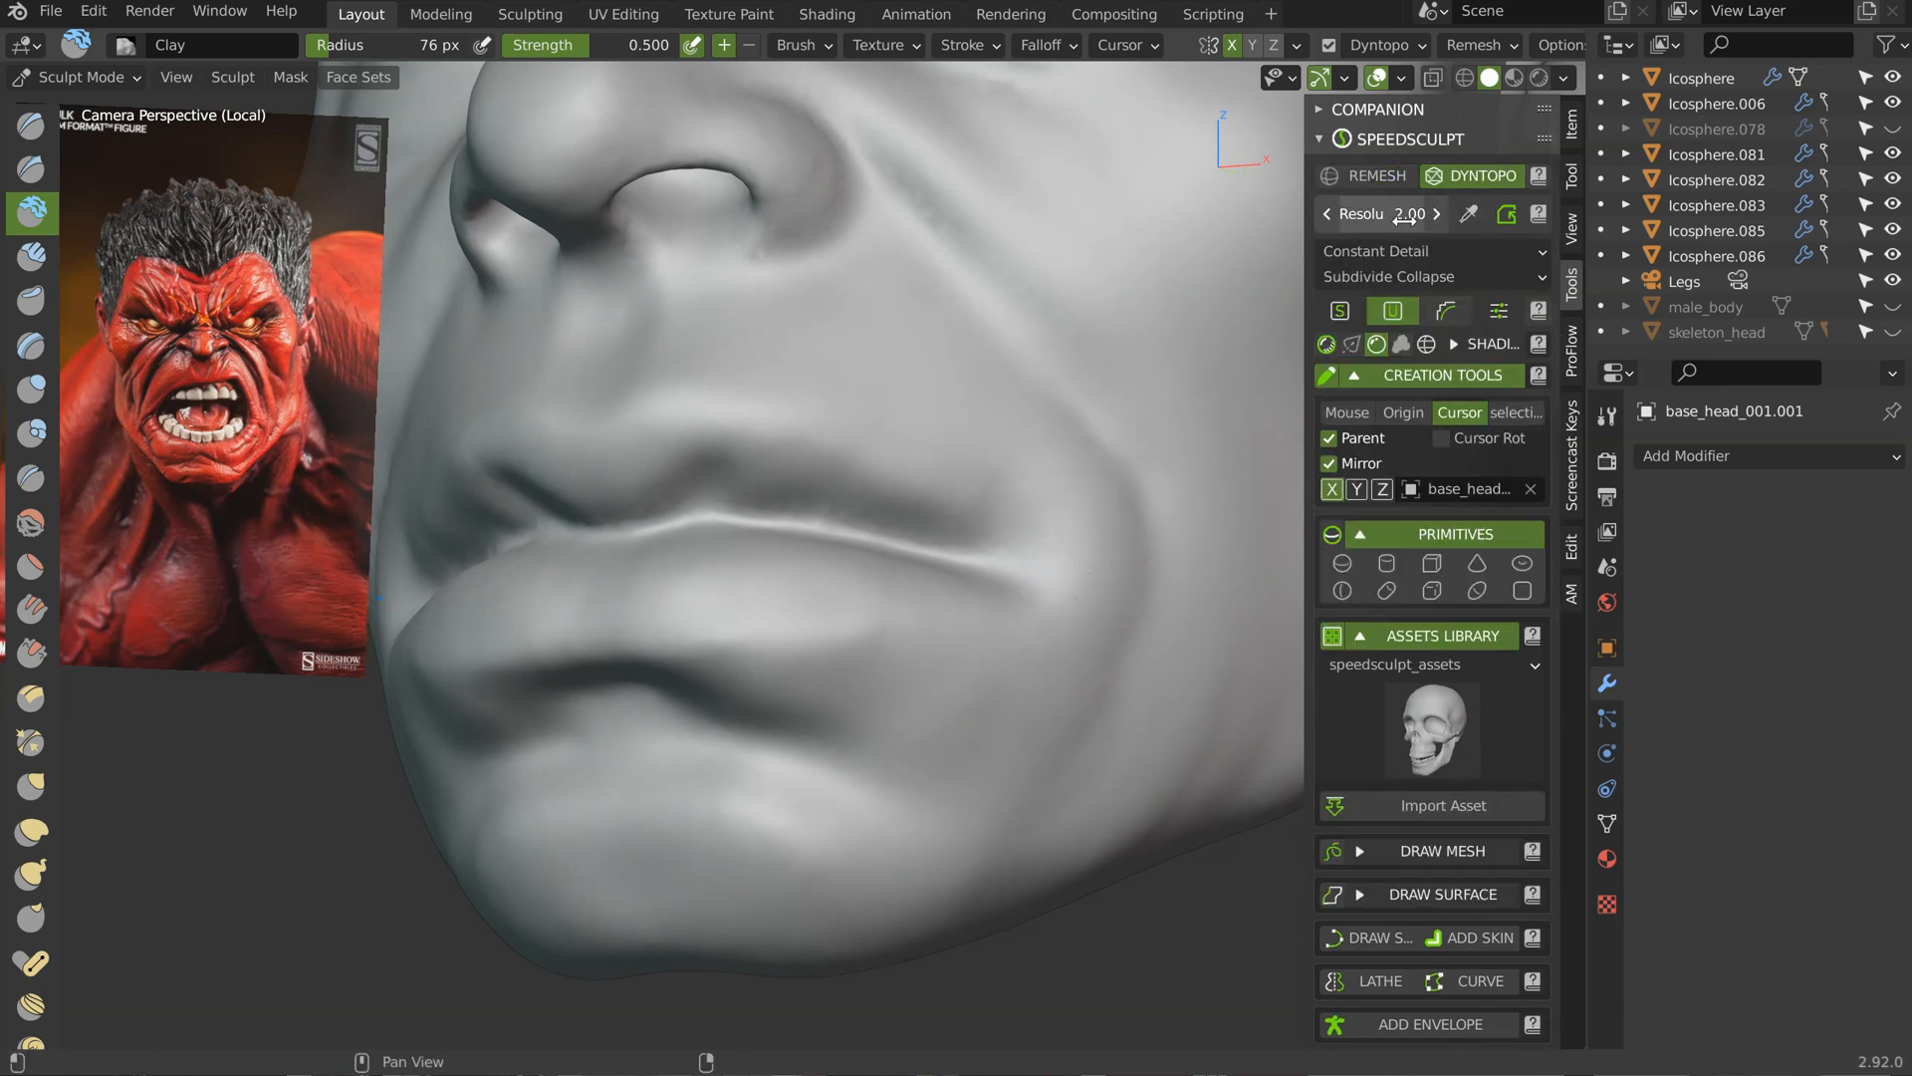
mouse_move(922, 473)
middle_down()
mouse_move(1089, 474)
mouse_move(1004, 458)
middle_up()
middle_drag(1083, 527, 1026, 602)
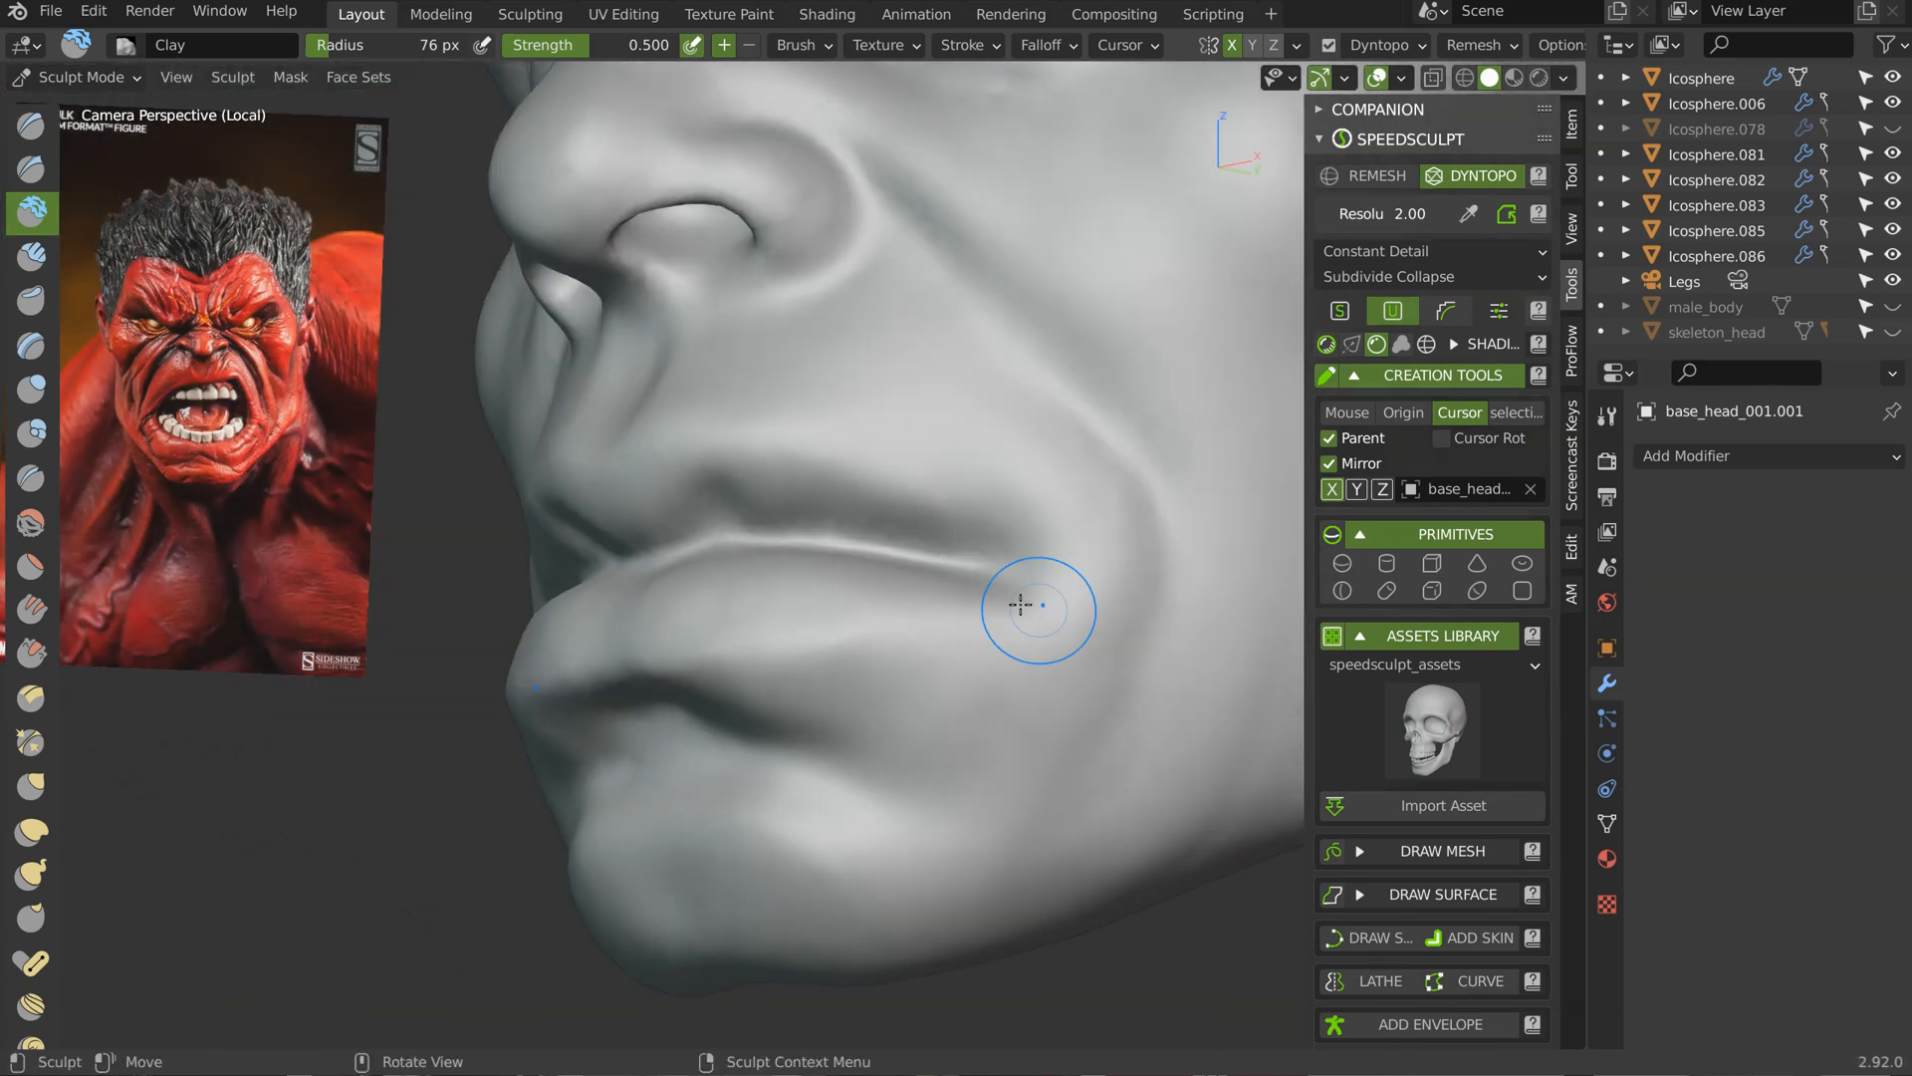
key(f)
click(1073, 638)
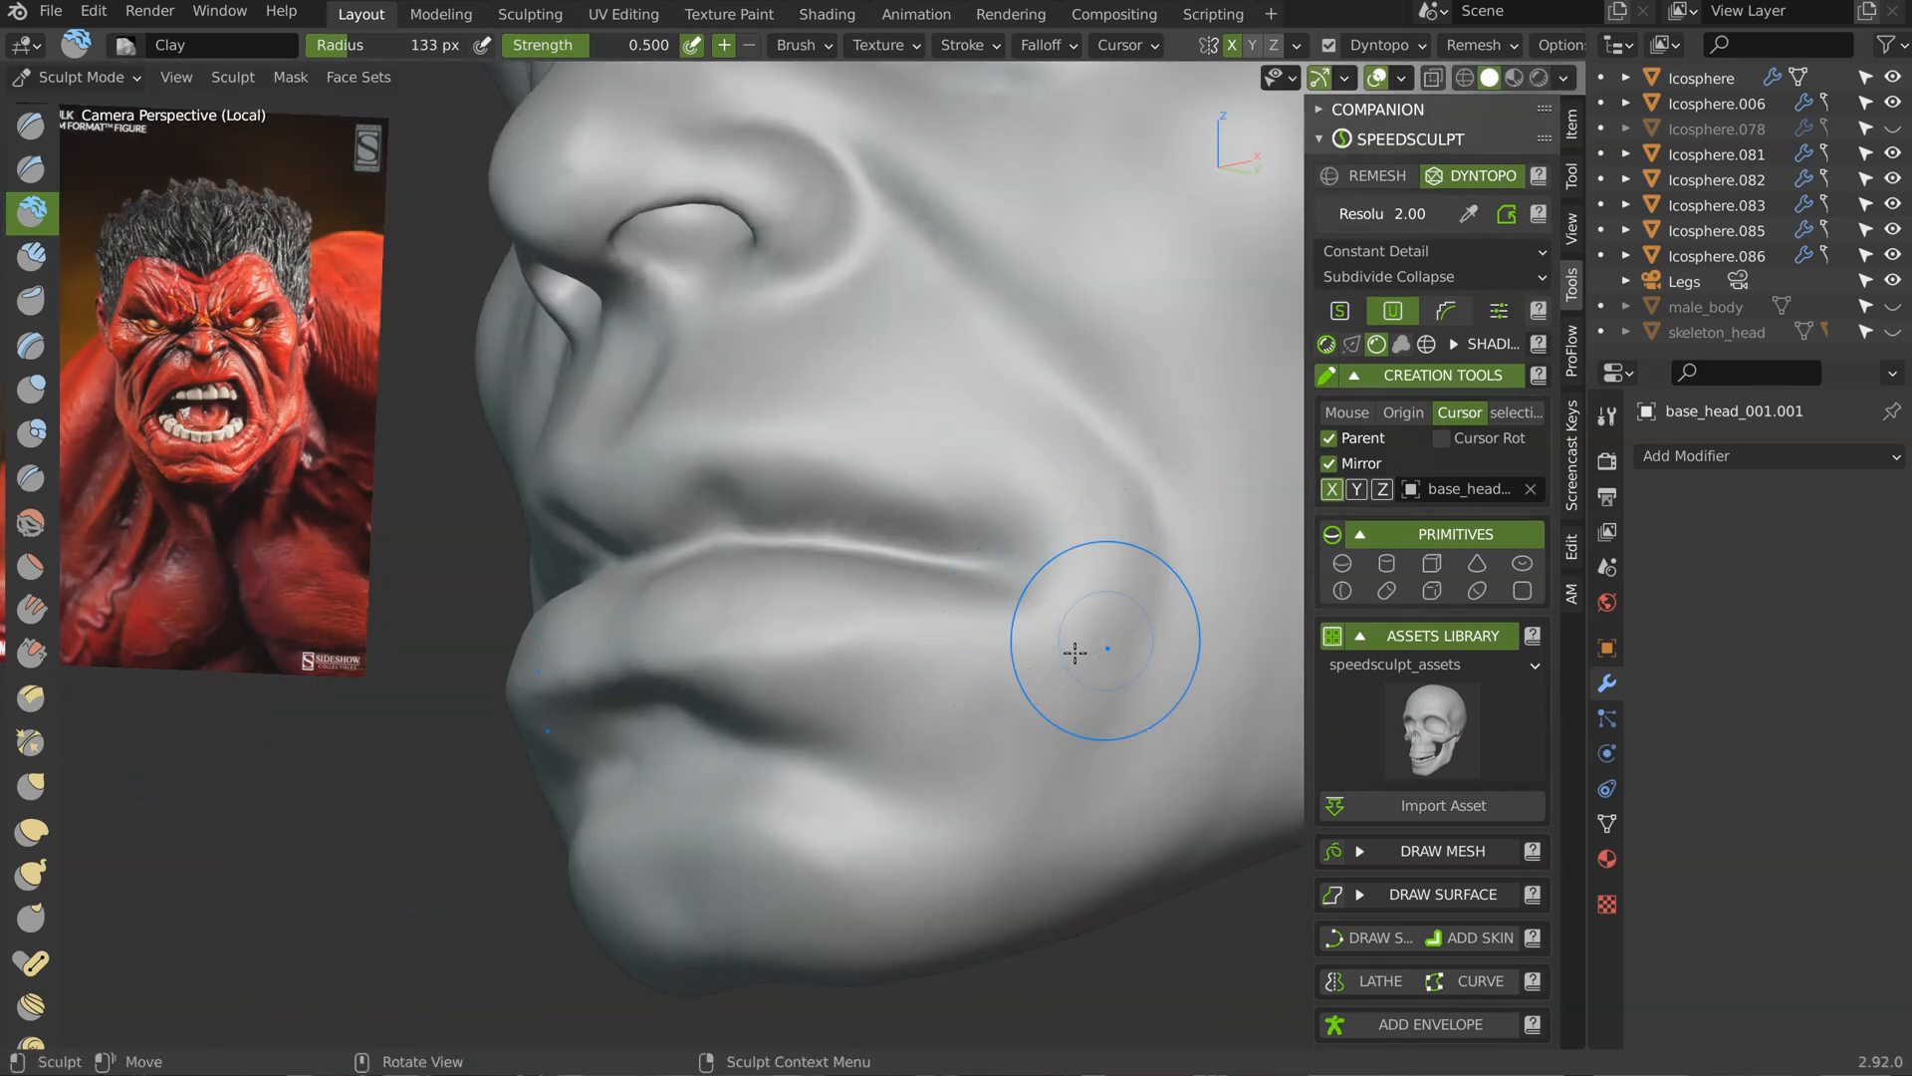
middle_drag(811, 688, 704, 725)
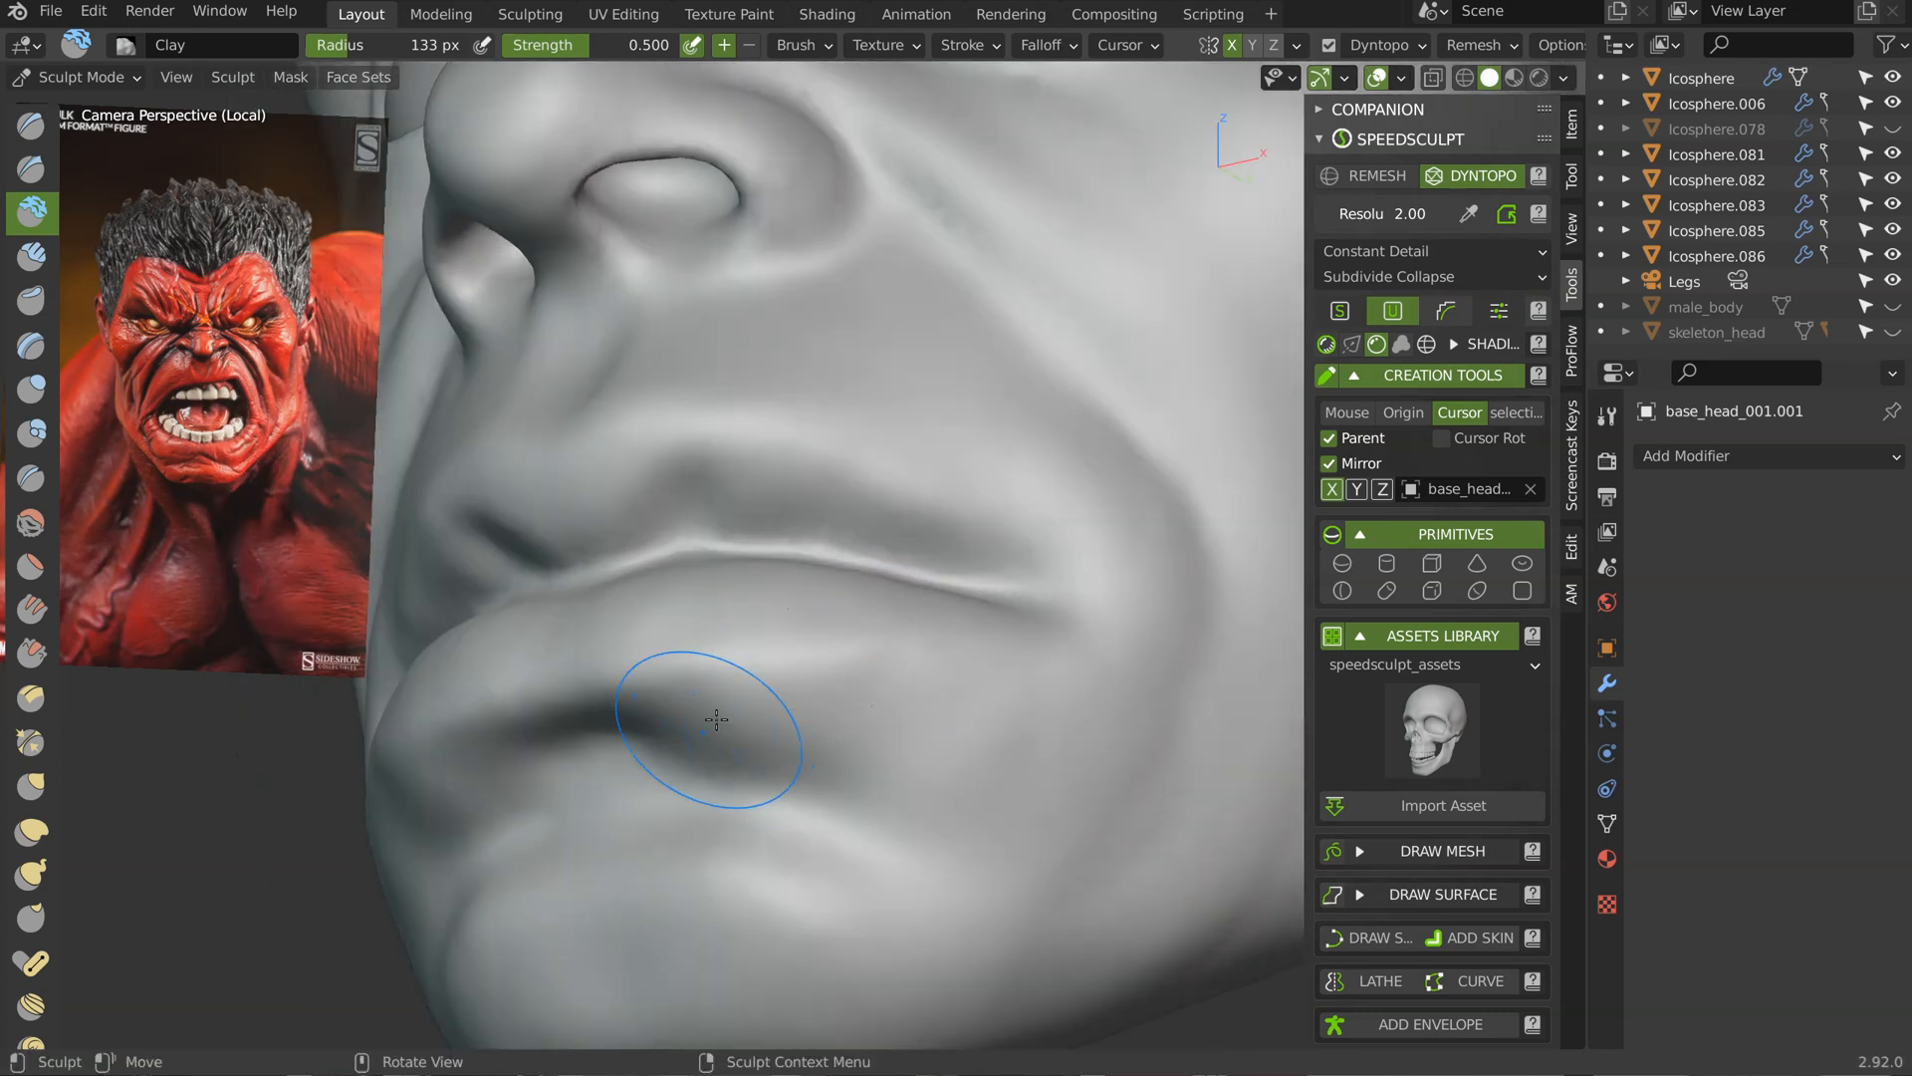
drag(723, 735, 699, 765)
drag(804, 722, 755, 783)
drag(878, 701, 815, 773)
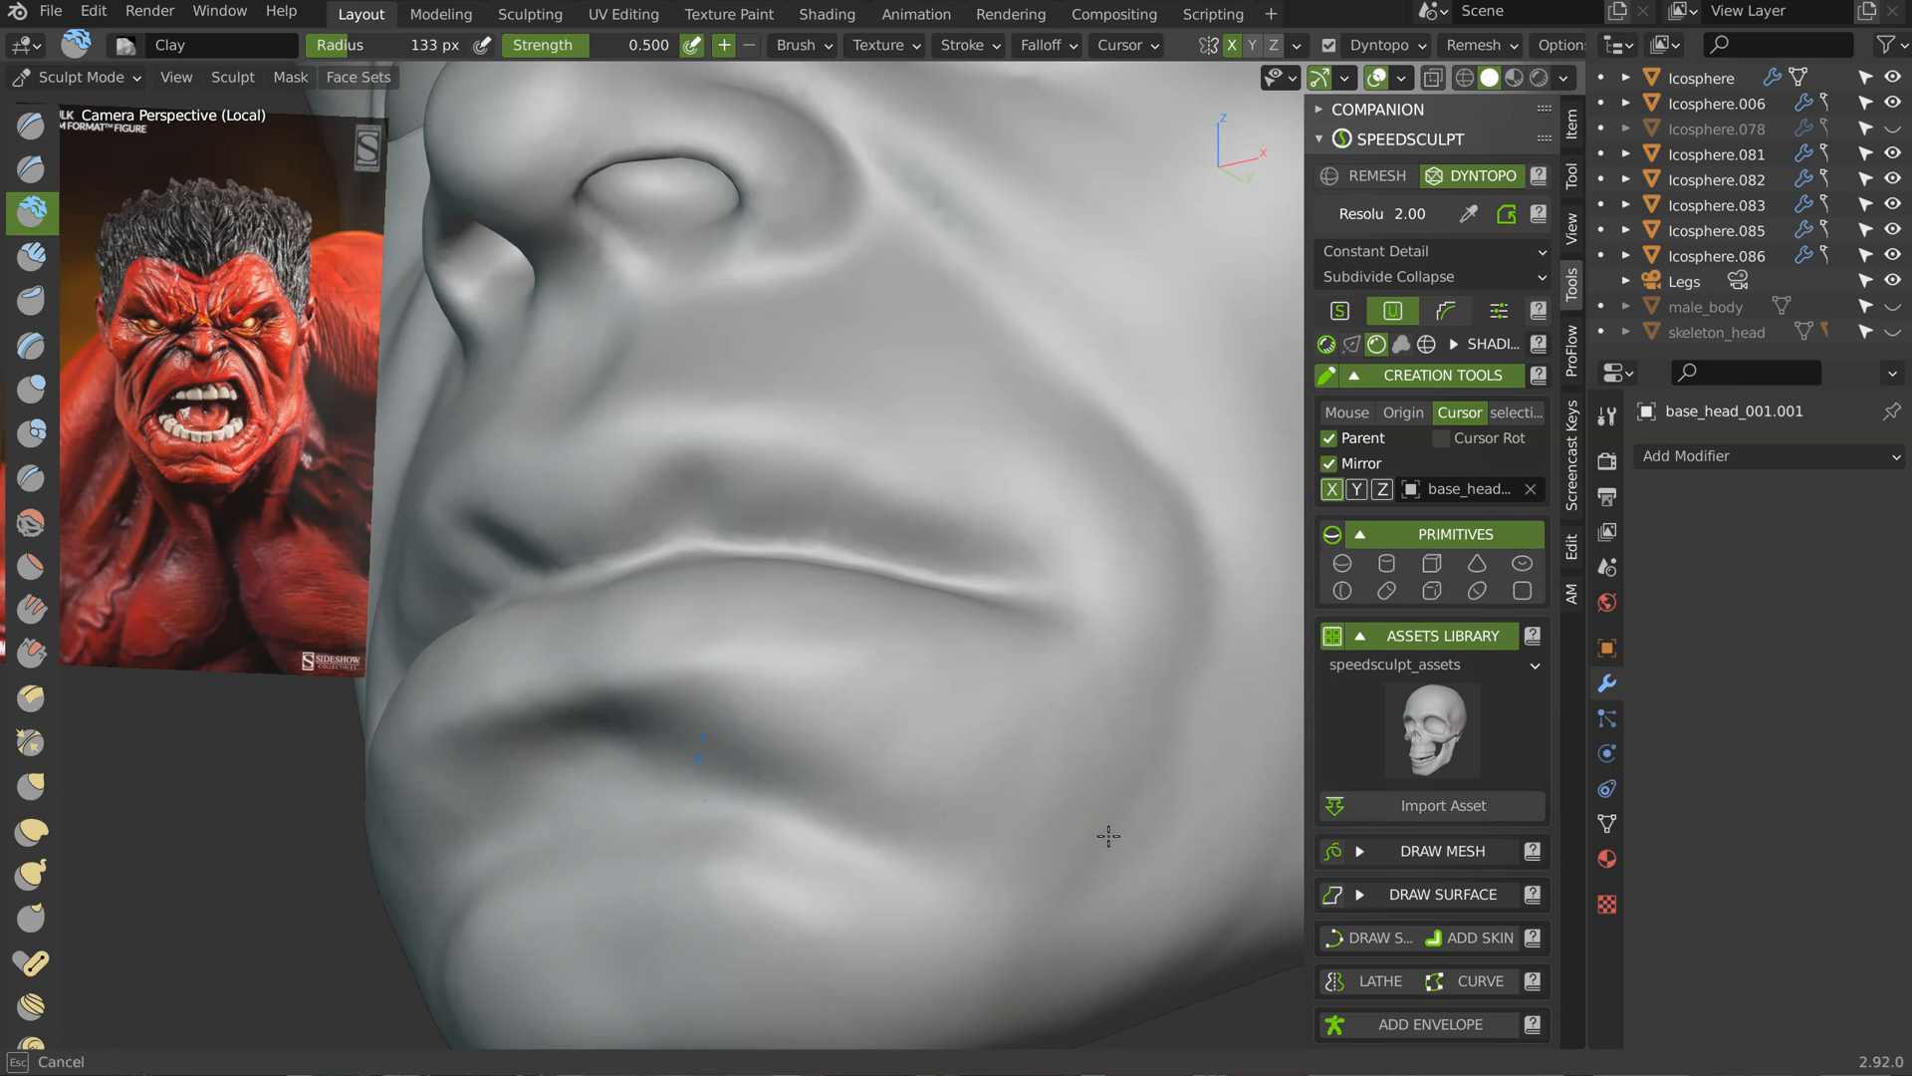
drag(912, 834, 806, 776)
Step: Refine the upper and lower lips around the mouth line with the Clay brush at 69 px
ctrl+middle_drag(876, 558, 901, 717)
middle_drag(877, 687, 961, 697)
mouse_move(926, 598)
ctrl+middle_down()
mouse_move(918, 661)
mouse_move(956, 413)
ctrl+middle_up()
shift+middle_drag(823, 640, 826, 538)
ctrl+middle_drag(895, 619, 911, 546)
key(f)
click(822, 665)
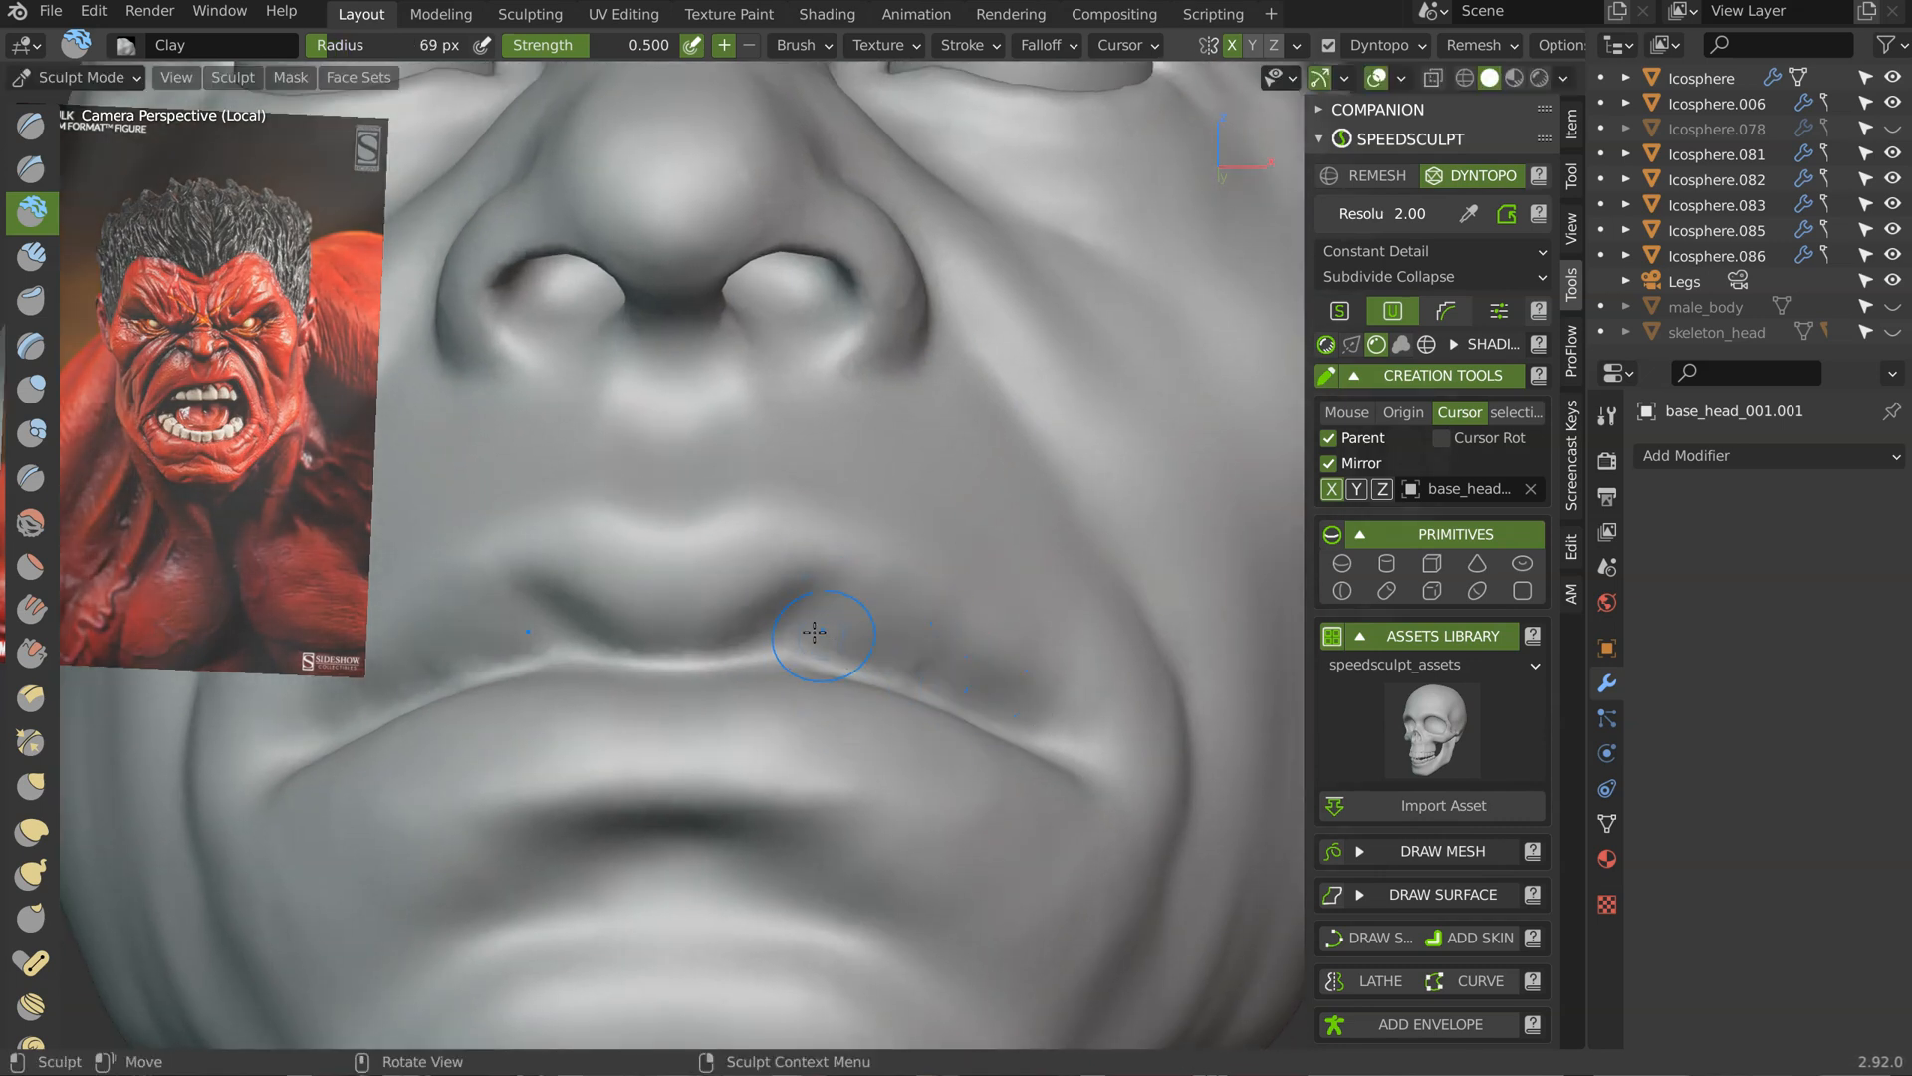
middle_drag(953, 667, 811, 725)
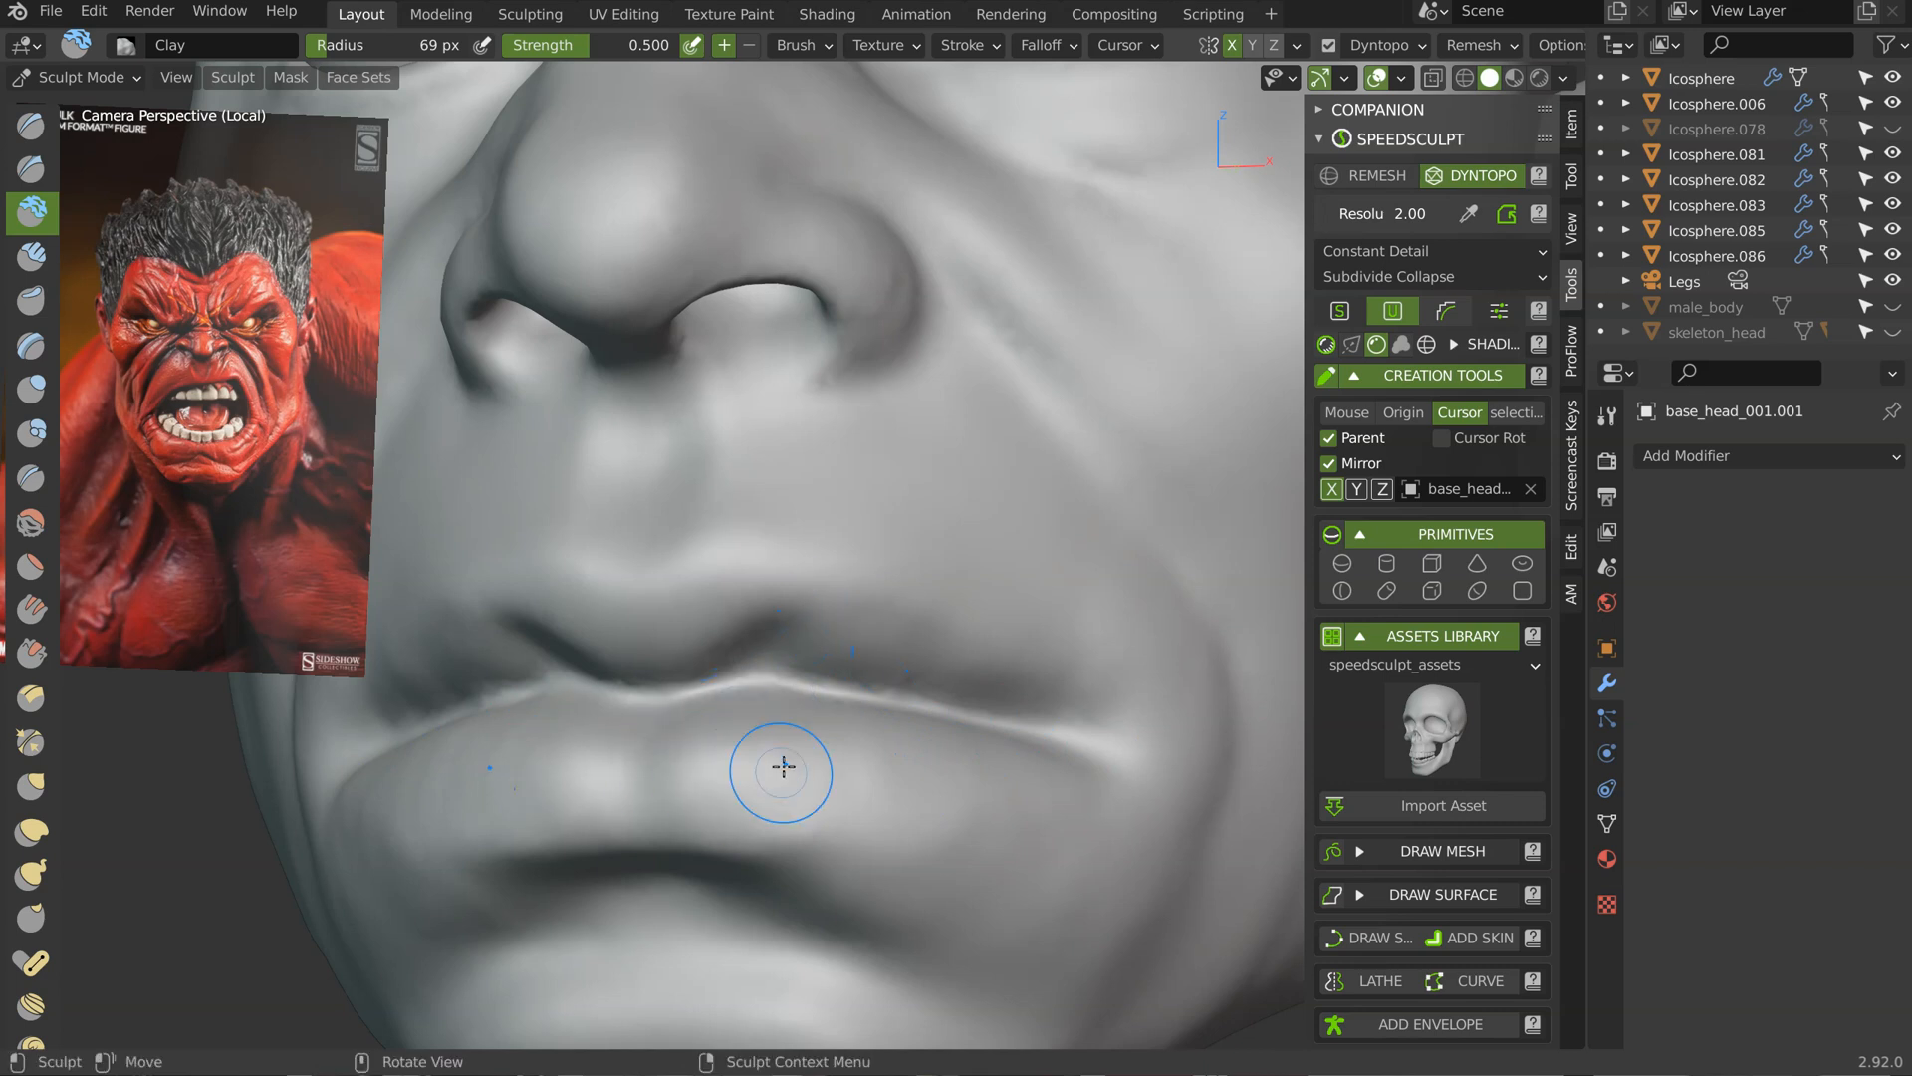
Step: Sculpt the nose root and the vertical muscle between the brows with the 69 px Clay brush
mouse_move(787, 746)
ctrl+middle_down()
mouse_move(749, 654)
mouse_move(739, 688)
mouse_move(695, 538)
ctrl+middle_up()
mouse_move(719, 473)
middle_down()
mouse_move(740, 449)
mouse_move(700, 444)
mouse_move(734, 427)
mouse_move(755, 320)
mouse_move(792, 309)
mouse_move(738, 306)
mouse_move(733, 277)
mouse_move(854, 375)
mouse_move(717, 333)
mouse_move(744, 282)
mouse_move(722, 276)
mouse_move(820, 286)
mouse_move(747, 350)
mouse_move(768, 265)
mouse_move(743, 312)
middle_up()
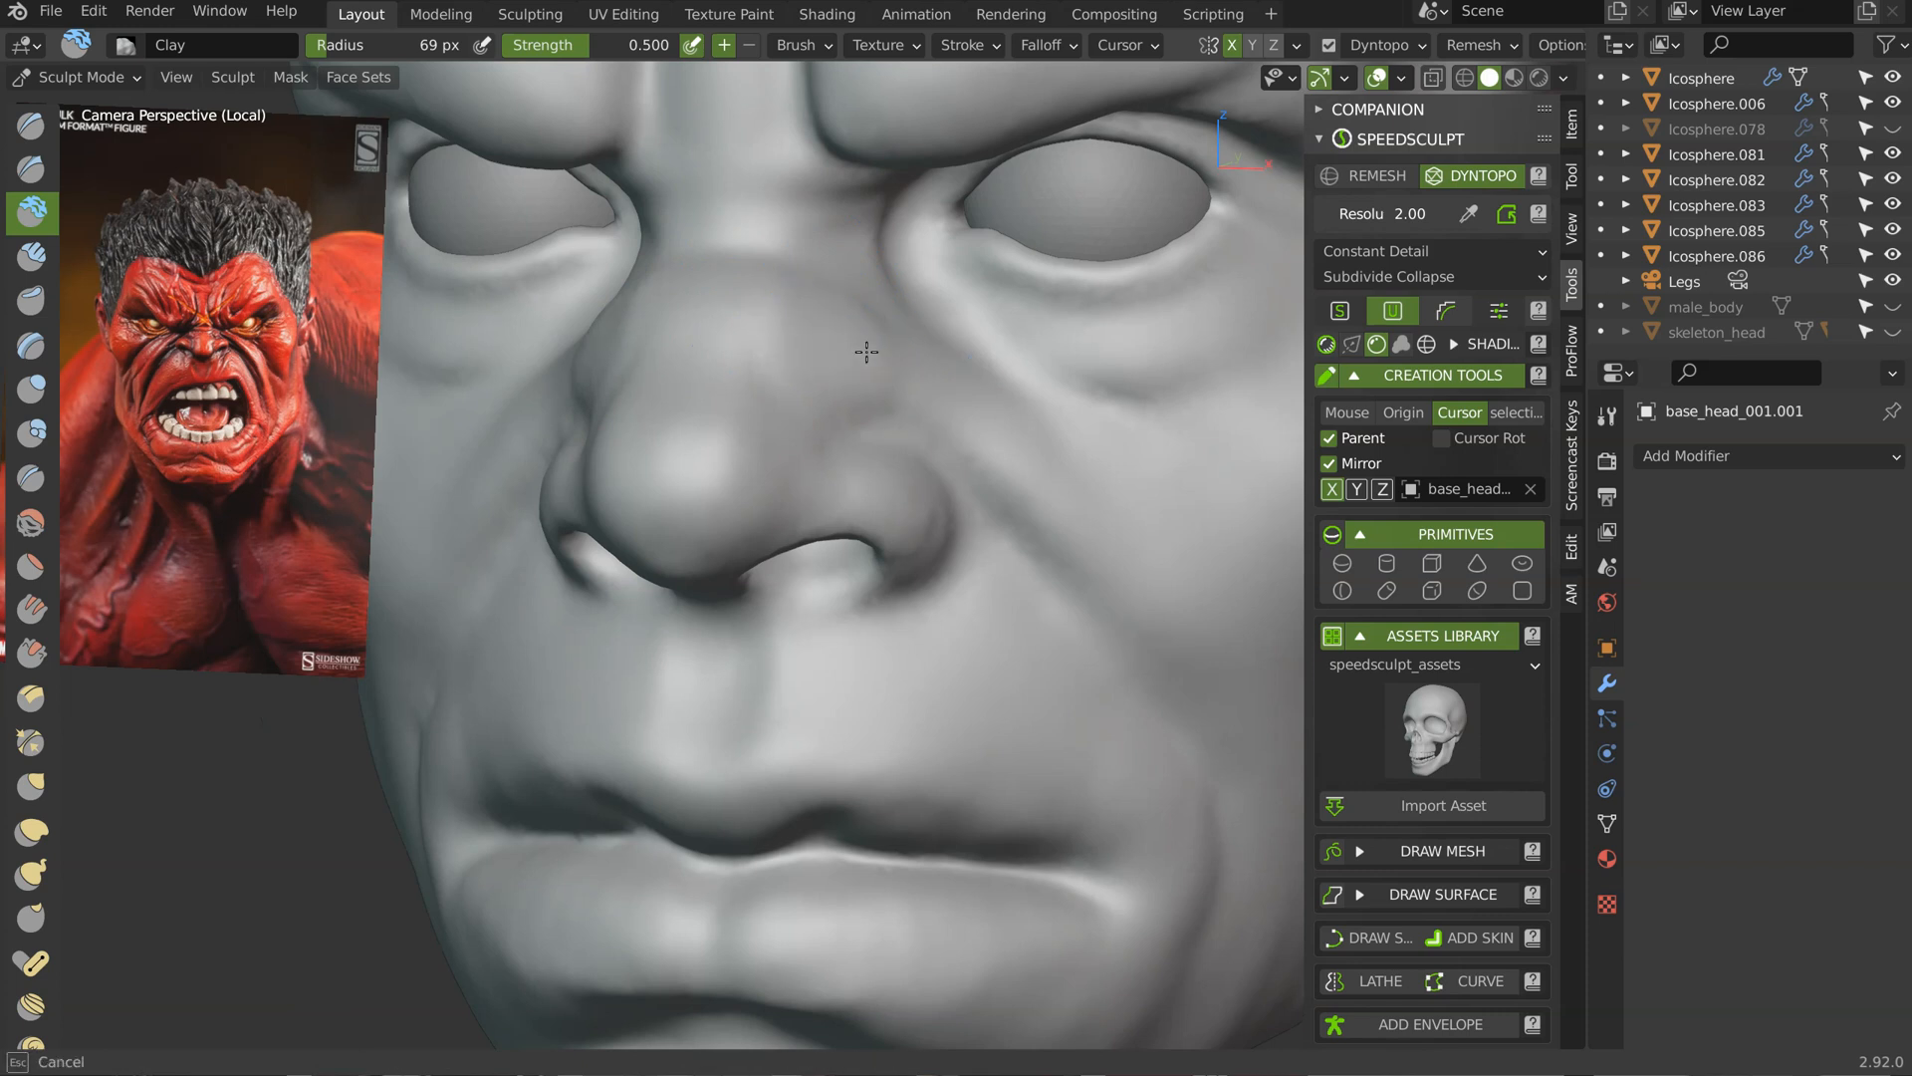
middle_drag(982, 396, 858, 309)
mouse_move(688, 218)
middle_down()
mouse_move(641, 170)
mouse_move(662, 385)
mouse_move(644, 444)
mouse_move(773, 284)
middle_up()
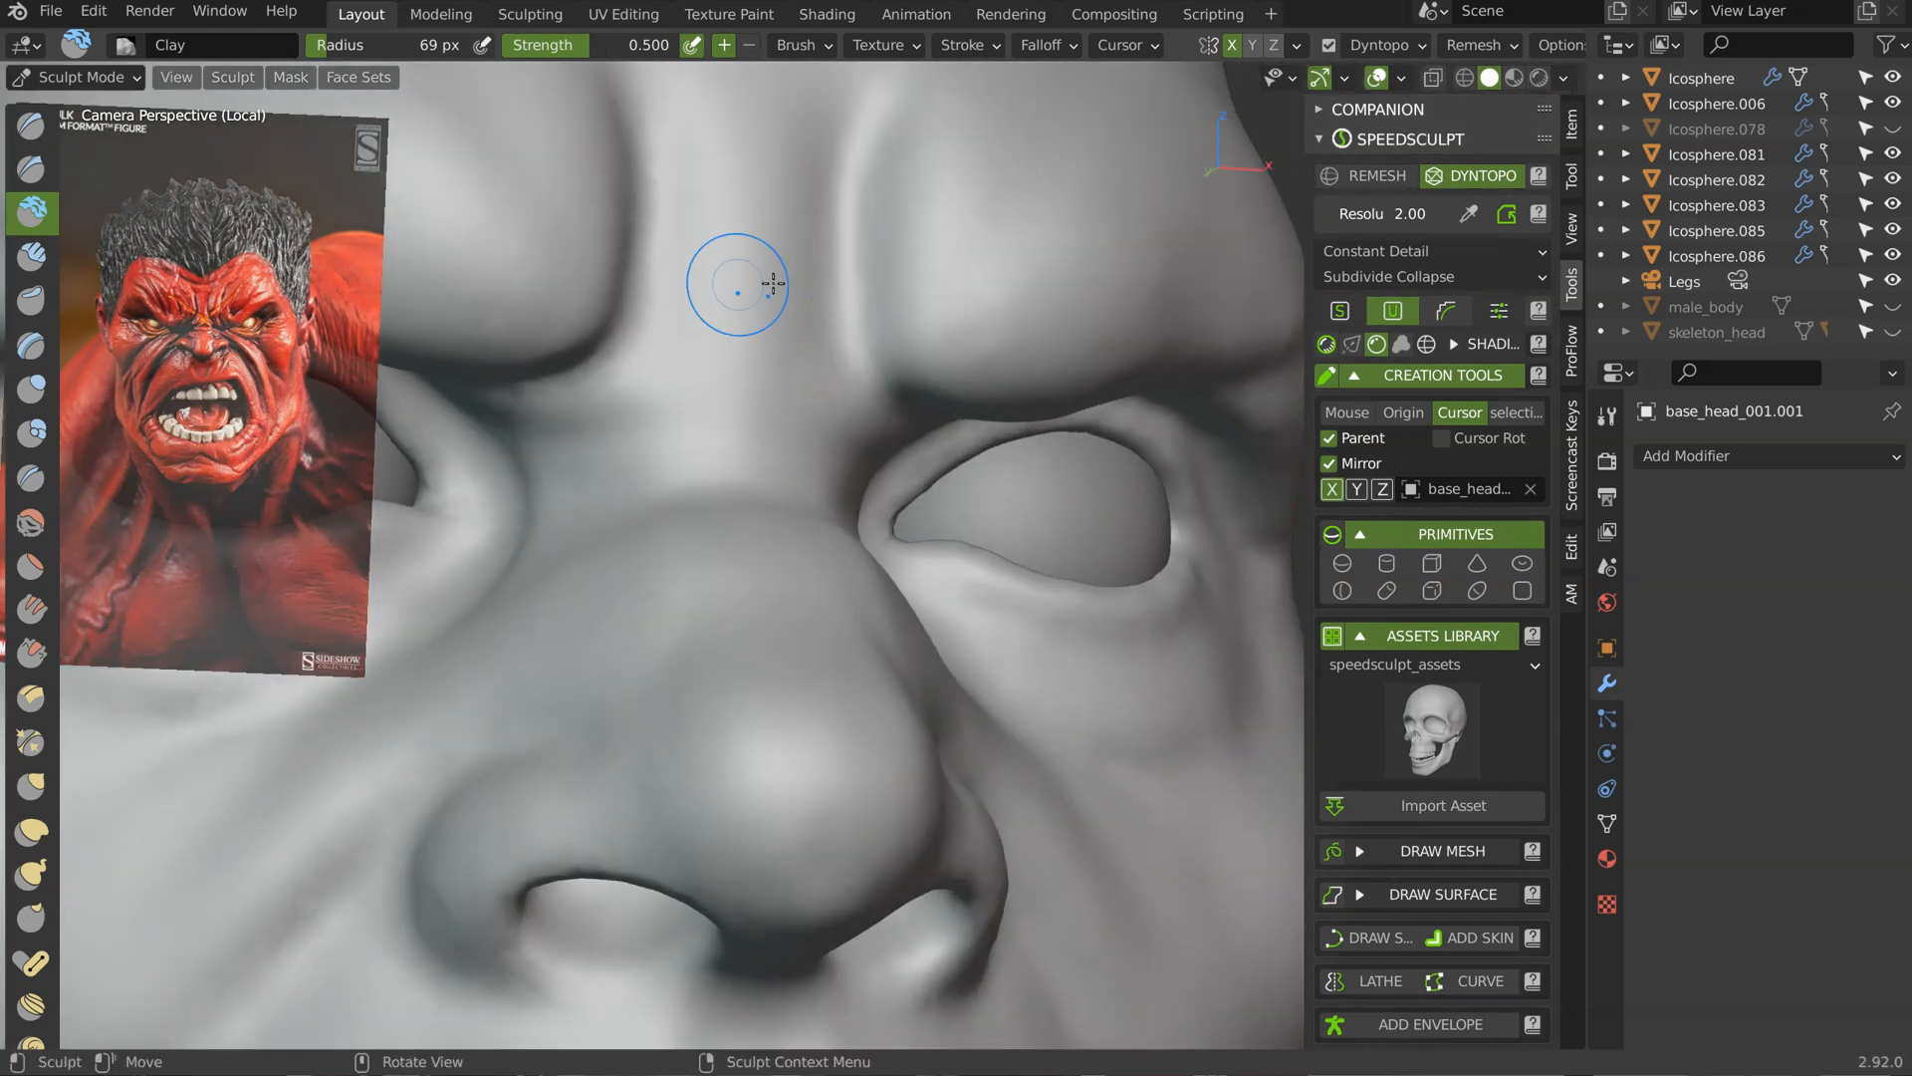
drag(799, 117, 803, 141)
drag(783, 324, 758, 110)
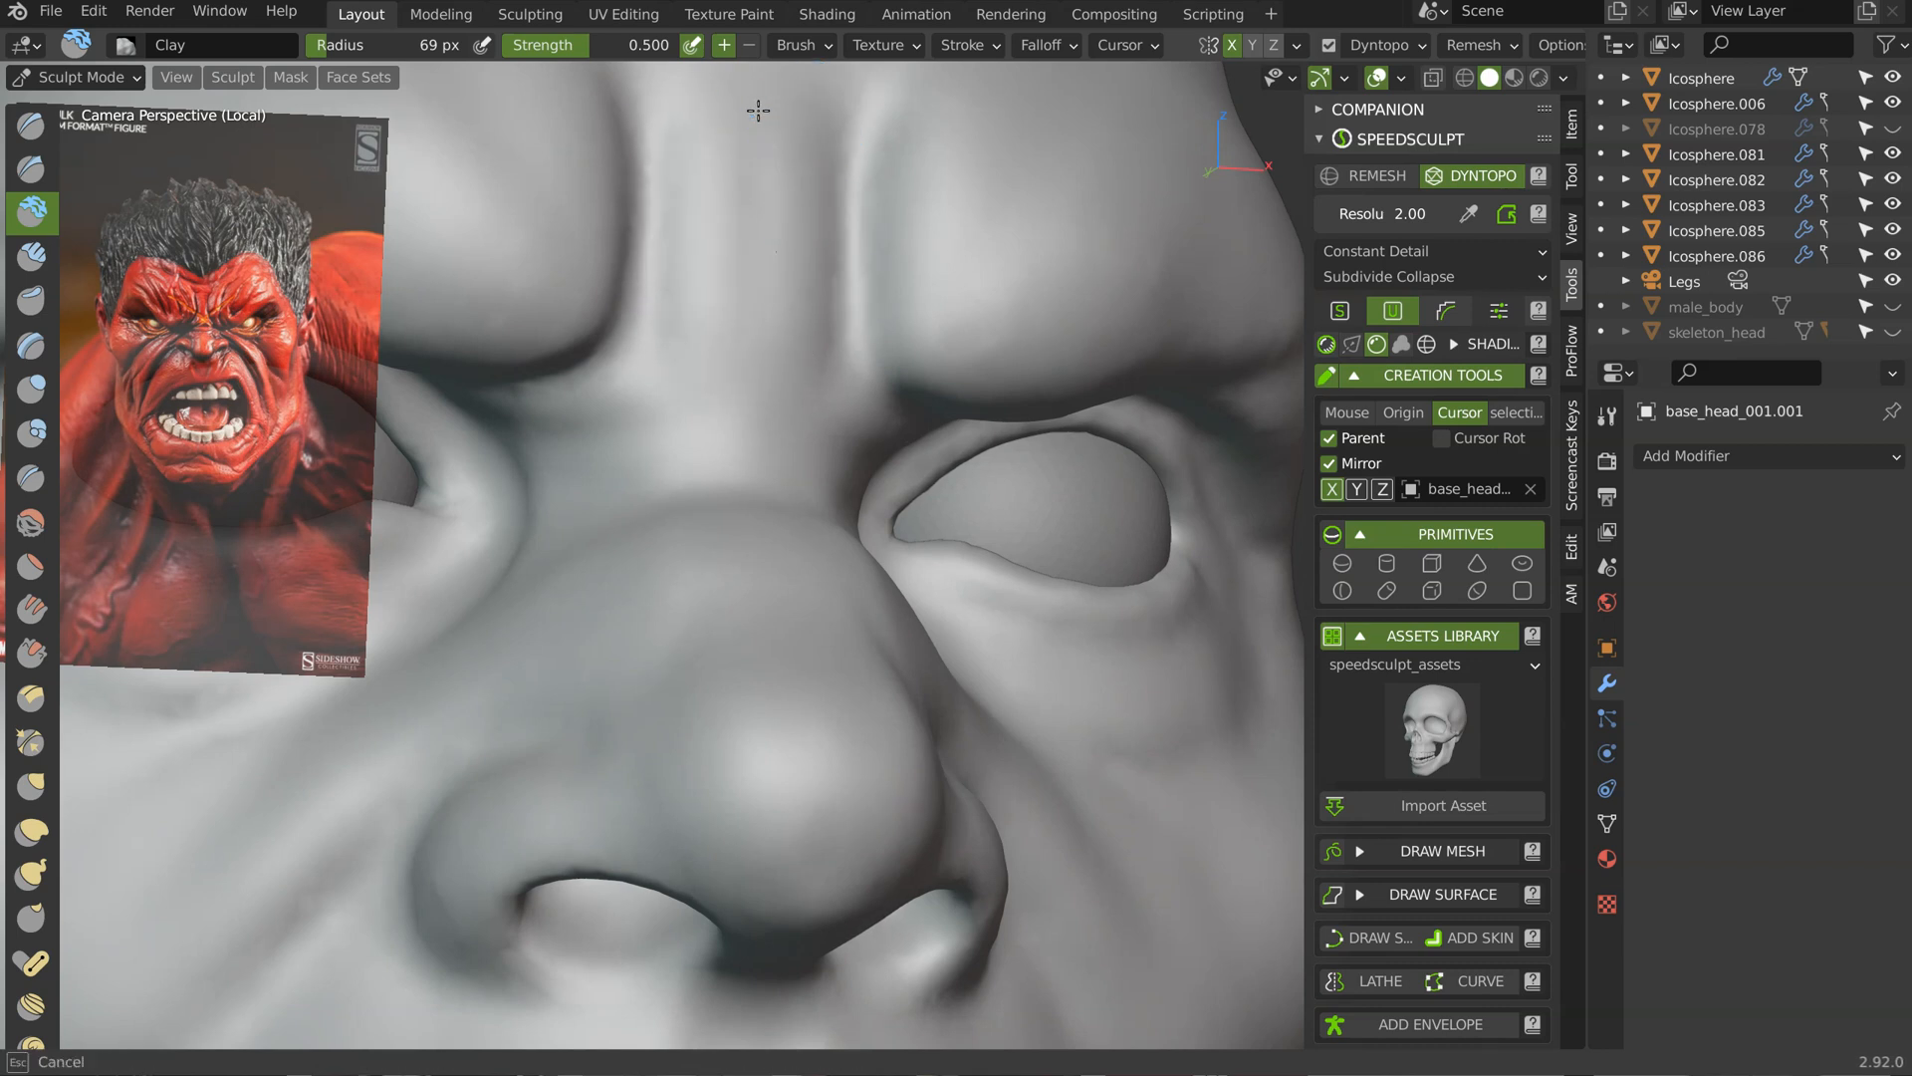
middle_drag(779, 356, 787, 156)
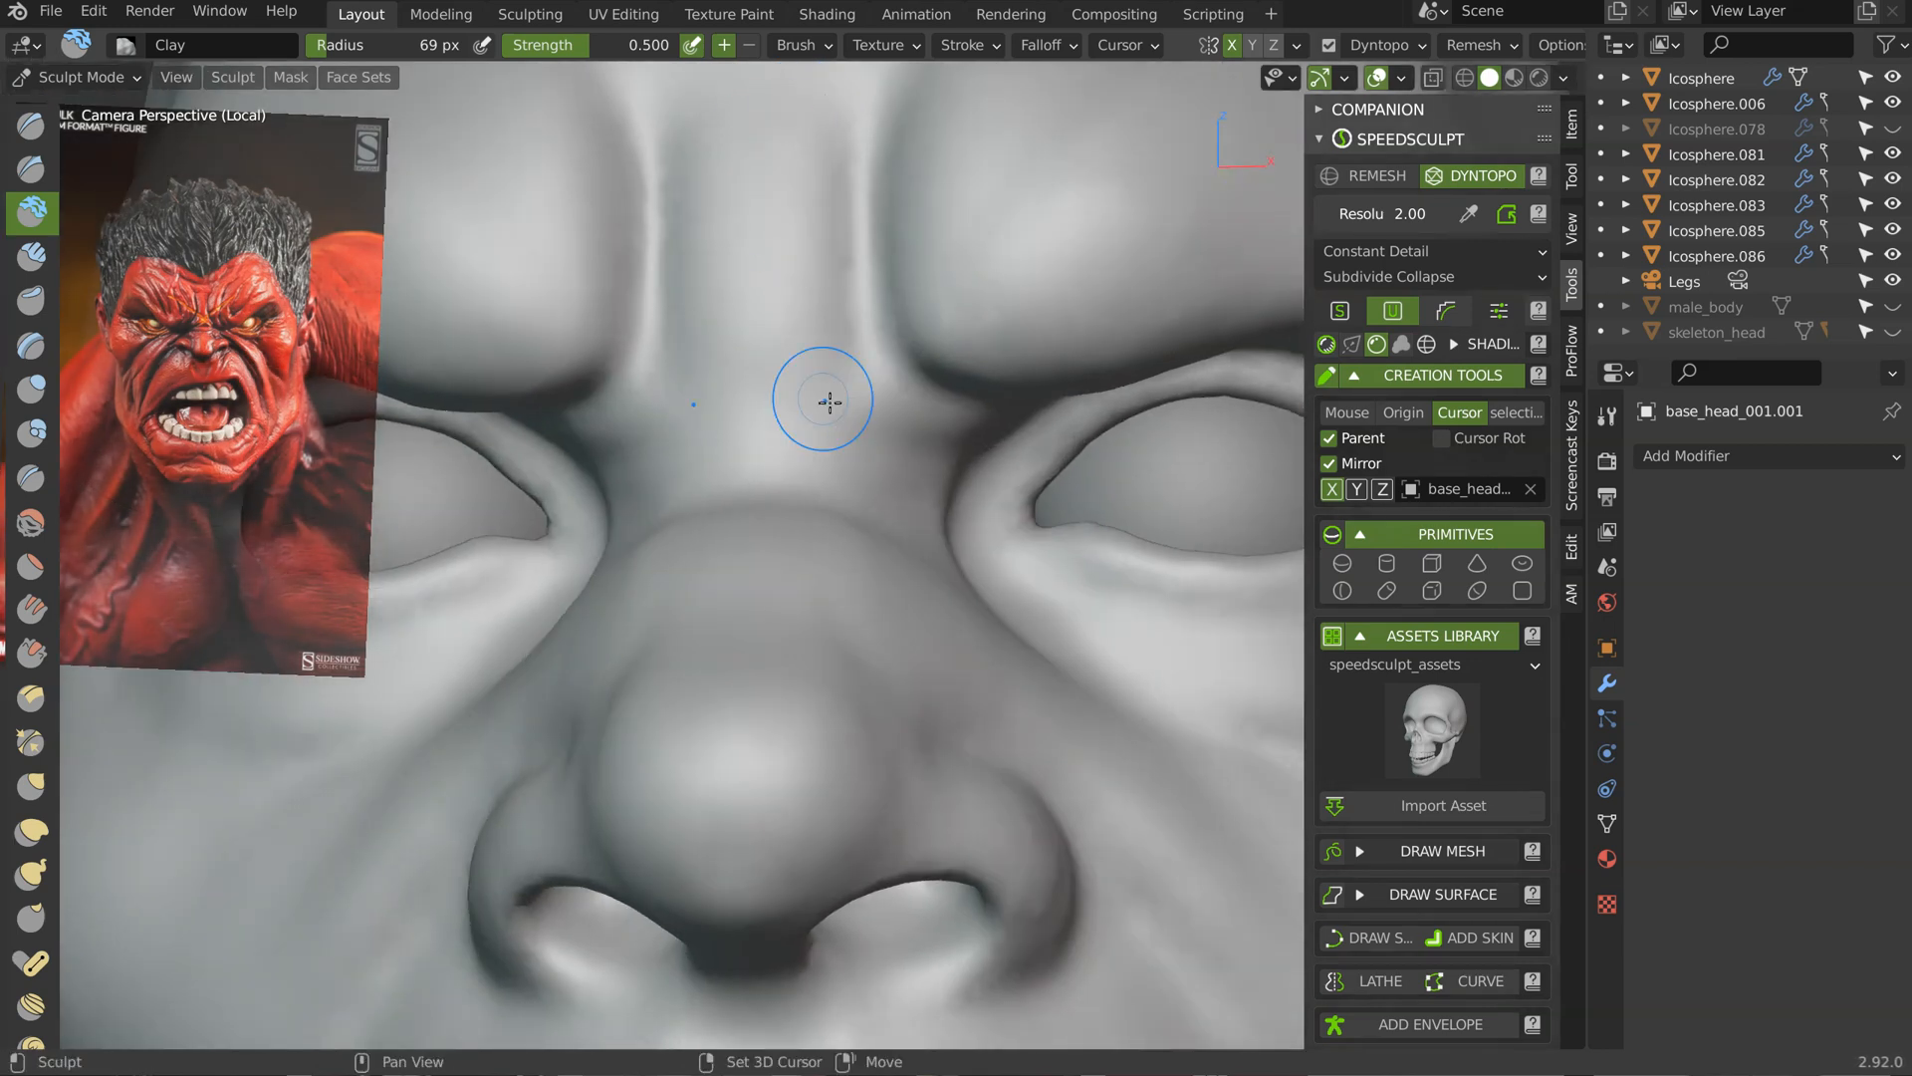
middle_drag(747, 409, 790, 431)
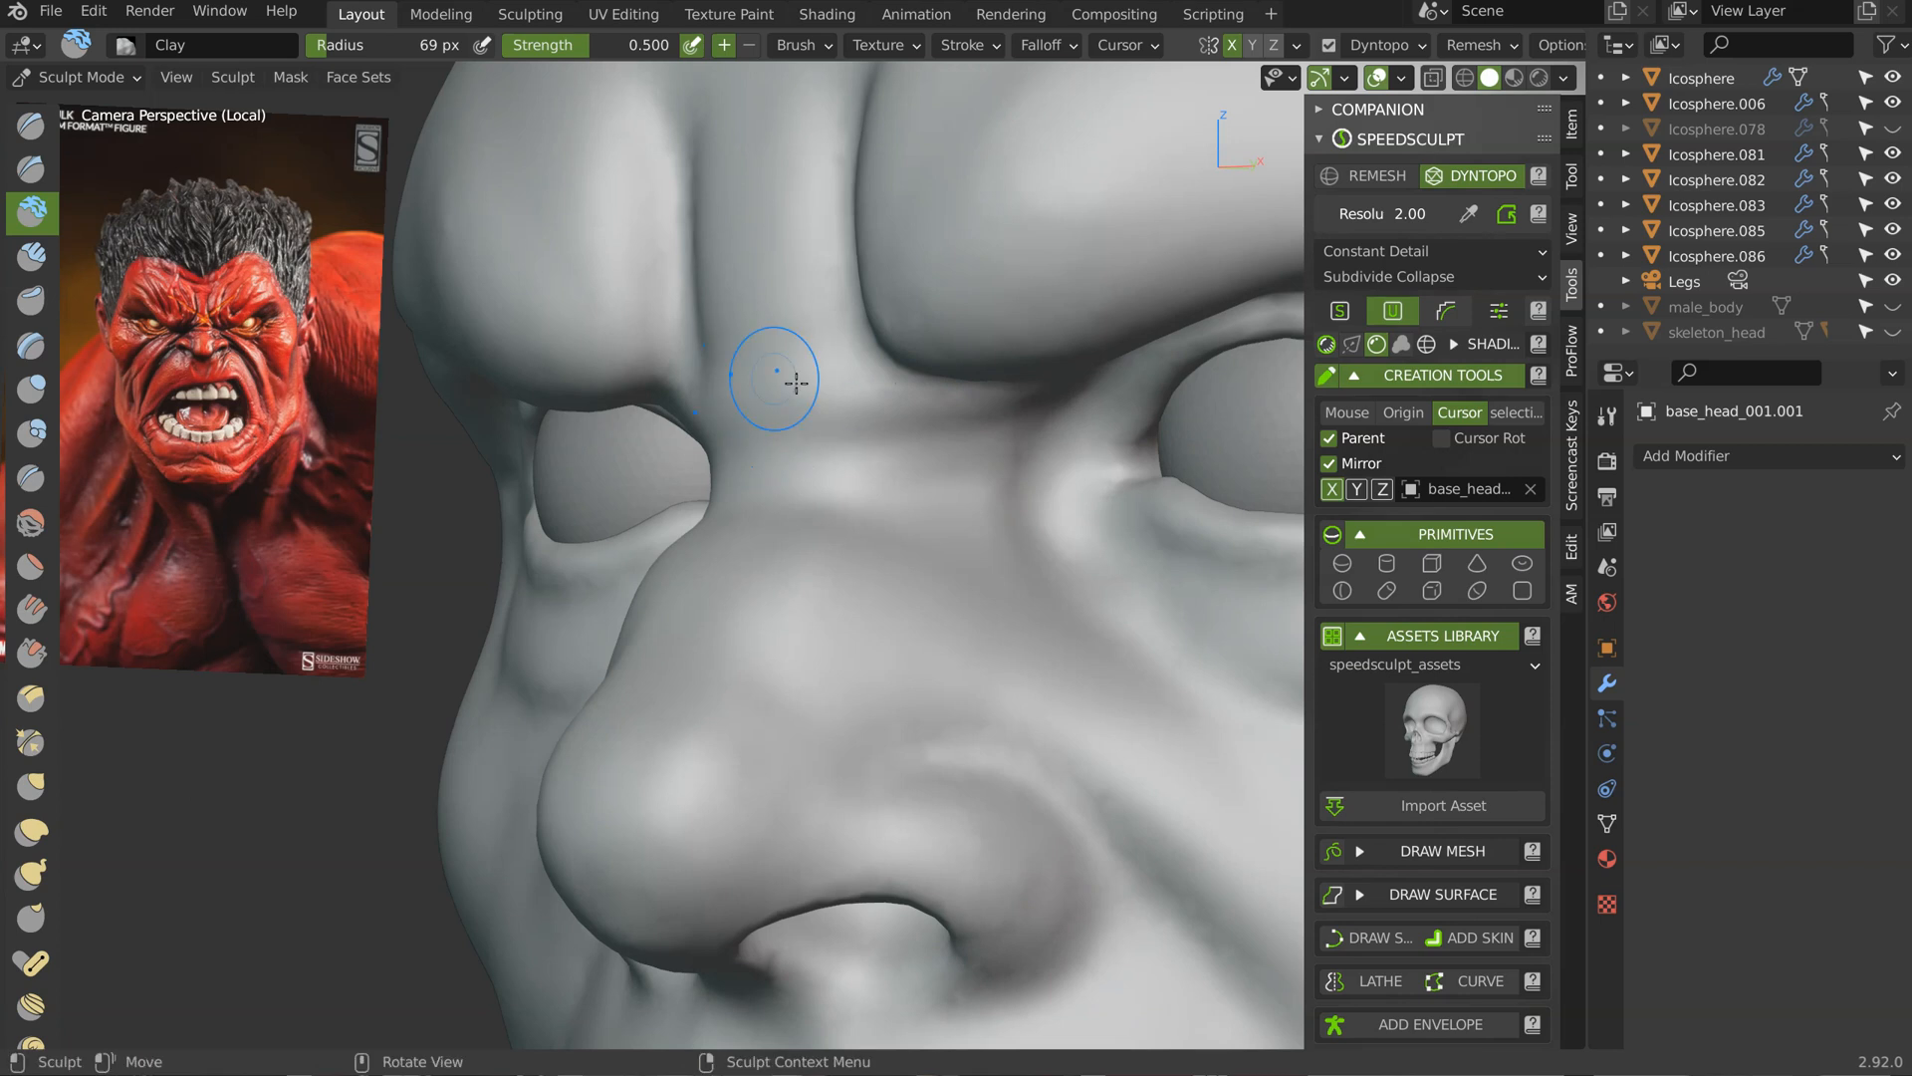
middle_drag(993, 424, 731, 315)
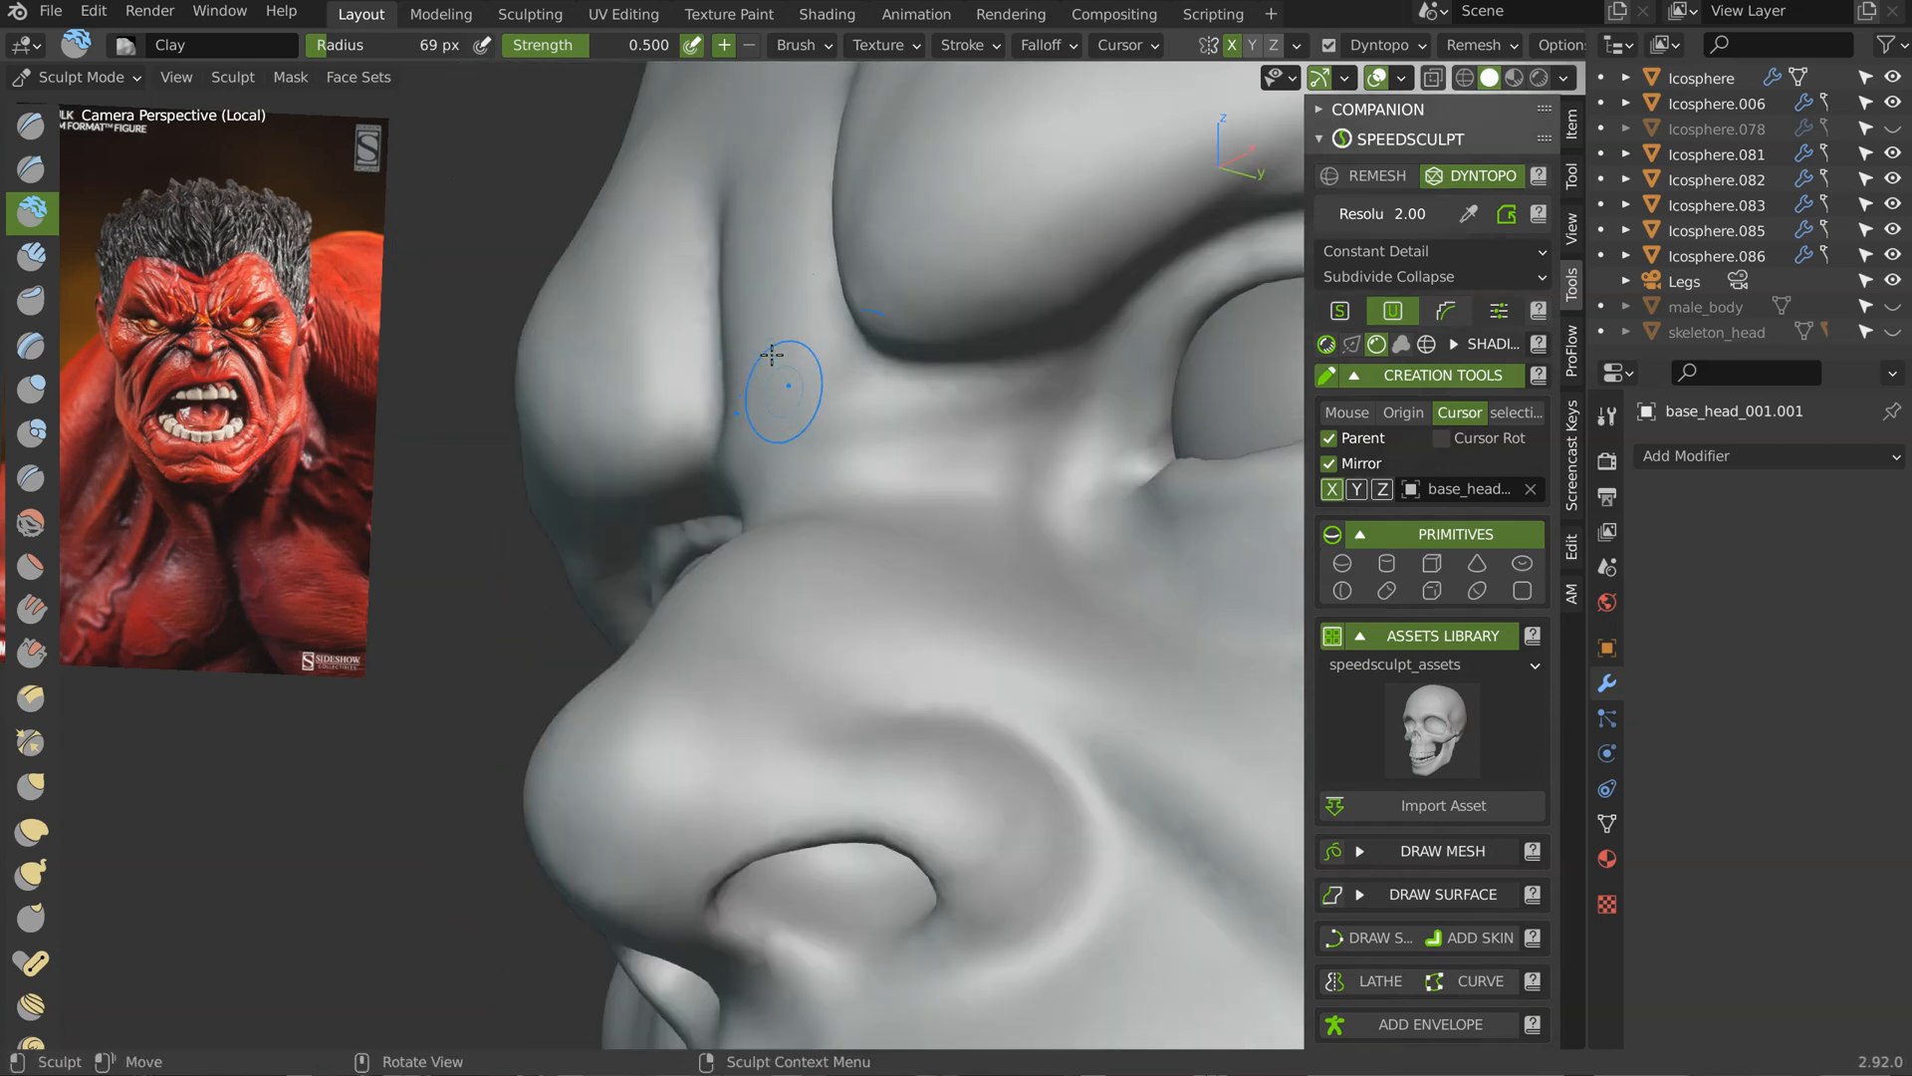
mouse_move(753, 451)
middle_down()
mouse_move(810, 482)
mouse_move(689, 463)
middle_up()
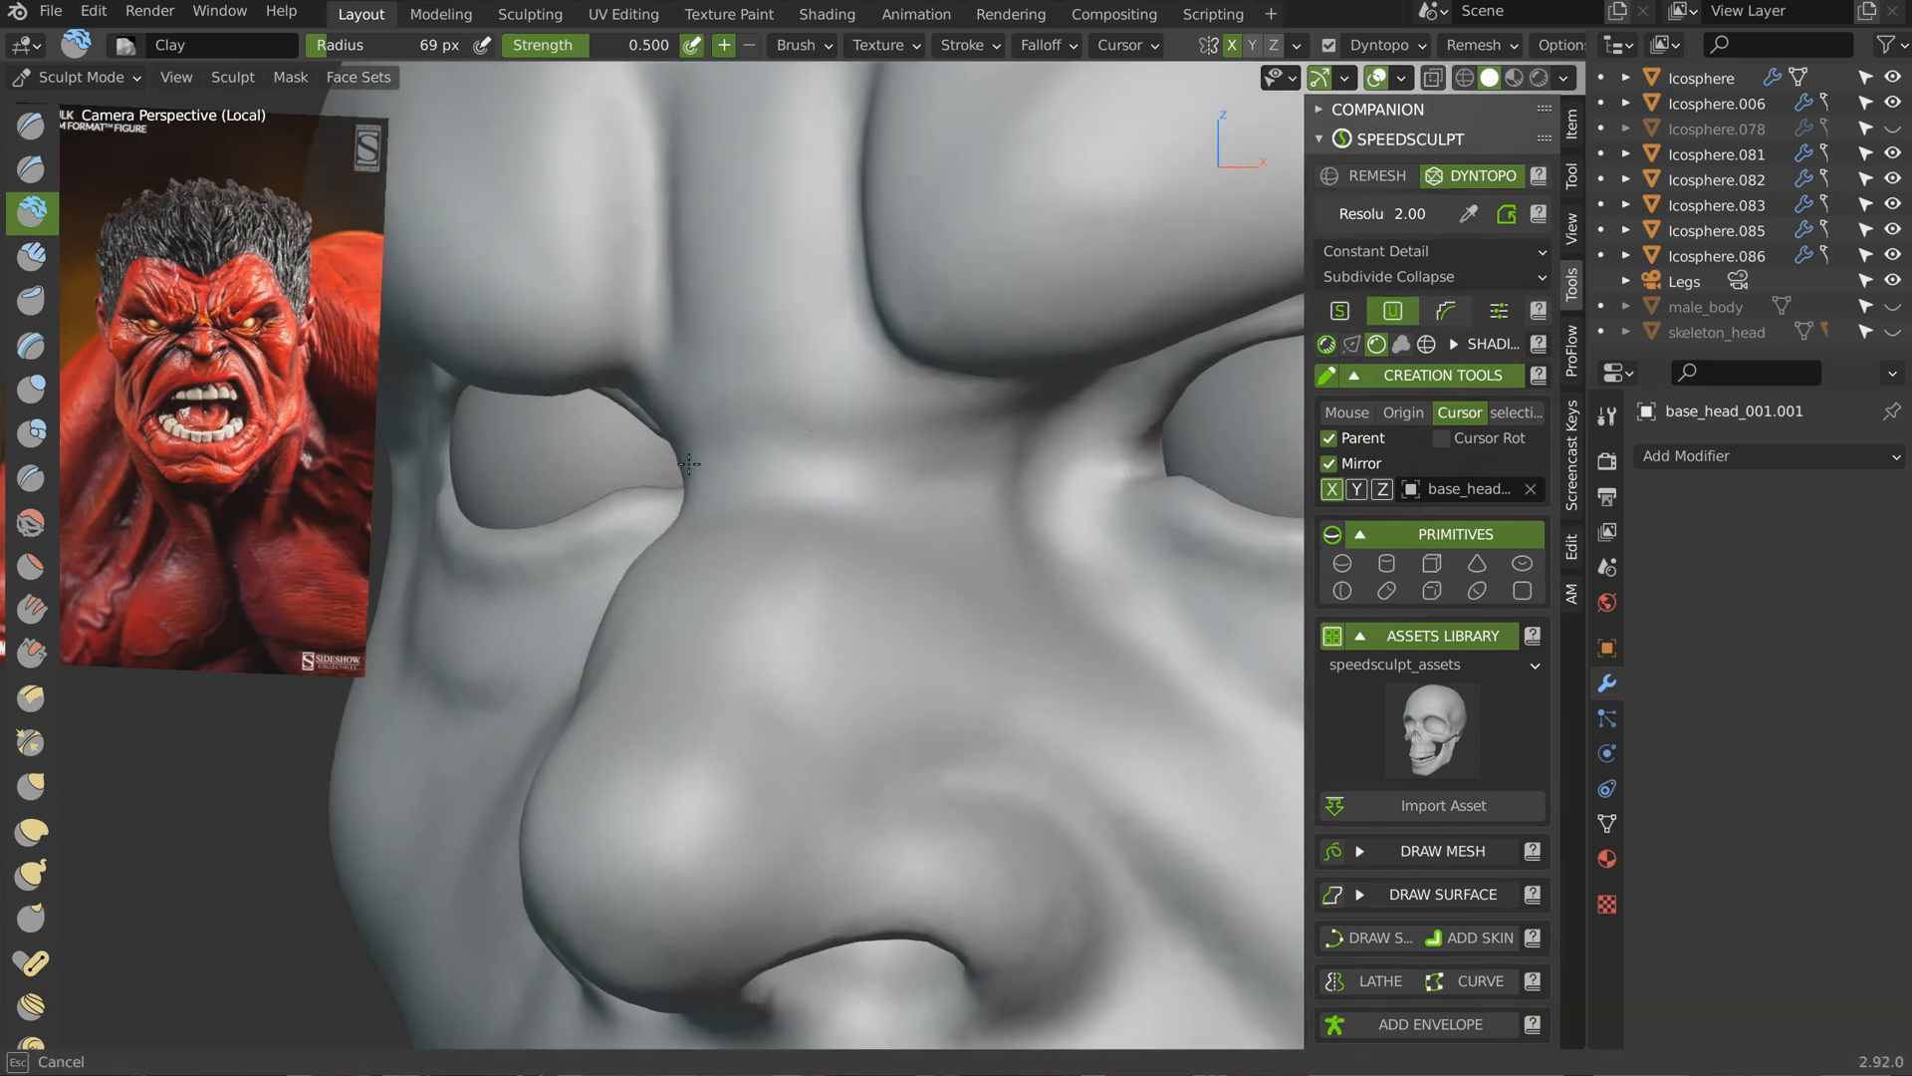
Step: Crease a horizontal wrinkle across the forehead above the brows with the 45 px Crease brush
scroll(797, 472, down, 3)
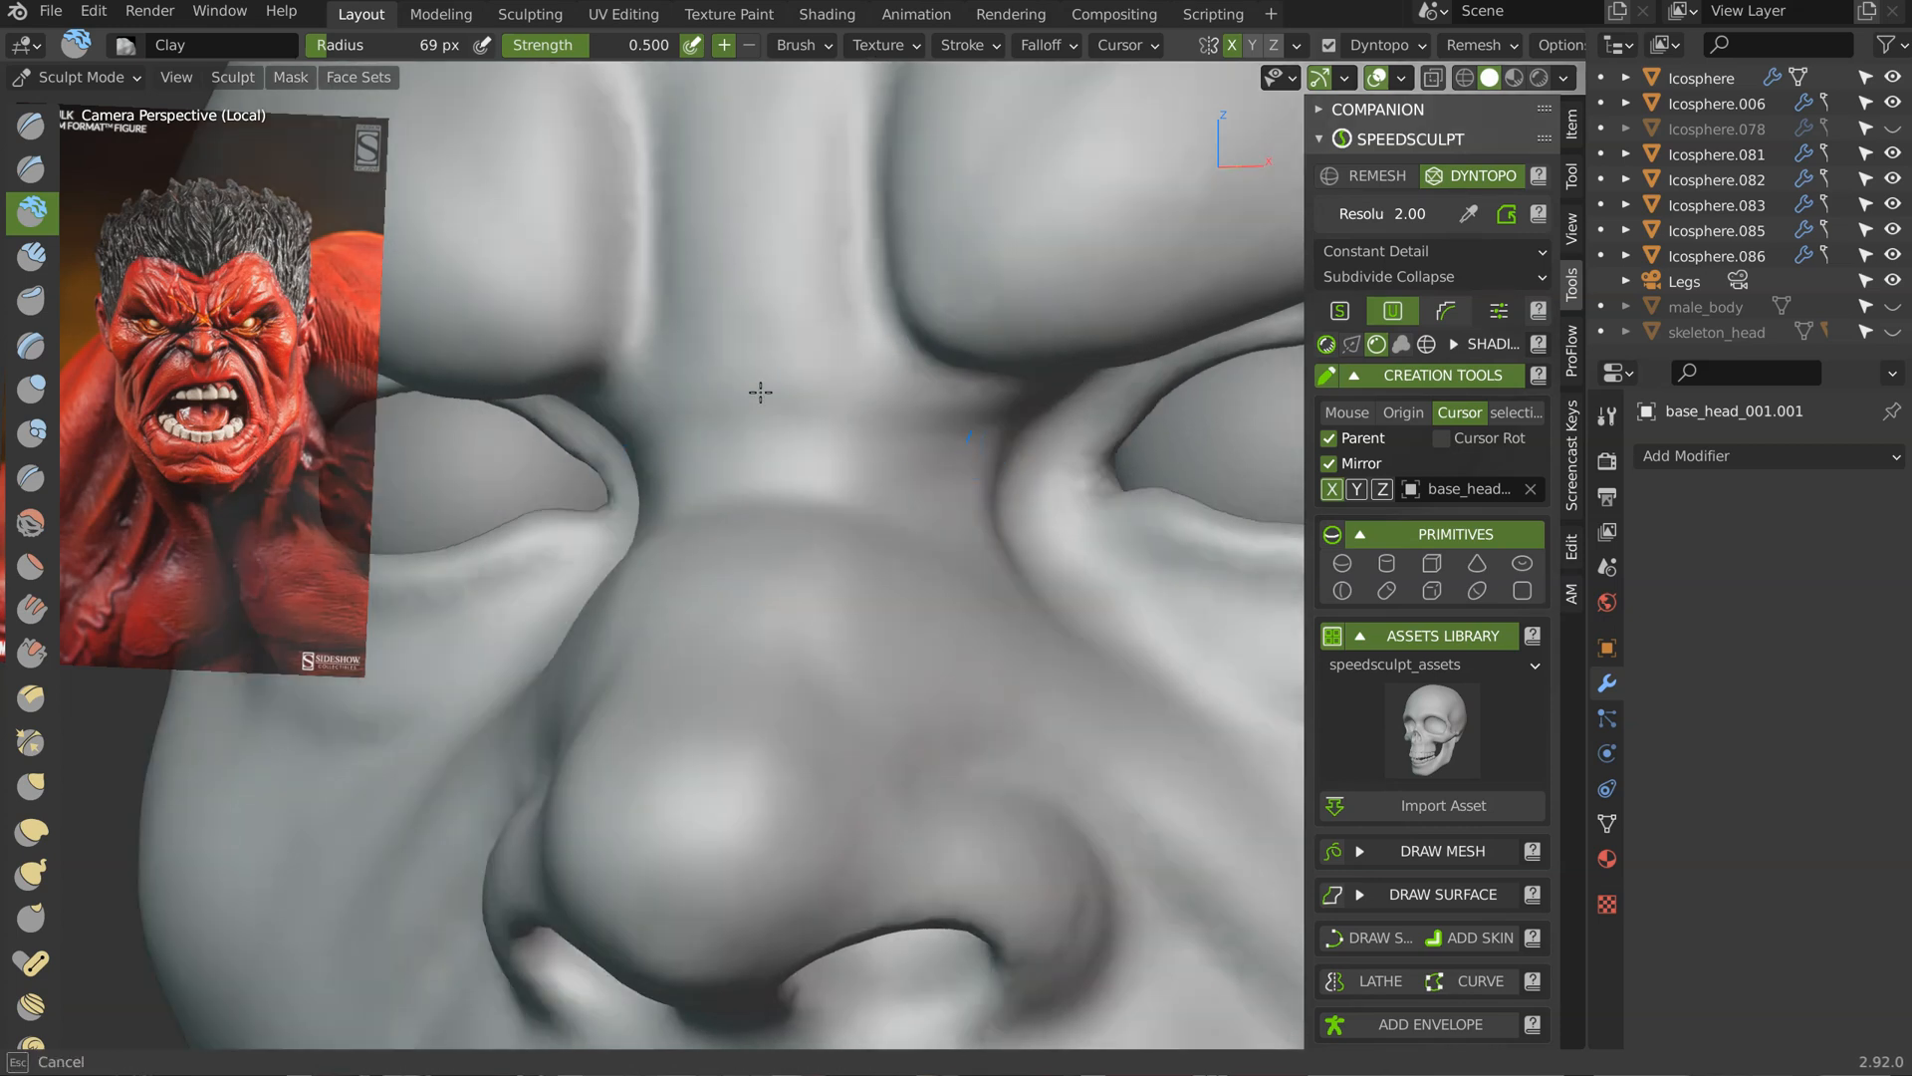
scroll(787, 219, up, 1)
scroll(884, 181, down, 5)
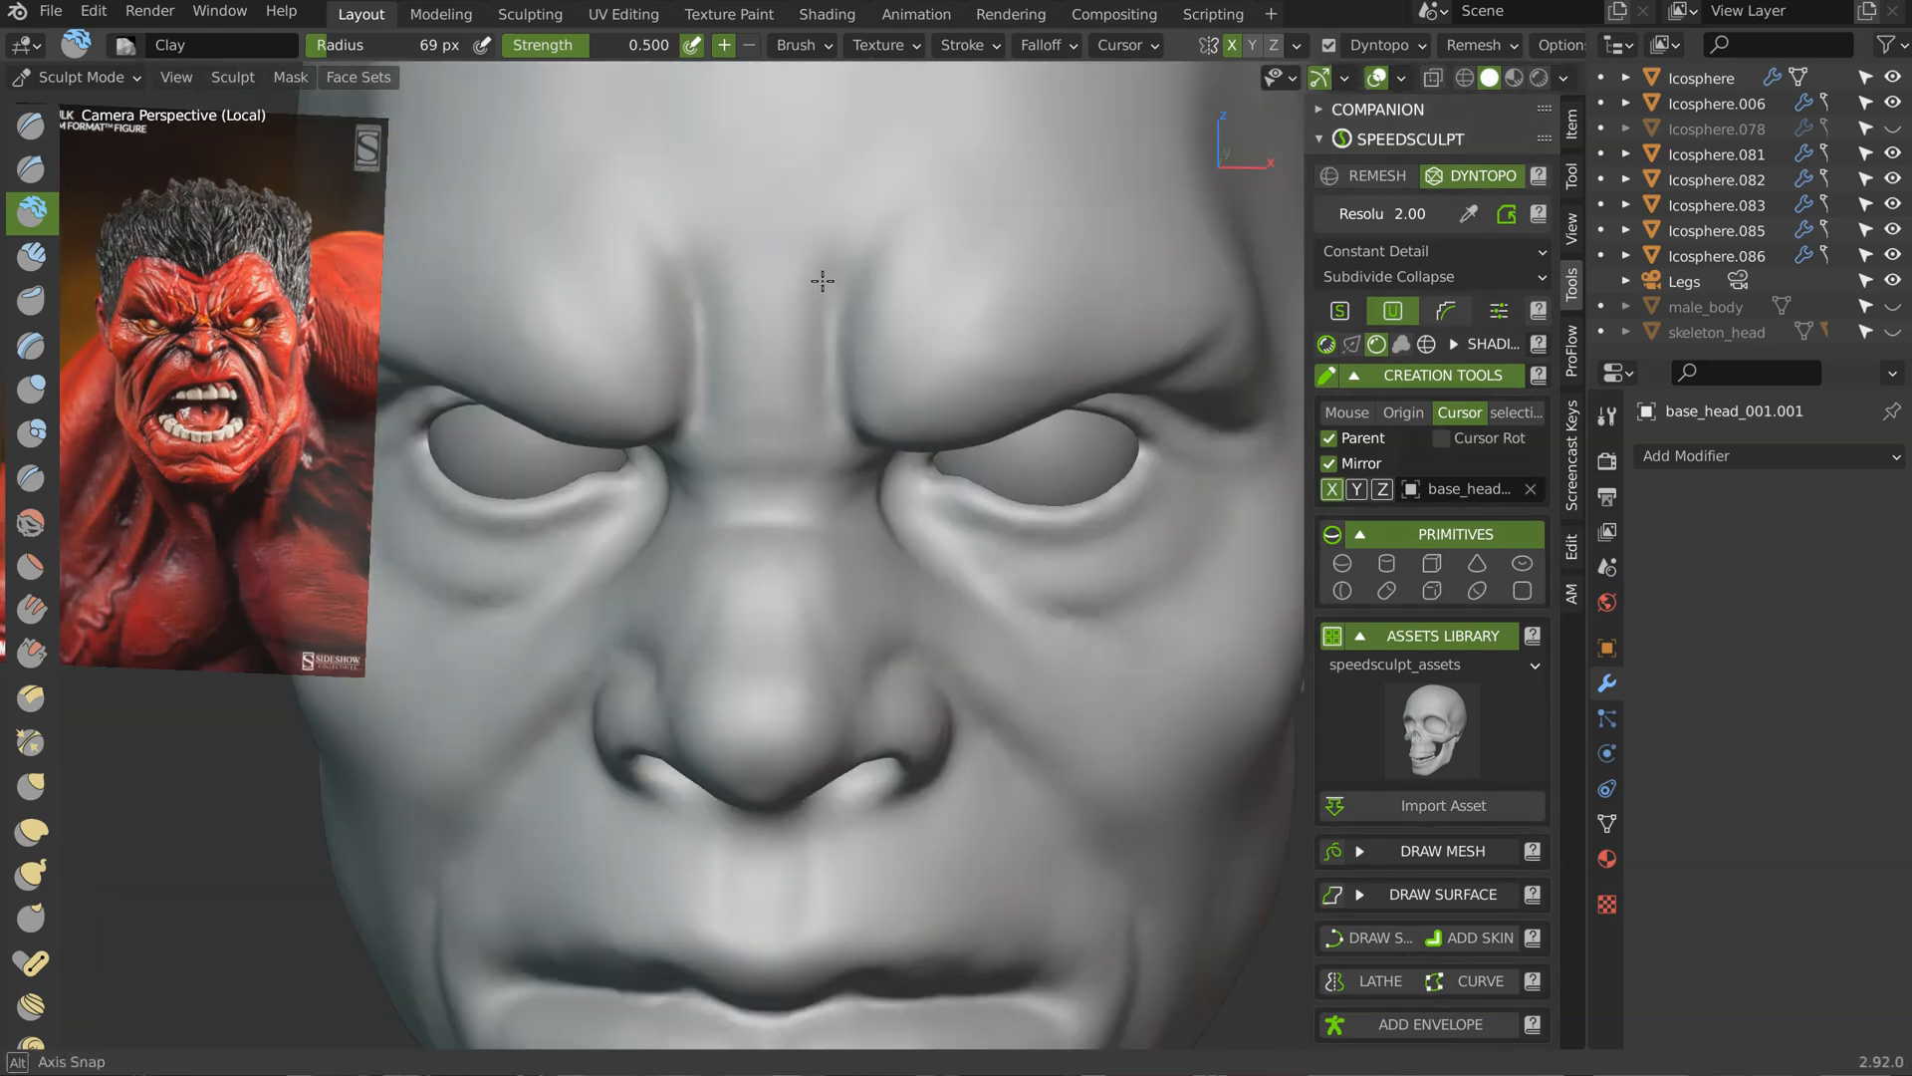
scroll(866, 286, up, 1)
mouse_move(906, 346)
middle_down()
mouse_move(872, 380)
mouse_move(639, 343)
middle_up()
key(shift+c)
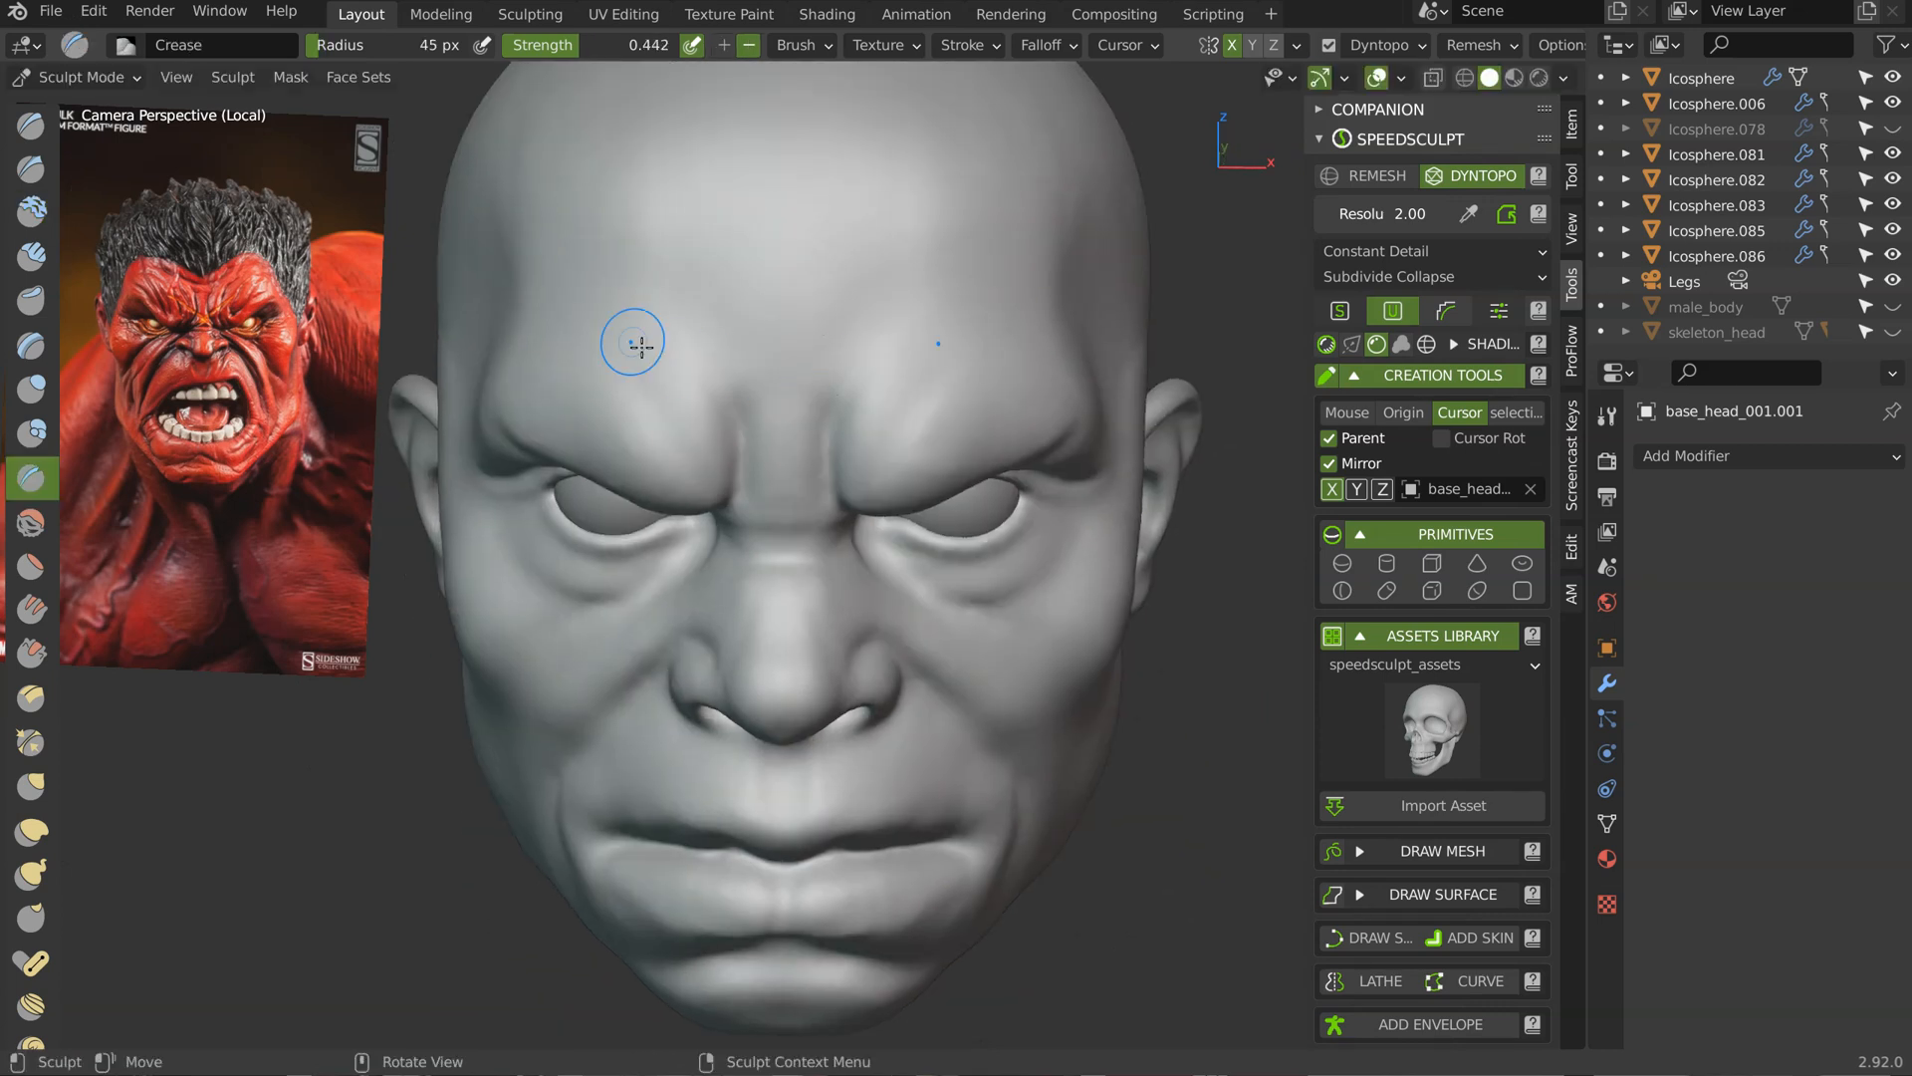
drag(683, 325, 846, 319)
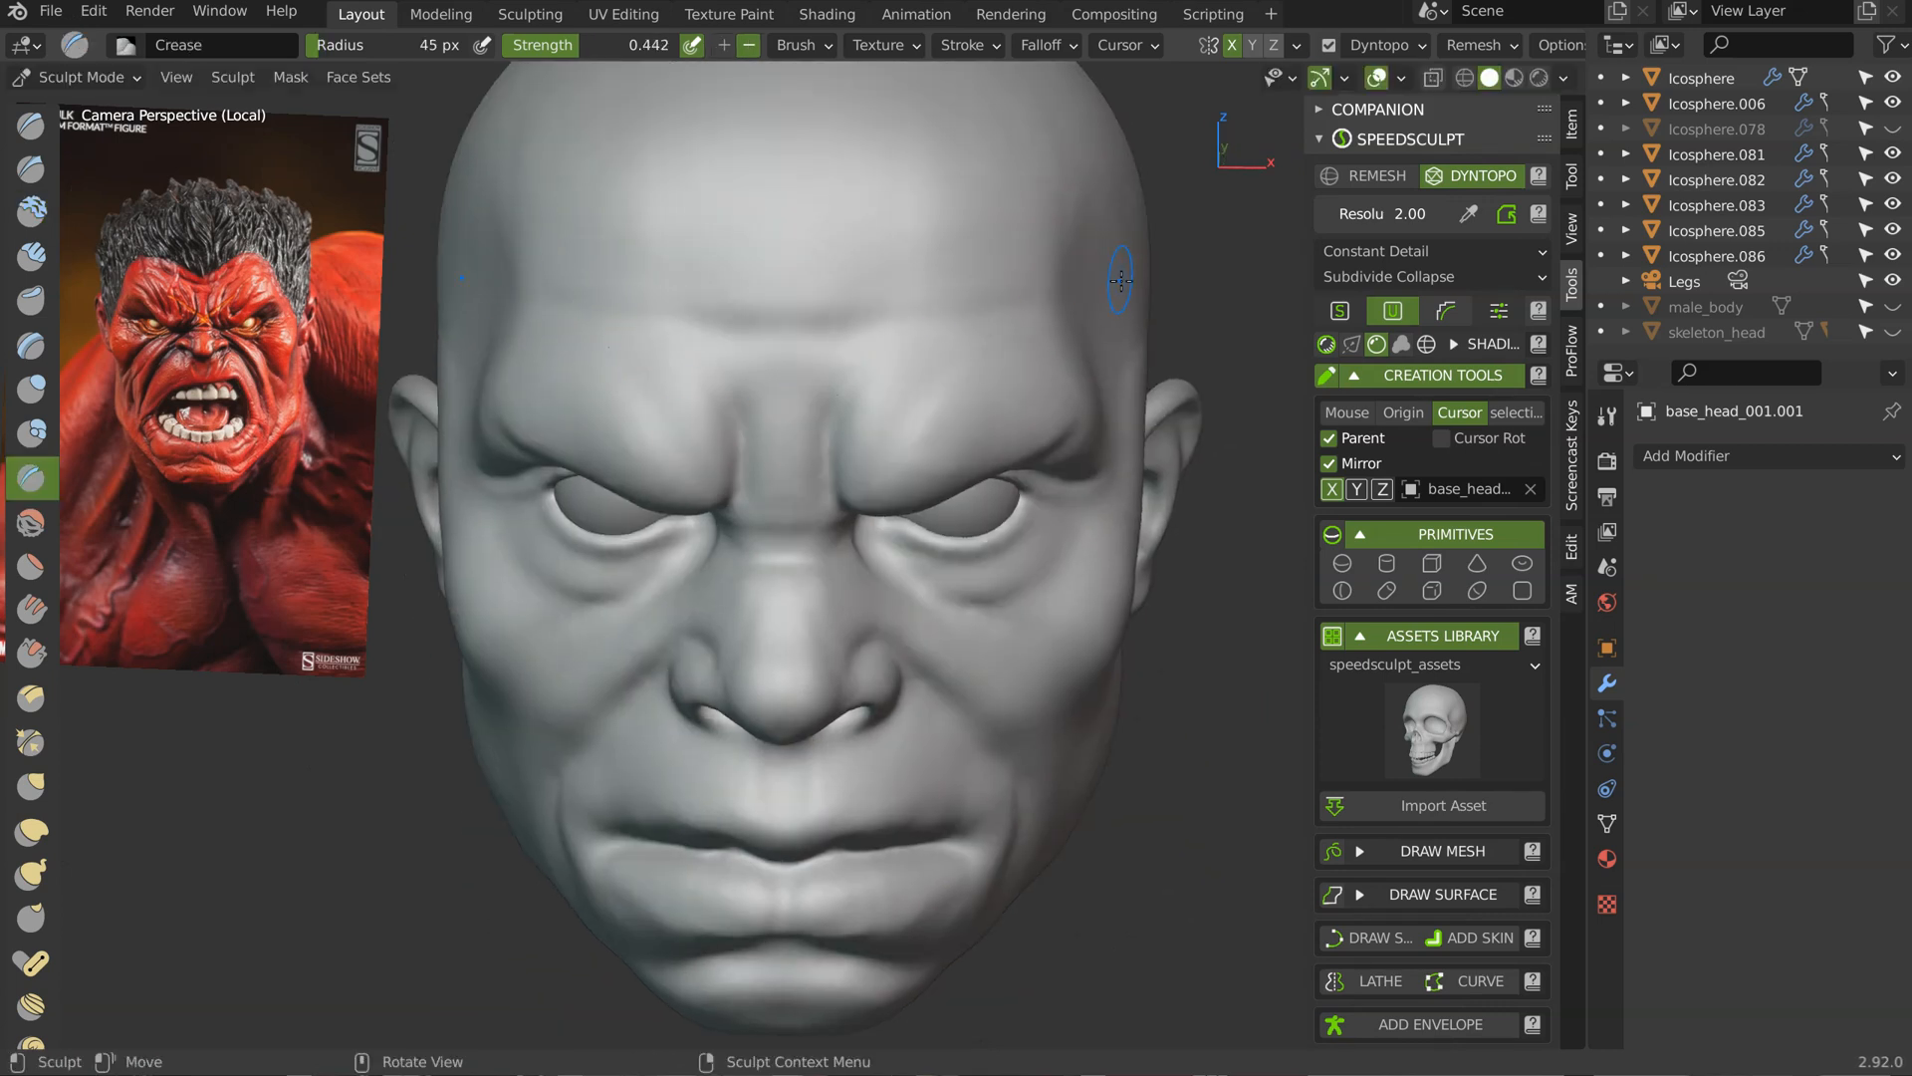
Step: Adjust the inner brow and the inner eye area with the Grab brush
middle_drag(983, 366, 928, 324)
shift+middle_drag(877, 380, 820, 331)
mouse_move(843, 340)
middle_down()
mouse_move(871, 324)
mouse_move(757, 374)
middle_up()
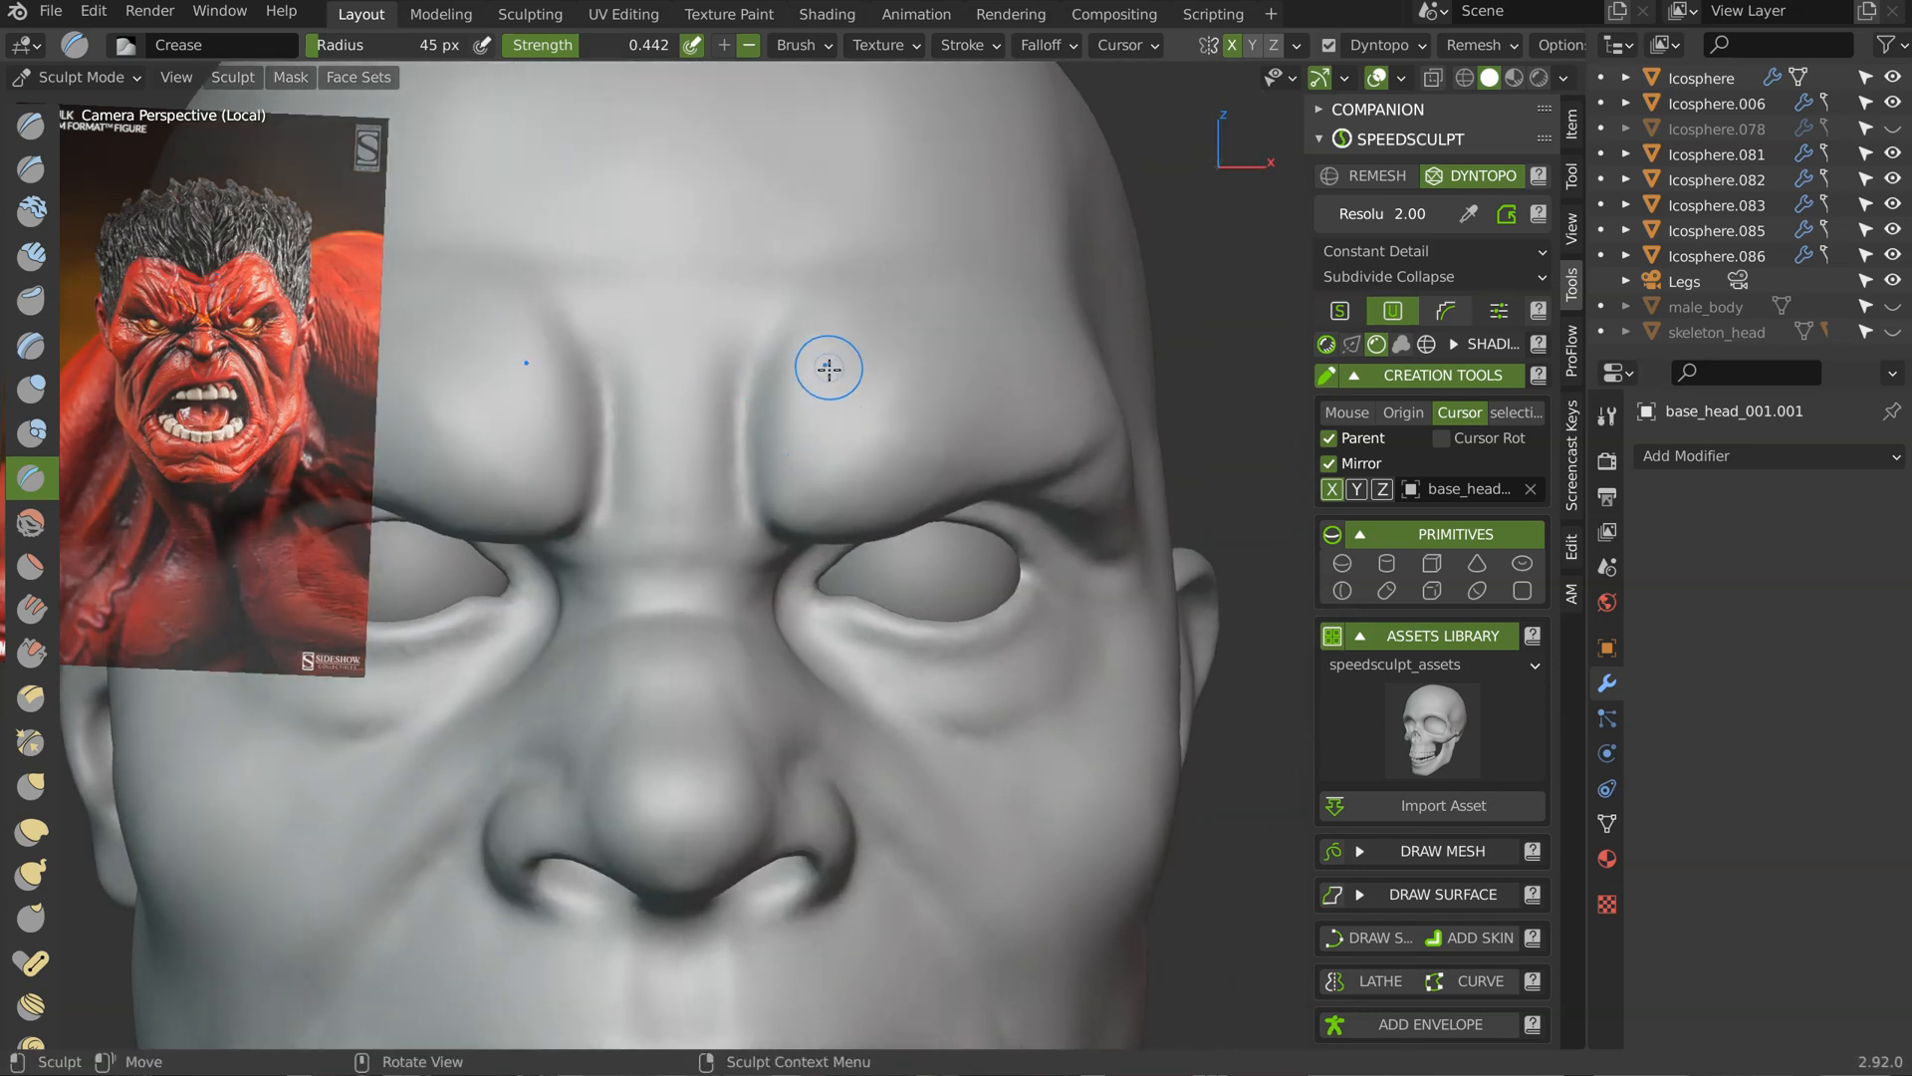
mouse_move(854, 340)
middle_down()
mouse_move(864, 513)
mouse_move(901, 428)
middle_up()
key(g)
middle_drag(759, 491, 767, 448)
drag(751, 422, 727, 416)
mouse_move(798, 510)
mouse_down()
mouse_move(787, 537)
mouse_move(857, 567)
mouse_up()
Step: Reshape the inner eye corner and the brow above the eye with the Grab brush at 181 px
mouse_move(842, 602)
shift+middle_down()
mouse_move(770, 554)
mouse_move(777, 498)
shift+middle_up()
drag(796, 570, 782, 600)
middle_drag(782, 600, 642, 506)
drag(794, 434, 812, 423)
mouse_move(812, 419)
ctrl+middle_down()
mouse_move(825, 466)
mouse_move(981, 443)
ctrl+middle_up()
ctrl+middle_drag(981, 443, 990, 385)
mouse_move(968, 387)
mouse_down()
mouse_move(1012, 392)
mouse_move(1029, 362)
mouse_up()
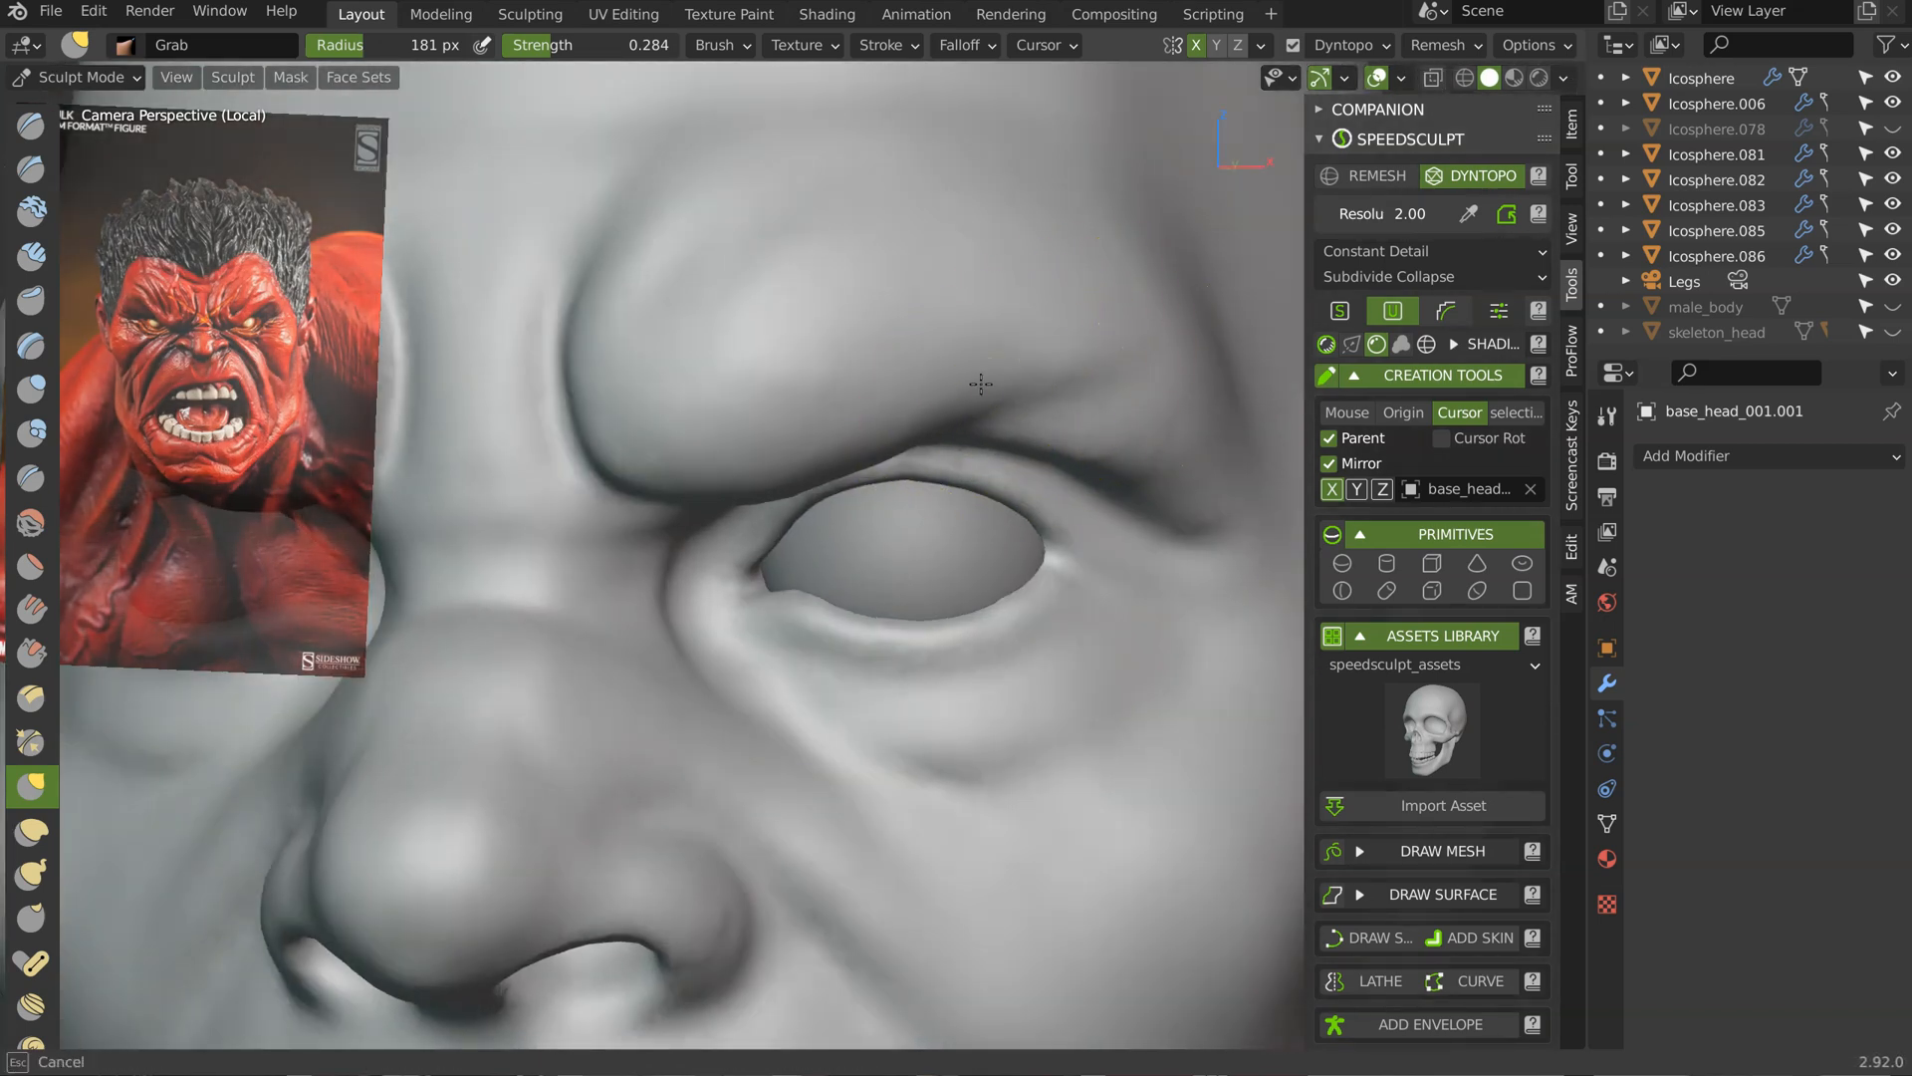
Step: Adjust the fold between the outer brow and the outer eye corner with the 181 px Grab brush
scroll(1060, 407, down, 2)
scroll(1059, 406, down, 1)
scroll(982, 491, up, 3)
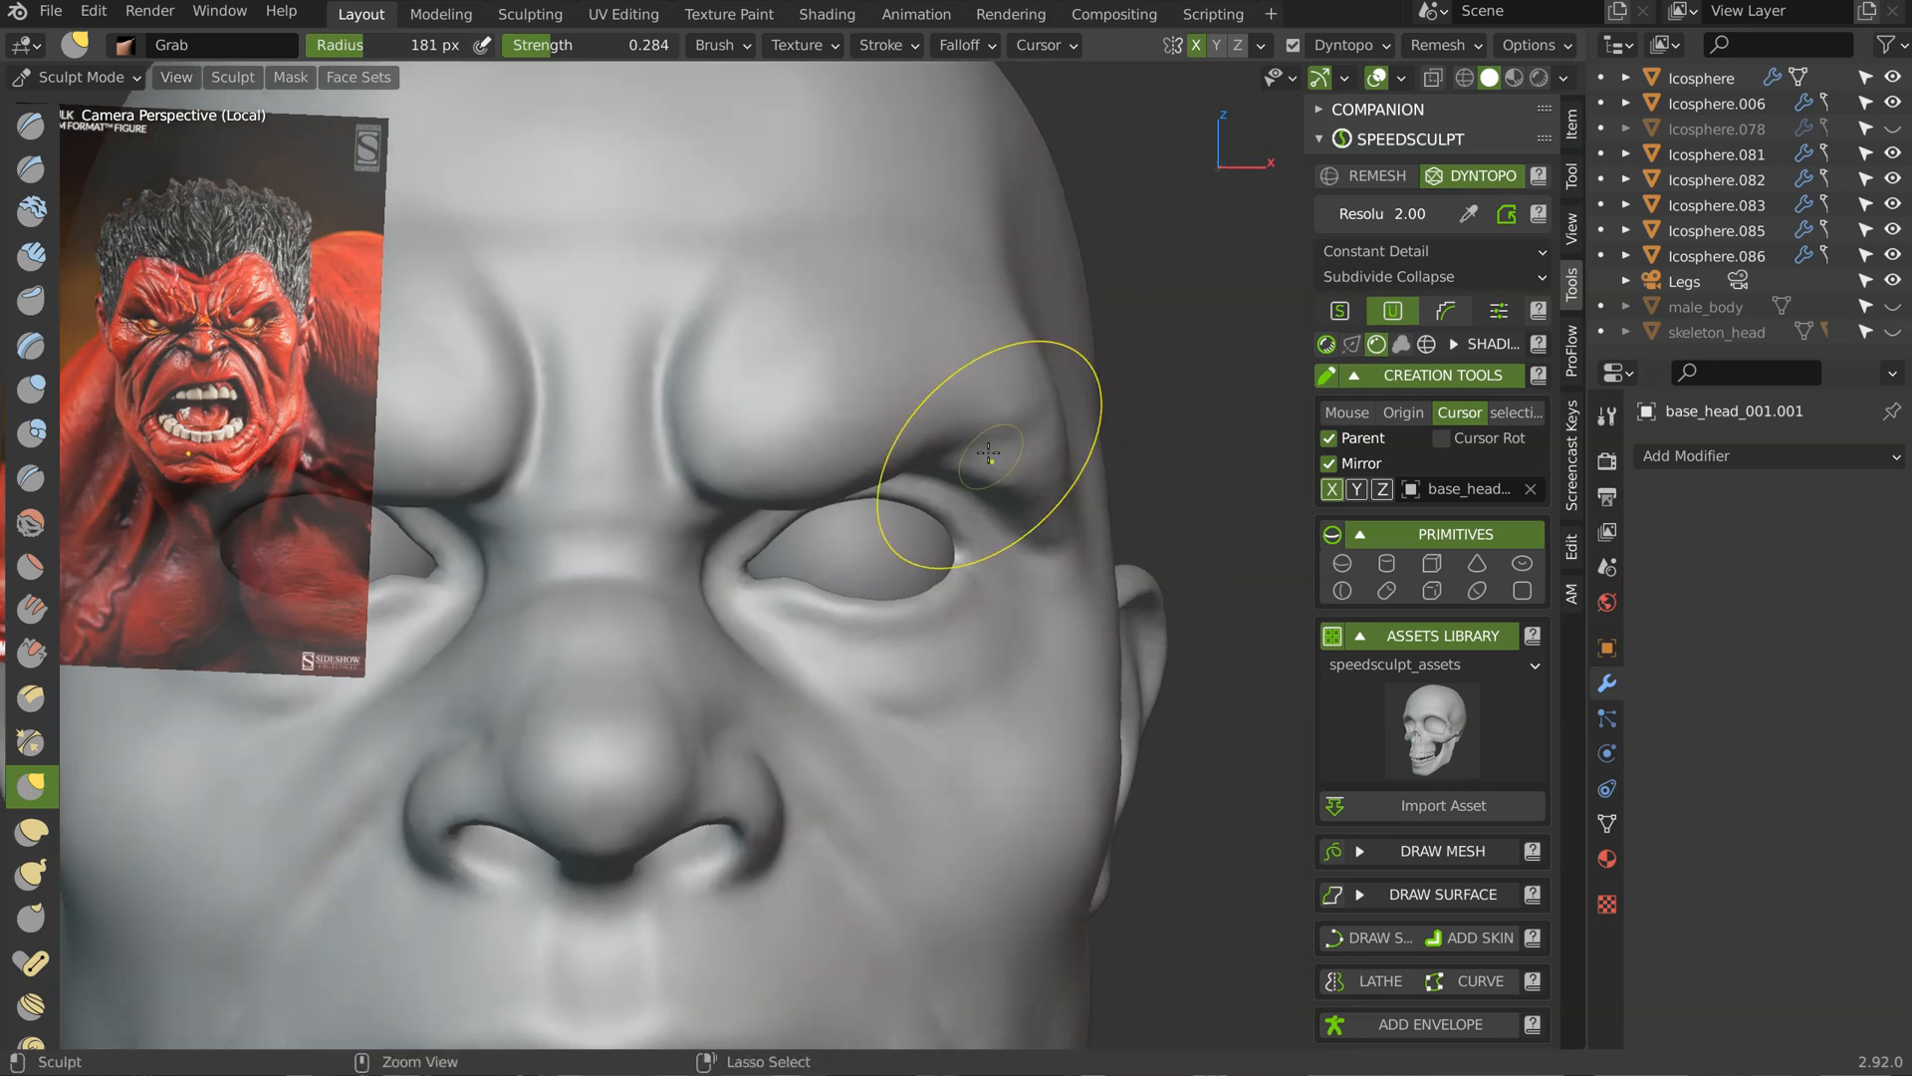
mouse_move(910, 437)
middle_down()
mouse_move(947, 363)
mouse_move(944, 274)
middle_up()
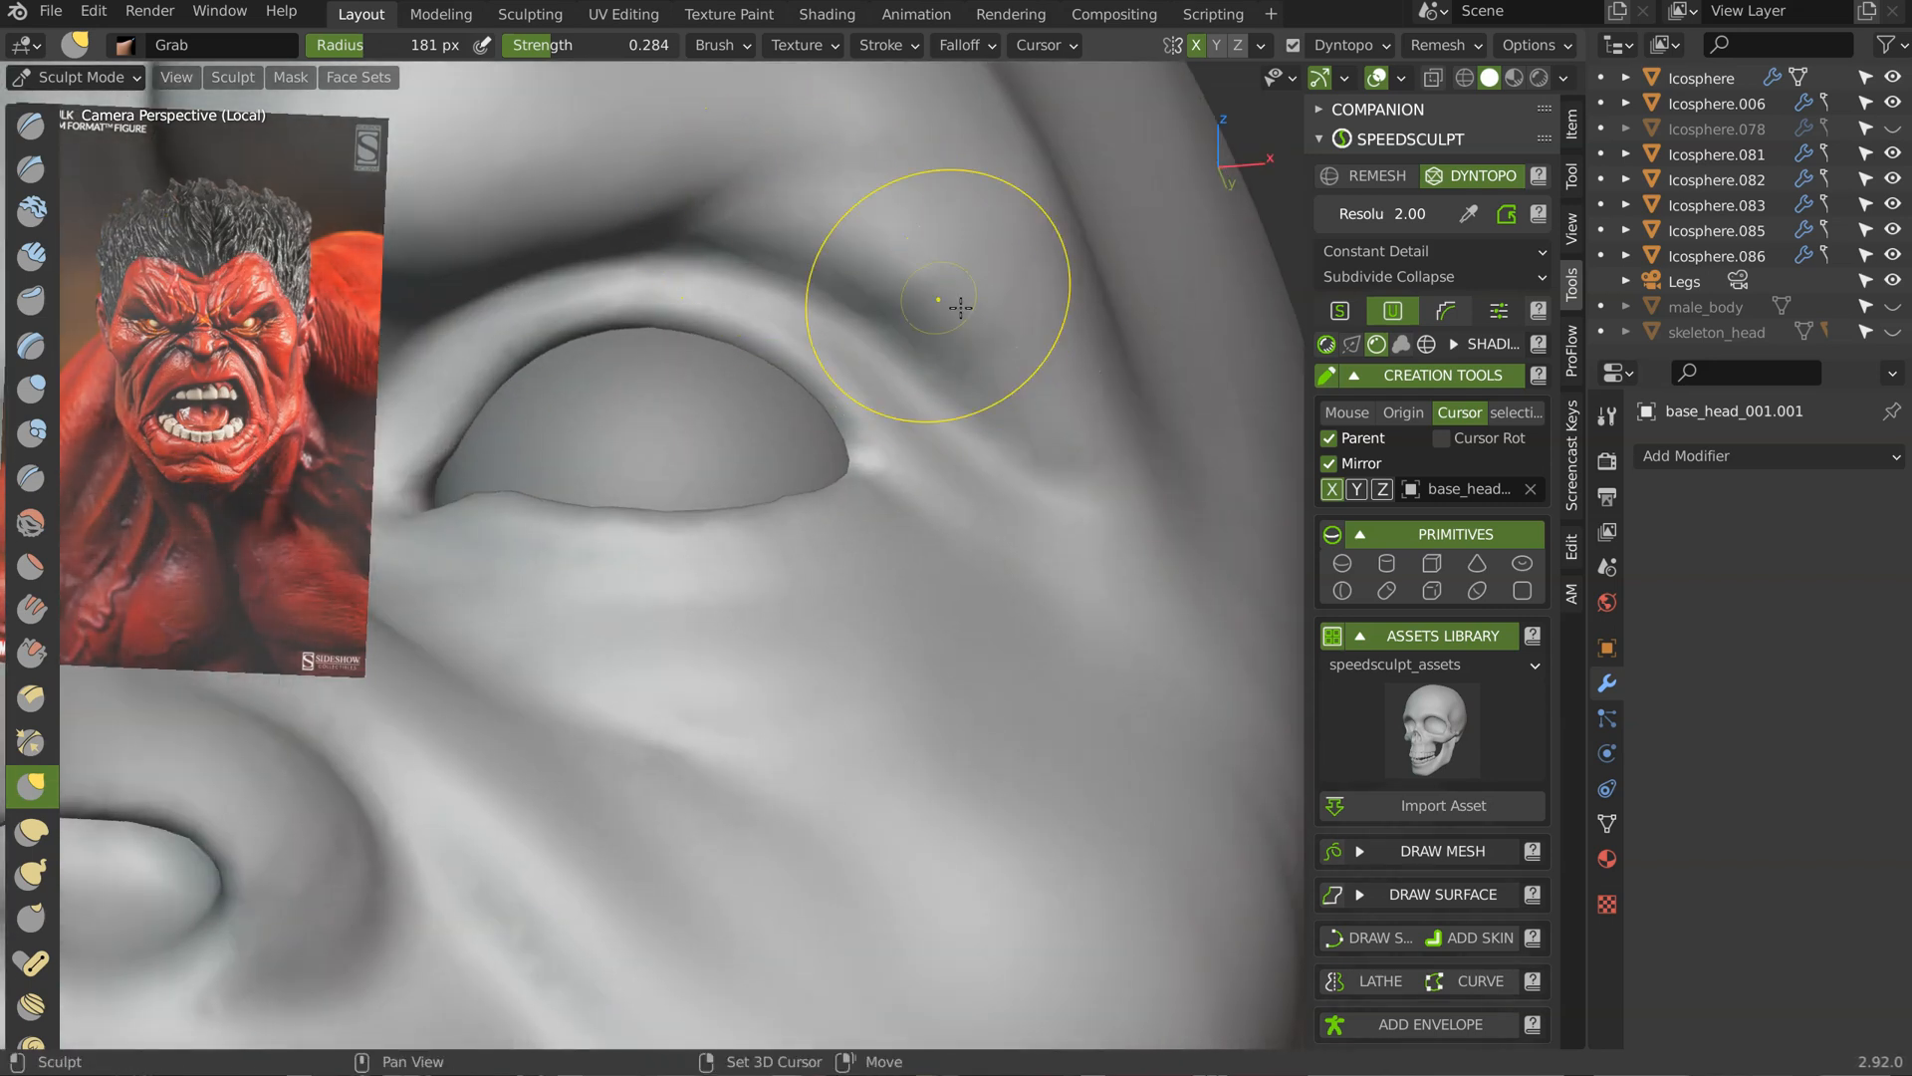
middle_drag(1016, 393, 971, 394)
drag(971, 394, 1011, 386)
ctrl+middle_drag(1144, 215, 981, 343)
mouse_move(981, 343)
middle_down()
mouse_move(956, 355)
mouse_move(828, 303)
mouse_move(754, 315)
middle_up()
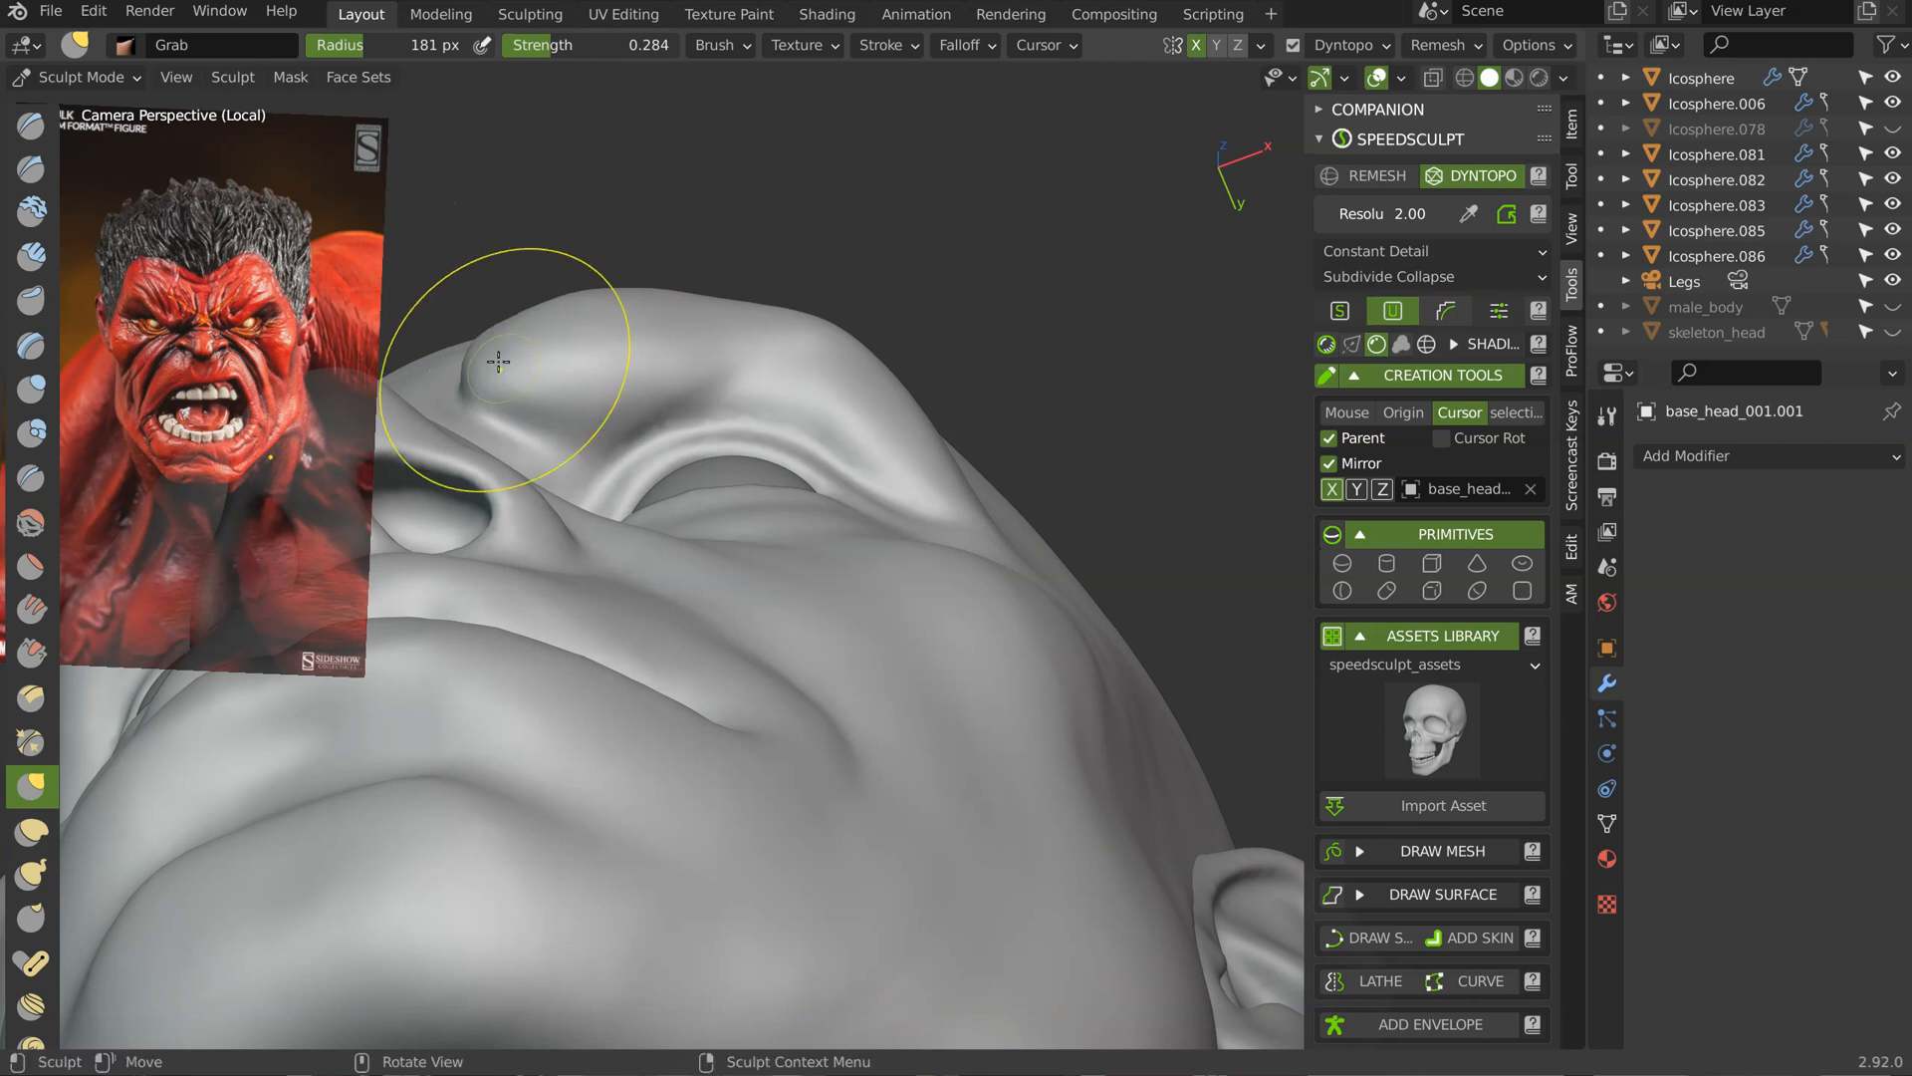
Step: Reshape the brow ridge and lower forehead profile from the side with the Grab brush, enlarging it to 290 px
middle_drag(597, 305, 715, 551)
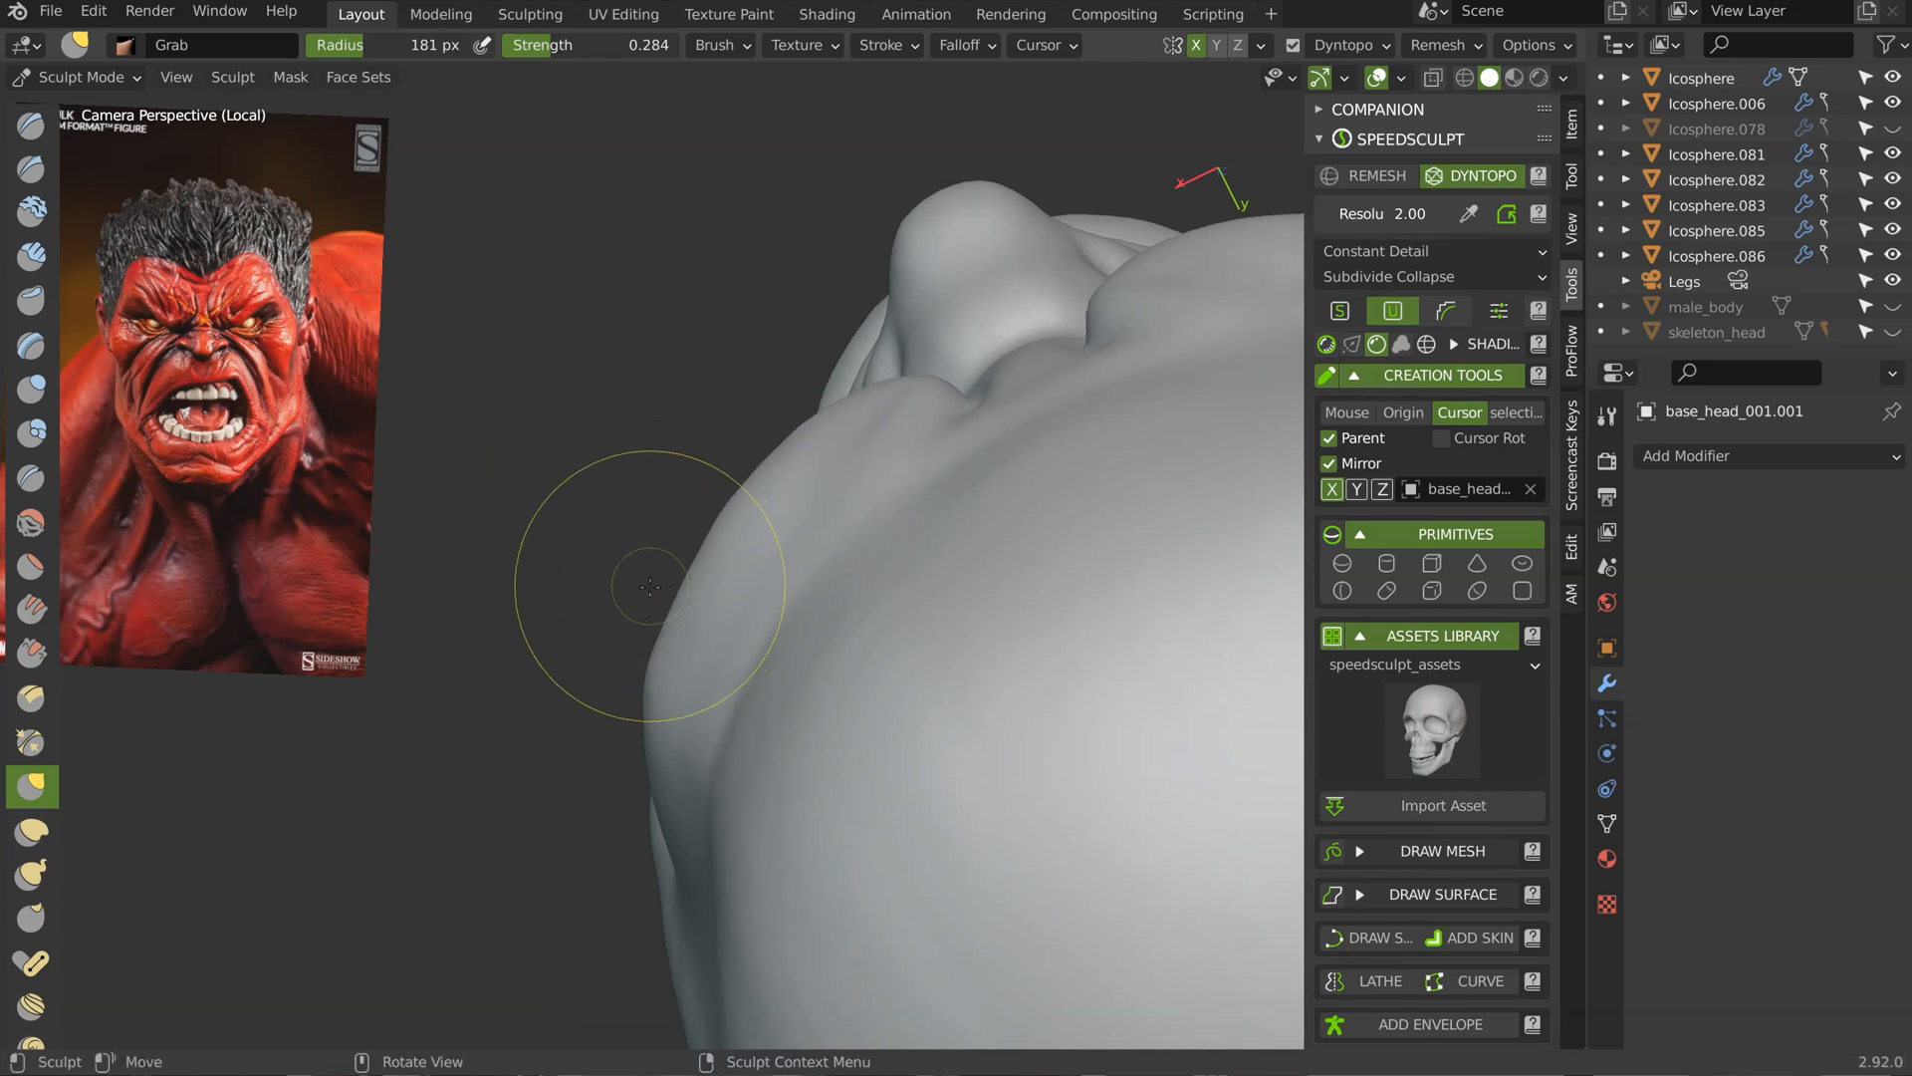
mouse_move(827, 361)
middle_down()
mouse_move(662, 427)
mouse_move(716, 551)
mouse_move(858, 439)
mouse_move(837, 558)
middle_up()
mouse_move(837, 557)
middle_down()
mouse_move(802, 568)
mouse_move(862, 563)
middle_up()
ctrl+middle_drag(862, 563, 904, 448)
drag(847, 464, 821, 470)
key(f)
click(1167, 466)
drag(842, 393, 829, 389)
drag(862, 347, 853, 343)
mouse_move(772, 498)
middle_down()
mouse_move(832, 504)
mouse_move(771, 520)
mouse_move(797, 443)
middle_up()
key(f)
click(654, 602)
drag(770, 505, 778, 504)
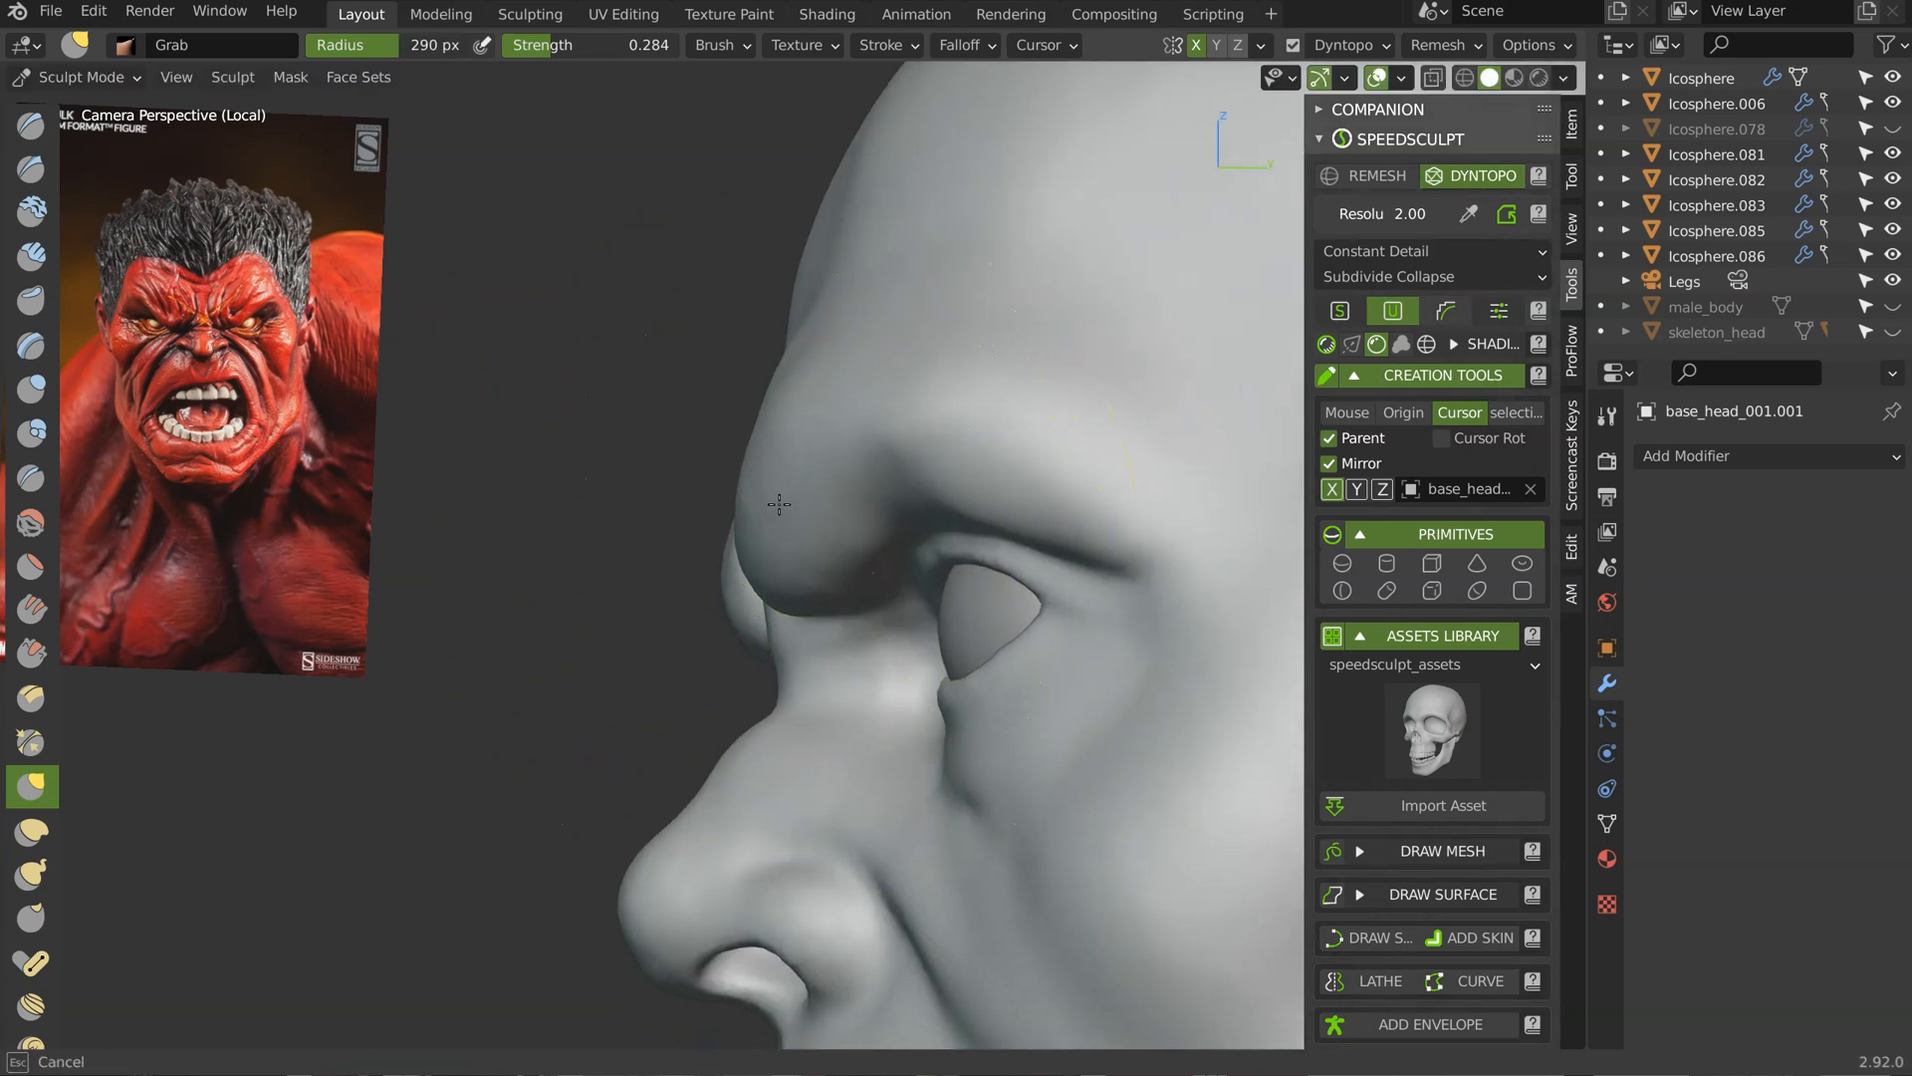
Step: Reshape the nose tip and underside in side view with the Grab brush at 191 px
mouse_move(714, 516)
middle_down()
mouse_move(697, 325)
mouse_move(850, 449)
middle_up()
key(f)
click(844, 440)
mouse_move(665, 535)
middle_down()
mouse_move(586, 555)
mouse_move(641, 610)
mouse_move(671, 528)
mouse_move(635, 618)
mouse_move(582, 677)
middle_up()
drag(704, 683, 676, 613)
alt+middle_drag(674, 607, 588, 633)
drag(578, 647, 591, 644)
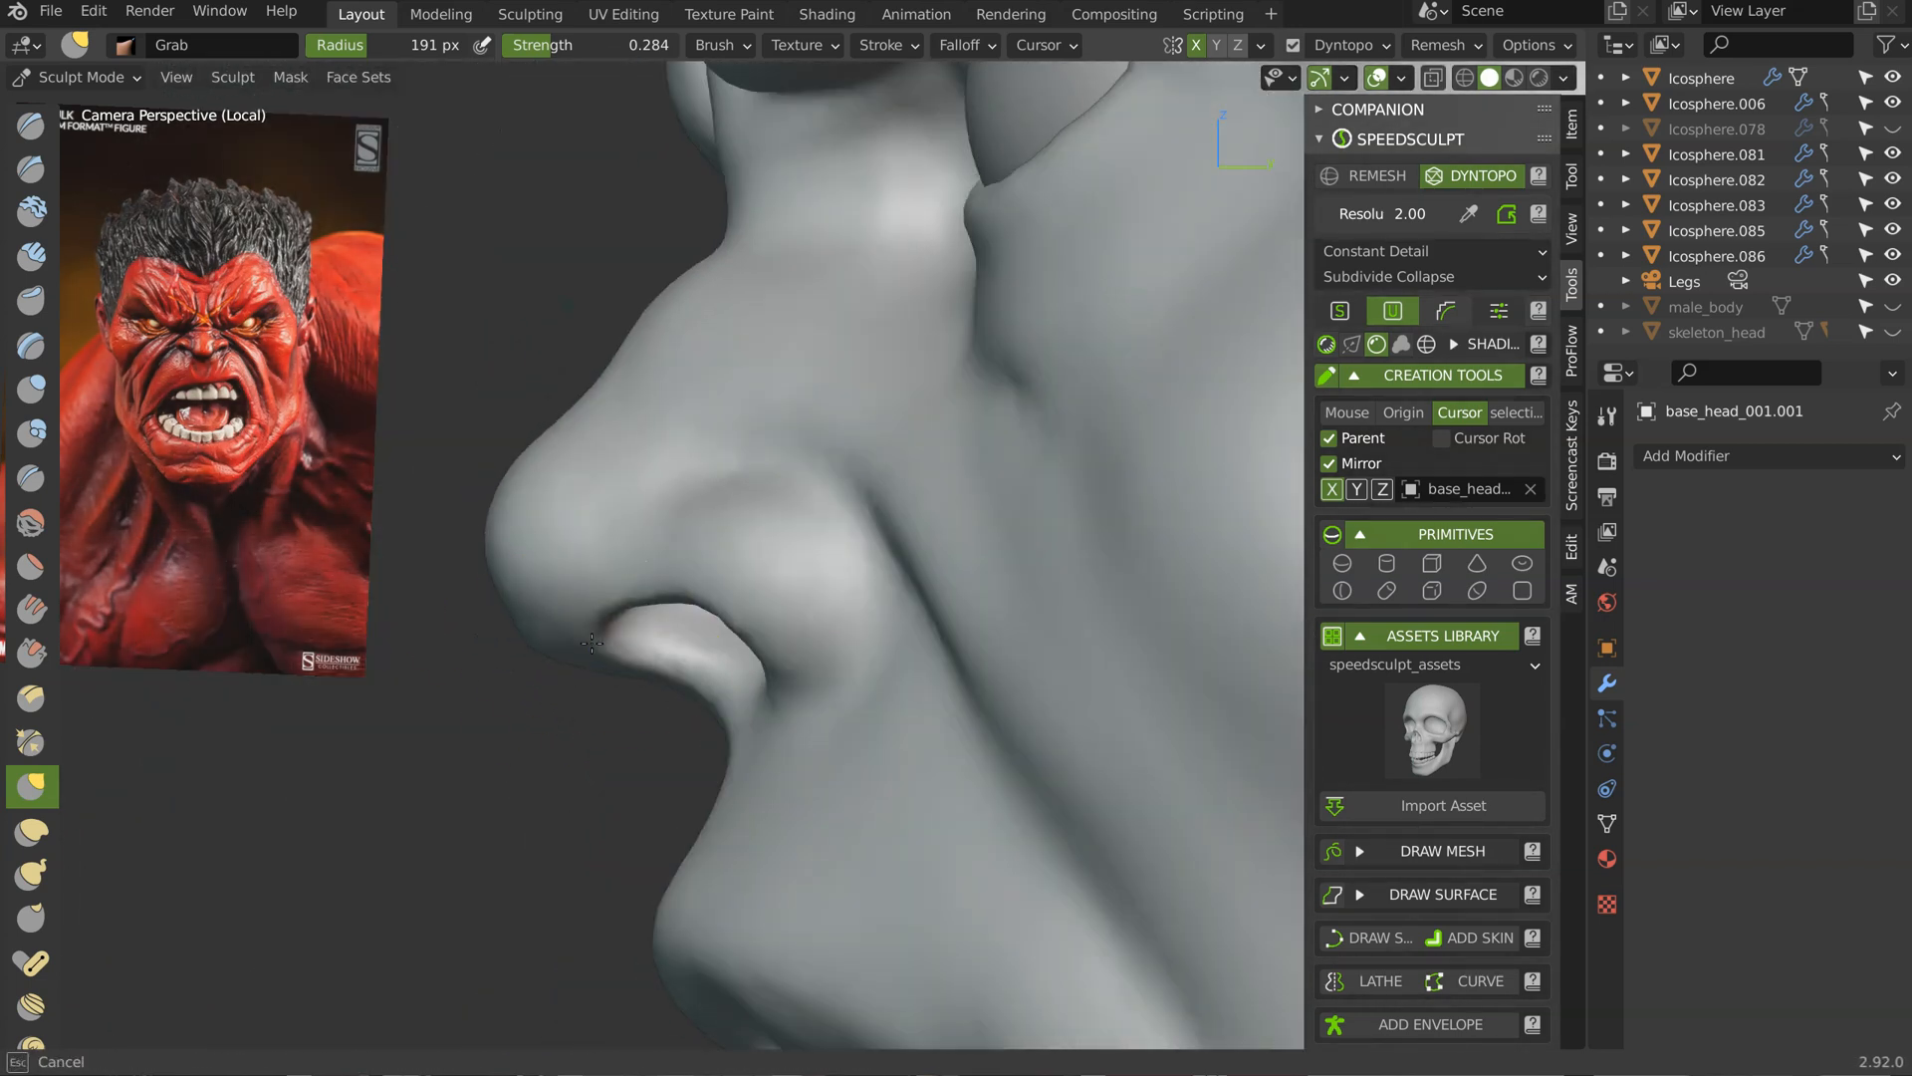
Step: Adjust the nostril wing and nostril opening with the 191 px Grab brush
middle_drag(711, 506, 779, 498)
drag(774, 486, 773, 468)
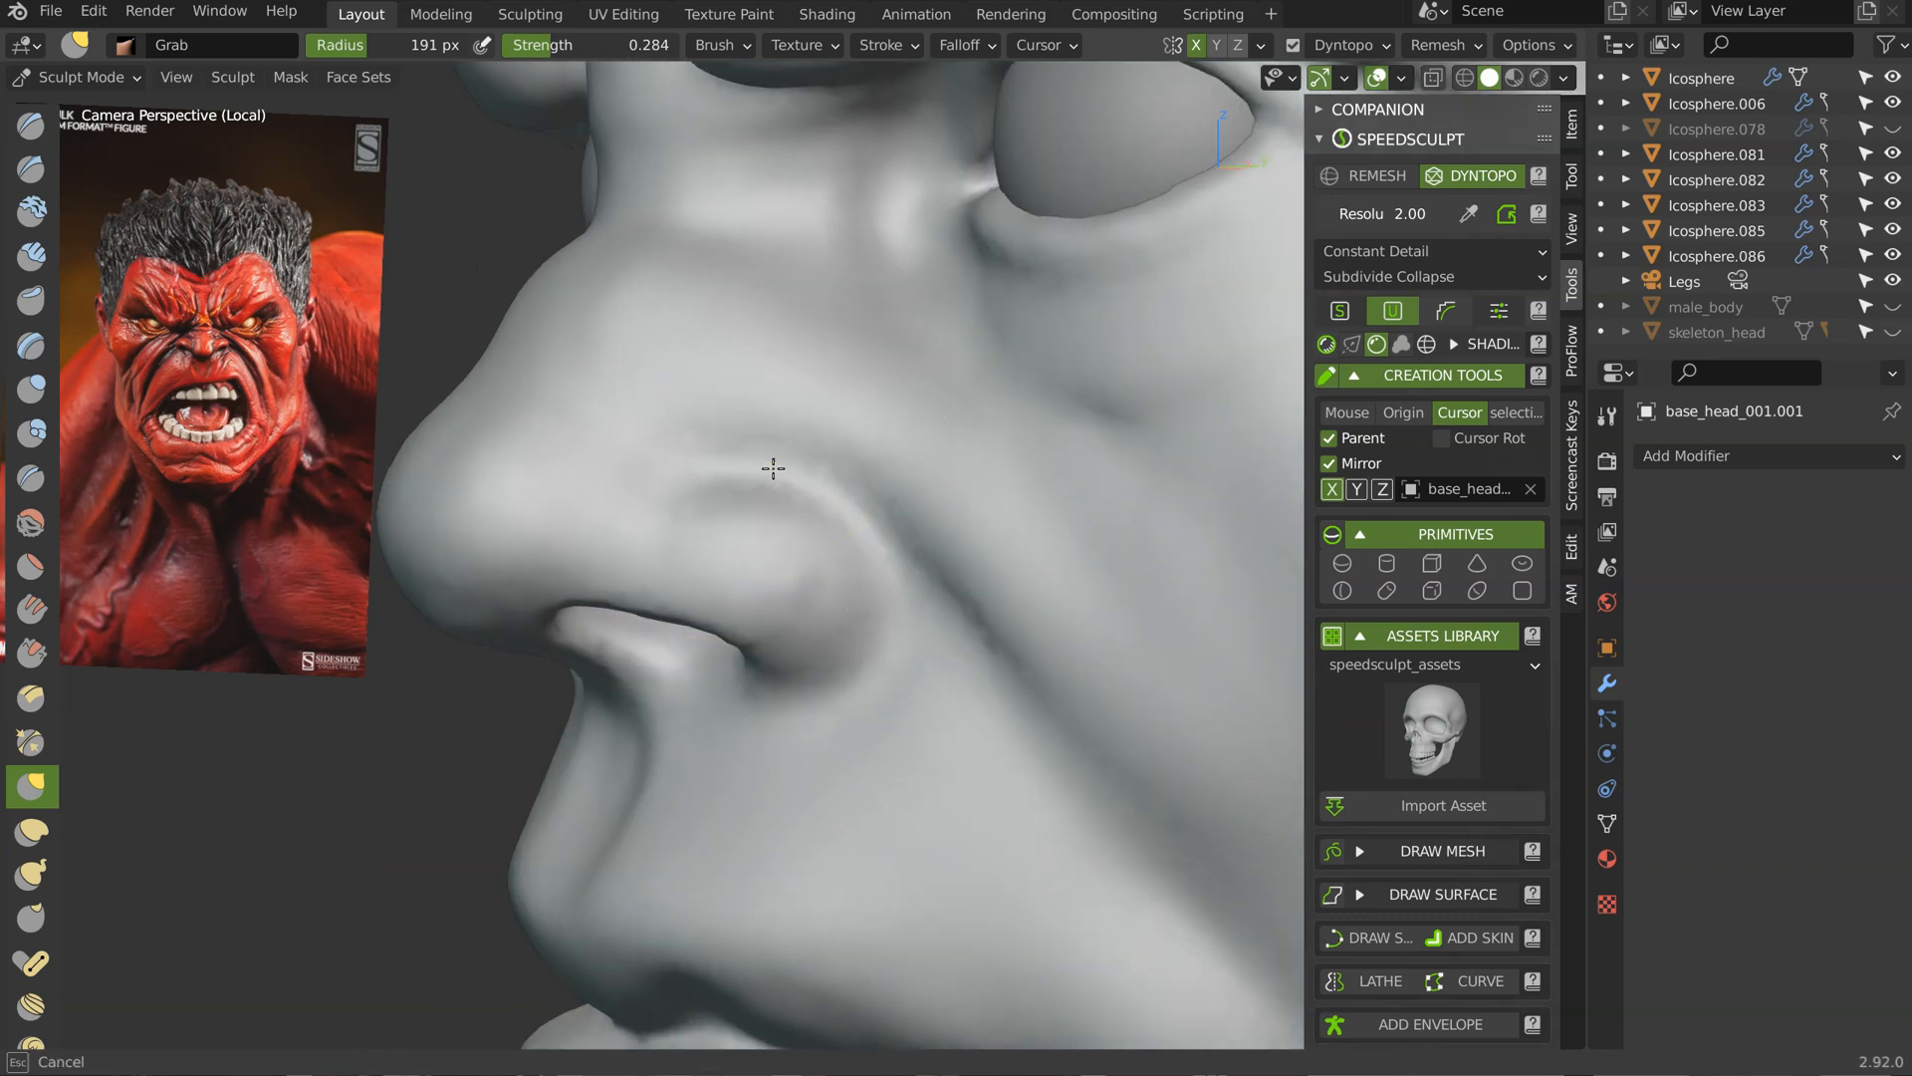
mouse_move(655, 539)
middle_down()
mouse_move(811, 538)
mouse_move(808, 519)
middle_up()
drag(719, 559, 711, 534)
mouse_move(711, 534)
ctrl+middle_down()
mouse_move(713, 589)
mouse_move(762, 528)
ctrl+middle_up()
ctrl+middle_drag(762, 528, 751, 568)
ctrl+middle_drag(811, 483, 803, 434)
middle_drag(751, 568, 731, 482)
mouse_move(614, 526)
ctrl+middle_down()
mouse_move(597, 479)
mouse_move(633, 502)
mouse_move(773, 461)
ctrl+middle_up()
Step: Define the base of the nose between and around the nostrils with the Crease brush at 83 px
key(shift+c)
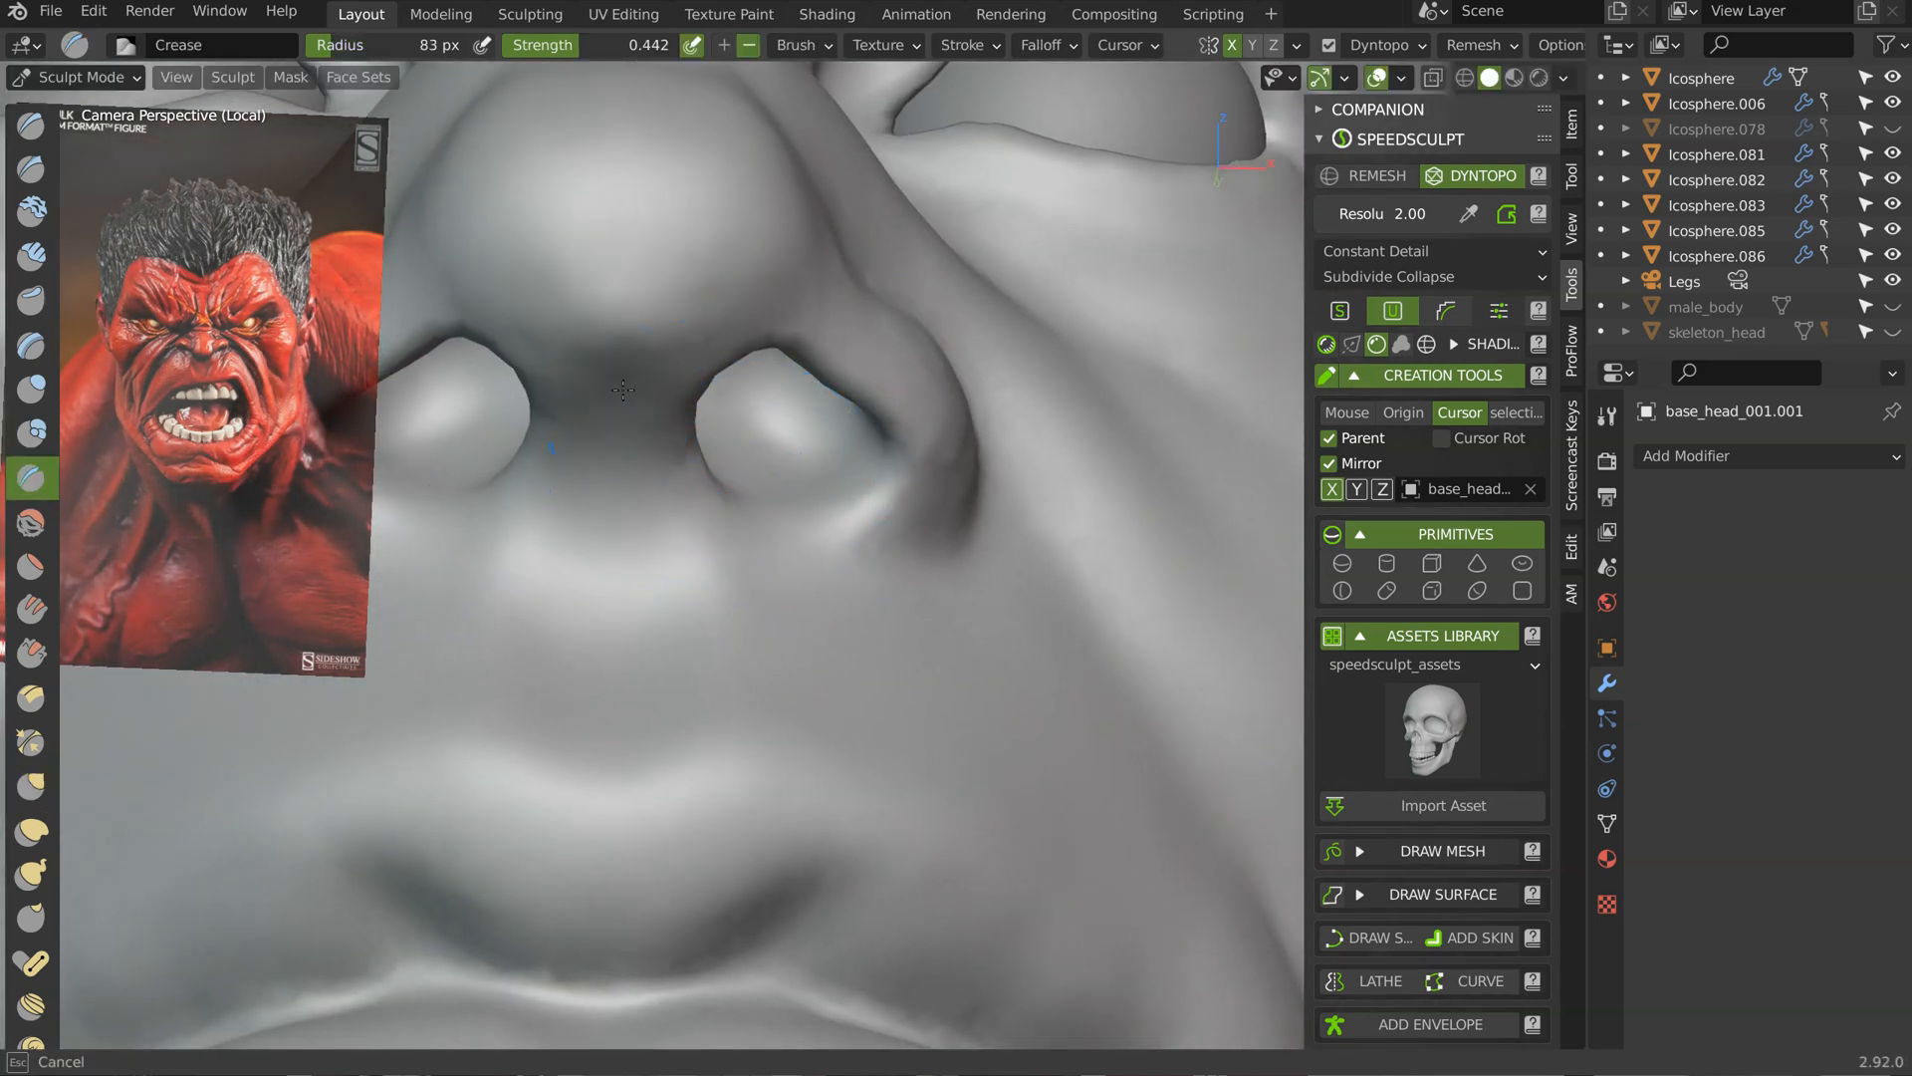
middle_drag(639, 472, 618, 534)
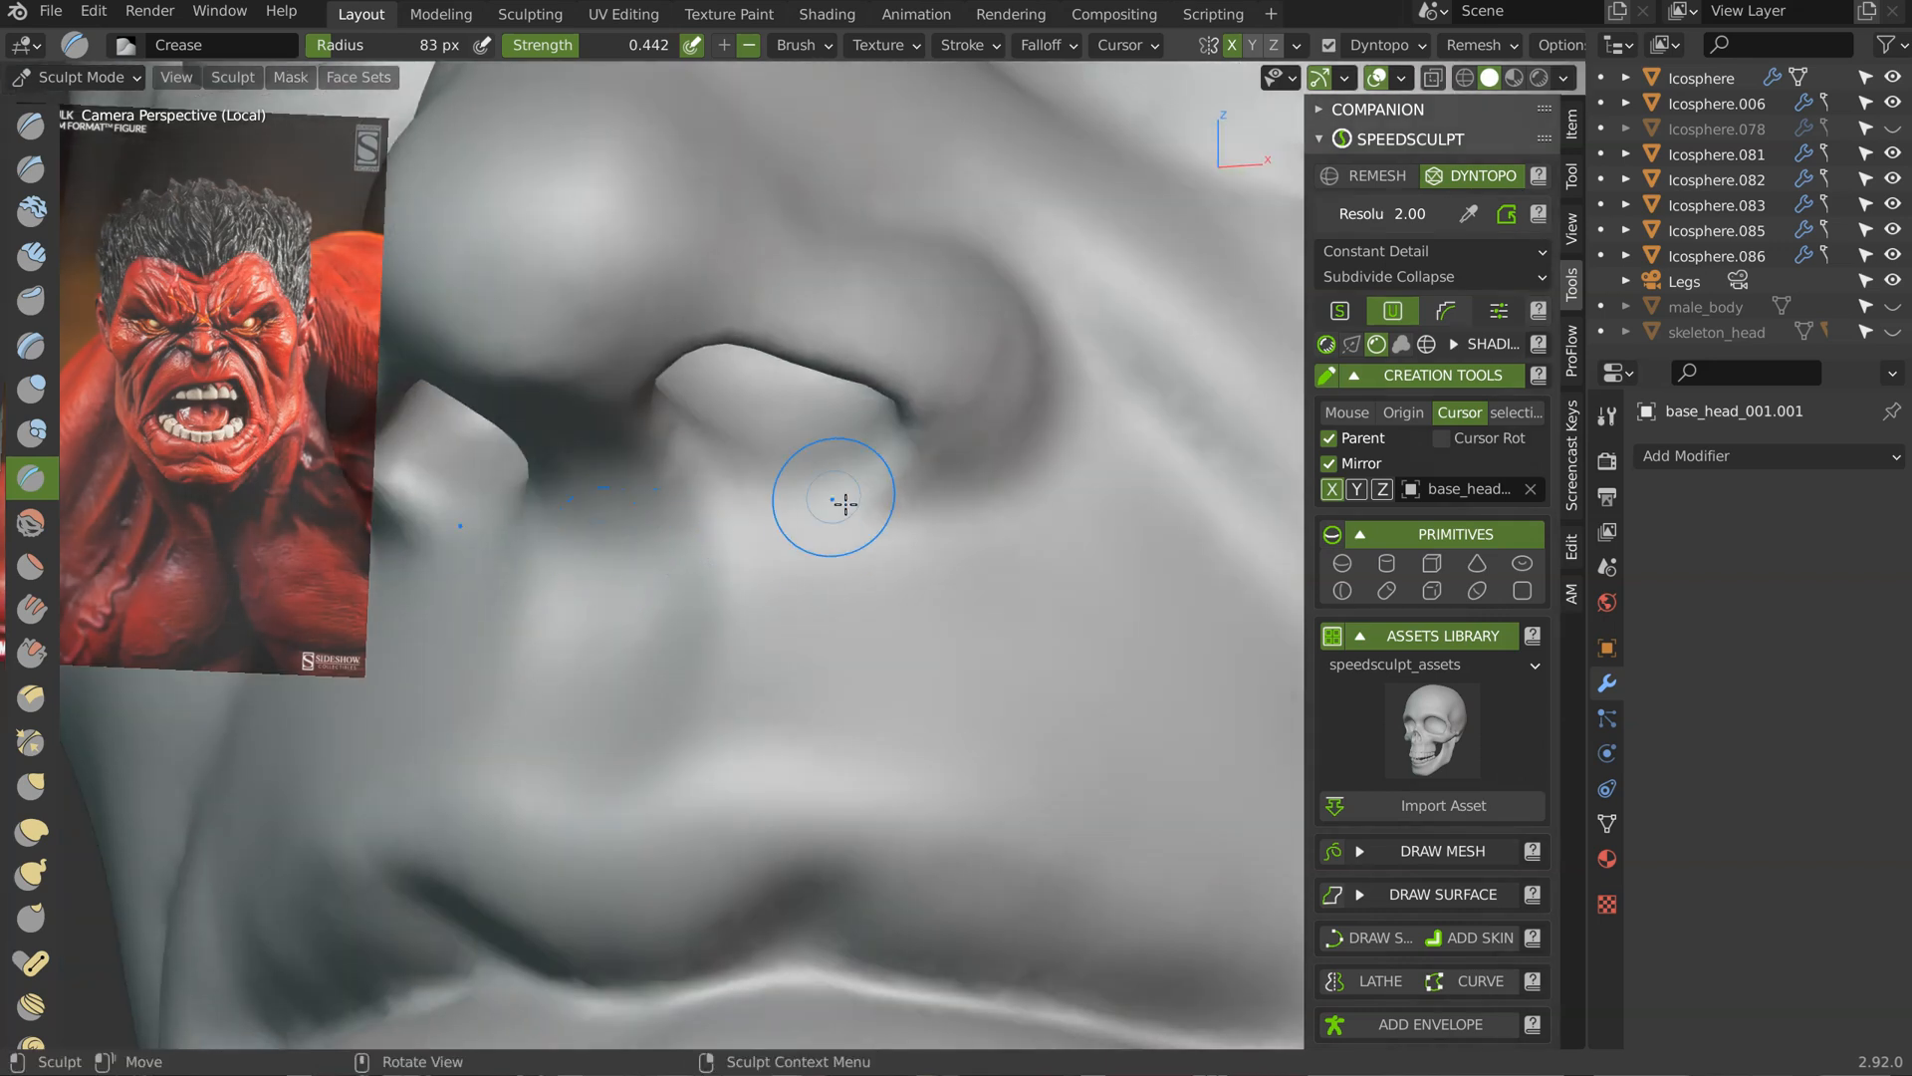
middle_drag(846, 505, 832, 524)
mouse_move(1009, 482)
middle_down()
mouse_move(923, 575)
mouse_move(990, 435)
middle_up()
scroll(833, 614, down, 4)
scroll(990, 435, down, 3)
scroll(906, 354, up, 3)
middle_drag(906, 354, 742, 493)
scroll(932, 414, up, 2)
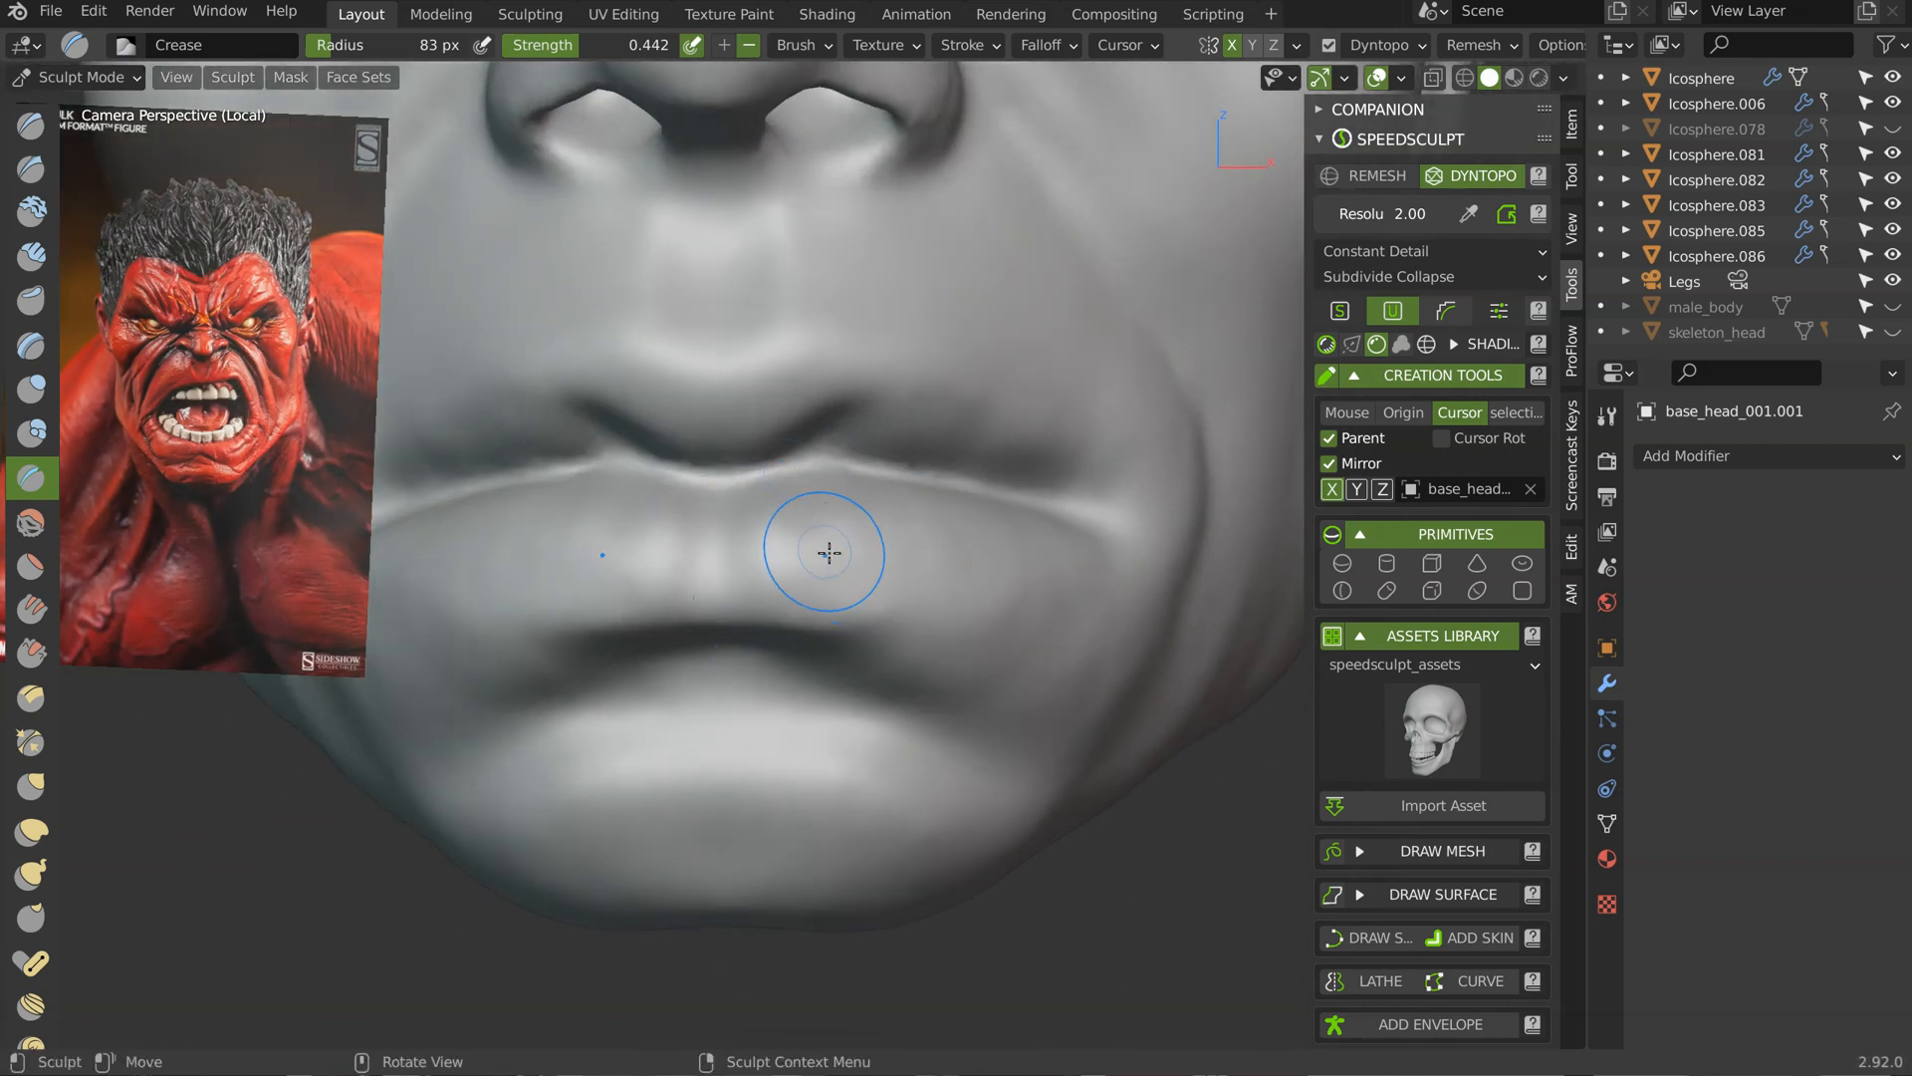
Step: Build up the lower lip and the lower cheek beside the mouth with the Clay brush, enlarging it to 105 px
key(c)
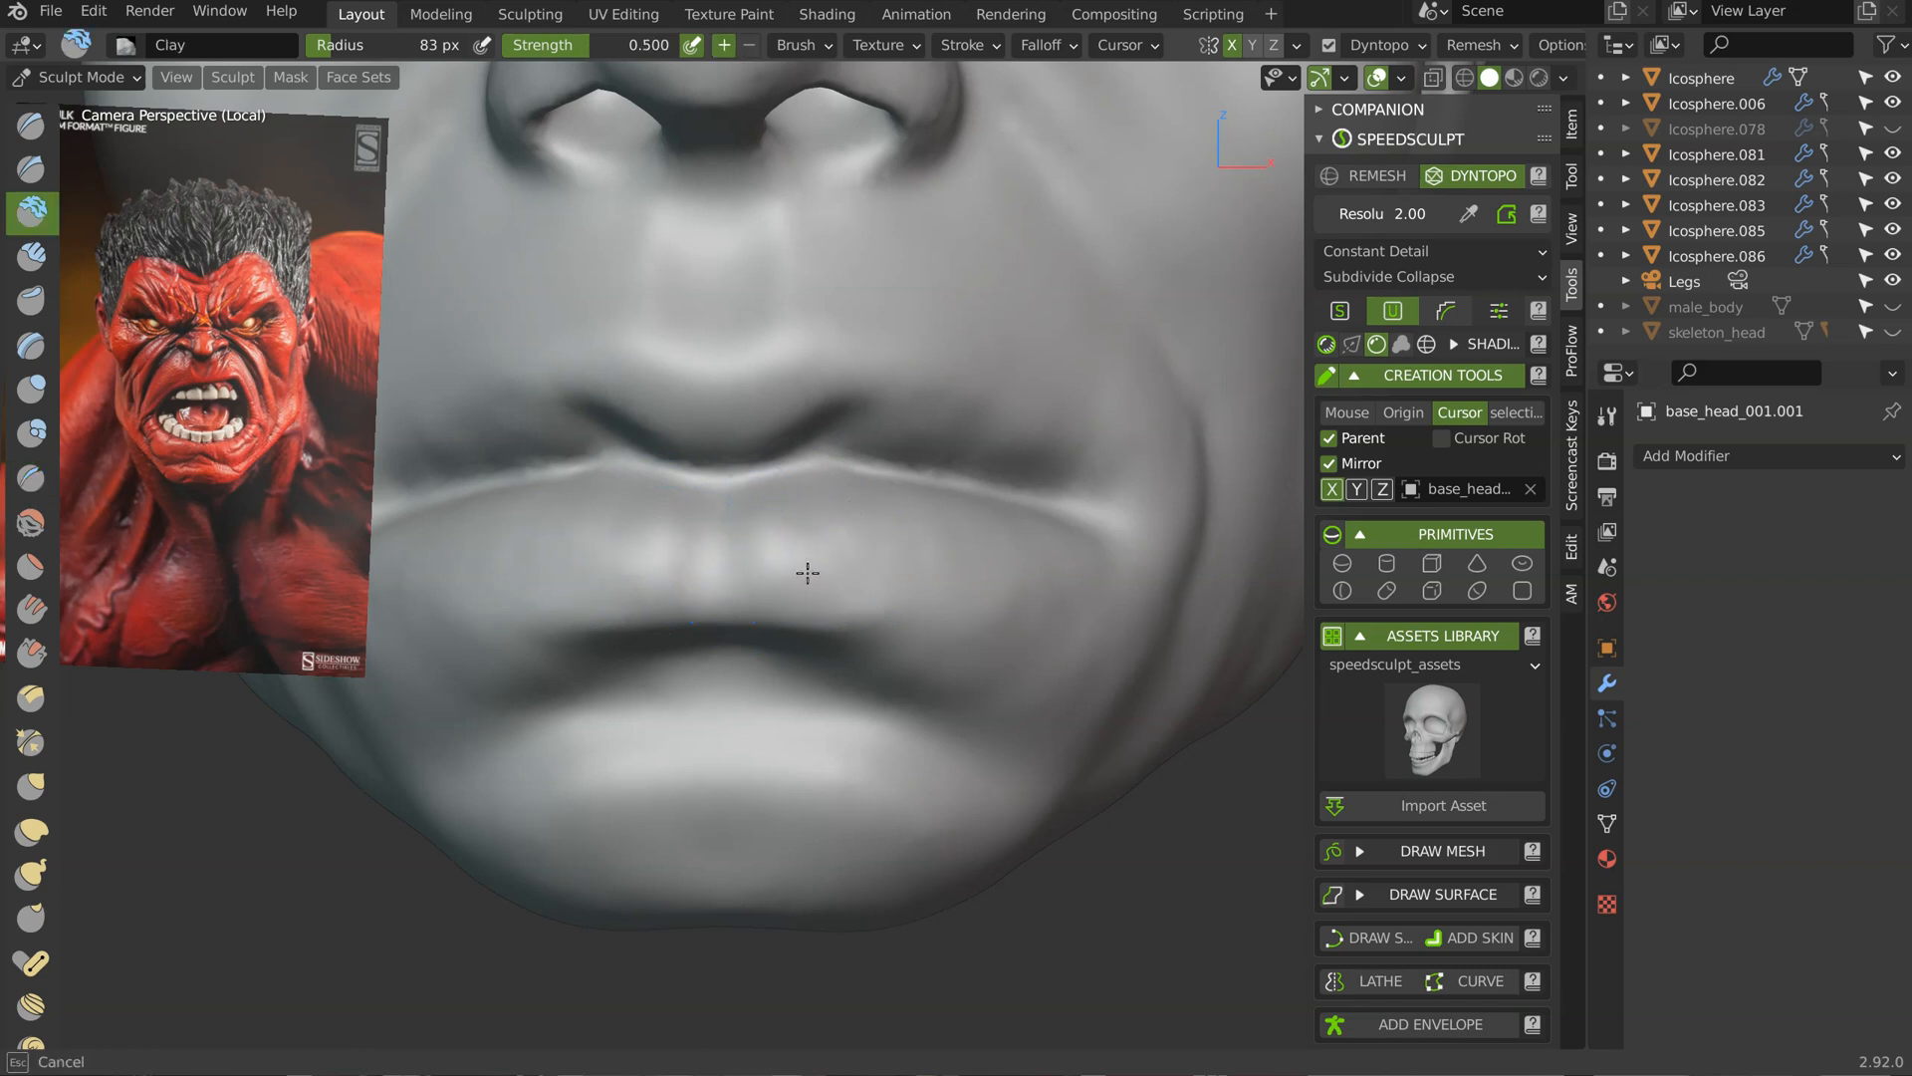
mouse_move(1088, 554)
middle_down()
mouse_move(1161, 448)
mouse_move(1097, 407)
mouse_move(1016, 508)
mouse_move(862, 457)
mouse_move(896, 355)
middle_up()
key(f)
click(864, 517)
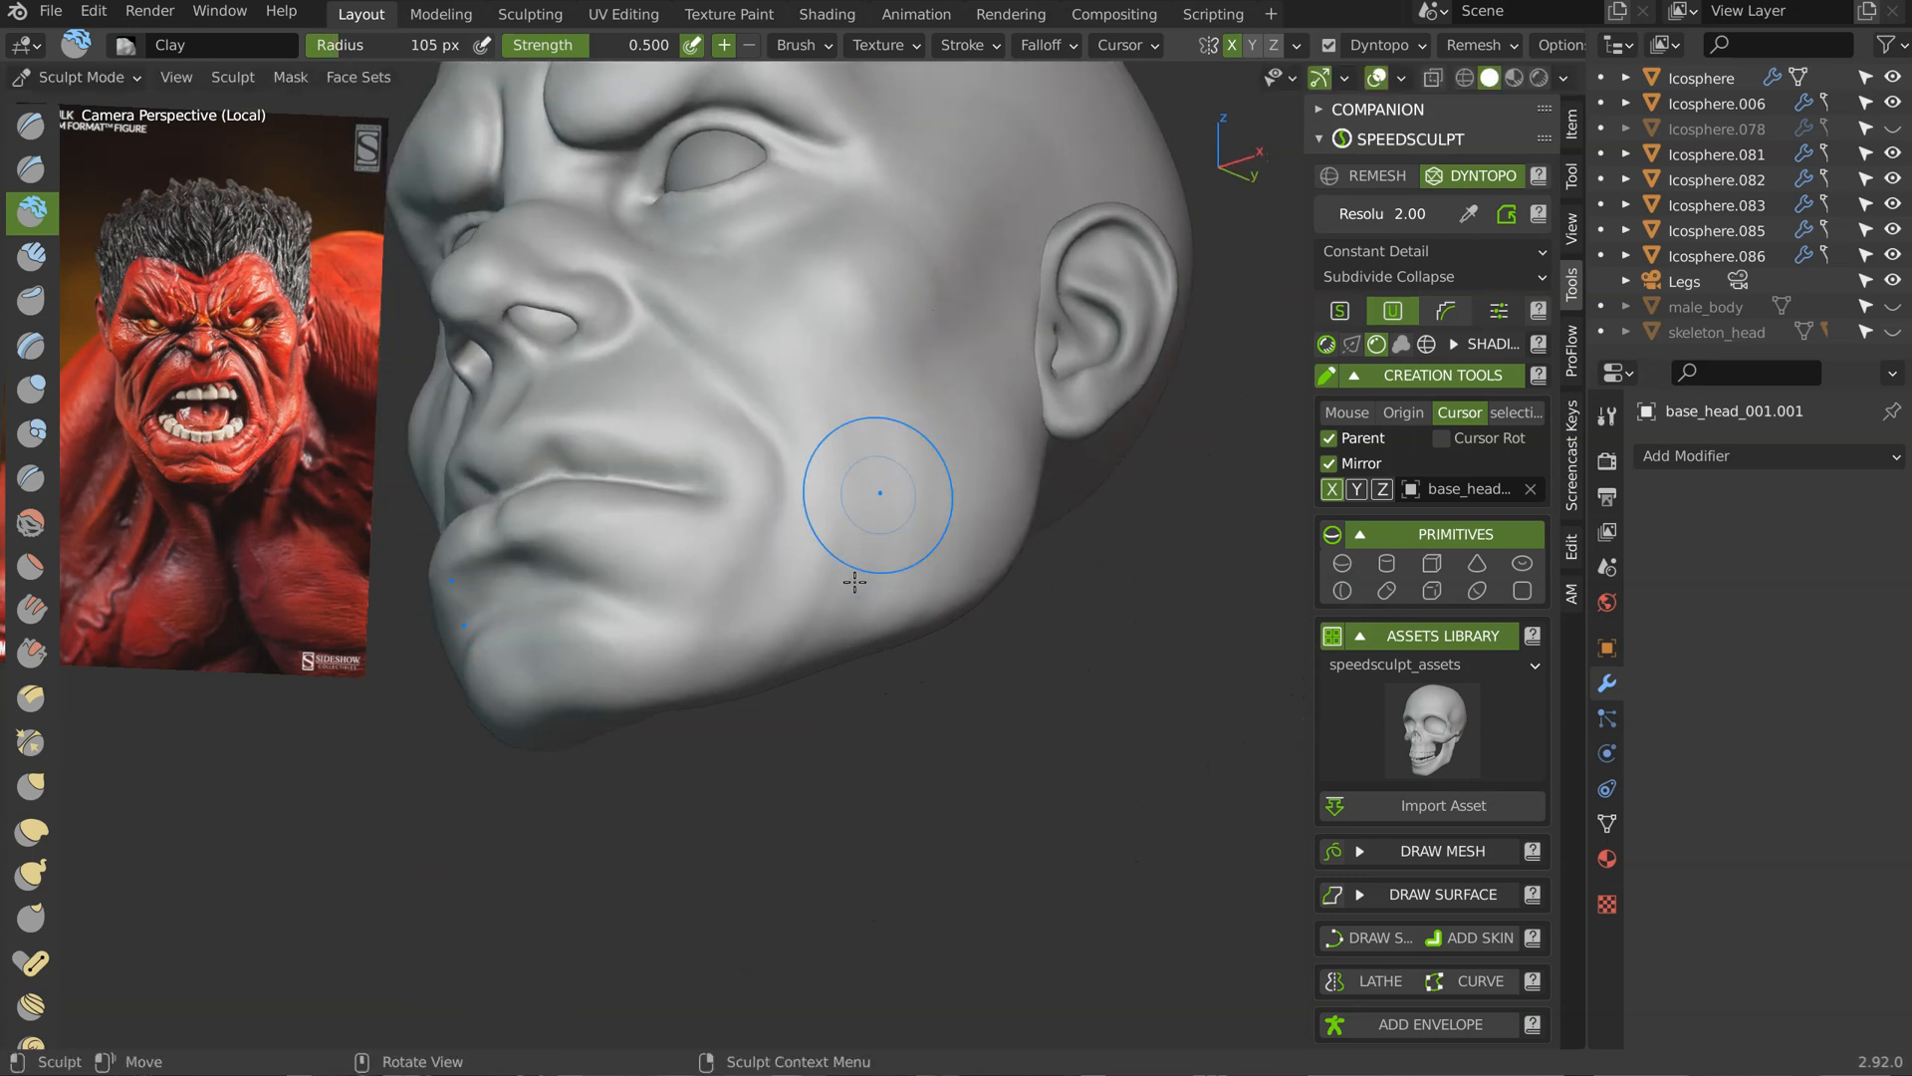
scroll(892, 473, up, 2)
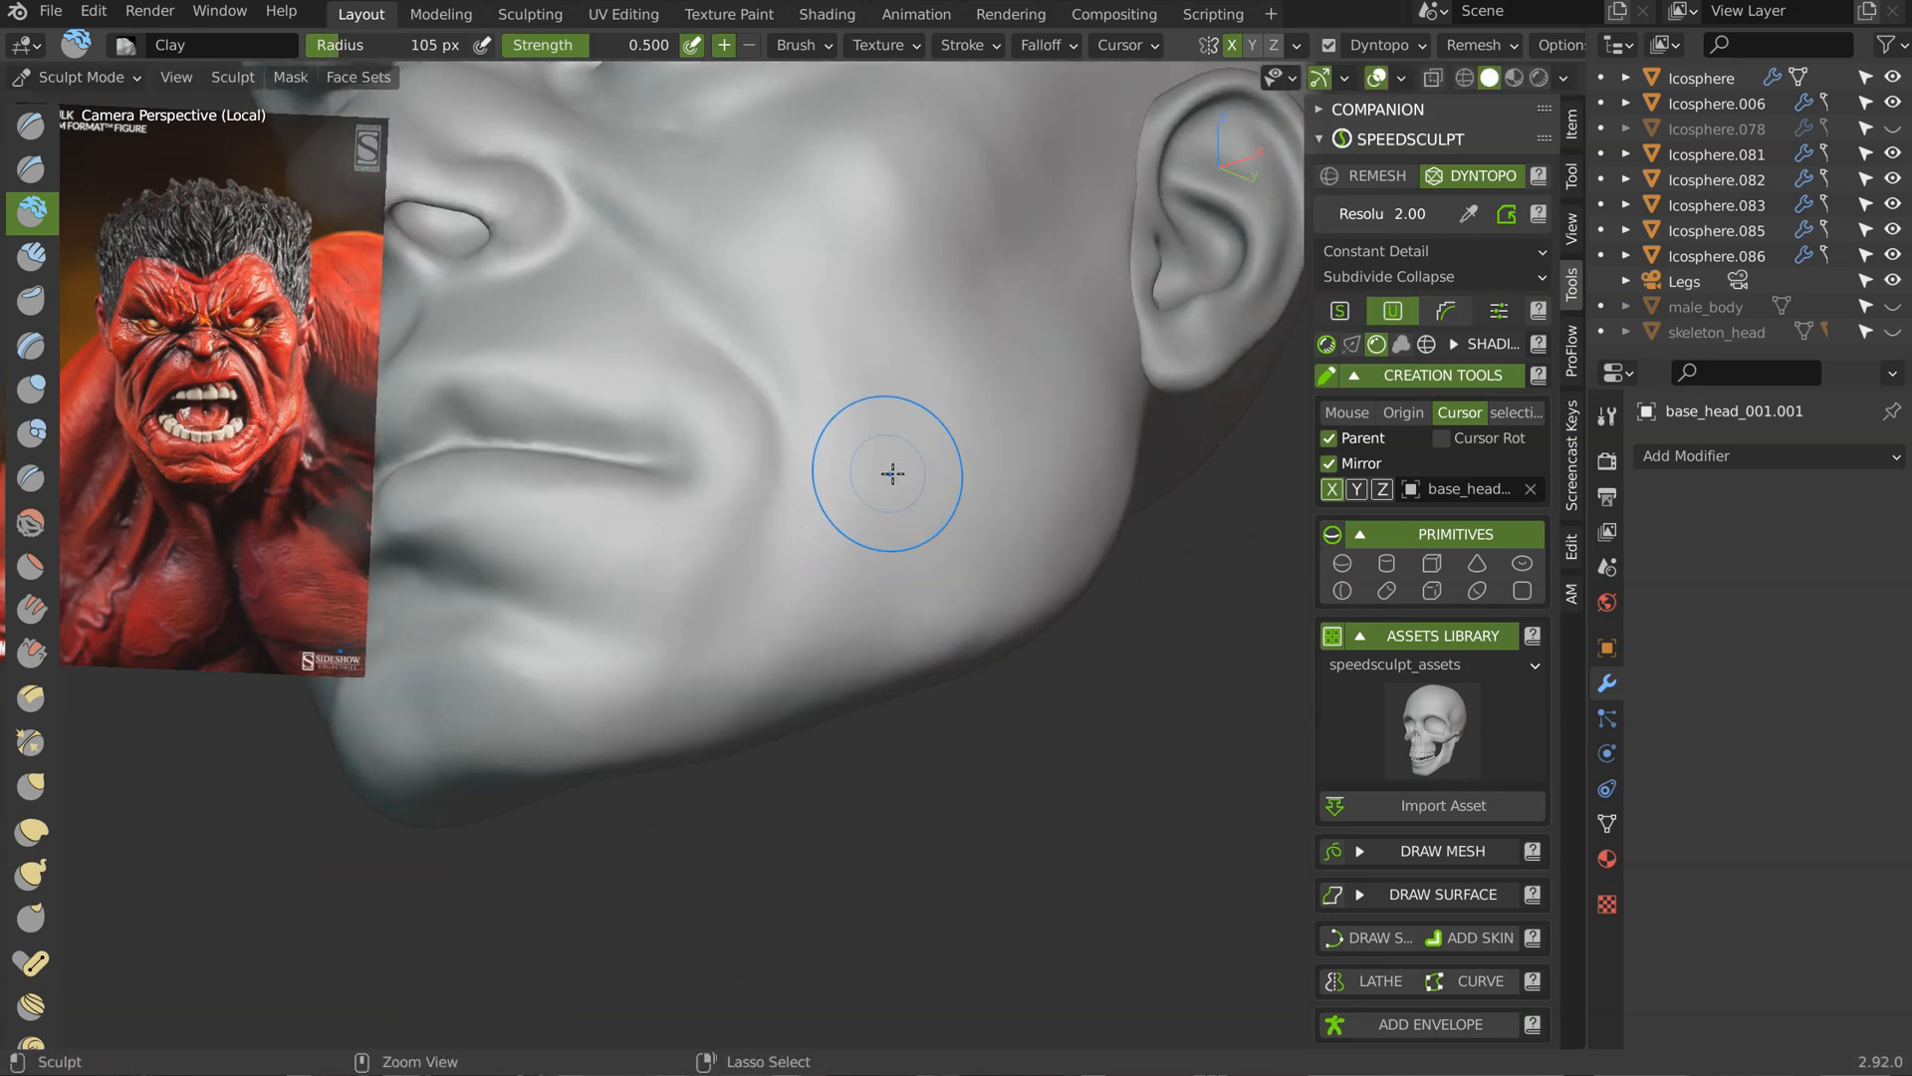
mouse_move(864, 501)
middle_down()
mouse_move(826, 663)
mouse_move(756, 614)
mouse_move(786, 525)
mouse_move(669, 442)
middle_up()
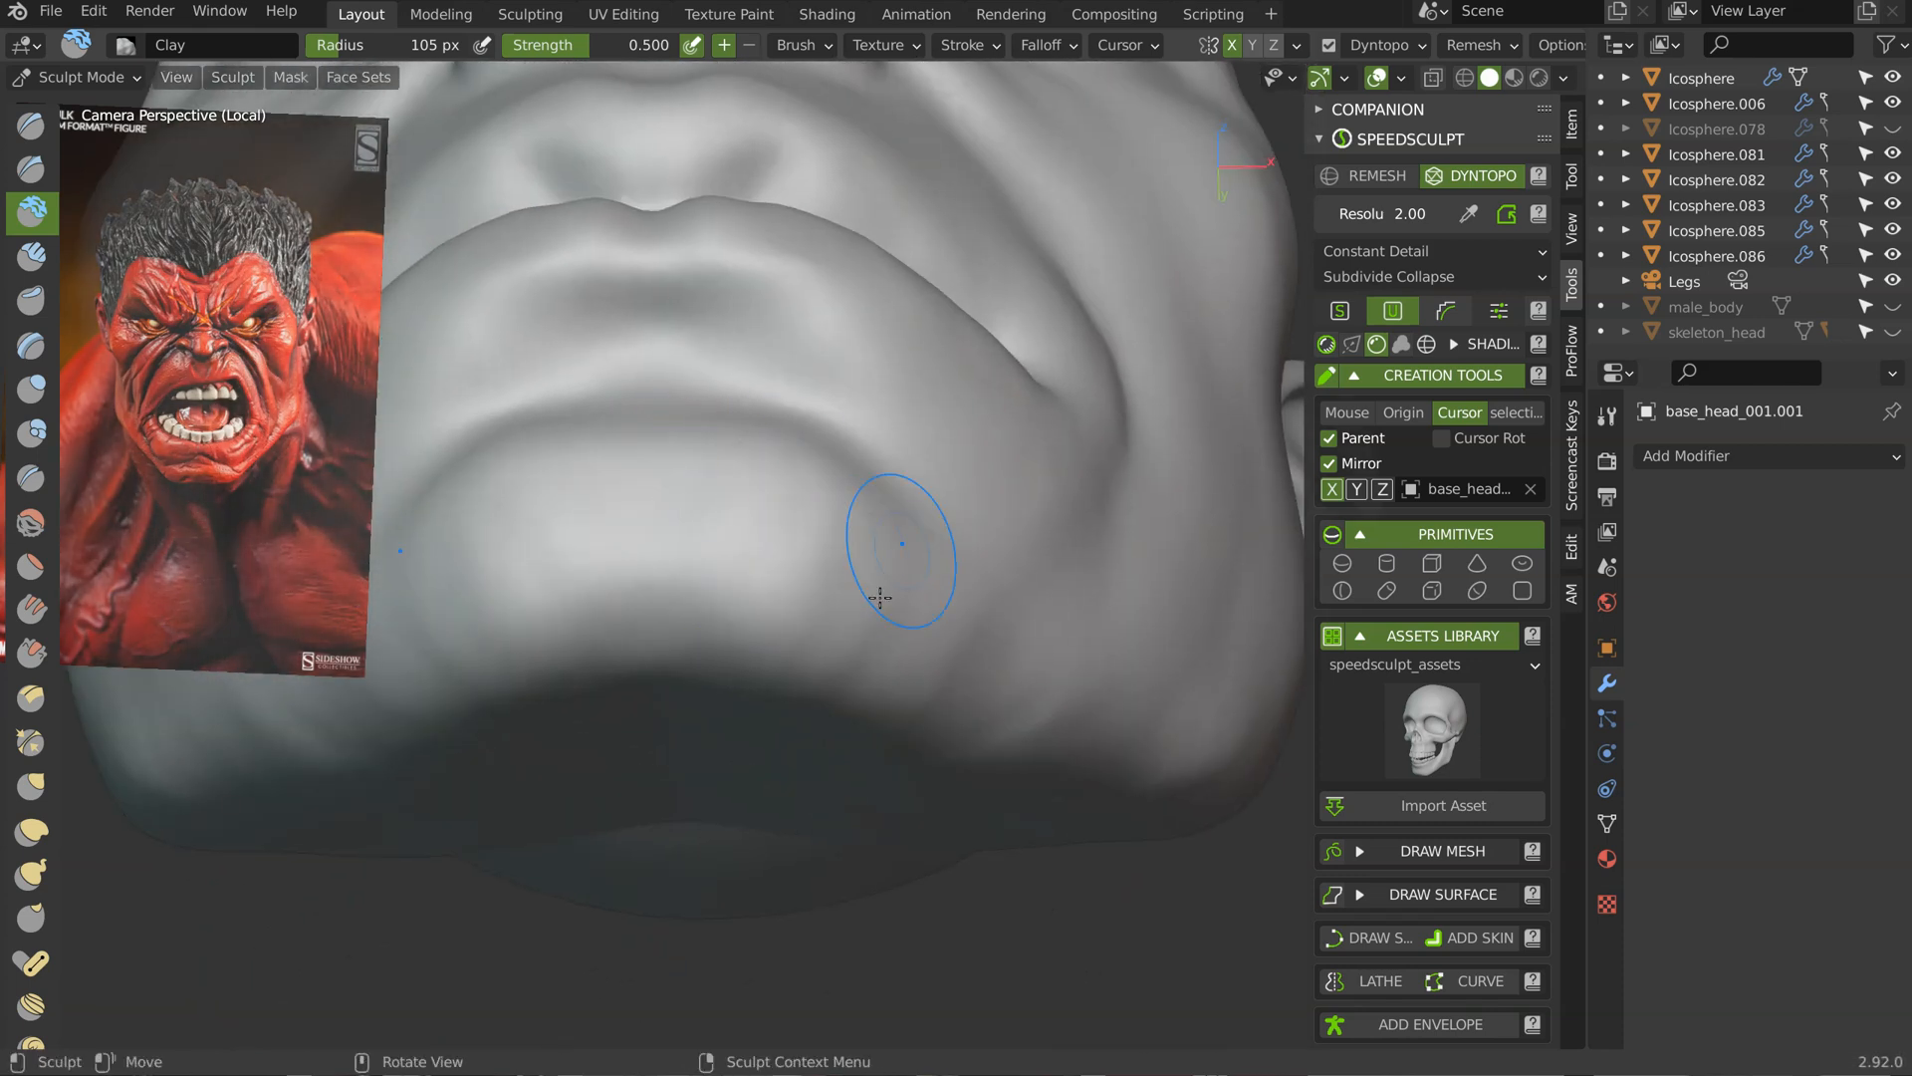
Step: Sculpt the underside and center of the chin with the 105 px Clay brush
middle_drag(874, 618, 897, 538)
mouse_move(906, 703)
middle_down()
mouse_move(594, 559)
mouse_move(665, 656)
mouse_move(648, 512)
mouse_move(618, 683)
mouse_move(645, 658)
mouse_move(731, 646)
middle_up()
mouse_move(731, 645)
mouse_down()
mouse_move(704, 698)
mouse_move(642, 688)
mouse_up()
drag(702, 613, 733, 764)
mouse_move(706, 783)
middle_down()
mouse_move(743, 589)
mouse_move(806, 534)
middle_up()
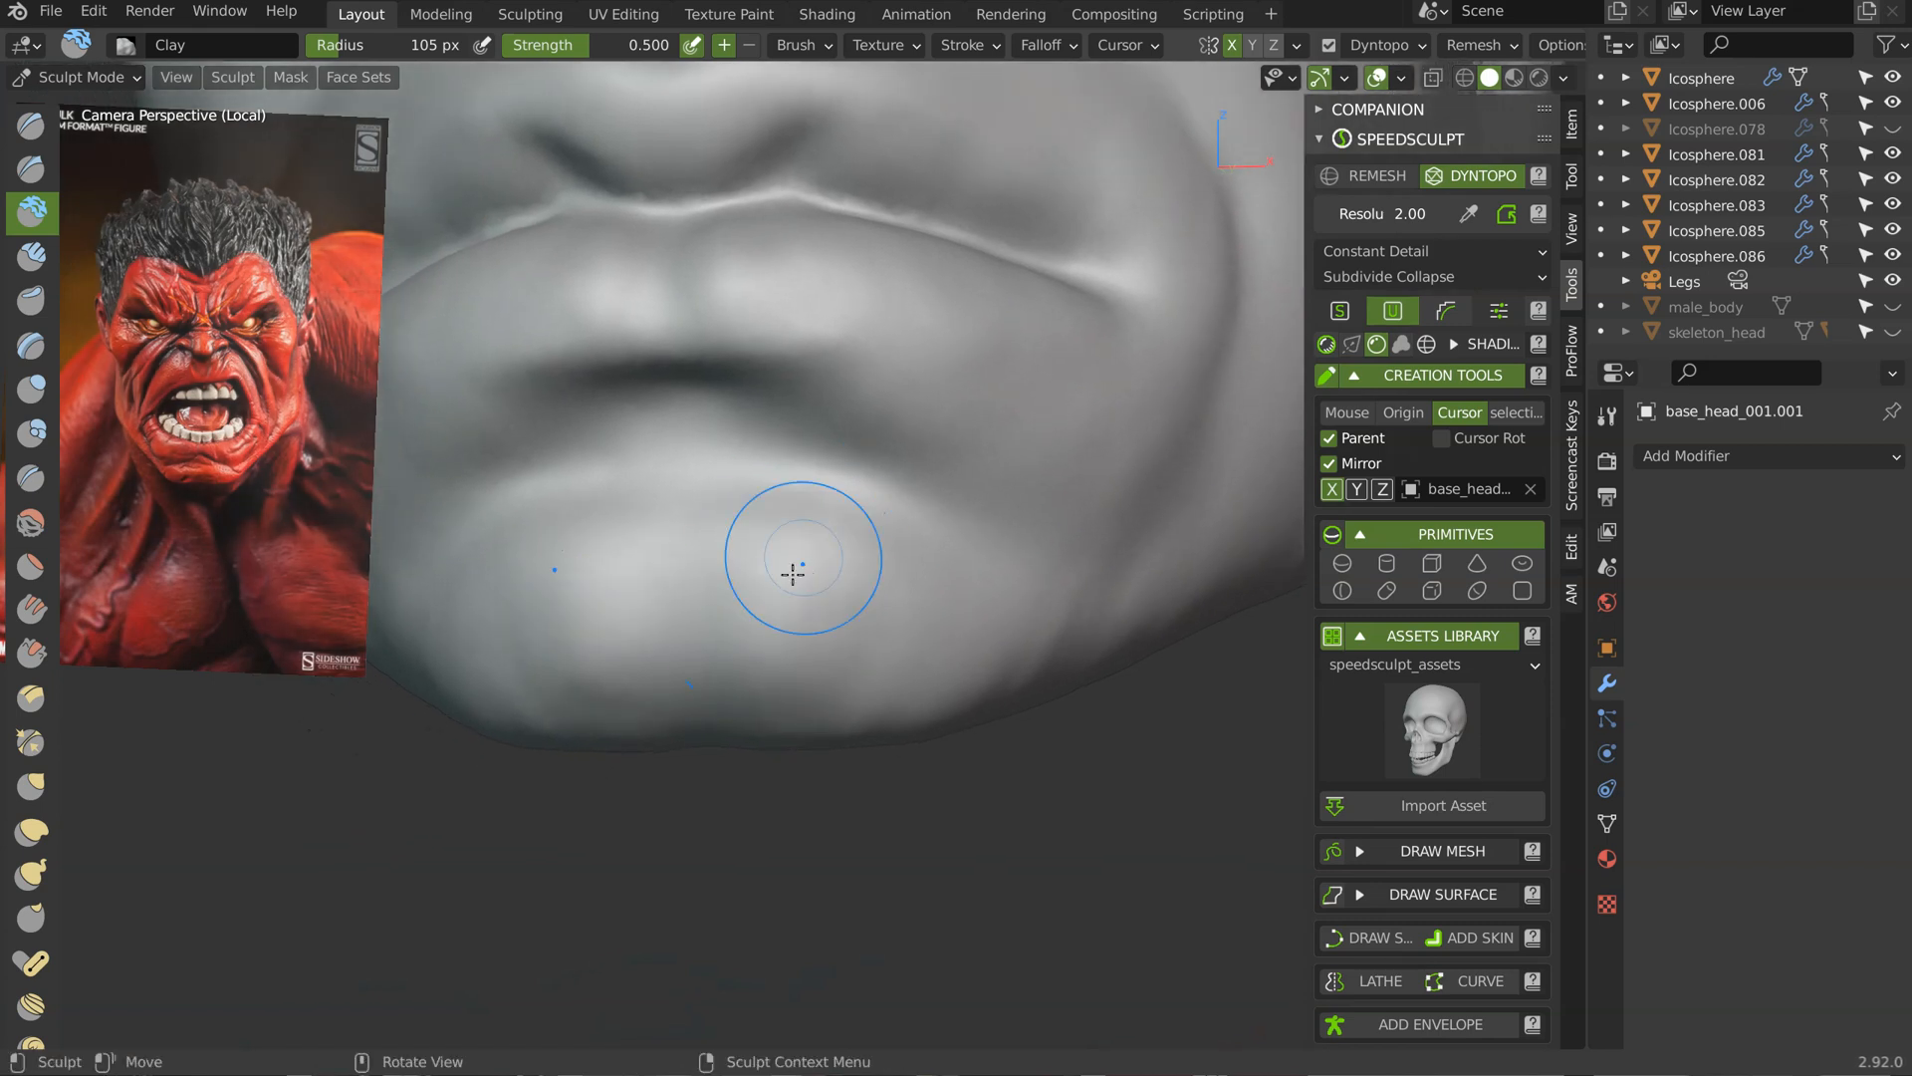
Step: Build up the two rounded halves and the outer sides of the chin with the 105 px Clay brush
drag(875, 567, 901, 683)
drag(1017, 576, 1084, 575)
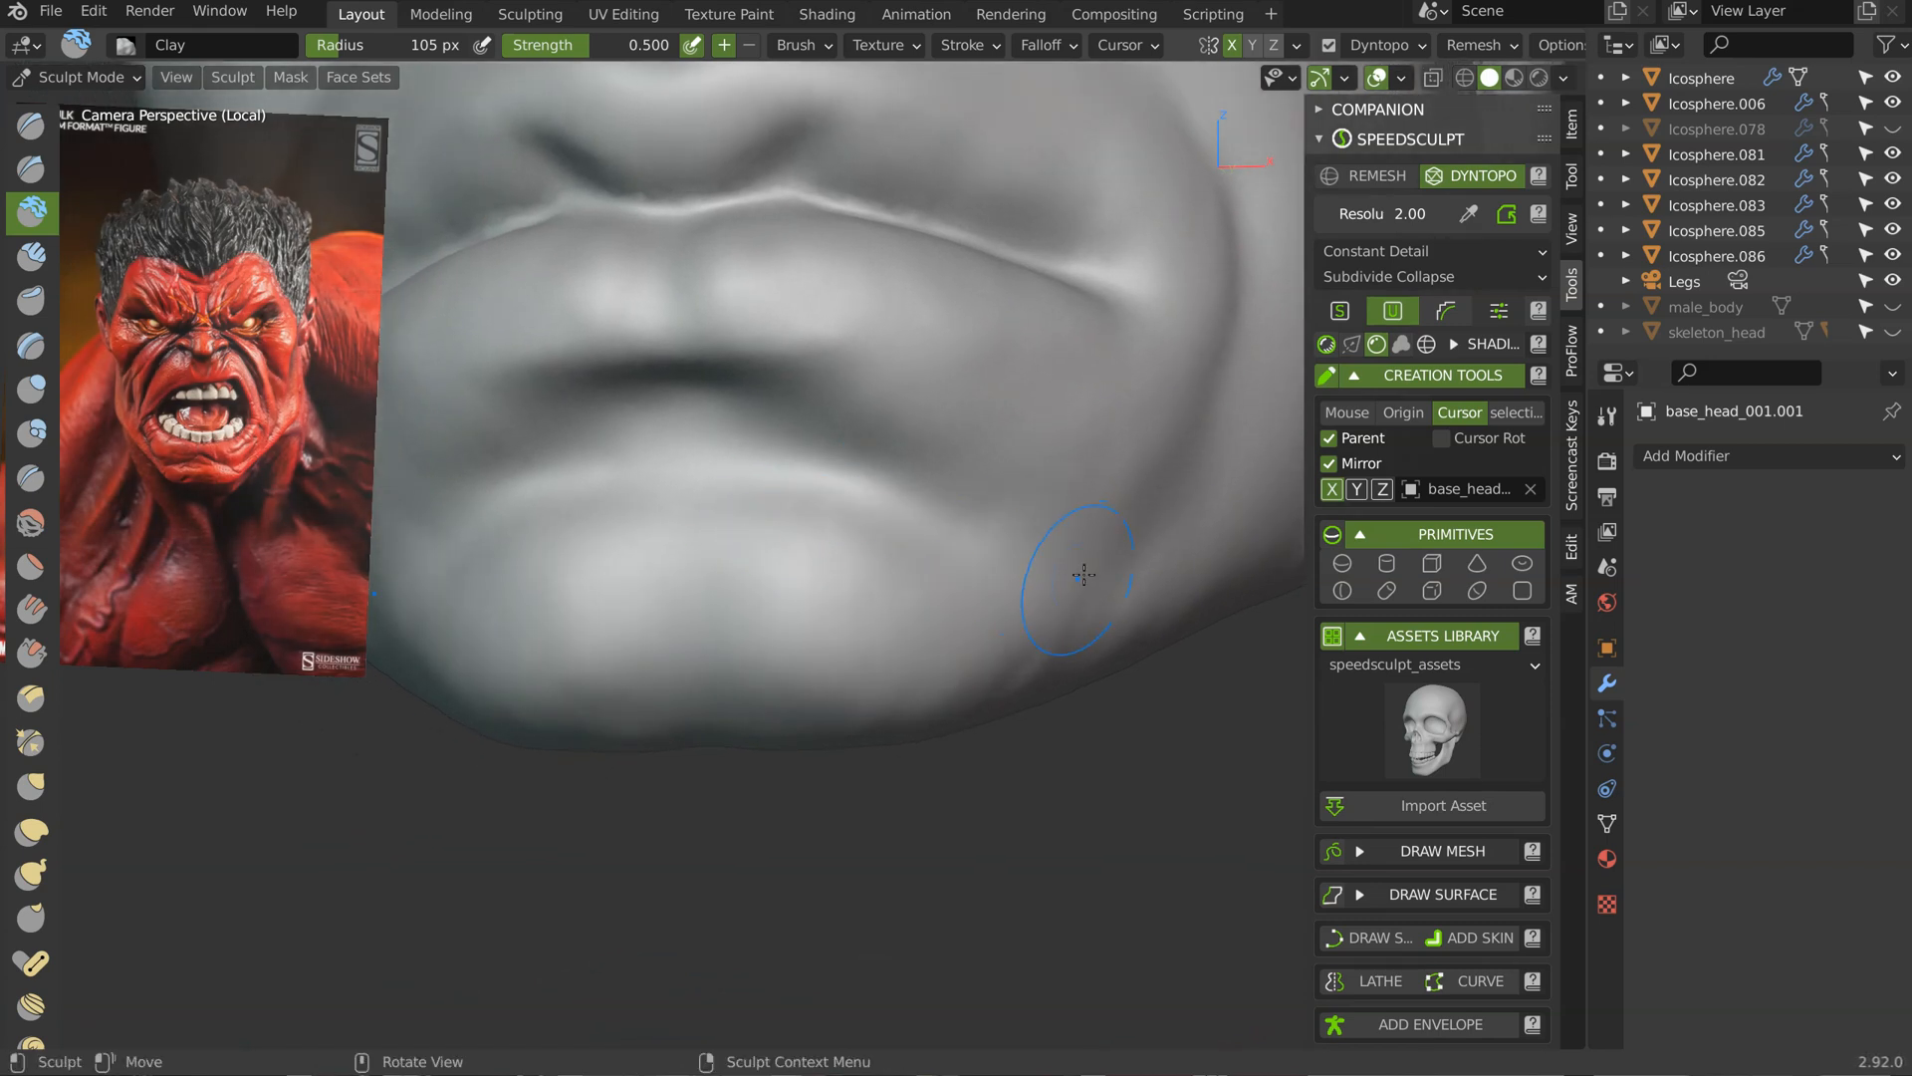
drag(846, 638, 769, 496)
mouse_move(759, 645)
mouse_down()
mouse_move(749, 510)
mouse_move(914, 558)
mouse_move(872, 717)
mouse_up()
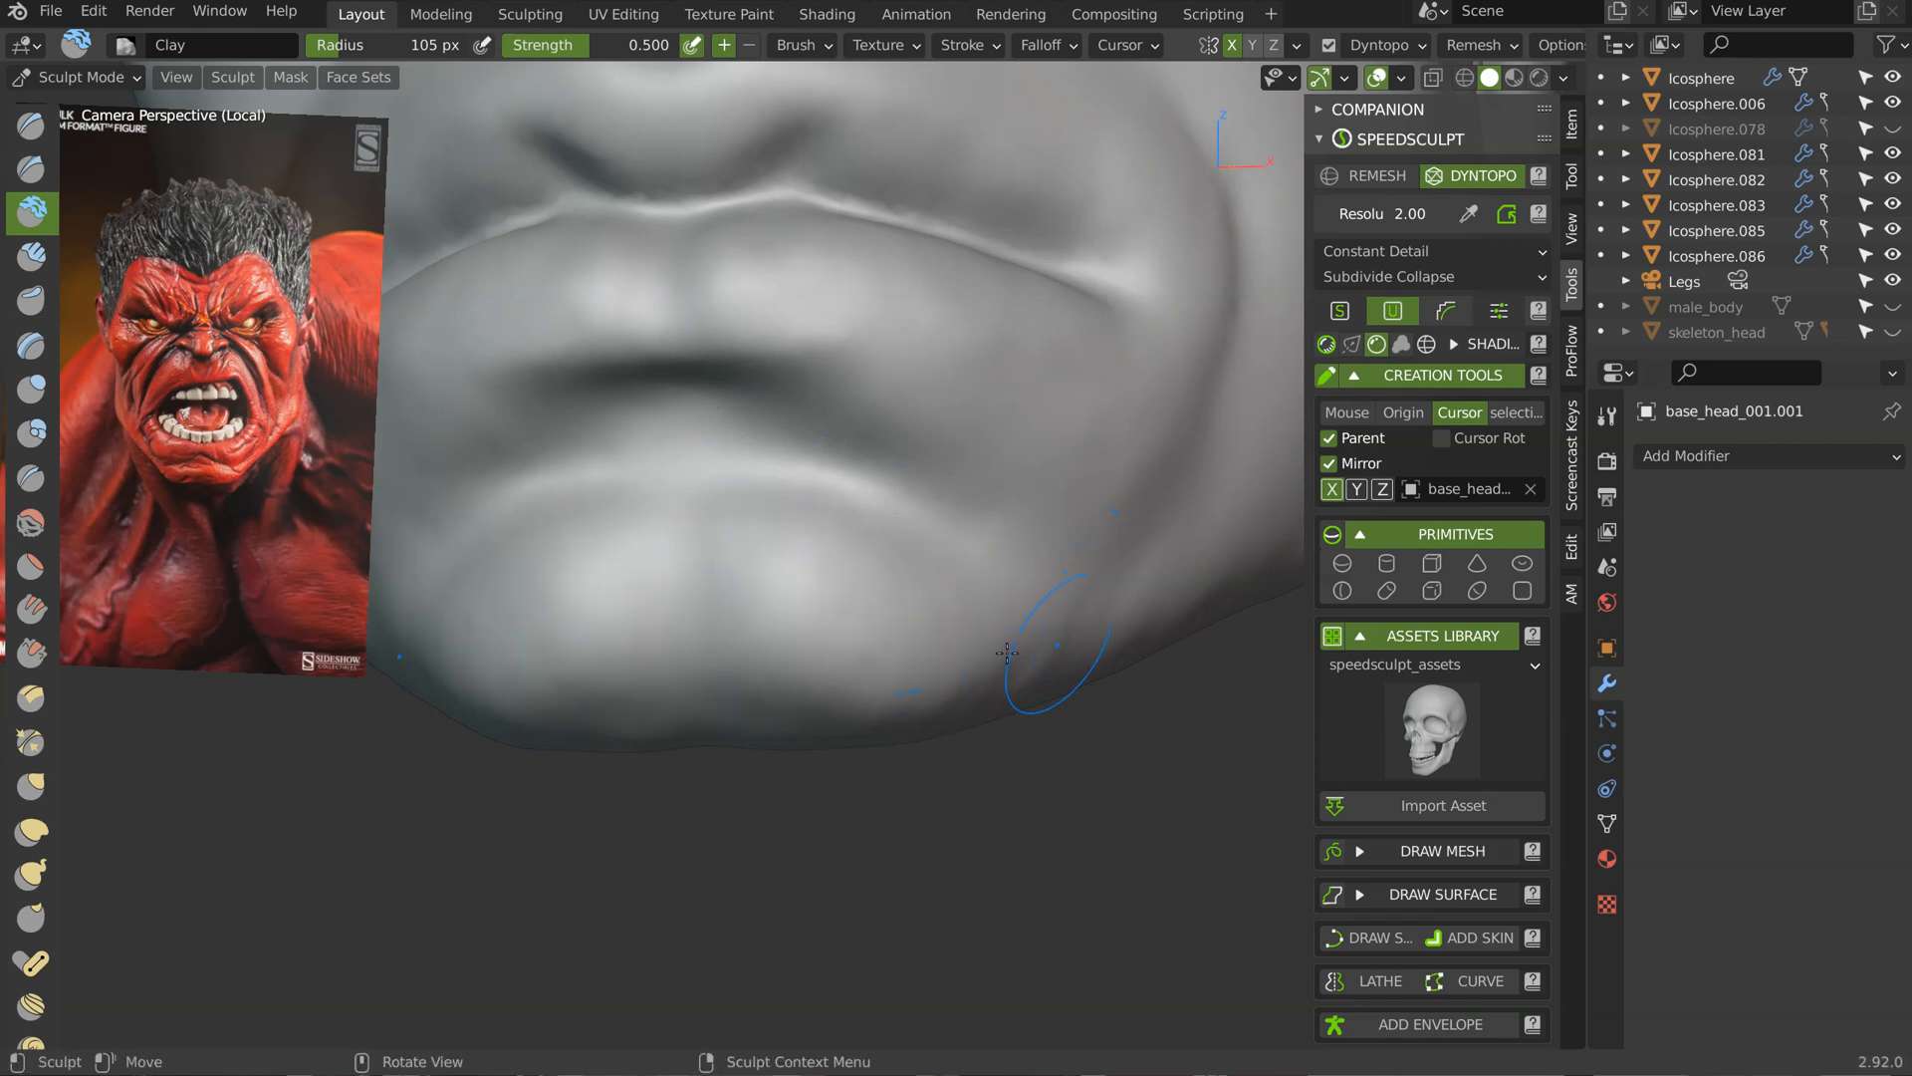
middle_drag(1007, 652, 1023, 590)
mouse_move(1023, 724)
mouse_down()
mouse_move(1199, 618)
mouse_move(1117, 724)
mouse_move(803, 738)
mouse_up()
middle_drag(827, 683, 773, 657)
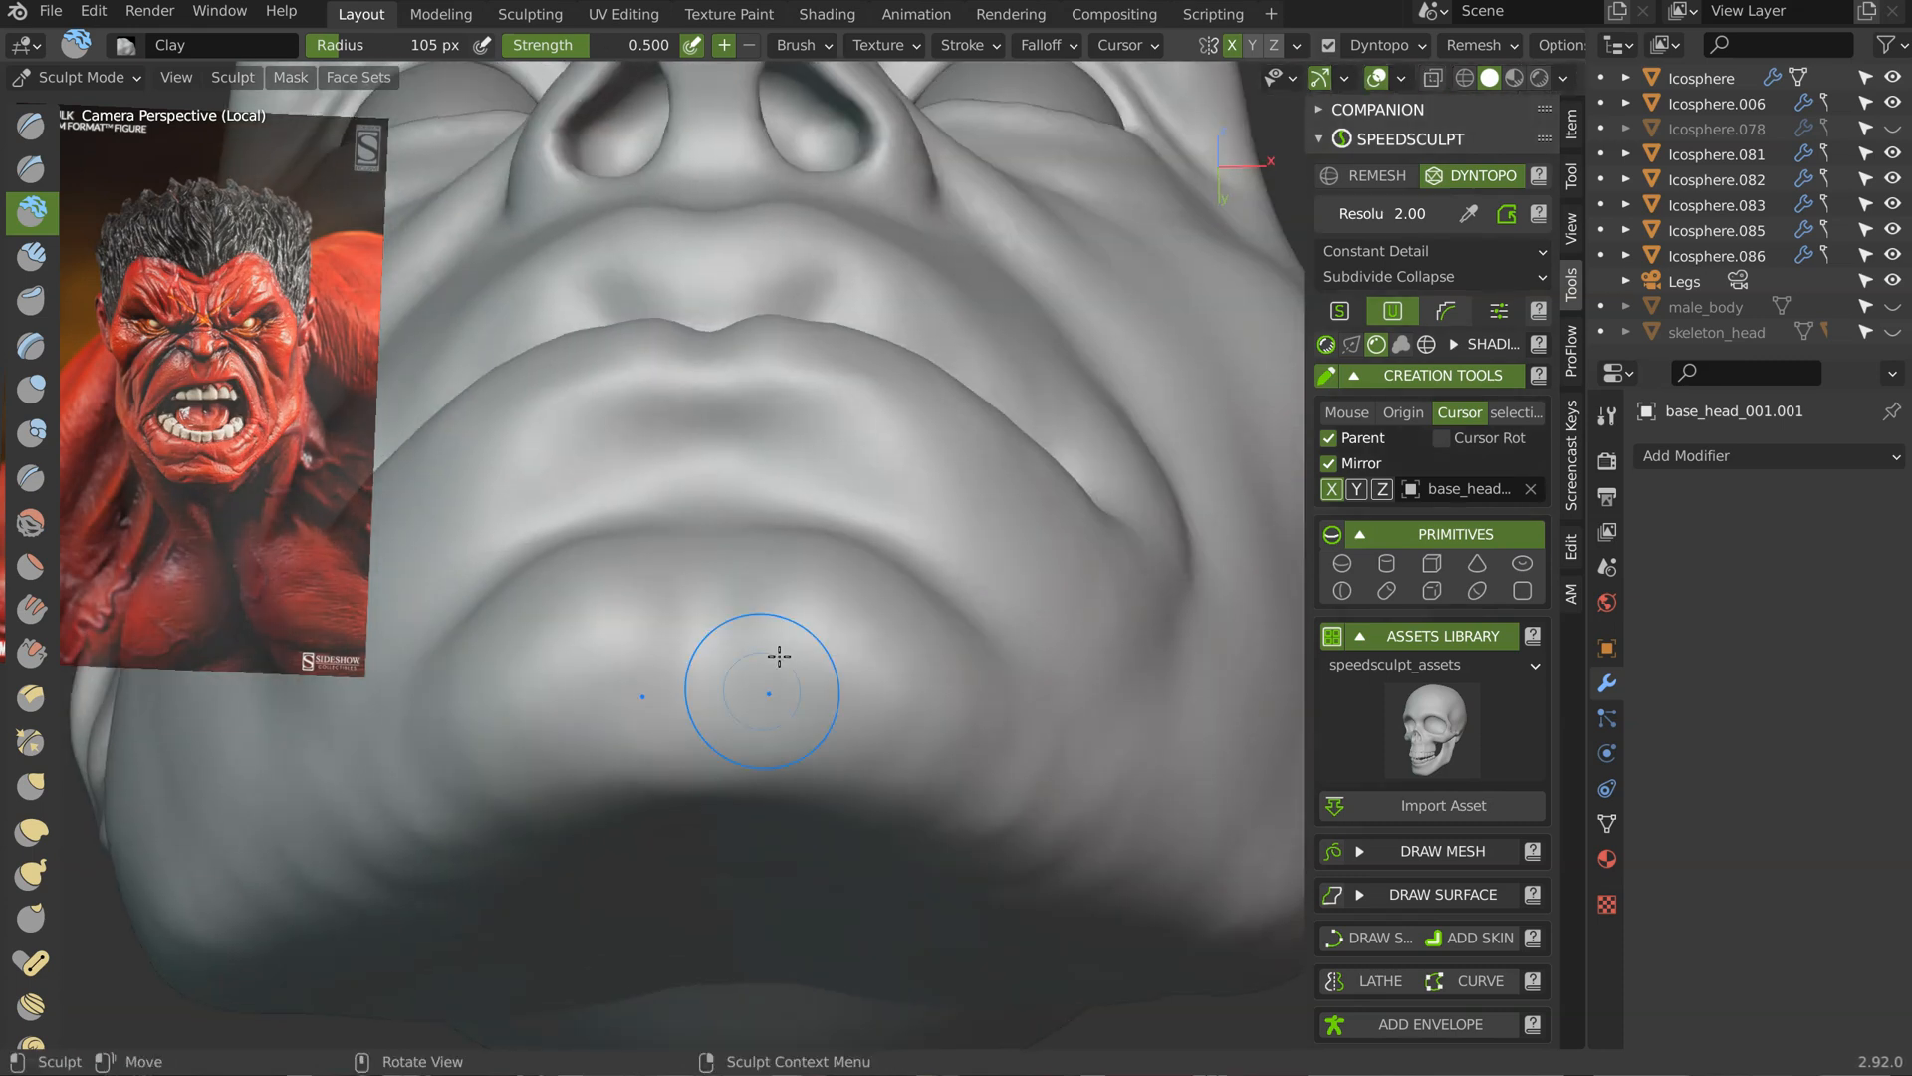
Step: Define the chin's central cleft and the fold beneath the lower lip with the Crease brush at 105 px
key(shift+c)
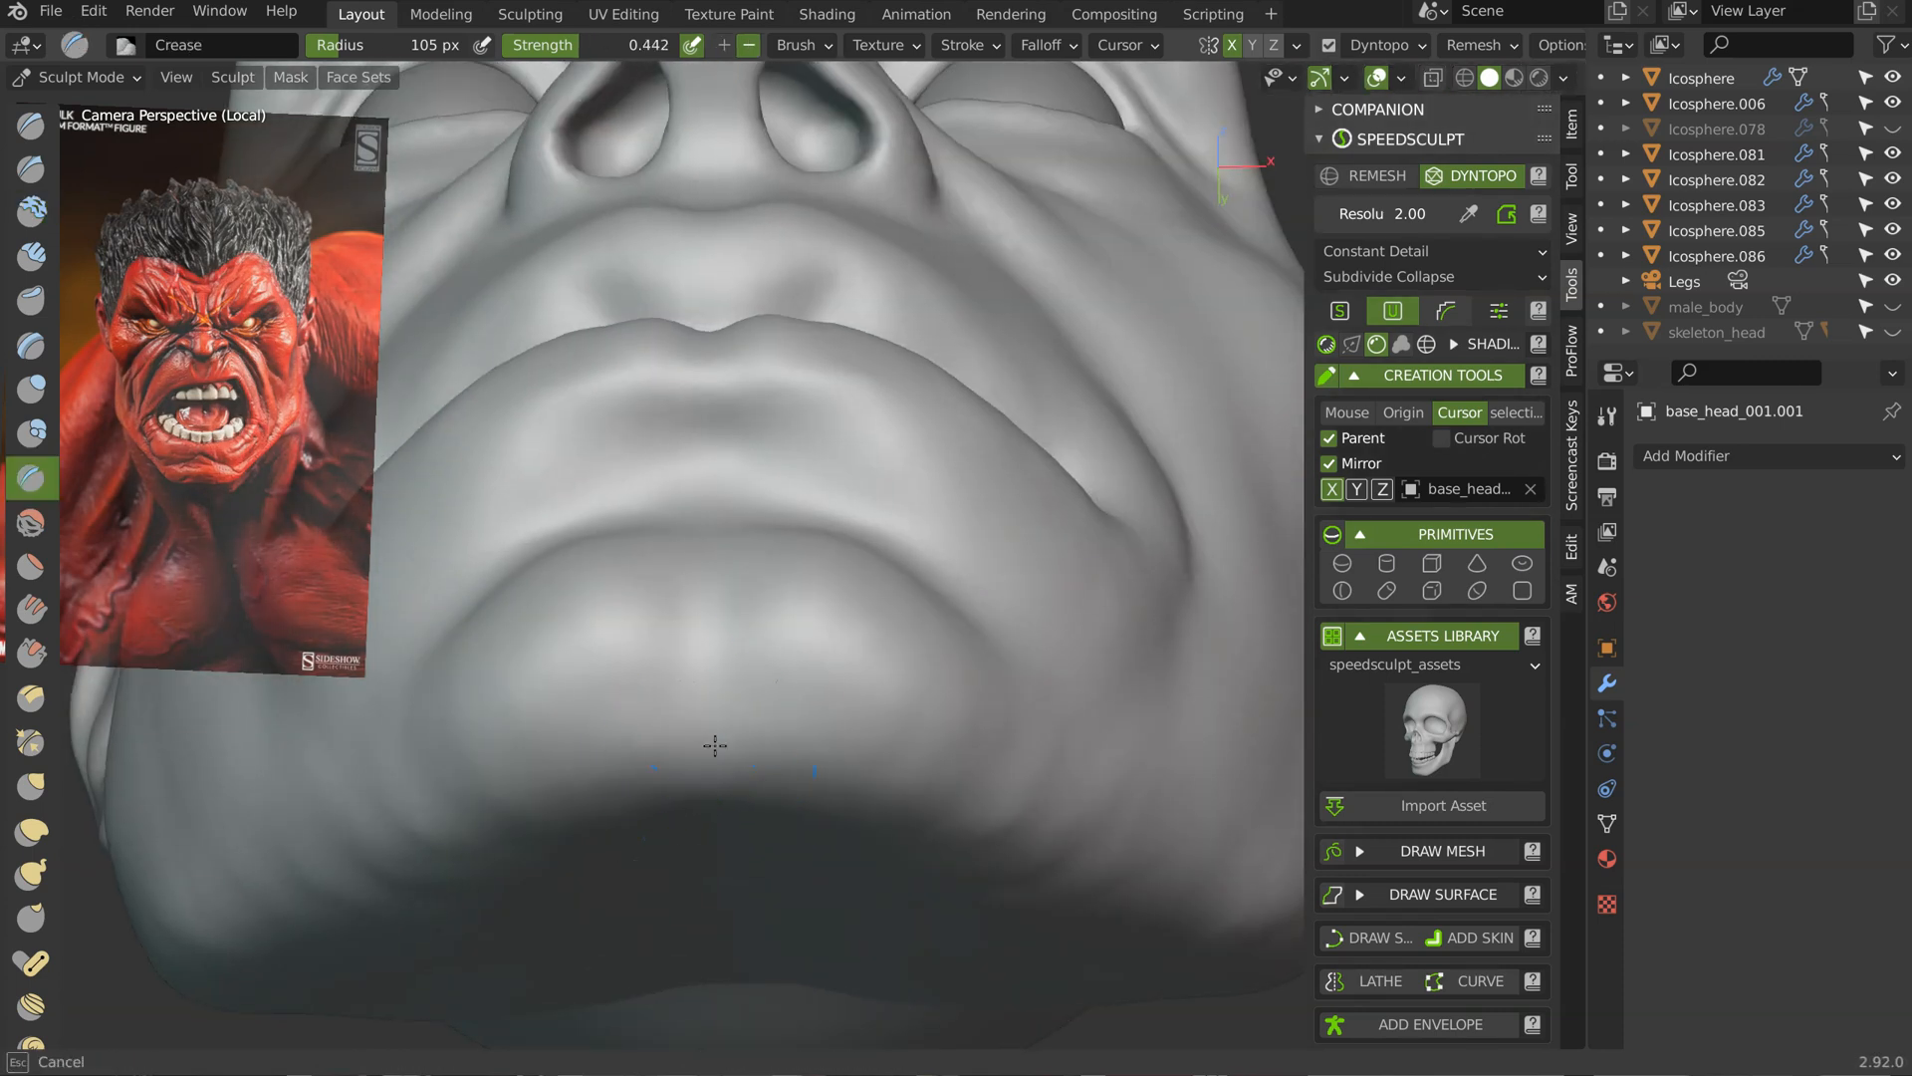
middle_drag(887, 619, 691, 440)
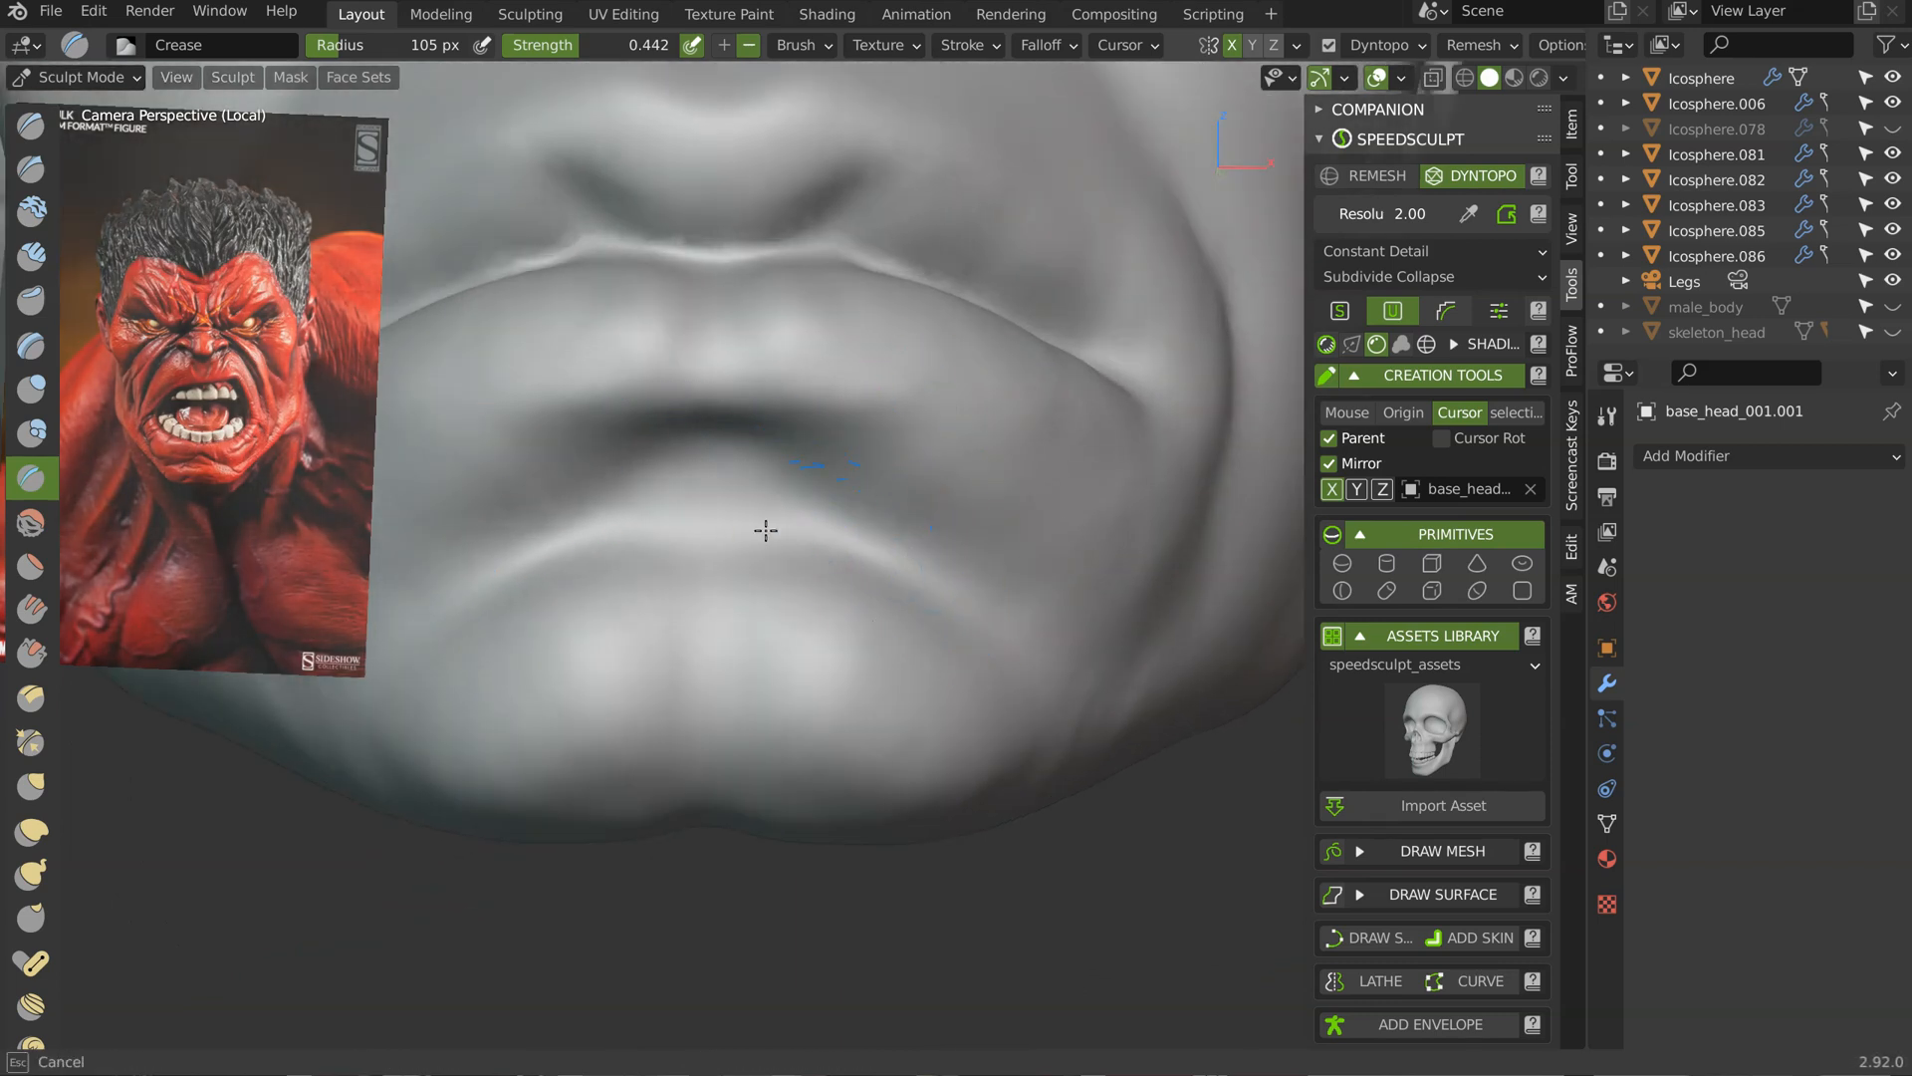
mouse_move(650, 559)
middle_down()
mouse_move(798, 545)
mouse_move(610, 533)
middle_up()
ctrl+drag(611, 532, 638, 555)
ctrl+drag(553, 616, 648, 586)
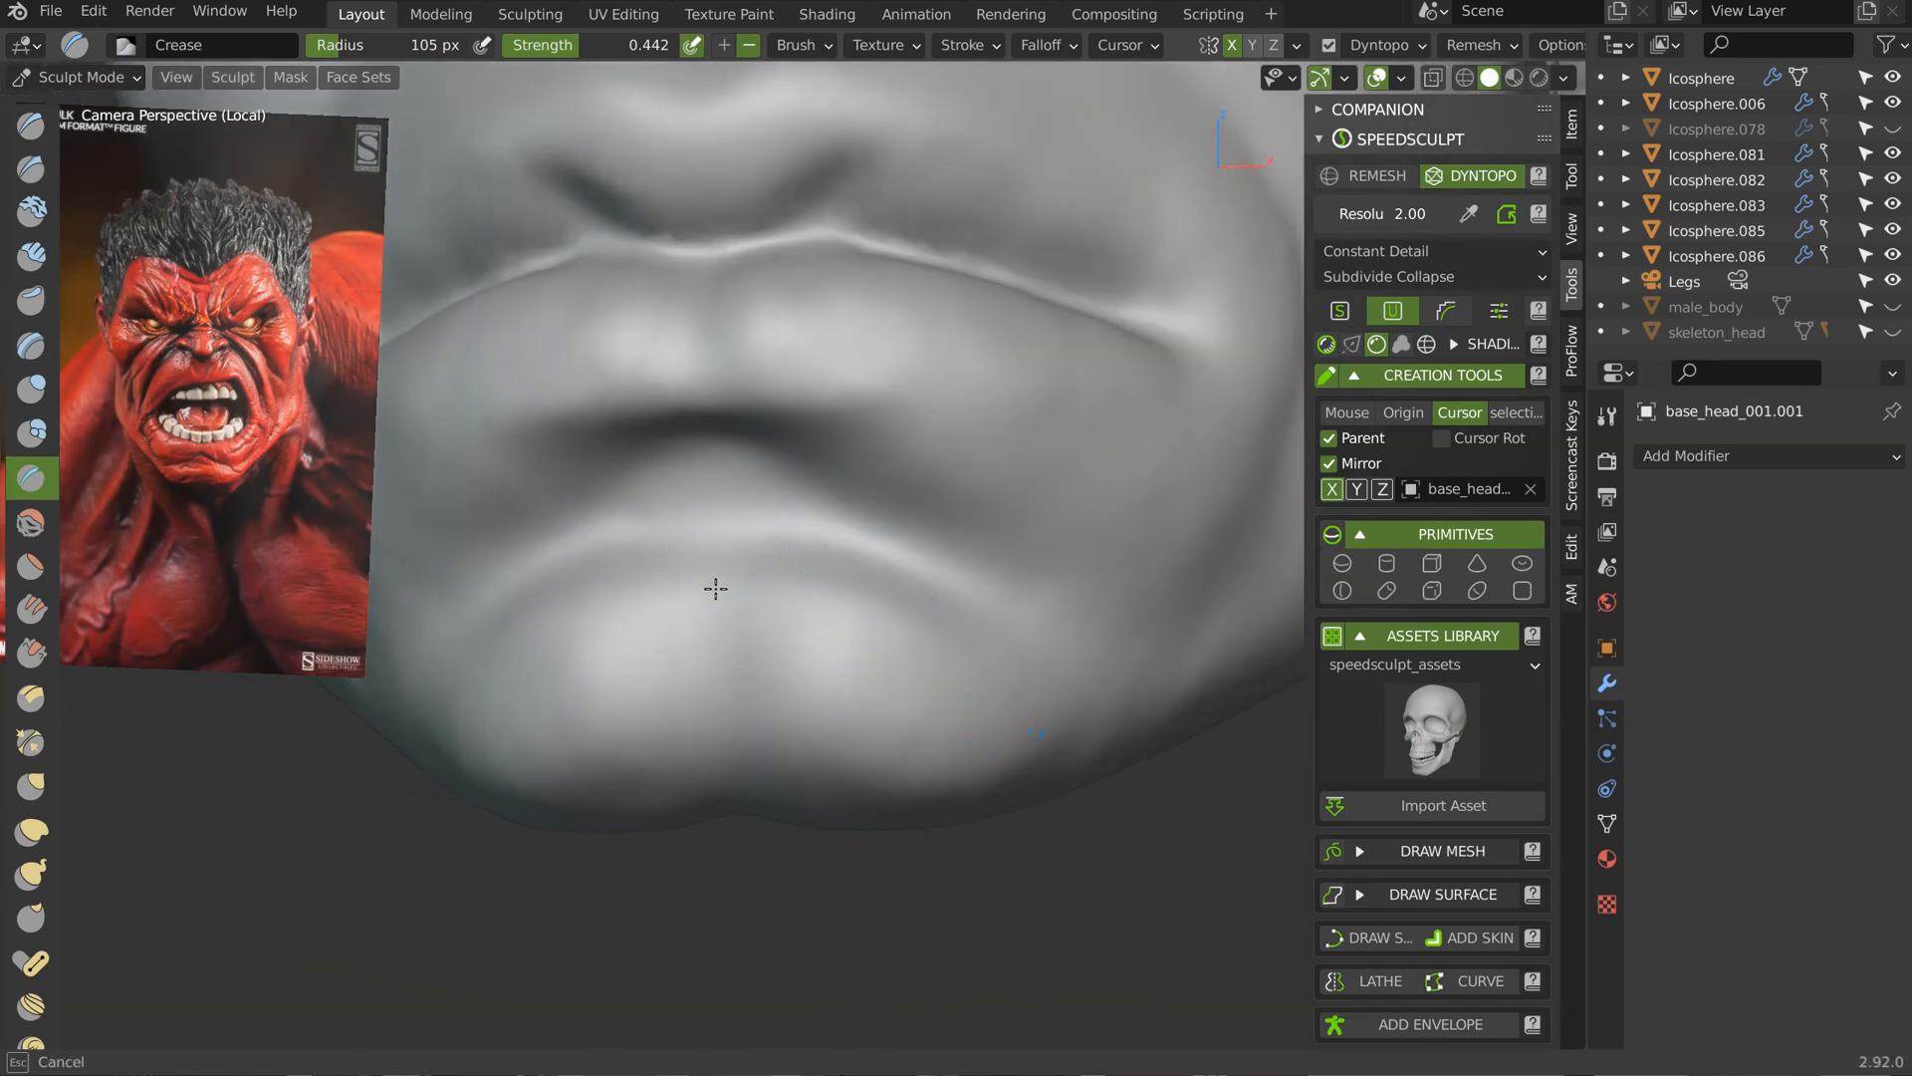
Step: Refine the chin's volume on both sides of the cleft with the 105 px Clay brush
mouse_move(910, 588)
middle_down()
mouse_move(942, 594)
mouse_move(734, 631)
mouse_move(776, 652)
middle_up()
key(c)
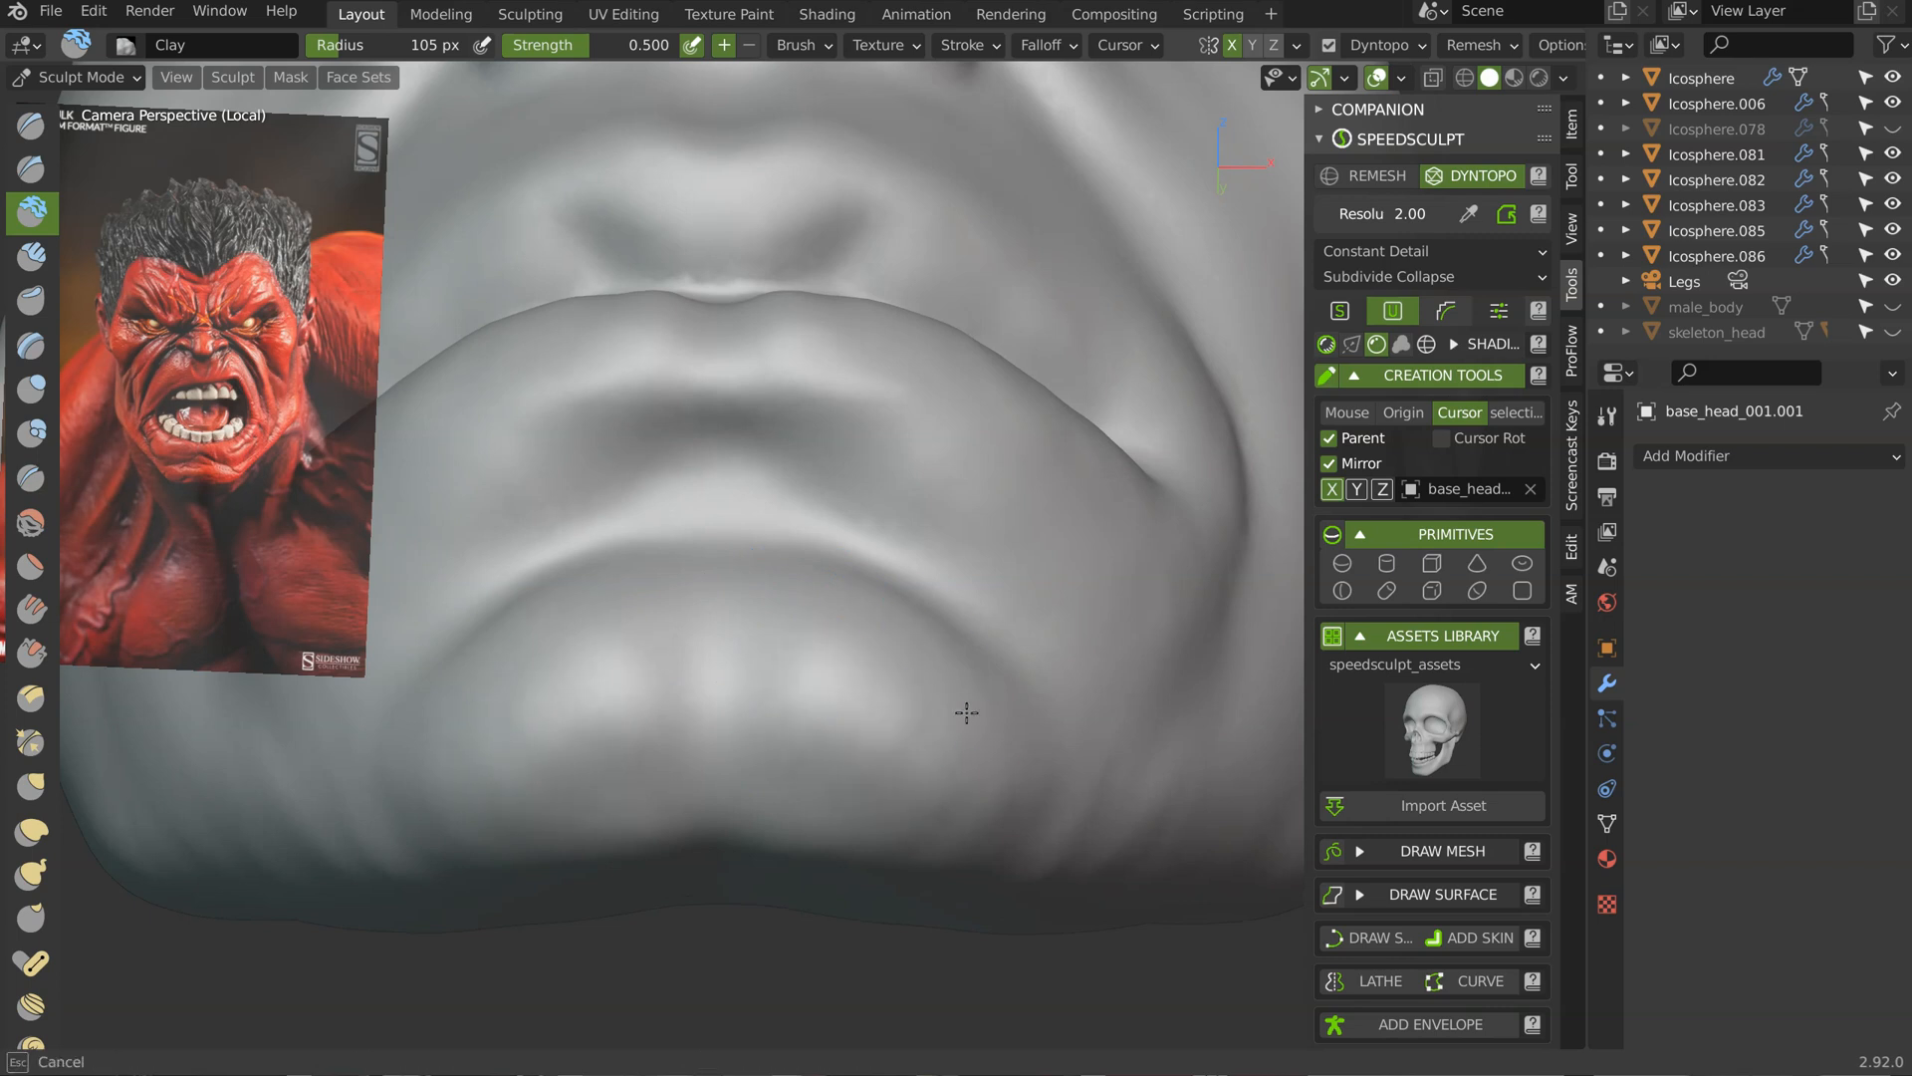
mouse_move(811, 801)
middle_down()
mouse_move(917, 693)
mouse_move(773, 686)
middle_up()
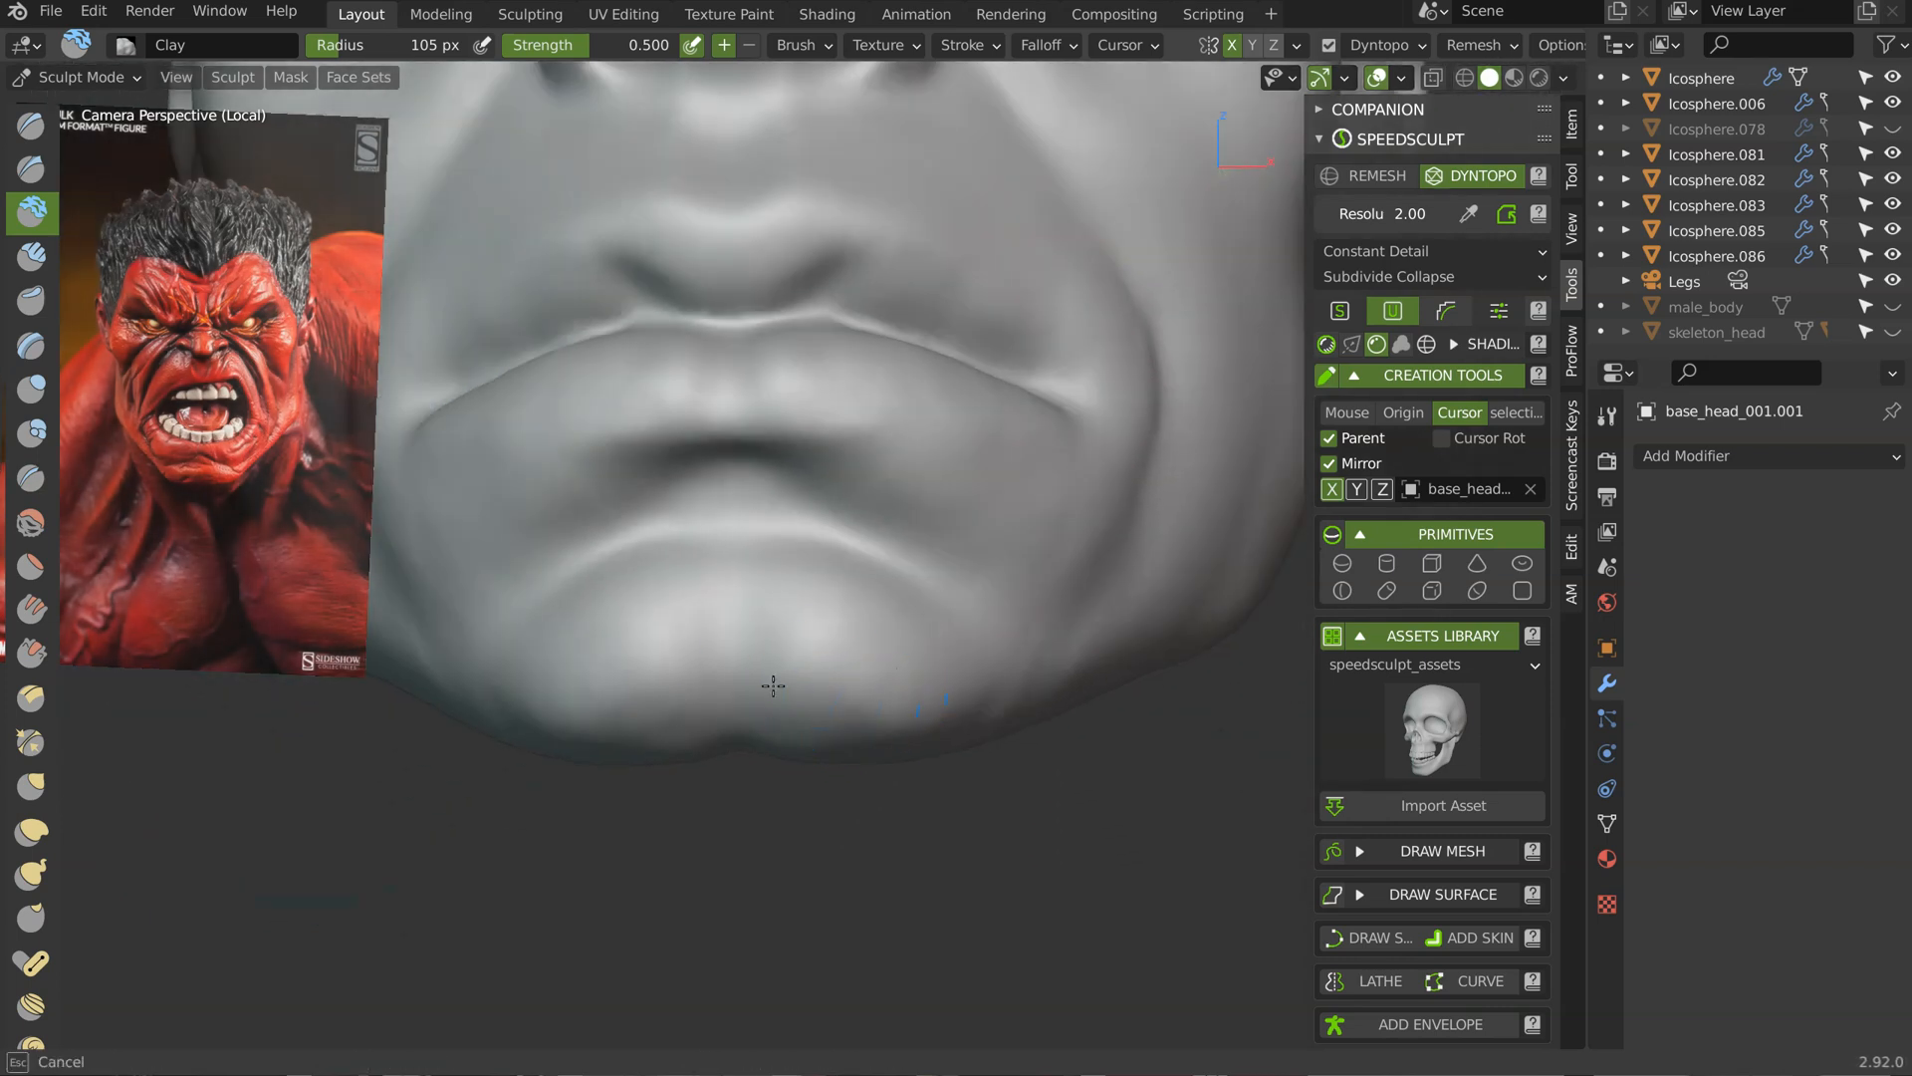
drag(900, 731, 918, 637)
Step: Add volume around the corner of the mouth with the 105 px Clay brush
middle_drag(981, 433, 901, 456)
mouse_move(901, 456)
mouse_down()
mouse_move(984, 474)
mouse_move(1019, 506)
mouse_up()
mouse_move(1056, 545)
middle_down()
mouse_move(986, 528)
mouse_move(909, 558)
middle_up()
mouse_move(1096, 384)
middle_down()
mouse_move(786, 555)
mouse_move(811, 478)
mouse_move(716, 515)
mouse_move(769, 428)
mouse_move(819, 504)
middle_up()
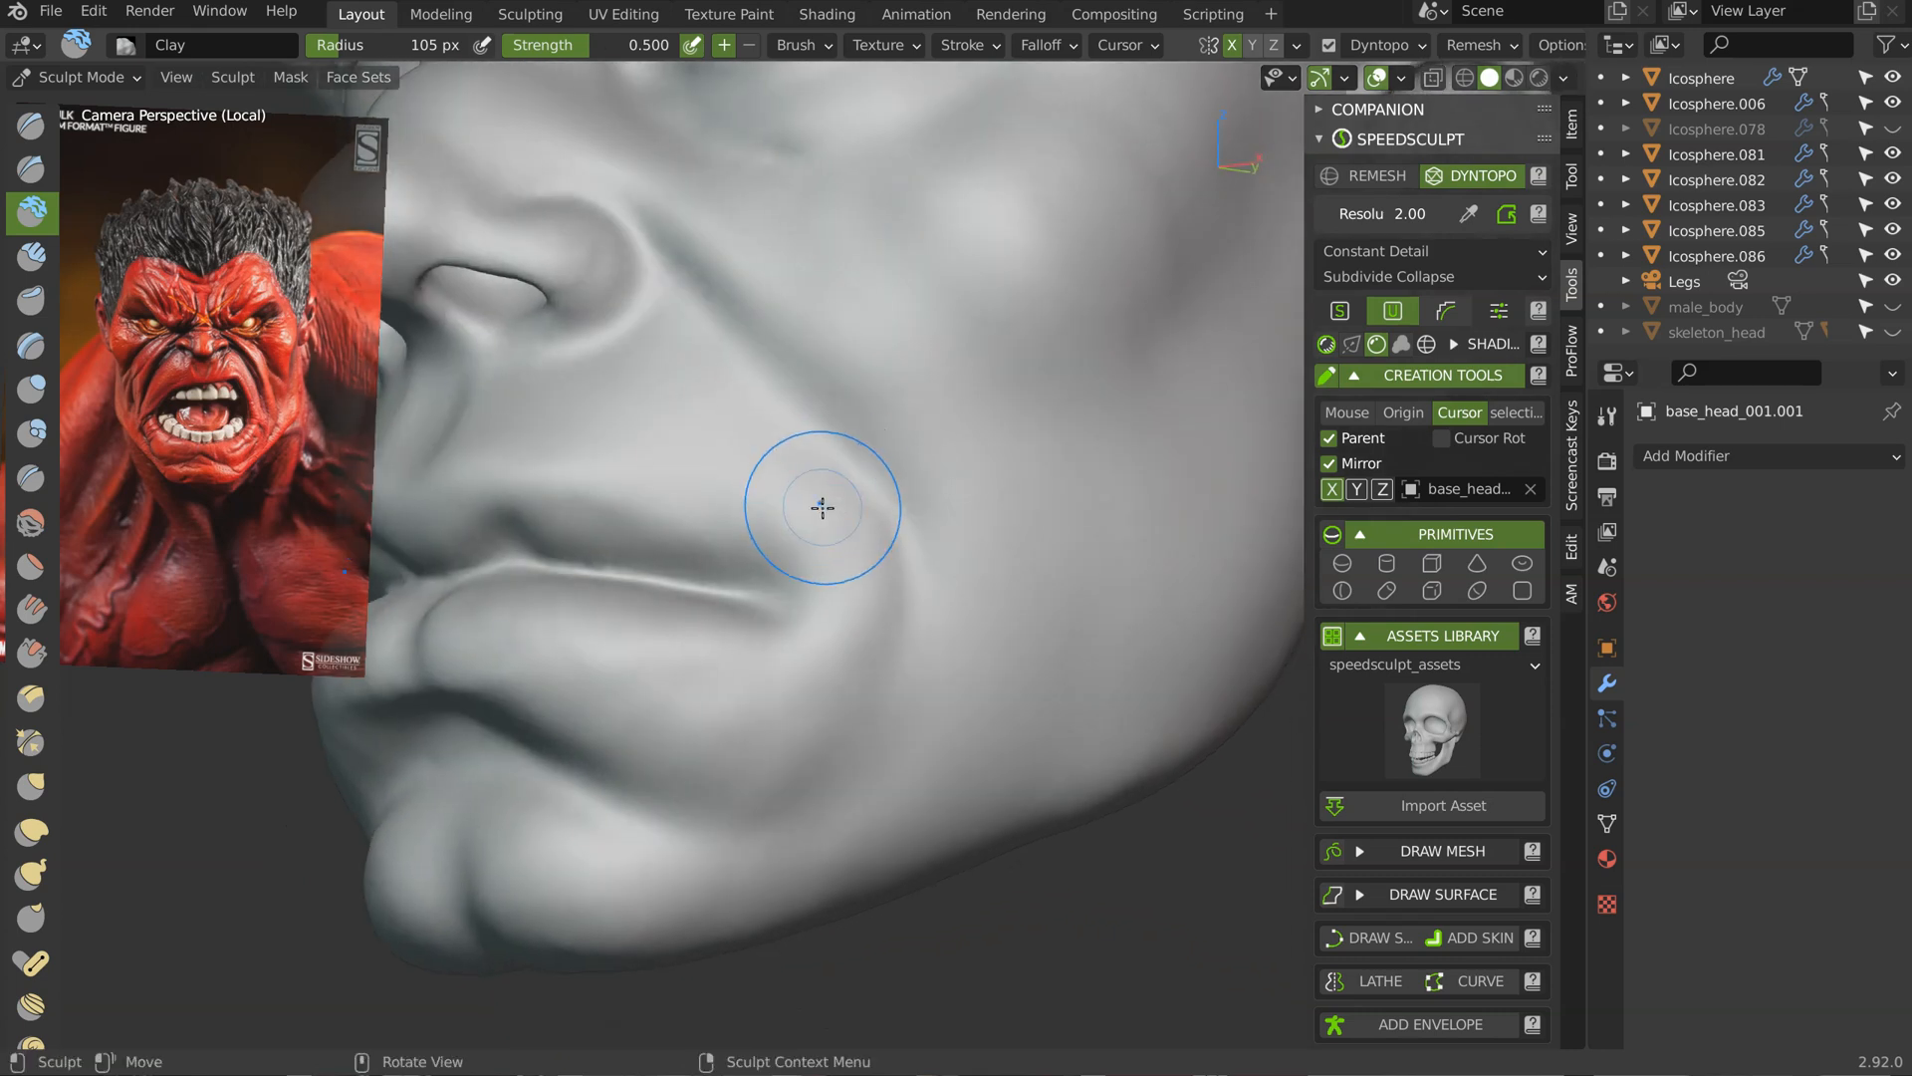
Step: Deepen the nasolabial fold between the nostril and the mouth corner with the Crease brush at 53 px
key(shift+c)
key(f)
click(758, 513)
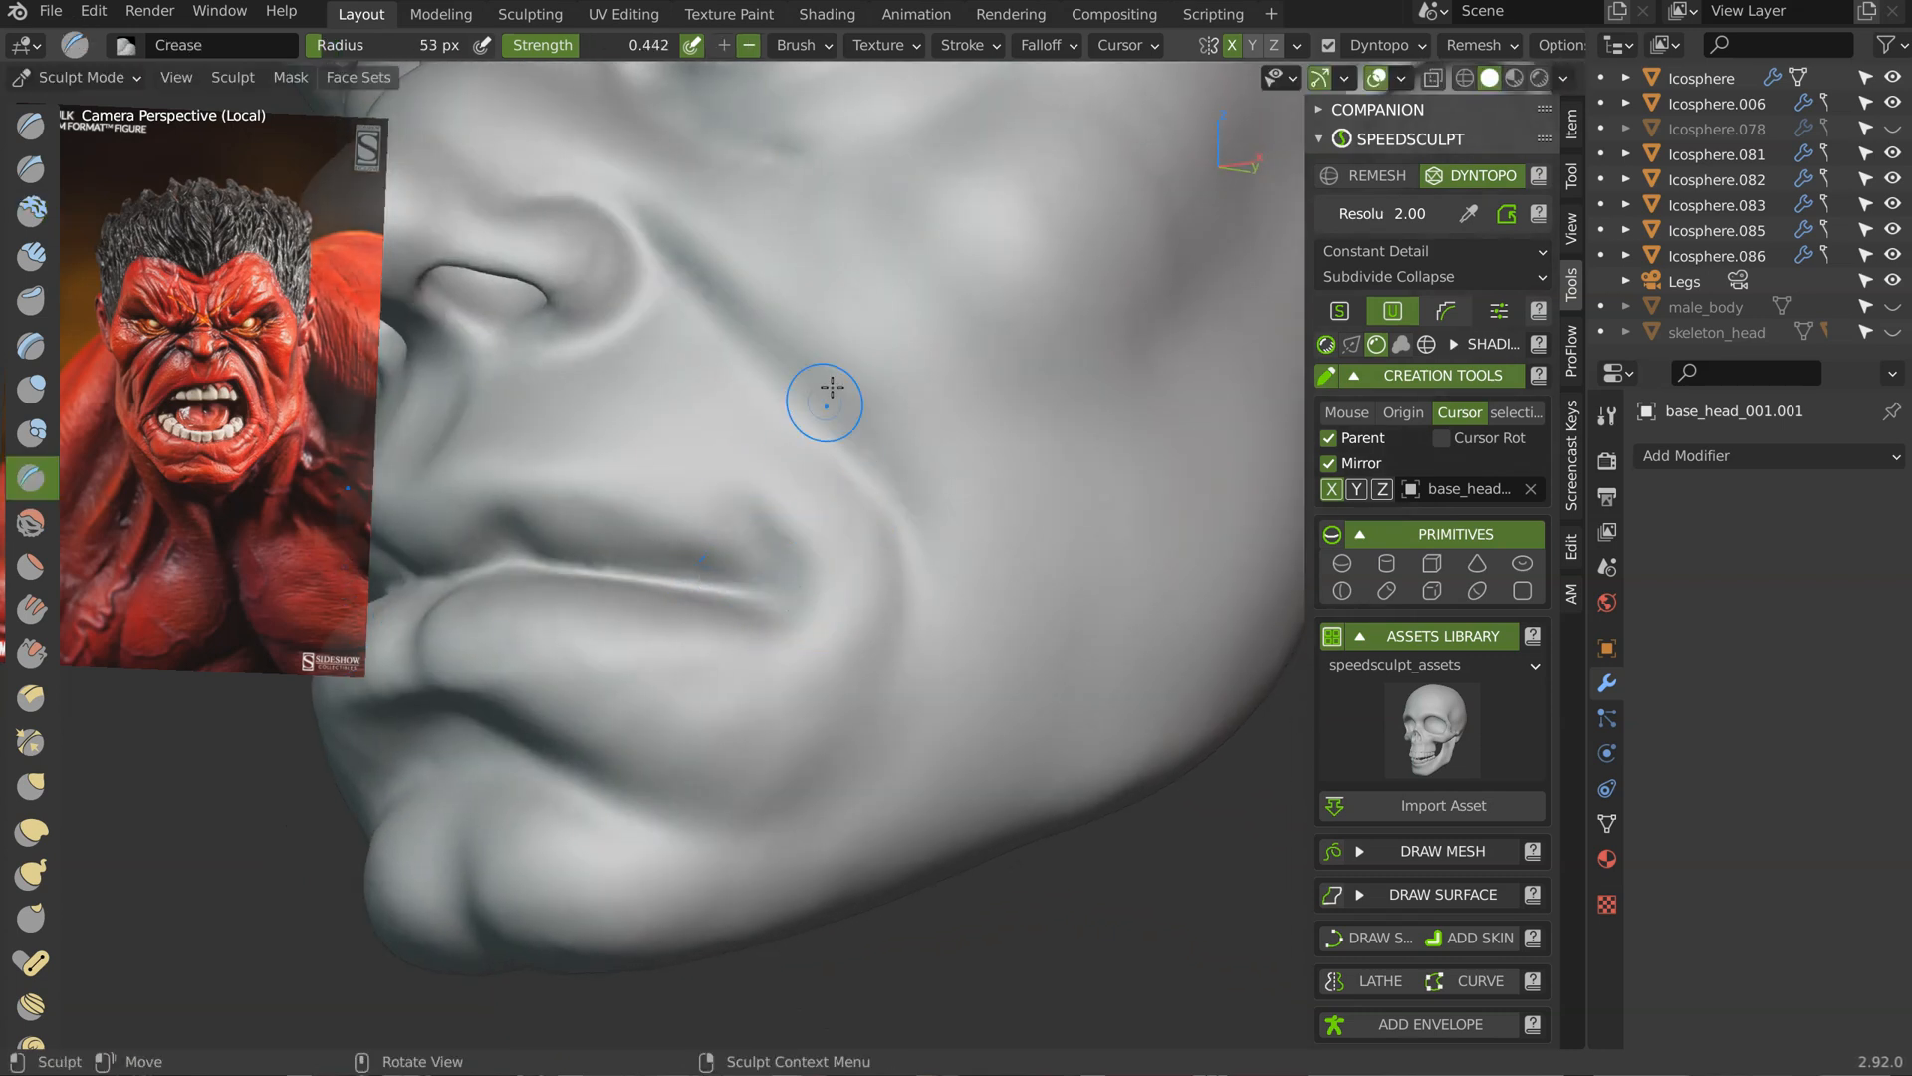
click(1050, 44)
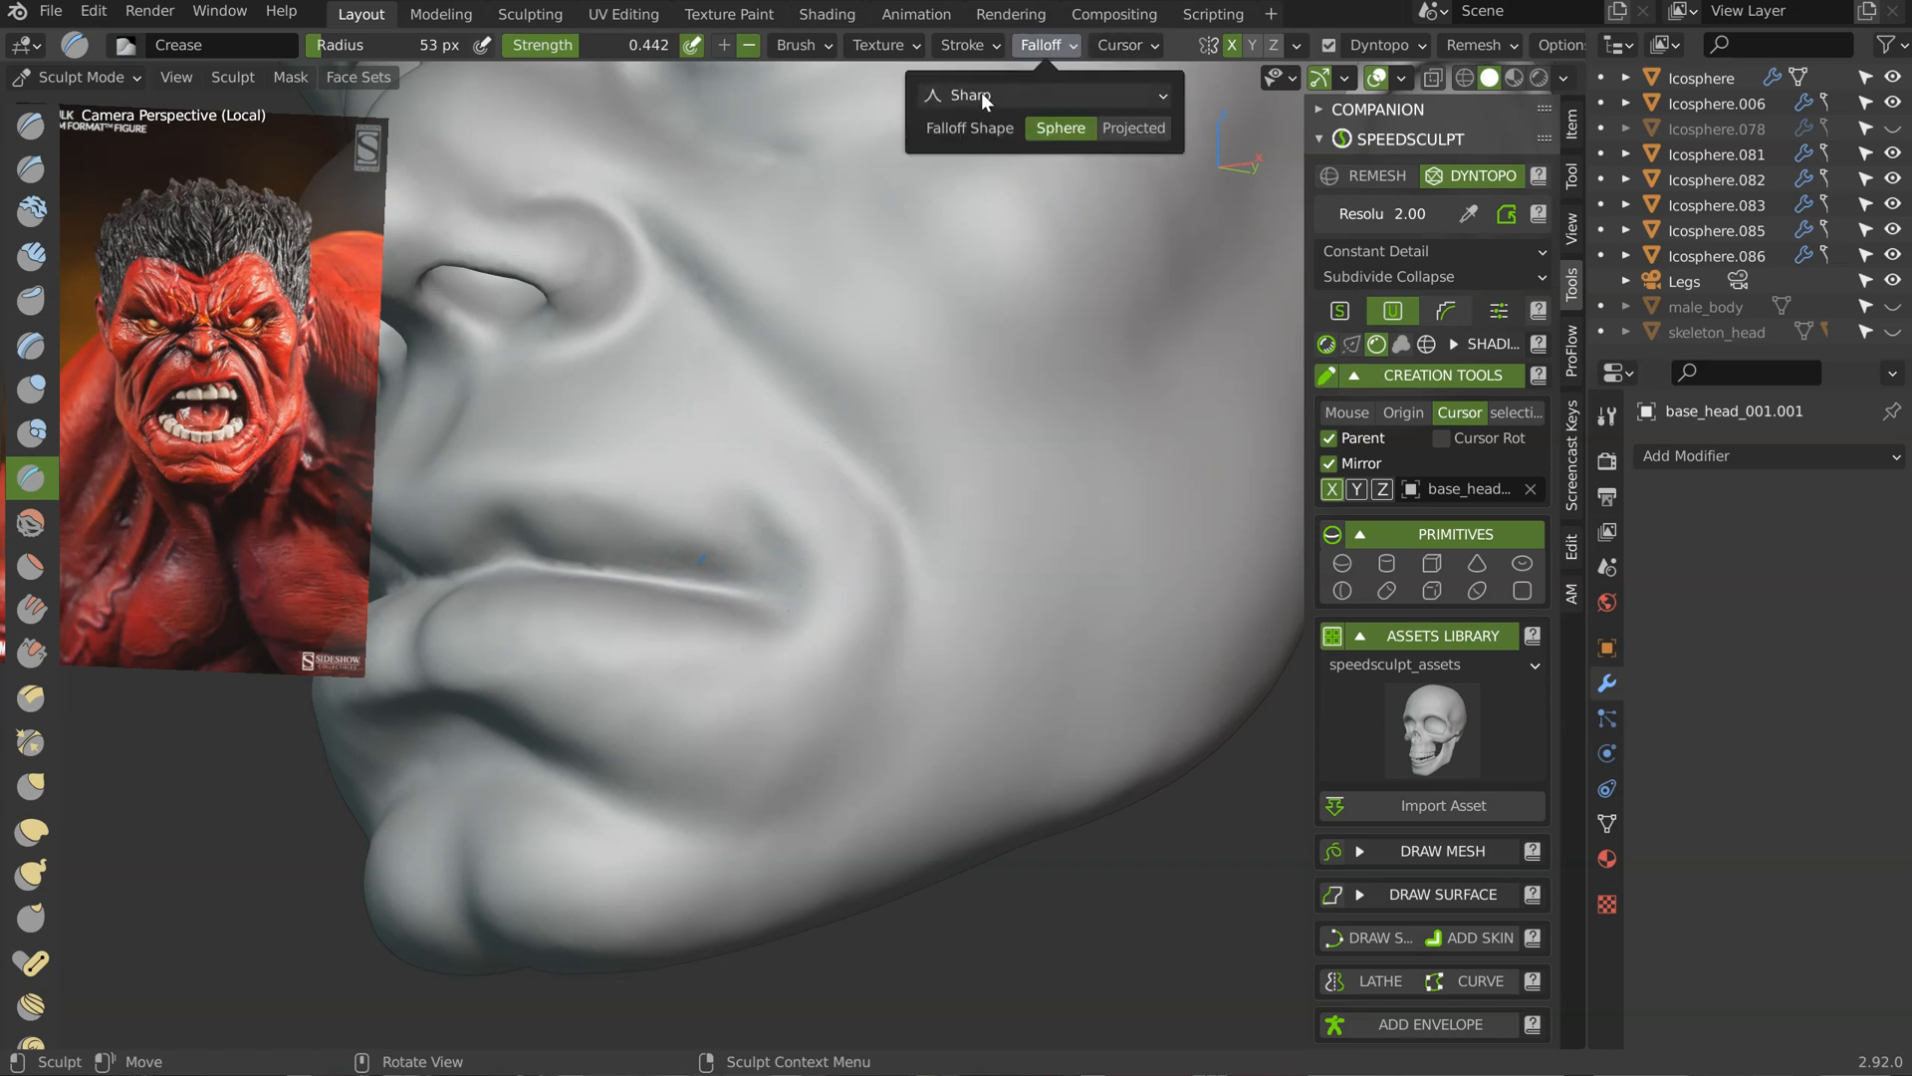
mouse_move(776, 329)
middle_down()
mouse_move(734, 384)
mouse_move(811, 355)
mouse_move(671, 268)
middle_up()
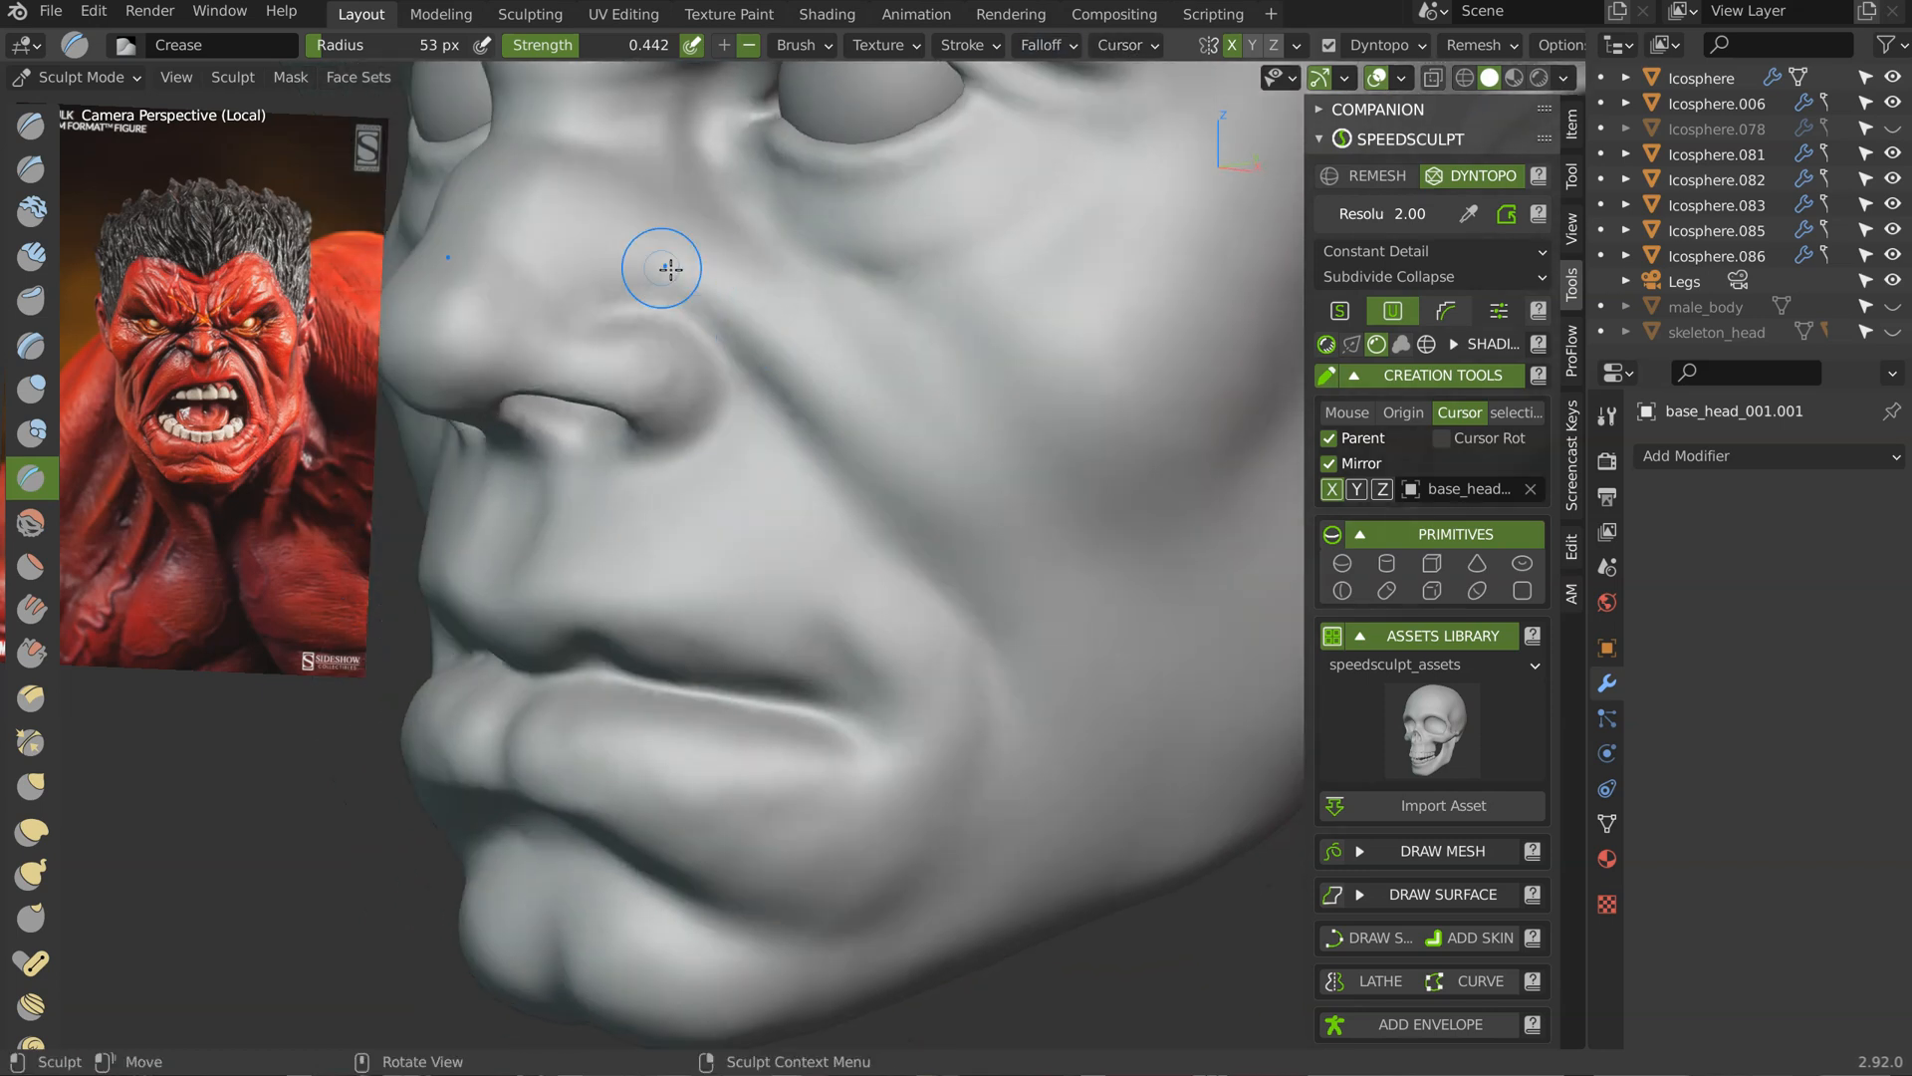
Step: Smooth the cheek surface alongside the nasolabial fold
mouse_move(829, 401)
shift+mouse_down()
mouse_move(848, 421)
mouse_move(783, 312)
shift+mouse_up()
mouse_move(783, 312)
shift+mouse_down()
mouse_move(763, 285)
mouse_move(802, 284)
shift+mouse_up()
mouse_move(802, 284)
shift+mouse_down()
mouse_move(715, 227)
mouse_move(813, 344)
shift+mouse_up()
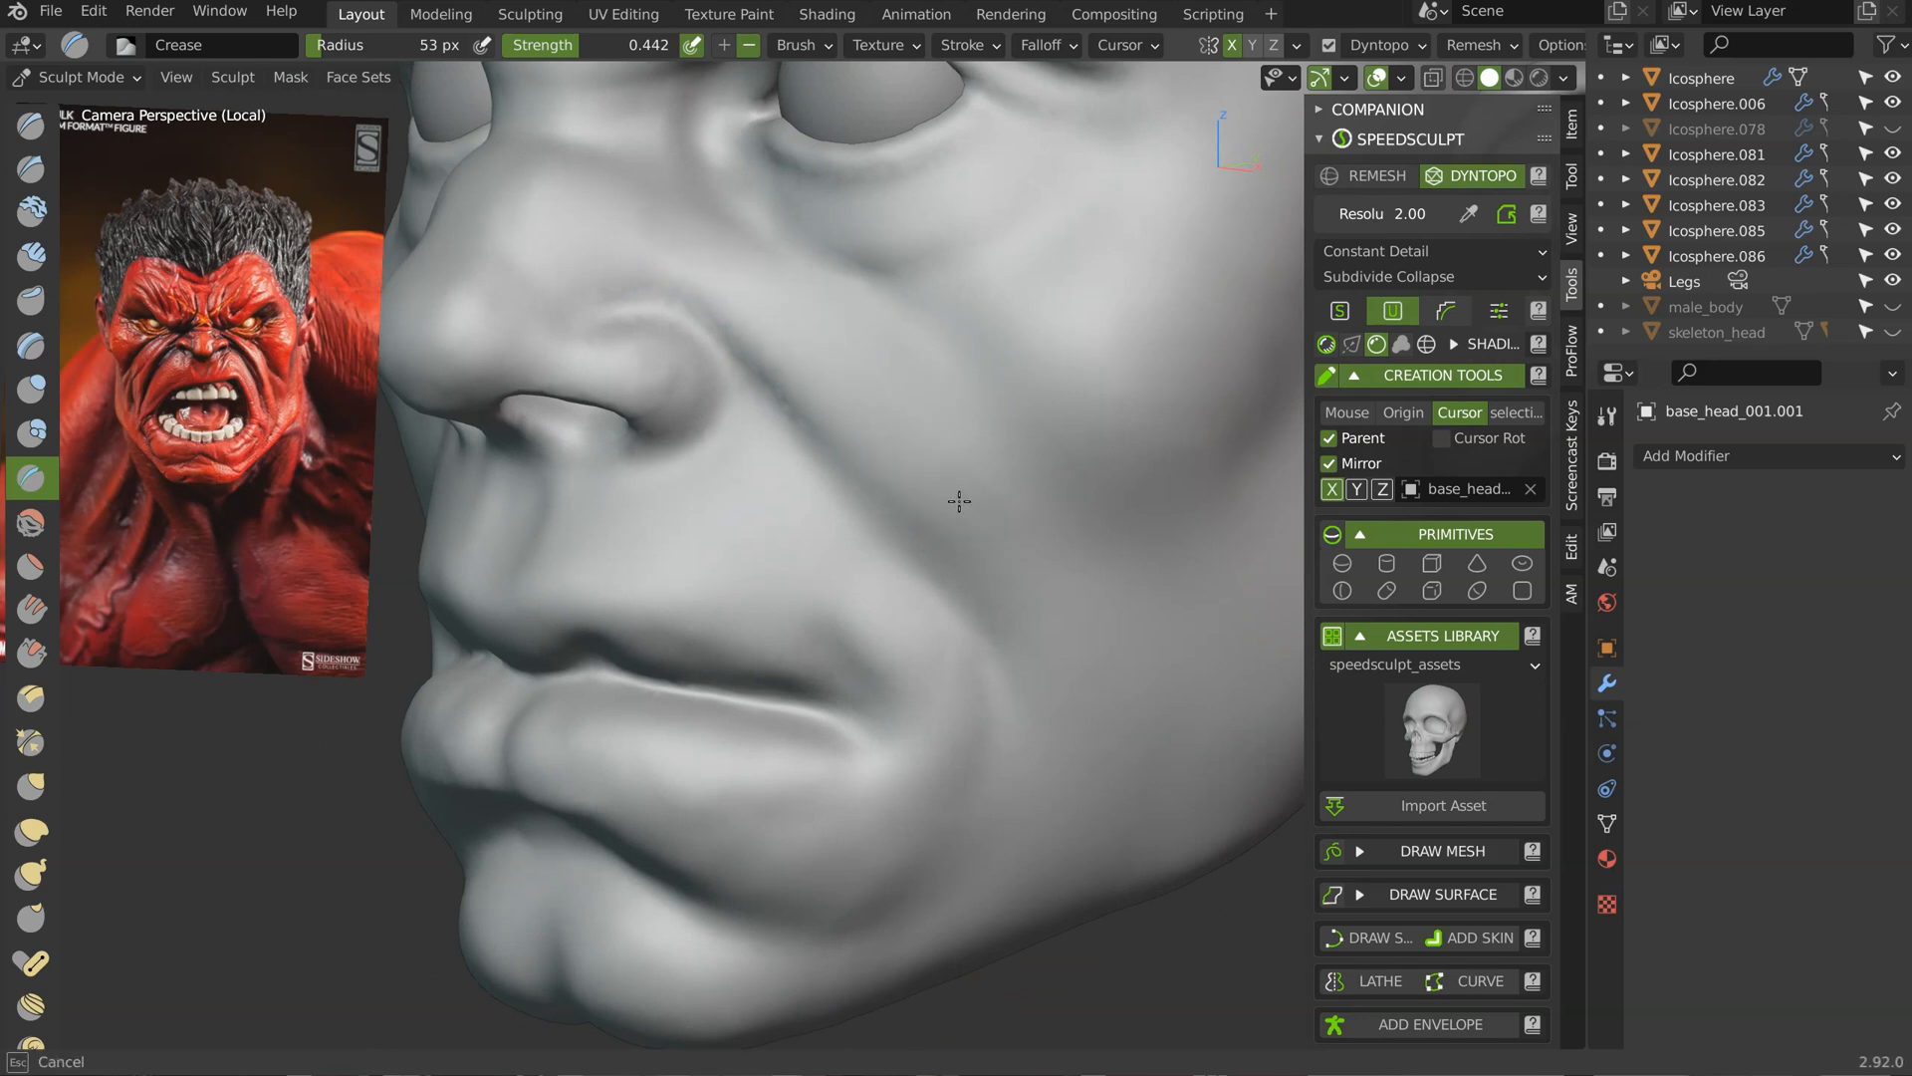
shift+drag(1072, 503, 1050, 449)
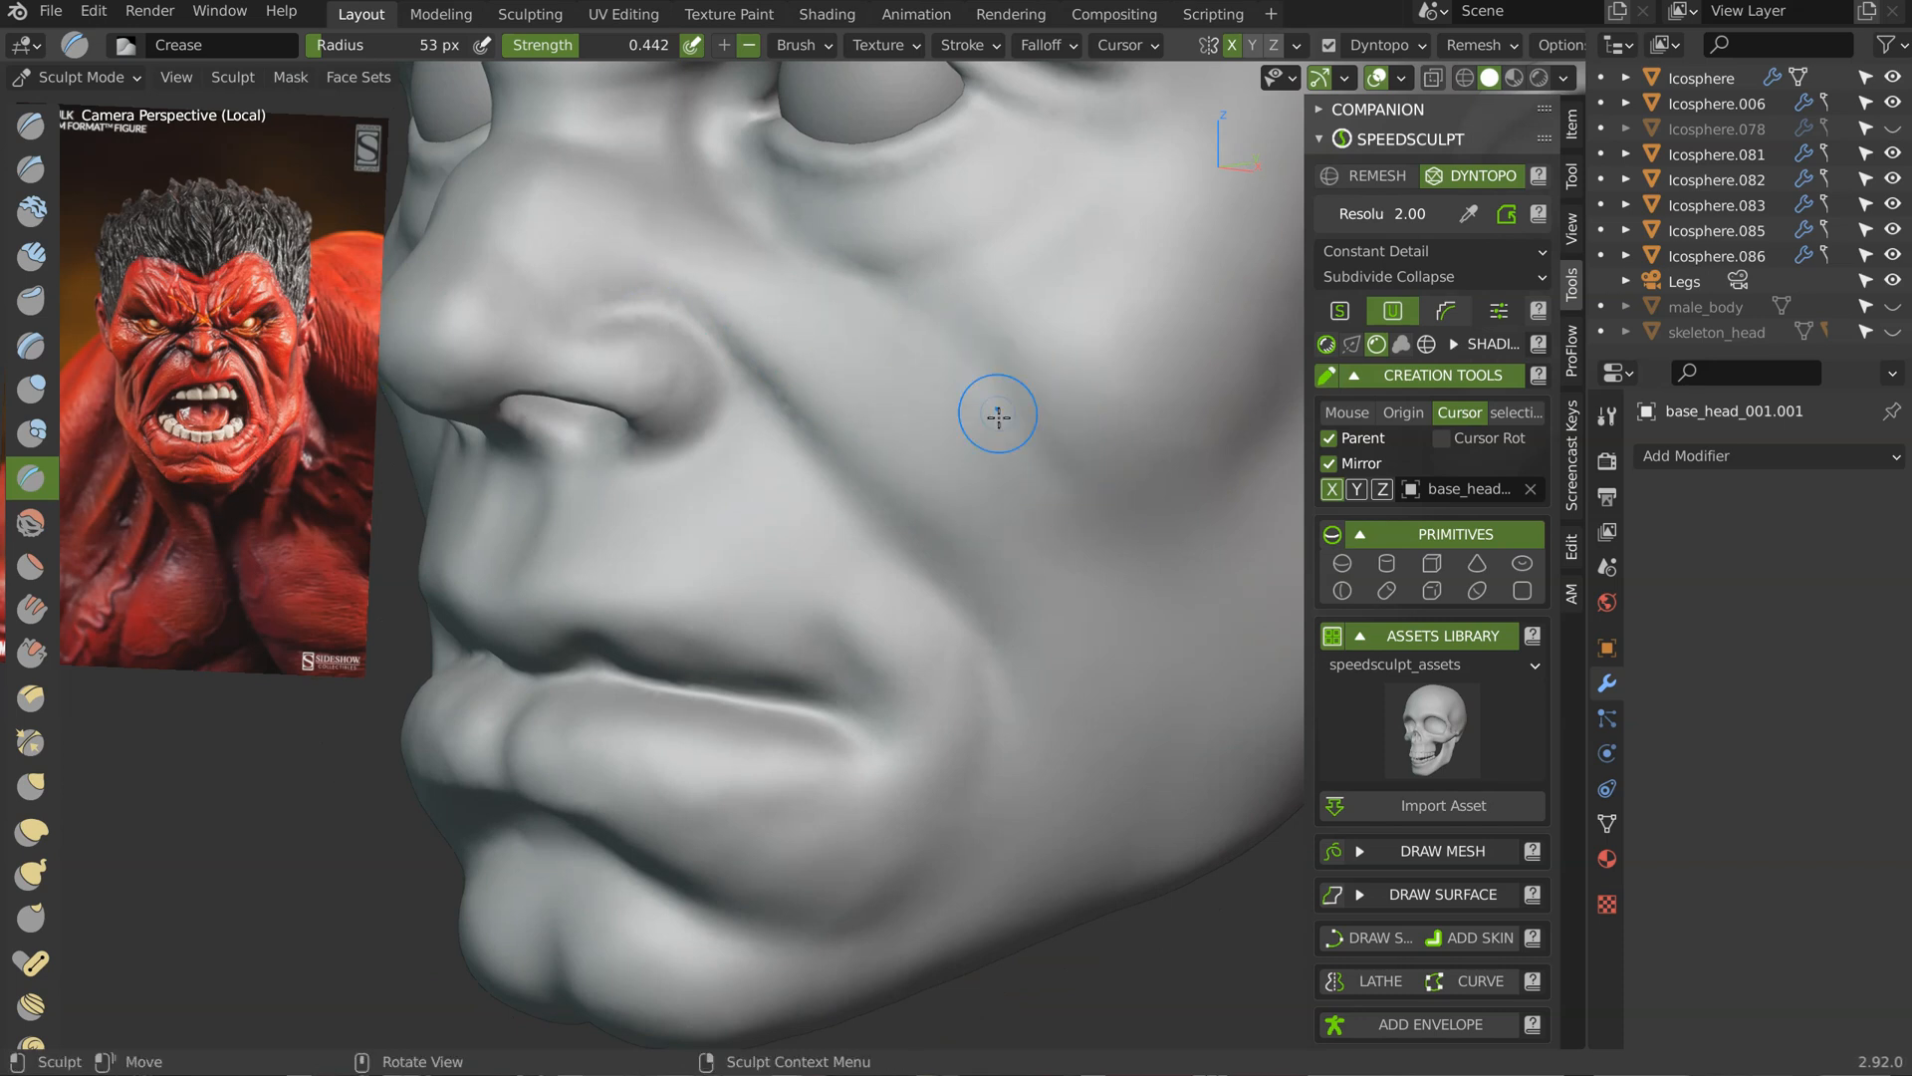
Step: Refine the nostril rim and wing with the Clay brush at 53 px
ctrl+middle_drag(1106, 392, 996, 498)
middle_drag(996, 498, 902, 383)
mouse_move(901, 383)
middle_down()
mouse_move(776, 529)
mouse_move(831, 521)
mouse_move(811, 534)
mouse_move(827, 541)
middle_up()
key(c)
mouse_move(862, 525)
mouse_down()
mouse_move(837, 596)
mouse_move(857, 601)
mouse_move(829, 531)
mouse_move(754, 631)
mouse_up()
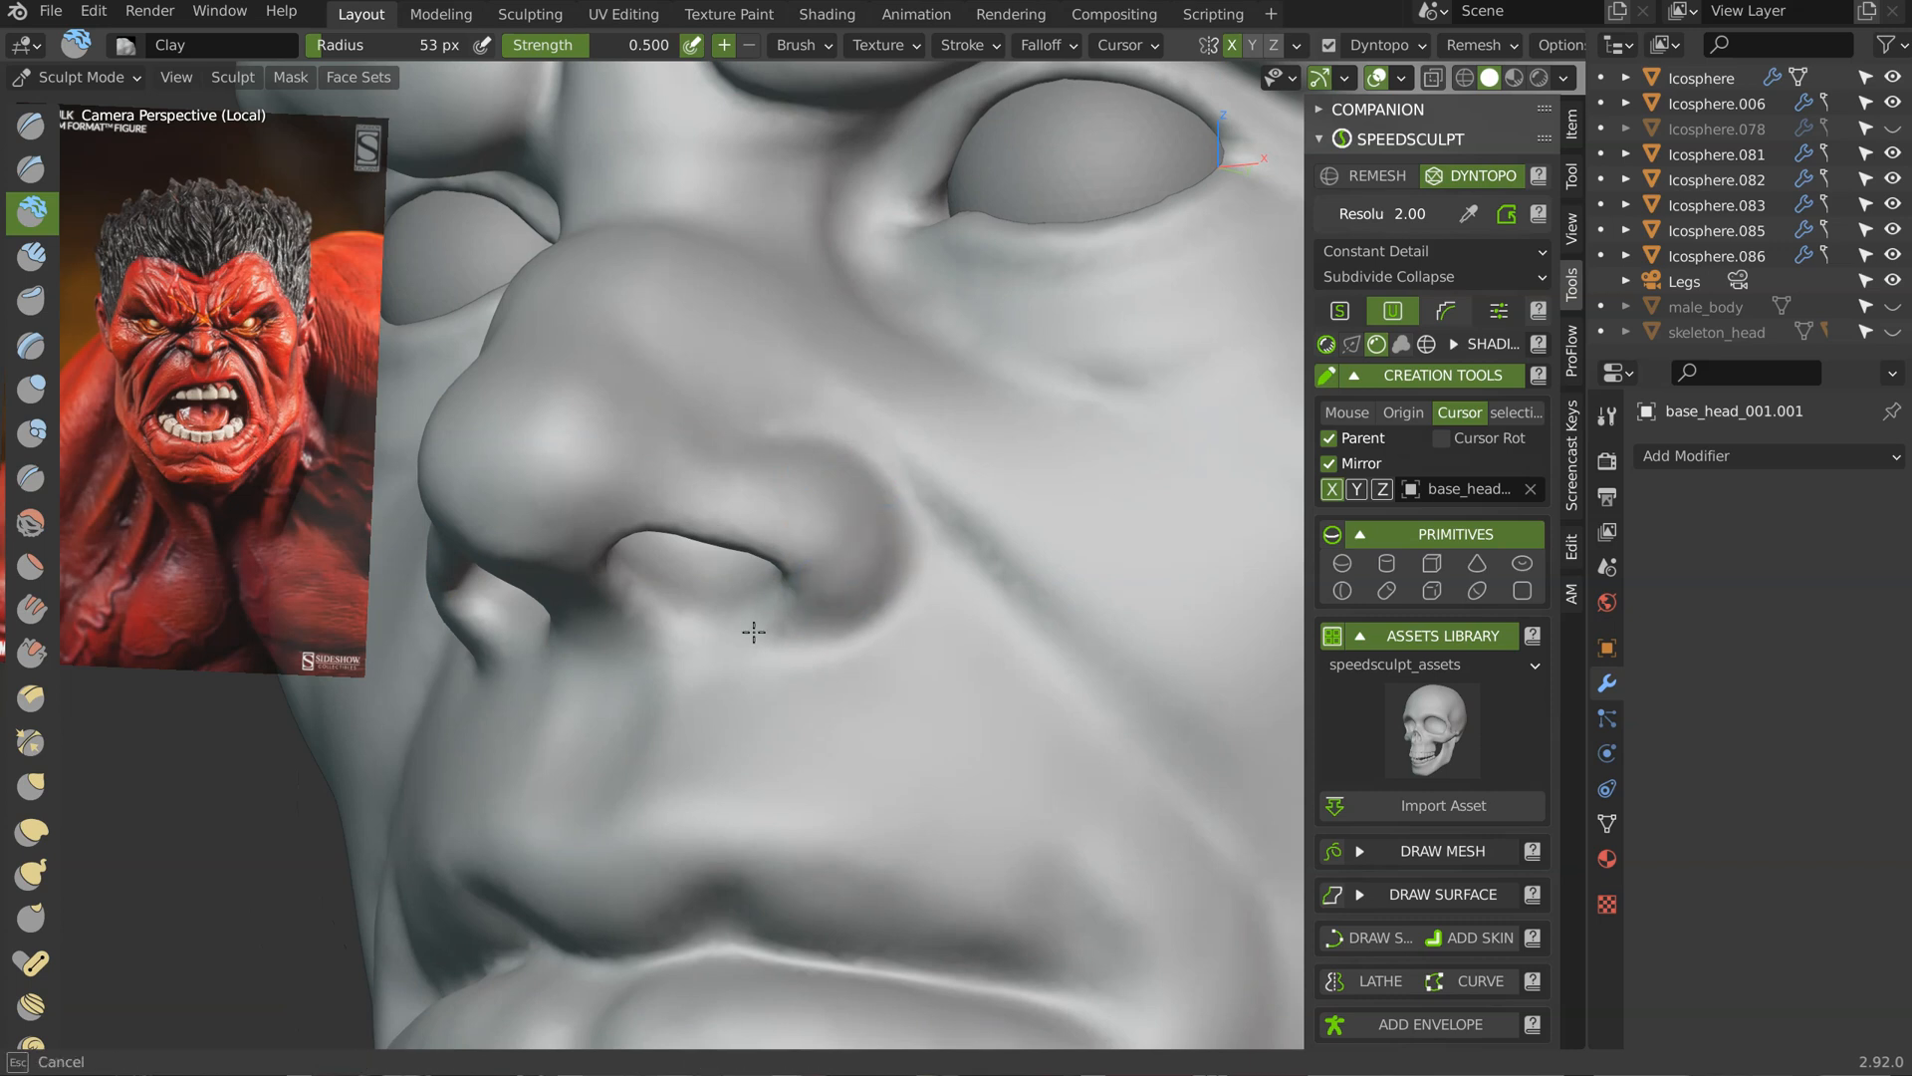
mouse_move(818, 578)
mouse_down()
mouse_move(861, 535)
mouse_move(831, 485)
mouse_move(849, 583)
mouse_up()
Step: Crease a horizontal wrinkle across the middle of the forehead with the Crease brush at 32 px
scroll(778, 482, down, 3)
mouse_move(778, 482)
middle_down()
mouse_move(809, 561)
mouse_move(849, 427)
mouse_move(854, 598)
middle_up()
shift+middle_drag(854, 448, 916, 542)
middle_drag(859, 488, 882, 495)
scroll(912, 402, down, 3)
middle_drag(887, 286, 820, 349)
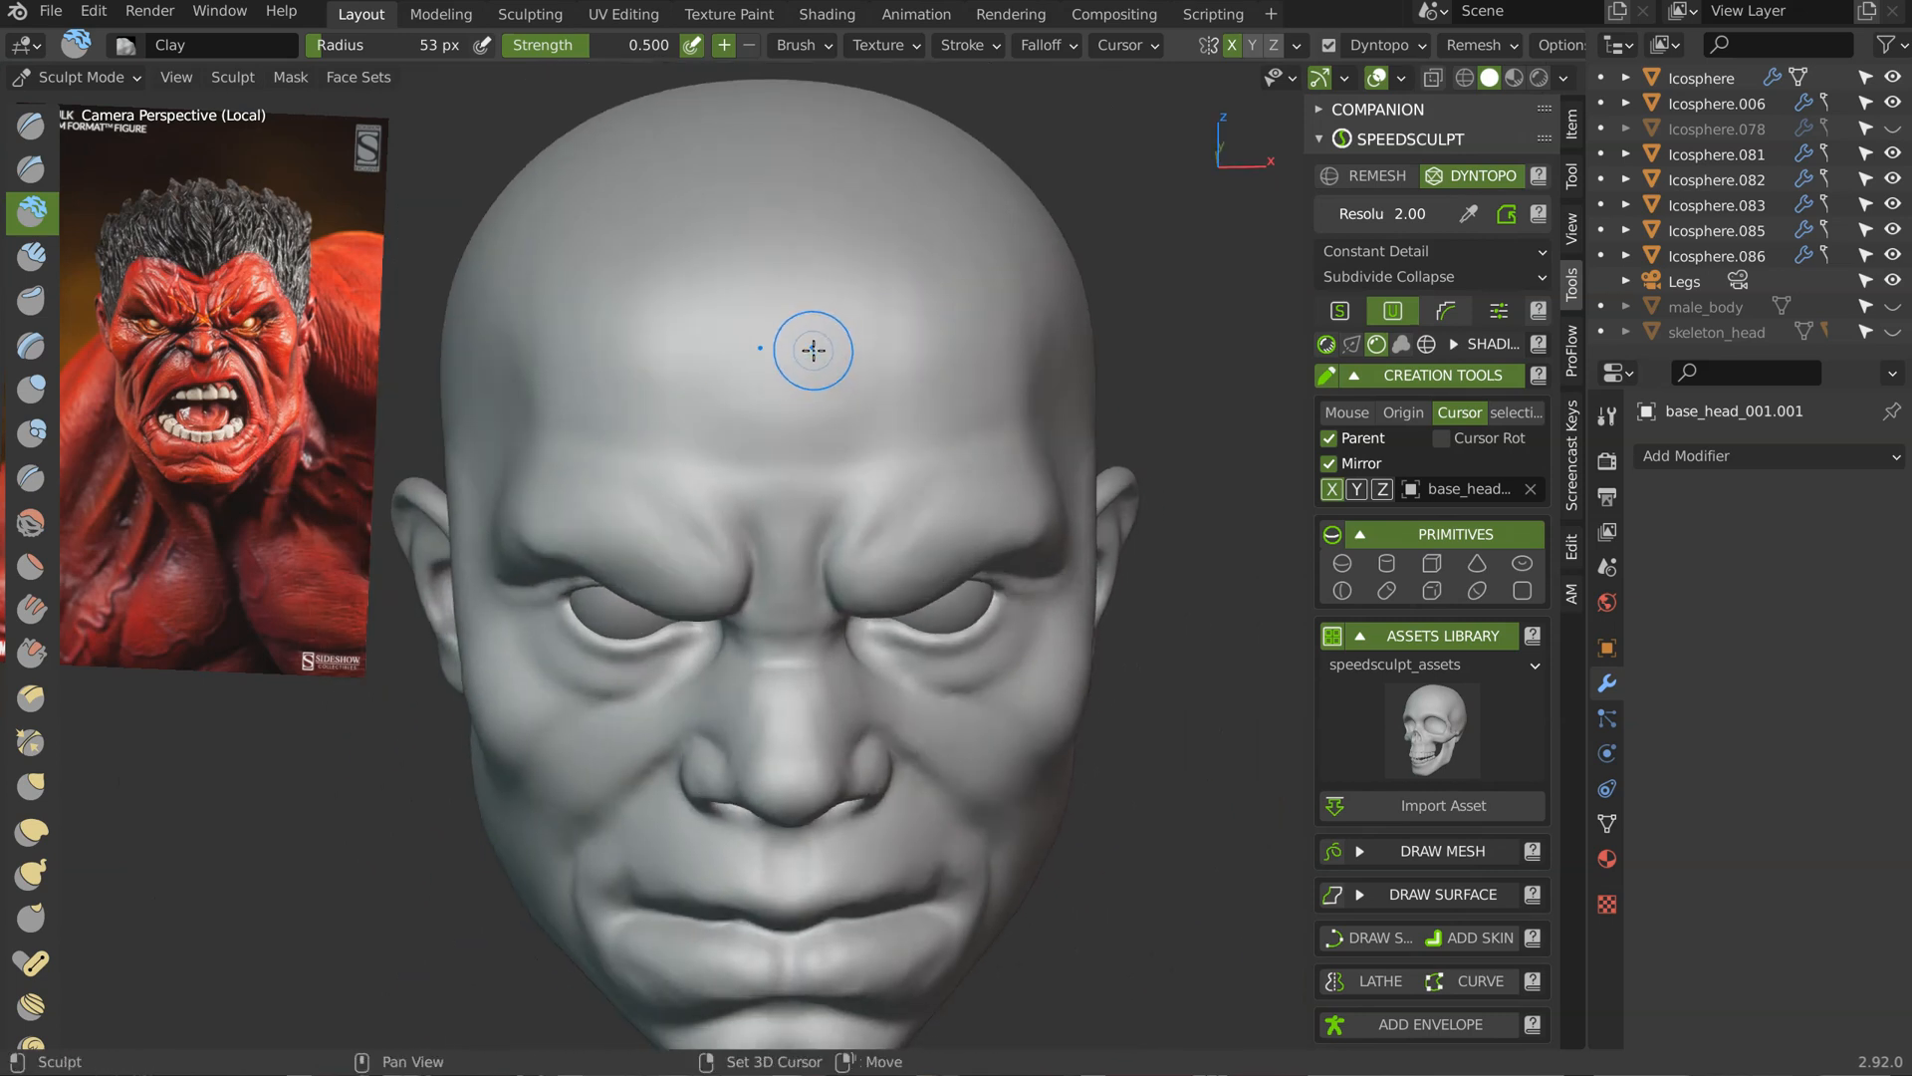
key(shift+c)
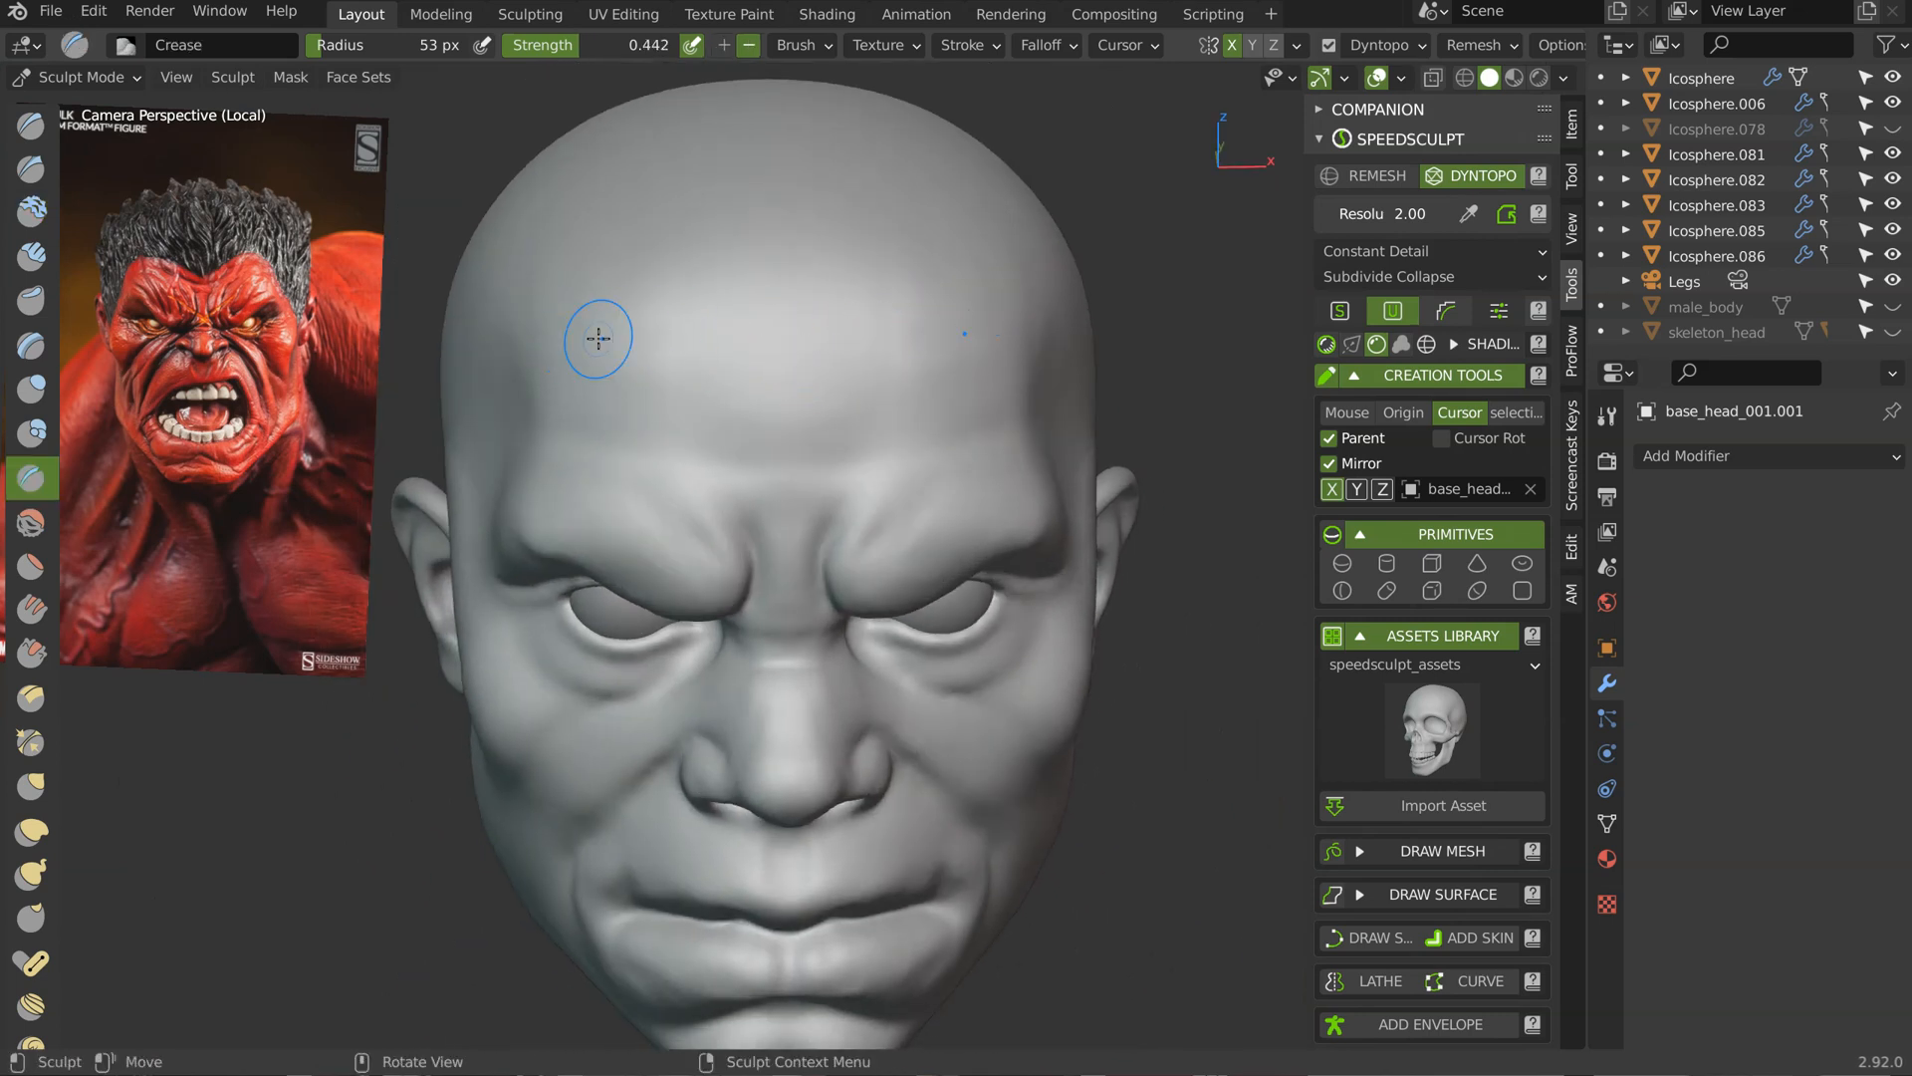
key(f)
click(745, 358)
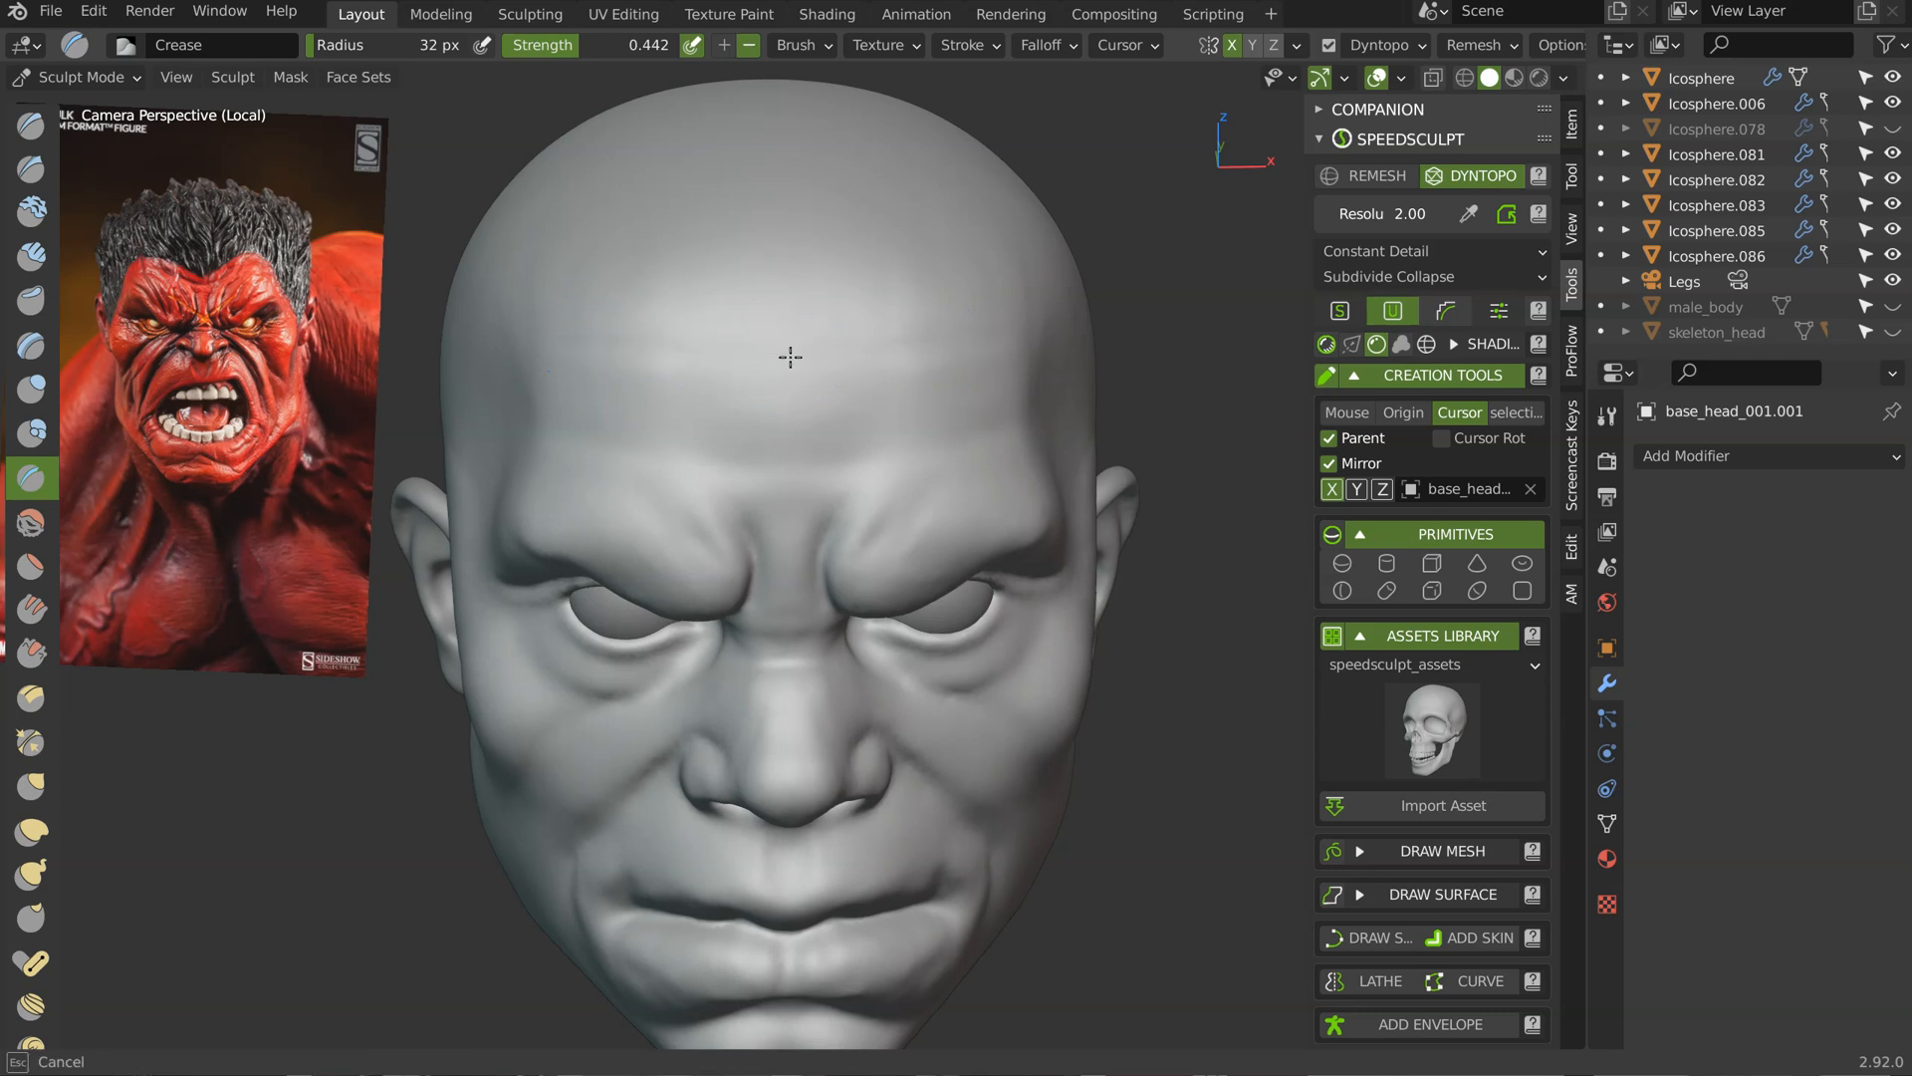
Step: Build up the upper forehead and the area above the brows with the Clay brush at 153 px
middle_drag(930, 299, 871, 322)
key(c)
key(f)
click(867, 348)
drag(744, 297, 788, 237)
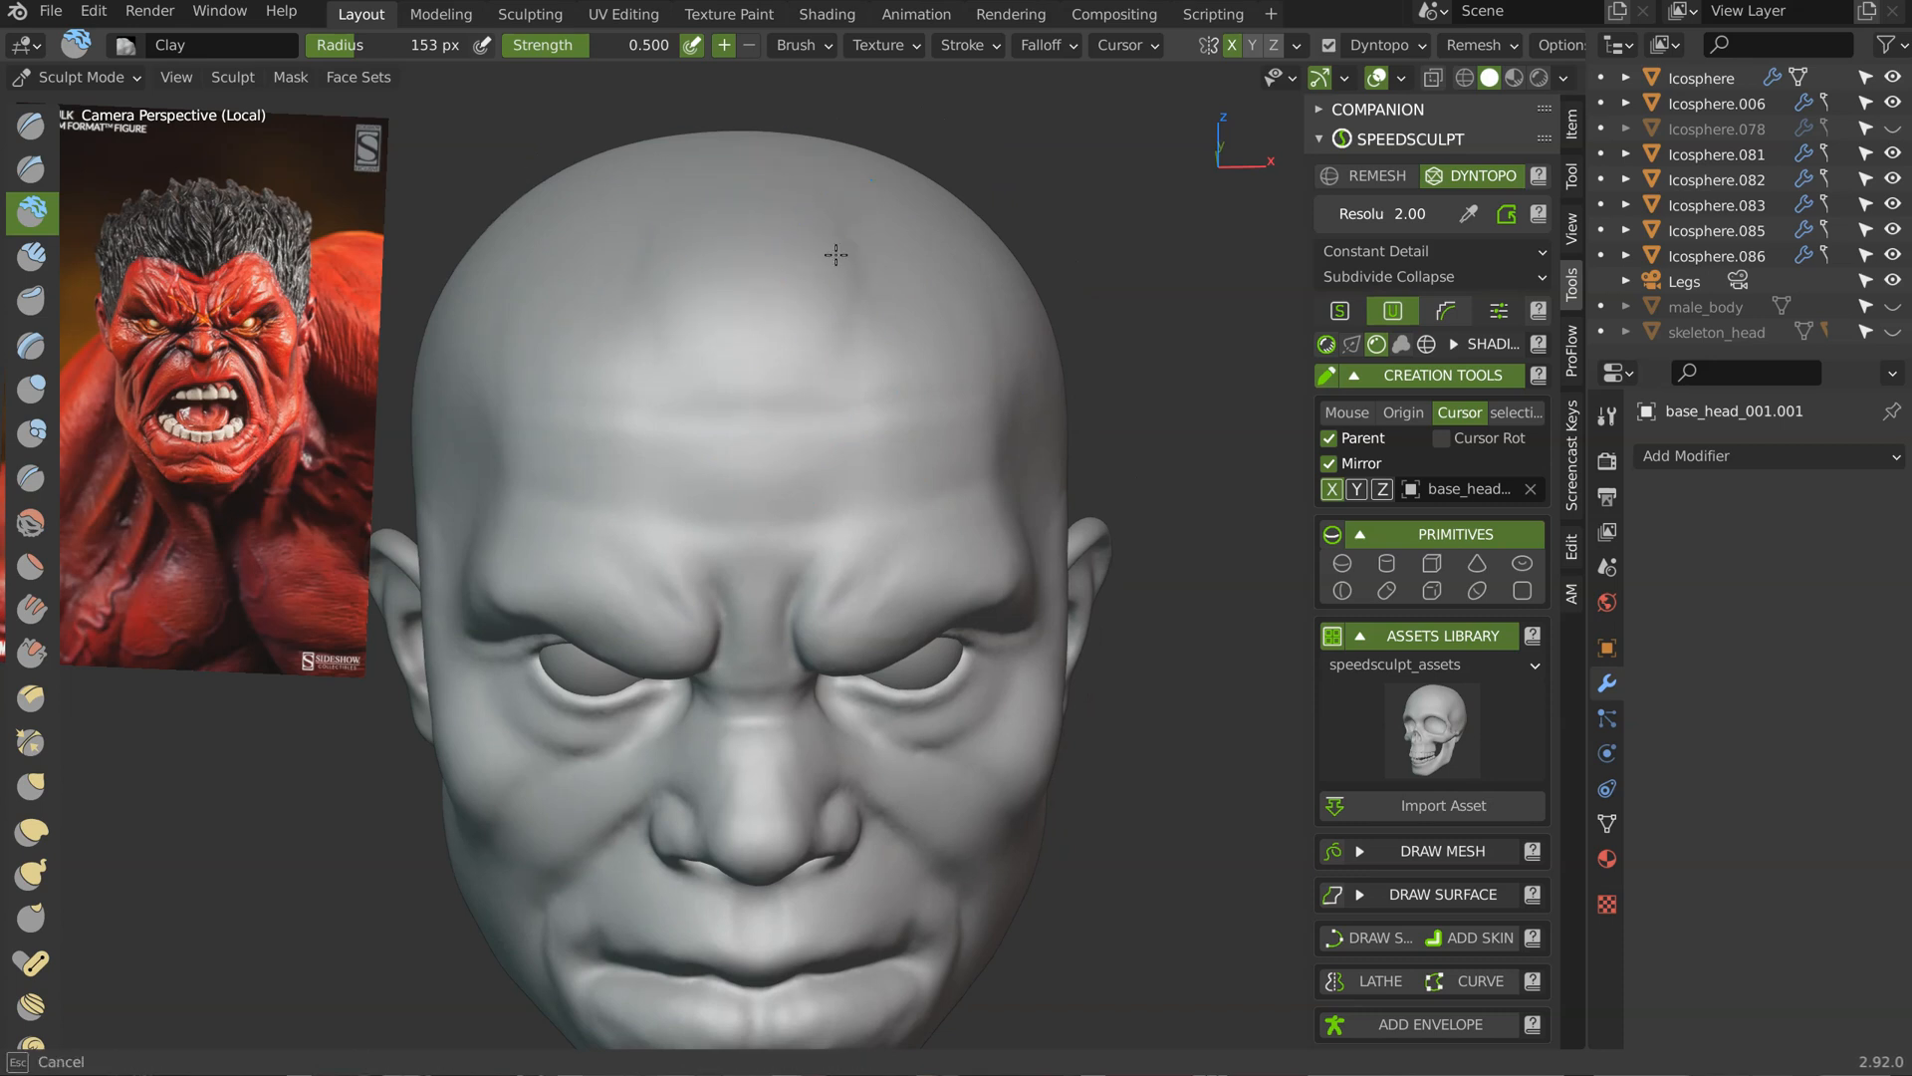
mouse_move(962, 271)
middle_down()
mouse_move(888, 281)
mouse_move(1058, 204)
middle_up()
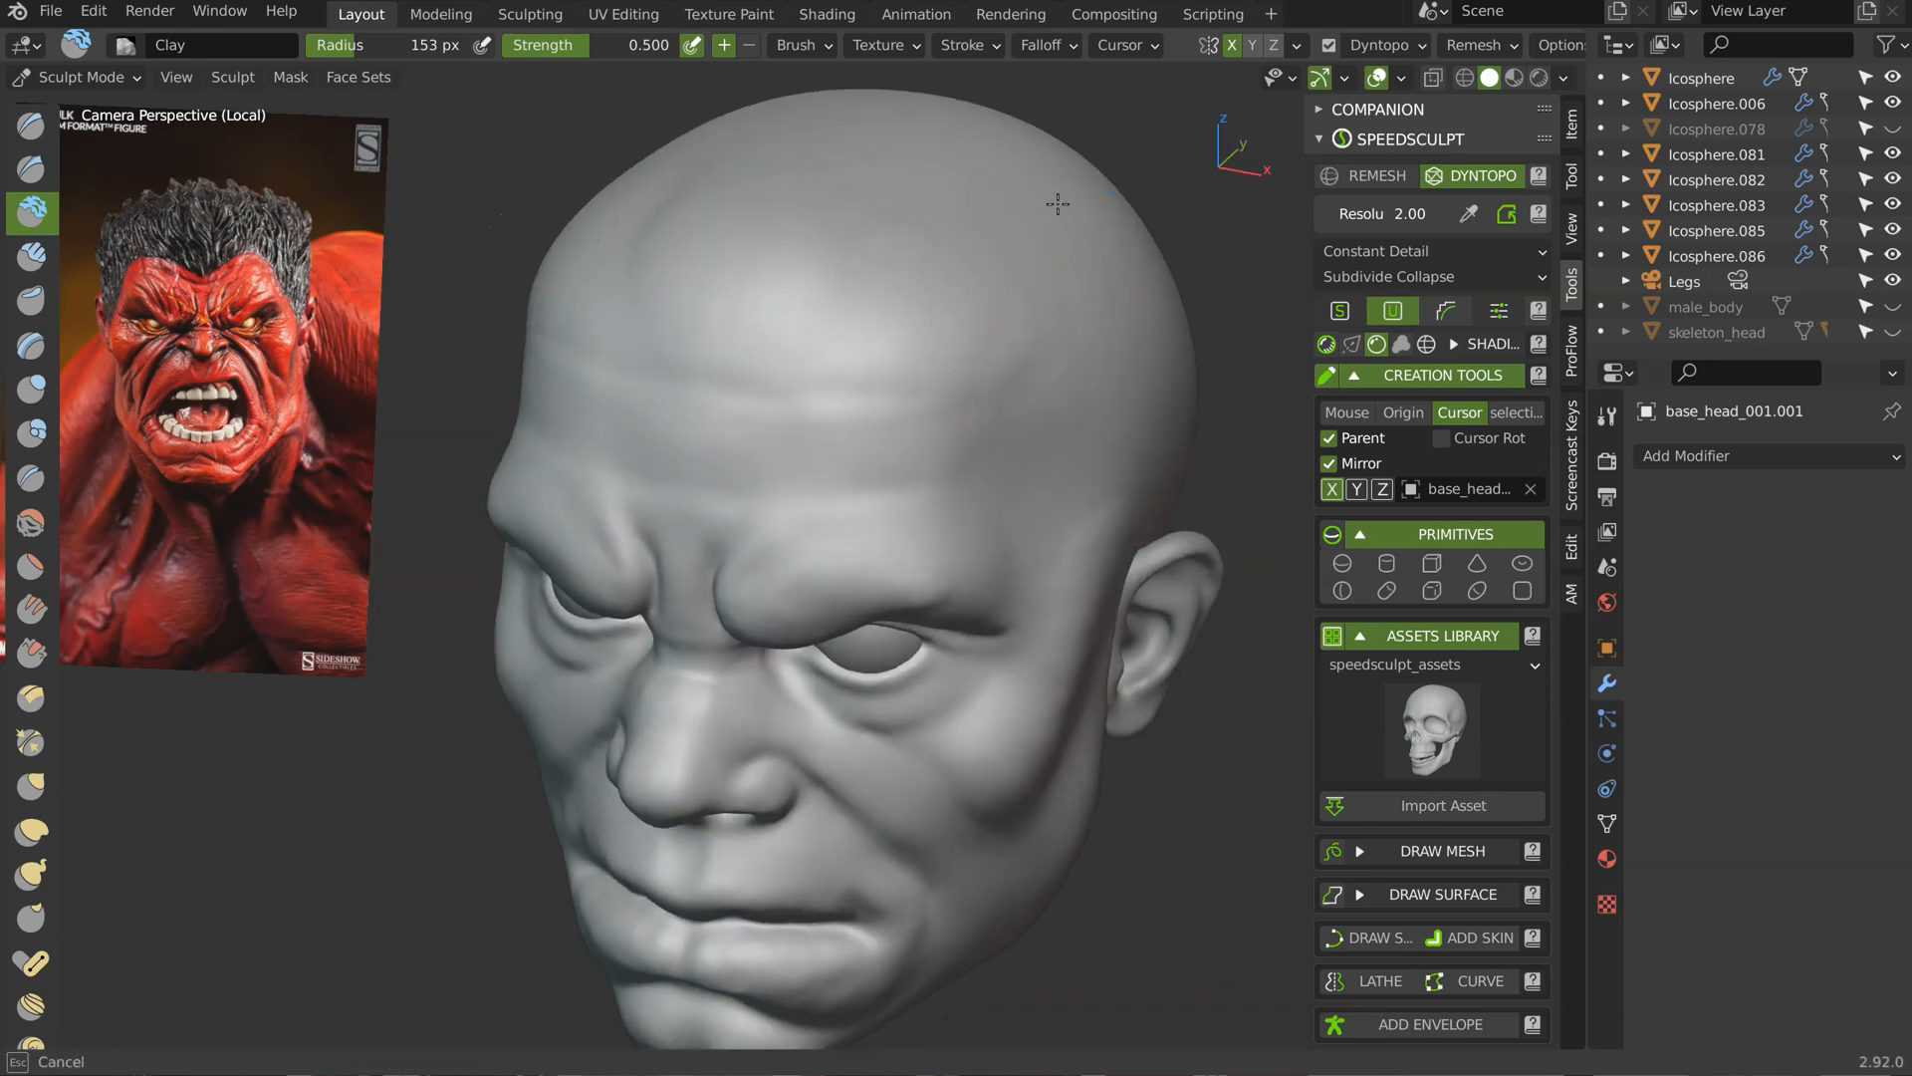
mouse_move(1042, 332)
middle_down()
mouse_move(1024, 265)
mouse_move(786, 257)
mouse_move(807, 358)
middle_up()
drag(887, 226, 893, 221)
drag(893, 221, 819, 243)
middle_drag(849, 390, 866, 341)
drag(842, 229, 917, 242)
drag(872, 440, 905, 413)
Step: Adjust the fold under the eye beside the nose with the Grab brush at 233 px
shift+middle_drag(969, 328, 916, 374)
ctrl+middle_drag(915, 374, 882, 483)
mouse_move(882, 483)
middle_down()
mouse_move(816, 439)
mouse_move(960, 309)
mouse_move(926, 342)
mouse_move(909, 425)
middle_up()
scroll(948, 476, up, 3)
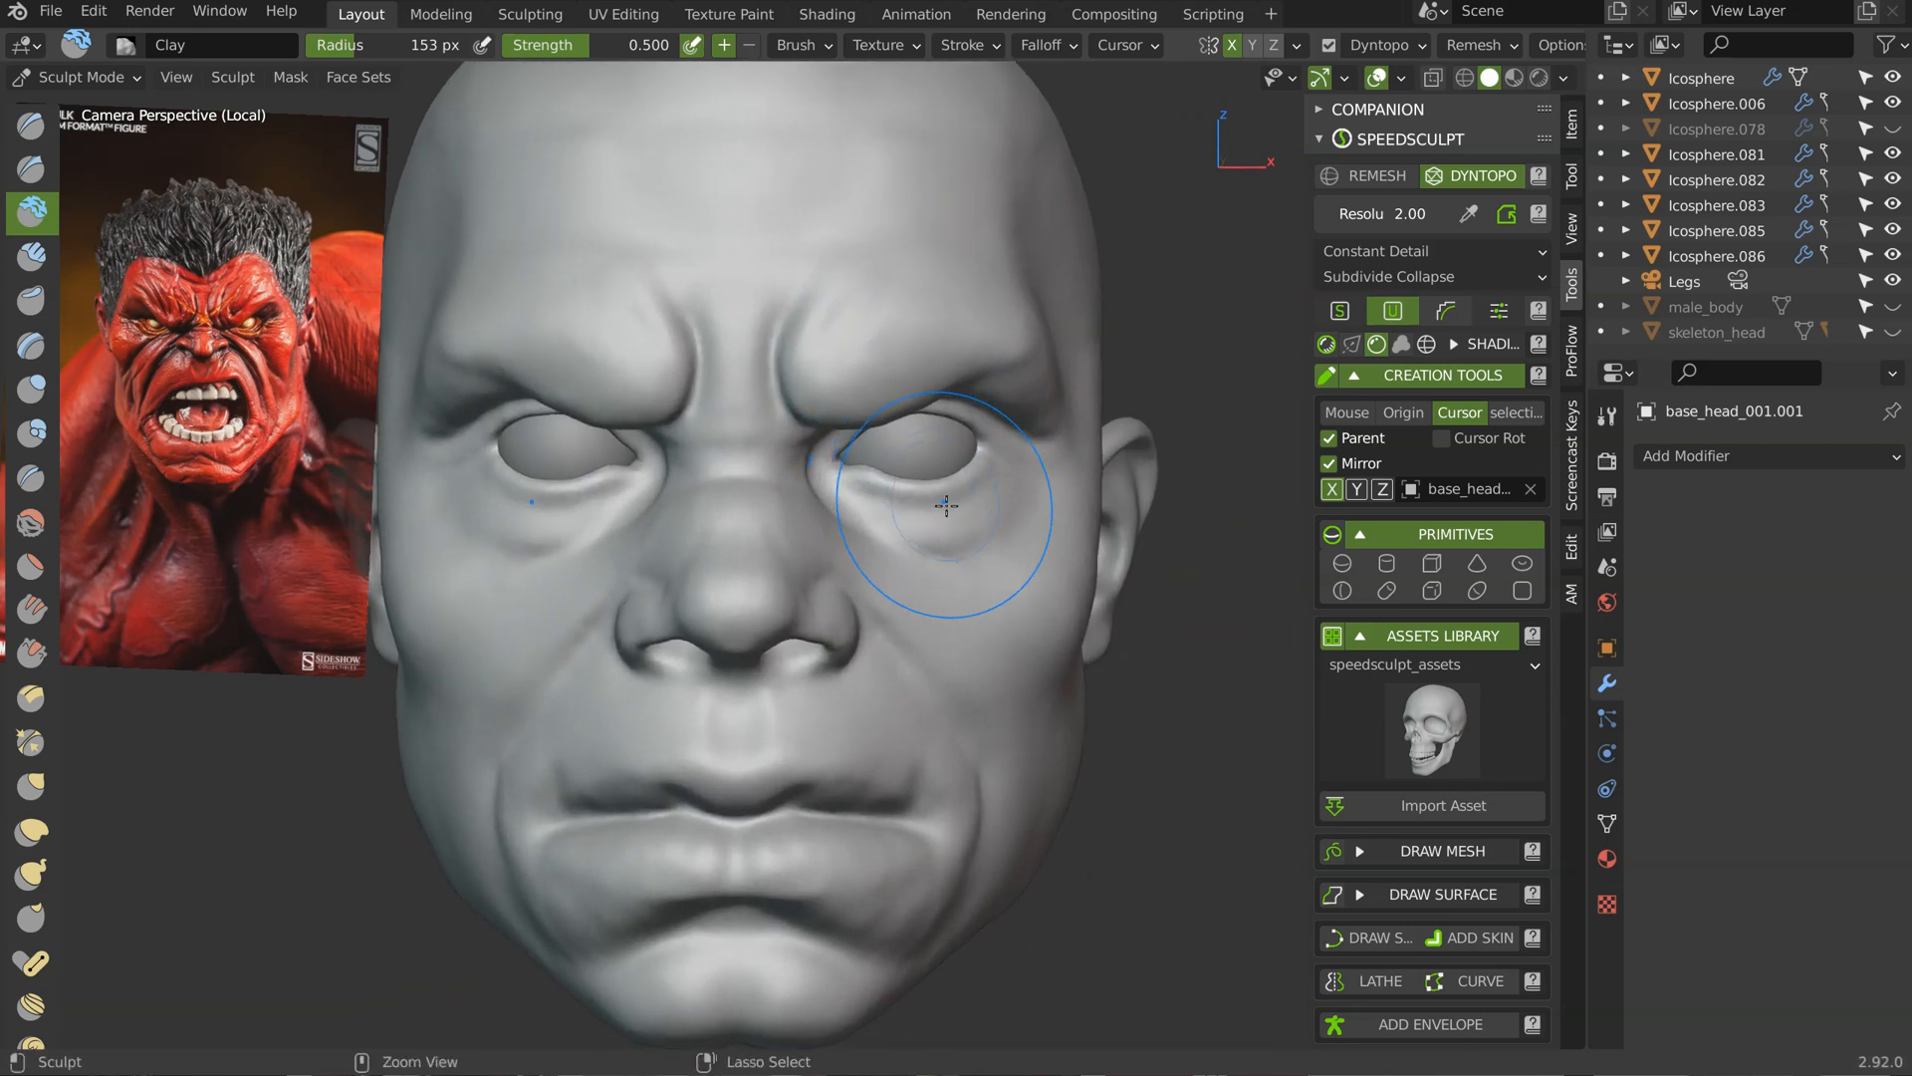
key(g)
mouse_move(1026, 493)
middle_down()
mouse_move(1109, 415)
mouse_move(1100, 319)
mouse_move(954, 407)
middle_up()
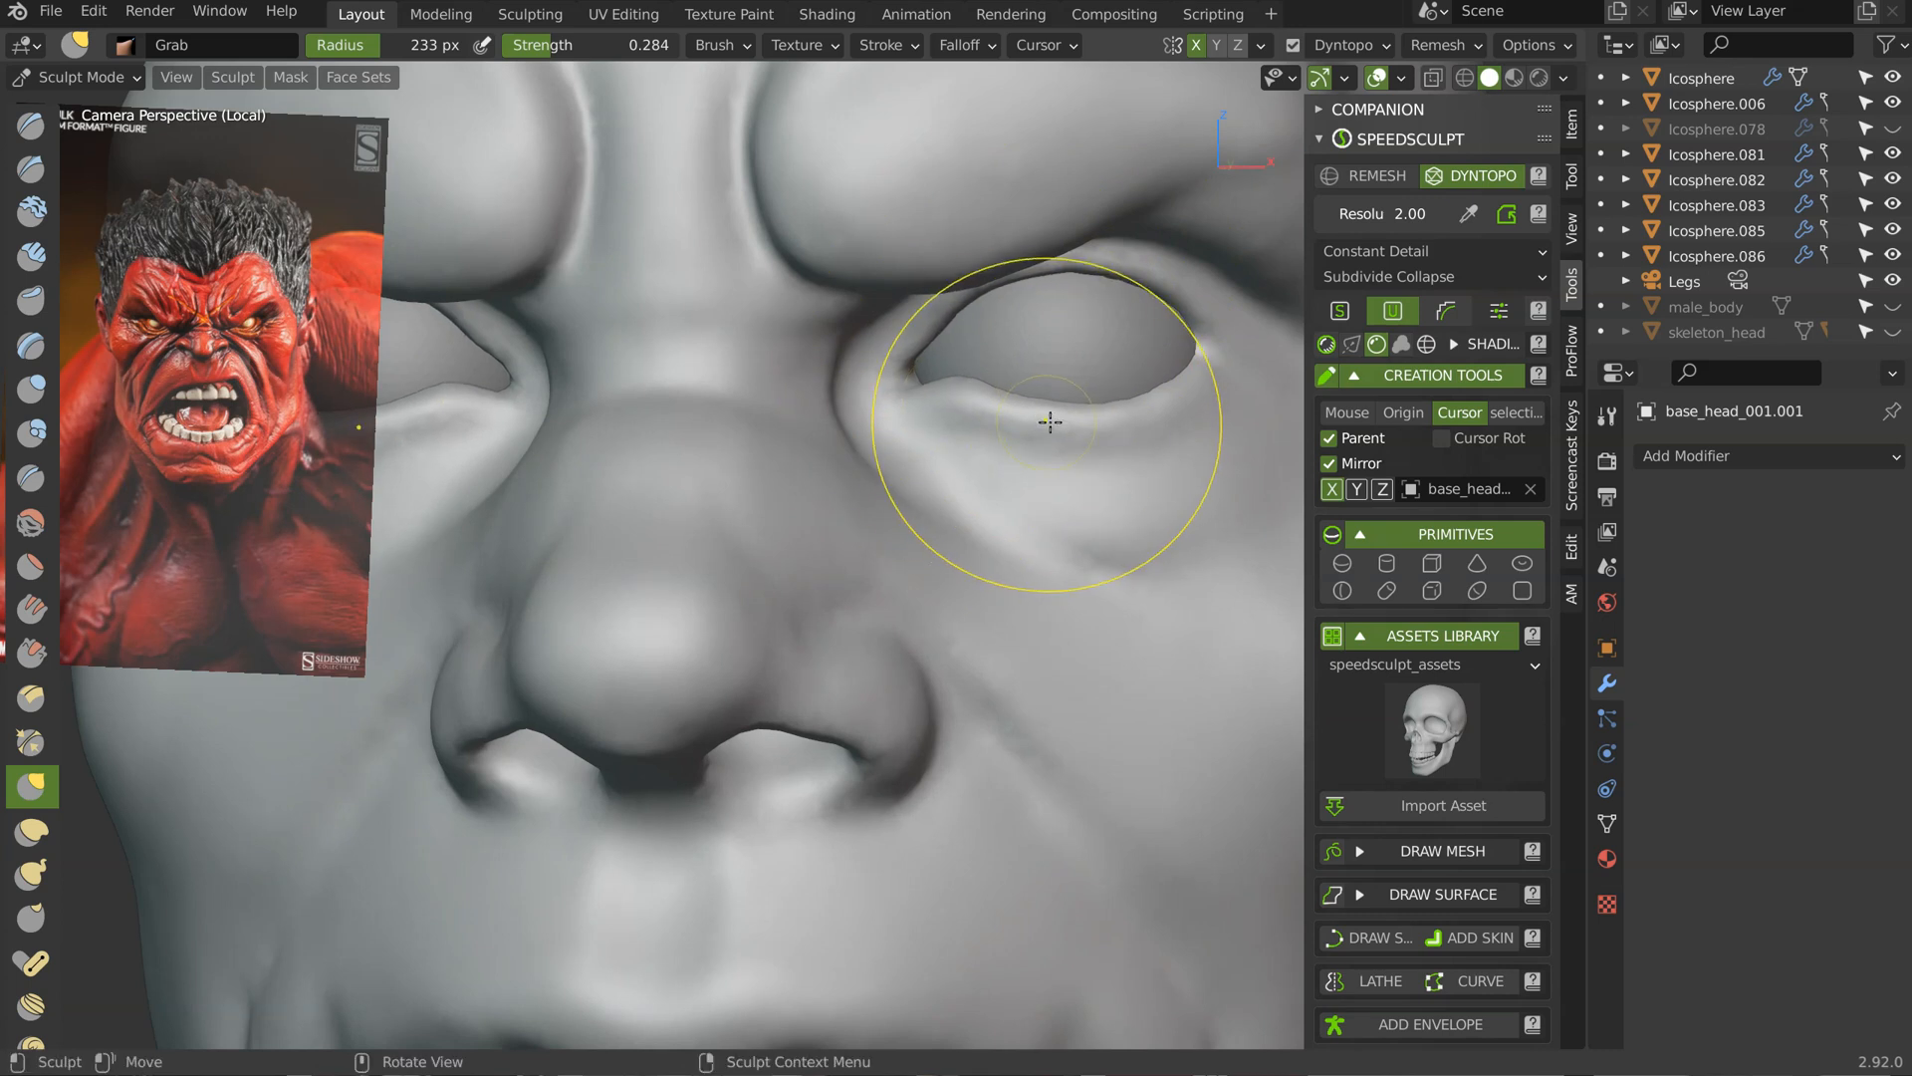
mouse_move(1158, 417)
middle_down()
mouse_move(1174, 392)
mouse_move(995, 484)
middle_up()
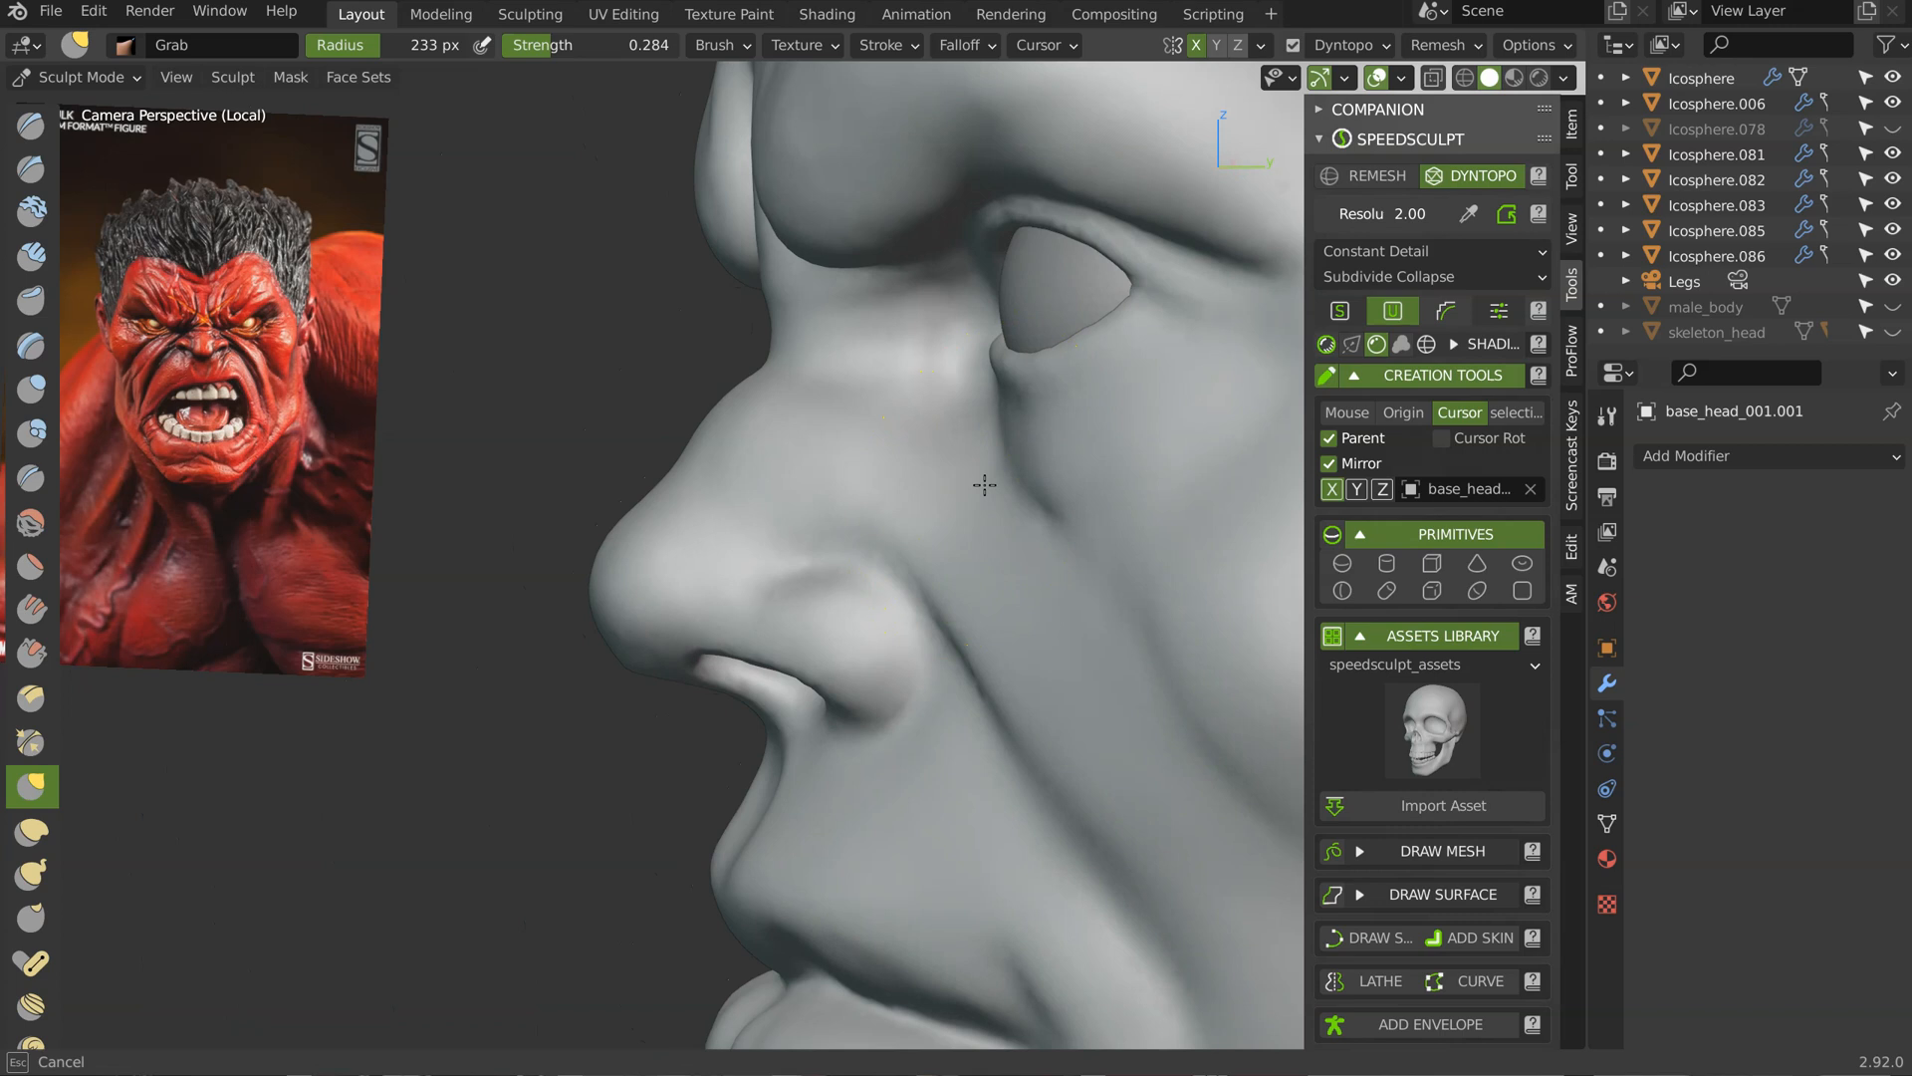
drag(1062, 532, 1059, 527)
mouse_move(1058, 528)
ctrl+middle_down()
mouse_move(990, 465)
mouse_move(986, 498)
ctrl+middle_up()
drag(1040, 545, 1044, 559)
Step: Examine the brow, temple and cheek shapes of the head from three-quarter and front views
mouse_move(1044, 559)
ctrl+middle_down()
mouse_move(977, 517)
mouse_move(935, 541)
mouse_move(1015, 400)
mouse_move(1094, 438)
ctrl+middle_up()
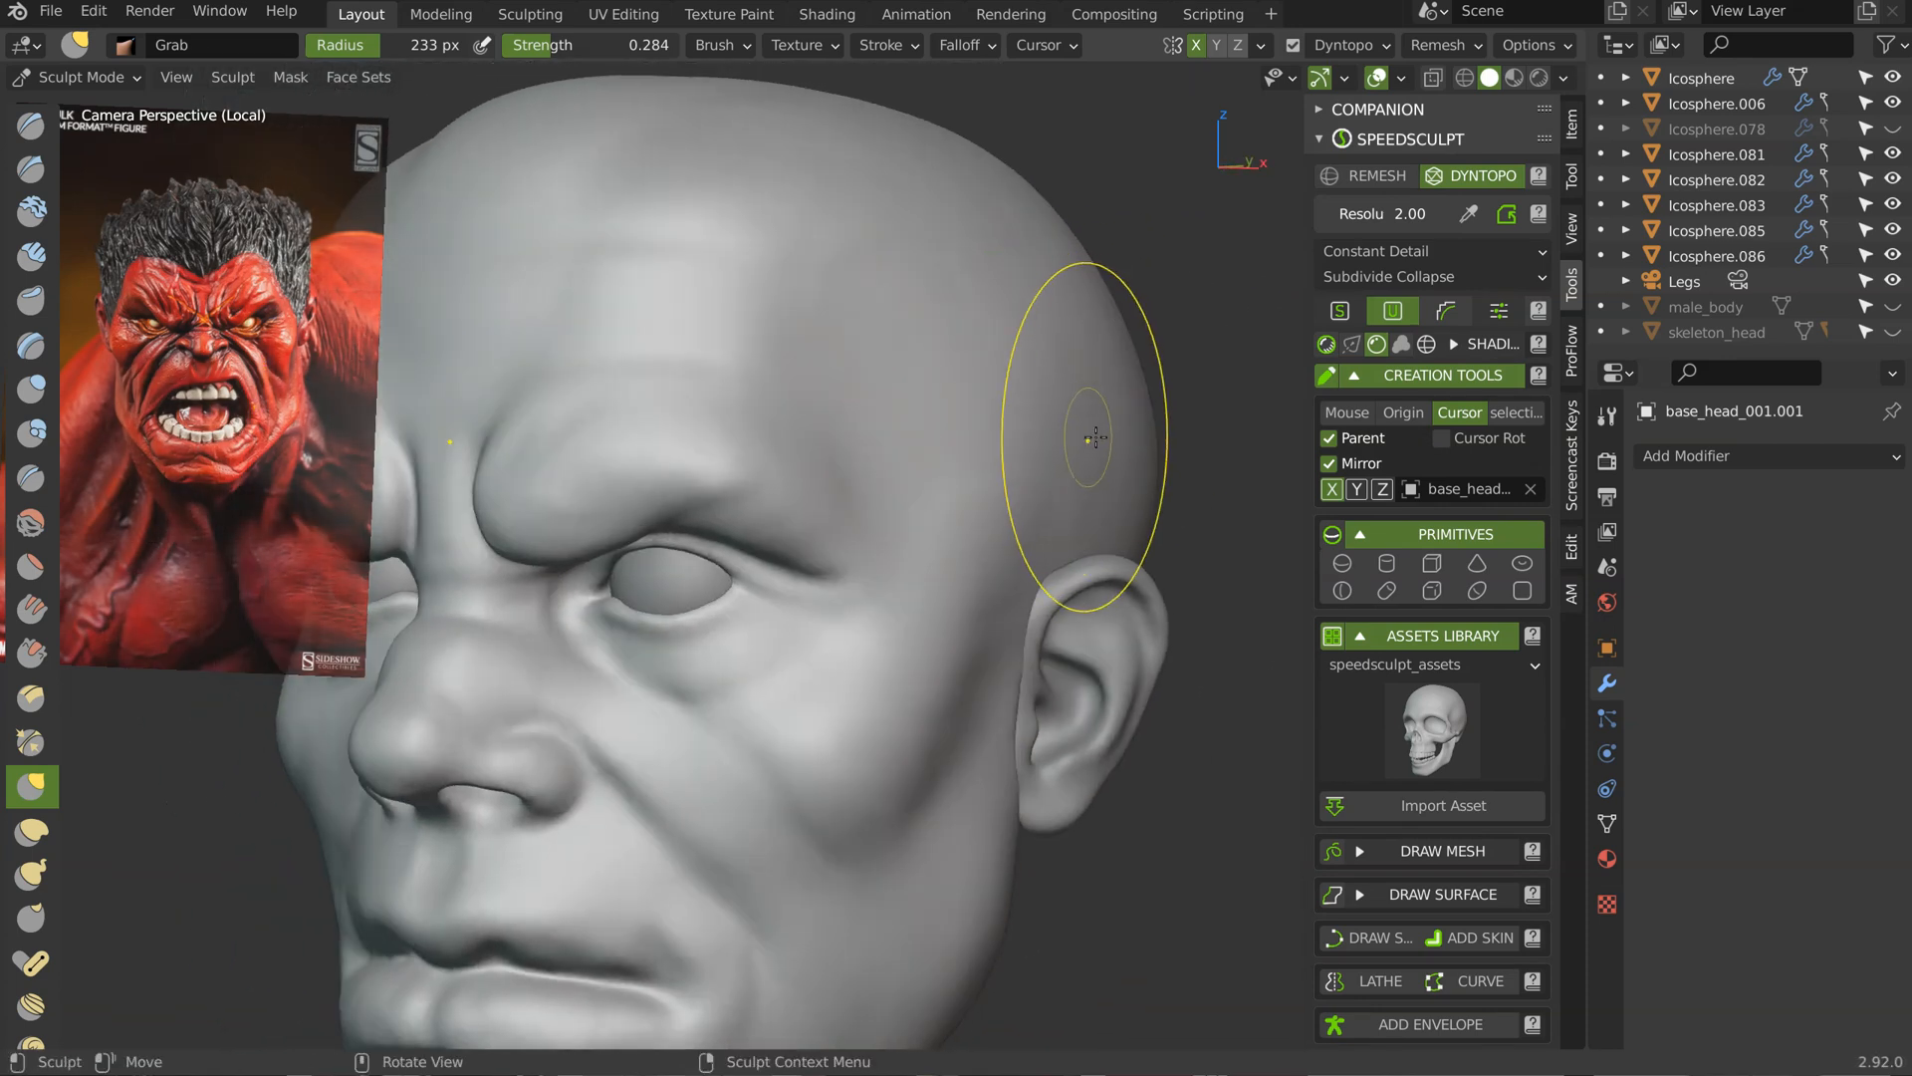
middle_drag(996, 297, 994, 383)
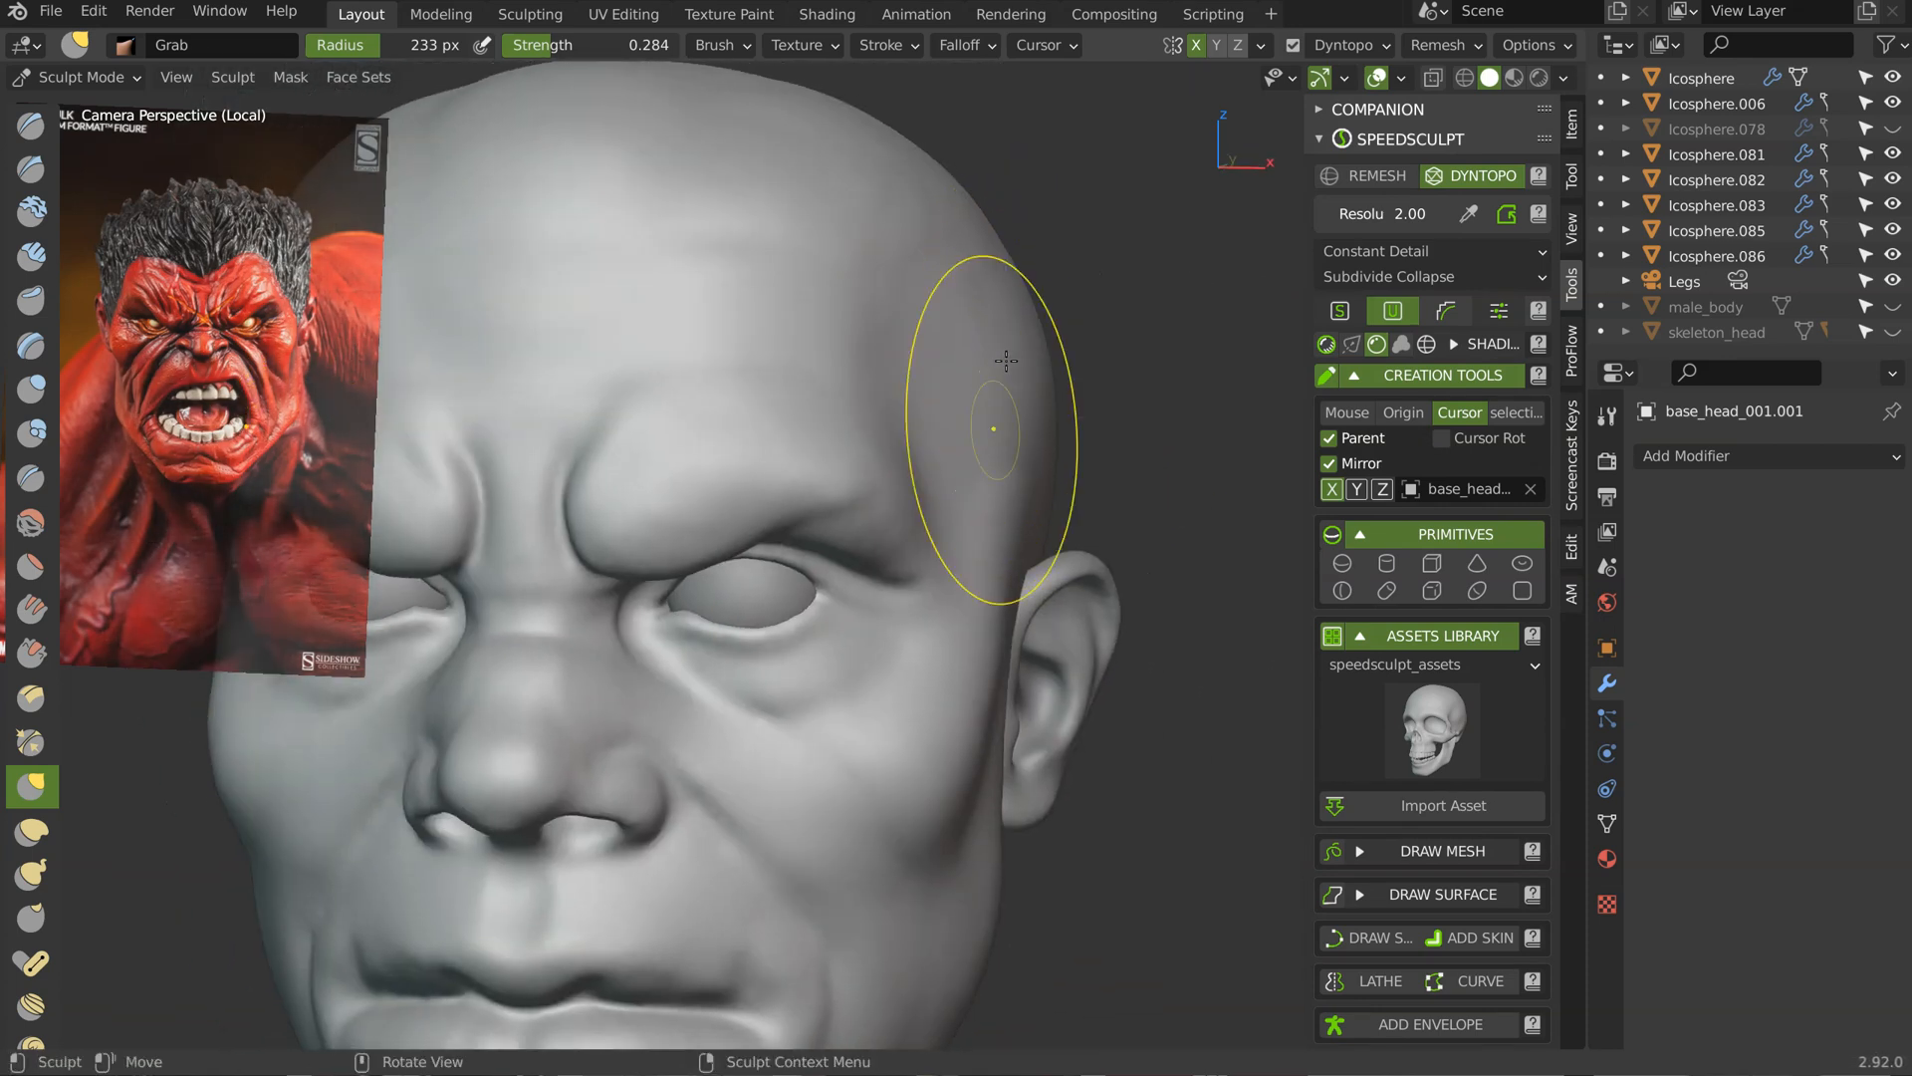
ctrl+middle_drag(1056, 441, 1026, 478)
shift+middle_drag(1026, 478, 1160, 406)
ctrl+middle_drag(1045, 488, 1001, 410)
middle_drag(1001, 411, 981, 424)
mouse_move(1145, 446)
shift+middle_down()
mouse_move(1037, 468)
mouse_move(1024, 425)
mouse_move(944, 493)
mouse_move(734, 469)
mouse_move(896, 478)
mouse_move(875, 521)
mouse_move(875, 491)
mouse_move(939, 534)
shift+middle_up()
shift+middle_drag(904, 667, 865, 456)
Step: Reshape the nose in side profile with the Grab brush at 233 px
ctrl+middle_drag(739, 501, 767, 581)
mouse_move(773, 440)
ctrl+middle_down()
mouse_move(657, 239)
mouse_move(749, 286)
ctrl+middle_up()
ctrl+middle_drag(749, 286, 754, 326)
mouse_move(692, 252)
mouse_down()
mouse_move(719, 250)
mouse_move(609, 444)
mouse_up()
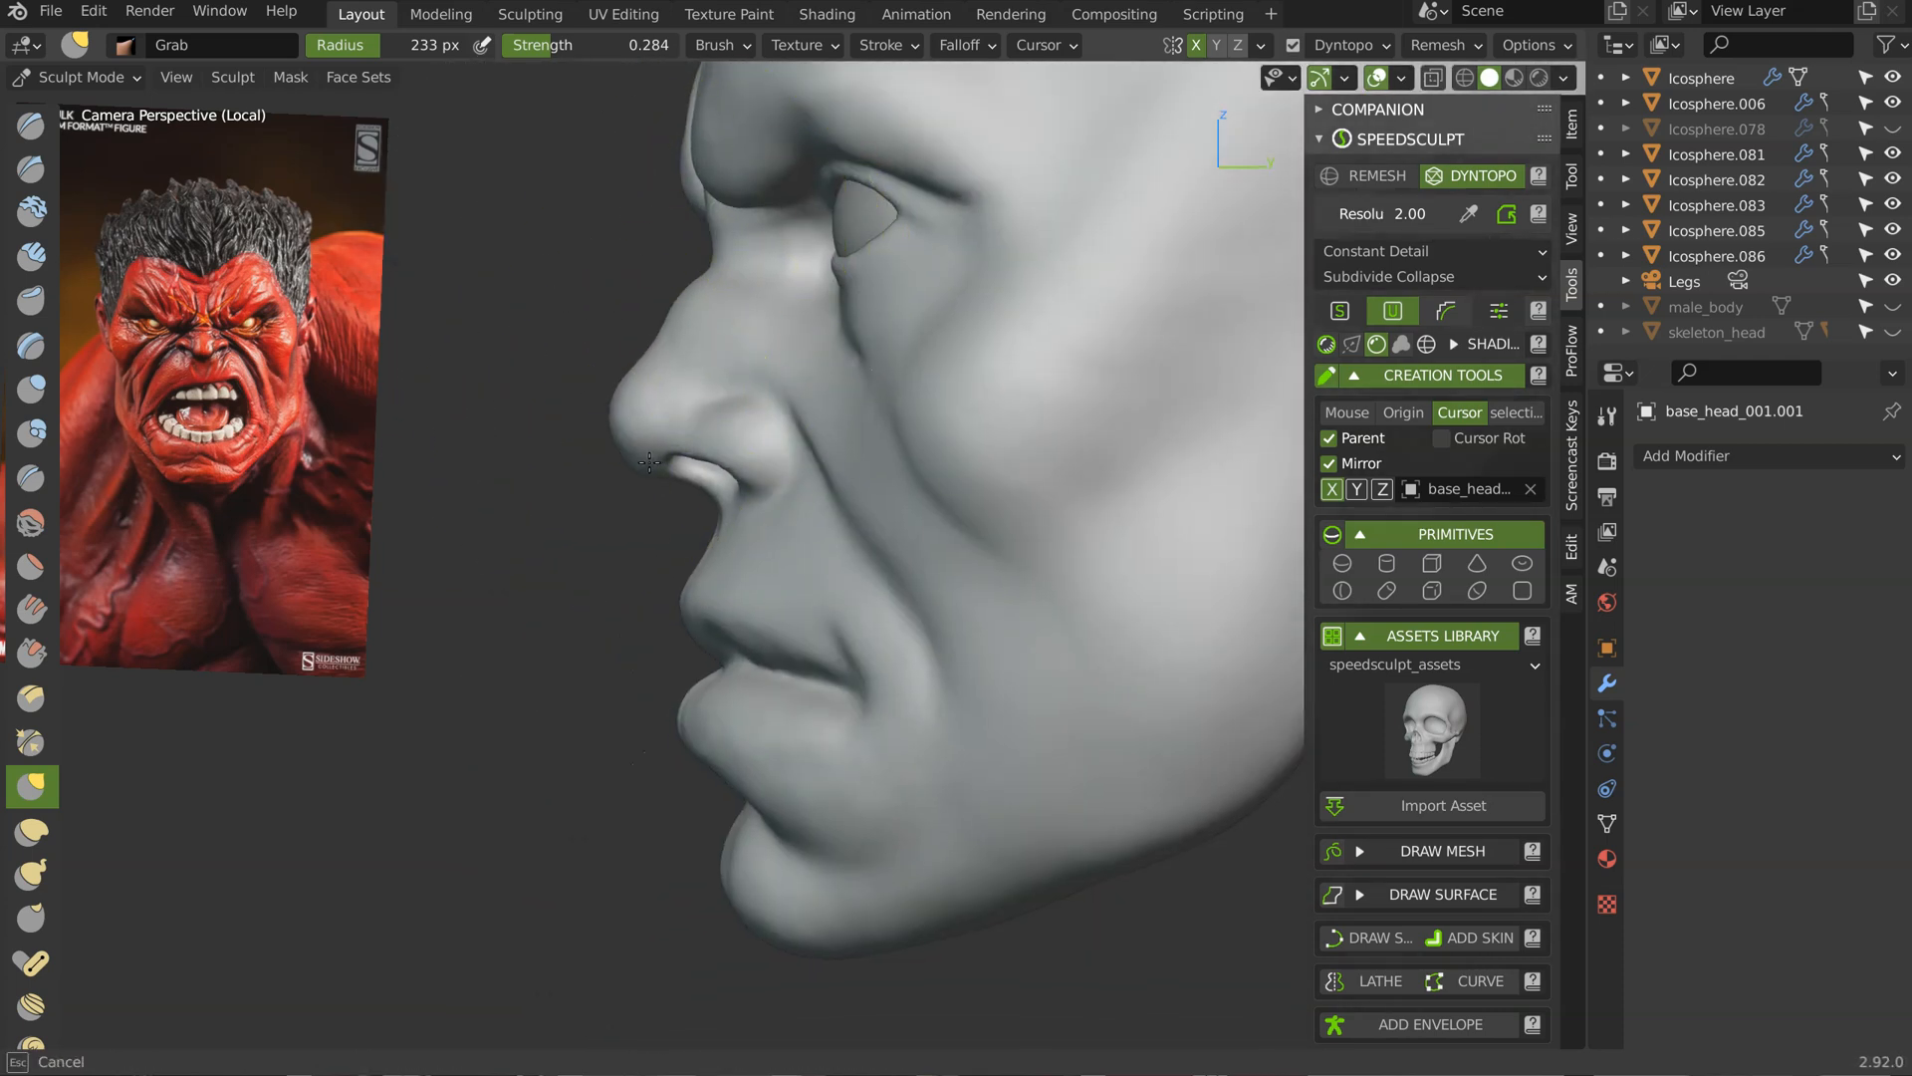
ctrl+middle_drag(703, 728, 802, 771)
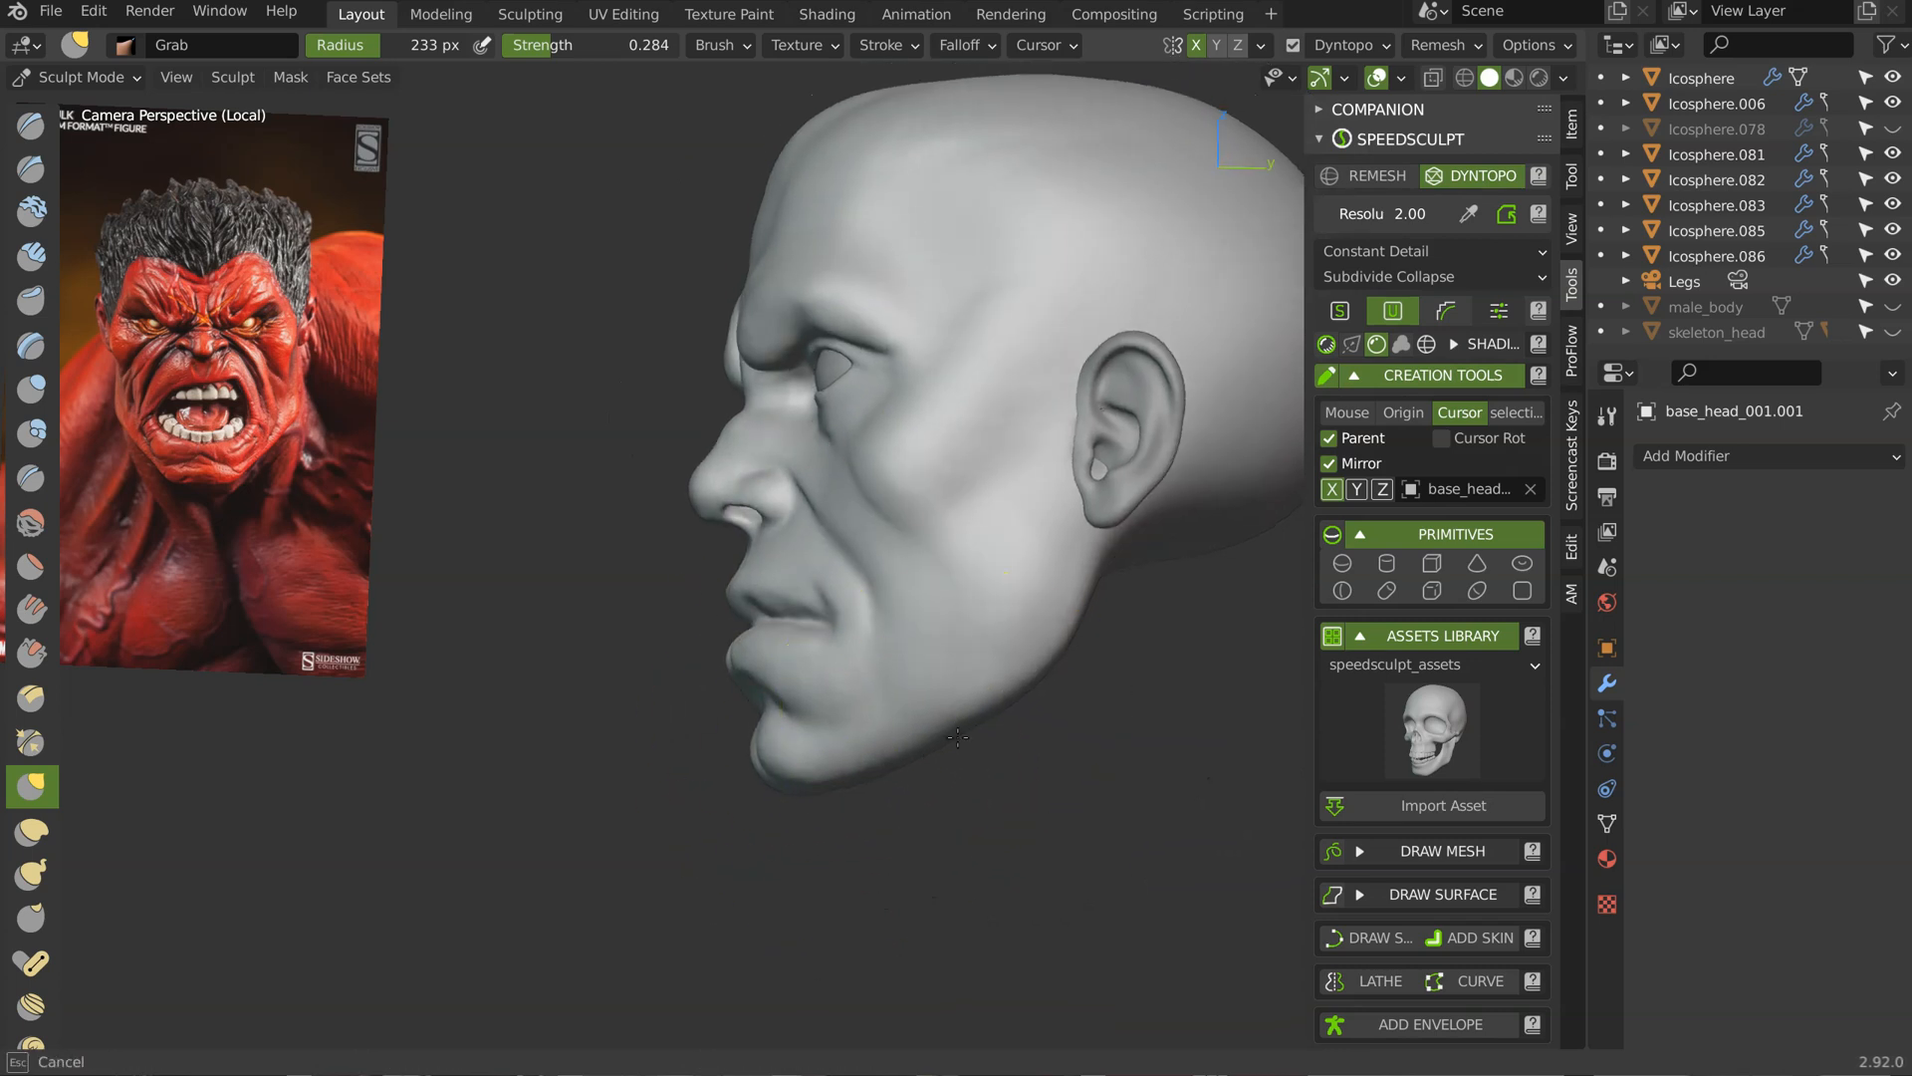
Step: Reshape the chin and jawline with the Grab brush at 233 px, working from profile and three-quarter views
ctrl+middle_drag(938, 741, 738, 724)
scroll(769, 712, up, 3)
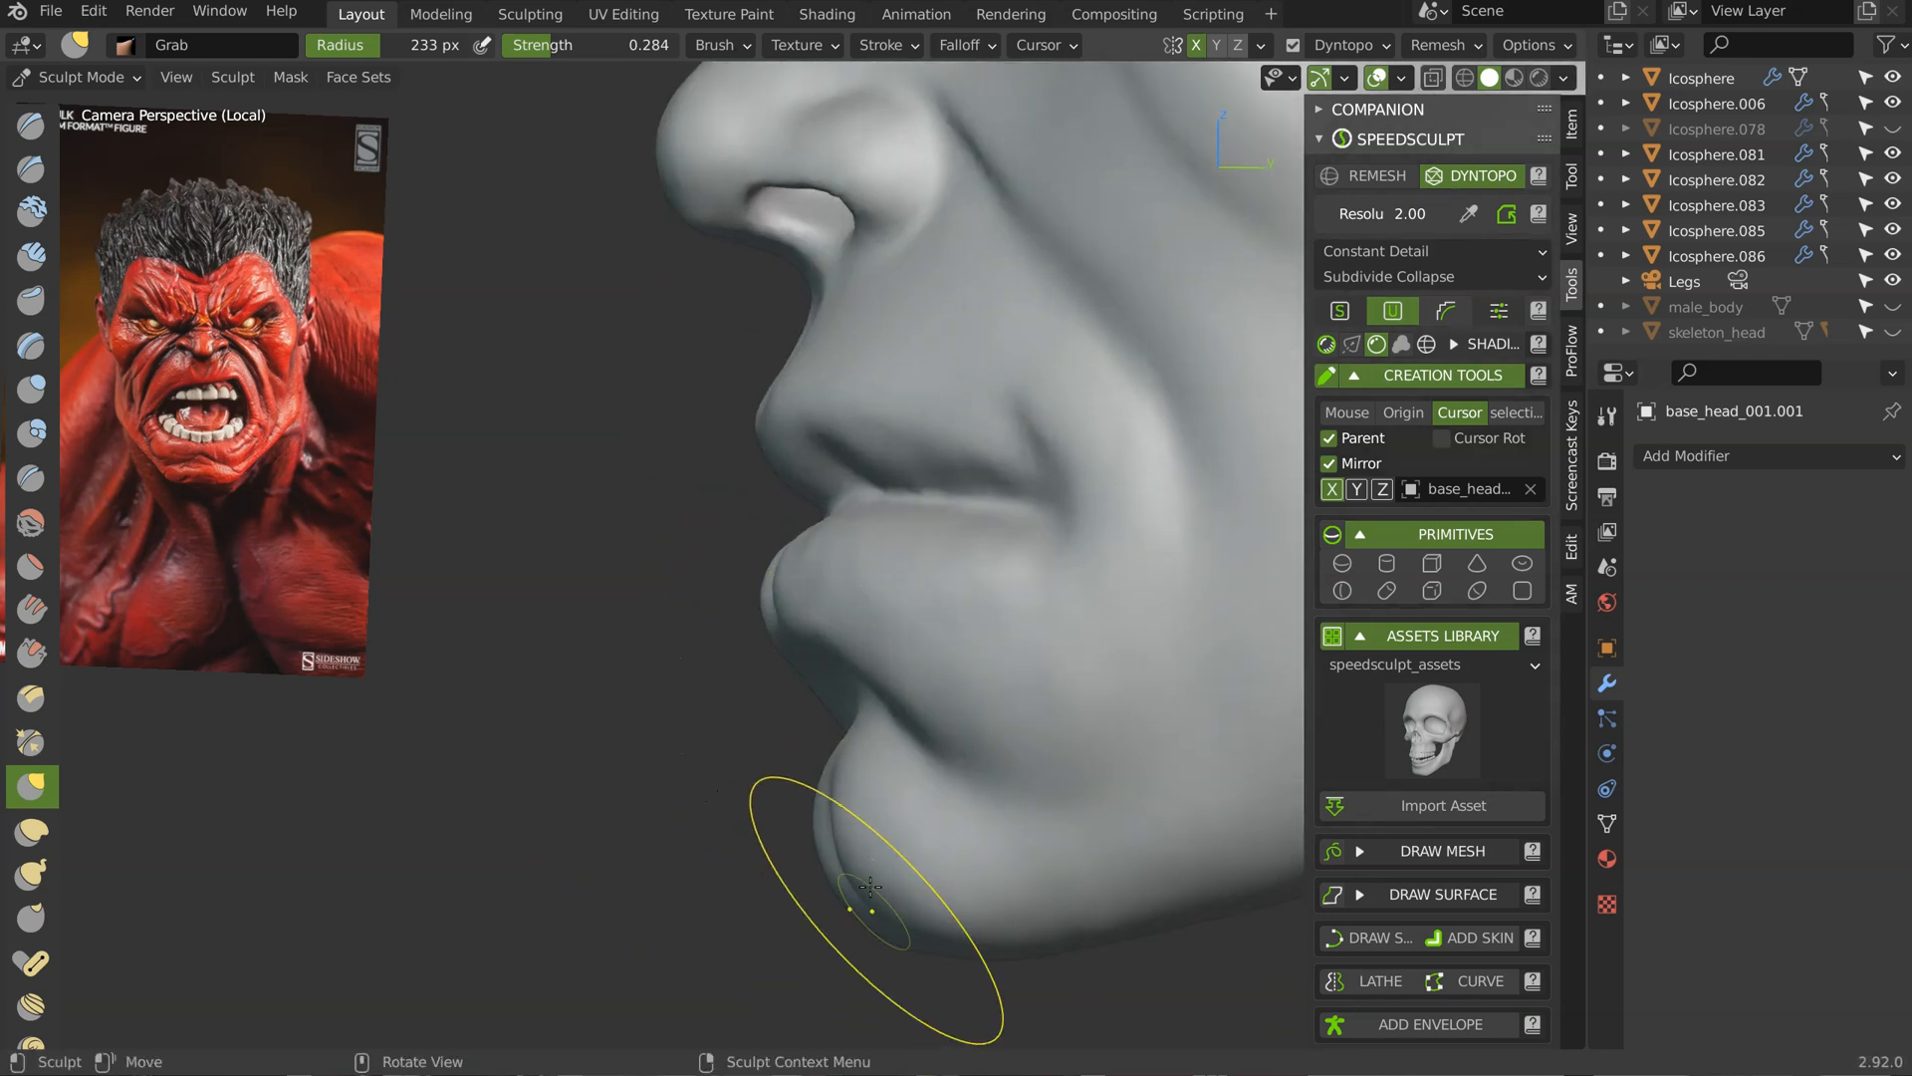
drag(943, 925, 939, 942)
mouse_move(1008, 796)
middle_down()
mouse_move(973, 670)
mouse_move(1065, 676)
middle_up()
drag(981, 677, 974, 706)
ctrl+middle_drag(857, 830, 921, 742)
middle_drag(921, 742, 944, 711)
drag(1083, 686, 1088, 691)
shift+middle_drag(1183, 645, 1016, 787)
mouse_move(1015, 787)
middle_down()
mouse_move(1000, 777)
mouse_move(1071, 732)
mouse_move(1019, 622)
mouse_move(747, 683)
mouse_move(937, 576)
mouse_move(1081, 657)
mouse_move(1071, 618)
middle_up()
mouse_move(1014, 761)
middle_down()
mouse_move(1033, 704)
mouse_move(1058, 737)
middle_up()
mouse_move(1005, 806)
middle_down()
mouse_move(854, 803)
mouse_move(946, 683)
mouse_move(875, 696)
mouse_move(971, 677)
middle_up()
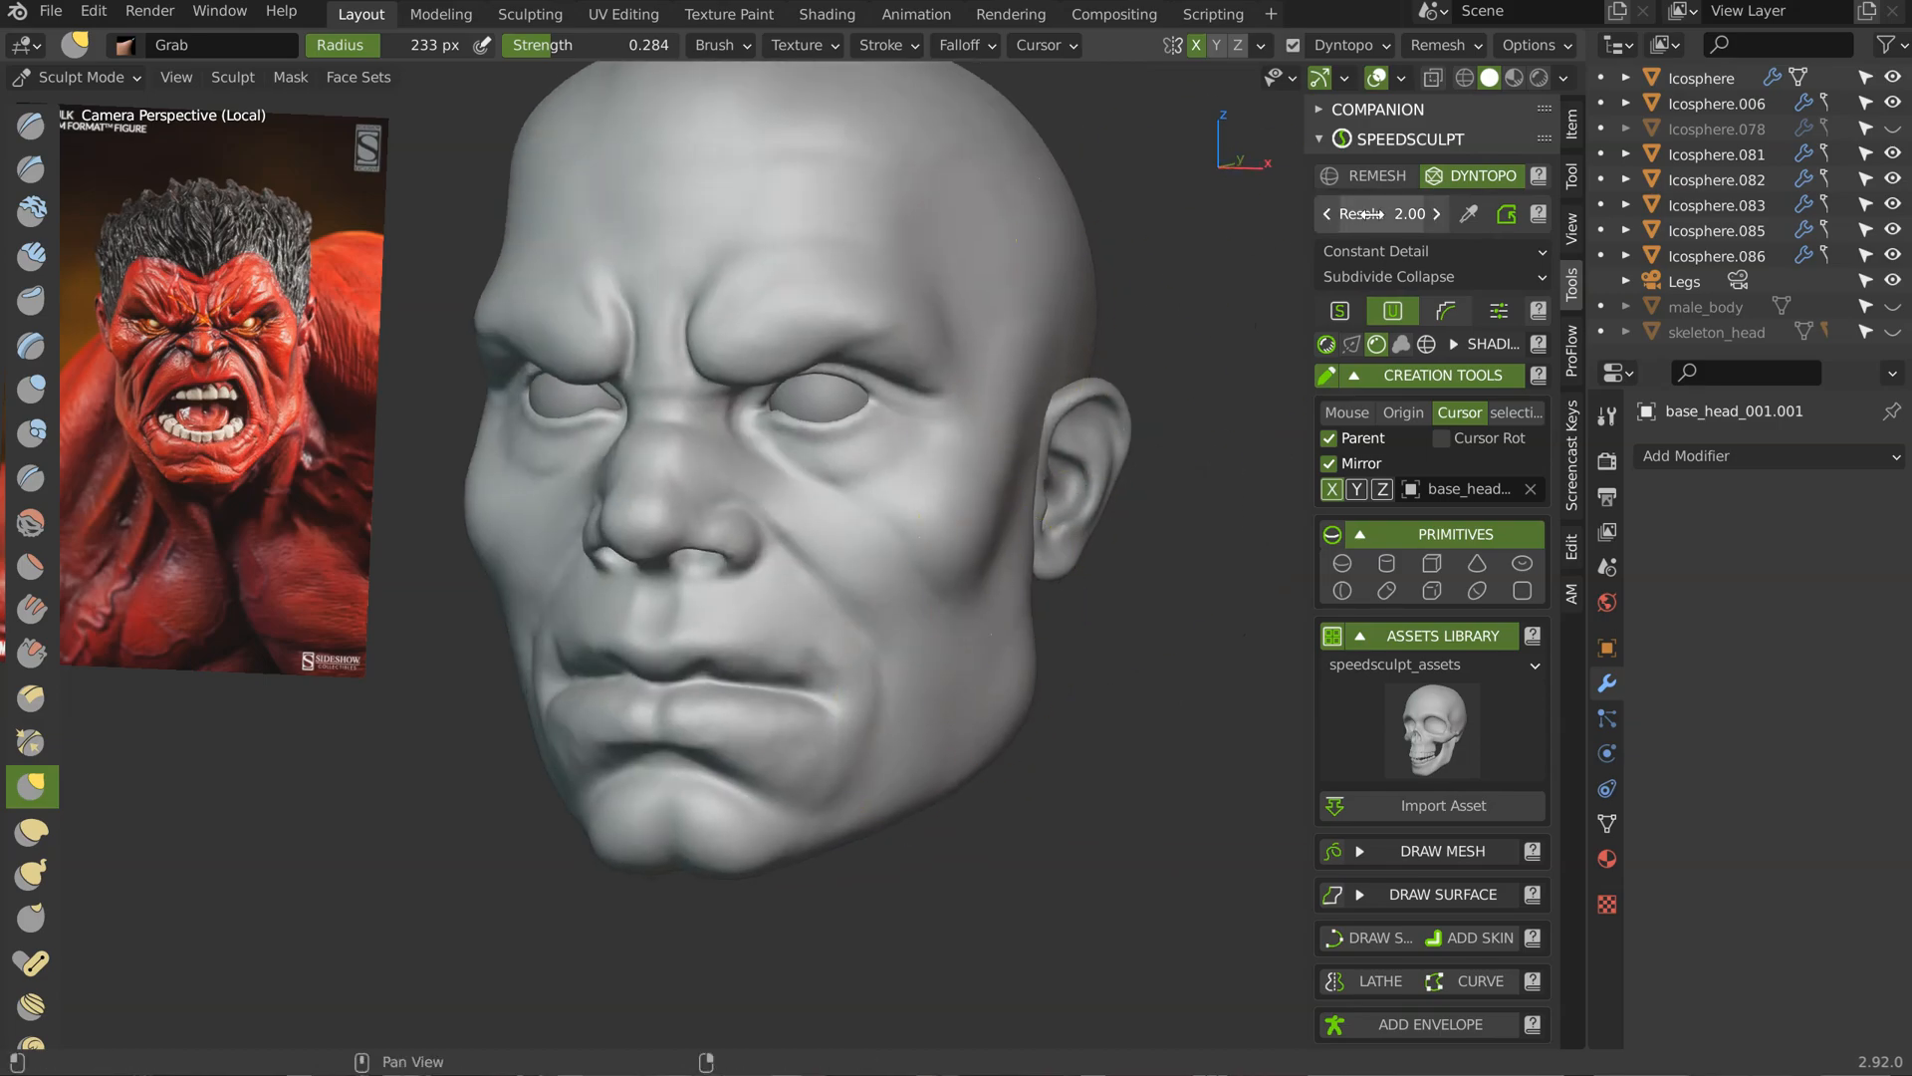
Step: Display the wireframe, set the Dyntopo resolution to 1.25, and rework the underside of the jaw with the Clay brush at 132 px
click(1425, 346)
mouse_move(777, 409)
middle_down()
mouse_move(782, 458)
mouse_move(803, 393)
mouse_move(637, 588)
middle_up()
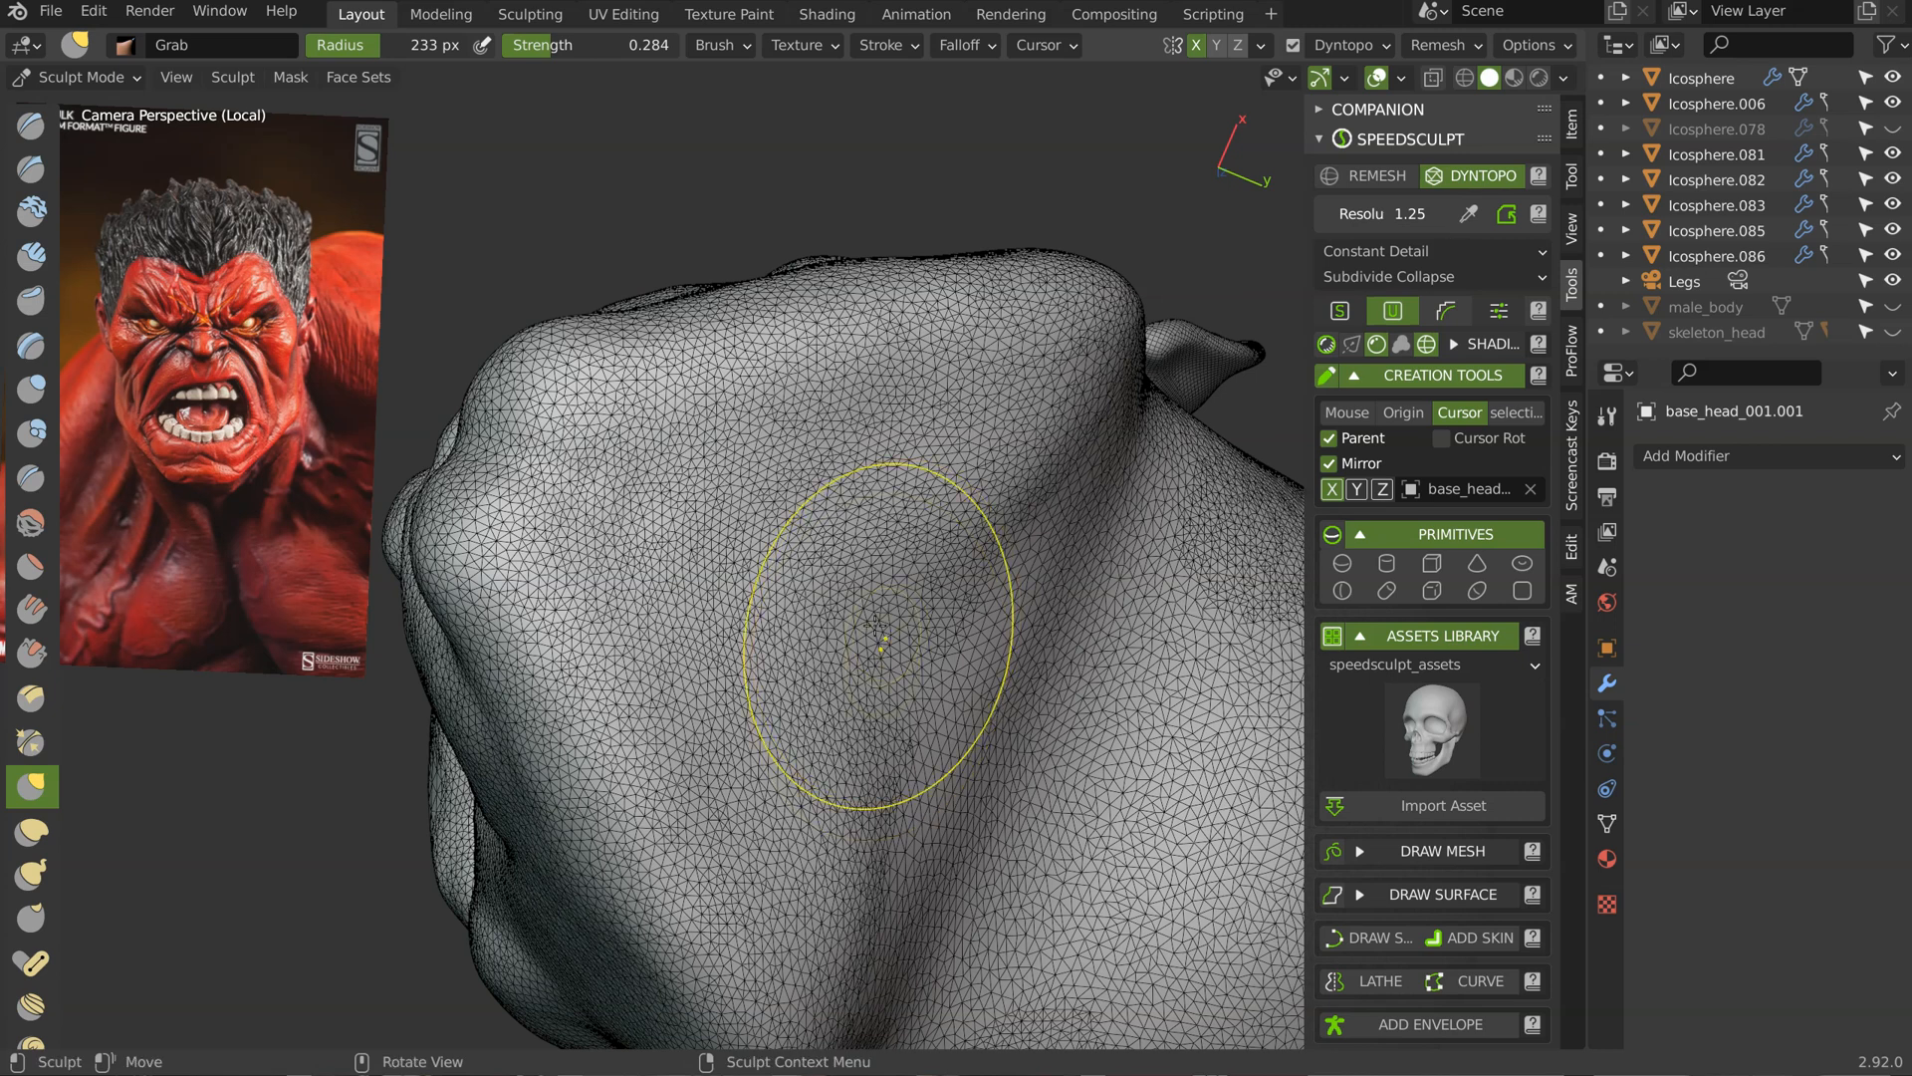
key(c)
key(f)
click(768, 645)
mouse_move(762, 570)
mouse_down()
mouse_move(821, 697)
mouse_move(901, 583)
mouse_up()
drag(808, 503, 797, 776)
mouse_move(725, 463)
mouse_down()
mouse_move(1230, 548)
mouse_move(1175, 593)
mouse_up()
mouse_move(803, 767)
mouse_down()
mouse_move(697, 876)
mouse_move(682, 543)
mouse_up()
mouse_move(887, 606)
mouse_down()
mouse_move(924, 566)
mouse_move(921, 609)
mouse_up()
Step: Extend the Clay strokes across the rest of the jaw's underside, keeping the 132 px radius
middle_drag(922, 597, 862, 517)
drag(642, 458, 937, 478)
mouse_move(687, 528)
mouse_down()
mouse_move(877, 548)
mouse_move(917, 598)
mouse_up()
drag(917, 415, 995, 448)
middle_drag(971, 517, 787, 454)
mouse_move(1088, 421)
mouse_down()
mouse_move(1085, 668)
mouse_move(1150, 568)
mouse_move(1055, 757)
mouse_move(950, 612)
mouse_move(1105, 625)
mouse_move(966, 585)
mouse_up()
drag(962, 675, 1028, 536)
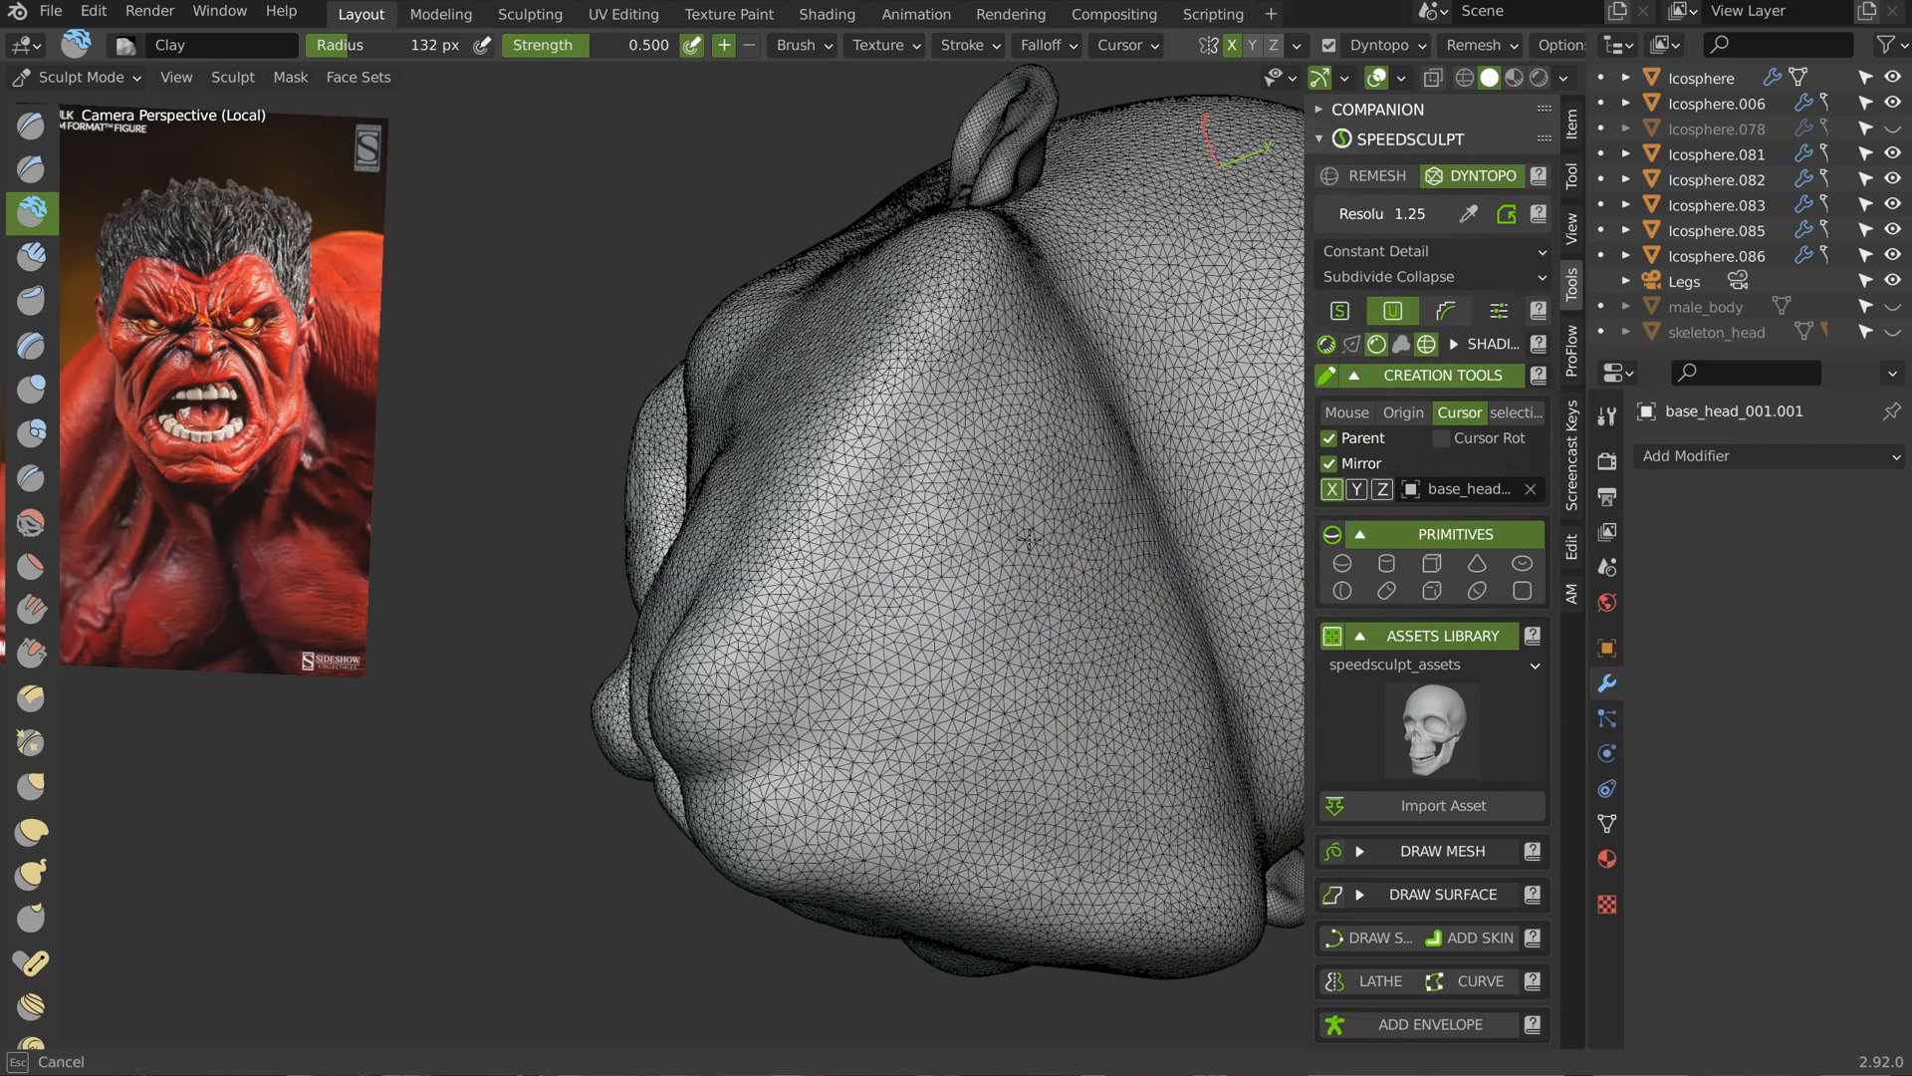
Step: Set the Dyntopo resolution to 2.00 and hide the wireframe overlay
middle_drag(1152, 478, 981, 558)
scroll(981, 560, up, 2)
shift+middle_drag(1056, 677, 881, 615)
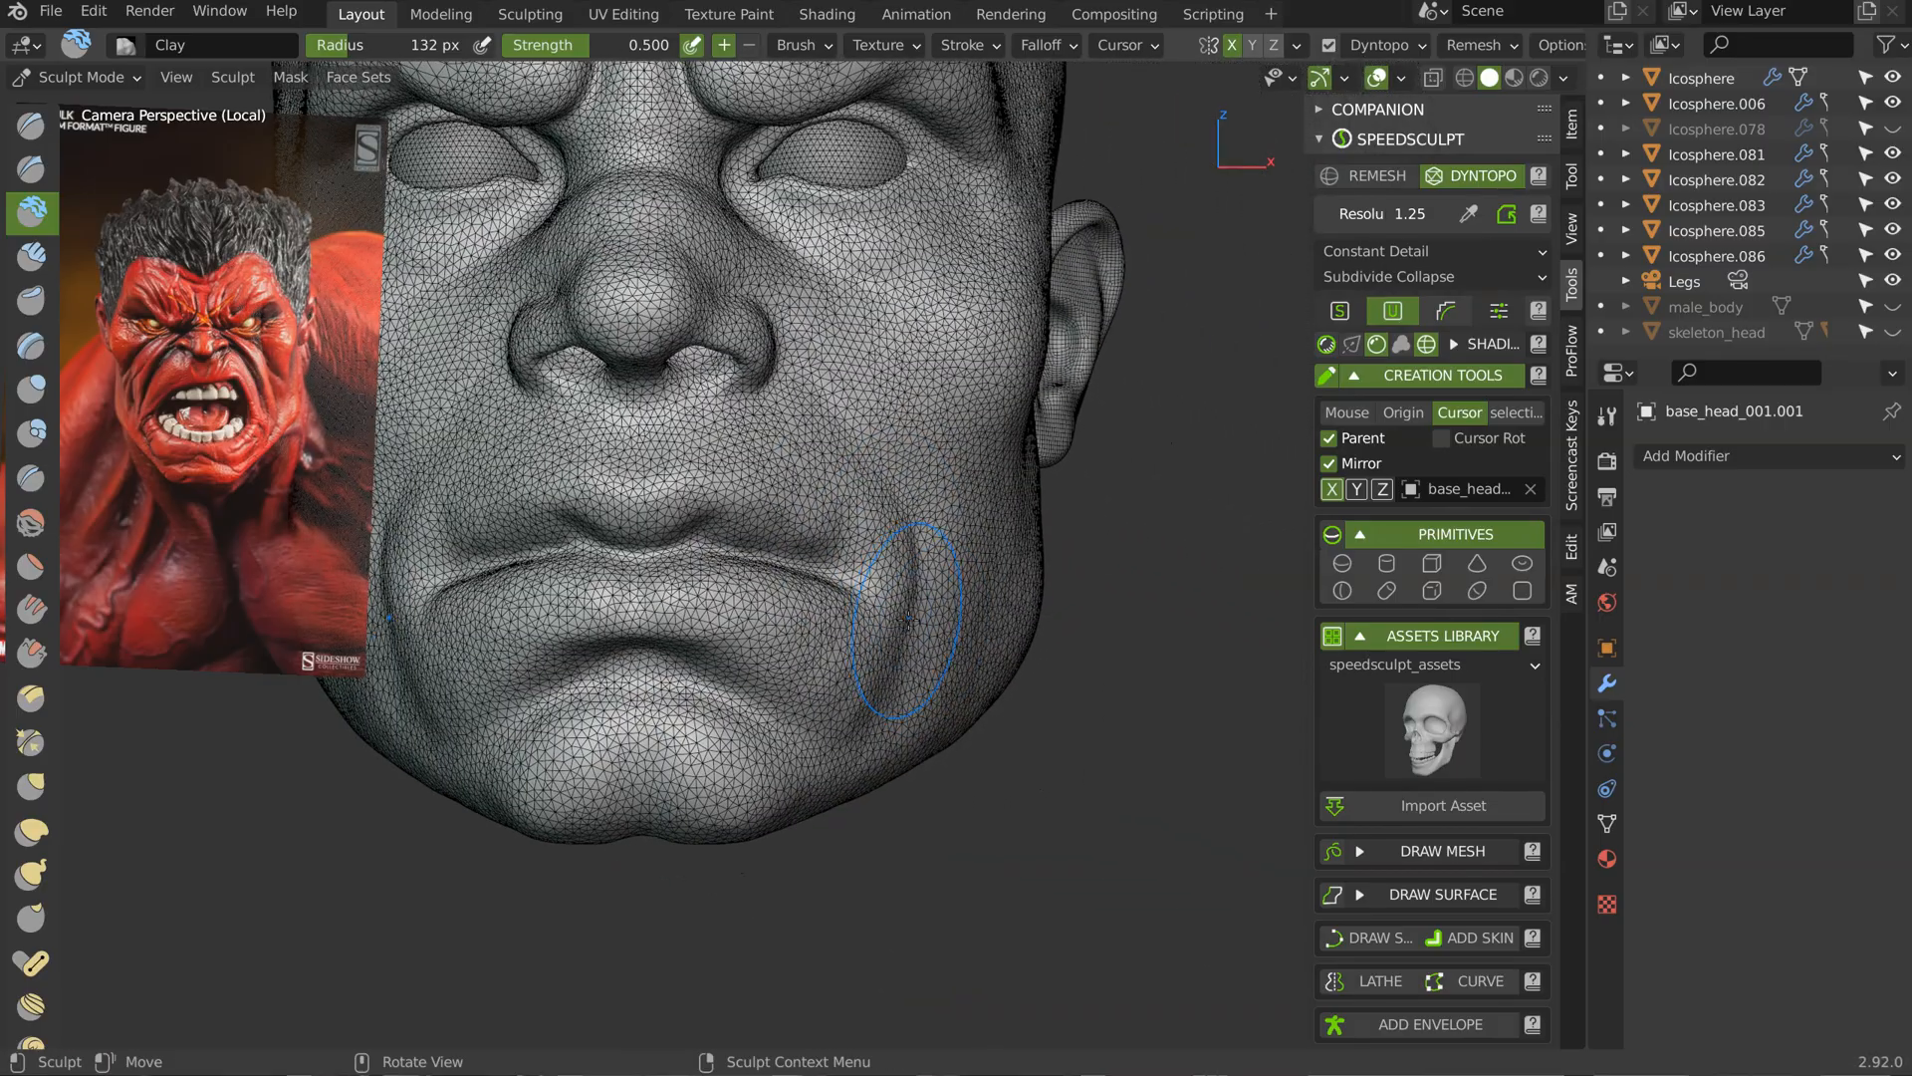
key(g)
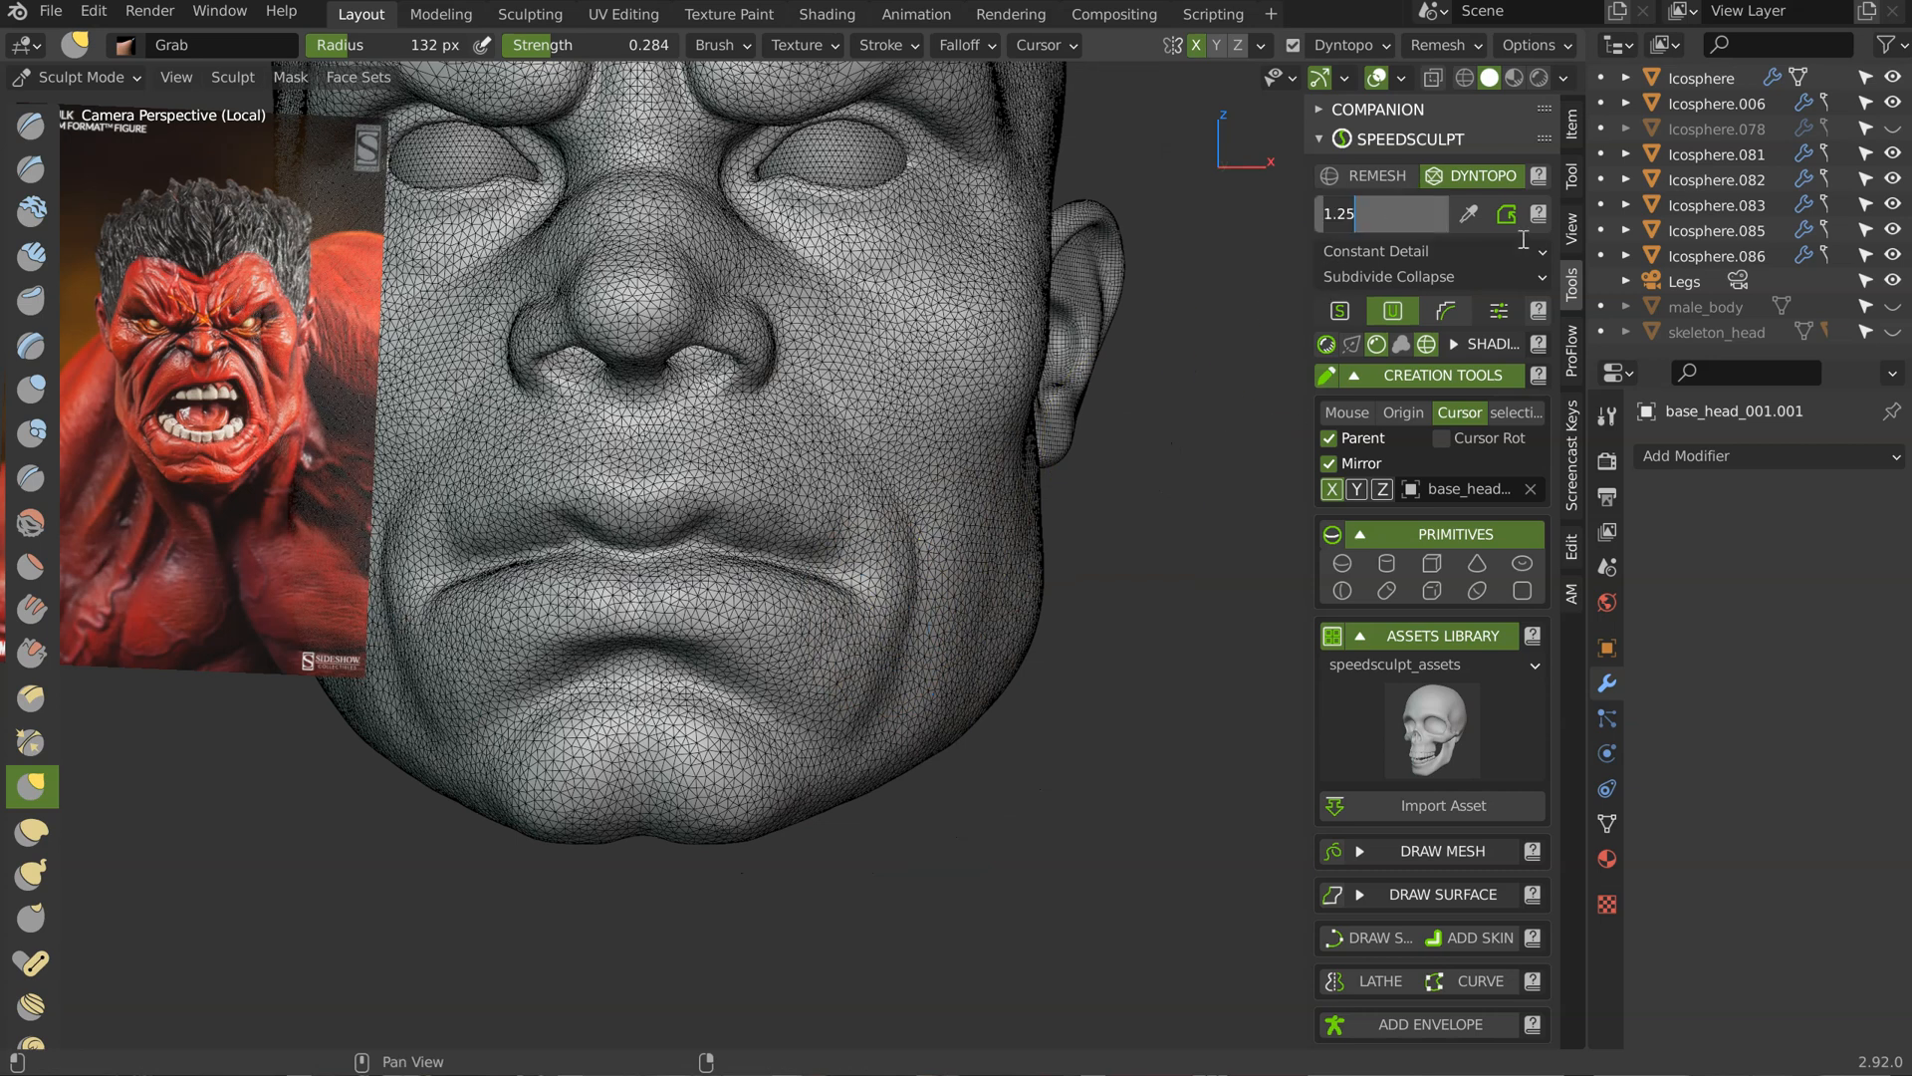
key(Return)
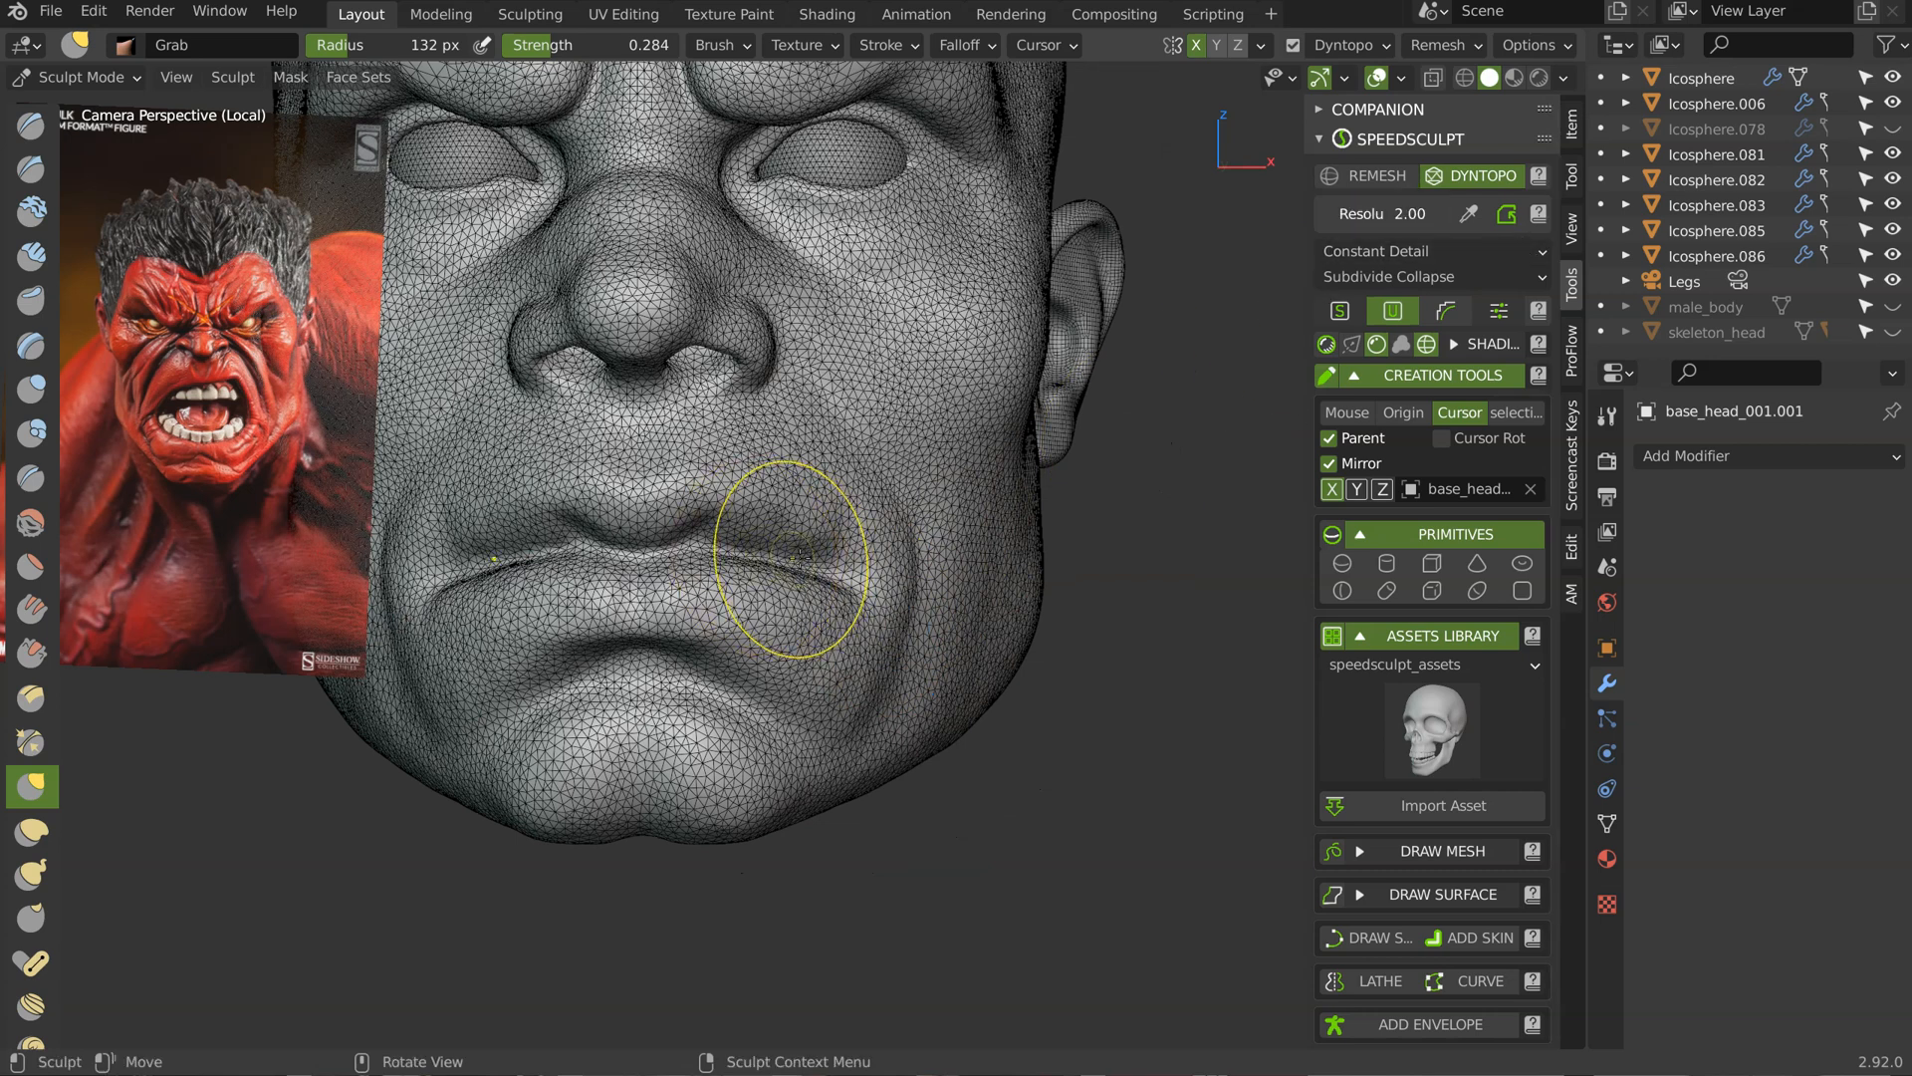
click(1427, 346)
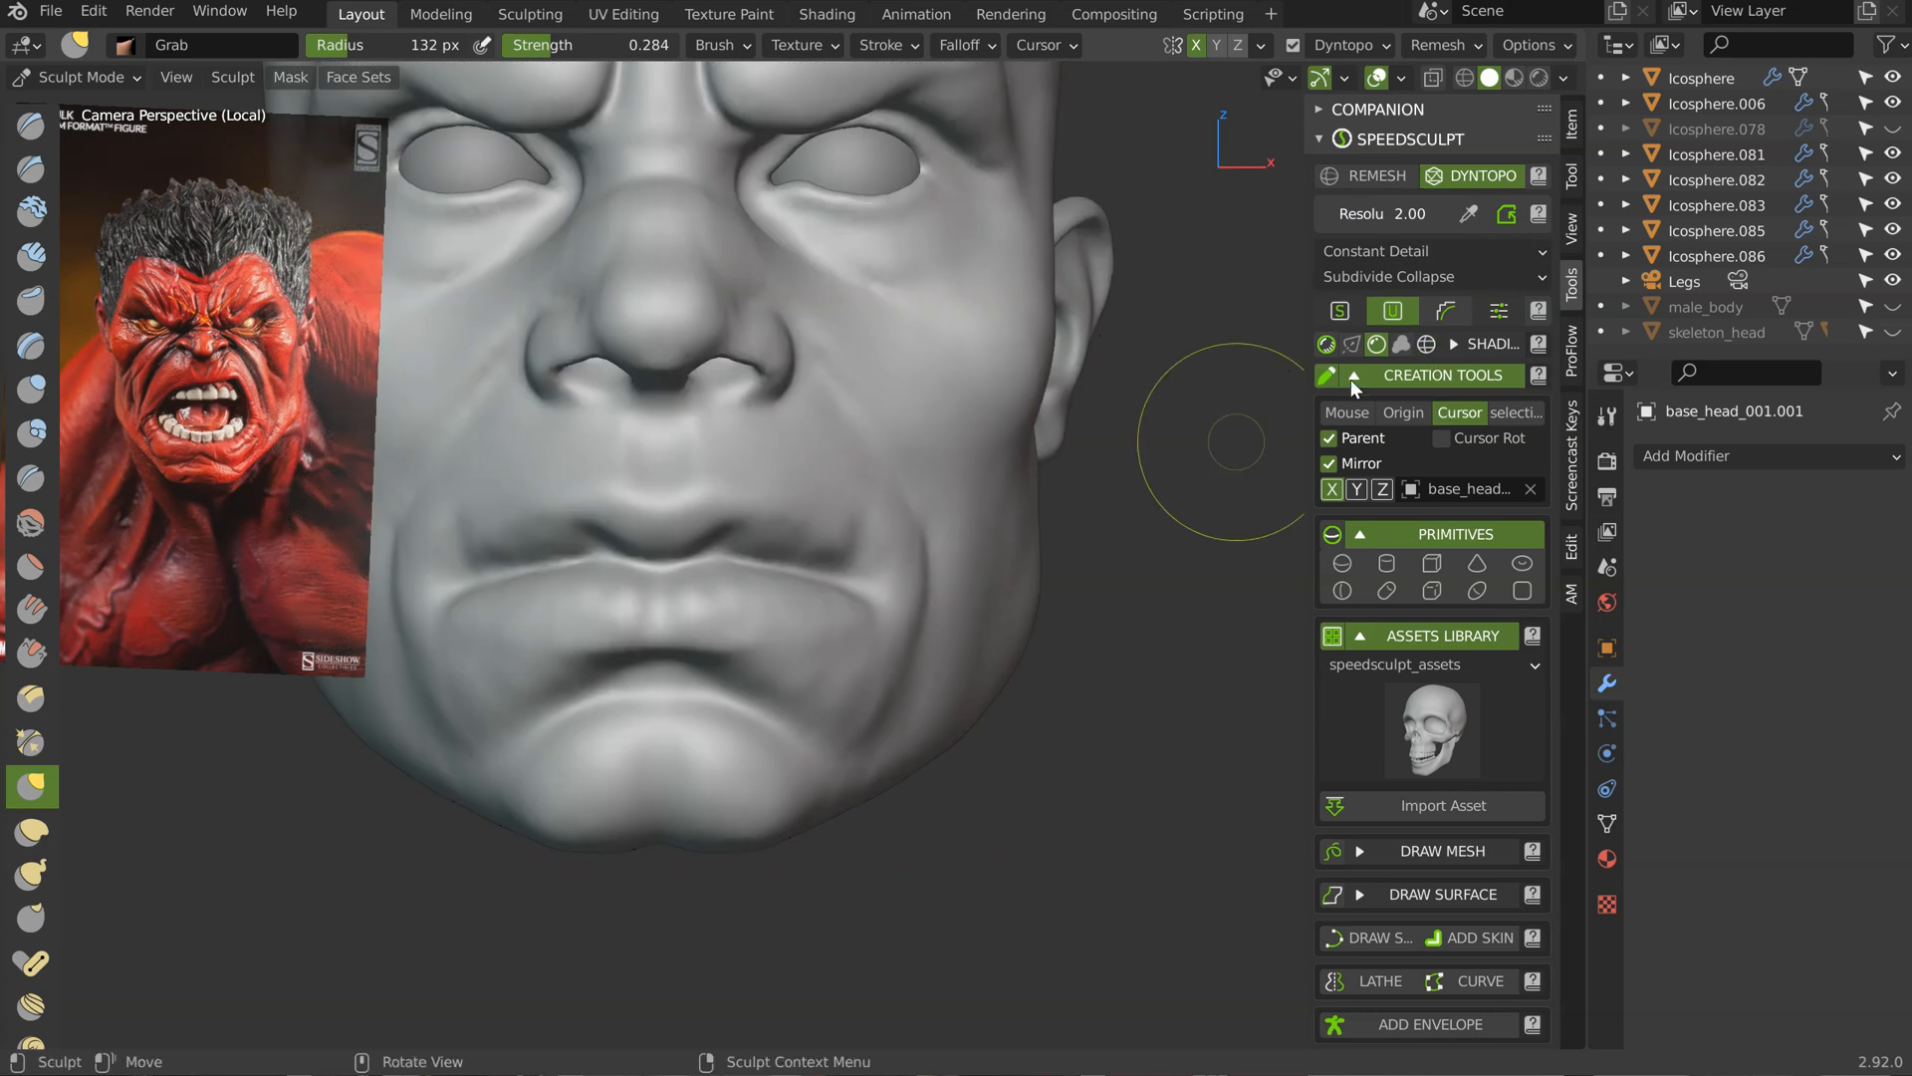
Step: Reshape the upper head and the forehead's outline as seen from above with the Grab brush at 333 px
middle_drag(812, 481, 733, 417)
mouse_move(887, 435)
middle_down()
mouse_move(837, 435)
mouse_move(902, 553)
mouse_move(947, 409)
mouse_move(852, 631)
mouse_move(867, 603)
mouse_move(947, 631)
mouse_move(884, 458)
mouse_move(665, 709)
mouse_move(918, 456)
middle_up()
mouse_move(954, 339)
middle_down()
mouse_move(853, 467)
mouse_move(684, 398)
mouse_move(957, 327)
mouse_move(973, 363)
middle_up()
key(f)
click(1075, 330)
mouse_move(885, 315)
mouse_down()
mouse_move(888, 292)
mouse_move(905, 342)
mouse_up()
mouse_move(905, 341)
middle_down()
mouse_move(905, 371)
mouse_move(794, 487)
mouse_move(785, 420)
mouse_move(731, 381)
middle_up()
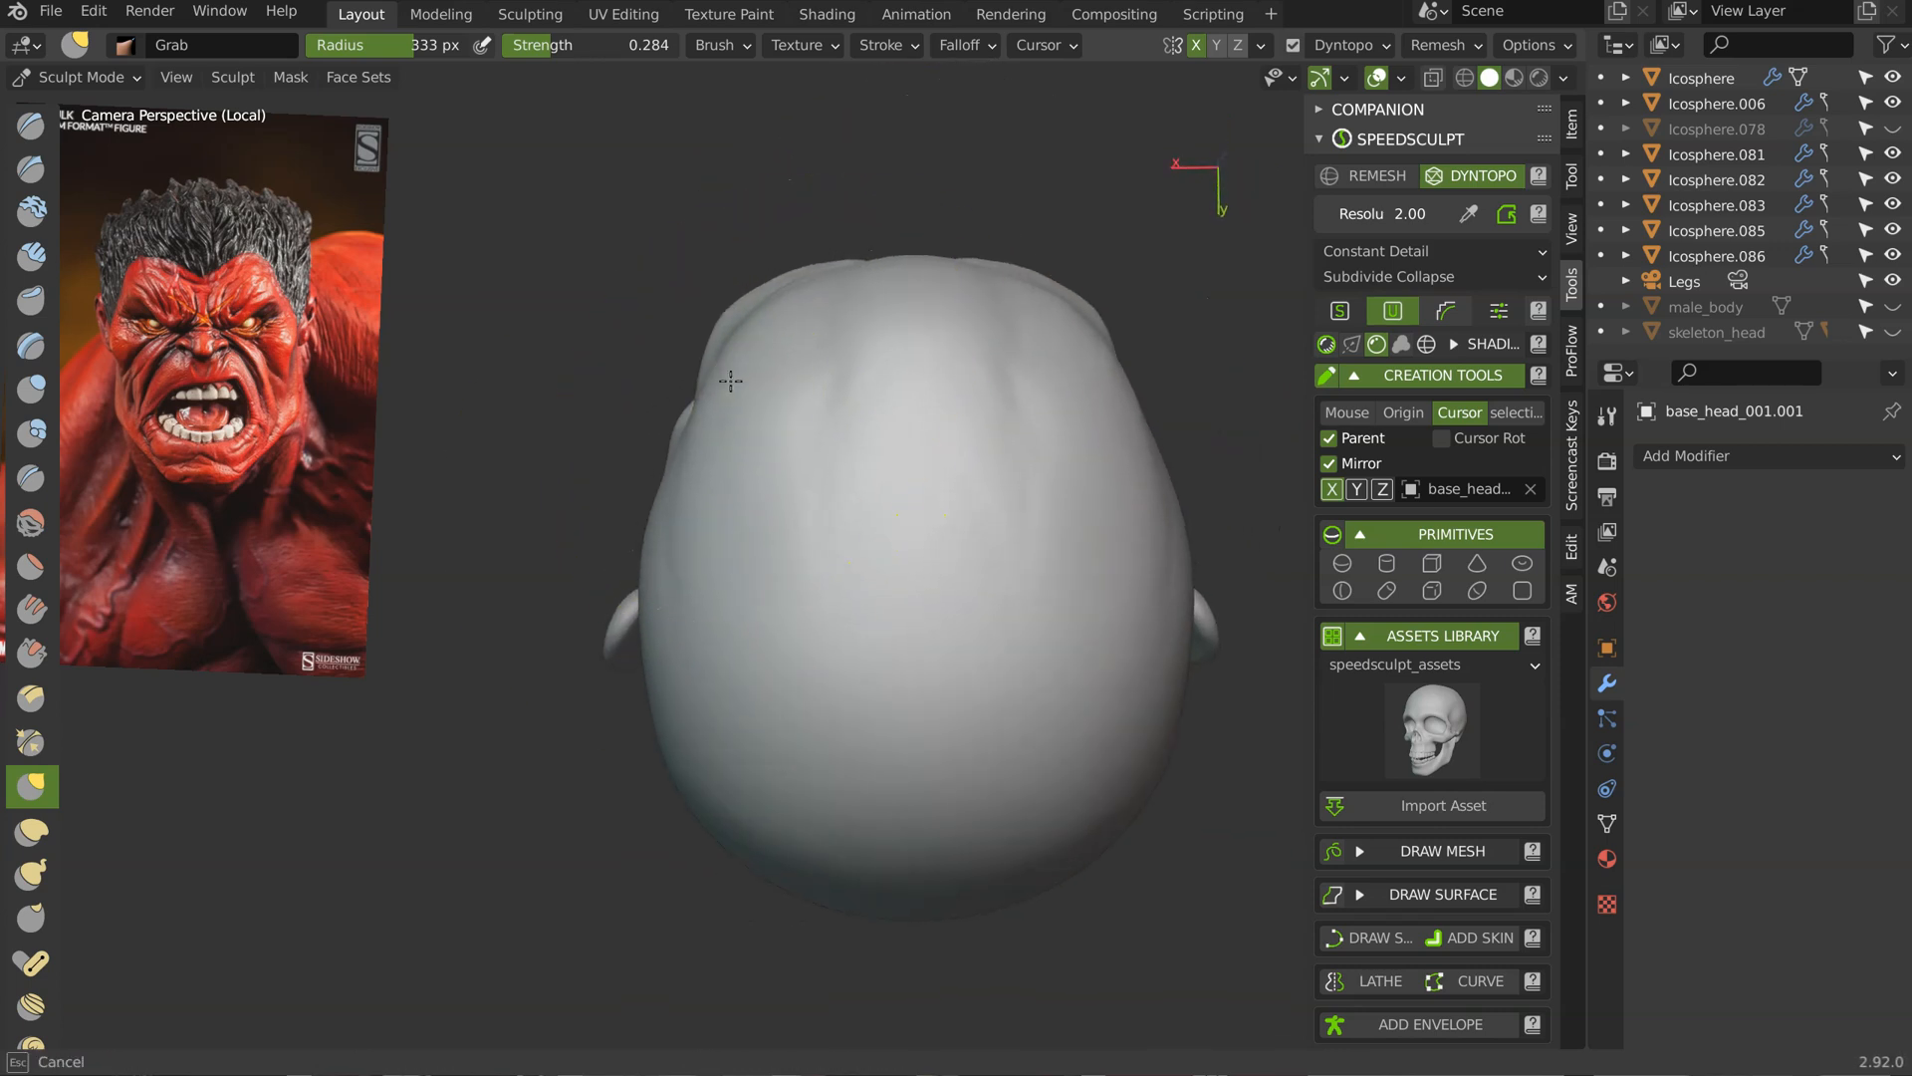
drag(762, 367, 759, 353)
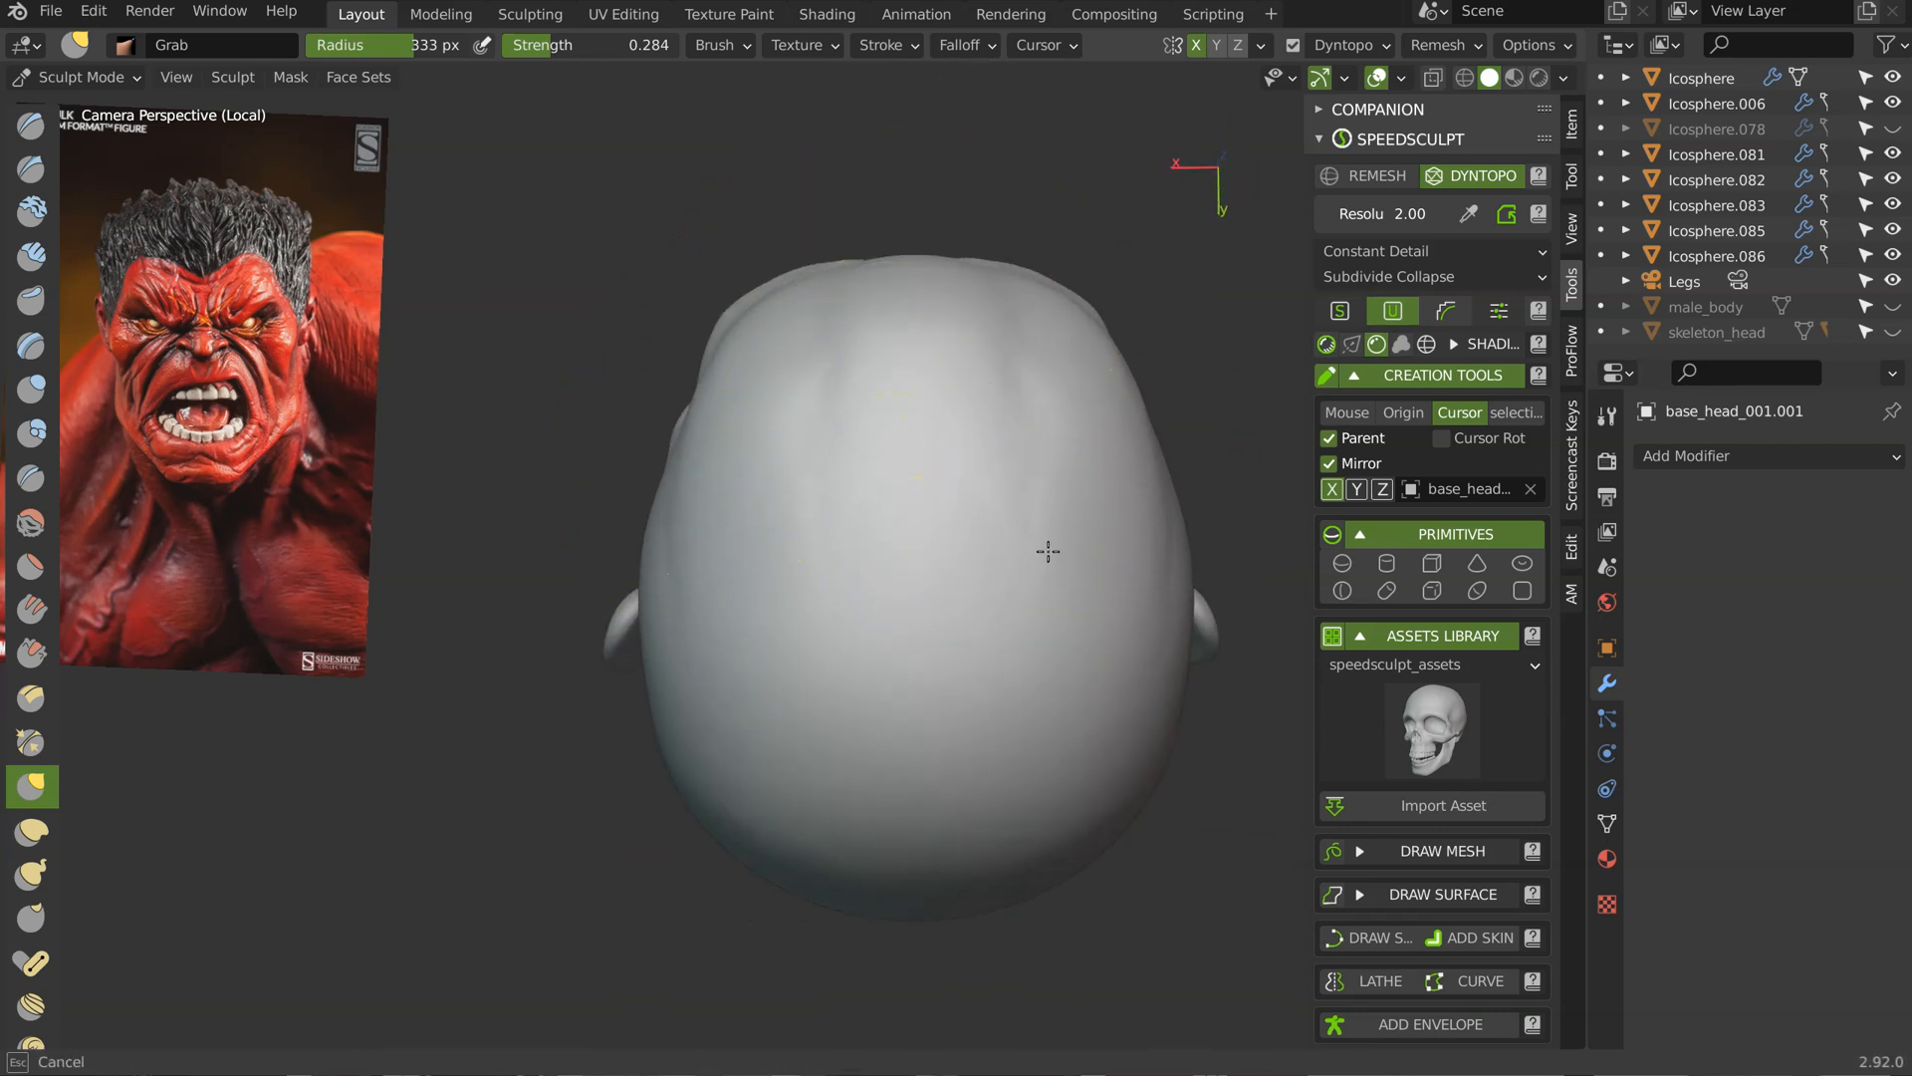
Step: Sharpen the folds around the brows and nose bridge with the Crease brush at 46 px
middle_drag(1047, 551, 797, 448)
ctrl+middle_drag(926, 312, 824, 491)
ctrl+middle_drag(854, 405, 846, 348)
mouse_move(776, 652)
middle_down()
mouse_move(974, 590)
mouse_move(826, 478)
mouse_move(990, 435)
mouse_move(987, 400)
mouse_move(856, 408)
mouse_move(913, 525)
mouse_move(949, 491)
middle_up()
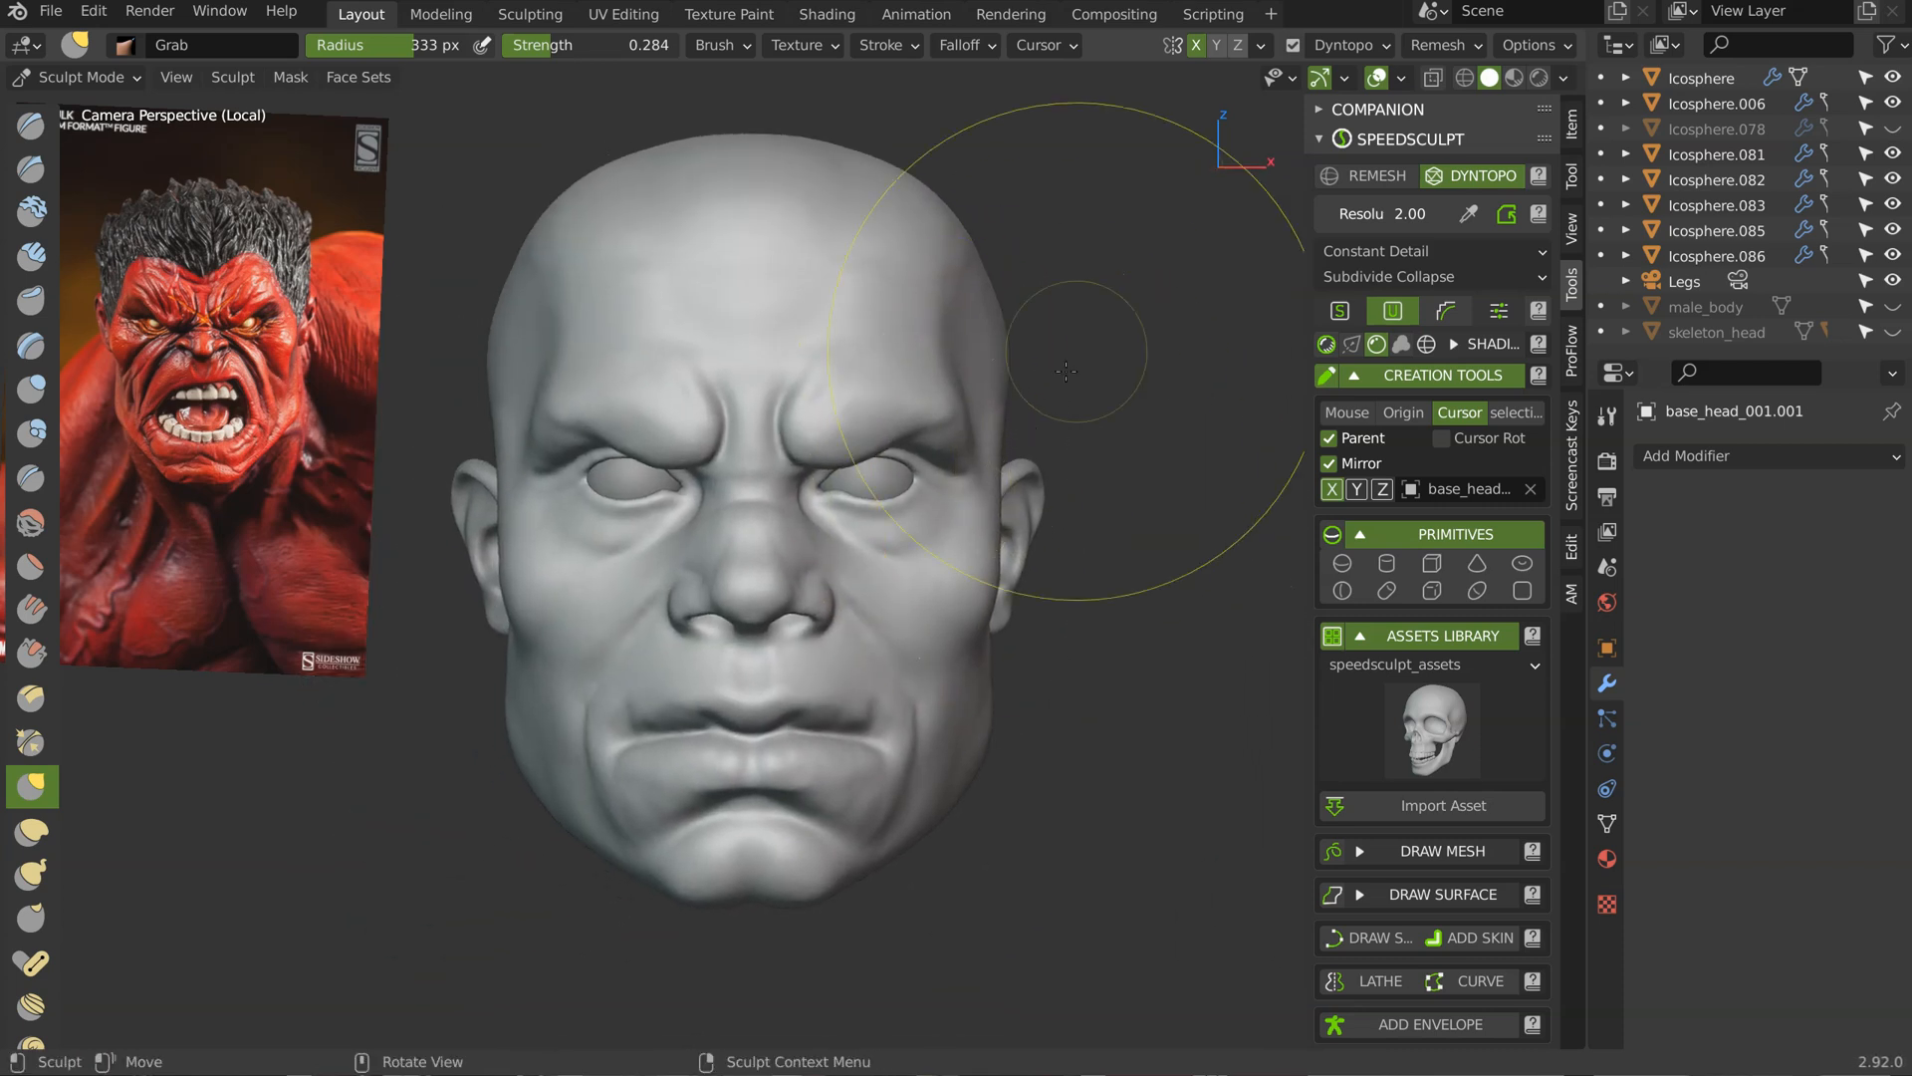
mouse_move(973, 368)
ctrl+middle_down()
mouse_move(935, 320)
mouse_move(896, 421)
ctrl+middle_up()
key(shift+c)
key(f)
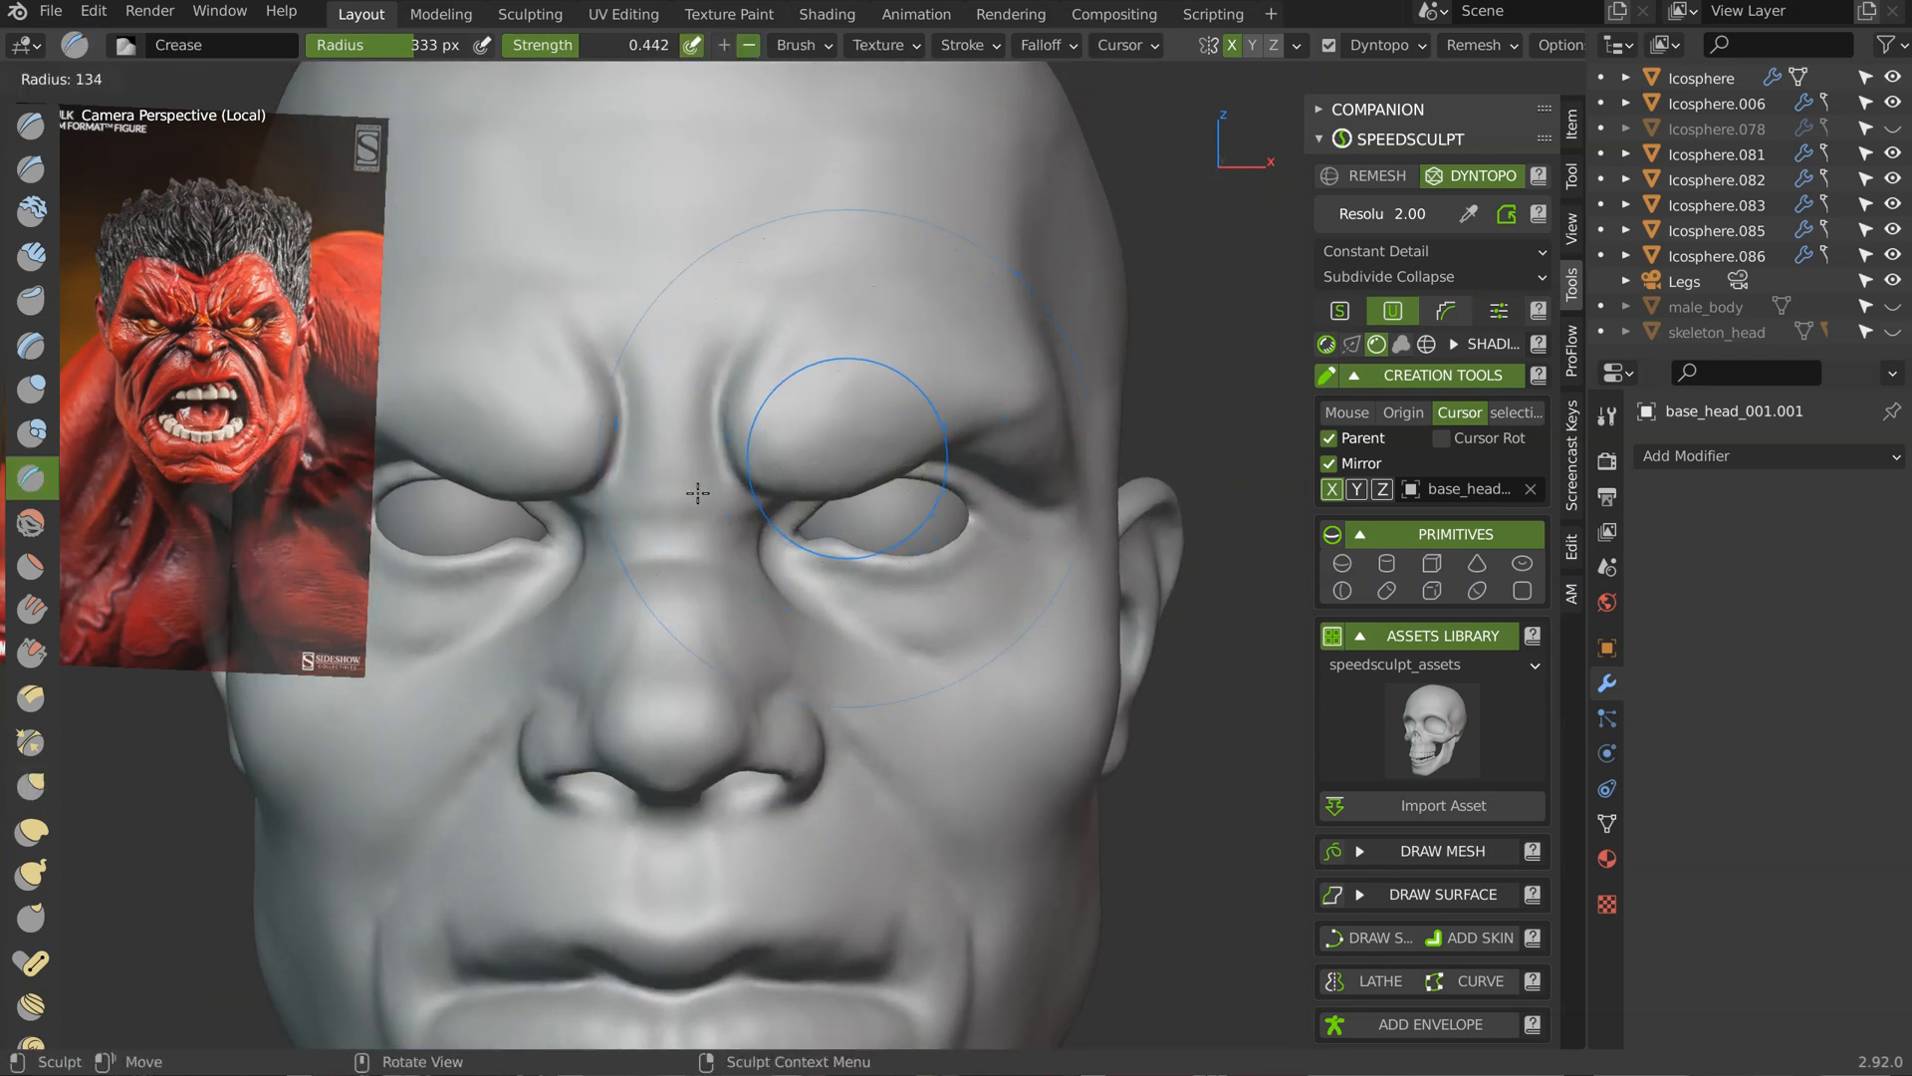
click(637, 518)
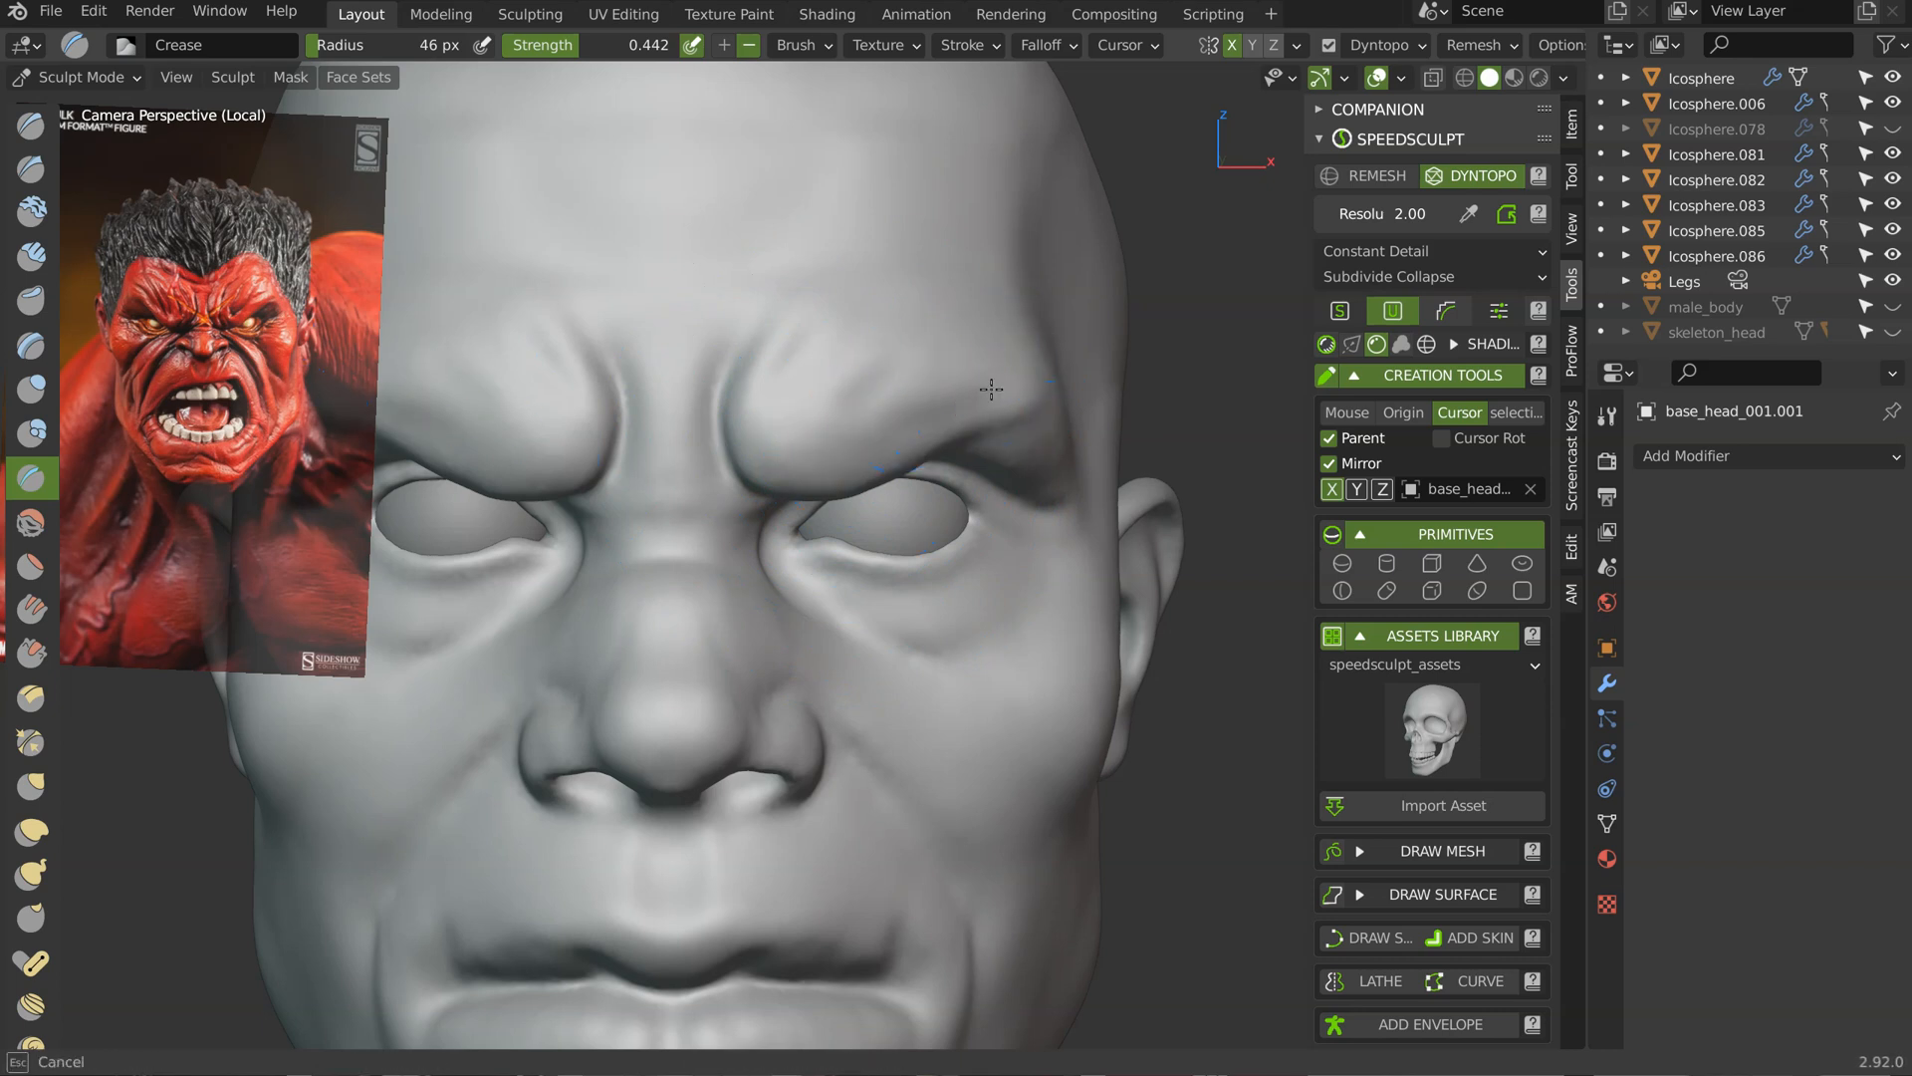
middle_drag(967, 406, 847, 309)
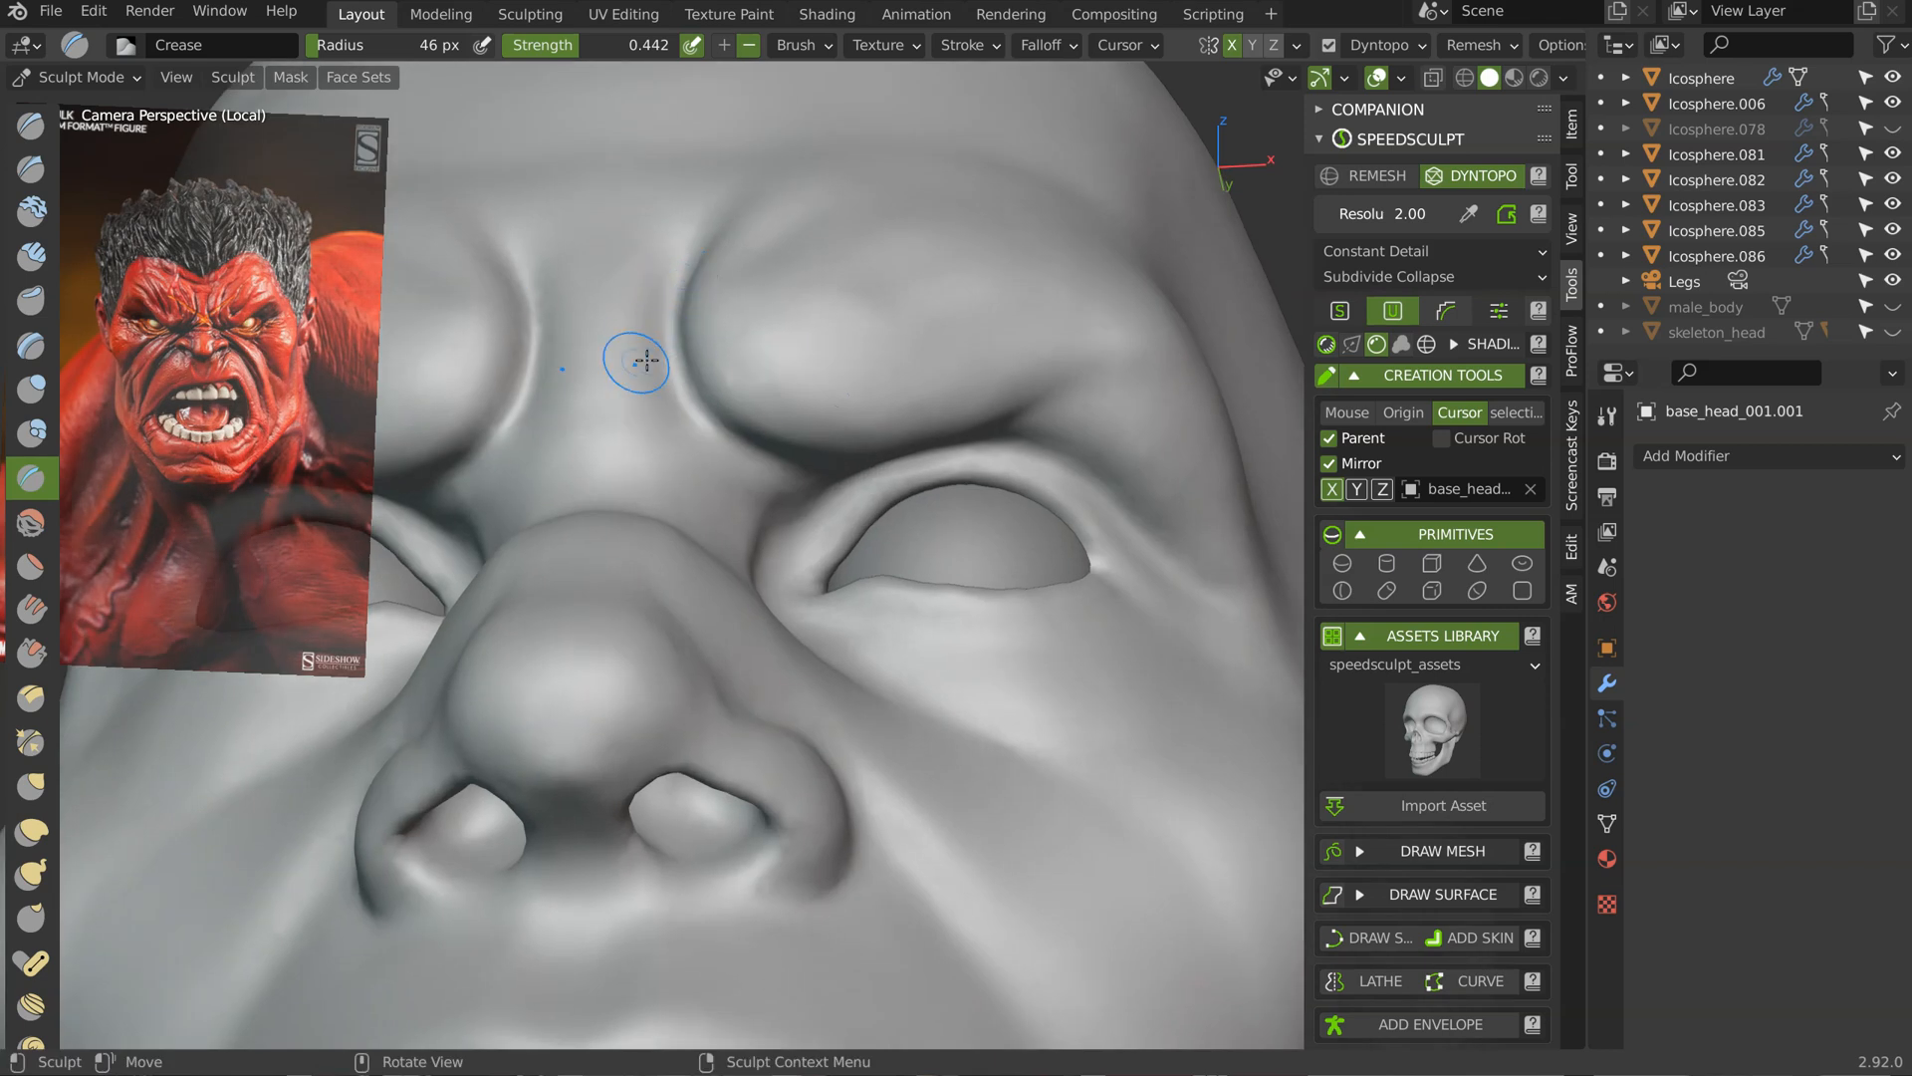
Step: Build up the area between the brows down to the nose bridge with the Clay brush at 73 px
key(c)
key(f)
click(633, 267)
mouse_move(594, 248)
mouse_down()
mouse_move(624, 218)
mouse_move(631, 299)
mouse_up()
drag(632, 285, 644, 389)
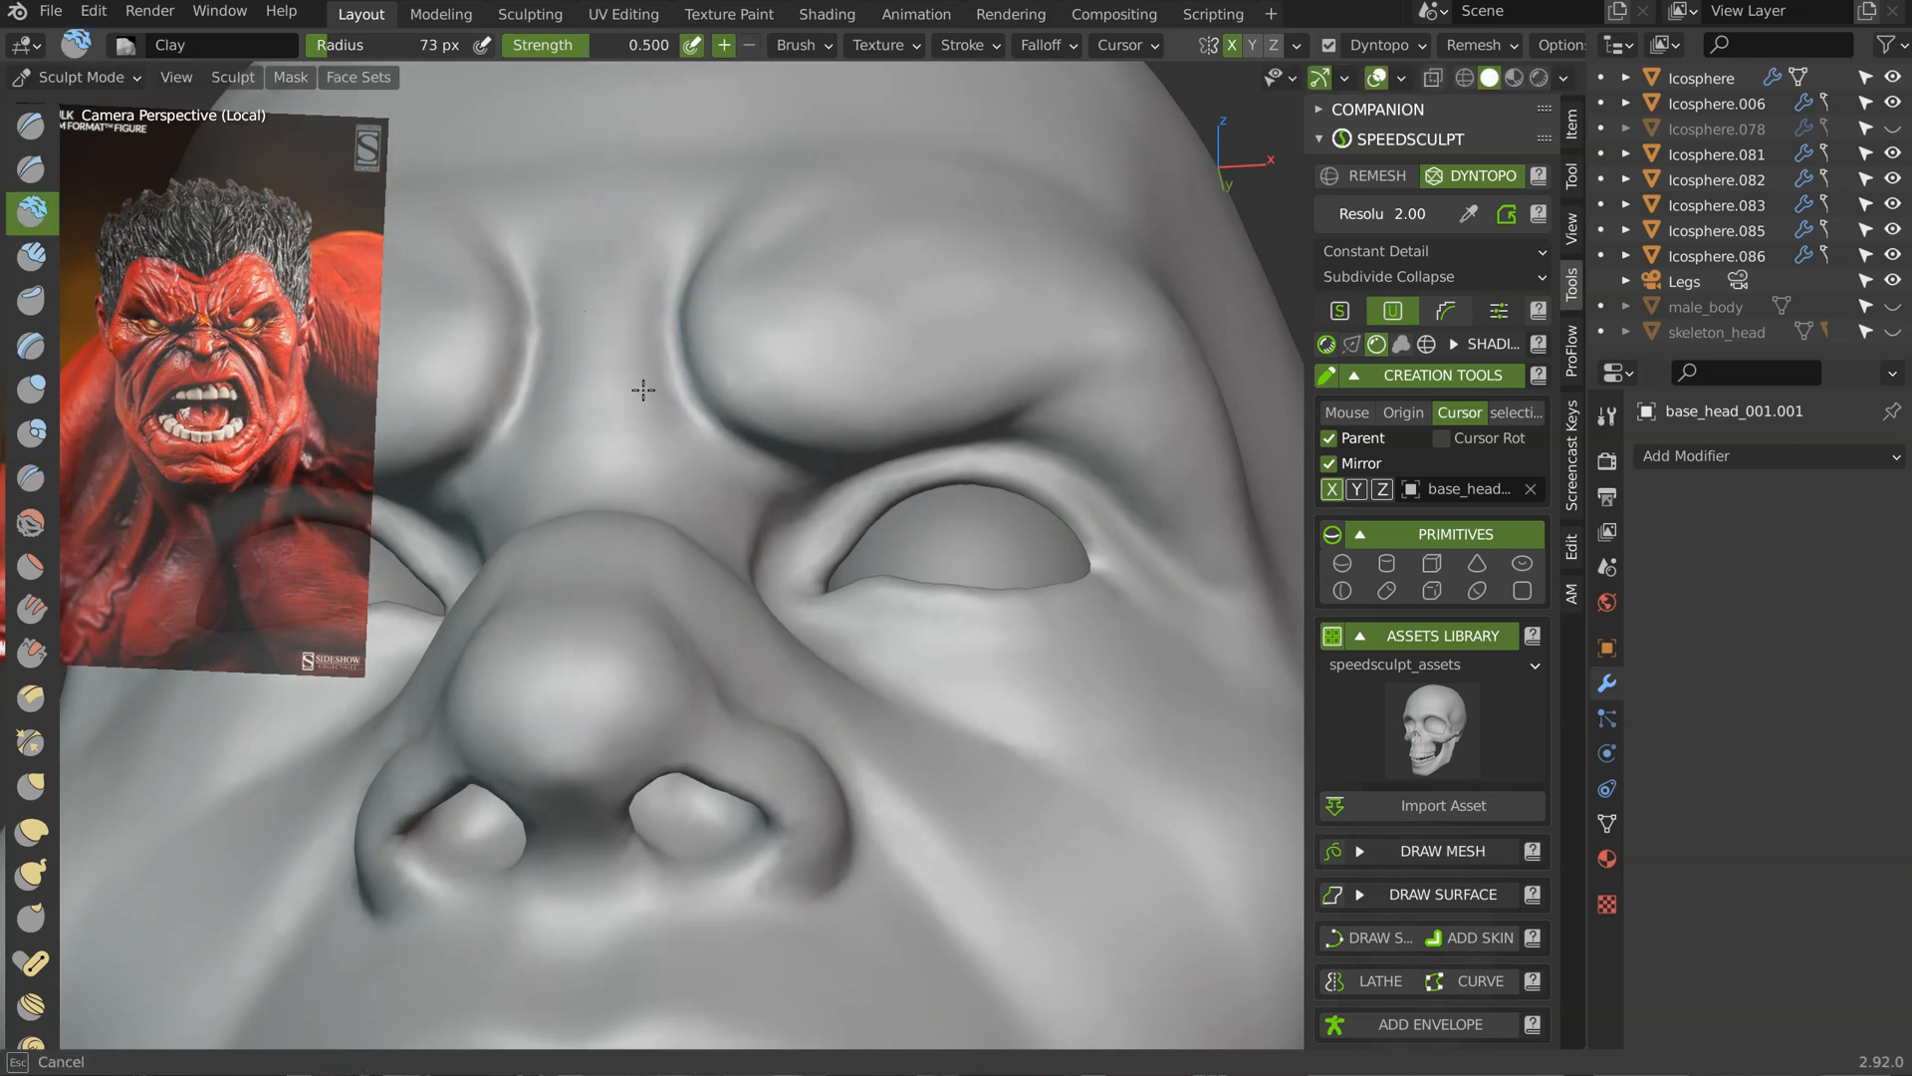
middle_drag(628, 418, 641, 427)
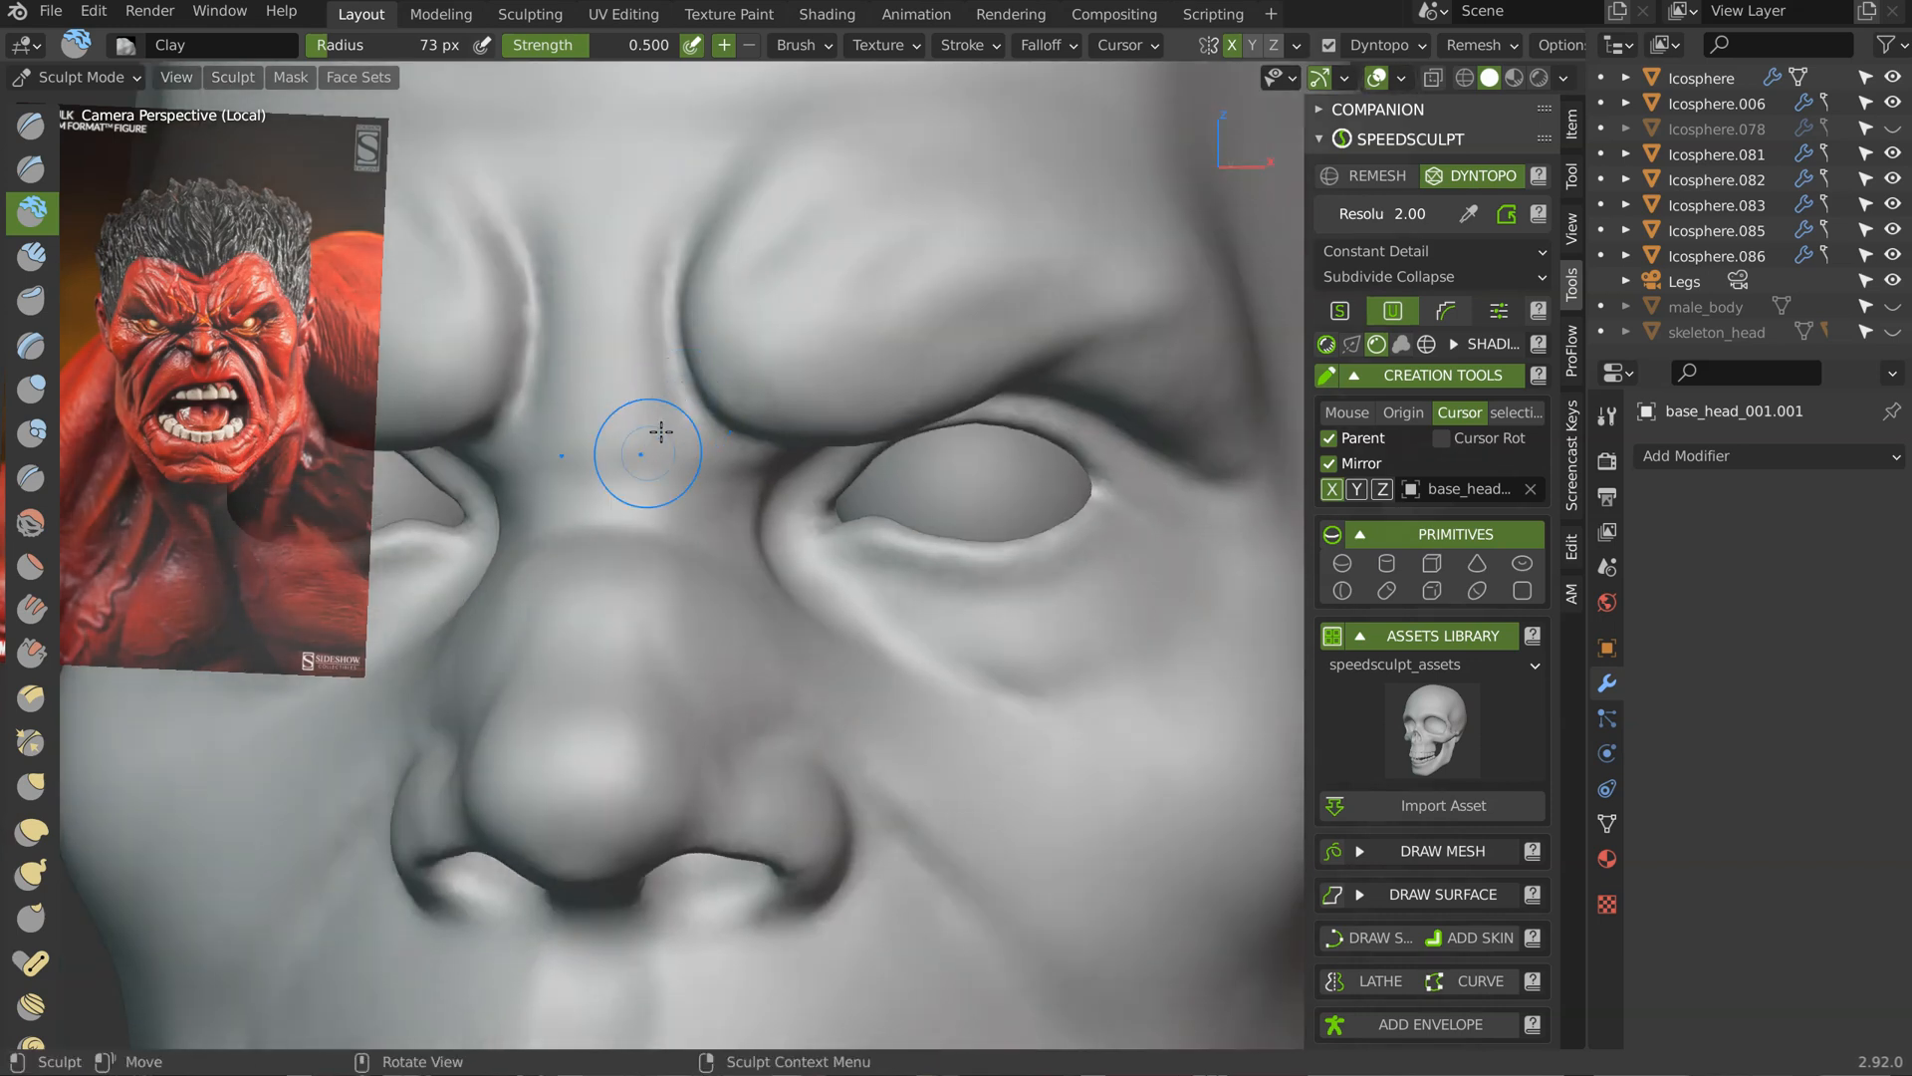
Step: Crease the wrinkles across the nose bridge between the eyes with the Crease brush at 55 px
key(shift+c)
key(f)
click(633, 483)
mouse_move(597, 478)
middle_down()
mouse_move(662, 491)
mouse_move(722, 546)
mouse_move(755, 534)
middle_up()
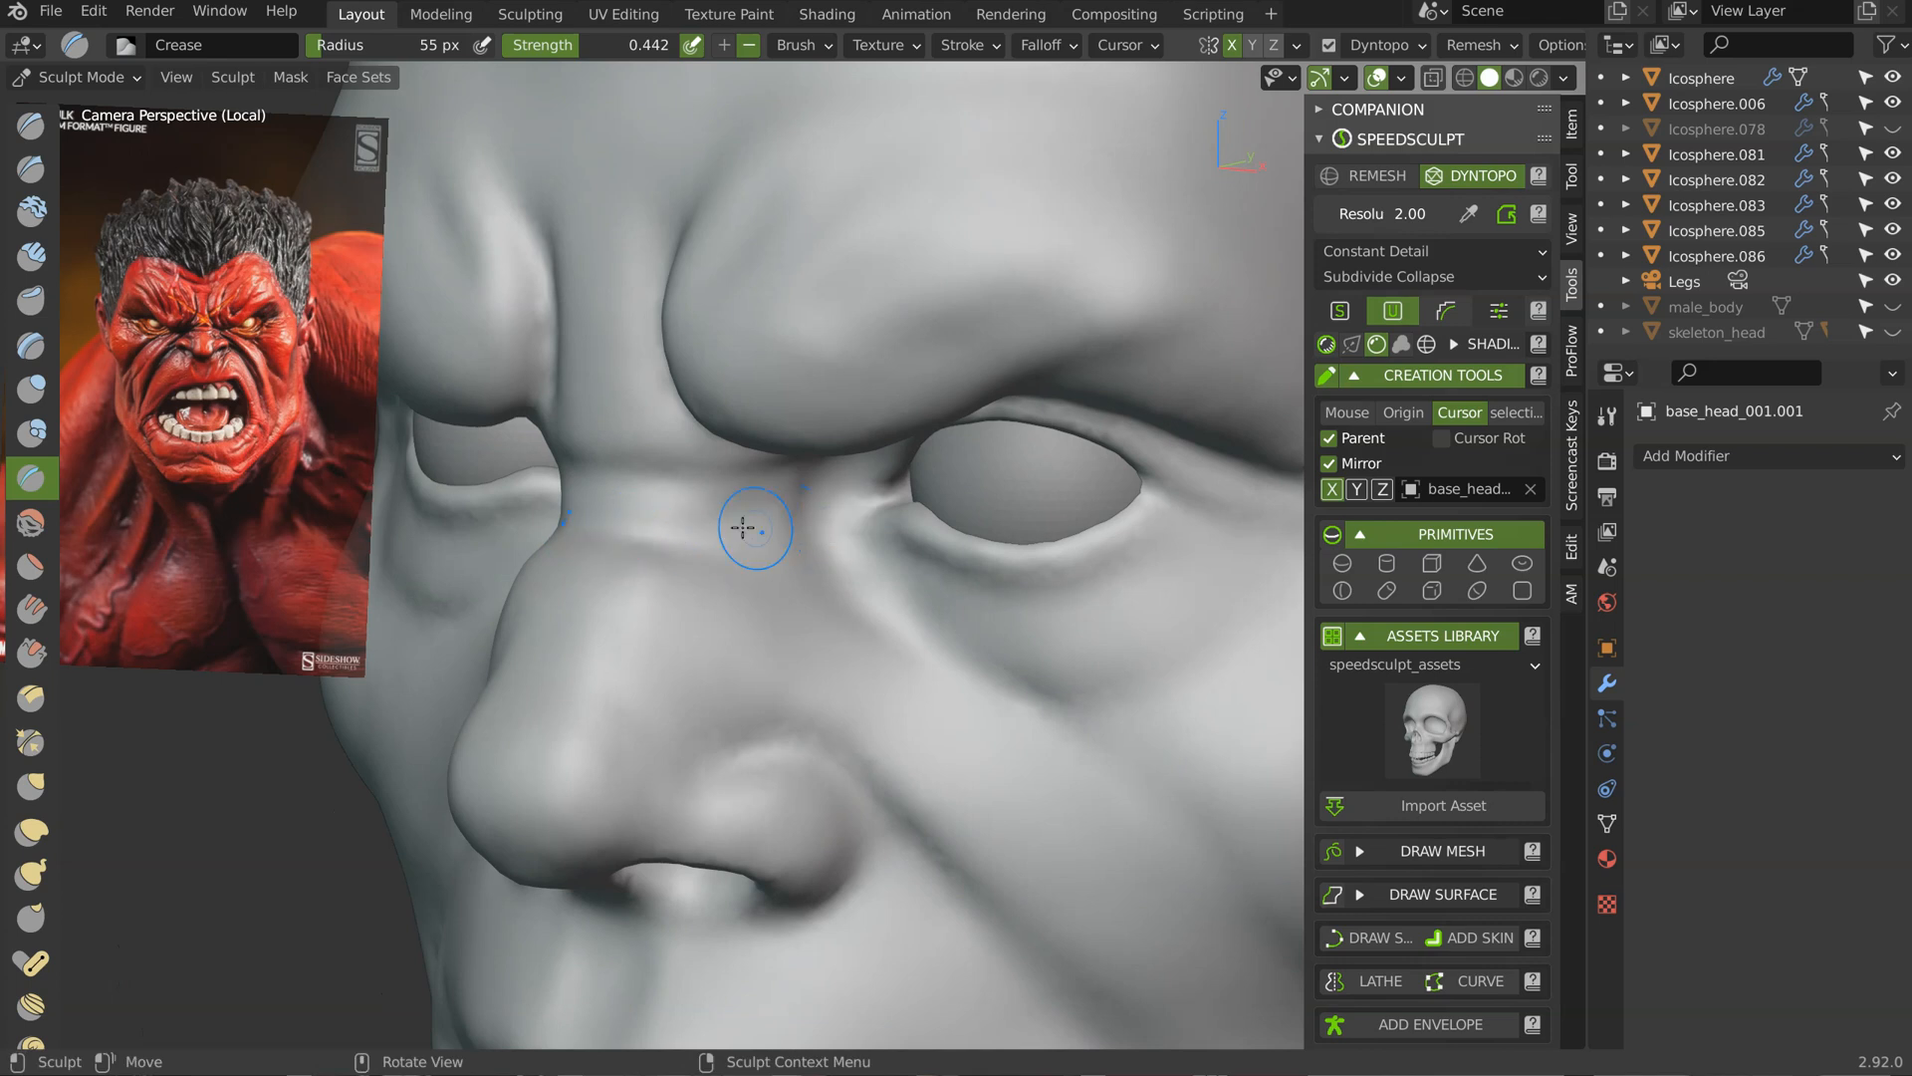
middle_drag(868, 485, 734, 453)
middle_drag(877, 405, 739, 513)
Step: Add volume across the nose bridge toward the inner eye corner with the Clay brush at 55 px
key(c)
mouse_move(599, 496)
mouse_down()
mouse_move(585, 491)
mouse_move(776, 495)
mouse_up()
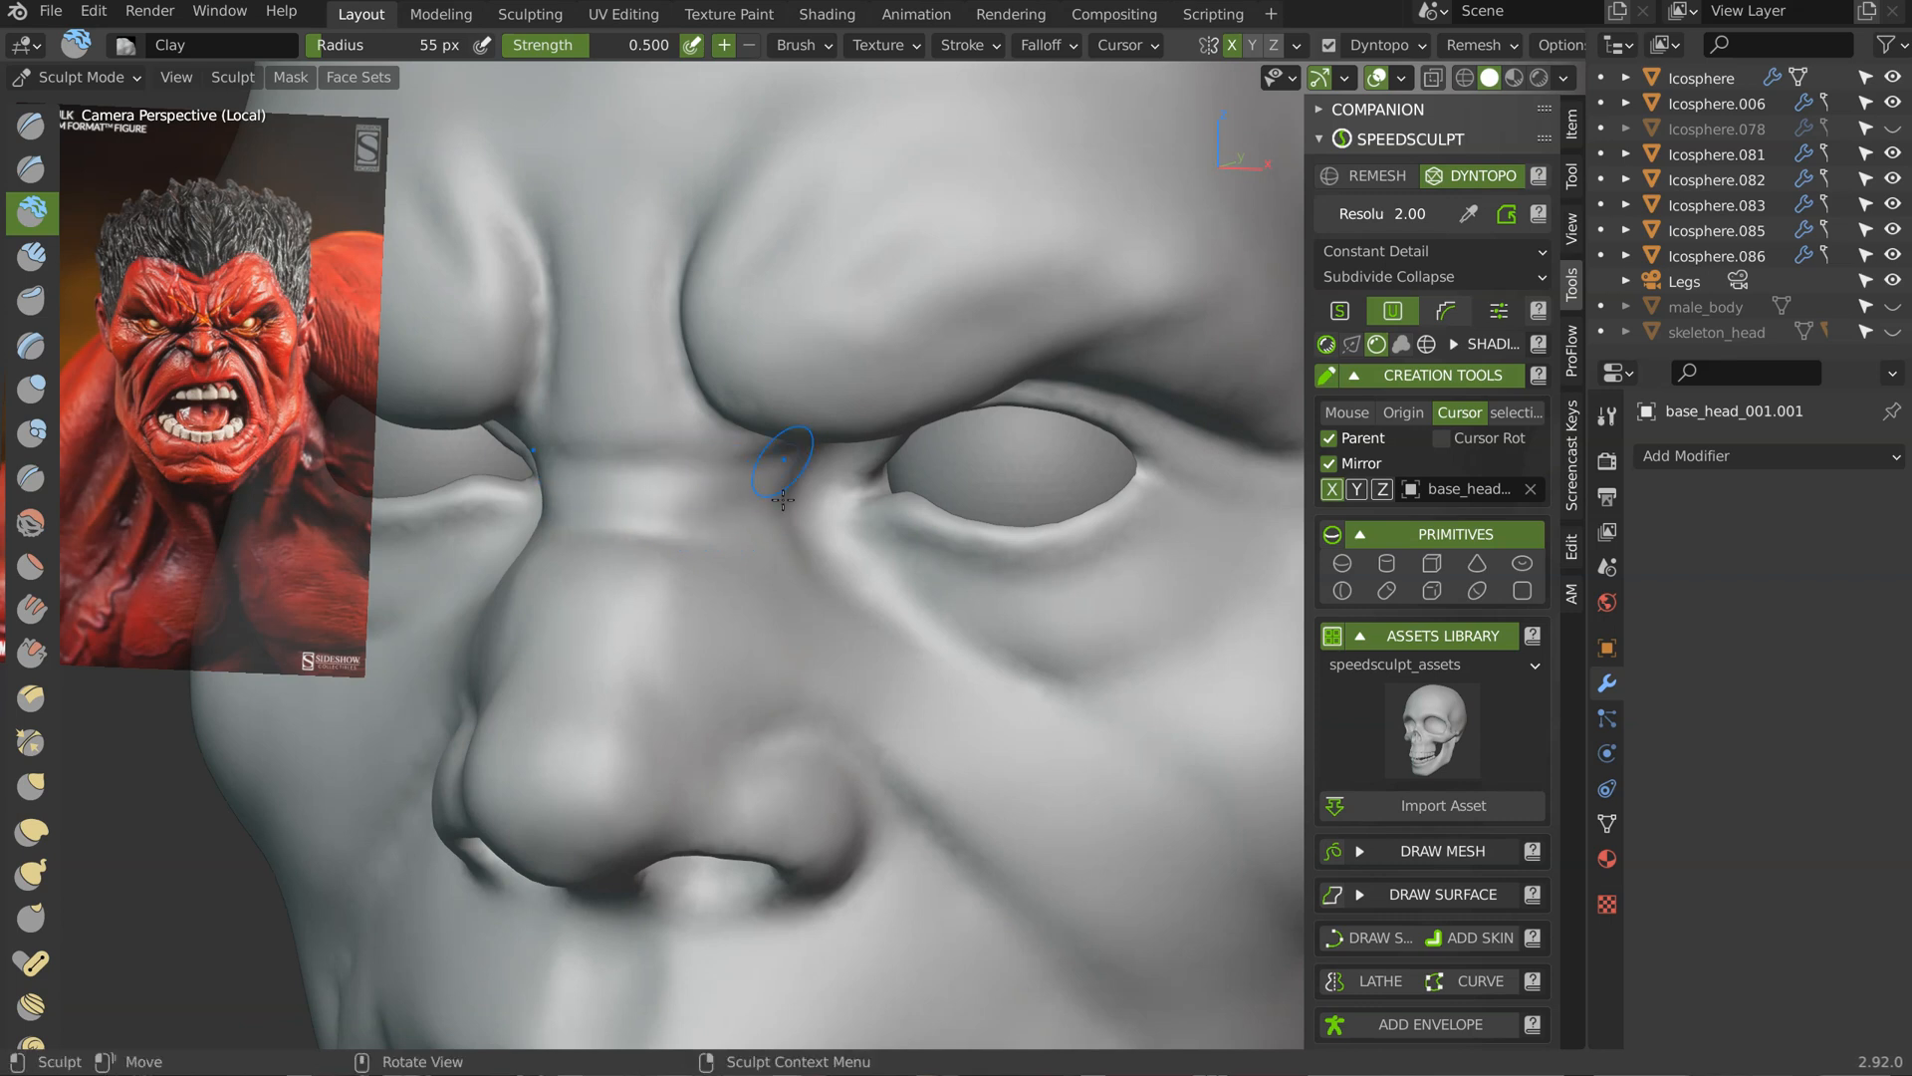
middle_drag(681, 434, 809, 333)
Step: Shape the underside of the brow above the upper eyelid with the Clay brush at 55 px
shift+middle_drag(737, 204, 831, 443)
middle_drag(880, 542, 837, 582)
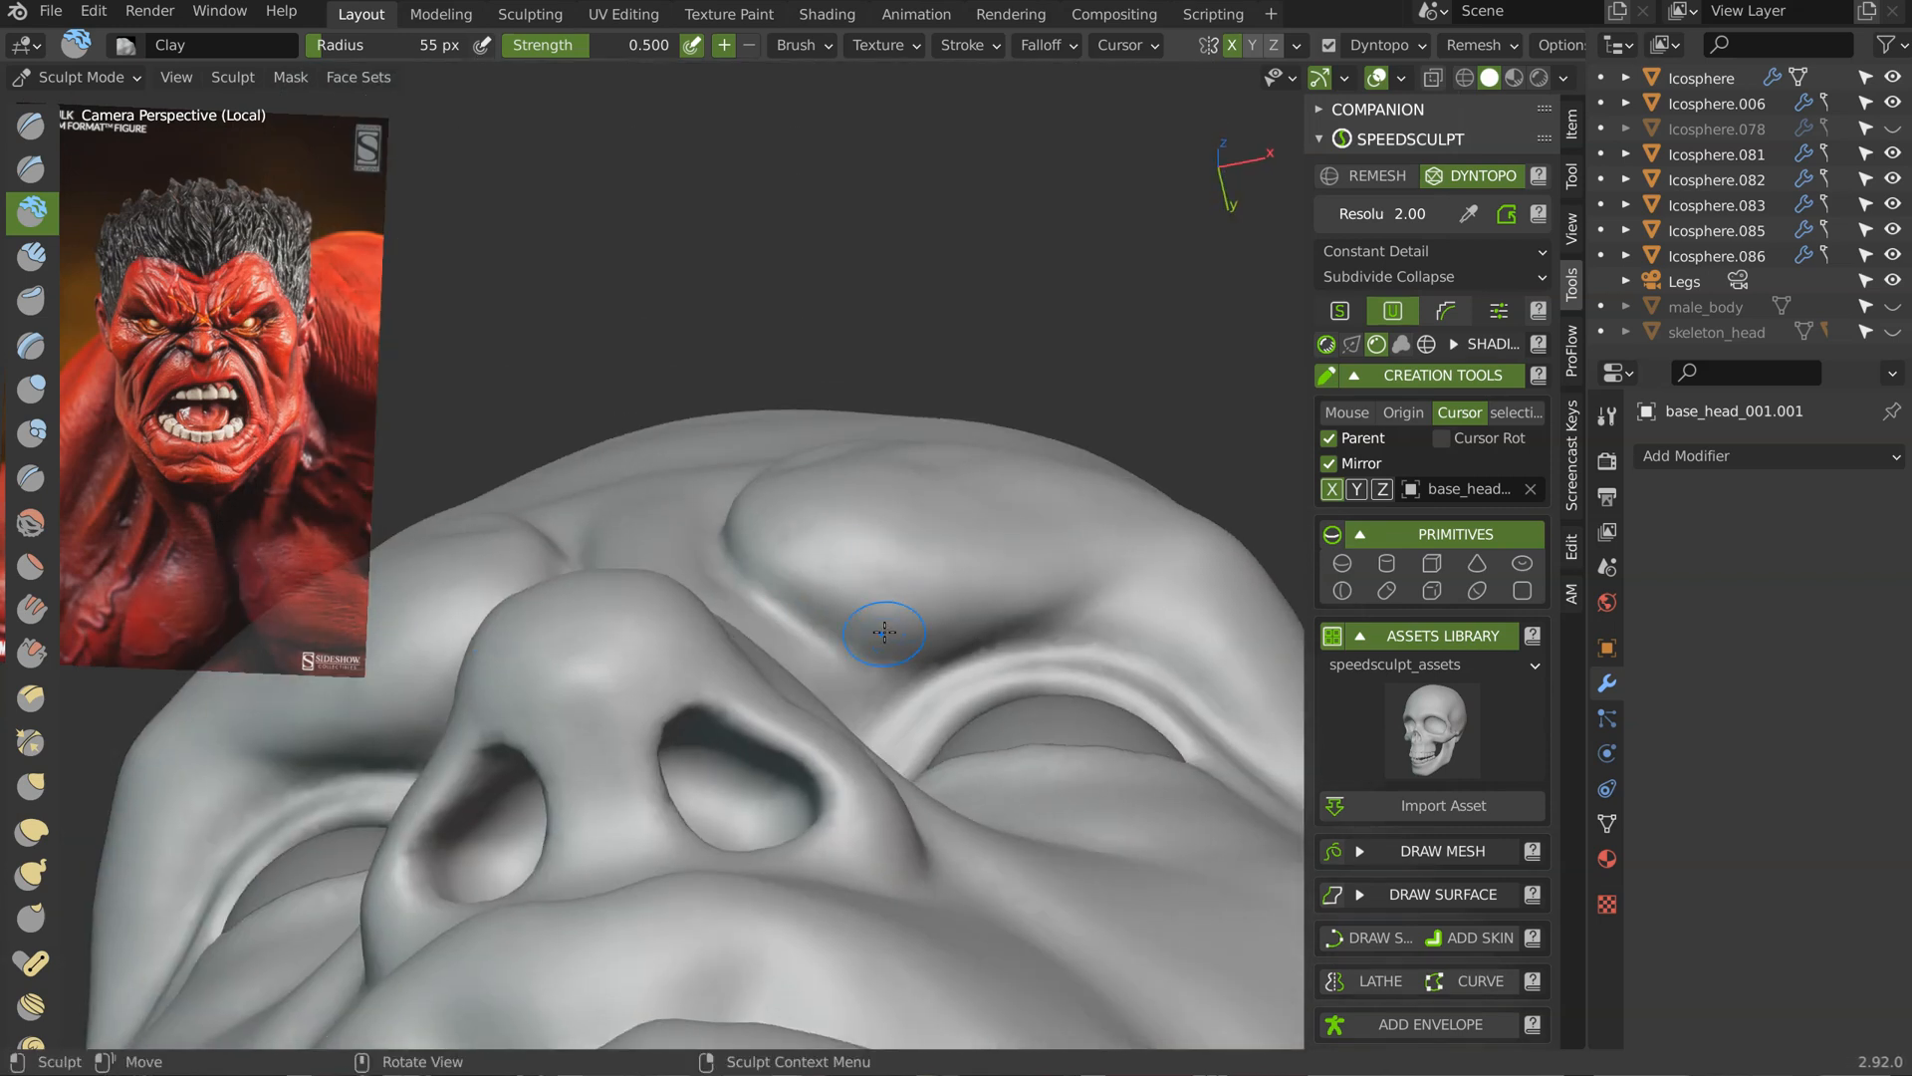
drag(966, 612, 938, 624)
mouse_move(1145, 494)
middle_down()
mouse_move(1152, 564)
mouse_move(723, 564)
middle_up()
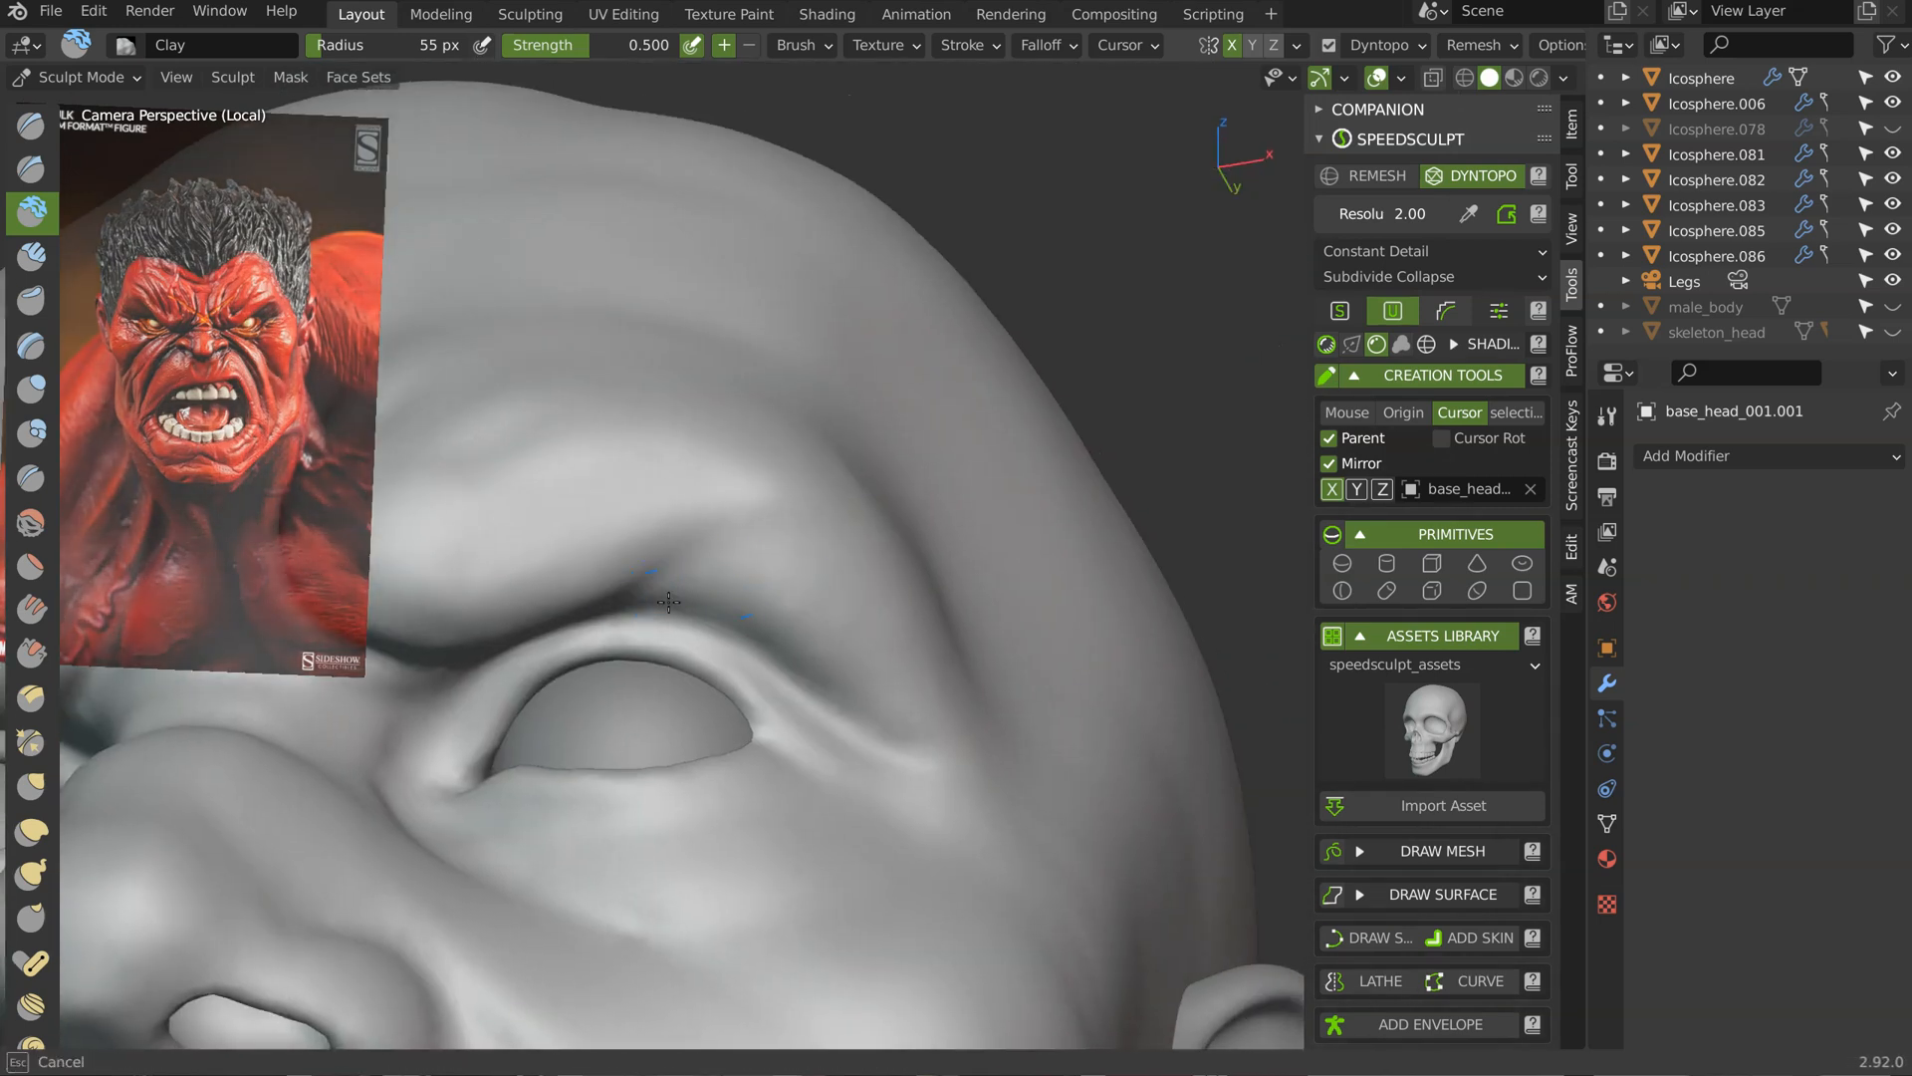
Step: Refine the outer end of the brow with the Clay brush at 111 px
mouse_move(941, 557)
middle_down()
mouse_move(717, 611)
mouse_move(913, 603)
middle_up()
key(f)
click(904, 488)
middle_drag(908, 586, 827, 568)
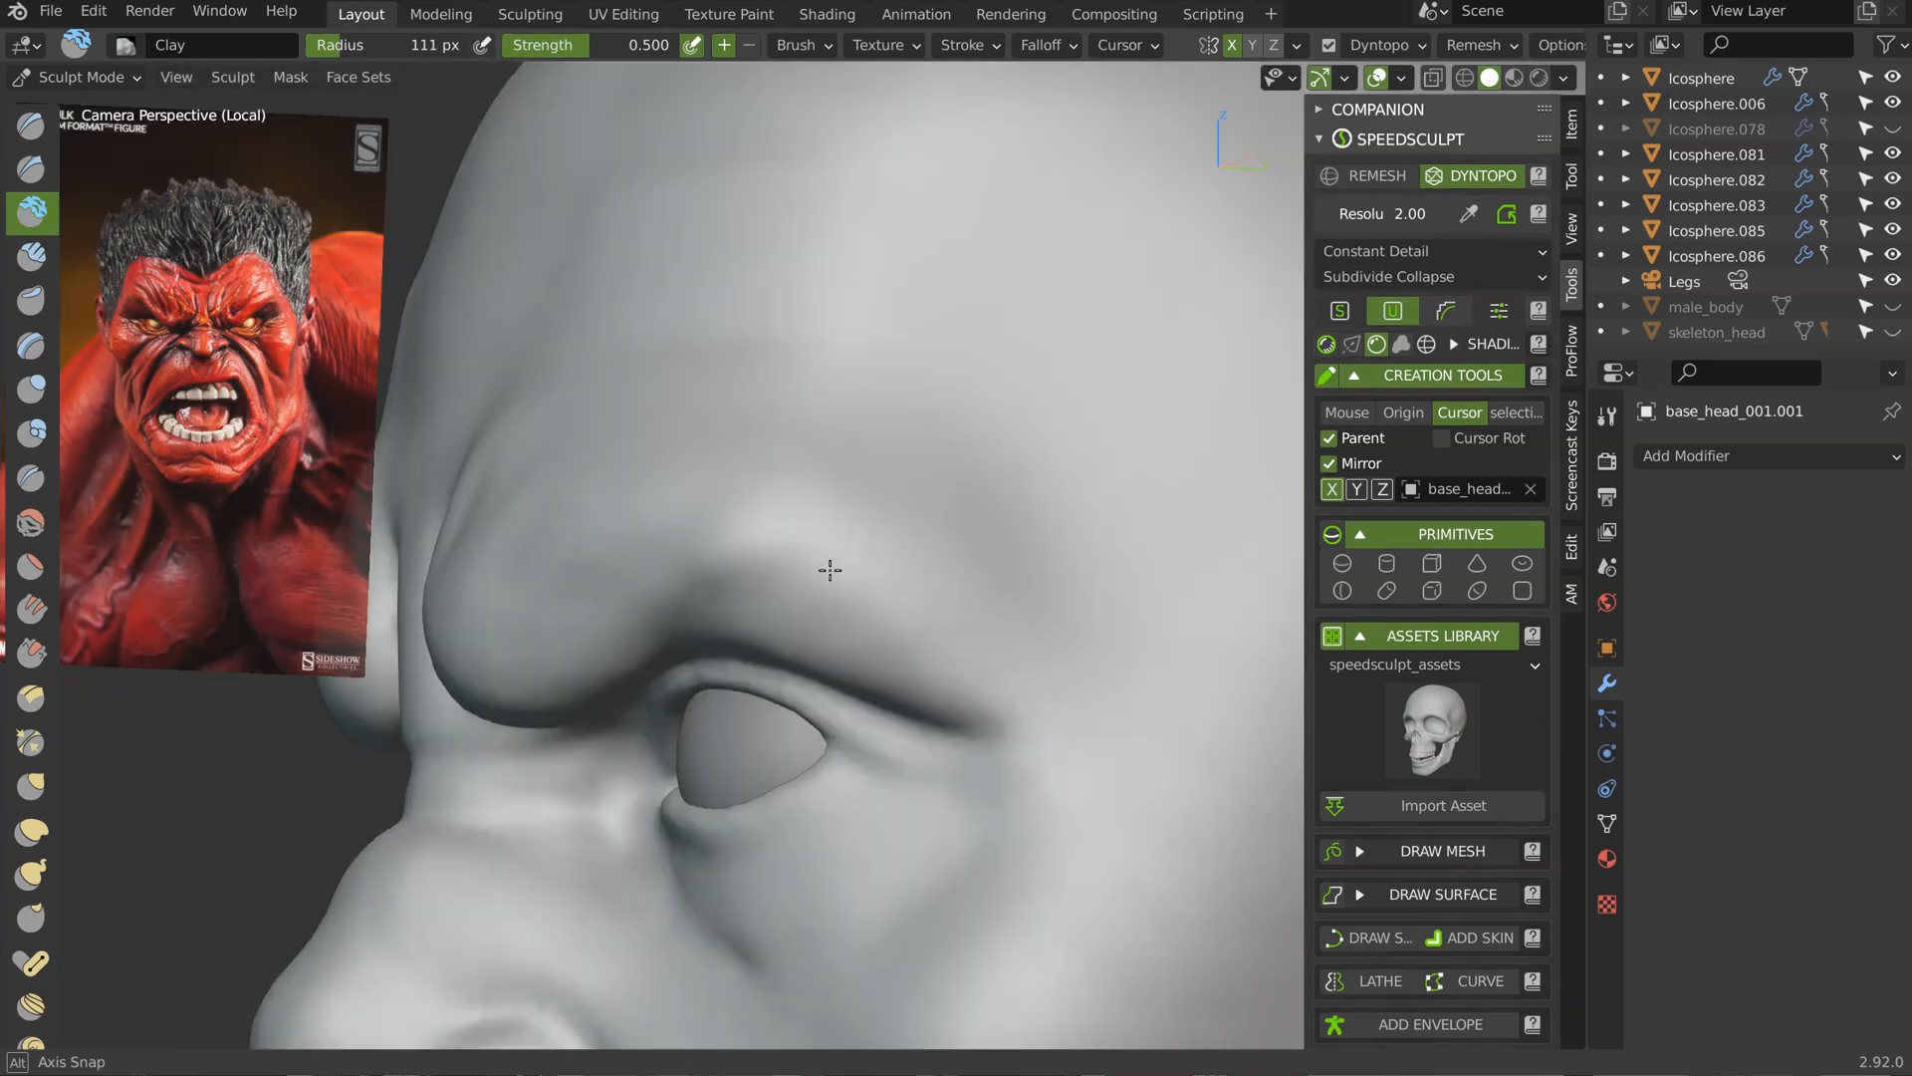
Step: Define the hollow between the outer brow and the temple with the Crease brush at 111 px
key(shift+c)
mouse_move(913, 495)
middle_down()
mouse_move(872, 587)
mouse_move(905, 547)
mouse_move(823, 494)
middle_up()
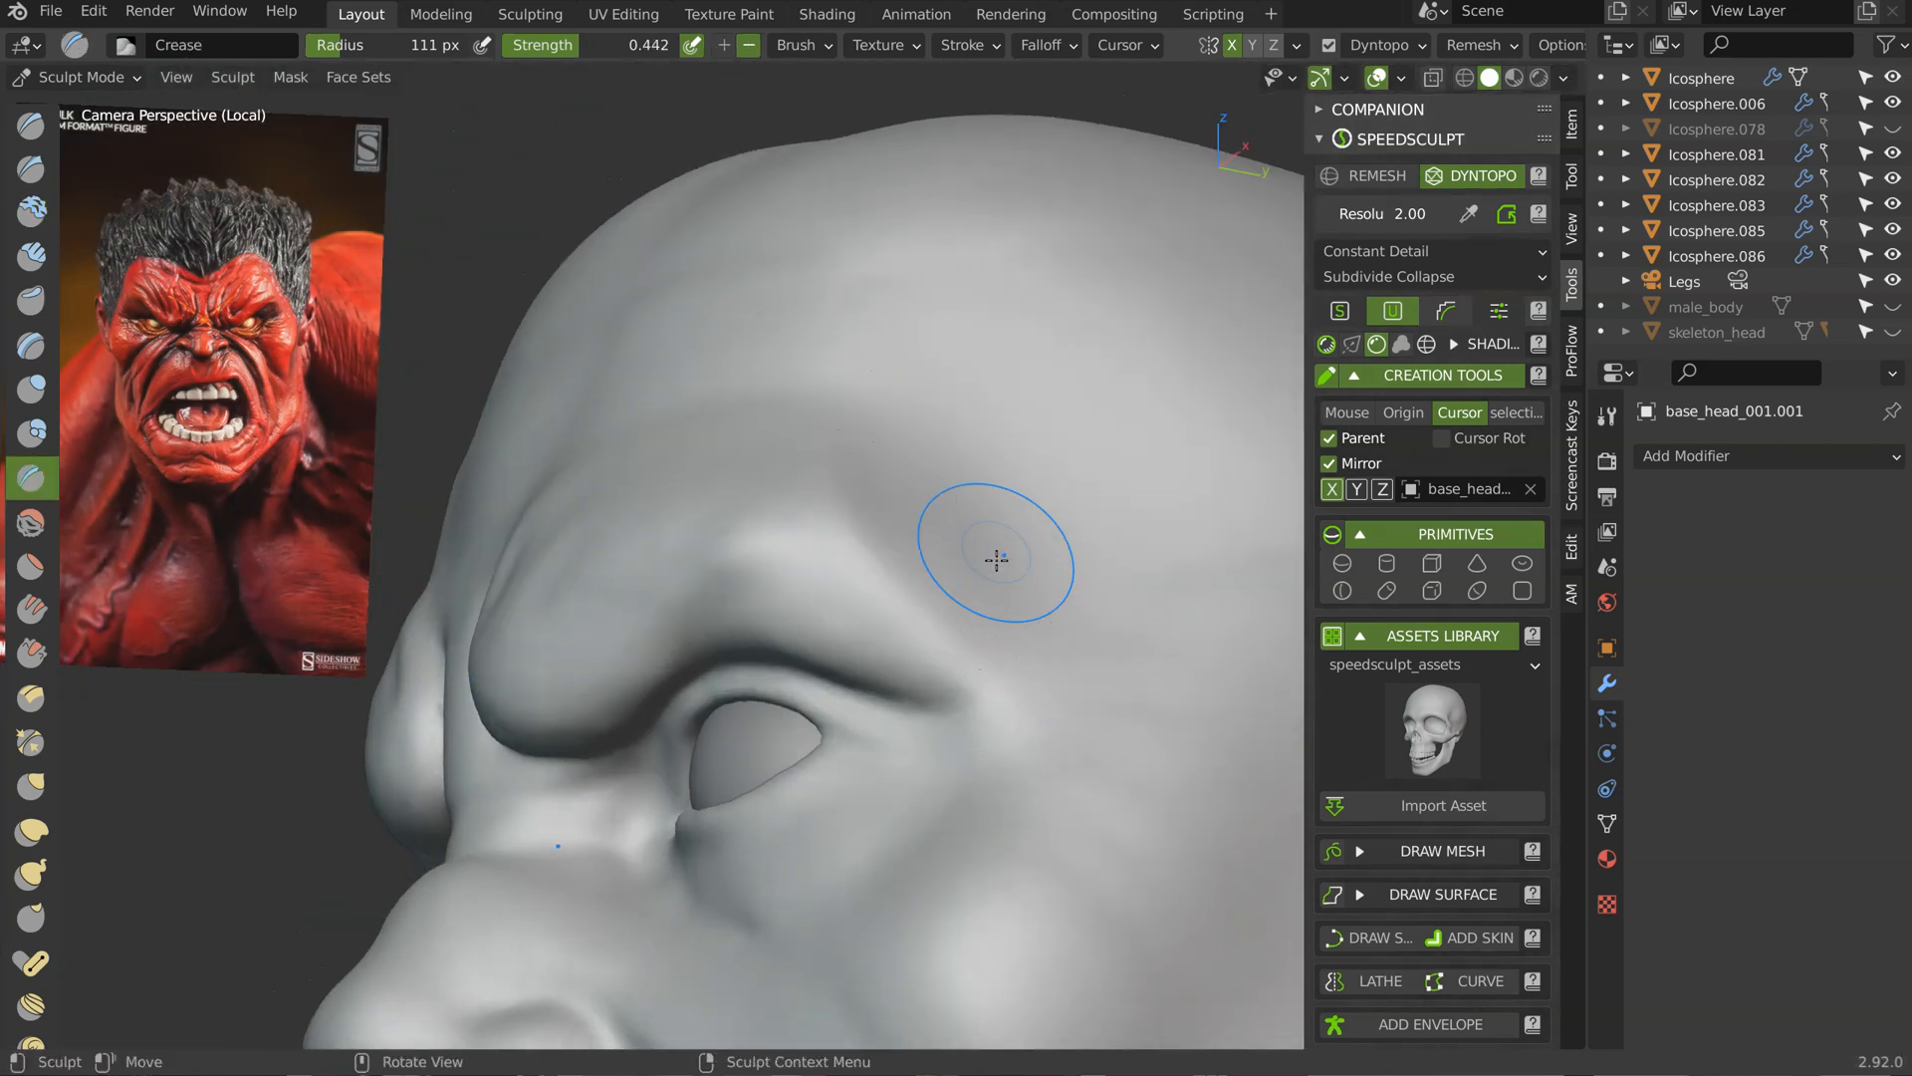
middle_drag(994, 545, 984, 528)
drag(898, 498, 866, 448)
middle_drag(866, 448, 991, 568)
scroll(926, 598, down, 4)
mouse_move(881, 609)
middle_down()
mouse_move(831, 515)
mouse_move(910, 474)
mouse_move(824, 529)
middle_up()
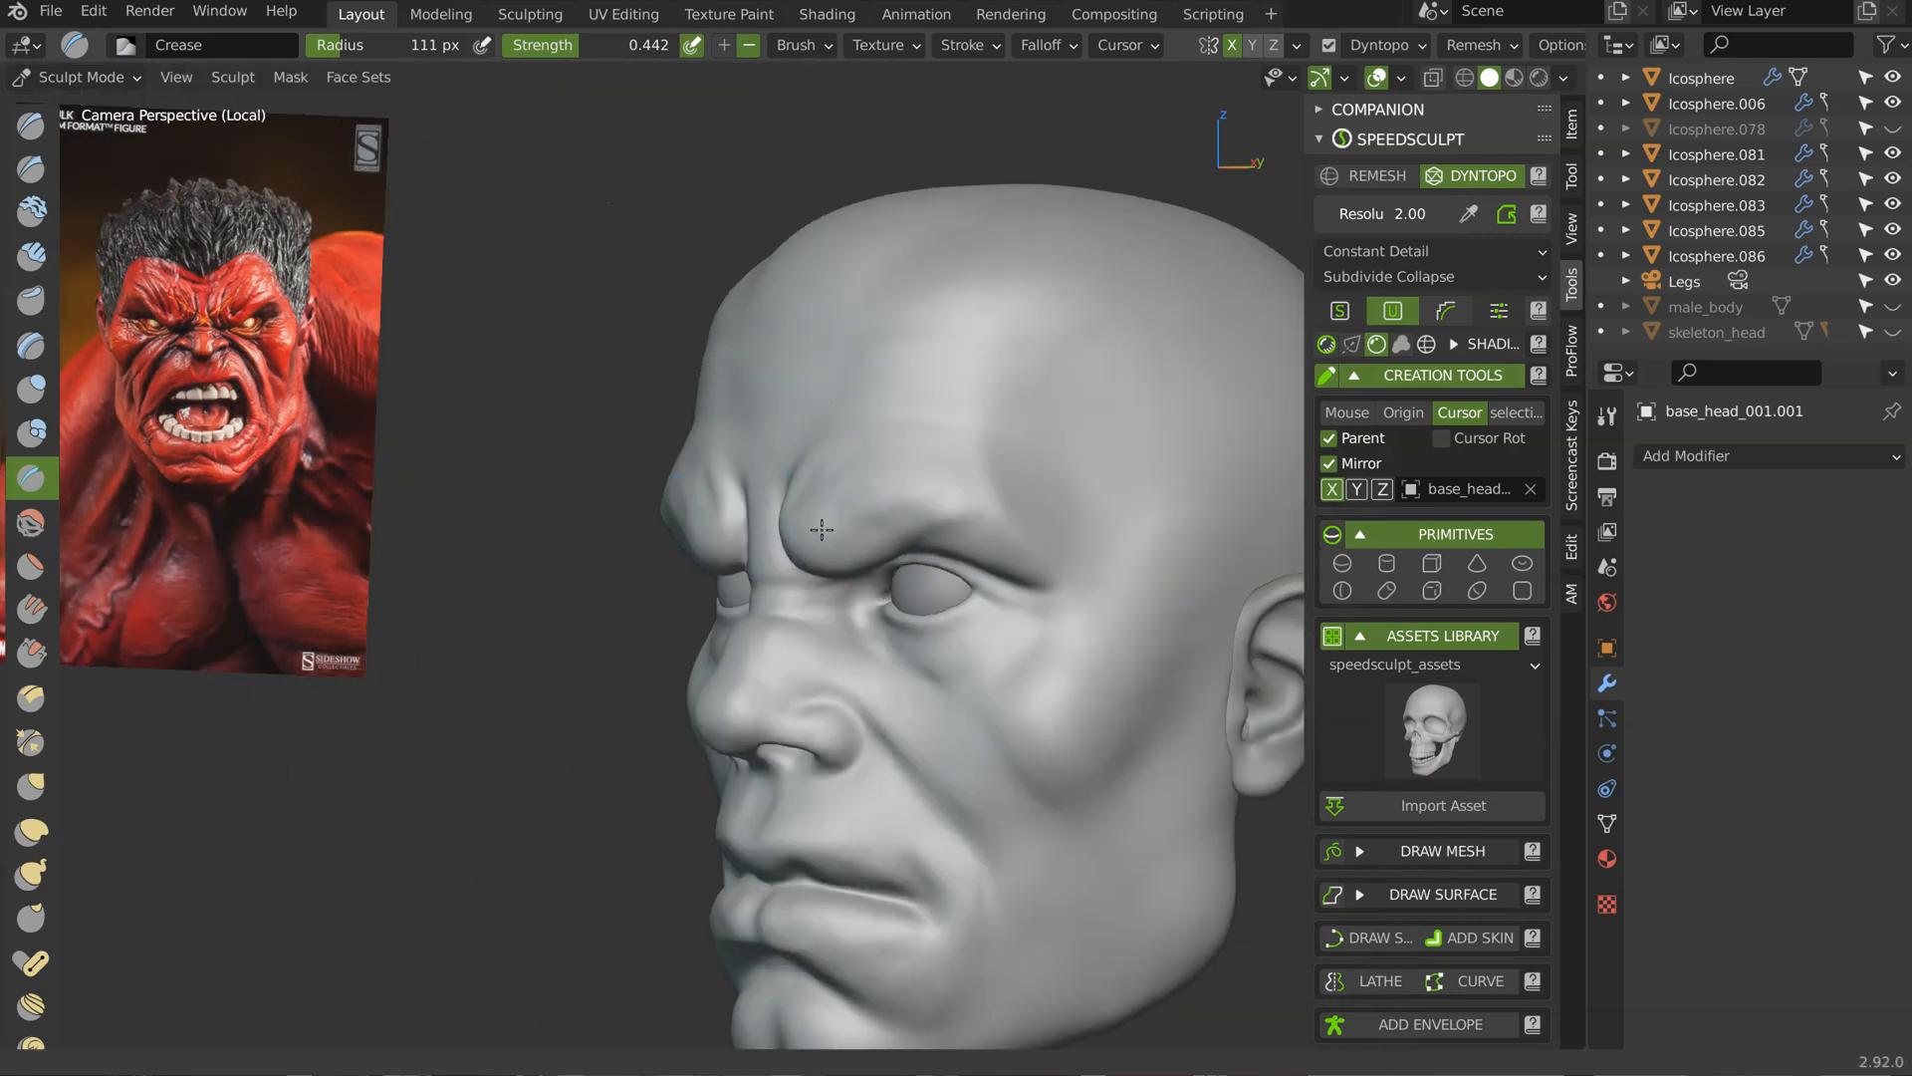
Step: Build subtle horizontal wrinkles across the forehead above the brows with the Clay brush at 69 px
shift+middle_drag(1056, 470, 930, 494)
scroll(931, 494, up, 4)
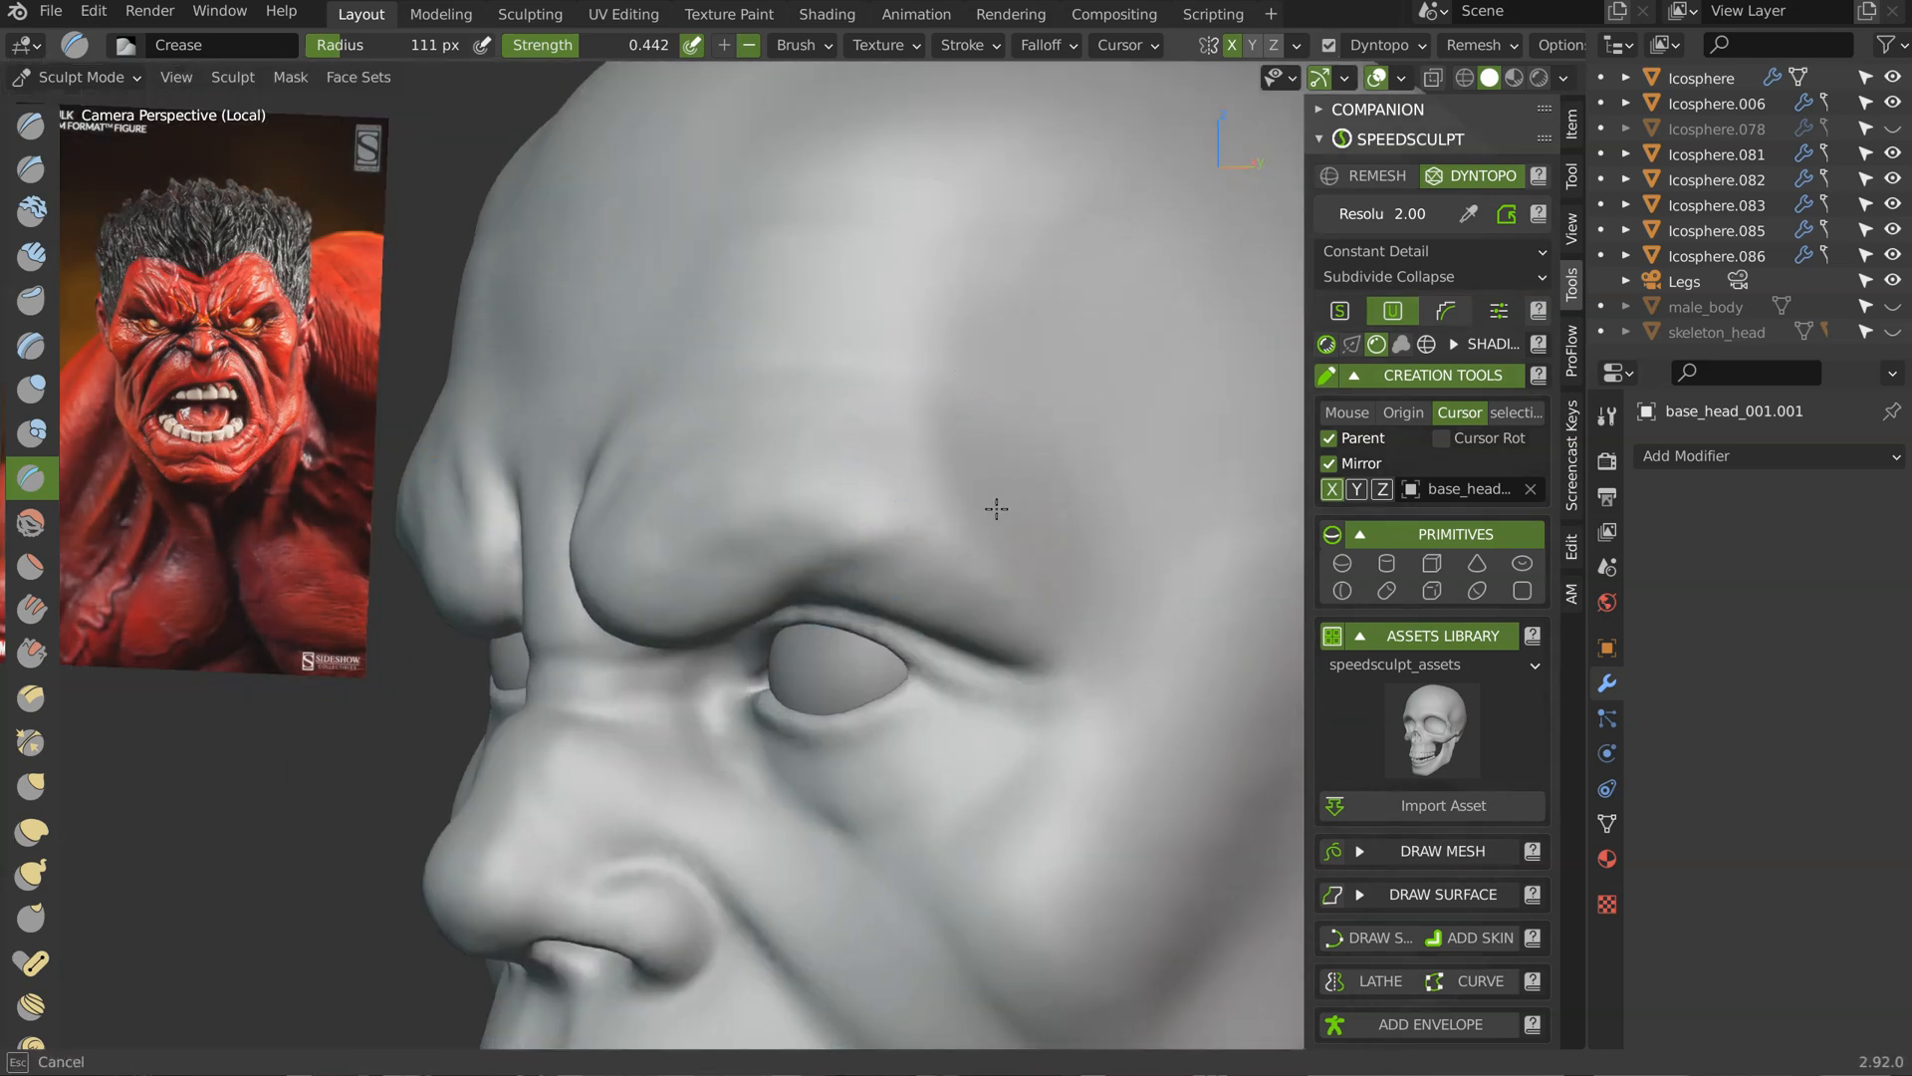
middle_drag(944, 406, 805, 472)
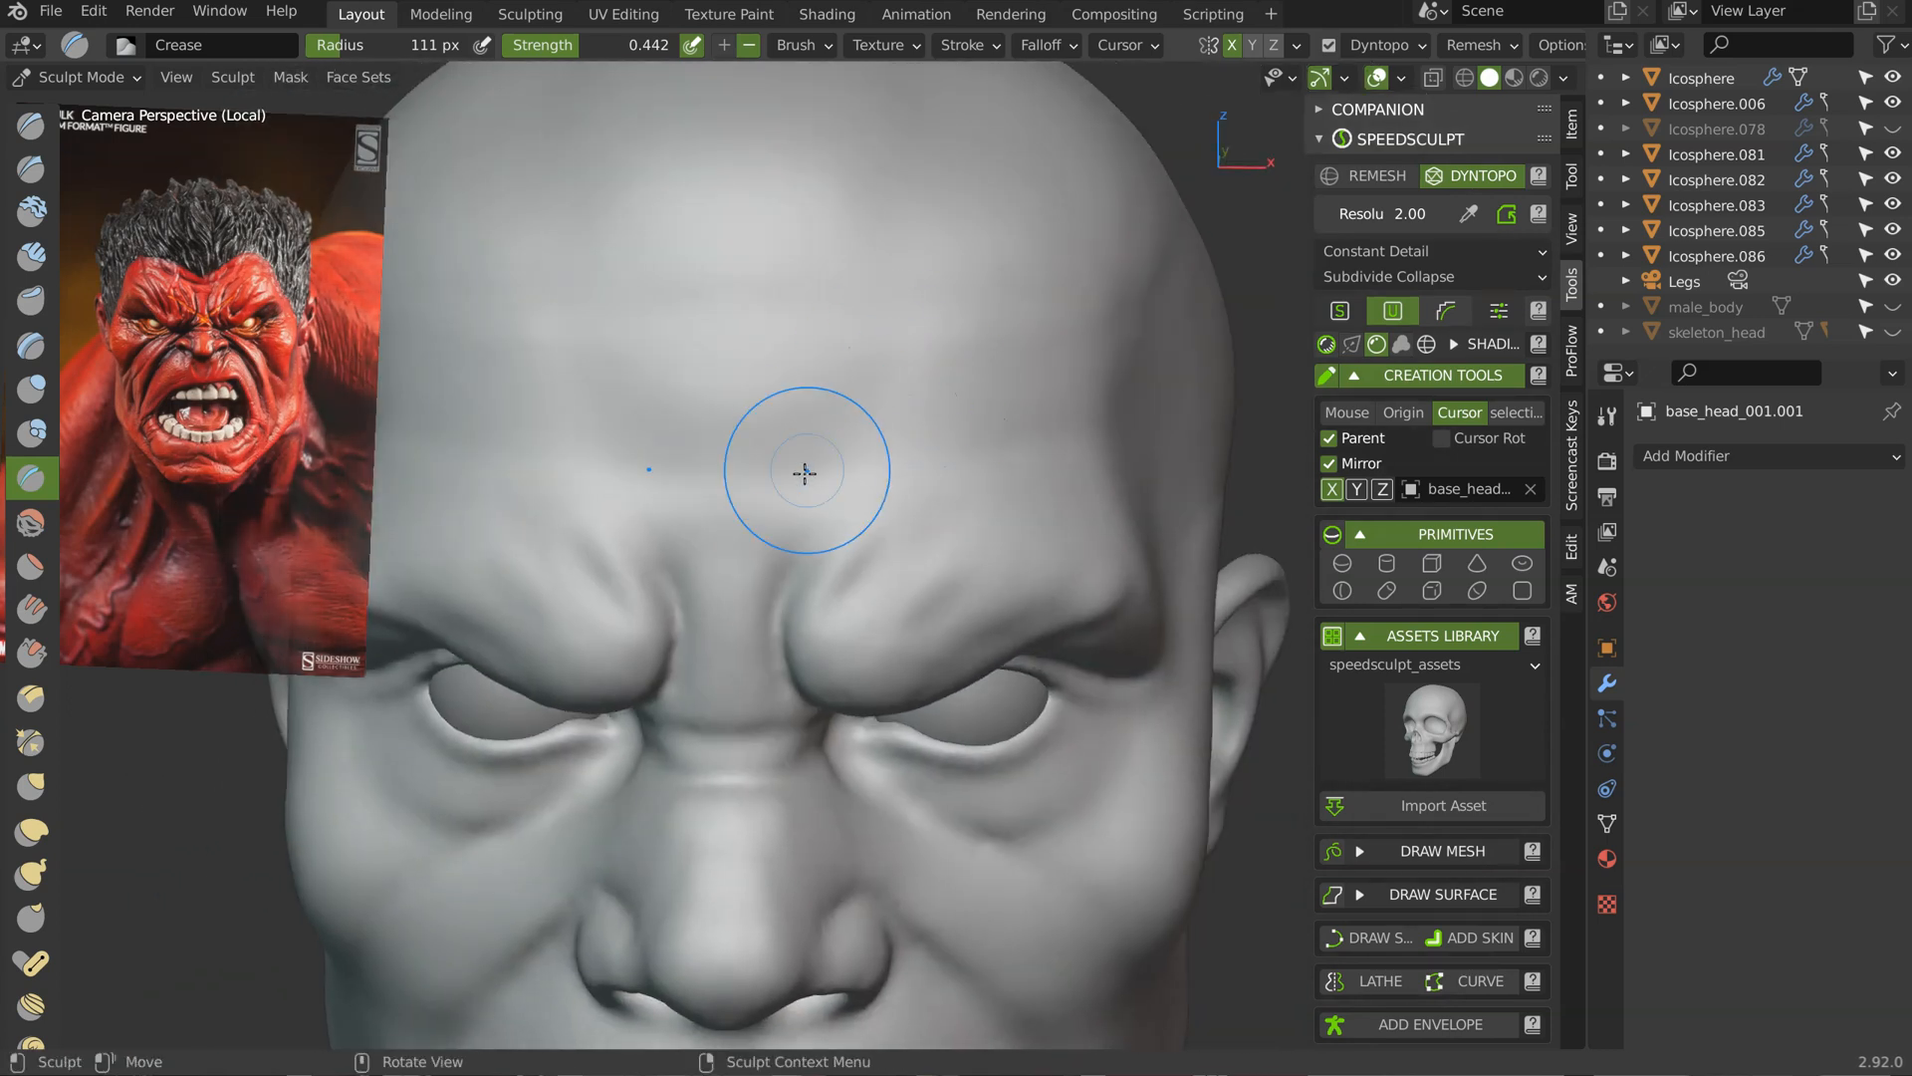
key(c)
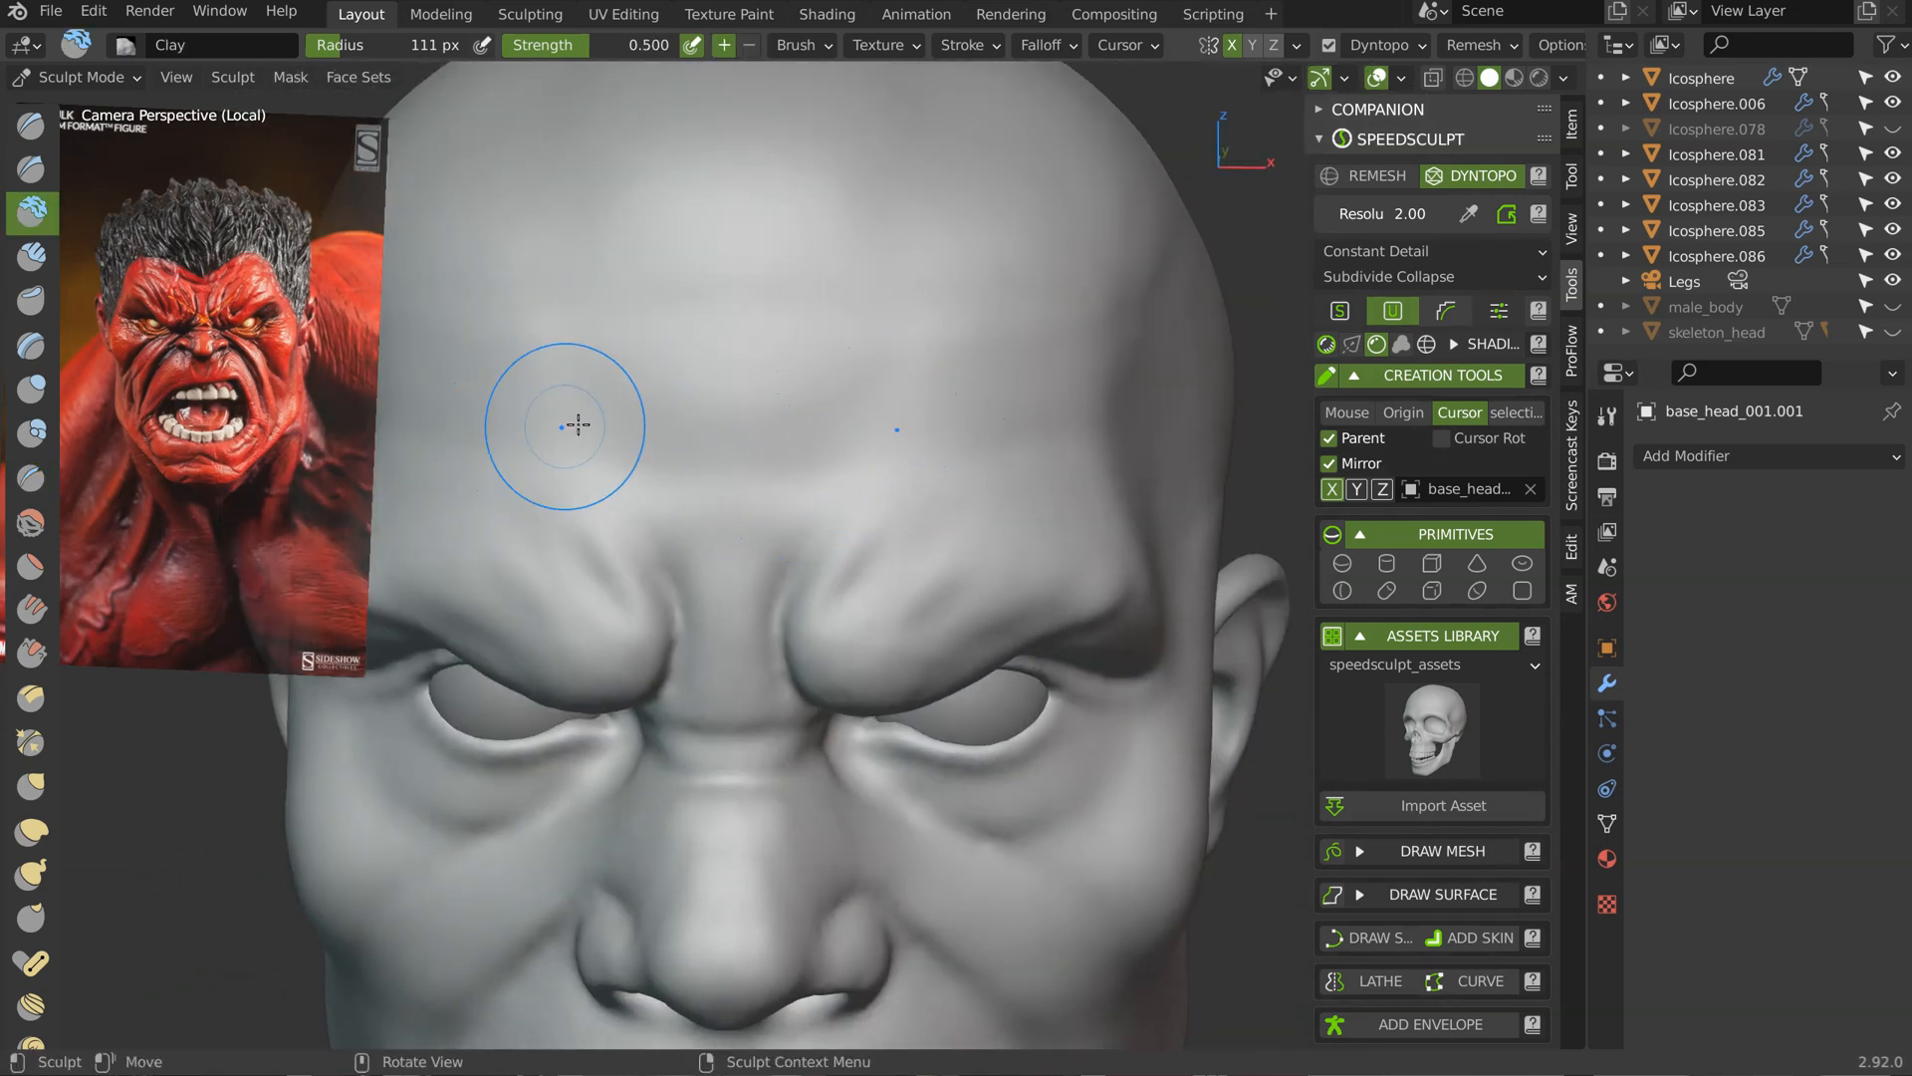
key(f)
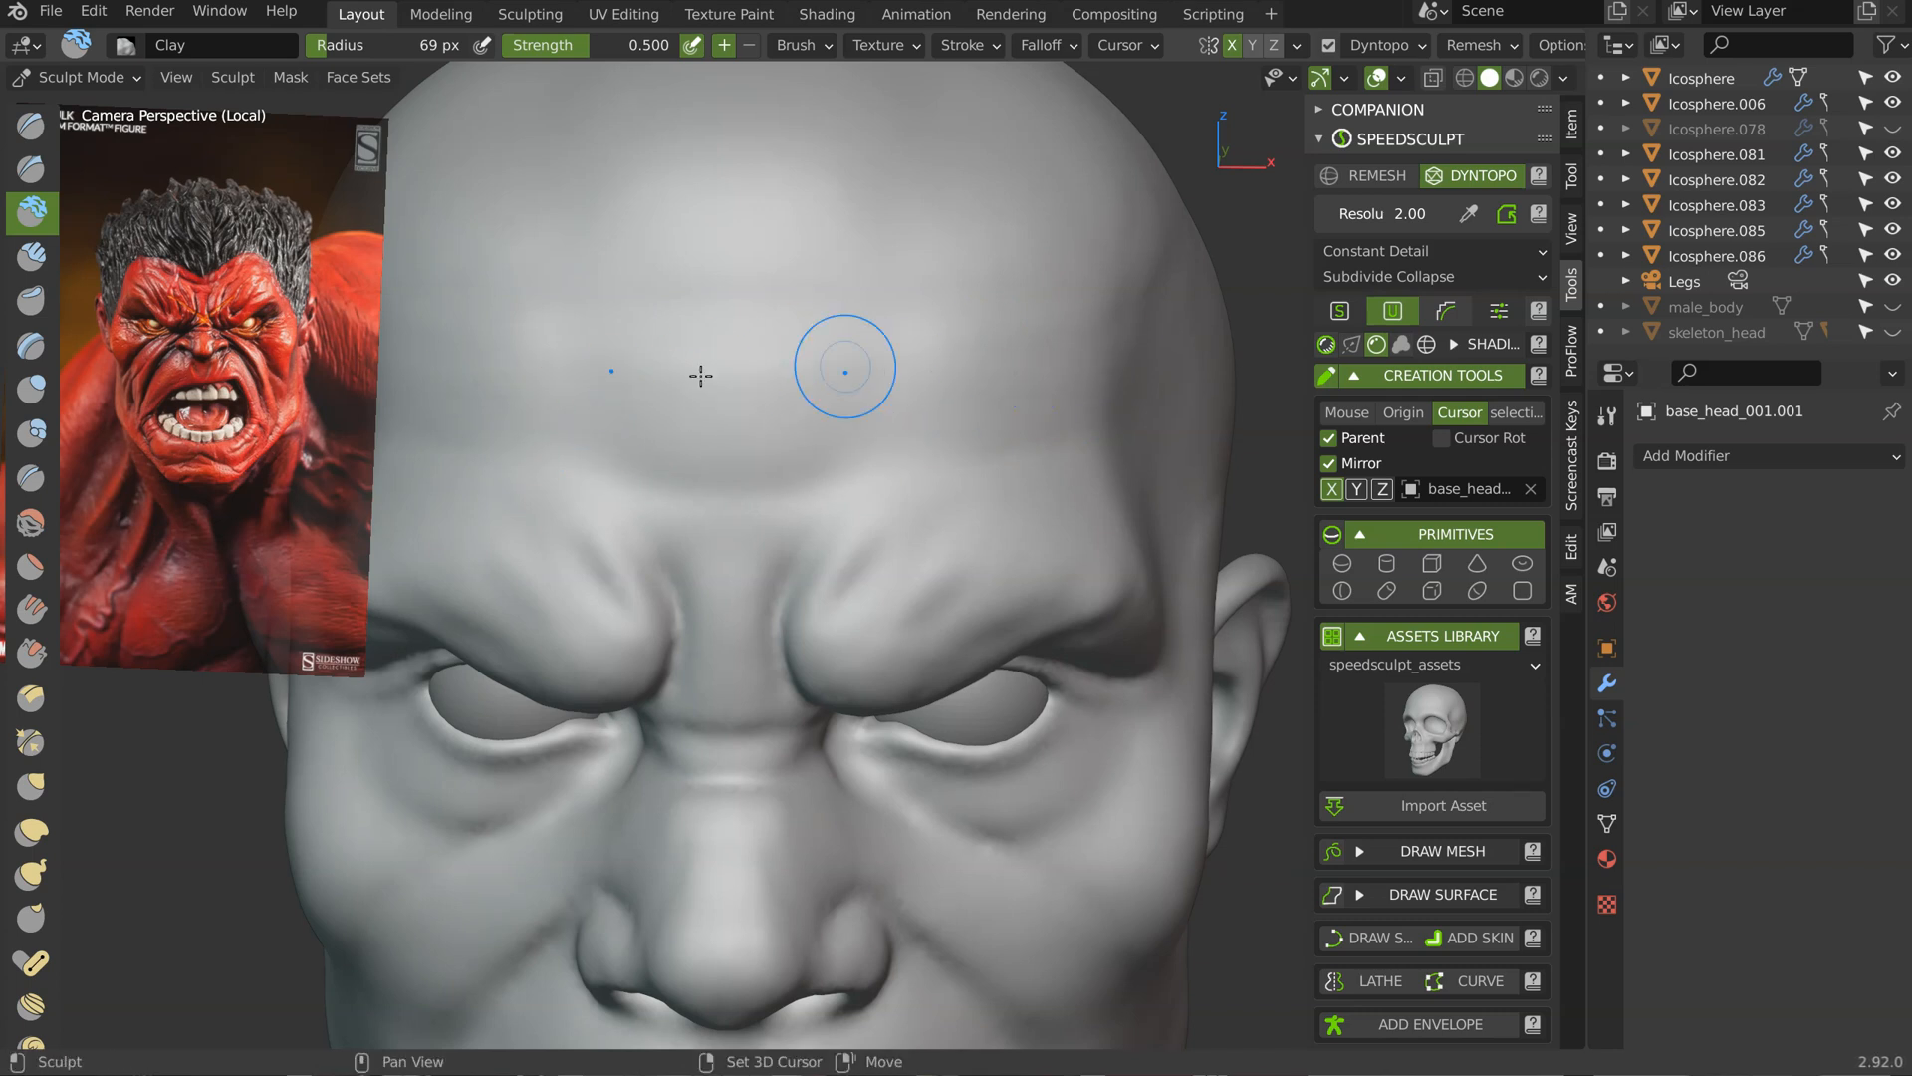
click(852, 343)
mouse_move(851, 344)
middle_down()
mouse_move(930, 325)
mouse_move(883, 444)
mouse_move(932, 503)
mouse_move(615, 567)
middle_up()
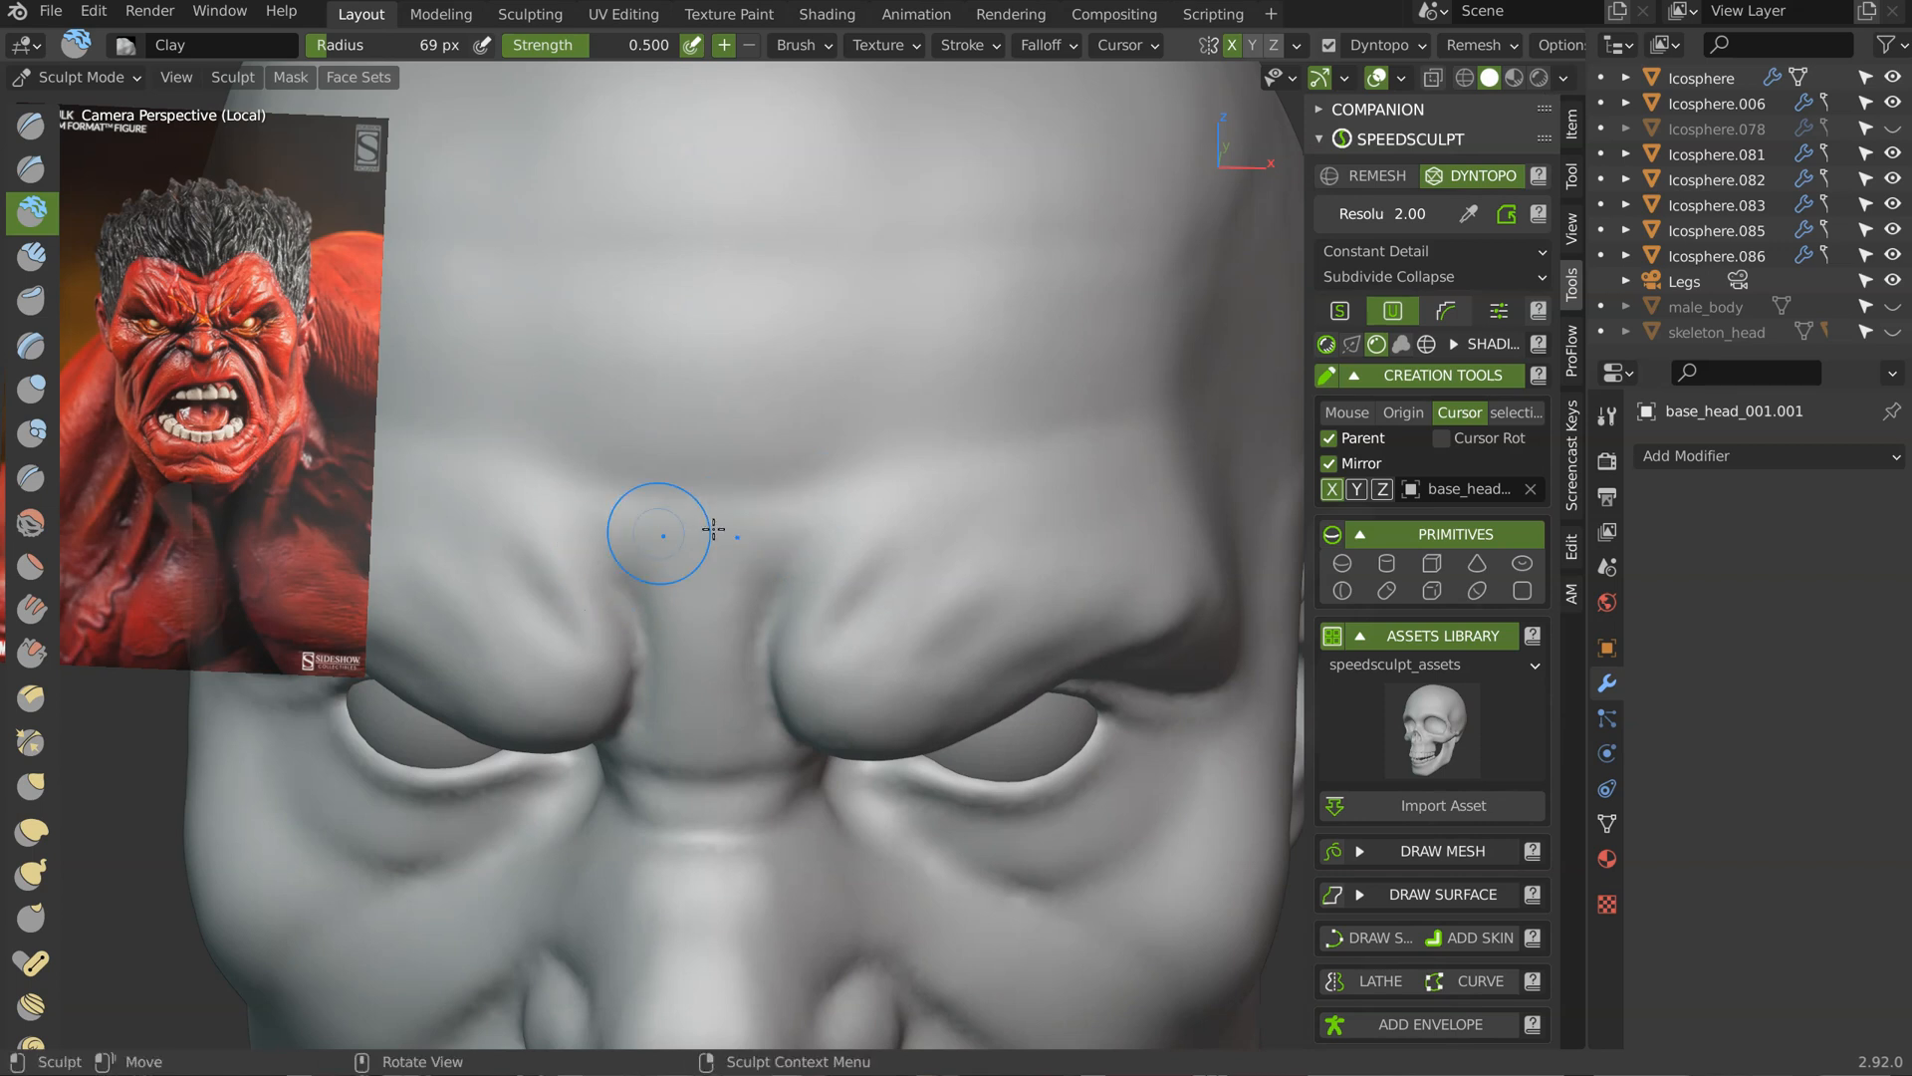
middle_drag(862, 530, 871, 414)
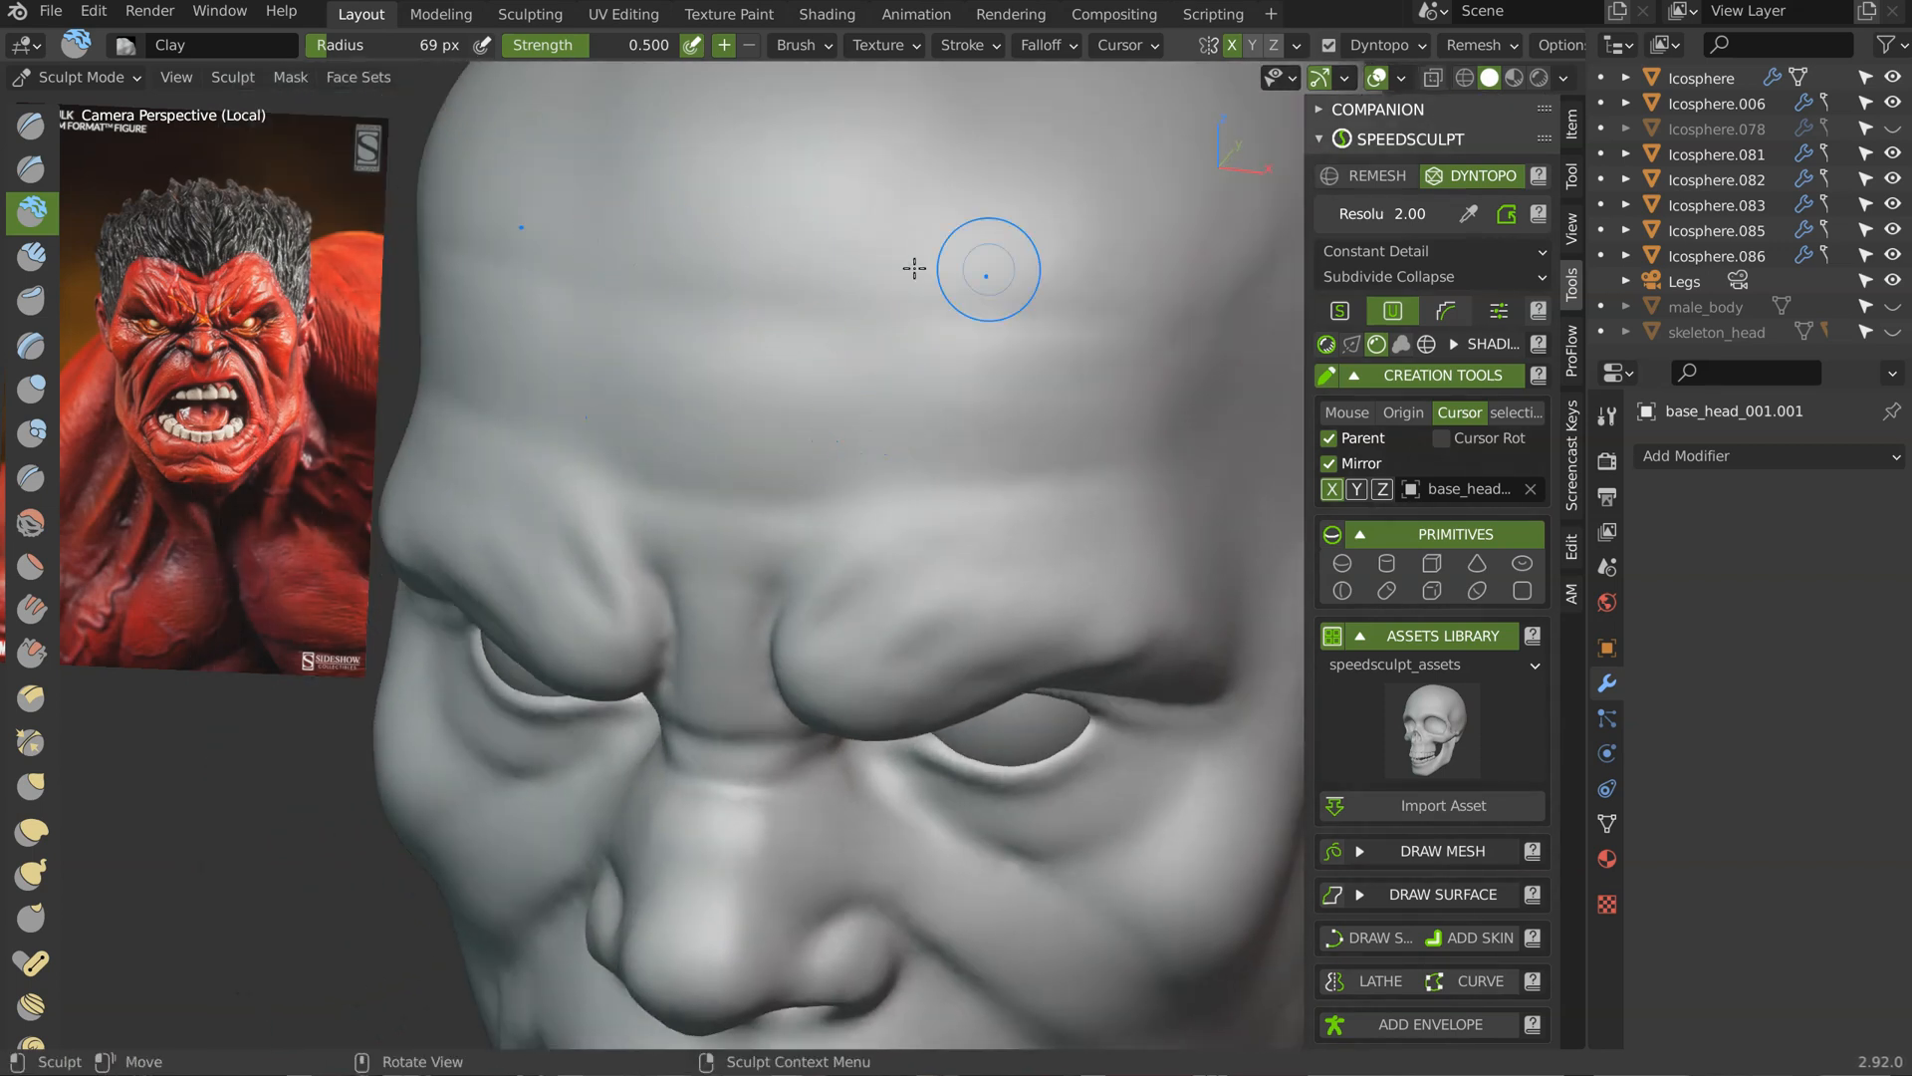
mouse_move(1258, 360)
middle_down()
mouse_move(935, 359)
mouse_move(1138, 317)
middle_up()
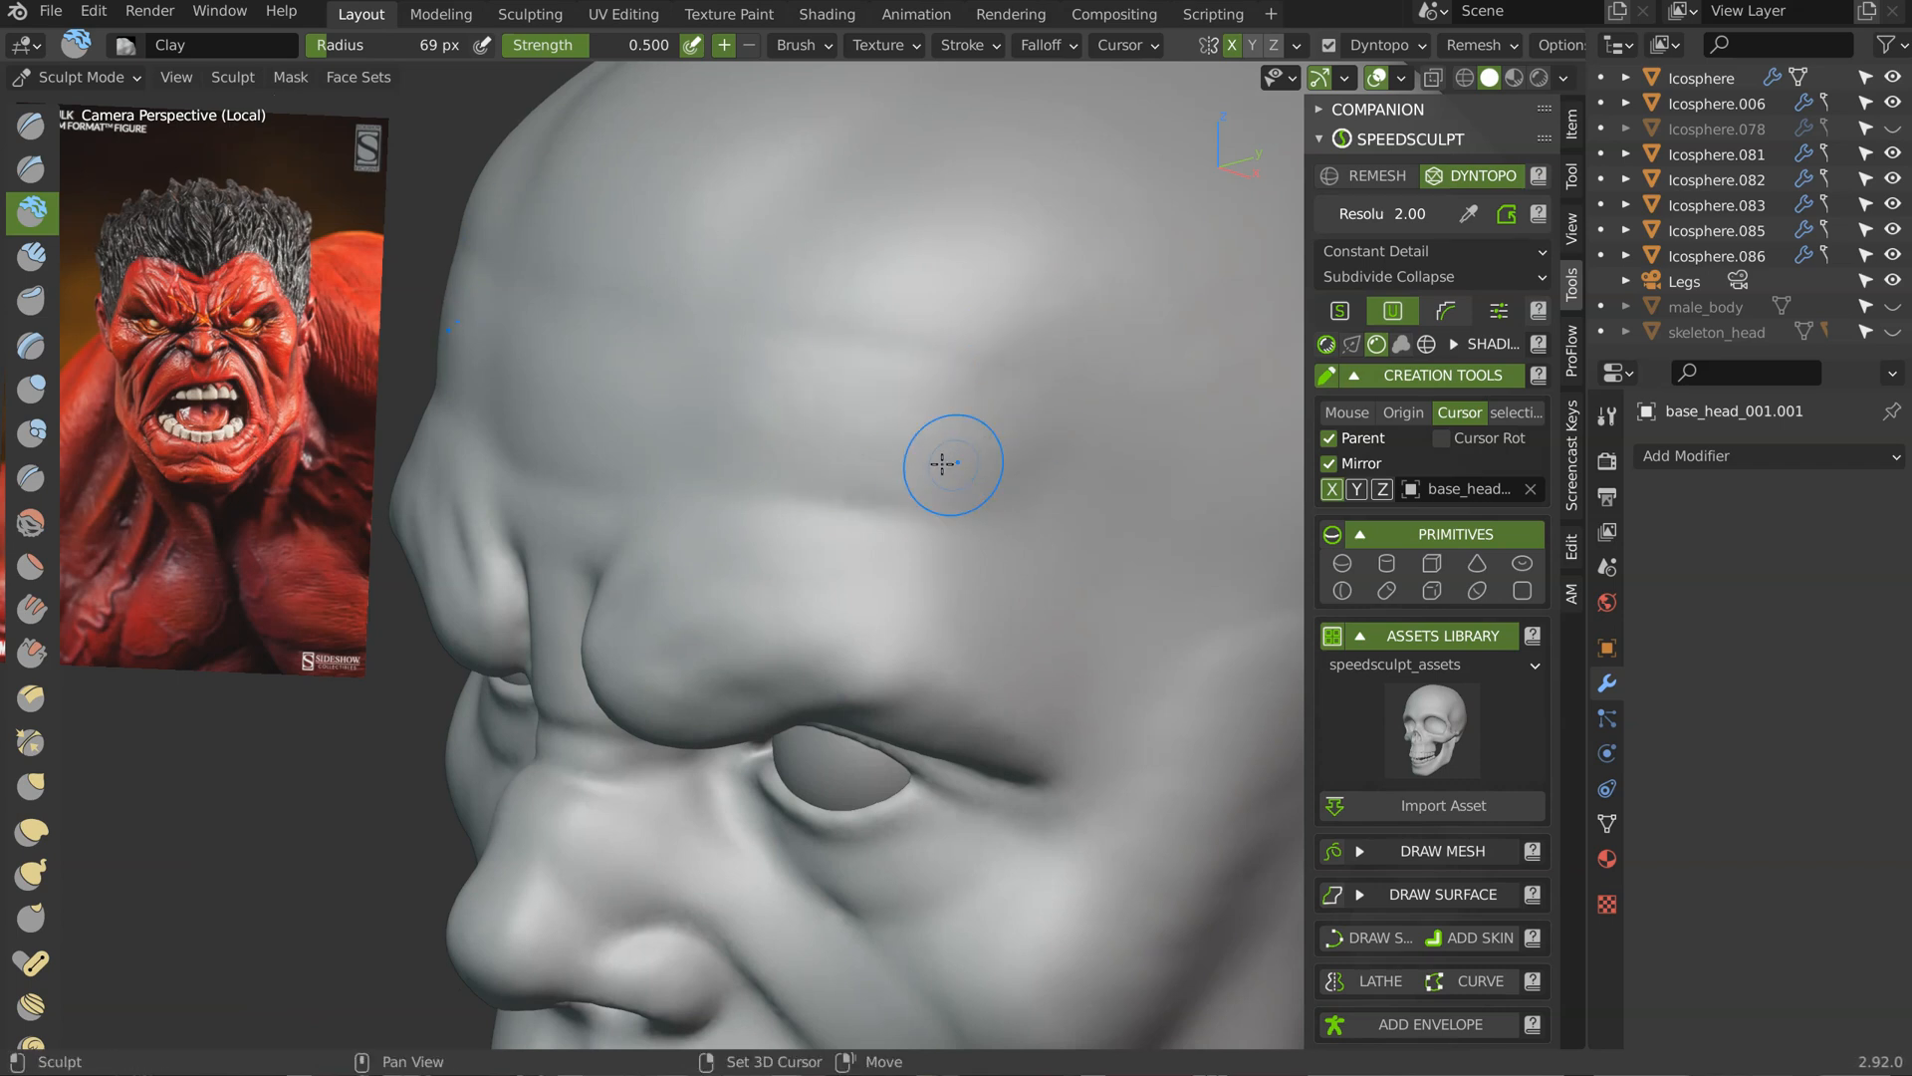
mouse_move(997, 447)
middle_down()
mouse_move(1063, 509)
mouse_move(1092, 482)
mouse_move(1061, 567)
mouse_move(966, 450)
mouse_move(885, 438)
middle_up()
Step: Carve the fold around the inner eye corner beside the nose bridge with the Crease brush at 81 px
mouse_move(927, 508)
ctrl+middle_down()
mouse_move(973, 452)
mouse_move(999, 504)
mouse_move(999, 534)
mouse_move(976, 530)
ctrl+middle_up()
mouse_move(806, 652)
middle_down()
mouse_move(696, 661)
mouse_move(678, 577)
mouse_move(754, 575)
middle_up()
key(shift+c)
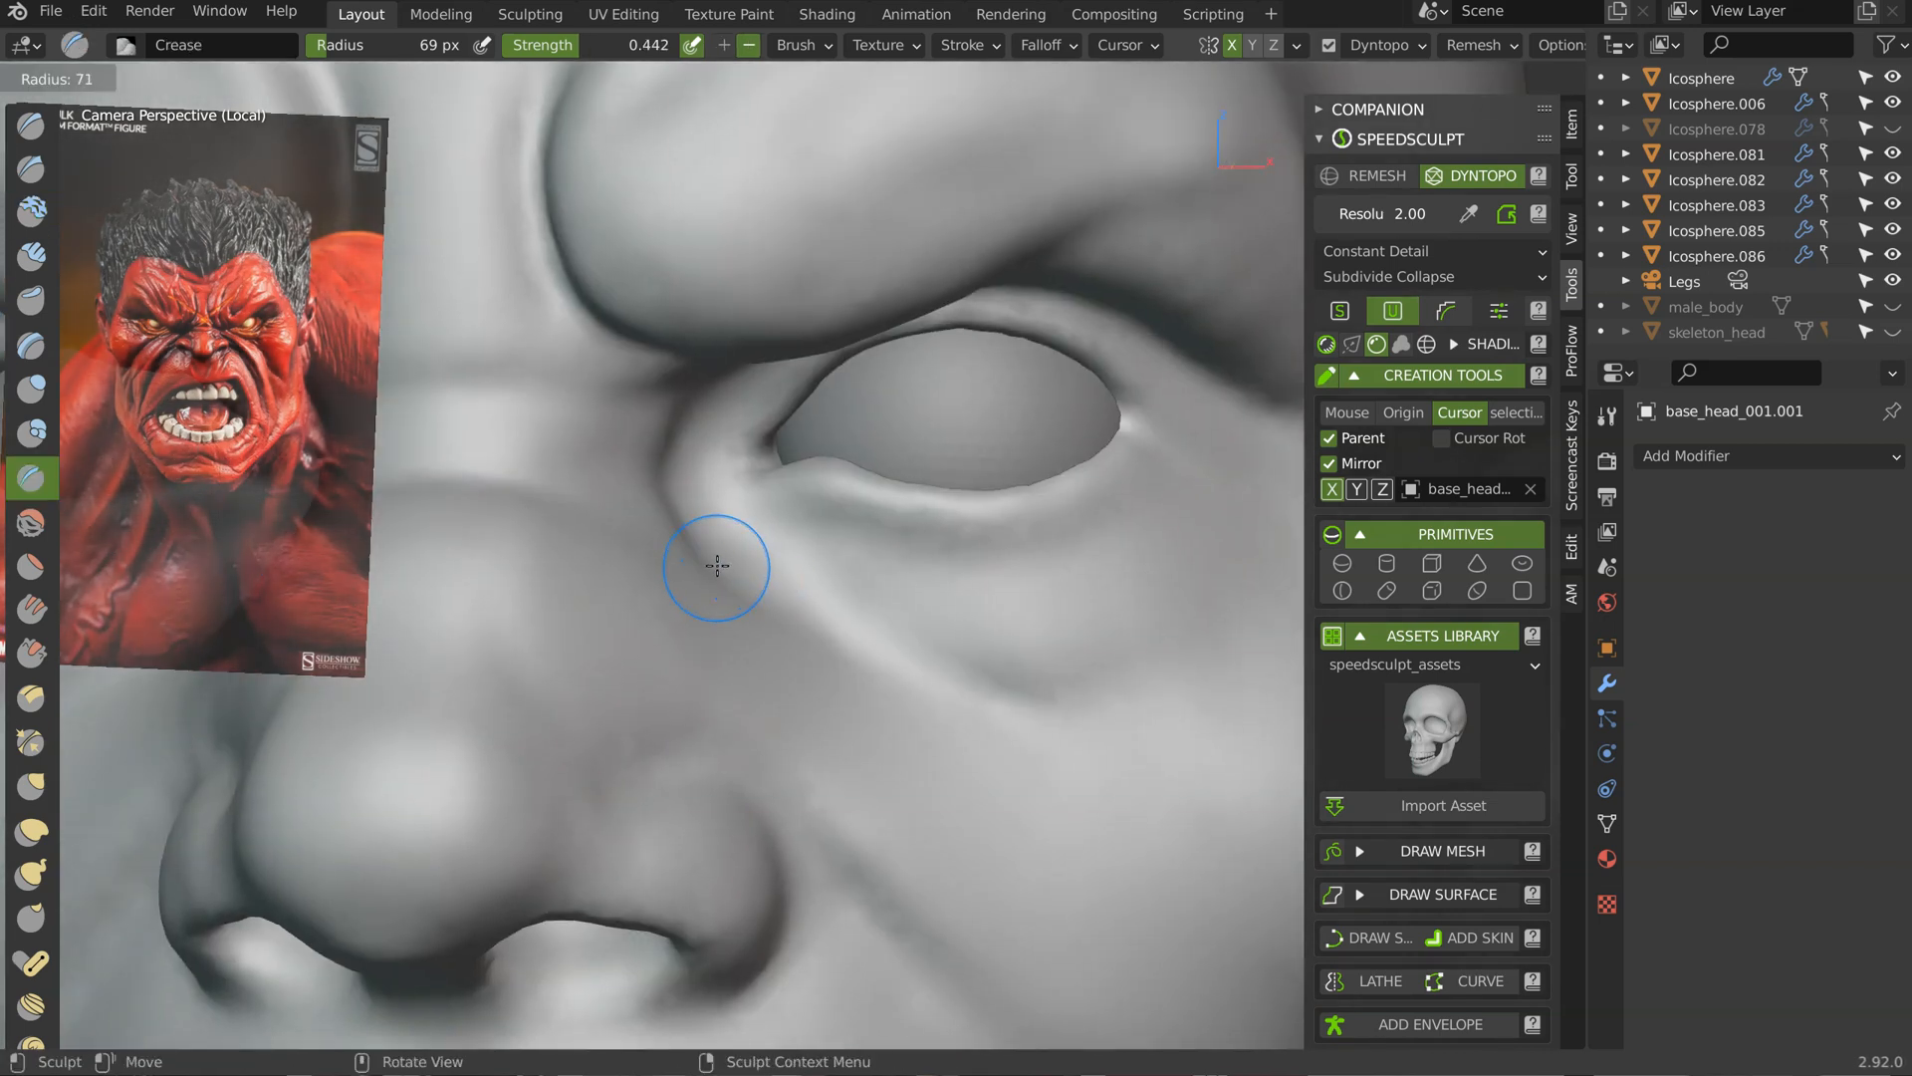
drag(752, 546, 778, 553)
middle_drag(778, 553, 734, 602)
drag(725, 558, 776, 548)
middle_drag(717, 517, 731, 405)
drag(728, 428, 738, 409)
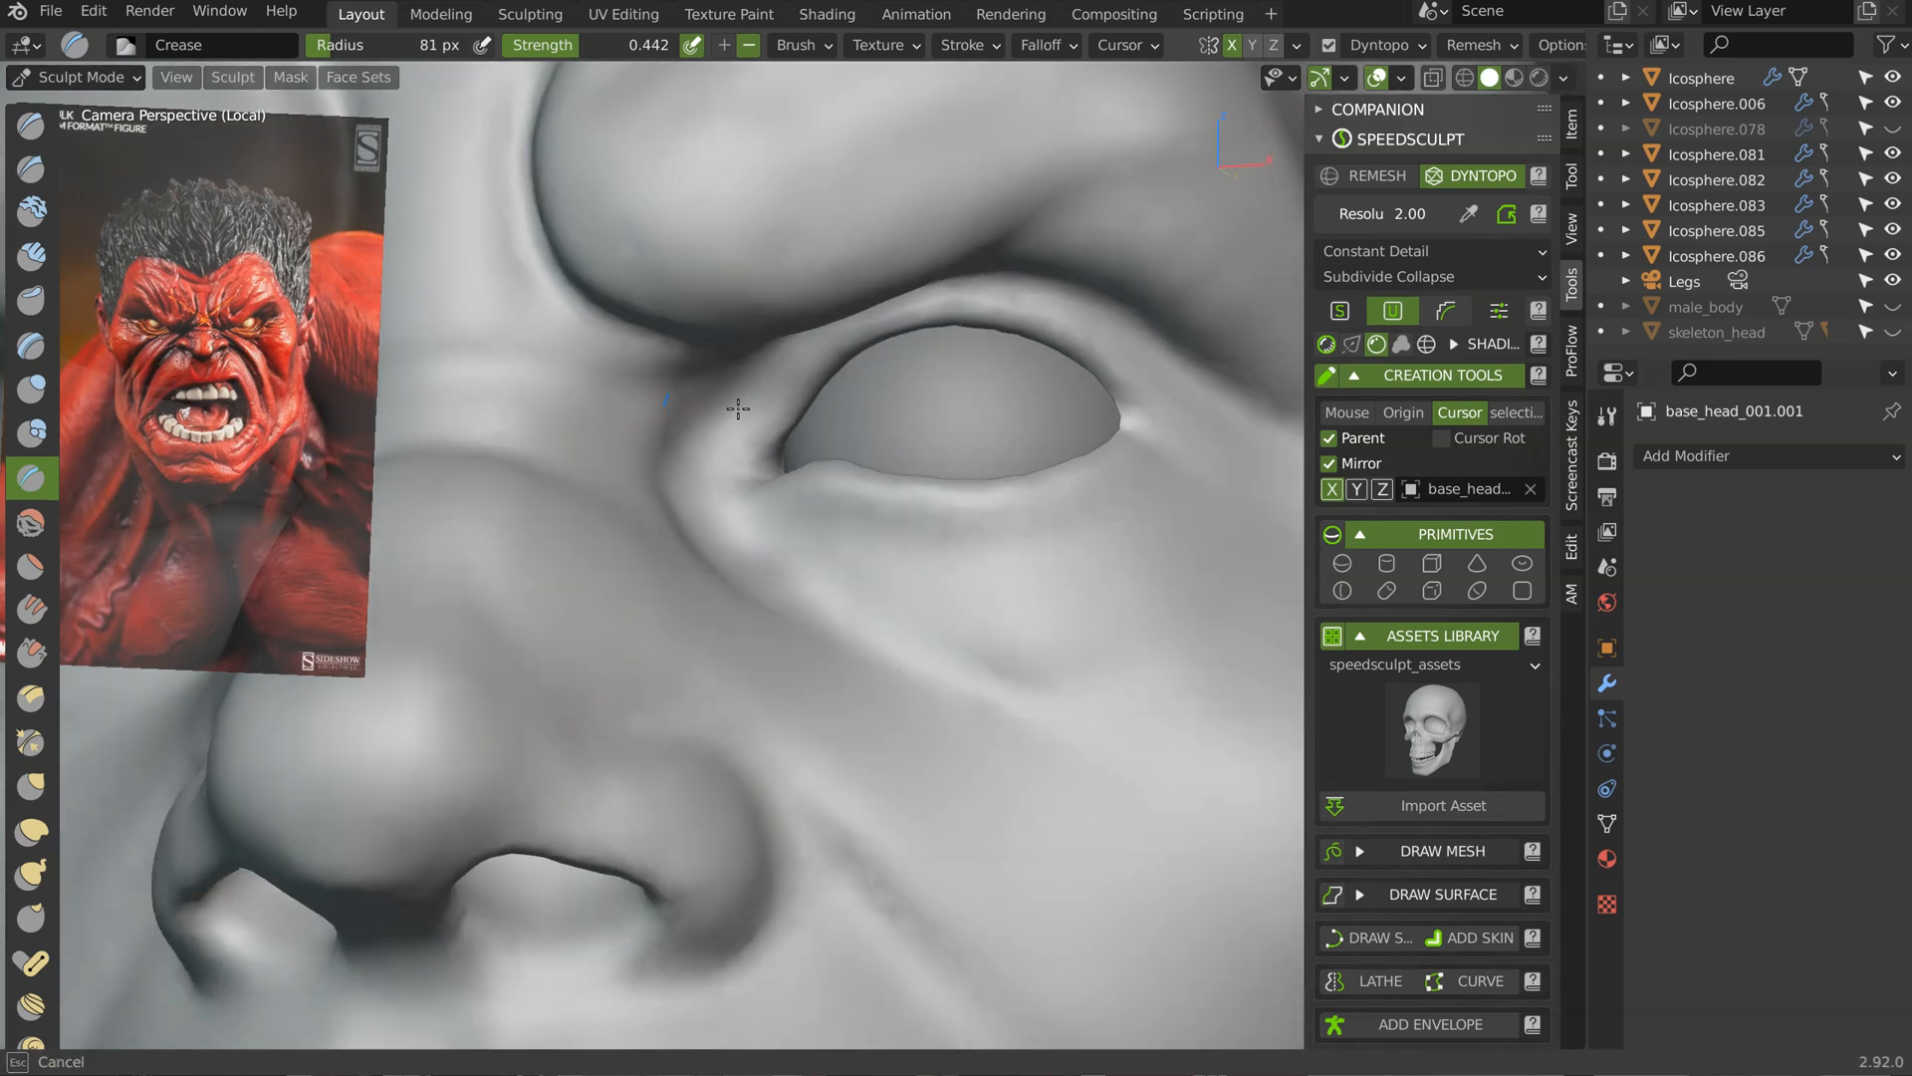
Step: Define the crease under the eye bag from the inner corner out toward the cheekbone with the Crease brush
mouse_move(777, 342)
middle_down()
mouse_move(833, 320)
mouse_move(719, 399)
mouse_move(757, 399)
mouse_move(738, 495)
mouse_move(760, 541)
middle_up()
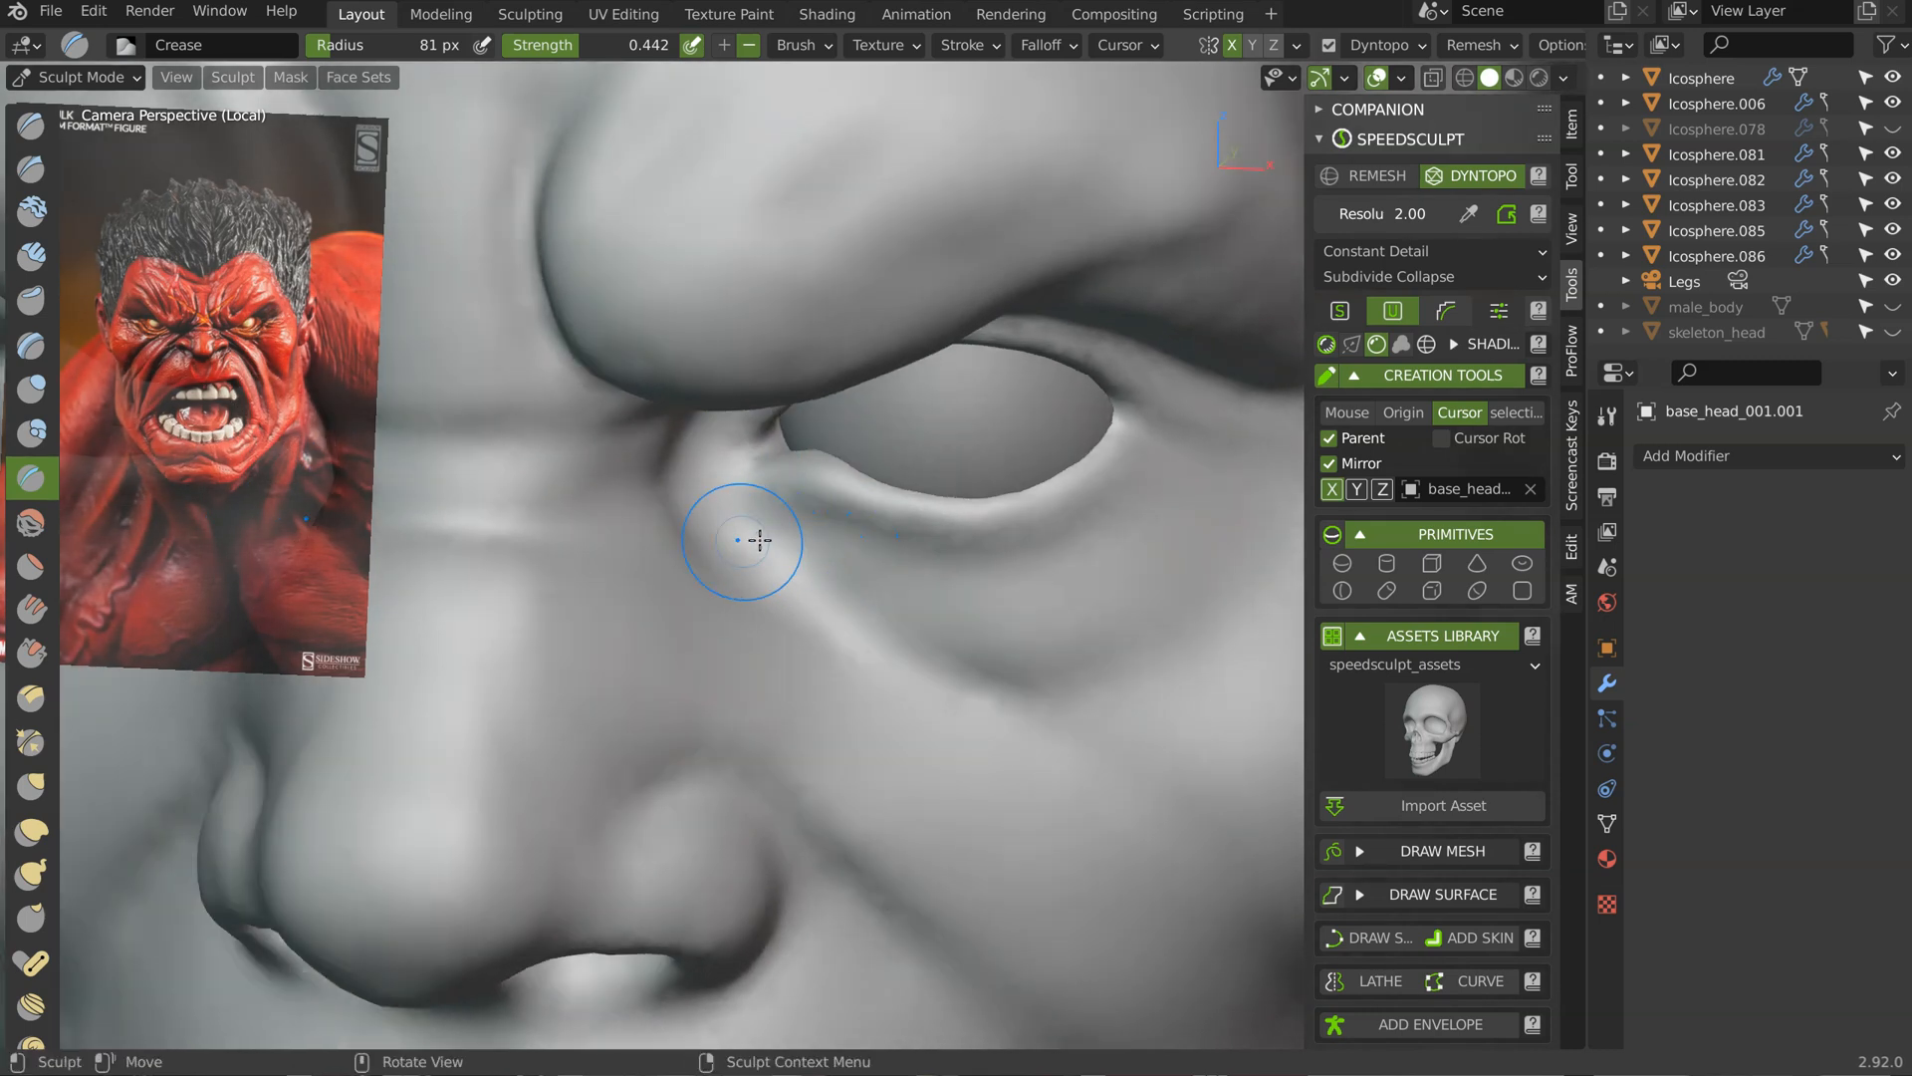
drag(747, 531, 851, 615)
mouse_move(978, 674)
mouse_down()
mouse_move(1144, 691)
mouse_move(1040, 681)
mouse_up()
drag(1180, 582, 1198, 550)
mouse_move(1205, 538)
shift+middle_down()
mouse_move(1097, 546)
mouse_move(946, 444)
shift+middle_up()
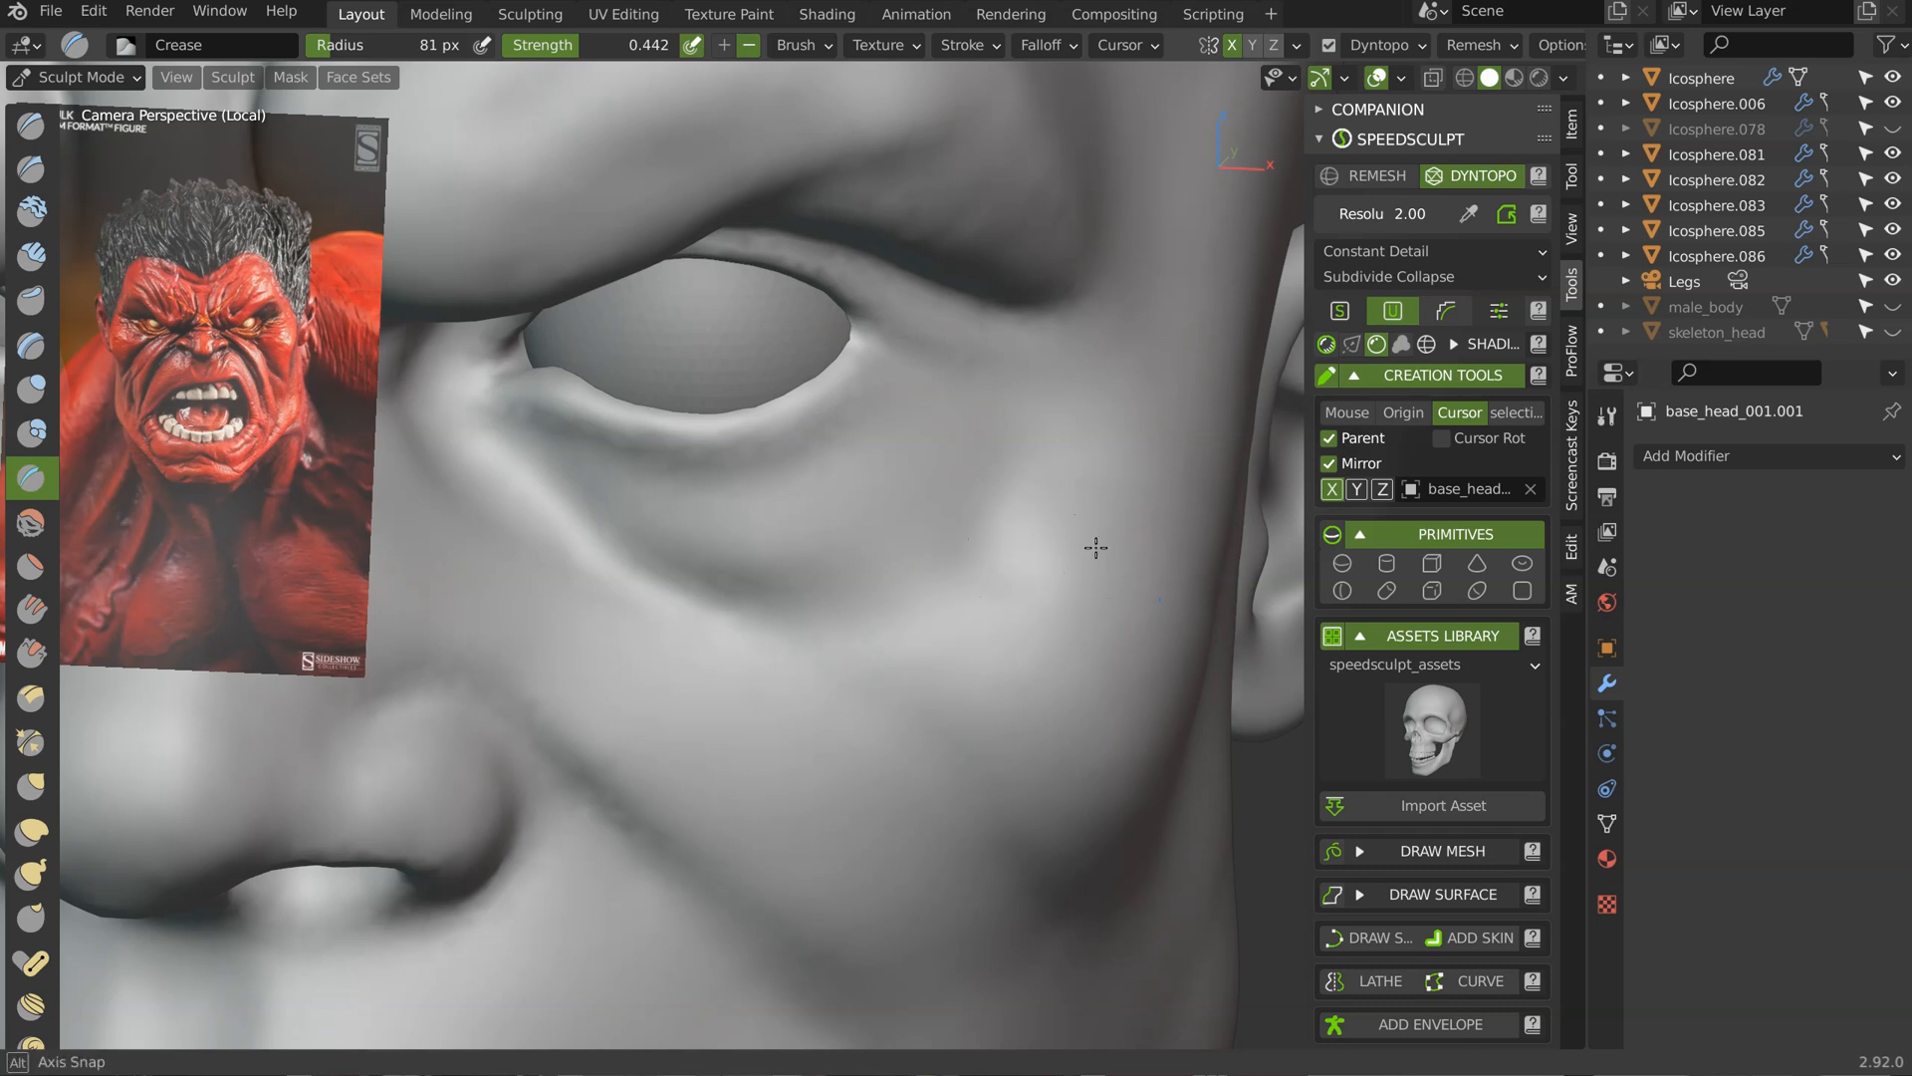
Step: Add volume along the front of the lower lip toward the mouth corner with the Clay brush at 81 px
key(c)
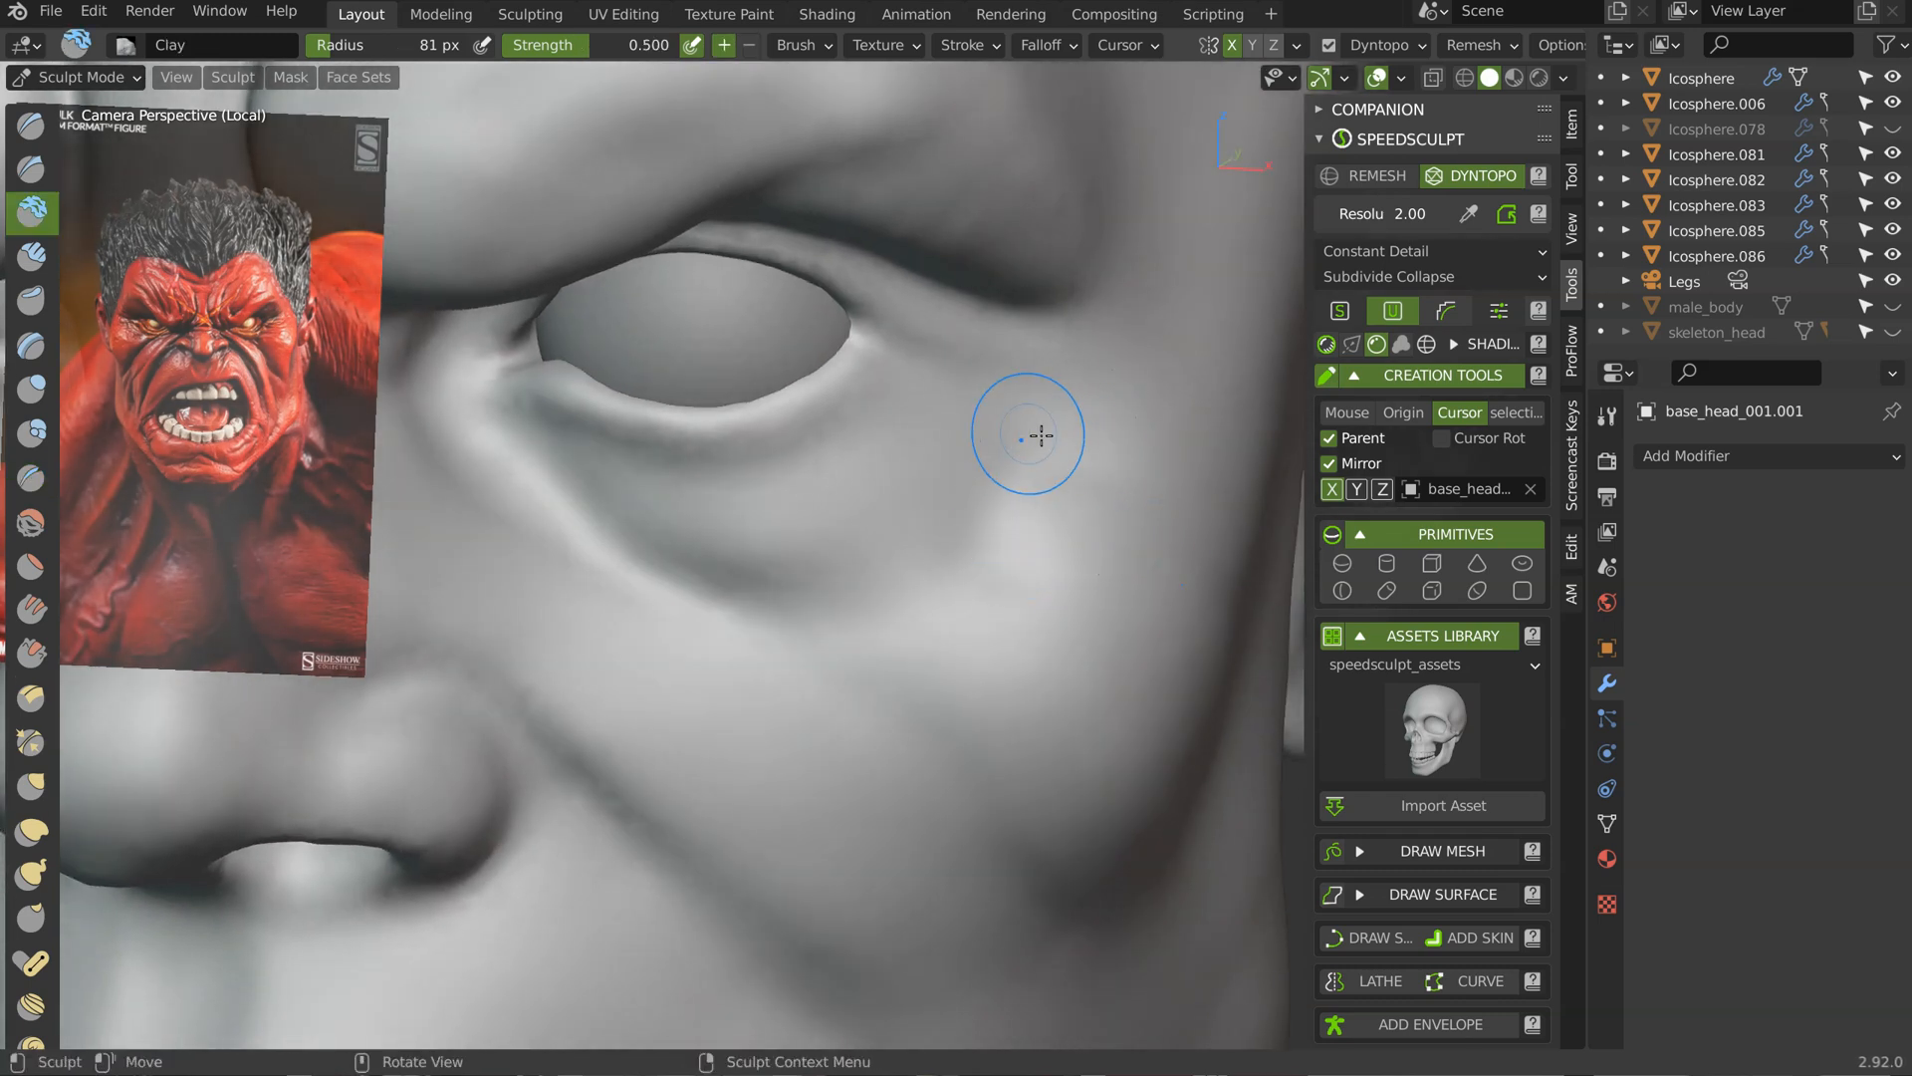
scroll(1074, 603, down, 5)
middle_drag(941, 468, 1074, 550)
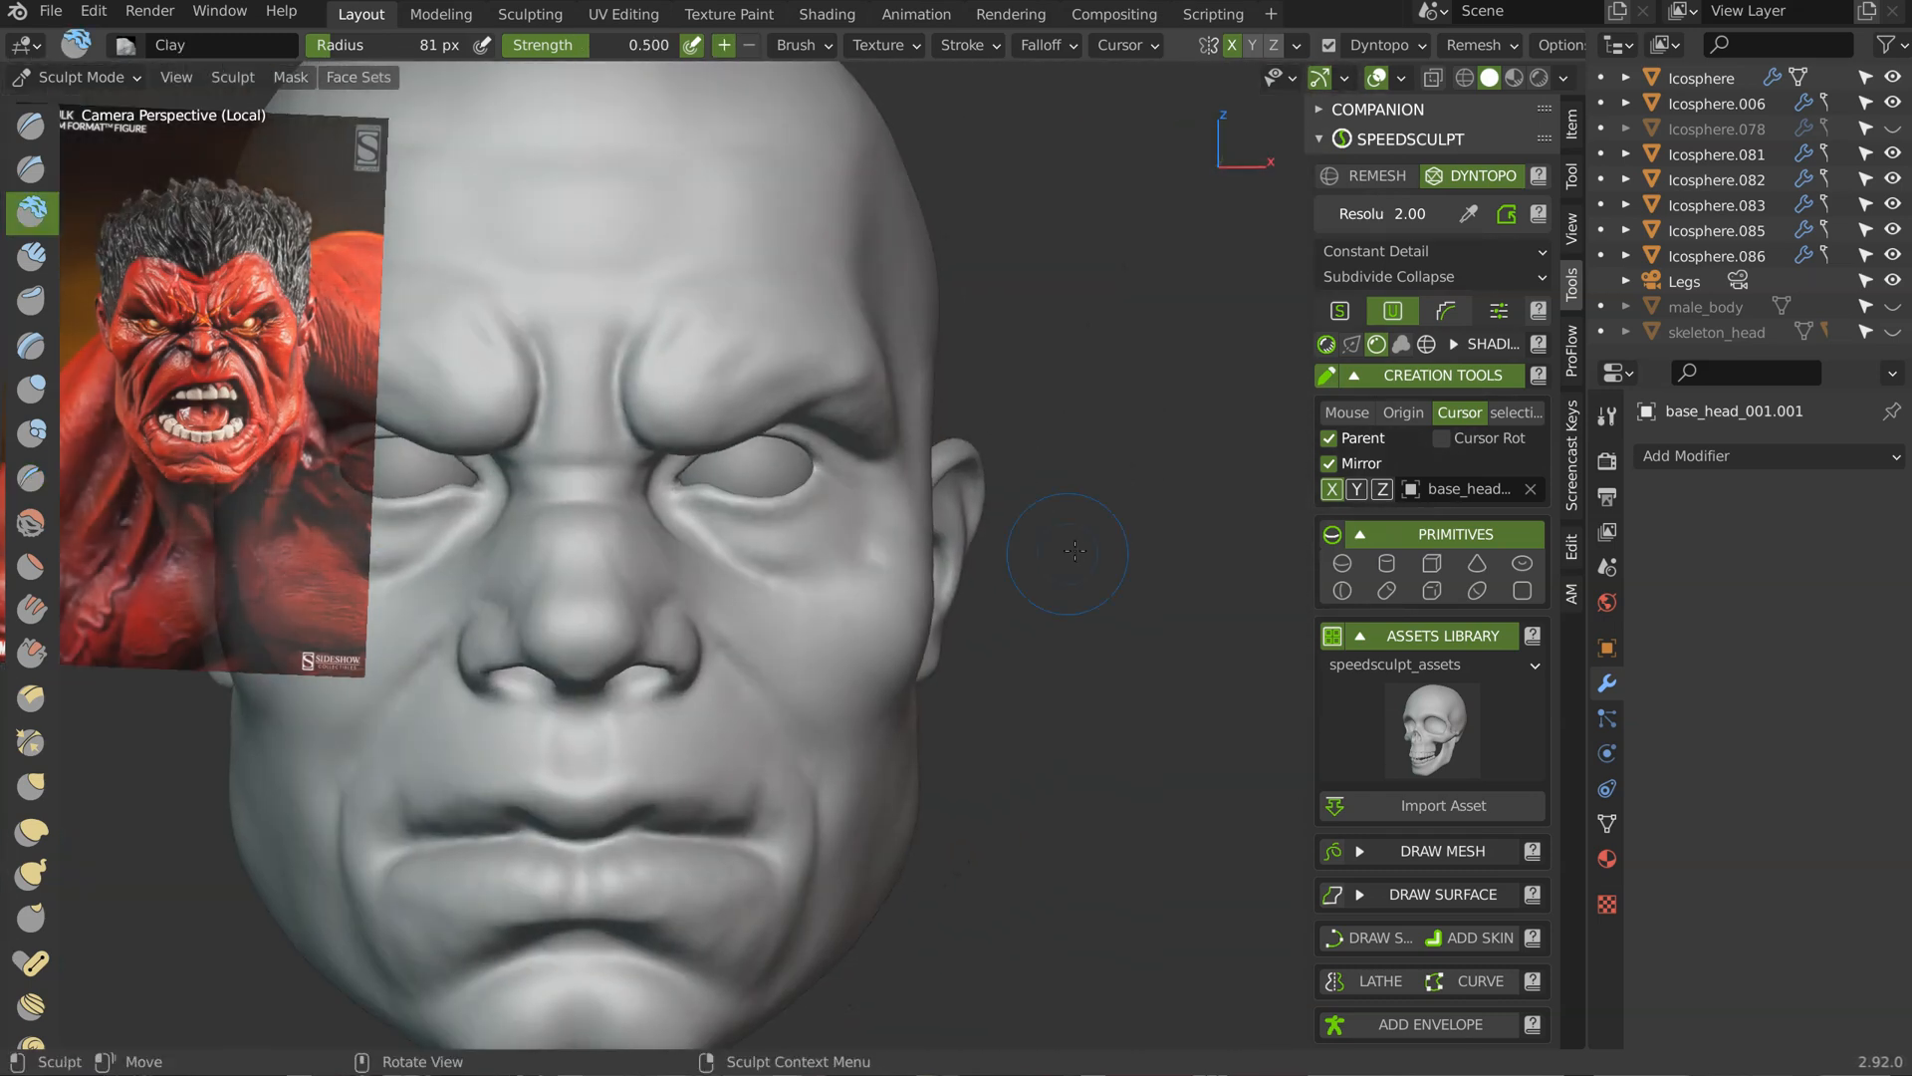
ctrl+middle_drag(1014, 461, 981, 538)
middle_drag(981, 538, 923, 529)
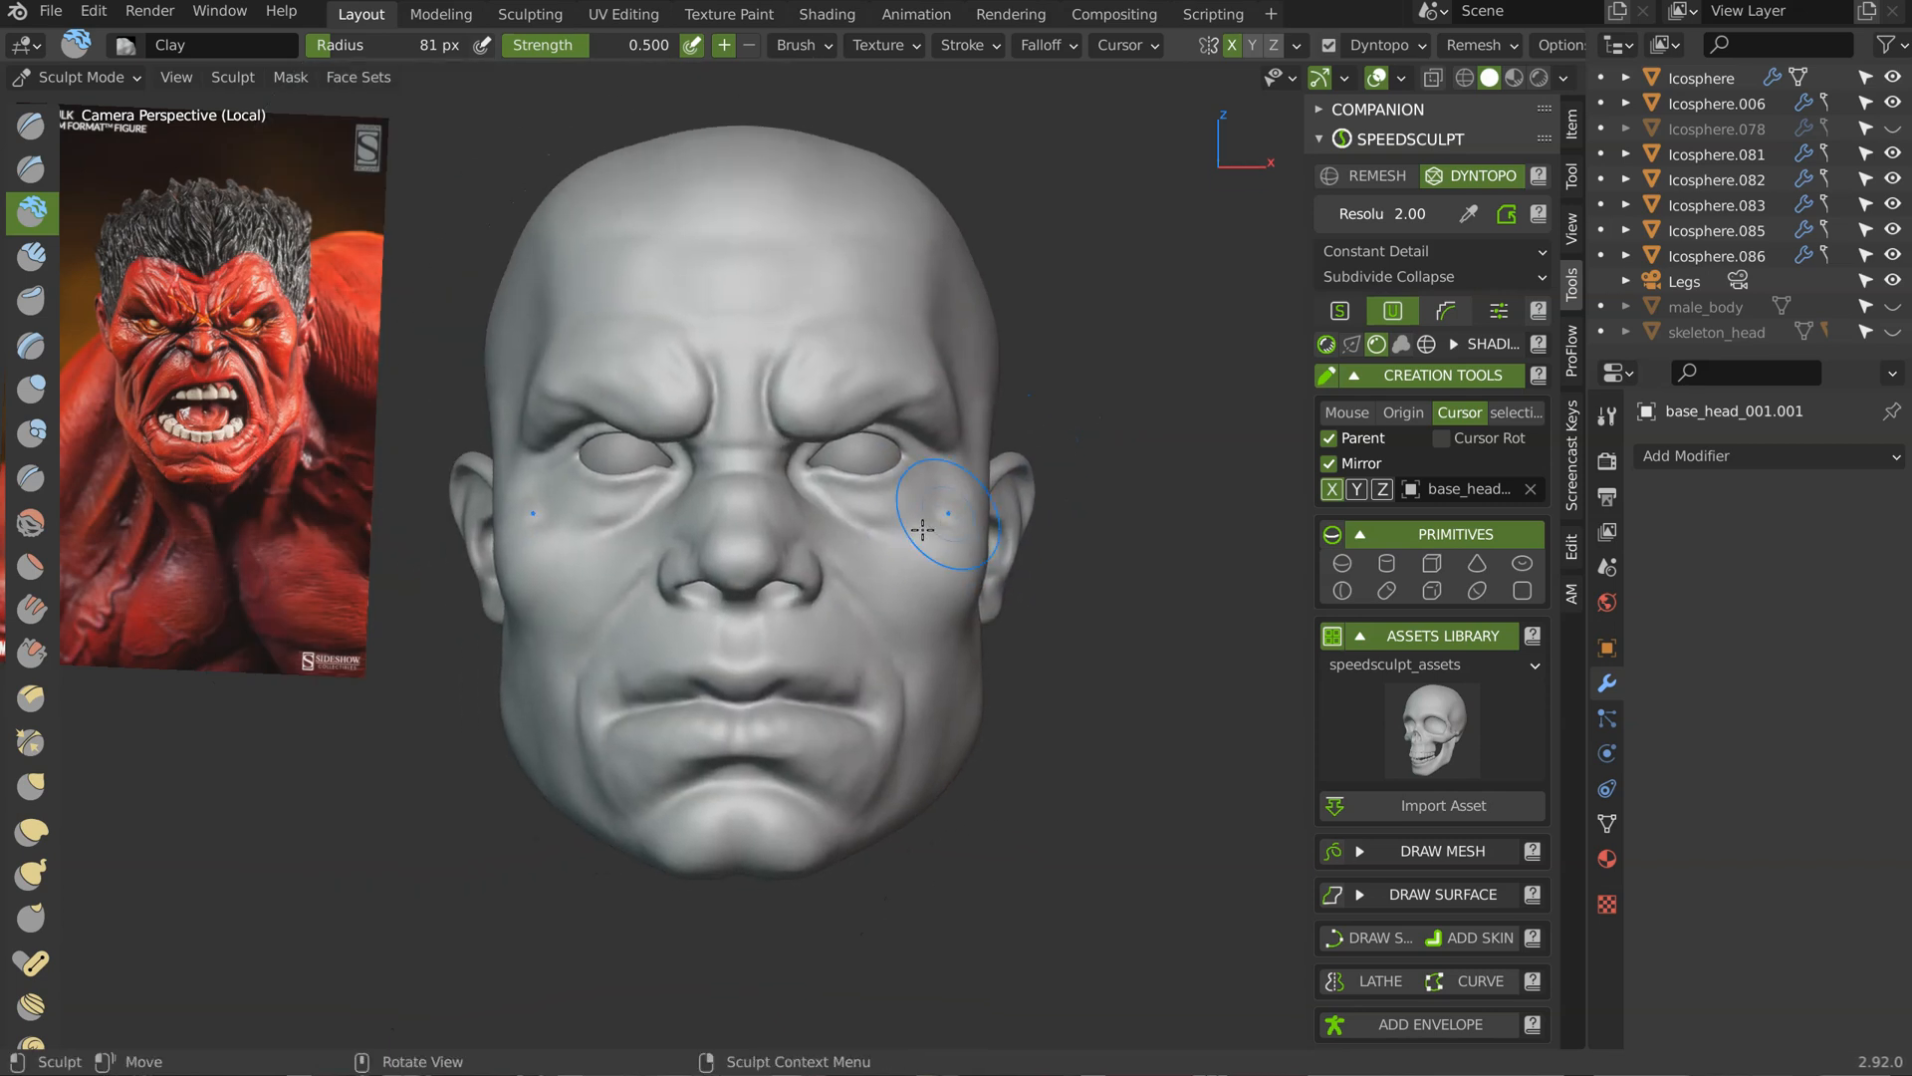
ctrl+middle_drag(839, 362, 840, 342)
shift+middle_drag(840, 341, 877, 283)
ctrl+middle_drag(859, 757, 852, 372)
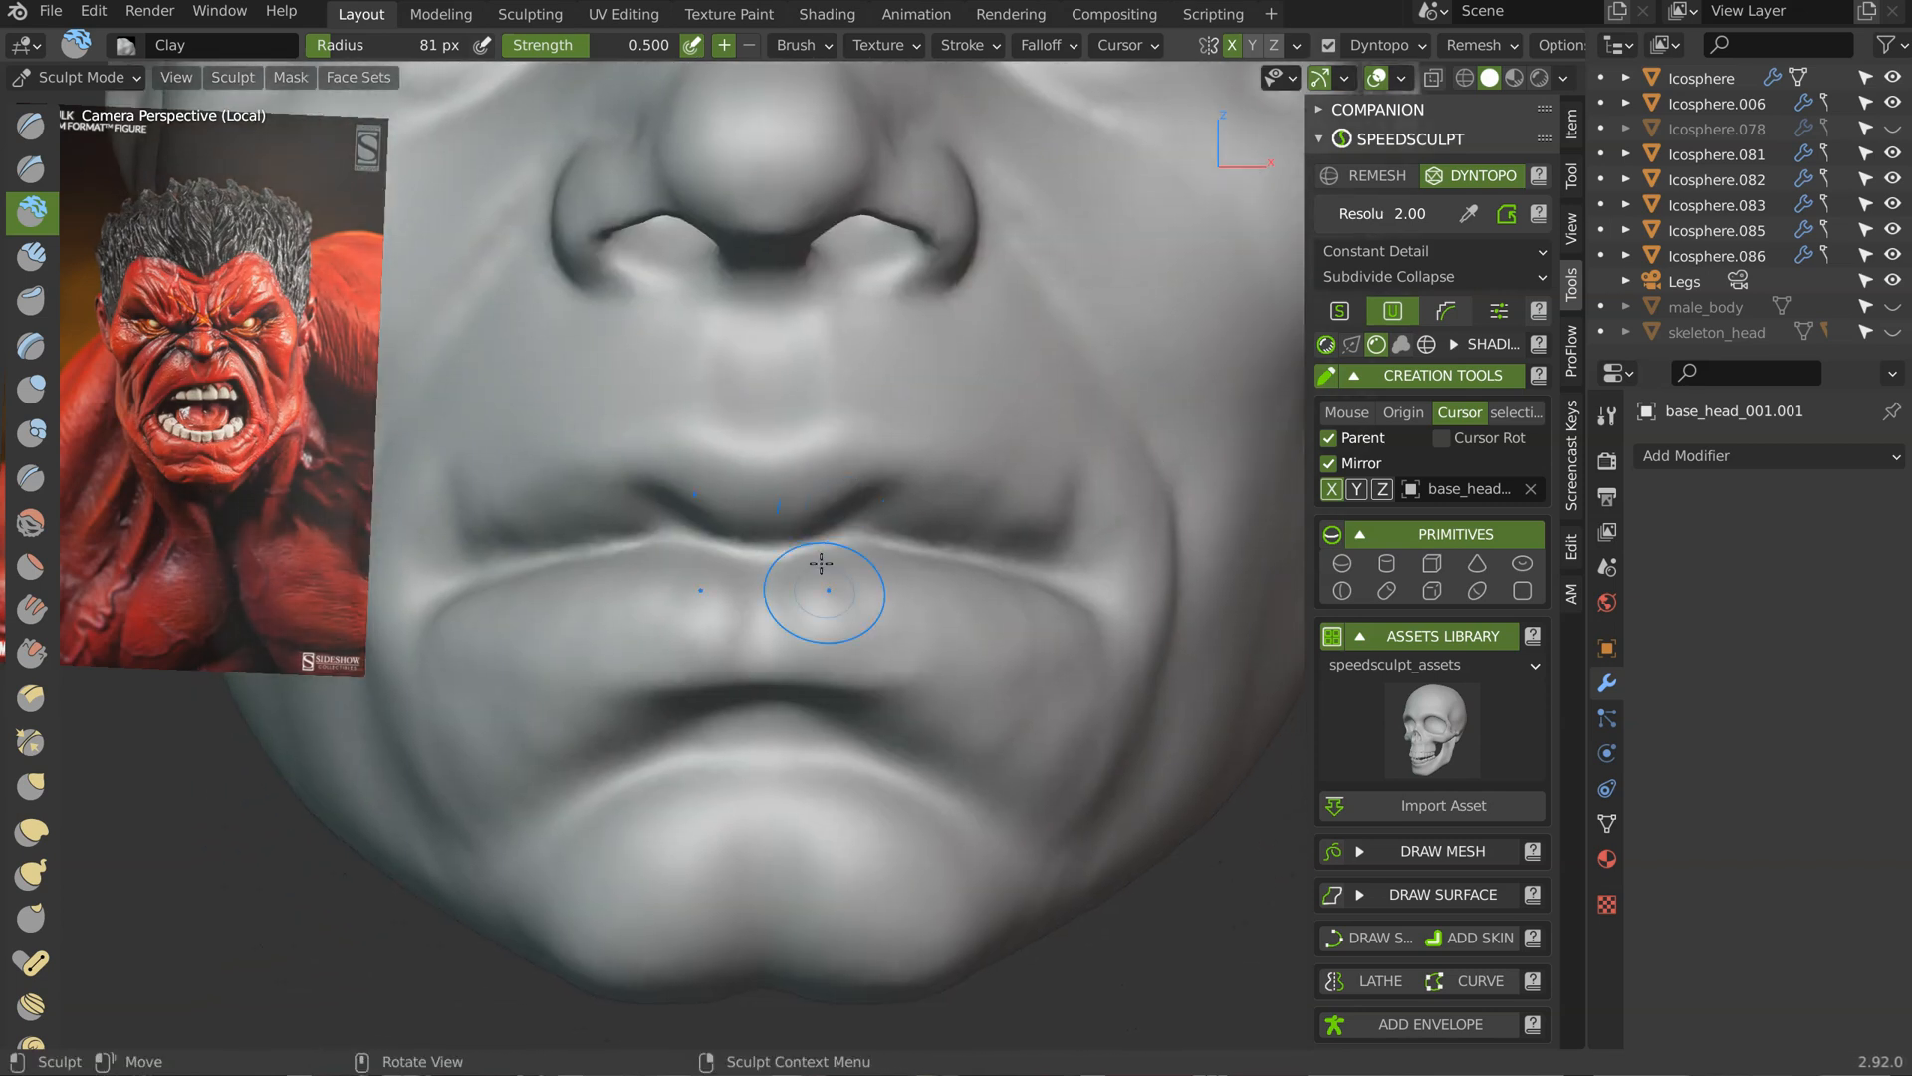
ctrl+middle_drag(823, 564, 823, 598)
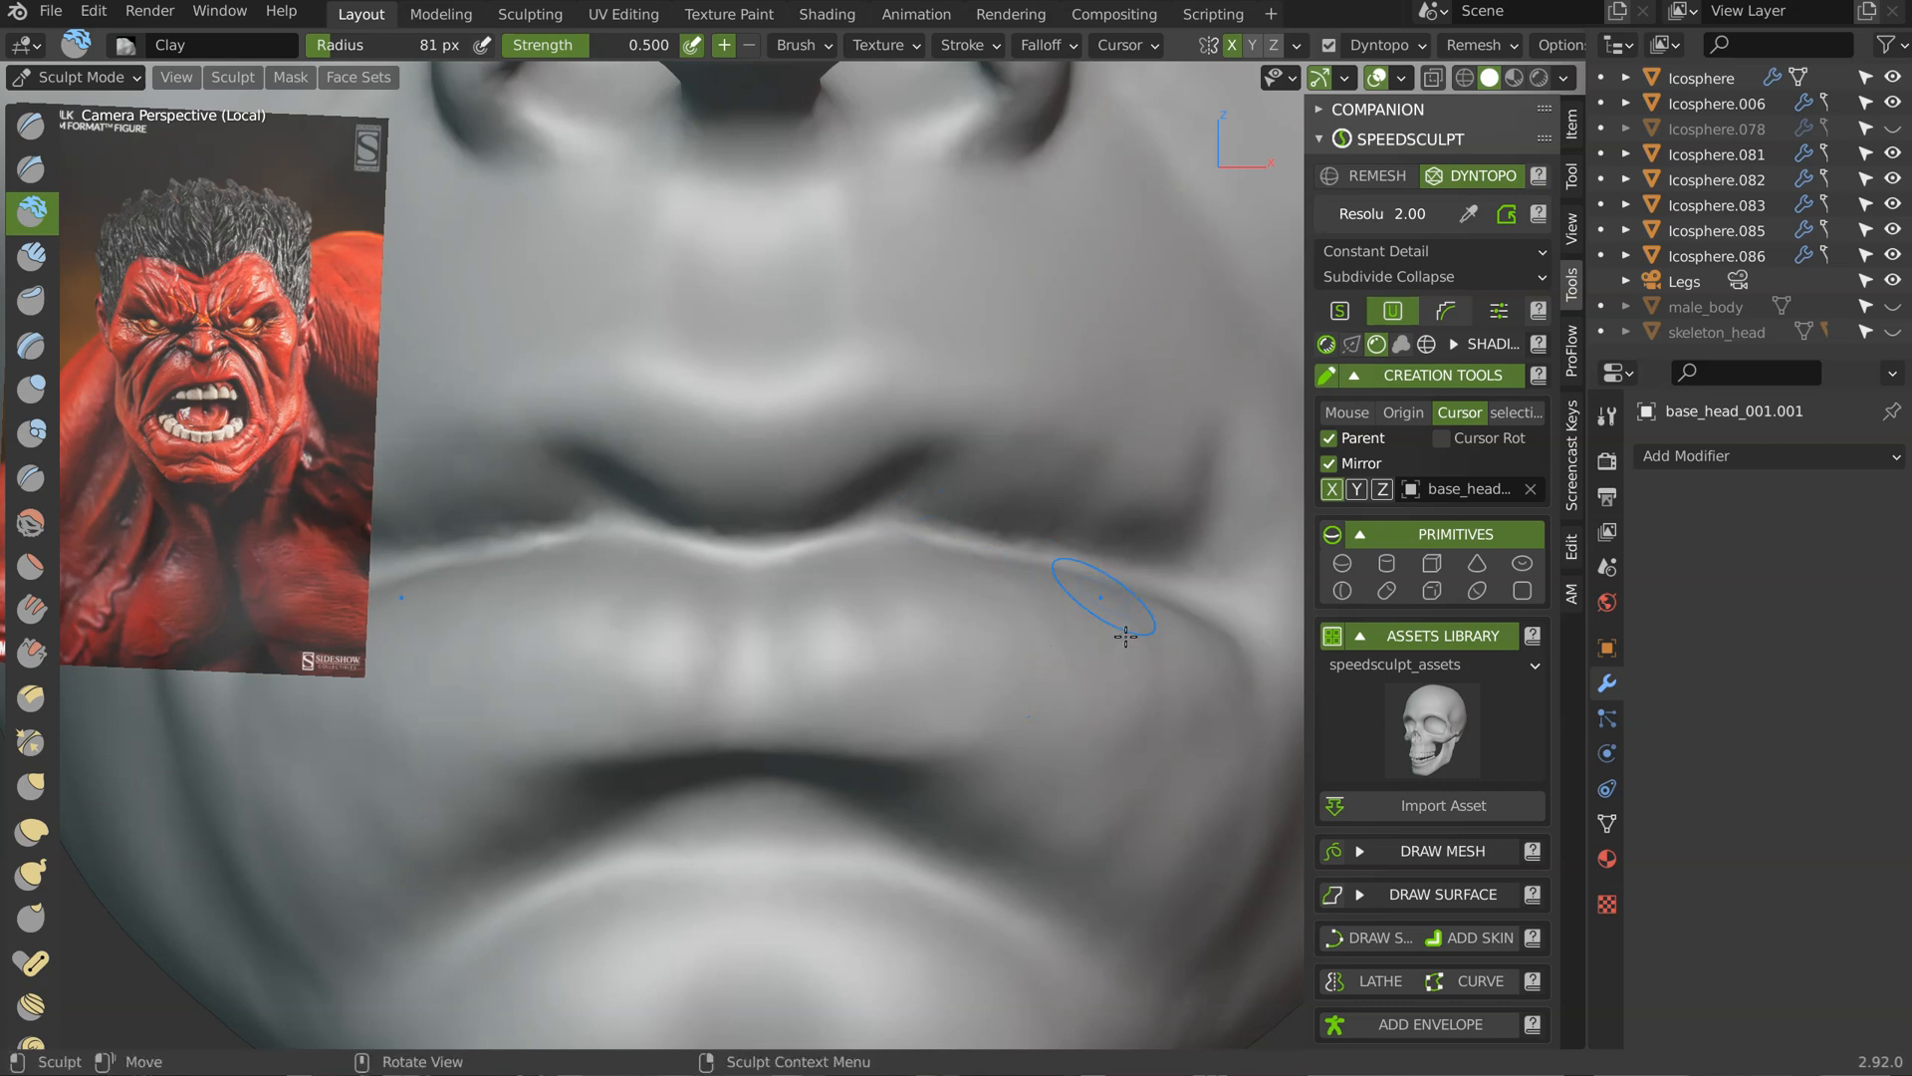
drag(946, 629, 829, 616)
mouse_move(962, 570)
mouse_down()
mouse_move(863, 638)
mouse_move(884, 559)
mouse_move(1050, 595)
mouse_up()
drag(1170, 641, 1175, 615)
Step: Fill out the side of the lower lip in three-quarter view with the Clay brush at 81 px
mouse_move(1195, 649)
middle_down()
mouse_move(833, 567)
mouse_move(943, 640)
mouse_move(918, 635)
middle_up()
drag(822, 557, 1006, 594)
drag(834, 597, 1015, 637)
drag(880, 654, 1046, 675)
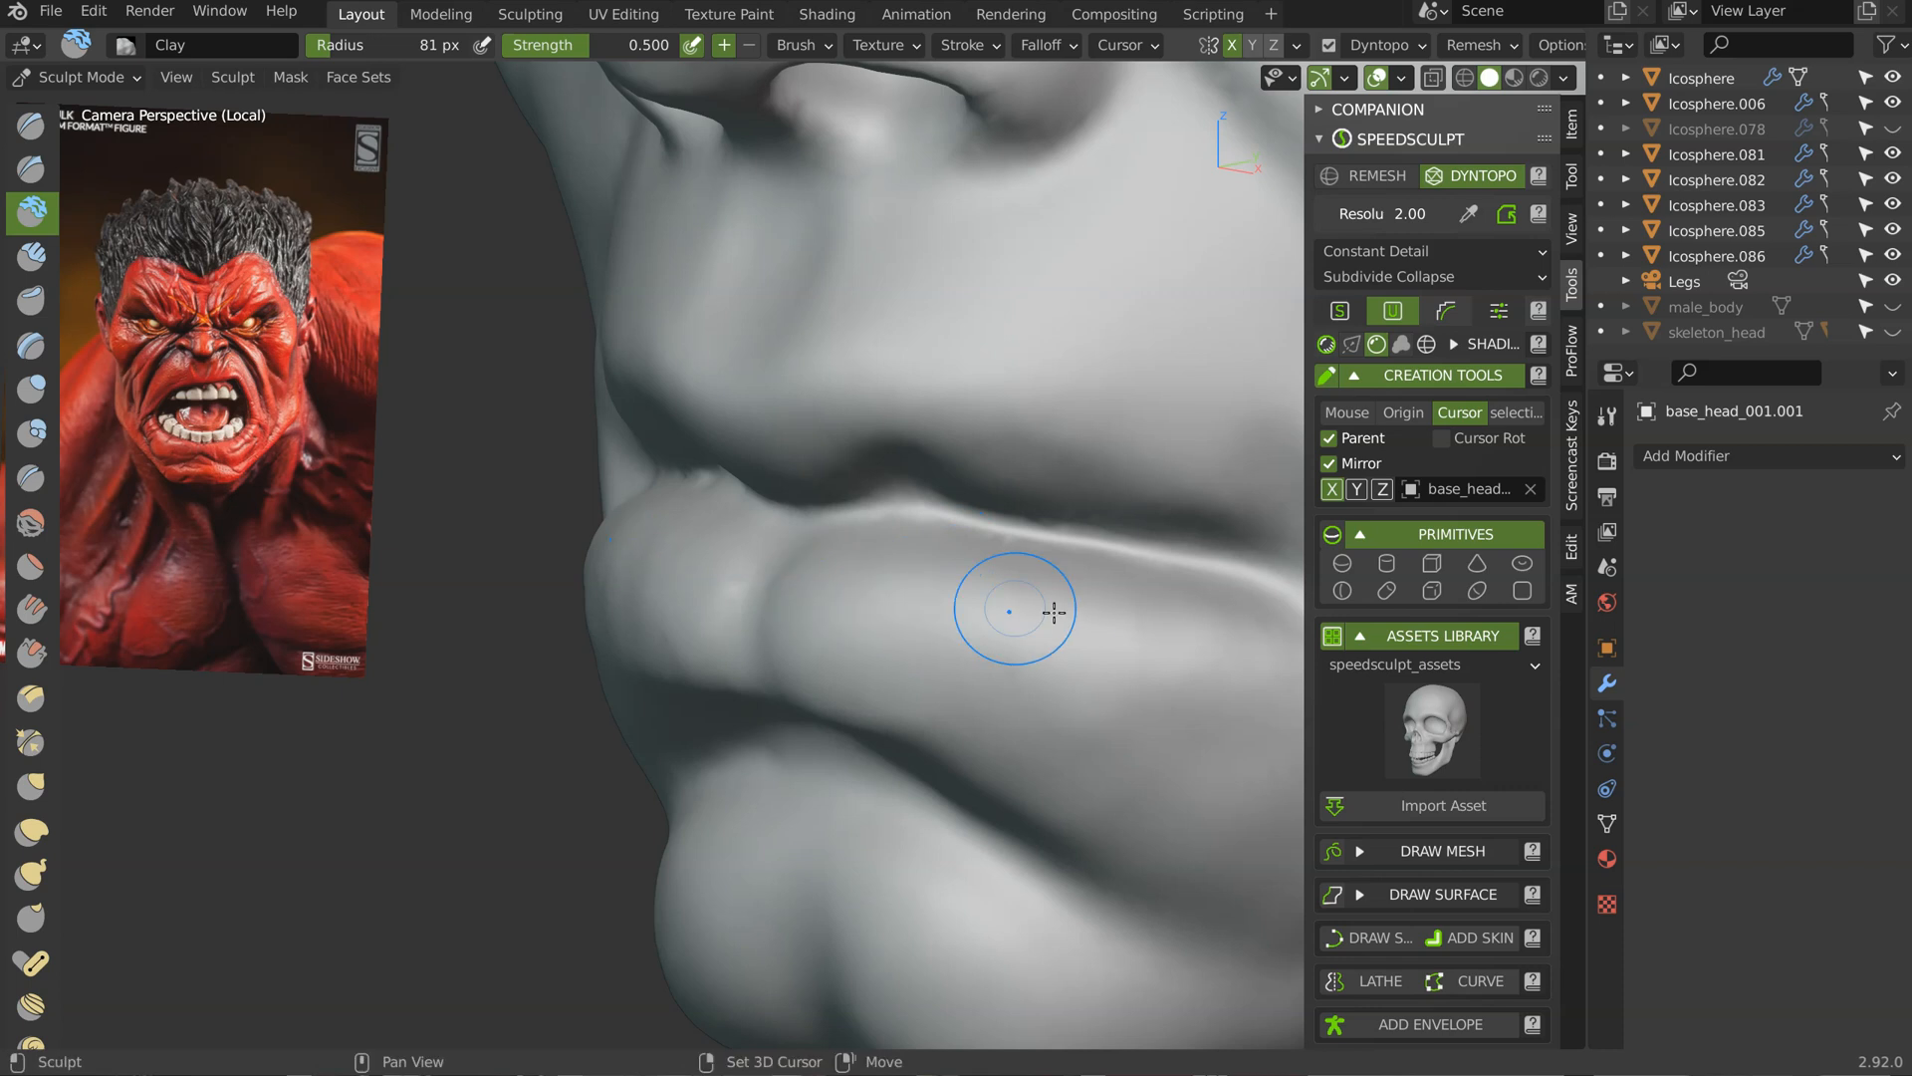
mouse_move(1208, 631)
middle_down()
mouse_move(1088, 610)
mouse_move(977, 657)
middle_up()
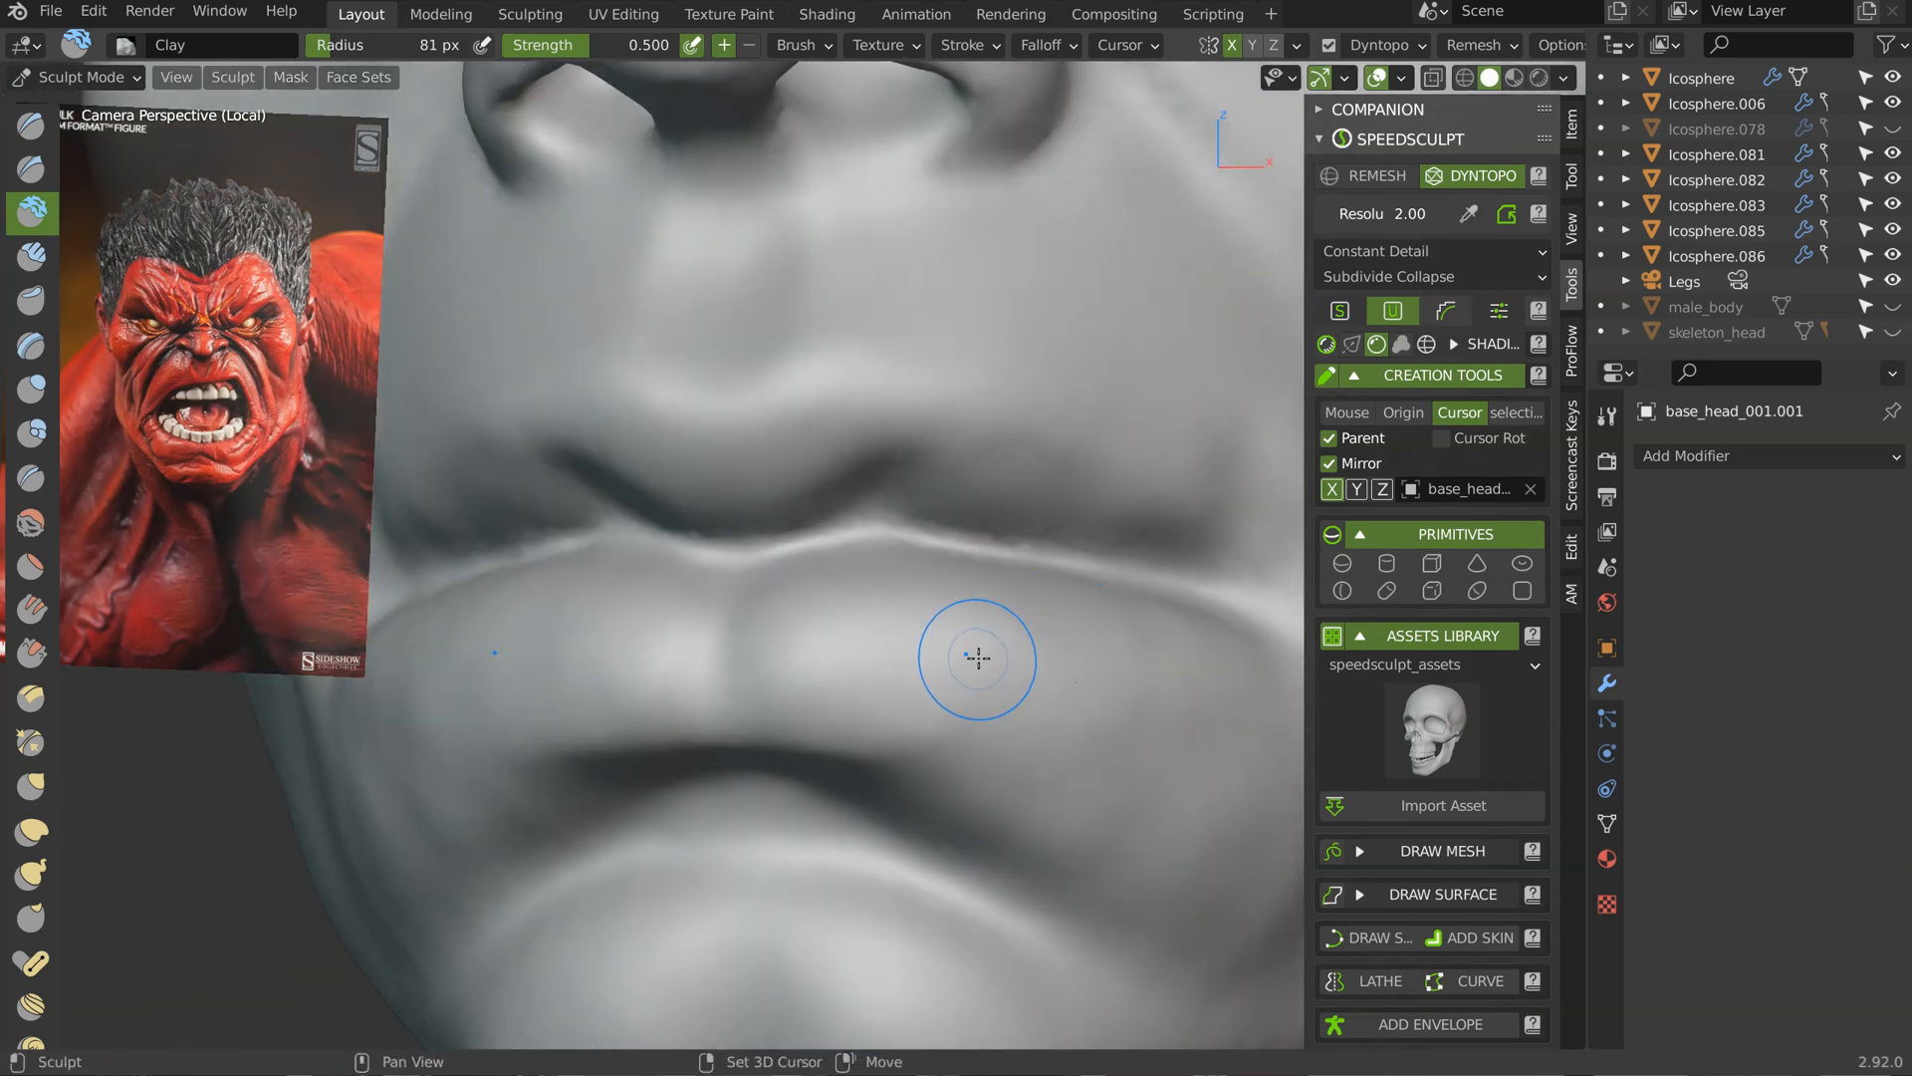
Step: Refine the groove between the lower lip and the chin with the Crease brush at 81 px
key(shift+c)
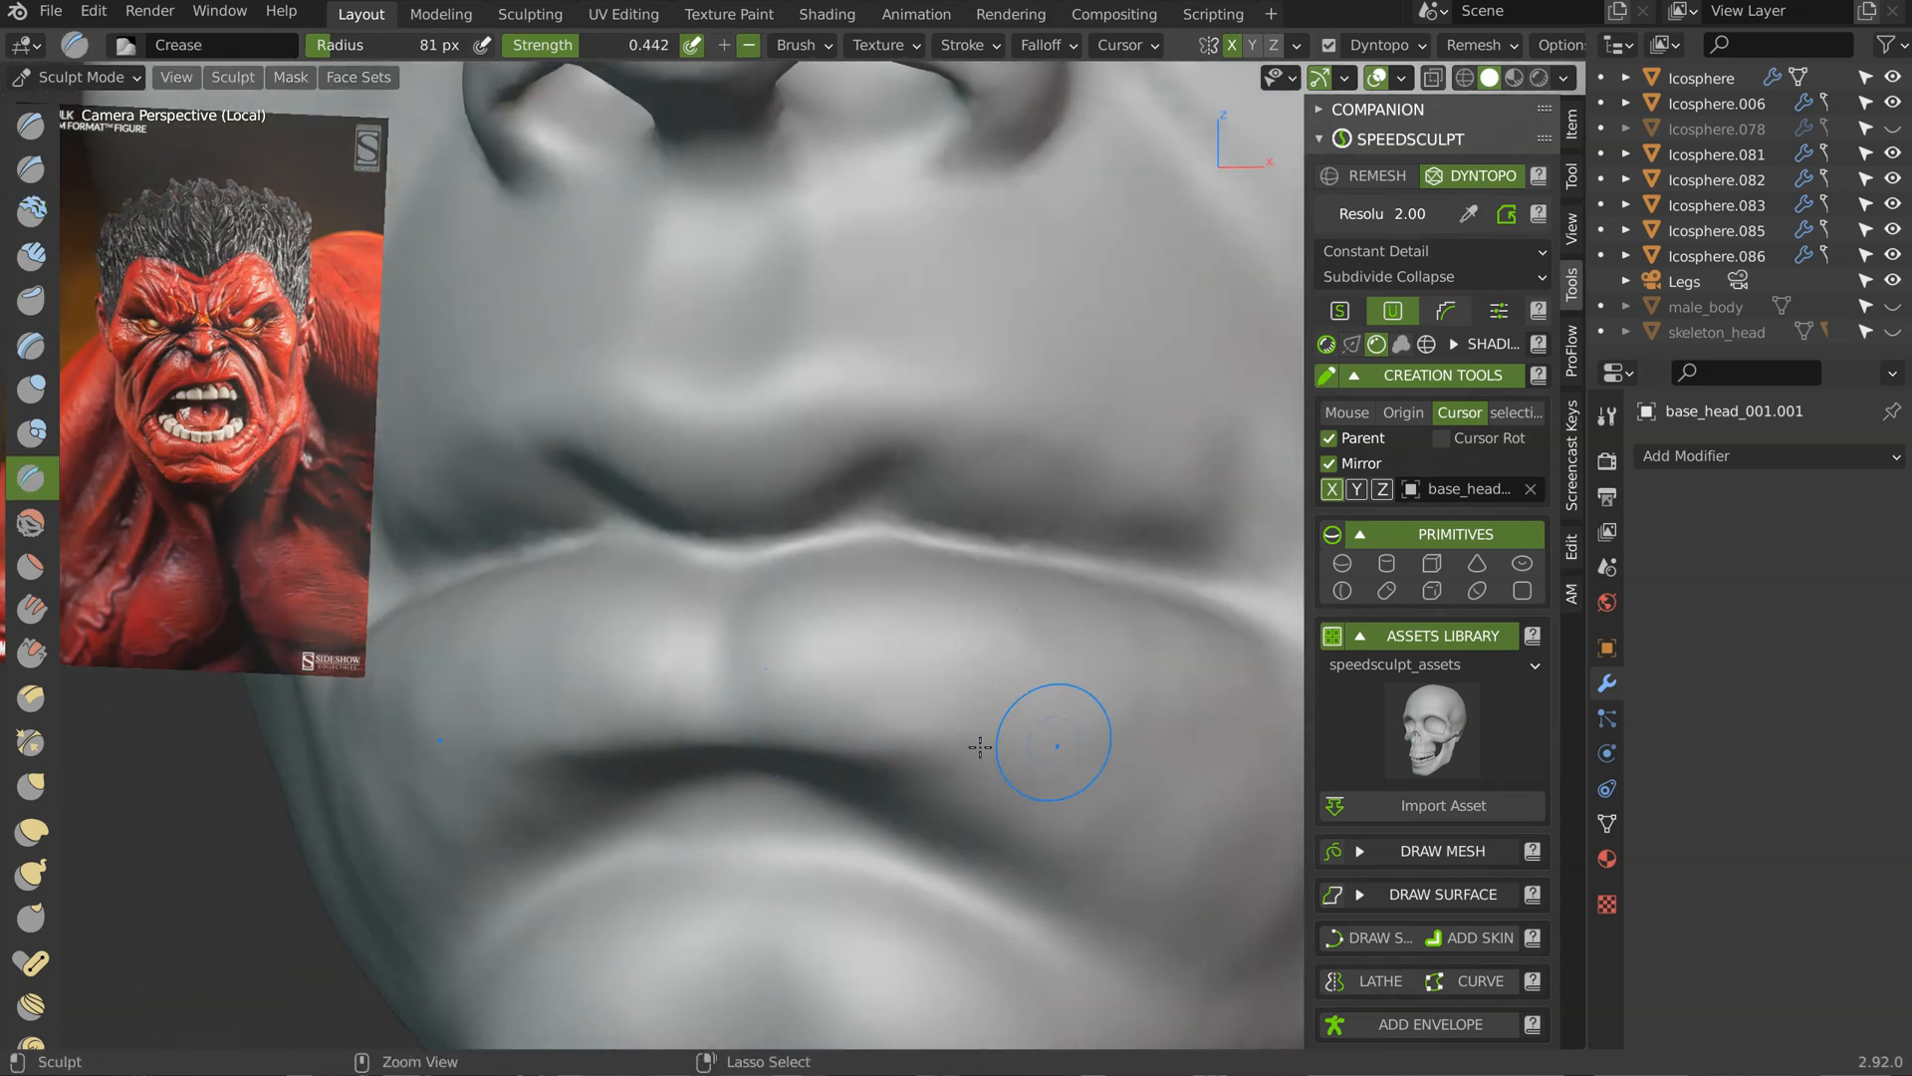
mouse_move(1107, 647)
ctrl+middle_down()
mouse_move(1007, 734)
mouse_move(1116, 694)
mouse_move(934, 652)
mouse_move(1059, 674)
mouse_move(861, 687)
ctrl+middle_up()
mouse_move(860, 687)
ctrl+middle_down()
mouse_move(832, 645)
mouse_move(911, 658)
mouse_move(854, 715)
mouse_move(838, 640)
mouse_move(916, 637)
mouse_move(917, 567)
ctrl+middle_up()
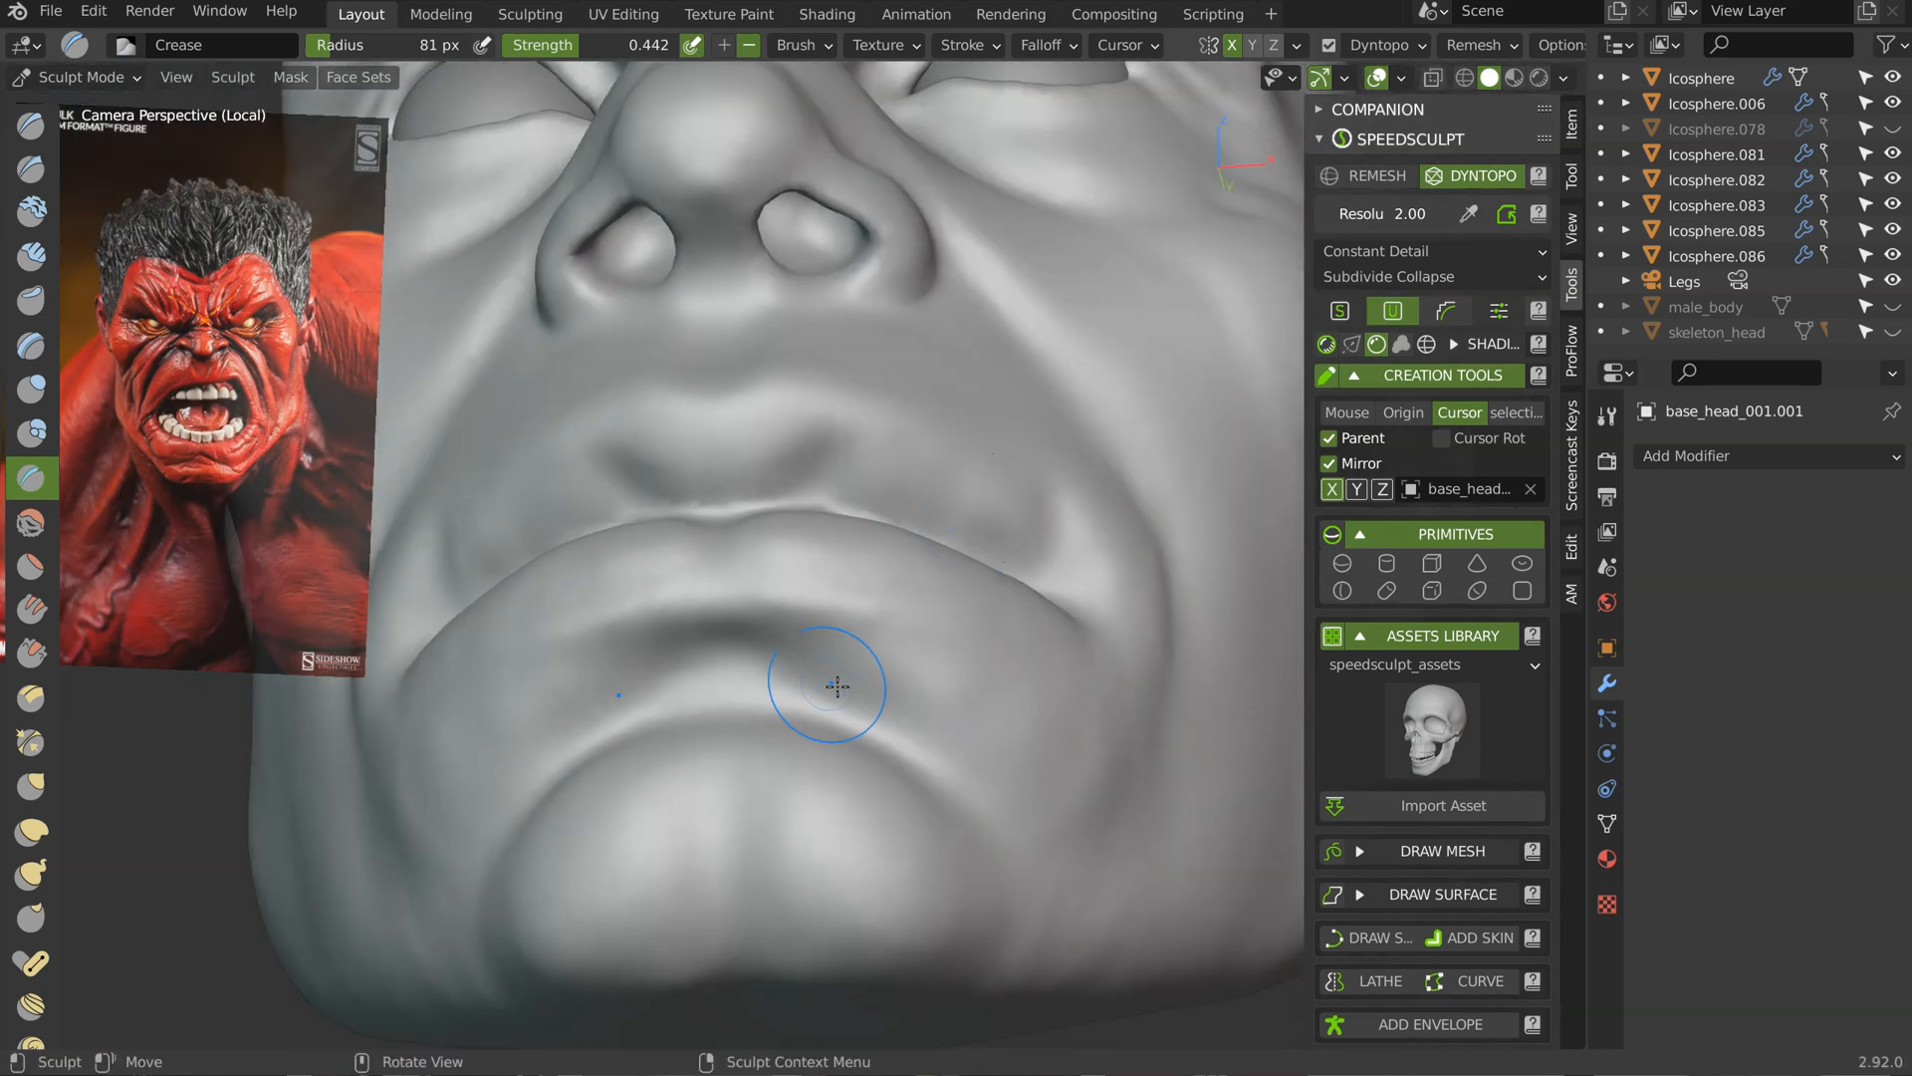
Step: Build up the fold beside the mouth corner and lower cheek with the Clay brush at 81 px
key(c)
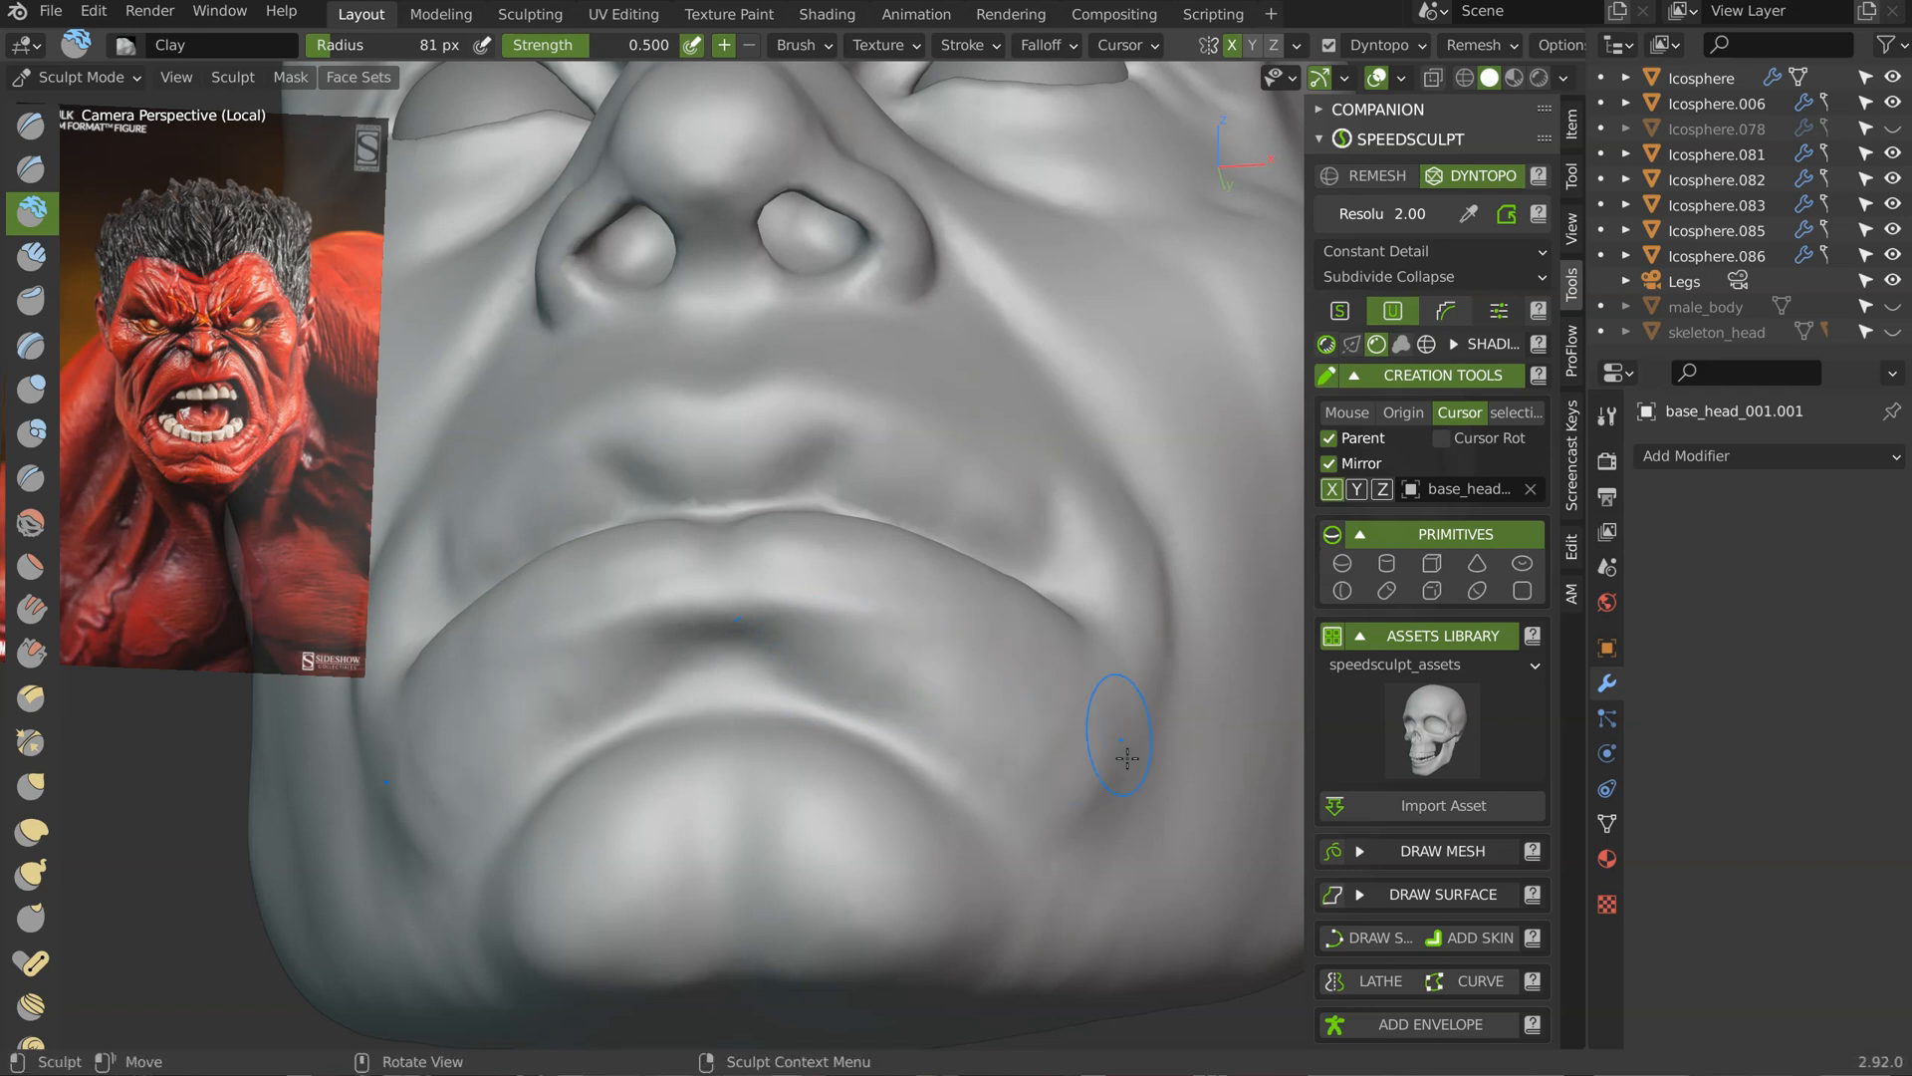
middle_drag(1132, 723, 1119, 648)
mouse_move(1111, 779)
mouse_down()
mouse_move(1156, 727)
mouse_move(1157, 637)
mouse_up()
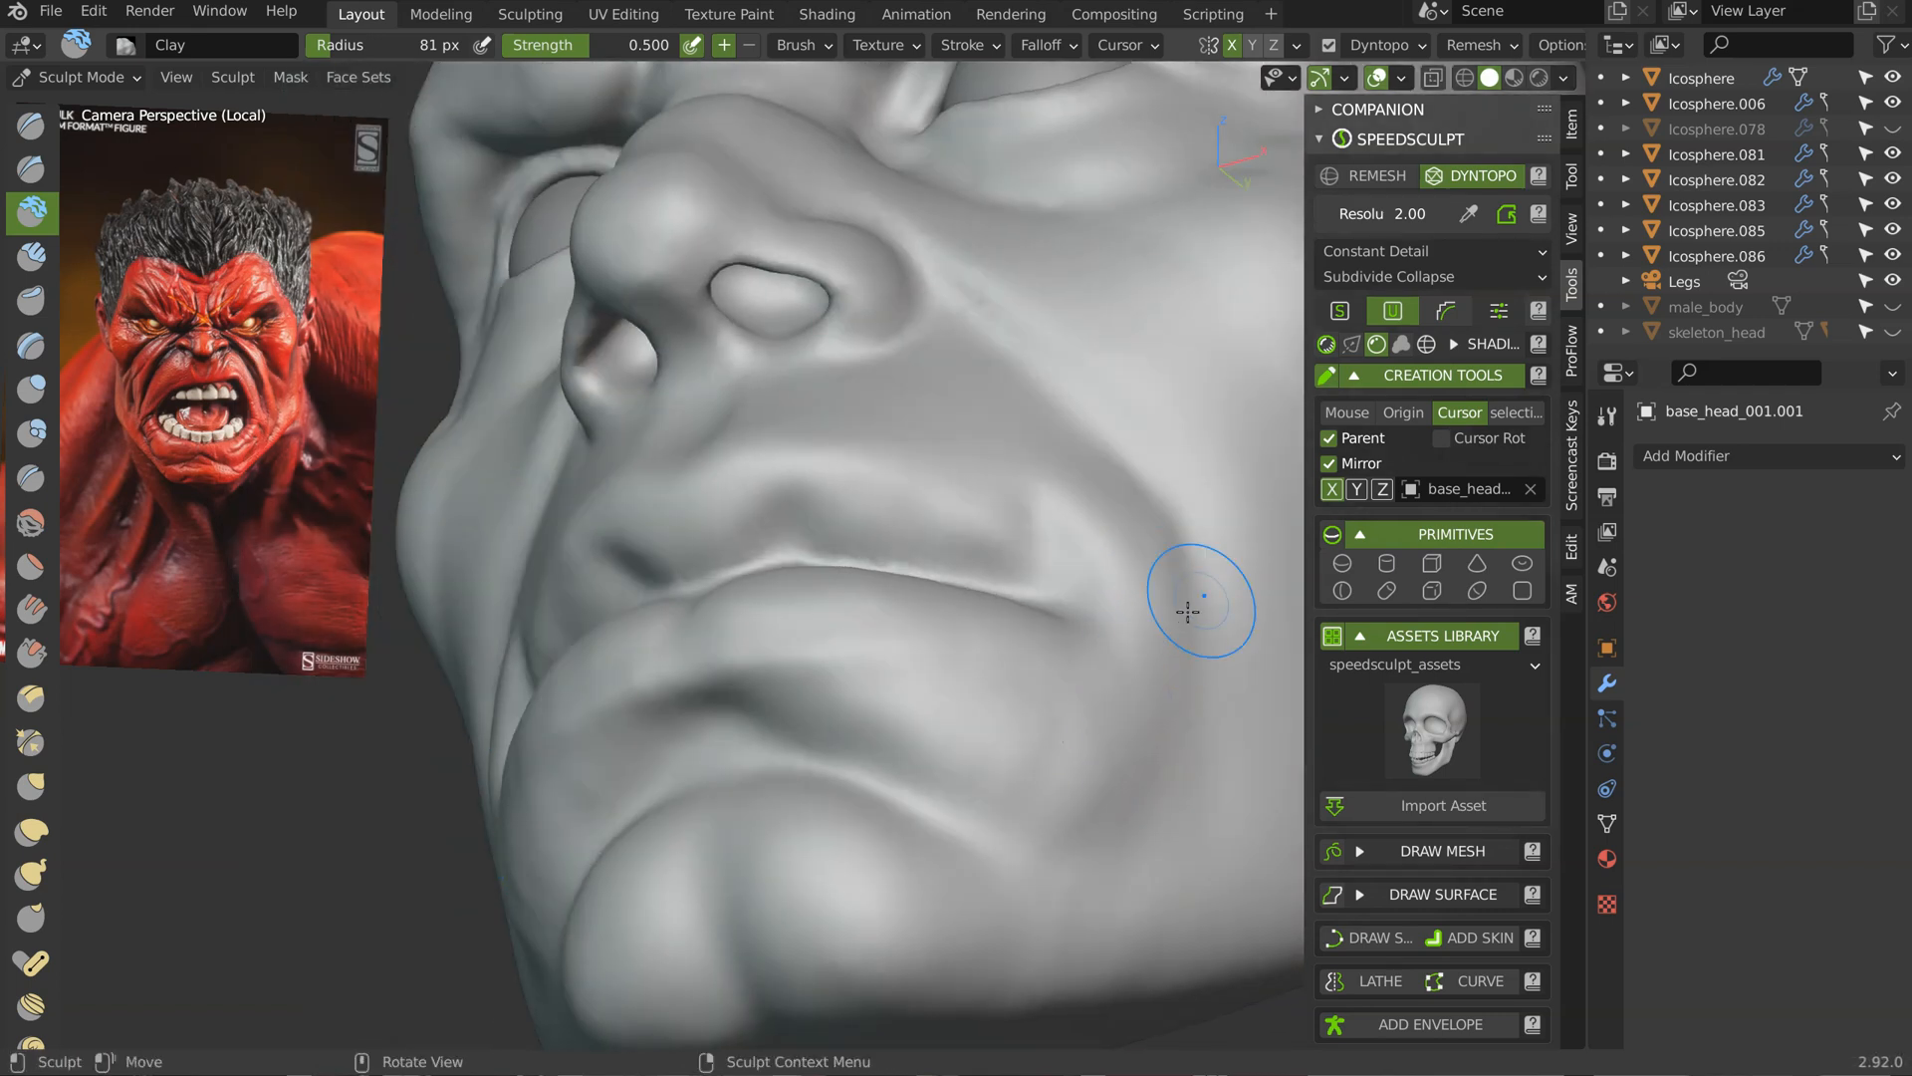
middle_drag(1187, 611, 1132, 510)
mouse_move(1135, 516)
mouse_down()
mouse_move(1214, 617)
mouse_move(1195, 554)
mouse_up()
Step: Reshape the mouth corner and the nasolabial fold beside it with the Grab brush at 127 px
key(g)
key(f)
click(1218, 596)
middle_drag(1278, 633, 1120, 583)
drag(1121, 594, 1120, 636)
drag(1093, 478, 1078, 482)
drag(1017, 395, 1012, 396)
drag(1018, 375, 1037, 422)
mouse_move(868, 560)
middle_down()
mouse_move(1054, 565)
mouse_move(1049, 535)
middle_up()
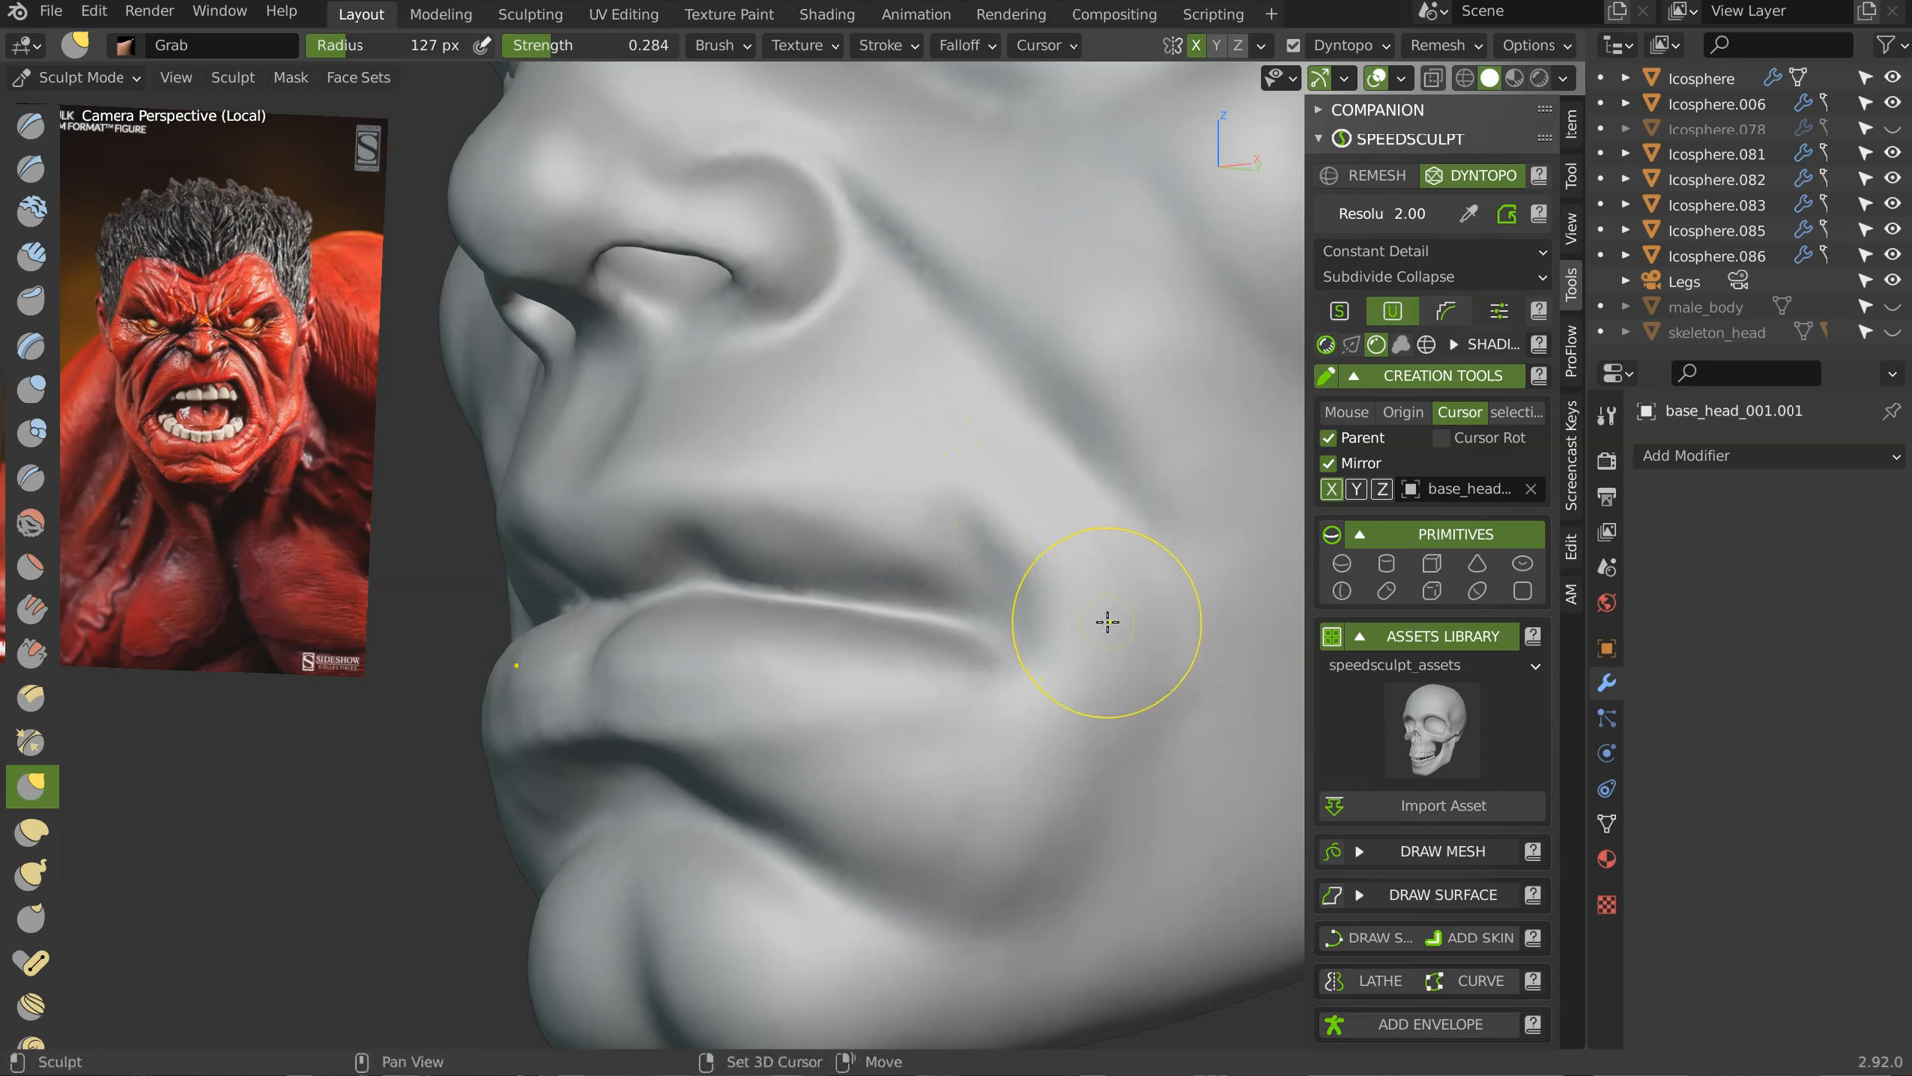
Step: Deepen the folds around the mouth corner and beside the chin with the Crease brush at 127 px
key(shift+c)
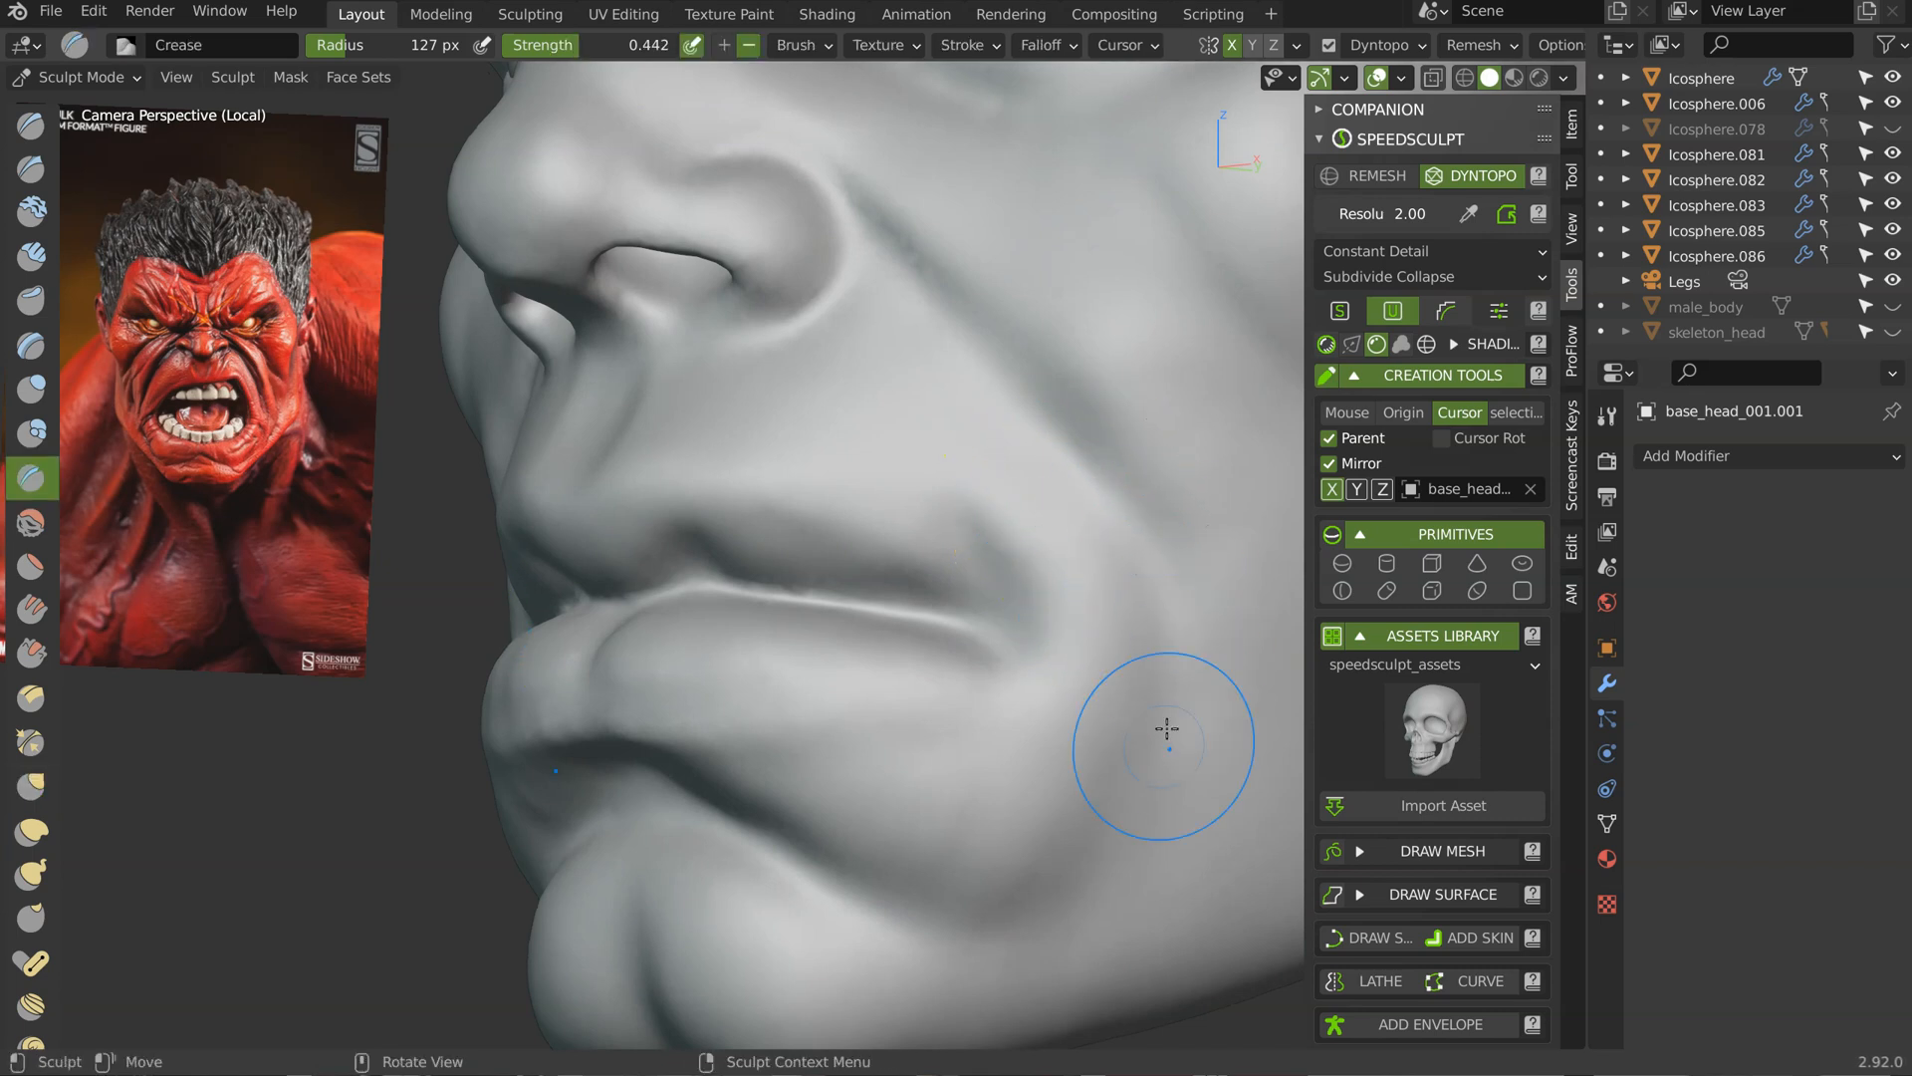
scroll(1181, 687, down, 5)
middle_drag(1102, 627, 1072, 685)
ctrl+middle_drag(951, 738, 1011, 677)
mouse_move(894, 794)
mouse_down()
mouse_move(929, 805)
mouse_move(867, 853)
mouse_up()
drag(1077, 757, 1142, 737)
ctrl+middle_drag(999, 755, 996, 797)
middle_drag(996, 797, 977, 579)
ctrl+middle_drag(977, 580, 947, 516)
Step: Add volume between the mouth corner and the jawline with the Clay brush at 127 px
key(c)
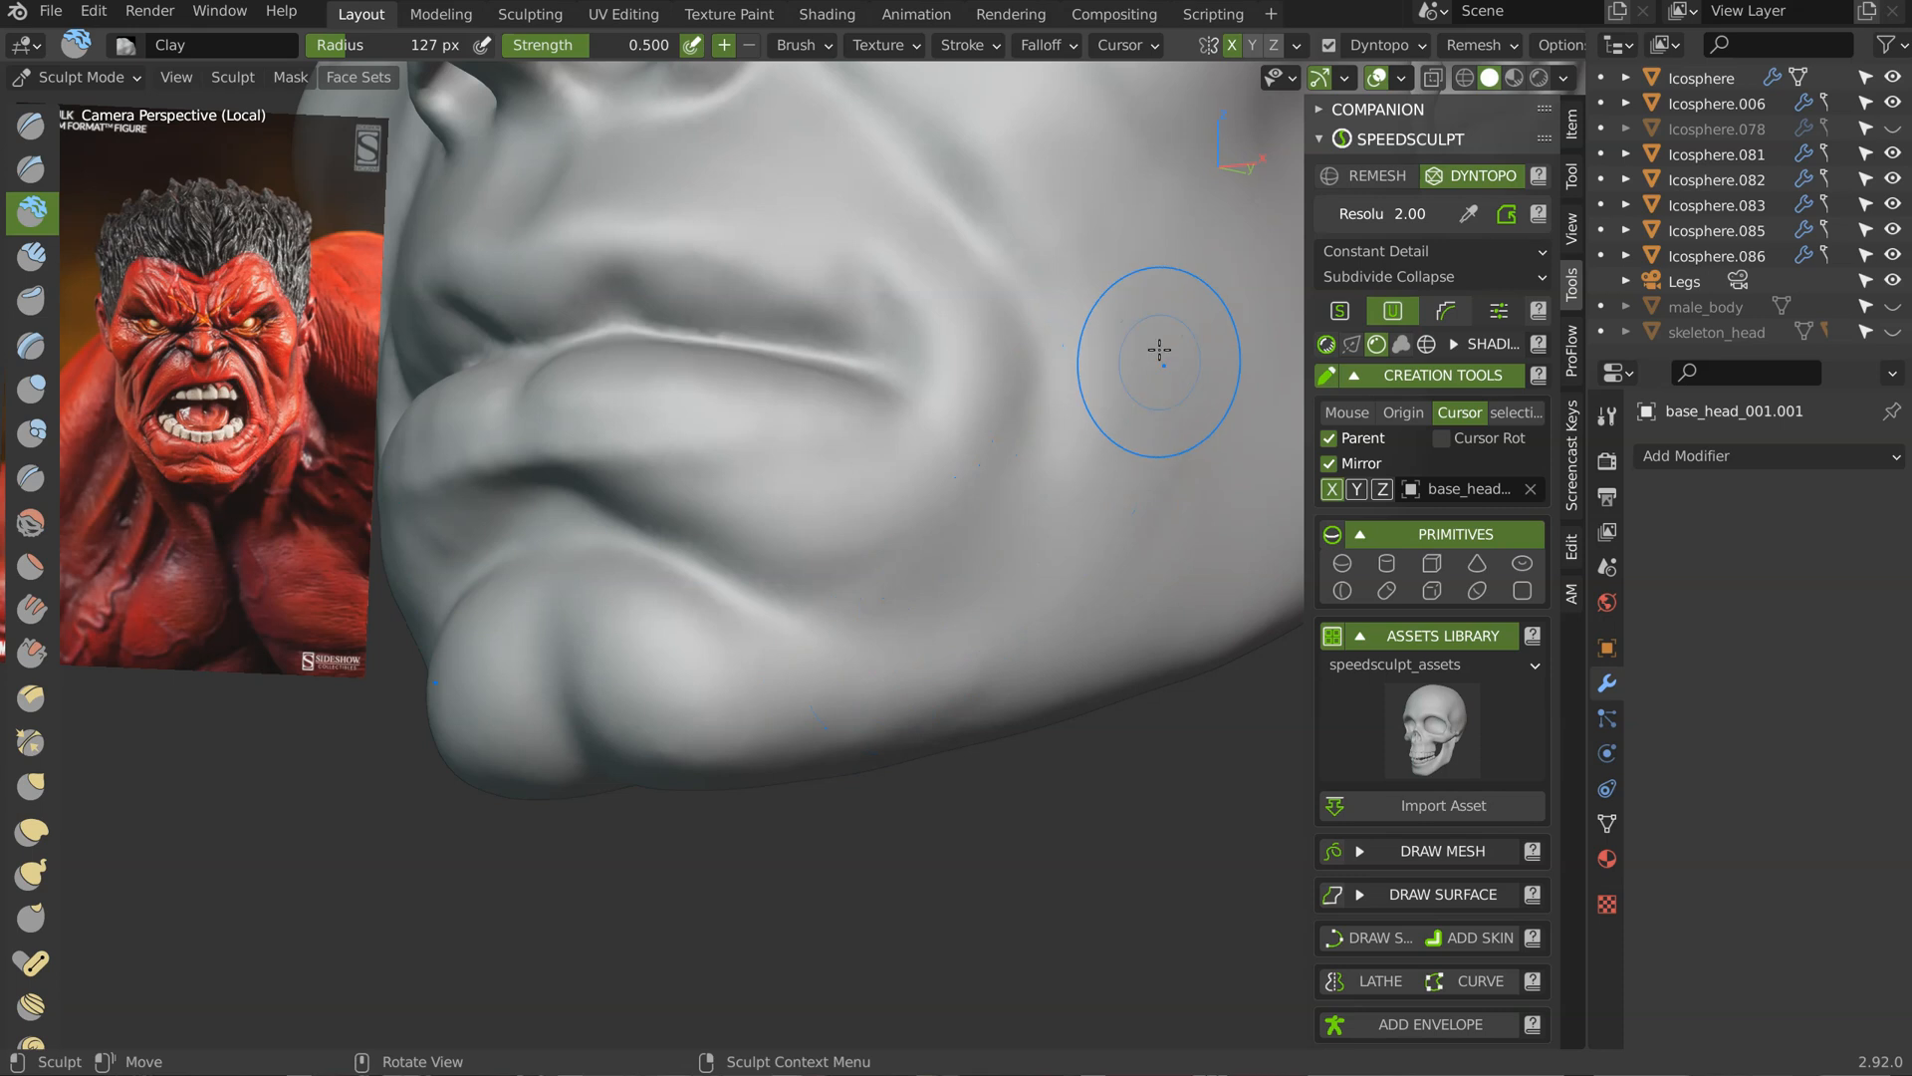
mouse_move(968, 589)
middle_down()
mouse_move(1042, 584)
mouse_move(1004, 559)
middle_up()
mouse_move(922, 568)
mouse_down()
mouse_move(913, 594)
mouse_move(988, 618)
mouse_up()
drag(930, 490, 979, 587)
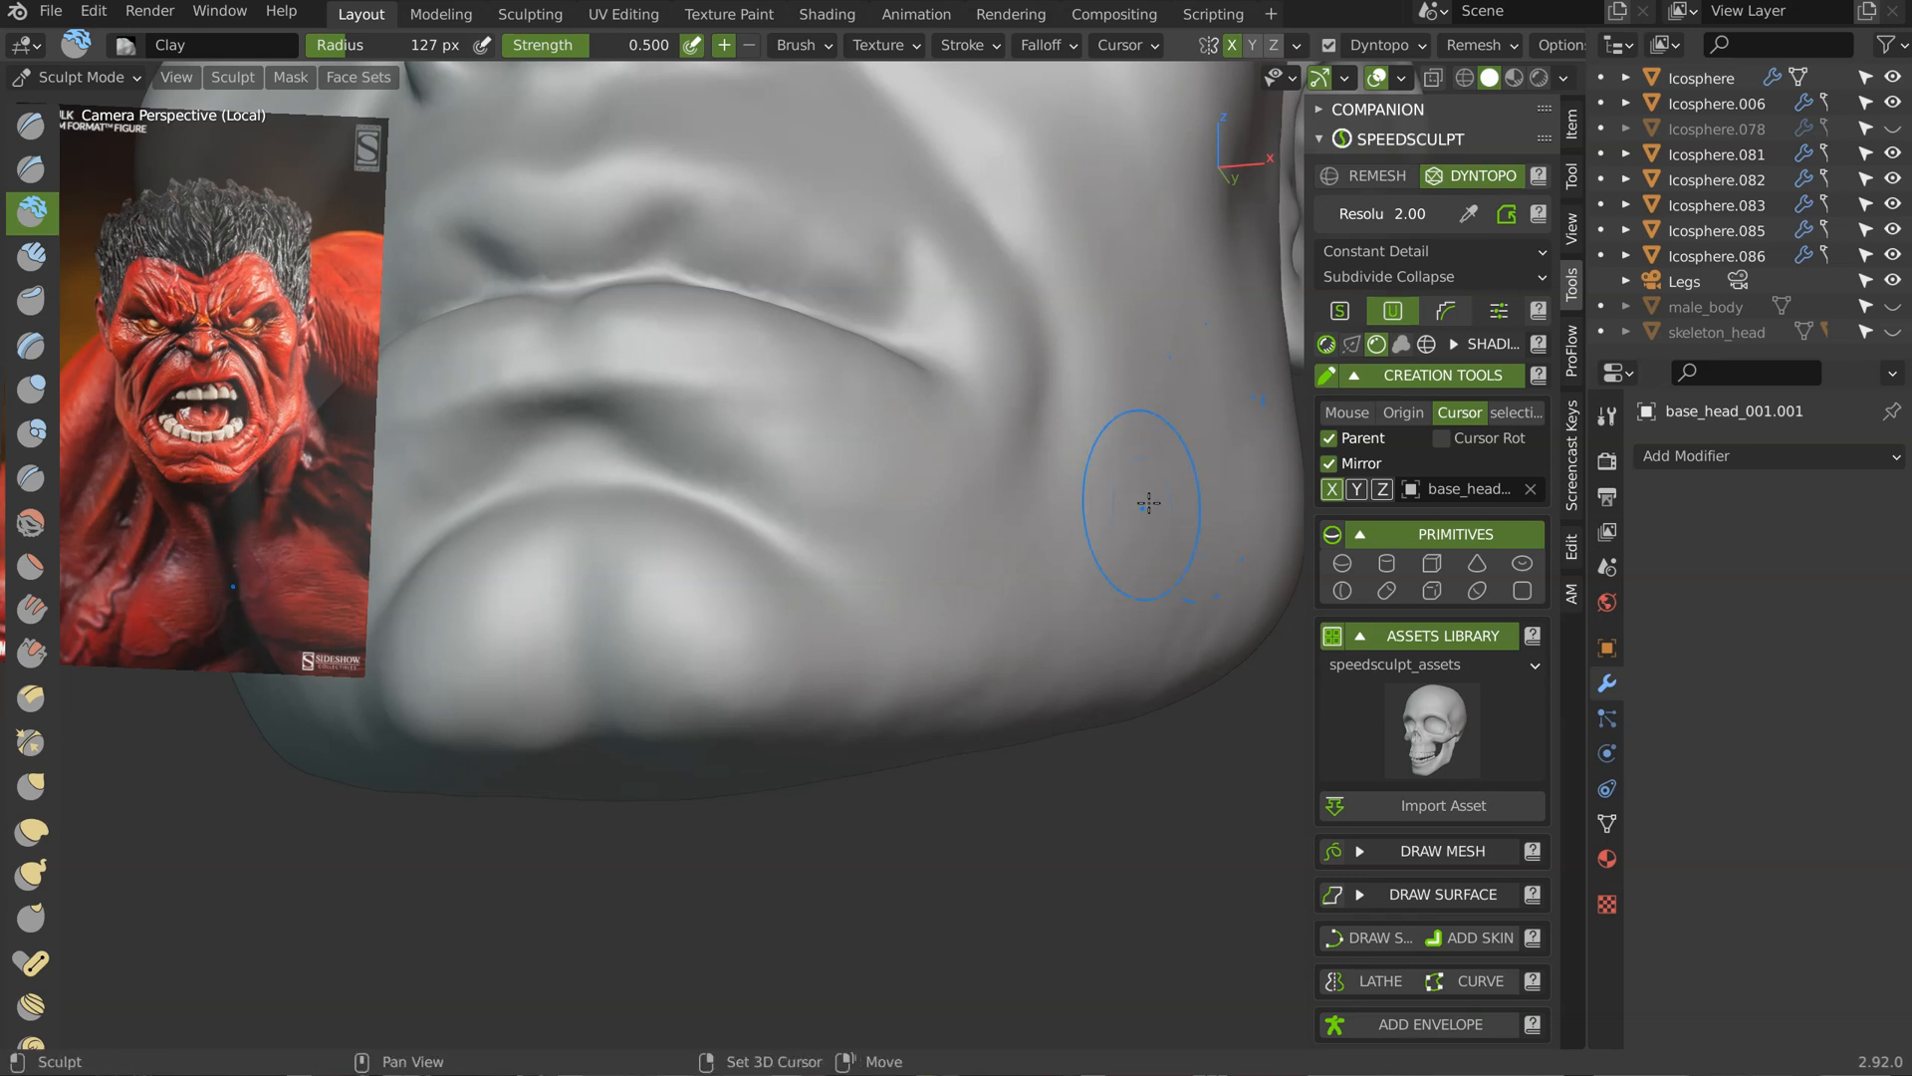
Step: Build up the area beside the chin below the mouth corner with the Clay brush at 127 px
scroll(1092, 552, down, 5)
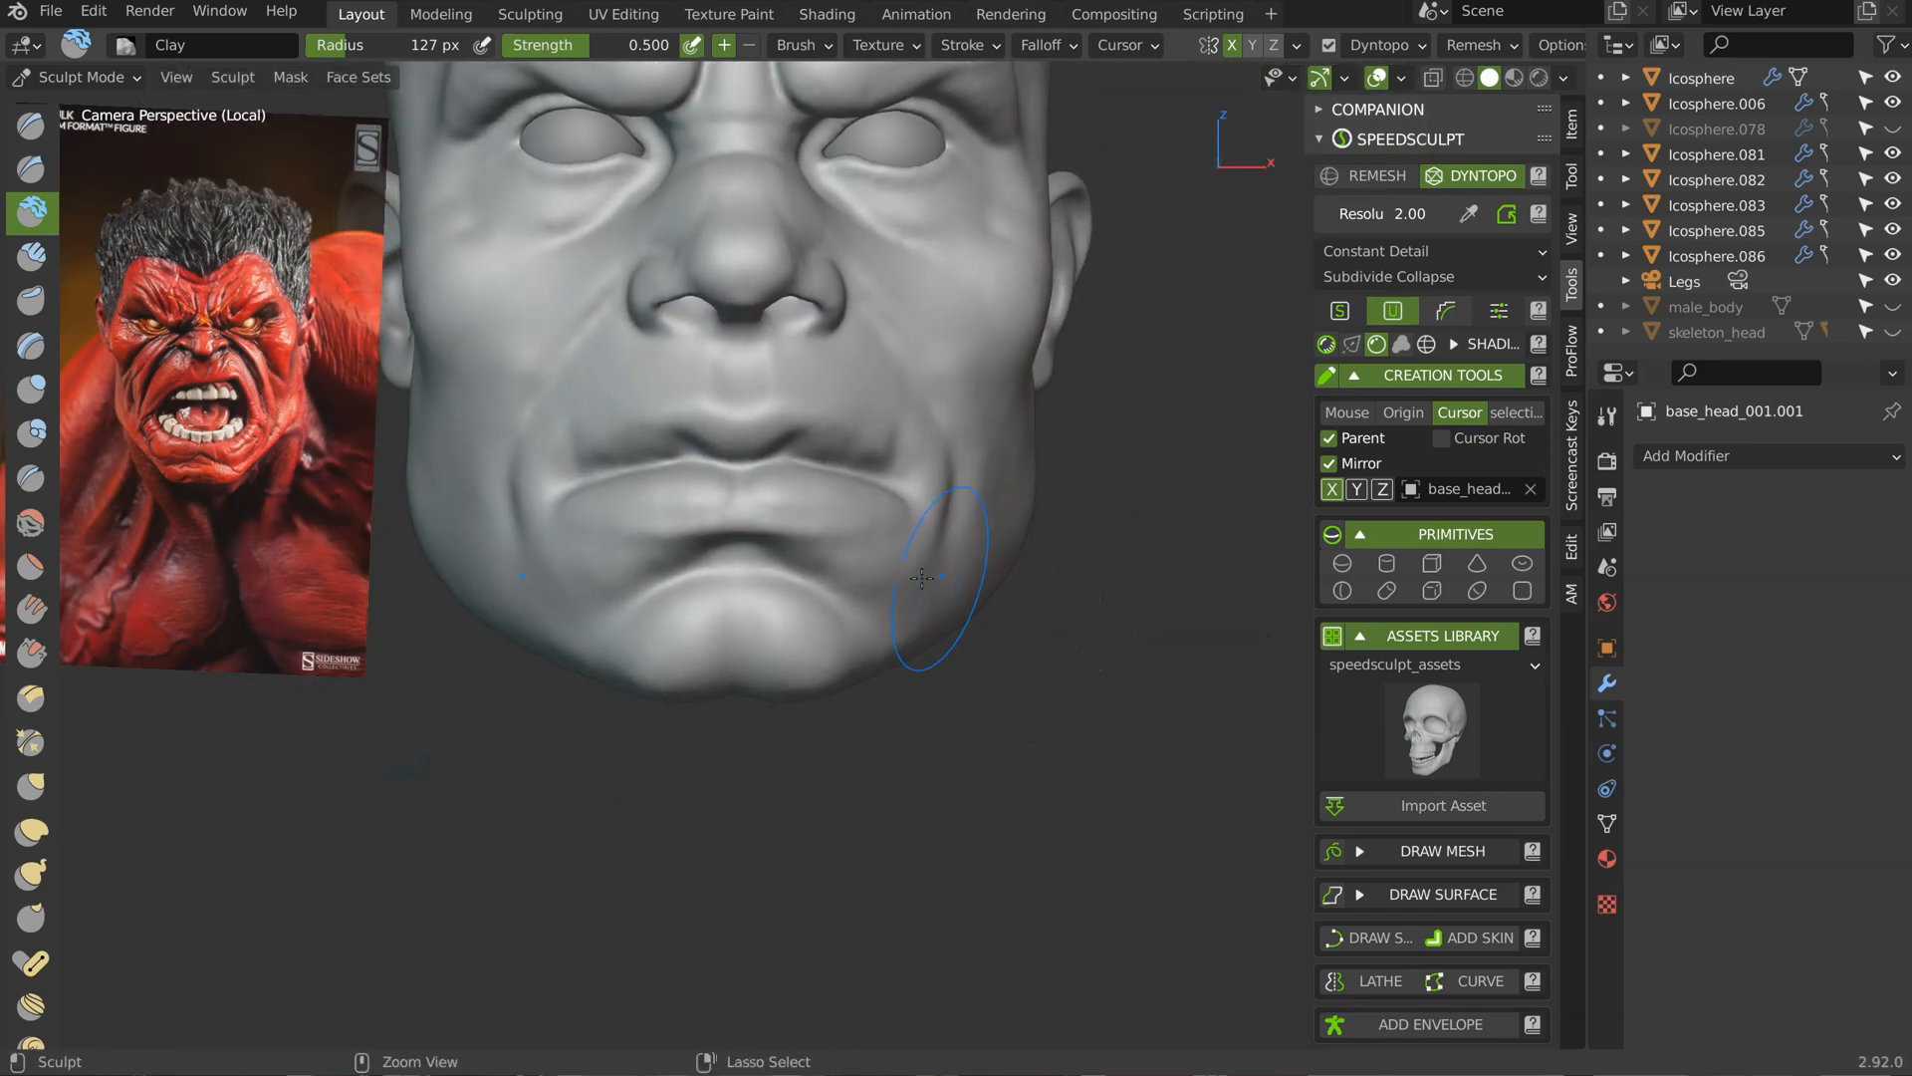
scroll(867, 498, up, 5)
scroll(857, 500, up, 4)
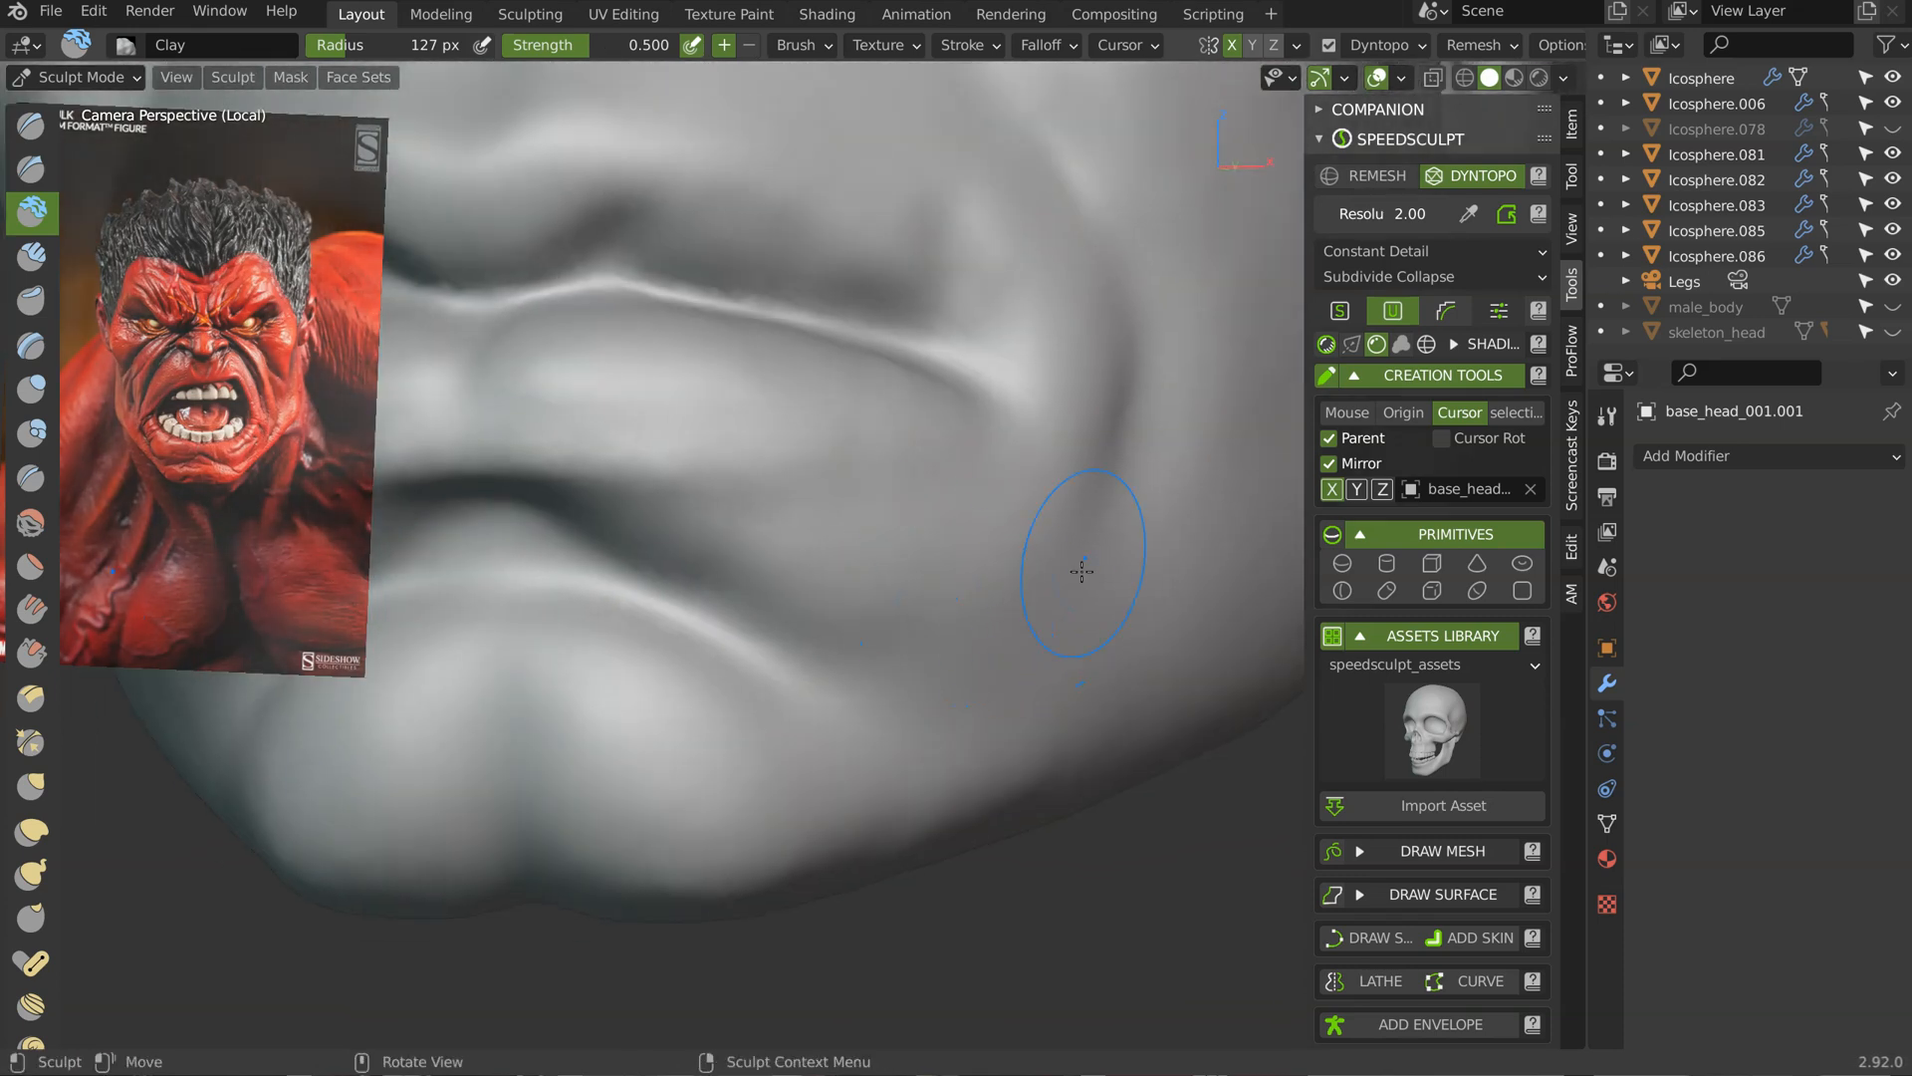
drag(854, 713, 912, 626)
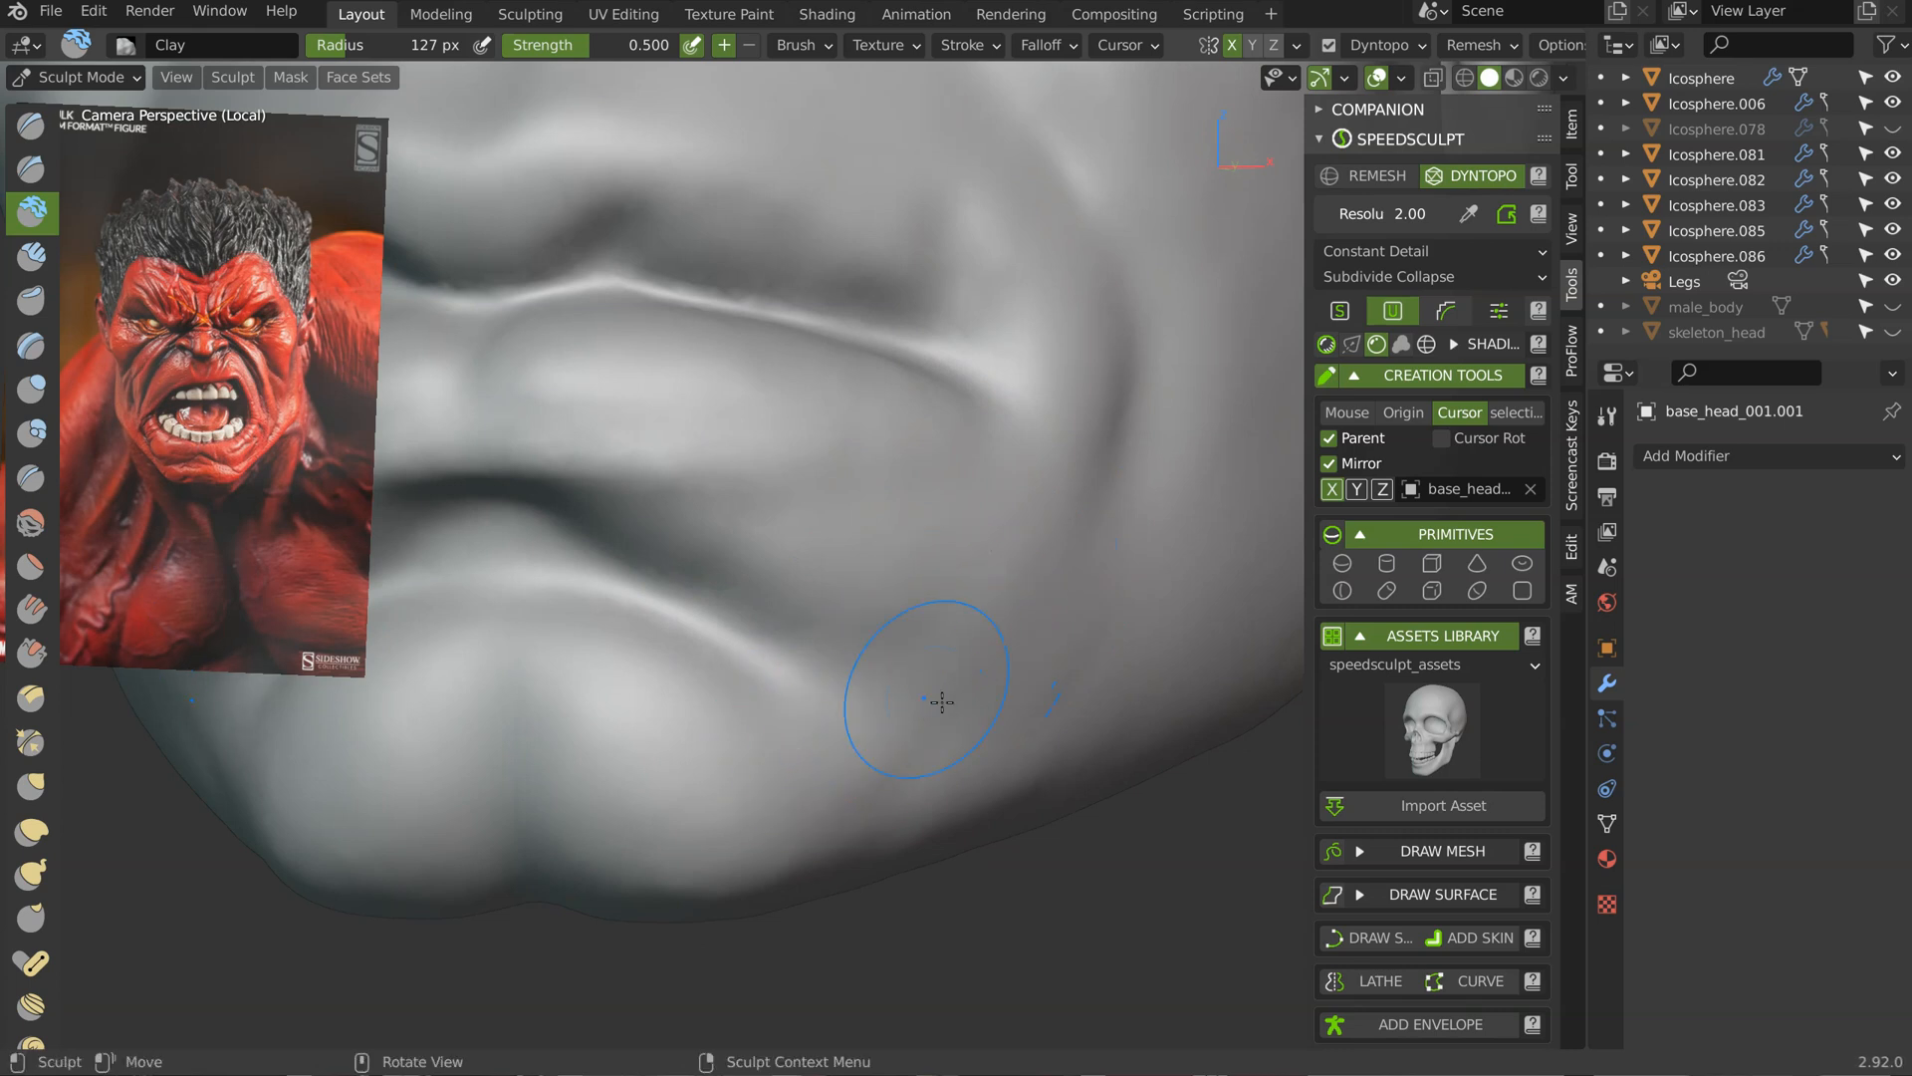
mouse_move(942, 750)
middle_down()
mouse_move(943, 666)
mouse_move(901, 722)
middle_up()
drag(836, 854, 1035, 745)
mouse_move(902, 896)
mouse_down()
mouse_move(1009, 832)
mouse_move(994, 760)
mouse_up()
Step: Blend the lower cheek between the mouth fold and the jaw edge with the Clay brush at 127 px
mouse_move(993, 760)
middle_down()
mouse_move(1054, 648)
mouse_move(980, 746)
middle_up()
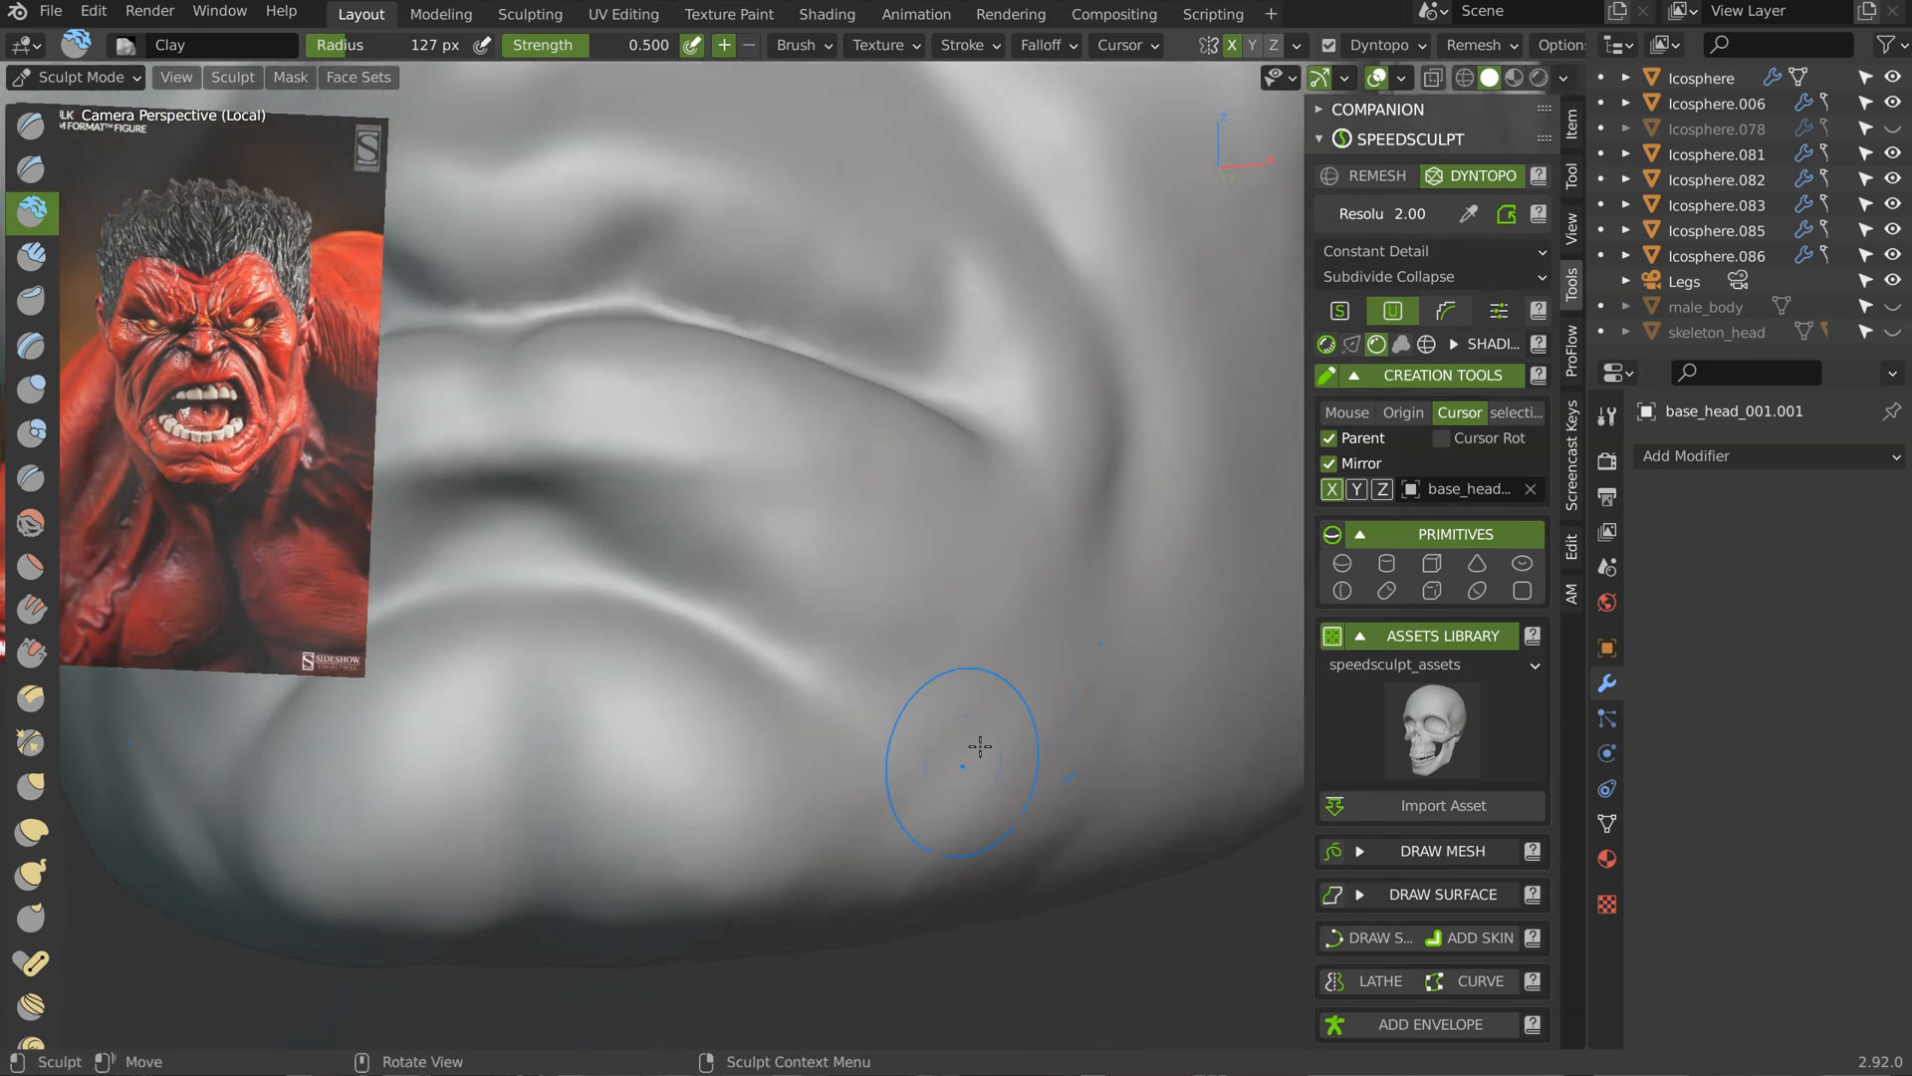
drag(1121, 623, 1069, 745)
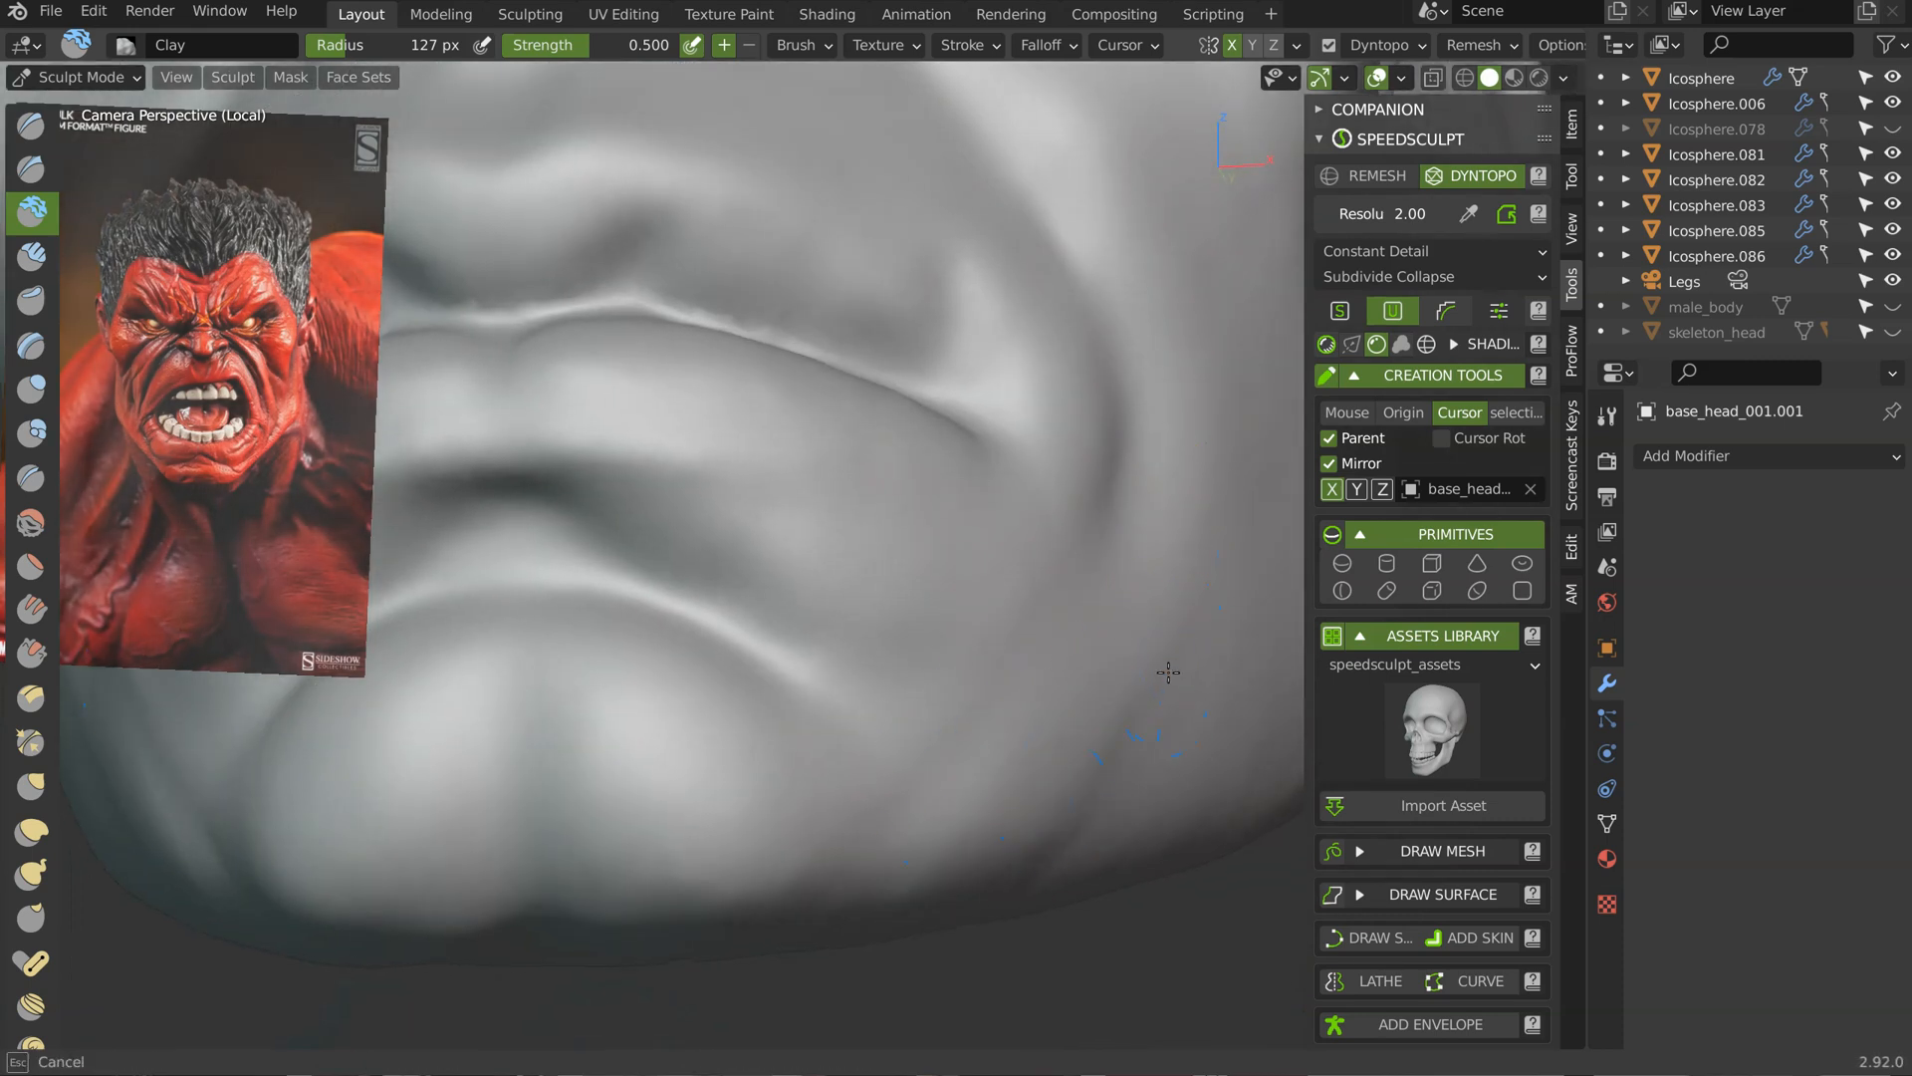
drag(1161, 807, 957, 657)
drag(1016, 847, 1004, 823)
scroll(962, 719, down, 4)
middle_drag(962, 717, 1024, 661)
scroll(1018, 648, down, 2)
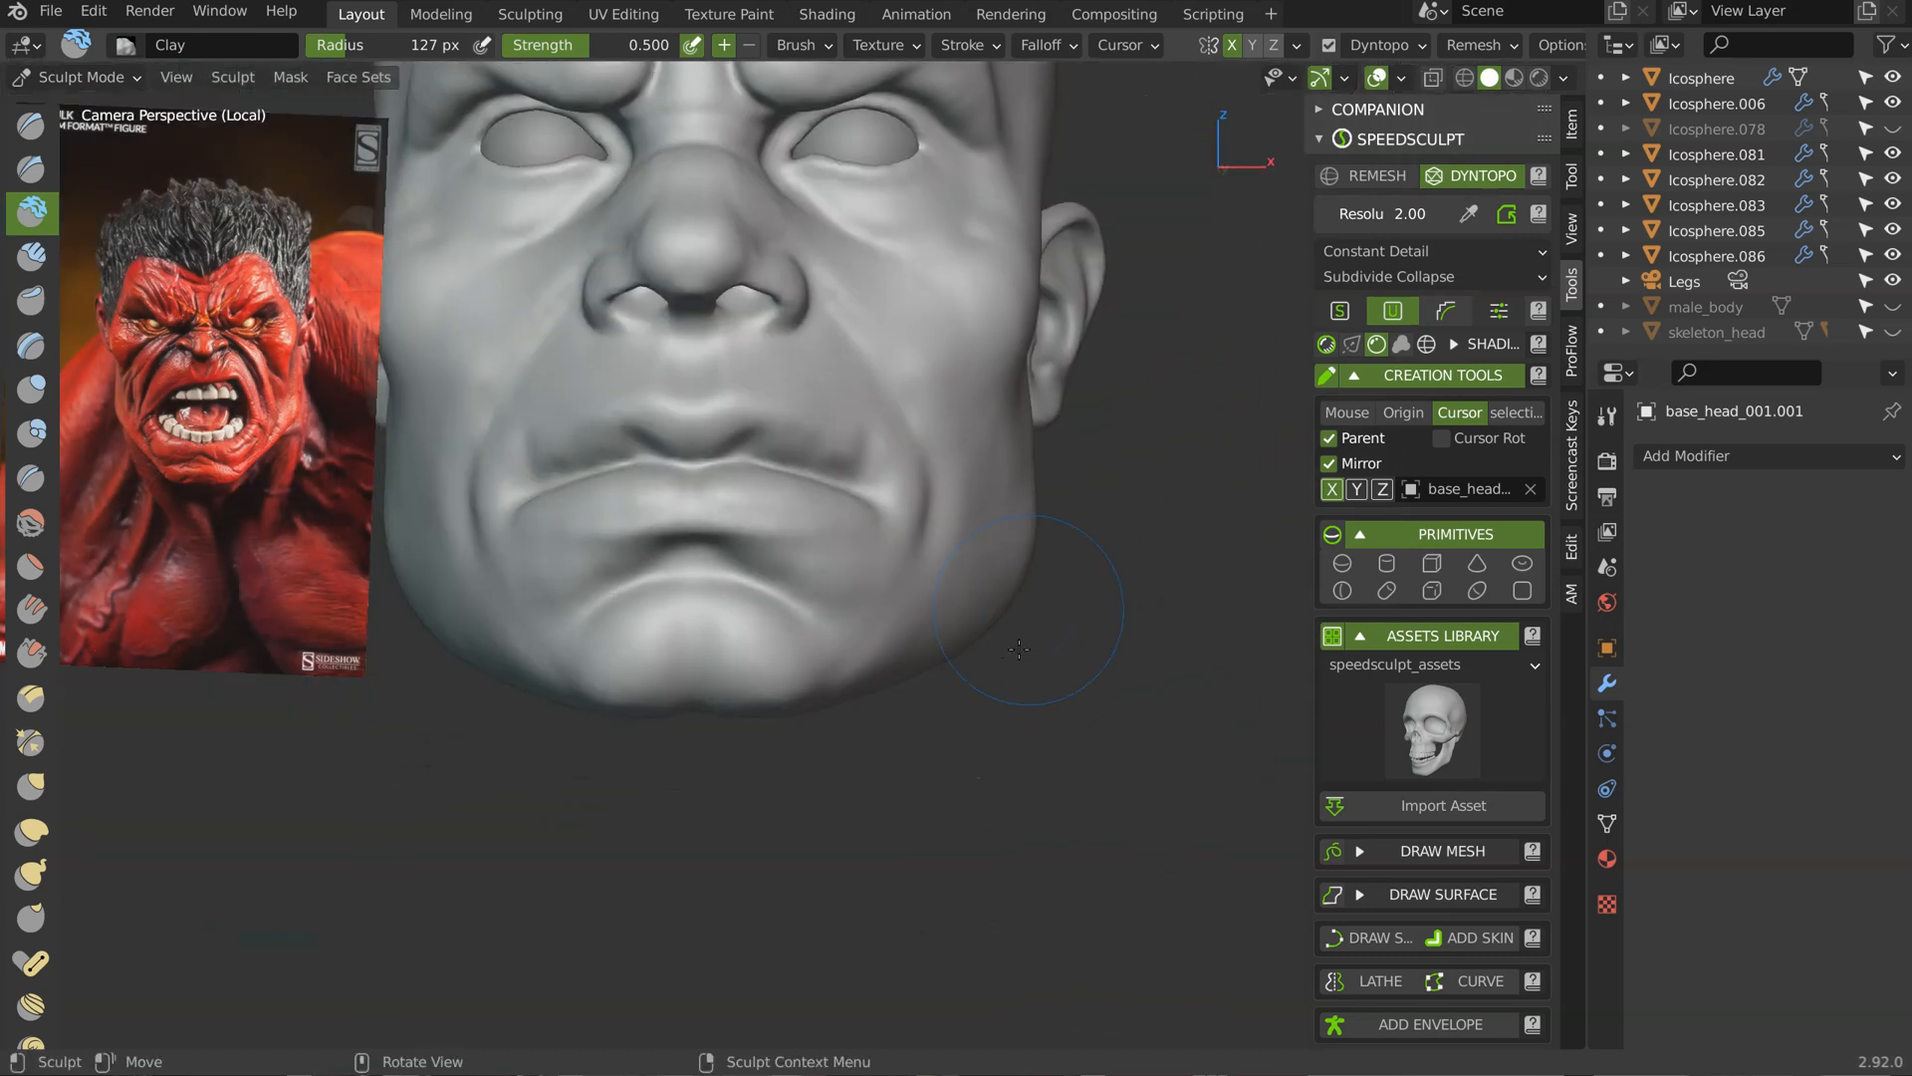
Step: Sharpen the lip line at the mouth corner with the Crease brush at 49 px
shift+middle_drag(835, 448, 819, 478)
scroll(820, 478, up, 4)
mouse_move(891, 371)
middle_down()
mouse_move(798, 388)
mouse_move(899, 452)
mouse_move(841, 375)
middle_up()
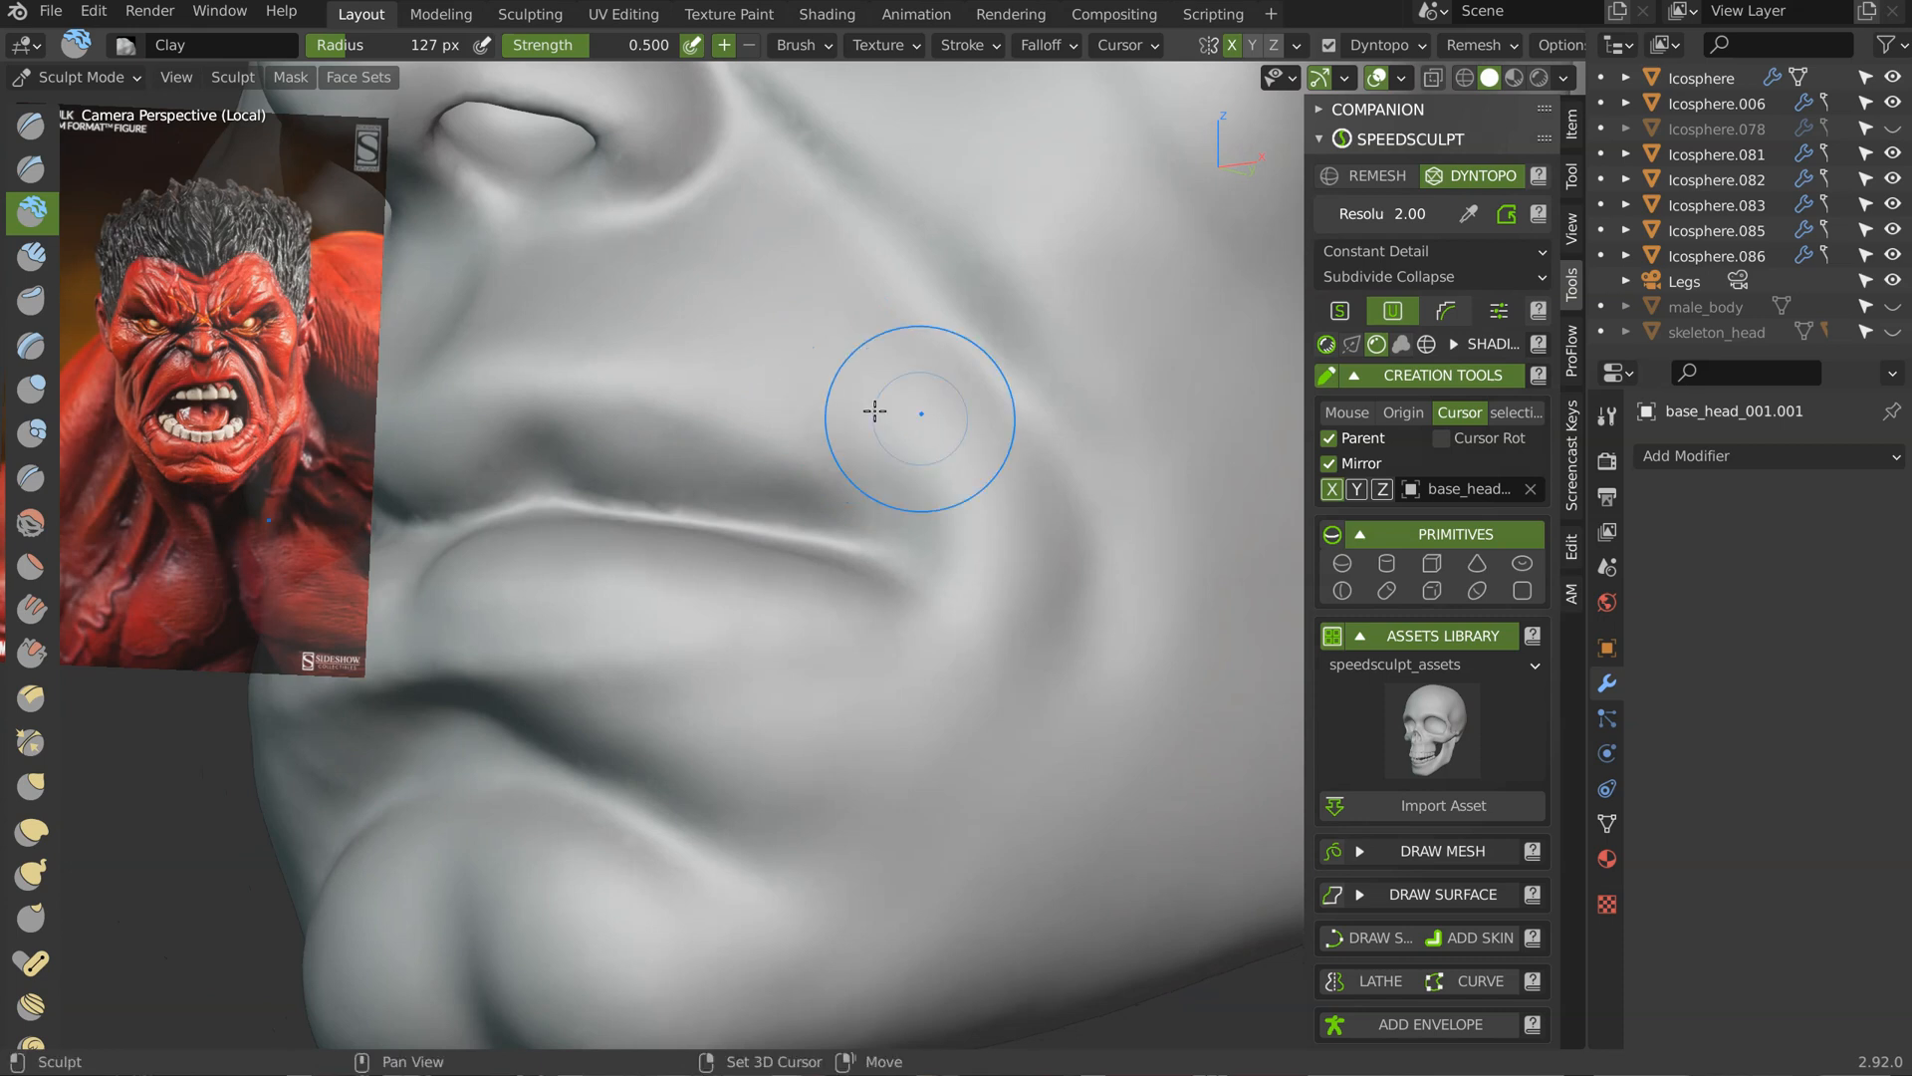
middle_drag(939, 436, 888, 453)
key(shift+c)
key(f)
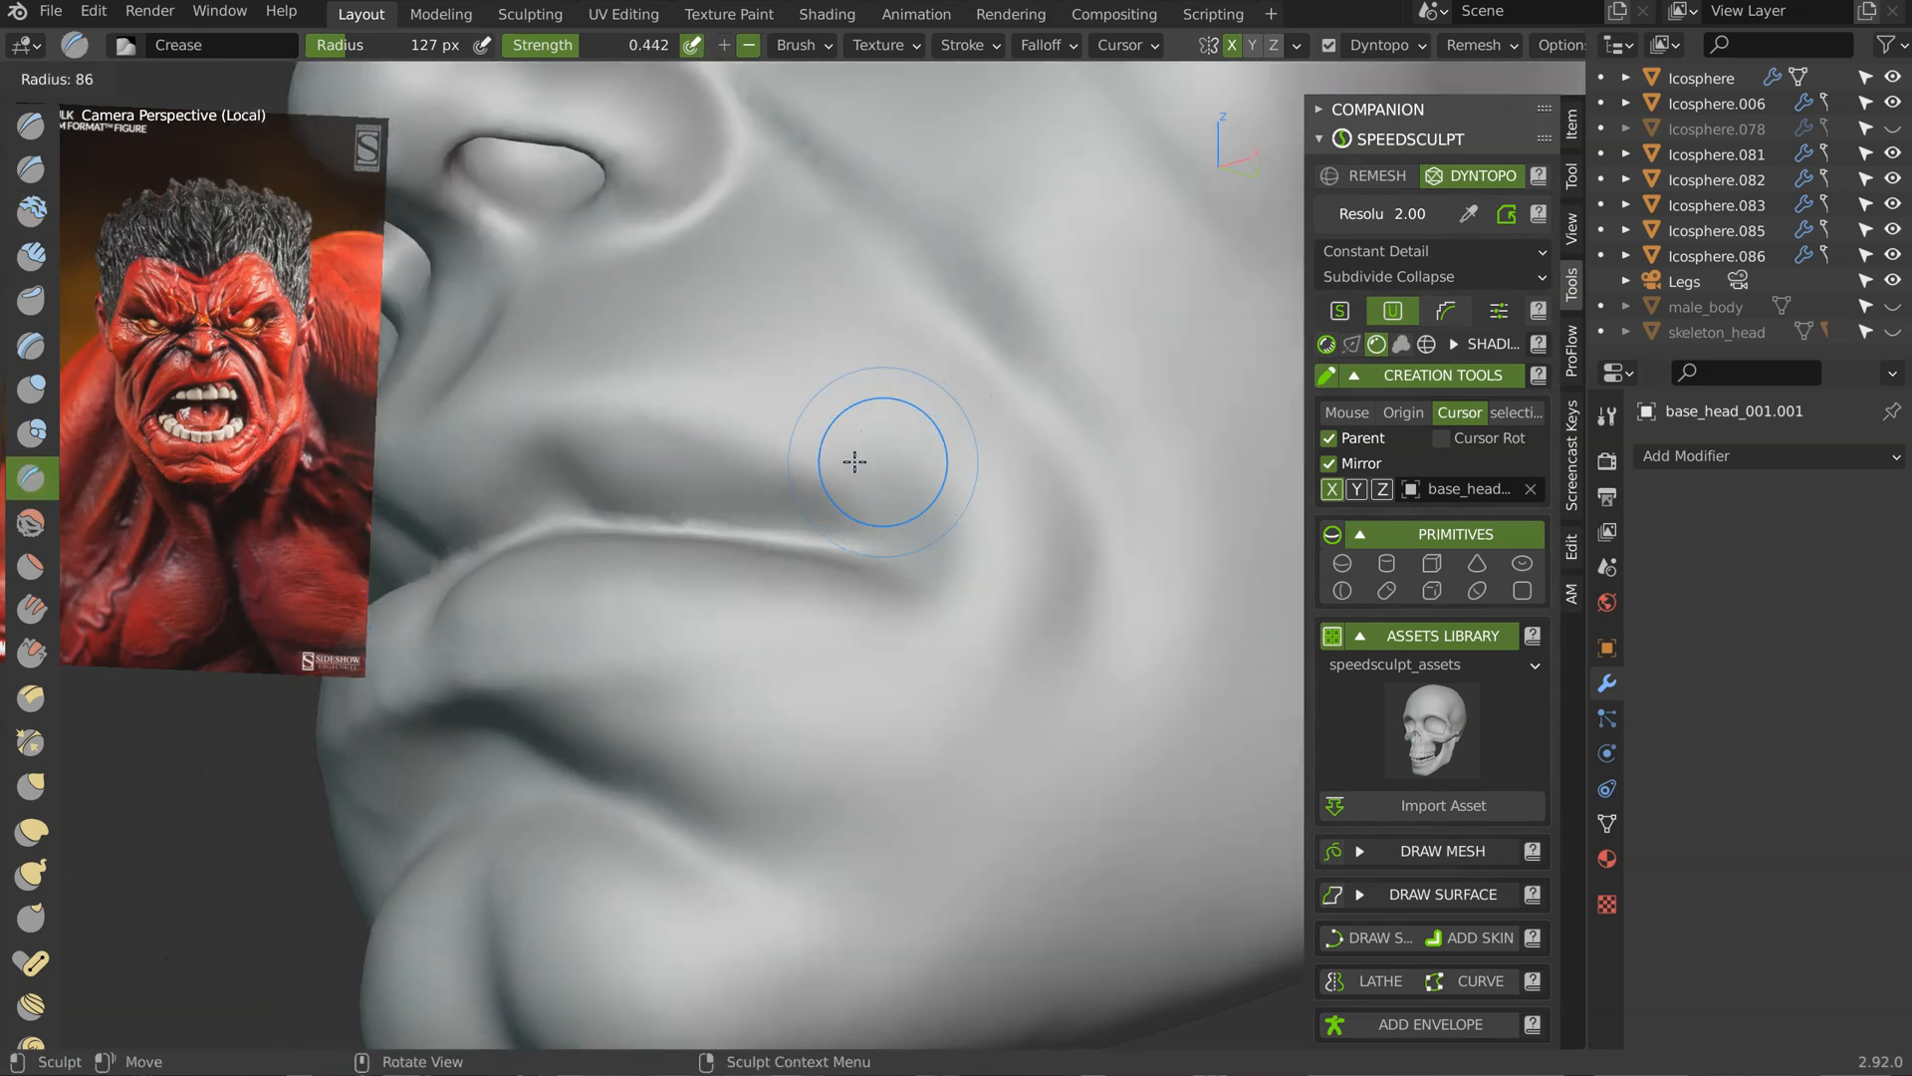
click(824, 468)
drag(813, 546, 883, 557)
middle_drag(903, 562, 865, 584)
drag(821, 544, 848, 548)
middle_drag(896, 534, 875, 461)
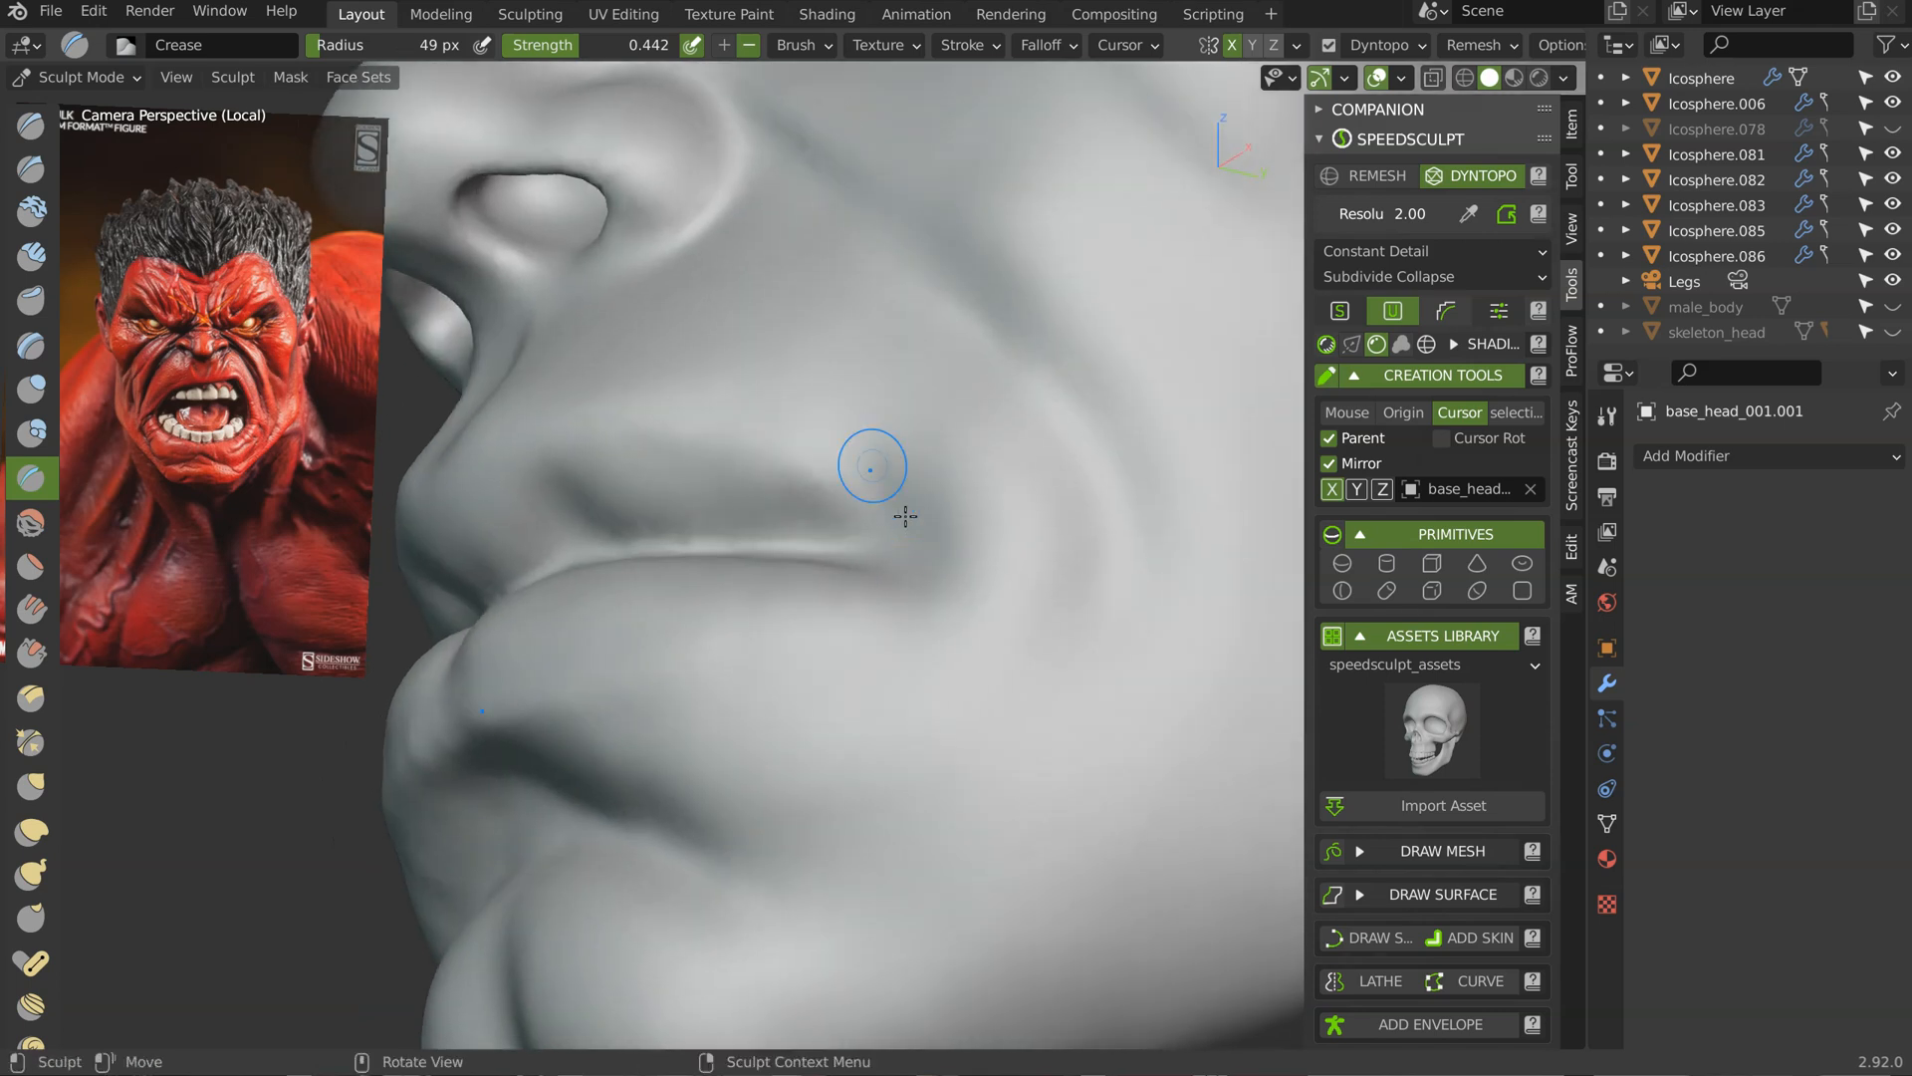
Step: Build up the upper lip beside its central dip with the Clay brush at 49 px
mouse_move(944, 563)
middle_down()
mouse_move(958, 526)
mouse_move(689, 412)
middle_up()
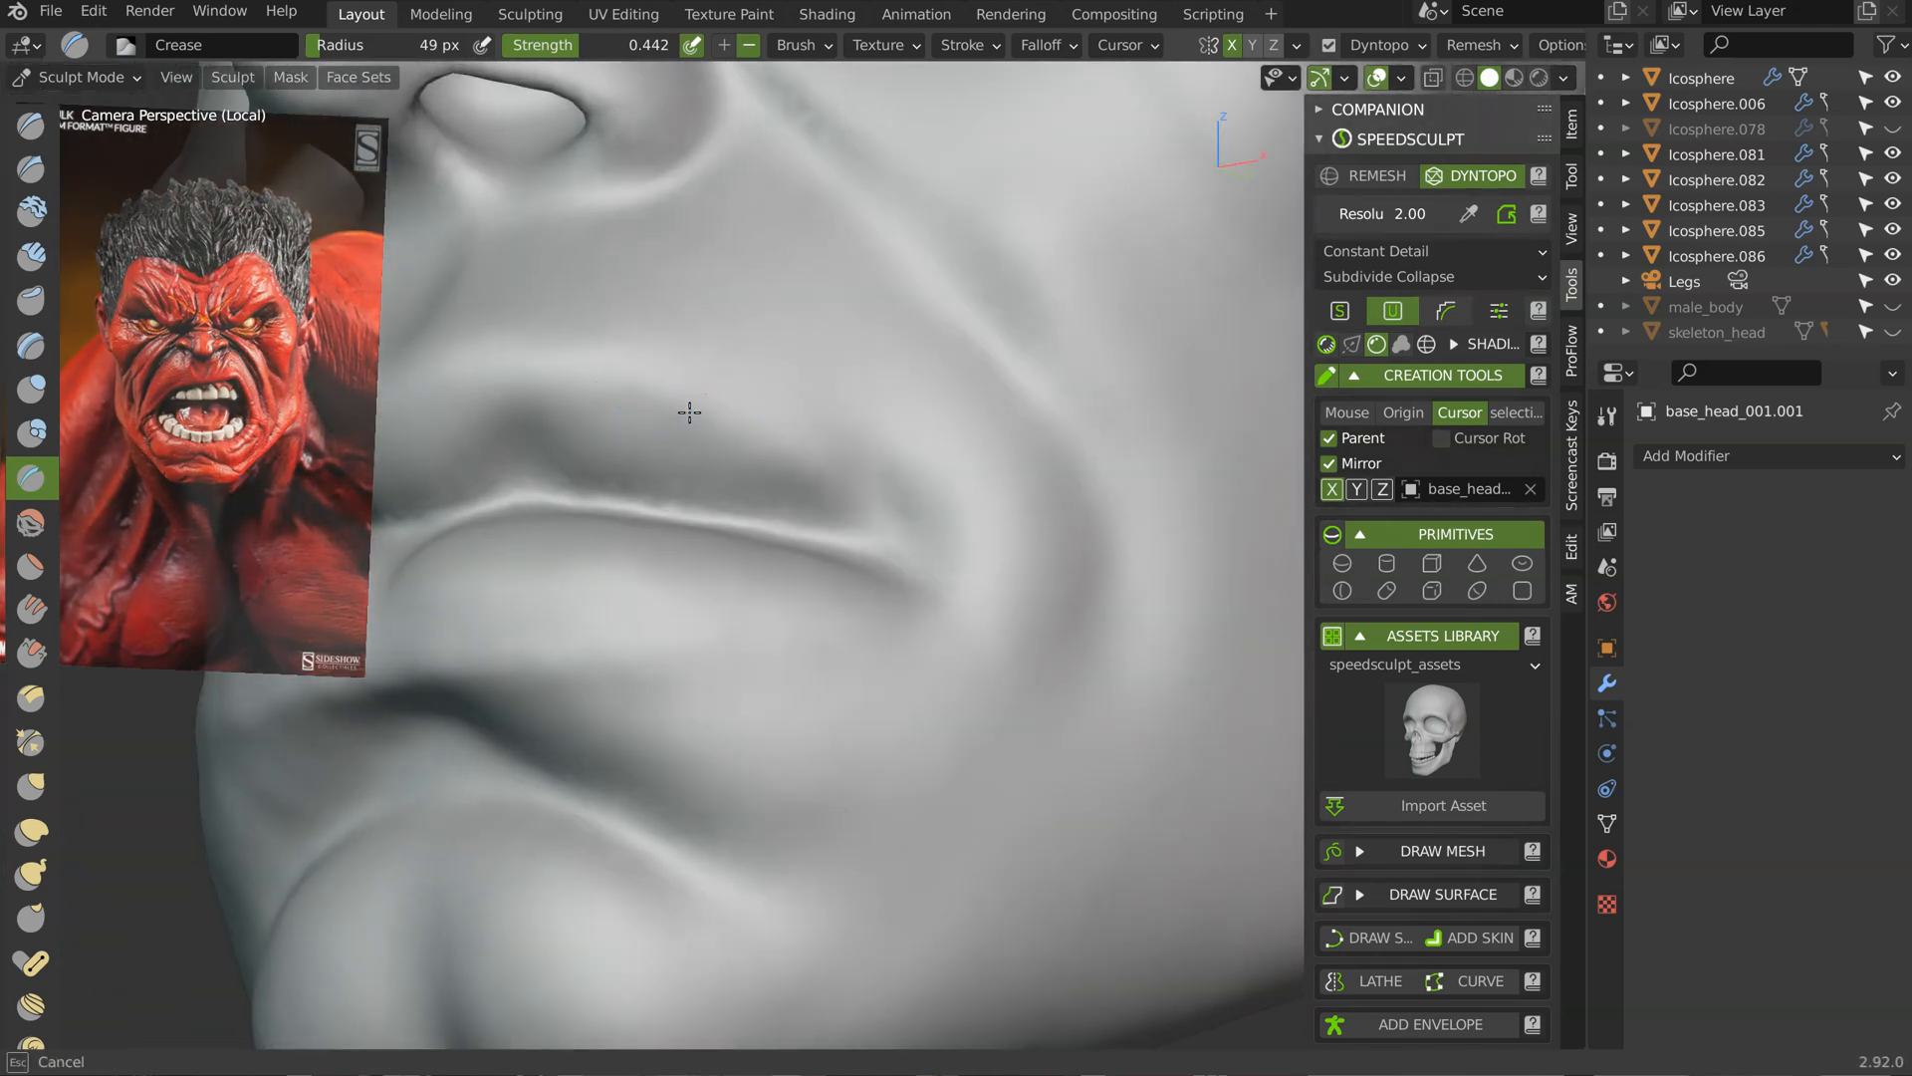
mouse_move(841, 489)
middle_down()
mouse_move(866, 512)
mouse_move(657, 418)
mouse_move(704, 405)
middle_up()
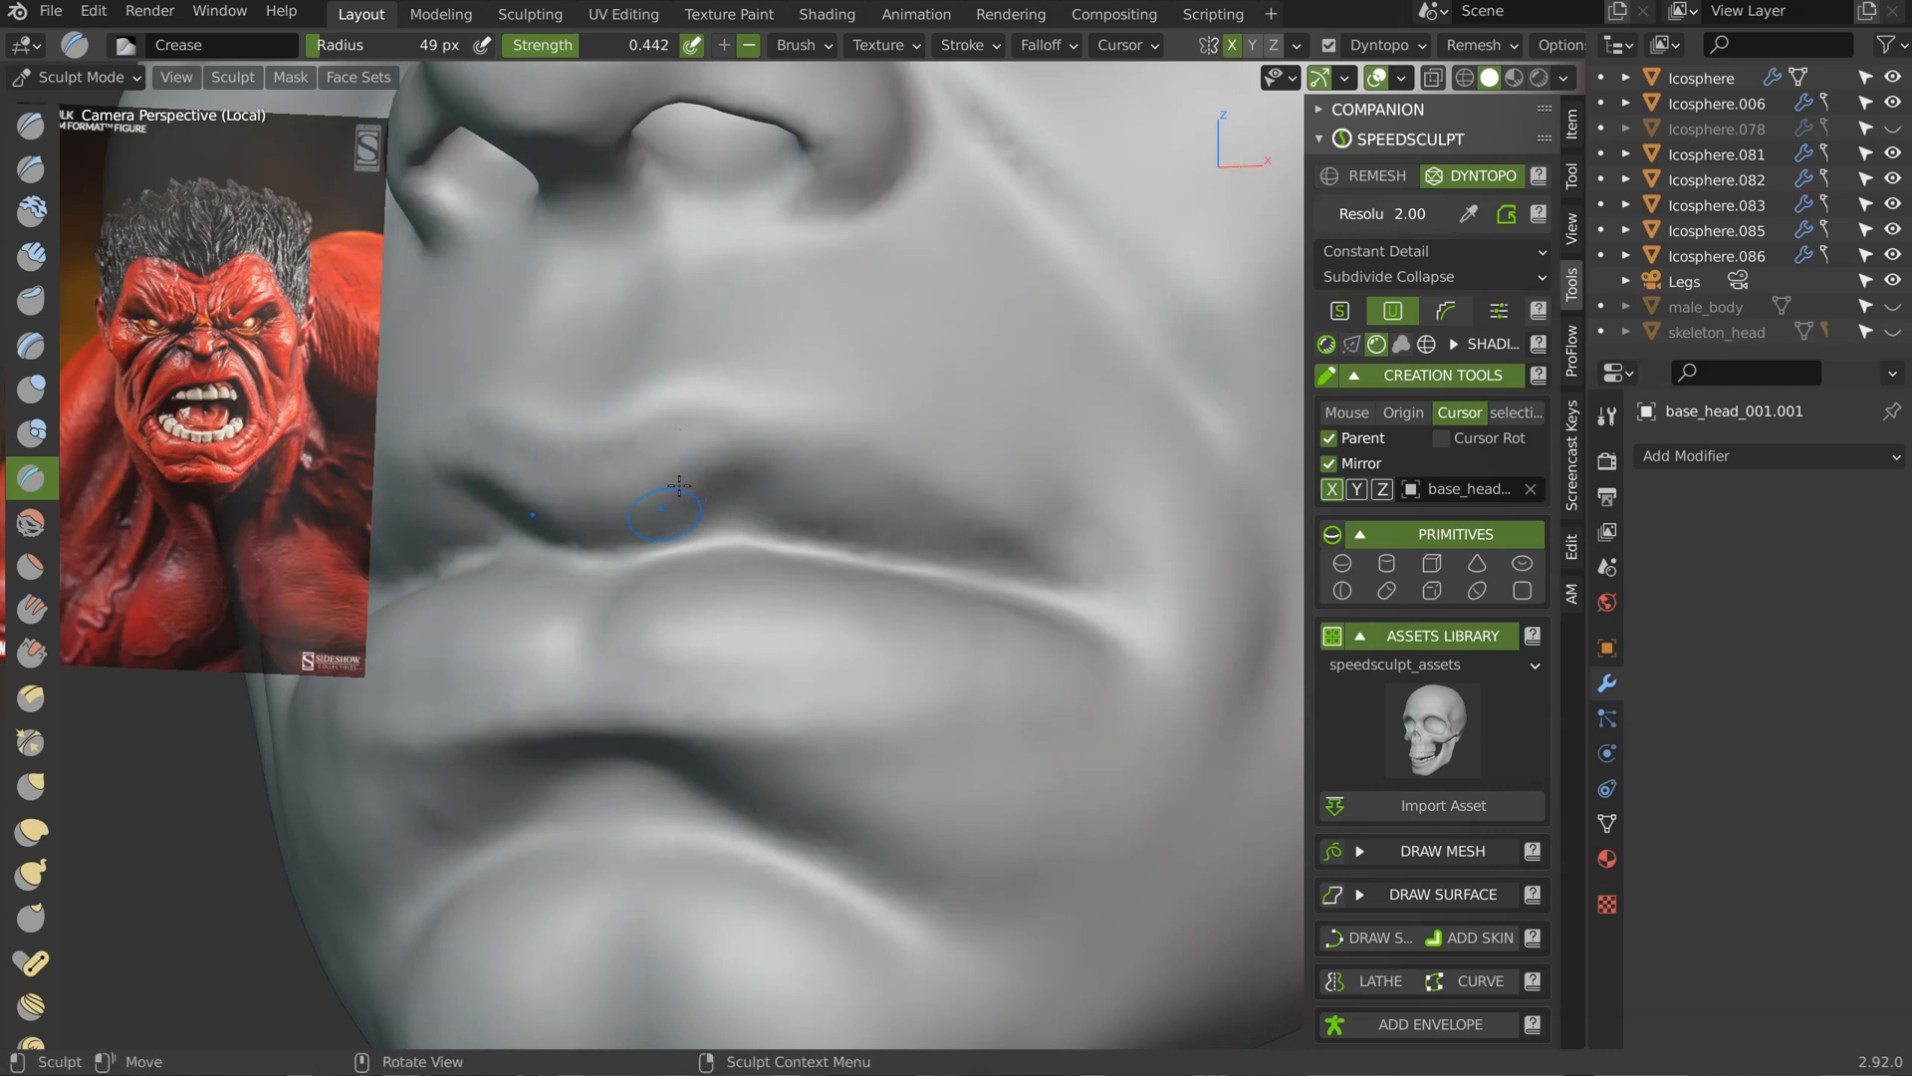
middle_drag(679, 486, 675, 541)
key(c)
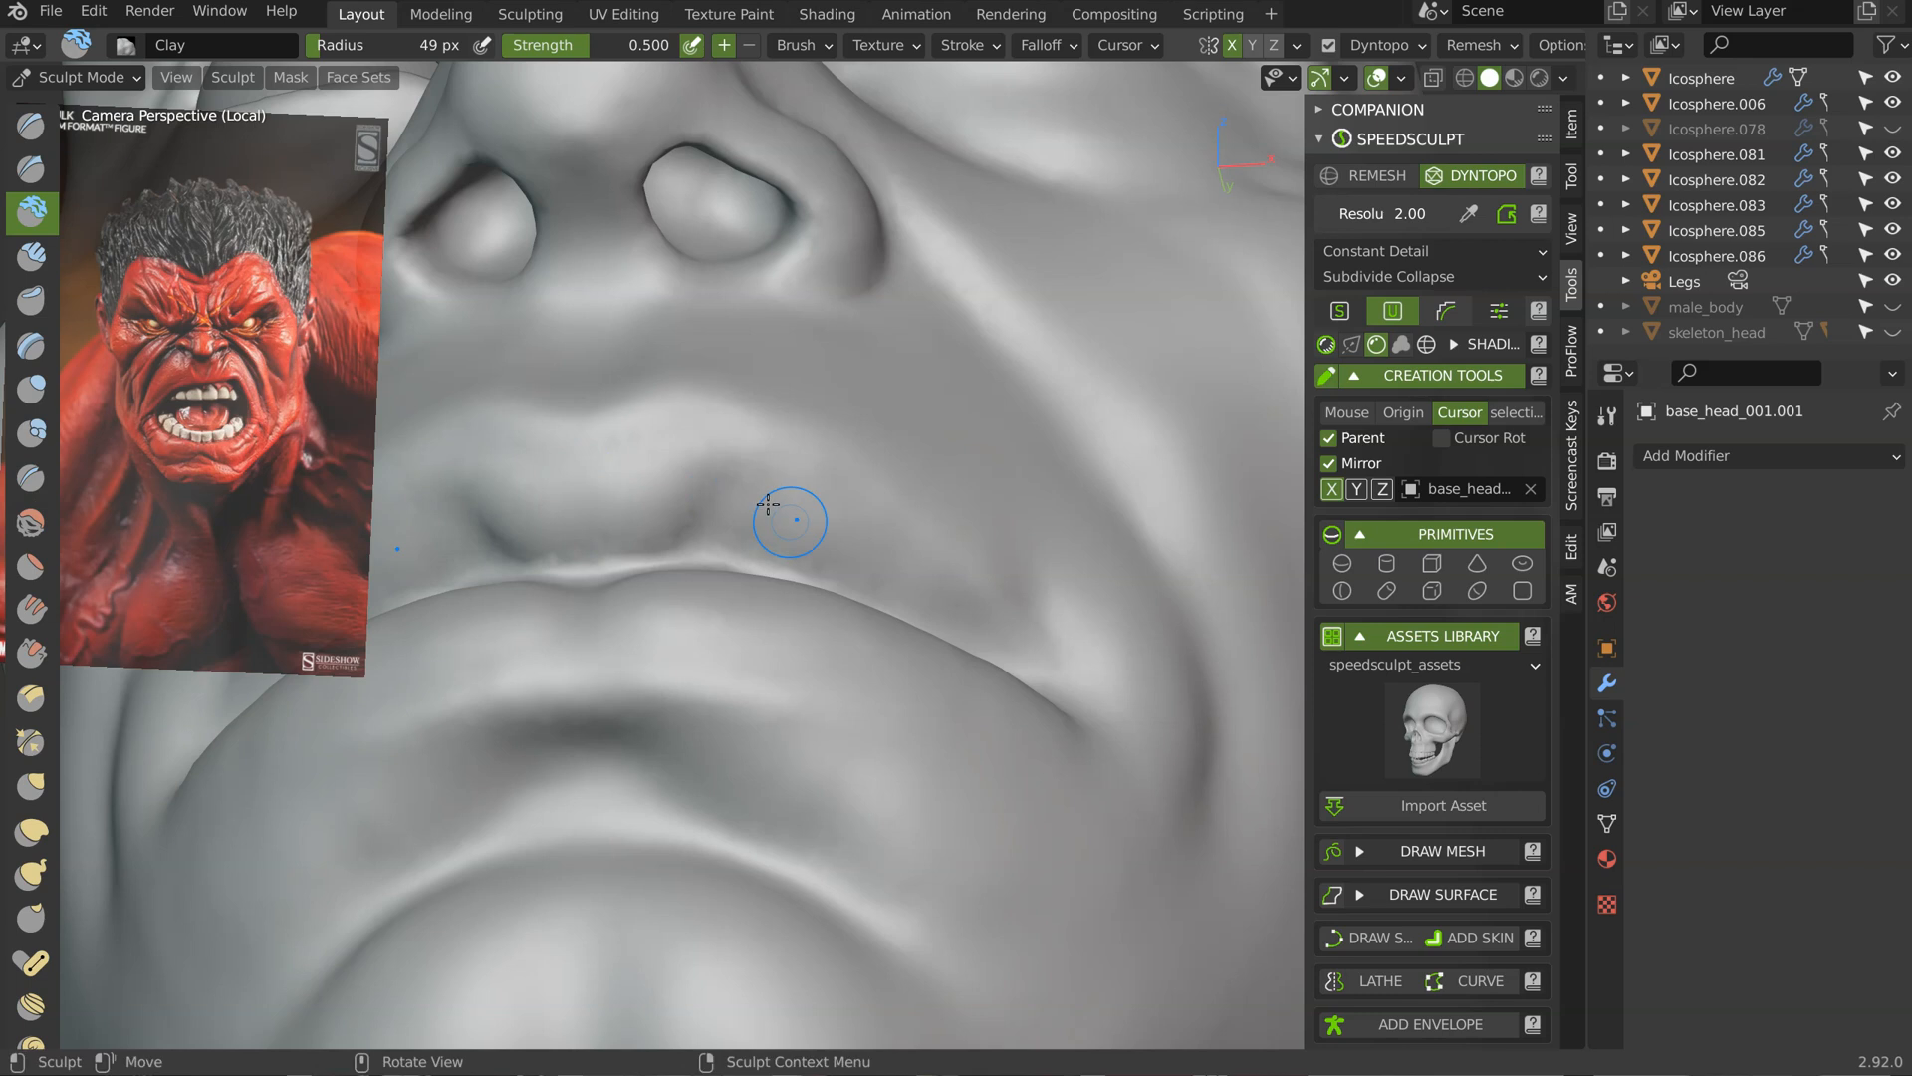
middle_drag(1012, 611, 867, 567)
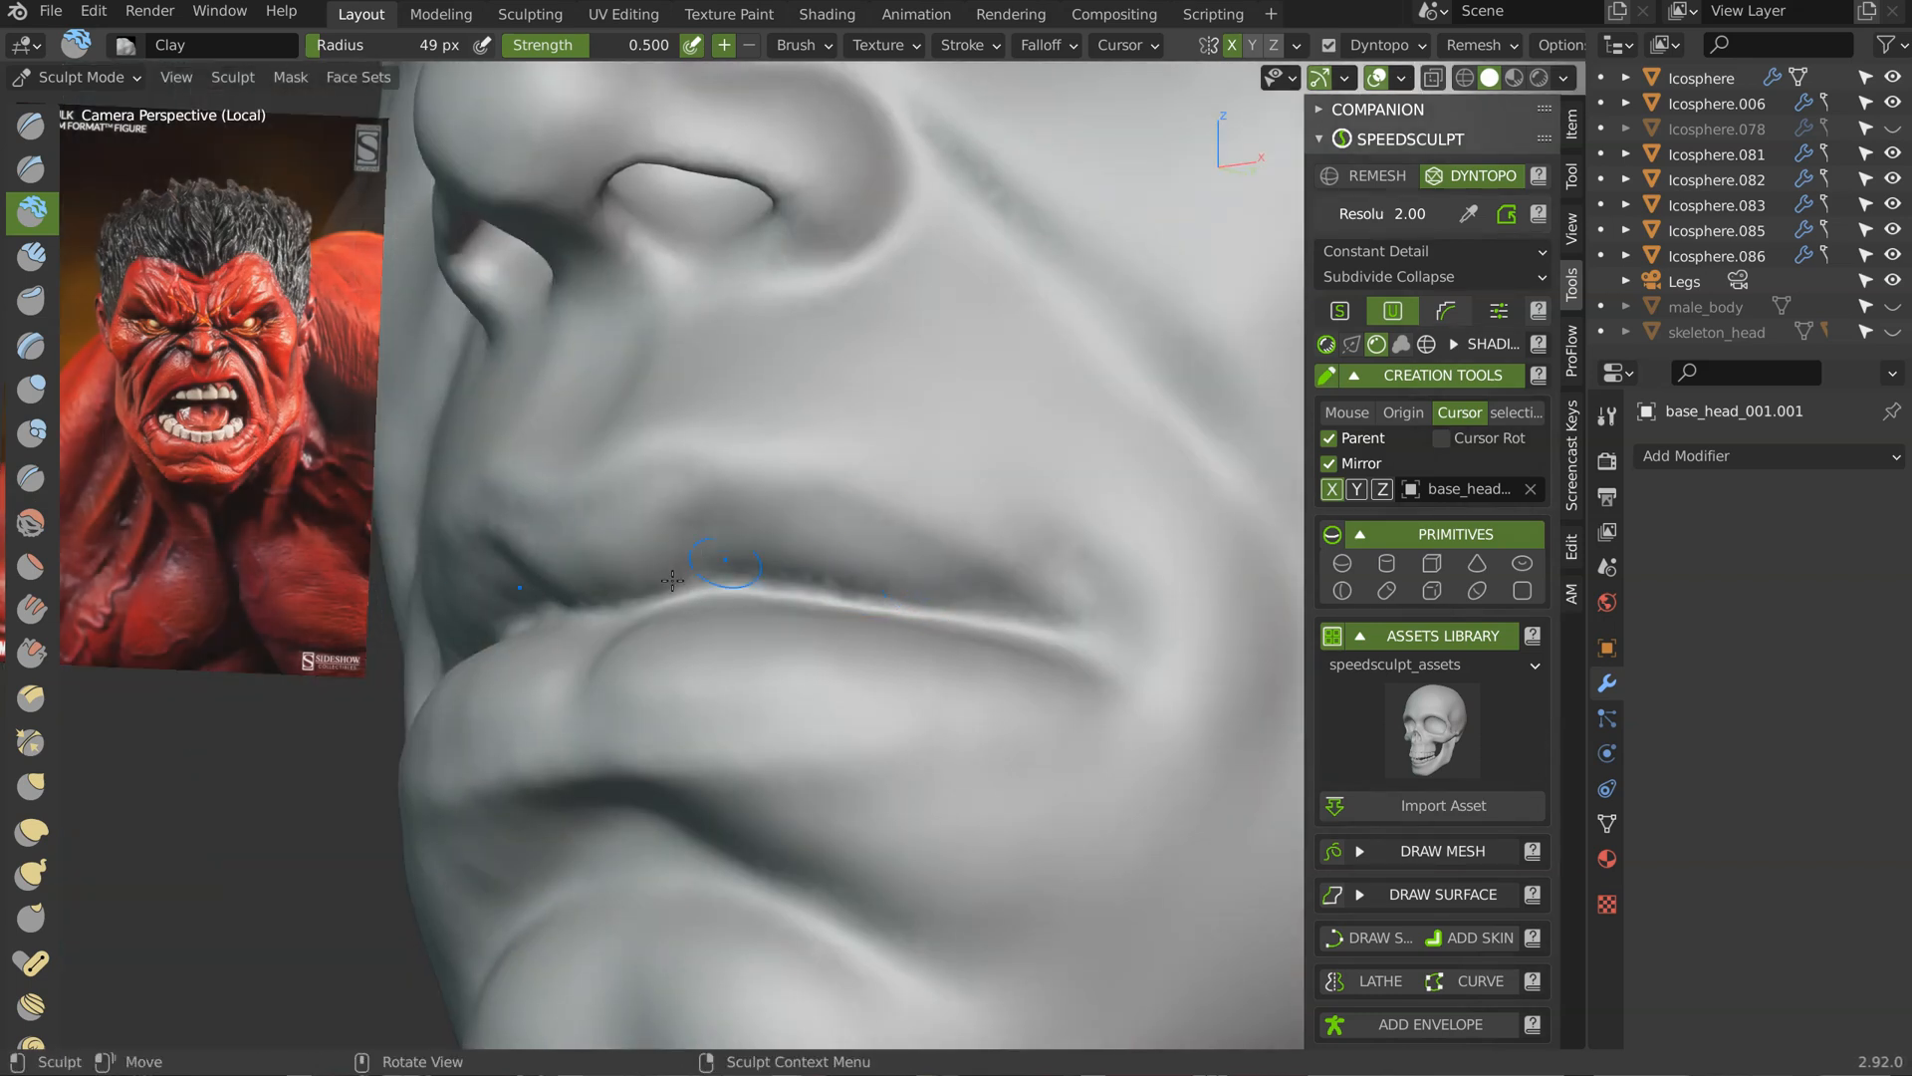
middle_drag(730, 532, 692, 546)
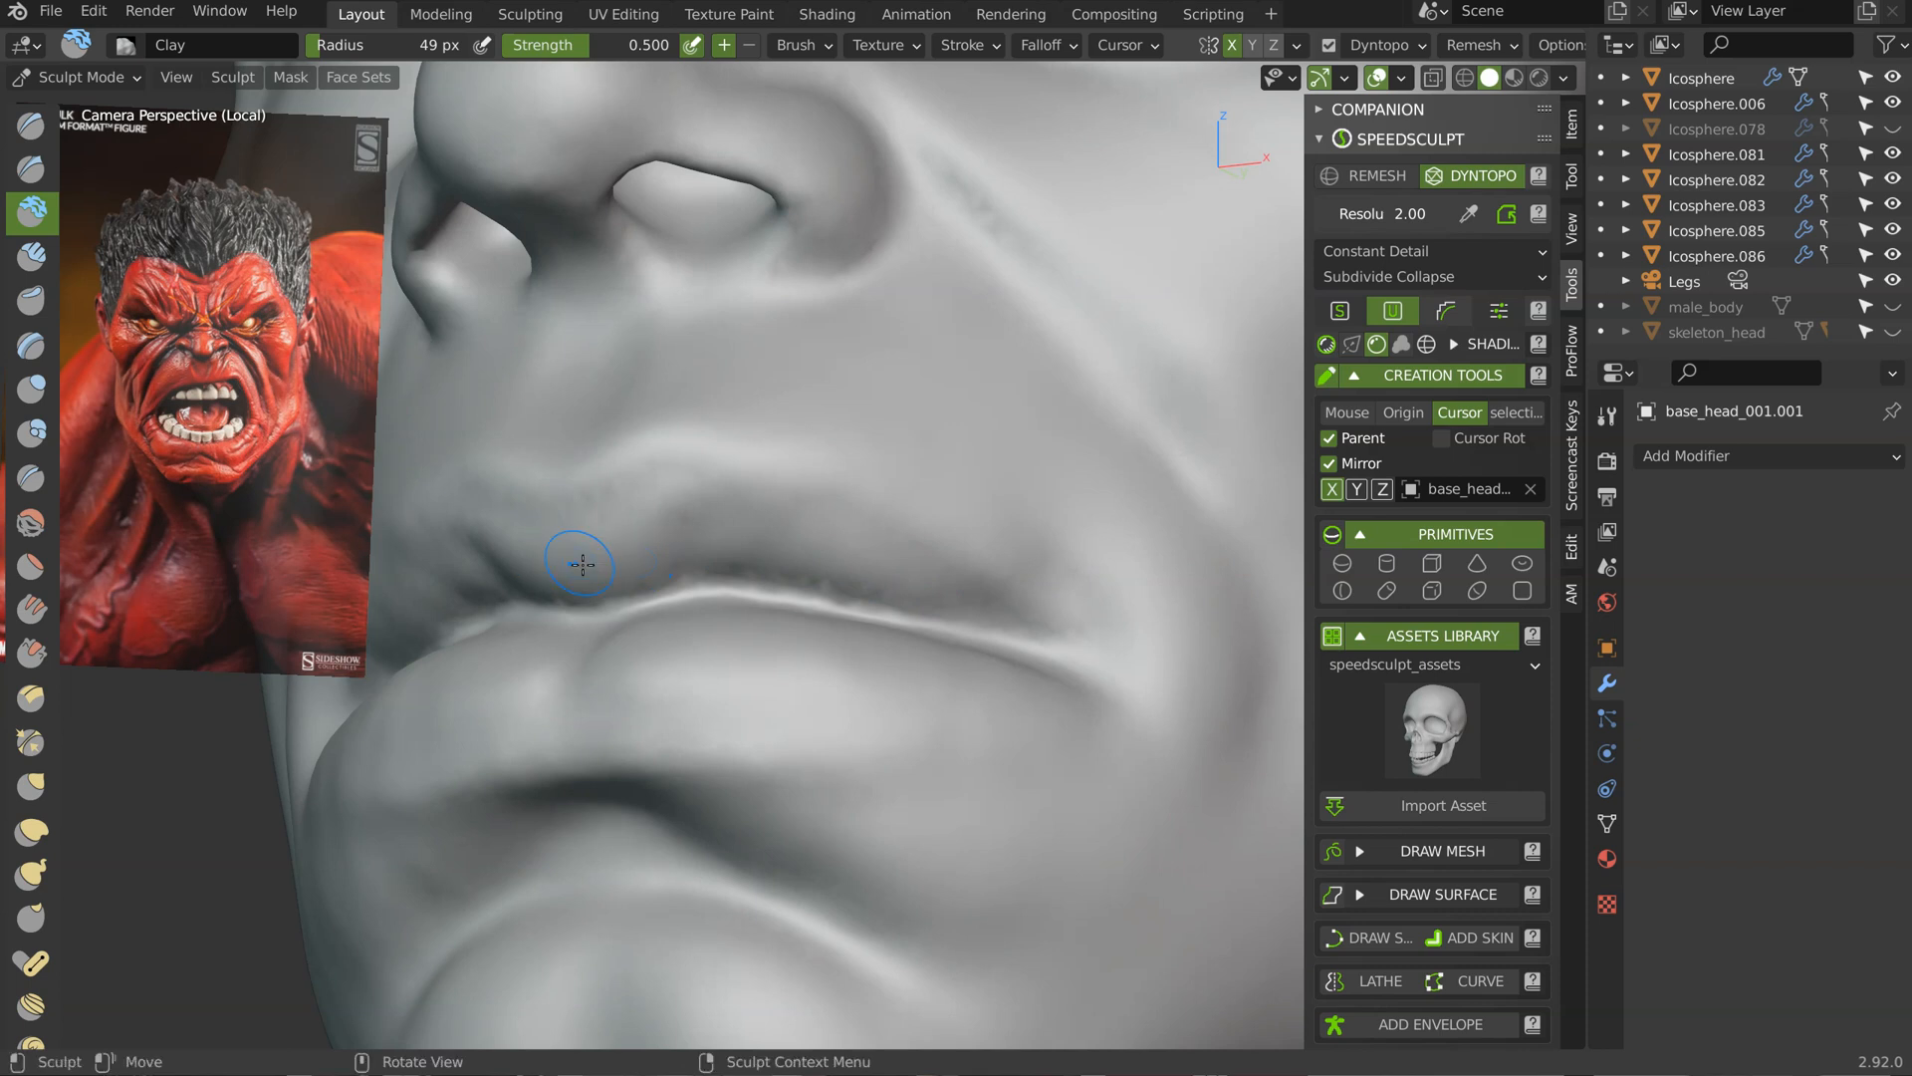
drag(692, 551, 647, 578)
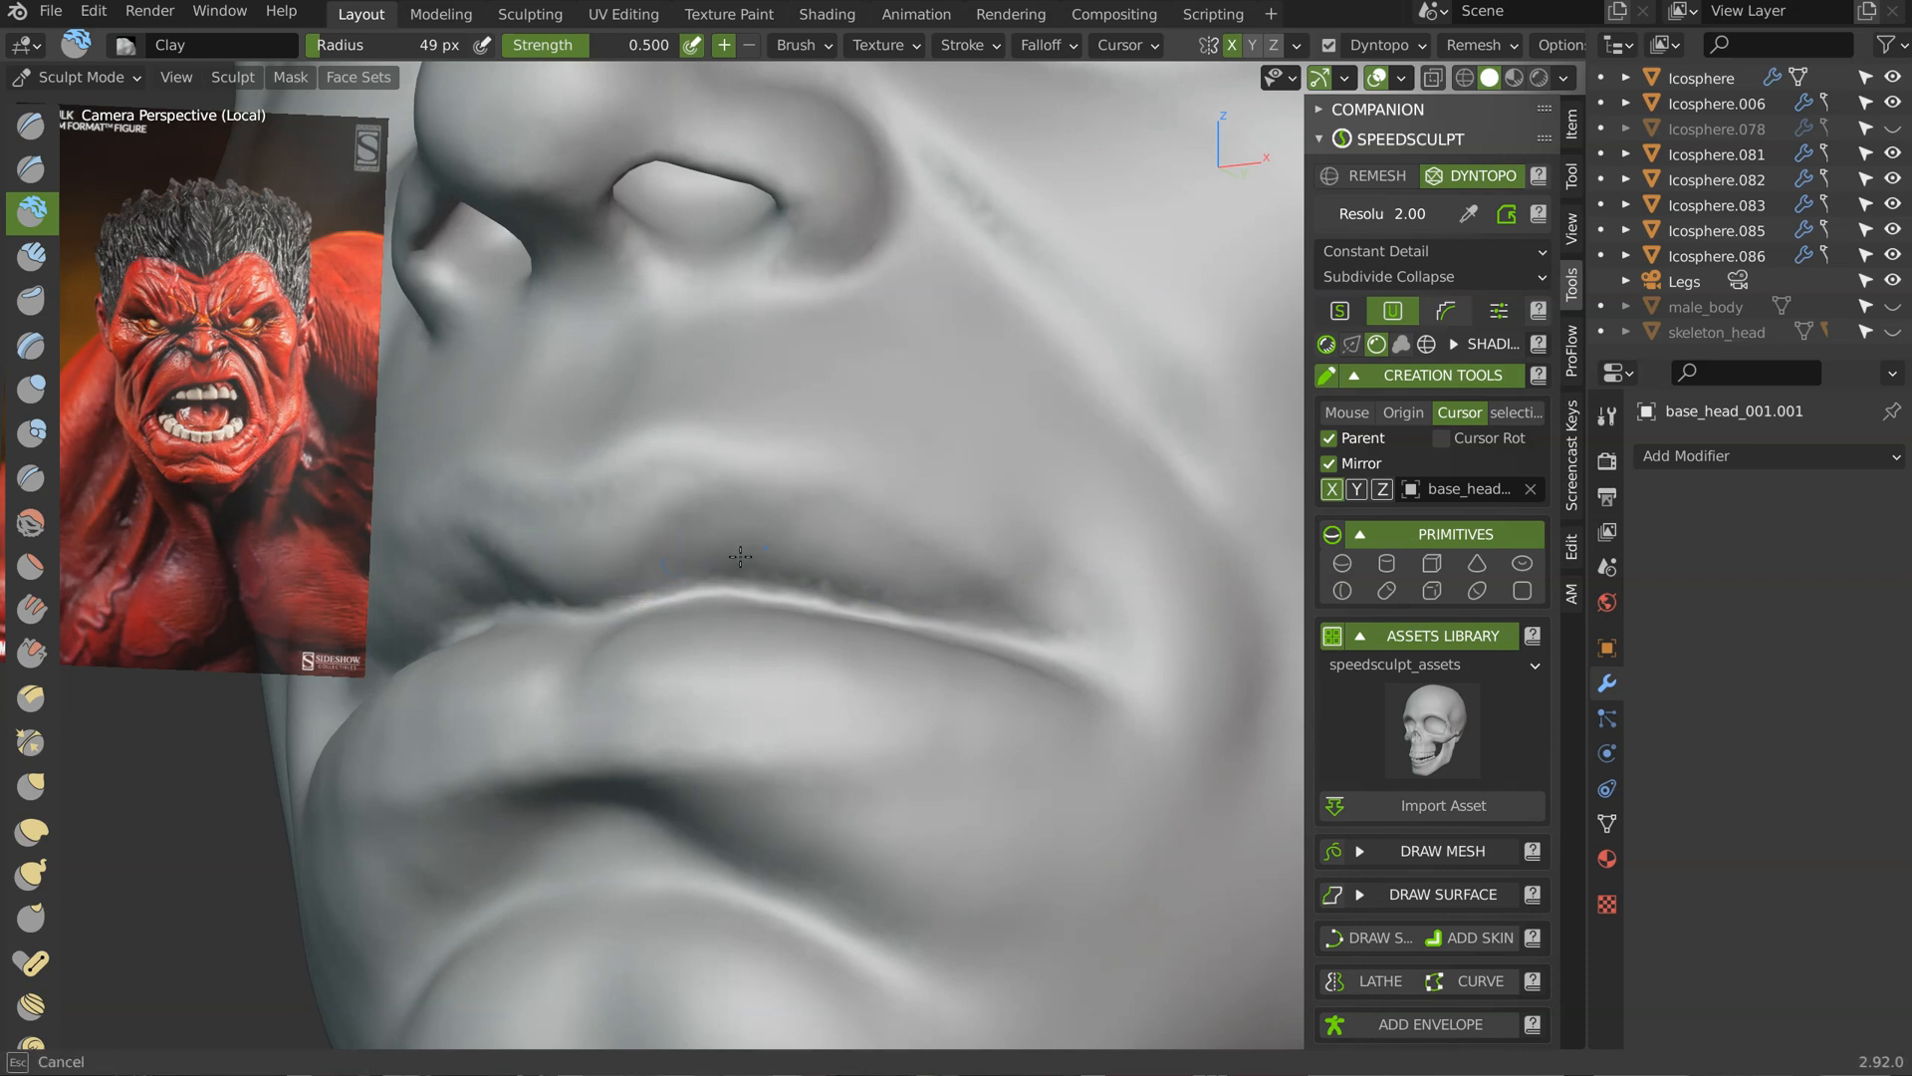
Step: Add volume to the upper lip toward the mouth corner with the Clay brush at 49 px
drag(976, 618, 1014, 599)
middle_drag(1029, 593, 1067, 603)
middle_drag(894, 556, 851, 504)
mouse_move(898, 513)
mouse_down()
mouse_move(824, 497)
mouse_move(926, 505)
mouse_up()
mouse_move(886, 516)
middle_down()
mouse_move(768, 534)
mouse_move(752, 508)
mouse_move(597, 608)
middle_up()
middle_drag(587, 597, 682, 577)
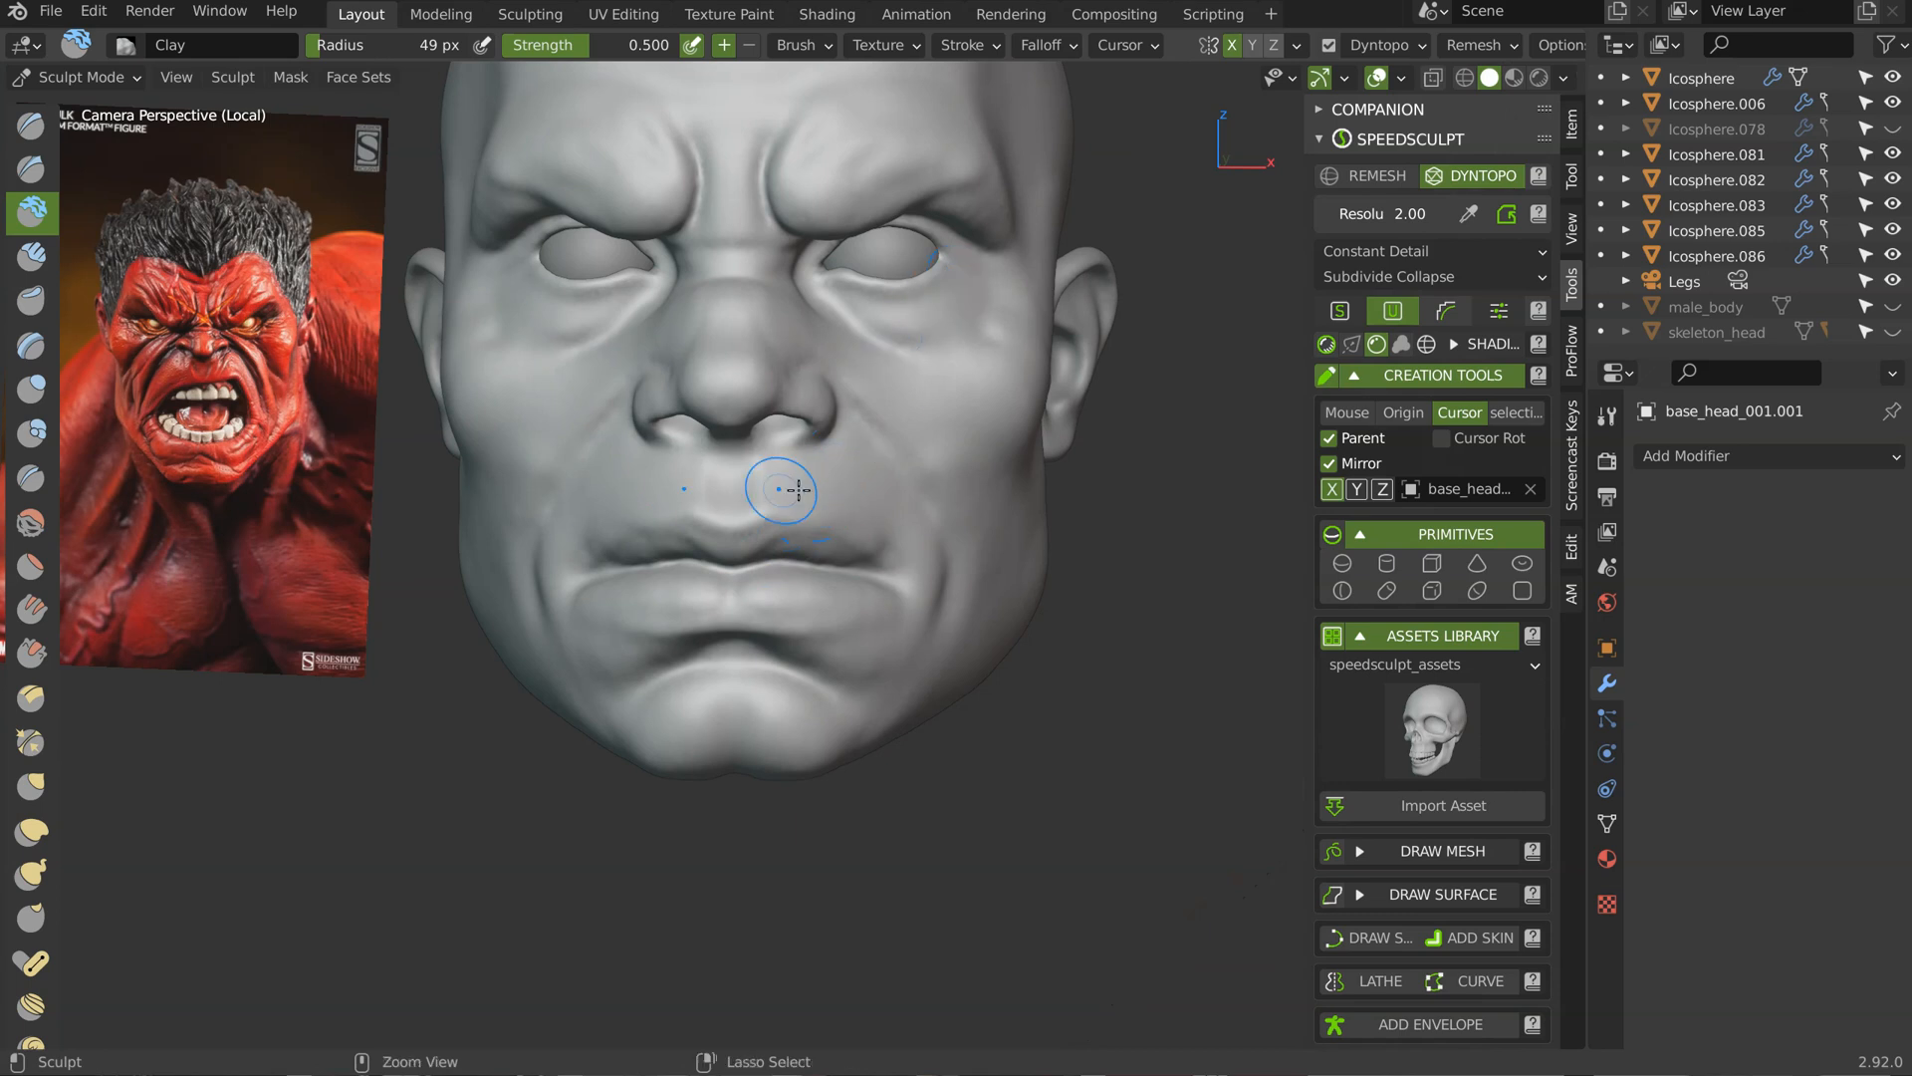
Step: Reshape the upper lip and the area beneath the nose with the Grab brush at 167 px
scroll(799, 489, up, 5)
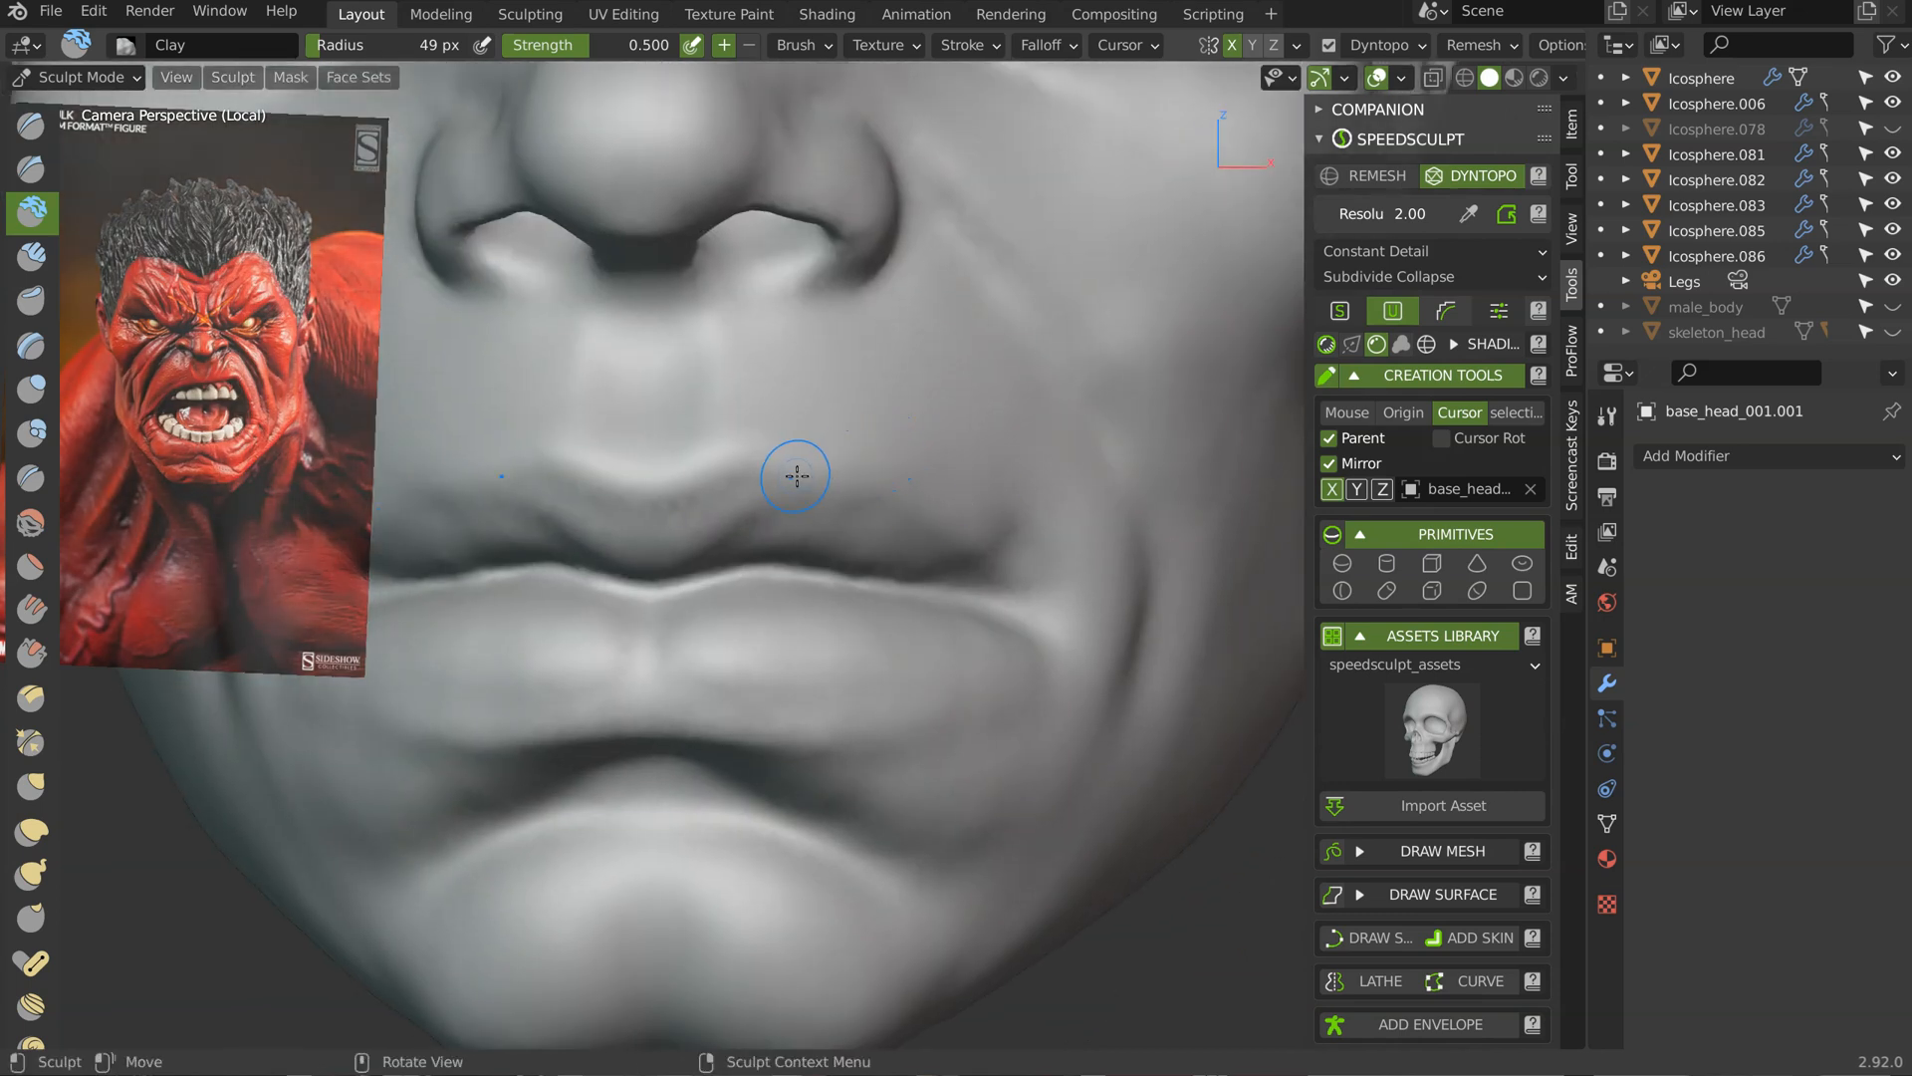
key(g)
drag(886, 499, 876, 469)
mouse_move(875, 469)
middle_down()
mouse_move(897, 362)
mouse_move(851, 444)
mouse_move(837, 527)
mouse_move(797, 506)
middle_up()
mouse_move(798, 506)
mouse_down()
mouse_move(784, 399)
mouse_move(758, 395)
mouse_up()
mouse_move(749, 394)
middle_down()
mouse_move(798, 306)
mouse_move(754, 399)
mouse_move(854, 385)
mouse_move(832, 357)
middle_up()
drag(832, 358, 832, 358)
middle_drag(898, 347, 896, 454)
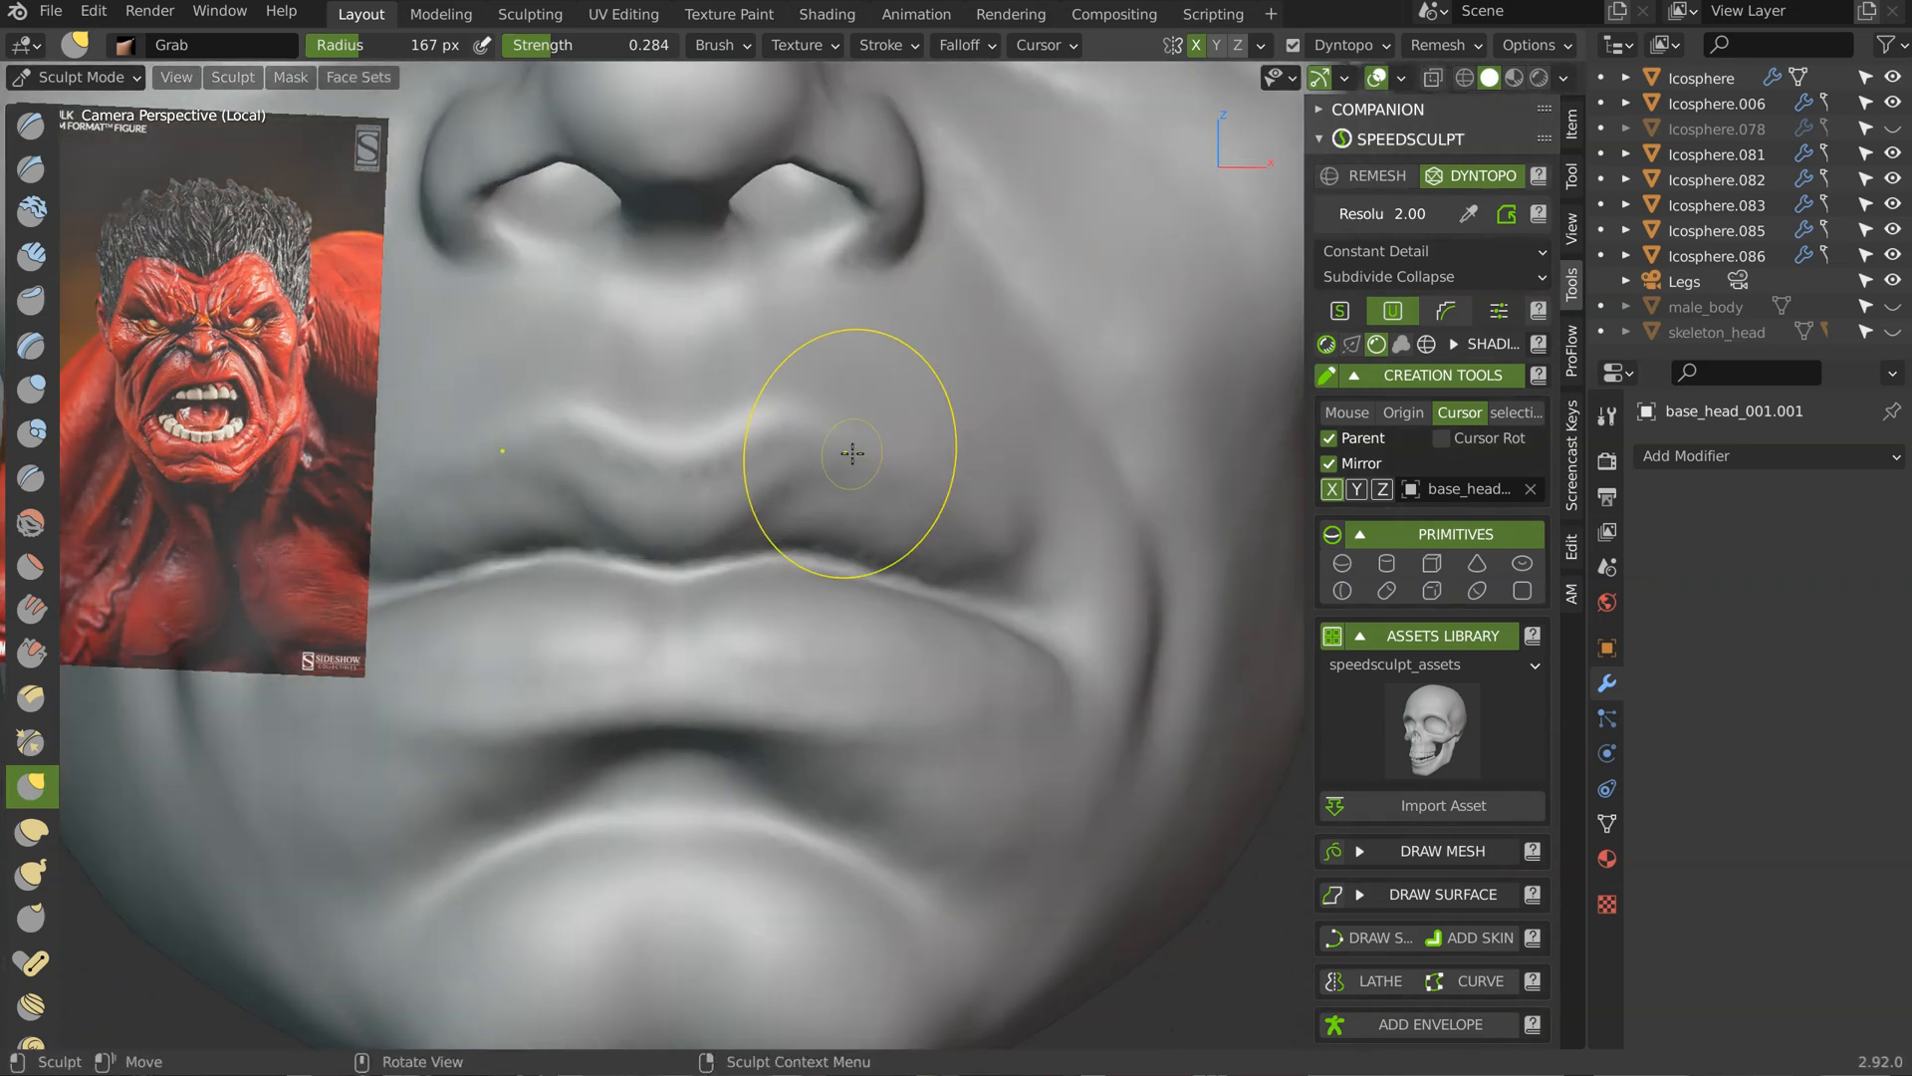
Step: Adjust the mouth corner and the side profile of the lips with the Grab brush
scroll(854, 452, up, 3)
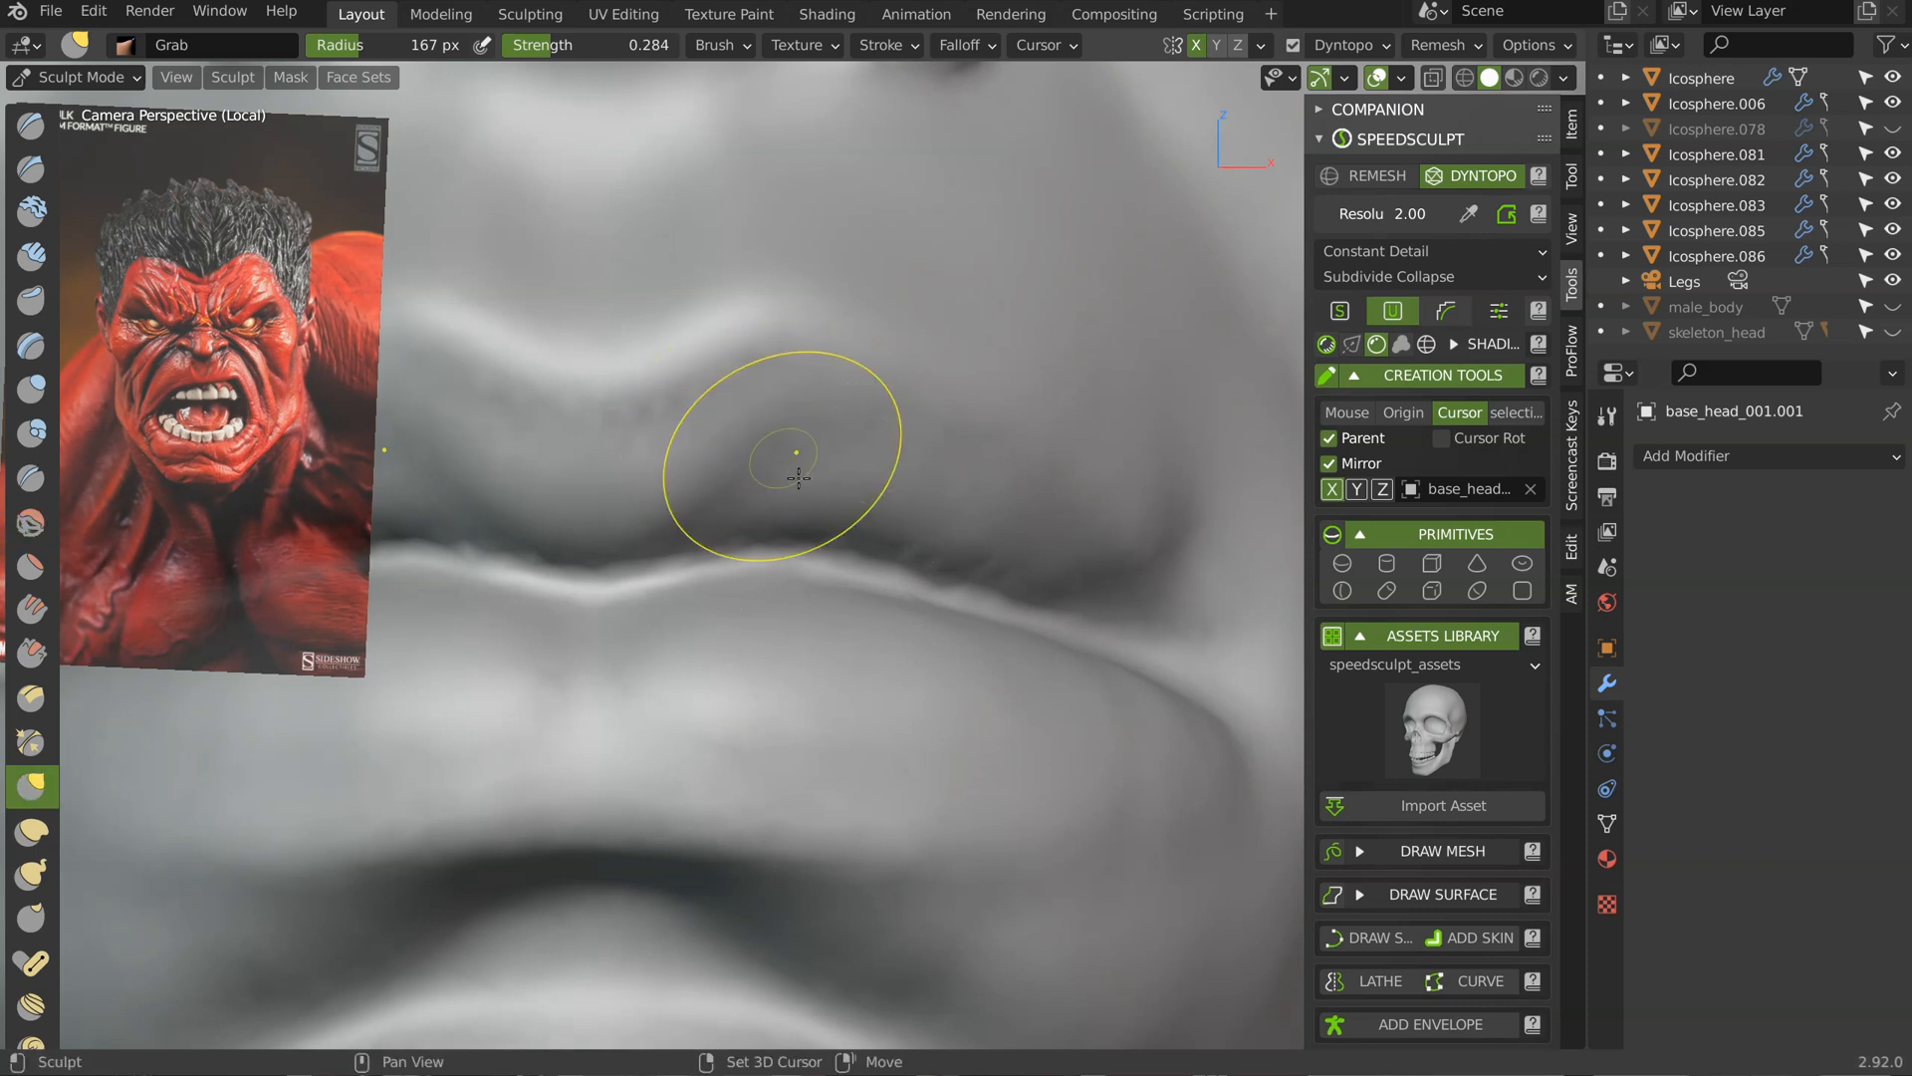
middle_drag(810, 469, 730, 507)
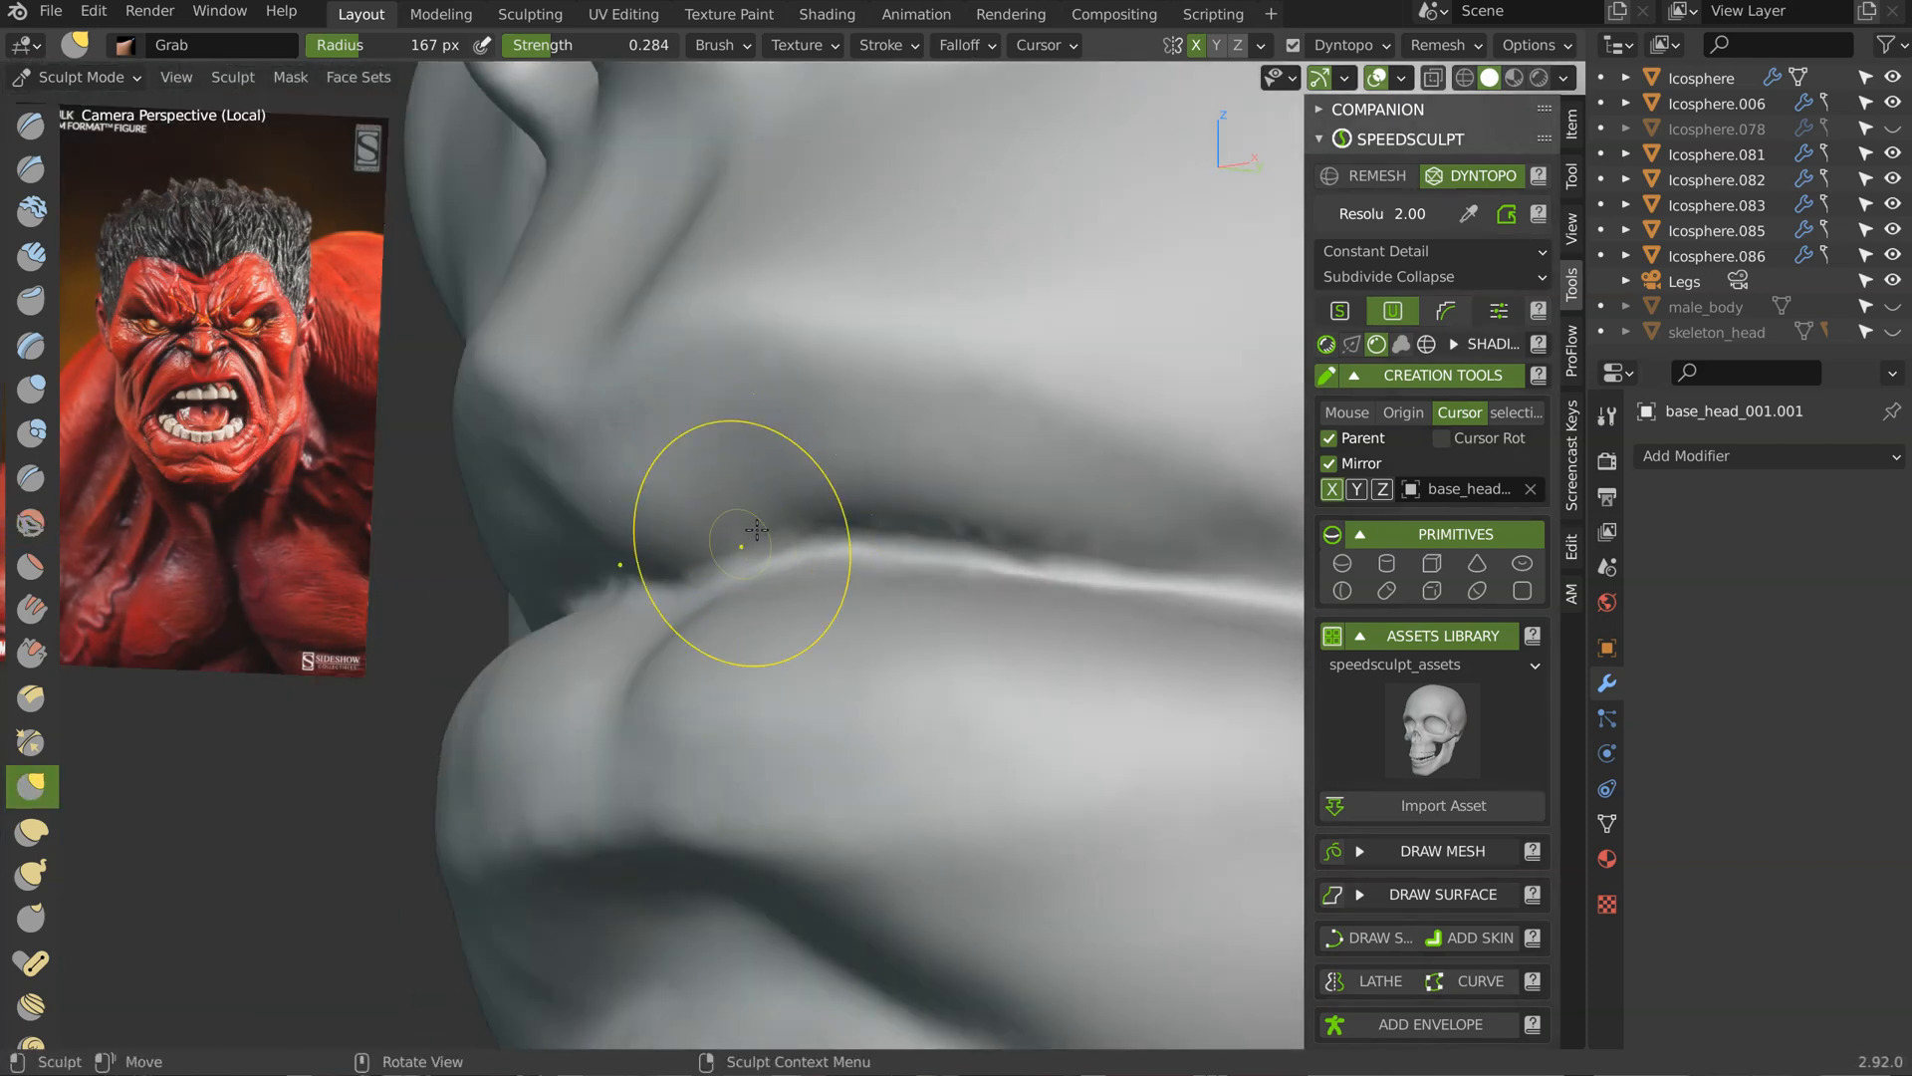
middle_drag(722, 578, 710, 586)
mouse_move(783, 525)
middle_down()
mouse_move(705, 630)
mouse_move(1075, 624)
mouse_move(973, 640)
mouse_move(859, 606)
middle_up()
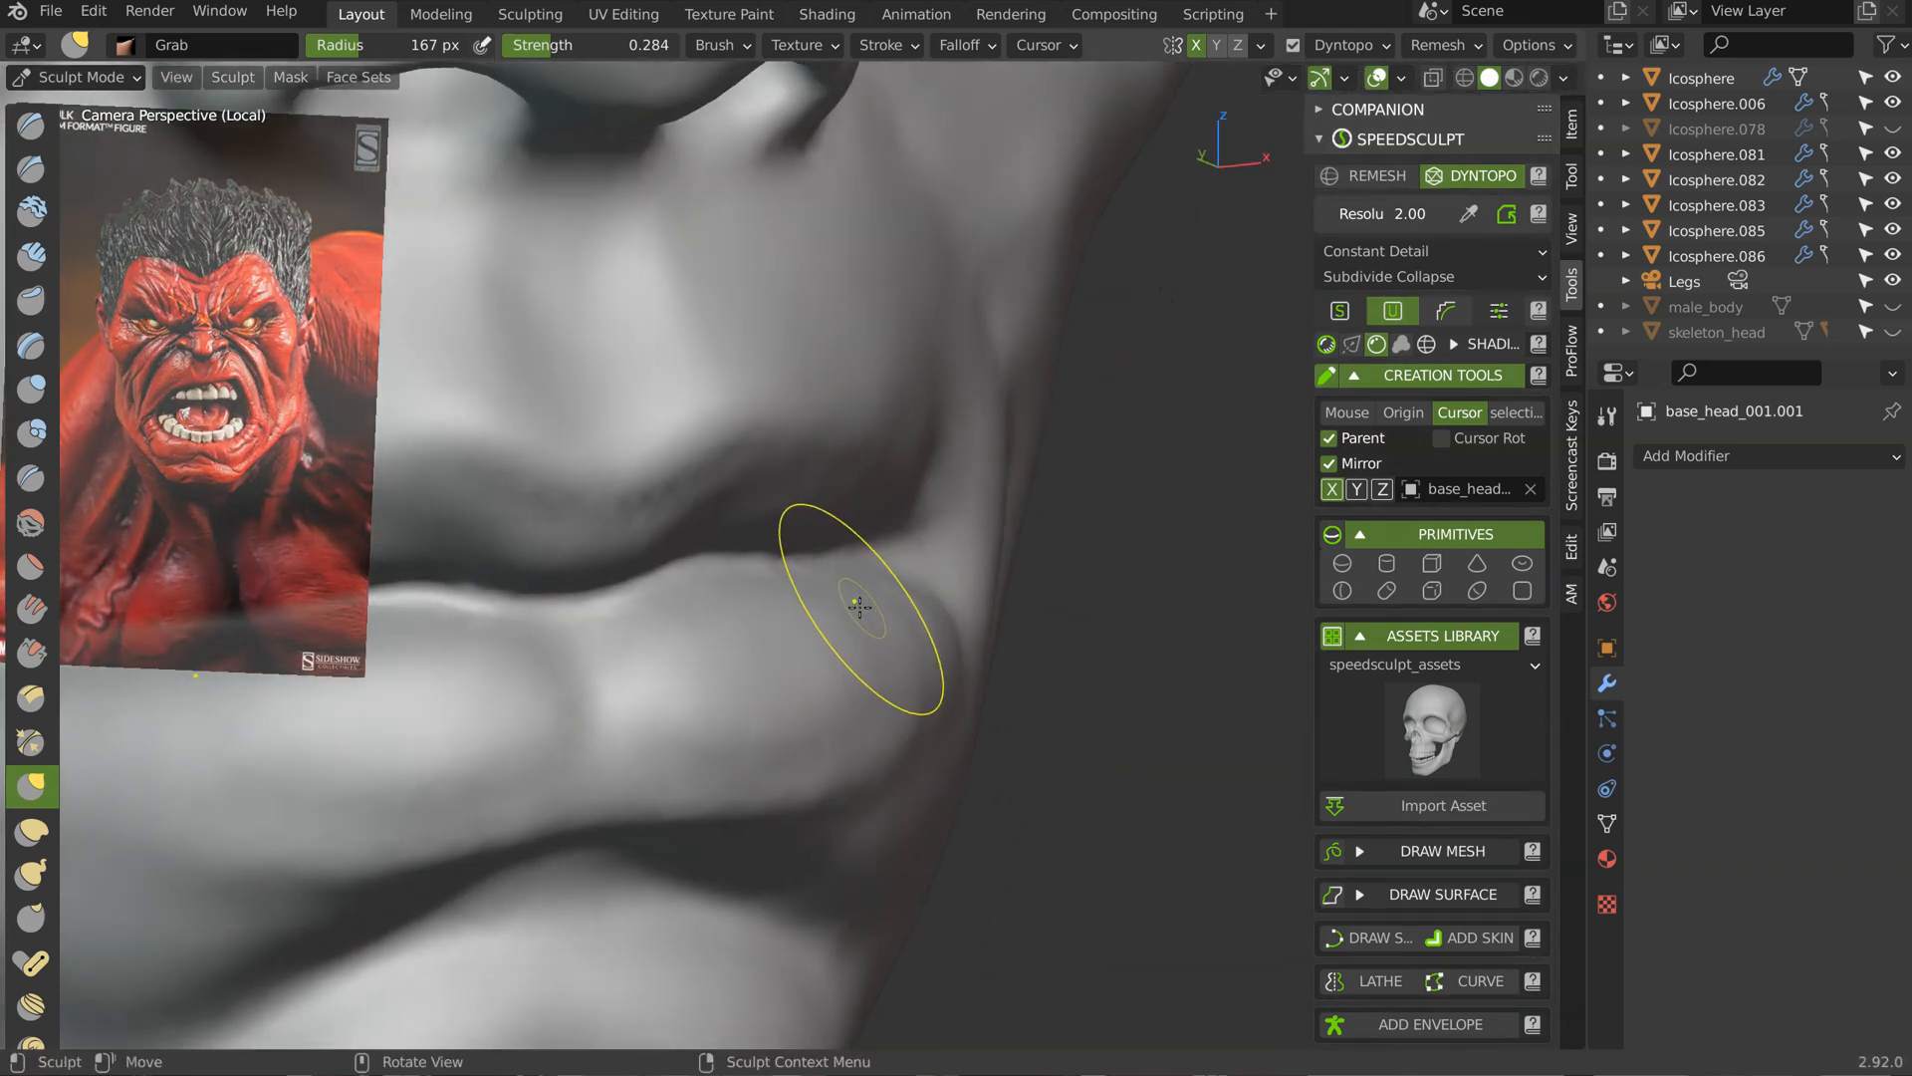
mouse_move(985, 576)
middle_down()
mouse_move(982, 597)
mouse_move(876, 640)
middle_up()
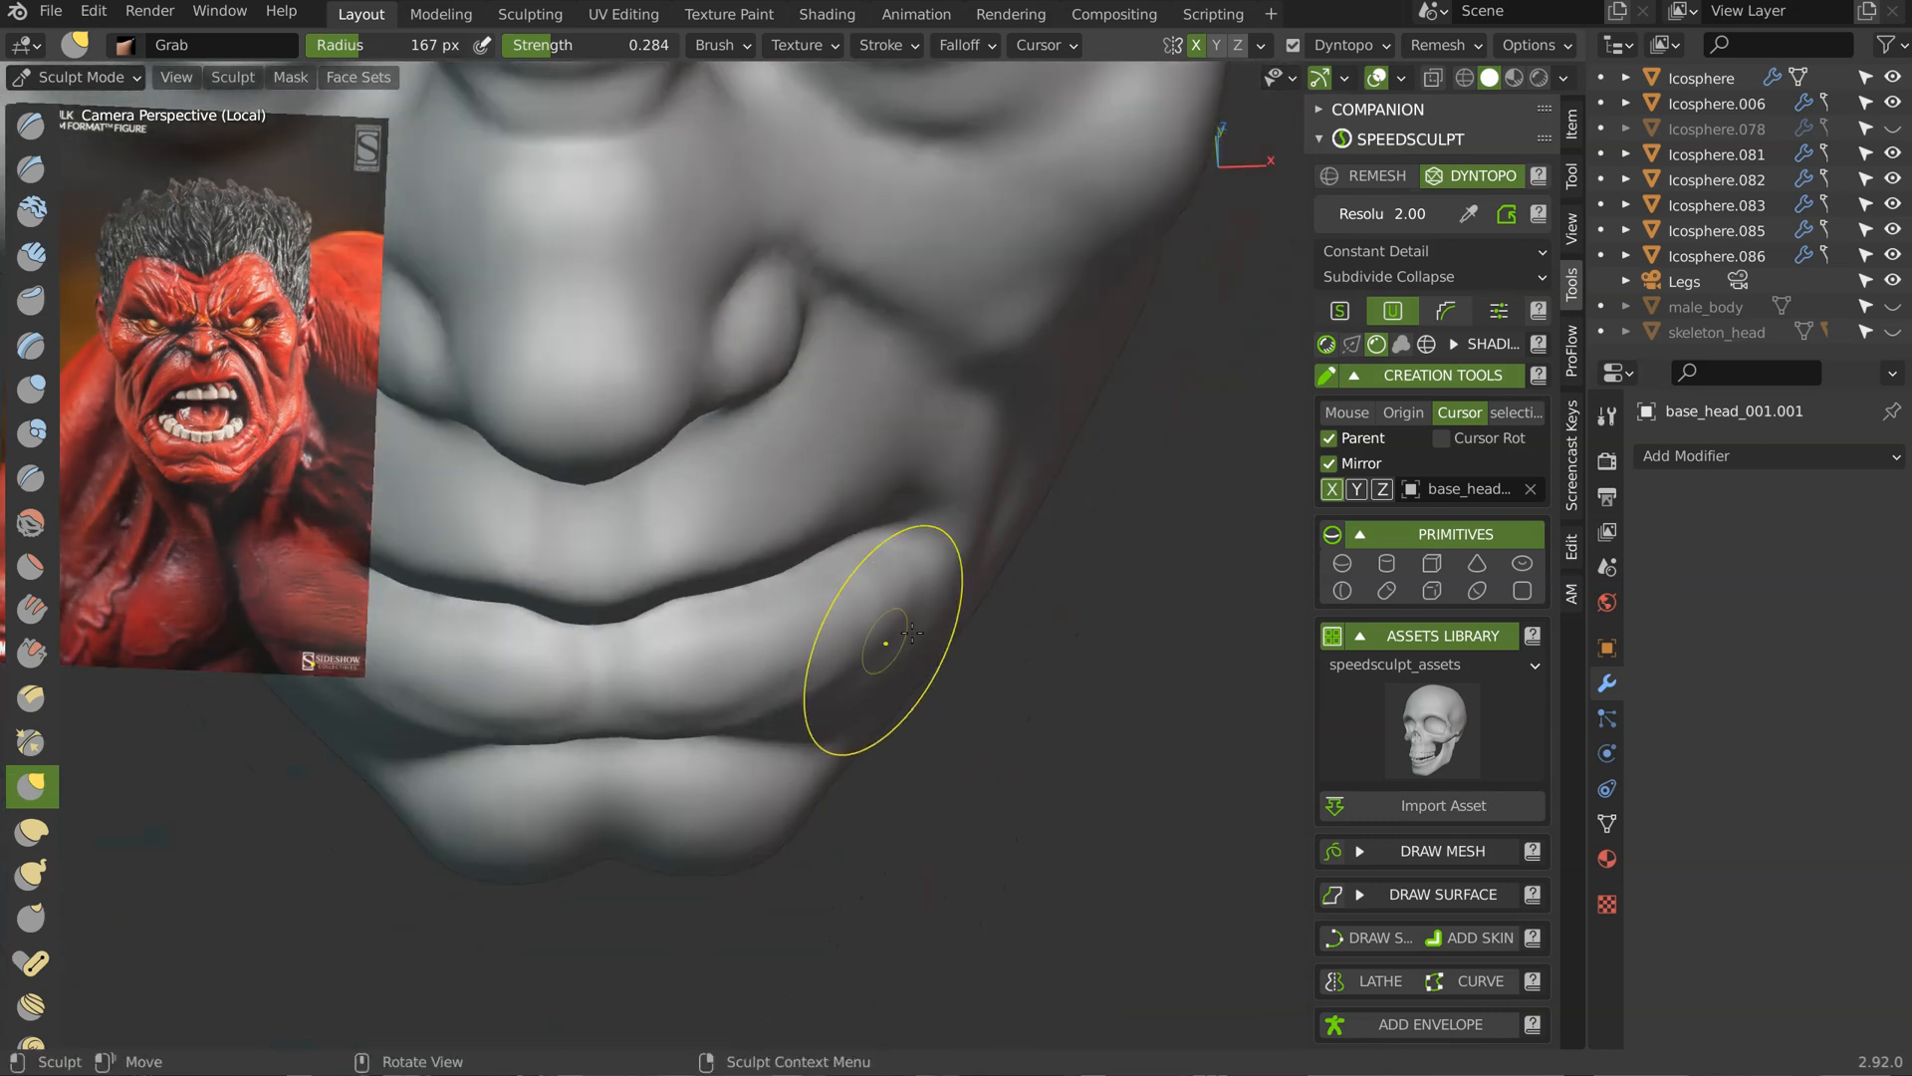
mouse_move(889, 509)
middle_down()
mouse_move(922, 618)
mouse_move(934, 557)
middle_up()
drag(935, 558, 939, 585)
mouse_move(940, 585)
middle_down()
mouse_move(916, 476)
mouse_move(780, 542)
mouse_move(925, 456)
middle_up()
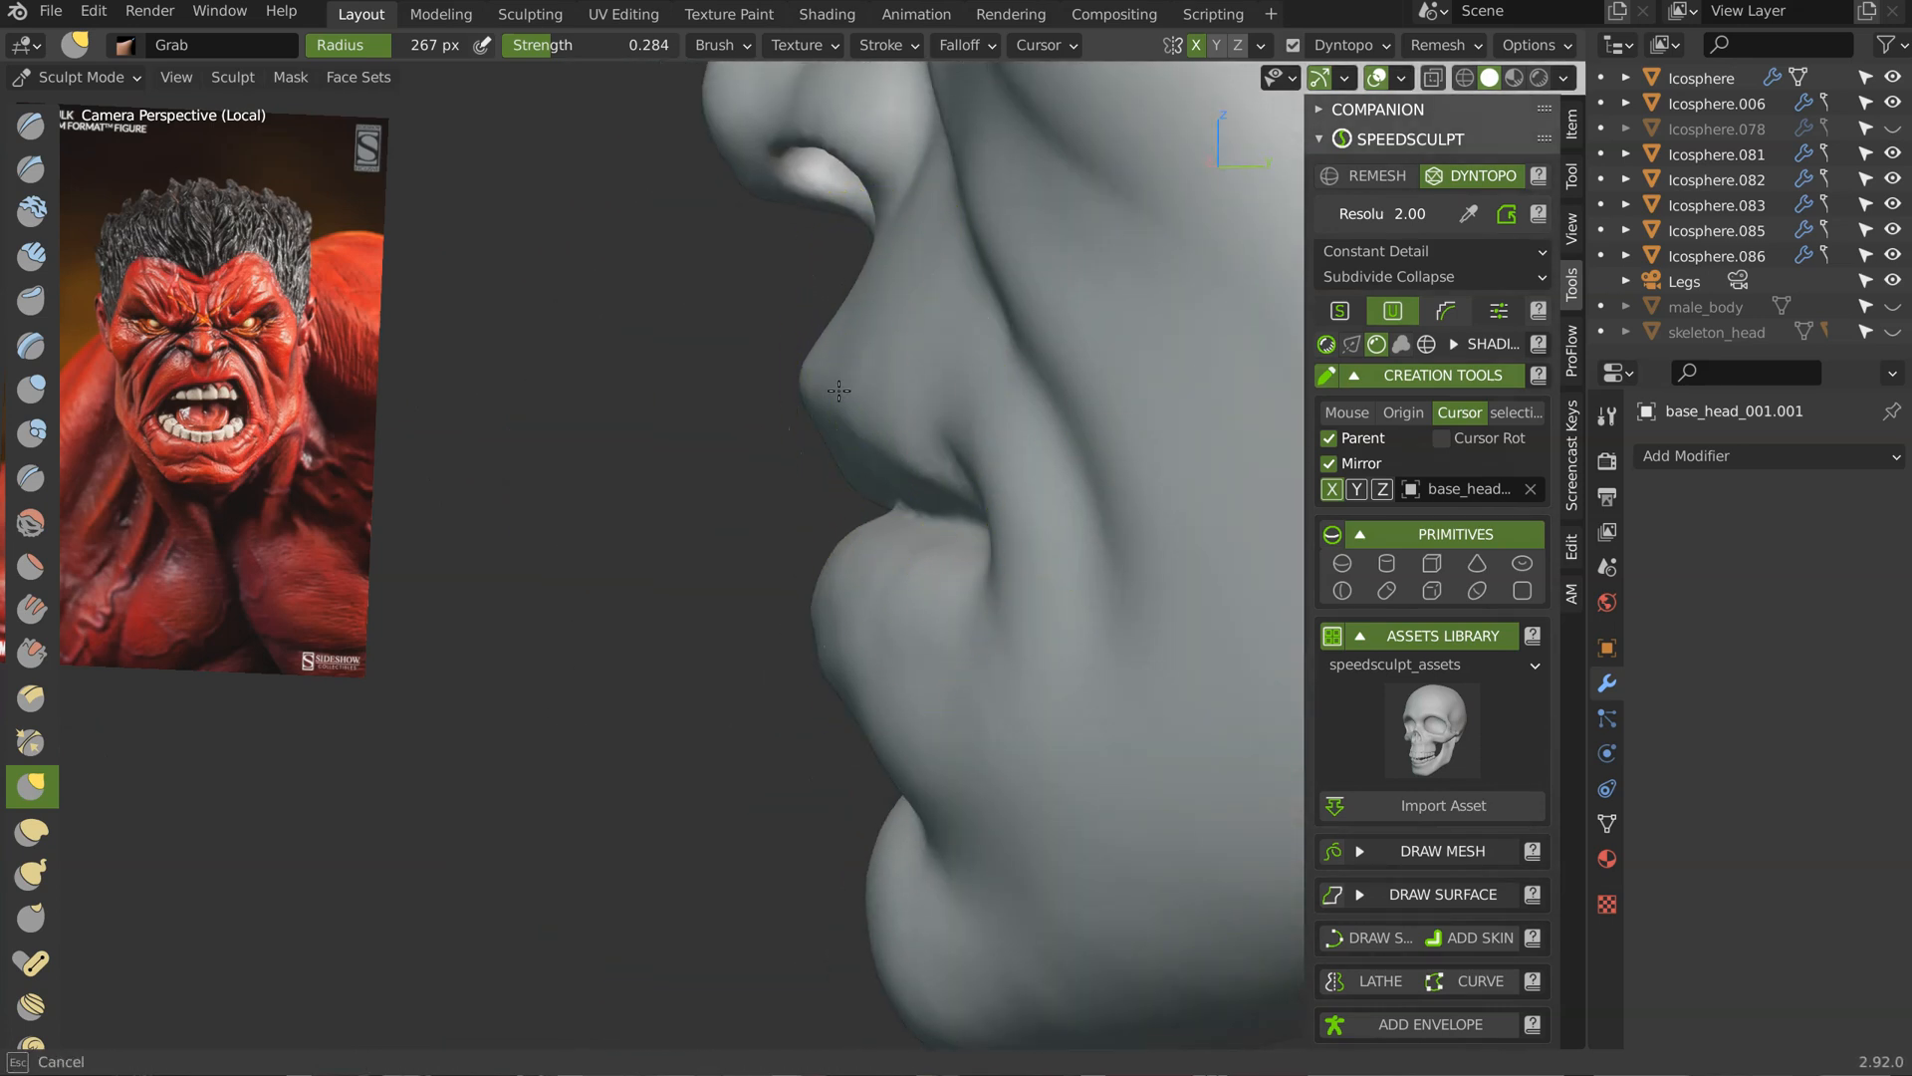
drag(936, 363, 933, 367)
mouse_move(932, 366)
middle_down()
mouse_move(1042, 367)
mouse_move(1036, 538)
middle_up()
mouse_move(1035, 538)
middle_down()
mouse_move(1016, 568)
mouse_move(1007, 490)
mouse_move(1026, 638)
middle_up()
Step: Set the Grab brush radius to 121 px and reposition the skin around the inner eye corner
shift+middle_drag(1057, 554, 843, 581)
shift+middle_drag(859, 429, 777, 697)
ctrl+middle_drag(856, 643, 922, 502)
key(f)
click(733, 770)
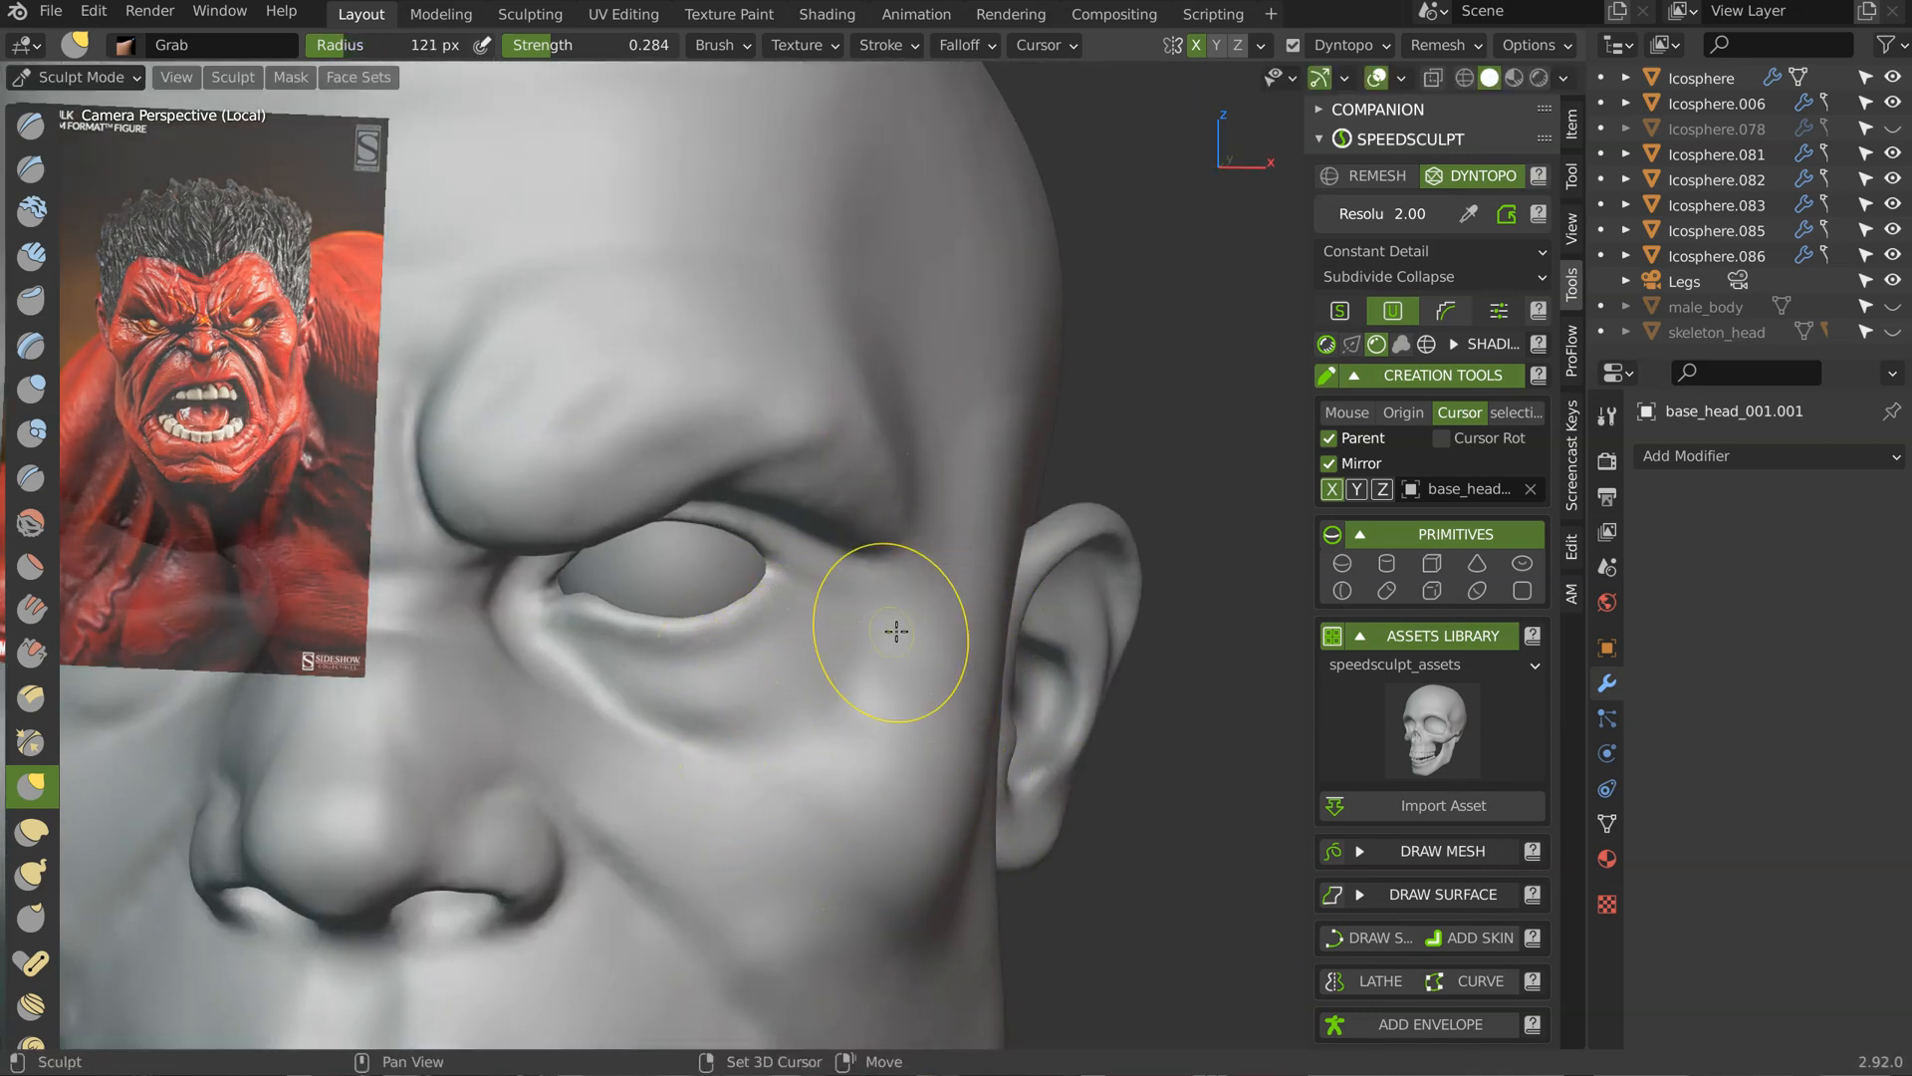
middle_drag(896, 630, 847, 412)
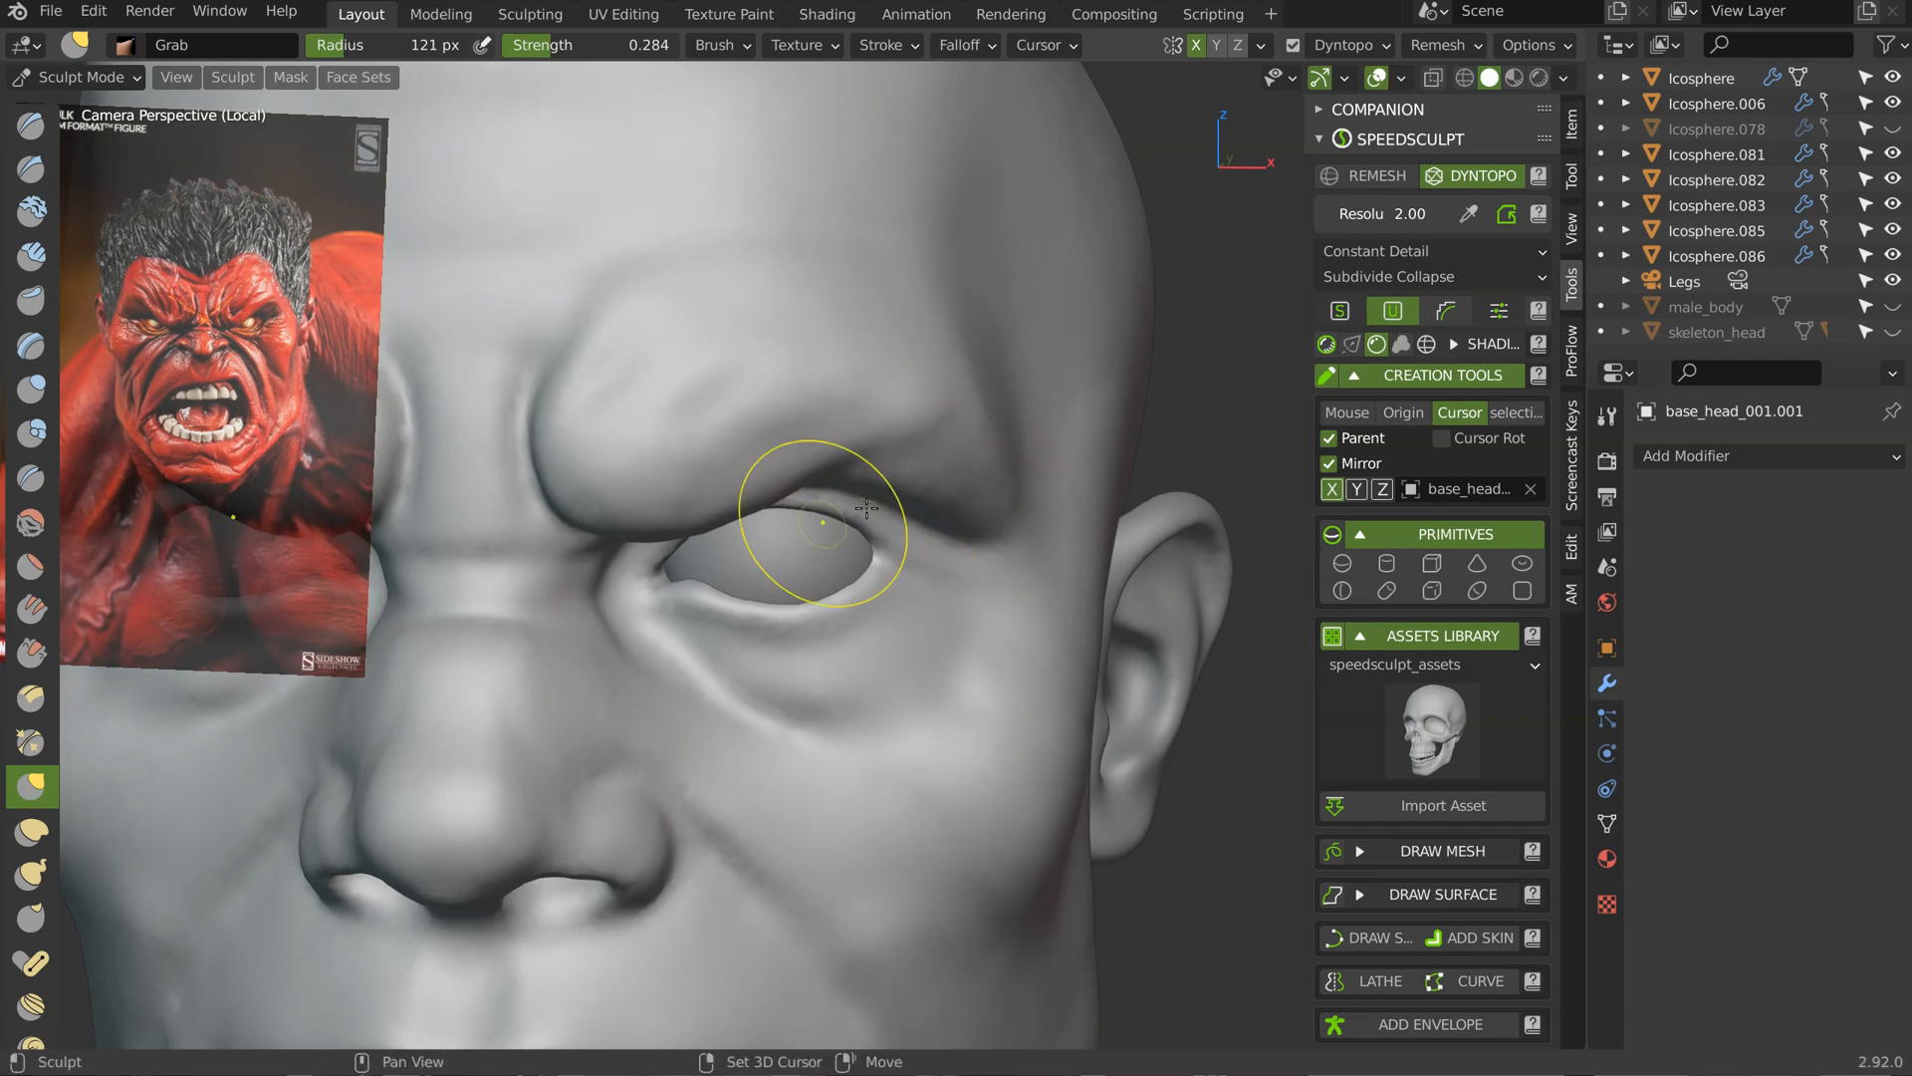
shift+middle_drag(866, 507, 912, 486)
ctrl+middle_drag(885, 638, 875, 512)
shift+middle_drag(949, 685, 652, 578)
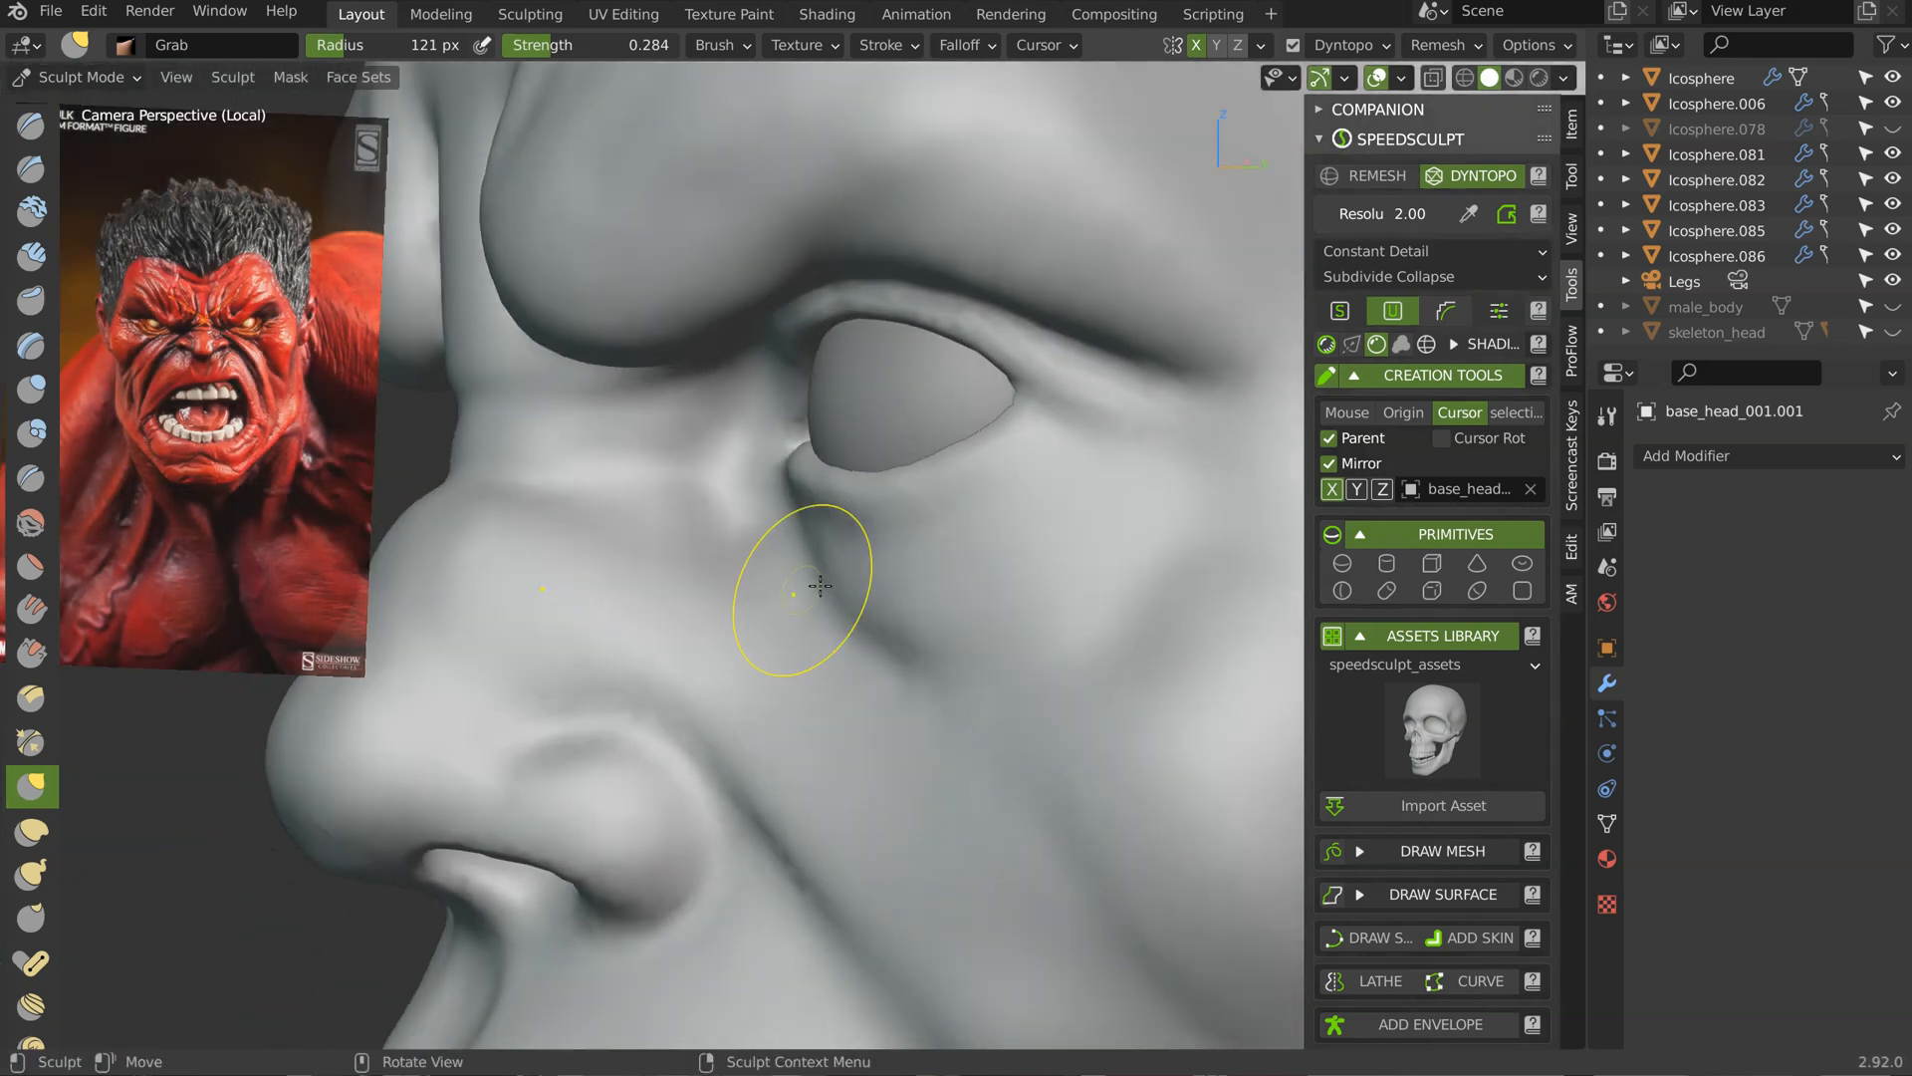
mouse_move(810, 618)
middle_down()
mouse_move(683, 541)
mouse_move(917, 495)
mouse_move(659, 429)
mouse_move(576, 332)
mouse_move(548, 378)
mouse_move(539, 357)
middle_up()
drag(585, 219, 619, 205)
middle_drag(652, 168, 703, 156)
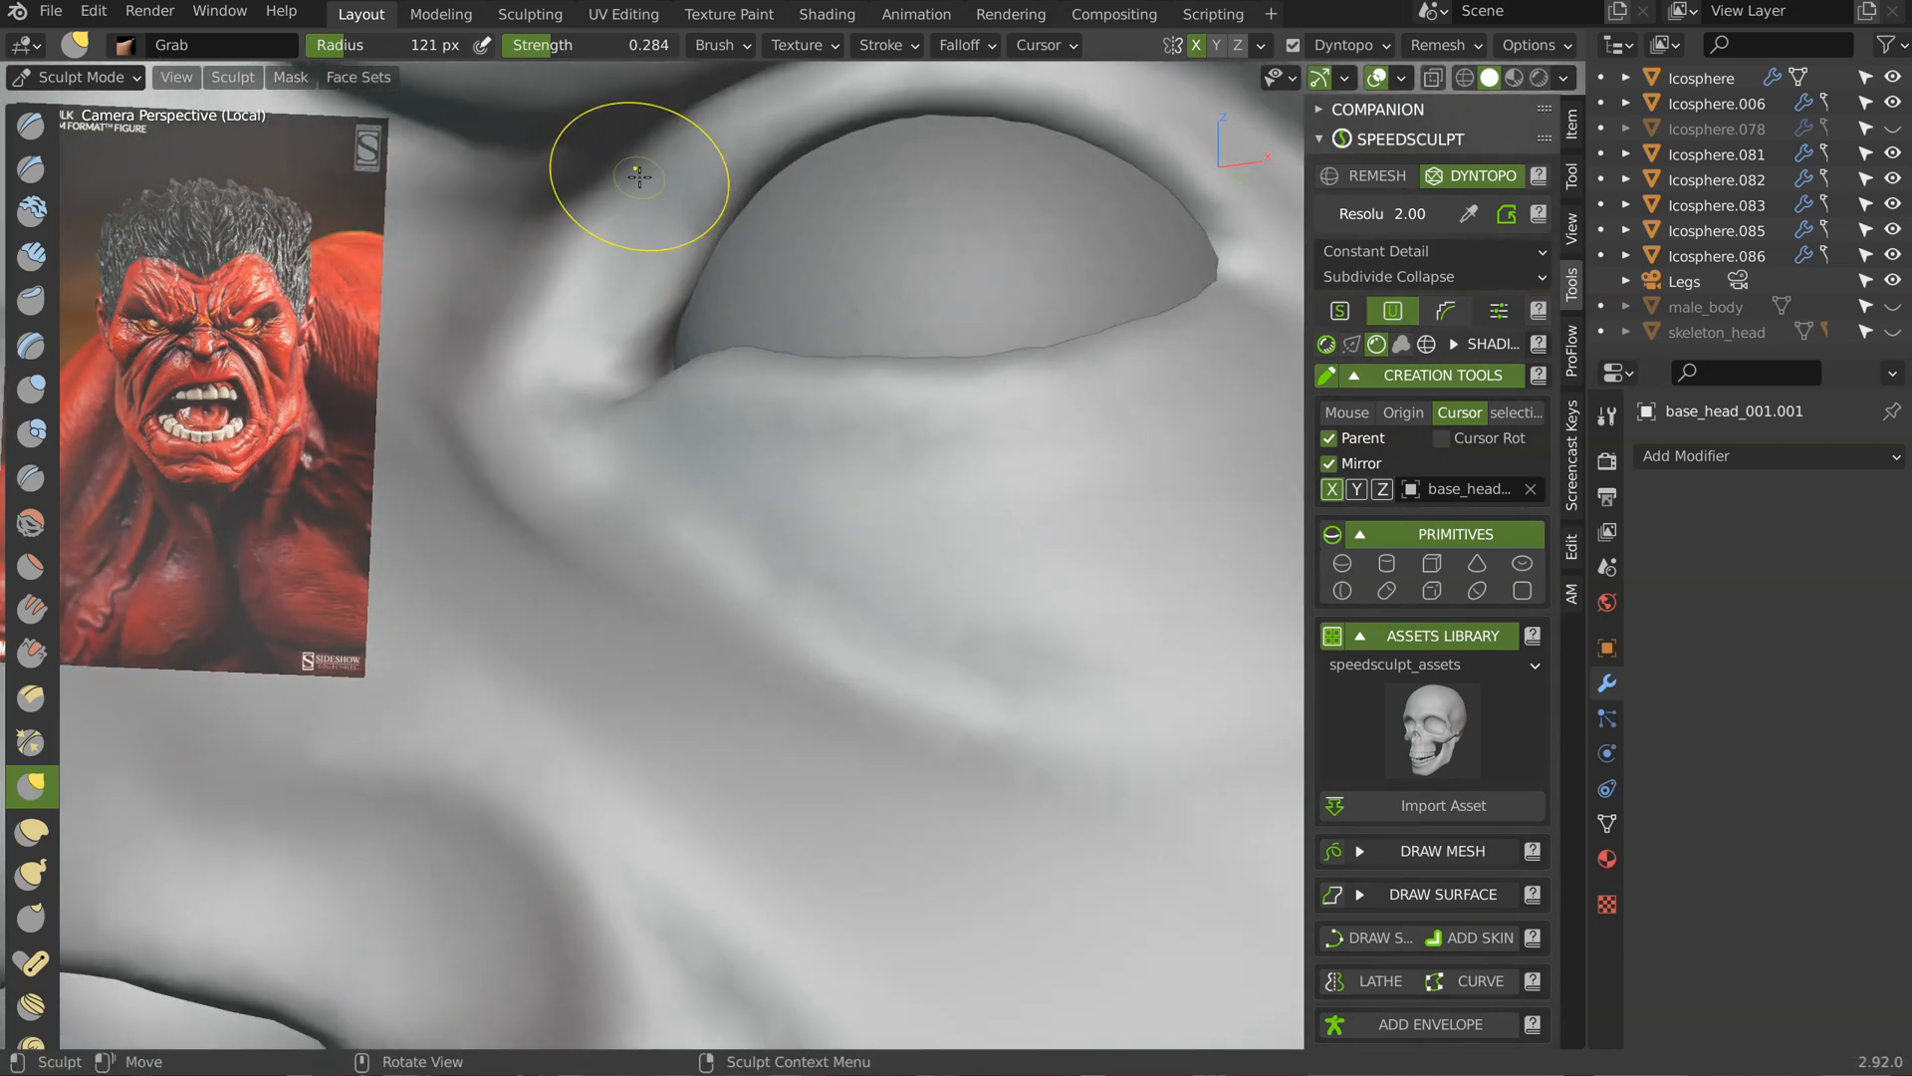
mouse_move(585, 308)
middle_down()
mouse_move(542, 375)
mouse_move(656, 348)
middle_up()
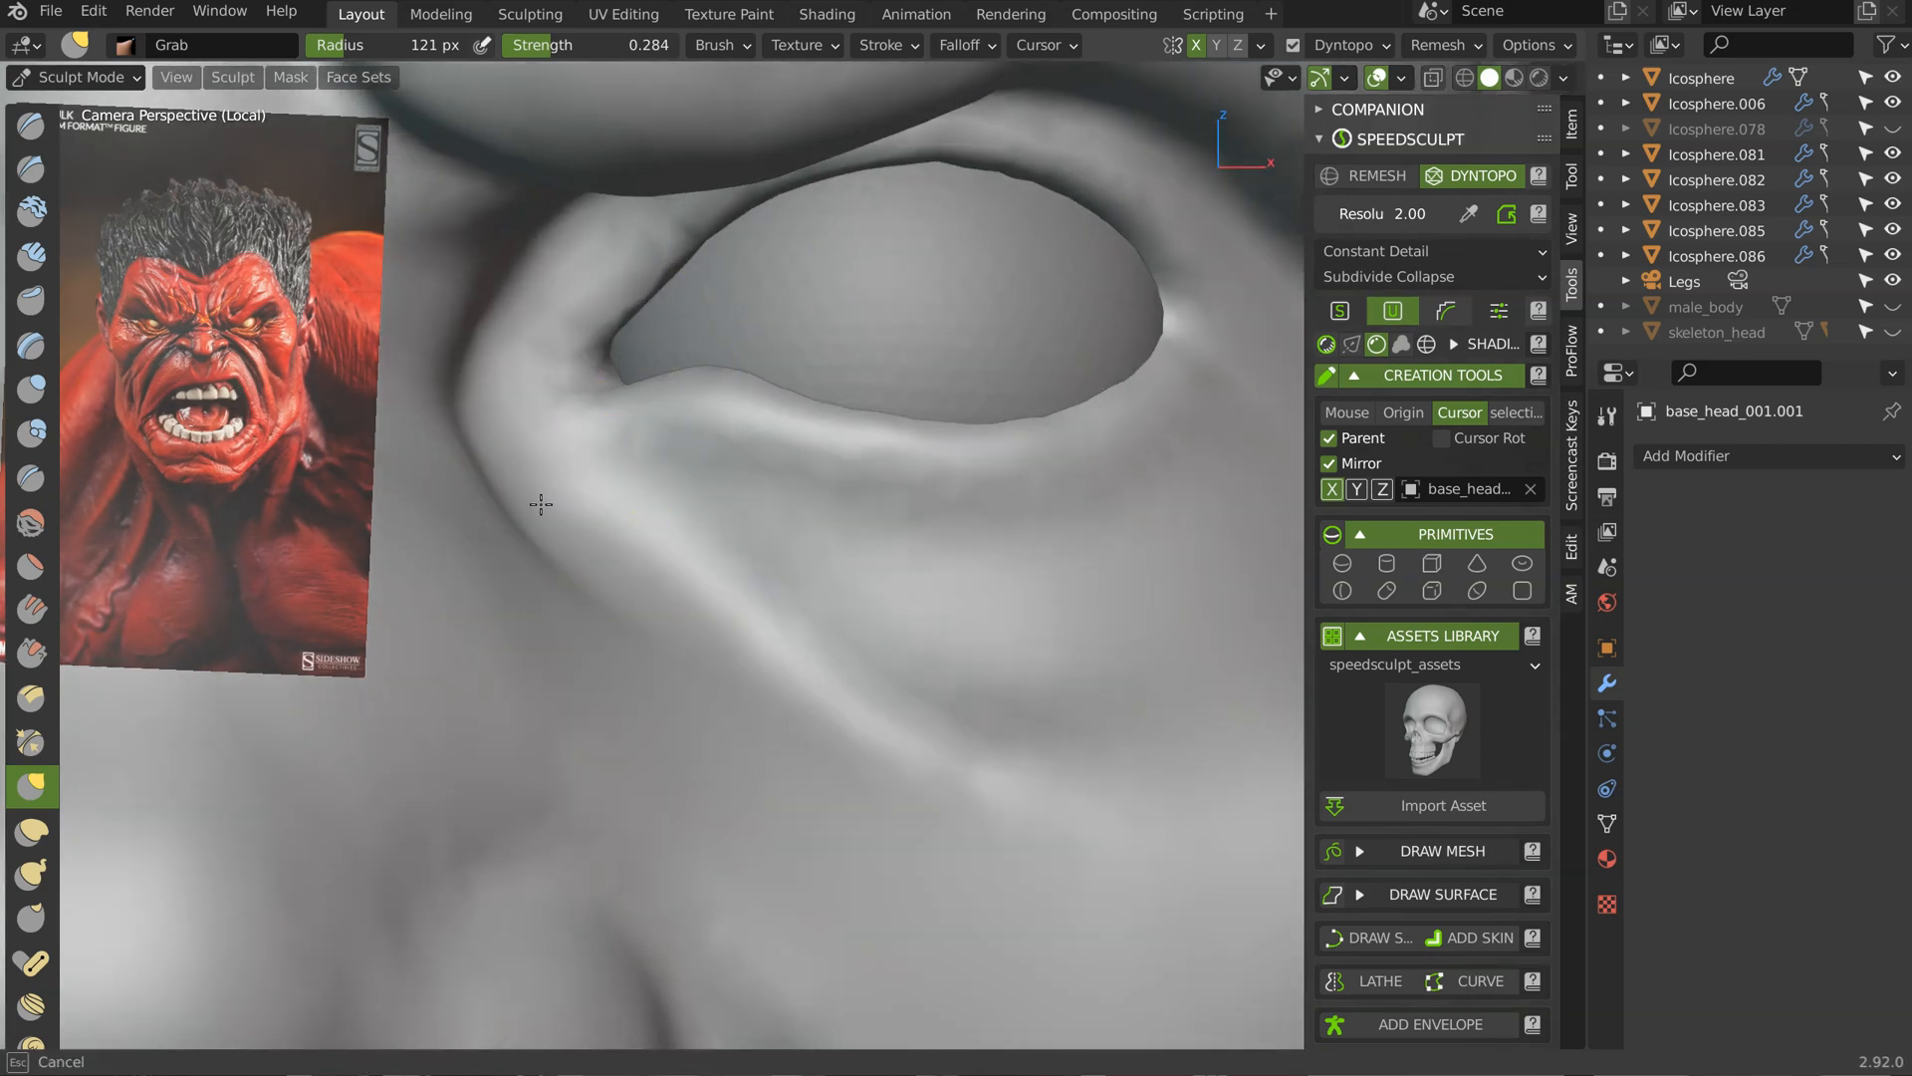
Step: Define the fold between the inner eye corner and the nose with the Crease brush at 45 px
scroll(577, 584, down, 4)
middle_drag(604, 571, 528, 568)
scroll(734, 551, up, 1)
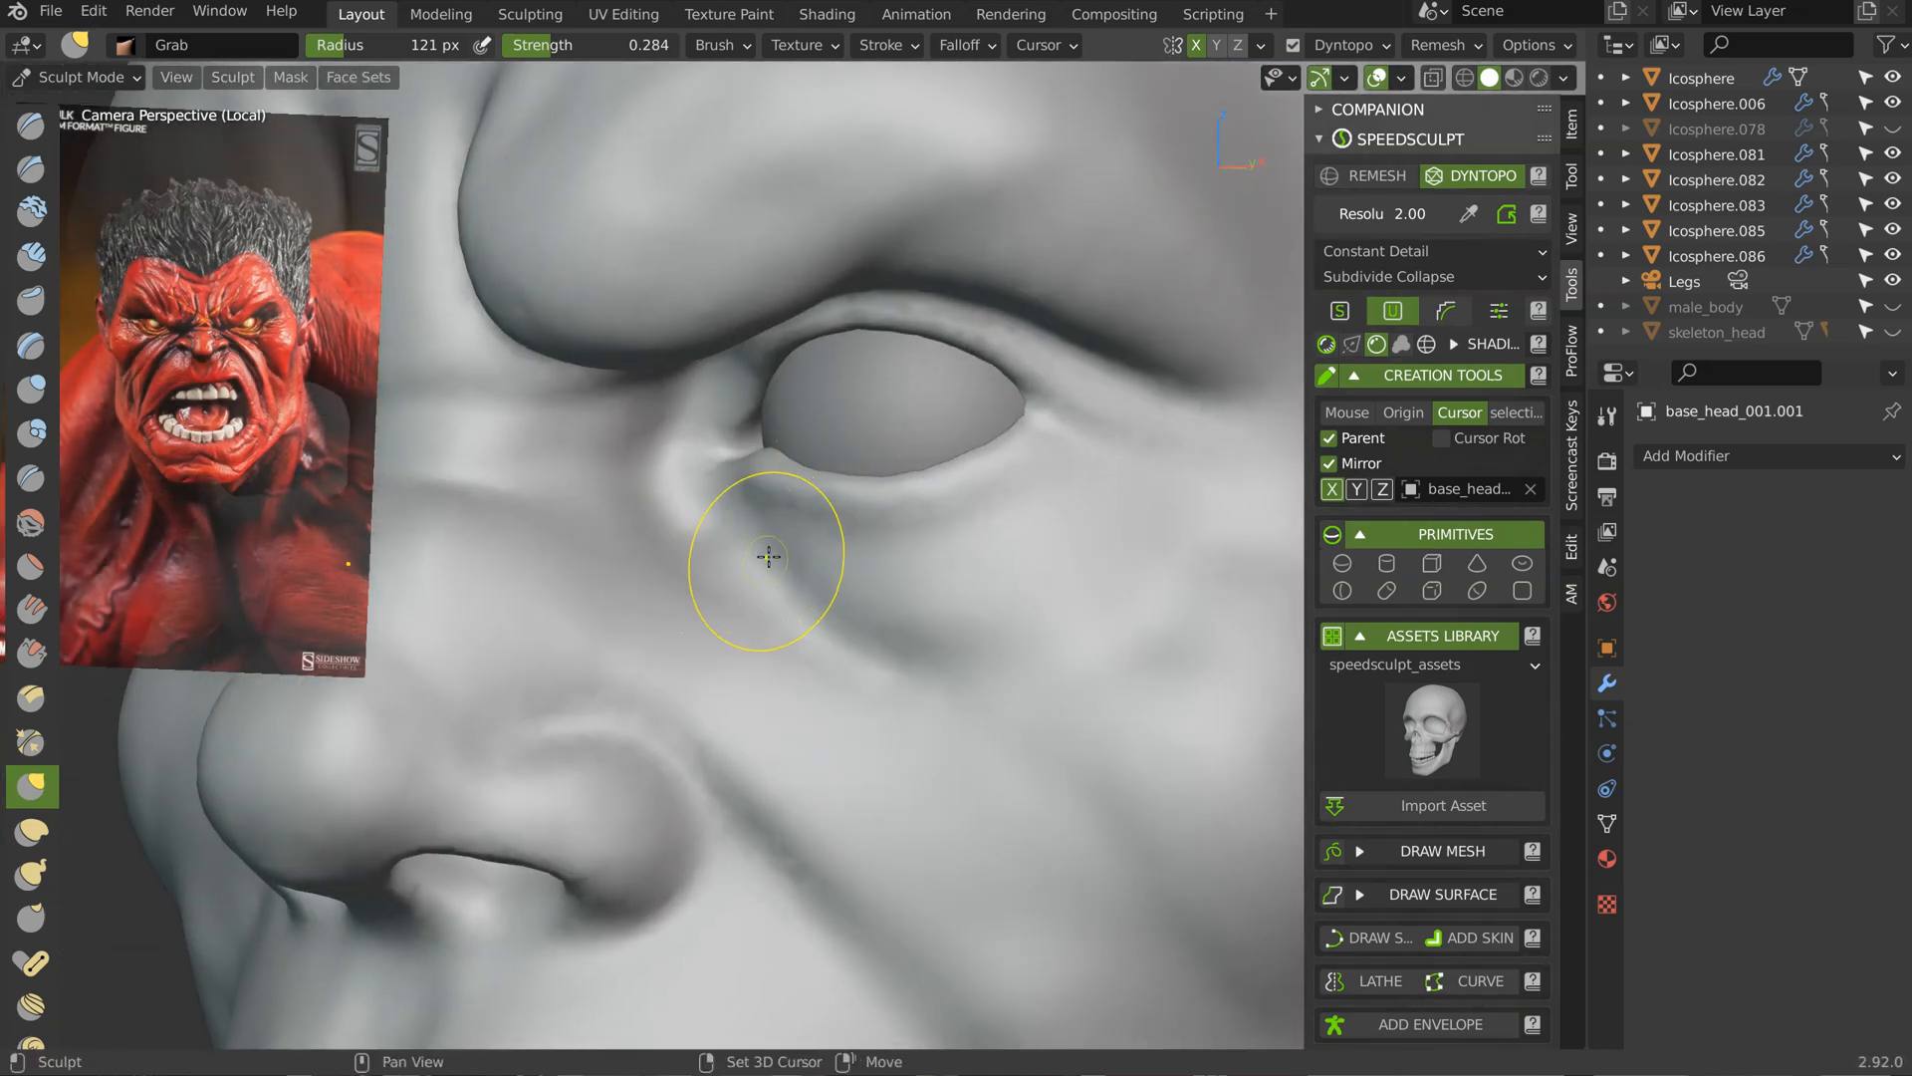
key(shift+c)
key(f)
click(673, 543)
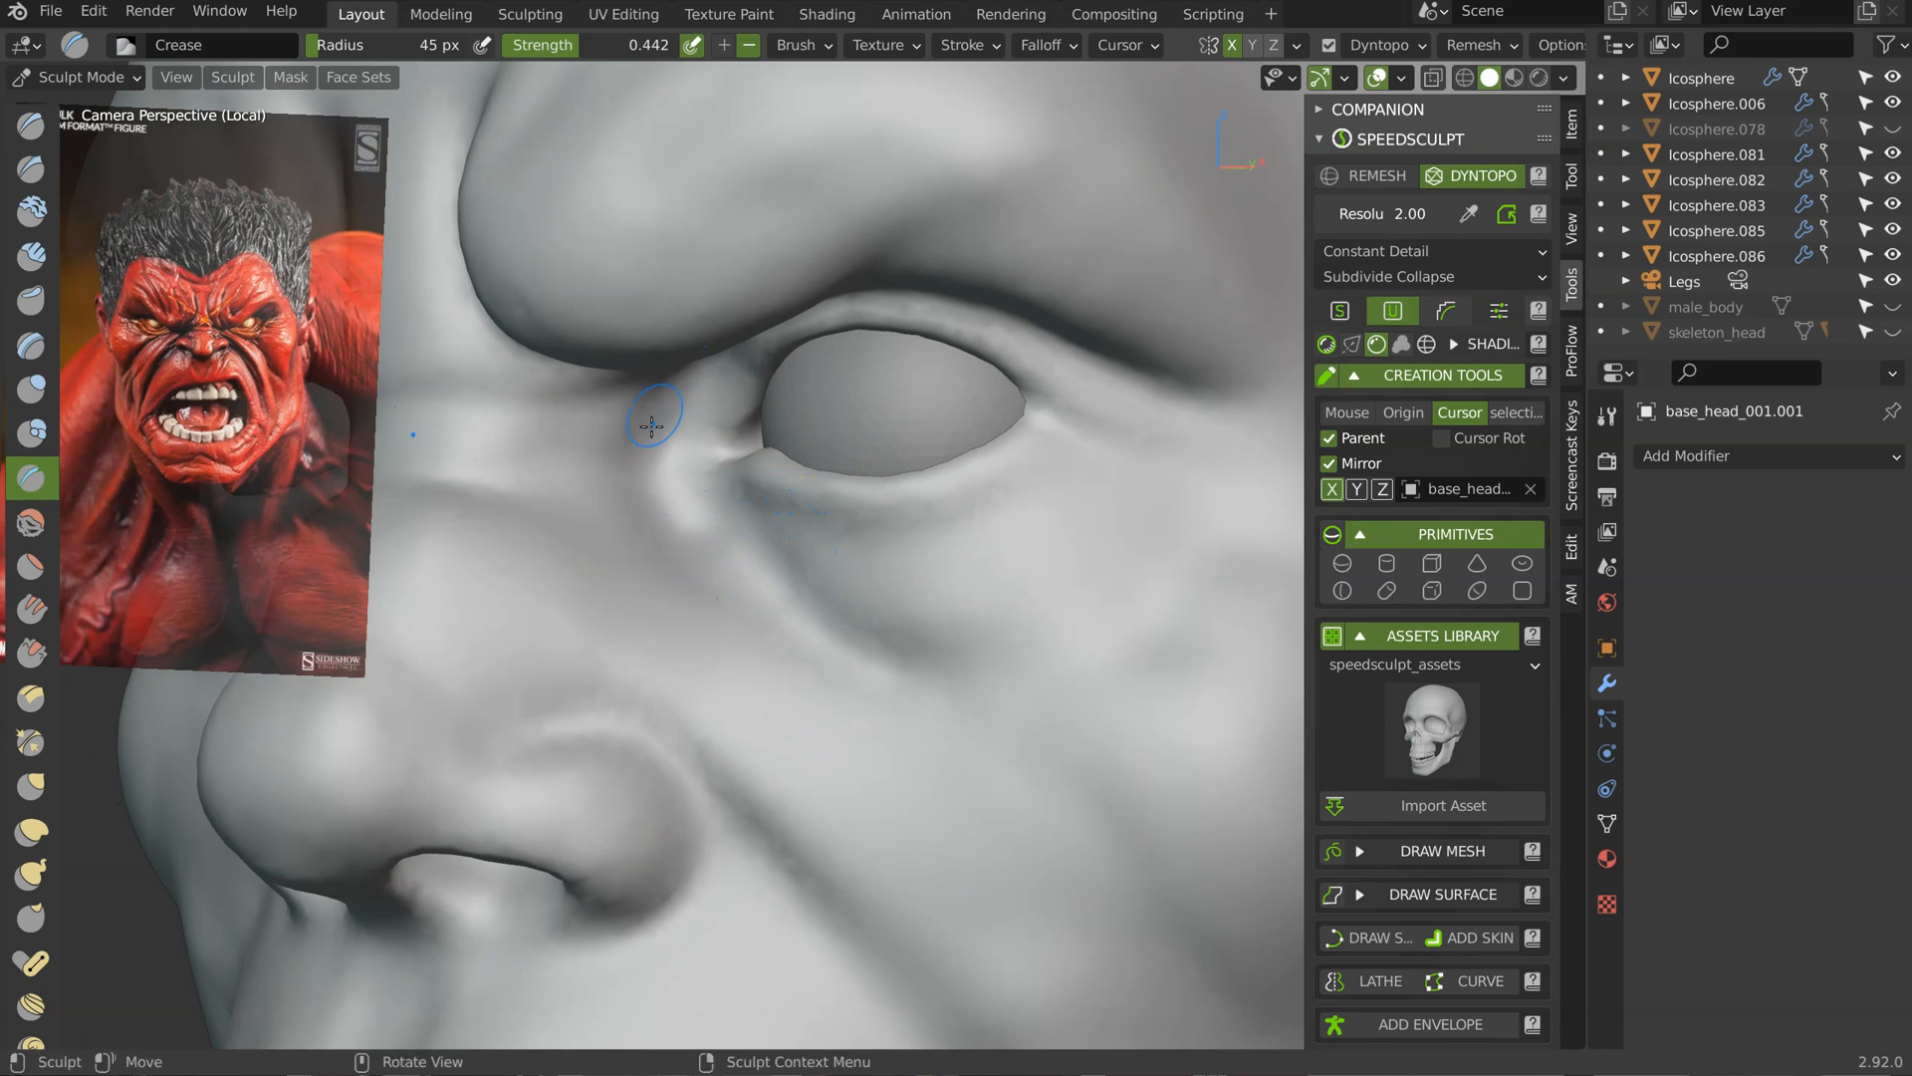
middle_drag(699, 567, 661, 543)
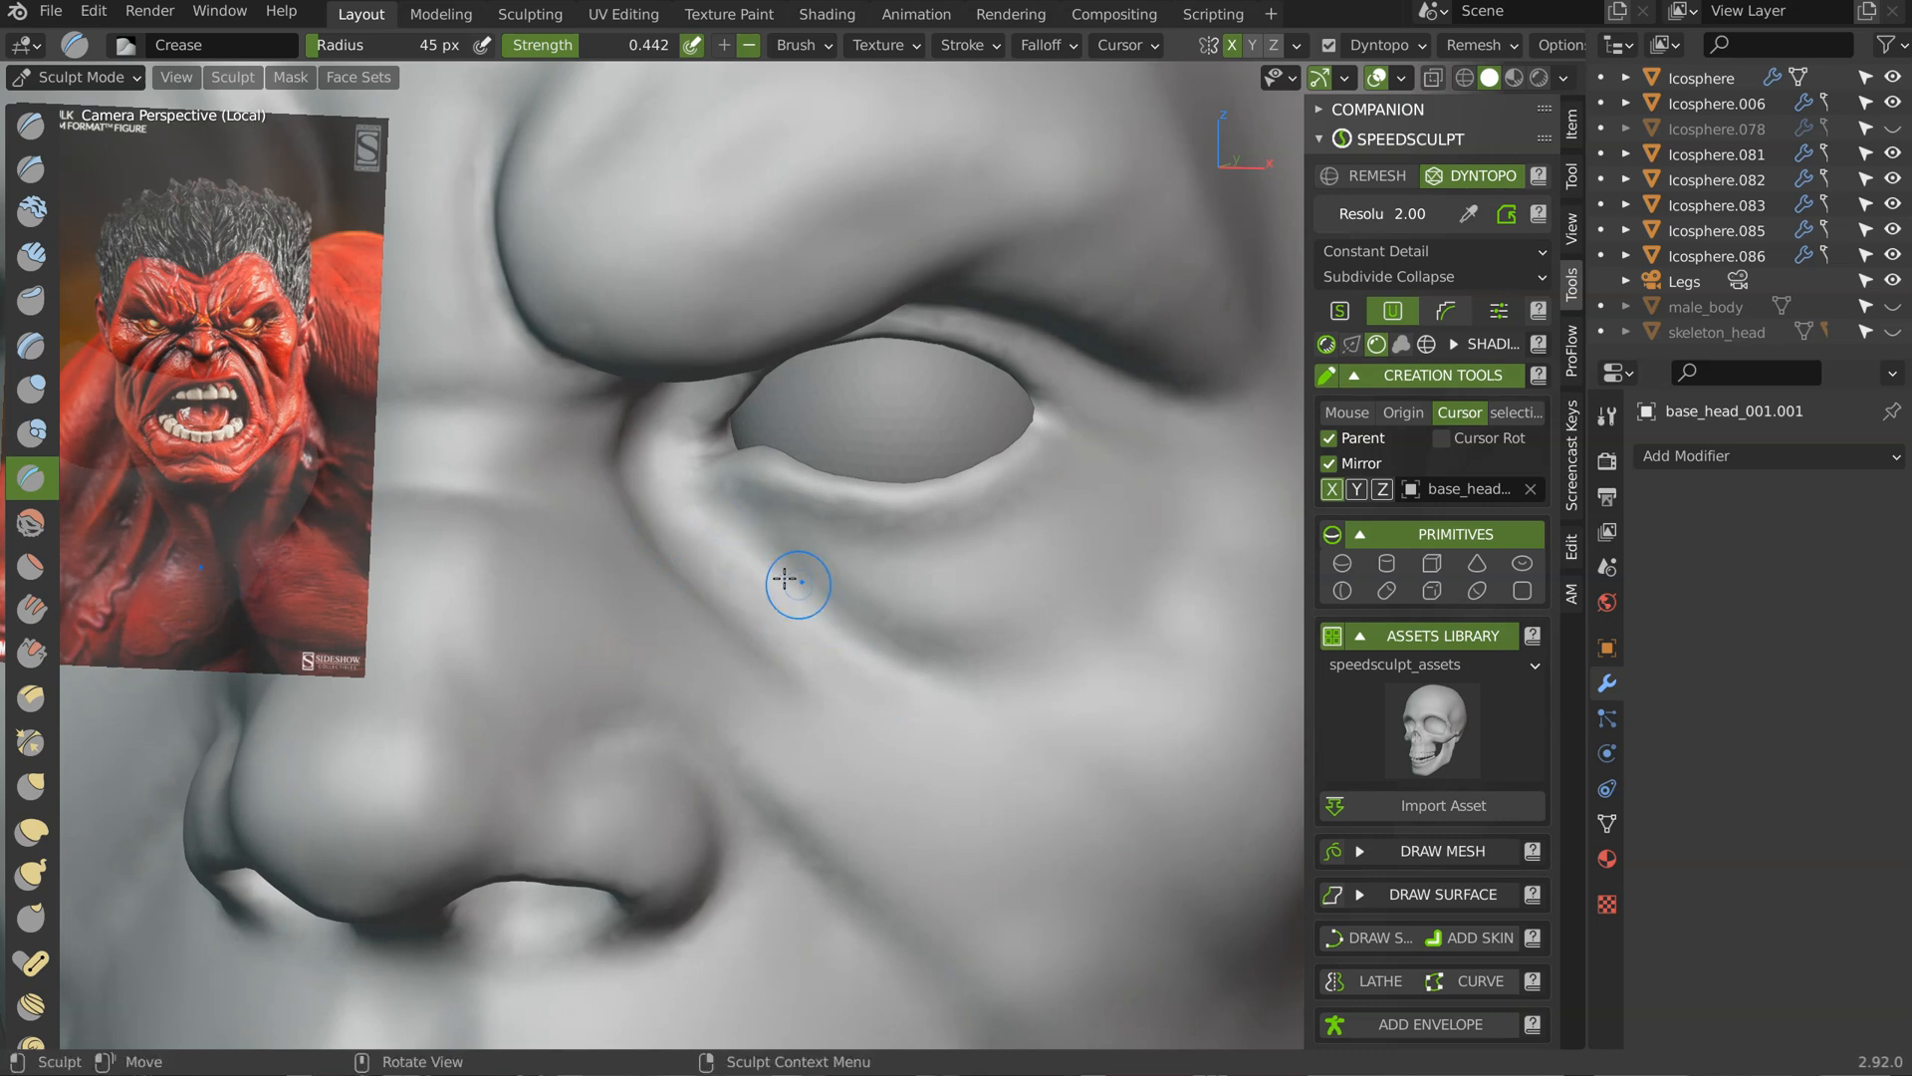
Step: Sharpen the lower edge of the eye bag with the Crease brush at 45 px
drag(869, 635, 1041, 622)
middle_drag(1079, 597, 1019, 604)
drag(986, 653, 1081, 643)
drag(864, 607, 869, 612)
drag(998, 604, 974, 623)
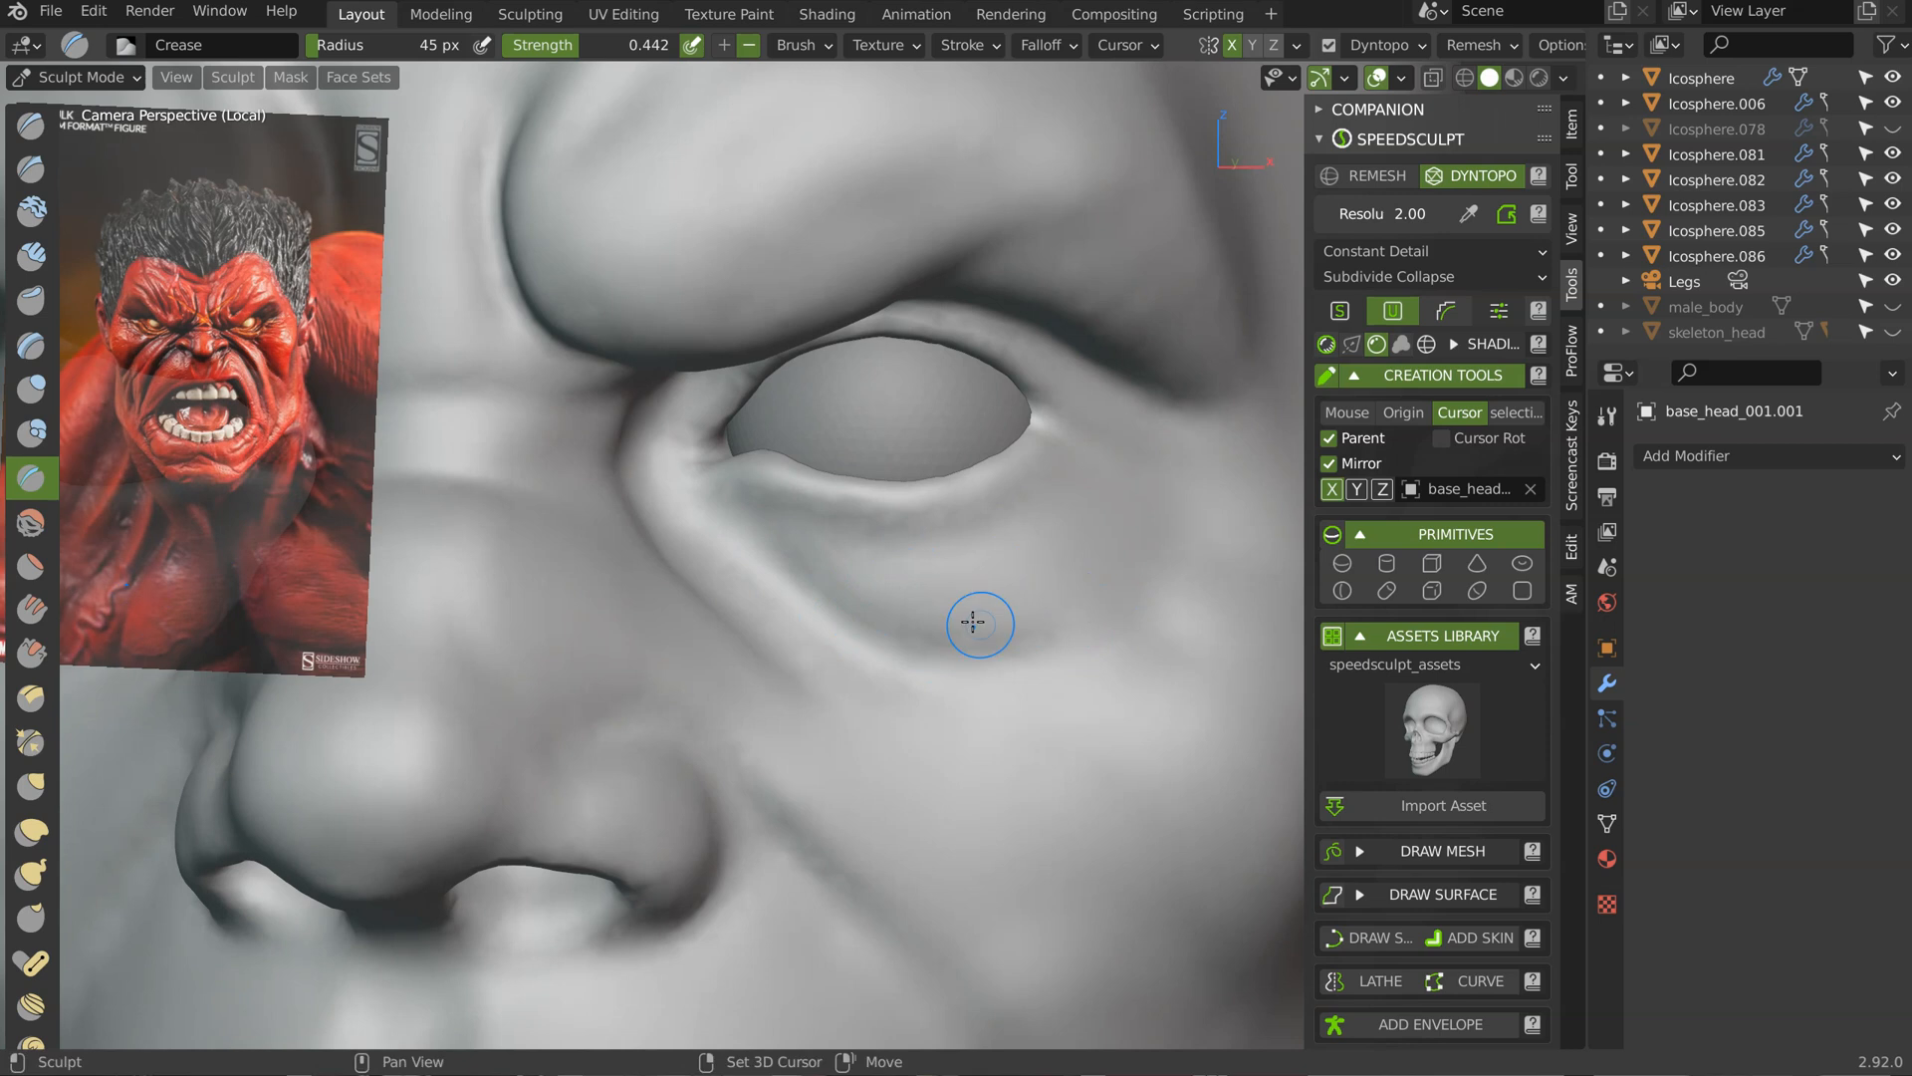
mouse_move(833, 529)
middle_down()
mouse_move(872, 542)
mouse_move(893, 618)
mouse_move(959, 596)
middle_up()
scroll(848, 552, down, 4)
scroll(928, 445, down, 5)
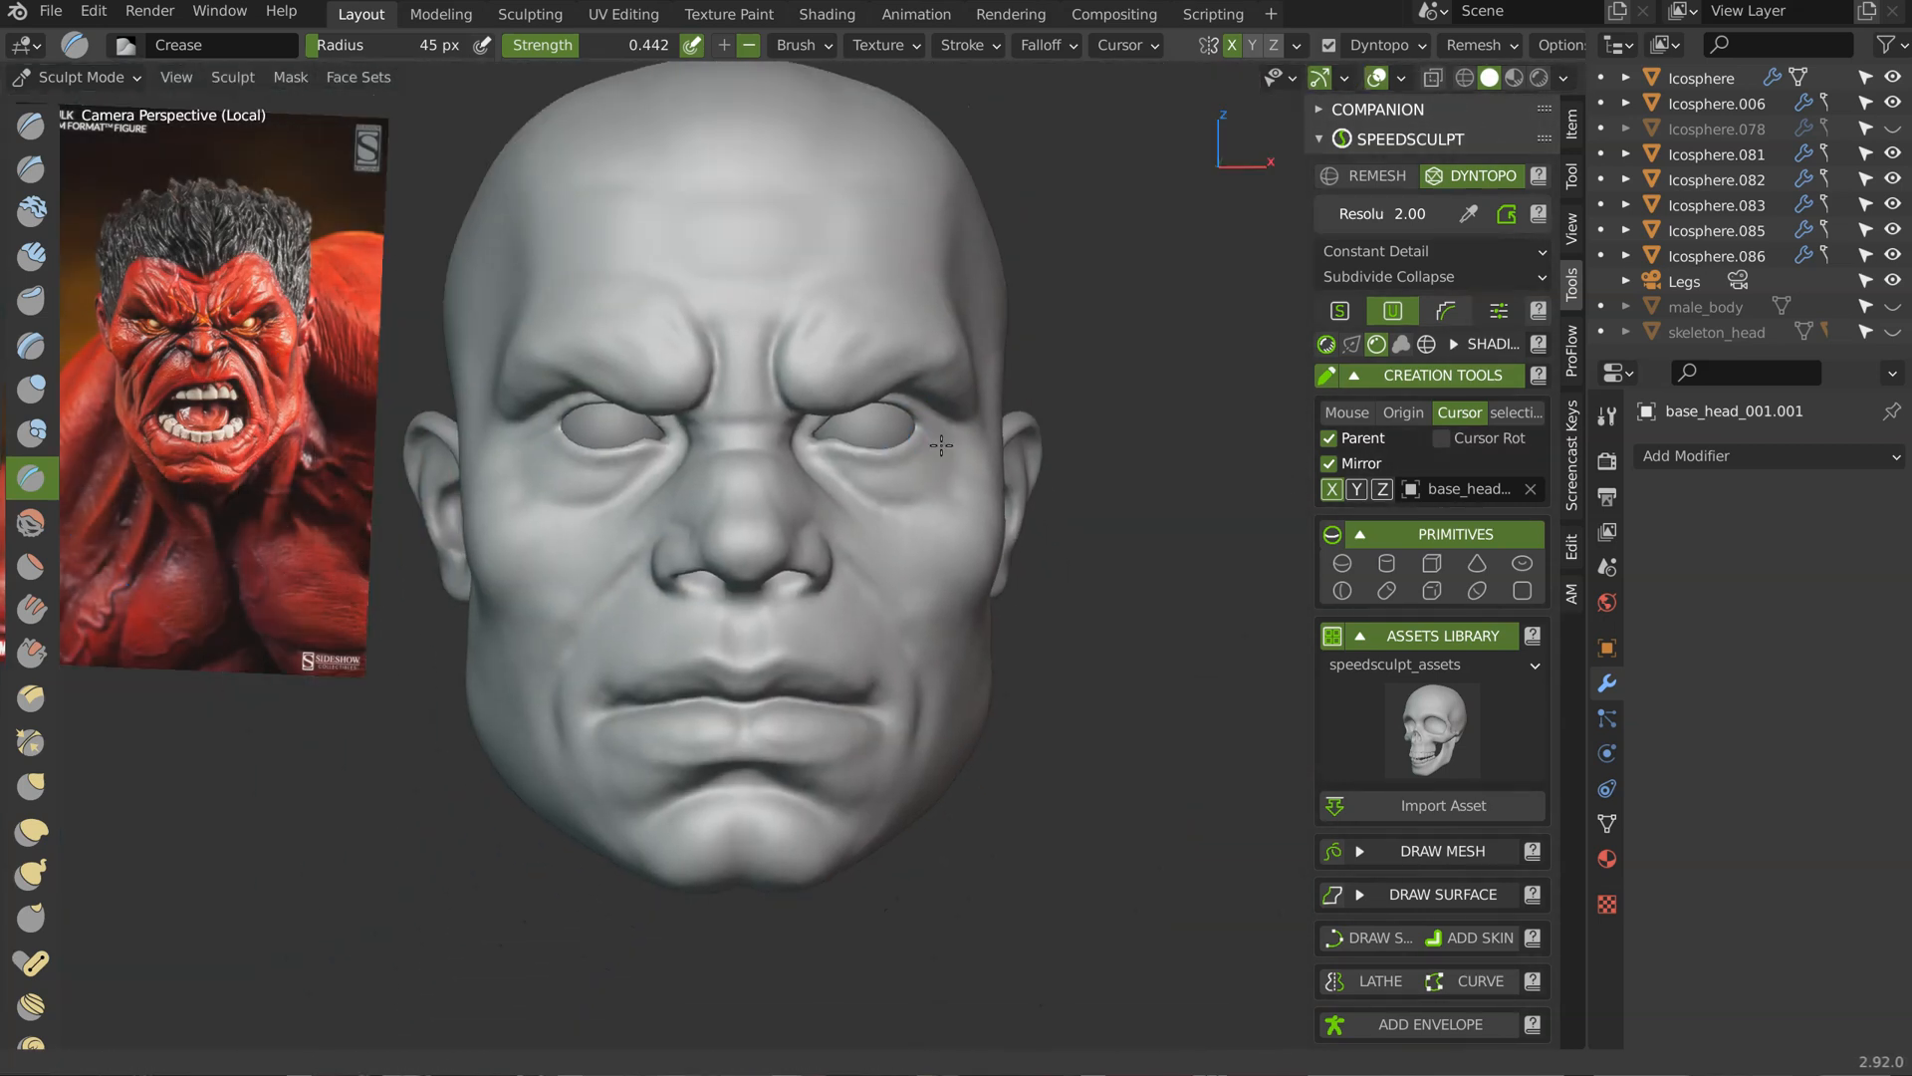
Step: Shape the underside of the nose tip with the Crease brush at 122 px
middle_drag(734, 520, 759, 462)
scroll(760, 461, up, 8)
key(f)
click(687, 399)
drag(705, 312, 730, 385)
mouse_move(730, 384)
middle_down()
mouse_move(768, 308)
mouse_move(601, 444)
middle_up()
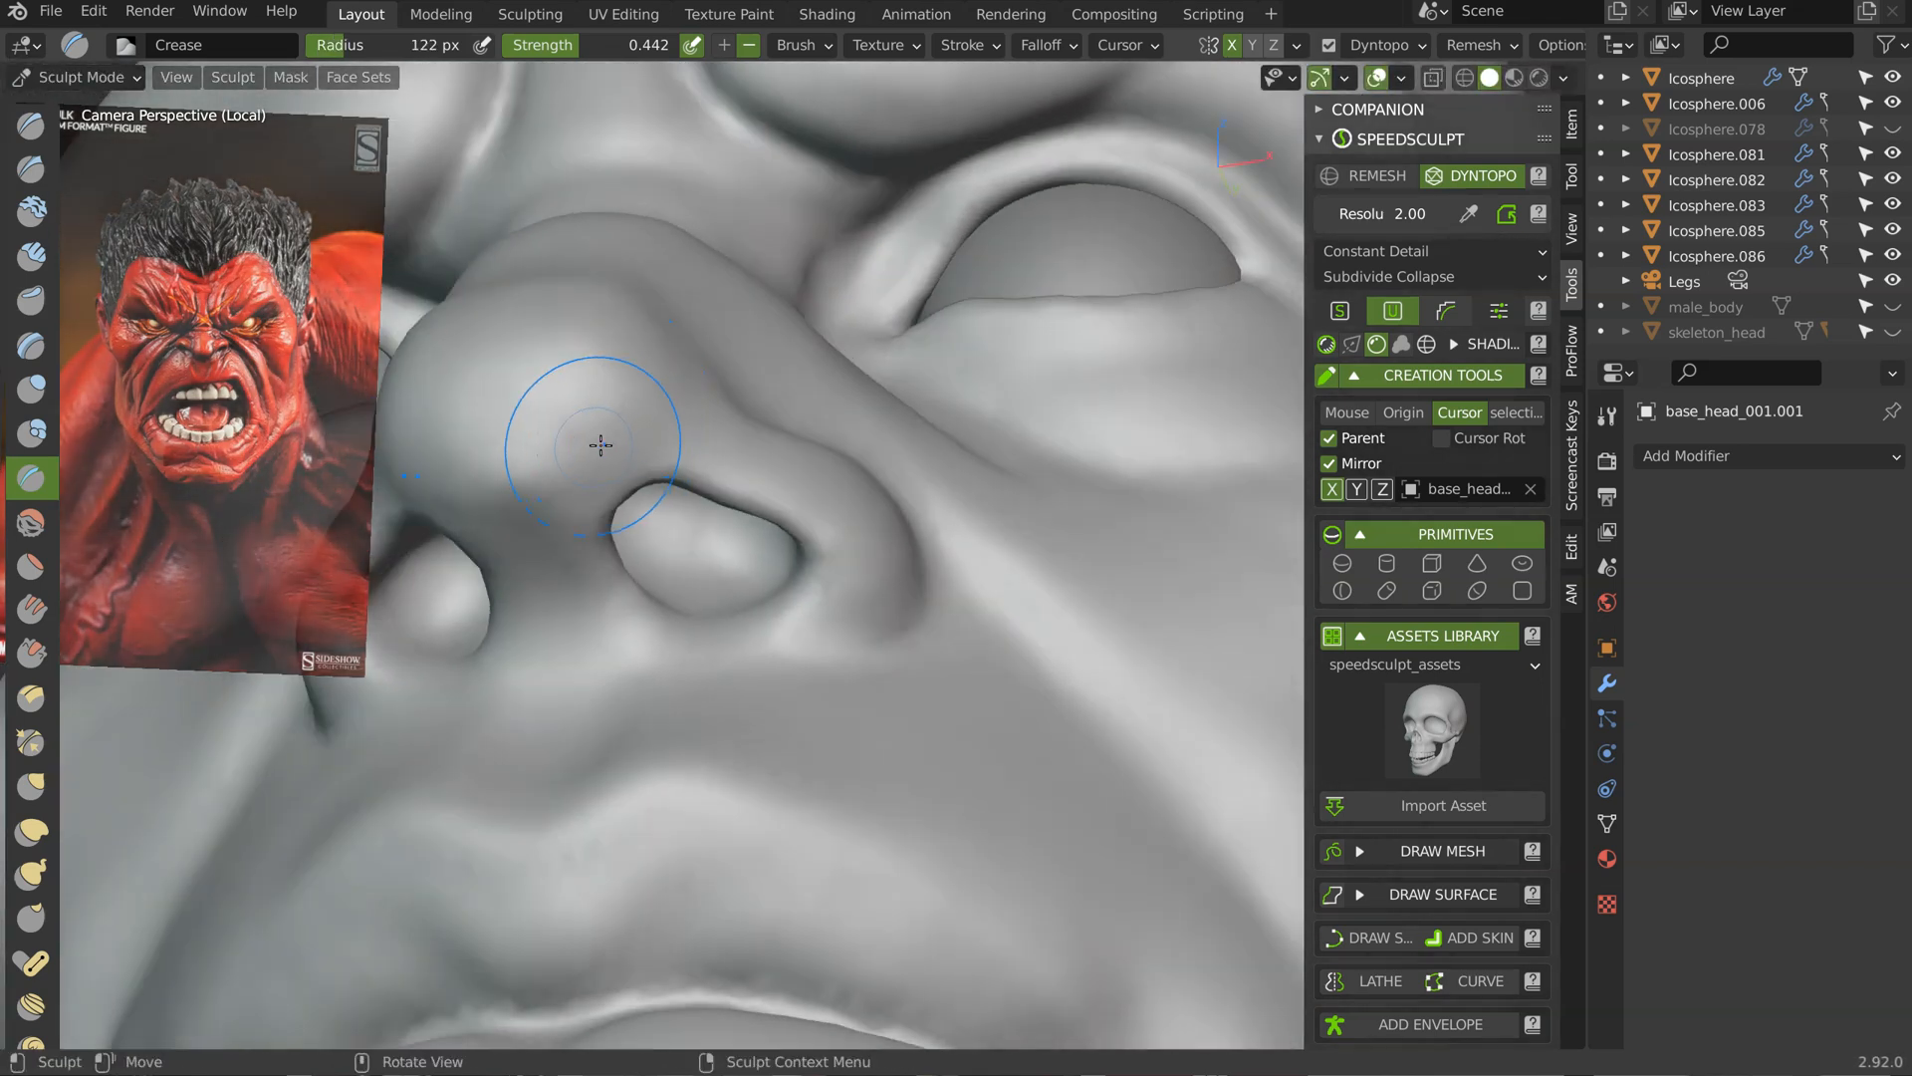
Step: Carve the strip between the nostrils with the Crease brush at 91 px
middle_drag(554, 554, 549, 567)
key(f)
click(519, 559)
drag(526, 519, 560, 598)
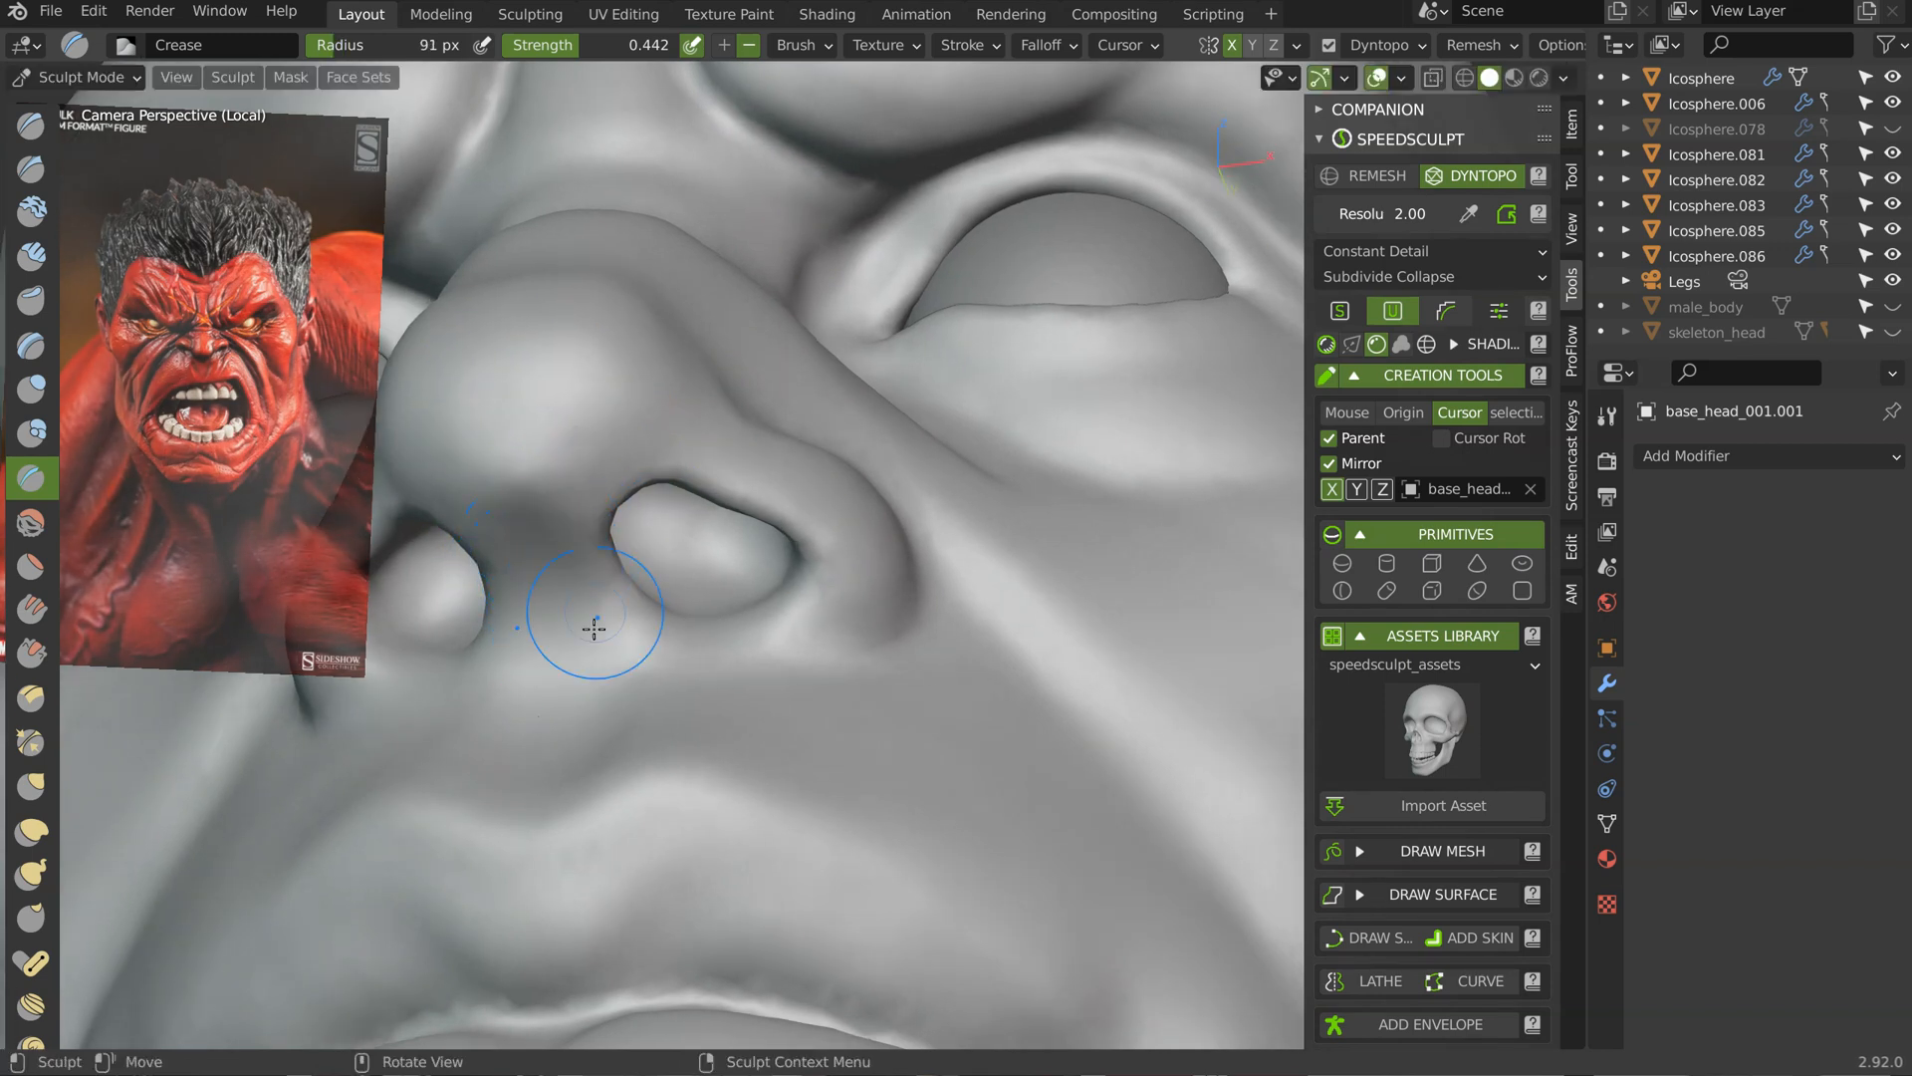
Step: Smooth the underside of the nose tip beside the nostril at 91 px
middle_drag(594, 628, 604, 430)
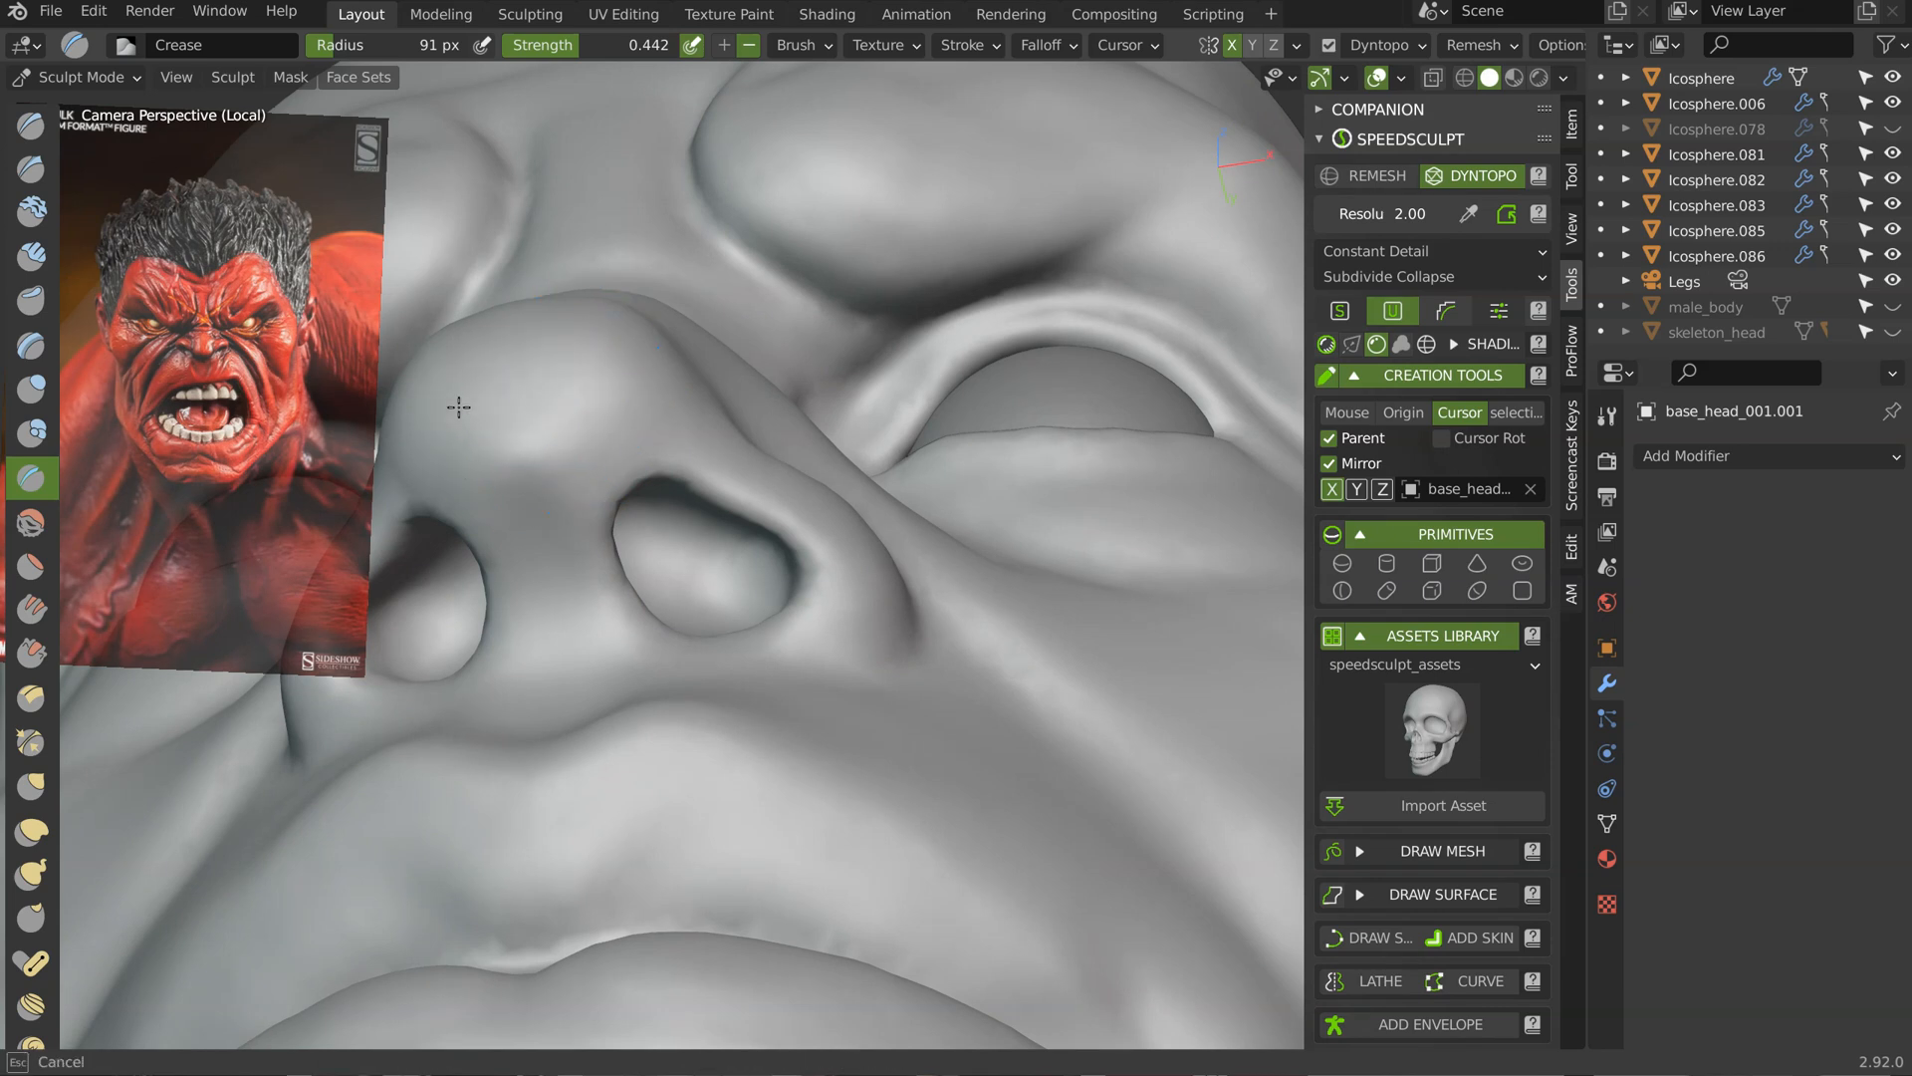
shift+drag(534, 470, 560, 438)
mouse_move(597, 388)
middle_down()
mouse_move(648, 471)
mouse_move(806, 617)
mouse_move(761, 609)
middle_up()
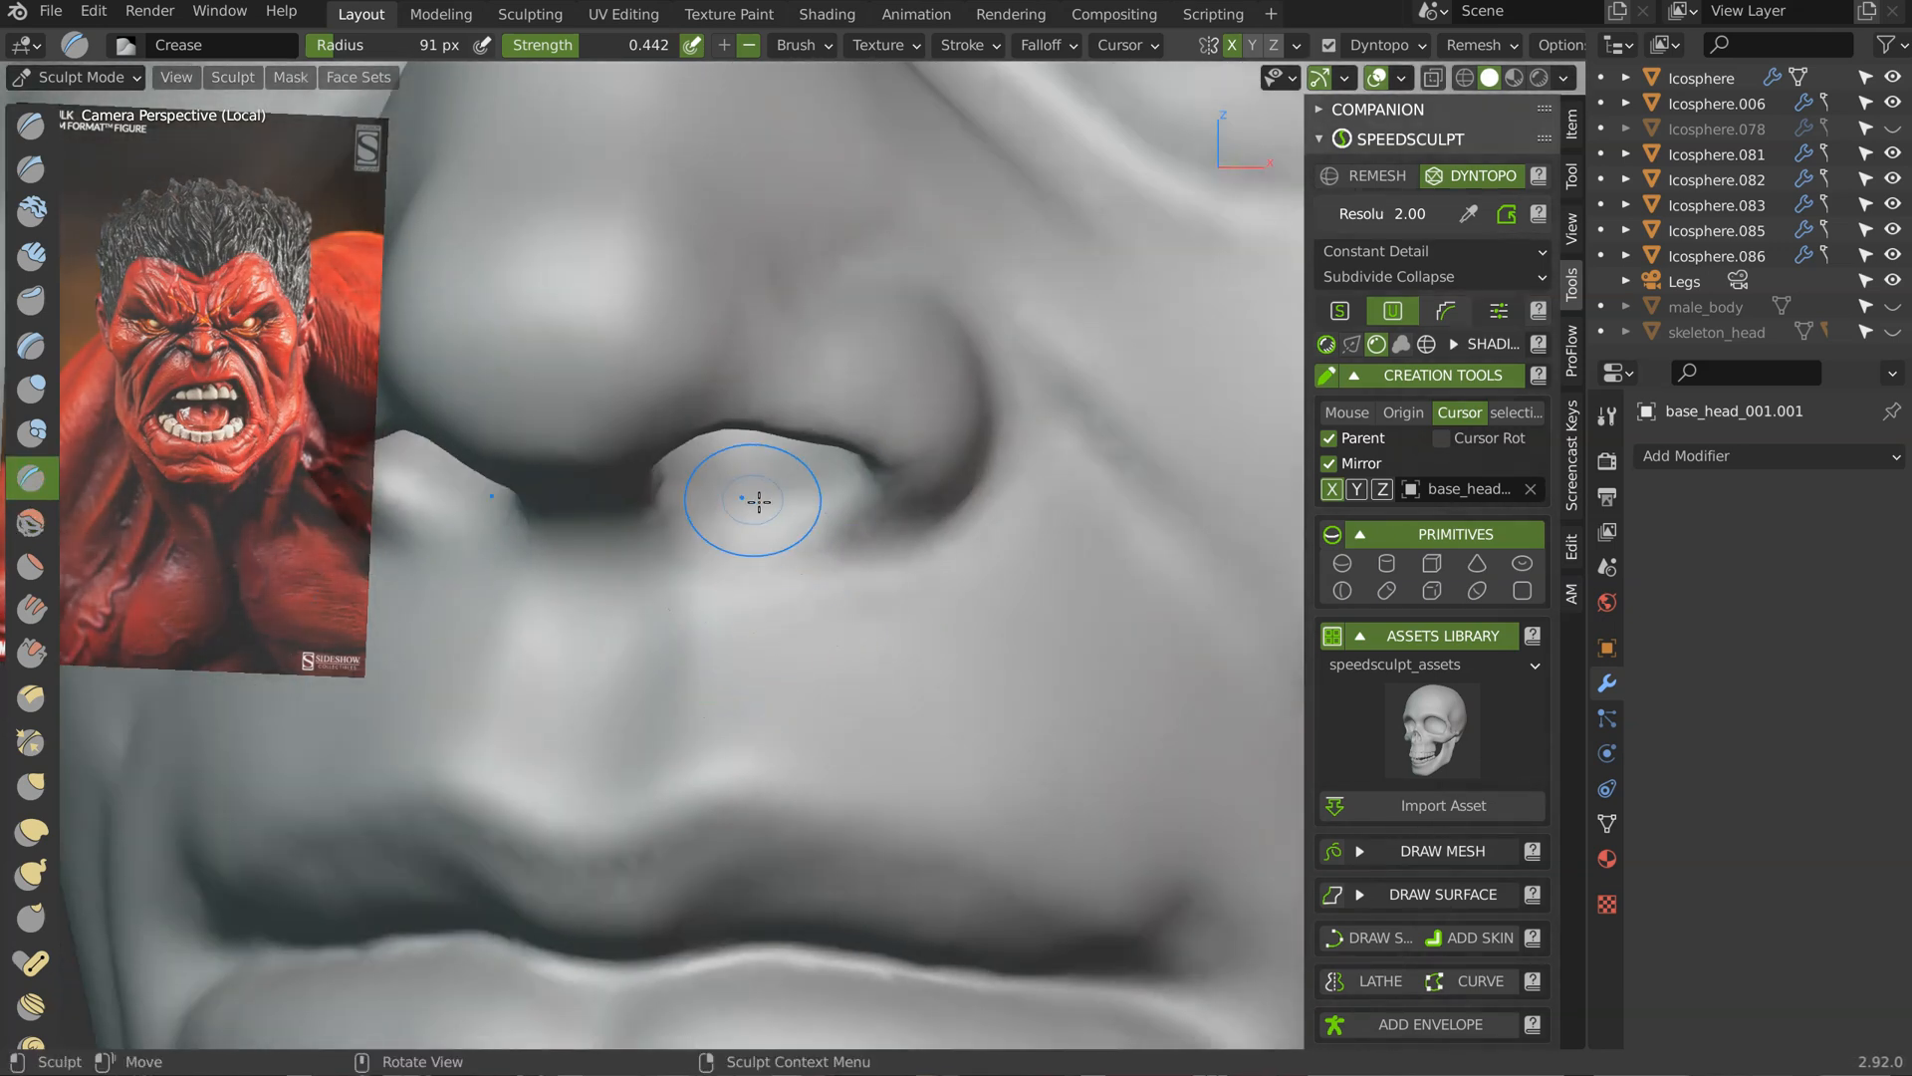
mouse_move(807, 459)
middle_down()
mouse_move(735, 475)
mouse_move(747, 415)
mouse_move(742, 455)
mouse_move(870, 461)
mouse_move(902, 384)
mouse_move(640, 674)
middle_up()
middle_drag(889, 403, 862, 506)
mouse_move(901, 506)
ctrl+middle_down()
mouse_move(918, 448)
mouse_move(926, 533)
mouse_move(913, 487)
ctrl+middle_up()
ctrl+middle_drag(961, 373, 889, 513)
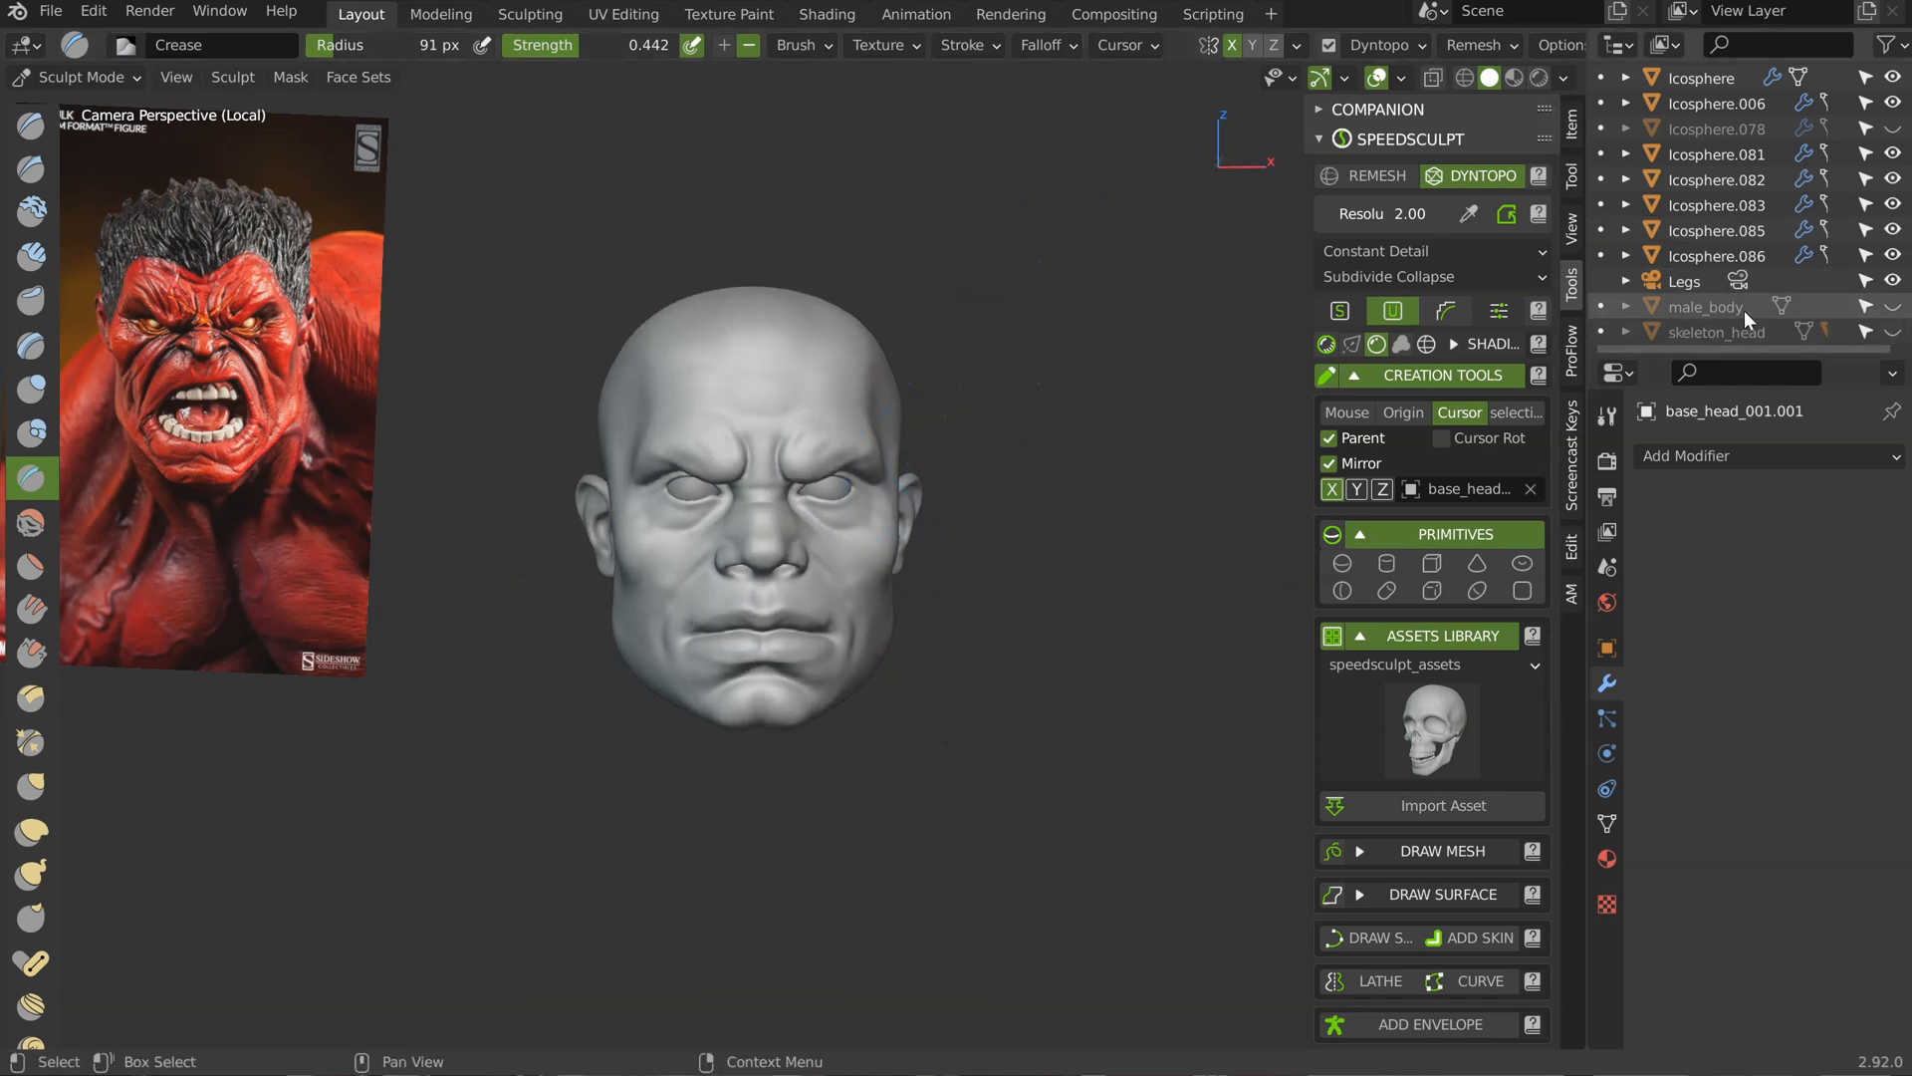
Step: Exit local view to show the head together with the full Hulk body
scroll(1709, 282, up, 5)
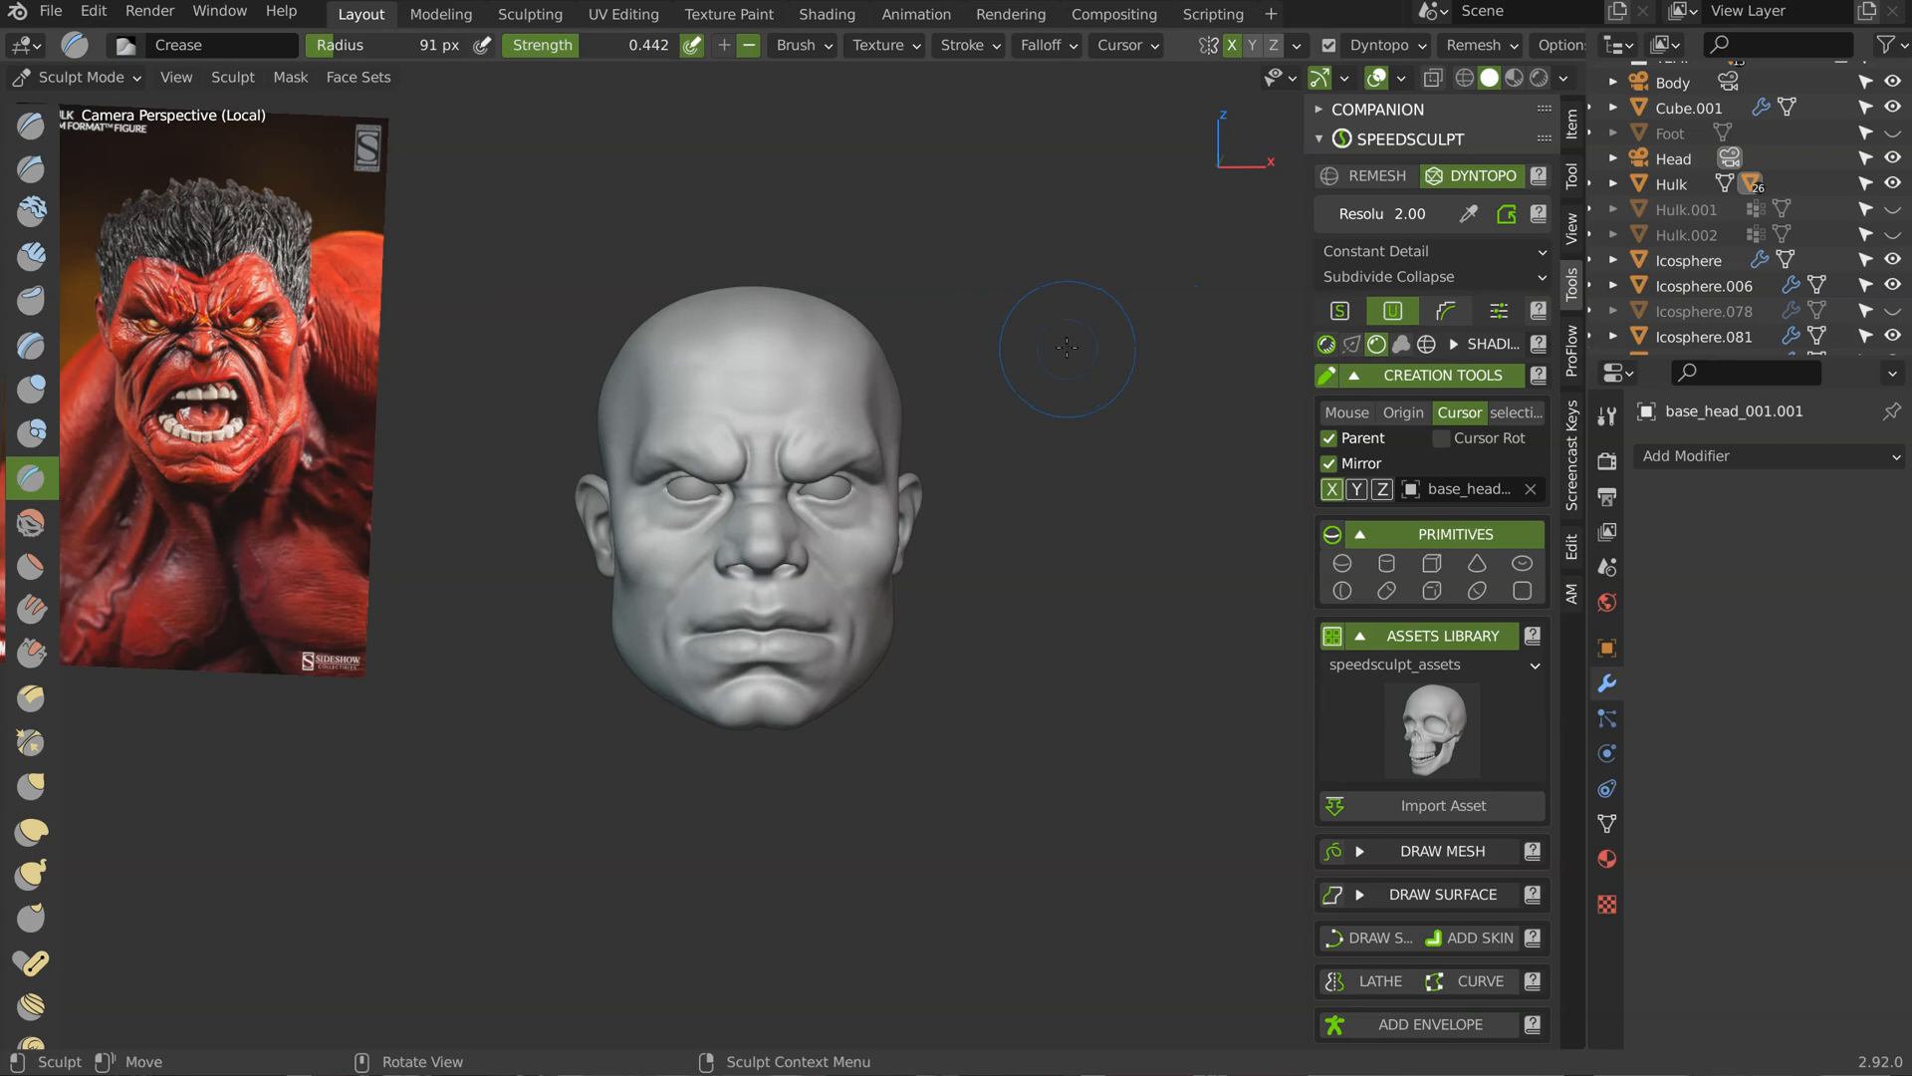
key(KP_Divide)
scroll(887, 420, down, 3)
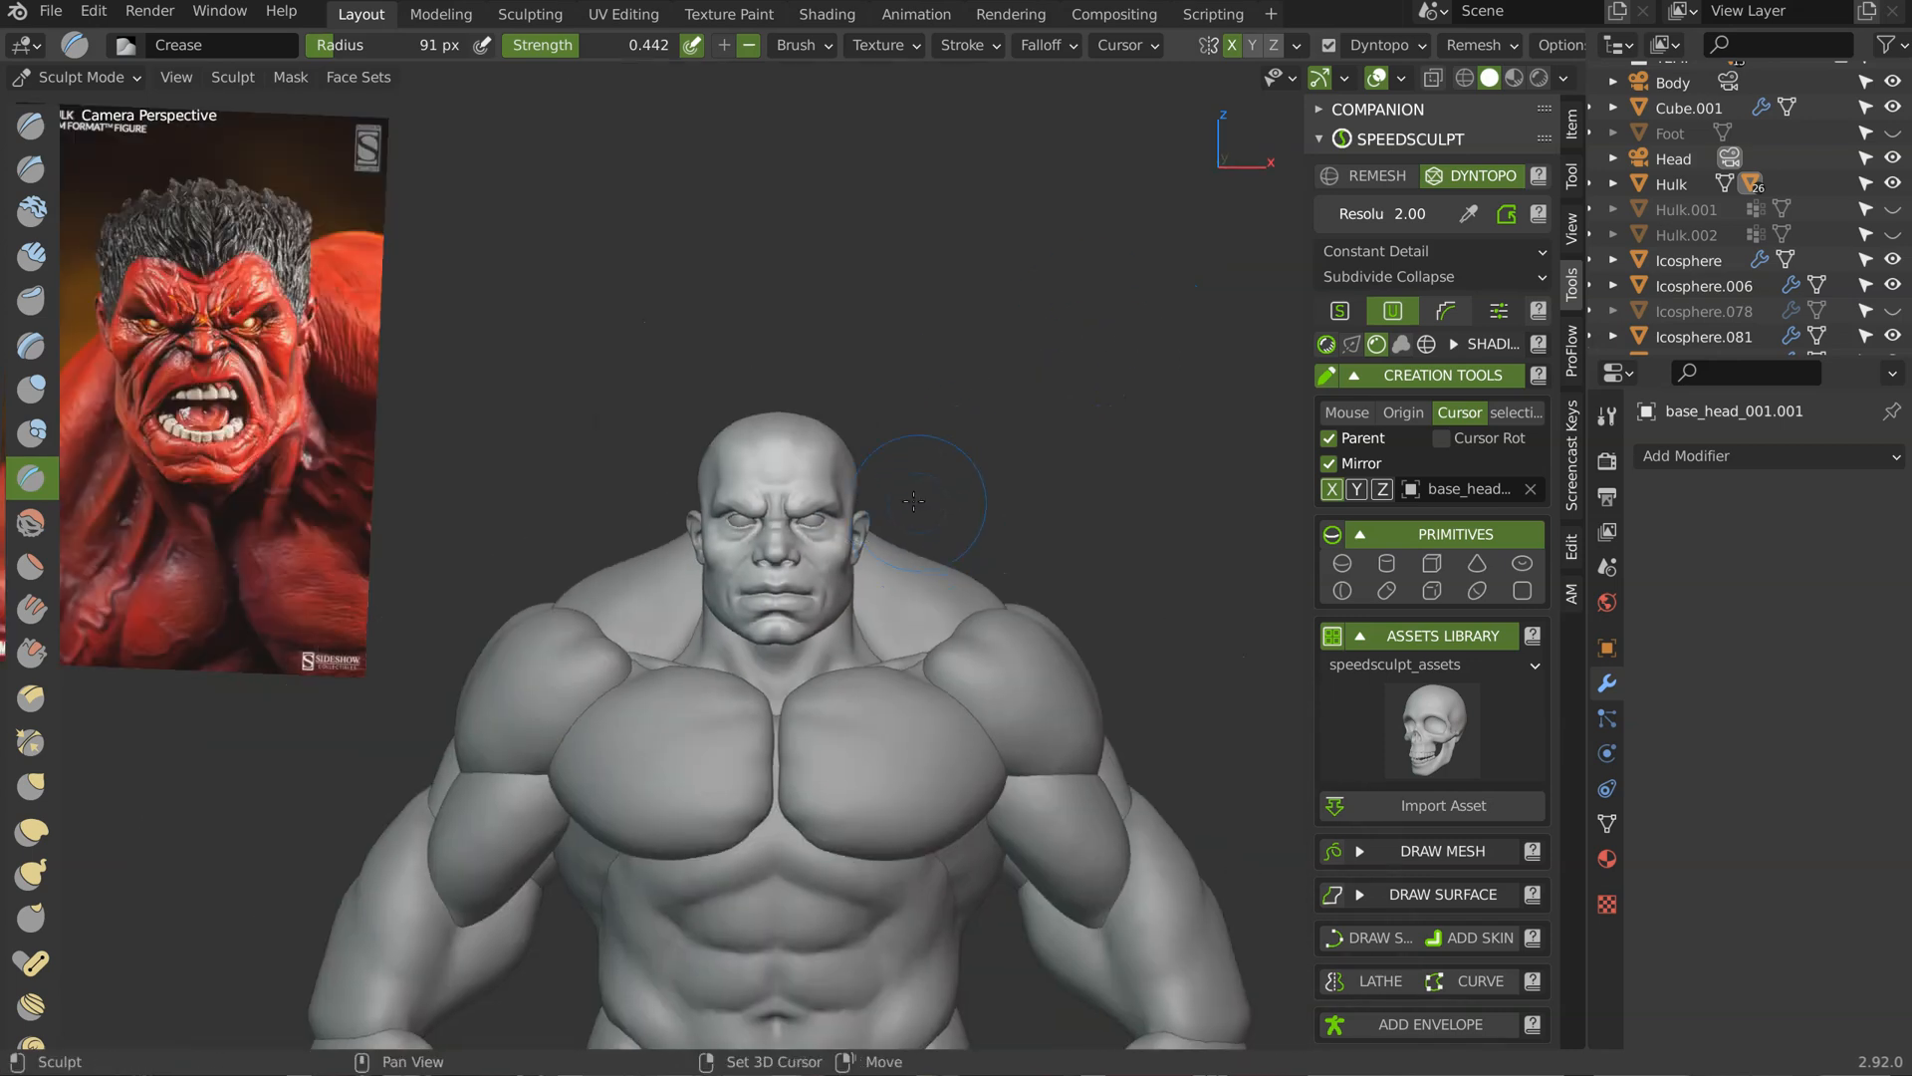
scroll(887, 420, up, 4)
middle_drag(887, 421, 911, 478)
scroll(911, 478, up, 2)
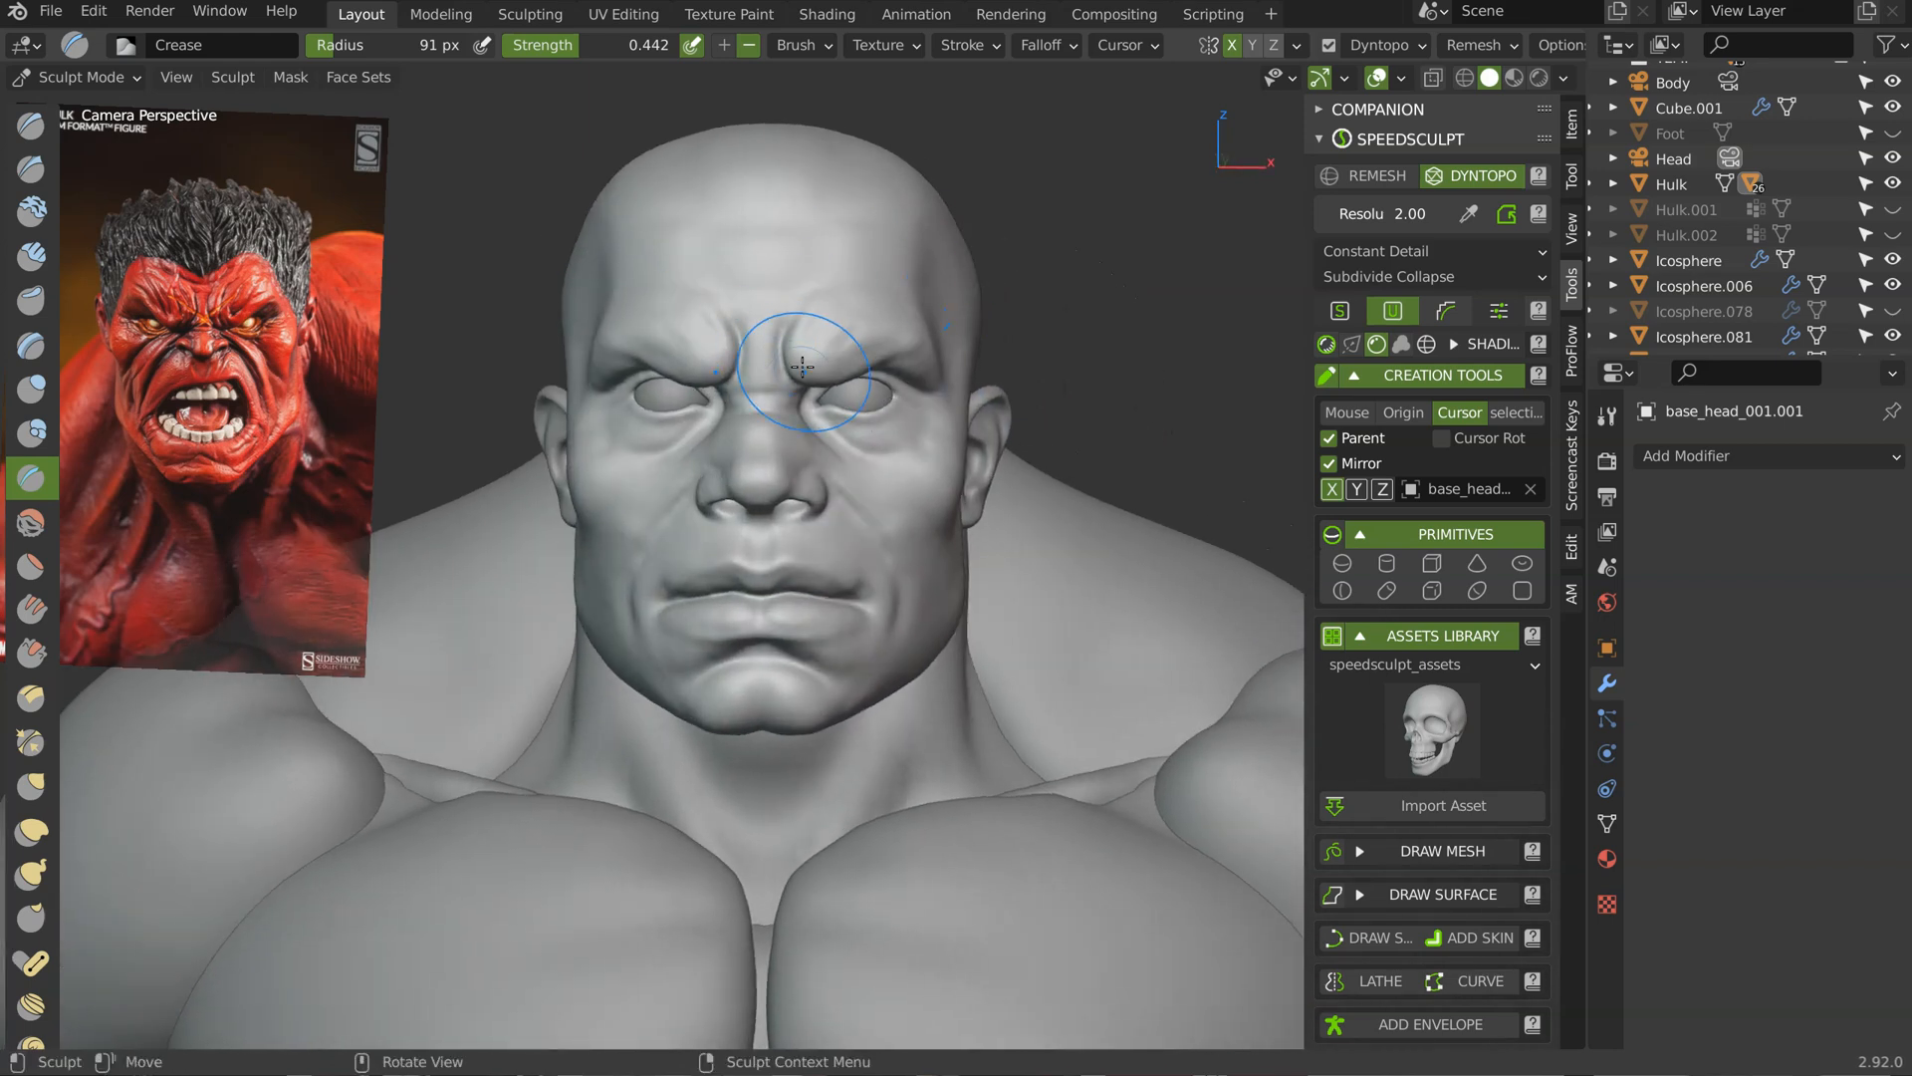
Step: Adjust the brow area and the upper head contour with the Grab brush at 195 px
key(g)
key(f)
click(865, 367)
mouse_move(869, 364)
ctrl+middle_down()
mouse_move(877, 274)
mouse_move(884, 339)
mouse_move(916, 368)
mouse_move(896, 434)
mouse_move(865, 372)
ctrl+middle_up()
drag(845, 382, 883, 401)
ctrl+middle_drag(884, 396, 927, 283)
drag(1029, 275, 1036, 266)
mouse_move(1064, 300)
middle_down()
mouse_move(946, 284)
mouse_move(961, 191)
mouse_move(940, 257)
middle_up()
mouse_move(946, 145)
mouse_down()
mouse_move(956, 123)
mouse_move(901, 123)
mouse_up()
Step: Nudge the upper lip and the cheek fold beside the mouth with the Grab brush at 195 px
mouse_move(835, 288)
alt+middle_down()
mouse_move(886, 314)
mouse_move(825, 455)
alt+middle_up()
mouse_move(844, 560)
ctrl+middle_down()
mouse_move(866, 504)
mouse_move(855, 548)
ctrl+middle_up()
drag(904, 564, 910, 551)
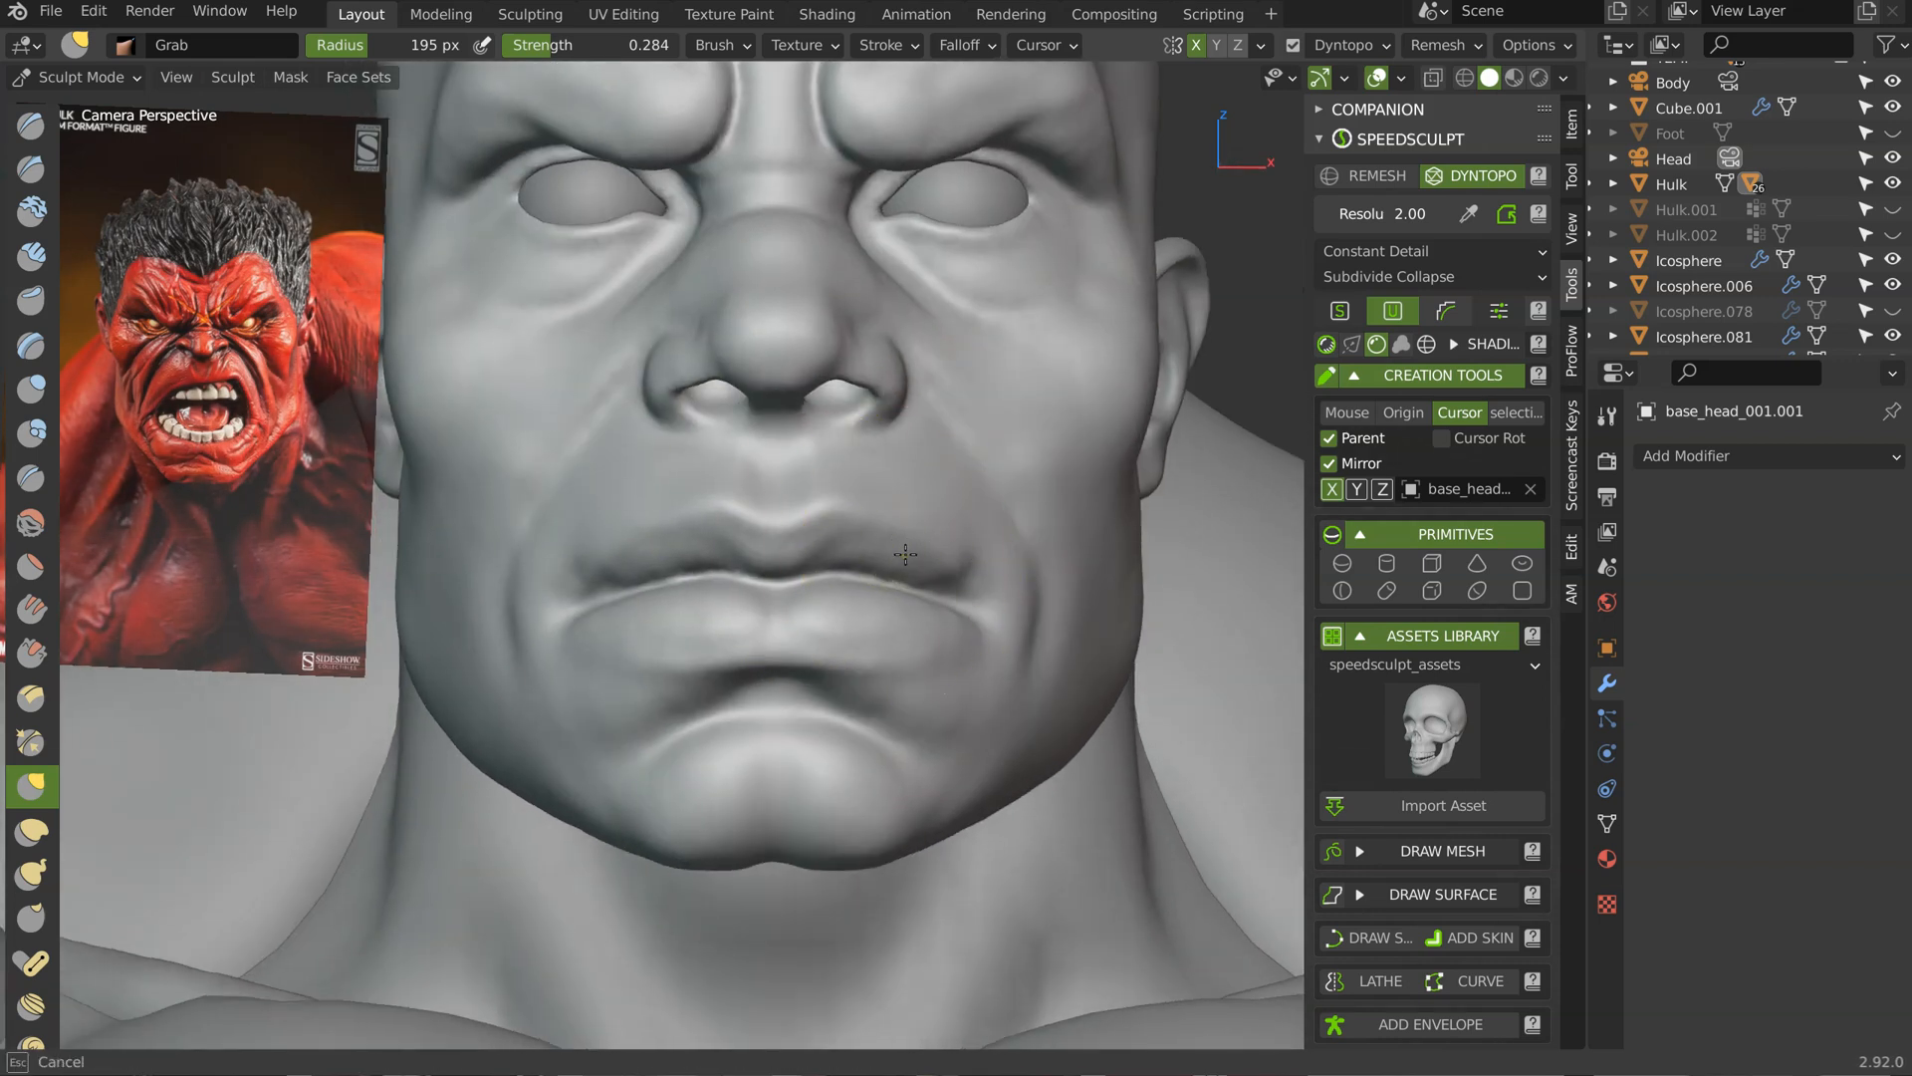
drag(1043, 546, 1037, 539)
mouse_move(1038, 539)
ctrl+middle_down()
mouse_move(1006, 587)
mouse_move(973, 497)
mouse_move(980, 453)
ctrl+middle_up()
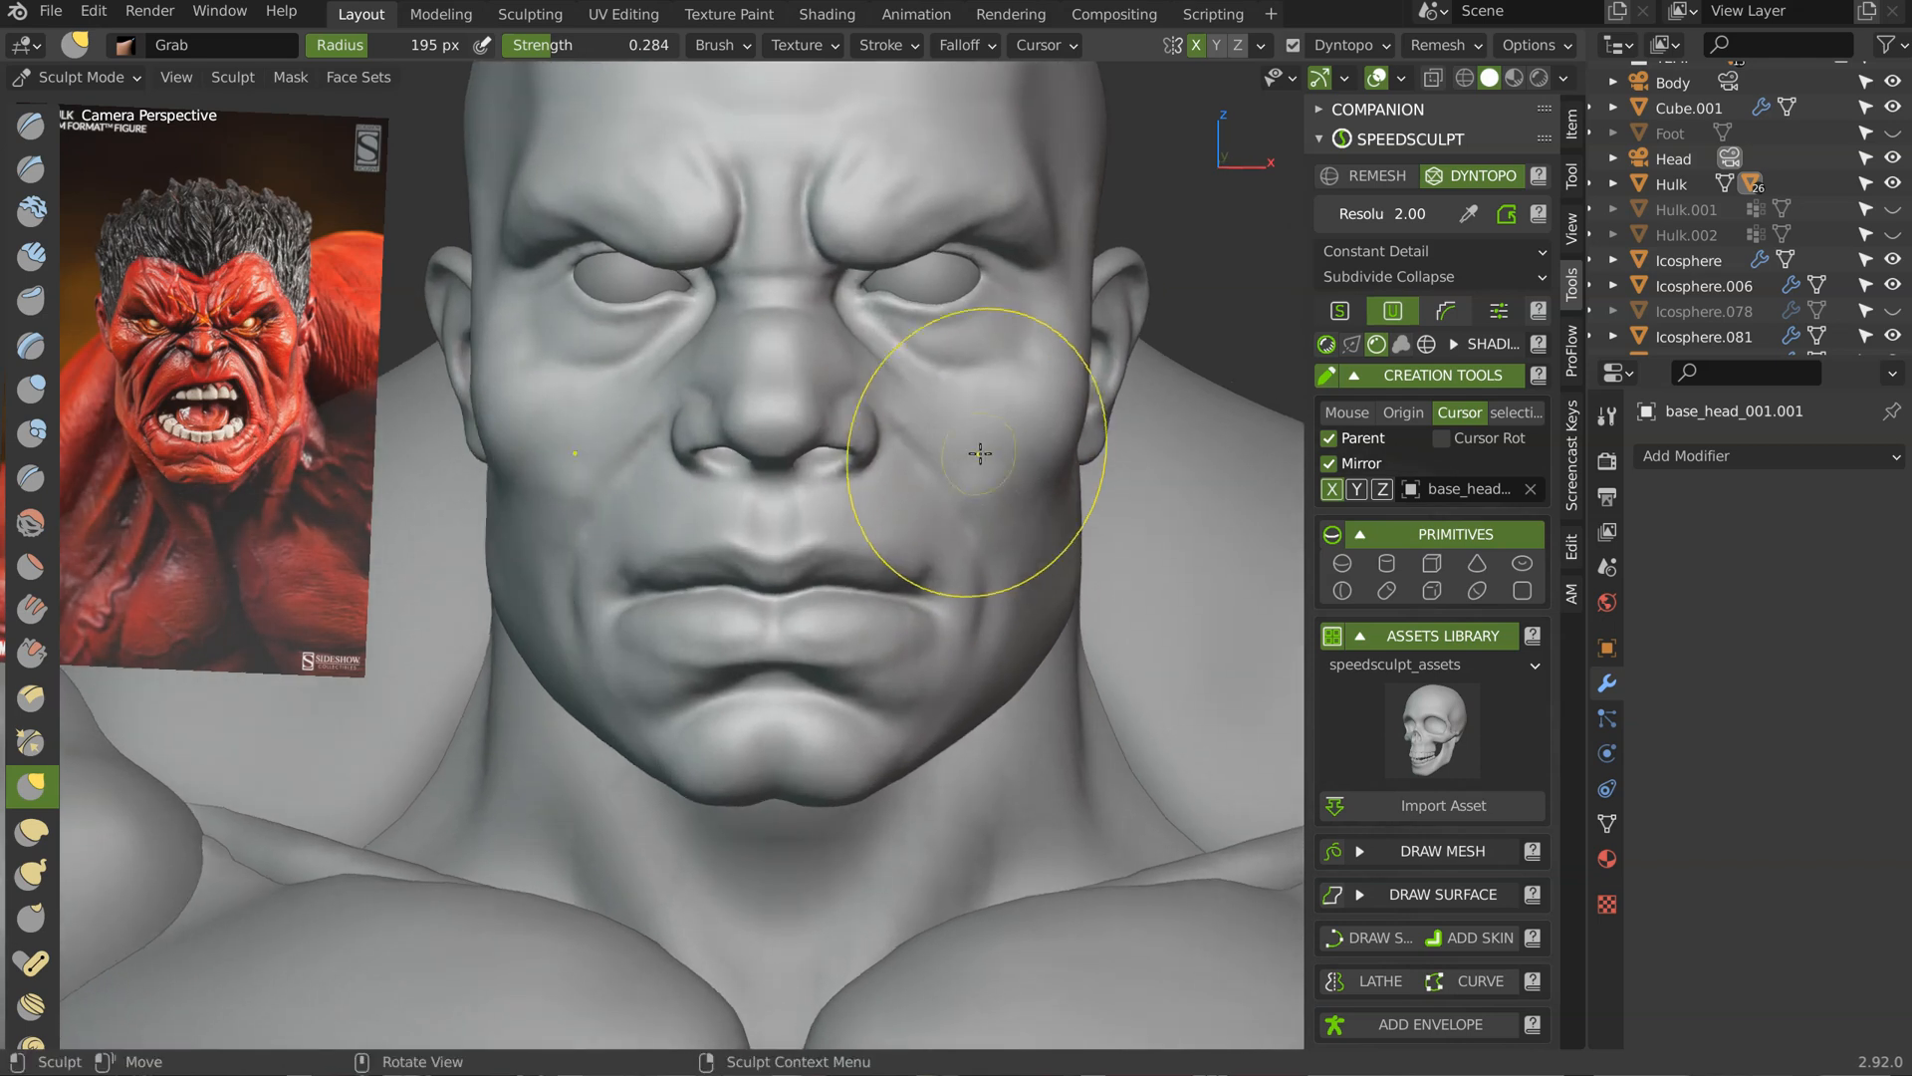
ctrl+middle_drag(928, 275, 913, 204)
shift+middle_drag(914, 204, 891, 340)
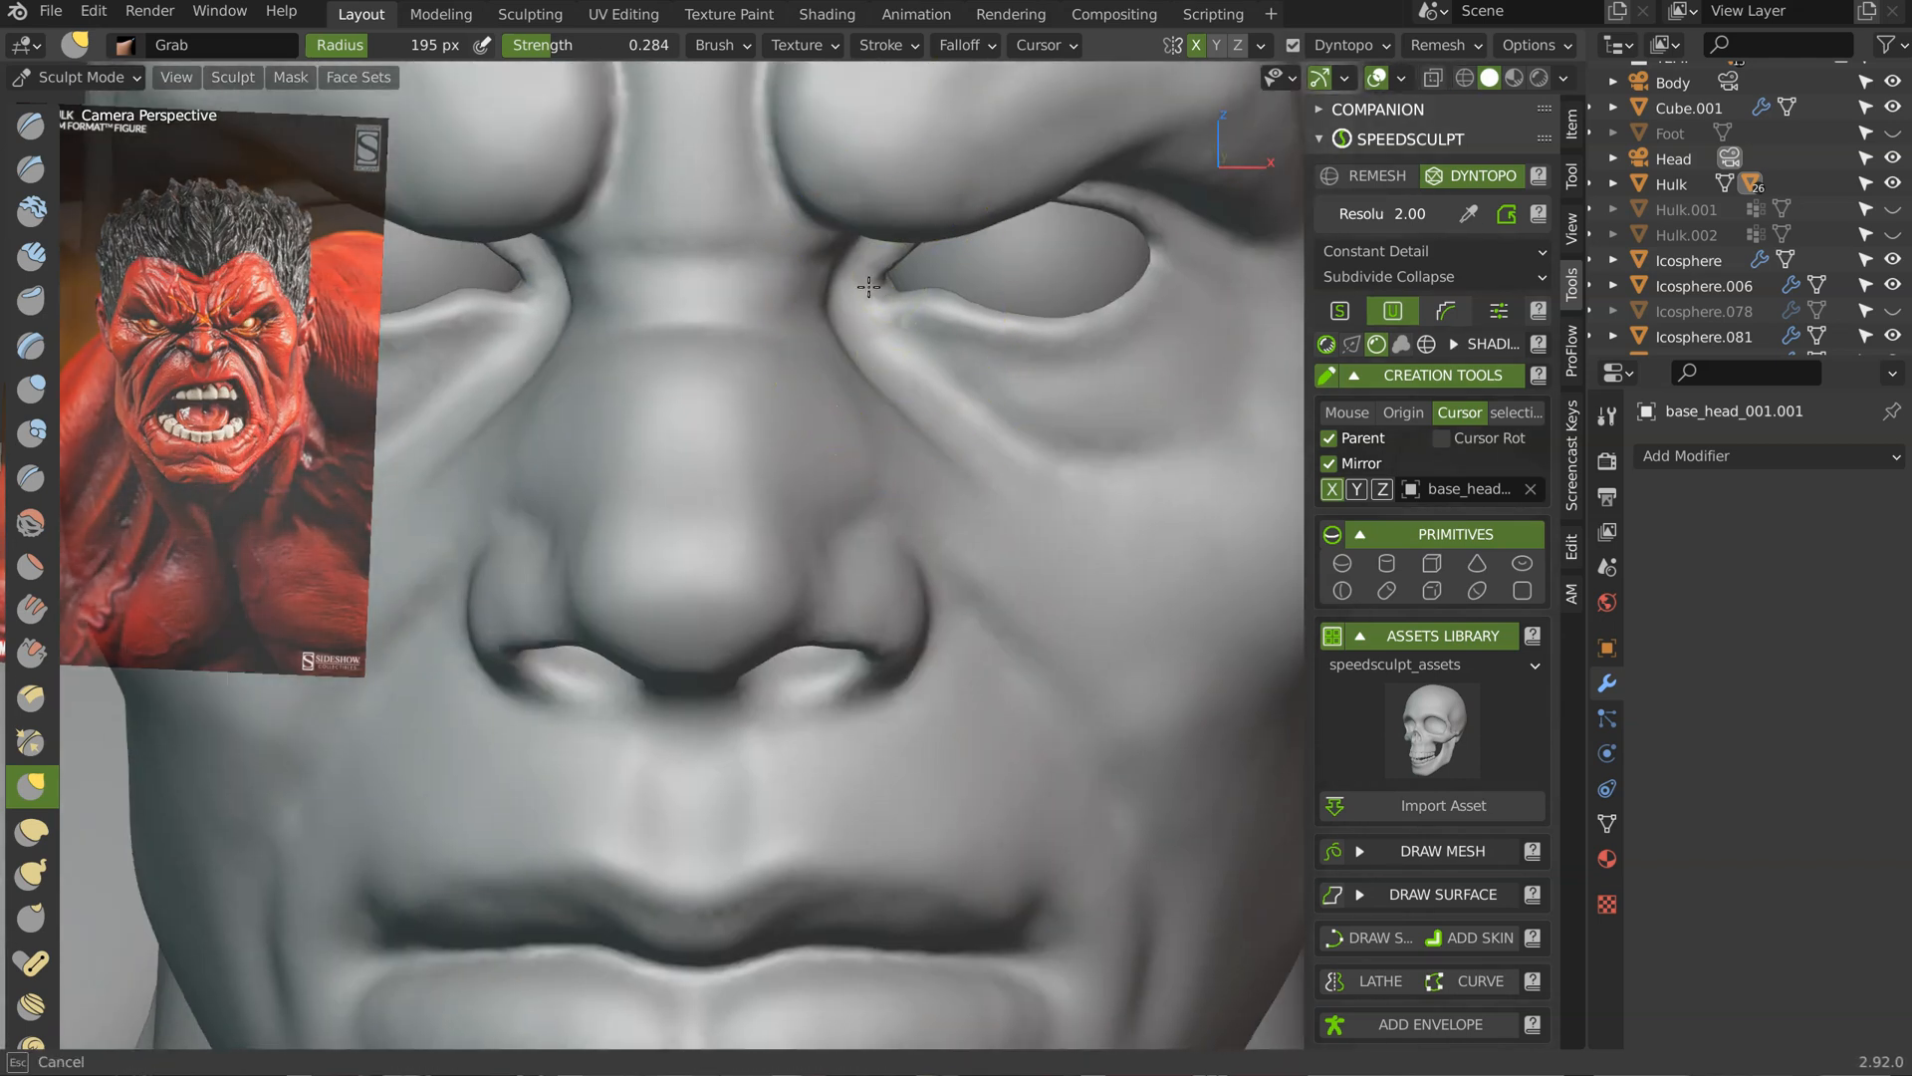
Step: Nudge the inner eye corner and the bag below the eye with the Grab brush at 195 px
middle_drag(1027, 321, 890, 382)
drag(891, 382, 876, 373)
mouse_move(877, 372)
middle_down()
mouse_move(906, 451)
mouse_move(974, 461)
mouse_move(1148, 419)
mouse_move(1123, 504)
mouse_move(1203, 592)
middle_up()
ctrl+middle_drag(1240, 343, 982, 235)
middle_drag(1046, 438, 1105, 528)
mouse_move(1105, 528)
middle_down()
mouse_move(993, 626)
mouse_move(971, 604)
mouse_move(1082, 476)
mouse_move(1038, 519)
middle_up()
drag(1034, 527, 1011, 541)
middle_drag(1011, 541, 910, 562)
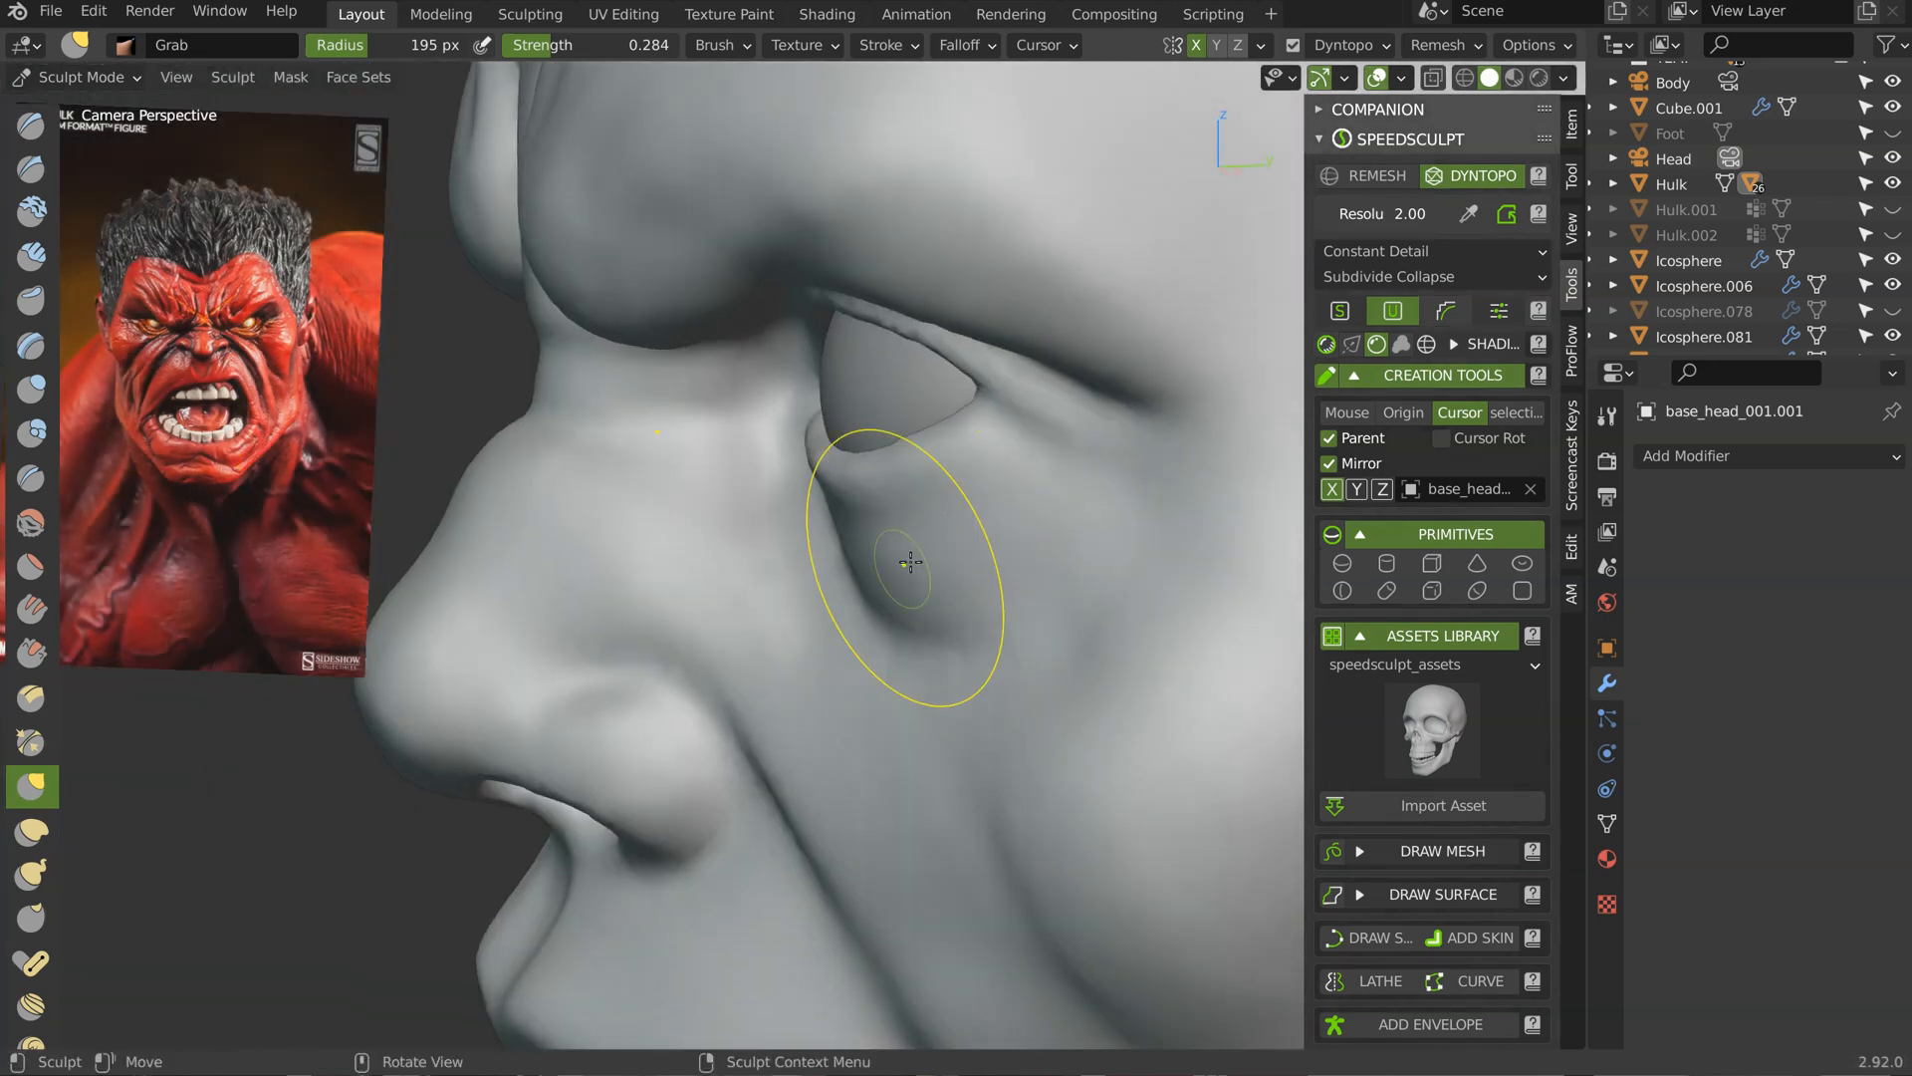
ctrl+middle_drag(1047, 482, 1175, 434)
shift+middle_drag(1175, 434, 1143, 445)
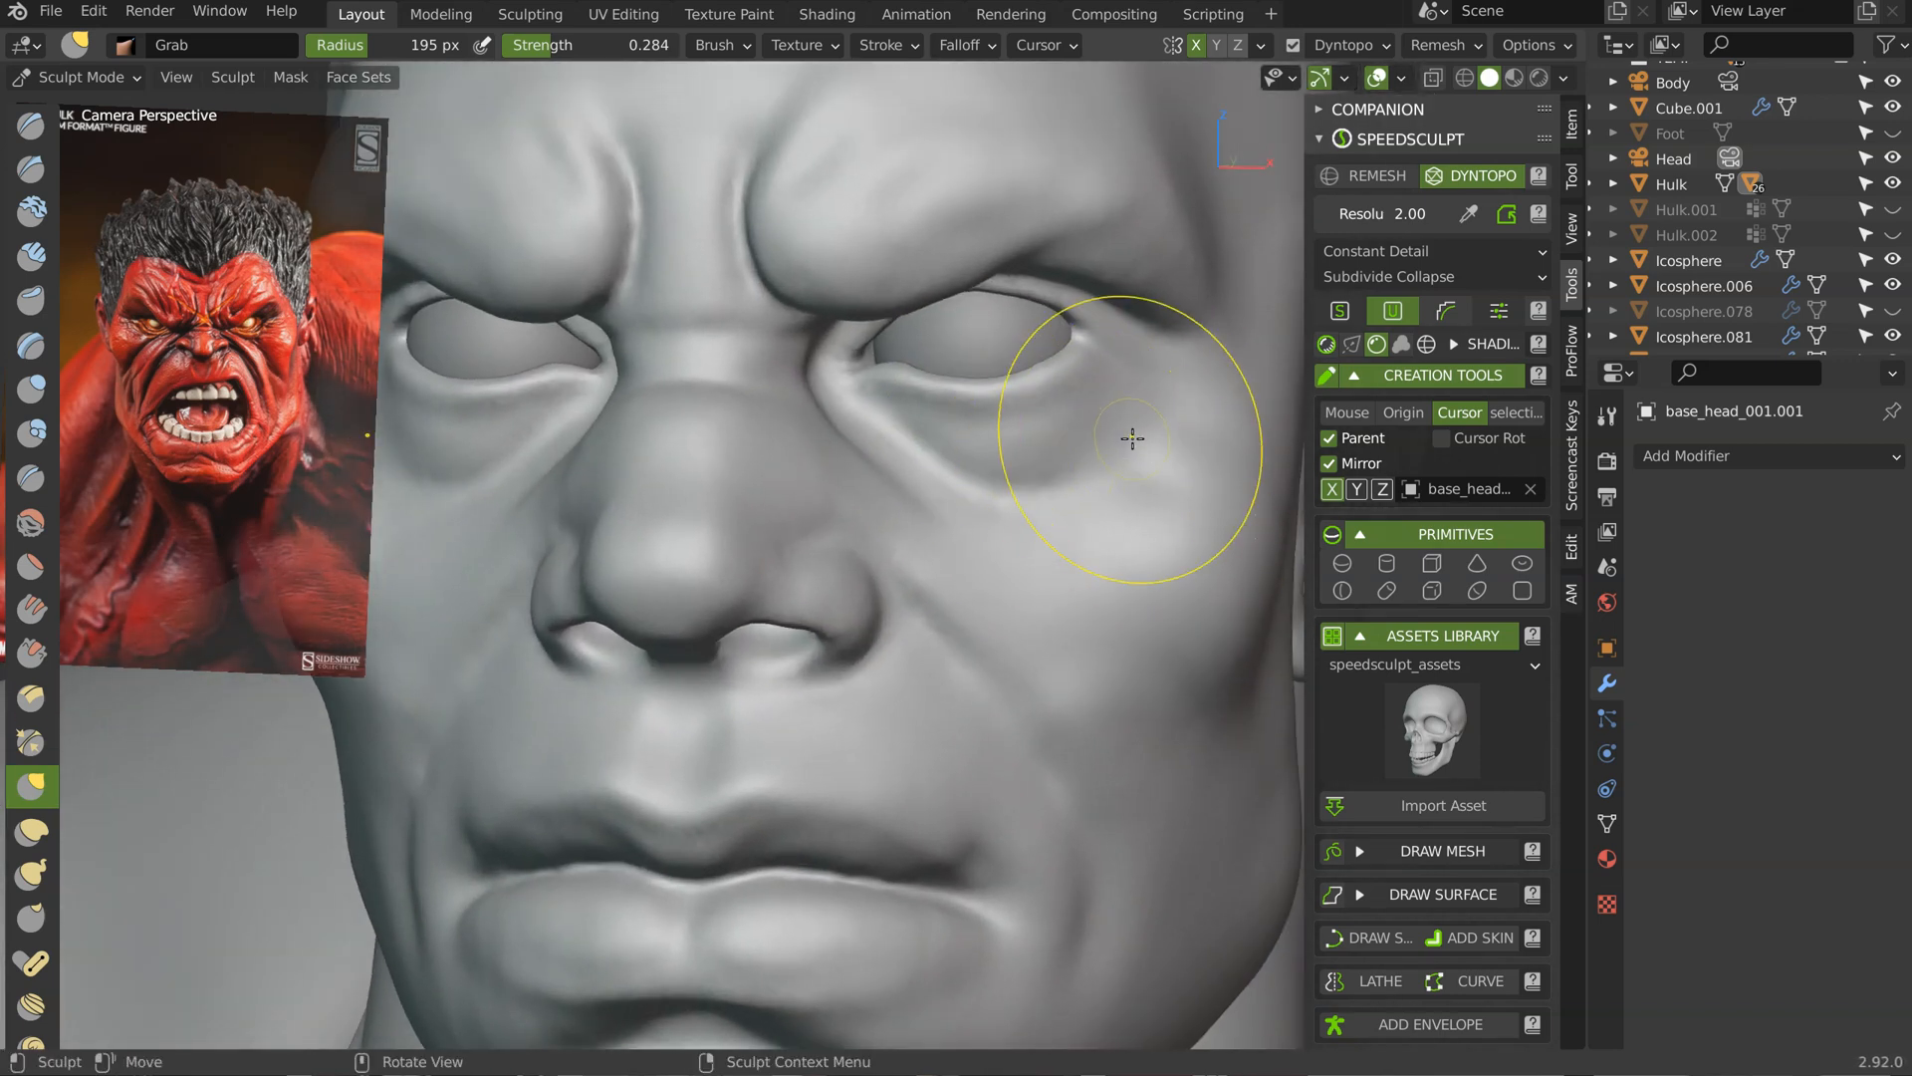
Step: Deepen the fold beneath the eye where it meets the cheek, using the Crease brush at 52 px
key(shift+c)
key(f)
click(976, 484)
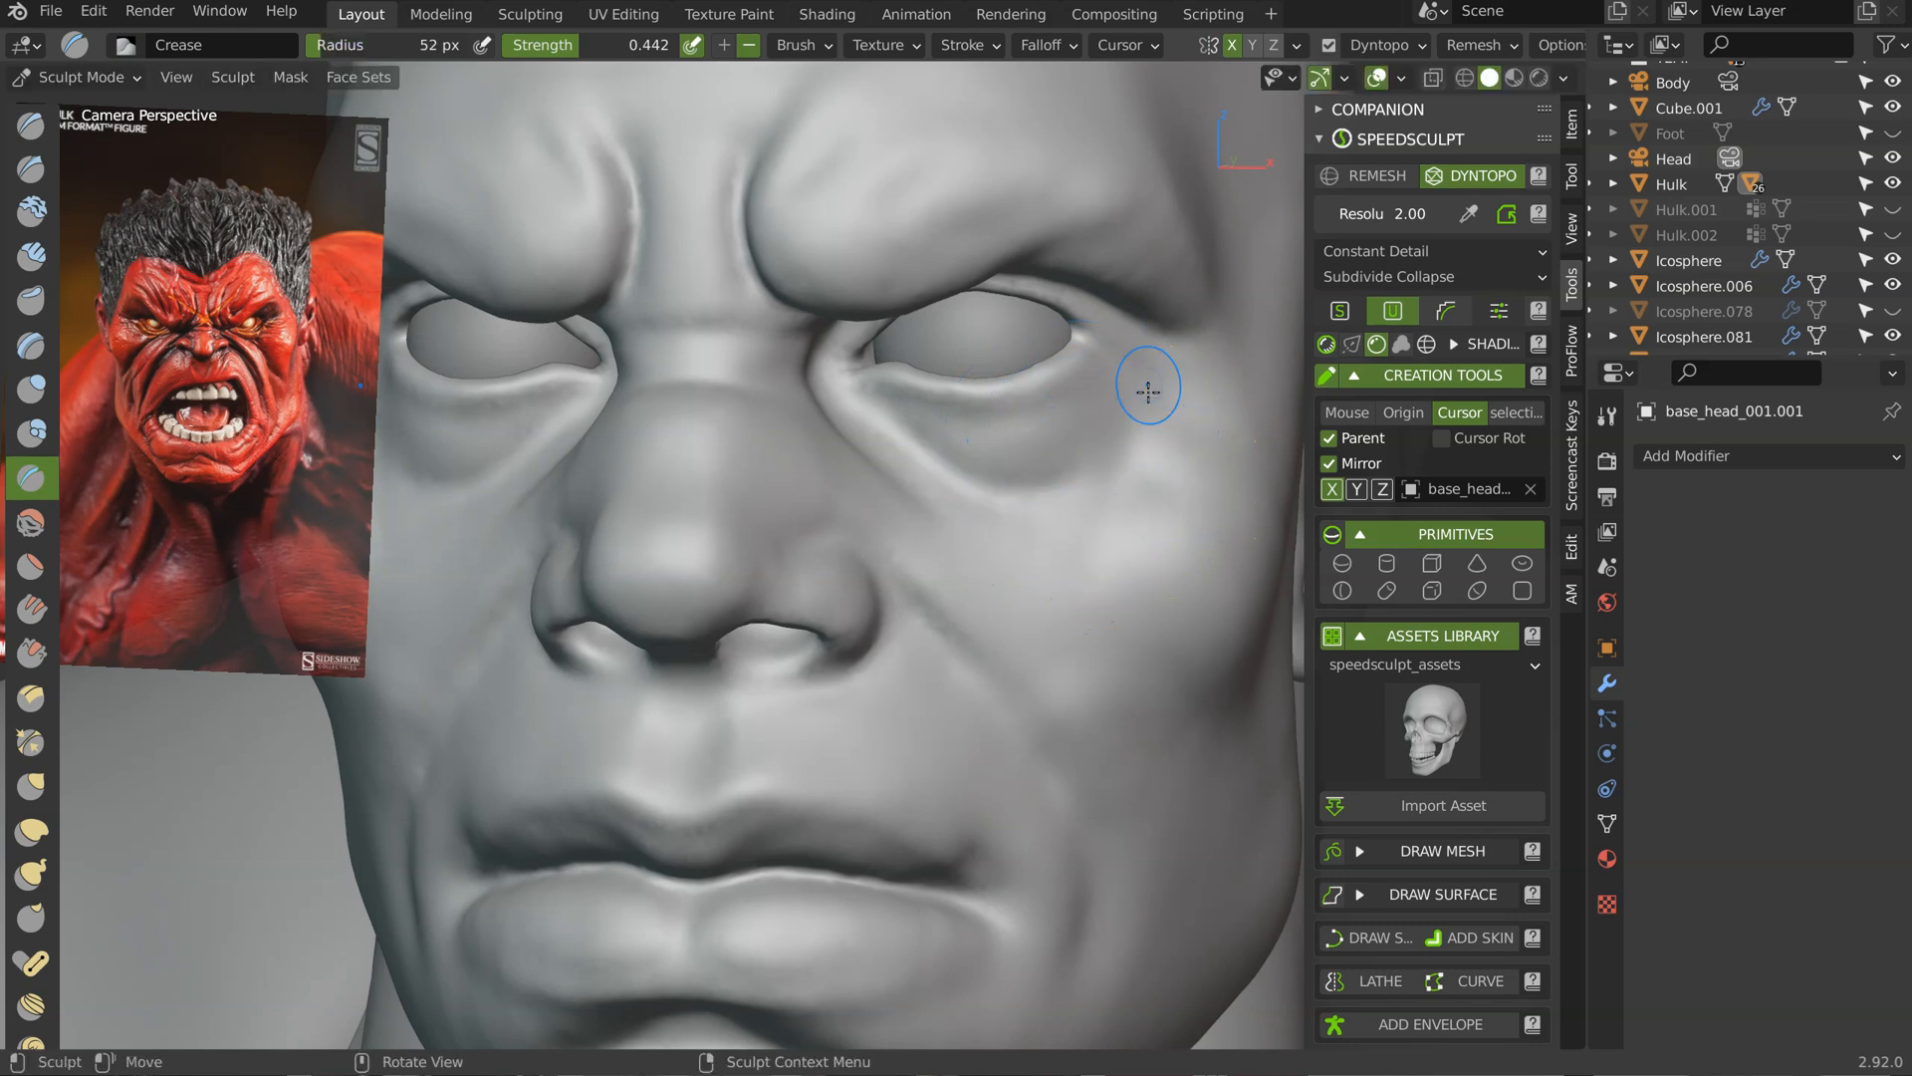
middle_drag(1111, 493, 1027, 420)
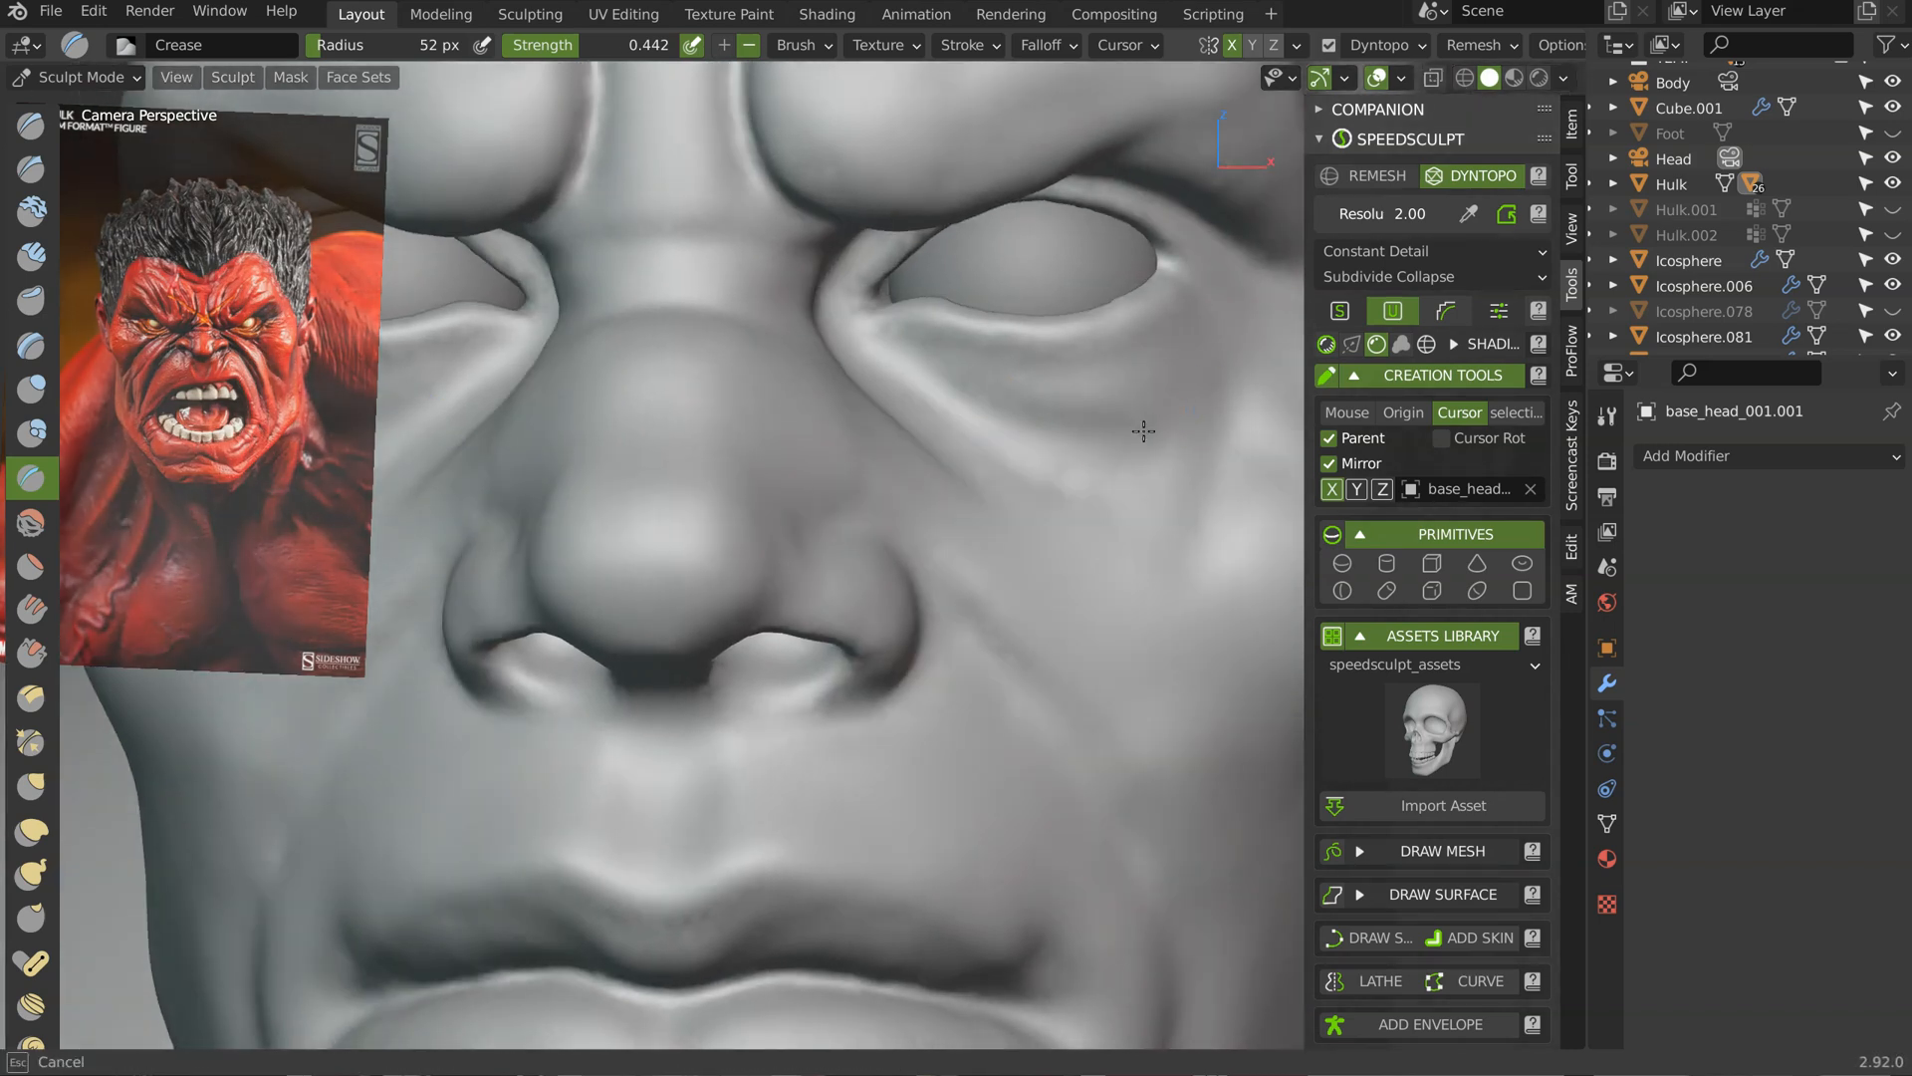
drag(1143, 430, 1145, 433)
middle_drag(1145, 432, 1007, 468)
drag(1010, 468, 1046, 458)
middle_drag(1046, 457, 950, 407)
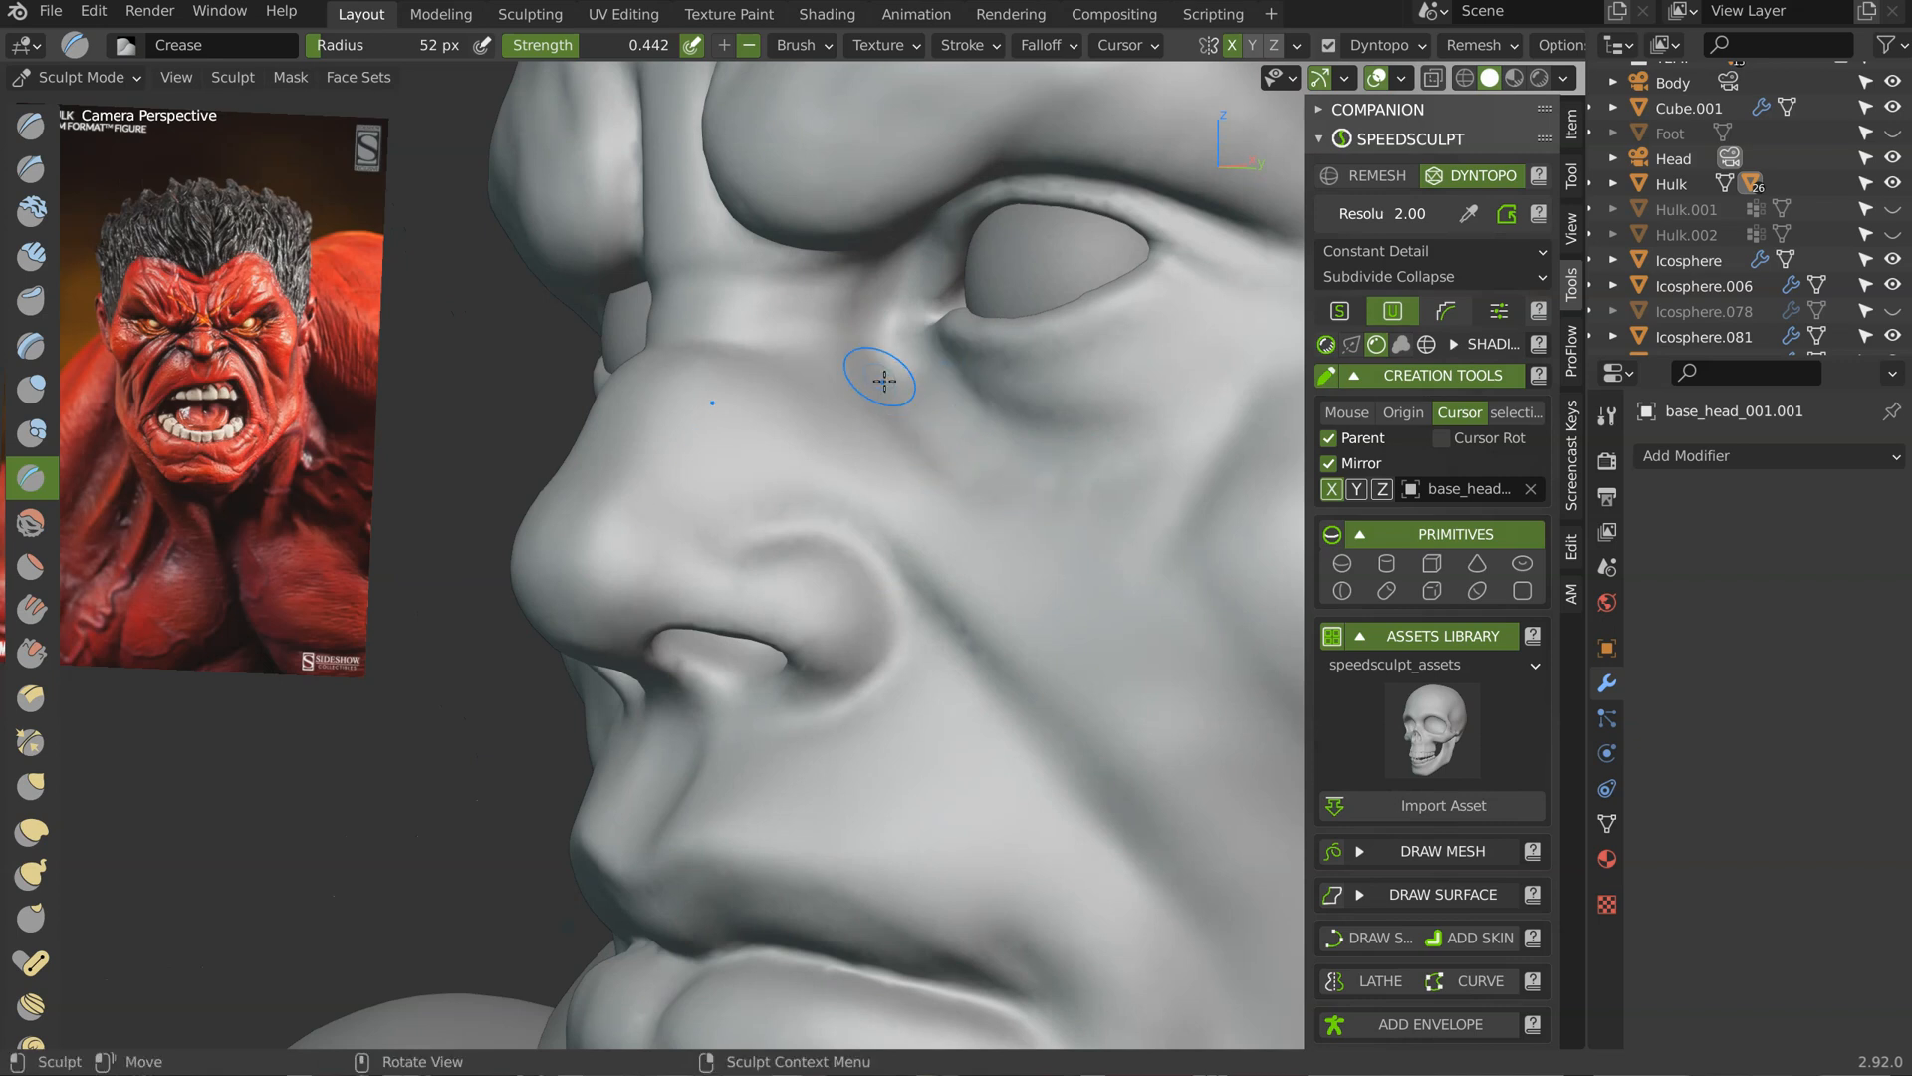
Step: Switch to the Grab brush at 157 px and refine the side of the nose above the nostril
scroll(885, 381, down, 4)
middle_drag(943, 498, 1028, 472)
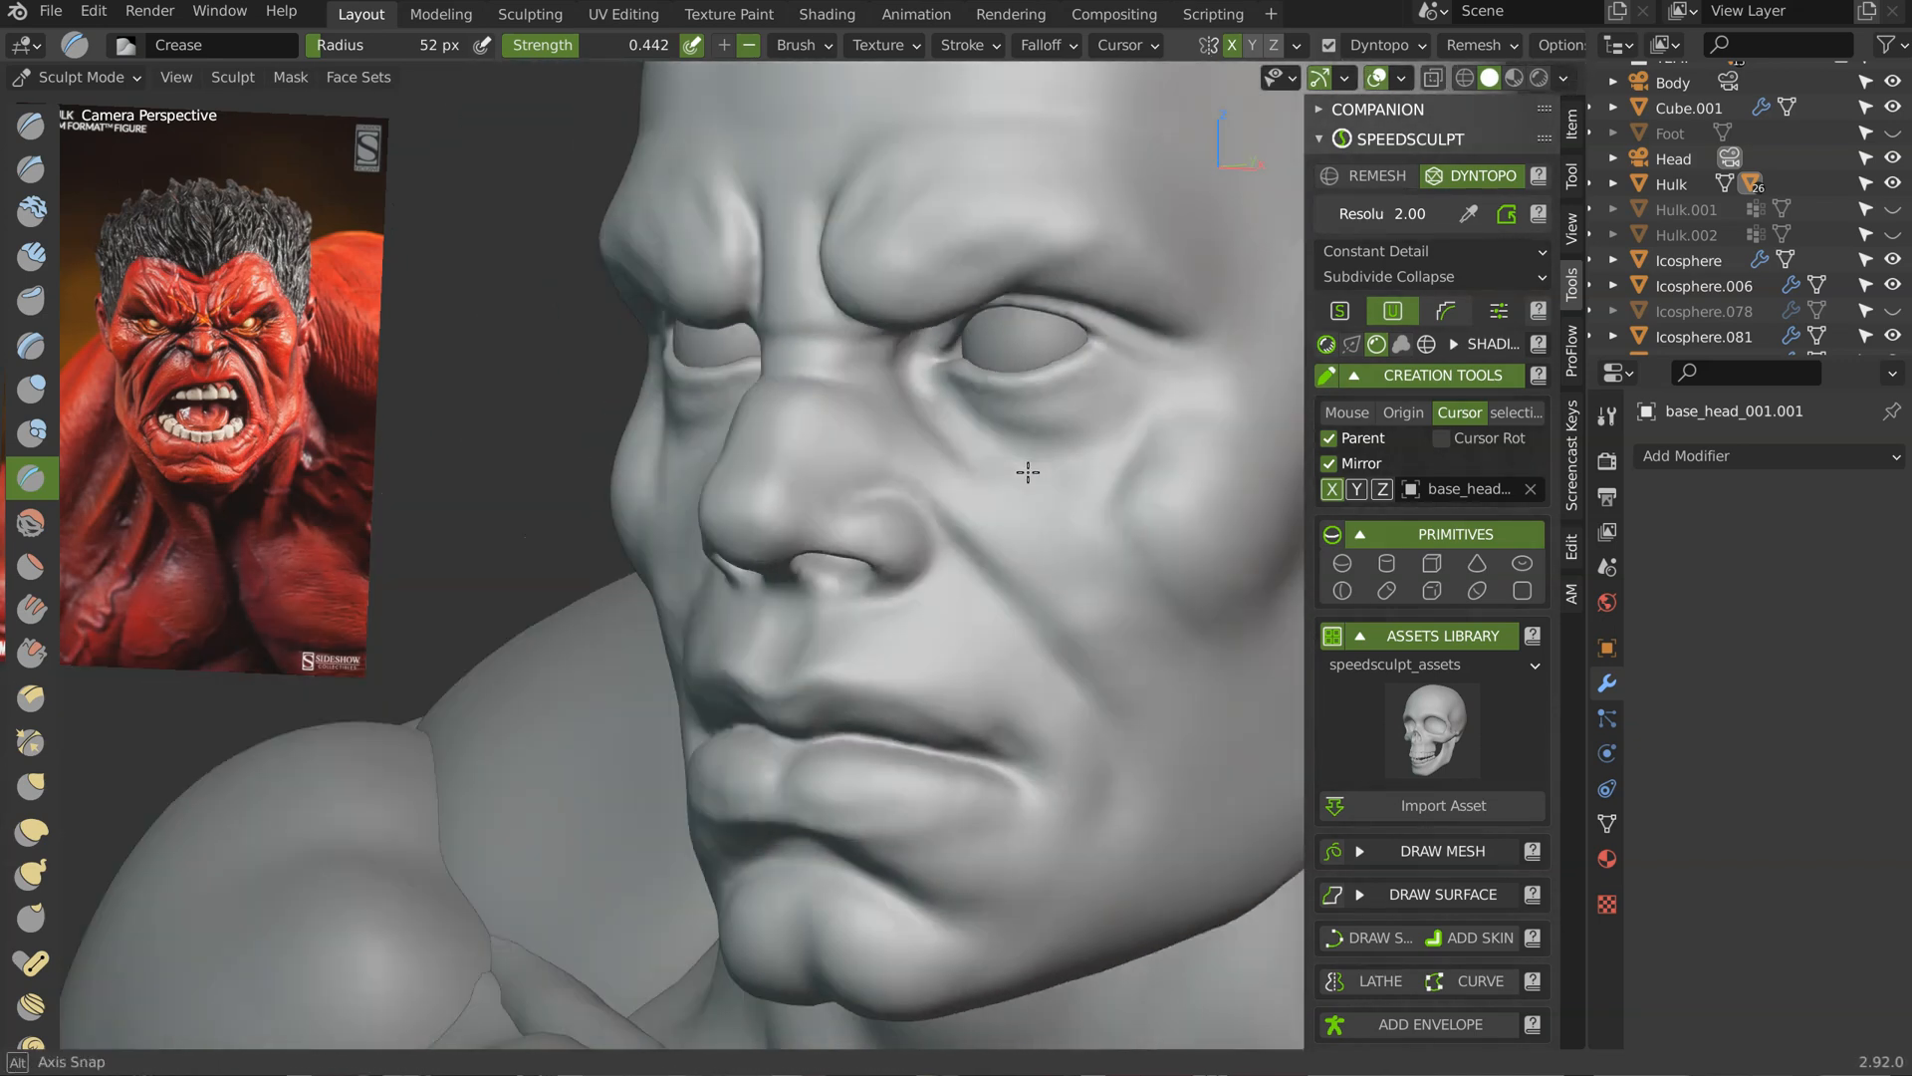
scroll(1027, 472, up, 3)
middle_drag(973, 398, 914, 486)
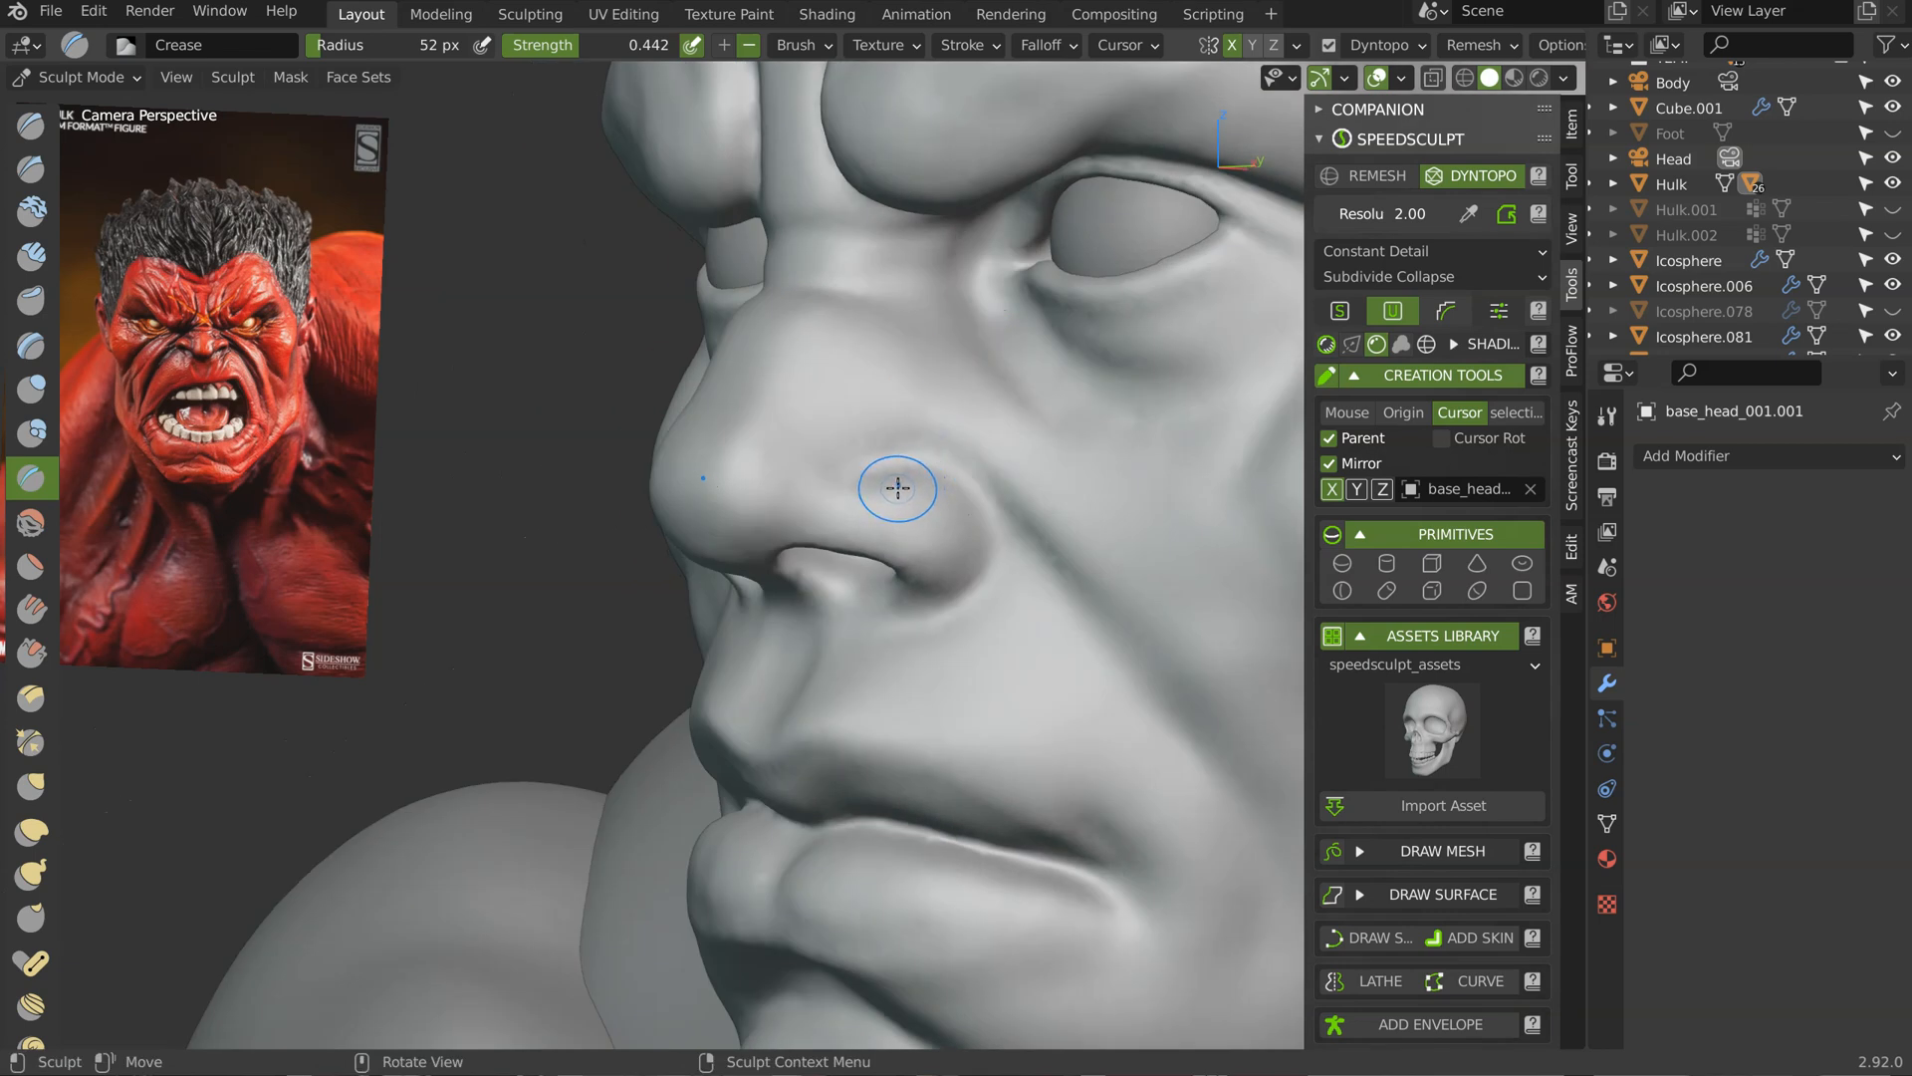
key(g)
key(f)
click(999, 465)
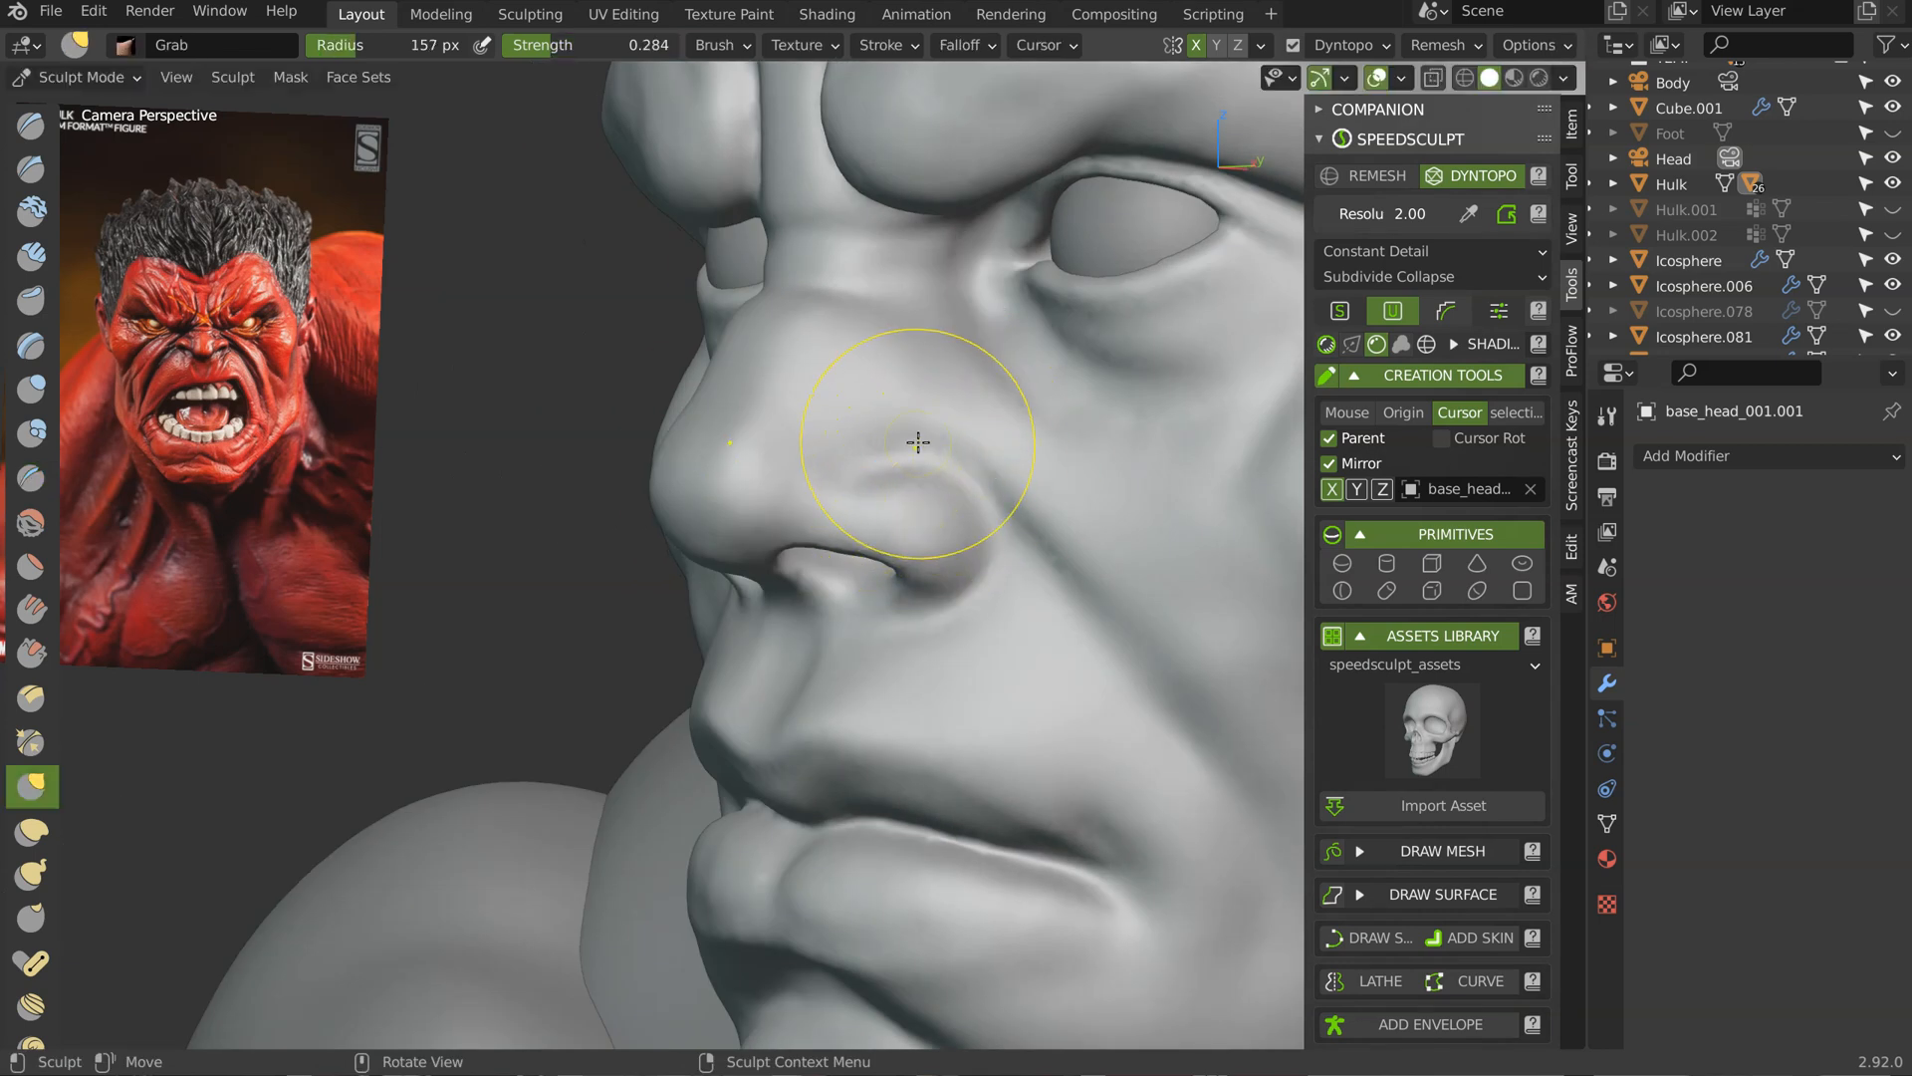
middle_drag(1004, 482, 966, 485)
mouse_move(1109, 628)
middle_down()
mouse_move(990, 542)
mouse_move(1073, 547)
middle_up()
mouse_move(1139, 635)
middle_down()
mouse_move(1066, 478)
mouse_move(973, 393)
middle_up()
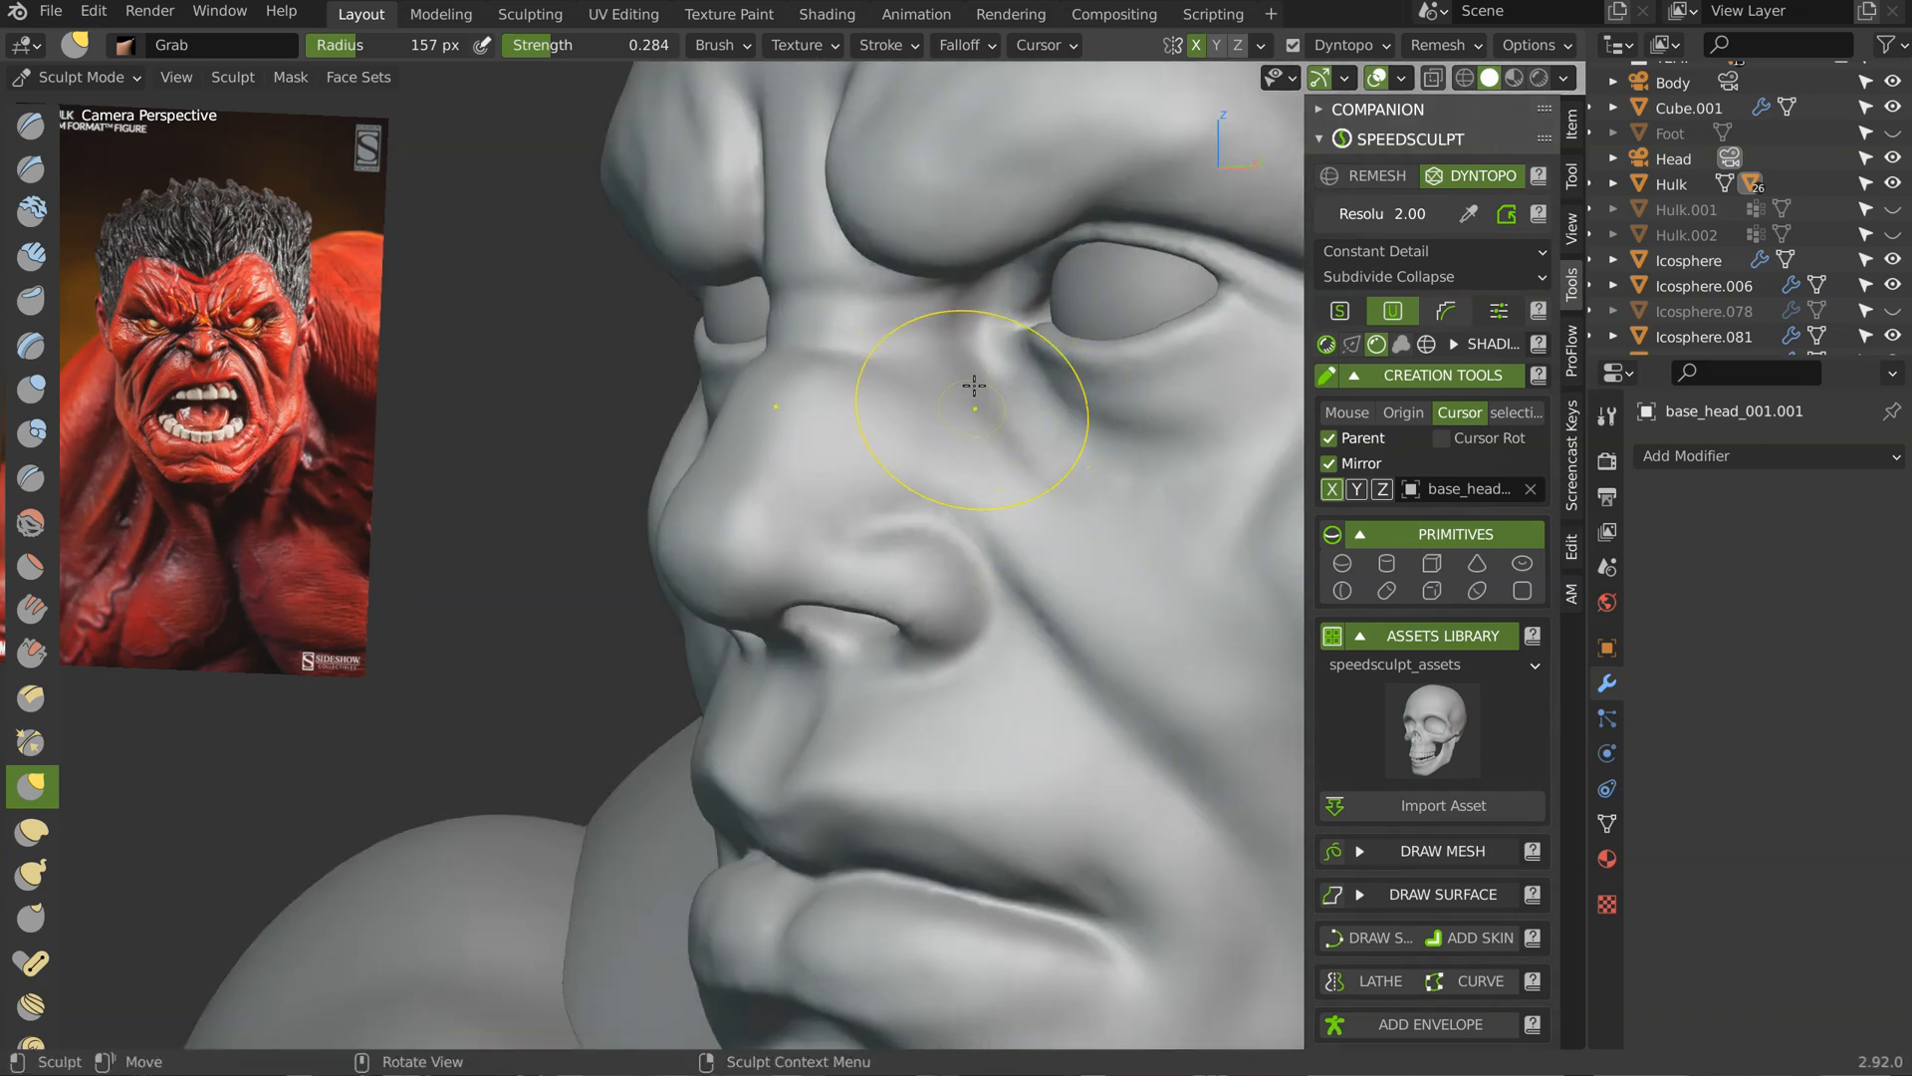
middle_drag(1003, 458, 969, 399)
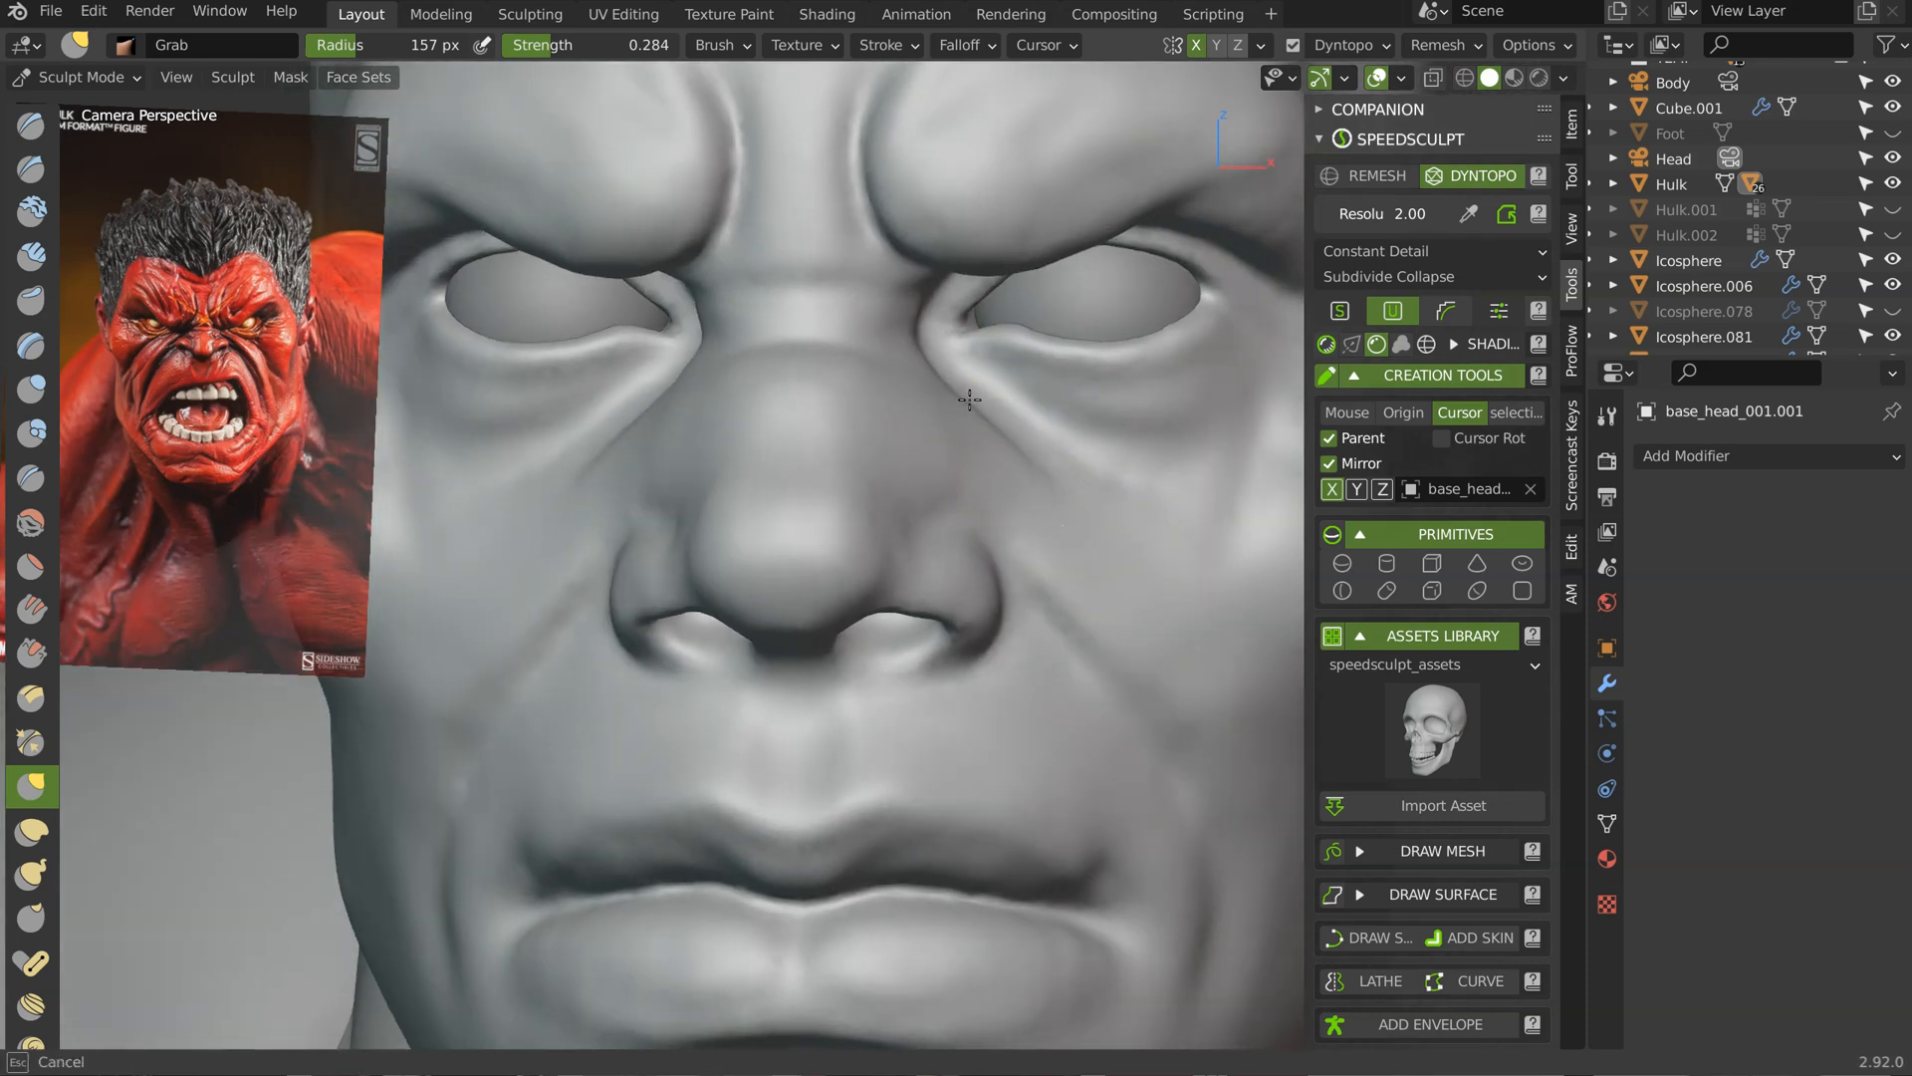
Step: Examine the face from the front at several distances, checking the eyes, nose, mouth and cheek folds
scroll(1072, 504, down, 5)
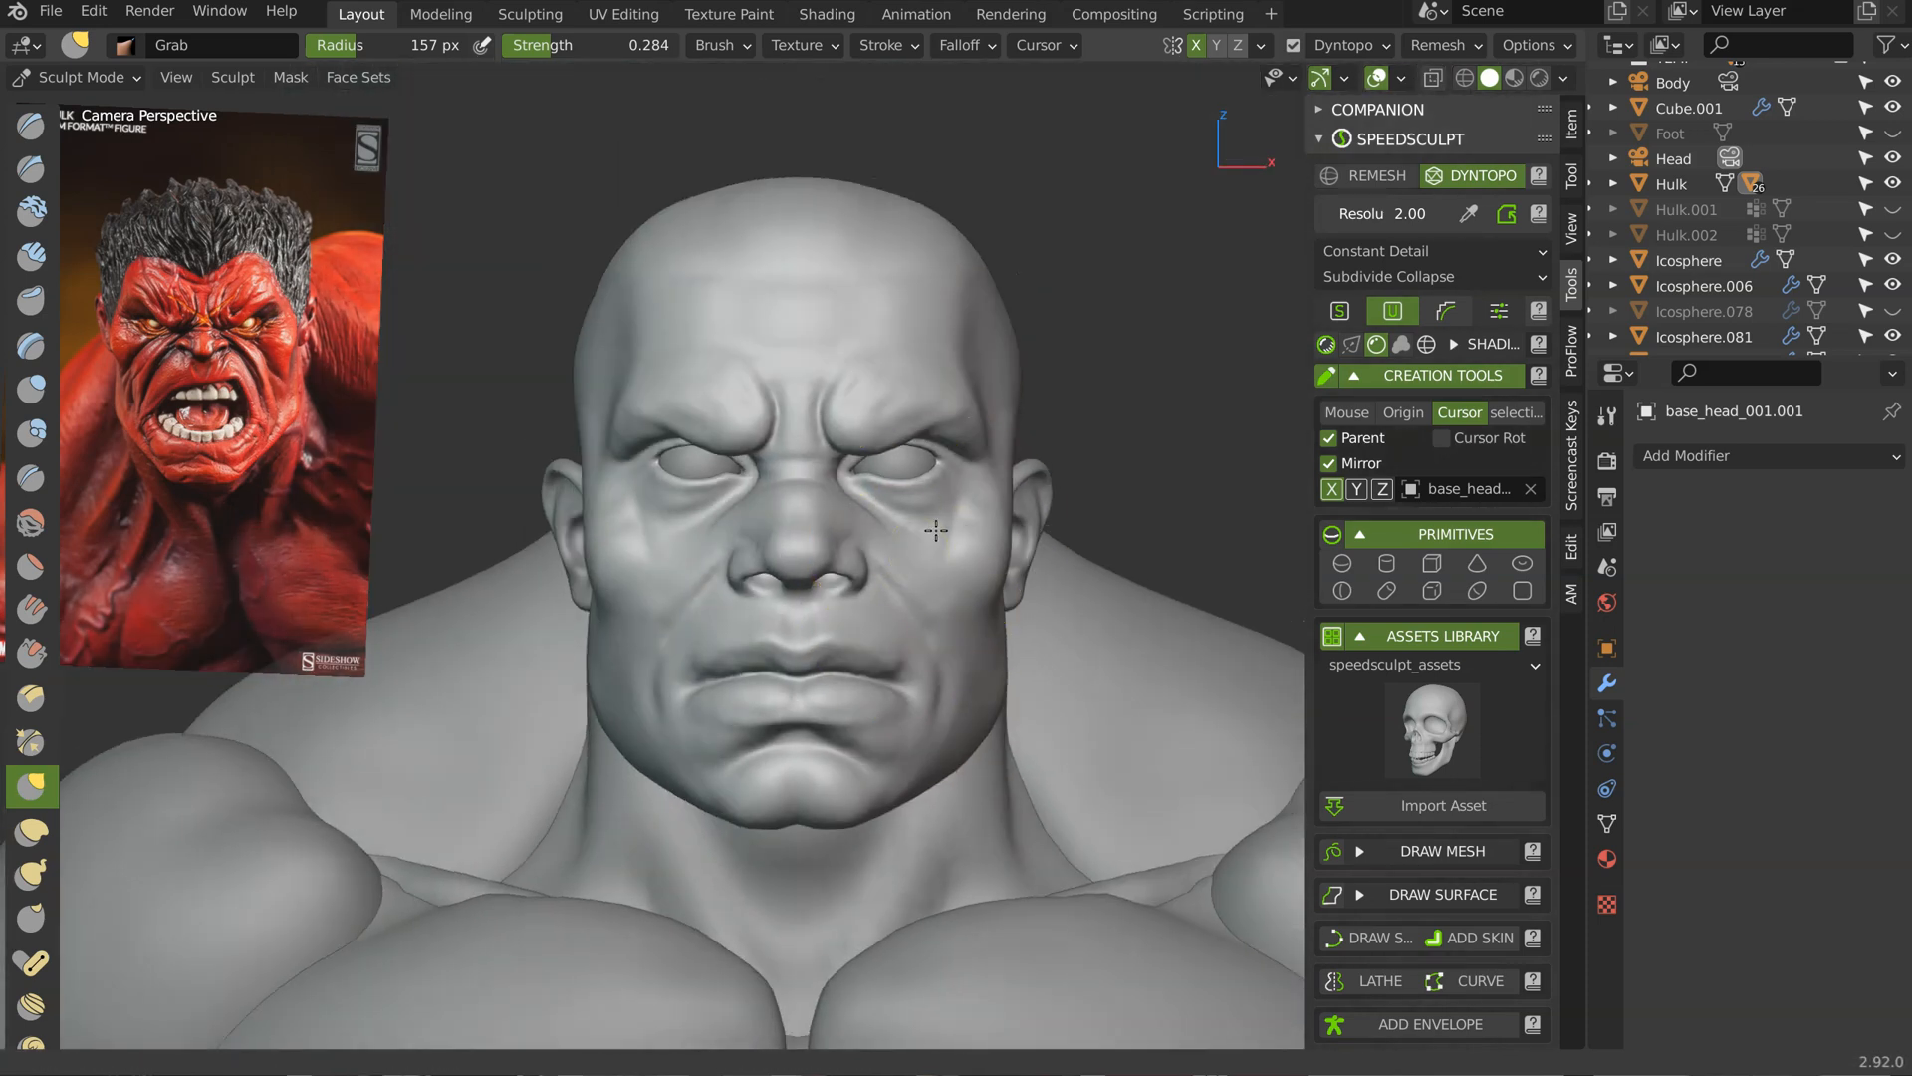
scroll(951, 526, up, 4)
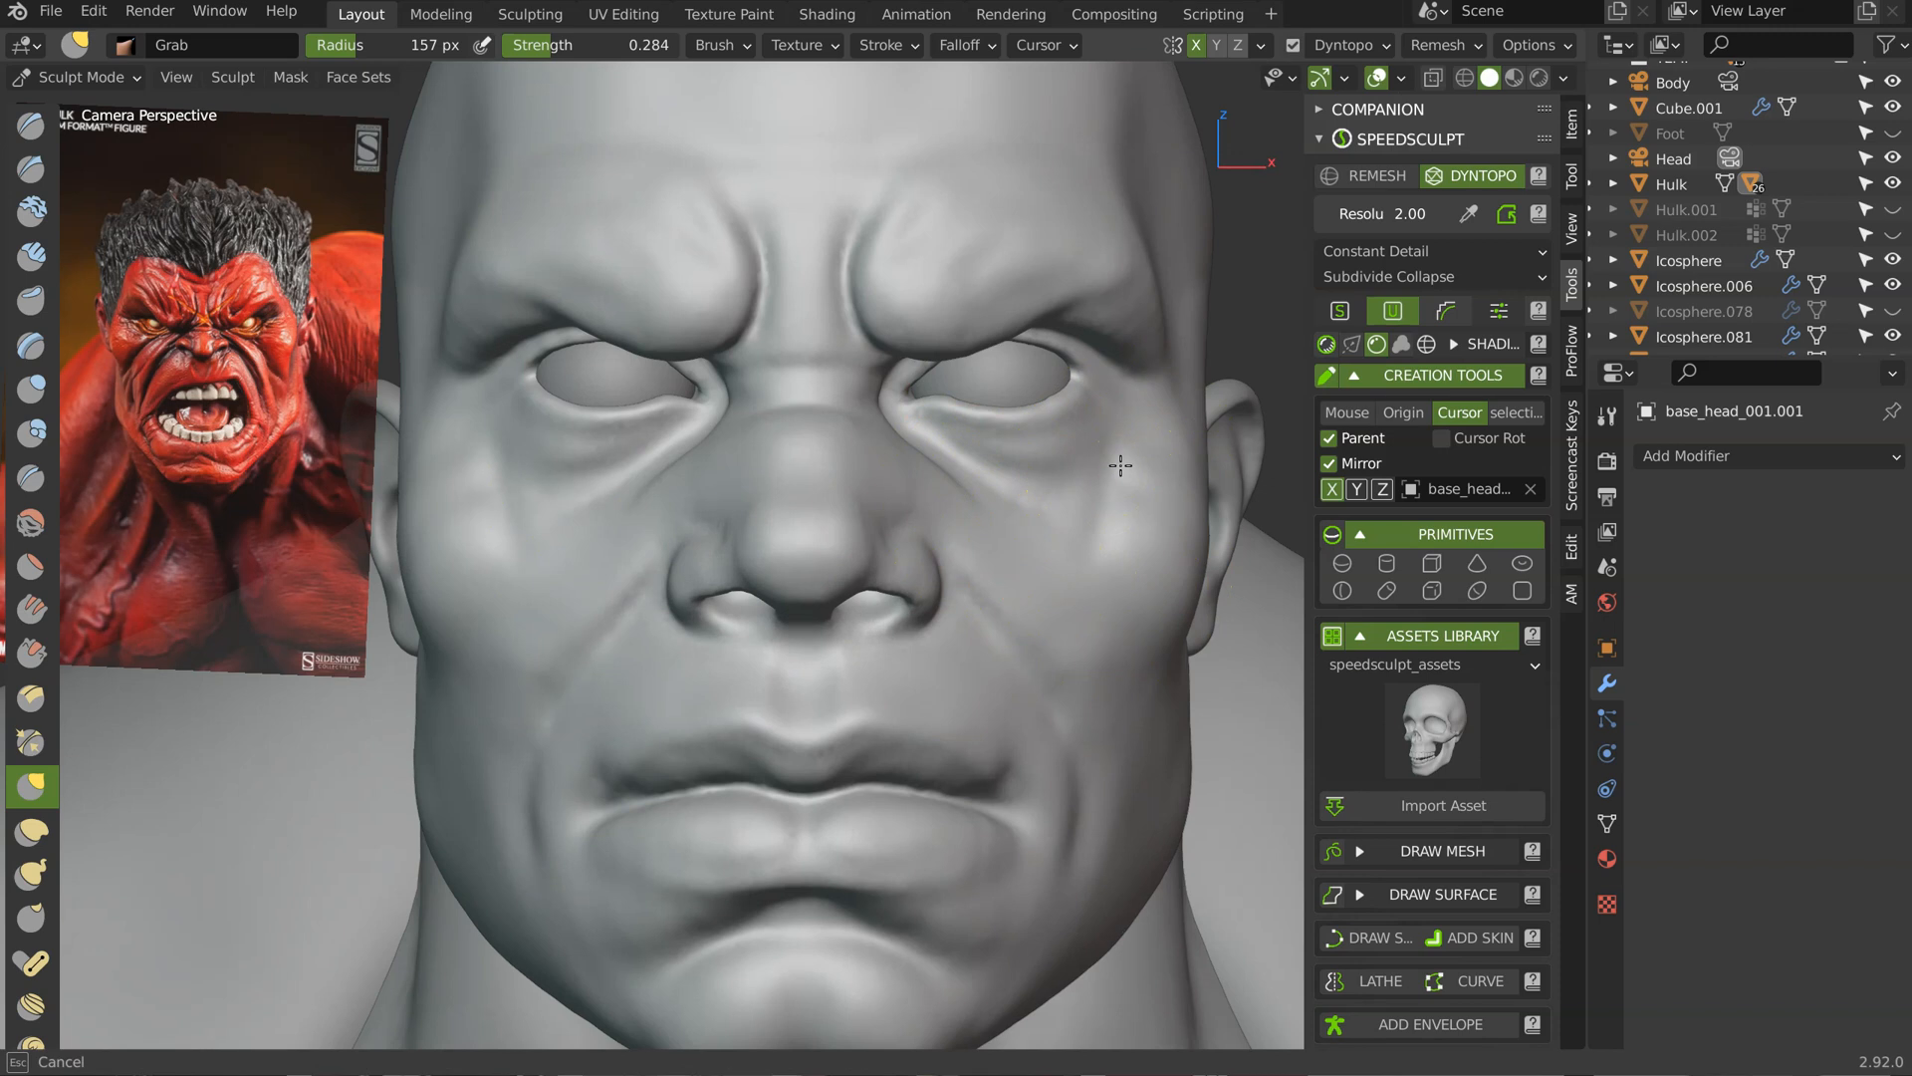
scroll(1162, 428, up, 3)
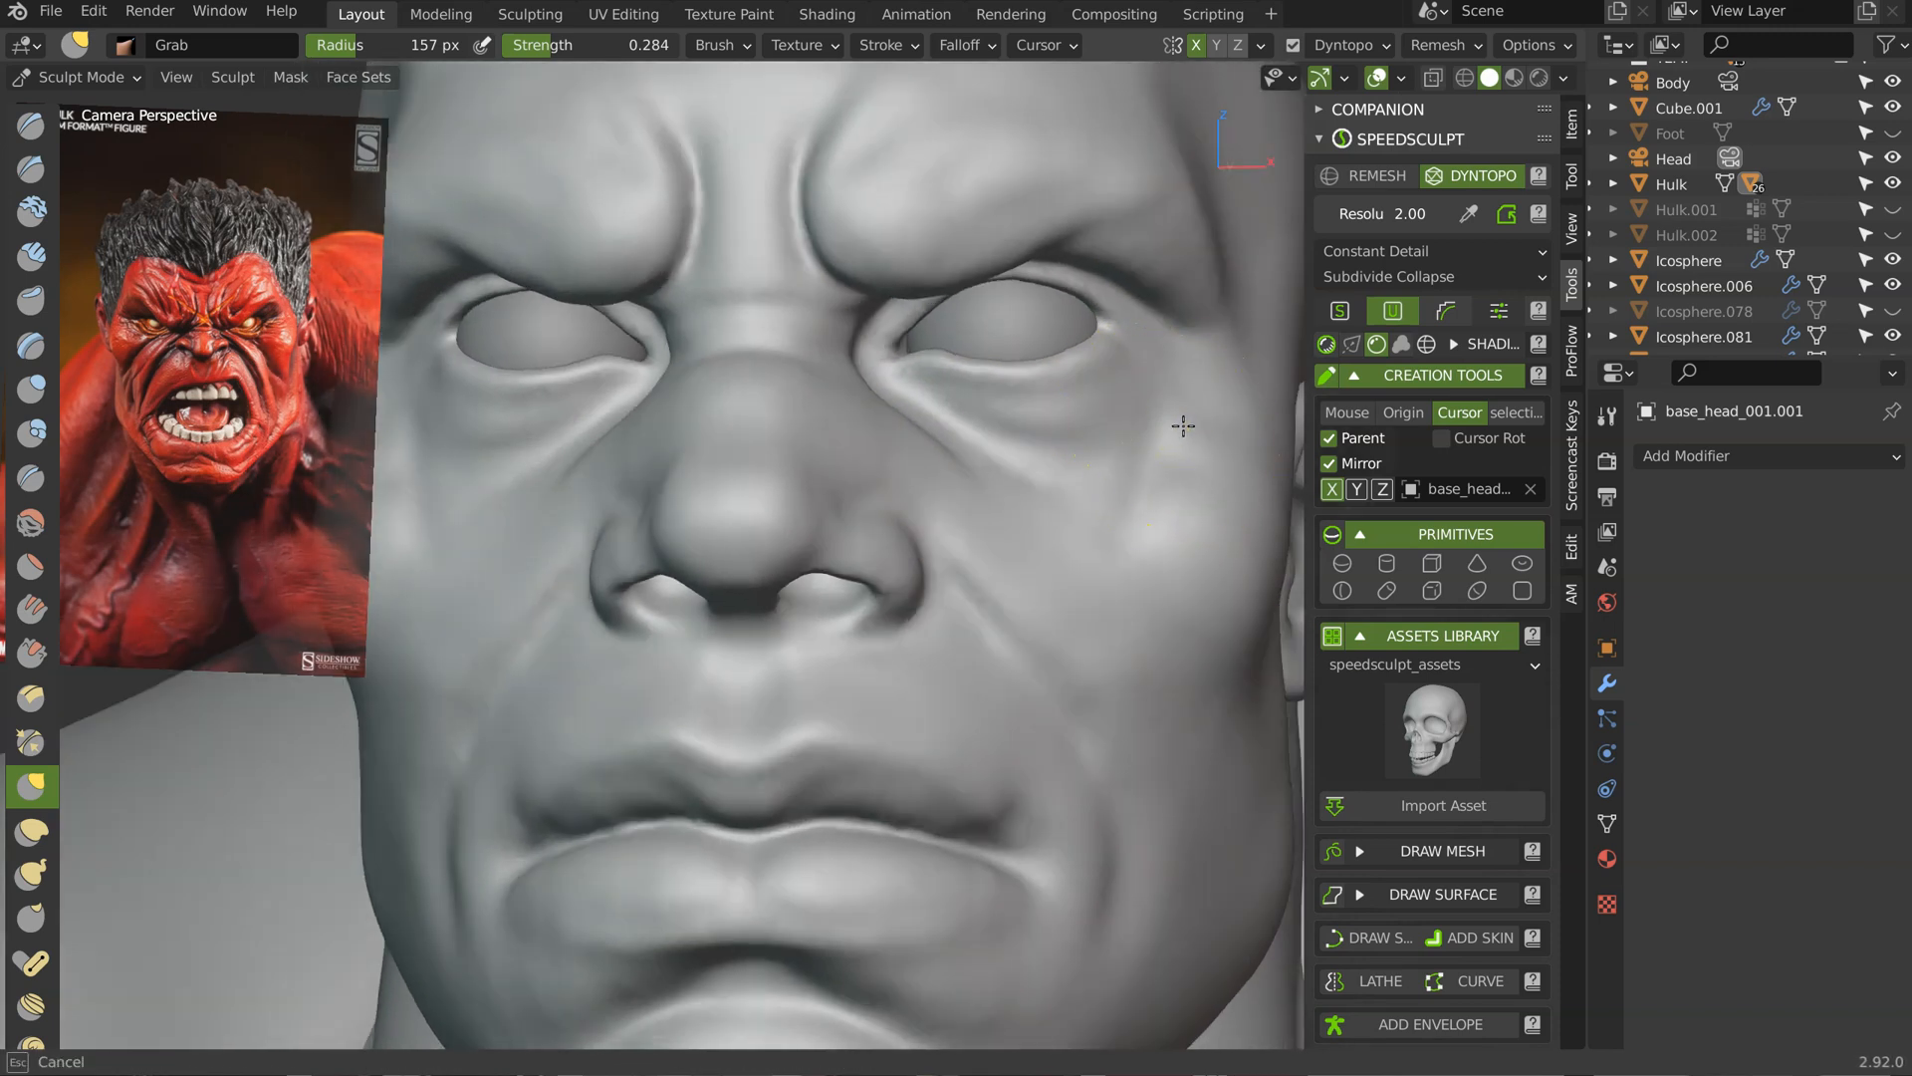
scroll(1123, 491, down, 5)
scroll(1042, 482, up, 6)
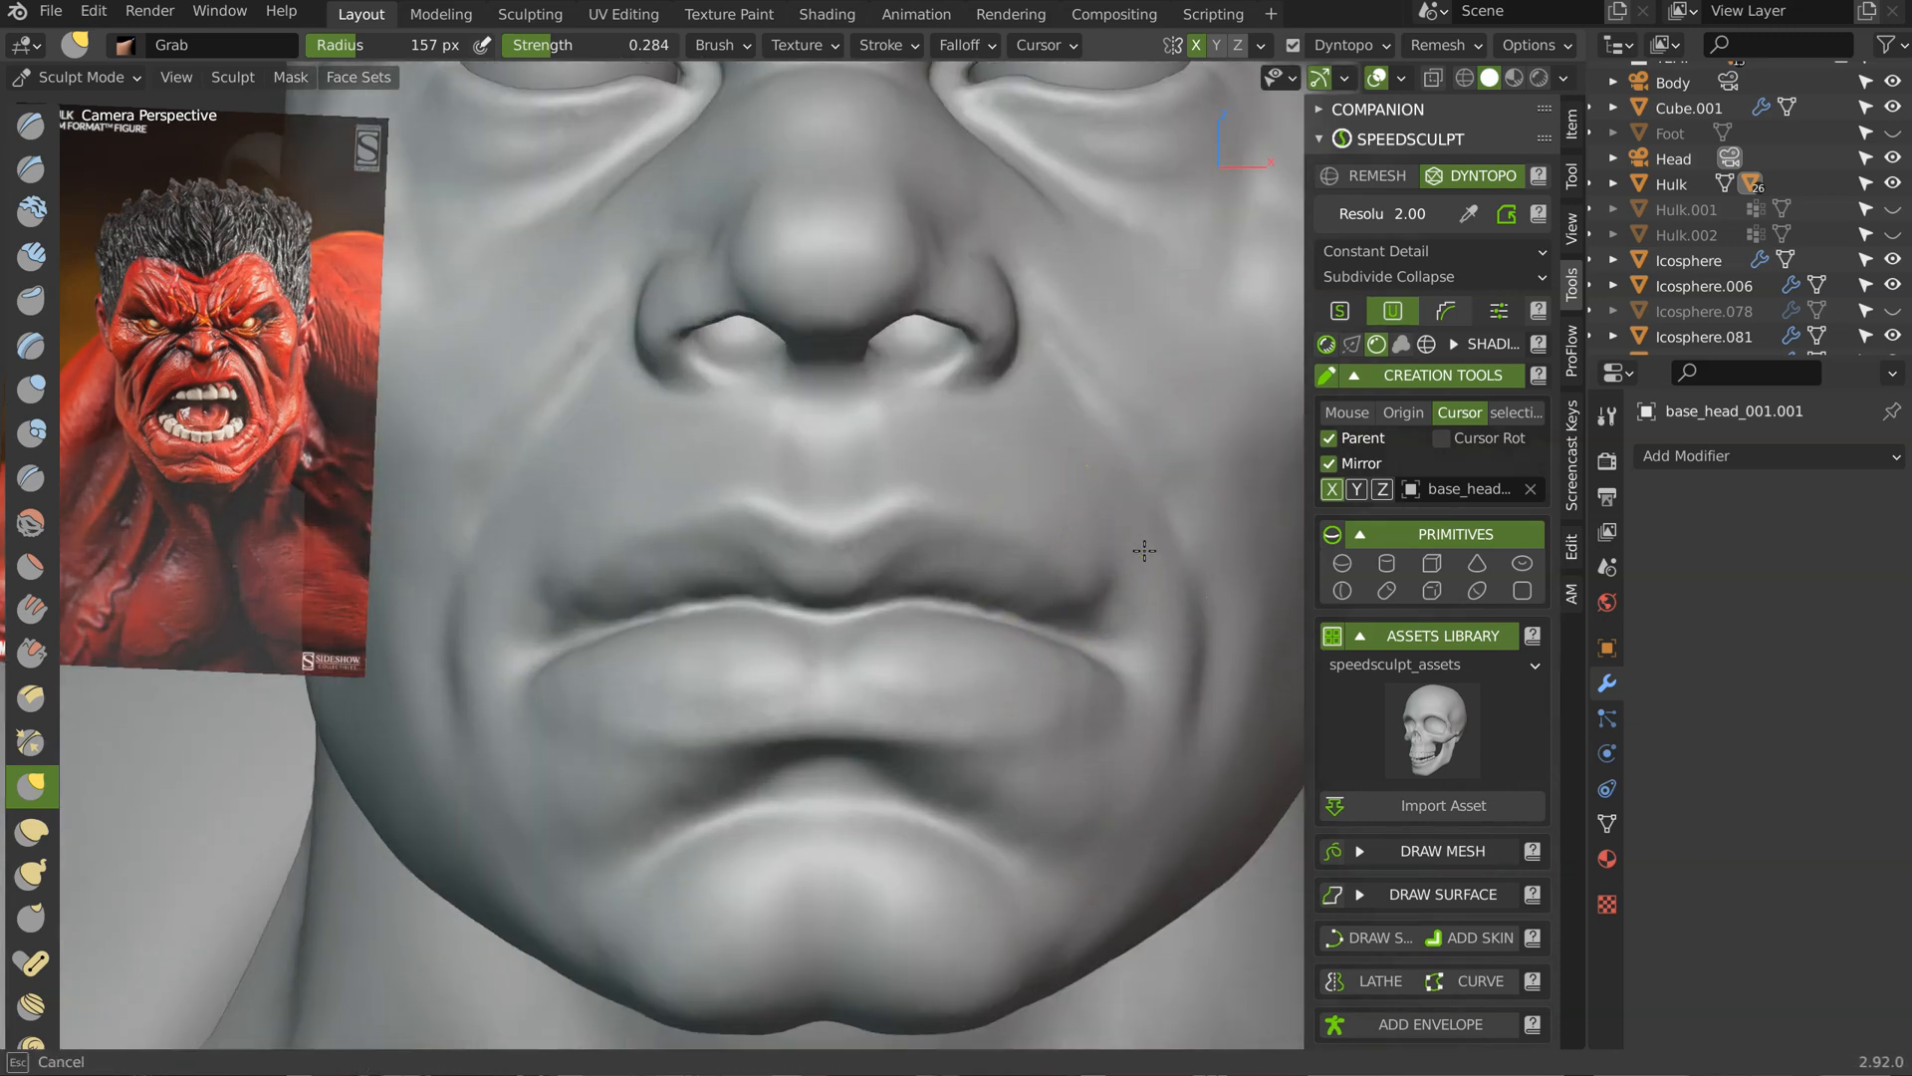
scroll(1125, 458, down, 5)
scroll(1037, 444, up, 5)
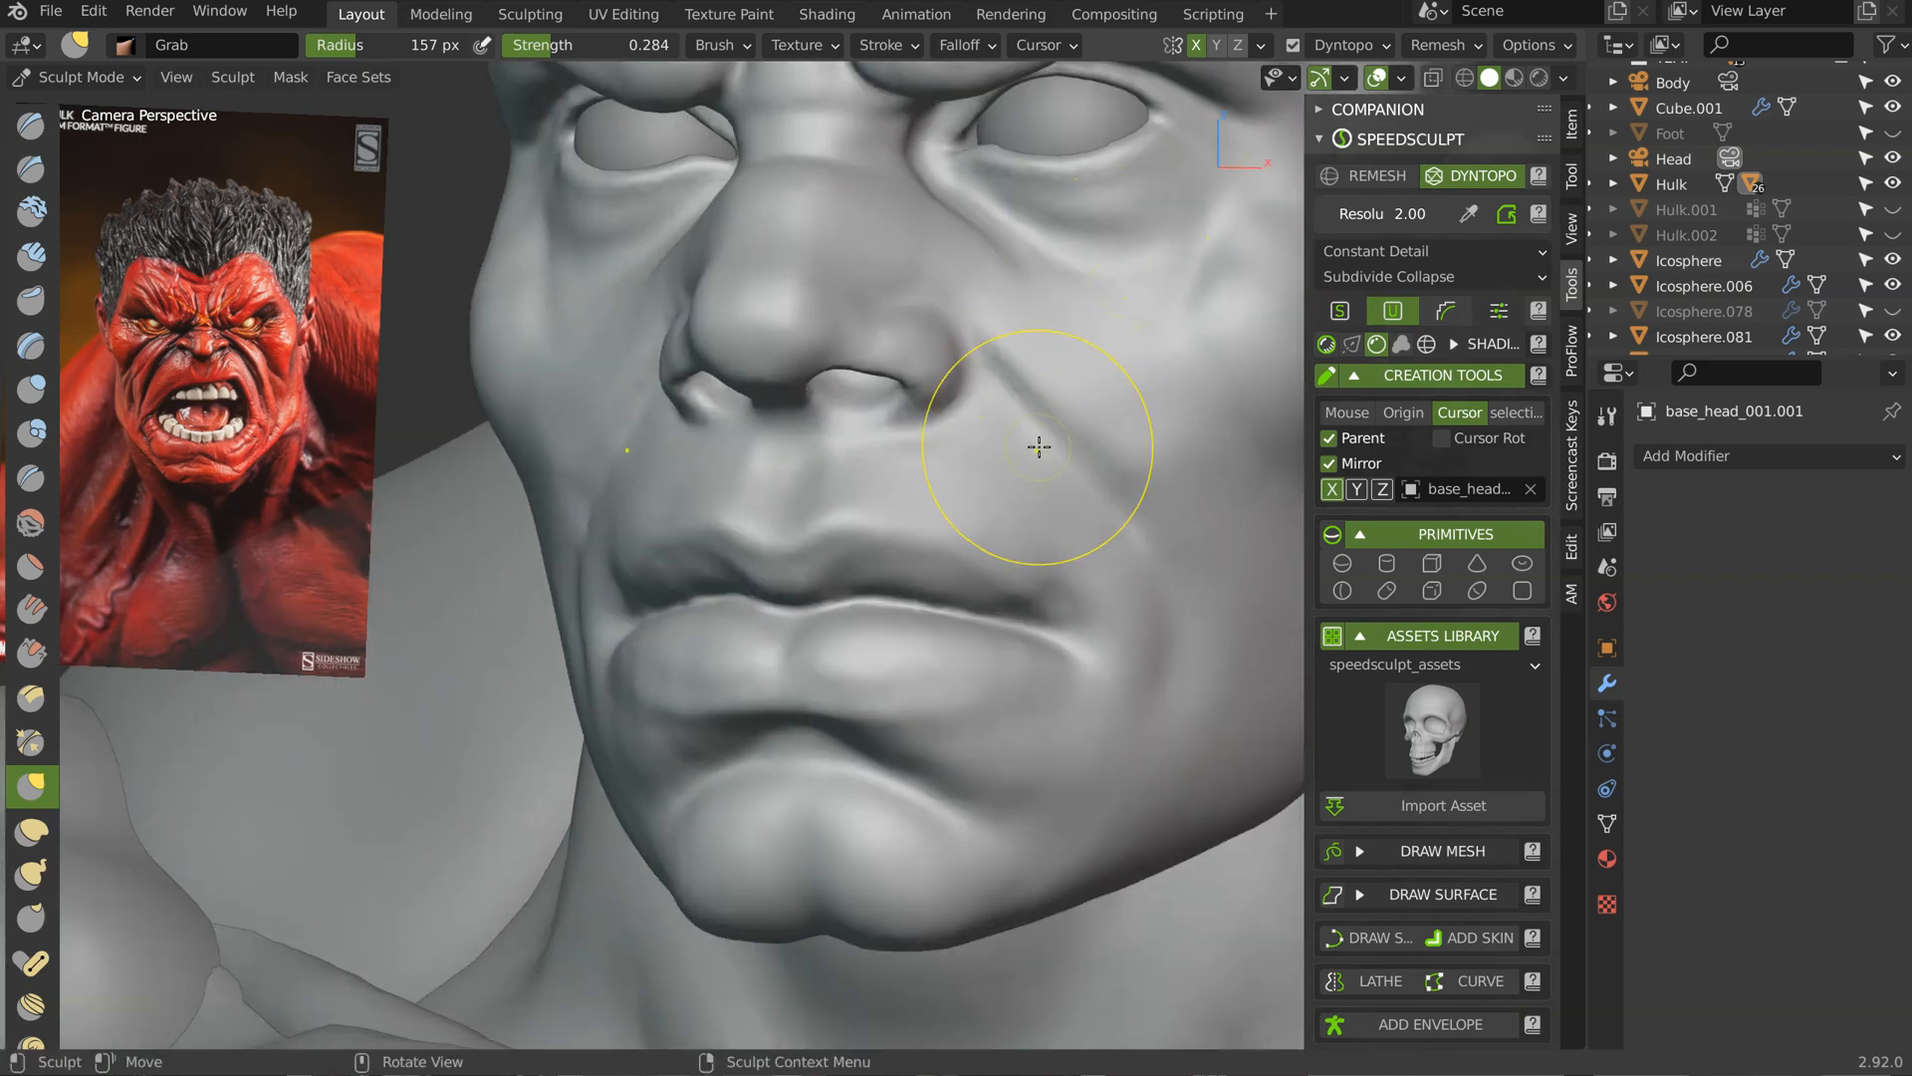
Step: Work on the cheek beside the nostril with the Clay brush at 101 px
key(c)
middle_drag(1059, 418, 979, 379)
key(f)
click(976, 266)
key(f)
click(982, 275)
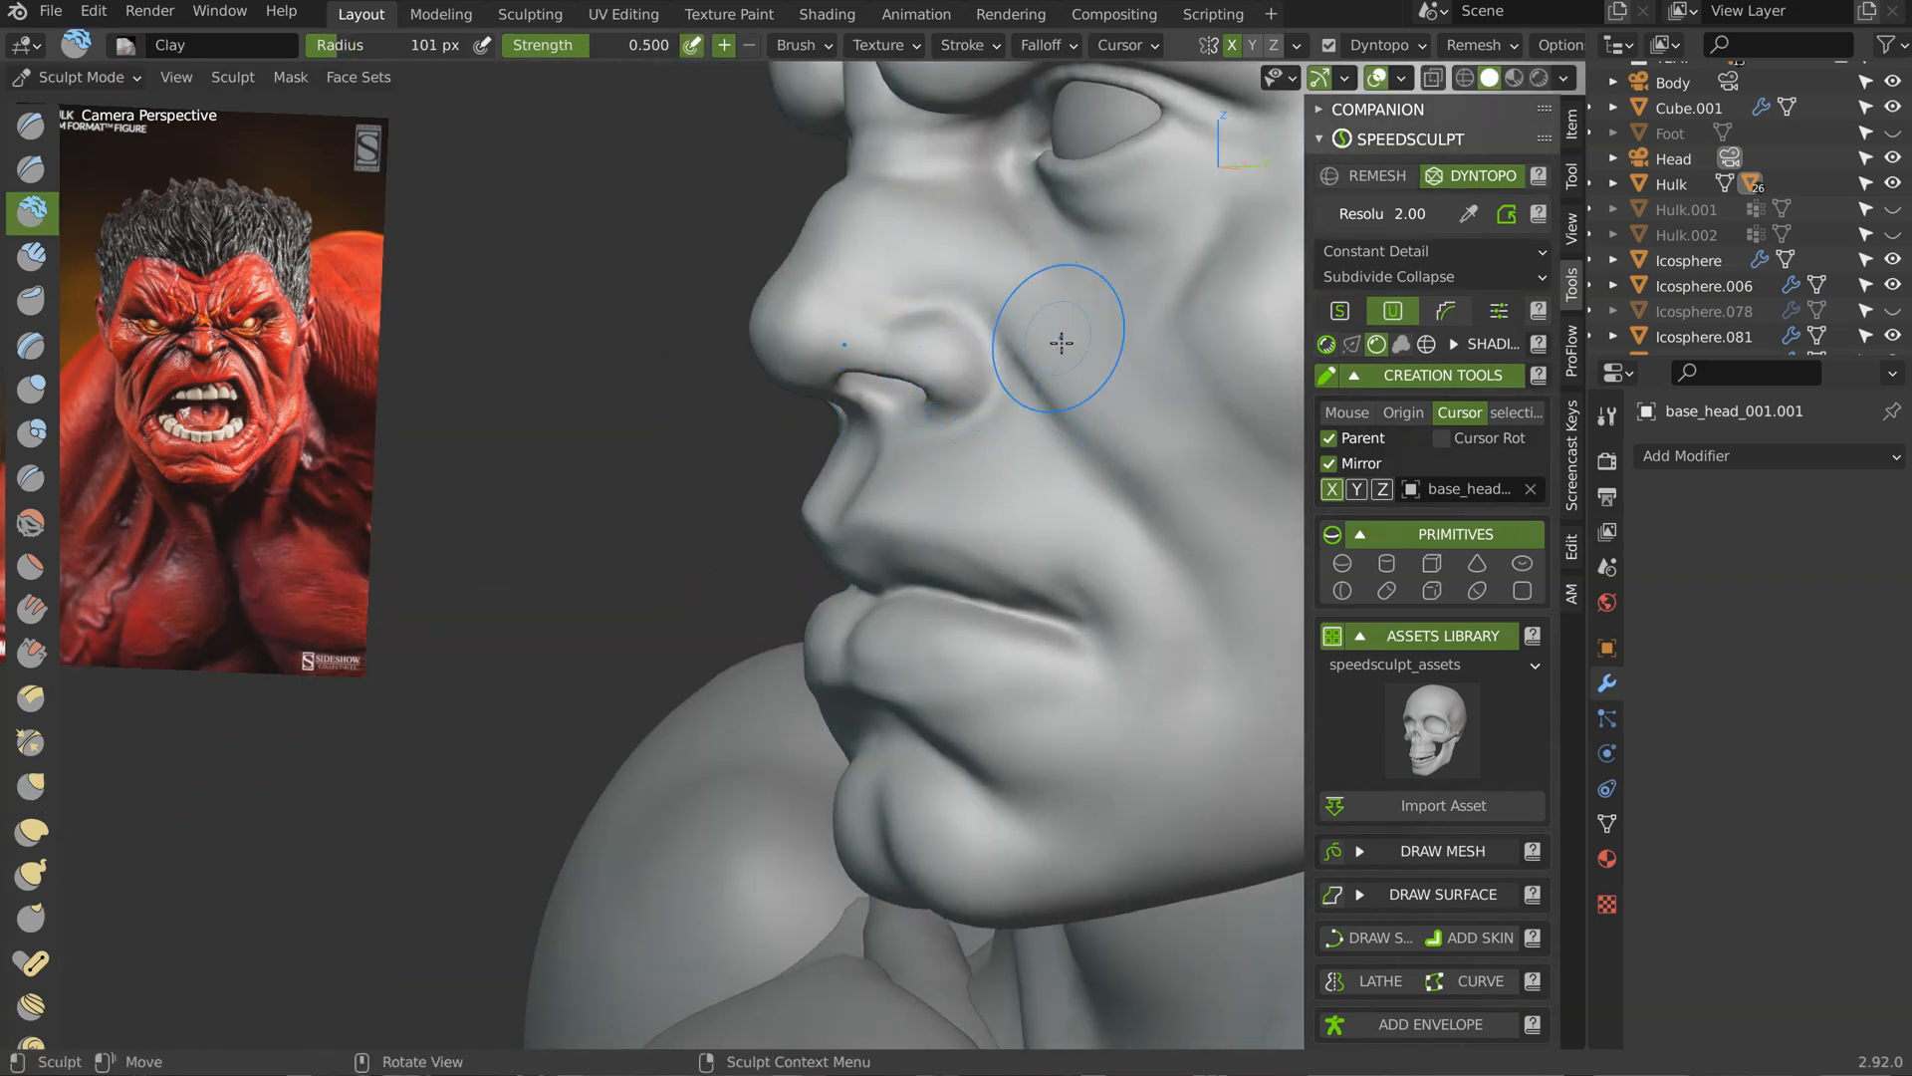
middle_drag(1119, 384, 1066, 319)
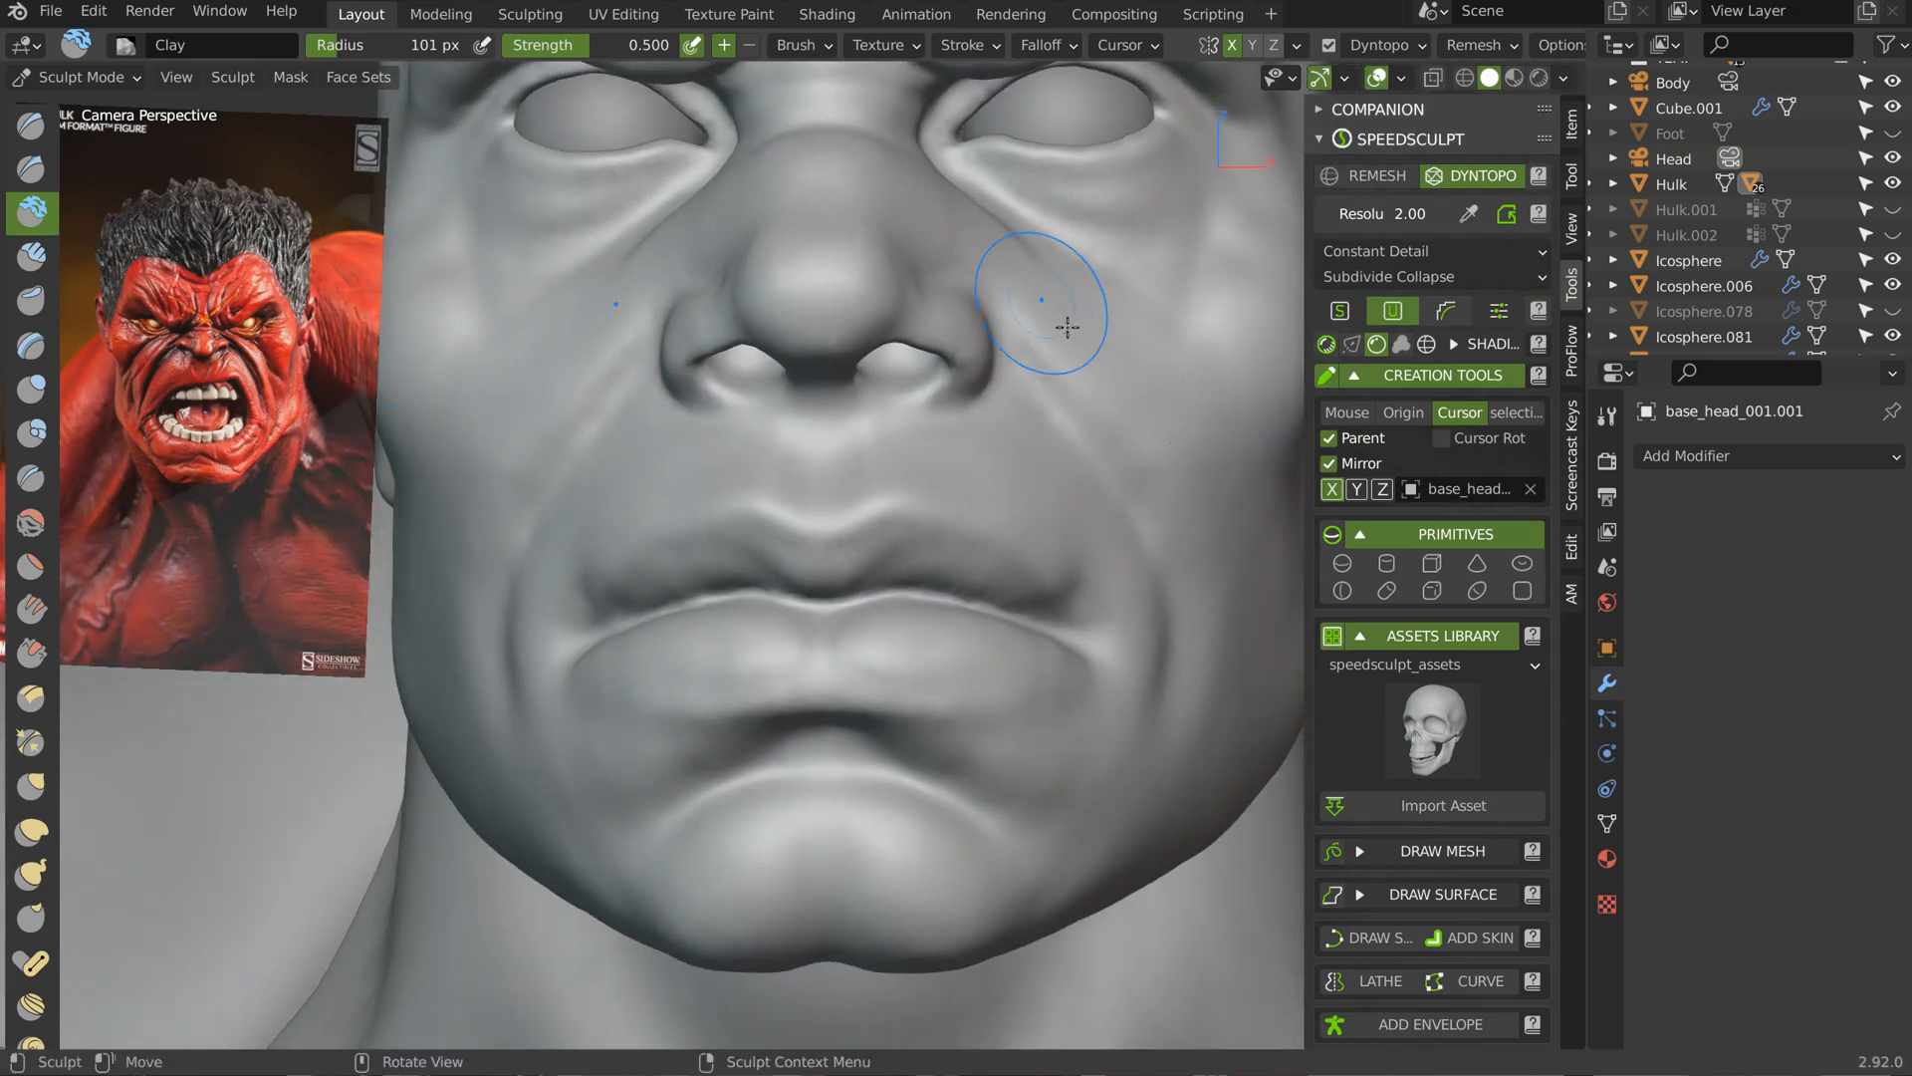
mouse_move(1145, 427)
middle_down()
mouse_move(1042, 414)
mouse_move(1102, 398)
mouse_move(1174, 504)
middle_up()
Step: Refine the cheek and the area below the cheekbone with the Crease and Clay brushes at 72 px
key(shift+c)
mouse_move(1119, 397)
middle_down()
mouse_move(1079, 470)
mouse_move(1143, 482)
mouse_move(1142, 510)
middle_up()
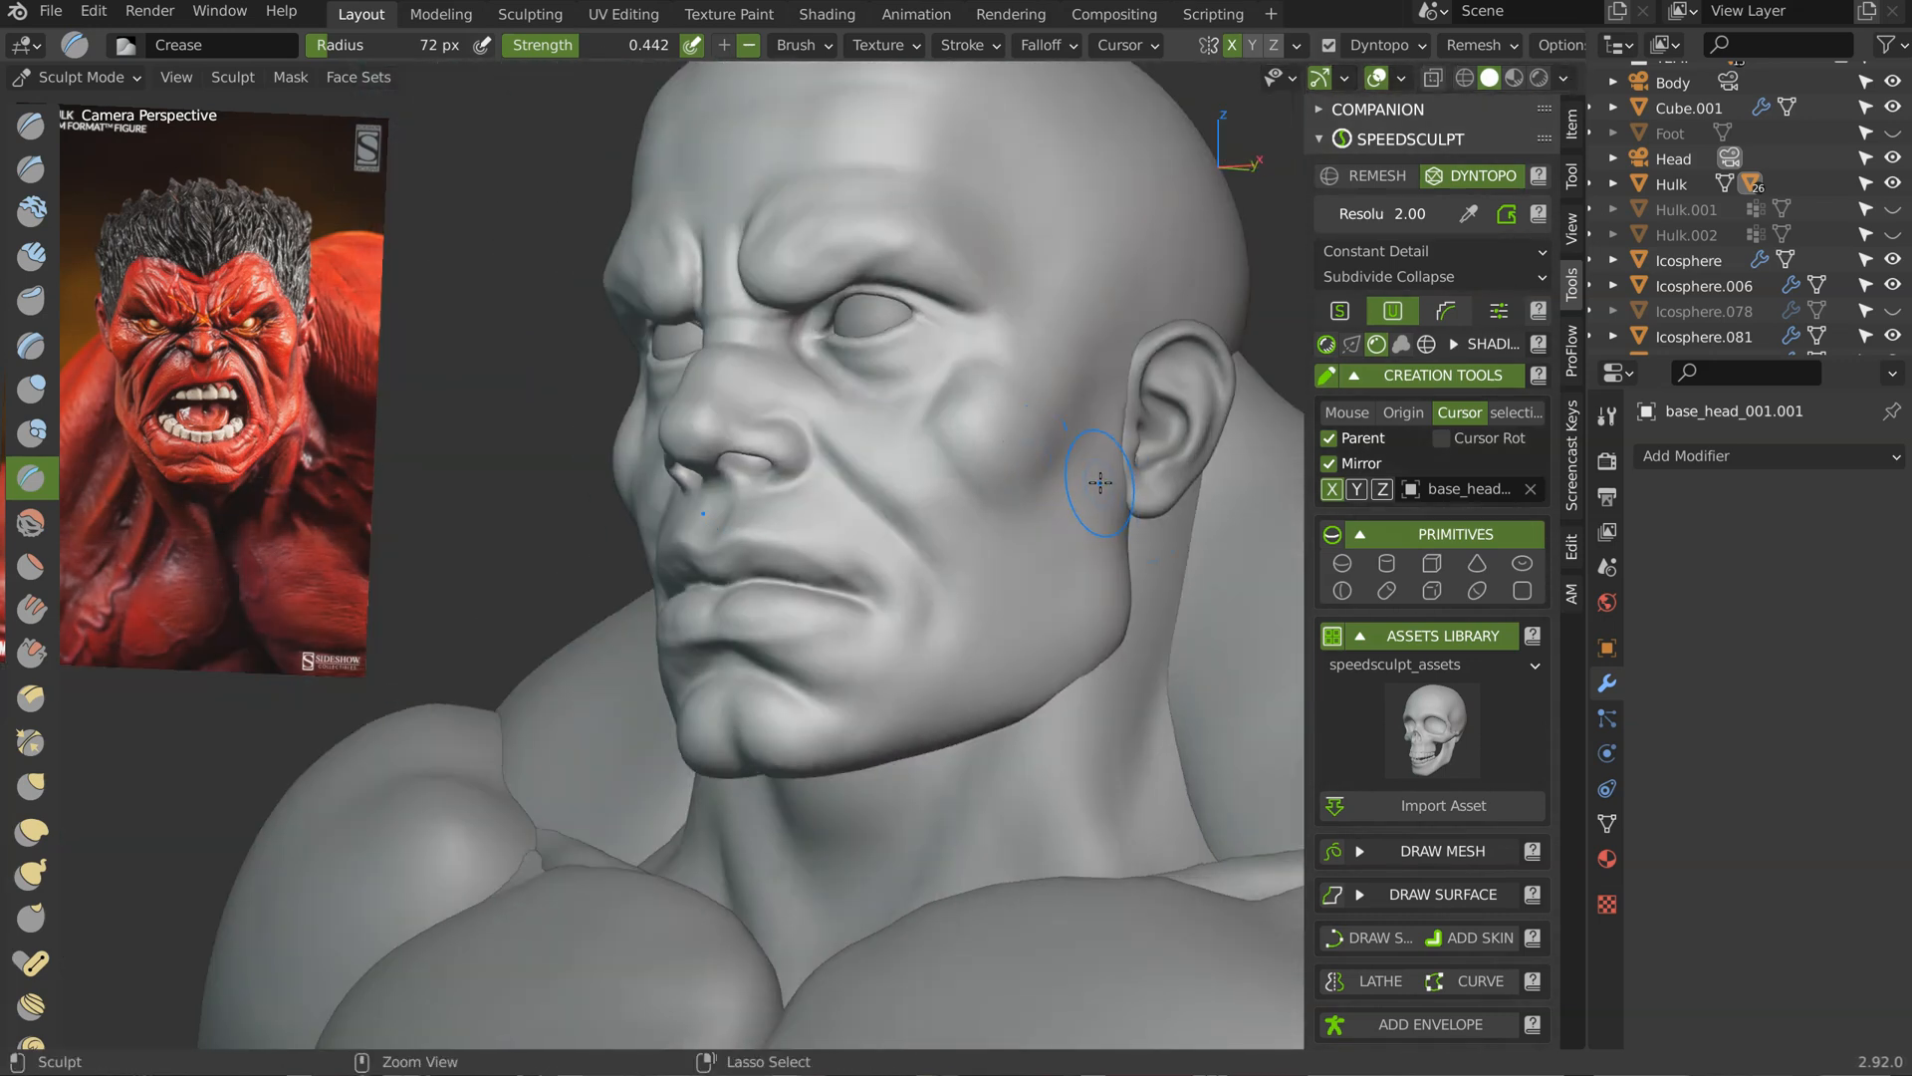
scroll(1016, 465, up, 3)
key(c)
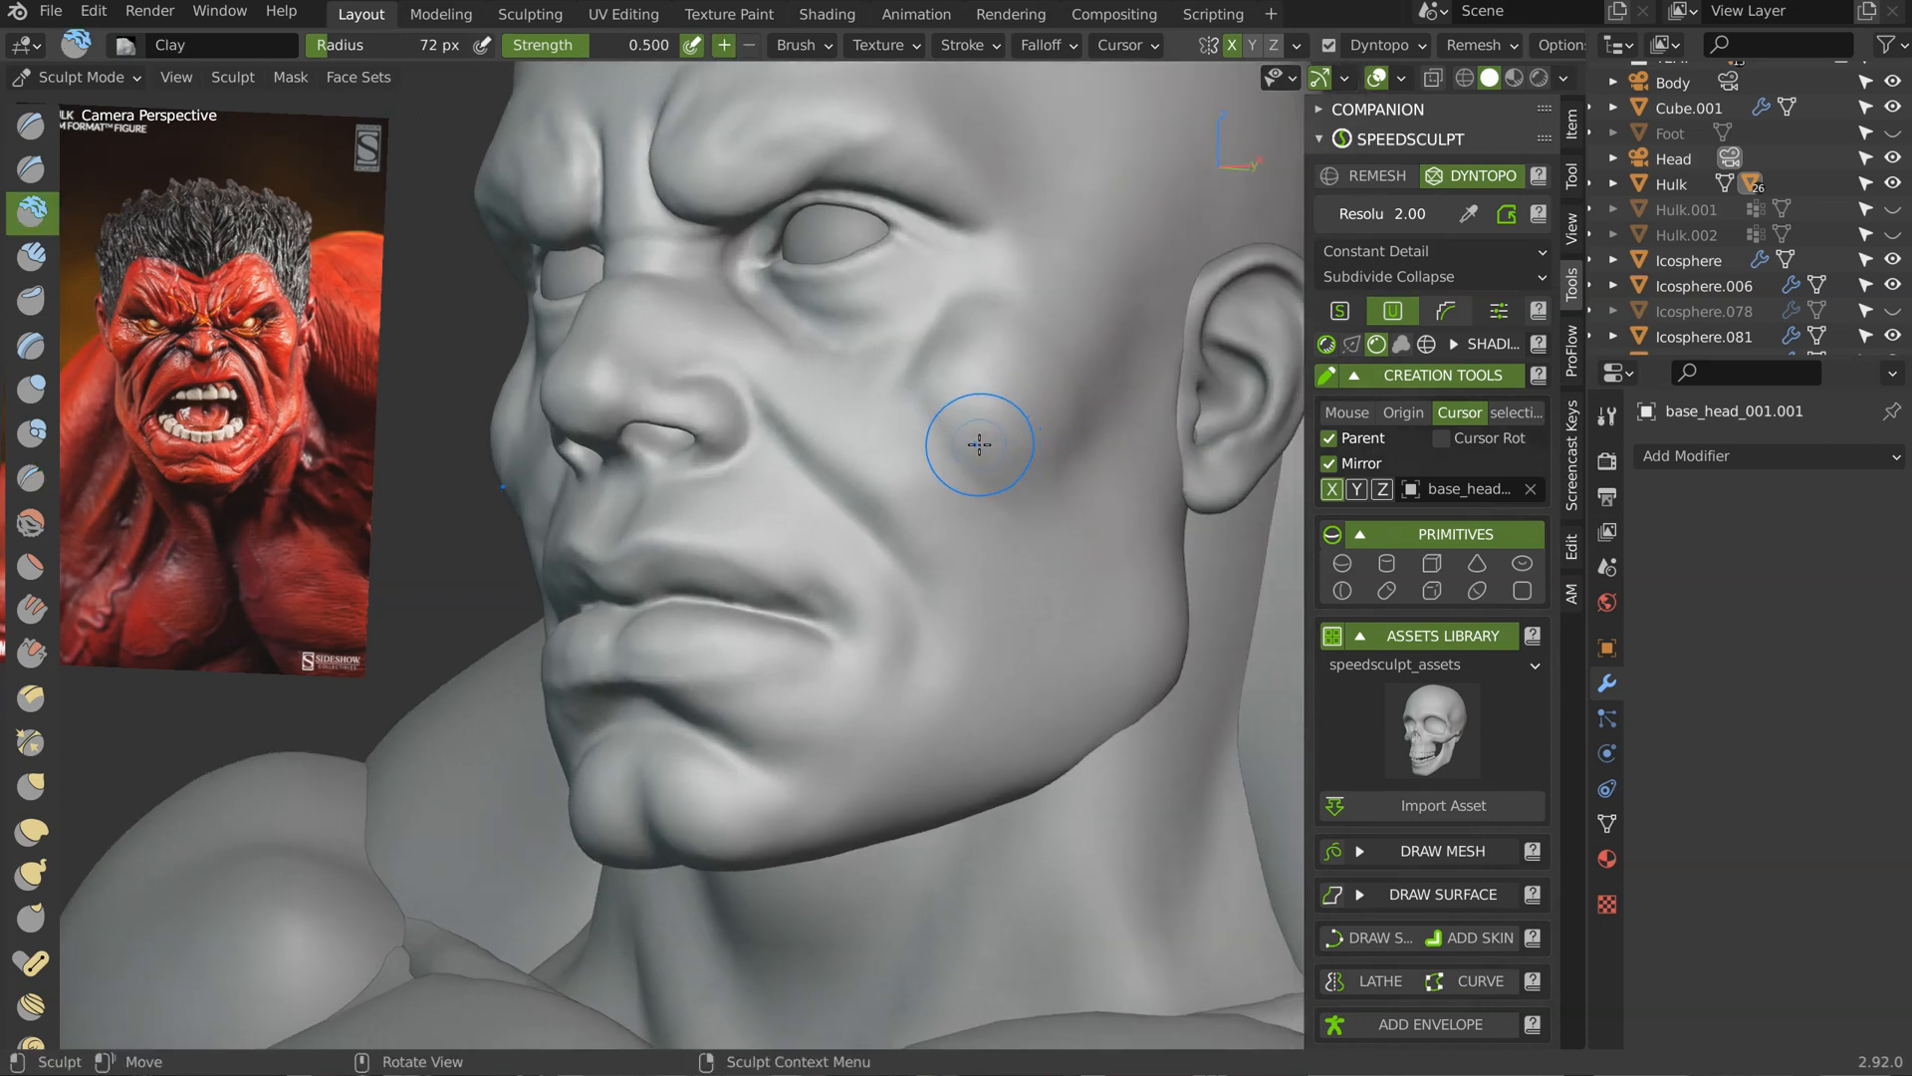
scroll(1027, 416, up, 2)
middle_drag(1027, 416, 852, 406)
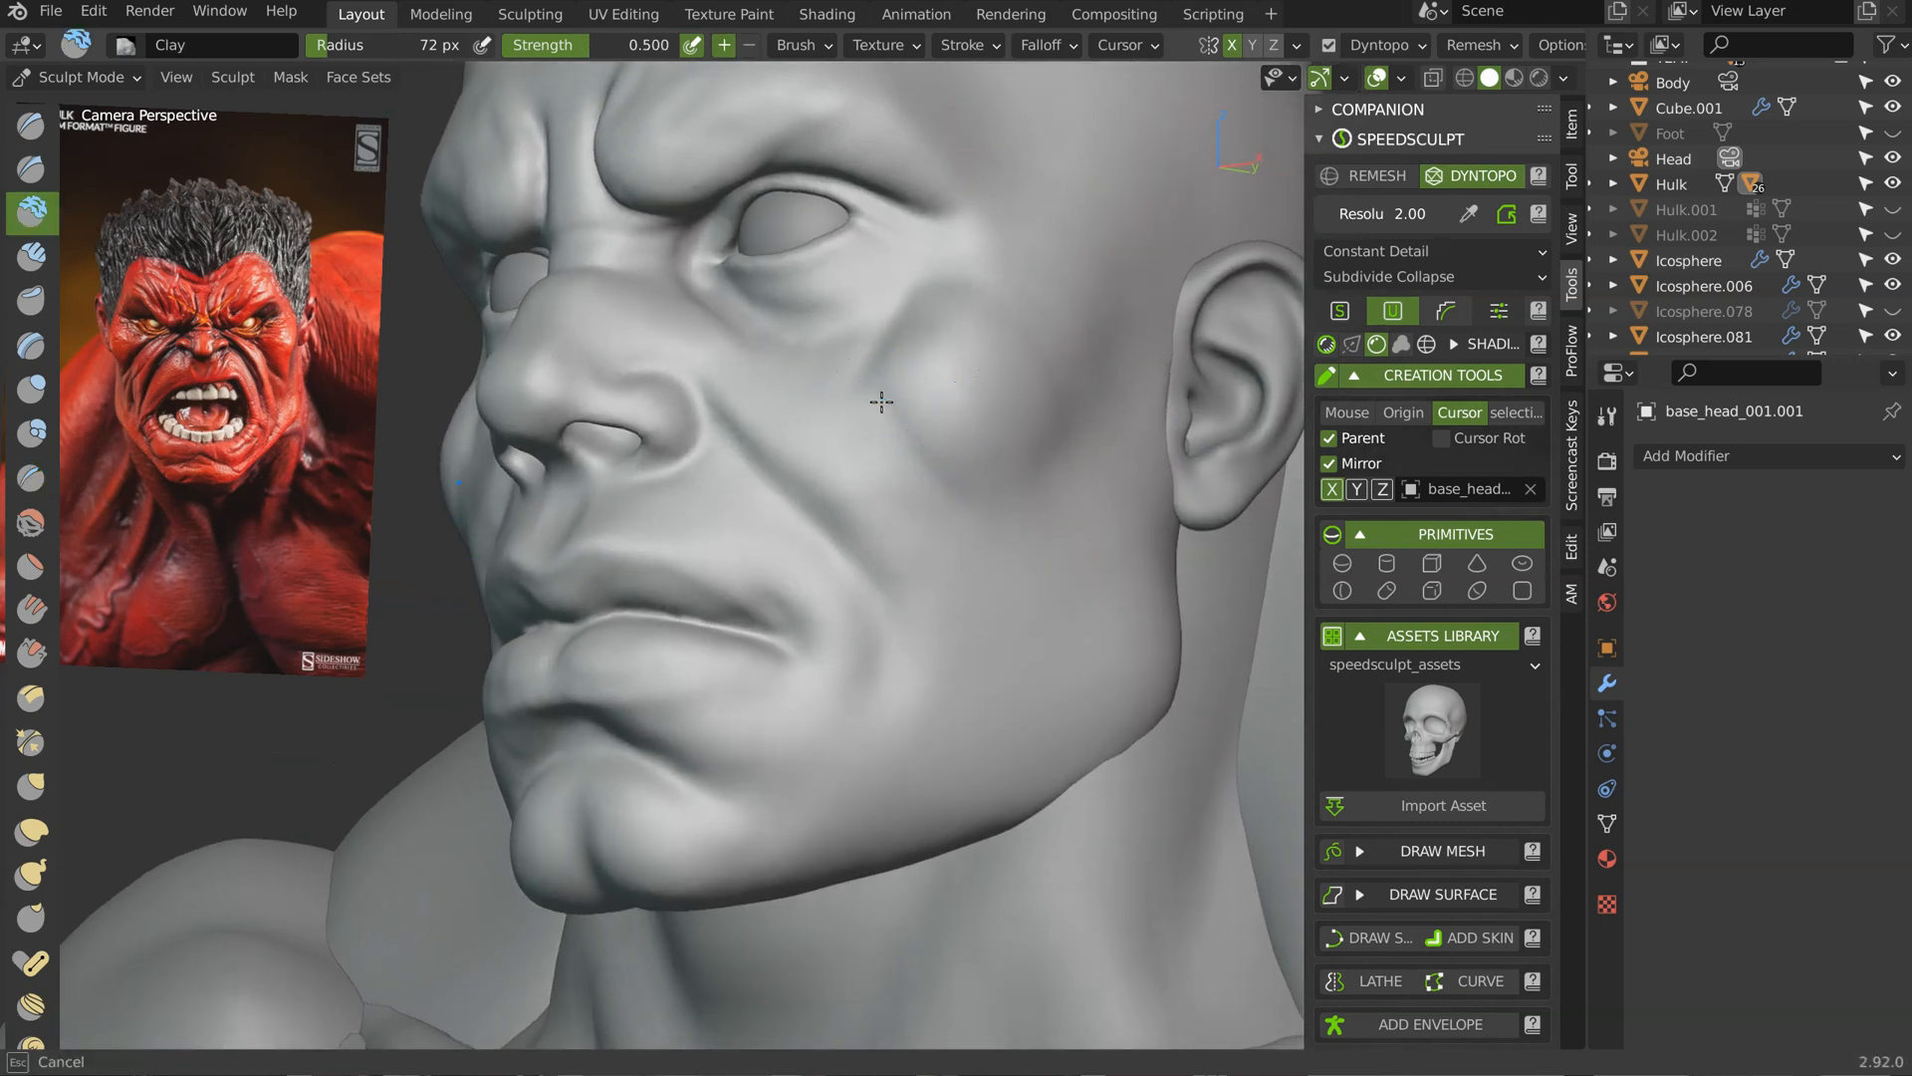
mouse_move(992, 411)
middle_down()
mouse_move(849, 450)
mouse_move(912, 452)
middle_up()
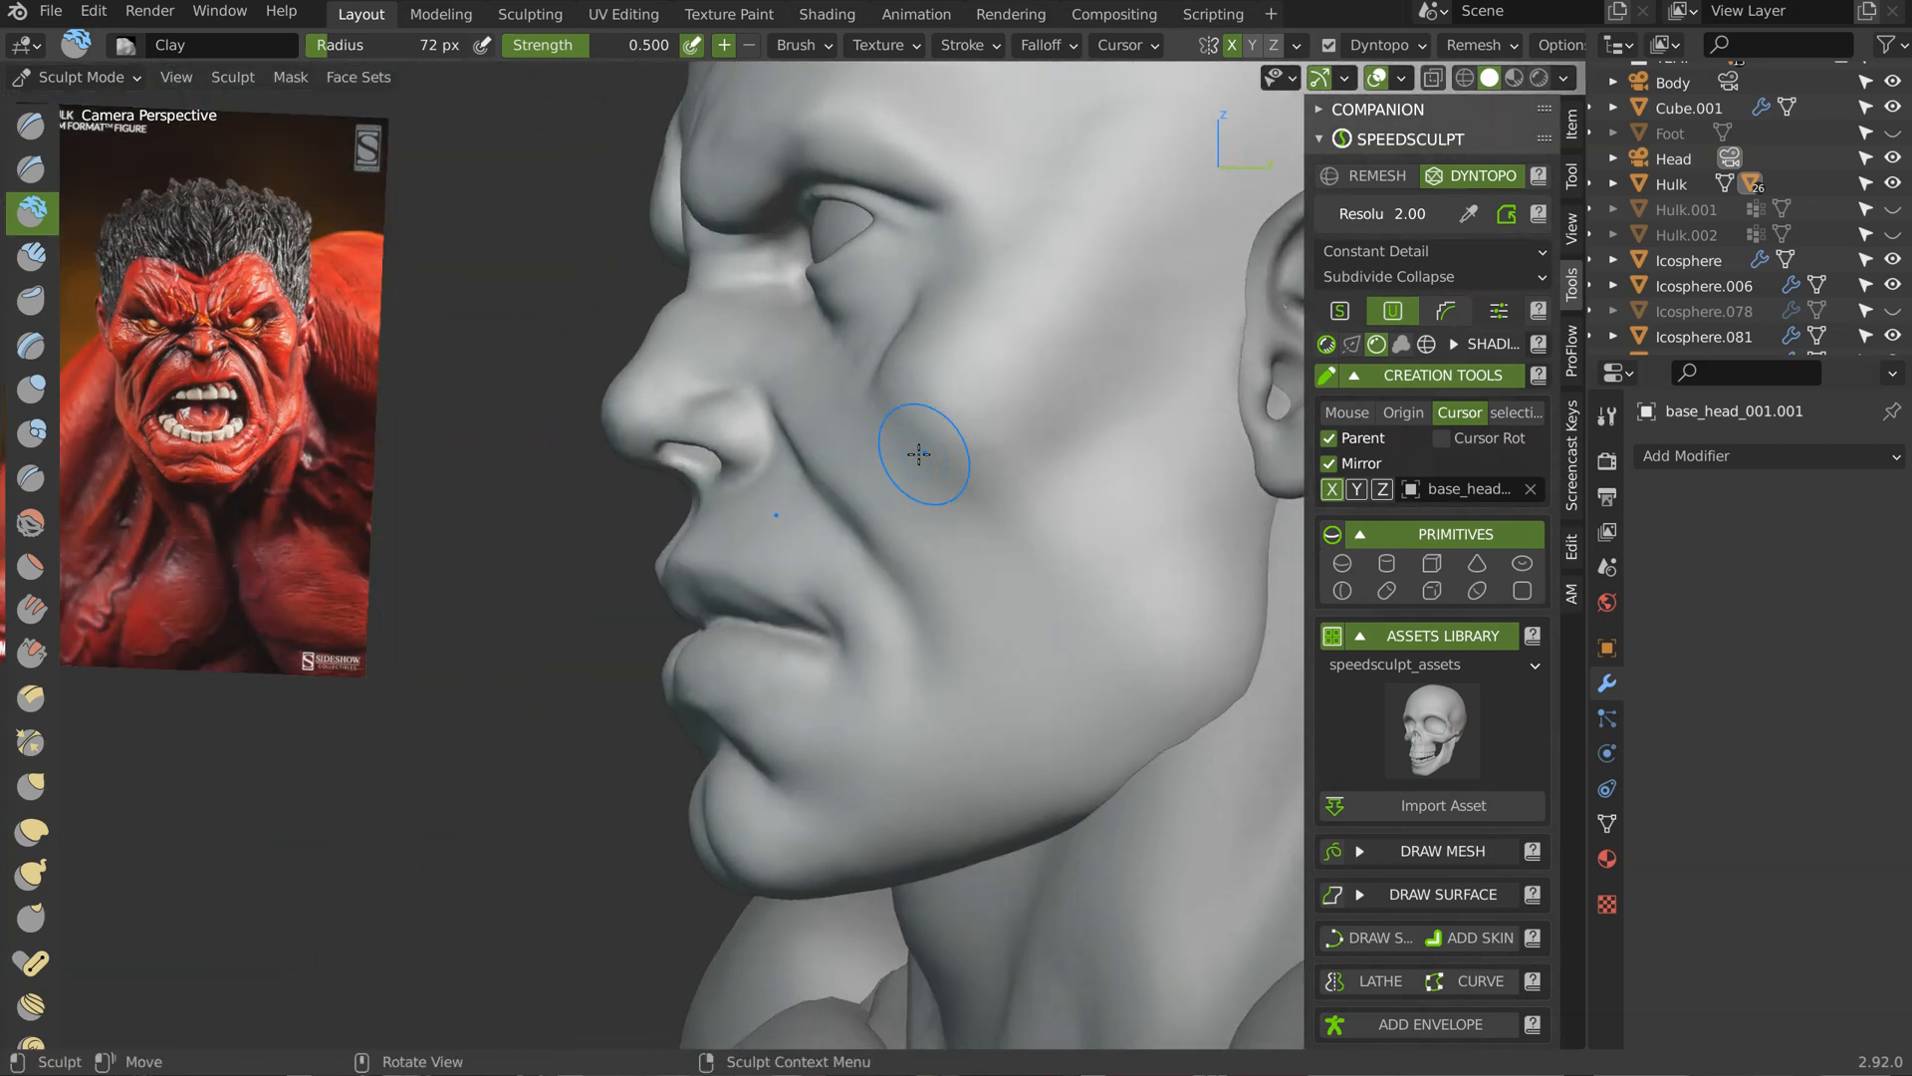
Step: Pull the middle of the cheek slightly forward with the Grab brush at 282 px
key(g)
key(f)
click(1063, 423)
drag(922, 464, 904, 474)
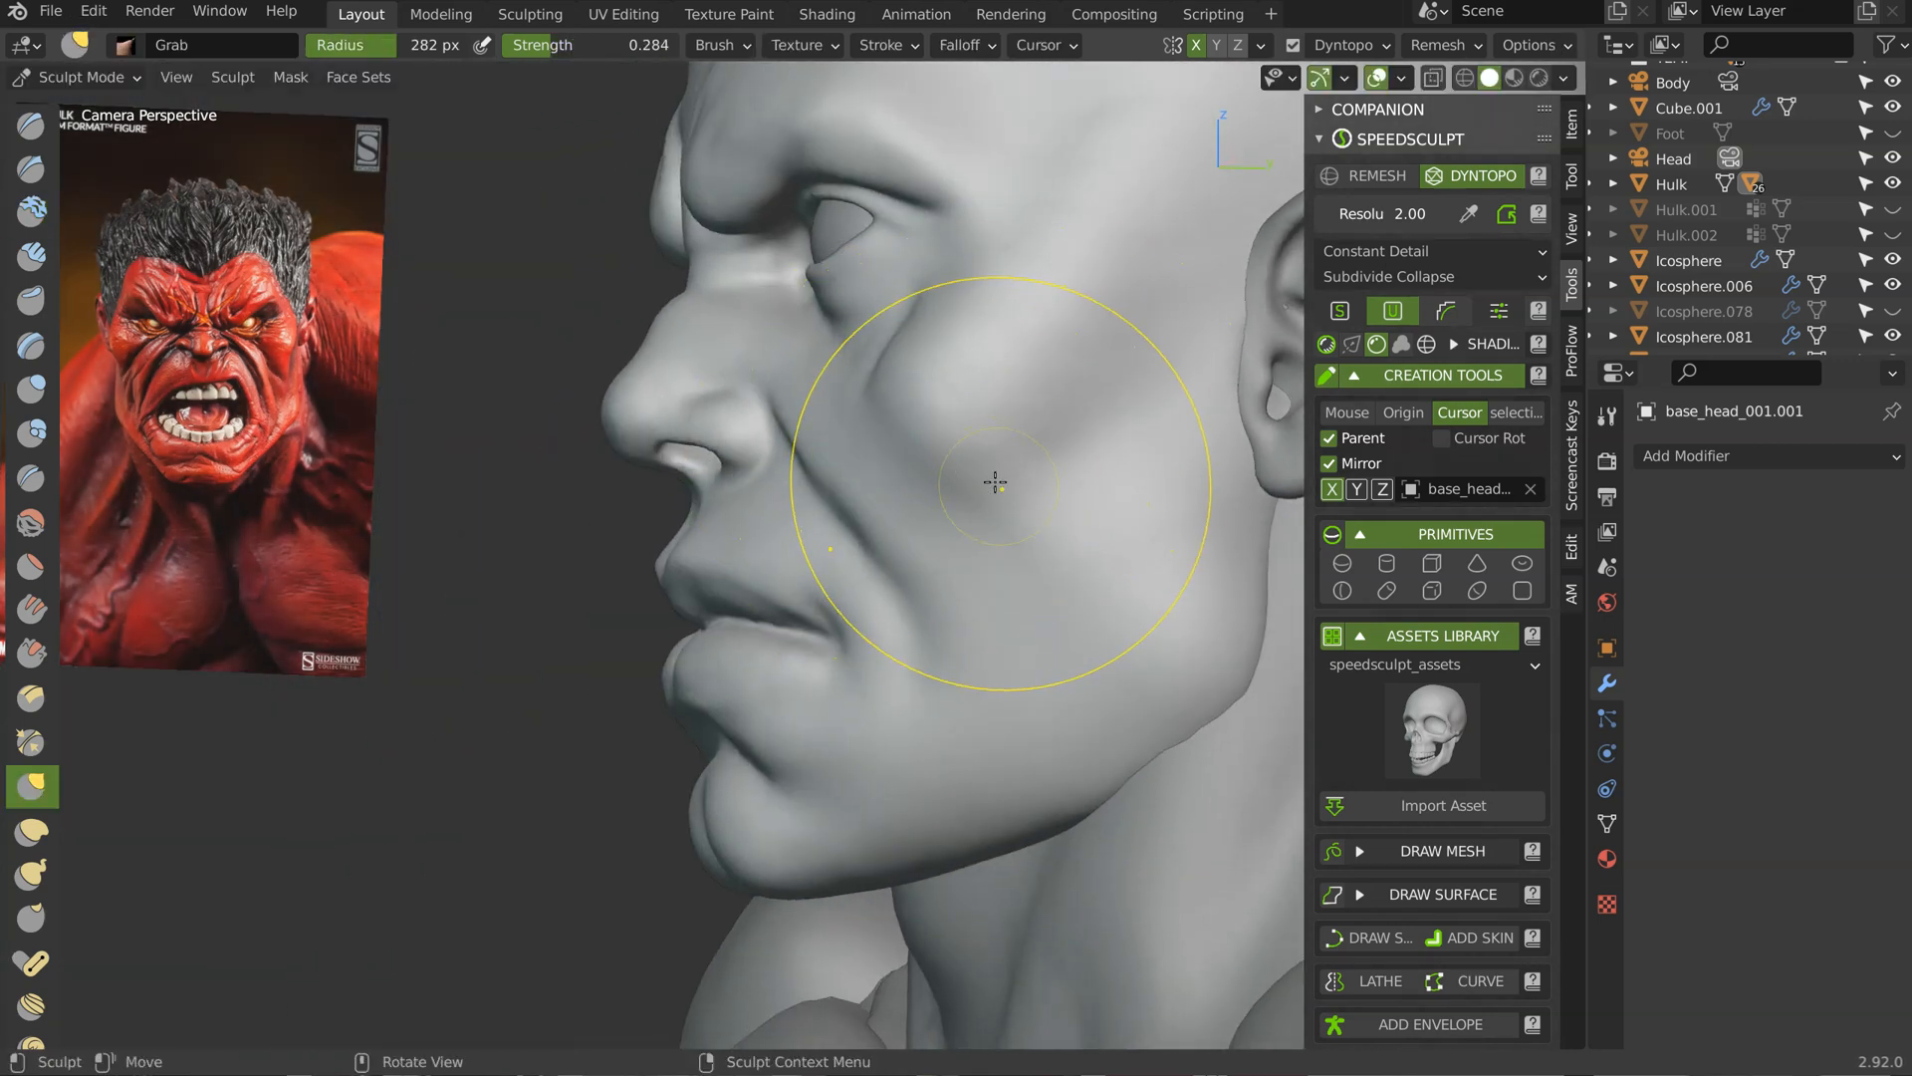
mouse_move(956, 513)
middle_down()
mouse_move(1055, 491)
mouse_move(896, 518)
middle_up()
Step: Pull the mouth corner and the surrounding cheek fold downward with the Grab brush at 282 px
ctrl+middle_drag(781, 578, 798, 508)
mouse_move(833, 530)
mouse_down()
mouse_move(842, 508)
mouse_move(875, 579)
mouse_up()
drag(928, 623, 939, 671)
mouse_move(869, 616)
middle_down()
mouse_move(1059, 606)
mouse_move(1056, 623)
mouse_move(918, 628)
mouse_move(911, 508)
middle_up()
mouse_move(911, 508)
shift+middle_down()
mouse_move(1063, 512)
mouse_move(1032, 608)
shift+middle_up()
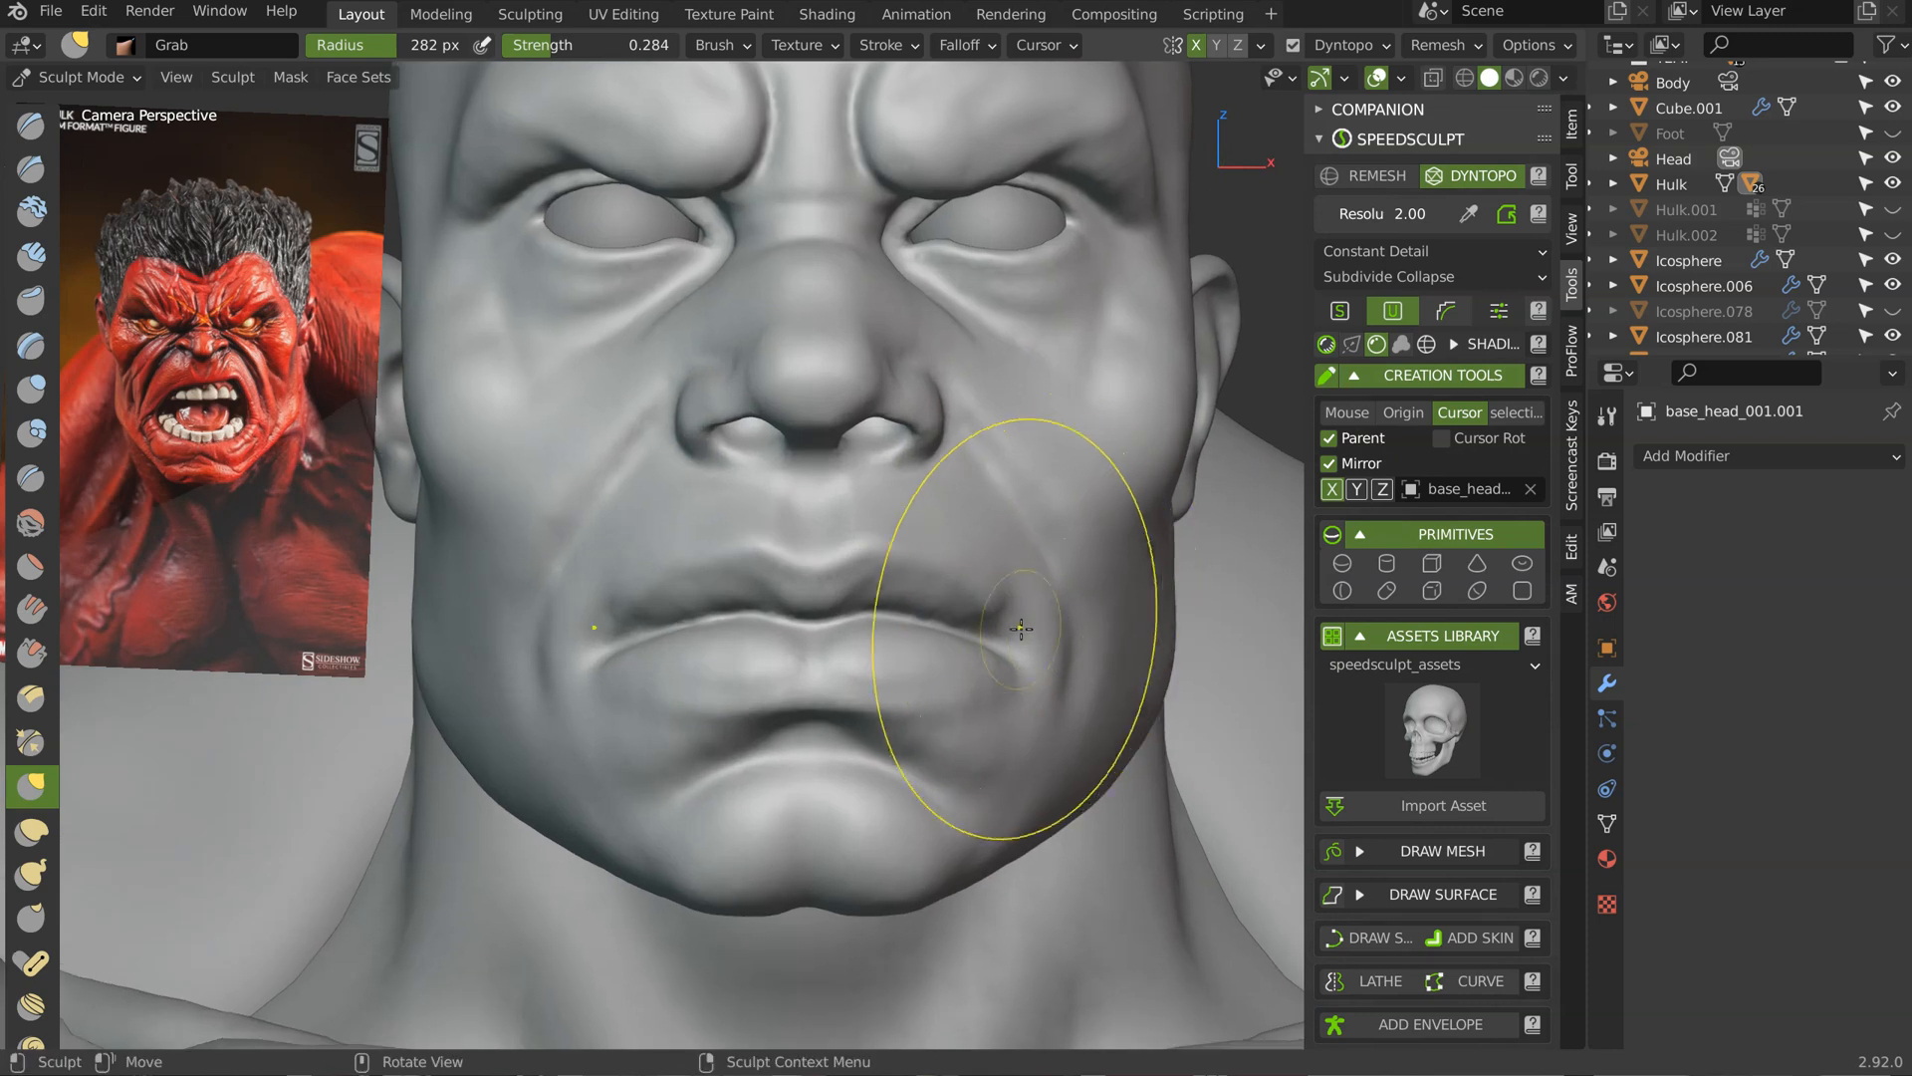
drag(949, 613, 952, 629)
Step: Push the nose bridge slightly inward in profile with the Grab brush at 205 px
ctrl+middle_drag(1004, 598, 993, 439)
mouse_move(994, 333)
ctrl+middle_down()
mouse_move(989, 440)
mouse_move(932, 448)
ctrl+middle_up()
key(f)
click(964, 496)
middle_drag(999, 514, 1067, 508)
mouse_move(1072, 408)
ctrl+middle_down()
mouse_move(1077, 479)
mouse_move(960, 482)
mouse_move(1046, 456)
ctrl+middle_up()
middle_drag(929, 215, 940, 260)
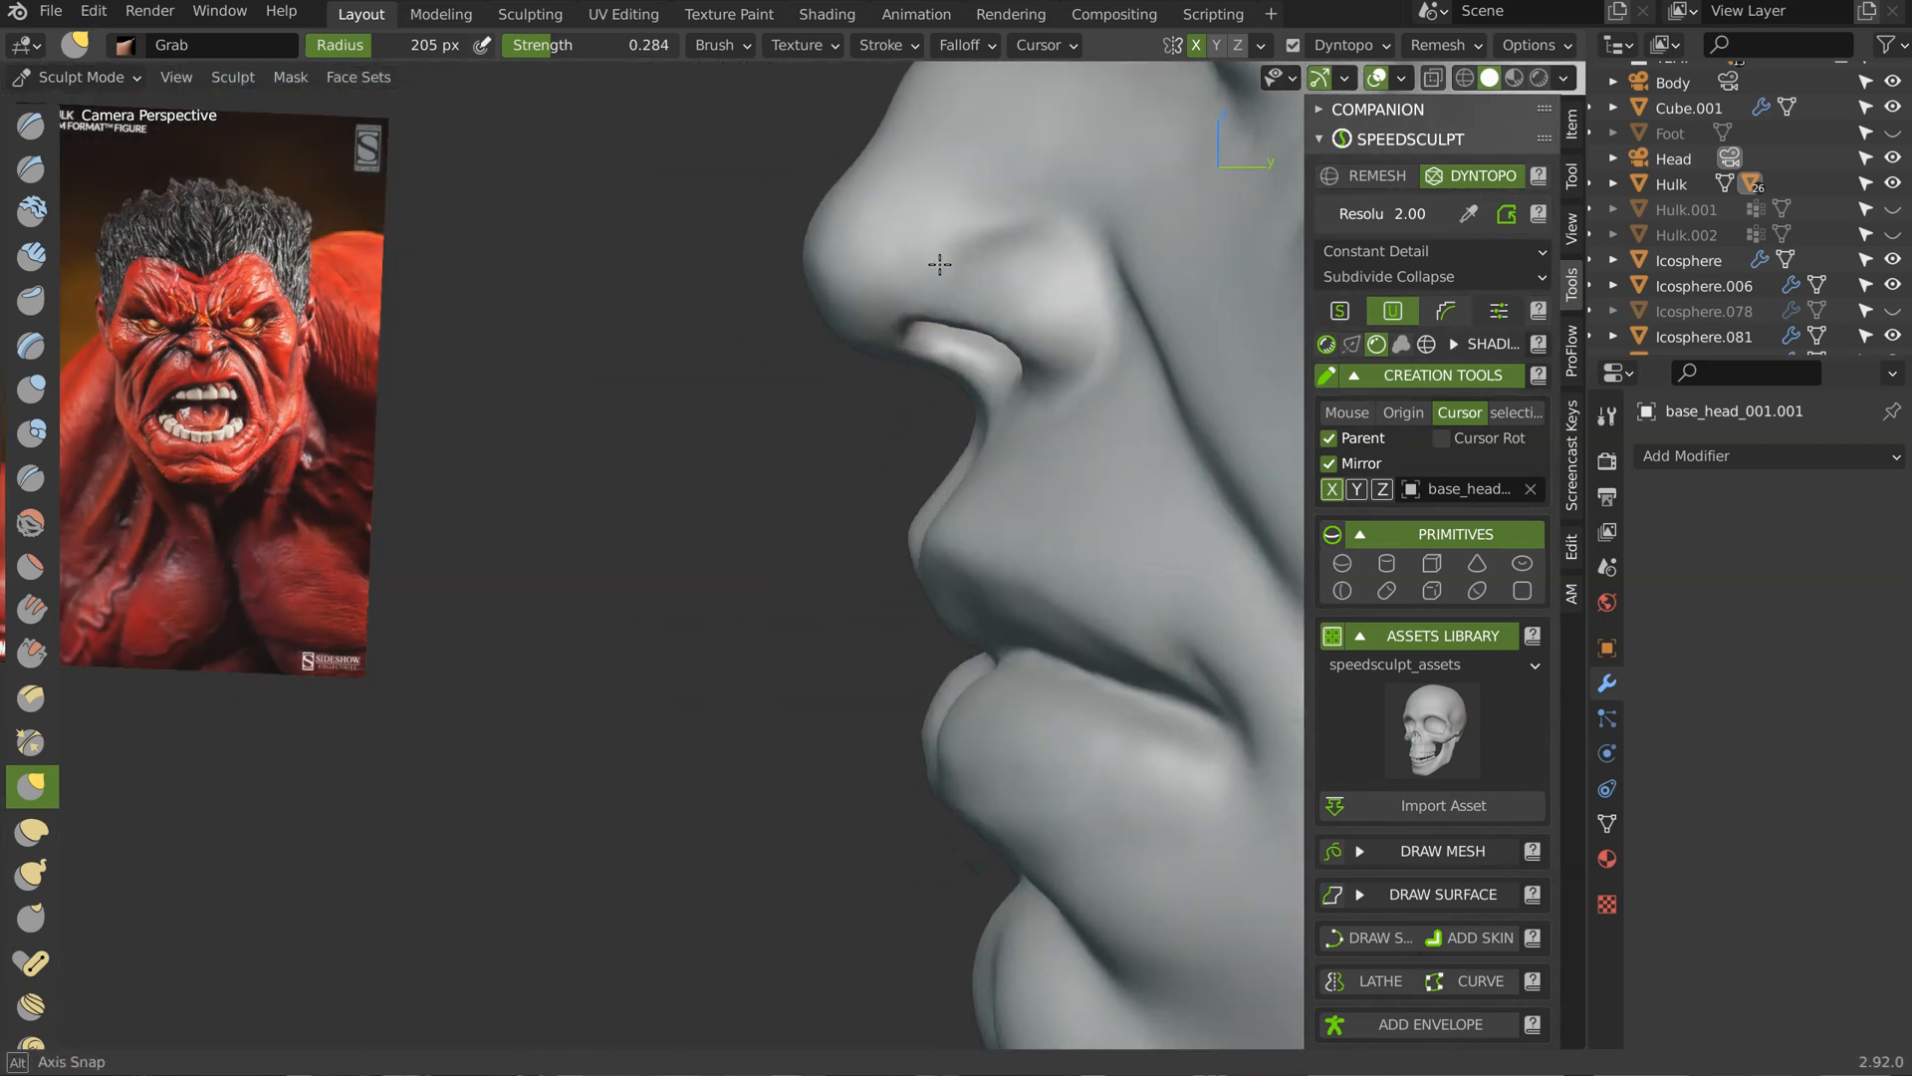
shift+middle_drag(899, 176, 900, 295)
shift+middle_drag(972, 144, 886, 284)
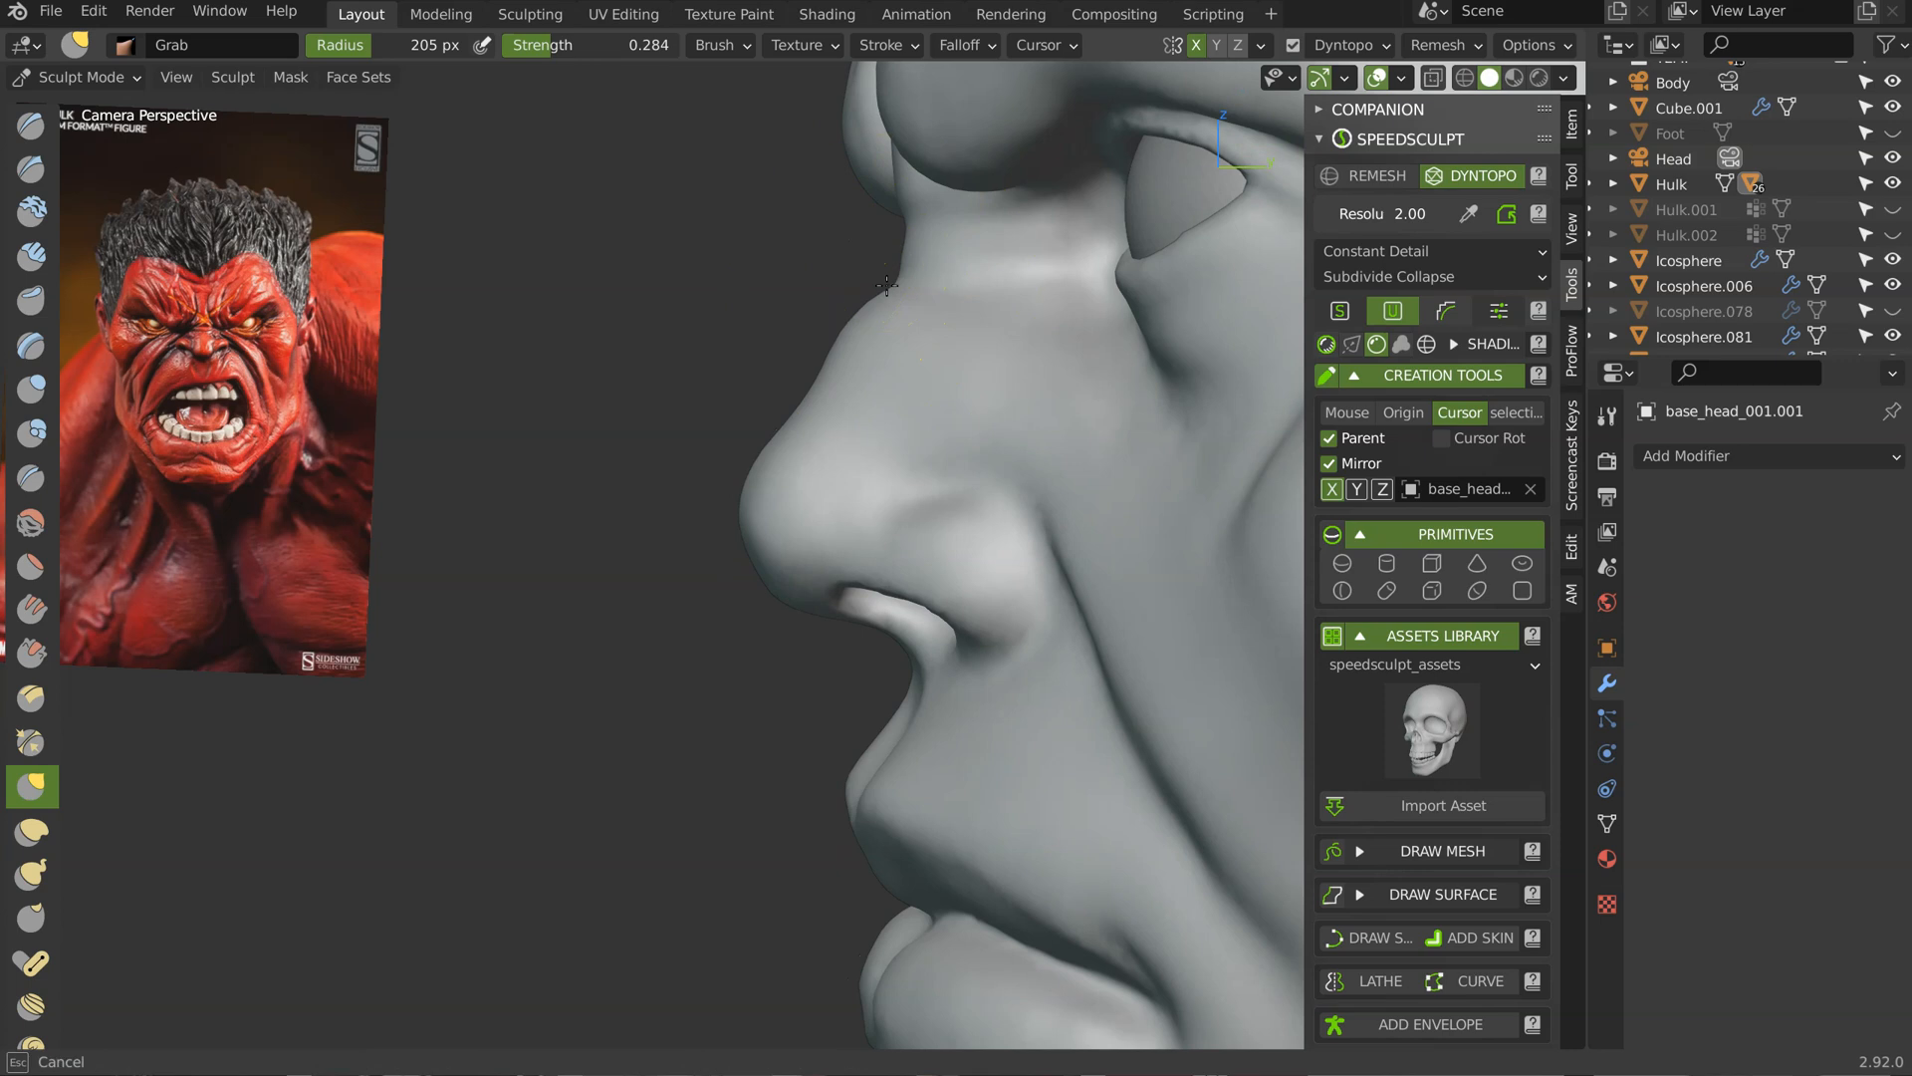
drag(915, 275, 922, 273)
Step: Pull the inner eye corner toward the nose bridge with the Grab brush at 205 px
mouse_move(934, 271)
middle_down()
mouse_move(1055, 261)
mouse_move(1062, 289)
middle_up()
mouse_move(1058, 204)
shift+middle_down()
mouse_move(1058, 242)
mouse_move(1061, 143)
mouse_move(965, 239)
mouse_move(981, 189)
shift+middle_up()
shift+middle_drag(991, 237, 883, 352)
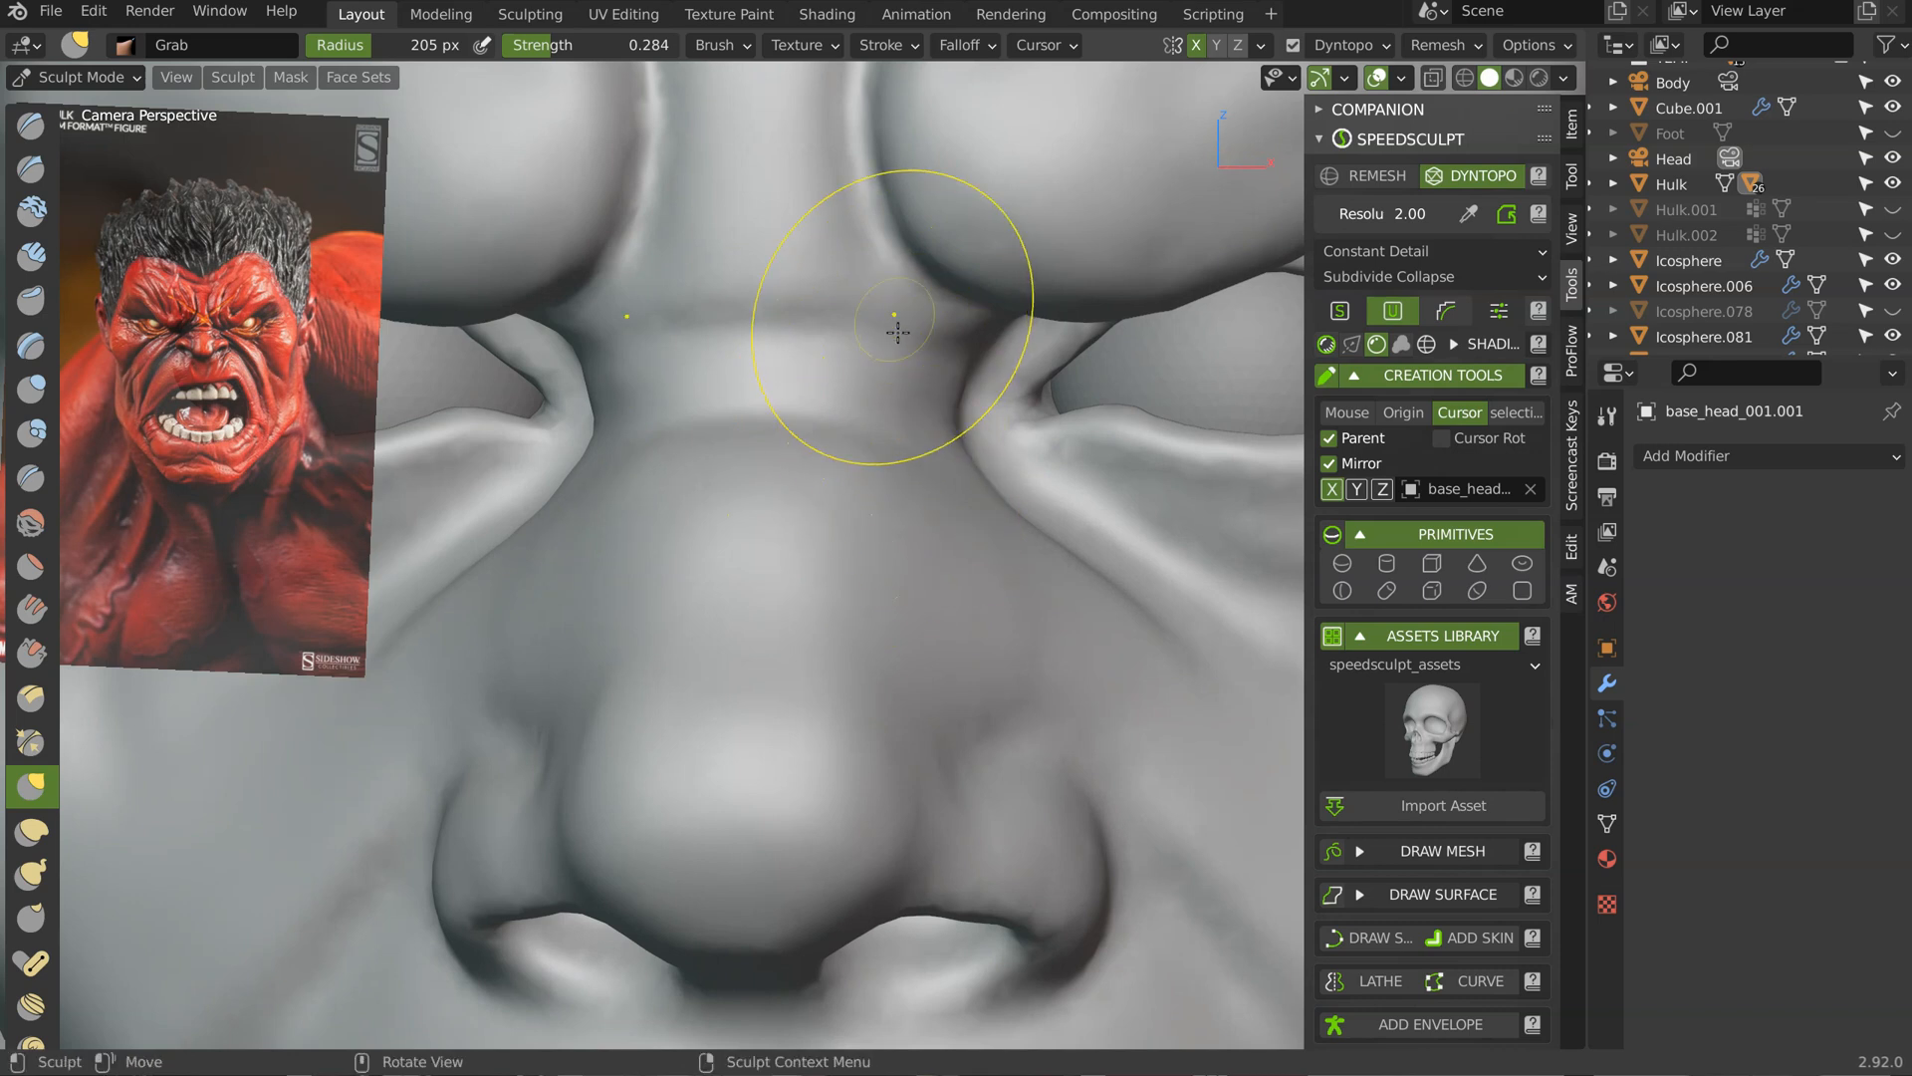
mouse_move(931, 343)
middle_down()
mouse_move(994, 374)
mouse_move(867, 393)
mouse_move(1058, 435)
mouse_move(1030, 419)
middle_up()
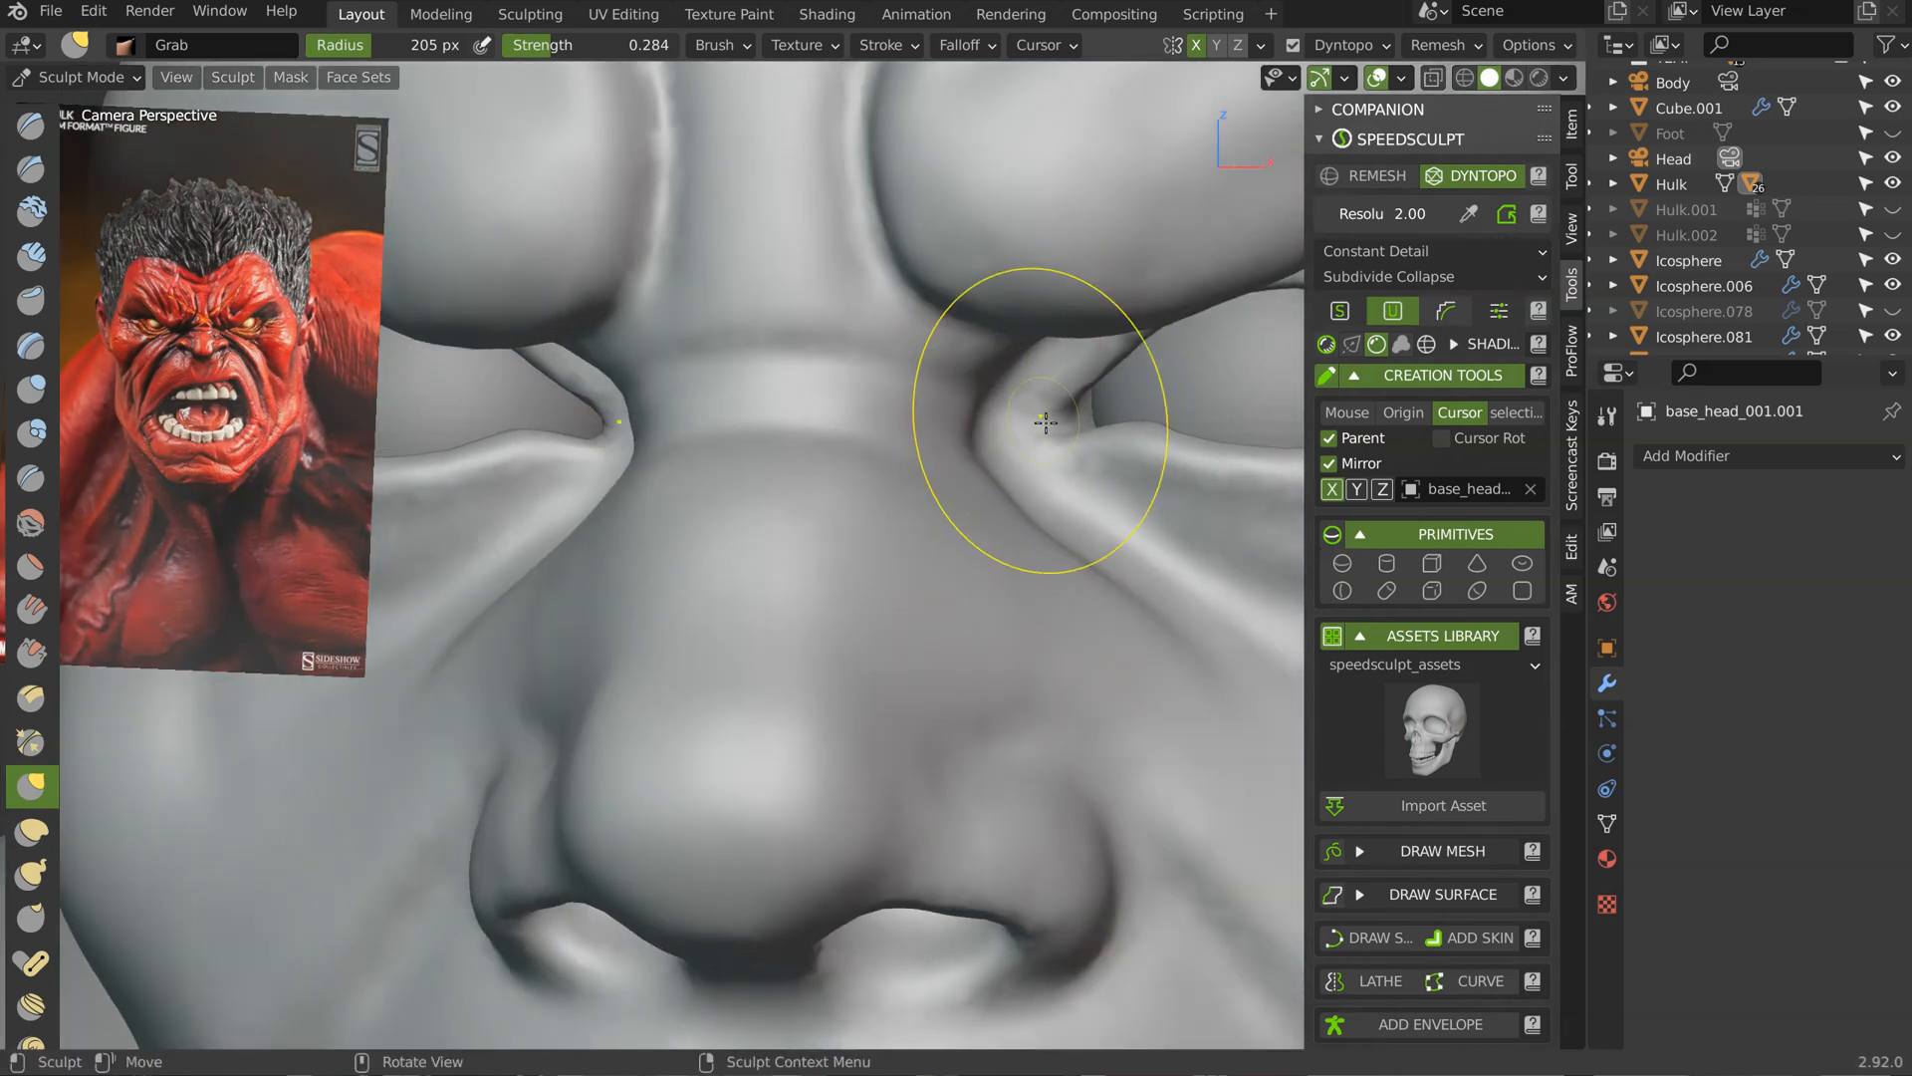
drag(1046, 422, 994, 394)
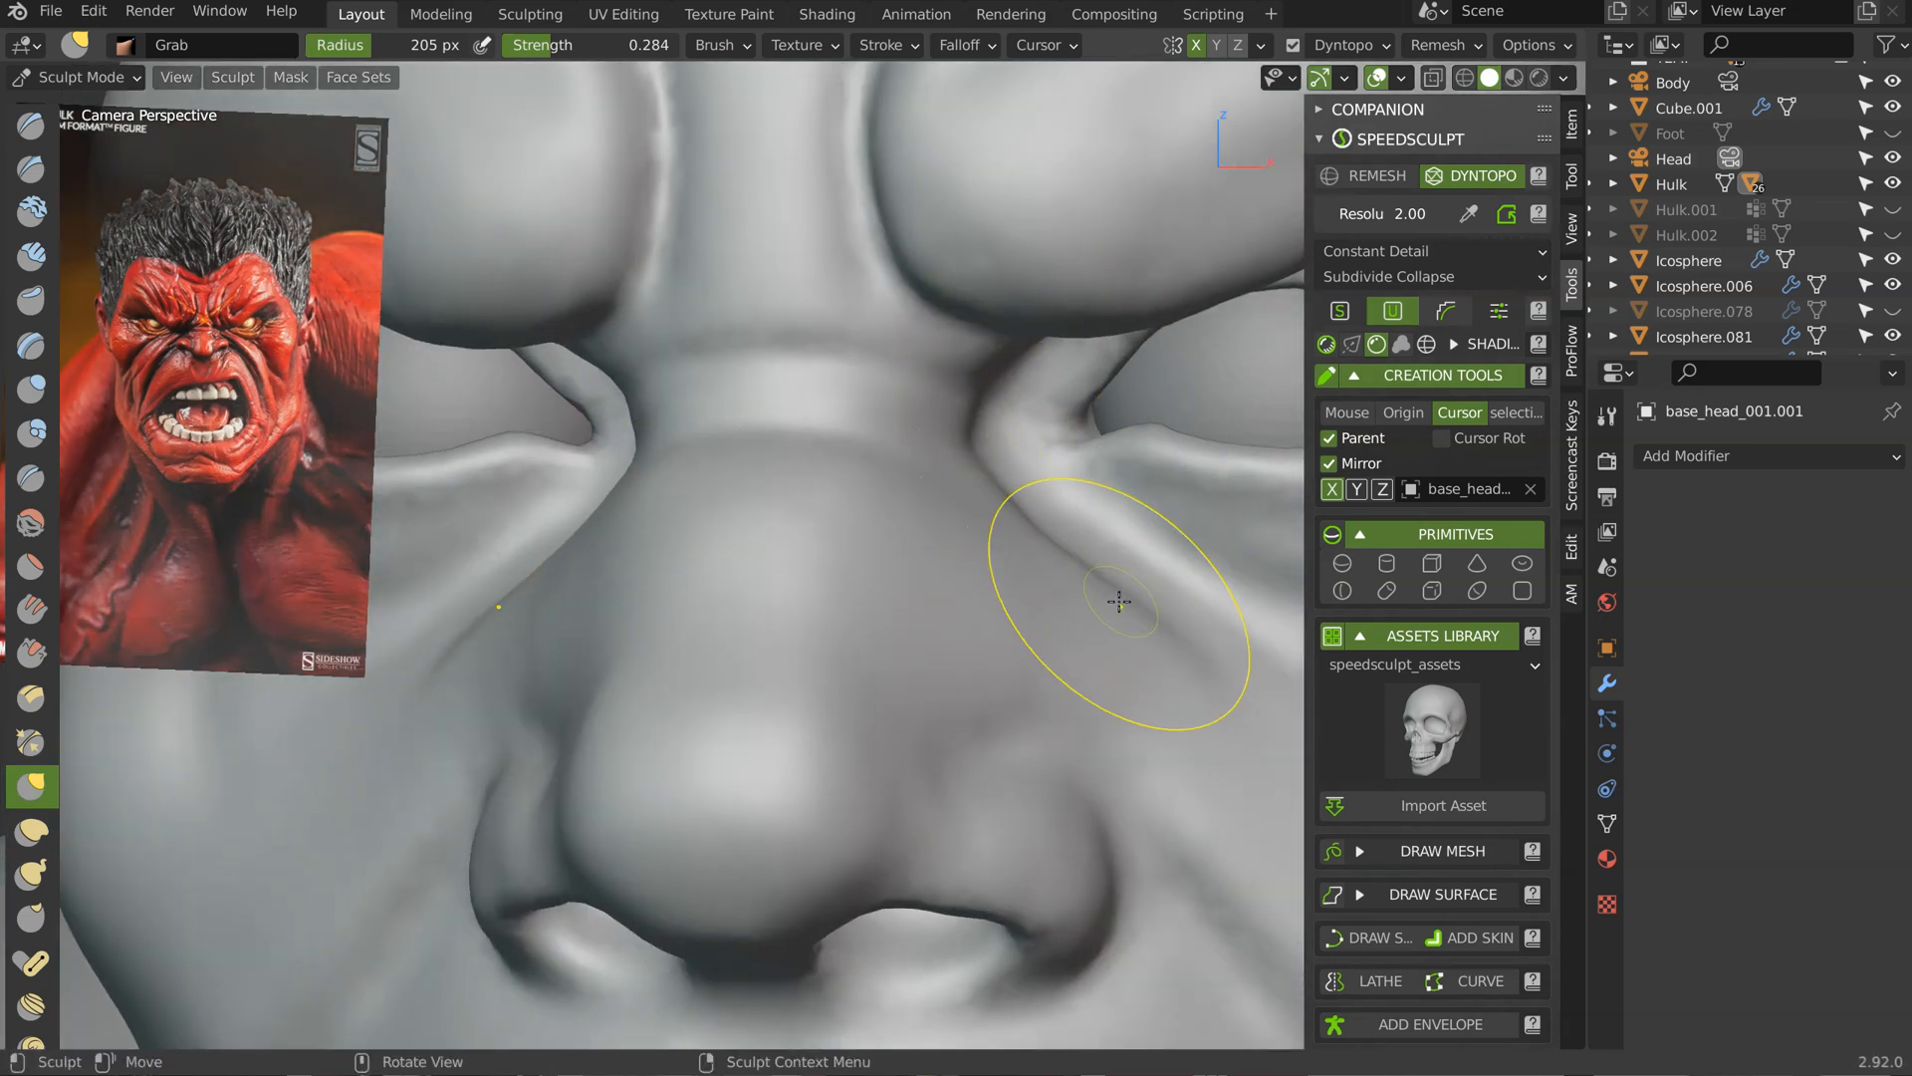
scroll(1033, 446, up, 3)
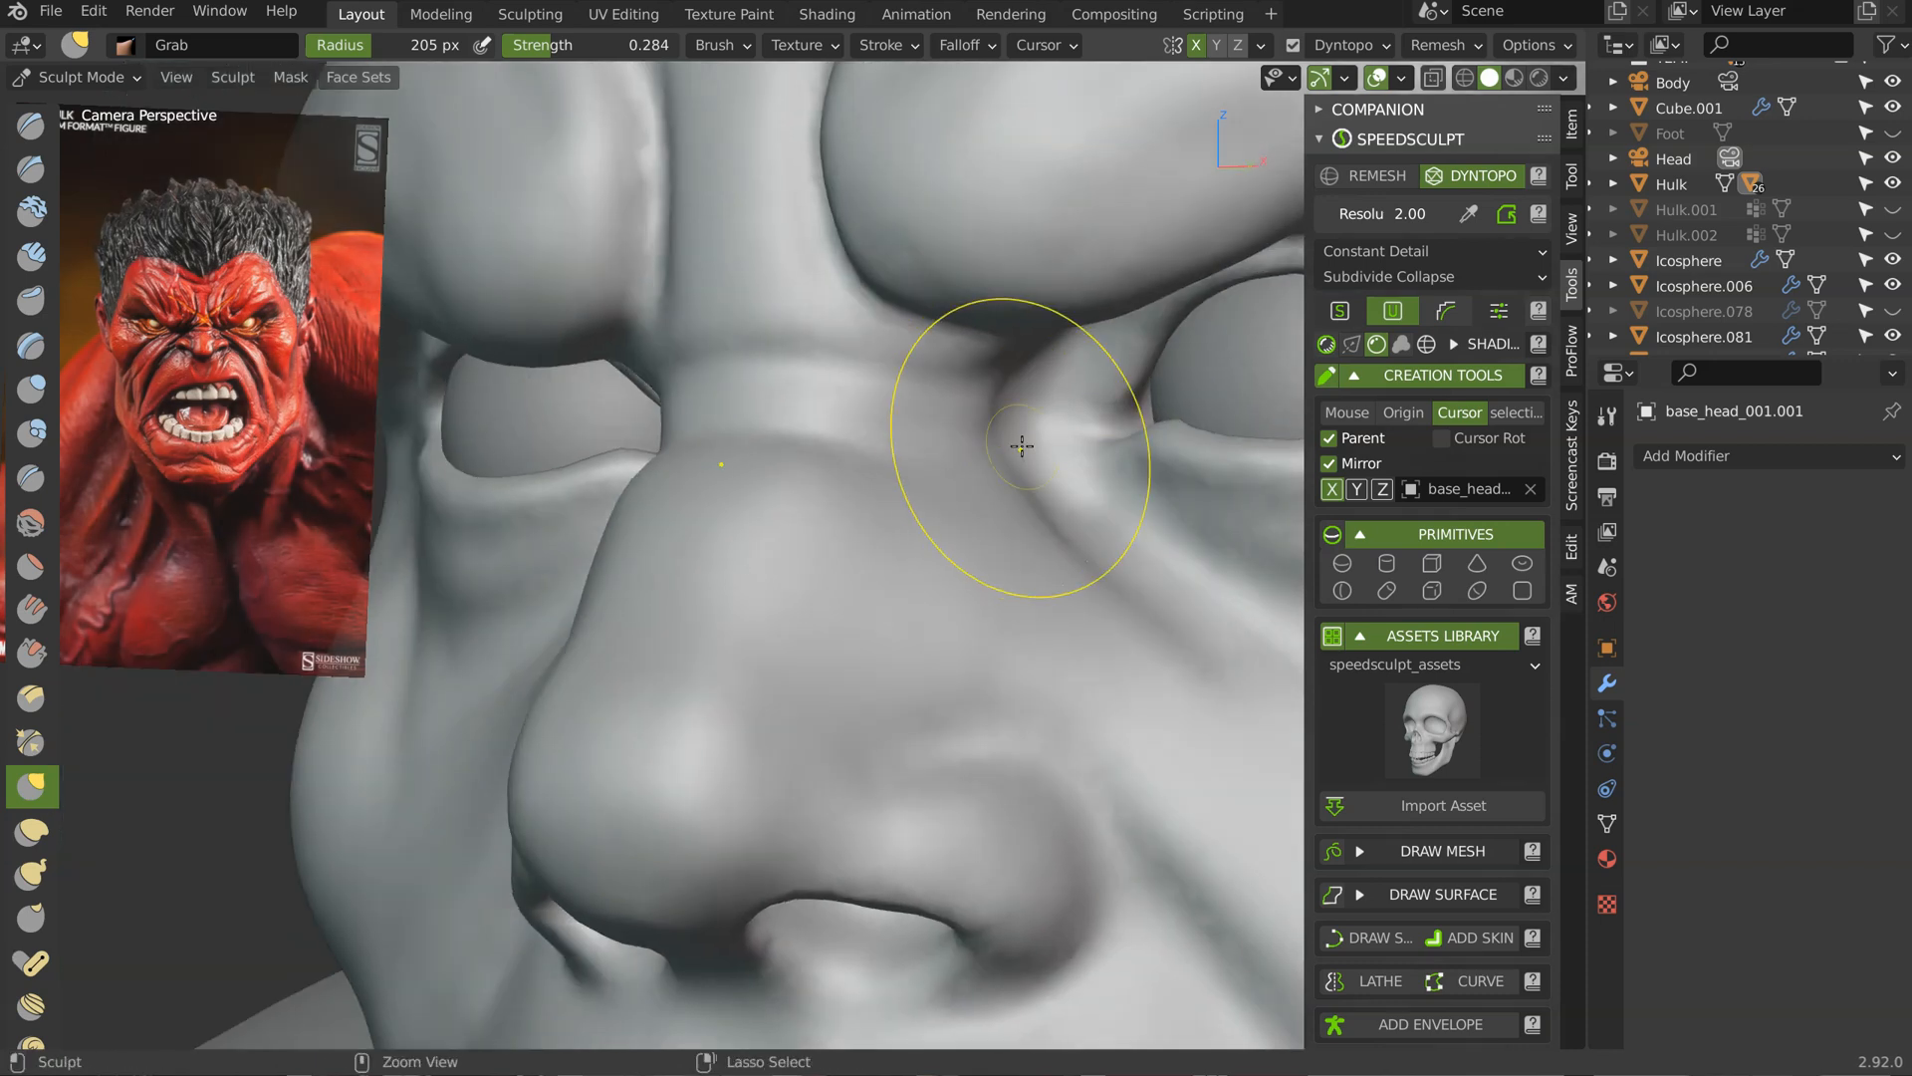
drag(1082, 370, 1076, 372)
Step: Nudge the upper edge of the nostril wing upward with the Grab brush at 205 px
scroll(1056, 388, down, 5)
middle_drag(946, 418, 1070, 438)
scroll(922, 486, up, 2)
shift+middle_drag(914, 491, 897, 329)
scroll(990, 394, down, 4)
mouse_move(760, 457)
middle_down()
mouse_move(903, 405)
mouse_move(930, 427)
mouse_move(1032, 390)
middle_up()
scroll(904, 405, up, 5)
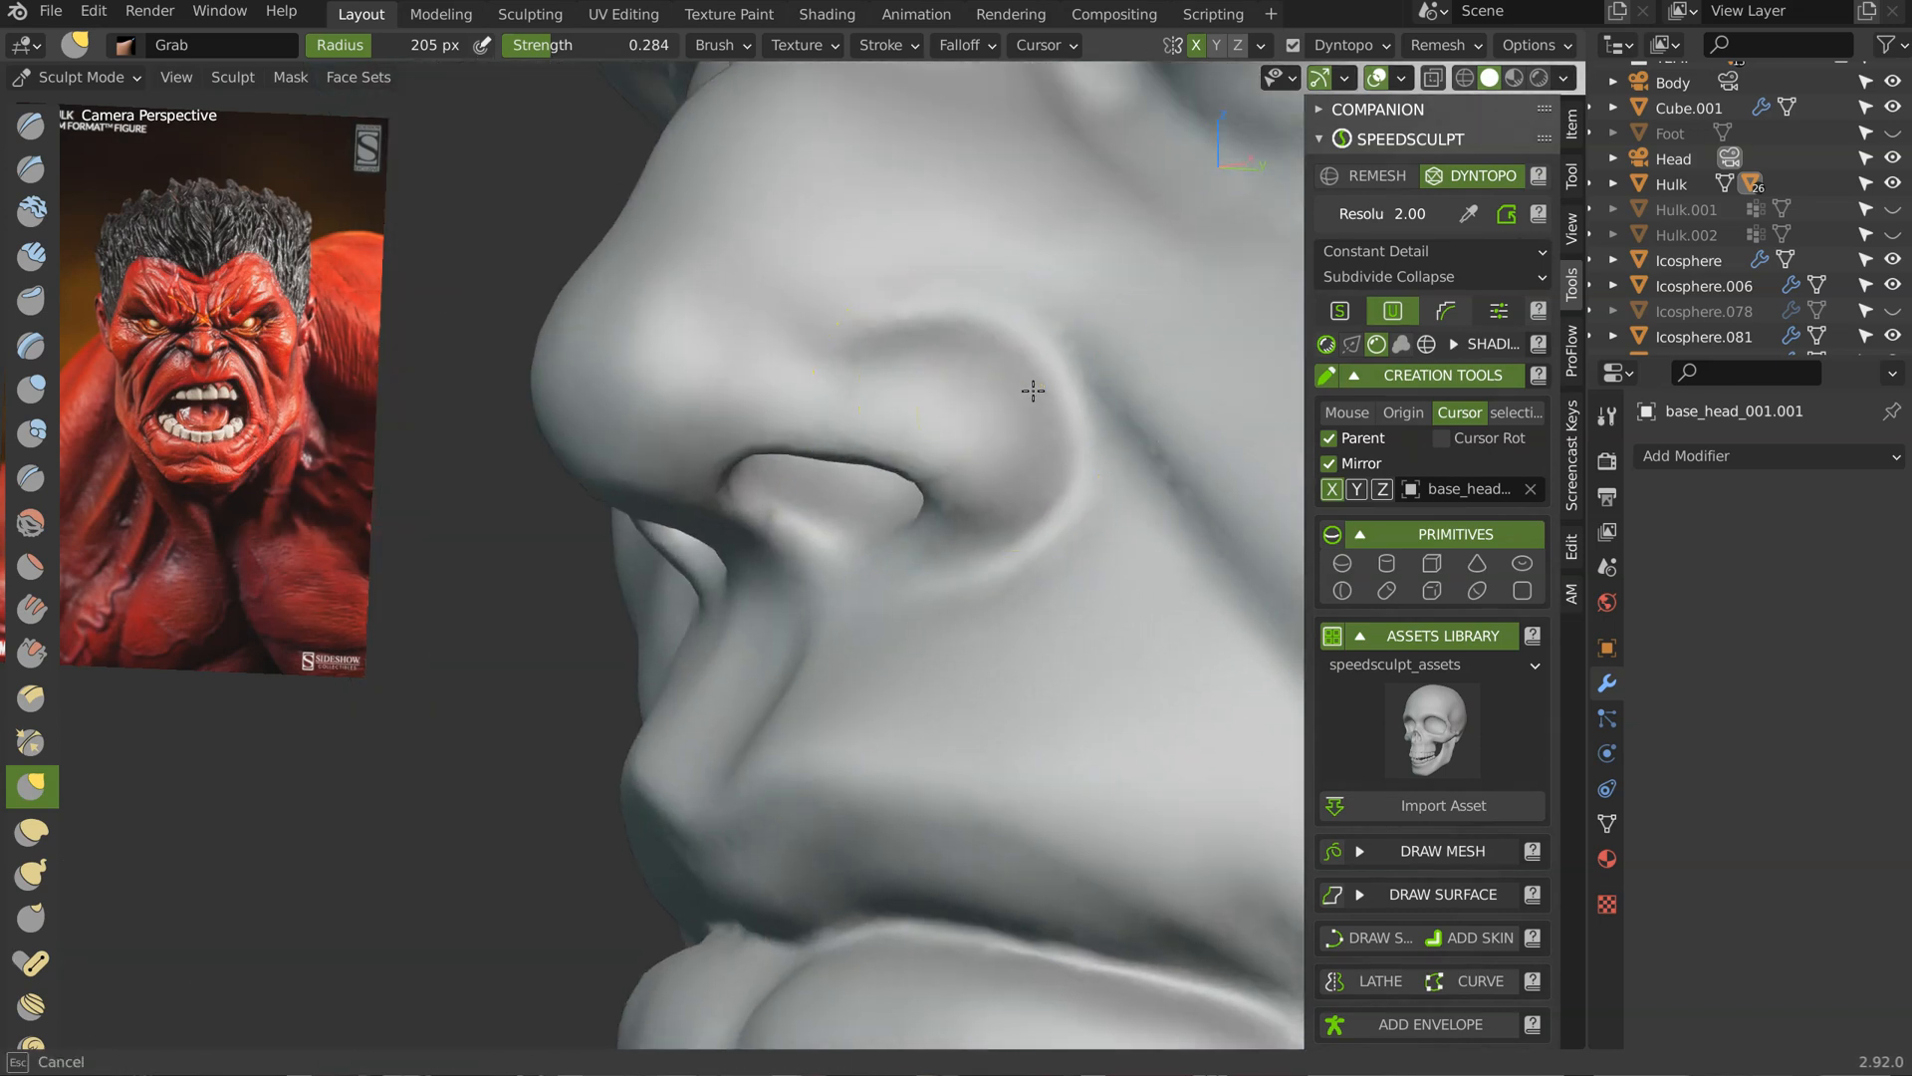
mouse_move(996, 489)
middle_down()
mouse_move(1037, 465)
mouse_move(905, 385)
mouse_move(918, 434)
mouse_move(877, 415)
middle_up()
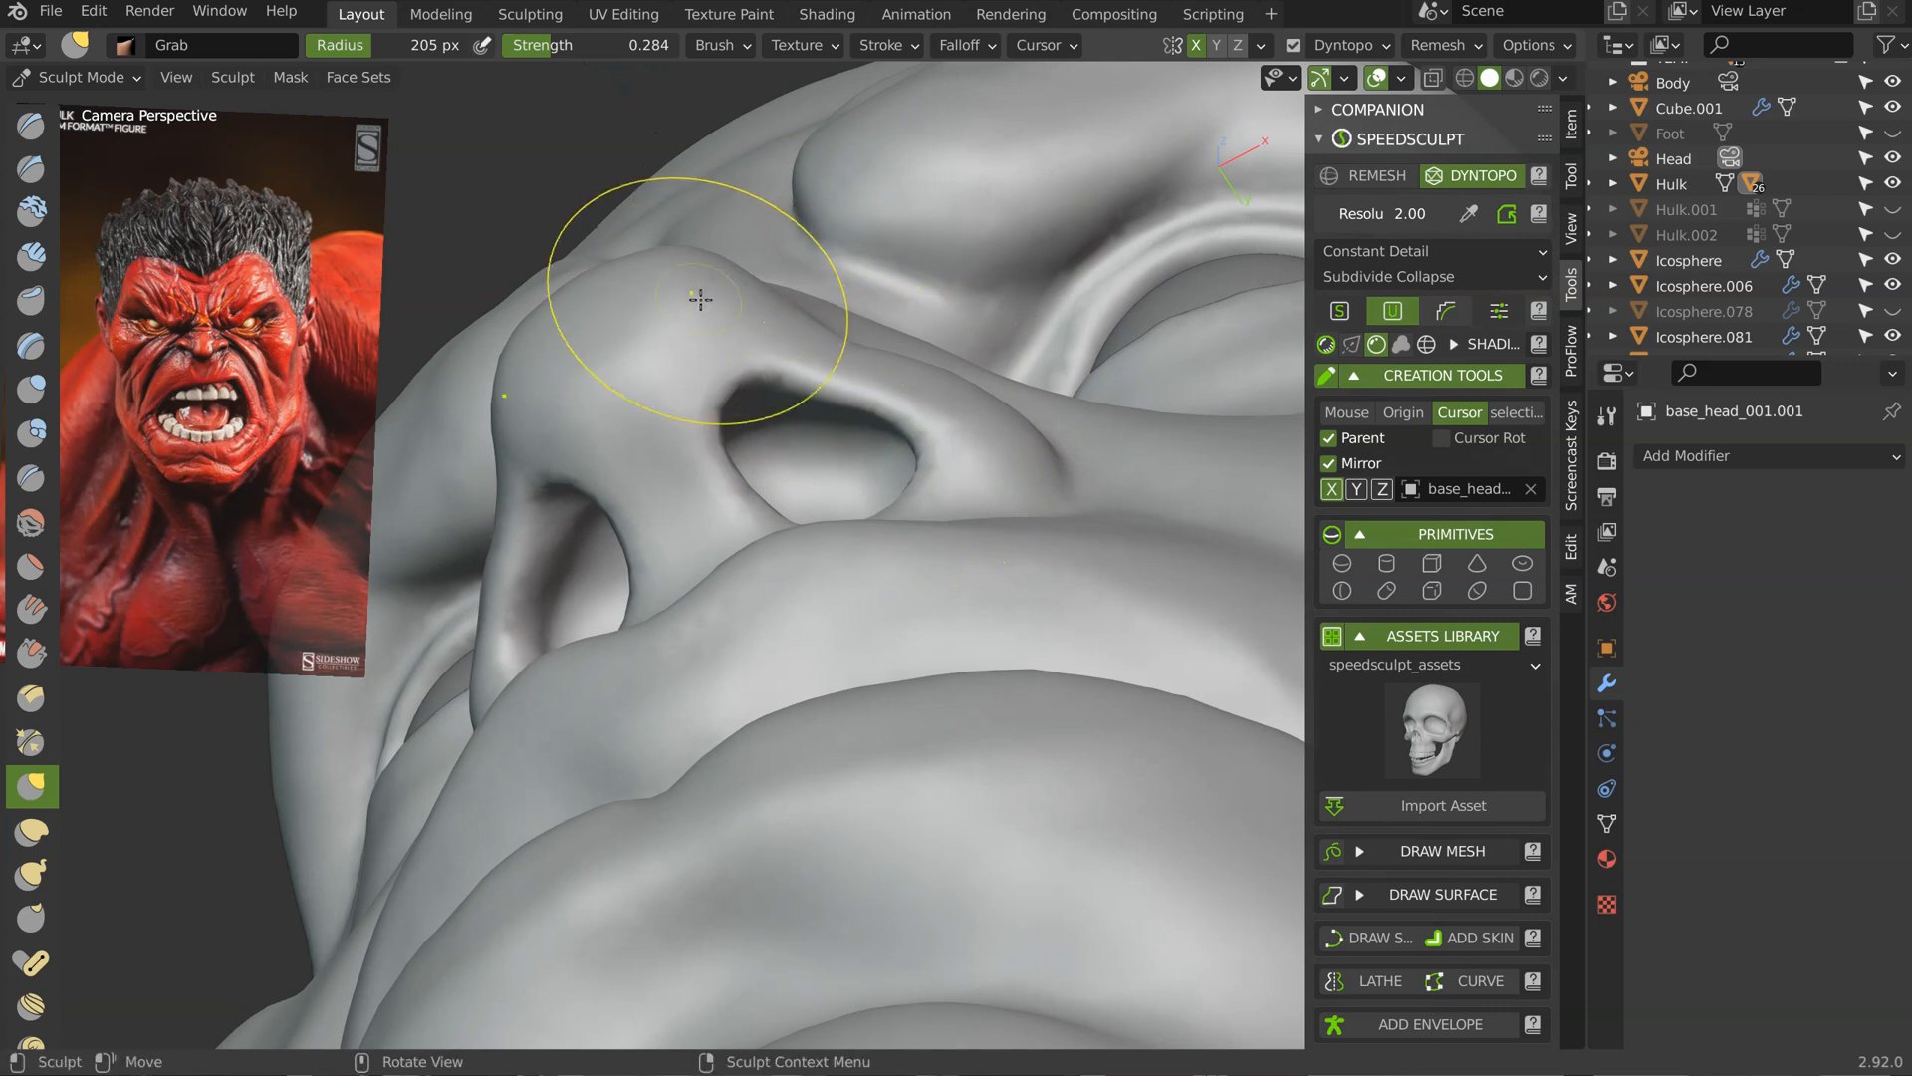
scroll(803, 472, down, 4)
middle_drag(737, 260, 863, 340)
scroll(829, 358, up, 4)
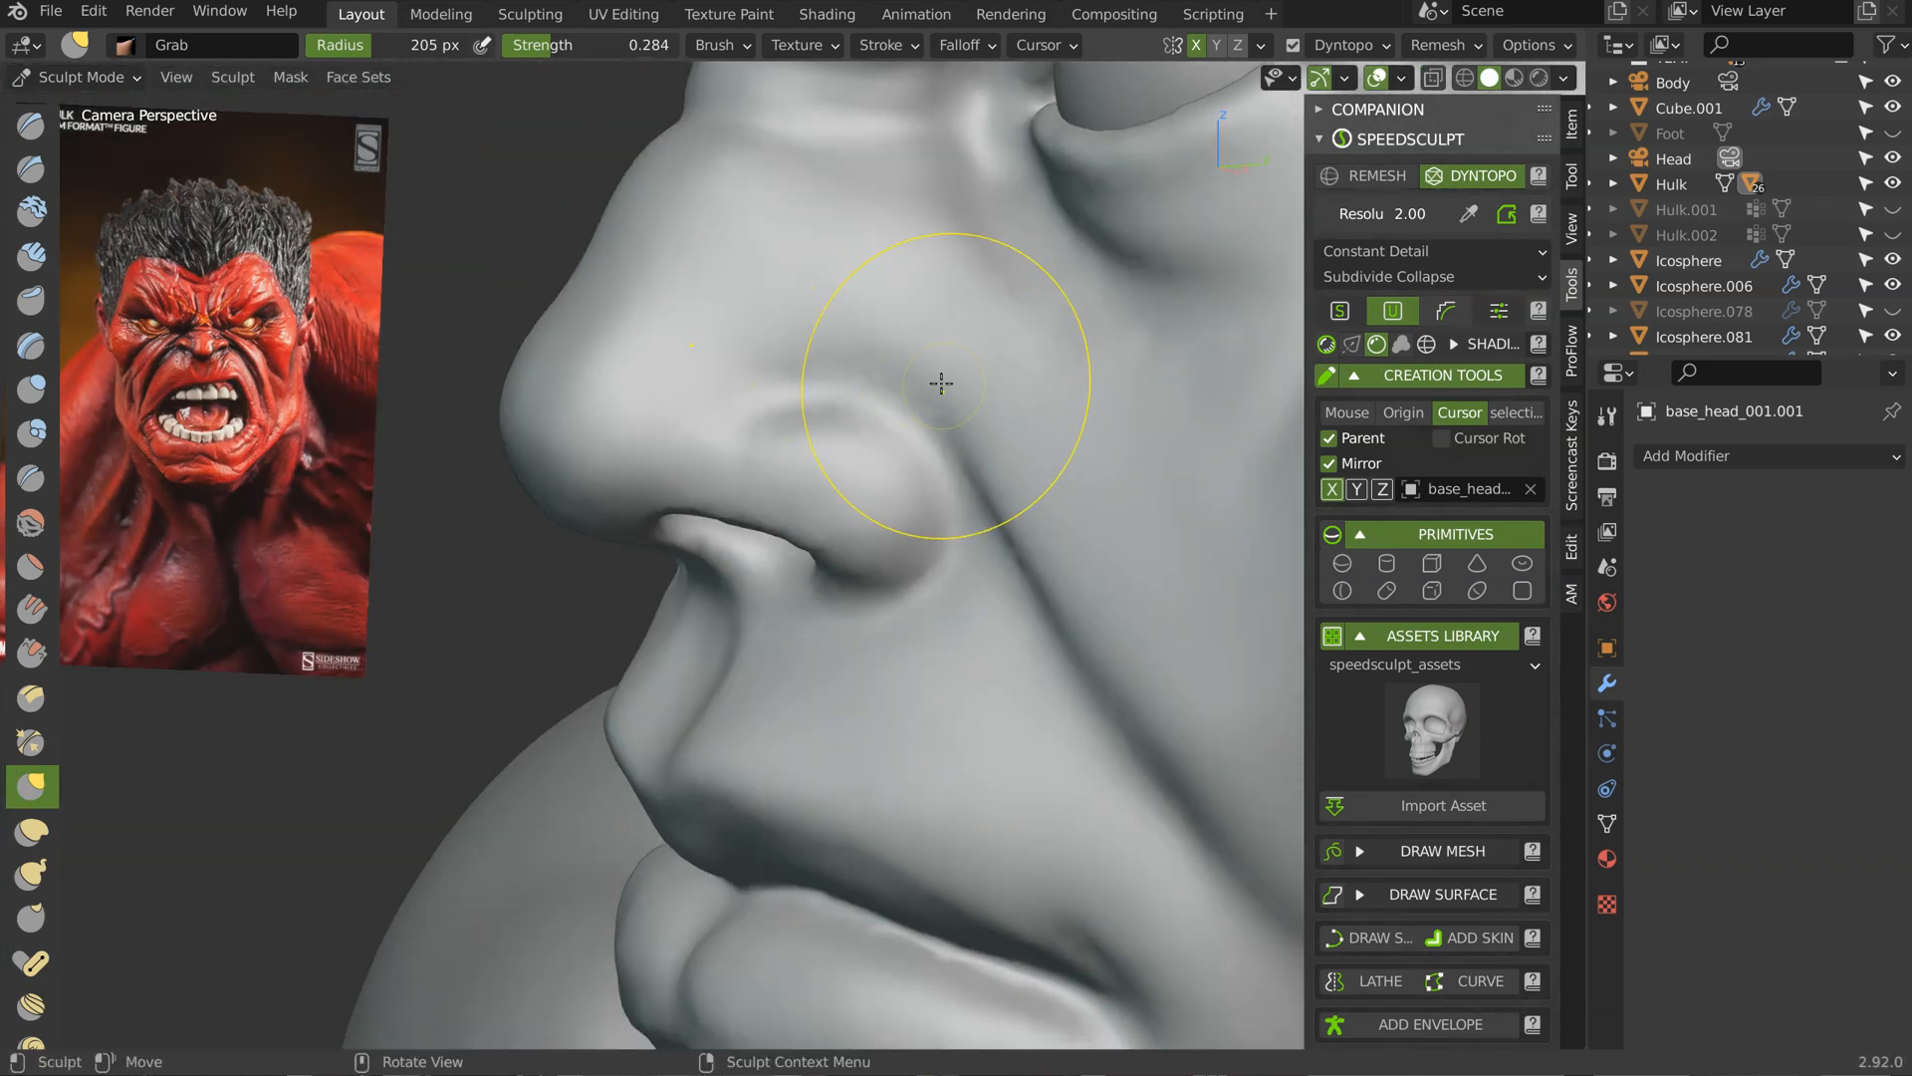
drag(890, 413, 886, 406)
Step: Resize the Grab brush to 180 px and refine the side of the head above the ear
mouse_move(886, 407)
middle_down()
mouse_move(939, 397)
mouse_move(962, 337)
mouse_move(927, 438)
middle_up()
mouse_move(926, 438)
middle_down()
mouse_move(962, 459)
mouse_move(1131, 339)
middle_up()
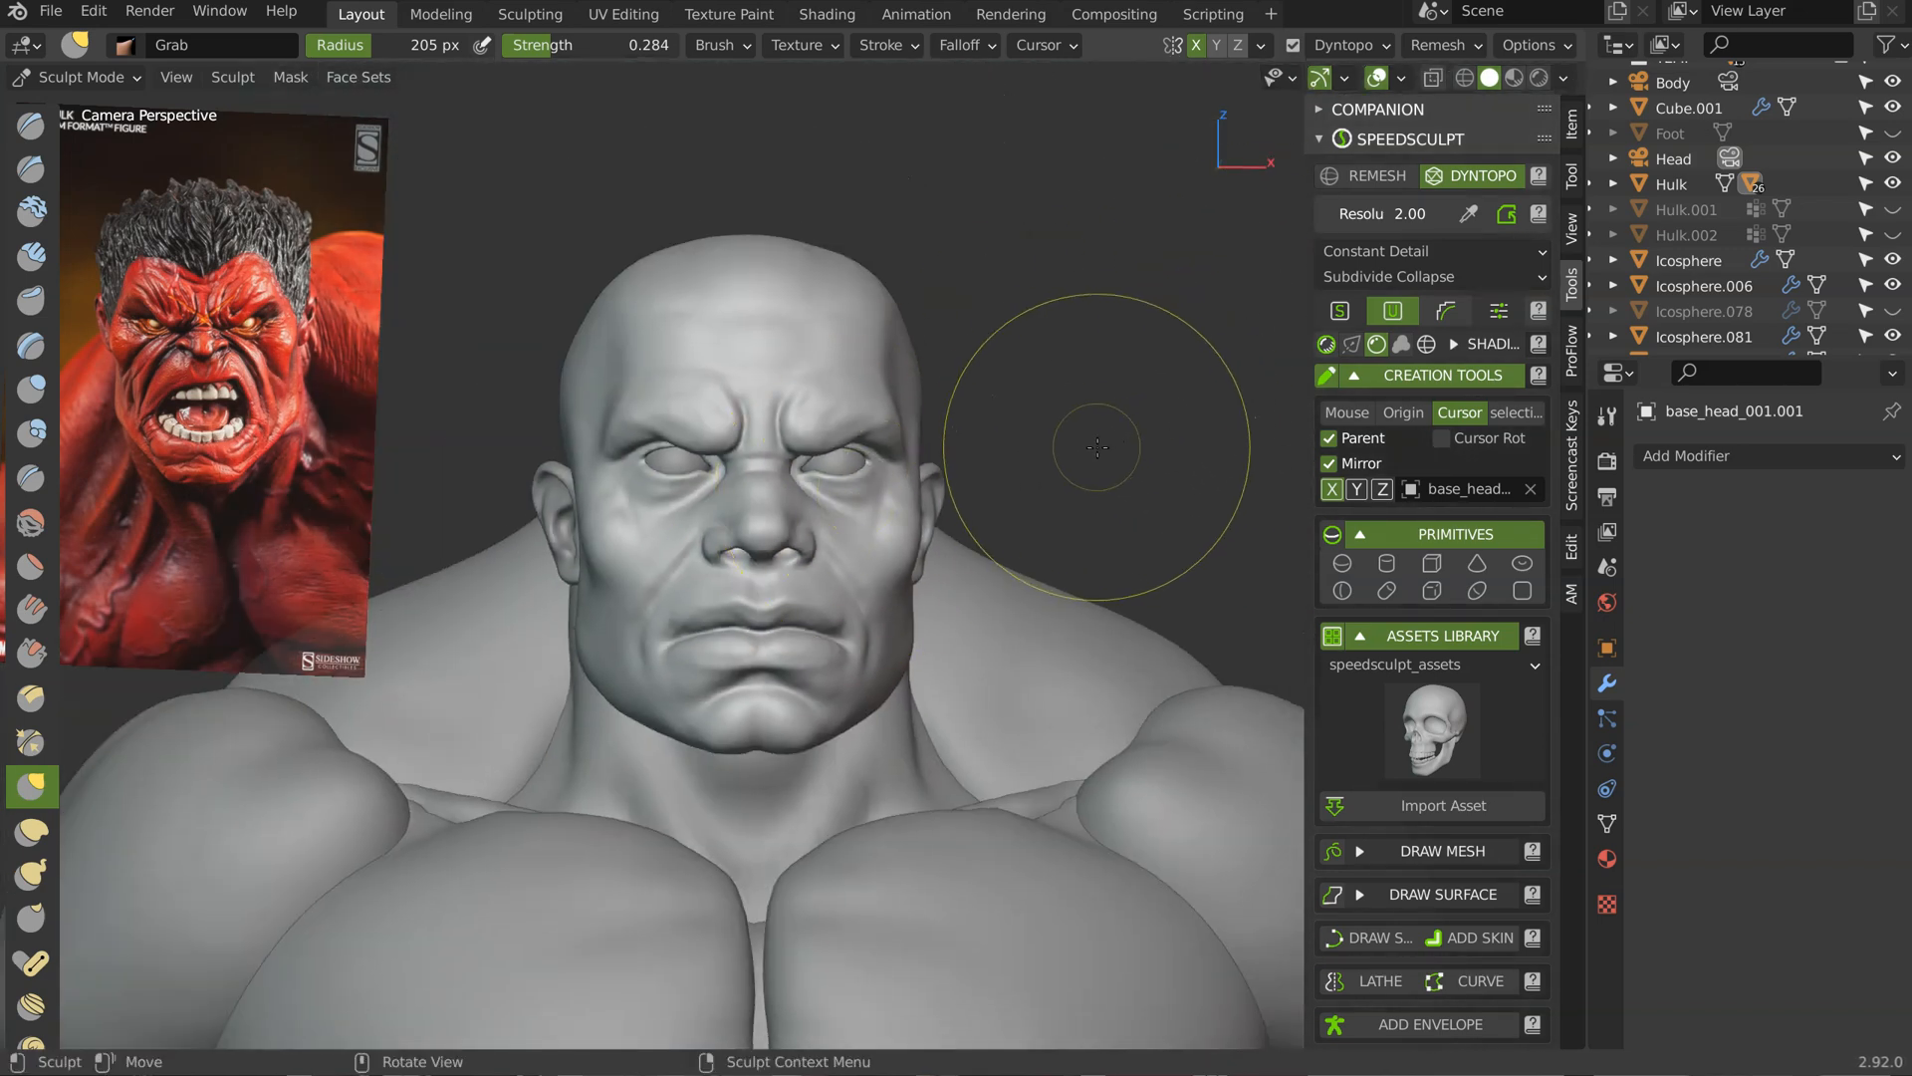
middle_drag(881, 351, 868, 385)
mouse_move(1007, 228)
middle_down()
mouse_move(905, 333)
mouse_move(828, 371)
mouse_move(845, 465)
middle_up()
key(f)
click(832, 461)
middle_drag(955, 414, 939, 319)
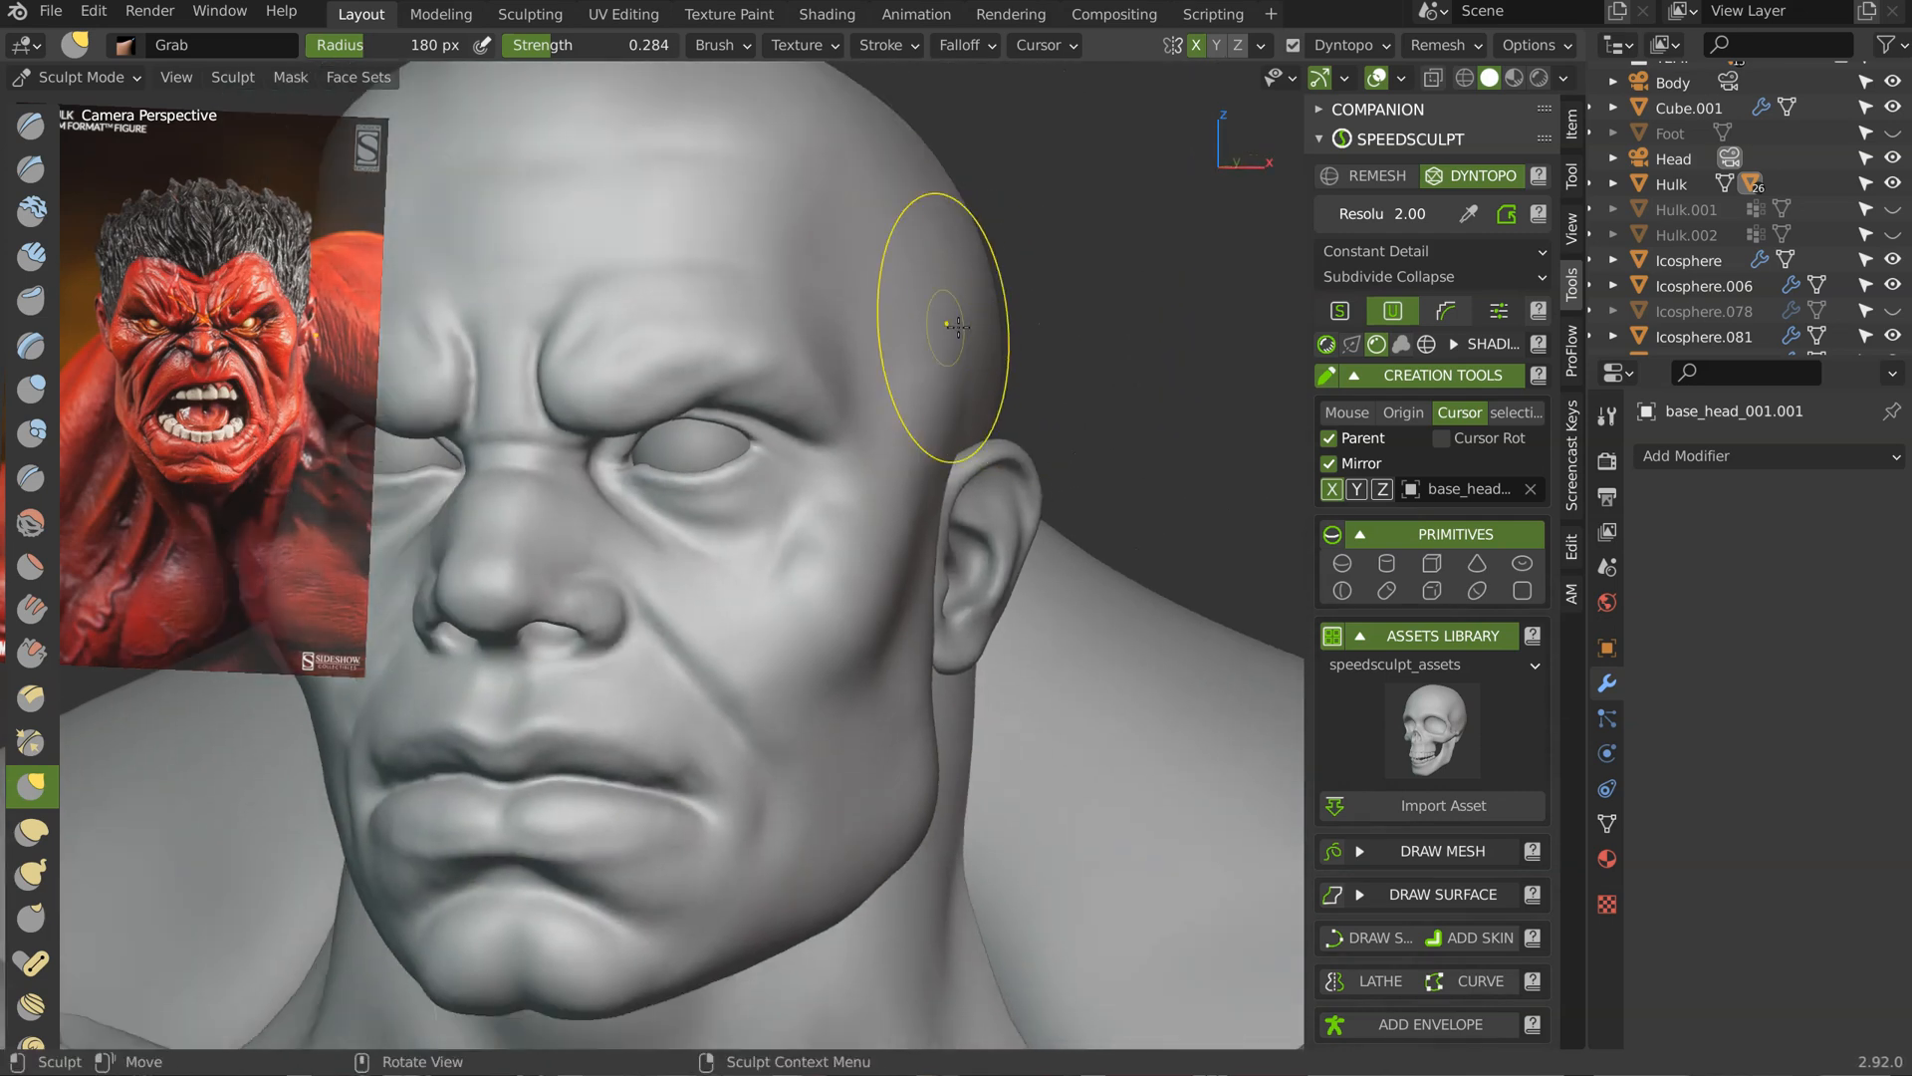
Step: Set the Grab brush radius to 207 px and inspect the jawline and the area below the ear from below and in profile
key(f)
click(979, 341)
mouse_move(993, 237)
middle_down()
mouse_move(1023, 356)
mouse_move(905, 342)
mouse_move(844, 376)
mouse_move(854, 452)
mouse_move(691, 568)
mouse_move(927, 482)
mouse_move(981, 403)
mouse_move(1074, 480)
middle_up()
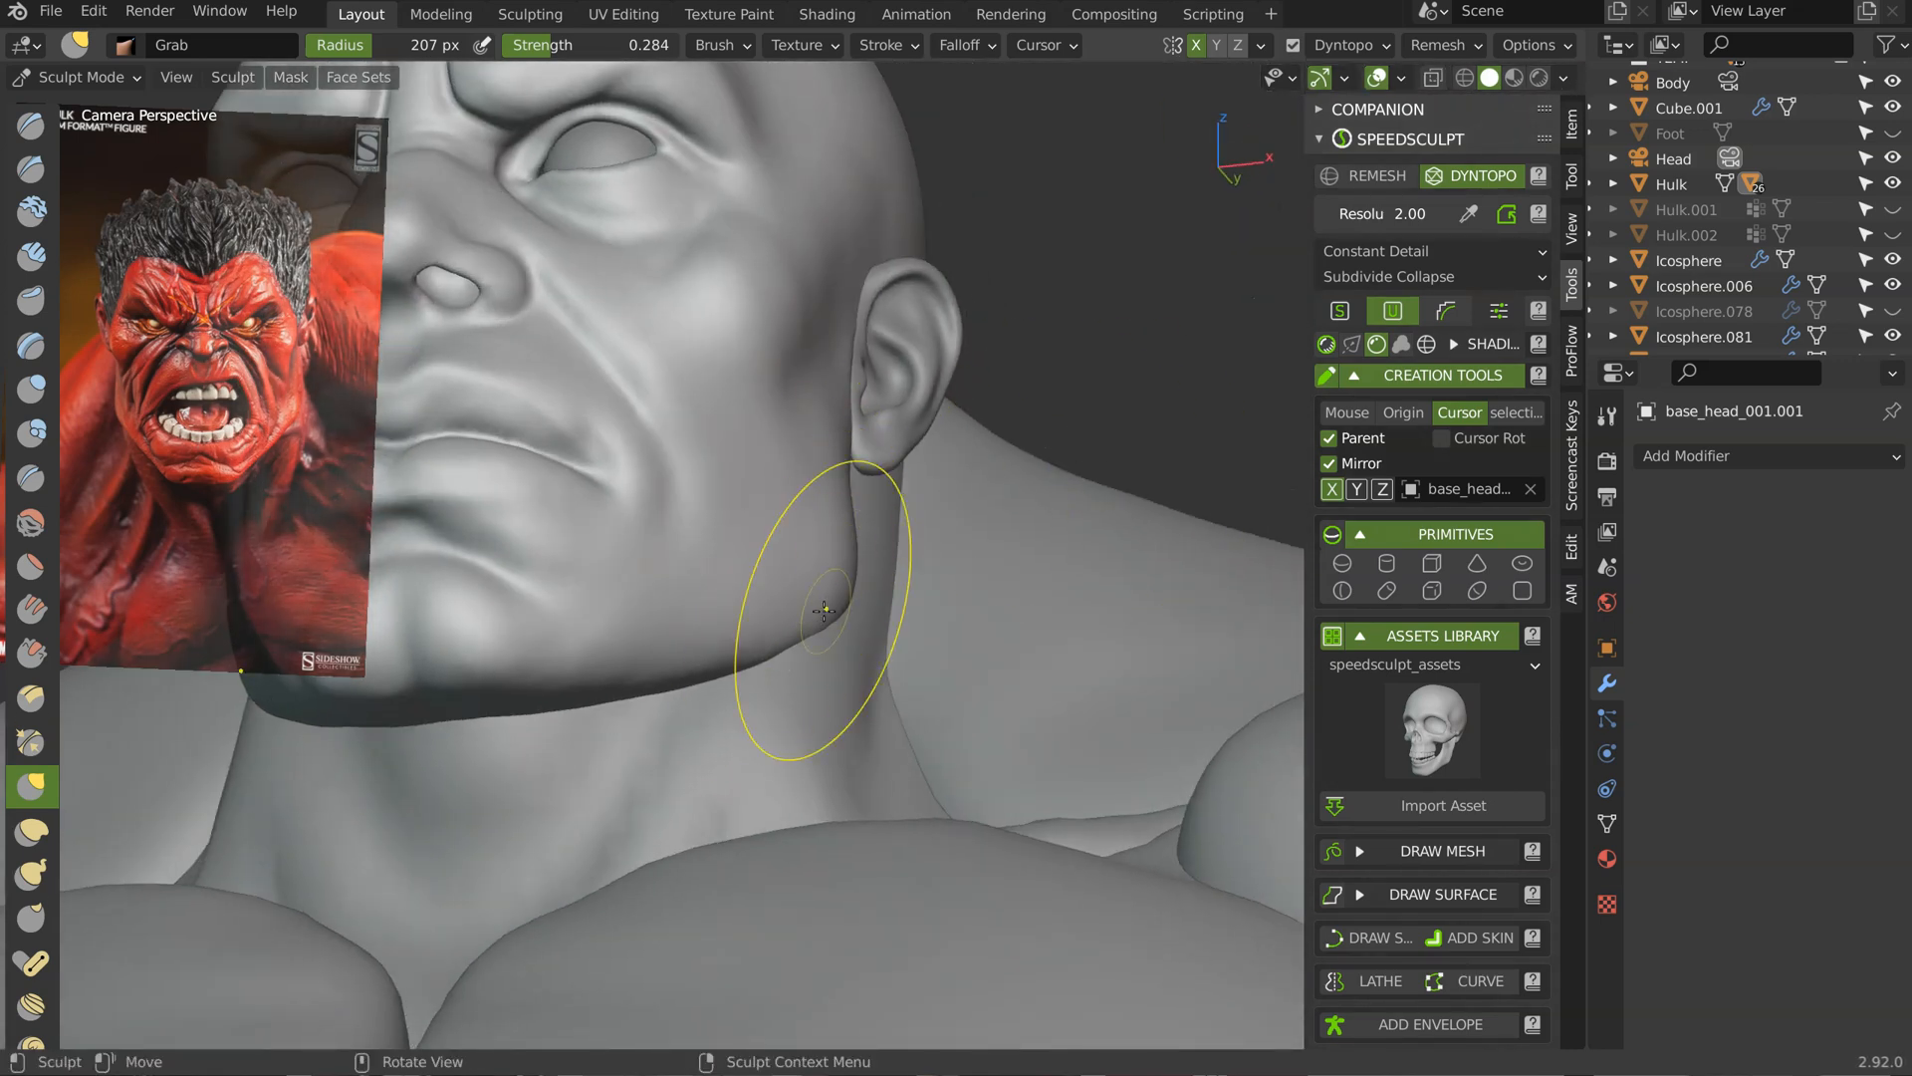
ctrl+middle_drag(901, 447, 834, 384)
mouse_move(835, 384)
middle_down()
mouse_move(884, 611)
mouse_move(826, 491)
mouse_move(834, 391)
middle_up()
middle_drag(843, 481, 697, 439)
middle_drag(935, 440, 994, 442)
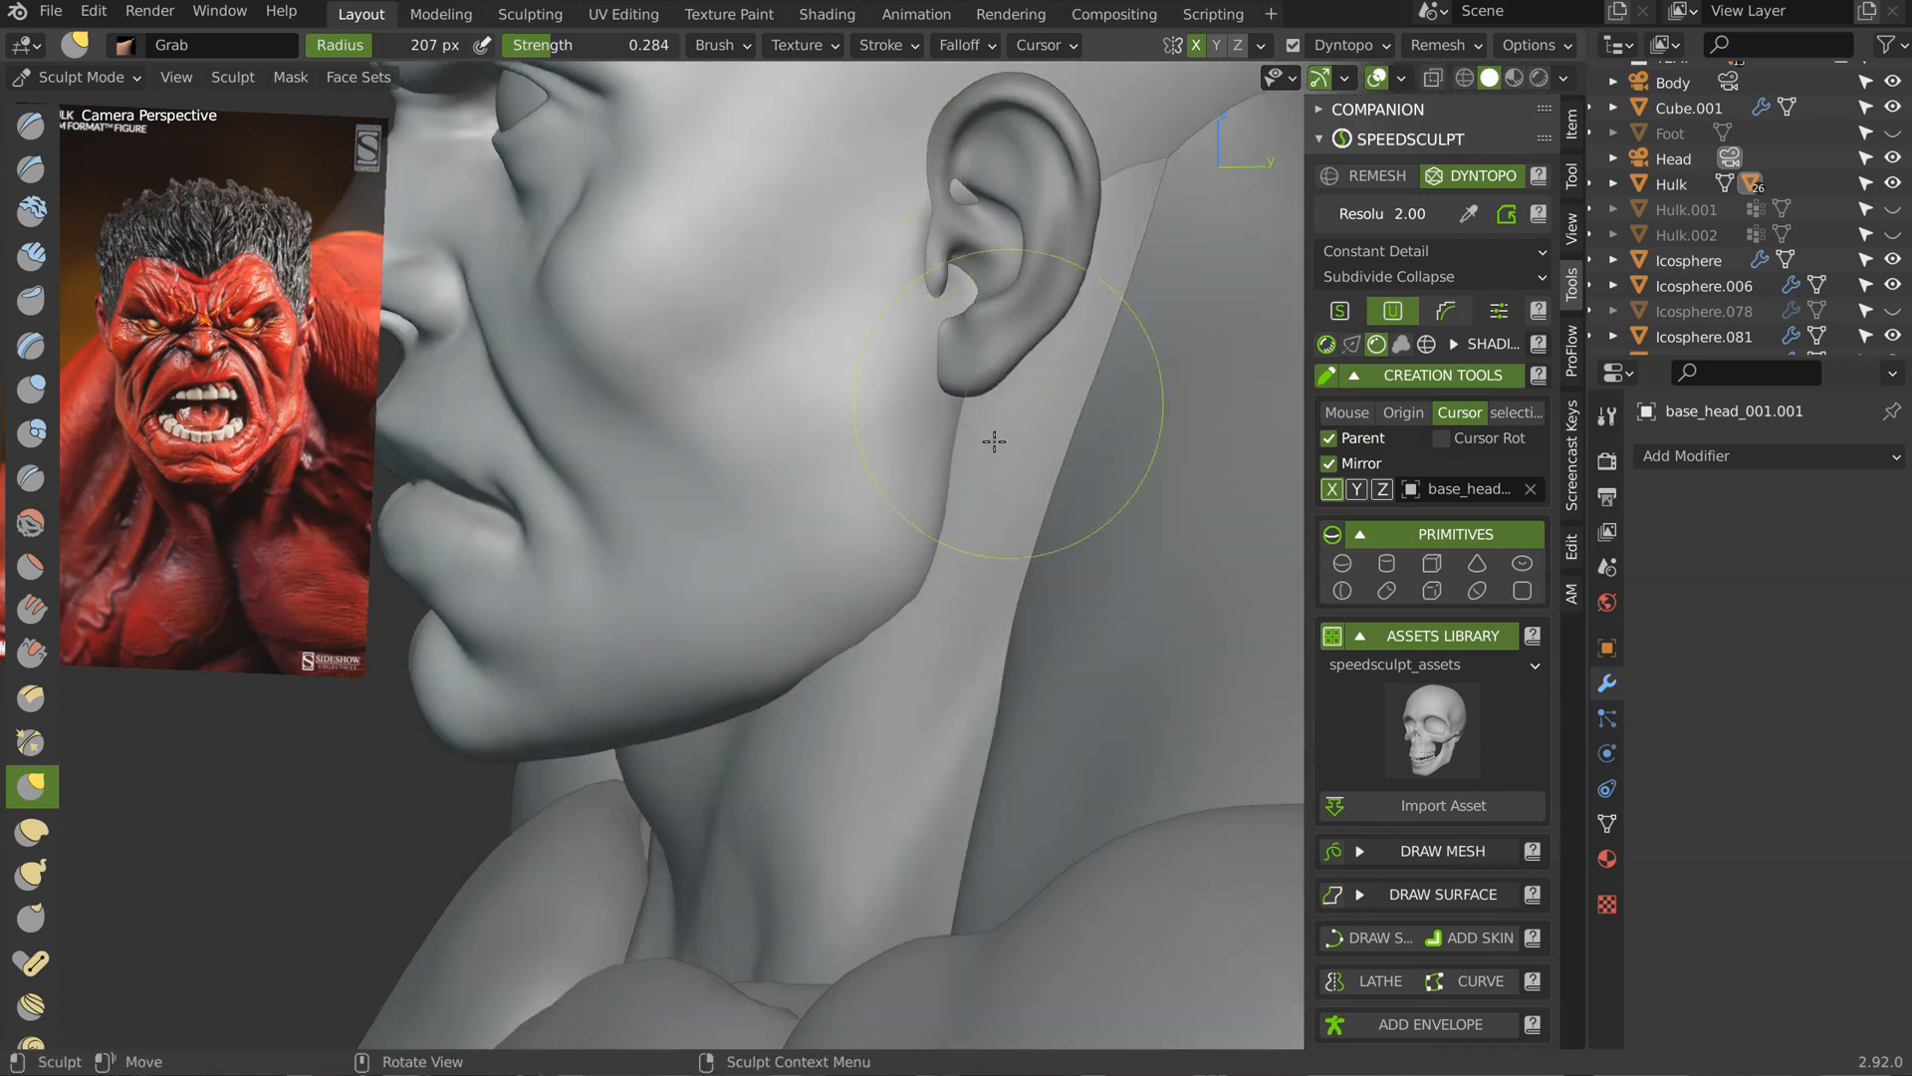
middle_drag(829, 271, 871, 495)
middle_drag(744, 501, 797, 453)
ctrl+middle_drag(796, 454, 772, 349)
middle_drag(886, 478, 880, 607)
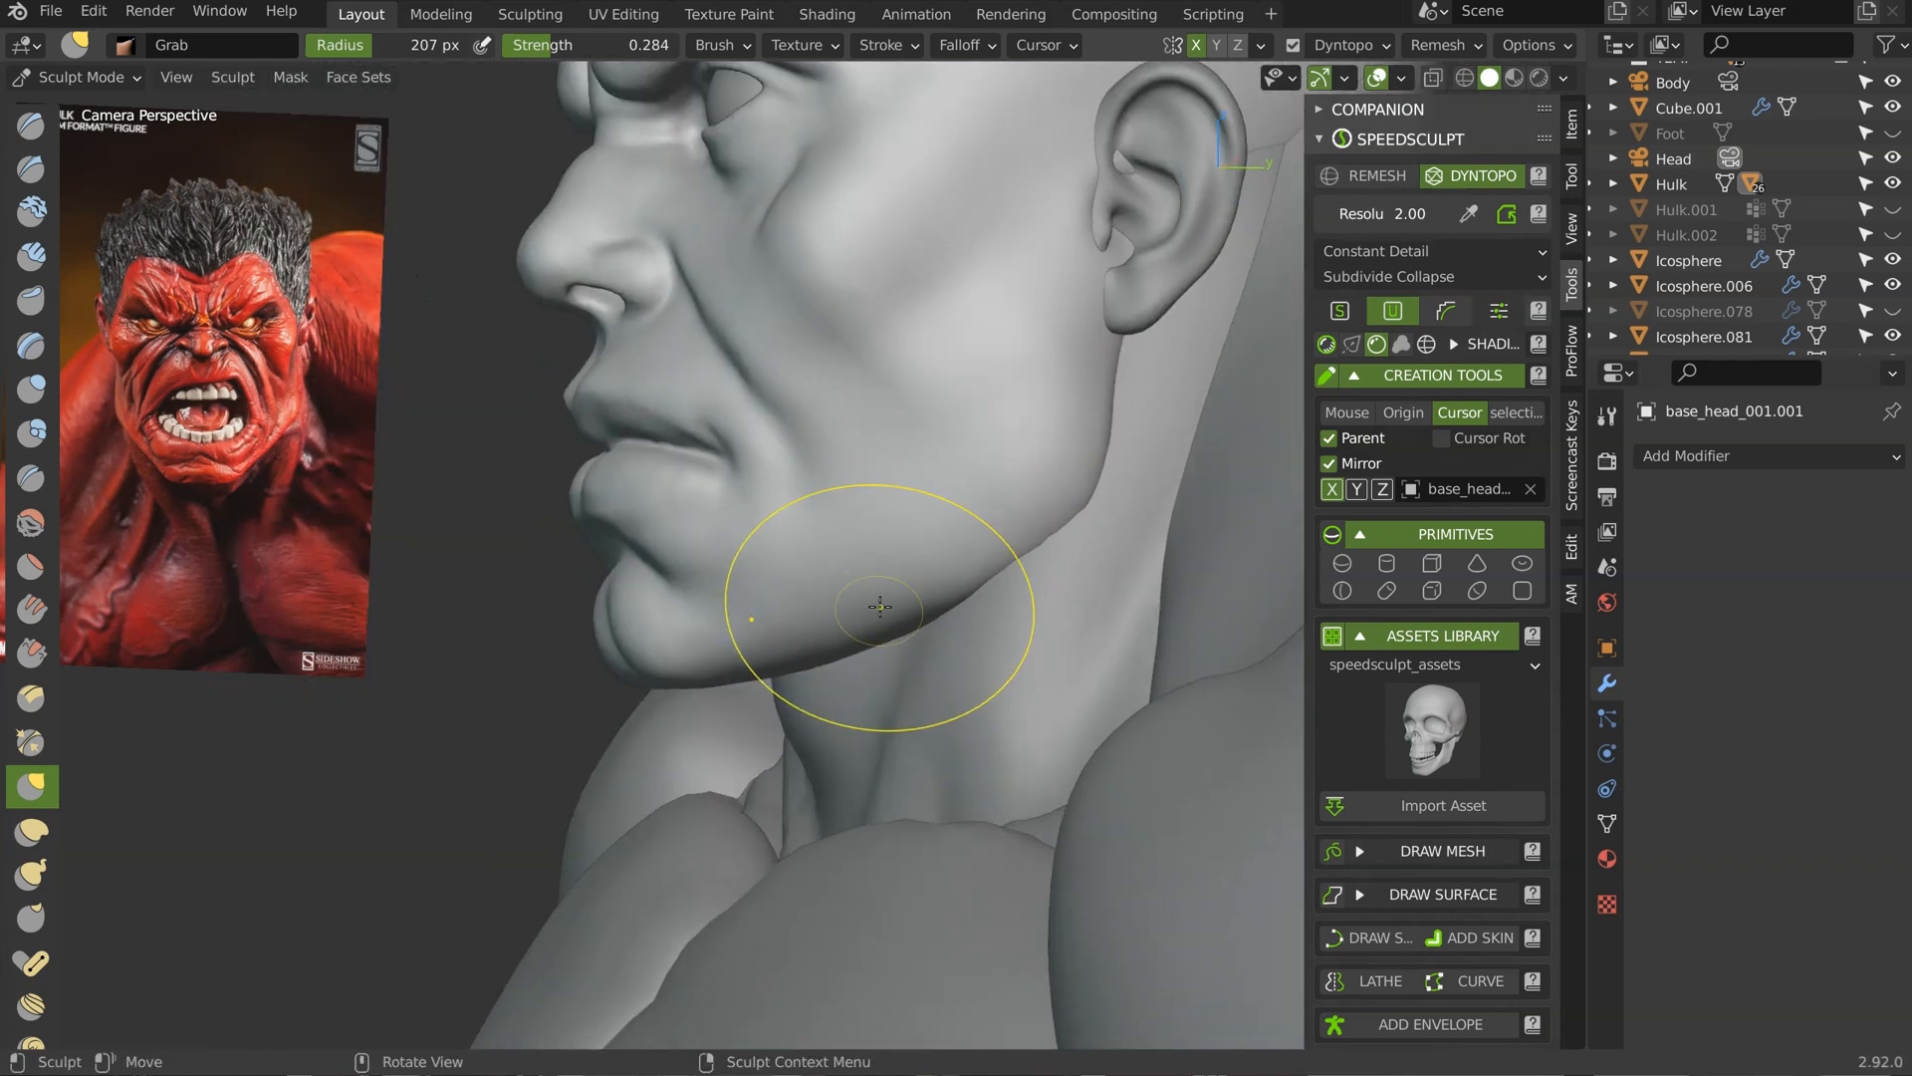
Step: Nudge the side of the chin slightly downward and inward with the Grab brush at 207 px
middle_drag(665, 665, 703, 732)
middle_drag(815, 715, 726, 625)
mouse_move(635, 687)
middle_down()
mouse_move(609, 637)
mouse_move(745, 610)
mouse_move(687, 630)
mouse_move(751, 631)
mouse_move(747, 564)
mouse_move(718, 578)
mouse_move(811, 577)
mouse_move(786, 537)
mouse_move(816, 414)
mouse_move(693, 548)
mouse_move(687, 518)
mouse_move(662, 542)
mouse_move(855, 504)
middle_up()
middle_drag(975, 416, 841, 449)
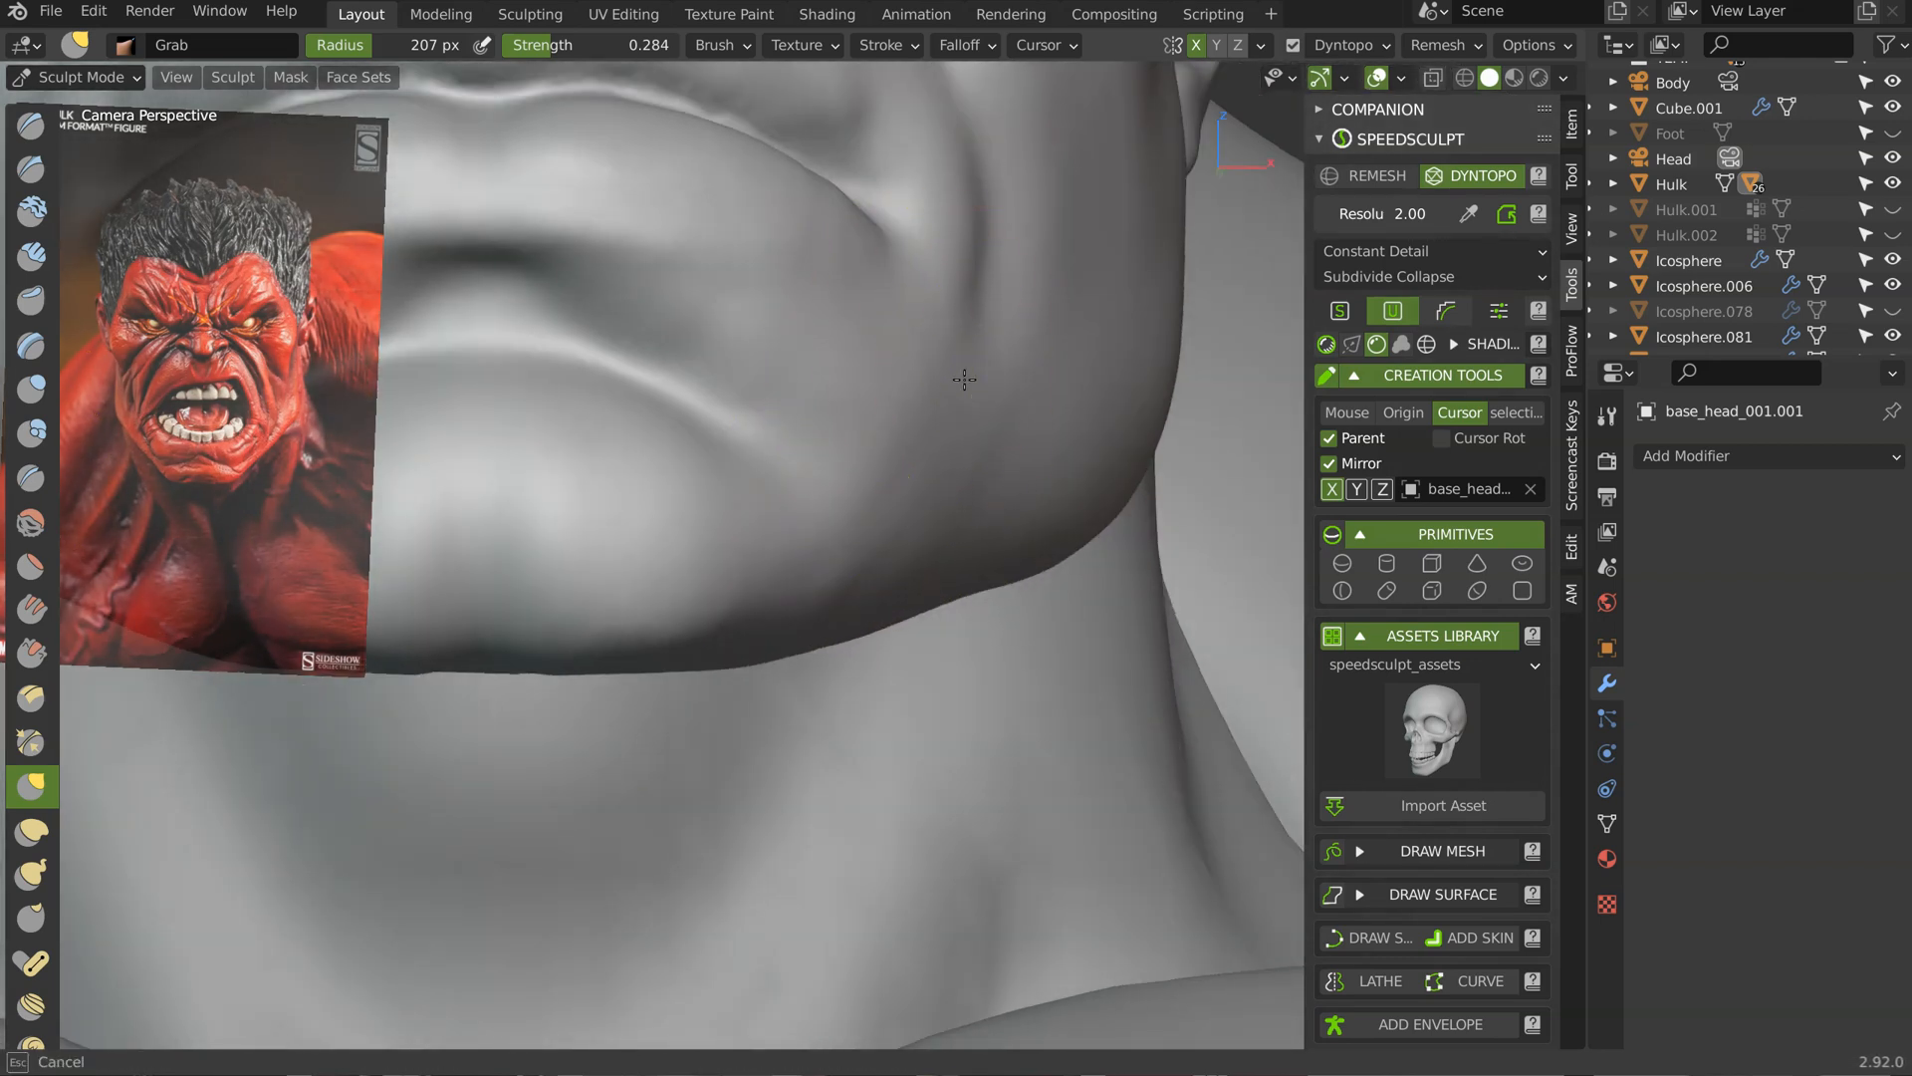
middle_drag(1012, 385, 845, 569)
scroll(846, 570, up, 3)
drag(819, 607, 803, 628)
mouse_move(1004, 591)
middle_down()
mouse_move(948, 538)
mouse_move(842, 653)
mouse_move(853, 674)
middle_up()
mouse_move(811, 521)
middle_down()
mouse_move(811, 559)
mouse_move(764, 439)
mouse_move(789, 502)
mouse_move(755, 490)
mouse_move(867, 461)
mouse_move(760, 491)
middle_up()
Step: Reduce the Grab brush to 169 px and examine the chin, skull, brow and whole head from several angles
scroll(817, 492, up, 2)
scroll(816, 492, up, 2)
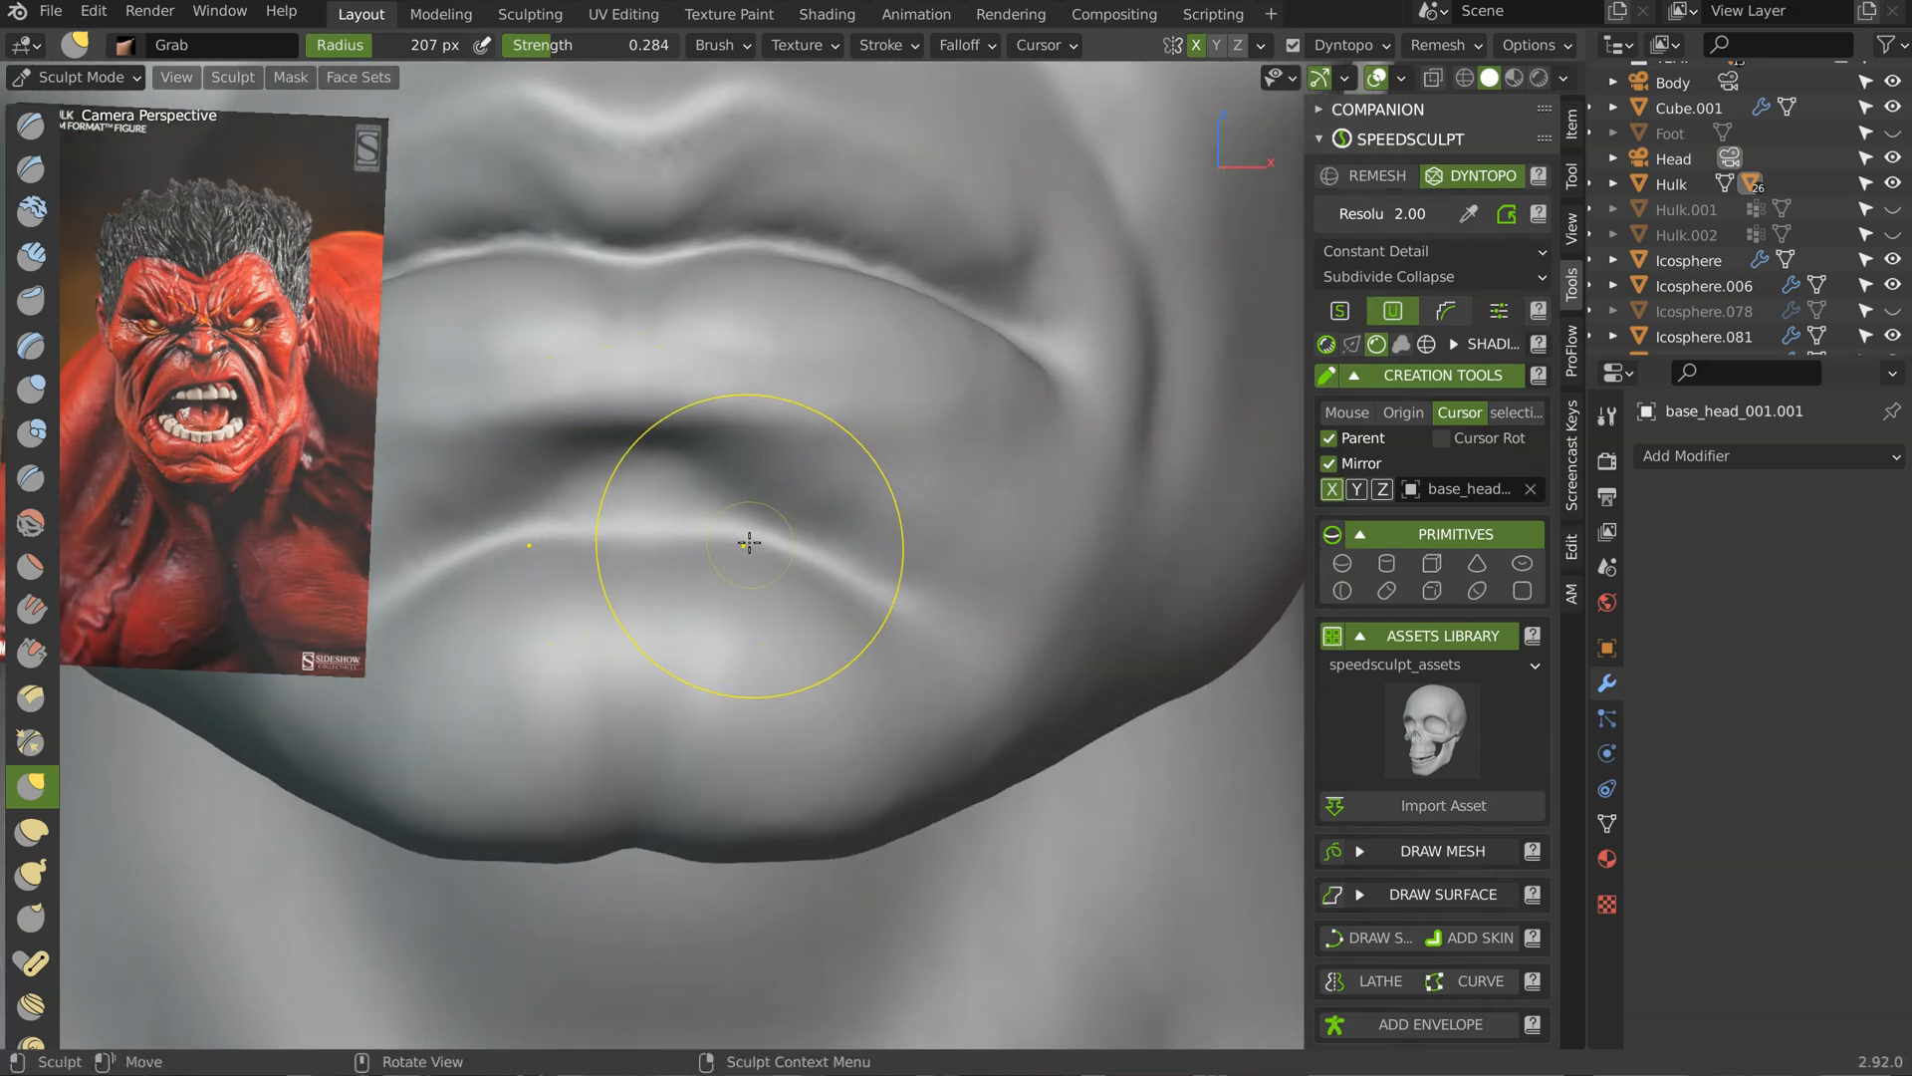
key(f)
click(837, 533)
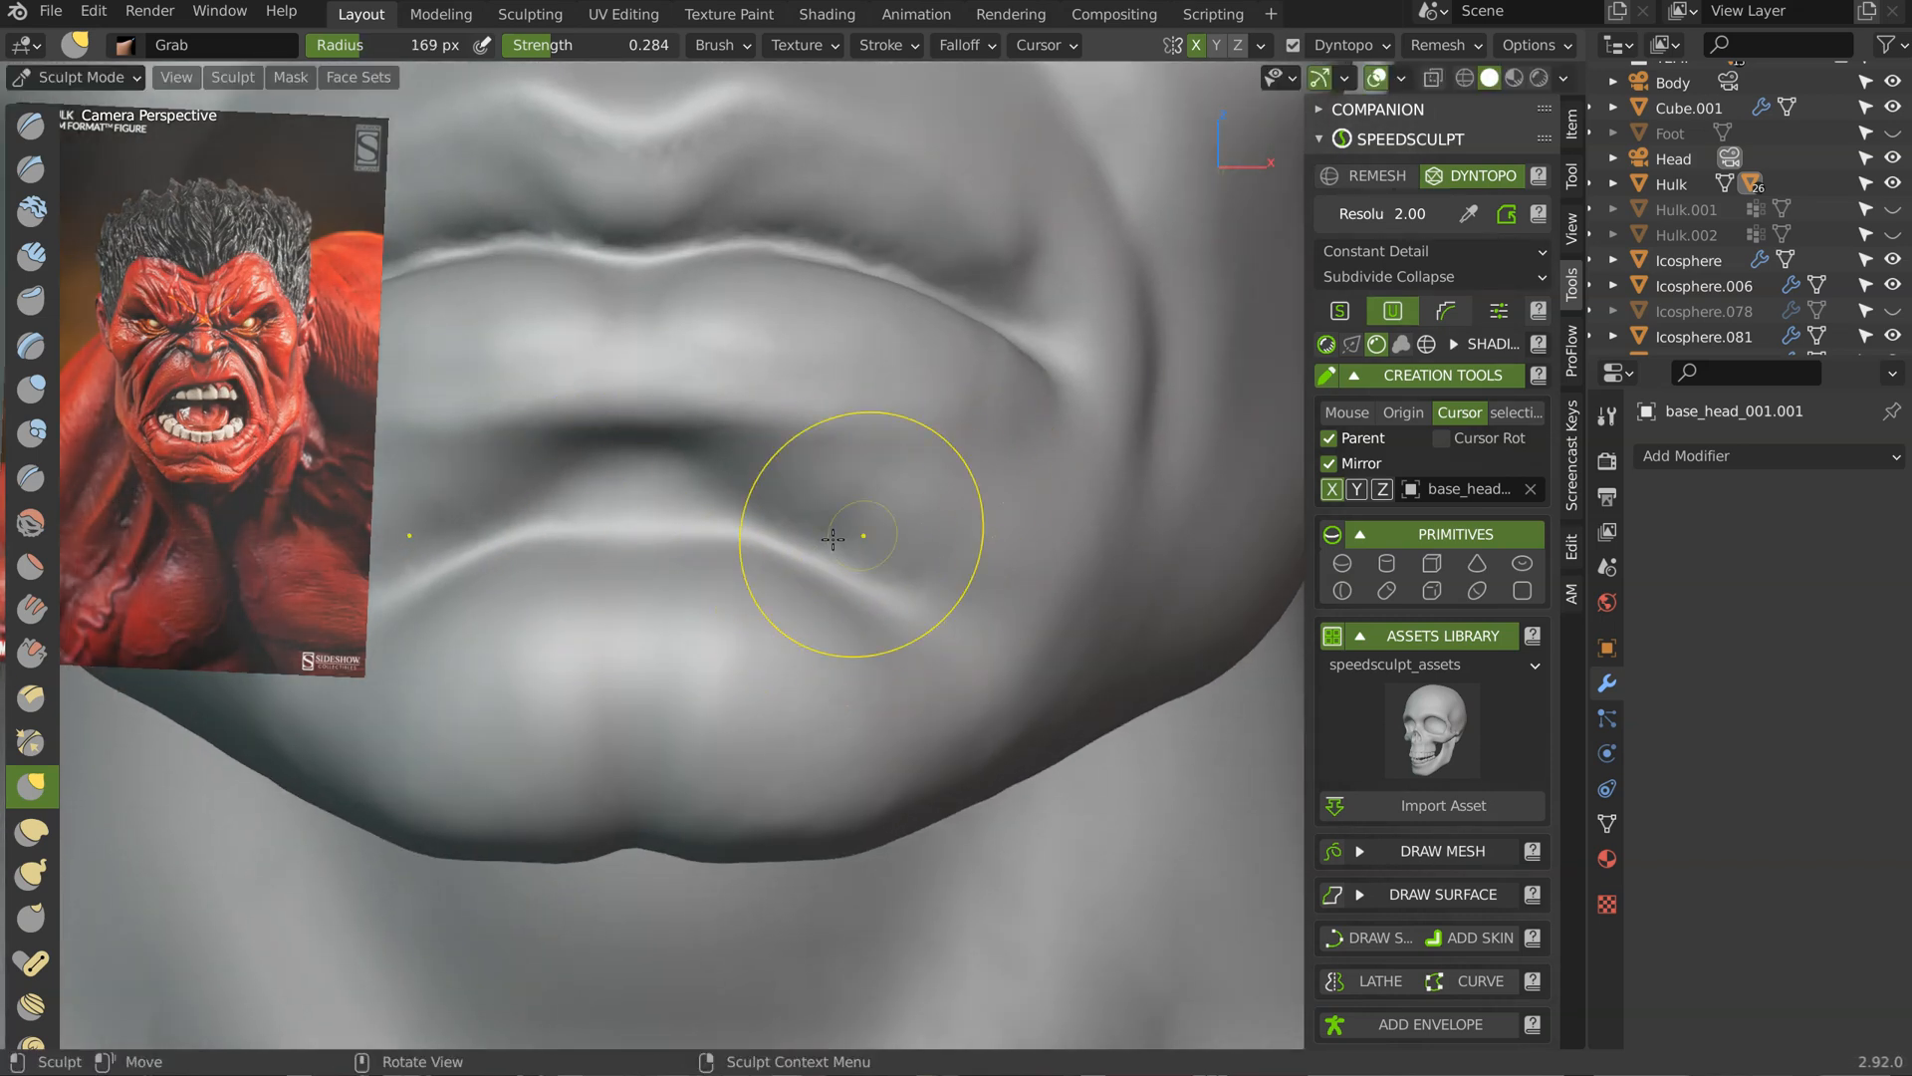
mouse_move(956, 578)
middle_down()
mouse_move(1058, 504)
mouse_move(941, 273)
mouse_move(829, 336)
mouse_move(747, 461)
mouse_move(733, 435)
mouse_move(814, 525)
middle_up()
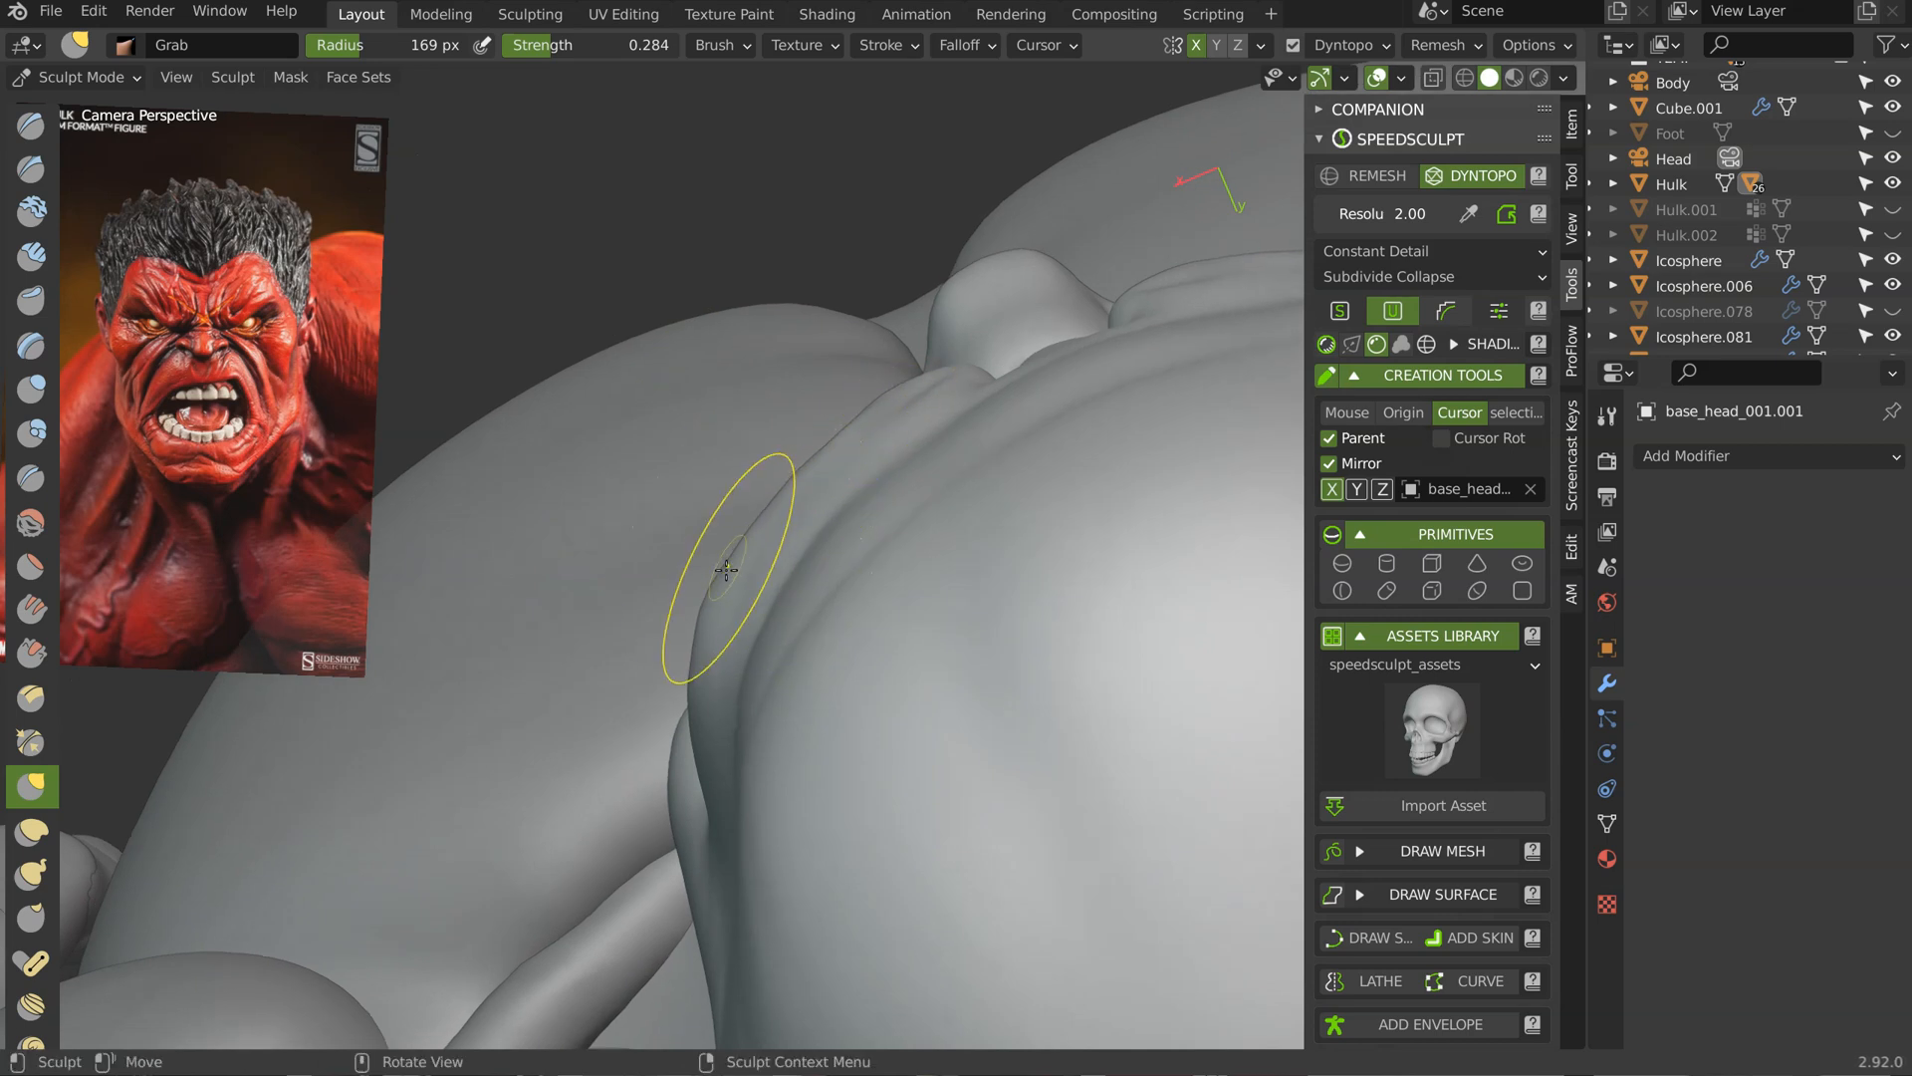
middle_drag(640, 631, 648, 782)
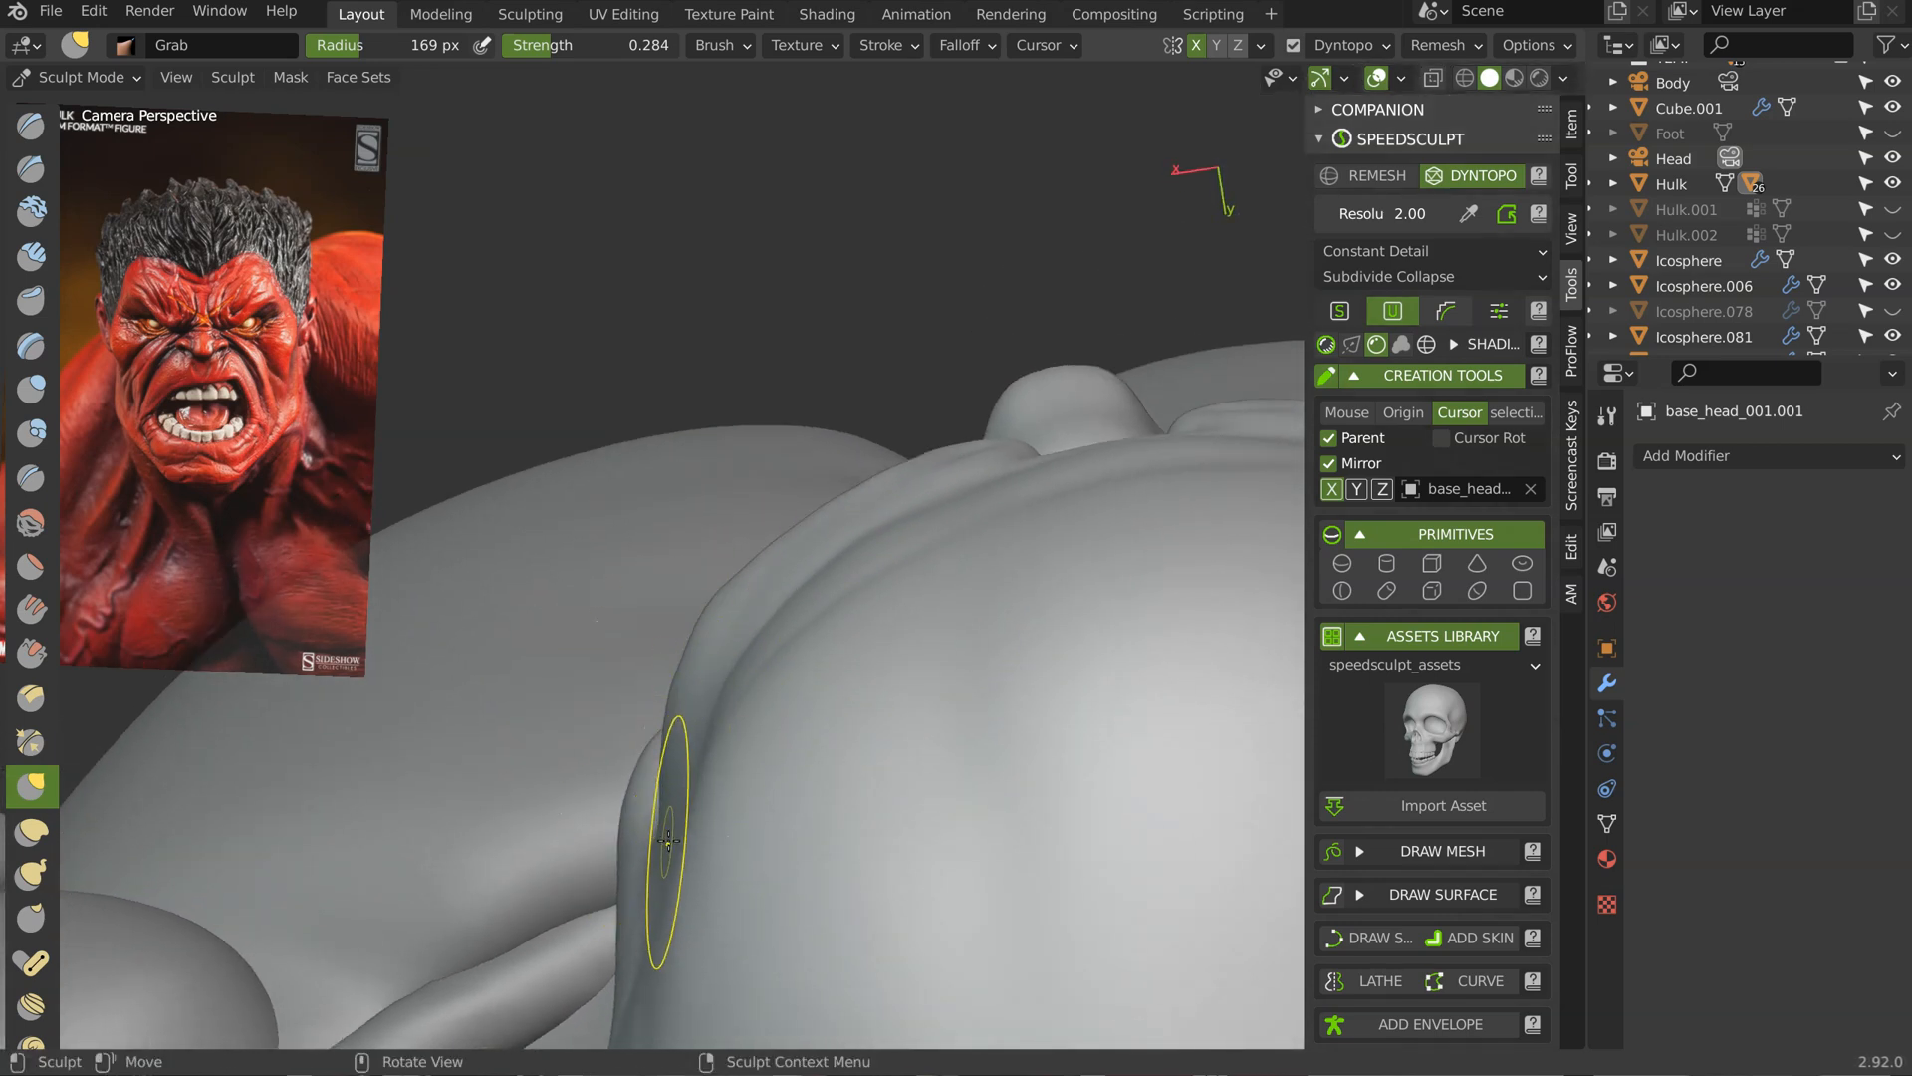
middle_drag(687, 654, 840, 388)
middle_drag(742, 597, 782, 413)
middle_drag(772, 486, 549, 490)
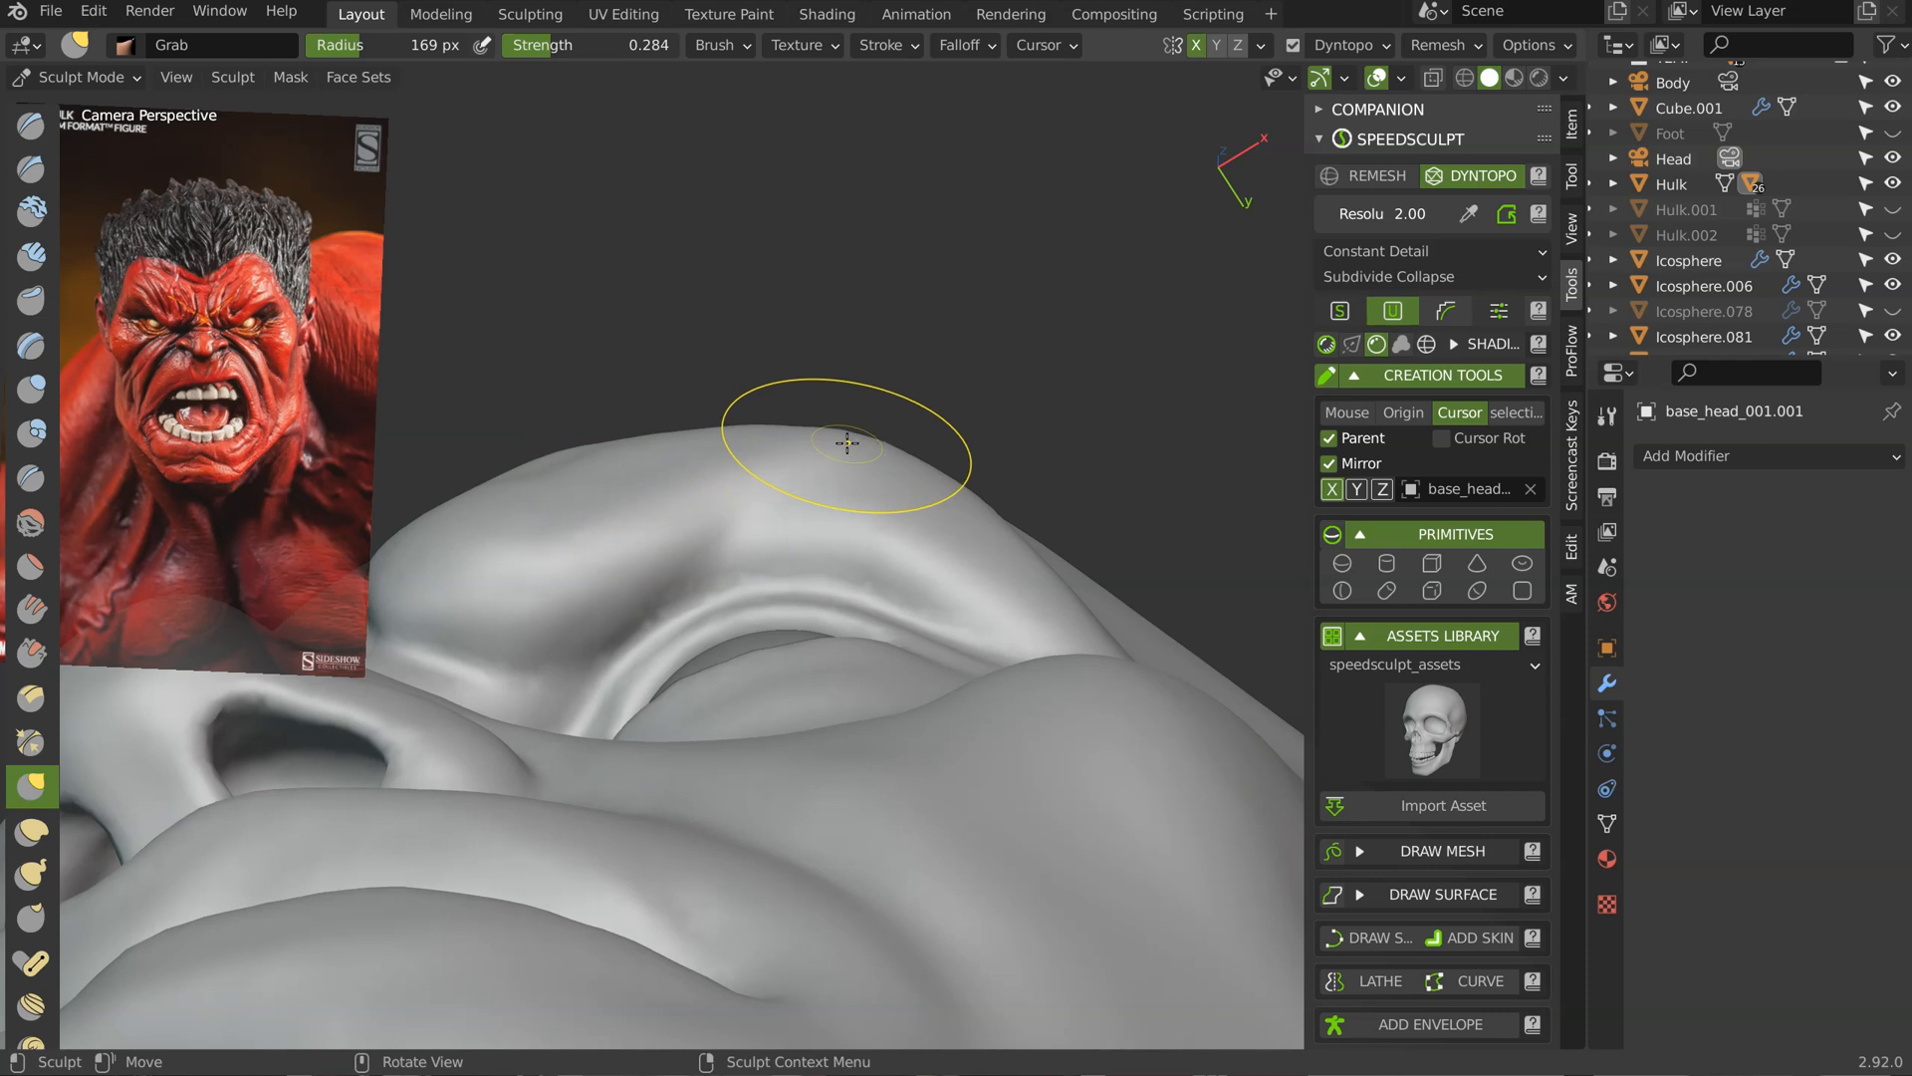
shift+middle_drag(588, 399, 939, 509)
middle_drag(805, 640, 760, 548)
middle_drag(875, 450, 772, 514)
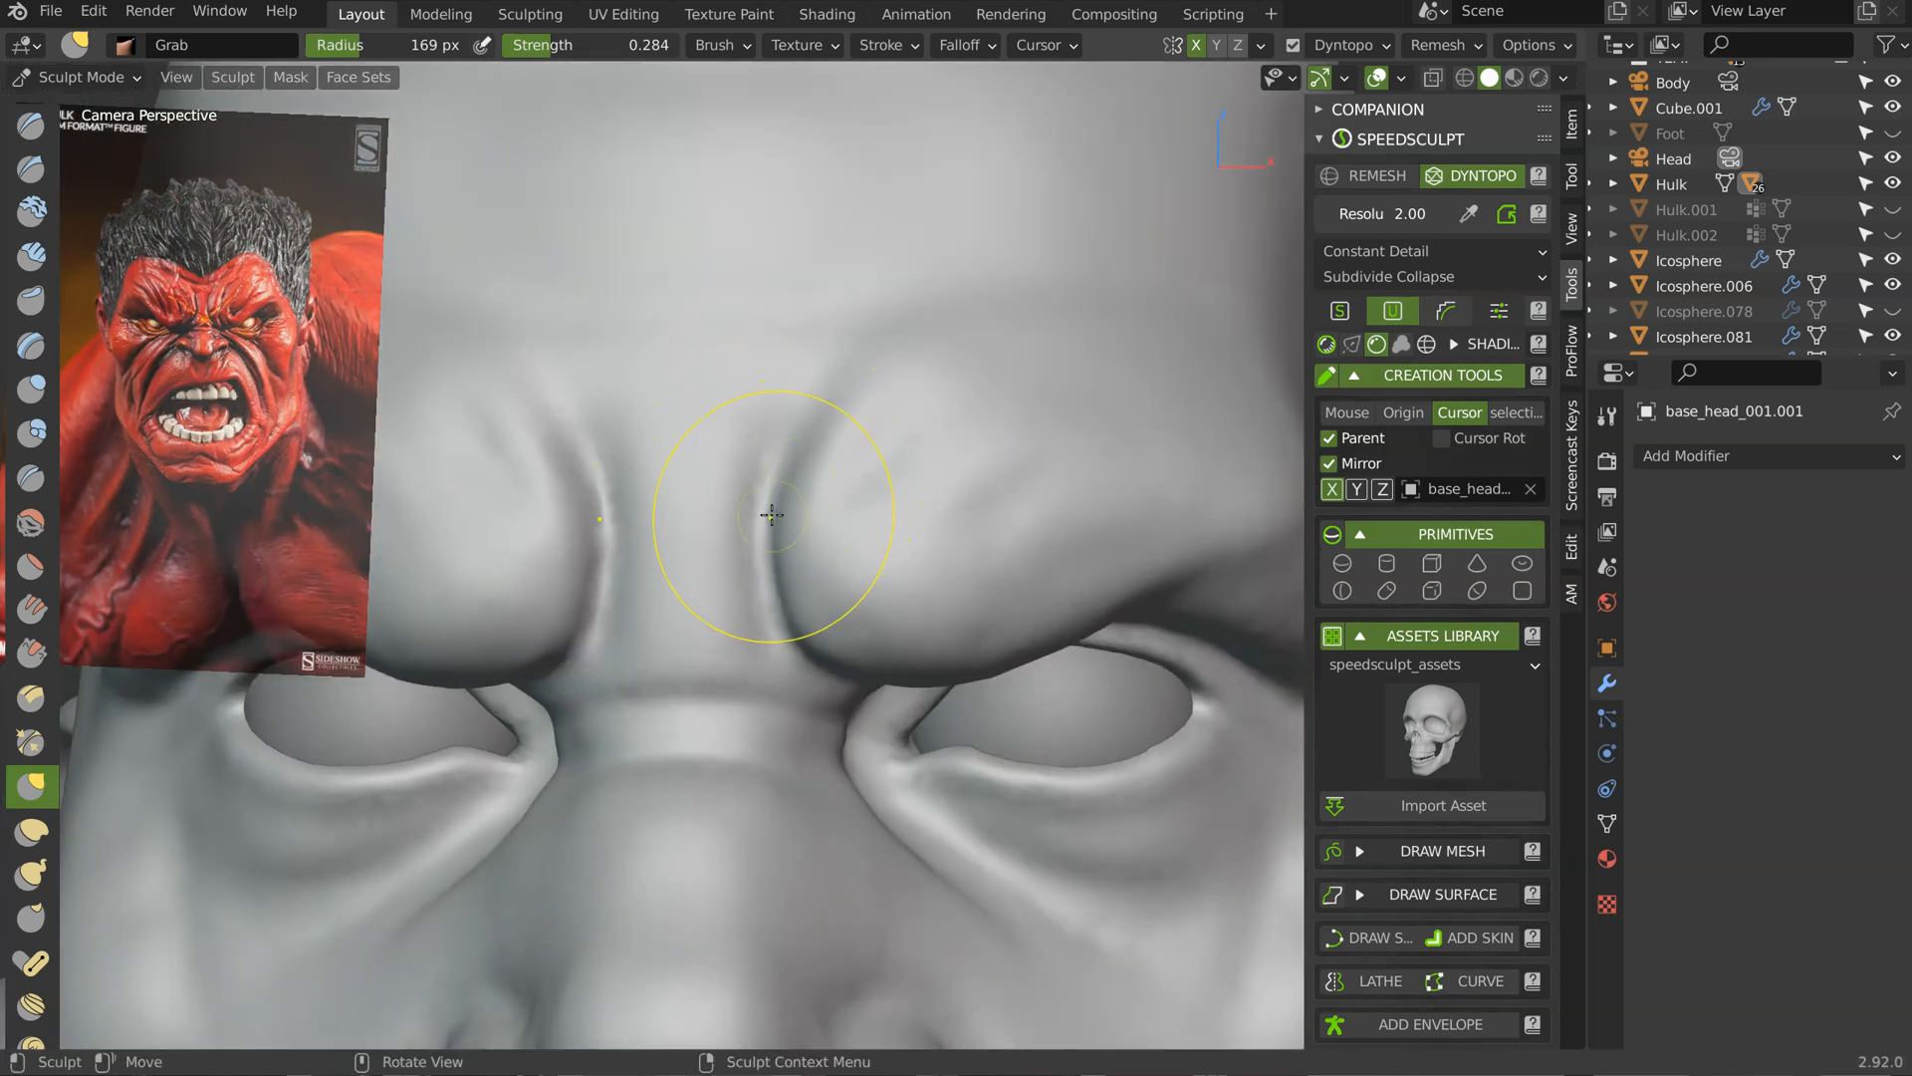
scroll(828, 591, down, 4)
middle_drag(827, 591, 786, 564)
scroll(773, 574, down, 4)
ctrl+middle_drag(926, 558, 974, 366)
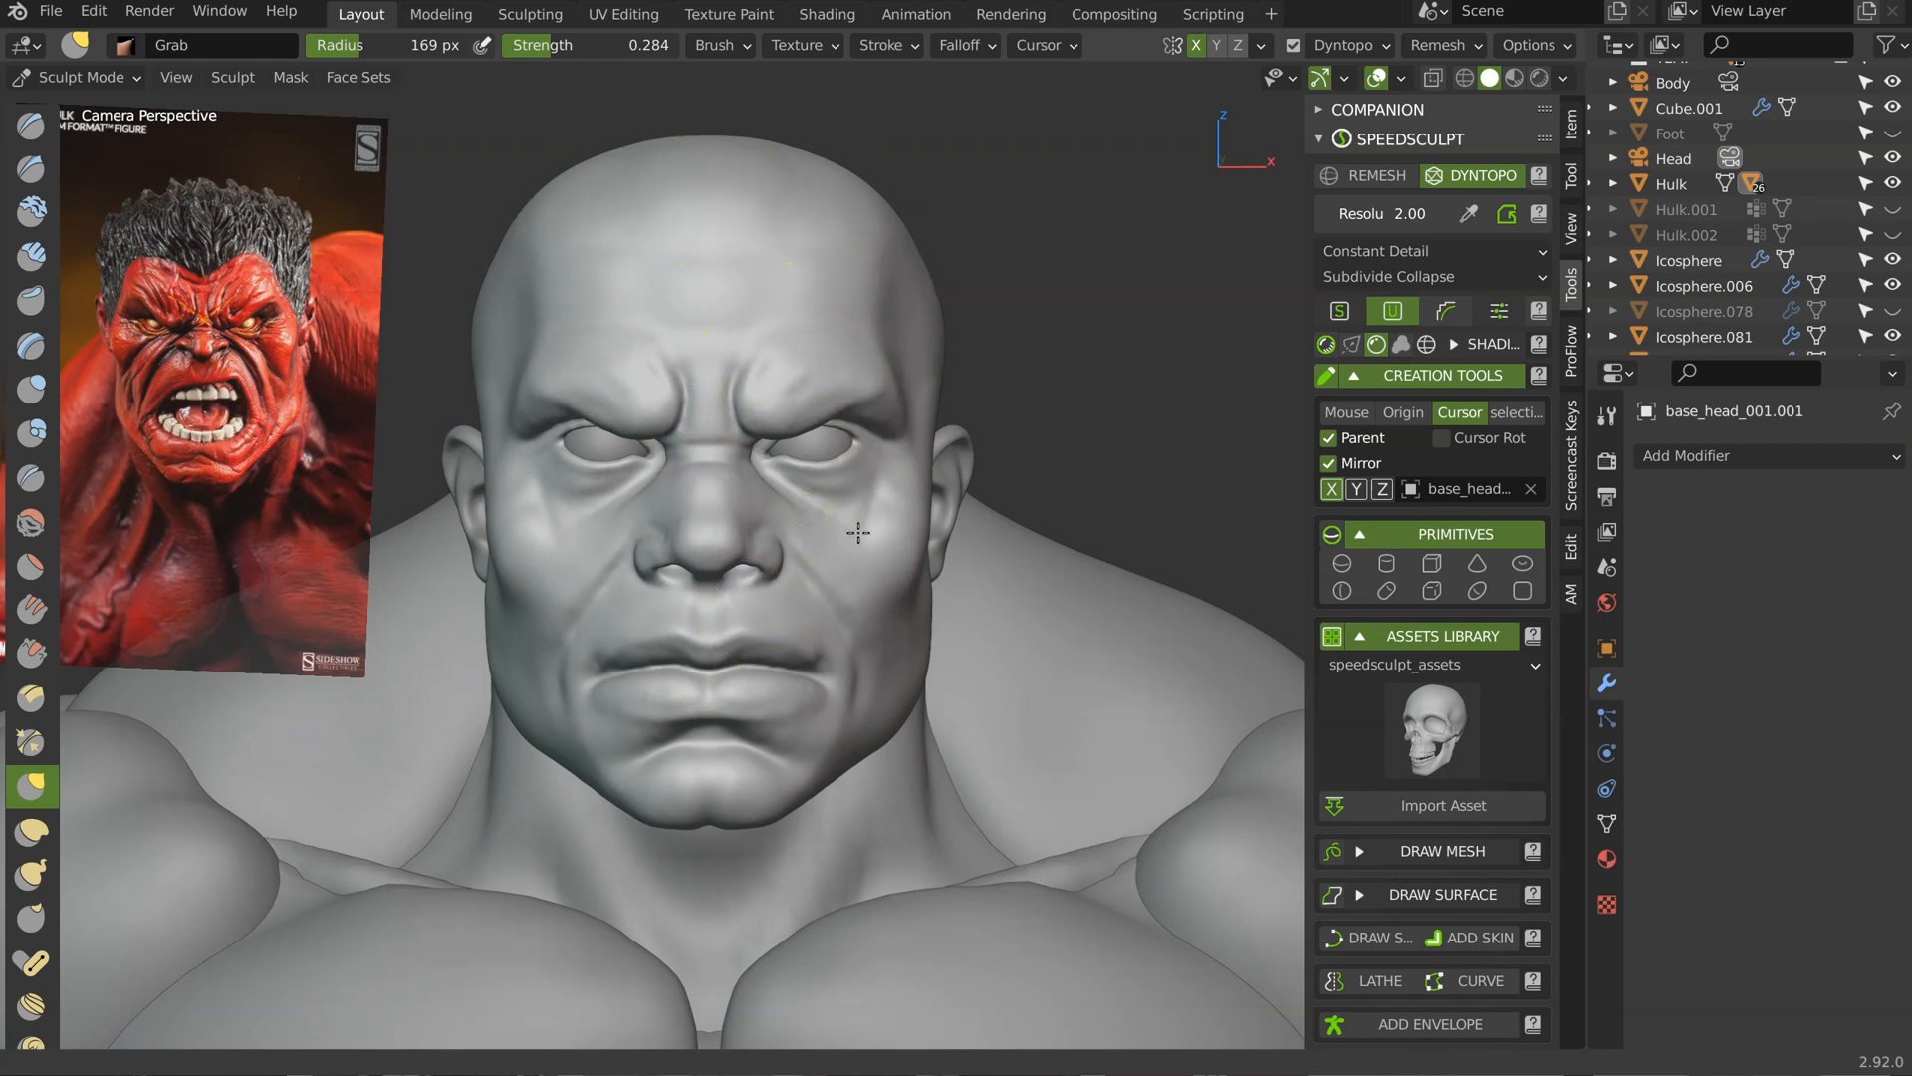
Step: Pull the cheek surface near the smile fold slightly up and back with the Grab brush at 169 px
shift+middle_drag(858, 532, 846, 483)
middle_drag(833, 564, 762, 553)
ctrl+middle_drag(847, 573, 882, 512)
mouse_move(881, 513)
middle_down()
mouse_move(909, 518)
mouse_move(929, 578)
middle_up()
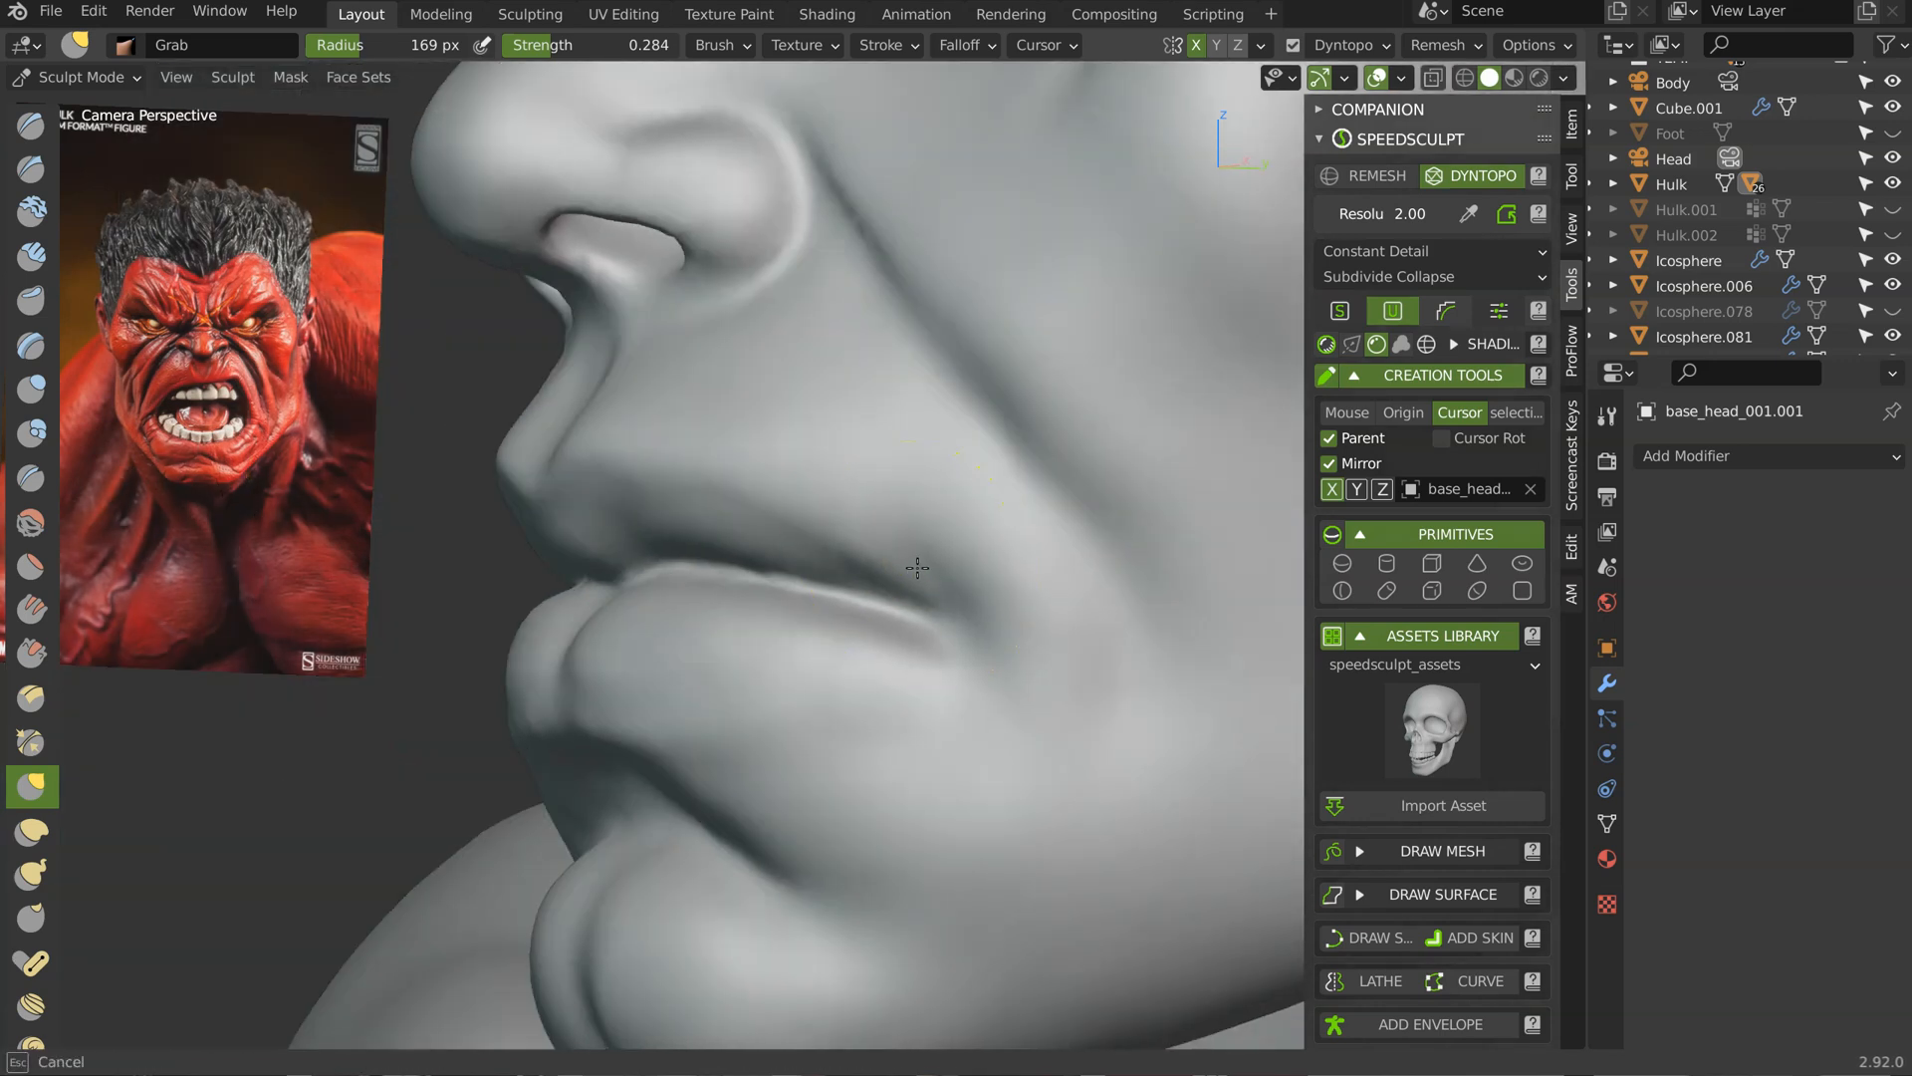
mouse_move(1020, 367)
middle_down()
mouse_move(854, 448)
mouse_move(932, 512)
mouse_move(966, 377)
mouse_move(1161, 349)
mouse_move(1135, 473)
middle_up()
middle_drag(847, 384, 898, 268)
drag(879, 285, 921, 234)
ctrl+middle_drag(1024, 278, 996, 411)
middle_drag(996, 410, 936, 438)
ctrl+middle_drag(936, 438, 926, 359)
middle_drag(926, 359, 876, 388)
mouse_move(1046, 399)
middle_down()
mouse_move(1008, 383)
mouse_move(936, 531)
mouse_move(962, 650)
mouse_move(1065, 602)
mouse_move(939, 620)
mouse_move(906, 597)
mouse_move(986, 618)
middle_up()
Step: Switch to the Clay brush at 117 px and strength 0.500 and build up the lower cheek in front of the jaw angle
key(c)
key(f)
click(891, 620)
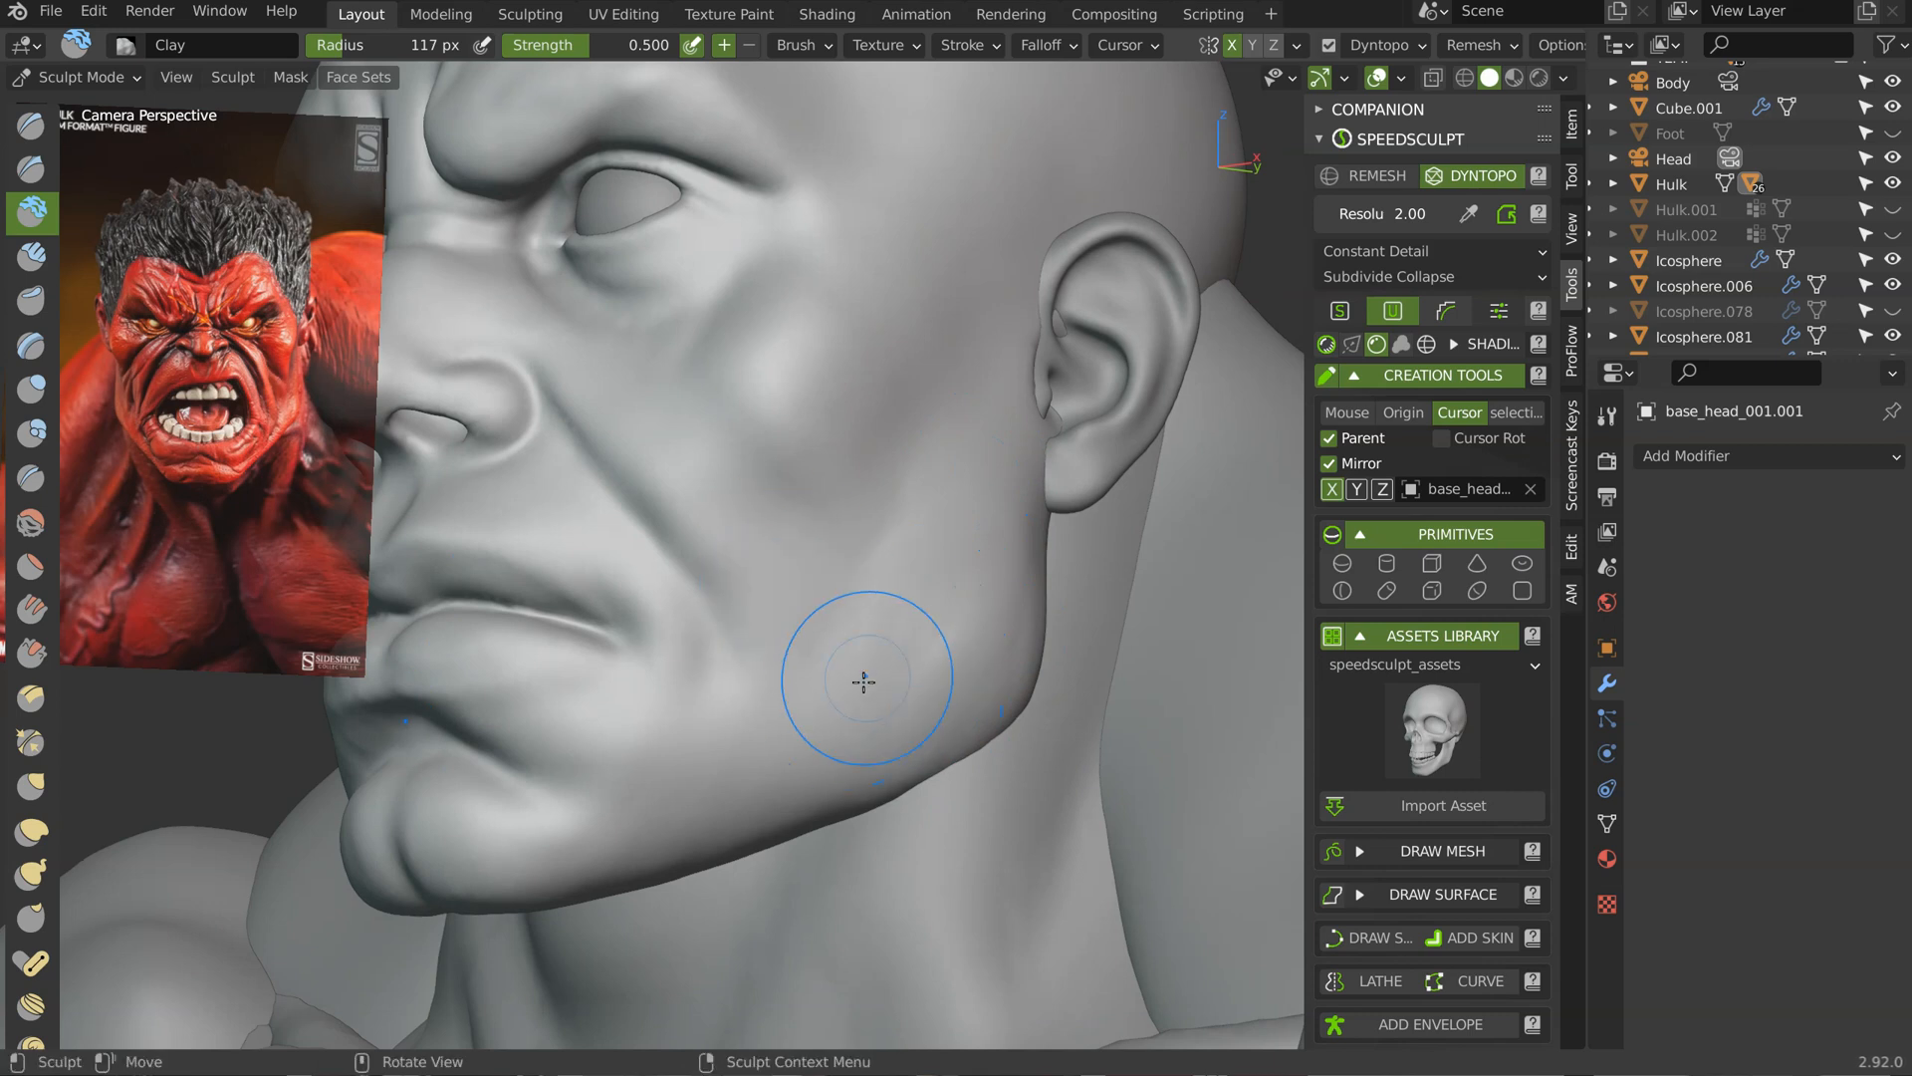
middle_drag(987, 673, 850, 496)
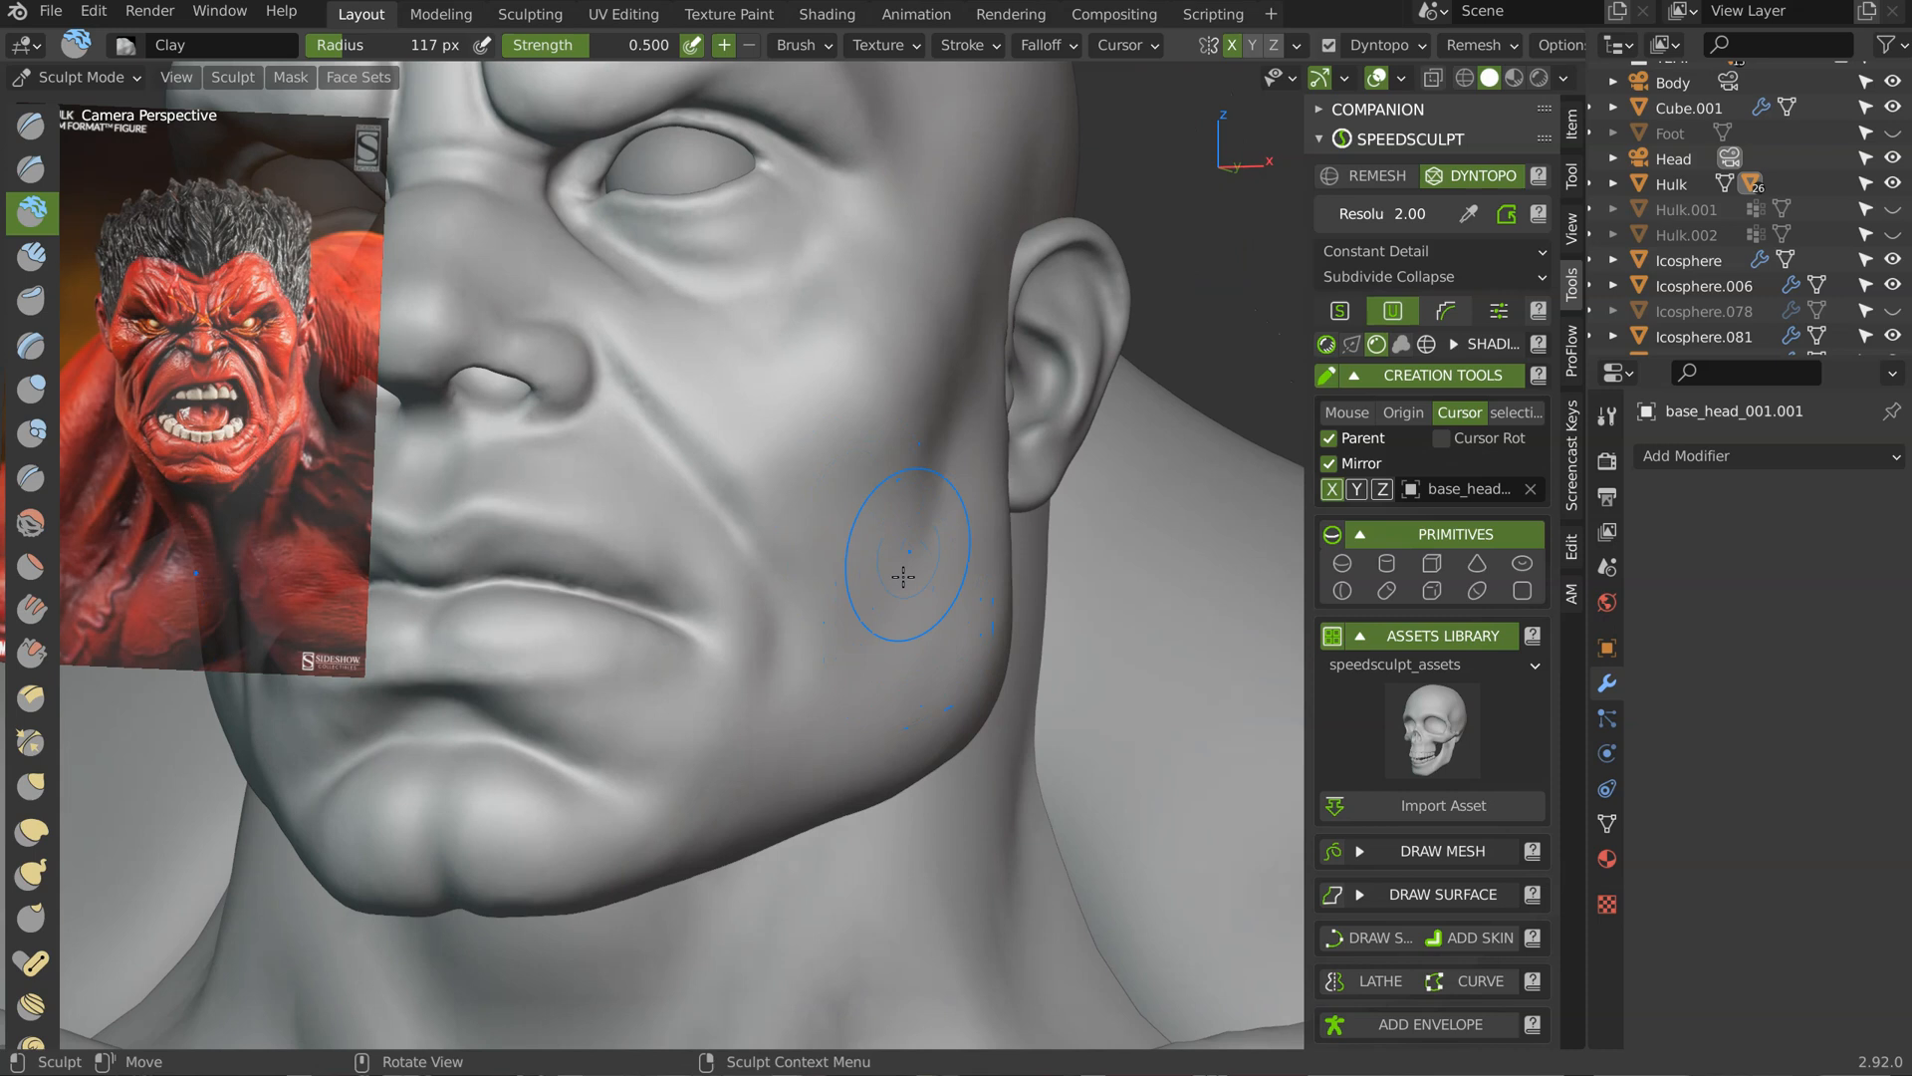
drag(890, 568, 829, 522)
mouse_move(886, 621)
mouse_down()
mouse_move(867, 529)
mouse_move(858, 598)
mouse_up()
middle_drag(812, 724, 839, 699)
mouse_move(863, 610)
mouse_down()
mouse_move(850, 476)
mouse_move(828, 453)
mouse_up()
Step: Continue the Clay strokes from the lower cheek down along the jaw toward the chin
drag(834, 578, 792, 786)
middle_drag(860, 703, 833, 730)
drag(832, 728, 687, 875)
Step: Examine the reworked jaw and cheeks, the forehead and the top of the skull from below, in front and above
mouse_move(873, 639)
middle_down()
mouse_move(915, 596)
mouse_move(842, 647)
mouse_move(923, 677)
middle_up()
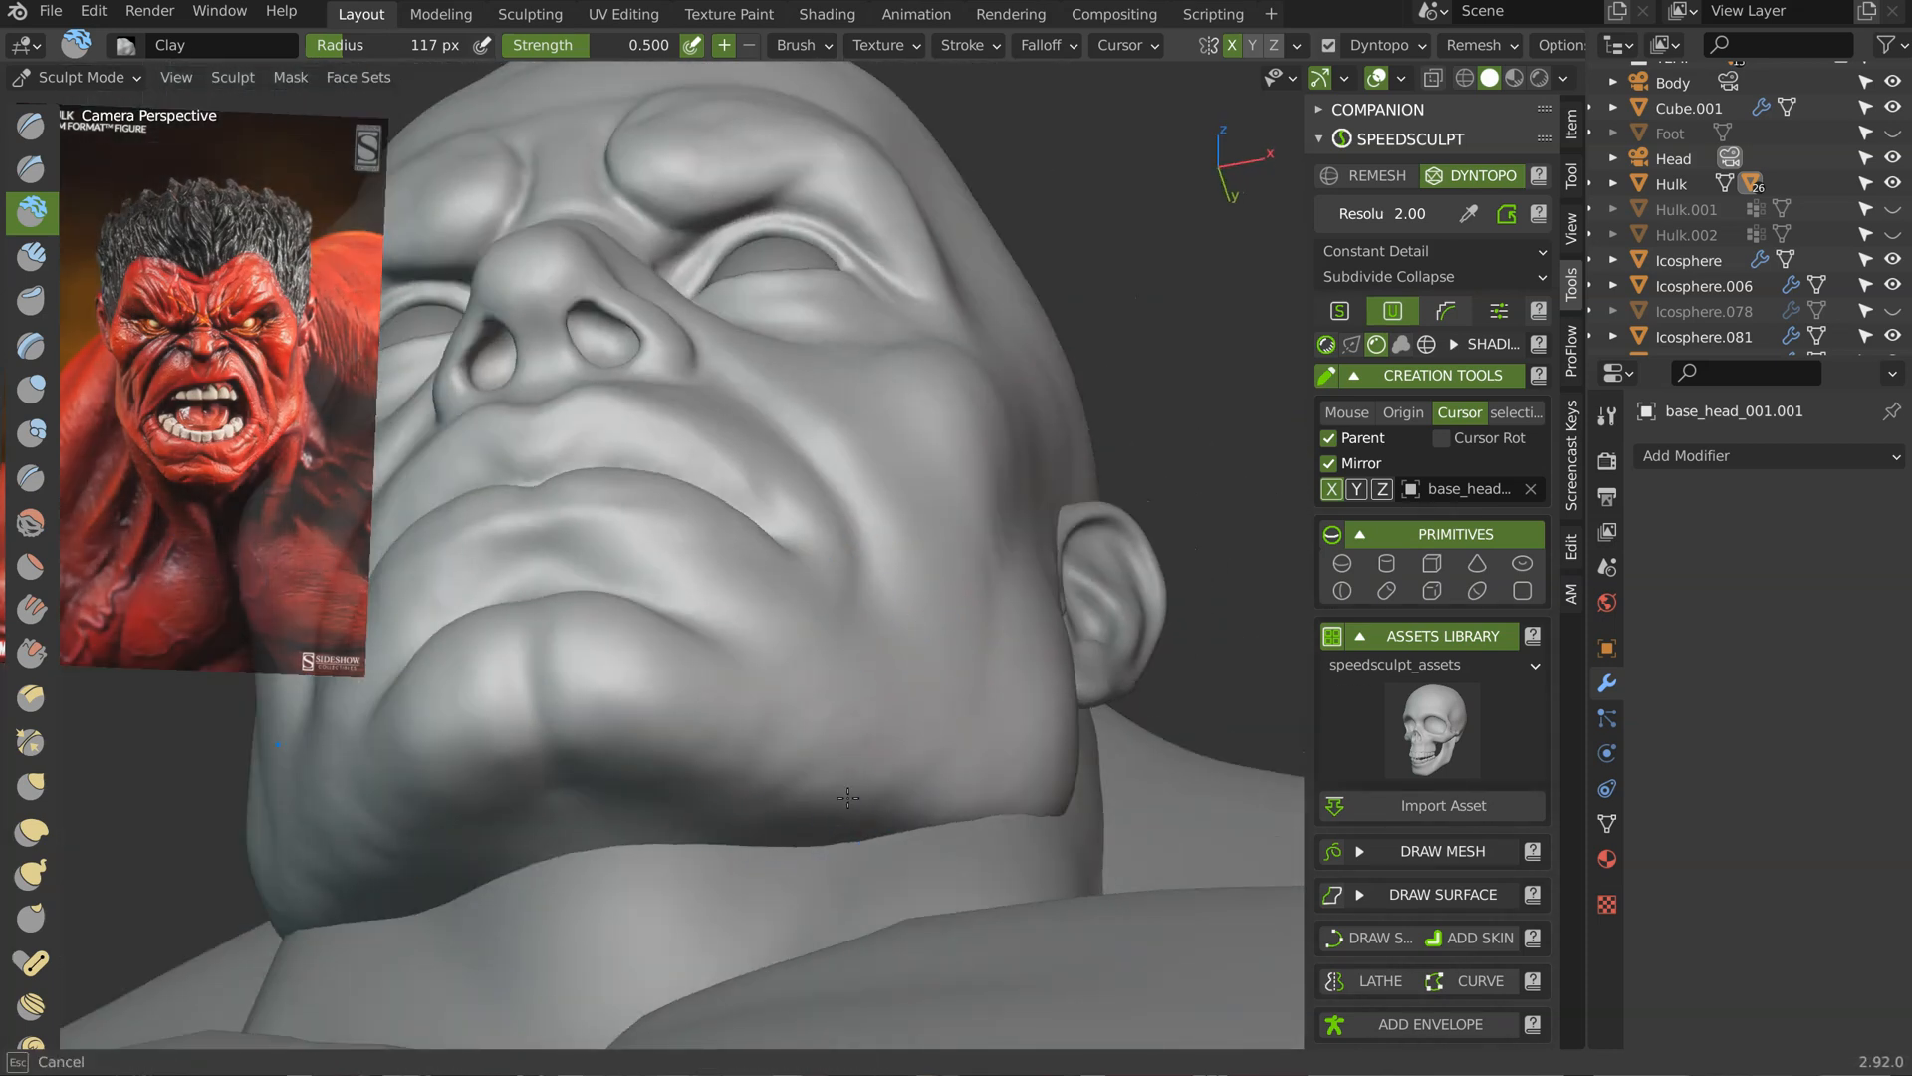
middle_drag(921, 548, 949, 677)
scroll(876, 699, up, 3)
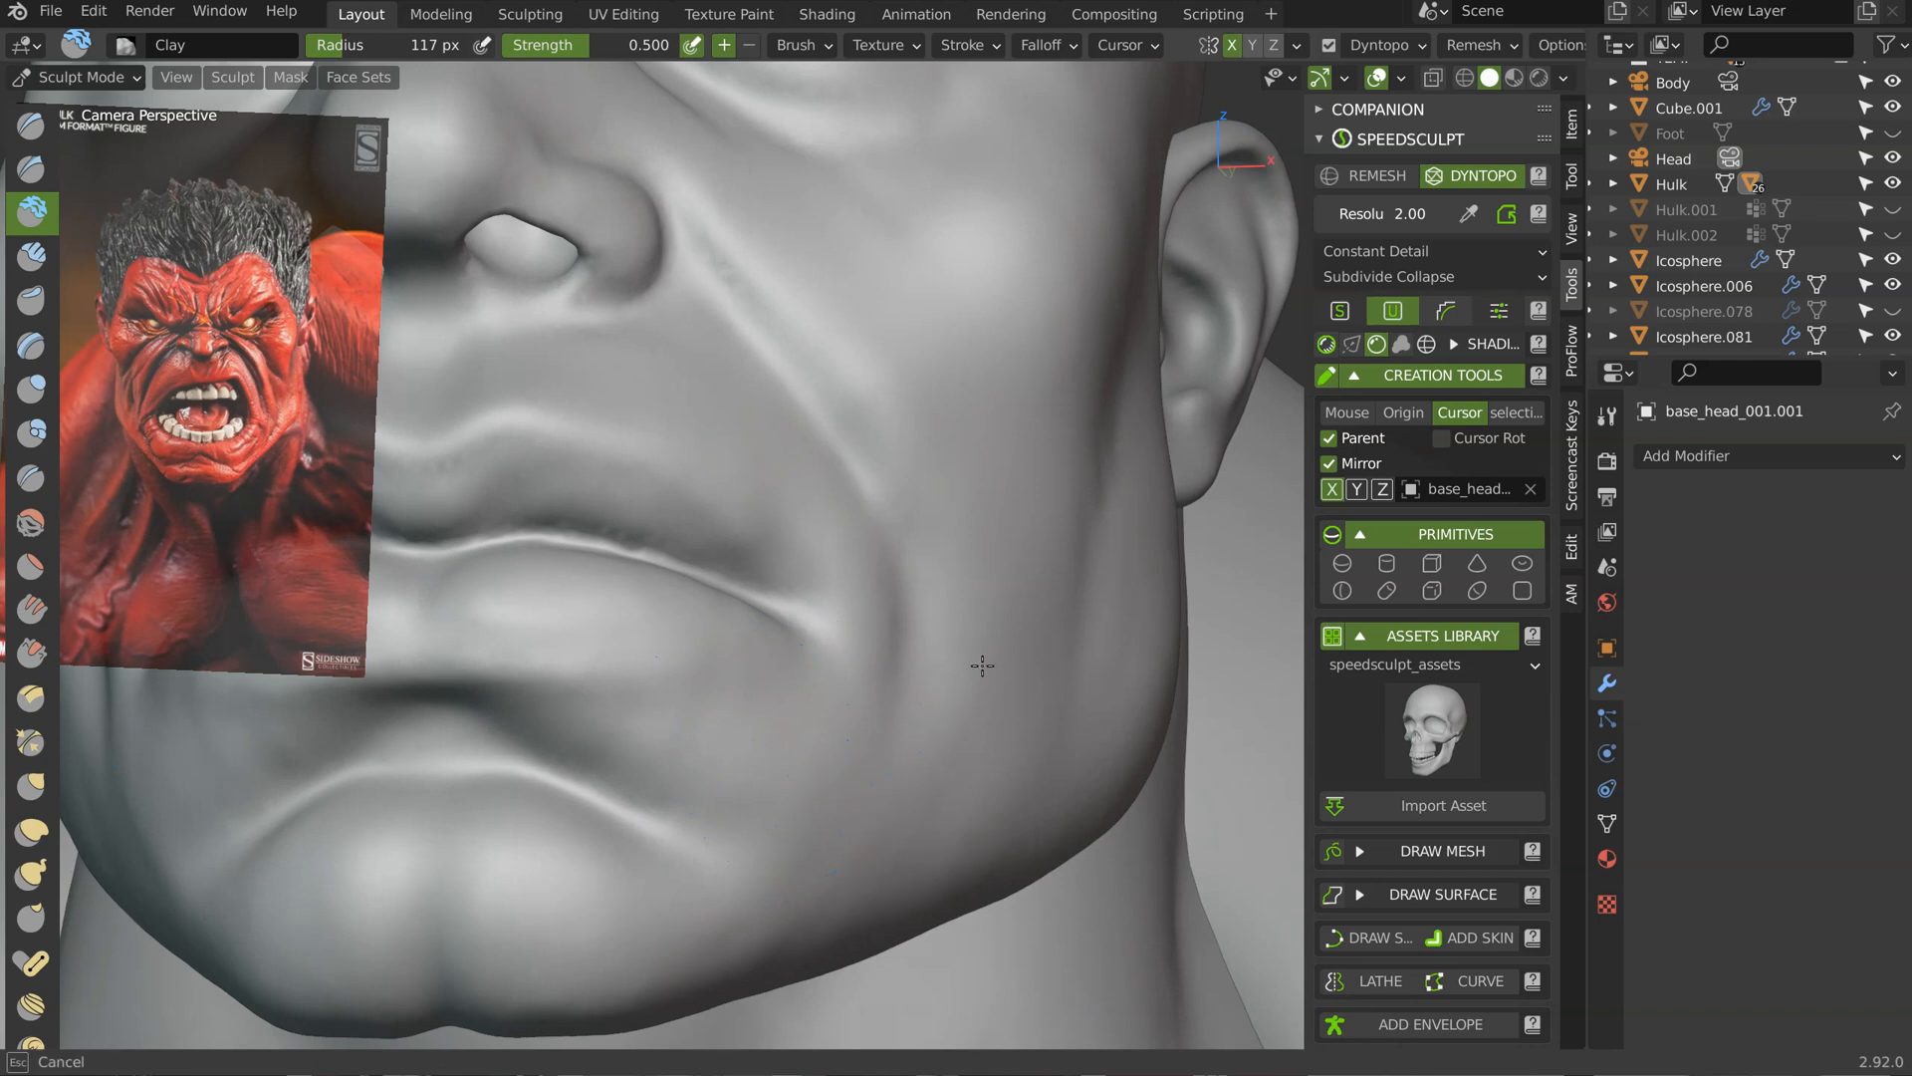
middle_drag(956, 617, 922, 525)
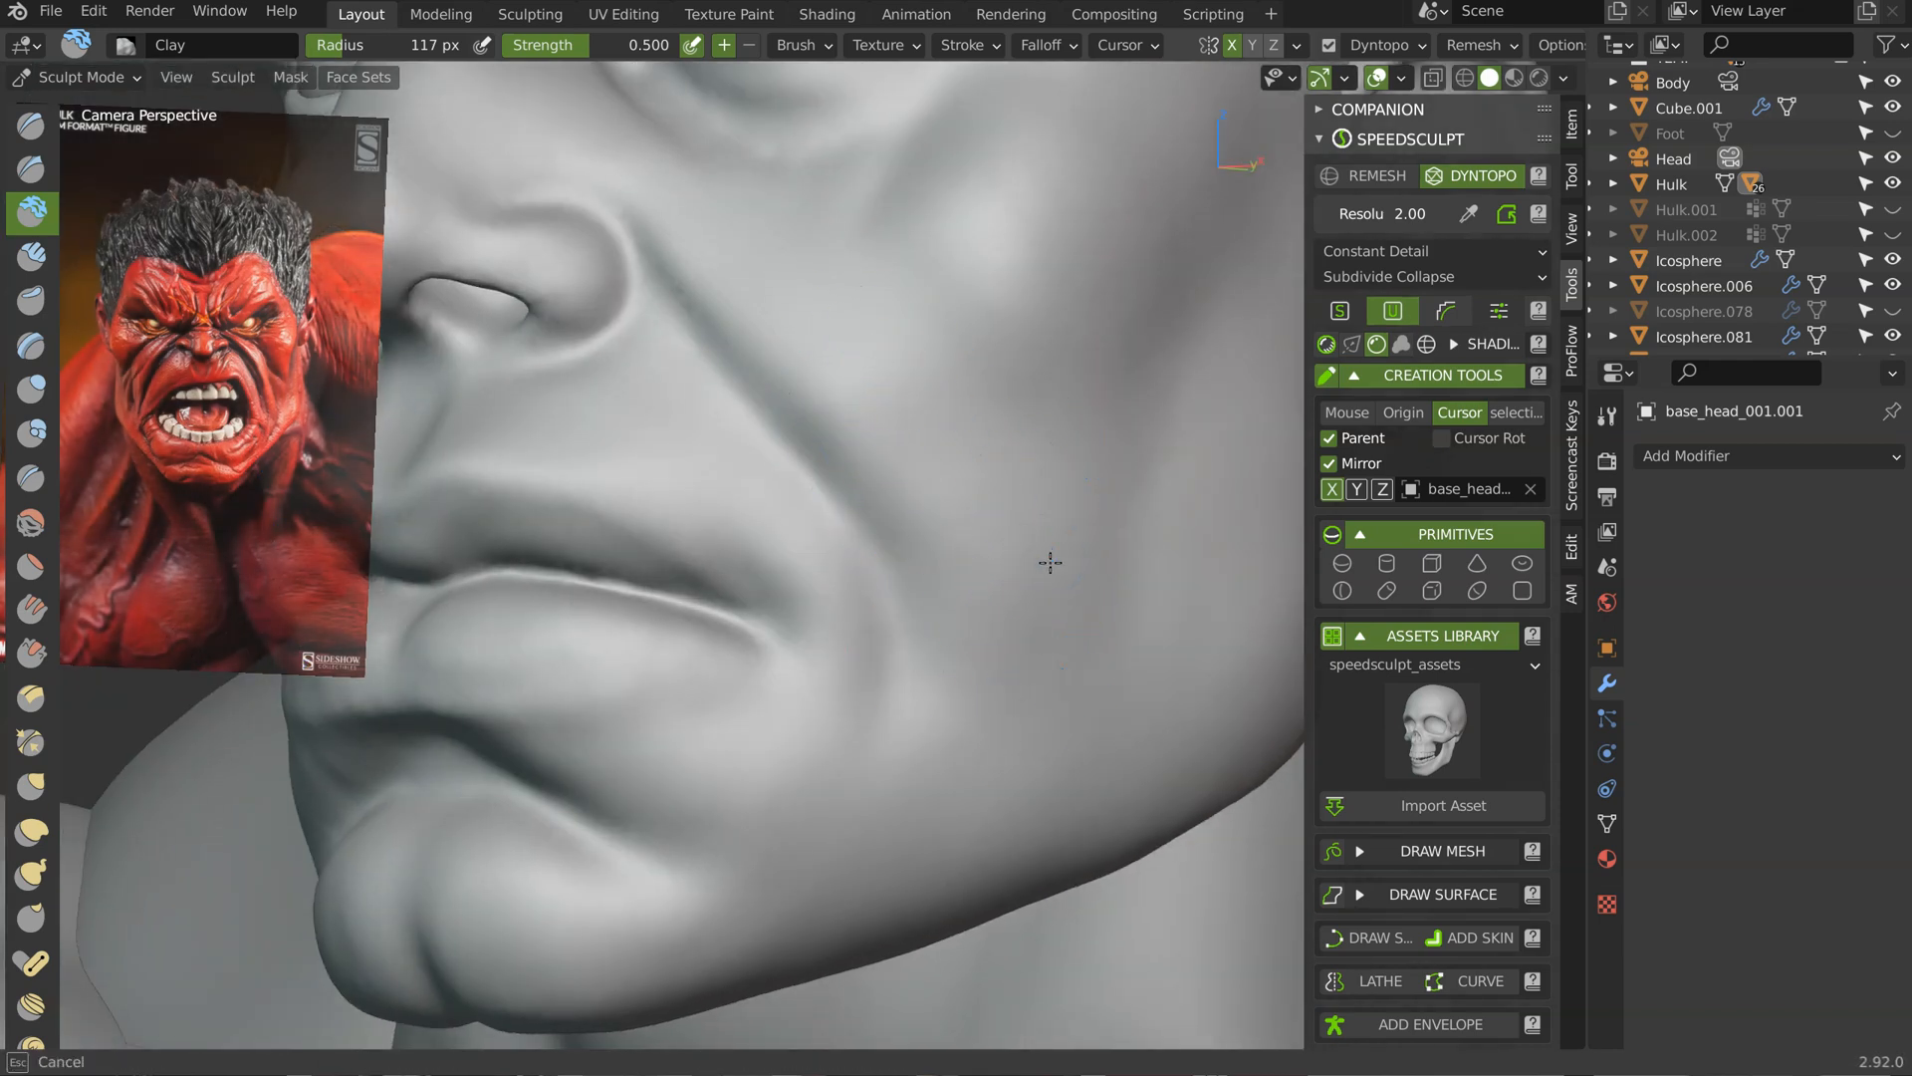
scroll(962, 786, down, 10)
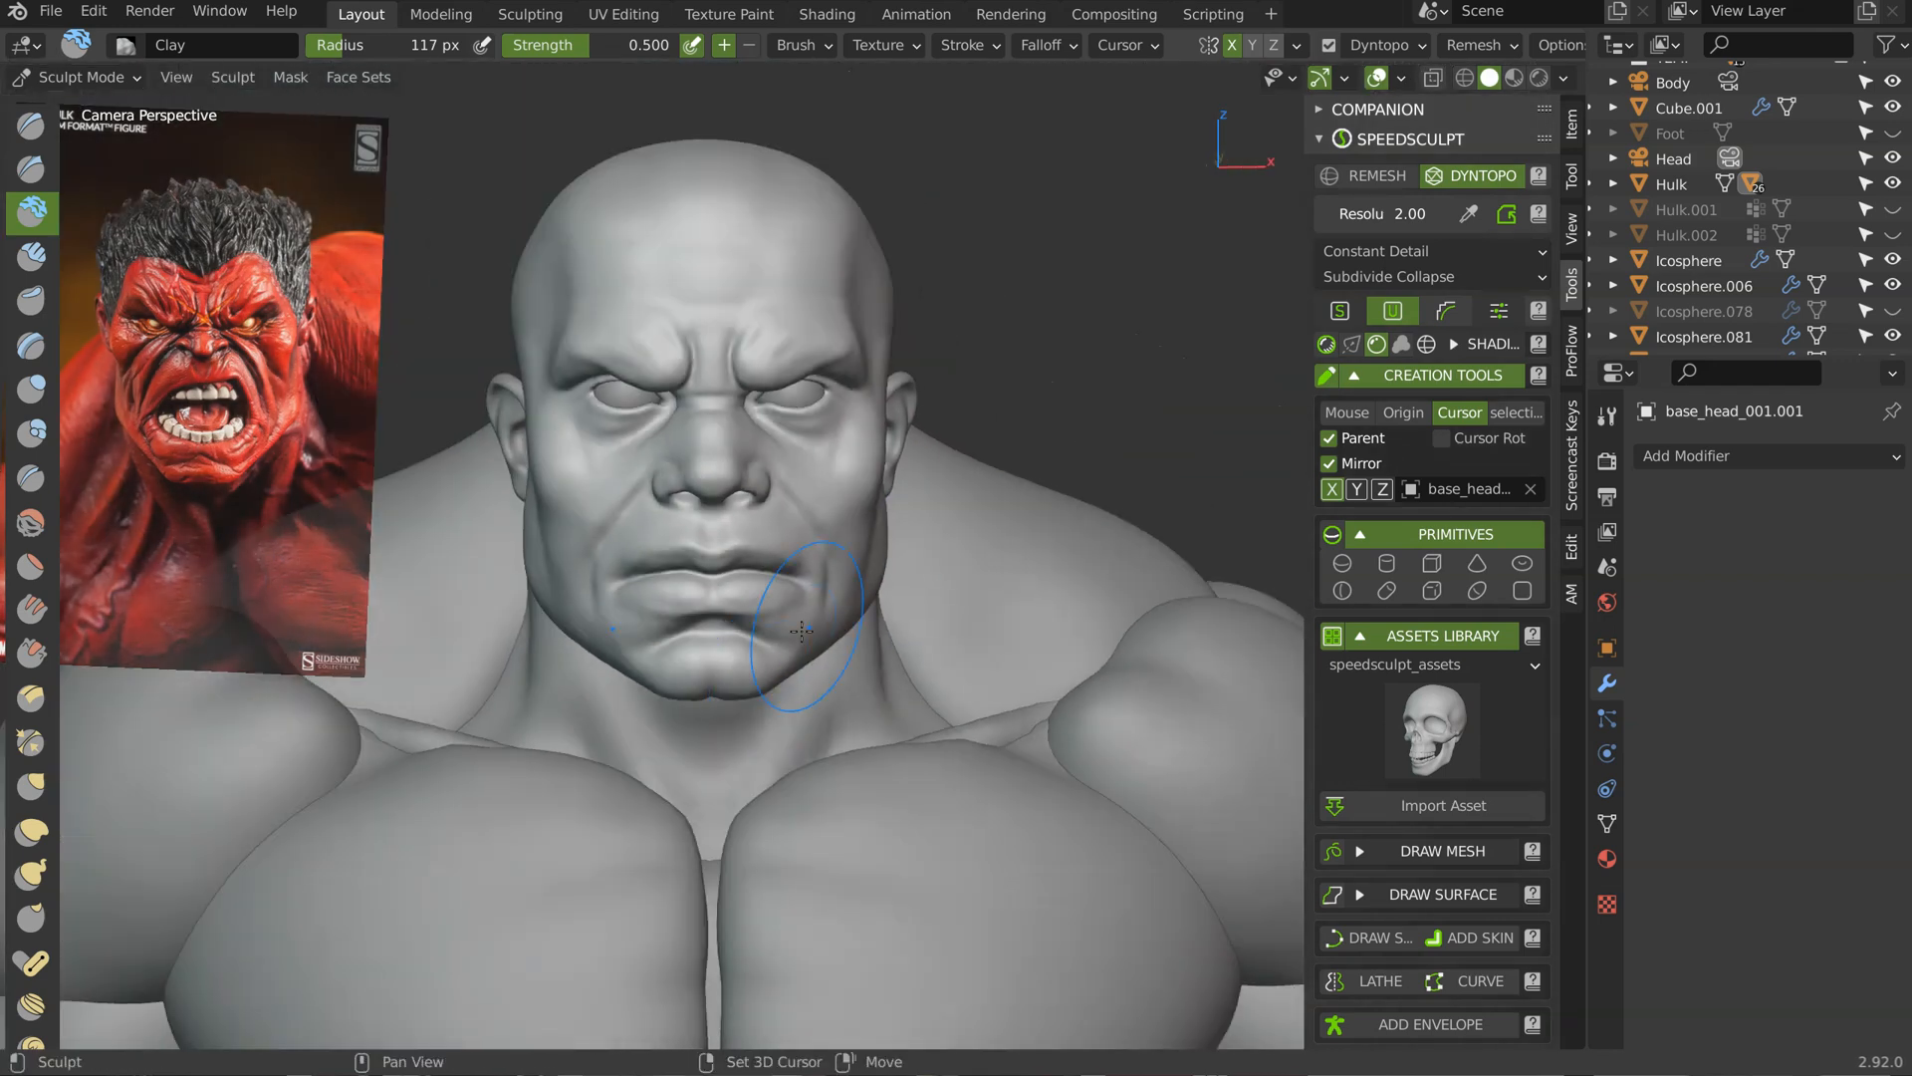
scroll(1173, 240, up, 2)
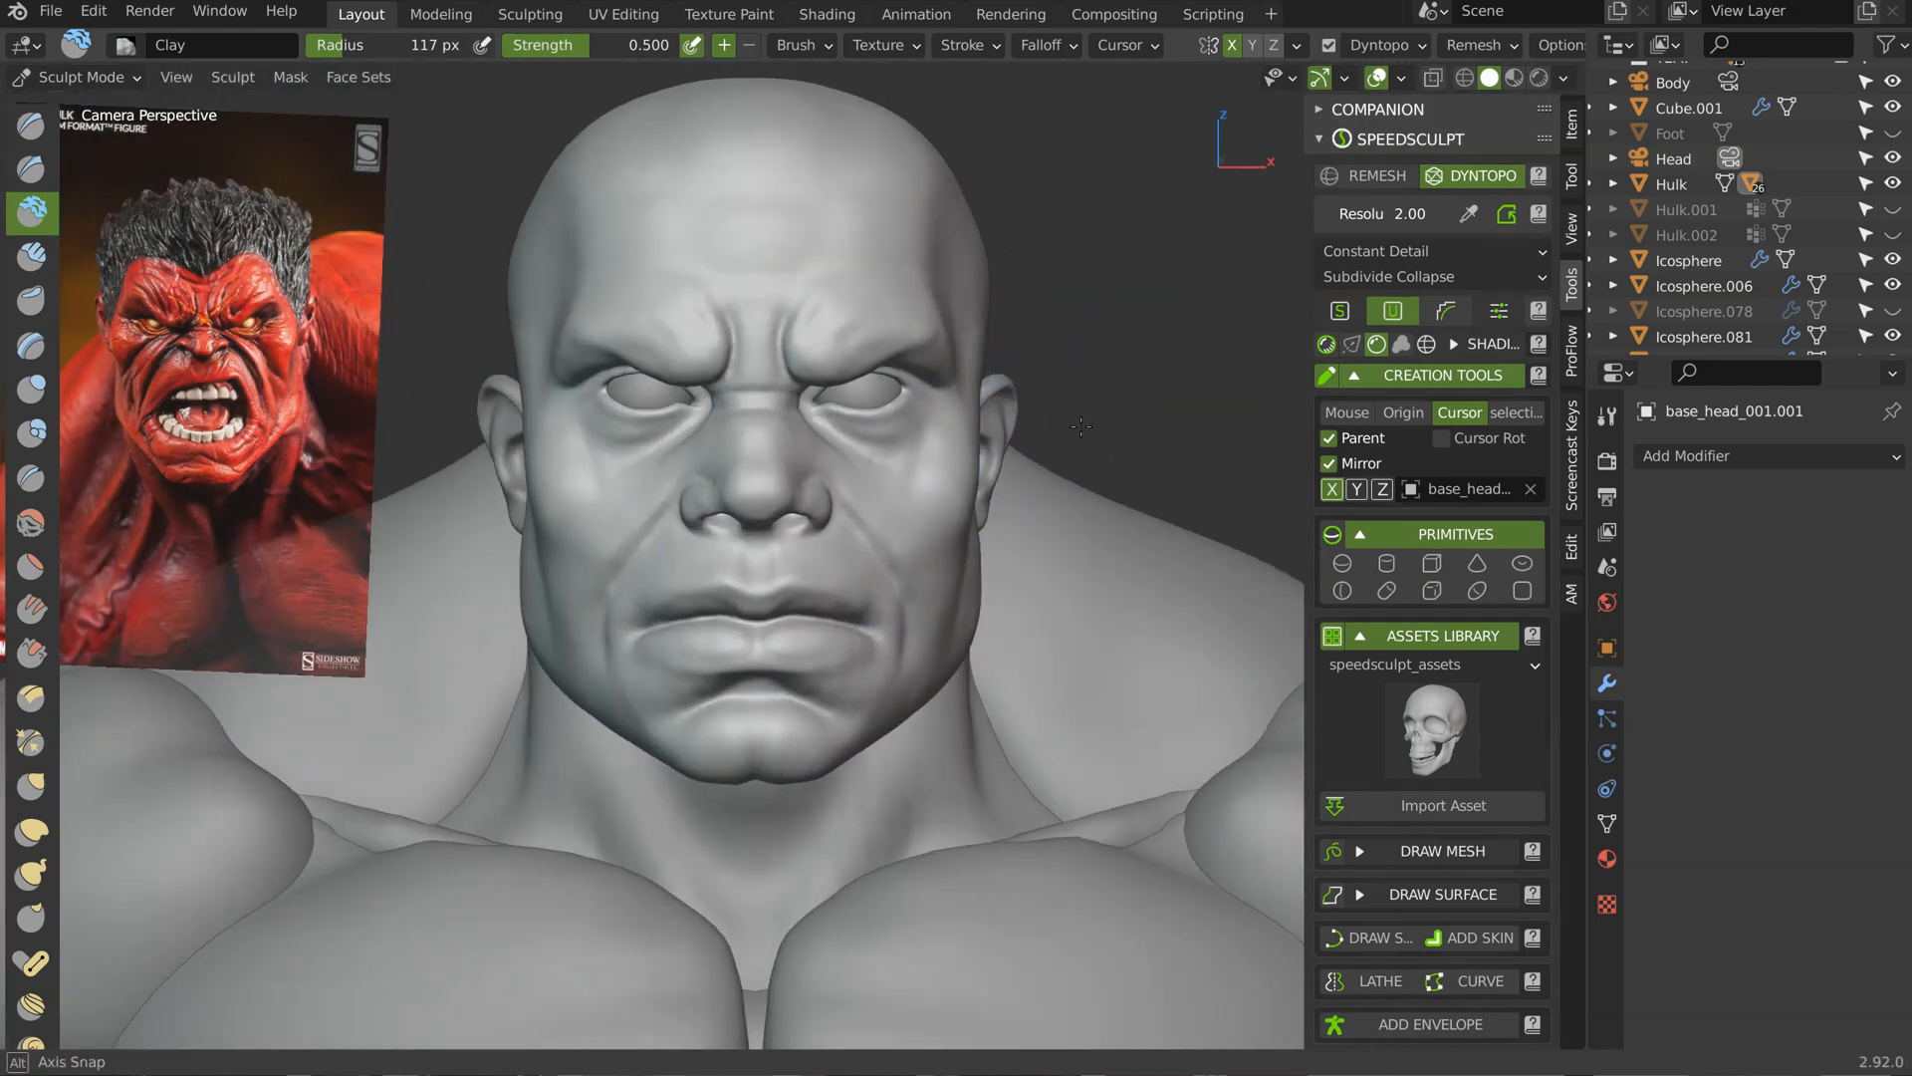
shift+middle_drag(973, 436, 979, 518)
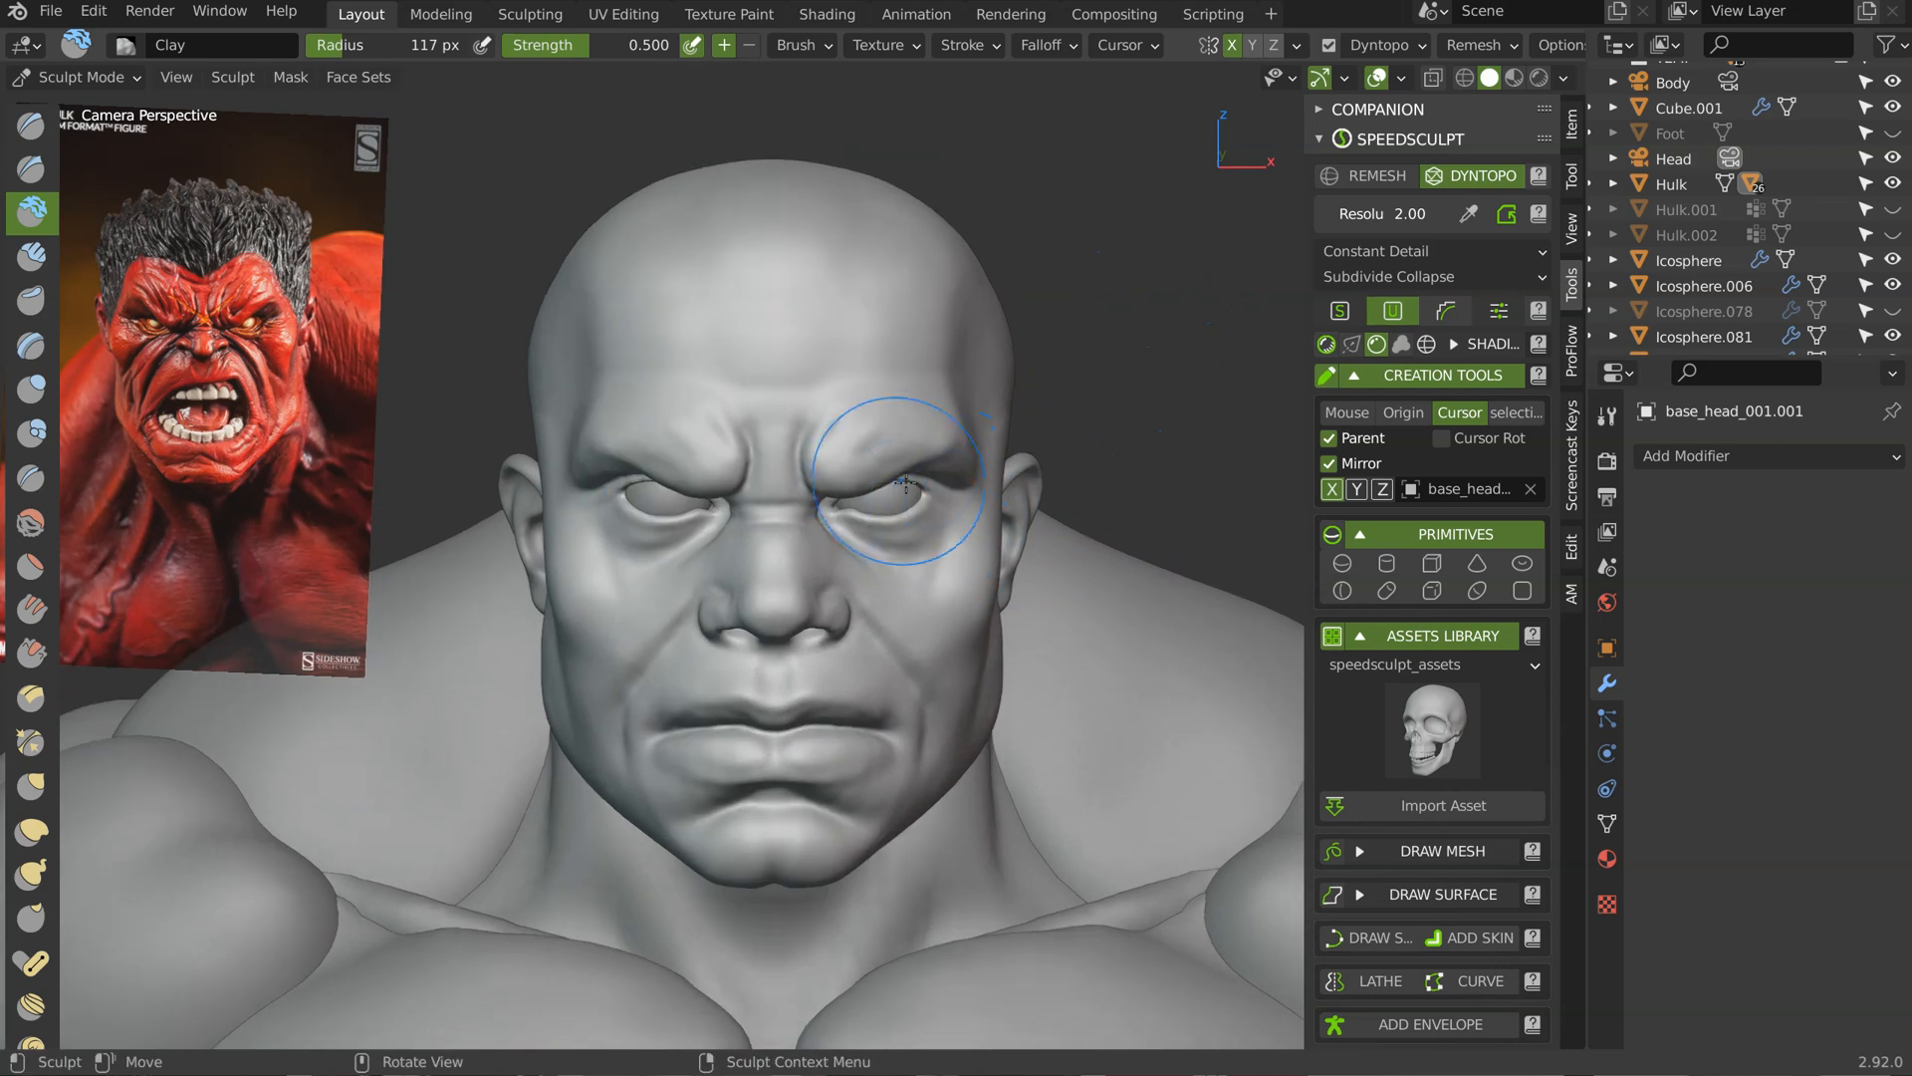
scroll(886, 459, up, 3)
middle_drag(853, 393, 793, 423)
middle_drag(851, 351, 796, 295)
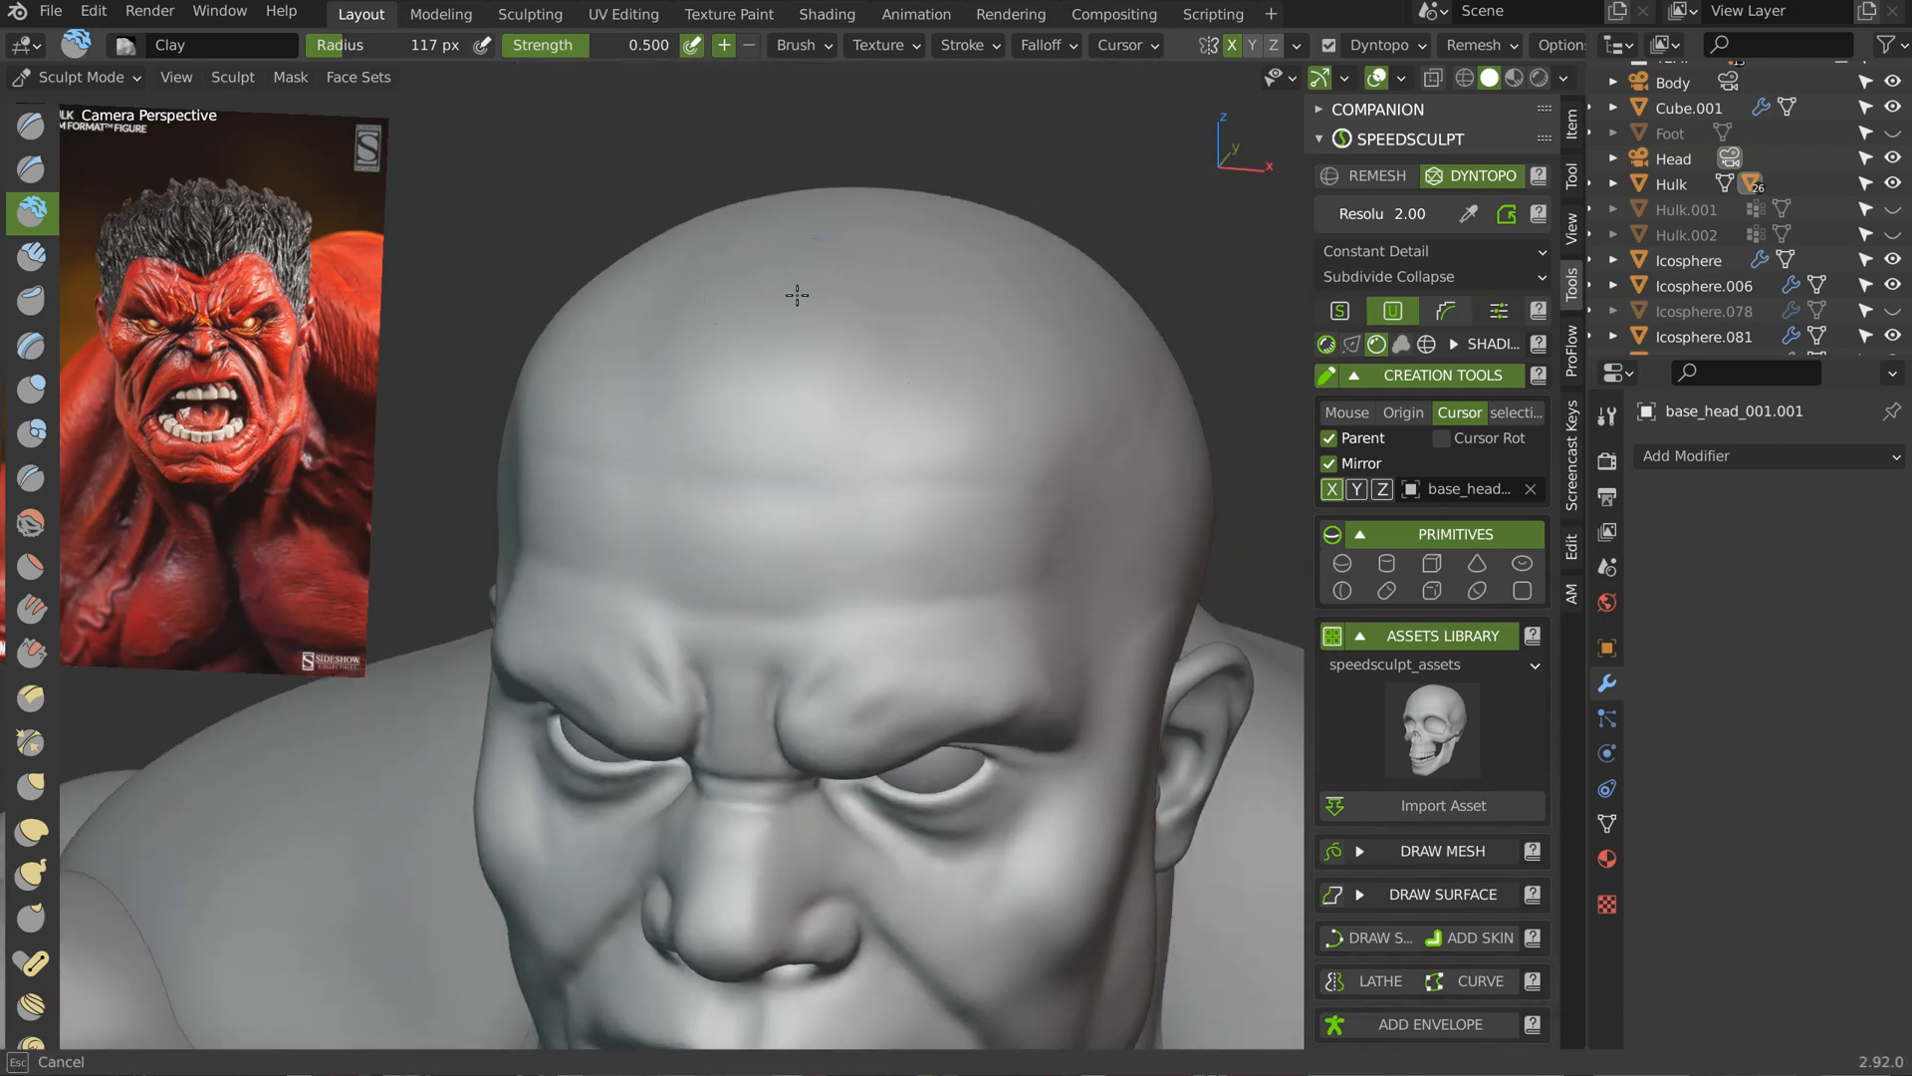
mouse_move(835, 220)
middle_down()
mouse_move(841, 249)
mouse_move(829, 226)
middle_up()
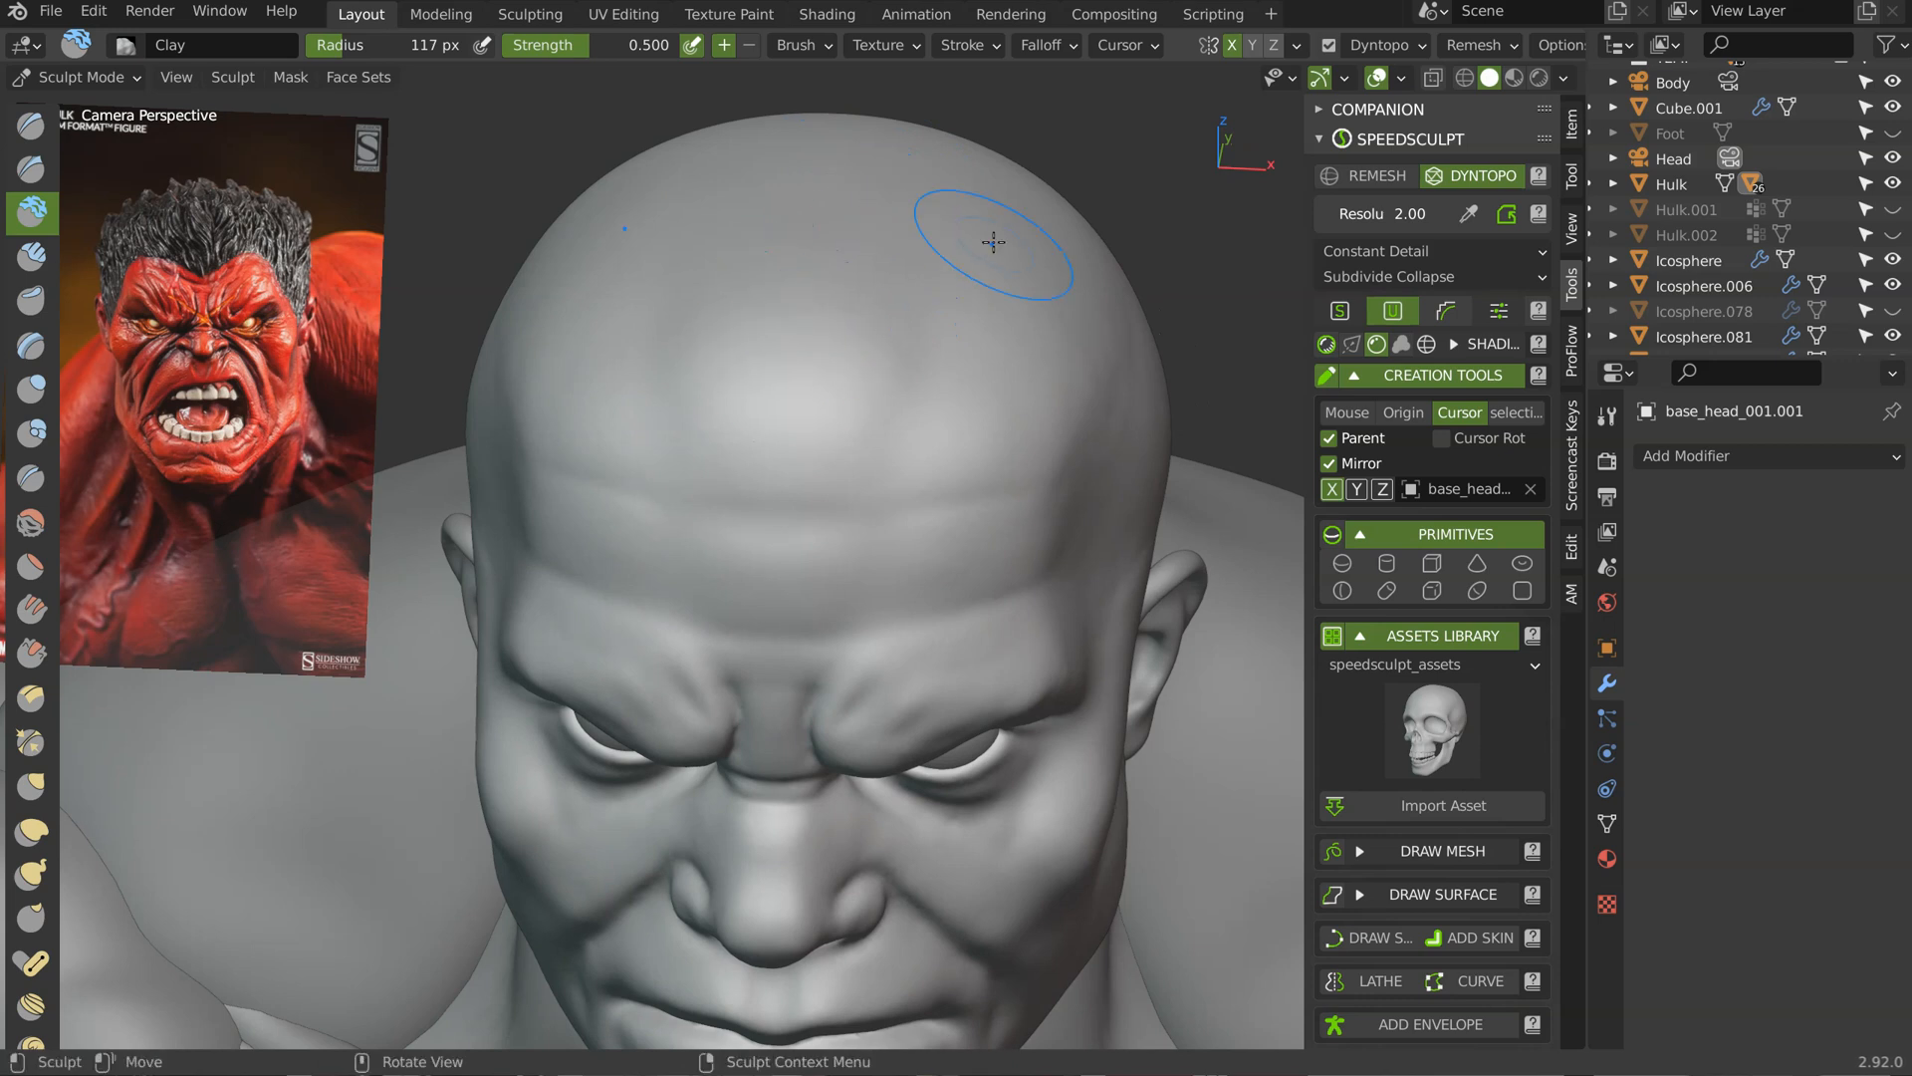
mouse_move(1033, 301)
middle_down()
mouse_move(935, 379)
mouse_move(1093, 351)
middle_up()
middle_drag(956, 189, 977, 160)
alt+middle_drag(1053, 243, 1016, 261)
scroll(996, 348, down, 3)
shift+middle_drag(981, 359, 894, 299)
shift+middle_drag(905, 453, 946, 416)
scroll(917, 384, up, 2)
shift+middle_drag(856, 687, 837, 453)
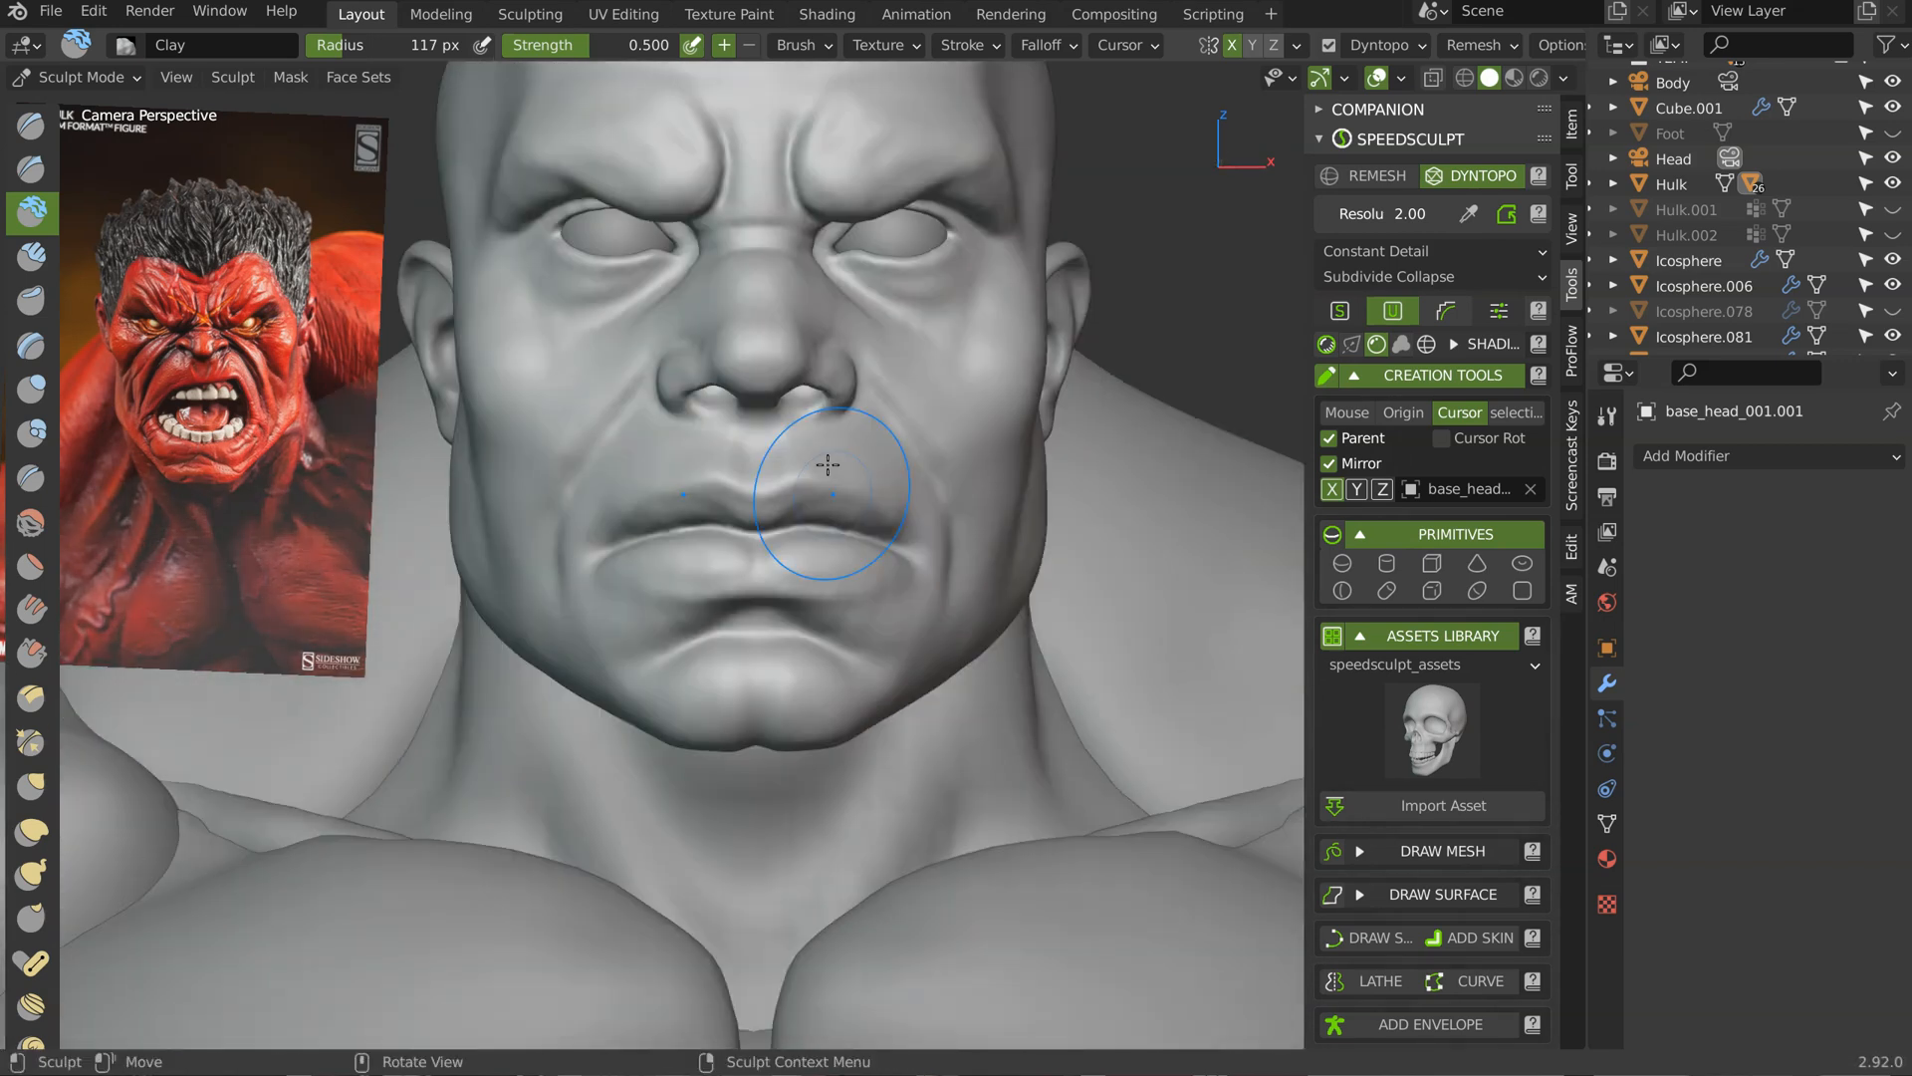
Step: Sculpt the area below the mouth-corner fold down toward the jaw with the Clay brush at 117 px
shift+middle_drag(904, 567, 896, 518)
ctrl+middle_drag(896, 518, 901, 598)
middle_drag(936, 687, 973, 574)
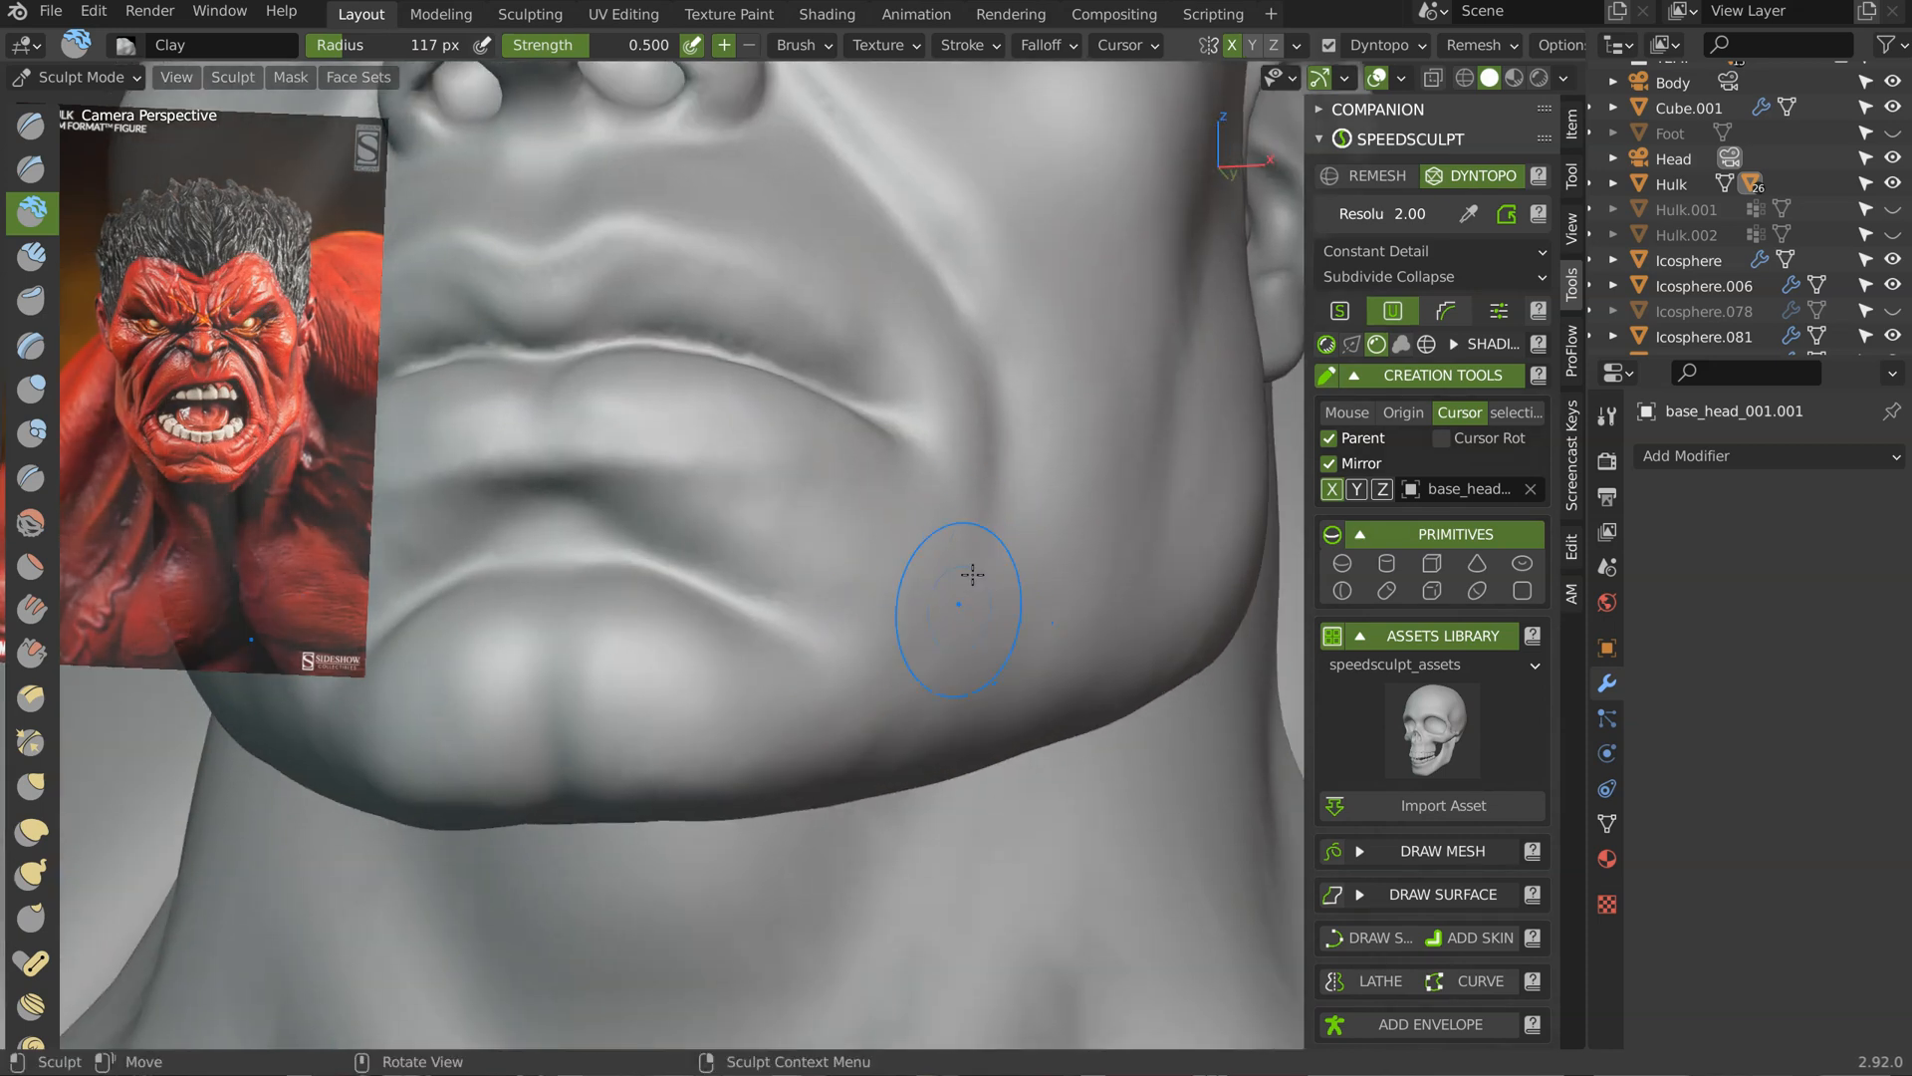
drag(986, 527, 972, 671)
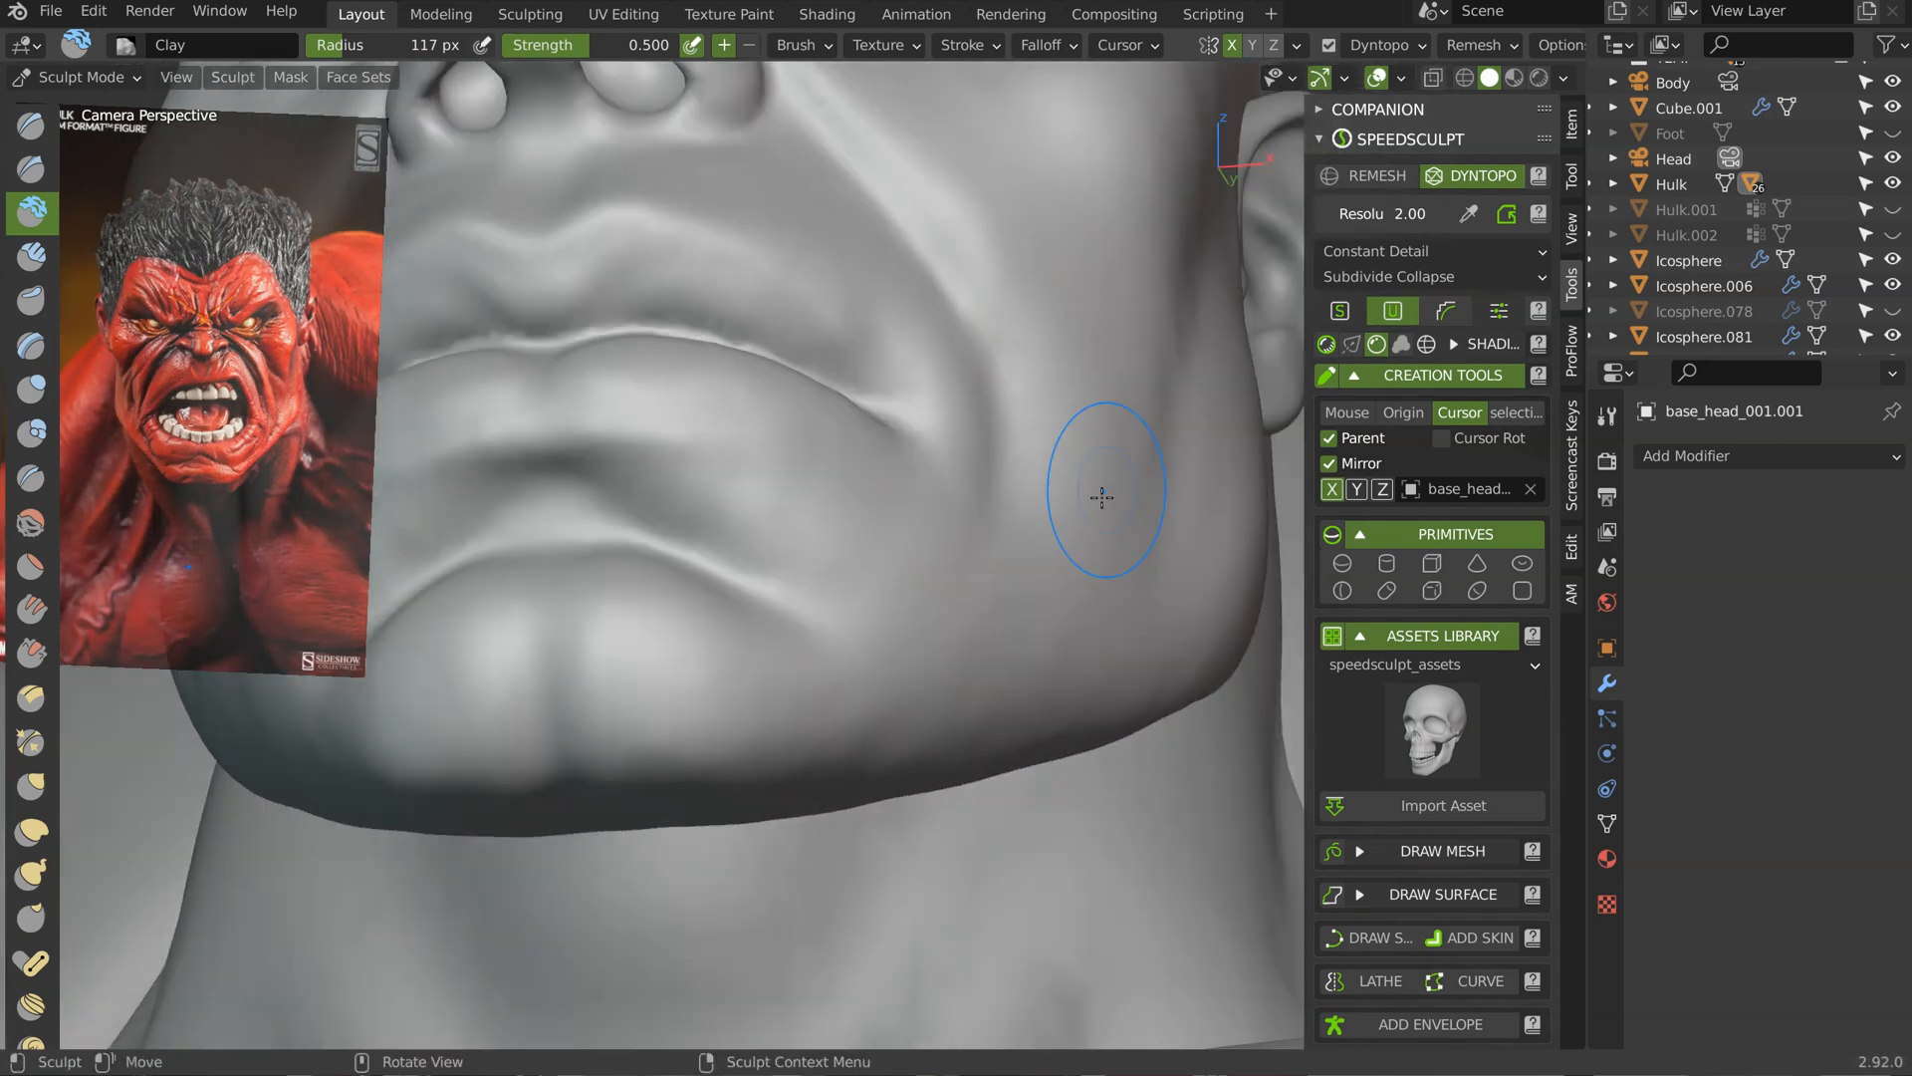
mouse_move(1131, 426)
middle_down()
mouse_move(1031, 468)
mouse_move(1008, 428)
middle_up()
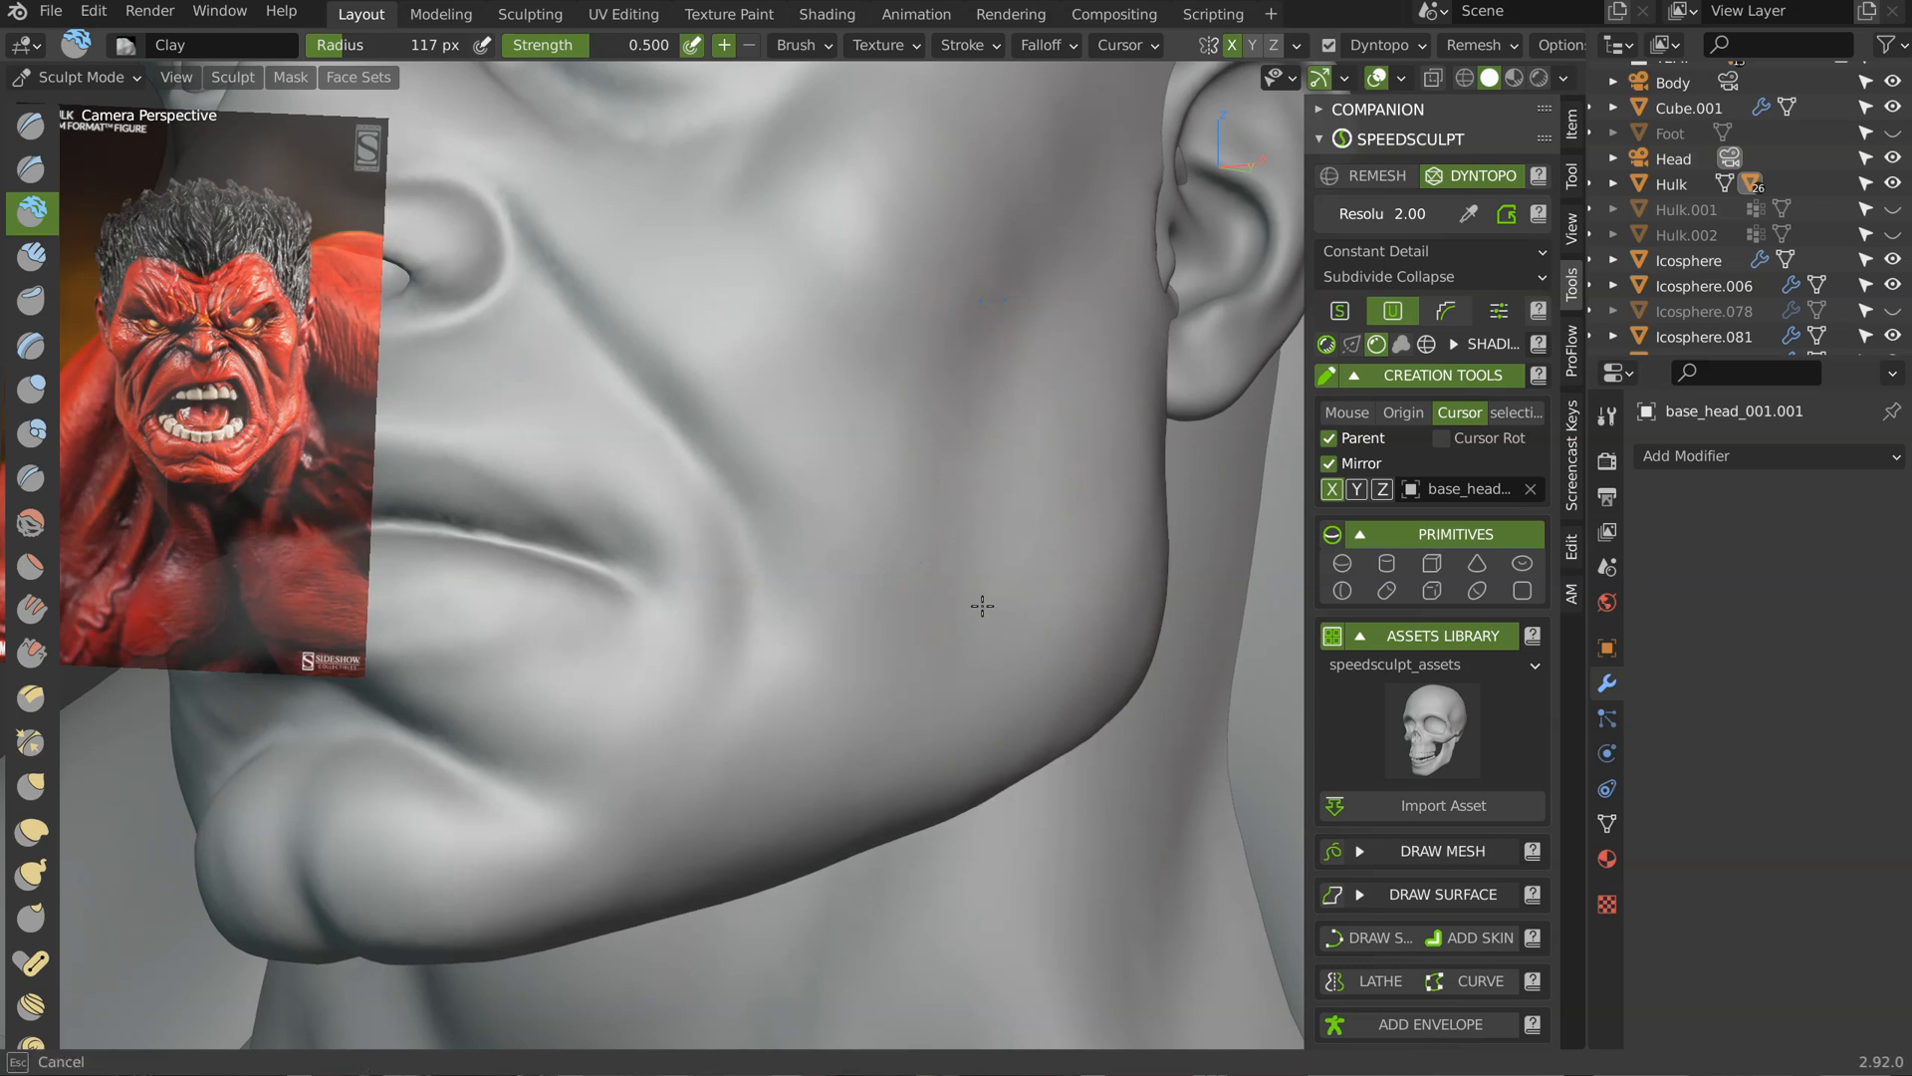
middle_drag(975, 253, 840, 393)
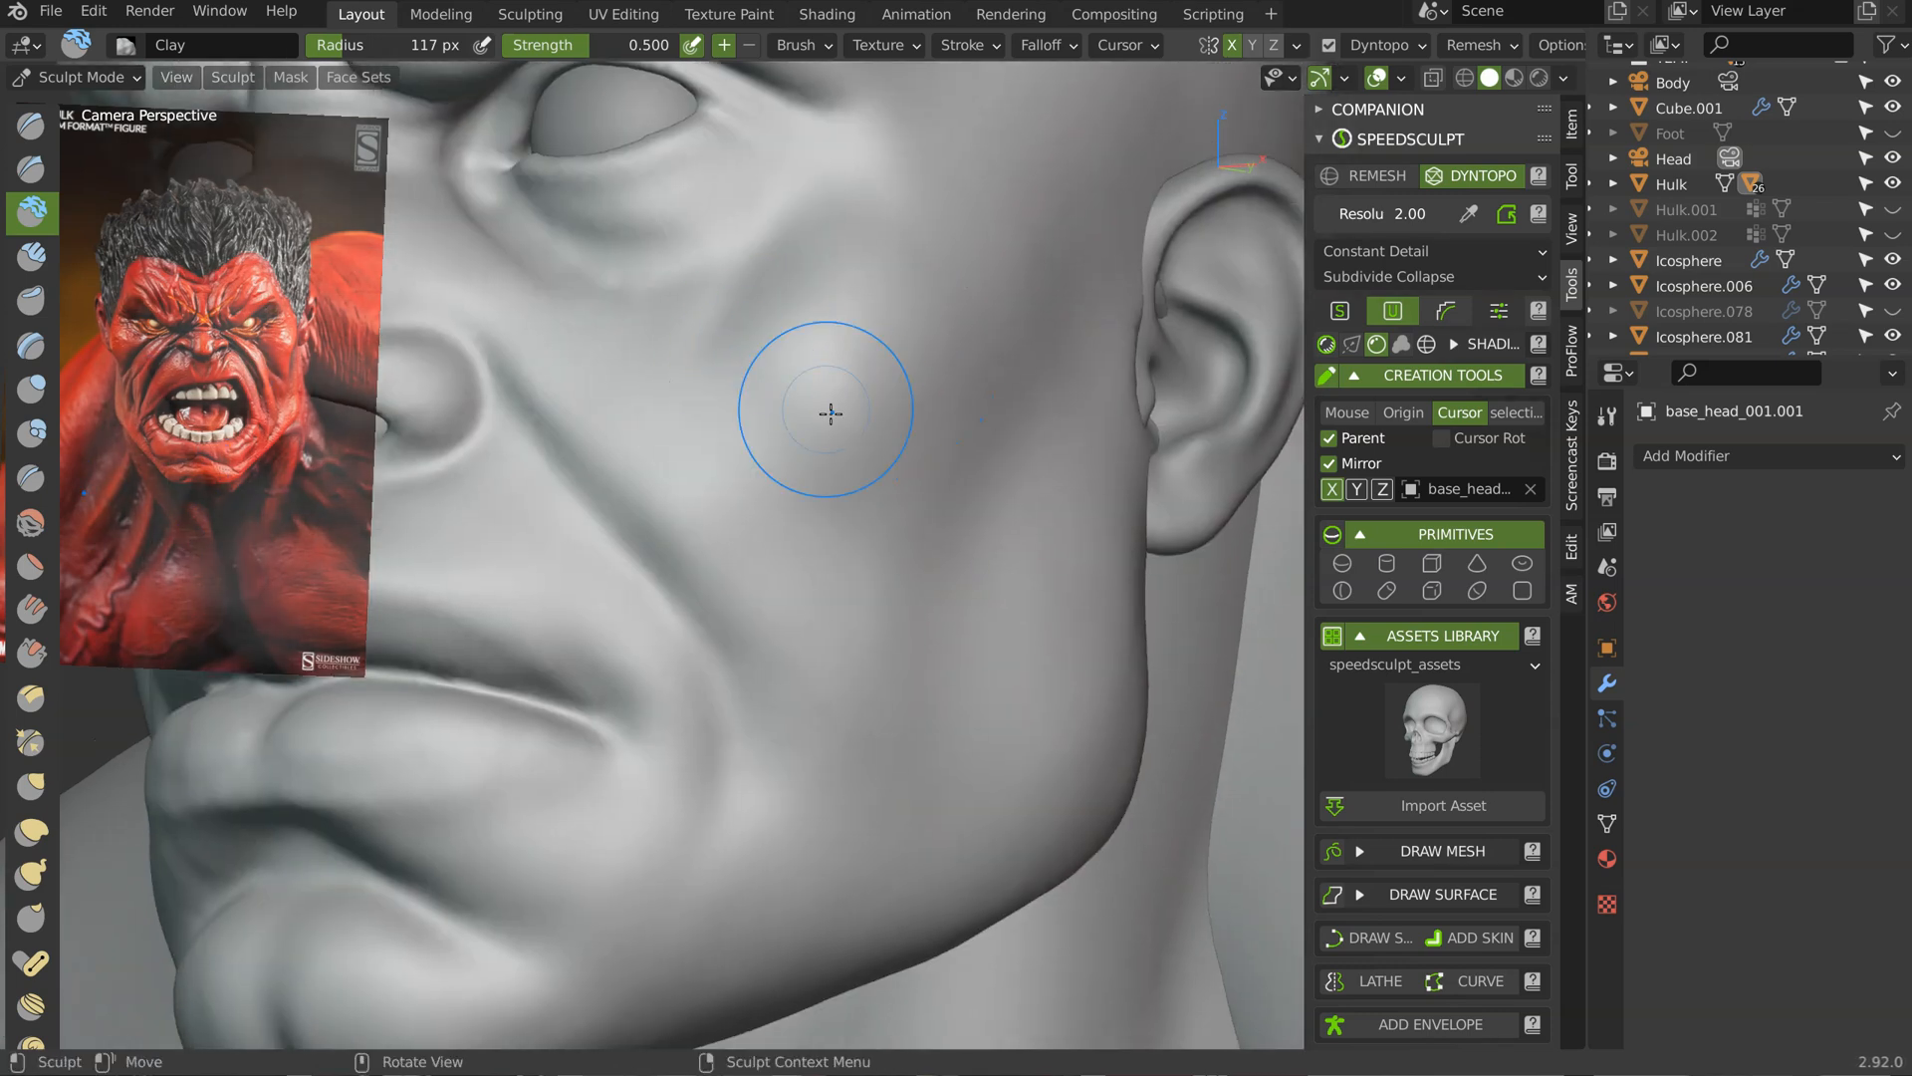
Step: Switch to the Crease brush at 61 px and extend the eyelid crease outward from the outer eye corner toward the temple
mouse_move(1026, 316)
middle_down()
mouse_move(974, 244)
mouse_move(931, 427)
mouse_move(974, 291)
middle_up()
key(shift+c)
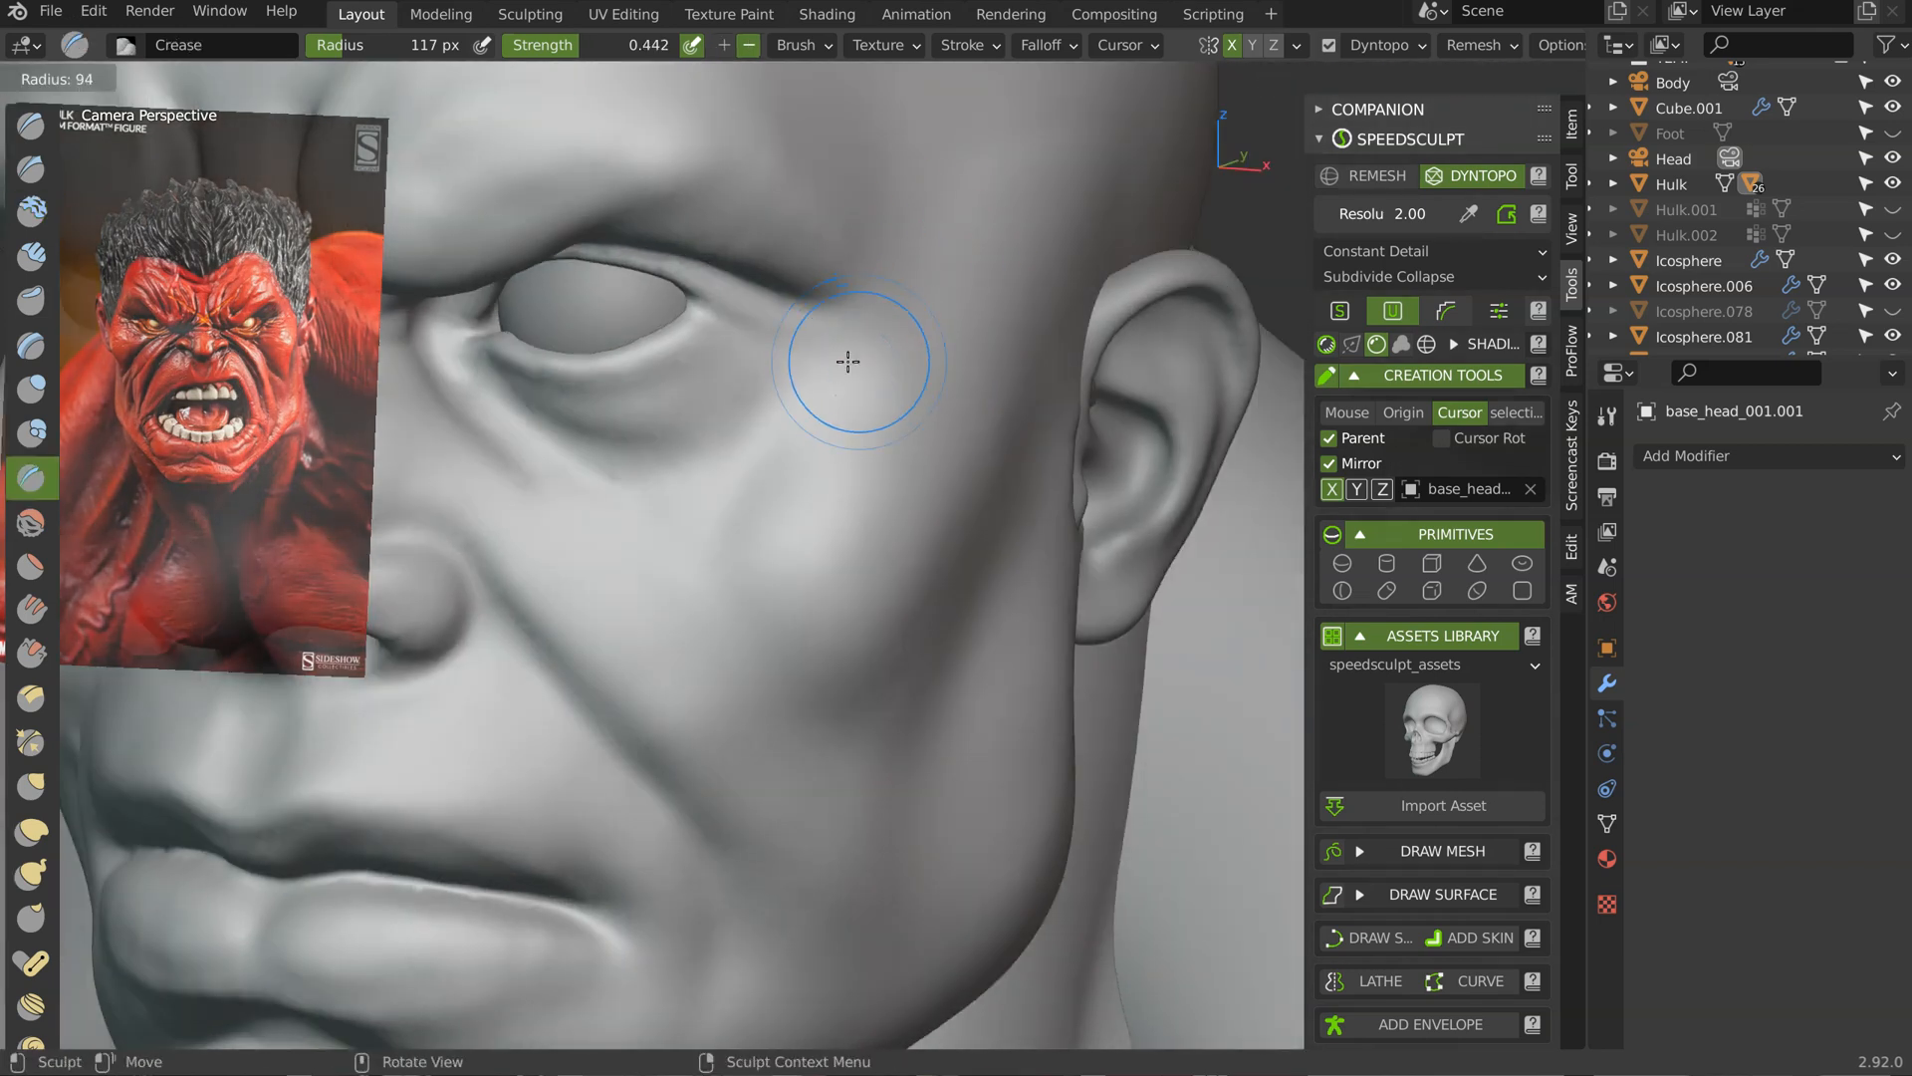
middle_drag(816, 366, 805, 311)
drag(798, 289, 921, 310)
middle_drag(857, 325, 887, 344)
ctrl+middle_drag(886, 343, 819, 476)
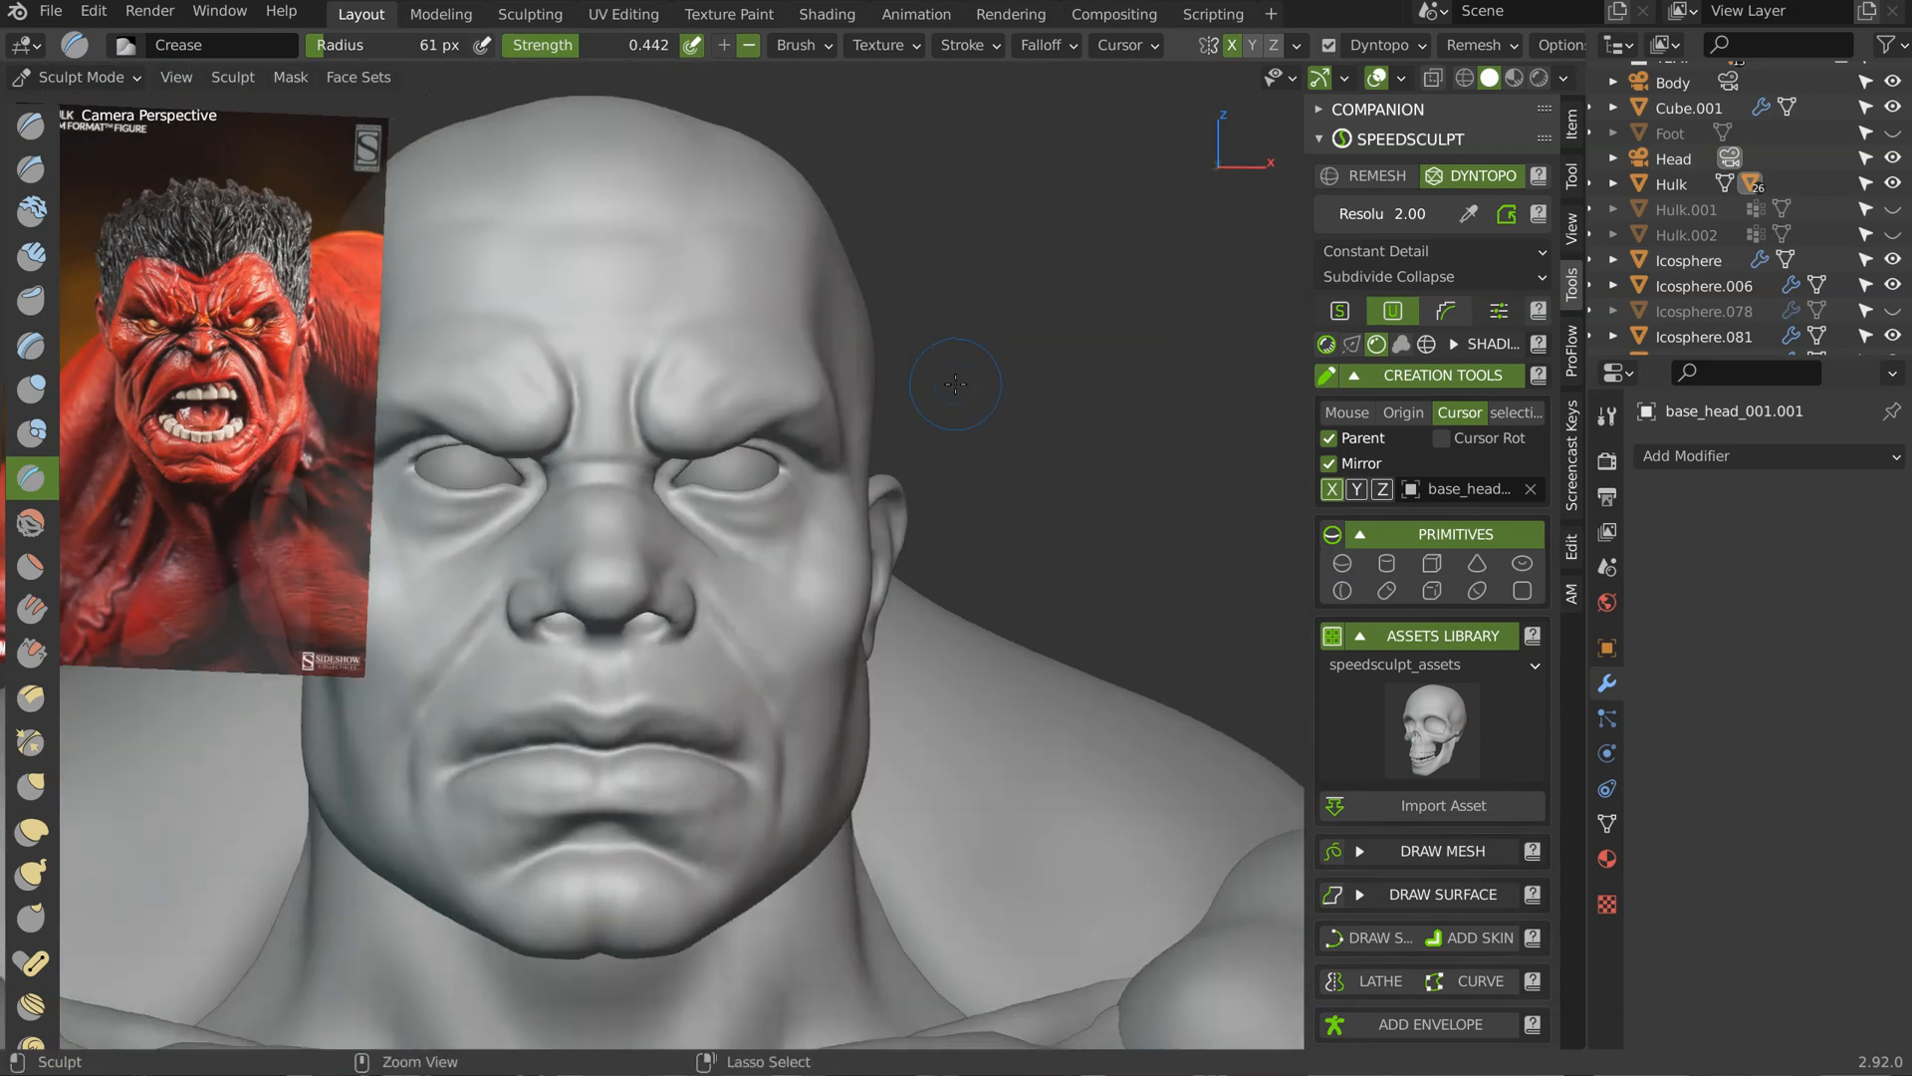
Step: Set the brush radius to 111 px and shape the temple above the ear with the Clay brush at strength 0.500
middle_drag(856, 413, 971, 359)
ctrl+middle_drag(854, 471, 775, 419)
click(806, 434)
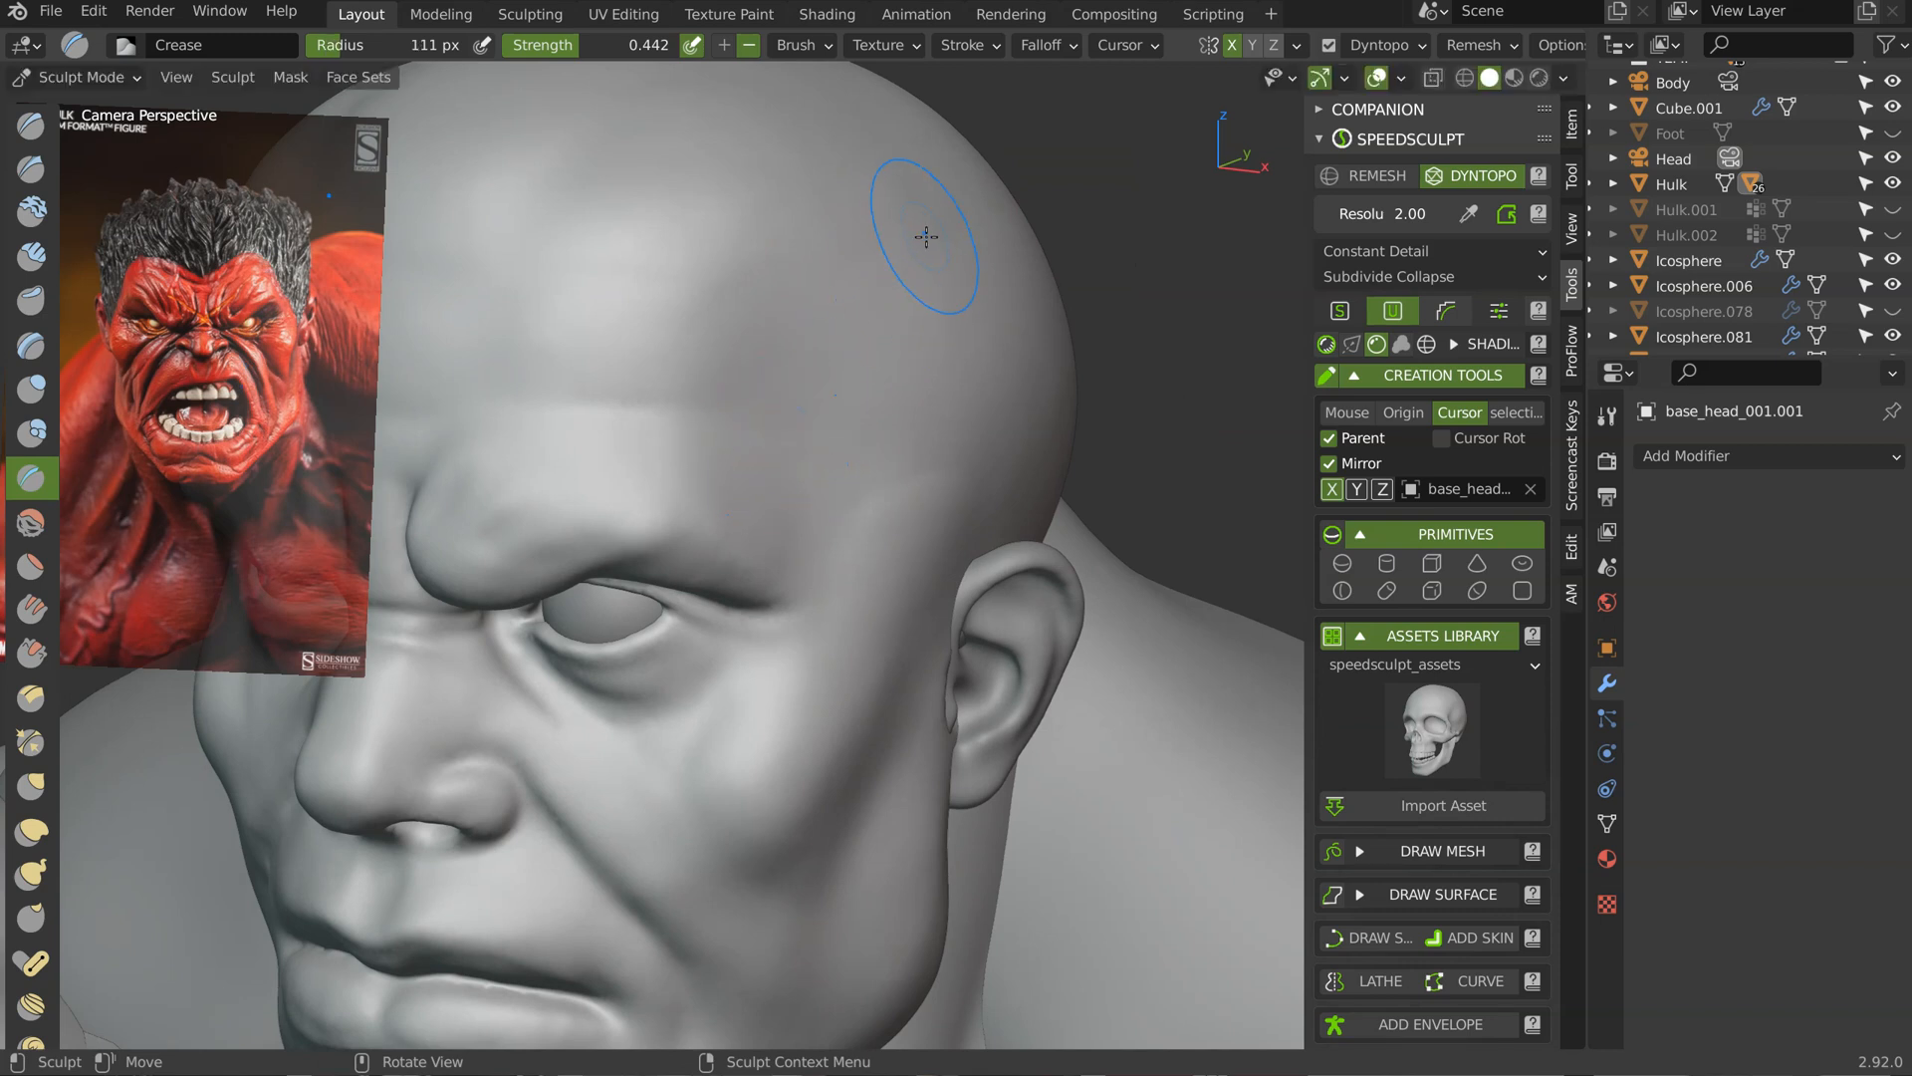
key(c)
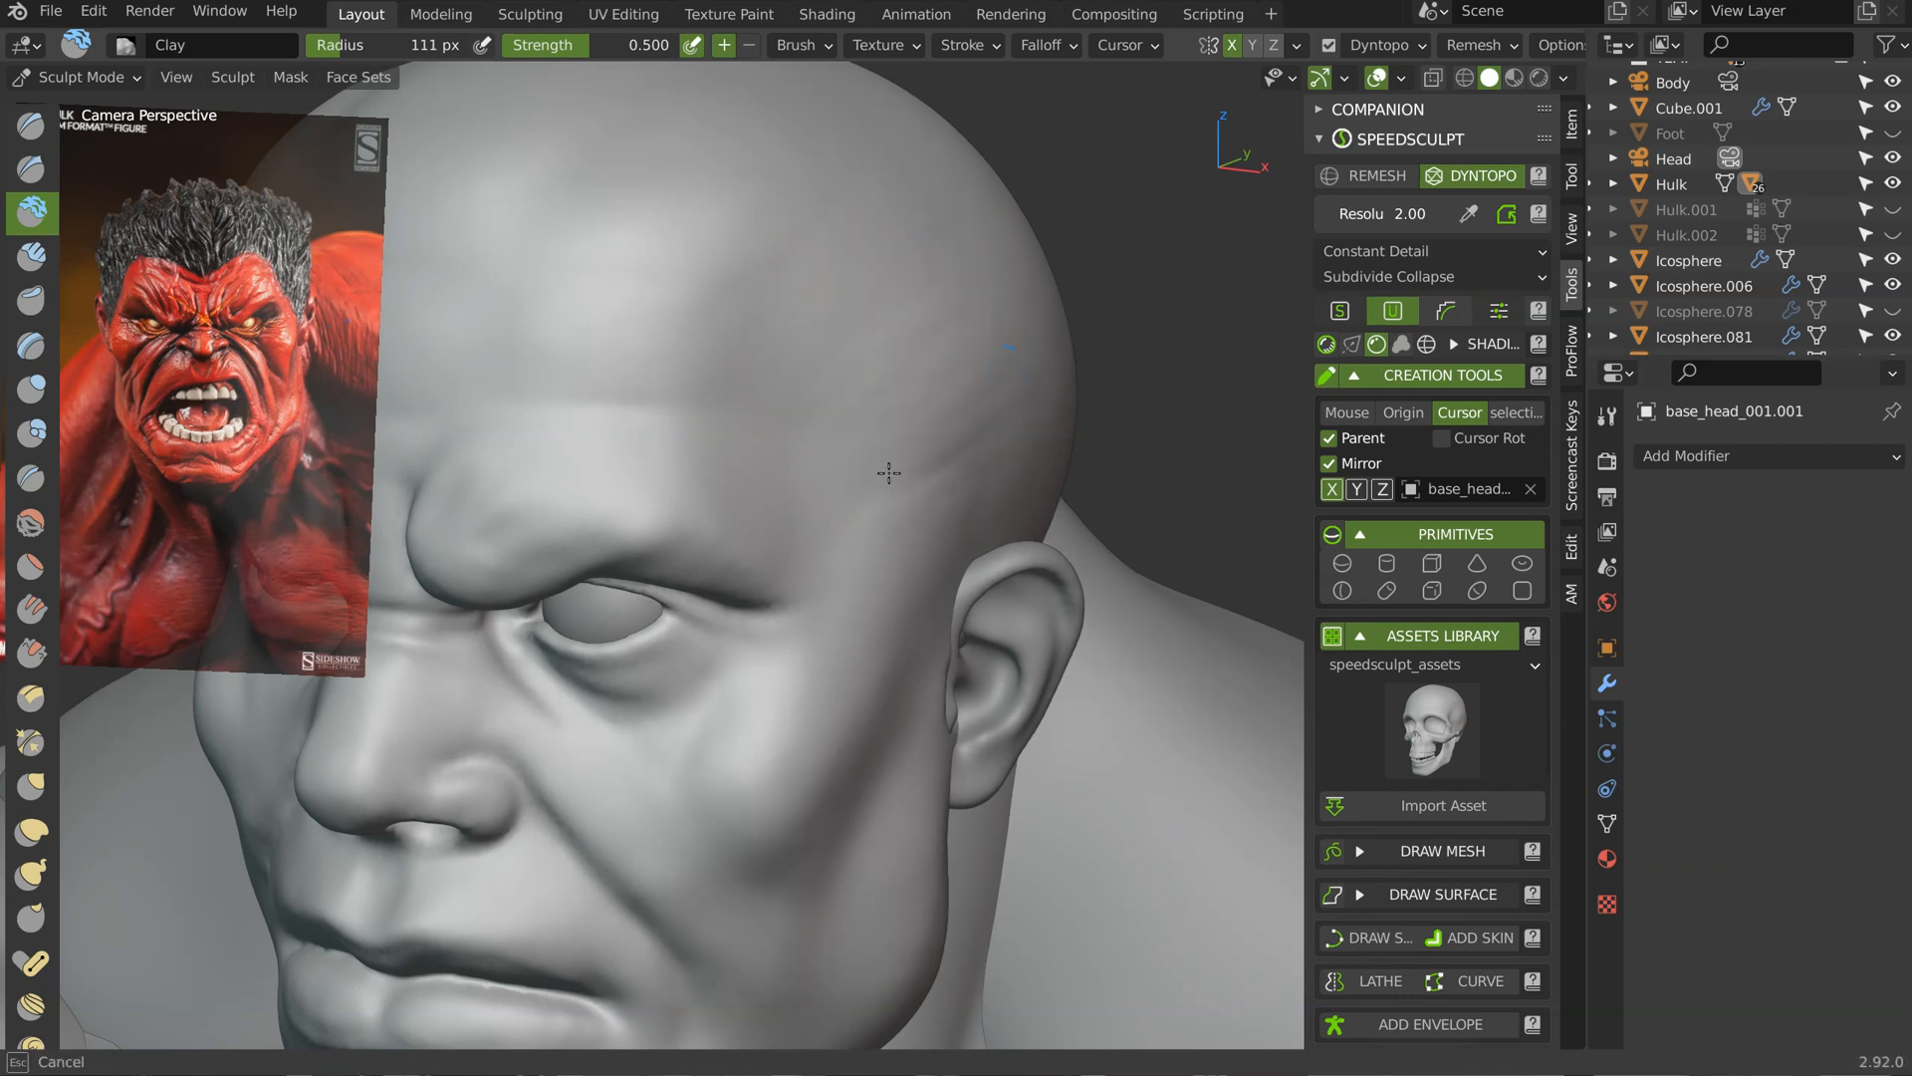
drag(829, 419, 995, 428)
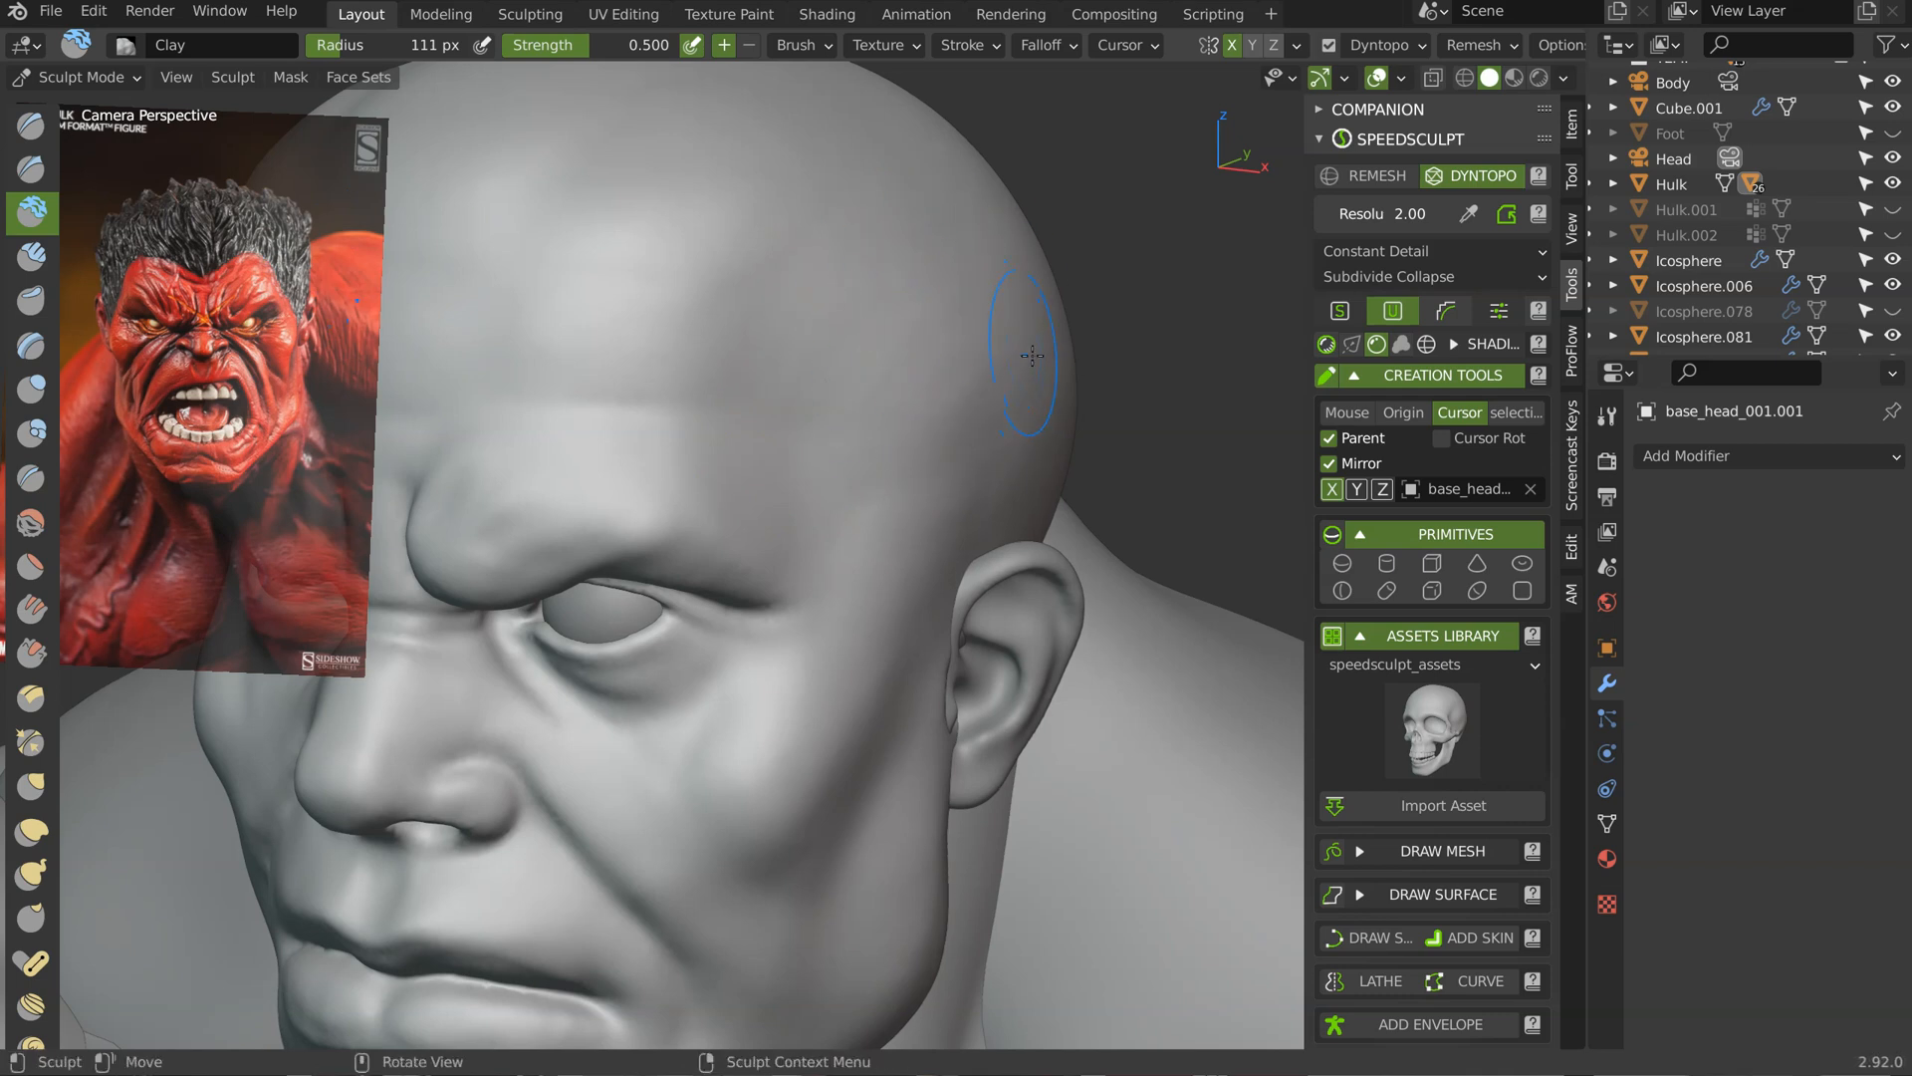
drag(895, 386, 935, 425)
Step: Add a Clay stroke down the side of the skull in profile and check the head from the front
middle_drag(976, 383, 896, 336)
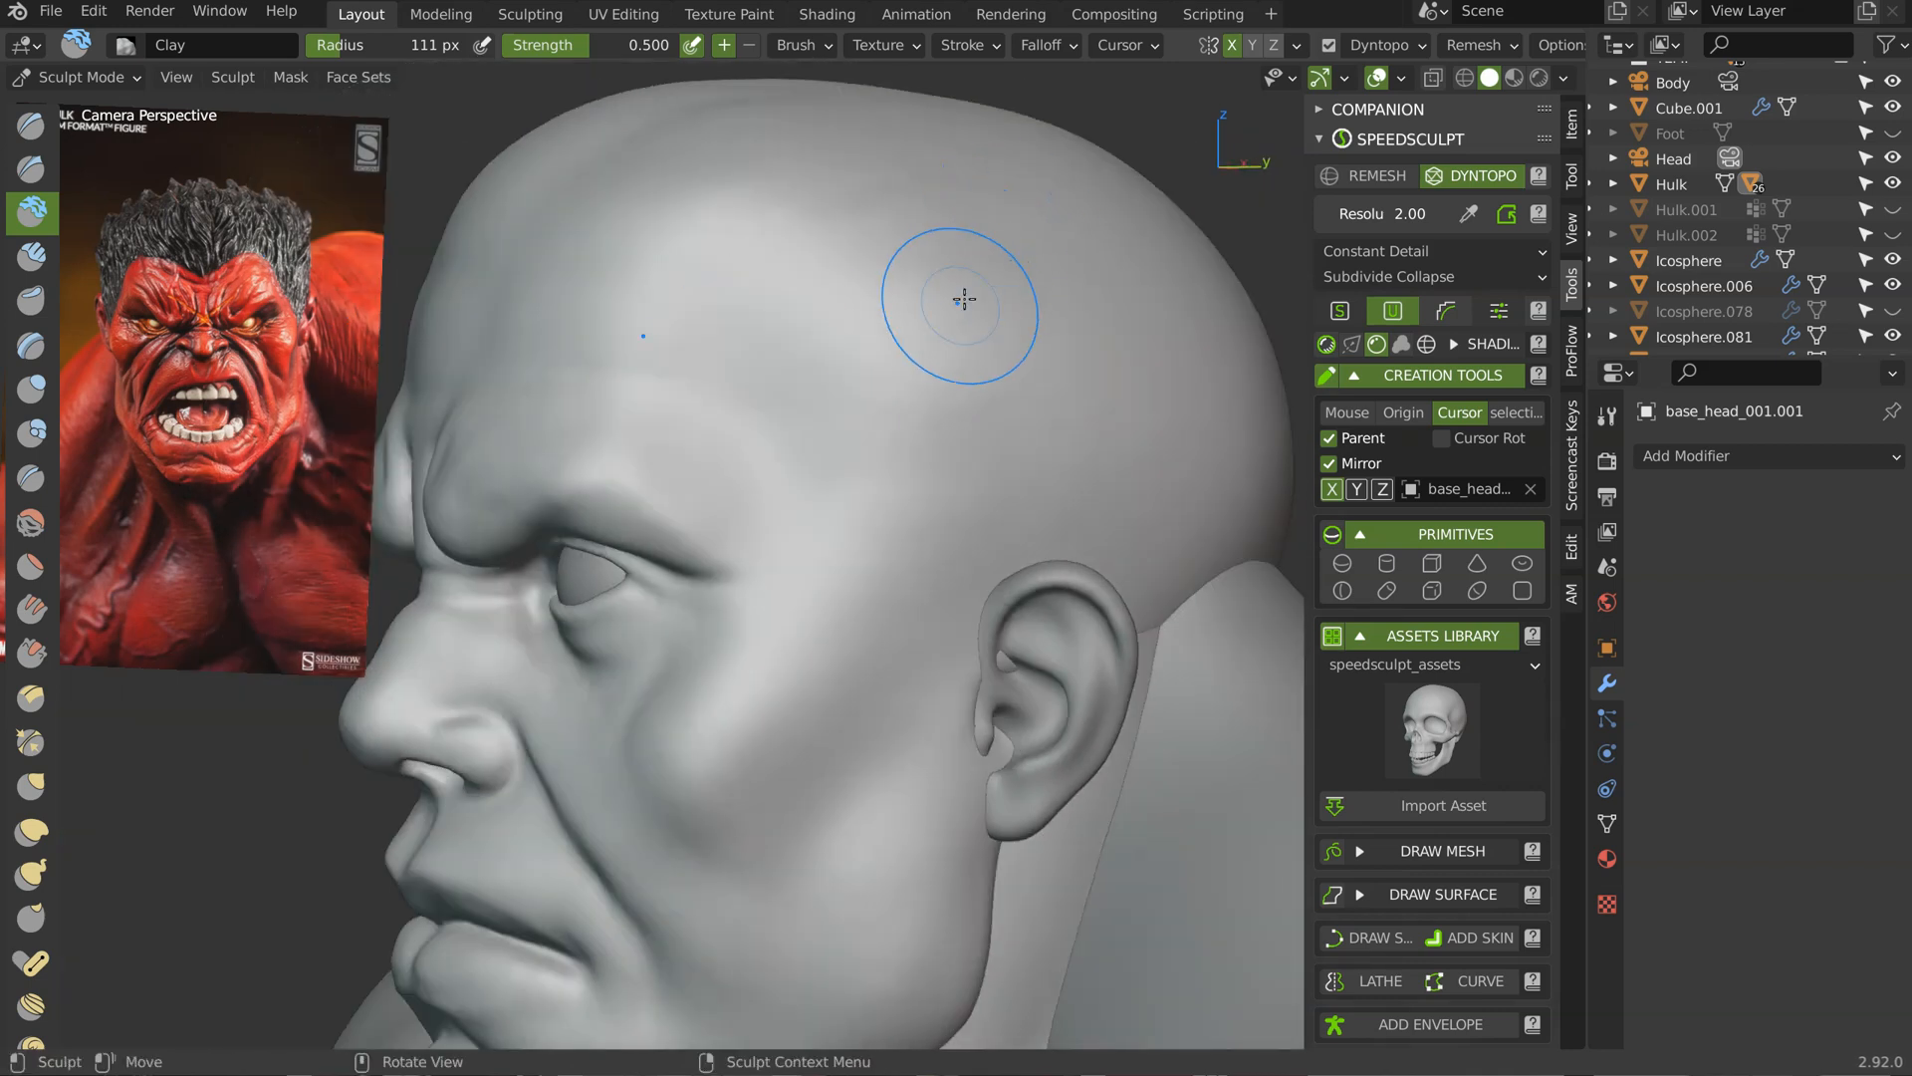
mouse_move(926, 191)
mouse_down()
mouse_move(991, 350)
mouse_move(960, 383)
mouse_up()
middle_drag(960, 383, 895, 213)
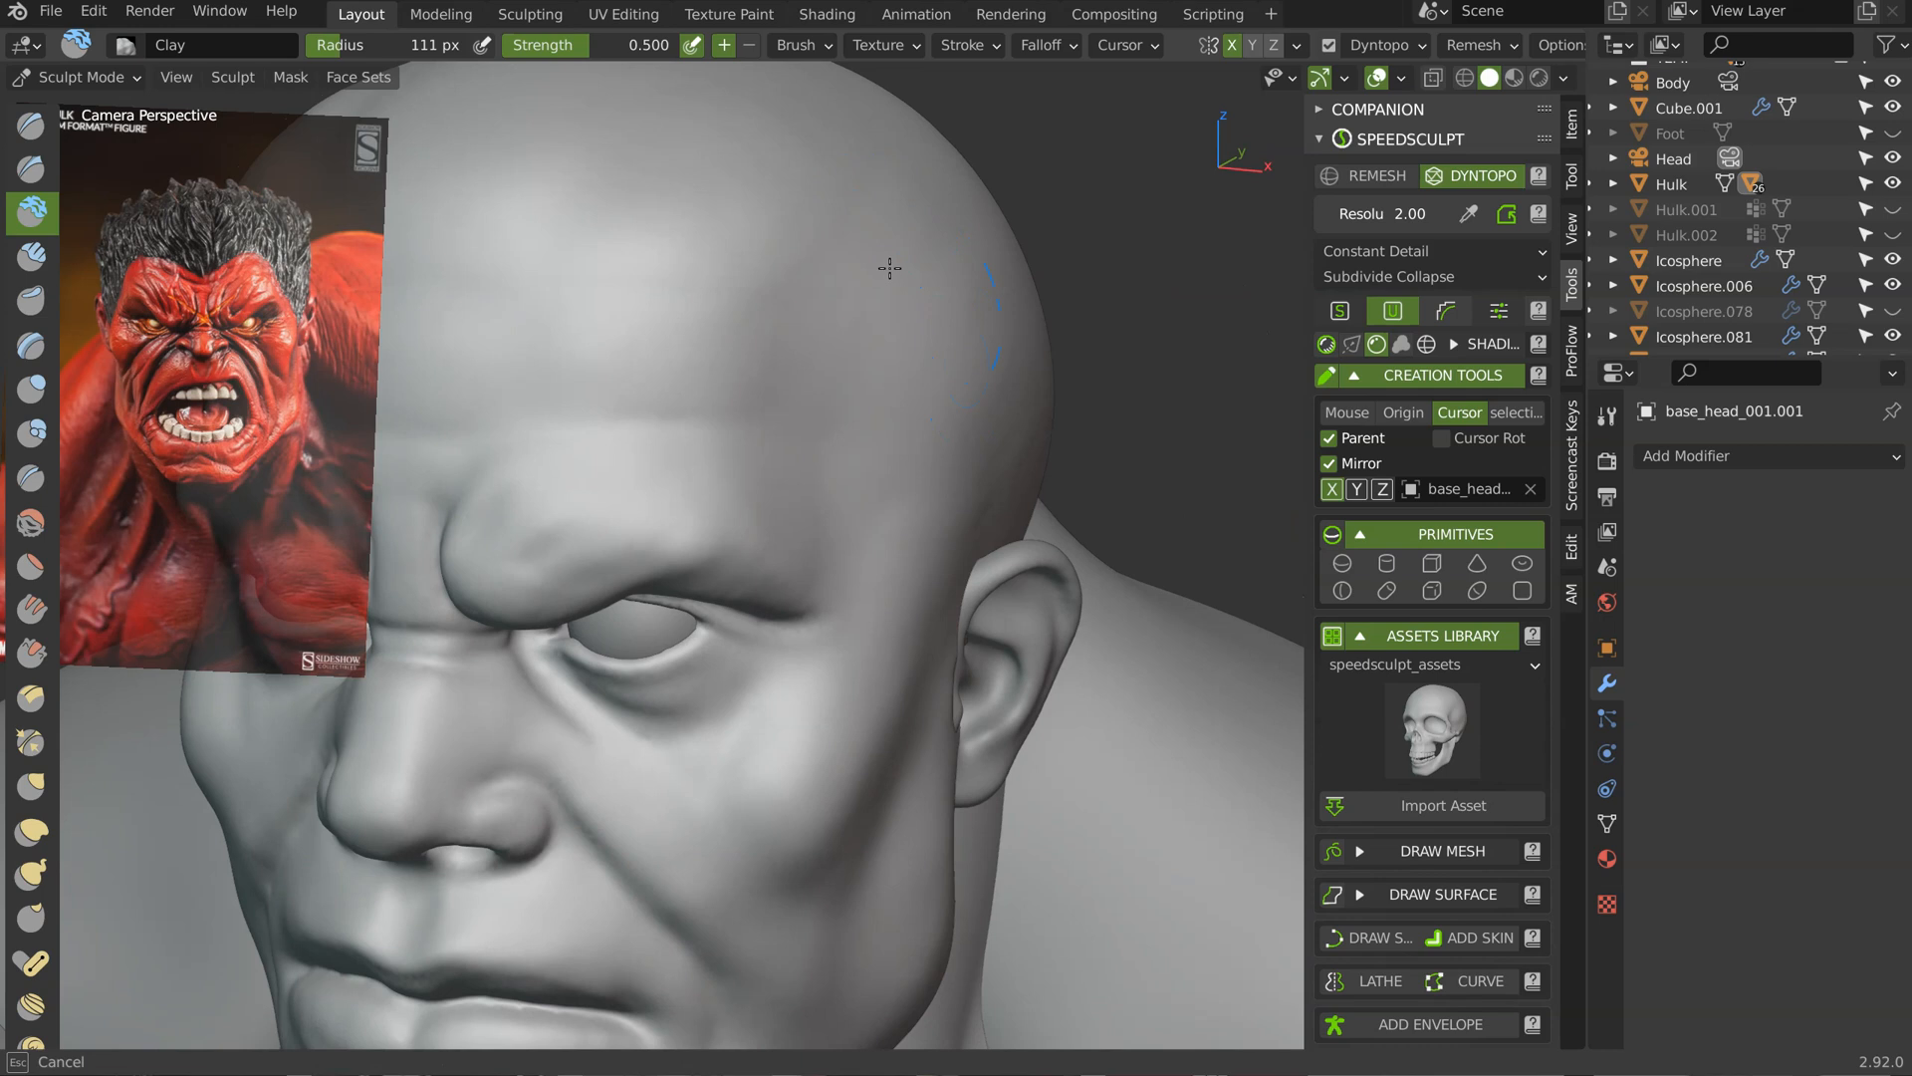
middle_drag(955, 352, 1006, 361)
ctrl+middle_drag(1005, 360, 933, 388)
ctrl+middle_drag(933, 389, 917, 348)
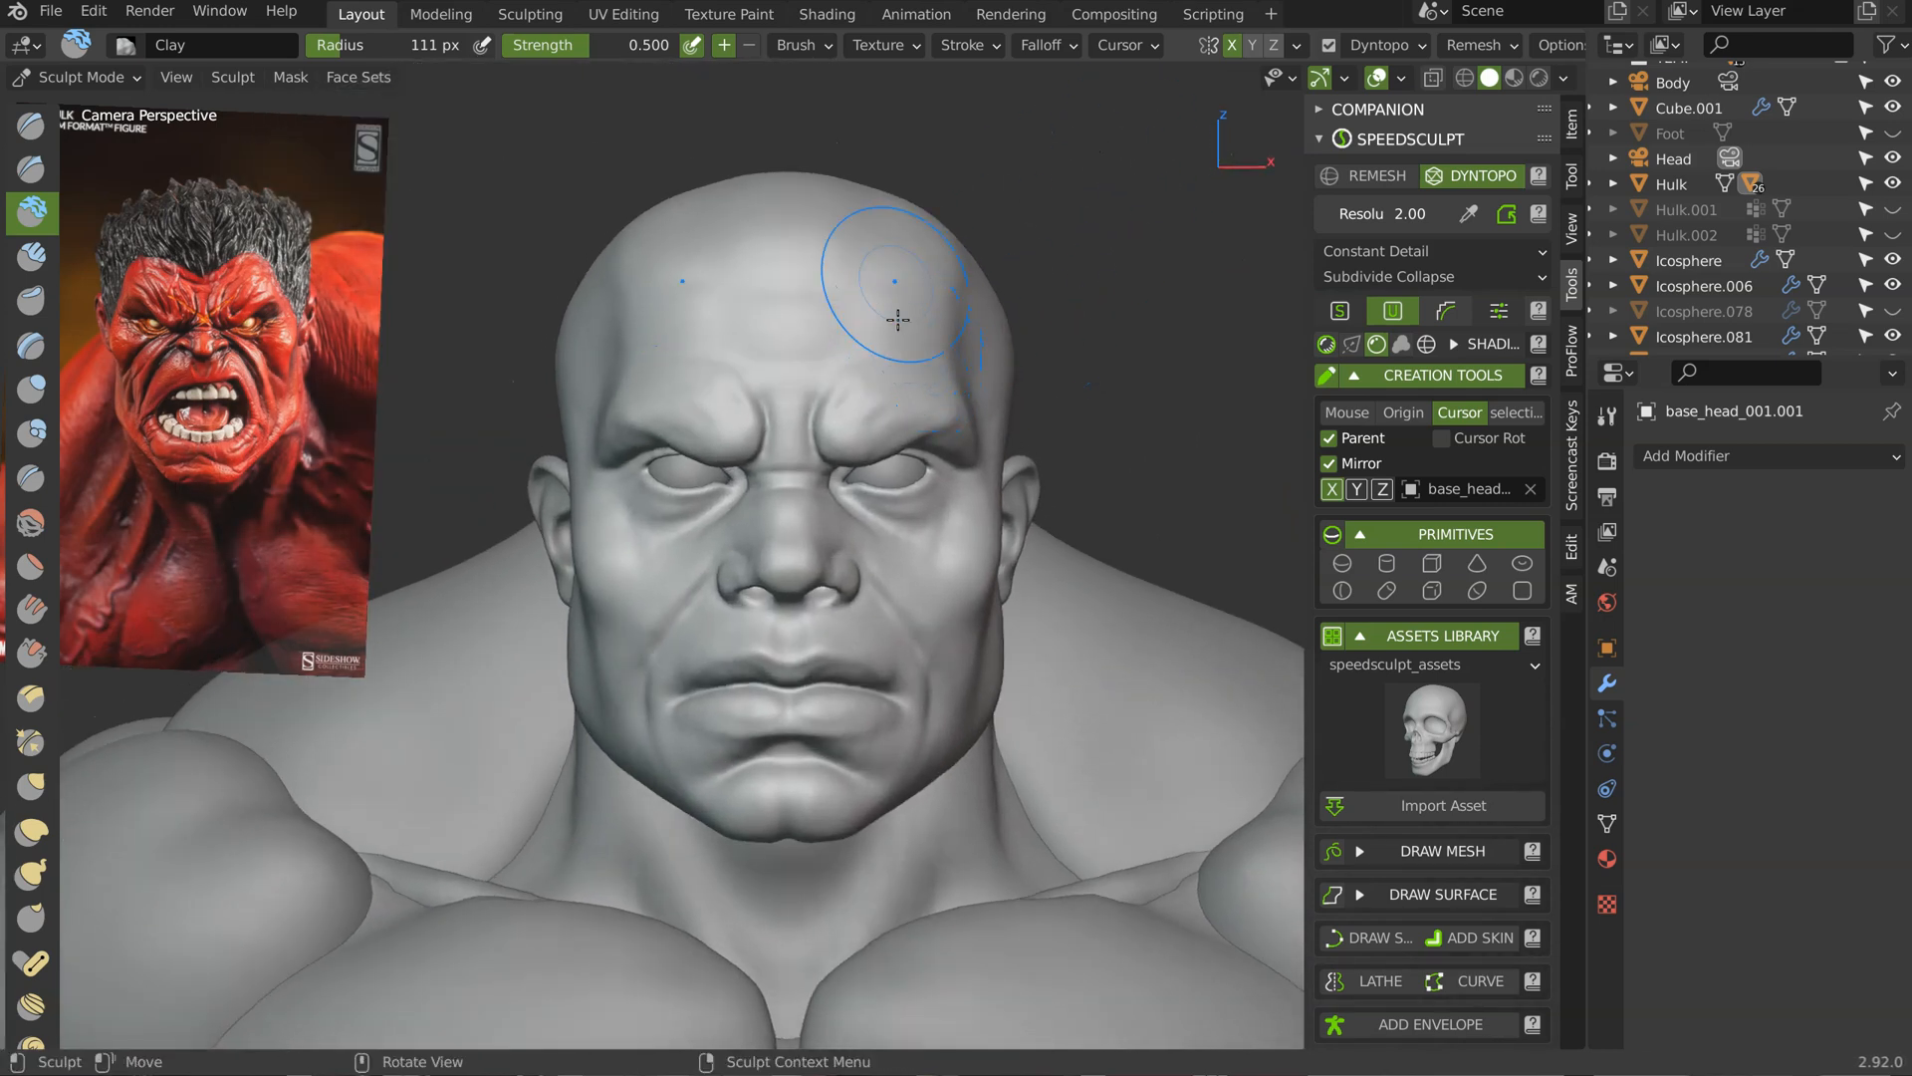
Step: Align the view to the head's right profile and switch to the Grab brush with a radius of 269 px
middle_drag(694, 362, 652, 372)
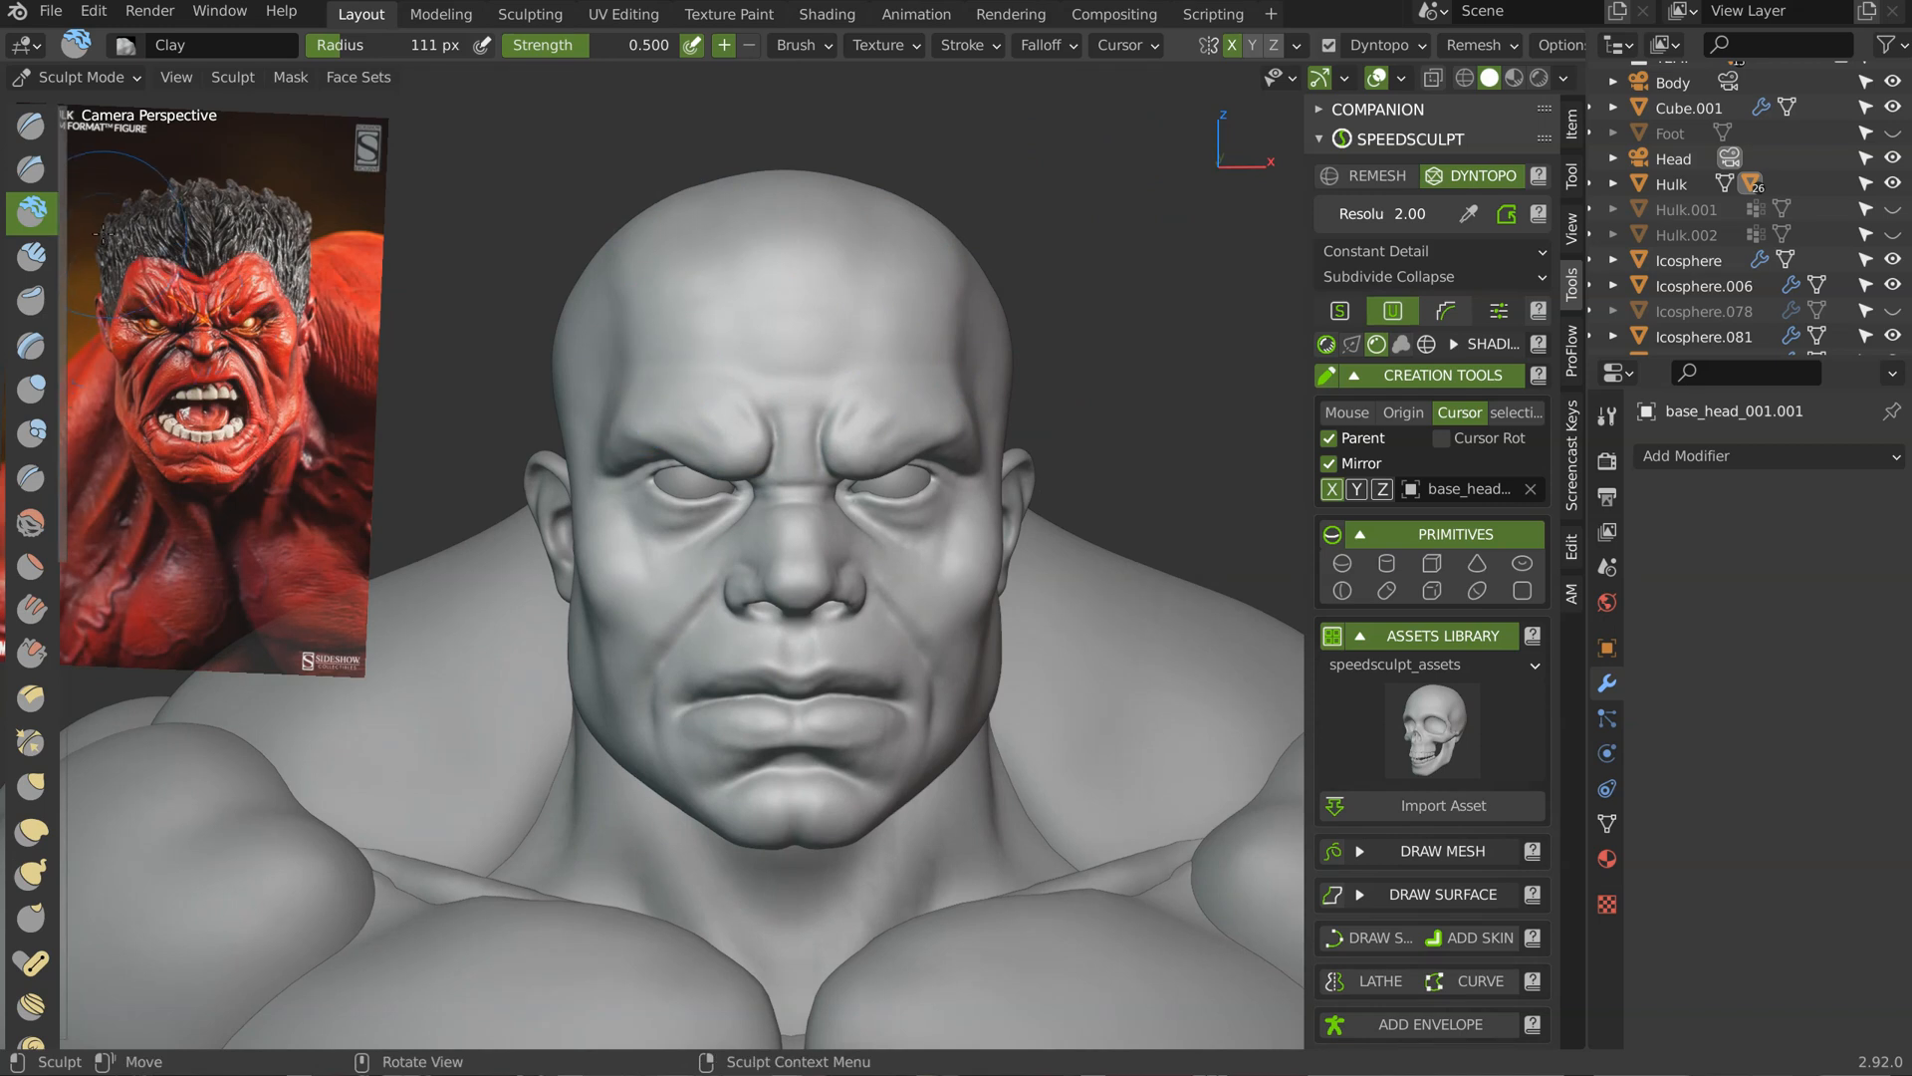
ctrl+middle_drag(767, 265, 667, 348)
middle_drag(859, 329, 808, 239)
key(KP_3)
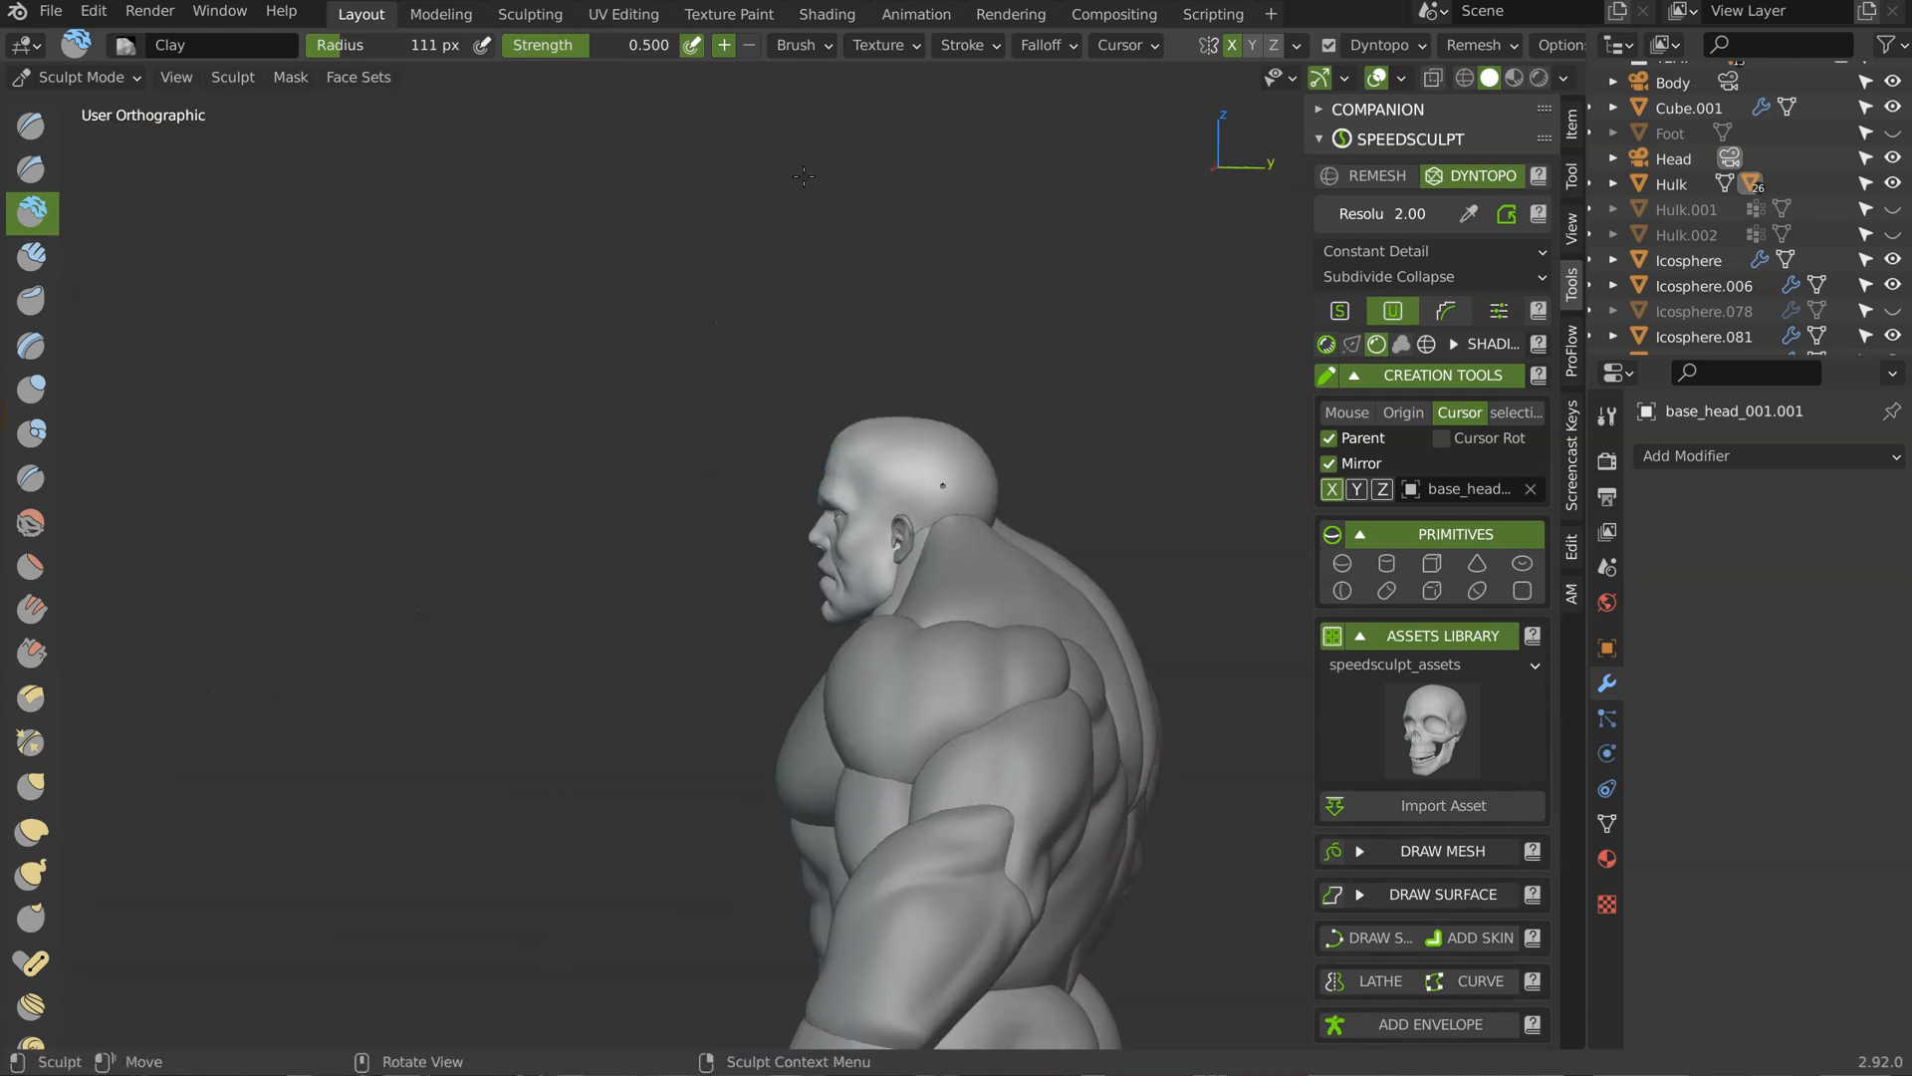
key(KP_3)
scroll(861, 478, up, 6)
key(f)
click(844, 464)
scroll(786, 439, up, 1)
key(f)
click(841, 482)
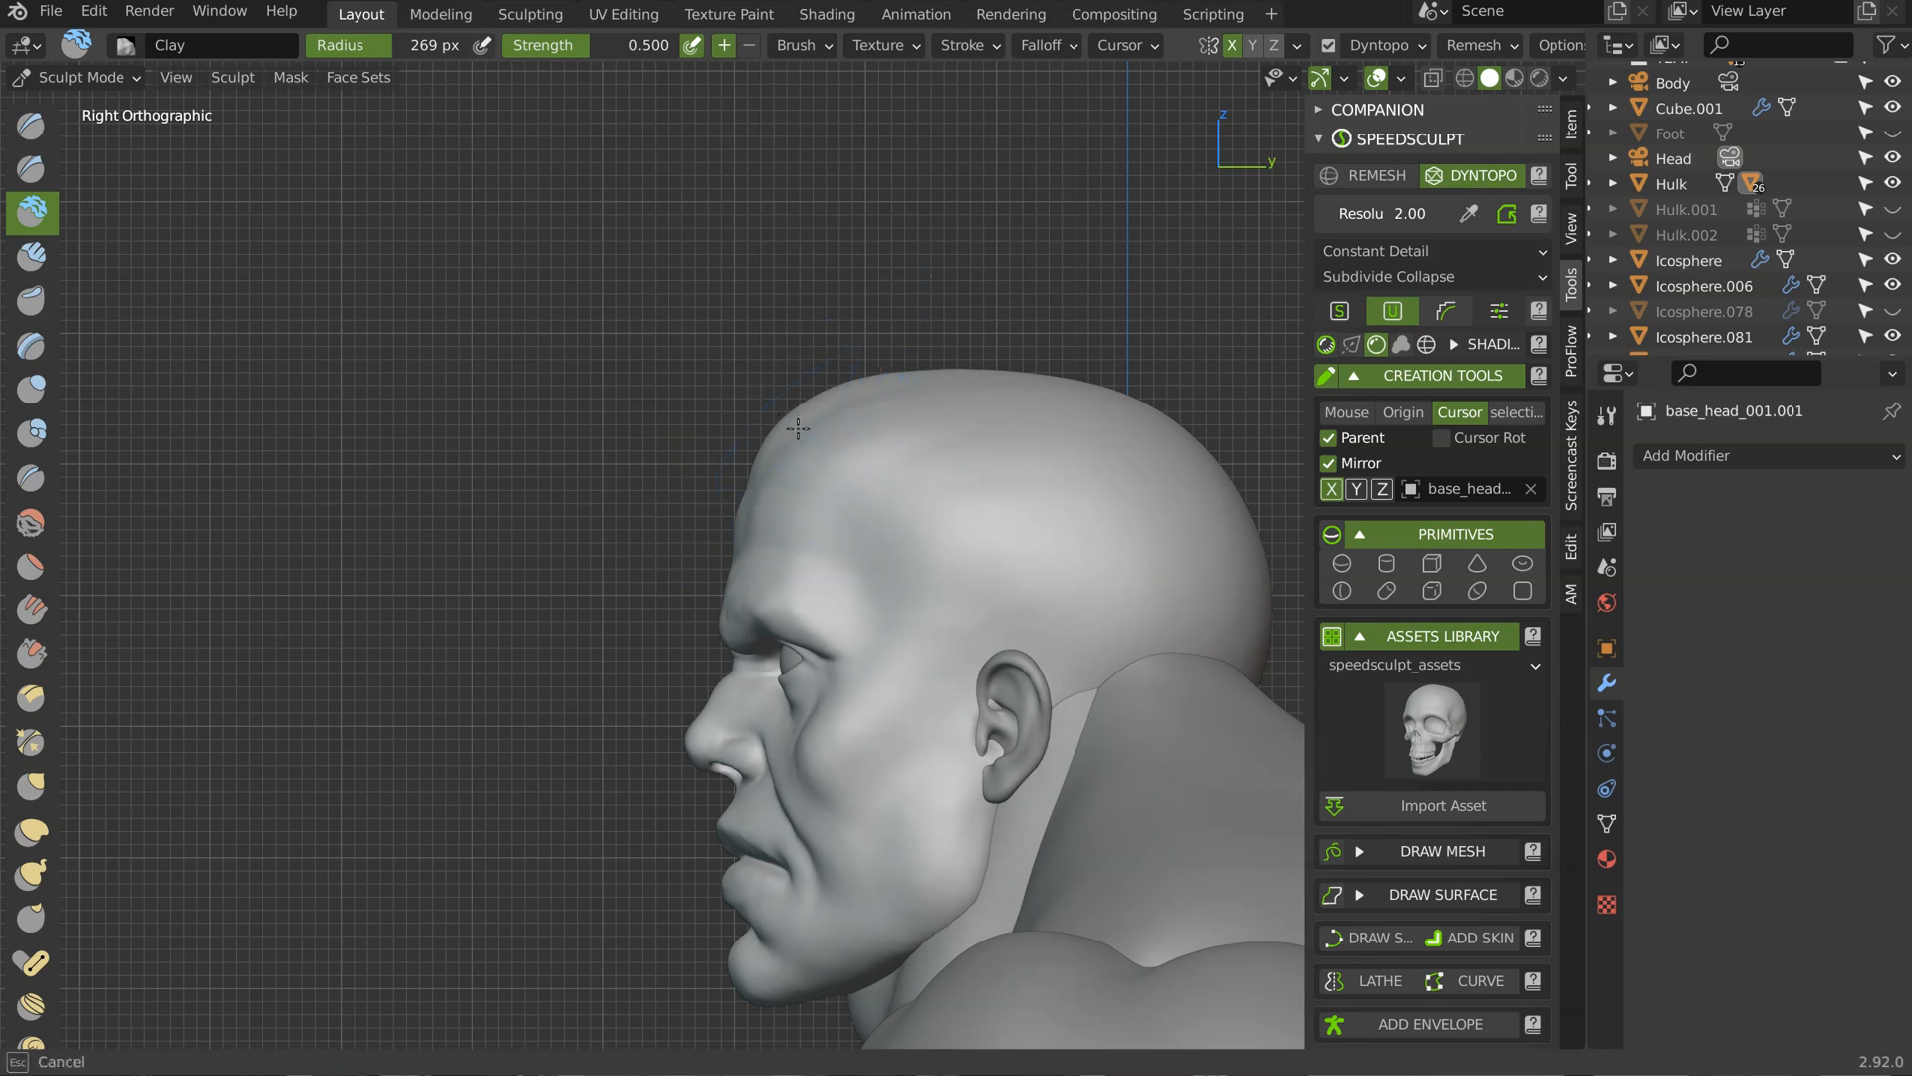
key(g)
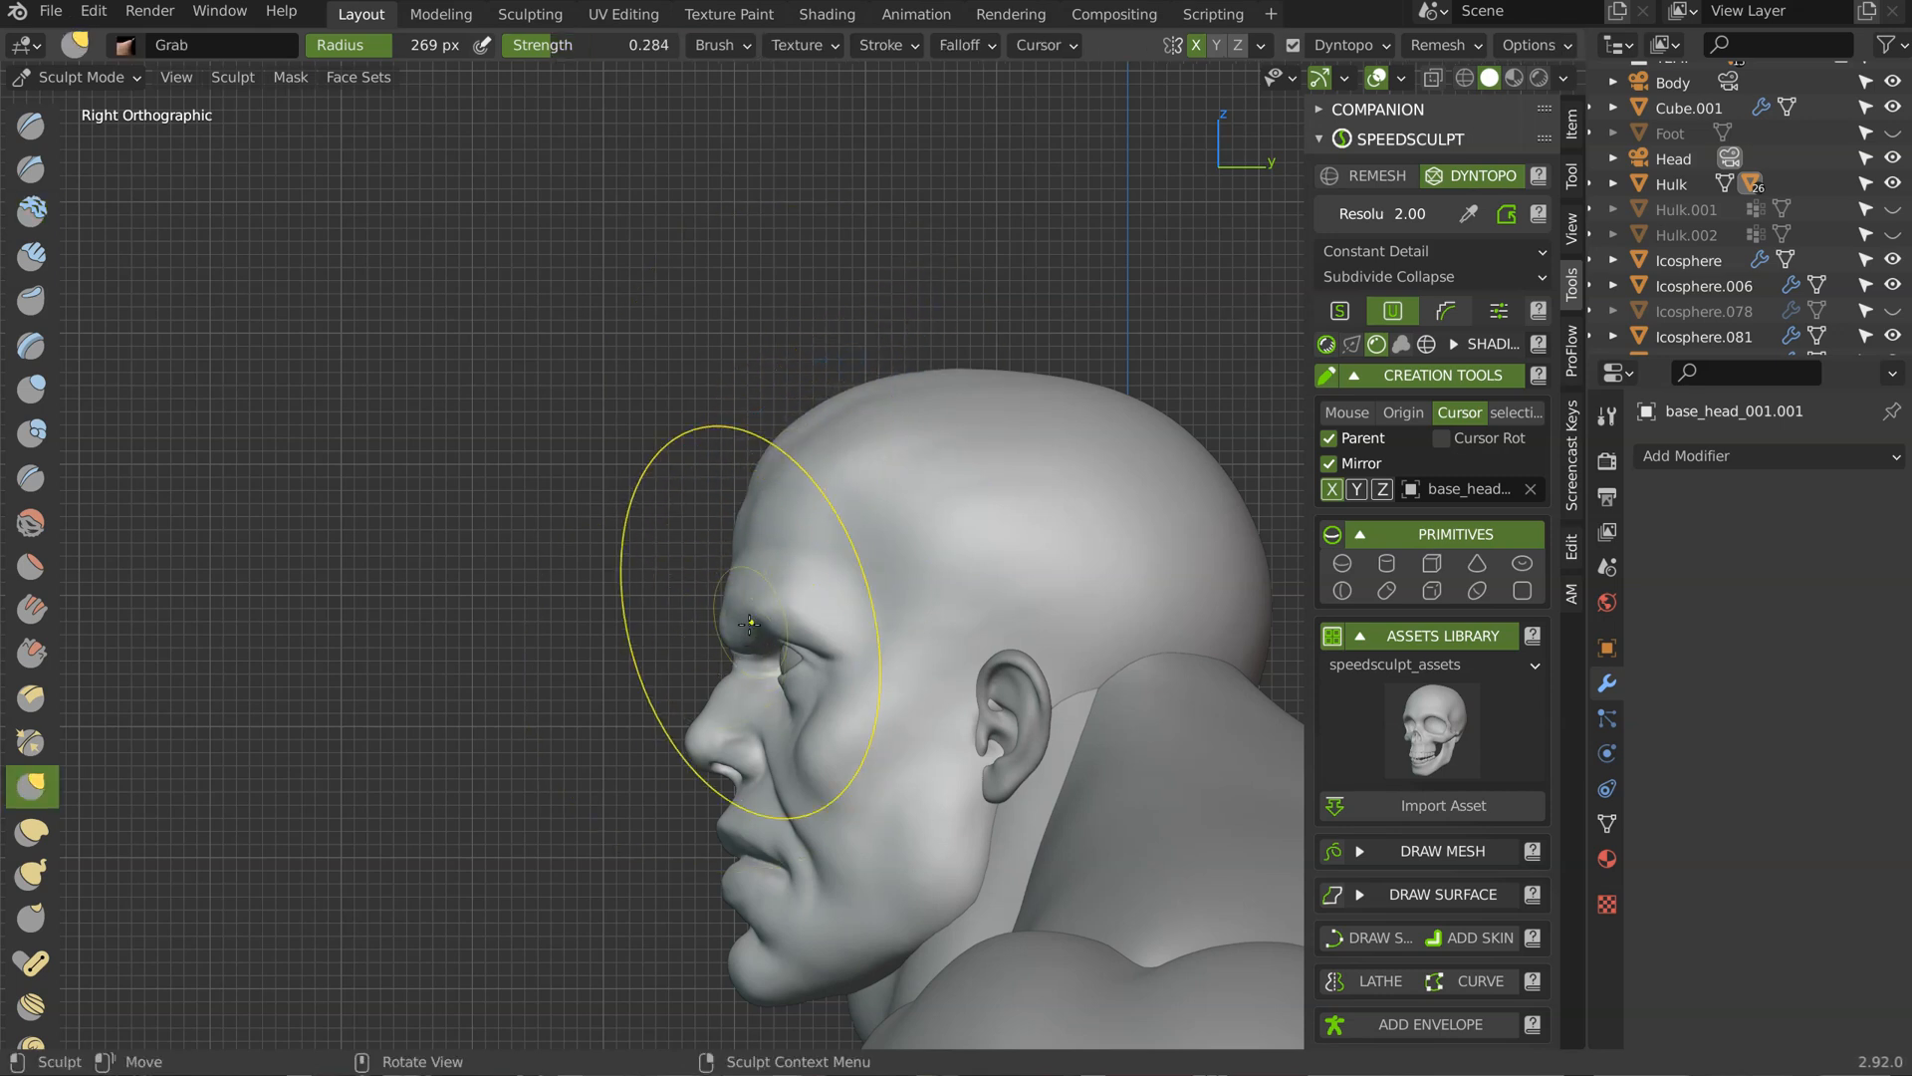
Step: Adjust the chin and the hollow below the lower lip in profile with the Grab brush at strength 0.284
shift+middle_drag(750, 624, 821, 371)
ctrl+middle_drag(743, 576, 783, 478)
mouse_move(831, 631)
mouse_down()
mouse_move(821, 776)
mouse_move(881, 802)
mouse_move(871, 858)
mouse_up()
shift+middle_drag(877, 821, 936, 611)
ctrl+middle_drag(866, 675, 972, 537)
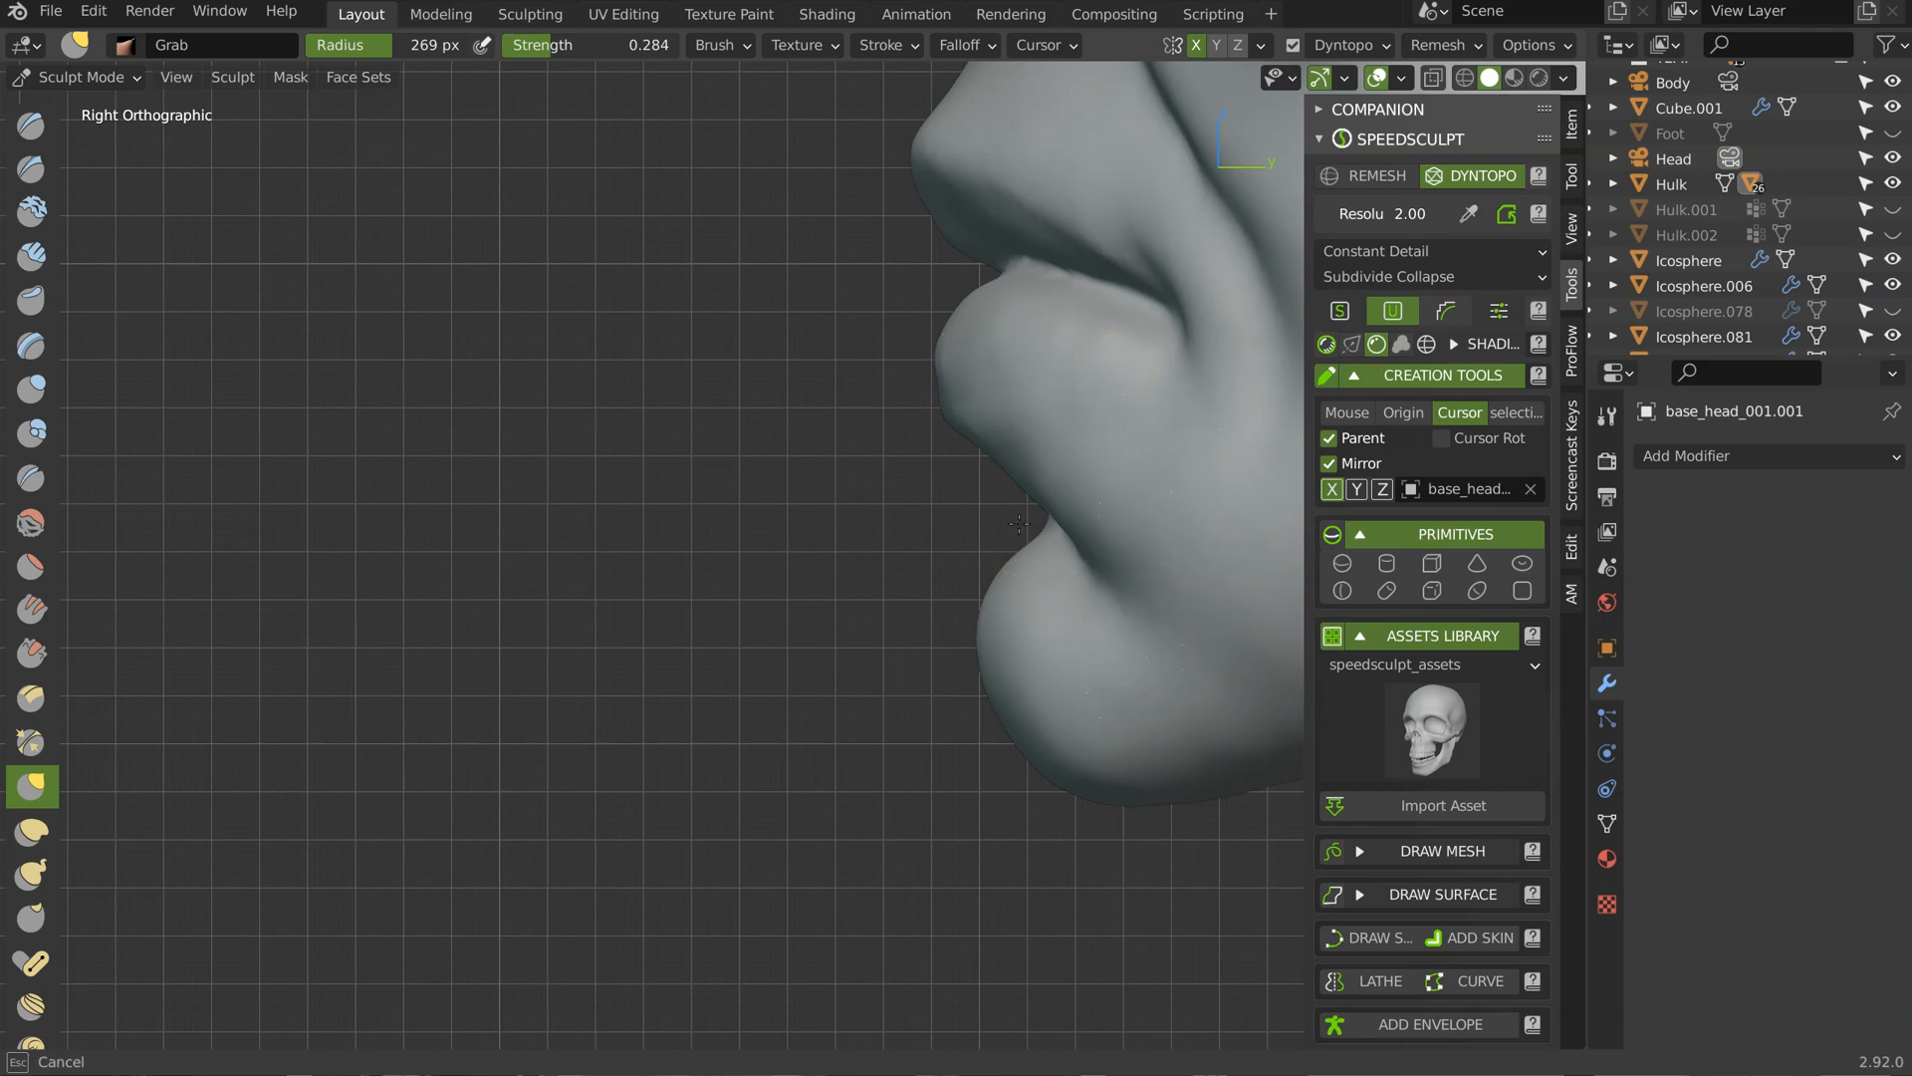
mouse_move(1045, 528)
mouse_down()
mouse_move(1002, 528)
mouse_move(1041, 528)
mouse_up()
ctrl+middle_drag(1055, 529, 863, 652)
Step: Reshape the lip contour in profile with short Grab strokes around the lower lip
mouse_move(988, 712)
ctrl+middle_down()
mouse_move(978, 664)
mouse_move(876, 638)
ctrl+middle_up()
drag(876, 638, 937, 553)
drag(914, 477, 905, 478)
ctrl+middle_drag(900, 481, 939, 407)
drag(946, 408, 938, 386)
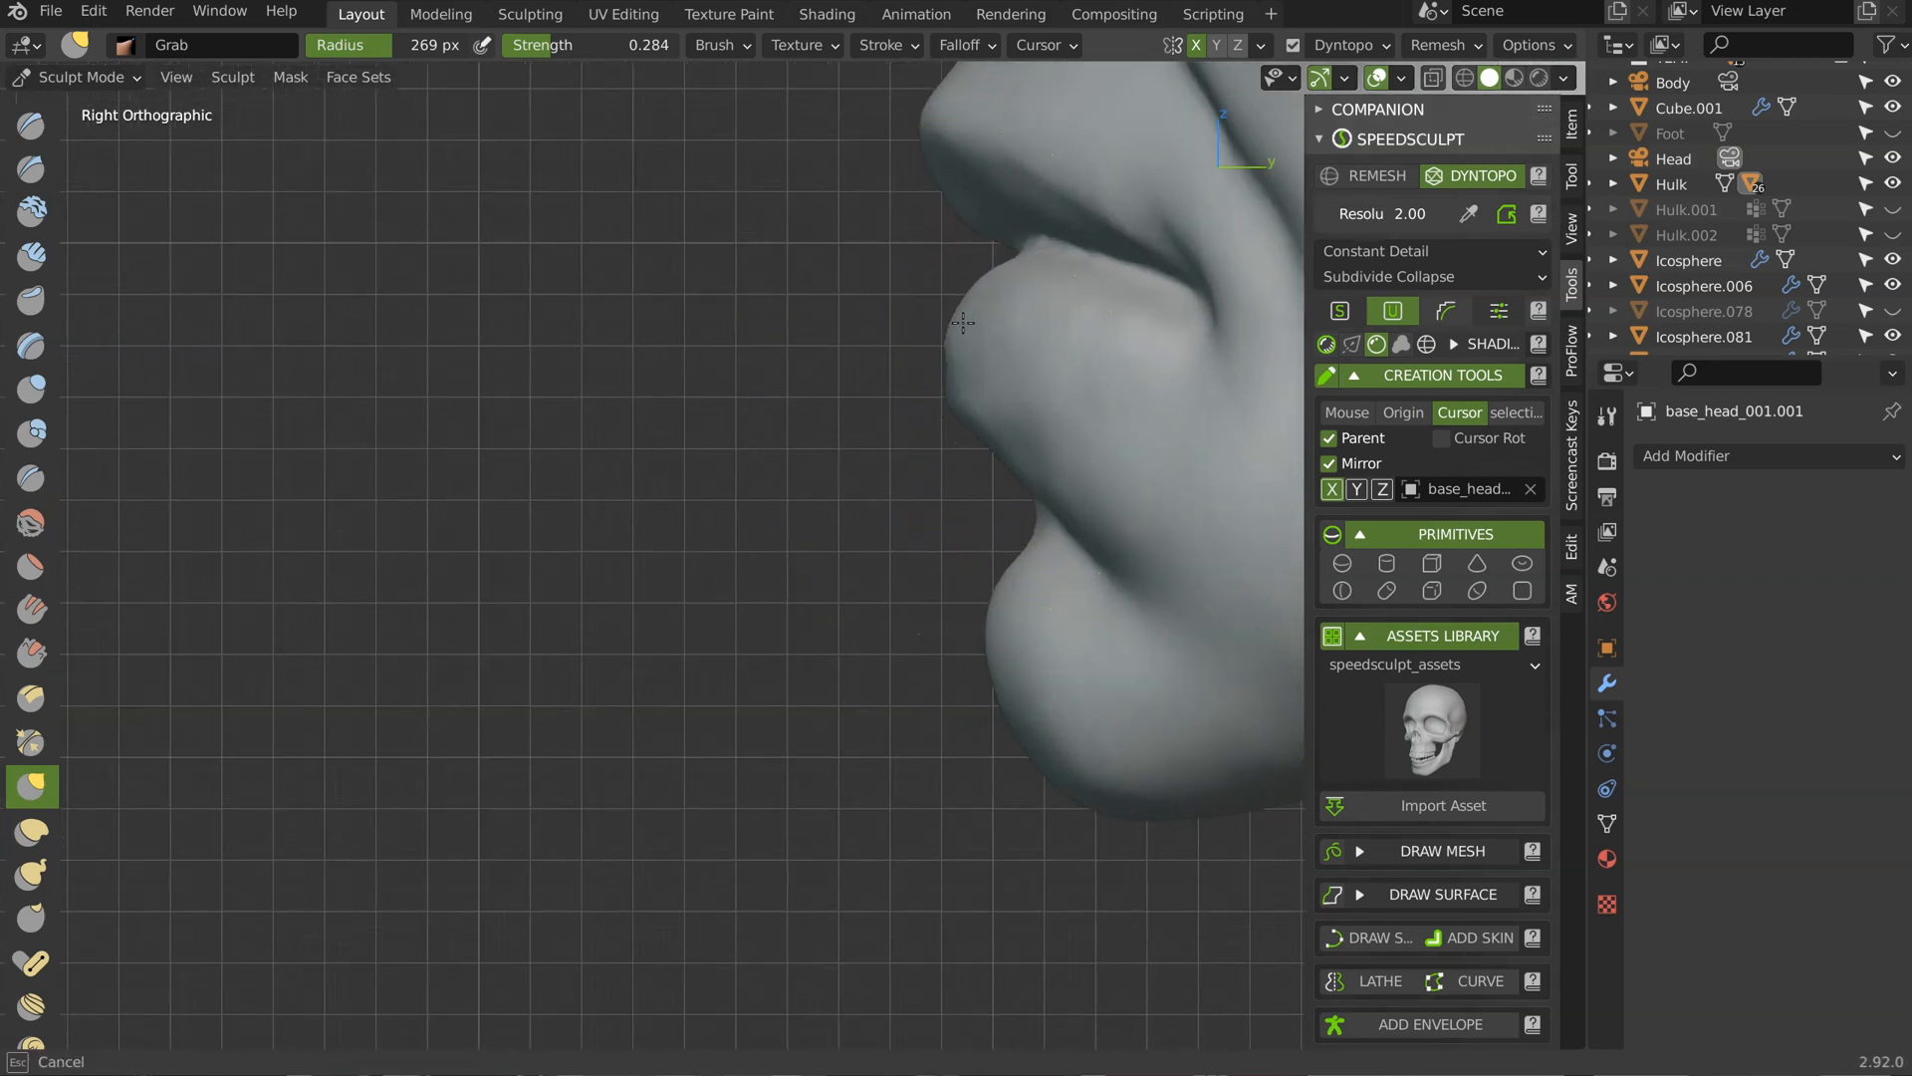
ctrl+middle_drag(922, 370, 978, 468)
shift+middle_drag(960, 371, 845, 543)
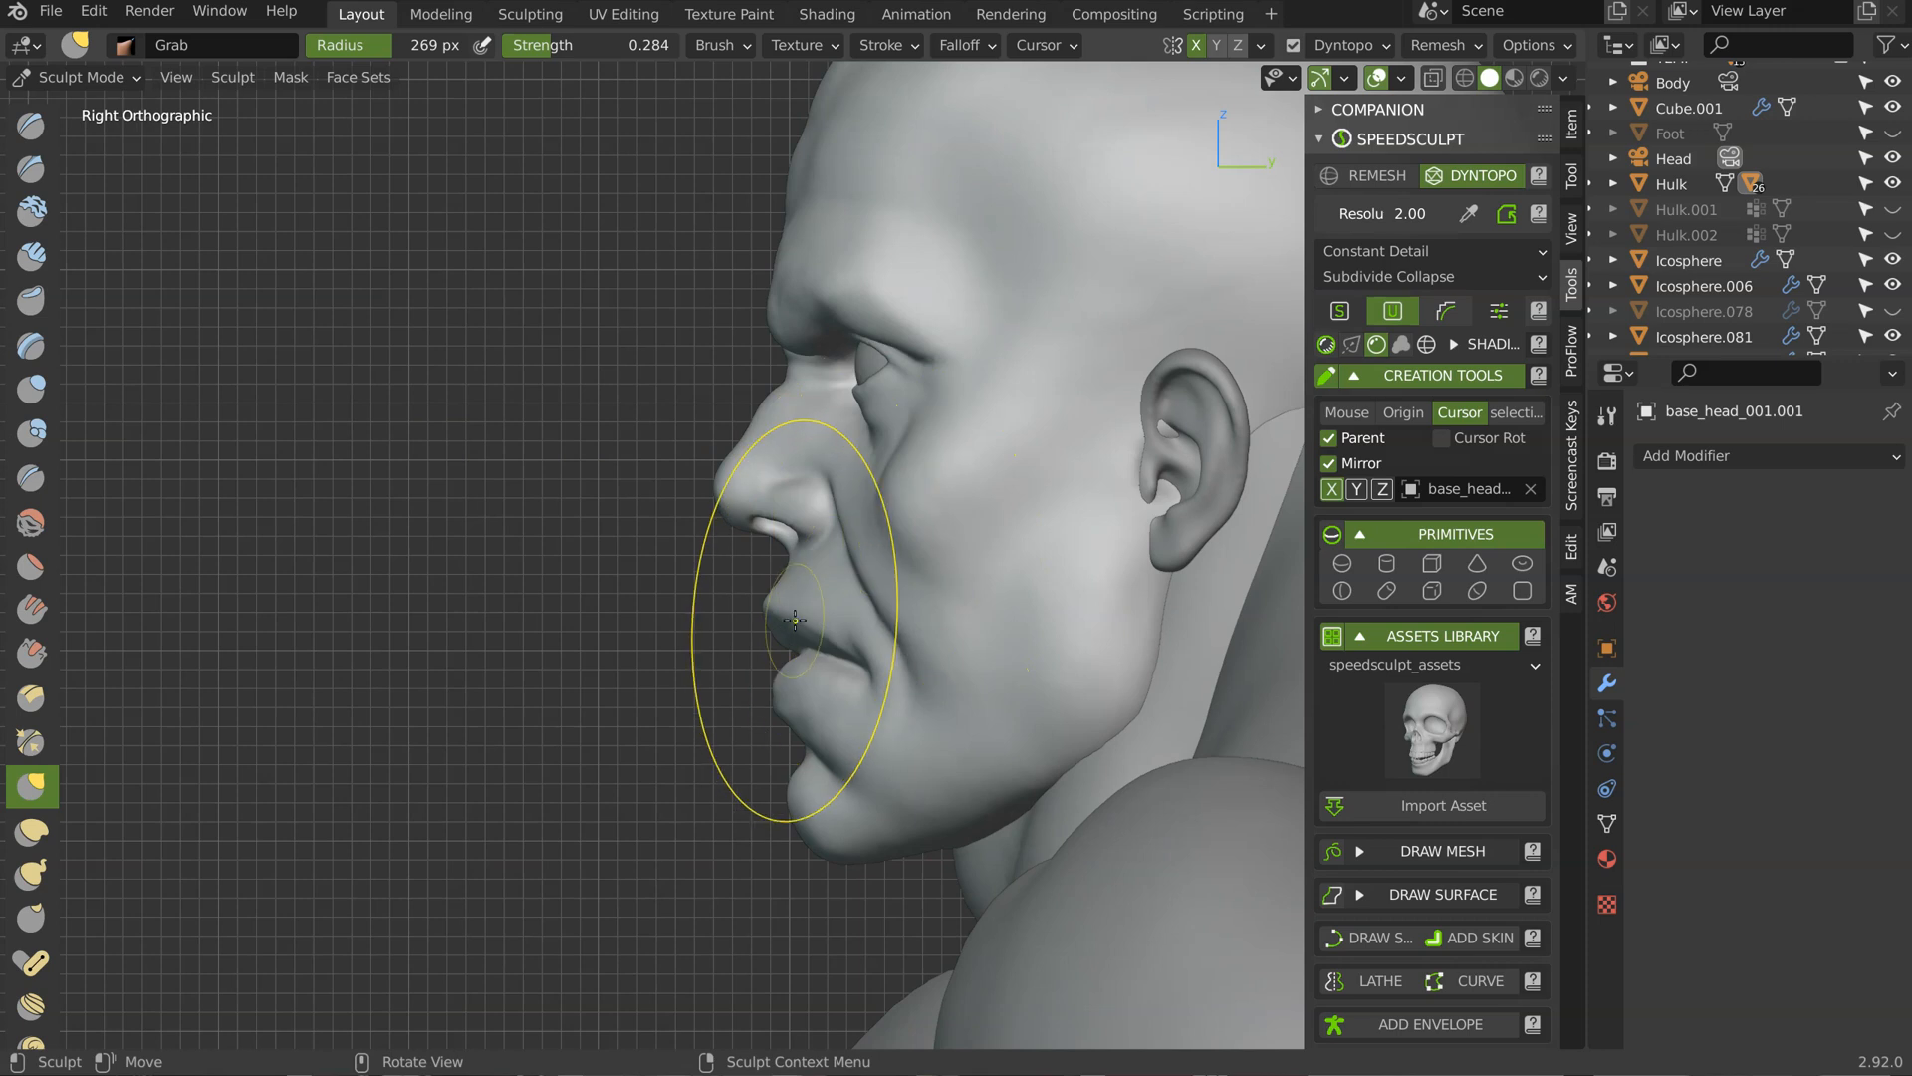
Step: Refine the nose tip and bridge in profile with Grab strokes at 269 px
drag(899, 553, 877, 566)
ctrl+middle_drag(900, 687, 948, 652)
drag(712, 462, 676, 482)
drag(751, 359, 776, 289)
shift+middle_drag(826, 235, 872, 509)
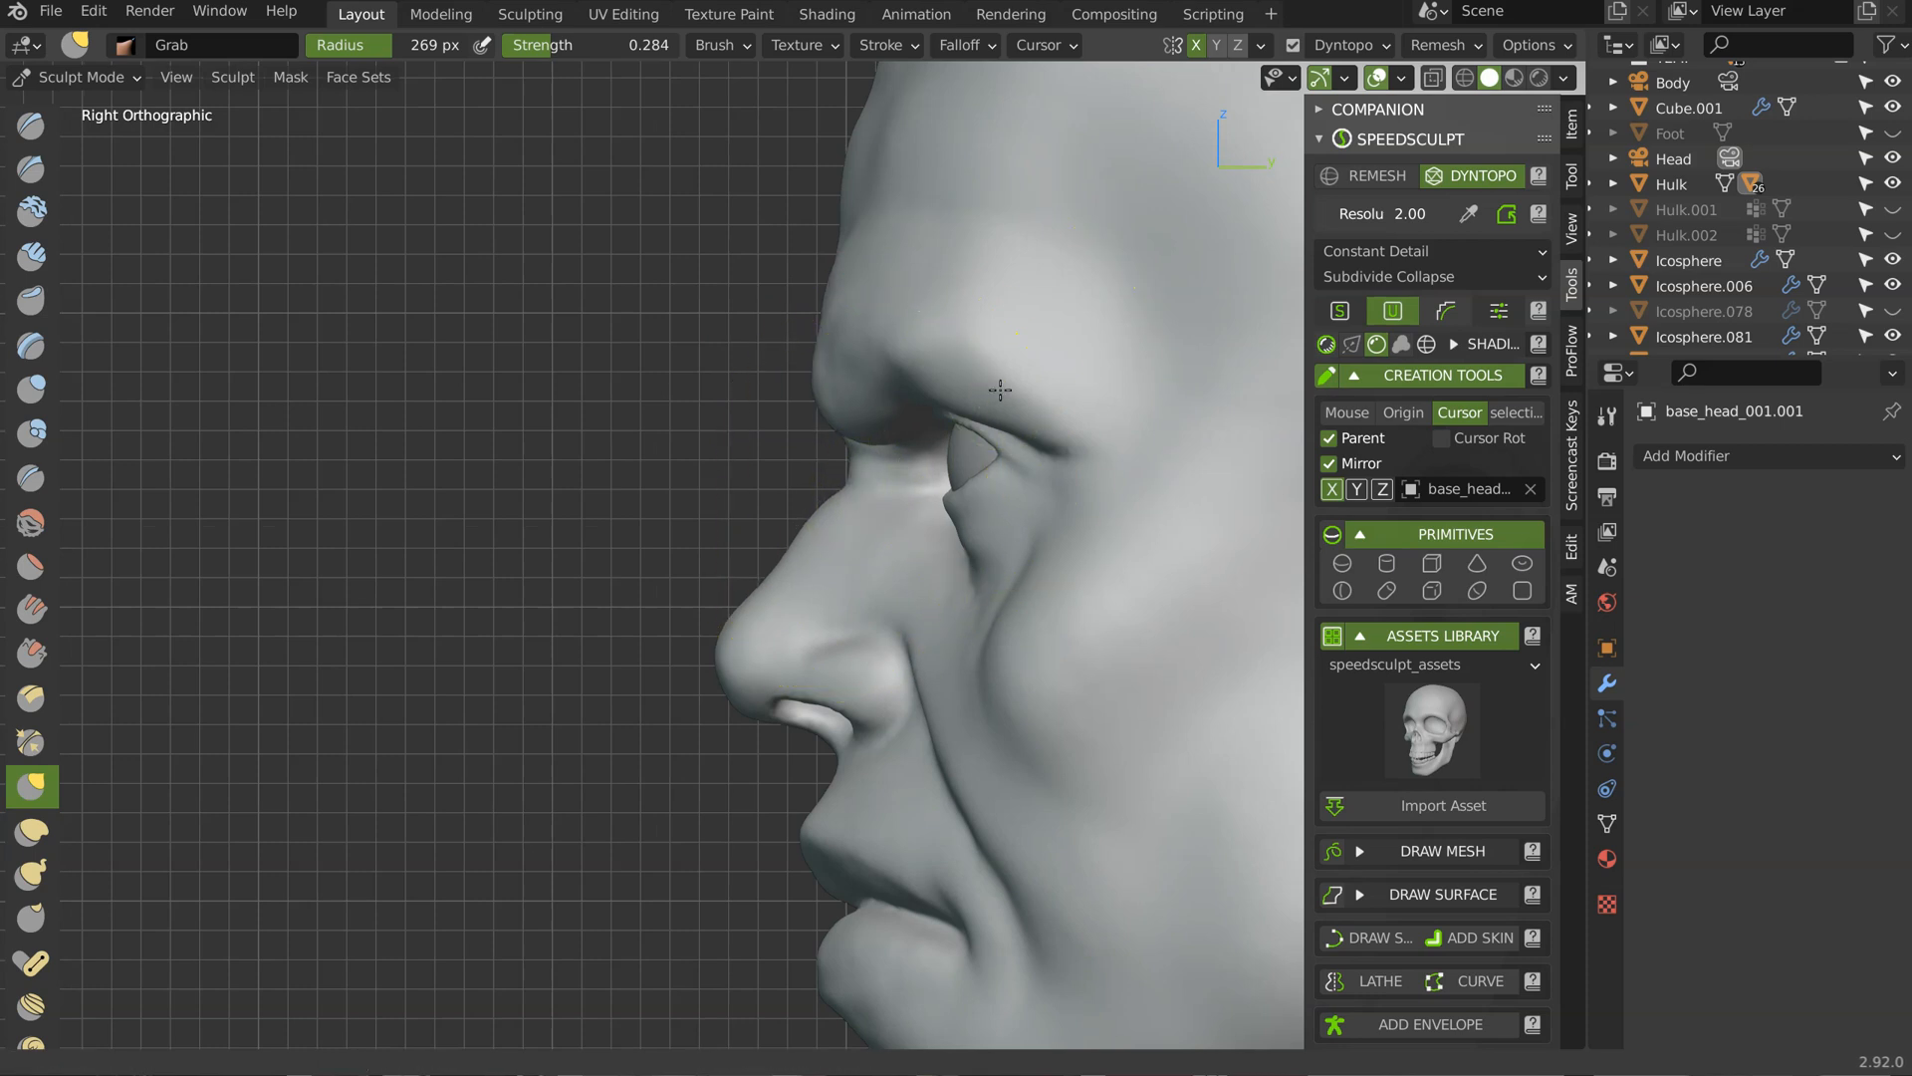
ctrl+middle_drag(999, 389, 1018, 470)
mouse_move(984, 640)
ctrl+middle_down()
mouse_move(1072, 512)
mouse_move(987, 361)
ctrl+middle_up()
drag(1068, 503, 1076, 498)
ctrl+middle_drag(1087, 401, 1072, 556)
shift+middle_drag(1071, 556, 962, 509)
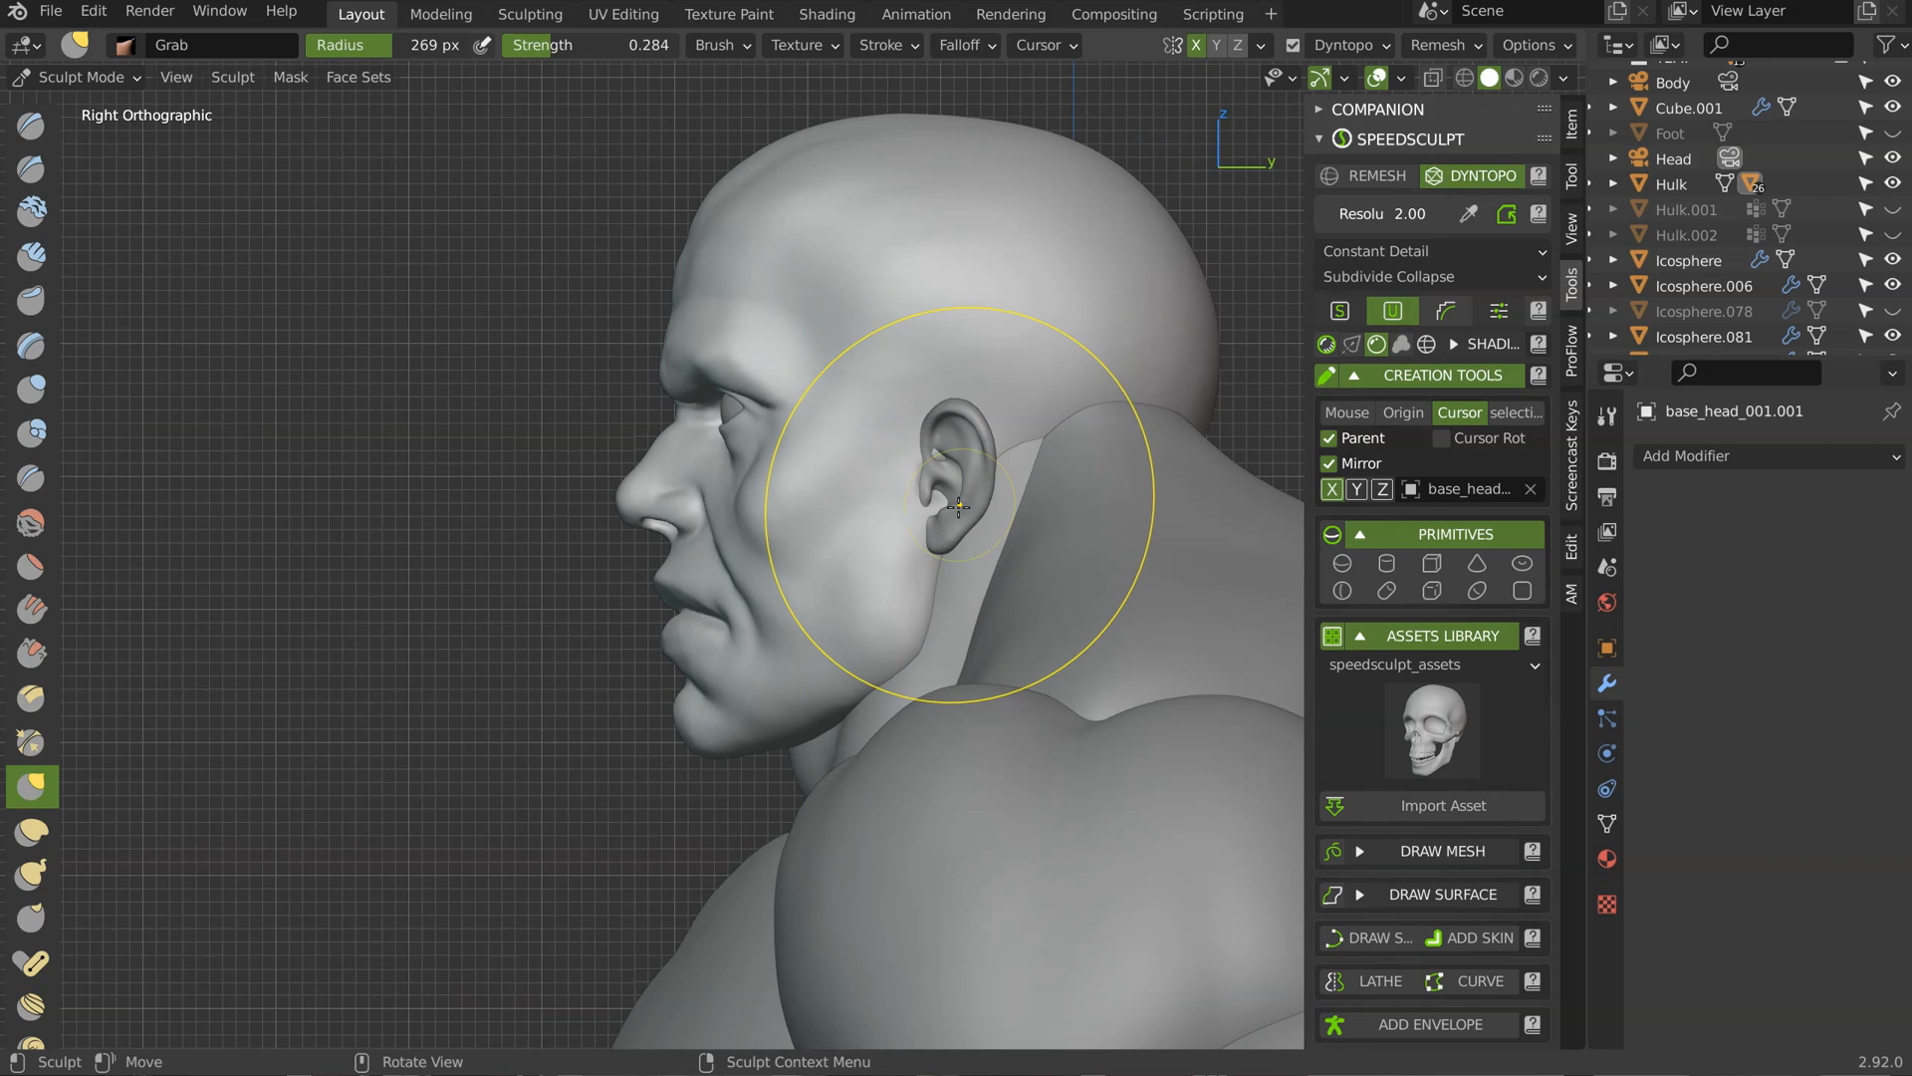
Step: Adjust the curve of the forehead and front hairline area in profile with the Grab brush
shift+middle_drag(986, 290, 1004, 403)
mouse_move(783, 348)
ctrl+middle_down()
mouse_move(854, 128)
mouse_move(853, 510)
ctrl+middle_up()
drag(760, 246, 874, 245)
drag(940, 147, 938, 146)
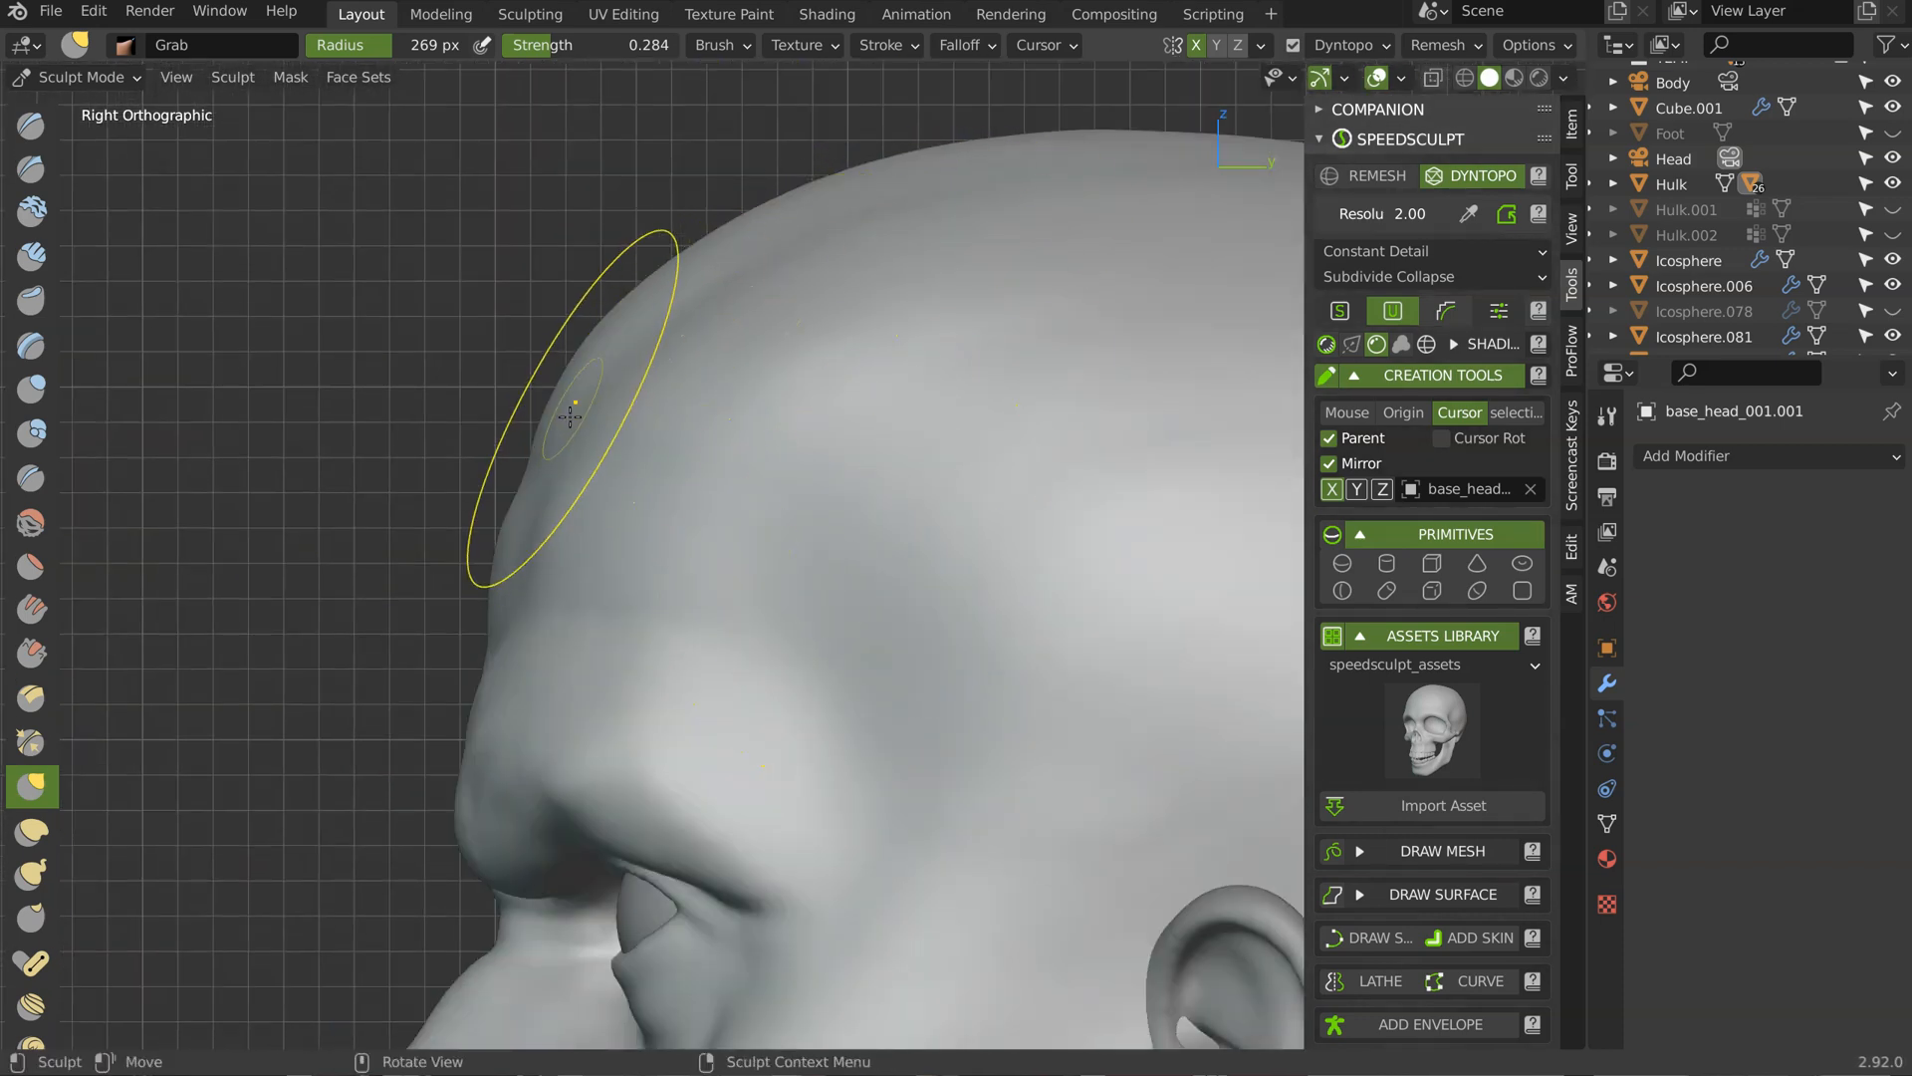
drag(529, 485, 522, 480)
Step: Nudge the crown of the skull and the front of the face in profile with small Grab strokes
mouse_move(753, 224)
ctrl+middle_down()
mouse_move(869, 575)
mouse_move(947, 473)
ctrl+middle_up()
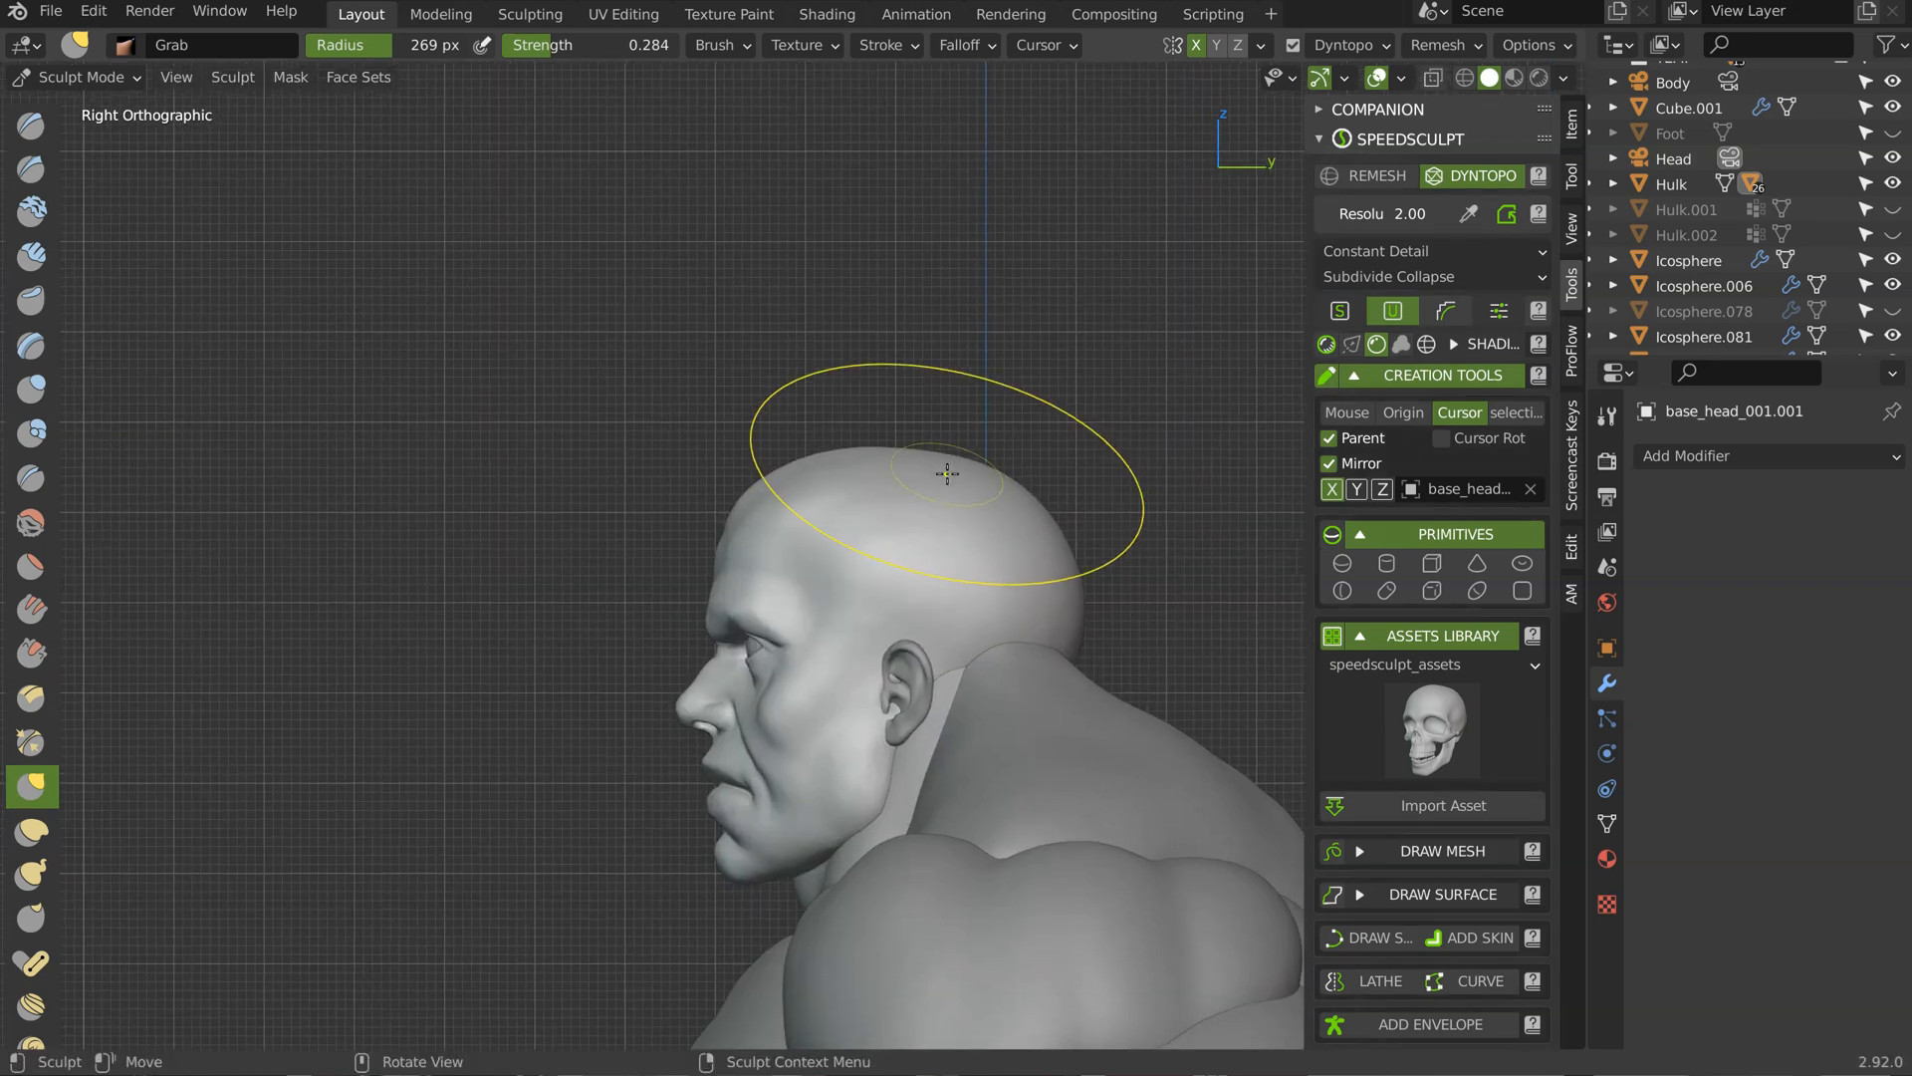
drag(912, 453, 914, 450)
shift+middle_drag(951, 767, 906, 499)
ctrl+middle_drag(867, 608, 838, 528)
drag(705, 600, 696, 591)
ctrl+middle_drag(958, 349, 937, 518)
Step: Reshape the jaw angle below the ear from the front with the Grab brush at 269 px
middle_drag(737, 538, 971, 569)
shift+middle_drag(767, 577, 911, 603)
mouse_move(921, 607)
ctrl+middle_down()
mouse_move(909, 485)
mouse_move(956, 438)
ctrl+middle_up()
shift+middle_drag(1090, 424, 792, 468)
ctrl+middle_drag(802, 568, 818, 393)
mouse_move(819, 376)
mouse_down()
mouse_move(827, 341)
mouse_move(781, 355)
mouse_move(839, 529)
mouse_up()
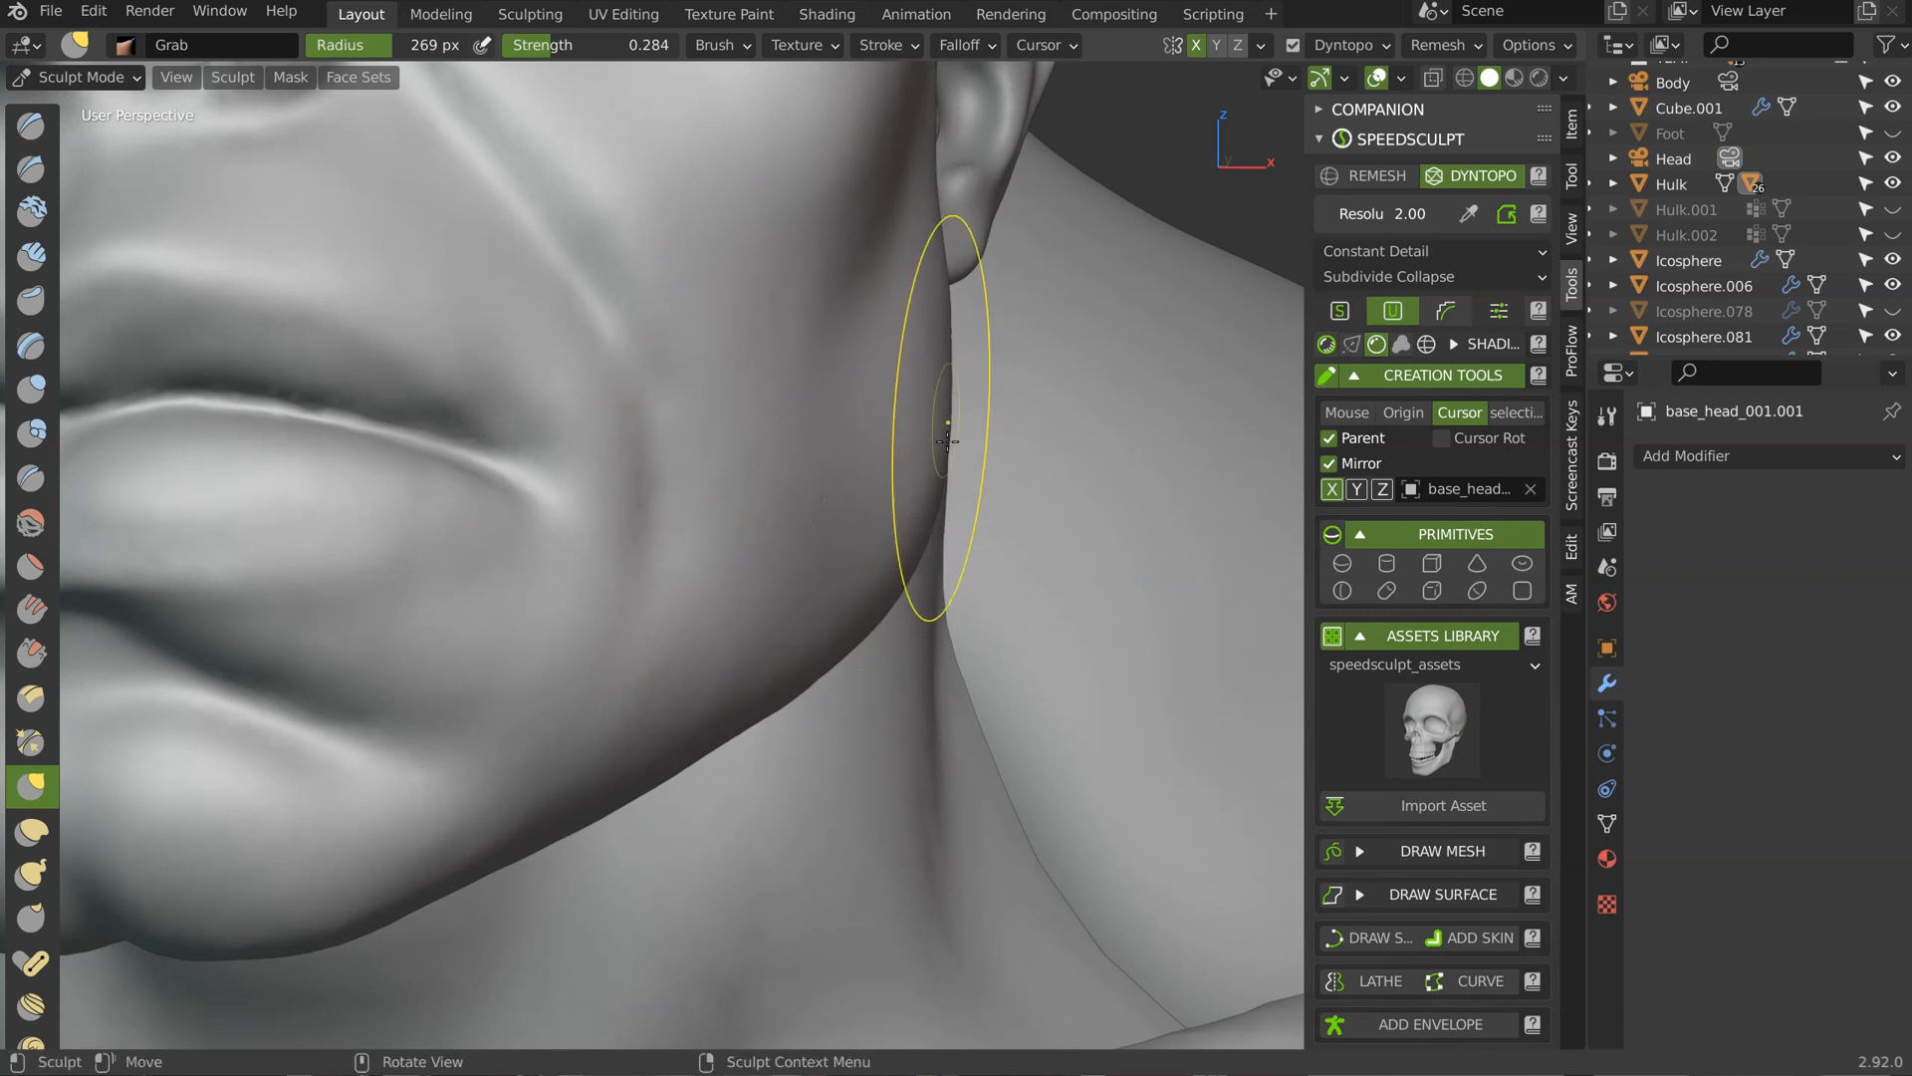
ctrl+middle_drag(1009, 337, 914, 354)
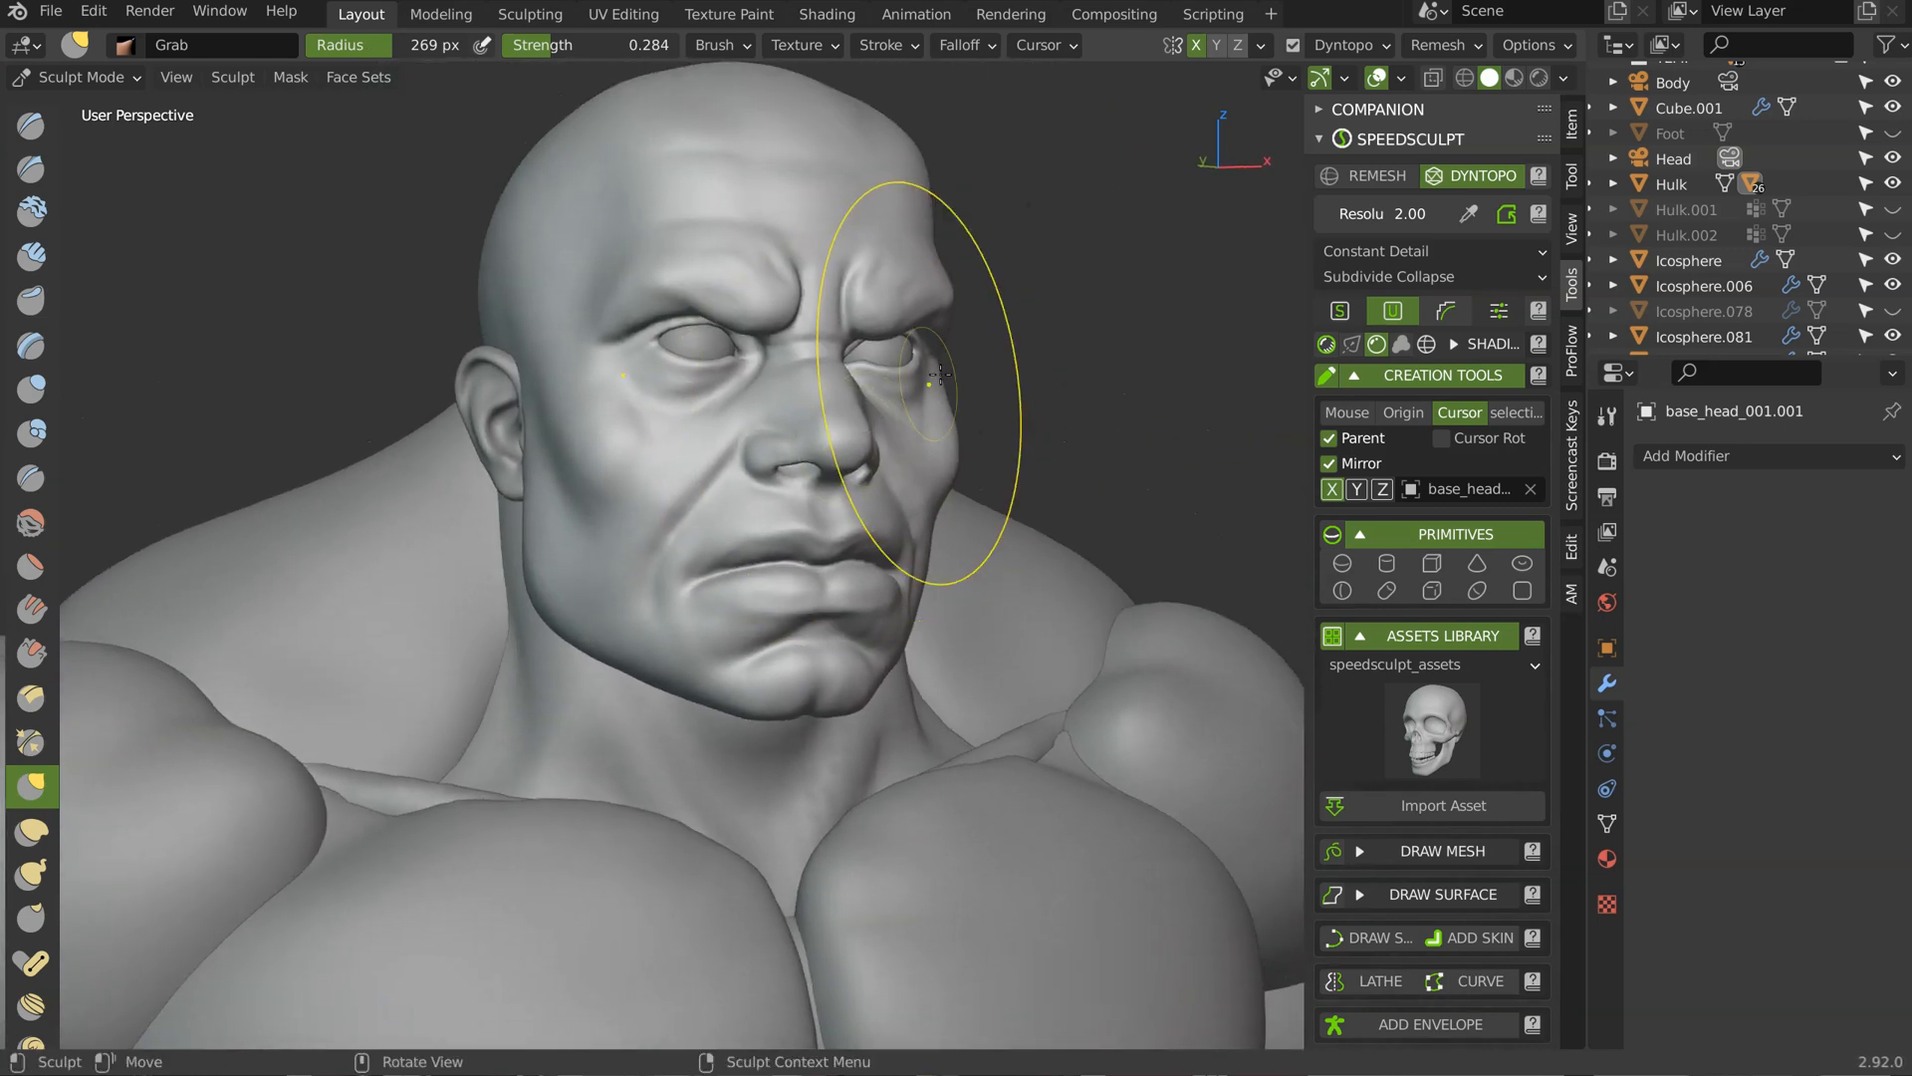
Step: Set the viewport focal length to 50 mm and check the face from a low front angle
click(1574, 231)
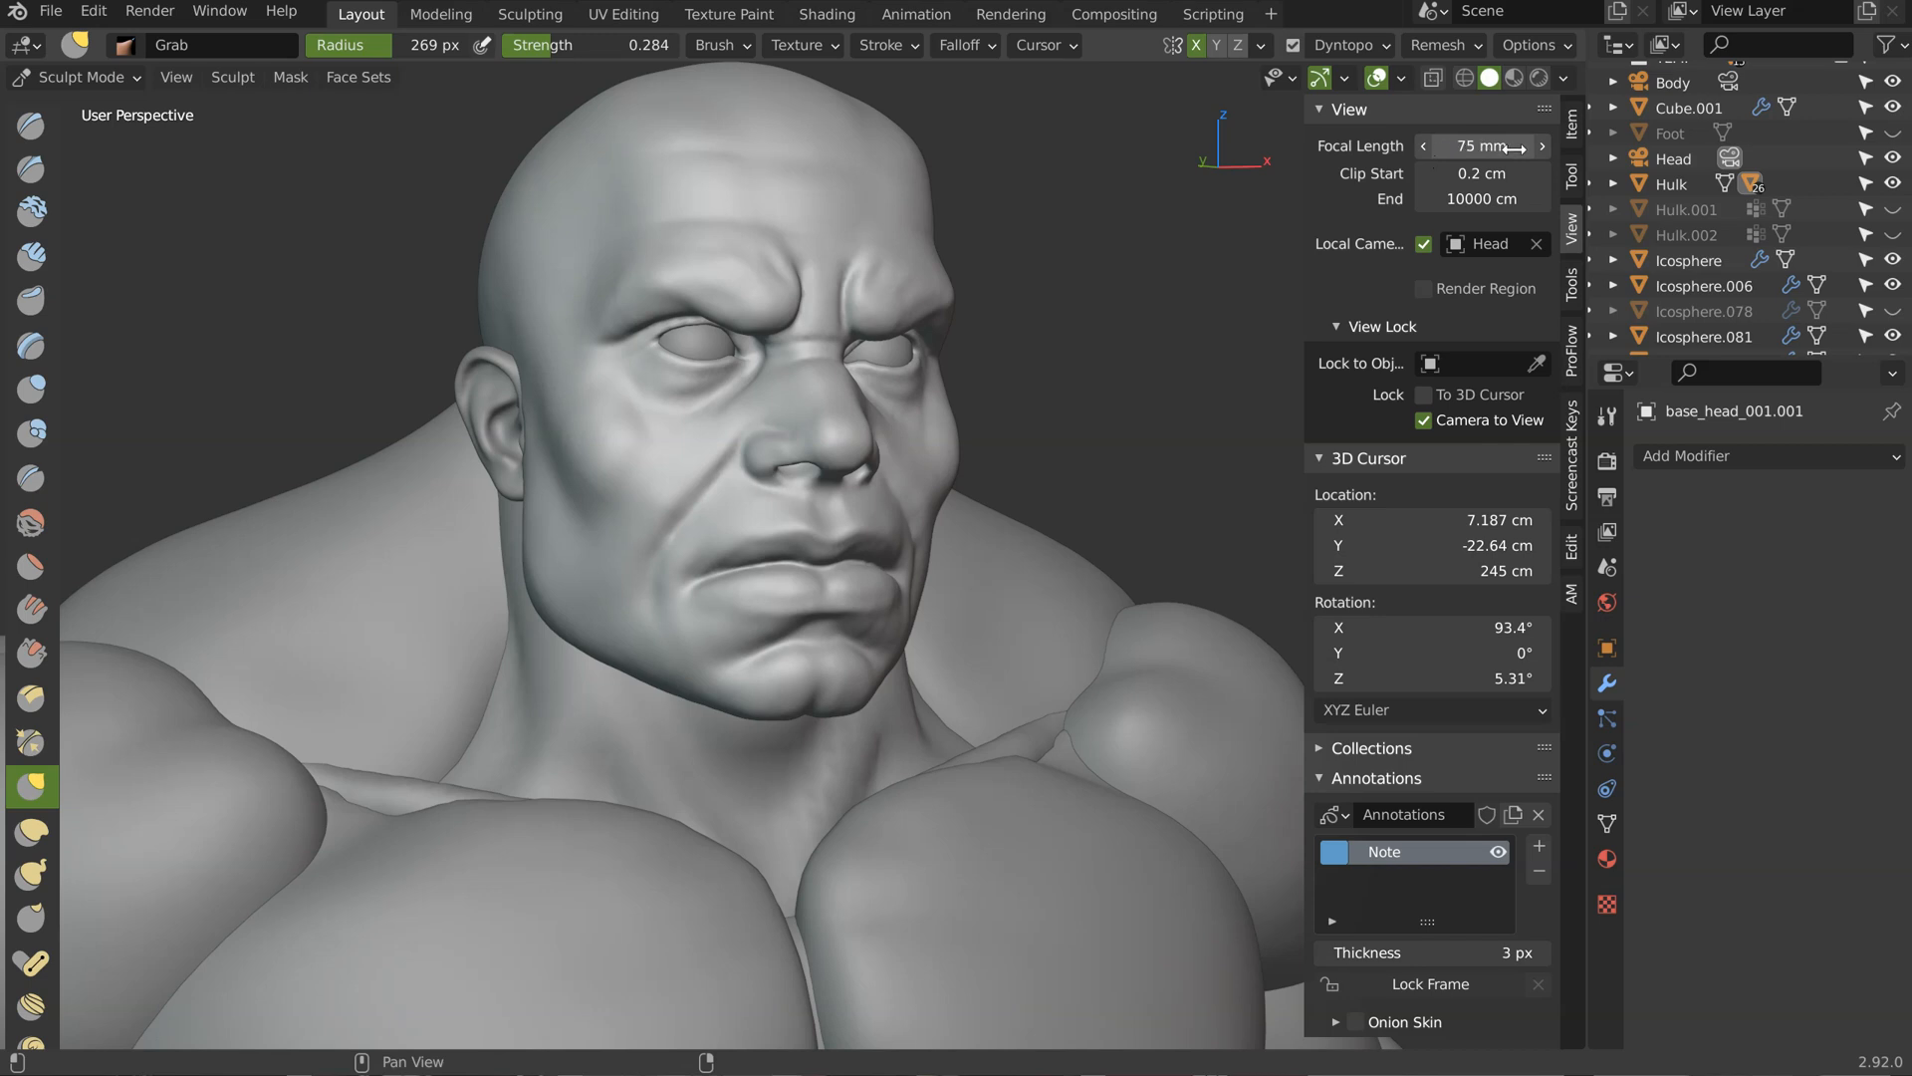
key(Return)
ctrl+middle_drag(796, 399, 761, 234)
middle_drag(762, 234, 608, 155)
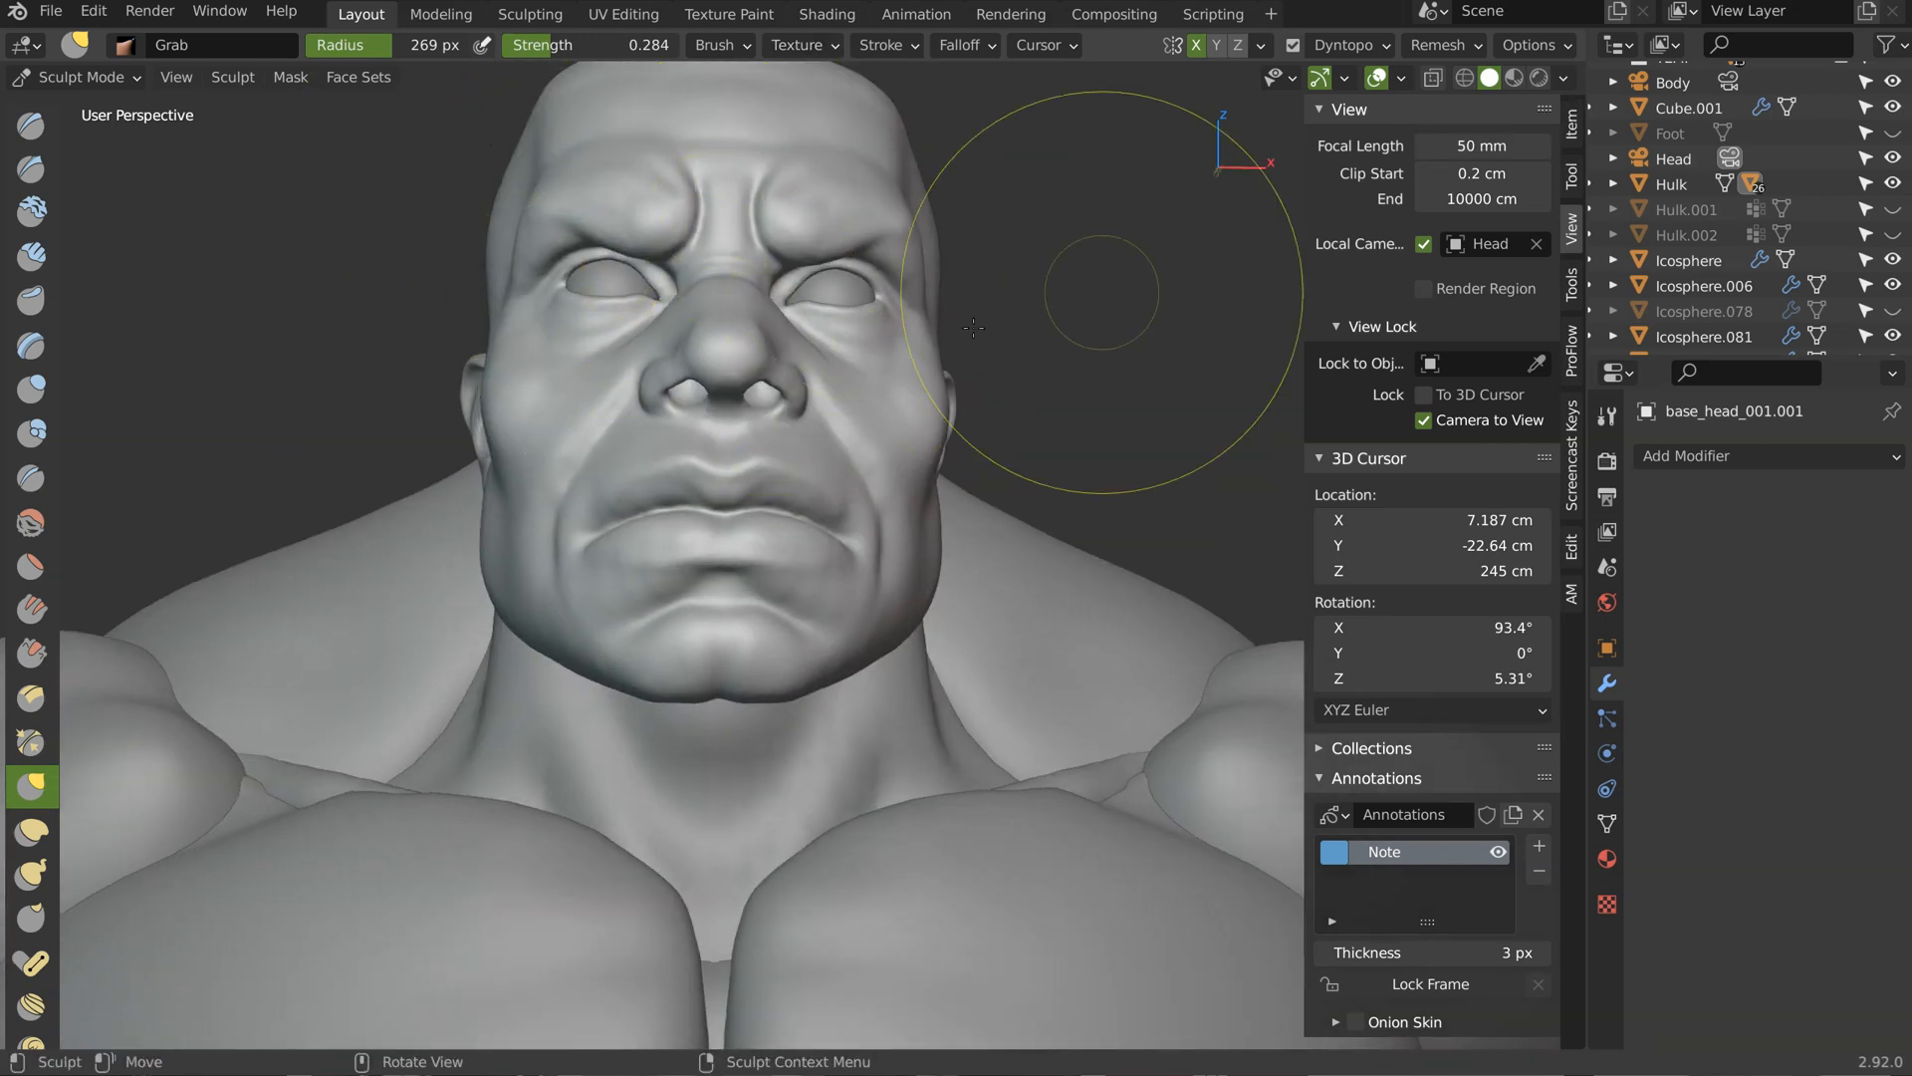
Step: Enter a new focal length for the viewport
text(7)
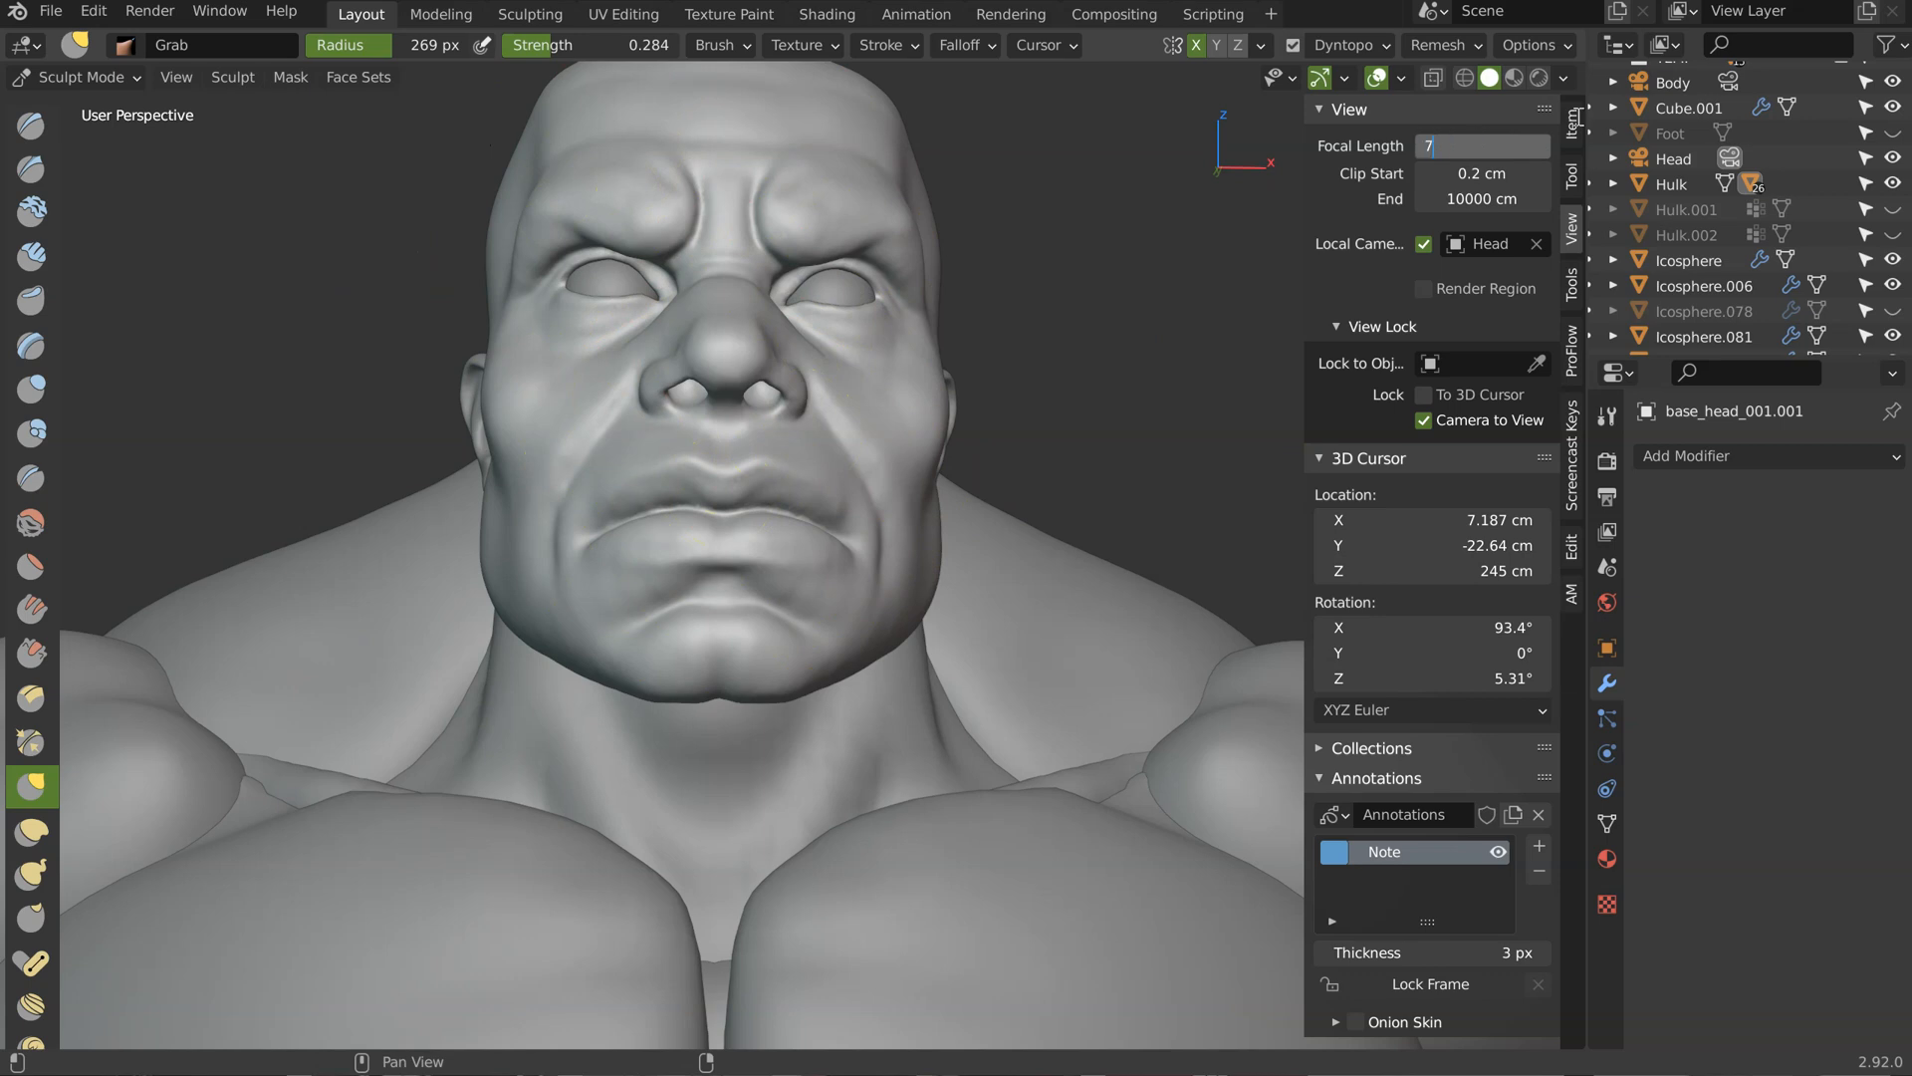
Step: Try viewport focal lengths of 75 mm and 85 mm on the view of the head
text(5)
key(Return)
scroll(767, 368, down, 4)
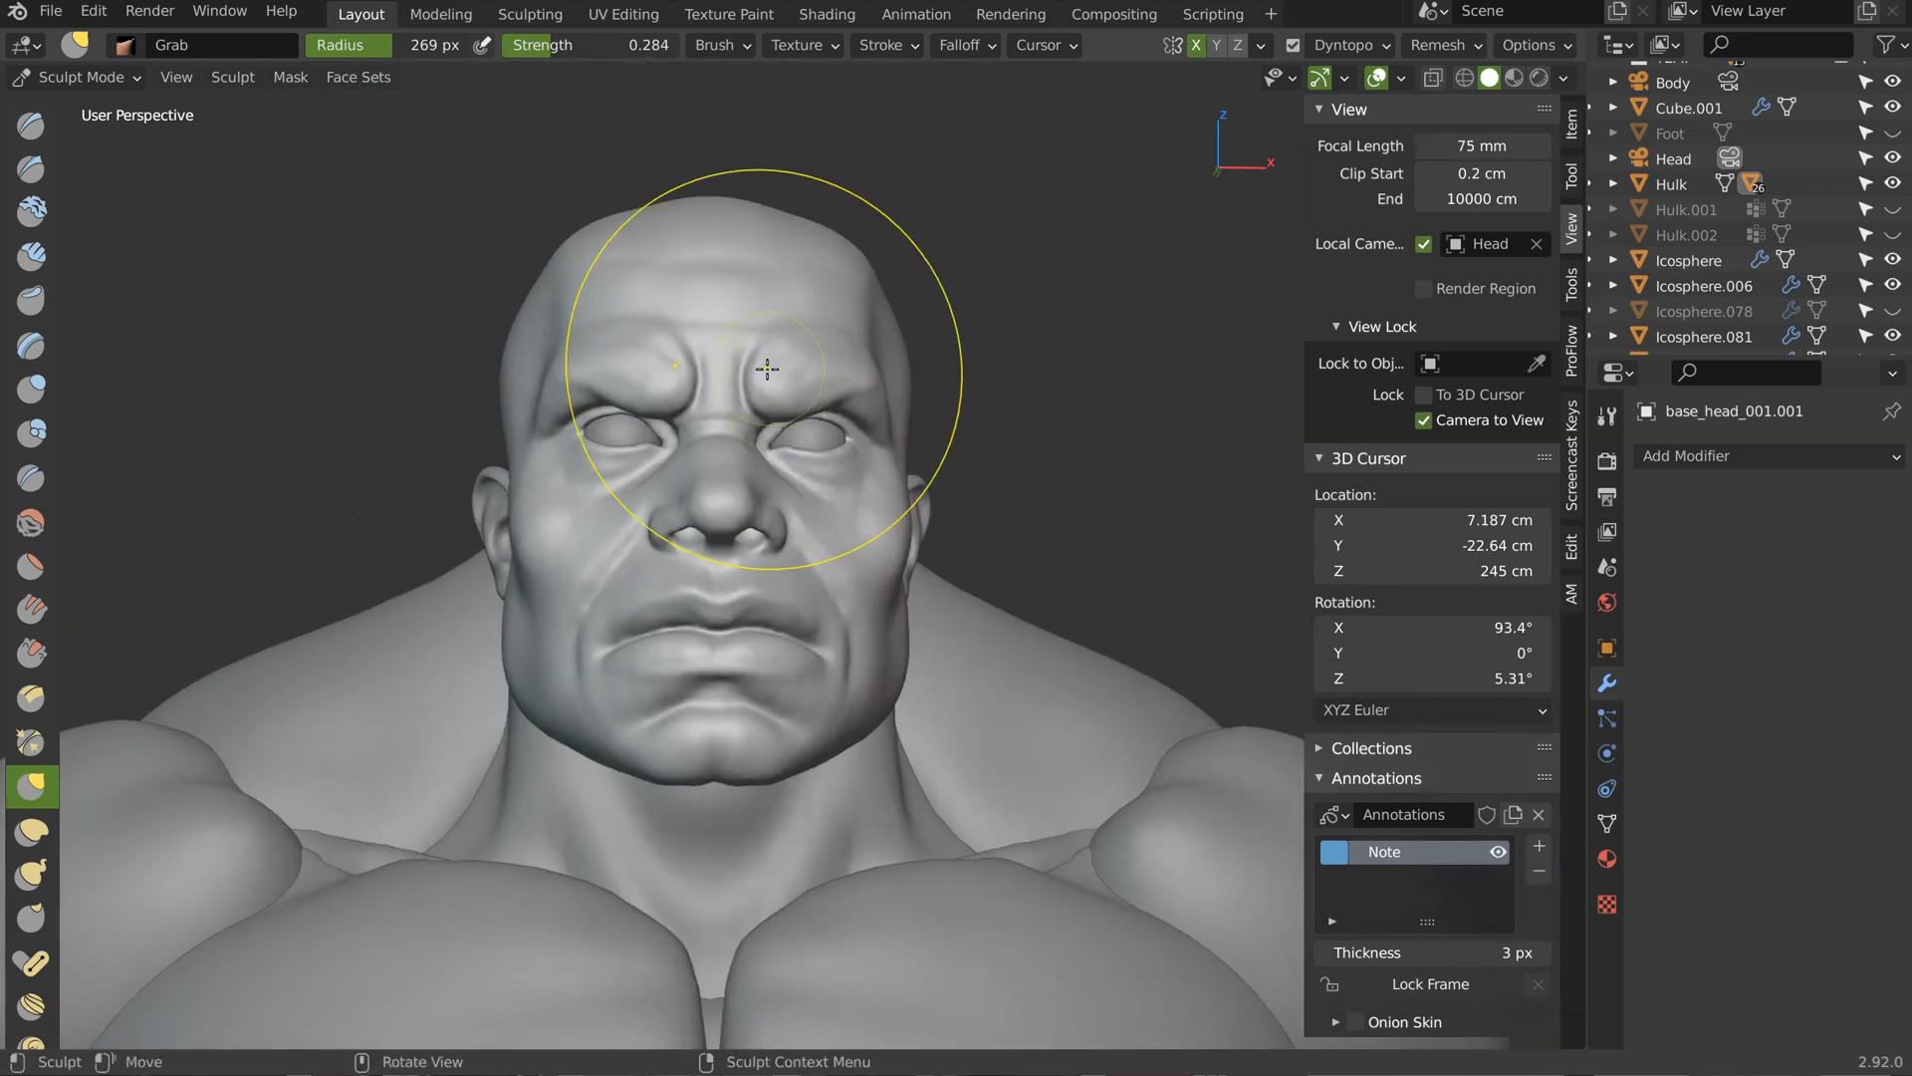
middle_drag(767, 369, 762, 382)
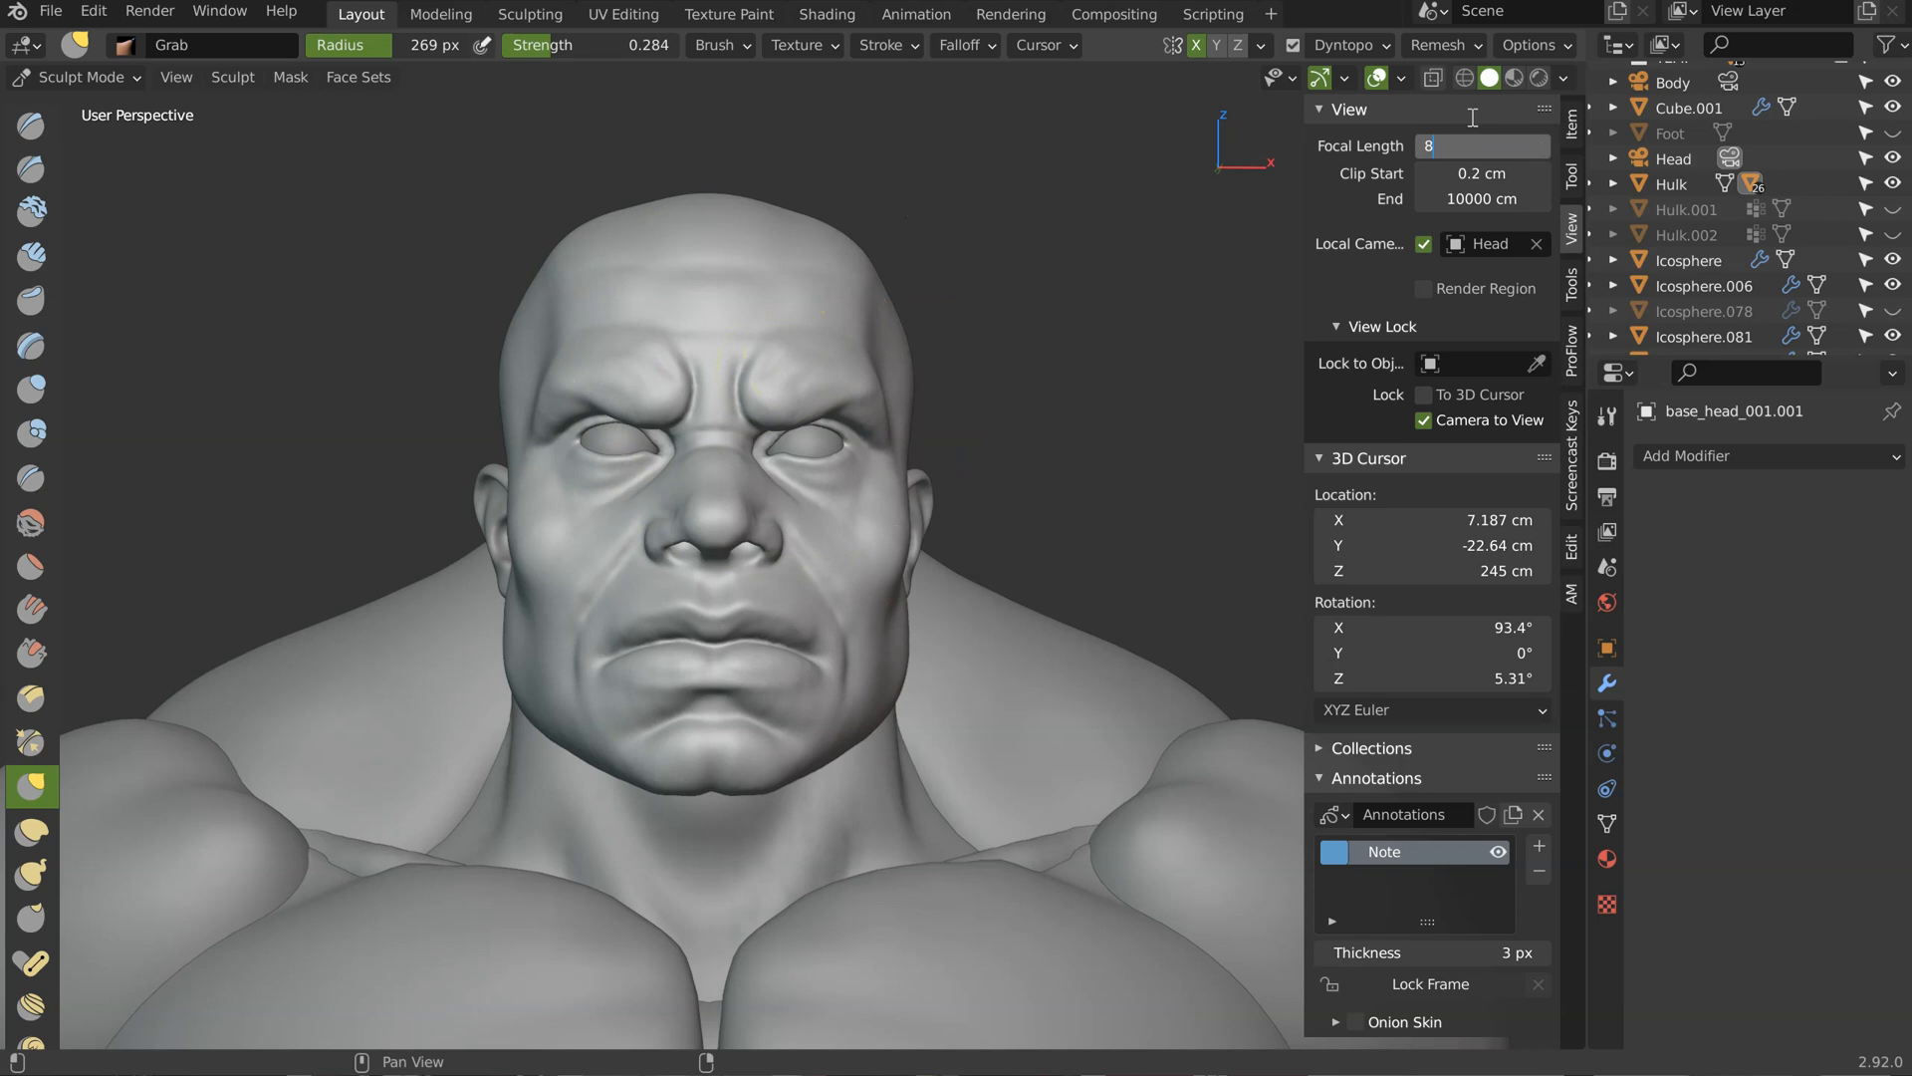
text(5)
key(Return)
mouse_move(747, 286)
middle_down()
mouse_move(733, 312)
mouse_move(797, 175)
mouse_move(769, 320)
mouse_move(811, 298)
mouse_move(704, 376)
mouse_move(823, 379)
mouse_move(726, 384)
mouse_move(737, 317)
mouse_move(786, 362)
mouse_move(816, 255)
mouse_move(875, 262)
mouse_move(821, 351)
middle_up()
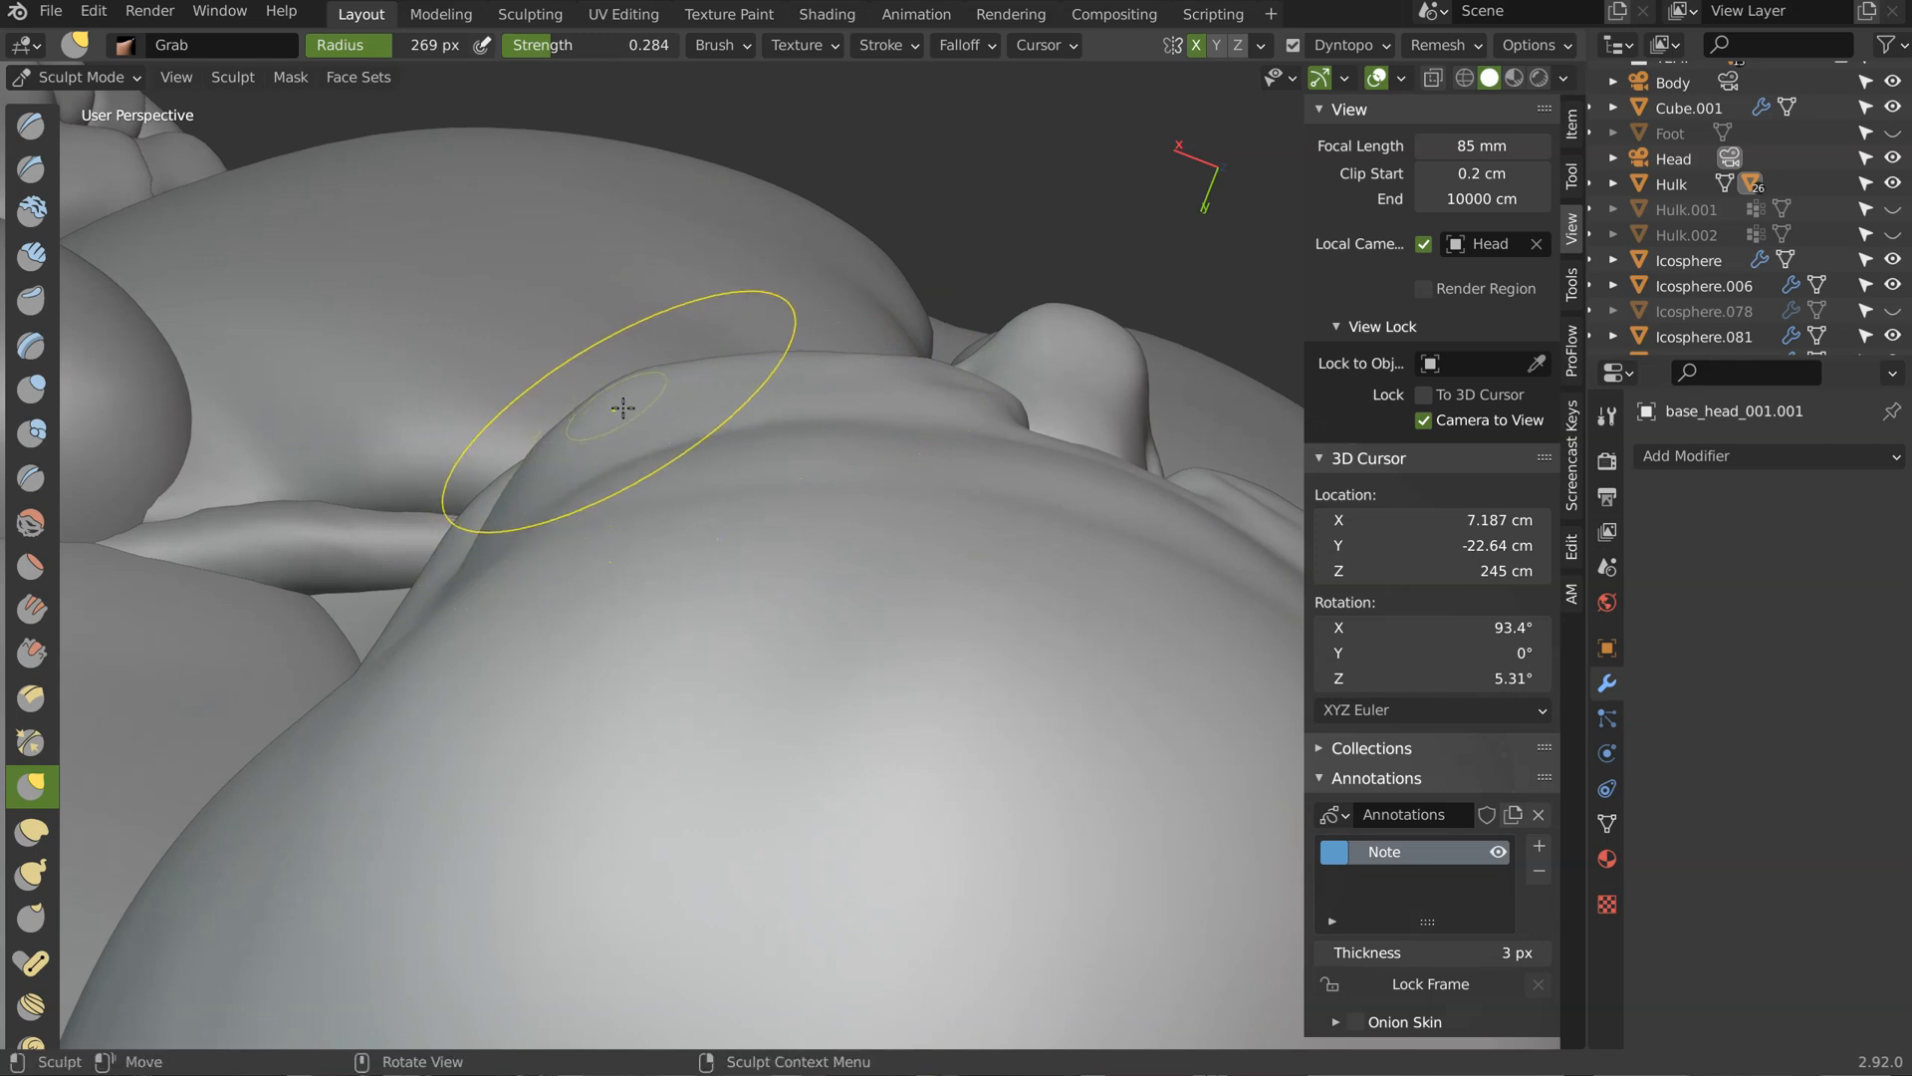
Step: Reshape the inner end of the brow ridge above the nose bridge using the Grab brush at a 186 px radius
key(f)
click(483, 480)
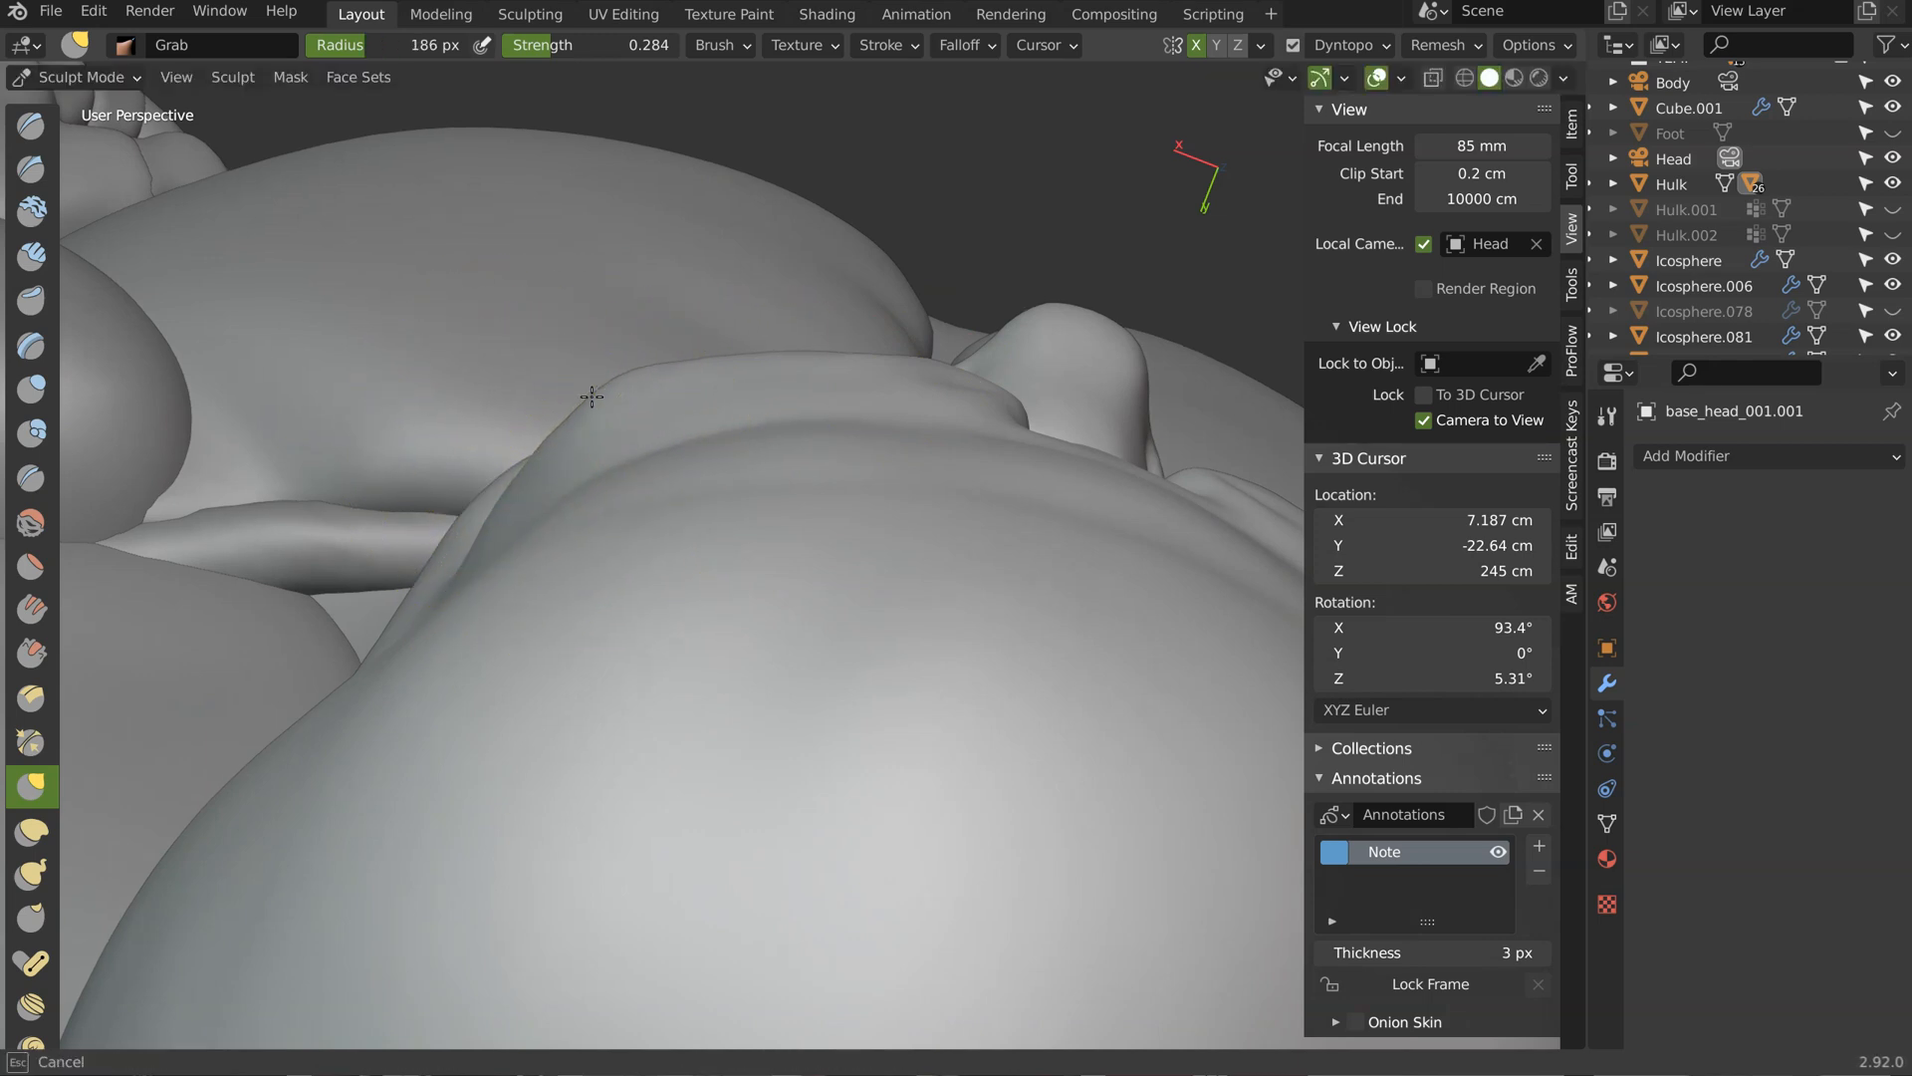
ctrl+middle_drag(808, 319, 877, 637)
middle_drag(876, 777, 428, 384)
scroll(498, 388, up, 6)
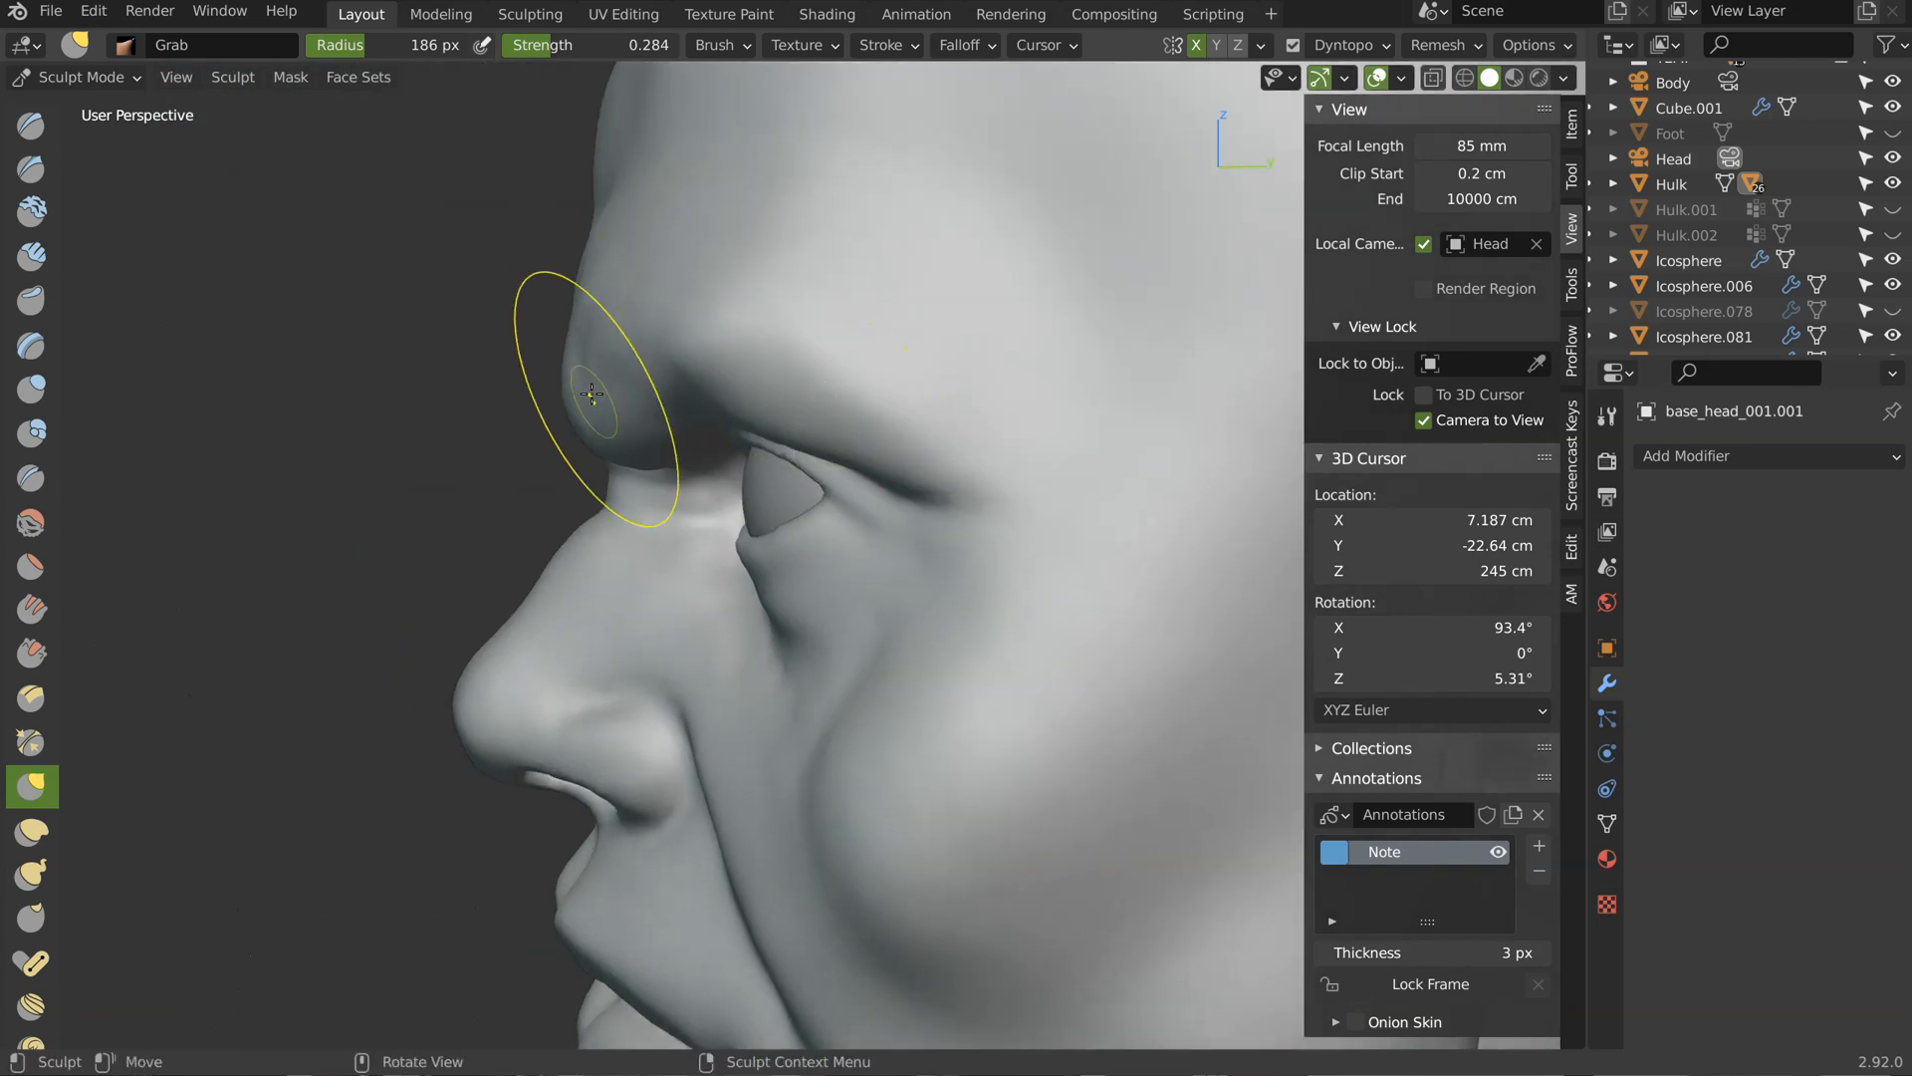
middle_drag(593, 351, 672, 321)
drag(586, 448, 589, 469)
middle_drag(596, 449, 770, 366)
Step: Sharpen the fold along the inner and lower edge of the brow using the Crease brush at a 93 px radius
key(shift+c)
key(f)
click(571, 491)
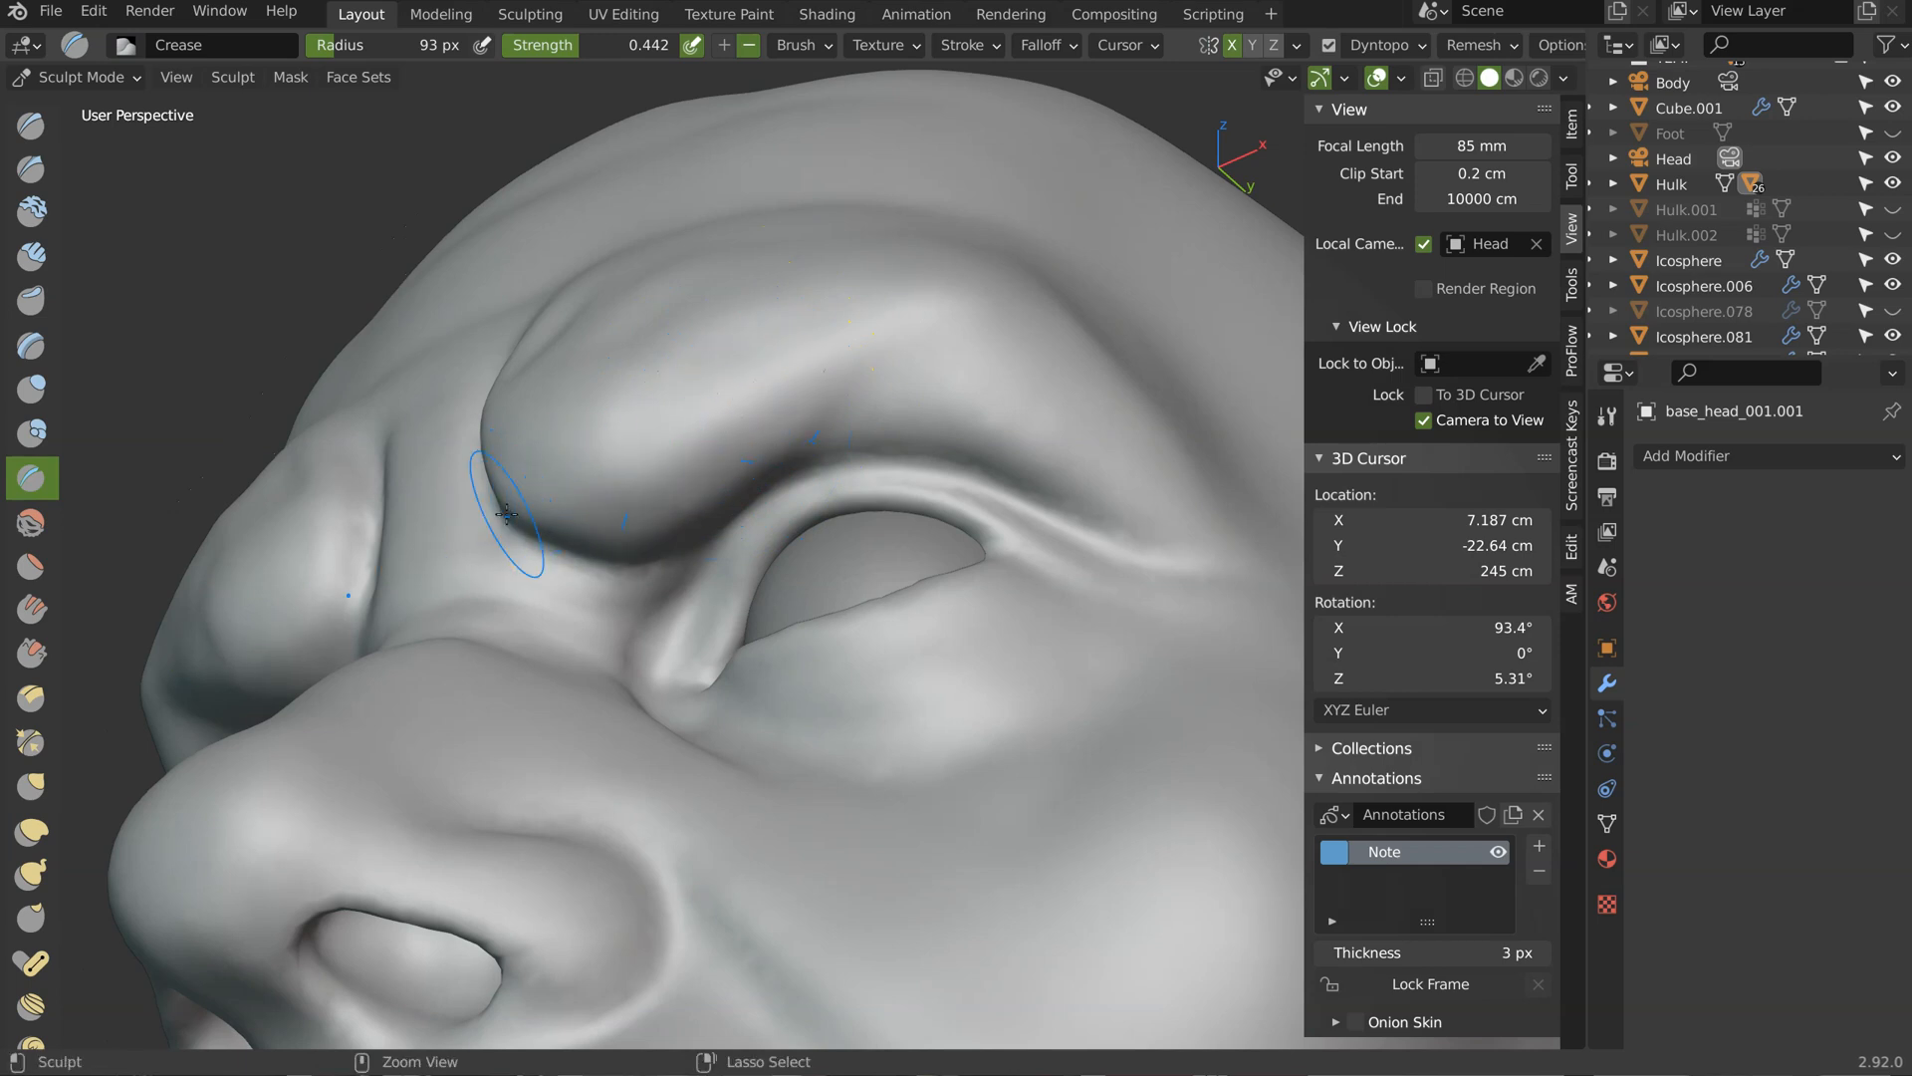
middle_drag(796, 360, 893, 480)
scroll(857, 466, down, 5)
middle_drag(829, 454, 767, 426)
scroll(768, 427, up, 8)
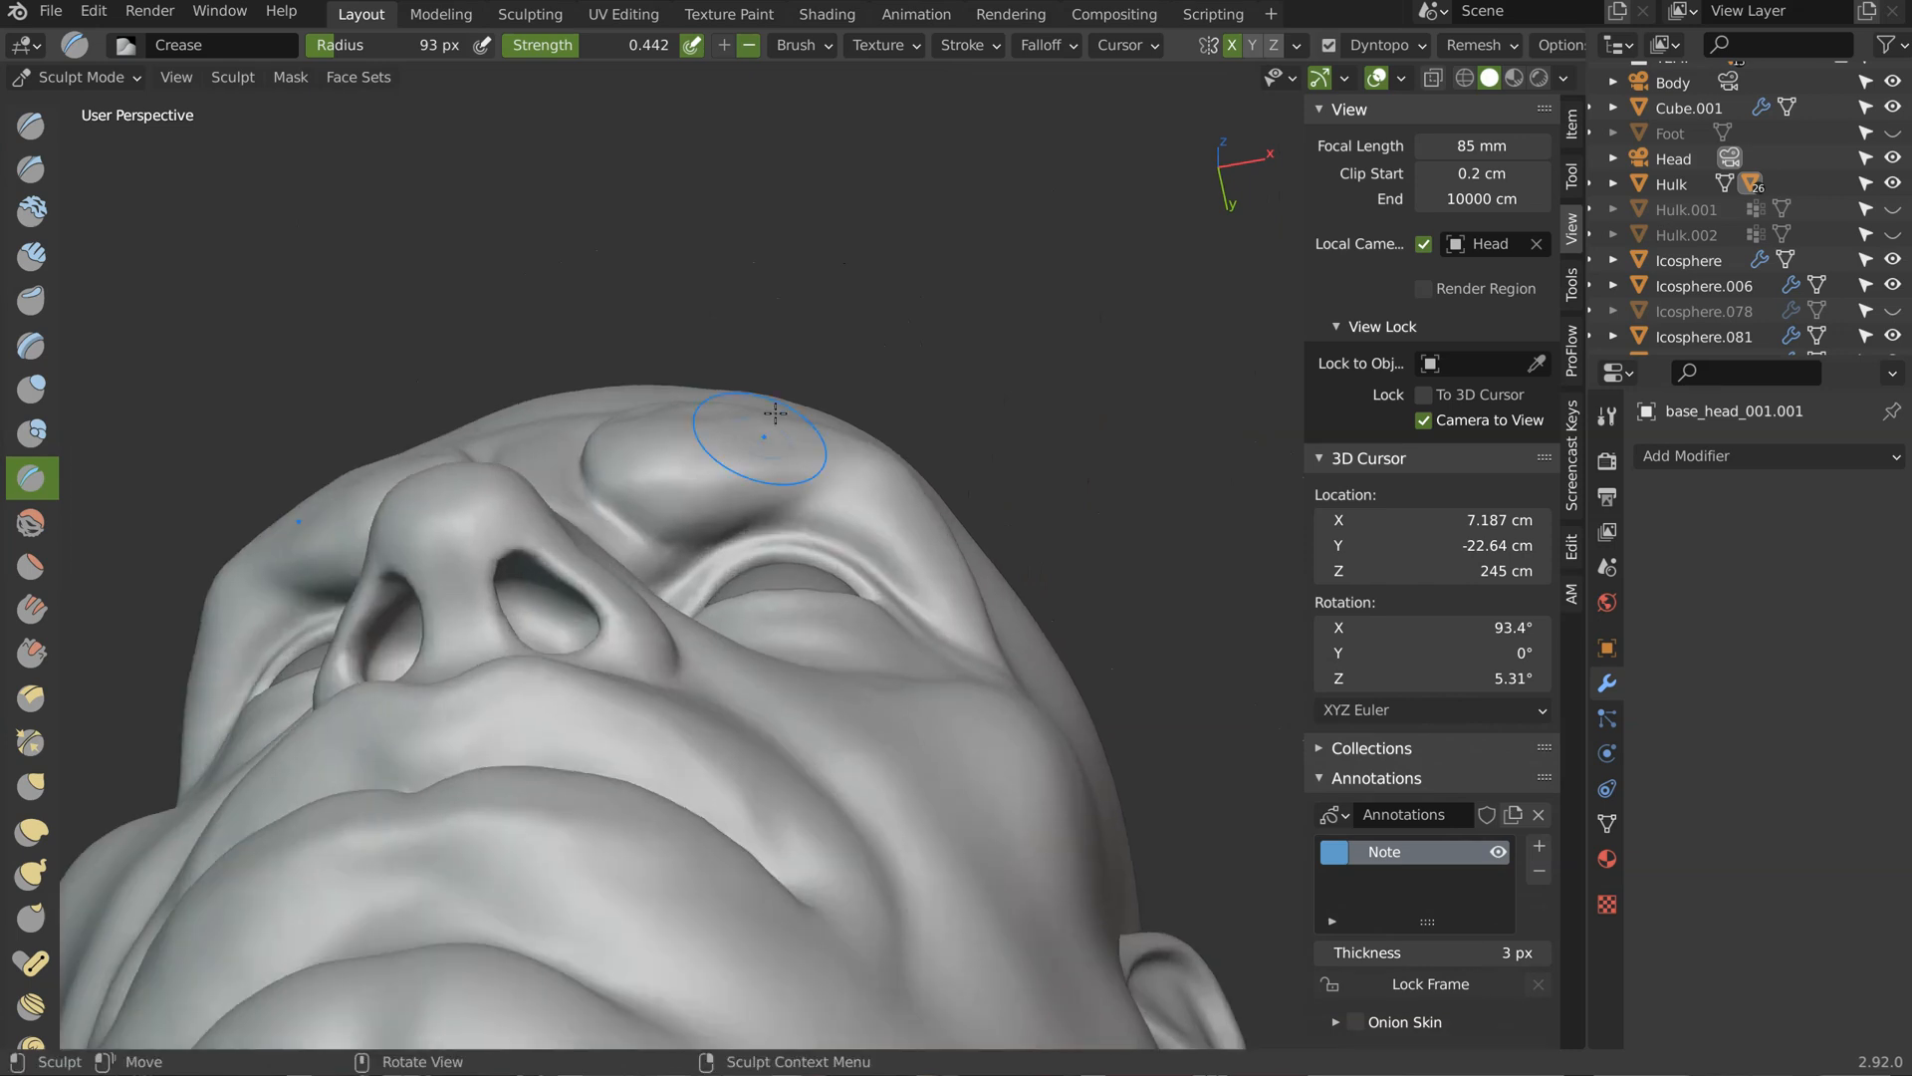
Step: Adjust the brow's form from below using the Grab brush at a 183 px radius
key(g)
key(f)
click(675, 480)
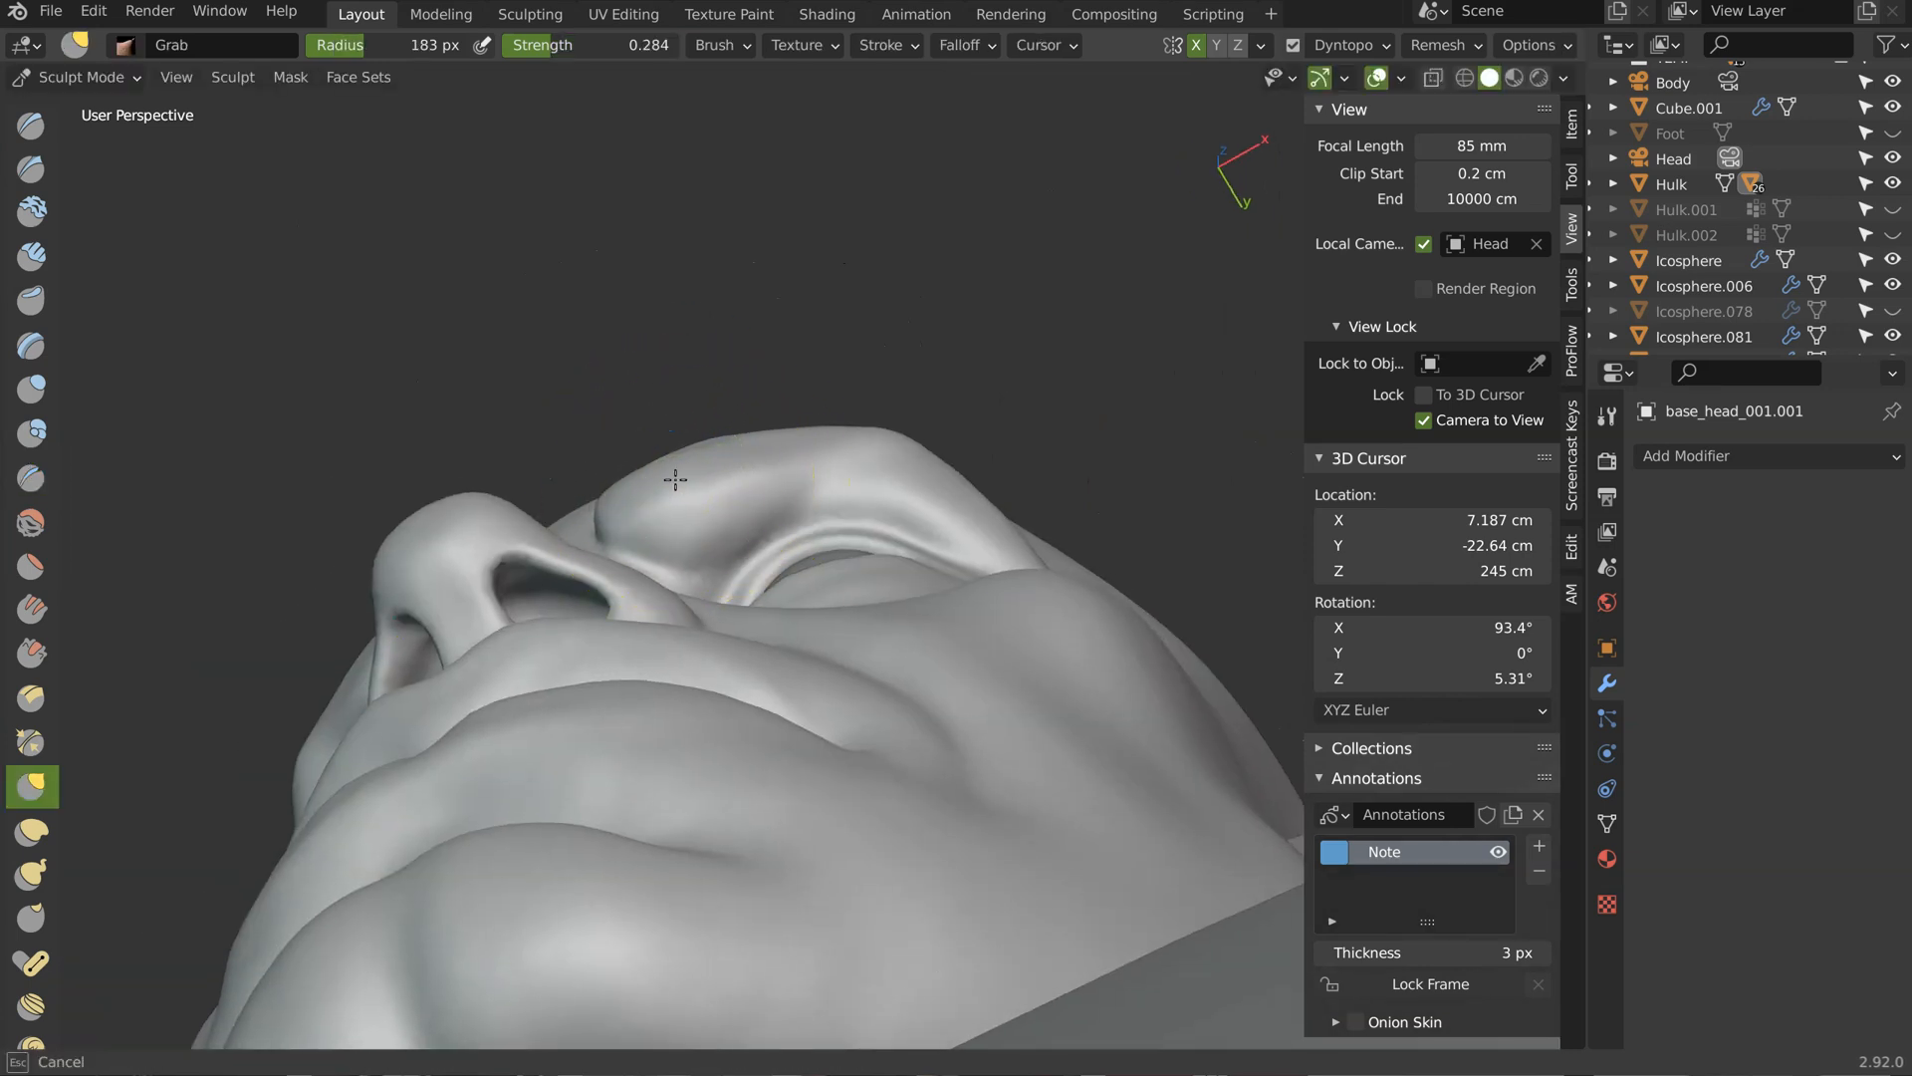
middle_drag(642, 496, 706, 487)
Step: Refine the folds between the inner brow, nose bridge and eye corner using the Crease brush at an 82 px radius
key(shift+c)
key(f)
click(597, 519)
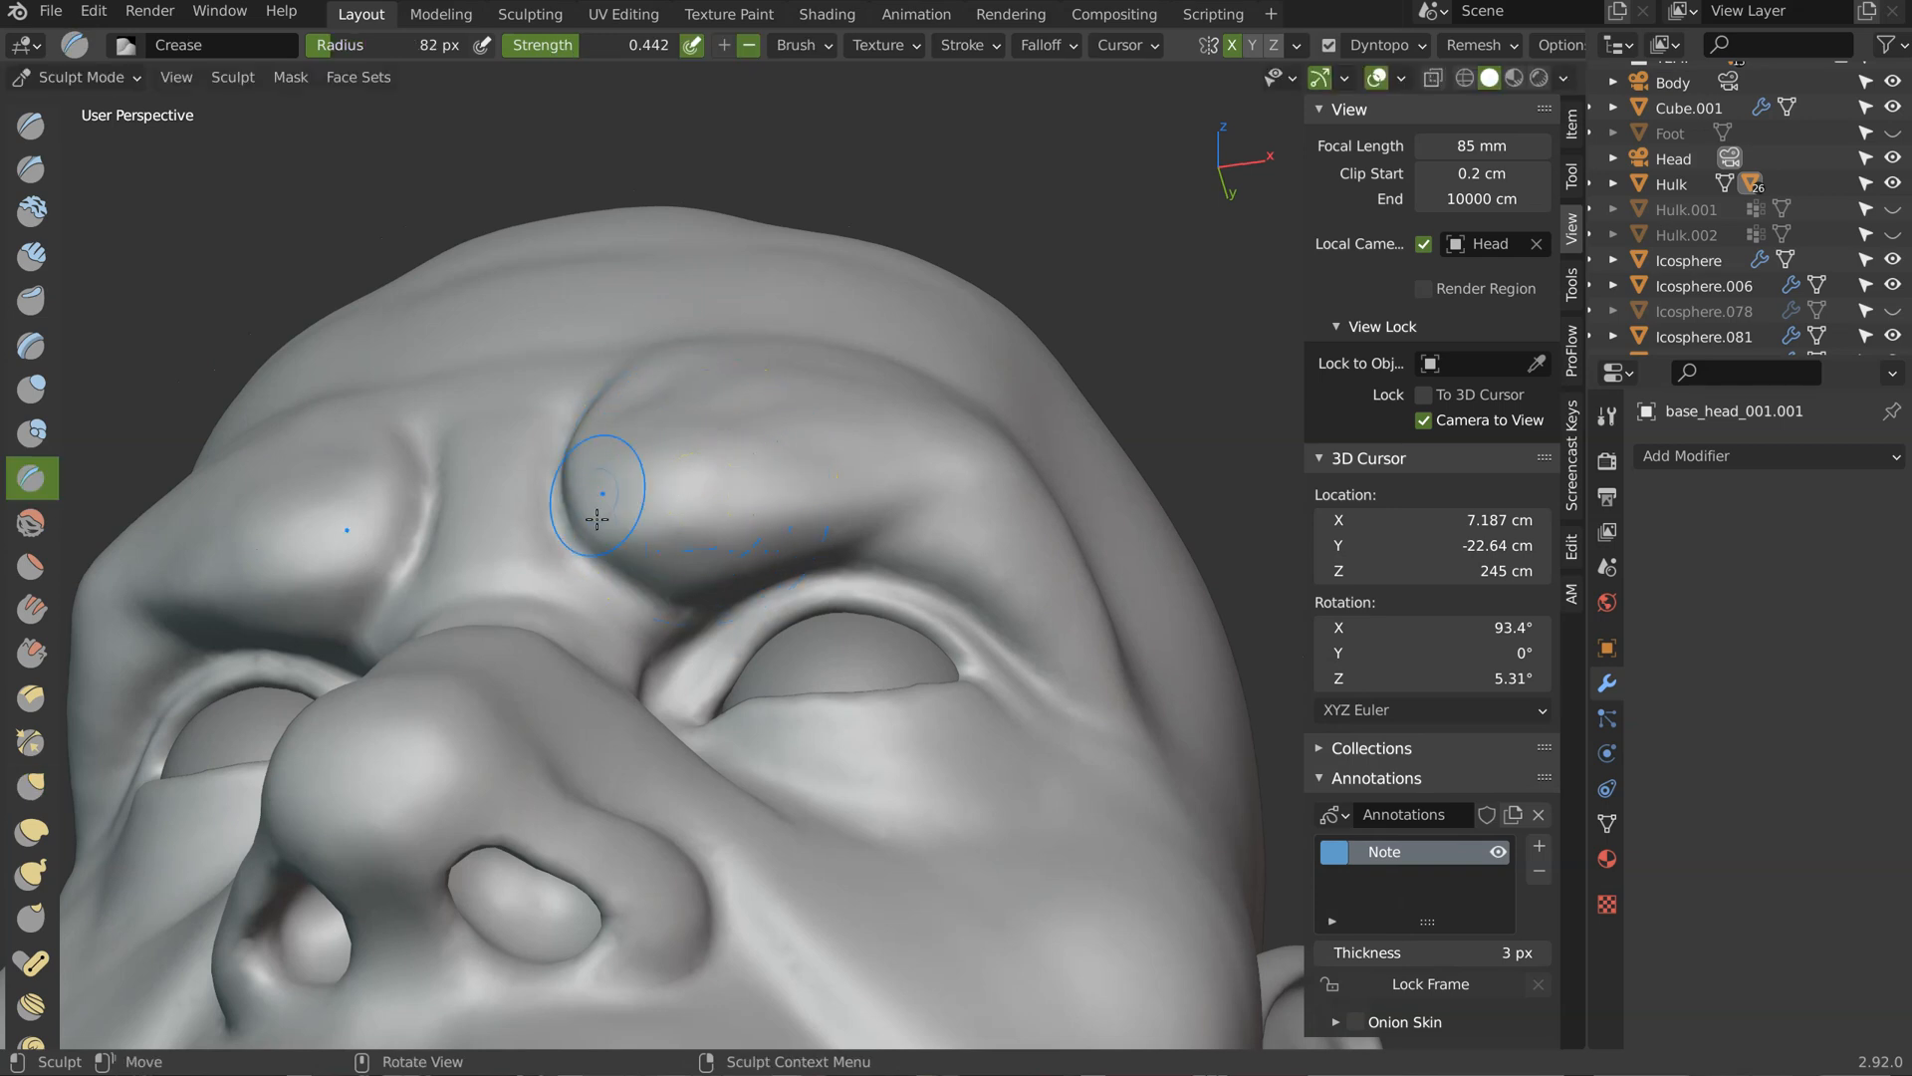
middle_drag(694, 506, 605, 486)
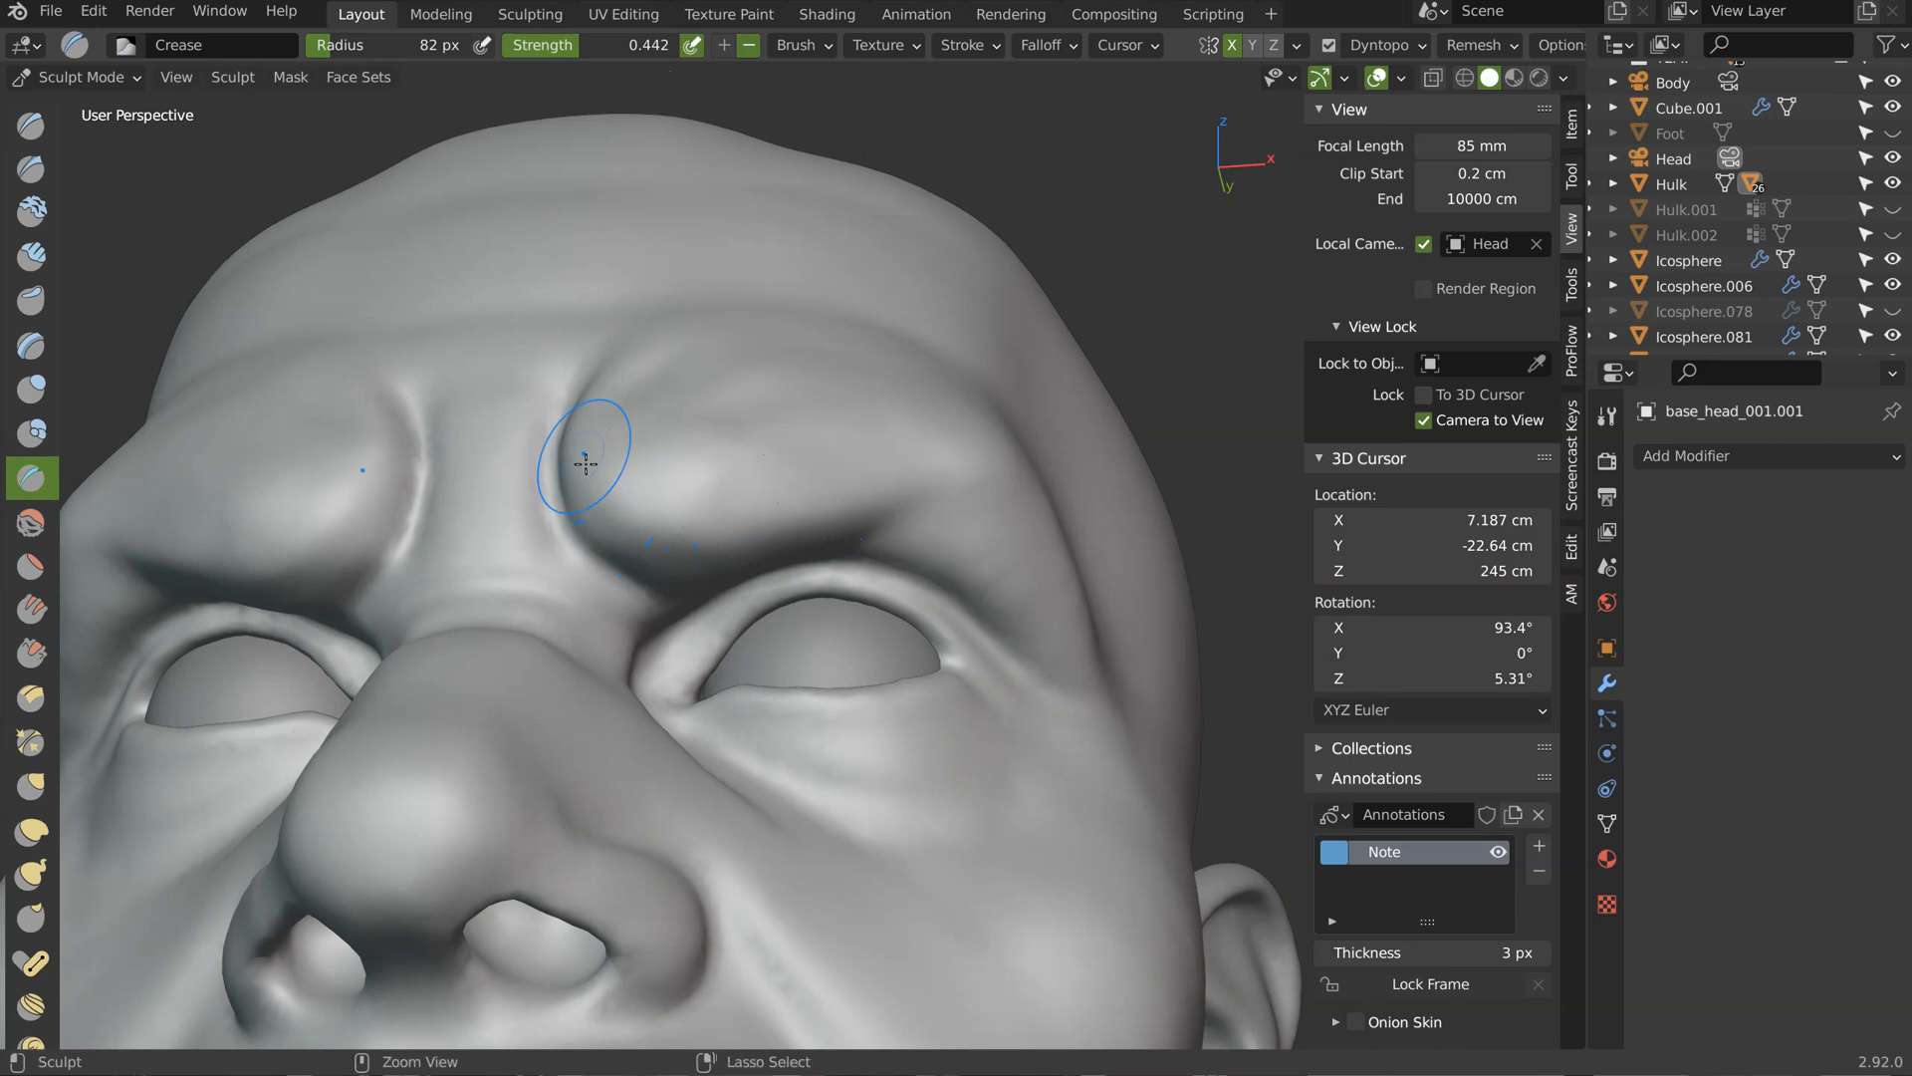
middle_drag(750, 537, 687, 513)
mouse_move(819, 460)
middle_down()
mouse_move(853, 431)
mouse_move(823, 482)
mouse_move(575, 681)
middle_up()
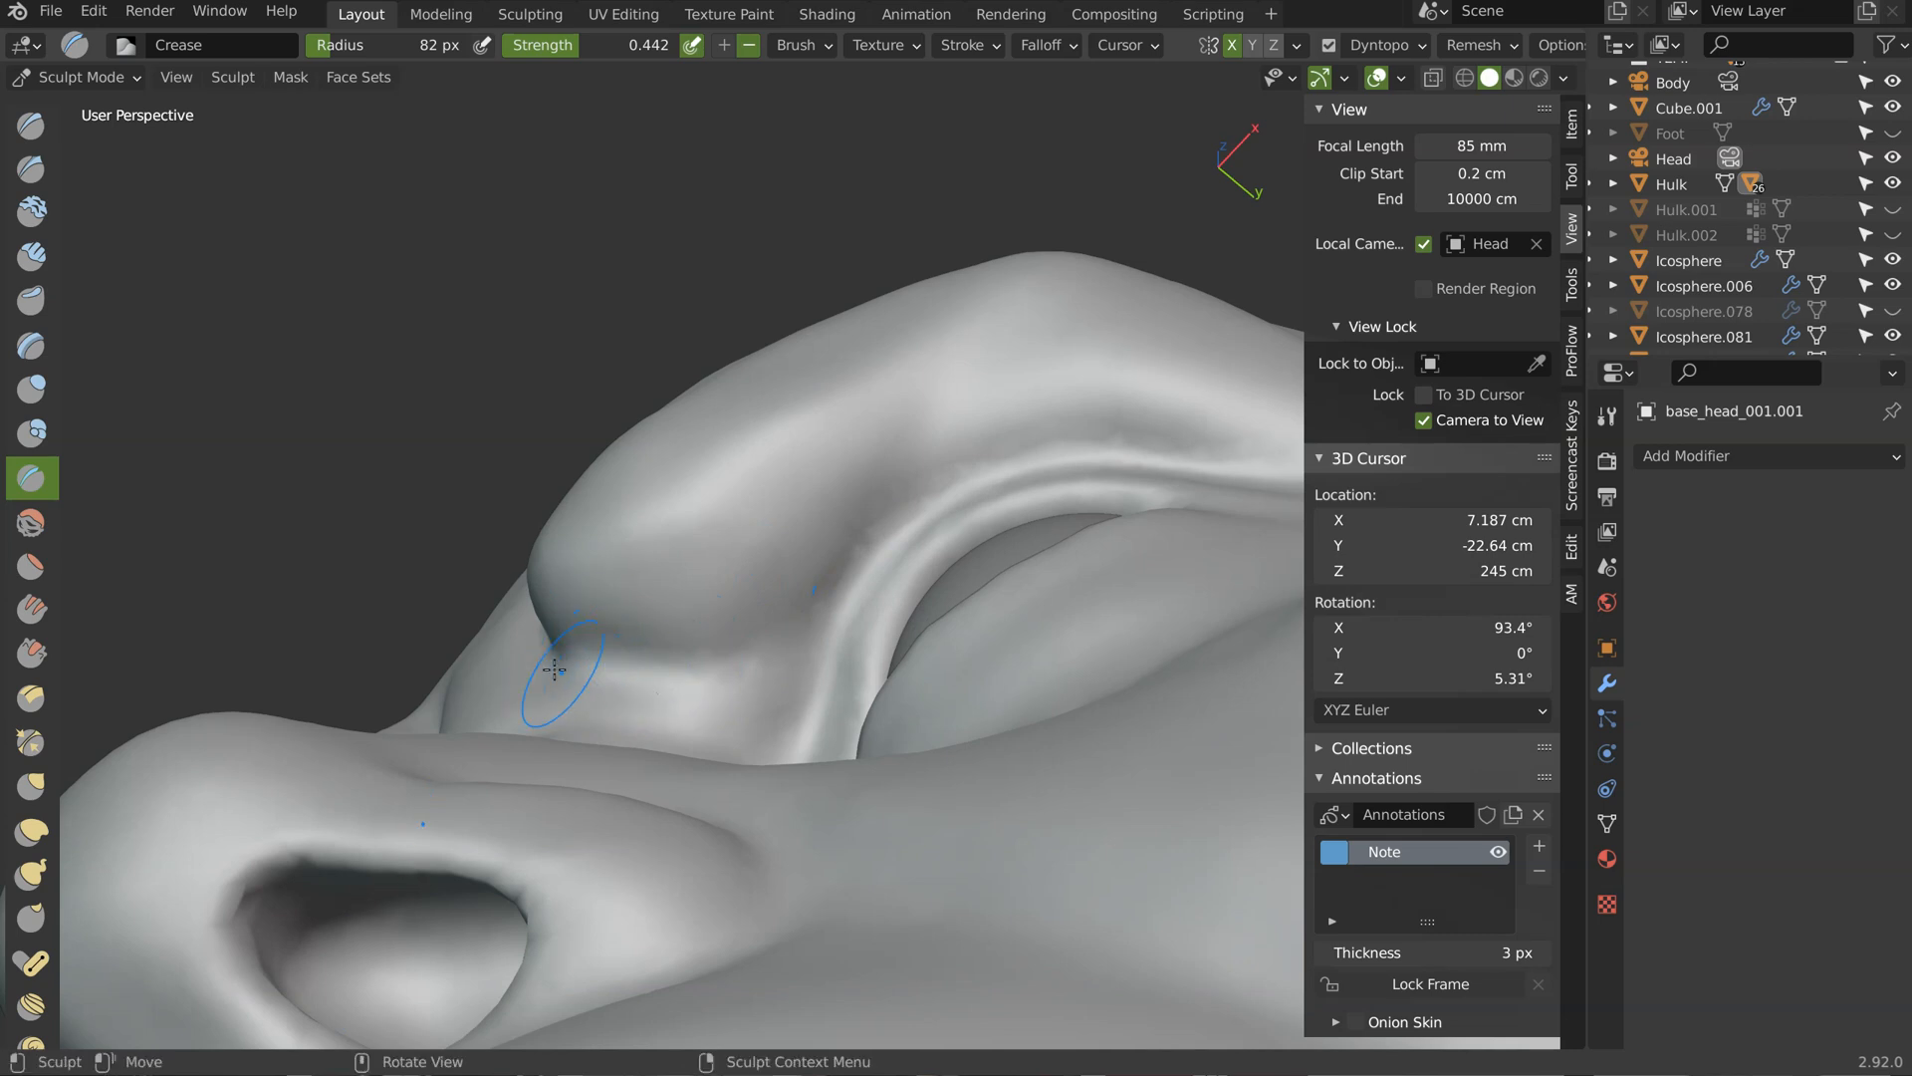
middle_drag(914, 435, 591, 552)
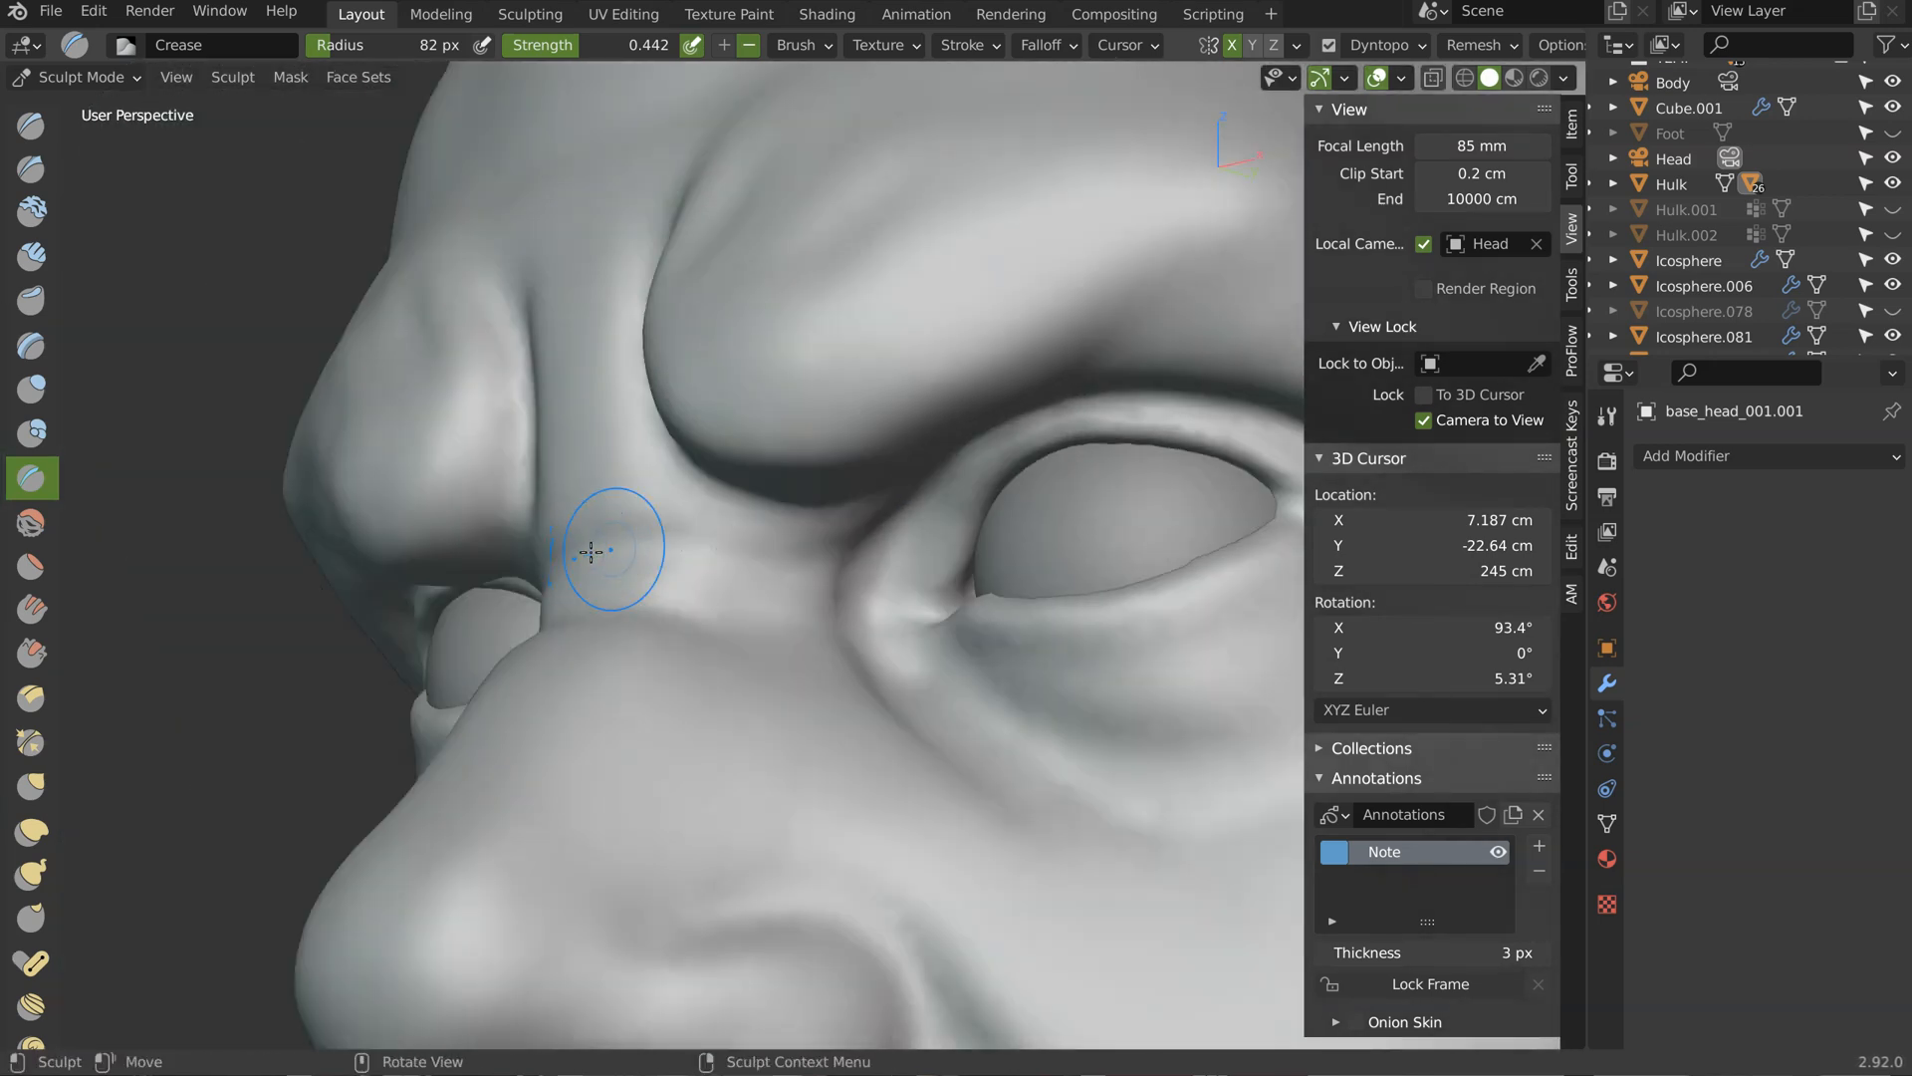
middle_drag(731, 560, 710, 633)
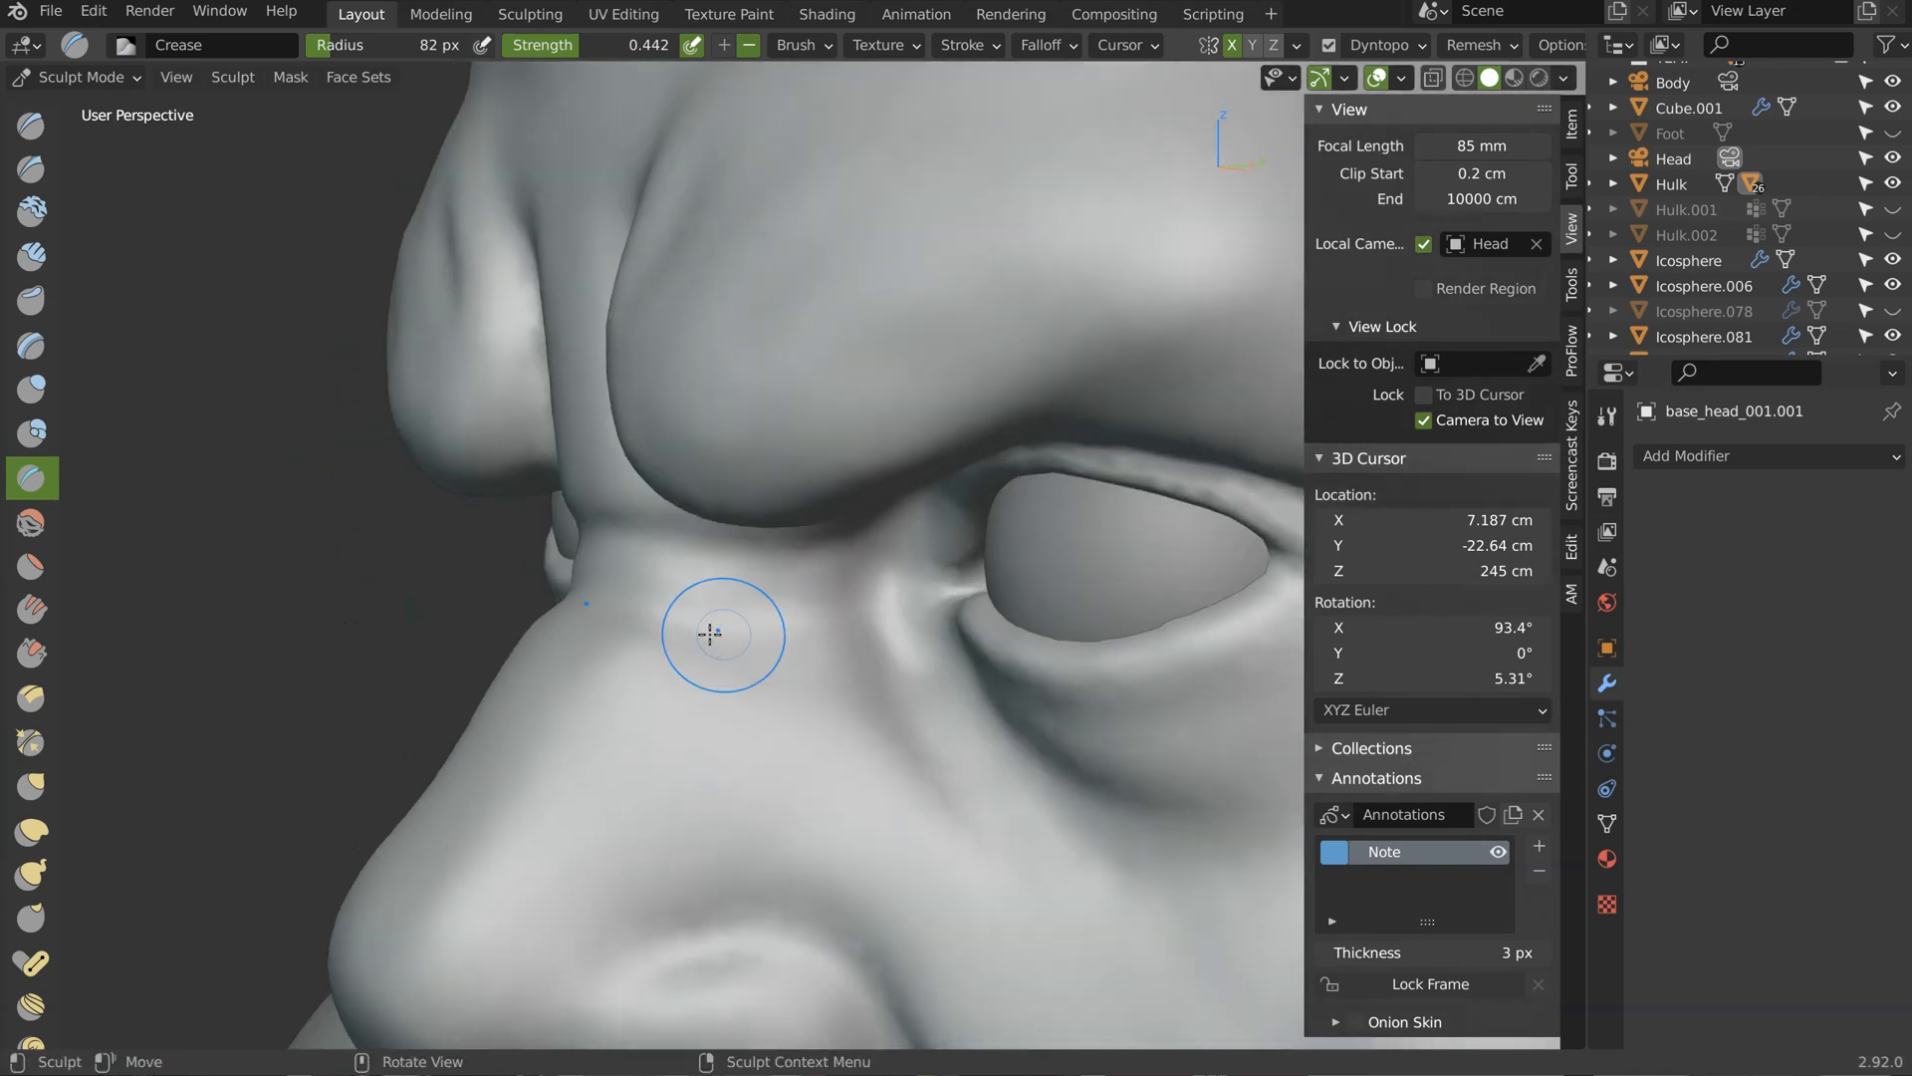
mouse_move(867, 611)
middle_down()
mouse_move(900, 534)
mouse_move(807, 600)
middle_up()
mouse_move(890, 555)
middle_down()
mouse_move(803, 627)
mouse_move(876, 601)
mouse_move(924, 522)
mouse_move(803, 439)
middle_up()
Step: Build up the underside of the brow ridge using the Clay brush
key(c)
ctrl+middle_drag(772, 610, 646, 504)
middle_drag(910, 529, 797, 448)
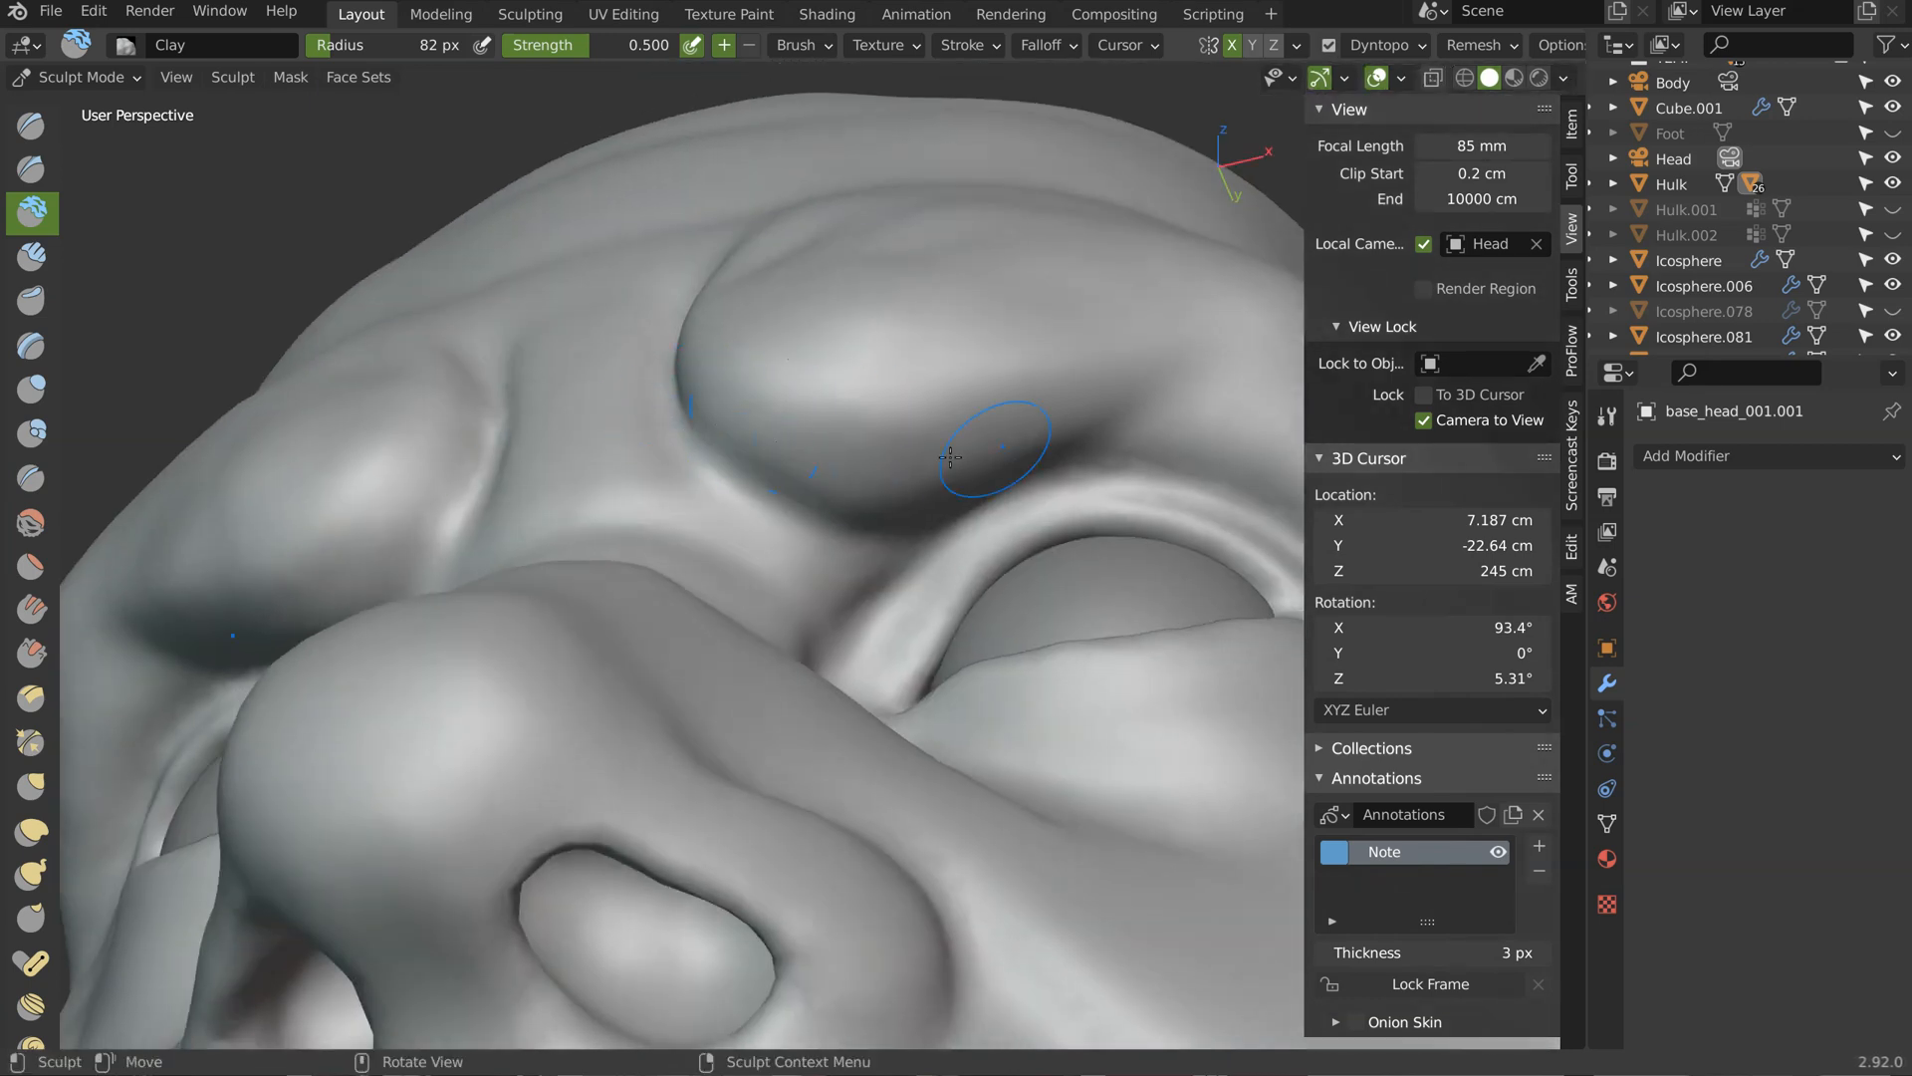
Step: Check the whole figure from the front and set the viewport focal length to 75 mm
mouse_move(1131, 383)
middle_down()
mouse_move(1170, 478)
mouse_move(1006, 438)
mouse_move(1046, 420)
mouse_move(857, 396)
mouse_move(1046, 434)
mouse_move(742, 418)
middle_up()
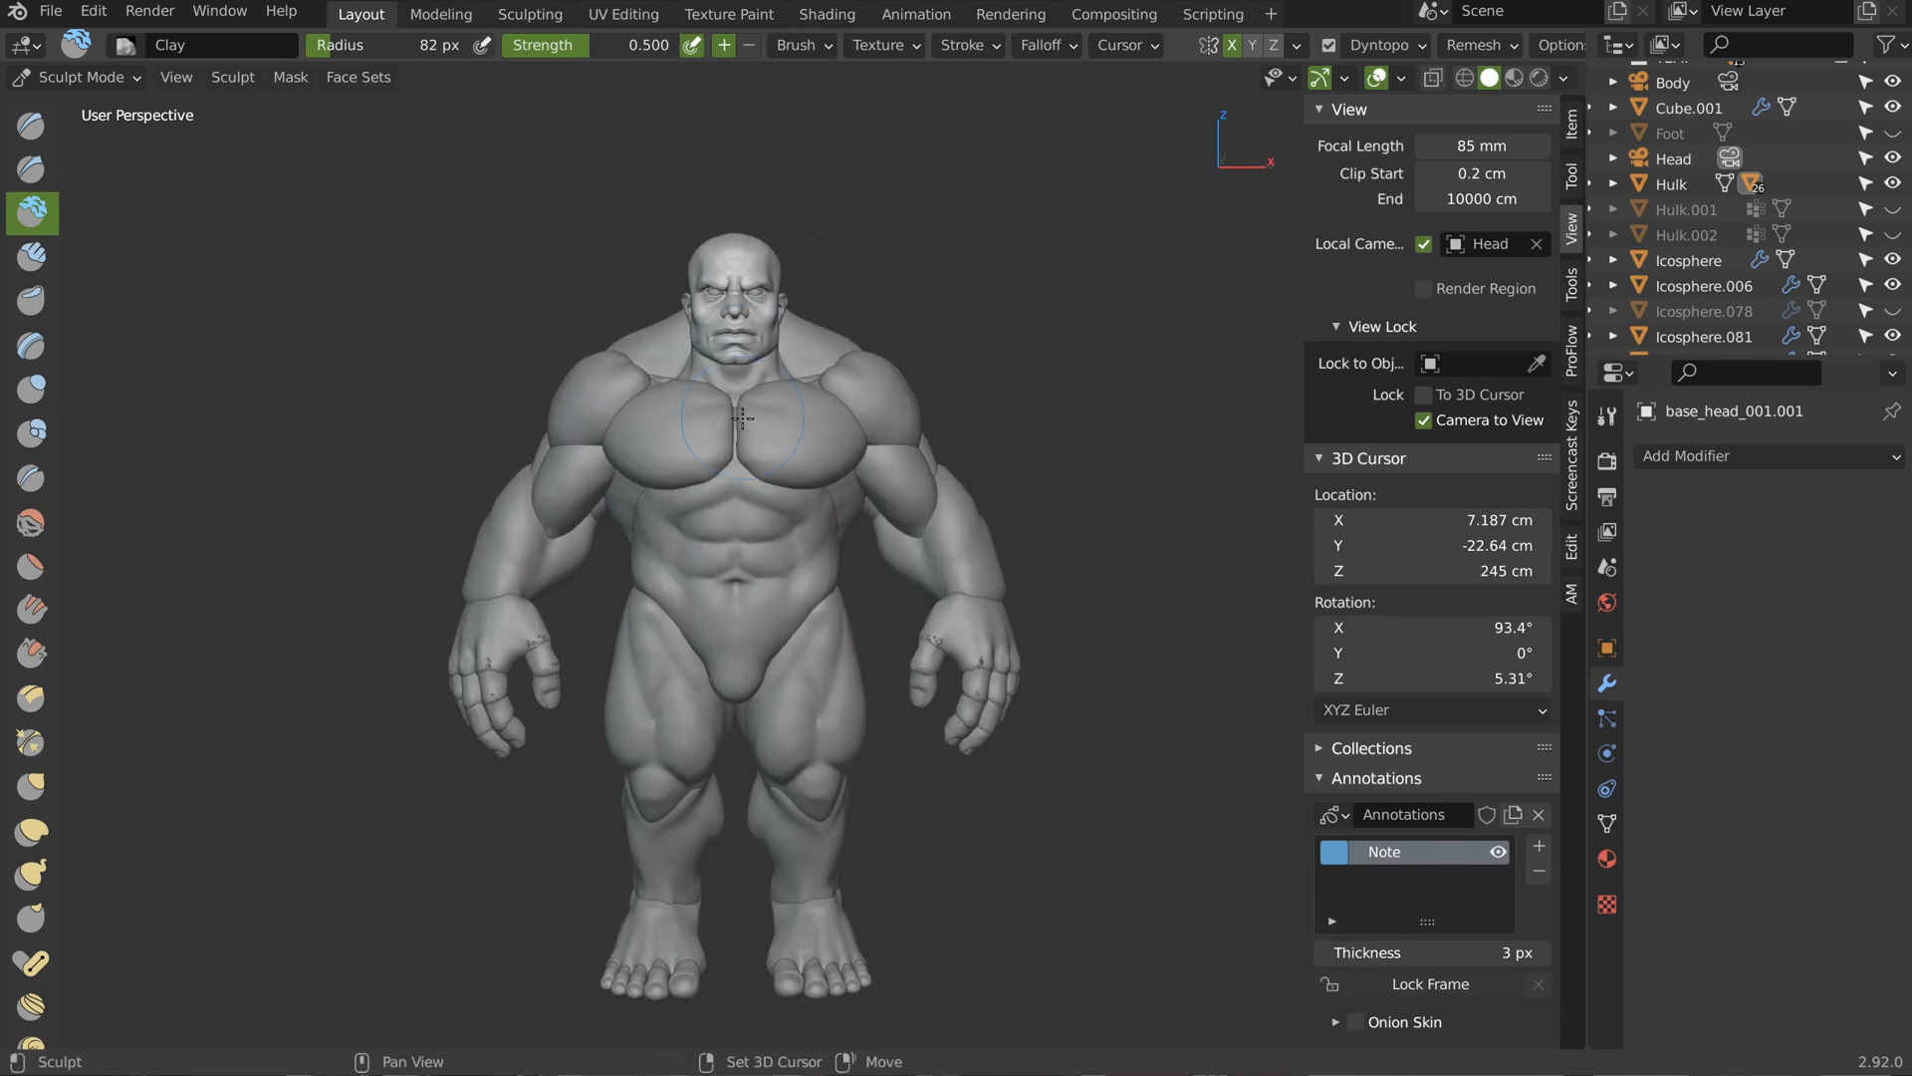
scroll(857, 394, up, 8)
mouse_move(815, 475)
ctrl+middle_down()
mouse_move(817, 514)
mouse_move(817, 497)
ctrl+middle_up()
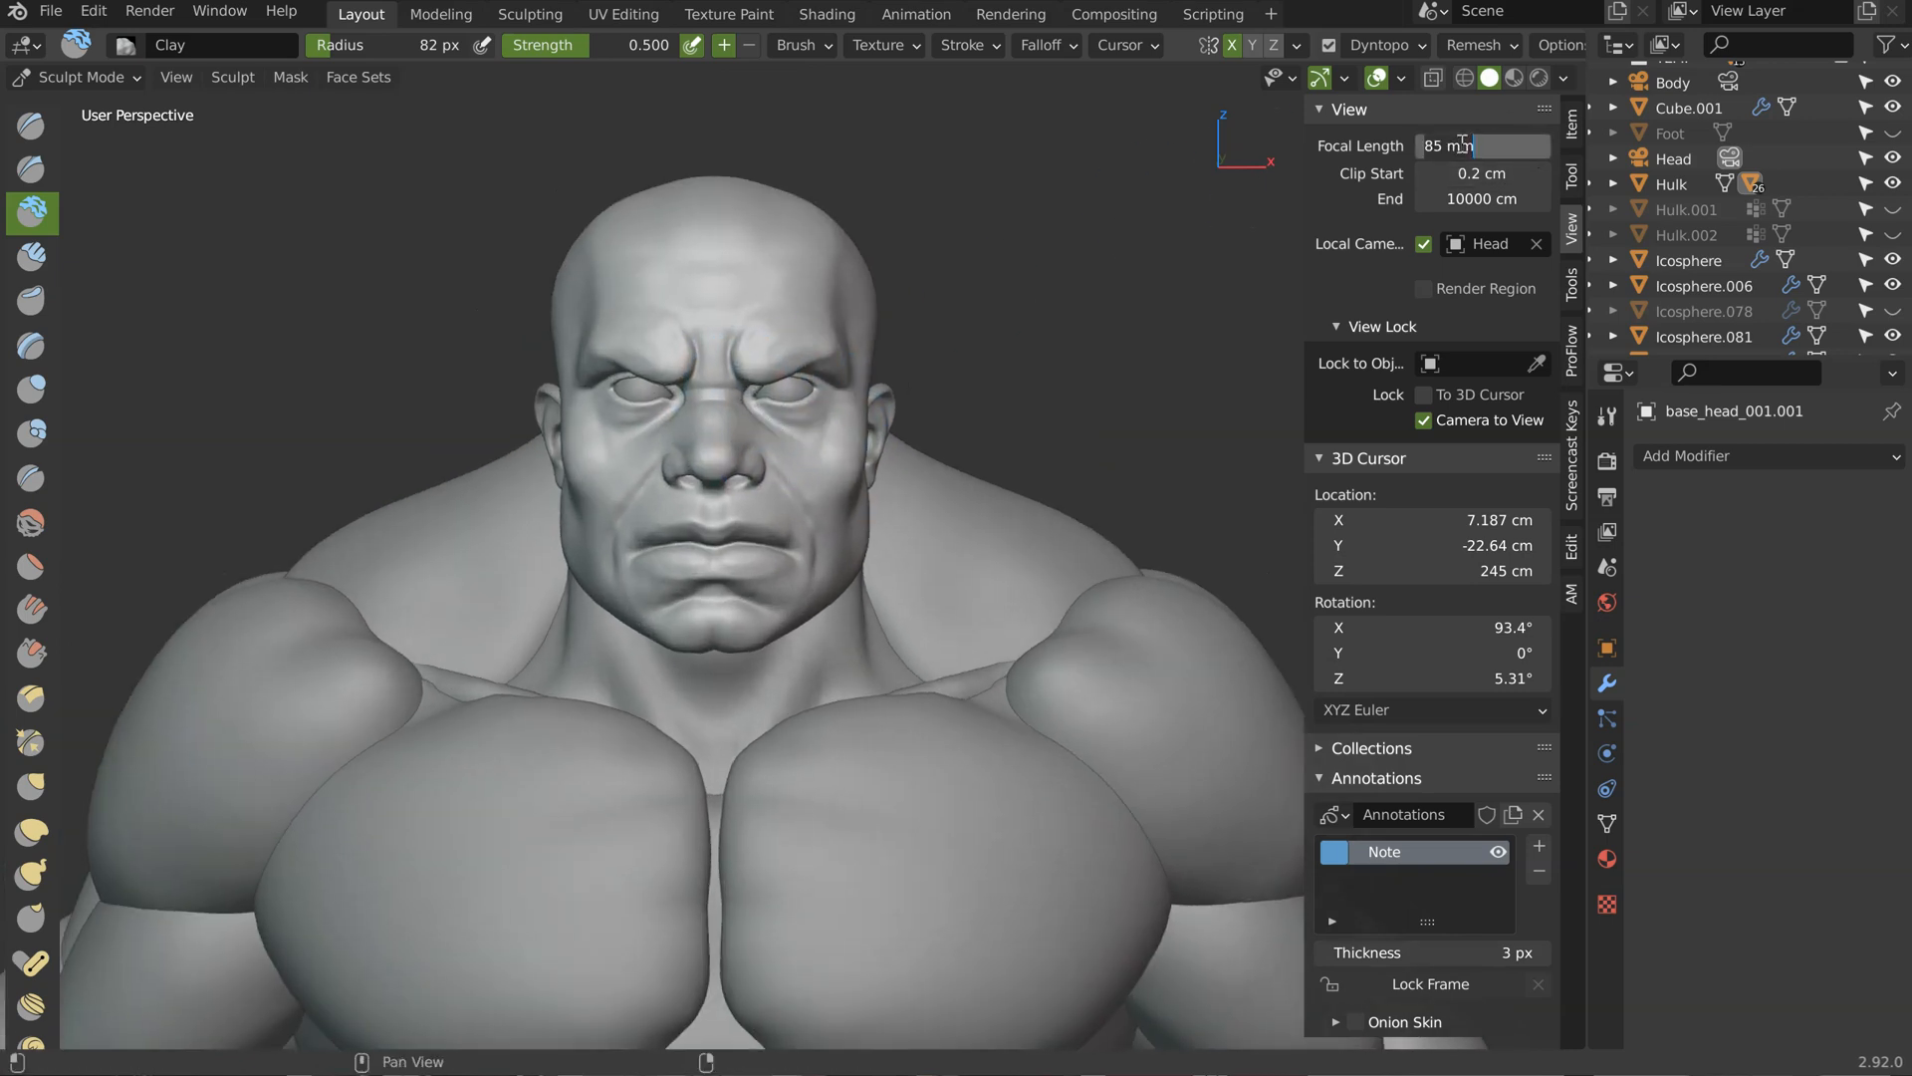
key(Return)
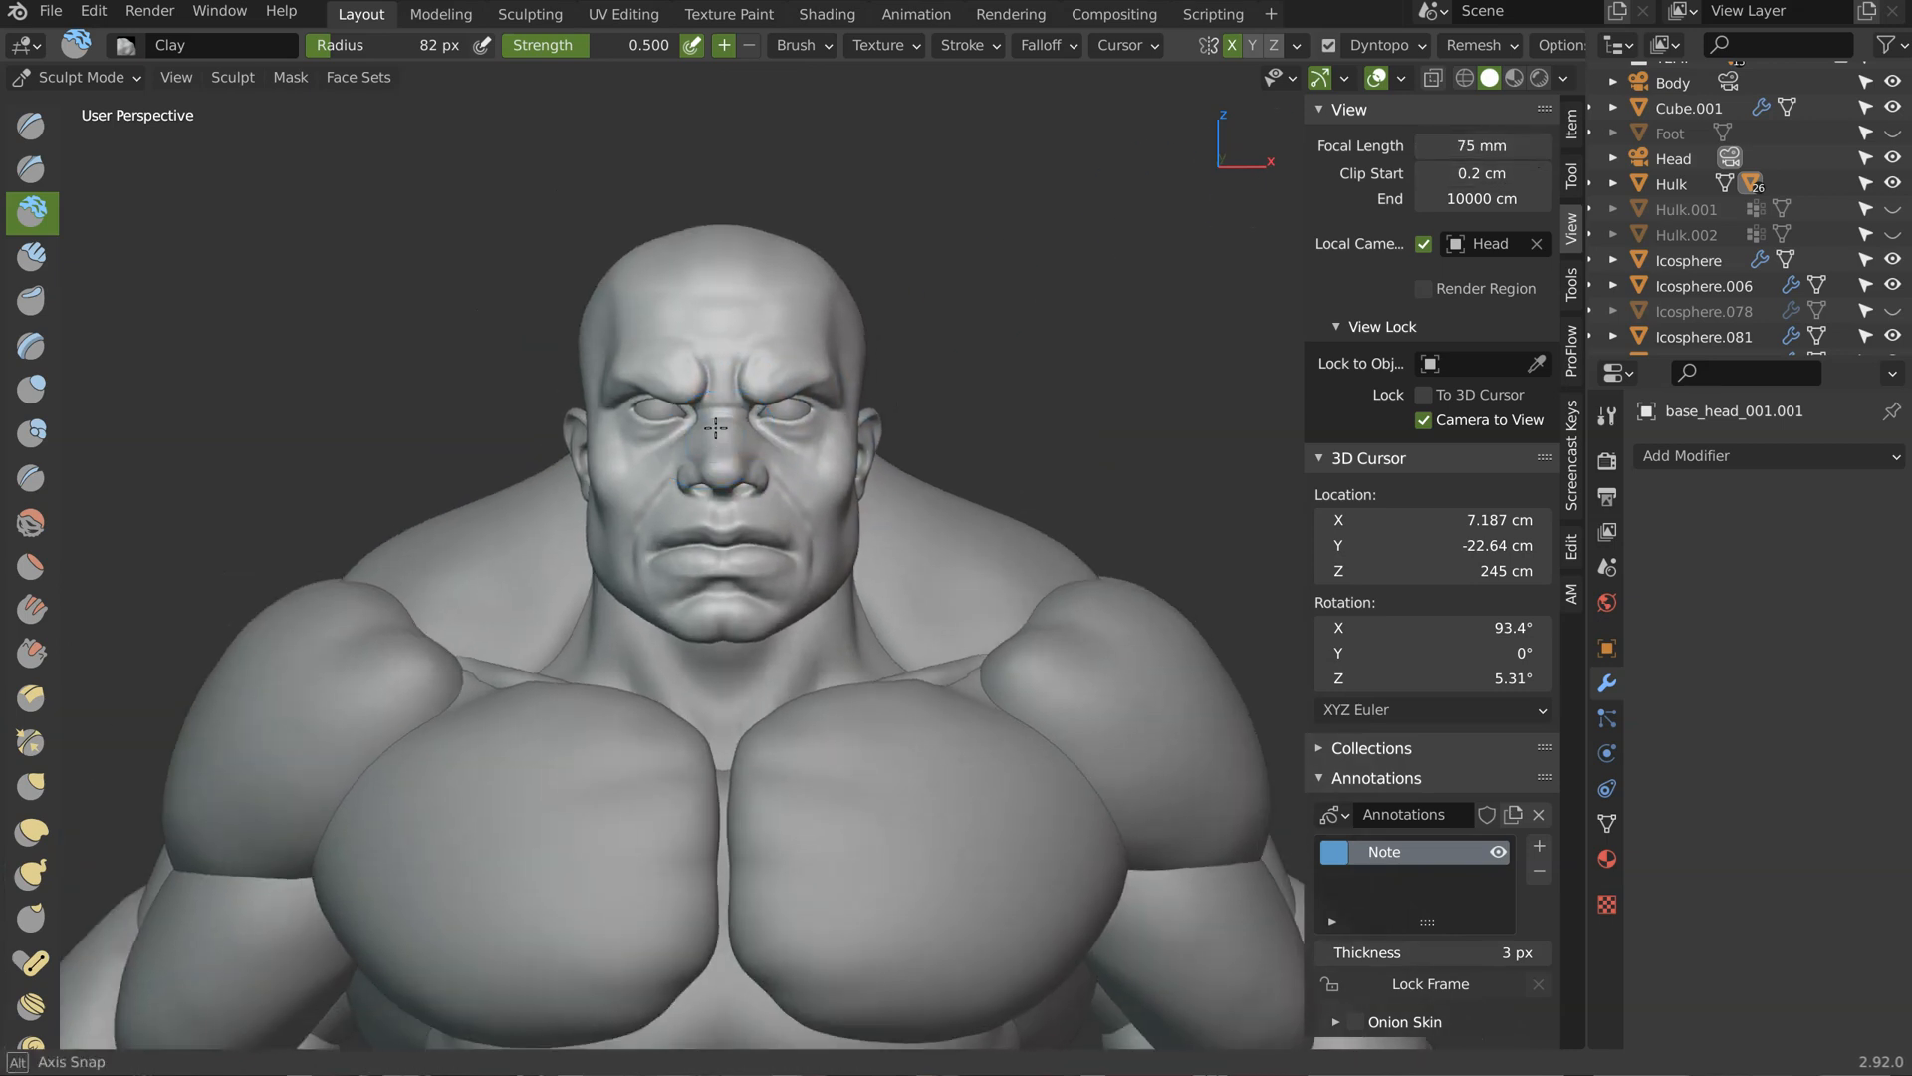
Step: Inspect the head in Object Mode from the front and side, and return to Sculpt Mode
key(Tab)
click(755, 368)
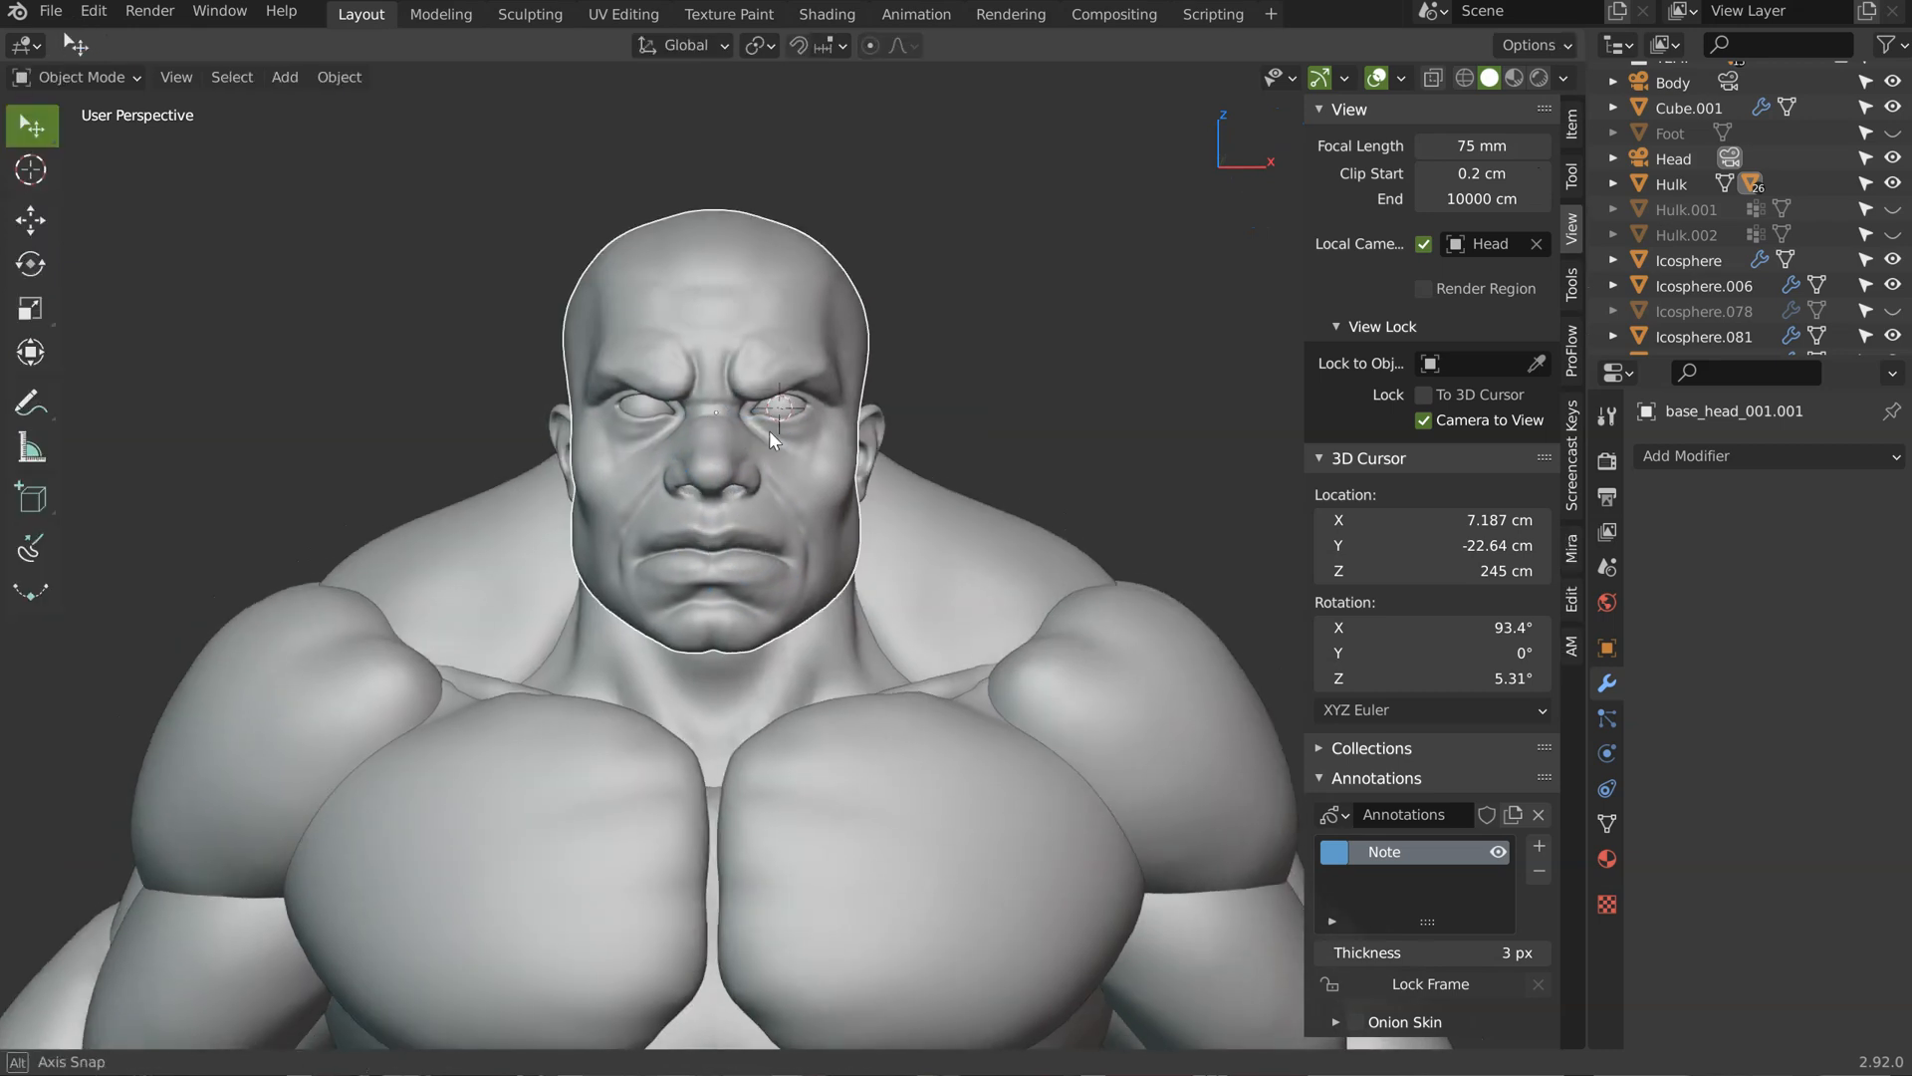
scroll(771, 408, up, 2)
middle_drag(765, 367, 894, 323)
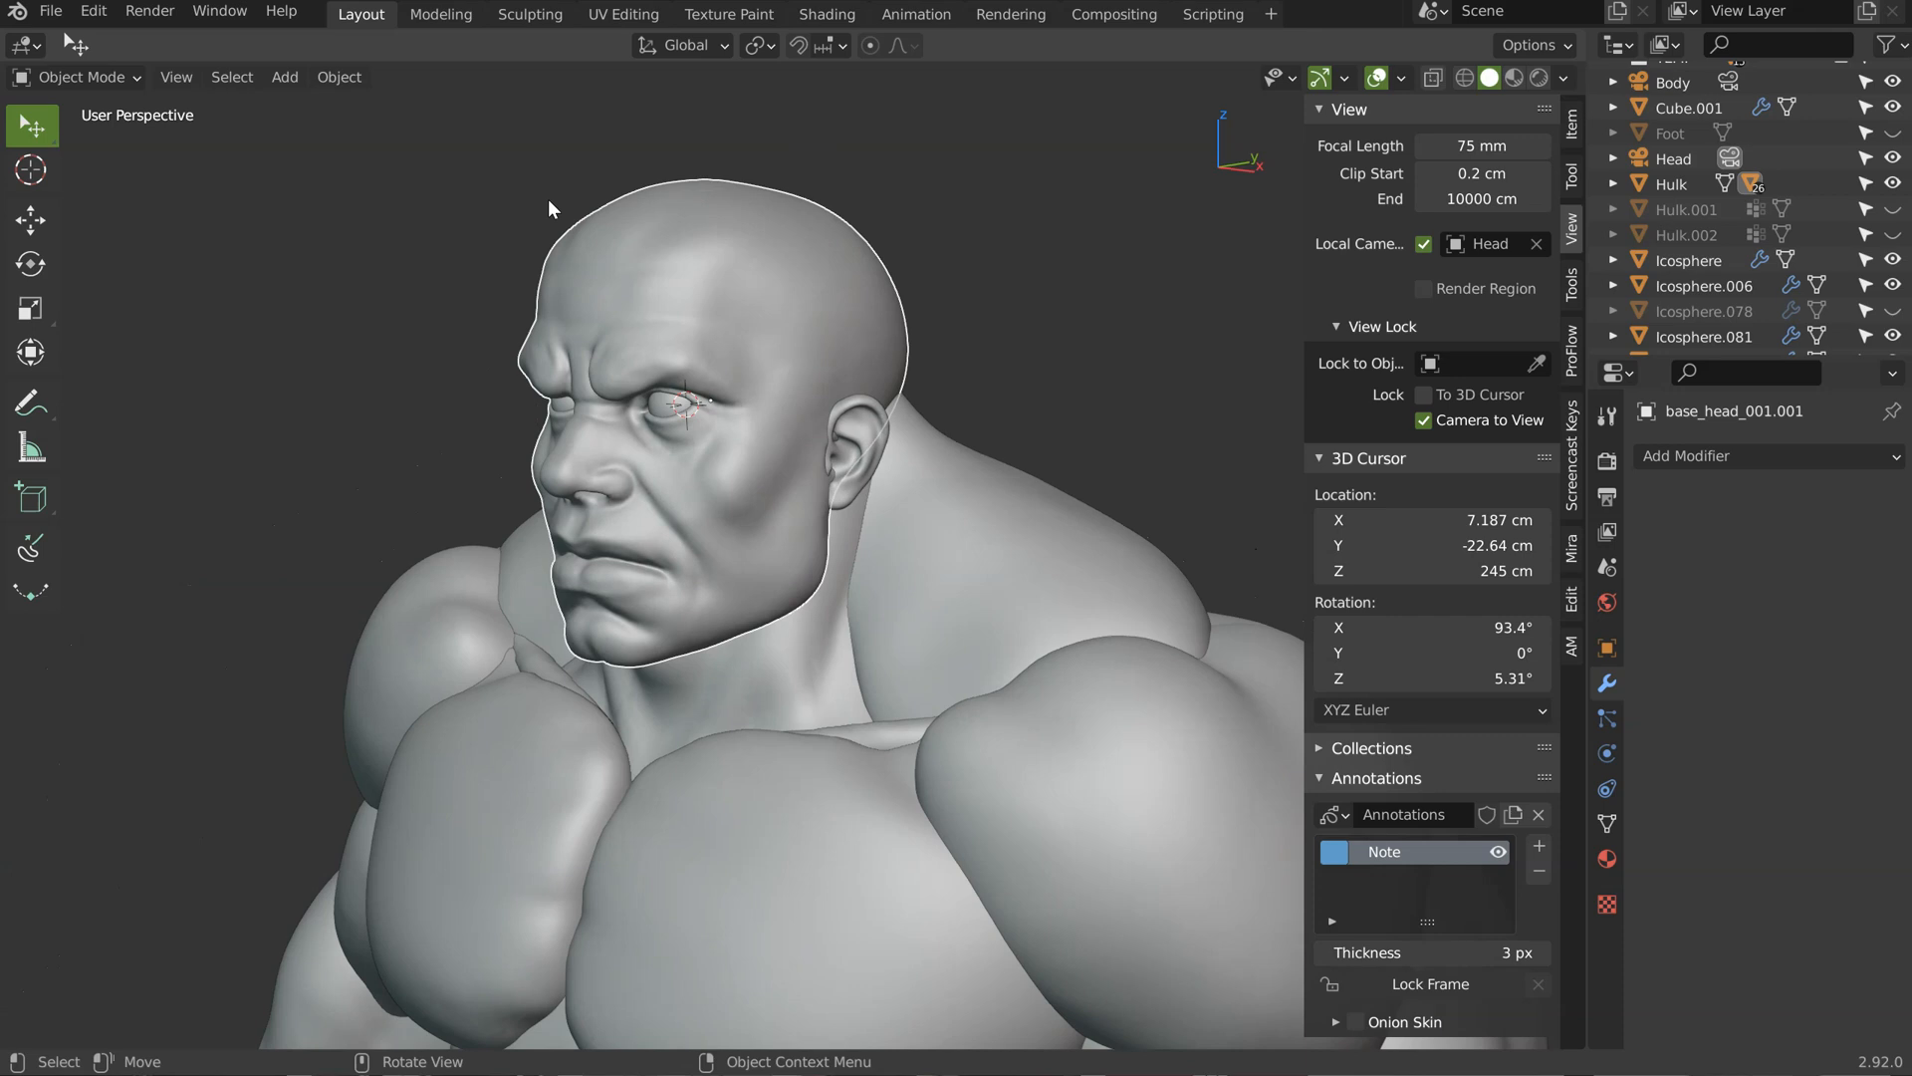
middle_drag(732, 272, 776, 291)
key(Tab)
click(772, 282)
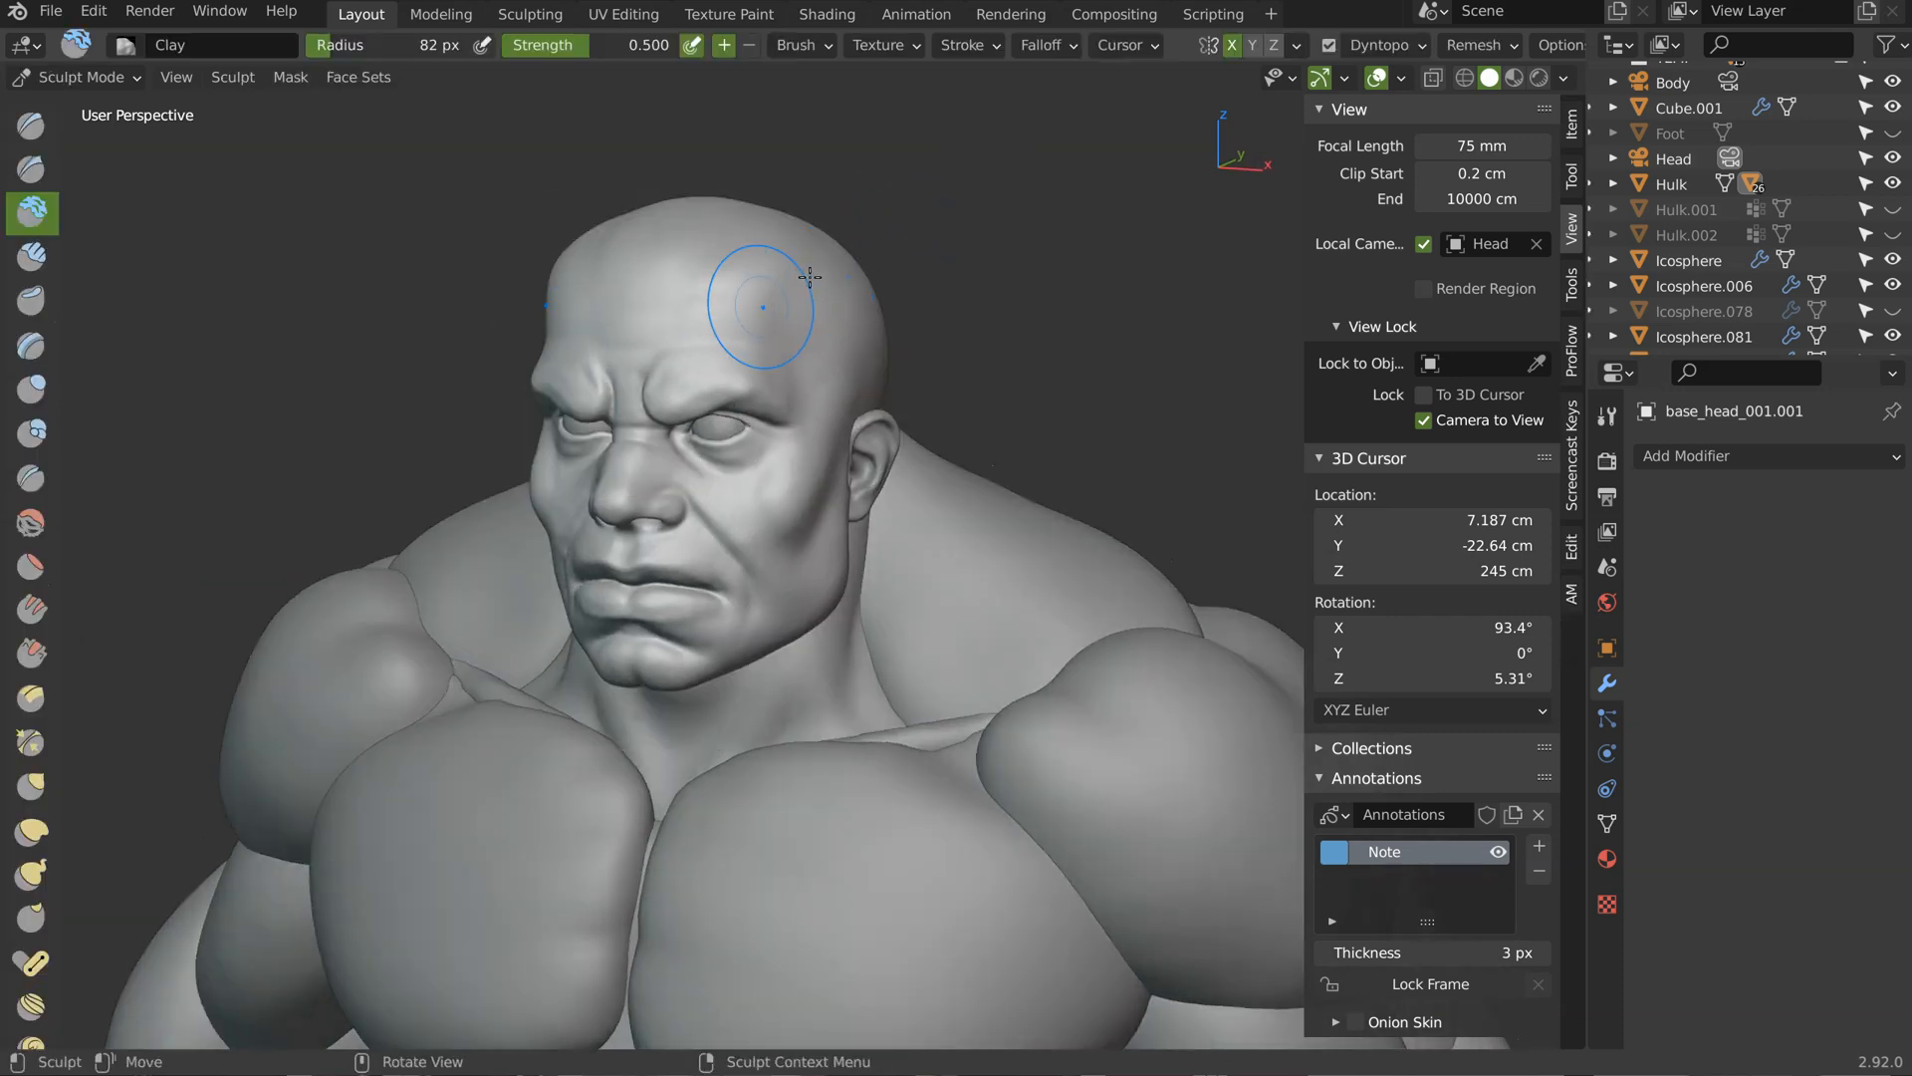
Step: Choose the Mask brush and switch to the Head camera view with the Red Hulk reference image beside the head
scroll(29, 821, down, 8)
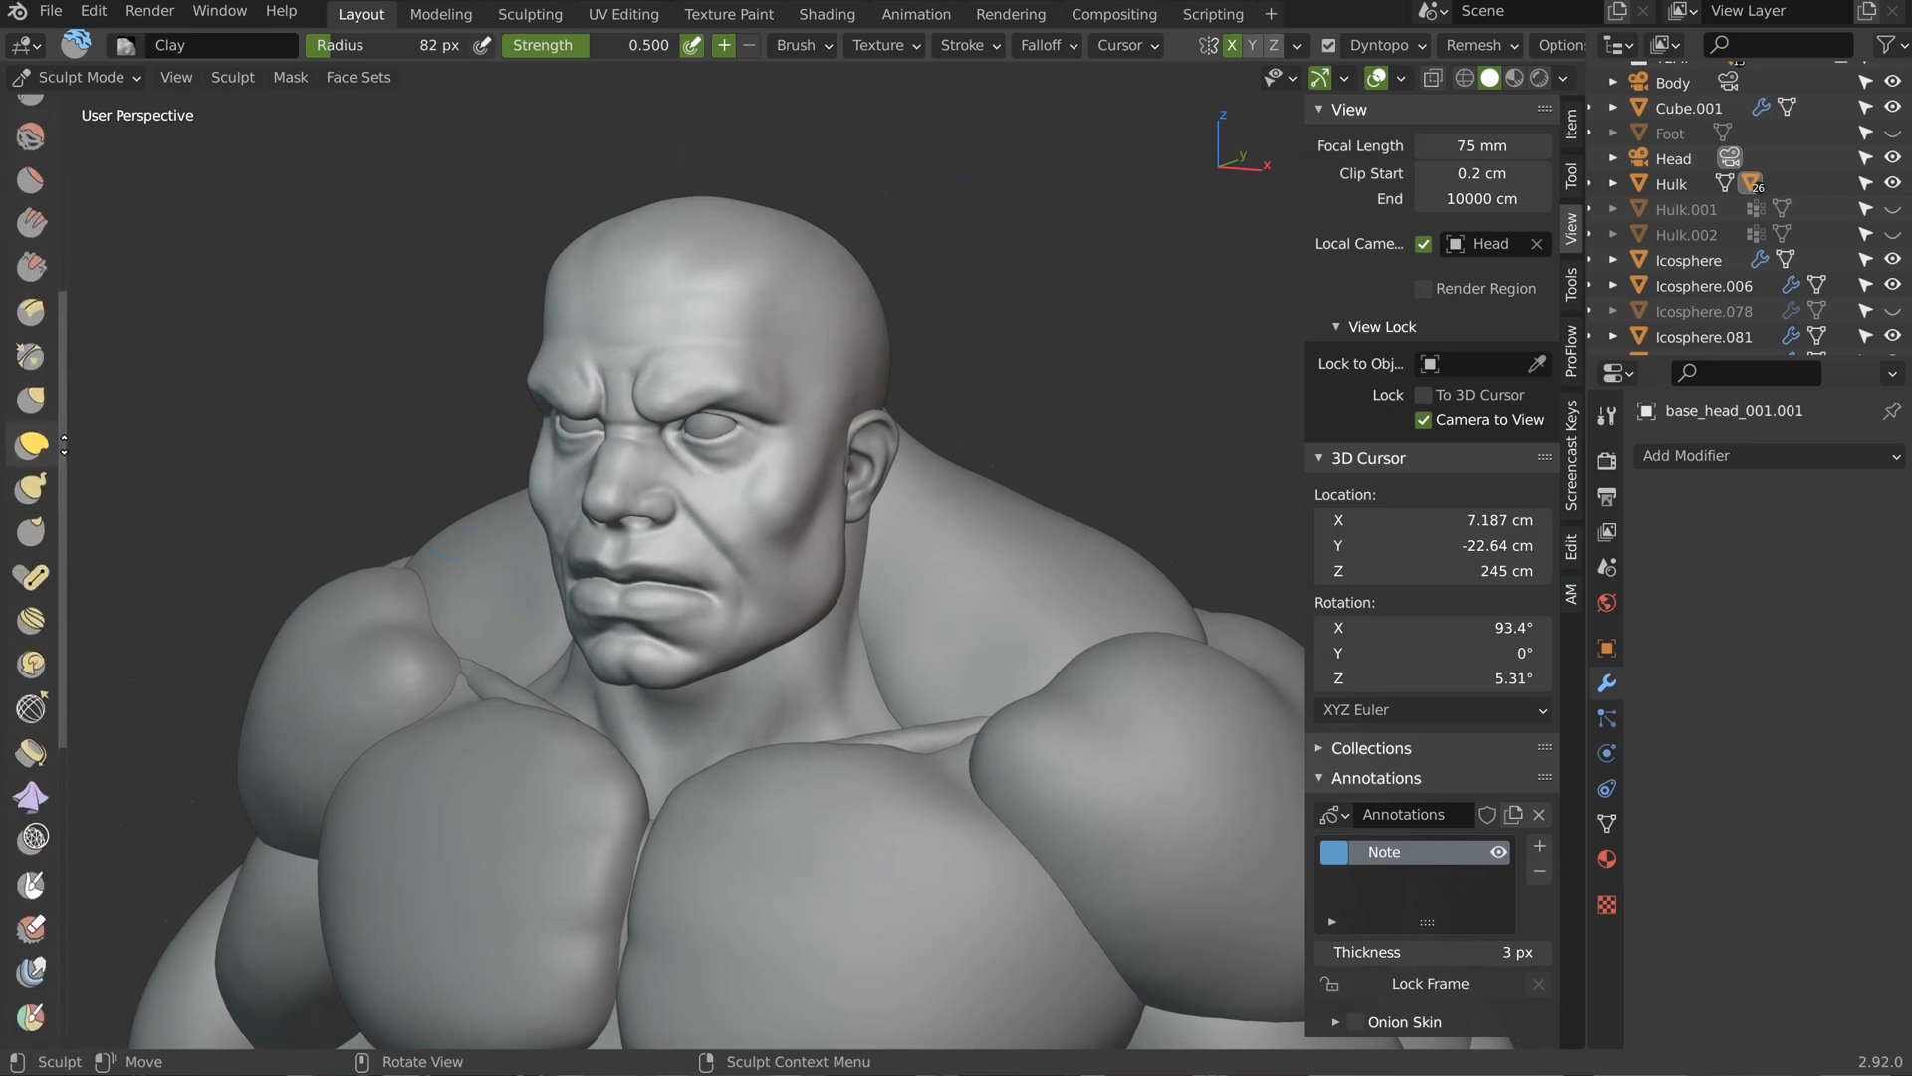
scroll(33, 829, down, 5)
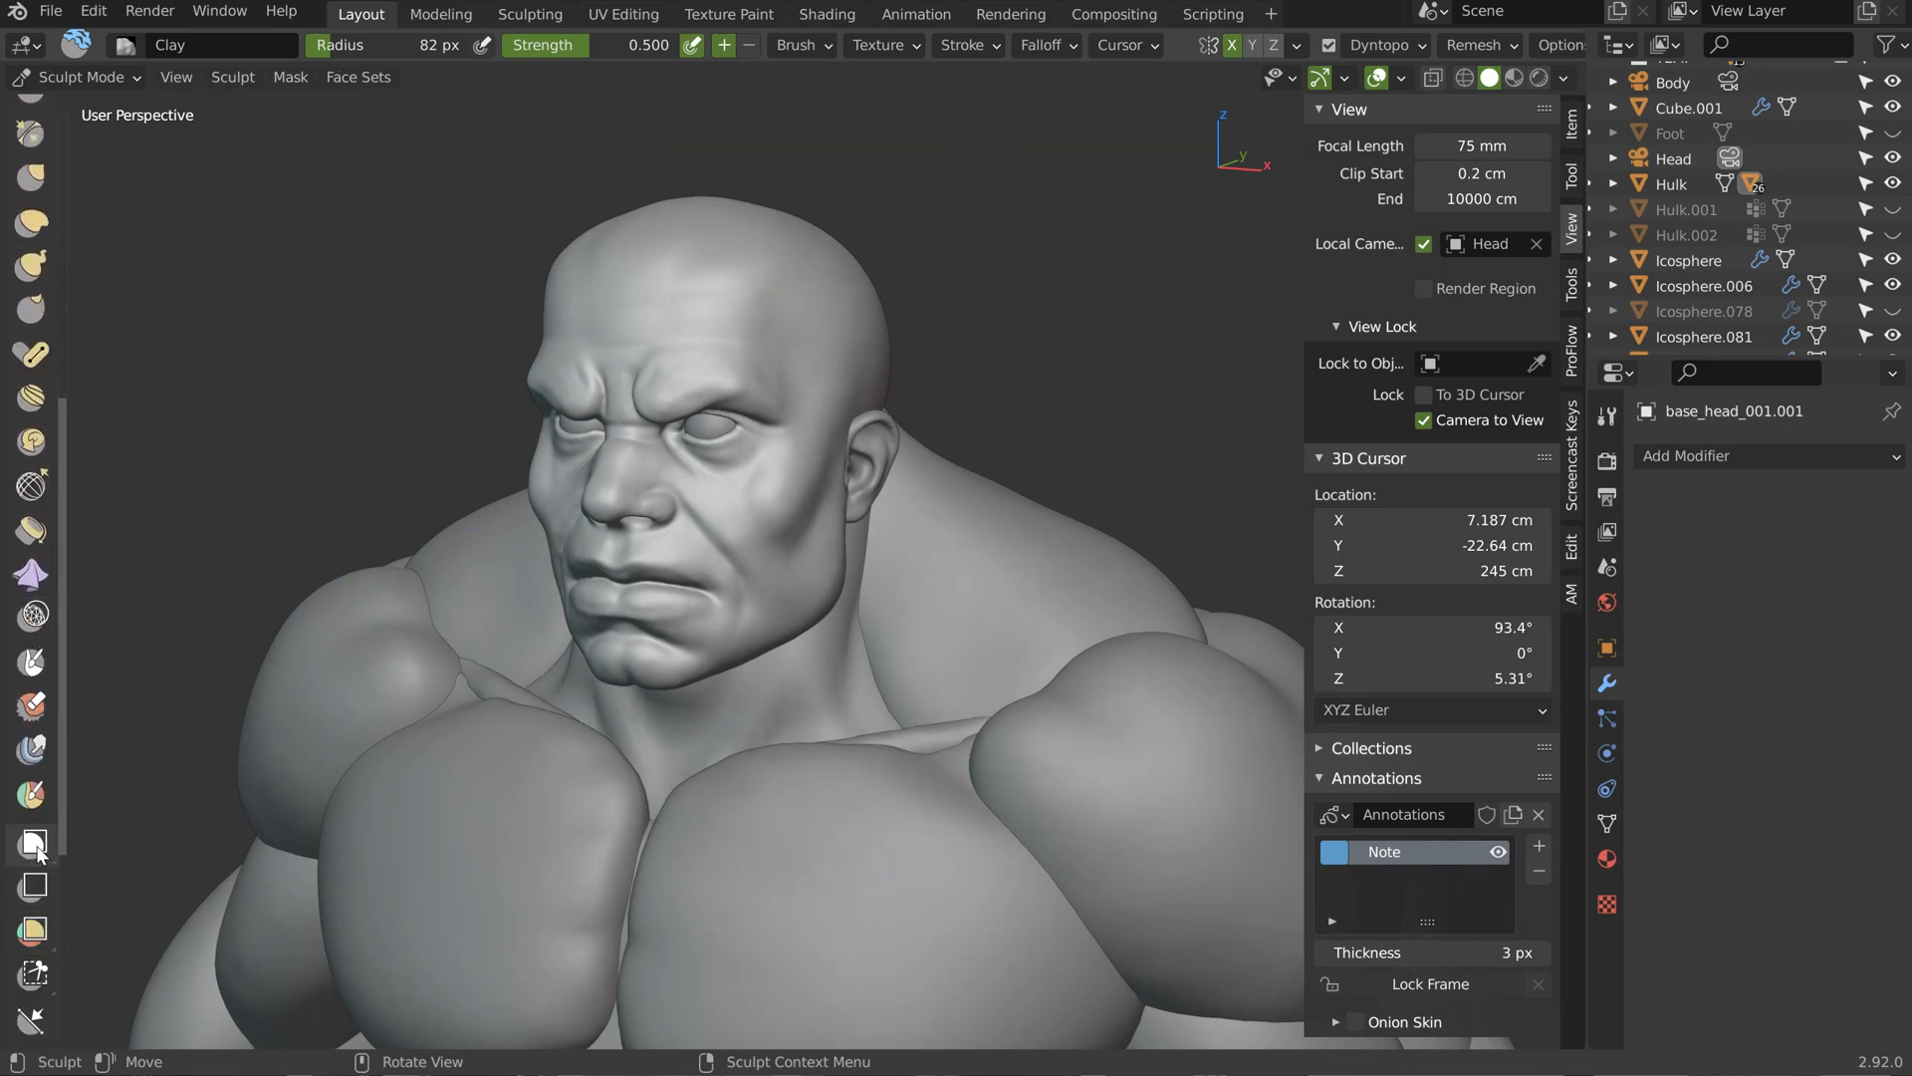
key(shift+space)
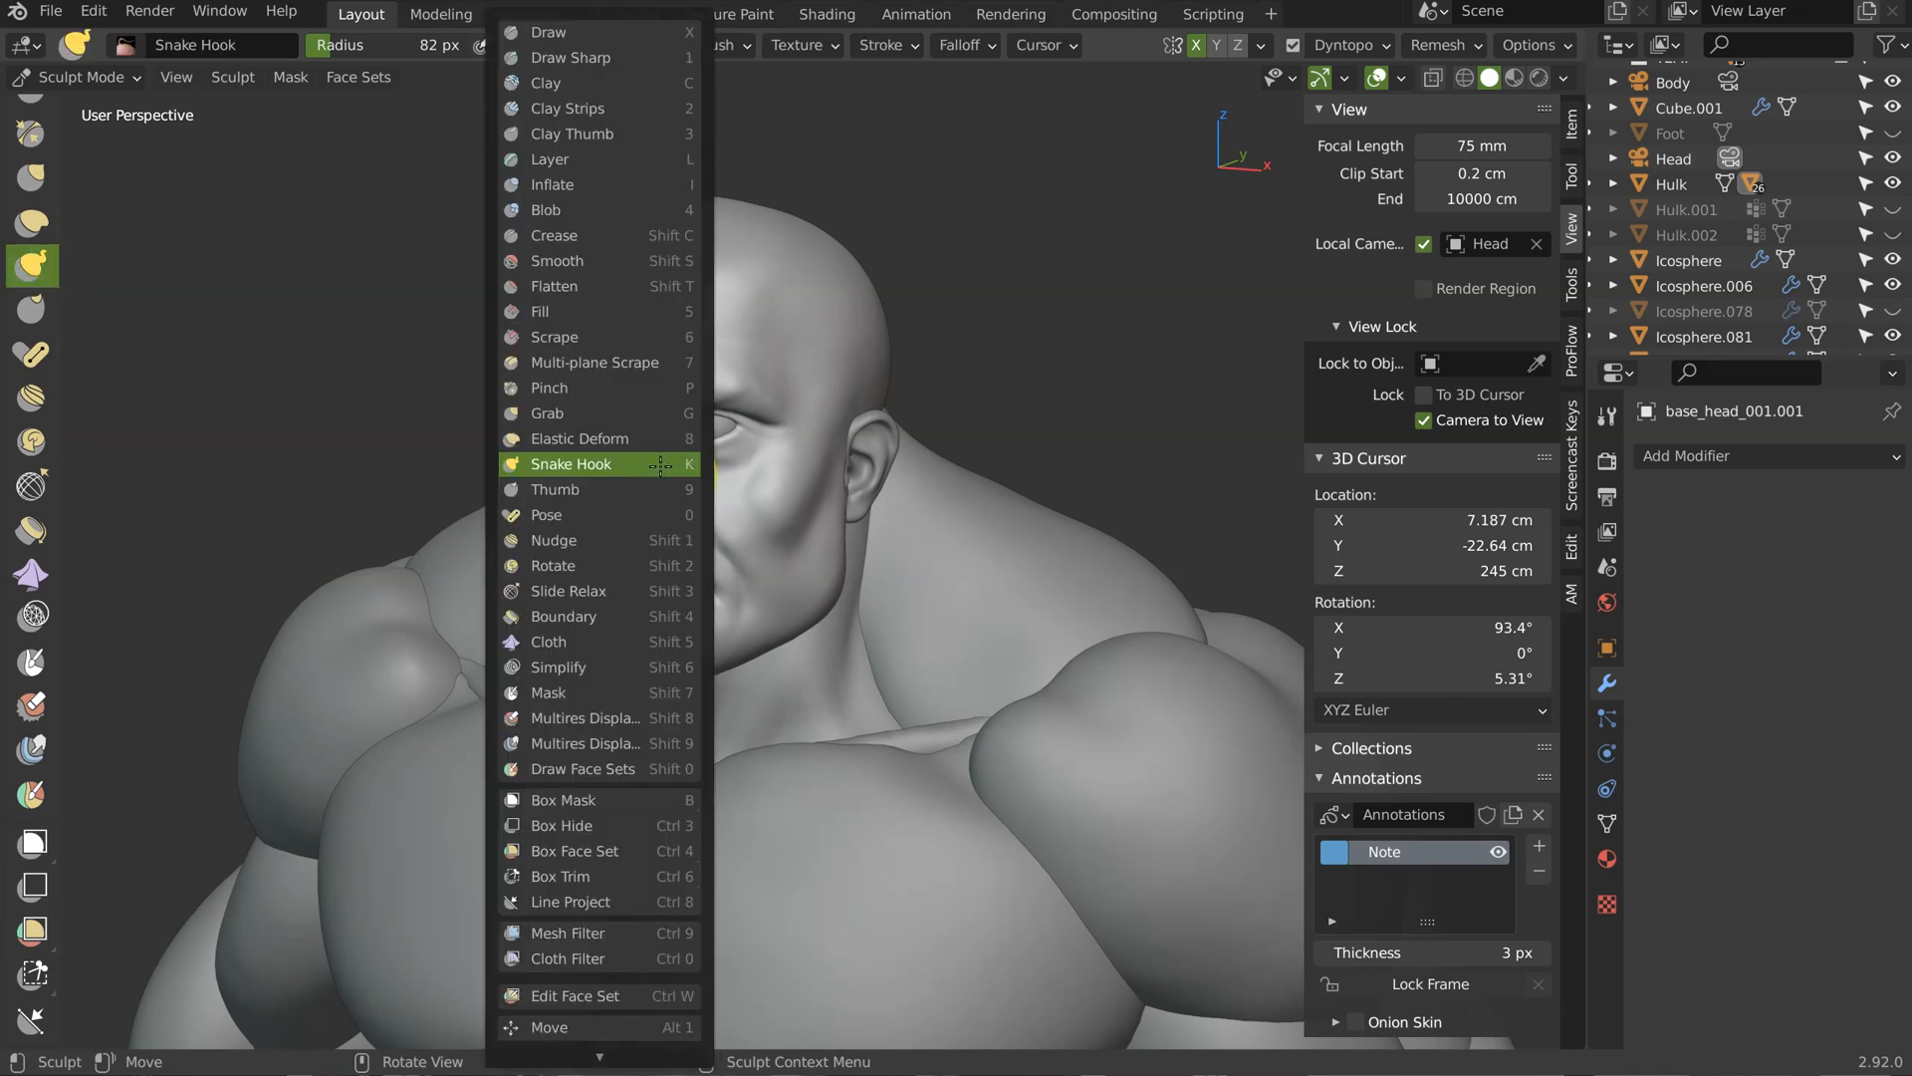
key(shift+space)
click(565, 287)
key(p)
key(shift+space)
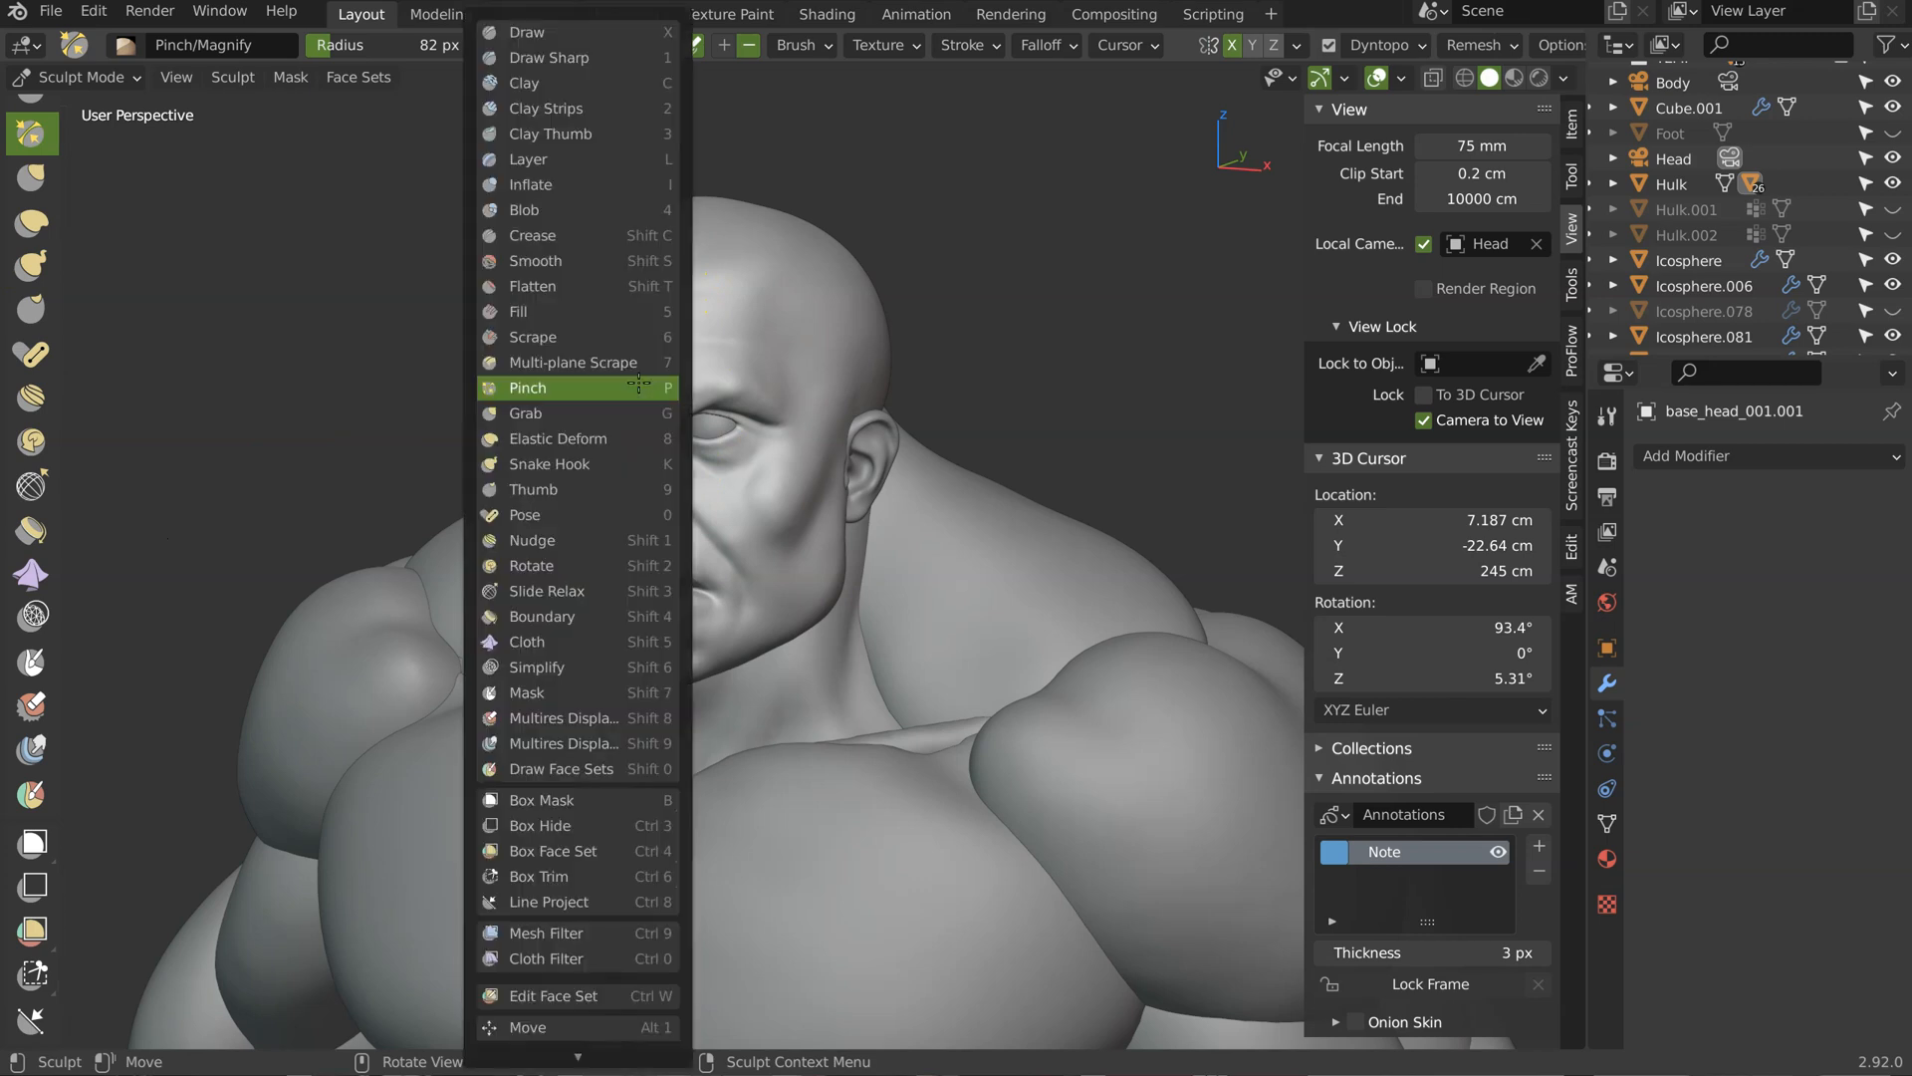
click(530, 694)
mouse_move(670, 256)
middle_down()
mouse_move(631, 243)
mouse_move(661, 359)
mouse_move(647, 292)
mouse_move(619, 311)
middle_up()
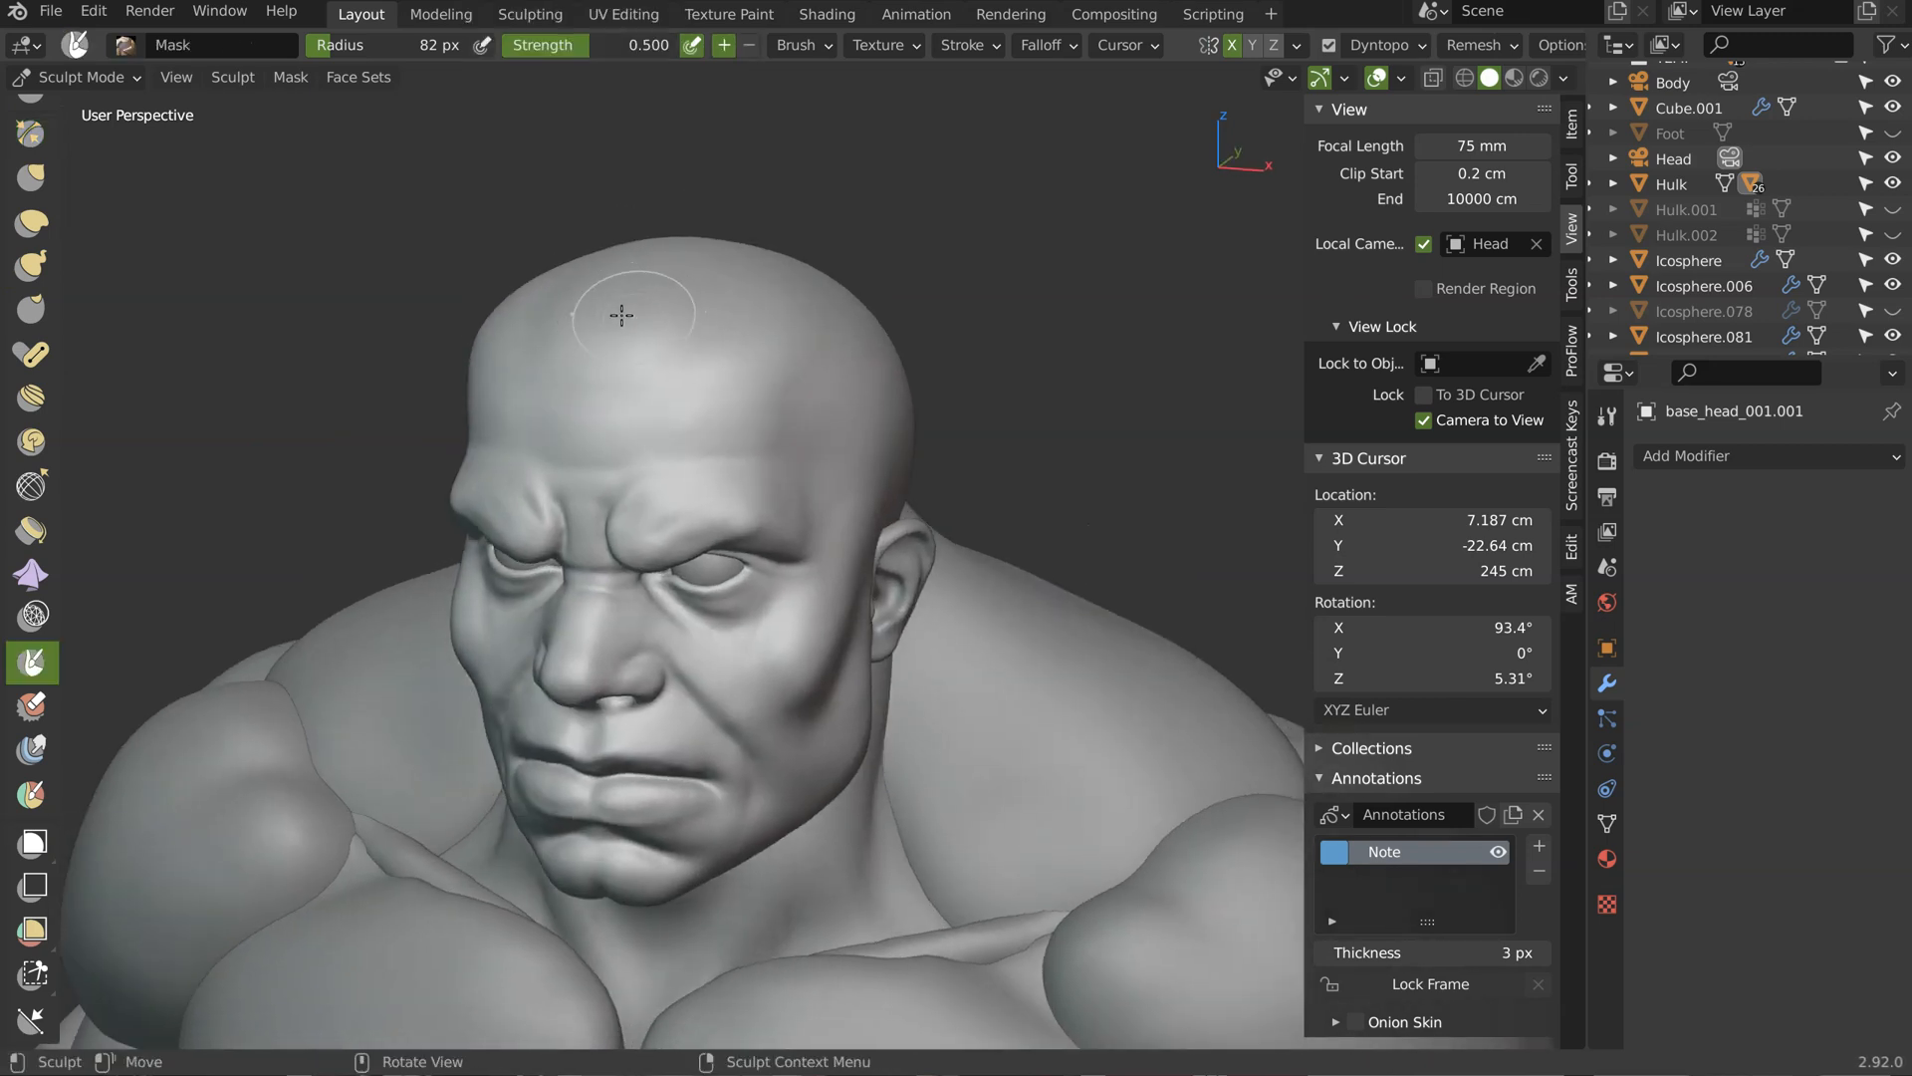
key(KP_0)
mouse_move(767, 406)
middle_down()
mouse_move(936, 401)
mouse_move(768, 406)
mouse_move(777, 363)
mouse_move(755, 411)
mouse_move(696, 431)
middle_up()
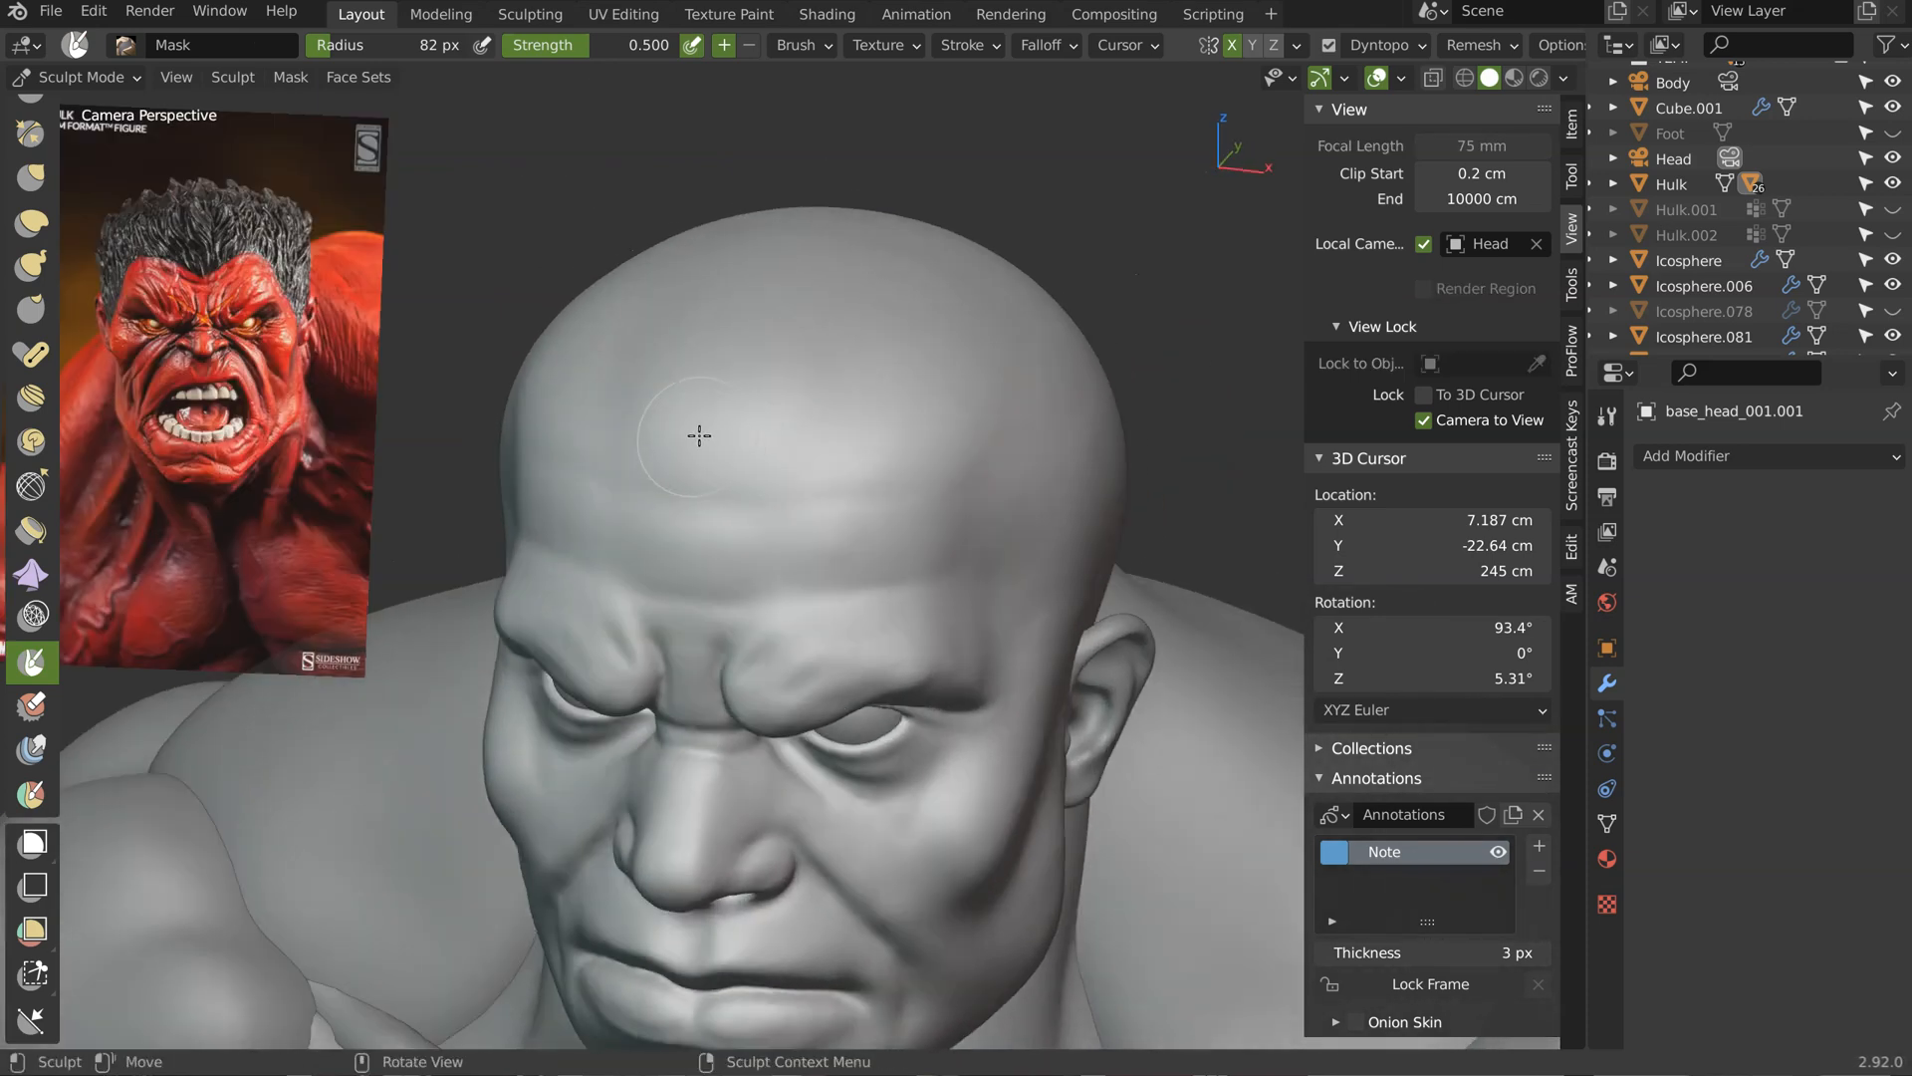
Step: Mask the hair area from the upper forehead along the side of the skull and behind the ear
mouse_move(682, 389)
mouse_down()
mouse_move(735, 426)
mouse_move(886, 383)
mouse_move(936, 318)
mouse_move(857, 298)
mouse_move(790, 343)
mouse_up()
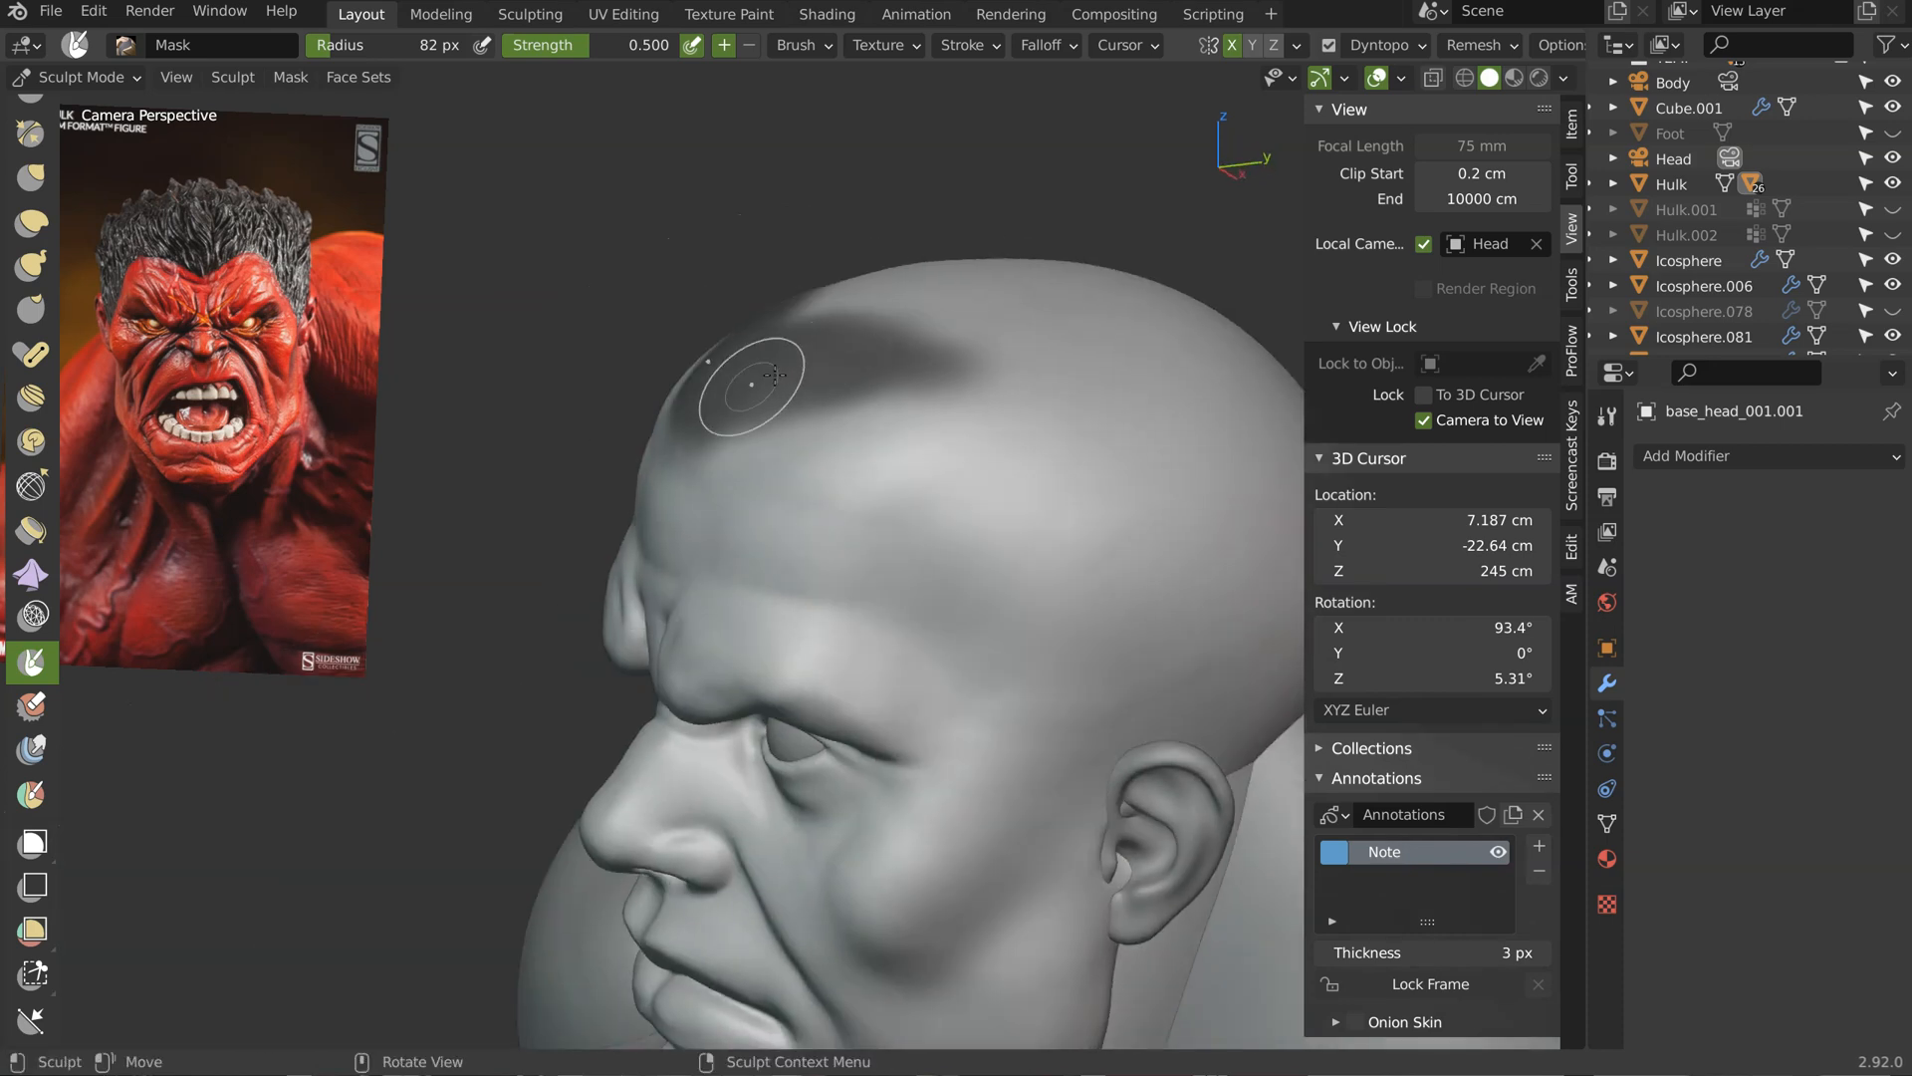
mouse_move(747, 376)
mouse_down()
mouse_move(853, 341)
mouse_move(981, 419)
mouse_move(1002, 446)
mouse_move(1011, 608)
mouse_move(1045, 418)
mouse_move(1056, 518)
mouse_up()
mouse_move(1082, 619)
mouse_down()
mouse_move(1036, 558)
mouse_move(1001, 708)
mouse_move(1123, 690)
mouse_up()
mouse_move(1051, 760)
mouse_down()
mouse_move(1071, 856)
mouse_move(1031, 761)
mouse_move(1106, 732)
mouse_move(1225, 612)
mouse_up()
middle_drag(1293, 636, 932, 543)
mouse_move(941, 637)
mouse_down()
mouse_move(1099, 742)
mouse_move(871, 588)
mouse_move(1035, 558)
mouse_move(947, 499)
mouse_move(913, 549)
mouse_move(1081, 598)
mouse_move(1160, 702)
mouse_up()
Step: Fill the mask over the top and back of the skull
mouse_move(1160, 703)
middle_down()
mouse_move(909, 534)
mouse_move(885, 357)
mouse_move(734, 405)
middle_up()
mouse_move(734, 406)
mouse_down()
mouse_move(816, 358)
mouse_move(747, 405)
mouse_move(910, 402)
mouse_move(936, 518)
mouse_move(1006, 518)
mouse_move(946, 329)
mouse_move(960, 374)
mouse_up()
middle_drag(960, 374, 1056, 399)
mouse_move(1055, 398)
mouse_down()
mouse_move(1086, 438)
mouse_move(986, 647)
mouse_move(1046, 711)
mouse_move(1106, 577)
mouse_move(1109, 474)
mouse_up()
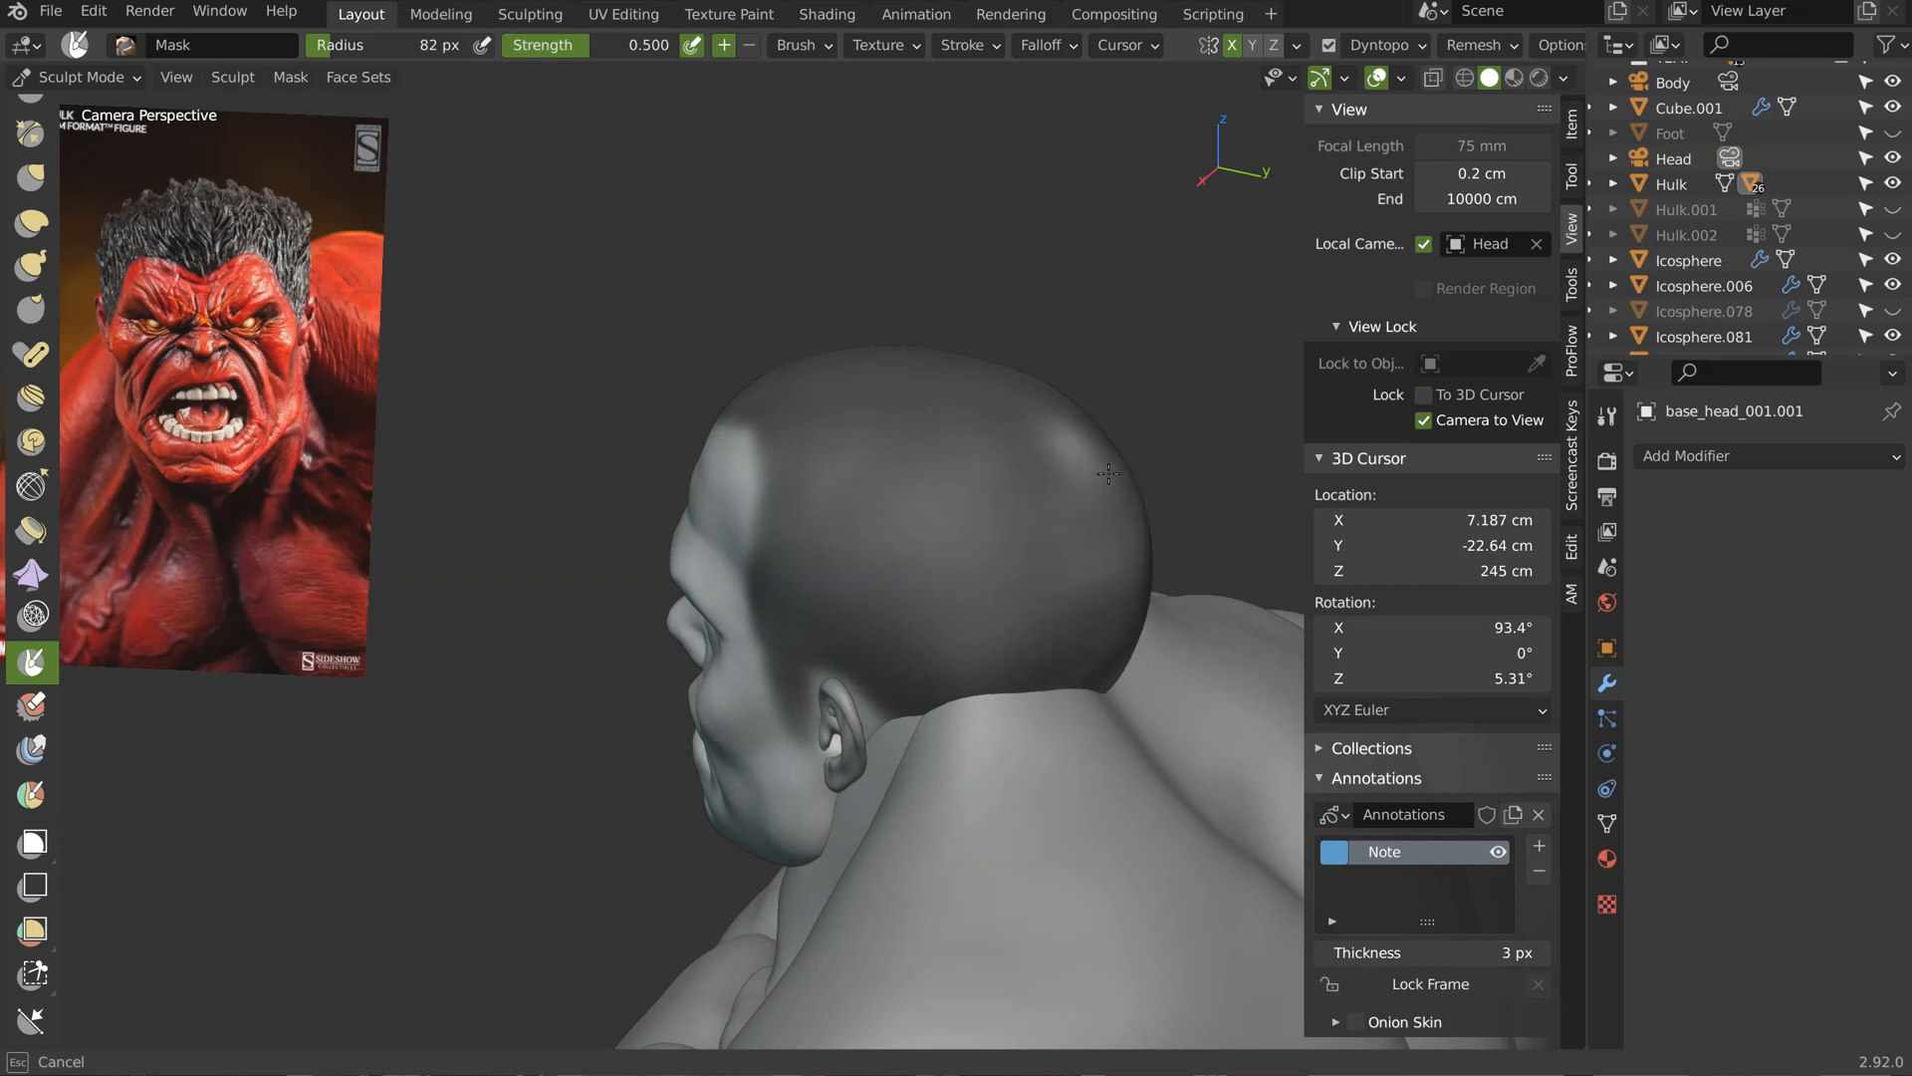
drag(839, 459, 839, 459)
mouse_move(839, 460)
middle_down()
mouse_move(999, 398)
mouse_move(850, 432)
mouse_move(807, 478)
middle_up()
Step: Paint the front hairline mask down to a pointed peak at the centre of the forehead
ctrl+middle_drag(807, 478, 697, 478)
drag(667, 473, 637, 528)
ctrl+middle_drag(637, 528, 672, 508)
mouse_move(672, 508)
mouse_down()
mouse_move(645, 558)
mouse_move(764, 480)
mouse_move(752, 513)
mouse_up()
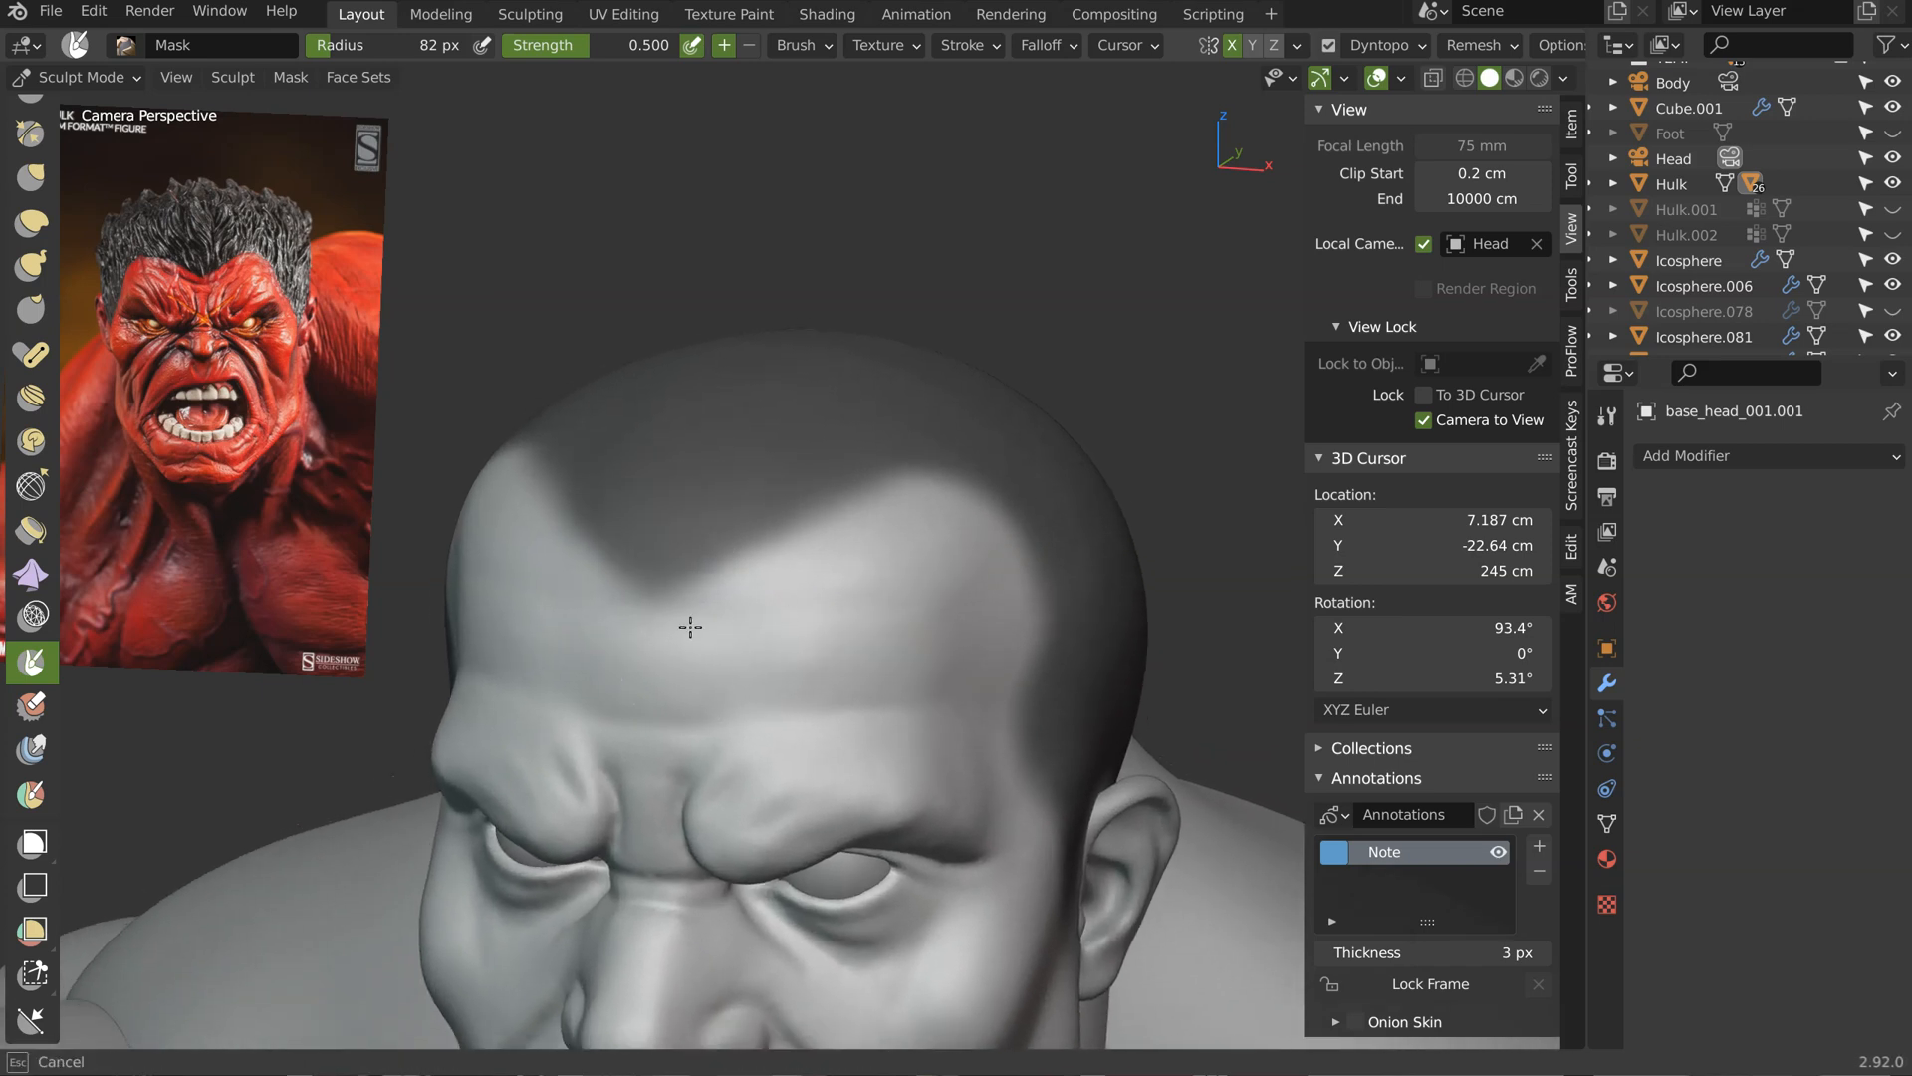
Step: Define the mask's edge along the temple down towards the ear
mouse_move(956, 534)
middle_down()
mouse_move(842, 491)
mouse_move(927, 483)
mouse_move(1006, 428)
middle_up()
drag(1021, 570, 1017, 684)
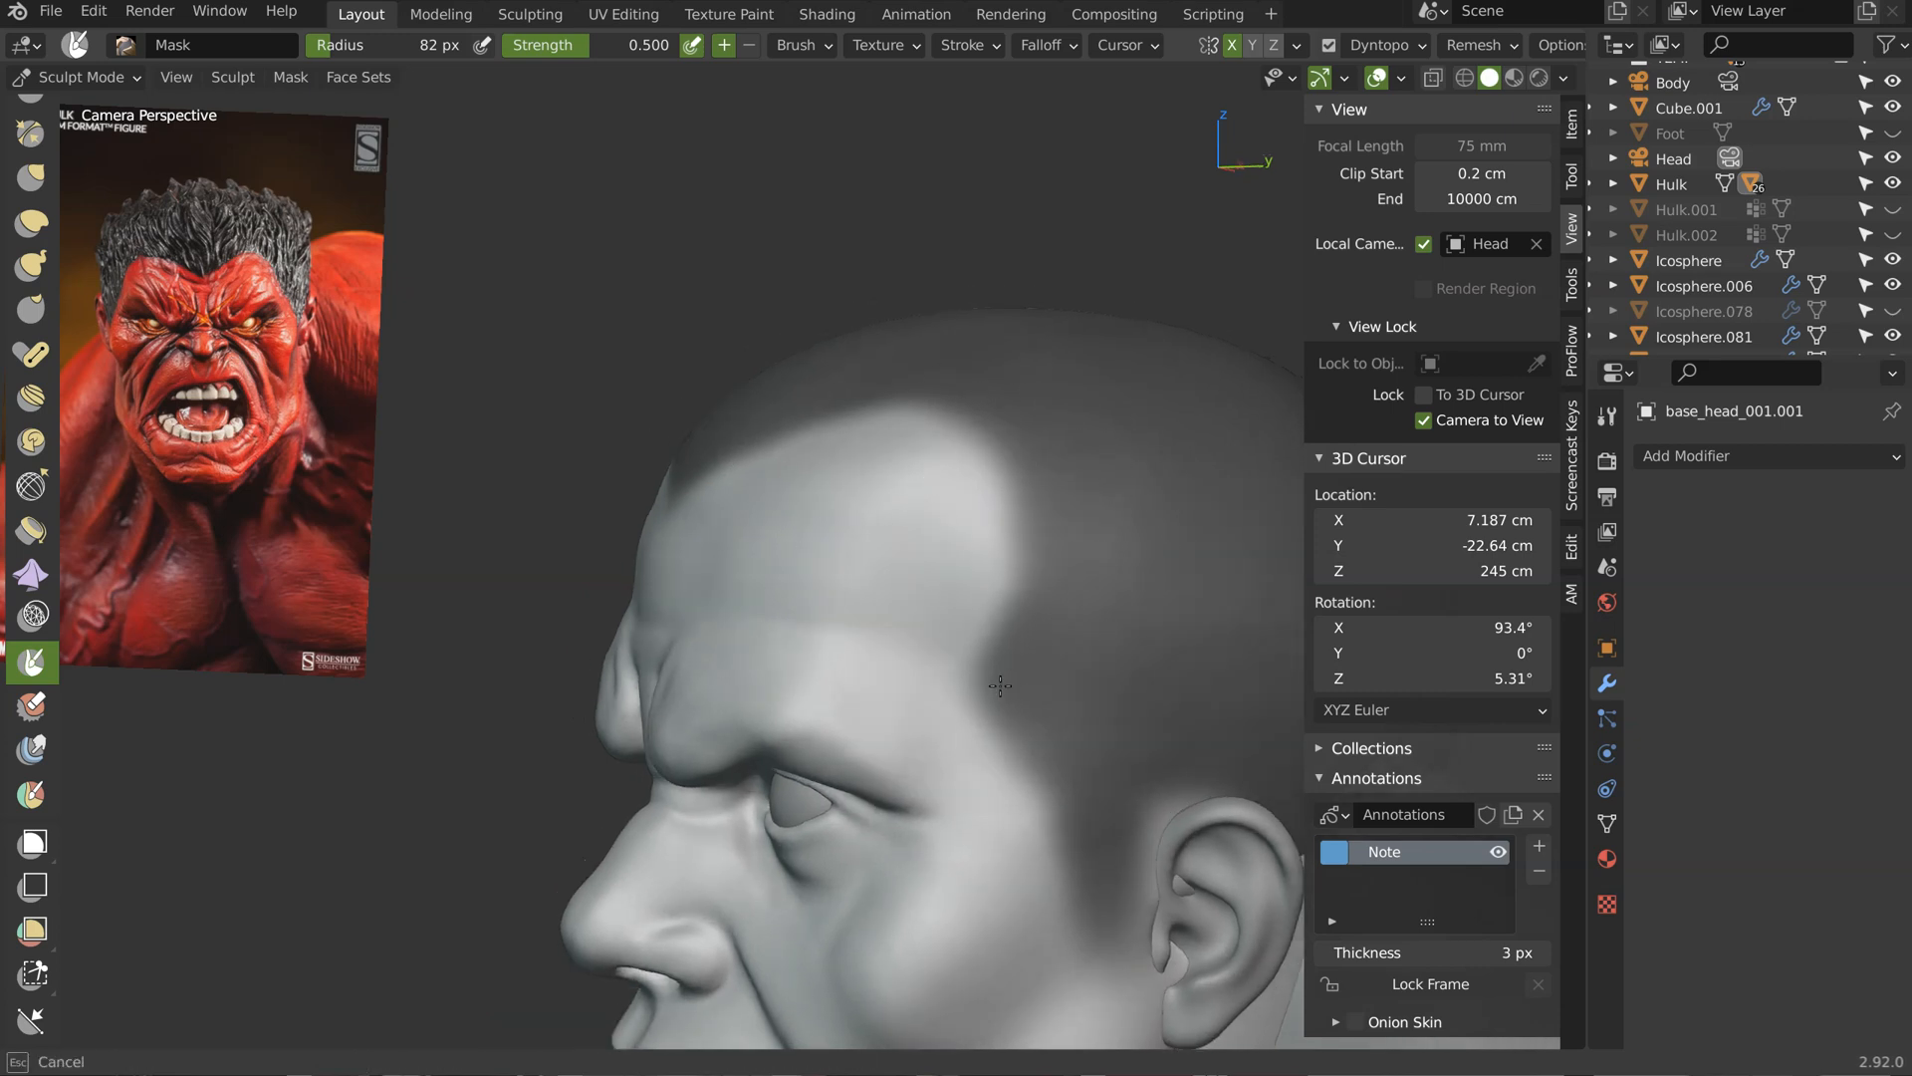
drag(1050, 467, 1061, 607)
mouse_move(1042, 693)
mouse_down()
mouse_move(1034, 765)
mouse_move(1064, 802)
mouse_up()
Step: Extend the mask forward at the temple and down into a sideburn in front of the ear
shift+middle_drag(1086, 857, 942, 404)
scroll(1004, 502, up, 2)
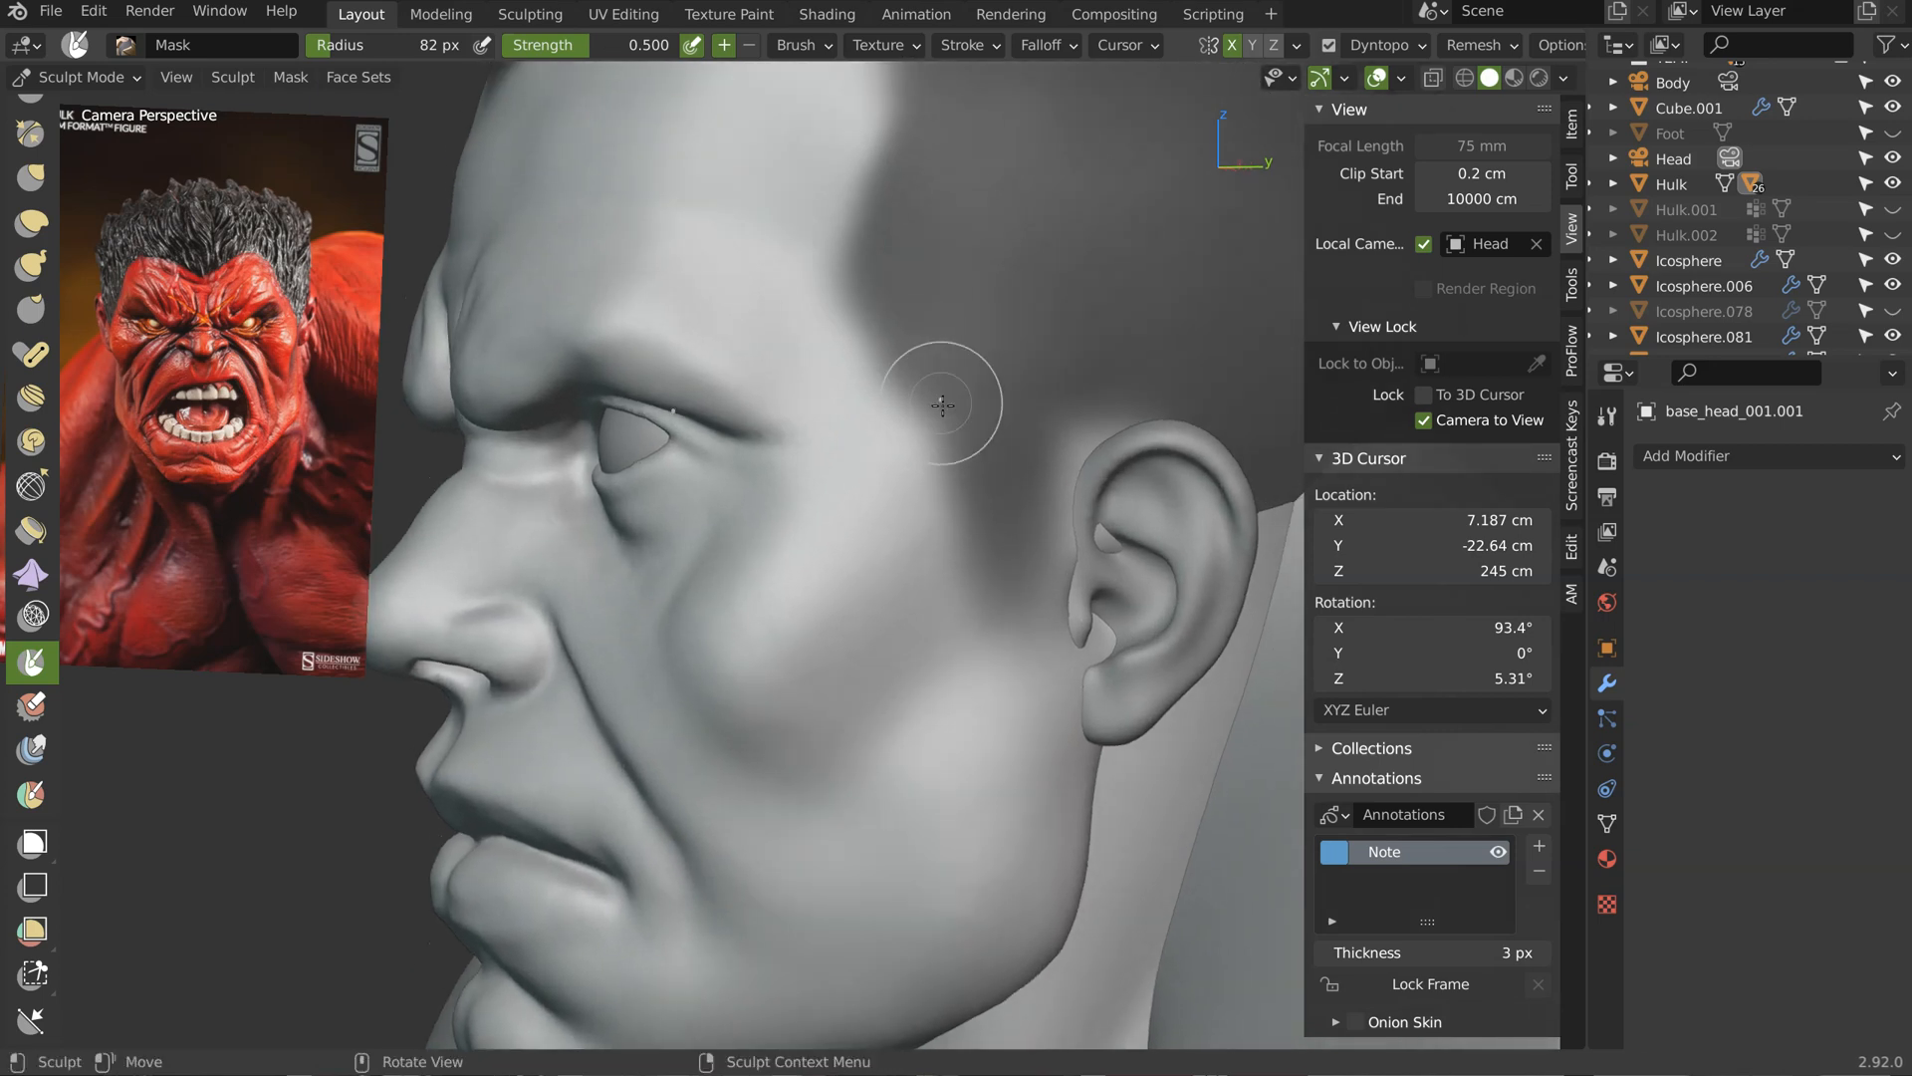
drag(856, 294, 964, 401)
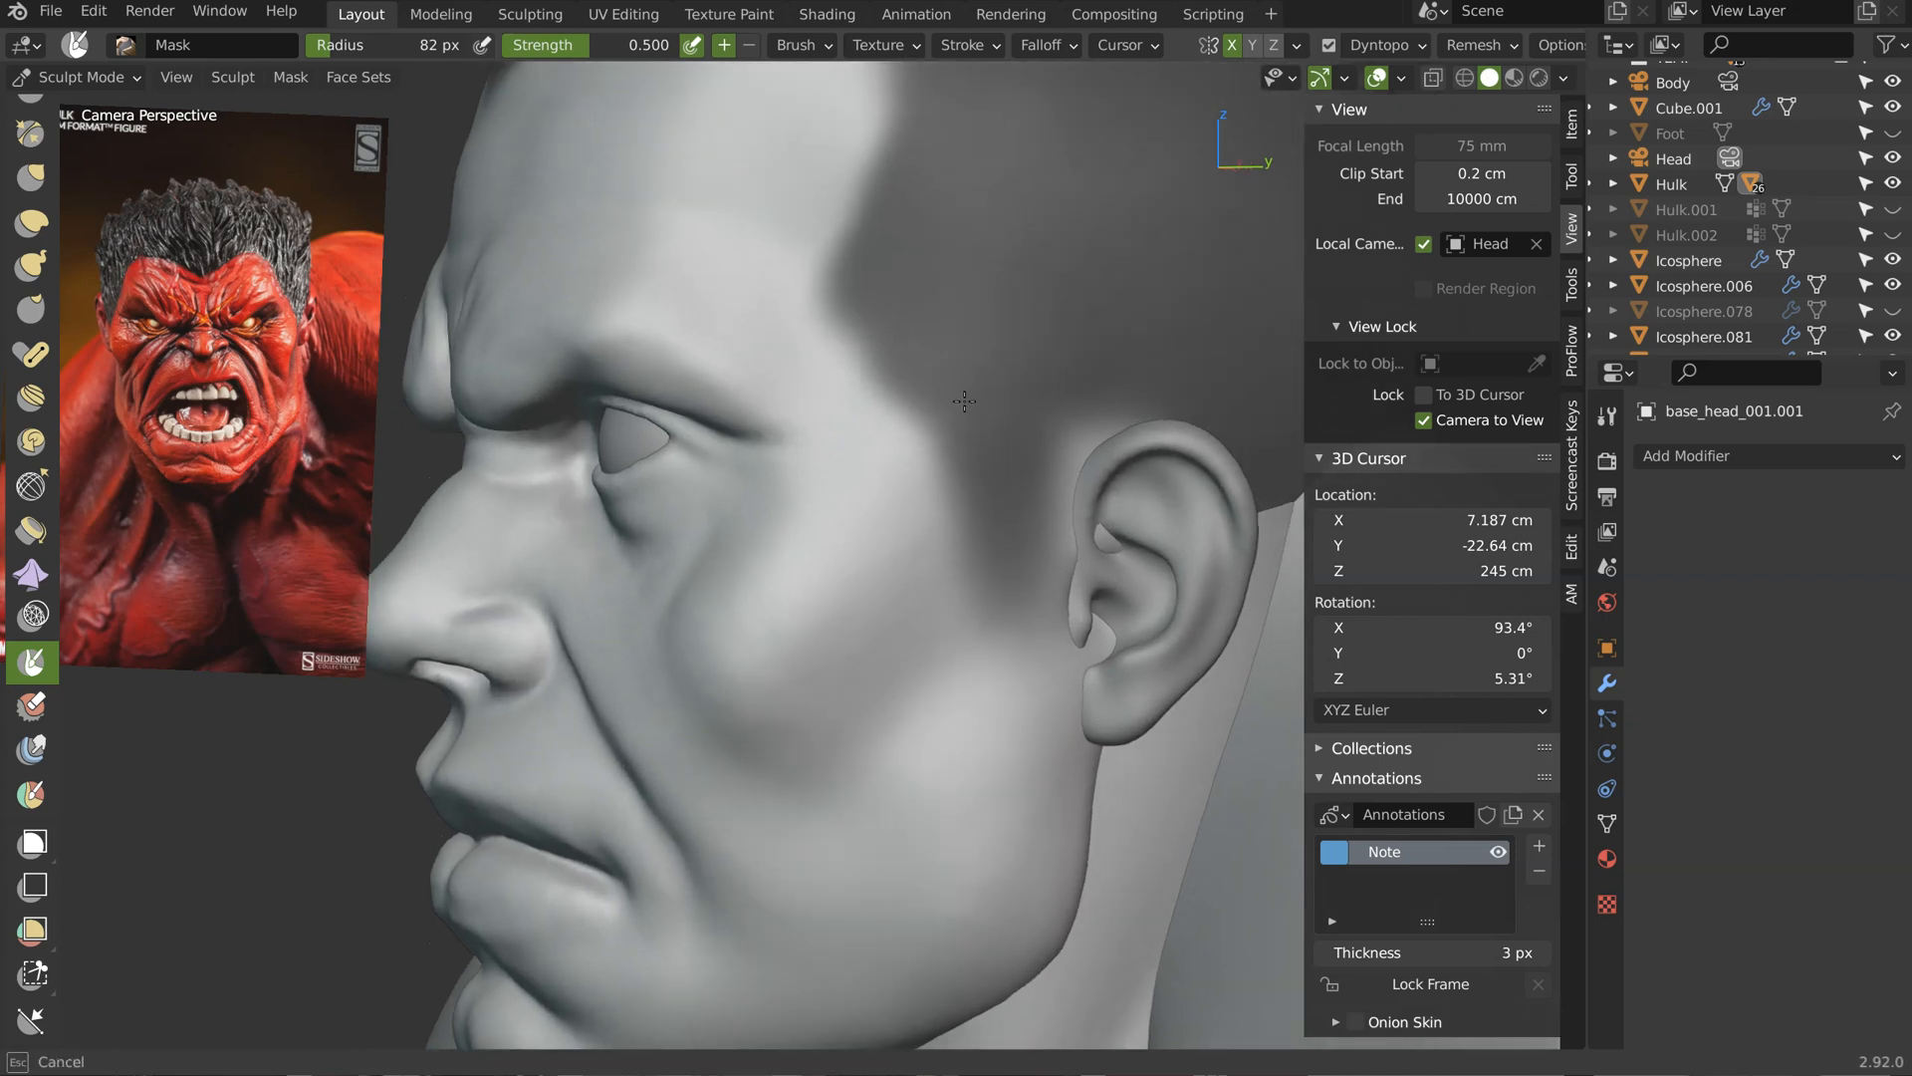
mouse_move(984, 508)
mouse_down()
mouse_move(1062, 558)
mouse_move(981, 598)
mouse_move(997, 532)
mouse_up()
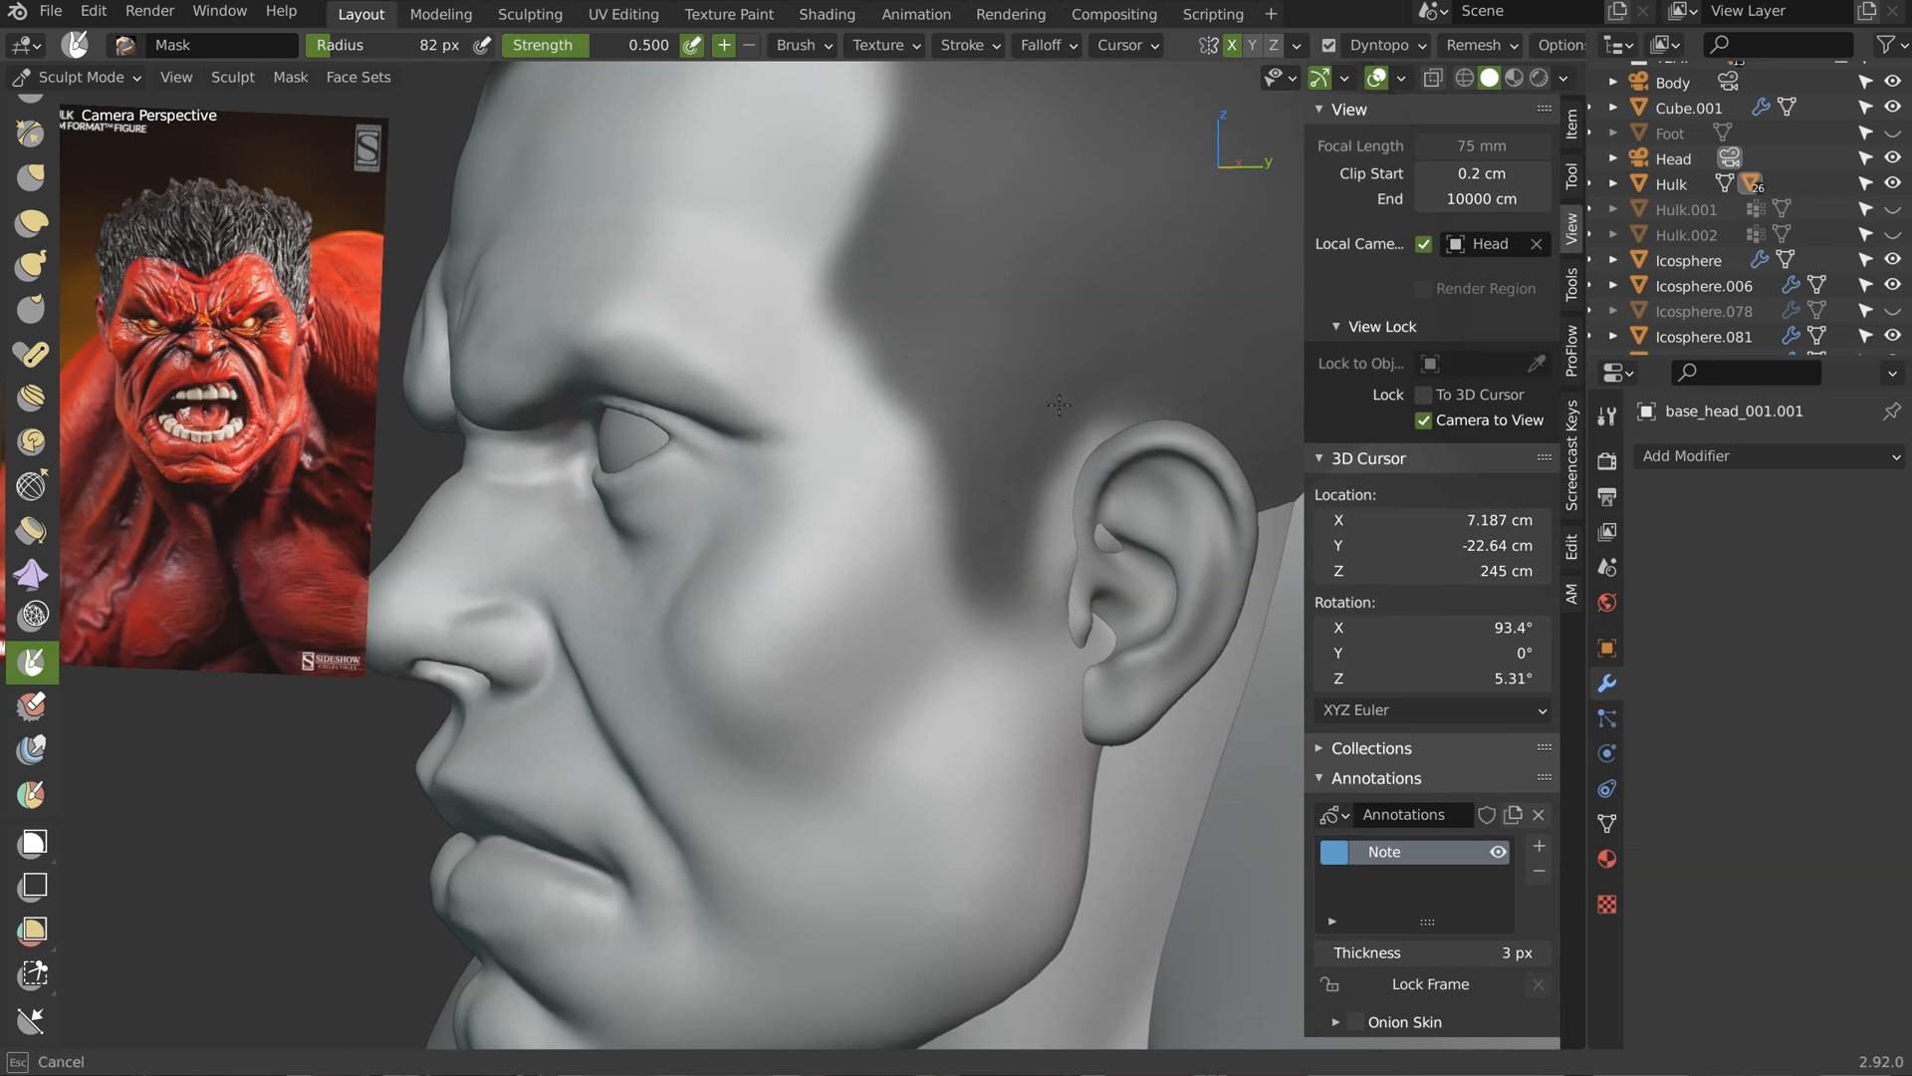
Step: Touch up the mask around the sideburn and temple to finish the hairline
middle_drag(1142, 382, 887, 648)
mouse_move(888, 648)
mouse_down()
mouse_move(1060, 678)
mouse_move(1093, 607)
mouse_move(1070, 636)
mouse_move(1072, 557)
mouse_up()
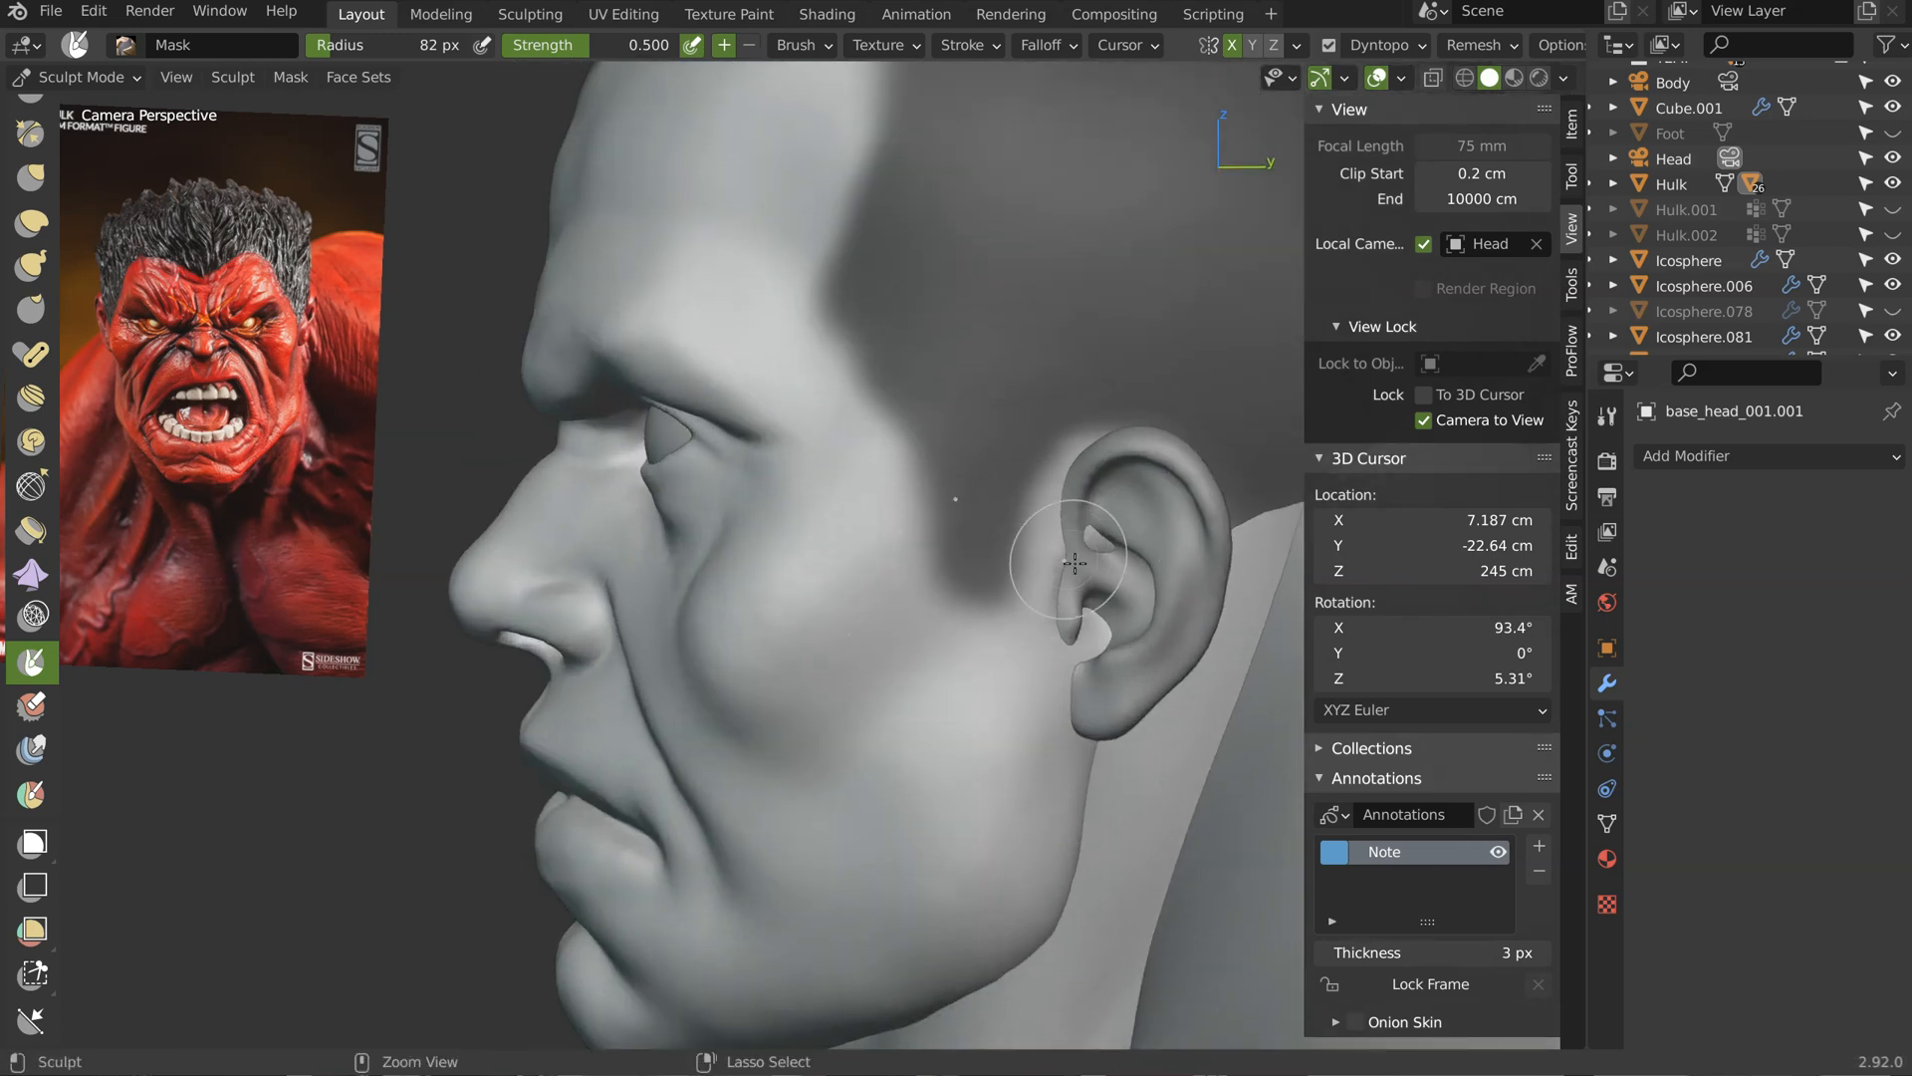
middle_drag(847, 345, 918, 330)
drag(876, 324, 894, 357)
mouse_move(923, 193)
middle_down()
mouse_move(1275, 316)
mouse_move(768, 320)
mouse_move(909, 308)
mouse_move(924, 323)
middle_up()
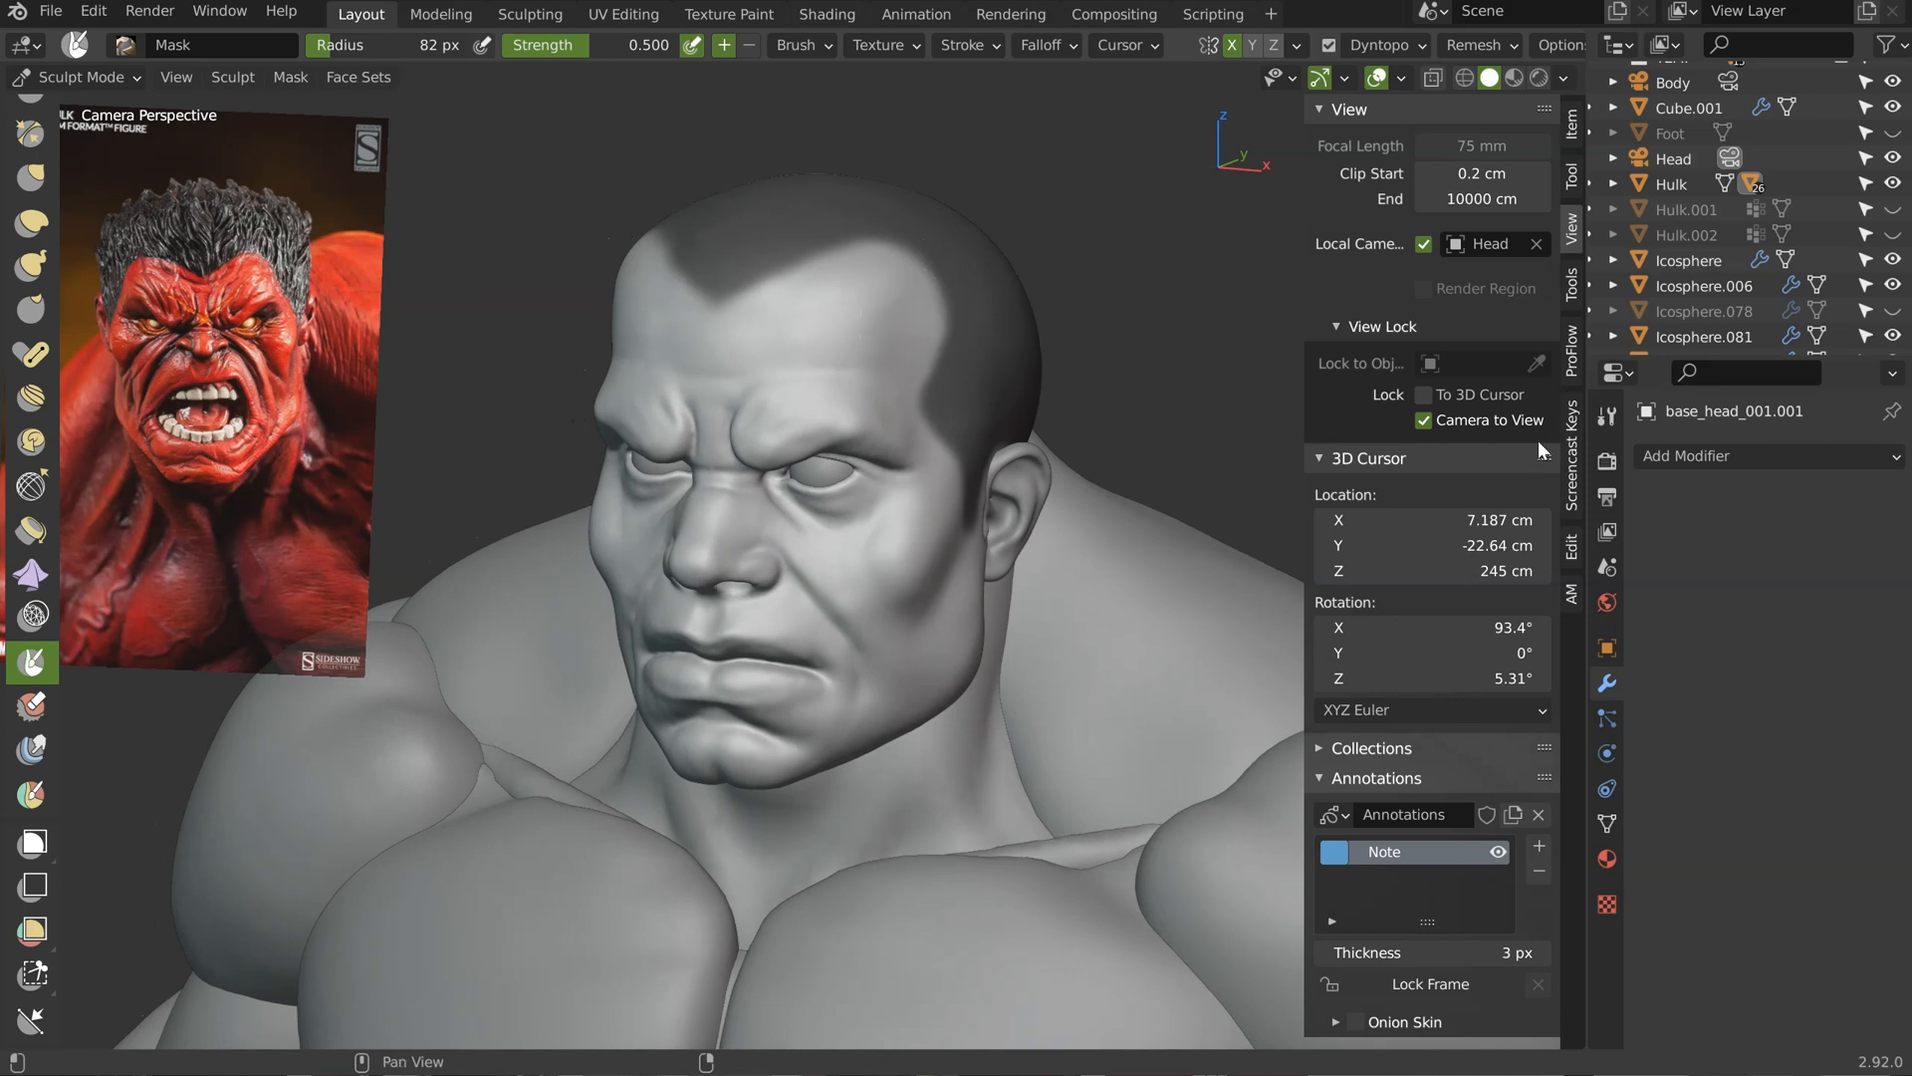
Step: Save the scene as a new incremented version named tuto_hulk_009.blend
click(1571, 286)
scroll(1434, 448, down, 10)
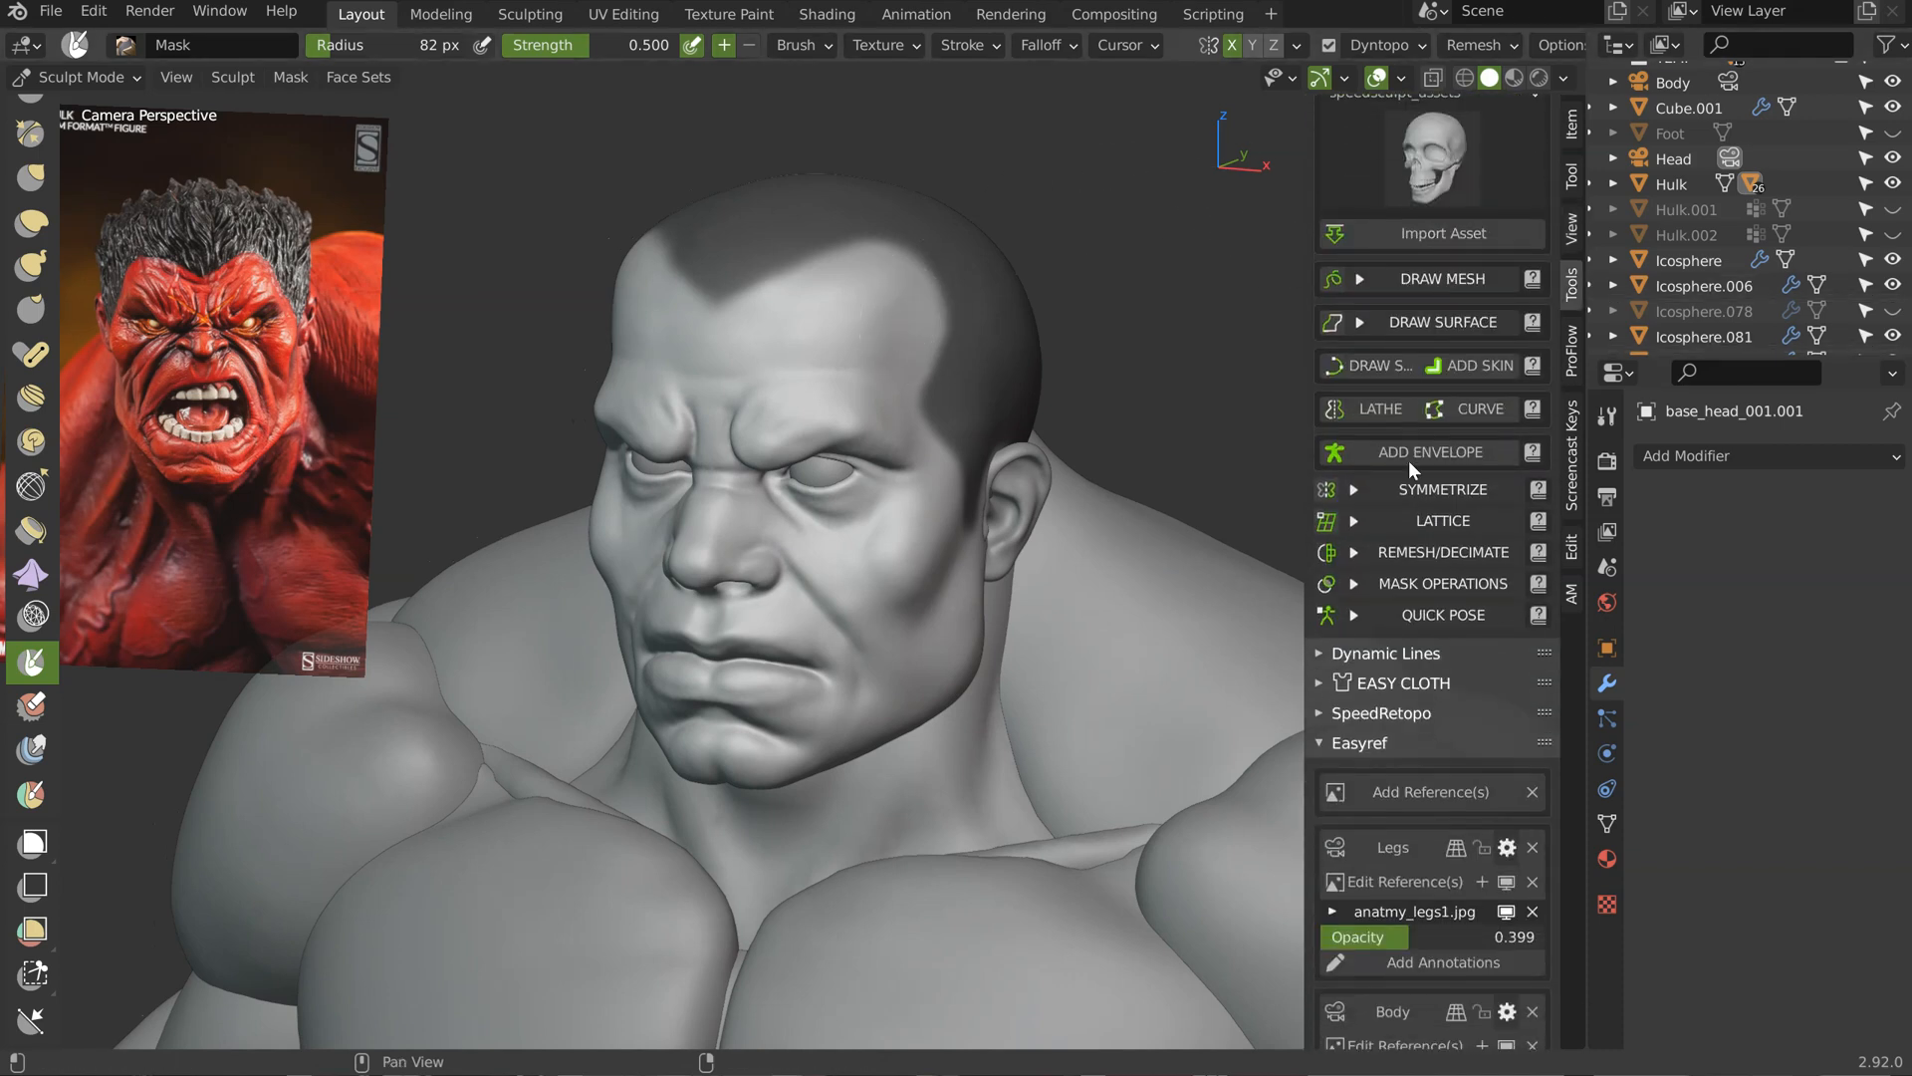
click(52, 12)
click(92, 206)
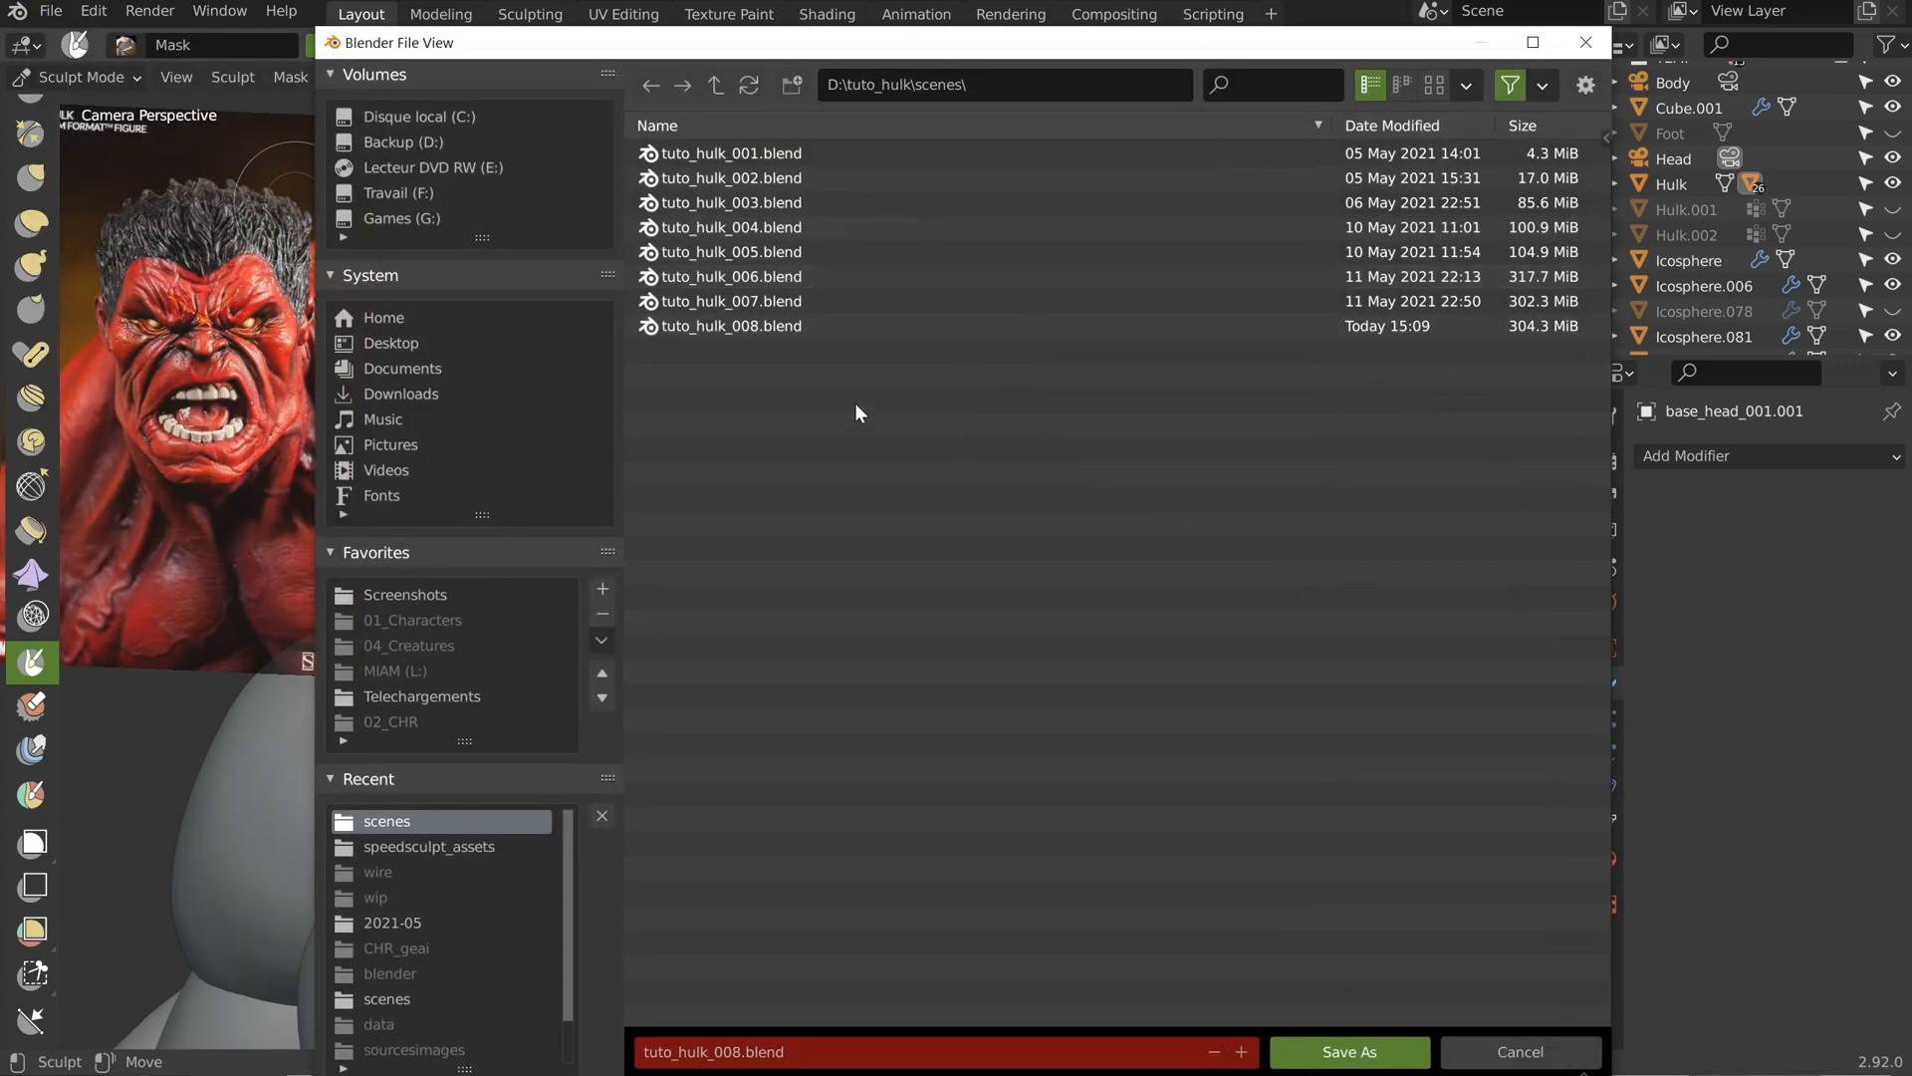
click(1240, 1055)
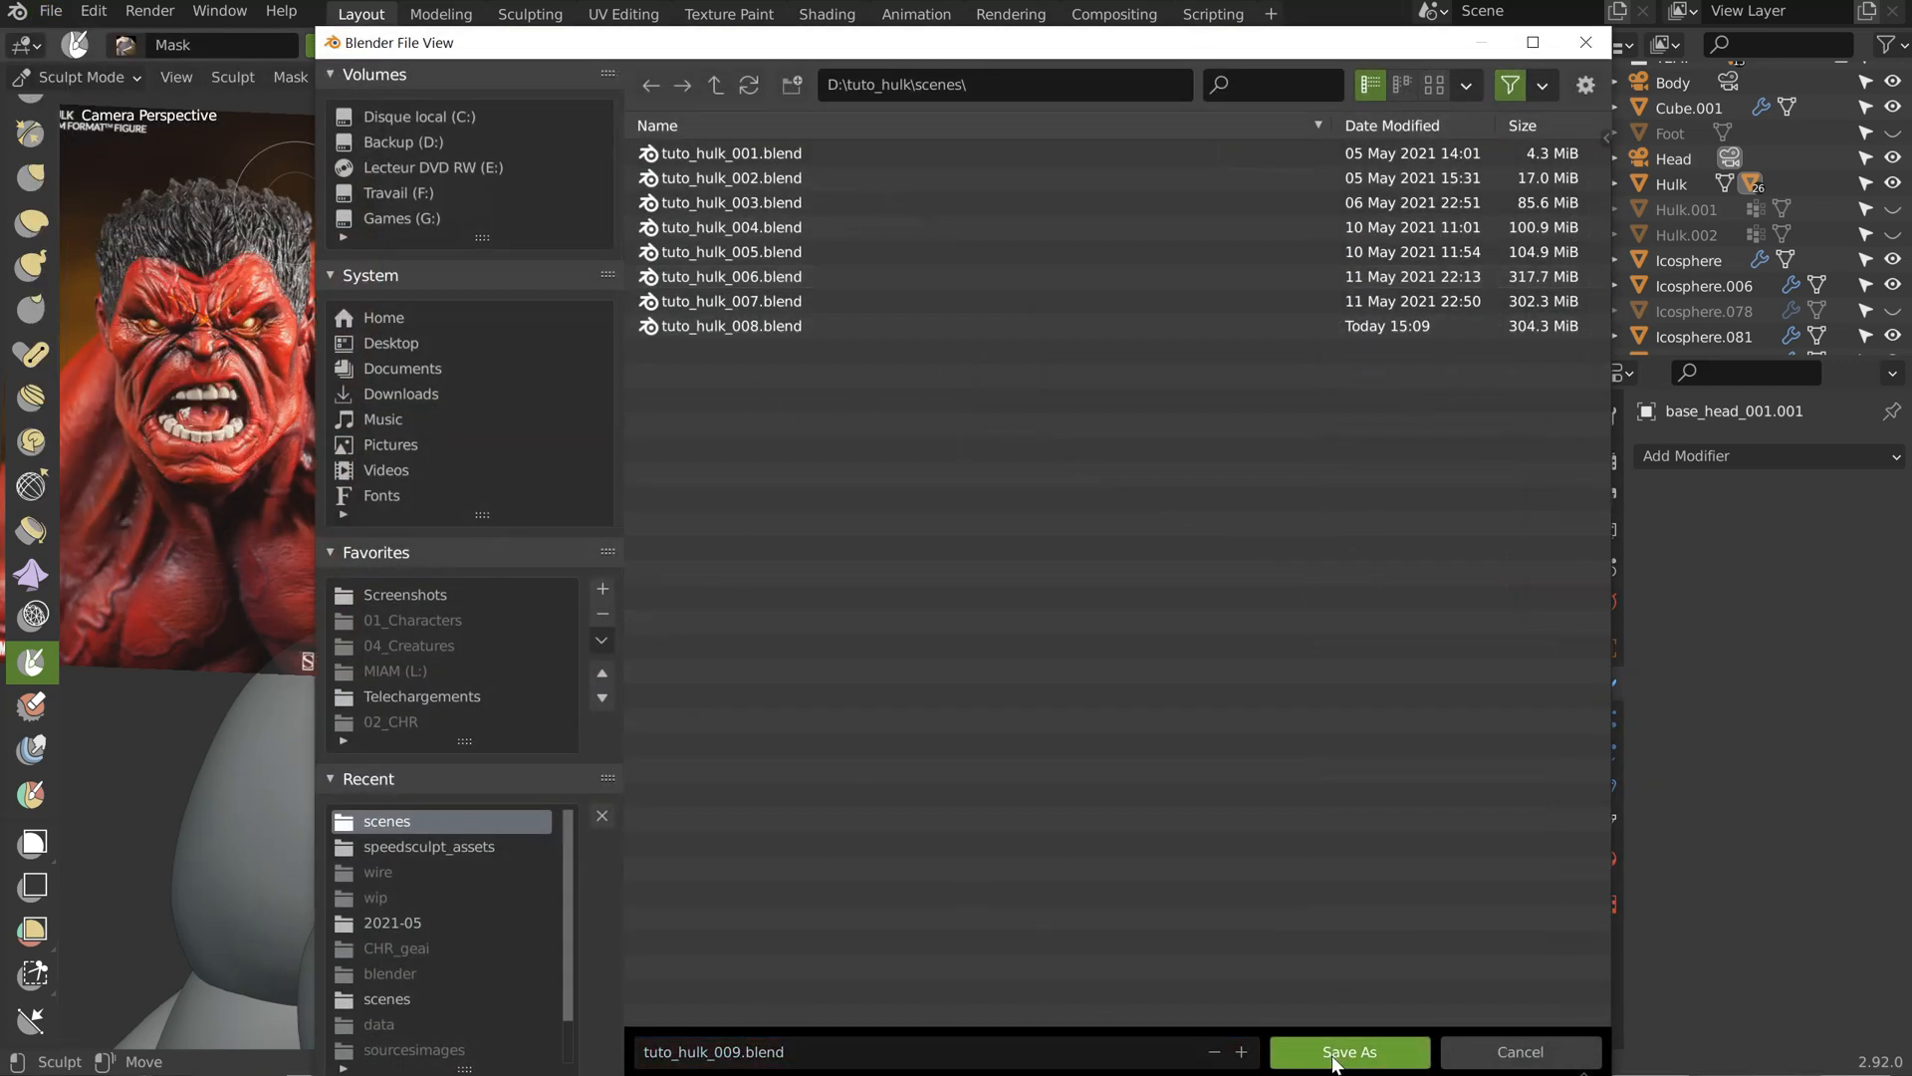
click(1338, 1057)
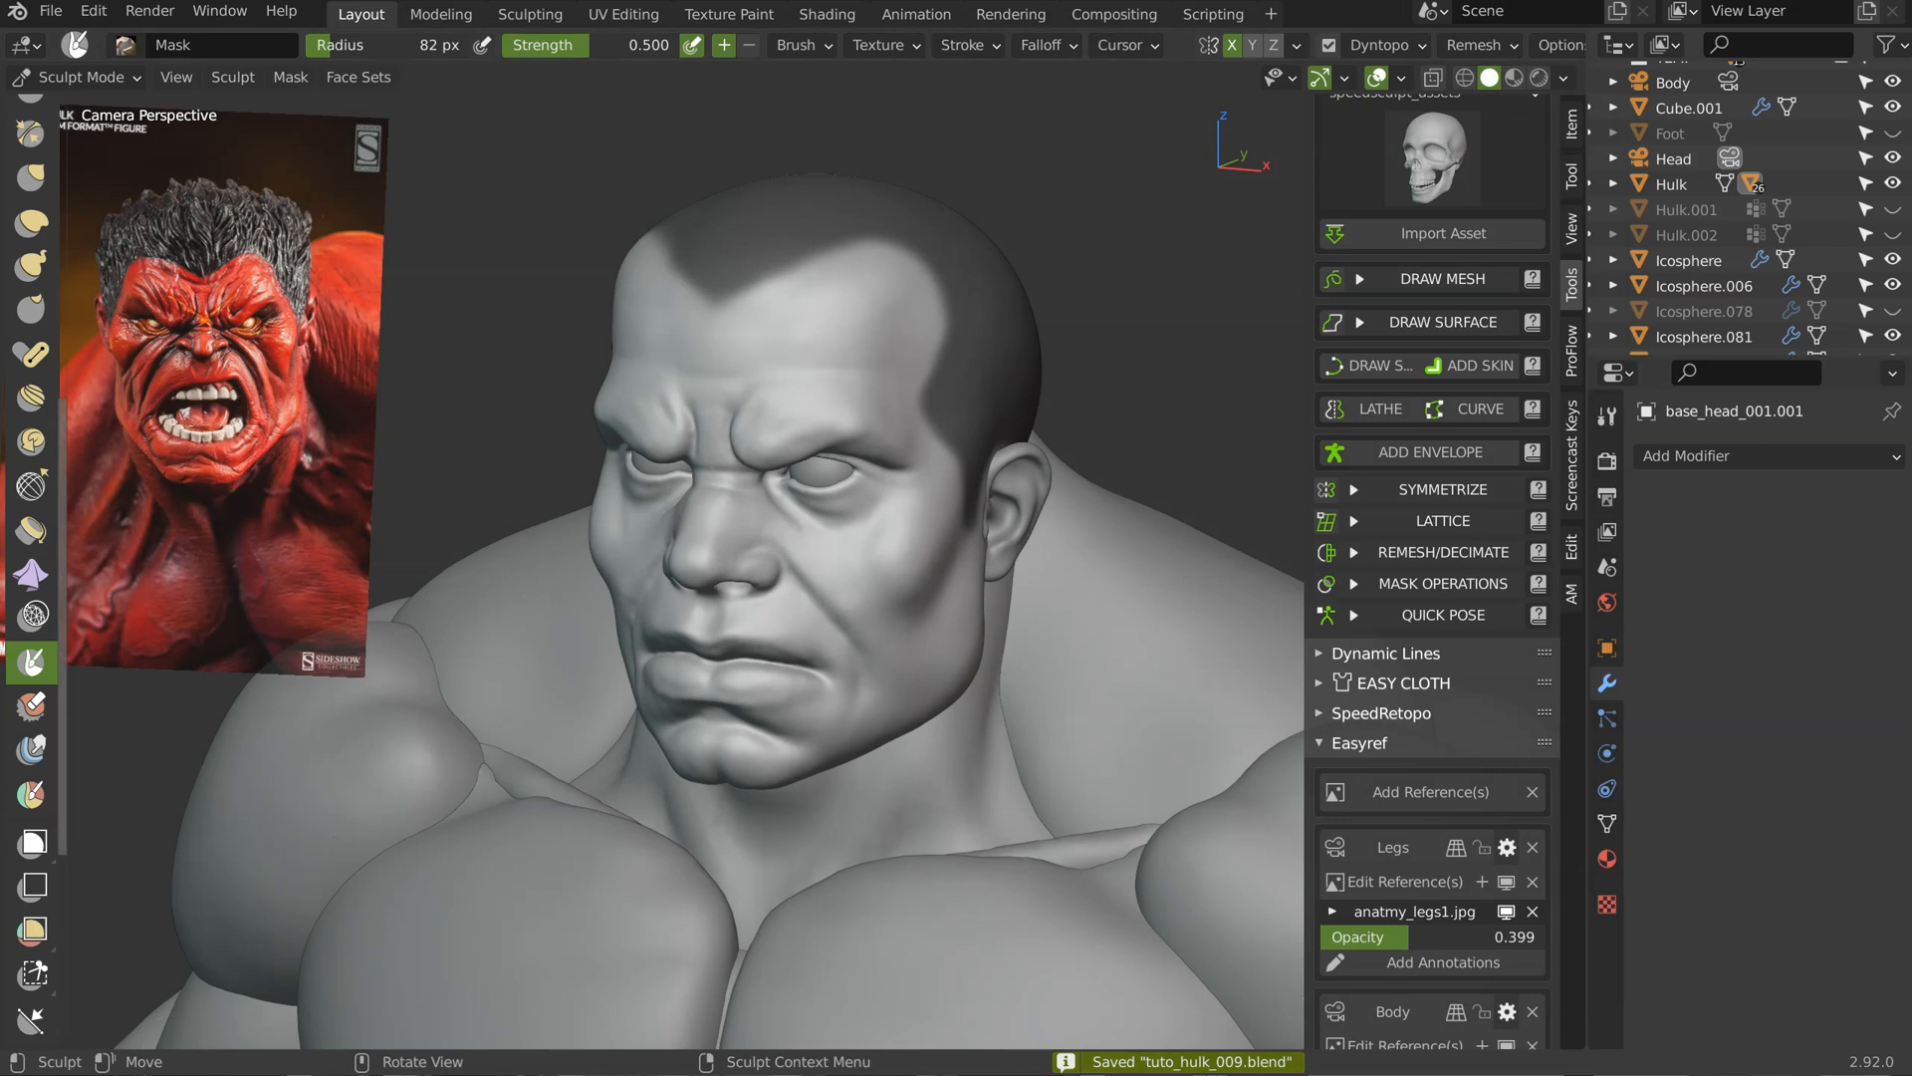
Step: Extract the masked scalp as a separate mesh with Add Solidify at 0.10 thickness, Apply Solidify and Go To Sculpt disabled
key(KP_1)
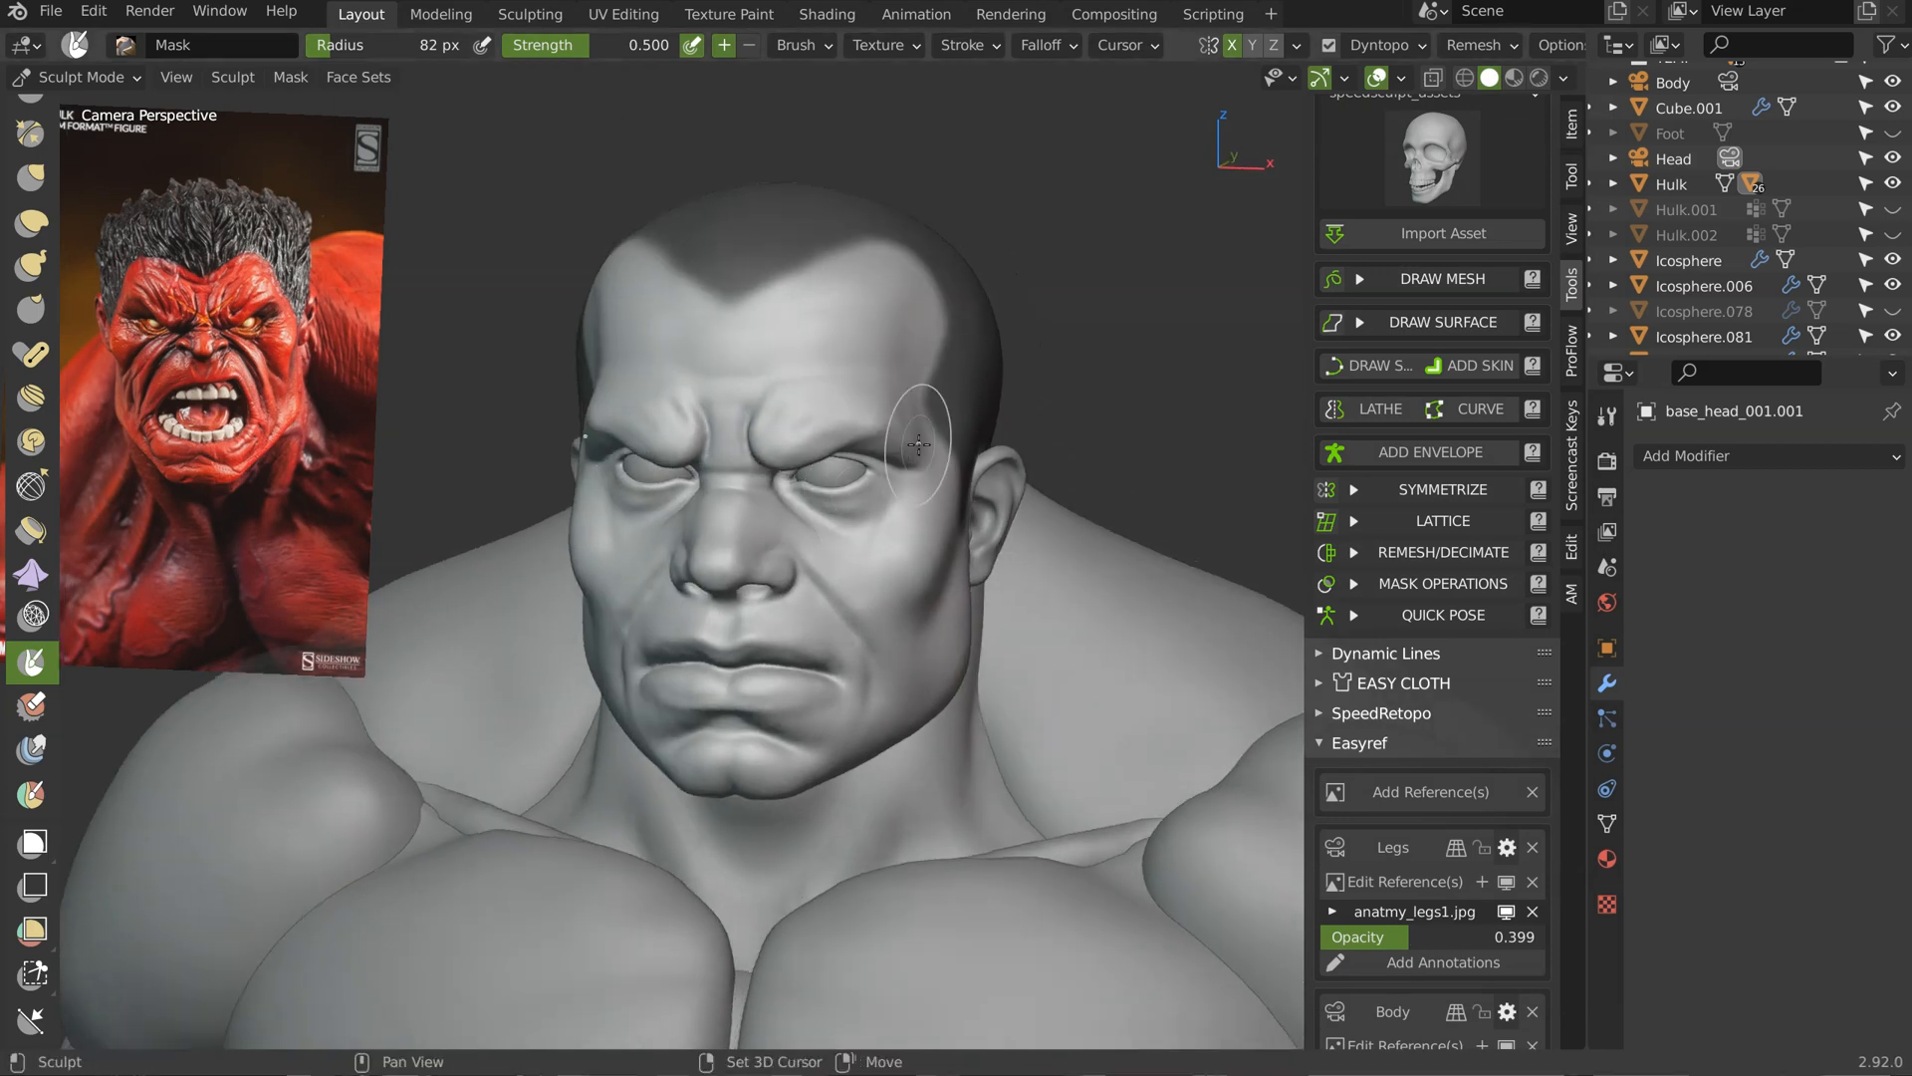
scroll(1473, 392, down, 6)
scroll(1473, 392, up, 12)
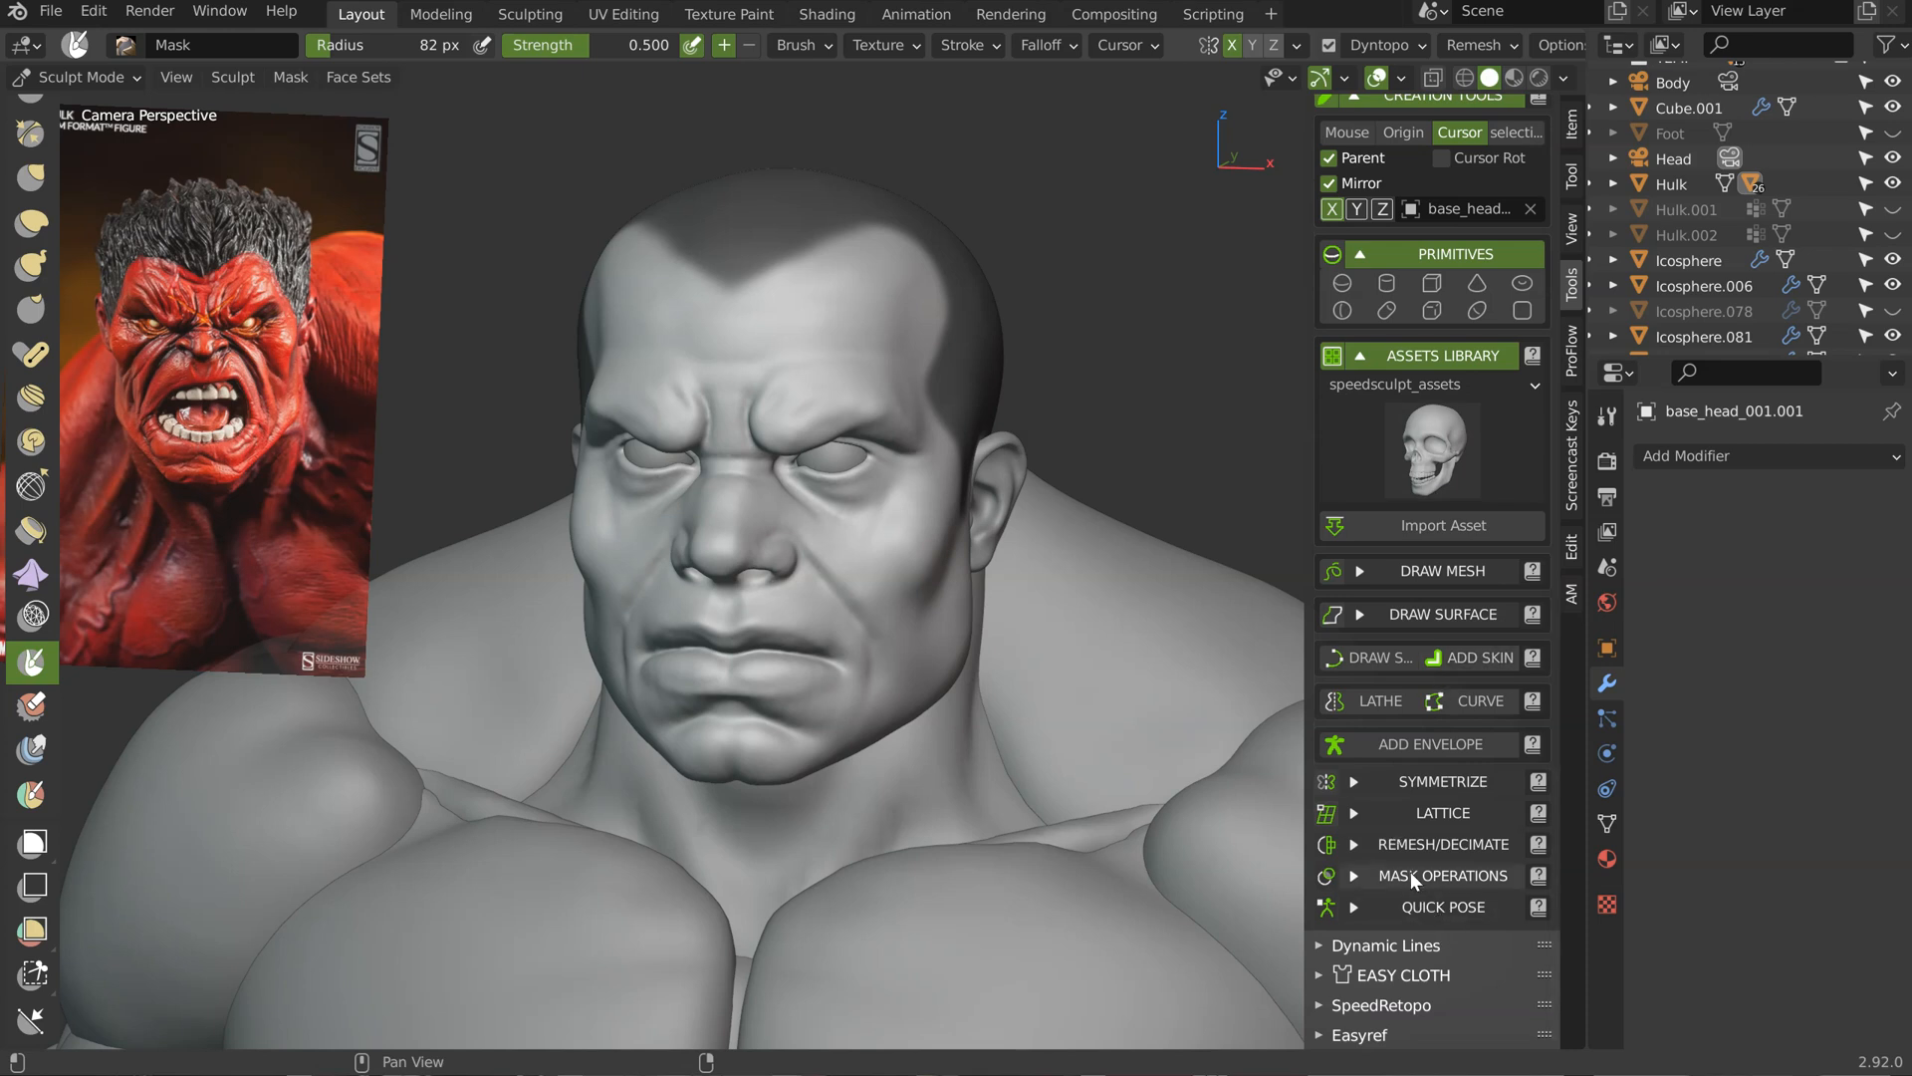
click(1411, 872)
middle_drag(1399, 927, 1379, 571)
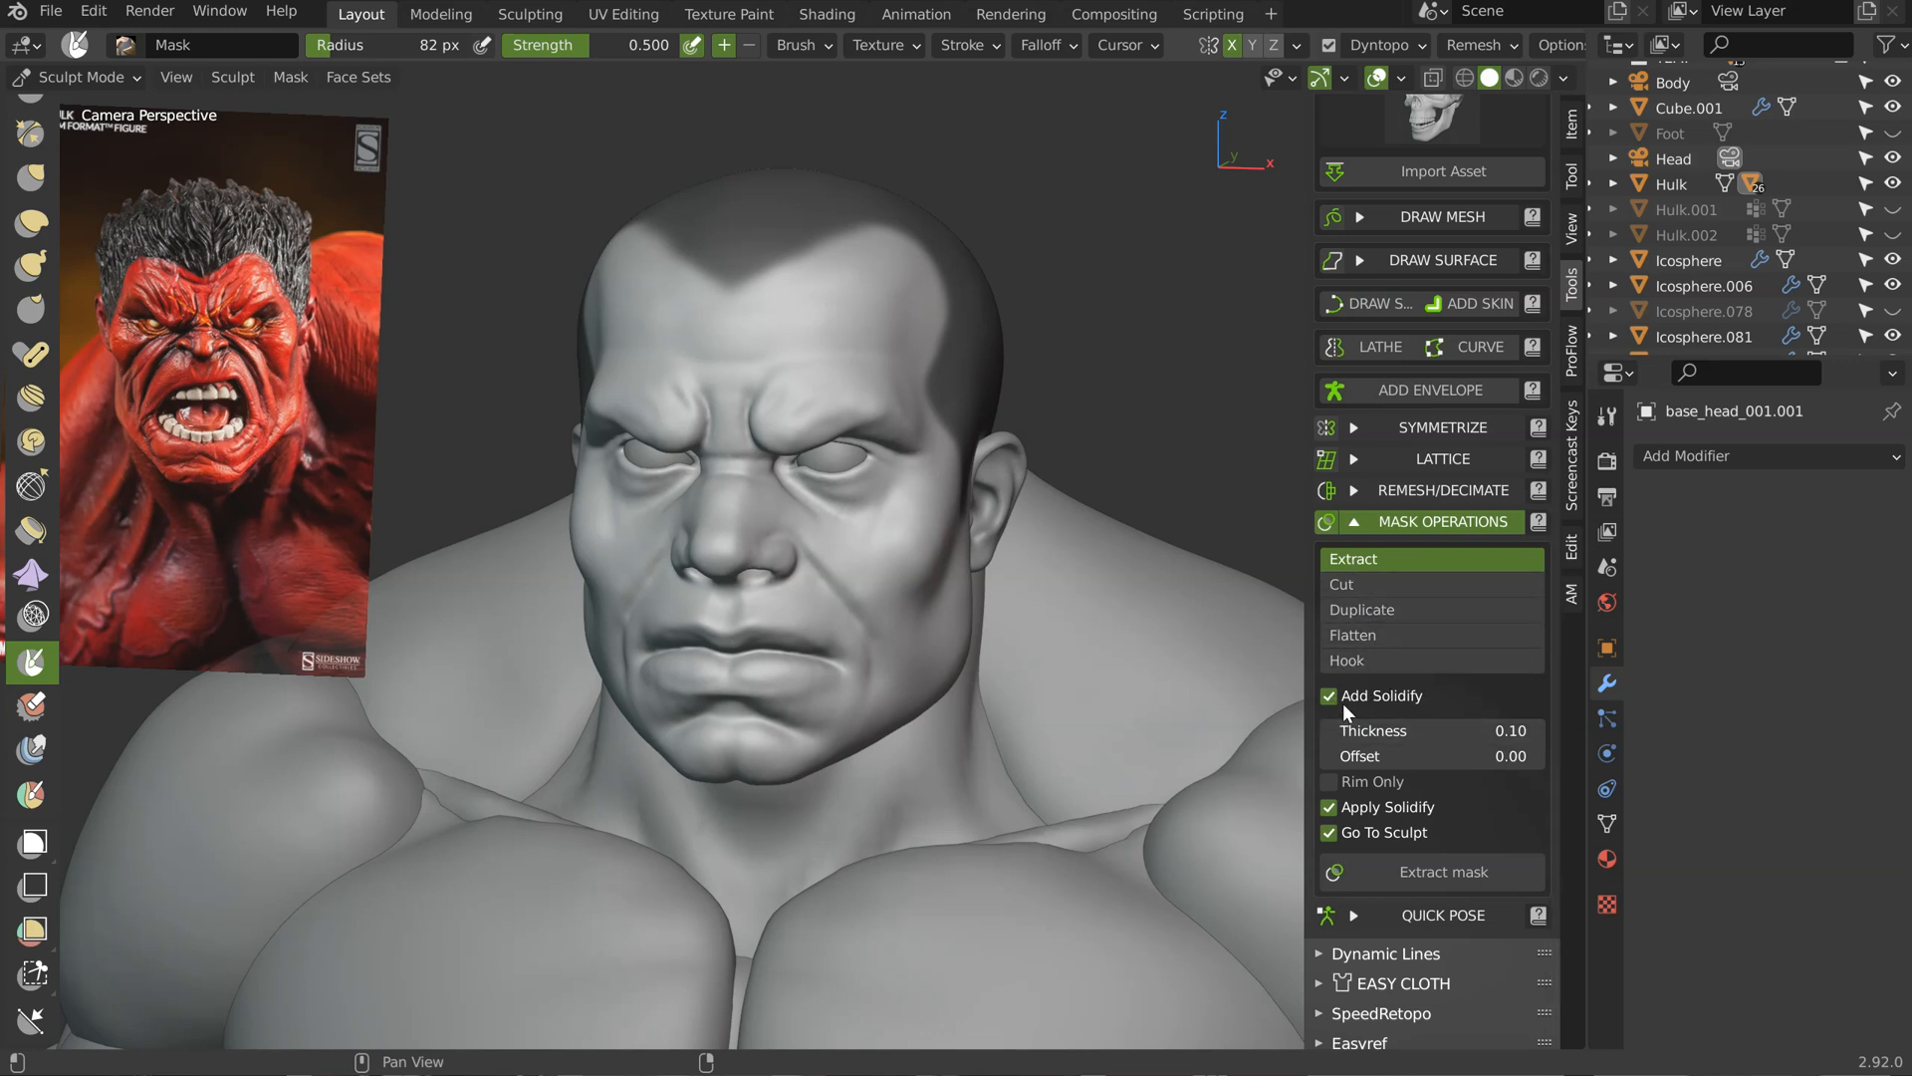
scroll(1382, 307, up, 10)
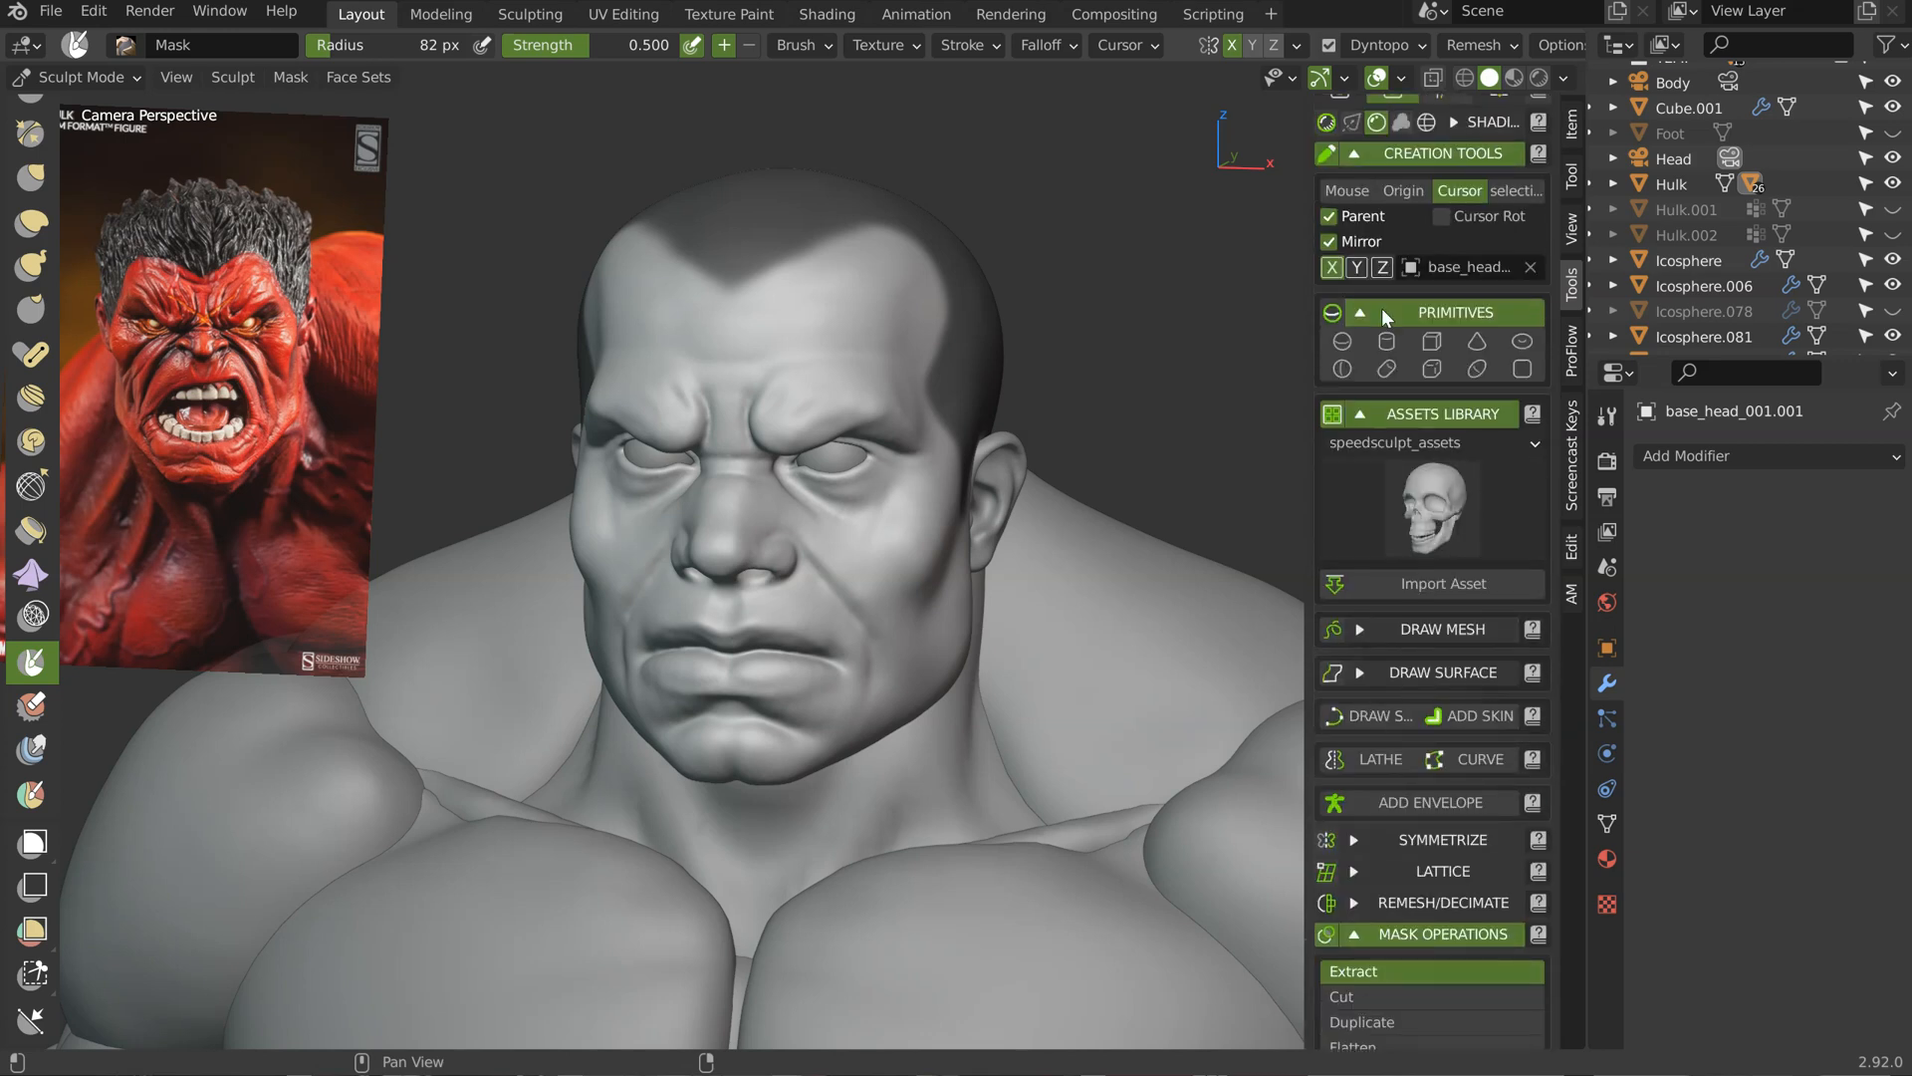
scroll(1357, 256, up, 1)
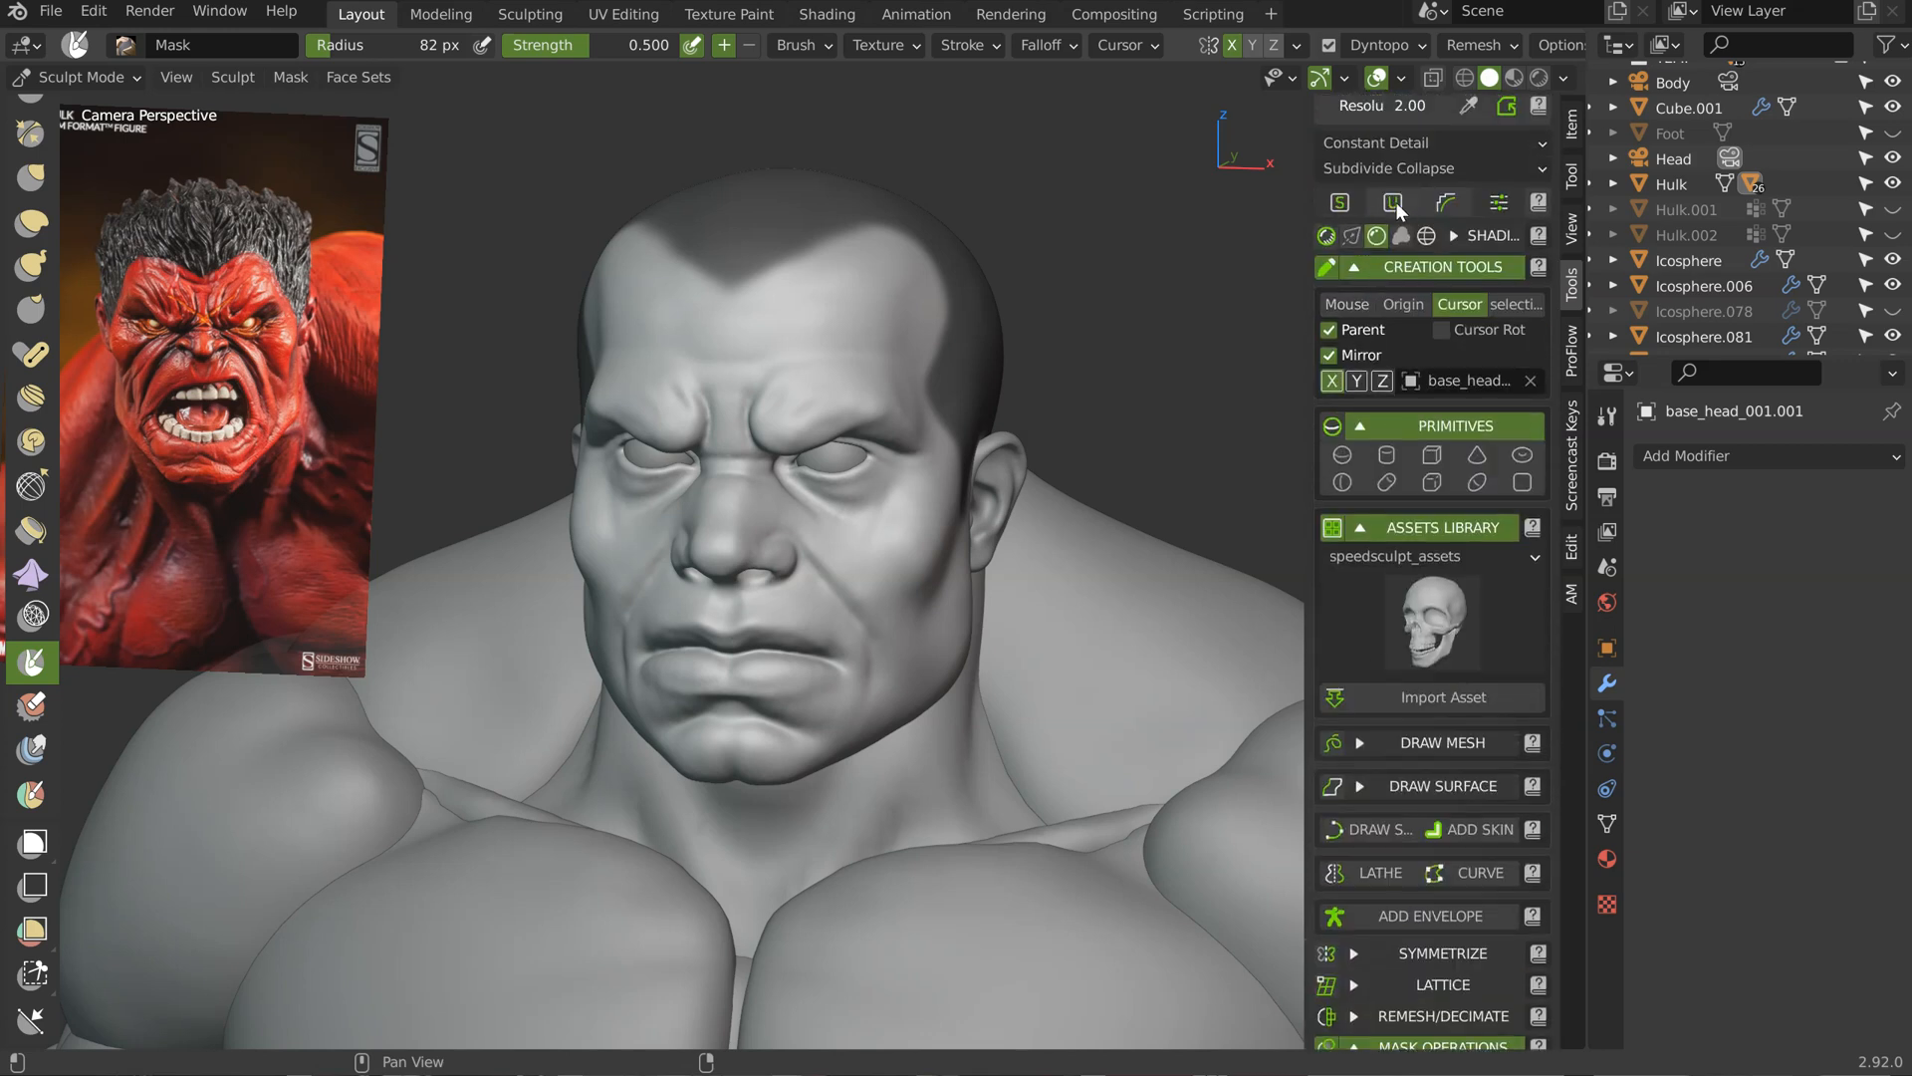
scroll(1395, 227, down, 10)
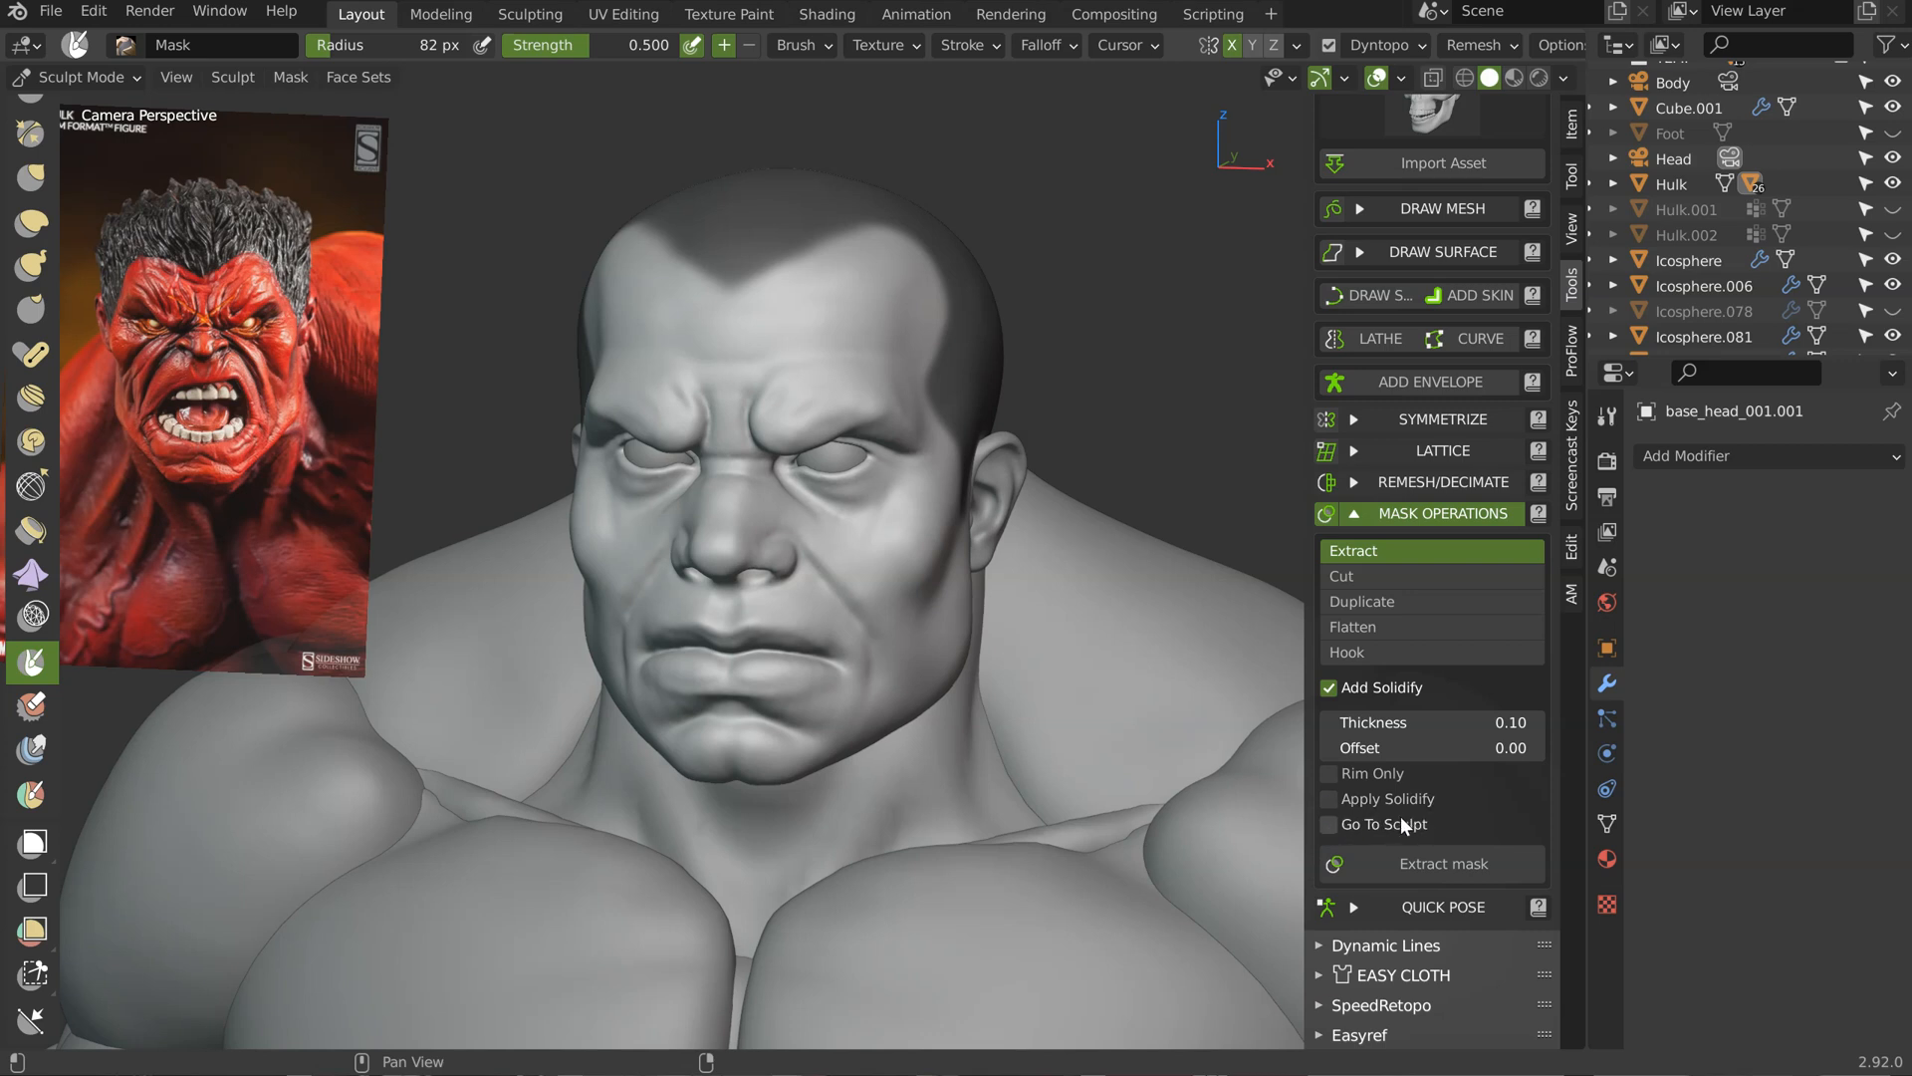
click(1433, 862)
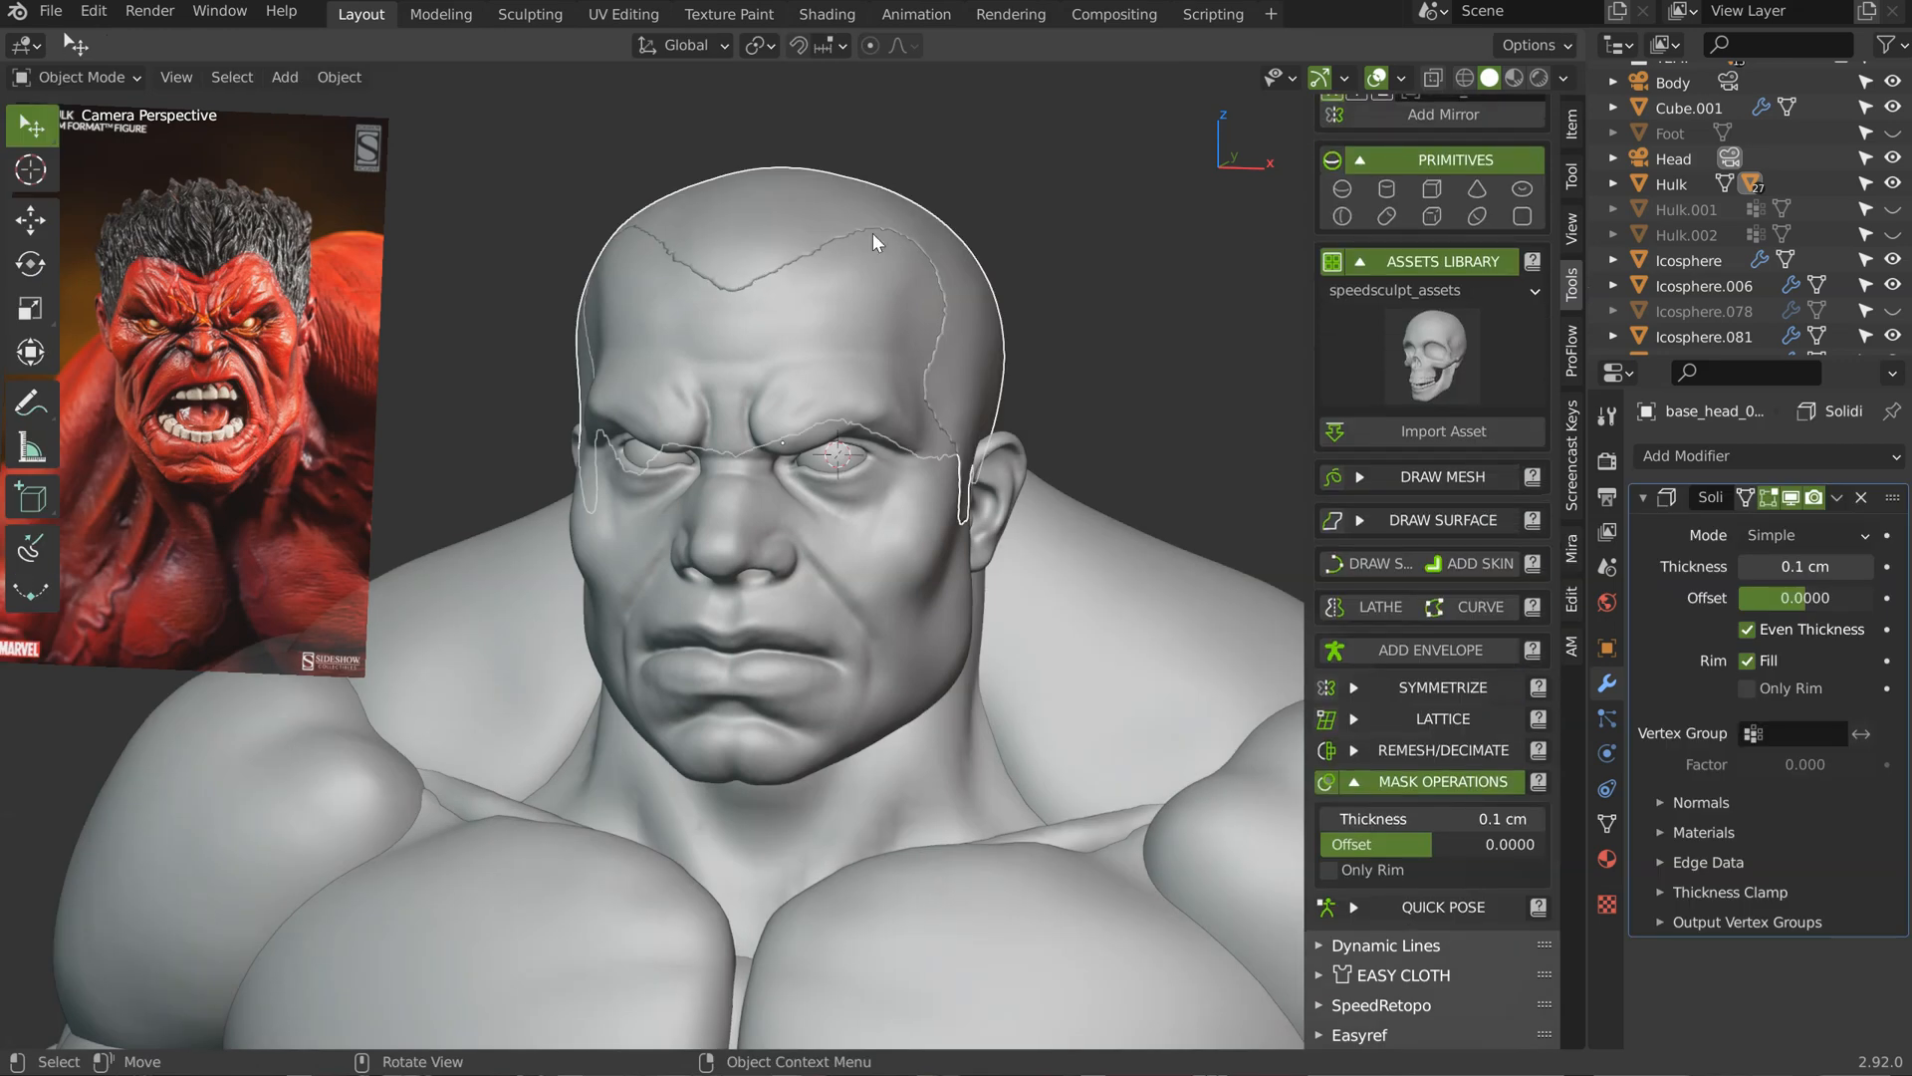
Step: Set the extracted hair shell's Solidify thickness to 3 cm and offset to 1, and isolate the shell in local view
middle_drag(872, 233, 902, 287)
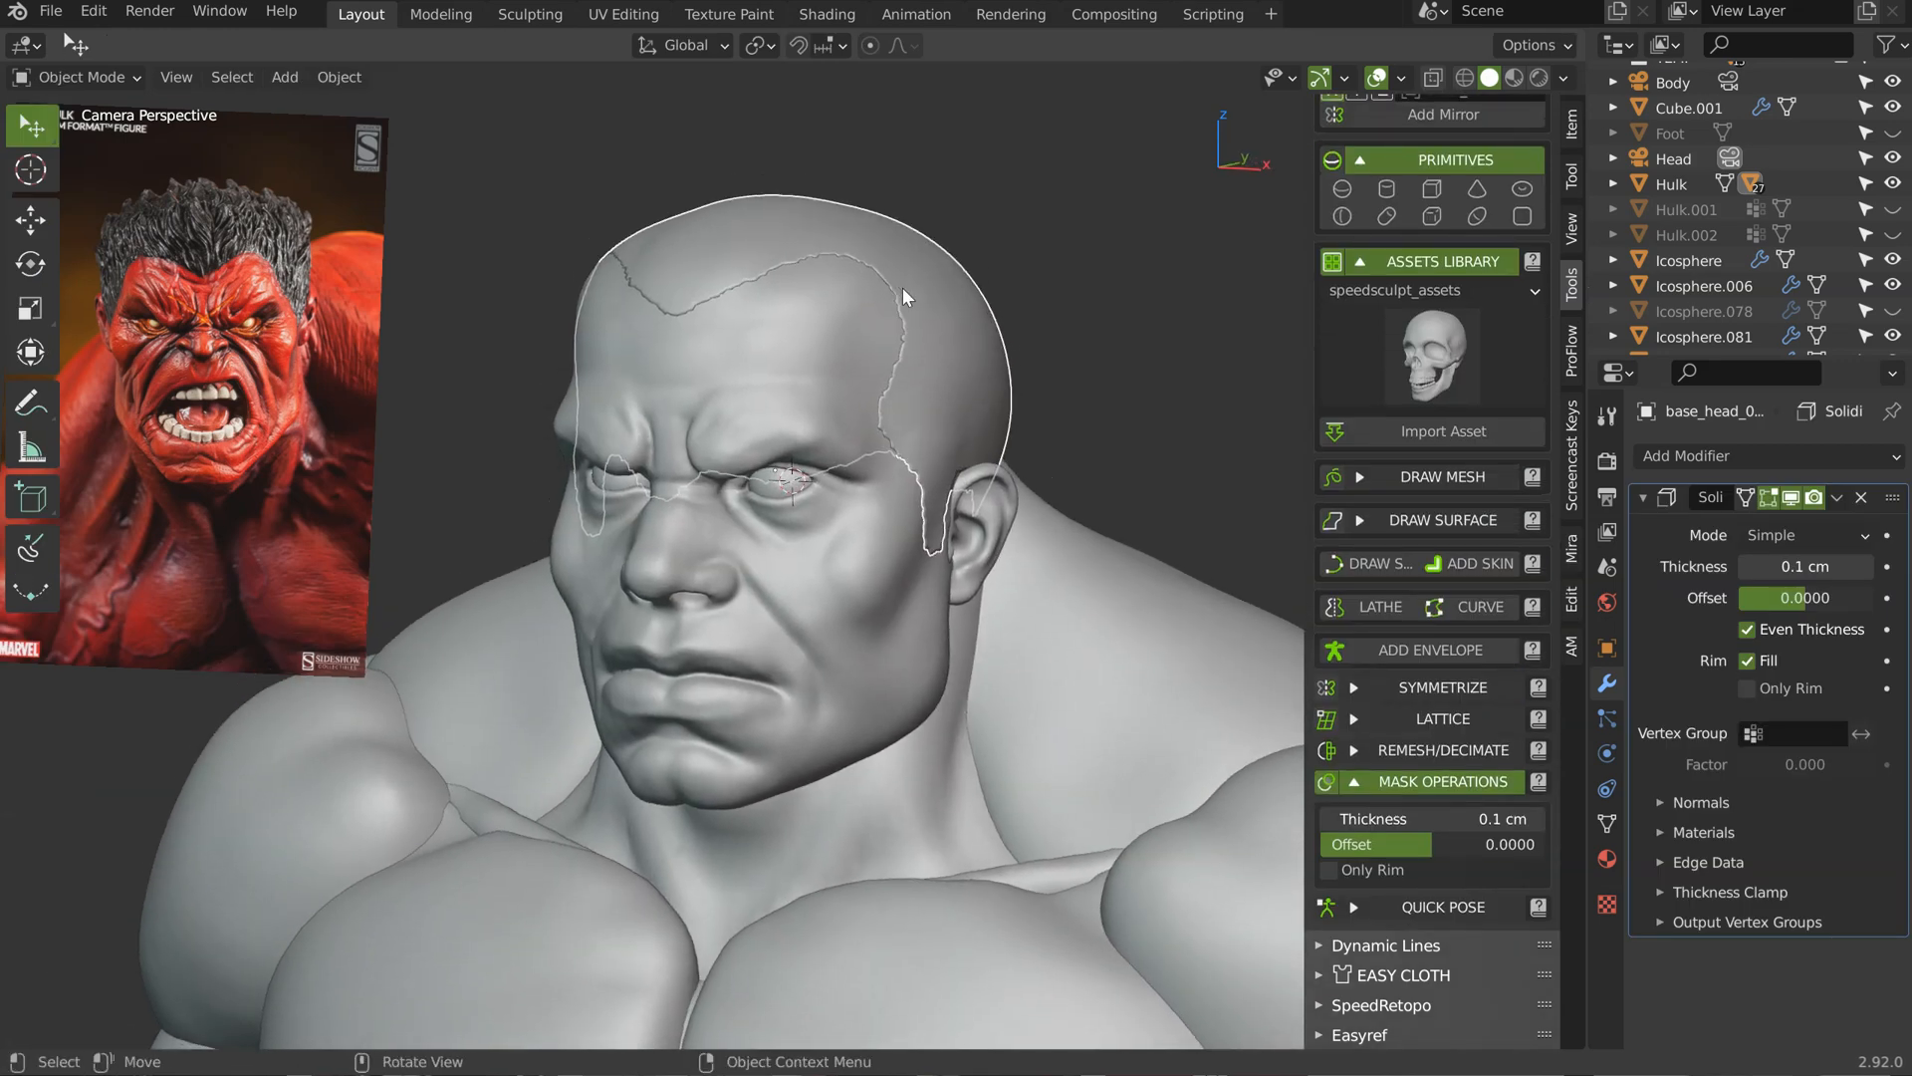
drag(1374, 819, 1468, 840)
middle_drag(838, 489, 976, 386)
key(KP_Divide)
key(KP_Divide)
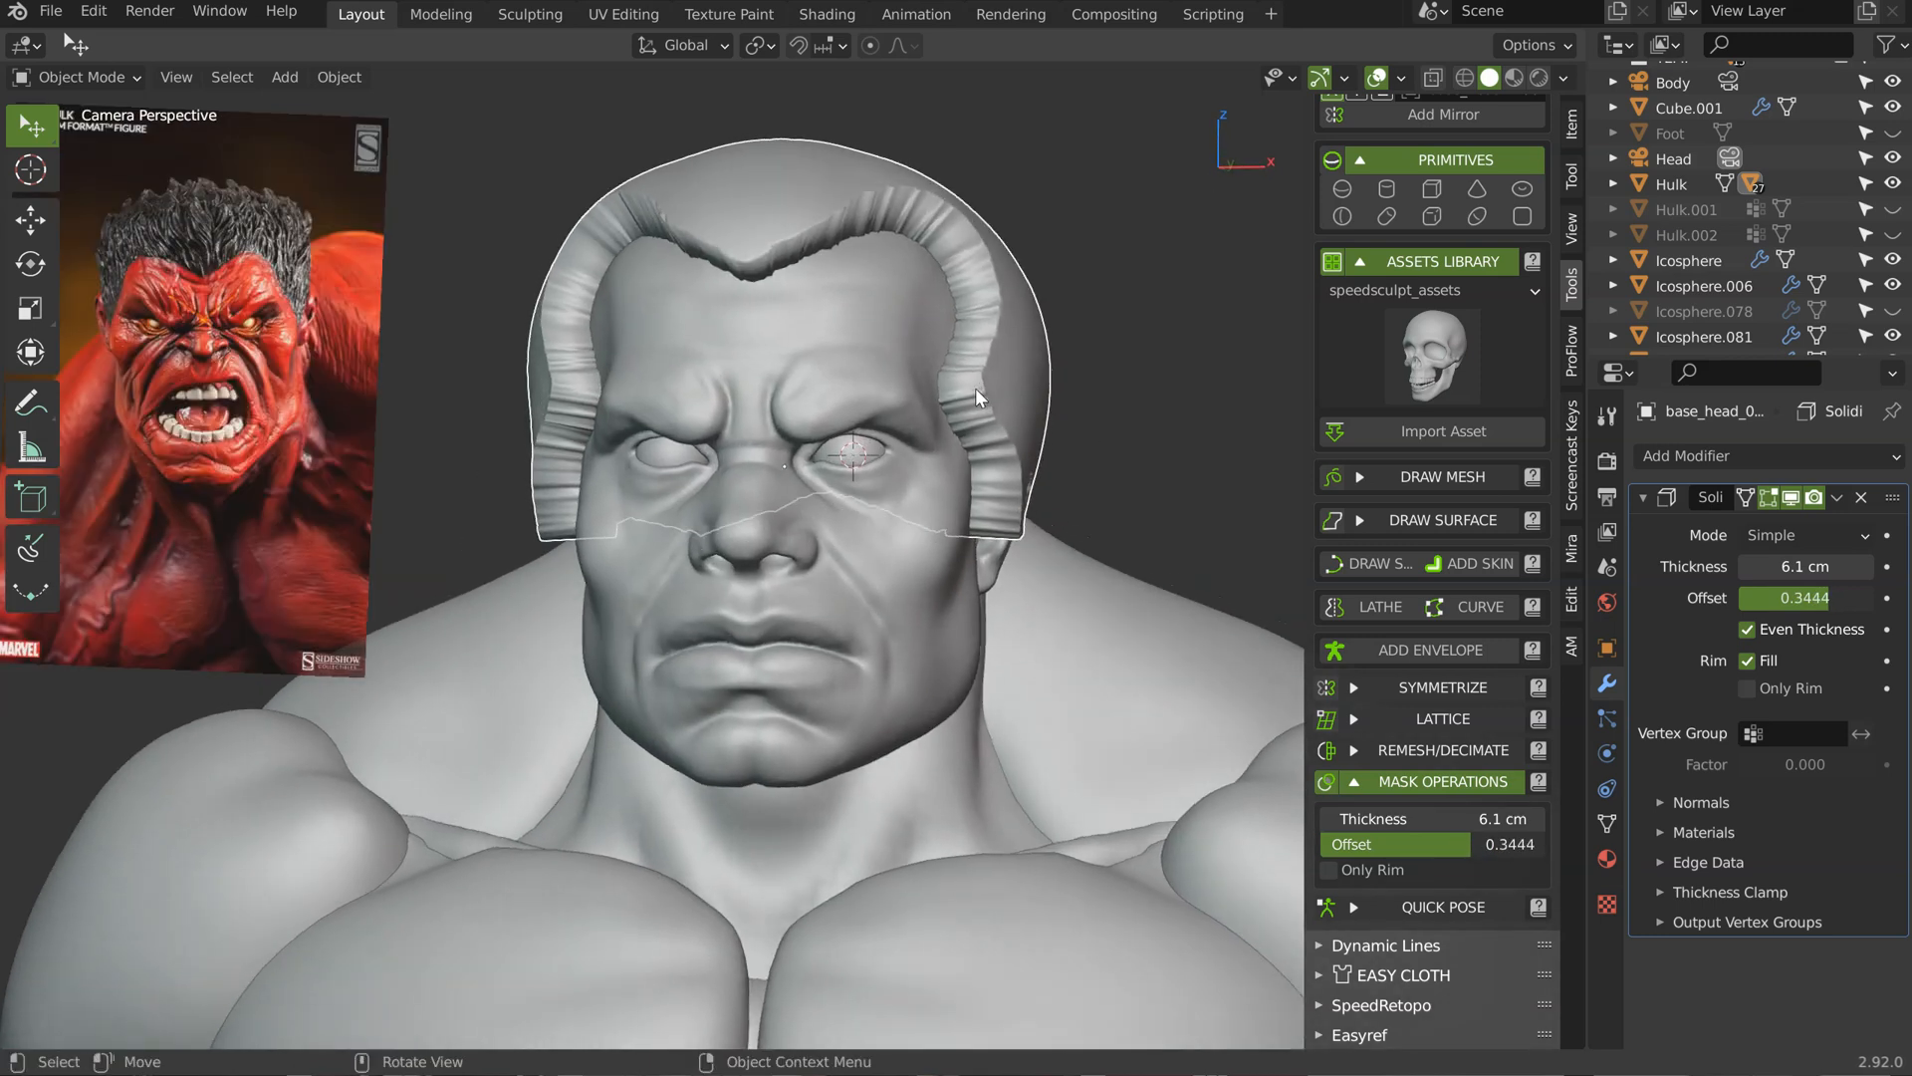
drag(1410, 810, 1554, 851)
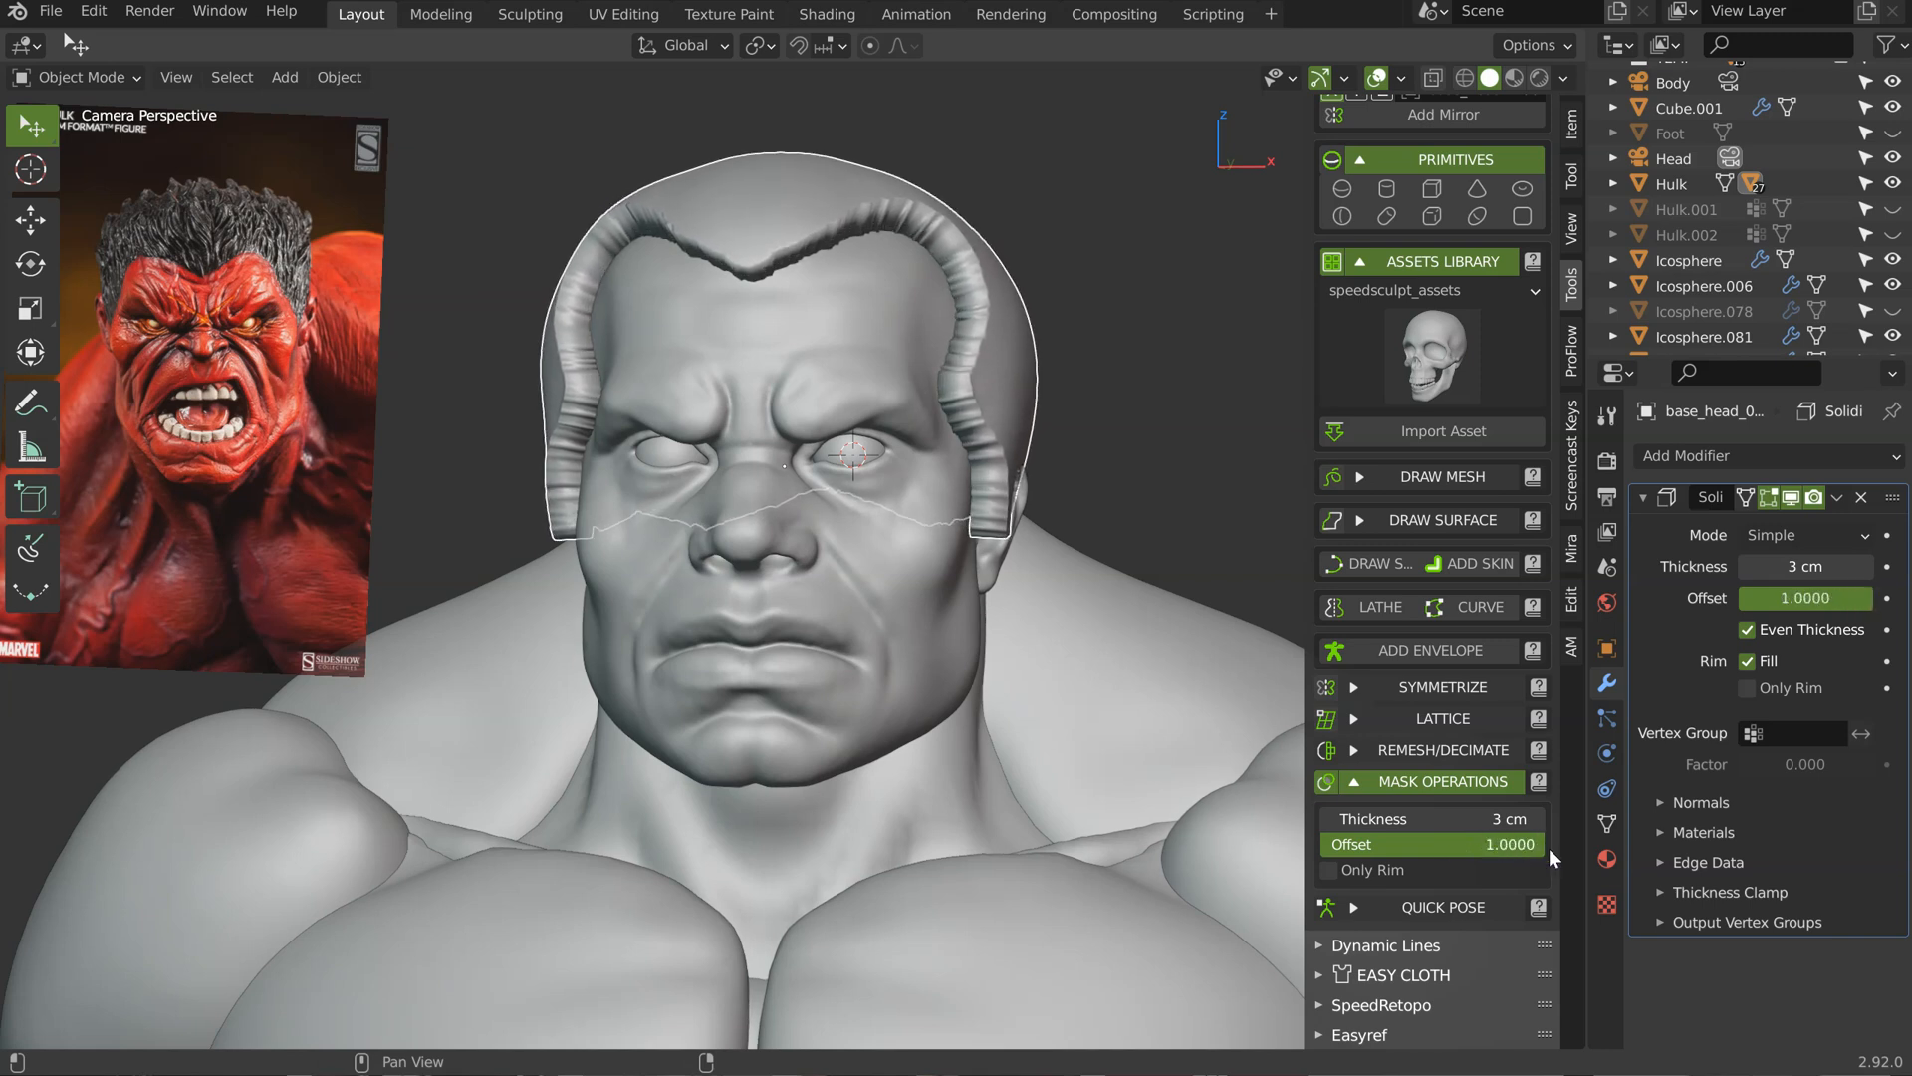
shift+middle_drag(935, 531, 925, 550)
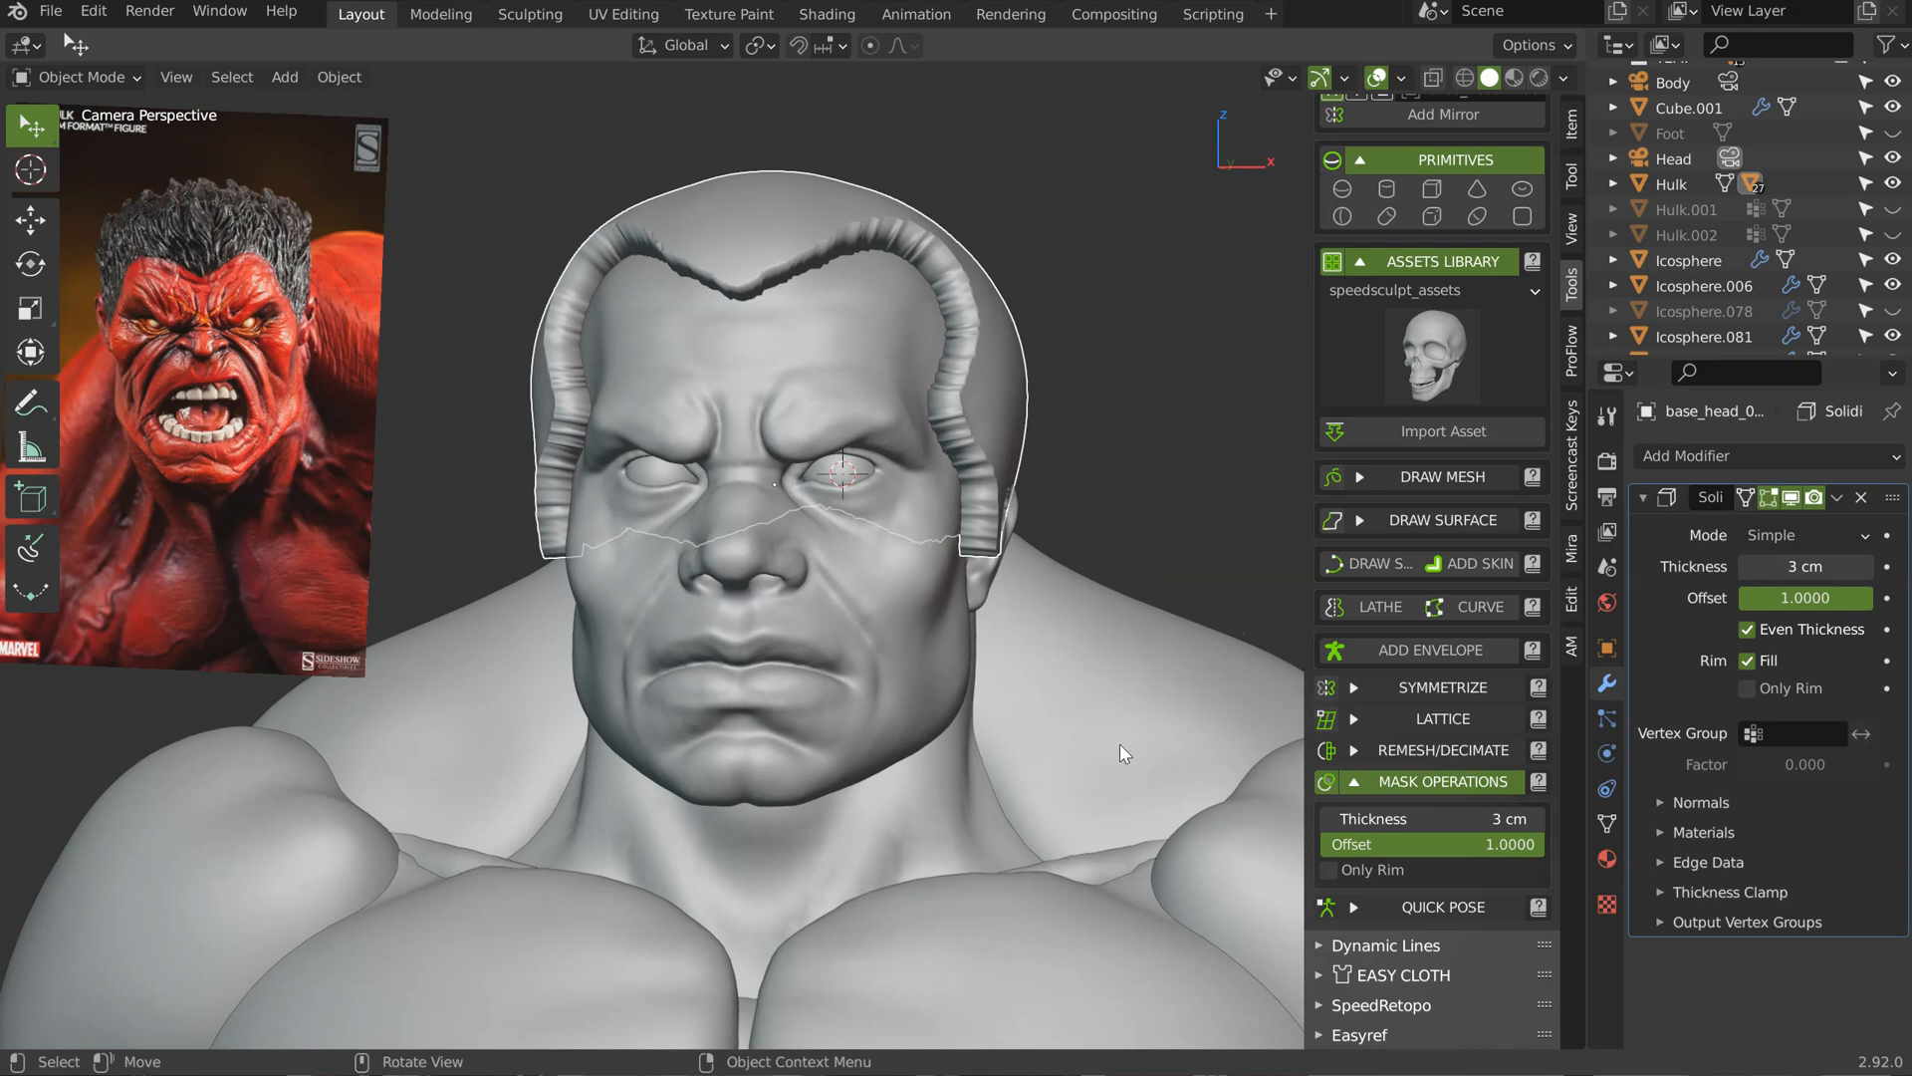
middle_drag(1120, 744, 1056, 604)
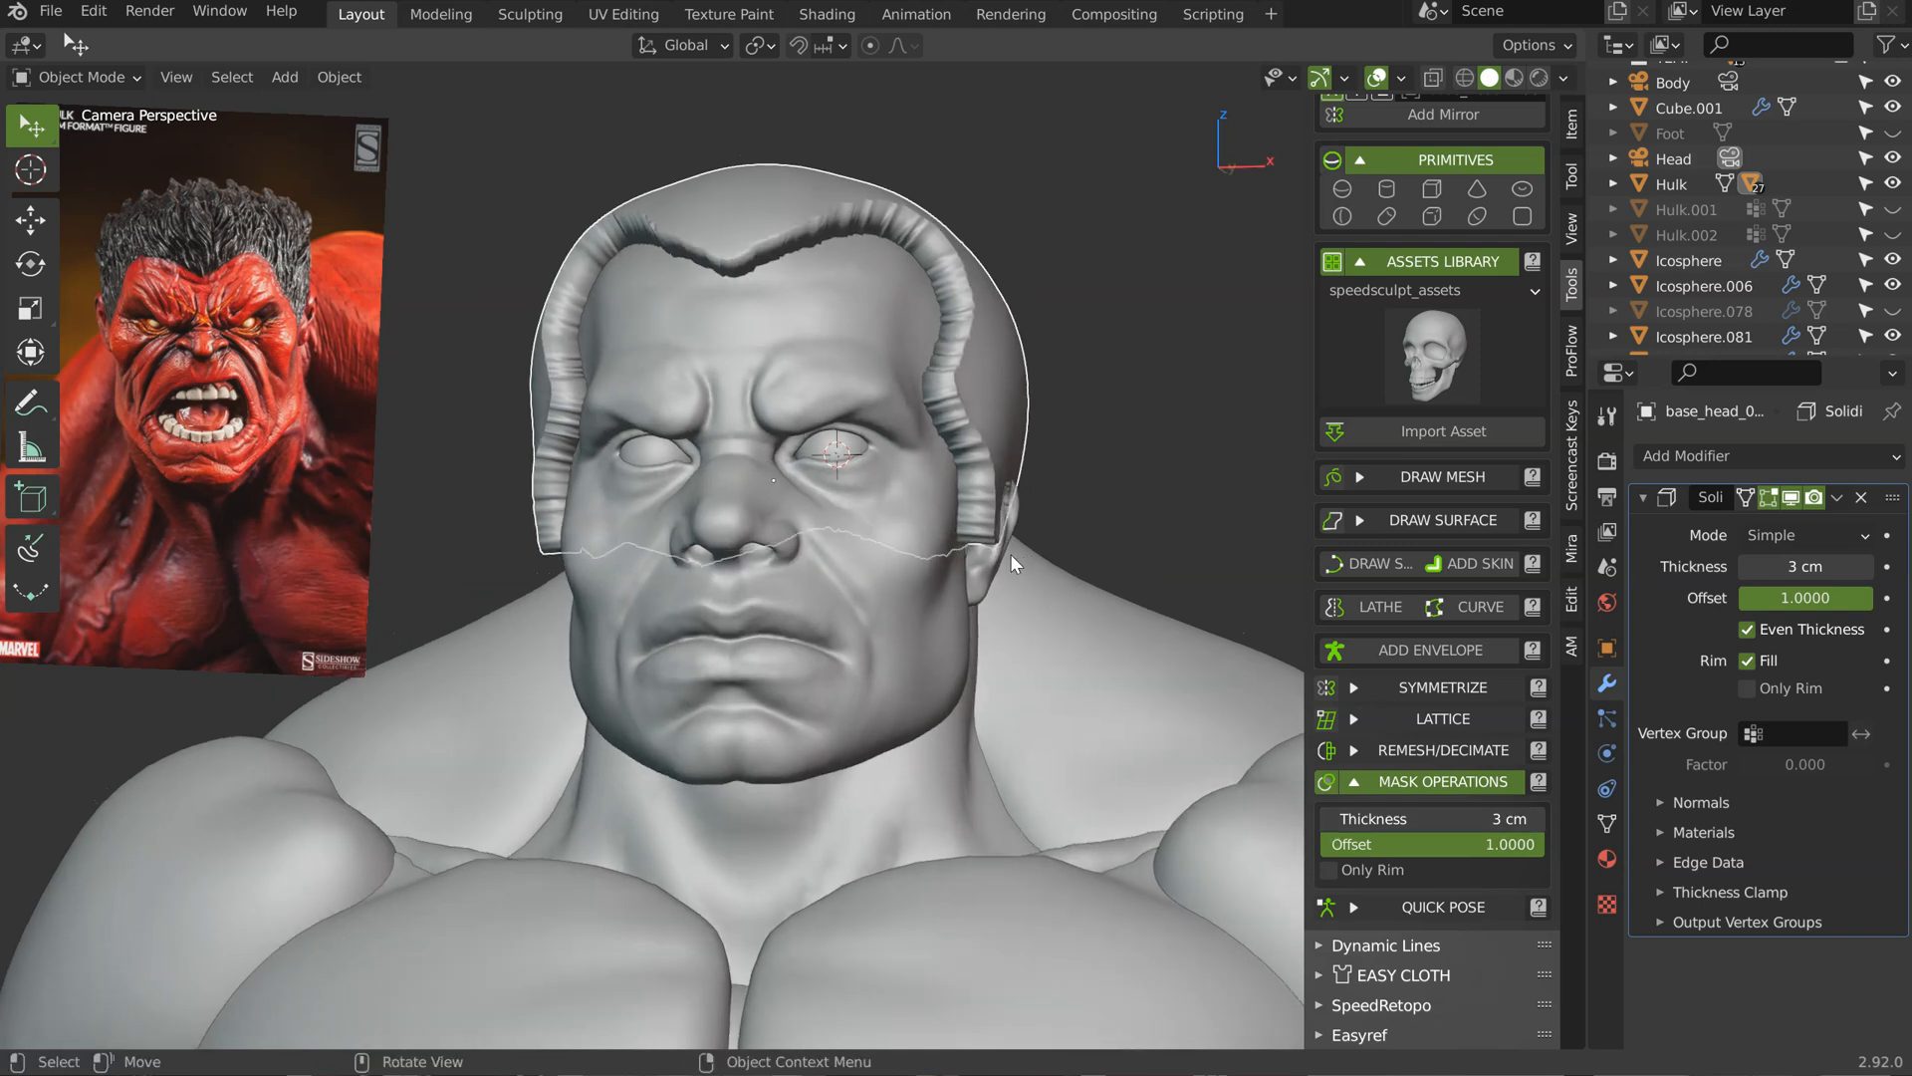
key(KP_Divide)
Step: Try the Only Rim option on the isolated hair shell's Solidify modifier and turn it back off
click(1328, 869)
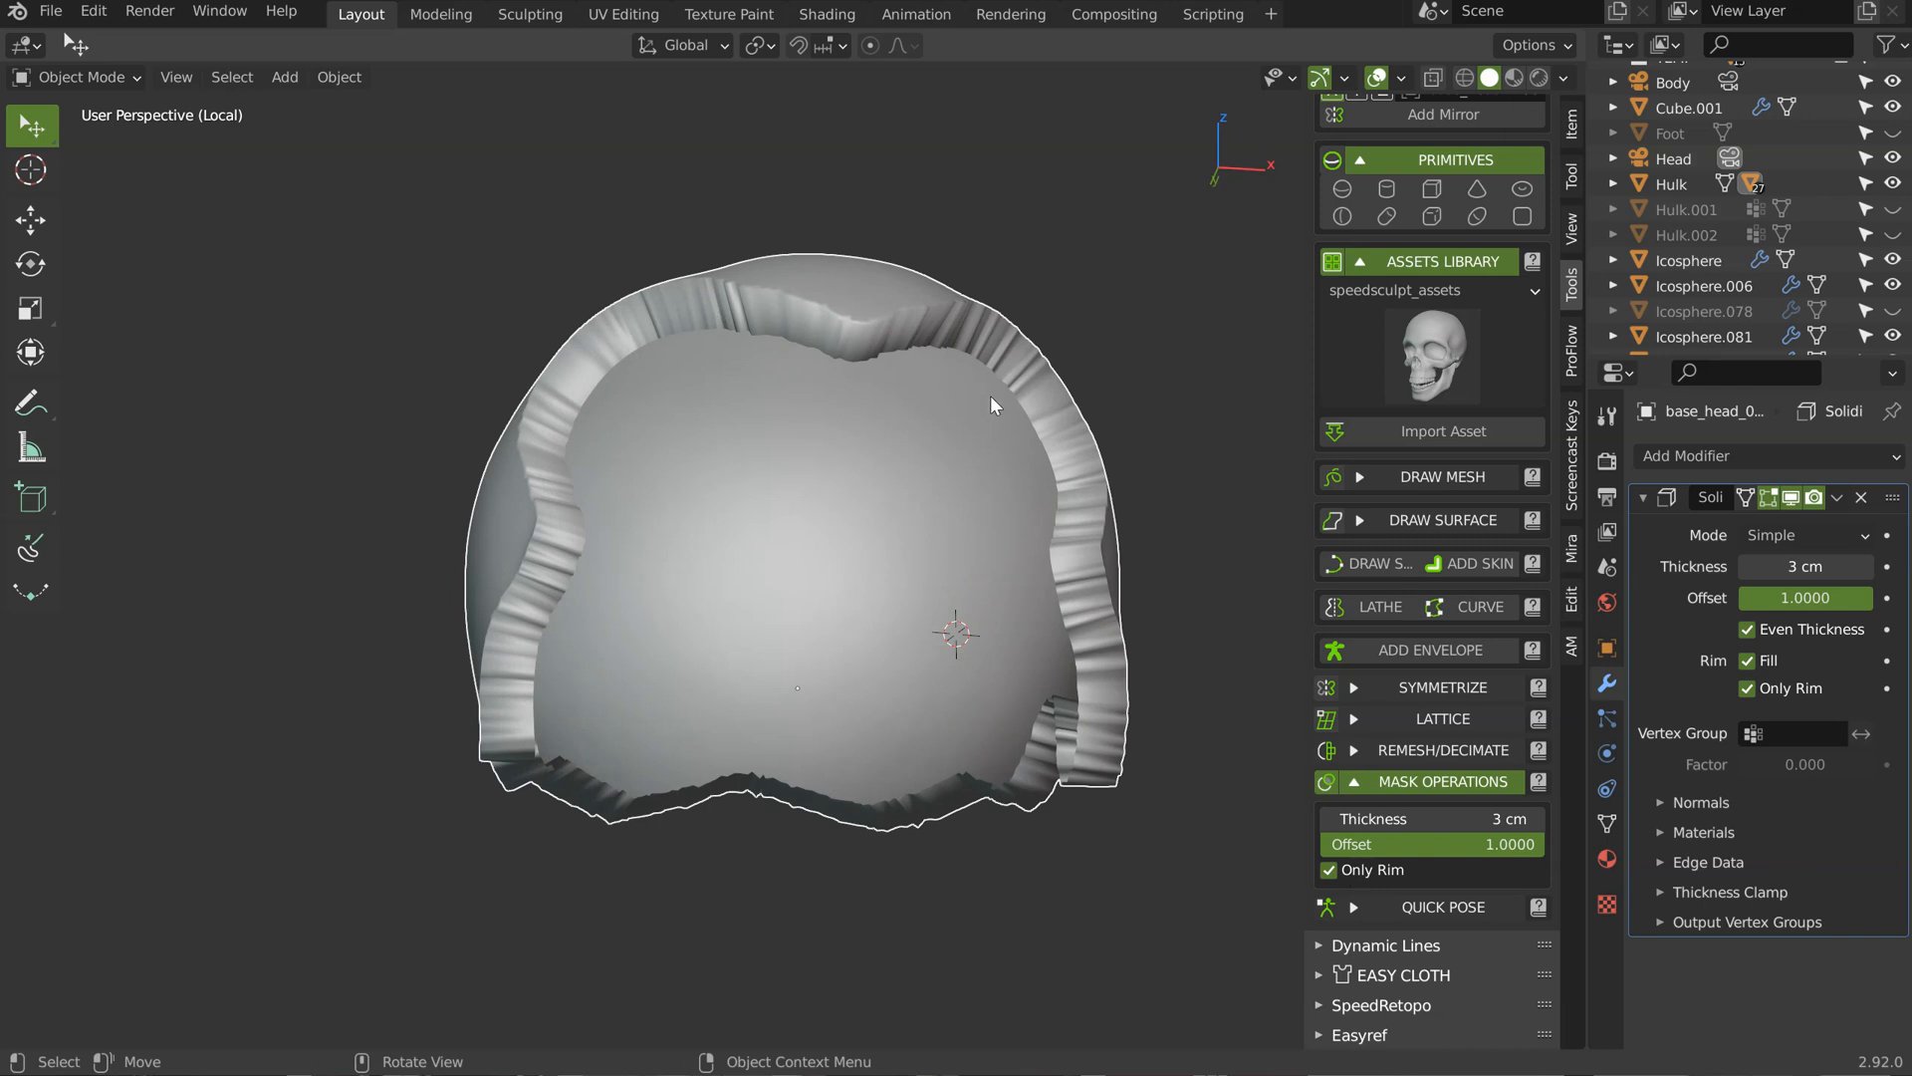
scroll(1383, 242, up, 10)
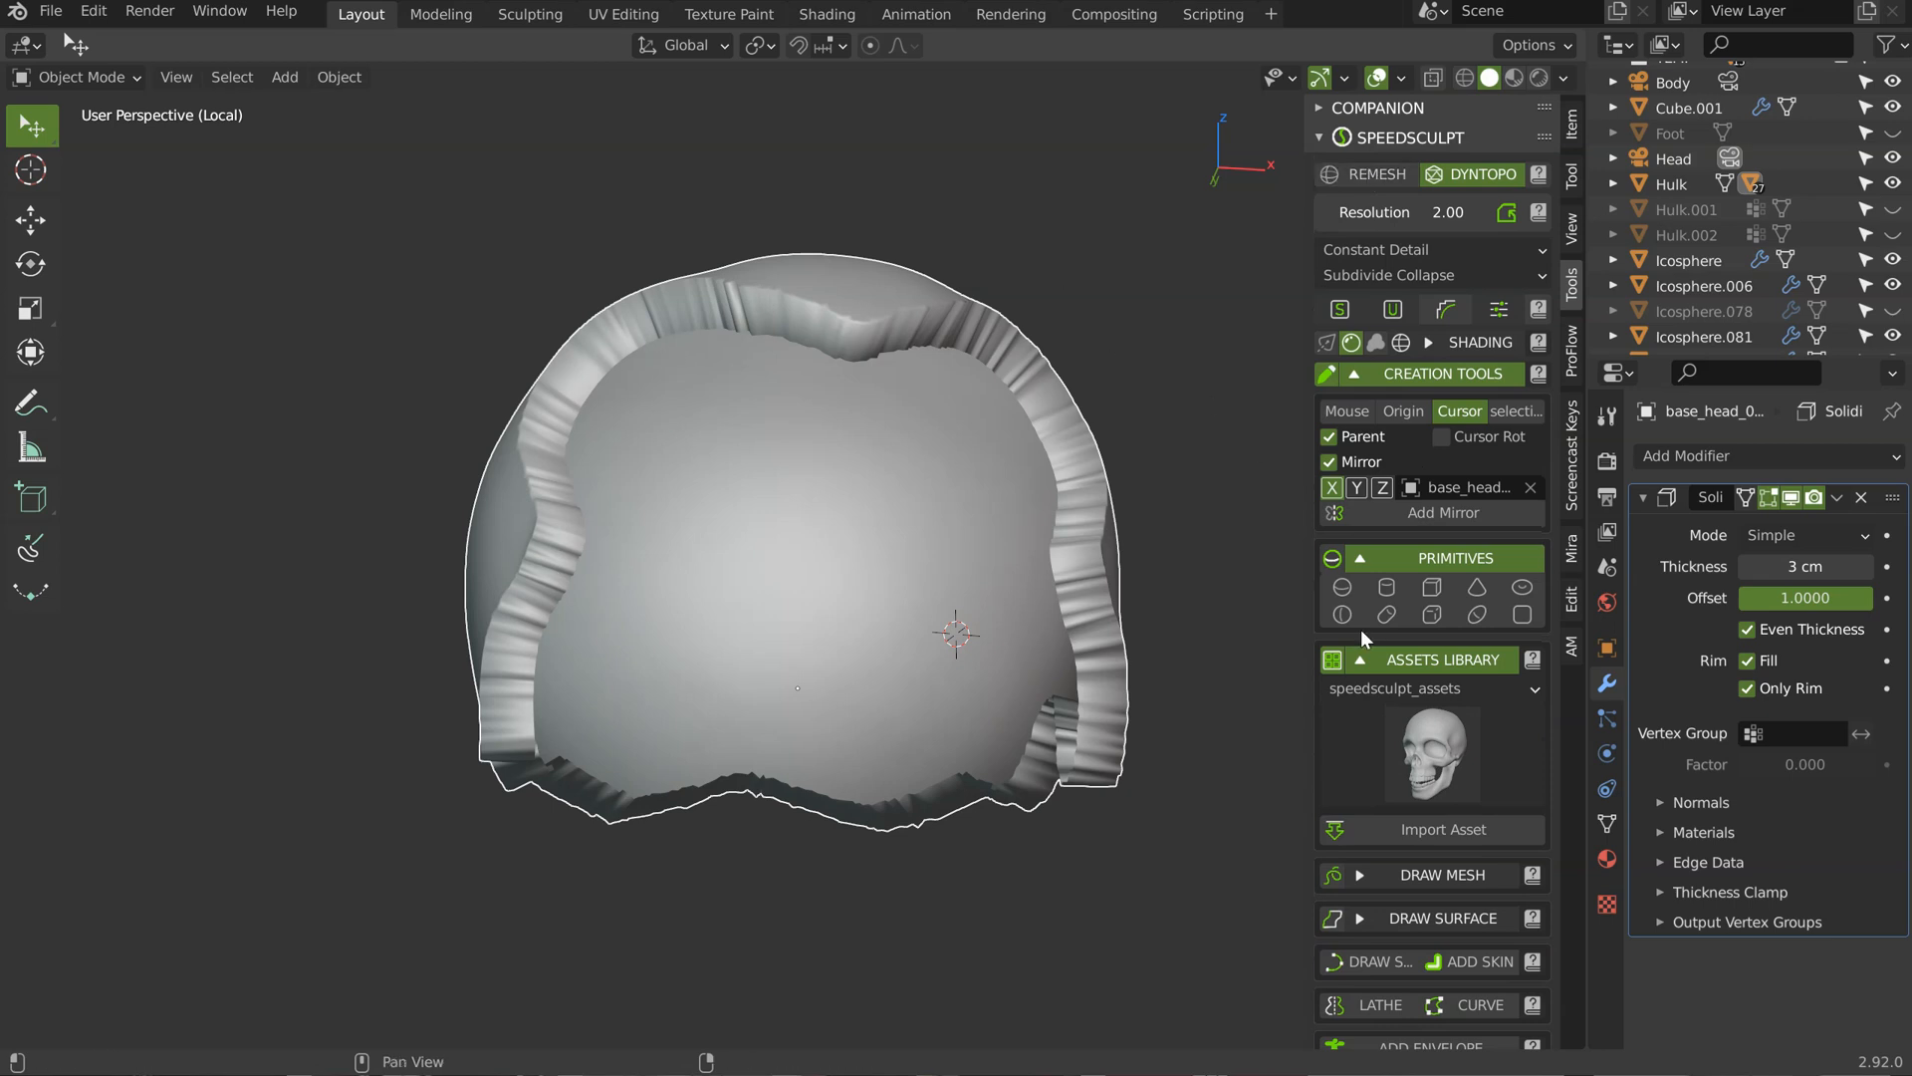
scroll(1361, 629, down, 10)
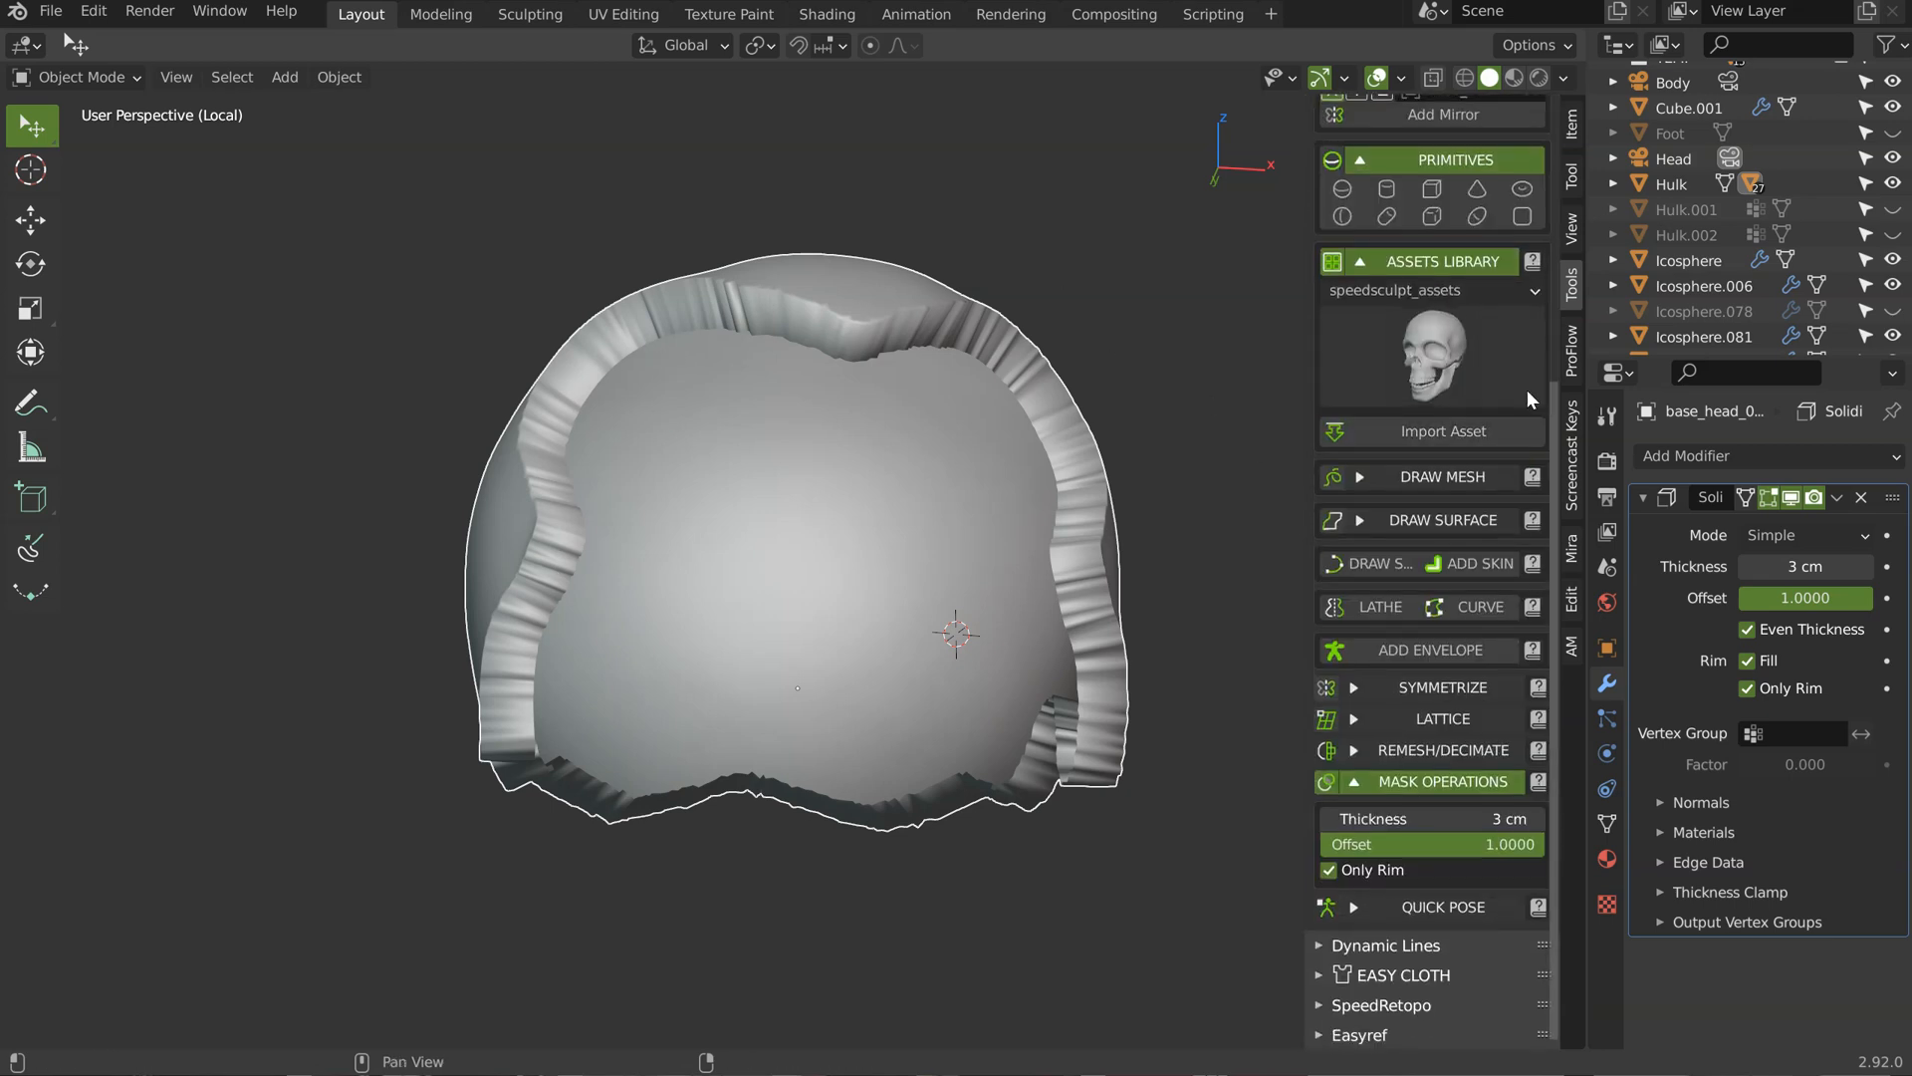
click(1329, 871)
middle_drag(1181, 667, 906, 516)
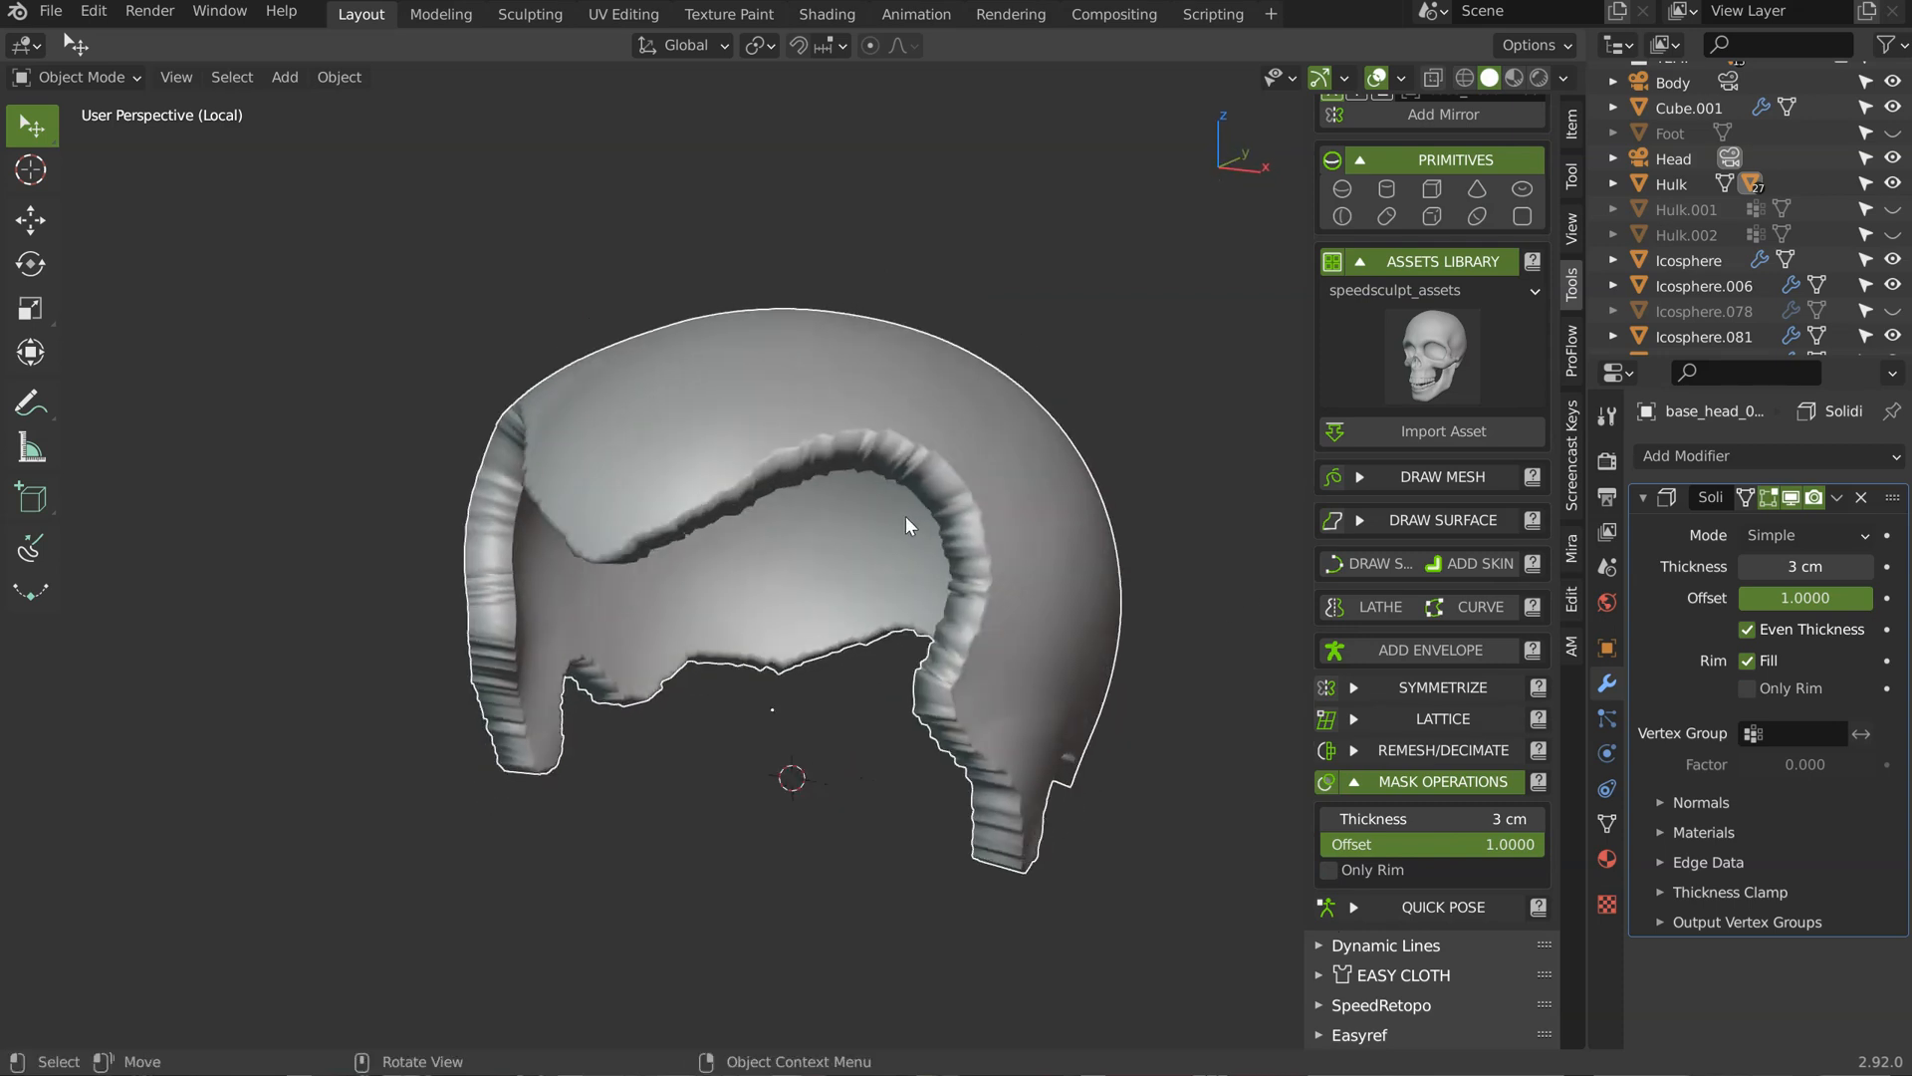
Step: Switch SpeedSculpt to Remesh mode with its S and U options enabled, and display the hair shell's wireframe
scroll(1357, 299, up, 7)
click(1340, 204)
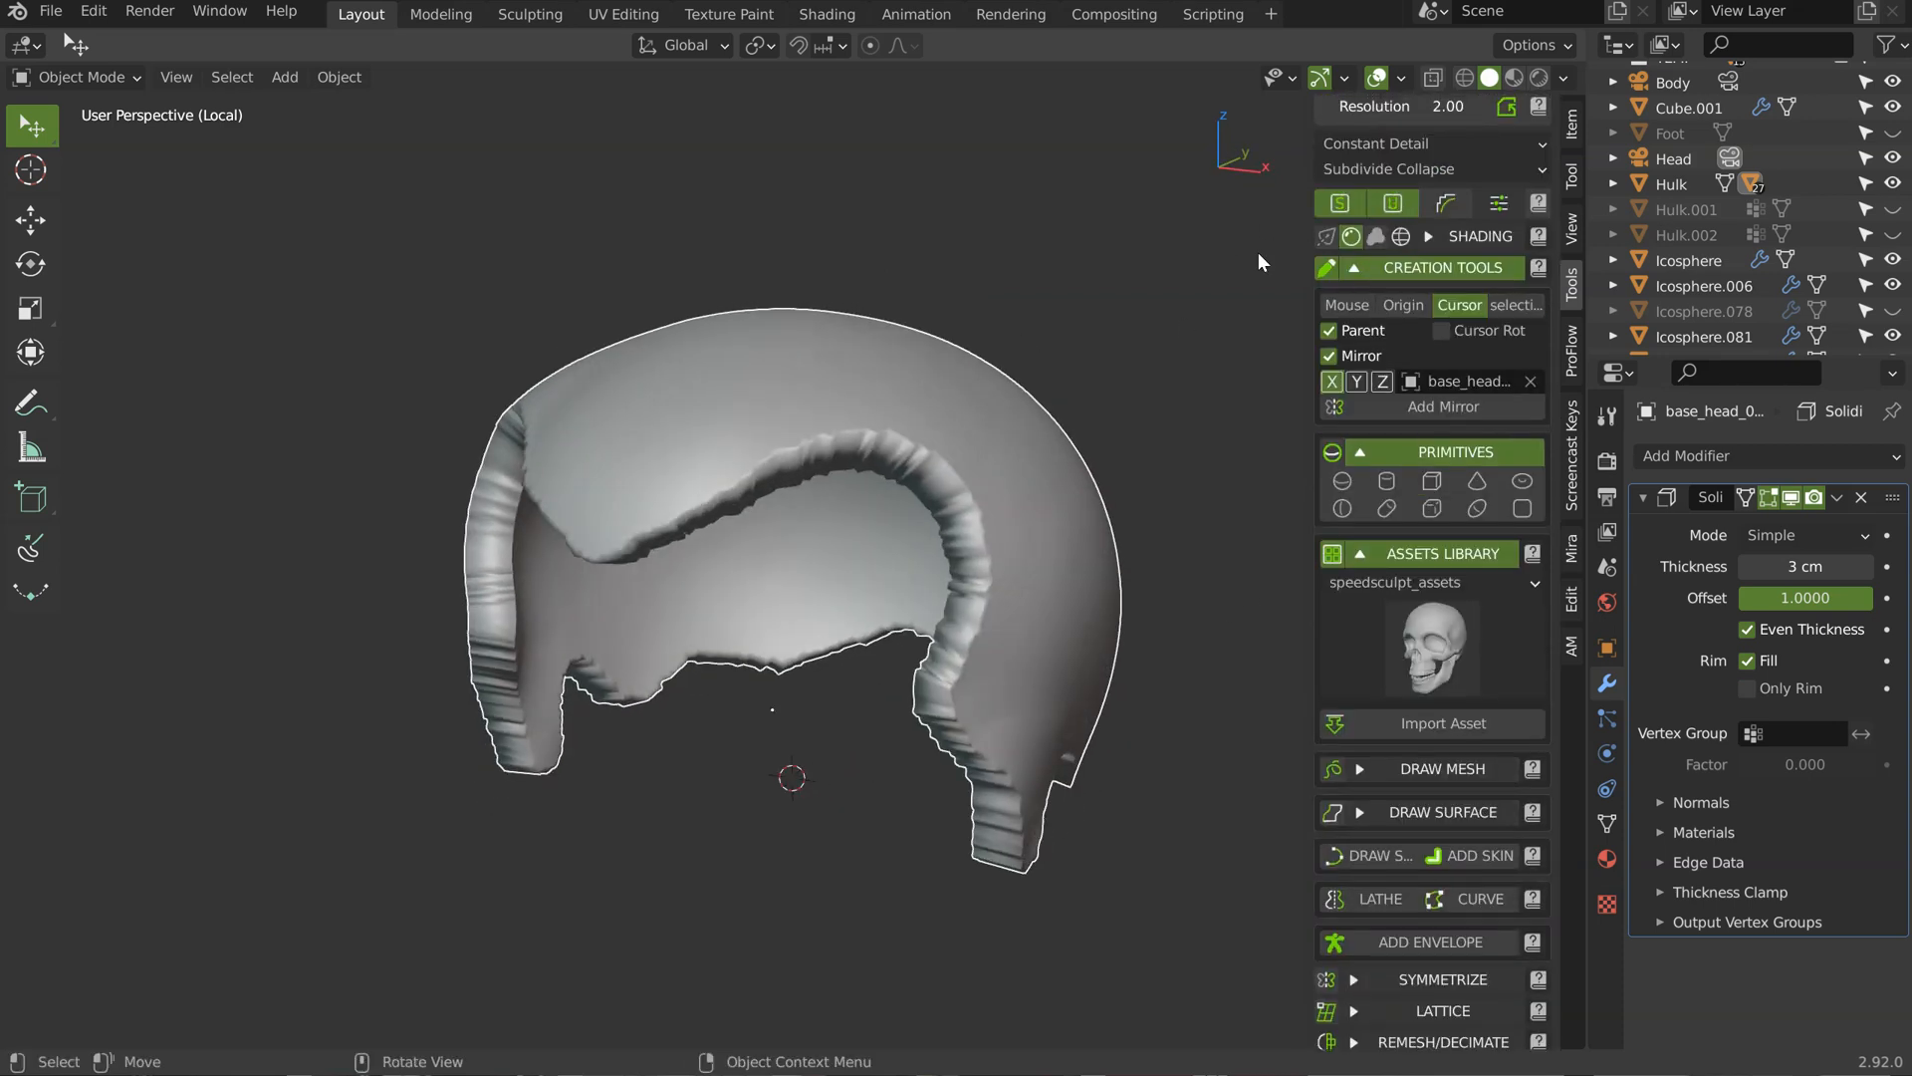
scroll(1419, 358, up, 3)
click(1343, 177)
middle_drag(1051, 328, 916, 324)
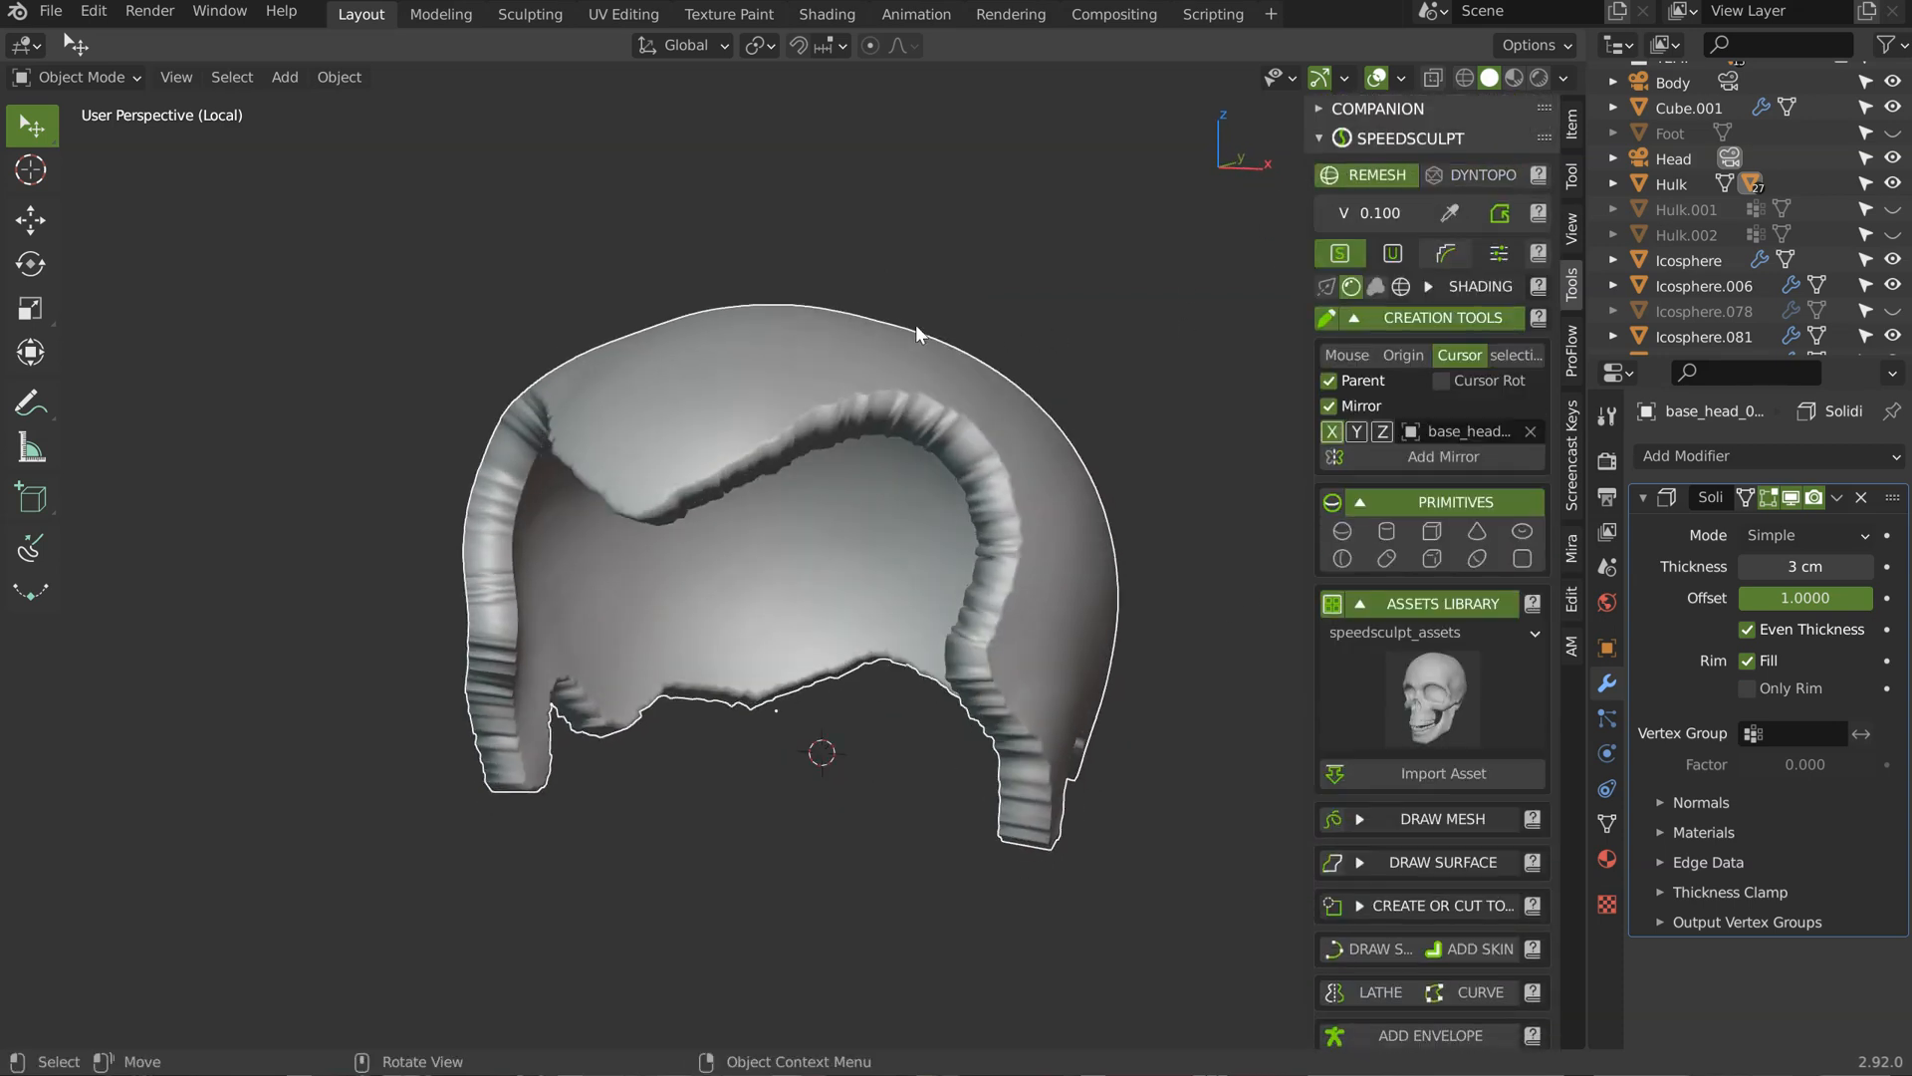
click(1402, 285)
mouse_move(887, 393)
middle_down()
mouse_move(824, 444)
mouse_move(856, 421)
middle_up()
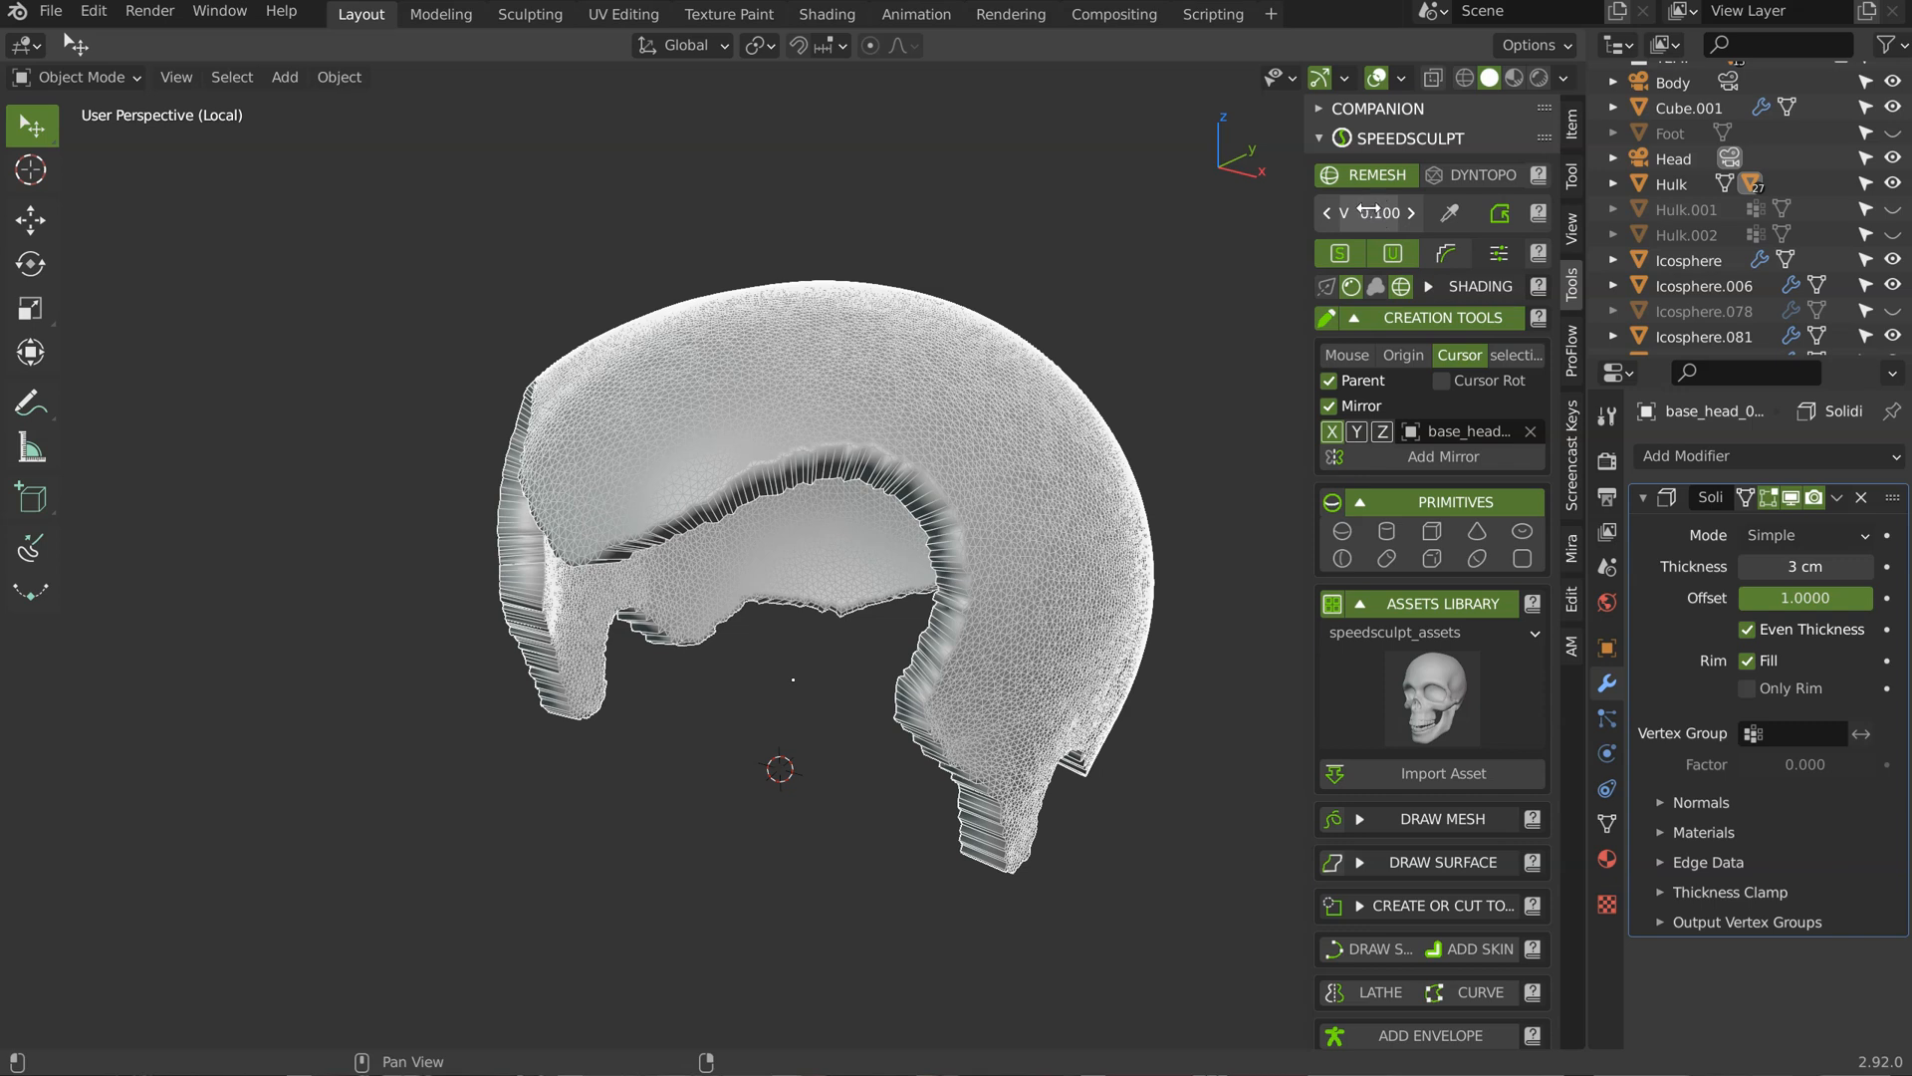
Step: Try remeshing the hair shell with a voxel size of 1, and undo the remesh
click(1359, 210)
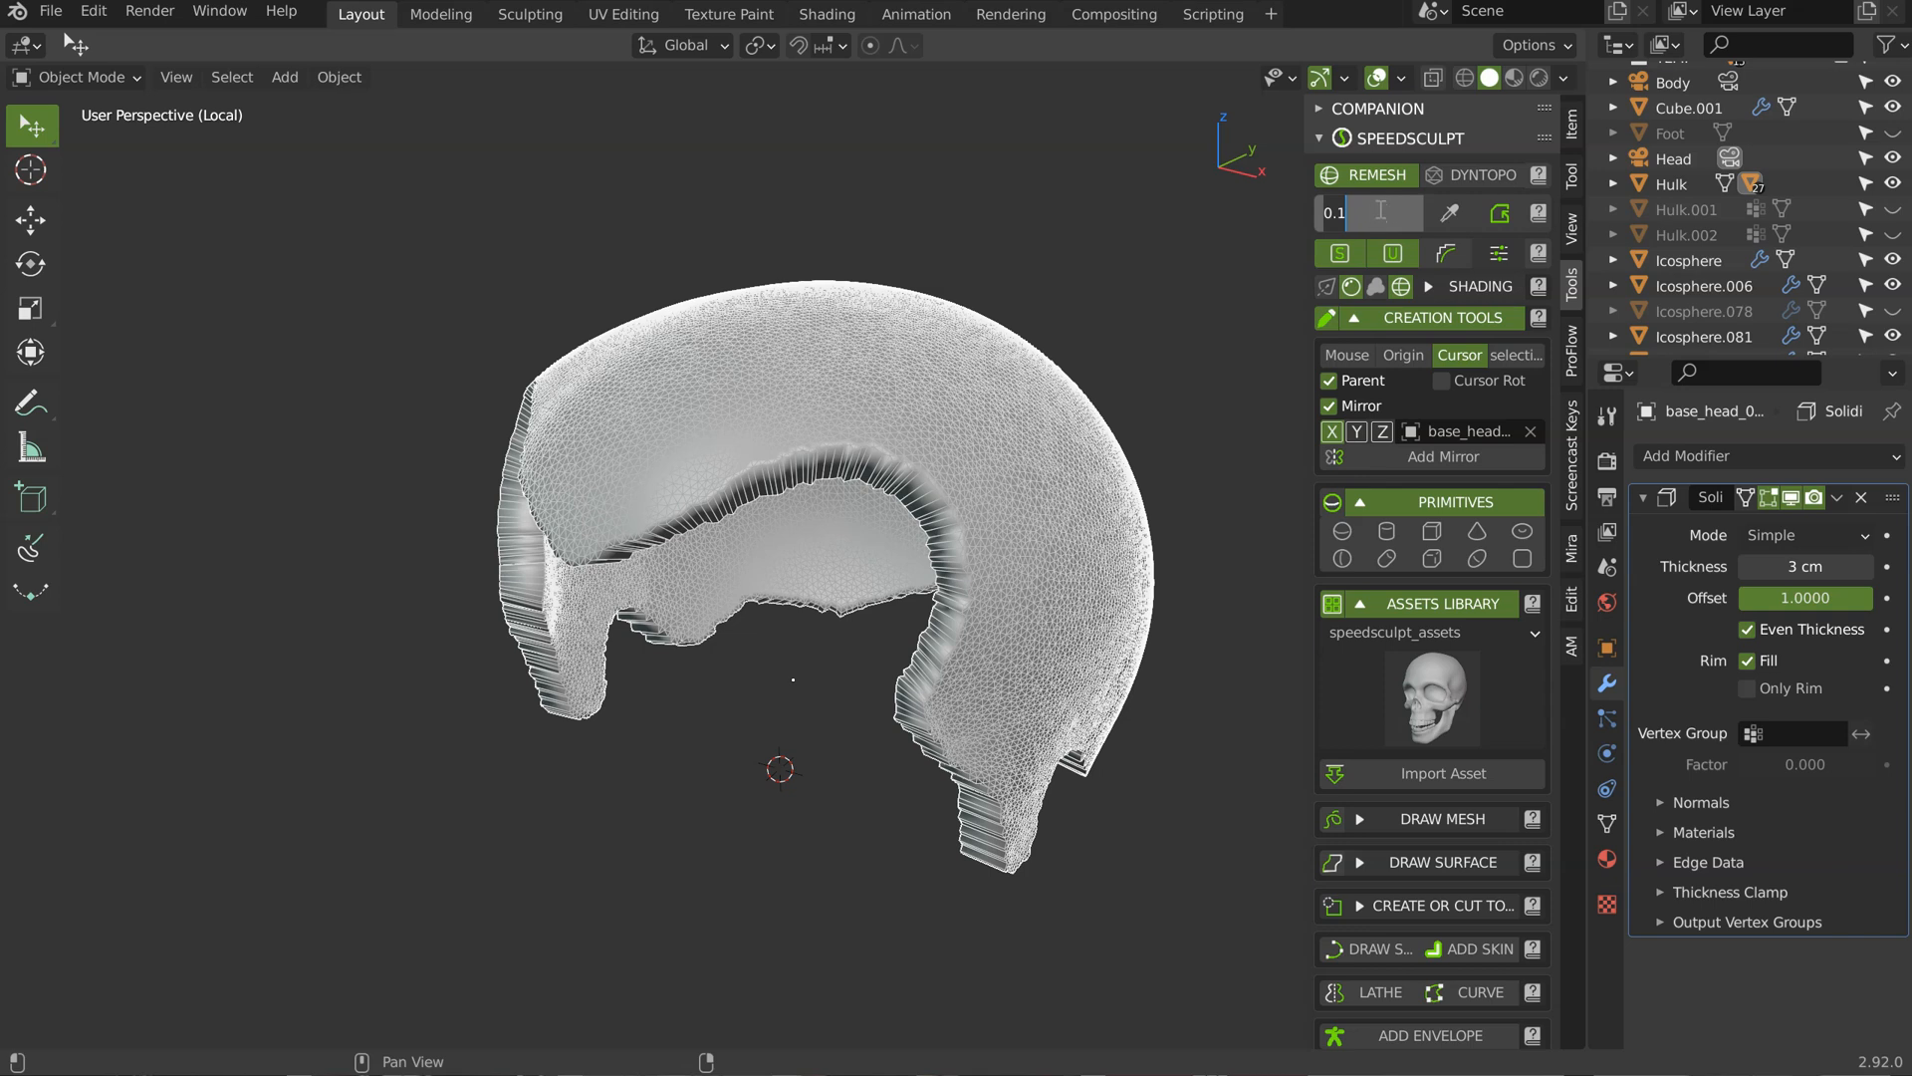
text(1)
key(Return)
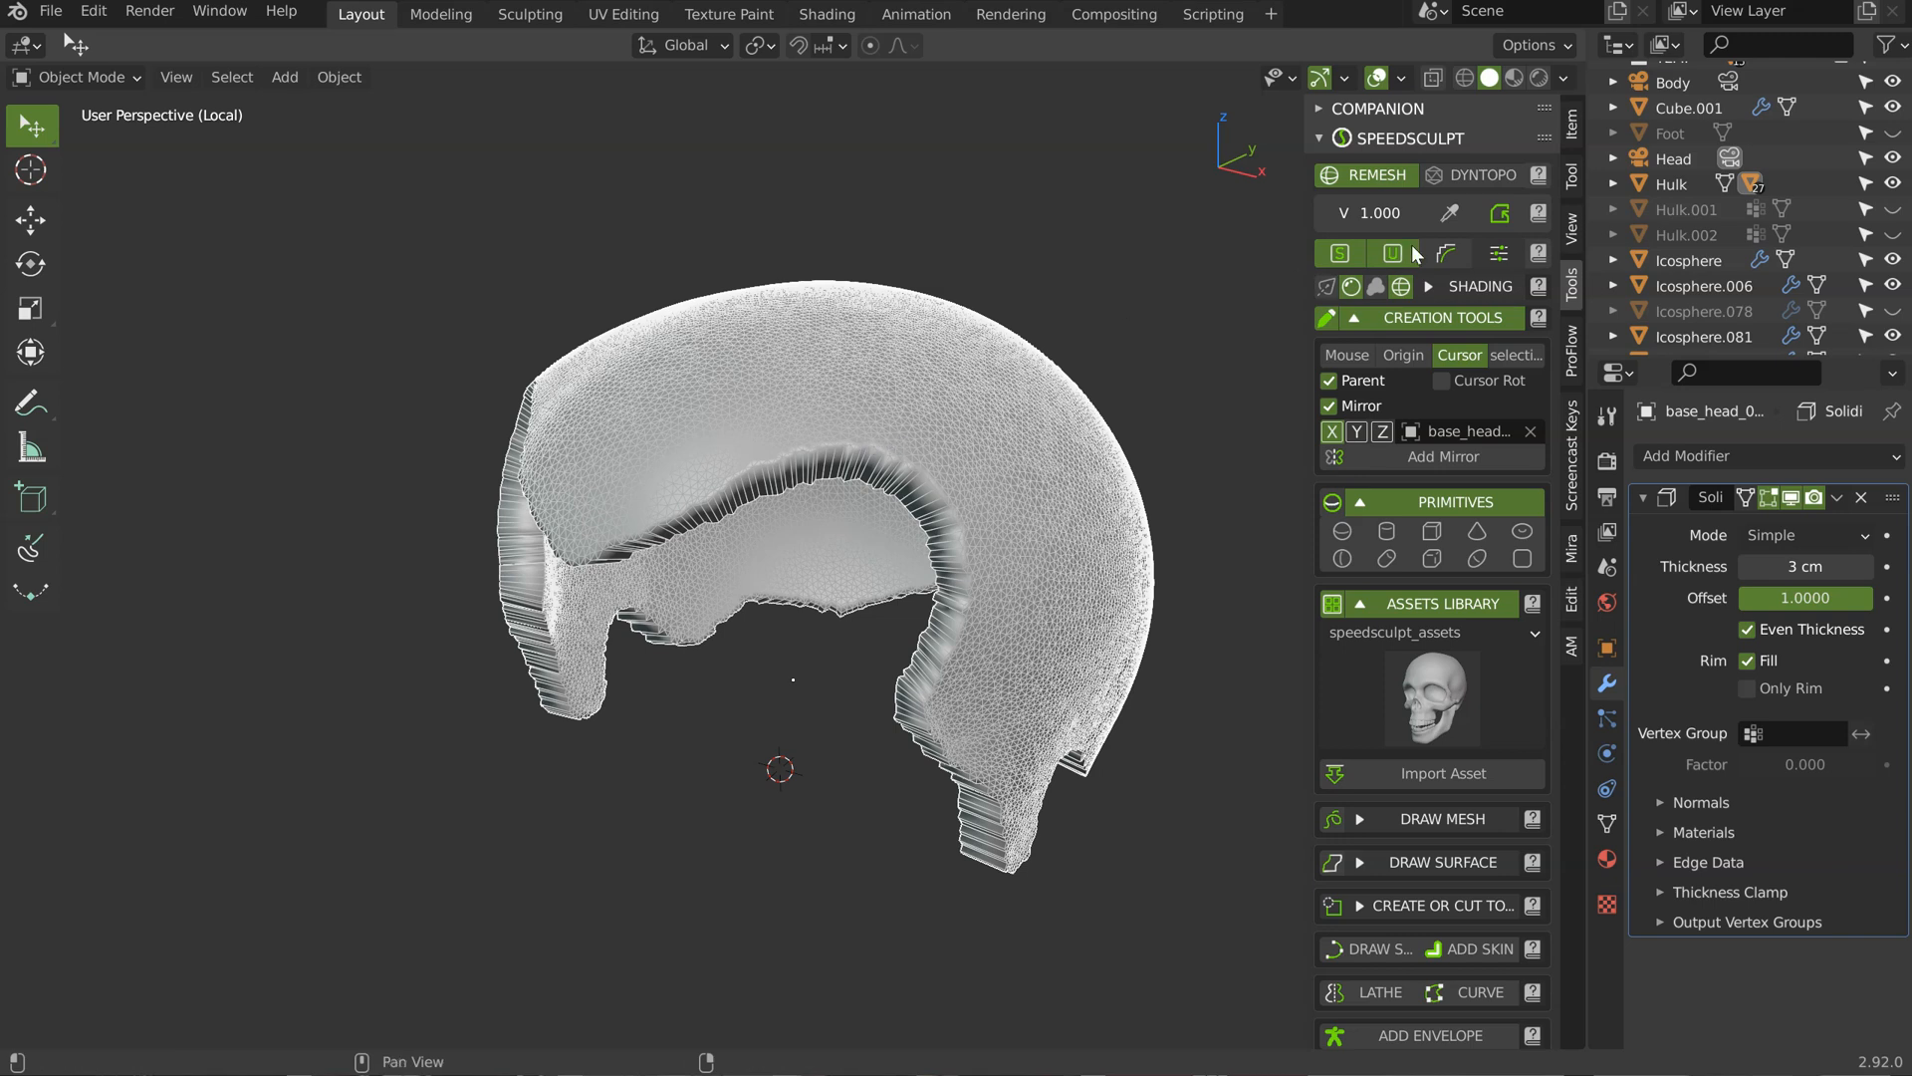
middle_drag(834, 424, 846, 406)
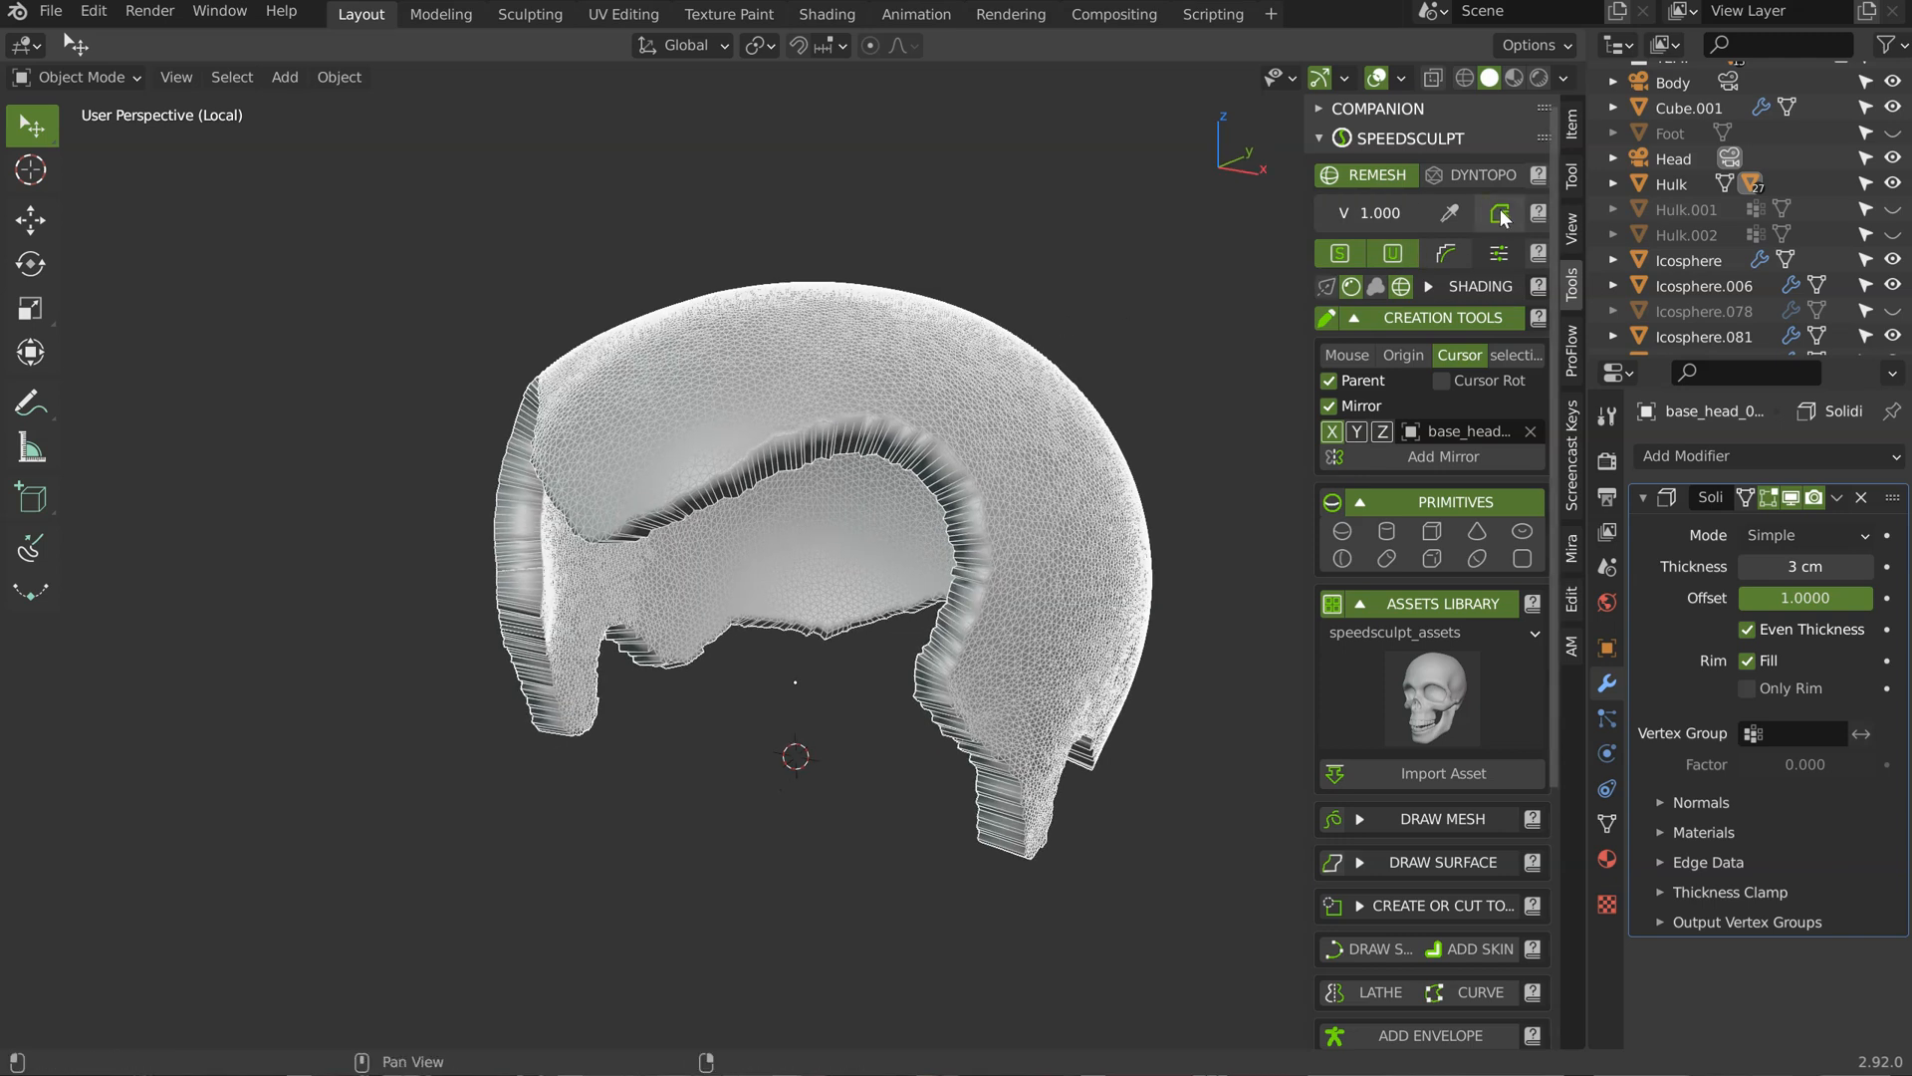
middle_drag(971, 398, 980, 341)
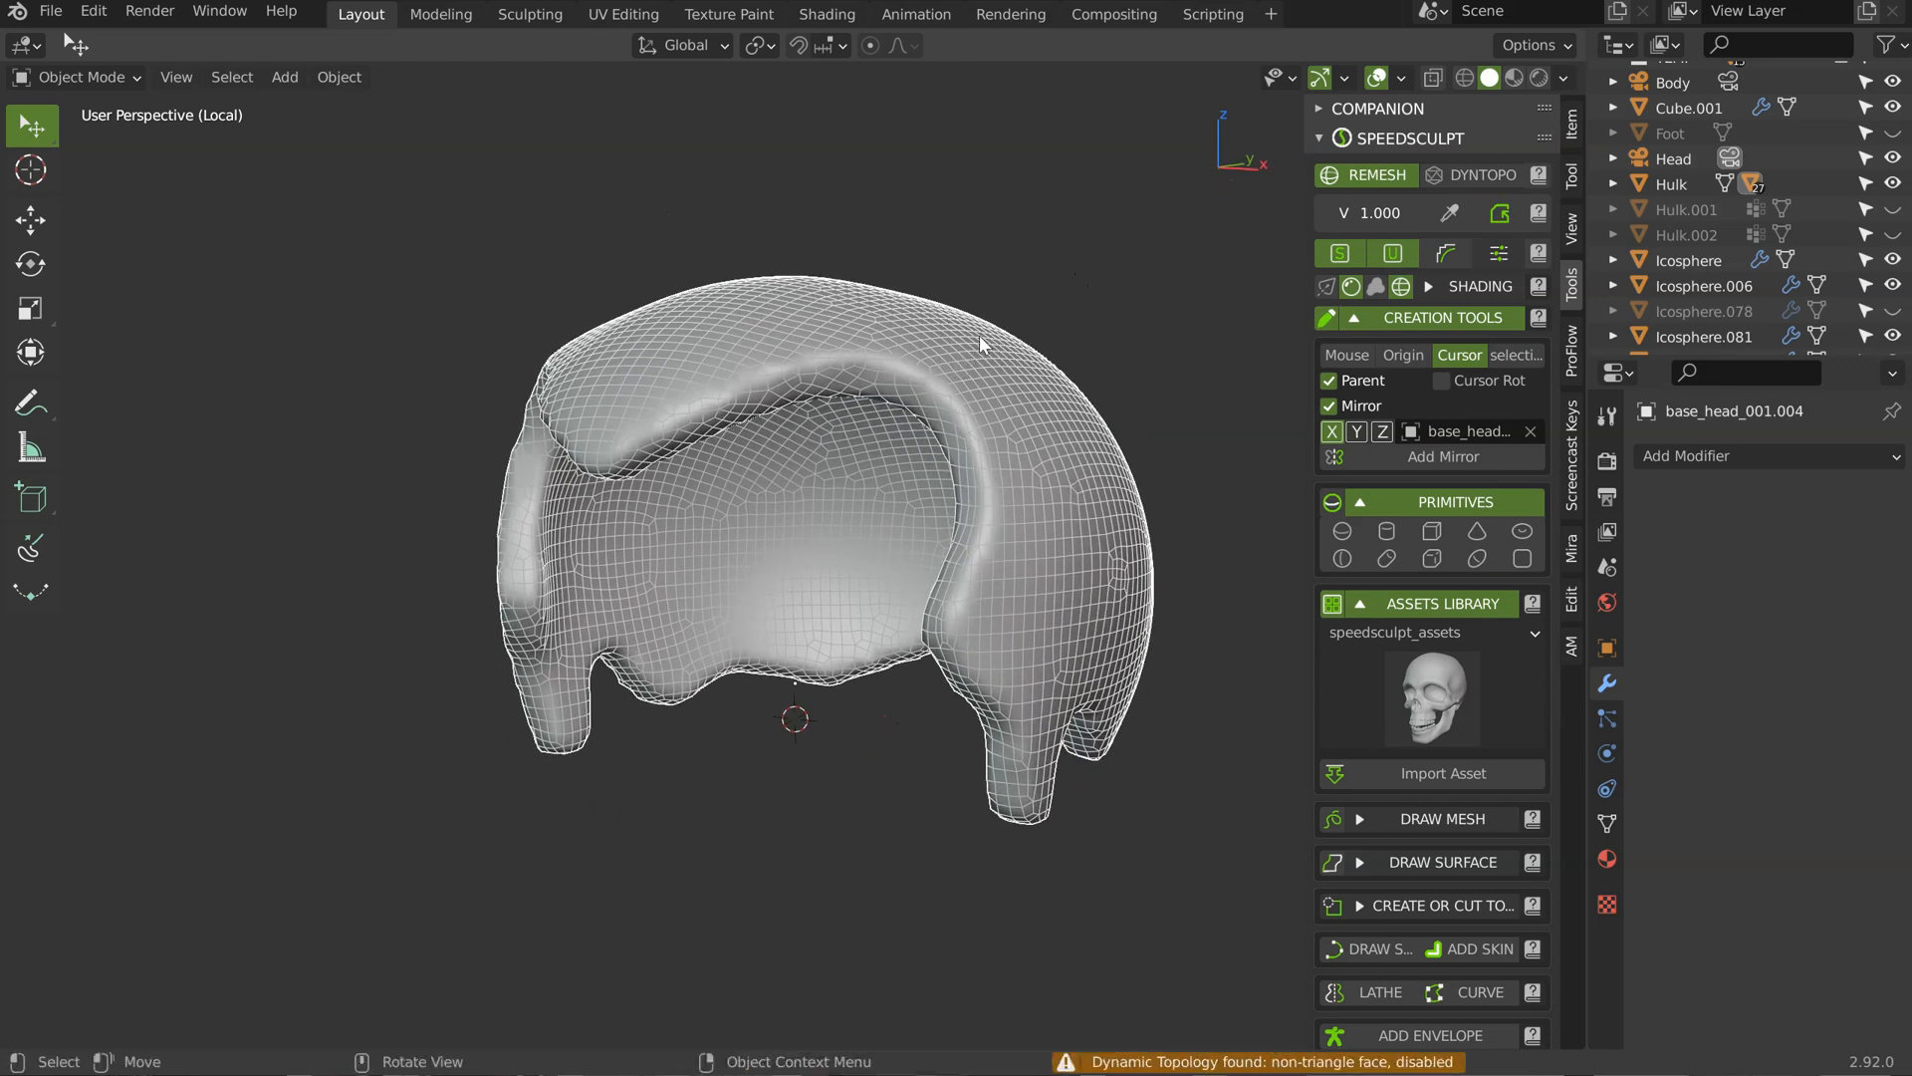
key(ctrl+z)
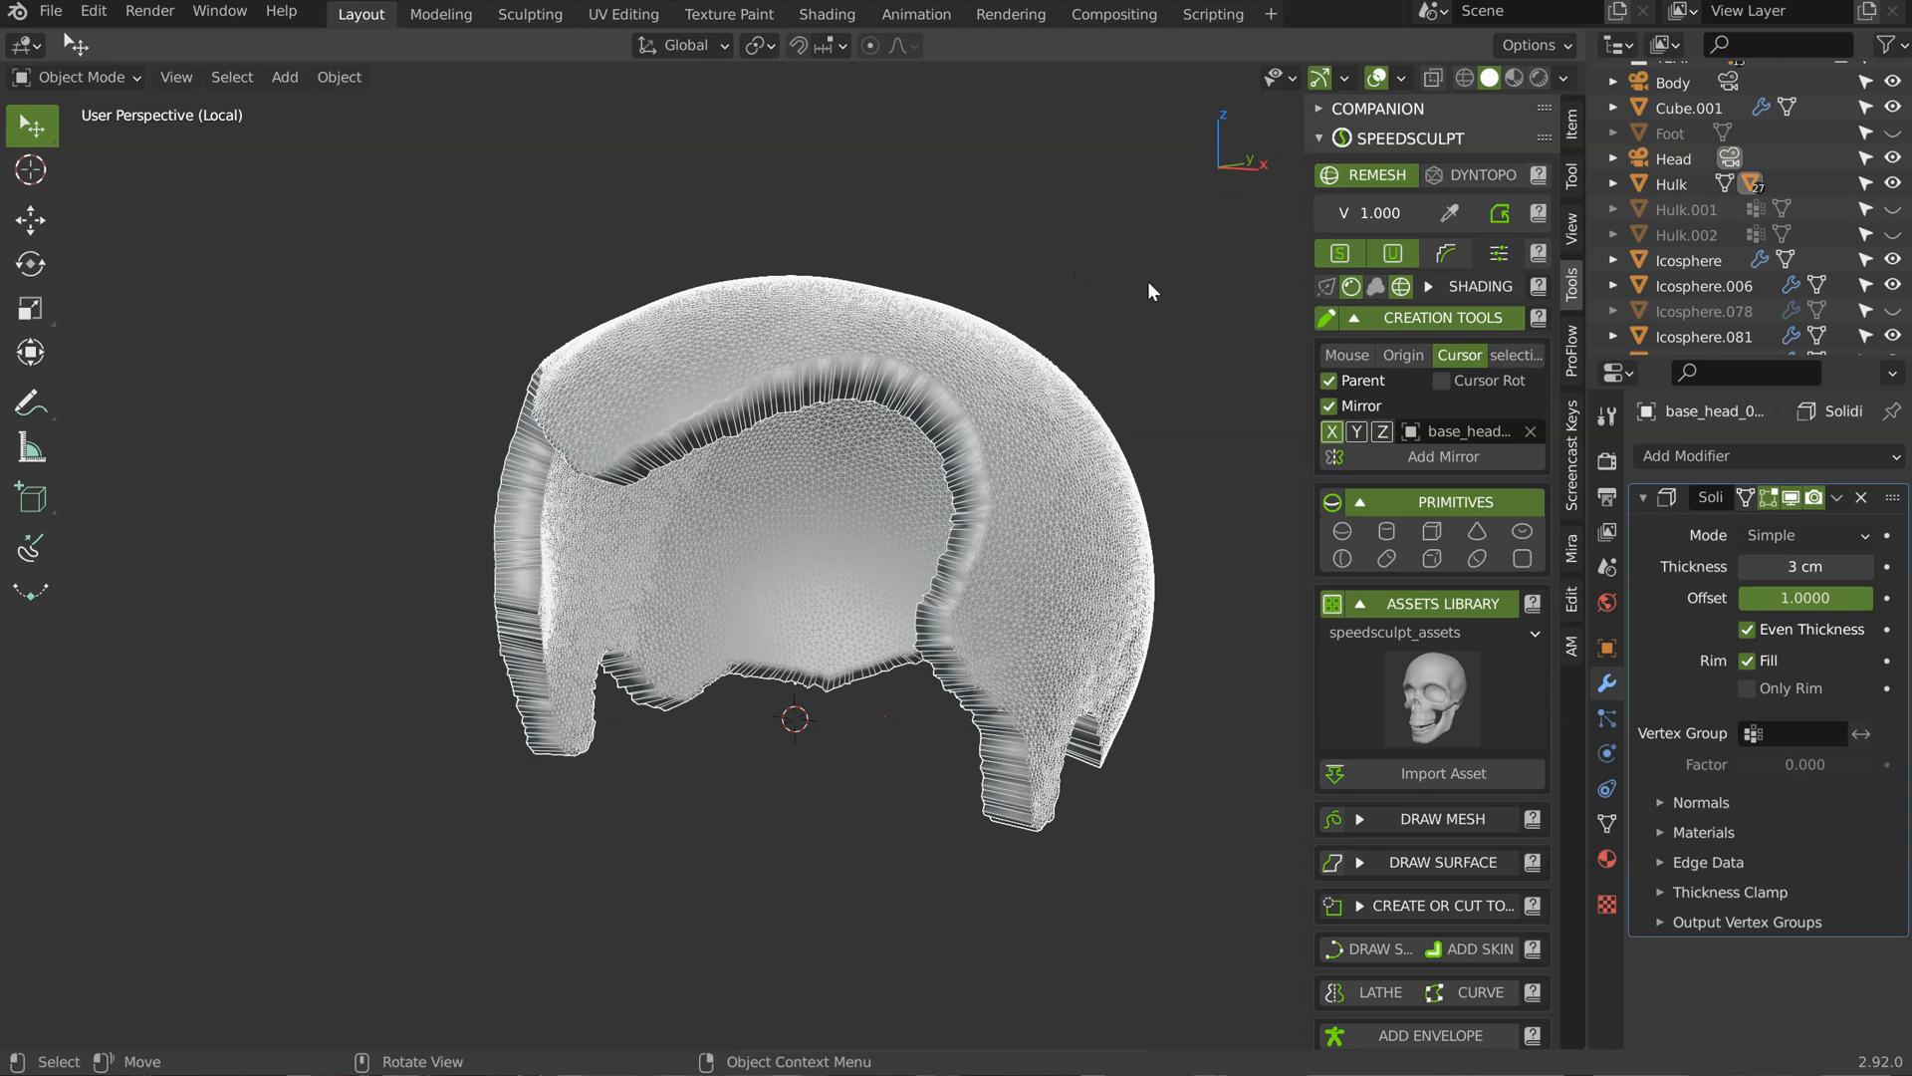
Step: Try remeshing the hair shell with a voxel size of 1.5, and undo the remesh
click(1413, 210)
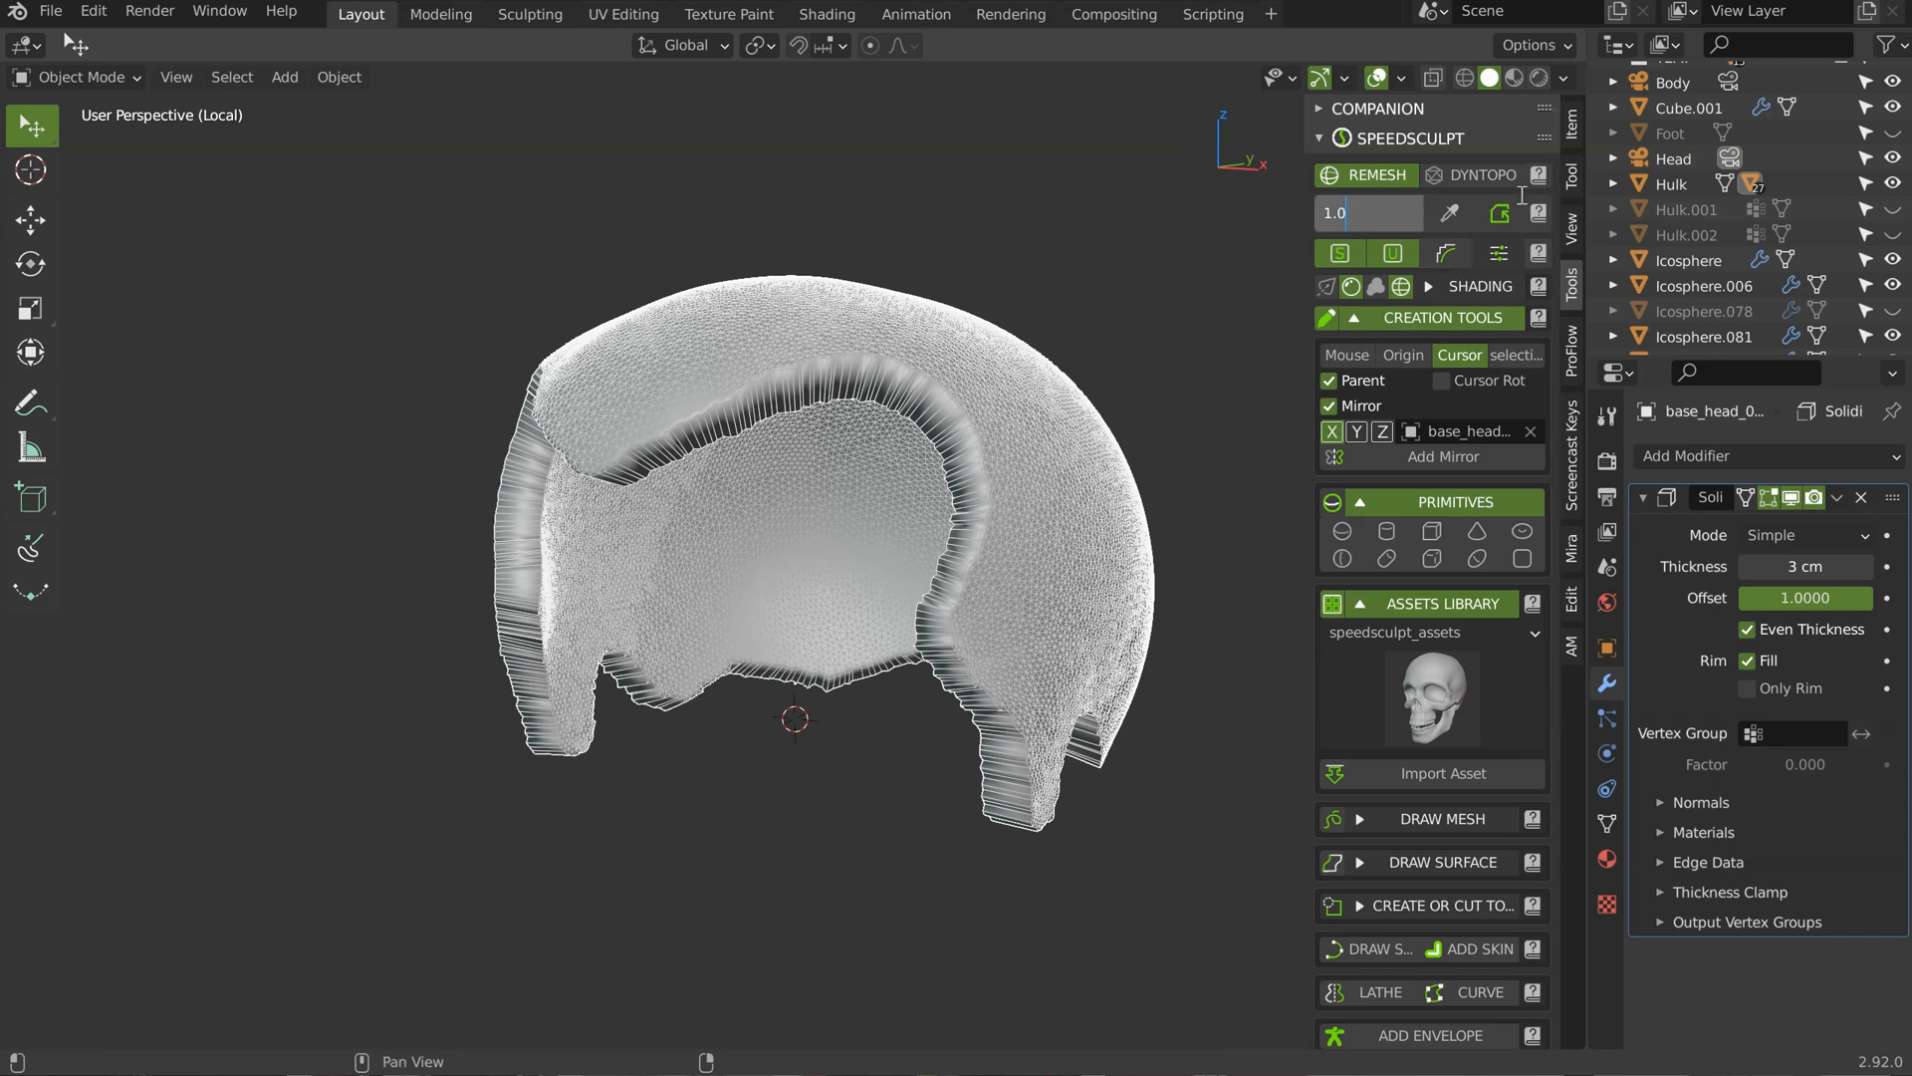
key(Return)
click(1497, 214)
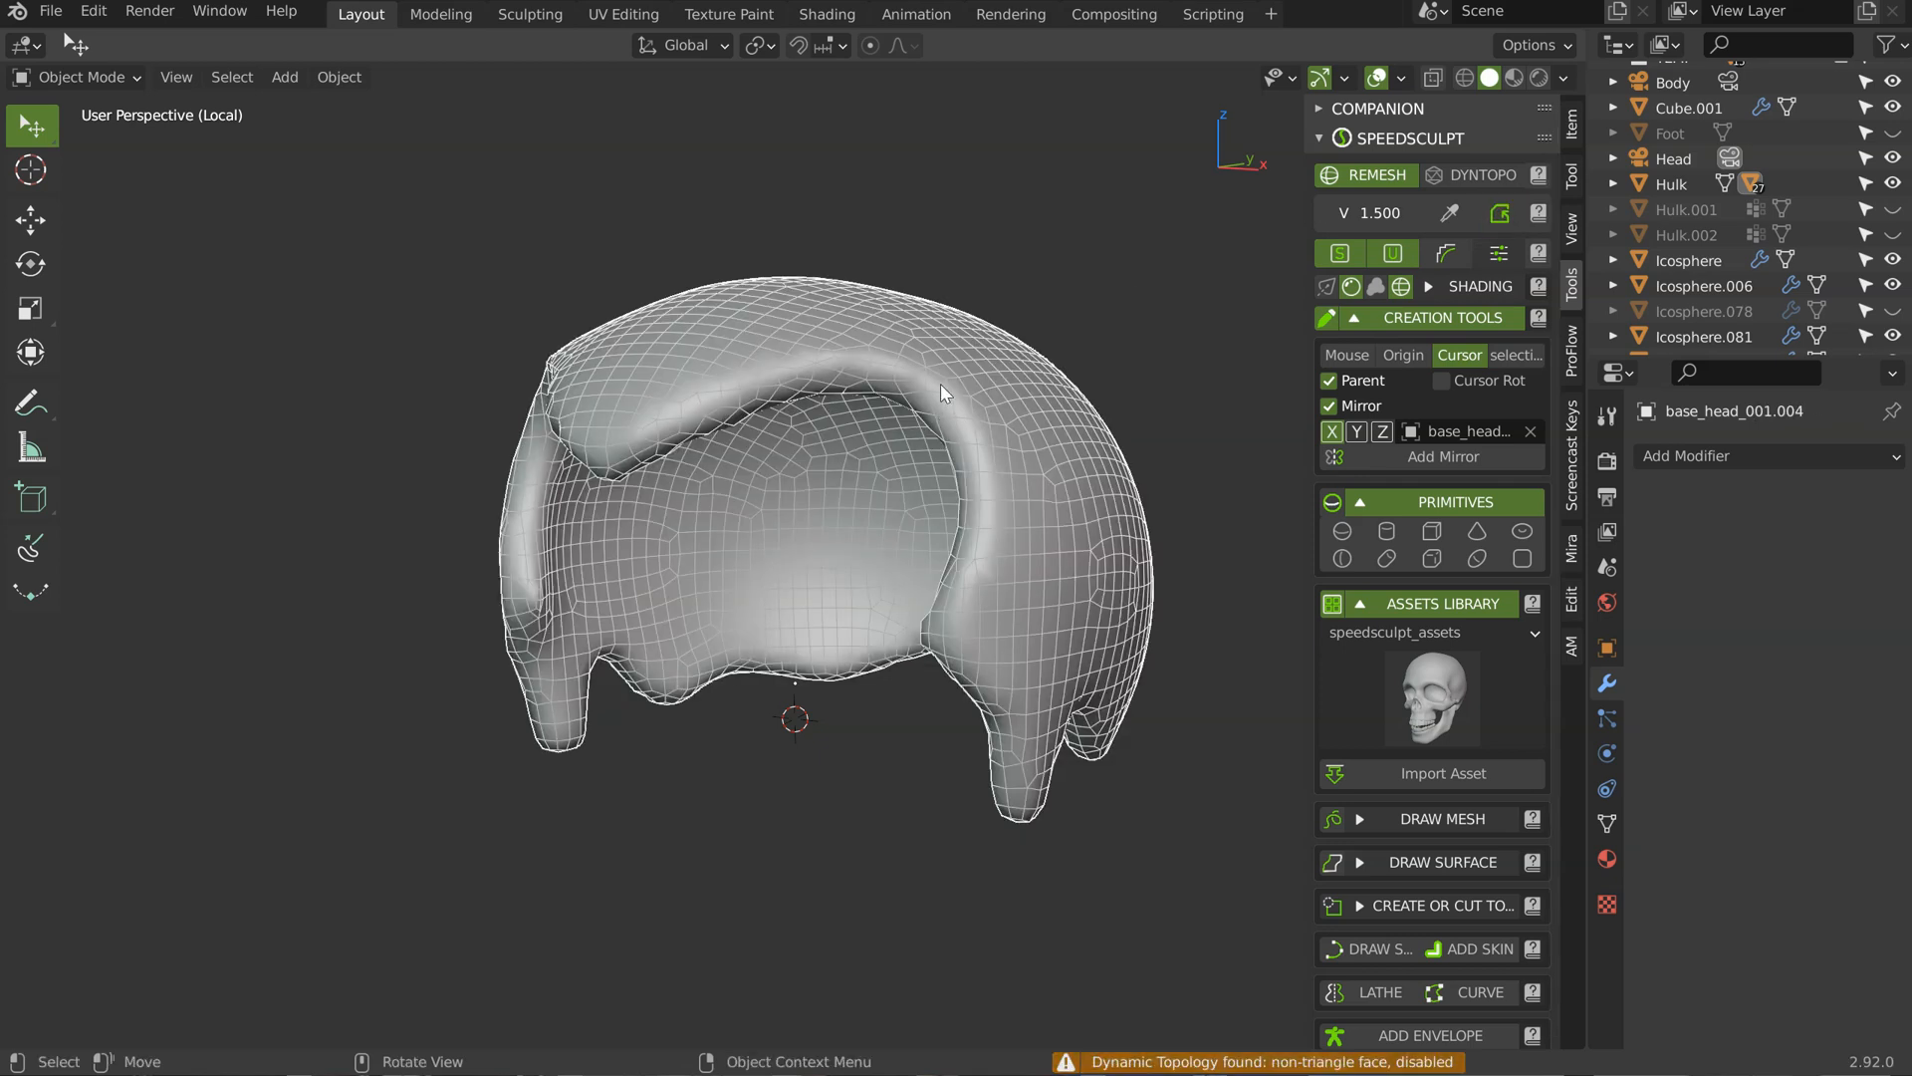
key(ctrl+z)
Step: Remesh the hair shell with a voxel size of 0.75 and enter Sculpt Mode on it
click(1394, 212)
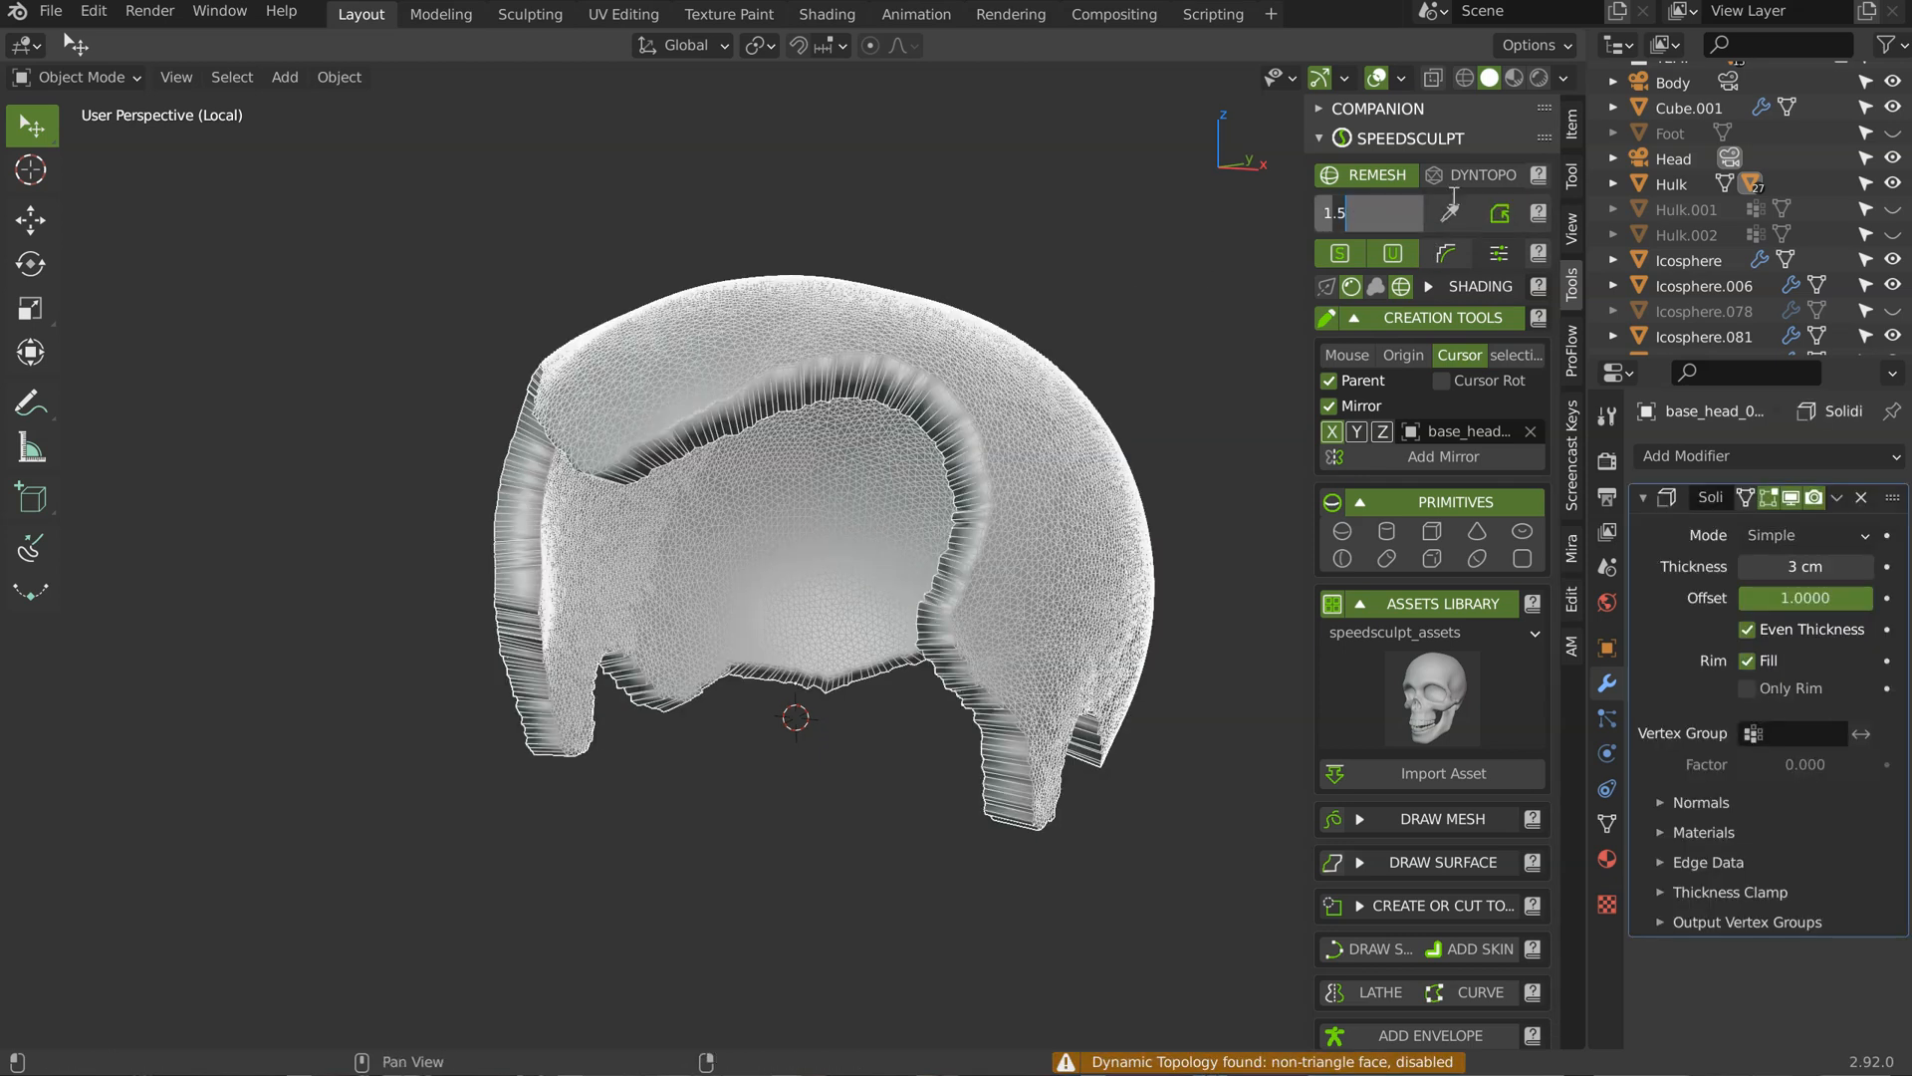
text(0.75)
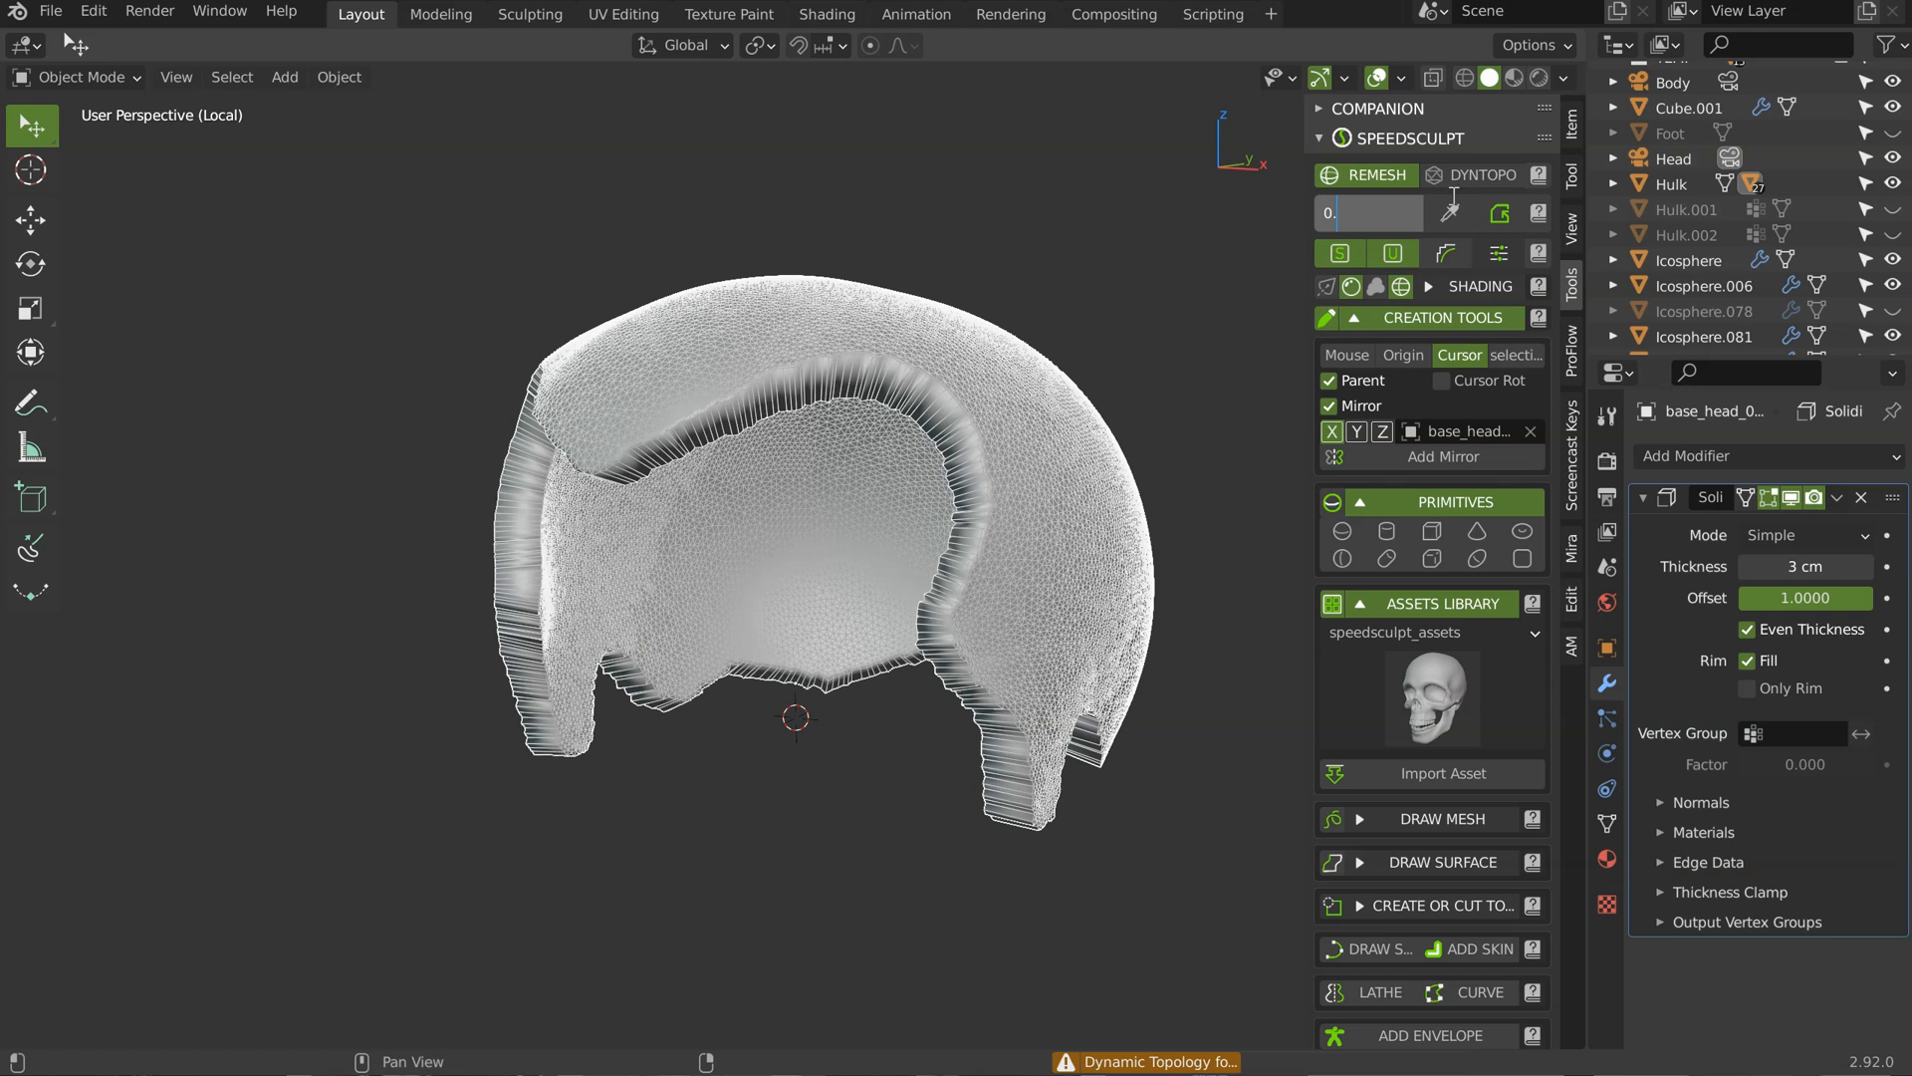
key(Return)
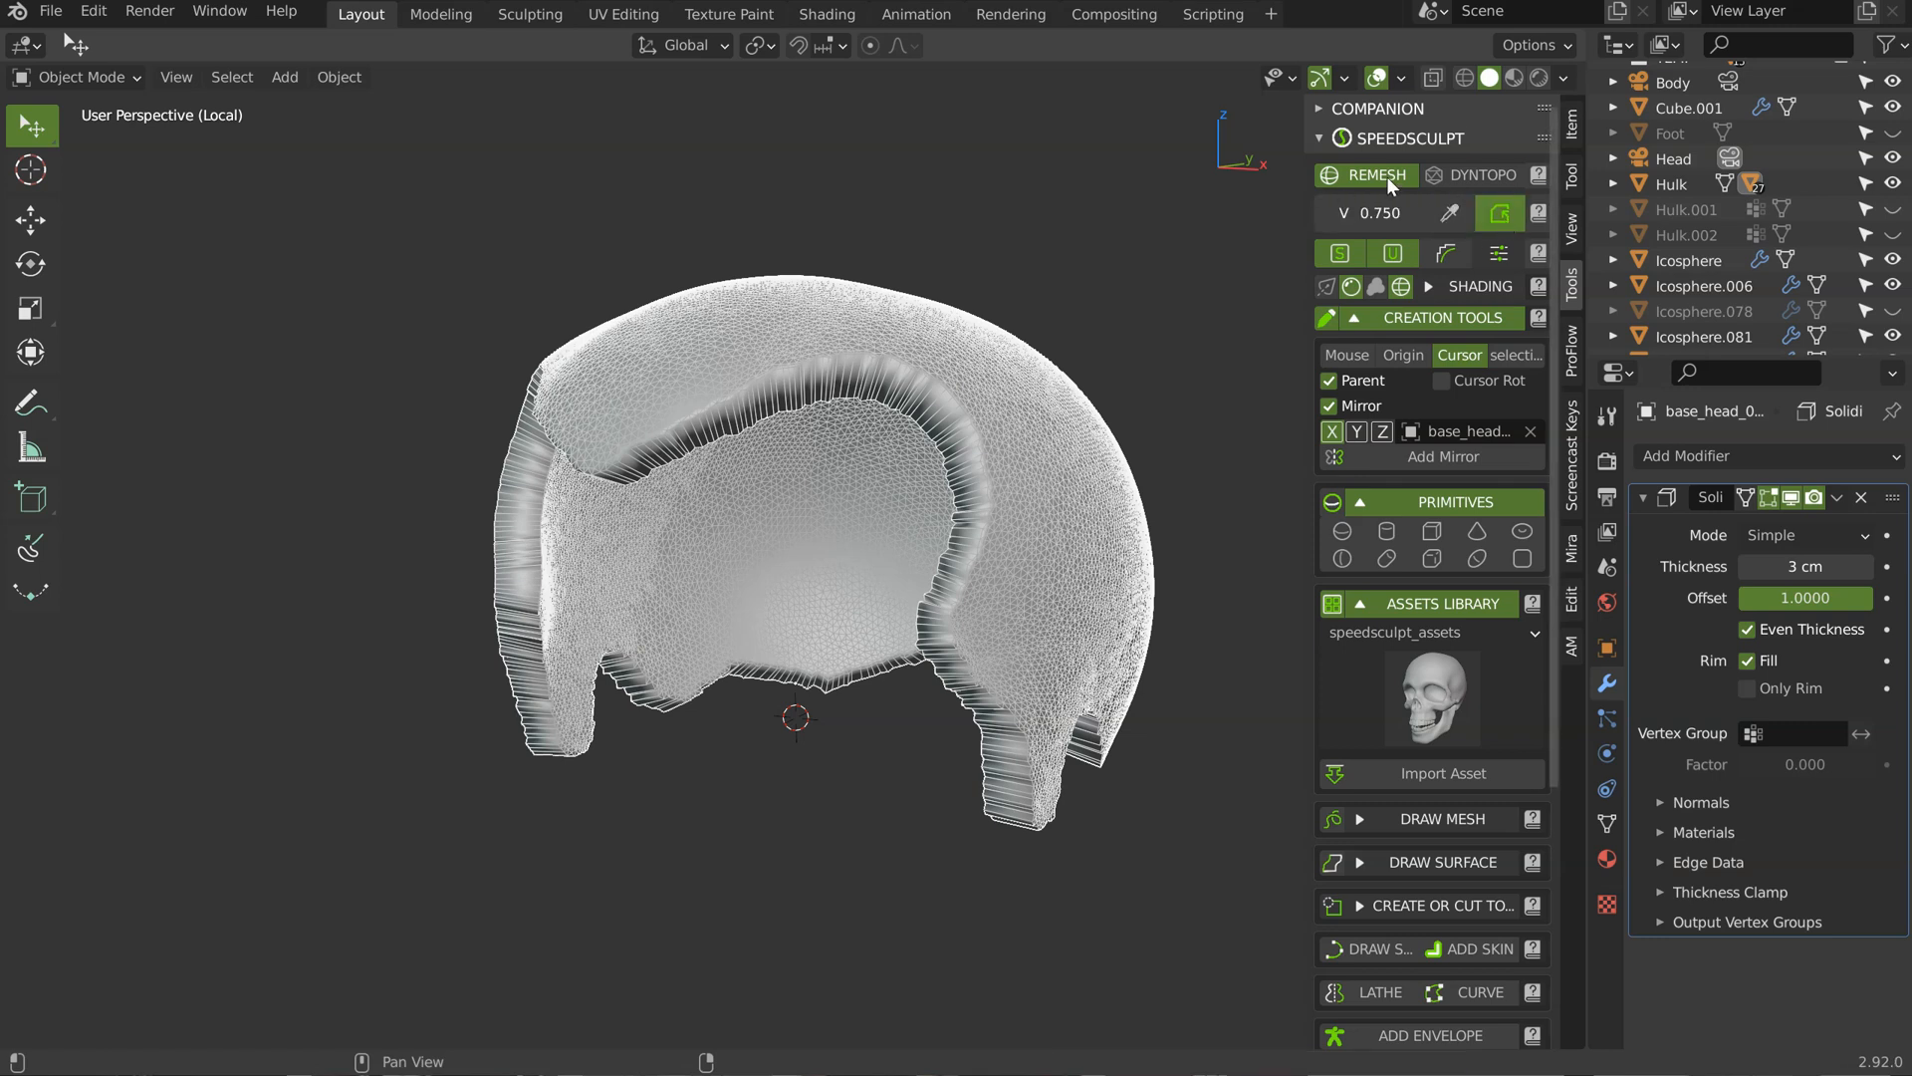
click(1386, 177)
mouse_move(827, 428)
middle_down()
mouse_move(901, 408)
mouse_move(860, 405)
mouse_move(863, 320)
mouse_move(889, 284)
middle_up()
key(ctrl+Tab)
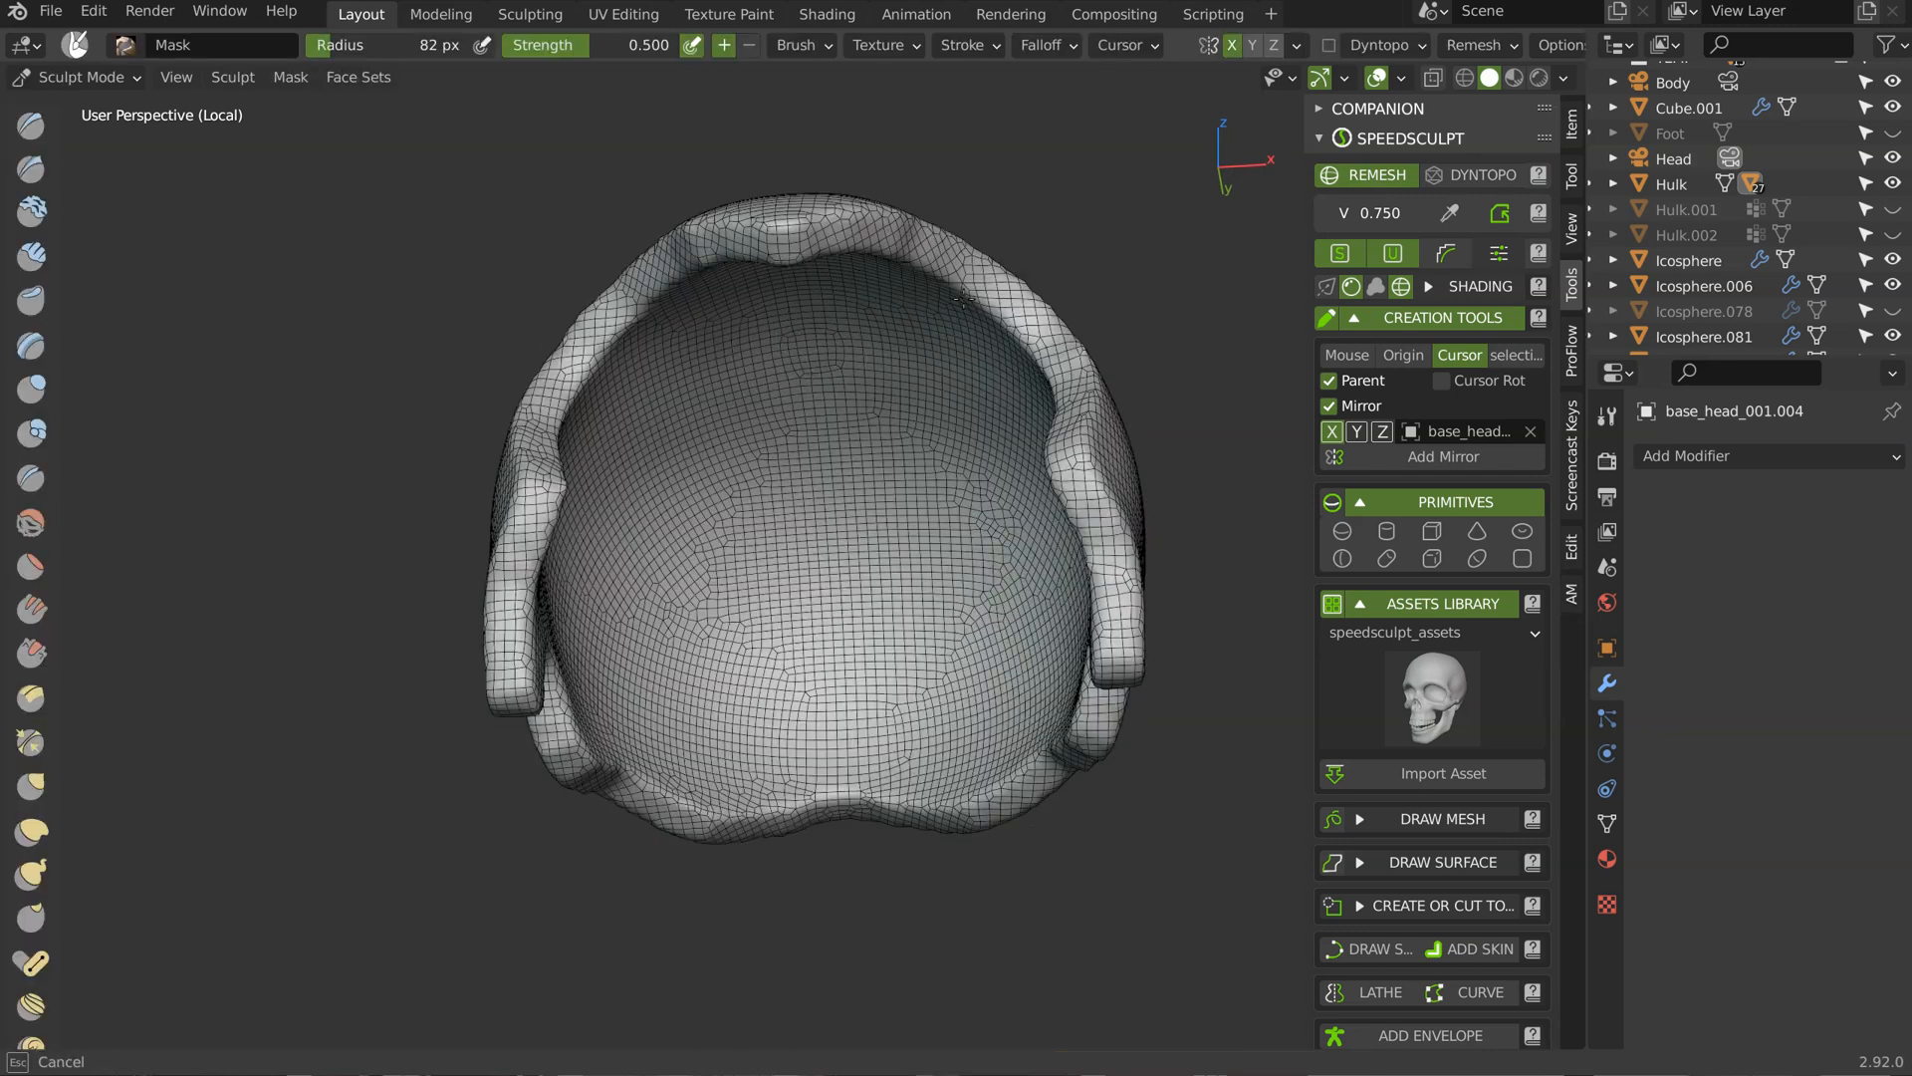
middle_drag(840, 364, 963, 448)
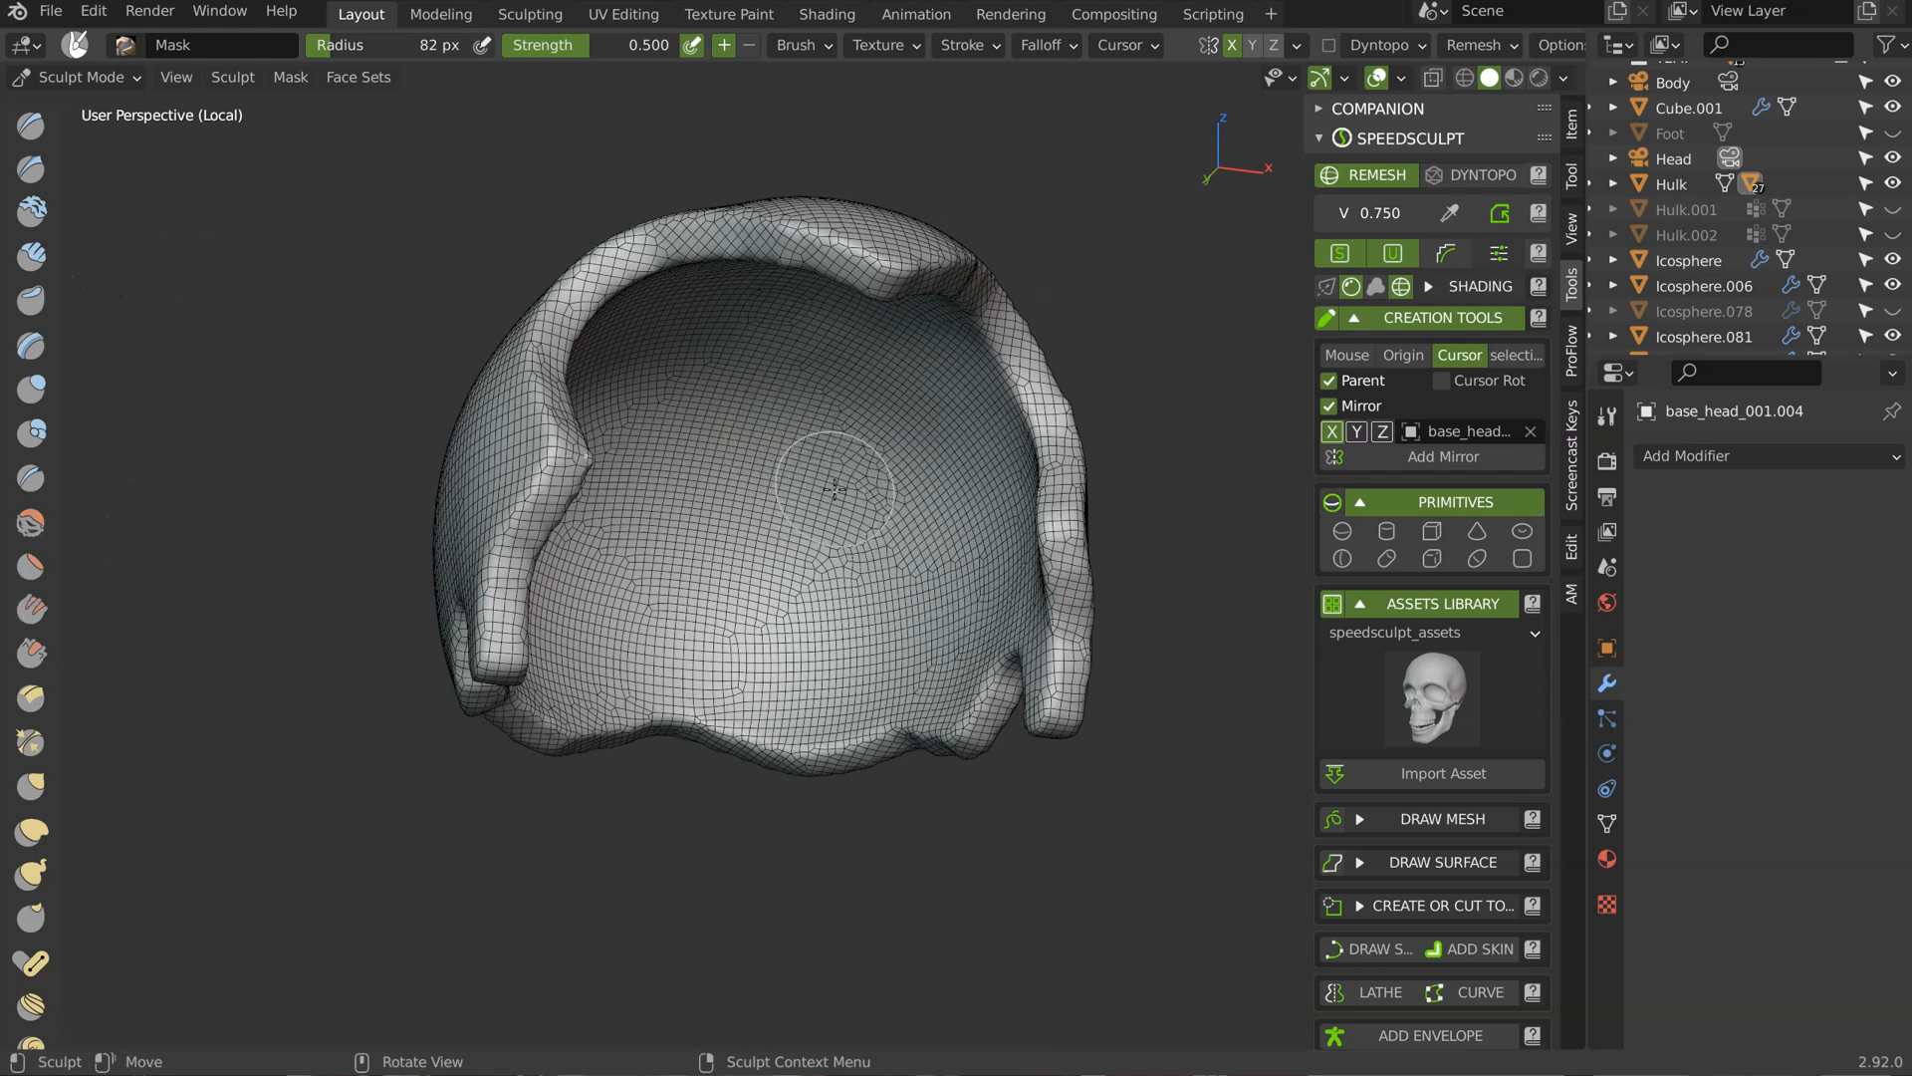
Step: Leave local view so the hair shell shows on the full head beside the Red Hulk reference
key(shift+space)
key(8)
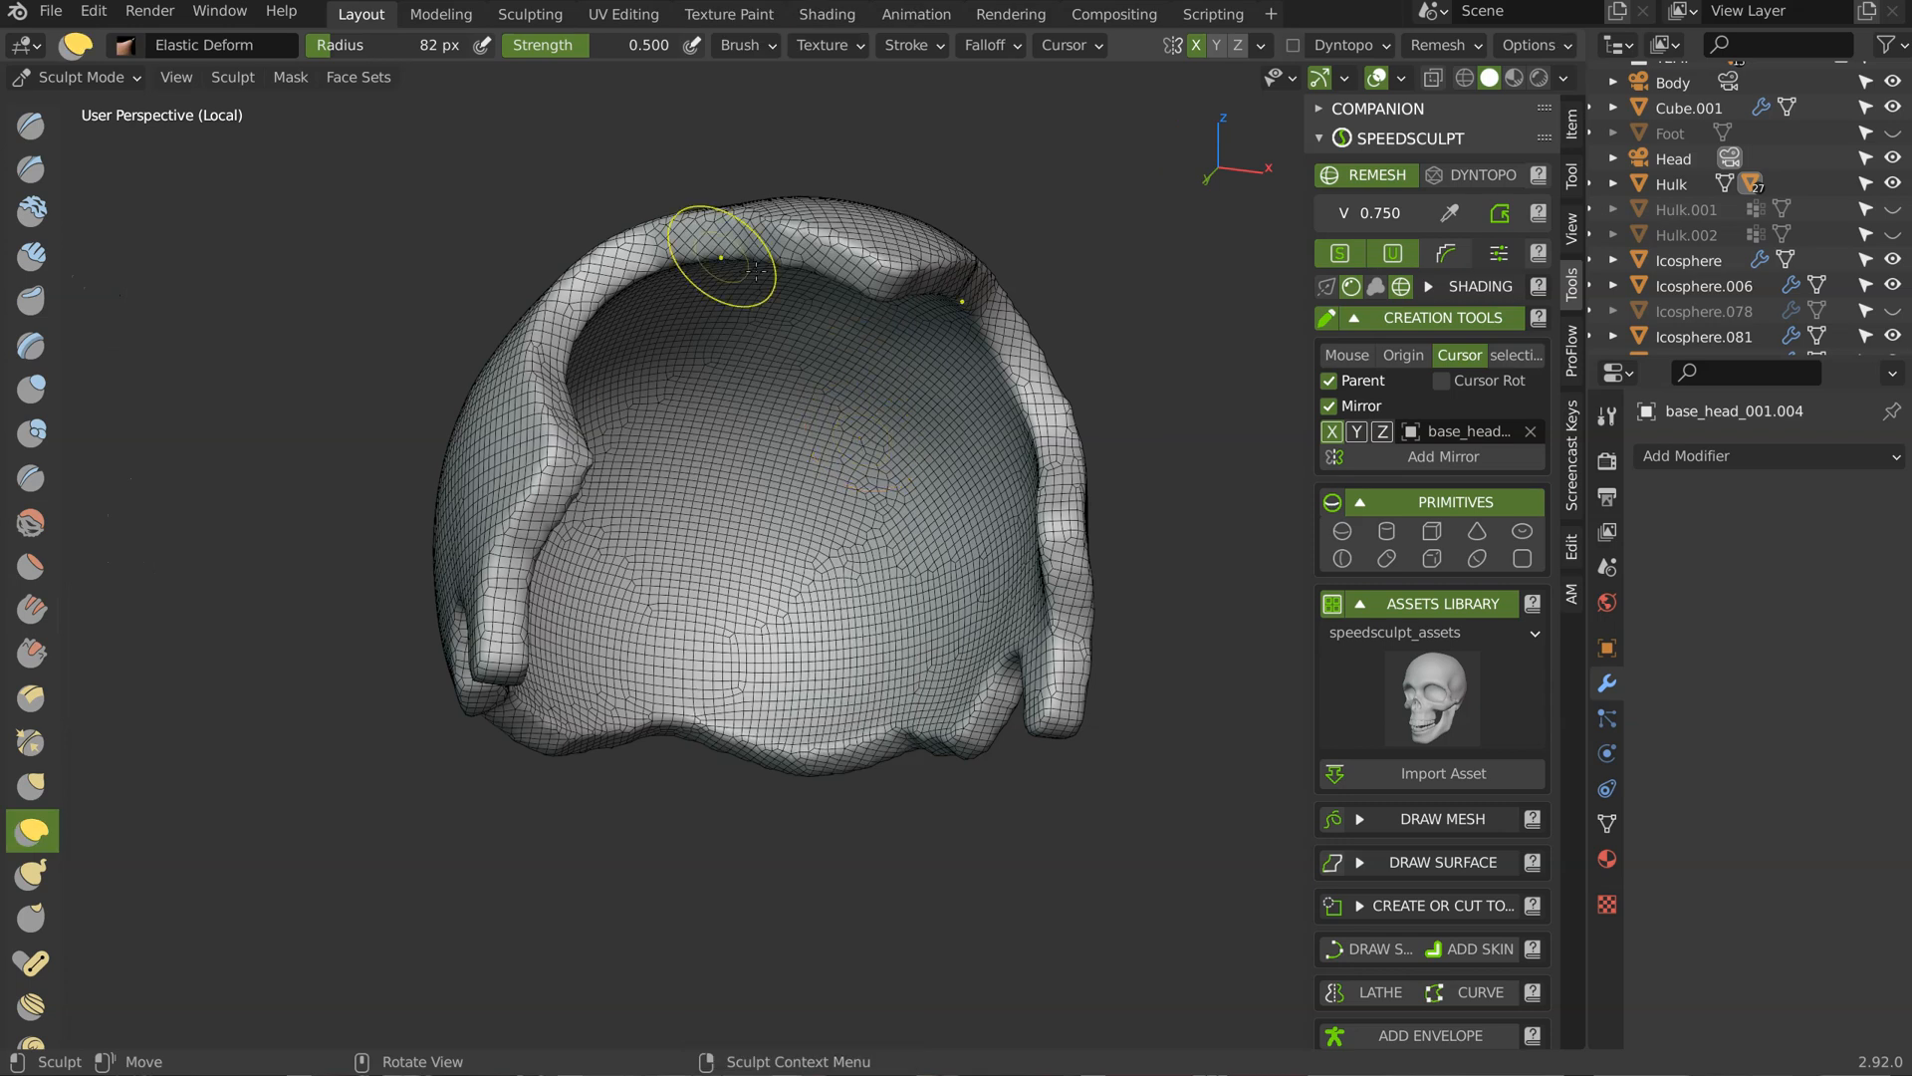
key(c)
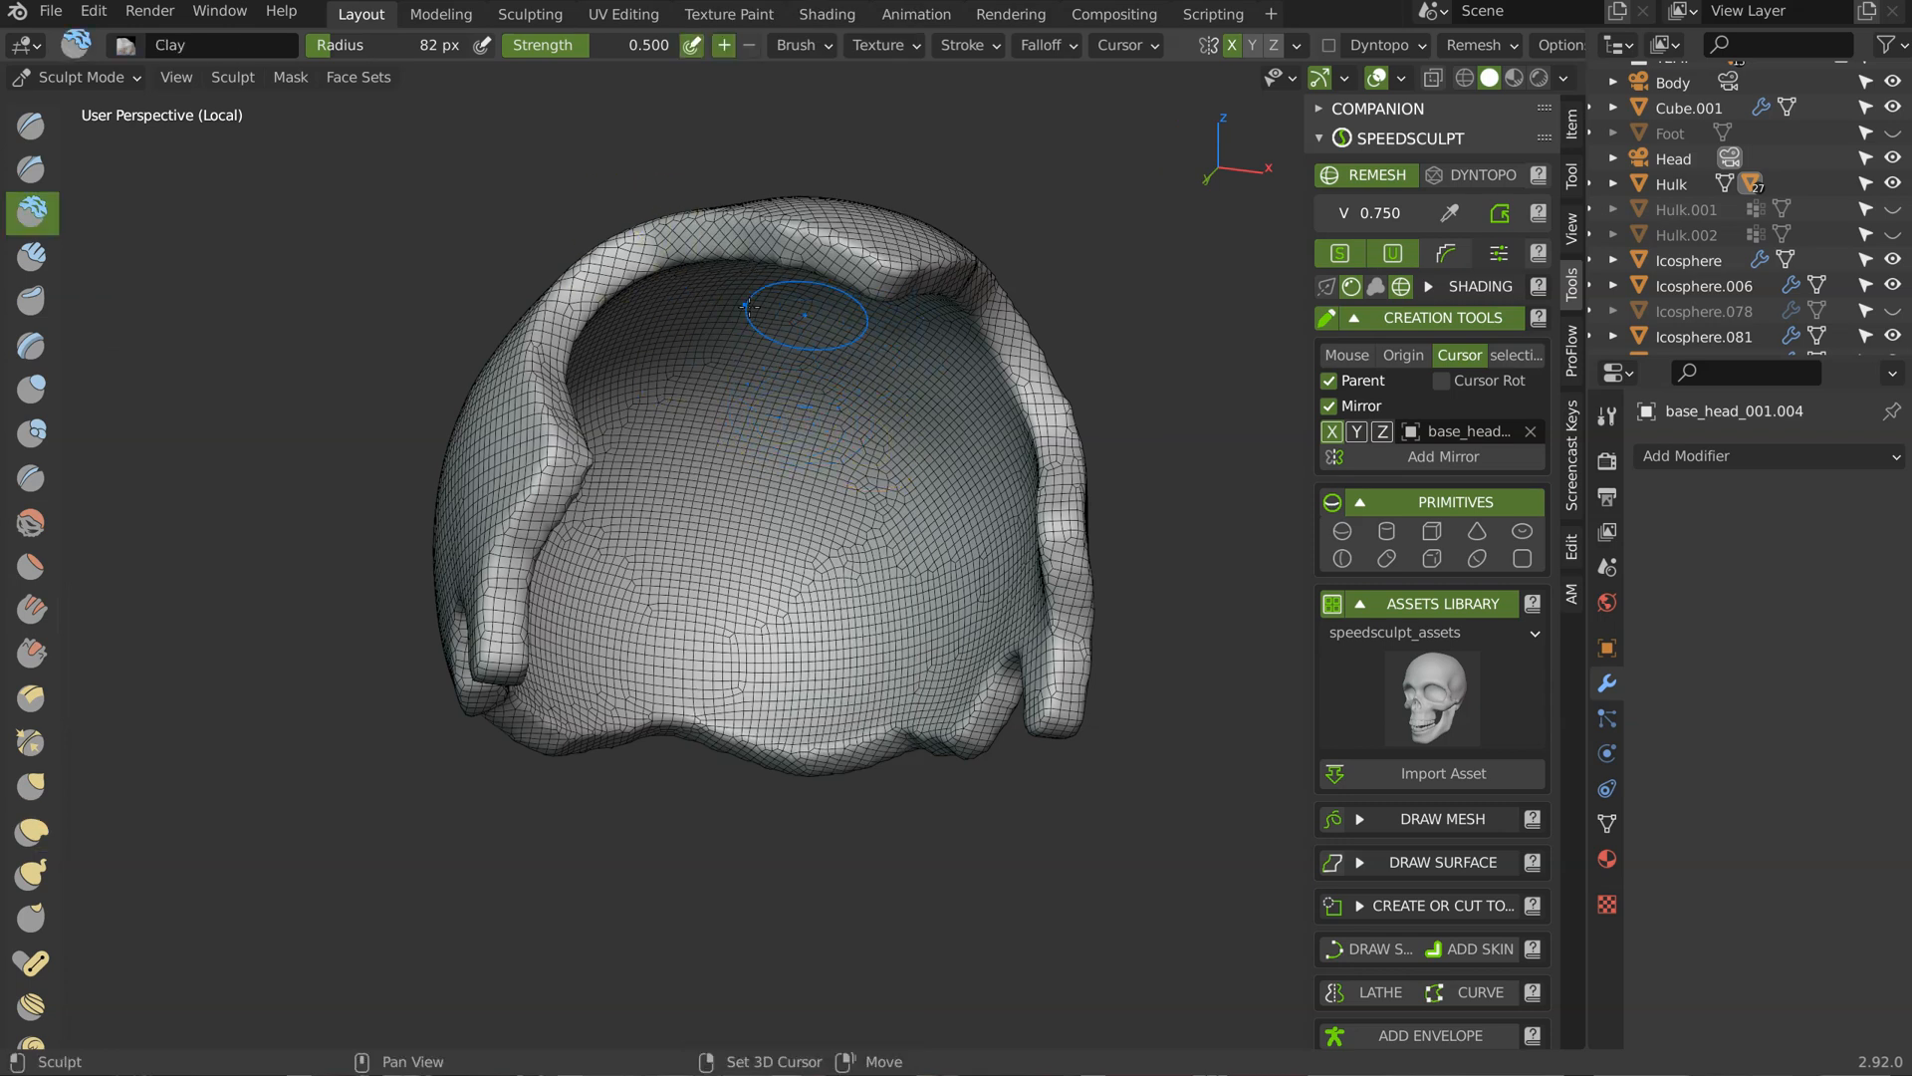
middle_drag(747, 306, 836, 332)
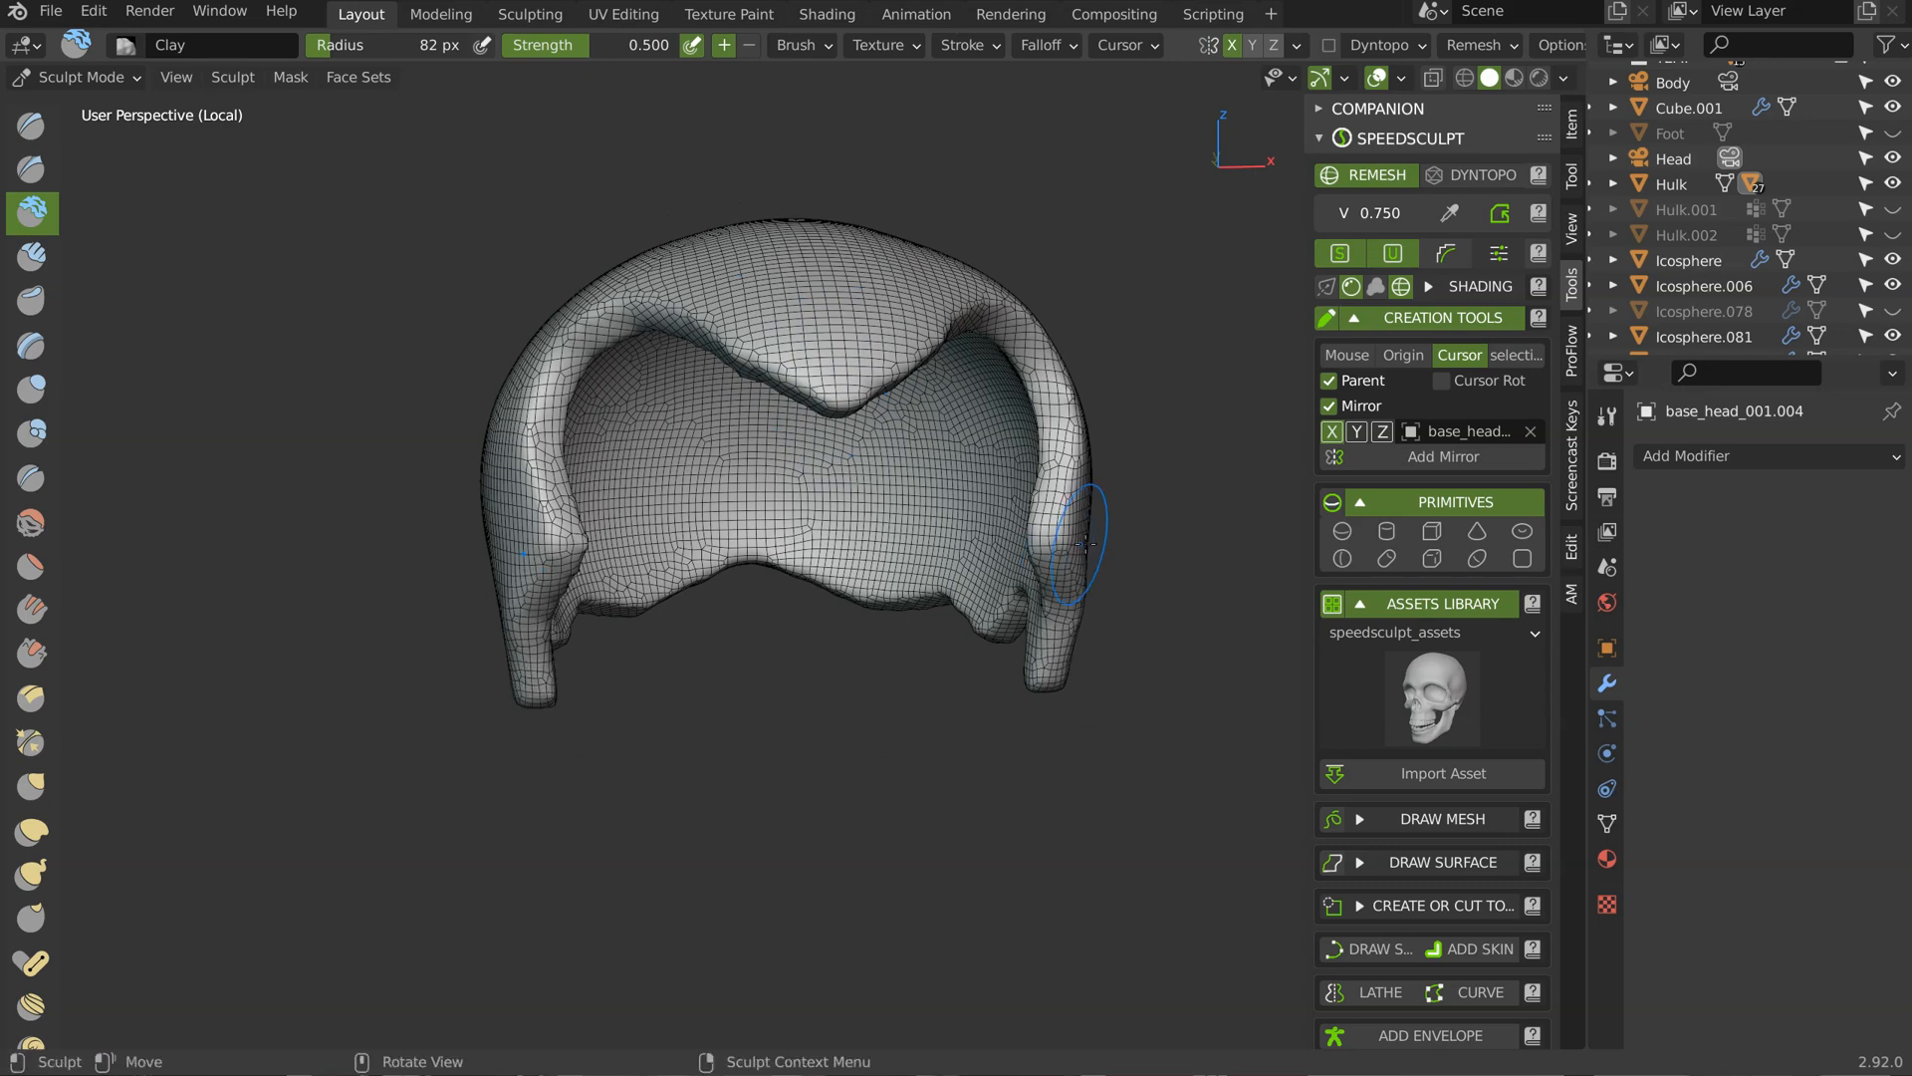
middle_drag(1085, 544, 938, 558)
key(KP_Divide)
key(KP_0)
middle_drag(1085, 384, 652, 317)
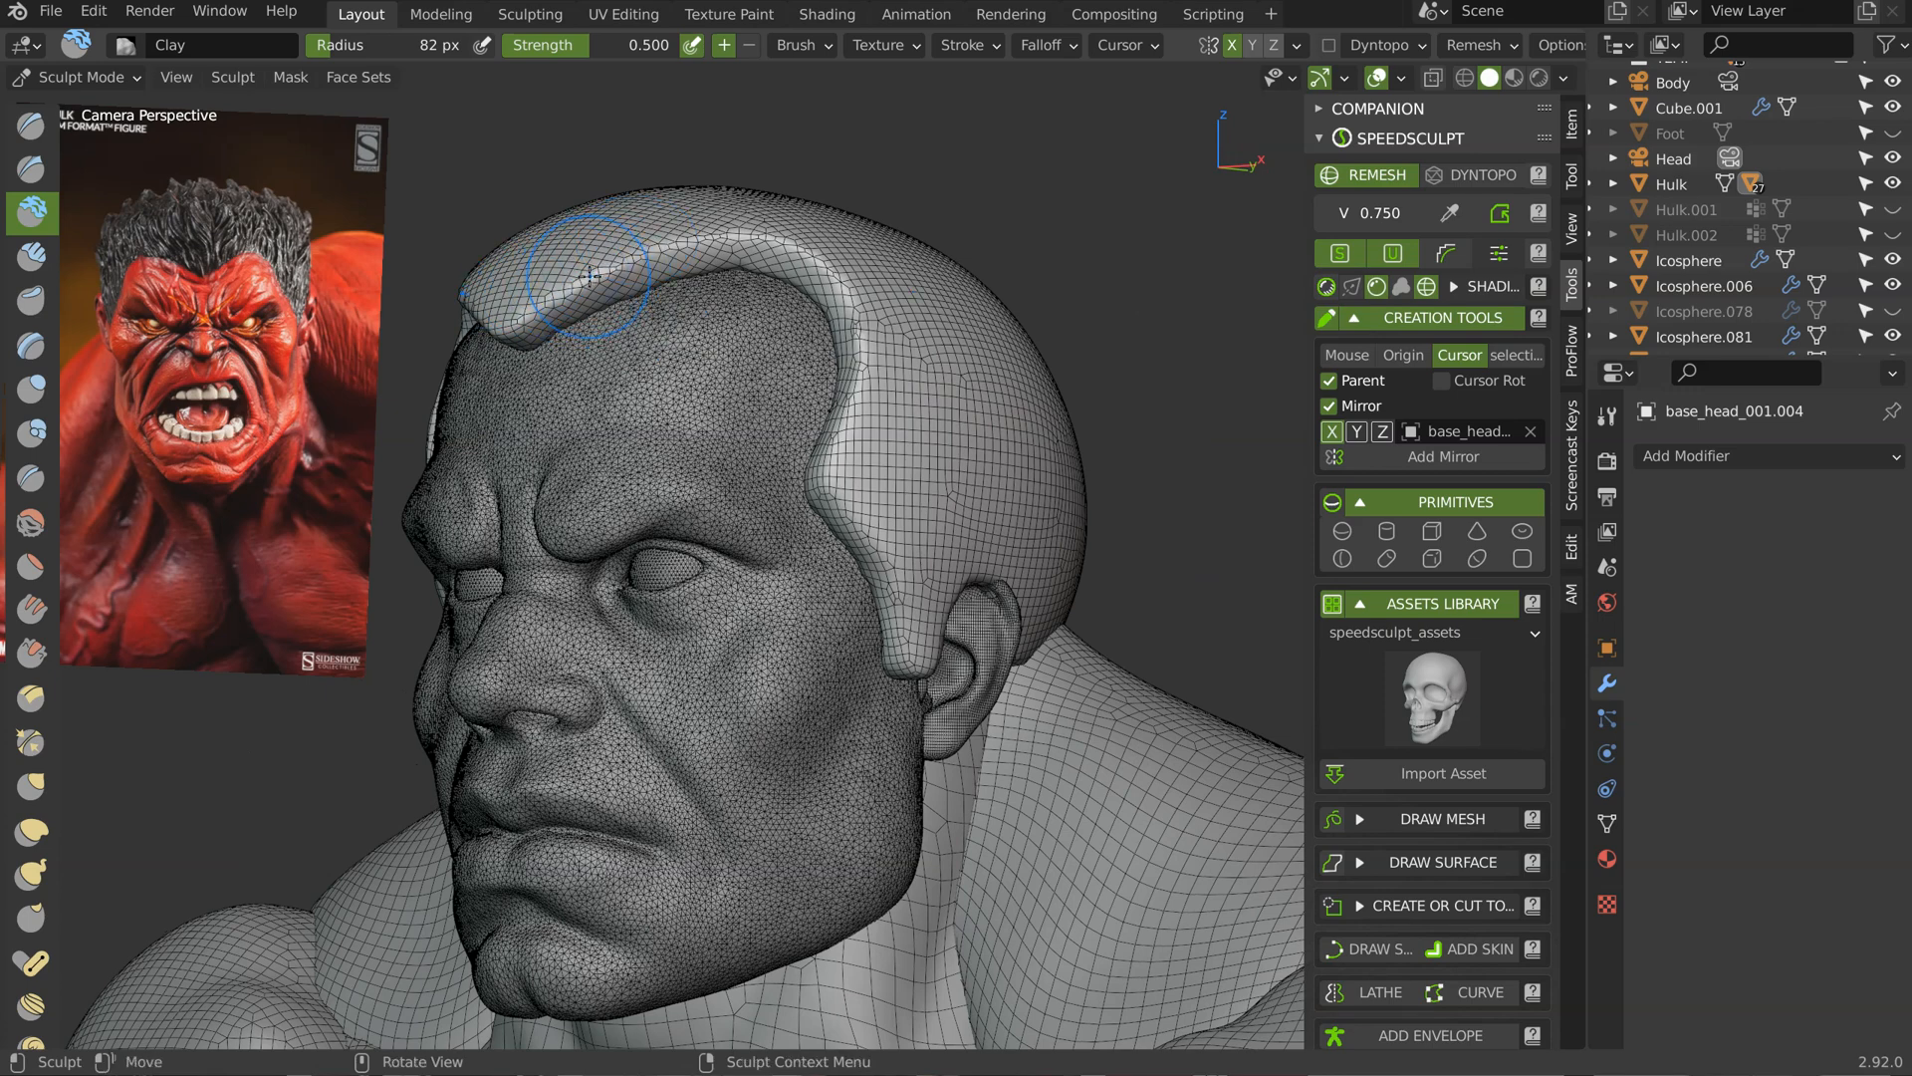
middle_drag(734, 251, 755, 409)
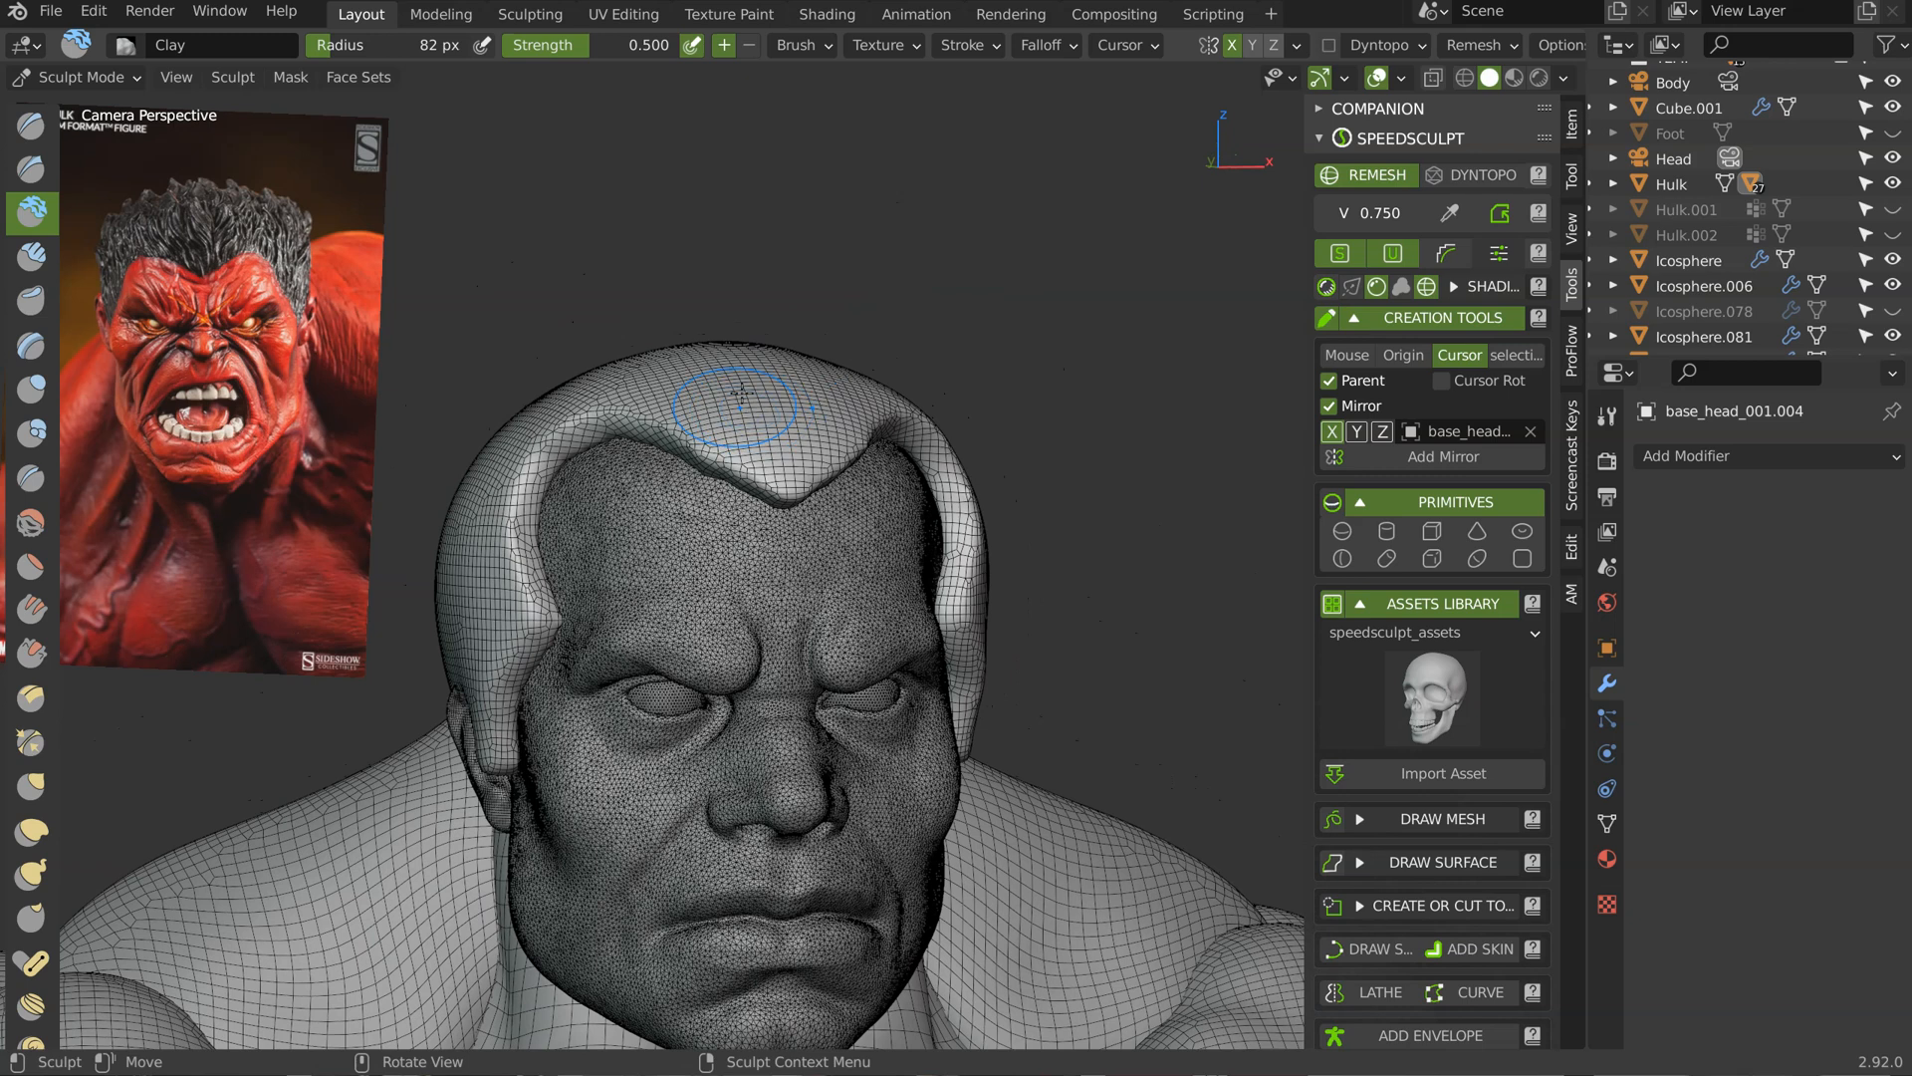
Step: Lift the front fringe of the hair shell upward with a 212 px Grab brush
key(g)
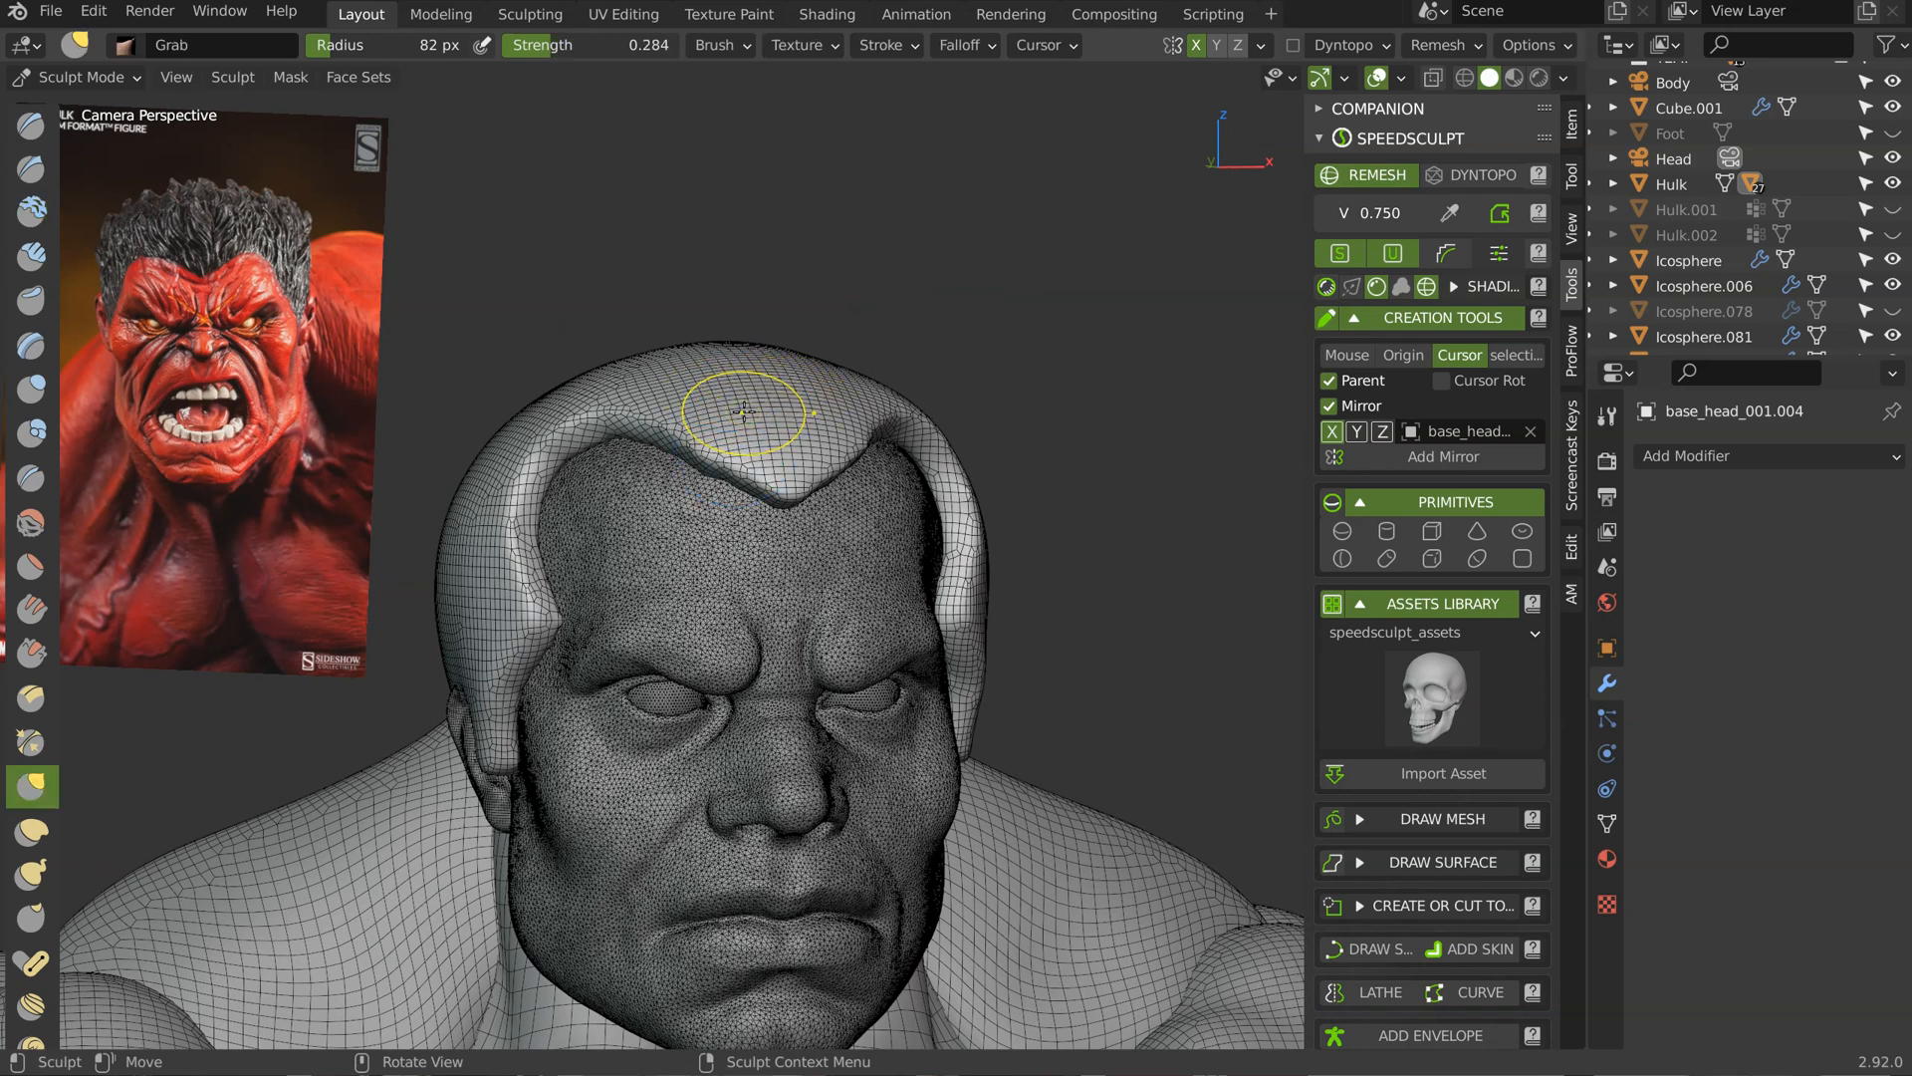
key(f)
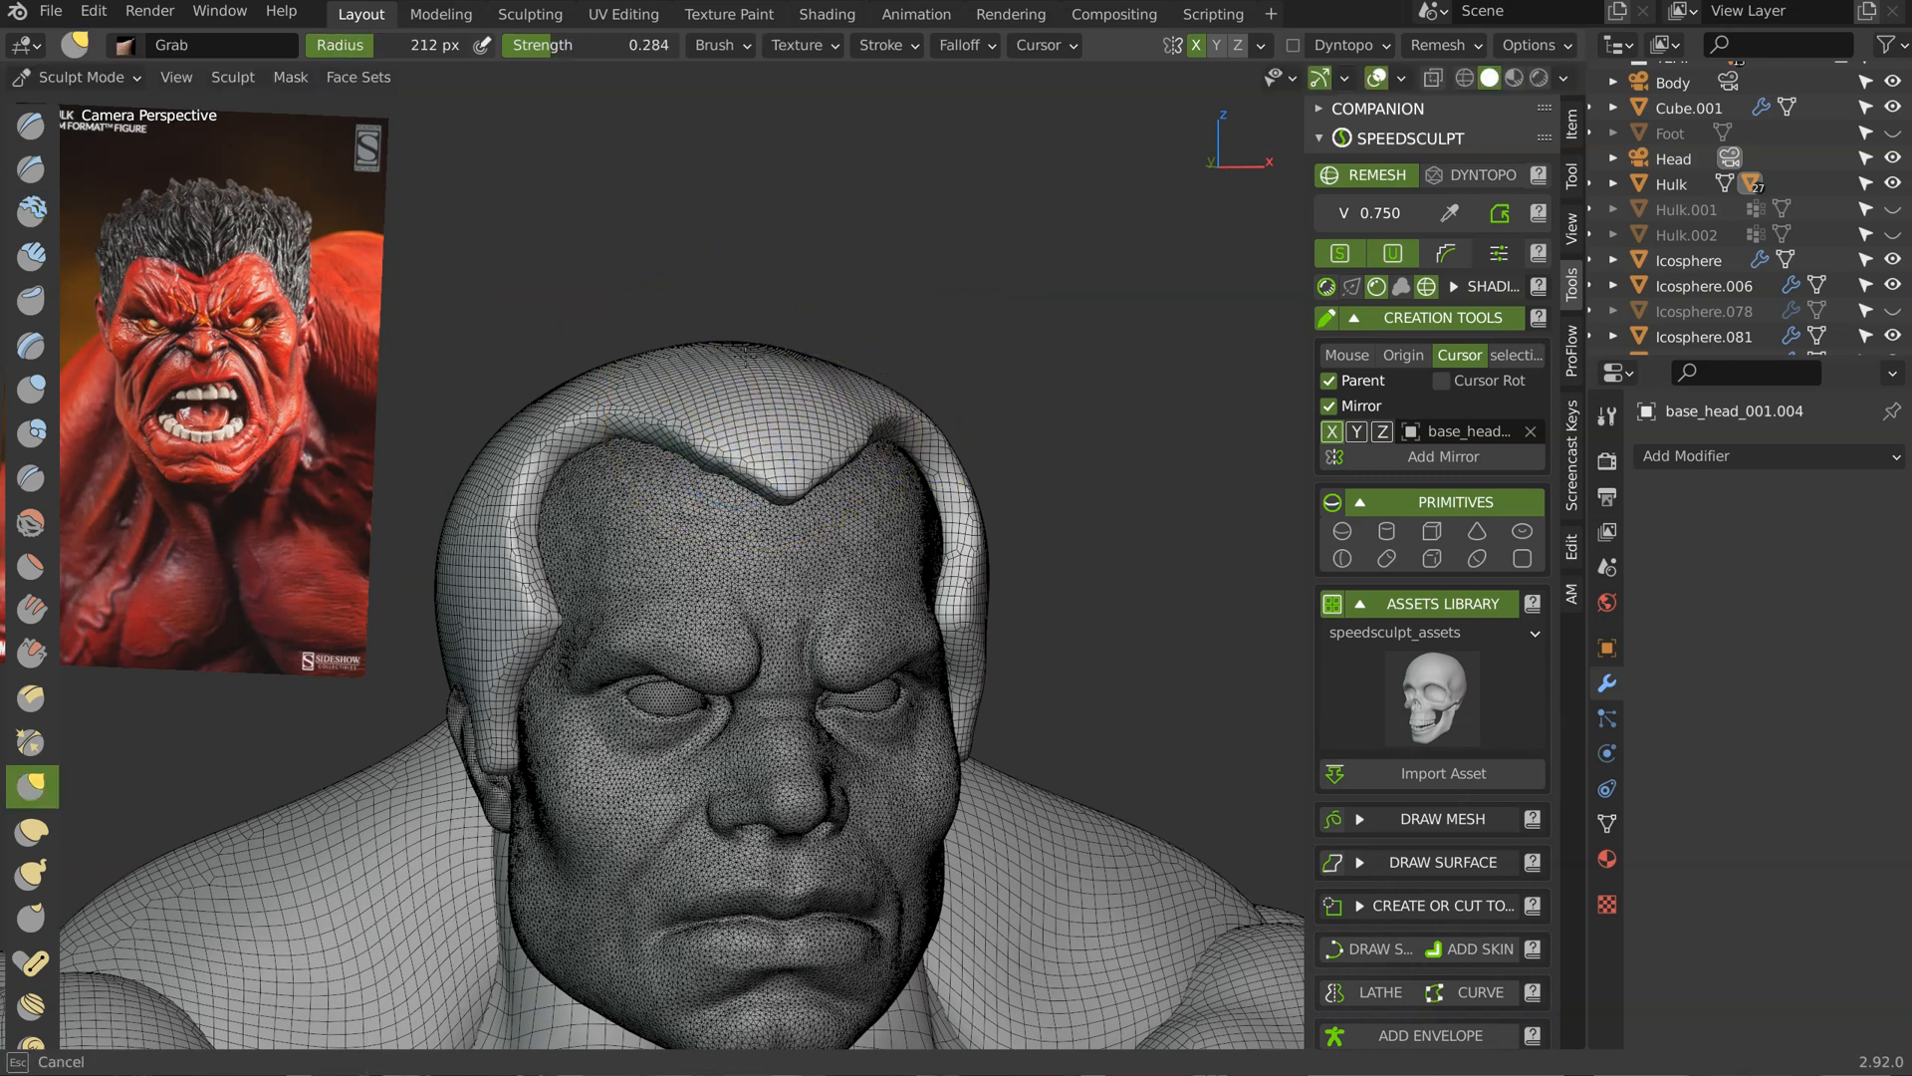
middle_drag(816, 440, 790, 341)
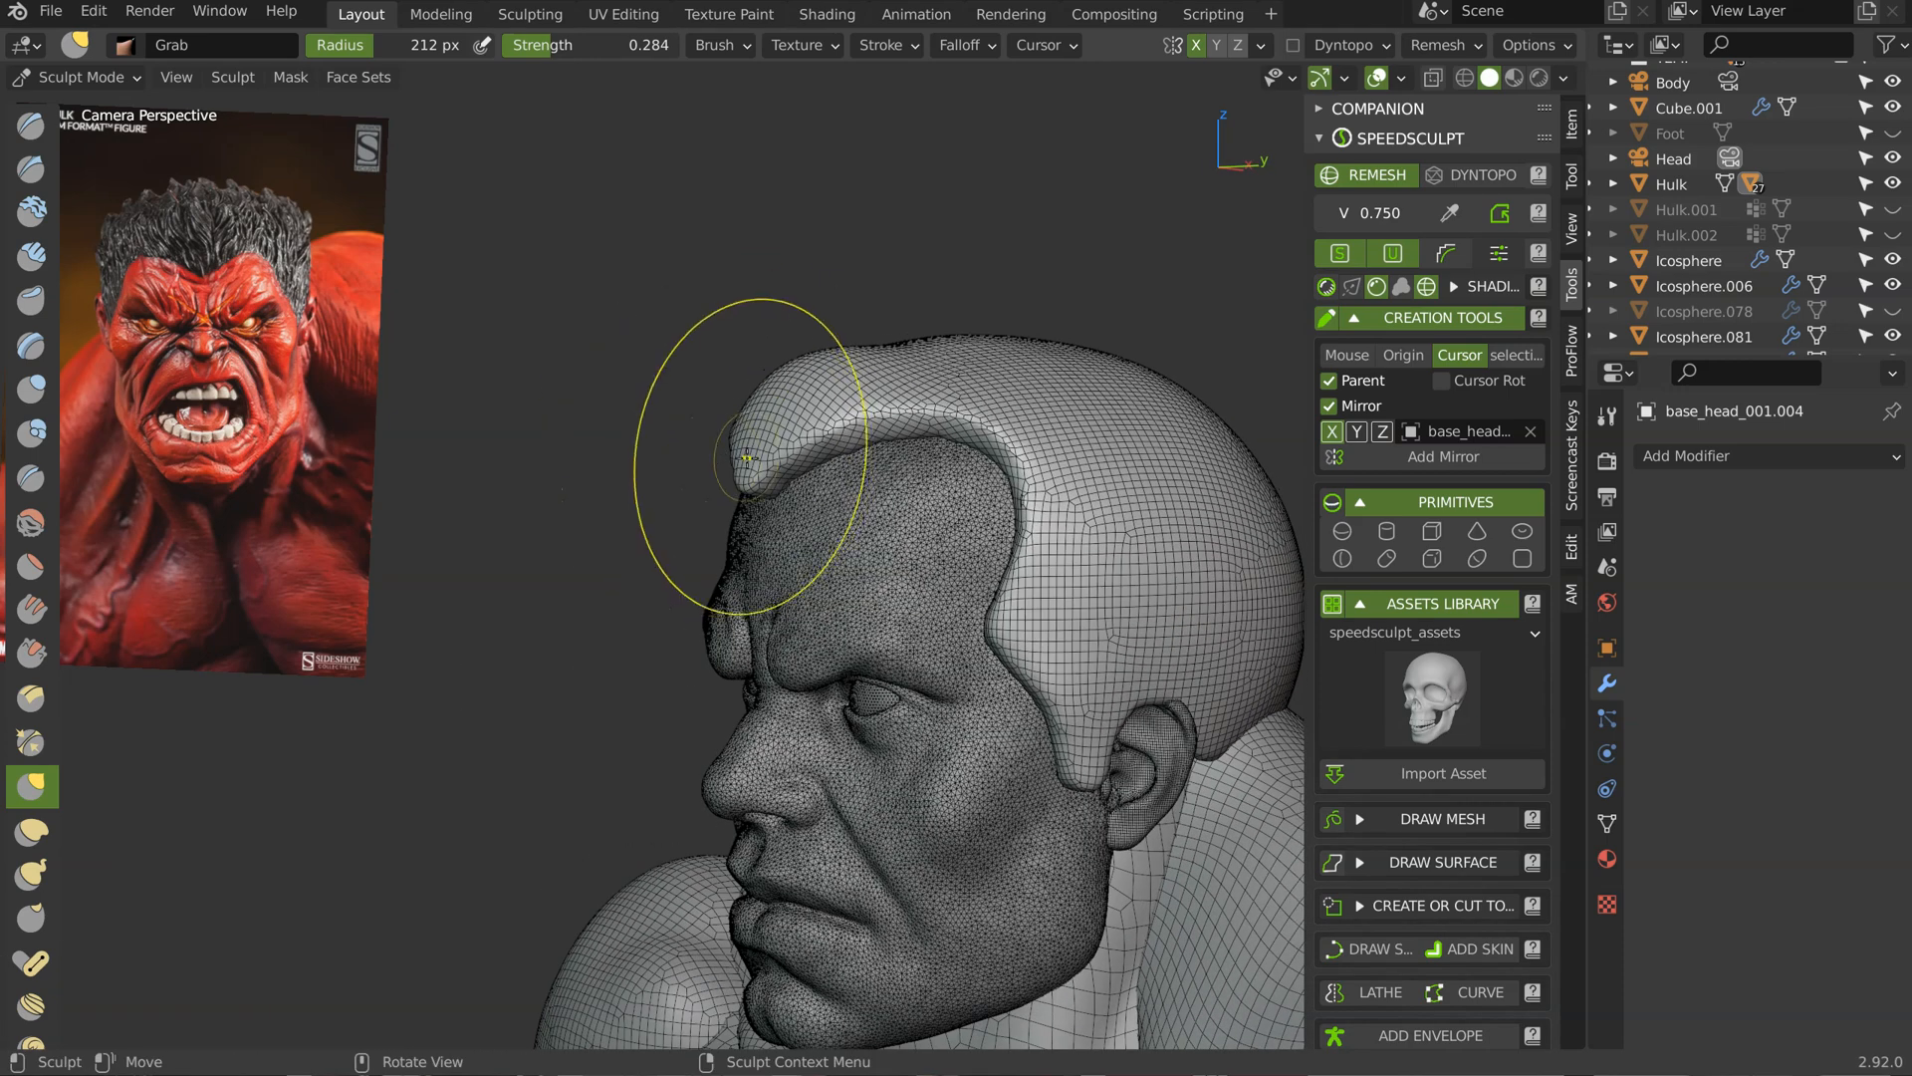
mouse_move(926, 340)
middle_down()
mouse_move(991, 370)
mouse_move(957, 384)
mouse_move(892, 355)
mouse_move(1060, 360)
mouse_move(837, 359)
mouse_move(896, 360)
middle_up()
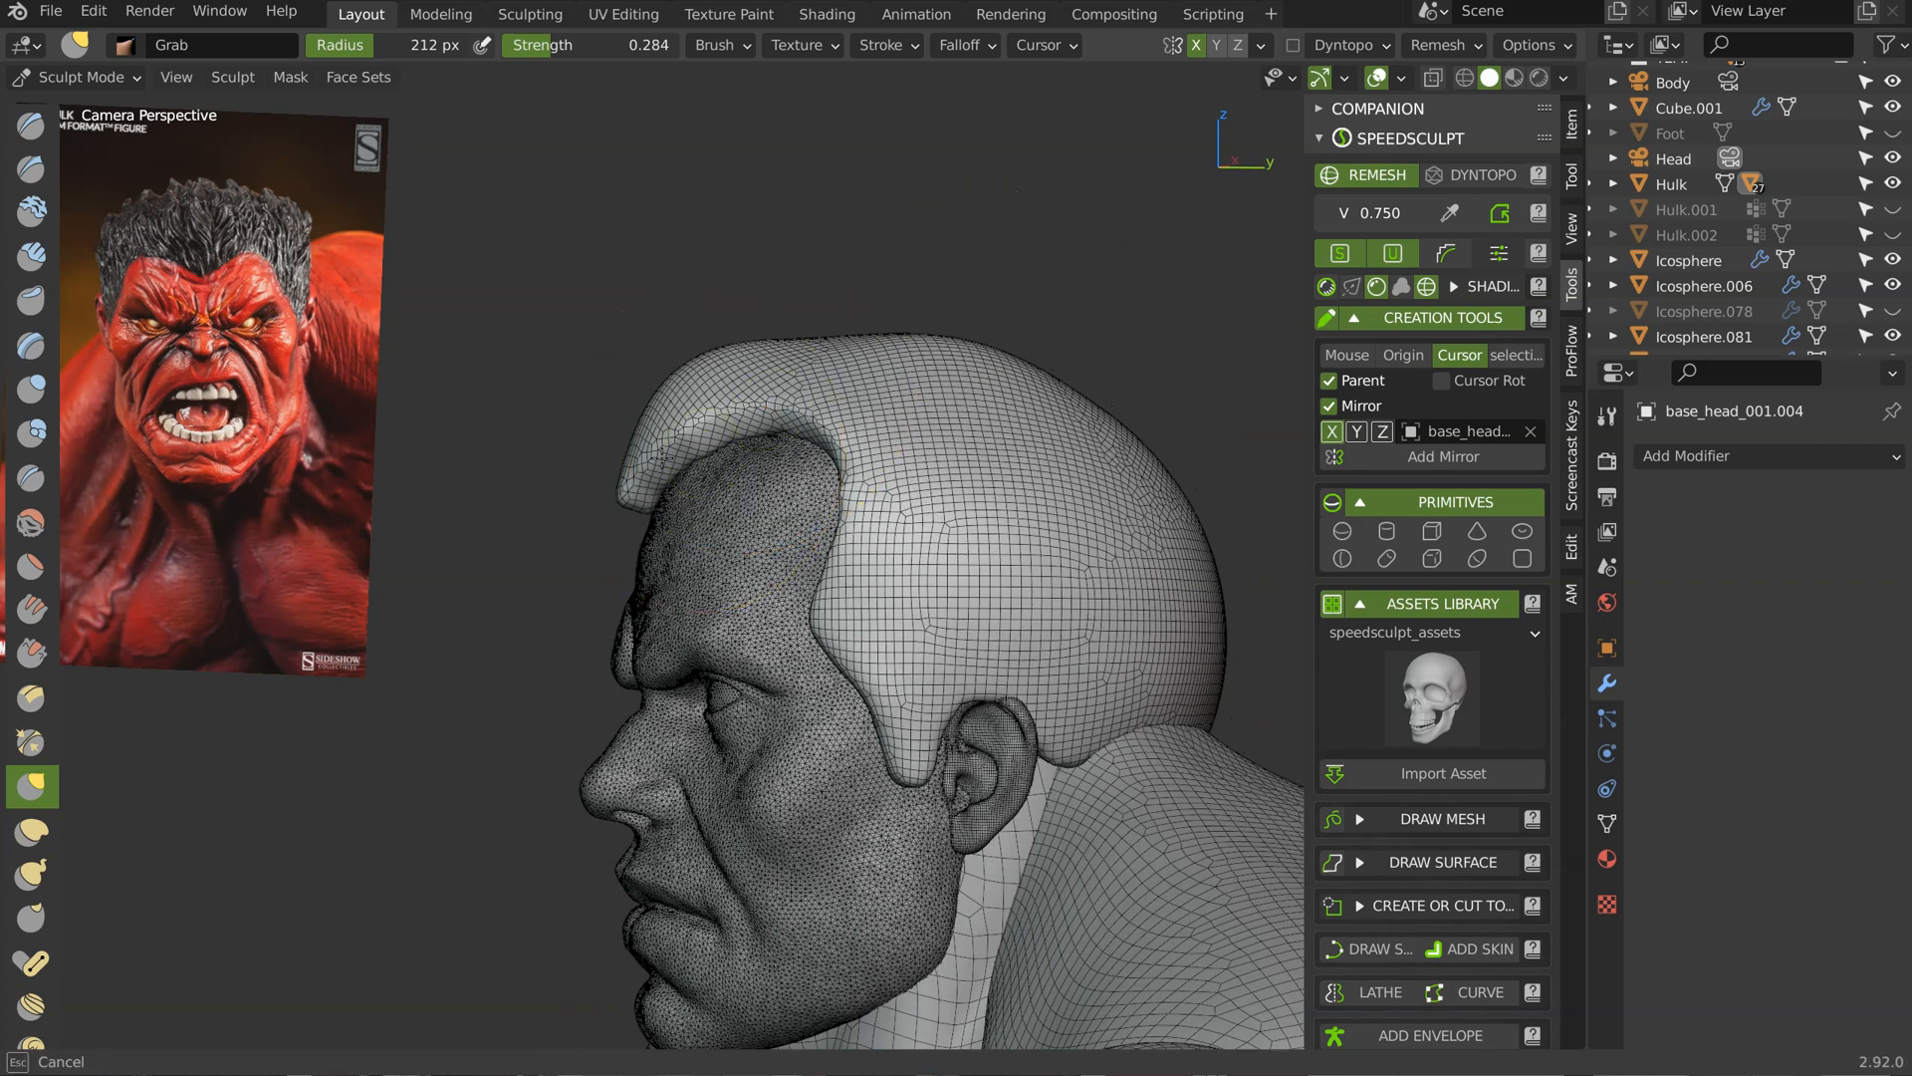
mouse_move(679, 500)
mouse_down()
mouse_move(699, 468)
mouse_move(685, 353)
mouse_up()
middle_drag(930, 308, 978, 437)
key(shift+c)
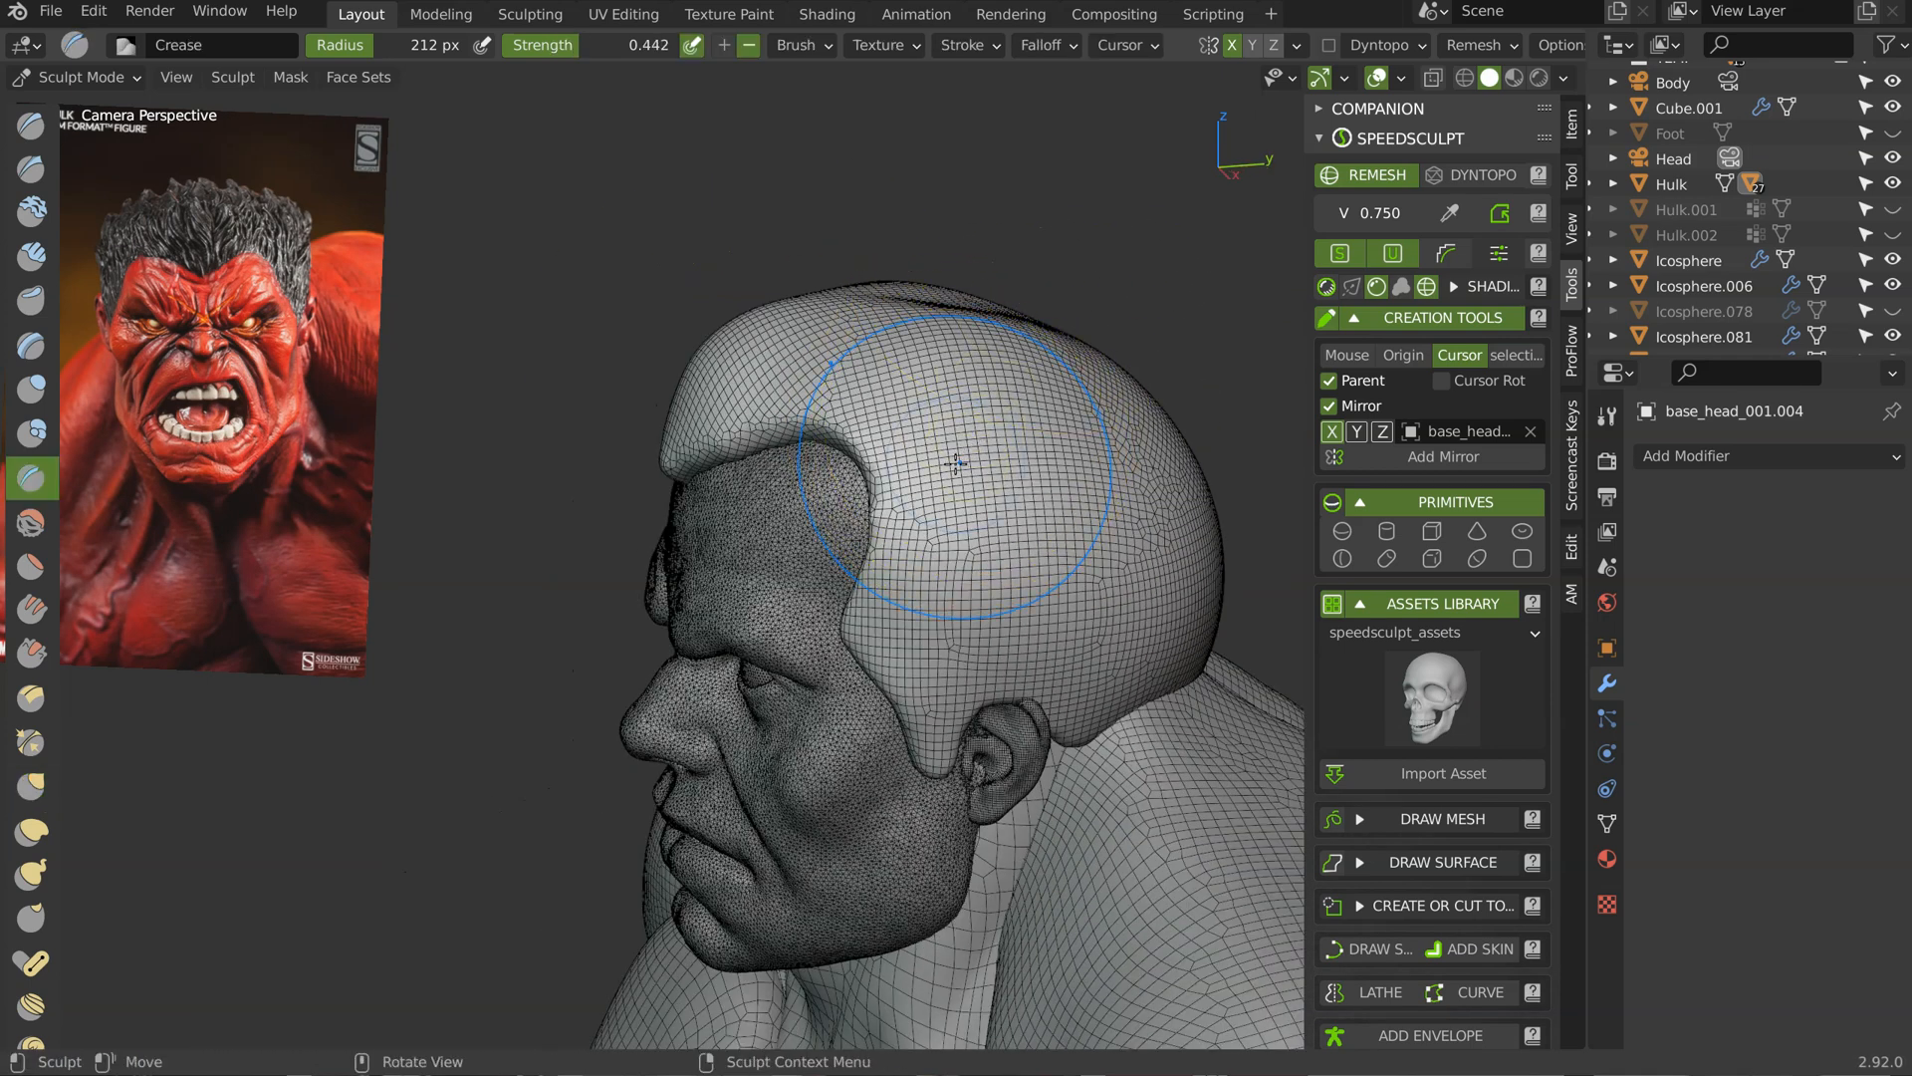
key(f)
click(847, 435)
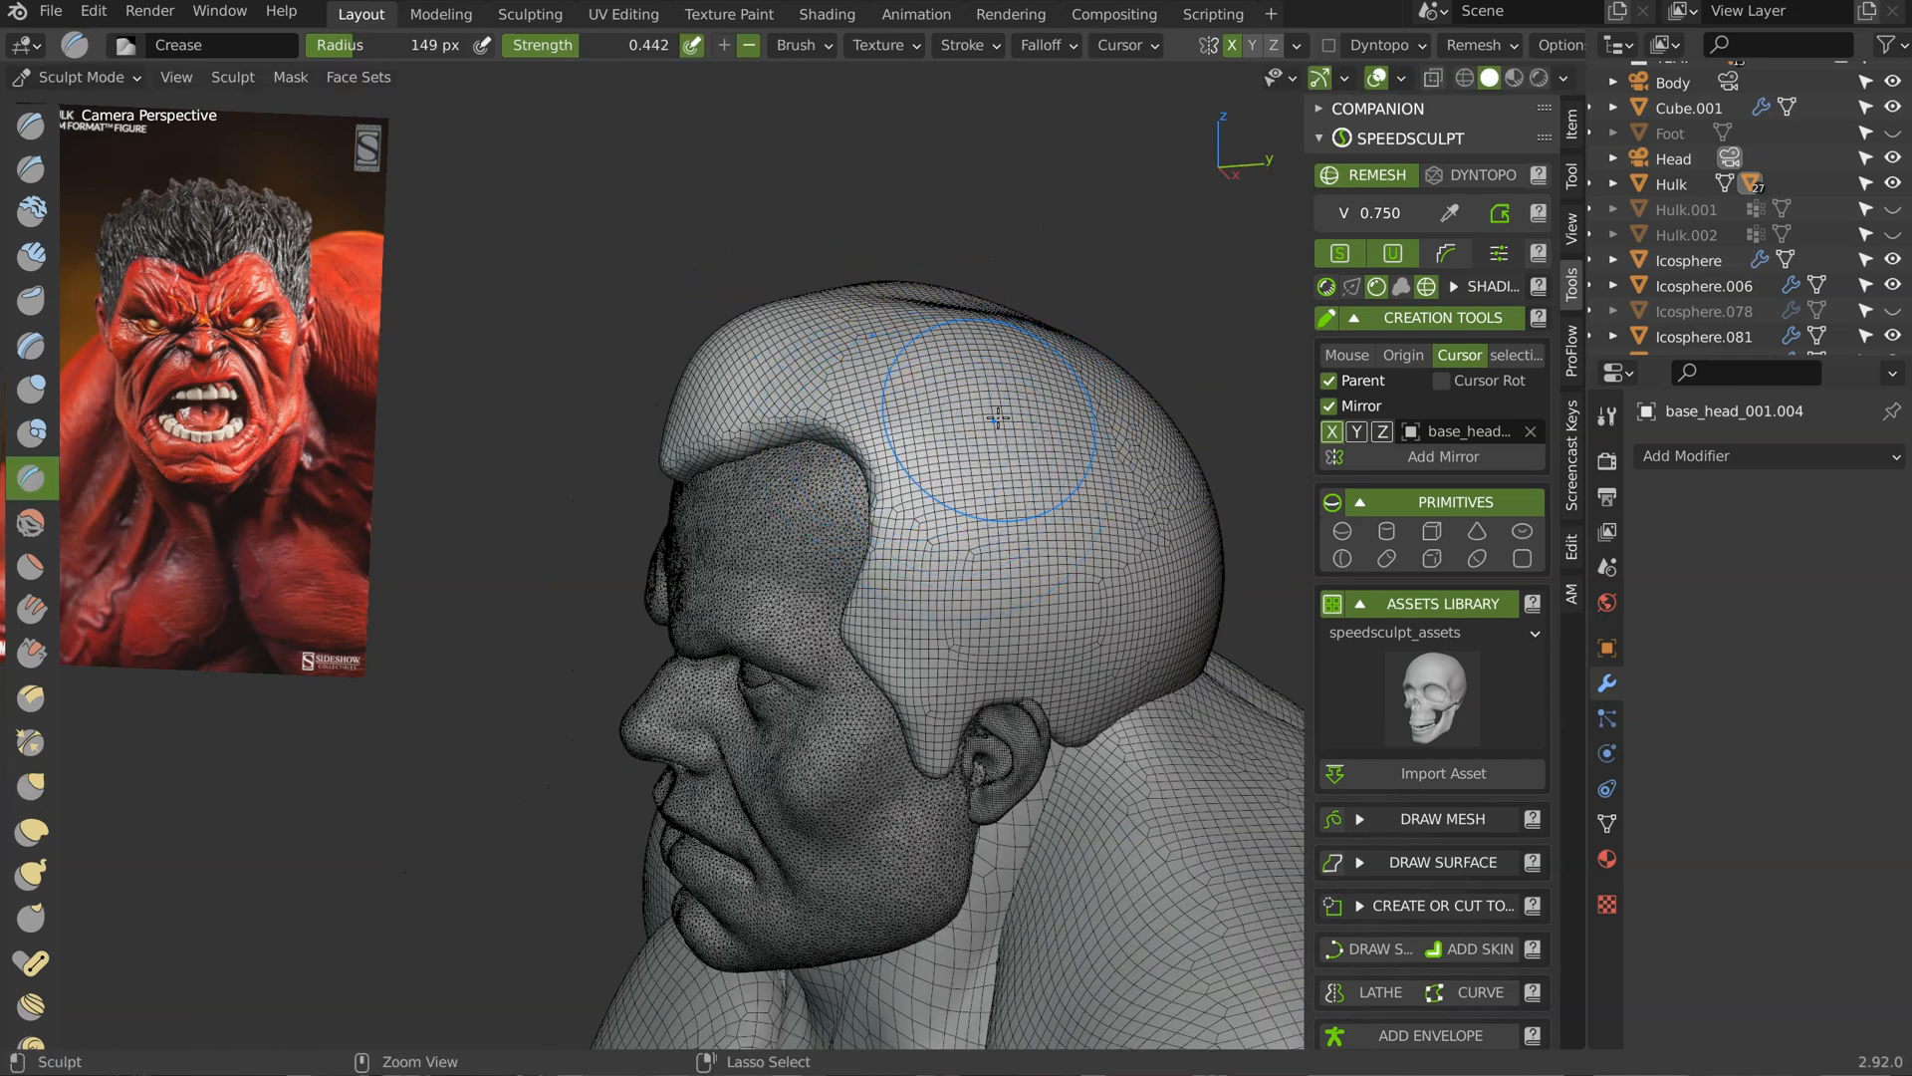
middle_drag(1143, 427, 1107, 427)
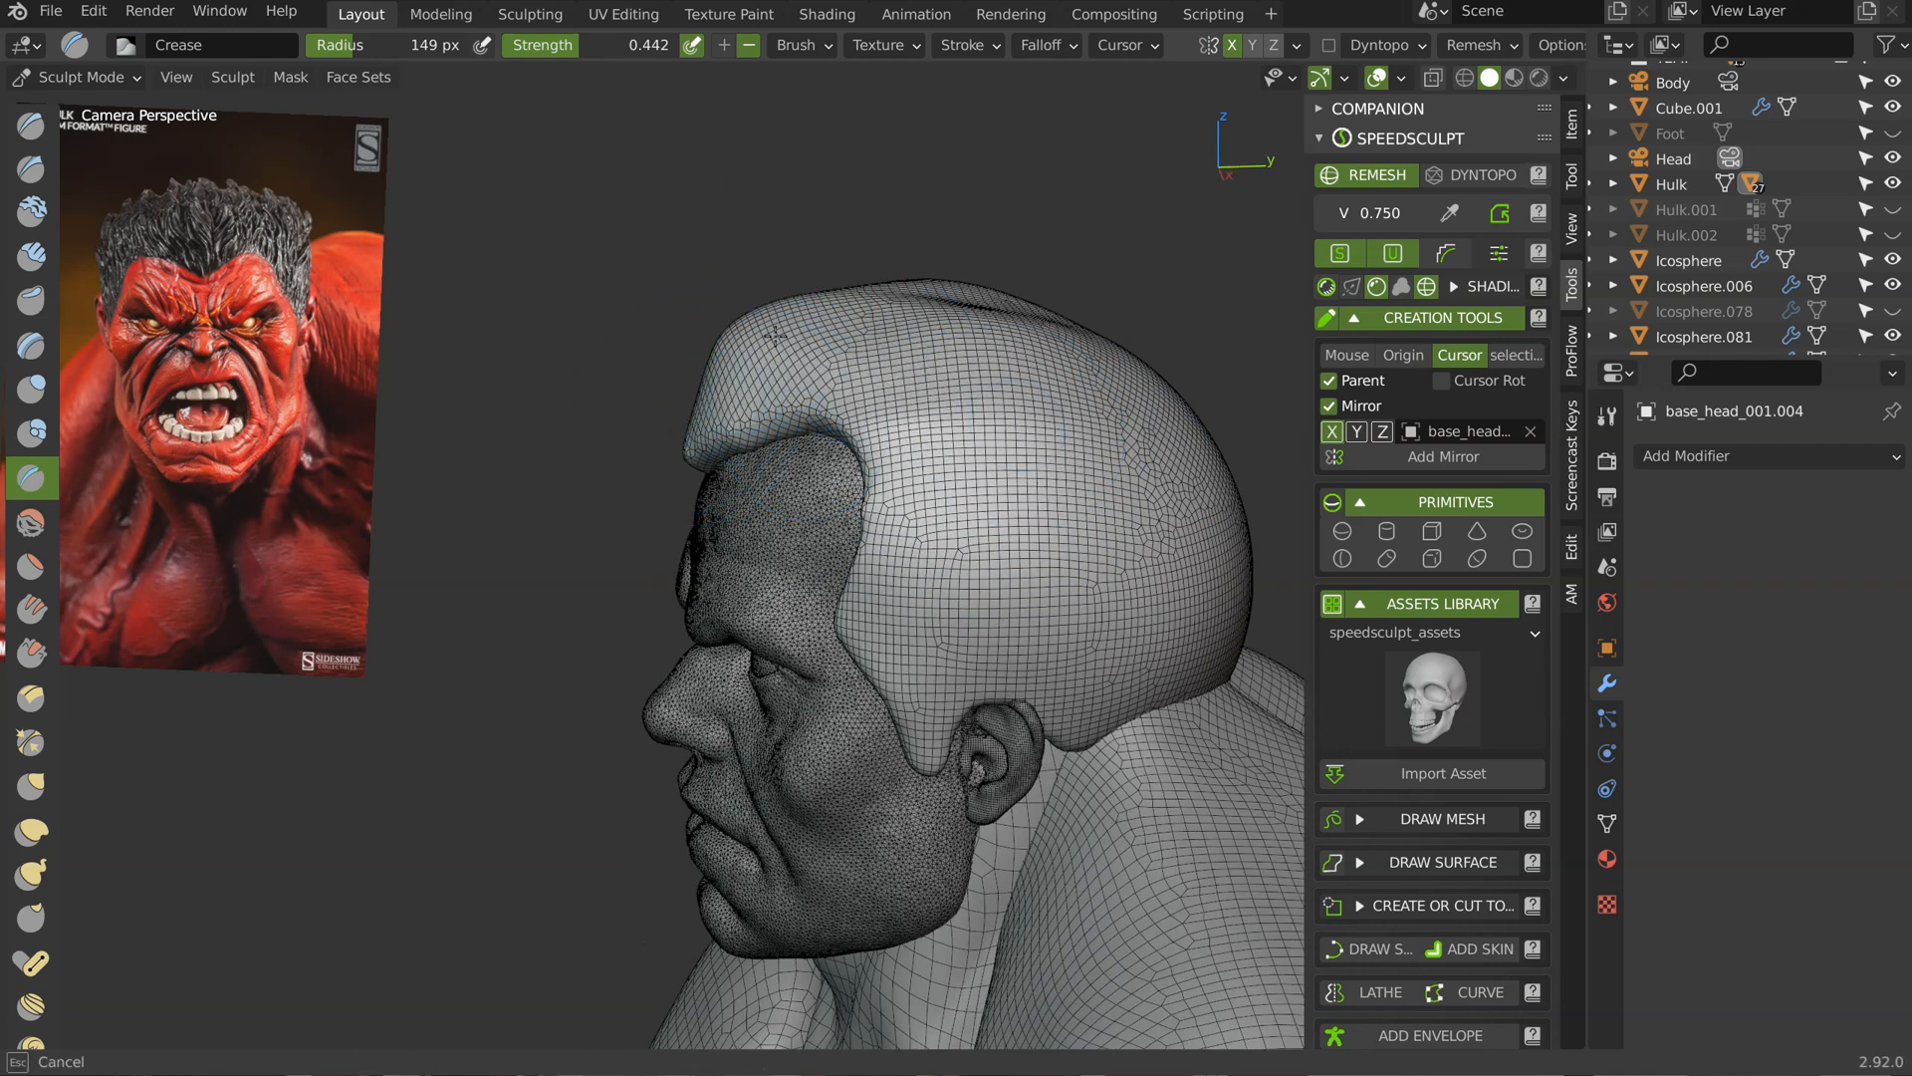
mouse_move(844, 335)
middle_down()
mouse_move(1006, 418)
mouse_move(951, 437)
mouse_move(971, 448)
middle_up()
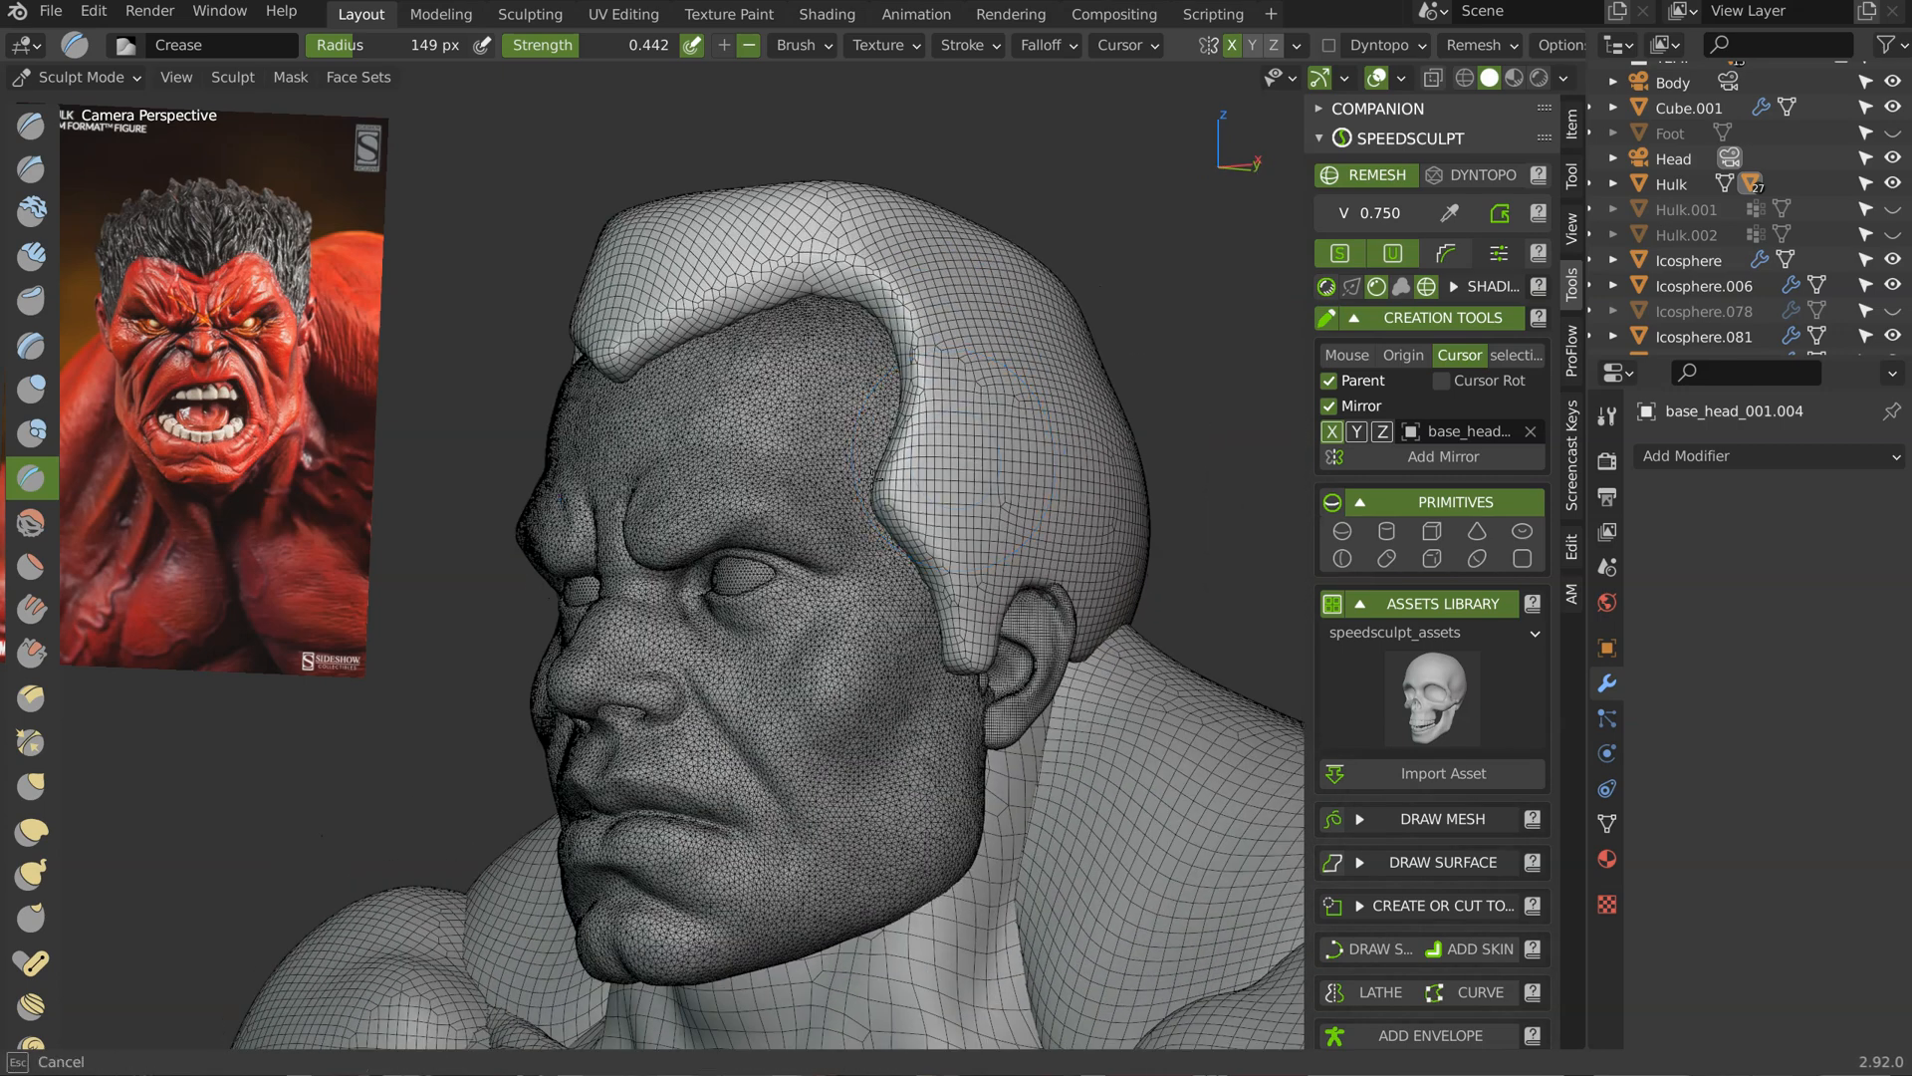
middle_drag(993, 538, 1056, 517)
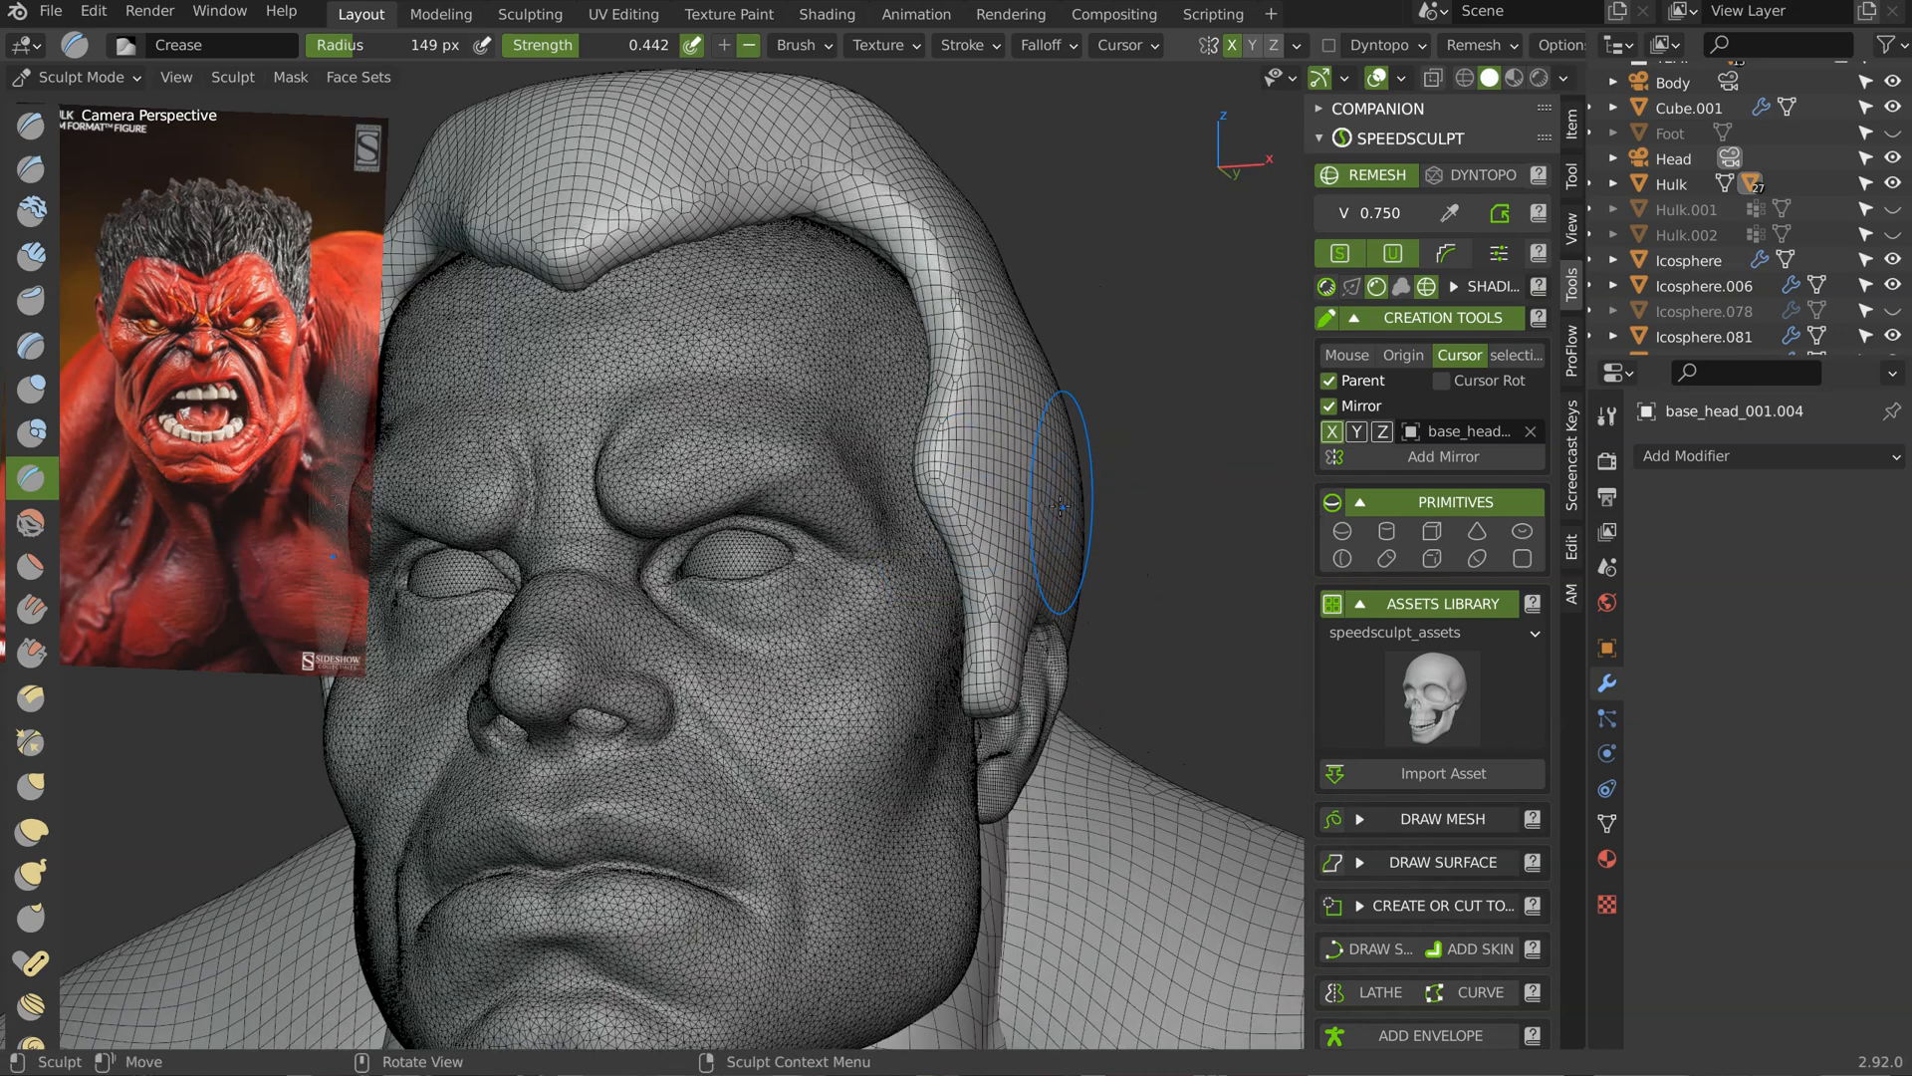
Step: Build up the hair's upper front and temples with a 357 px Grab brush, remeshing the shell at voxel size 0.75
key(g)
mouse_move(876, 363)
middle_down()
mouse_move(819, 231)
mouse_move(876, 388)
middle_up()
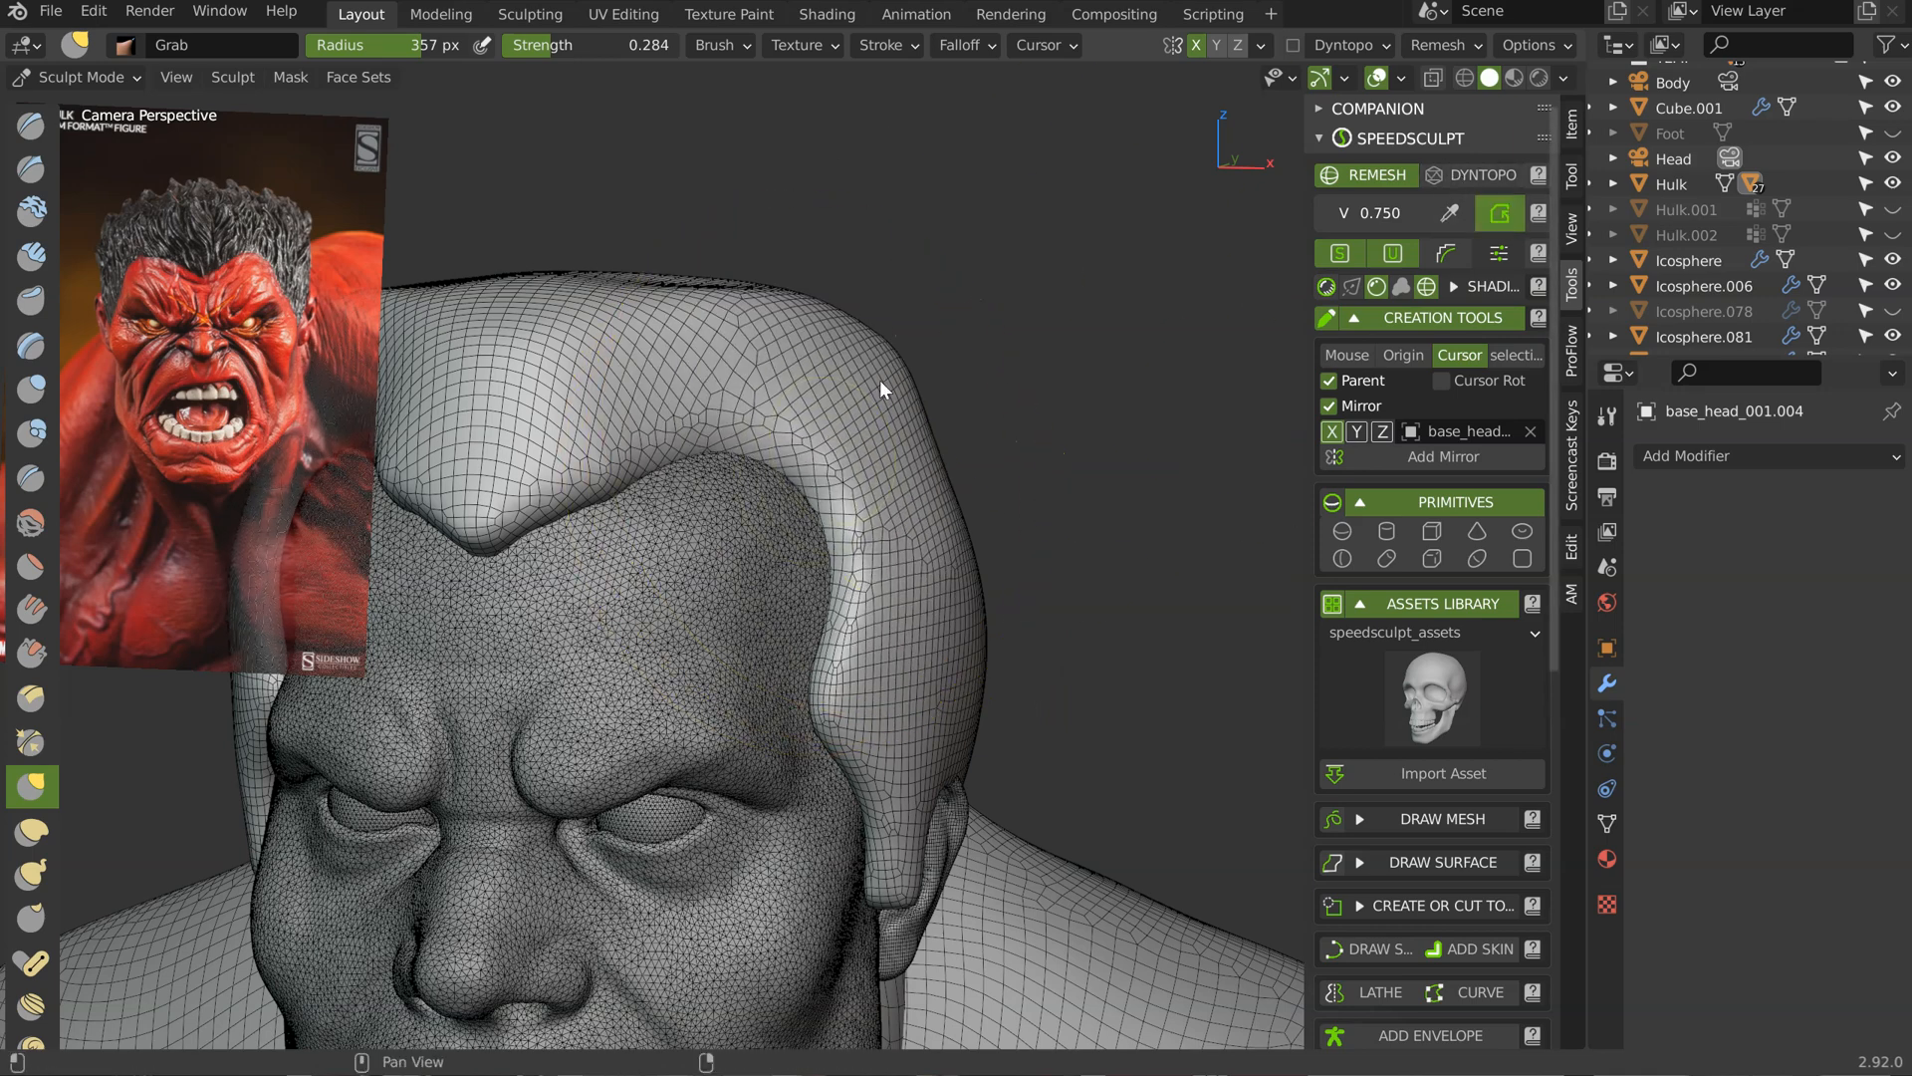
middle_drag(799, 278, 799, 341)
mouse_move(913, 299)
middle_down()
mouse_move(657, 435)
mouse_move(546, 537)
middle_up()
drag(839, 379, 836, 309)
drag(730, 530, 725, 519)
drag(745, 735, 799, 671)
Step: Pull the side of the hair forward and raise the upper back corners into a squarer shape with the Grab brush
scroll(781, 709, down, 3)
middle_drag(799, 672, 911, 616)
drag(901, 642, 780, 632)
mouse_move(657, 732)
shift+middle_down()
mouse_move(782, 594)
mouse_move(936, 582)
mouse_move(882, 488)
shift+middle_up()
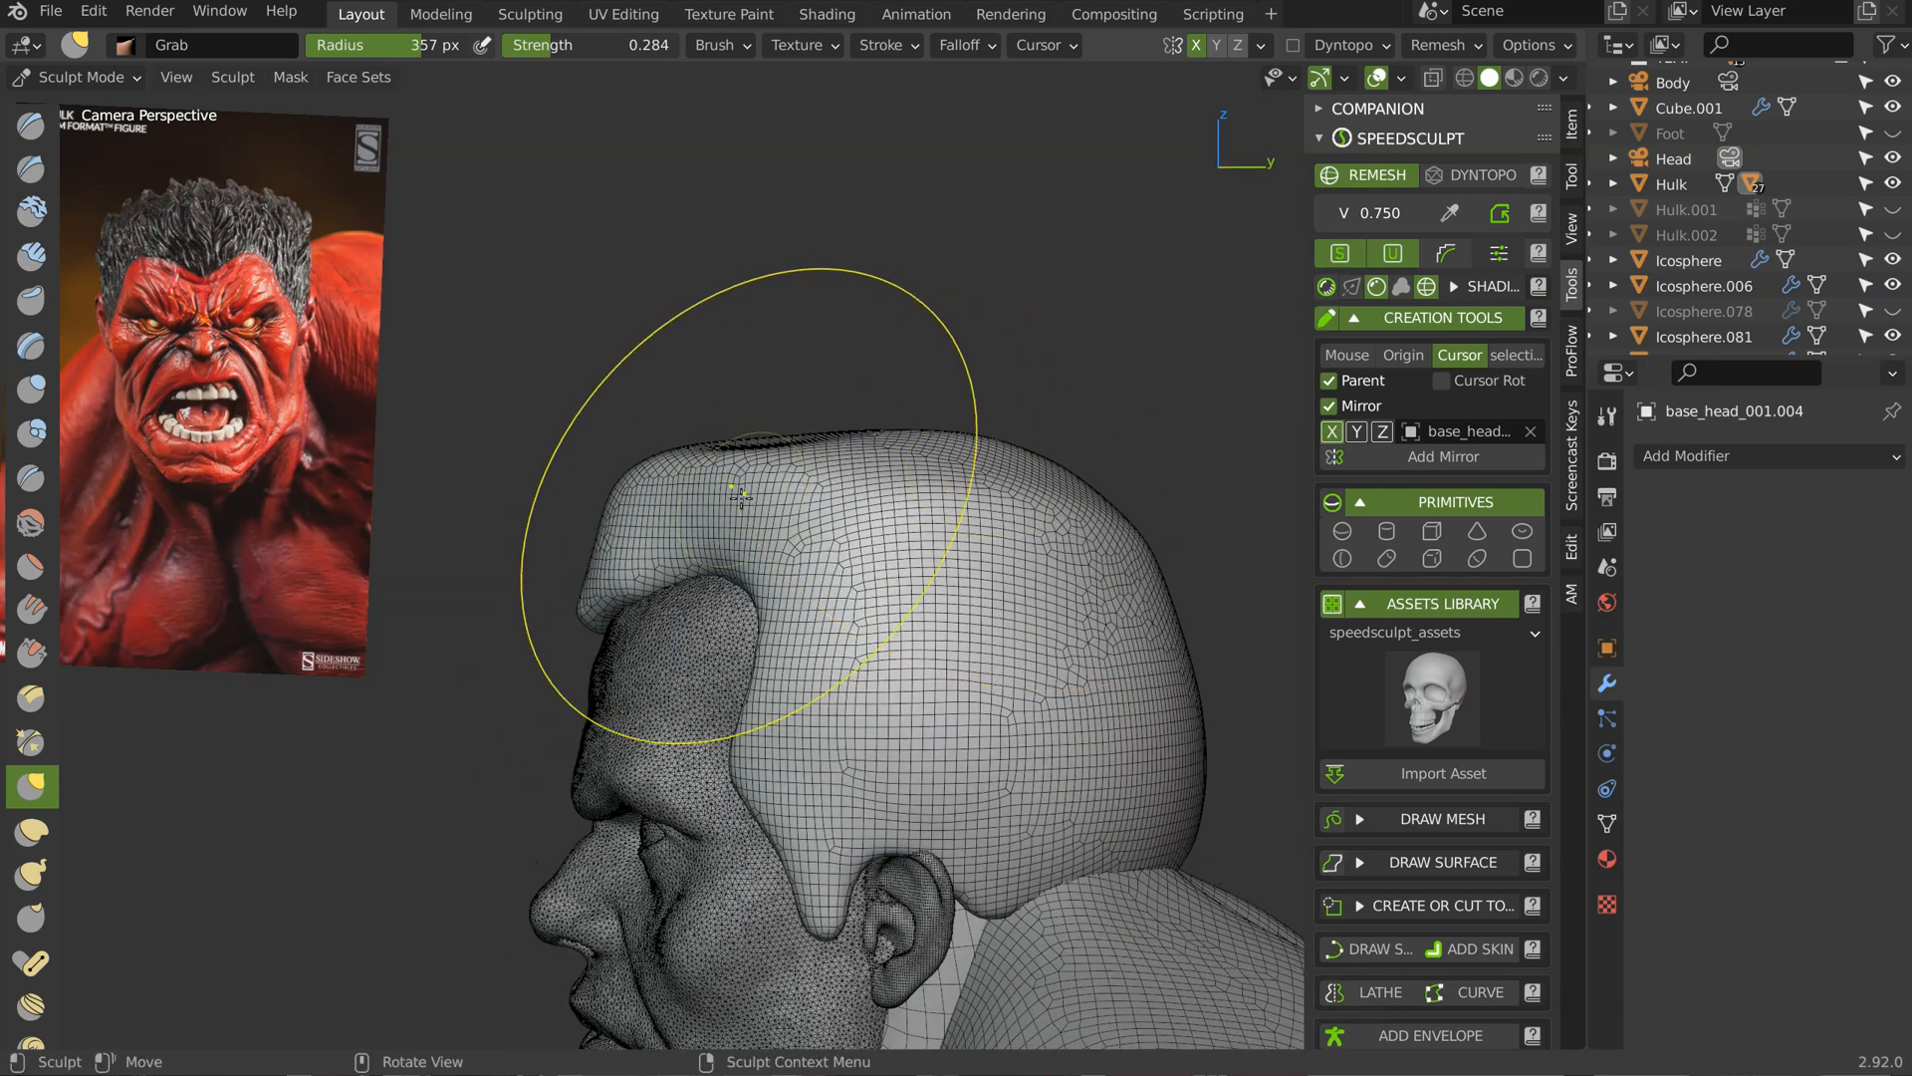
mouse_move(1115, 510)
middle_down()
mouse_move(981, 426)
mouse_move(811, 418)
mouse_move(769, 466)
middle_up()
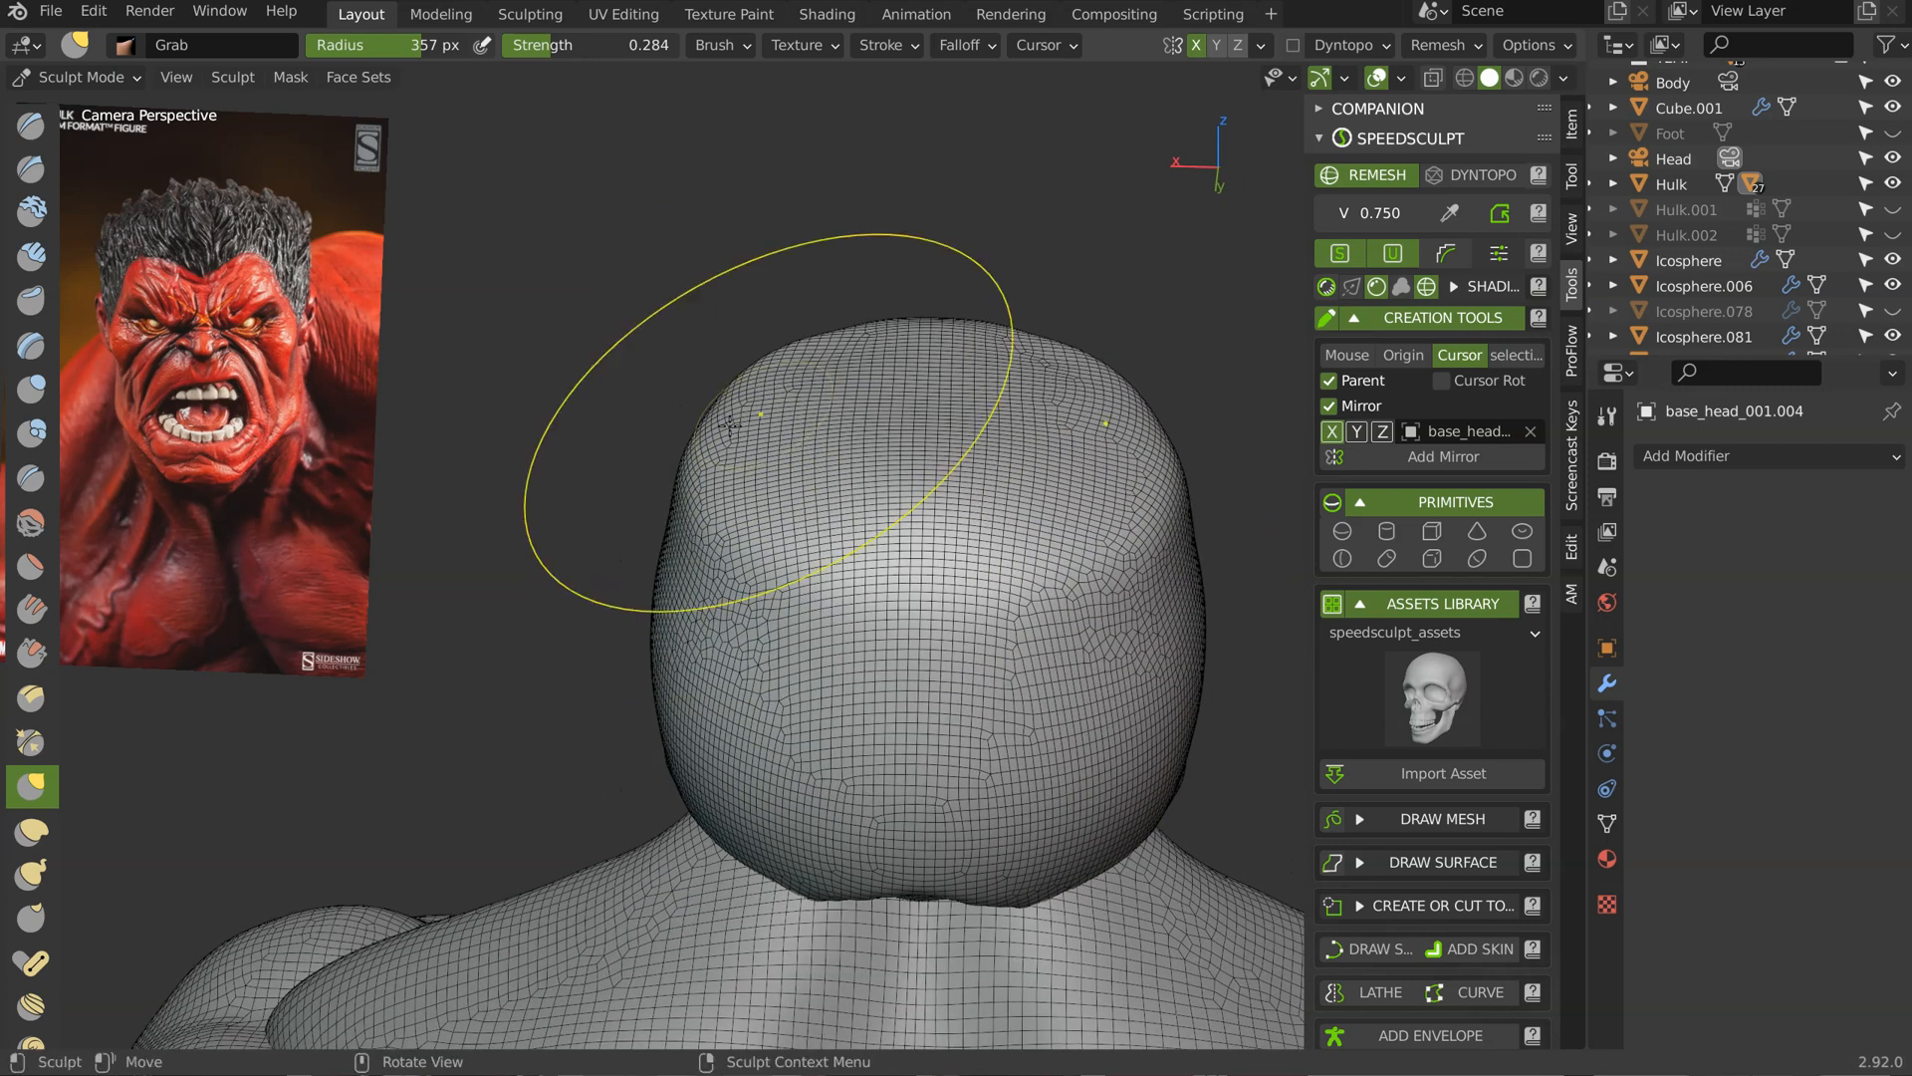
middle_drag(1034, 408, 703, 492)
mouse_move(617, 563)
mouse_down()
mouse_move(641, 580)
mouse_move(641, 406)
mouse_move(672, 370)
mouse_up()
middle_drag(844, 350, 772, 396)
drag(782, 390, 755, 364)
Step: Adjust the back of the hair and the front upper edge of the fringe with the Grab brush
middle_drag(720, 361, 1021, 458)
mouse_move(1031, 538)
mouse_down()
mouse_move(999, 560)
mouse_move(986, 642)
mouse_up()
shift+middle_drag(1053, 670, 936, 638)
mouse_move(936, 637)
ctrl+middle_down()
mouse_move(931, 587)
mouse_move(936, 637)
ctrl+middle_up()
drag(931, 659, 895, 646)
middle_drag(926, 352, 587, 288)
drag(629, 213, 614, 211)
middle_drag(614, 212, 704, 376)
key(f)
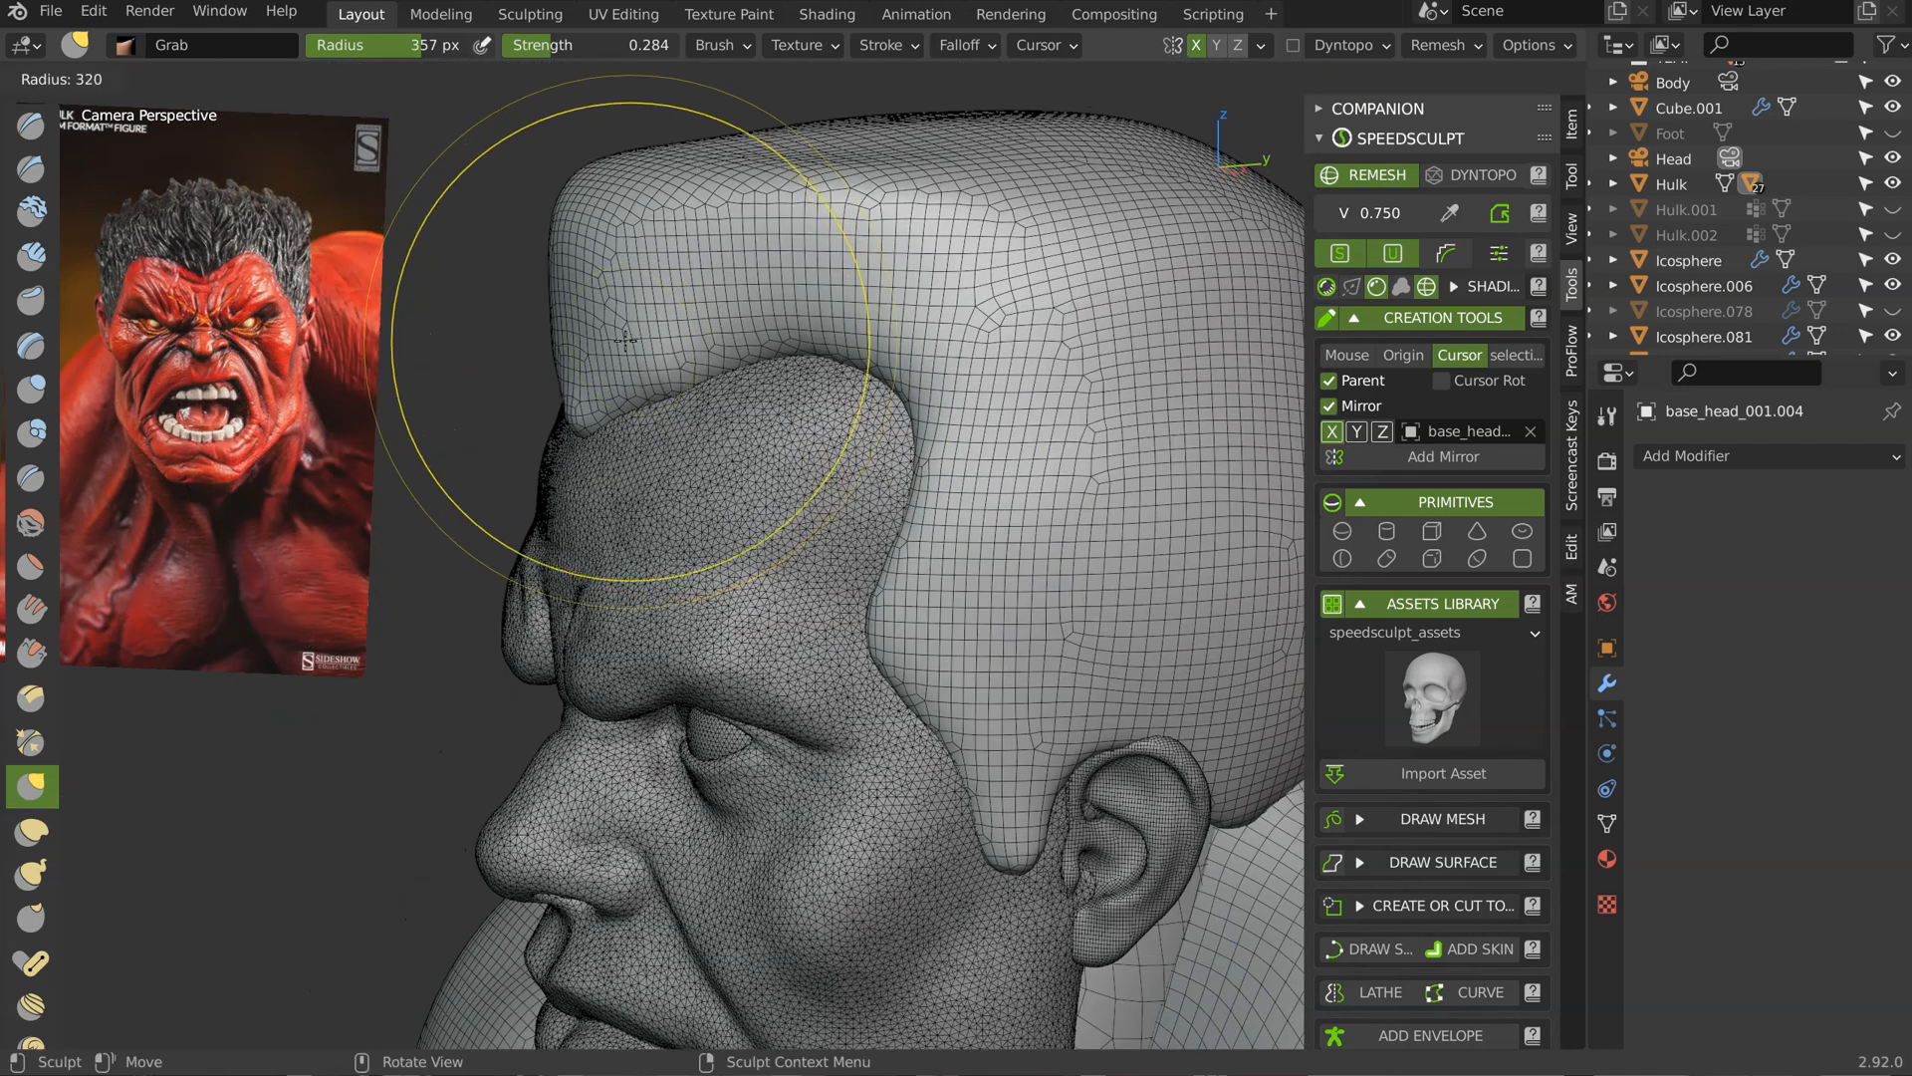
click(506, 391)
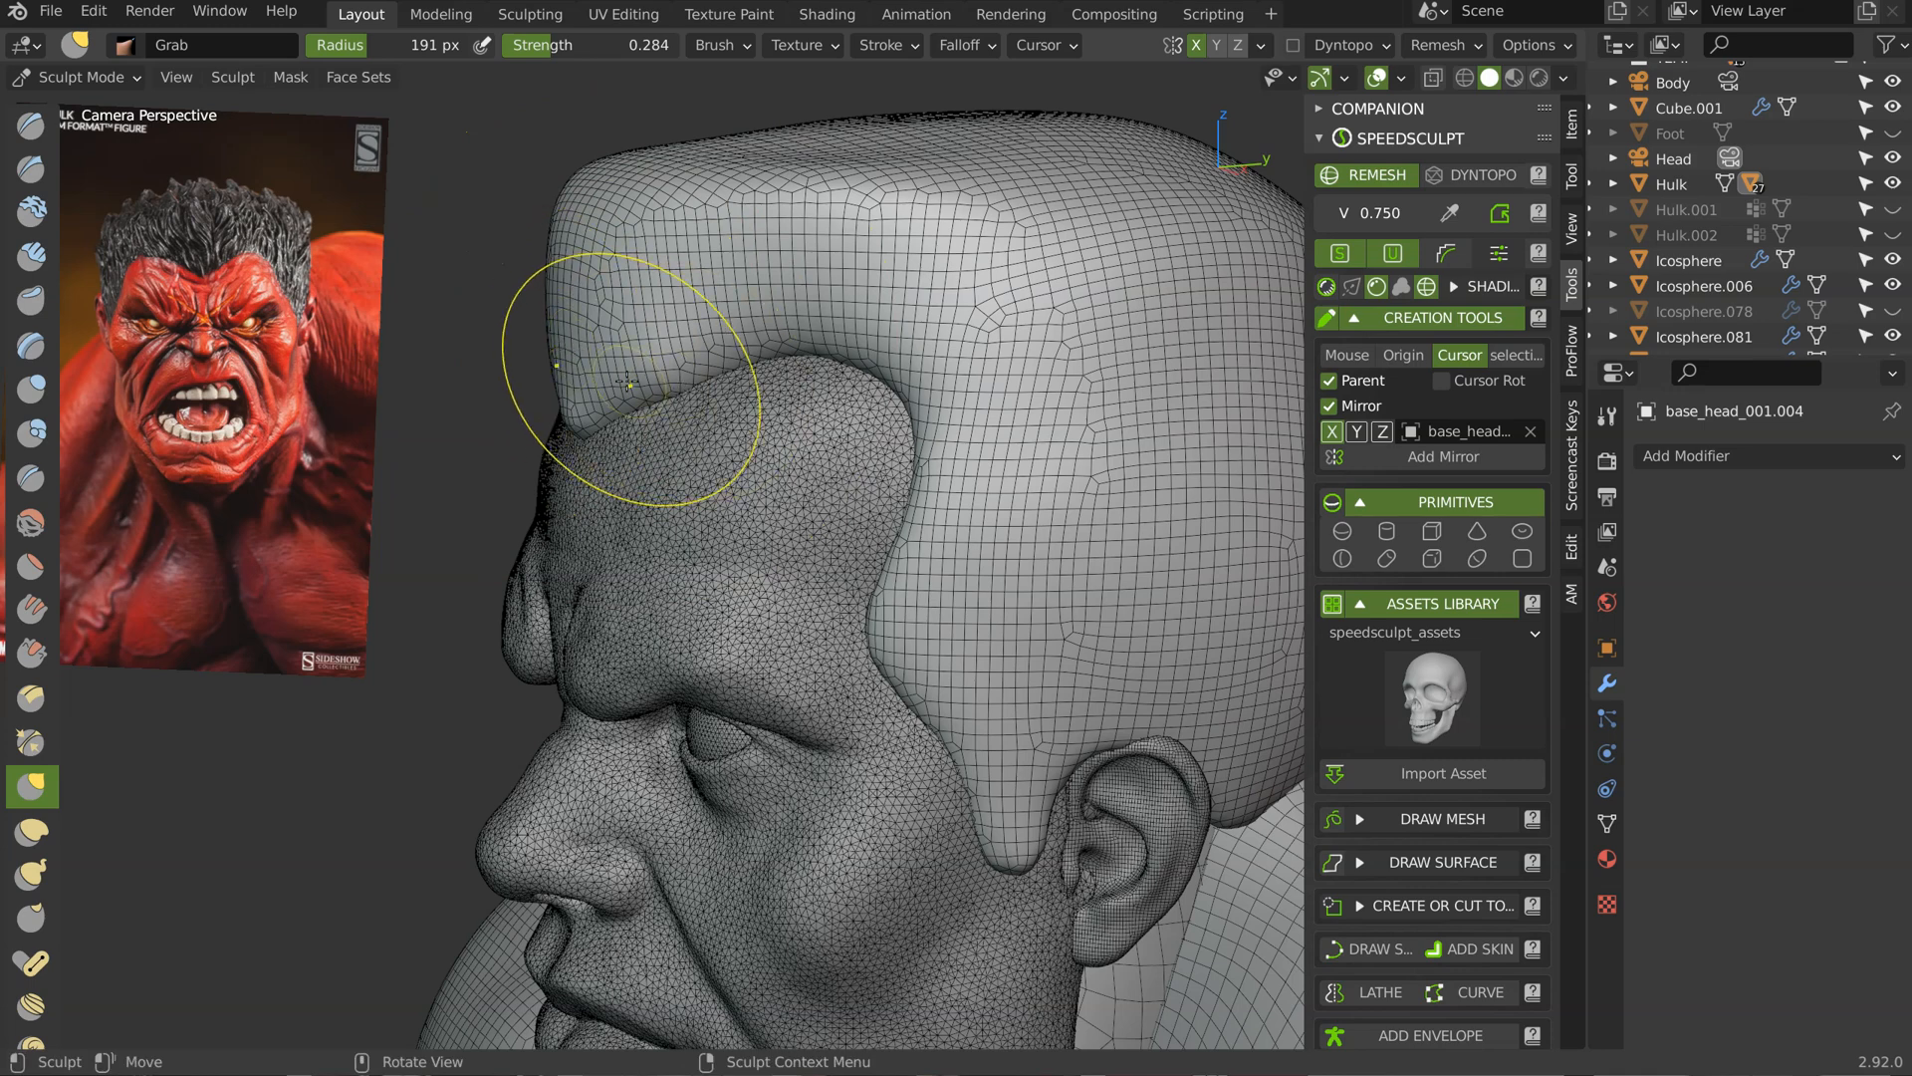
middle_drag(689, 375, 807, 400)
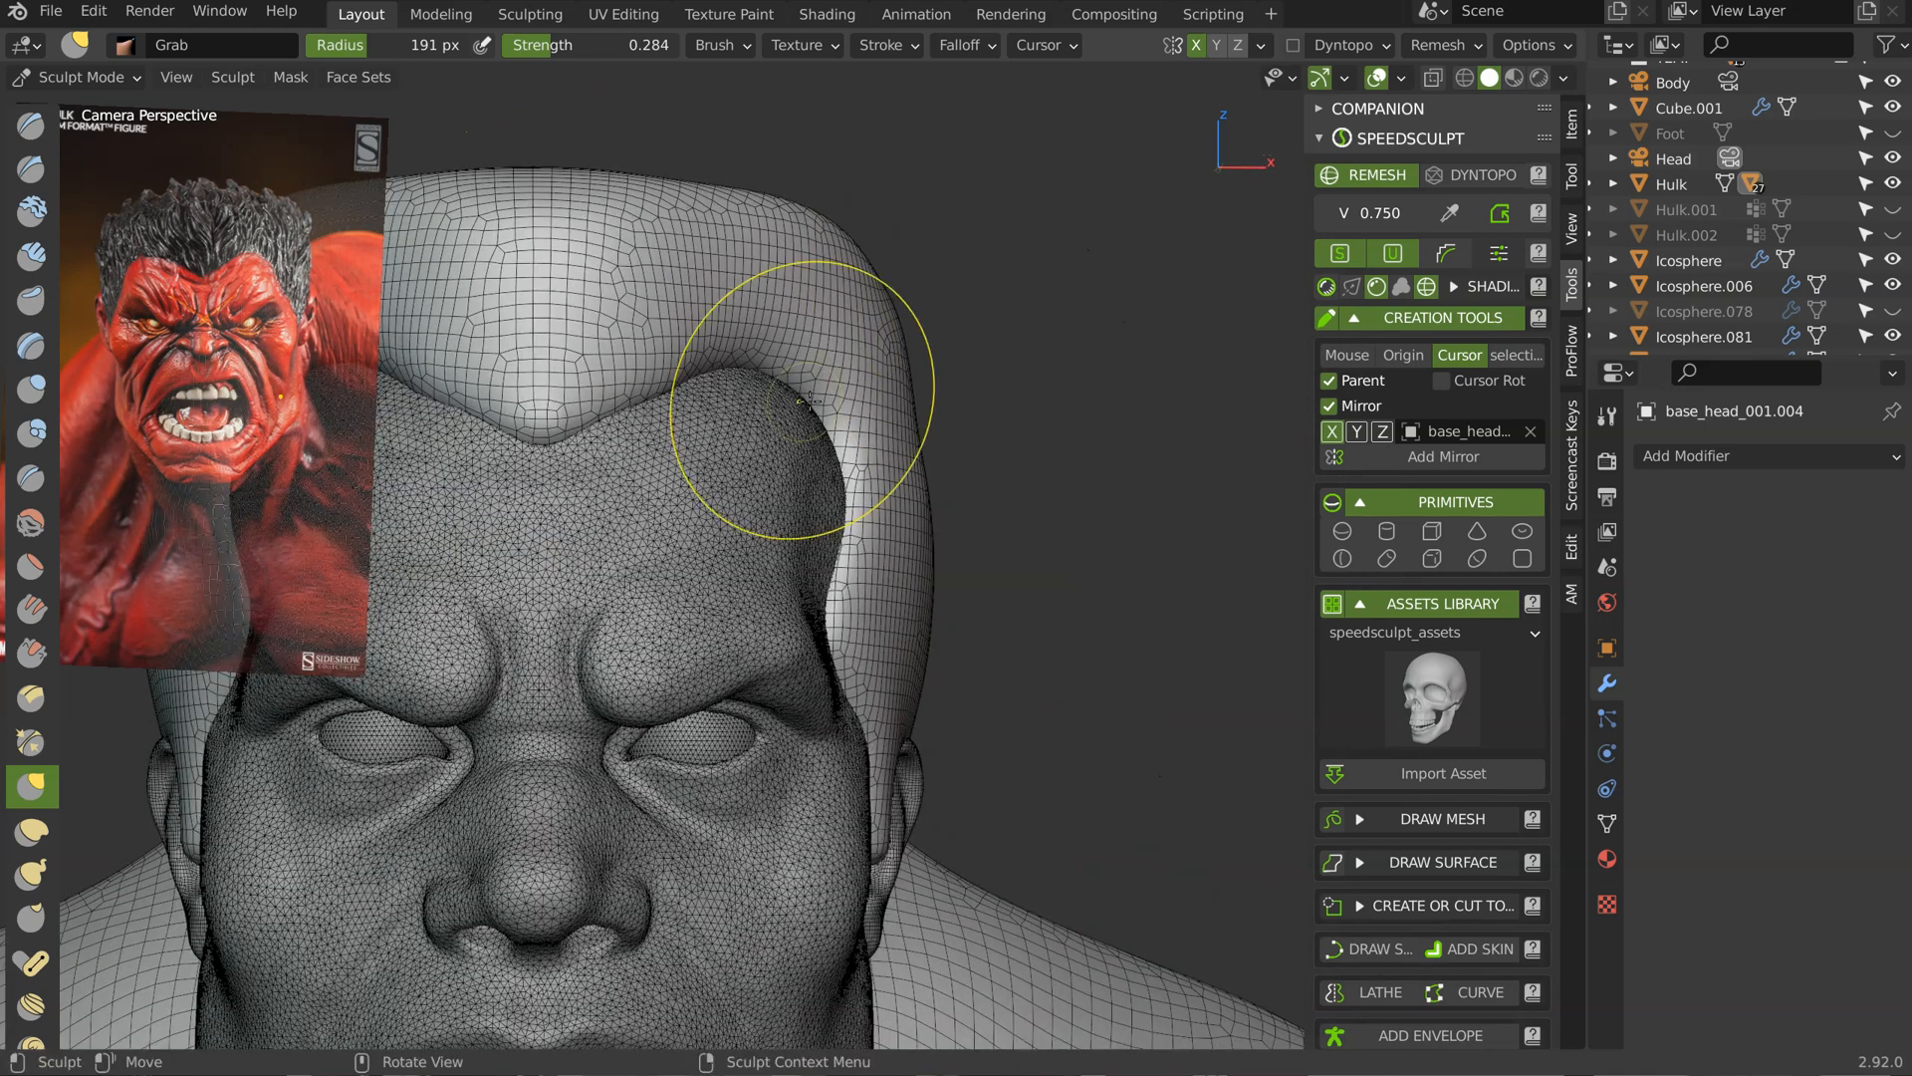
middle_drag(877, 302, 951, 287)
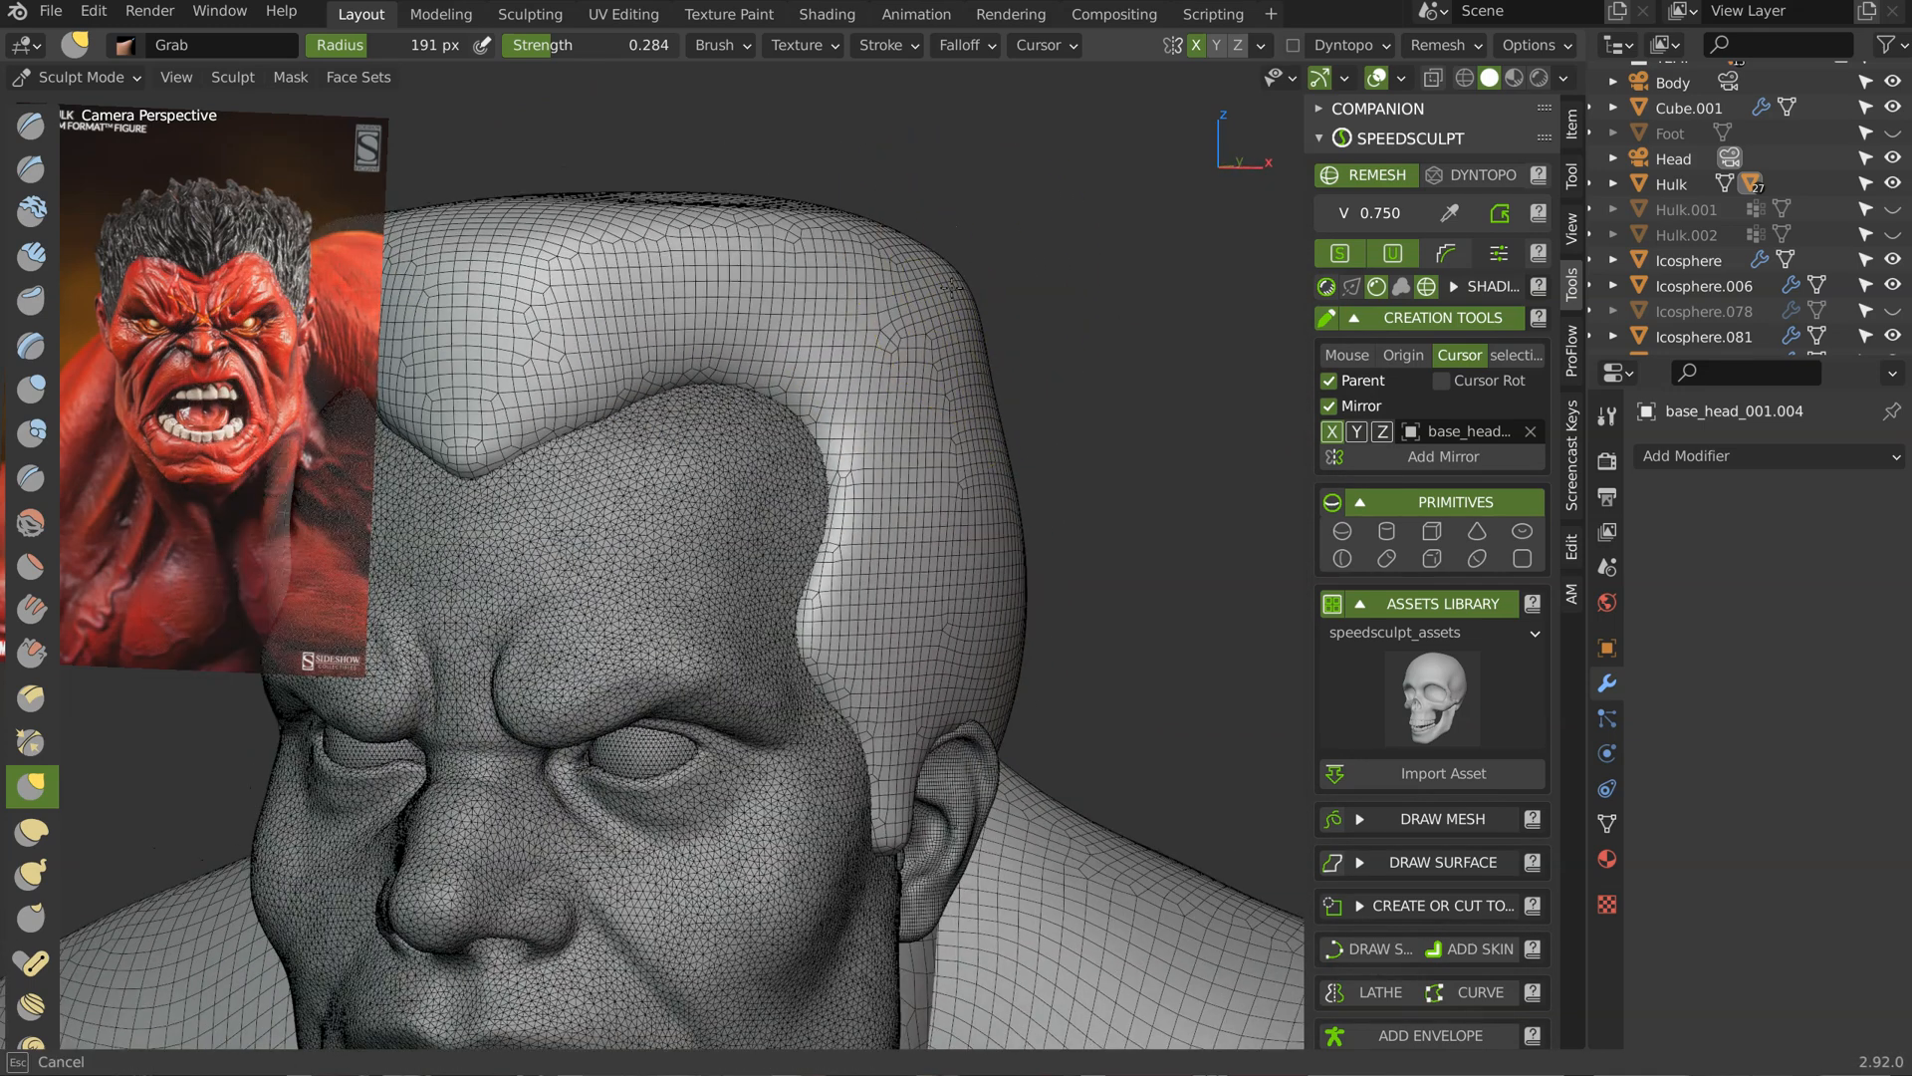
middle_drag(979, 220, 928, 325)
Step: Shape the hair's upper front edge and push the crown corners outward with a 335 px Grab brush
key(f)
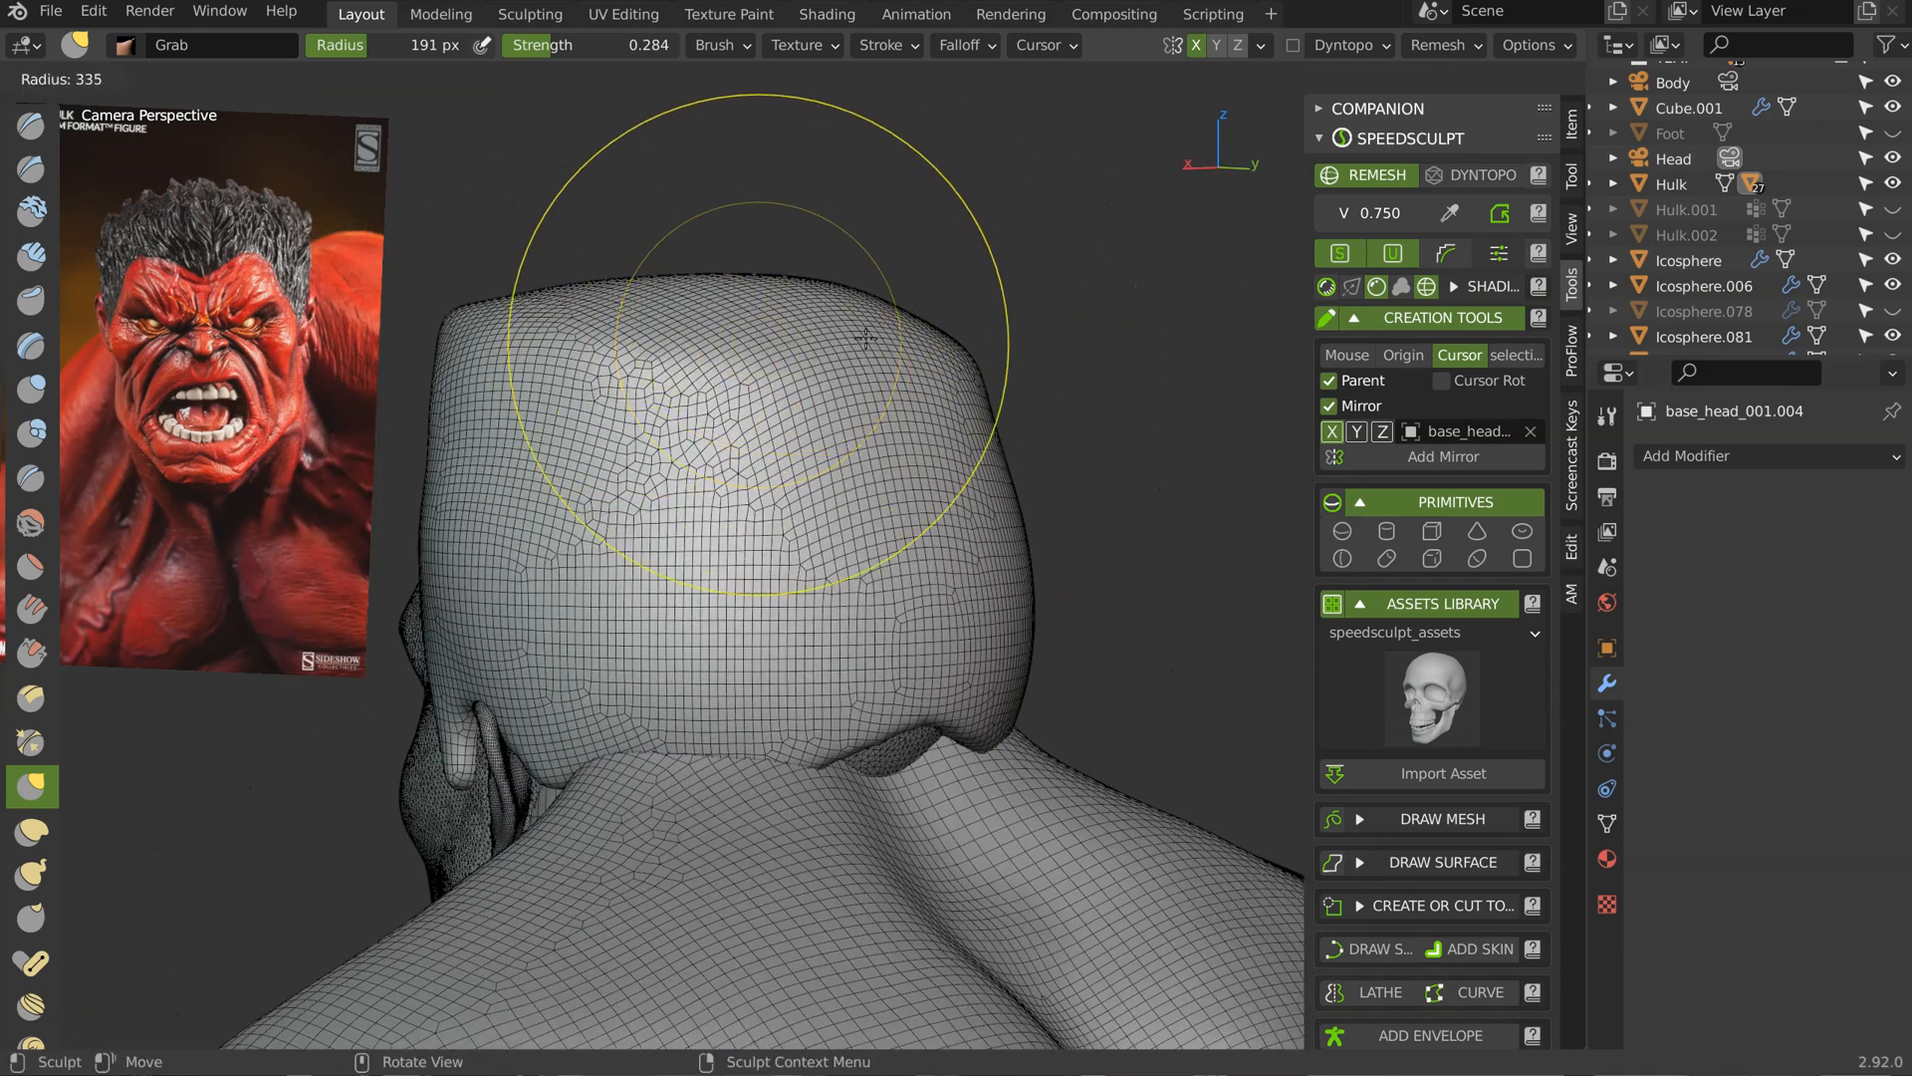
click(866, 337)
middle_drag(687, 336, 654, 327)
middle_drag(806, 295, 640, 320)
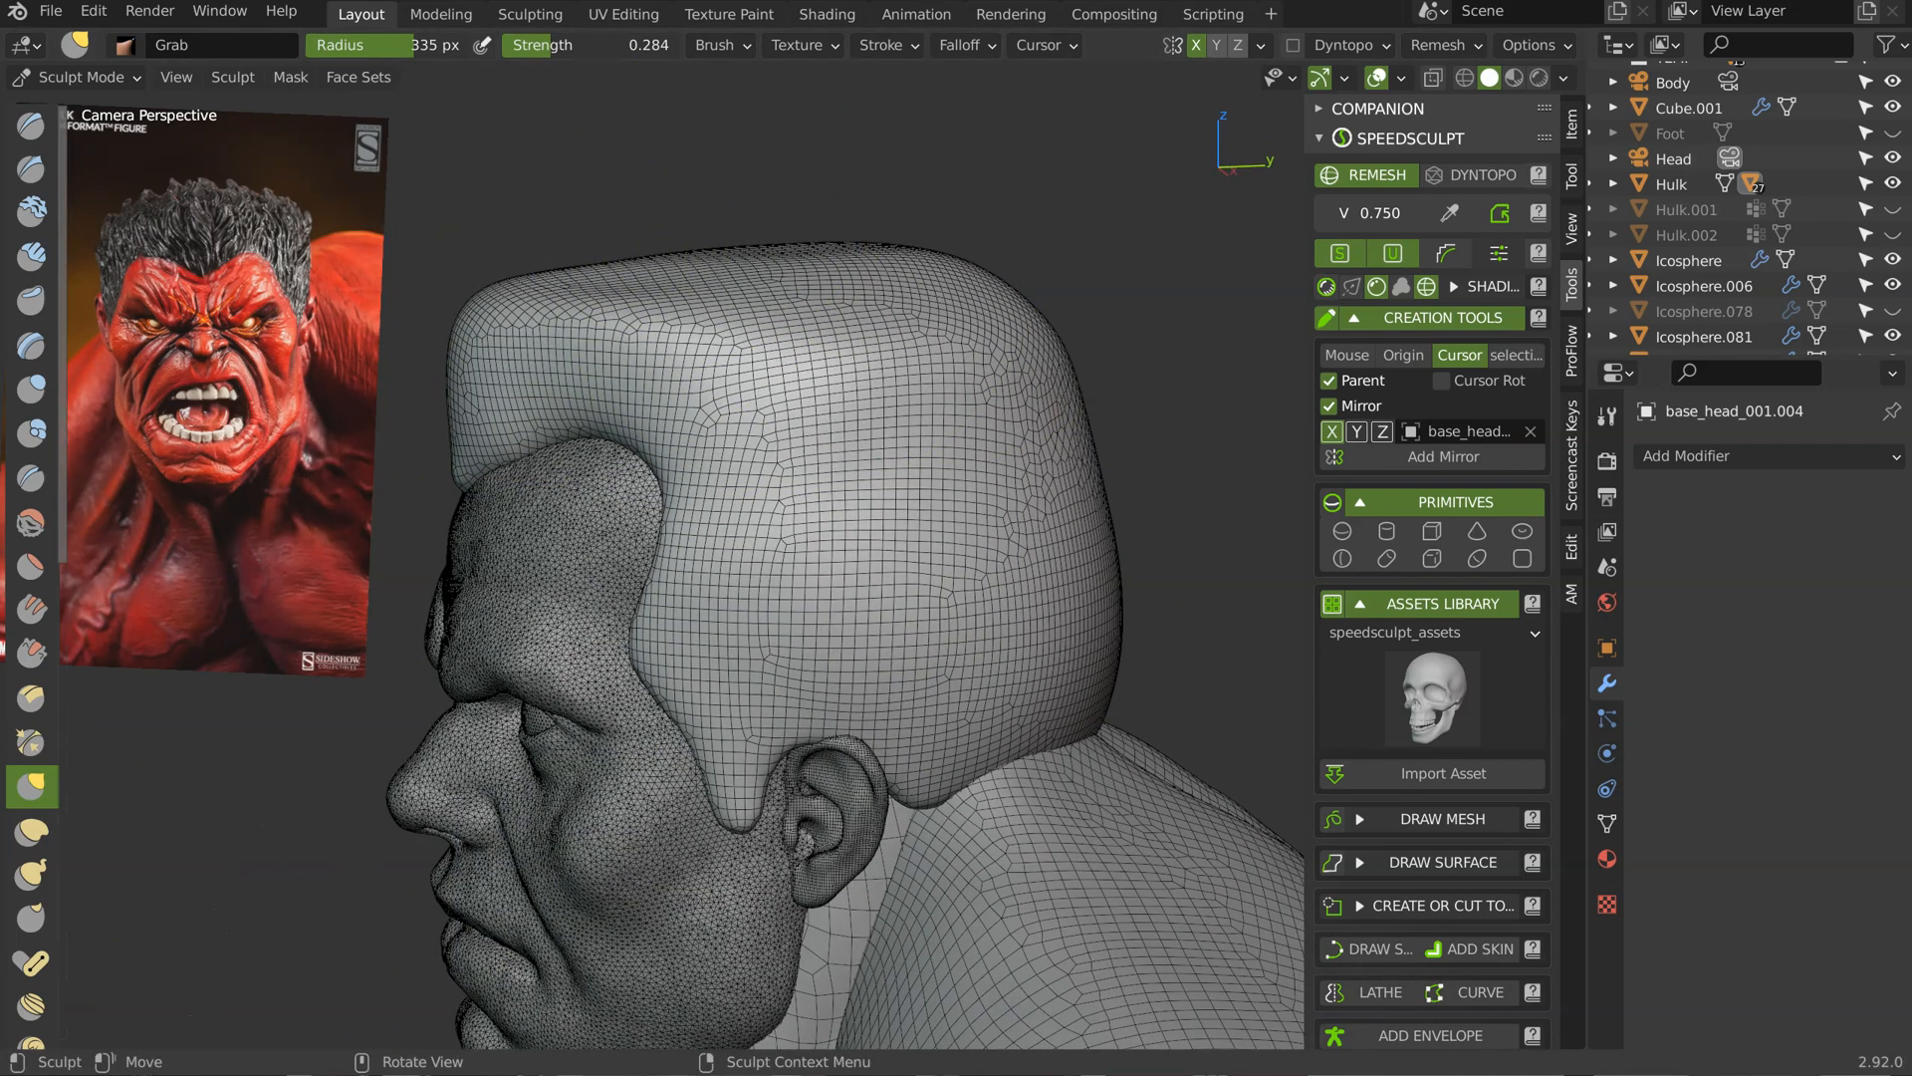
mouse_move(683, 384)
middle_down()
mouse_move(784, 265)
mouse_move(643, 227)
middle_up()
drag(643, 227, 675, 250)
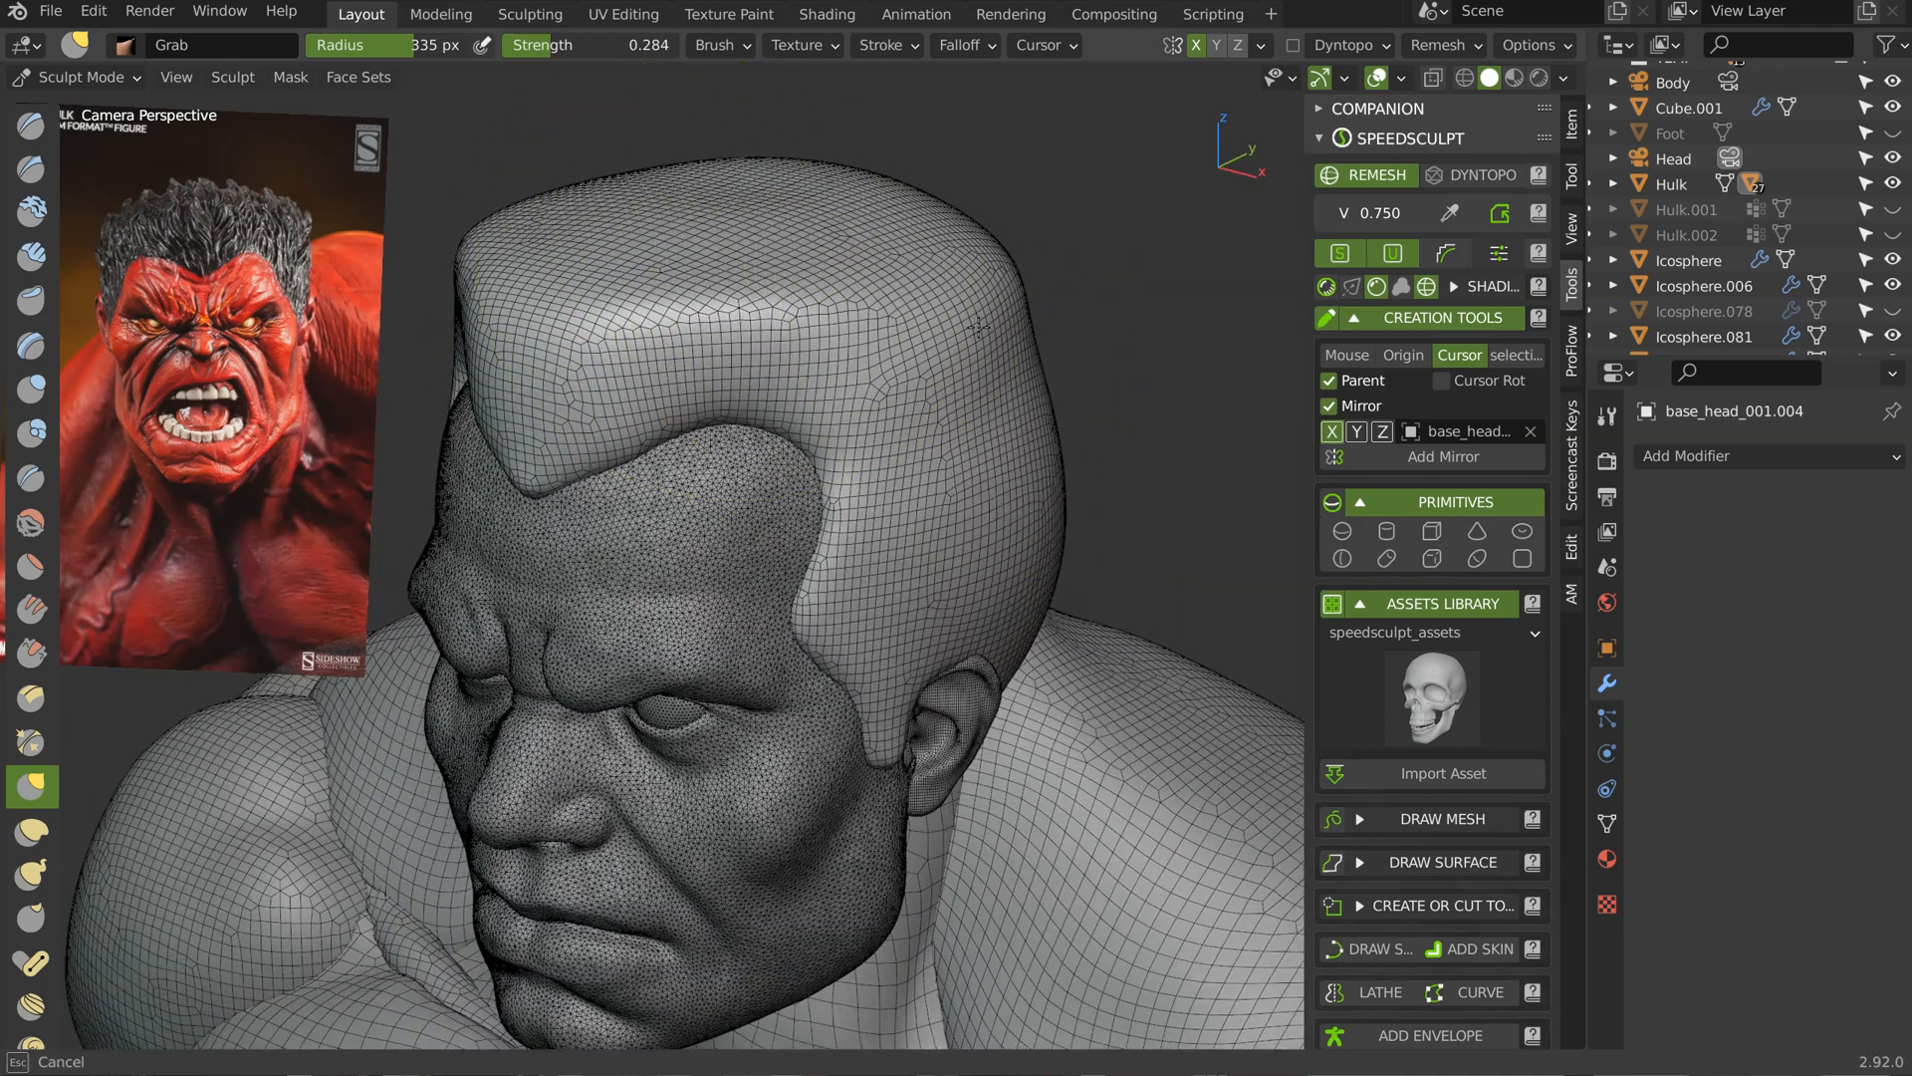
drag(978, 326, 986, 326)
middle_drag(1146, 410, 1120, 369)
drag(1050, 376, 1076, 371)
mouse_move(1036, 368)
middle_down()
mouse_move(1125, 374)
mouse_move(1120, 347)
middle_up()
drag(1098, 395, 1115, 394)
Step: Square off the upper edges of the hair with short Grab strokes along the flat top
ctrl+middle_drag(1175, 376, 1006, 439)
middle_drag(1006, 438, 1046, 445)
shift+middle_drag(972, 376, 916, 249)
ctrl+middle_drag(707, 388, 546, 286)
drag(845, 255, 809, 224)
drag(687, 312, 688, 338)
middle_drag(682, 339, 729, 261)
drag(730, 260, 707, 247)
mouse_move(815, 264)
middle_down()
mouse_move(781, 396)
mouse_move(814, 689)
middle_up()
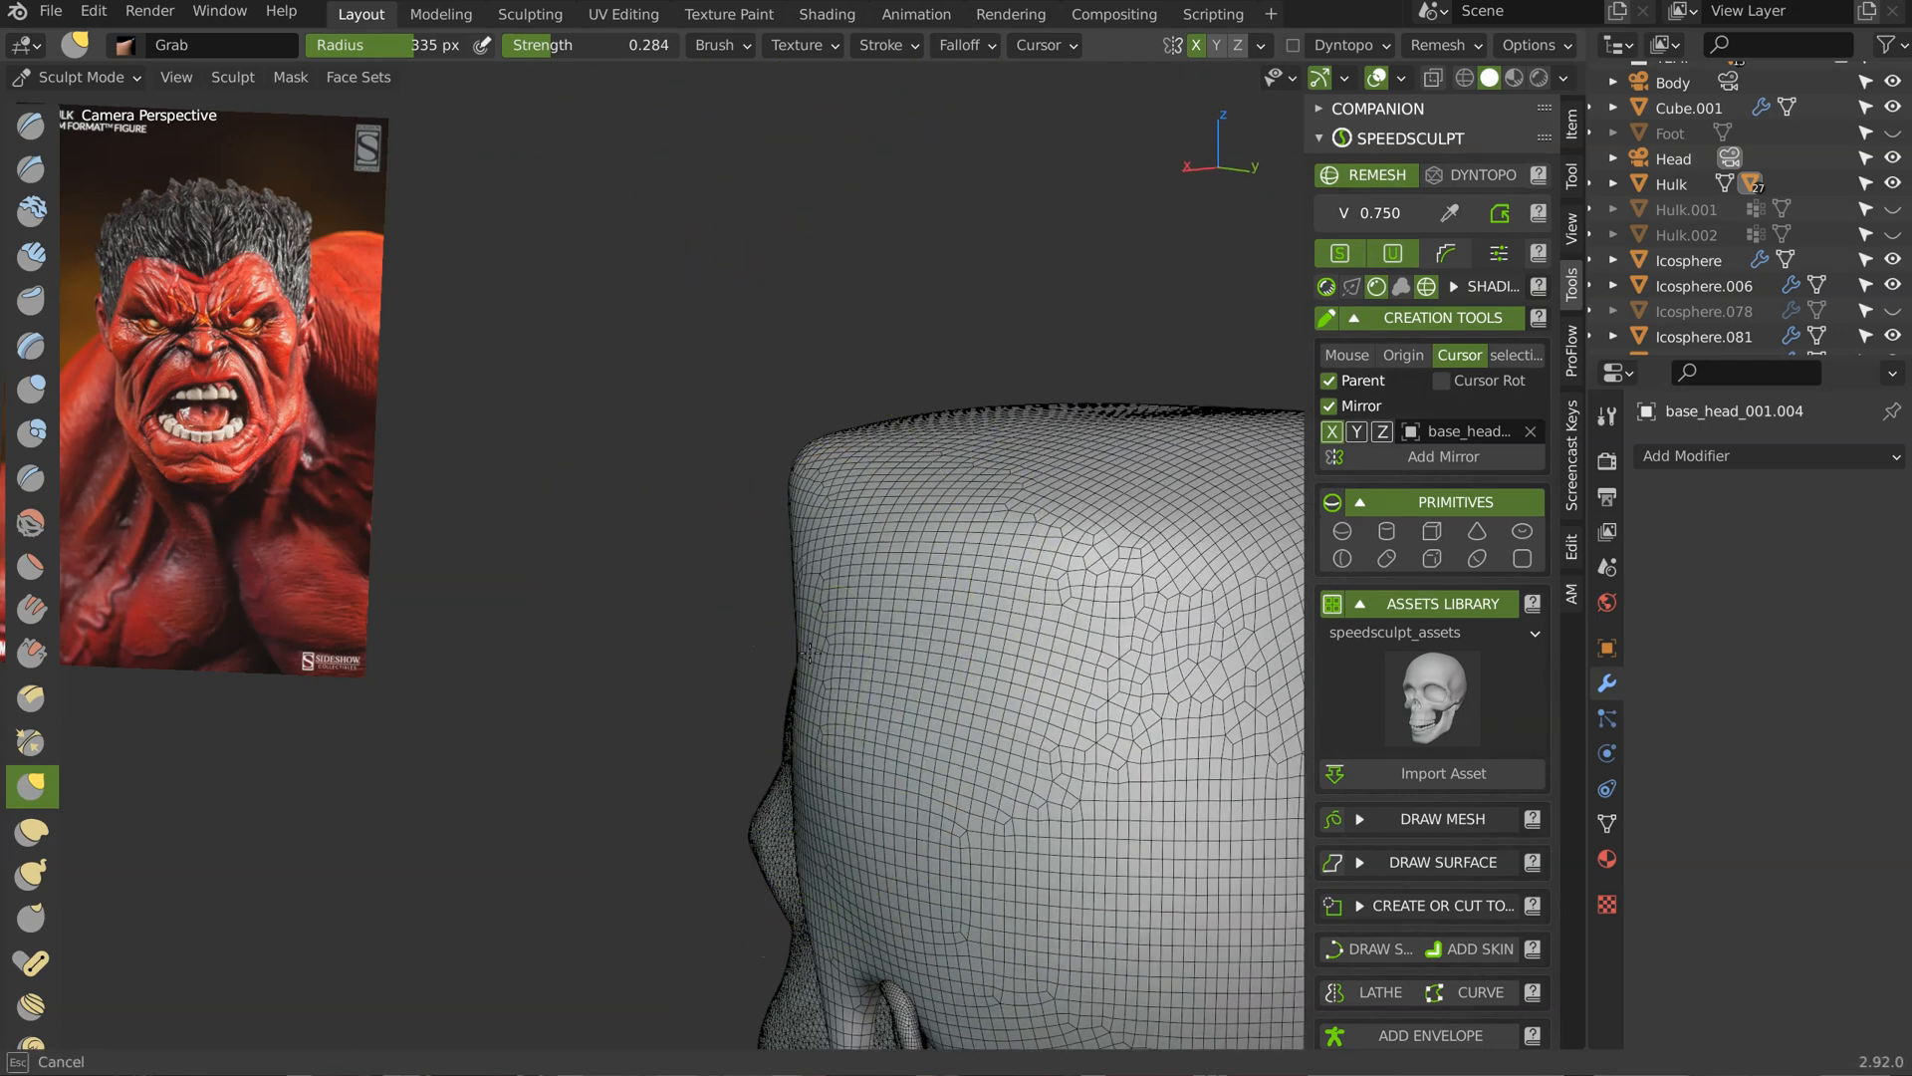
Step: Pull the back of the hair outward and adjust its edge at the nape and above the ear
middle_drag(817, 533, 920, 471)
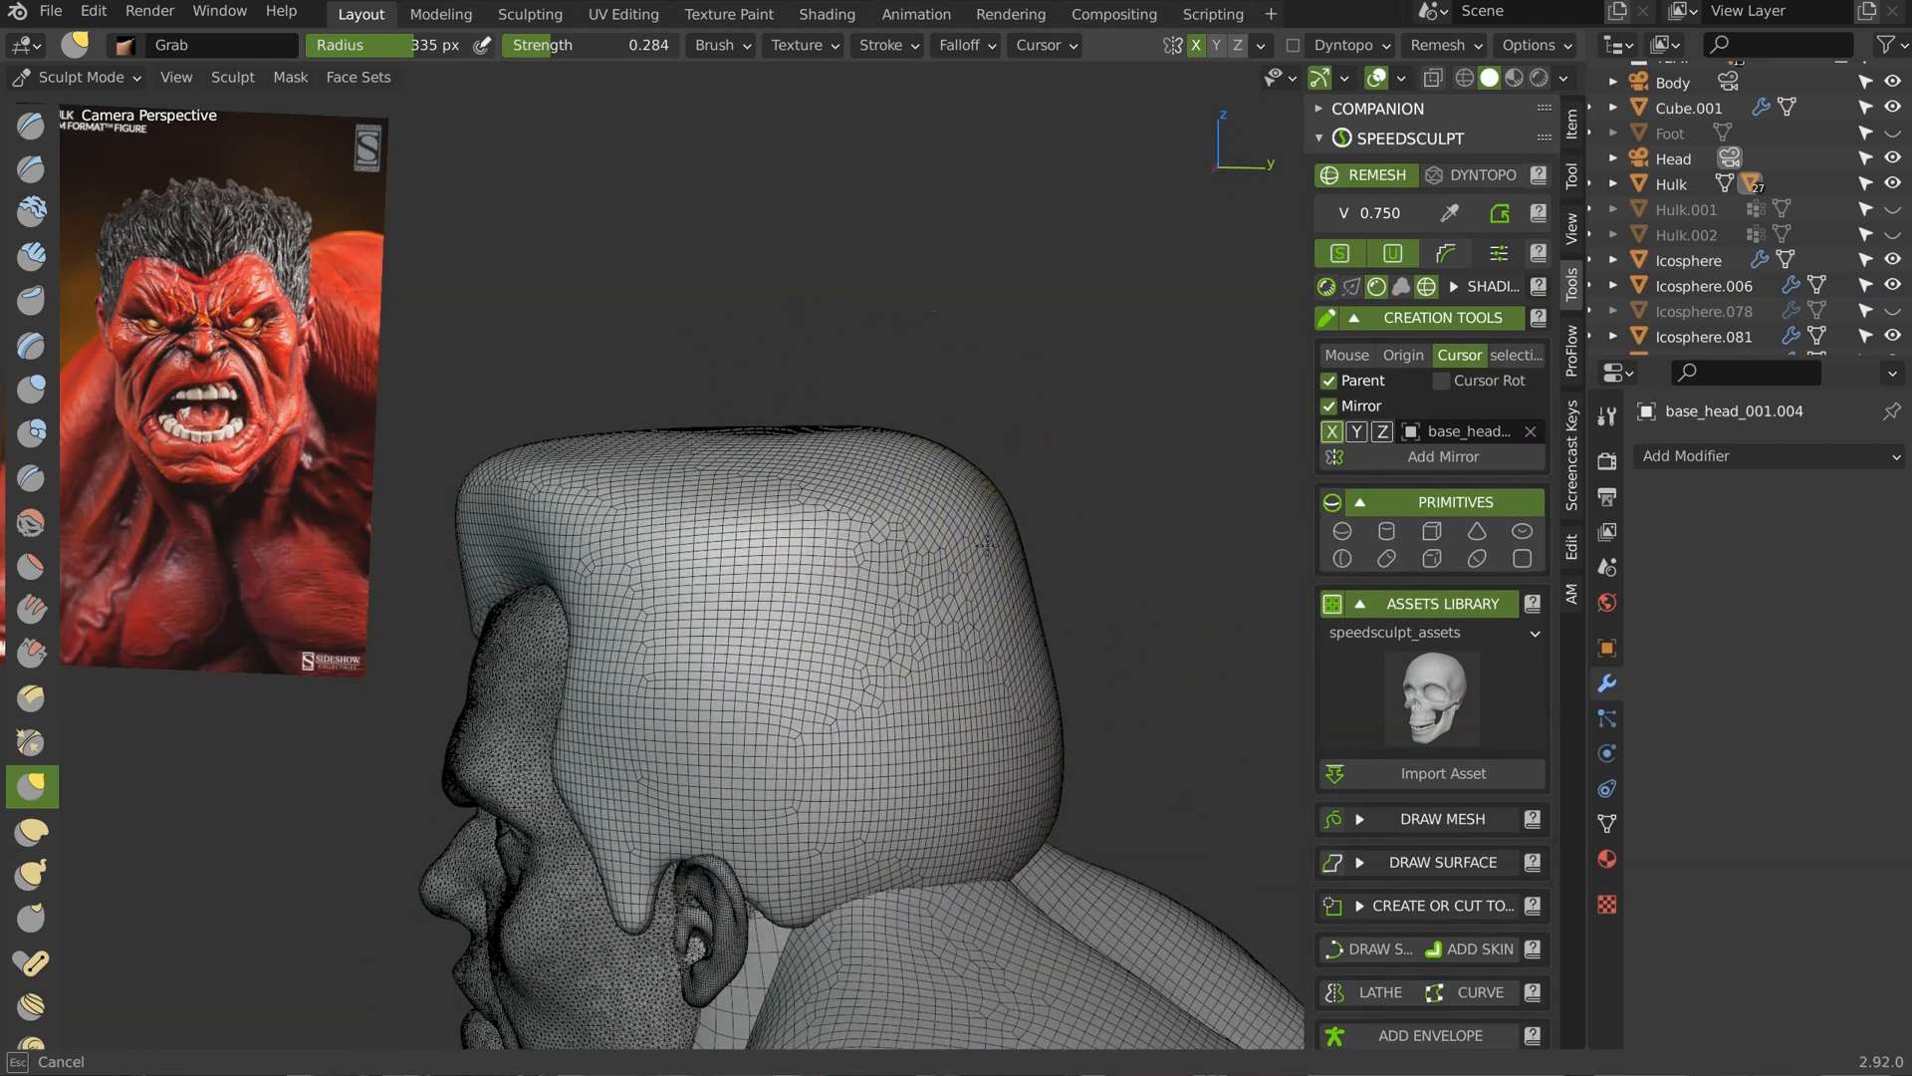
drag(987, 546, 1034, 566)
drag(1054, 808, 1050, 812)
drag(1001, 742, 989, 799)
mouse_move(1021, 742)
middle_down()
mouse_move(1123, 784)
mouse_move(941, 528)
mouse_move(836, 573)
middle_up()
scroll(839, 609, up, 3)
drag(852, 580, 854, 561)
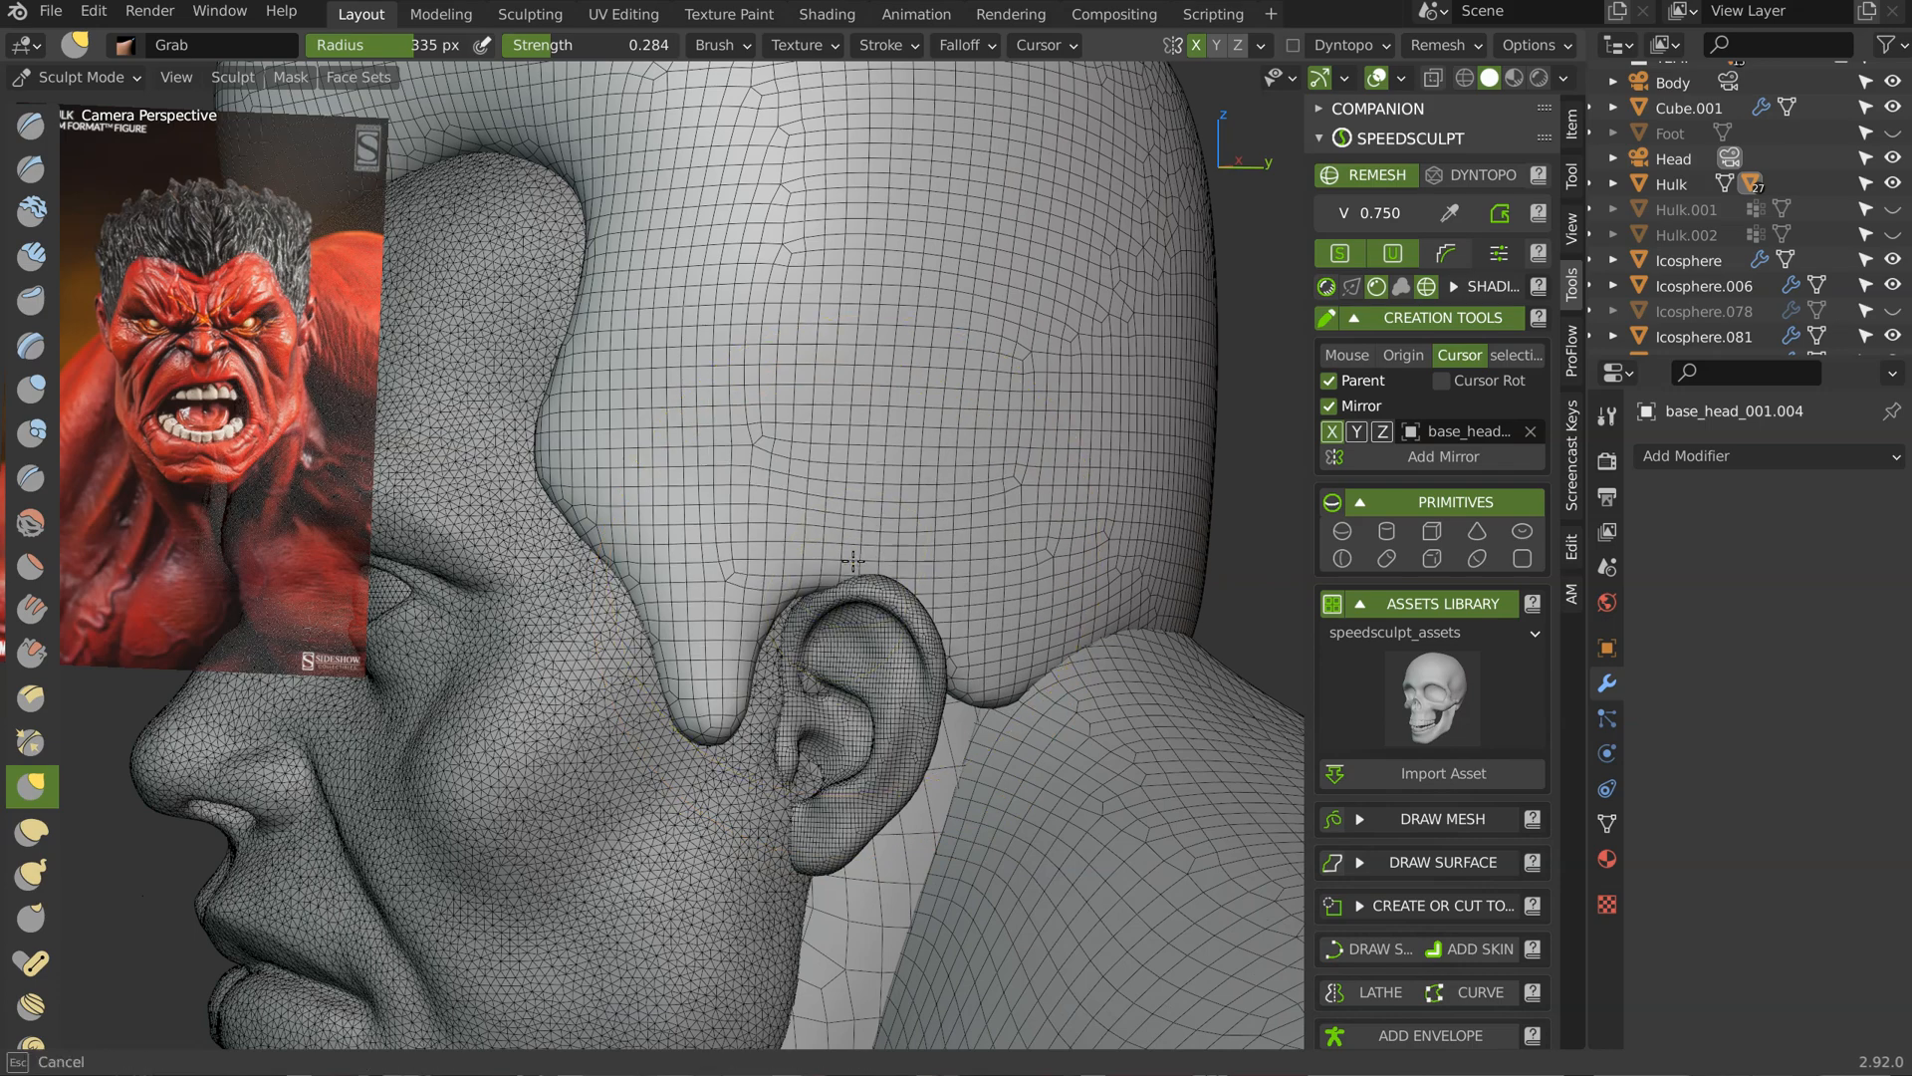
Step: Refine the flat-top profile of the hair with the Grab brush, checking it from the side, back and front
mouse_move(829, 543)
middle_down()
mouse_move(802, 692)
mouse_move(727, 597)
mouse_move(683, 469)
mouse_move(768, 534)
mouse_move(986, 561)
mouse_move(839, 685)
middle_up()
mouse_move(745, 624)
middle_down()
mouse_move(1061, 553)
mouse_move(1025, 320)
mouse_move(960, 235)
mouse_move(1088, 363)
middle_up()
middle_drag(1101, 576, 1033, 495)
middle_drag(981, 382, 910, 368)
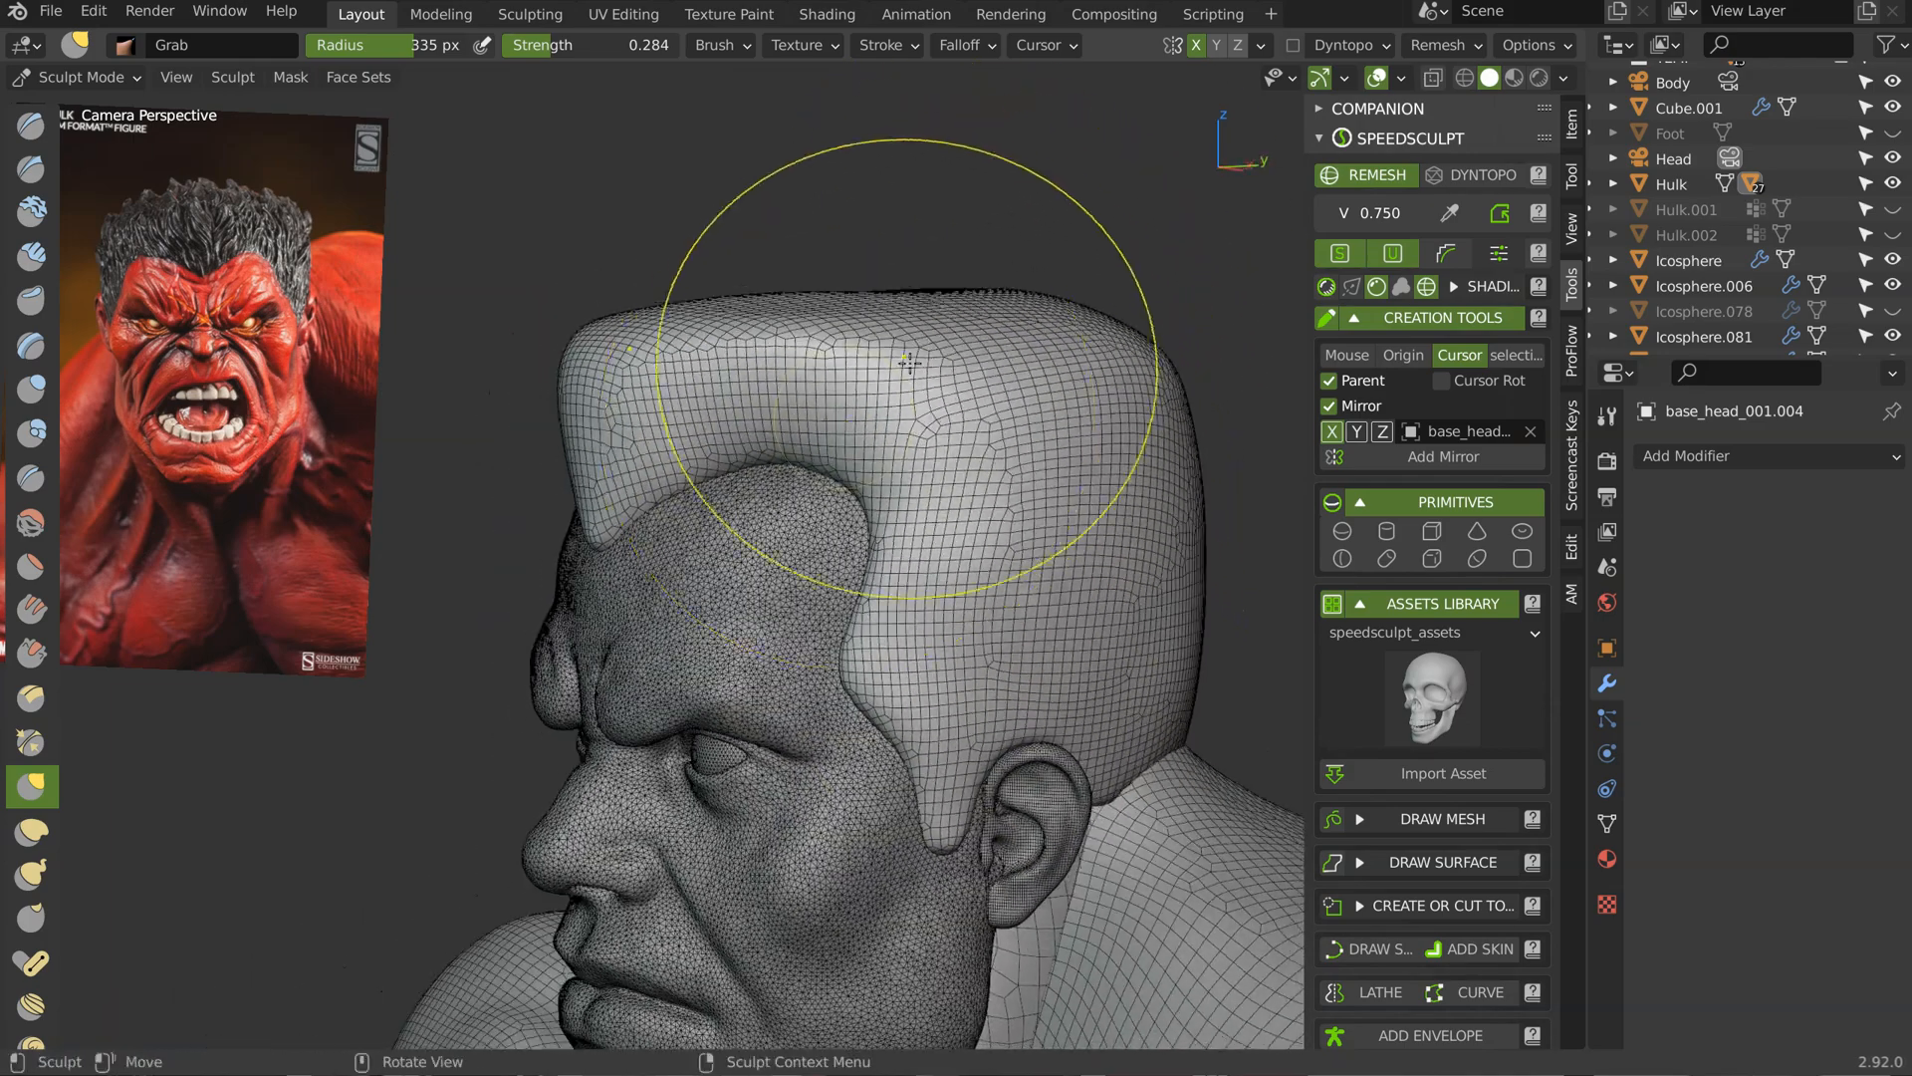
drag(617, 342, 934, 296)
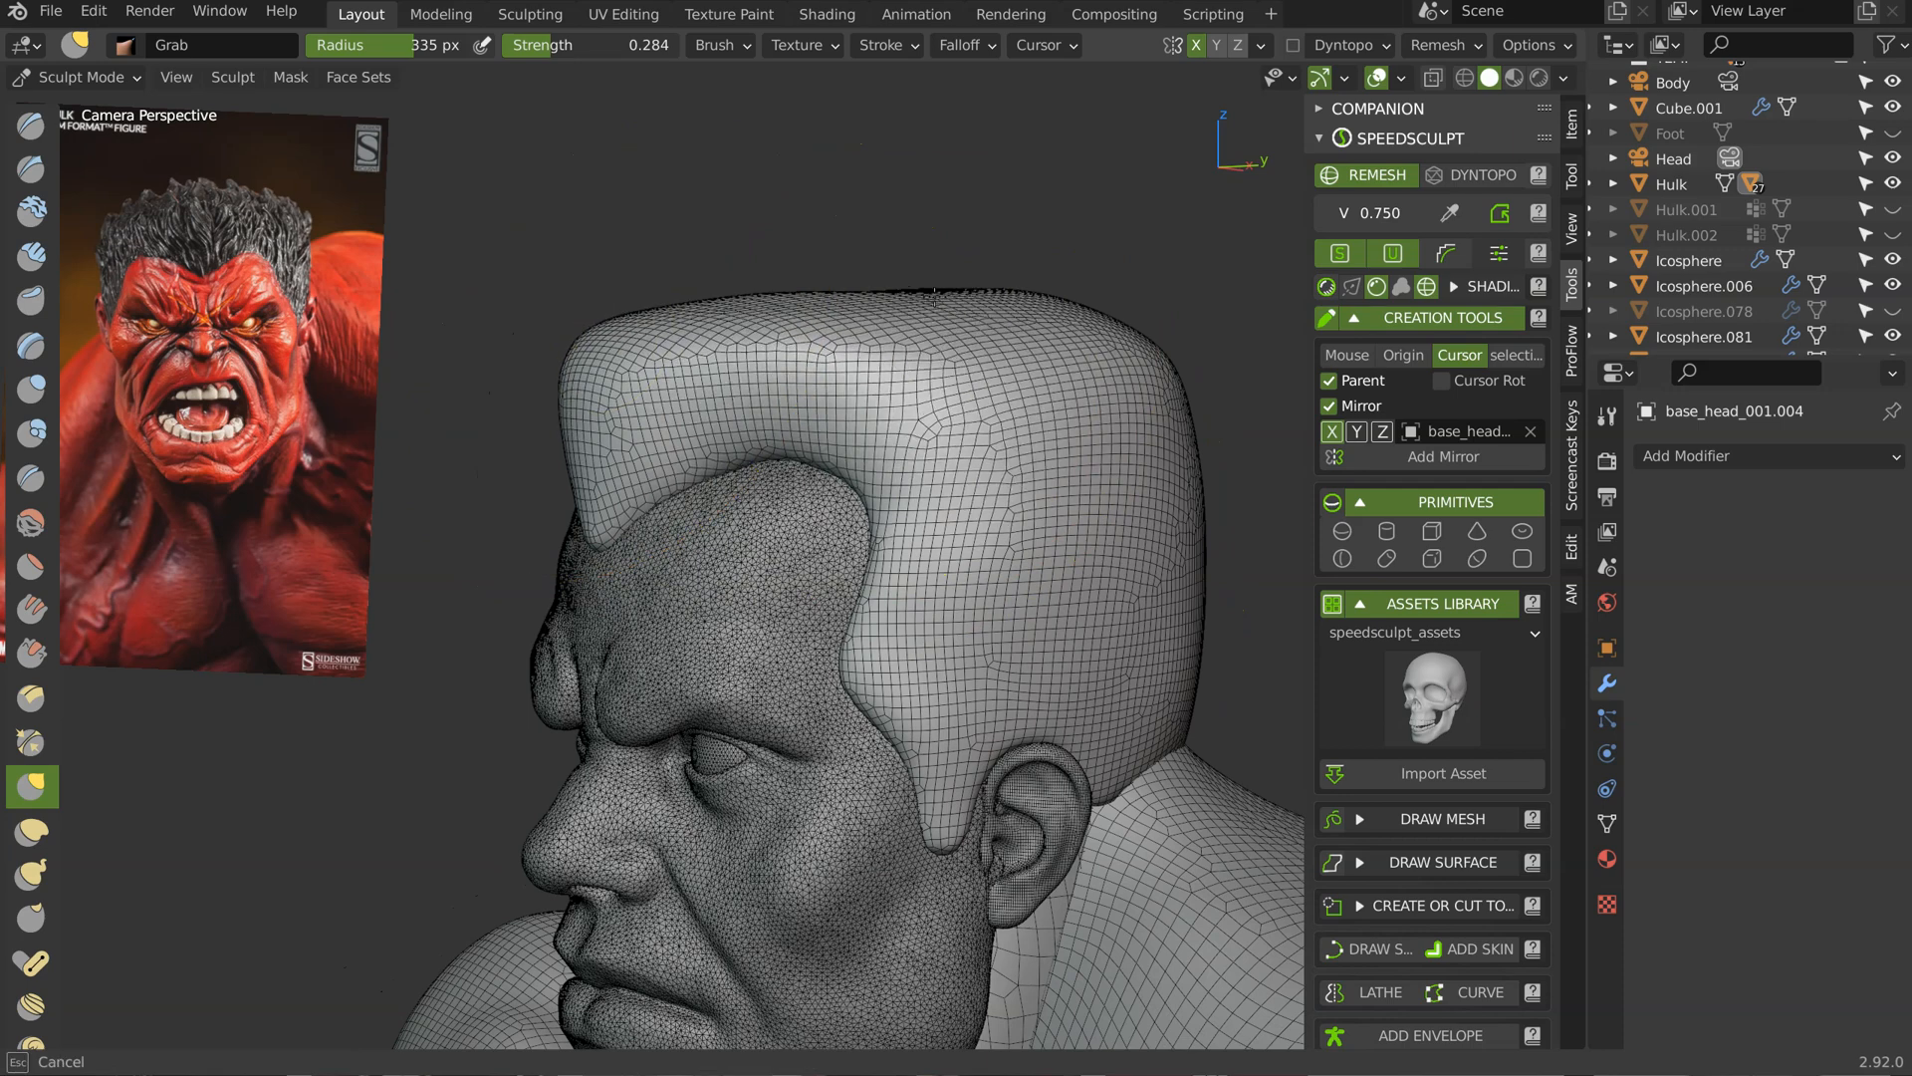
middle_drag(1145, 324, 1111, 322)
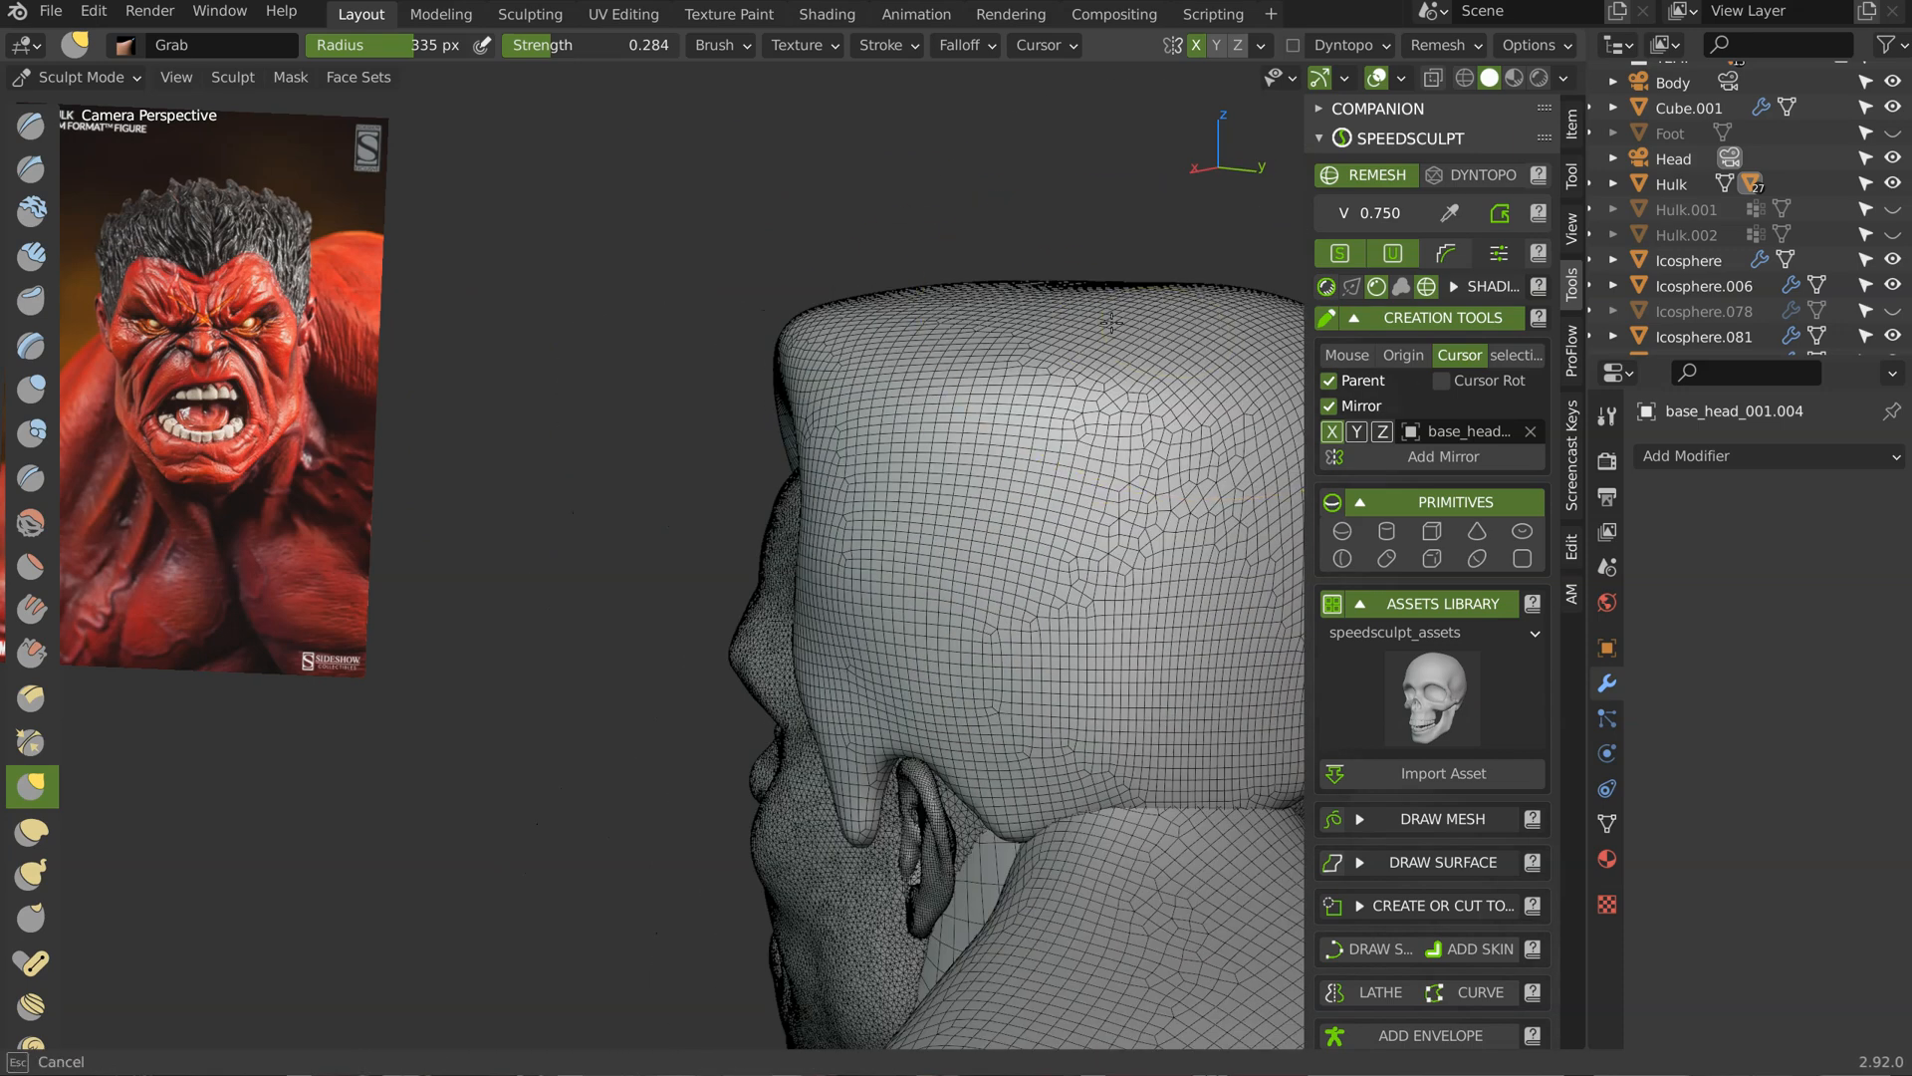
mouse_move(1213, 283)
middle_down()
mouse_move(1156, 418)
mouse_move(890, 340)
middle_up()
middle_drag(870, 438, 907, 274)
Step: Switch SpeedSculpt to Dyntopo for the hair and turn off X symmetry, with the Grab brush strength at 0.168
click(1462, 176)
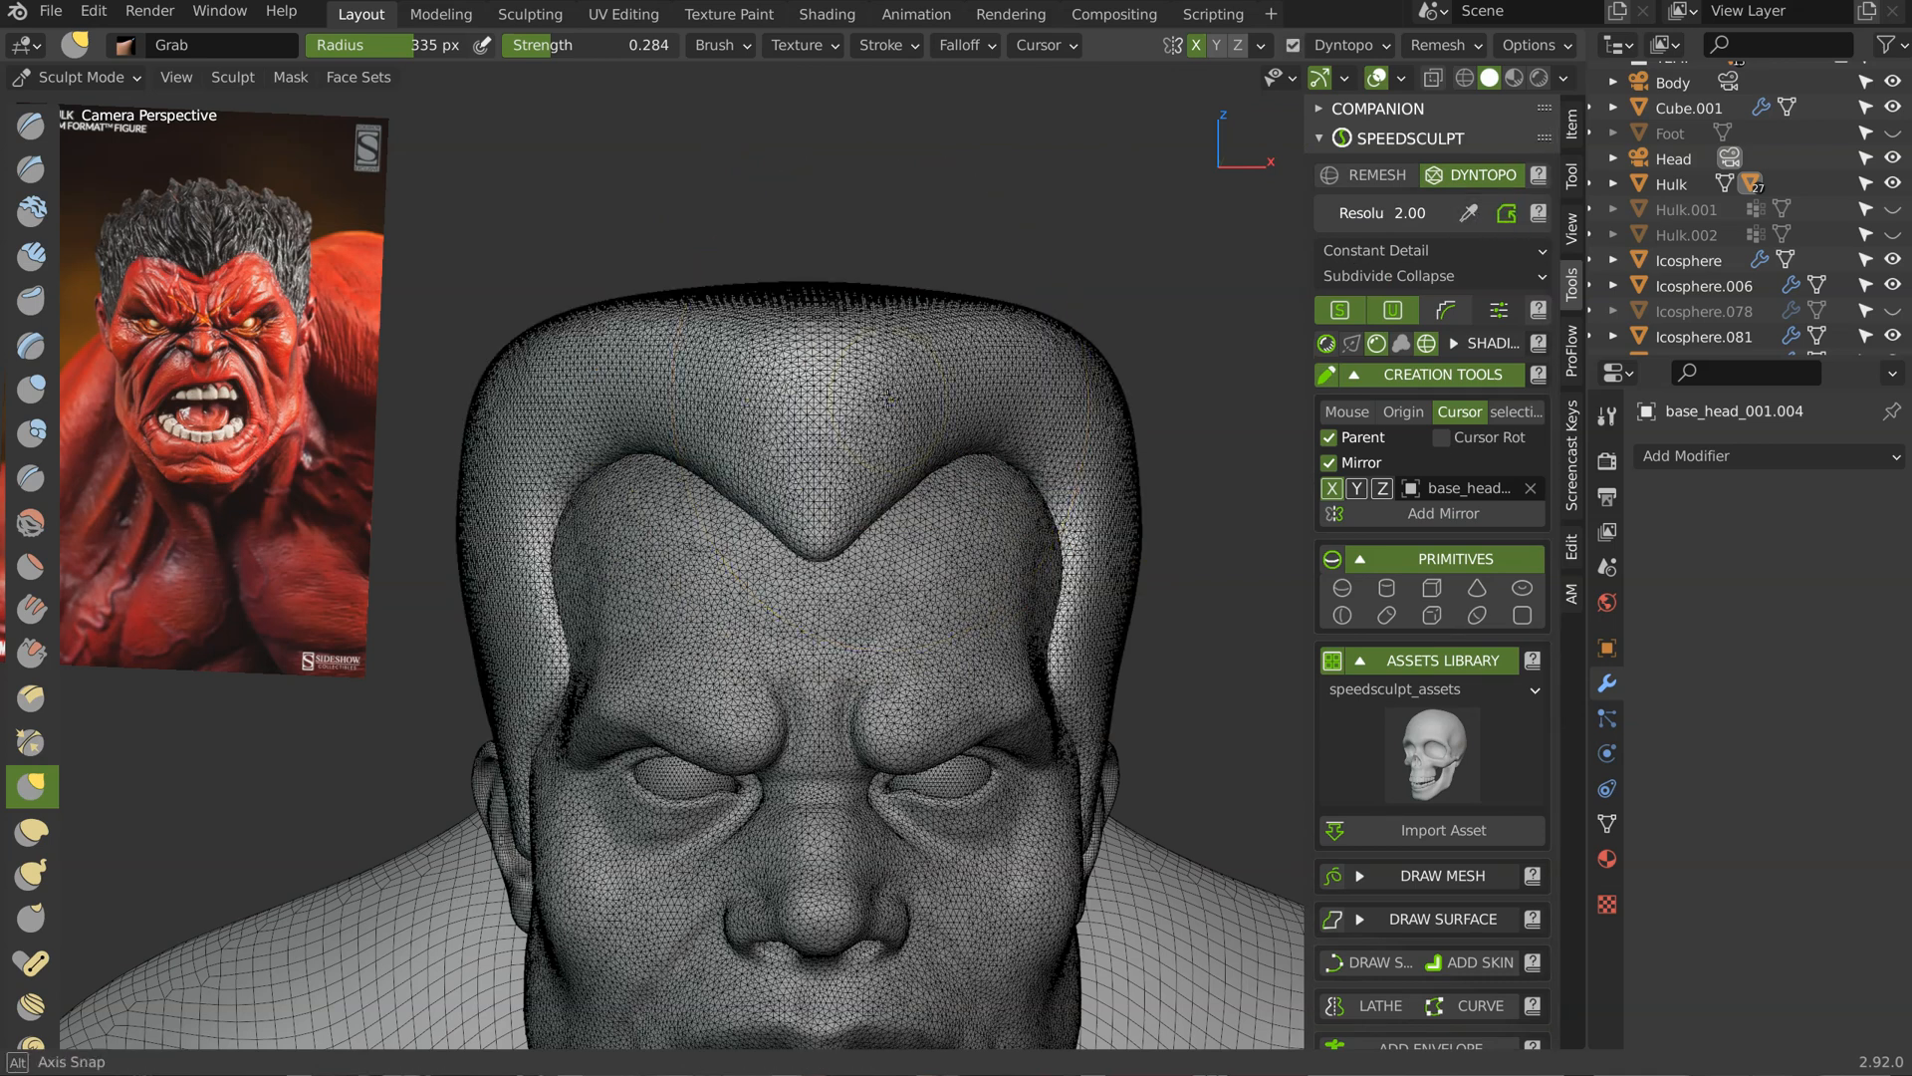
key(ctrl+d)
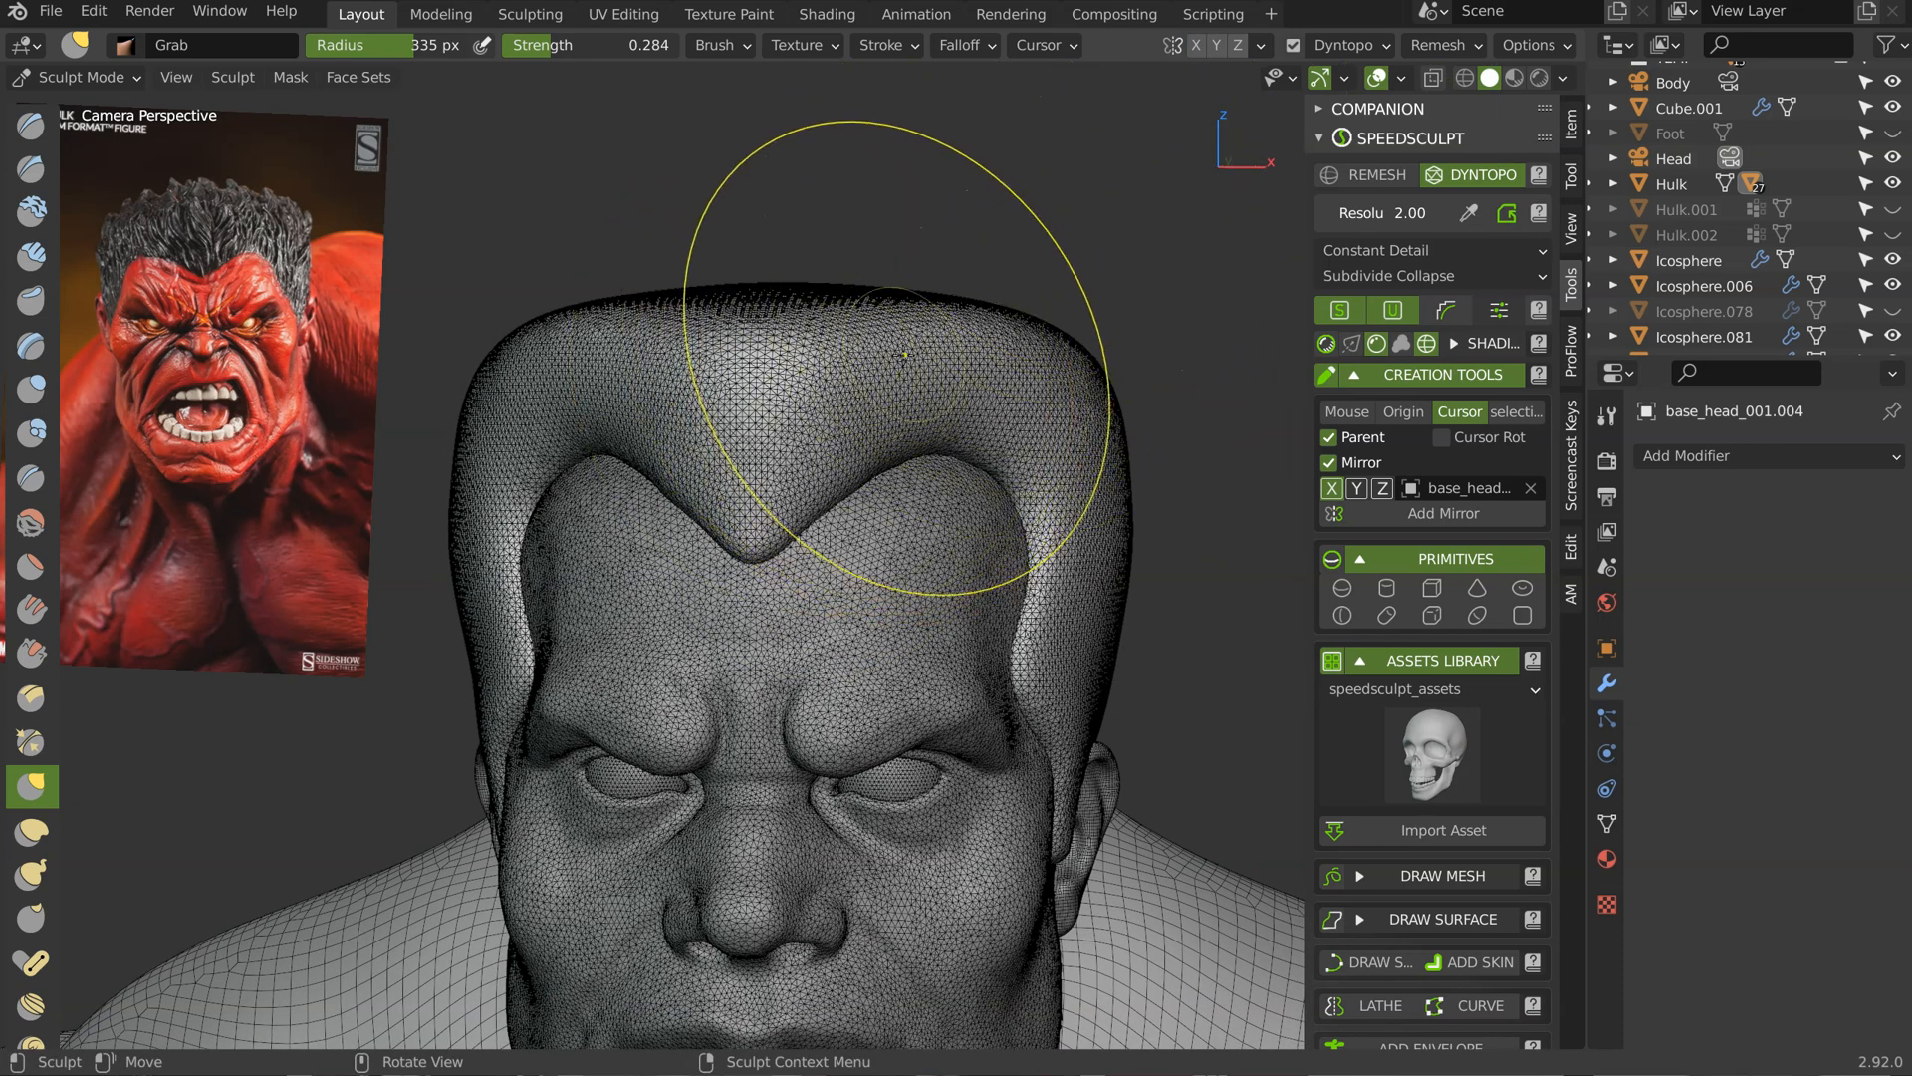
key(shift+f)
click(857, 361)
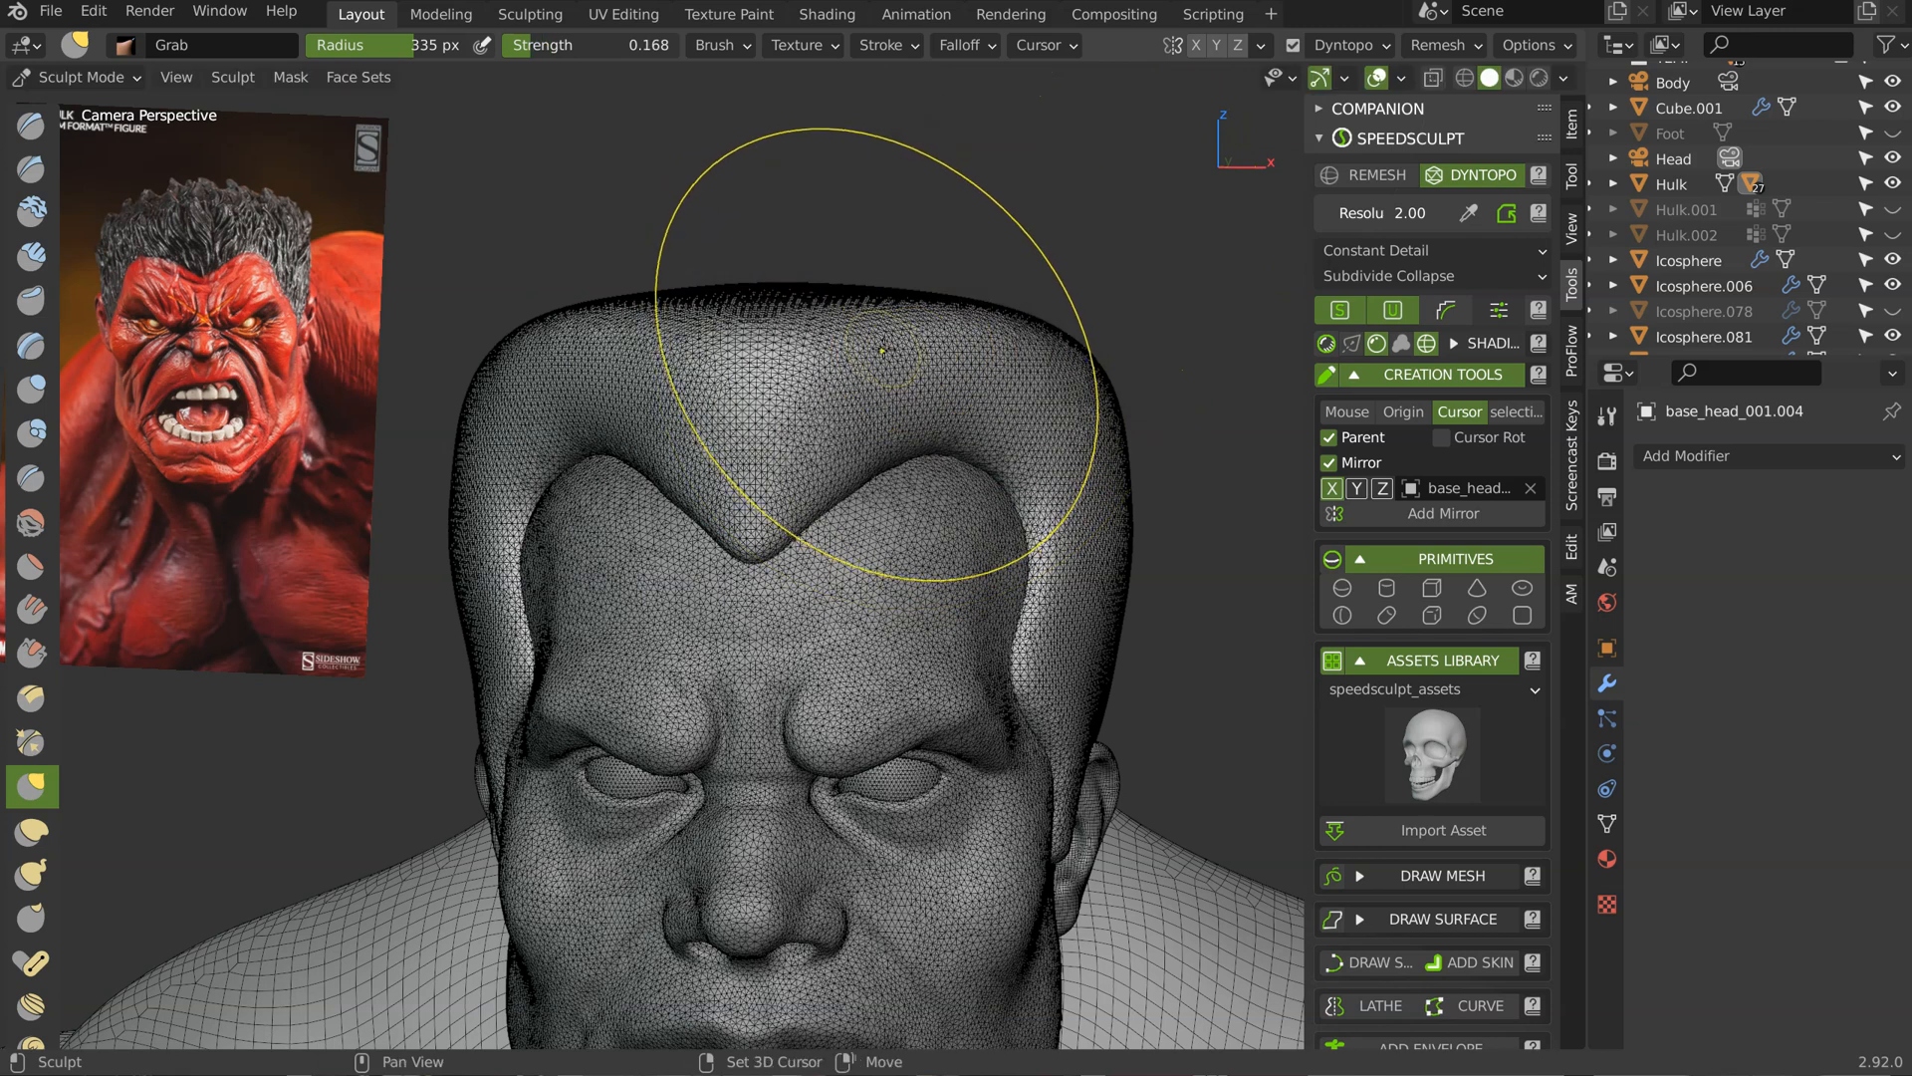
Step: Set up the Crease brush with a 105 px radius and hide the wireframe
key(shift+c)
key(f)
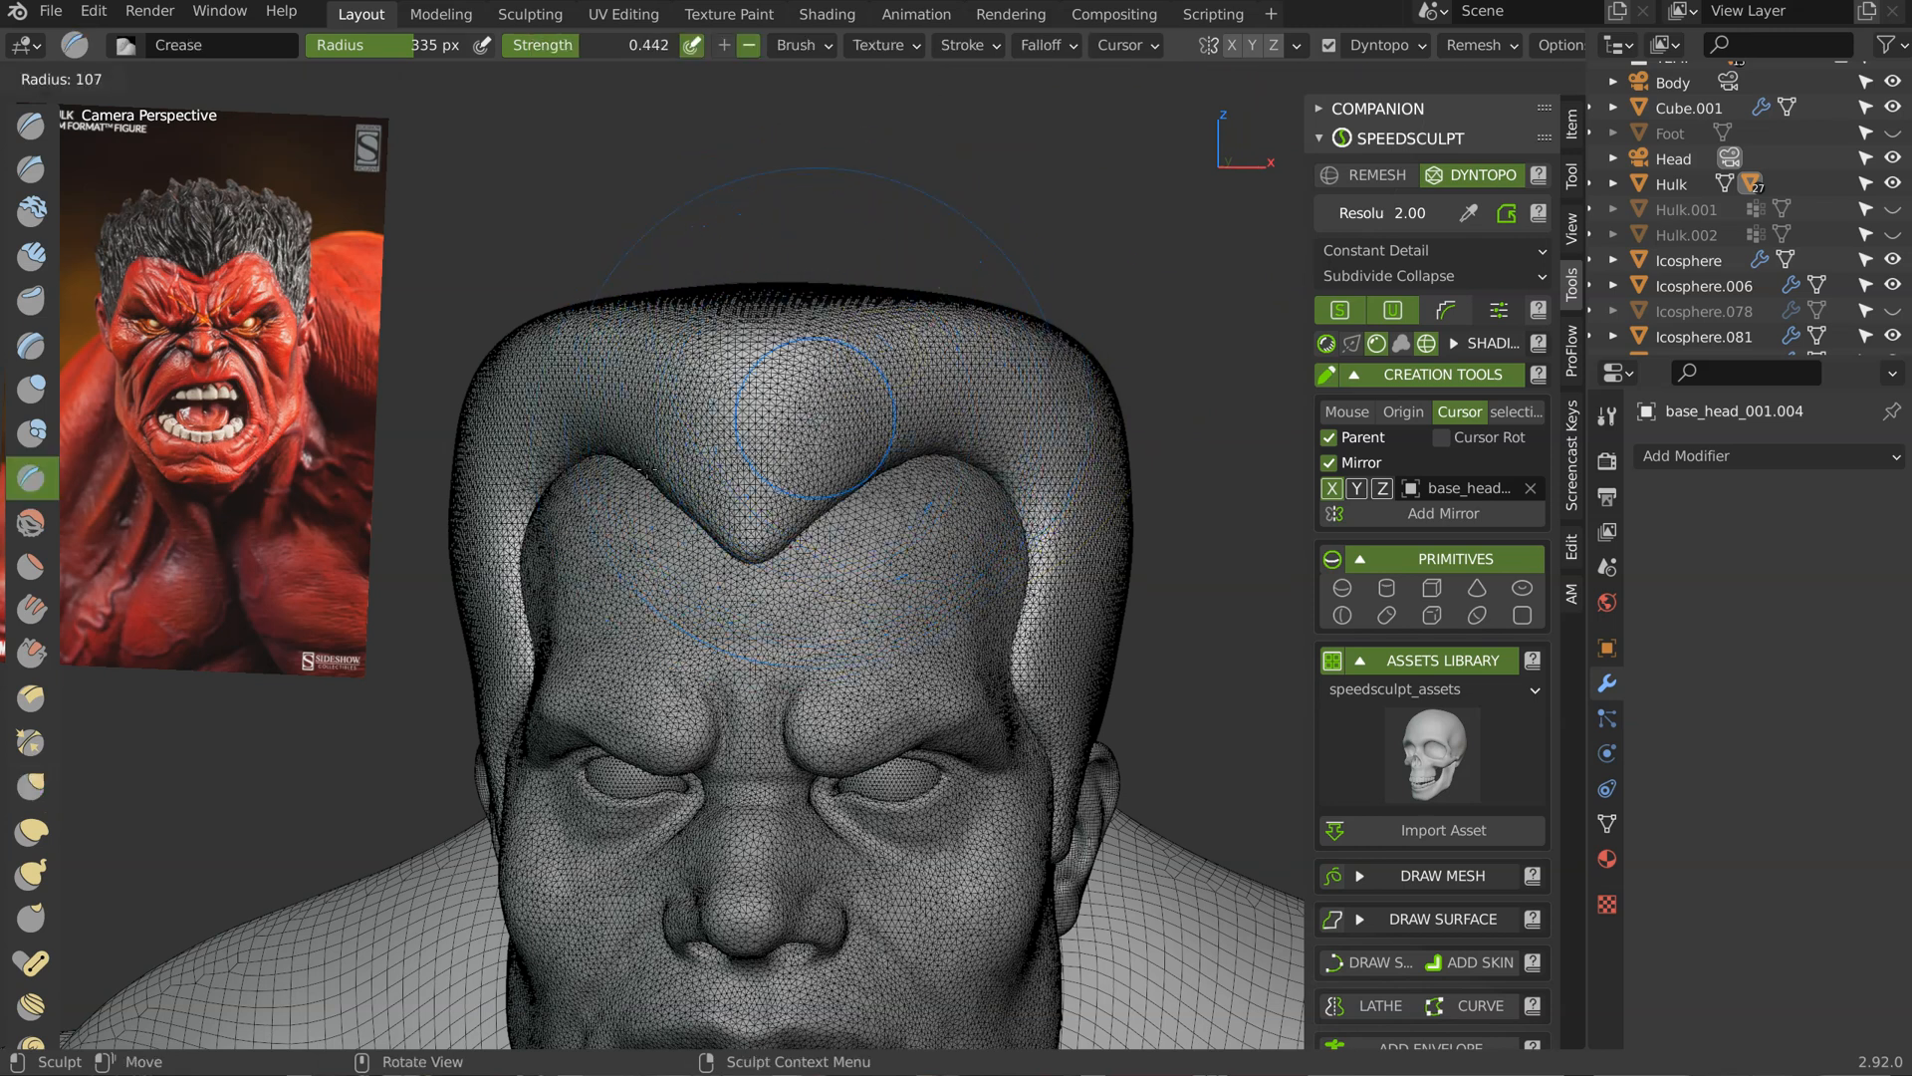
click(892, 420)
click(1425, 343)
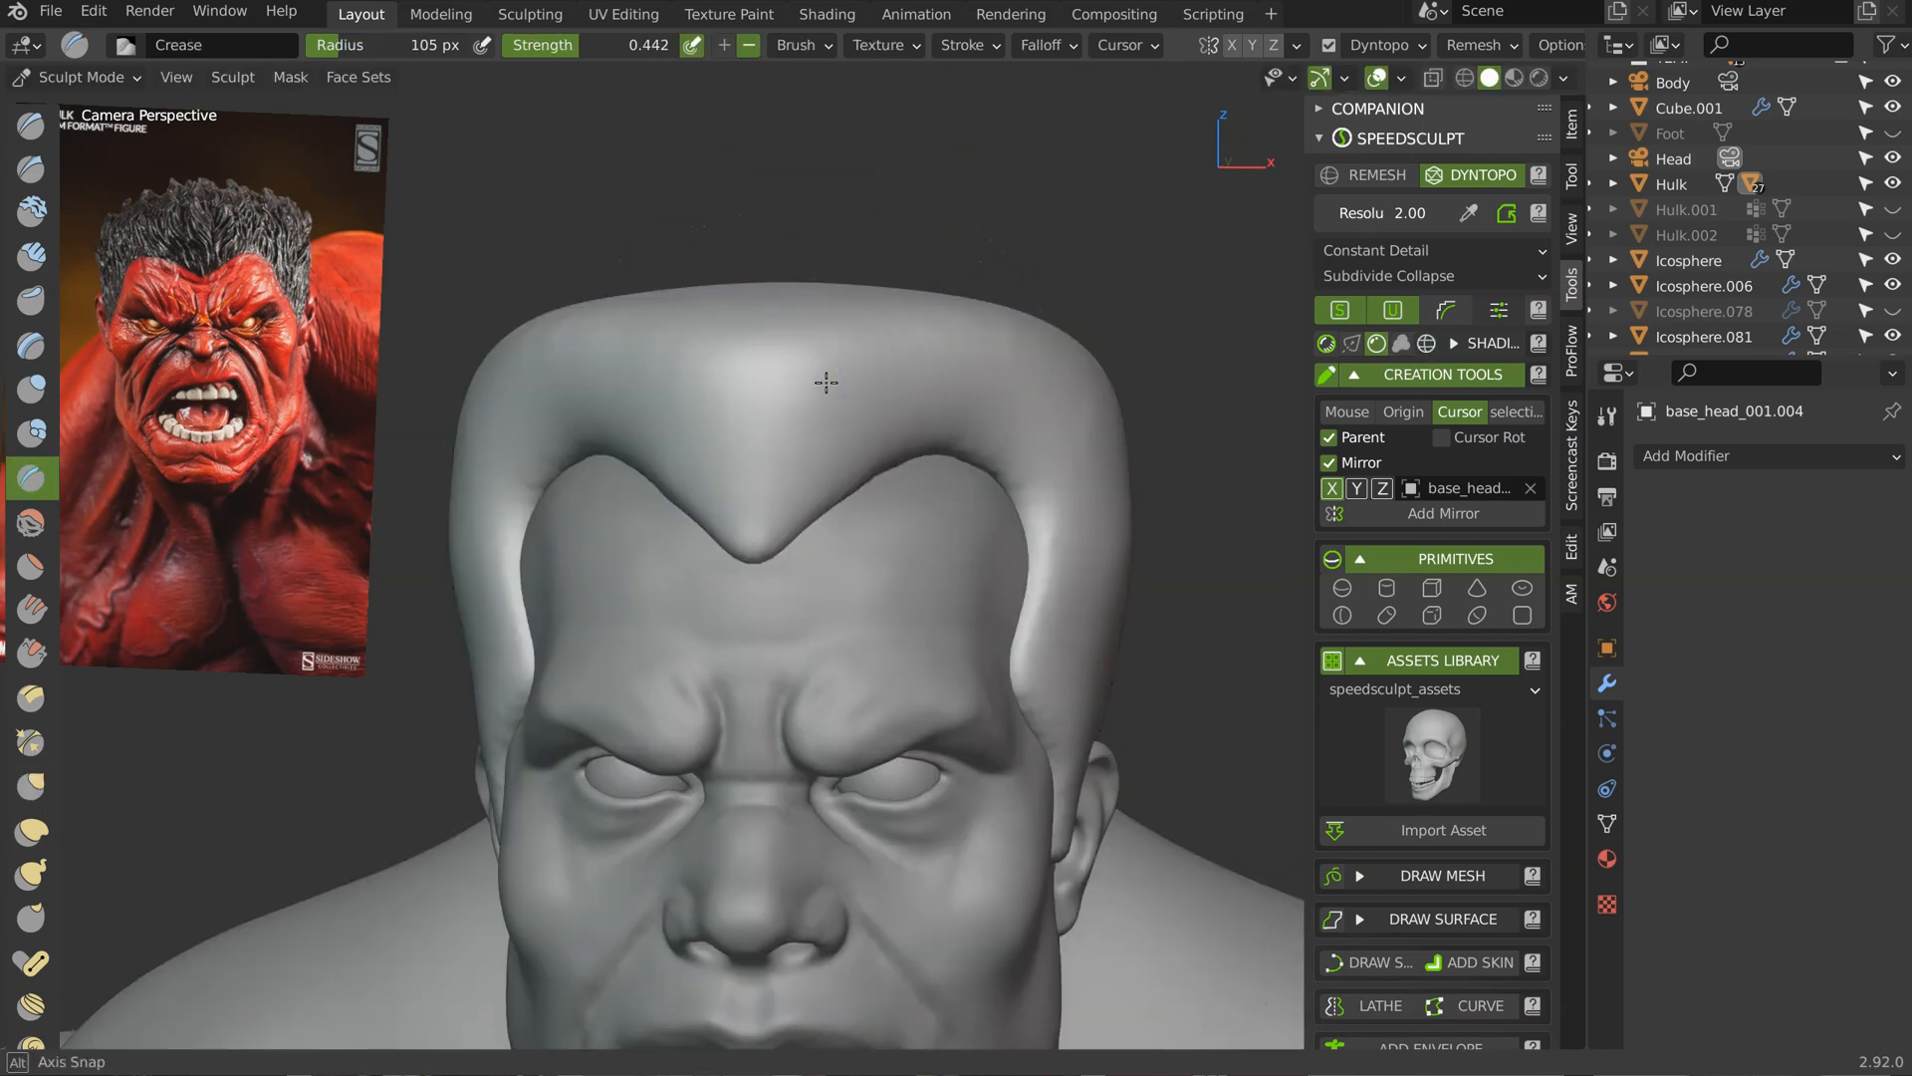
Step: Carve vertical grooves with the Crease brush on both sides of the widow's peak at the front of the hair
scroll(841, 395, up, 2)
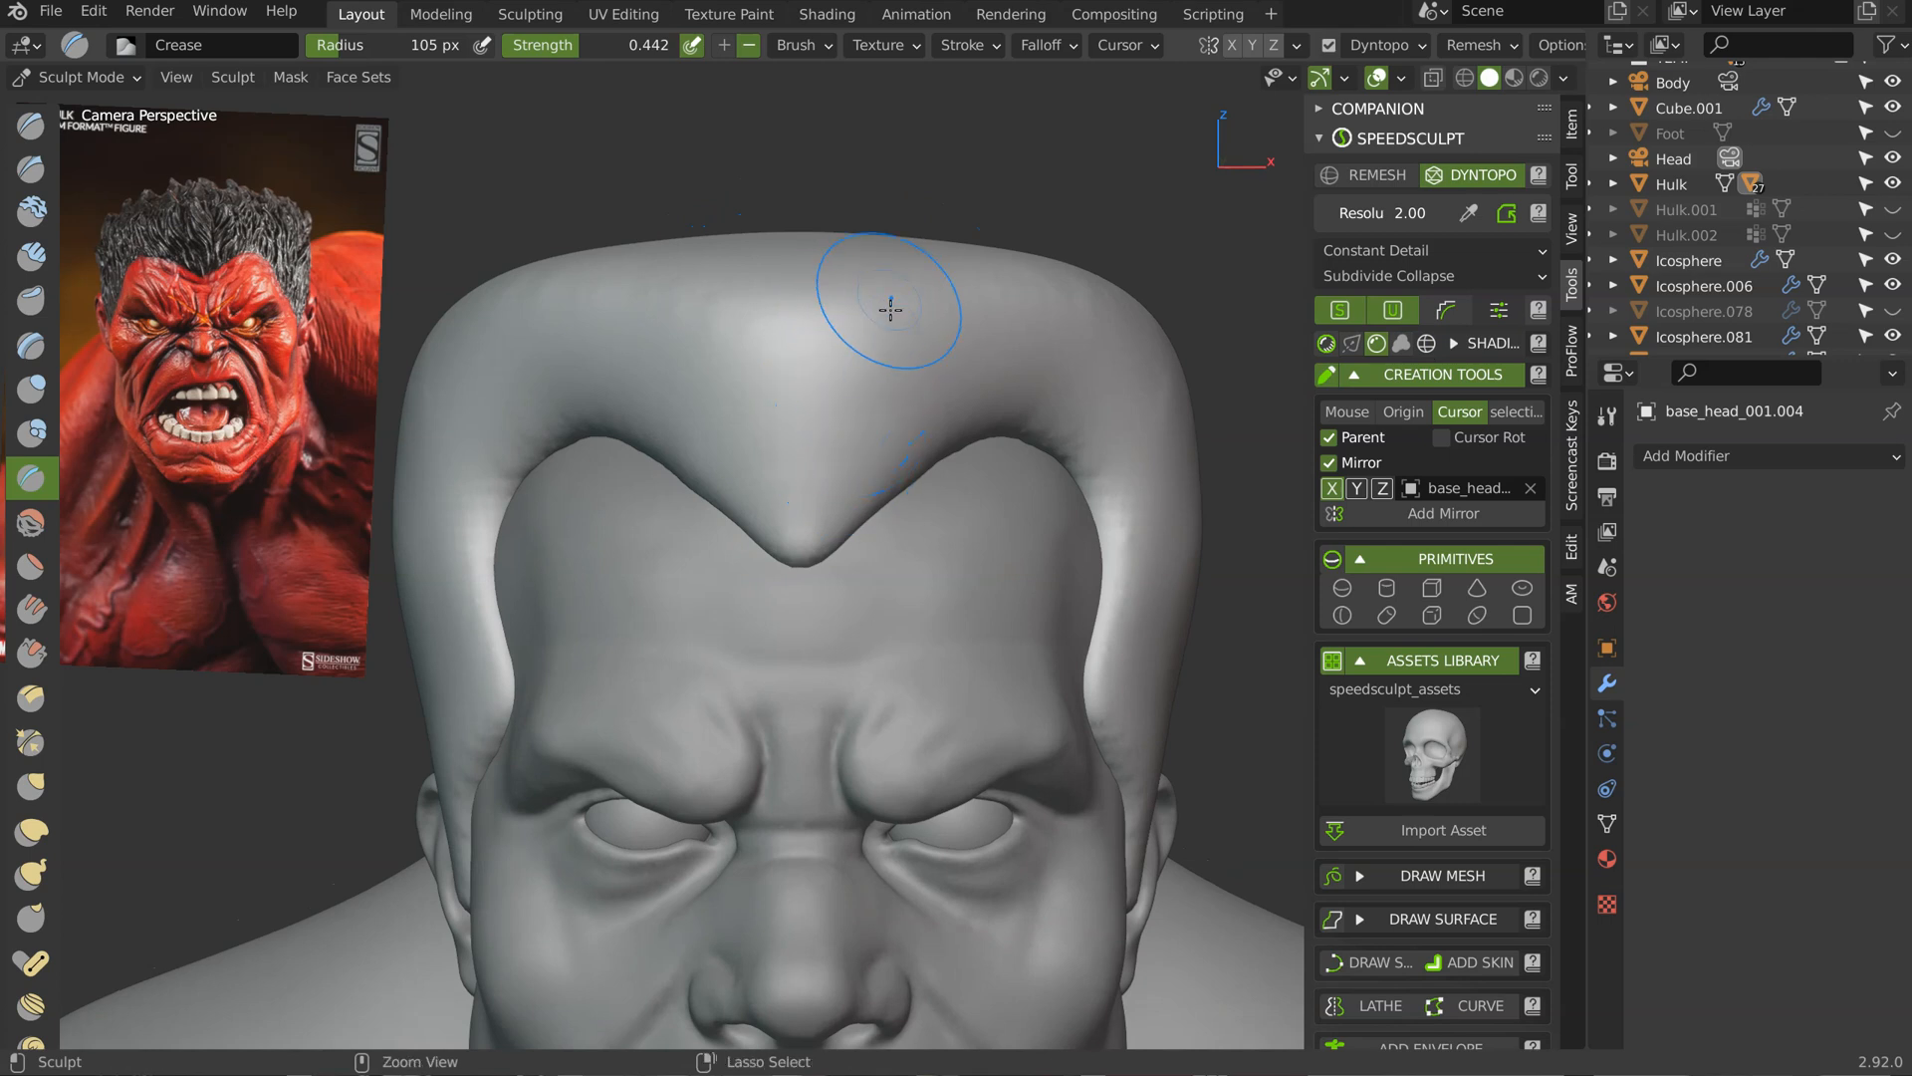
drag(839, 543, 917, 356)
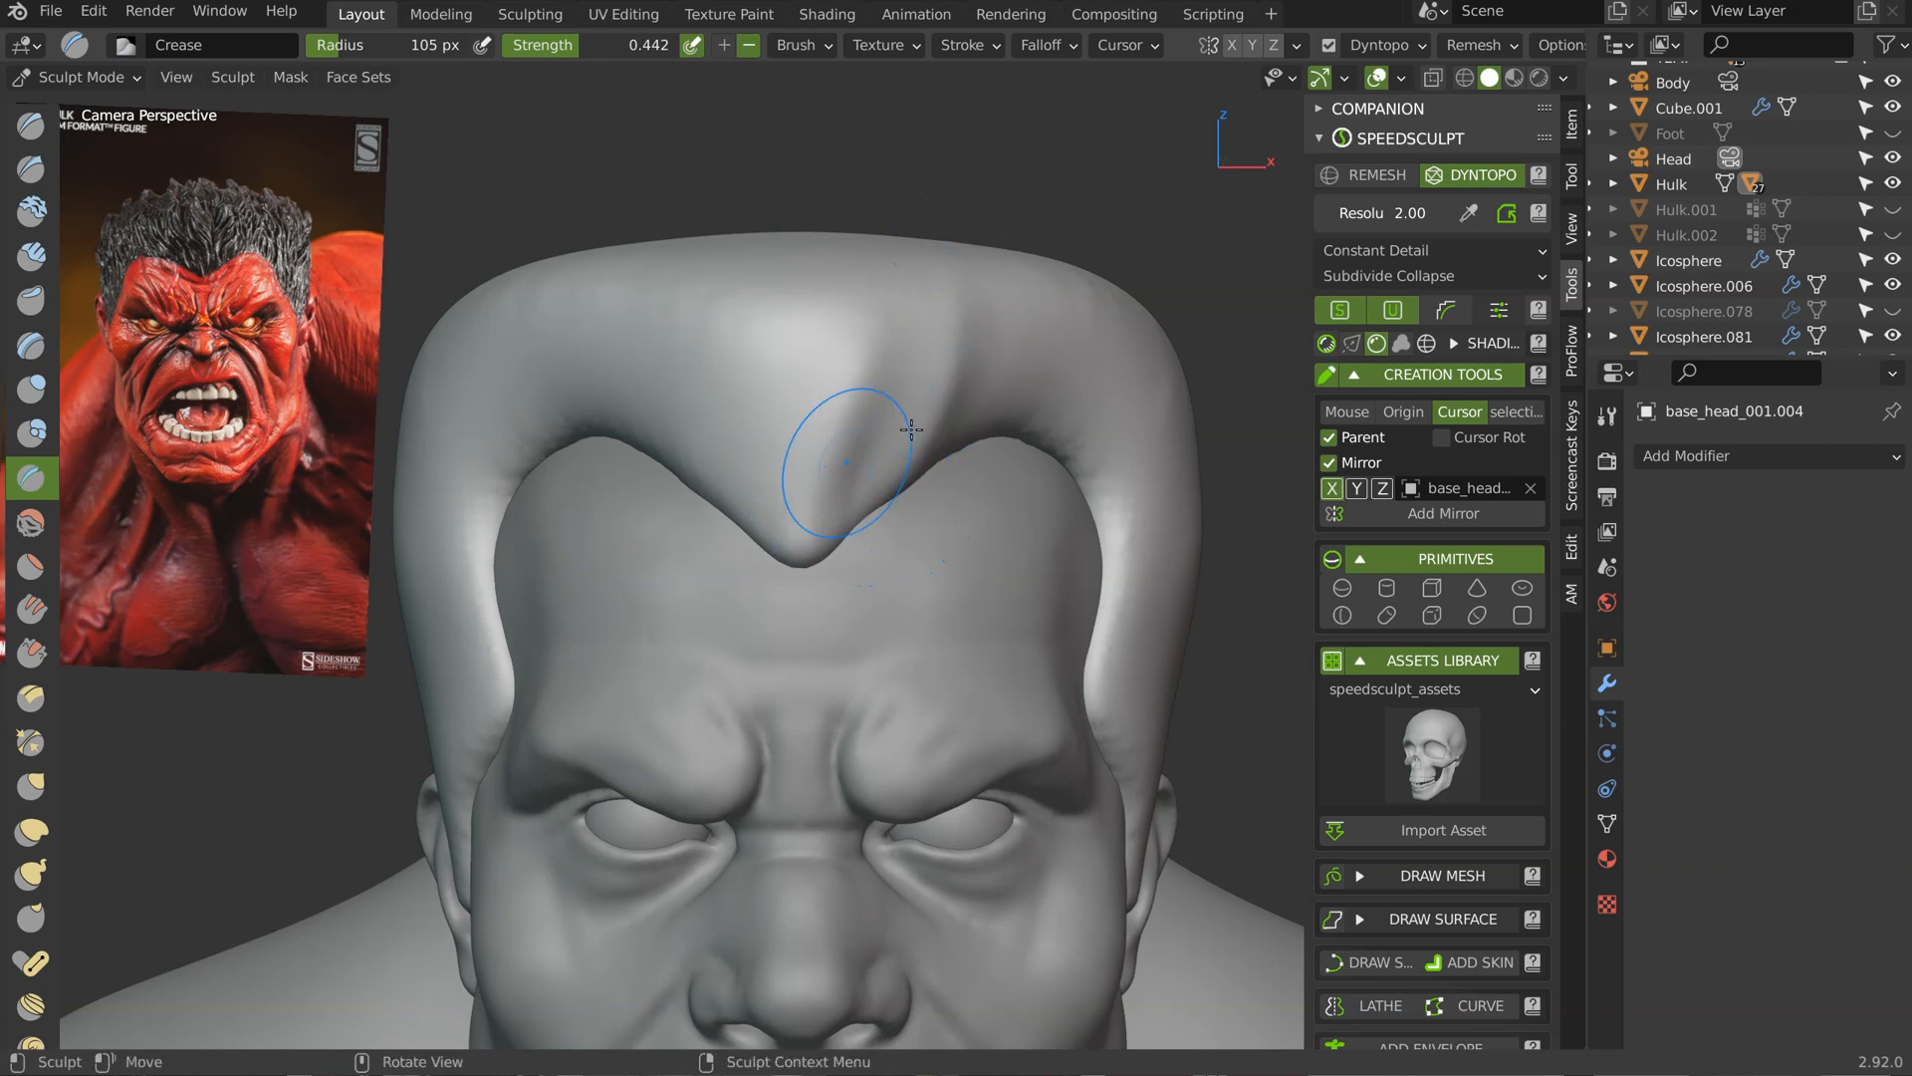
drag(873, 495, 833, 461)
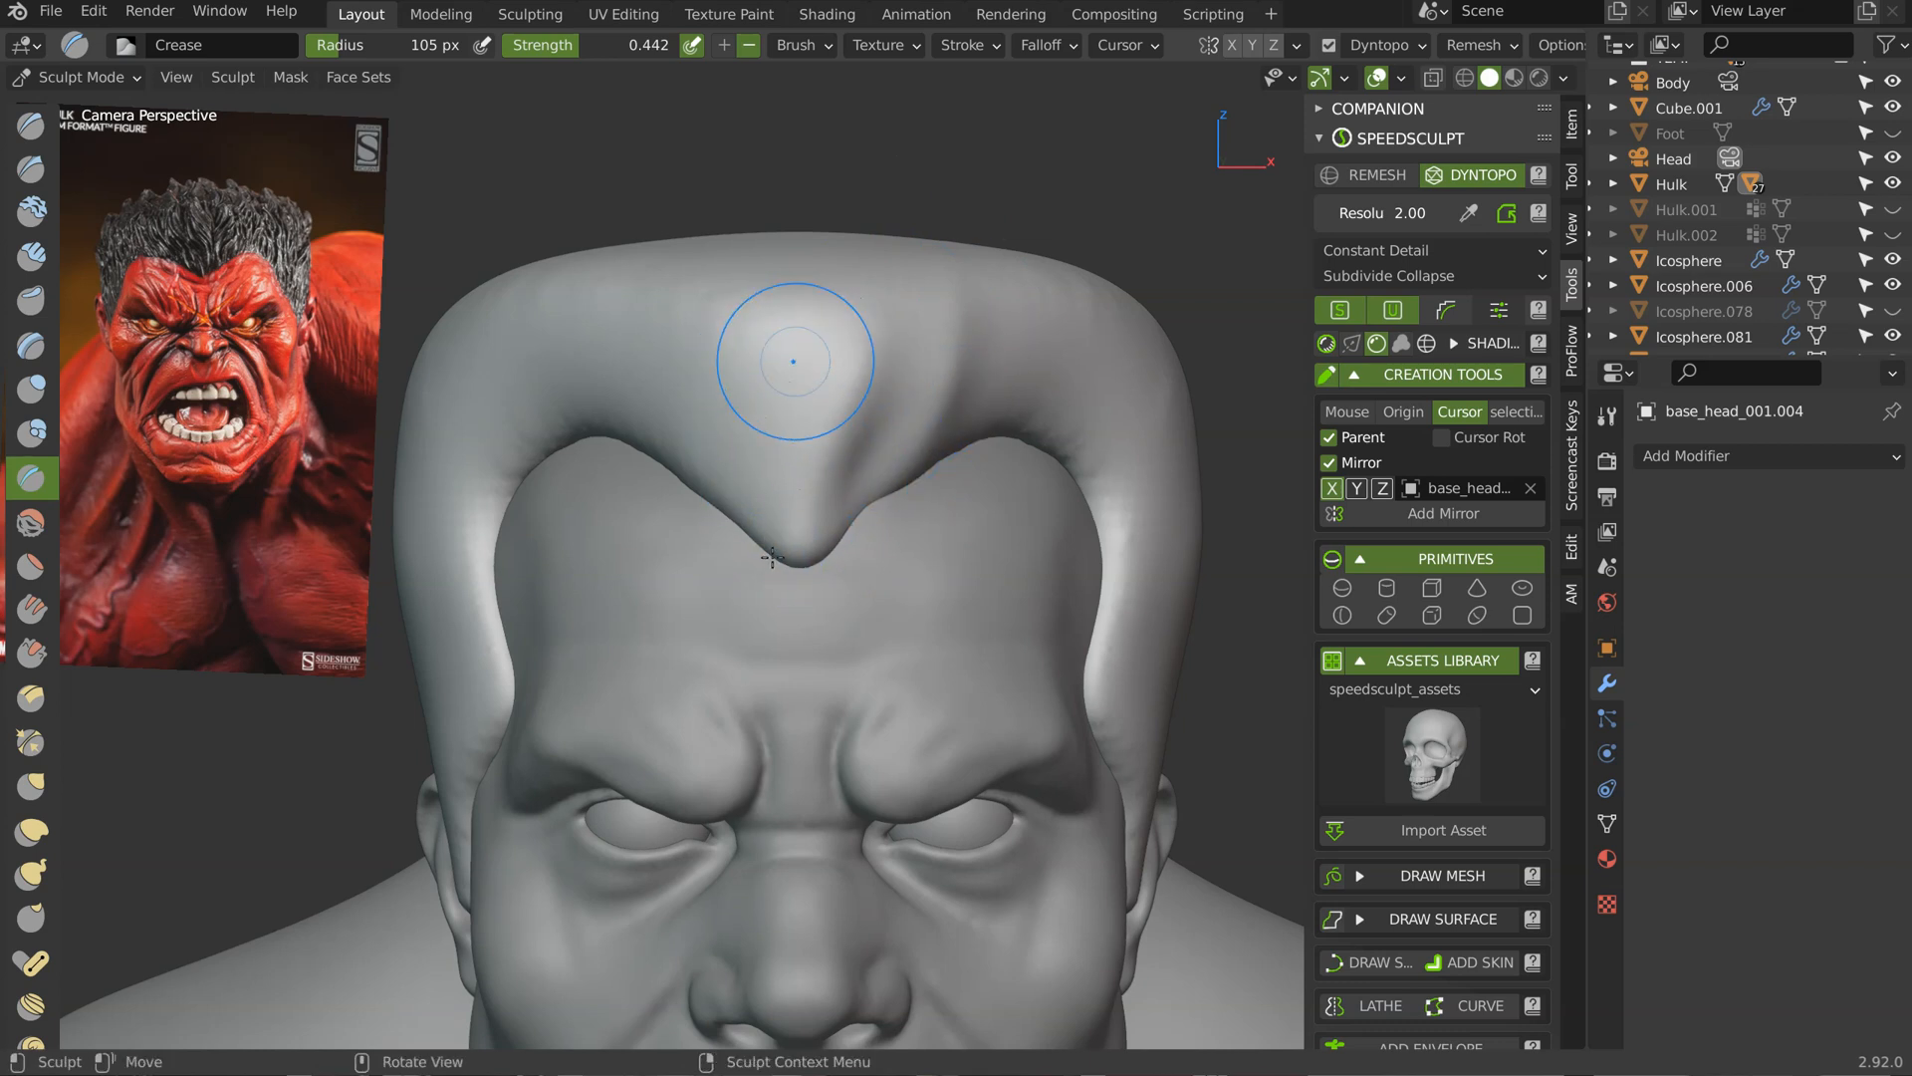
drag(778, 379, 779, 564)
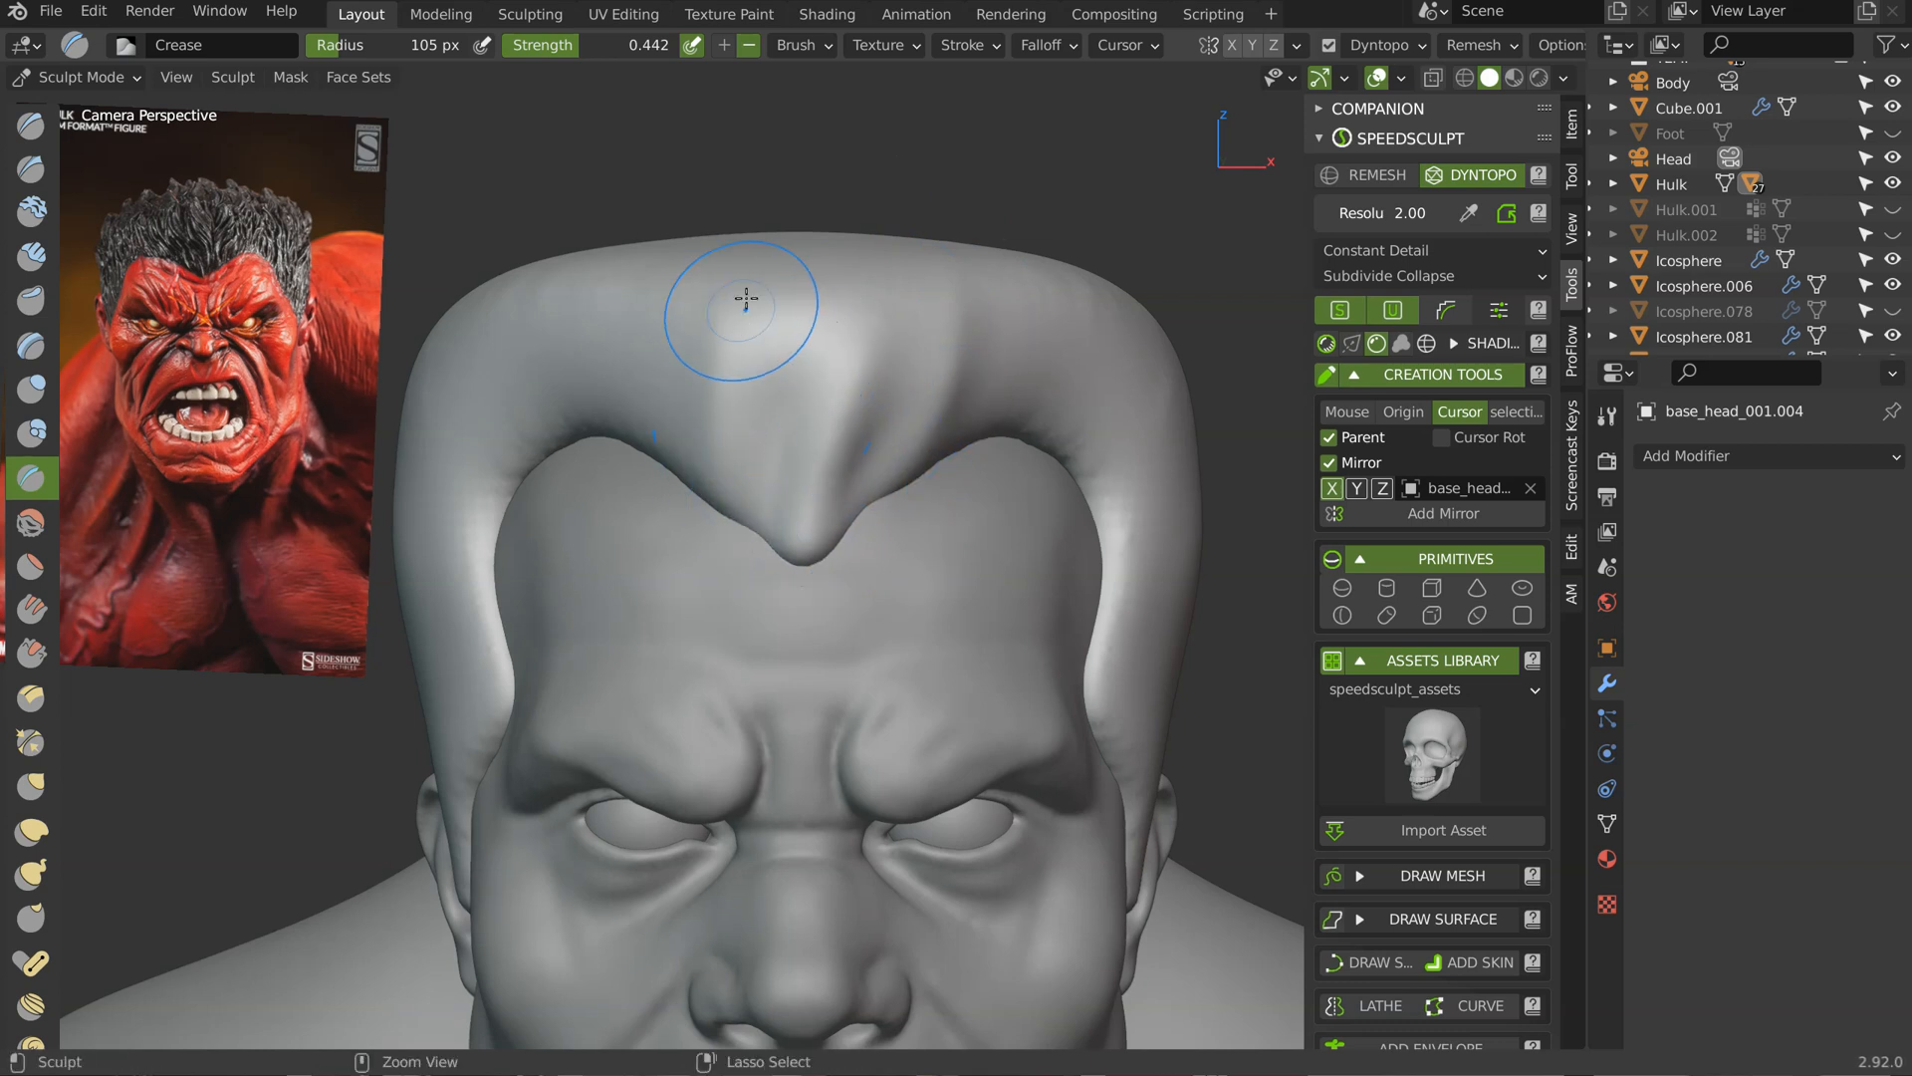
drag(669, 380, 678, 352)
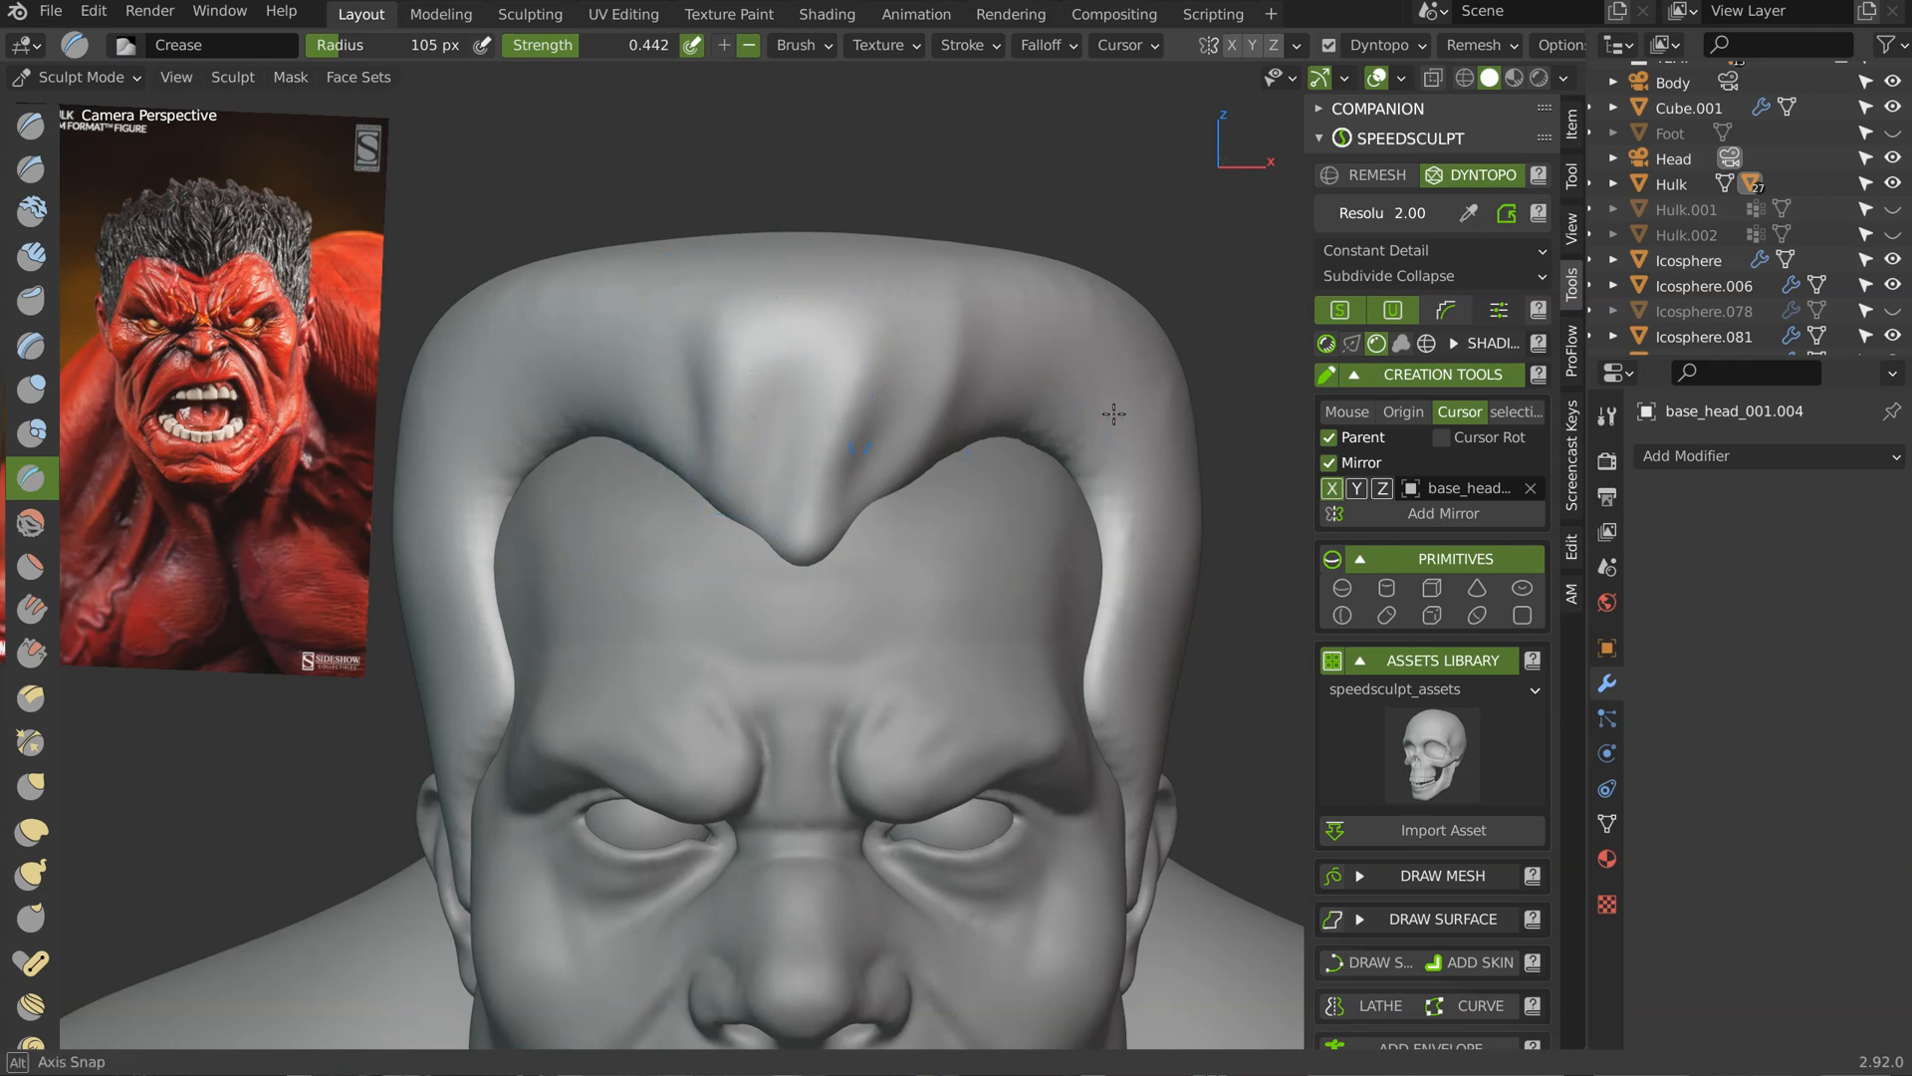
Step: Crease backward-sweeping grooves along the hair from the character's left forehead around the temple and above the ear
middle_drag(1114, 413, 959, 433)
drag(1018, 420, 1066, 229)
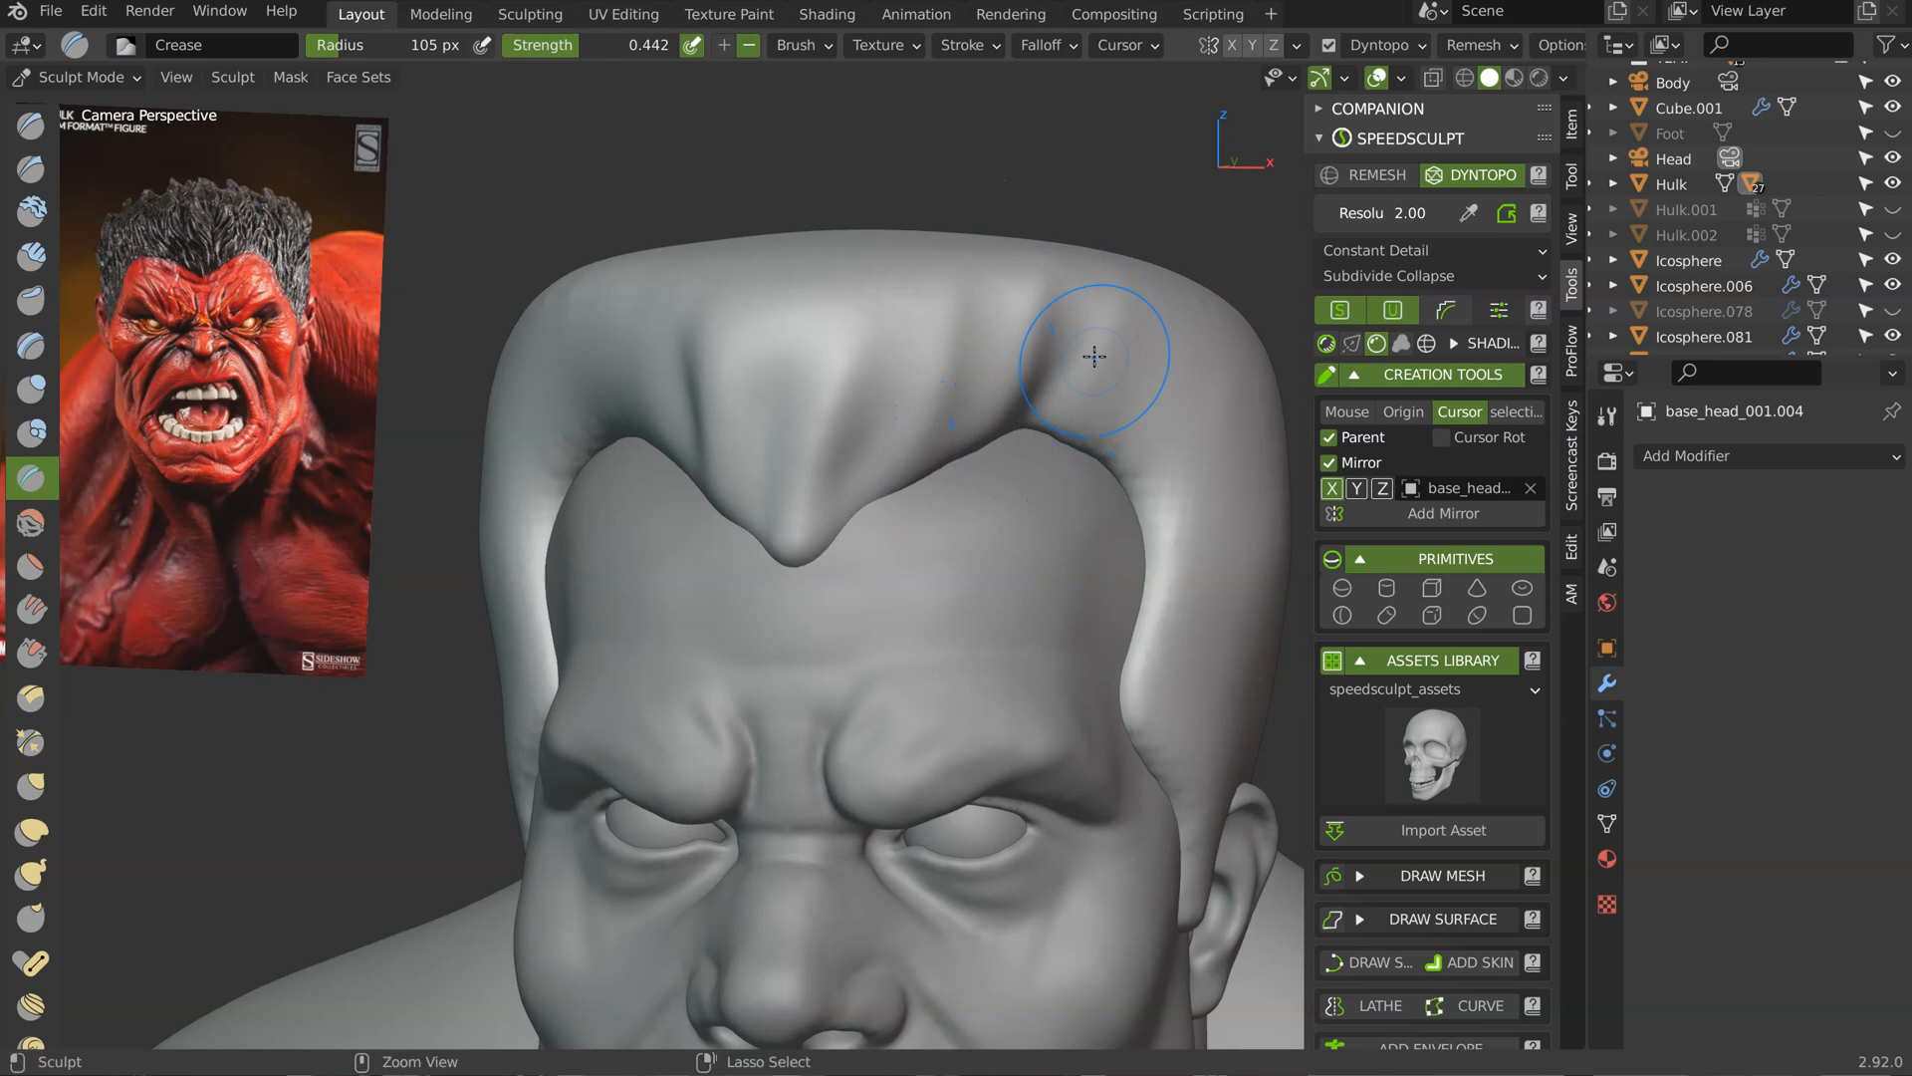
drag(1079, 430, 1067, 460)
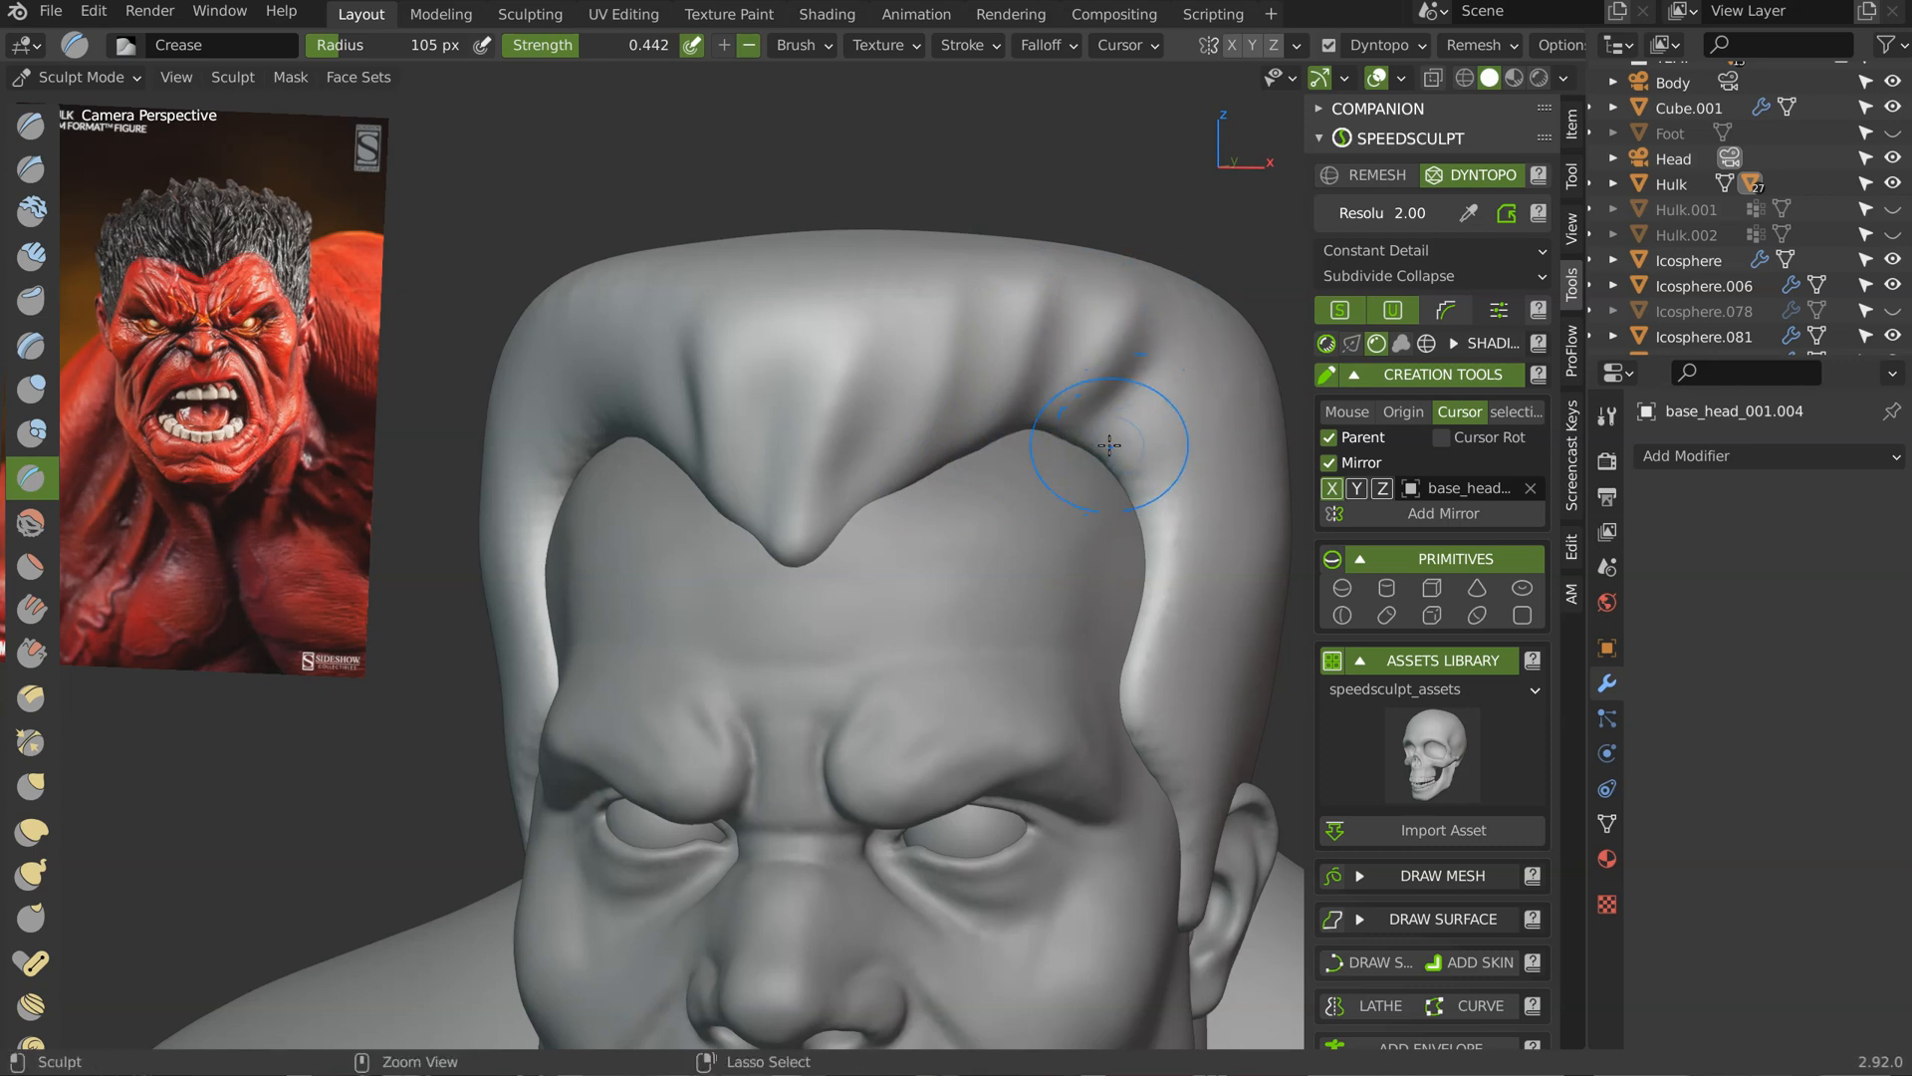
middle_drag(1198, 336, 1071, 410)
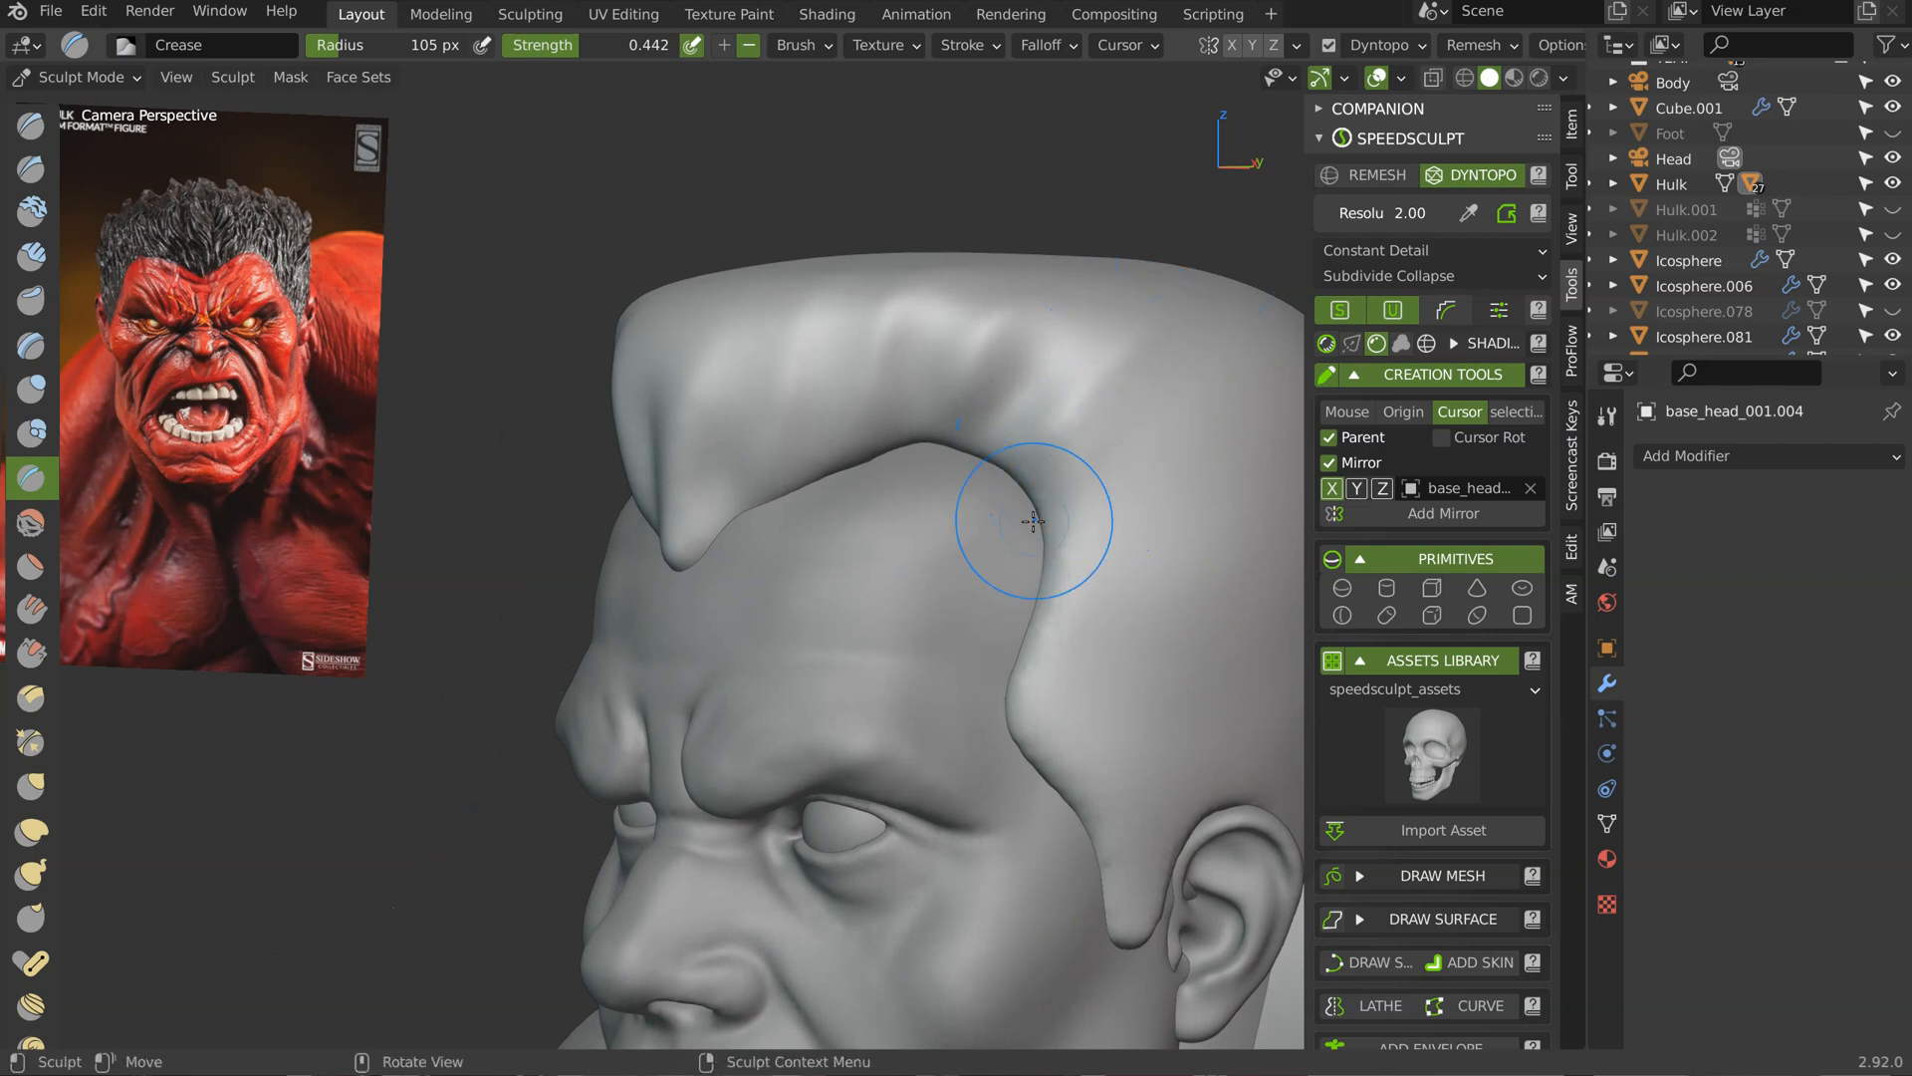
drag(1033, 521, 1121, 416)
drag(1036, 570, 1214, 397)
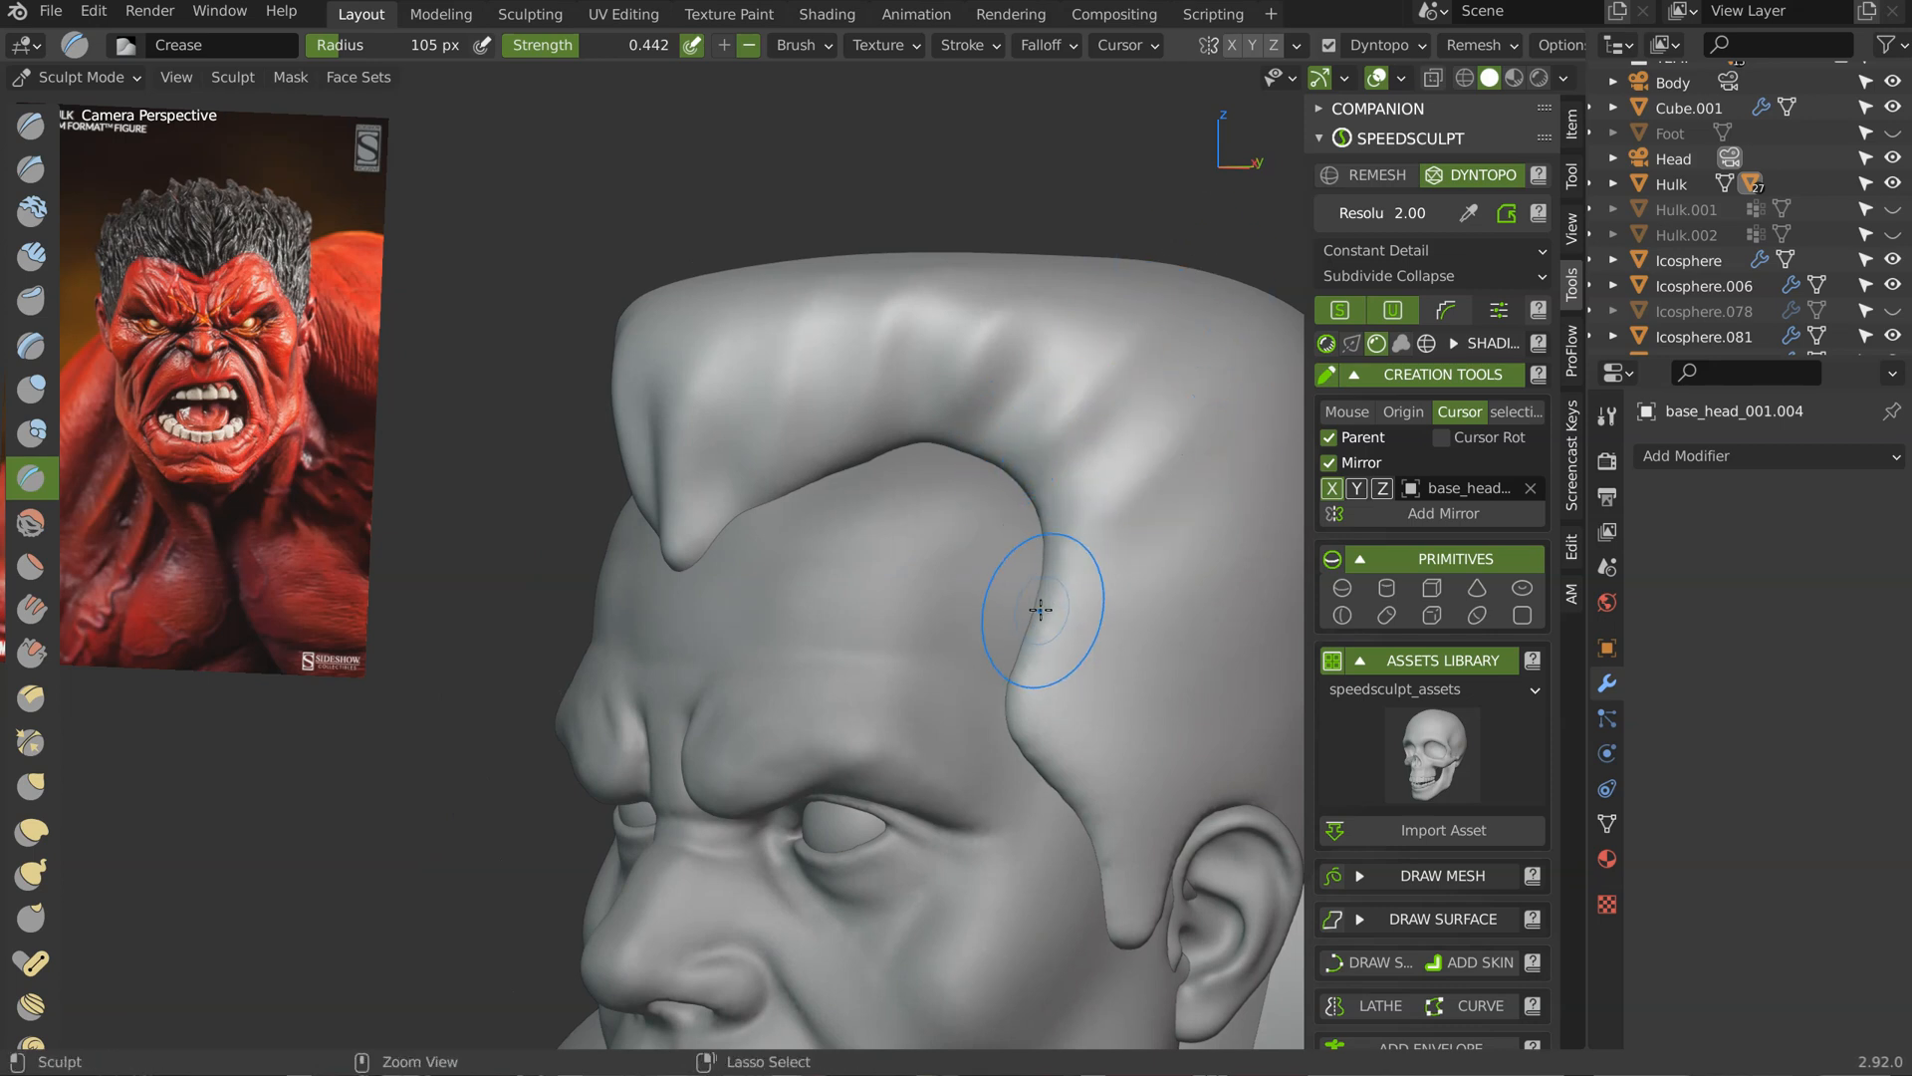
mouse_move(1043, 601)
mouse_down()
mouse_move(1152, 529)
mouse_move(1173, 469)
mouse_up()
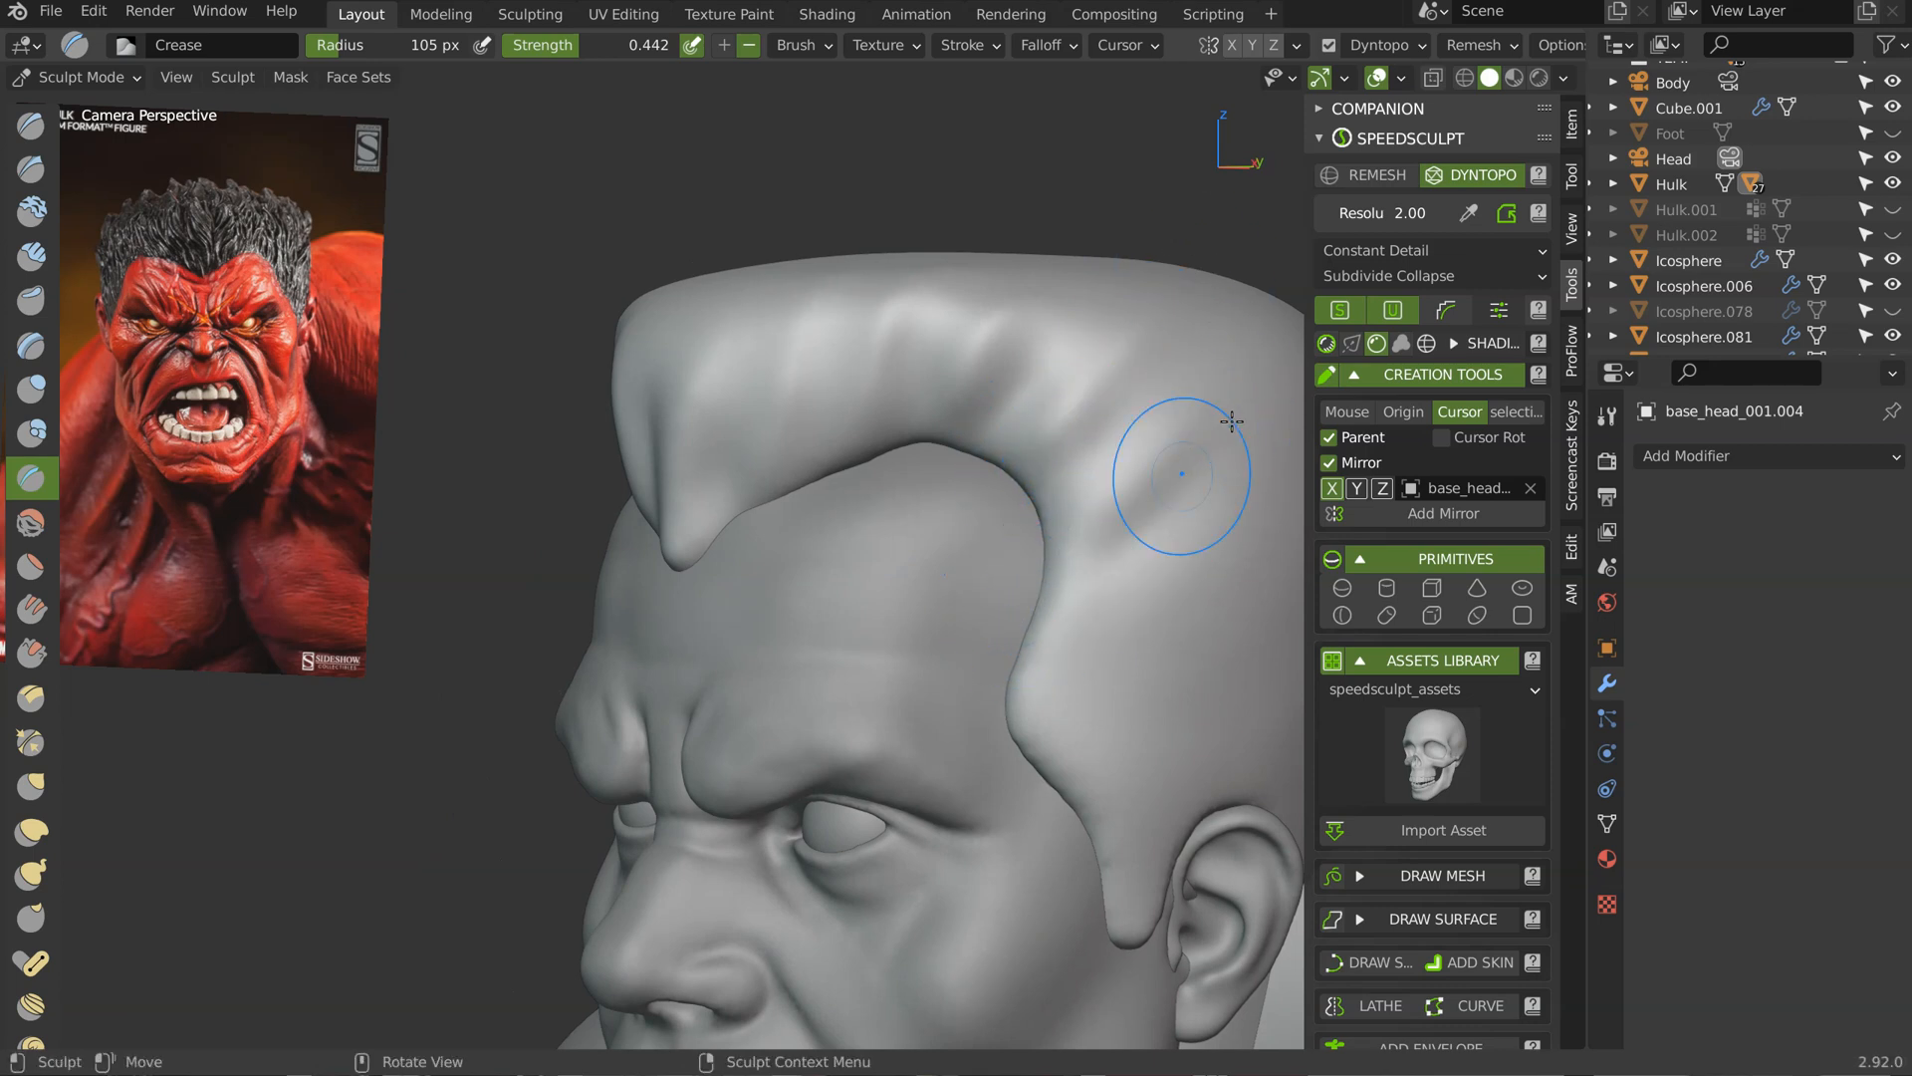
middle_drag(1056, 643, 917, 618)
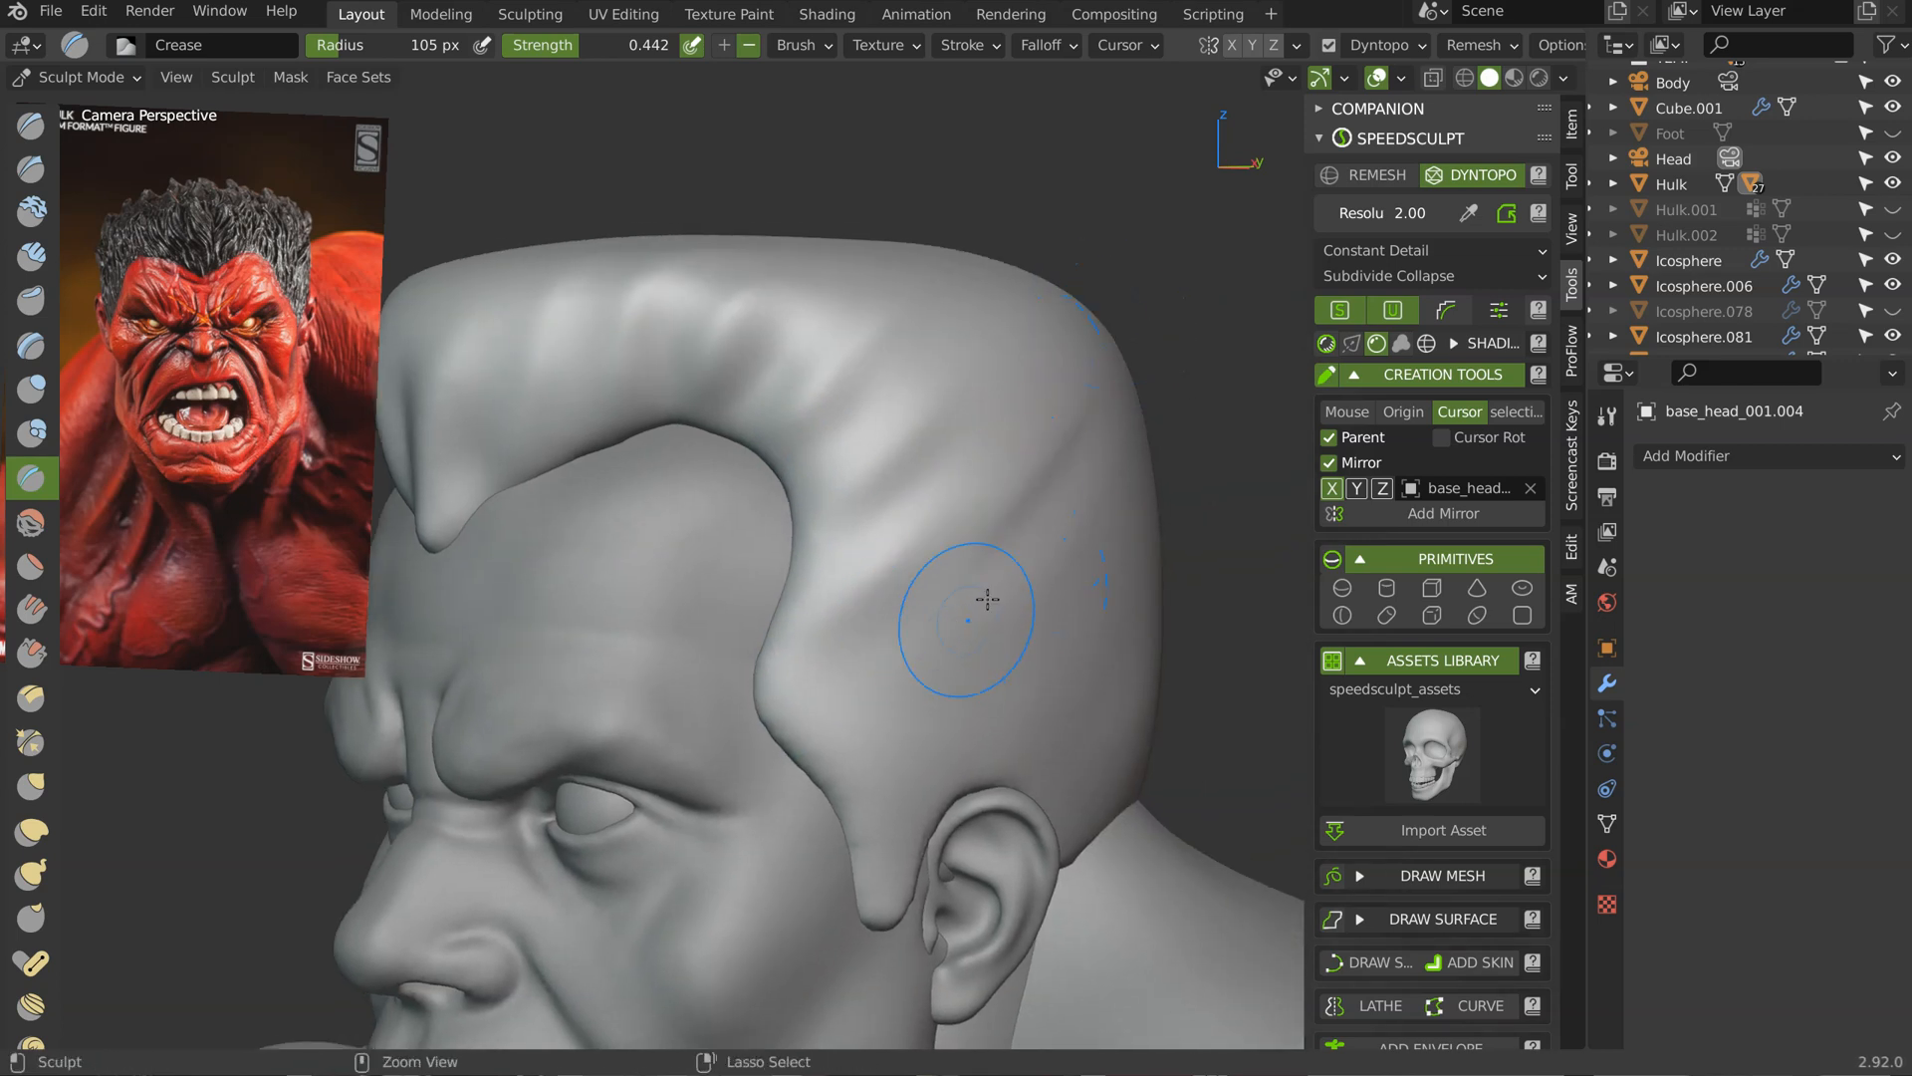
Step: Crease matching grooves into the front of the hair on the character's right side, out to the temple
middle_drag(894, 663, 1030, 652)
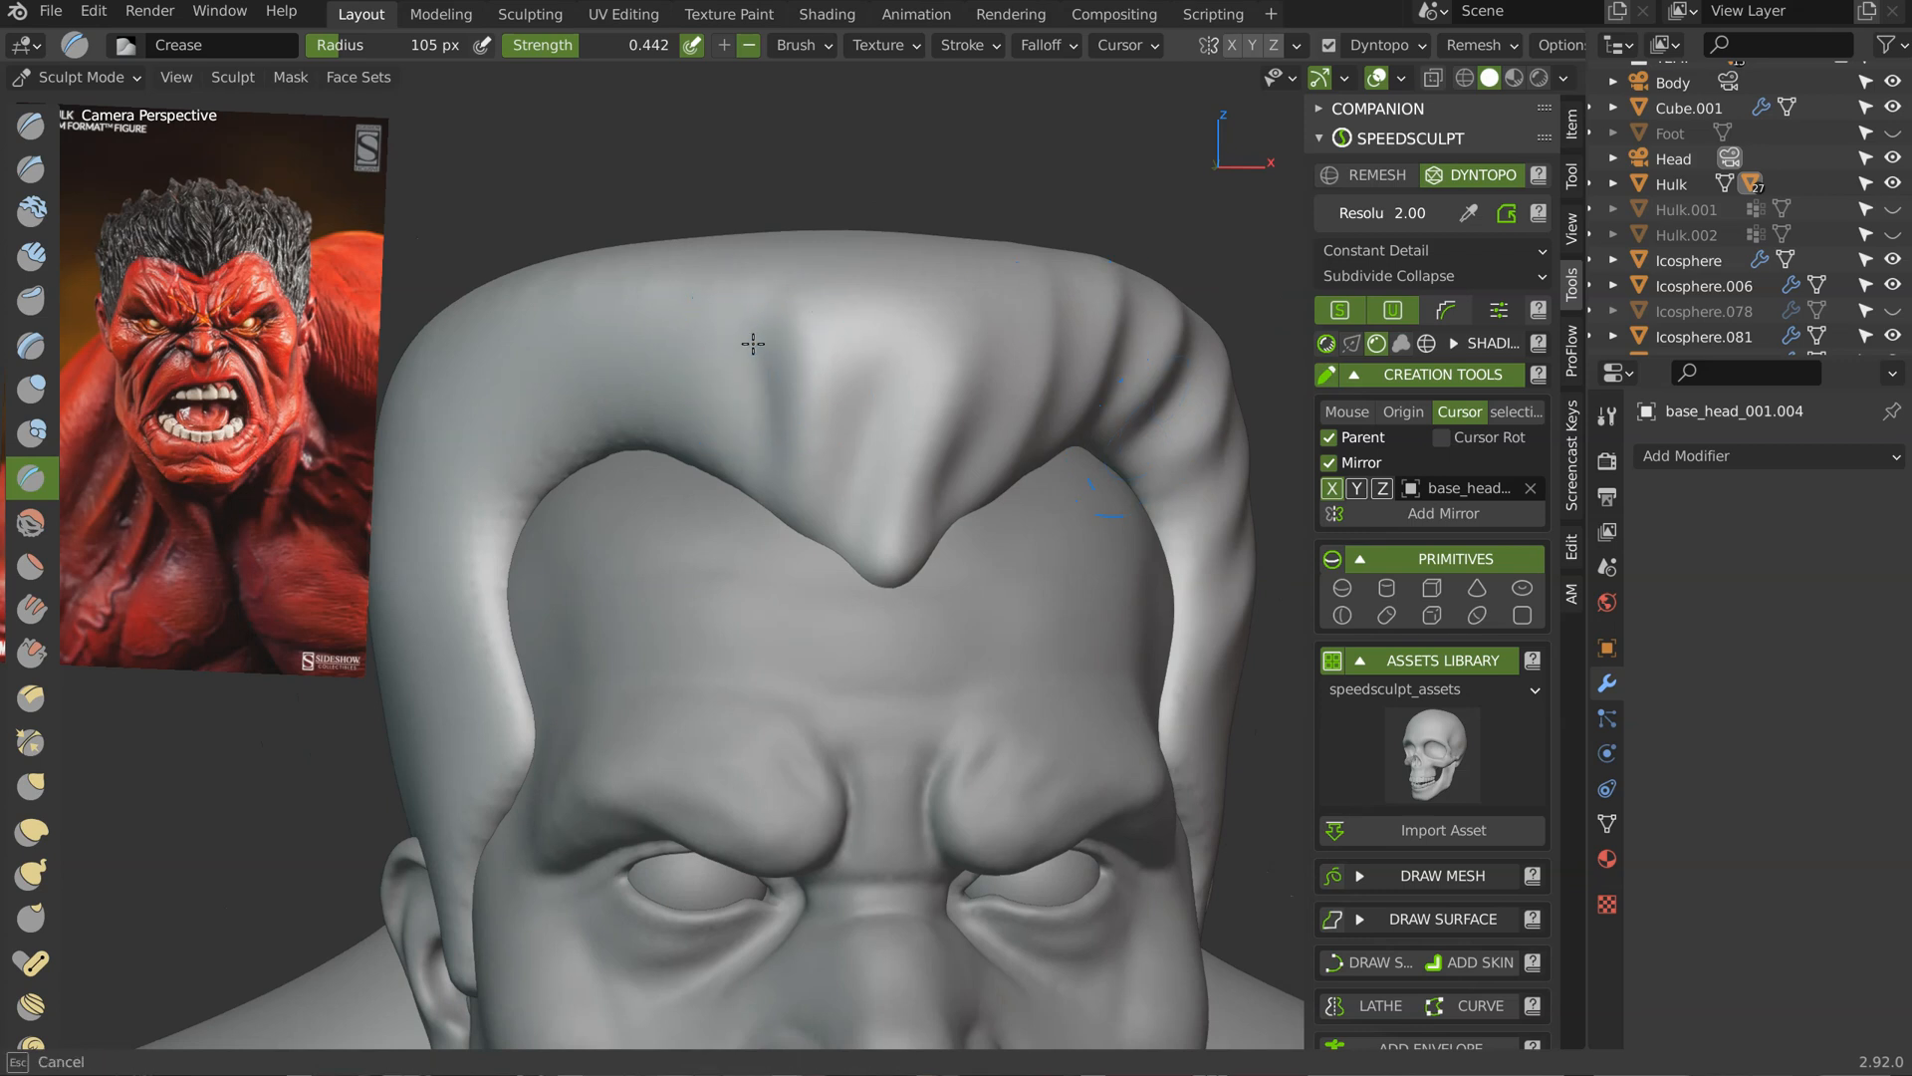
drag(753, 344, 798, 518)
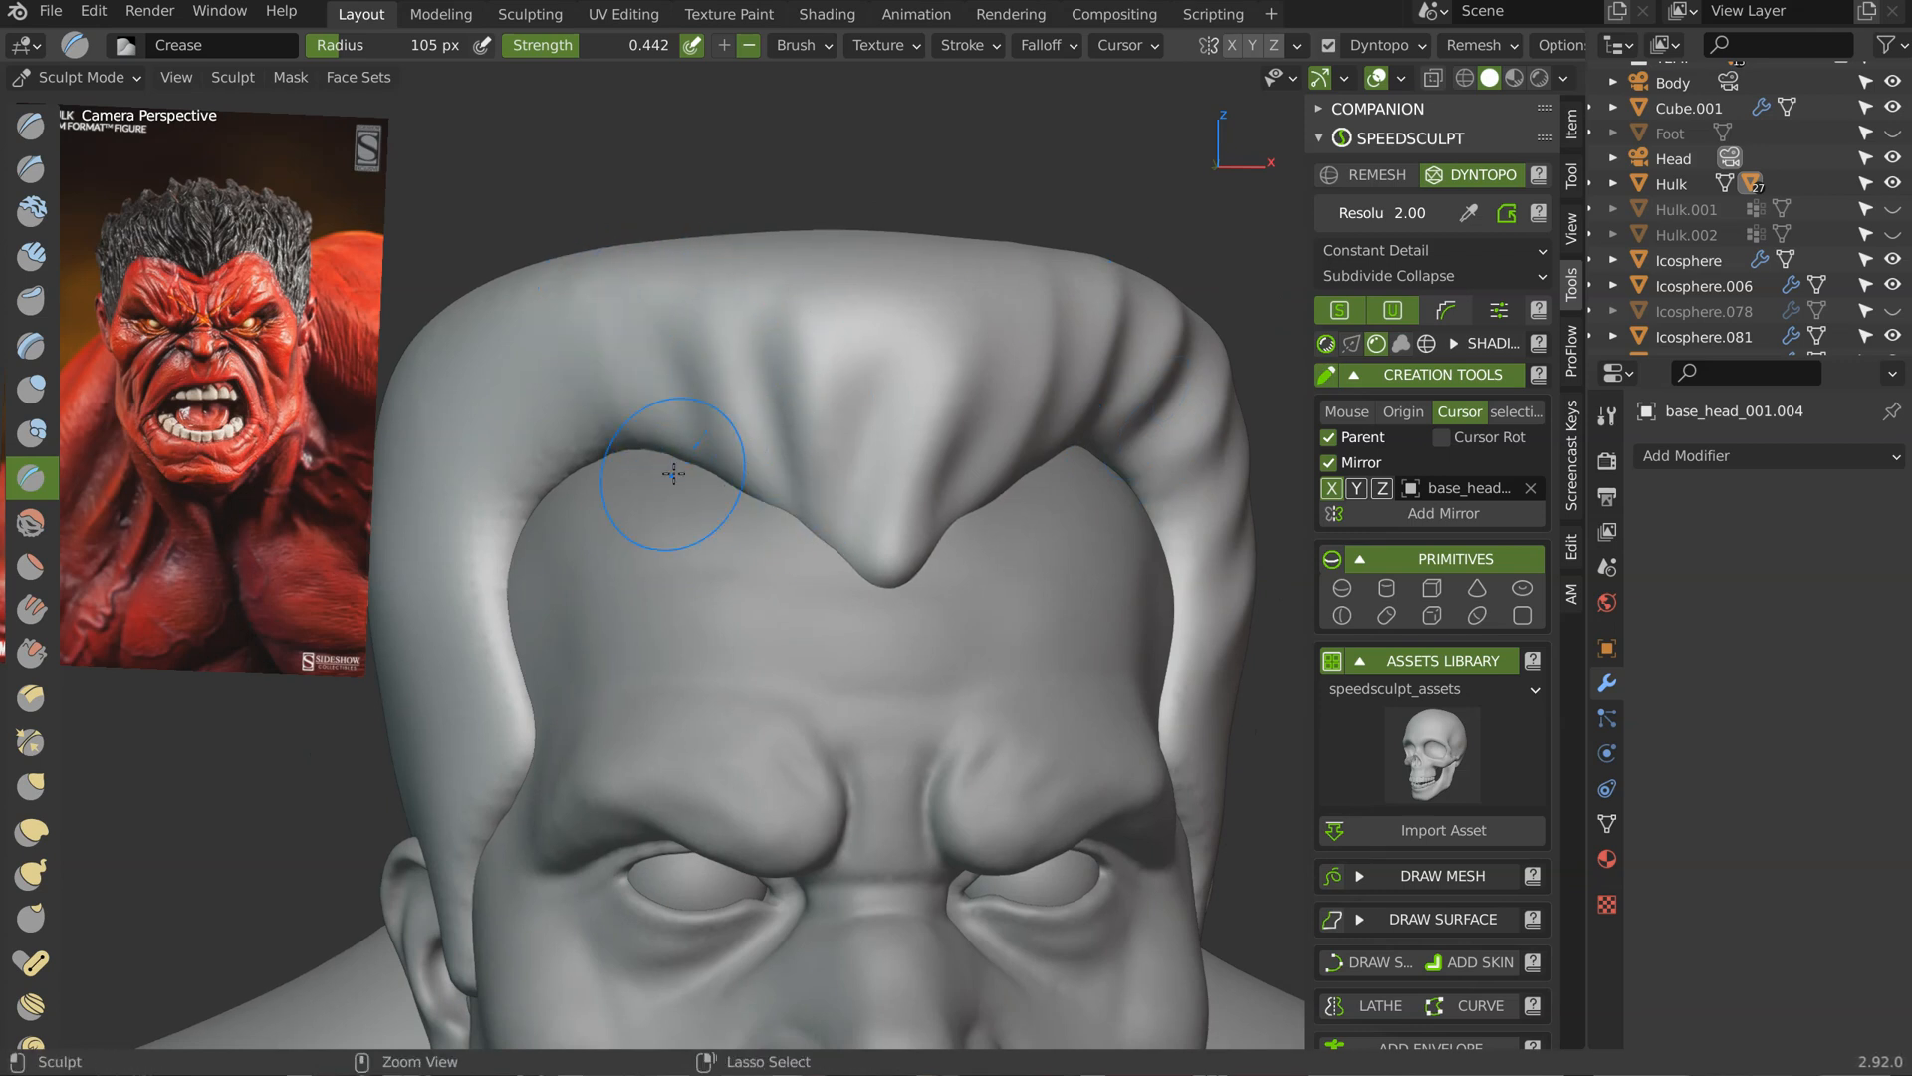
mouse_move(578, 329)
mouse_down()
mouse_move(595, 390)
mouse_move(551, 412)
mouse_up()
drag(507, 341, 603, 443)
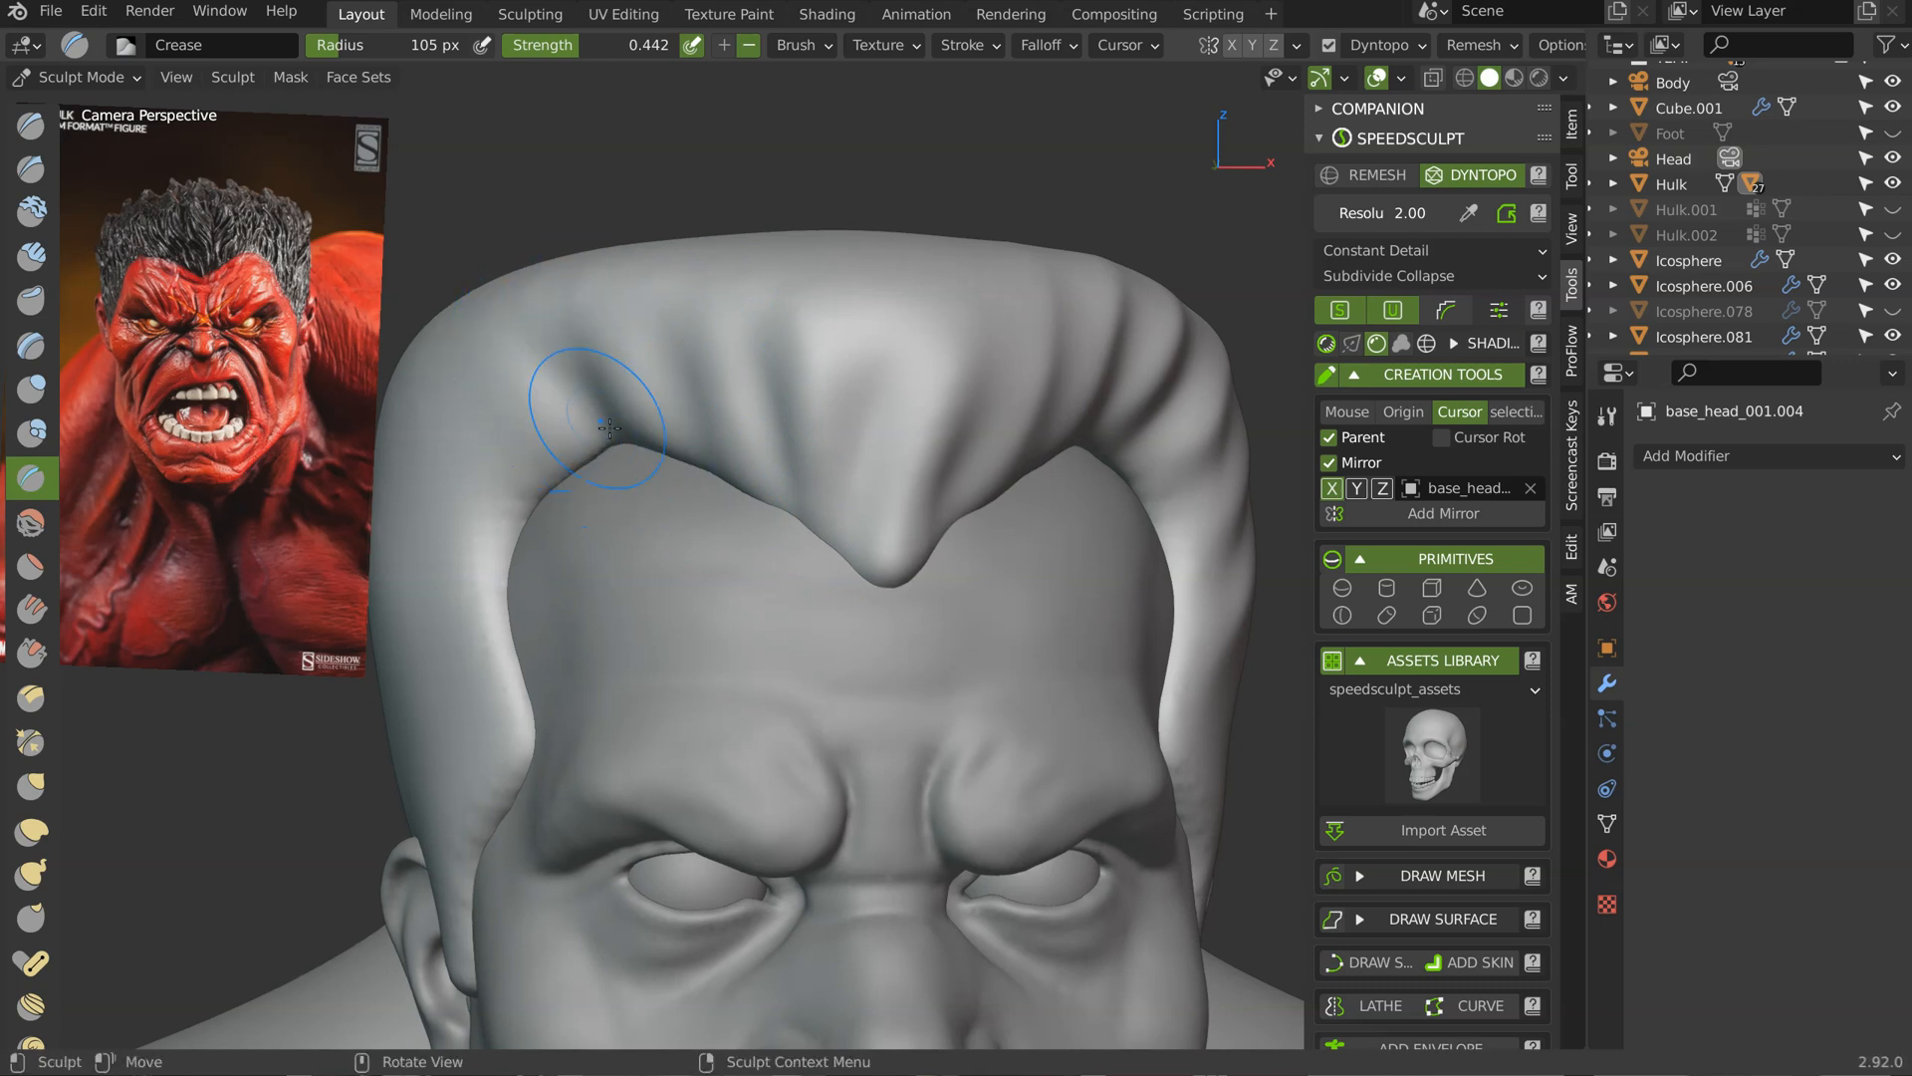
mouse_move(461, 358)
mouse_down()
mouse_move(562, 450)
mouse_move(549, 483)
mouse_up()
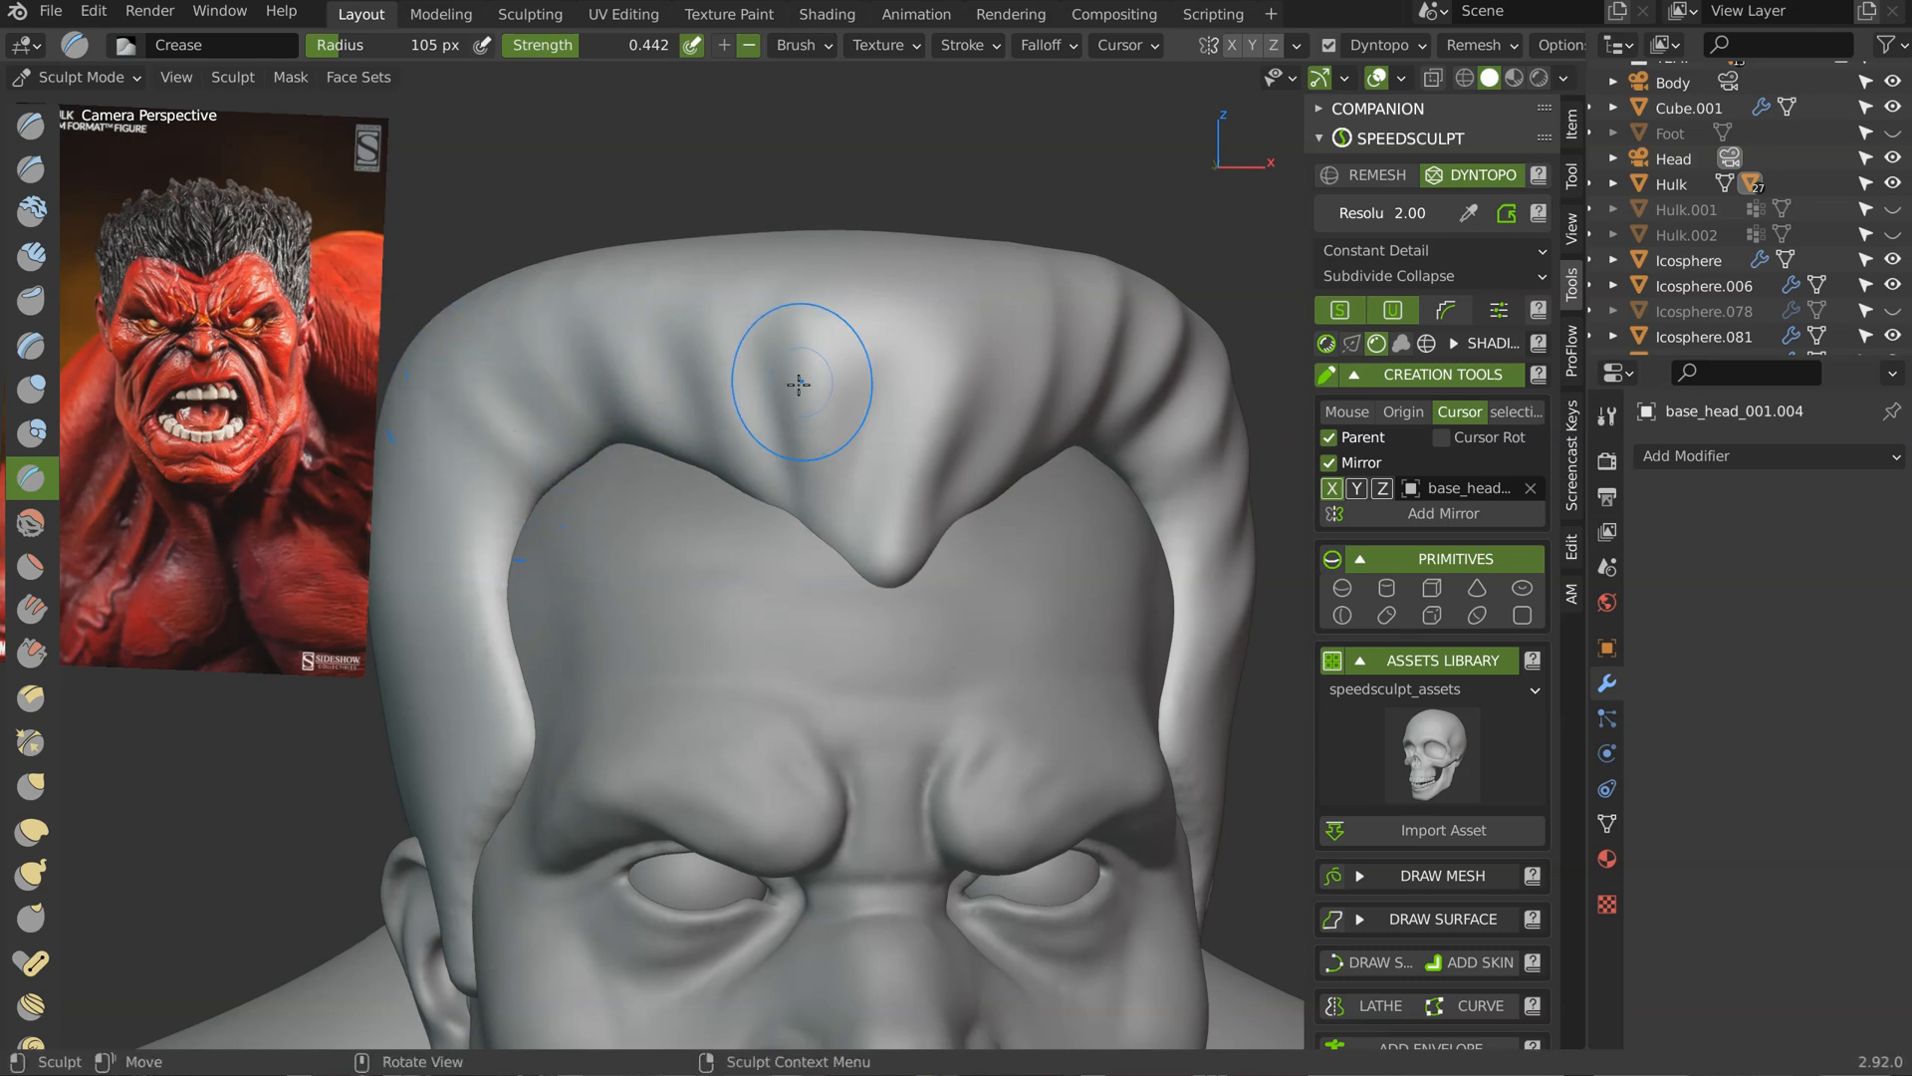
Step: Deepen the grooves around the widow's peak and raise a ridge between them with an inverted Crease stroke
middle_drag(798, 384, 765, 359)
middle_drag(871, 465, 822, 512)
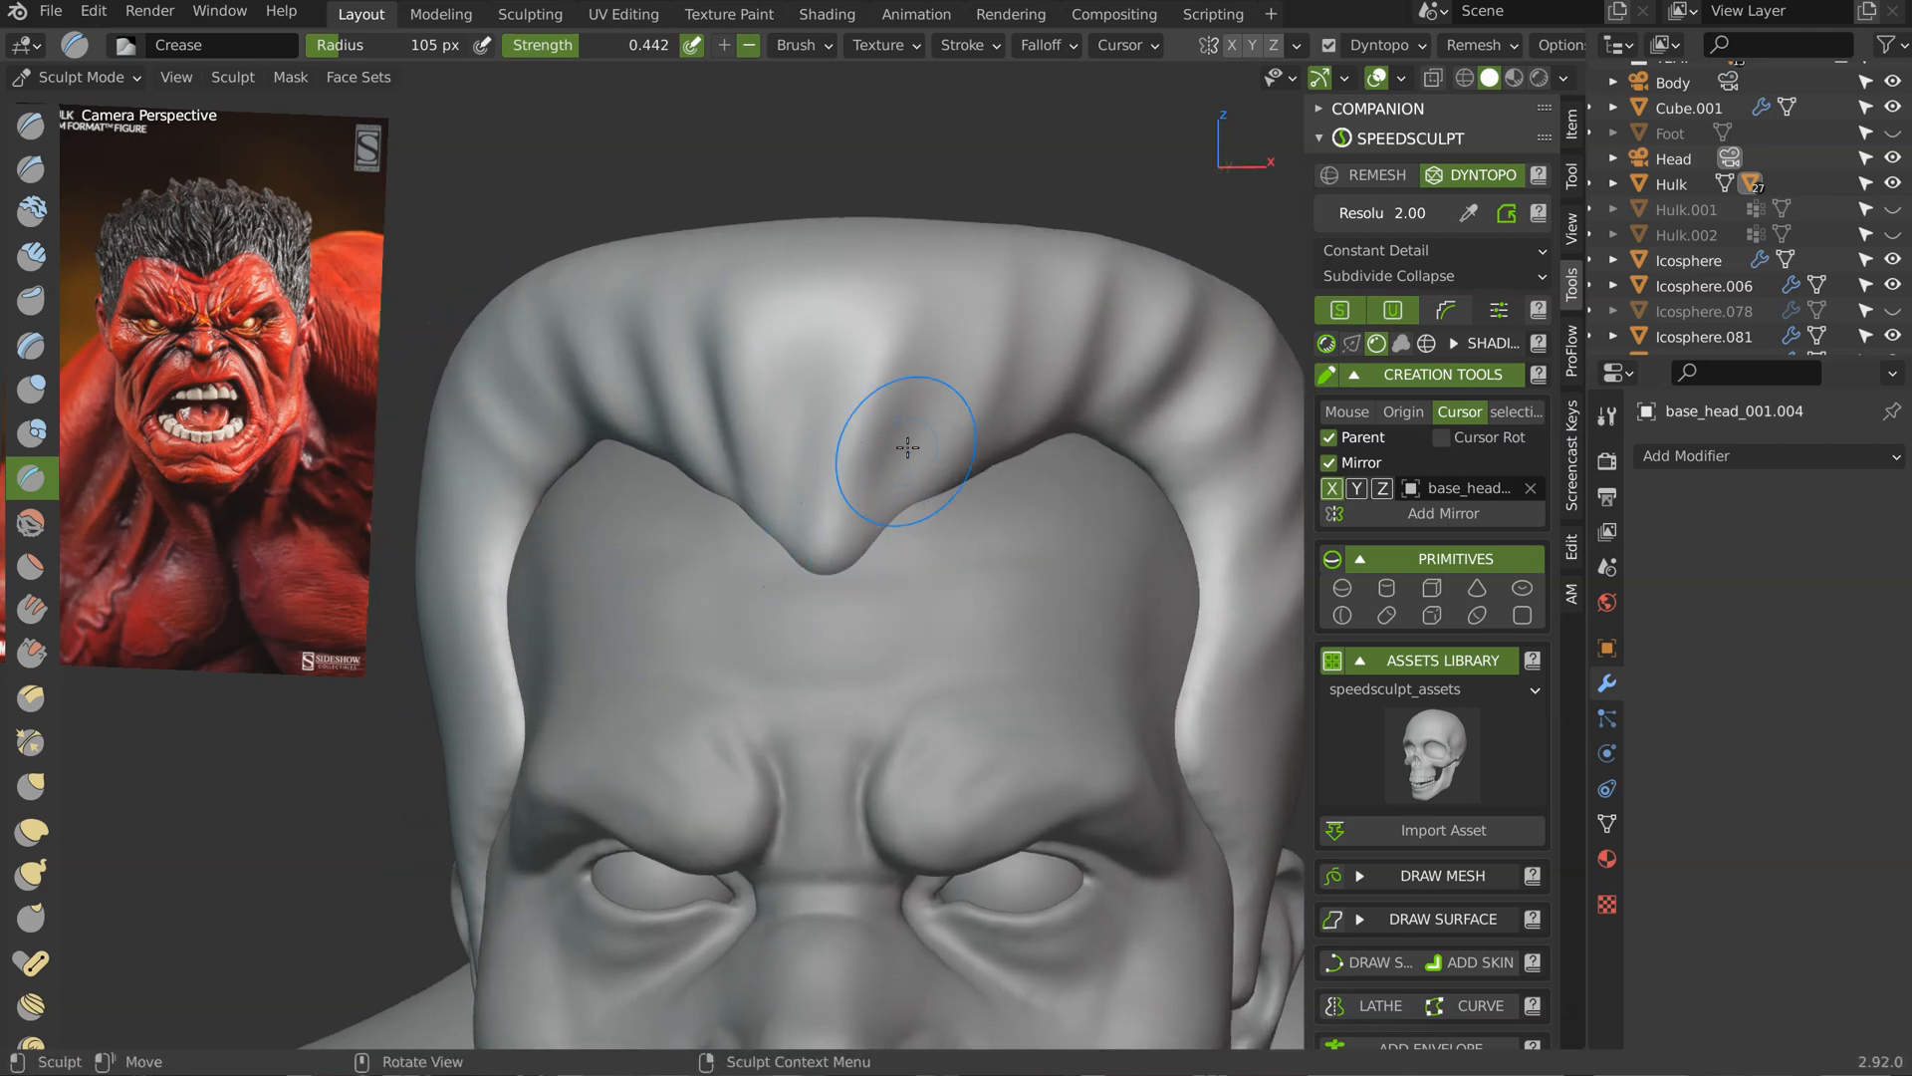
drag(907, 447, 844, 555)
middle_drag(878, 375, 897, 449)
ctrl+drag(809, 548, 911, 307)
mouse_move(876, 385)
middle_down()
mouse_move(896, 350)
mouse_move(876, 403)
middle_up()
middle_drag(1015, 148, 598, 418)
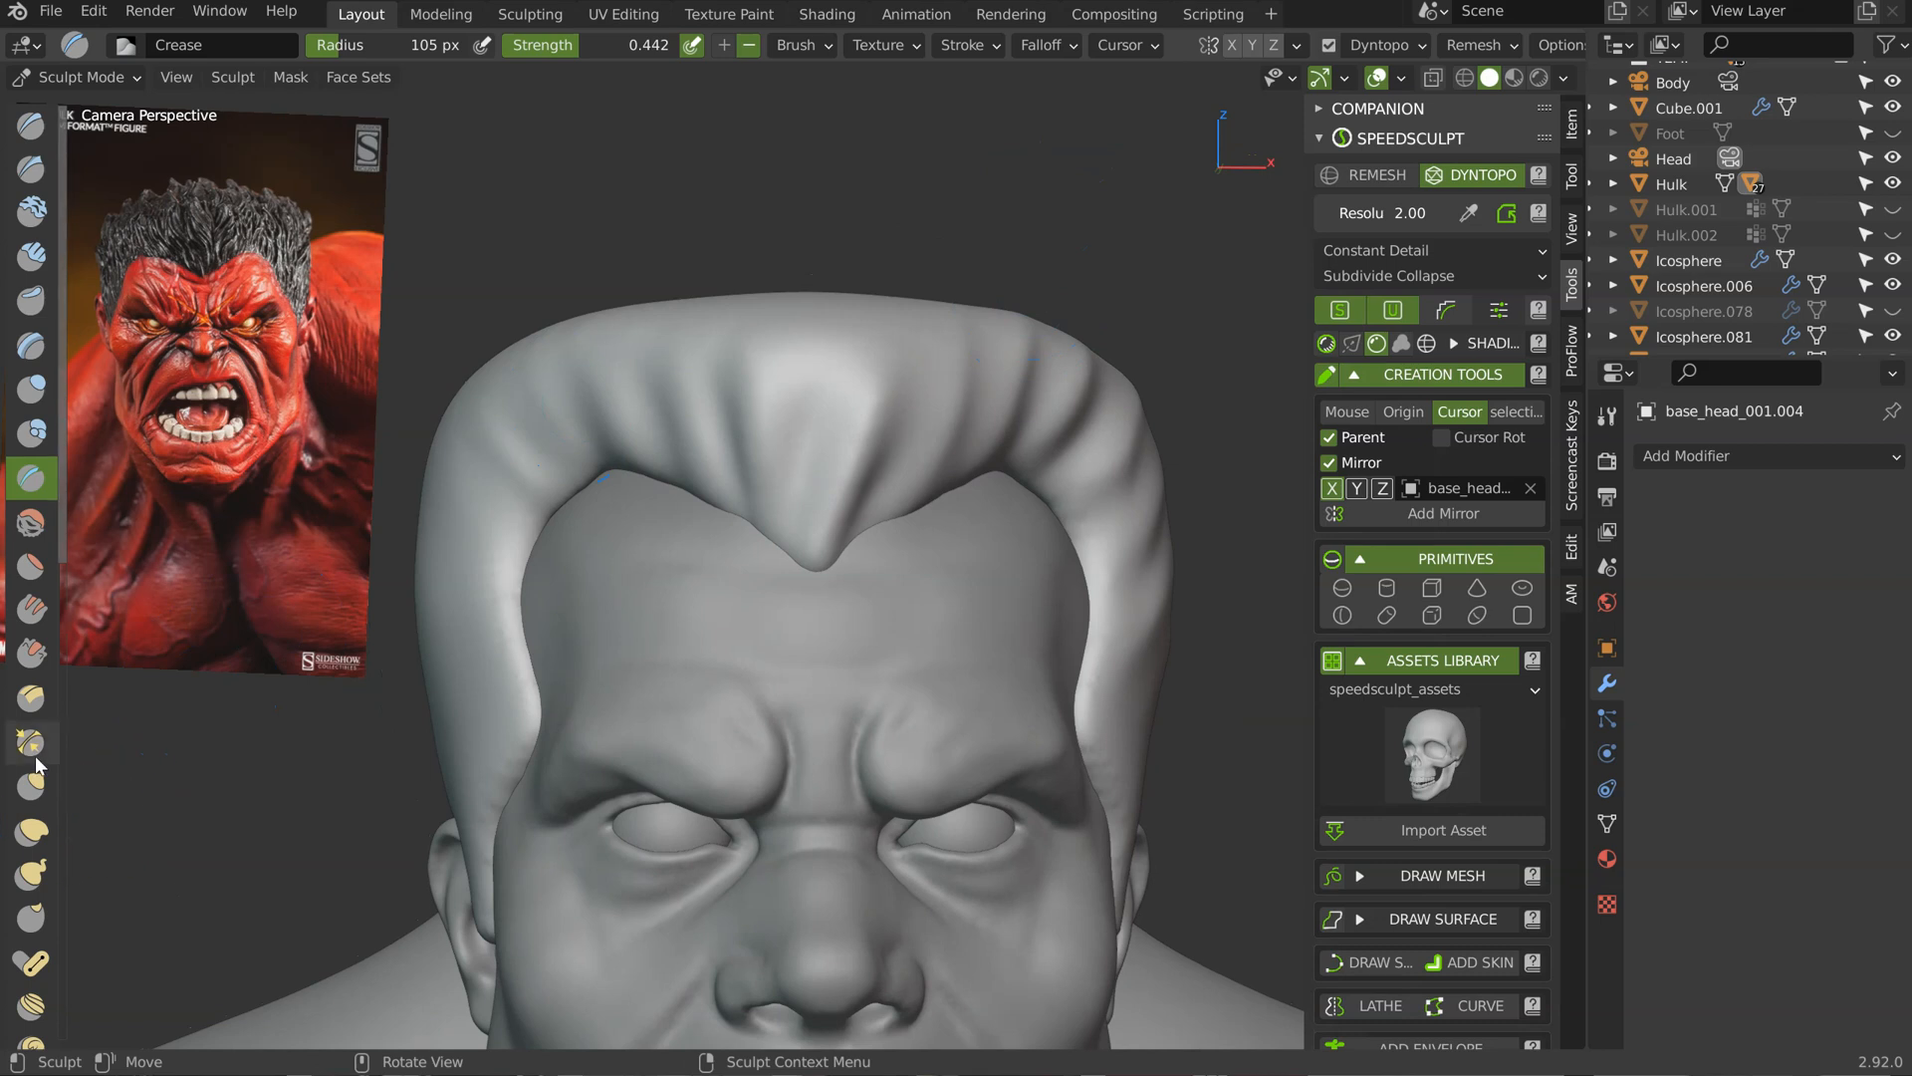
Step: Pull the first small spikes up from the front top edge of the hair with the Snake Hook brush at 105 px
click(31, 874)
scroll(871, 366, up, 5)
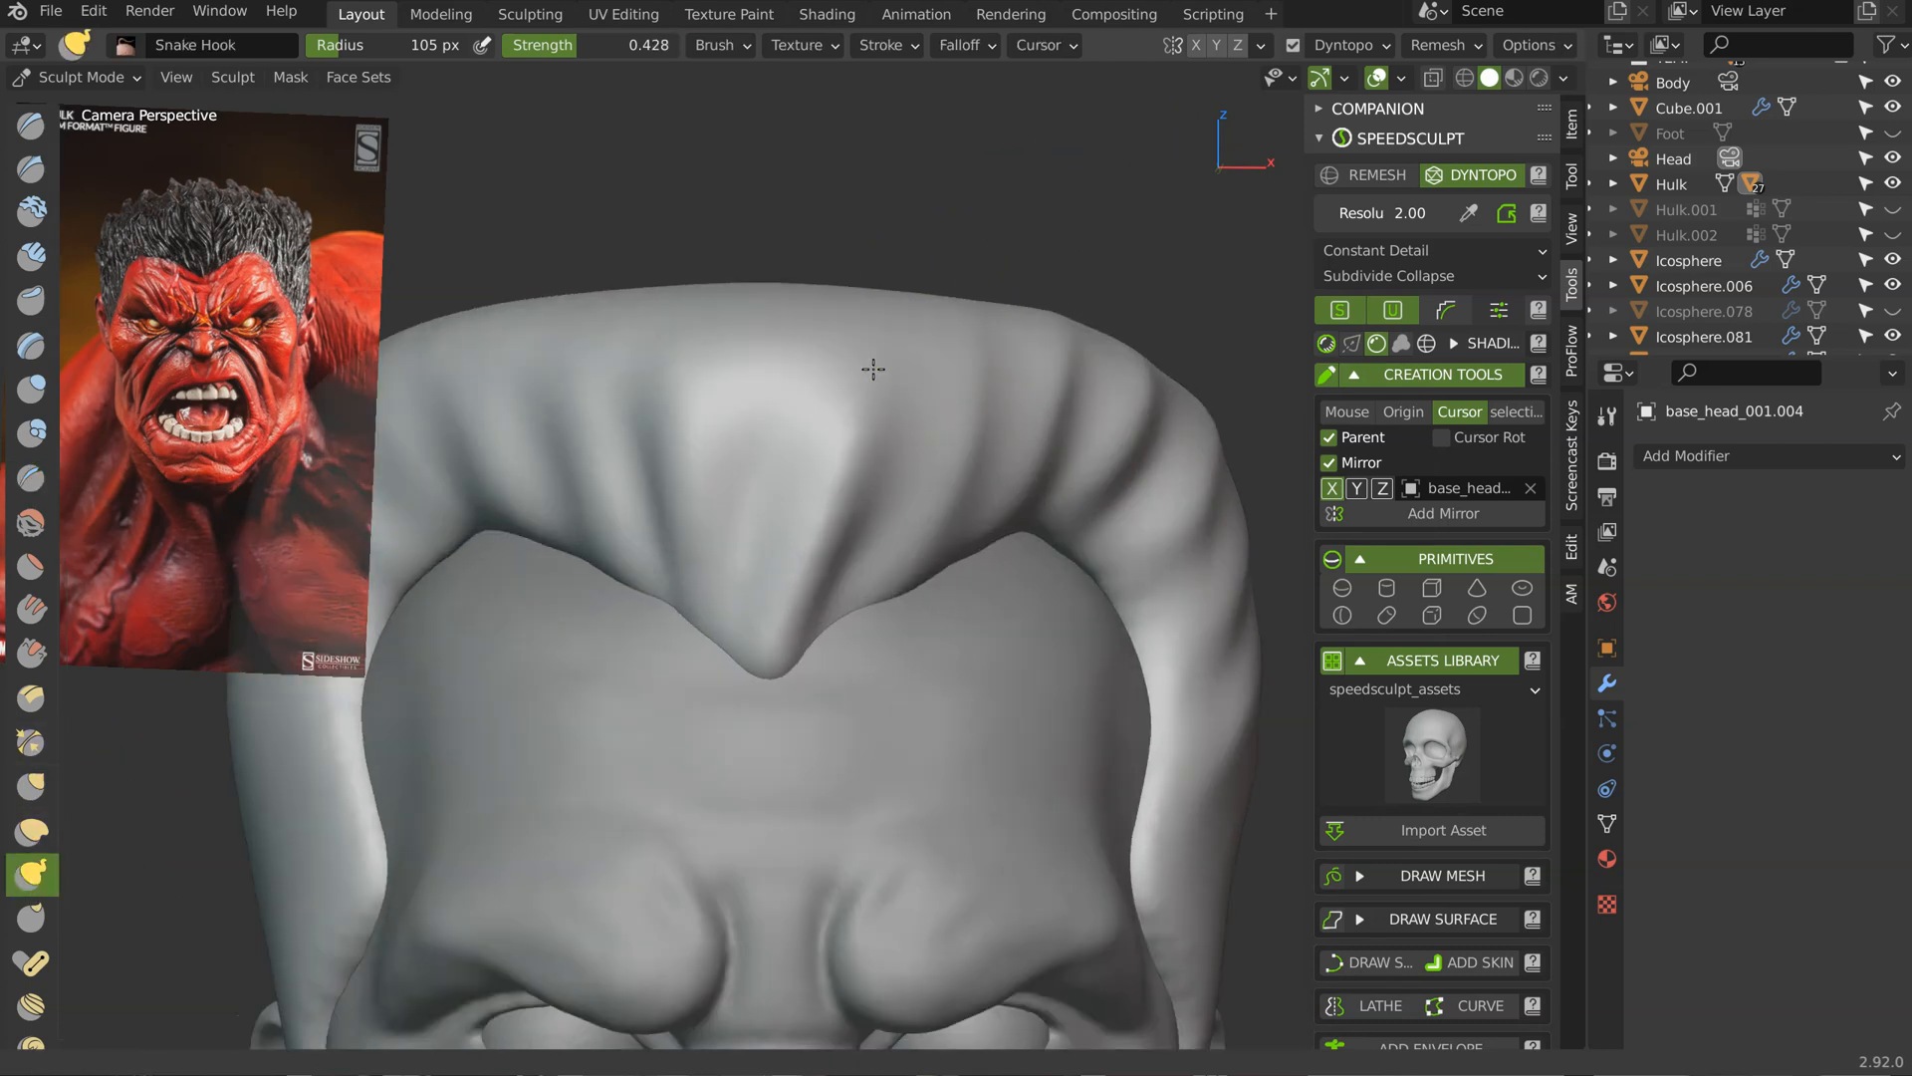
drag(866, 342, 886, 269)
drag(912, 185, 875, 303)
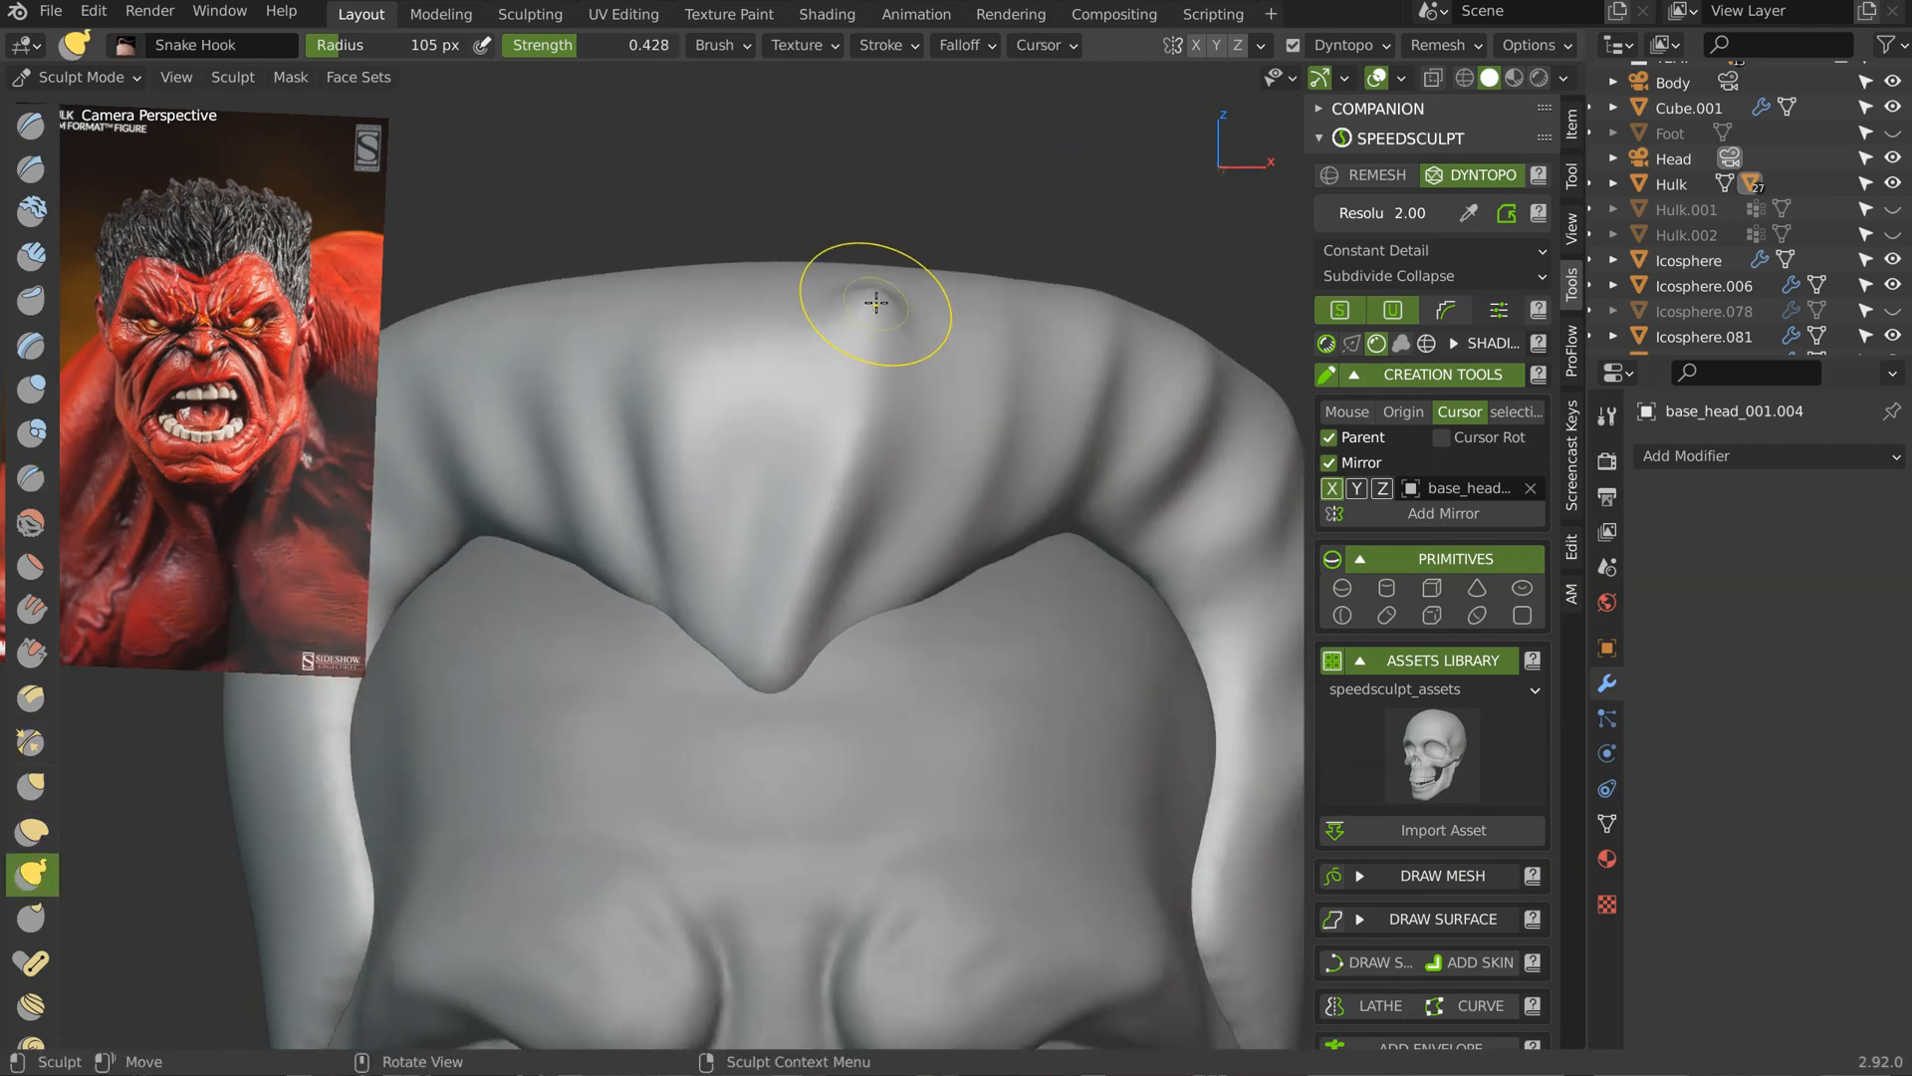
drag(906, 202, 908, 197)
middle_drag(1025, 275, 986, 294)
drag(1013, 321, 1037, 215)
mouse_move(1019, 290)
middle_down()
mouse_move(930, 315)
mouse_move(888, 280)
mouse_move(719, 311)
middle_up()
Step: Enlarge the Snake Hook brush to 161 px and pull taller spikes along the front hairline ridge above the forehead
key(f)
click(724, 312)
drag(709, 329, 701, 213)
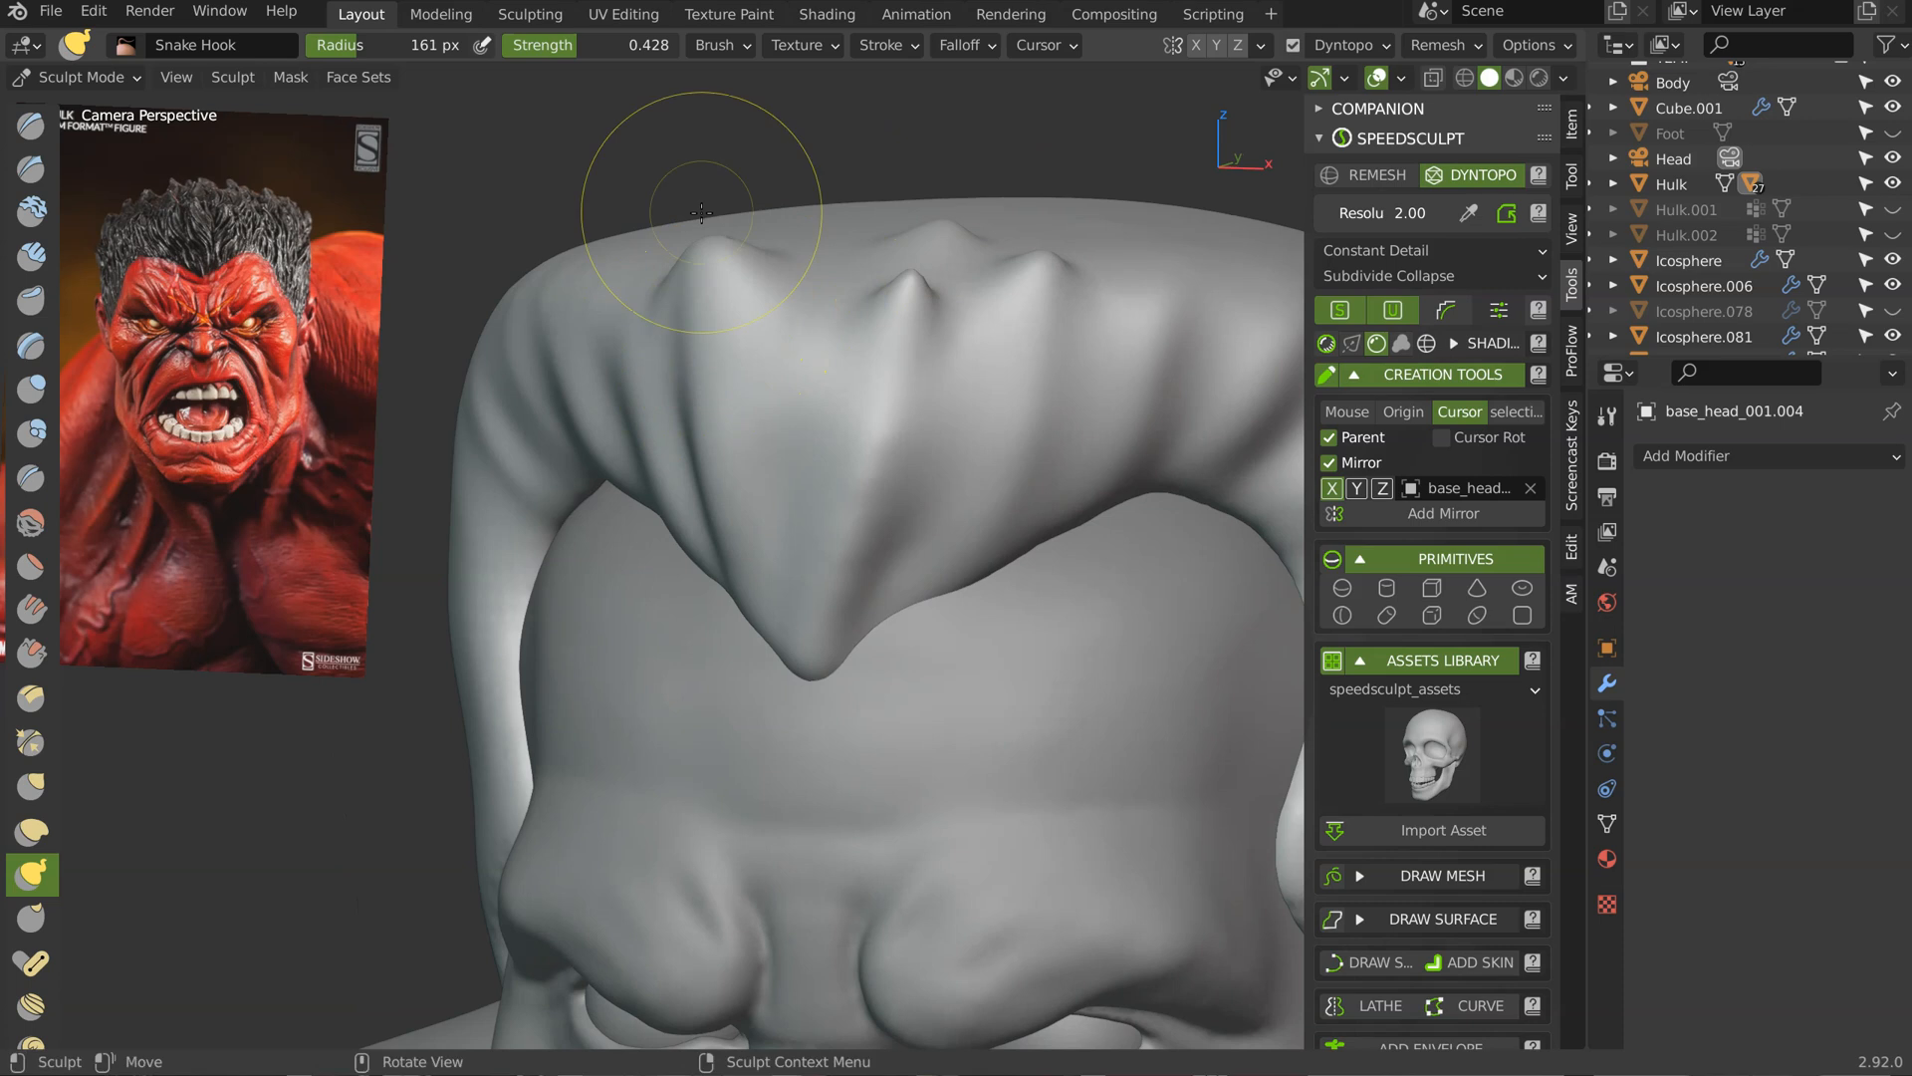
middle_drag(875, 321, 940, 314)
drag(940, 303, 929, 234)
drag(922, 242, 932, 207)
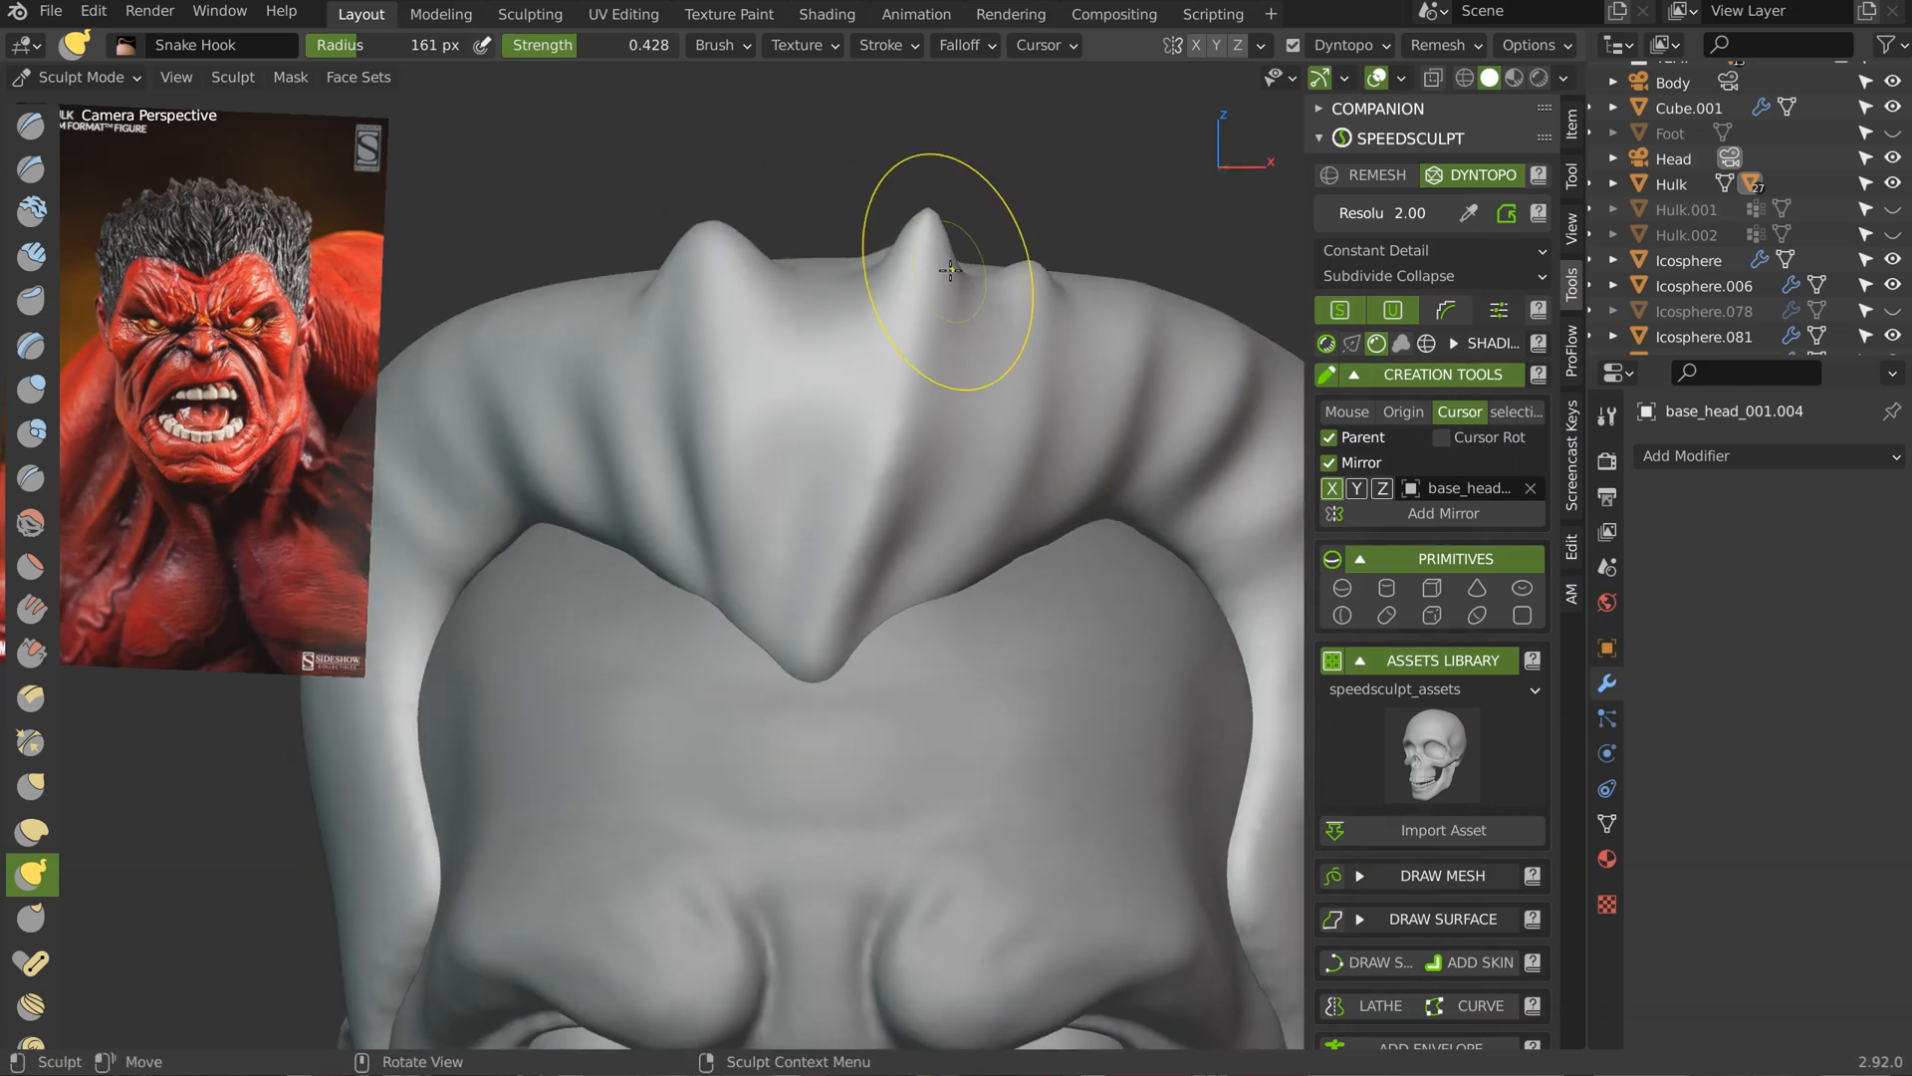
drag(1039, 294, 1052, 238)
shift+middle_drag(1221, 270, 836, 413)
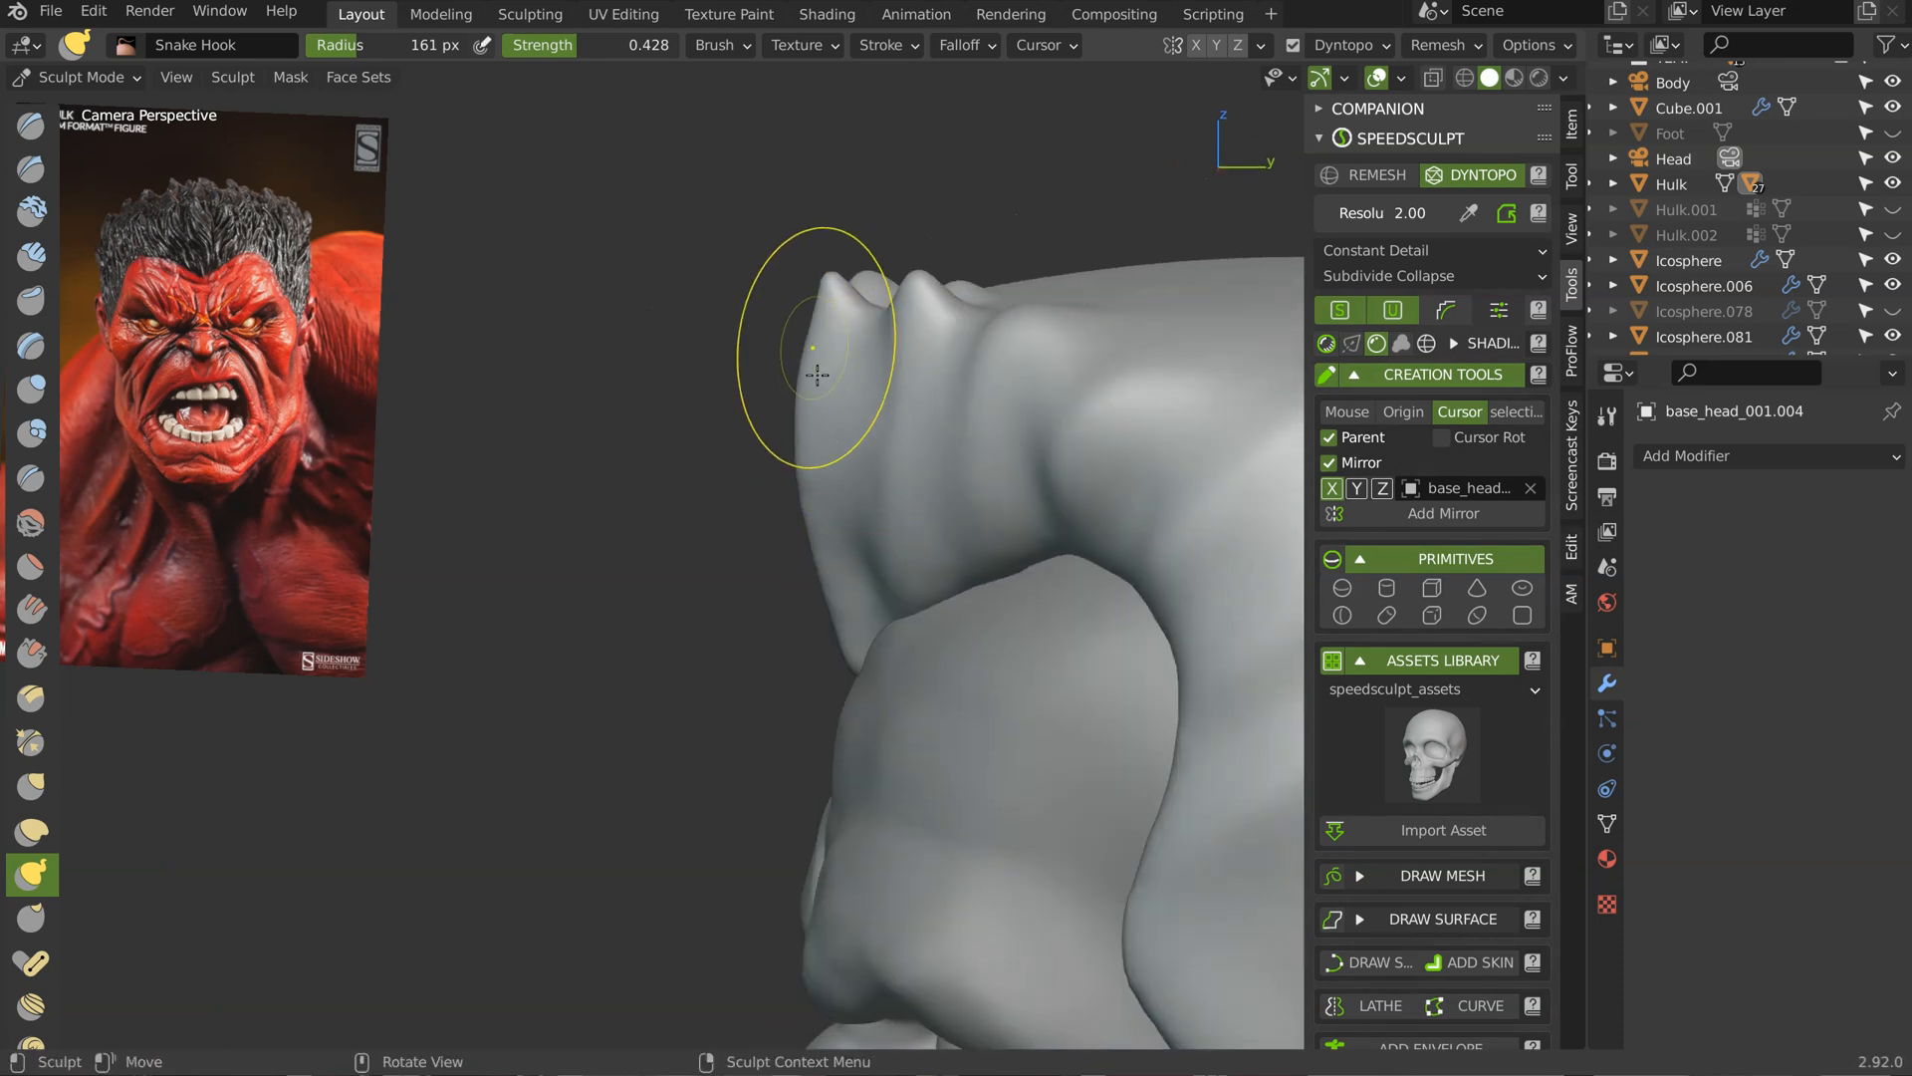
middle_drag(837, 265, 1044, 251)
drag(954, 239, 940, 193)
middle_drag(909, 326, 1057, 251)
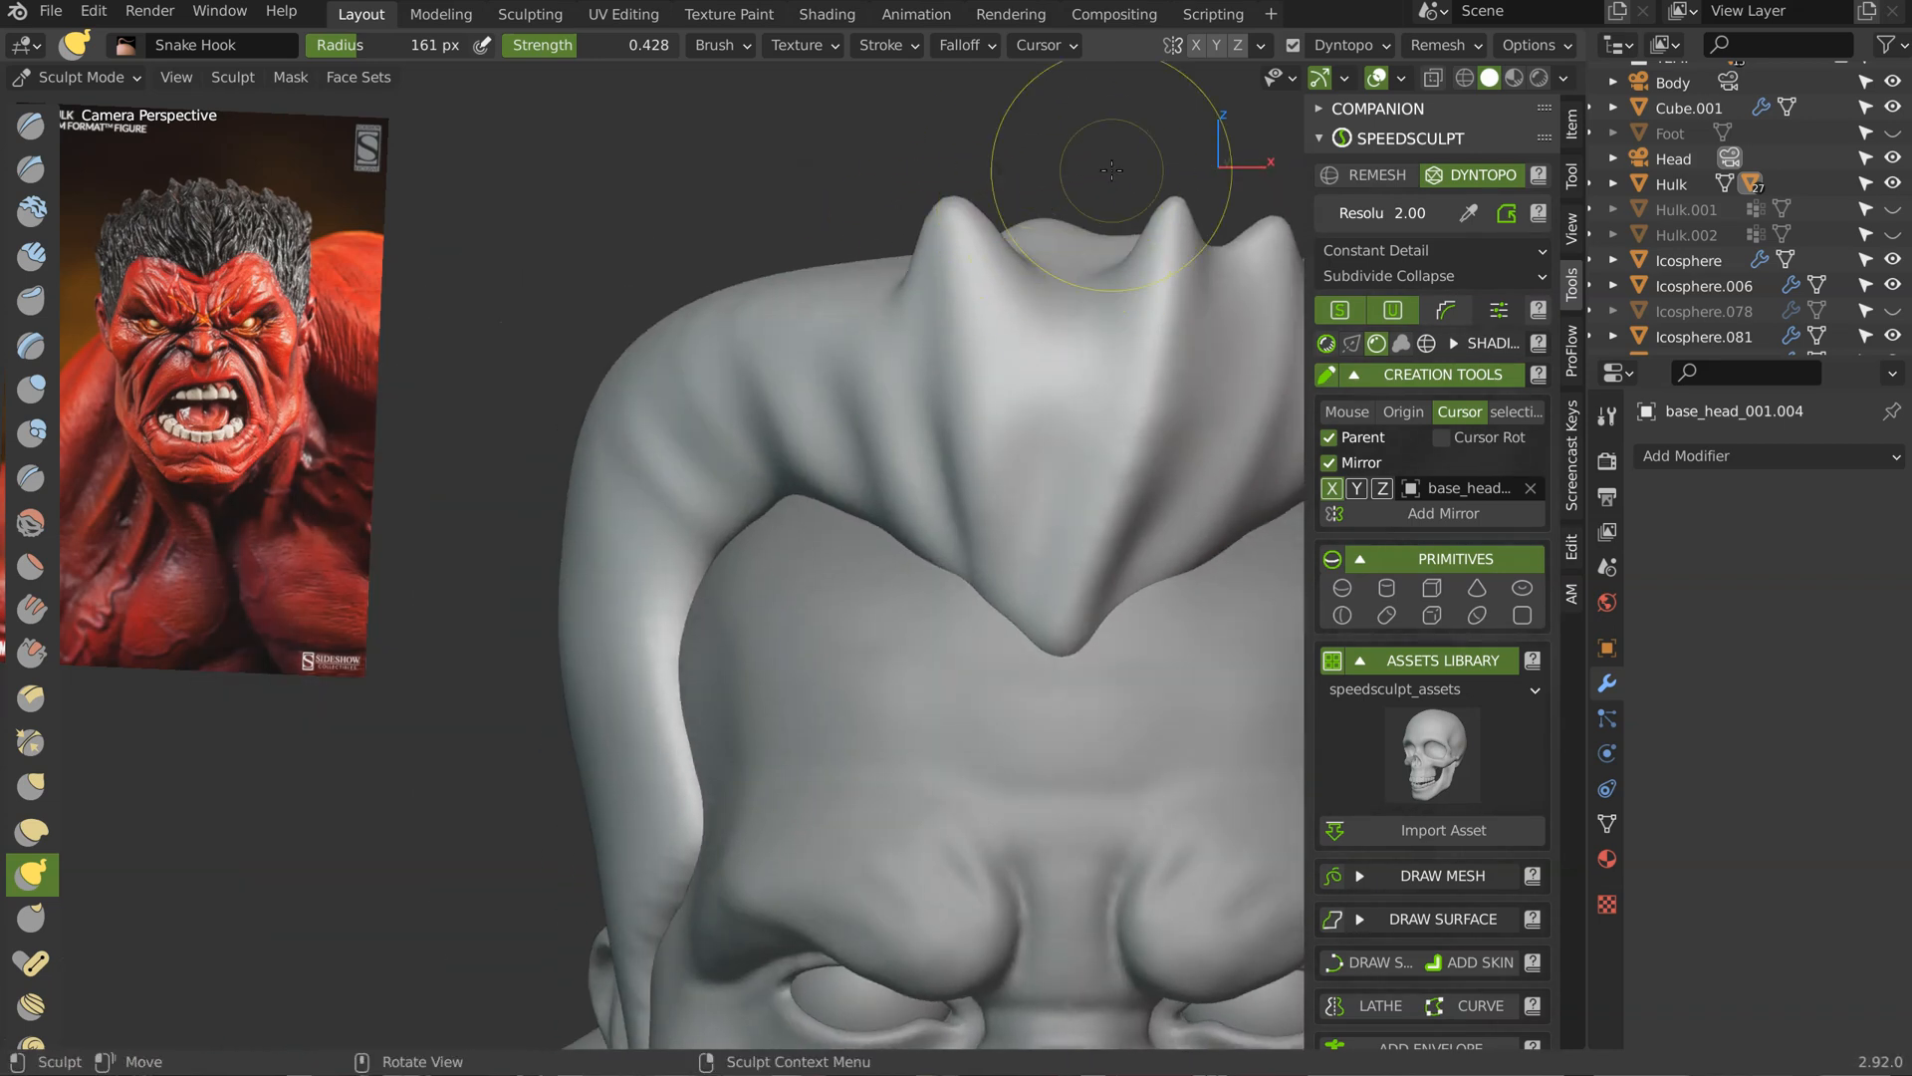
Step: Set the Snake Hook falloff to Sharp and pull pointed tips along the top edge on the character's right side
click(972, 45)
click(882, 96)
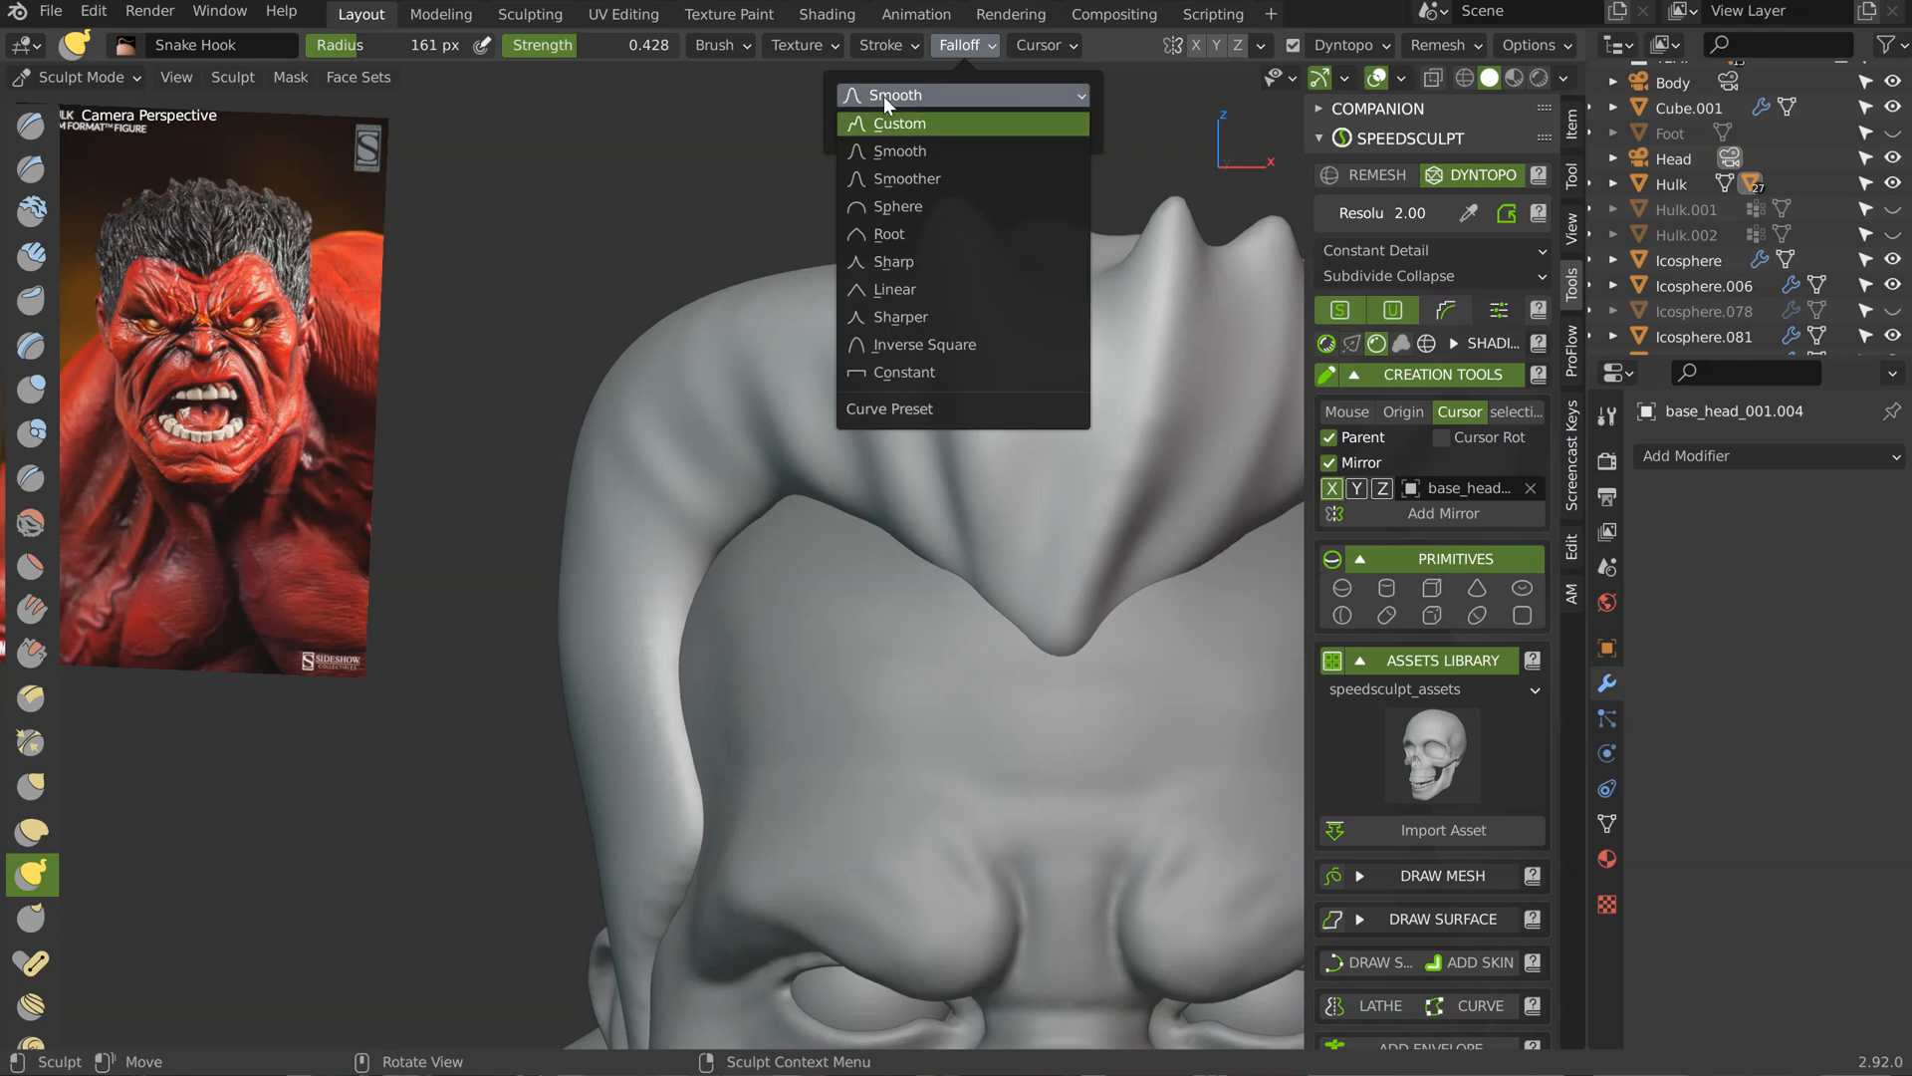
click(881, 264)
drag(1034, 237, 1039, 201)
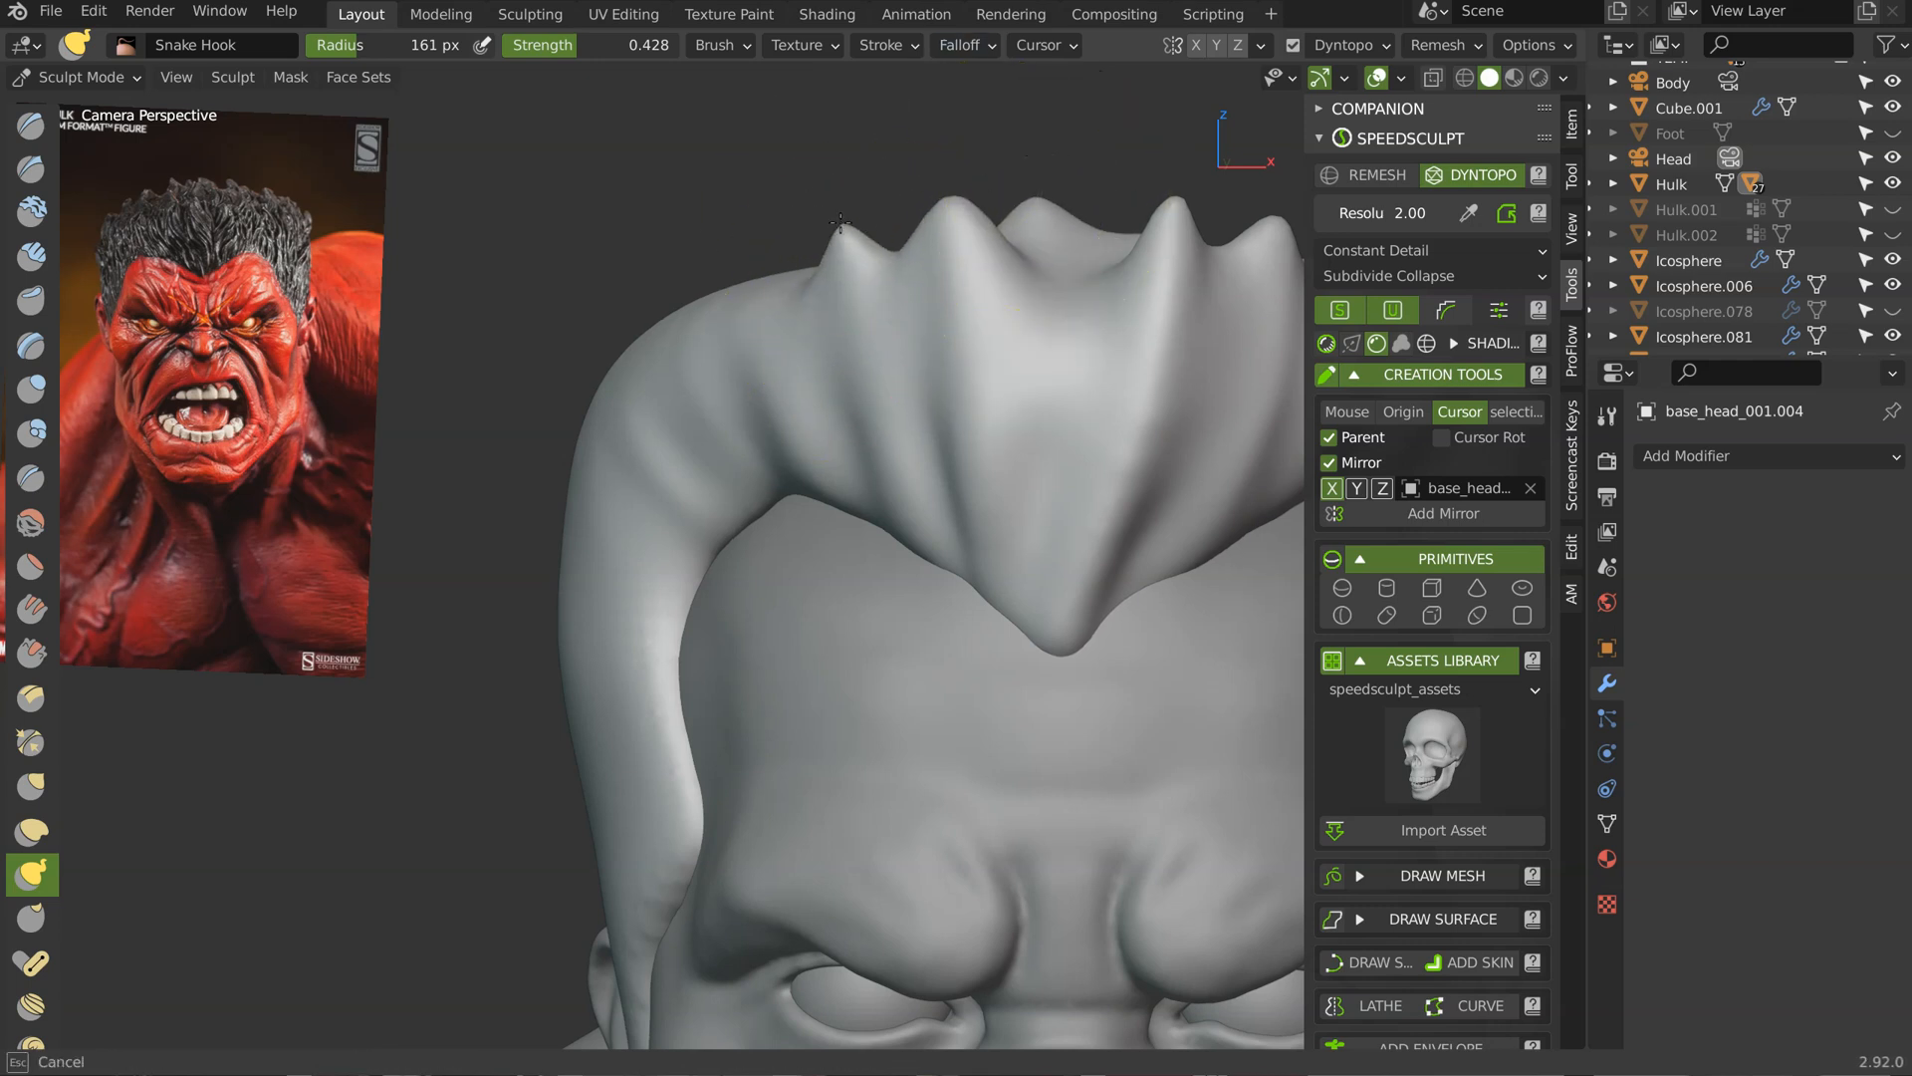
drag(742, 217, 745, 213)
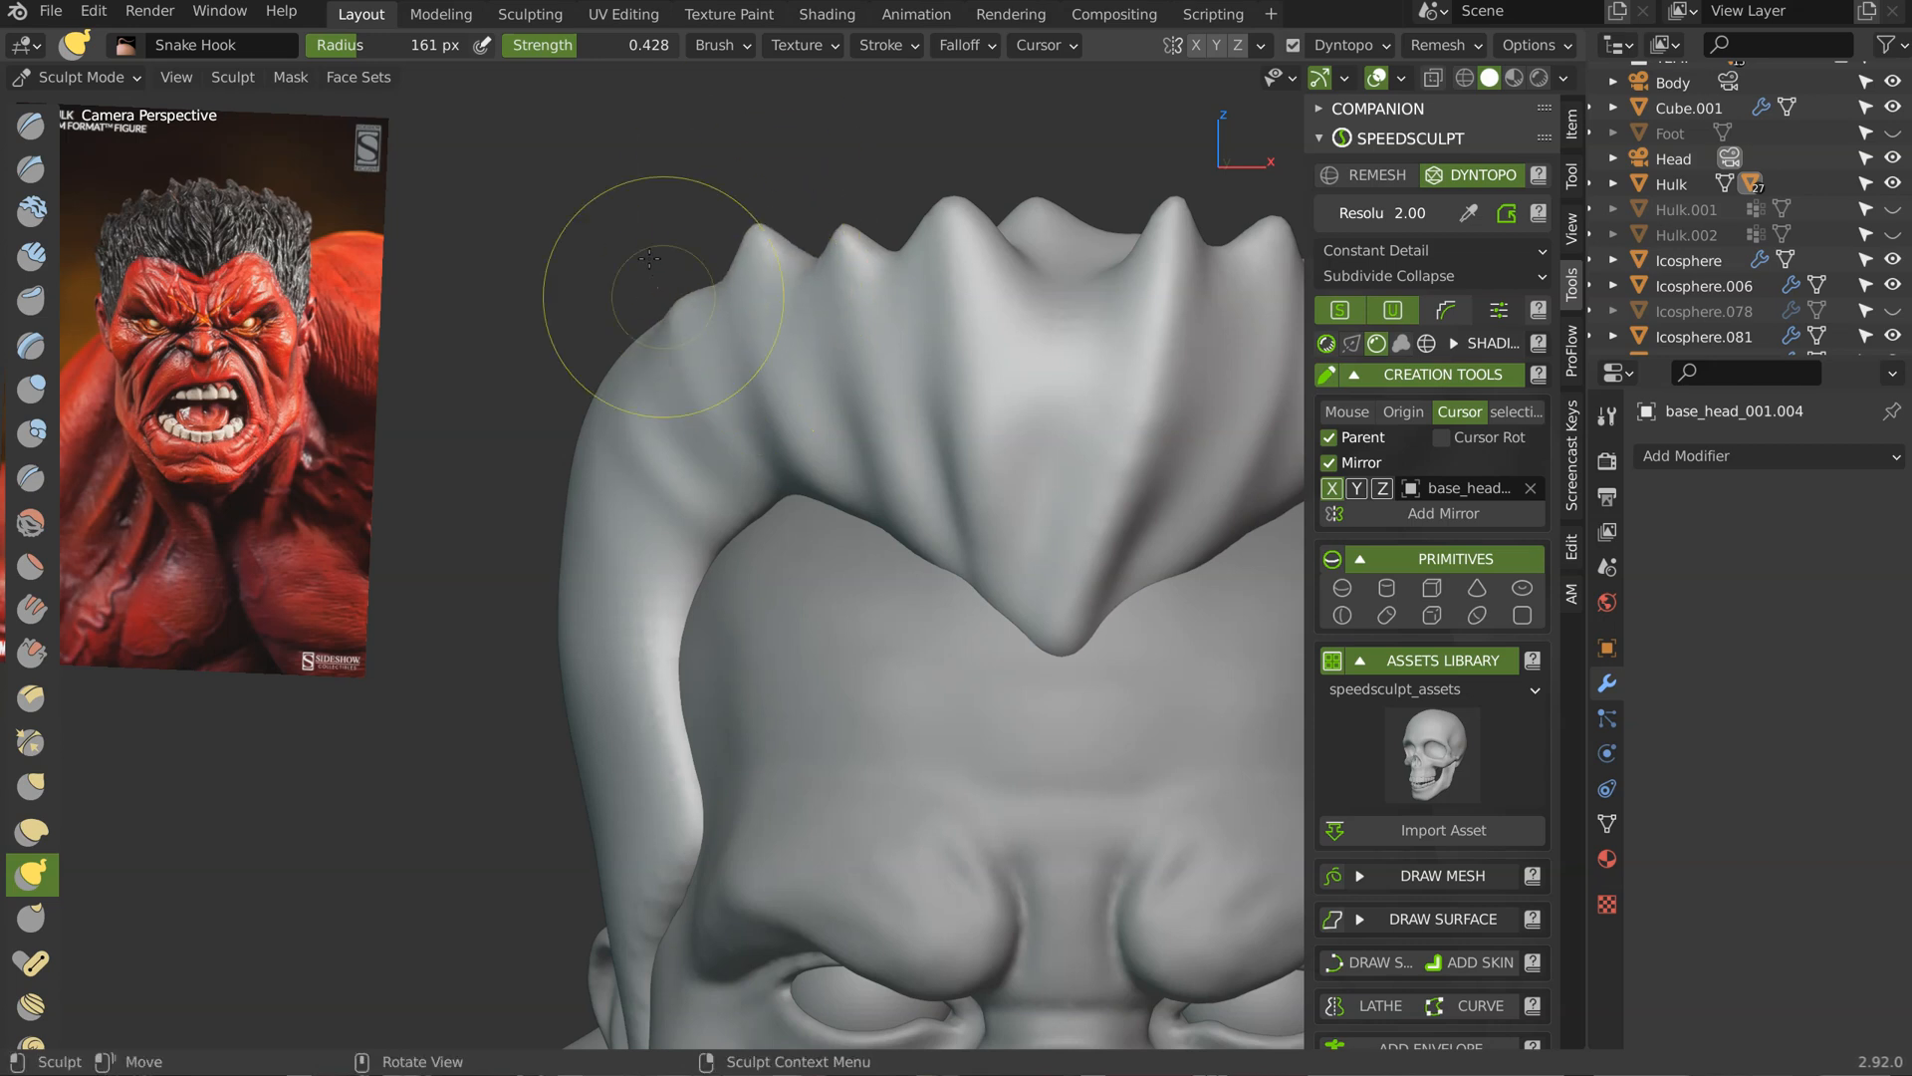
drag(630, 368, 612, 337)
Step: Pull more sharp spikes along the character's left top edge and across the top of the hair behind the front row
mouse_move(647, 316)
middle_down()
mouse_move(805, 287)
mouse_move(749, 311)
mouse_move(790, 362)
mouse_move(737, 444)
mouse_move(947, 342)
mouse_move(917, 428)
mouse_move(823, 399)
mouse_move(787, 413)
middle_up()
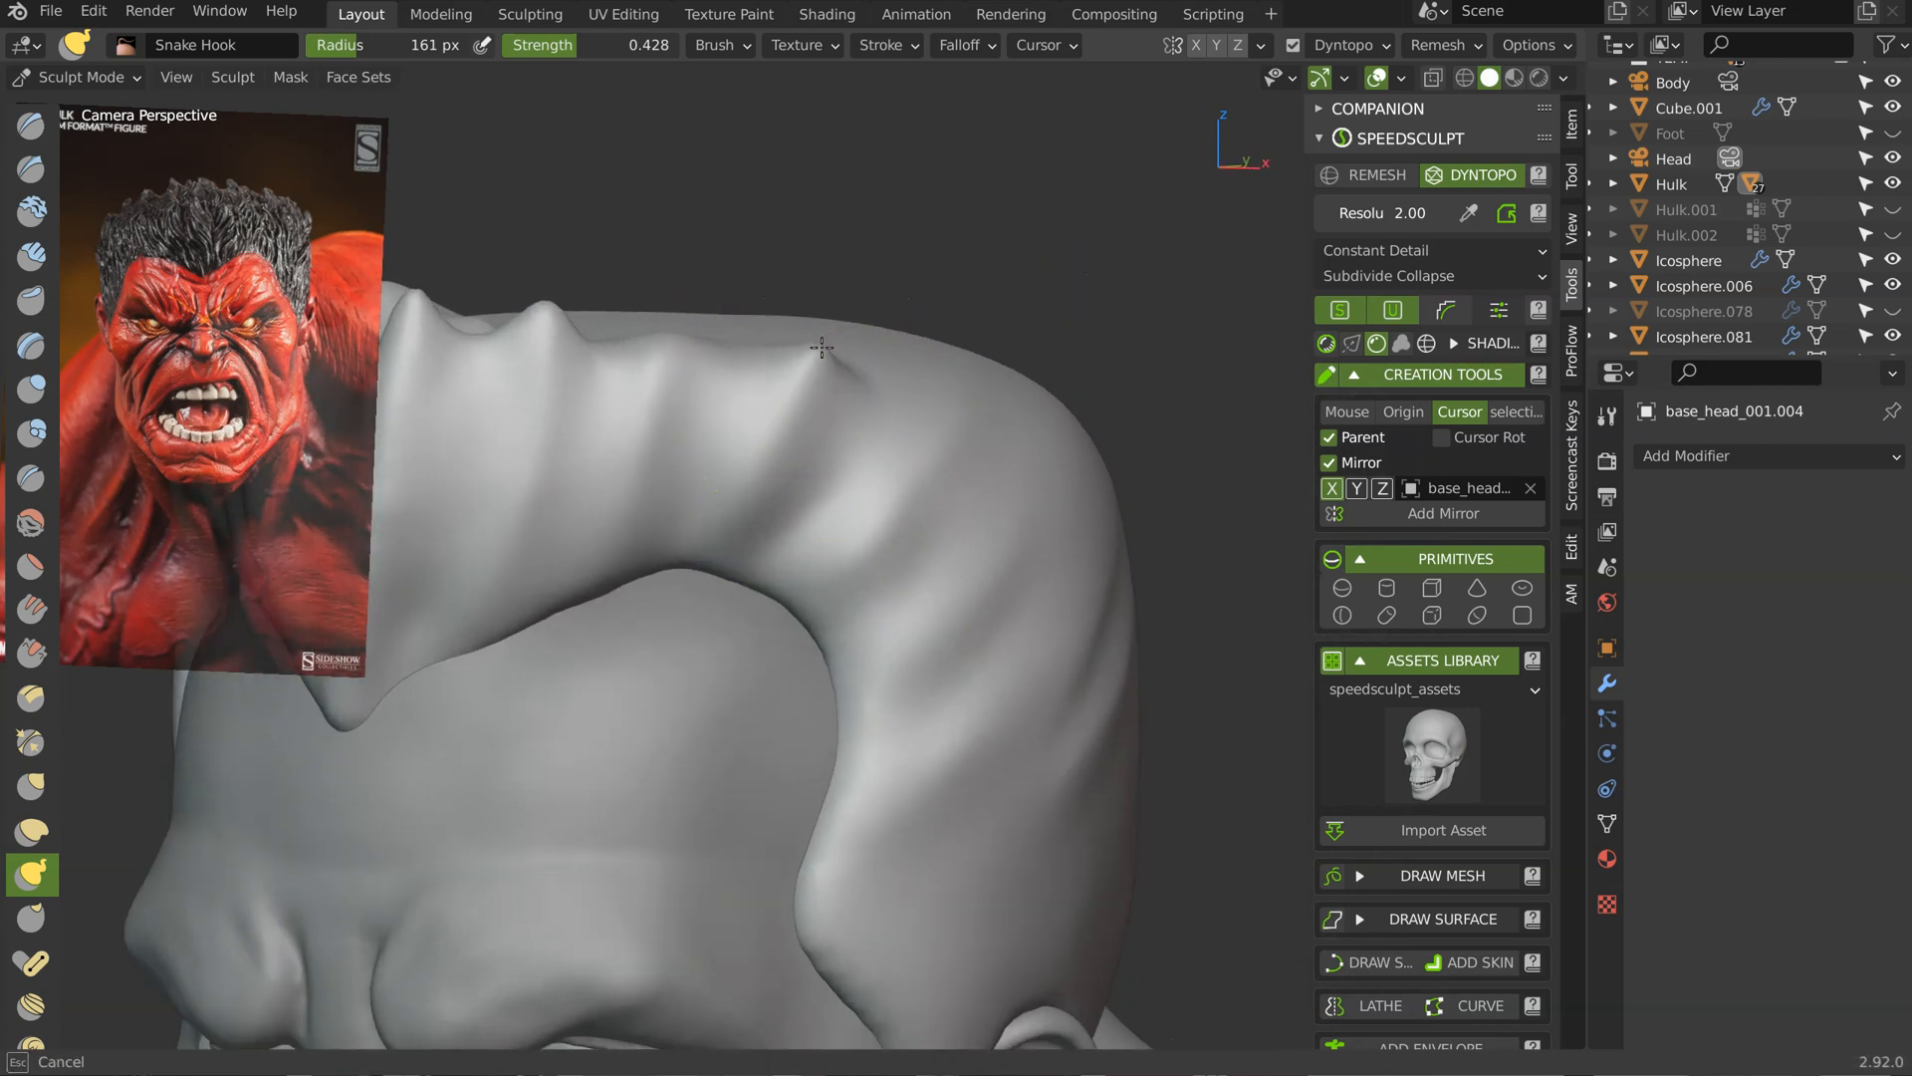
middle_drag(885, 314, 981, 356)
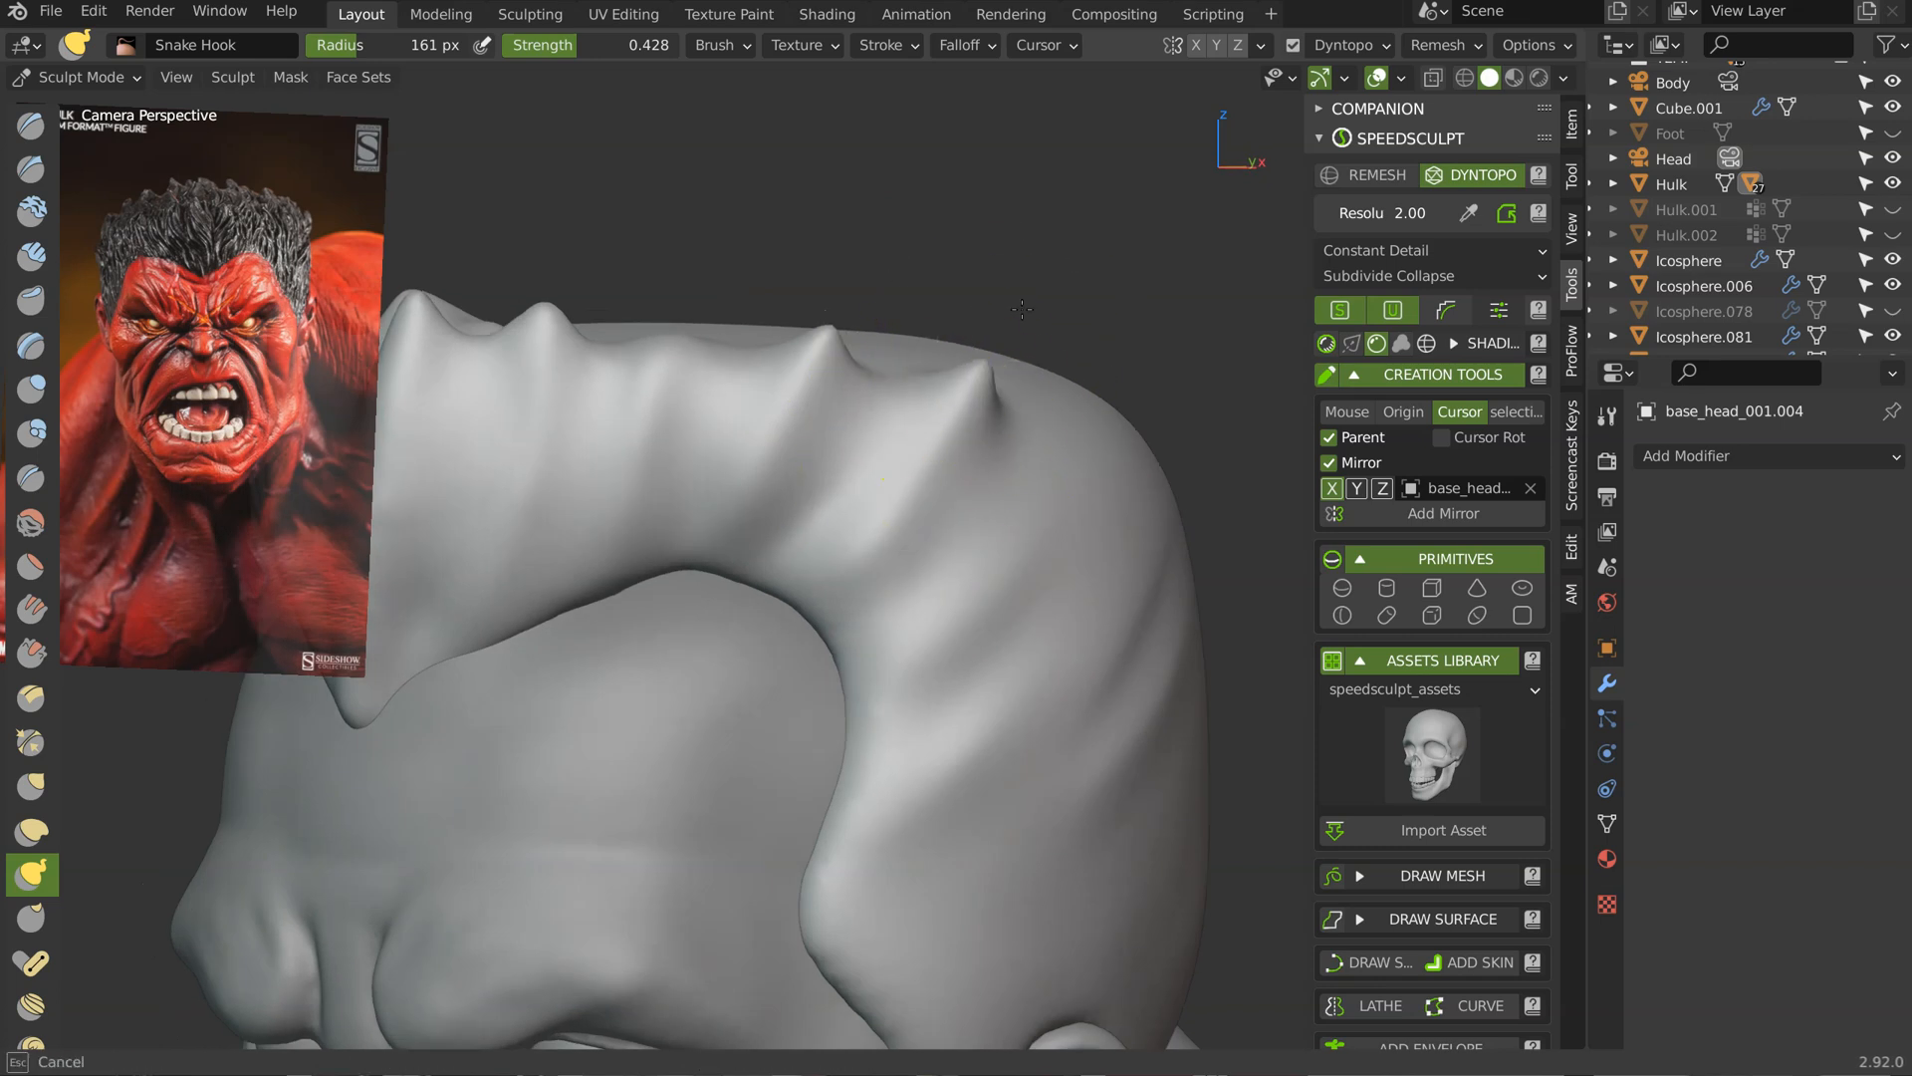
mouse_move(1013, 484)
middle_down()
mouse_move(922, 376)
mouse_move(965, 299)
middle_up()
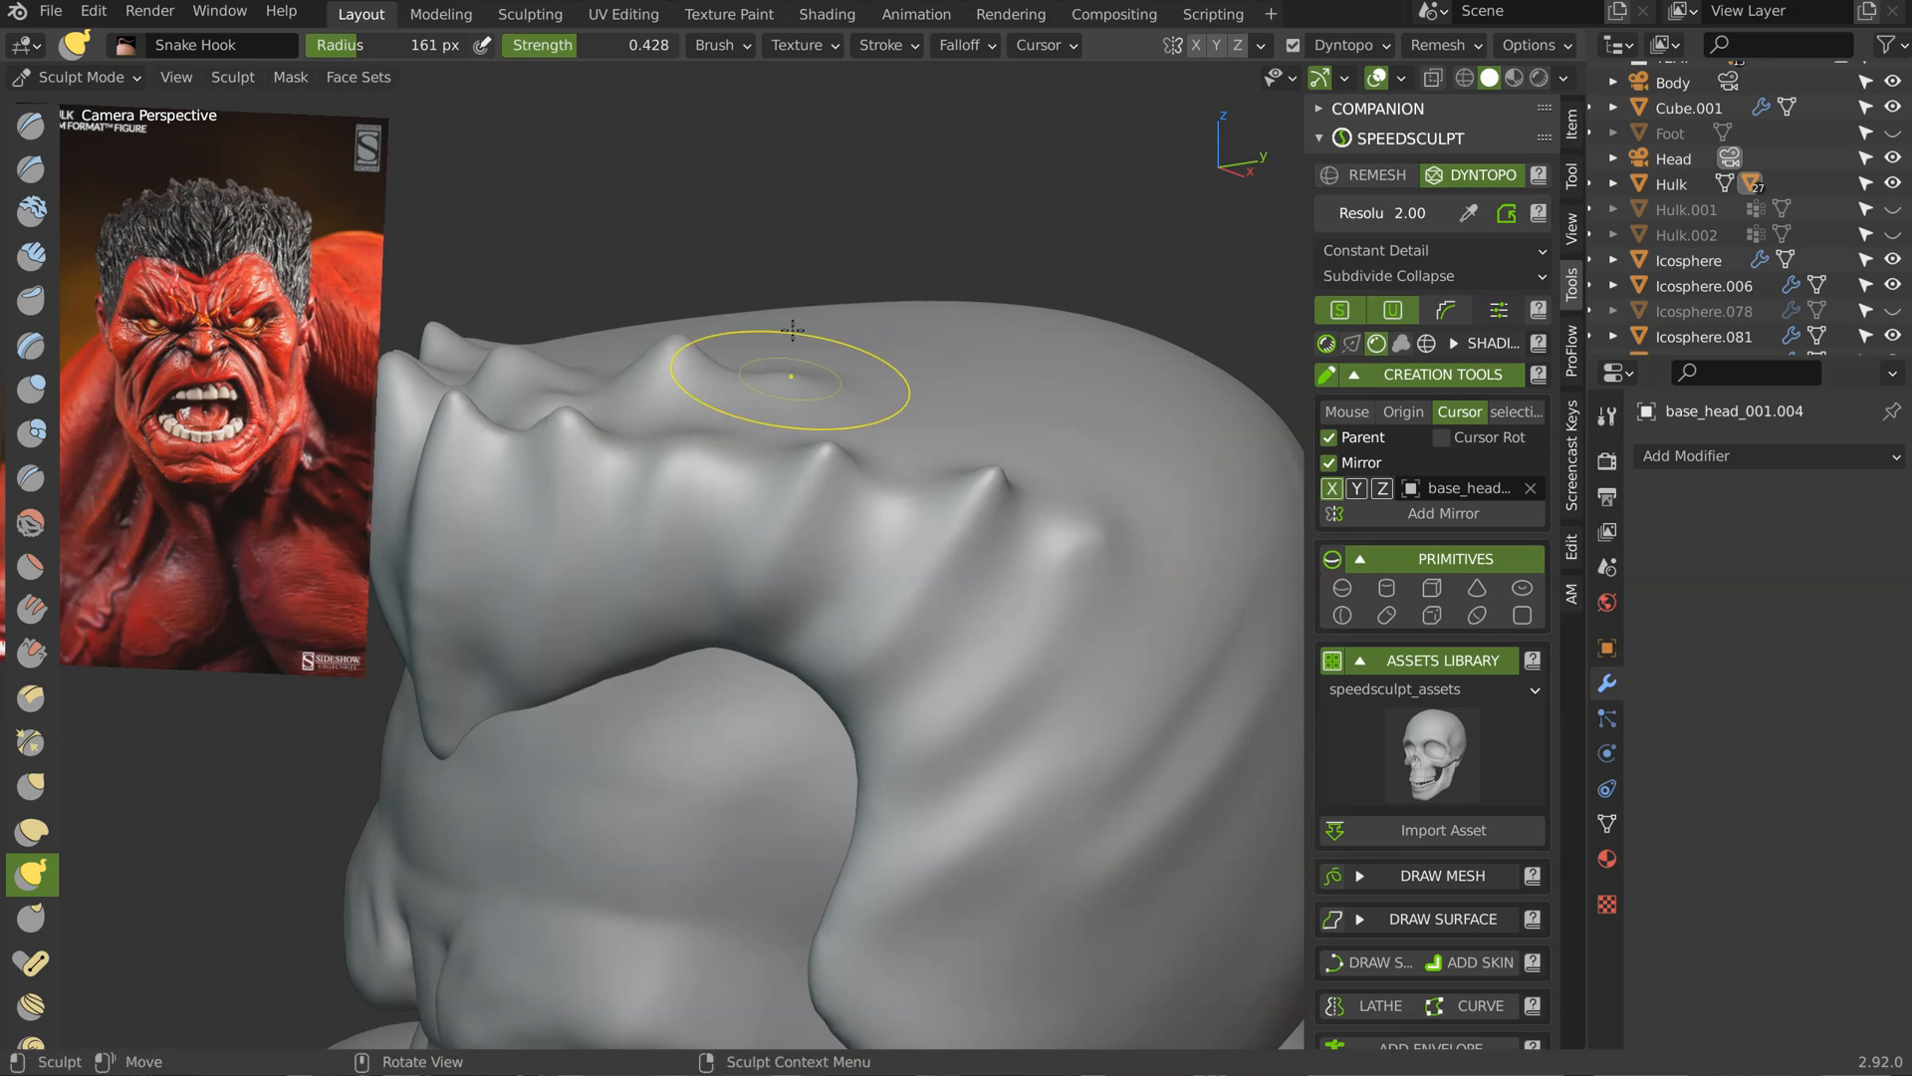
mouse_move(799, 311)
middle_down()
mouse_move(937, 377)
mouse_move(918, 414)
middle_up()
mouse_move(835, 361)
middle_down()
mouse_move(778, 407)
mouse_move(672, 397)
middle_up()
mouse_move(916, 295)
alt+middle_down()
mouse_move(687, 393)
mouse_move(726, 339)
mouse_move(858, 297)
mouse_move(844, 290)
alt+middle_up()
scroll(687, 393, down, 5)
scroll(763, 397, up, 2)
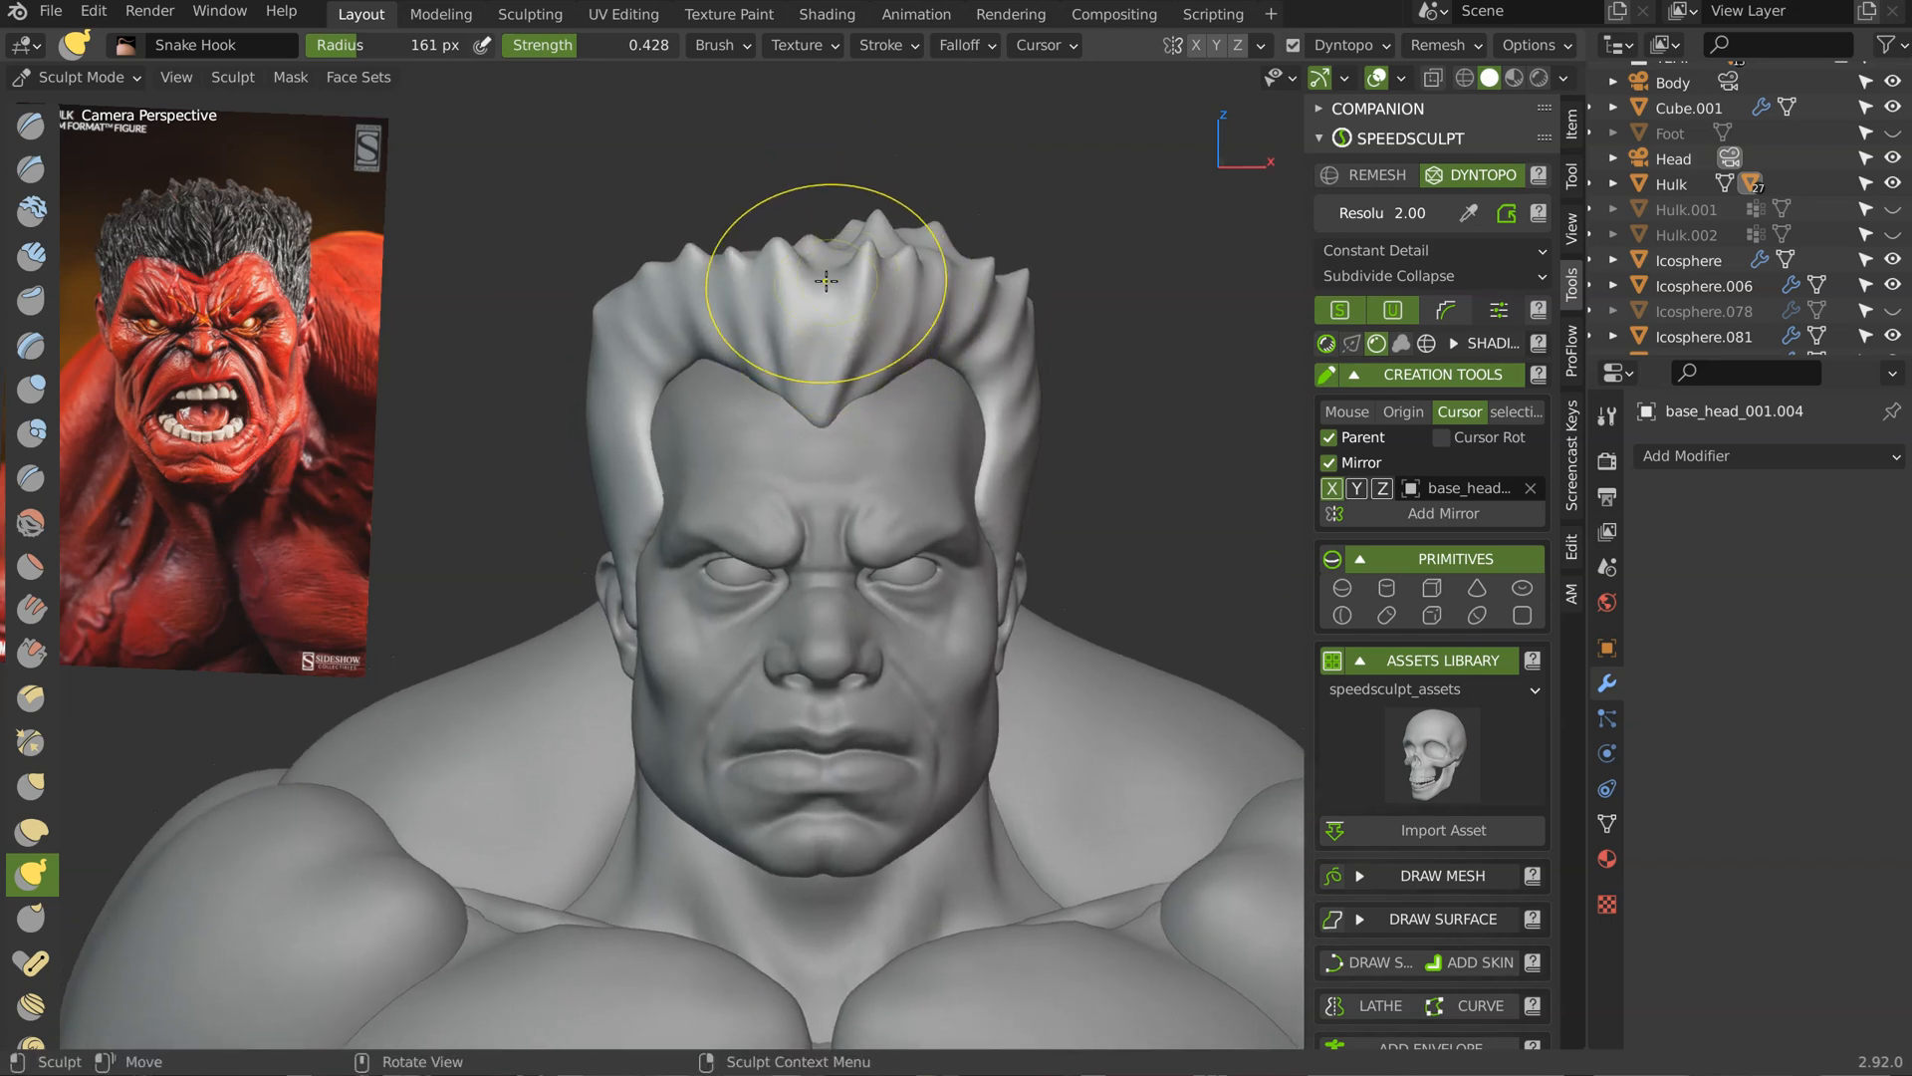
Step: Reshape the spiky hair's front silhouette with the Grab brush at 372 px, pulling in the sides and lowering the top
shift+middle_drag(833, 335, 817, 387)
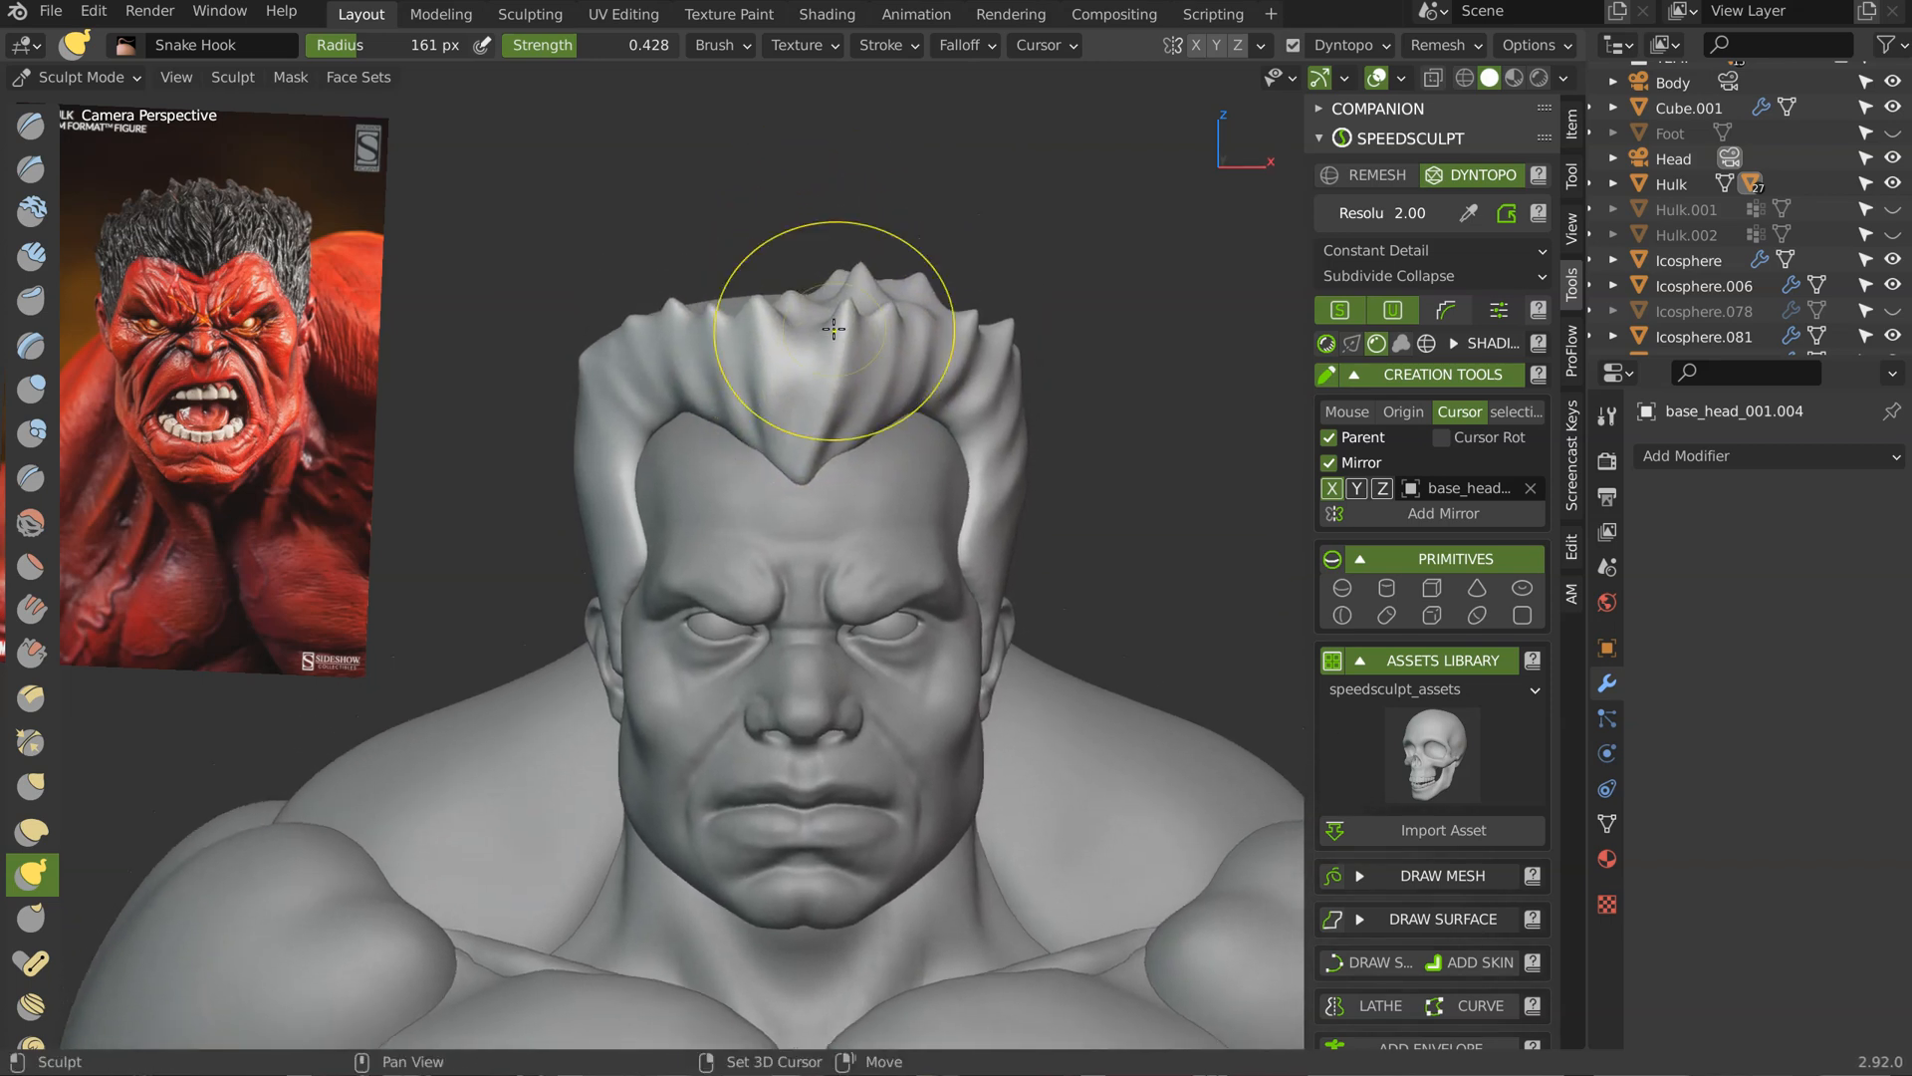
scroll(816, 328, up, 1)
key(g)
key(f)
click(891, 258)
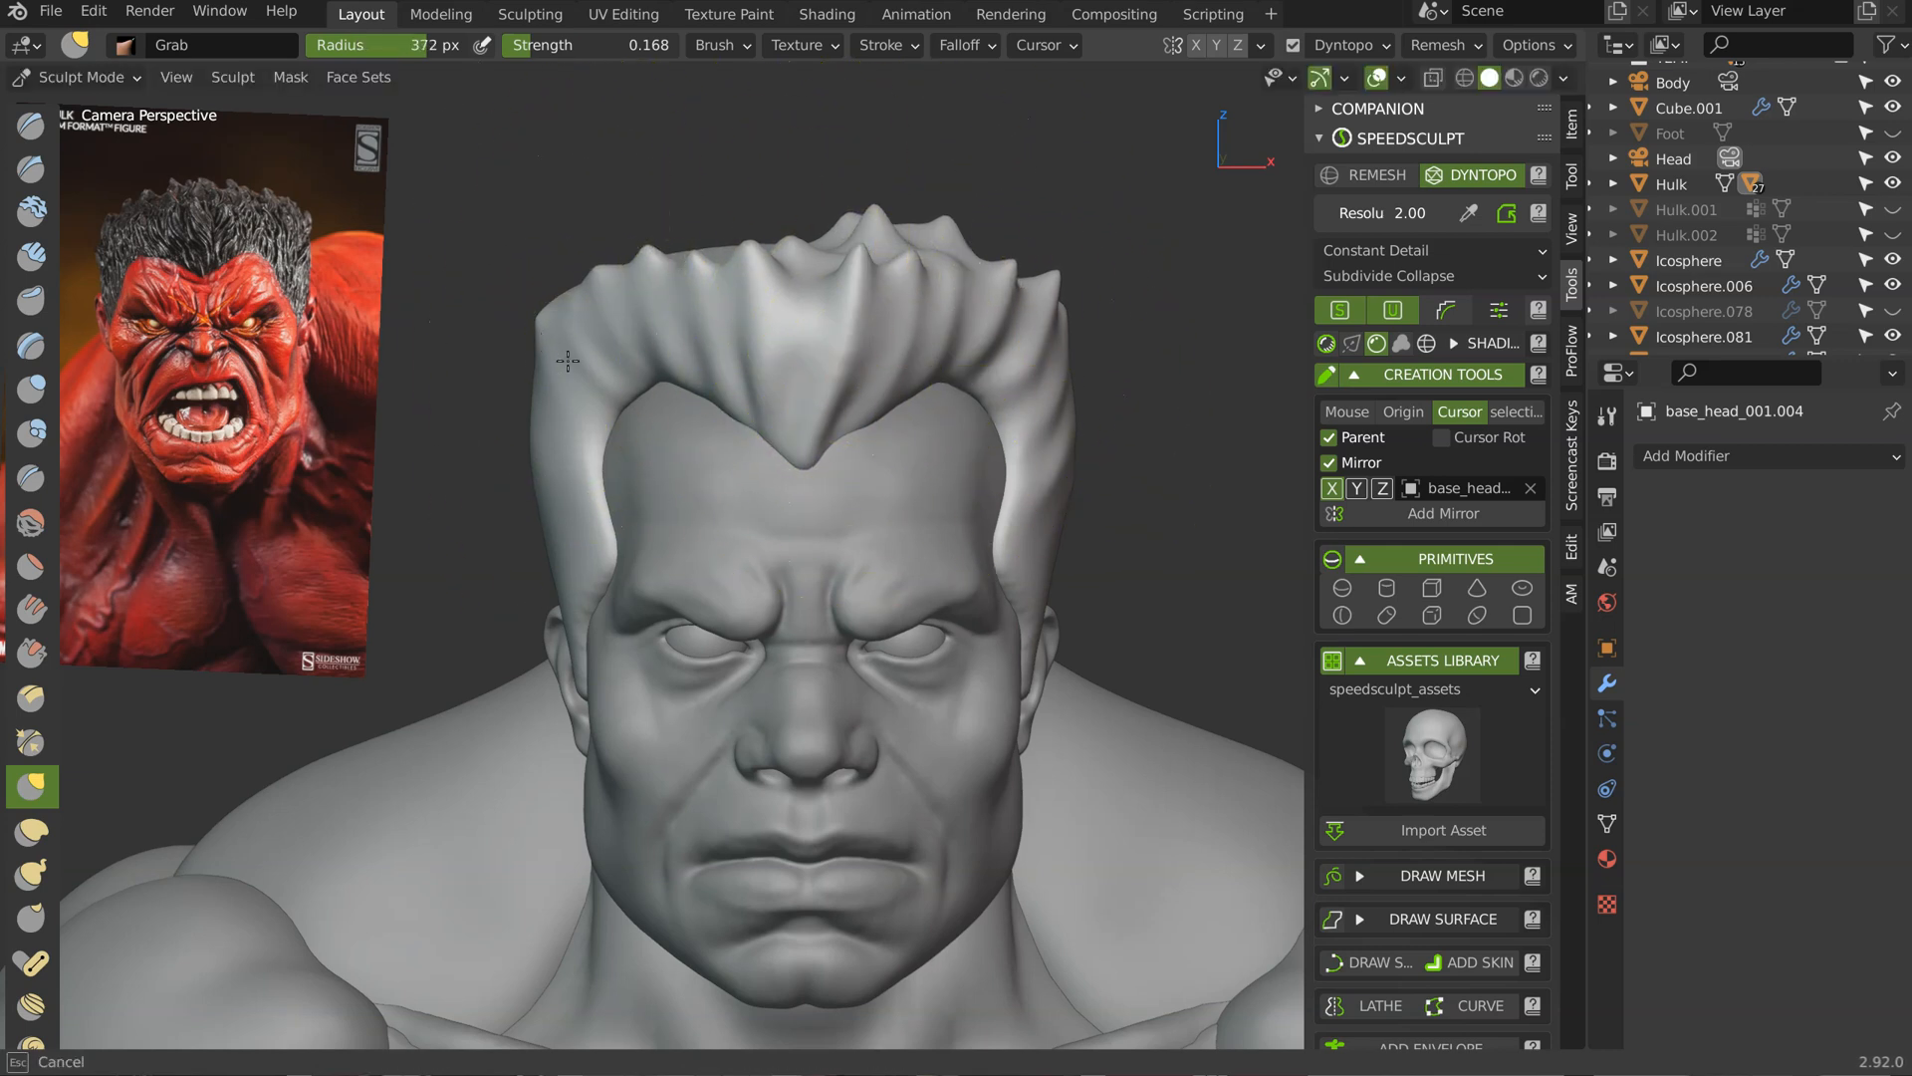
drag(571, 344, 580, 351)
drag(558, 327, 580, 344)
drag(547, 456, 565, 461)
drag(703, 274, 708, 299)
mouse_move(940, 251)
mouse_down()
mouse_move(928, 276)
mouse_move(951, 324)
mouse_move(1010, 337)
mouse_up()
drag(1032, 424, 1010, 416)
alt+middle_drag(938, 338, 1132, 297)
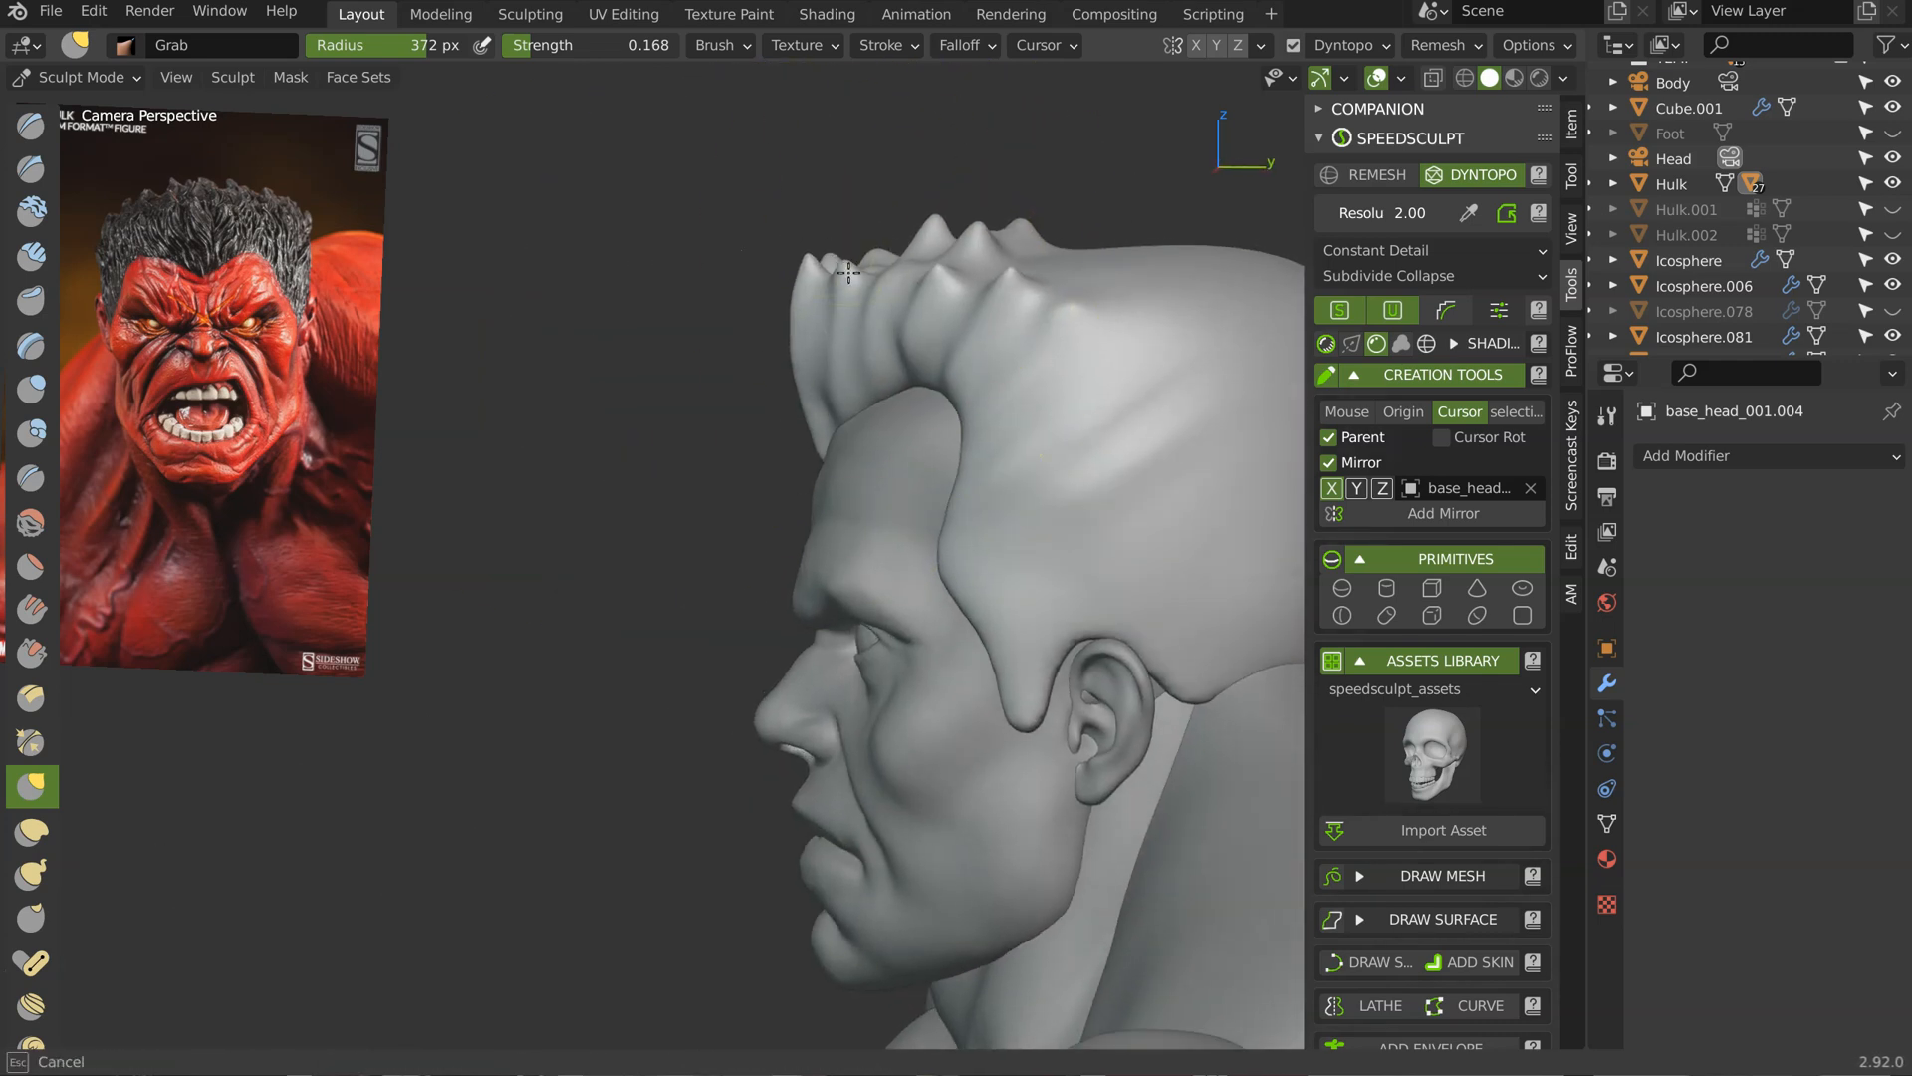
Step: Try to push in the upper back corner of the hair with the Grab brush from the side, and undo the stroke
scroll(982, 320, down, 4)
scroll(905, 353, up, 2)
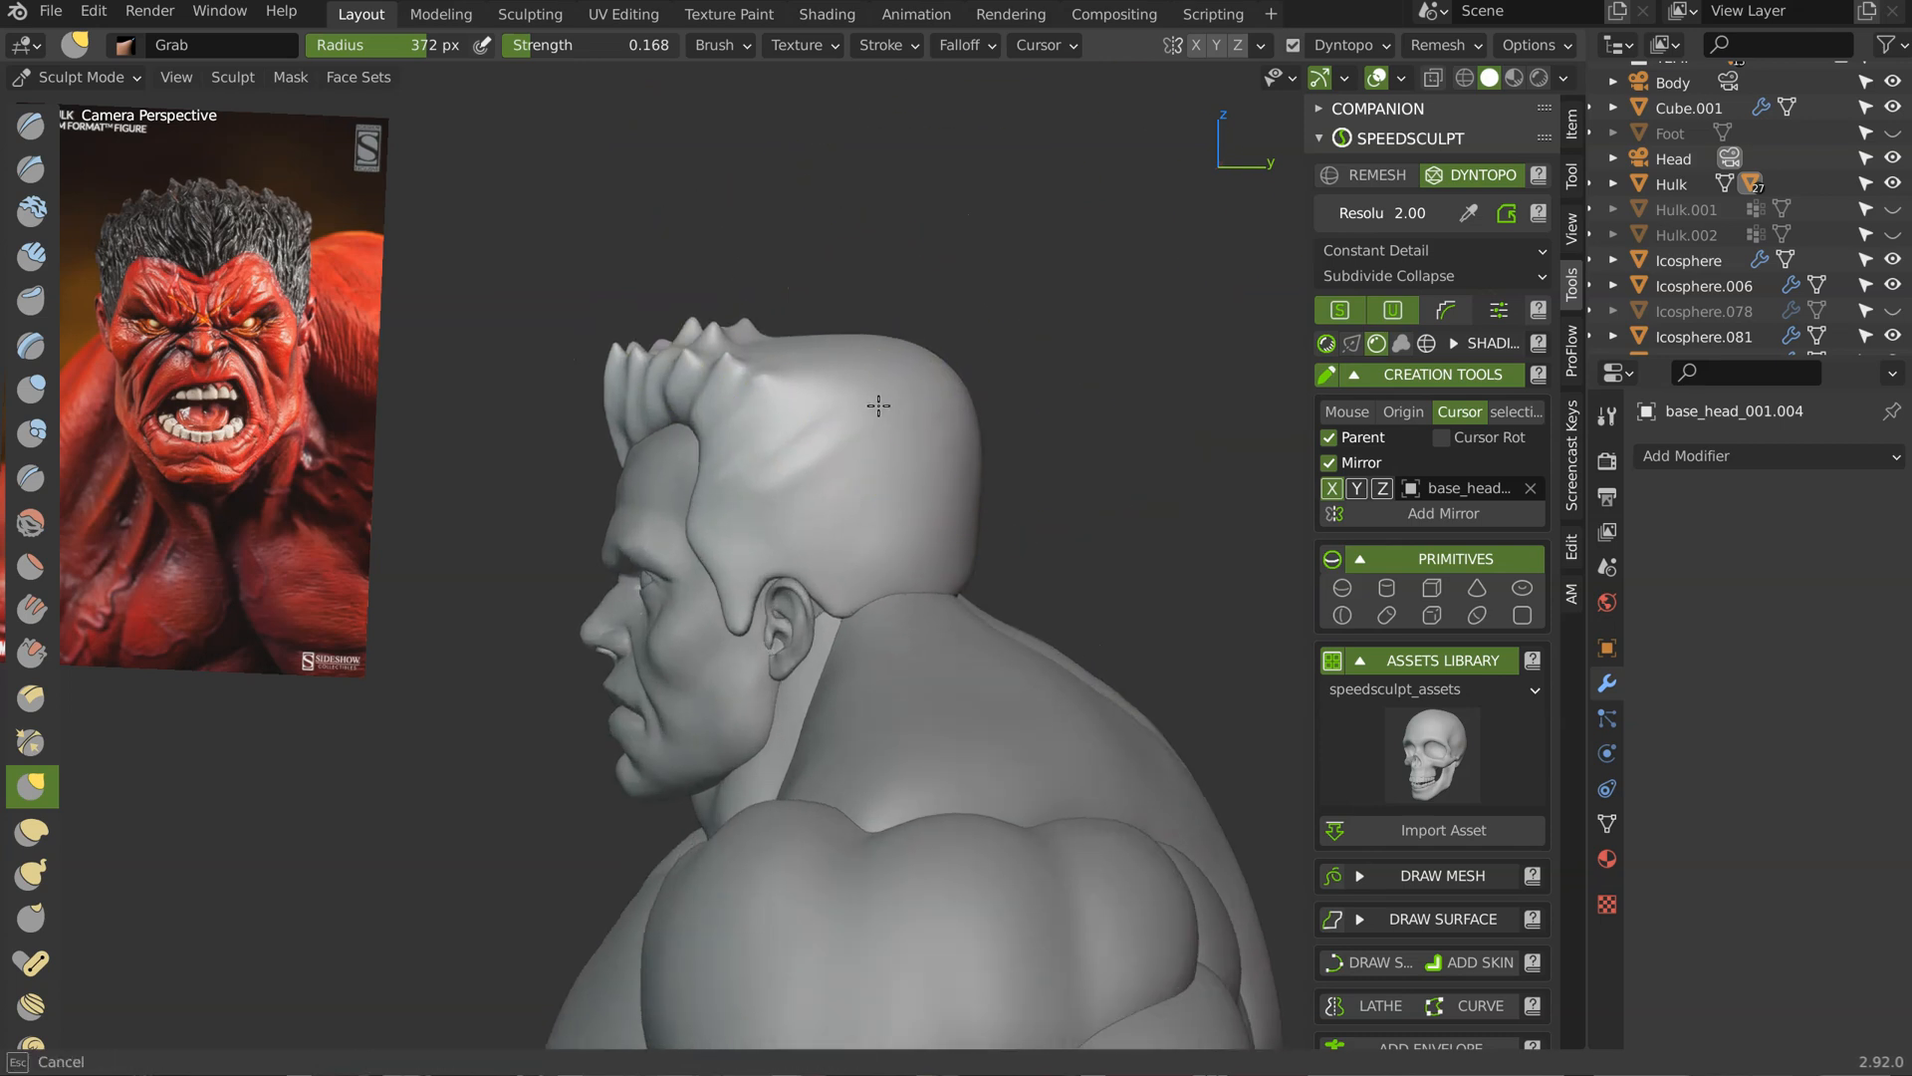
click(924, 357)
drag(926, 356, 898, 401)
key(ctrl+z)
middle_drag(715, 421, 956, 438)
shift+middle_drag(1056, 523, 856, 329)
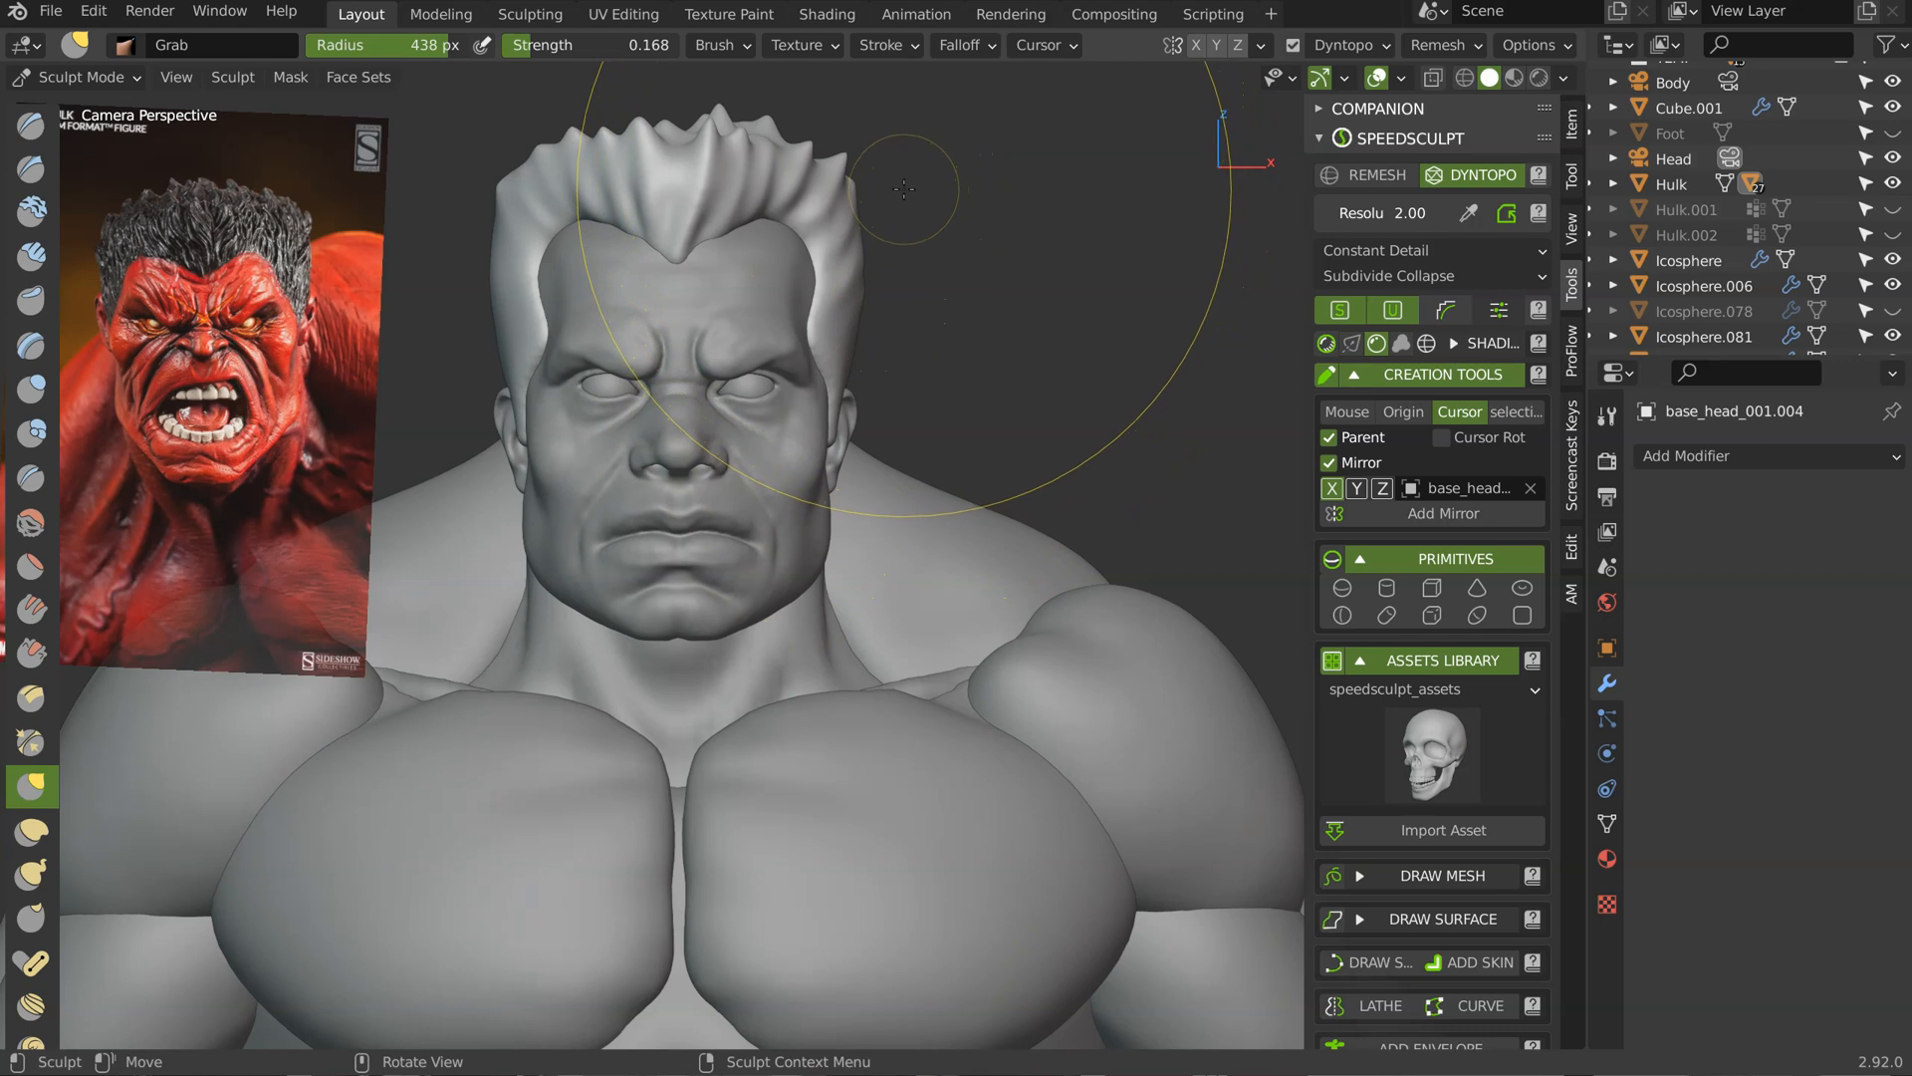
Step: Switch the spiky hair shell from Sculpt Mode to Object Mode
shift+middle_drag(695, 287, 812, 433)
scroll(812, 434, up, 1)
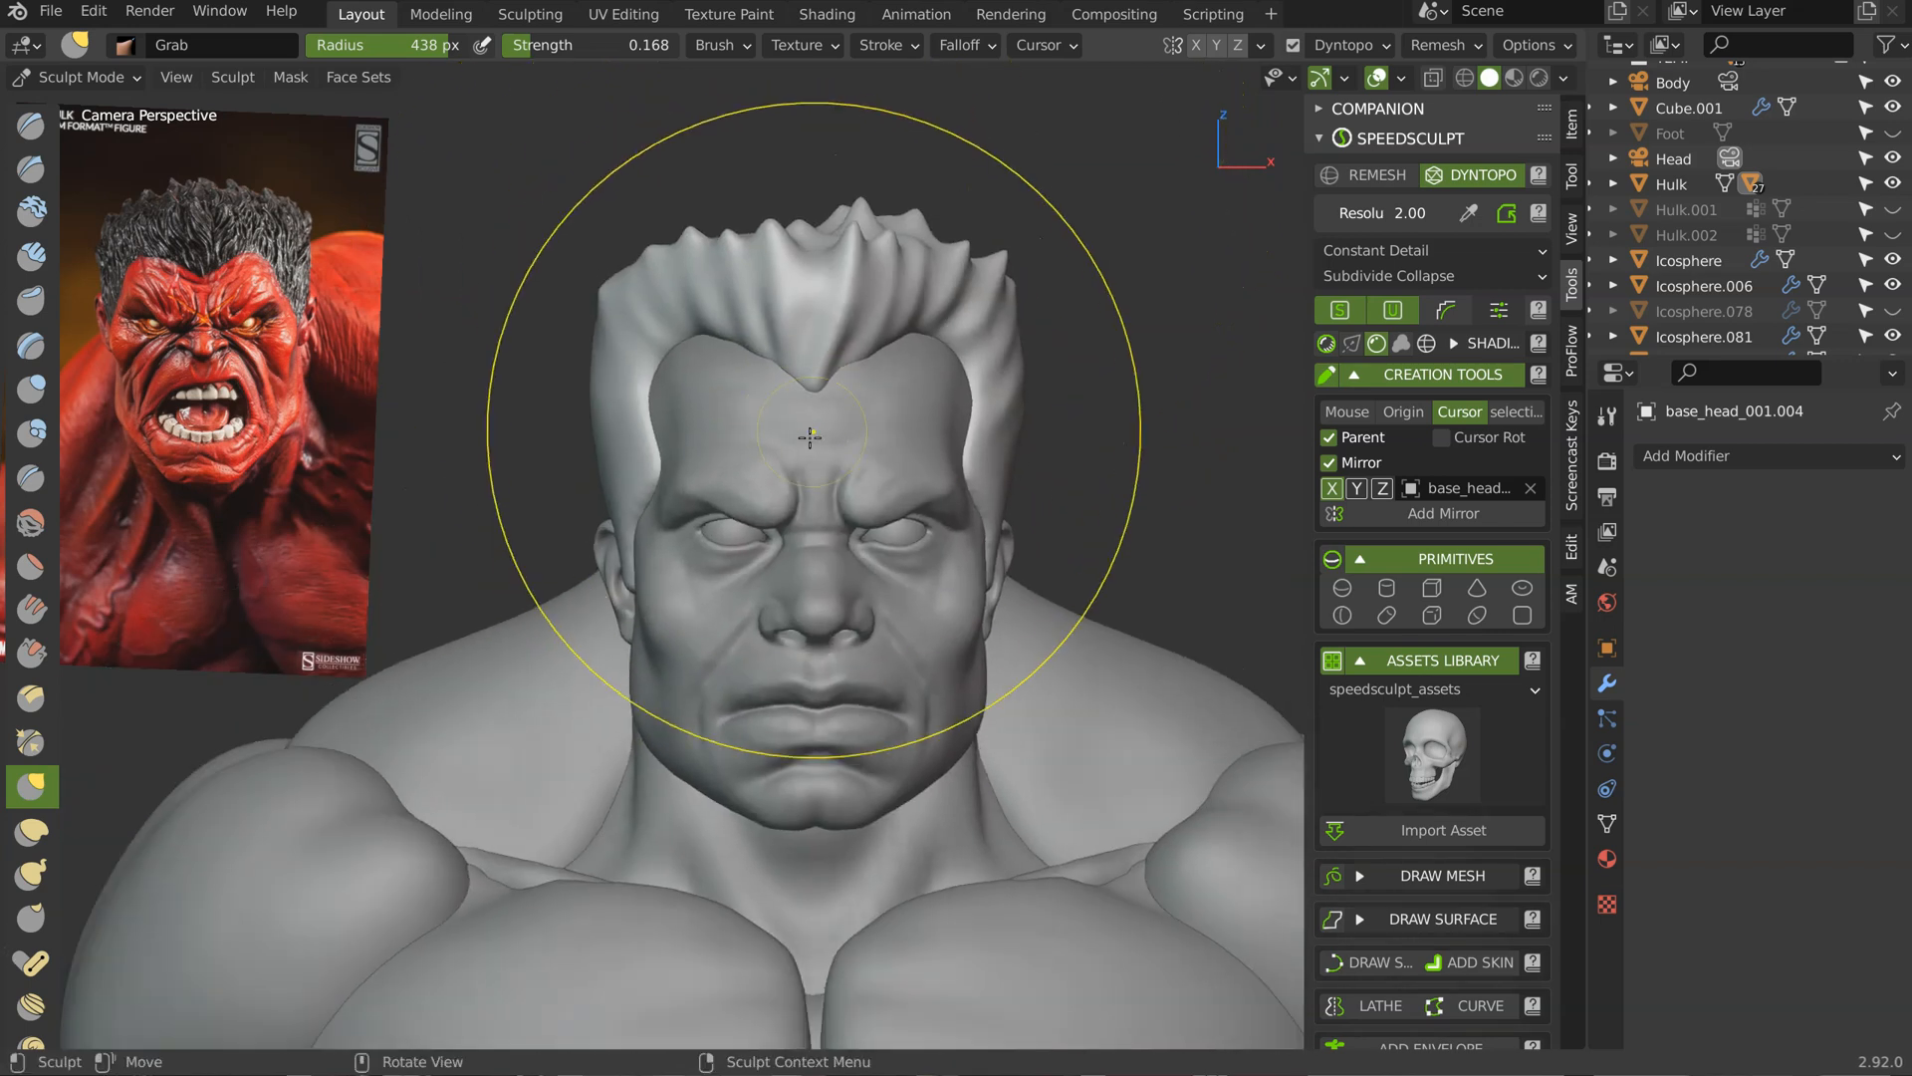
key(ctrl+Tab)
click(834, 261)
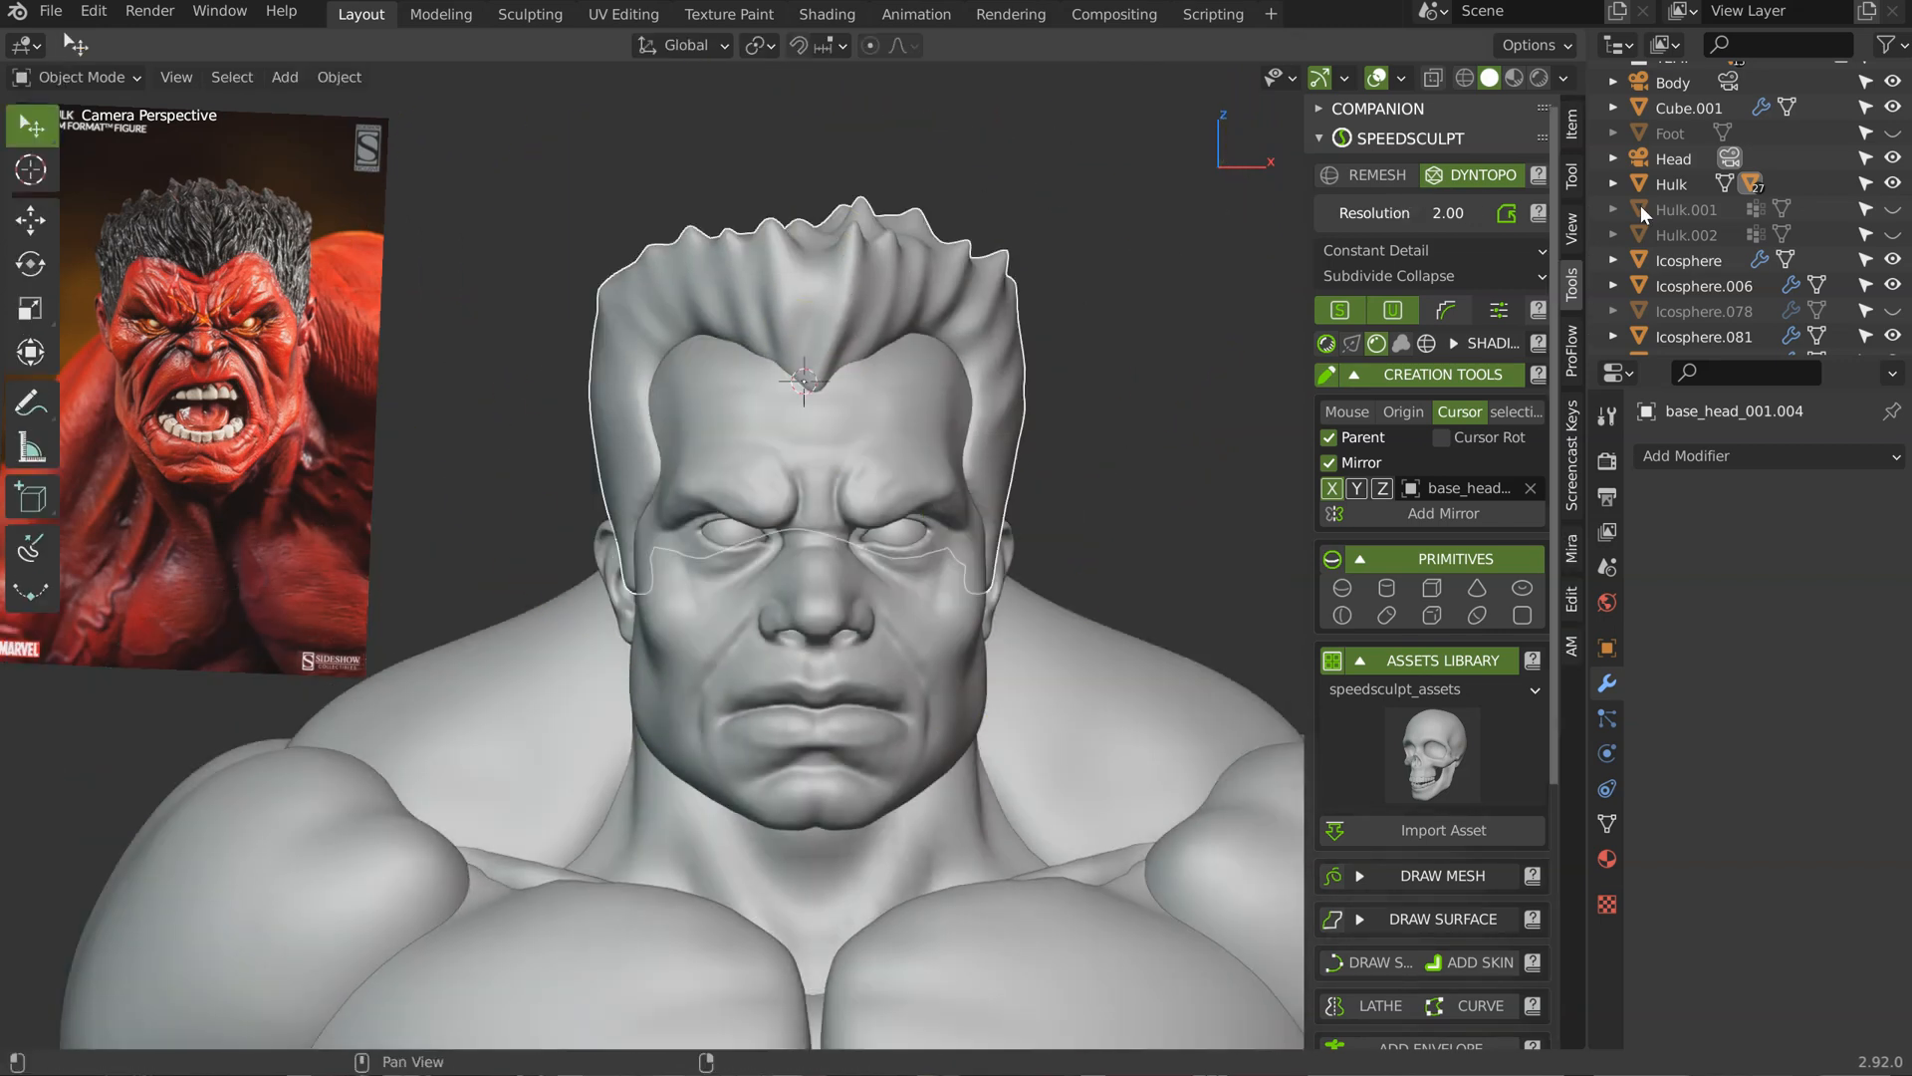
Step: Unhide the "hair" object in the PARTS_TEST collection, hide the spiky hair shell, and select the swept hair
click(1614, 184)
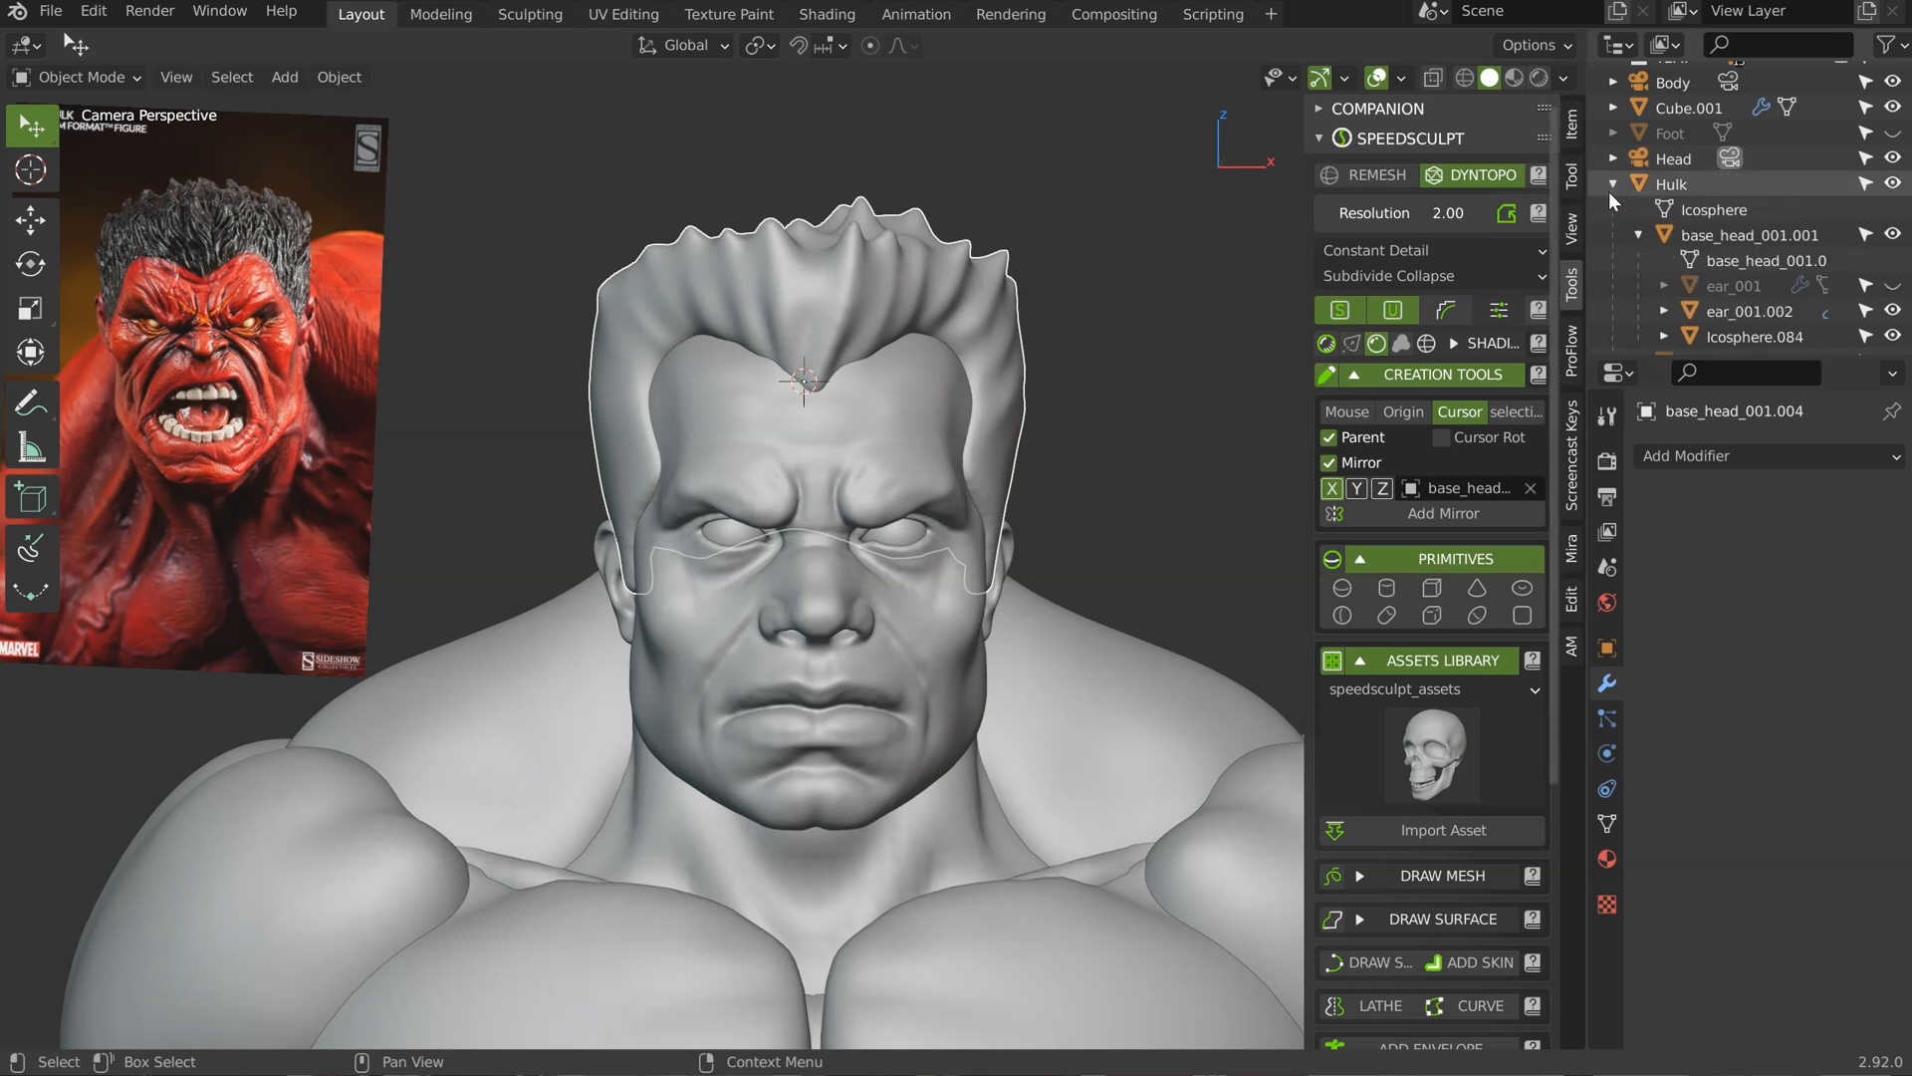
middle_drag(1652, 279, 1628, 123)
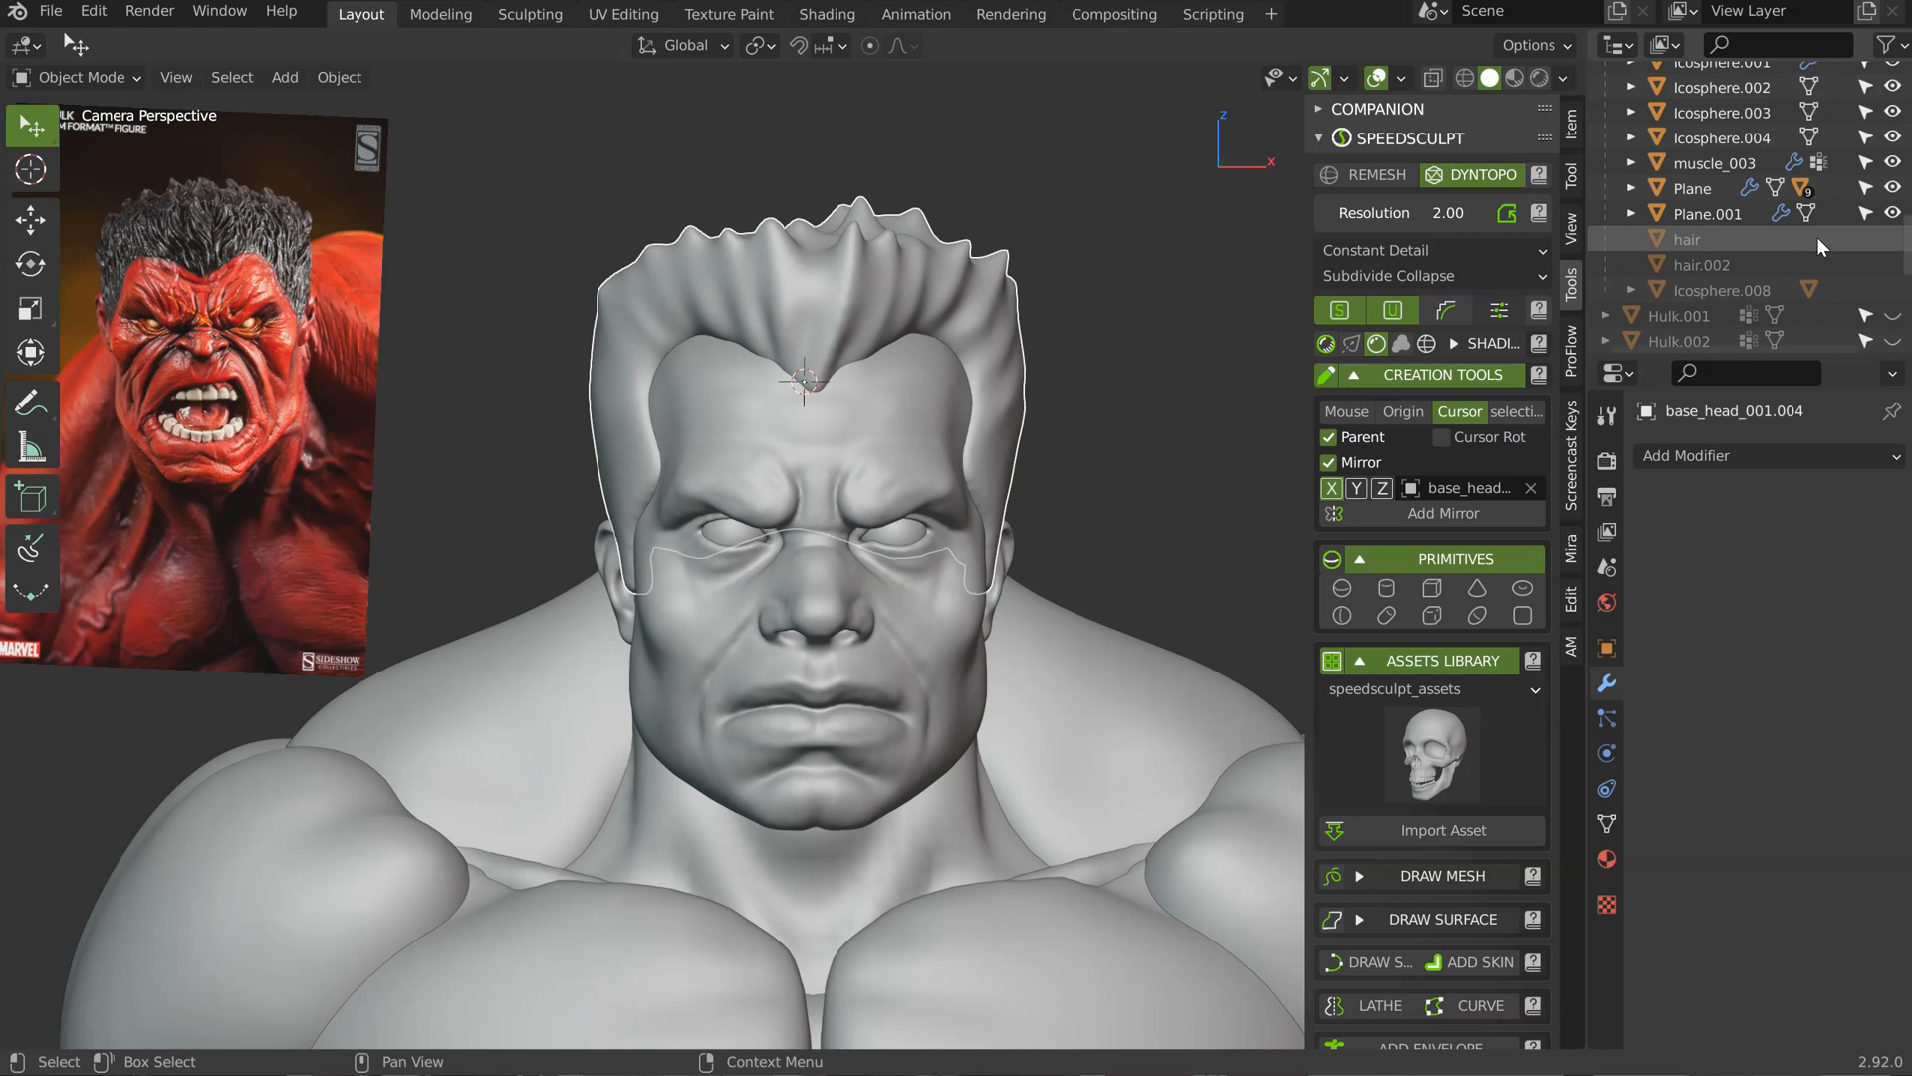
mouse_move(1713, 241)
middle_down()
mouse_move(1689, 238)
mouse_move(1721, 246)
middle_up()
middle_drag(1713, 133, 1689, 231)
scroll(1684, 224, up, 5)
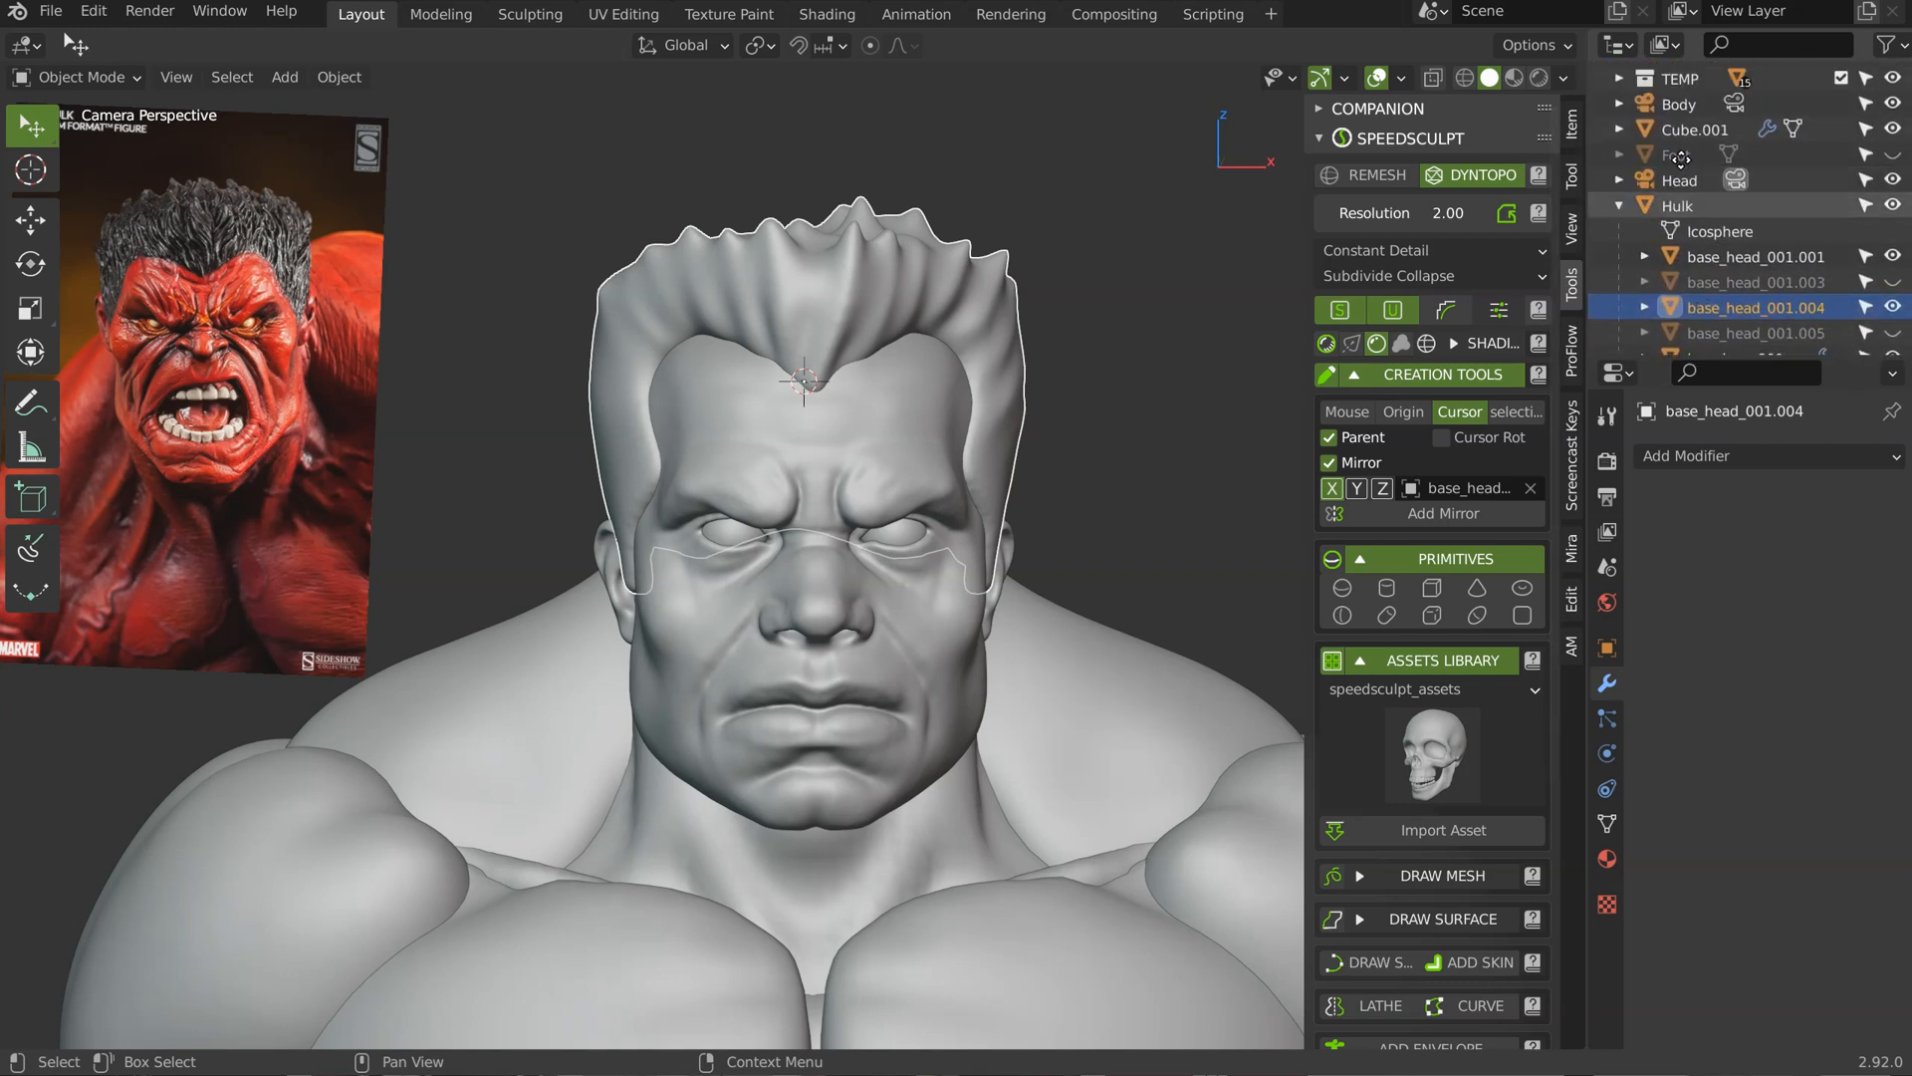
scroll(1663, 199, up, 5)
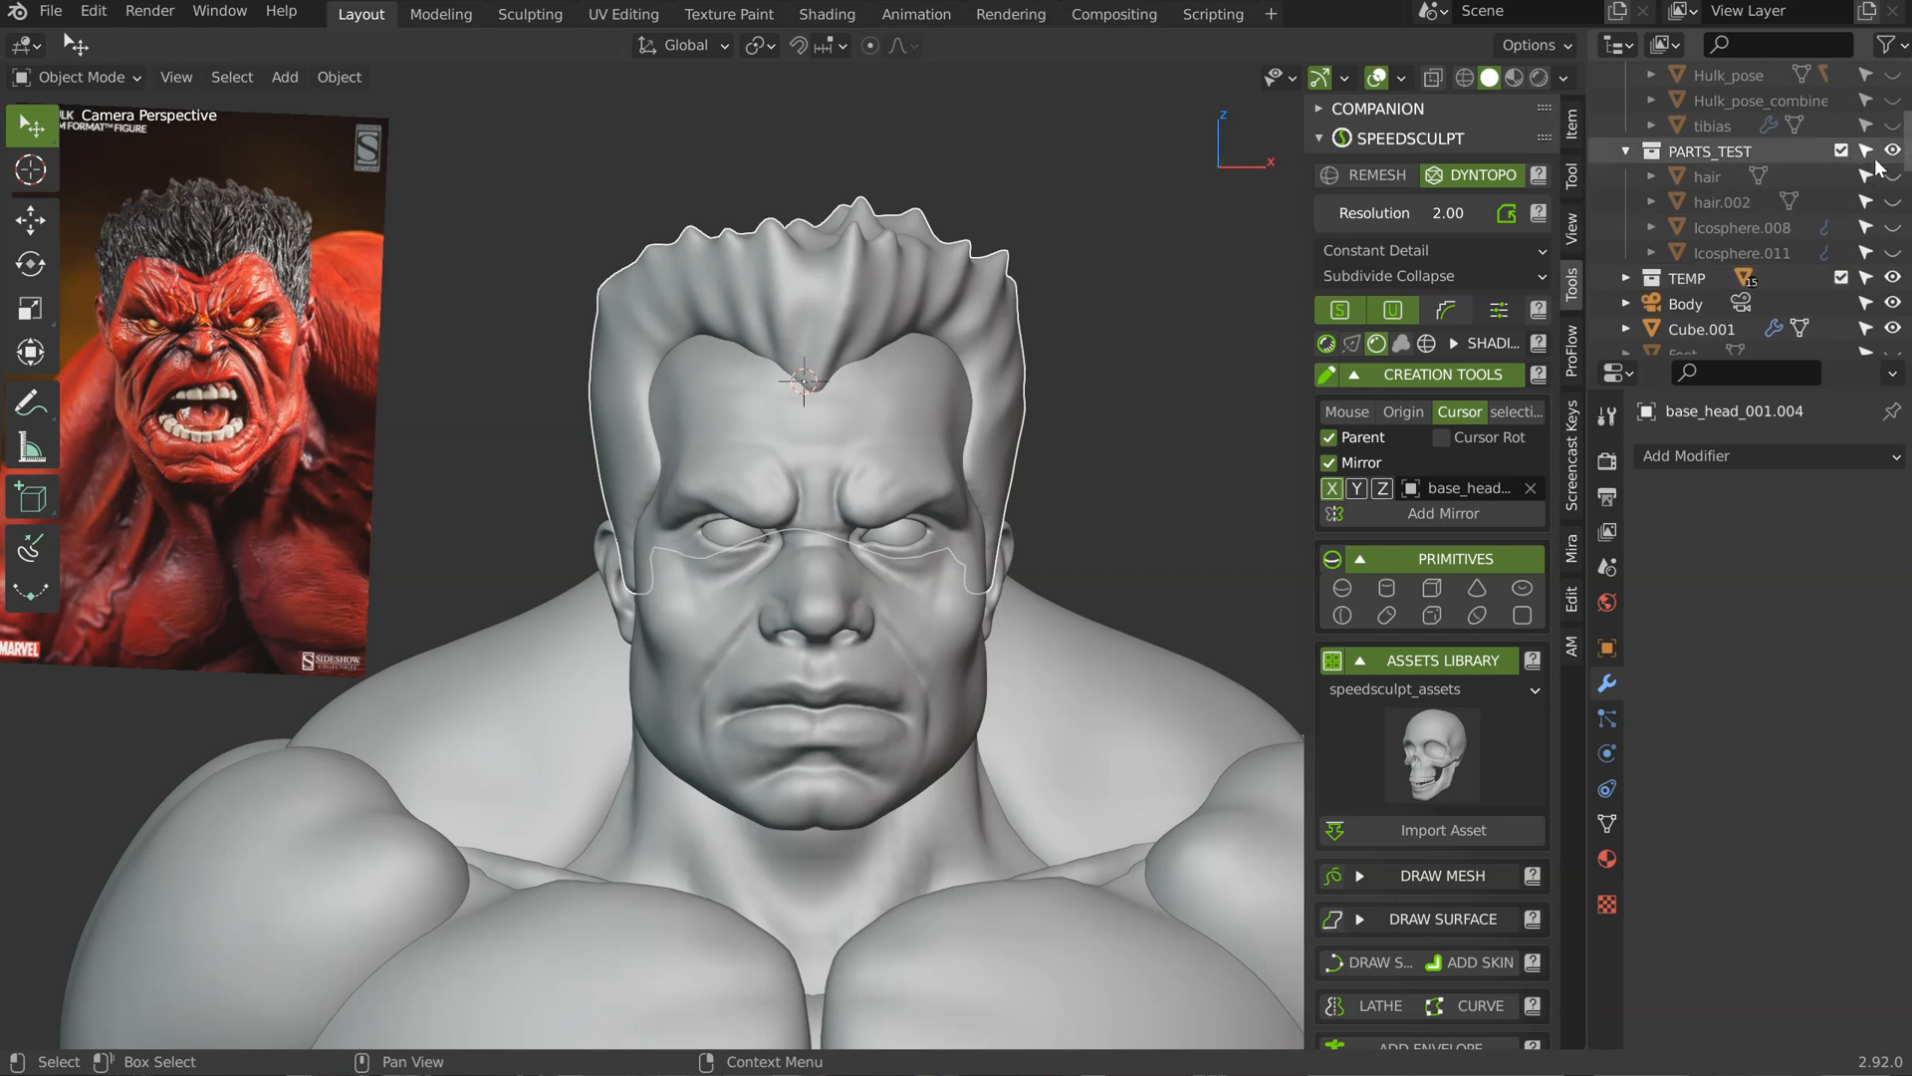
click(1892, 177)
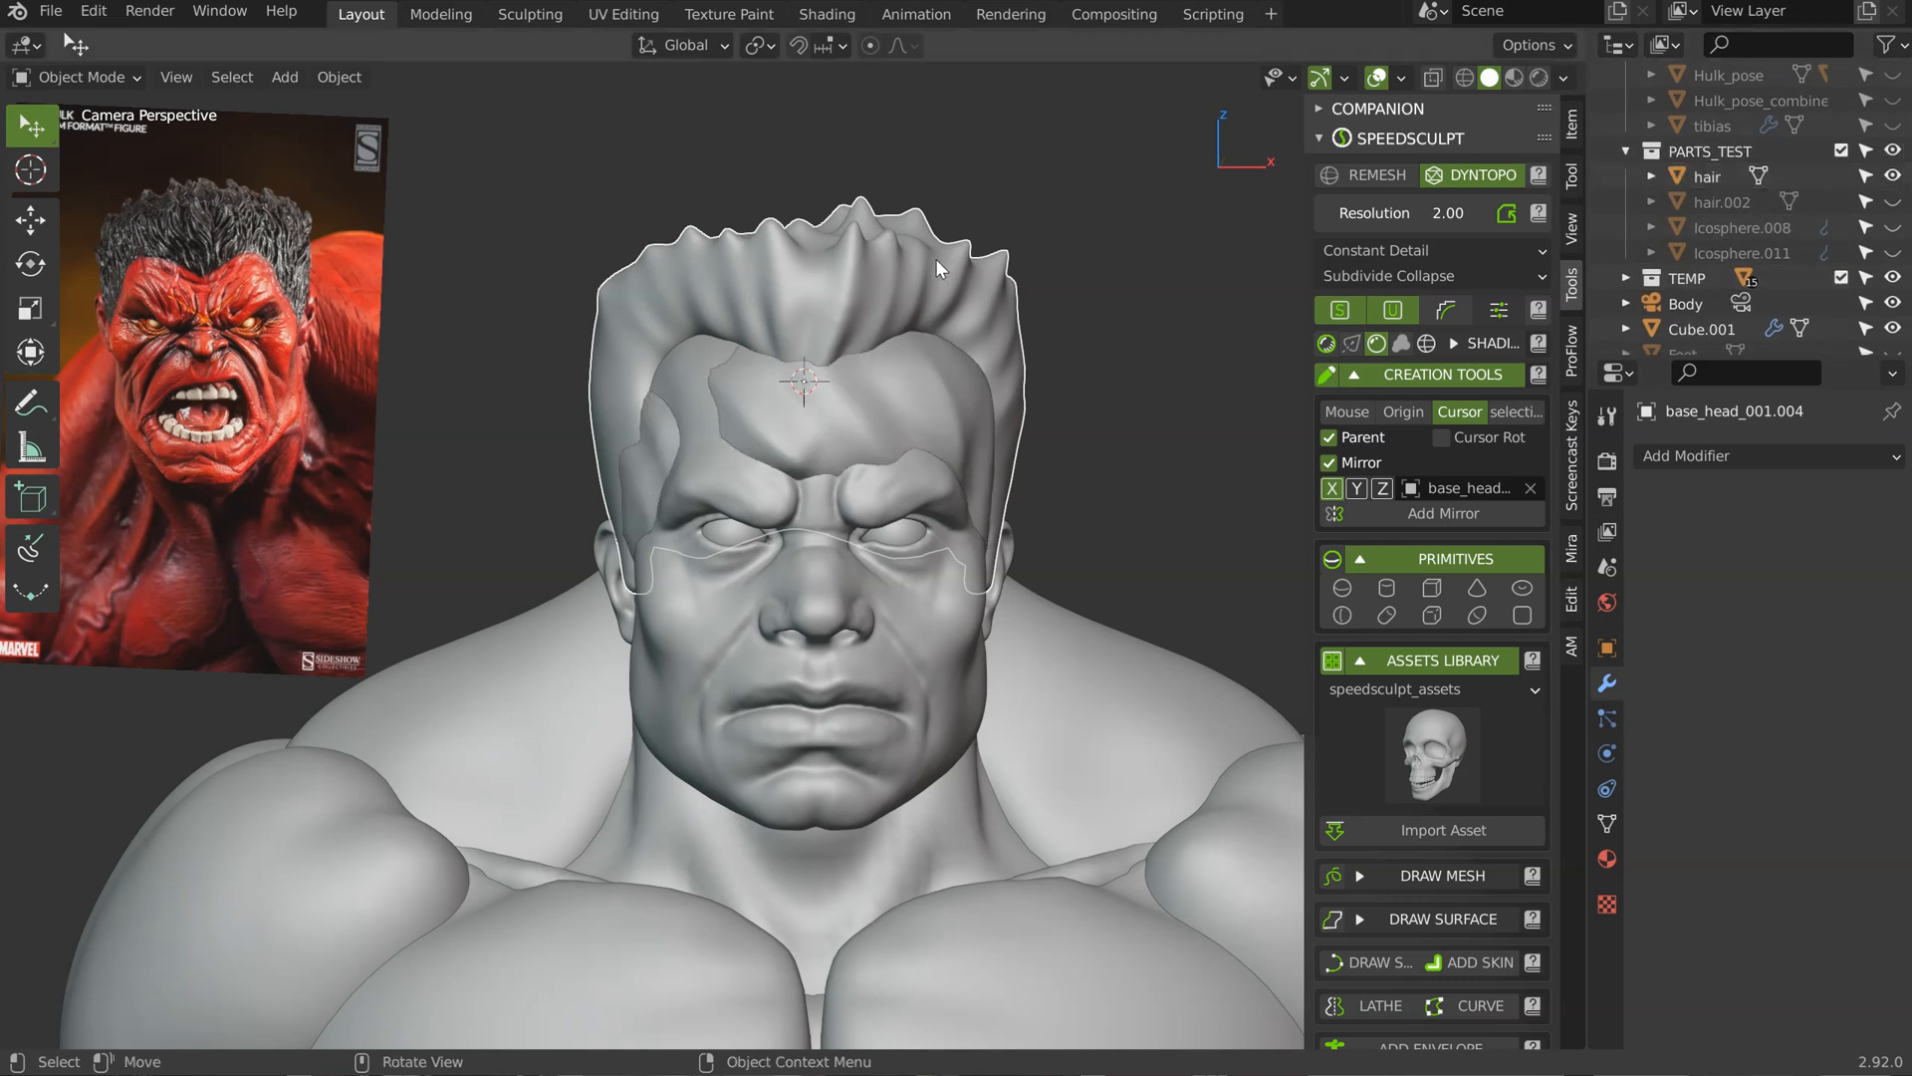
key(h)
click(834, 388)
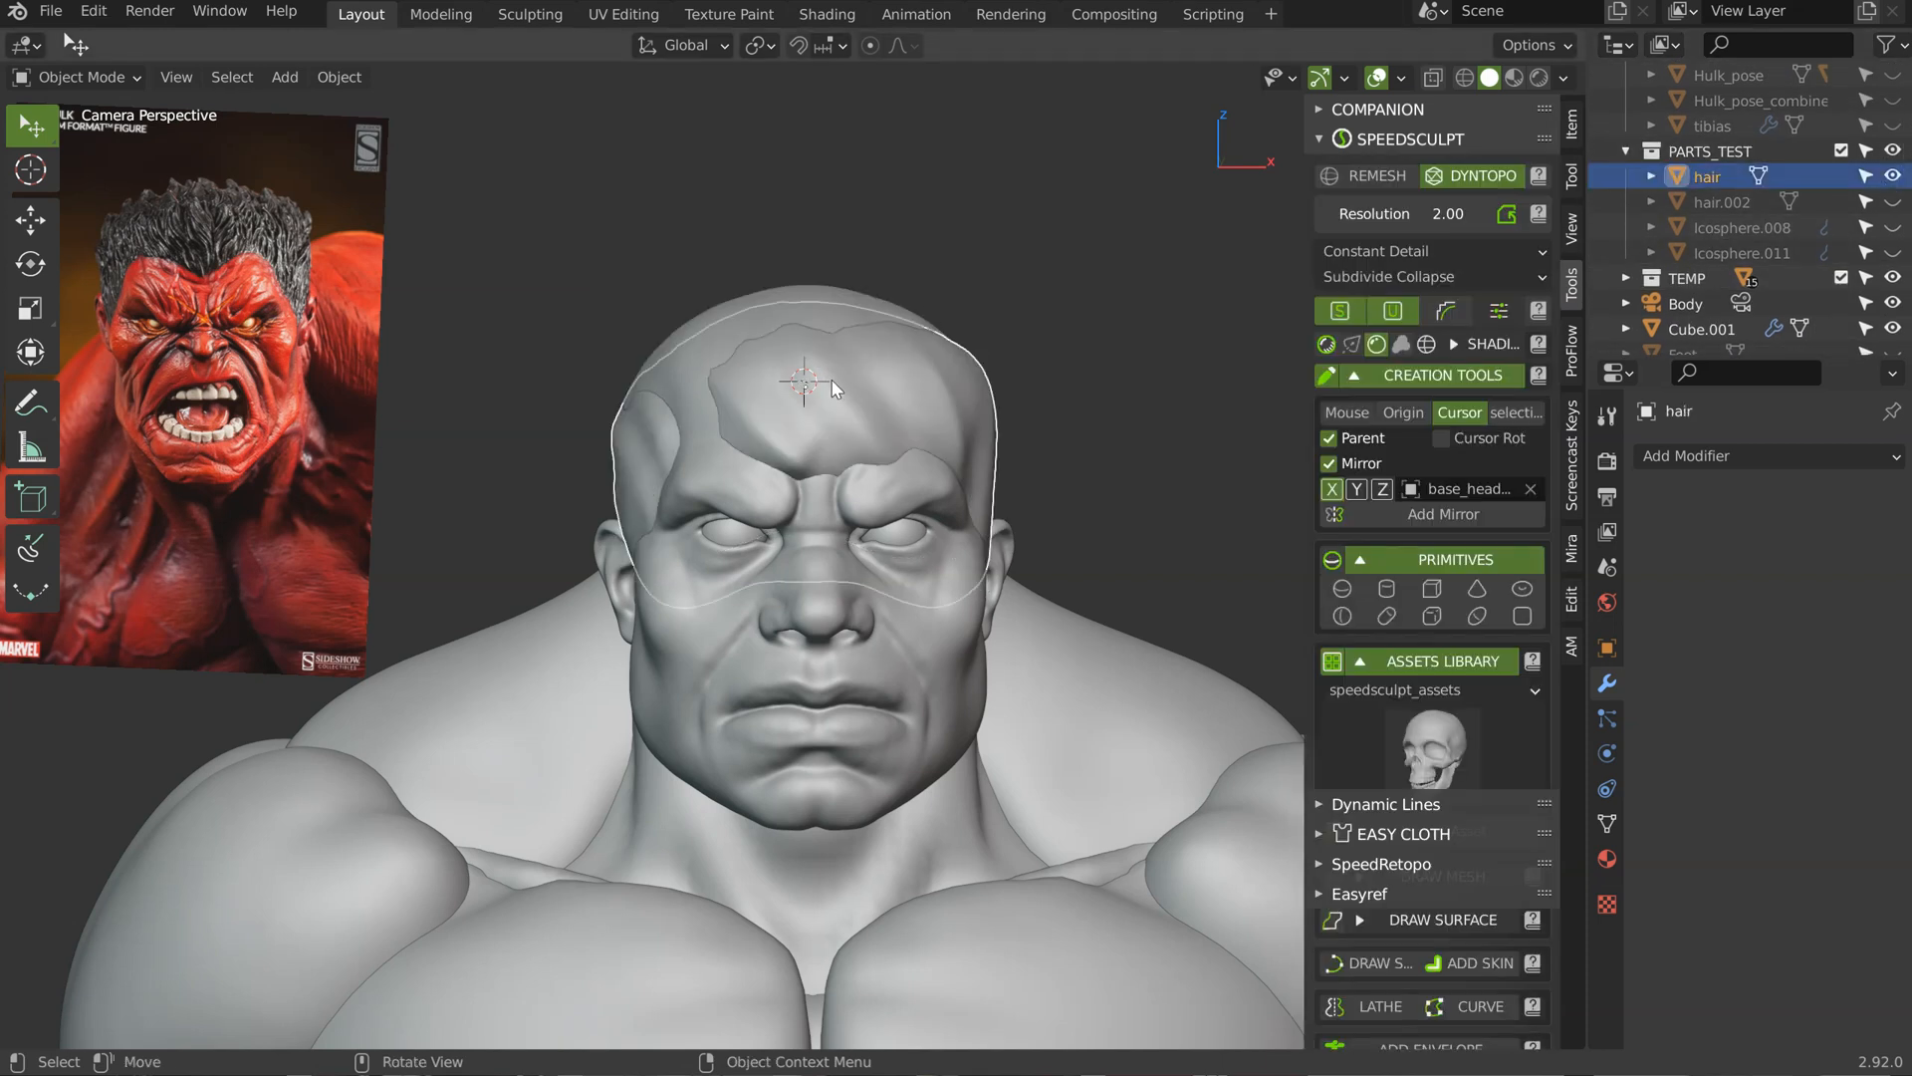
Step: Raise the swept hair about 5.9 cm along the global Z axis so it sits on the head
scroll(877, 324, down, 3)
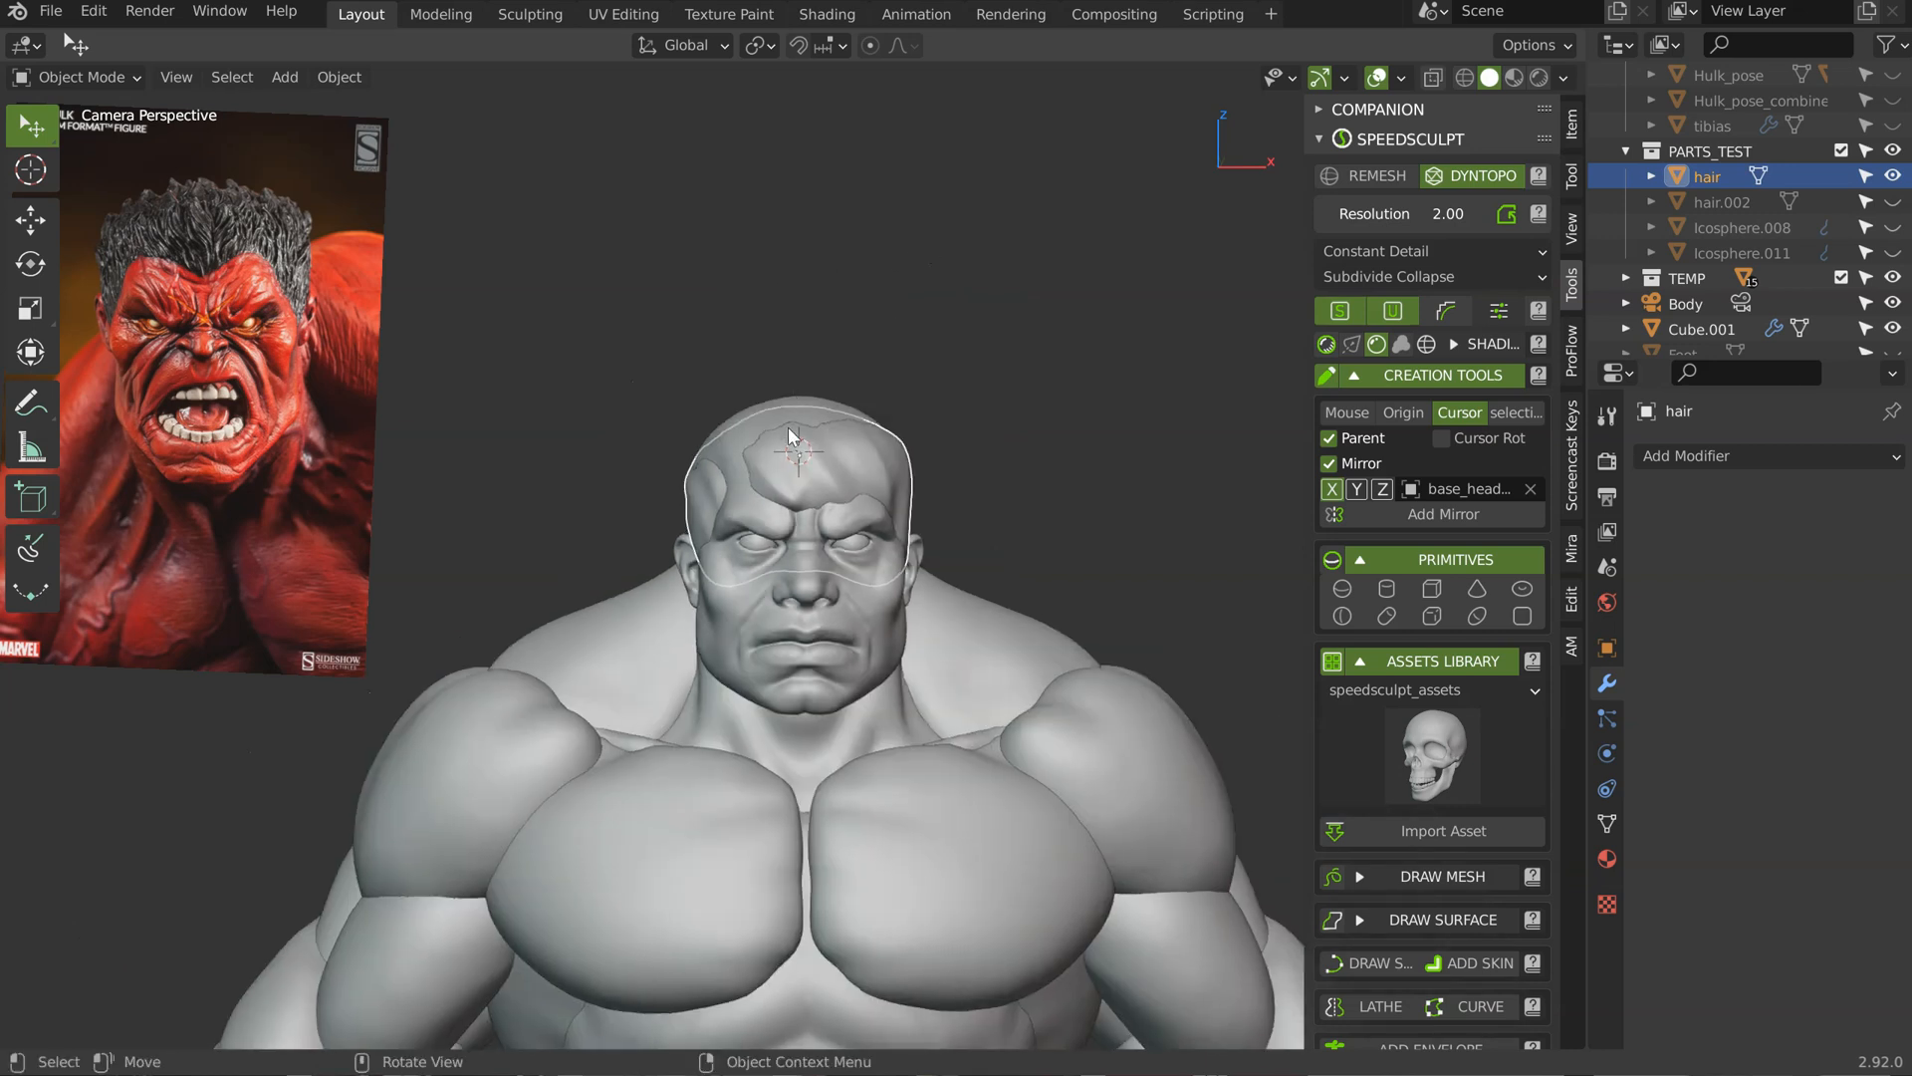
key(g)
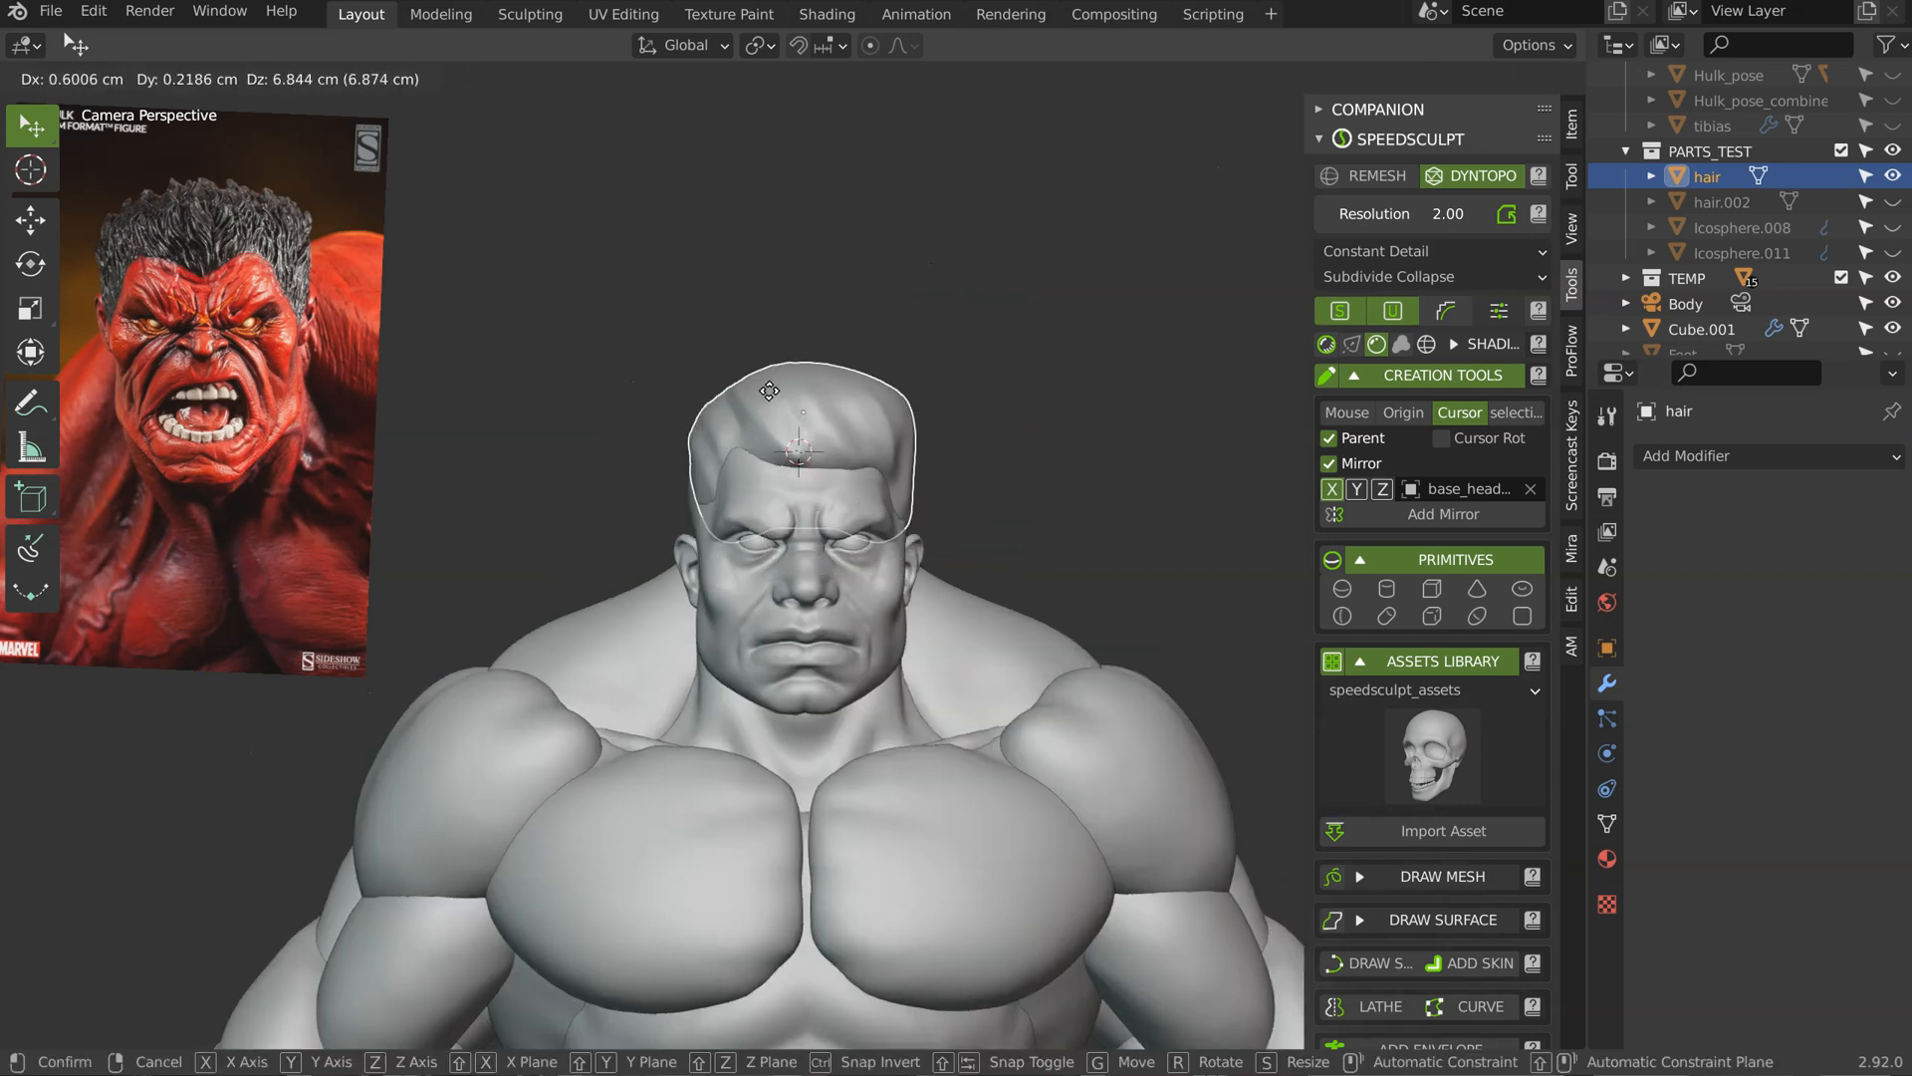
right_click(763, 403)
key(g)
key(z)
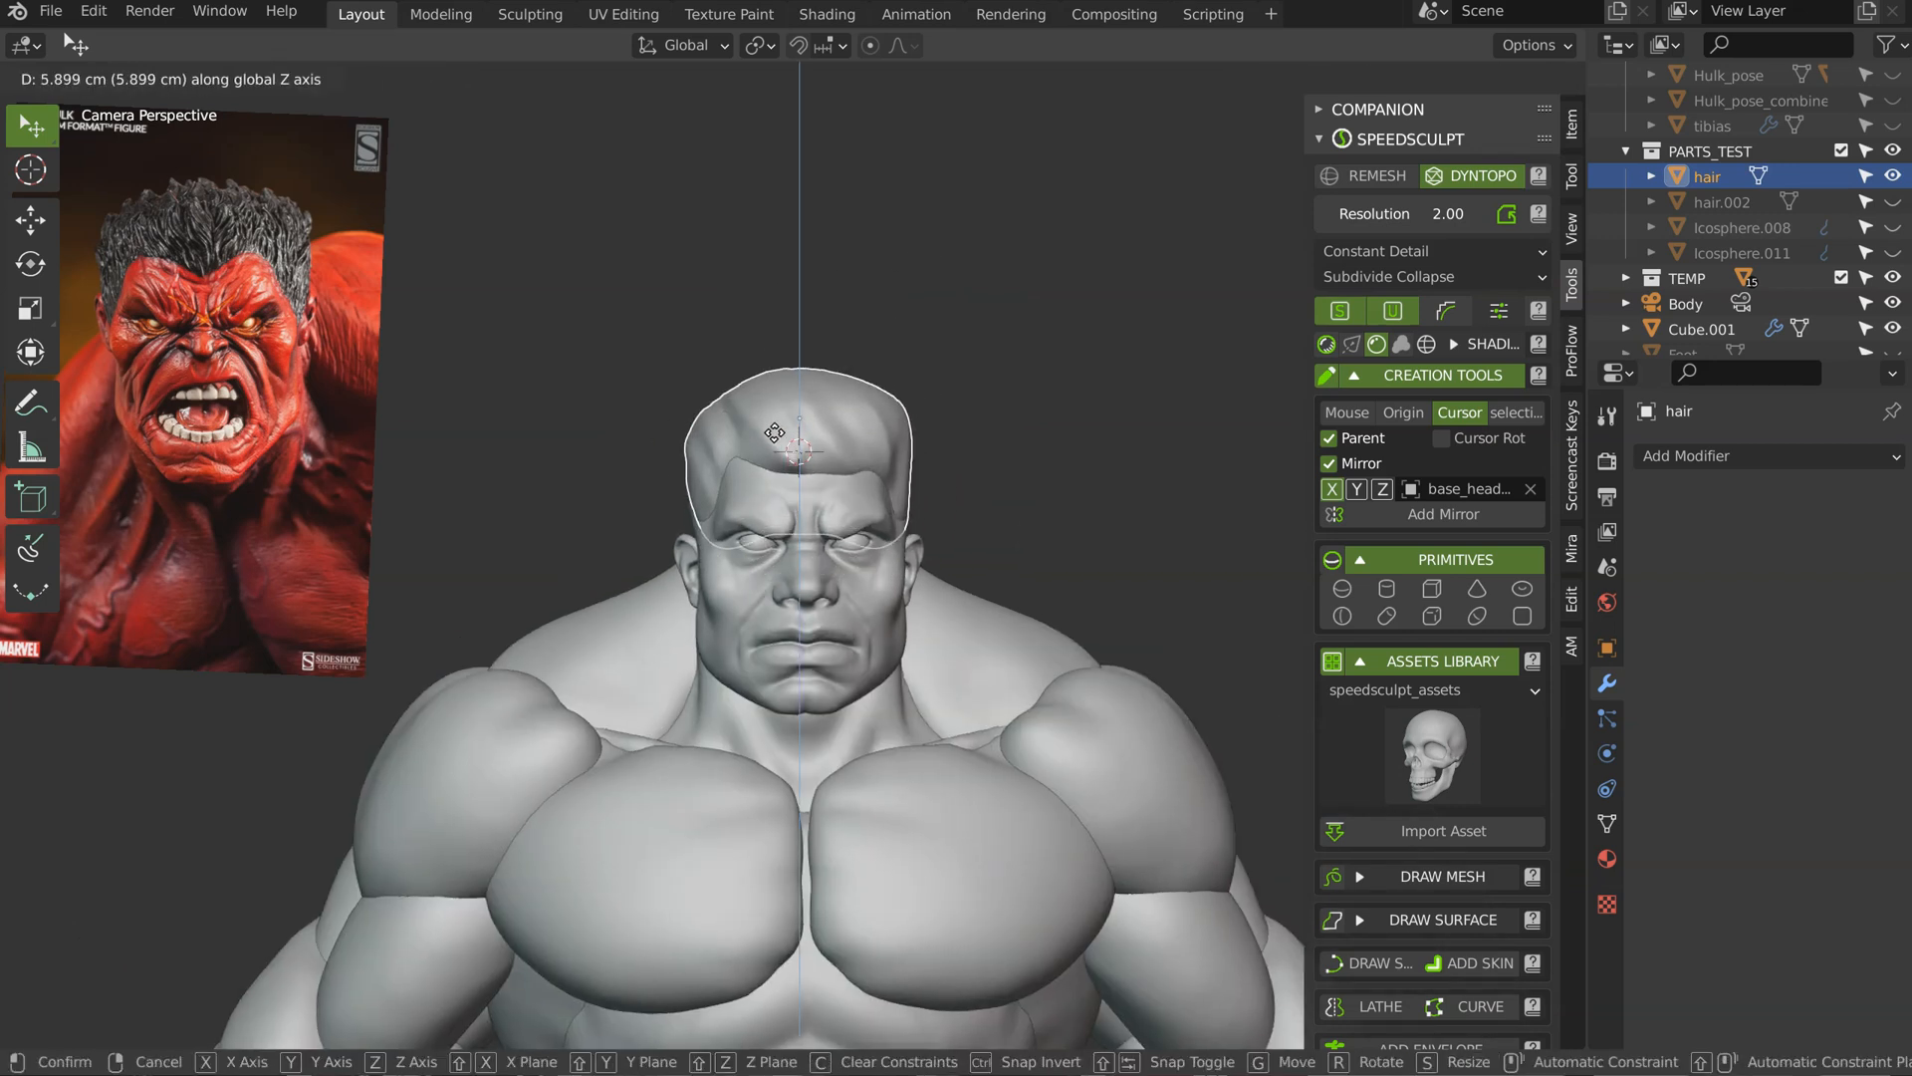
click(786, 435)
Step: Examine the swept hair's fit on the head in Sculpt Mode from the front, back and side
key(ctrl+Tab)
scroll(955, 340, up, 3)
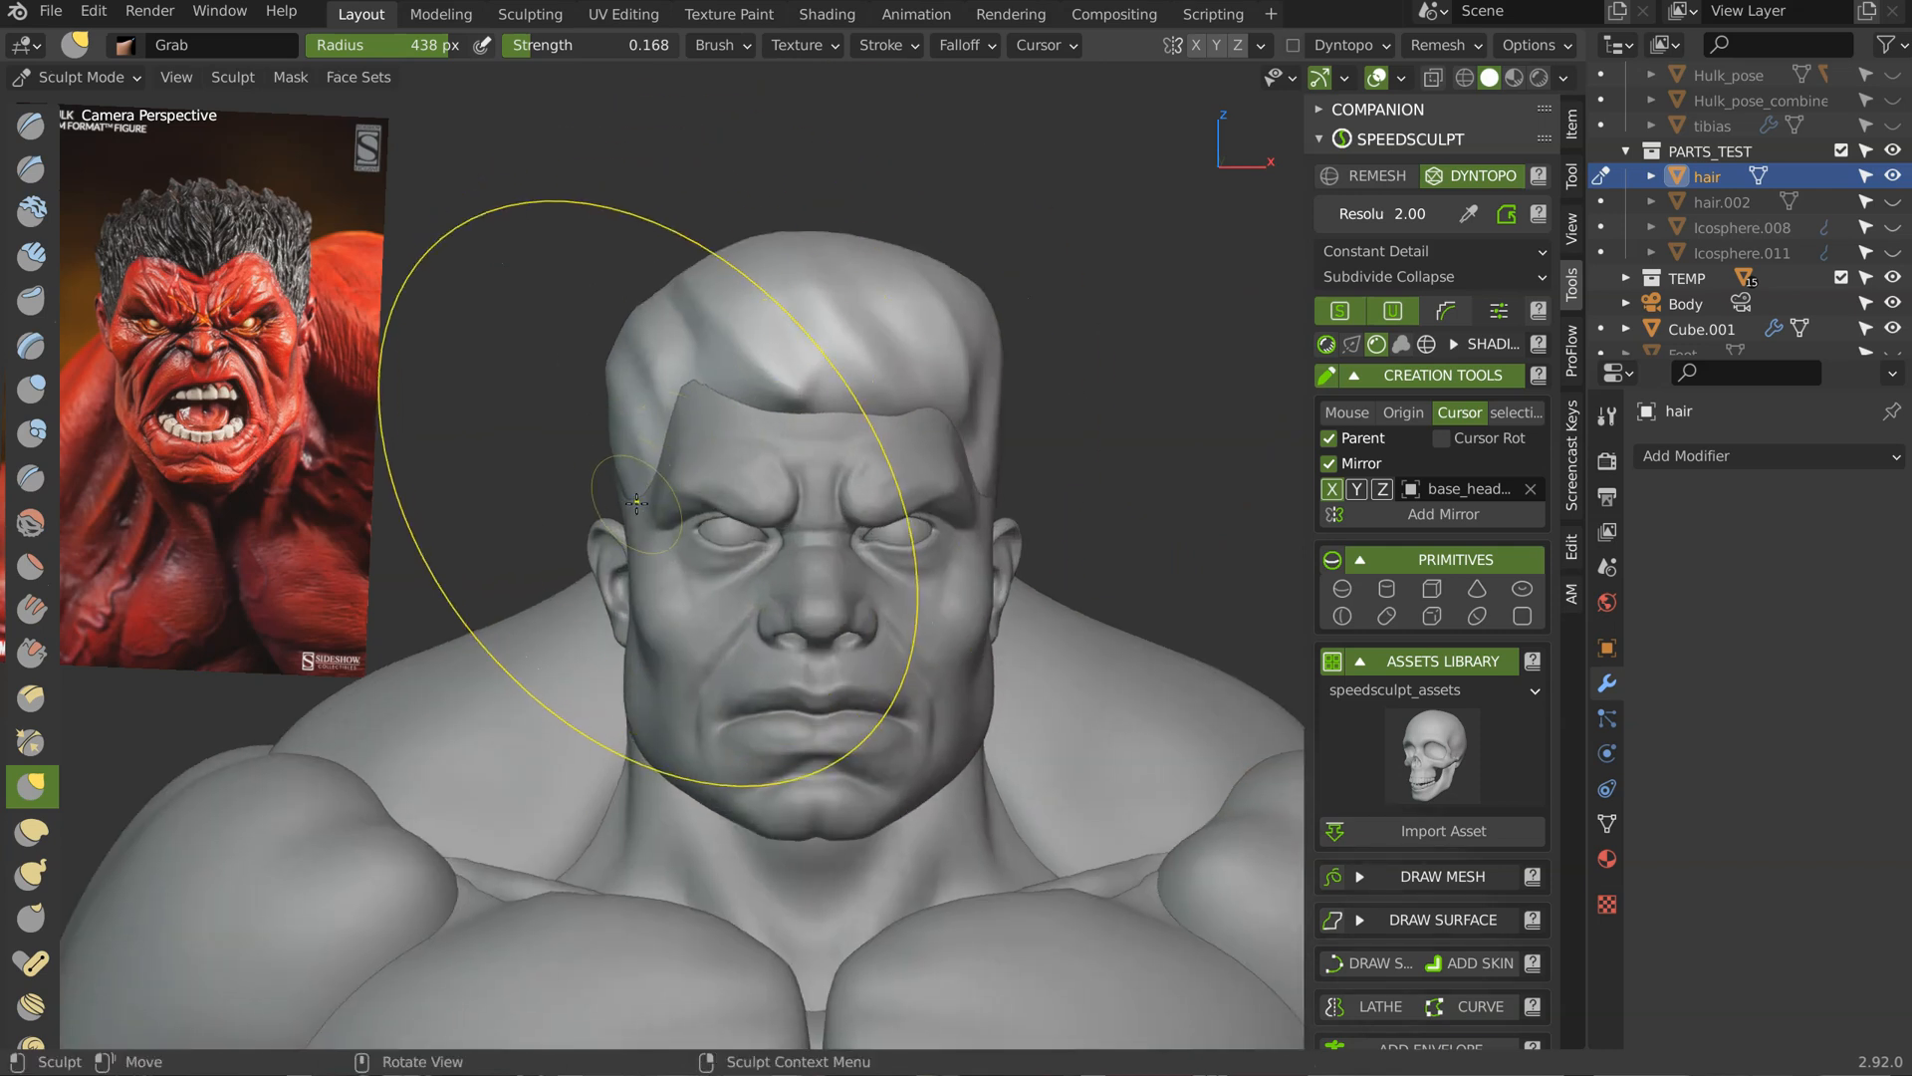
middle_drag(1024, 491, 936, 493)
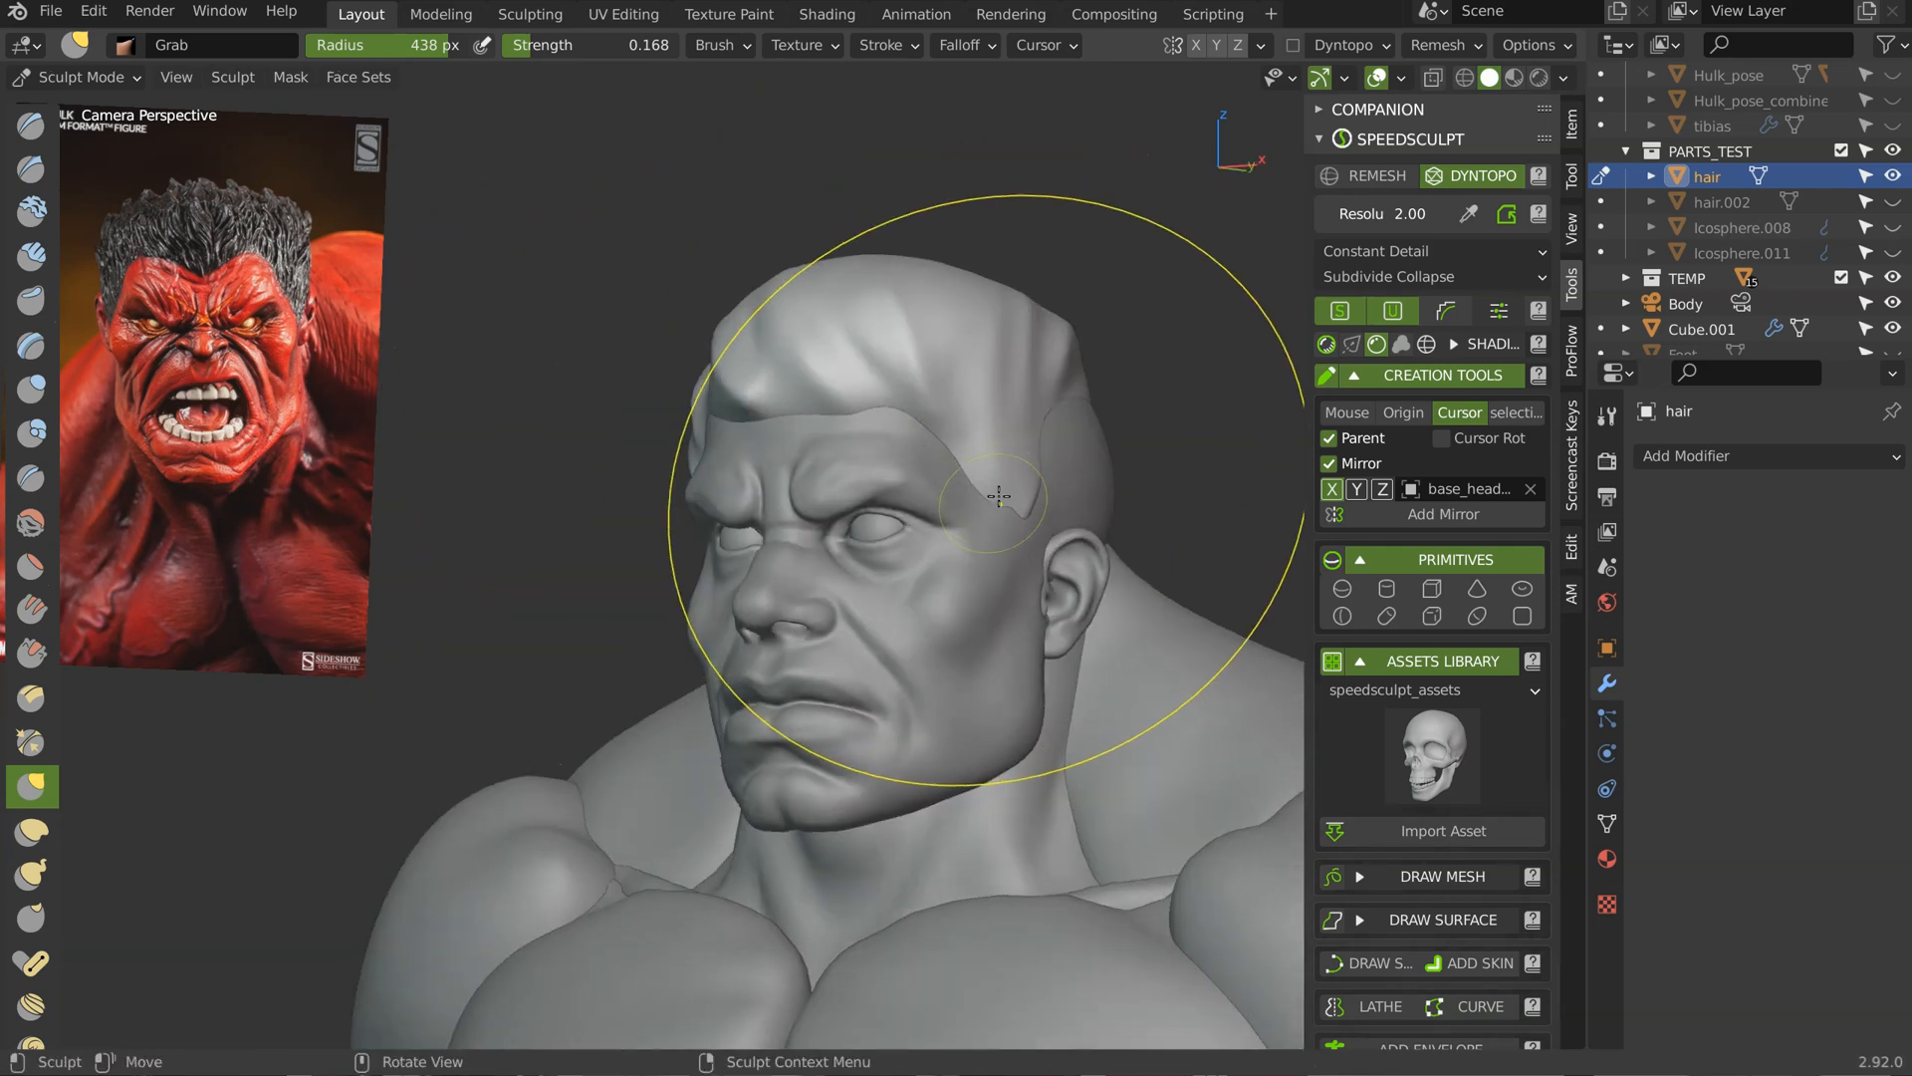
middle_drag(1118, 463, 969, 448)
key(ctrl+KP_1)
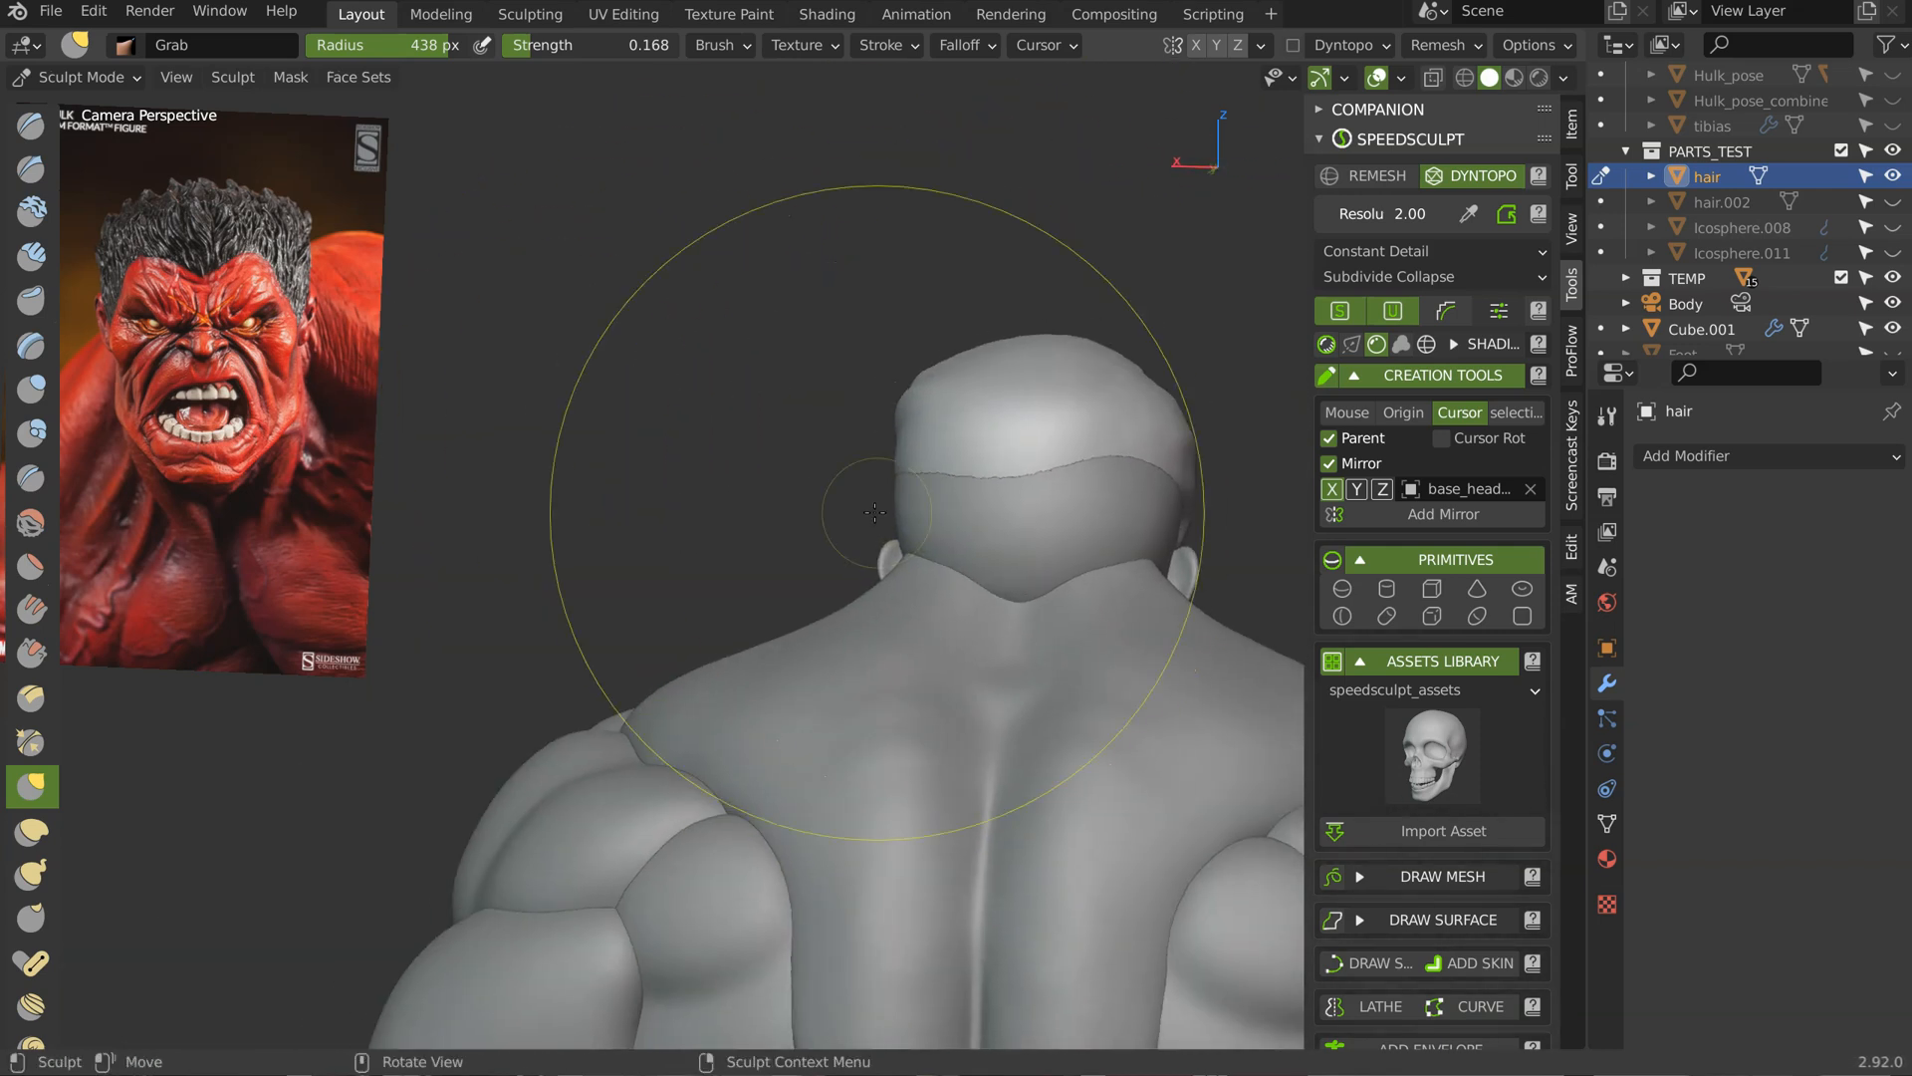
key(KP_3)
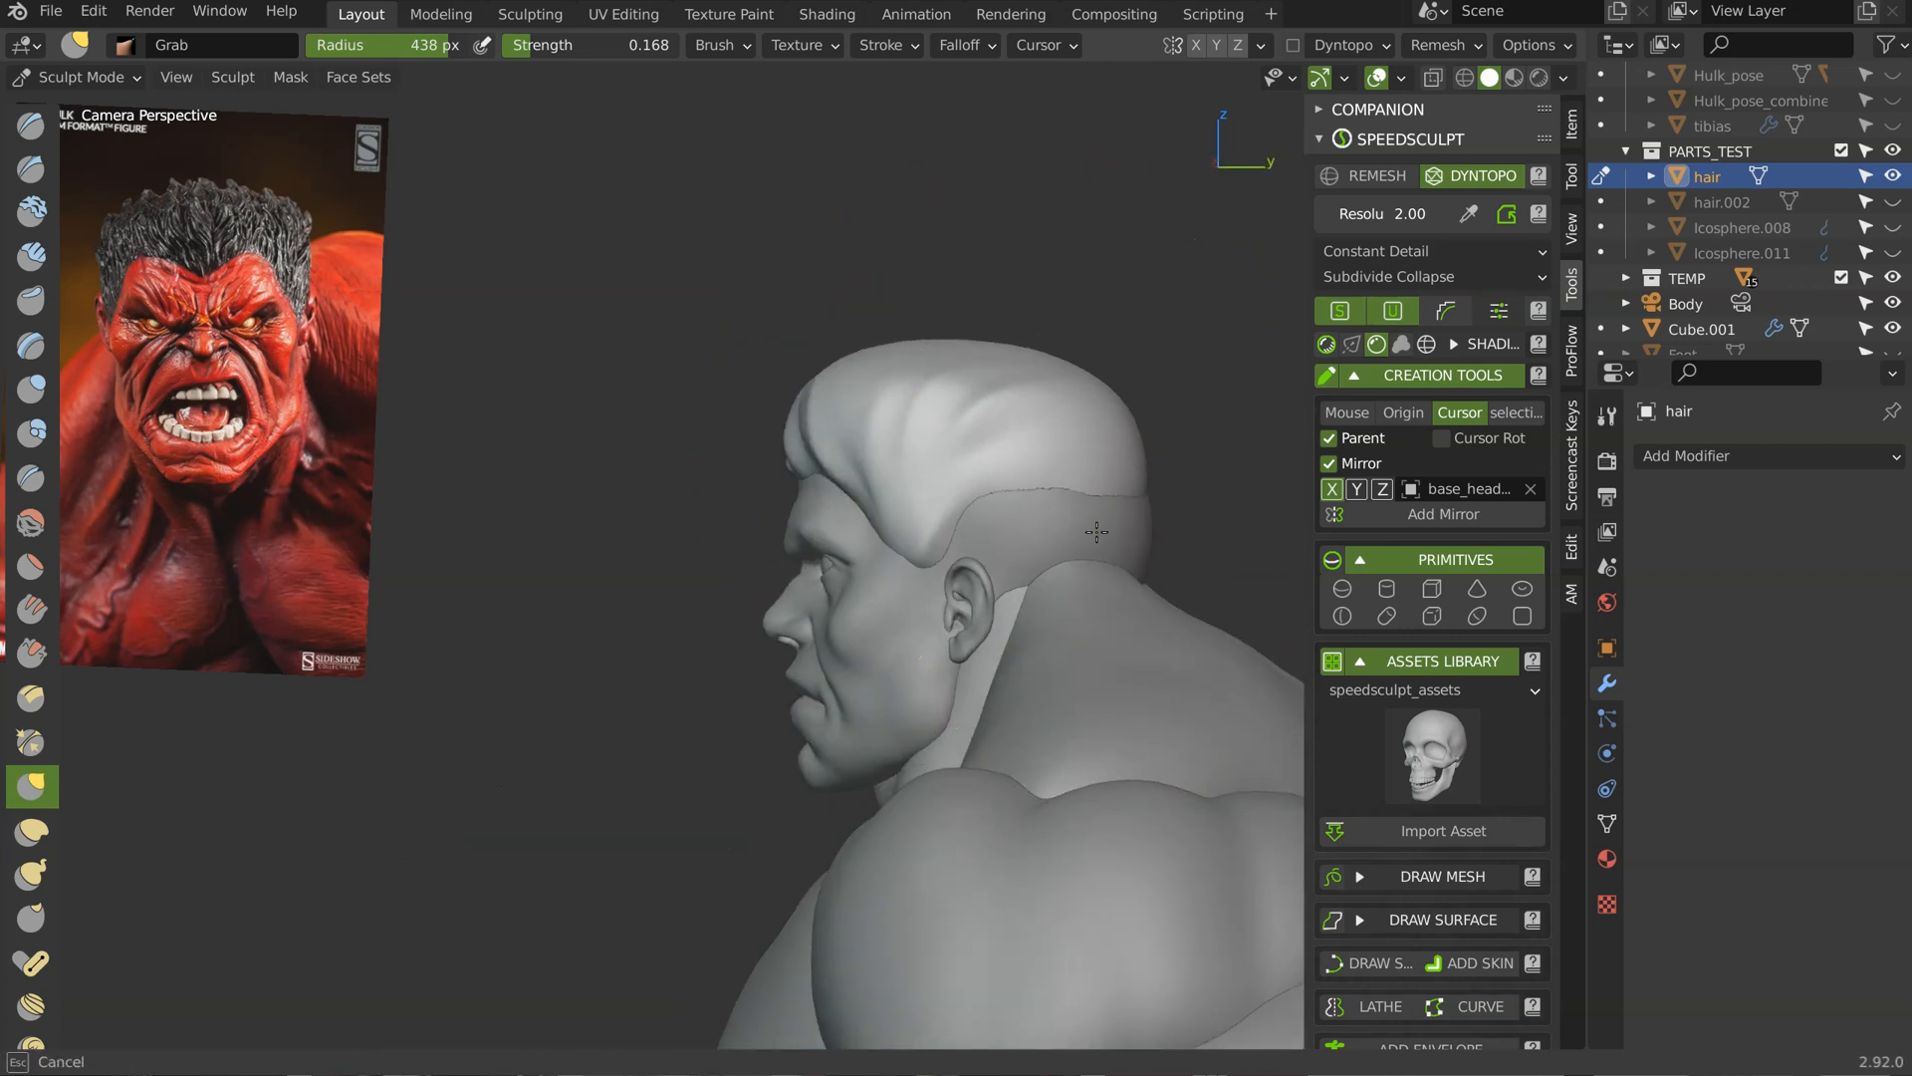
key(KP_1)
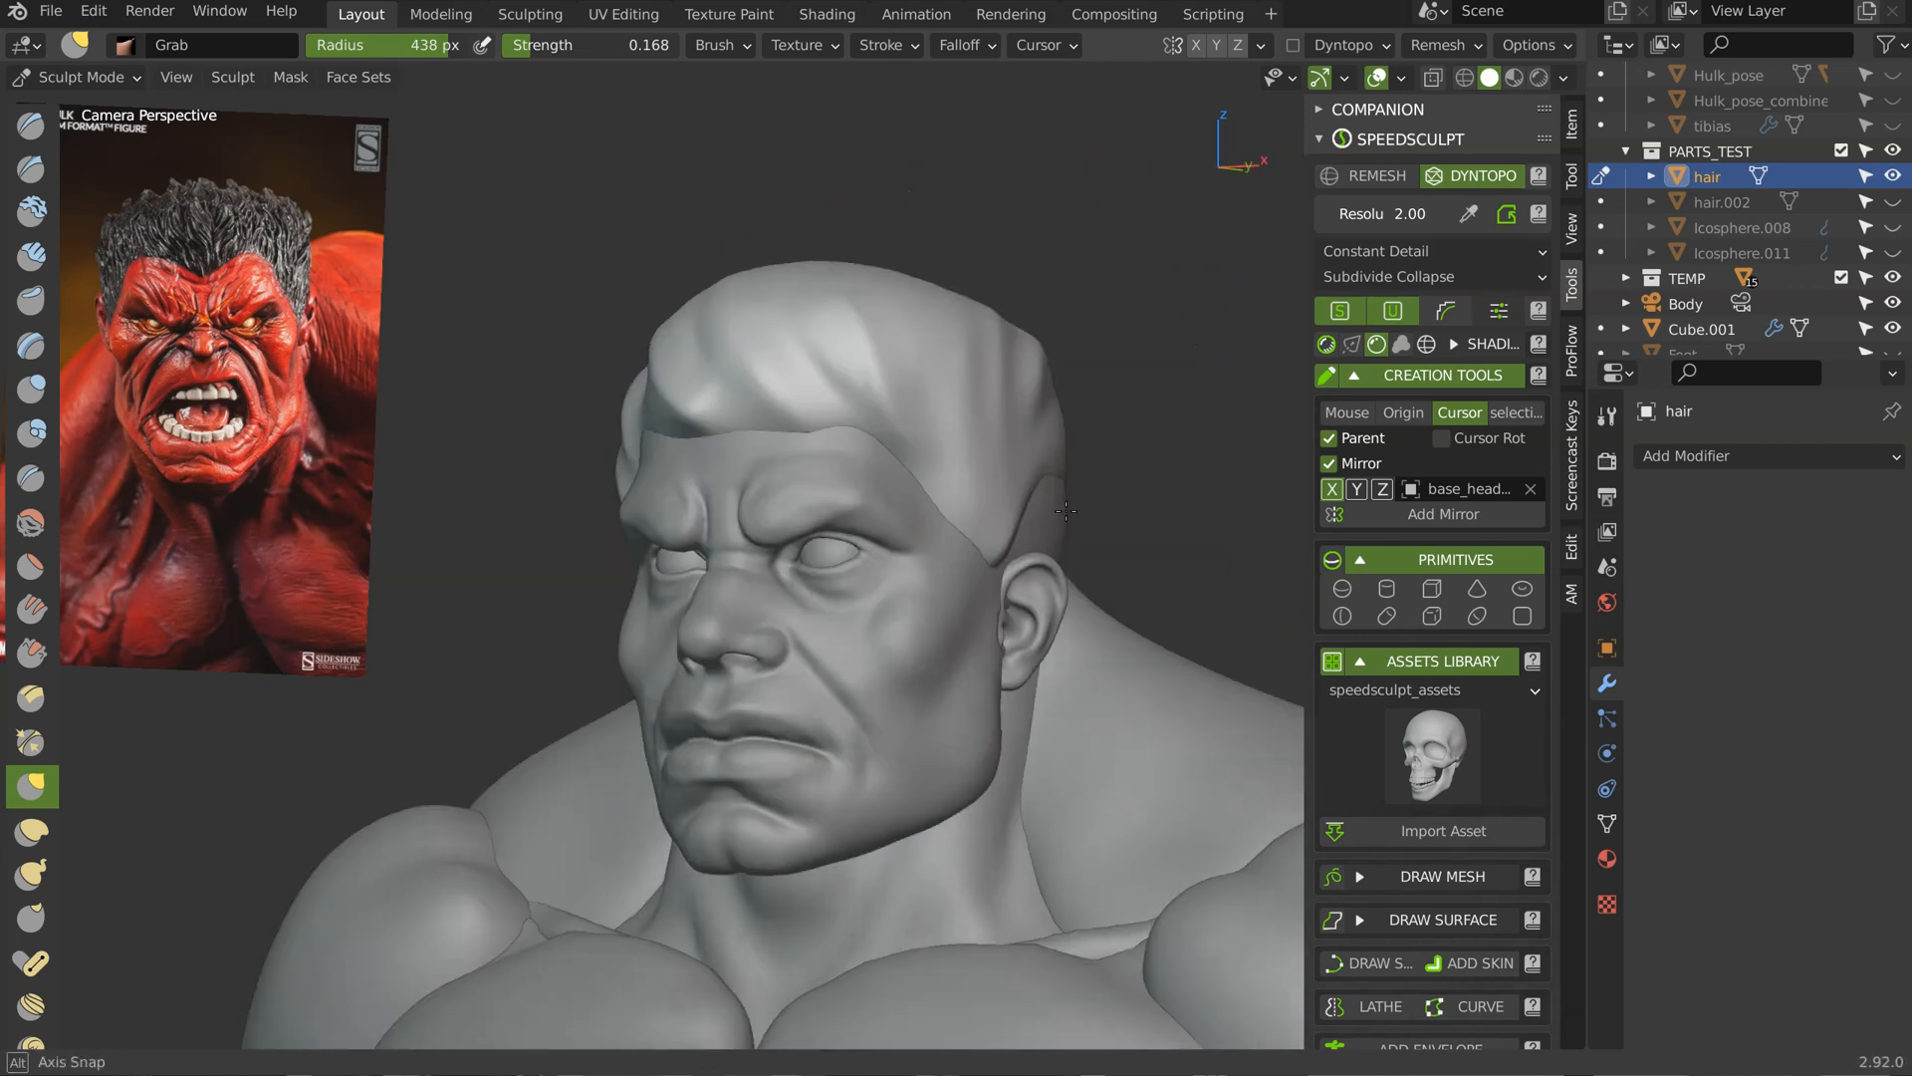
scroll(855, 499, up, 4)
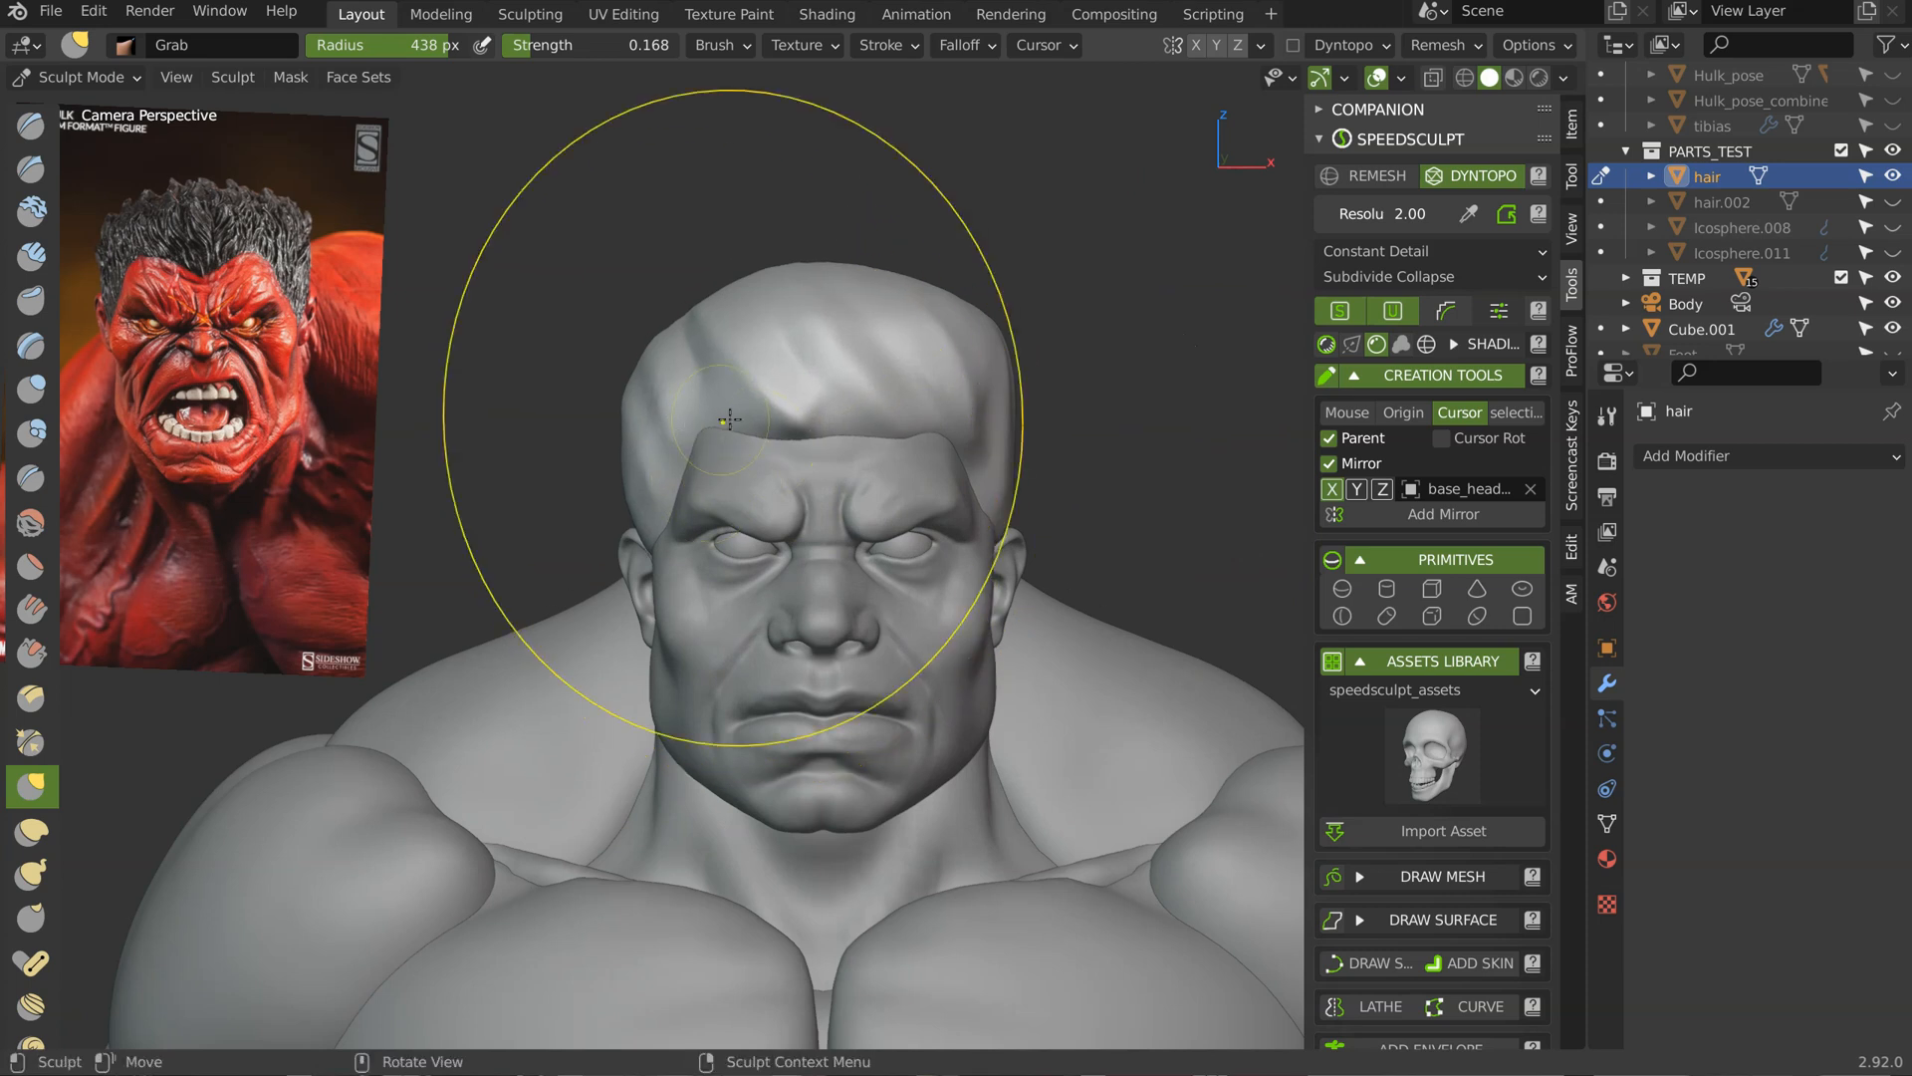
key(KP_3)
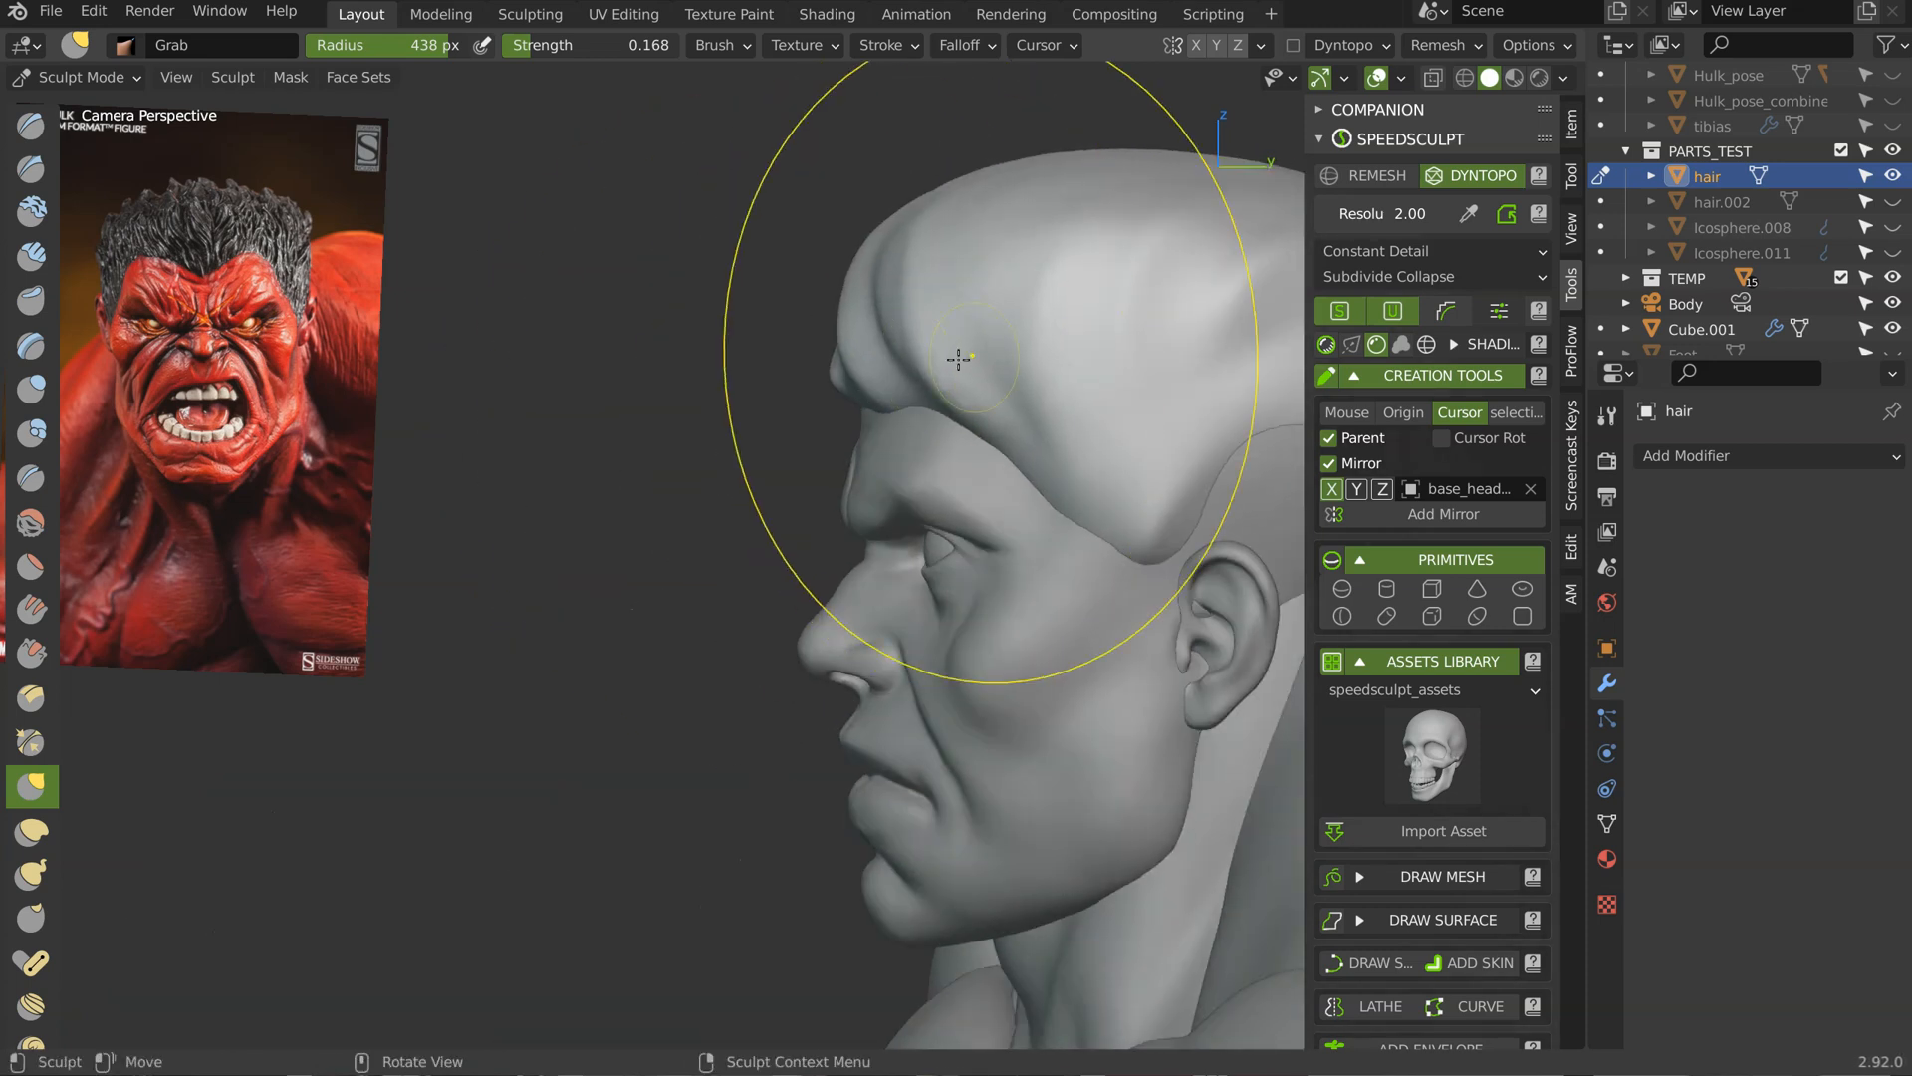
mouse_move(1234, 347)
ctrl+middle_down()
mouse_move(1023, 551)
mouse_move(1003, 482)
ctrl+middle_up()
mouse_move(871, 597)
middle_down()
mouse_move(948, 641)
mouse_move(932, 544)
mouse_move(841, 572)
middle_up()
Step: Return to Object Mode and parent the ears and eyes to the head mesh
key(Tab)
click(839, 571)
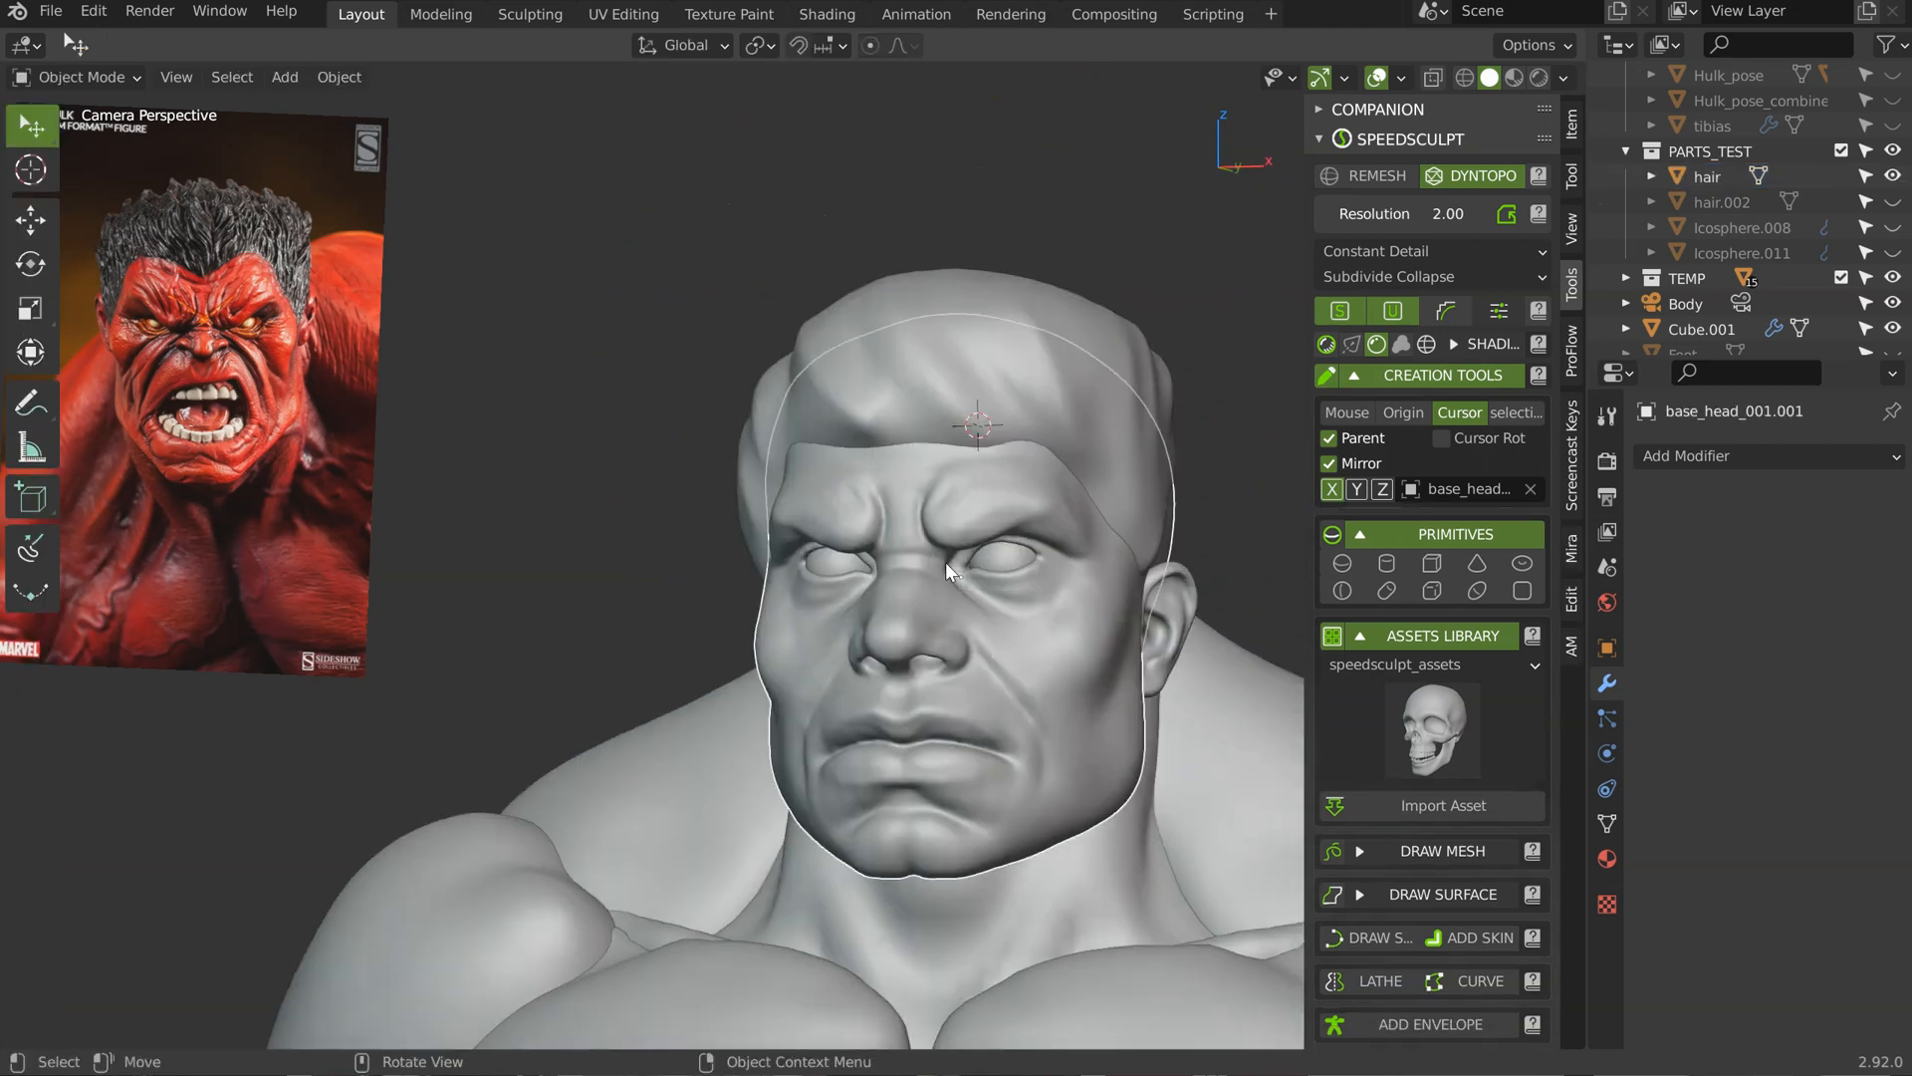
click(1079, 643)
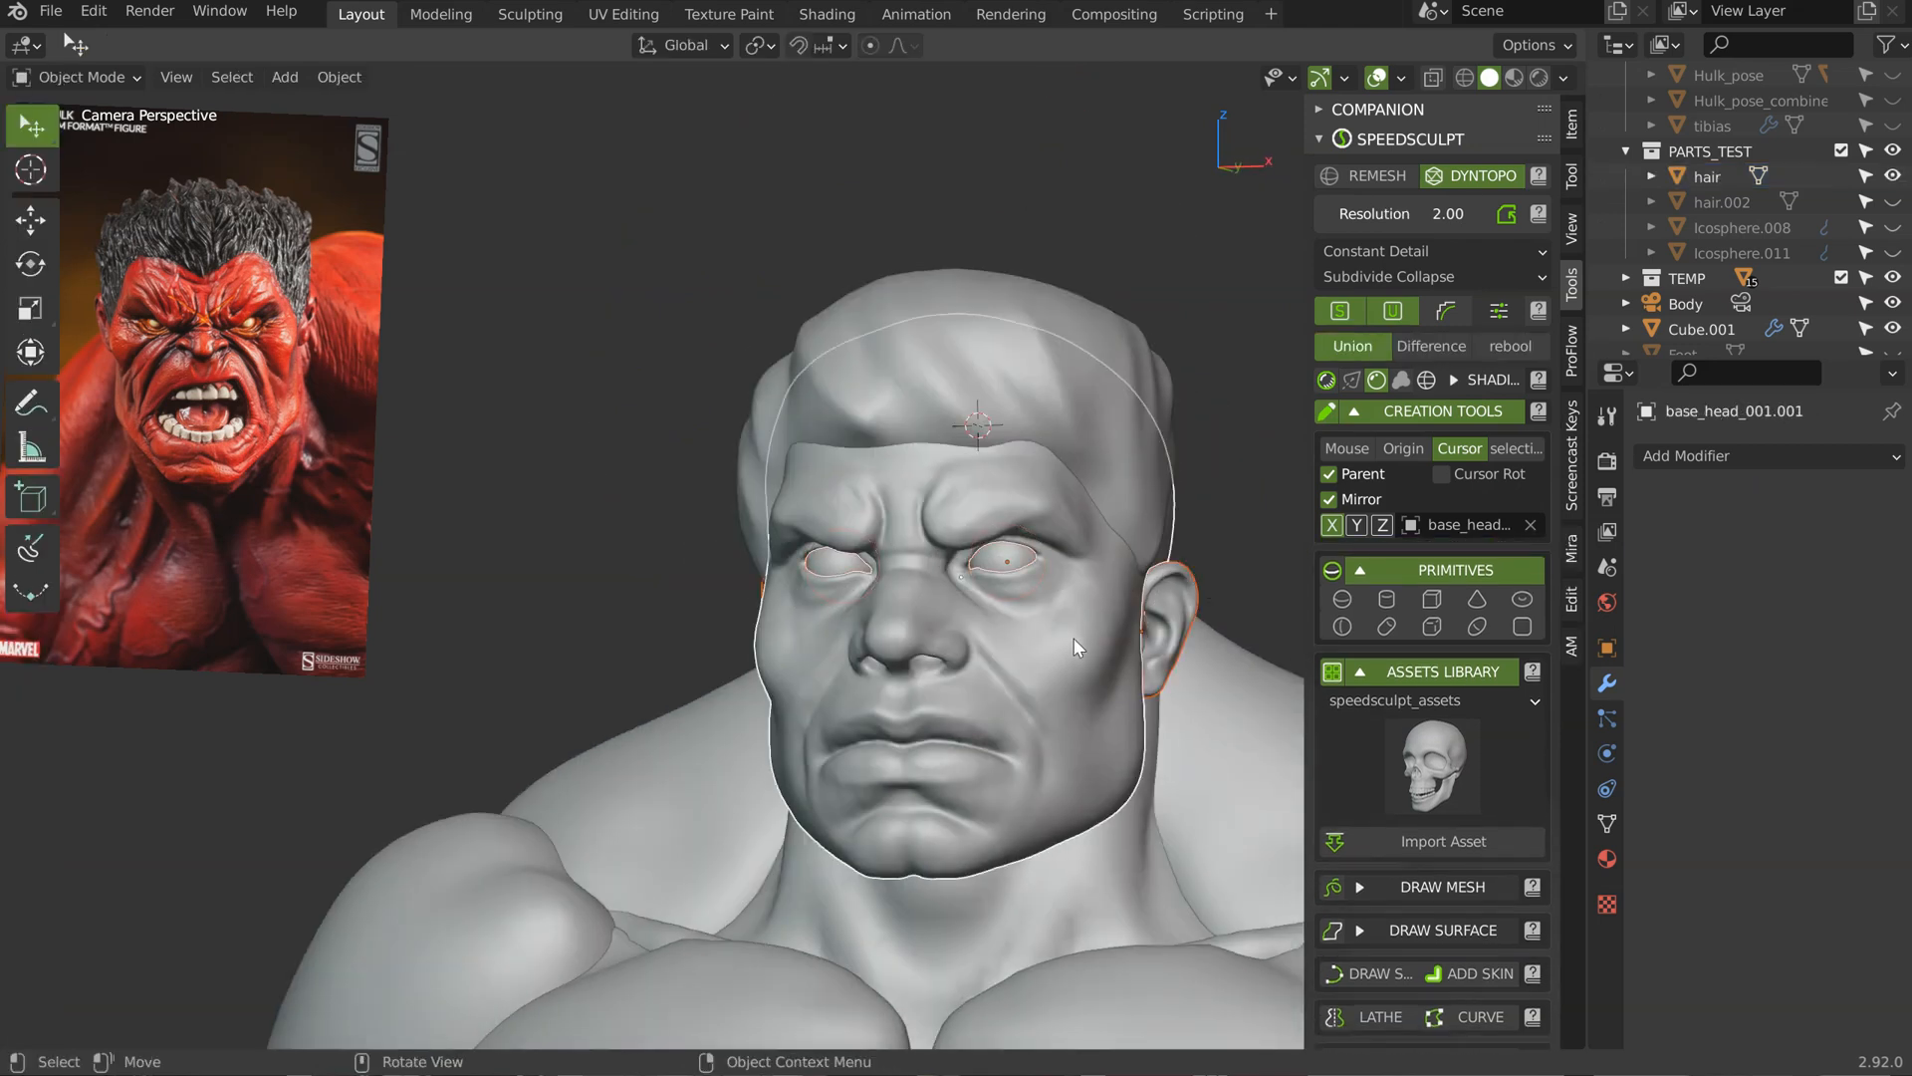
key(ctrl+p)
key(Down)
key(Return)
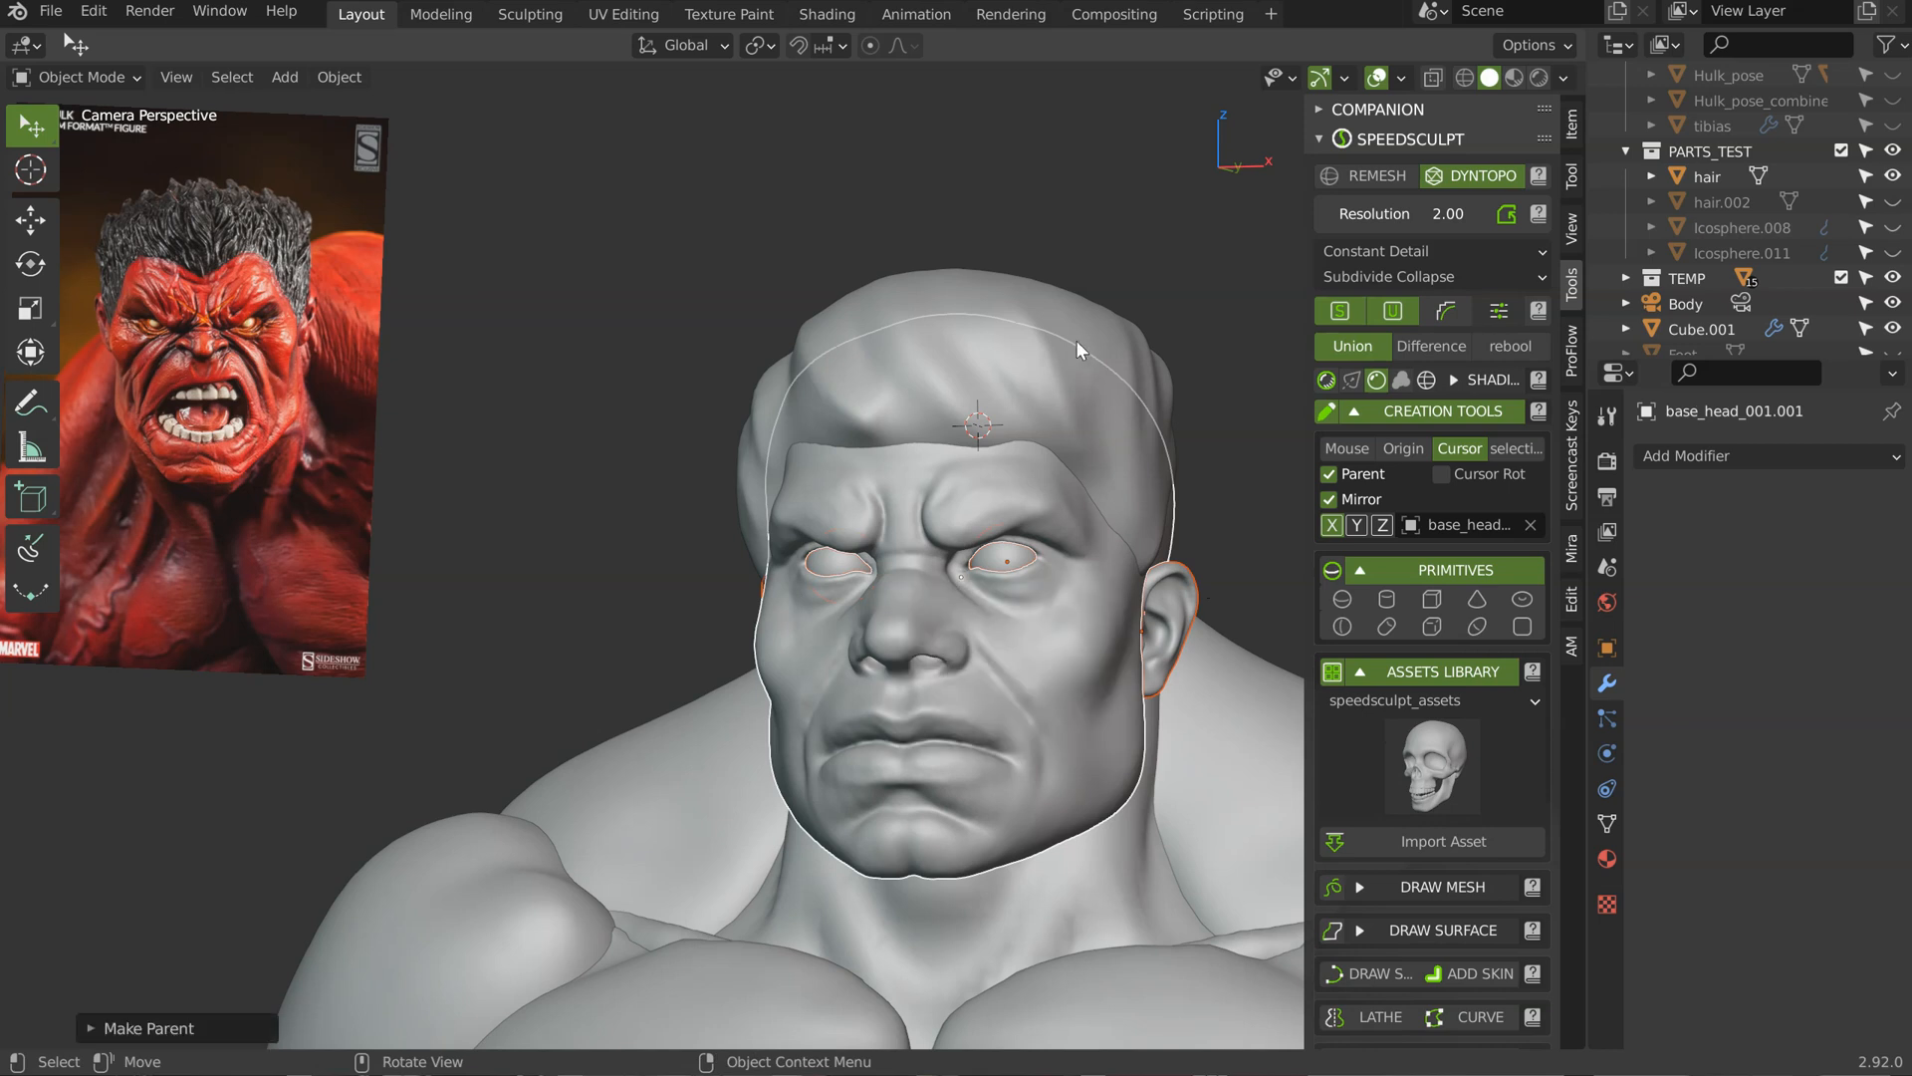
Step: Select the head mesh and scale it down slightly with its parented parts
click(1014, 664)
click(1068, 637)
middle_drag(1067, 638, 928, 528)
middle_drag(1151, 524, 1227, 508)
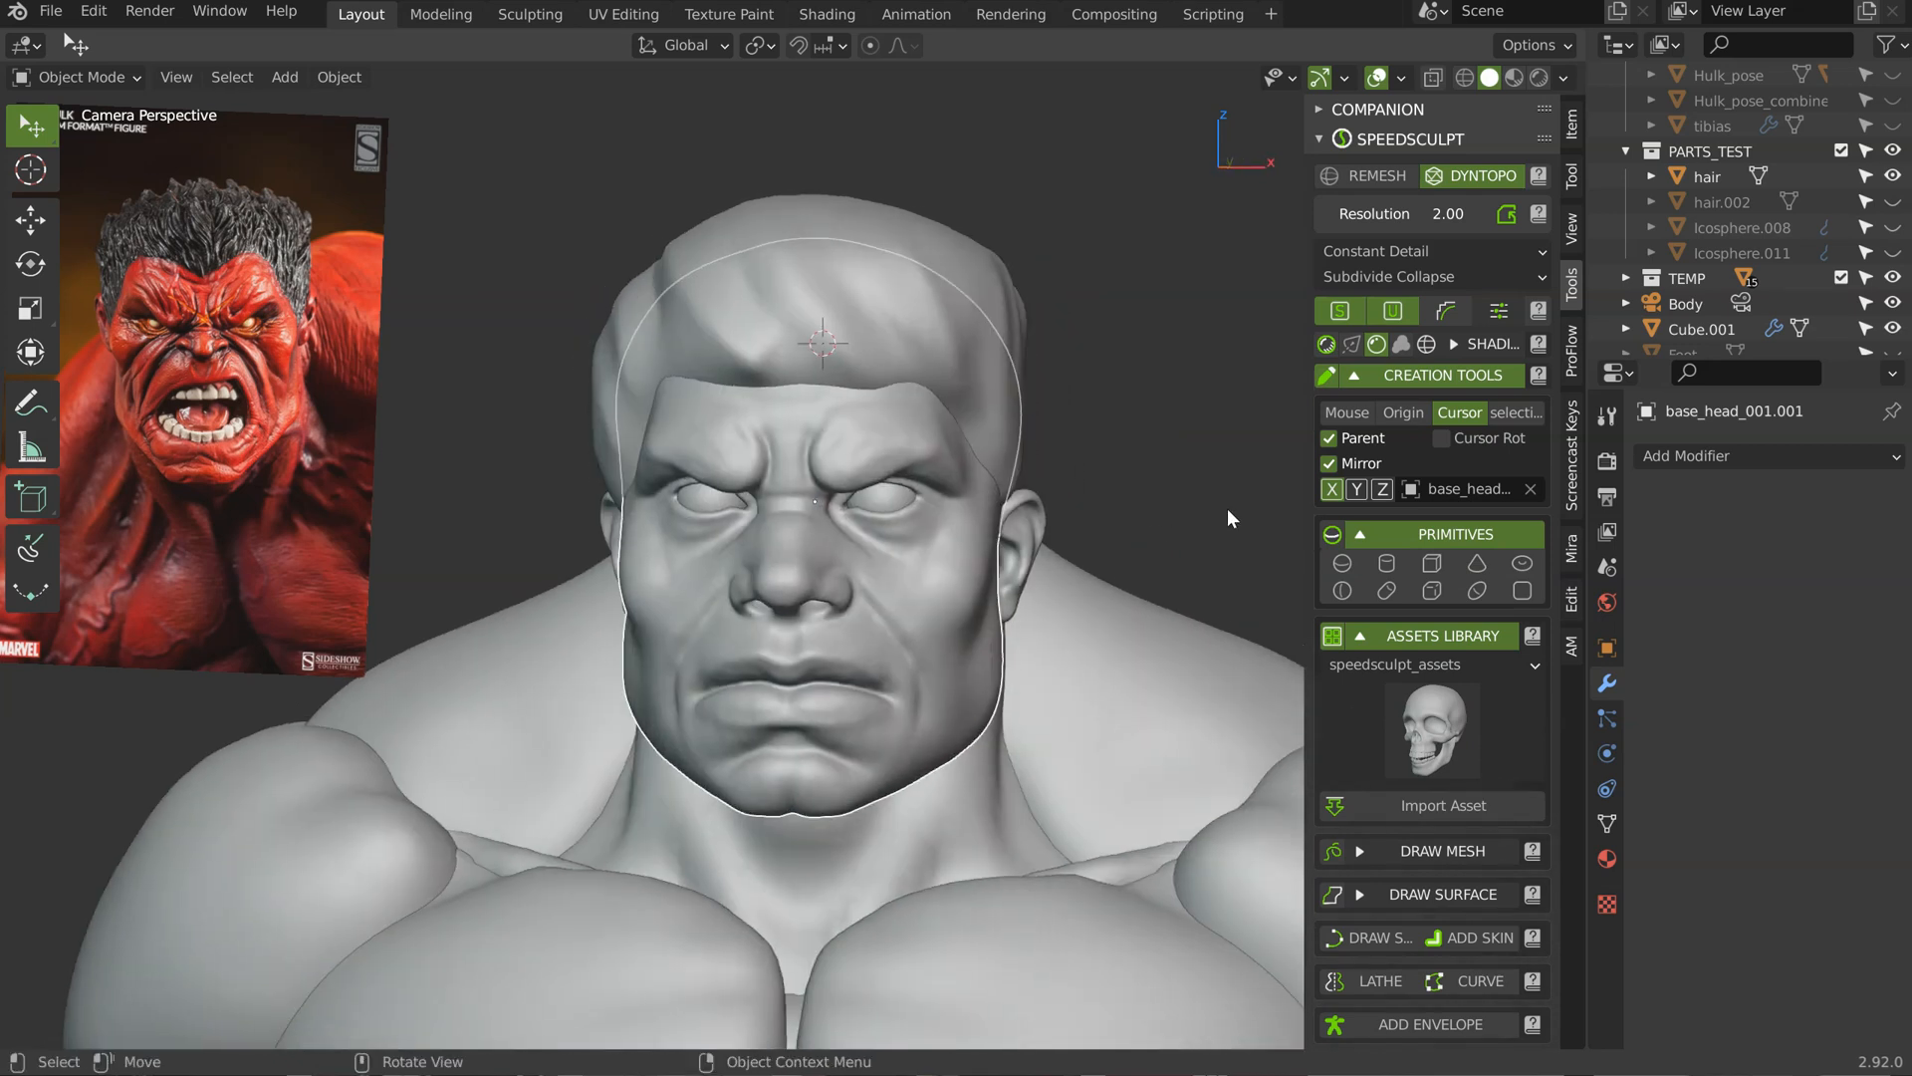
key(s)
click(1204, 512)
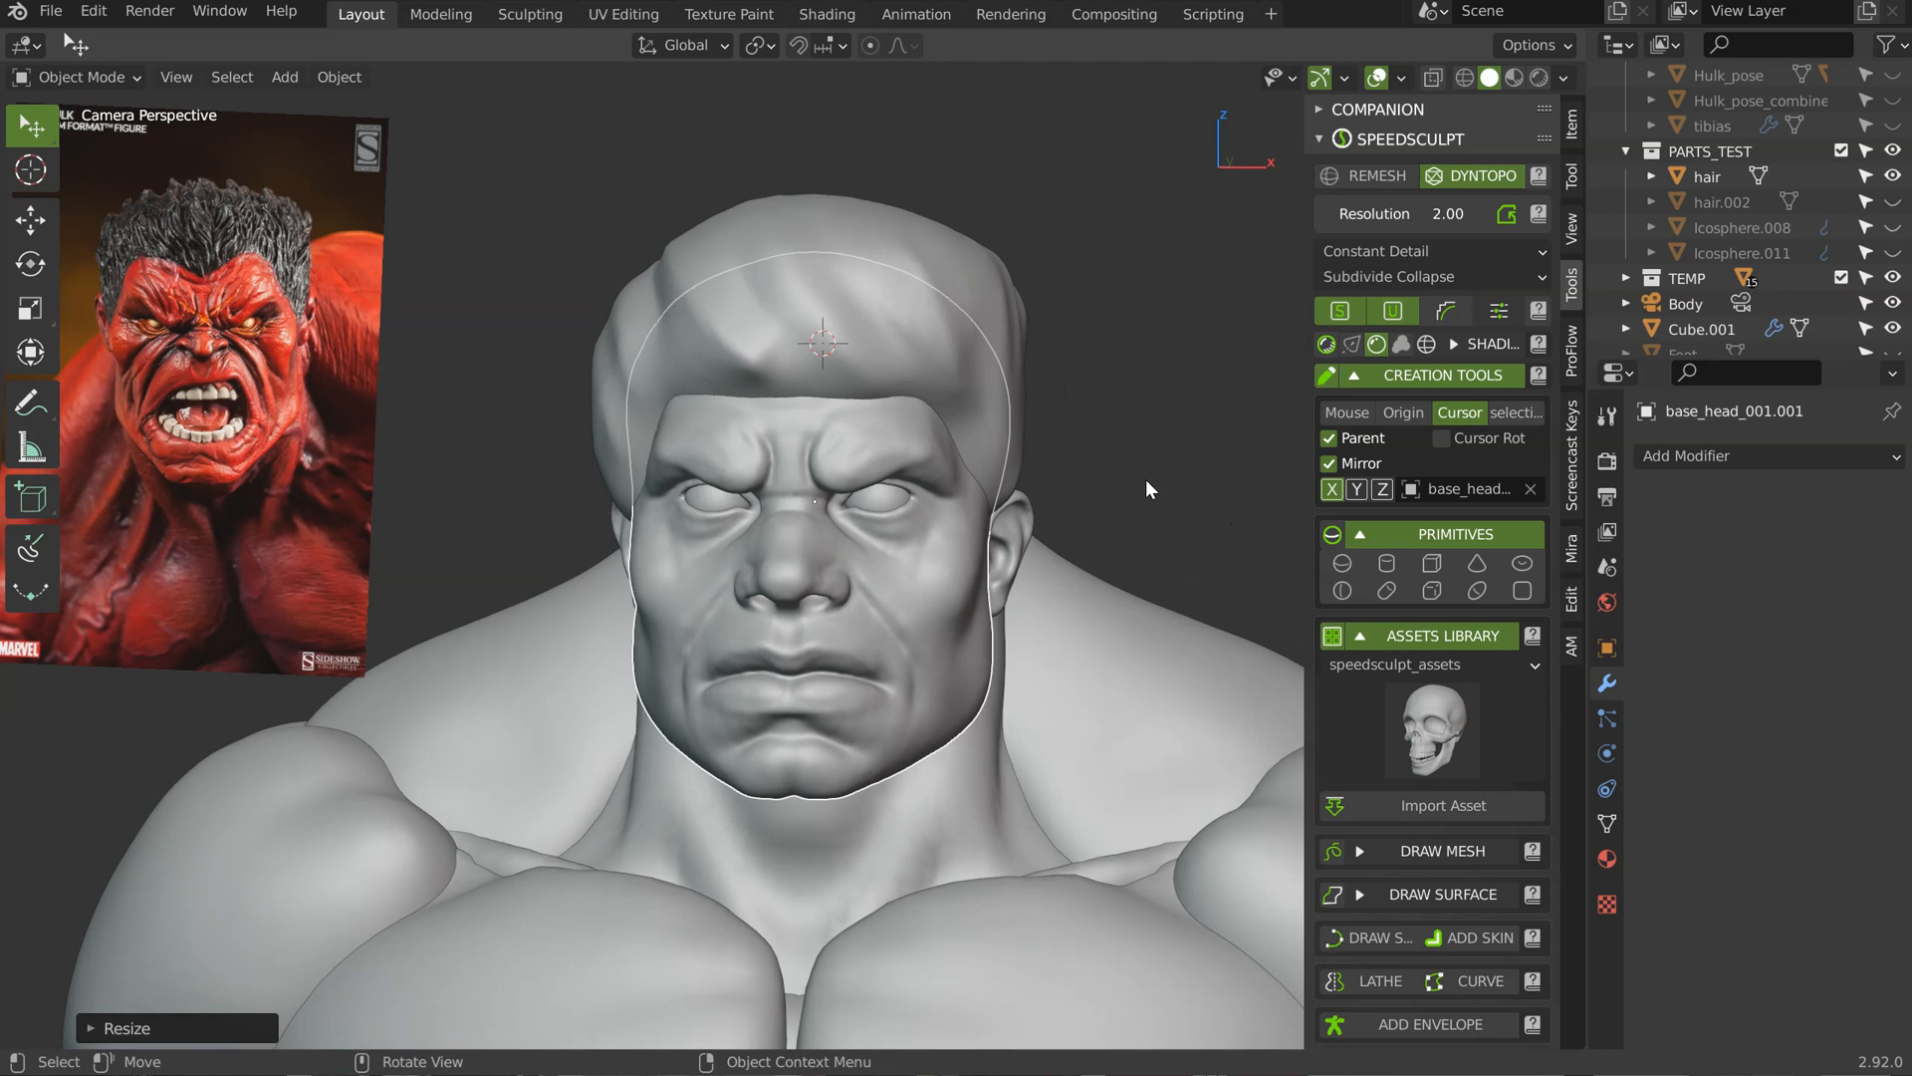
Step: Scale the swept hair down slightly to match the smaller head
click(971, 324)
key(s)
click(1107, 343)
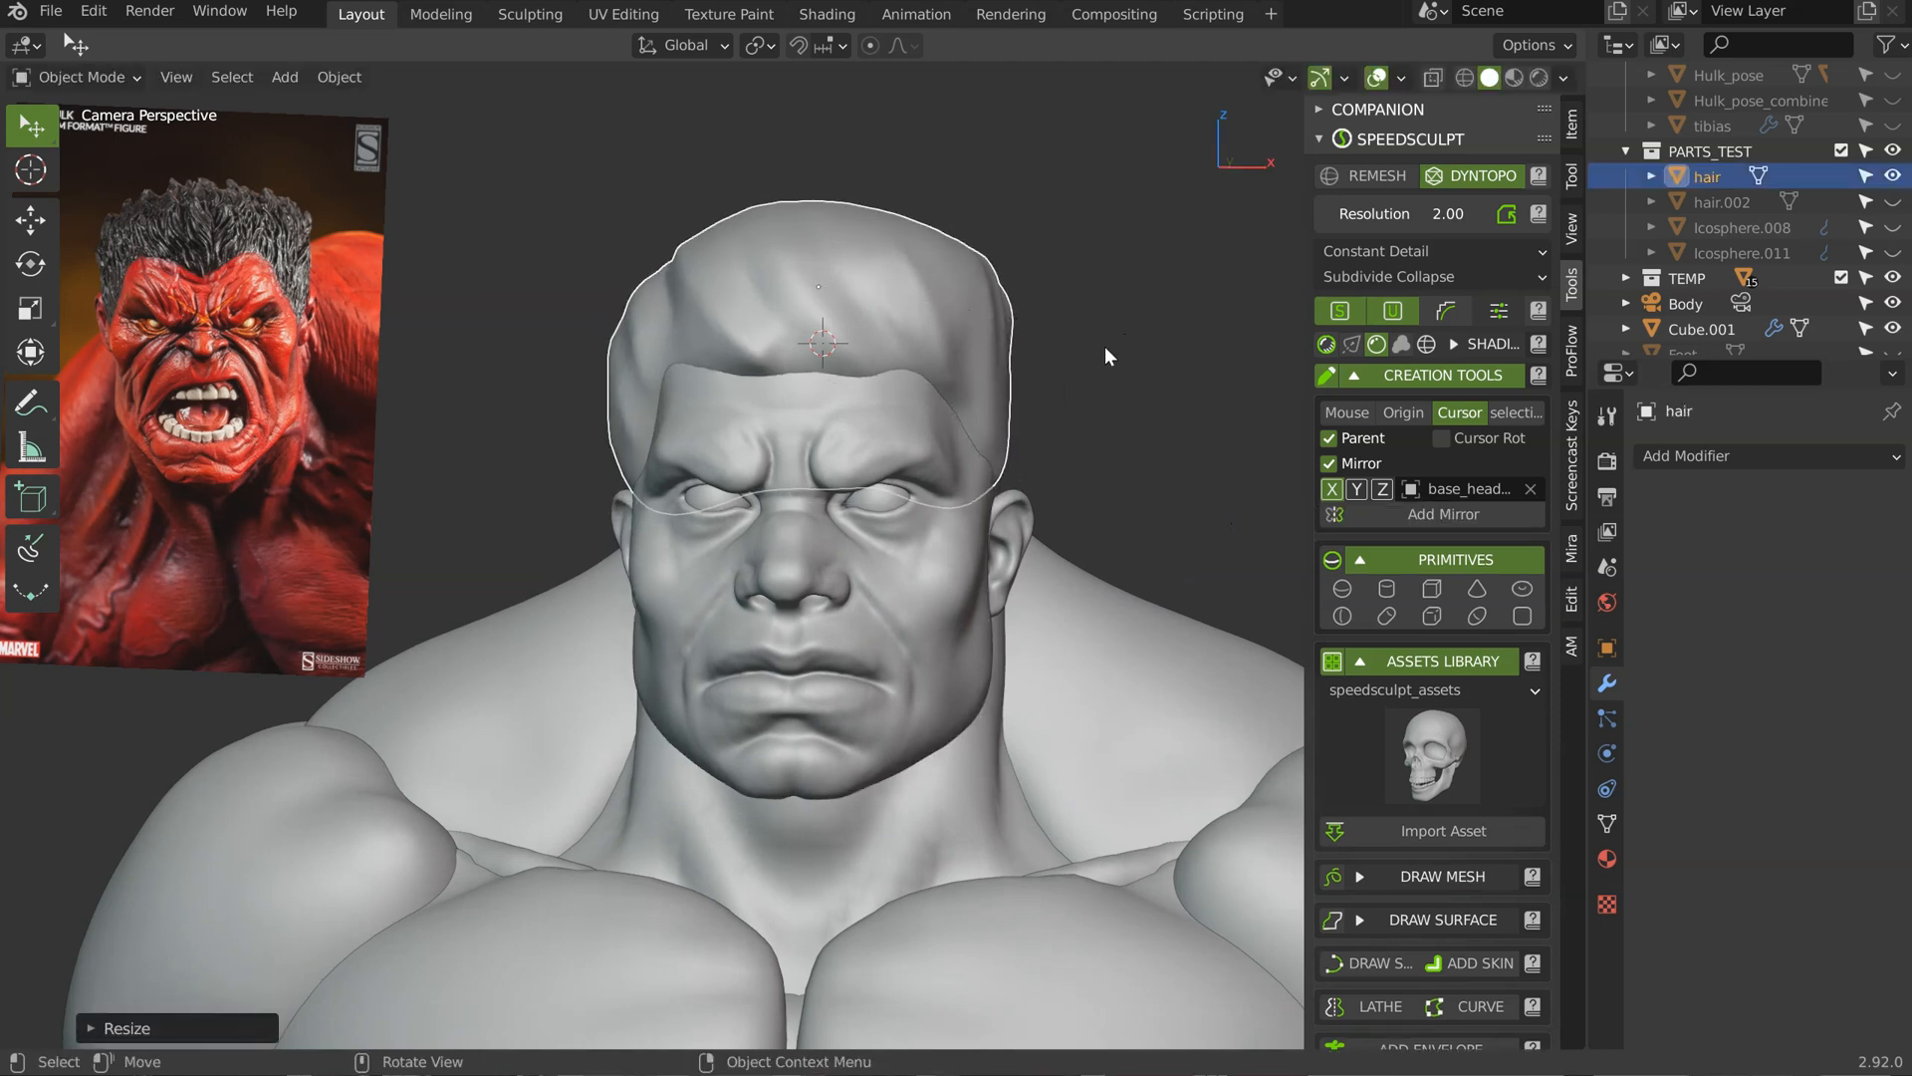
Step: Pull the swept hair's lower back edge down over the nape in Sculpt Mode with the Grab brush at 438 px
key(ctrl+Tab)
mouse_move(1088, 351)
middle_down()
mouse_move(786, 349)
mouse_move(966, 359)
middle_up()
scroll(966, 358, down, 4)
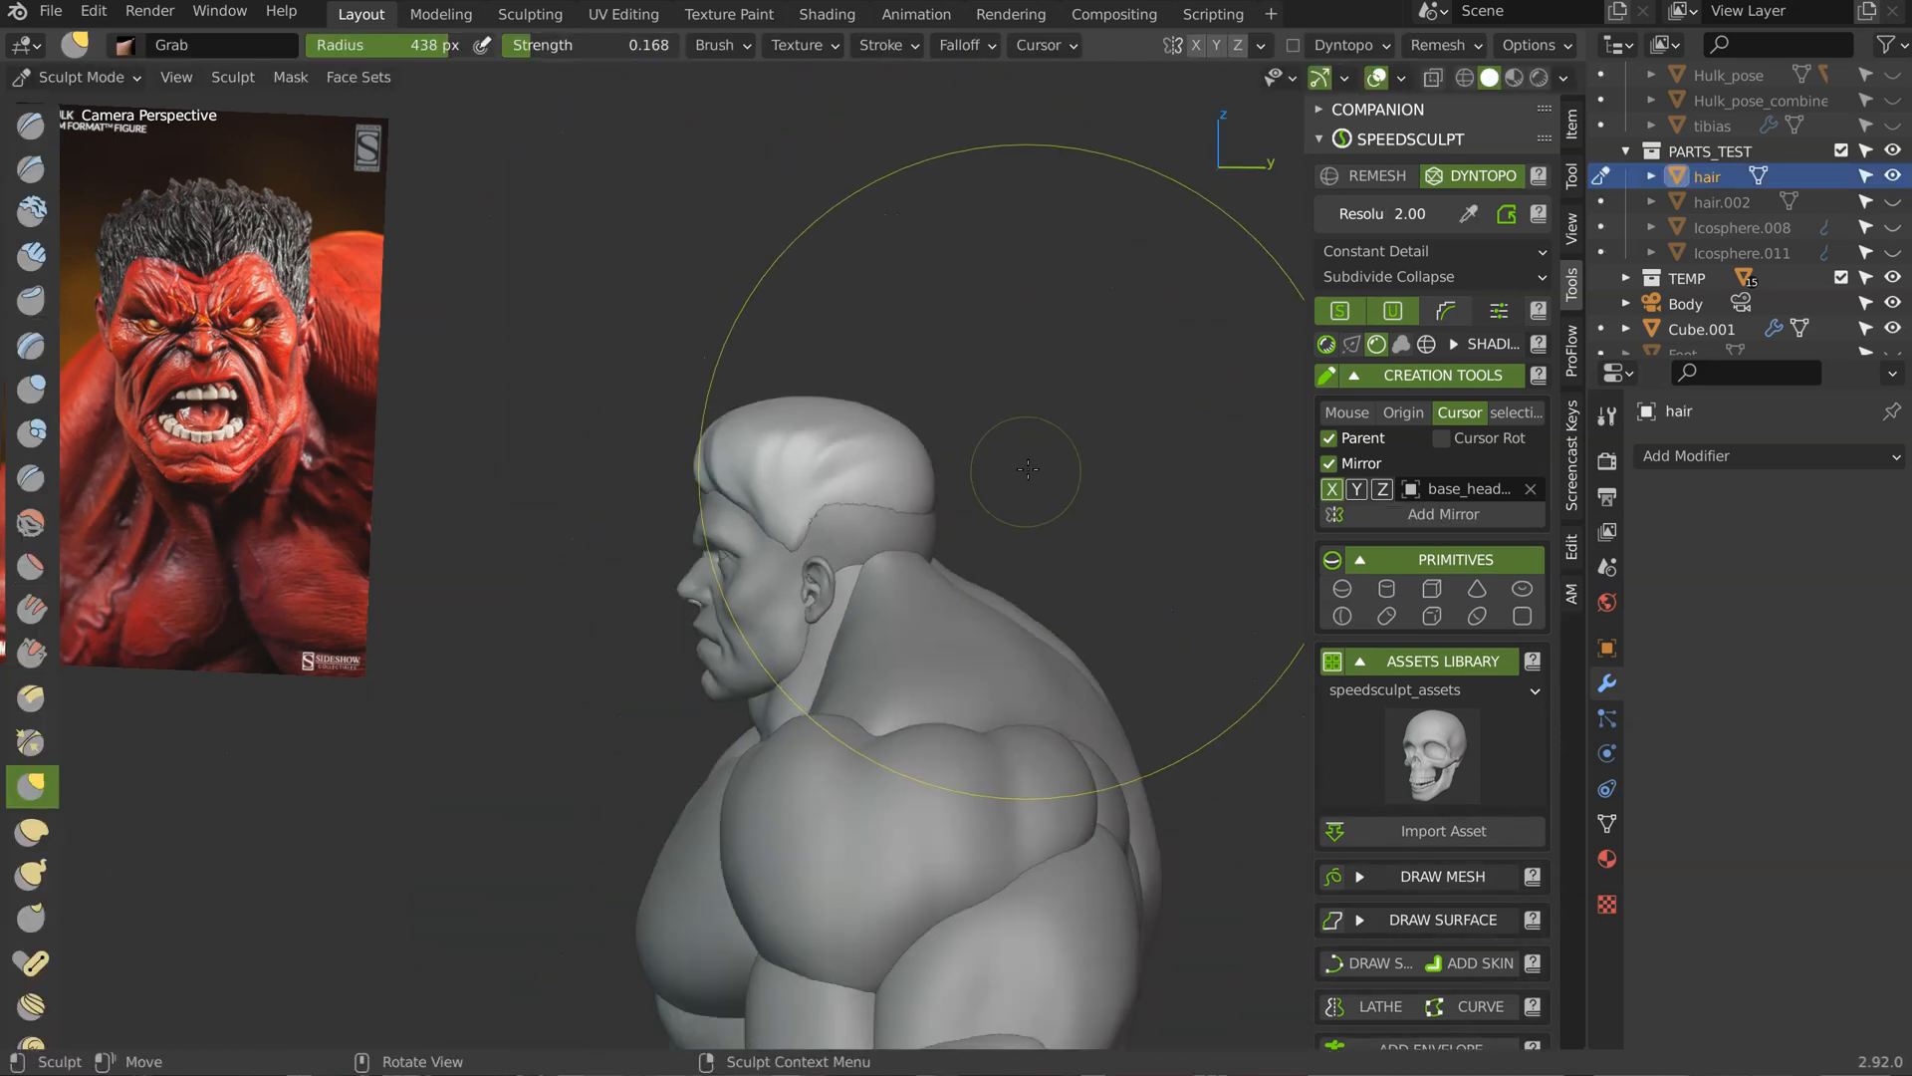
middle_drag(846, 577, 909, 405)
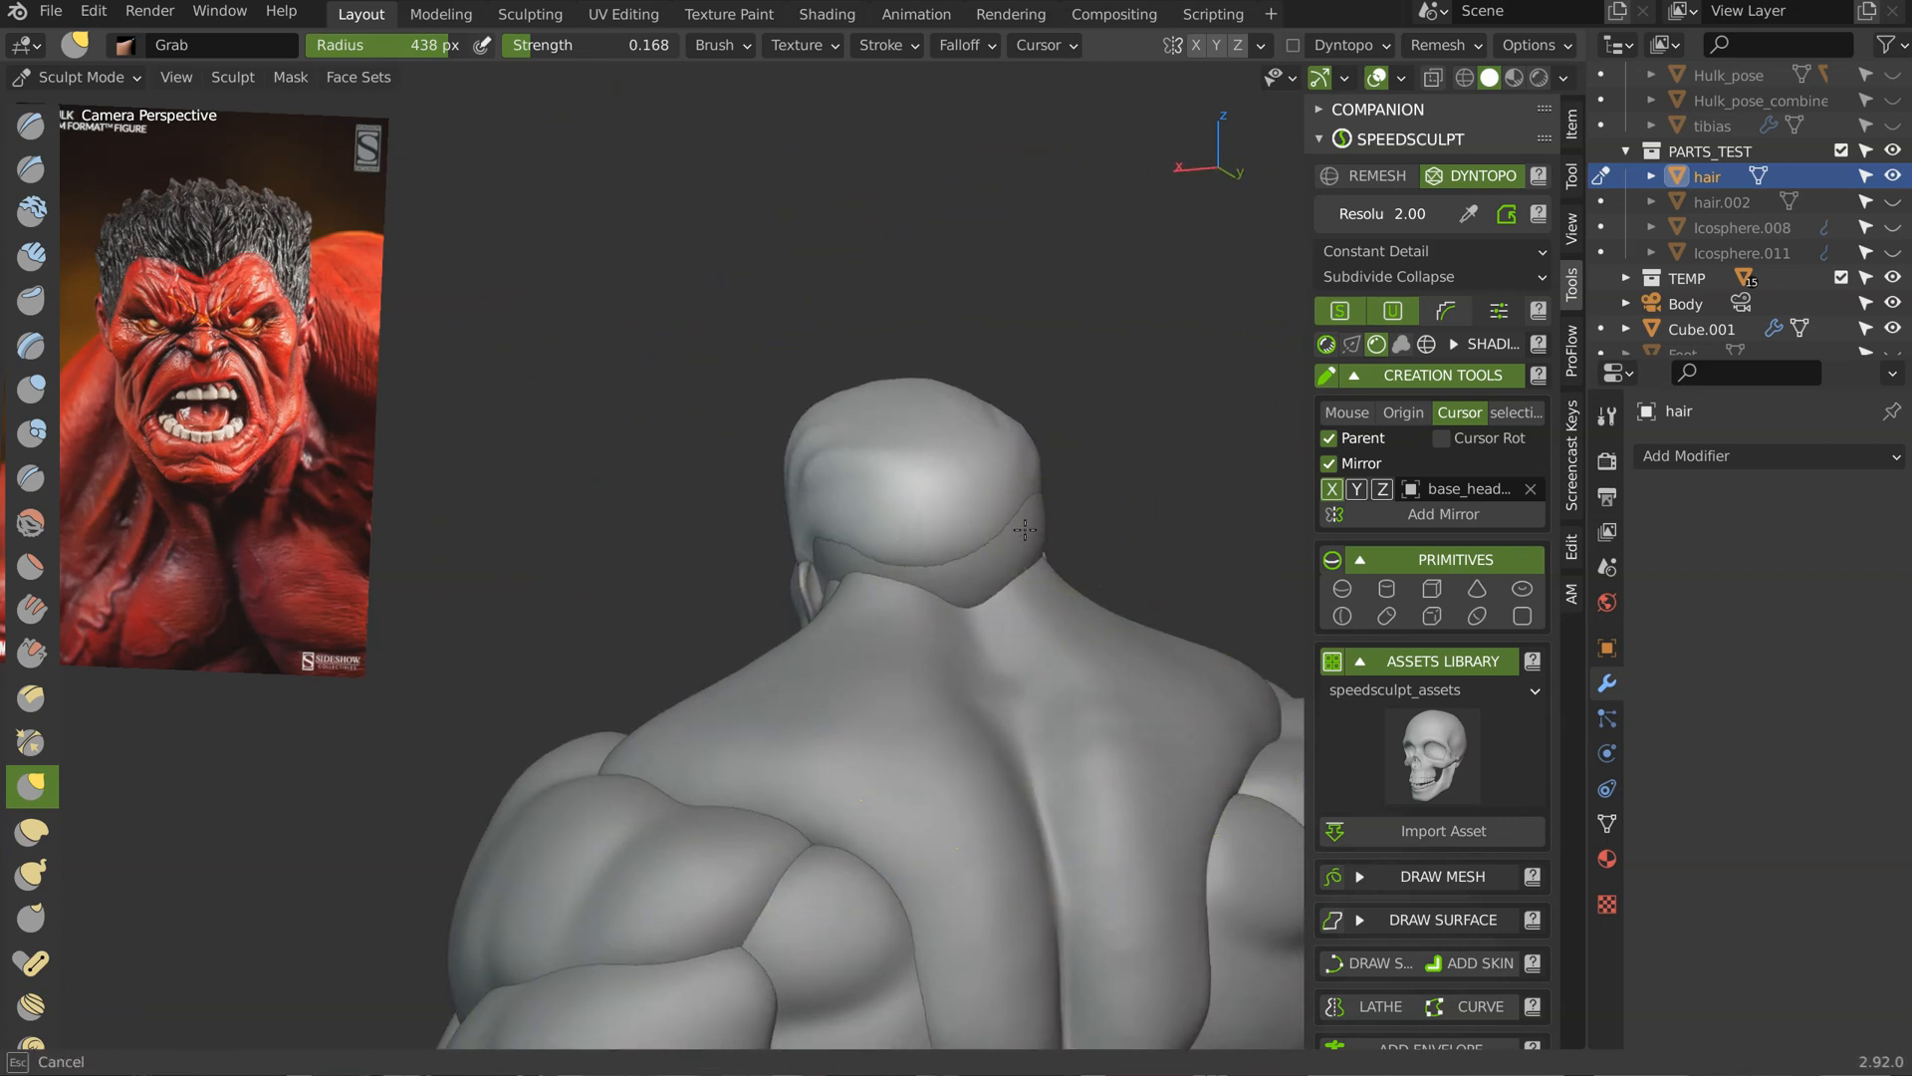
middle_drag(1071, 558, 829, 488)
mouse_move(924, 483)
mouse_down()
mouse_move(901, 493)
mouse_move(911, 543)
mouse_up()
middle_drag(1008, 535, 981, 533)
scroll(981, 533, up, 4)
shift+middle_drag(1205, 597, 597, 401)
drag(597, 399, 606, 448)
Step: Adjust the back of the hair and pull its front edge backward near the character's right temple with the Grab brush
ctrl+middle_drag(909, 336, 876, 399)
middle_drag(877, 399, 773, 367)
middle_drag(880, 344, 992, 352)
ctrl+middle_drag(986, 359, 921, 283)
drag(874, 263, 873, 267)
middle_drag(862, 200, 726, 282)
middle_drag(1003, 410, 909, 440)
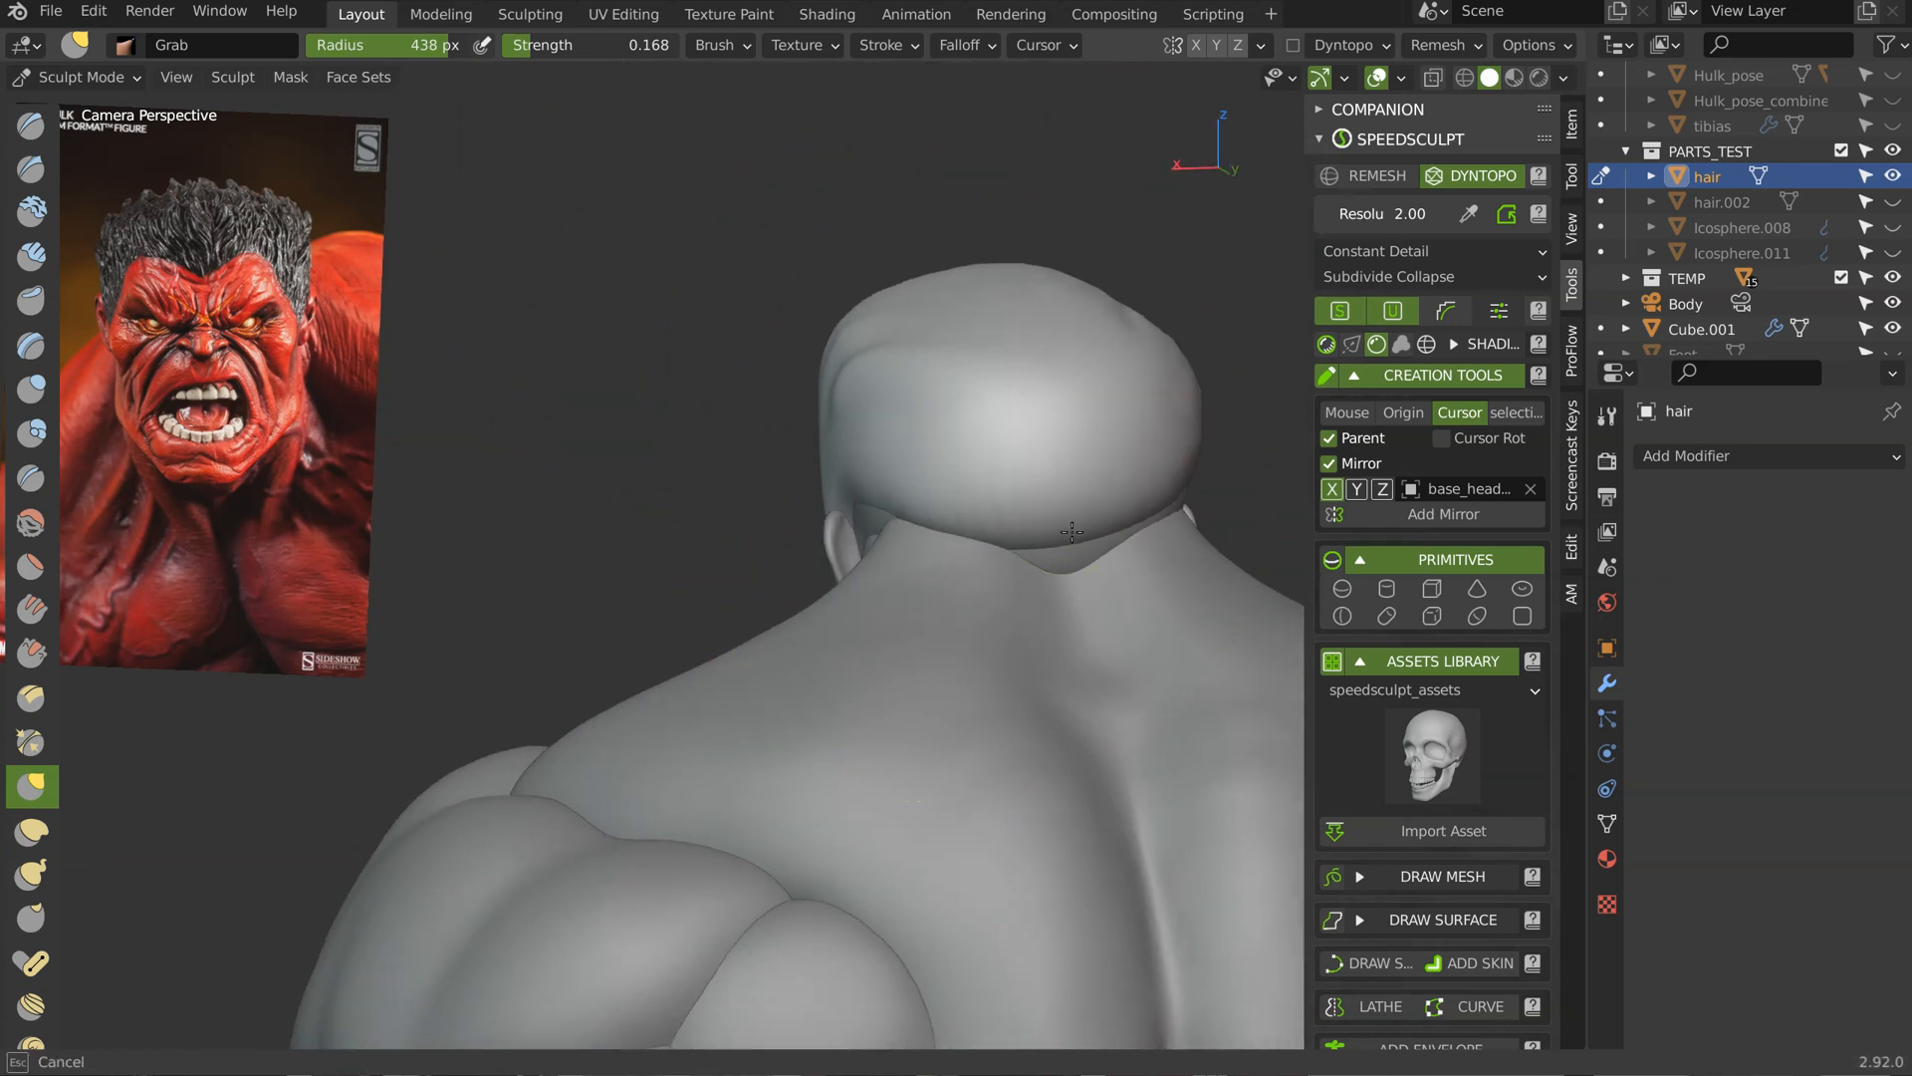
mouse_move(1140, 575)
middle_down()
mouse_move(1067, 431)
mouse_move(1068, 459)
middle_up()
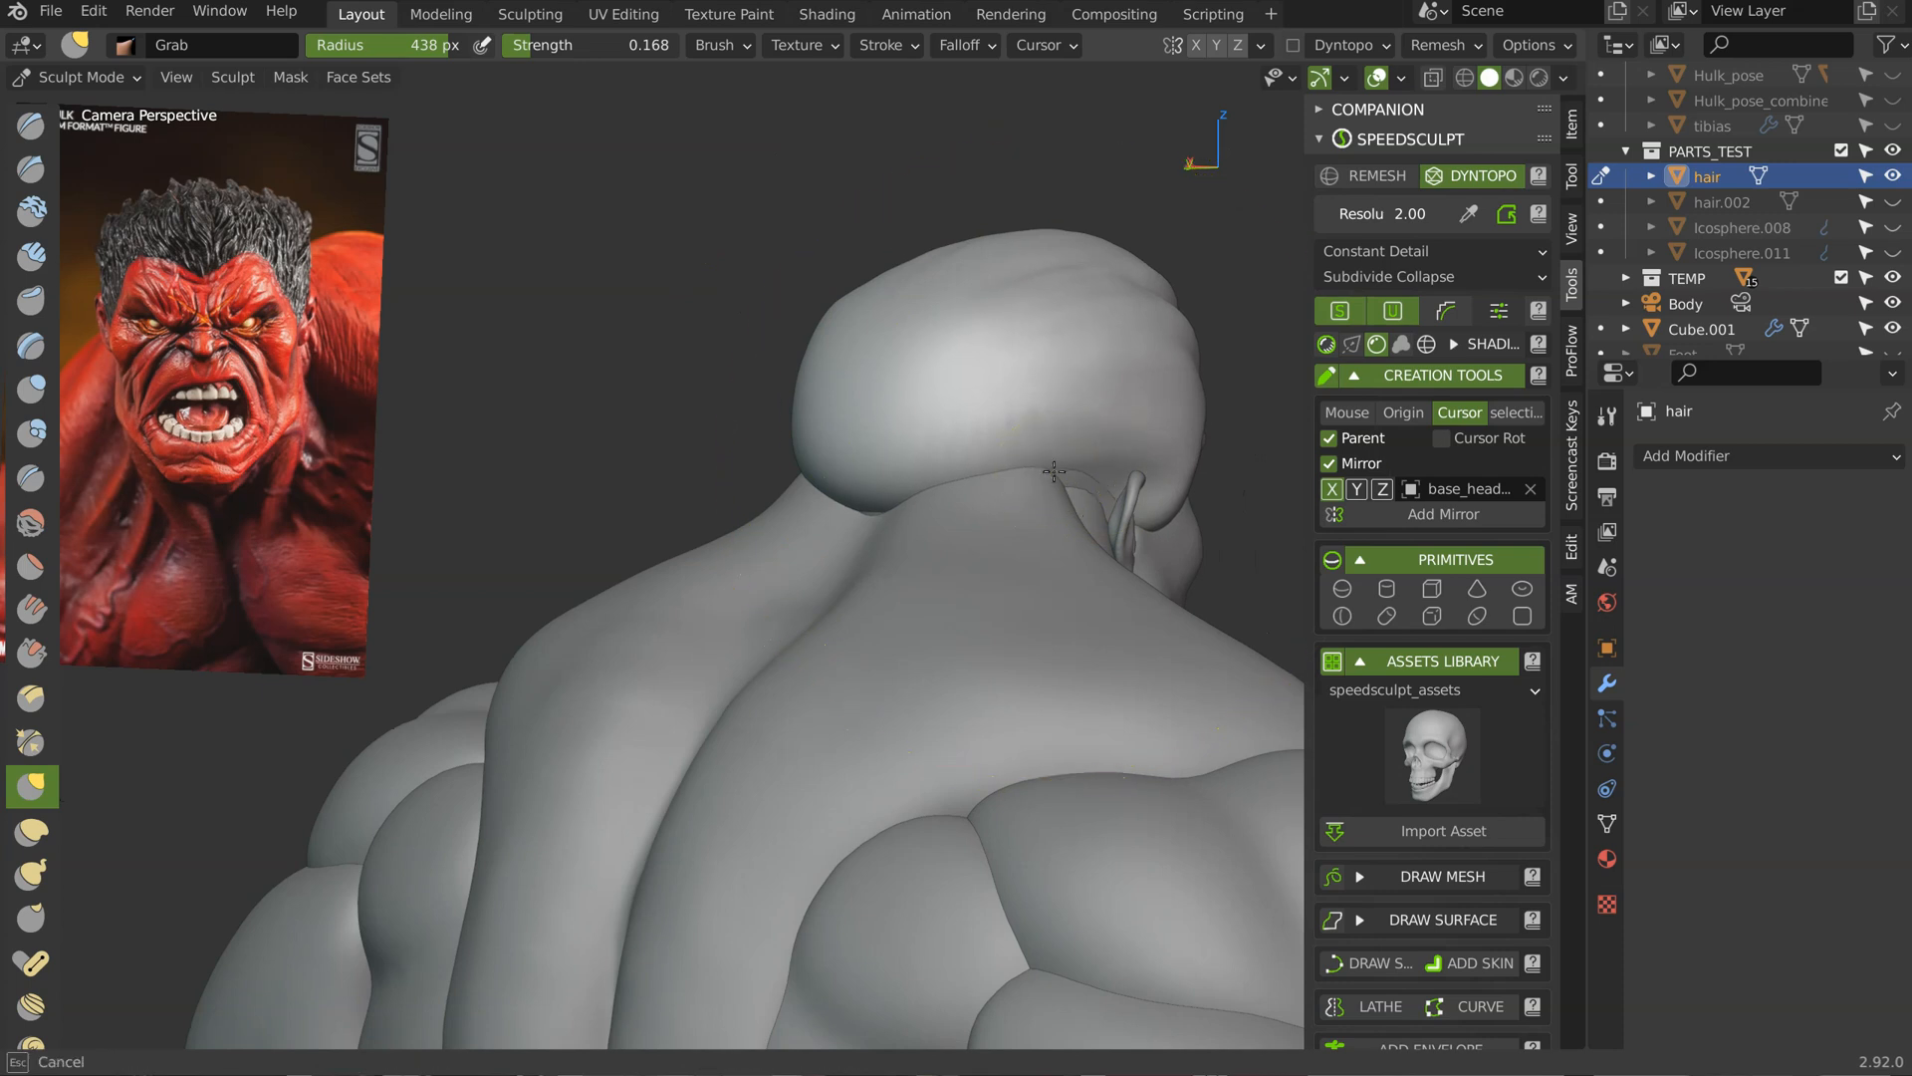
middle_drag(1076, 384, 1084, 478)
scroll(1188, 391, up, 3)
drag(1188, 392, 1125, 375)
scroll(1205, 374, down, 3)
Step: Set the Grab radius to 262 px and reshape the sideburn and side volume around the character's right ear
key(f)
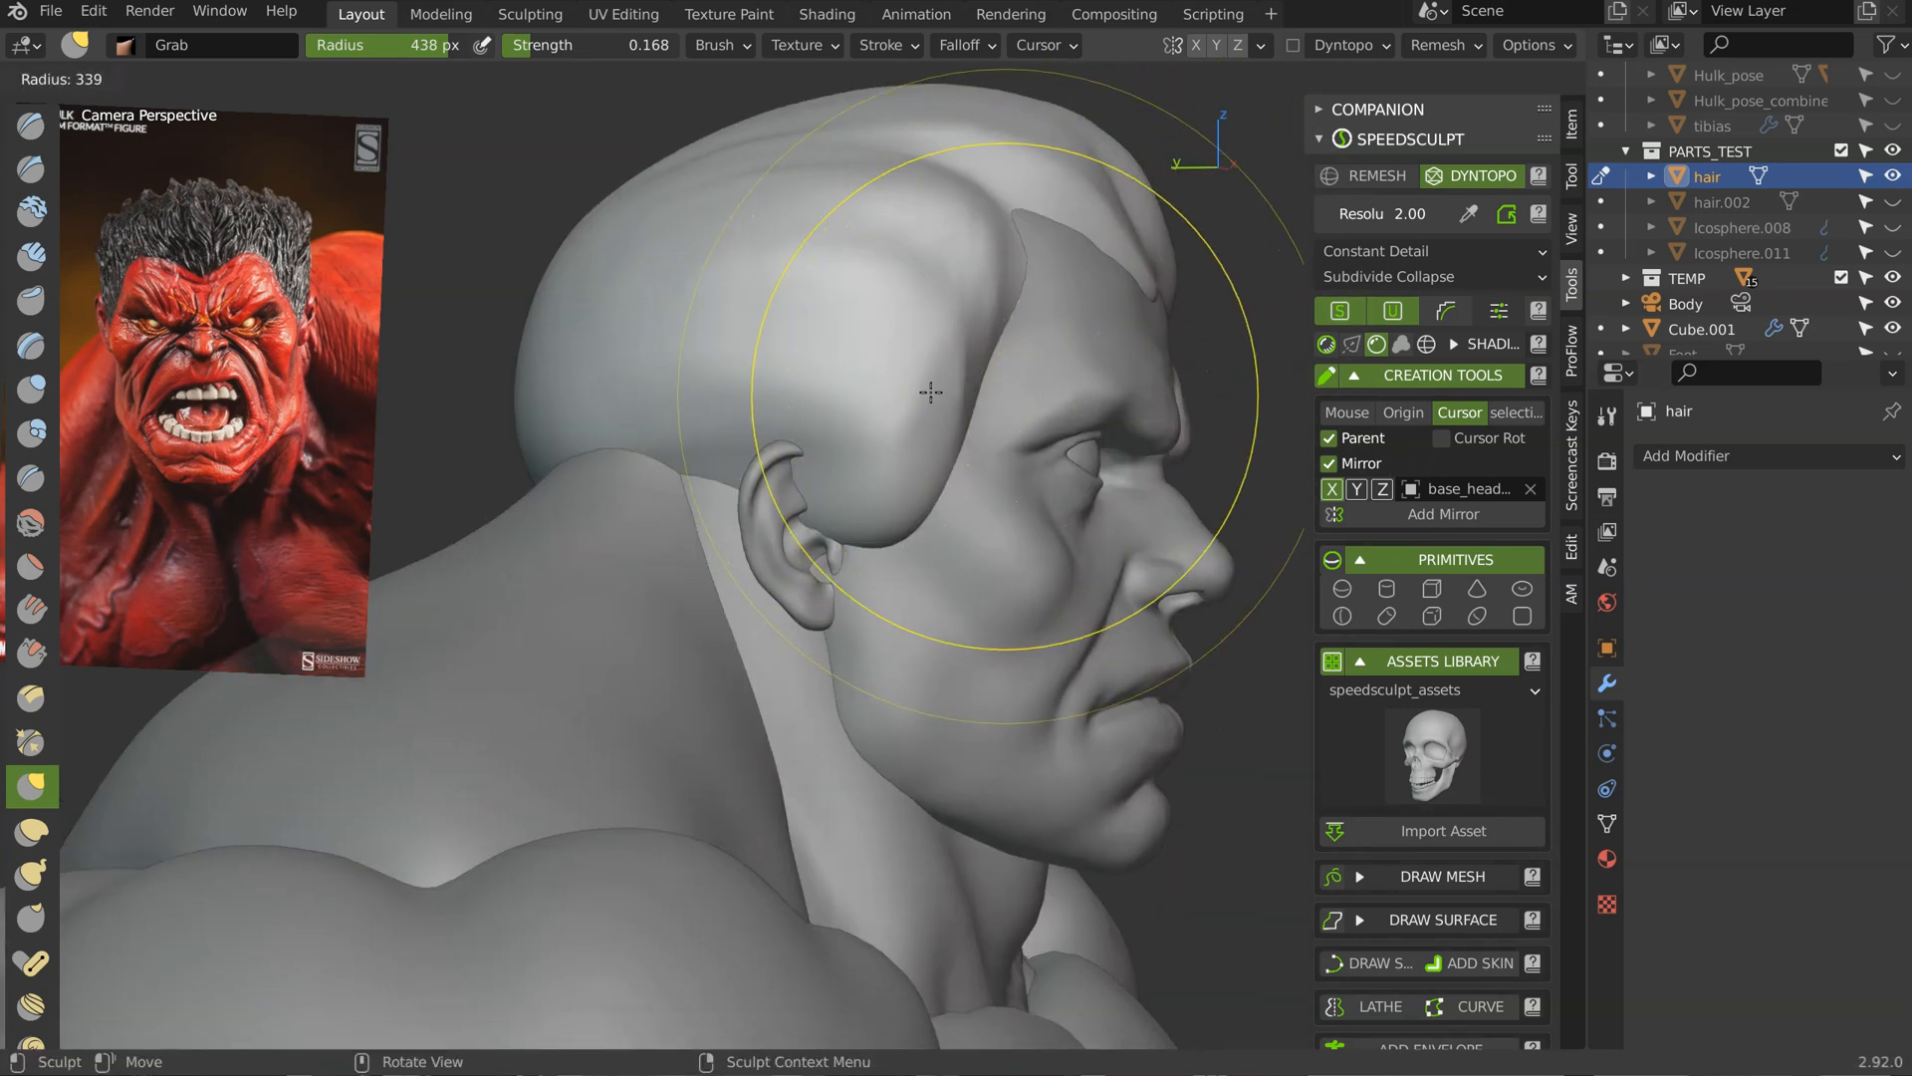
click(984, 374)
drag(979, 301, 933, 451)
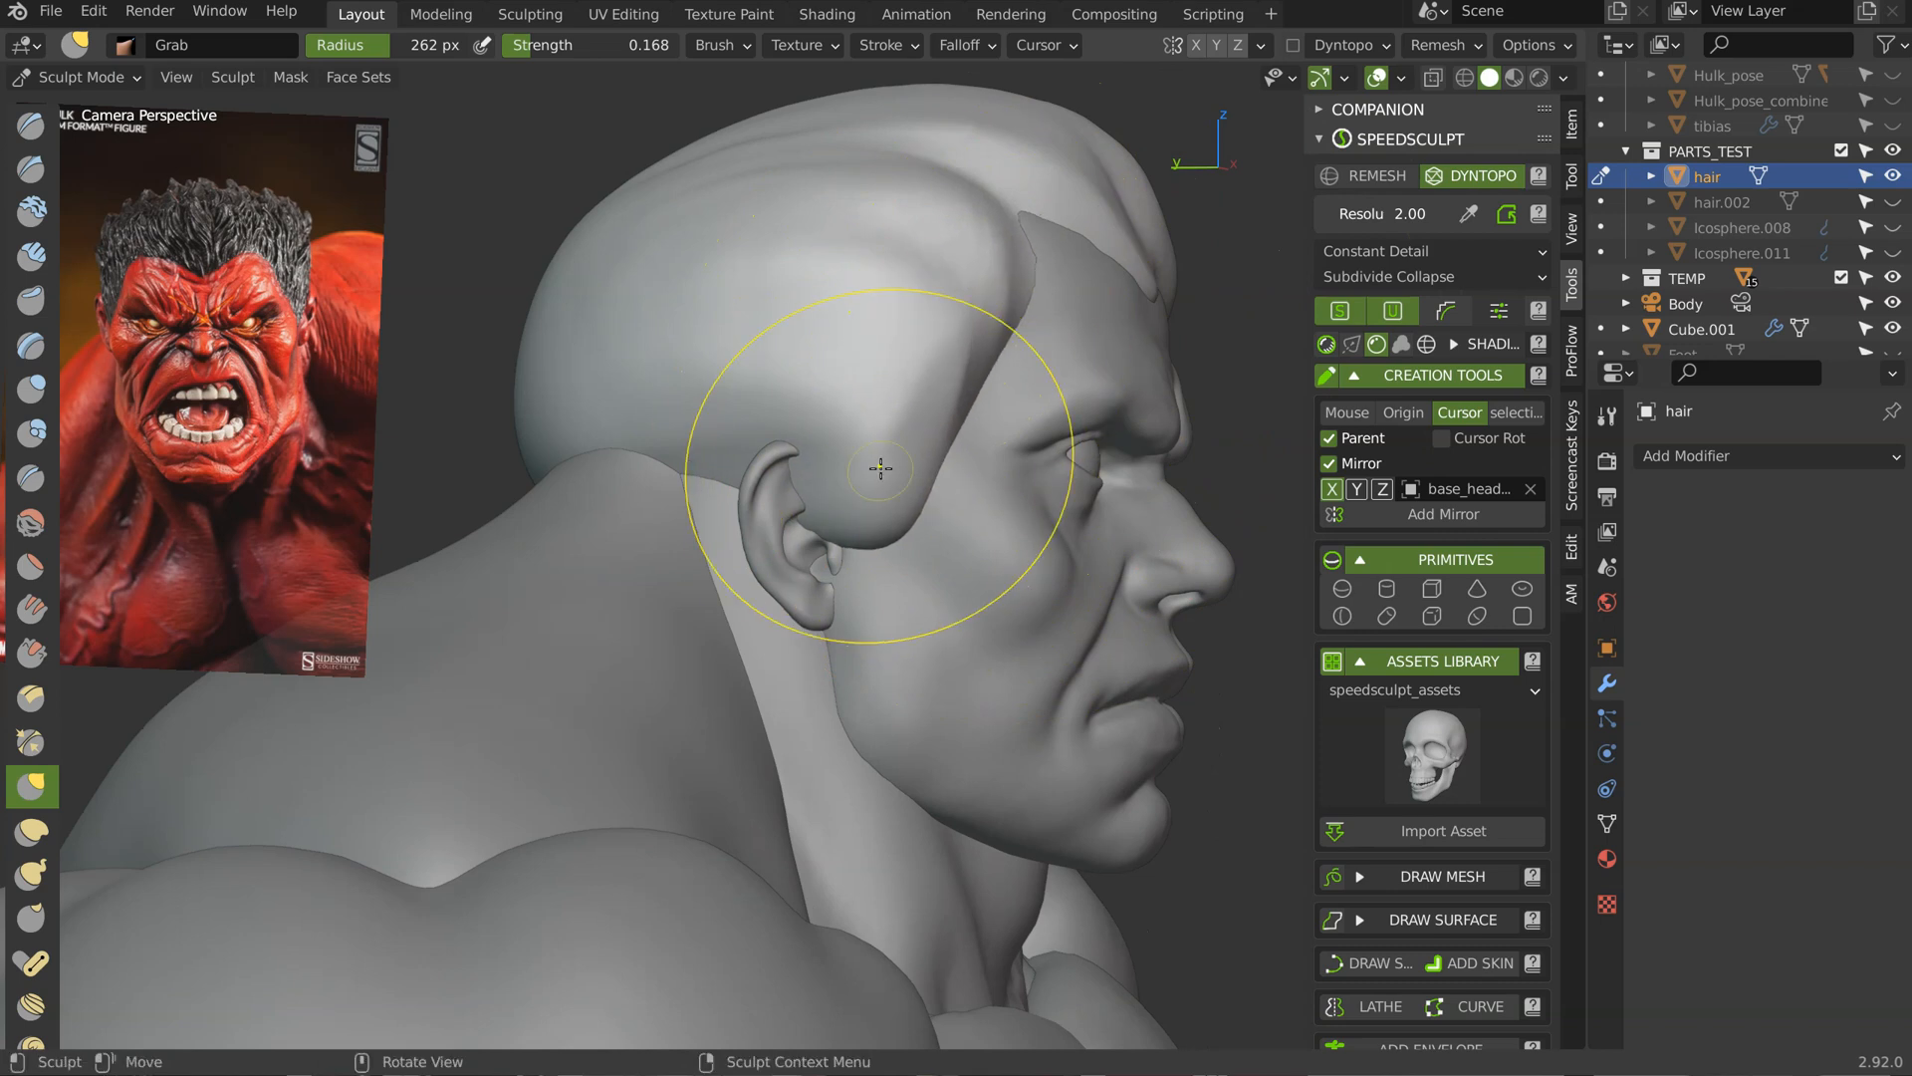
middle_drag(881, 468, 769, 488)
drag(868, 490, 876, 488)
middle_drag(876, 488, 1036, 485)
drag(864, 482, 879, 486)
mouse_move(1006, 486)
middle_down()
mouse_move(892, 487)
mouse_move(800, 441)
middle_up()
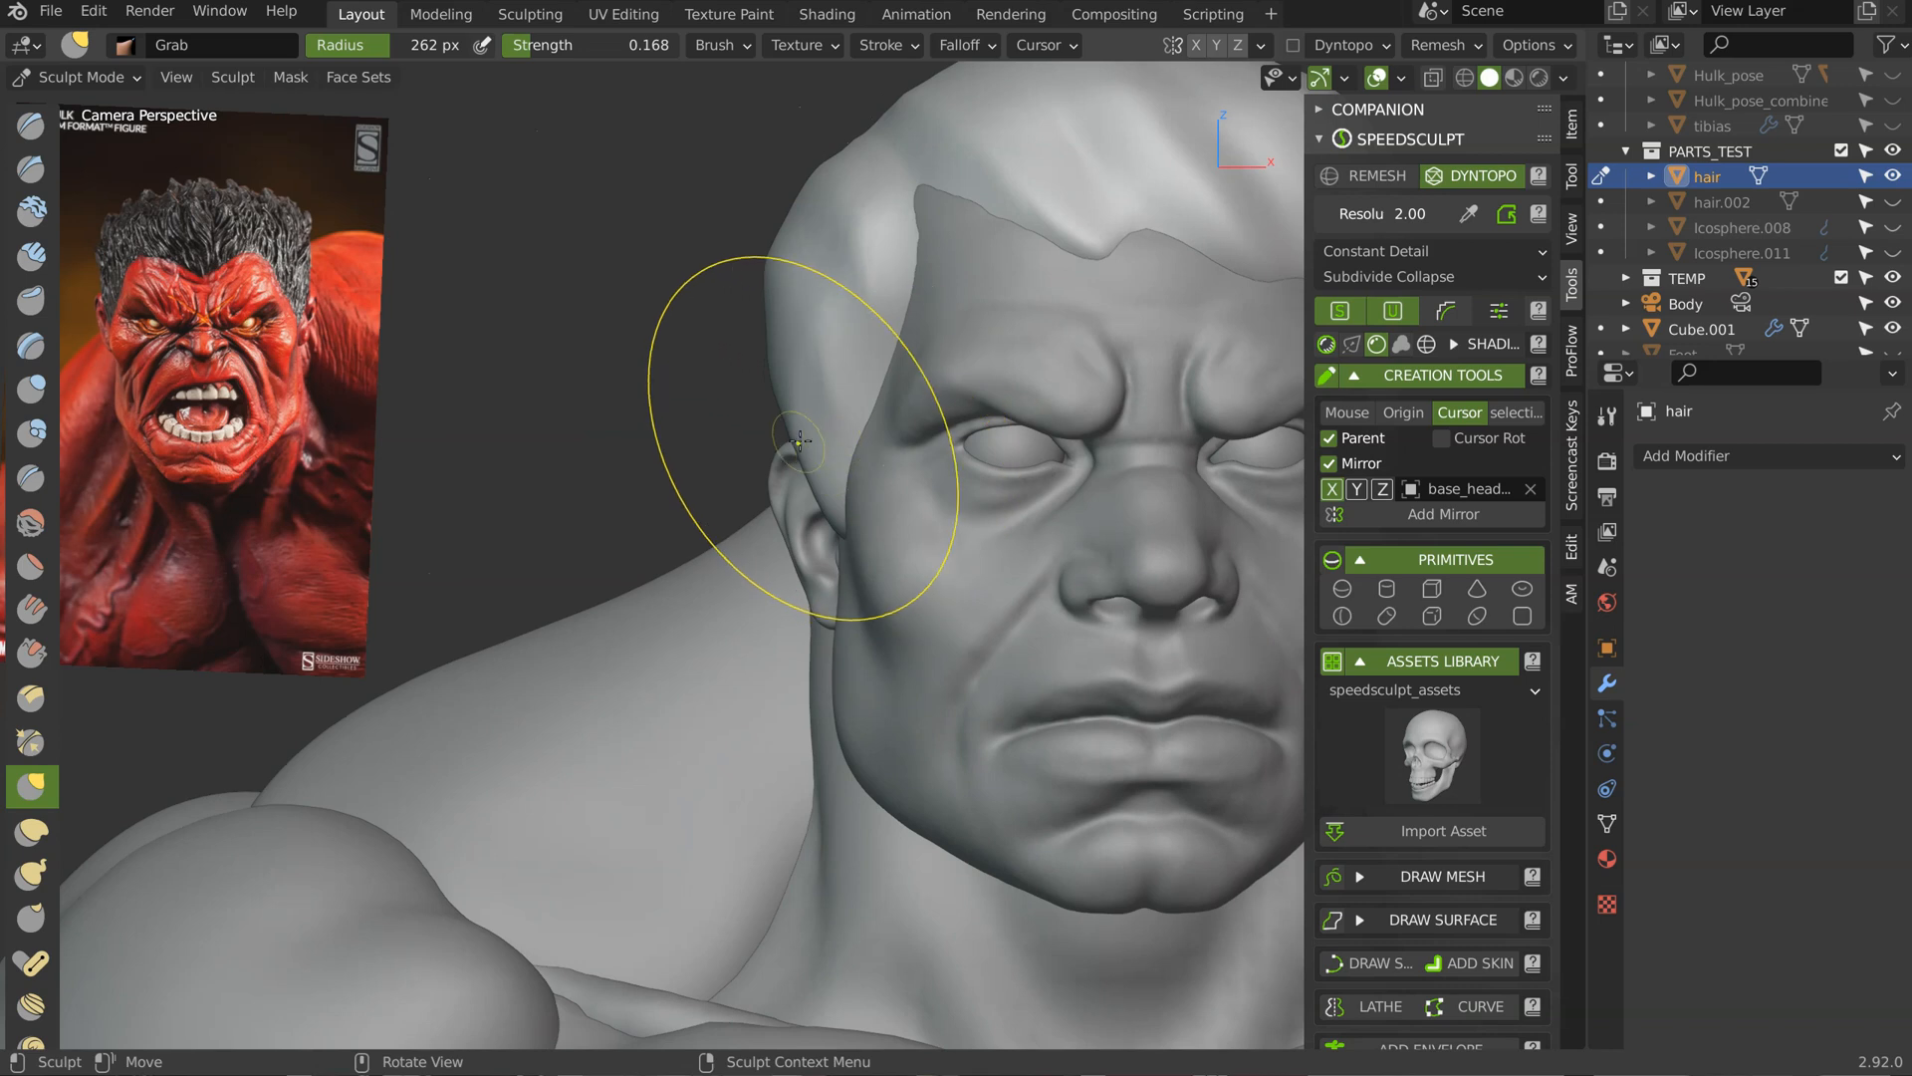
mouse_move(822, 375)
mouse_down()
mouse_move(800, 349)
mouse_move(729, 378)
mouse_up()
Step: Set the Grab radius to 396 px and refine the overall volume of the swept hair from several angles
middle_drag(776, 373, 1176, 367)
key(f)
click(681, 483)
drag(709, 424, 714, 410)
shift+middle_drag(448, 383, 803, 415)
middle_drag(697, 468, 812, 448)
drag(605, 492, 589, 486)
middle_drag(647, 506, 568, 438)
drag(630, 406, 611, 401)
mouse_move(637, 398)
middle_down()
mouse_move(981, 396)
mouse_move(705, 406)
middle_up()
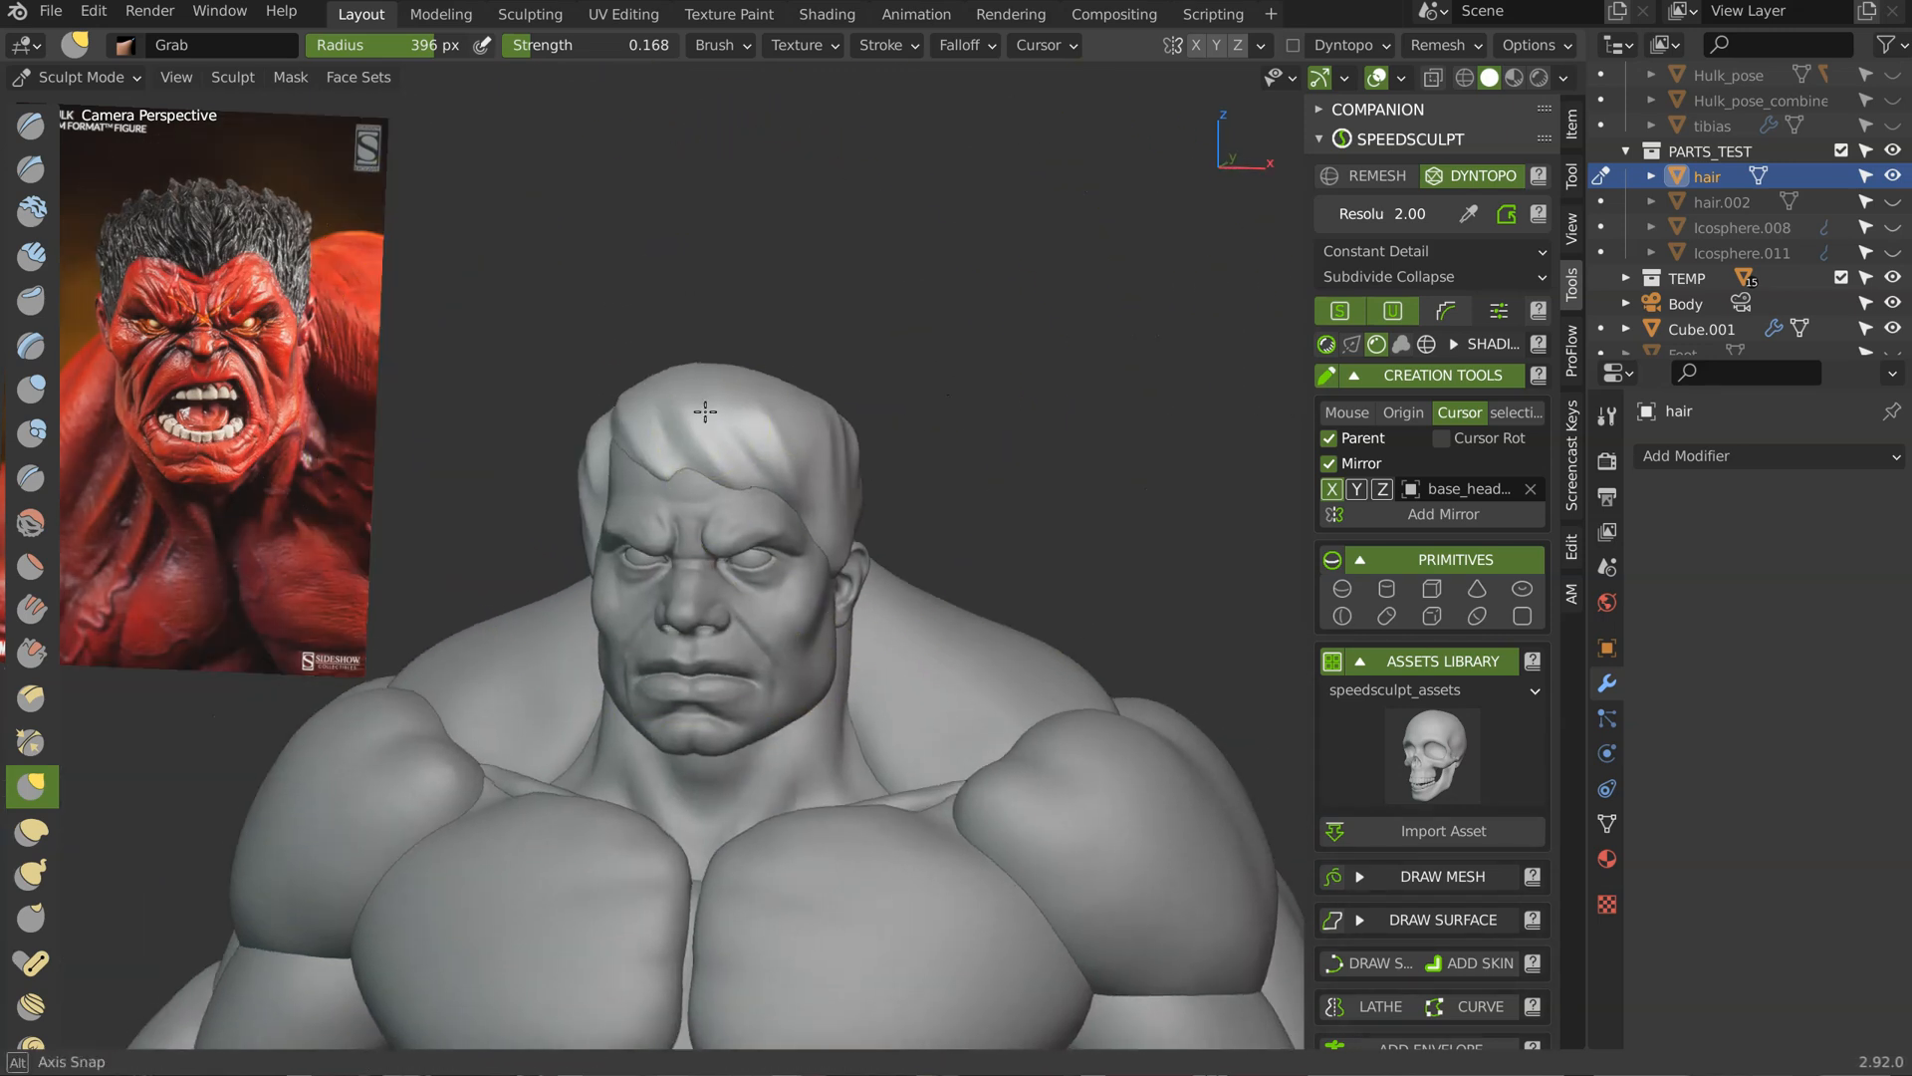
Step: Set the Grab radius to 325 px and pull the character's left temple hairline back into a narrower, pointed sideburn
scroll(704, 319, up, 5)
mouse_move(799, 333)
middle_down()
mouse_move(704, 385)
mouse_move(837, 418)
middle_up()
mouse_move(852, 196)
middle_down()
mouse_move(937, 313)
mouse_move(856, 329)
middle_up()
mouse_move(1090, 341)
ctrl+middle_down()
mouse_move(1000, 475)
mouse_move(960, 474)
mouse_move(949, 430)
ctrl+middle_up()
middle_drag(709, 570, 752, 584)
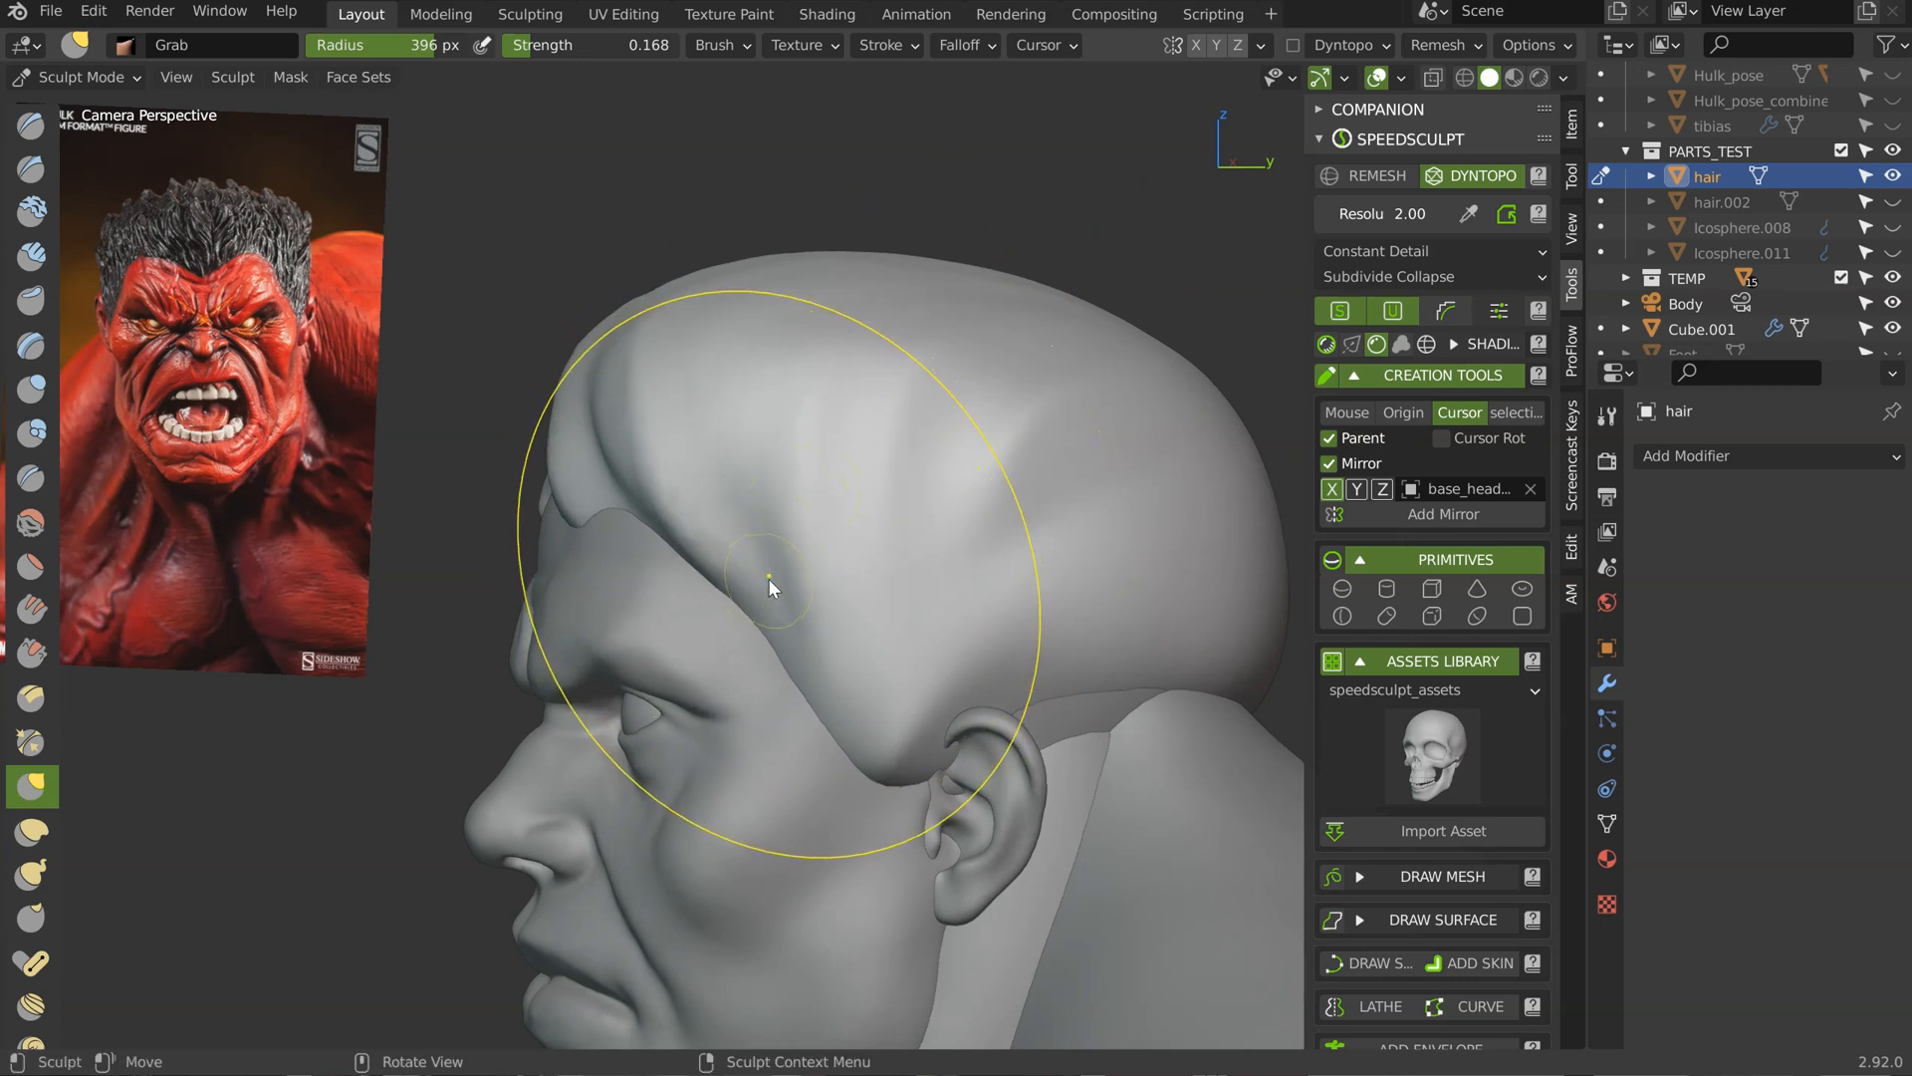
key(f)
click(677, 604)
middle_drag(864, 645, 827, 728)
middle_drag(839, 657, 766, 635)
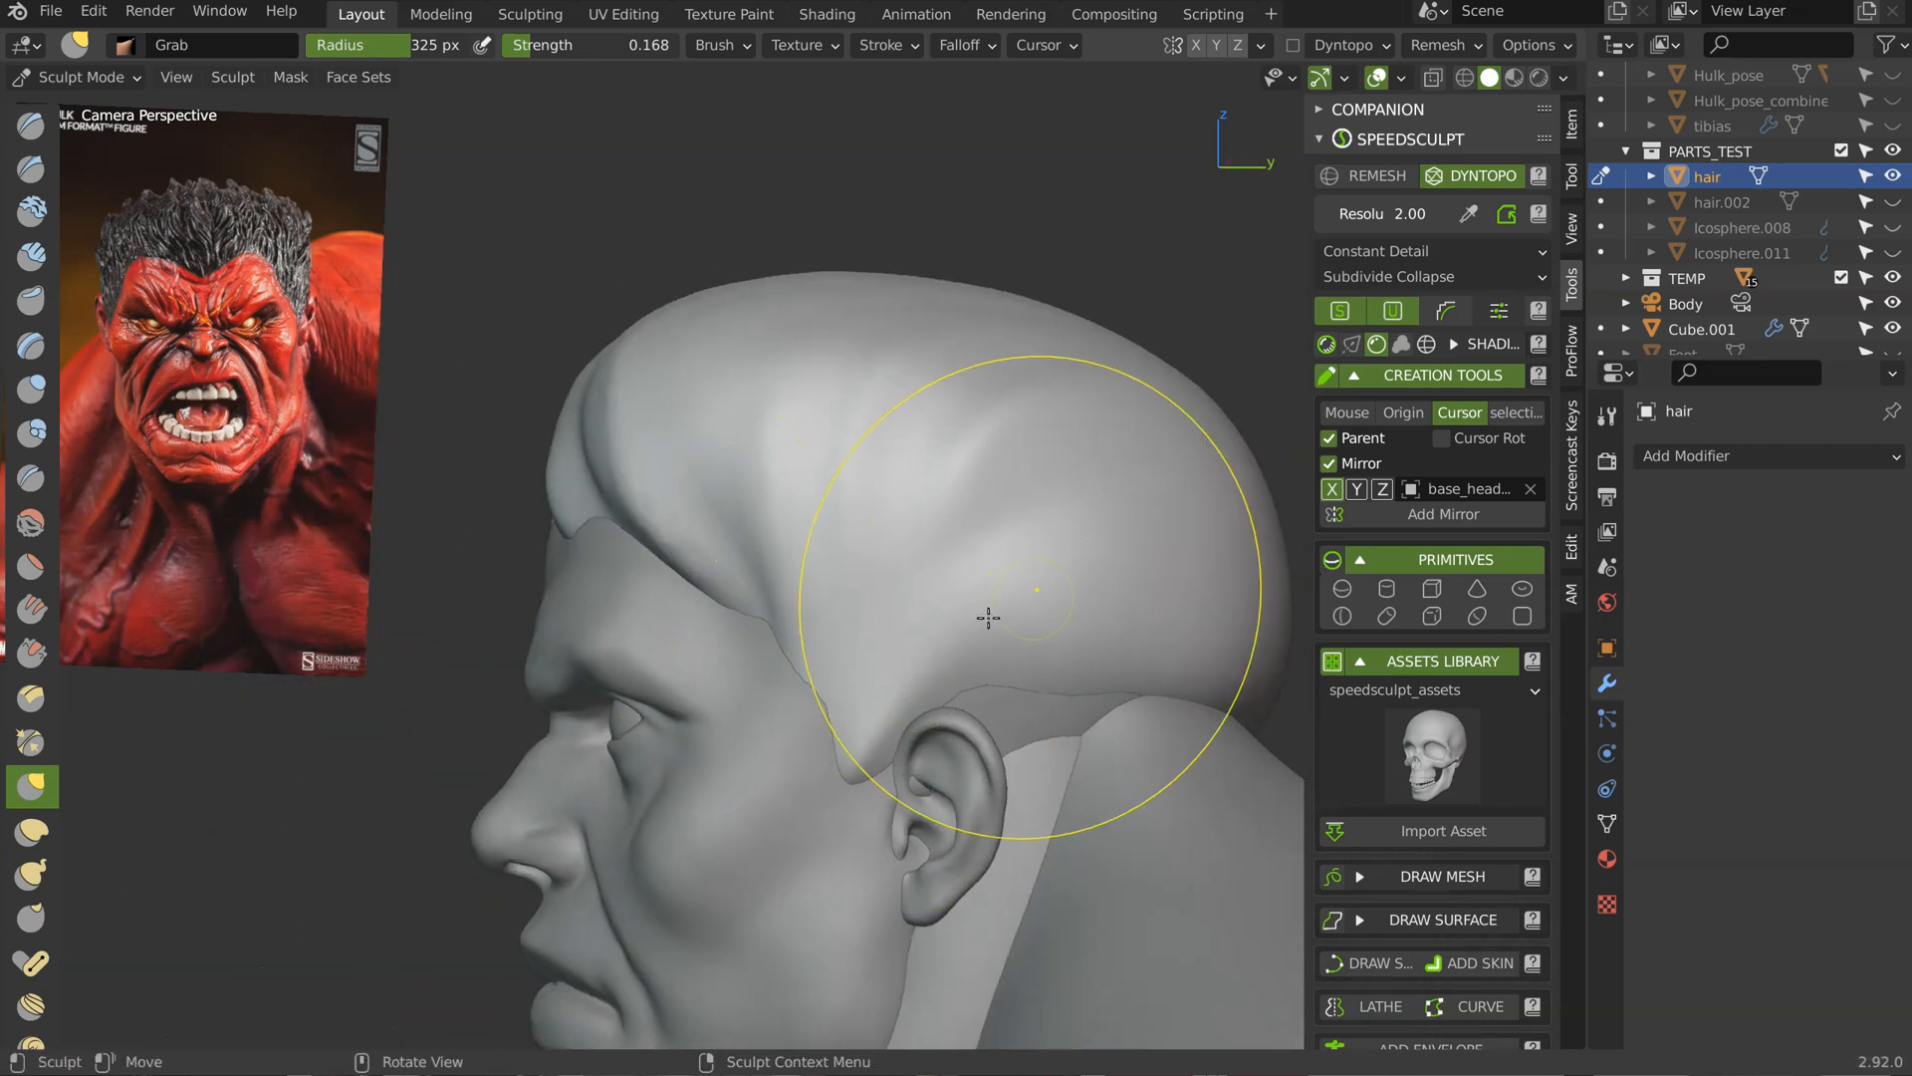
scroll(988, 618, down, 3)
mouse_move(966, 693)
middle_down()
mouse_move(998, 633)
mouse_move(986, 667)
middle_up()
scroll(1004, 646, up, 5)
scroll(996, 647, down, 2)
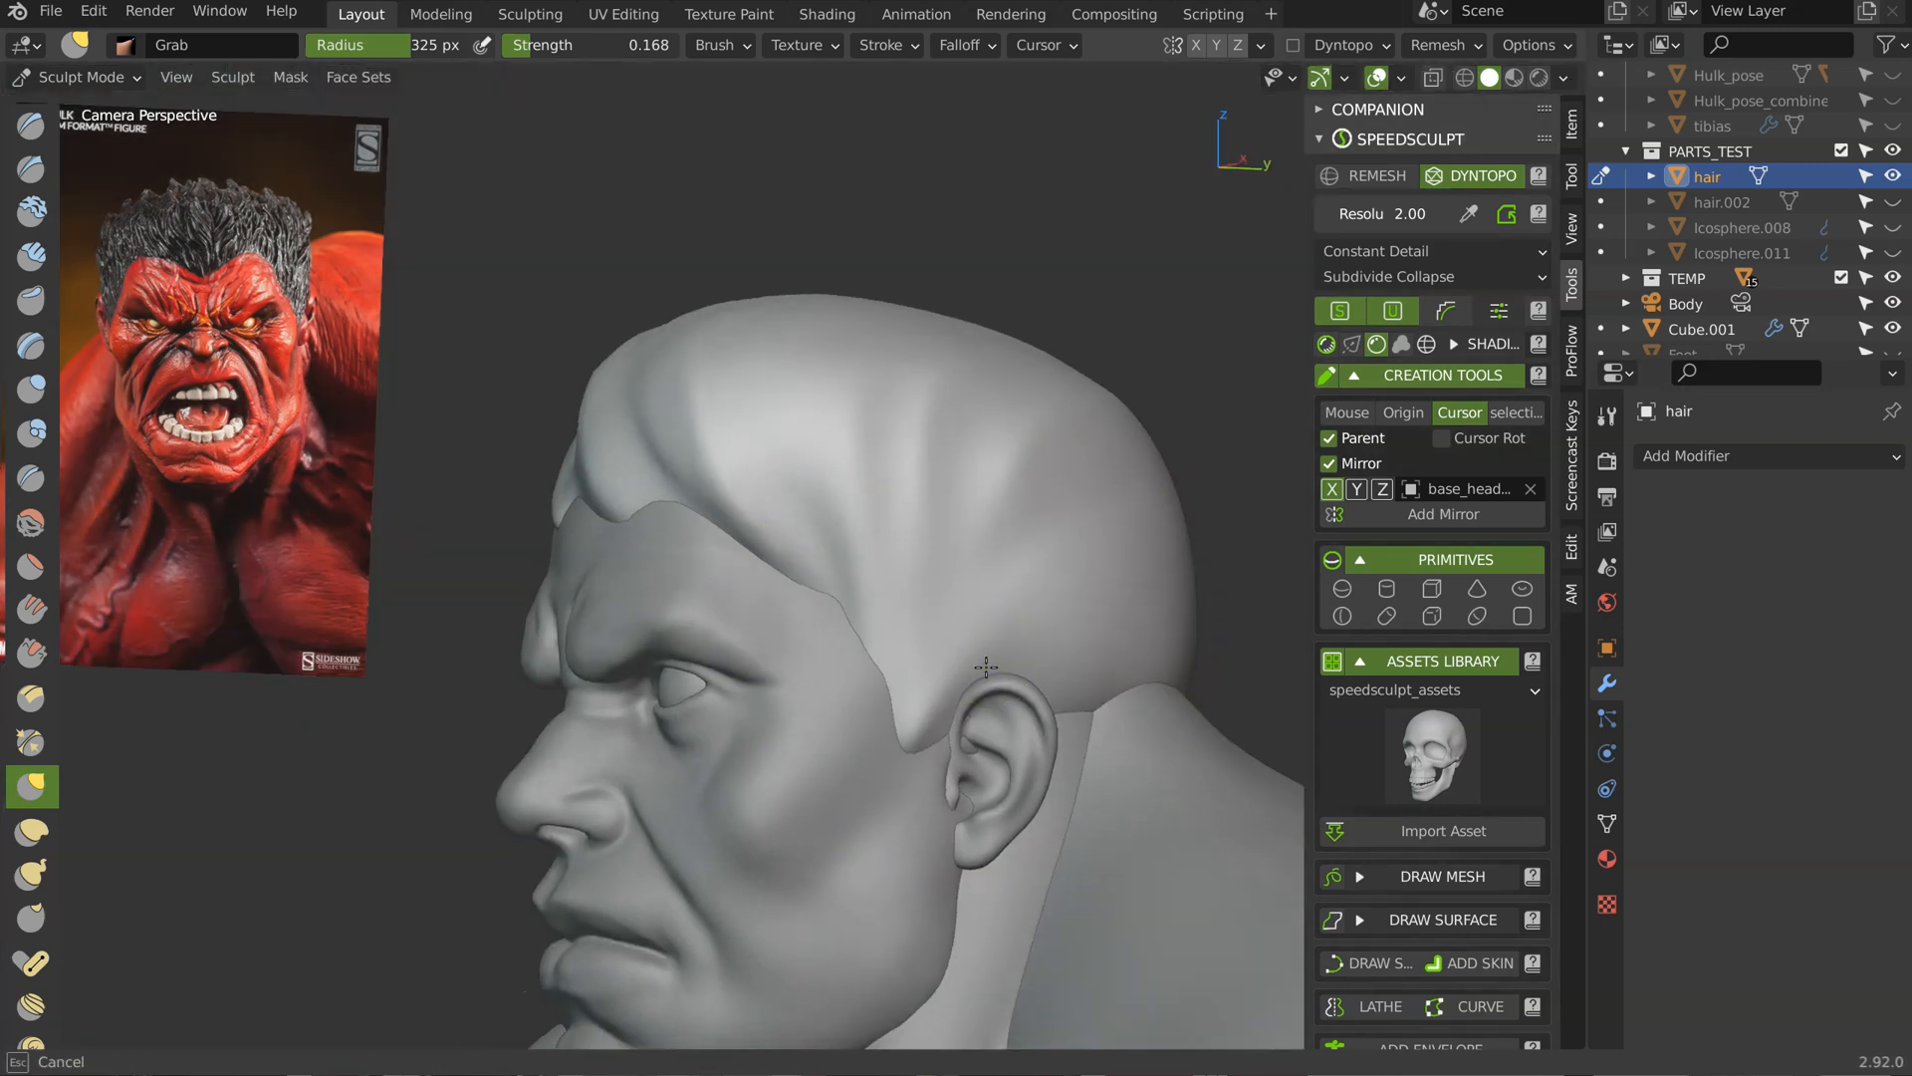
Step: Adjust the hair above the character's left ear and fit the right sideburn closer with the Grab brush at a 325 px radius
drag(986, 667, 984, 649)
middle_drag(961, 607, 1091, 570)
middle_drag(841, 513, 921, 537)
shift+middle_drag(637, 548, 764, 556)
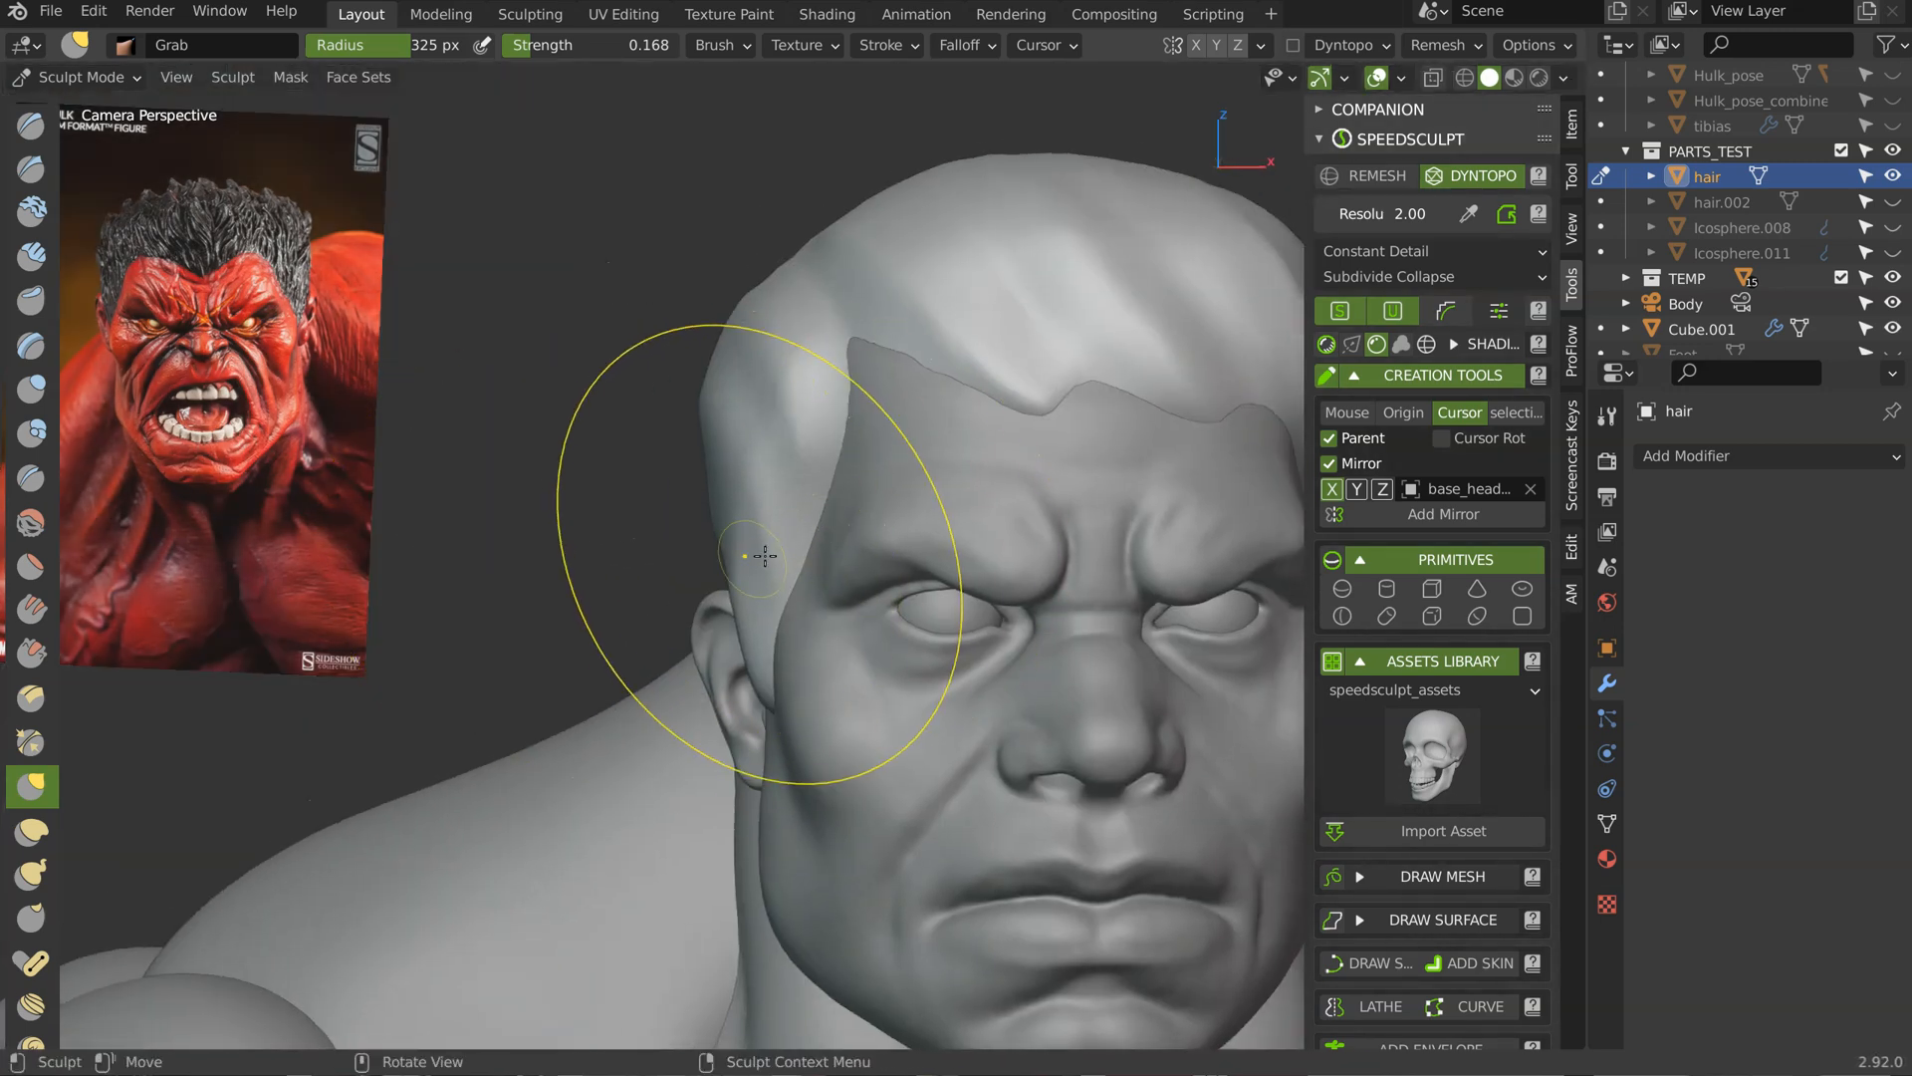
scroll(747, 602, up, 4)
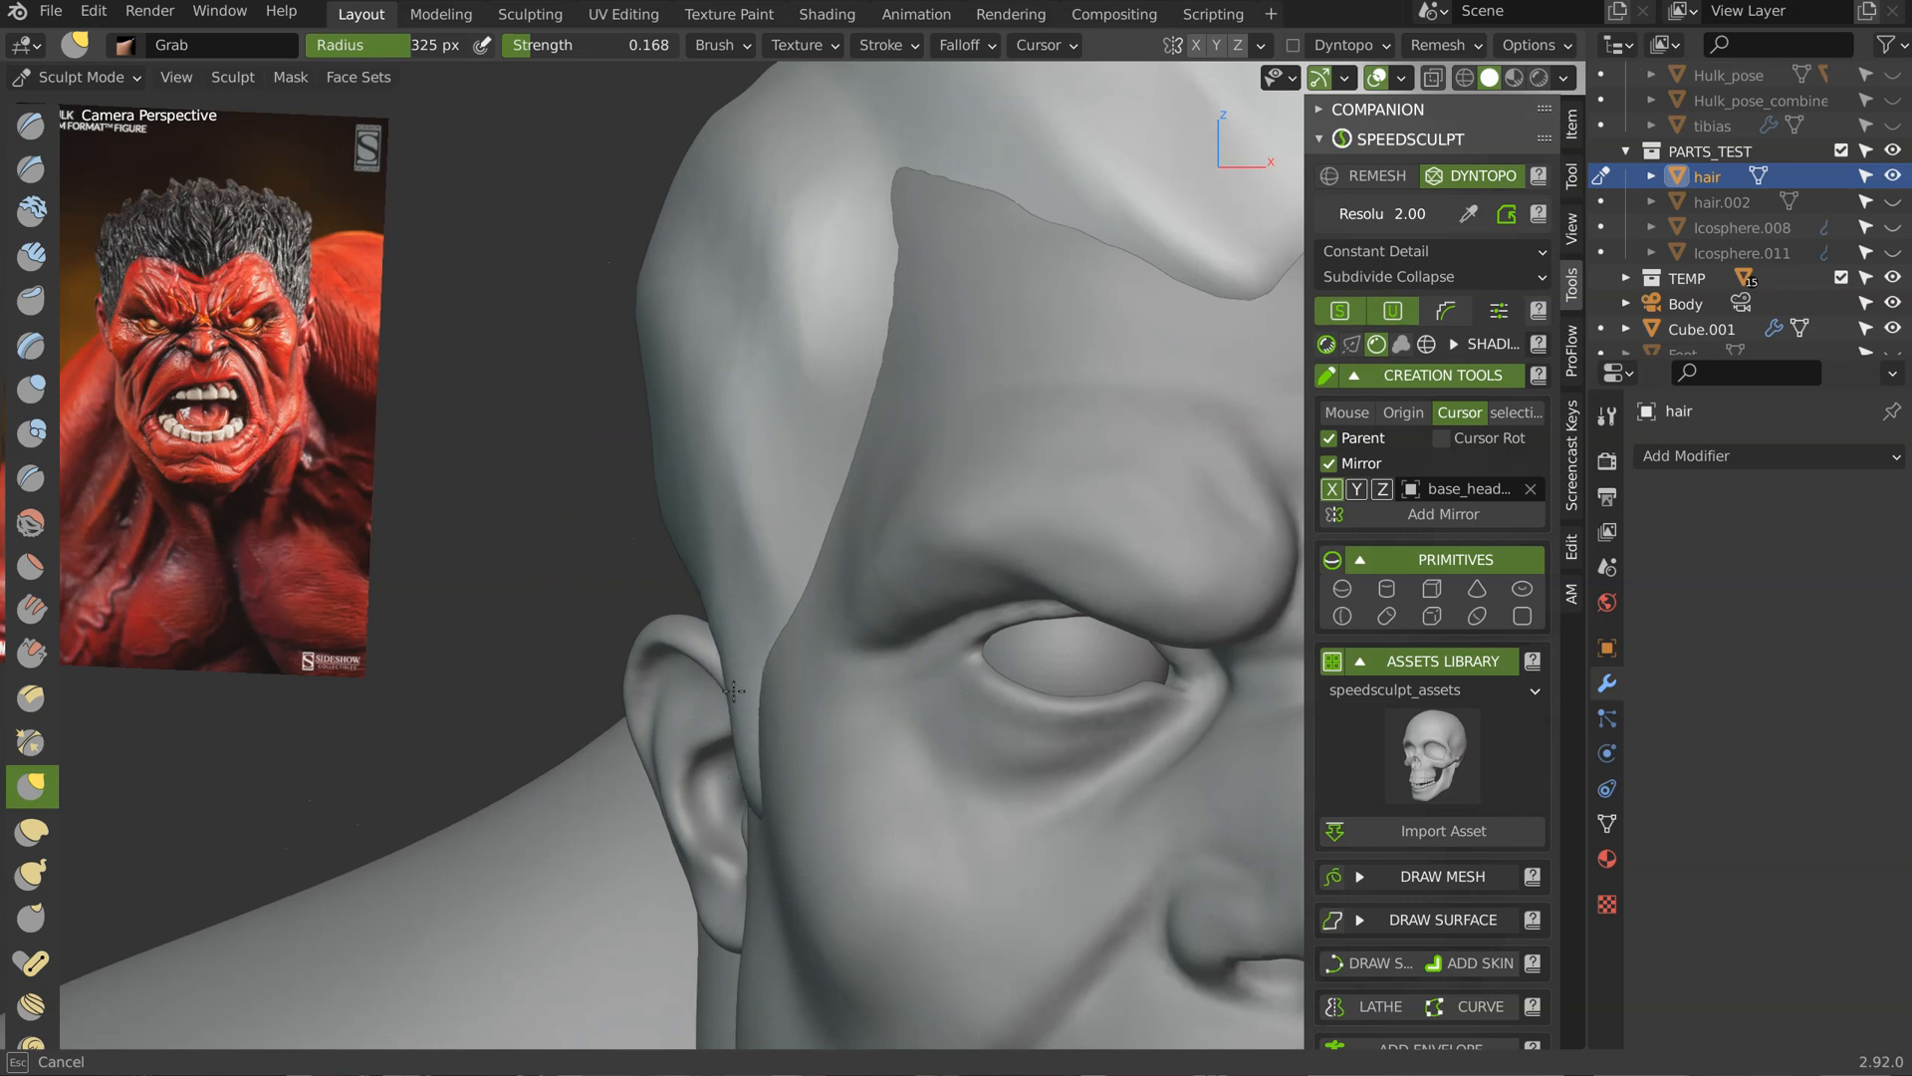
mouse_move(789, 554)
middle_down()
mouse_move(960, 426)
mouse_move(849, 419)
middle_up()
scroll(887, 419, down, 6)
Step: Reshape the front edge of the hair above the character's right temple with the Grab brush
scroll(936, 418, up, 3)
mouse_move(1060, 372)
middle_down()
mouse_move(1089, 329)
mouse_move(990, 213)
middle_up()
middle_drag(844, 297, 791, 258)
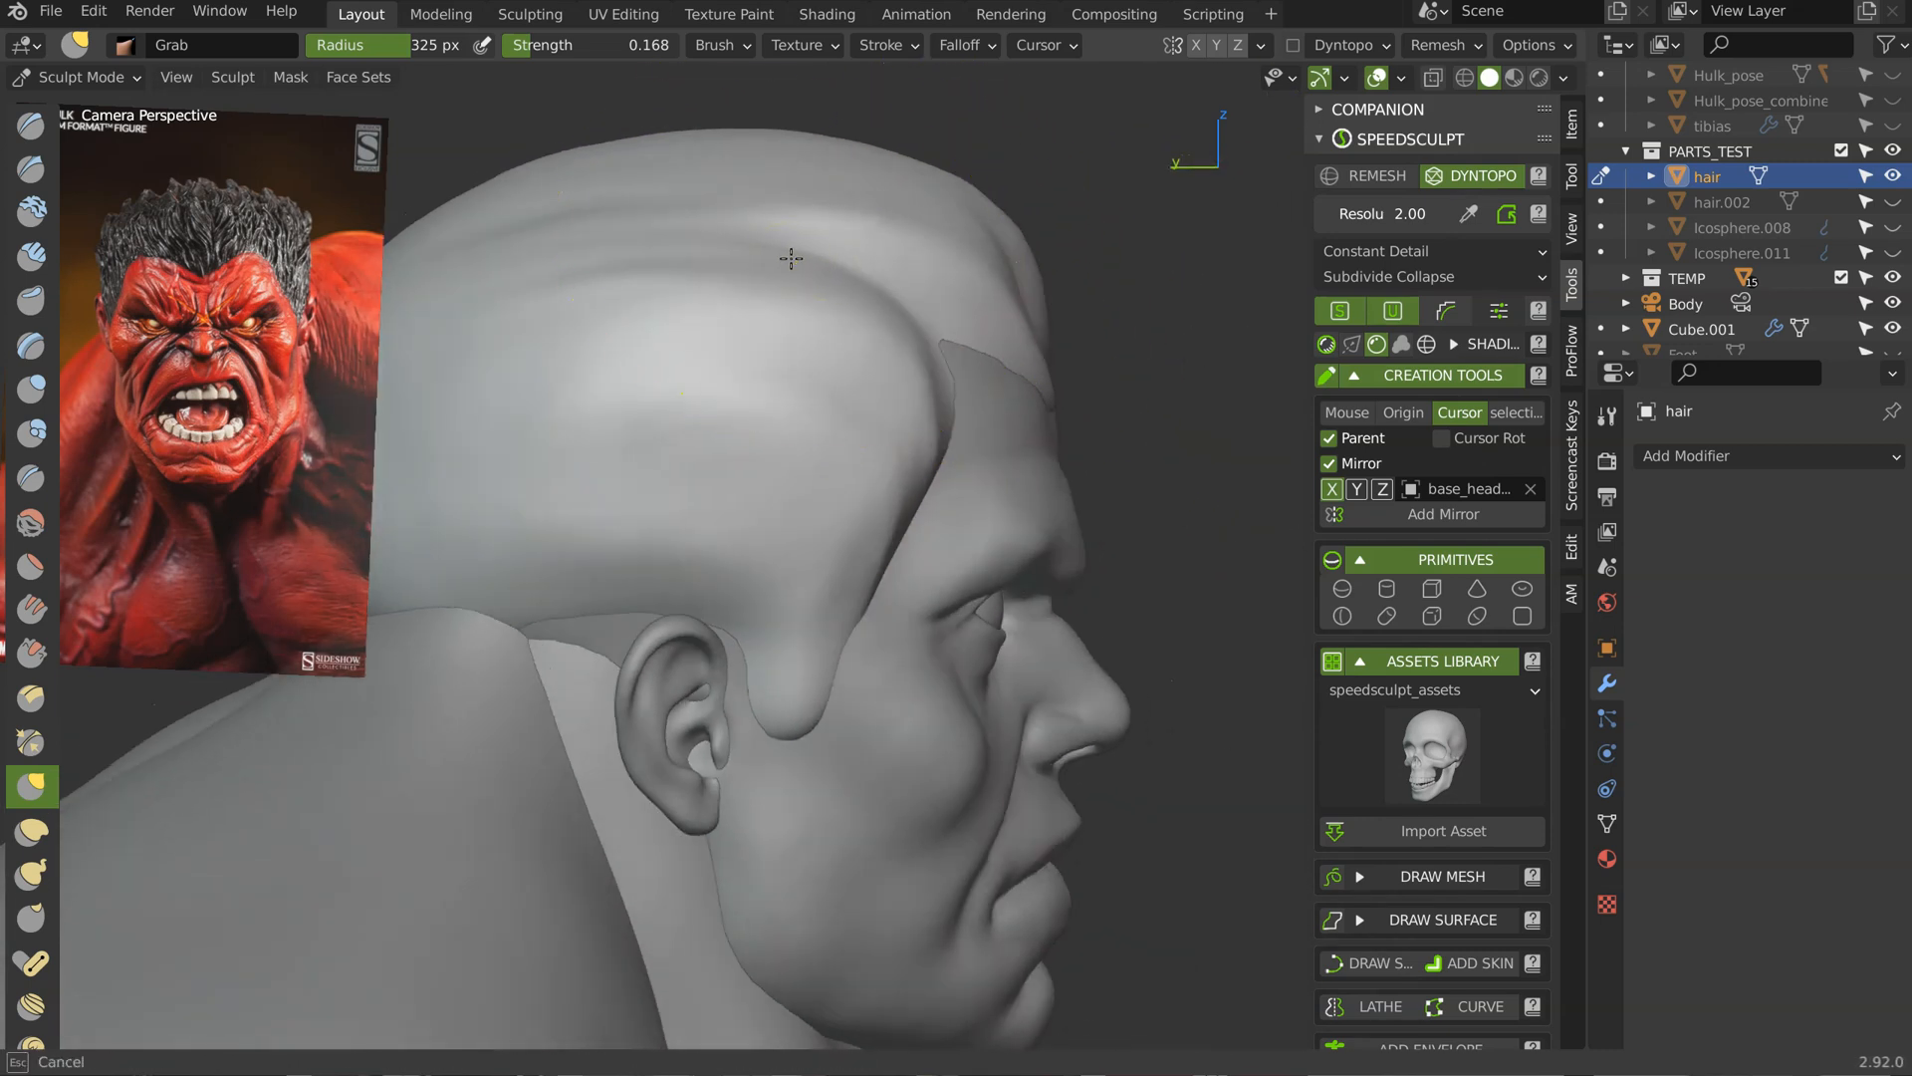
middle_drag(905, 320, 847, 327)
drag(855, 329, 872, 333)
middle_drag(908, 347, 831, 359)
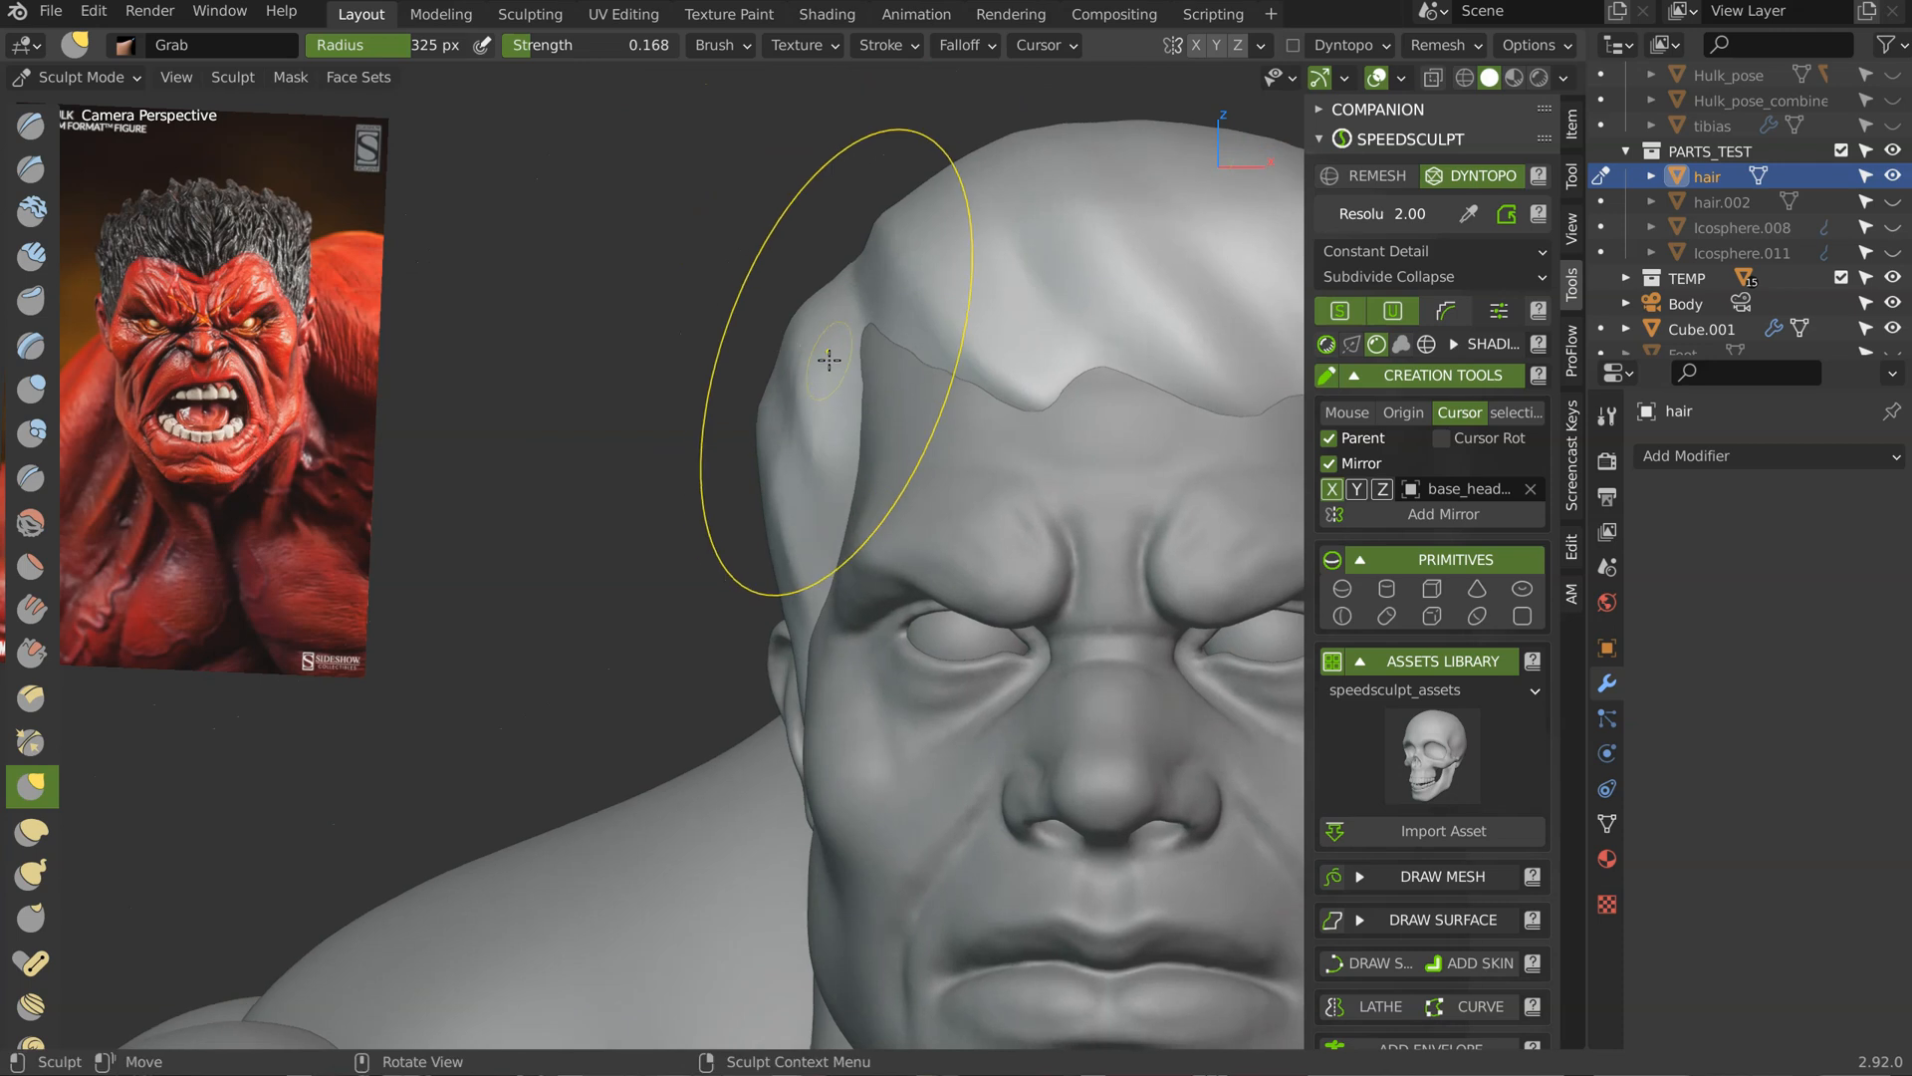
Step: Set the Grab radius to 234 px and pull the character's right temple hairline back into a narrower sideburn
shift+middle_drag(1029, 337, 468, 426)
middle_drag(800, 436, 663, 416)
key(f)
click(697, 446)
mouse_move(699, 446)
mouse_down()
mouse_move(682, 444)
mouse_move(755, 447)
mouse_up()
middle_drag(765, 498, 794, 463)
middle_drag(834, 609, 939, 592)
ctrl+middle_drag(1217, 416, 983, 467)
middle_drag(571, 487, 970, 566)
middle_drag(965, 410, 1029, 595)
drag(865, 671, 872, 666)
middle_drag(900, 653, 1004, 630)
scroll(841, 610, down, 4)
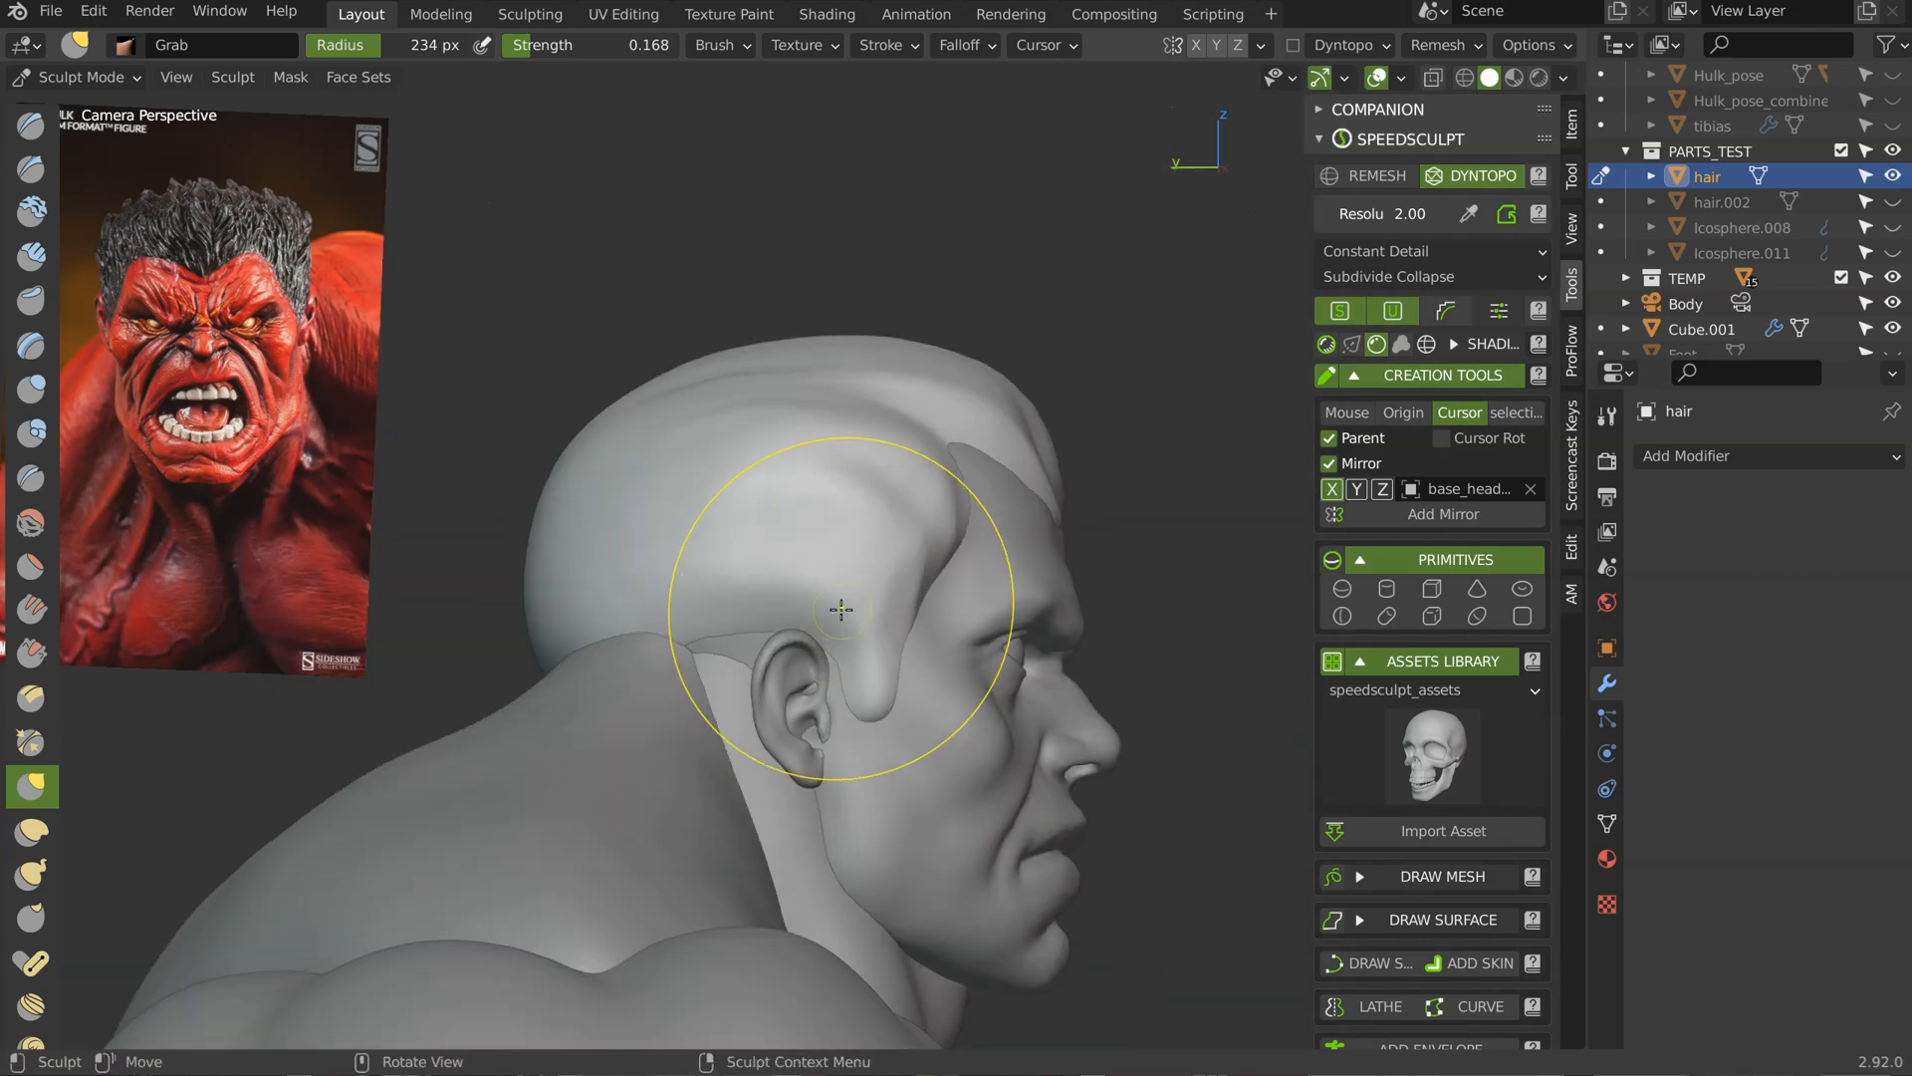
Step: Set the Grab radius to 268 px and adjust the hair's side contours on both sides of the head from the front
key(f)
click(681, 609)
mouse_move(616, 636)
ctrl+middle_down()
mouse_move(676, 670)
mouse_move(559, 627)
mouse_move(549, 570)
mouse_move(790, 448)
mouse_move(741, 454)
ctrl+middle_up()
drag(520, 551, 536, 550)
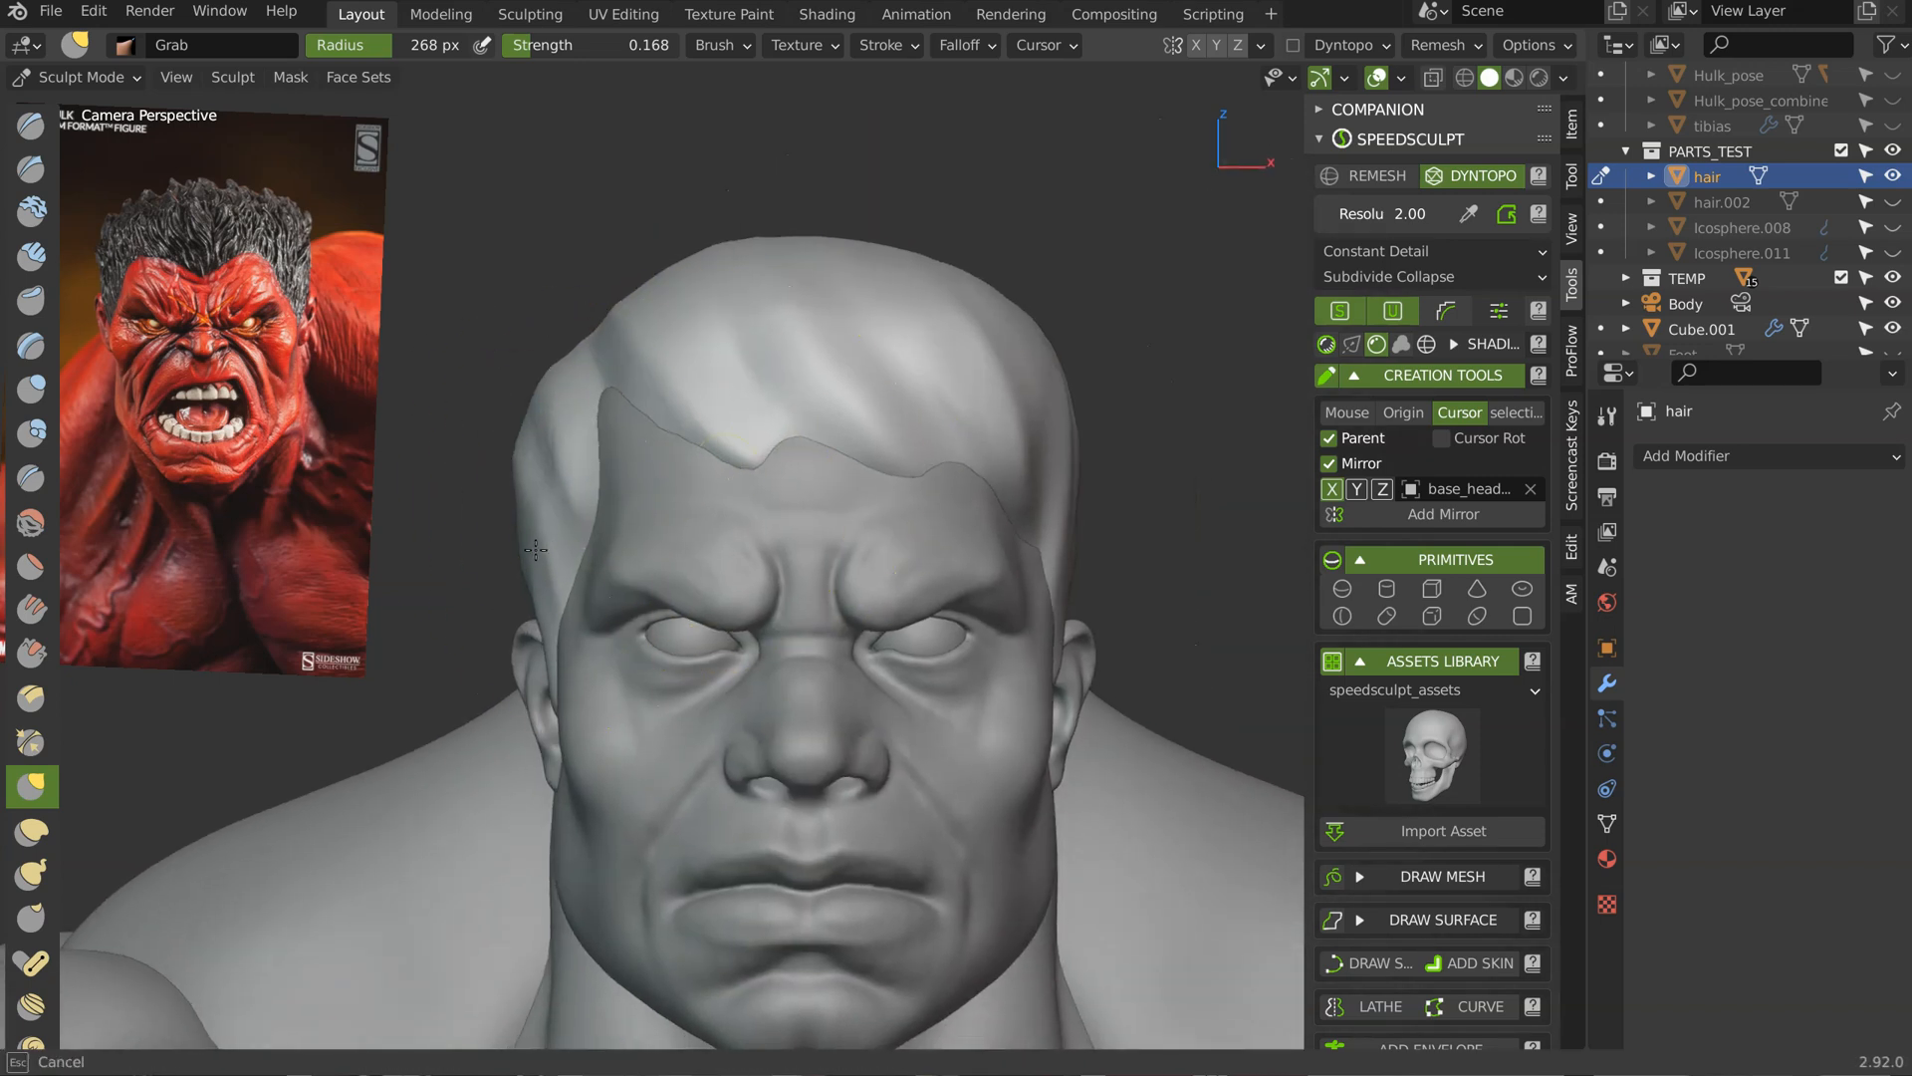
scroll(839, 513, up, 3)
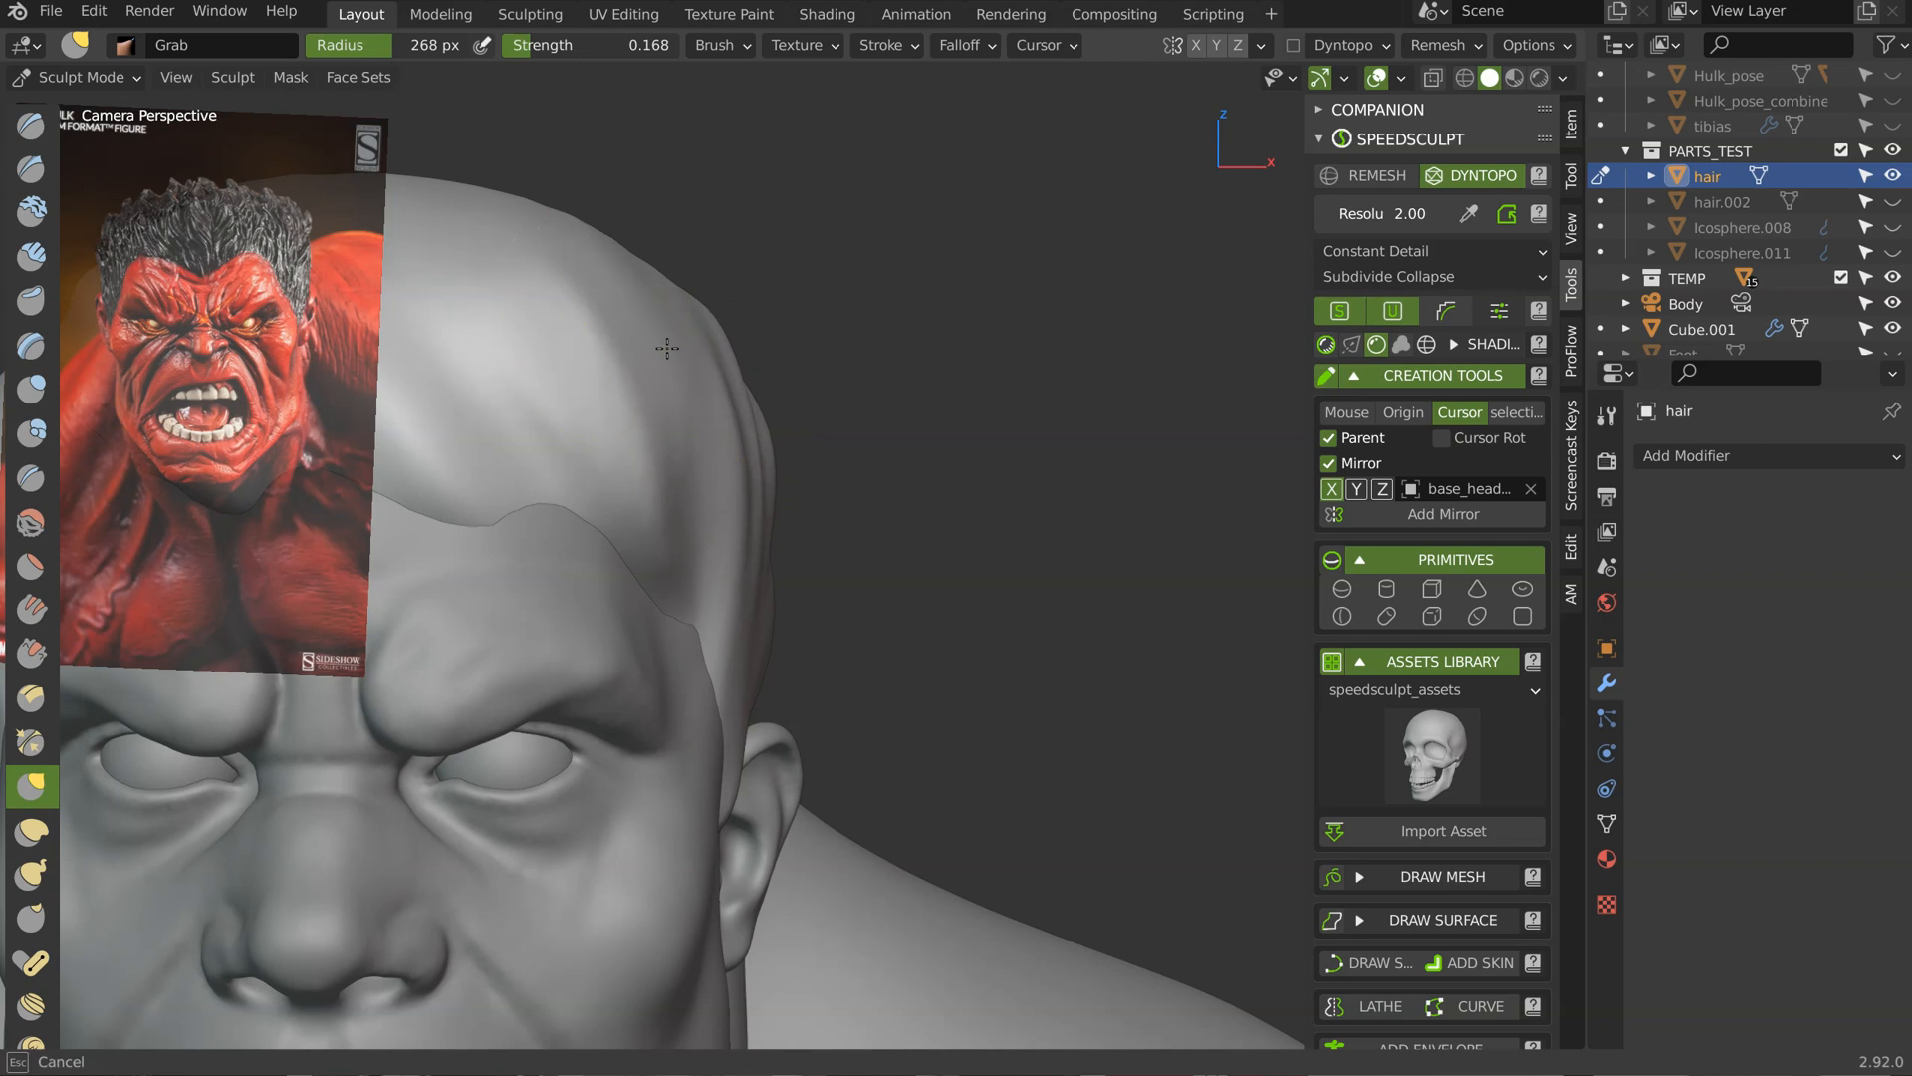
middle_drag(704, 354, 710, 445)
mouse_move(786, 547)
middle_down()
mouse_move(876, 534)
mouse_move(810, 553)
middle_up()
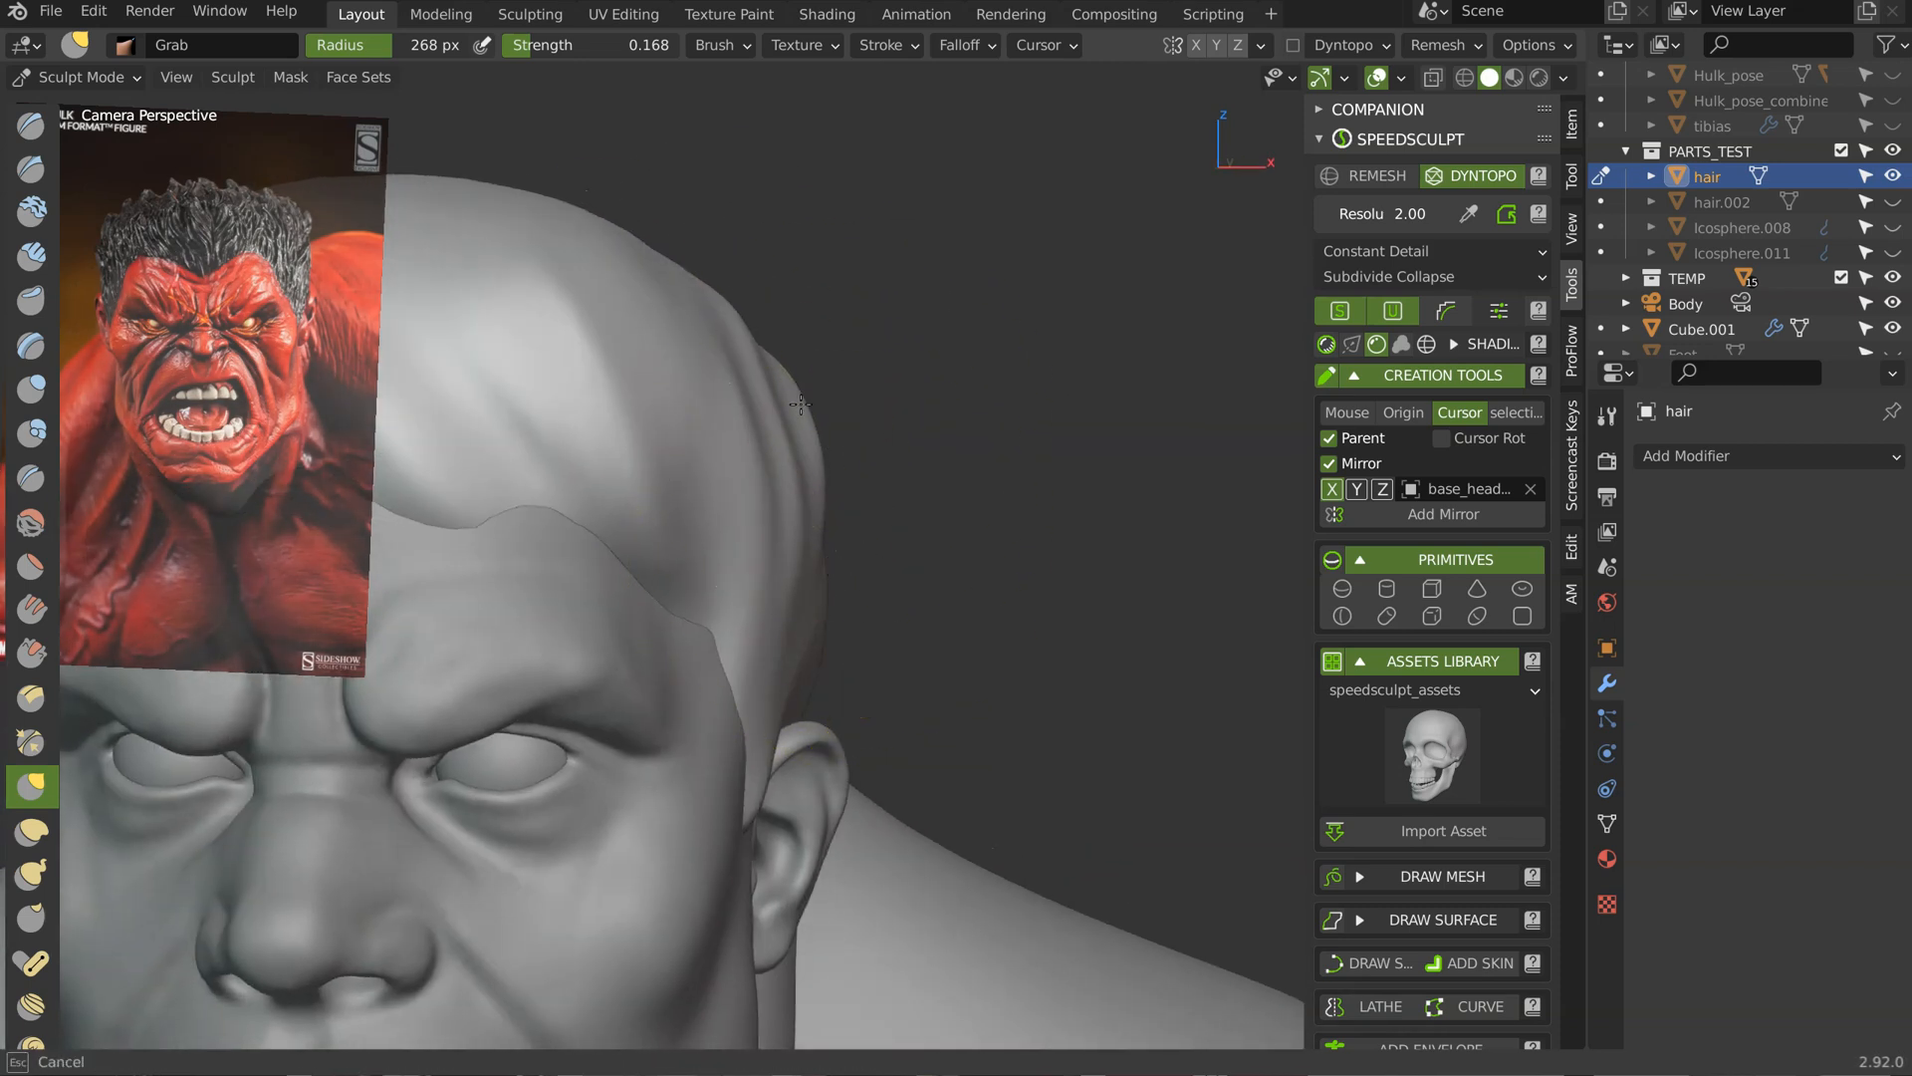
drag(800, 404, 805, 400)
scroll(911, 324, down, 5)
mouse_move(837, 423)
shift+middle_down()
mouse_move(887, 375)
mouse_move(647, 378)
shift+middle_up()
scroll(881, 376, up, 2)
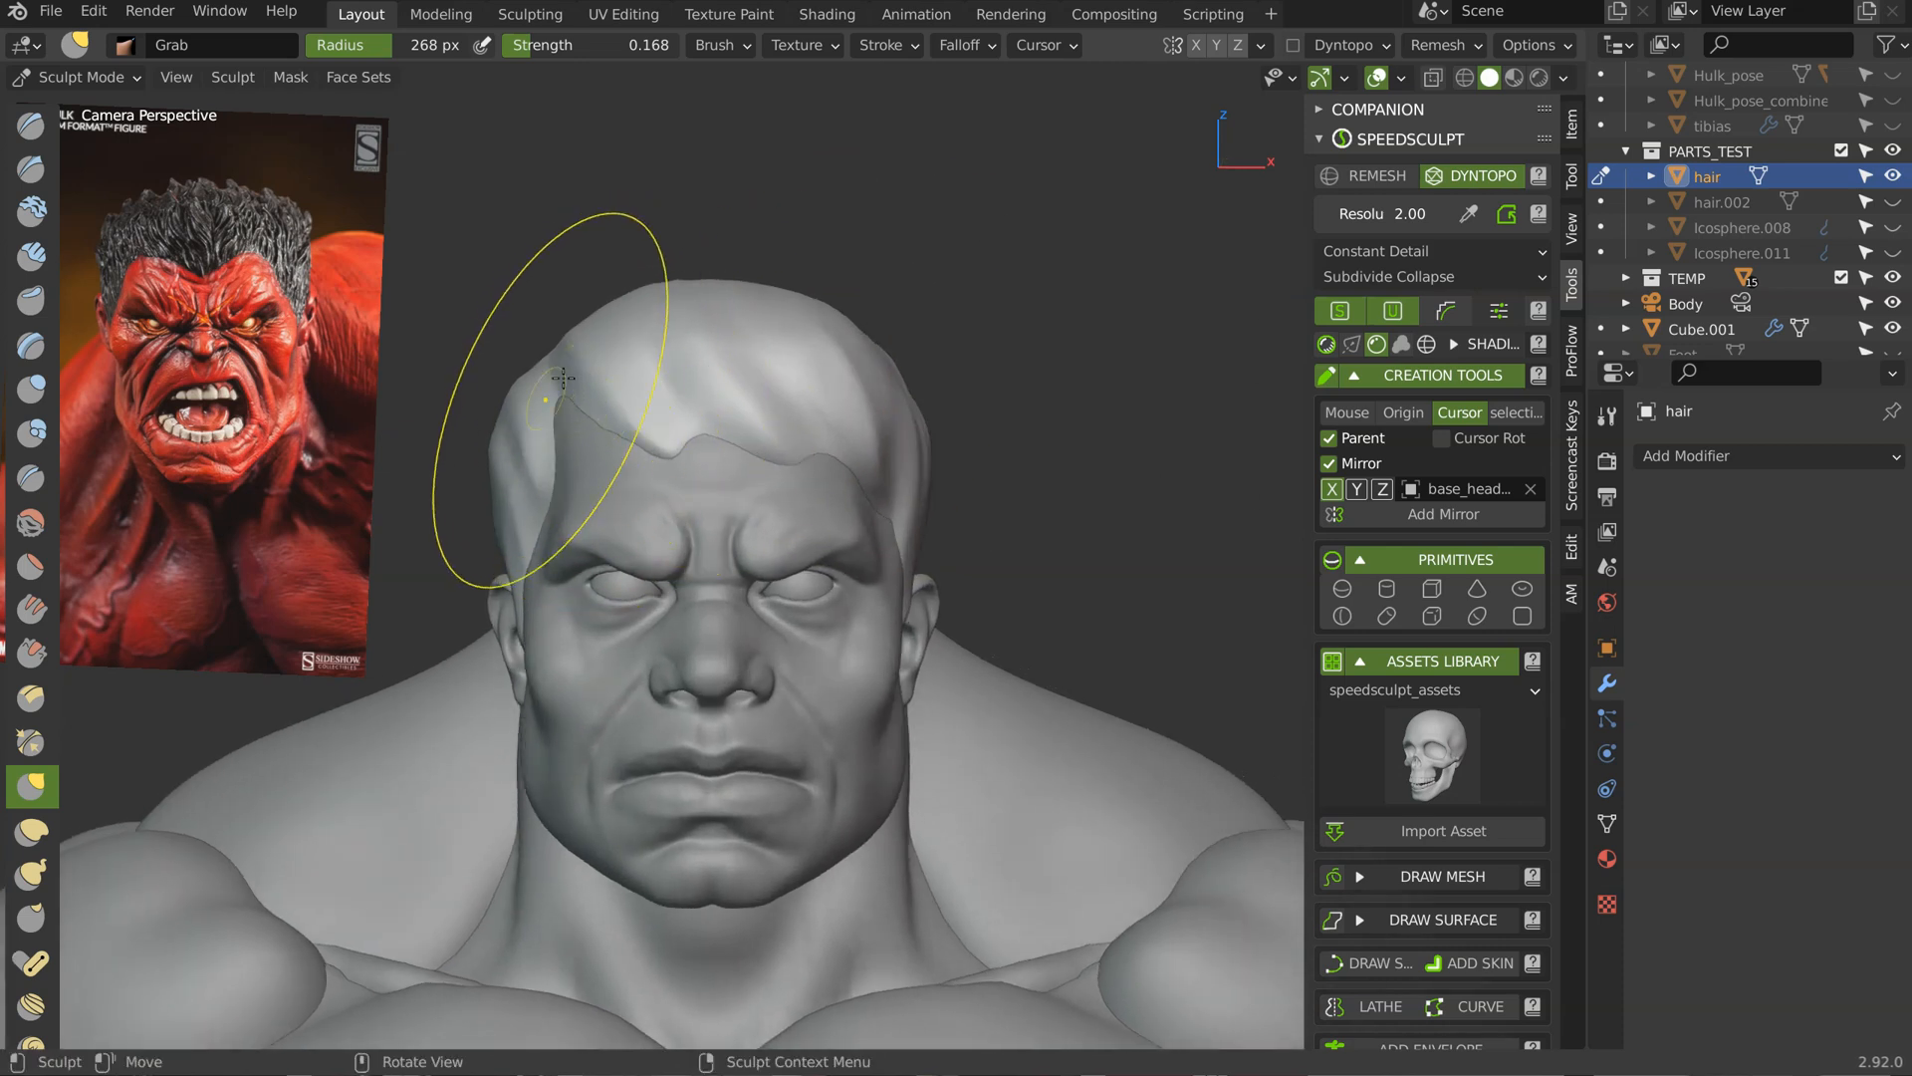
Step: Push the hair's side outline slightly outward above the character's right ear with the Grab brush
shift+middle_drag(509, 469, 593, 504)
scroll(627, 490, up, 5)
drag(691, 366, 669, 366)
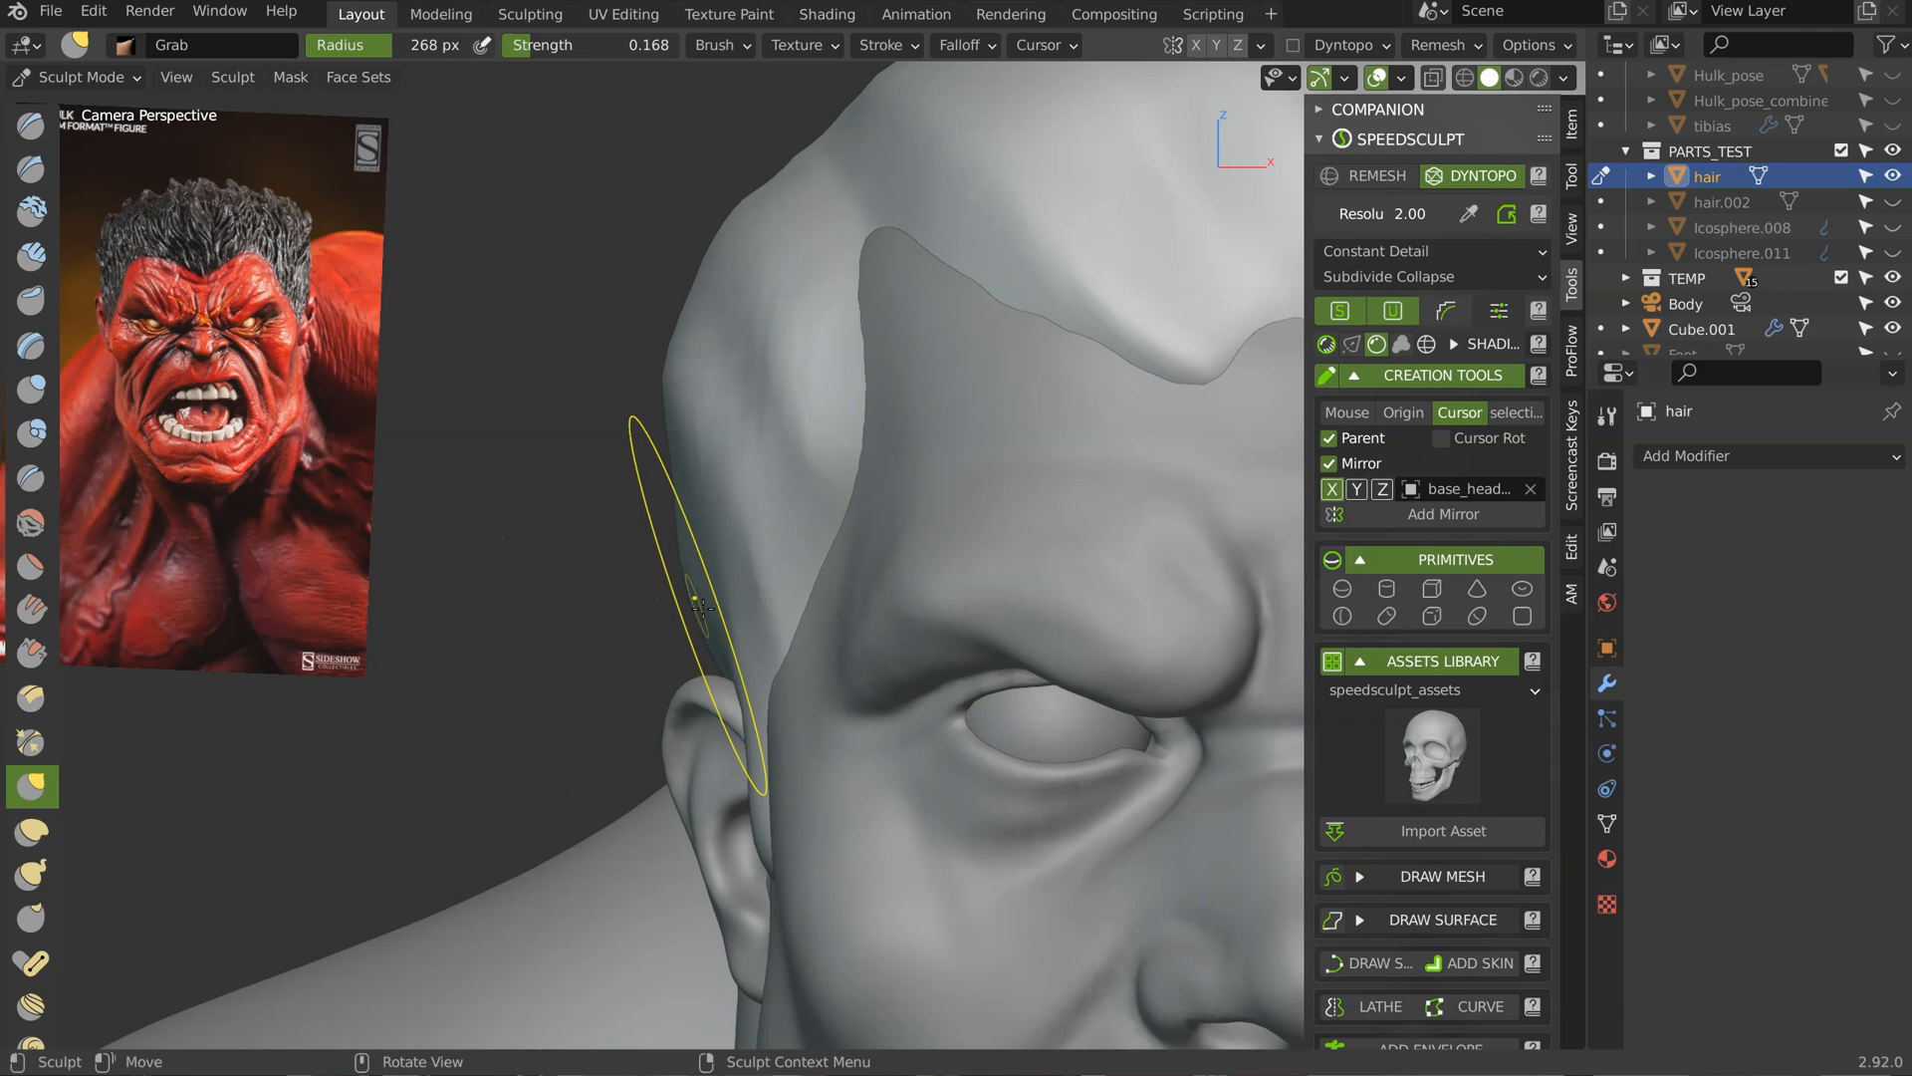
scroll(699, 582, down, 5)
shift+middle_drag(699, 581, 637, 525)
middle_drag(638, 525, 702, 488)
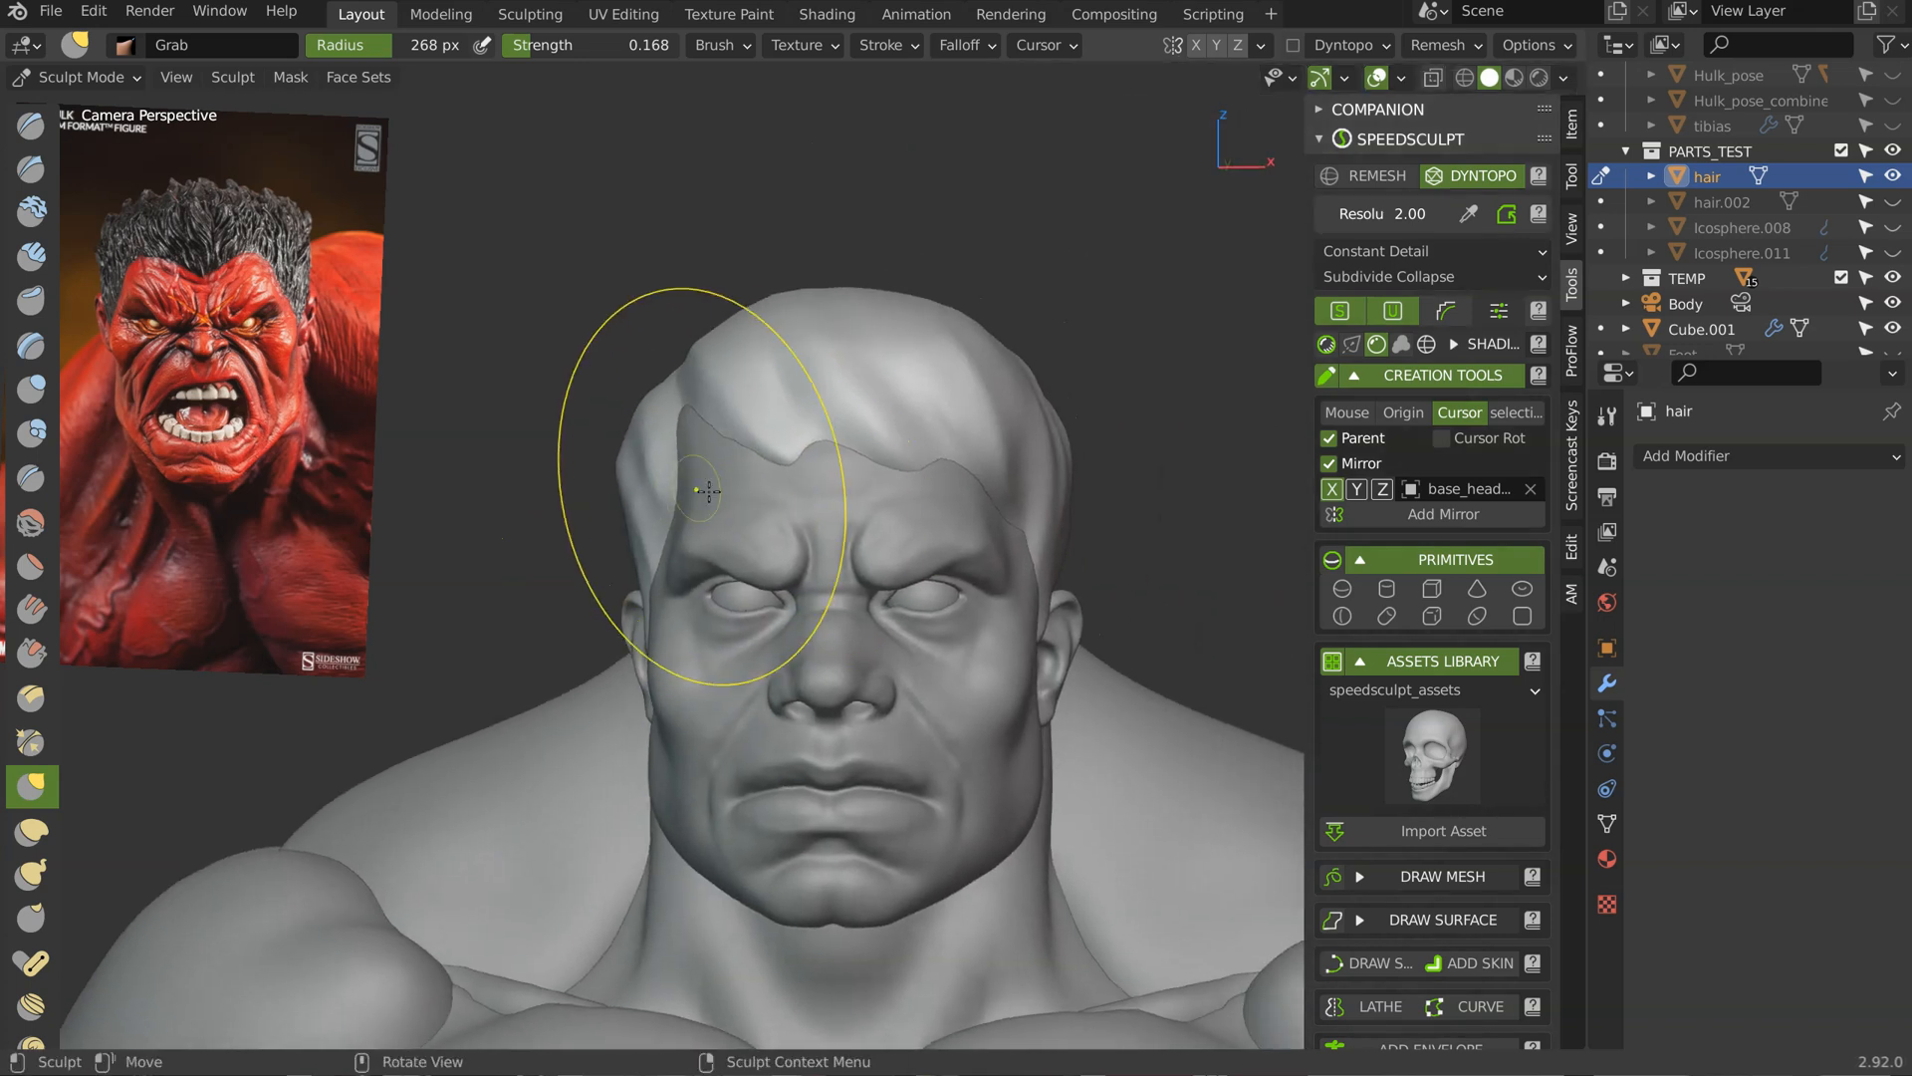
ctrl+middle_drag(597, 462, 638, 442)
shift+middle_drag(905, 448, 864, 395)
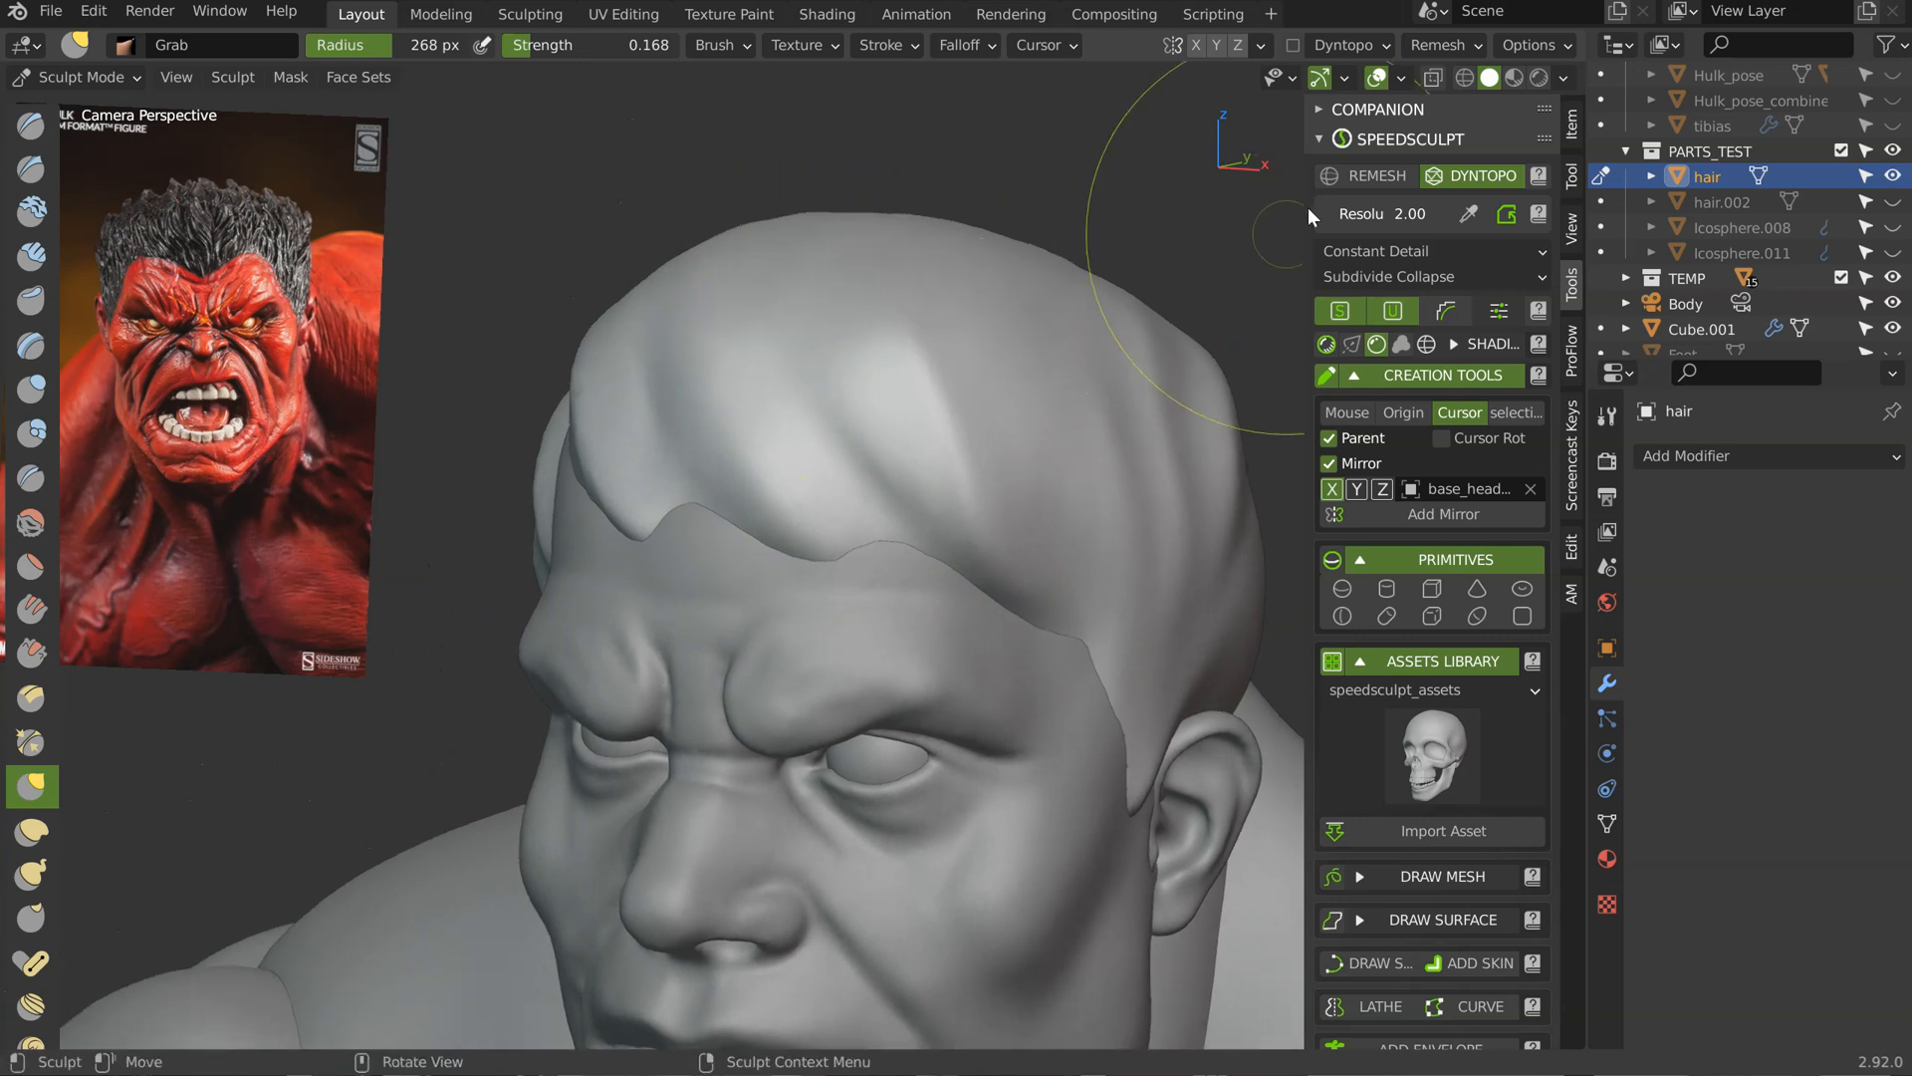
Step: Refine the hair mesh to dense triangles at Dyntopo resolution 2.00, checking it in wireframe, and switch to the Crease brush
click(1426, 343)
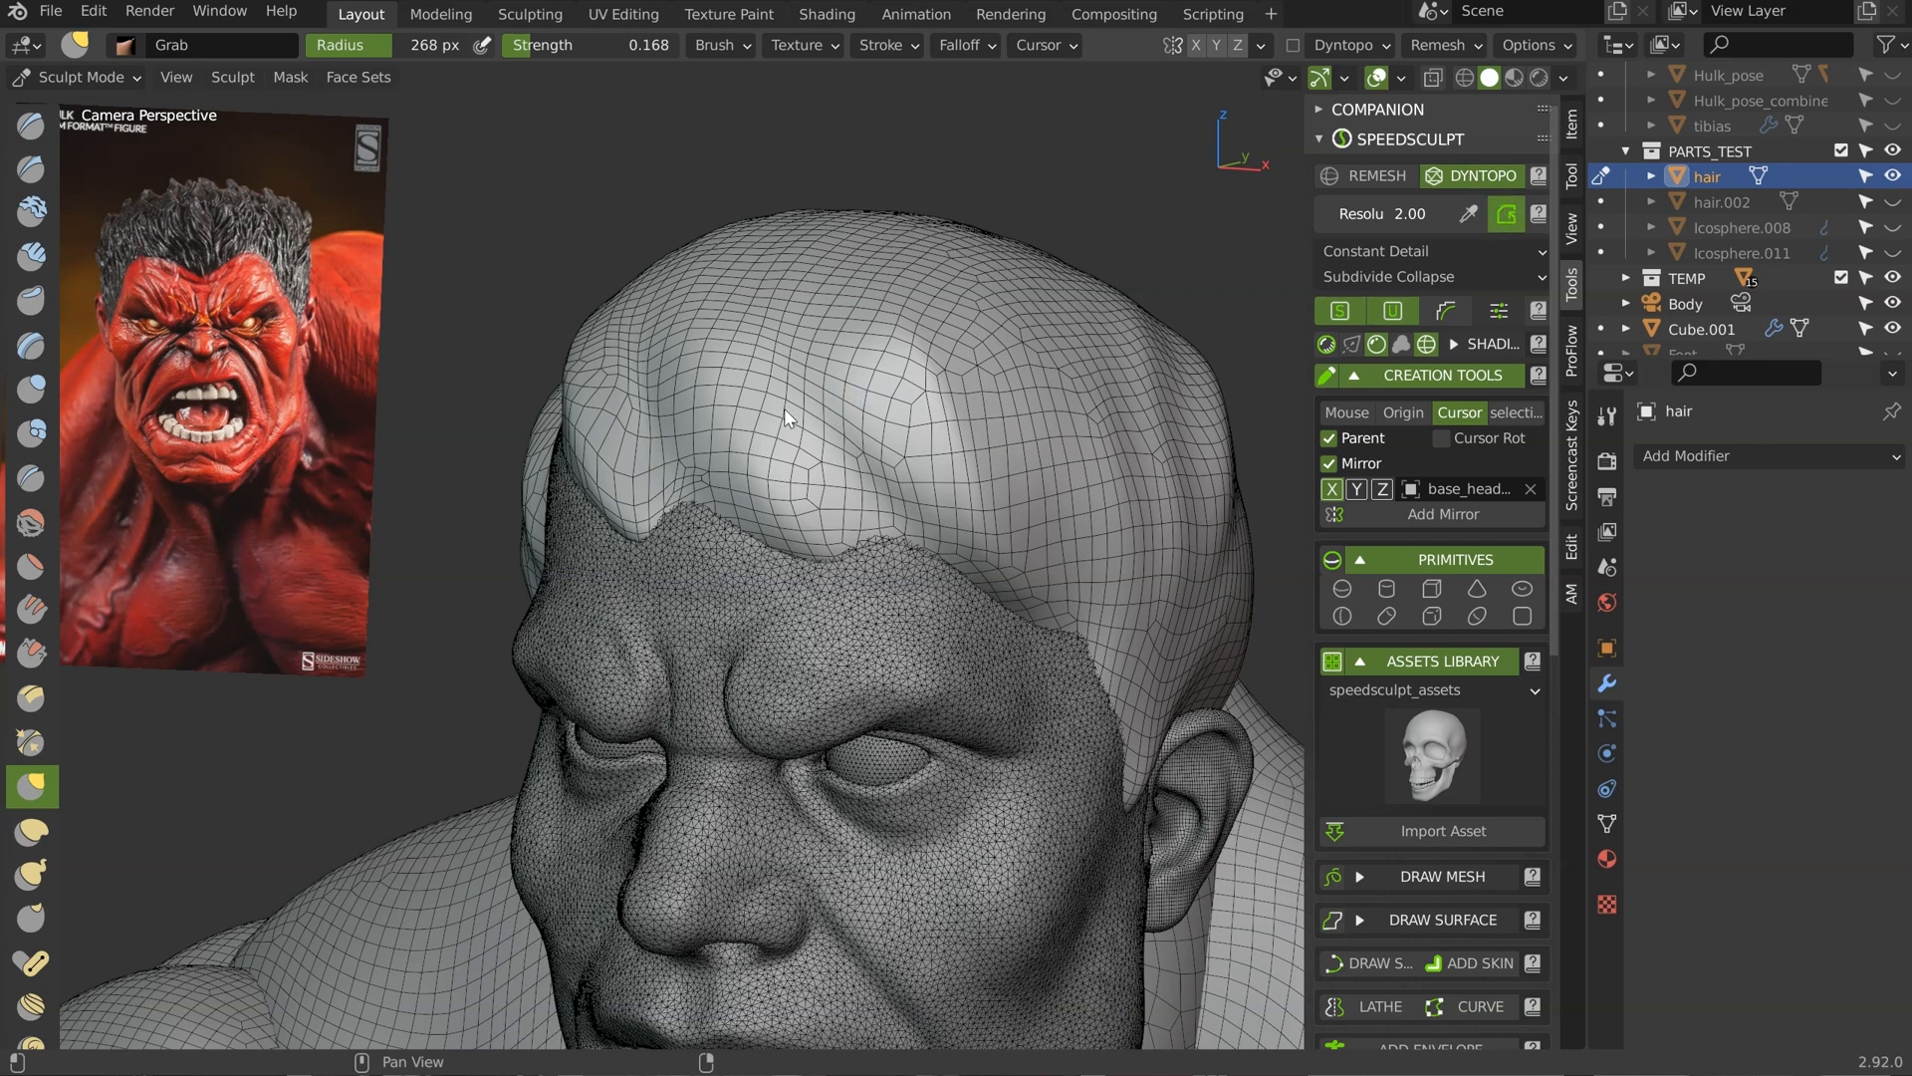
middle_drag(926, 366, 897, 351)
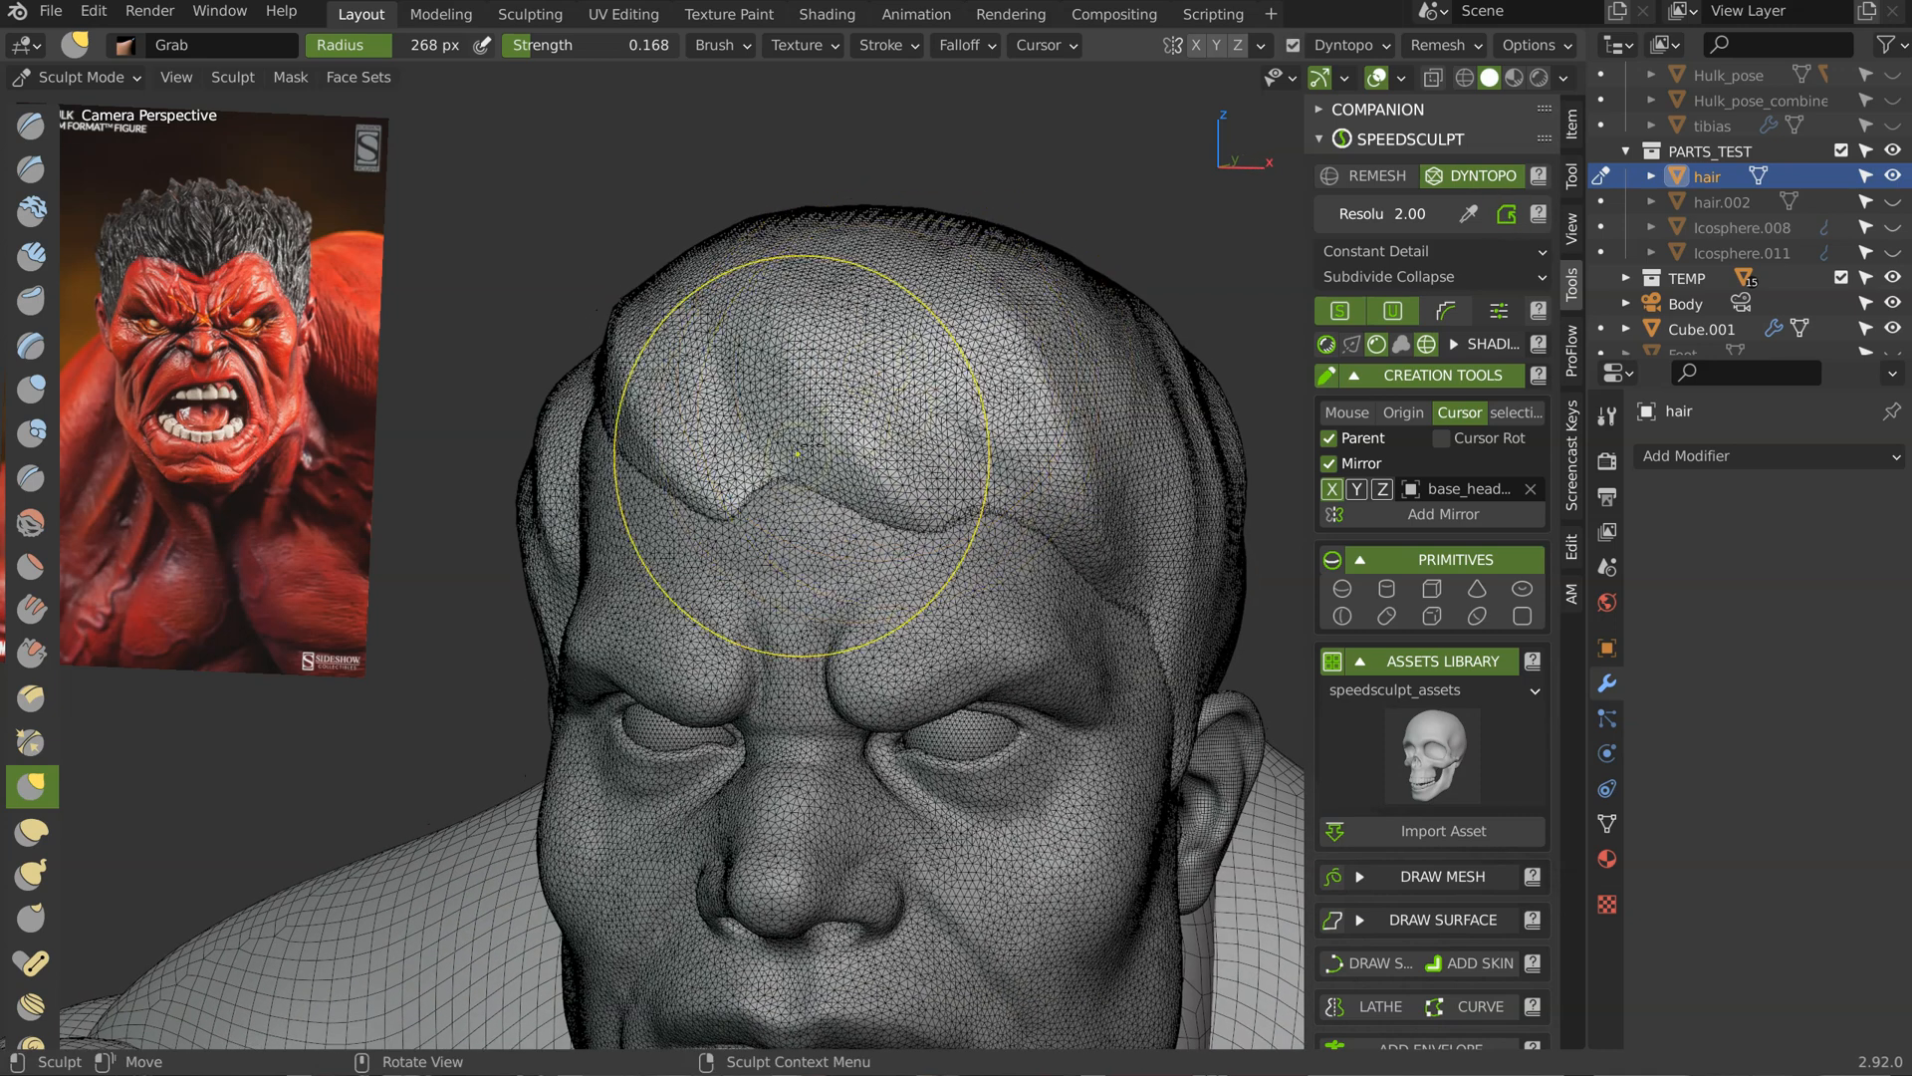
key(shift+c)
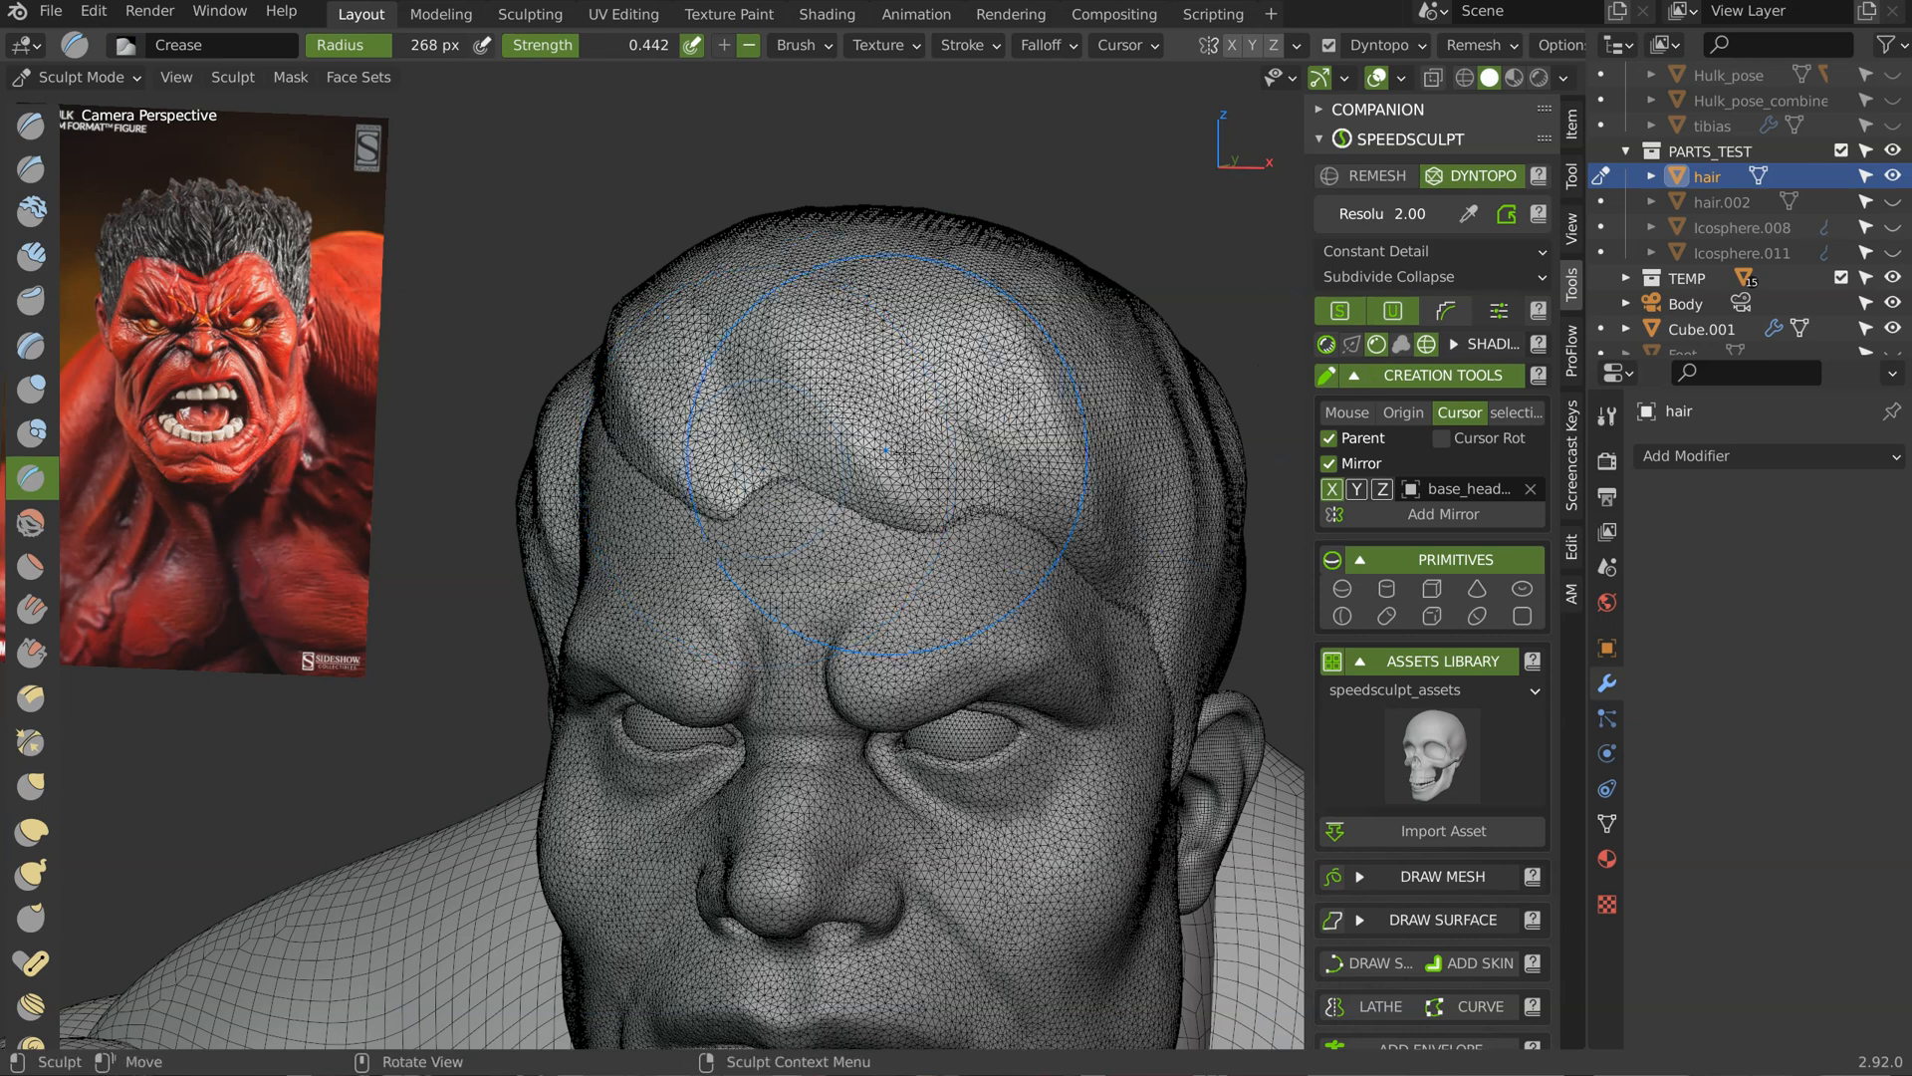
click(1398, 346)
Step: Set the Crease radius to 97 px and carve a deep notch that separates a pointed forelock over the forehead
key(f)
click(669, 453)
middle_drag(669, 453, 661, 297)
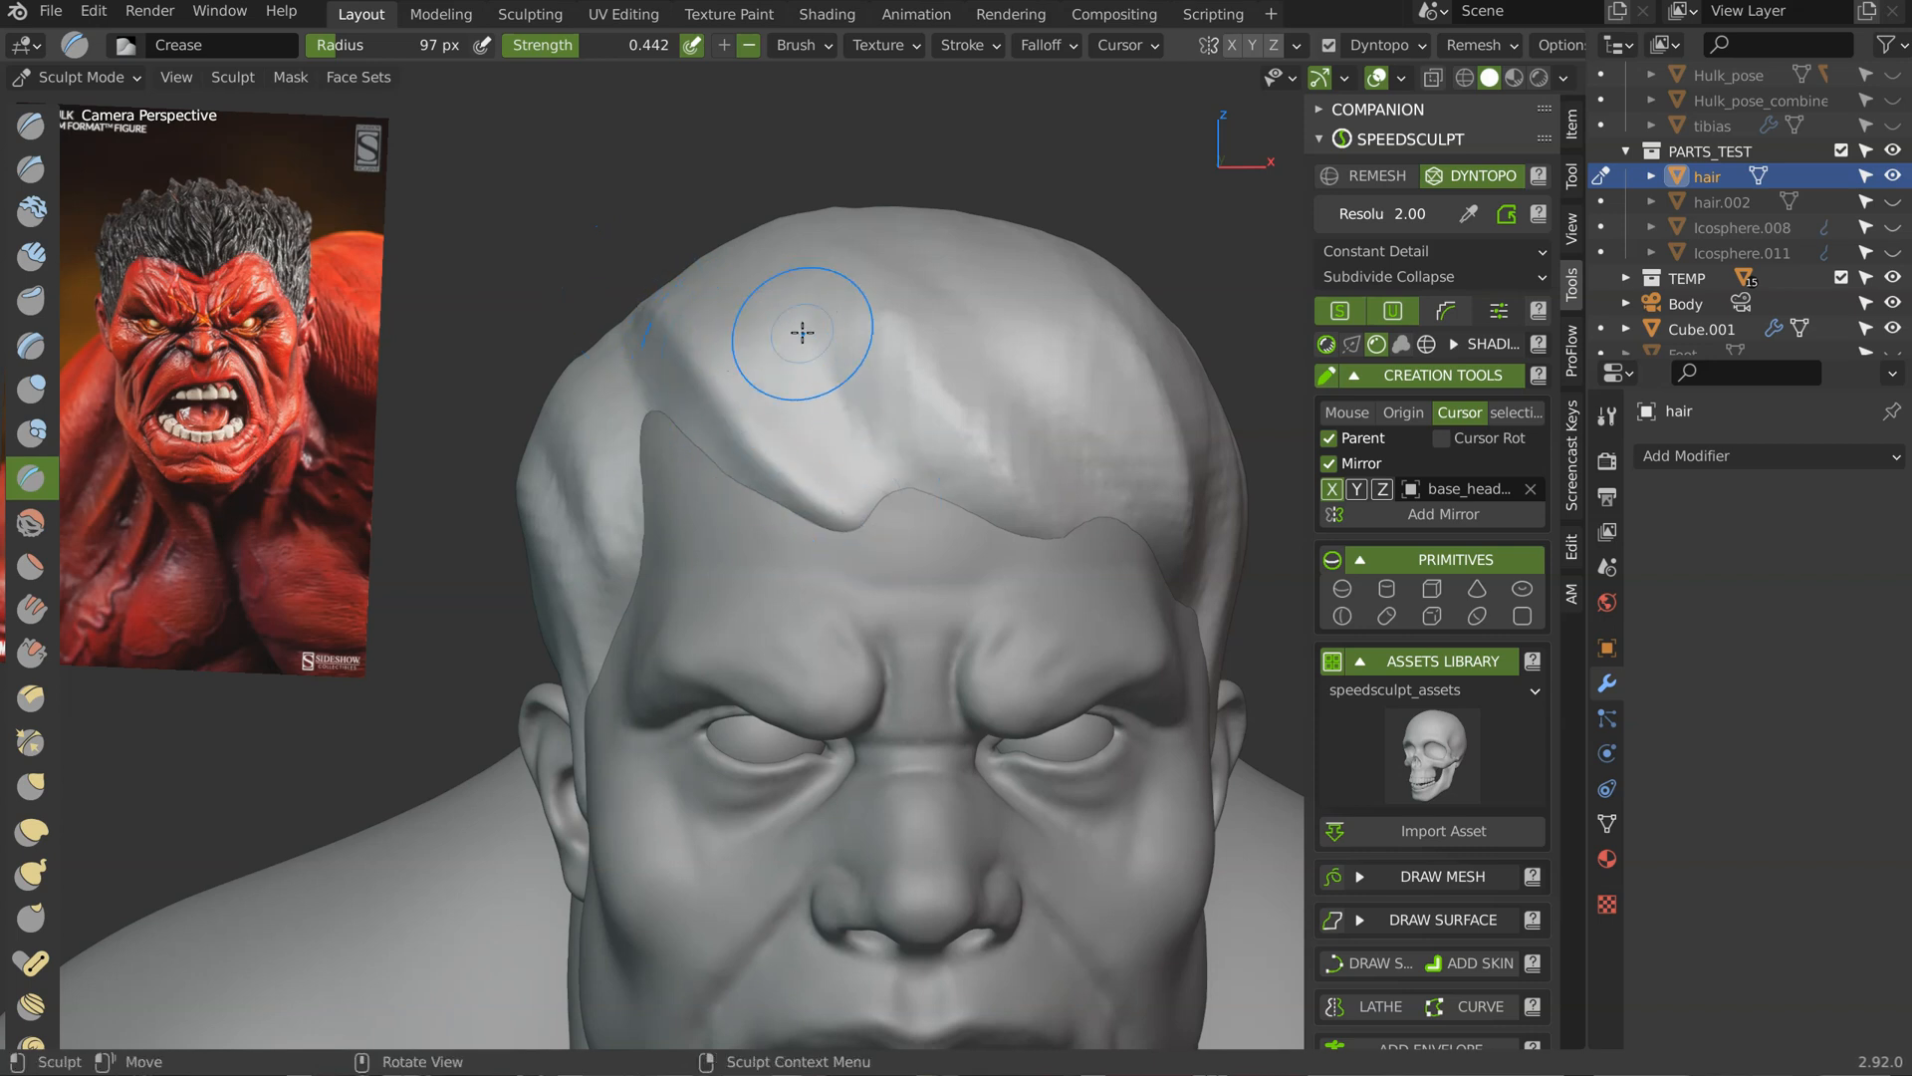
mouse_move(857, 416)
mouse_down()
mouse_move(828, 375)
mouse_move(868, 498)
mouse_up()
ctrl+drag(754, 464, 869, 540)
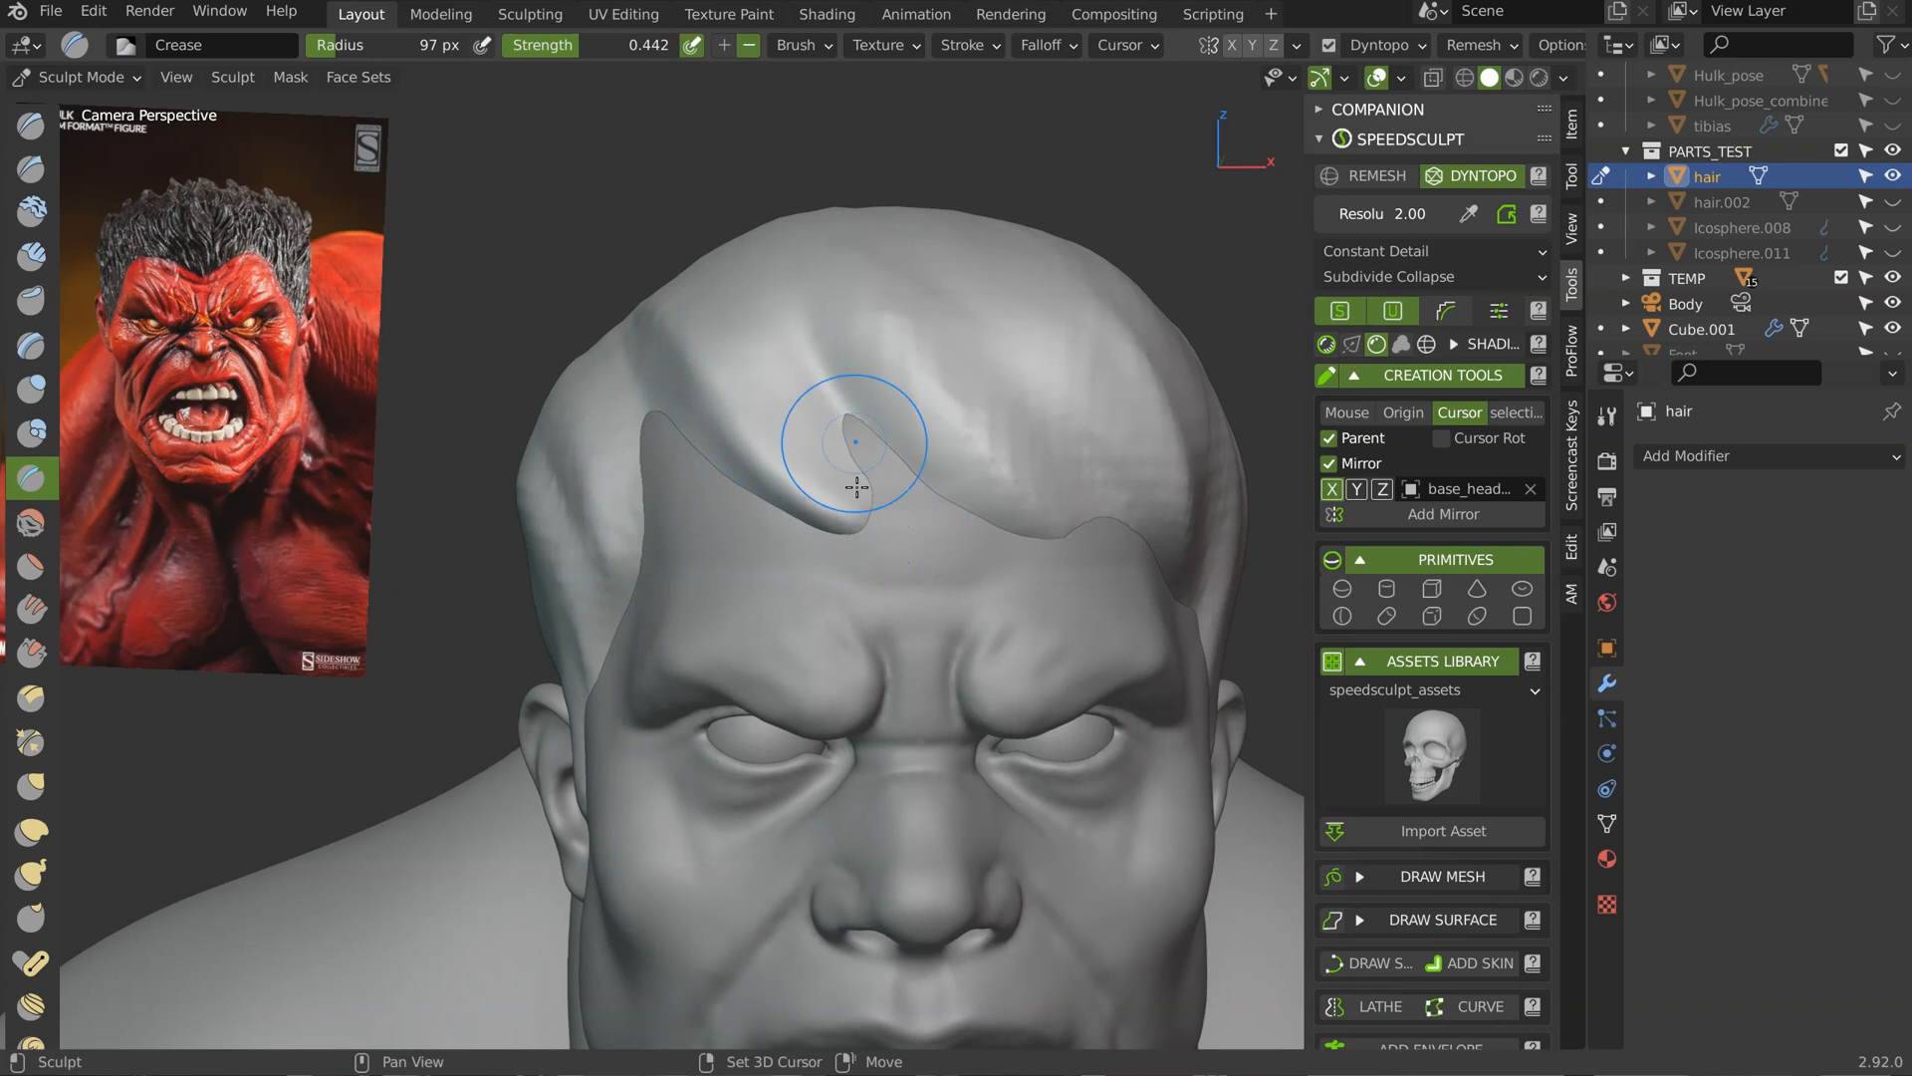
mouse_move(726, 269)
middle_down()
mouse_move(747, 333)
mouse_move(823, 207)
middle_up()
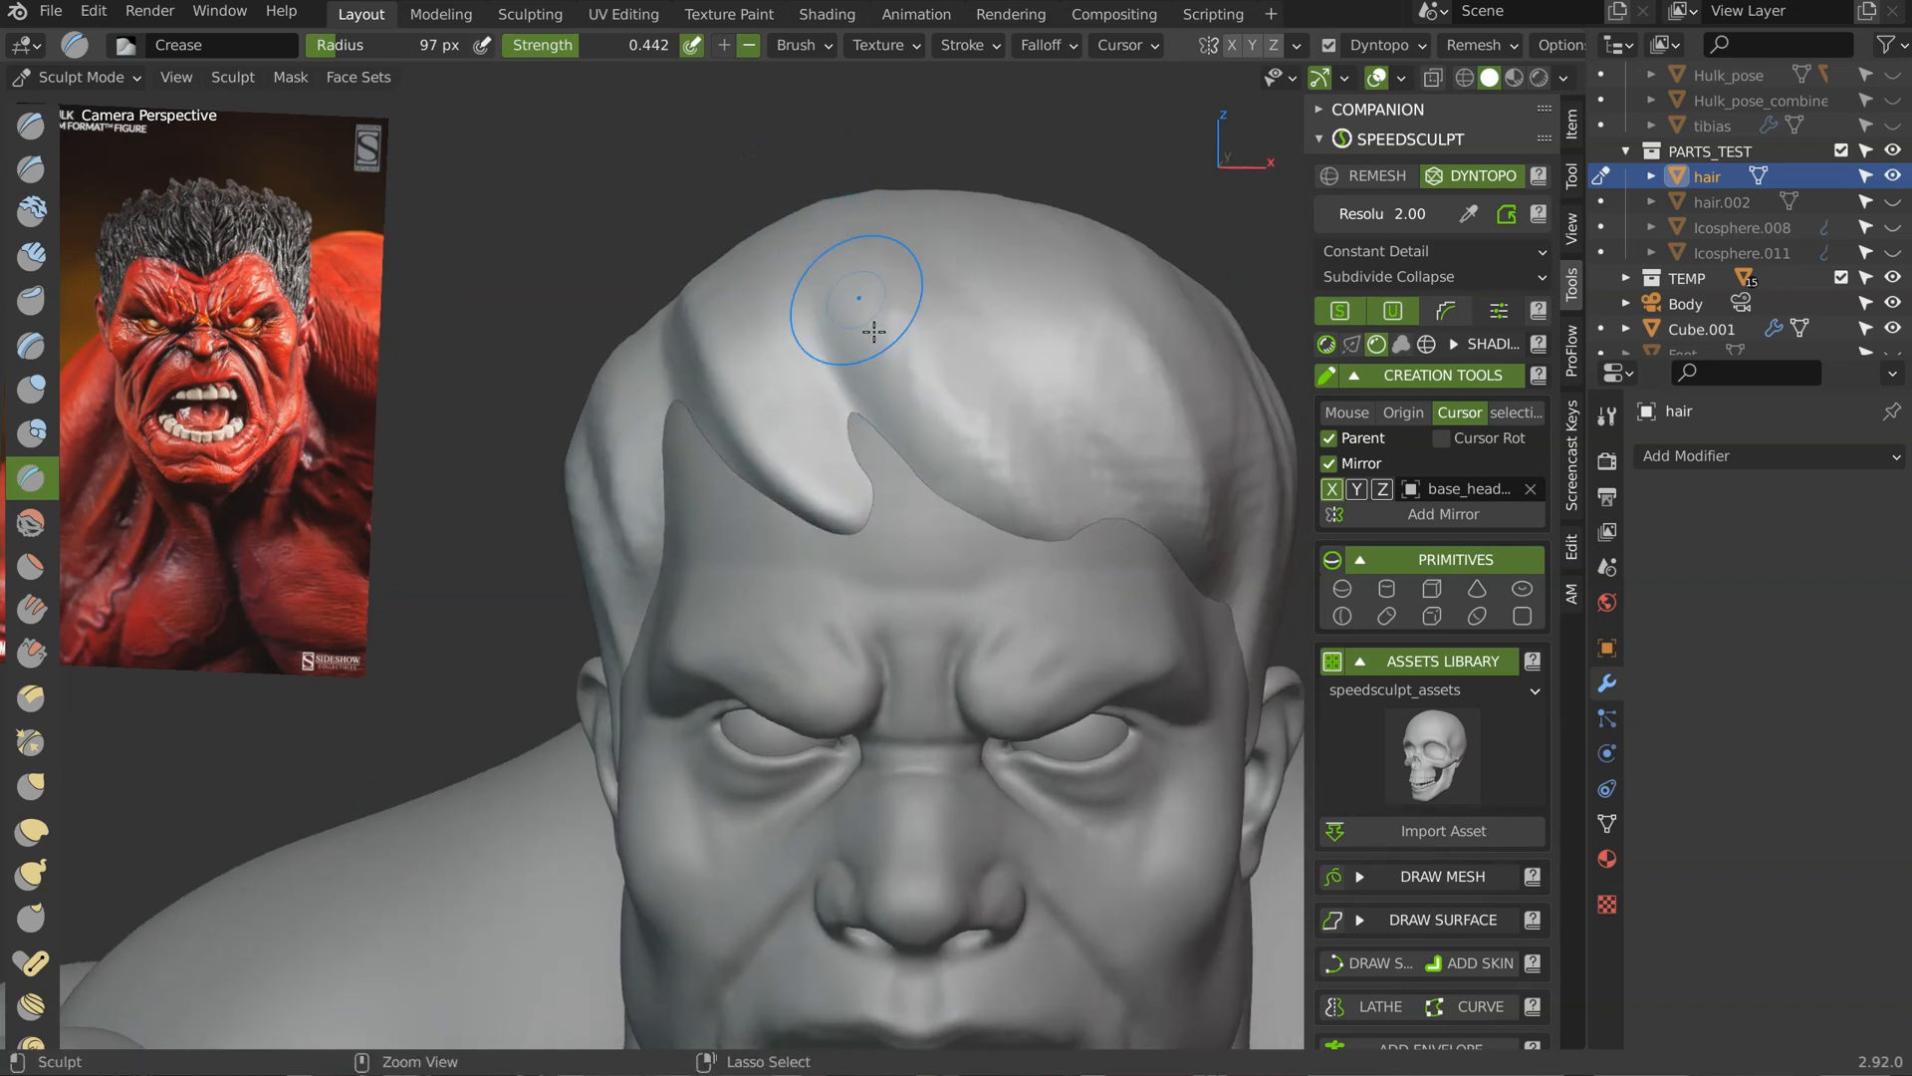
middle_drag(1037, 491, 979, 426)
mouse_move(856, 289)
middle_down()
mouse_move(875, 392)
mouse_move(702, 399)
middle_up()
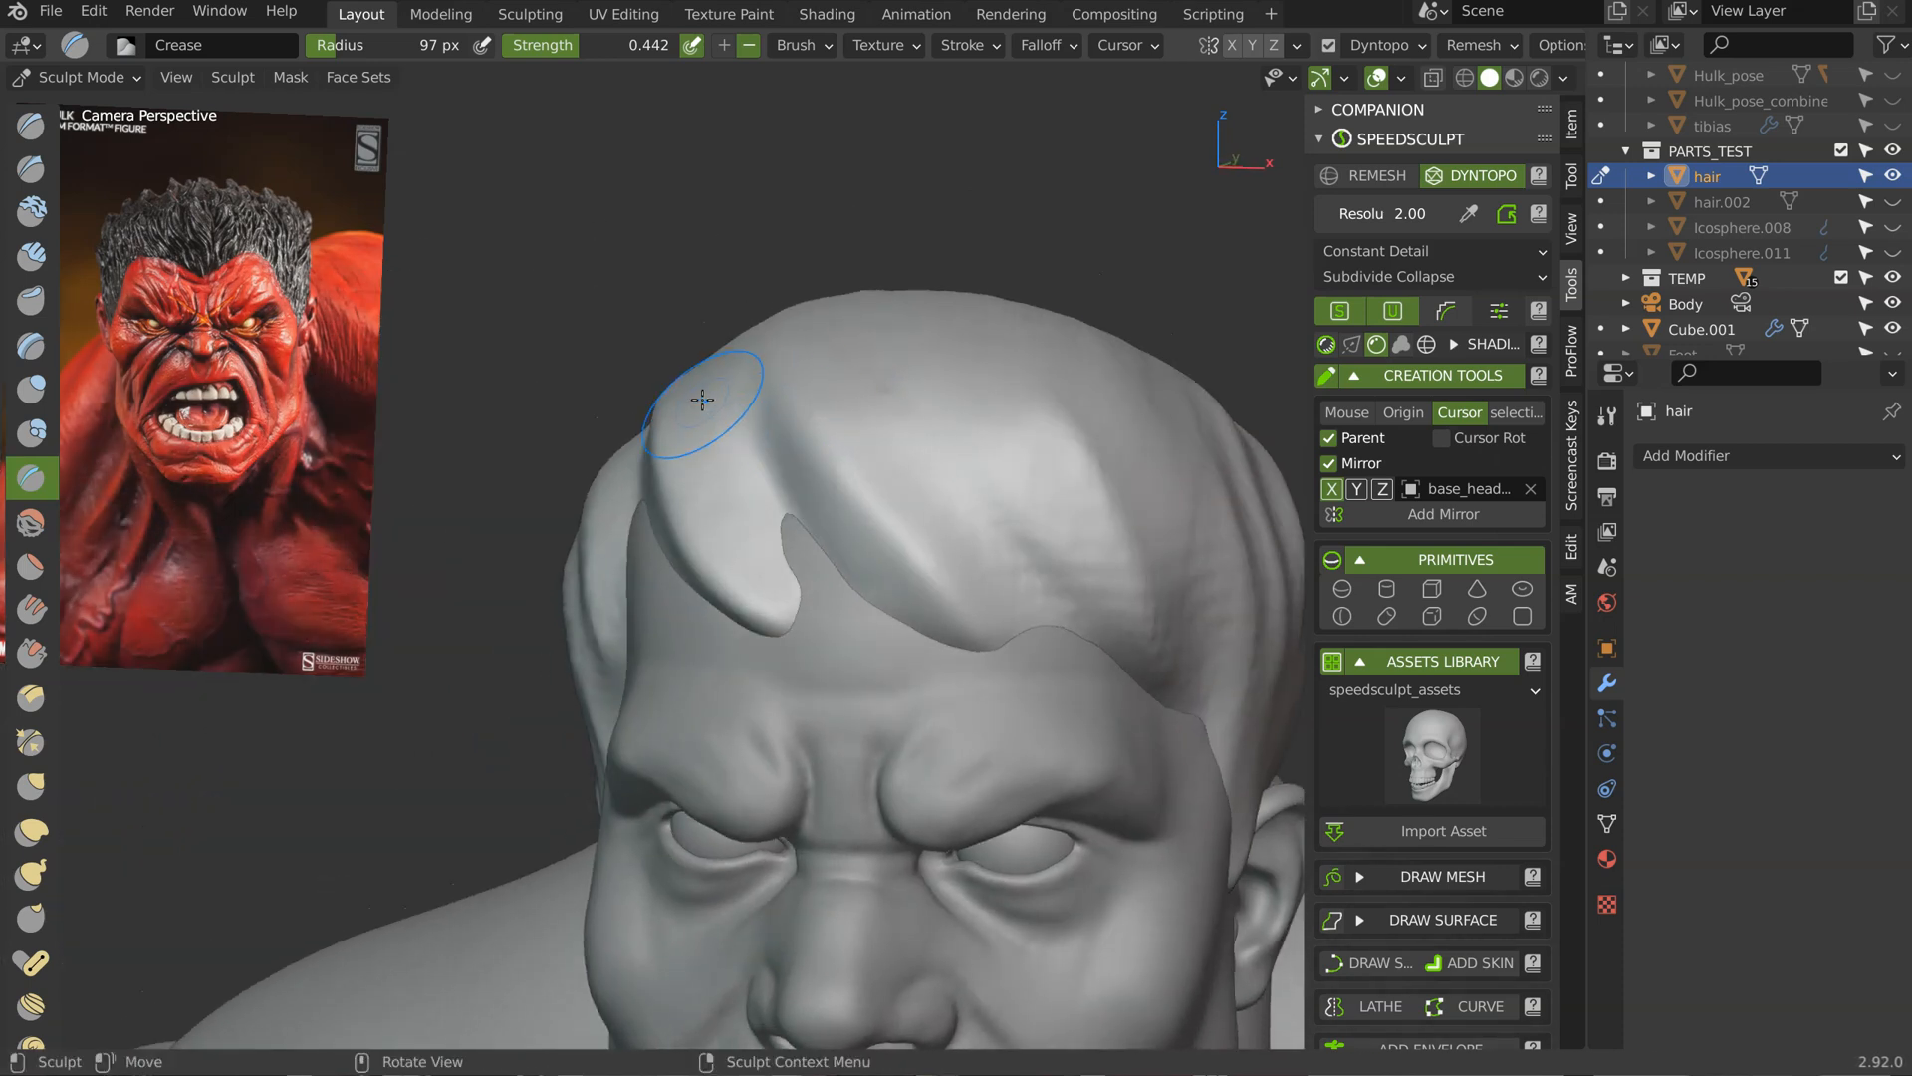
Step: Check the Crease brush settings and carve long strand grooves from the top of the hair toward the character's left hairline
click(793, 46)
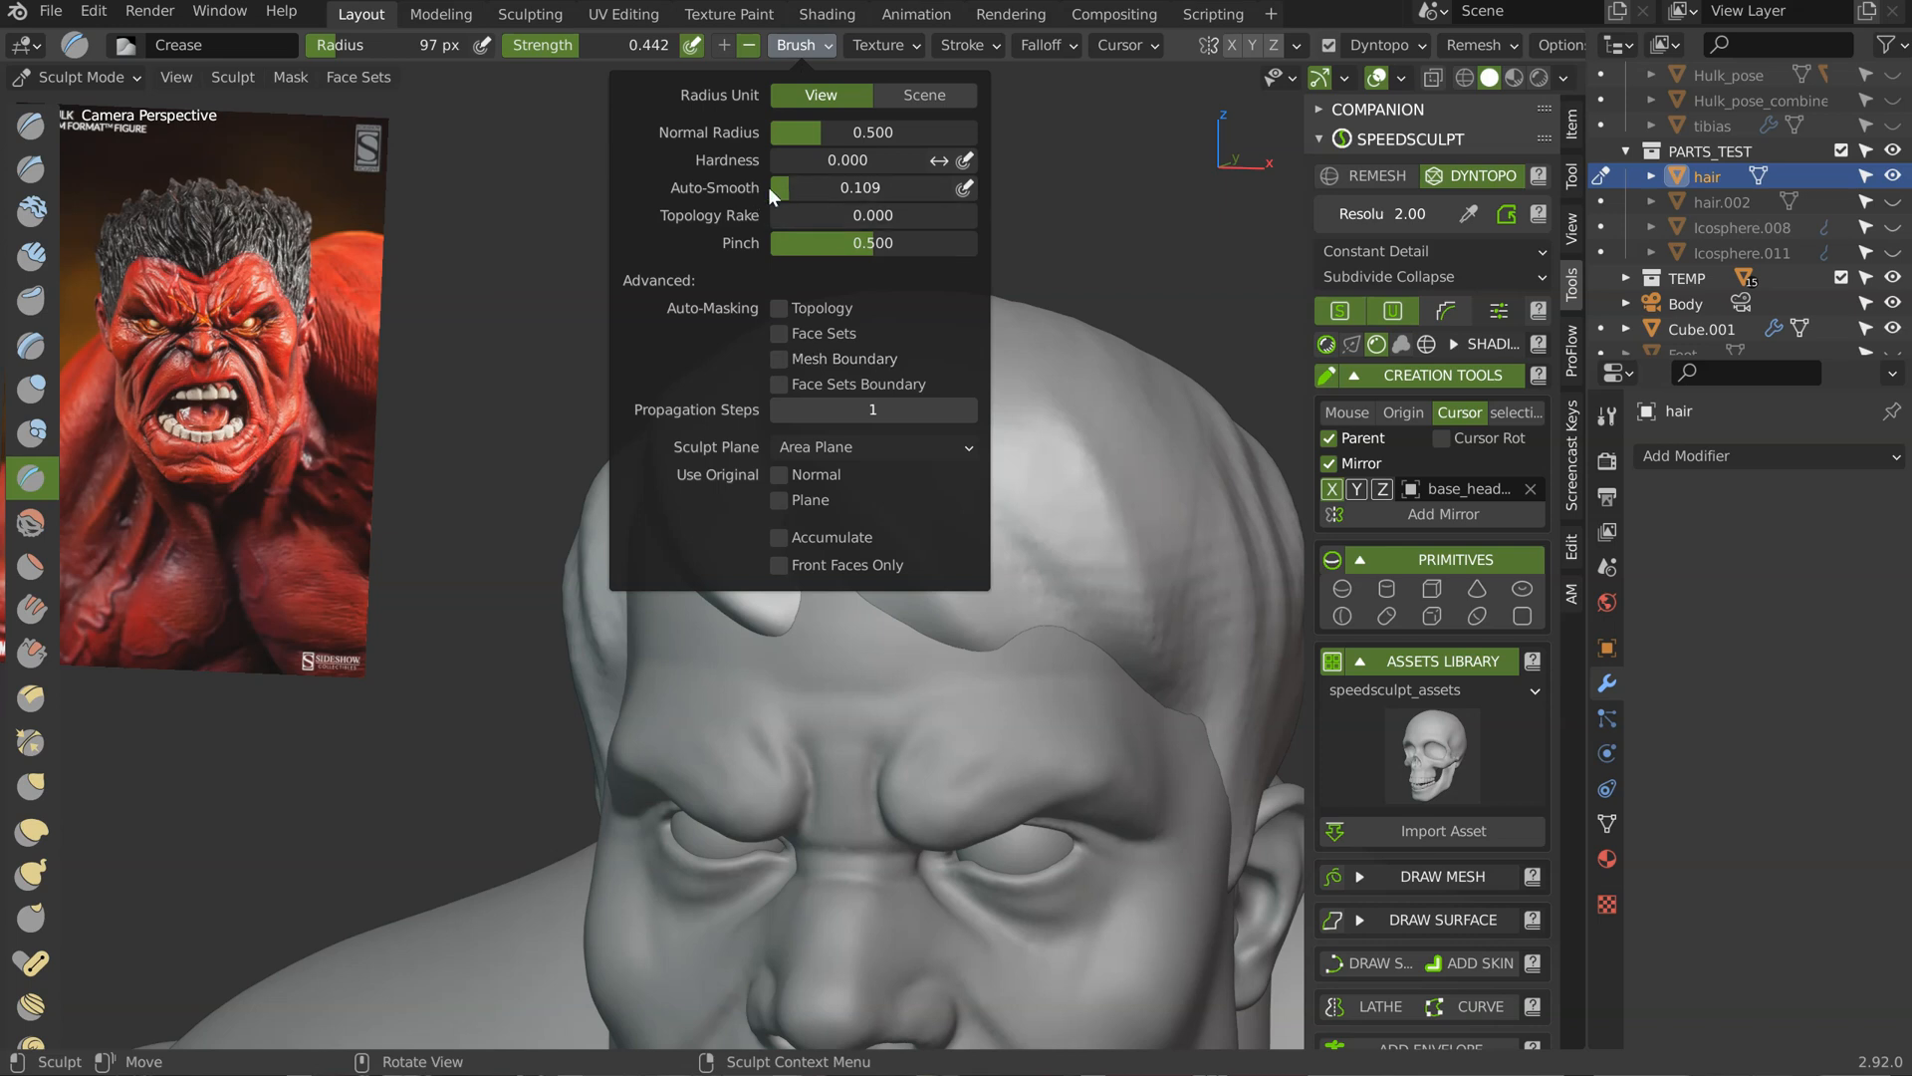
middle_drag(961, 458, 905, 456)
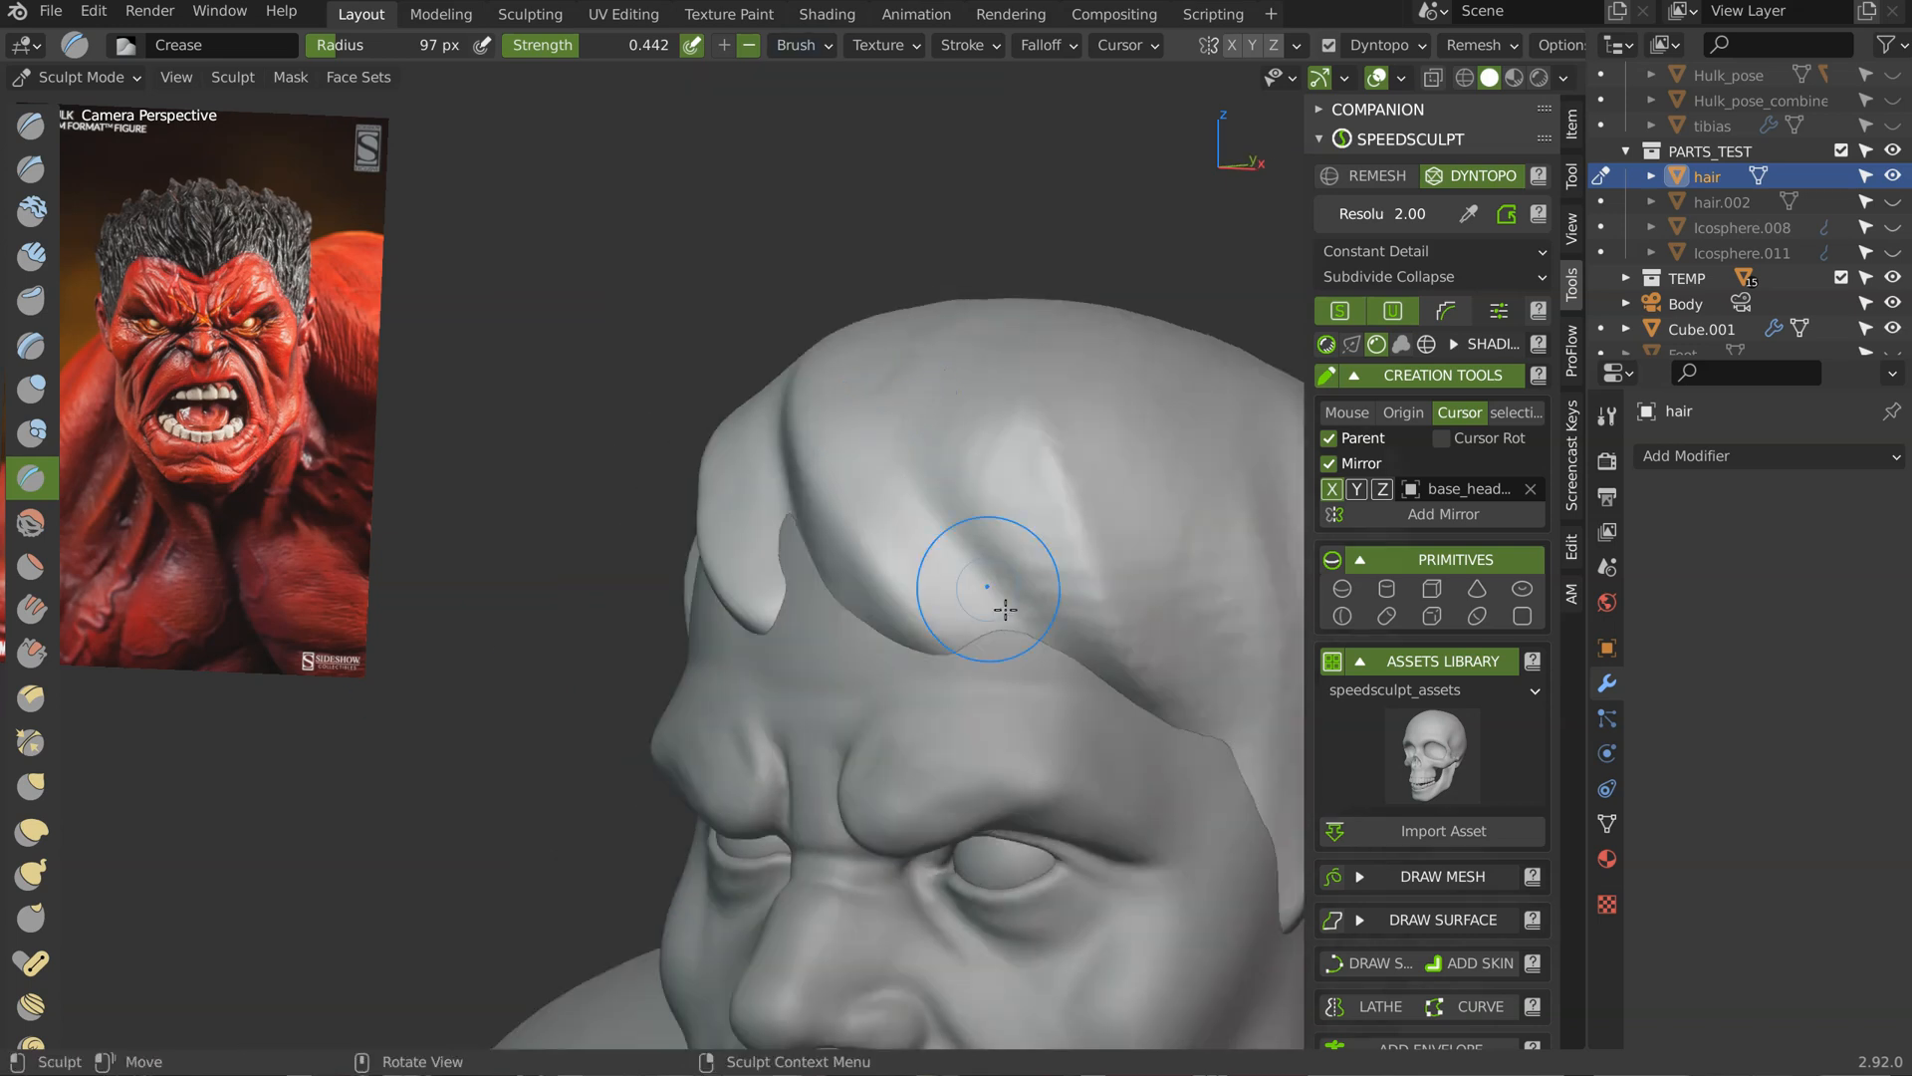
middle_drag(1023, 455, 1039, 307)
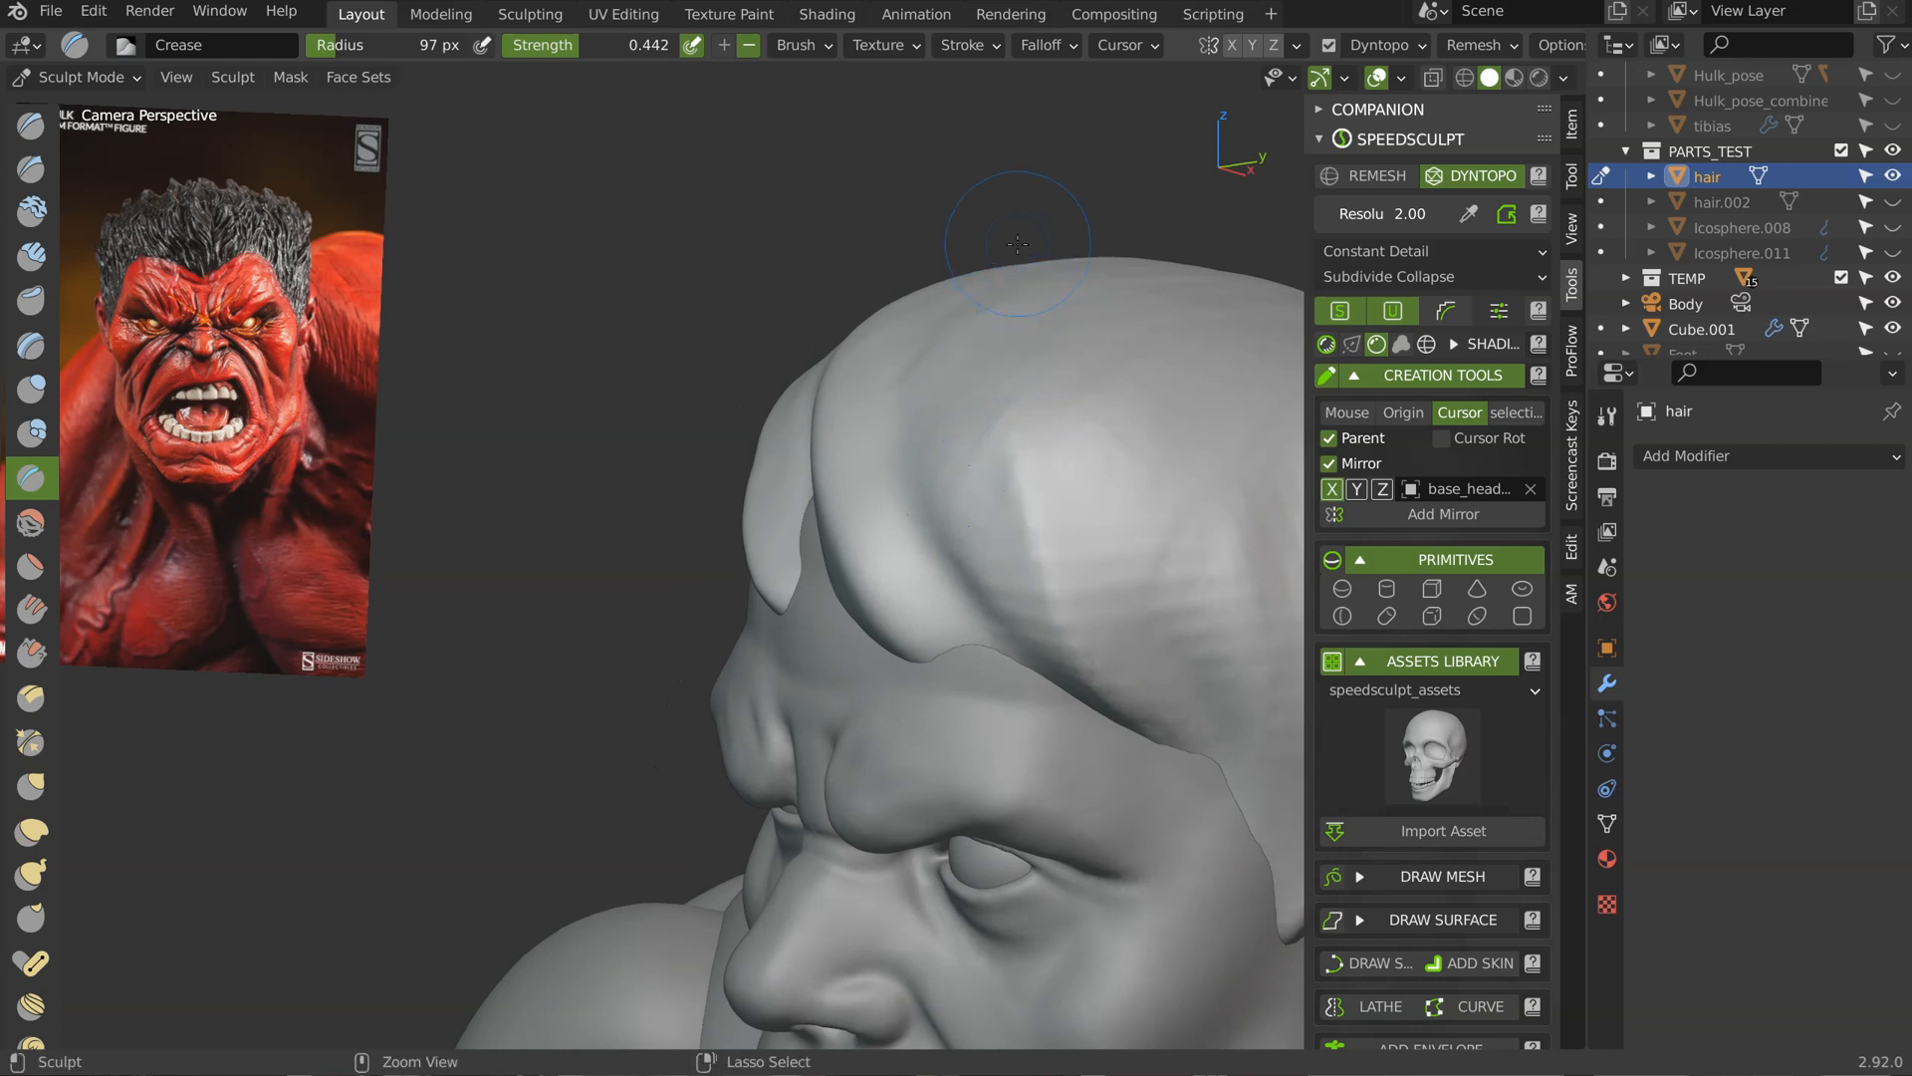
mouse_move(1002, 258)
mouse_down()
mouse_move(1033, 542)
mouse_move(1092, 608)
mouse_up()
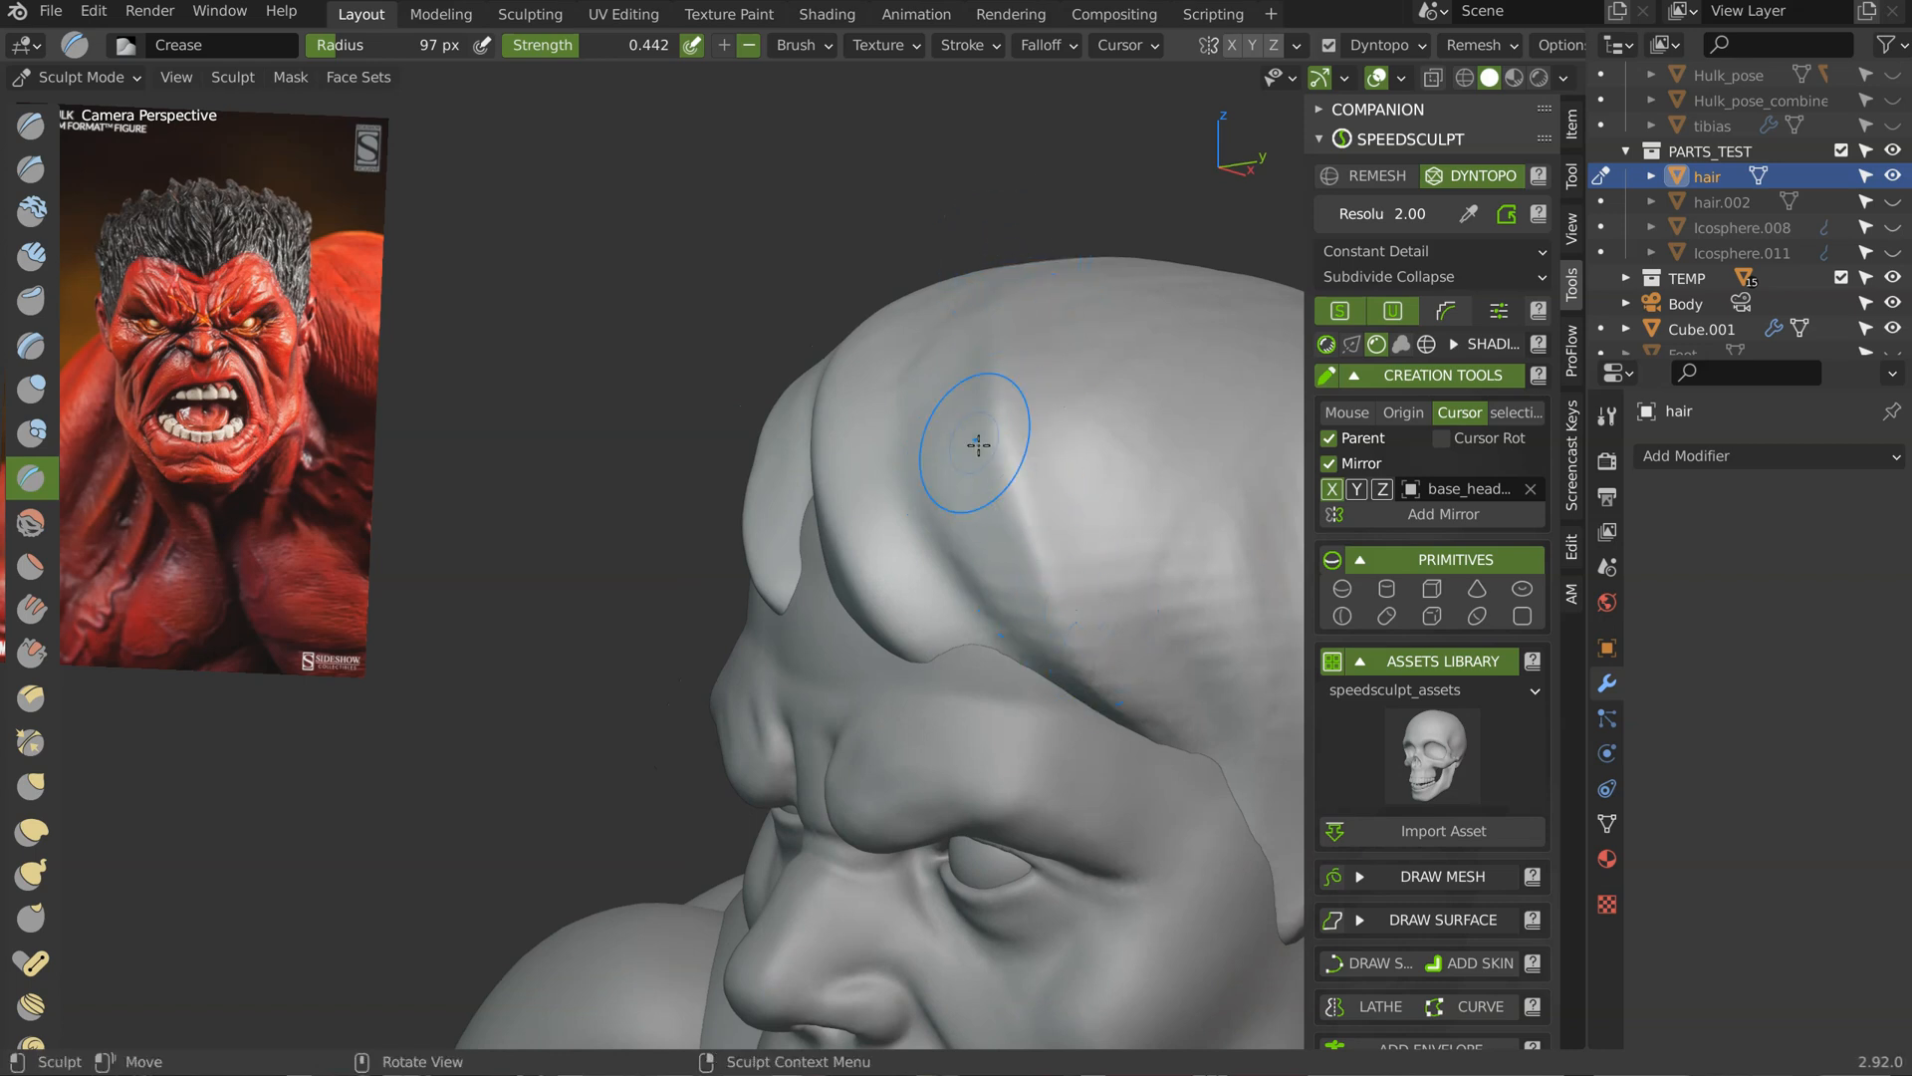
middle_drag(975, 444, 981, 416)
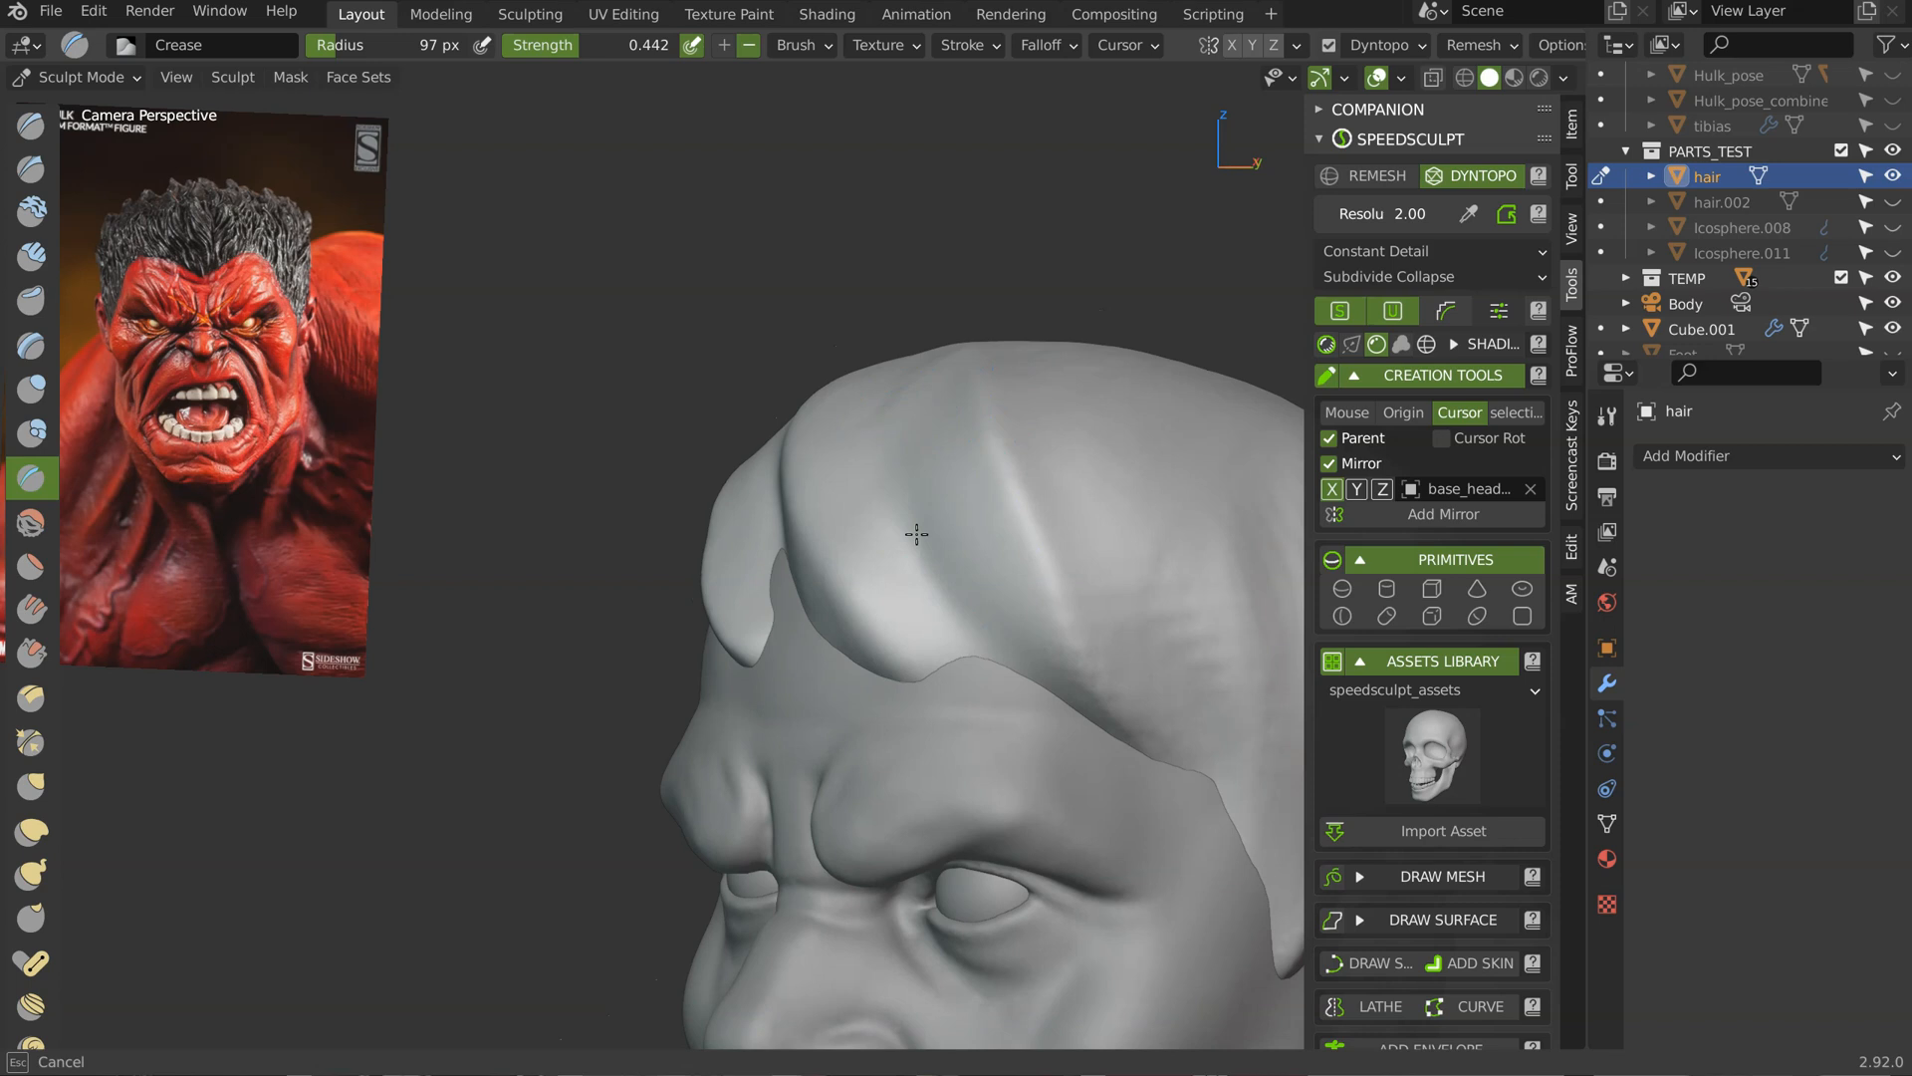
middle_drag(1122, 618, 1012, 610)
drag(1073, 572, 1110, 681)
mouse_move(1059, 453)
mouse_down()
mouse_move(1102, 598)
mouse_move(1072, 514)
mouse_move(1084, 572)
mouse_up()
drag(1072, 501, 1087, 588)
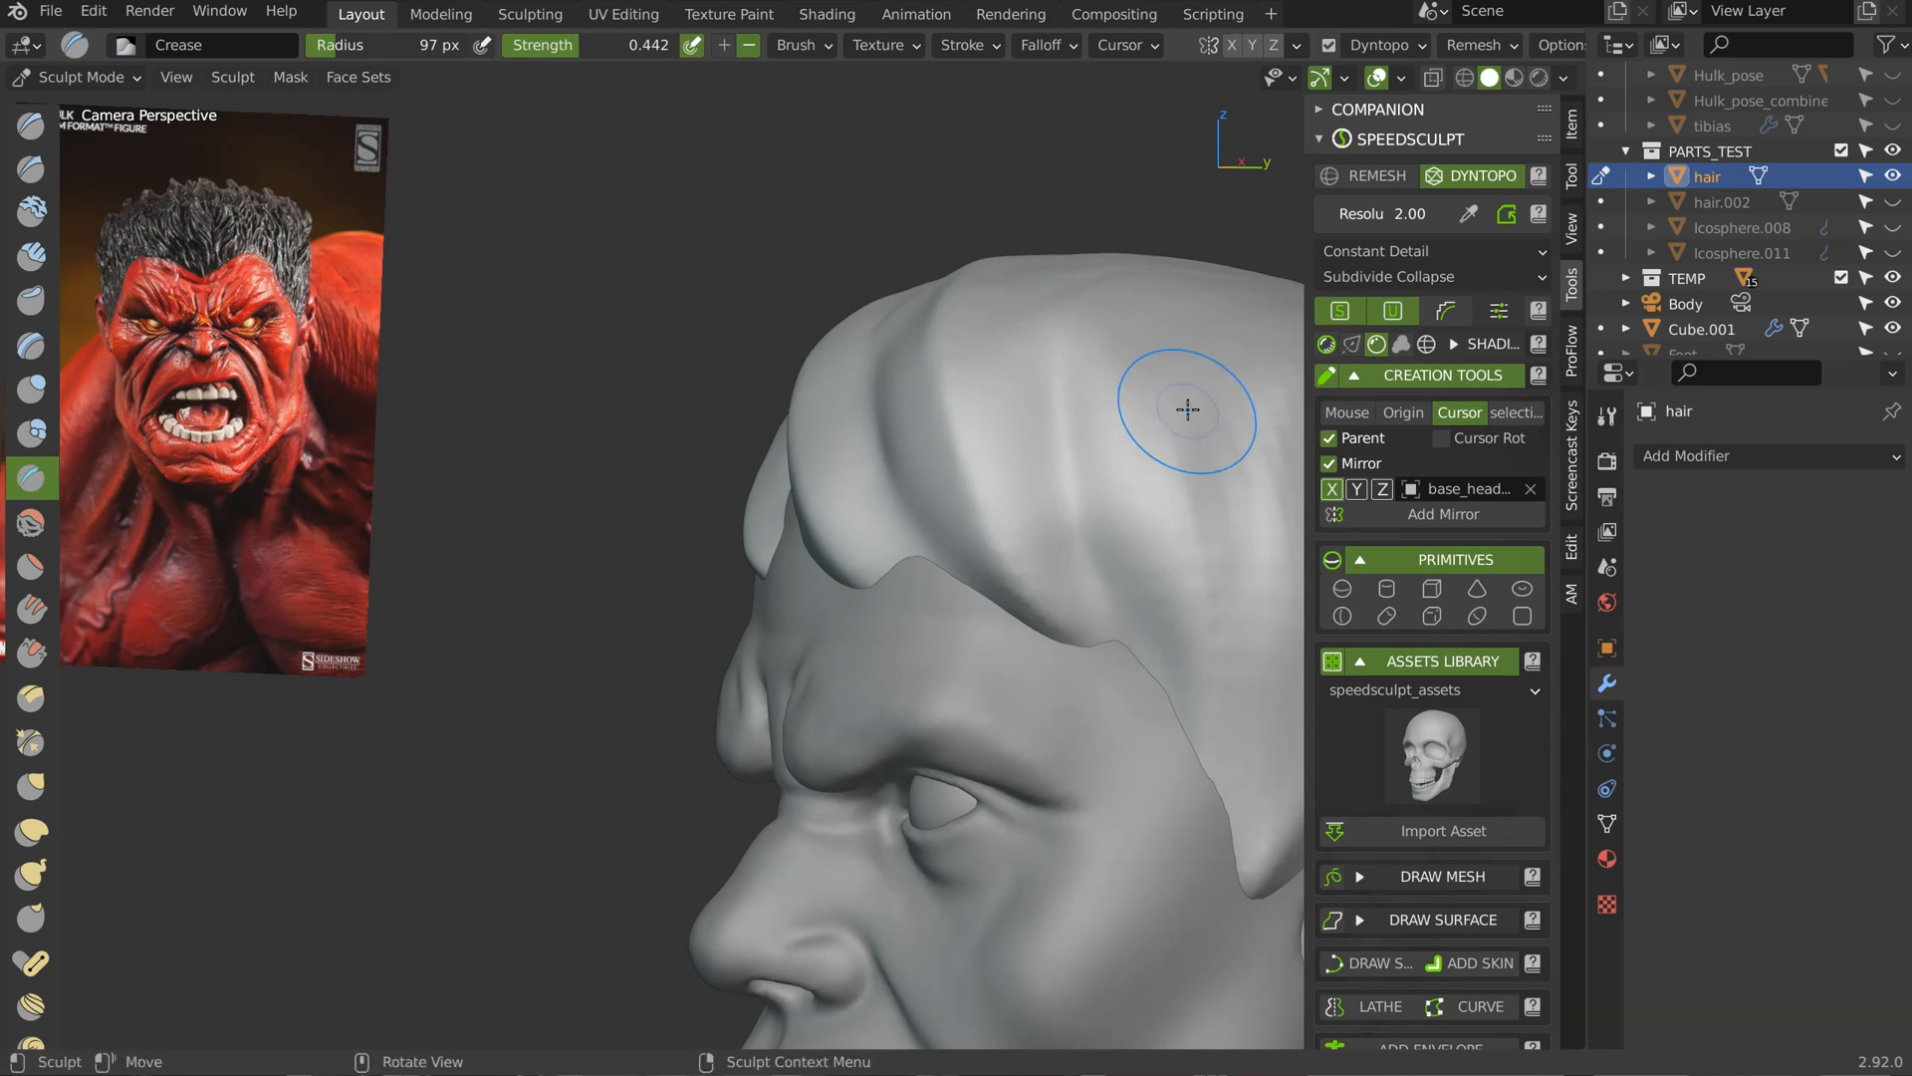
Step: Carve further strand grooves down the side of the hair above the character's left temple and ear
mouse_move(1190, 538)
middle_down()
mouse_move(1221, 537)
mouse_move(1034, 566)
middle_up()
middle_drag(1017, 690, 1068, 627)
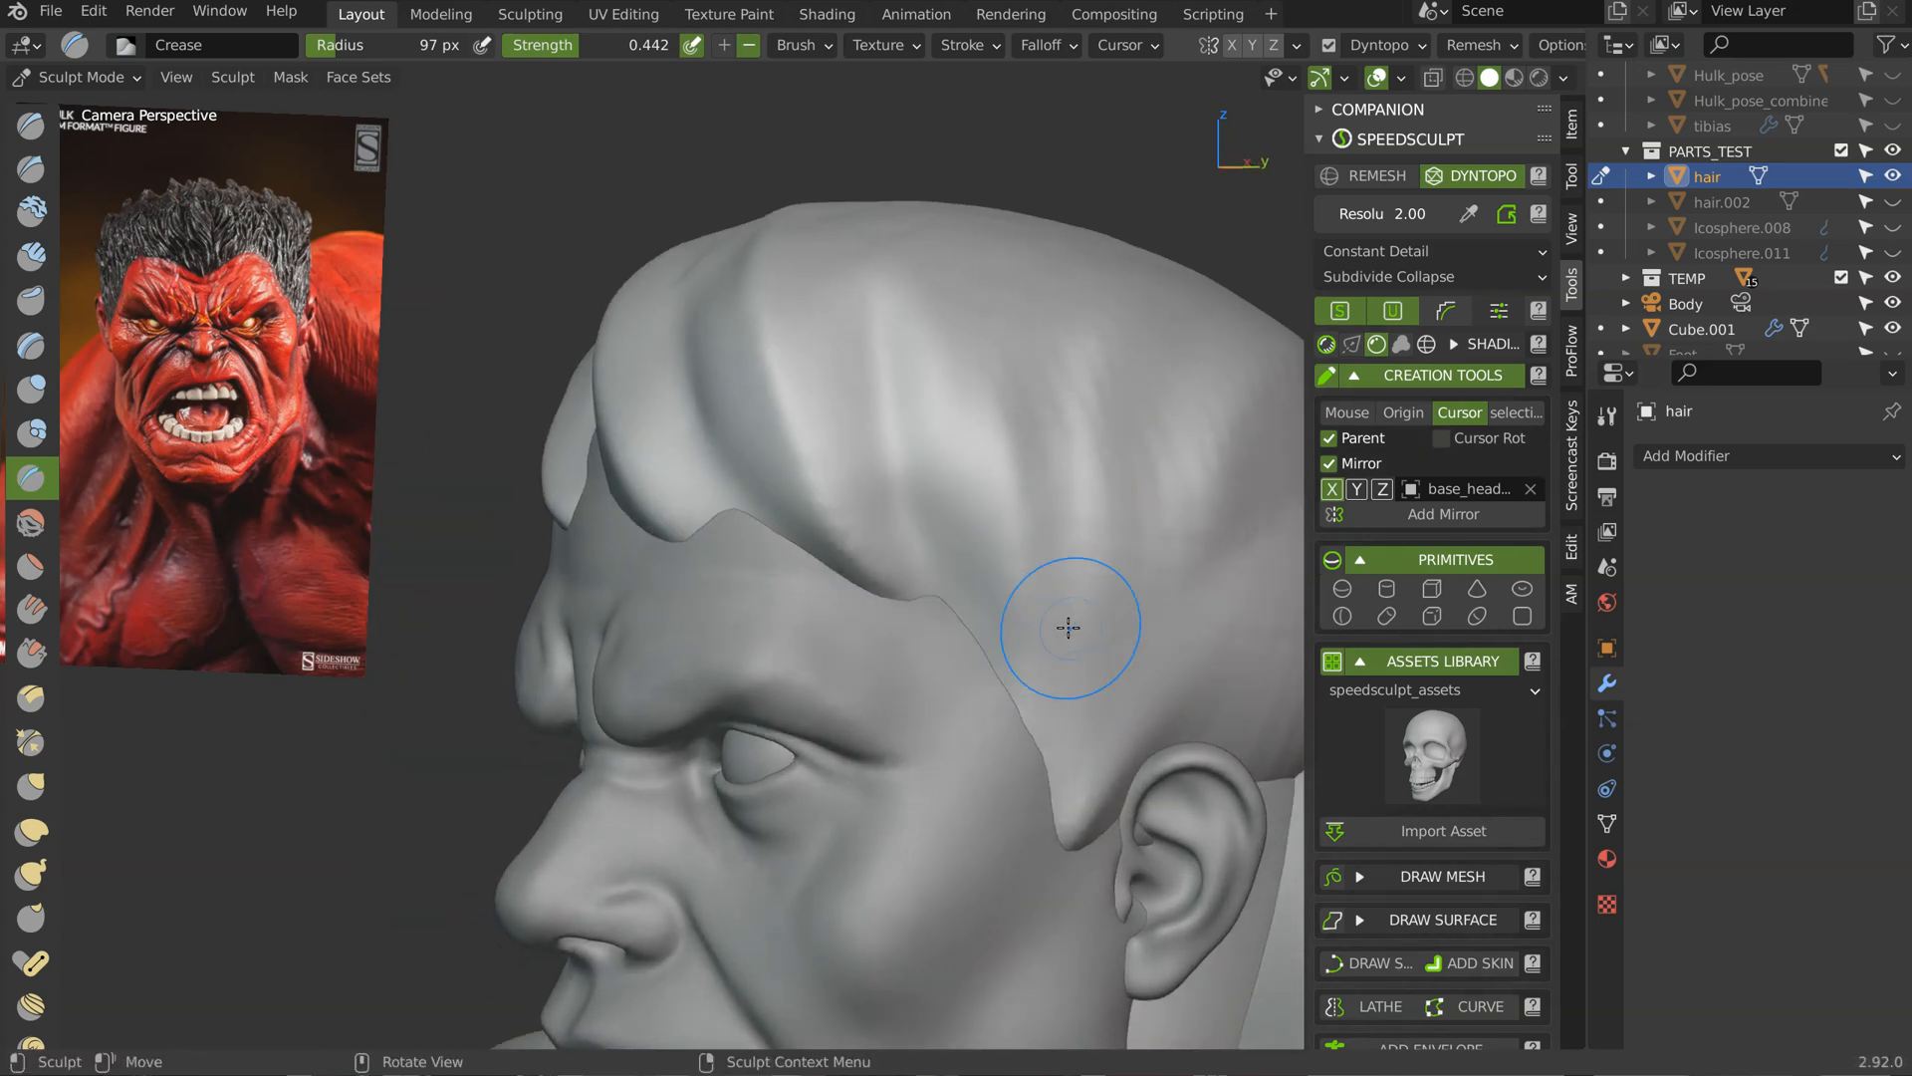
ctrl+drag(1102, 295, 1108, 533)
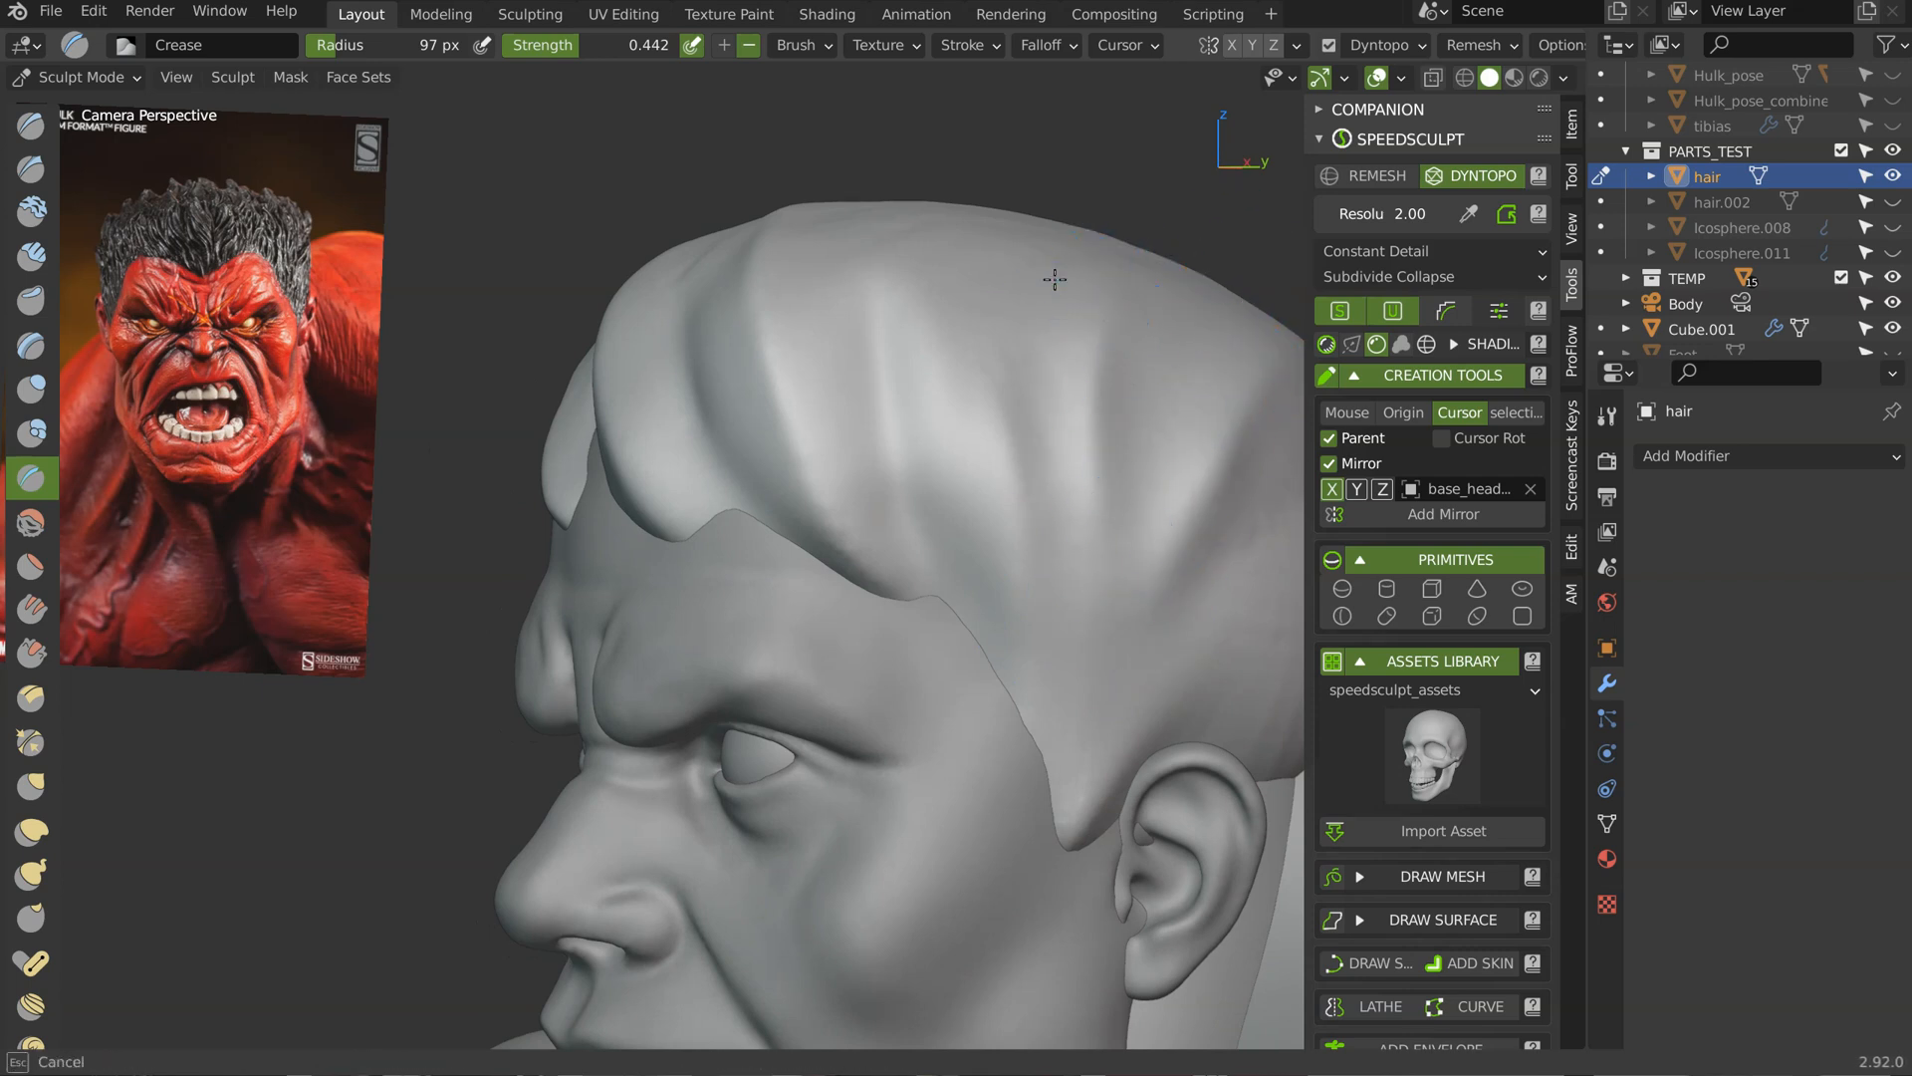
drag(915, 352, 884, 358)
mouse_move(884, 359)
ctrl+middle_down()
mouse_move(1145, 448)
mouse_move(960, 375)
mouse_move(852, 376)
ctrl+middle_up()
Step: Crease swept strand grooves along the character's right side and across the top of the hair
middle_drag(851, 377, 986, 382)
shift+middle_drag(986, 383, 1063, 391)
ctrl+middle_drag(816, 365, 1075, 419)
mouse_move(815, 406)
middle_down()
mouse_move(964, 439)
mouse_move(894, 399)
middle_up()
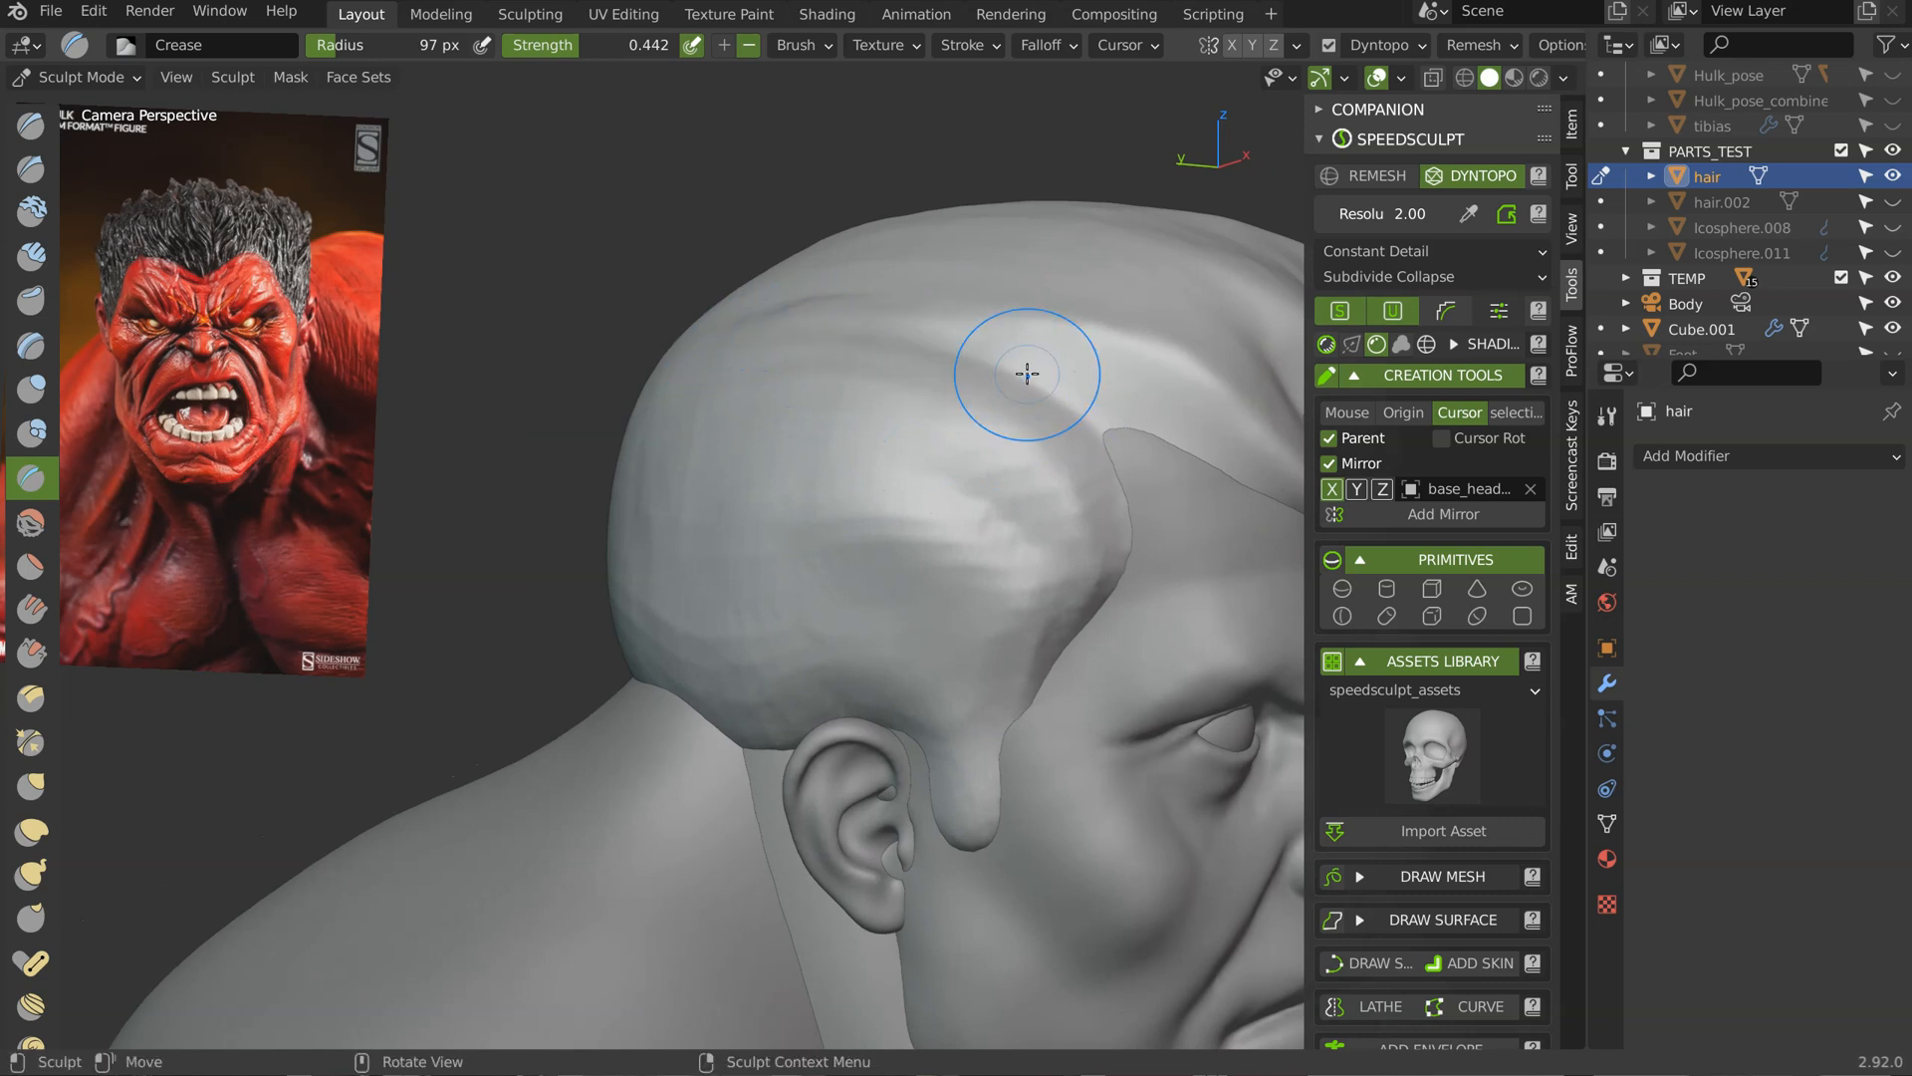
drag(1092, 339, 1128, 339)
middle_drag(842, 305, 951, 394)
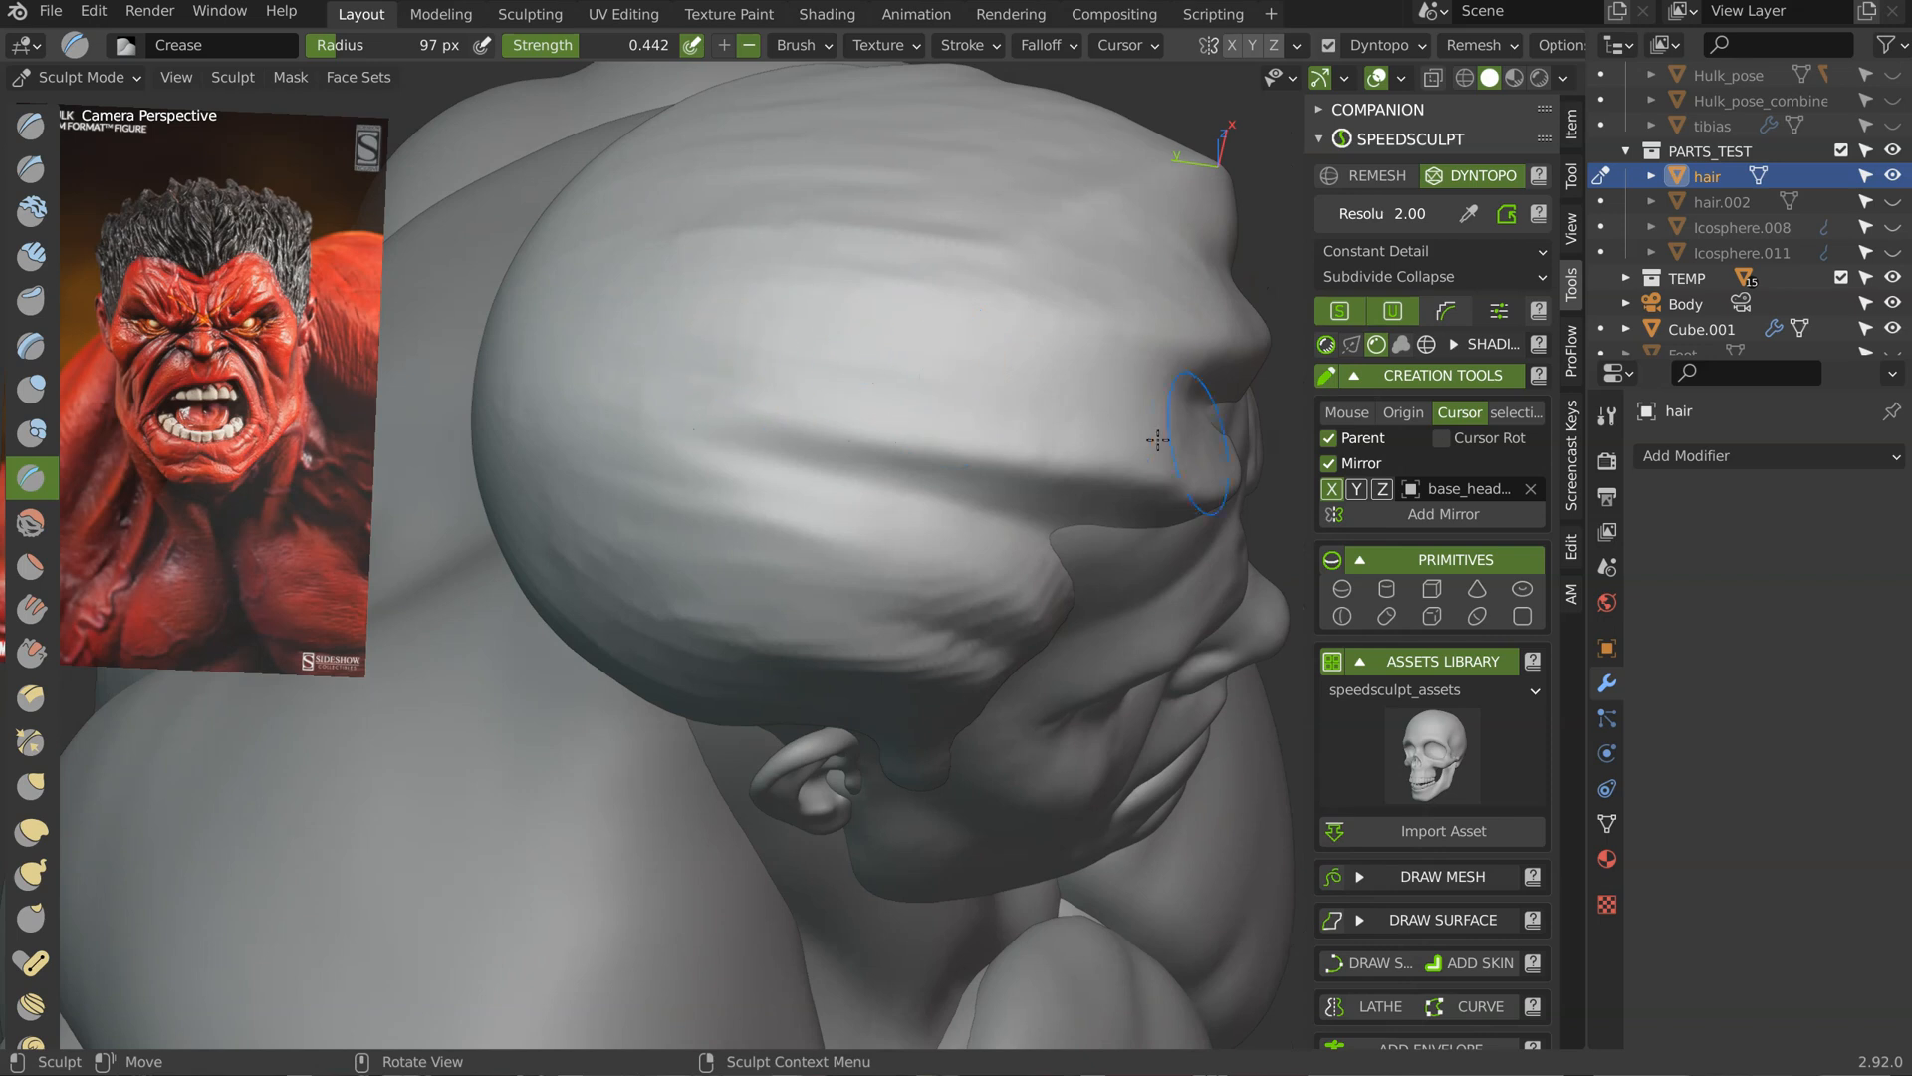
drag(996, 384, 1139, 404)
middle_drag(1094, 397, 956, 271)
Step: Sharpen the strands around the character's right temple and along the forelock with the Crease brush
drag(1084, 445, 1113, 468)
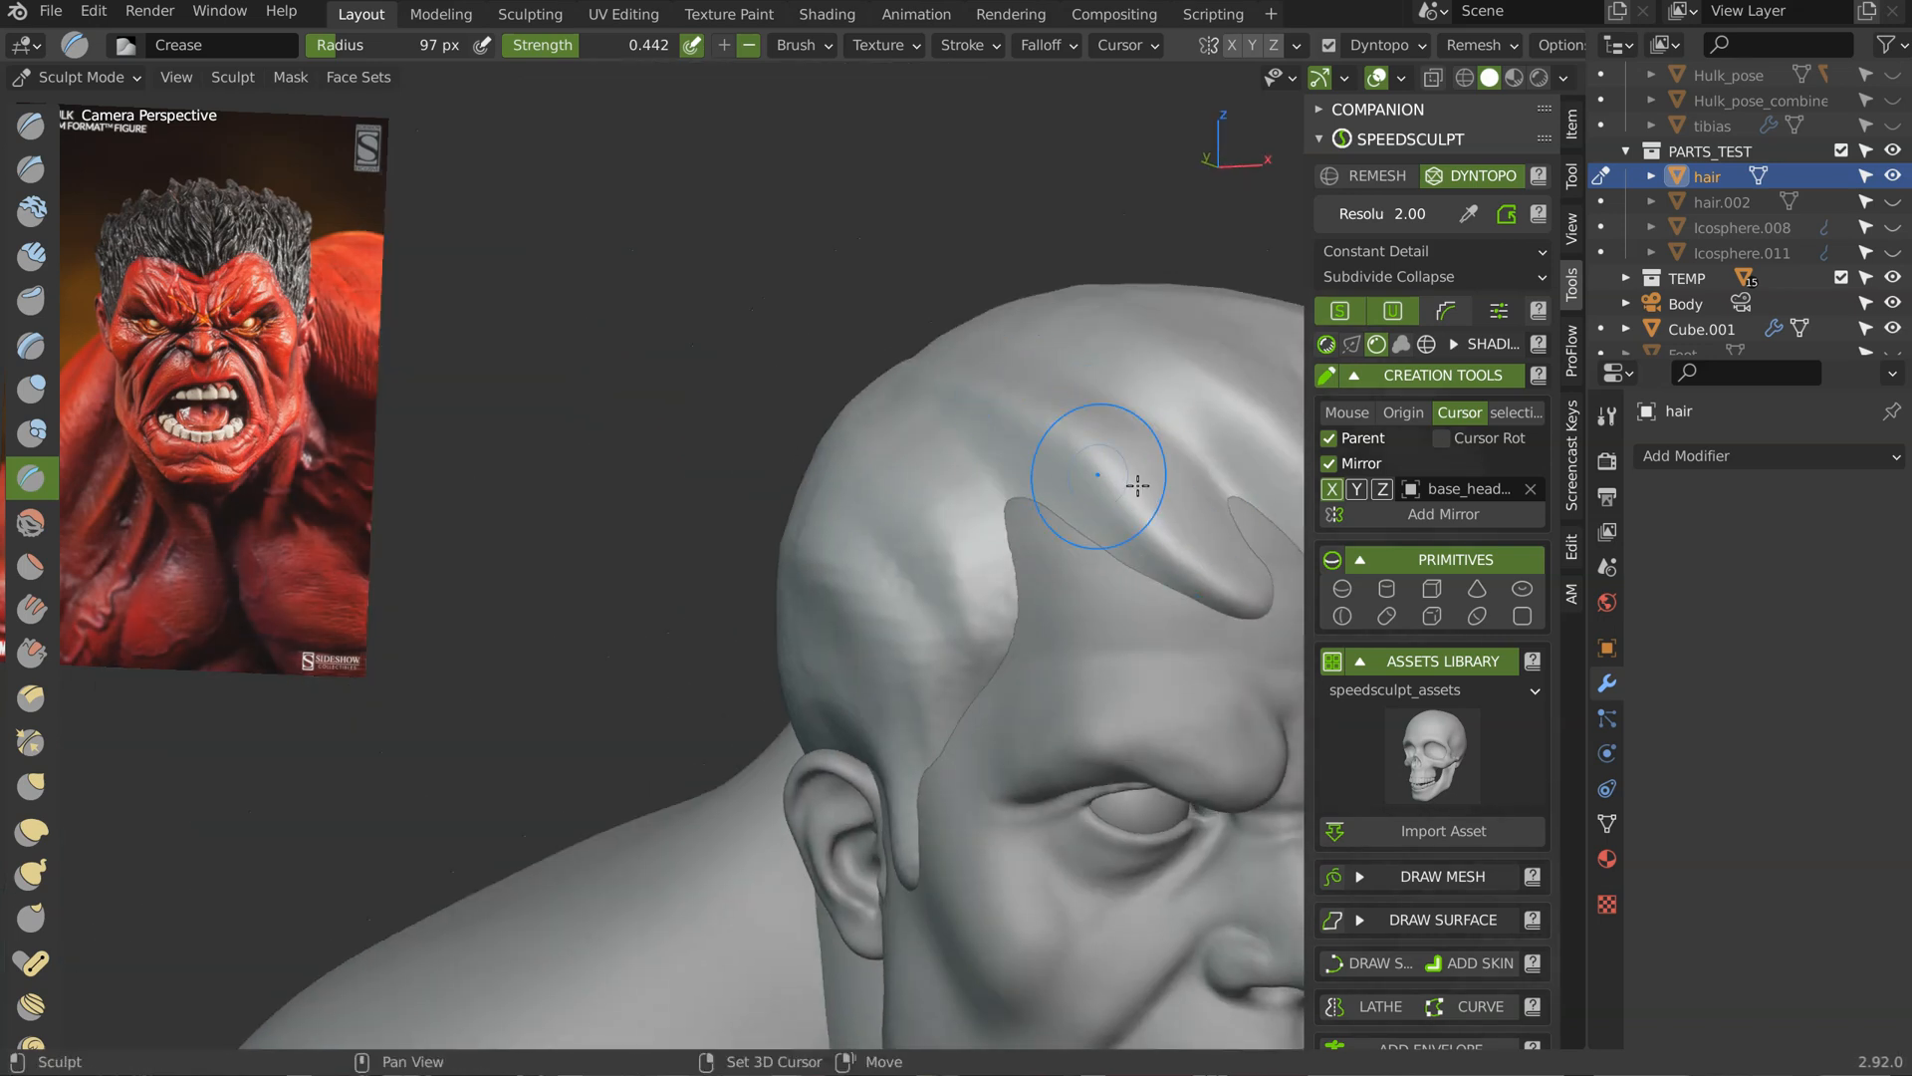
drag(1136, 549, 1129, 519)
shift+middle_drag(1155, 516, 1107, 485)
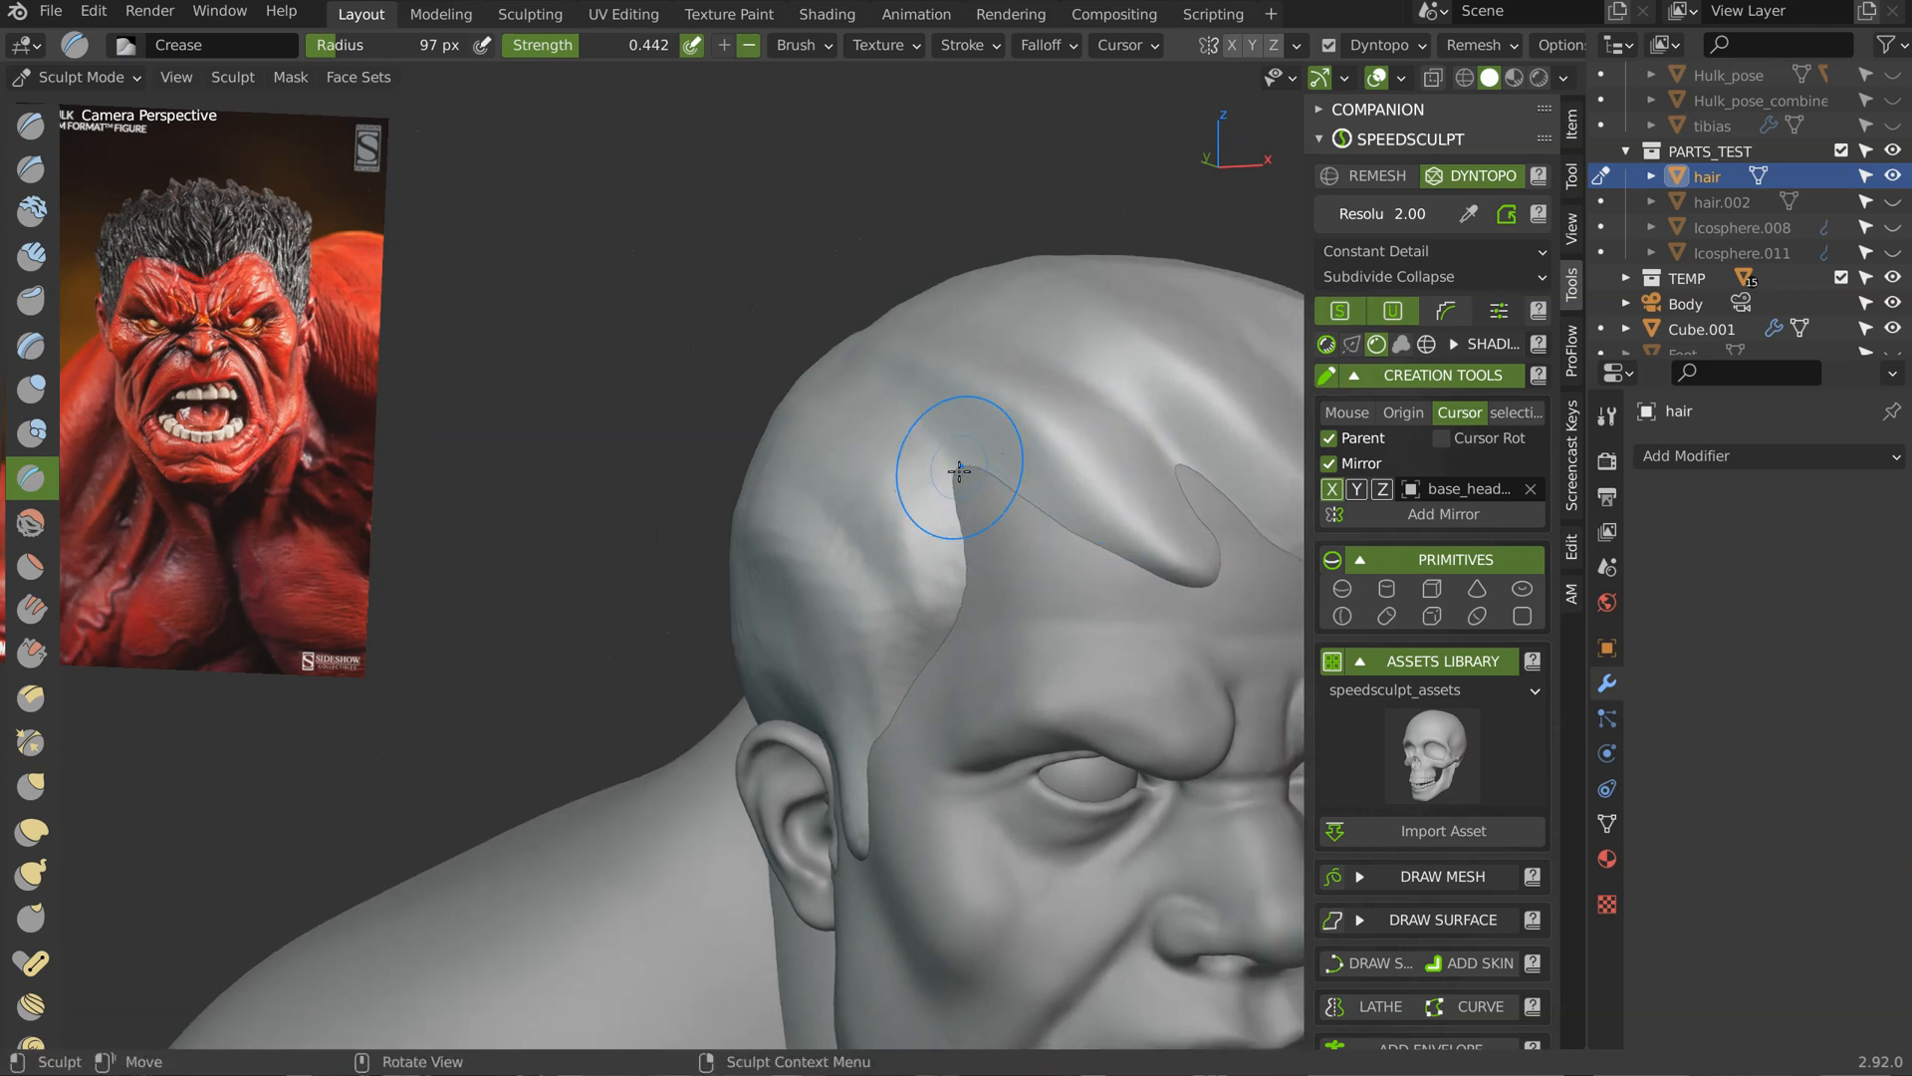
drag(1173, 582, 1107, 549)
mouse_move(1222, 579)
middle_down()
mouse_move(1036, 511)
mouse_move(1096, 514)
middle_up()
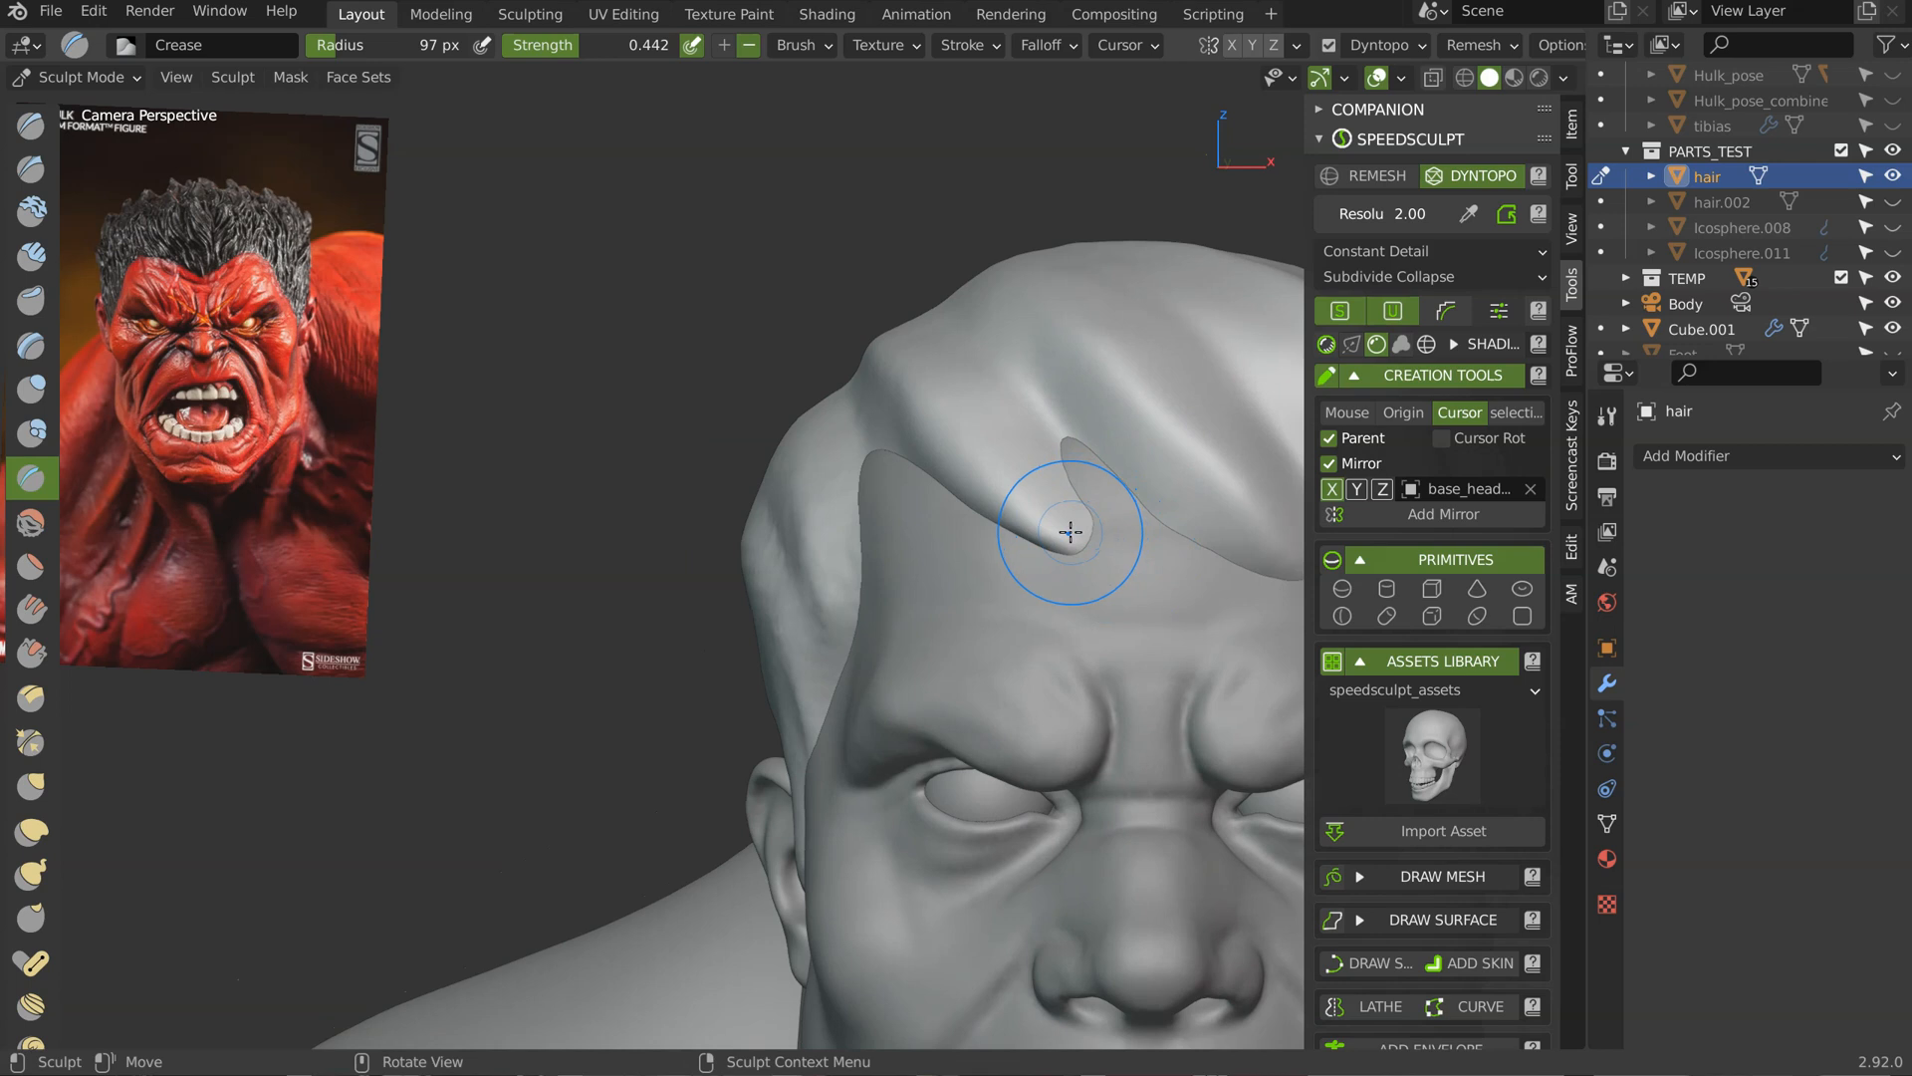
Step: Switch to the Grab brush at a 164 px radius and pull the forelock's tip farther down and sideways over the forehead
key(g)
key(f)
click(1096, 518)
drag(1085, 524, 1060, 546)
middle_drag(1027, 428, 948, 446)
drag(1010, 457, 995, 454)
Step: Reshape the front locks and the hair's outer contour from several angles with the Grab brush
mouse_move(953, 420)
middle_down()
mouse_move(1187, 392)
mouse_move(1144, 369)
middle_up()
drag(986, 301, 1232, 439)
drag(1222, 496, 1230, 497)
middle_drag(1125, 434, 1077, 473)
middle_drag(1078, 473, 1054, 410)
drag(996, 349, 1010, 344)
mouse_move(1192, 391)
middle_down()
mouse_move(1003, 388)
mouse_move(948, 329)
mouse_move(947, 428)
mouse_move(885, 364)
middle_up()
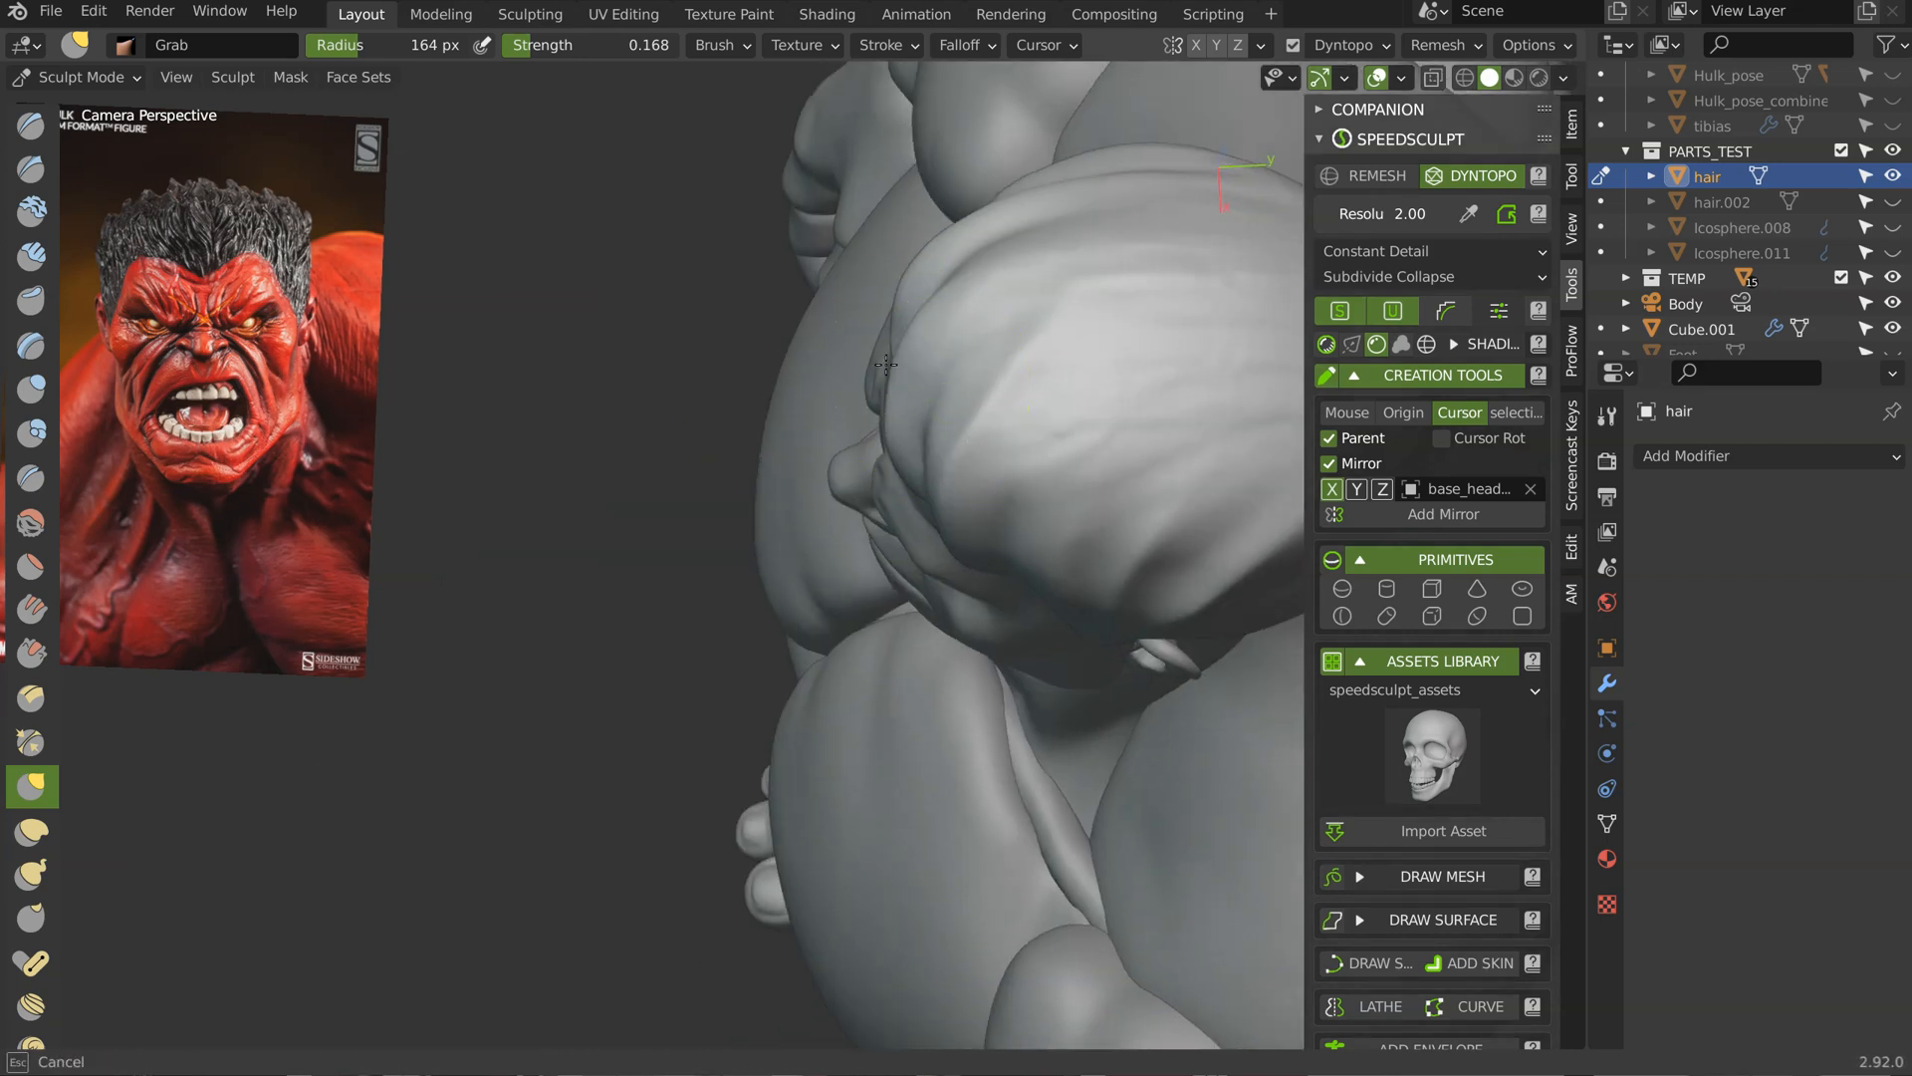
mouse_move(1107, 232)
middle_down()
mouse_move(1026, 269)
mouse_move(1080, 265)
mouse_move(893, 352)
middle_up()
scroll(1037, 299, up, 2)
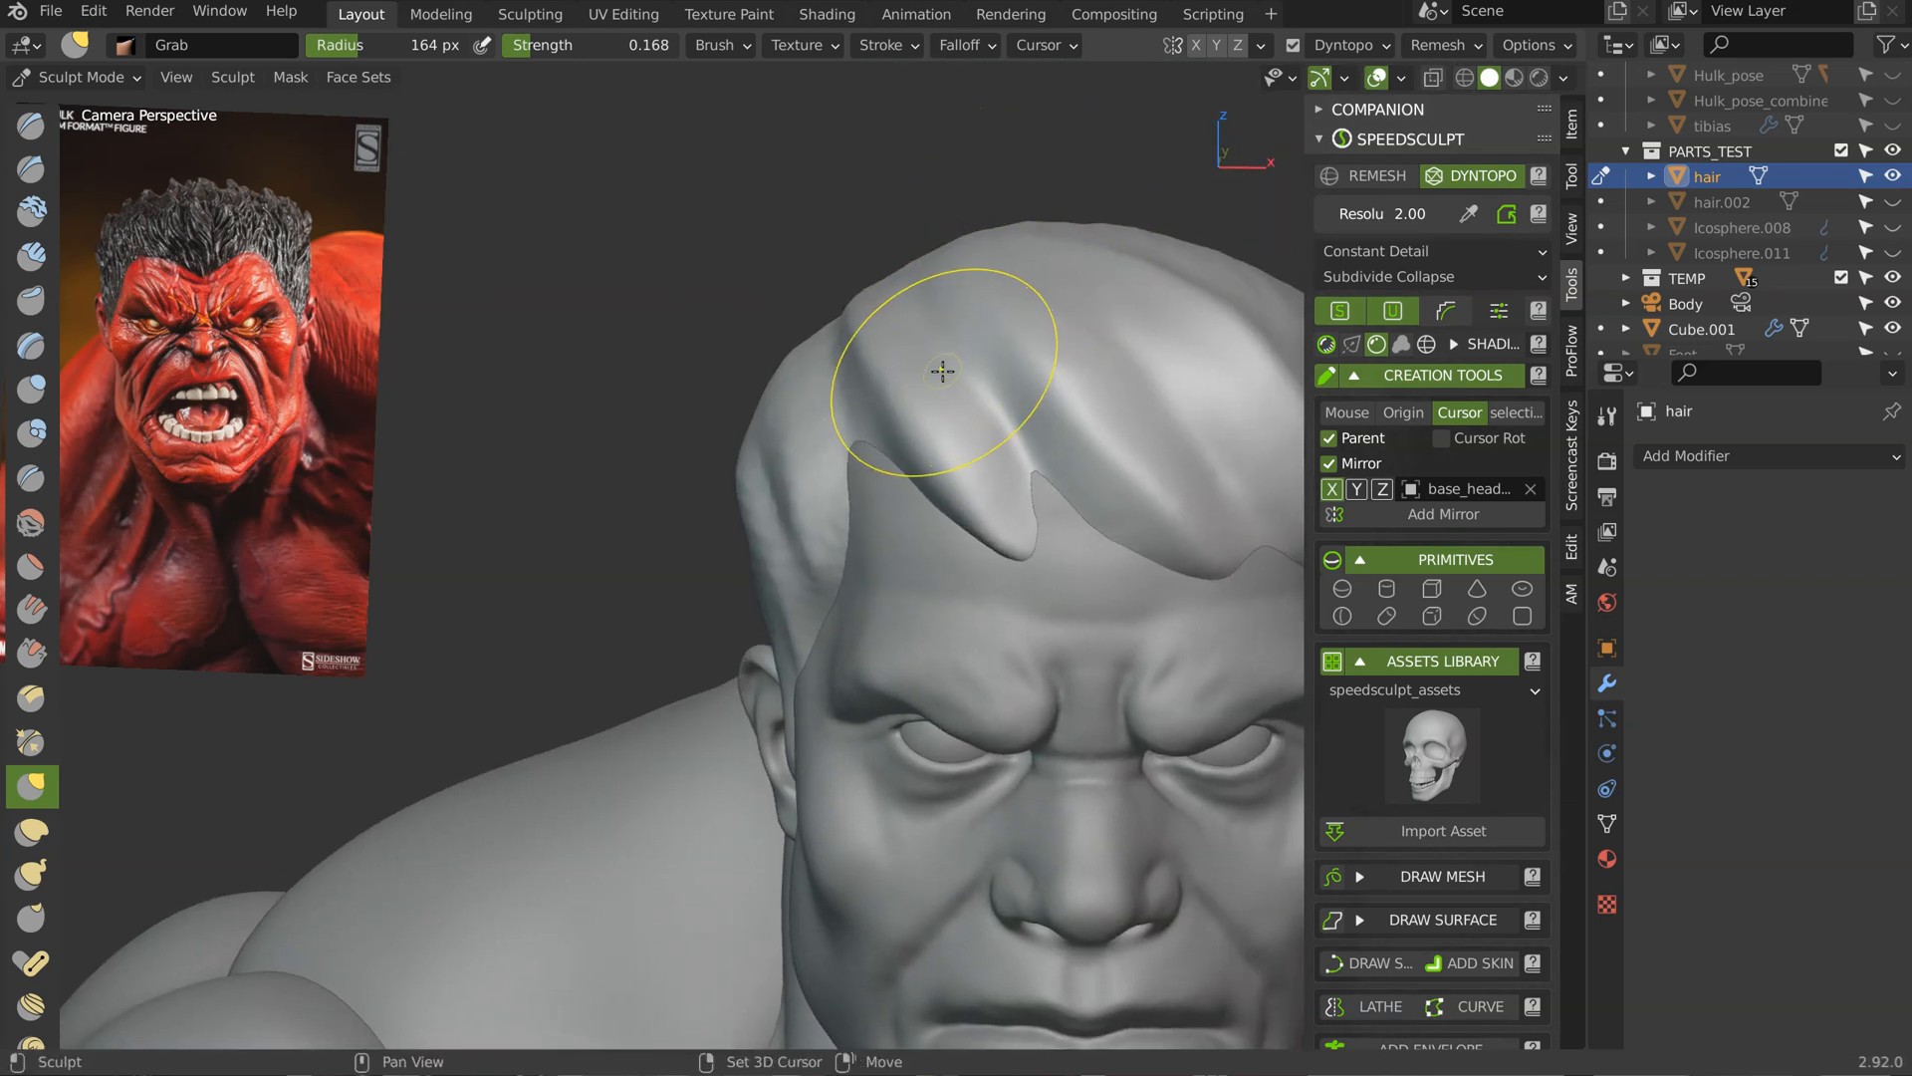
Step: Deepen the strand grooves around the forelock with the Crease brush at a 65 px radius
key(shift+c)
key(f)
click(862, 383)
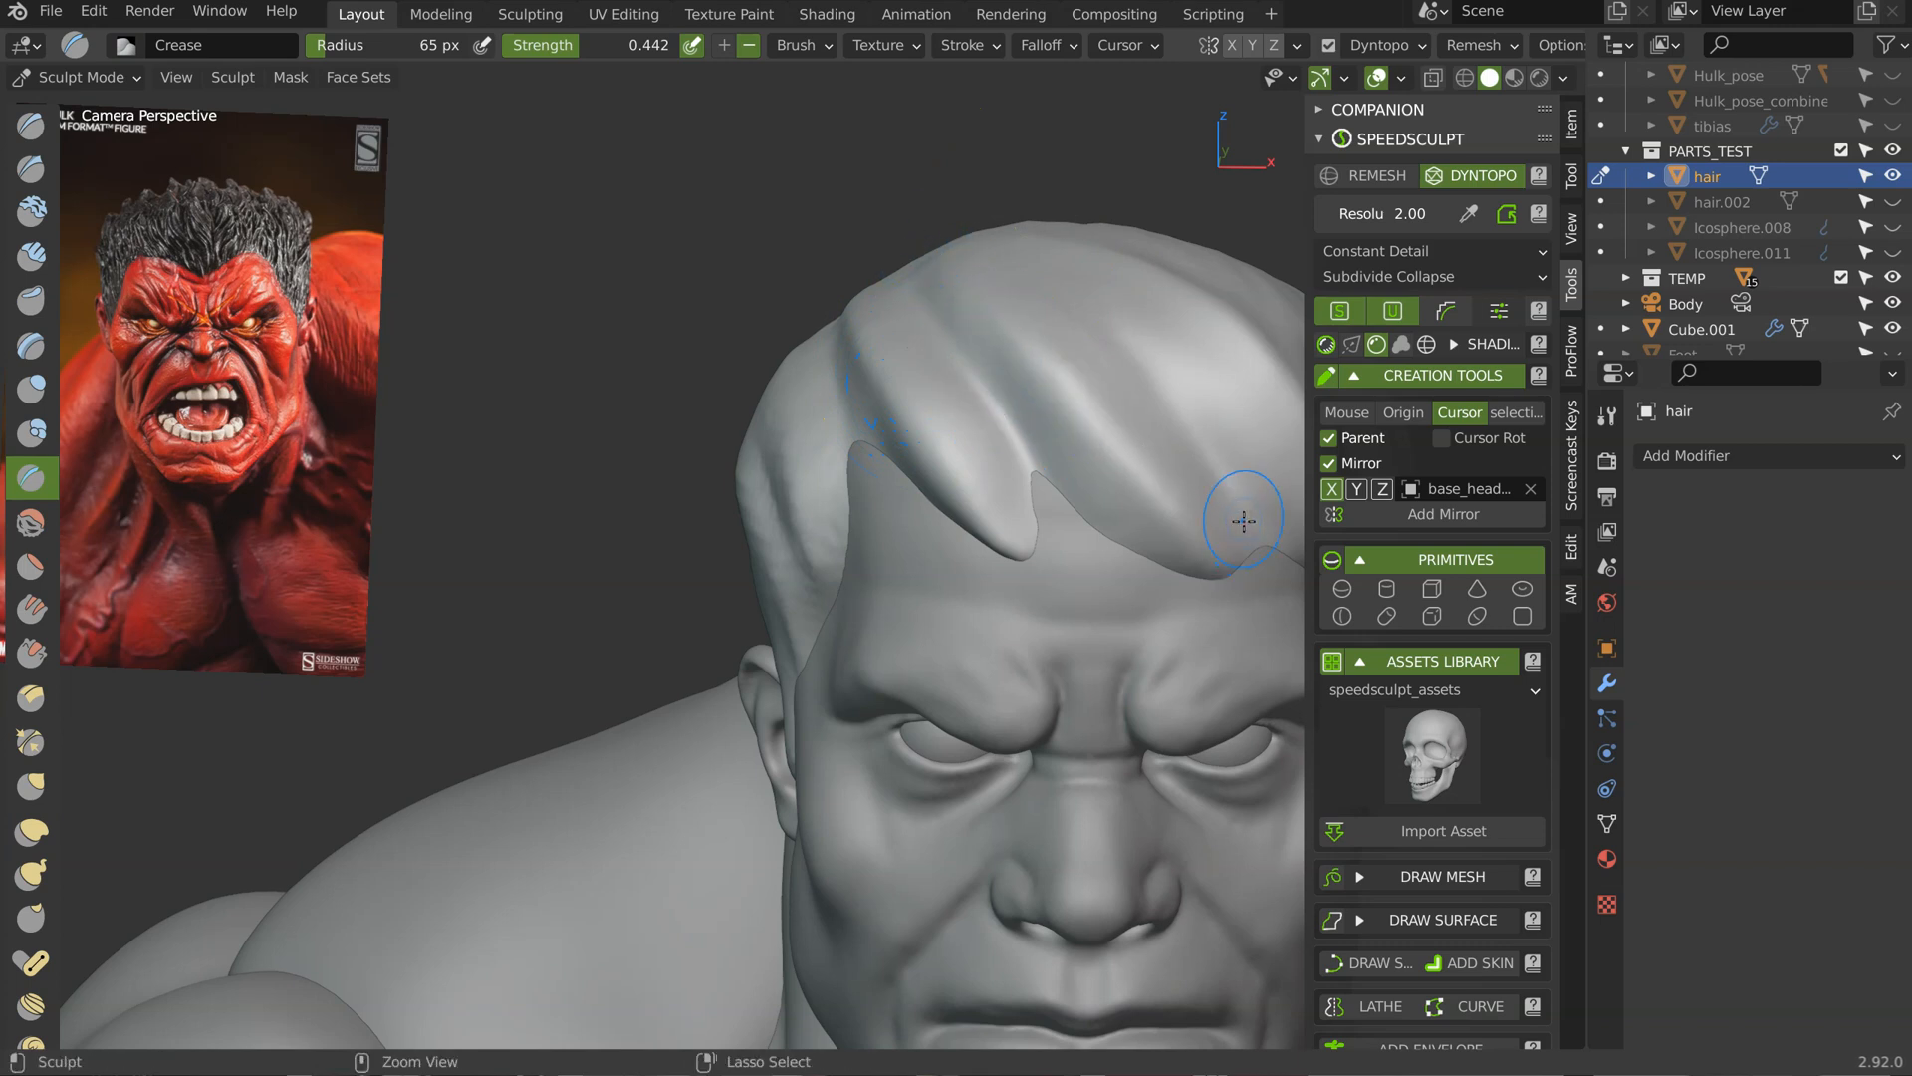
middle_drag(1244, 521, 1025, 319)
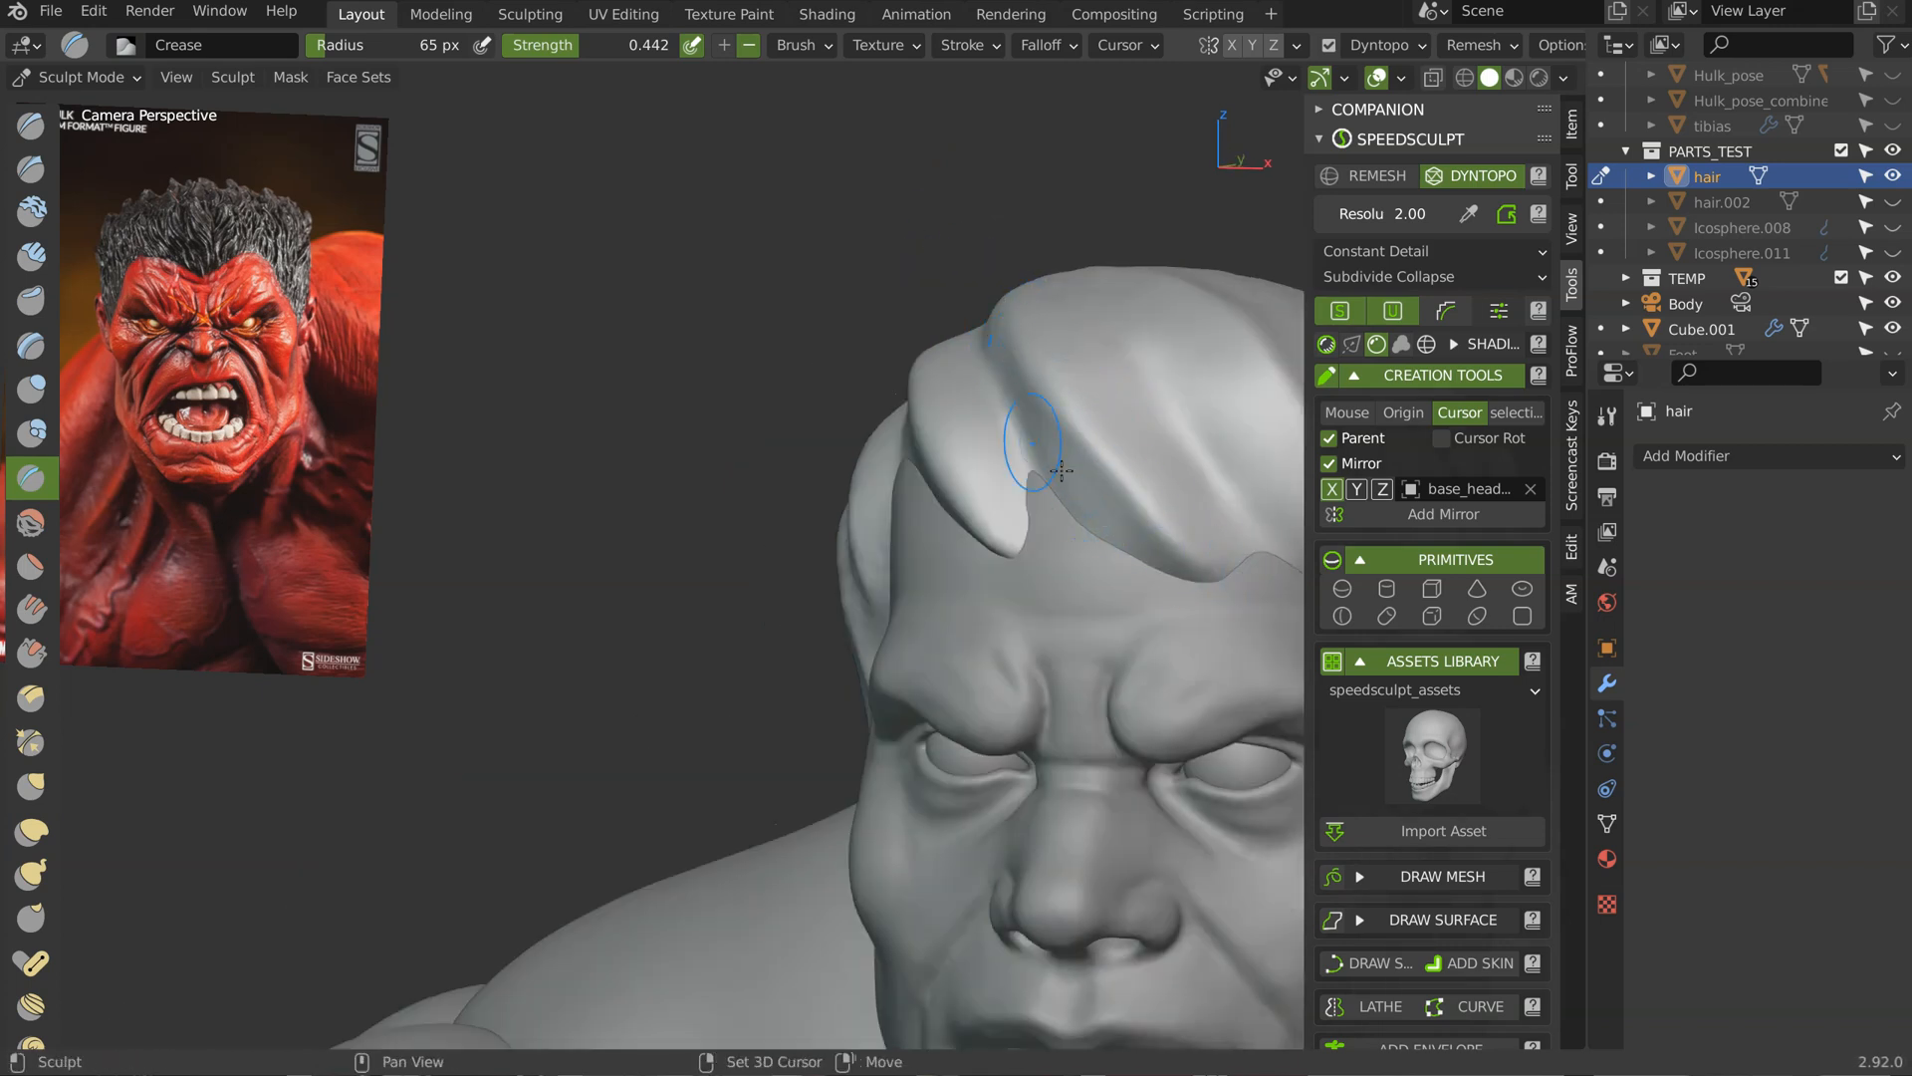
shift+middle_drag(1234, 511, 946, 309)
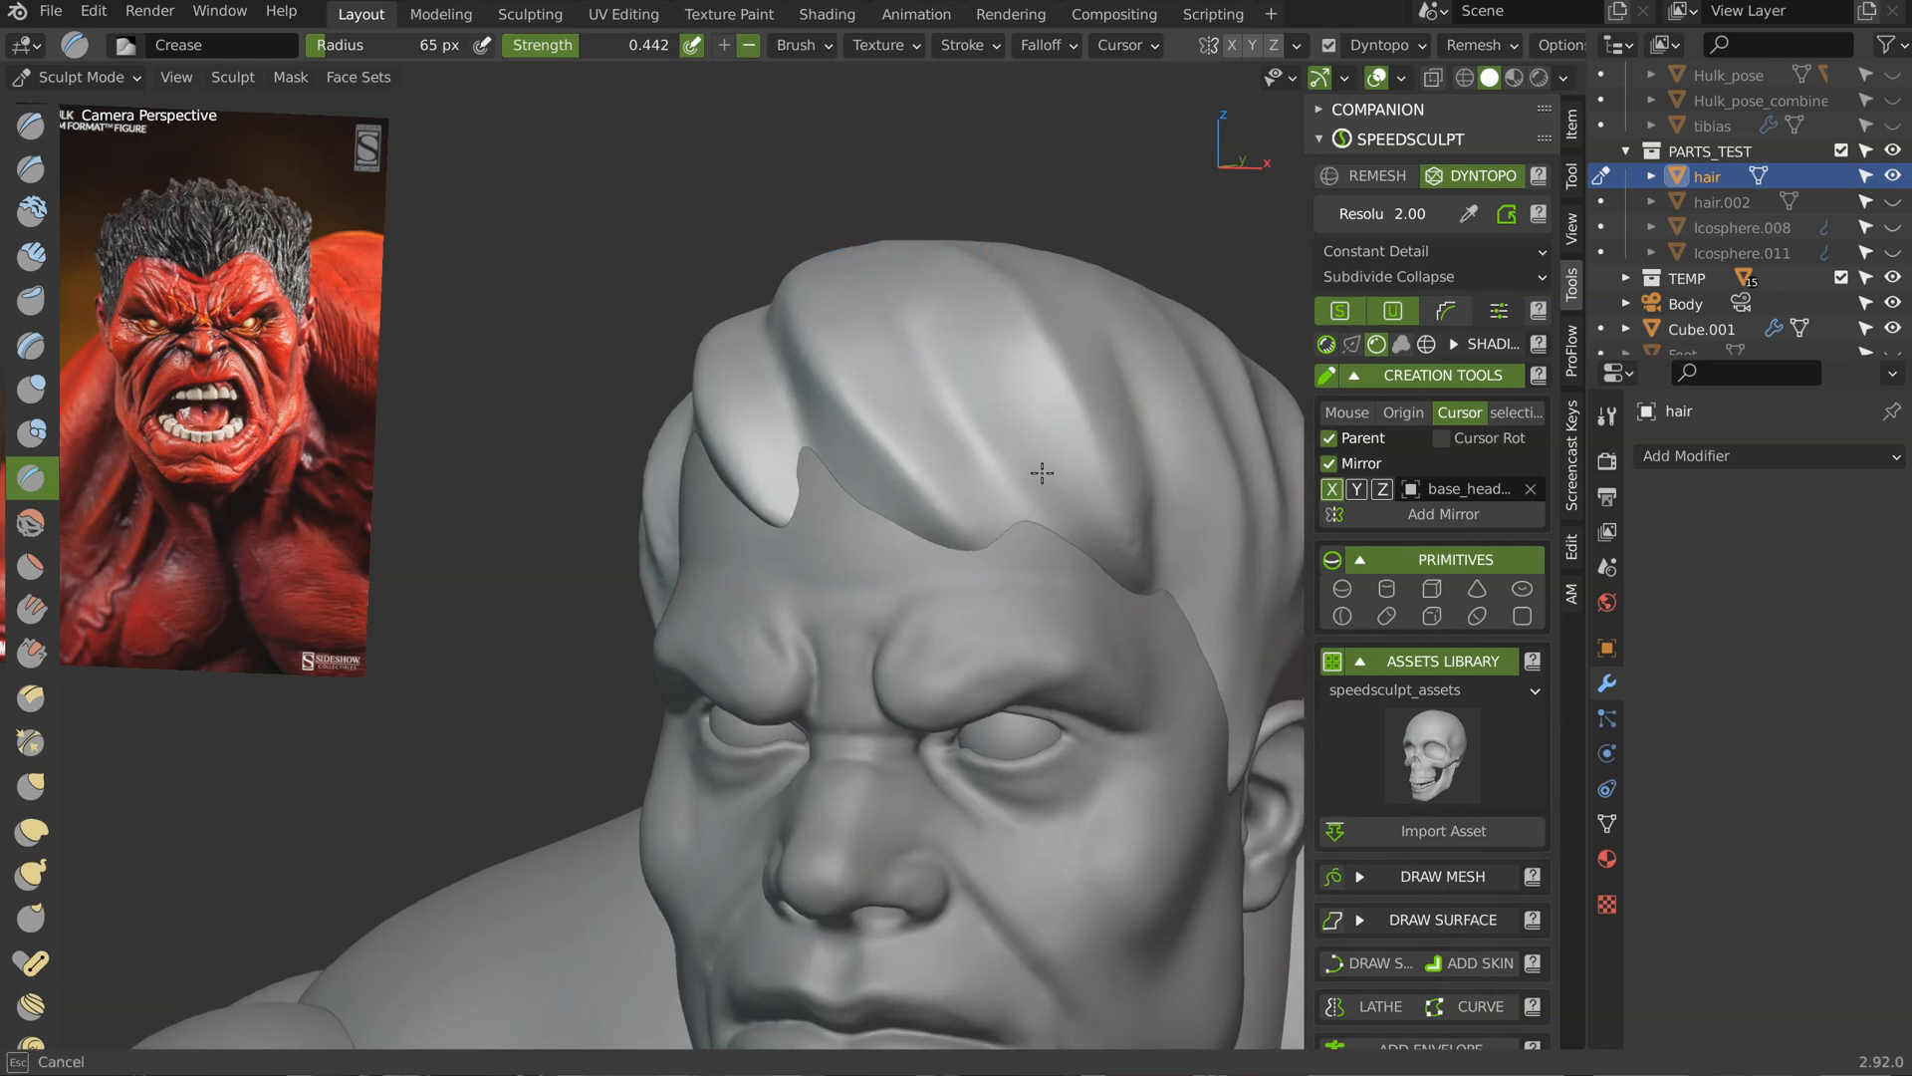
middle_drag(1115, 393, 1142, 416)
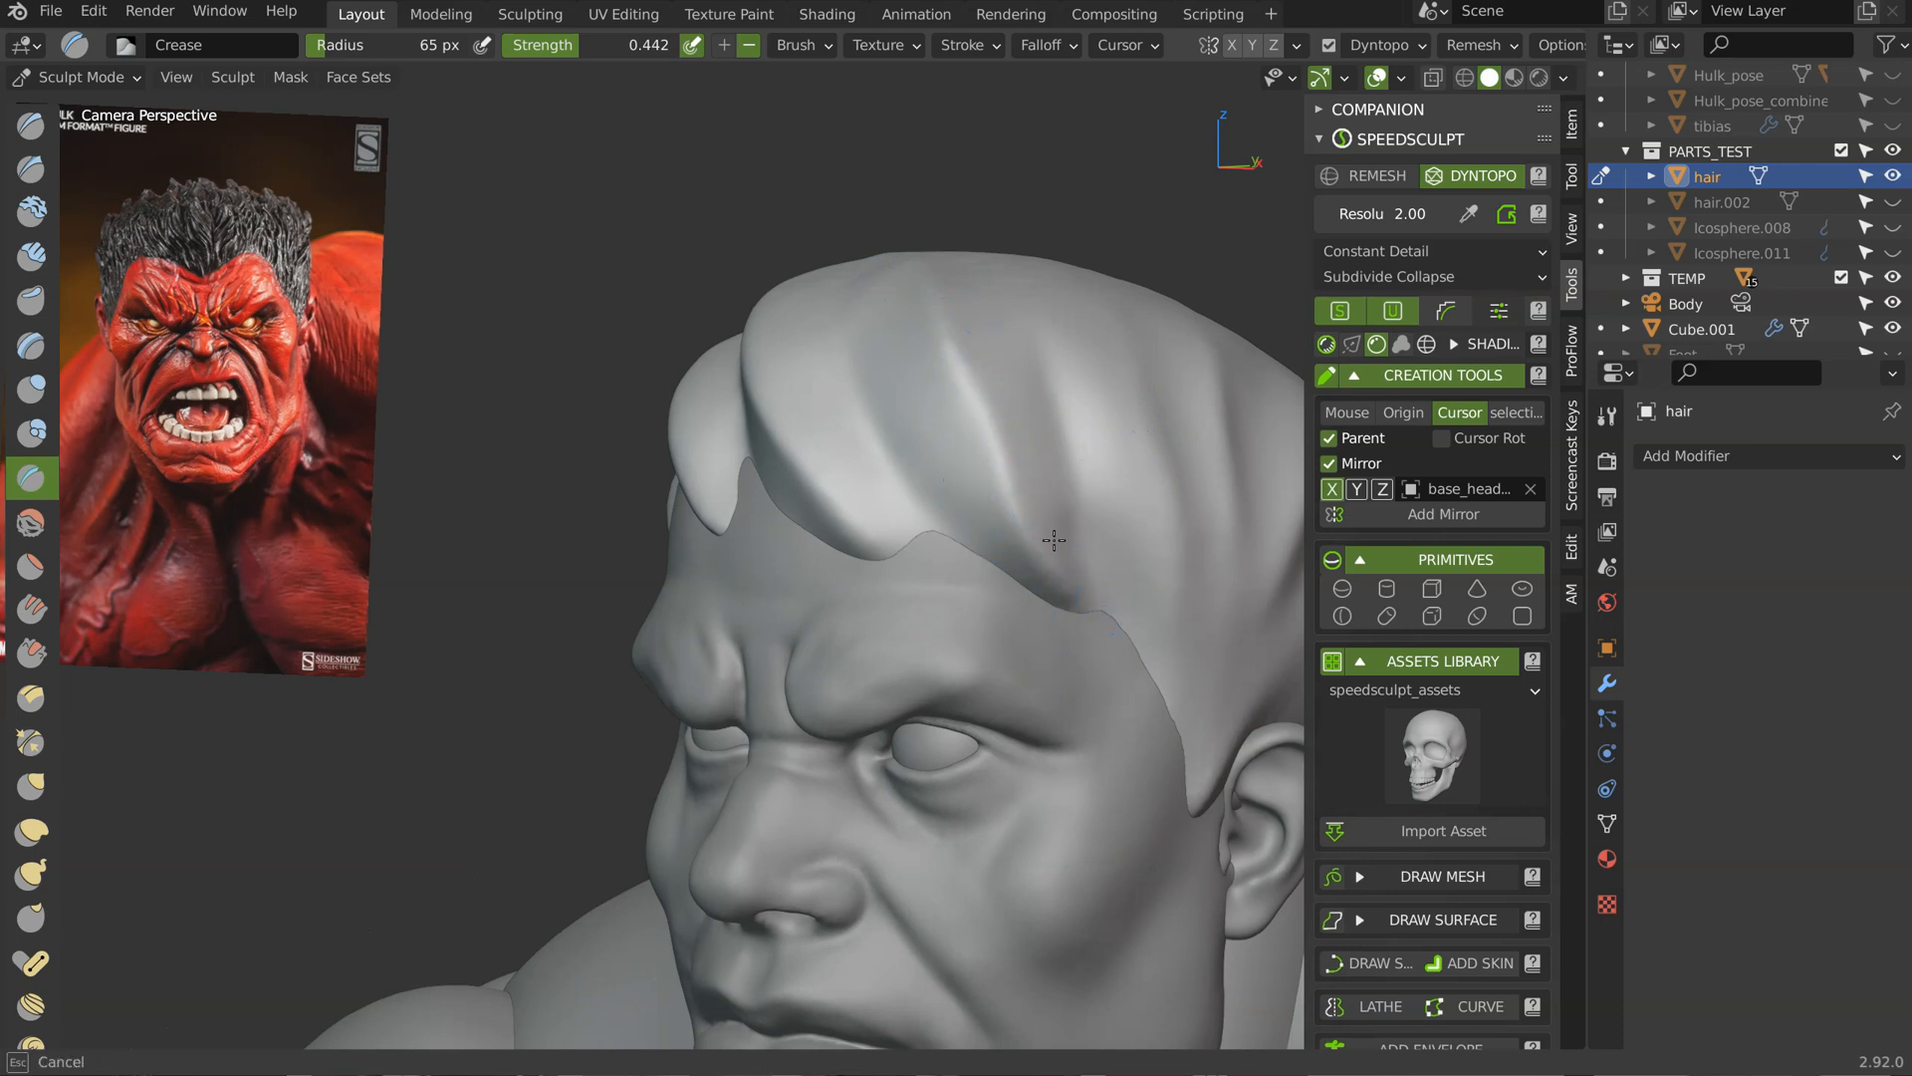
middle_drag(1131, 545, 775, 511)
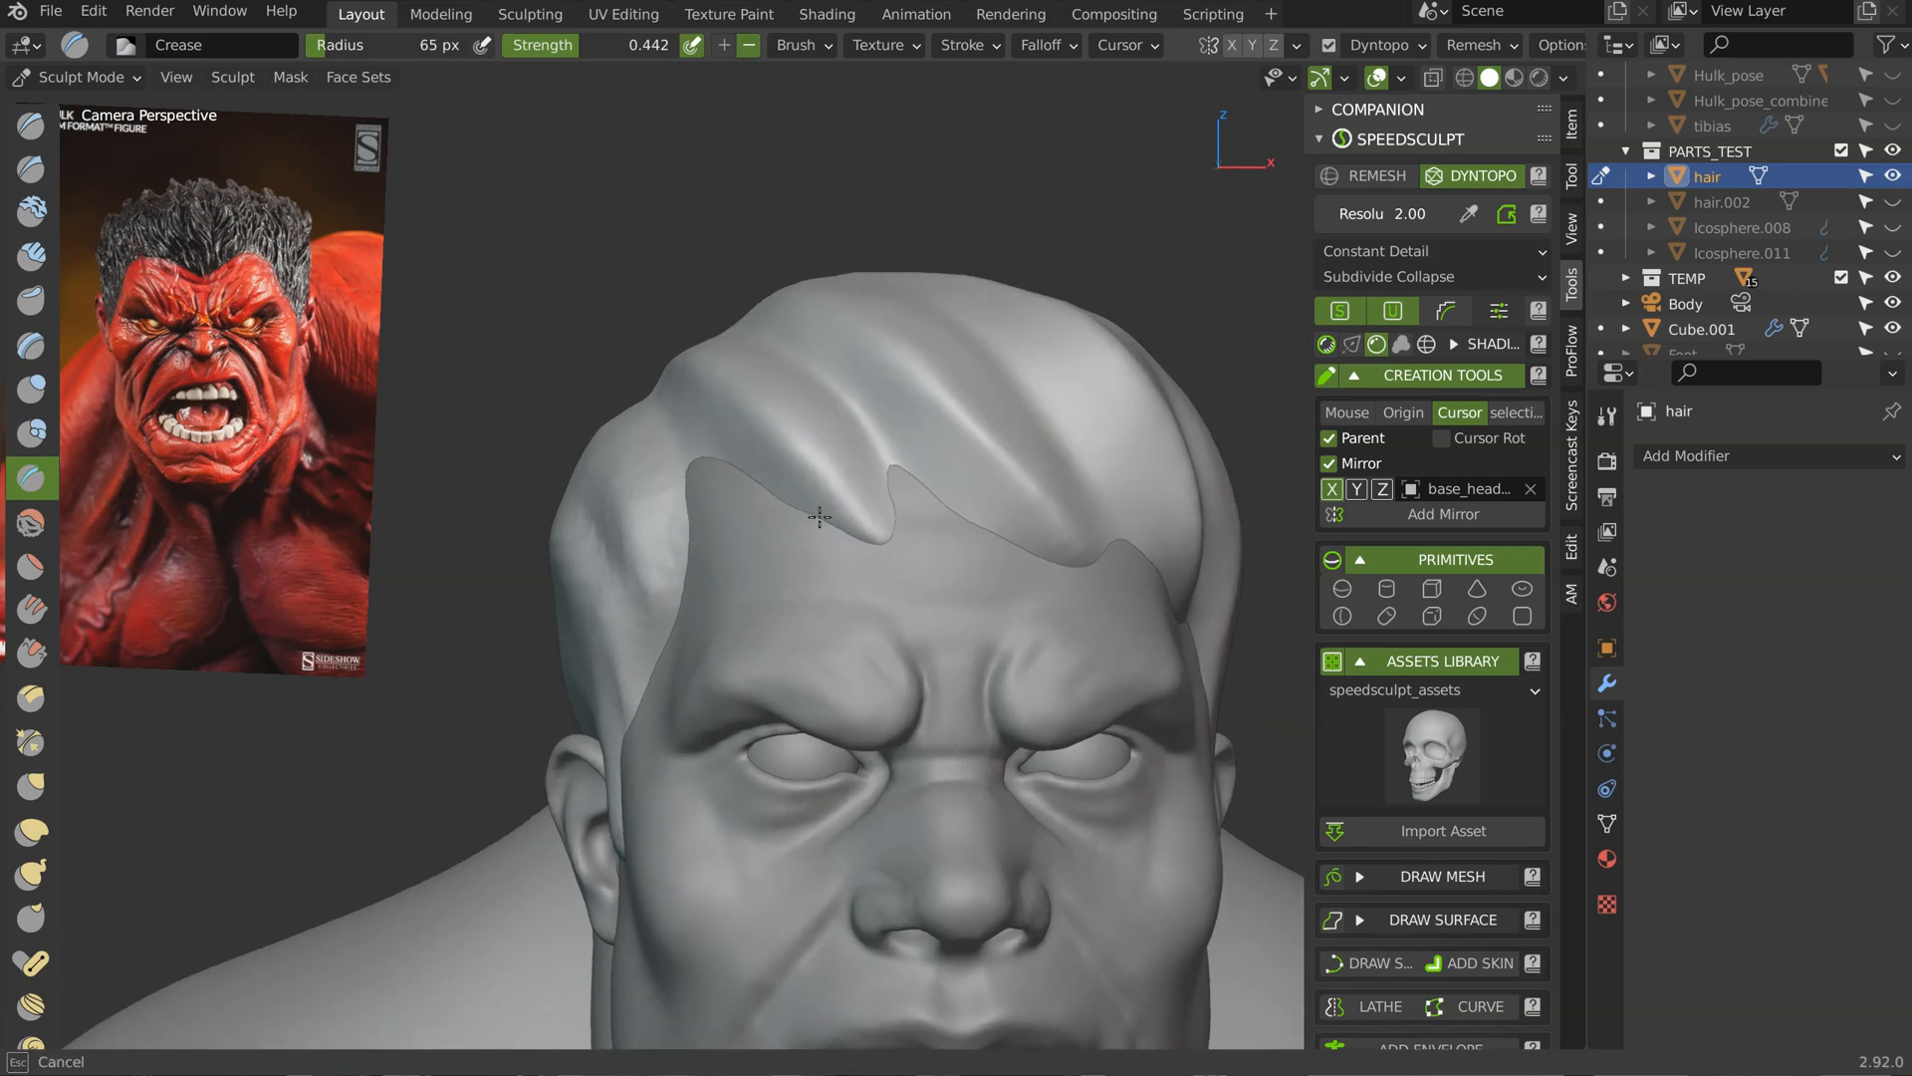
Step: Crease the strands on the character's right temple and smooth the hair above the right sideburn
mouse_move(703, 413)
middle_down()
mouse_move(617, 349)
mouse_move(717, 482)
mouse_move(770, 435)
middle_up()
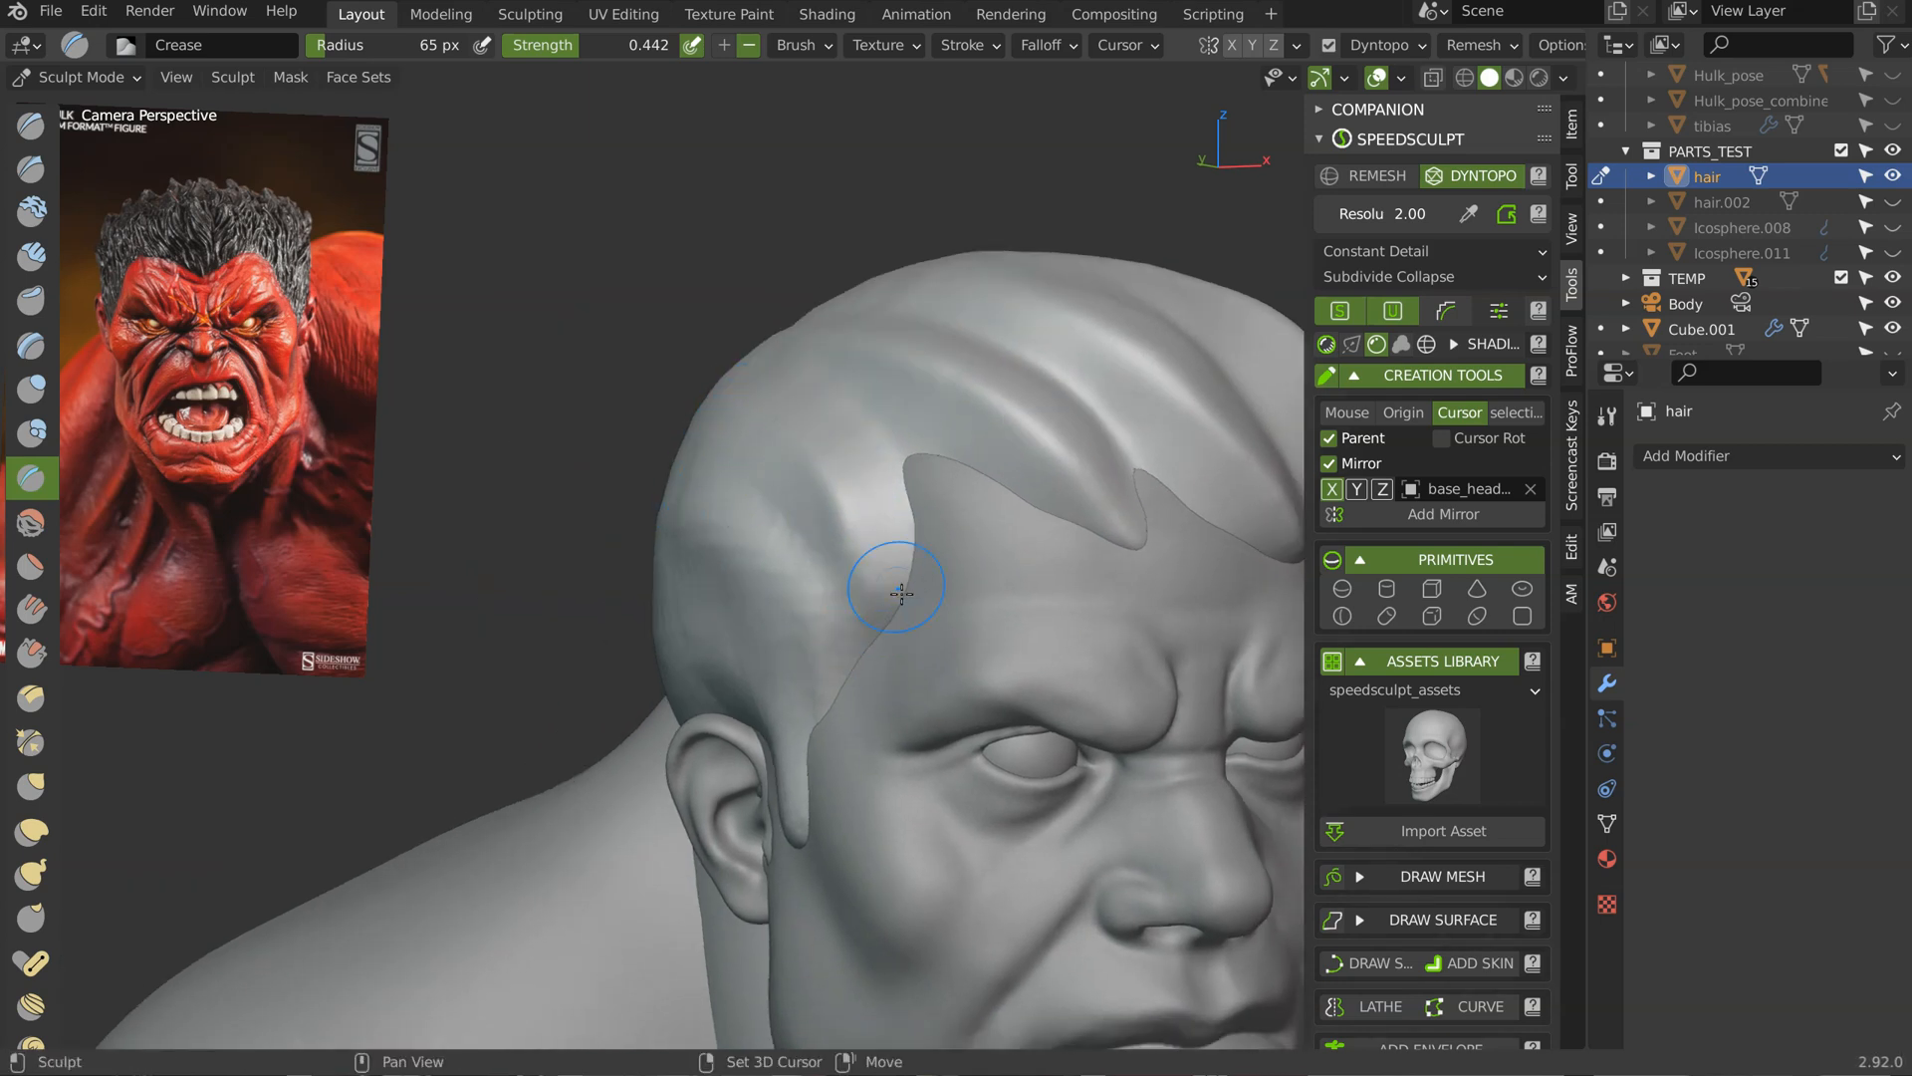
middle_drag(902, 594, 749, 493)
drag(859, 653, 871, 651)
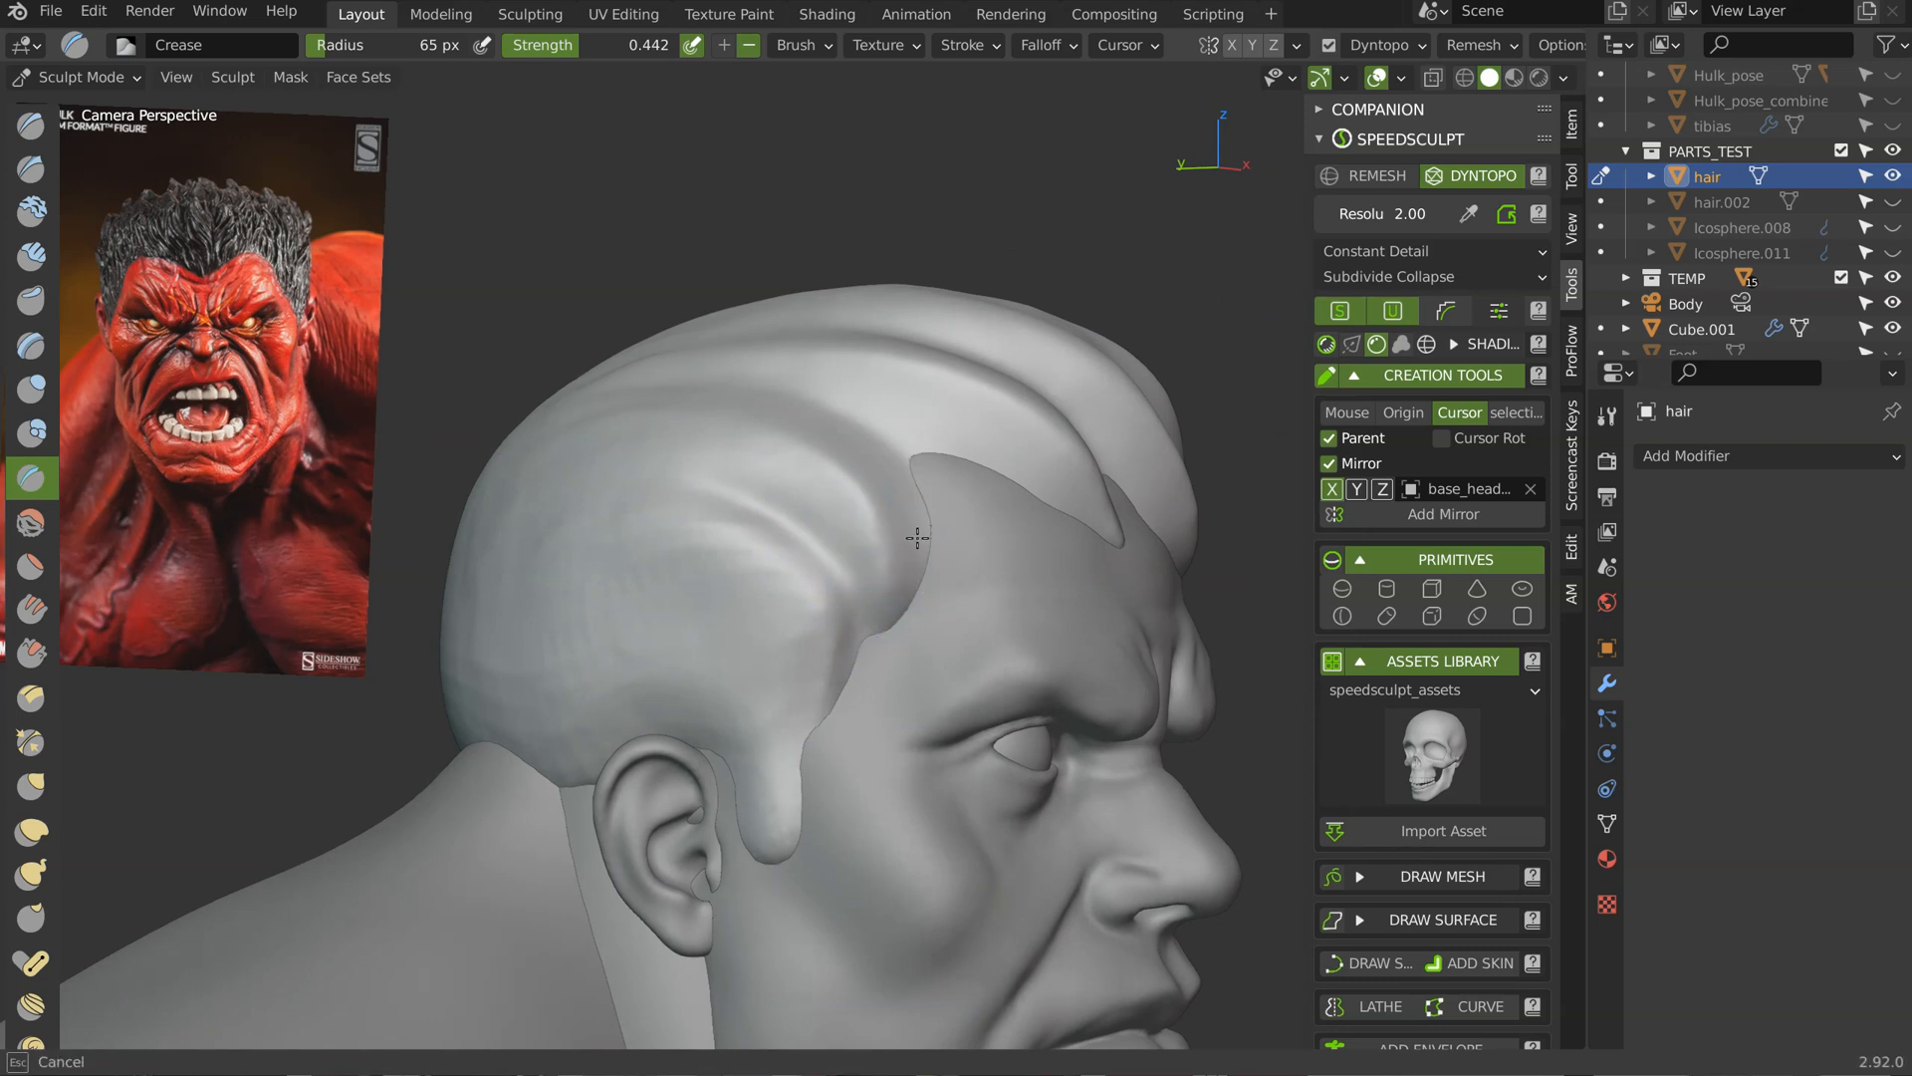
drag(615, 516, 827, 595)
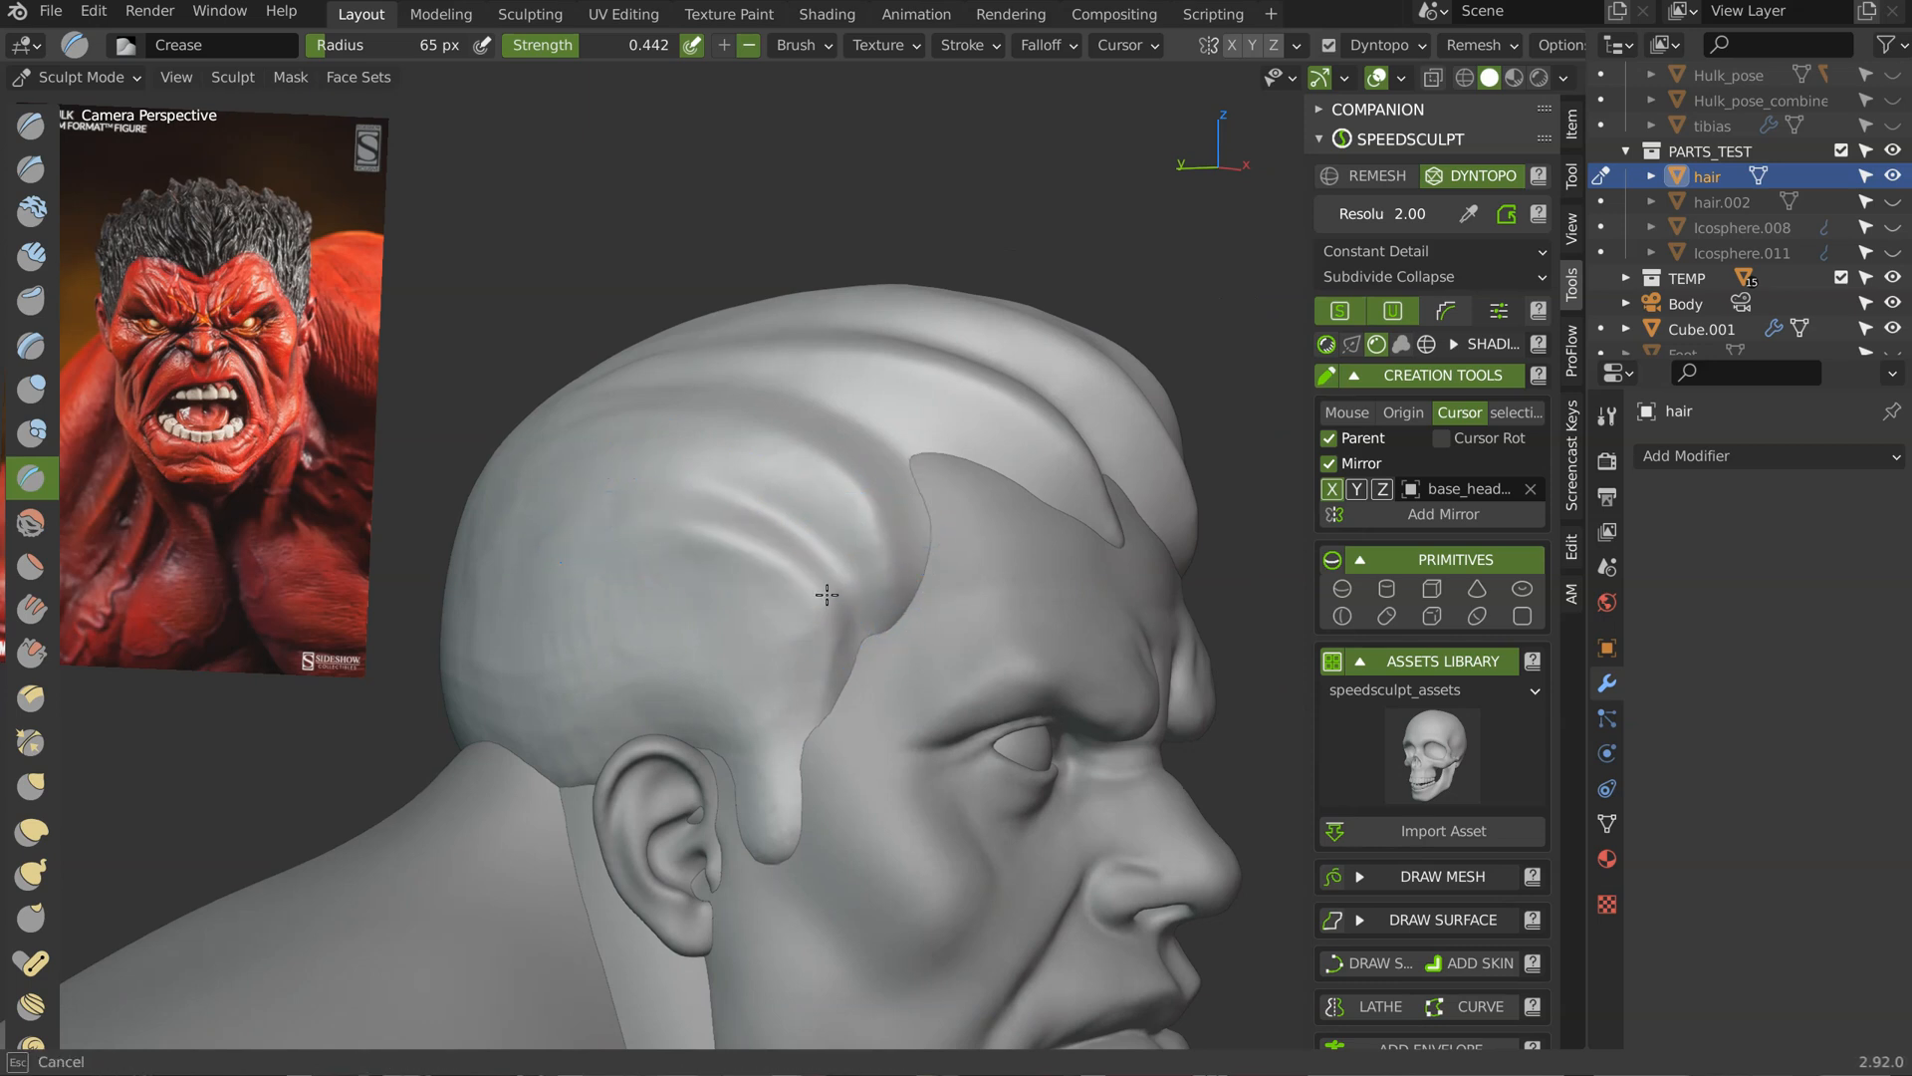
mouse_move(731, 647)
shift+mouse_down()
mouse_move(763, 715)
mouse_move(811, 703)
shift+mouse_up()
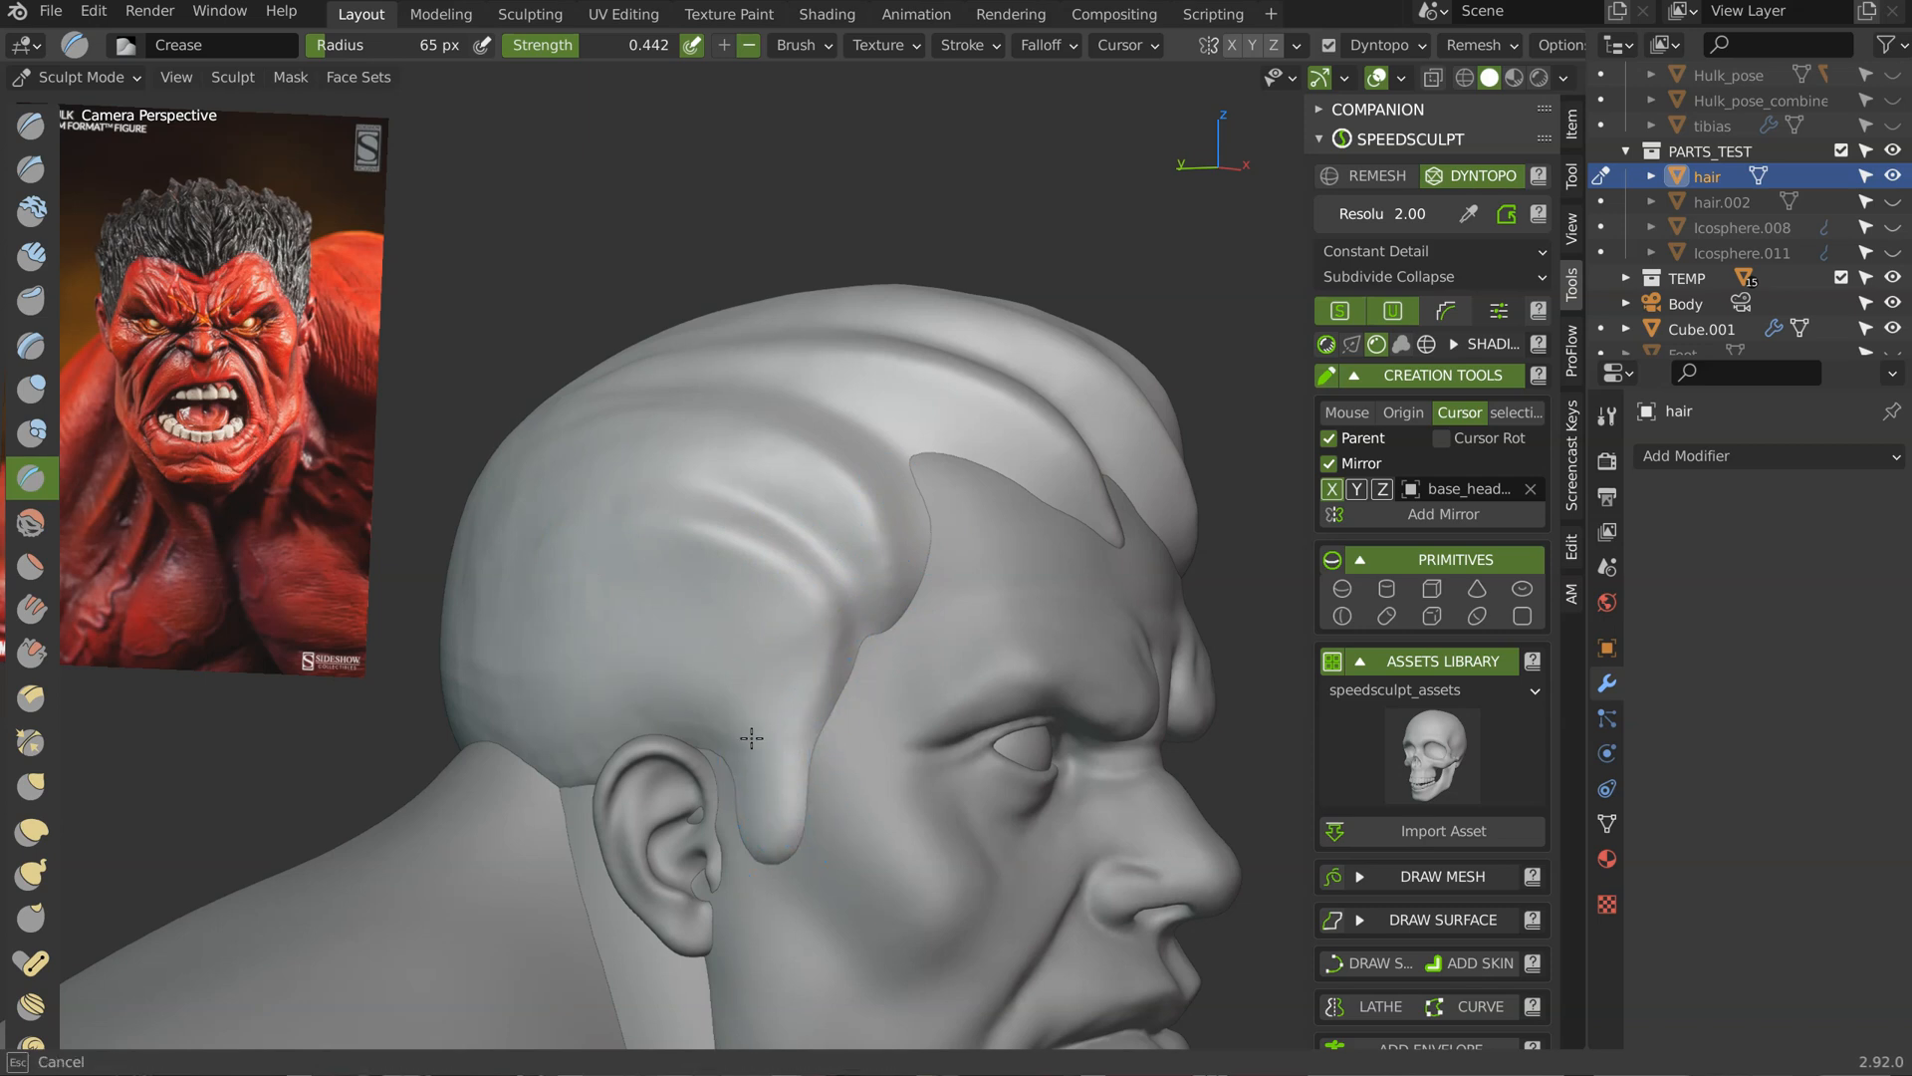
Step: Reshape the right sideburn in front of the ear and pull its lower end down with the Grab brush at a 134 px radius
mouse_move(697, 739)
middle_down()
mouse_move(782, 633)
mouse_move(763, 728)
middle_up()
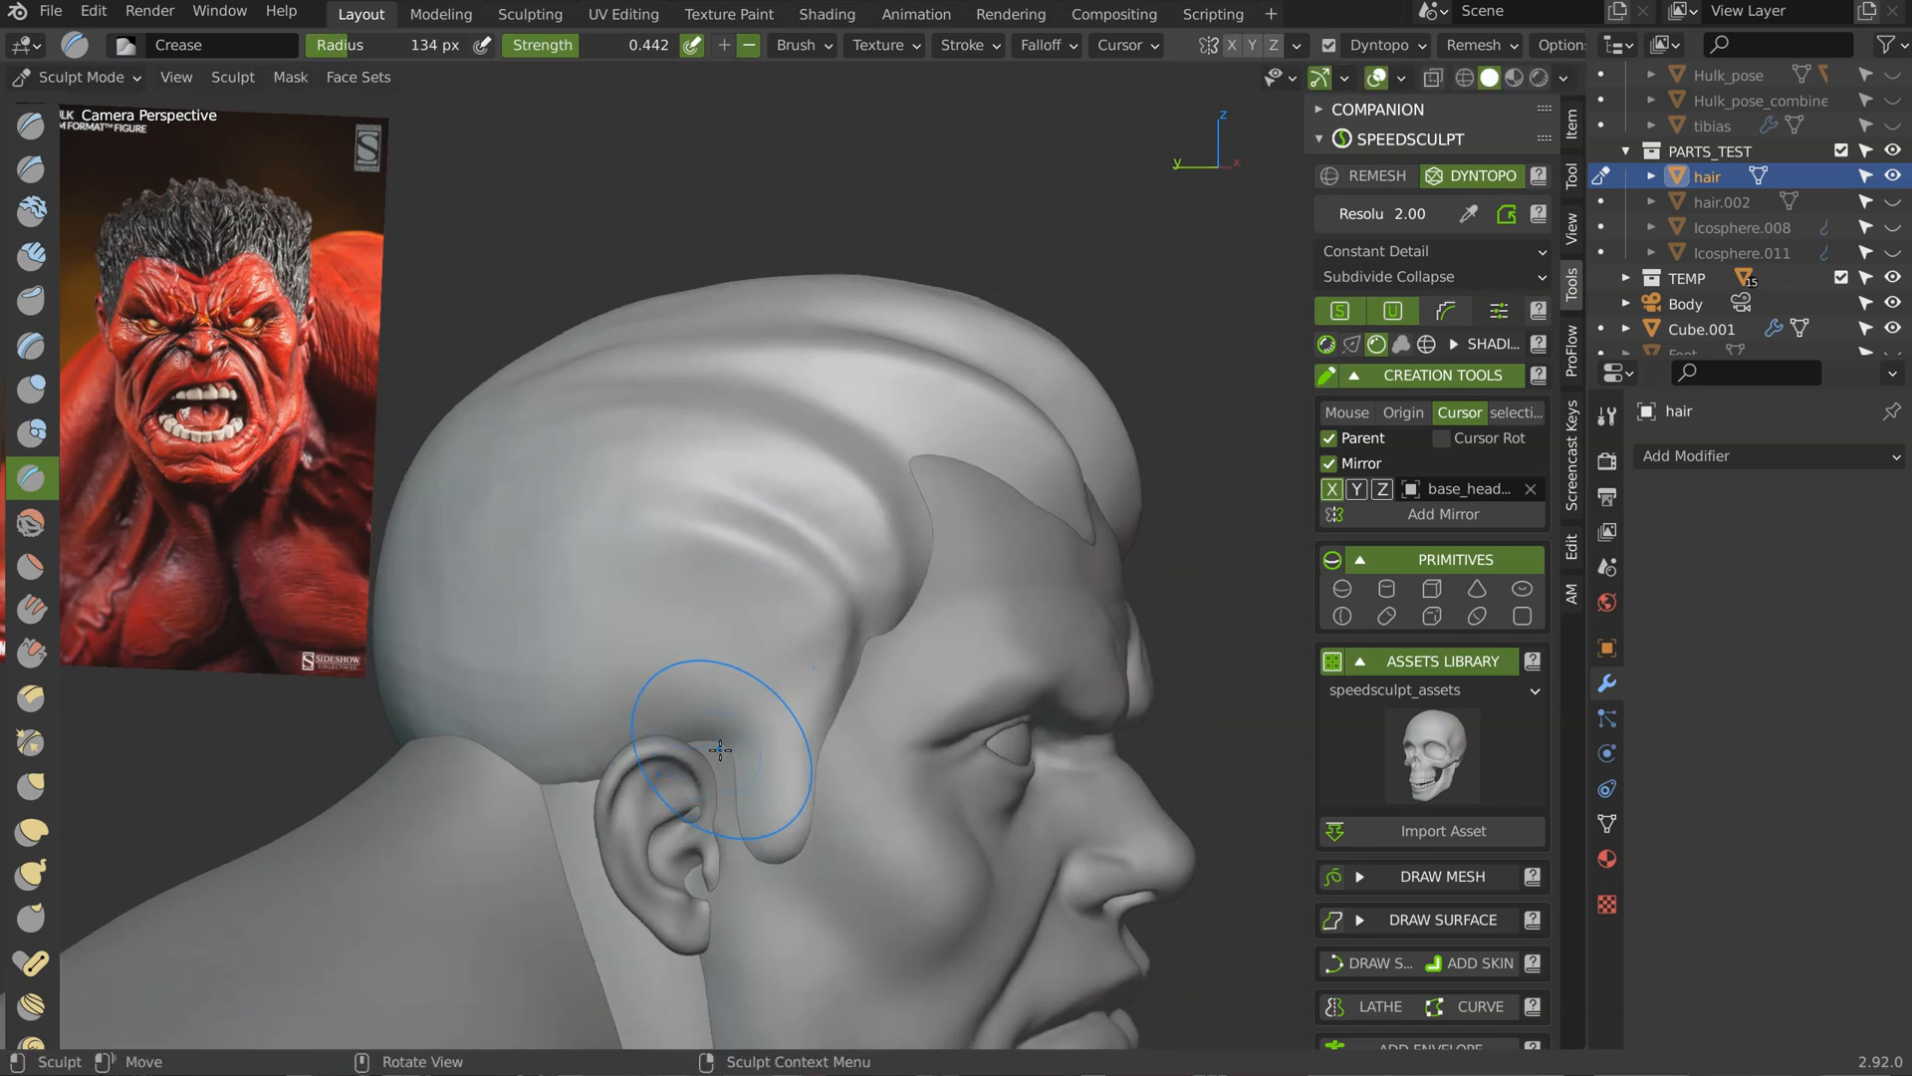
key(g)
drag(707, 739, 707, 740)
drag(745, 849, 683, 865)
drag(811, 779, 763, 751)
shift+middle_drag(790, 809, 775, 687)
middle_drag(767, 697, 816, 713)
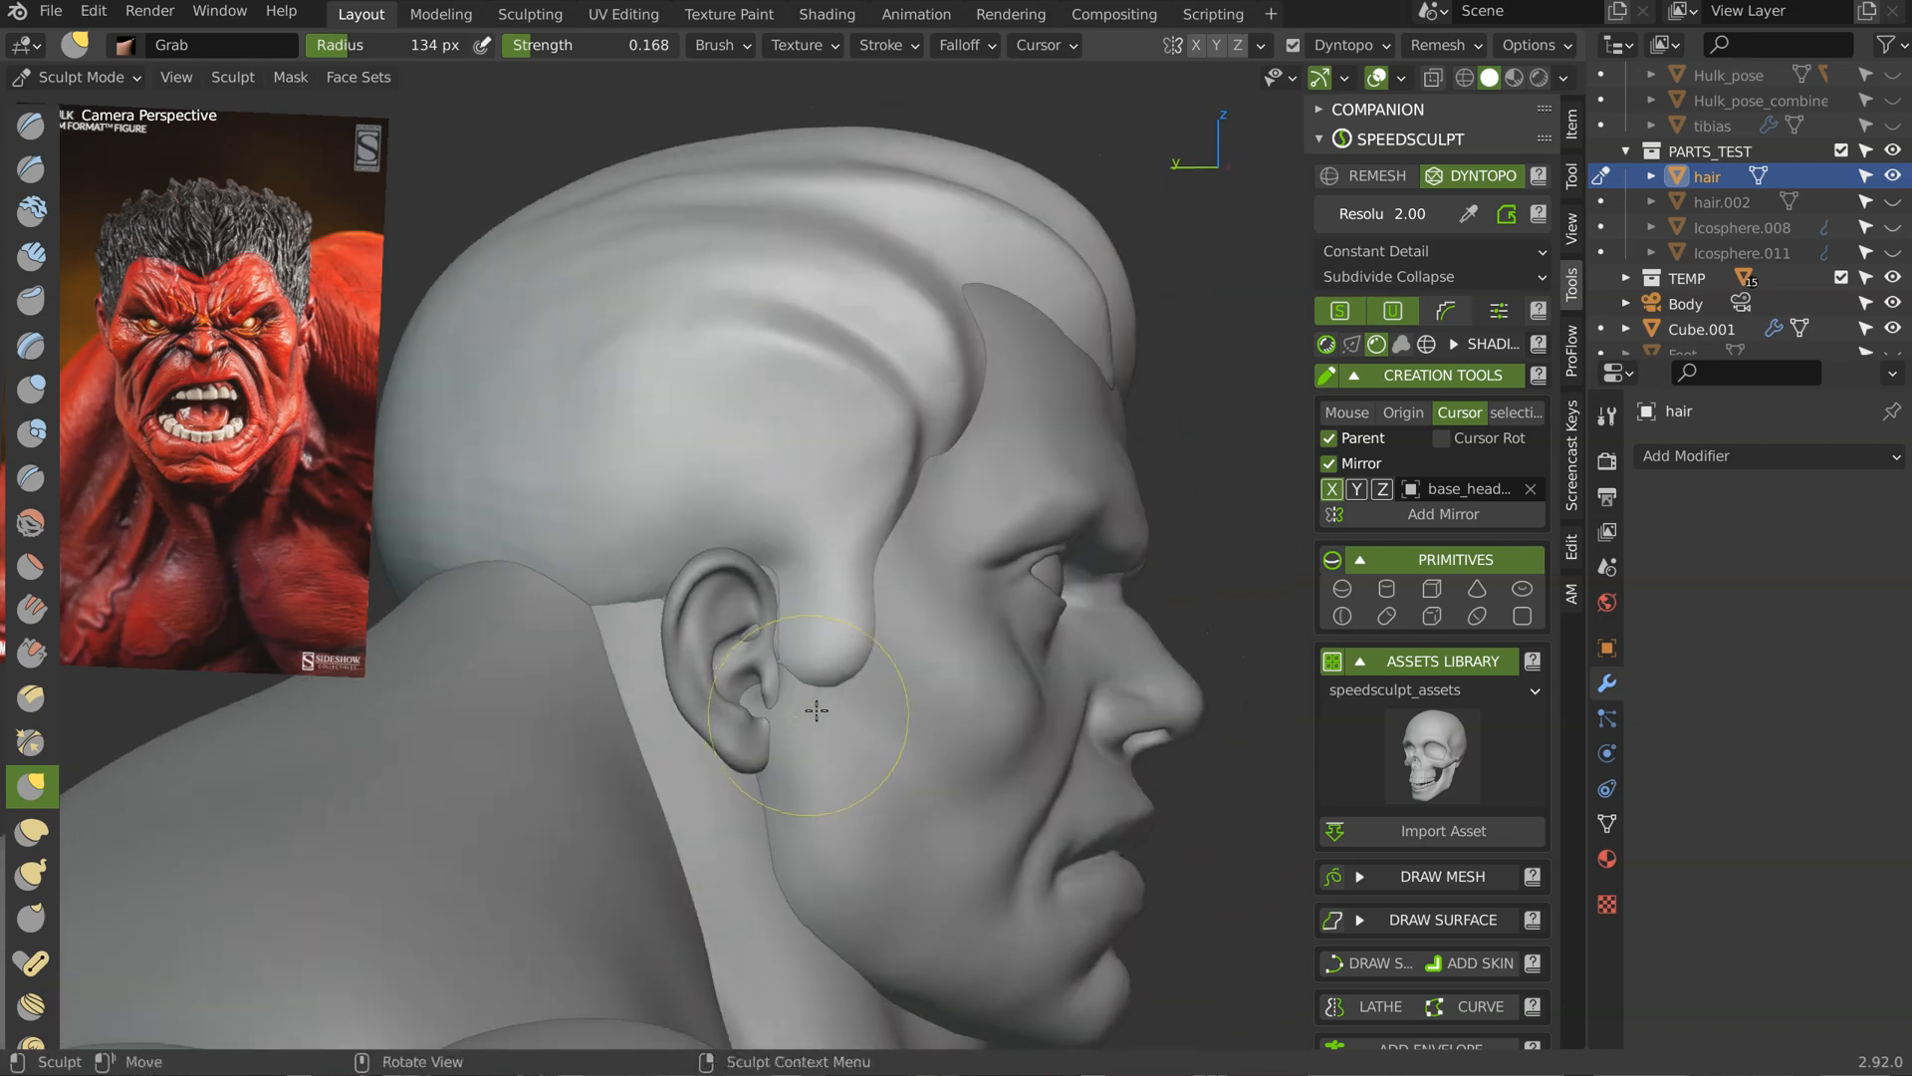
scroll(808, 703, up, 5)
mouse_move(804, 829)
mouse_down()
mouse_move(792, 926)
mouse_move(795, 904)
mouse_up()
drag(871, 860, 877, 908)
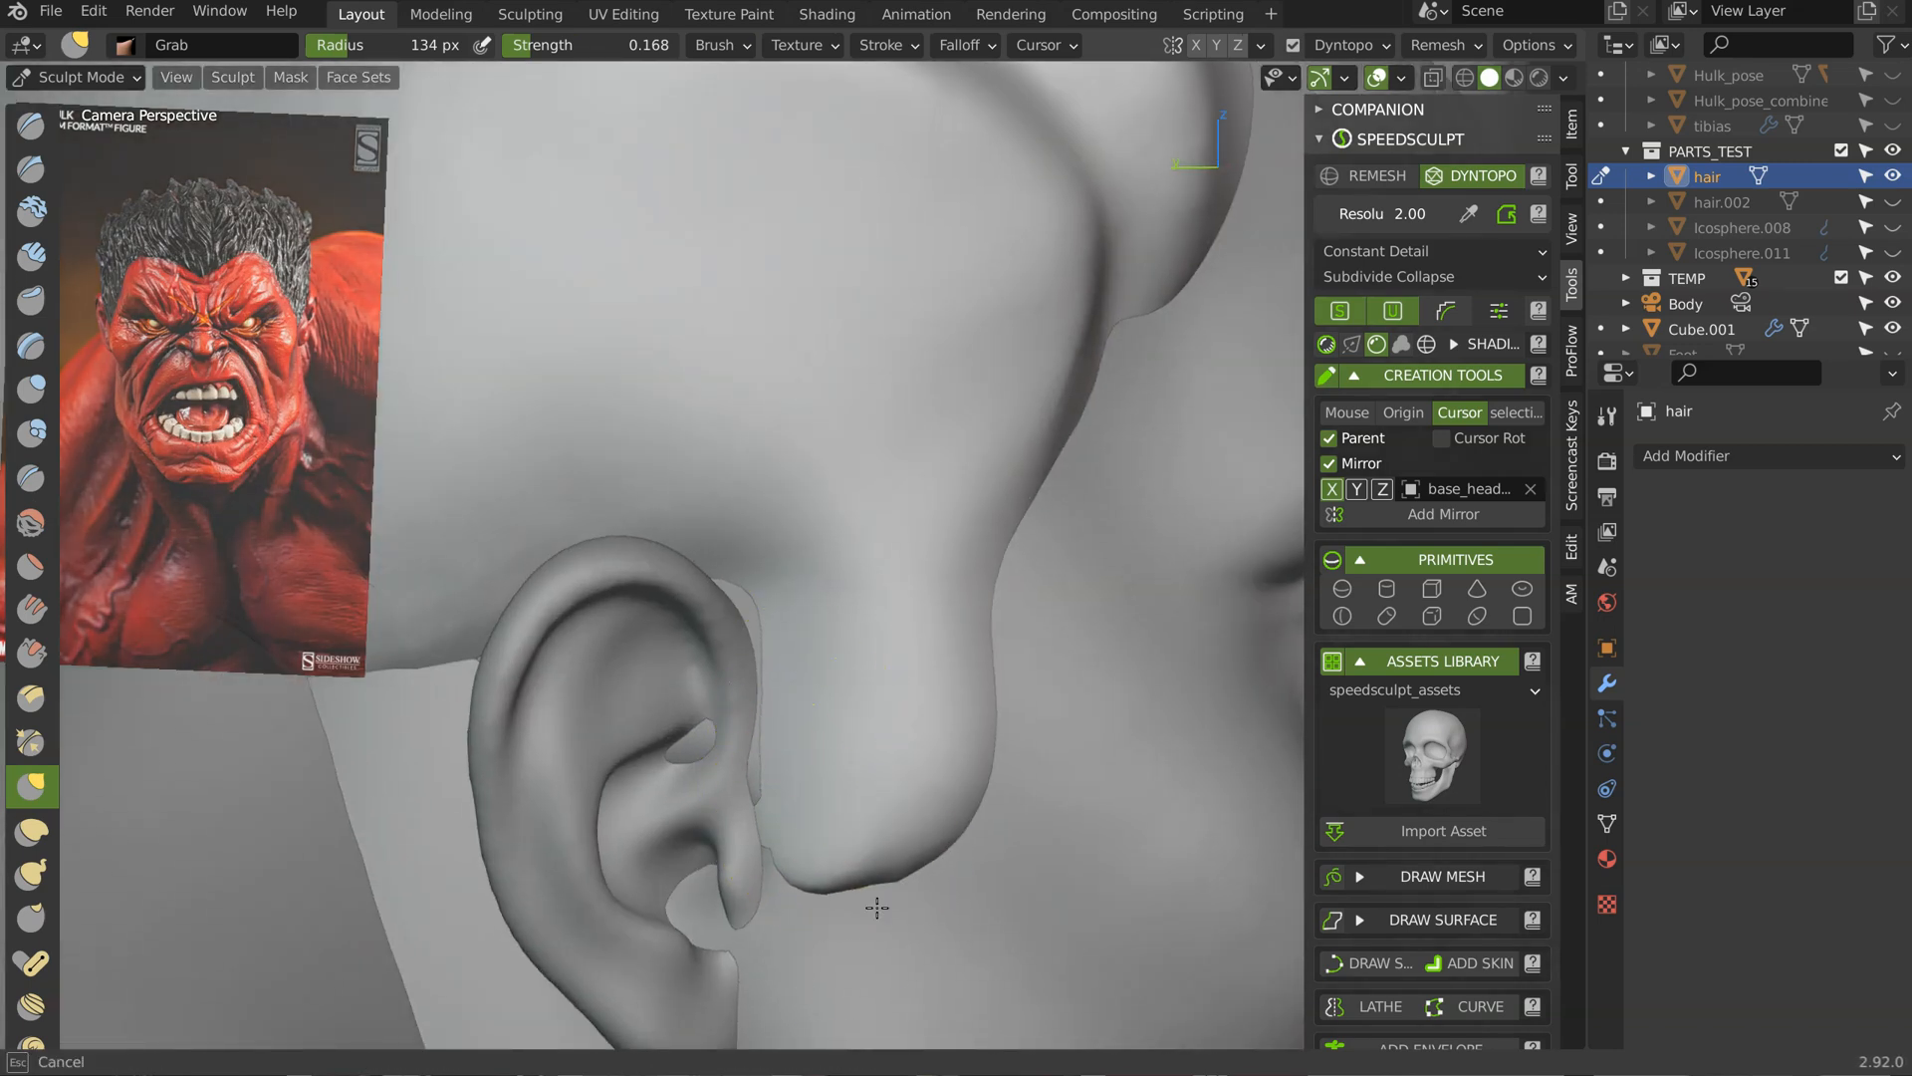
drag(989, 786, 988, 818)
Step: Pull the left sideburn downward into a fuller, rounded shape in front of the left ear with the Grab brush
scroll(925, 834, down, 8)
middle_drag(896, 665, 741, 654)
middle_drag(996, 608, 667, 653)
scroll(898, 590, up, 3)
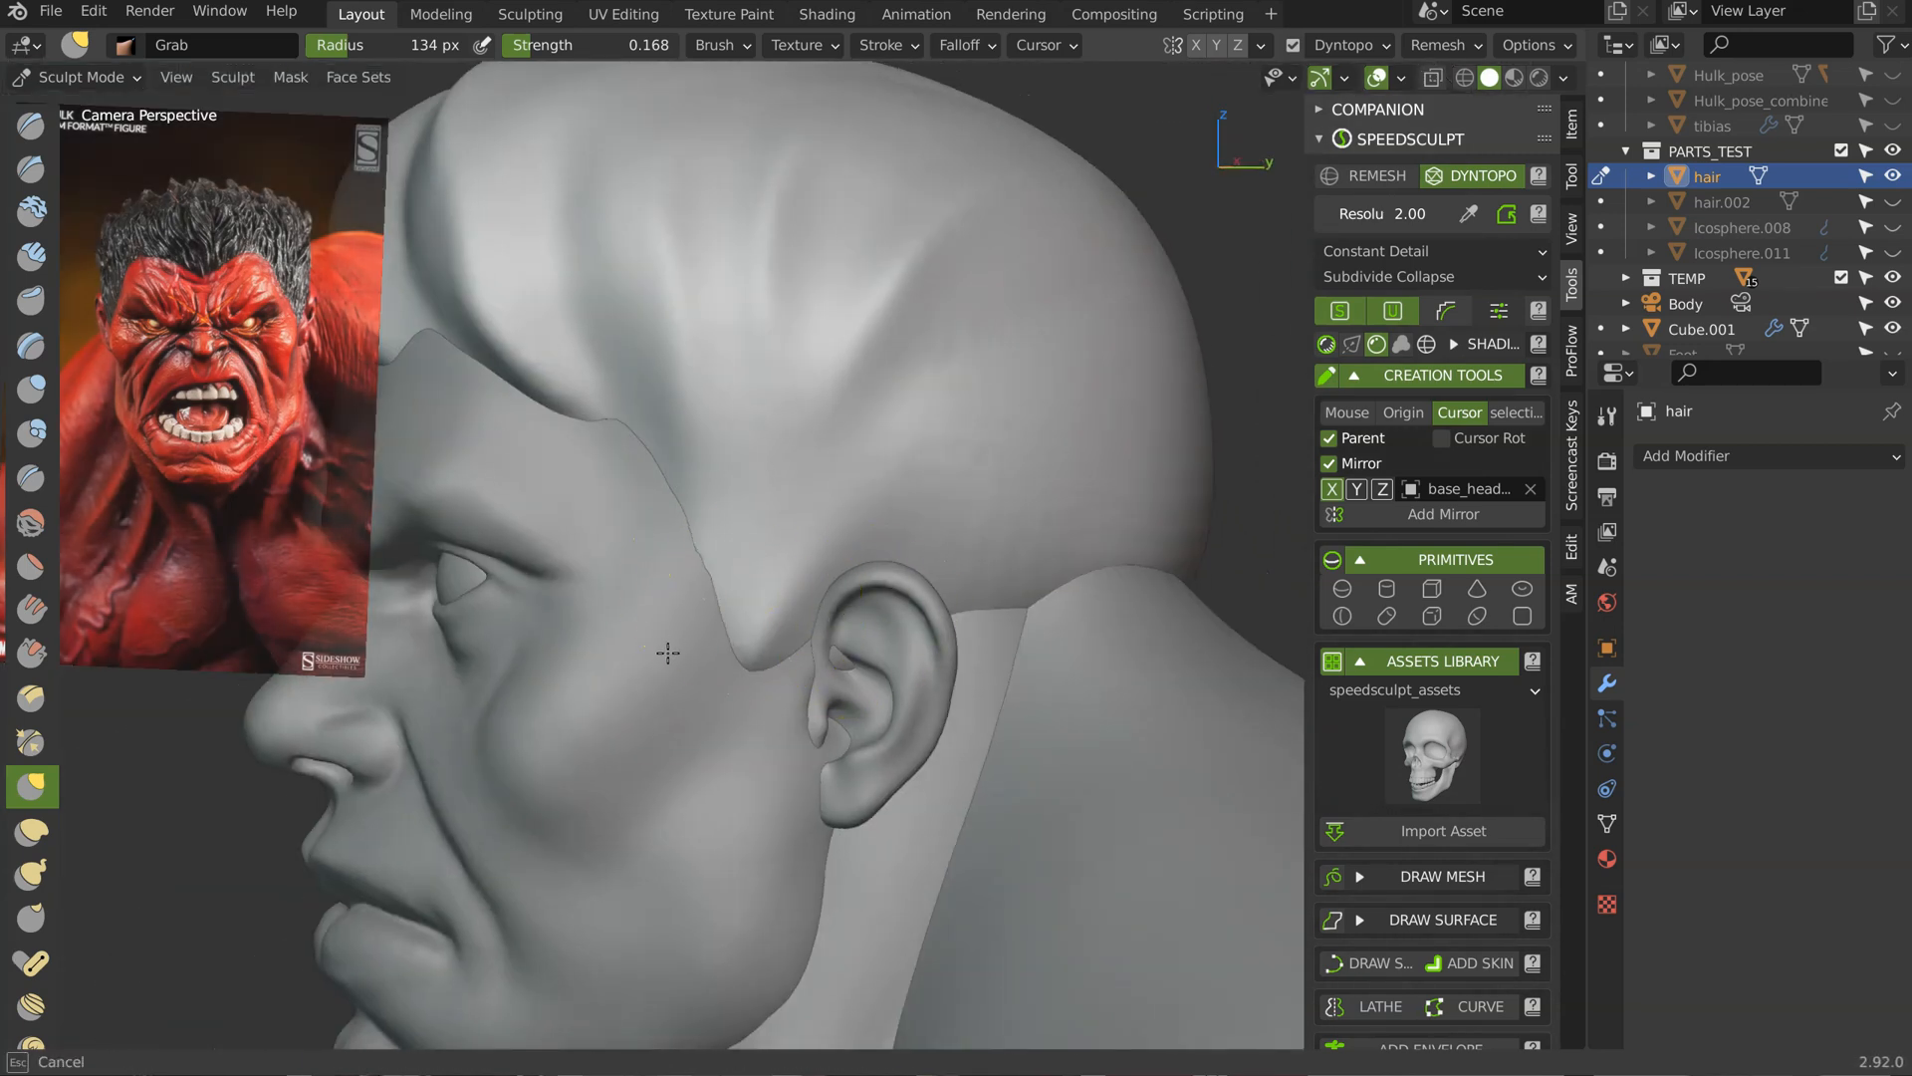
drag(787, 642, 816, 745)
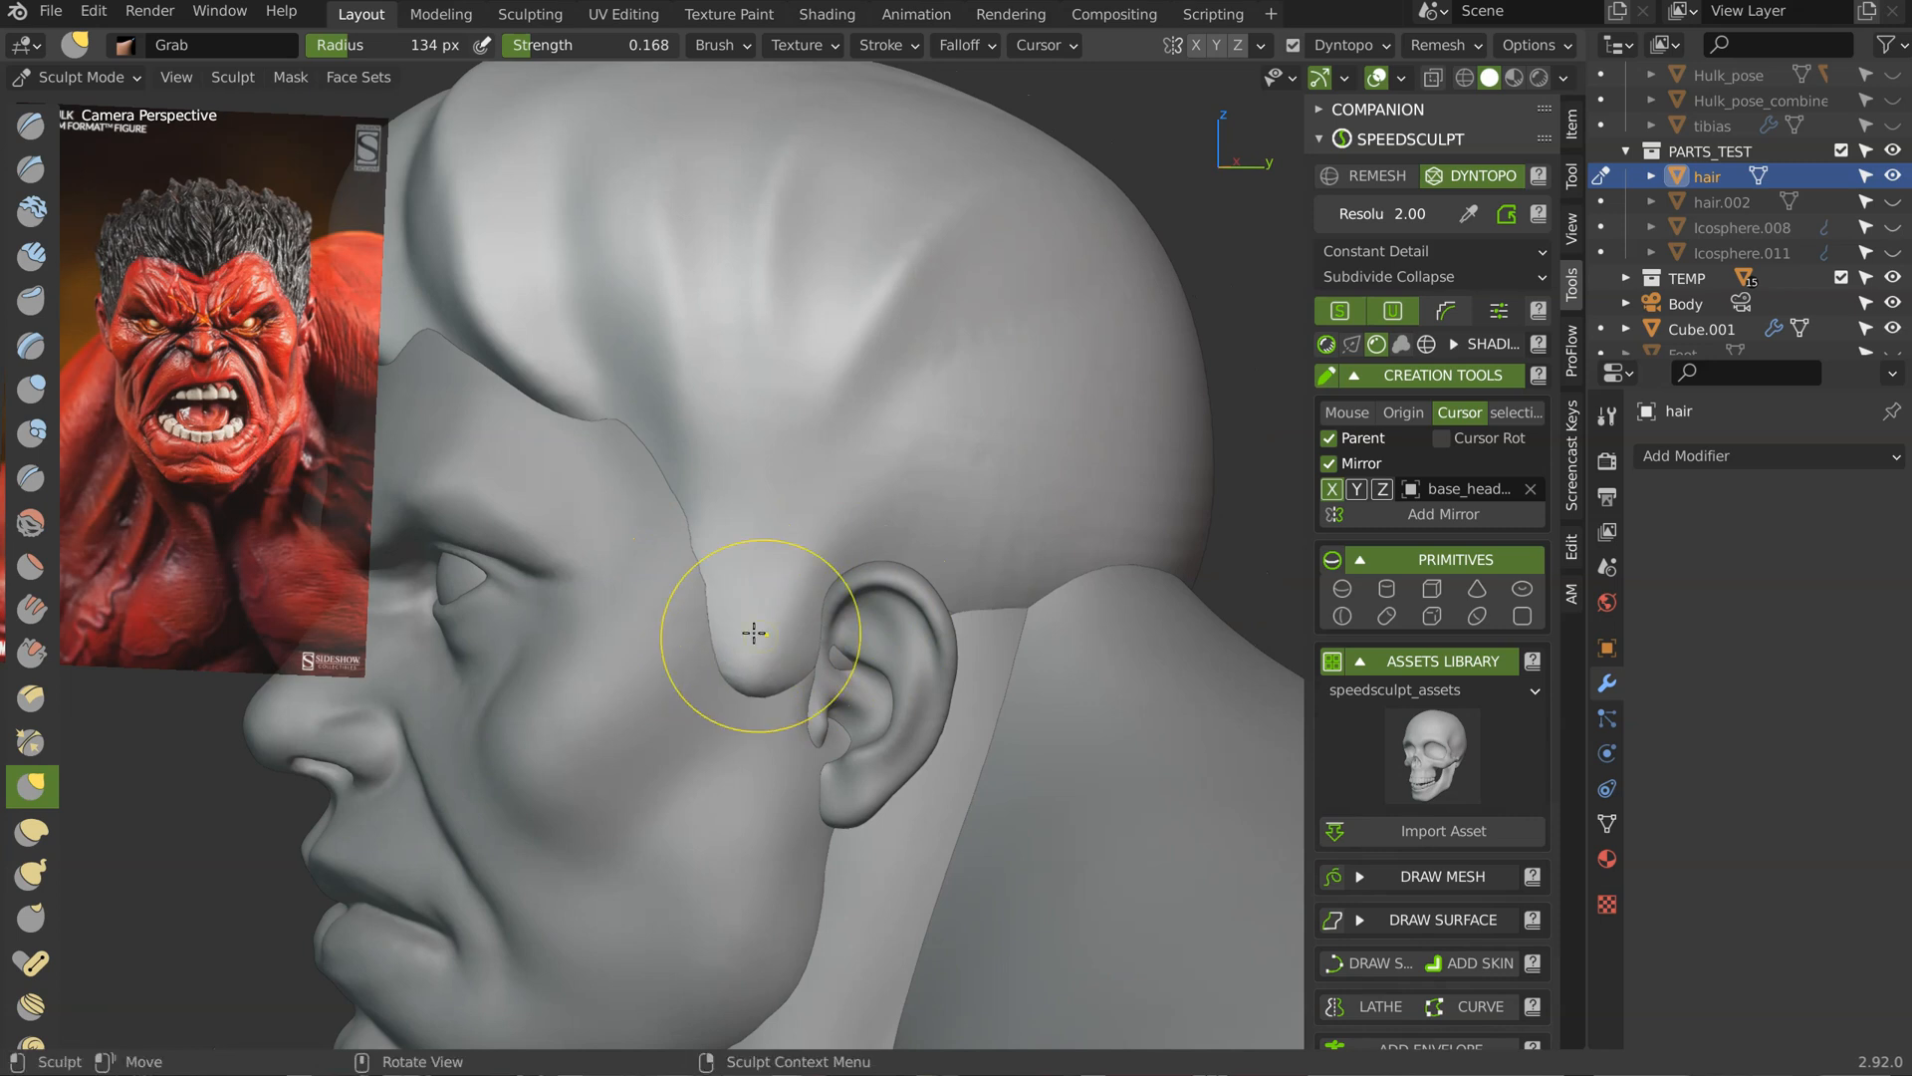
scroll(738, 675, up, 4)
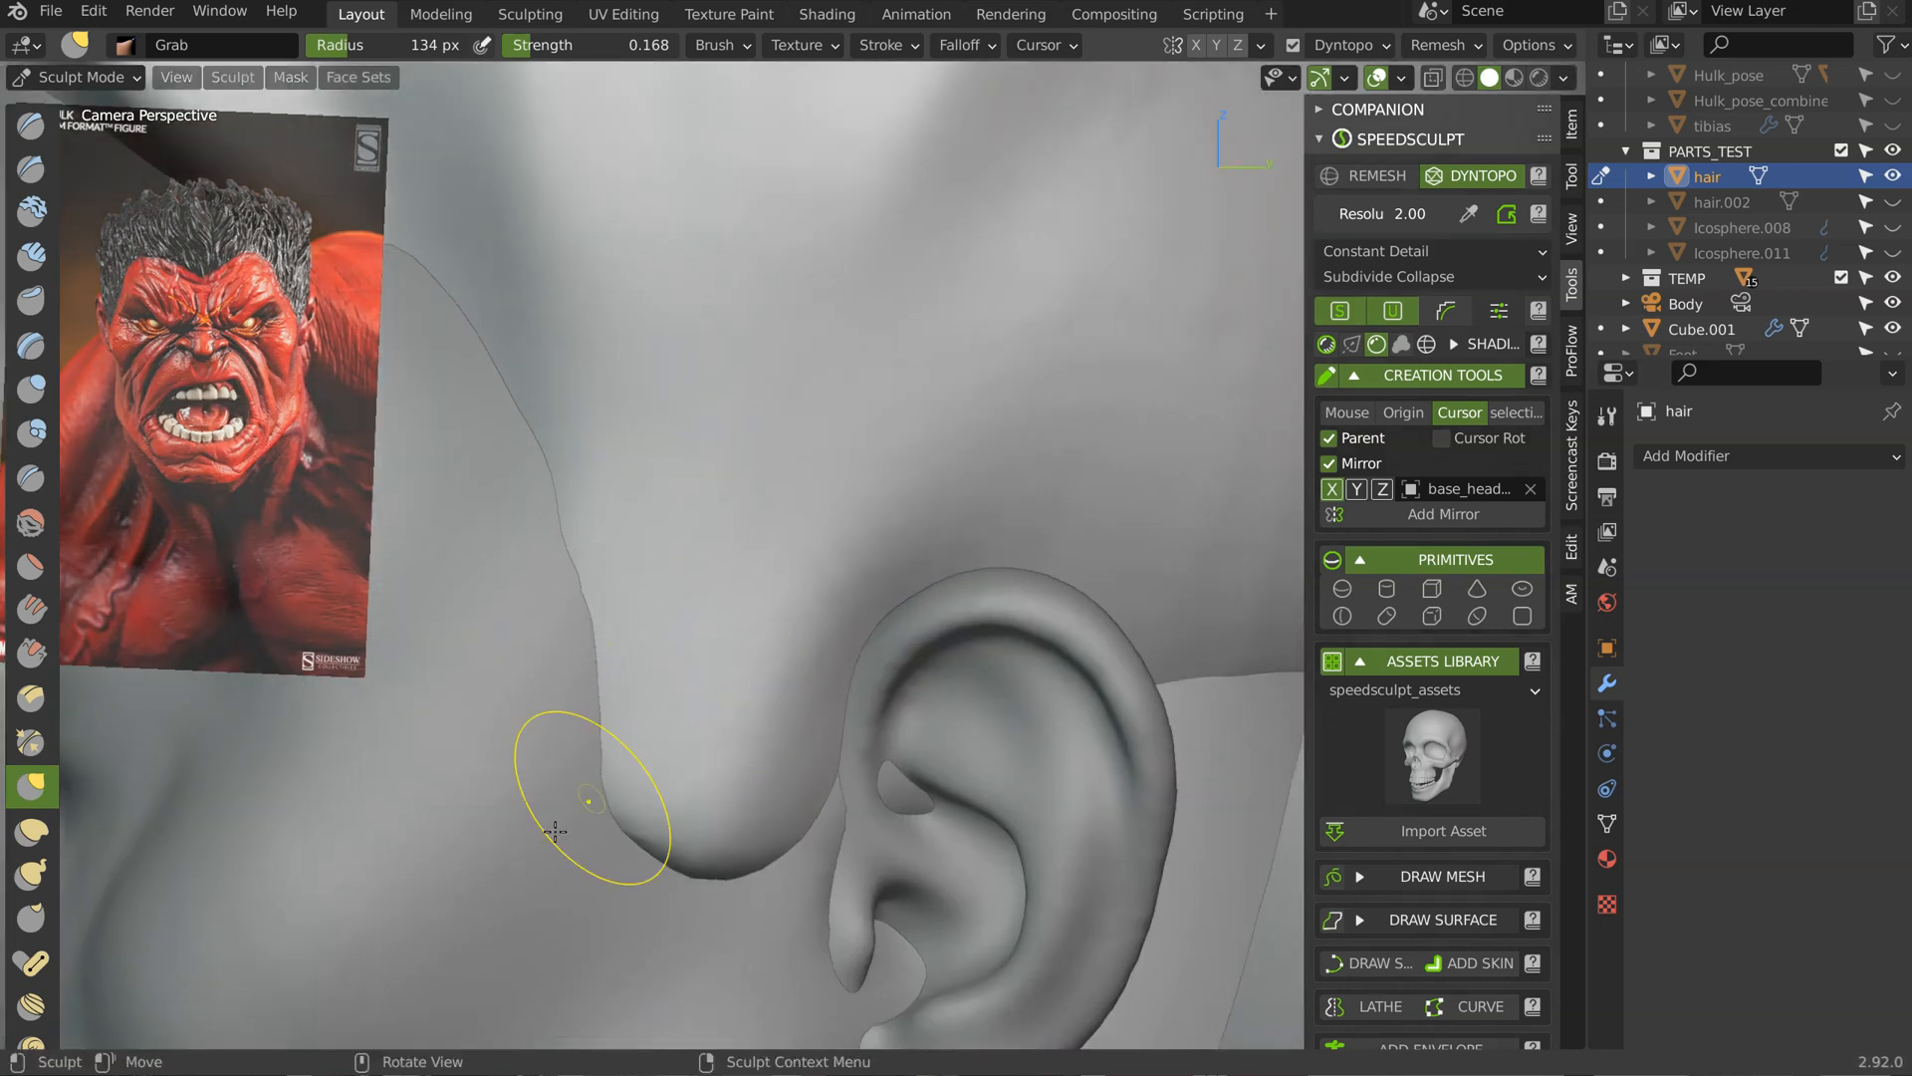
scroll(849, 820, down, 5)
Step: Examine the hair's strands and silhouette from the side, top and front
middle_drag(796, 518, 847, 488)
middle_drag(781, 405, 719, 414)
mouse_move(615, 398)
middle_down()
mouse_move(661, 319)
mouse_move(604, 325)
mouse_move(617, 373)
mouse_move(587, 418)
mouse_move(554, 398)
mouse_move(554, 363)
mouse_move(593, 316)
mouse_move(804, 370)
mouse_move(936, 369)
mouse_move(721, 374)
mouse_move(902, 393)
mouse_move(922, 445)
mouse_move(1025, 504)
mouse_move(973, 606)
middle_up()
scroll(906, 398, up, 3)
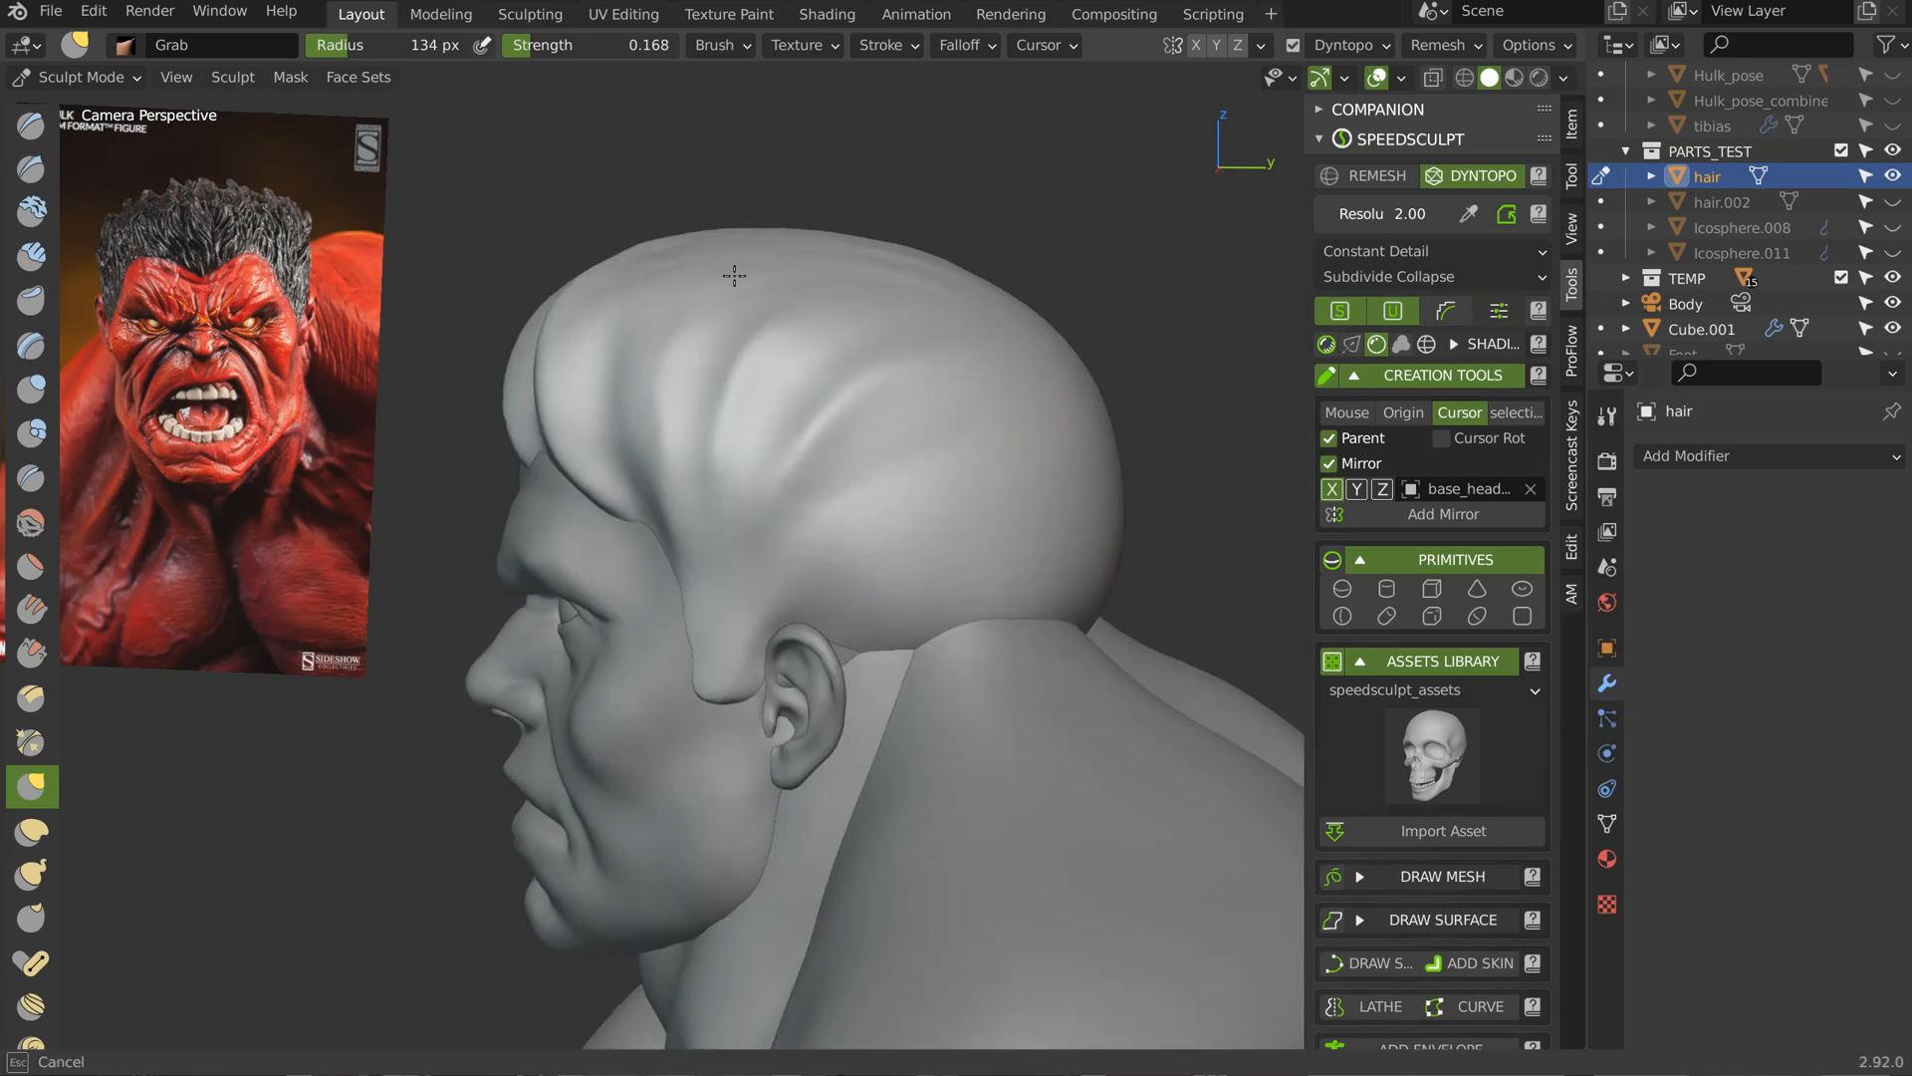
mouse_move(810, 256)
middle_down()
mouse_move(909, 379)
mouse_move(784, 275)
middle_up()
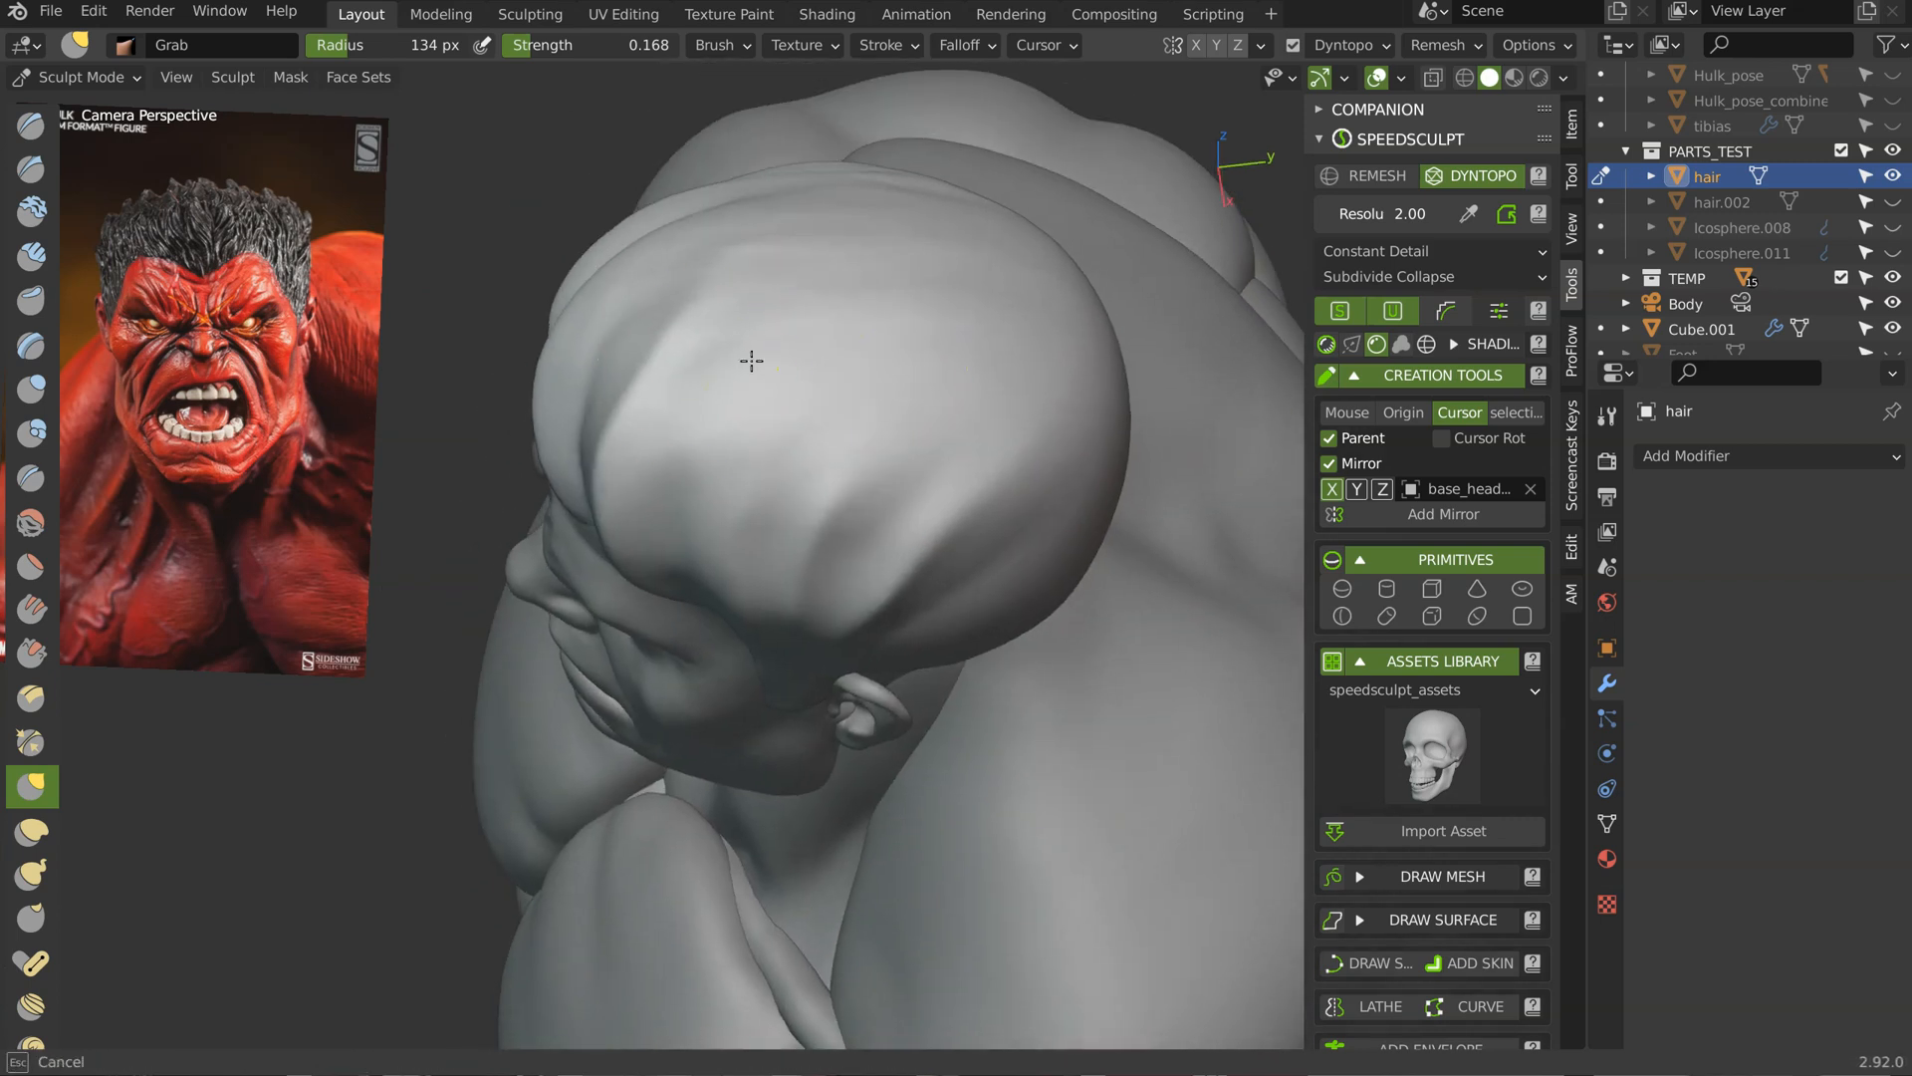
middle_drag(1101, 289, 814, 399)
scroll(910, 448, down, 7)
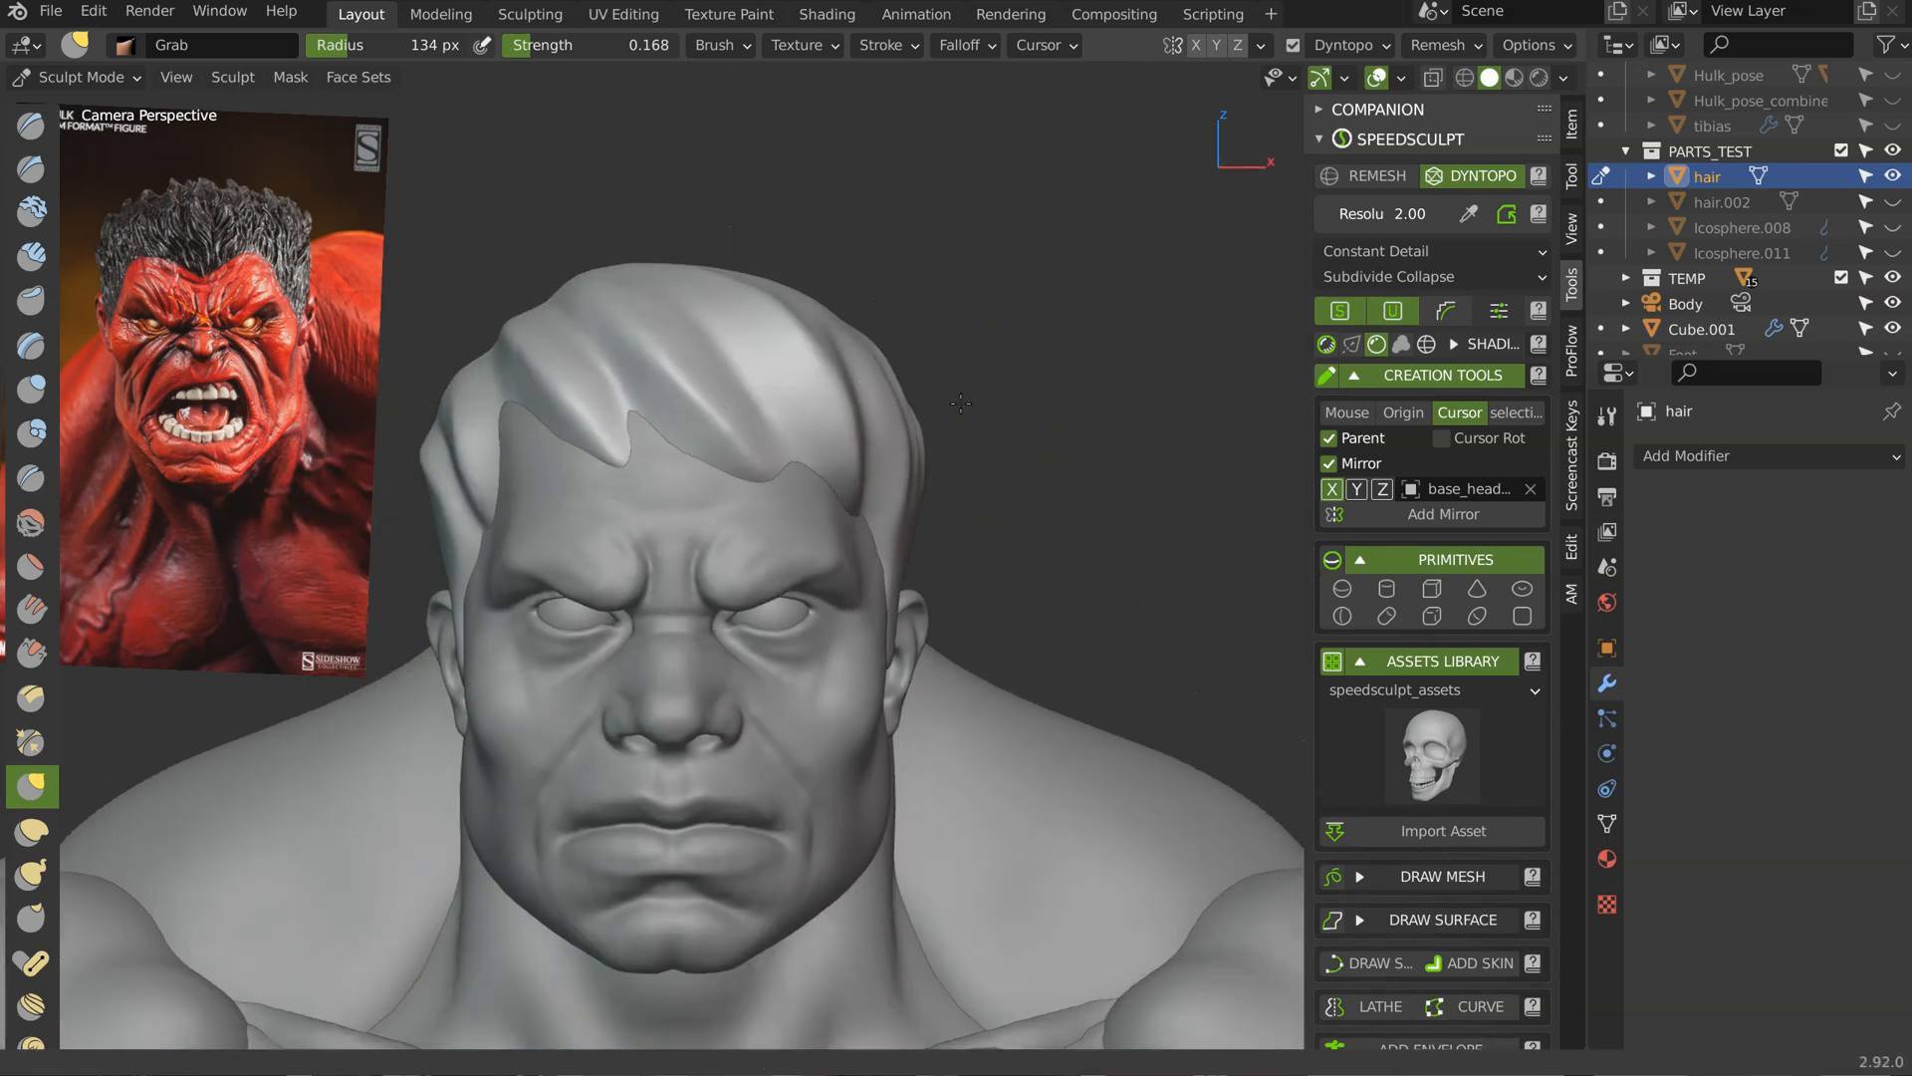
Step: Return to Object Mode, deselect the hair and check its proportions against the whole body
key(Tab)
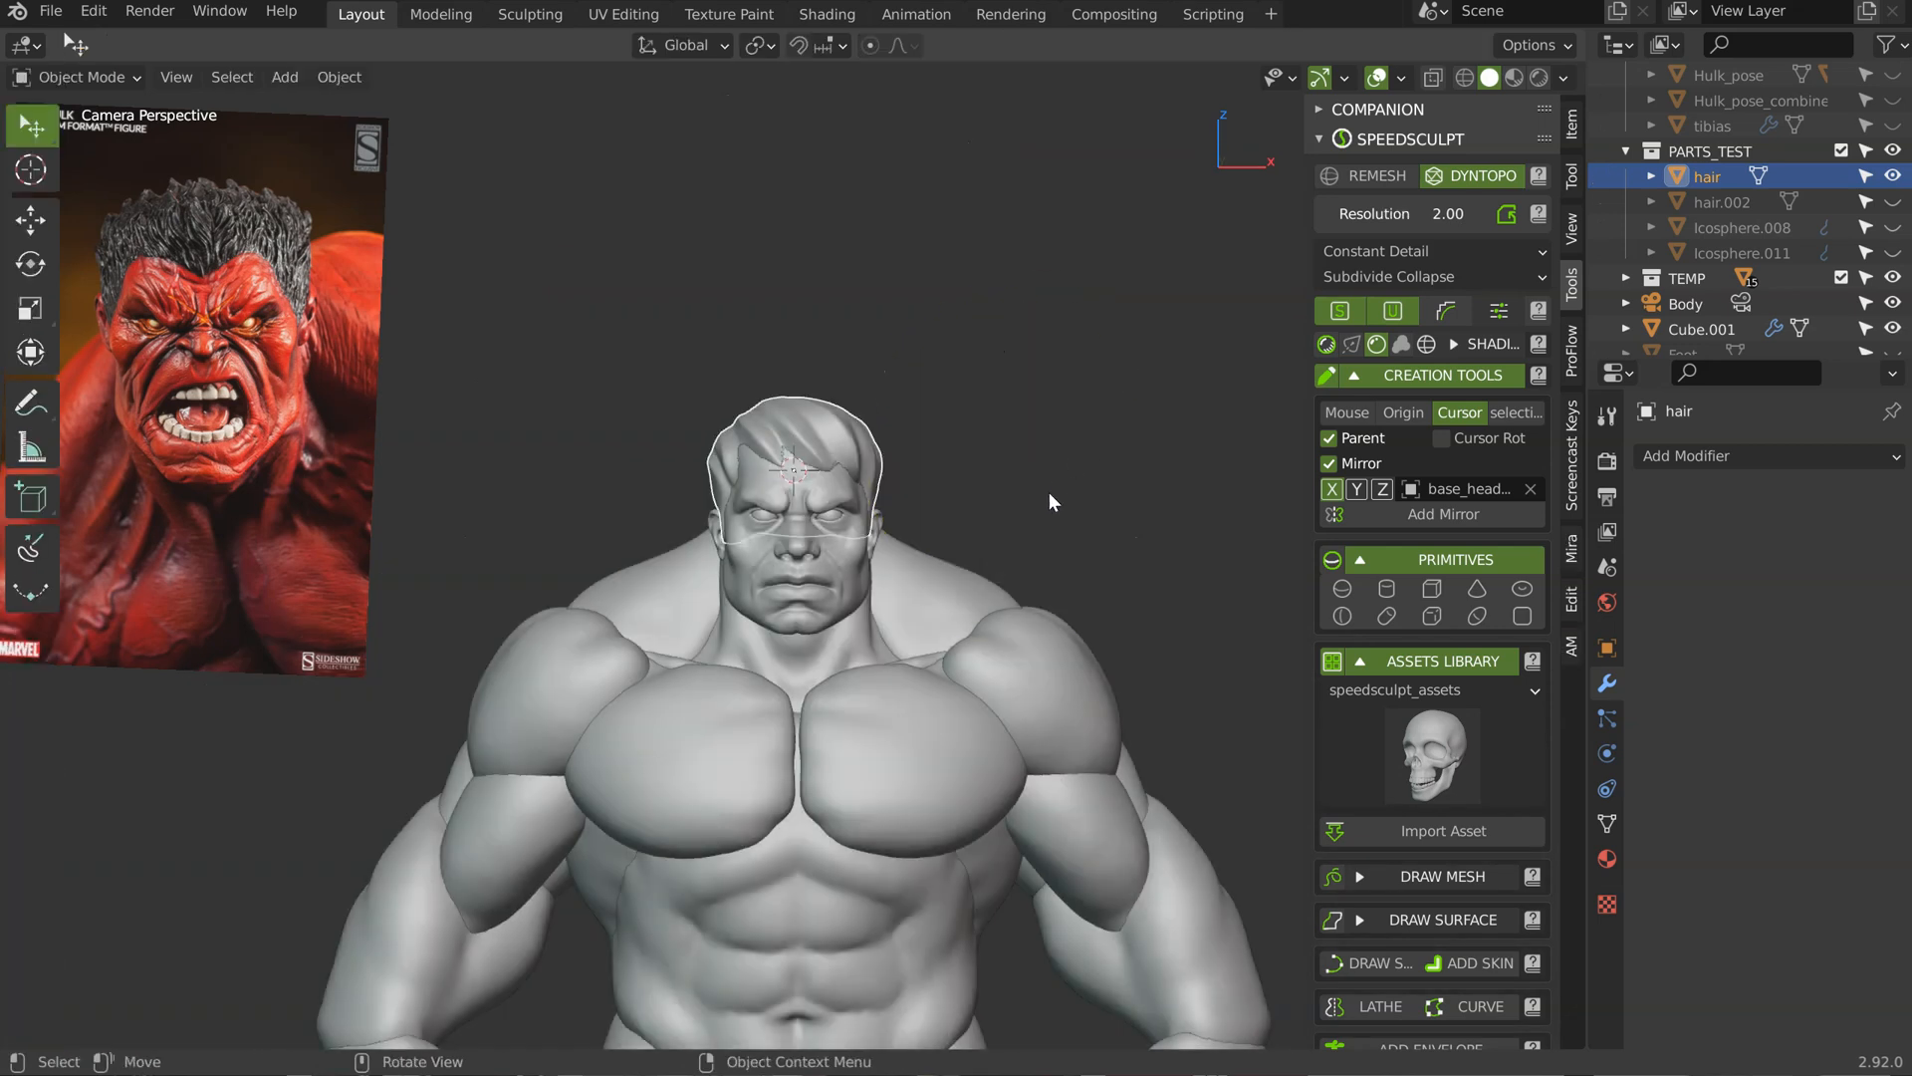
click(1049, 492)
shift+middle_drag(964, 530, 953, 432)
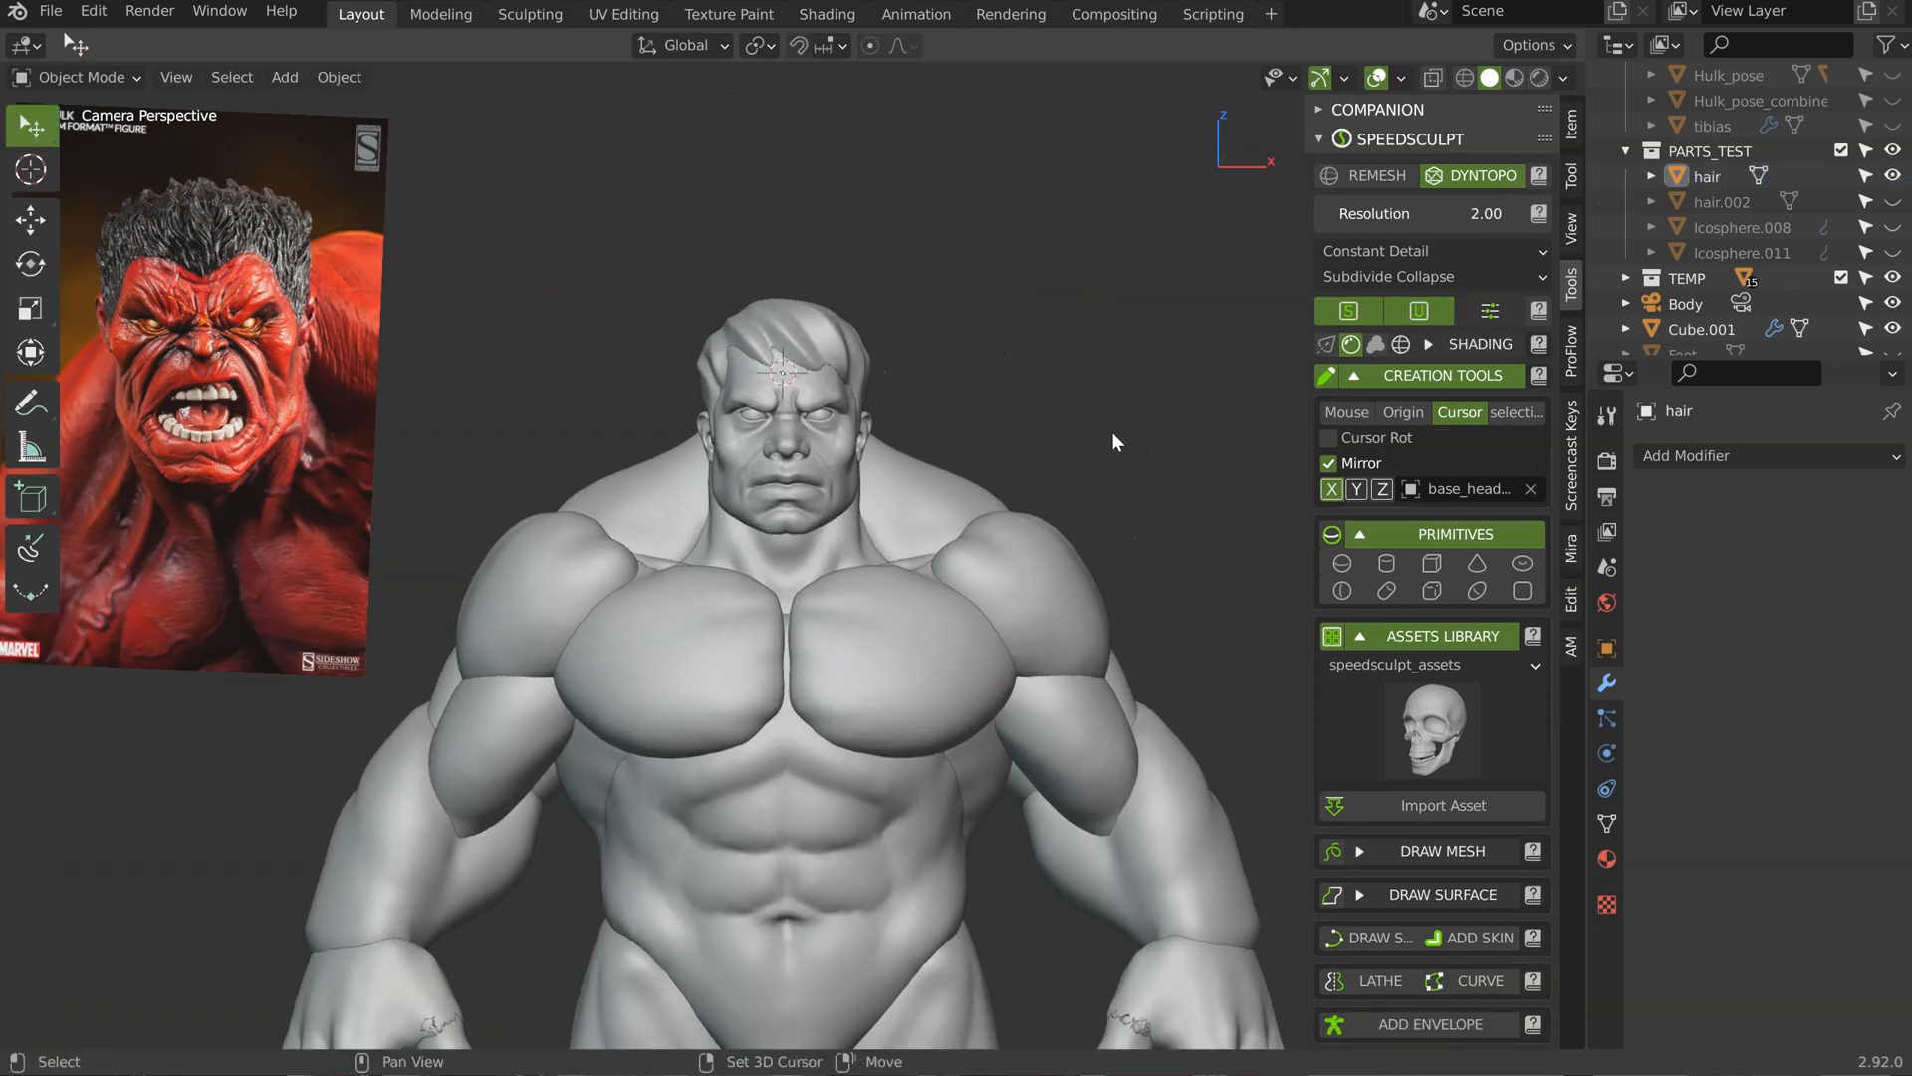
key(shift+c)
shift+middle_drag(586, 474, 786, 369)
shift+middle_drag(715, 538, 1010, 358)
mouse_move(1040, 424)
middle_down()
mouse_move(944, 426)
mouse_move(1026, 425)
middle_up()
shift+middle_drag(1008, 420, 902, 459)
mouse_move(901, 459)
ctrl+middle_down()
mouse_move(924, 386)
mouse_move(906, 492)
mouse_move(840, 462)
ctrl+middle_up()
Step: Nudge the mesh near the left ear with a sculpting stroke and return to Object Mode
click(898, 431)
key(ctrl+Tab)
click(996, 349)
drag(895, 406, 920, 410)
key(Tab)
click(927, 329)
Step: Select the mirrored ear and reposition it on the head, fine-tuning its height along the global Z axis
click(928, 401)
mouse_move(932, 397)
middle_down()
mouse_move(996, 404)
mouse_move(839, 416)
middle_up()
key(g)
click(956, 409)
key(g)
key(z)
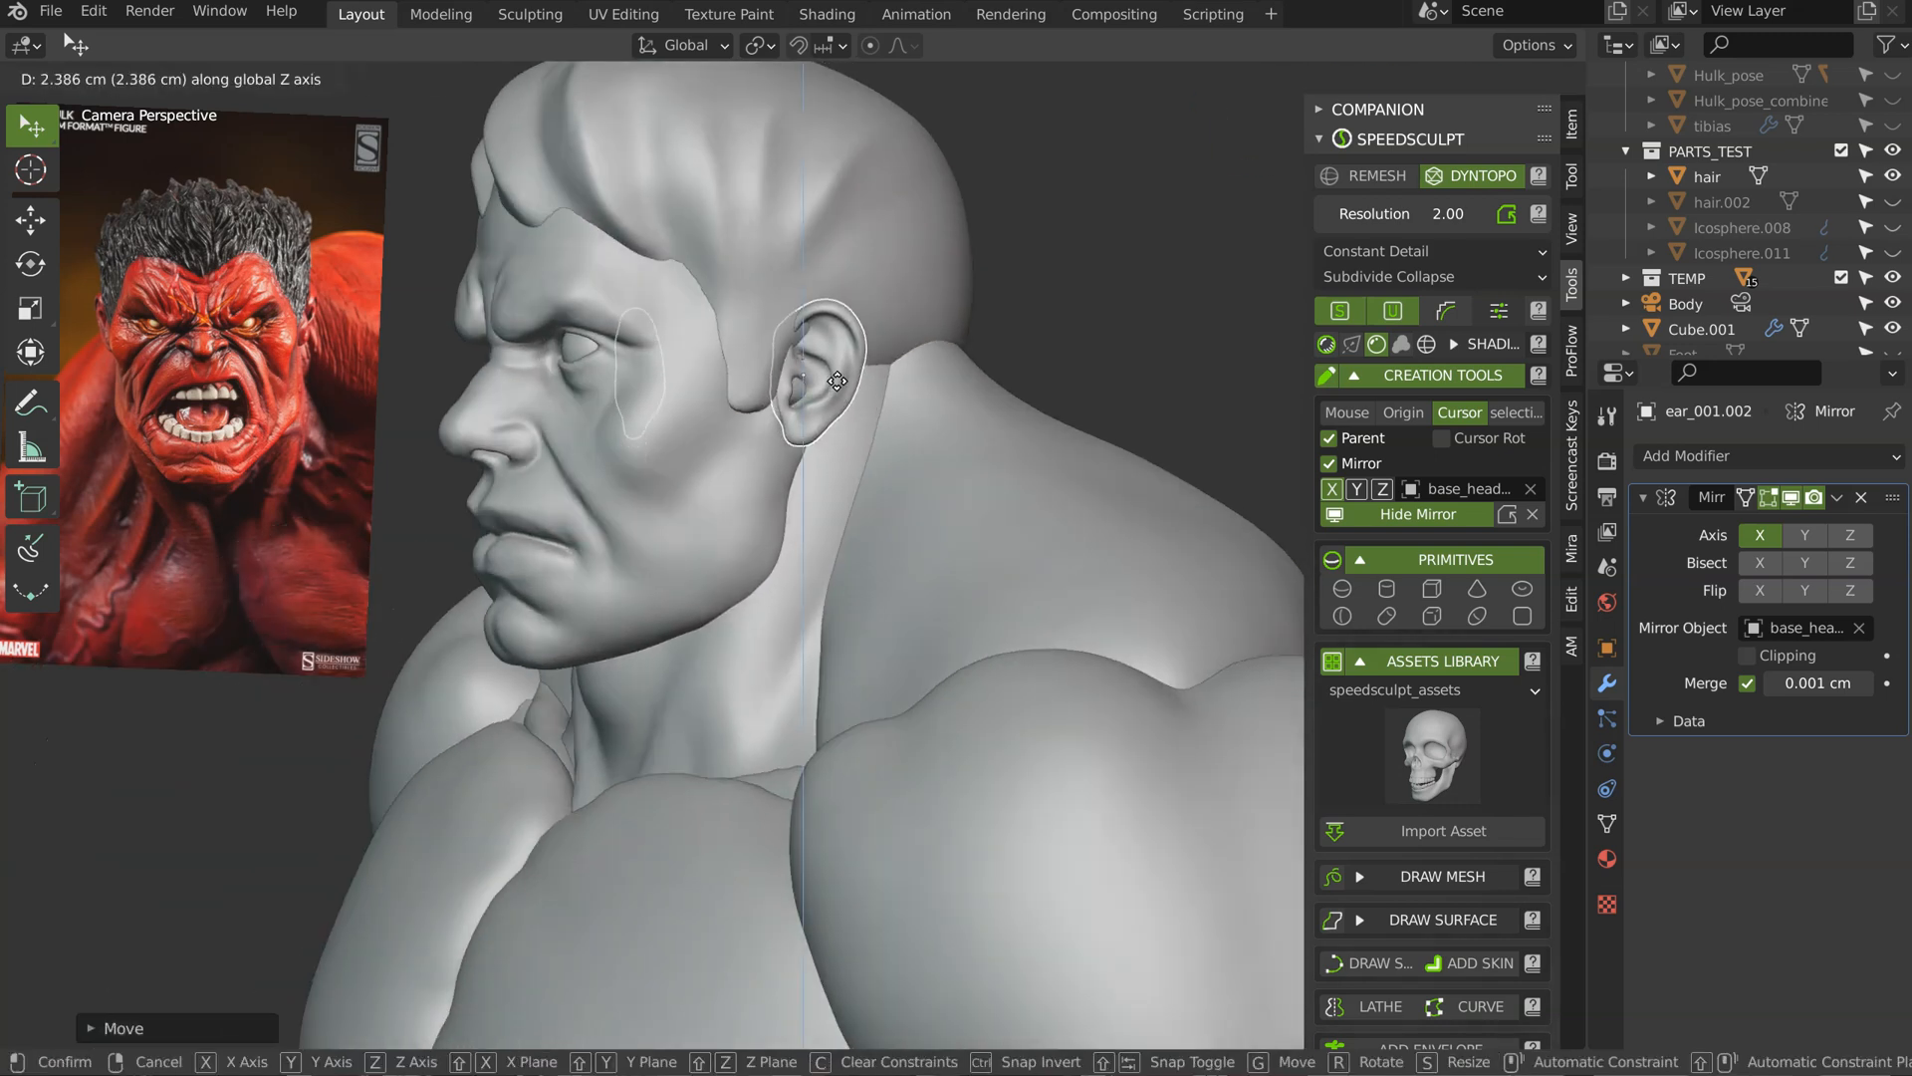
click(837, 399)
key(g)
key(z)
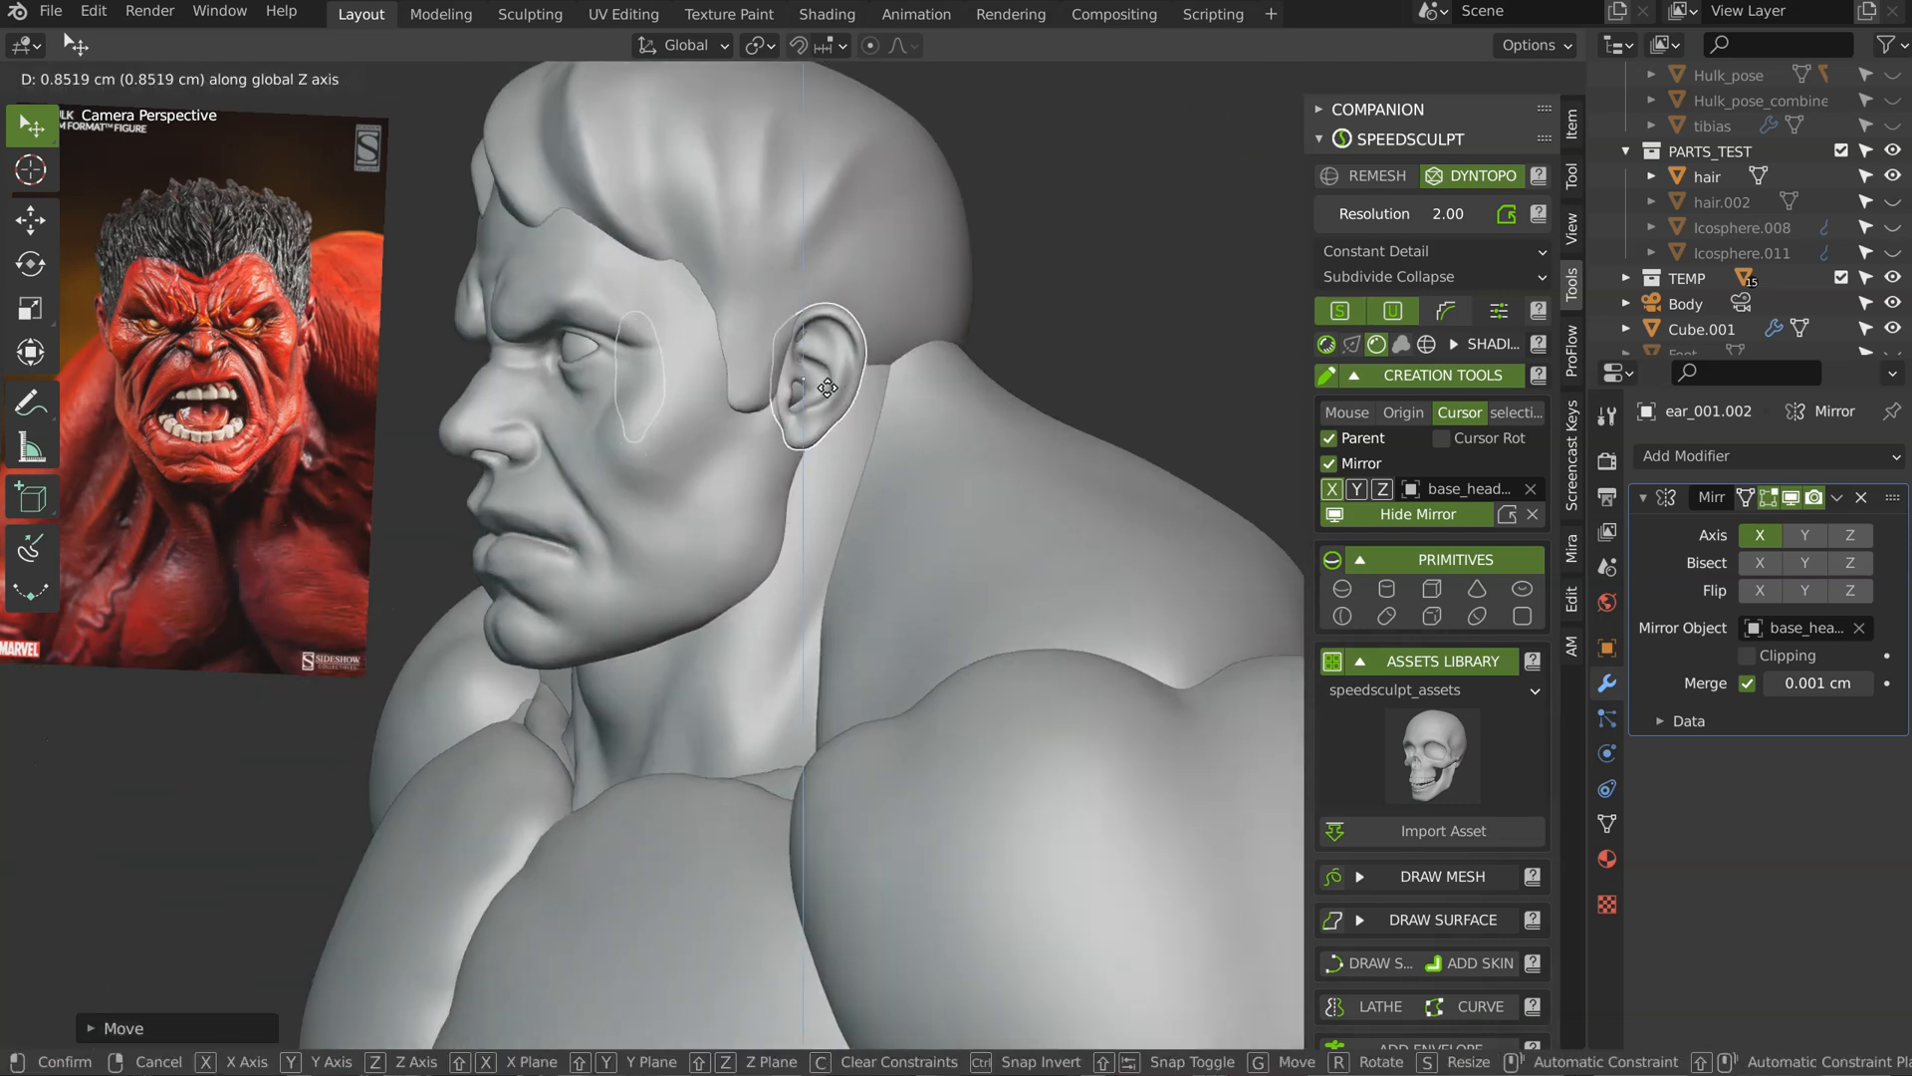
click(830, 398)
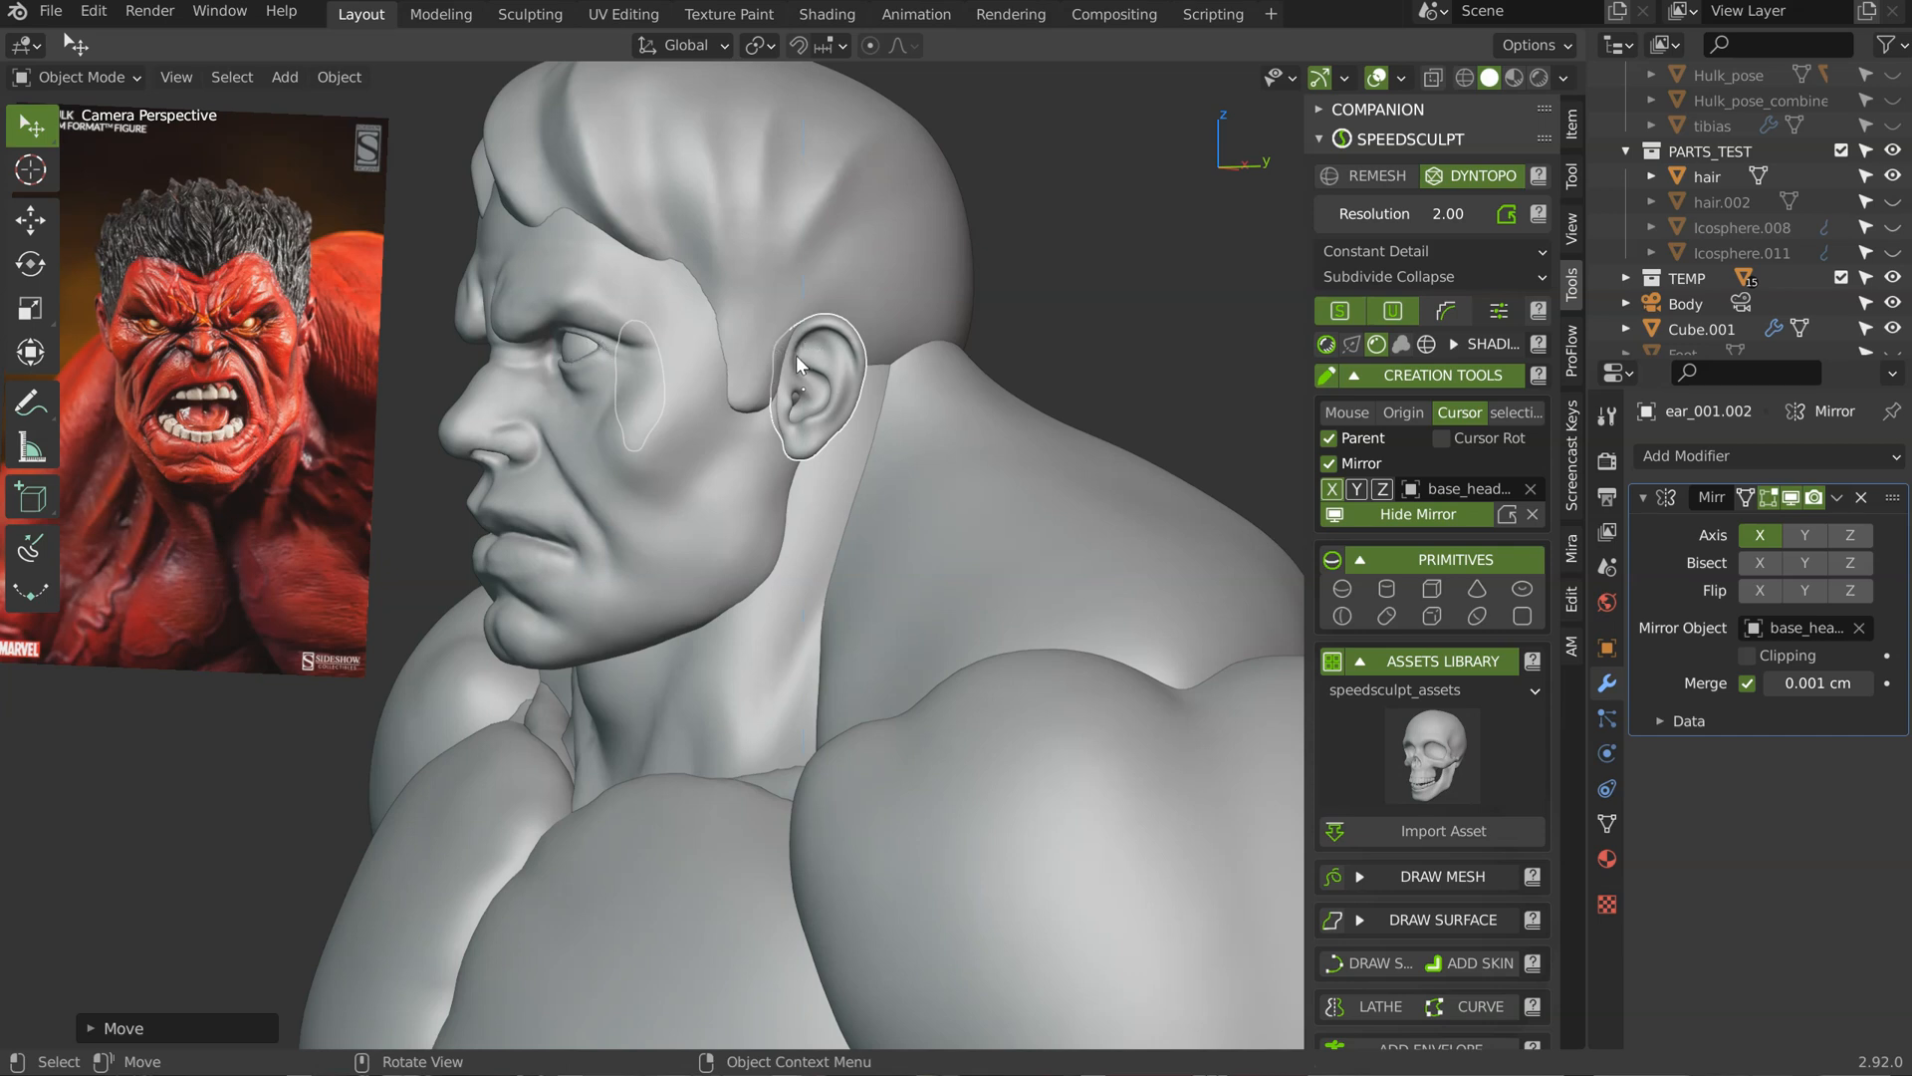
Step: Scale and rotate the mirrored ear to fit the side of the head
middle_drag(843, 390, 1010, 390)
key(s)
click(1001, 395)
key(r)
click(1078, 339)
middle_drag(1078, 339, 963, 321)
middle_drag(902, 402, 761, 402)
Step: Select the neck mesh and reshape its front and side contours below the jaw with the Grab brush in Sculpt Mode
click(711, 522)
mouse_move(749, 489)
shift+middle_down()
mouse_move(700, 521)
mouse_move(786, 478)
mouse_move(741, 504)
shift+middle_up()
click(703, 646)
key(Tab)
click(905, 361)
drag(663, 649, 661, 662)
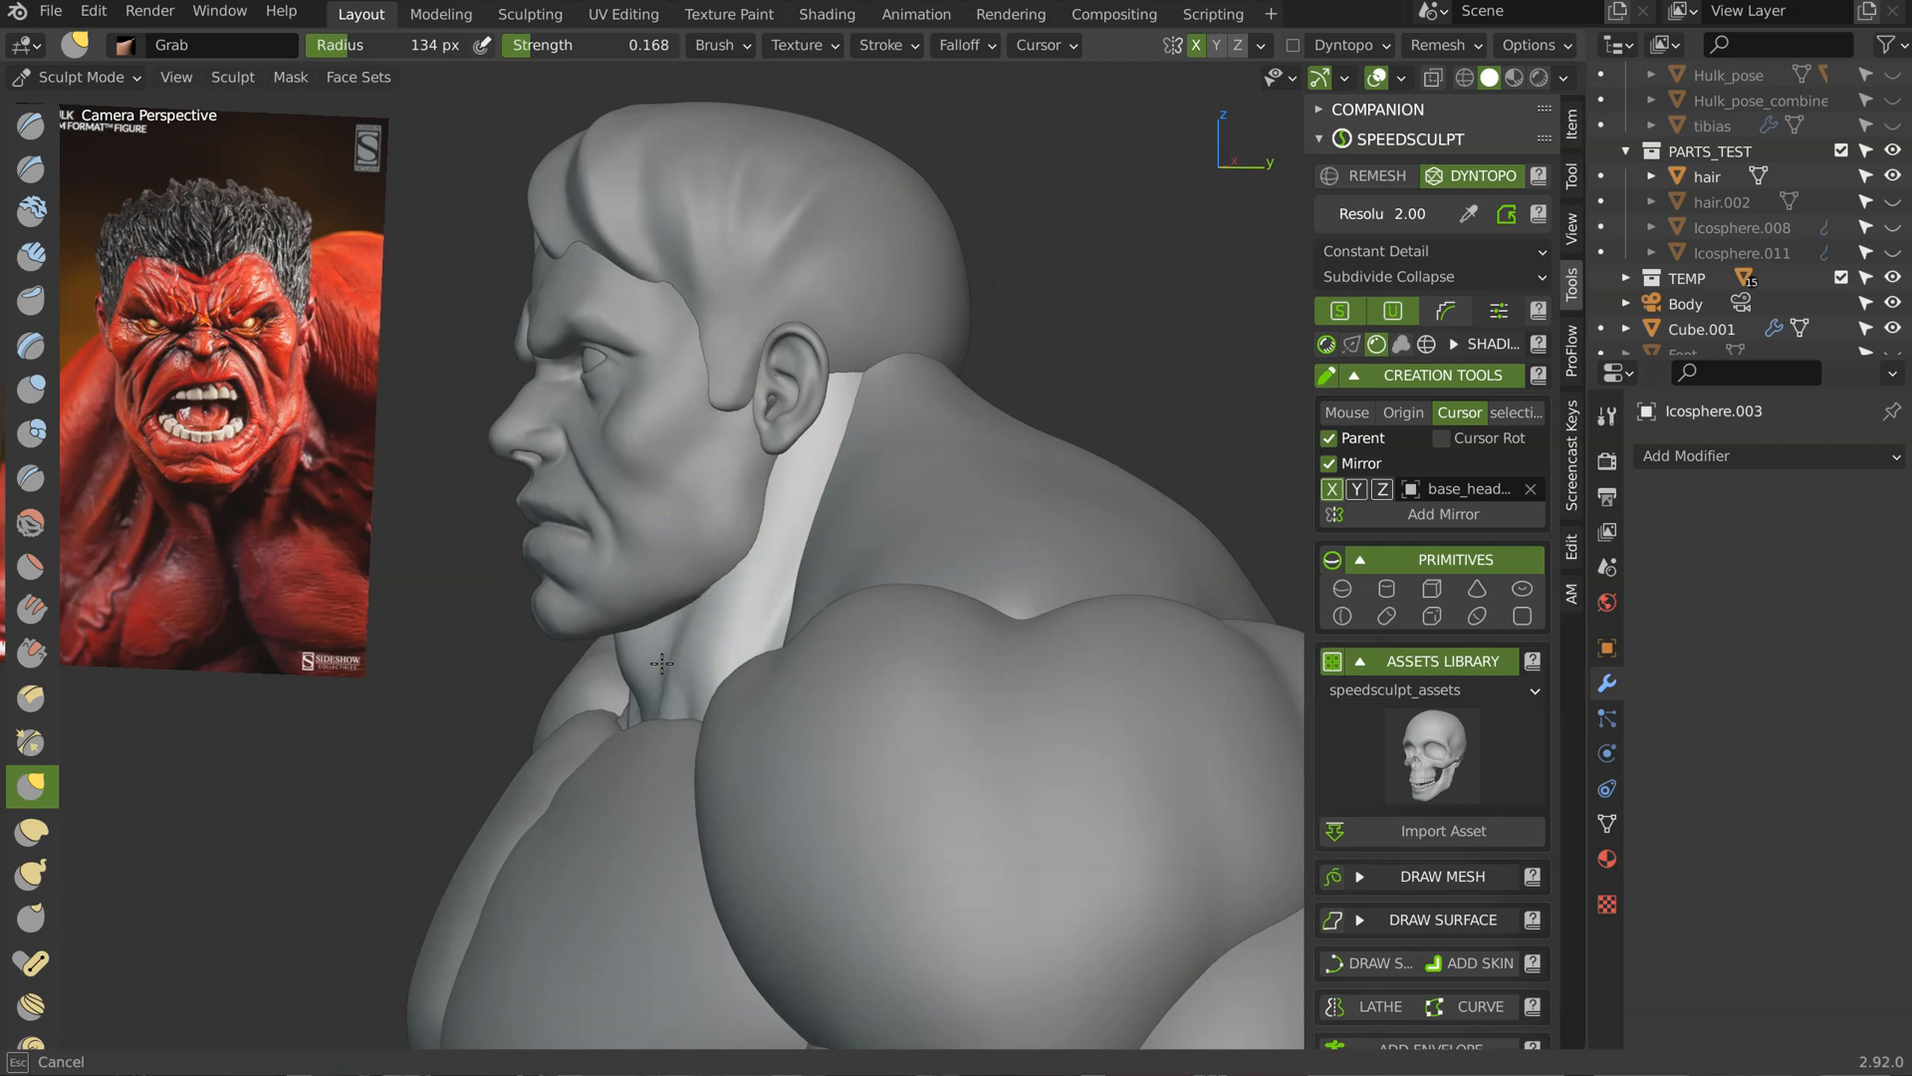
mouse_move(708, 556)
mouse_down()
mouse_move(747, 463)
mouse_move(724, 527)
mouse_up()
drag(695, 609, 713, 622)
drag(791, 583, 778, 574)
drag(767, 582, 775, 624)
middle_drag(734, 621, 751, 618)
ctrl+middle_drag(709, 627, 700, 600)
drag(637, 698, 652, 693)
mouse_move(660, 588)
middle_down()
mouse_move(586, 583)
mouse_move(727, 588)
middle_up()
Step: Switch sculpting to the head mesh and adjust the jaw area below the ear with the Grab brush at a 224 px radius
key(Tab)
click(705, 492)
click(675, 532)
key(Tab)
click(854, 410)
middle_drag(765, 458, 680, 469)
key(f)
click(683, 556)
drag(664, 590, 675, 581)
drag(695, 449, 657, 407)
scroll(648, 429, up, 1)
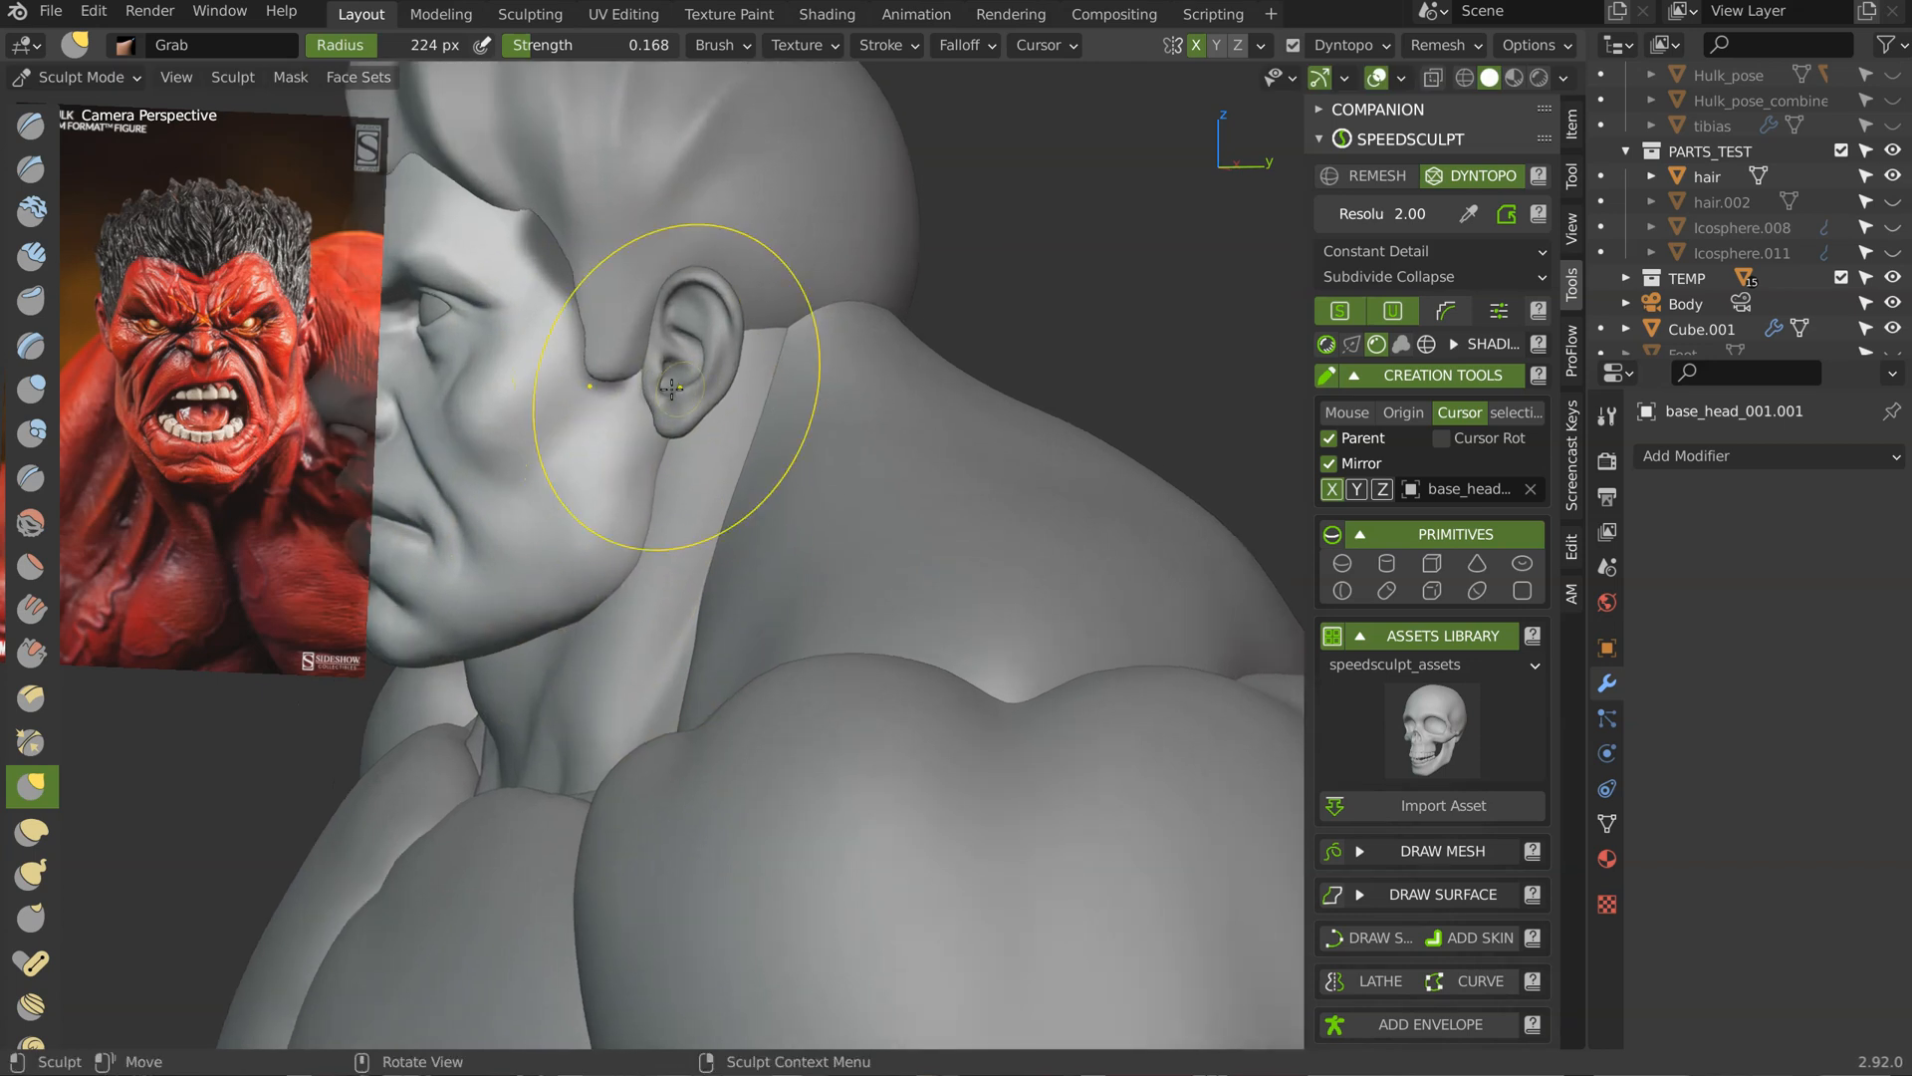
Step: Refine the back of the cheek and the jawline beneath the ear with small Grab strokes
middle_drag(621, 392, 652, 397)
drag(652, 397, 665, 395)
middle_drag(719, 448, 641, 462)
drag(641, 462, 661, 456)
drag(630, 556, 633, 549)
Step: Reduce the Grab brush radius to 135 px and adjust the corner of the jaw
middle_drag(717, 454, 705, 504)
middle_drag(636, 575, 684, 379)
key(f)
click(659, 415)
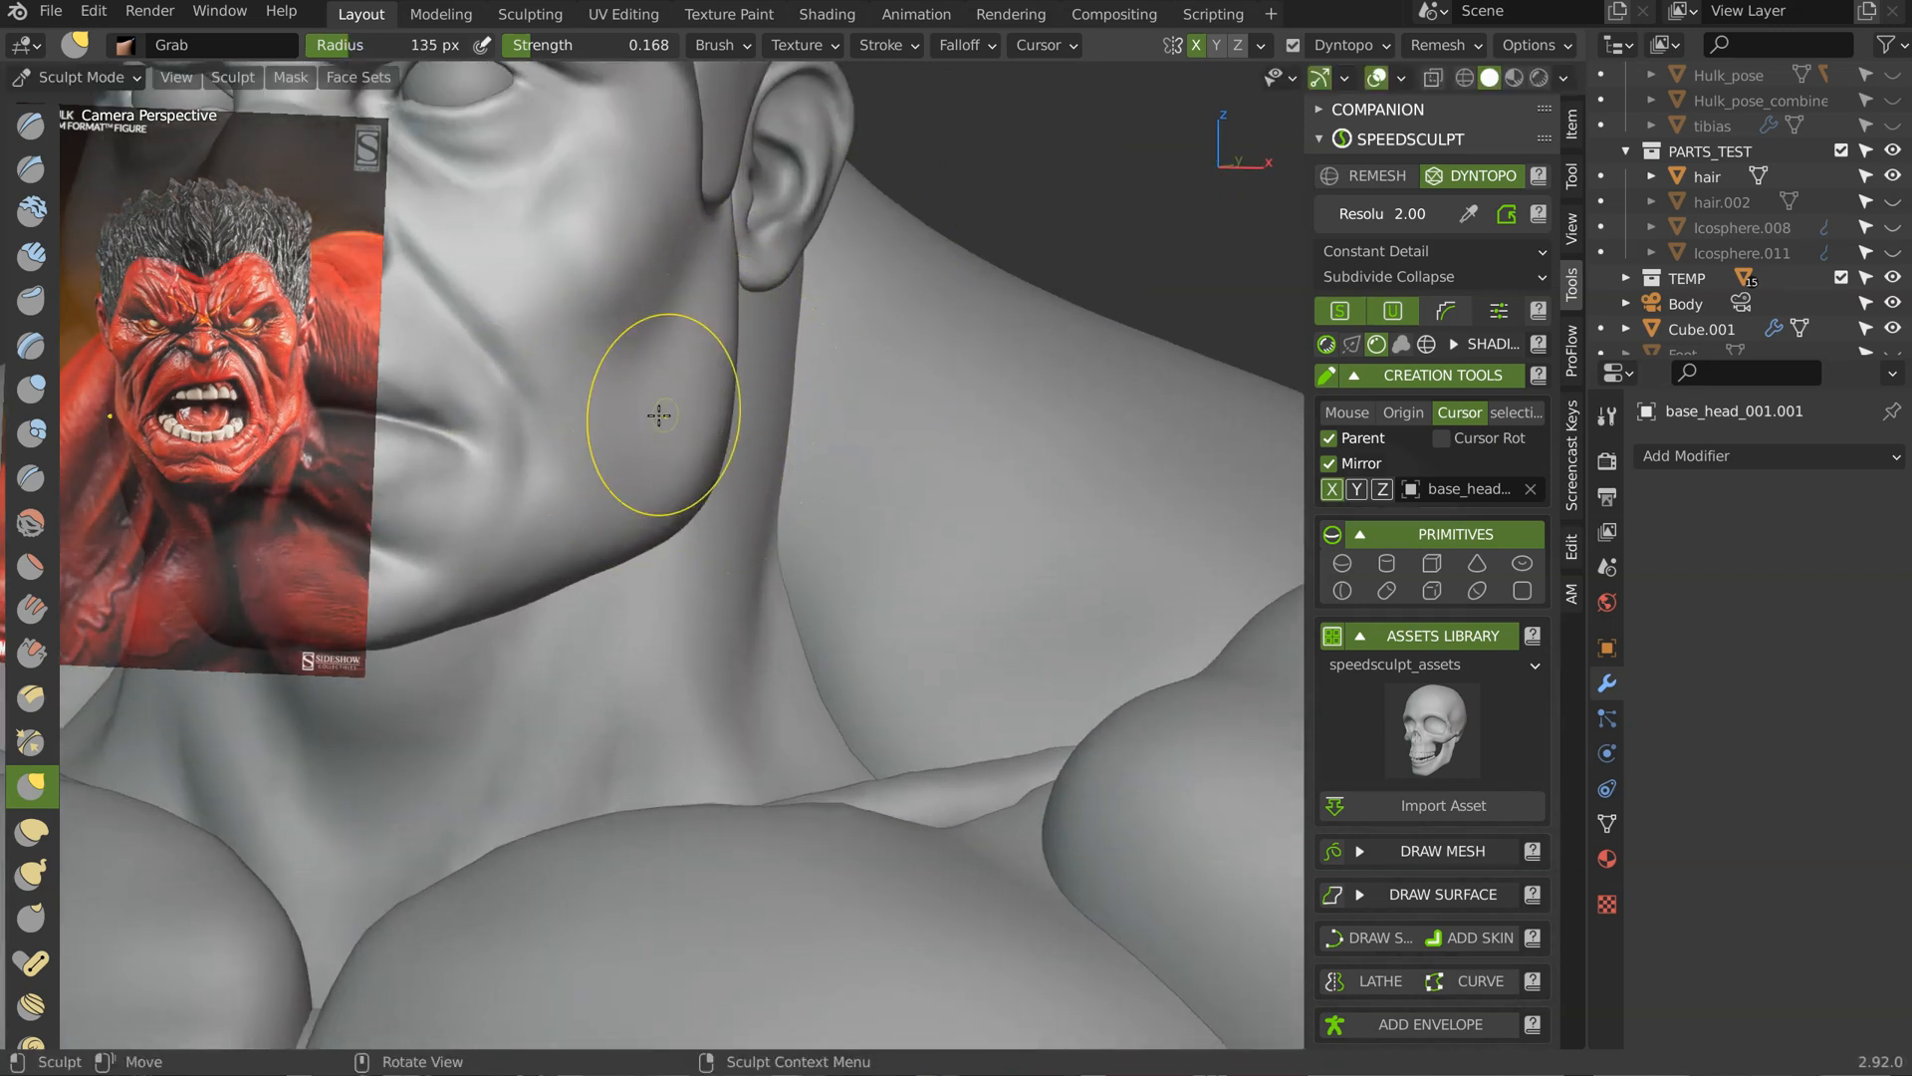
middle_drag(757, 438, 650, 415)
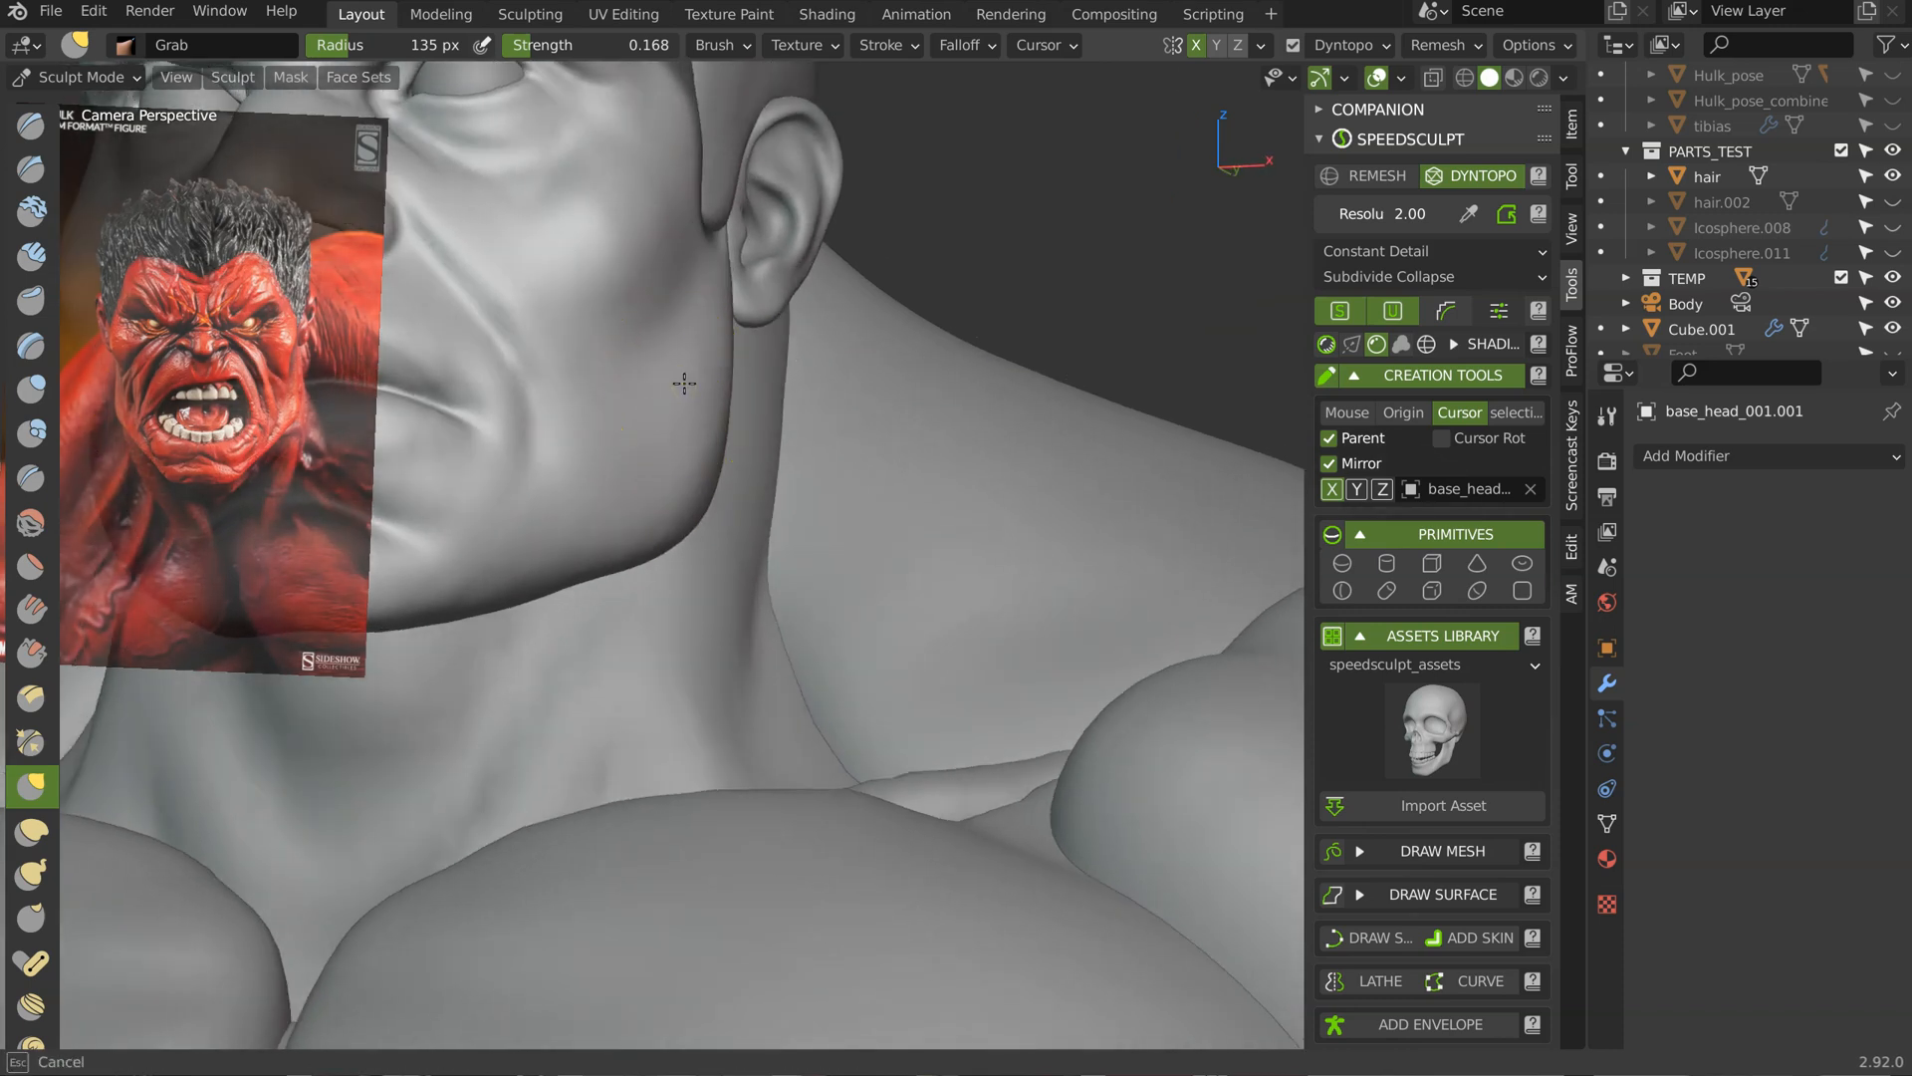
mouse_move(764, 471)
middle_down()
mouse_move(834, 418)
mouse_move(726, 461)
mouse_move(794, 360)
mouse_move(846, 415)
mouse_move(751, 397)
mouse_move(739, 428)
middle_up()
drag(727, 520, 730, 518)
Step: Examine the head and face proportions from the front, three-quarter, low and profile angles
mouse_move(745, 493)
middle_down()
mouse_move(884, 363)
mouse_move(662, 513)
mouse_move(777, 448)
mouse_move(717, 441)
mouse_move(782, 438)
middle_up()
middle_drag(812, 433, 854, 482)
ctrl+middle_drag(884, 428, 847, 473)
mouse_move(813, 384)
middle_down()
mouse_move(836, 369)
mouse_move(760, 349)
middle_up()
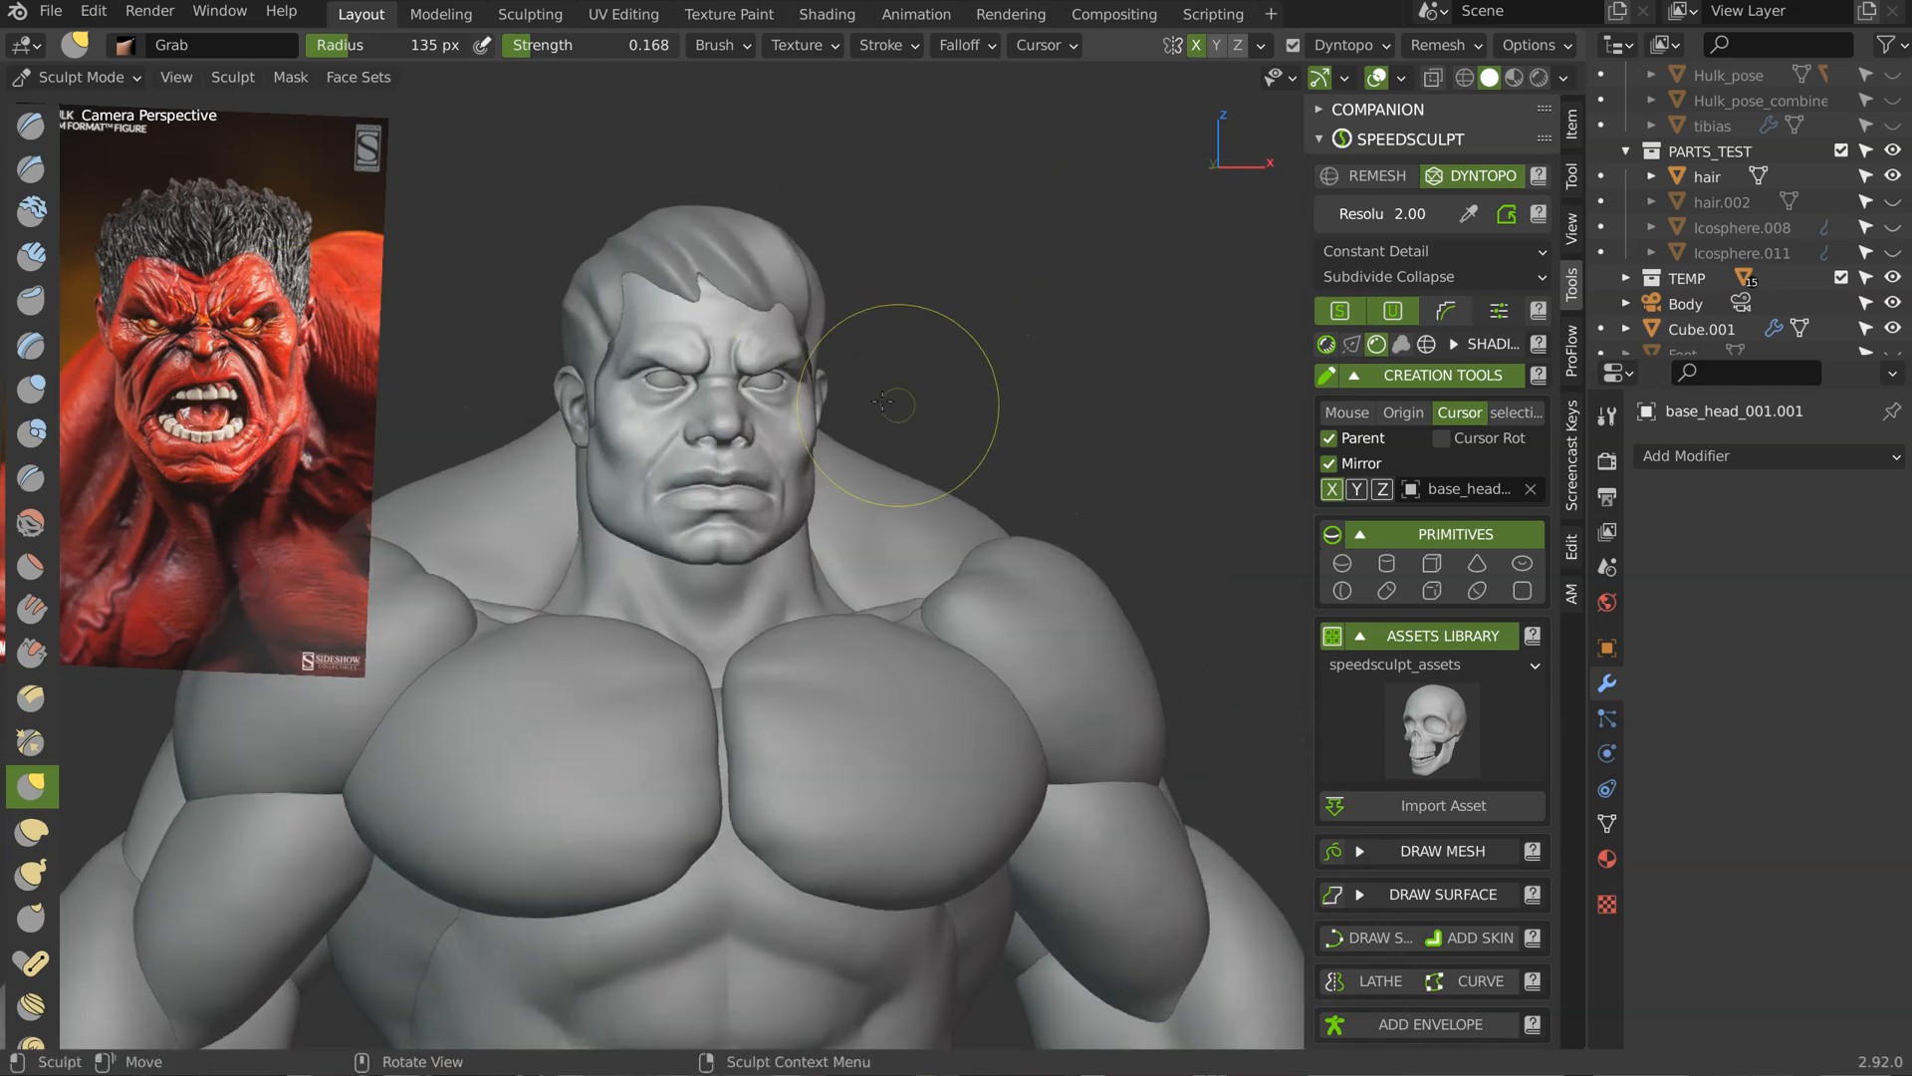
middle_drag(881, 402, 844, 398)
middle_drag(732, 453, 880, 395)
middle_drag(884, 306, 841, 262)
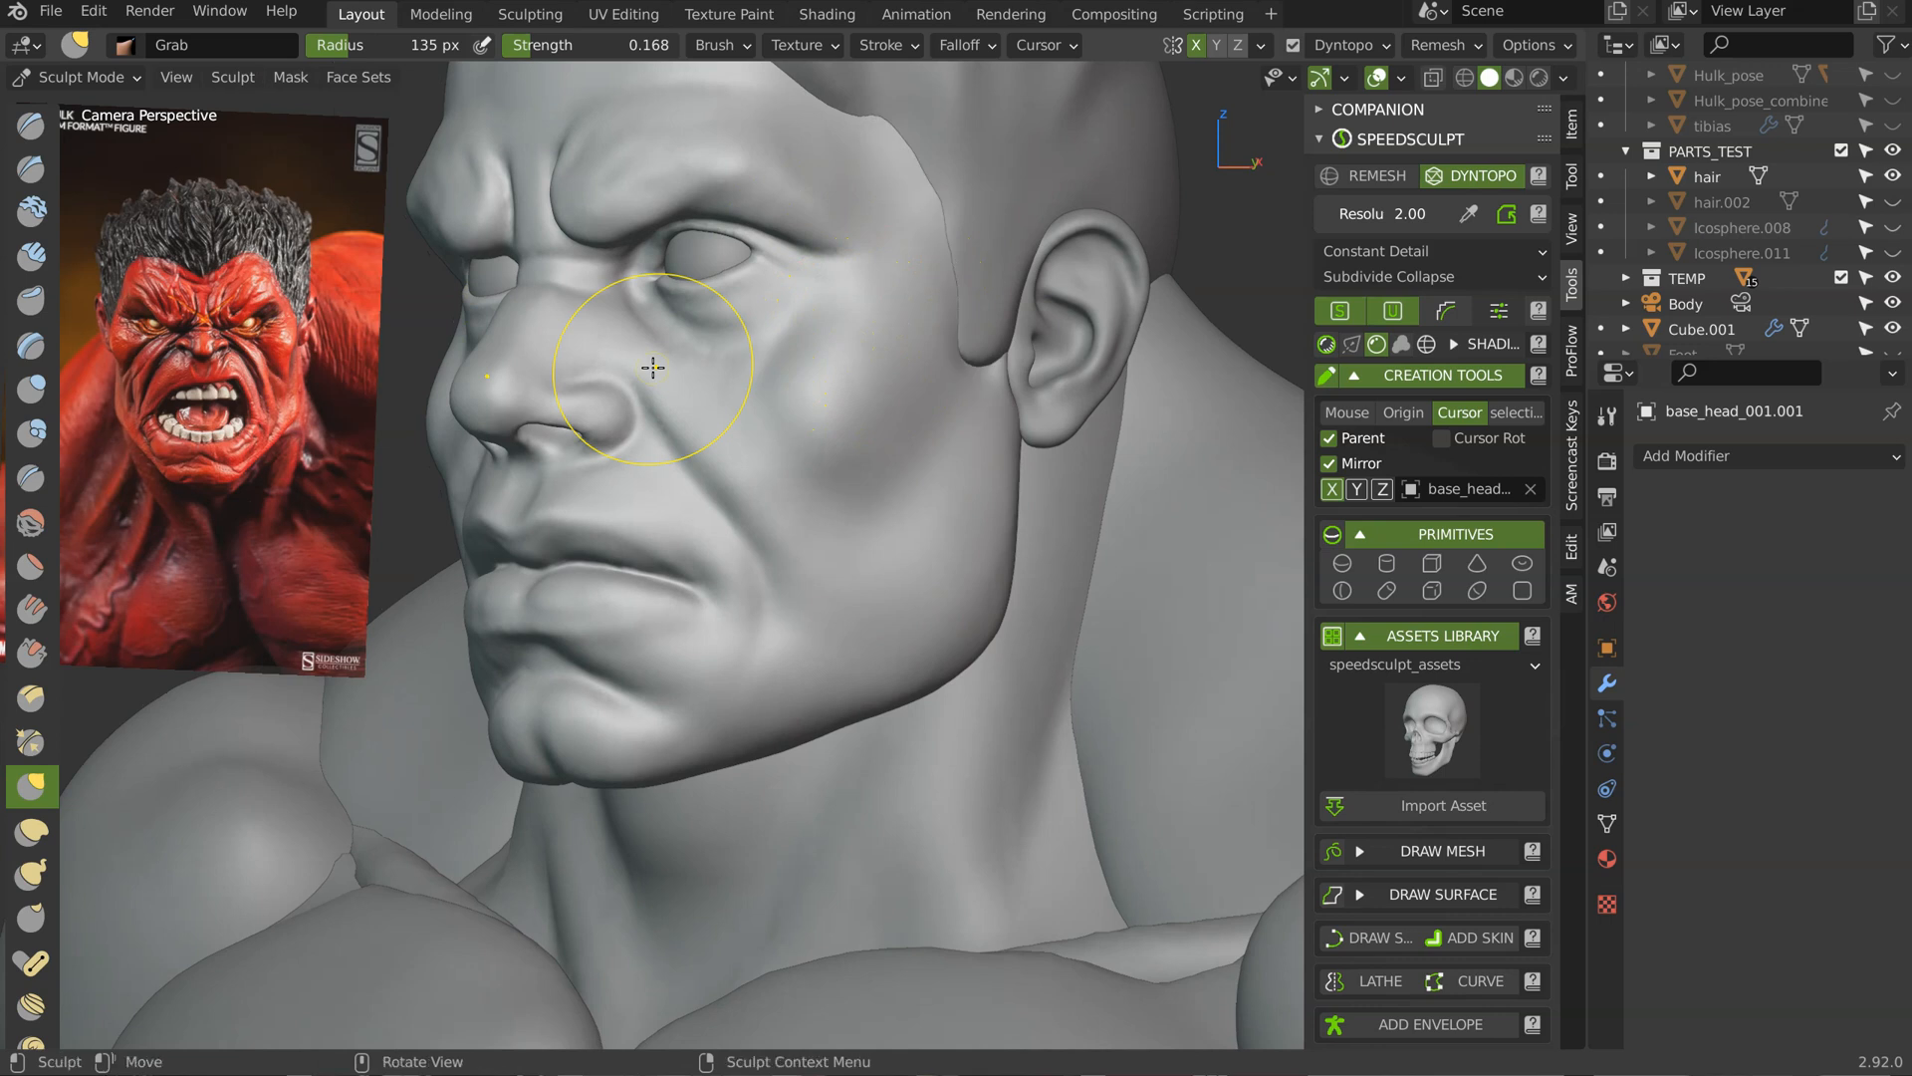
shift+middle_drag(918, 257, 941, 299)
ctrl+middle_drag(886, 179, 844, 103)
shift+middle_drag(777, 390, 773, 546)
middle_drag(837, 457, 820, 585)
scroll(884, 535, up, 3)
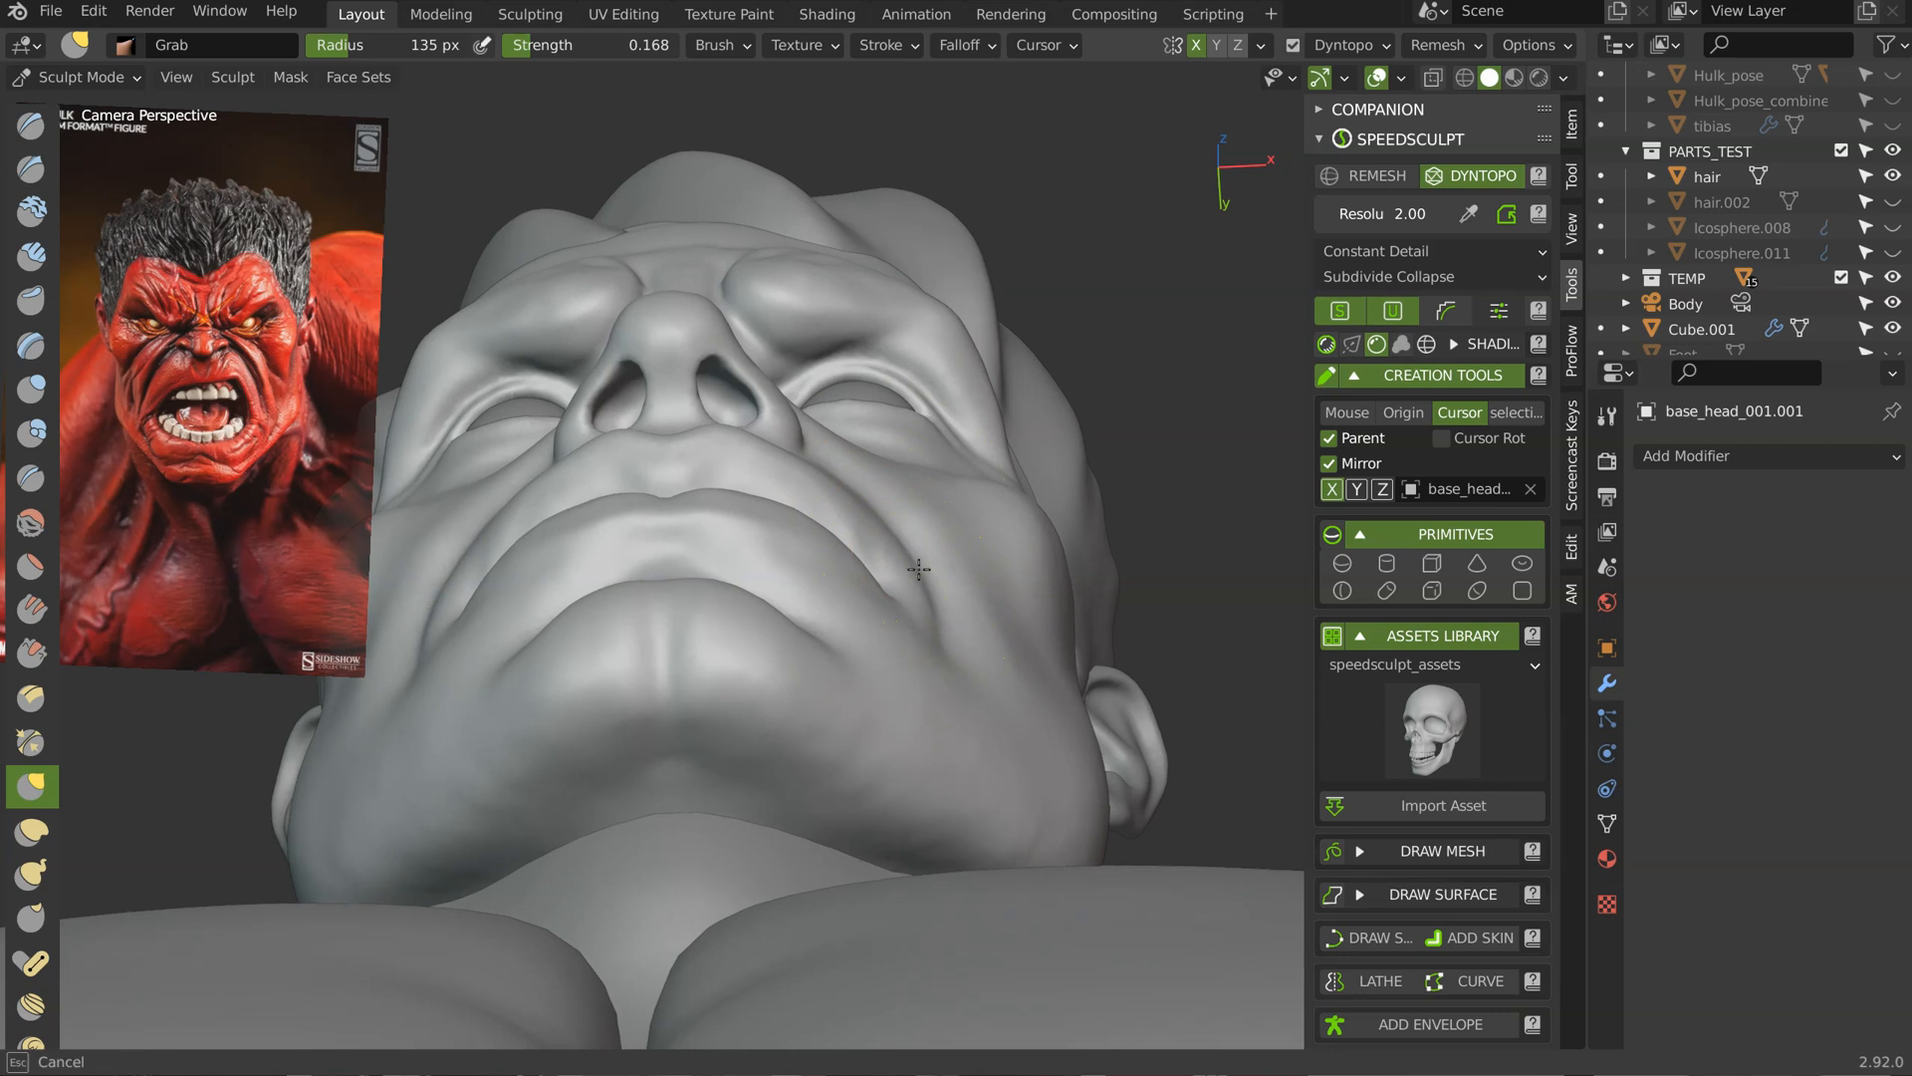
middle_drag(866, 502, 817, 501)
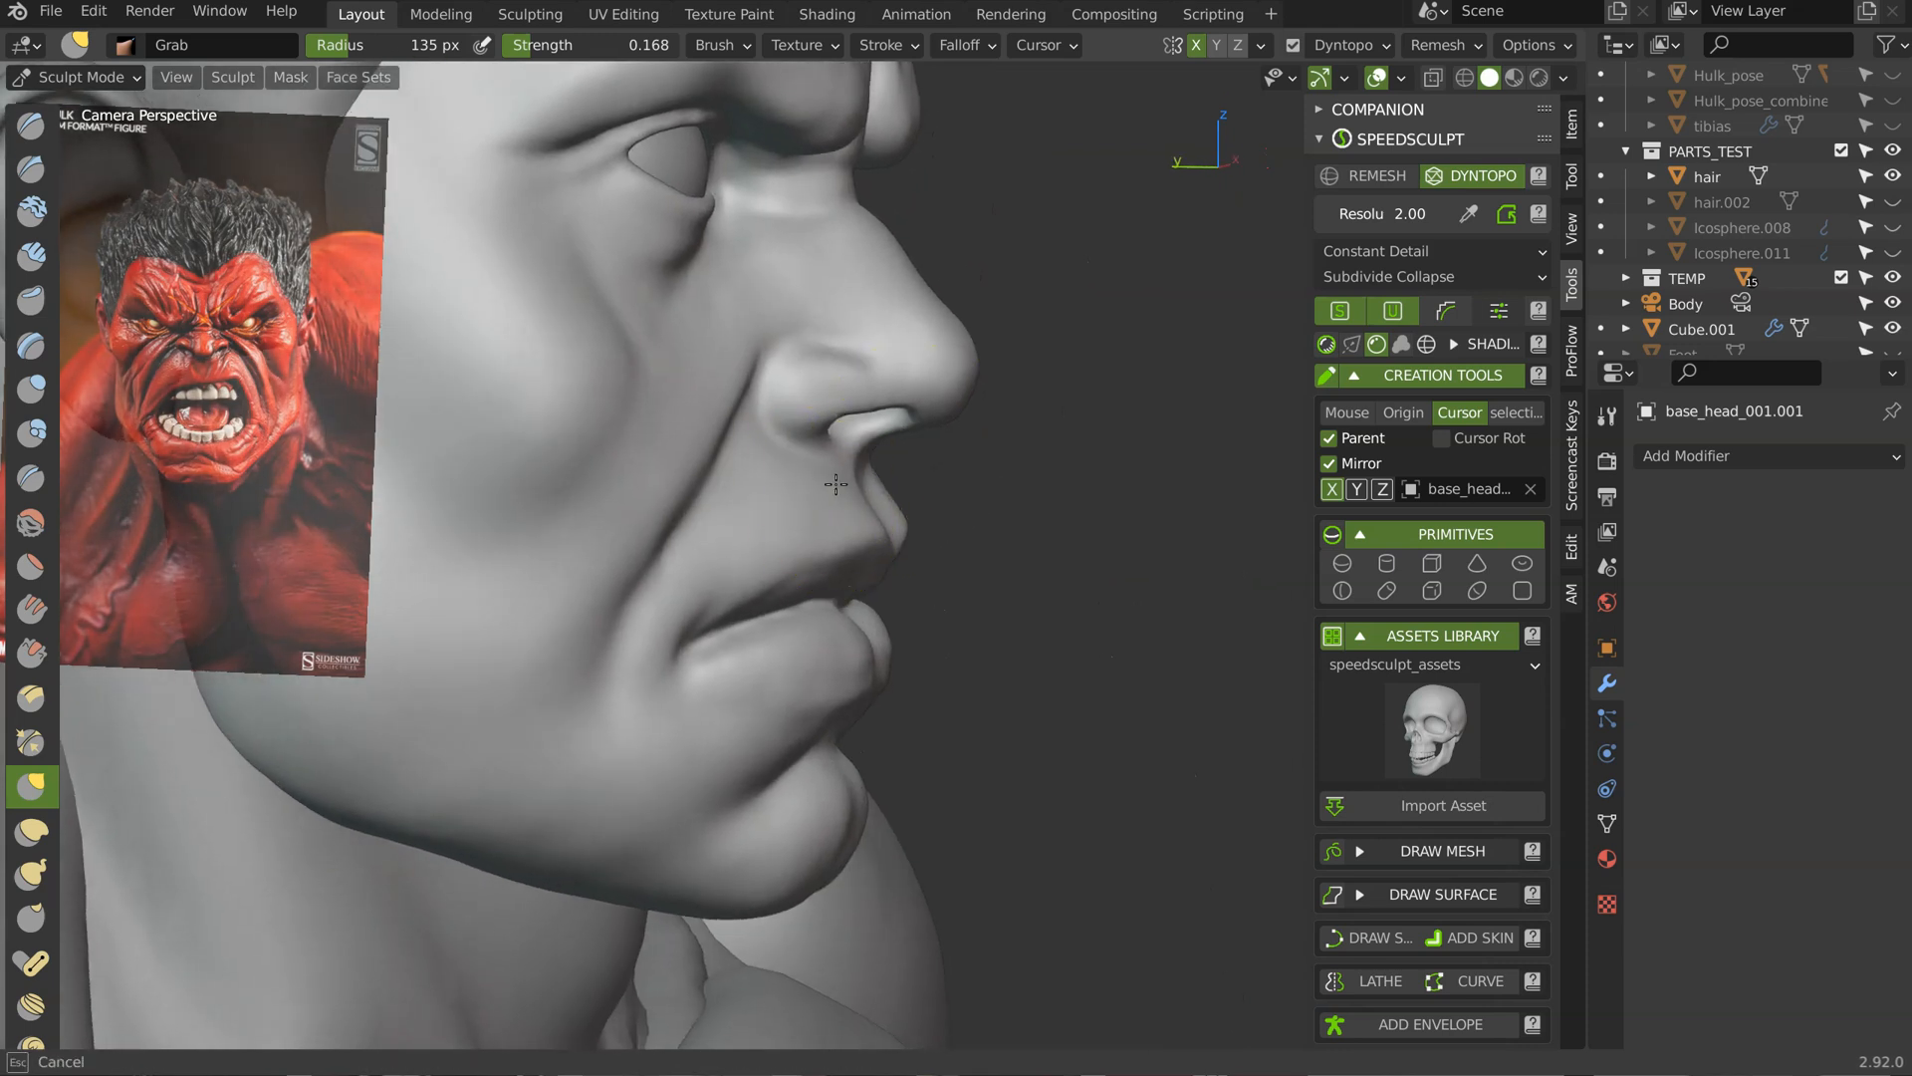
Step: Adjust the upper lip area and the side of the nose in profile with the Grab brush
drag(866, 464, 906, 486)
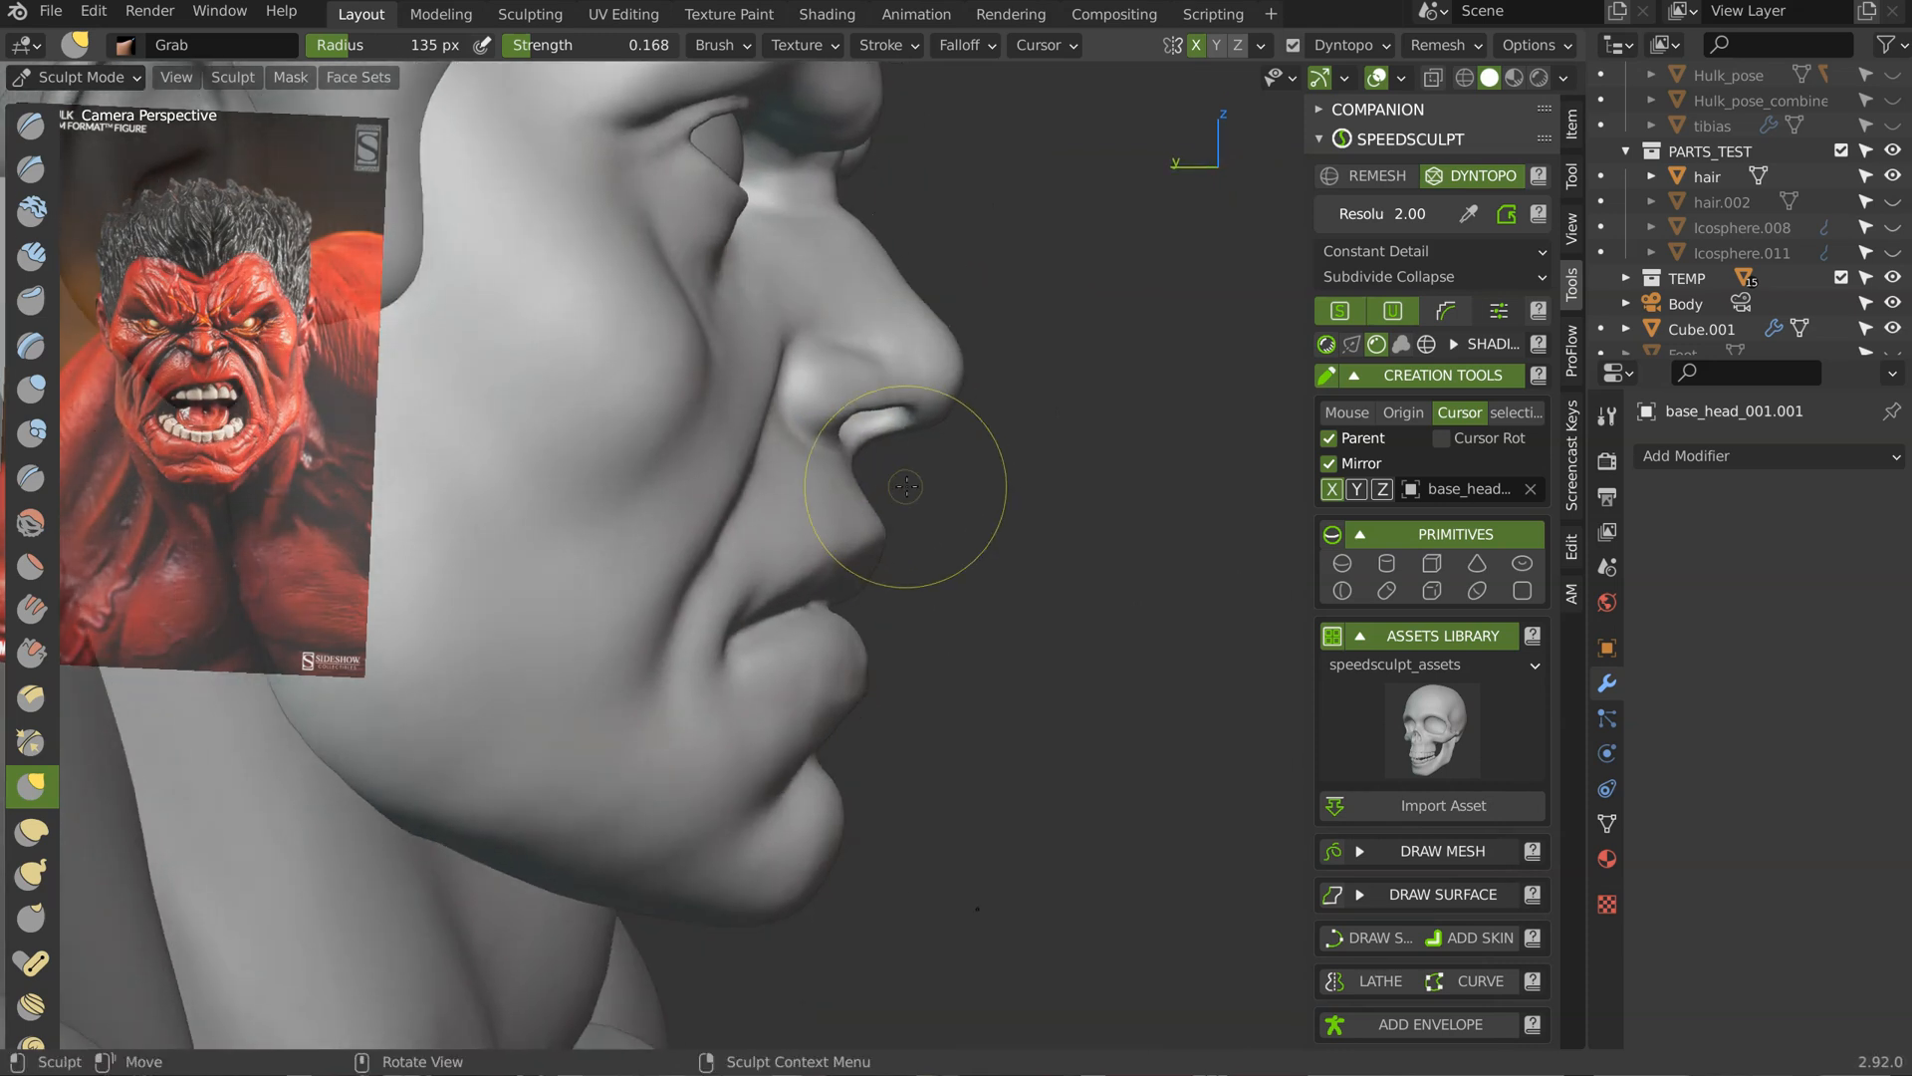
mouse_move(800, 512)
middle_down()
mouse_move(778, 475)
mouse_move(875, 547)
mouse_move(852, 470)
middle_up()
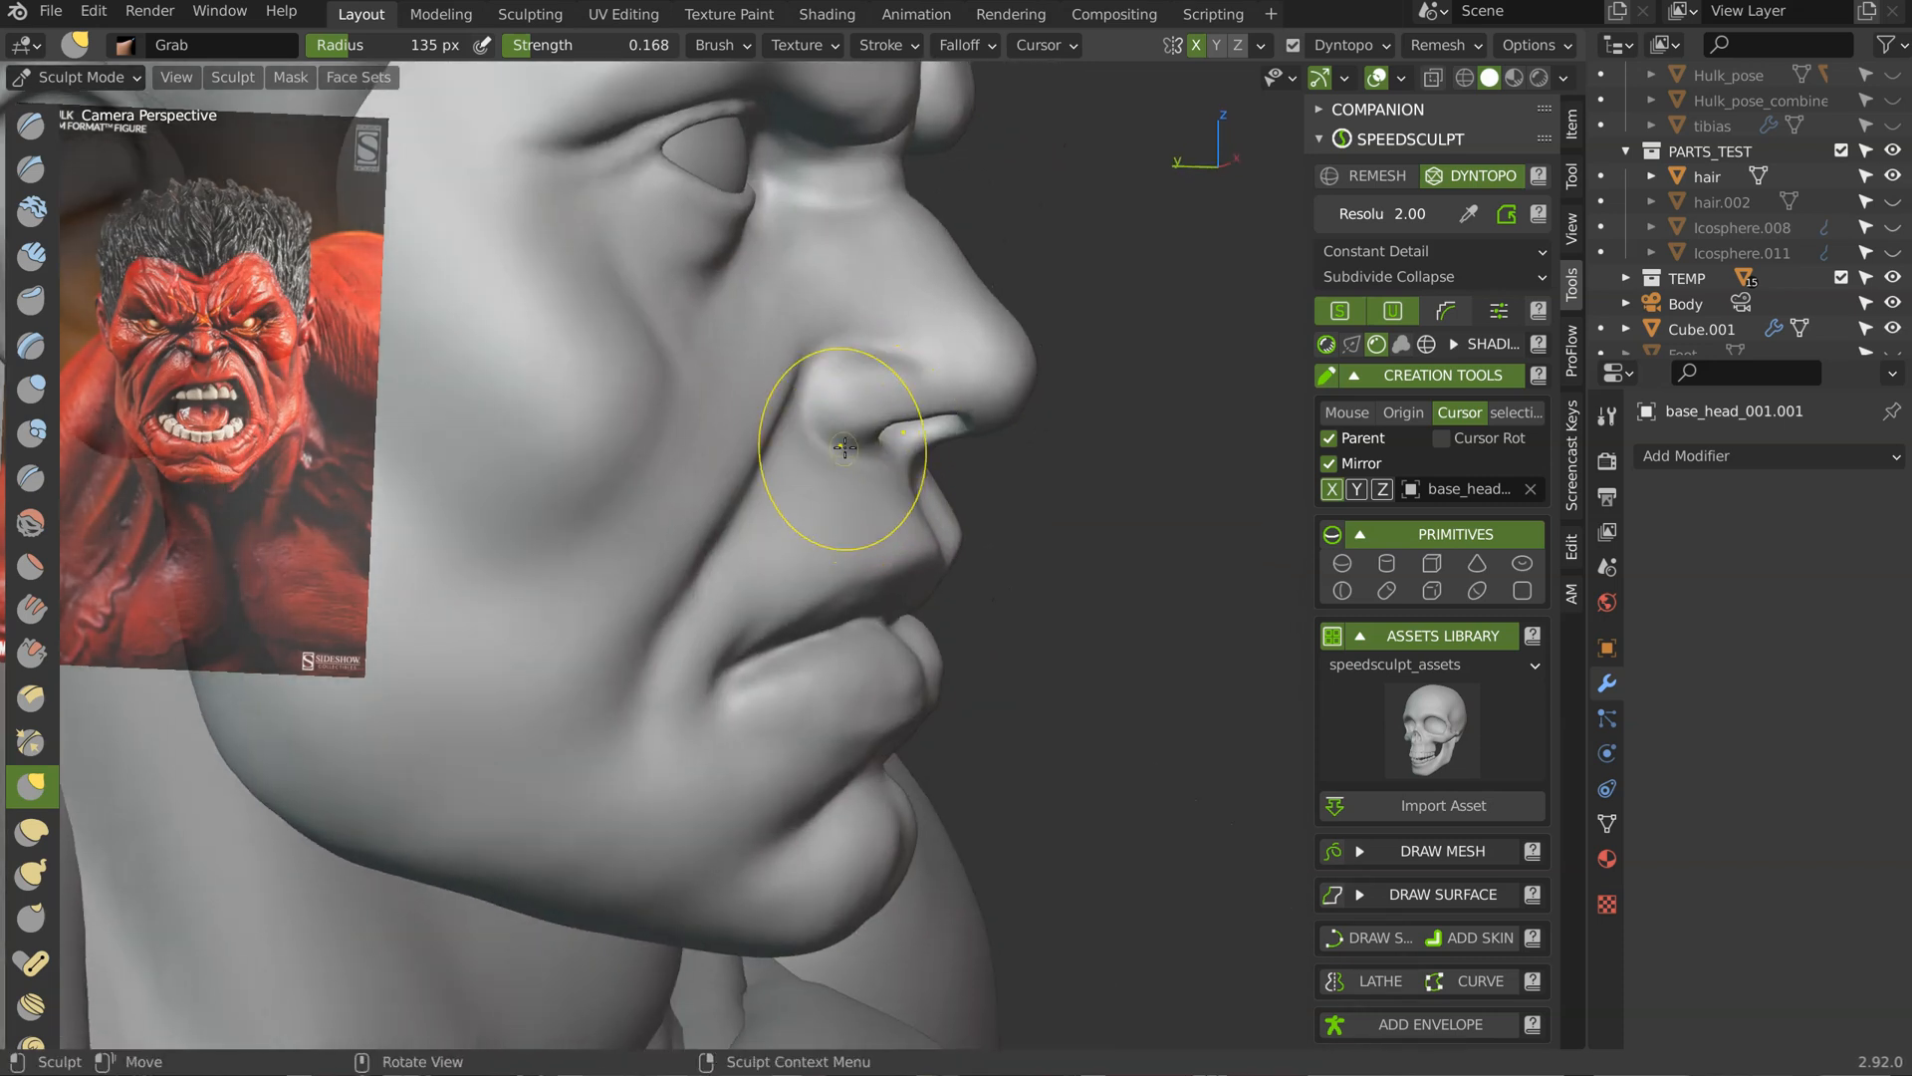
drag(865, 343, 882, 366)
Step: Reduce the Grab brush radius to 77 px and reshape the cheek fold beside the nostril
key(f)
click(951, 339)
mouse_move(1022, 391)
middle_down()
mouse_move(884, 375)
mouse_move(1040, 407)
mouse_move(1136, 379)
middle_up()
drag(1150, 366, 1165, 435)
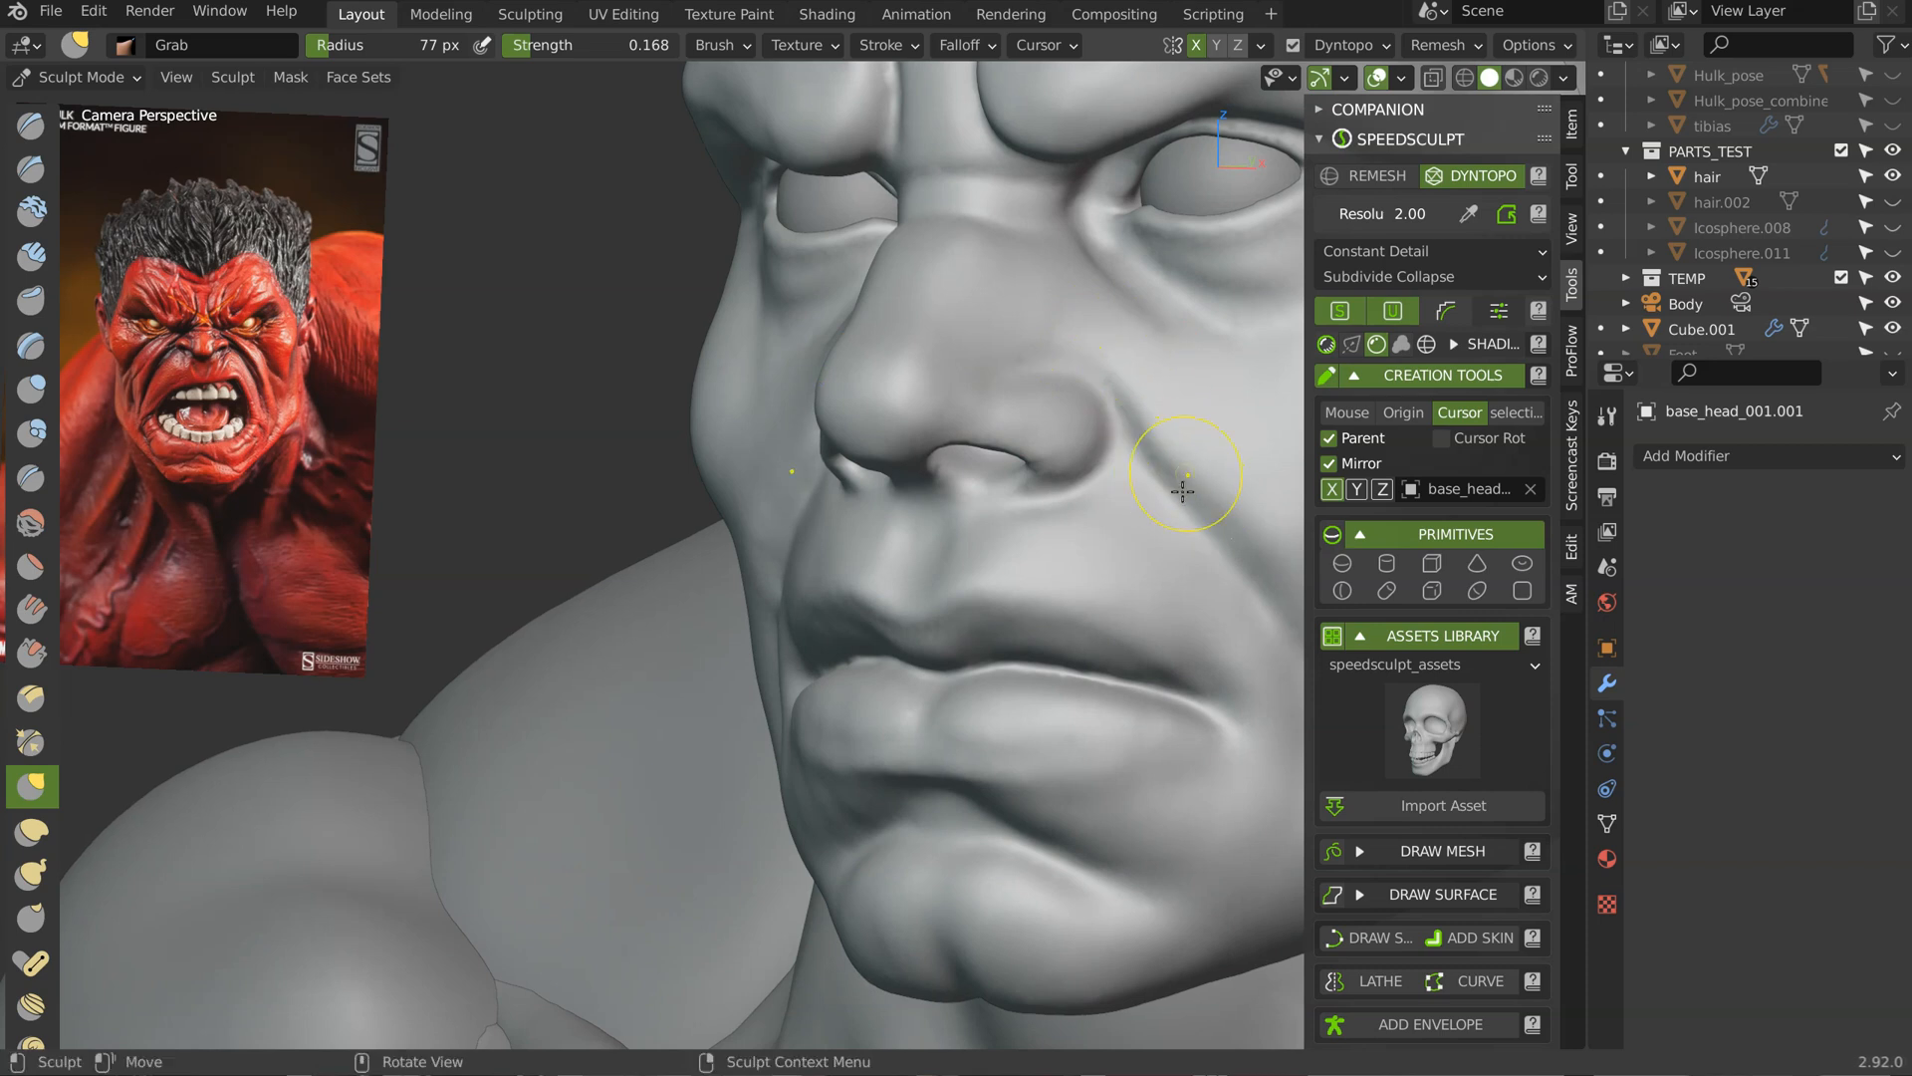
mouse_move(1102, 457)
middle_down()
mouse_move(1044, 436)
mouse_move(890, 439)
mouse_move(811, 498)
middle_up()
scroll(886, 444, down, 3)
scroll(811, 576, up, 4)
middle_drag(969, 503, 910, 601)
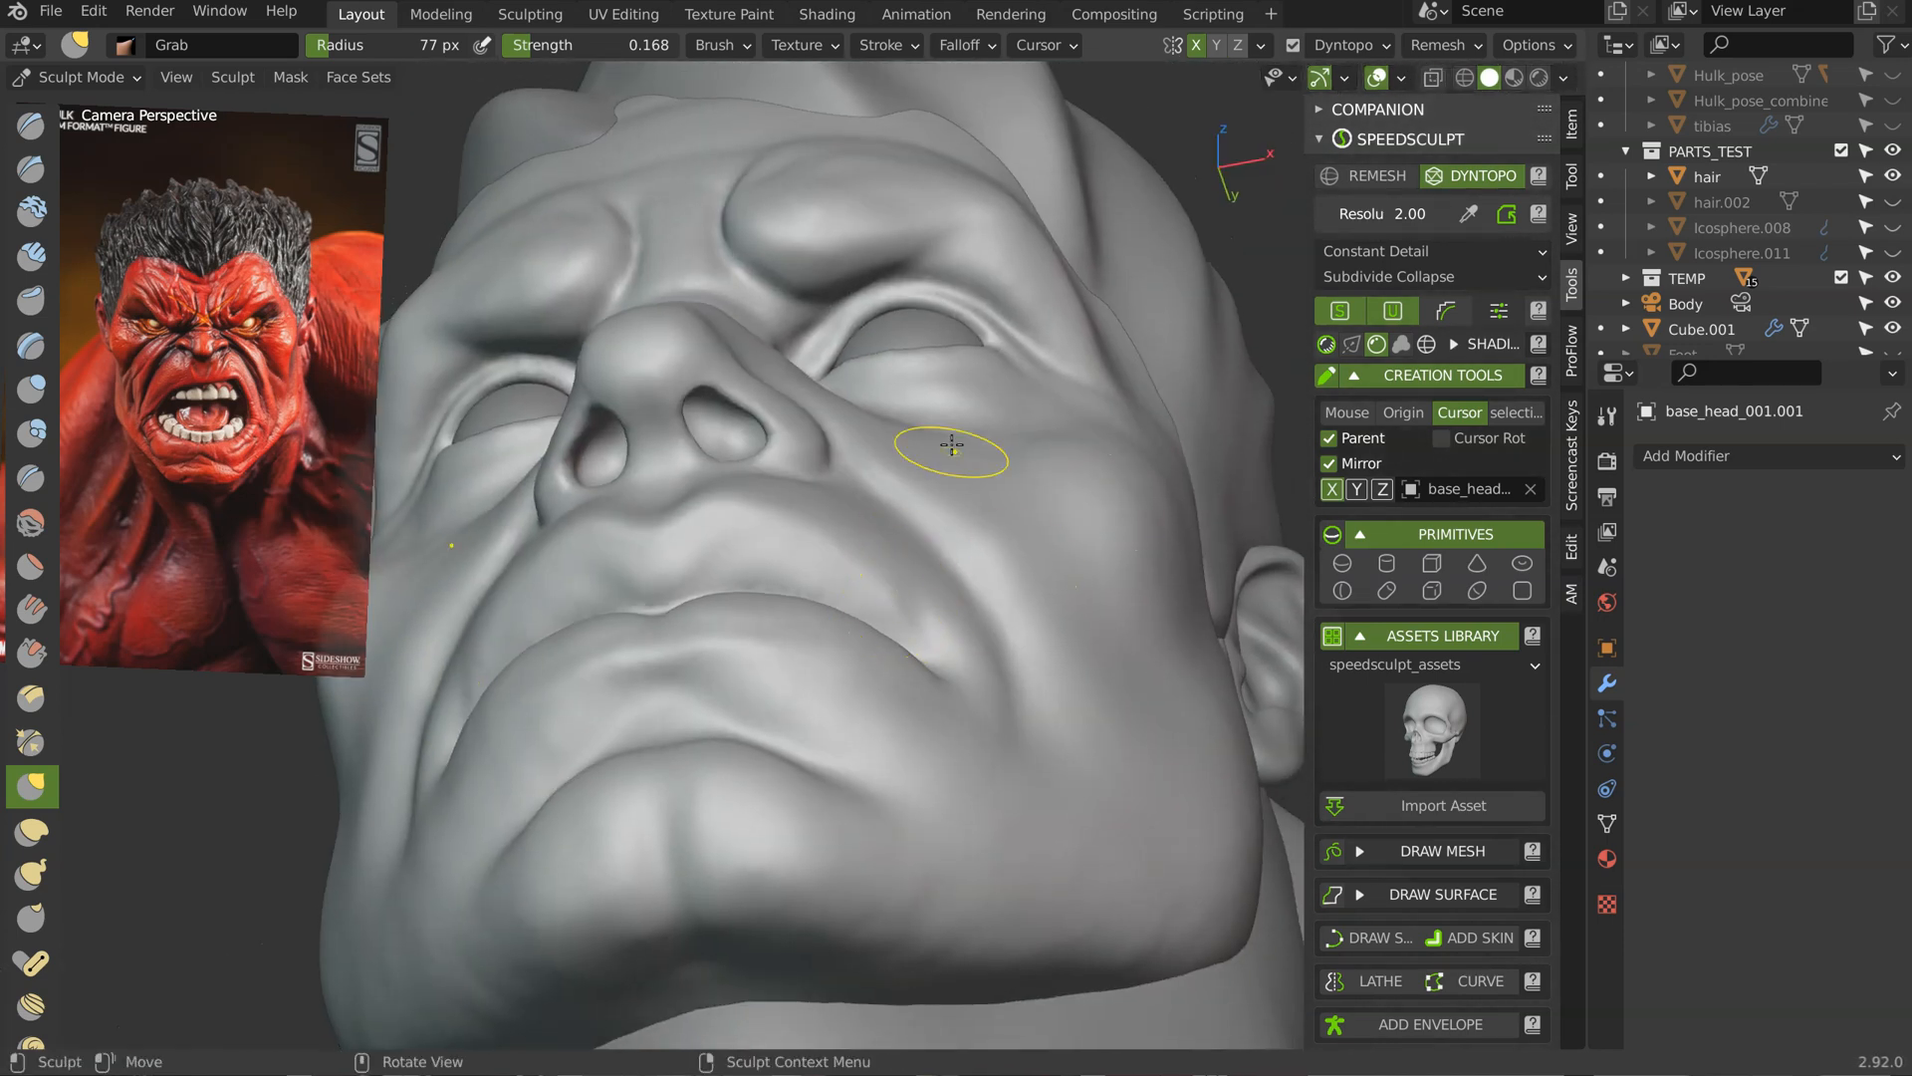
Step: Set the Grab brush radius to 83 px and reshape the area around the corner of the mouth
key(f)
click(982, 563)
mouse_move(906, 599)
middle_down()
mouse_move(886, 530)
mouse_move(834, 638)
mouse_move(899, 694)
middle_up()
key(f)
click(978, 662)
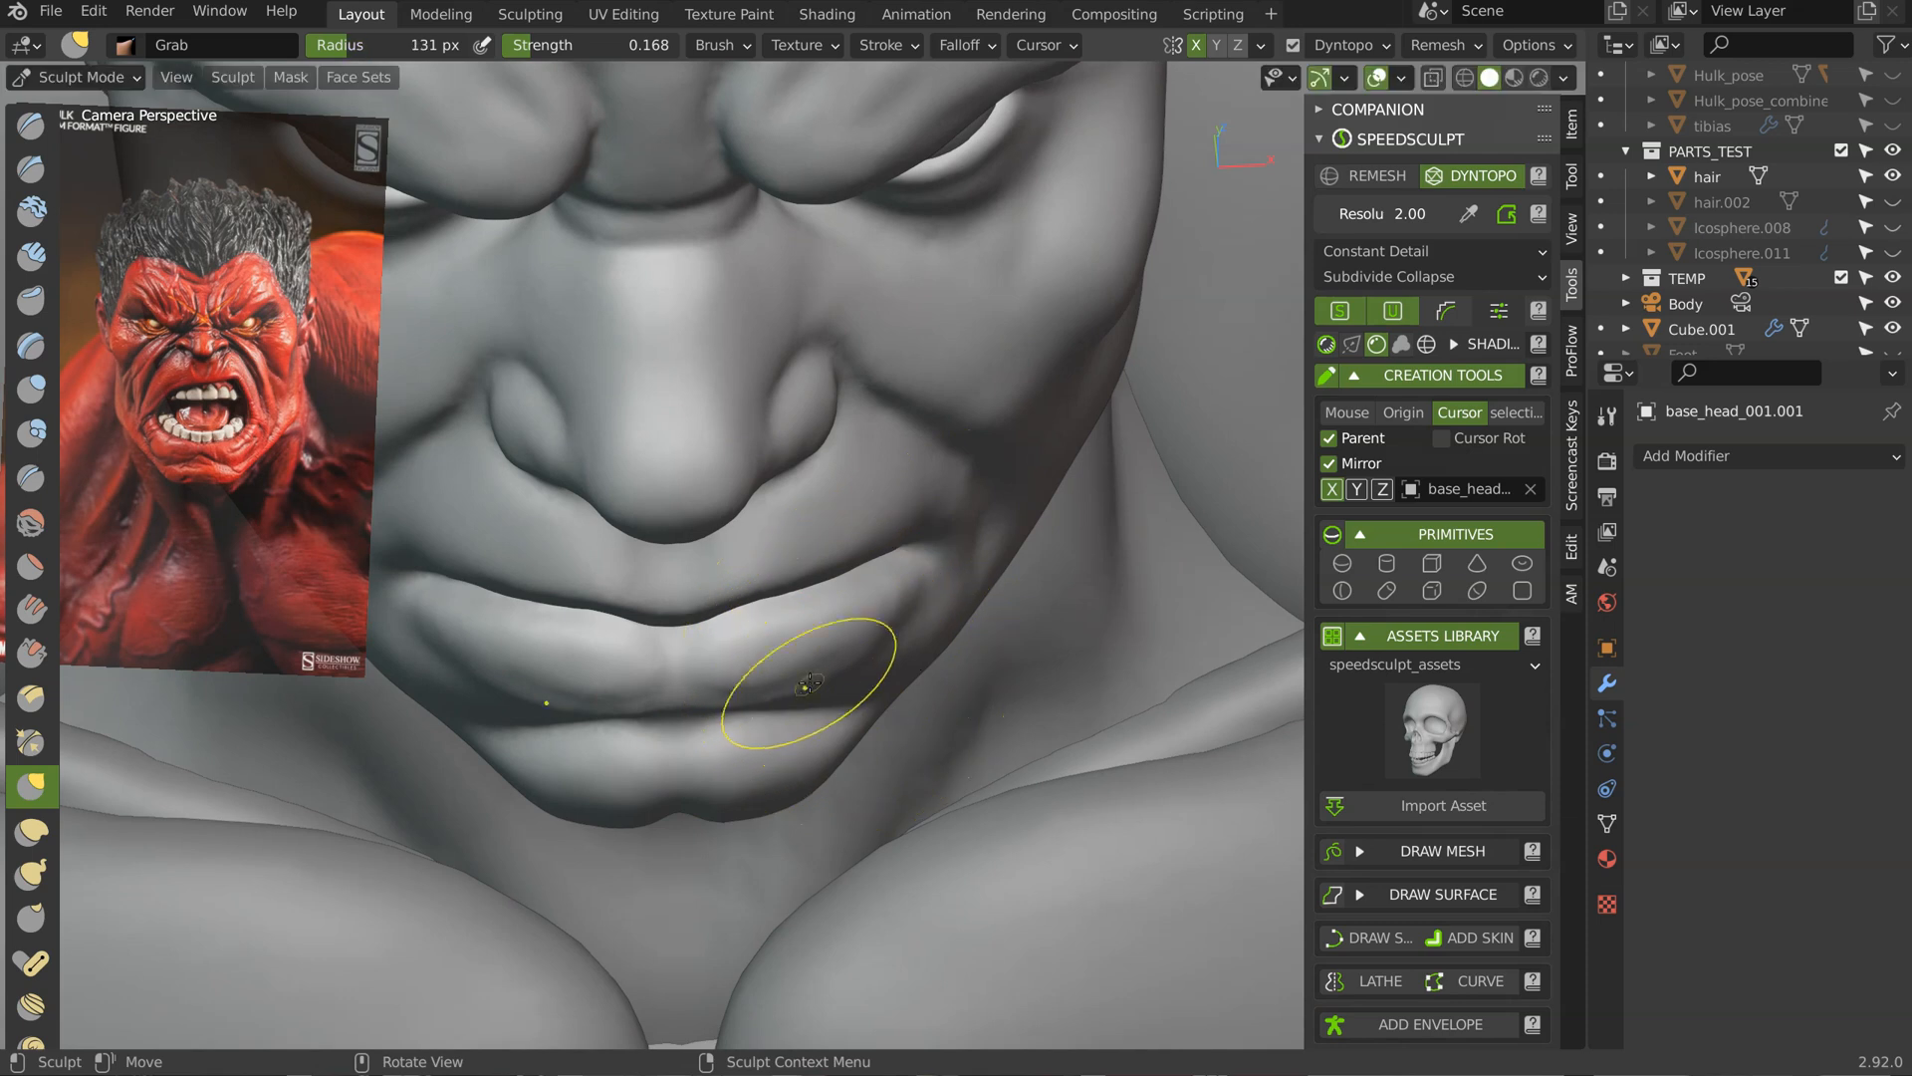
key(f)
click(887, 615)
drag(900, 618, 922, 597)
middle_drag(912, 643, 801, 589)
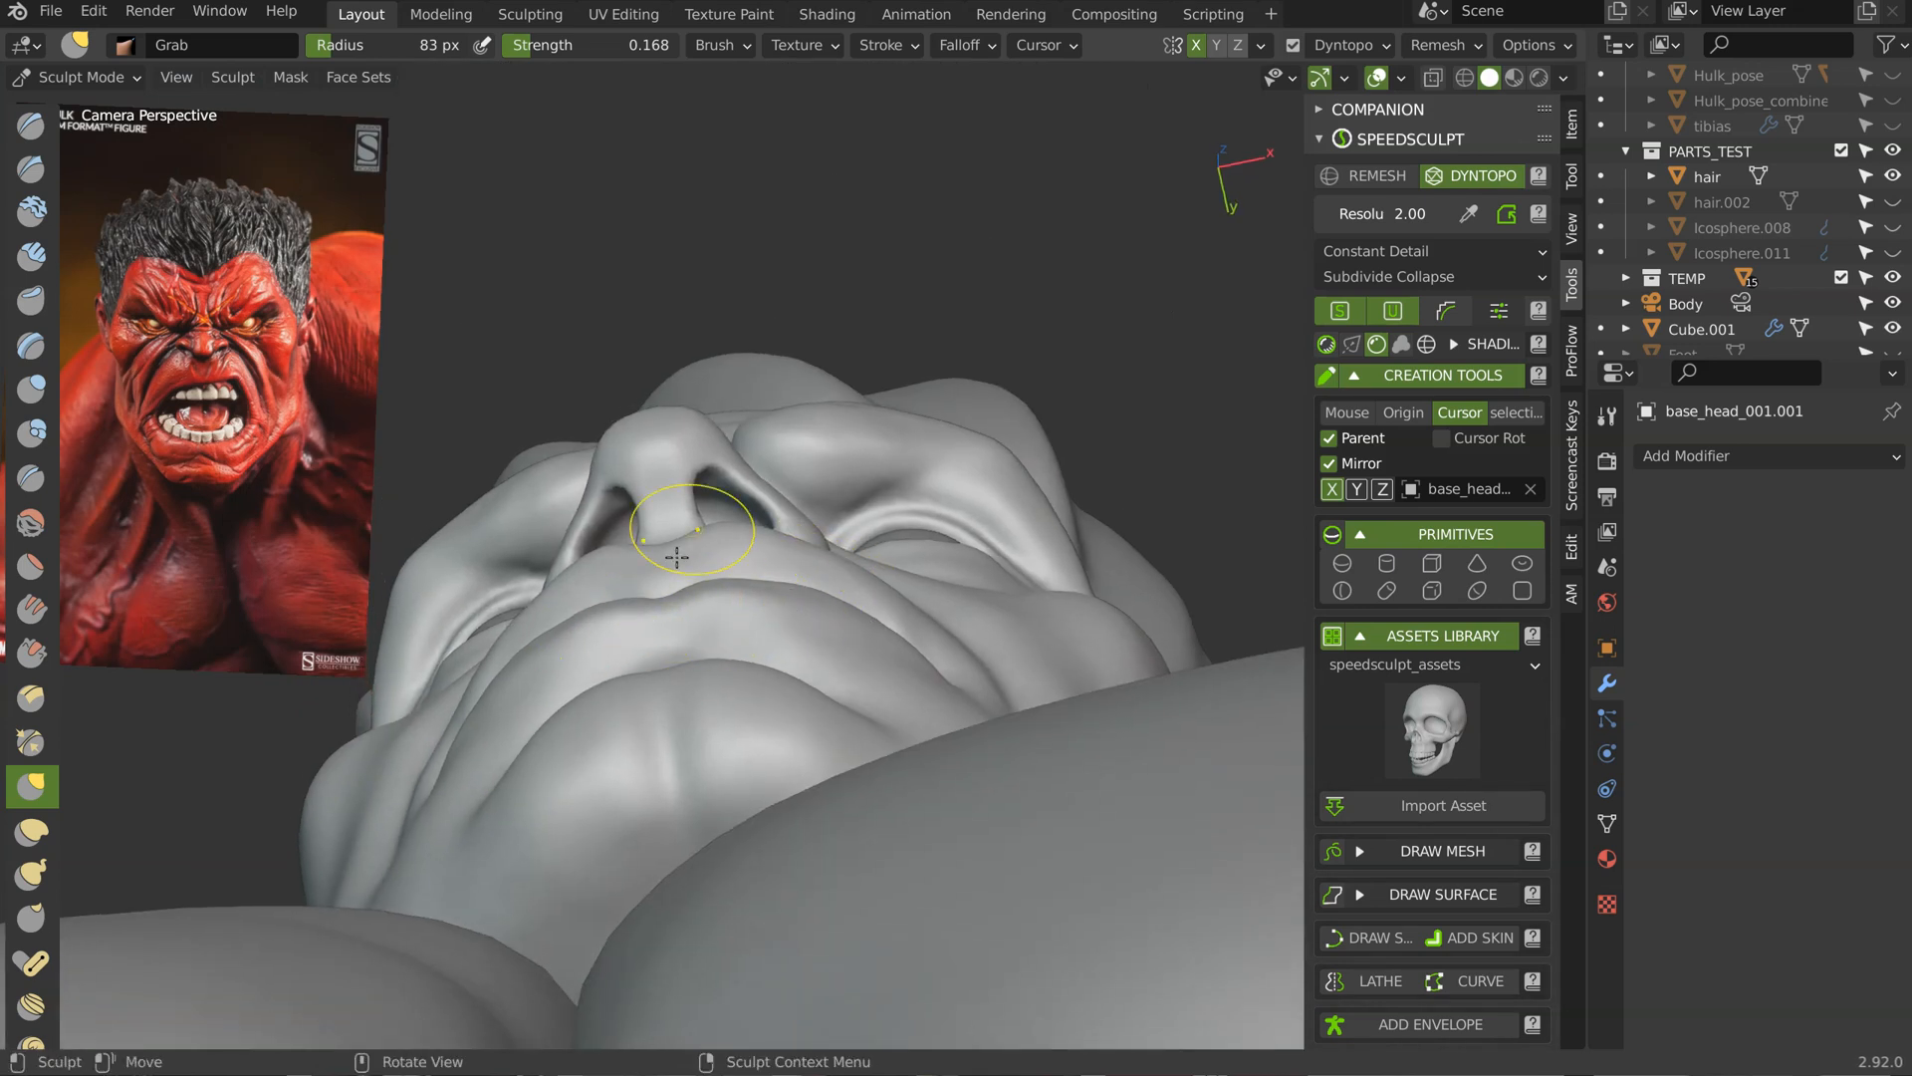
Step: Enlarge the Grab brush radius to 169 px and nudge the lower face into shape from a low angle
middle_drag(679, 557, 719, 675)
key(f)
click(850, 682)
middle_drag(874, 773, 763, 830)
drag(763, 830, 760, 833)
middle_drag(759, 765, 900, 681)
shift+middle_drag(732, 636, 750, 615)
middle_drag(799, 529, 570, 718)
Step: Reshape the cheek and fold beside the mouth corner with the 169 px Grab brush
middle_drag(946, 663, 809, 598)
shift+middle_drag(592, 574, 524, 565)
drag(1186, 455, 1176, 535)
drag(1192, 471, 1174, 545)
drag(1167, 622, 1124, 568)
mouse_move(896, 510)
middle_down()
mouse_move(1025, 504)
mouse_move(990, 491)
middle_up()
middle_drag(1109, 382, 1116, 449)
drag(1059, 361, 1064, 379)
drag(1065, 383, 1068, 368)
mouse_move(1071, 378)
middle_down()
mouse_move(1212, 418)
mouse_move(1195, 426)
middle_up()
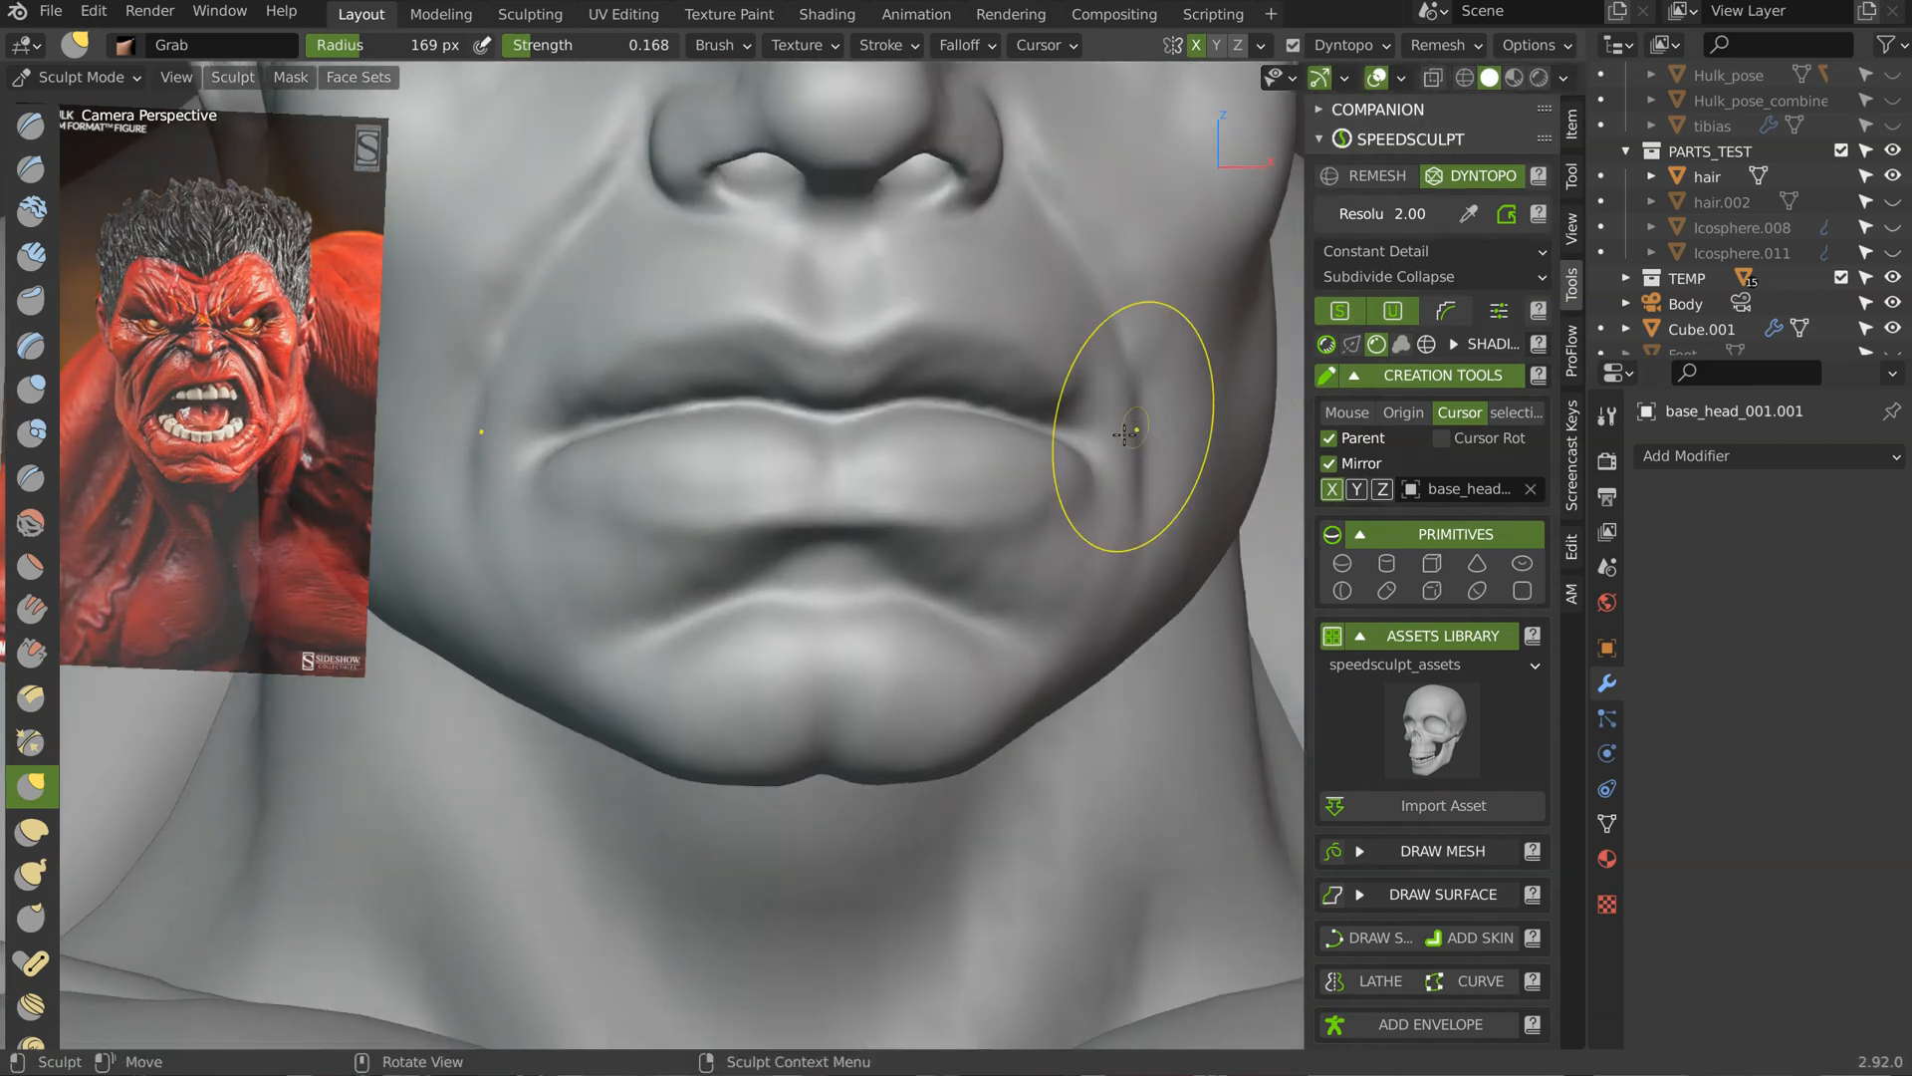
Step: Reduce the Grab brush radius to 64 px and adjust the smile fold running from the nostril past the mouth corner
scroll(1125, 434, down, 5)
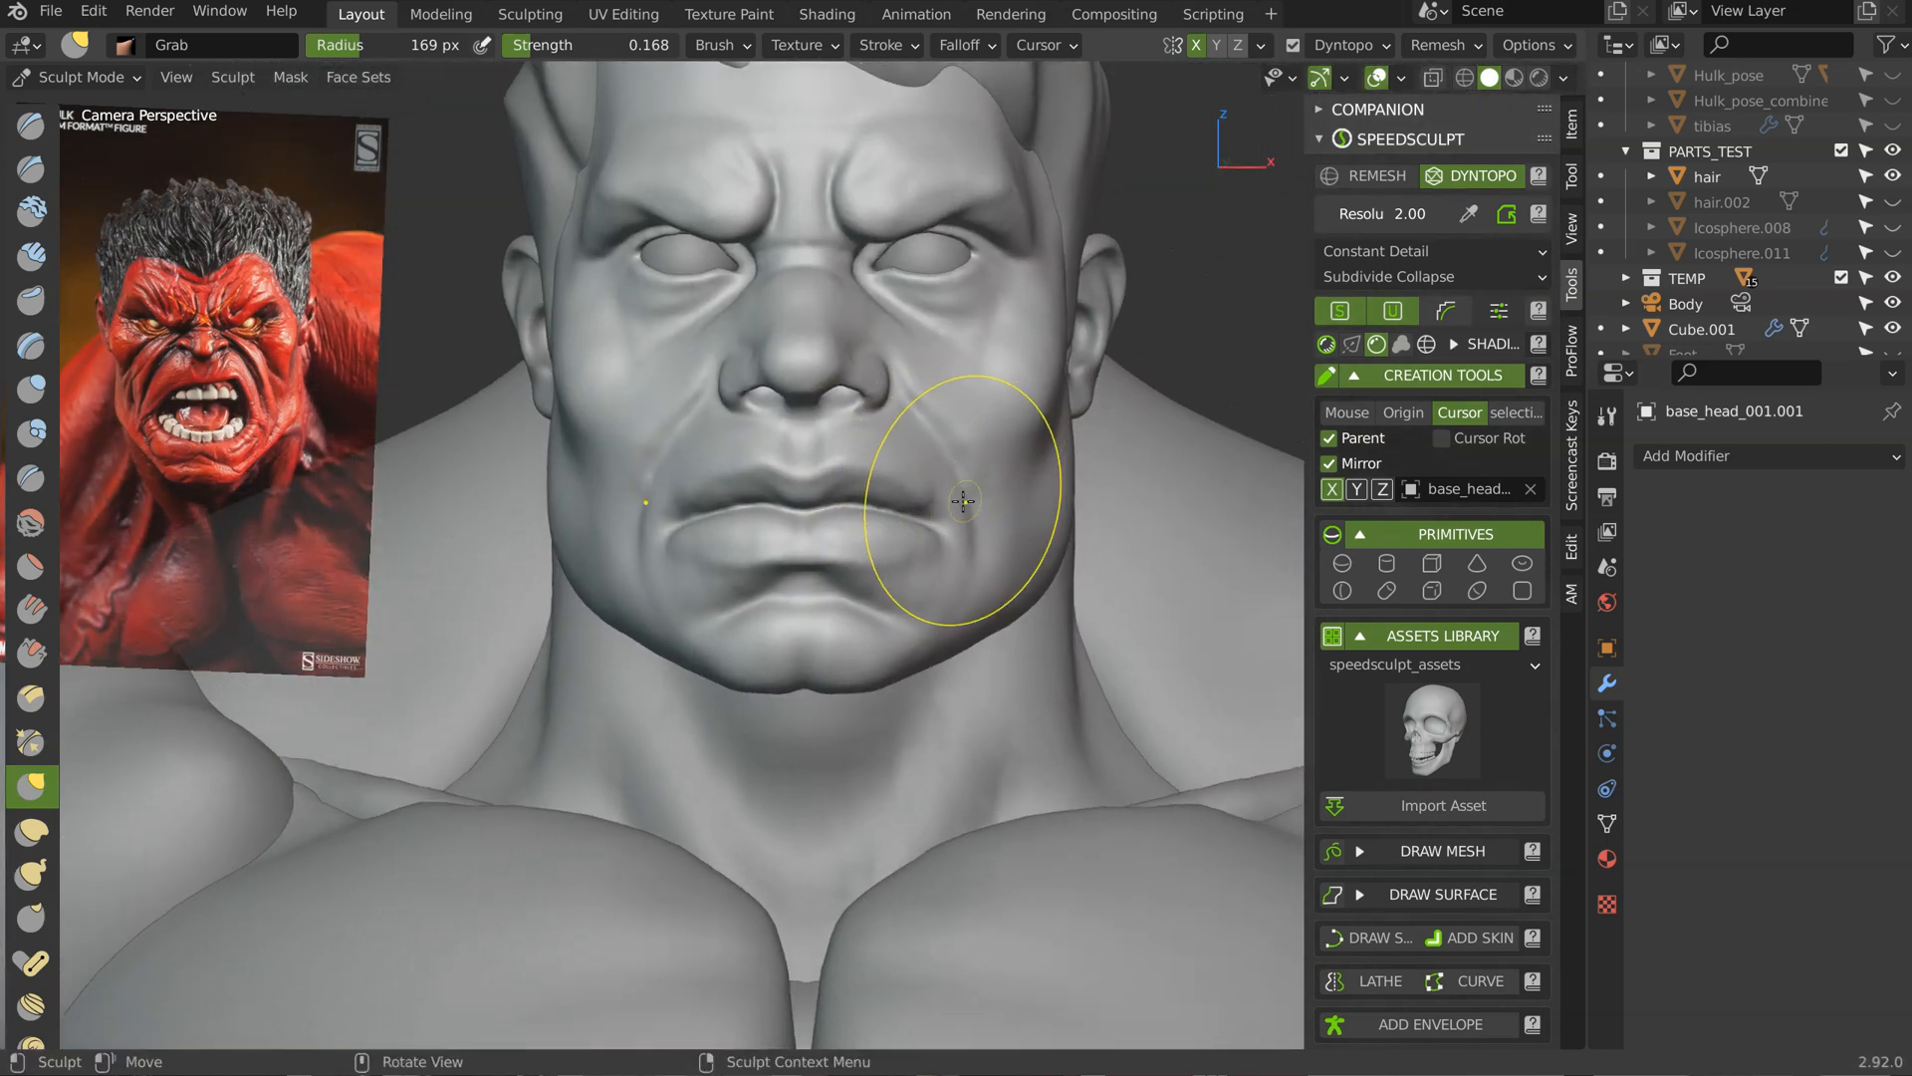
scroll(963, 500, up, 4)
key(f)
click(826, 512)
drag(933, 507, 898, 456)
drag(981, 566, 964, 557)
drag(989, 659, 973, 482)
middle_drag(973, 482, 1016, 299)
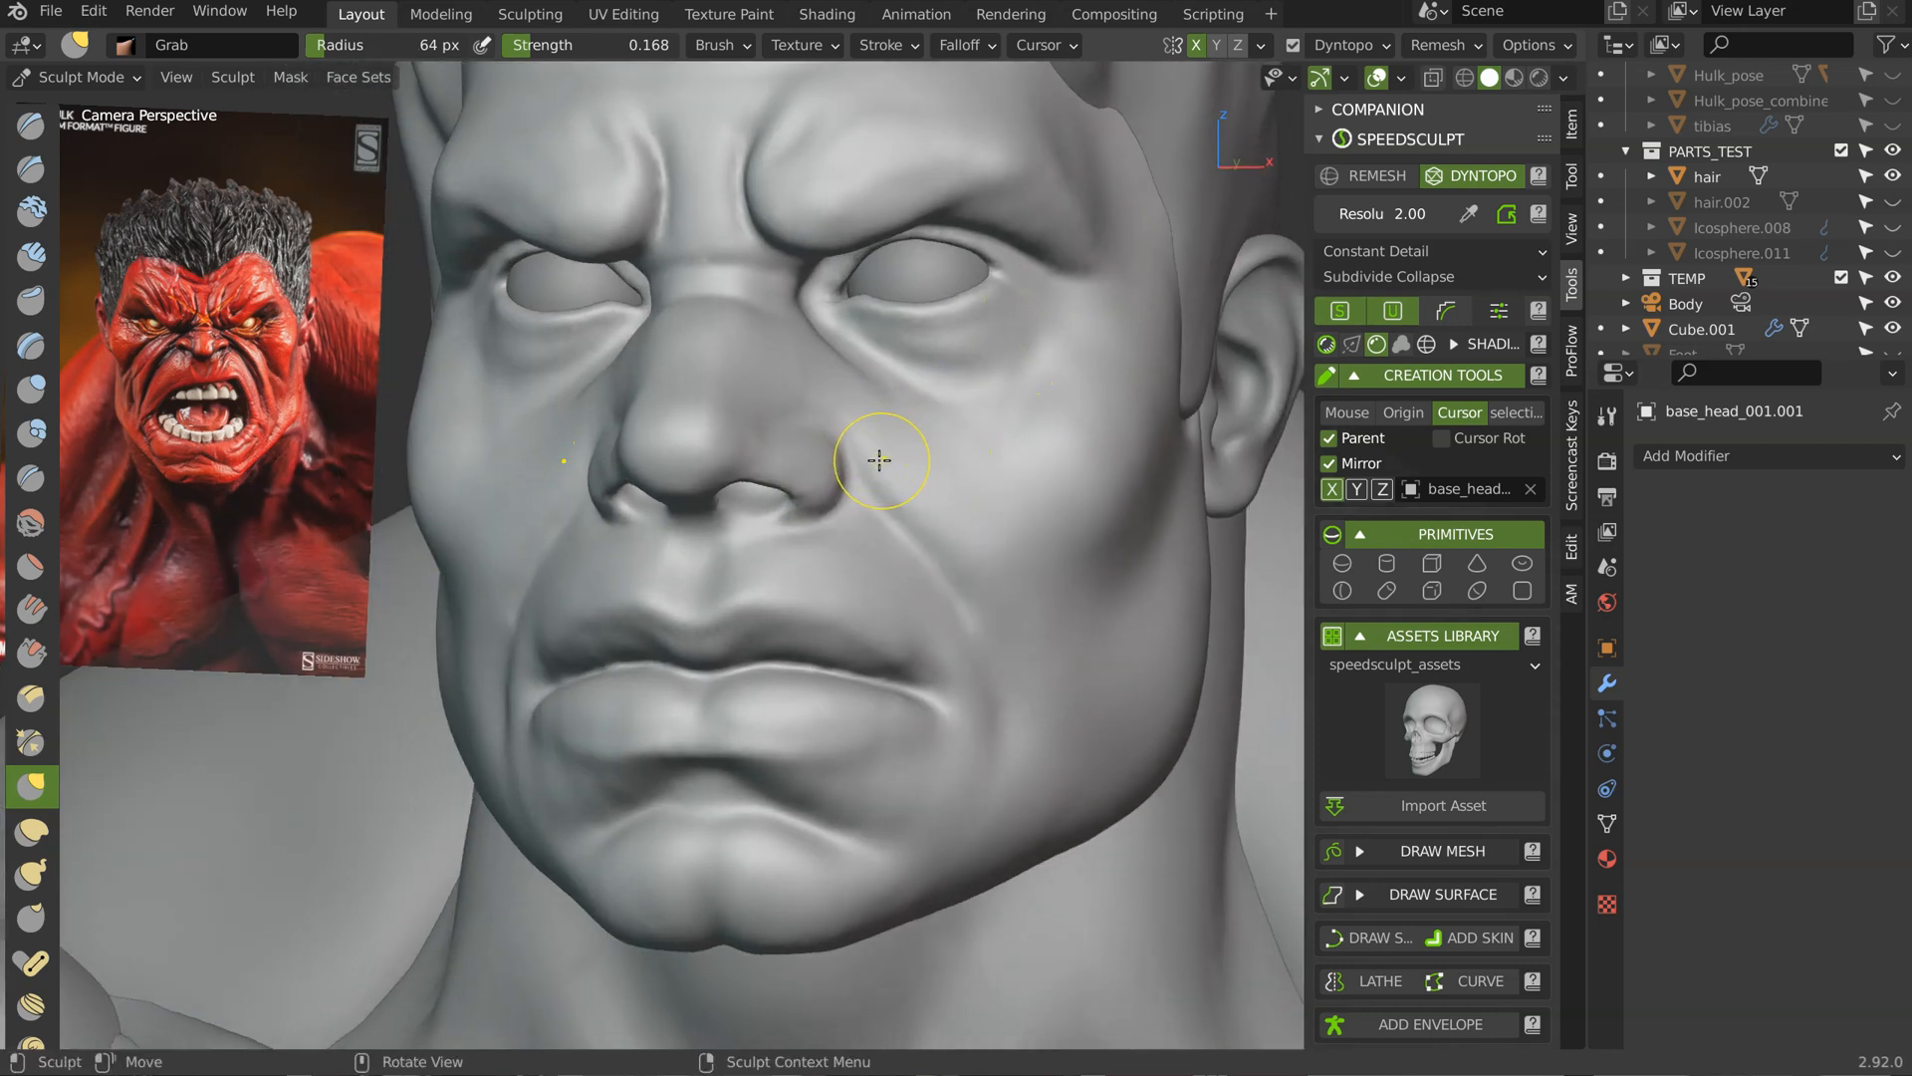
Step: Check the Grab brush settings and refine the upper part of the smile fold beside the nostril
ctrl+middle_drag(904, 561, 952, 465)
click(719, 45)
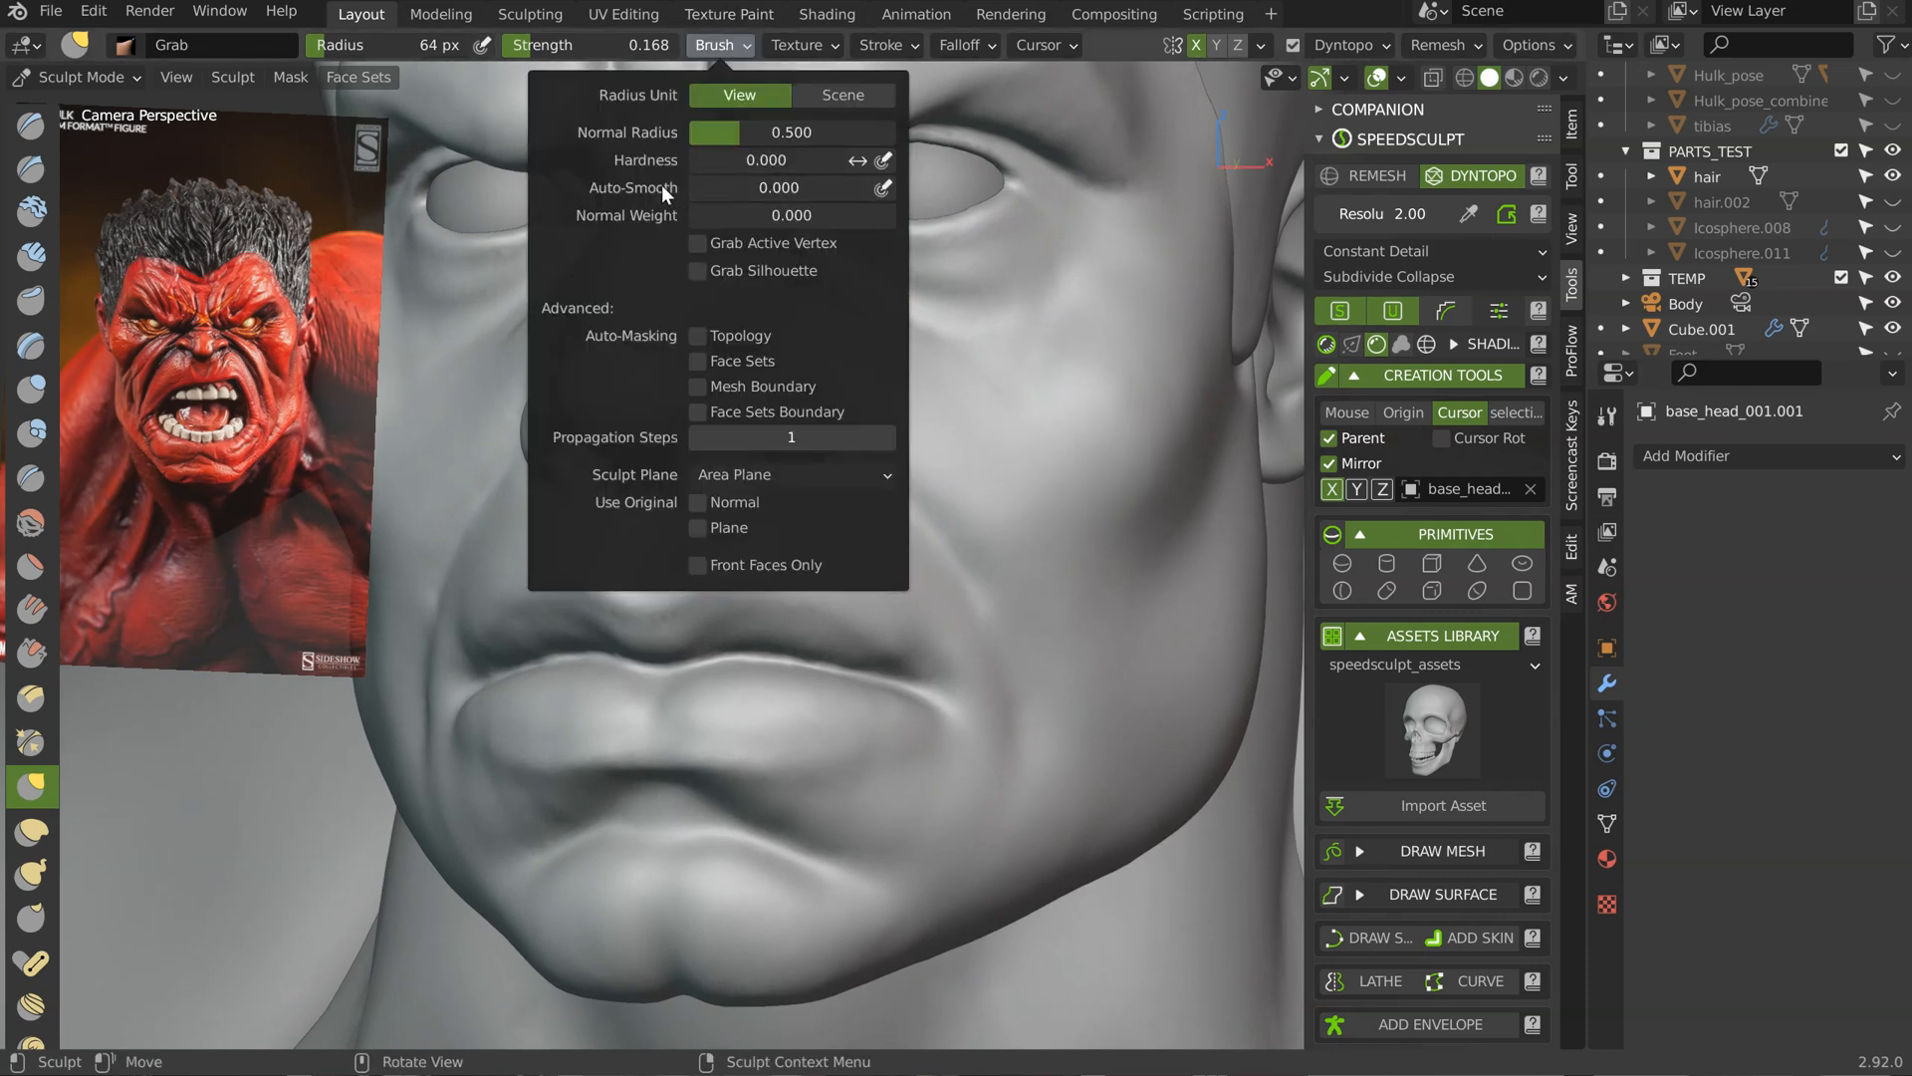
ctrl+middle_drag(936, 529, 1029, 418)
drag(888, 496, 883, 472)
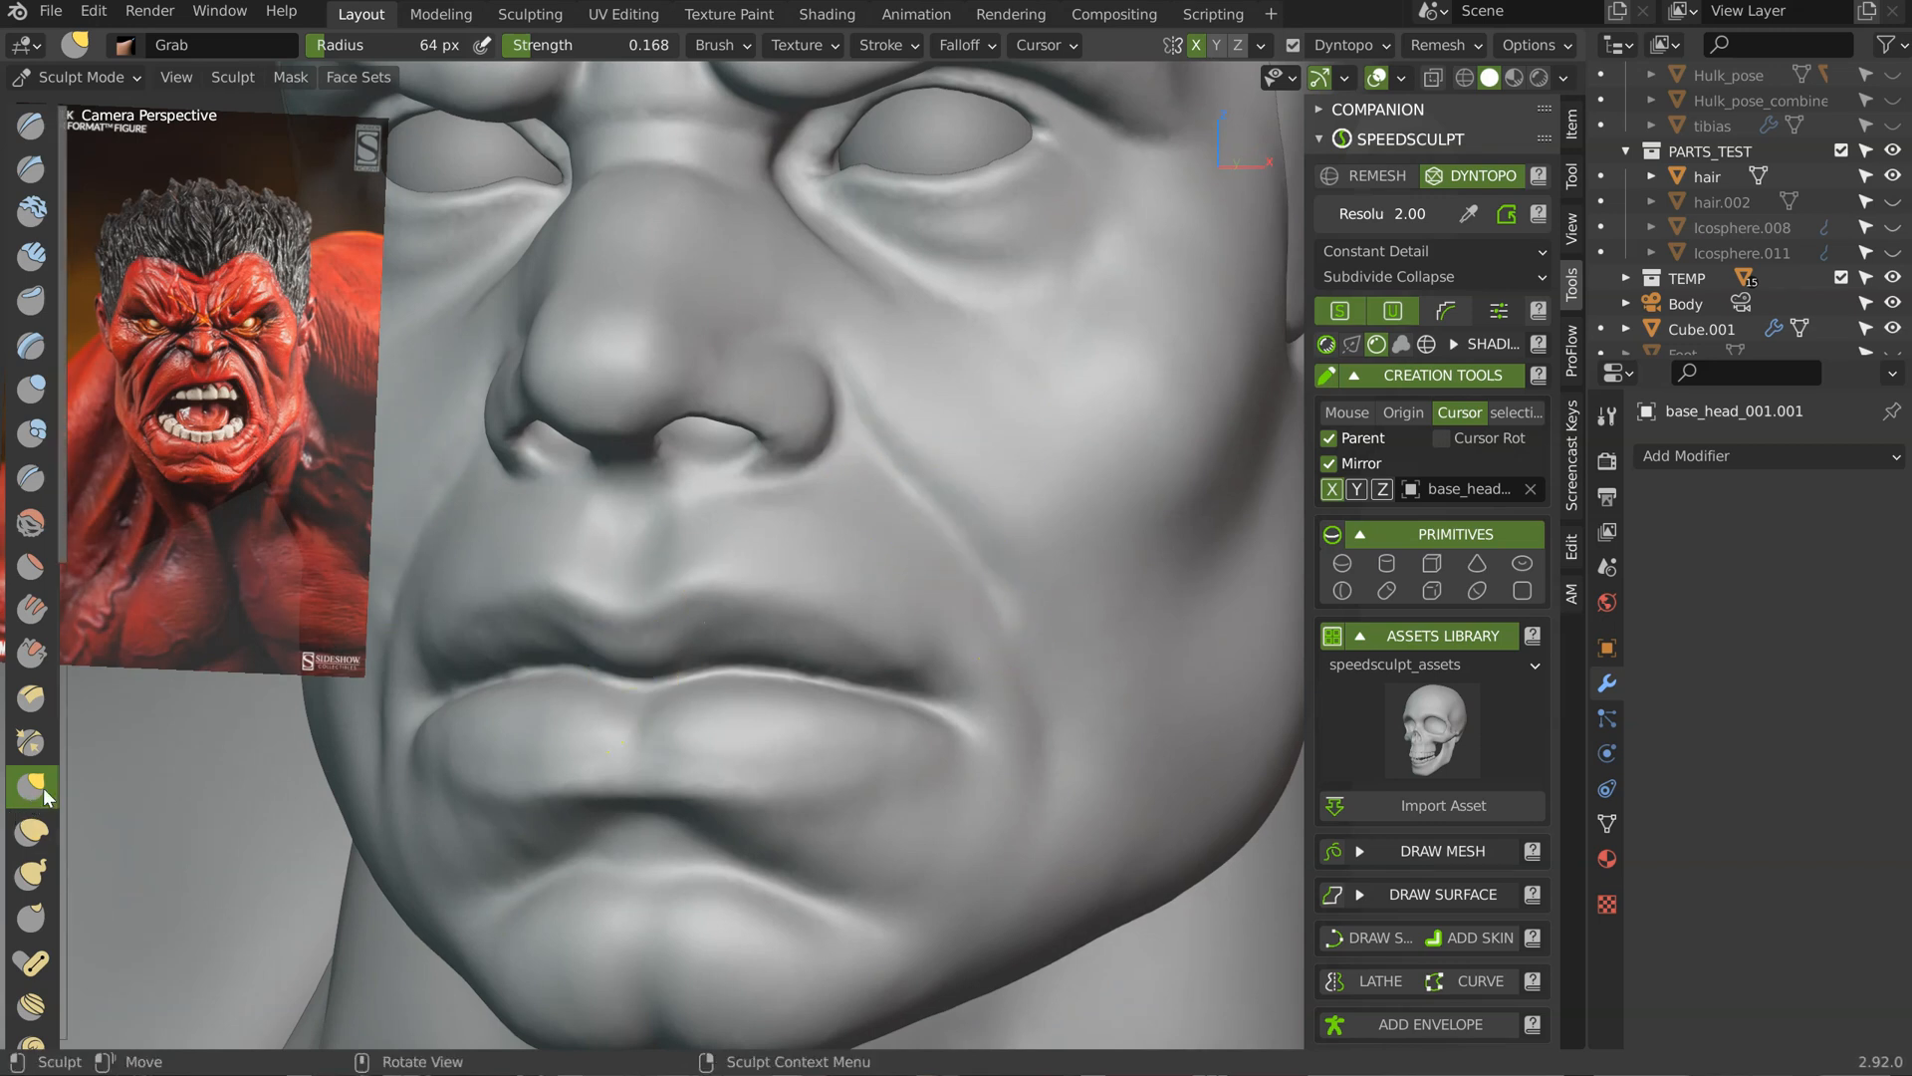
Step: Sharpen the fold beneath the lower lip with the Pinch/Magnify brush at 64 px radius and 0.500 strength
key(p)
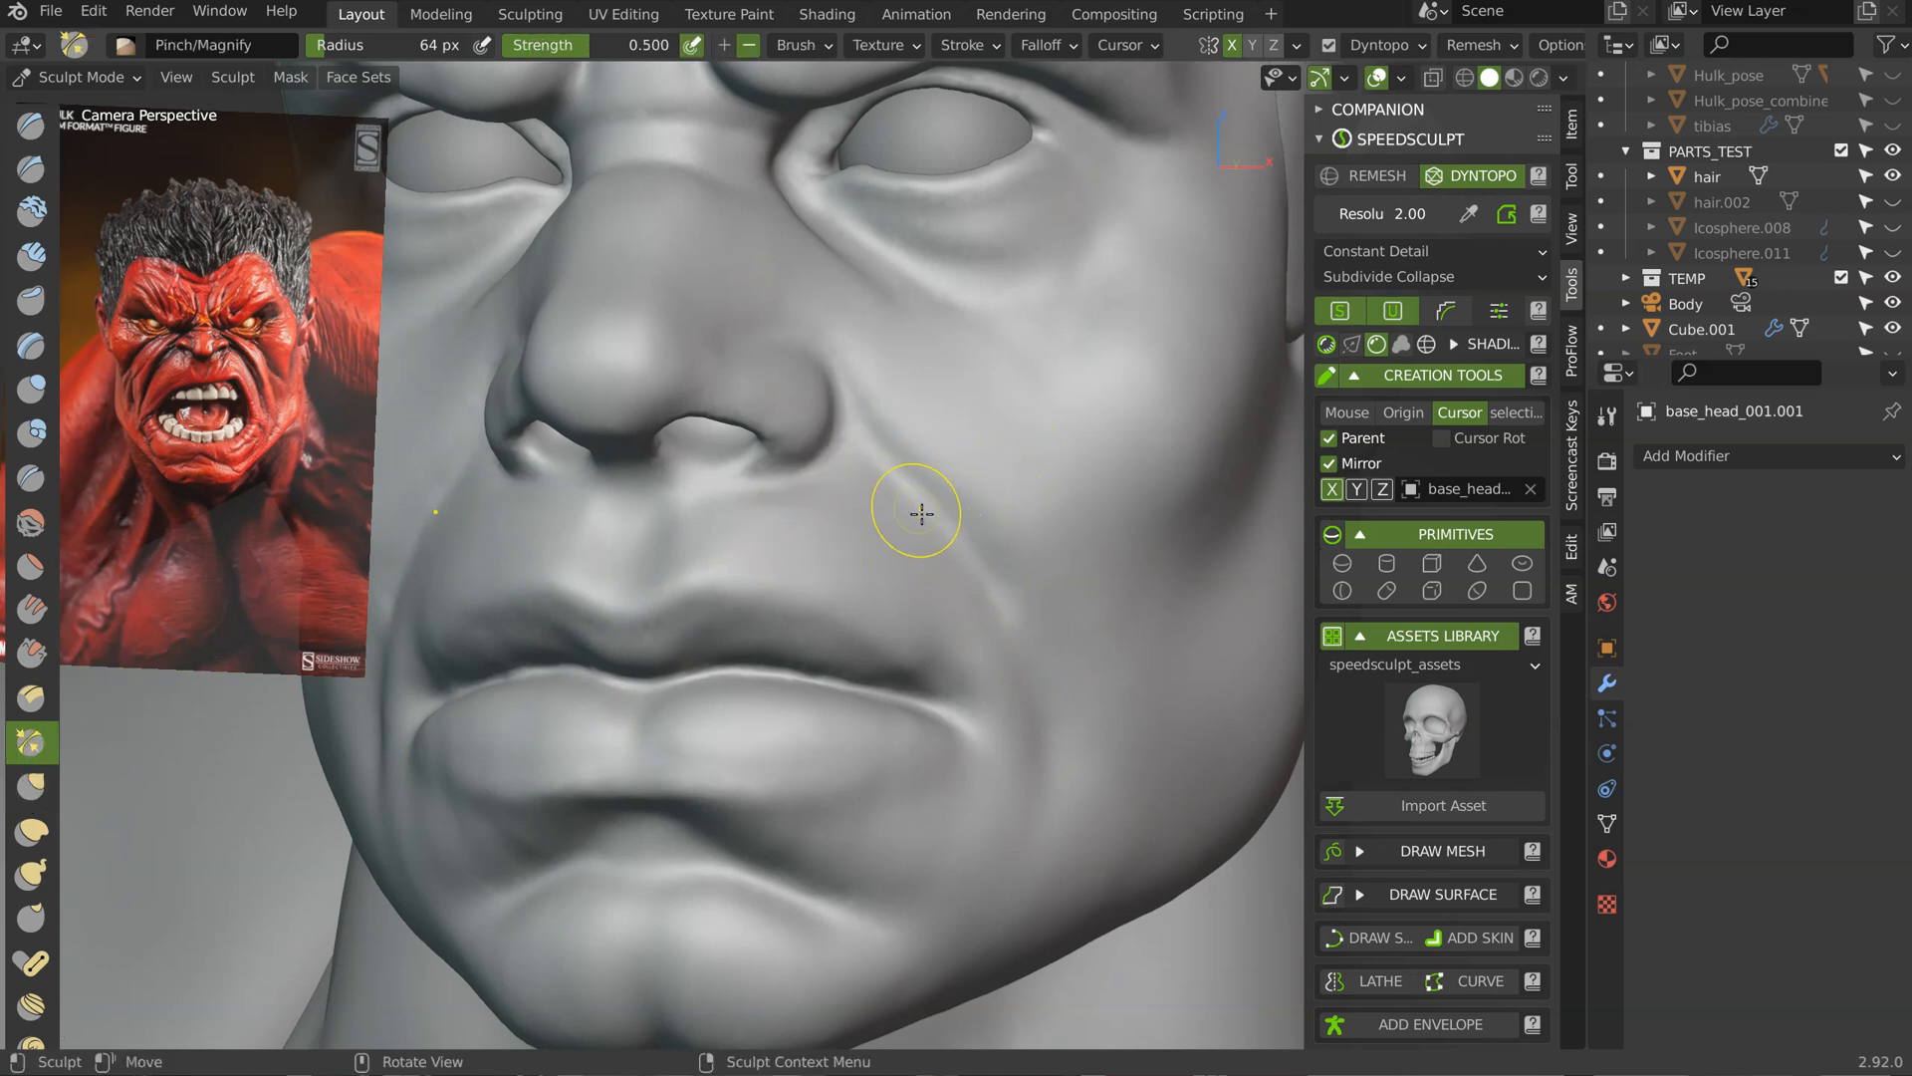
click(802, 45)
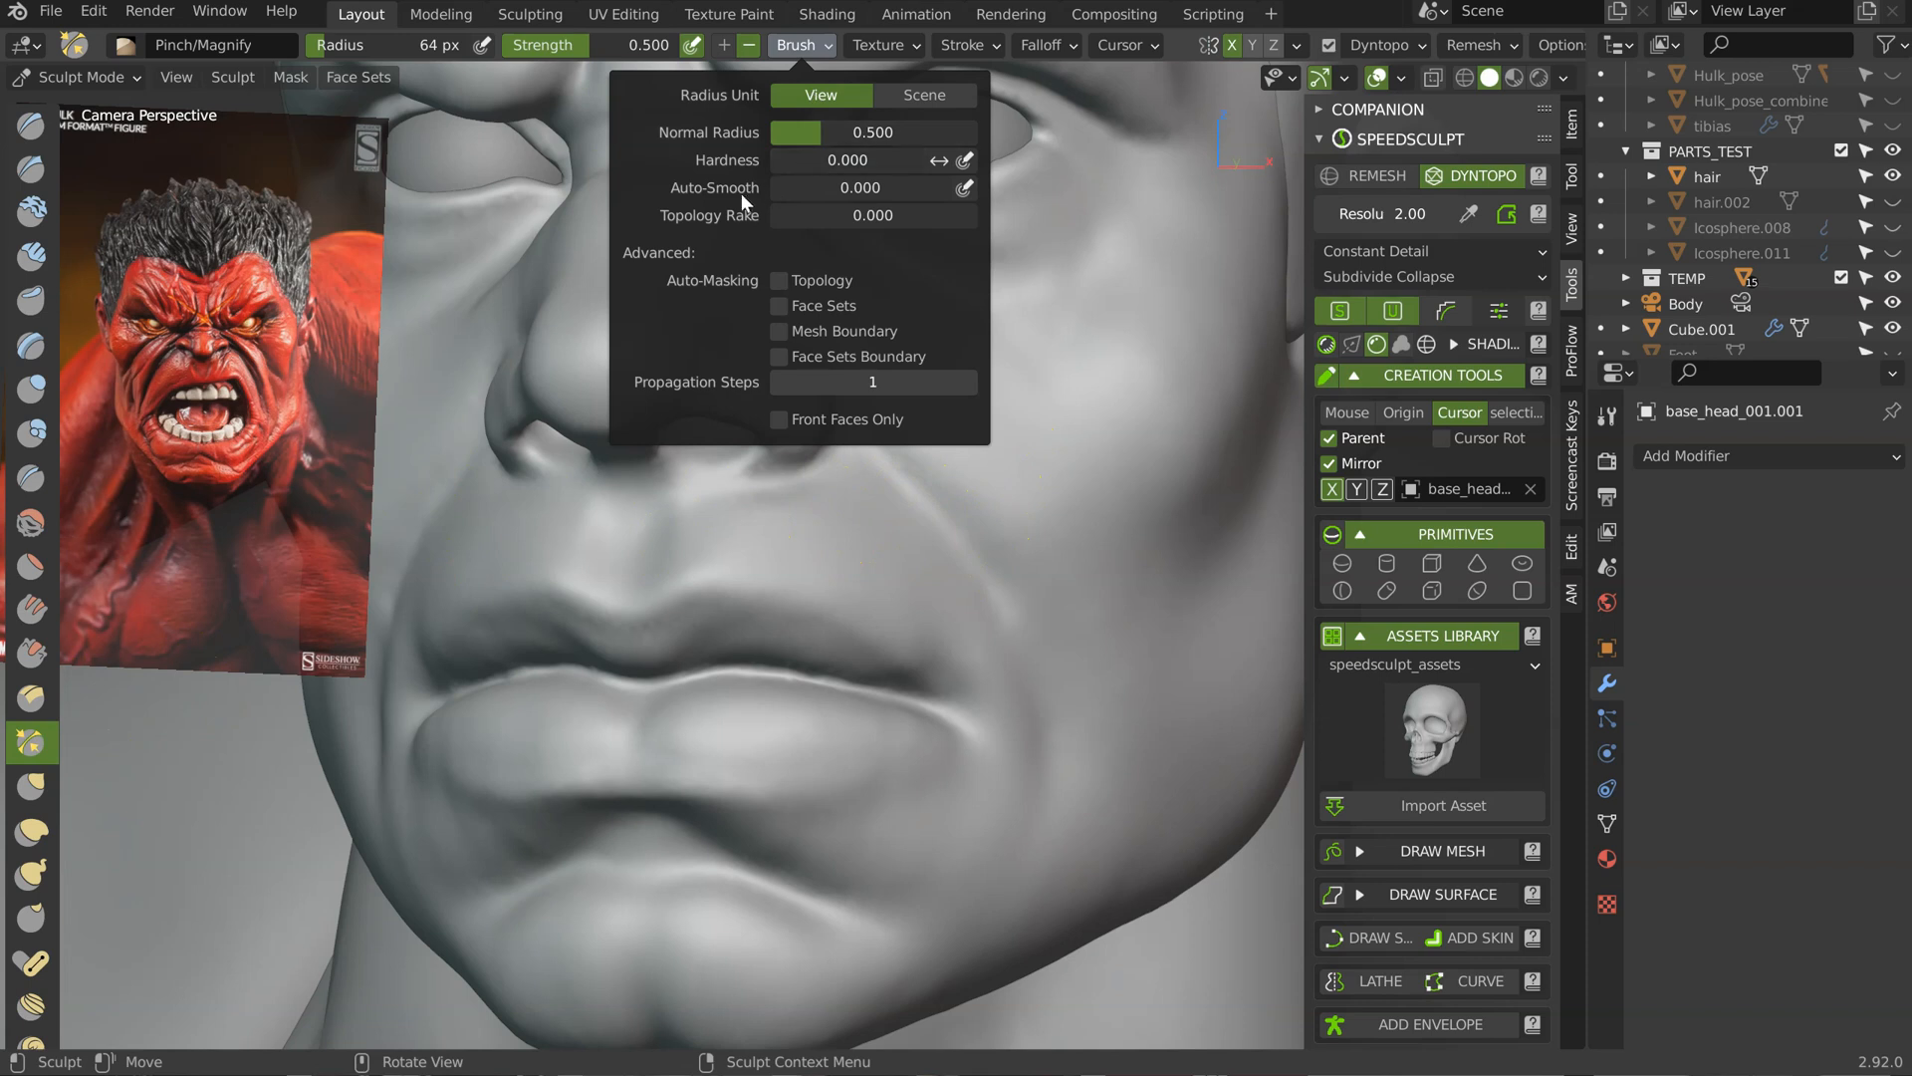
mouse_move(1037, 670)
middle_down()
mouse_move(981, 611)
mouse_move(1016, 650)
middle_up()
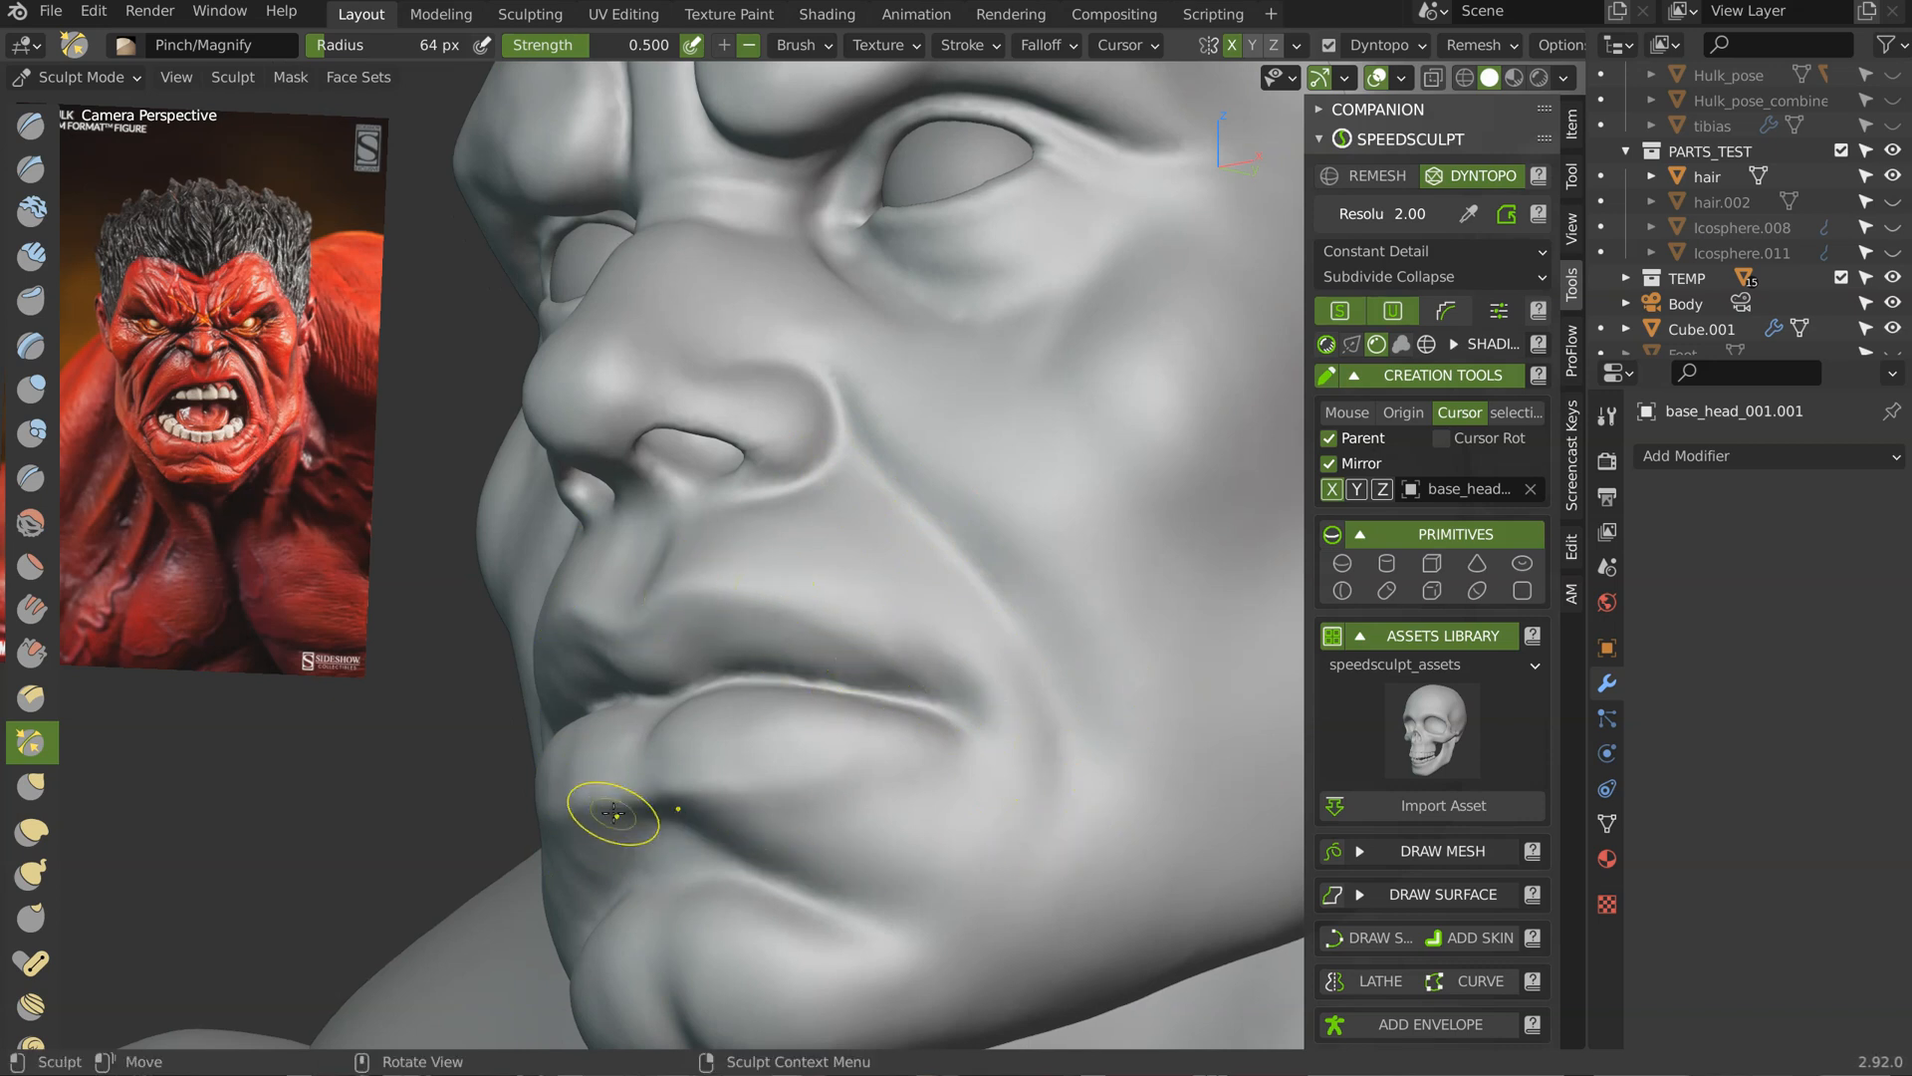
drag(659, 801, 943, 774)
mouse_move(817, 773)
middle_down()
mouse_move(1096, 739)
mouse_move(1068, 773)
middle_up()
middle_drag(1006, 508, 871, 395)
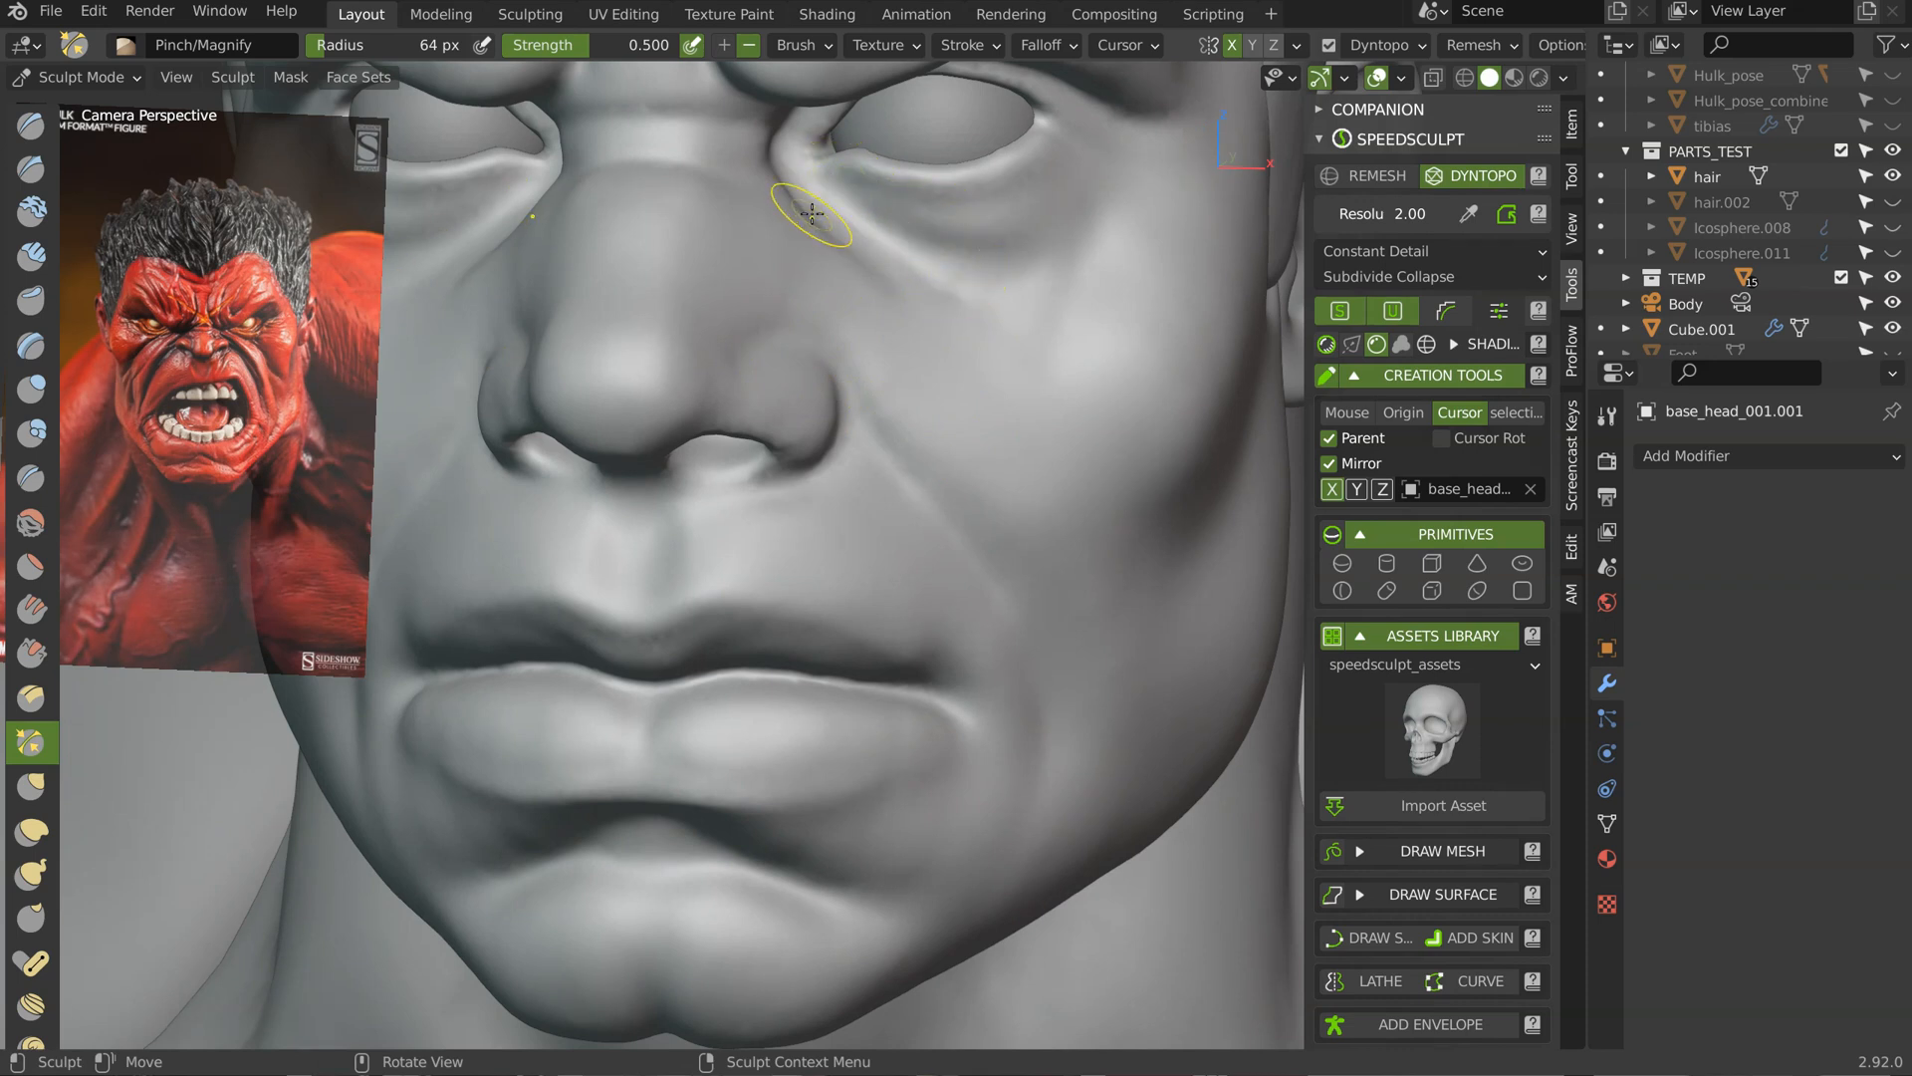
Step: Examine the brow, eyes, nose and hairline close up and from front and three-quarter angles
mouse_move(760, 179)
middle_down()
mouse_move(790, 797)
mouse_move(978, 448)
mouse_move(900, 388)
middle_up()
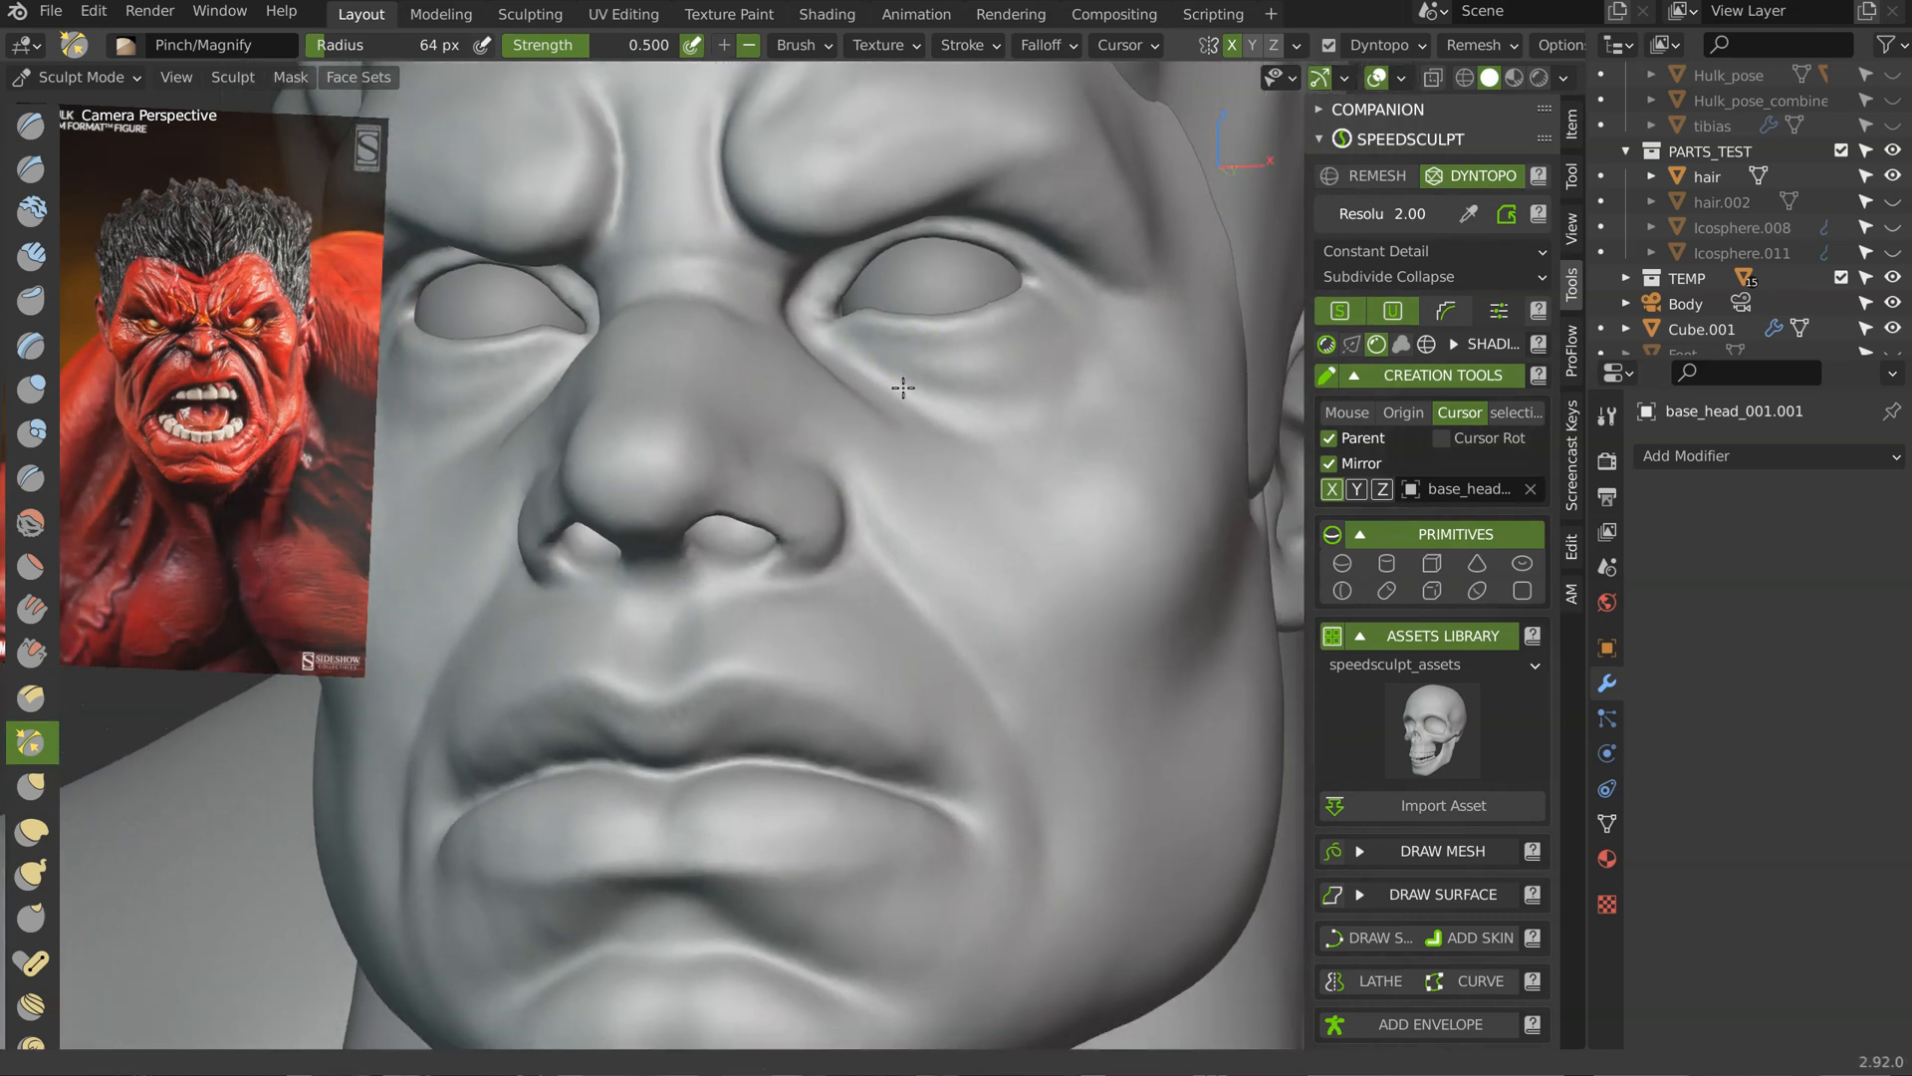
scroll(901, 389, down, 1)
shift+middle_drag(865, 489, 951, 732)
ctrl+middle_drag(917, 518, 880, 332)
ctrl+middle_drag(1037, 345, 956, 571)
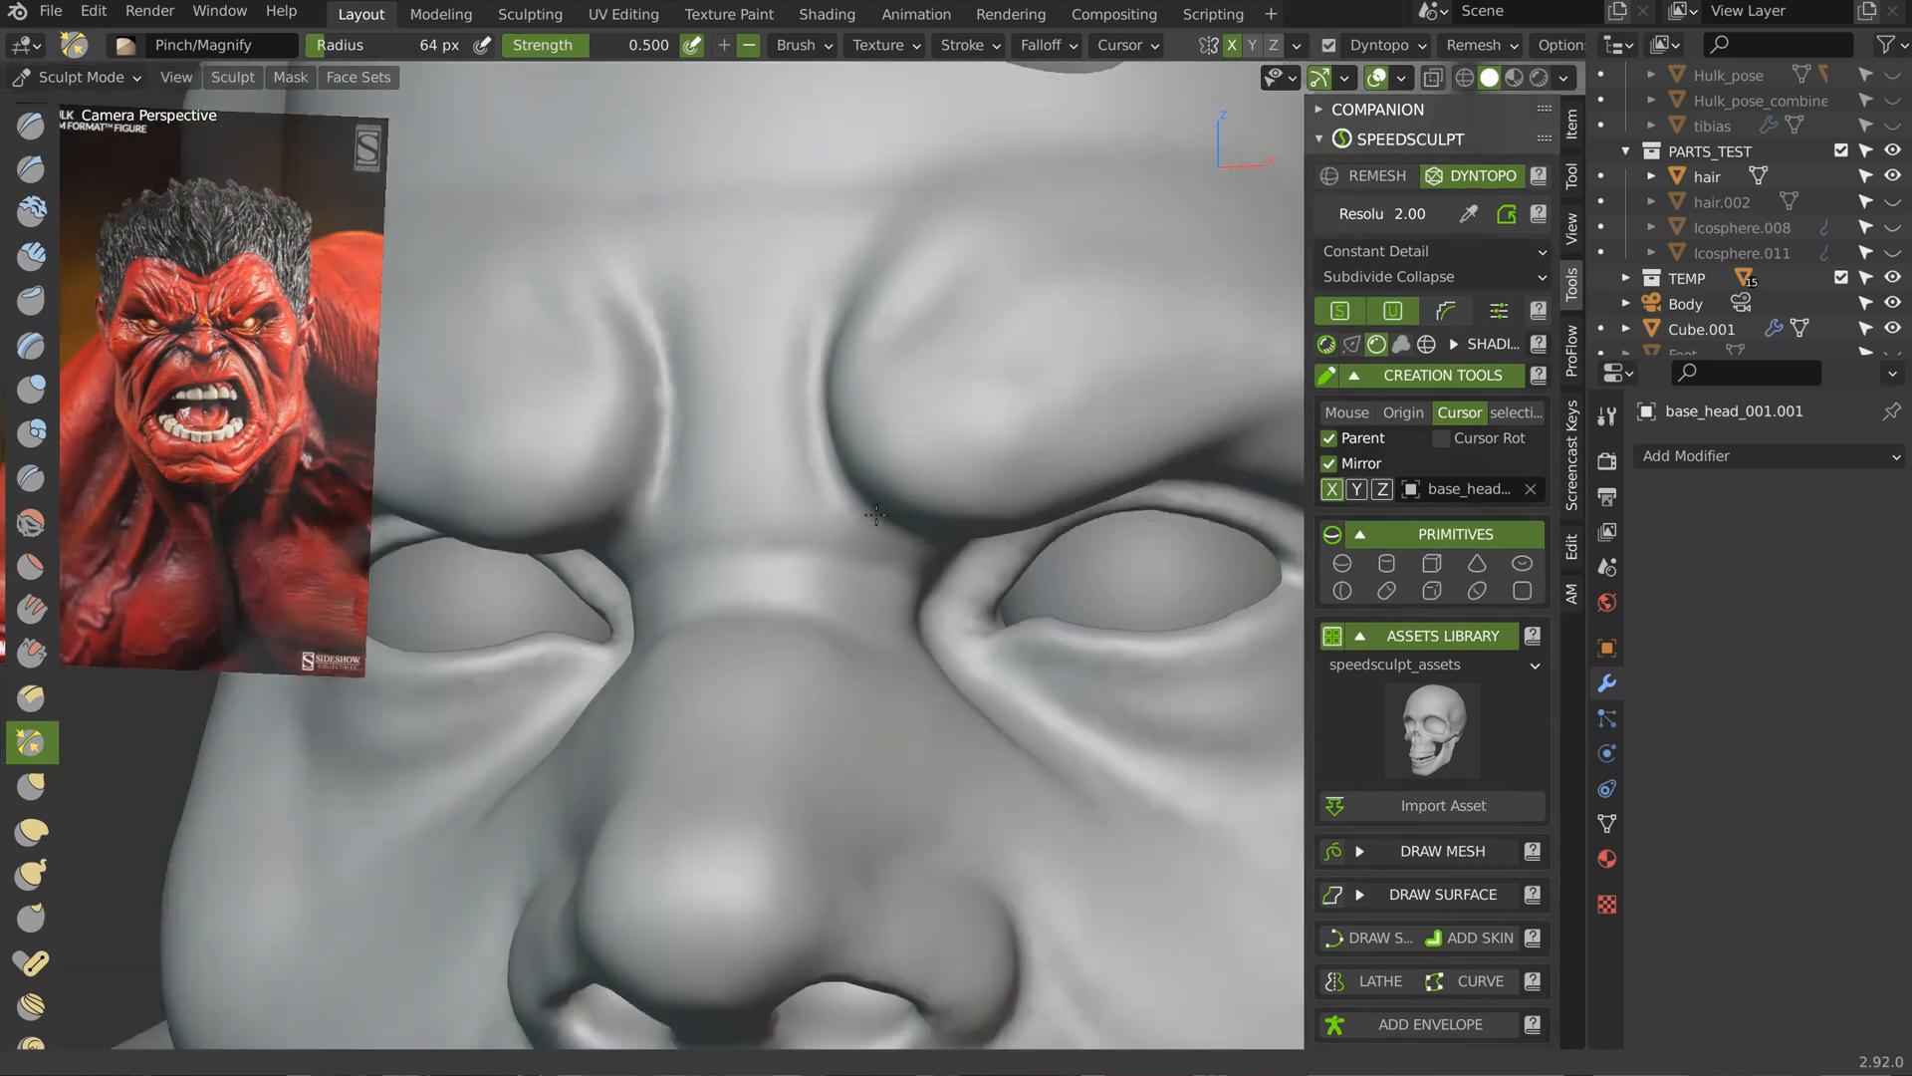
ctrl+middle_drag(896, 329, 798, 588)
mouse_move(917, 562)
shift+middle_down()
mouse_move(894, 312)
mouse_move(948, 273)
shift+middle_up()
middle_drag(996, 385, 799, 427)
mouse_move(840, 298)
middle_down()
mouse_move(1006, 311)
mouse_move(832, 356)
mouse_move(772, 283)
mouse_move(732, 417)
mouse_move(715, 408)
middle_up()
click(175, 76)
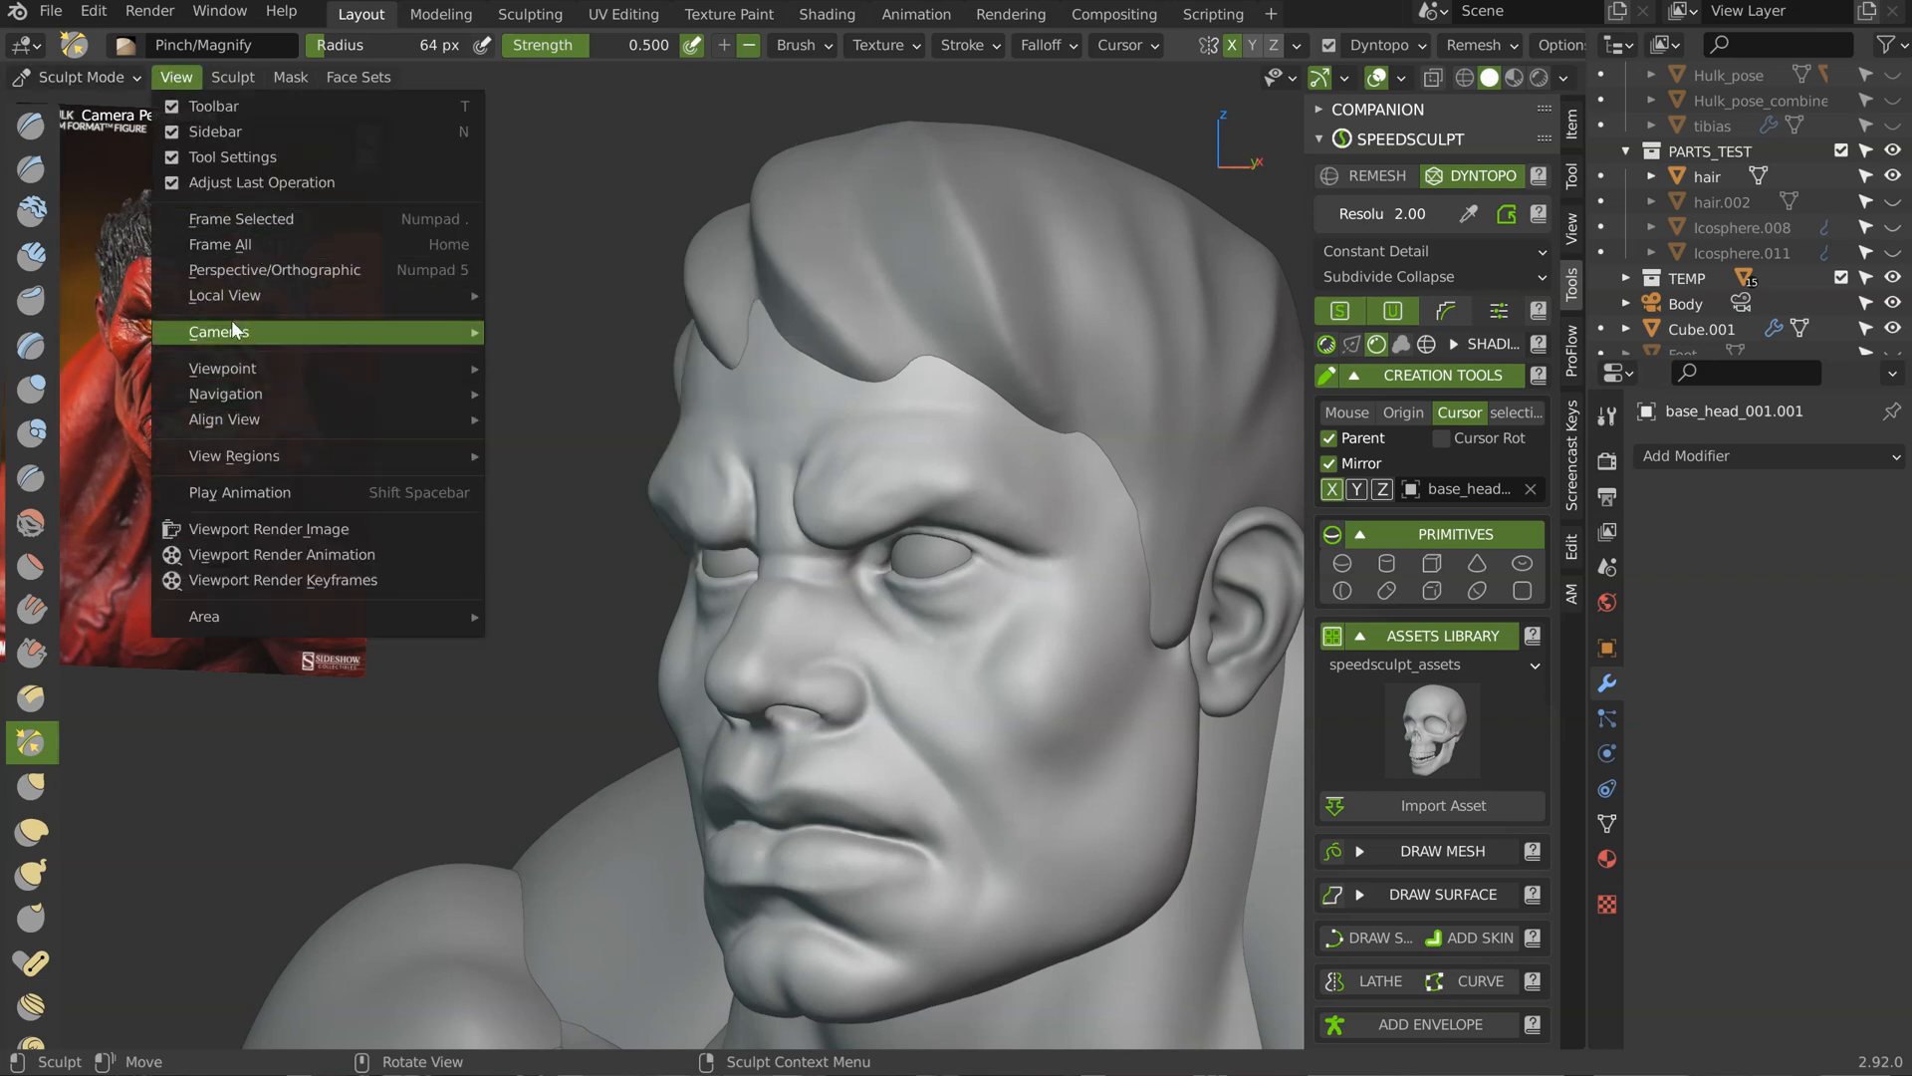
click(261, 221)
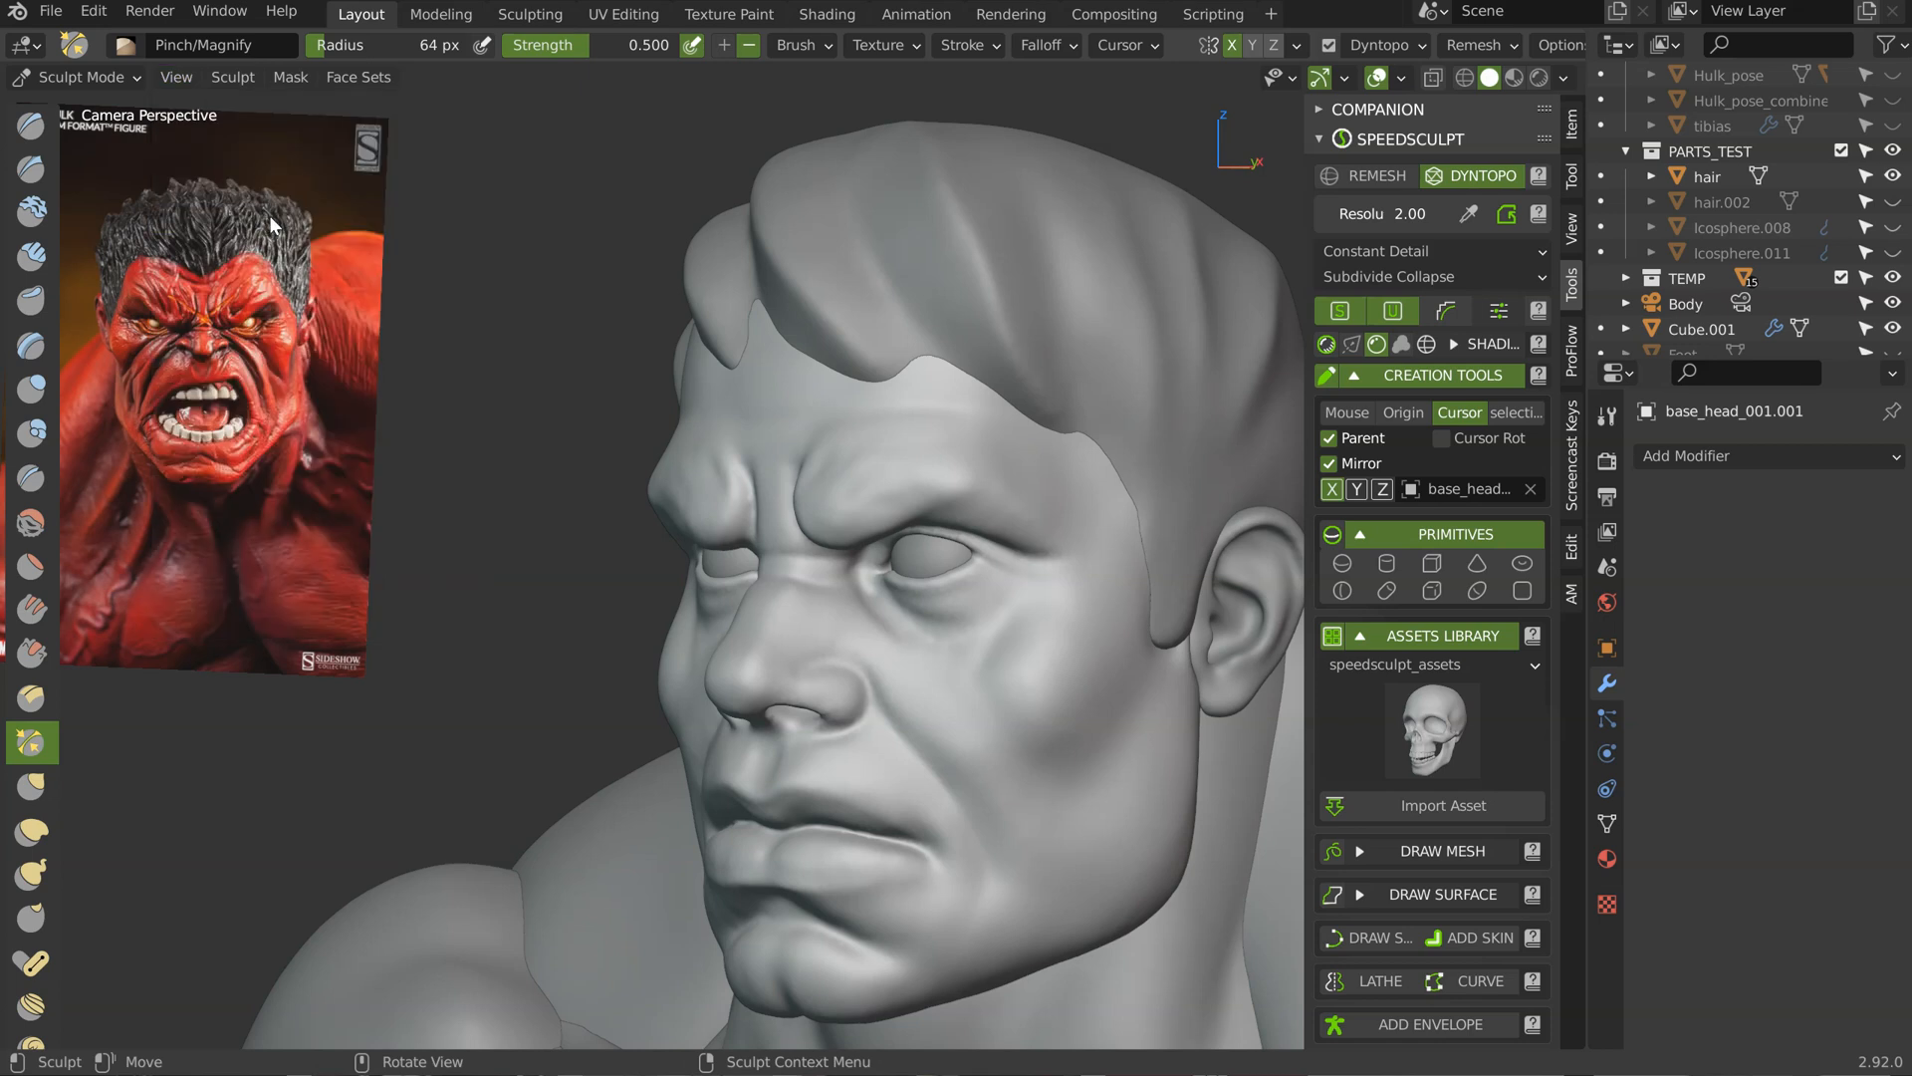
mouse_move(776, 523)
middle_down()
mouse_move(986, 427)
mouse_move(995, 397)
mouse_move(826, 431)
mouse_move(841, 398)
mouse_move(859, 514)
mouse_move(897, 449)
mouse_move(751, 320)
mouse_move(734, 350)
mouse_move(520, 364)
middle_up()
scroll(986, 427, up, 5)
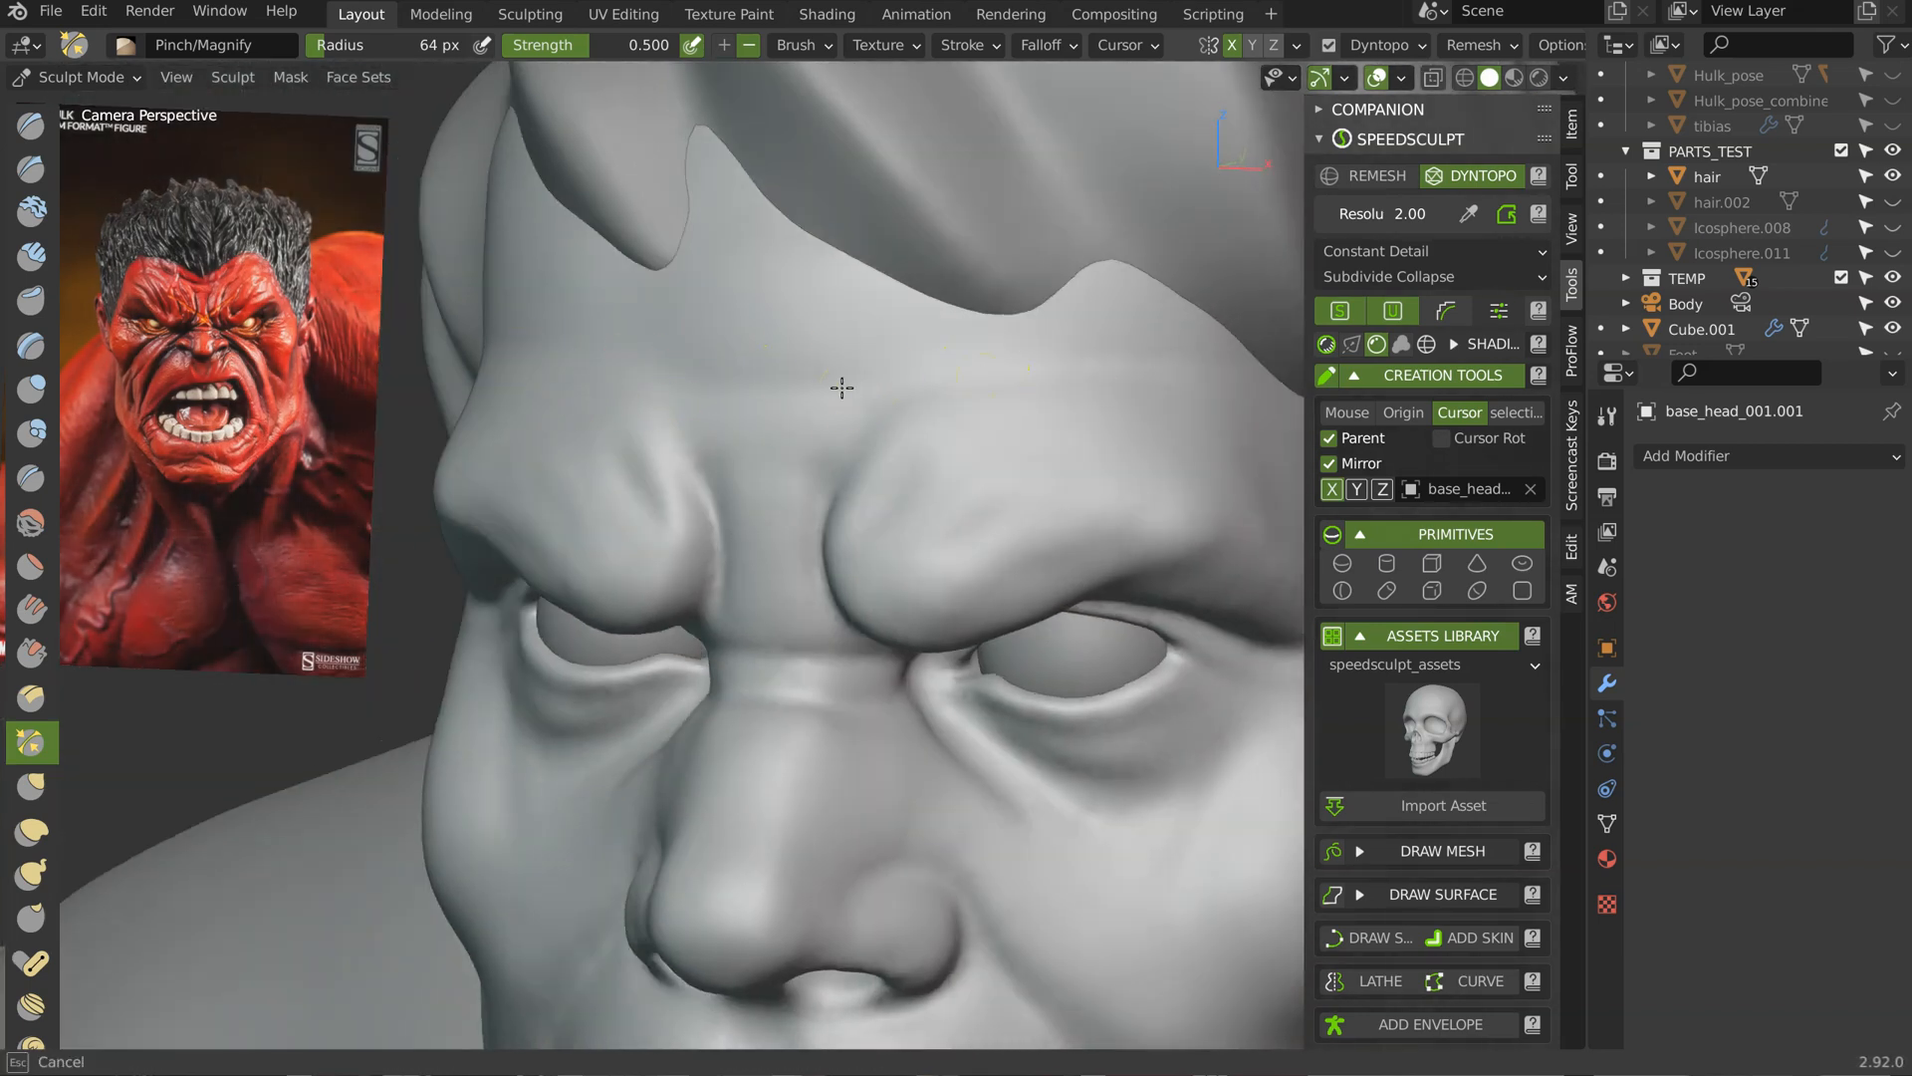
middle_drag(1119, 380, 1075, 343)
middle_drag(1244, 369, 1164, 426)
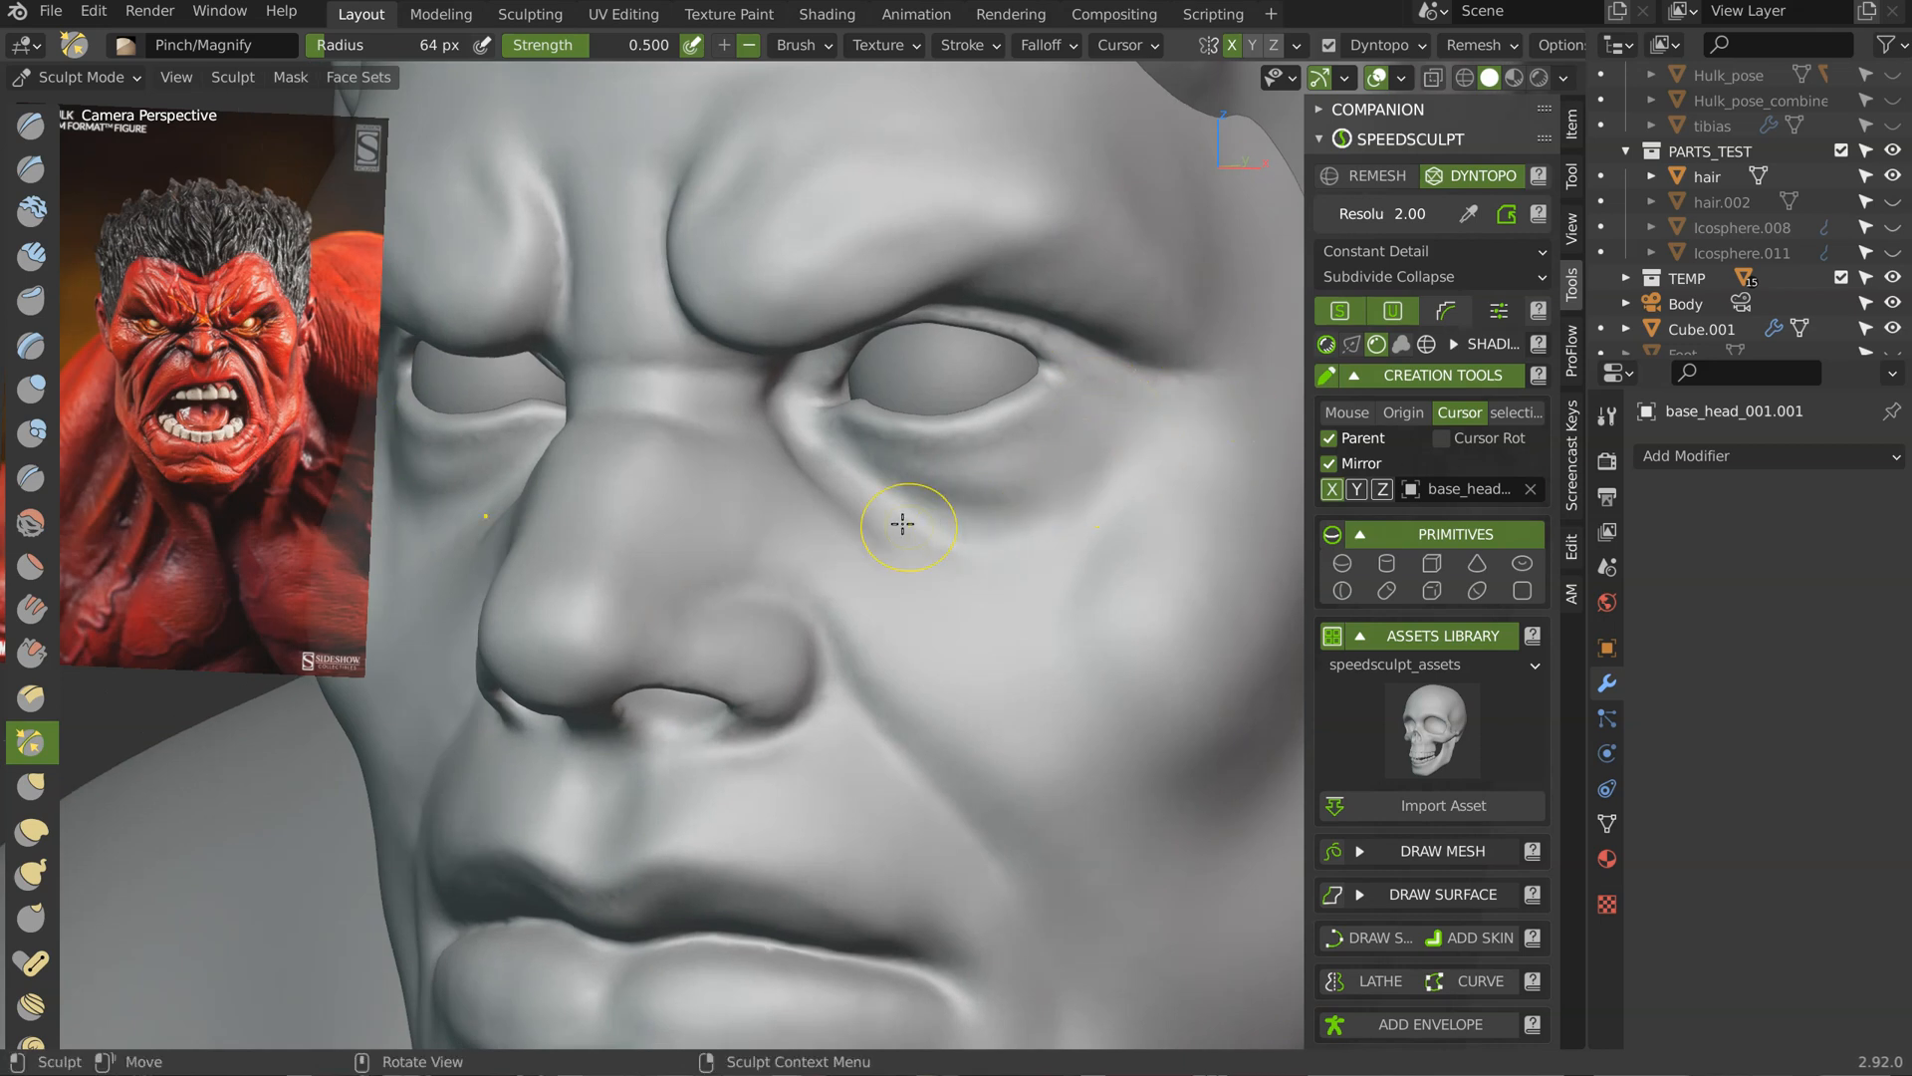
Step: Pinch the line between the upper and lower lips into a sharper edge with the Pinch/Magnify brush
middle_drag(826, 509, 817, 339)
middle_drag(865, 562, 868, 591)
drag(790, 550, 826, 536)
middle_drag(1056, 569, 912, 538)
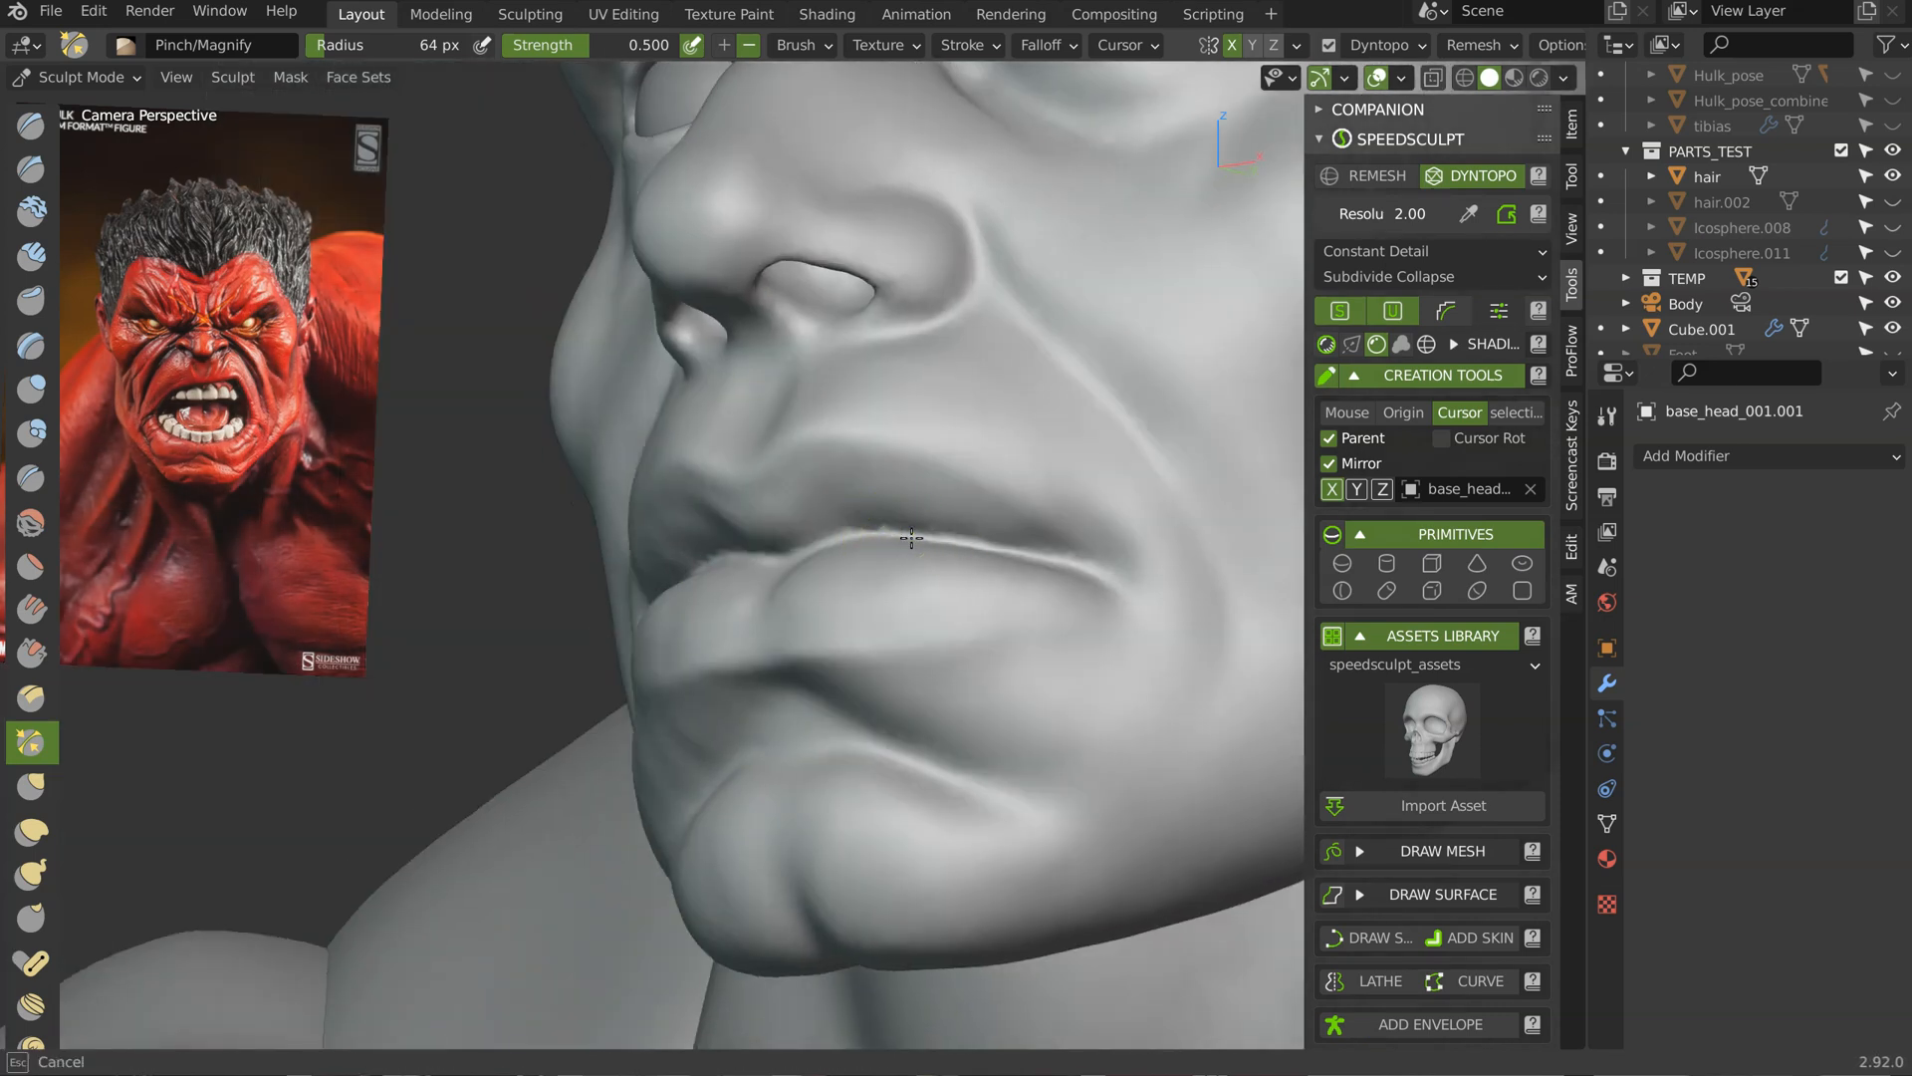
middle_drag(1067, 563, 1145, 468)
ctrl+middle_drag(1096, 418, 1028, 466)
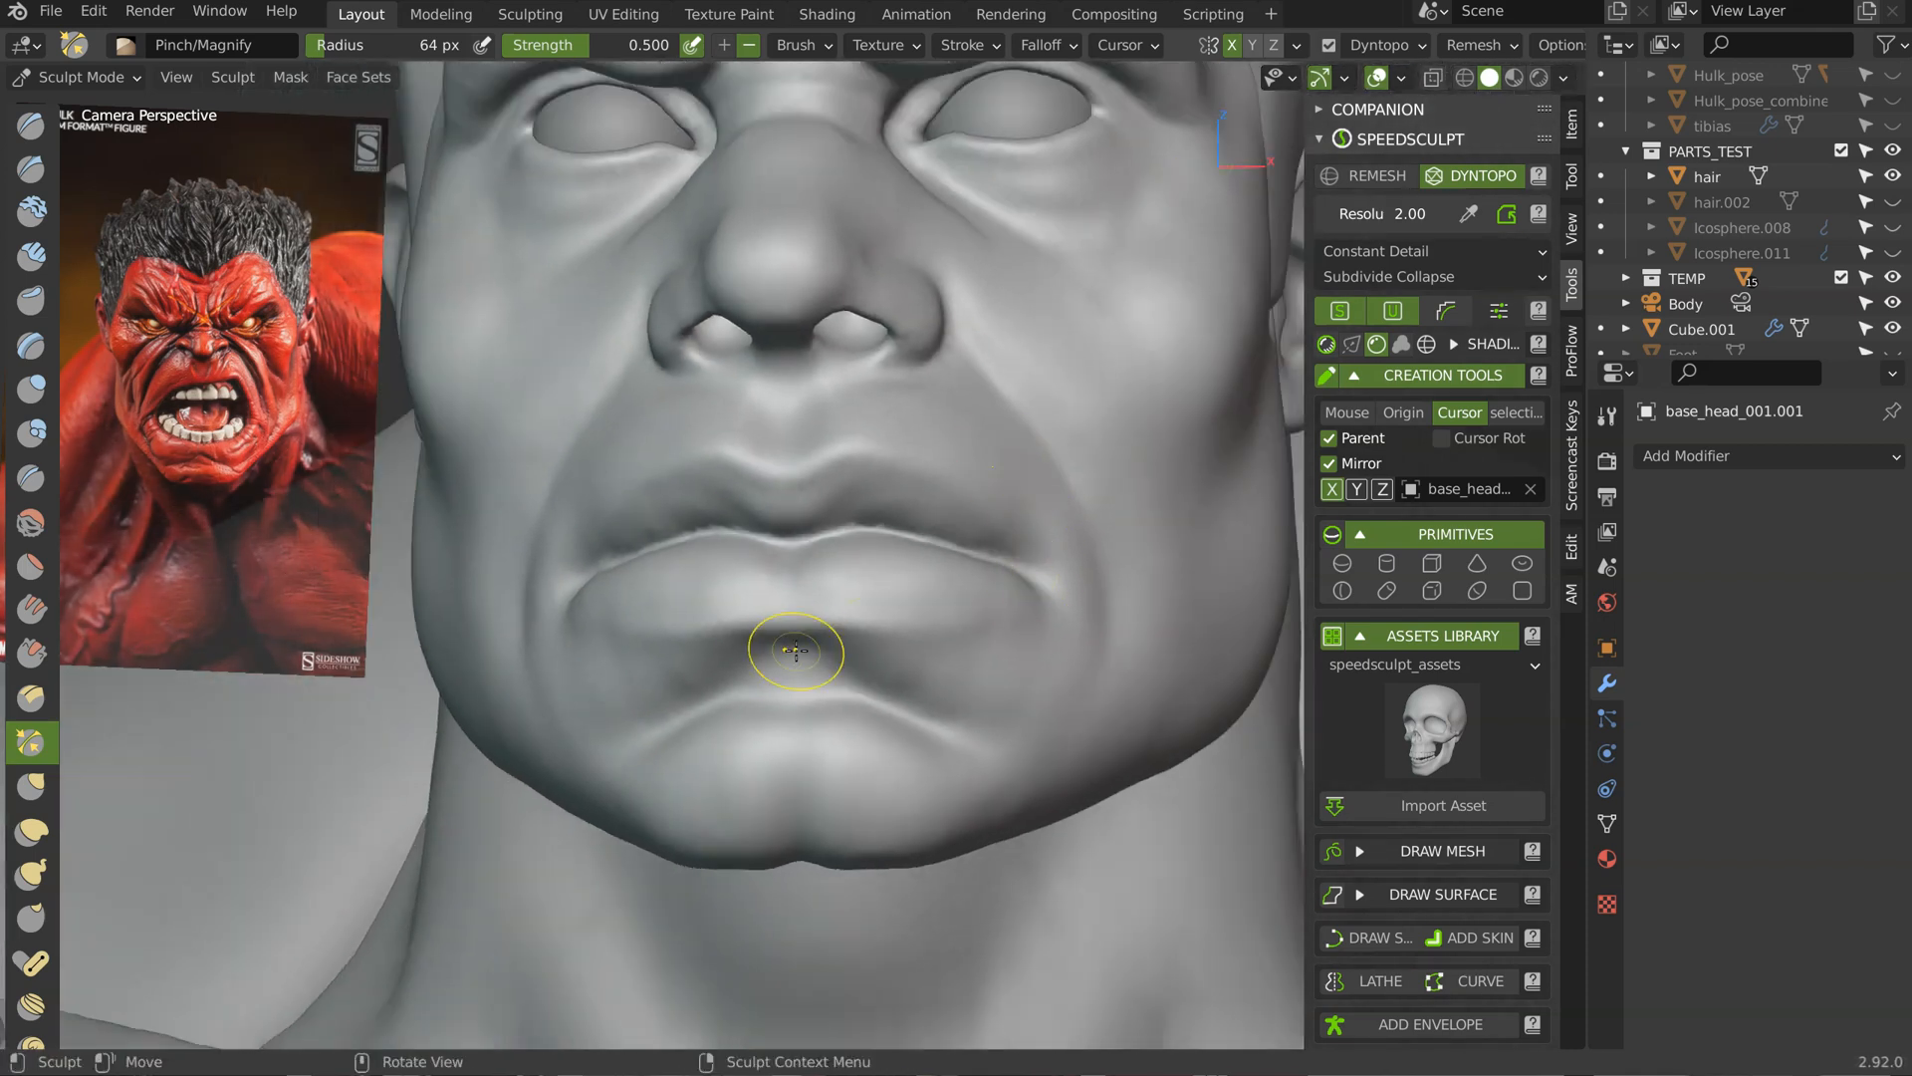
ctrl+middle_drag(797, 653, 897, 597)
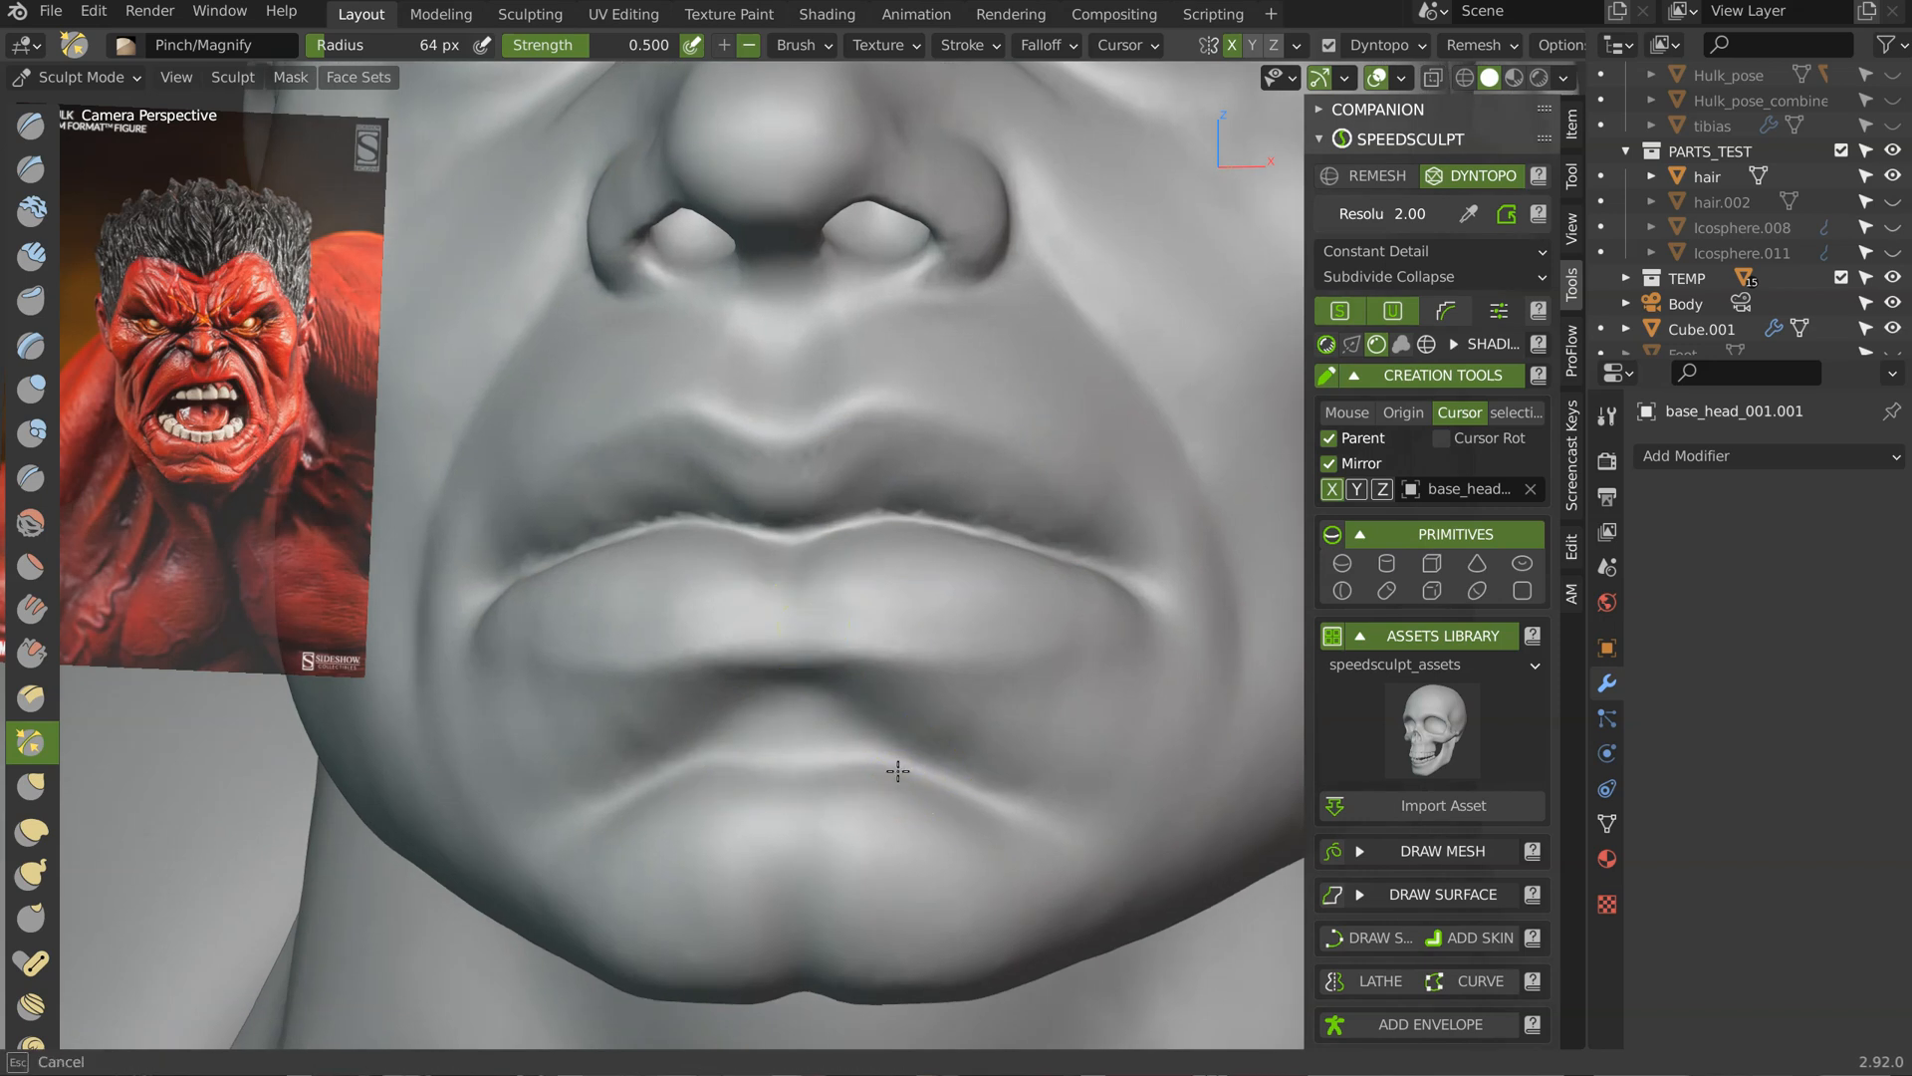
middle_drag(1012, 734, 740, 718)
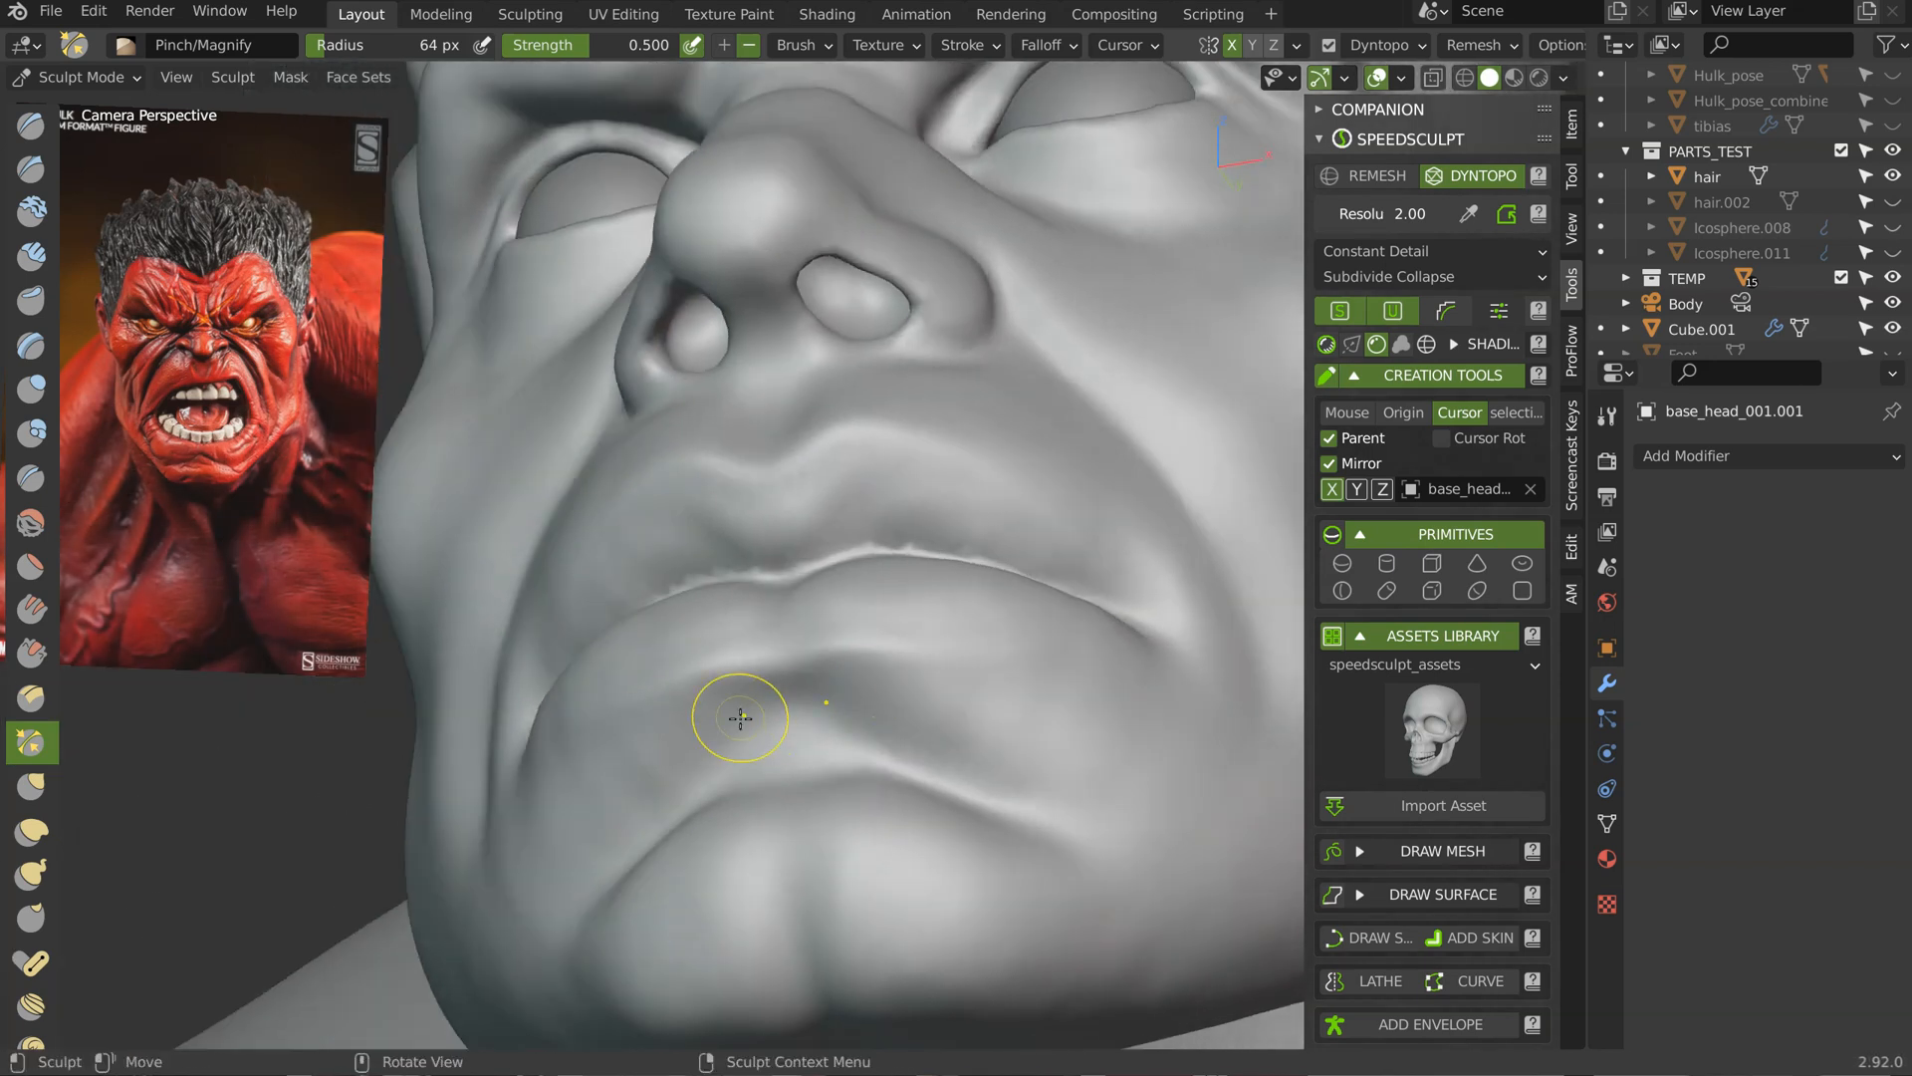
Step: Deepen the groove directly beneath the centre of the lower lip with the Crease brush
key(shift+c)
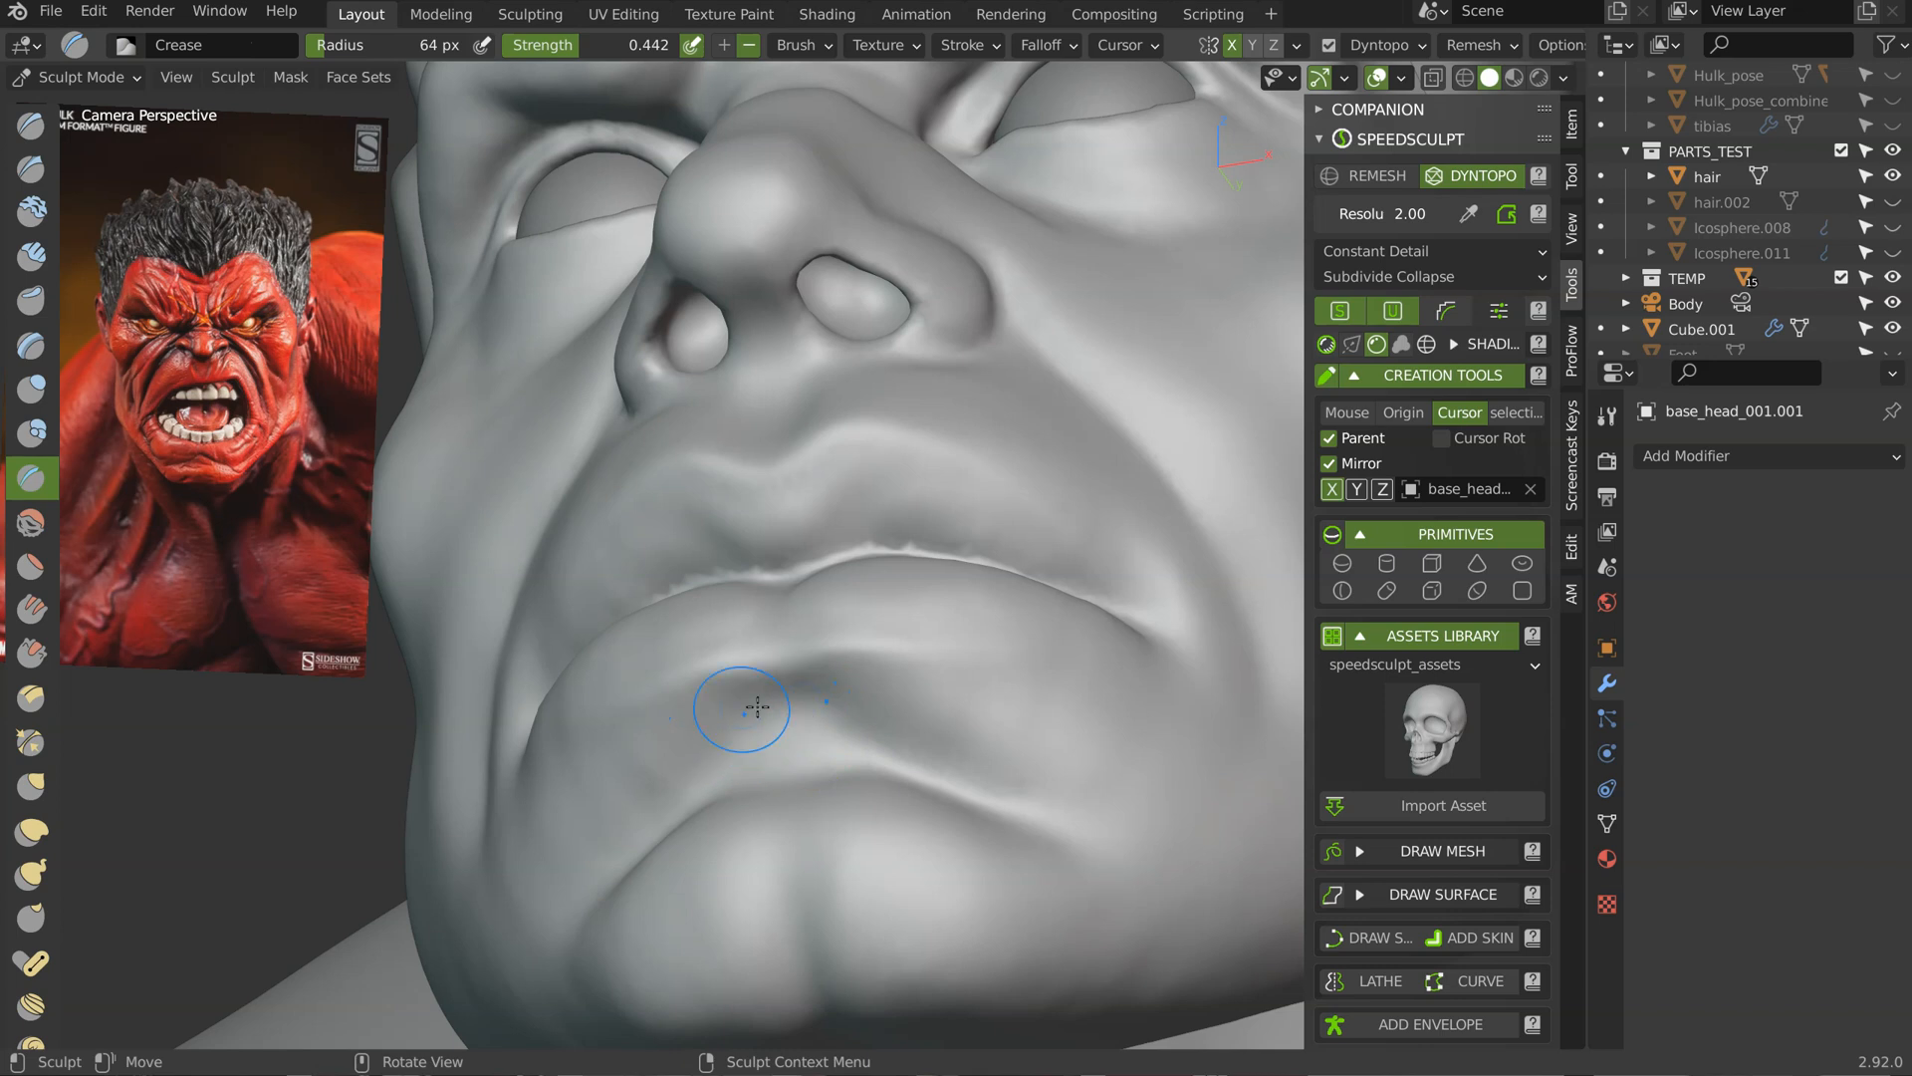
middle_drag(847, 714, 891, 734)
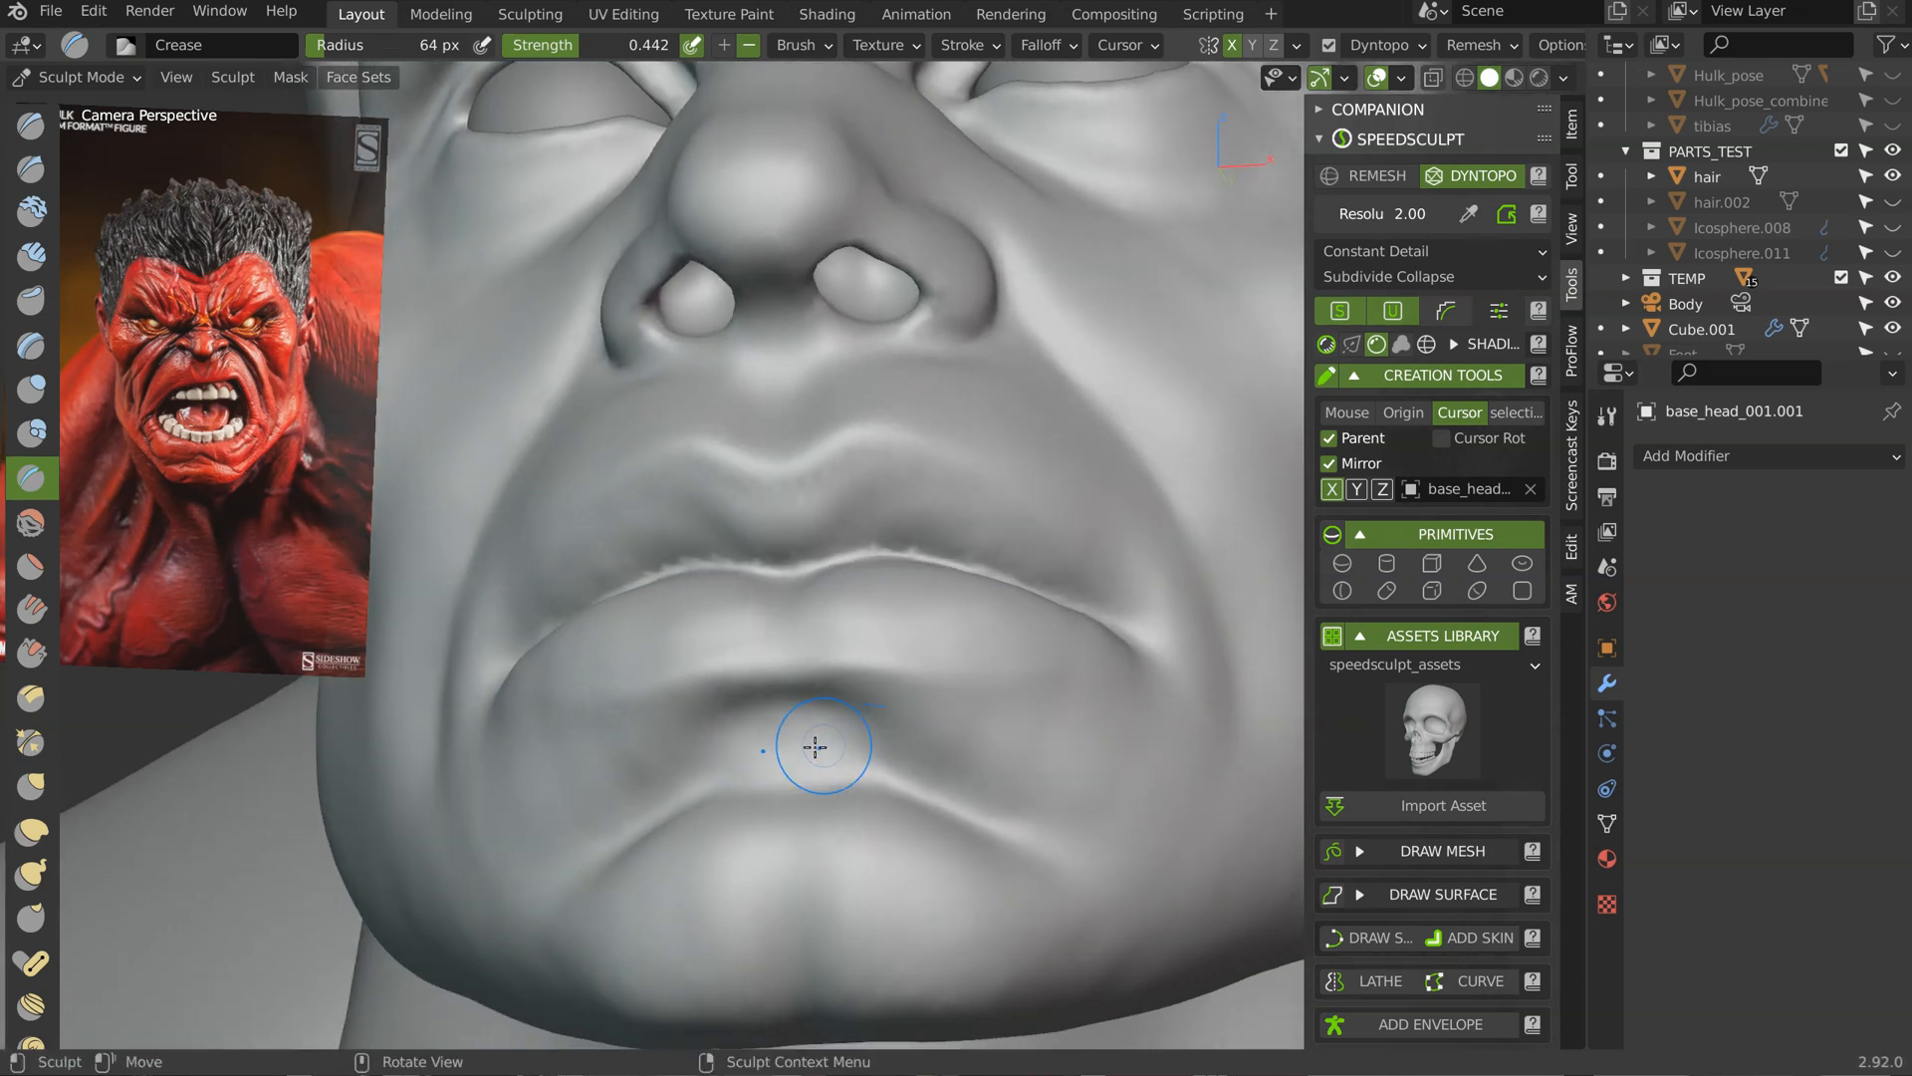
middle_drag(754, 754, 874, 761)
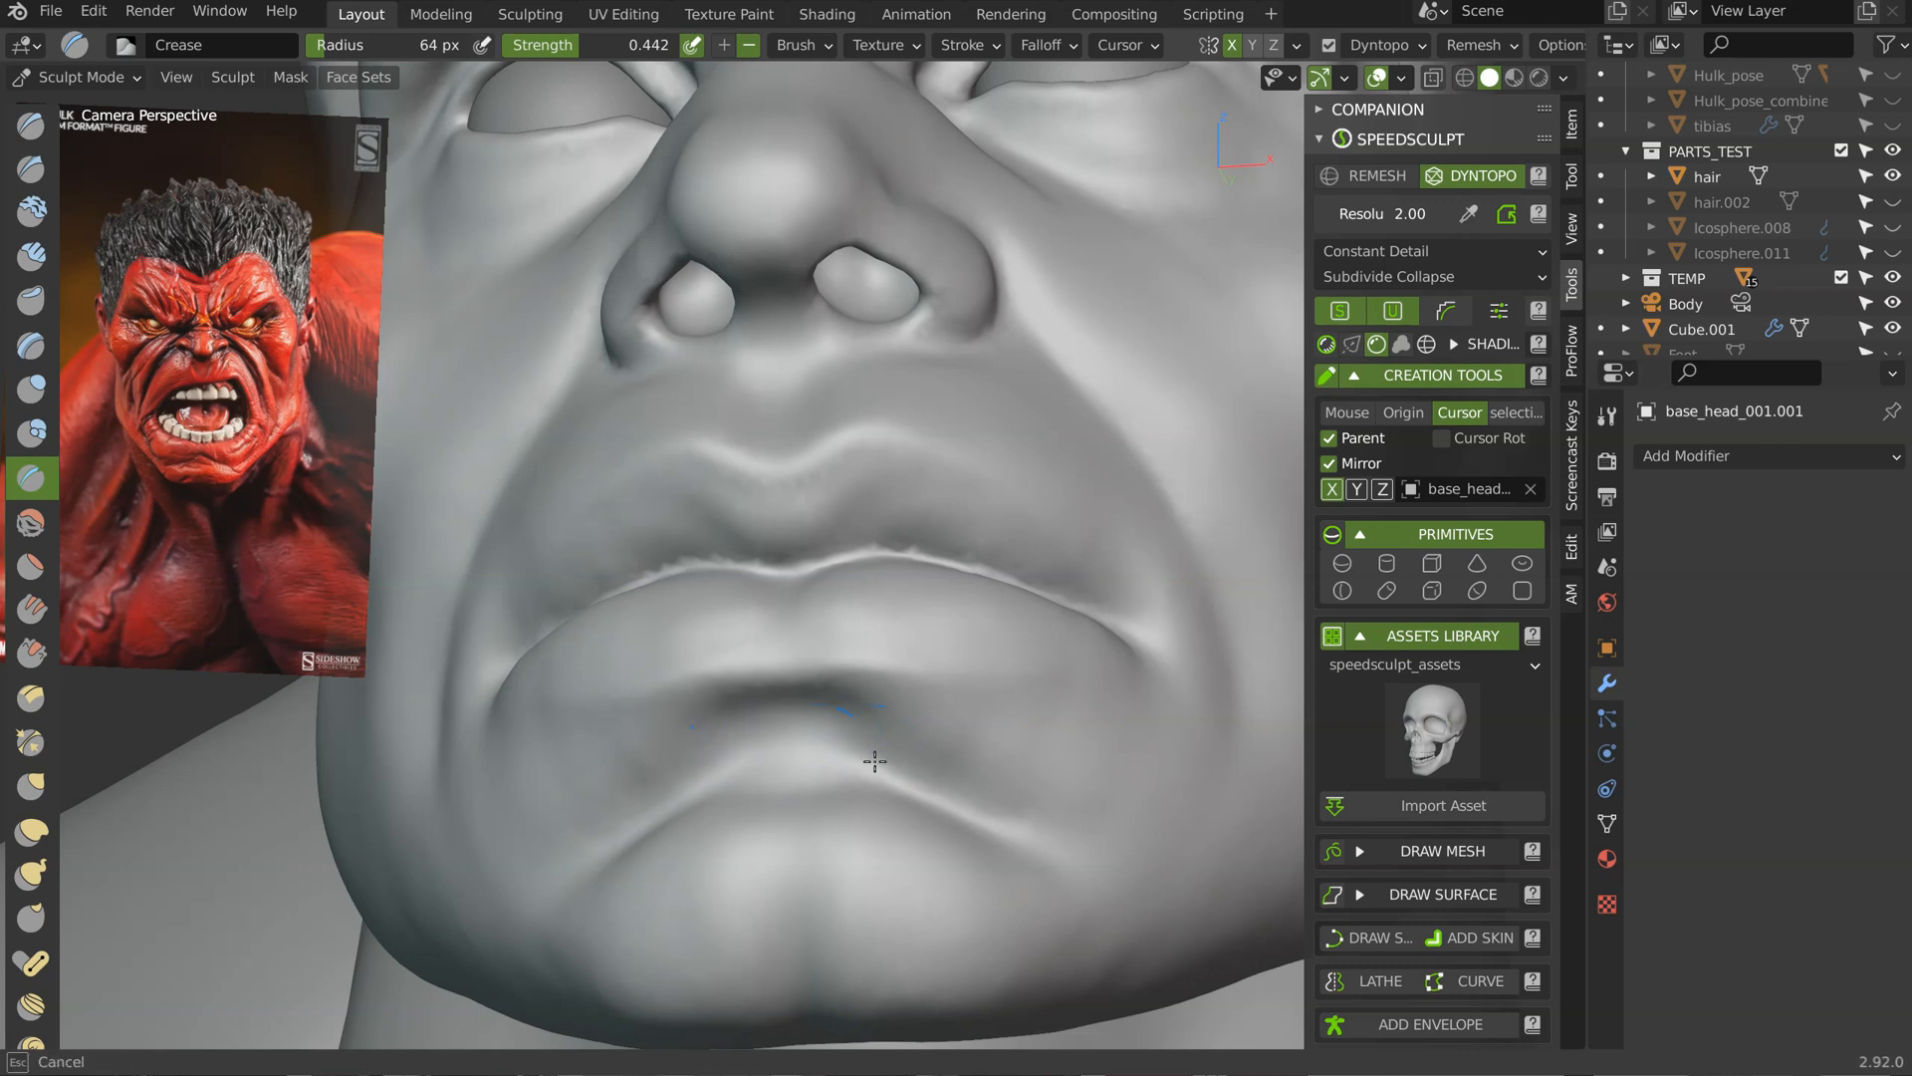
middle_drag(950, 700, 961, 727)
Step: Build up the surface around the mouth corner and the smile fold with the Clay brush at 64 px radius
key(c)
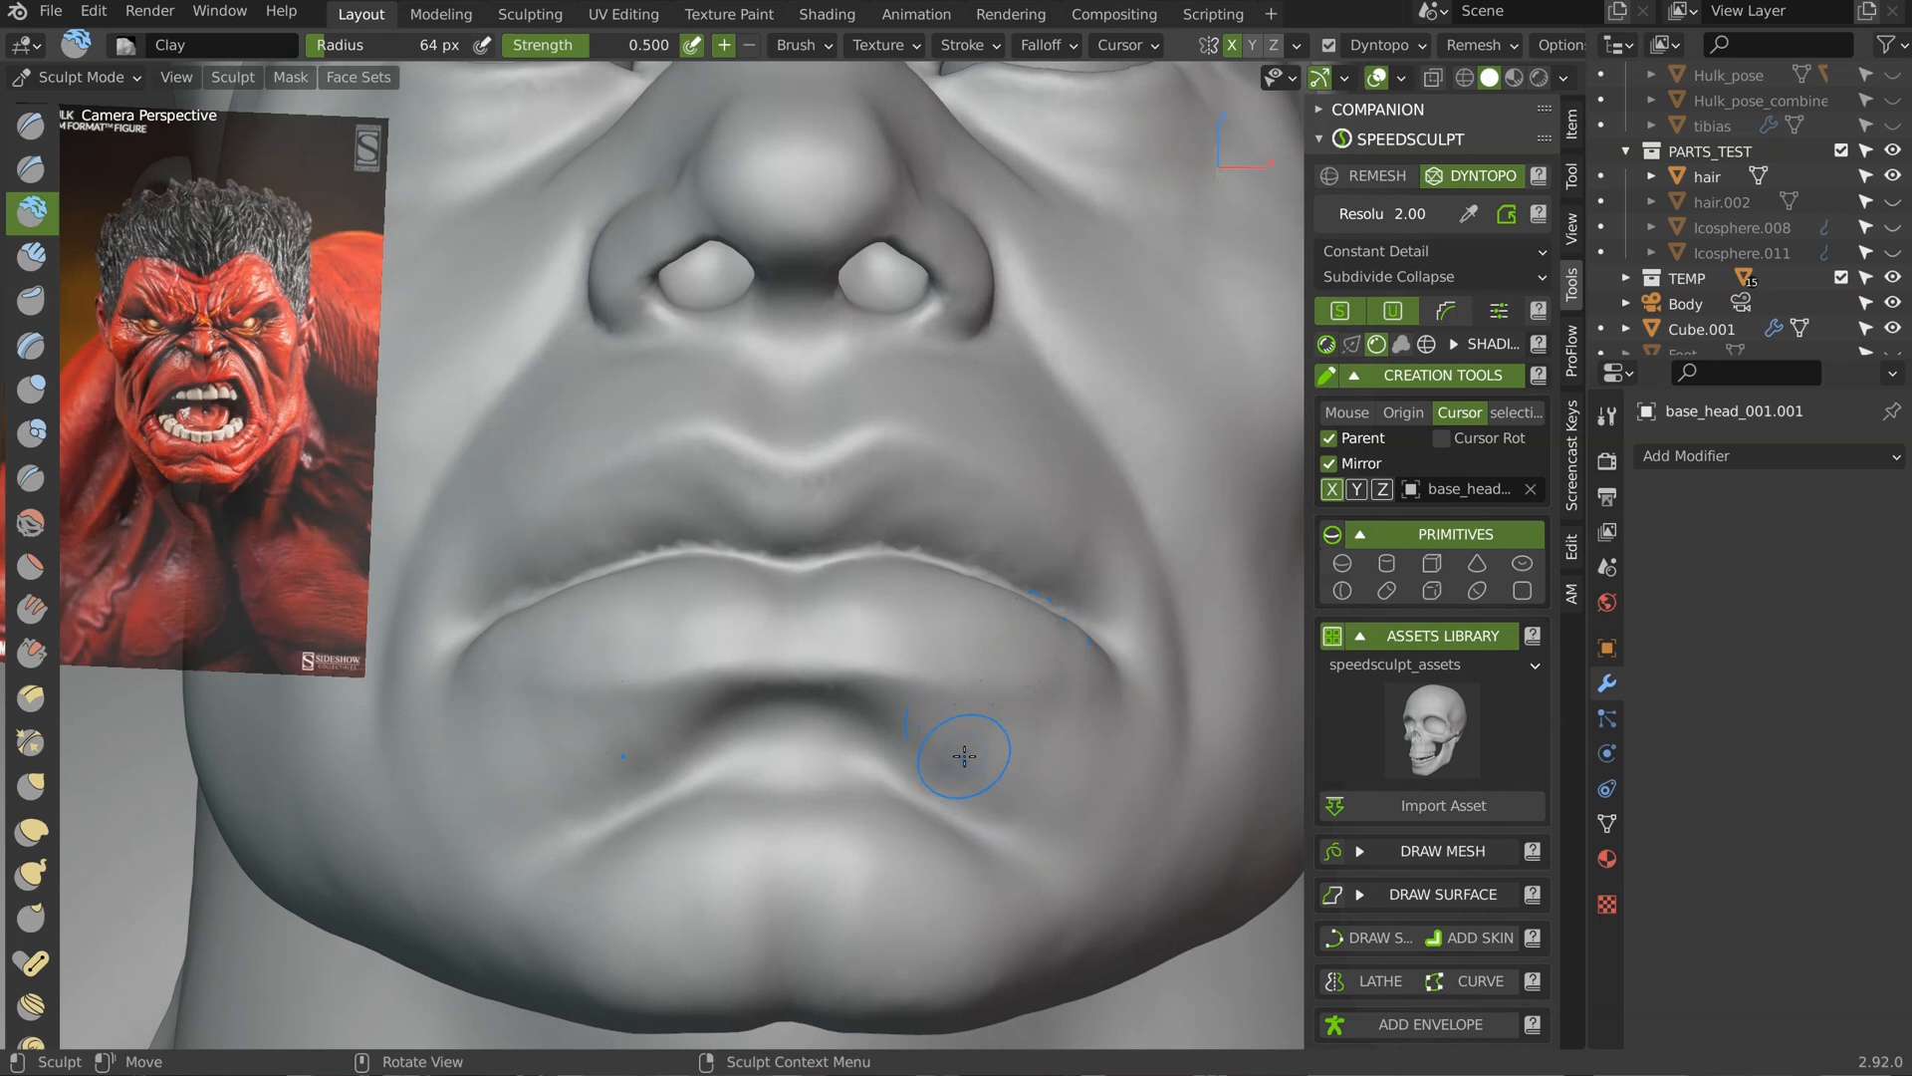
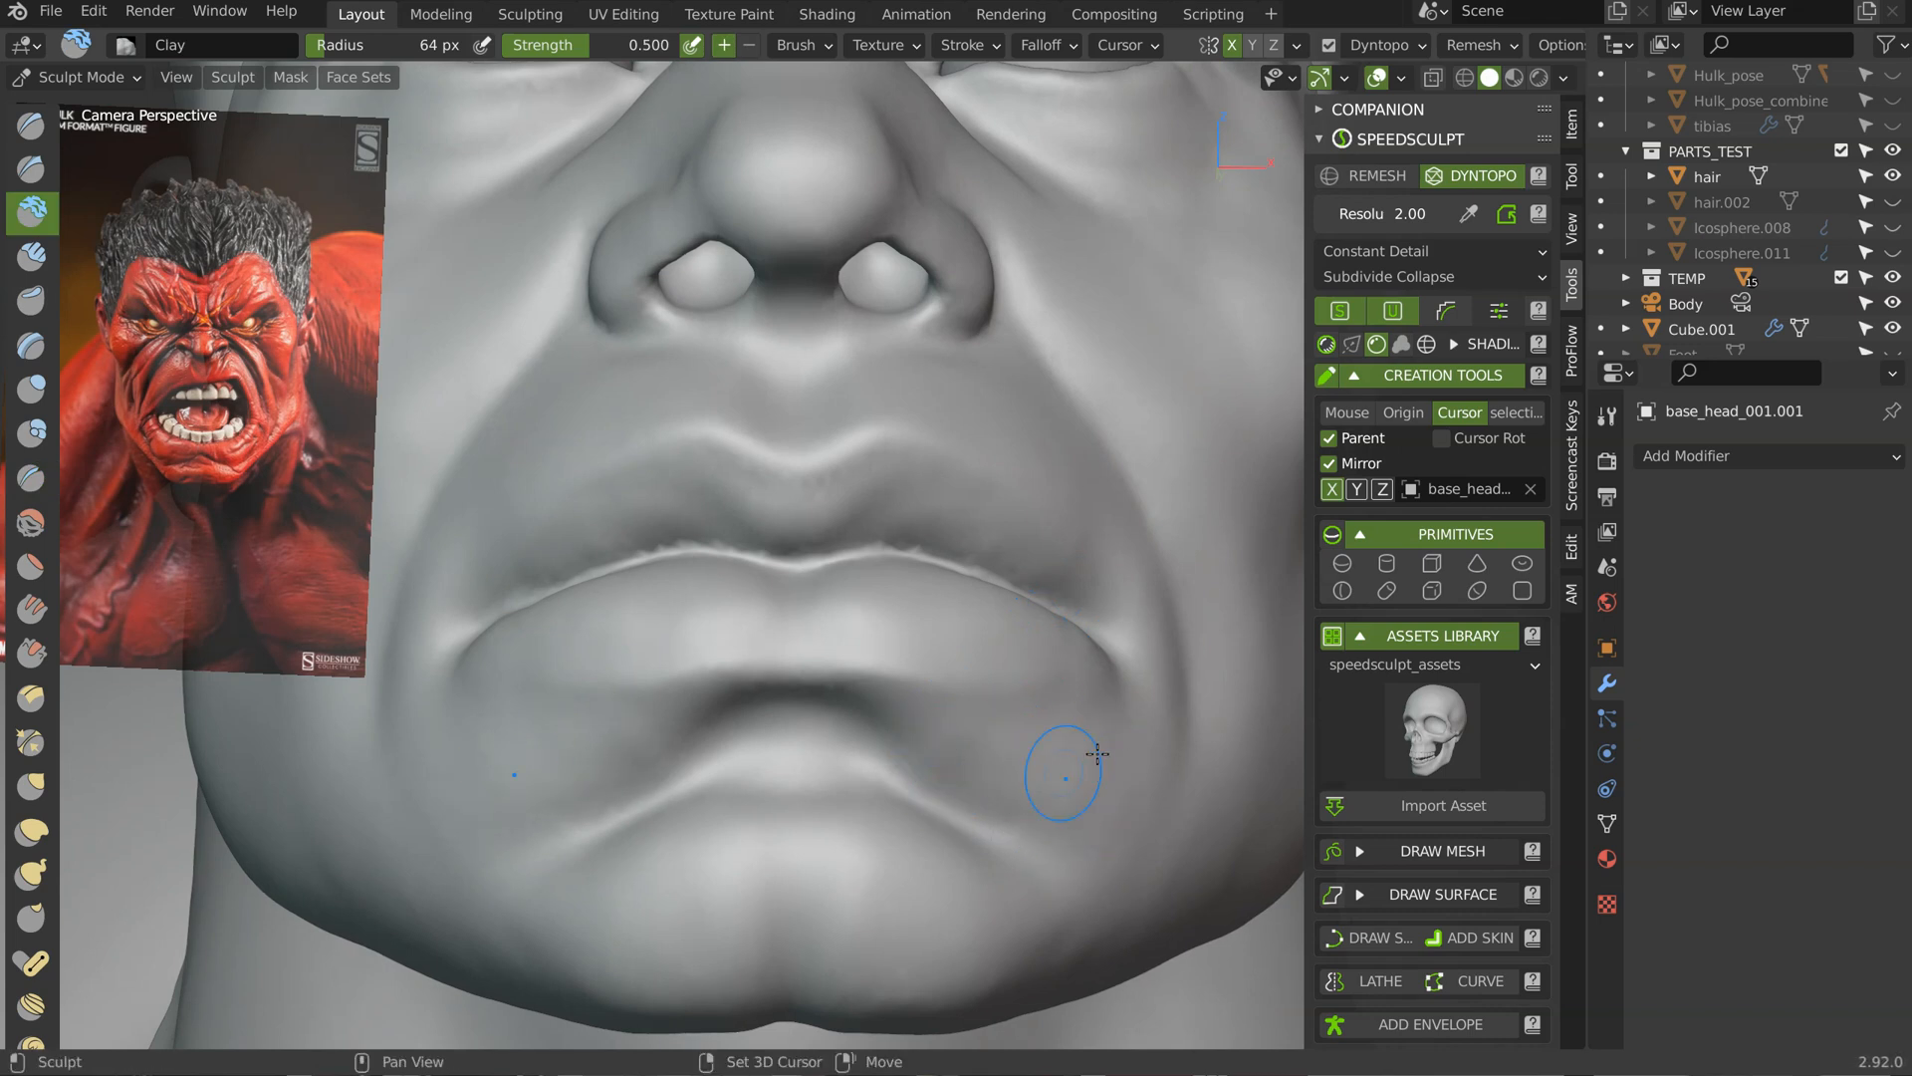
middle_drag(1096, 687, 1097, 641)
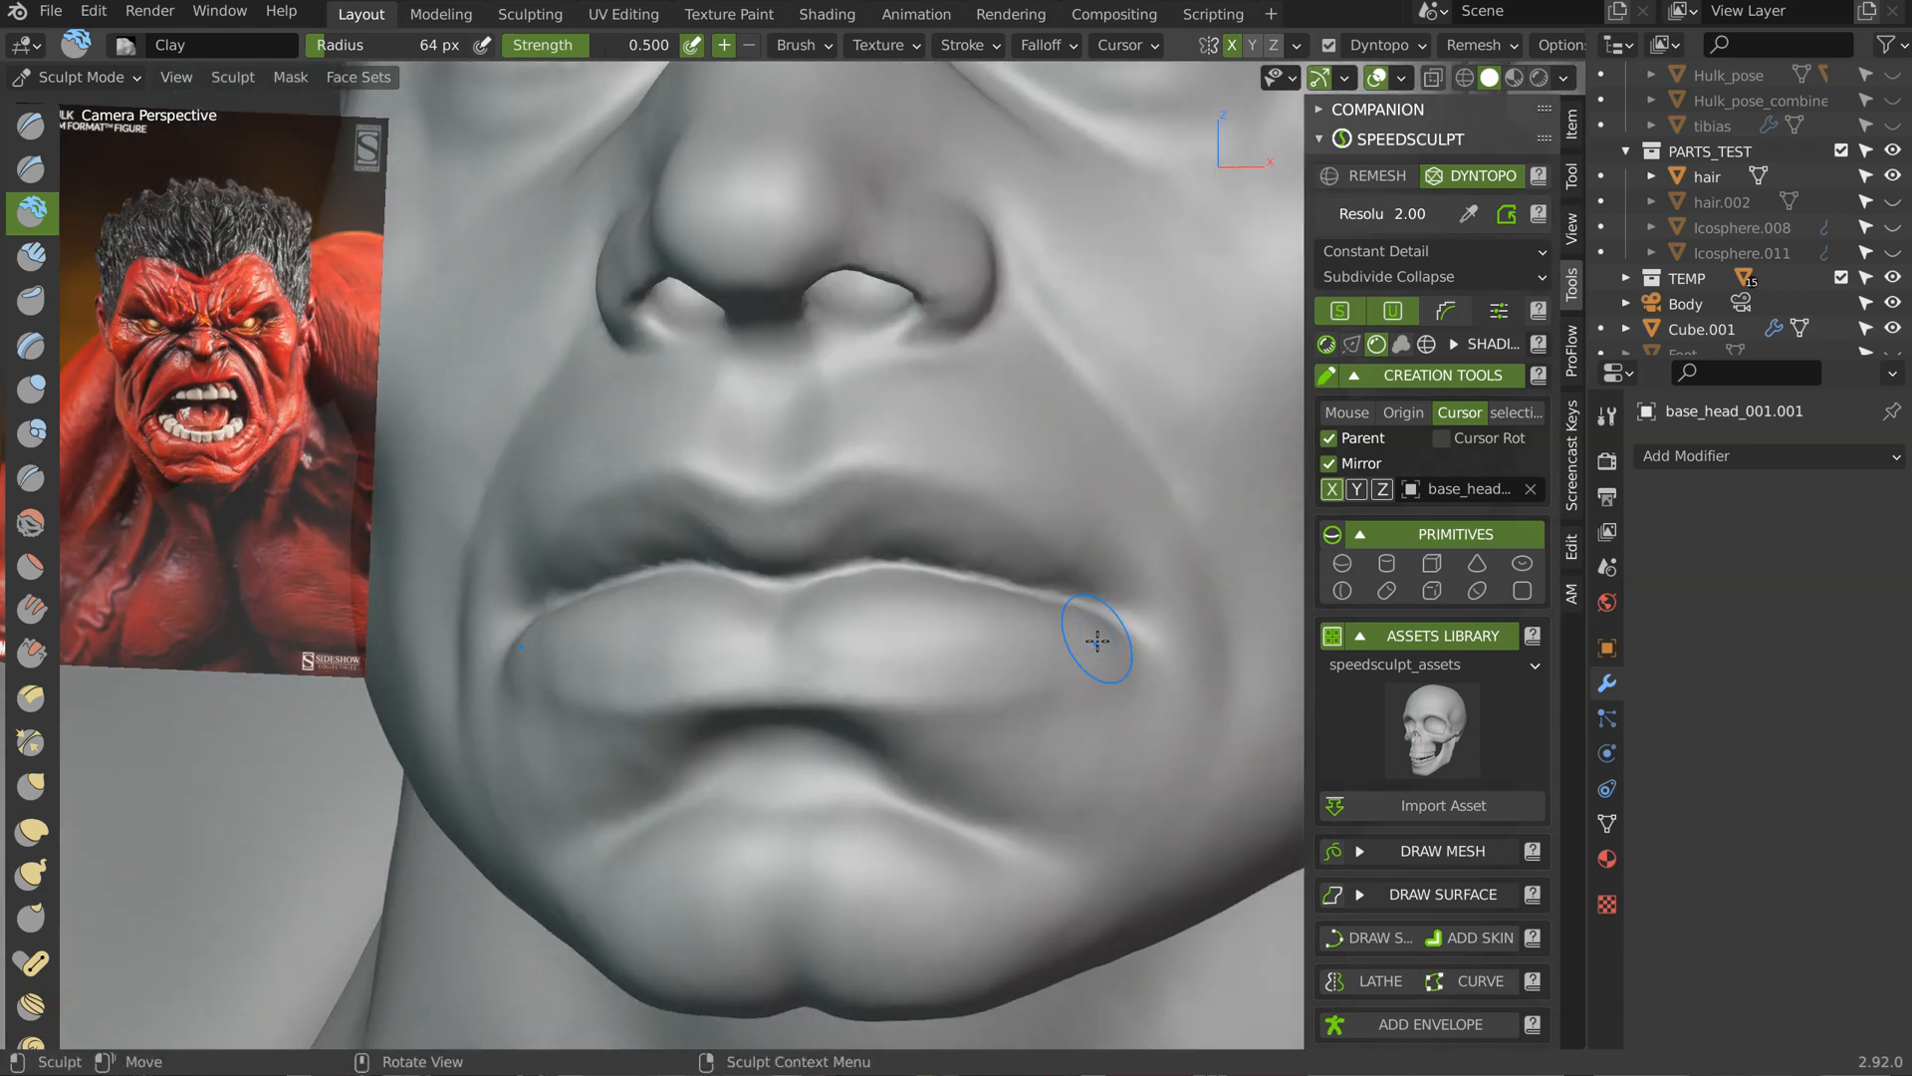
drag(1180, 571, 1207, 627)
mouse_move(1135, 506)
mouse_down()
mouse_move(1208, 619)
mouse_move(1188, 664)
mouse_move(1238, 704)
mouse_up()
middle_drag(1238, 704, 1243, 677)
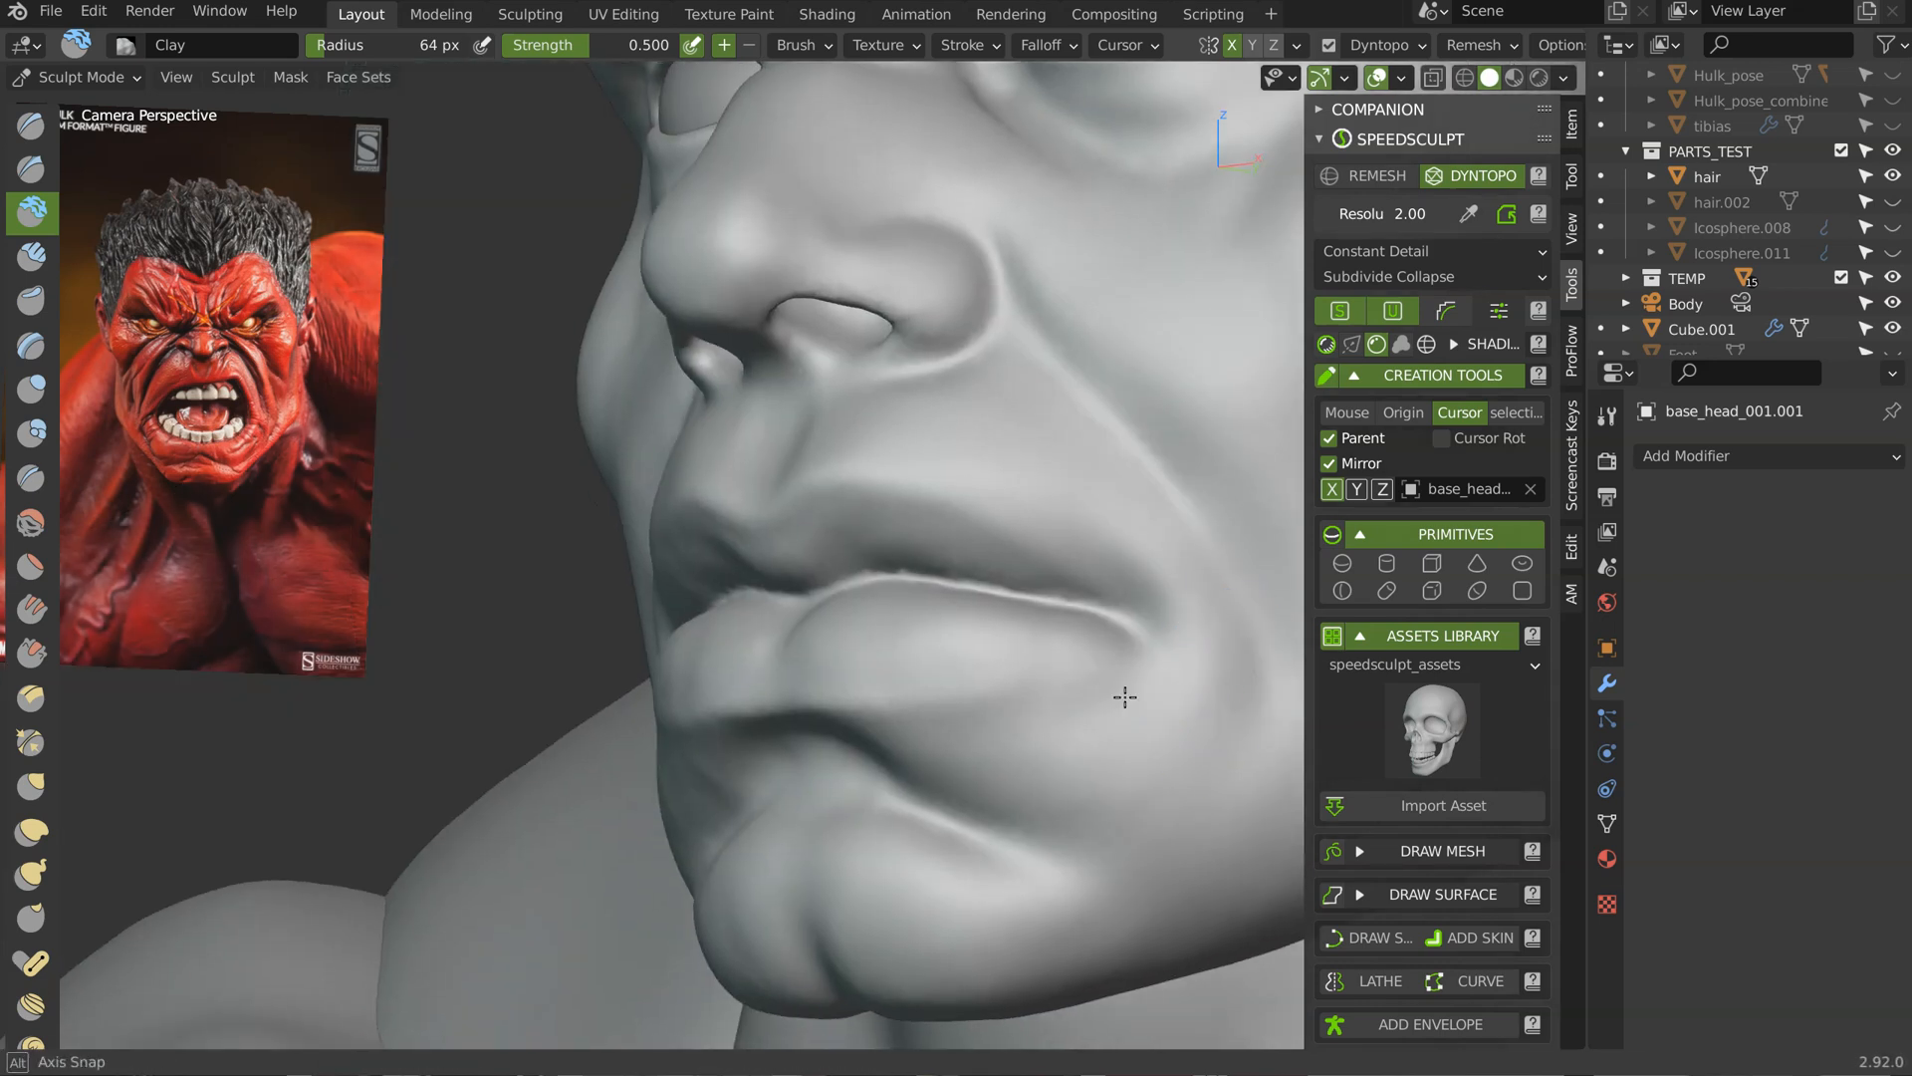
Step: Enlarge the Clay brush radius to 85 px and refine the volume of the cheek below the cheekbone
middle_drag(1124, 698, 1161, 713)
scroll(1025, 790, down, 5)
middle_drag(853, 448, 913, 528)
shift+middle_drag(908, 438, 856, 568)
middle_drag(856, 567, 921, 581)
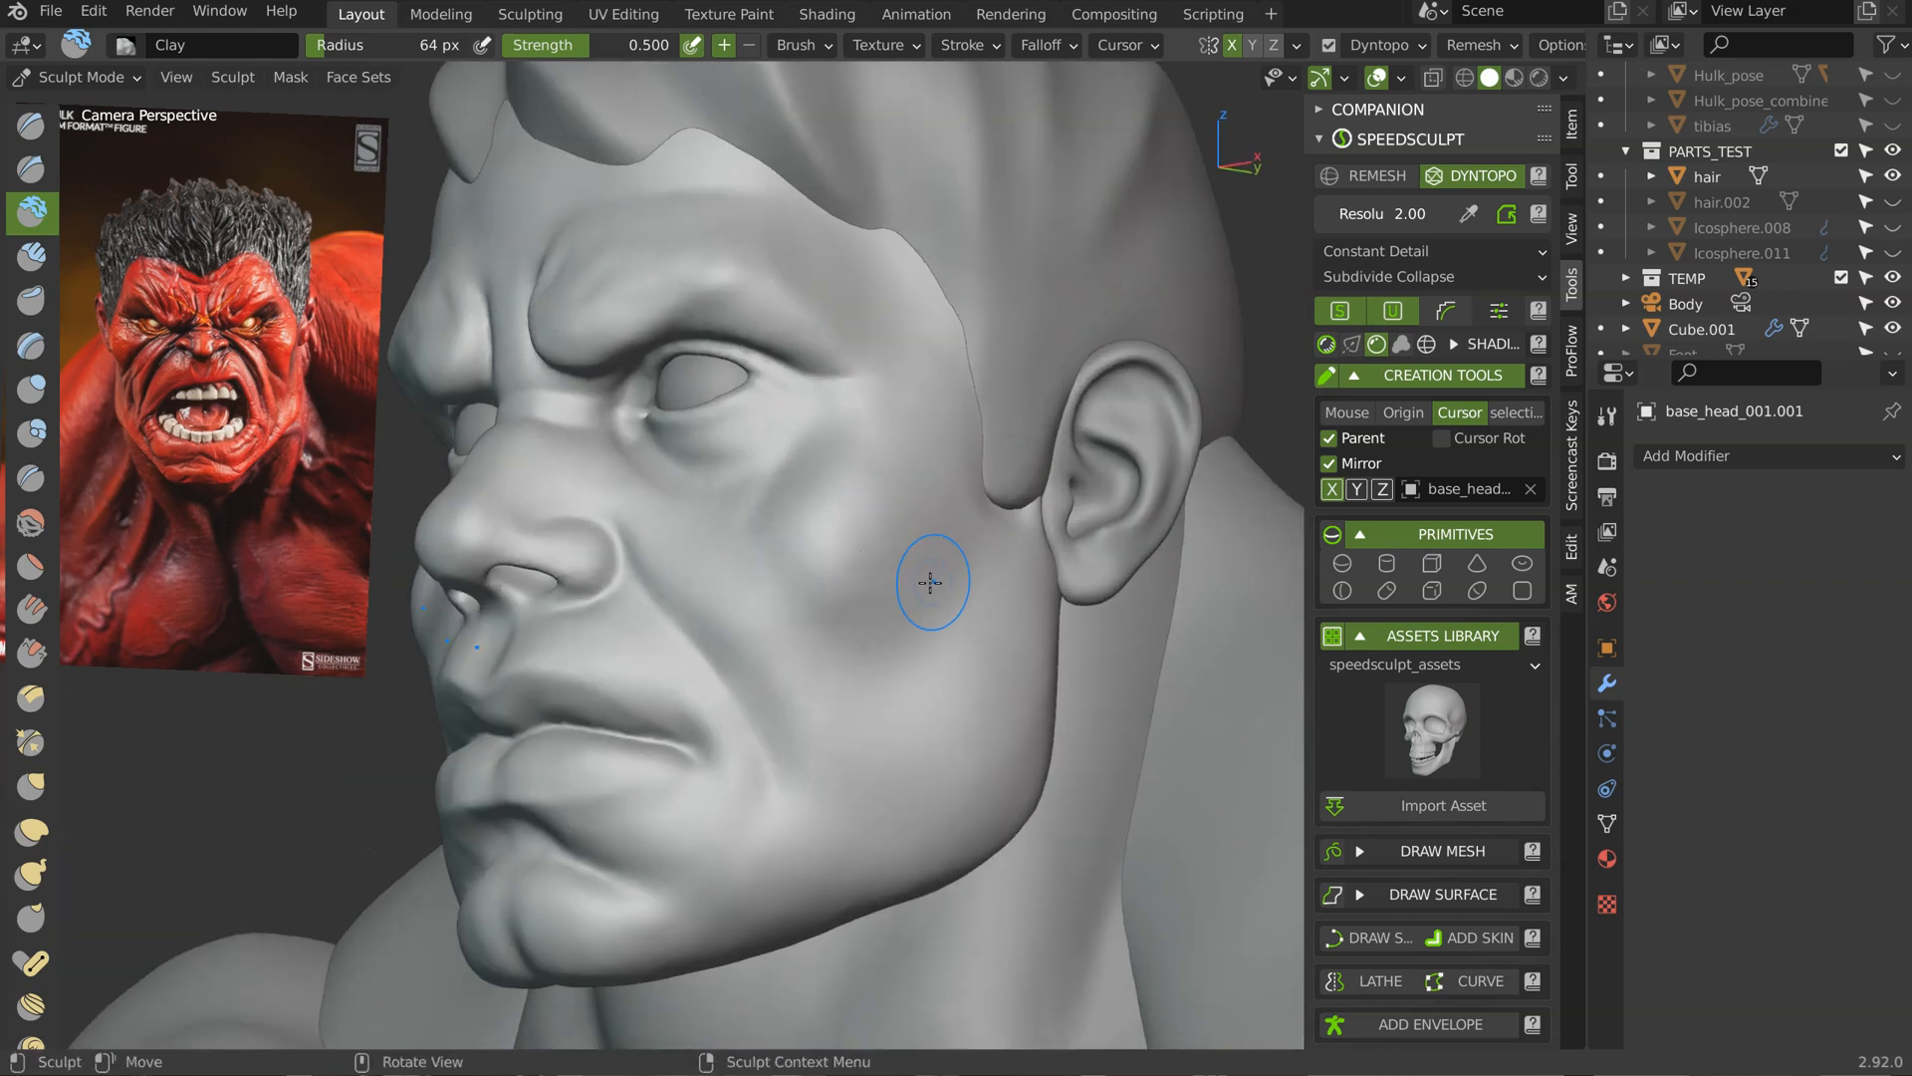
key(f)
click(866, 645)
mouse_move(924, 655)
middle_down()
mouse_move(921, 624)
mouse_move(906, 677)
mouse_move(905, 604)
middle_up()
mouse_move(854, 692)
middle_down()
mouse_move(875, 623)
mouse_move(894, 666)
middle_up()
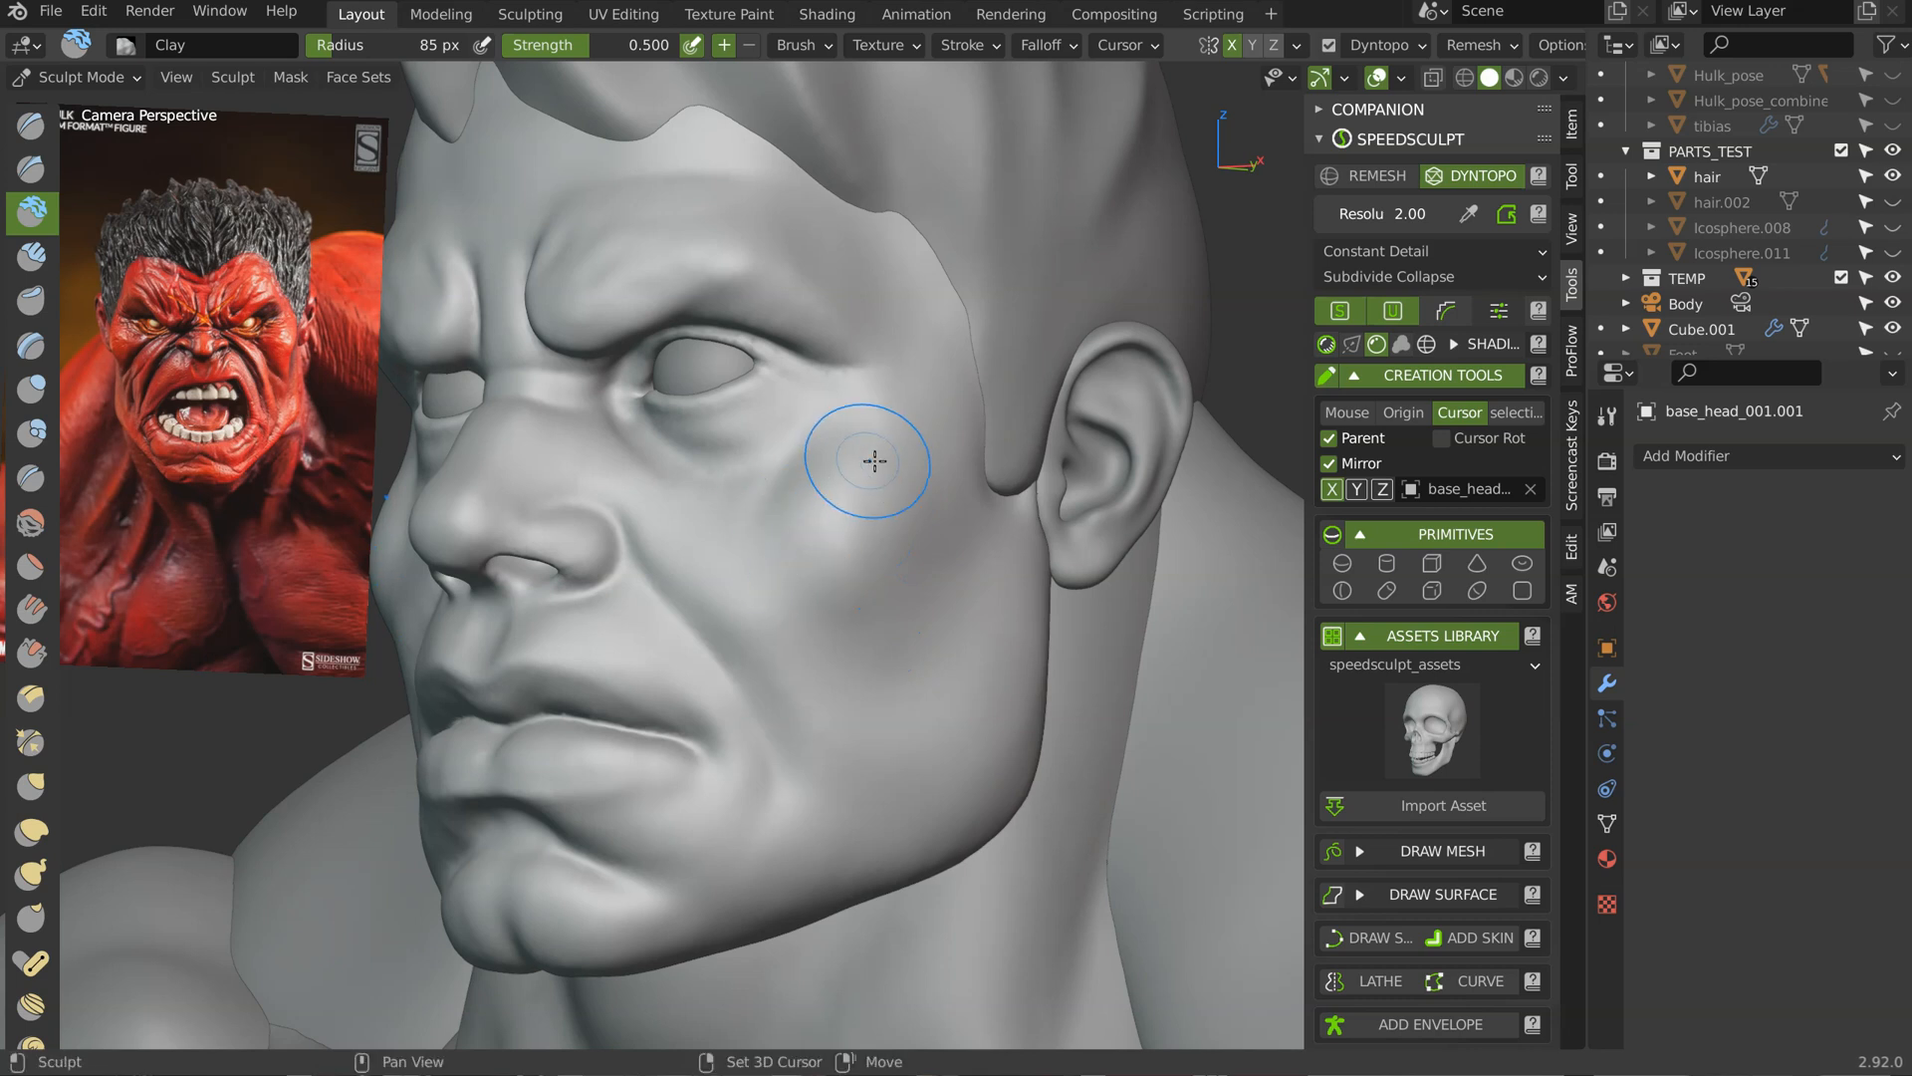
Step: Tighten the diagonal fold under the eye with the Pinch/Magnify brush at 85 px radius
scroll(853, 449, up, 5)
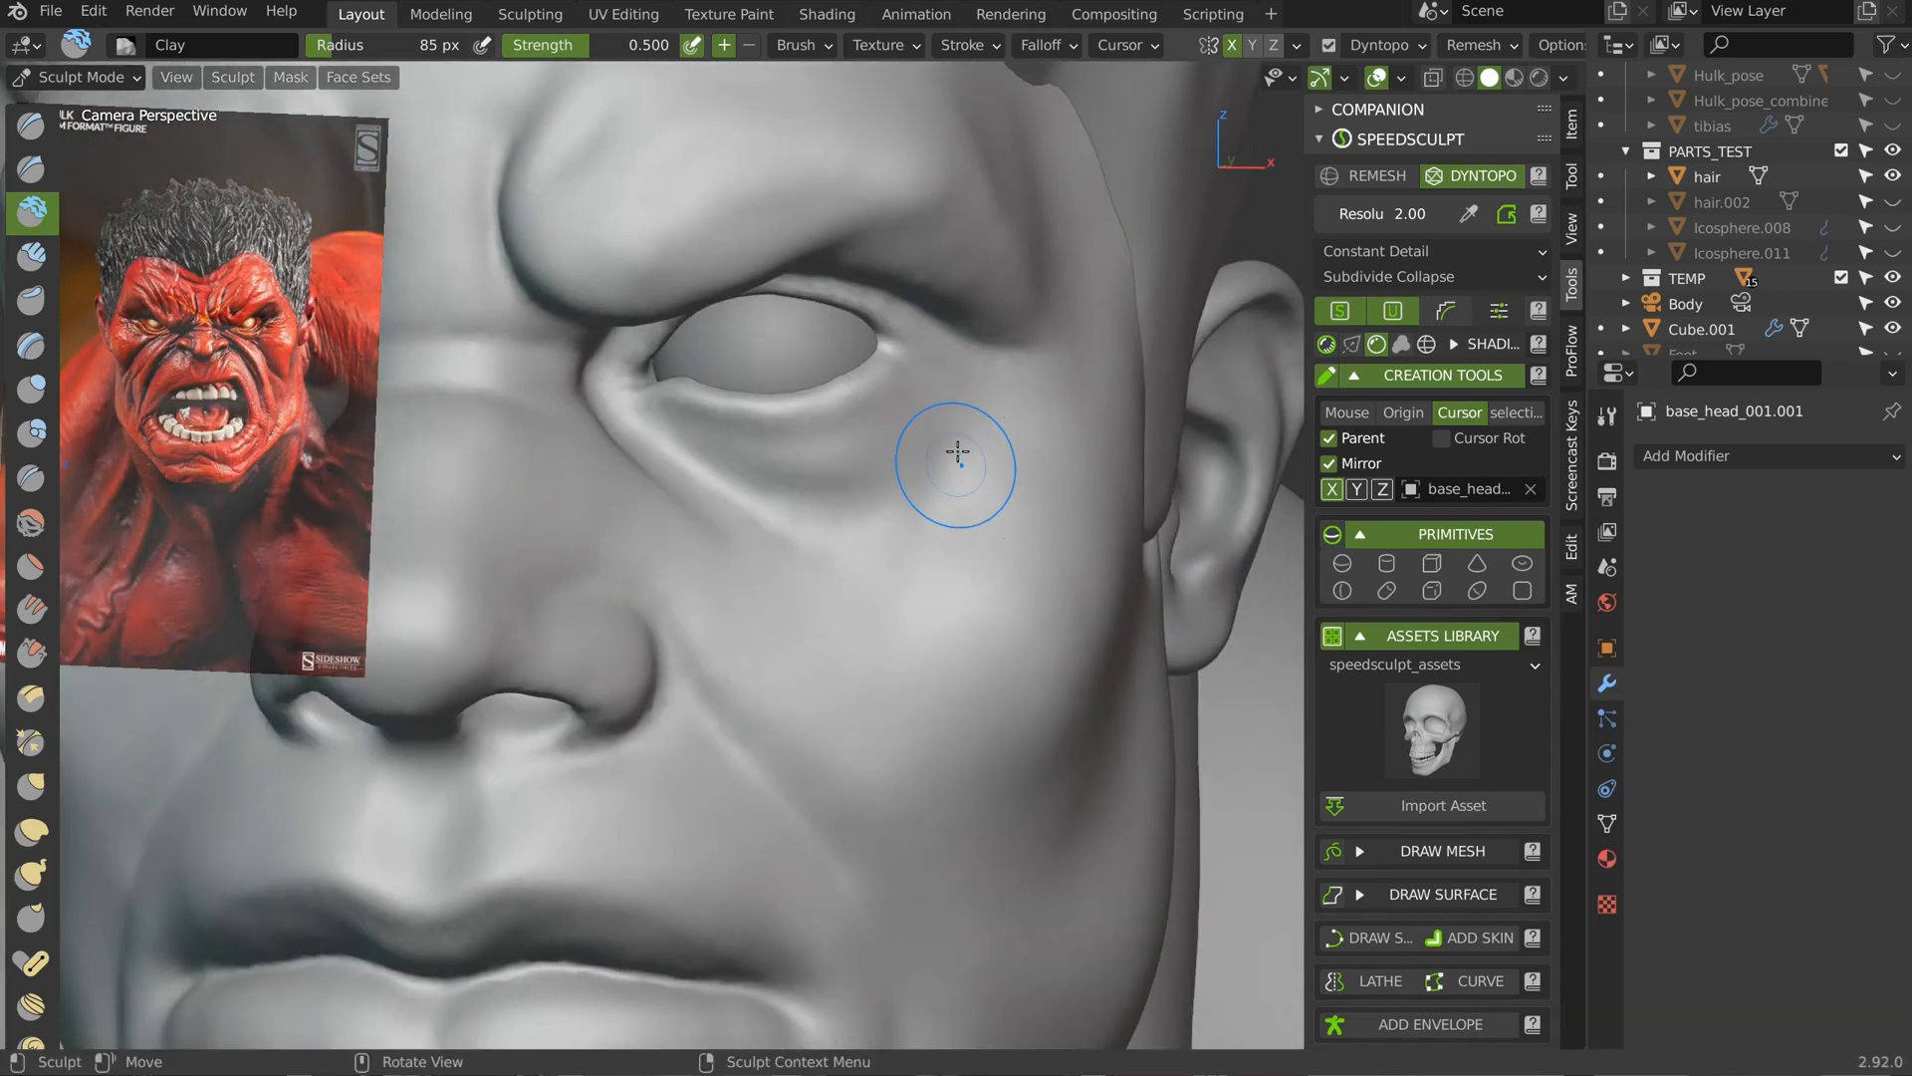
key(p)
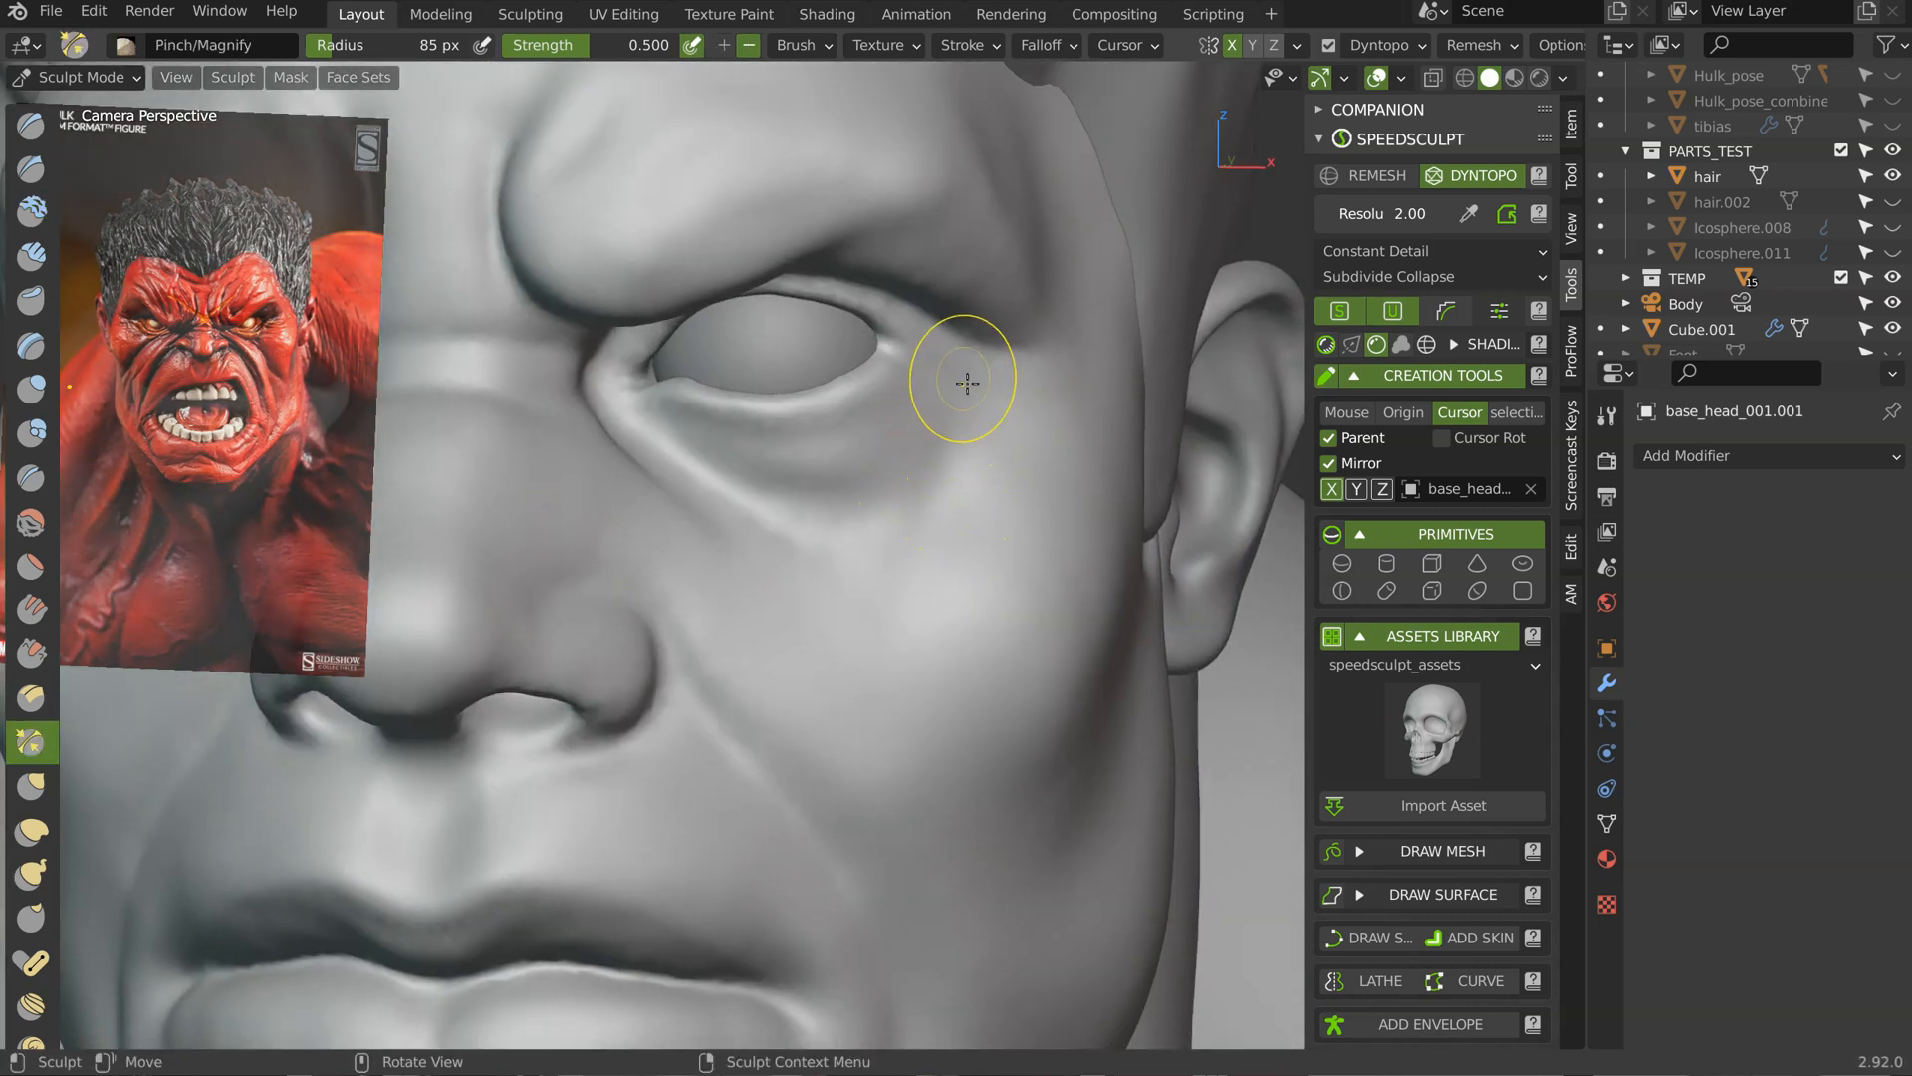
mouse_move(936, 541)
middle_down()
mouse_move(977, 529)
mouse_move(949, 531)
middle_up()
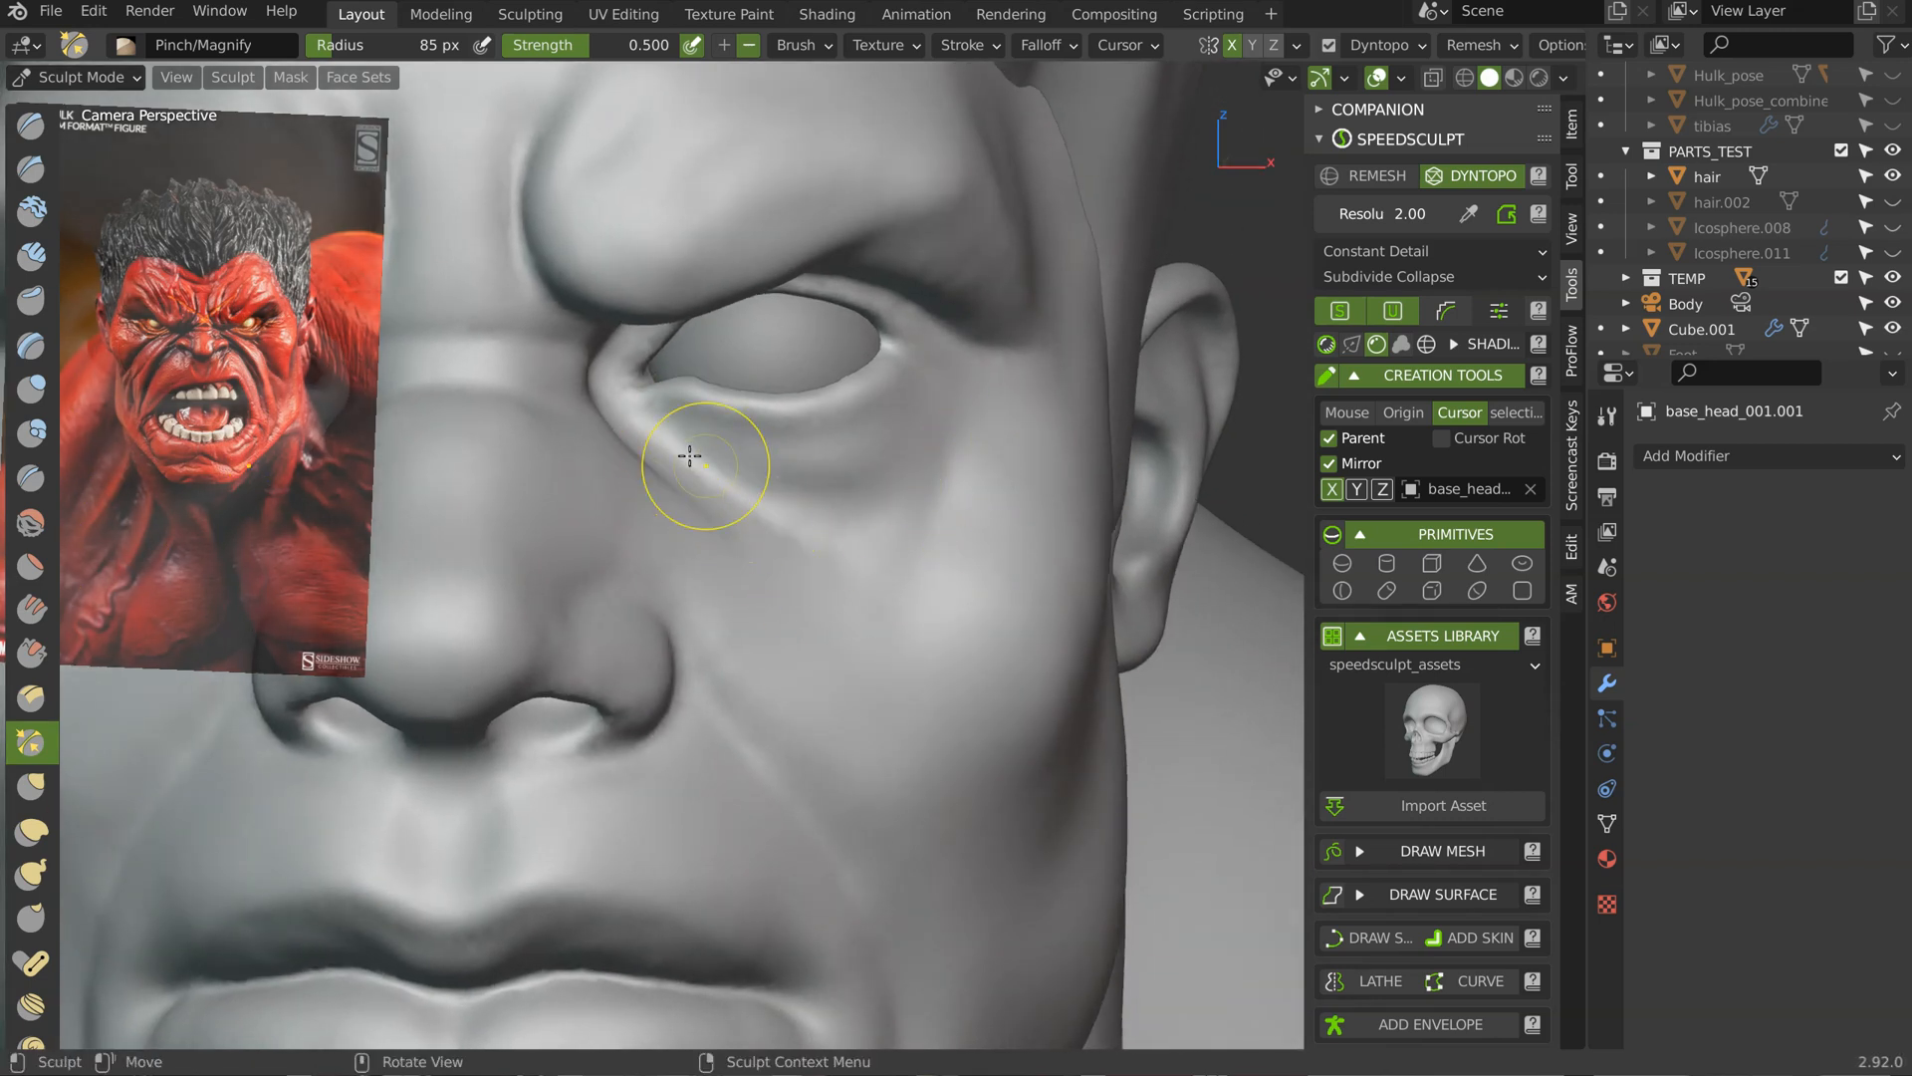
middle_drag(944, 610, 1065, 433)
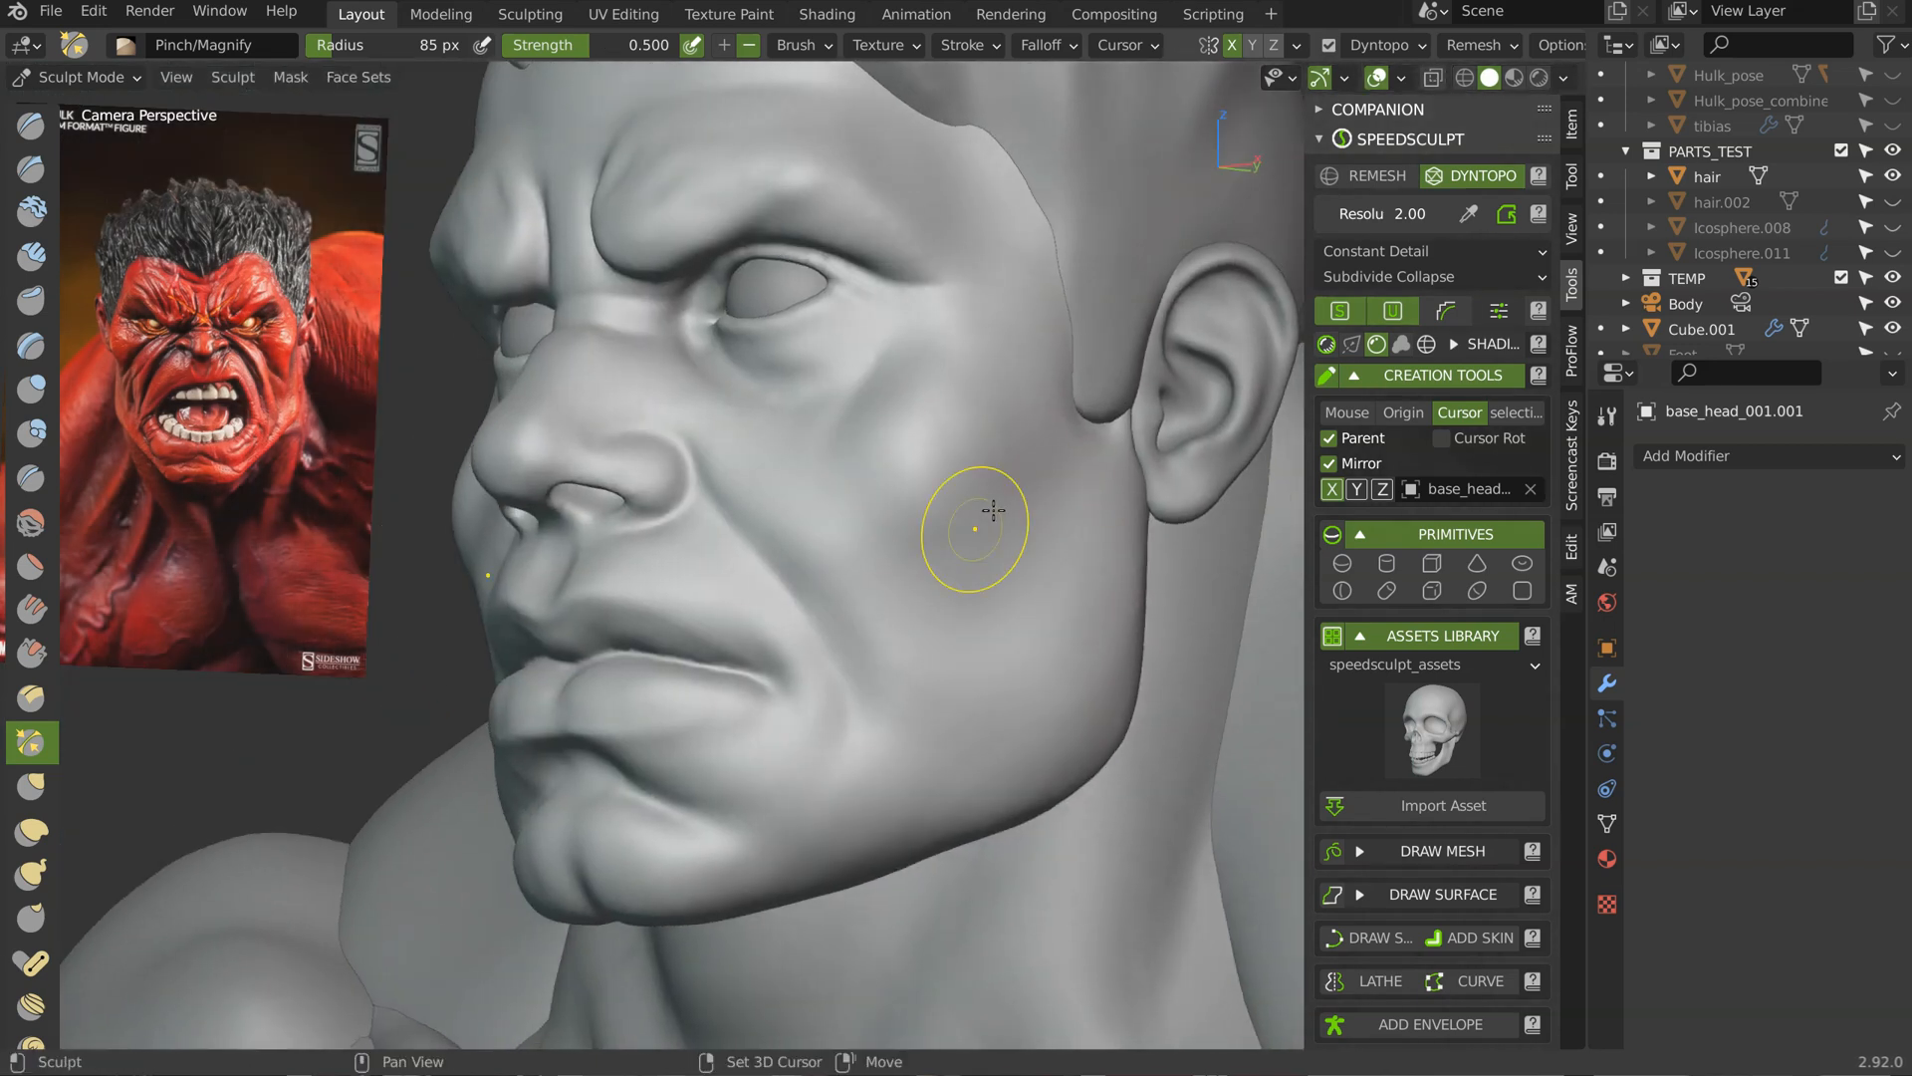
Step: Pinch the crease between the lower lip and the chin using the 85 px Pinch/Magnify brush
shift+middle_drag(989, 512, 1066, 399)
ctrl+middle_drag(926, 491, 930, 543)
mouse_move(756, 648)
mouse_down()
mouse_move(881, 658)
mouse_move(904, 721)
mouse_move(931, 667)
mouse_up()
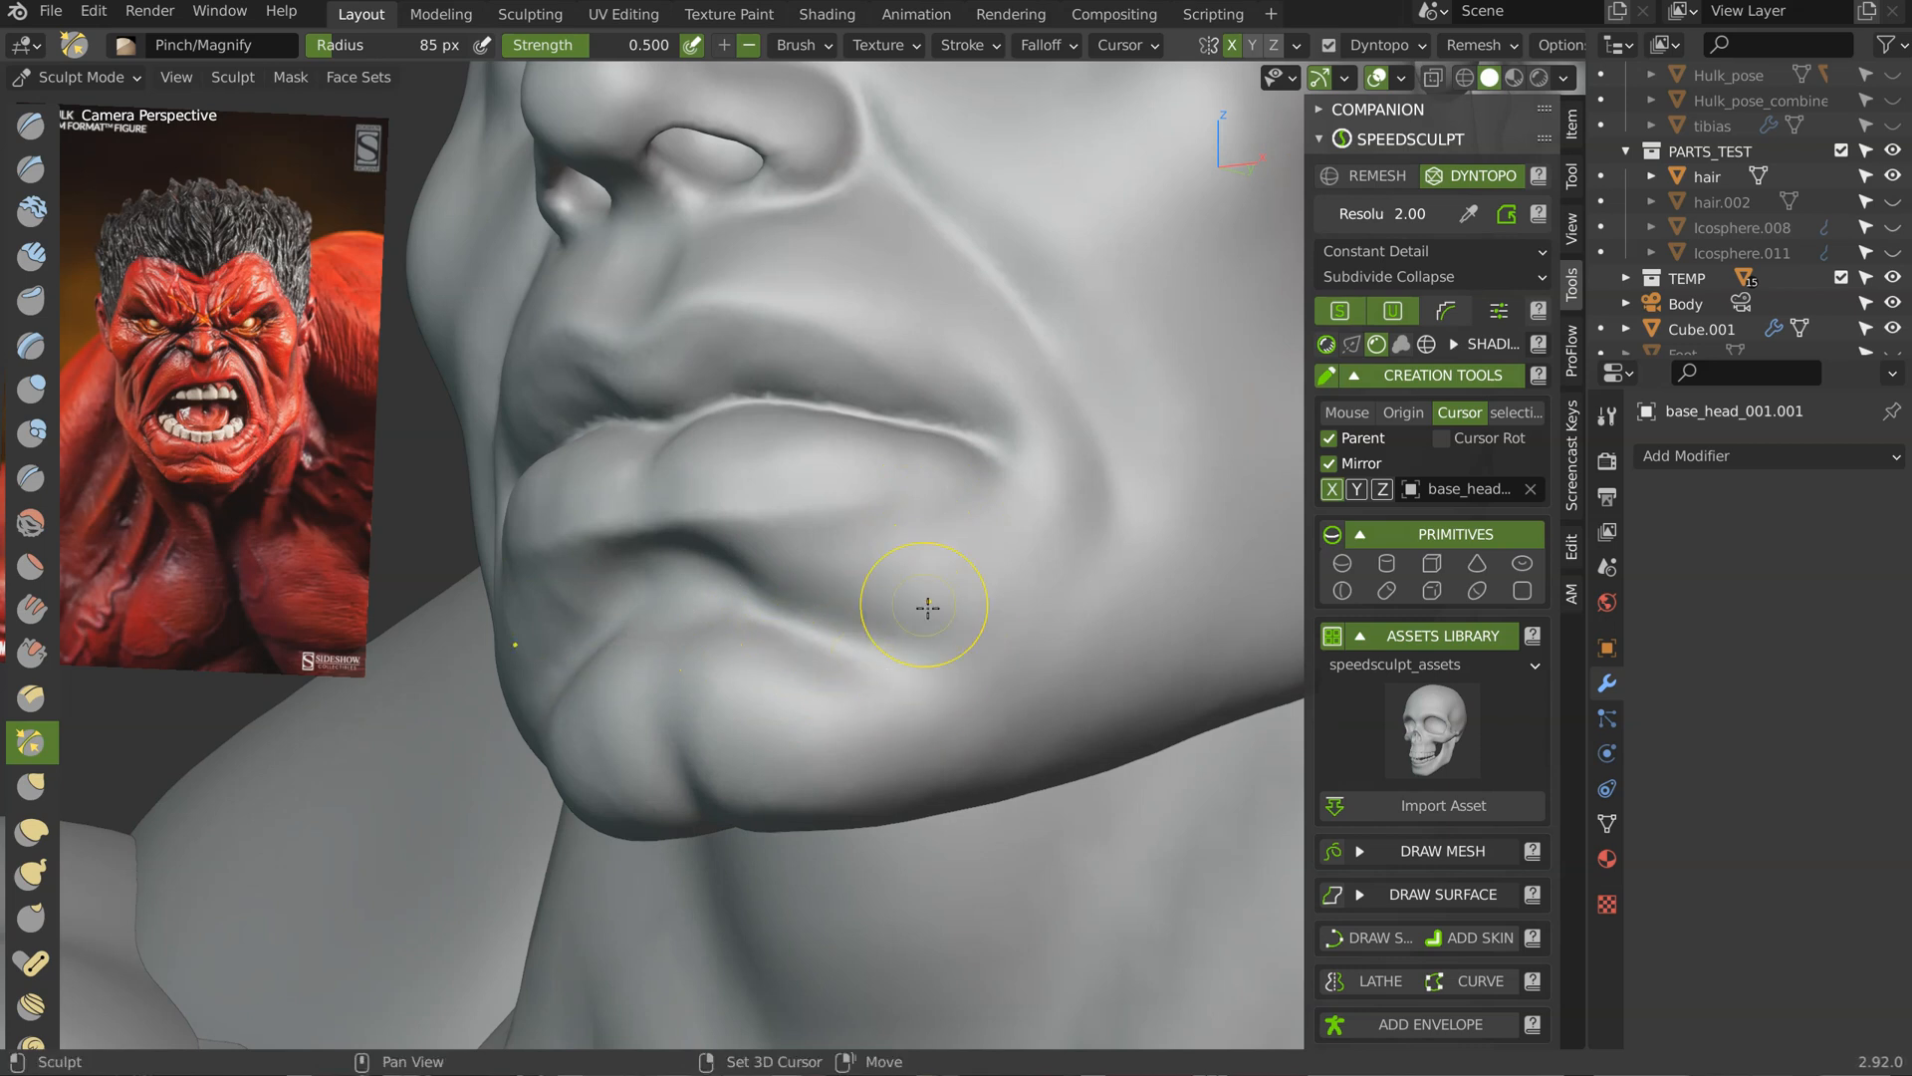
Step: Pinch the fold below the mouth corner with the Pinch/Magnify brush at 85 px radius
middle_drag(828, 649, 939, 581)
mouse_move(931, 584)
mouse_down()
mouse_move(900, 597)
mouse_move(888, 567)
mouse_up()
mouse_move(888, 507)
shift+middle_down()
mouse_move(930, 563)
mouse_move(787, 557)
mouse_move(715, 605)
shift+middle_up()
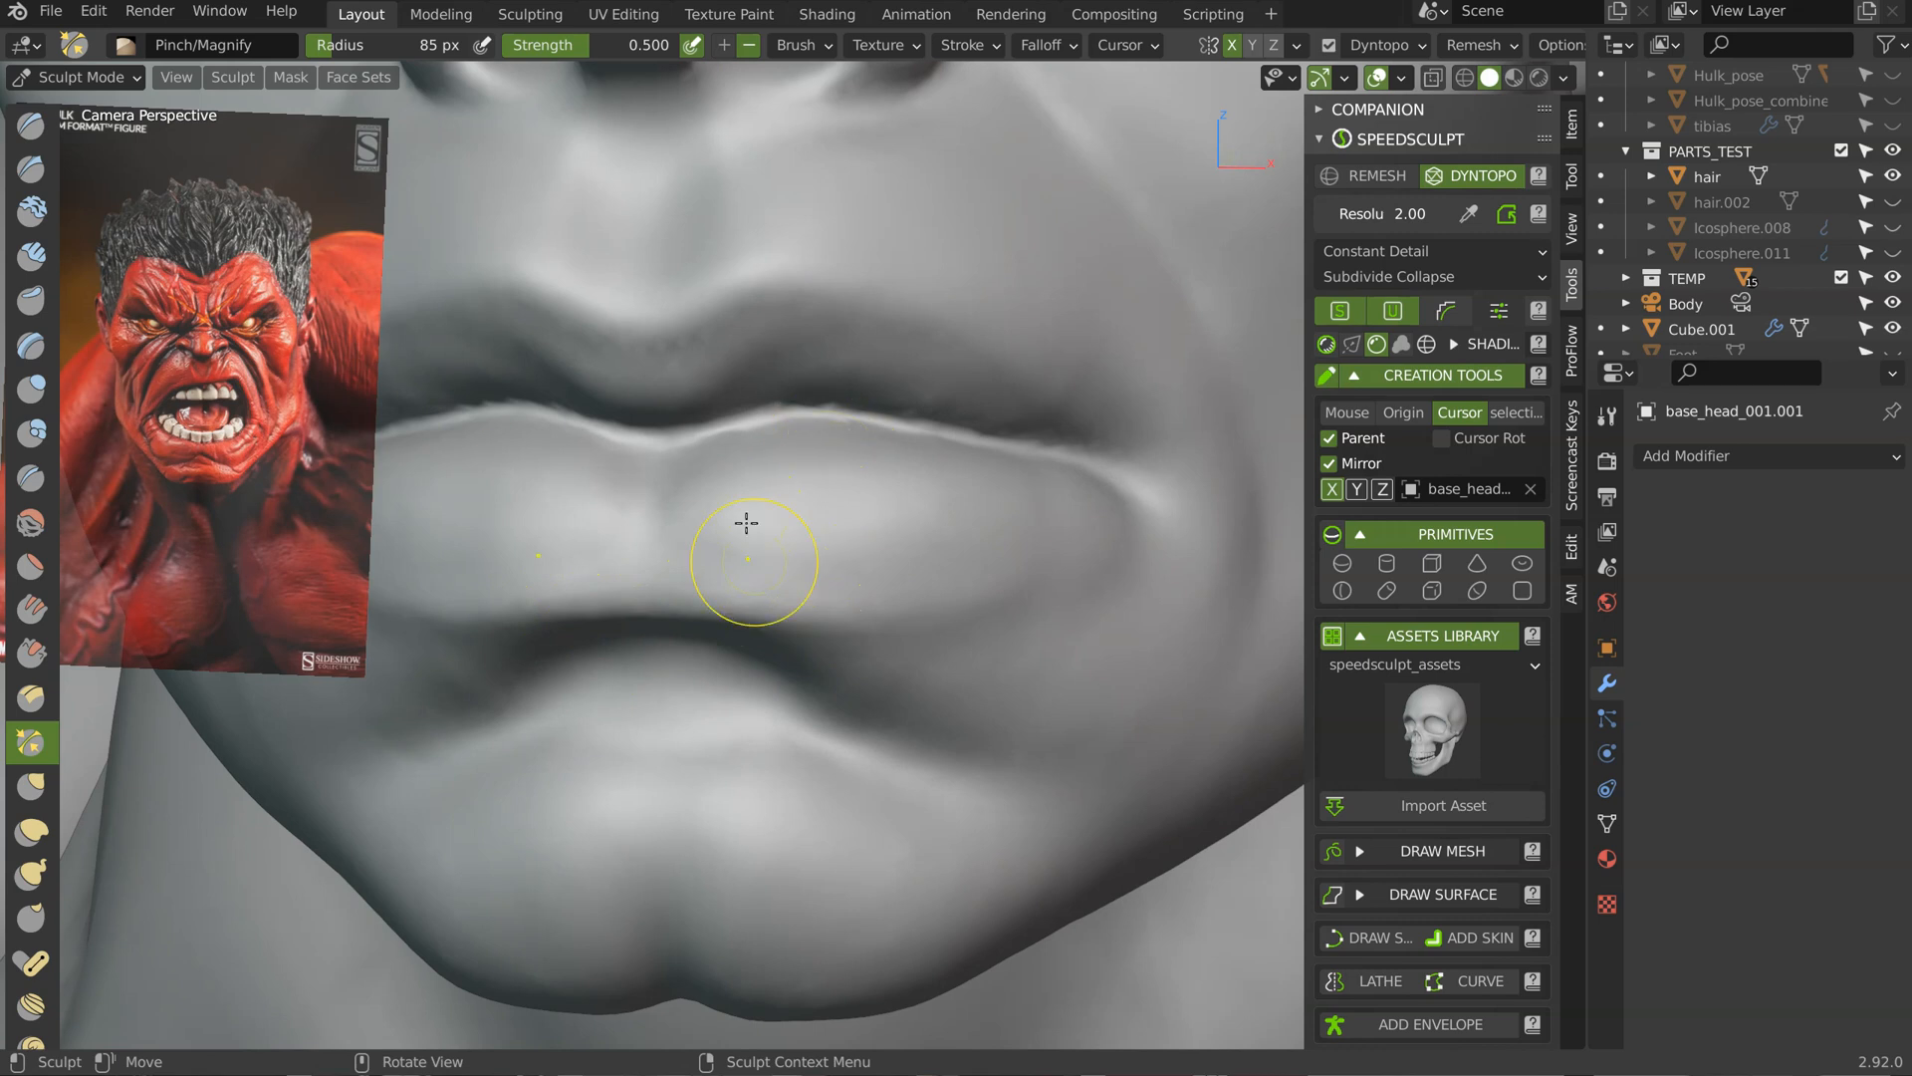
Step: Crease the line between the lips toward the mouth corner with the Crease brush at 60 px radius and undo the last stroke
key(shift+c)
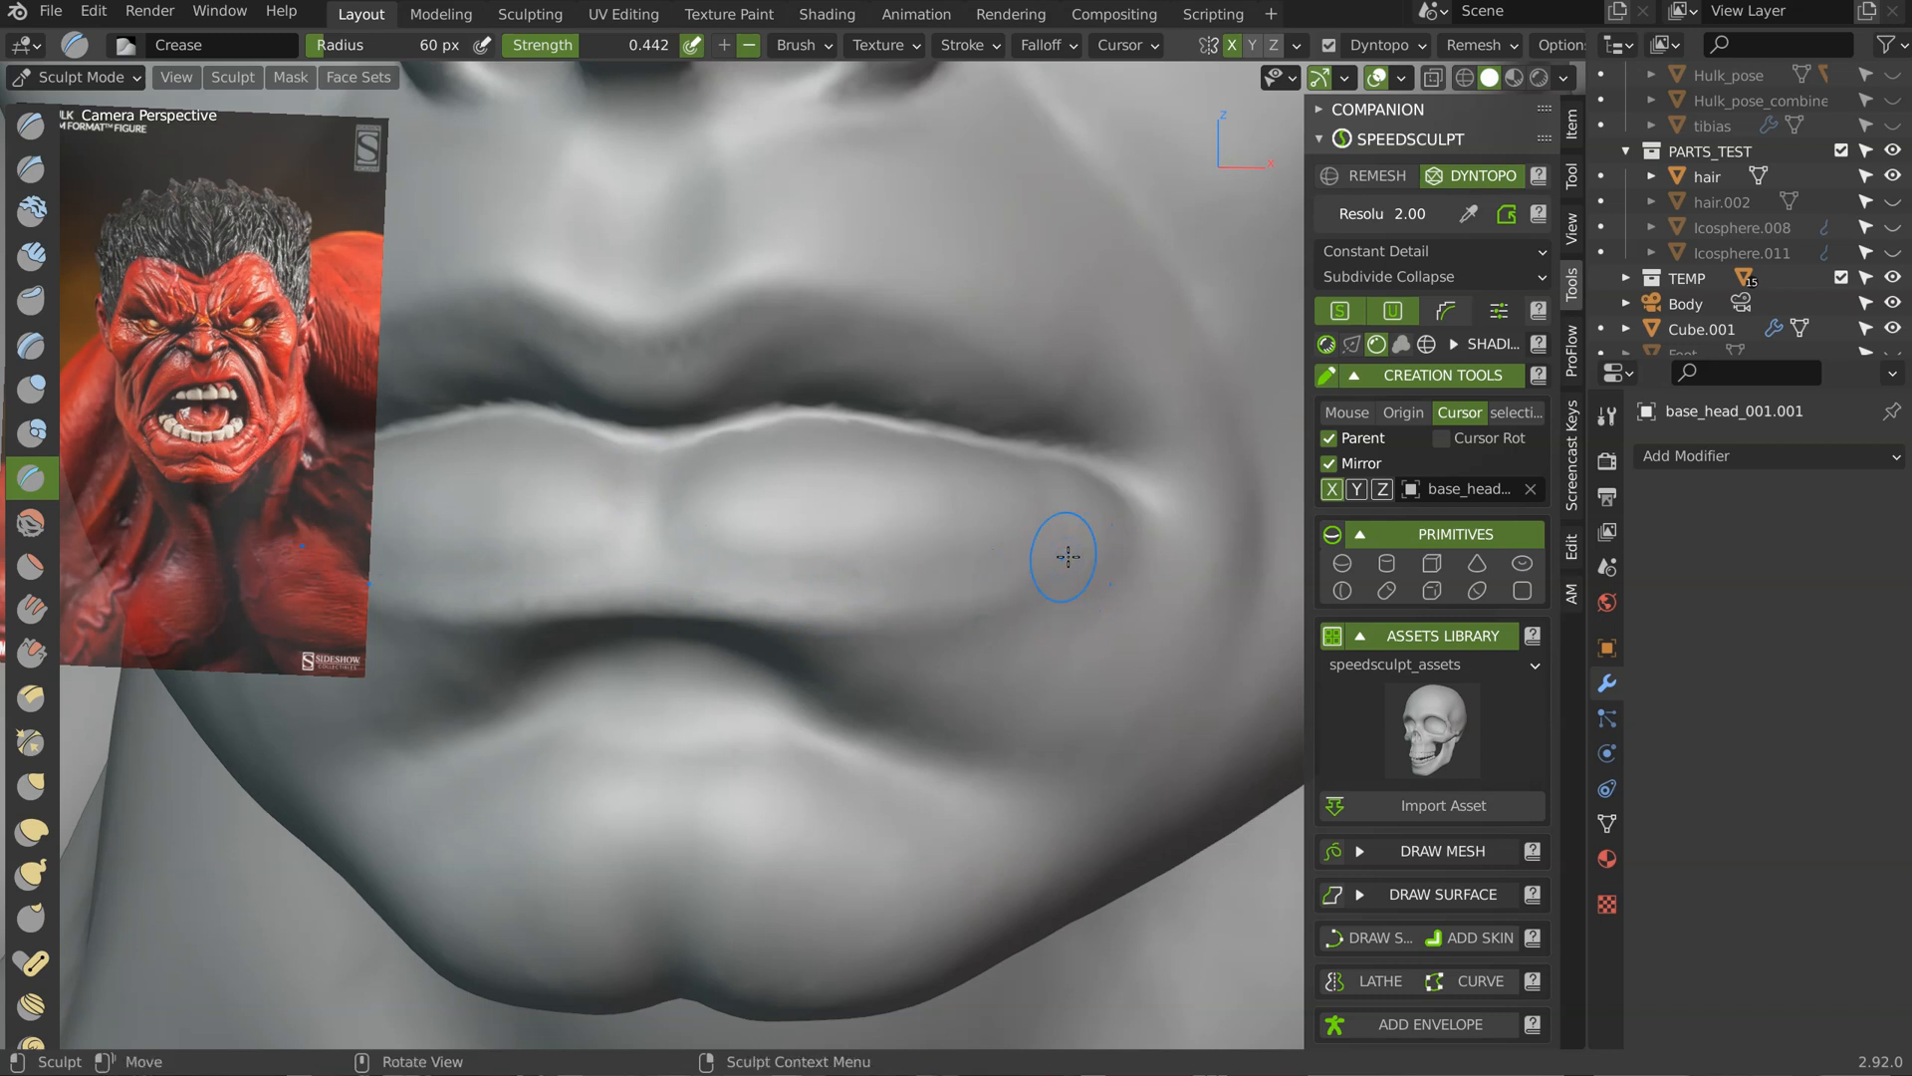
mouse_move(1131, 510)
mouse_down()
mouse_move(1038, 495)
mouse_move(1036, 454)
mouse_up()
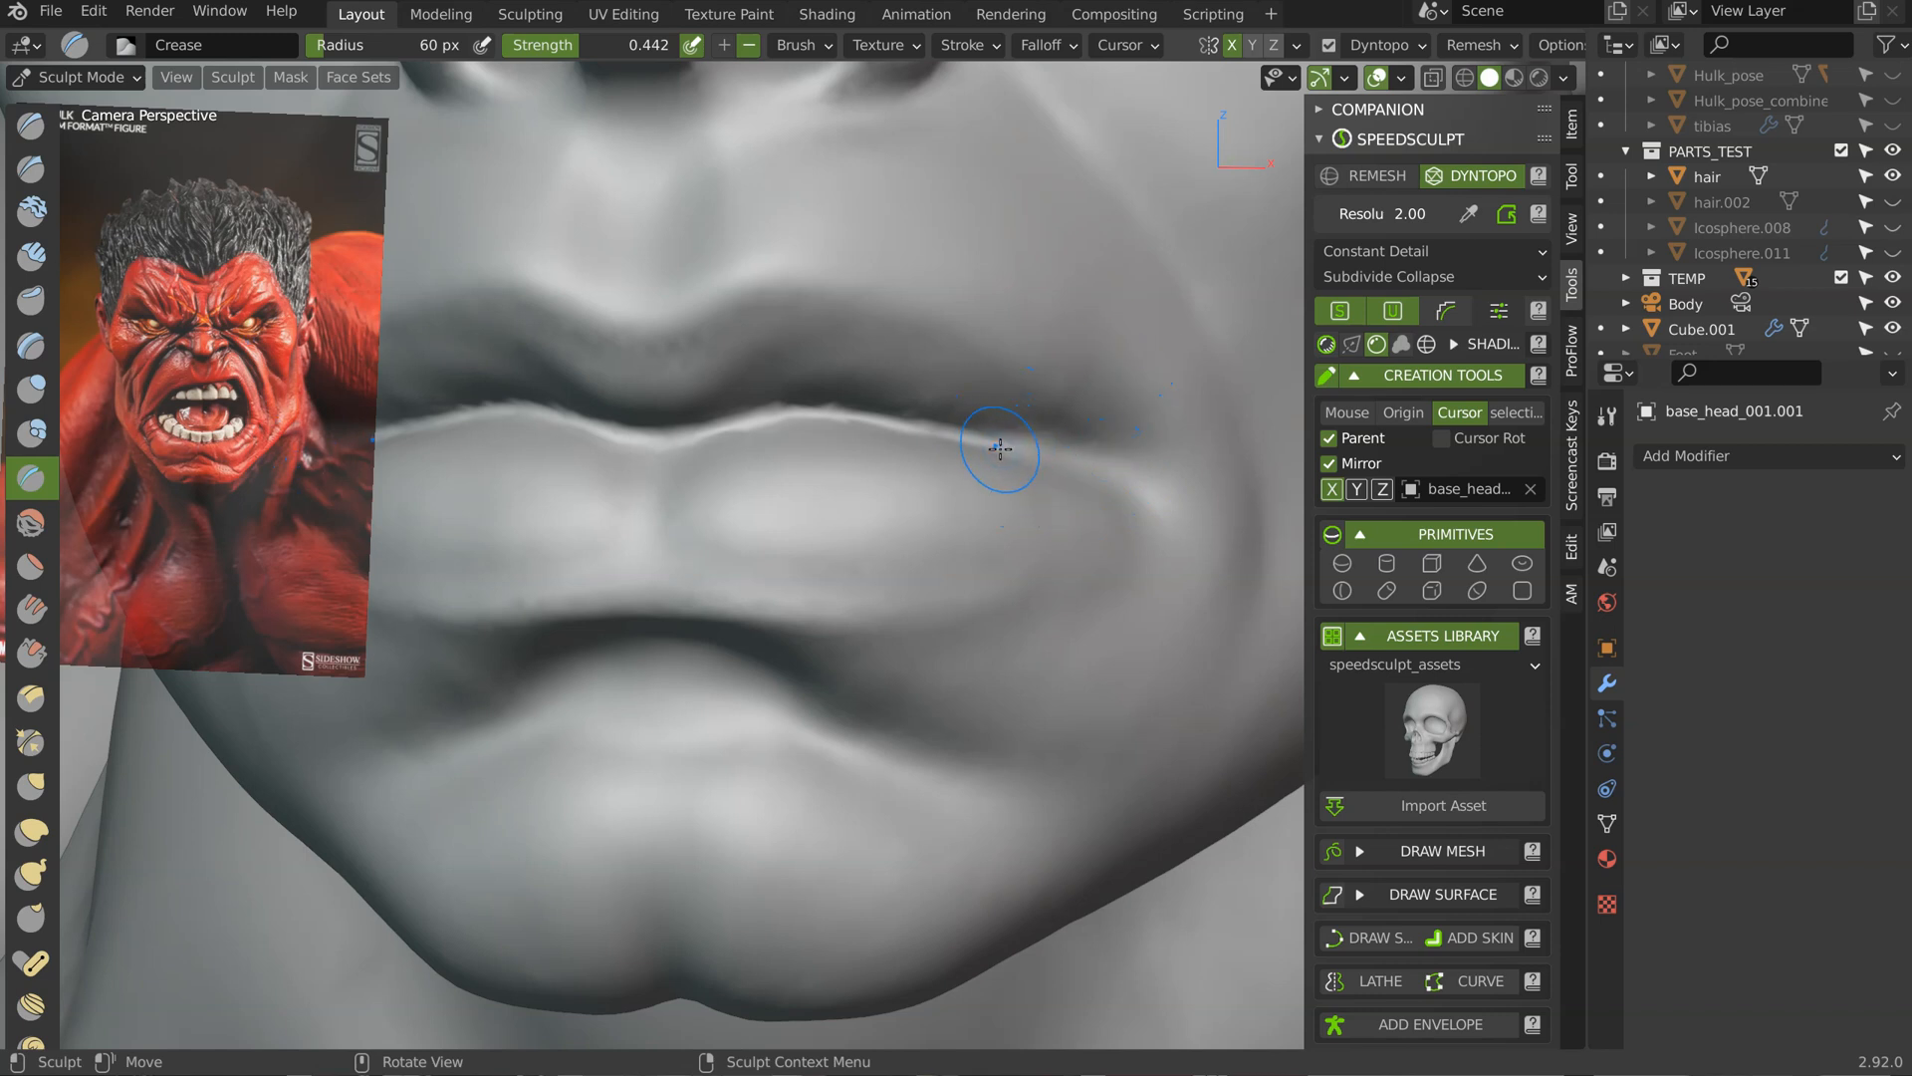
drag(974, 439, 1045, 450)
drag(974, 432, 1074, 458)
drag(862, 410, 1001, 436)
key(ctrl+z)
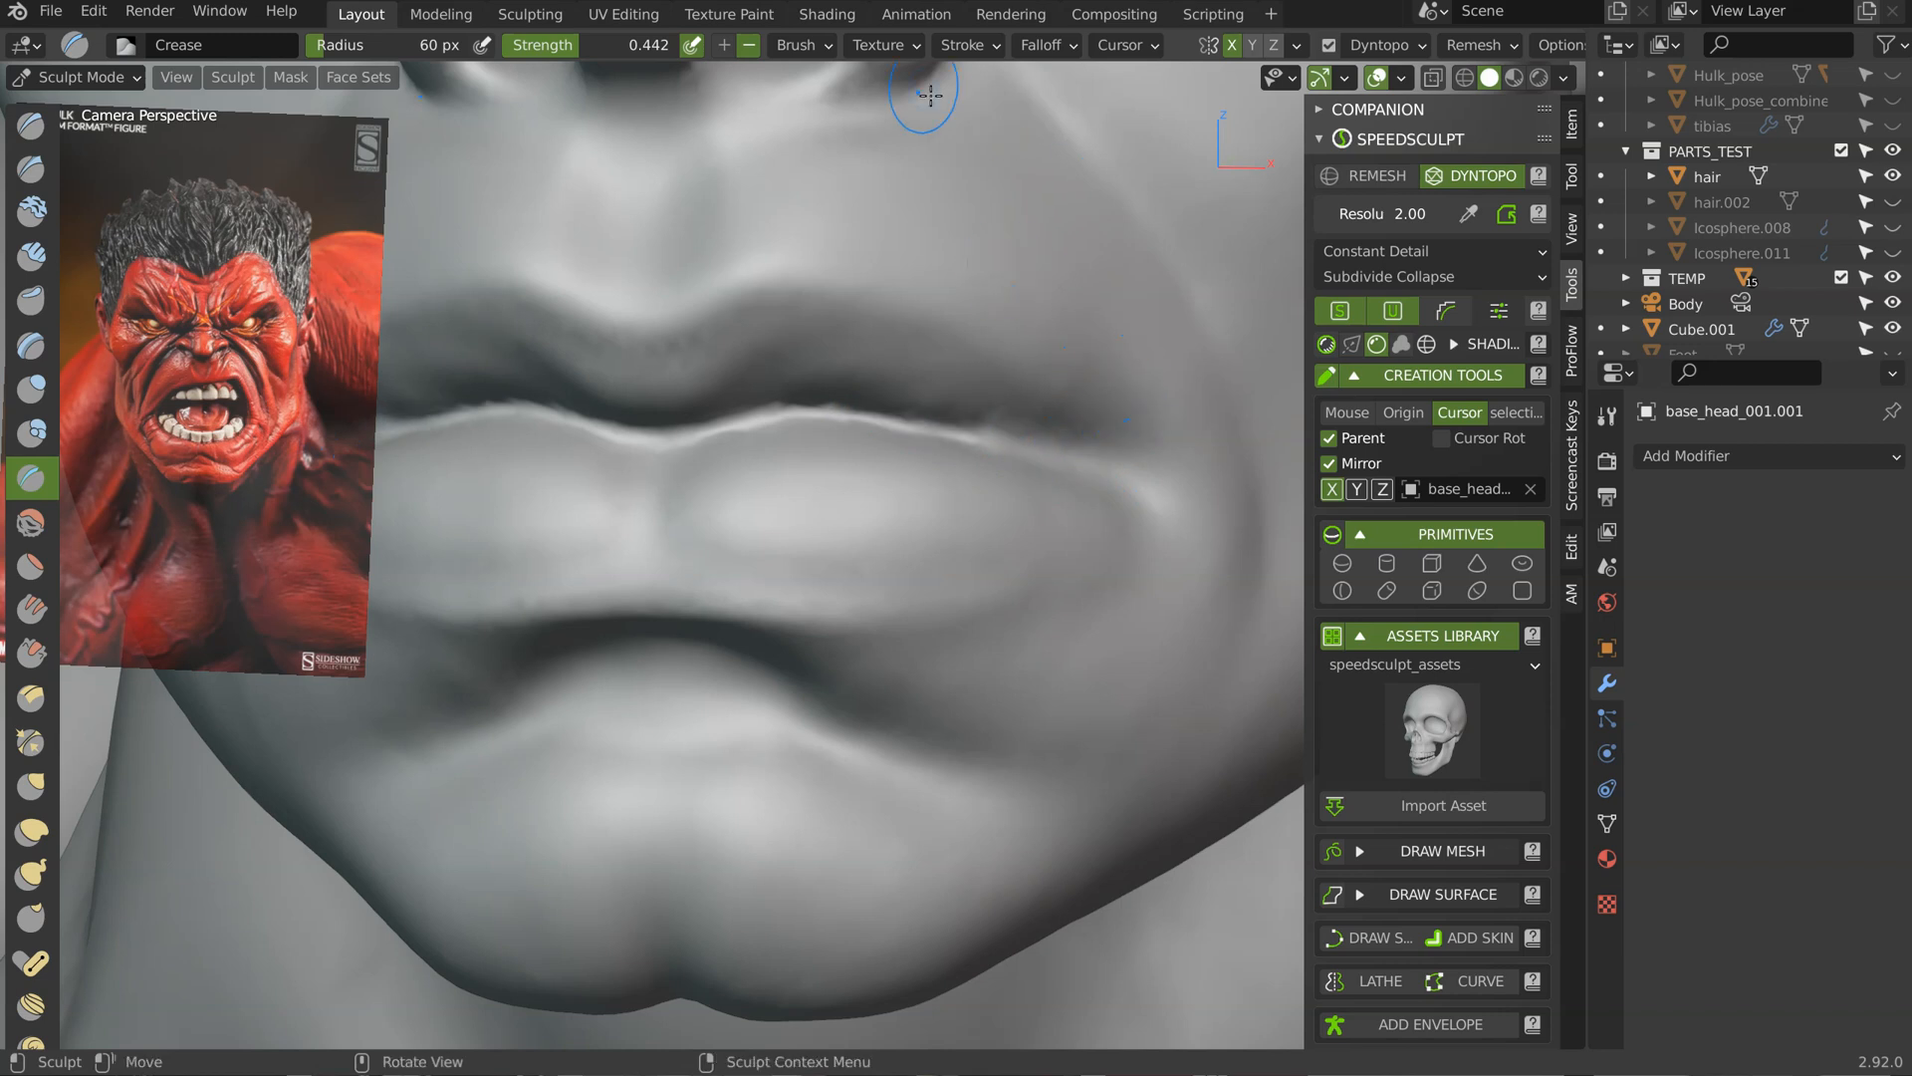
Step: Sharpen the upper edge of the lower lip all the way into the mouth corner with the 60 px Crease brush
click(785, 48)
middle_drag(1165, 446, 1051, 414)
drag(876, 418, 1114, 470)
drag(964, 433, 1151, 484)
middle_drag(1199, 485, 1187, 415)
mouse_move(1113, 482)
middle_down()
mouse_move(1139, 476)
mouse_move(1143, 394)
middle_up()
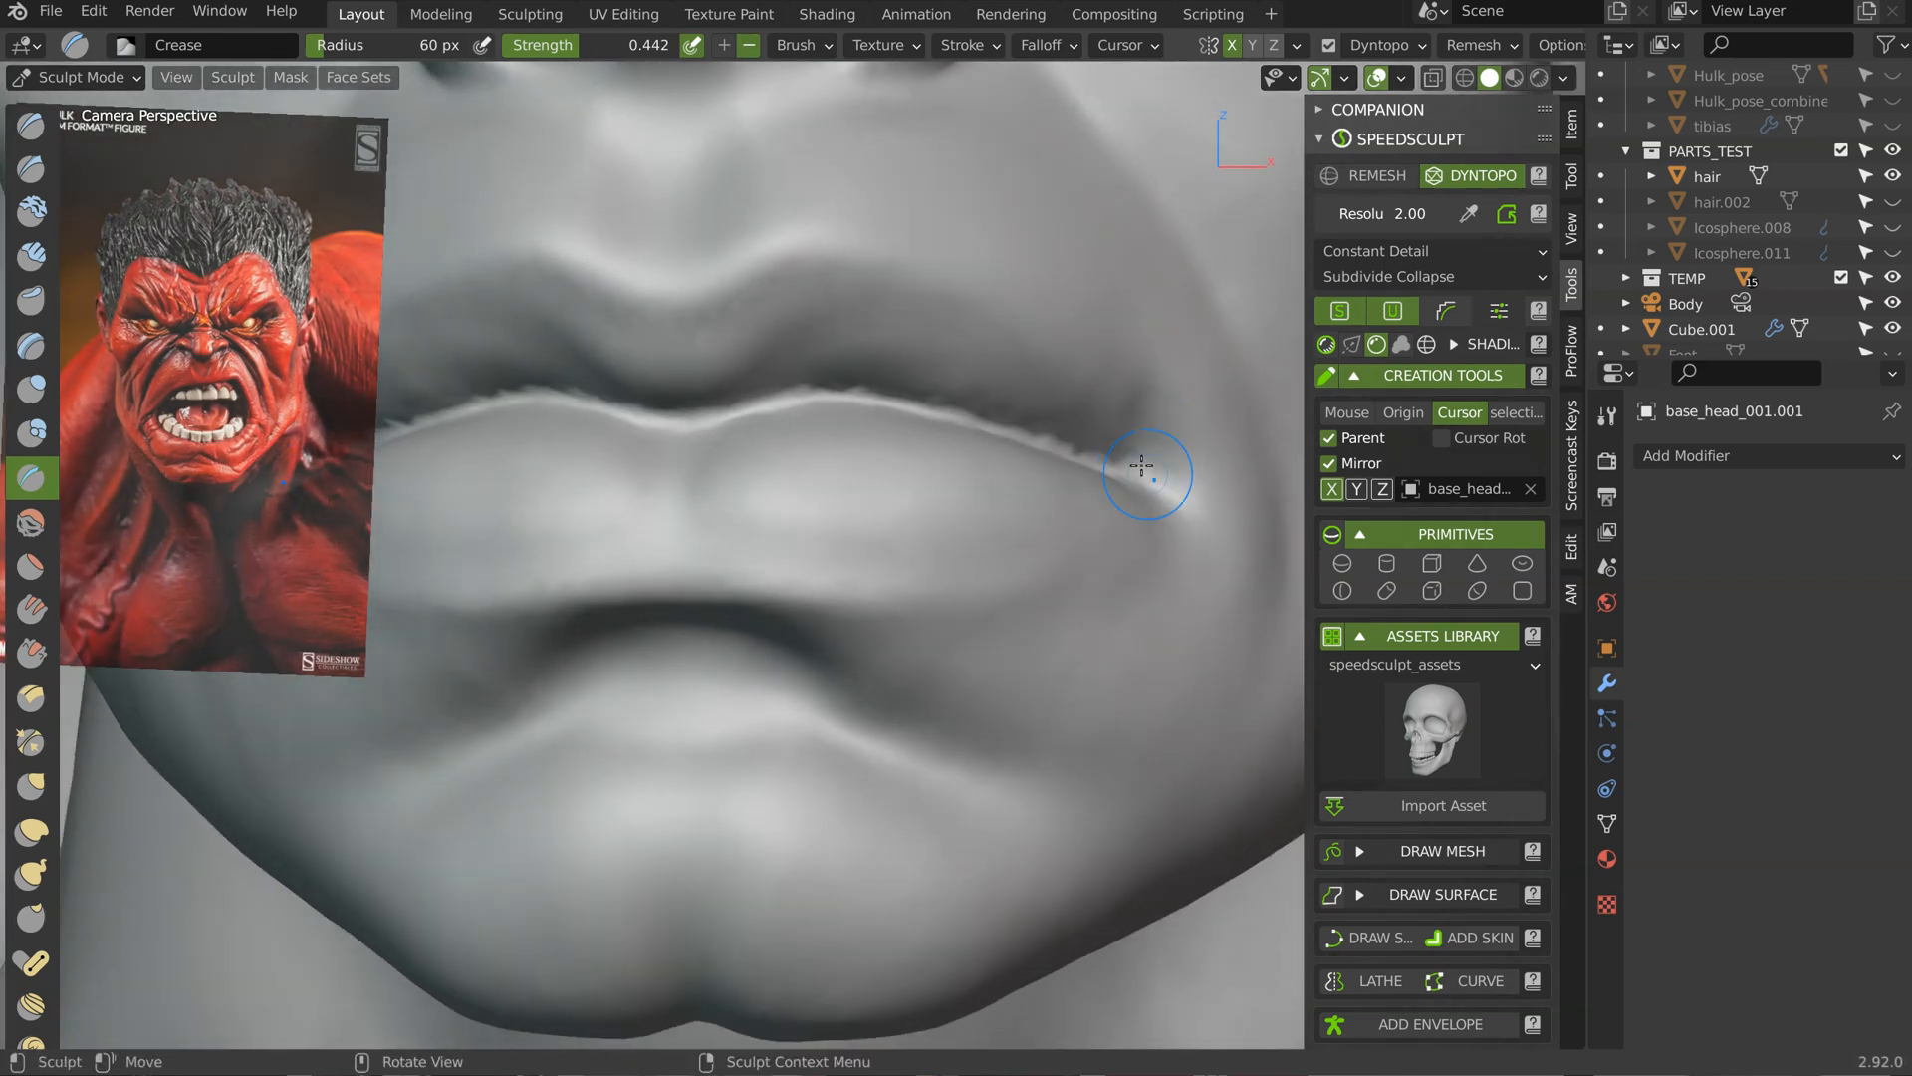
Step: Define the lower border of the lower lip with the 60 px Crease brush and smooth its outer part
mouse_move(1161, 495)
middle_down()
mouse_move(1139, 418)
mouse_move(837, 629)
middle_up()
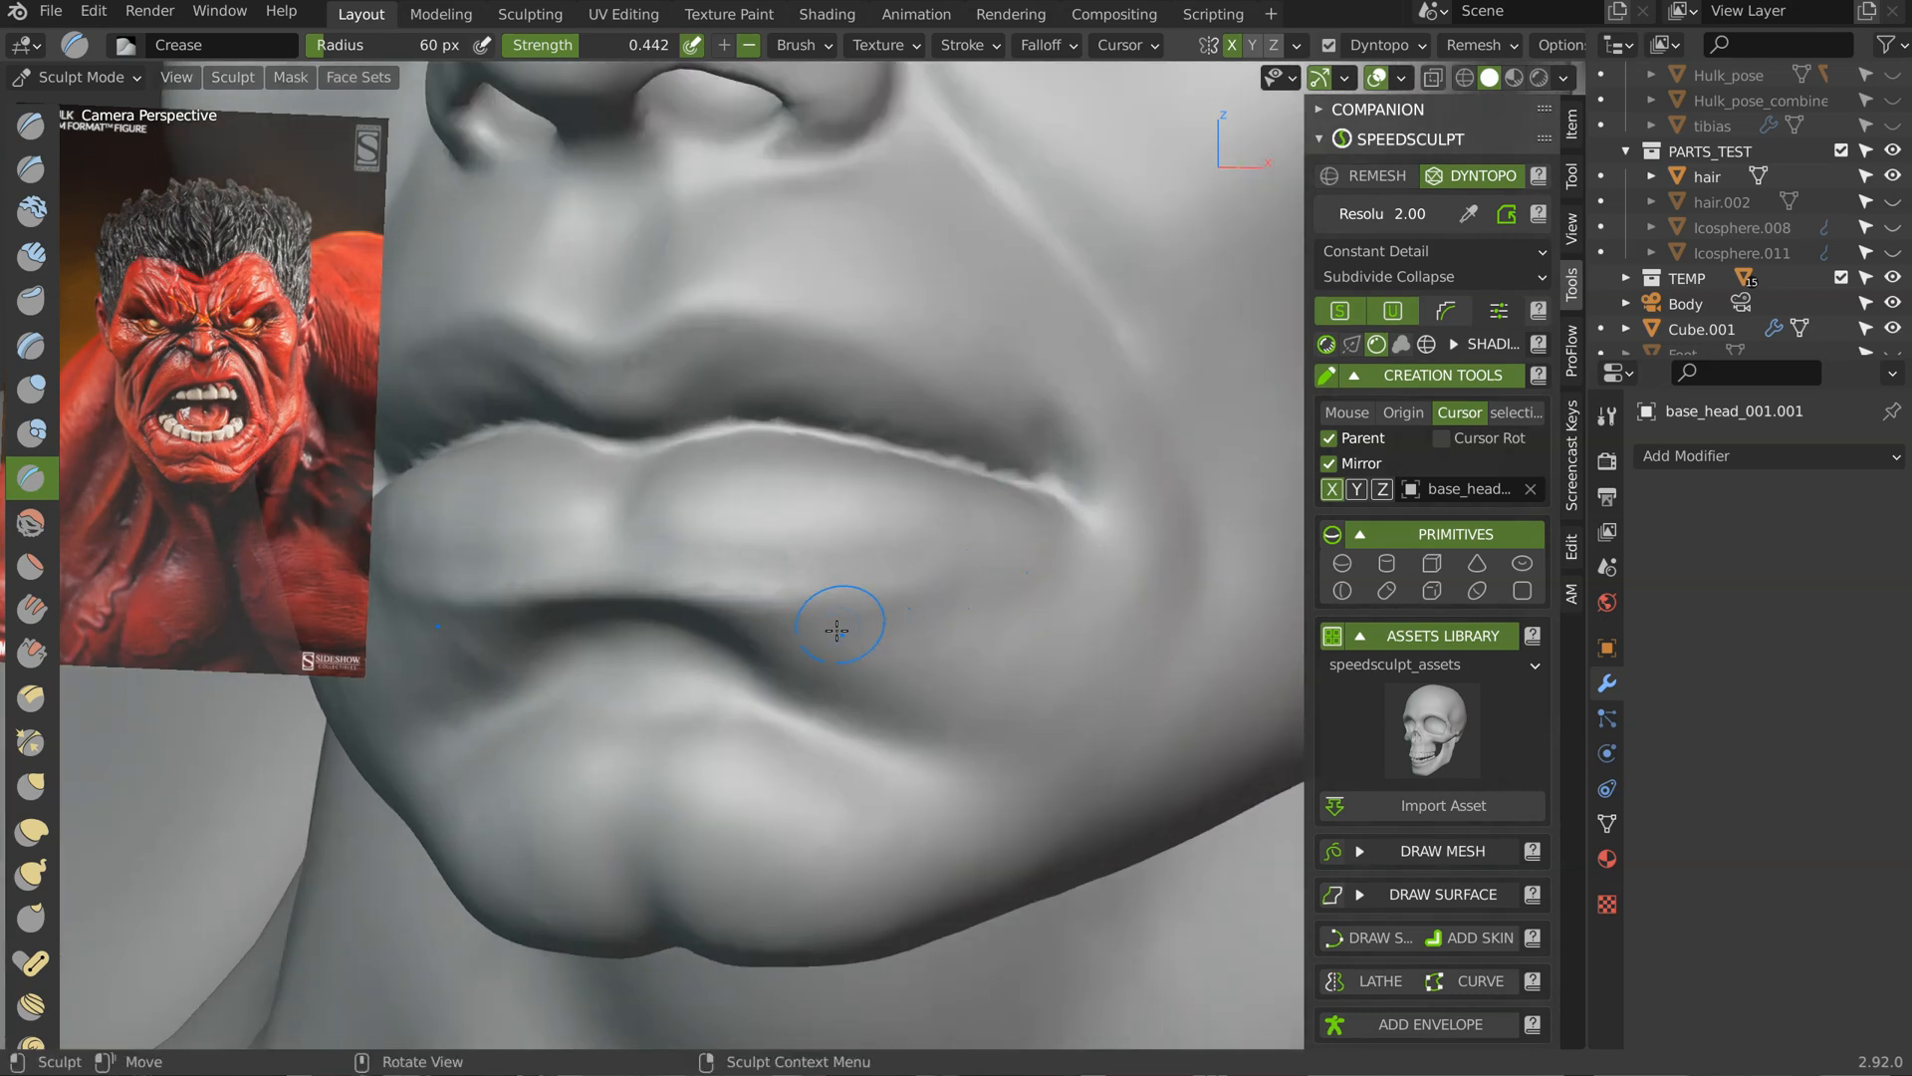
ctrl+drag(883, 594, 1072, 558)
mouse_move(1129, 489)
ctrl+middle_down()
mouse_move(1006, 558)
mouse_move(1037, 541)
ctrl+middle_up()
shift+drag(874, 581, 971, 570)
mouse_move(1127, 499)
ctrl+middle_down()
mouse_move(927, 680)
mouse_move(896, 606)
ctrl+middle_up()
mouse_move(672, 673)
mouse_down()
mouse_move(619, 670)
mouse_move(737, 659)
mouse_move(614, 651)
mouse_up()
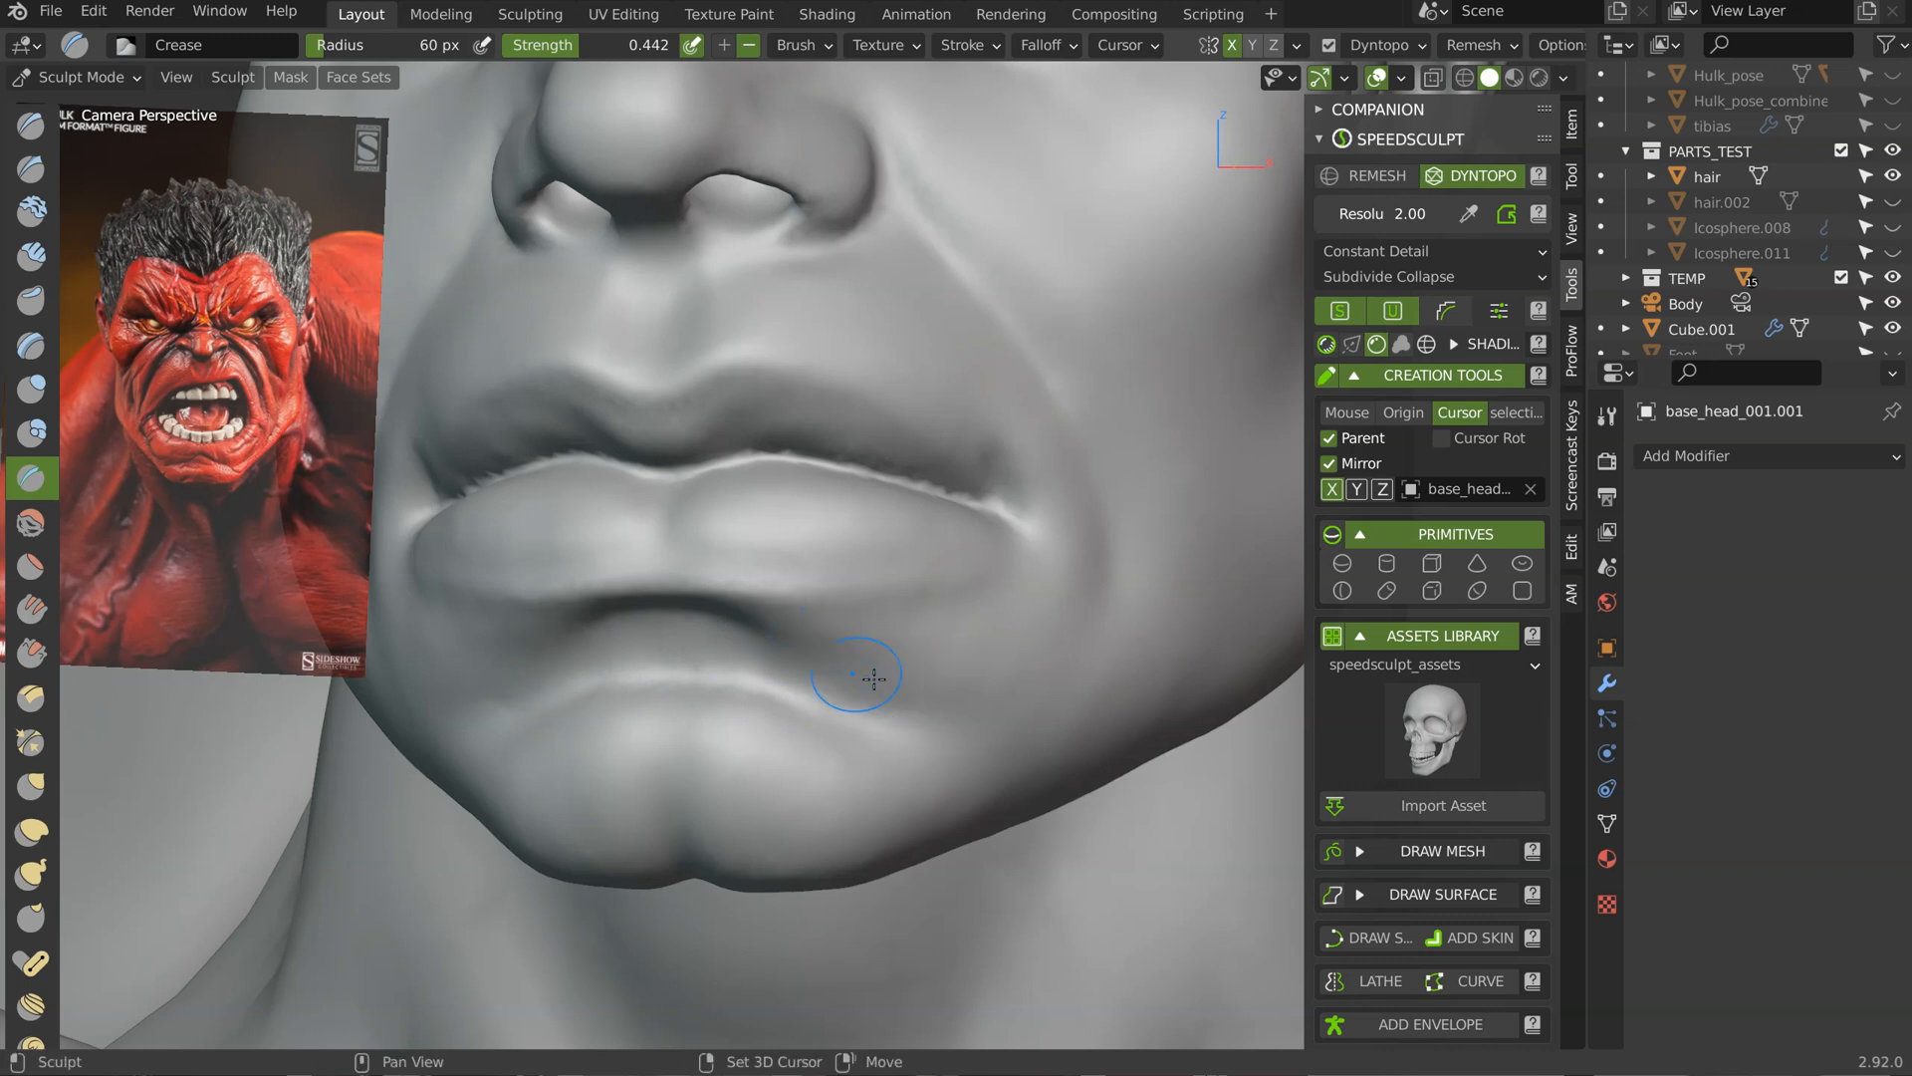
mouse_move(956, 657)
middle_down()
mouse_move(1098, 607)
mouse_move(846, 602)
mouse_move(987, 442)
middle_up()
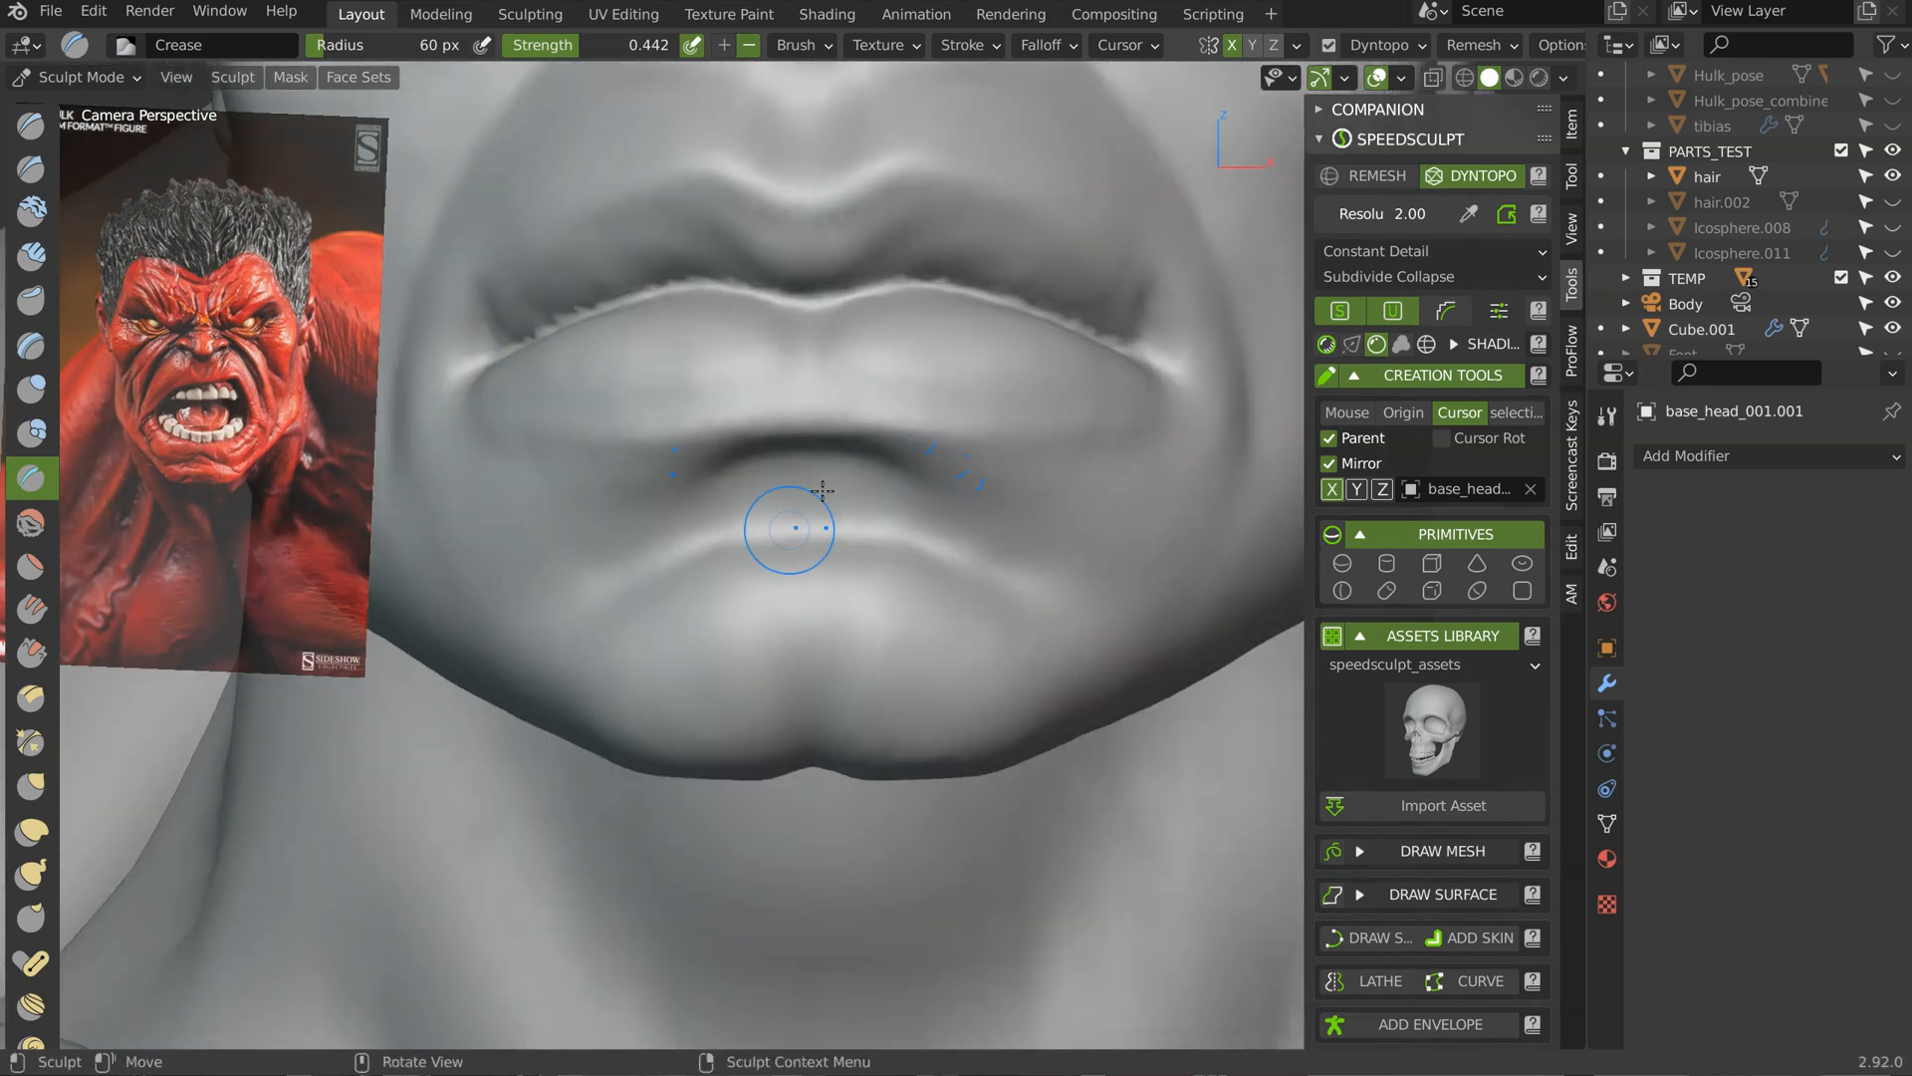
Step: Refine the volume between the lower lip and the chin with the SculptDraw brush at 60 px radius and the Clay brush
key(x)
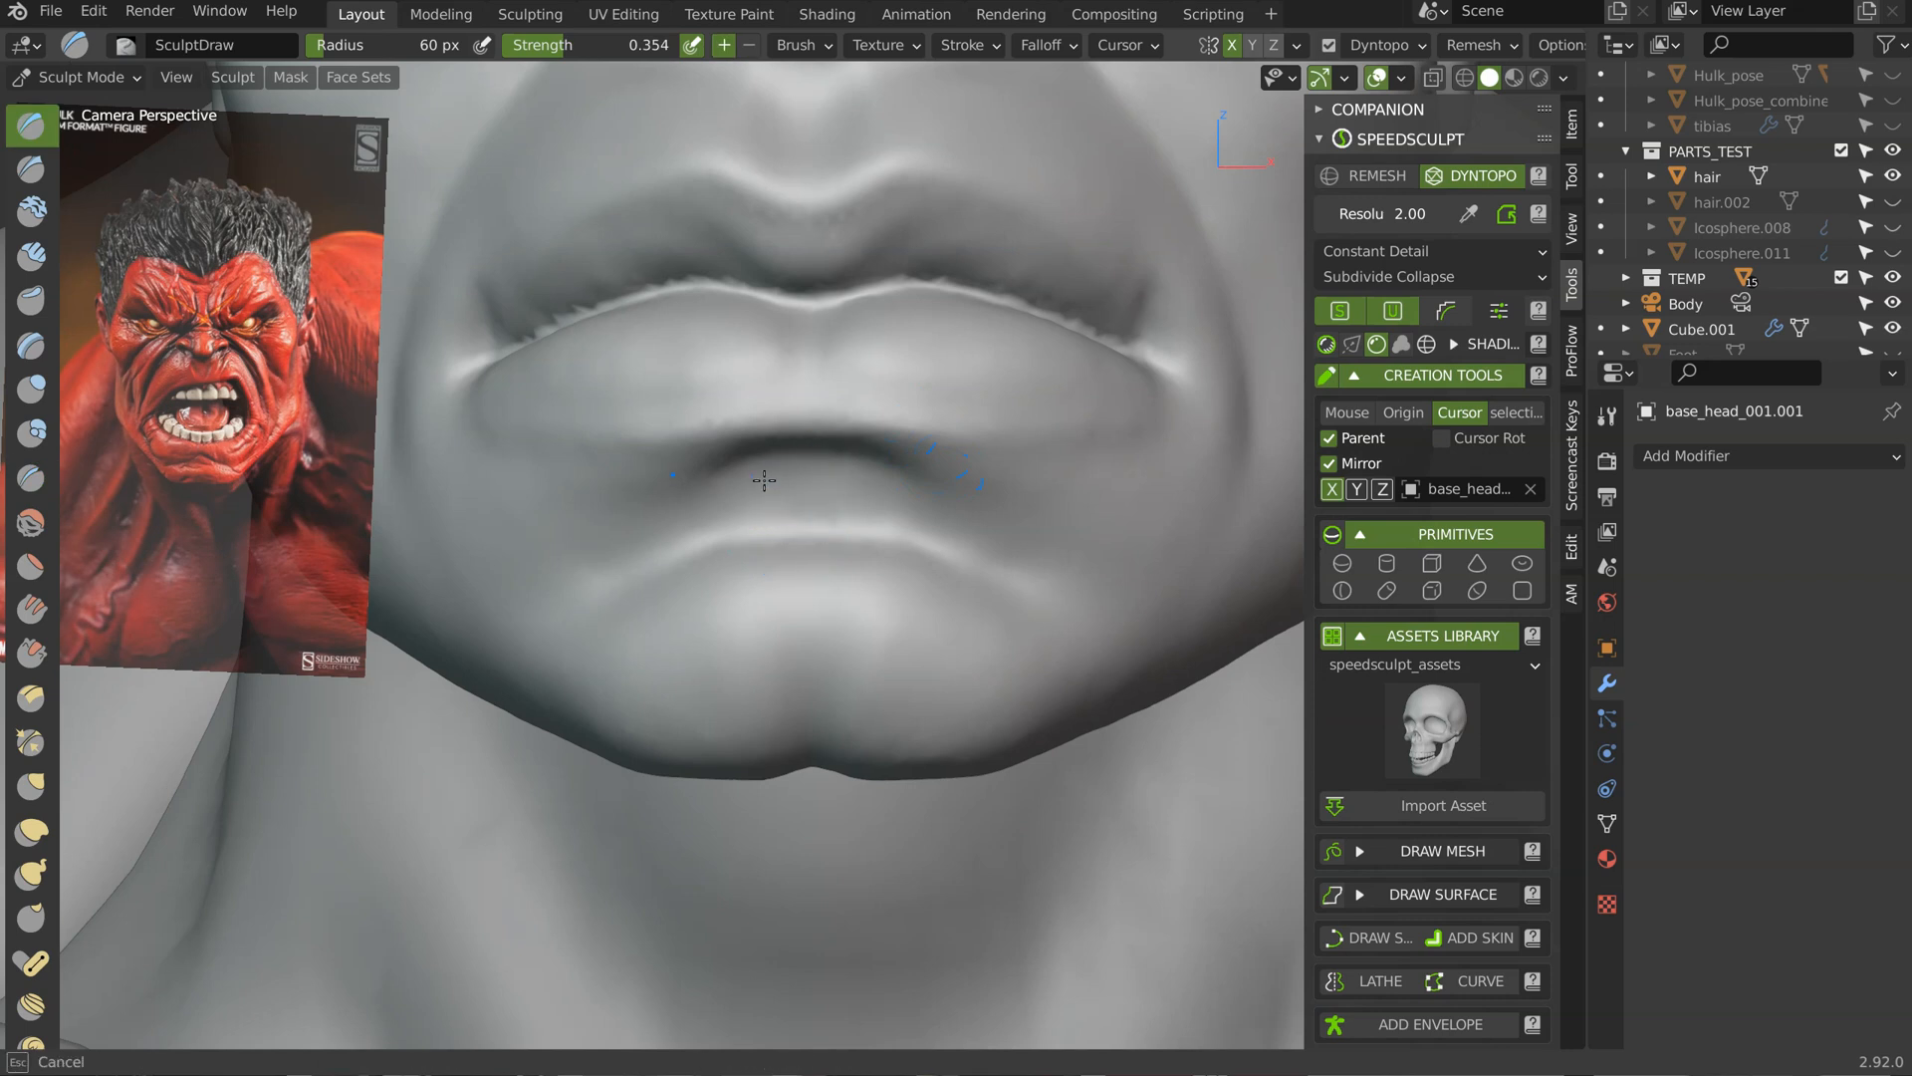
mouse_move(812, 476)
middle_down()
mouse_move(962, 545)
mouse_move(879, 504)
middle_up()
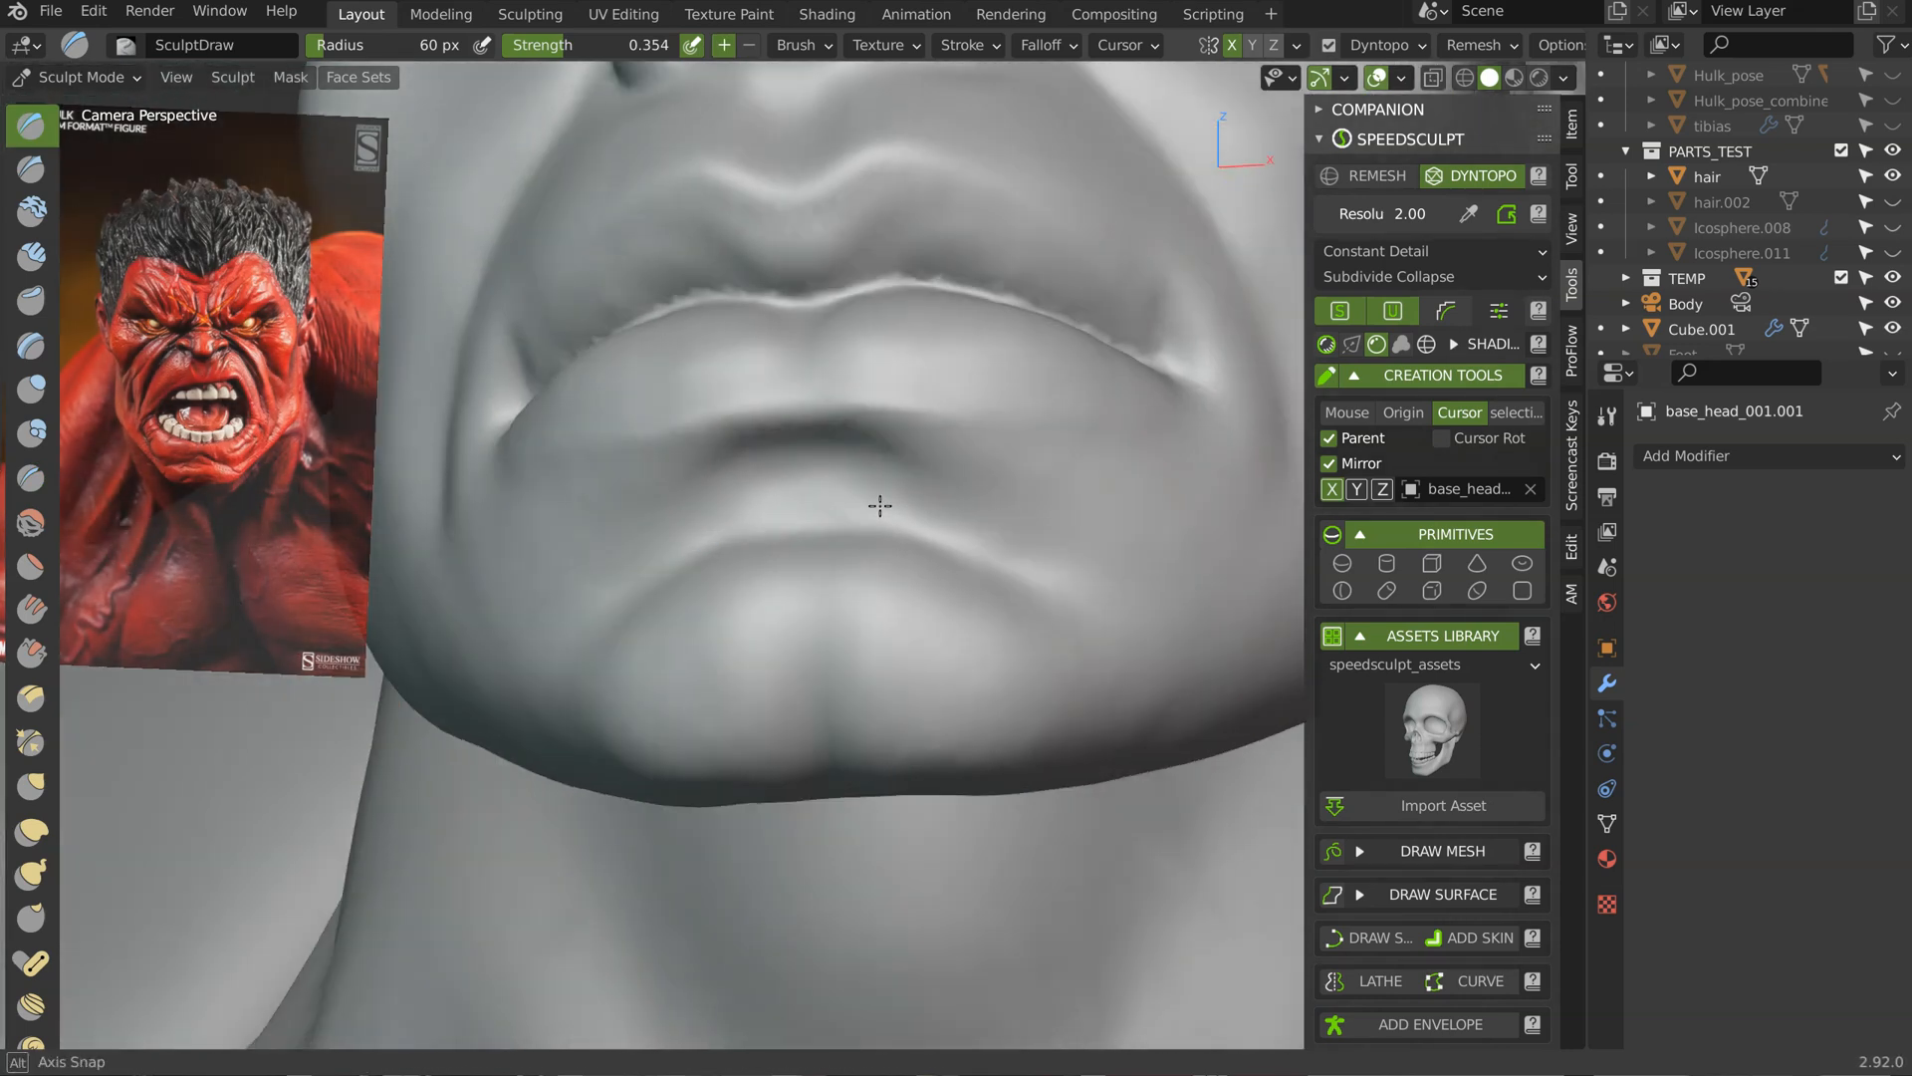
key(c)
drag(948, 495, 926, 492)
drag(1105, 581, 906, 449)
mouse_move(1062, 435)
mouse_down()
mouse_move(1137, 455)
mouse_move(1102, 508)
mouse_up()
middle_drag(1103, 508, 990, 482)
mouse_move(1100, 538)
shift+middle_down()
mouse_move(1033, 504)
mouse_move(797, 523)
shift+middle_up()
middle_drag(847, 523, 1033, 538)
mouse_move(934, 417)
middle_down()
mouse_move(863, 290)
mouse_move(995, 359)
mouse_move(977, 346)
middle_up()
Step: Reshape the lower lip and the mouth corner with the Grab brush at 147 px radius
key(g)
click(975, 357)
middle_drag(1019, 383, 993, 307)
middle_drag(1028, 436, 1155, 518)
middle_drag(1156, 518, 1075, 498)
middle_drag(1075, 498, 904, 423)
scroll(1007, 393, up, 5)
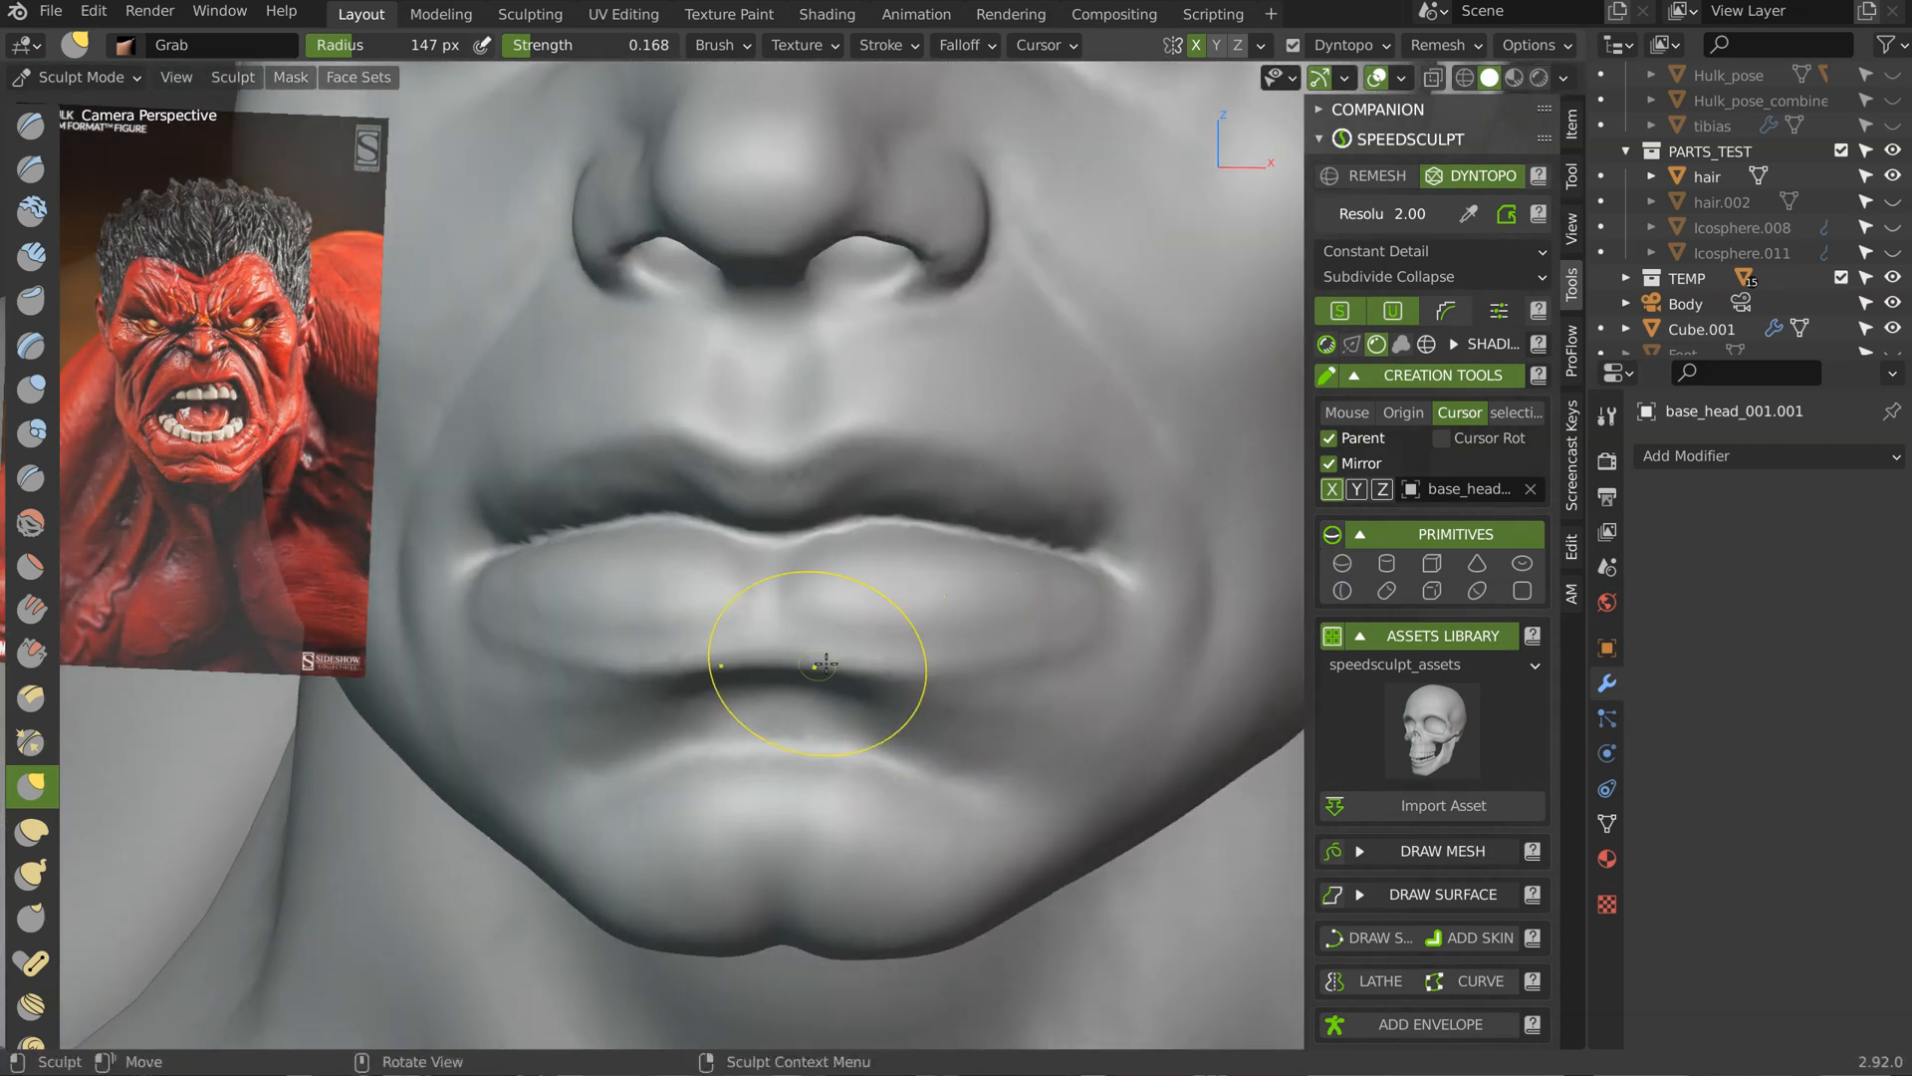
mouse_move(780, 640)
mouse_down()
mouse_move(775, 655)
mouse_move(934, 671)
mouse_move(911, 619)
mouse_up()
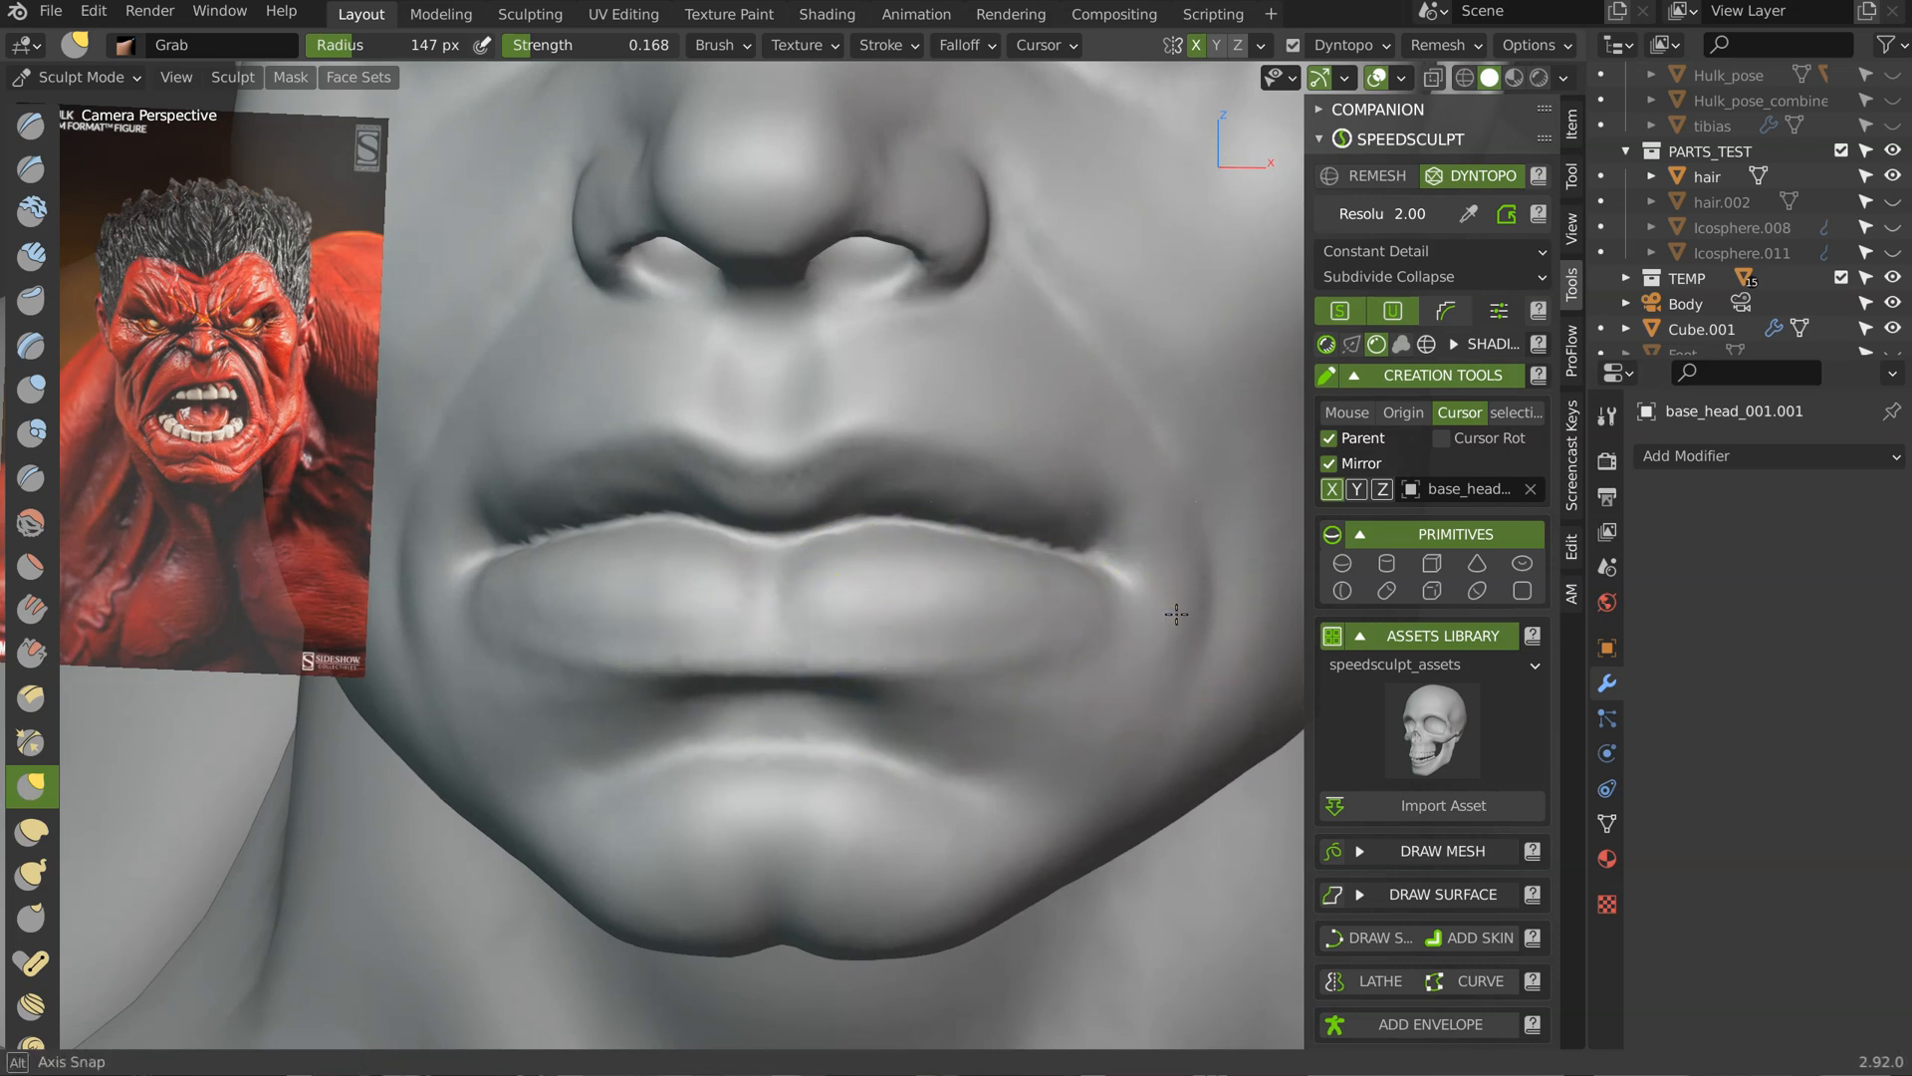
drag(1110, 631, 1135, 601)
middle_drag(1141, 604, 1030, 505)
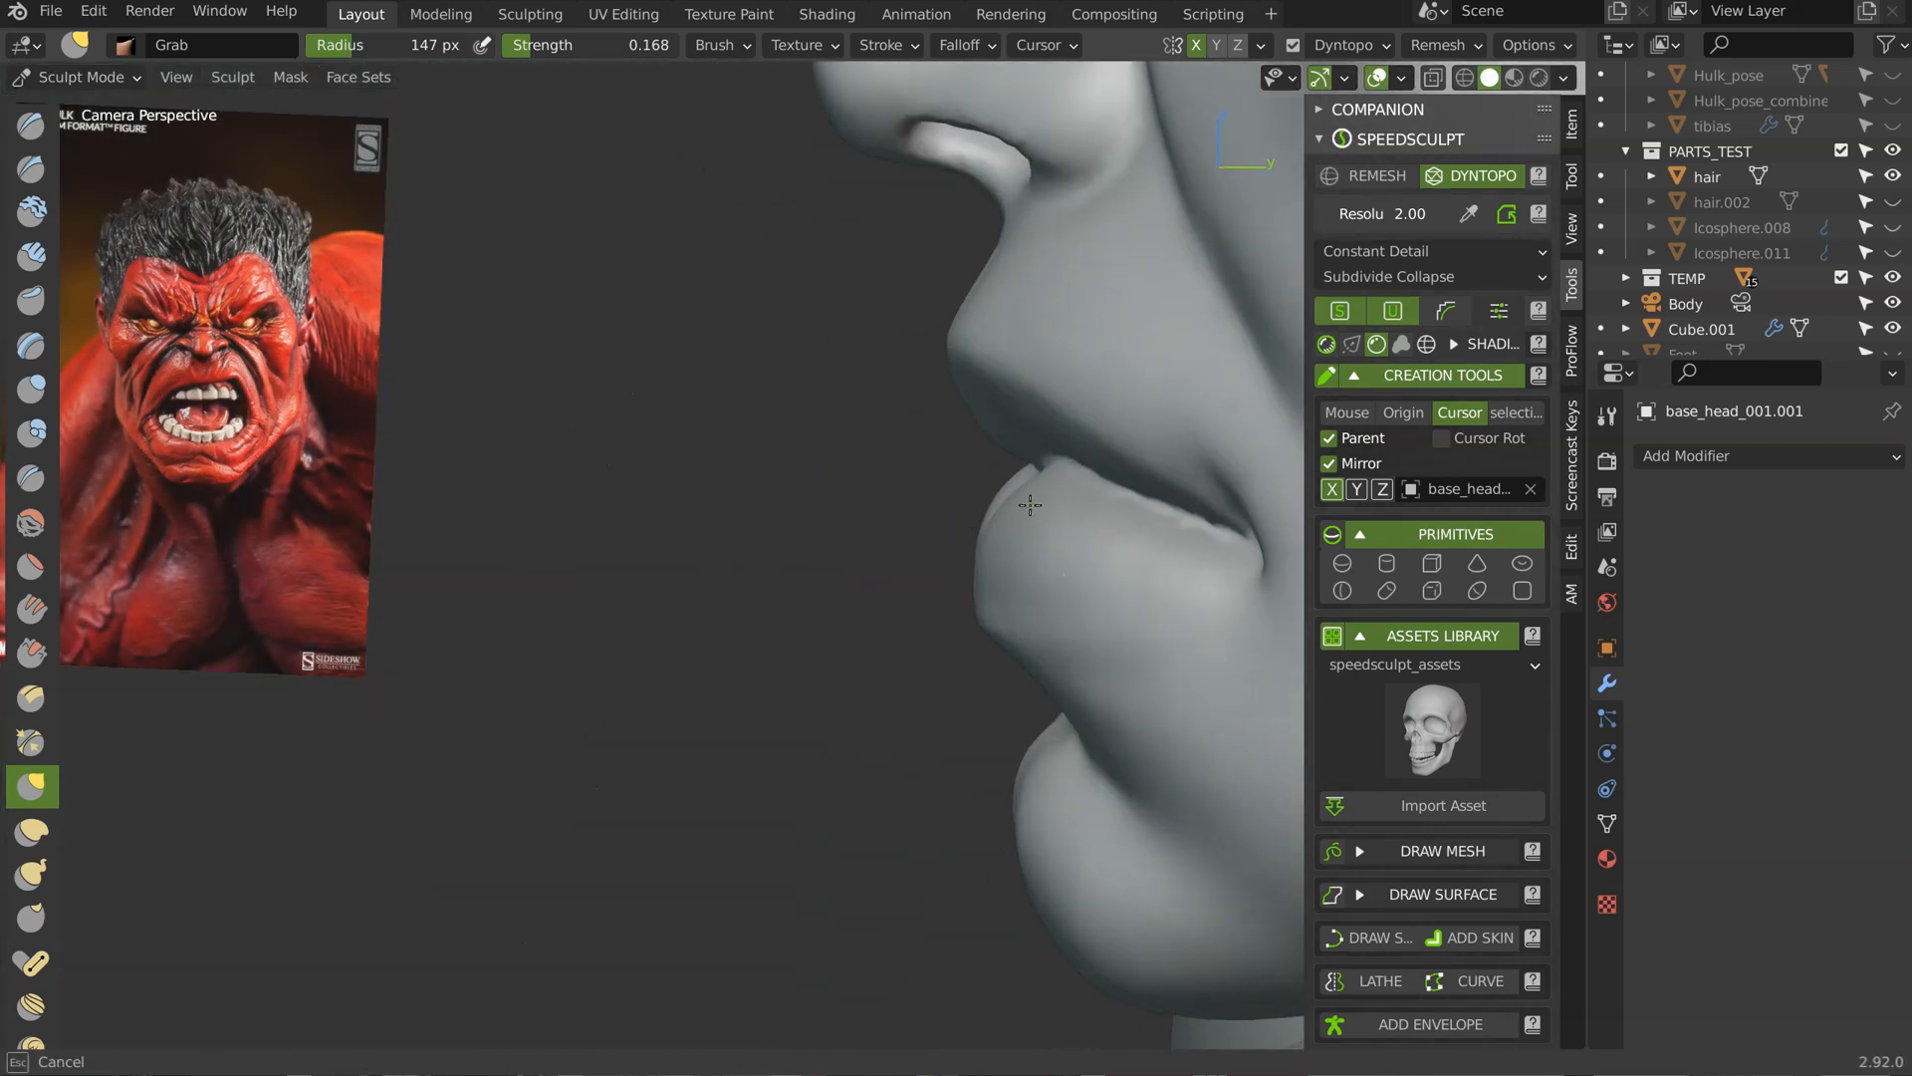
Step: Adjust the smile fold and the adjoining cheek beside the mouth with the 147 px Grab brush
middle_drag(994, 613, 901, 651)
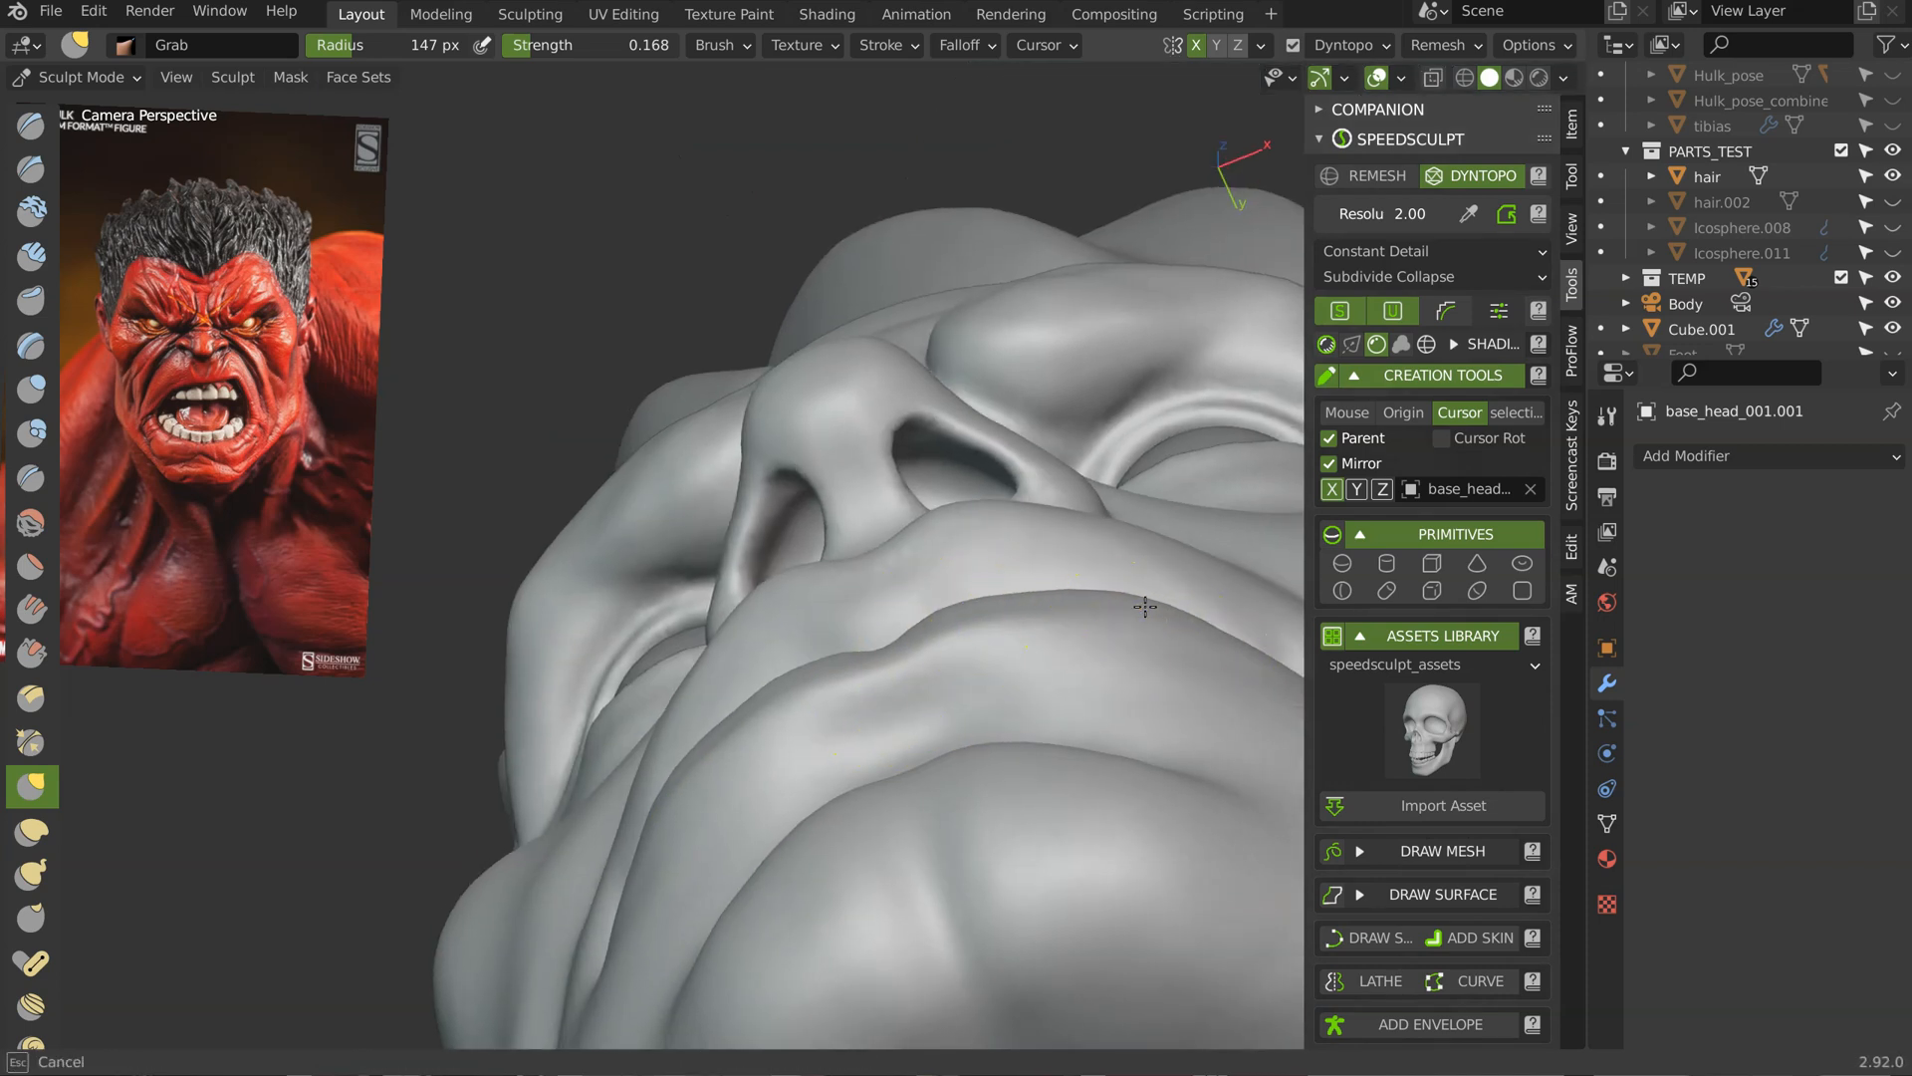
mouse_move(1154, 543)
middle_down()
mouse_move(1060, 468)
mouse_move(970, 553)
middle_up()
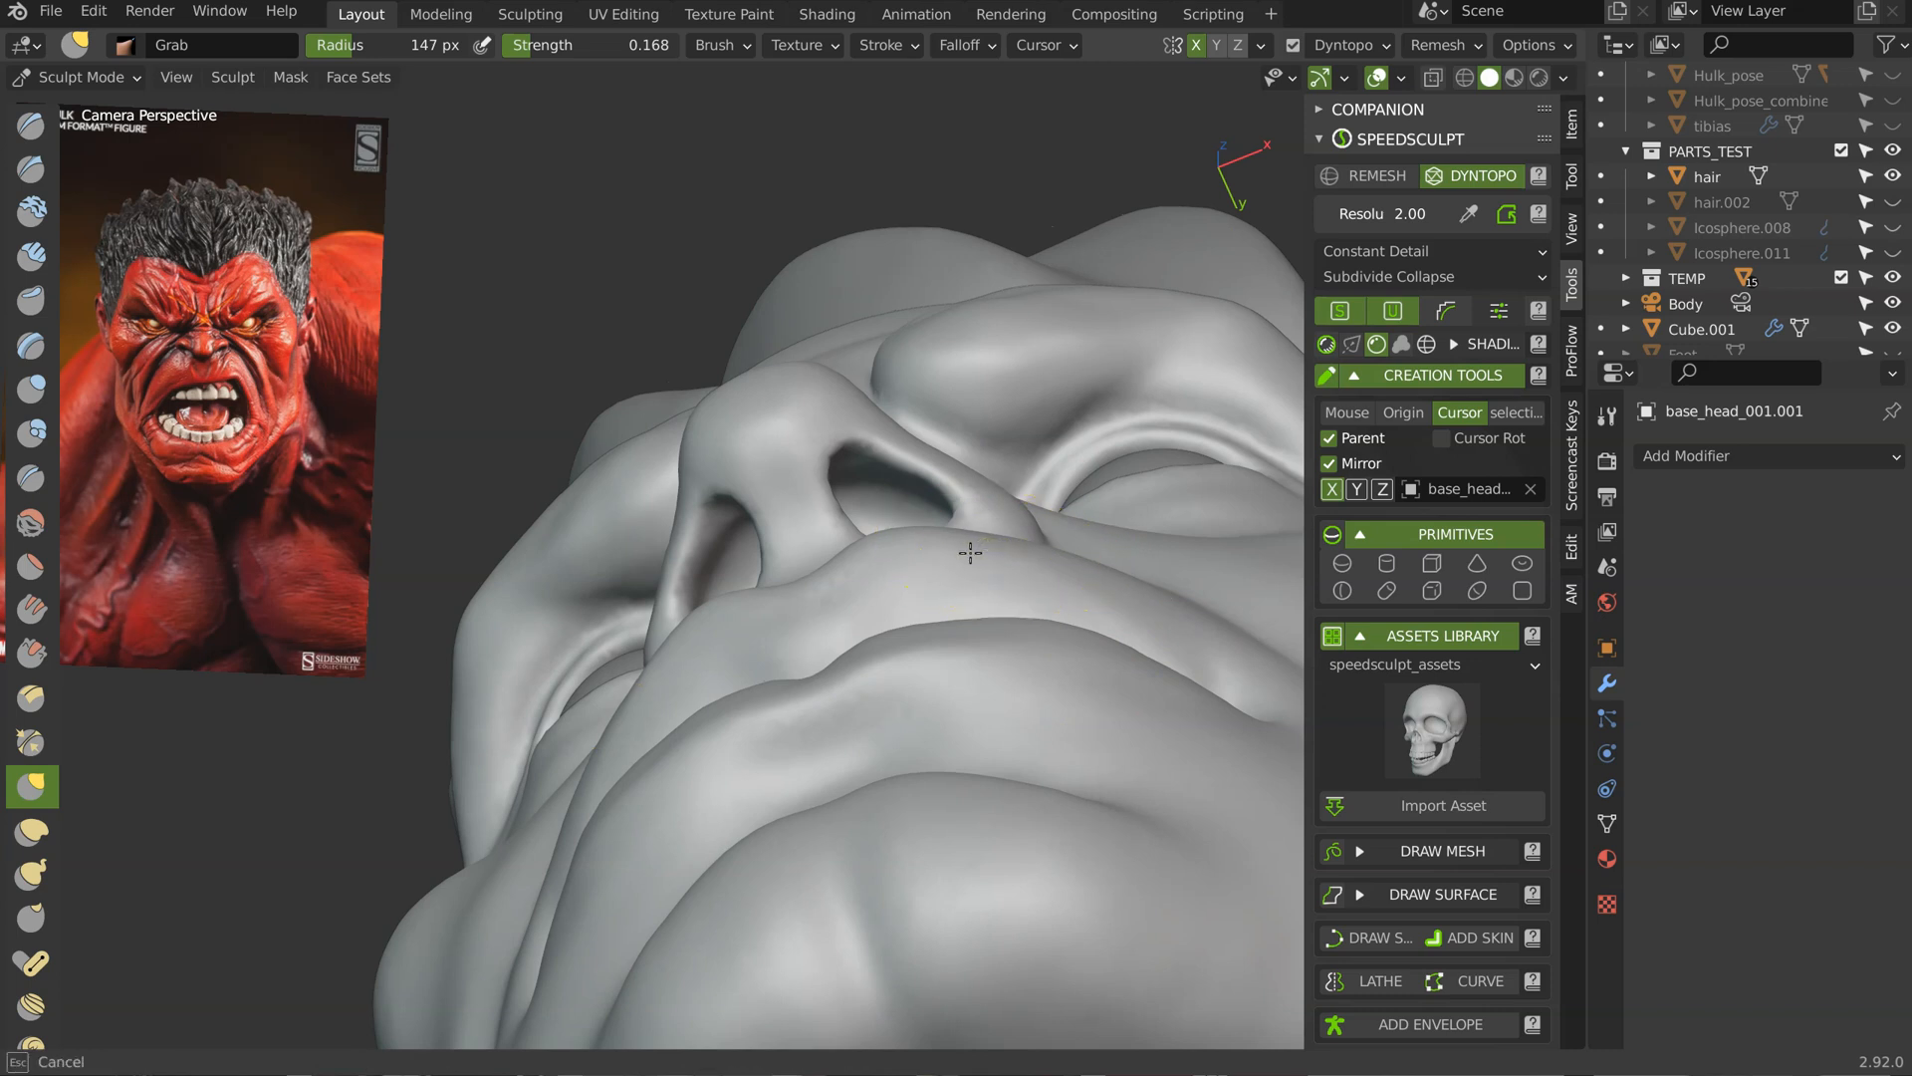
mouse_move(823, 569)
middle_down()
mouse_move(939, 504)
mouse_move(847, 277)
mouse_move(909, 290)
mouse_move(876, 309)
mouse_move(982, 429)
mouse_move(934, 370)
middle_up()
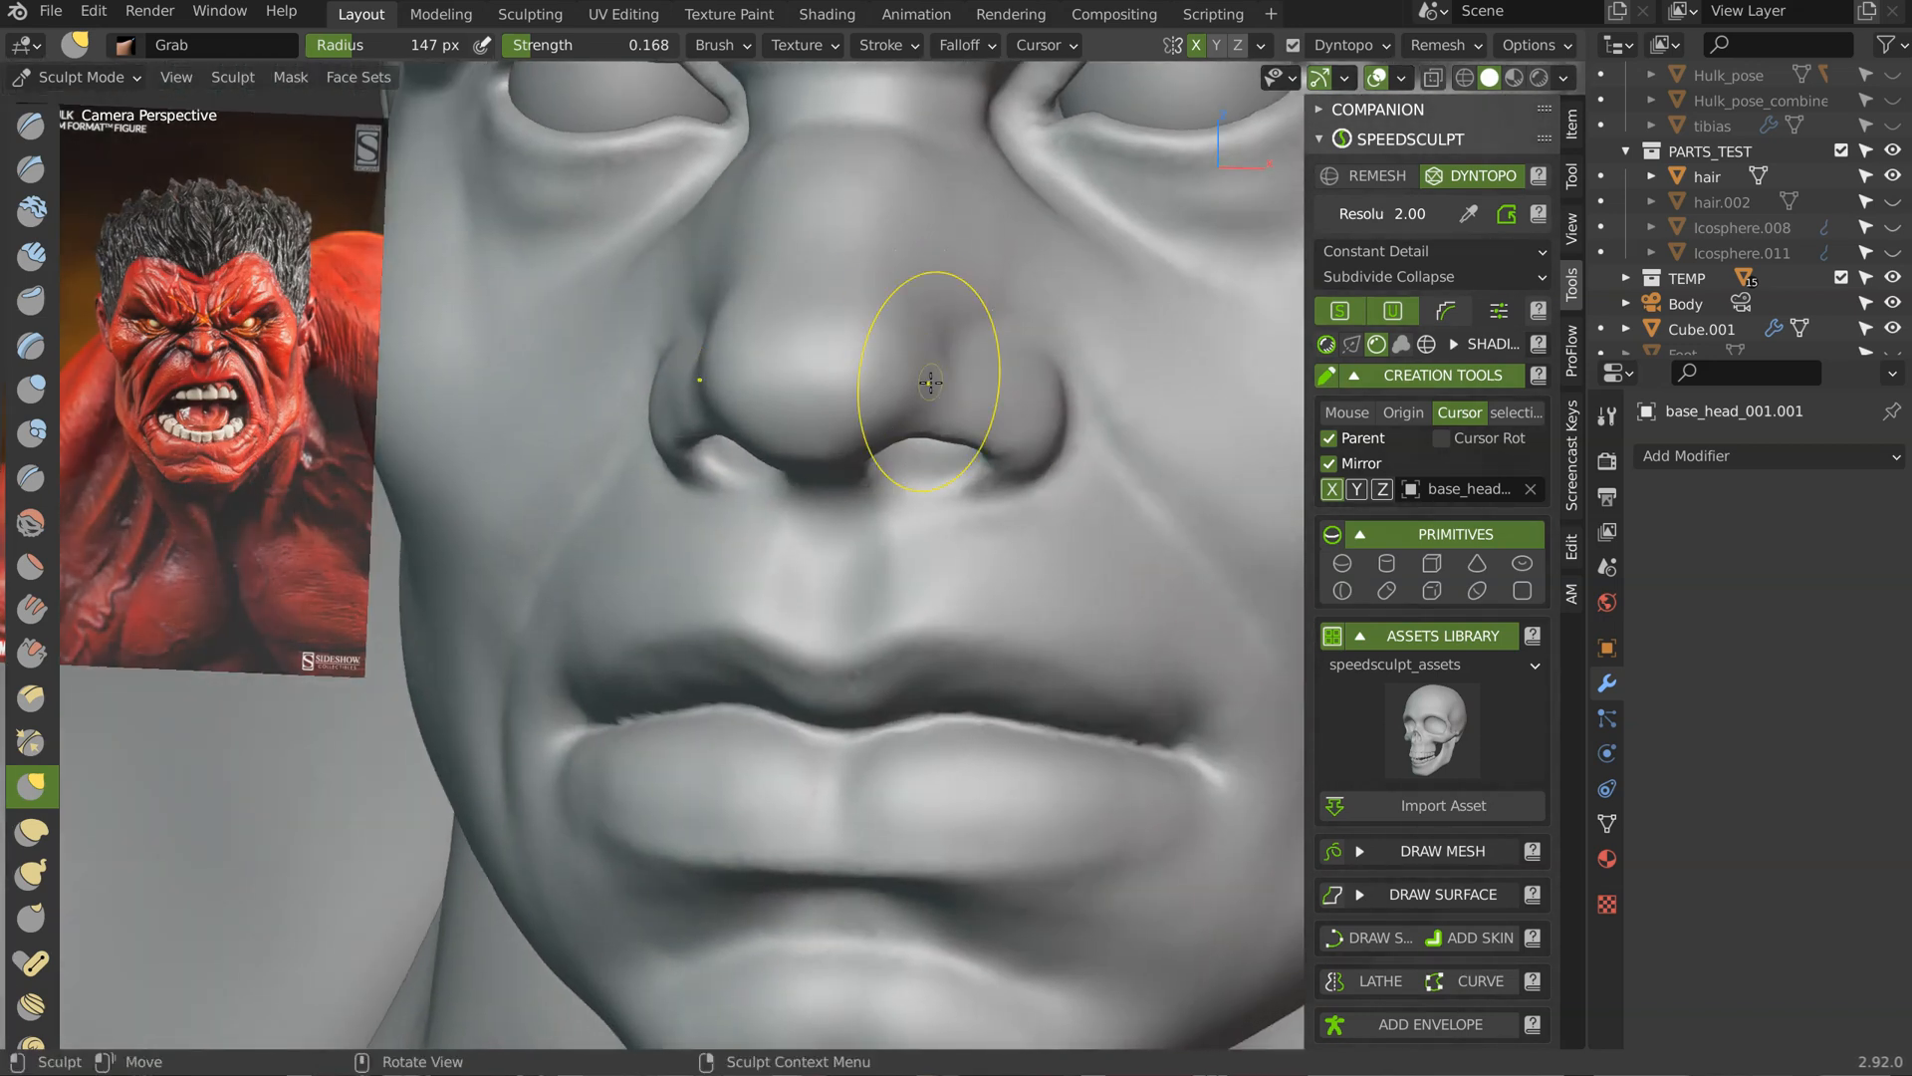
scroll(973, 362, down, 5)
mouse_move(1006, 306)
middle_down()
mouse_move(1023, 270)
mouse_move(981, 358)
mouse_move(1028, 450)
middle_up()
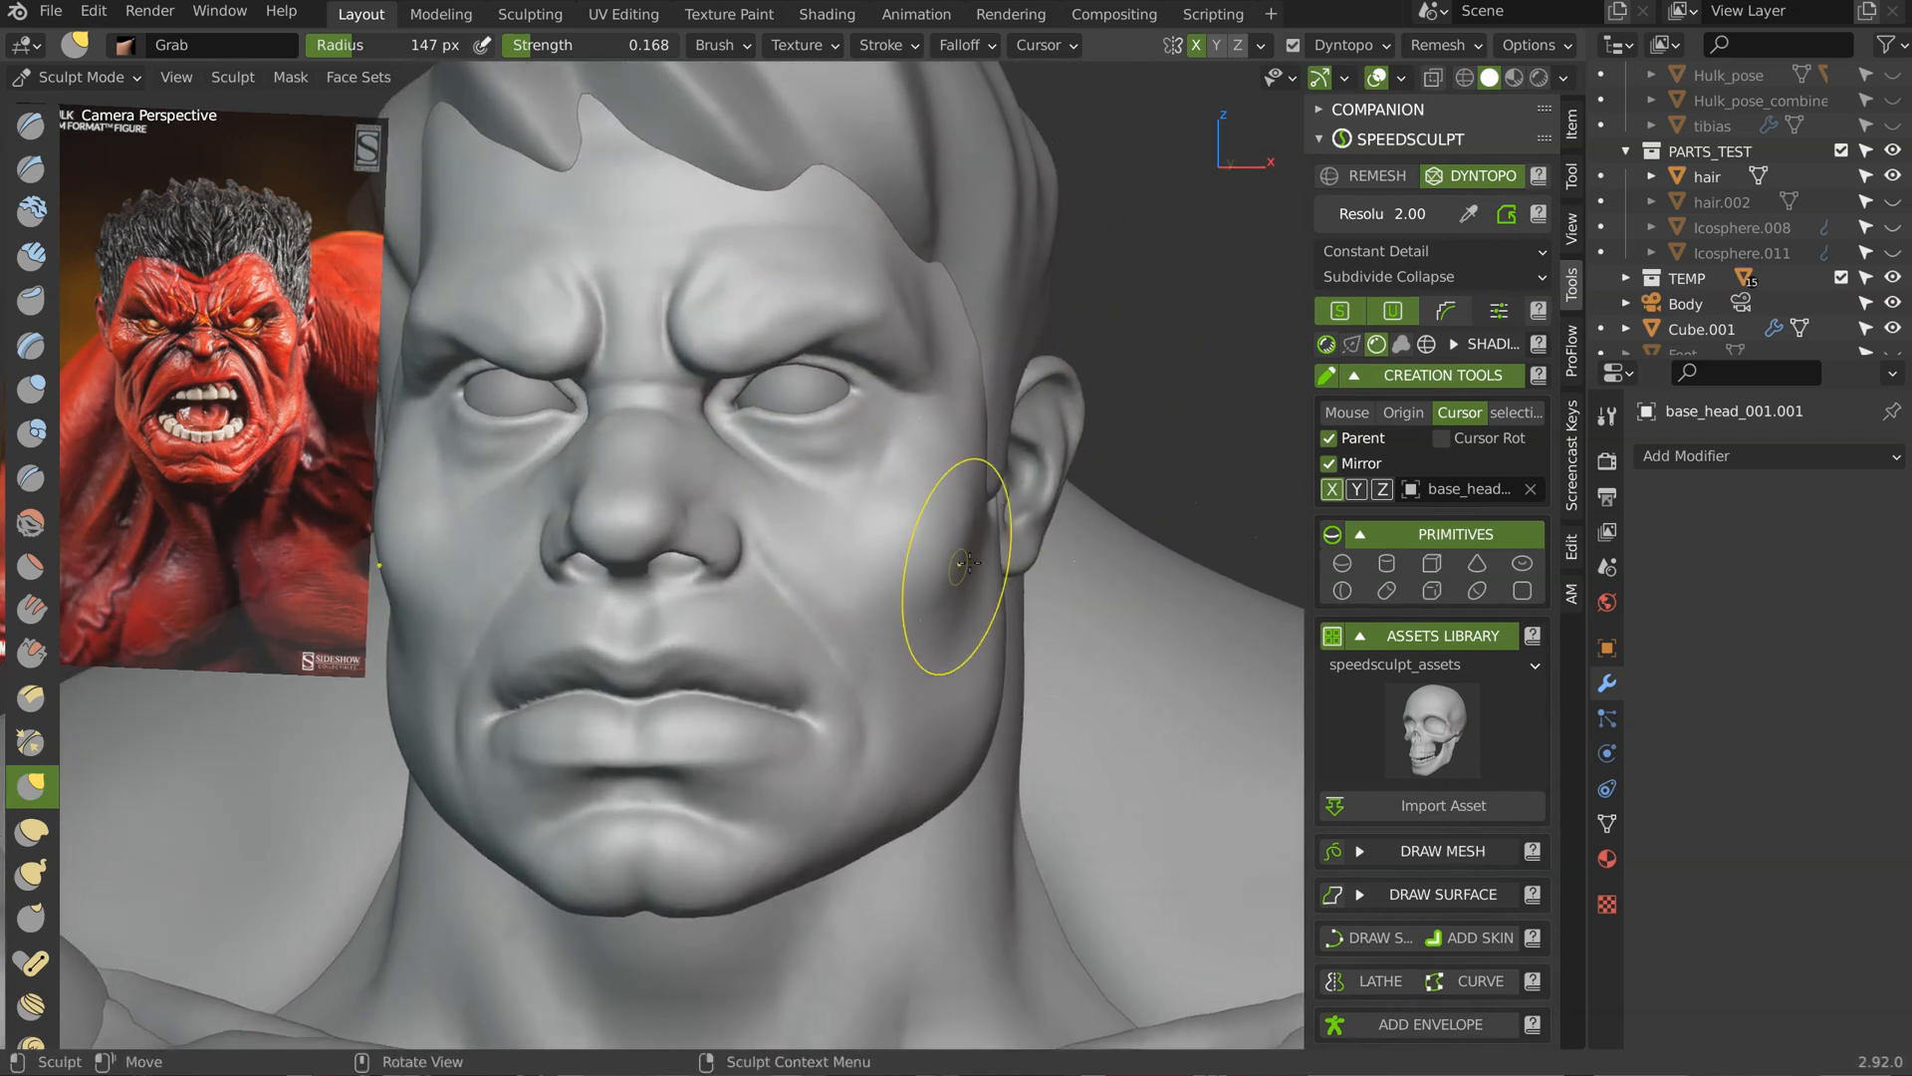
mouse_move(1026, 560)
middle_down()
mouse_move(1048, 615)
mouse_move(932, 573)
mouse_move(1007, 551)
mouse_move(923, 463)
mouse_move(993, 333)
mouse_move(952, 315)
mouse_move(868, 364)
mouse_move(883, 381)
mouse_move(811, 491)
middle_up()
ctrl+middle_drag(832, 654, 710, 543)
drag(689, 534, 685, 534)
drag(734, 645, 788, 638)
middle_drag(725, 674, 767, 648)
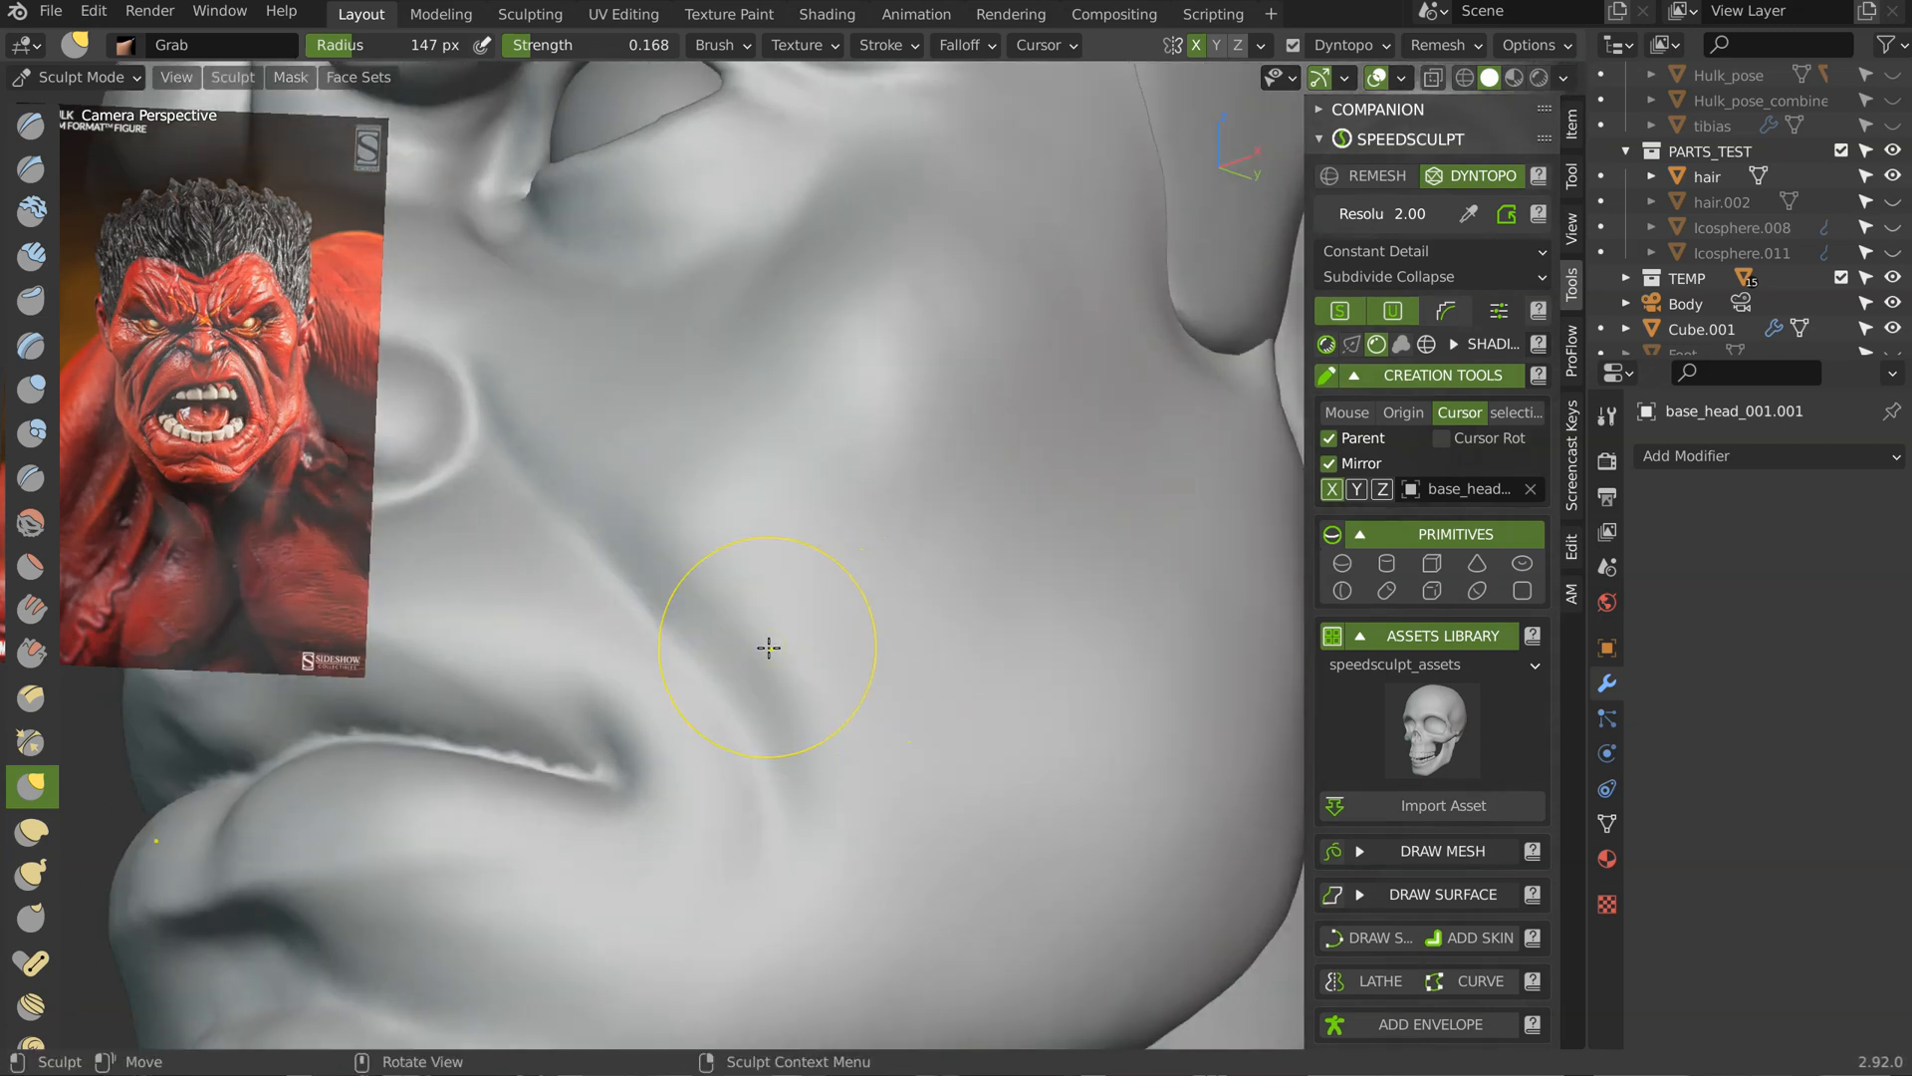
Step: Pull the side of the face between the temple and the ear into shape with the 147 px Grab brush
mouse_move(825, 528)
ctrl+middle_down()
mouse_move(973, 597)
mouse_move(924, 480)
ctrl+middle_up()
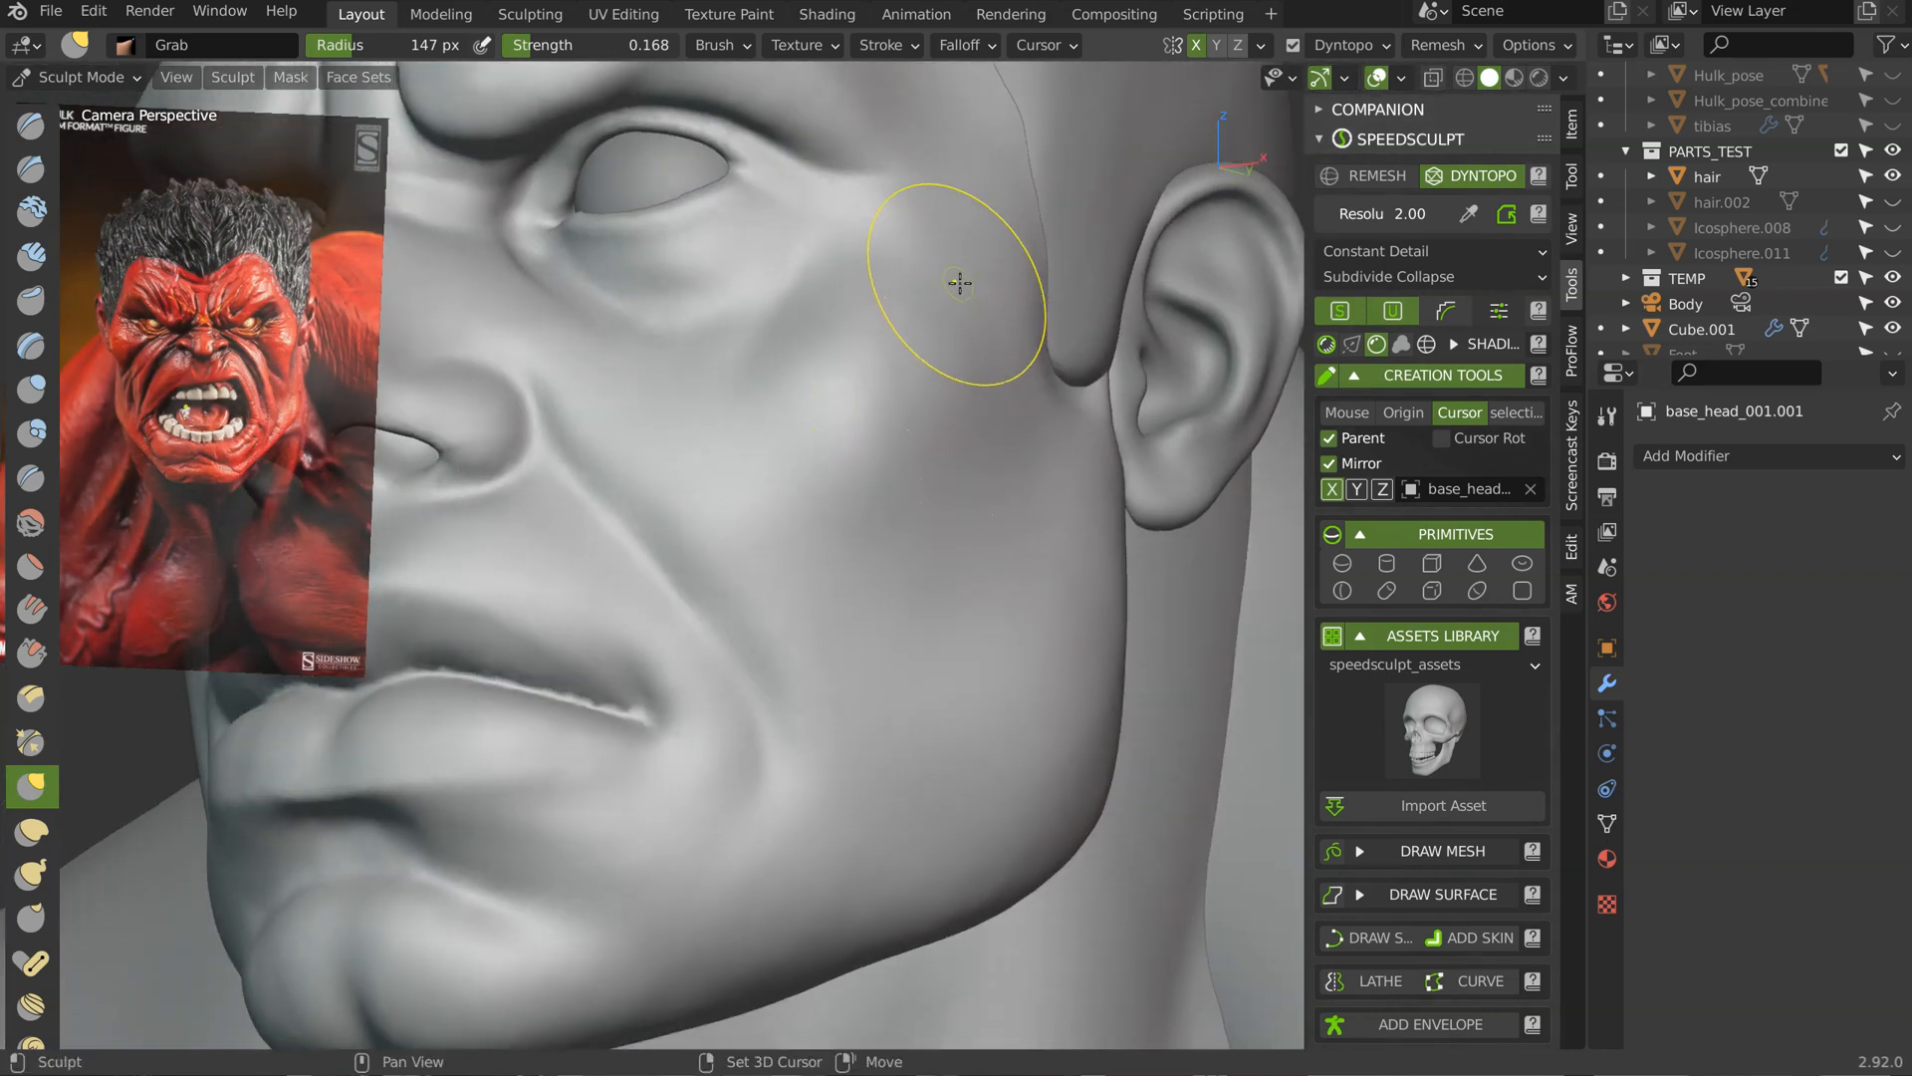
mouse_move(1058, 371)
mouse_down()
mouse_move(1072, 388)
mouse_move(1053, 383)
mouse_up()
middle_drag(1054, 388, 1076, 369)
mouse_move(1071, 244)
mouse_down()
mouse_move(1071, 220)
mouse_move(1106, 261)
mouse_up()
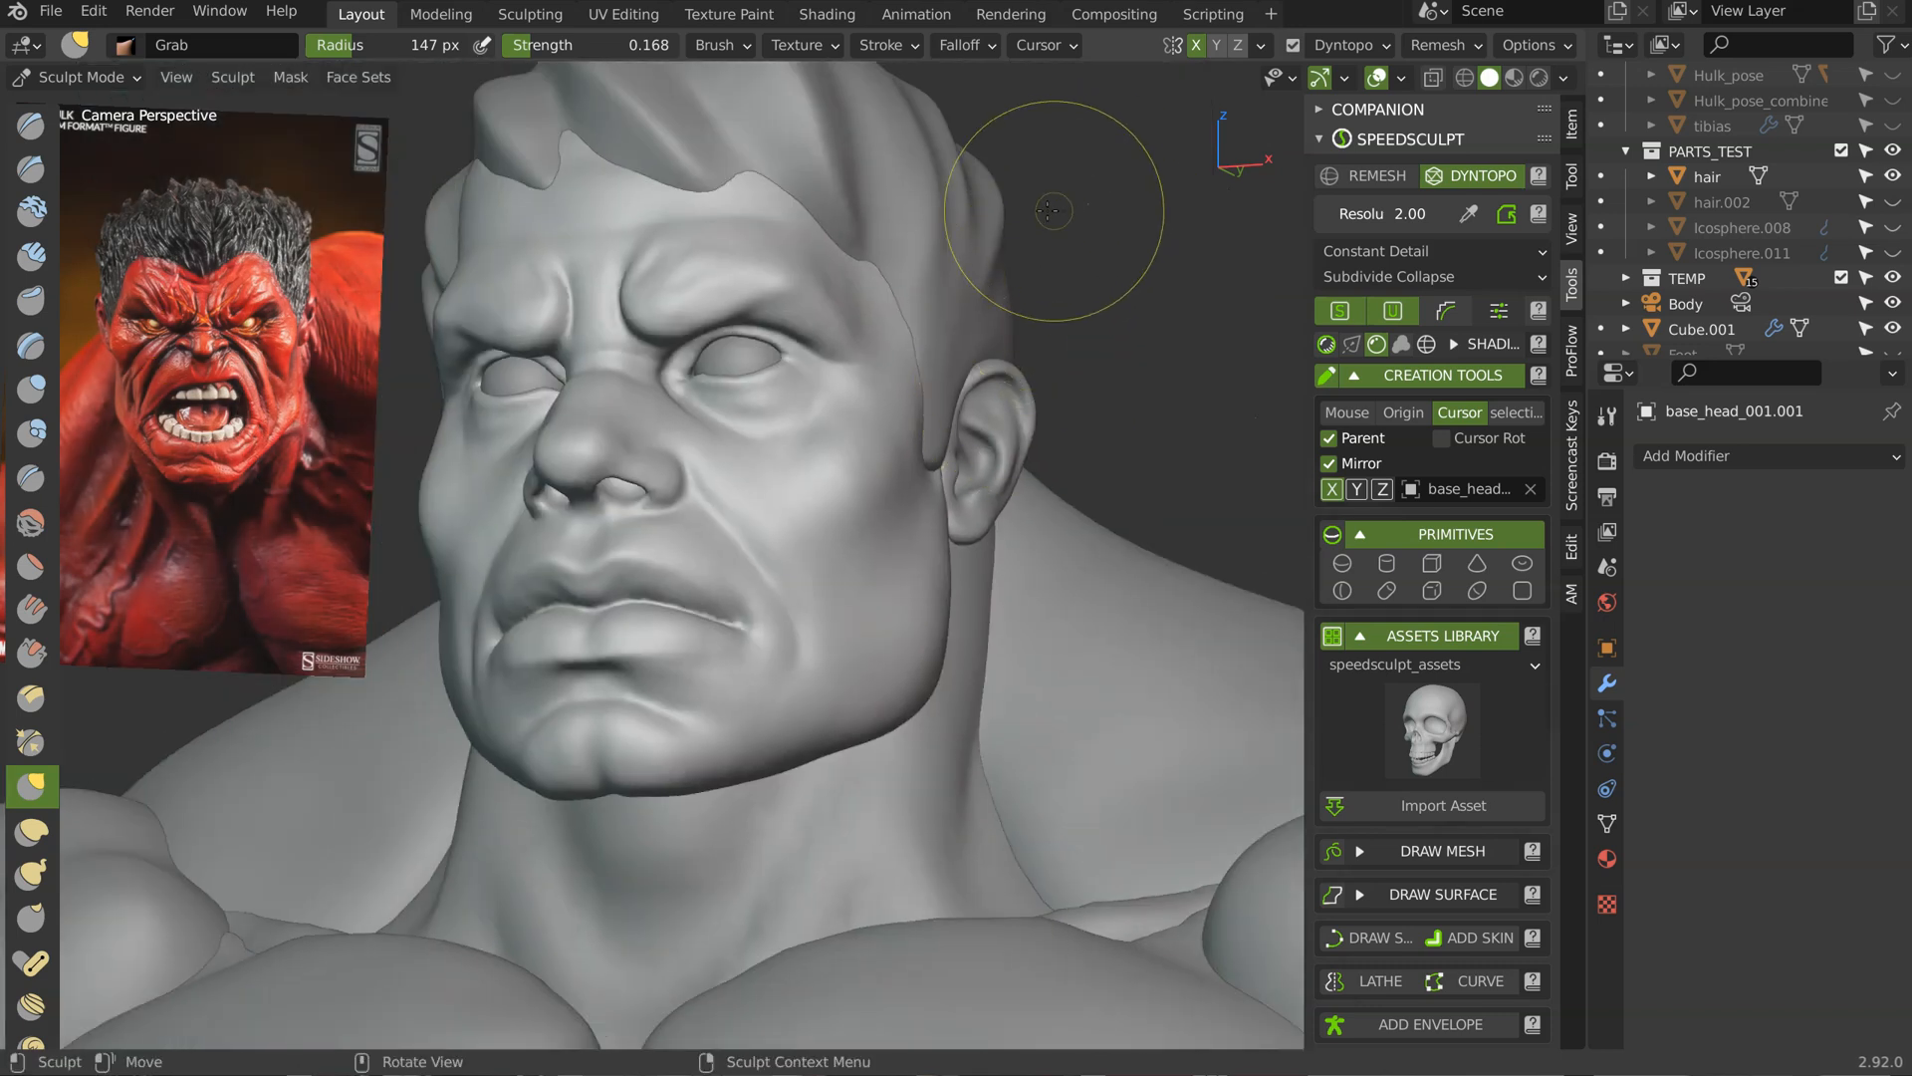
Step: Isolate the head in local view, smooth the temple area and grab the hollow where the ear attaches
key(KP_Divide)
mouse_move(965, 393)
middle_down()
mouse_move(897, 401)
mouse_move(747, 362)
mouse_move(737, 423)
mouse_move(794, 397)
middle_up()
mouse_move(727, 427)
shift+mouse_down()
mouse_move(874, 303)
mouse_move(675, 420)
mouse_move(857, 509)
mouse_move(691, 448)
shift+mouse_up()
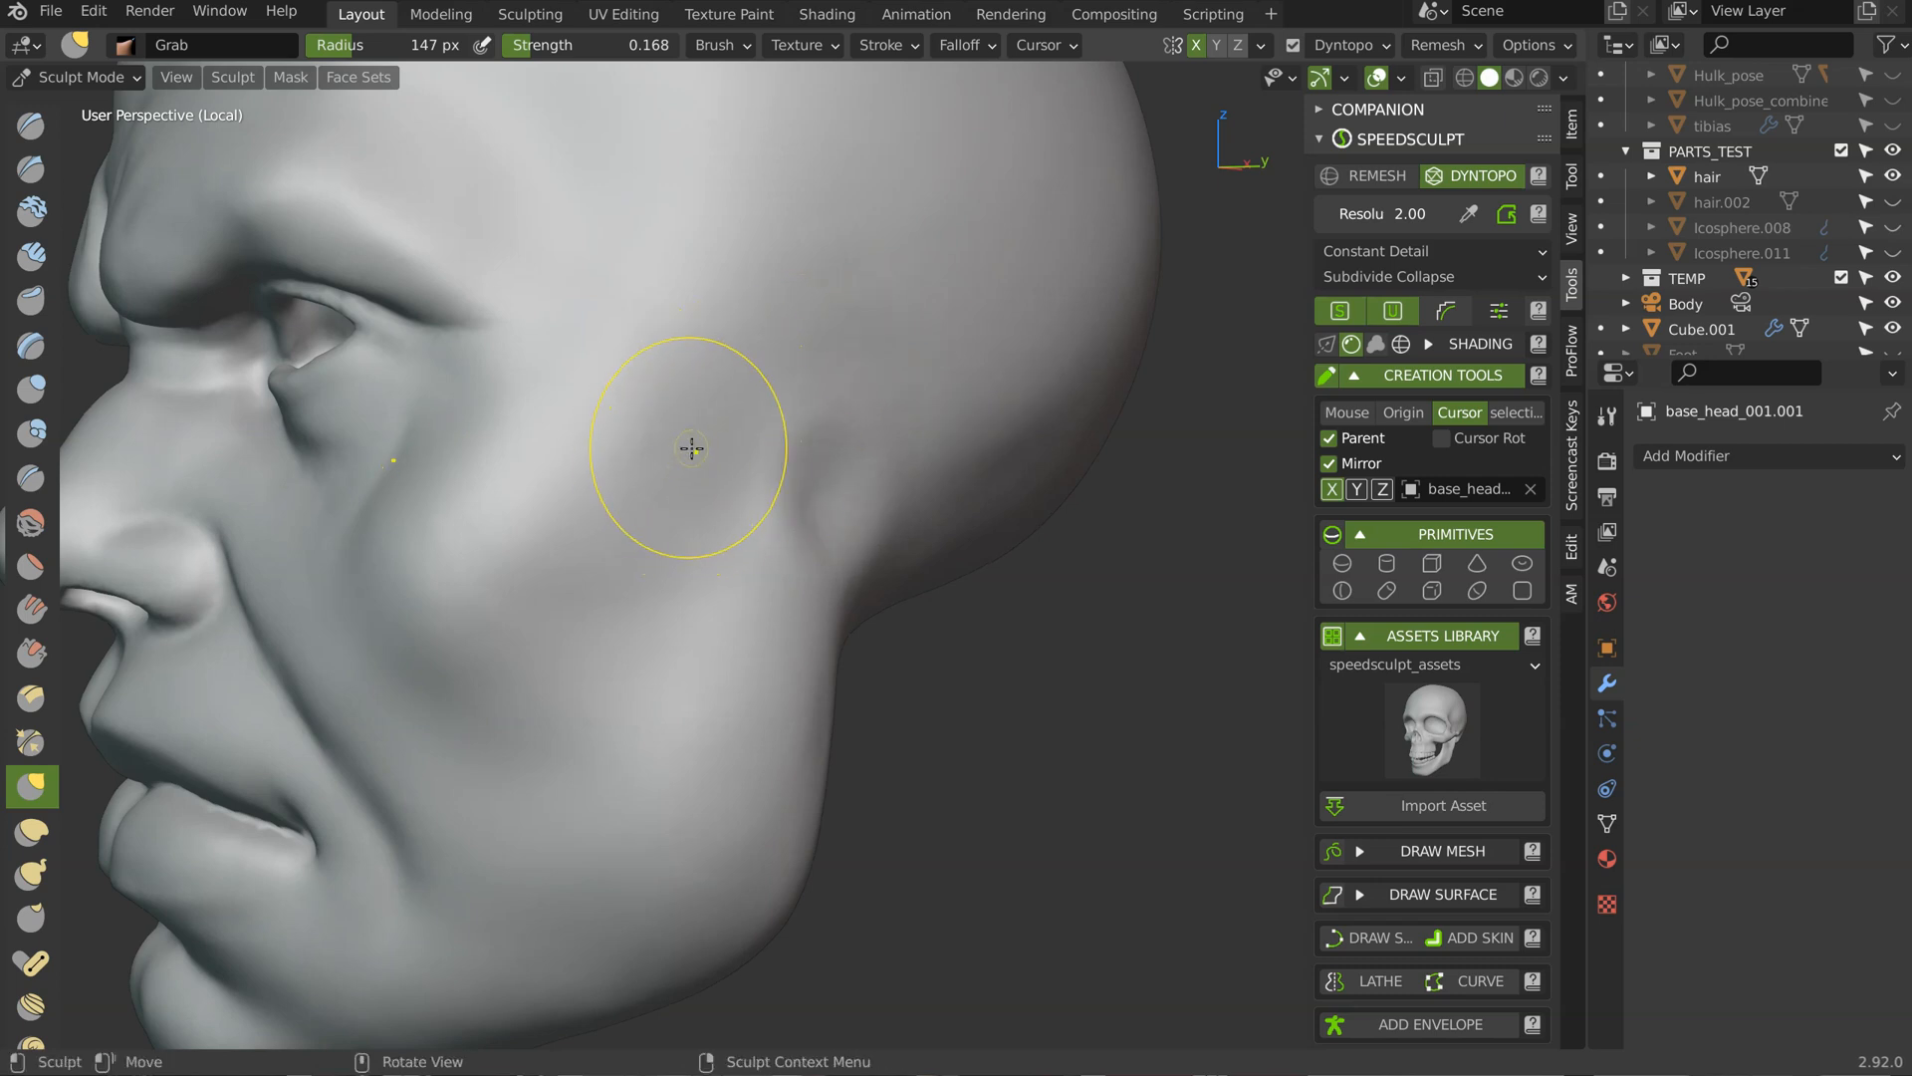
middle_drag(692, 448, 696, 423)
middle_drag(734, 311, 642, 412)
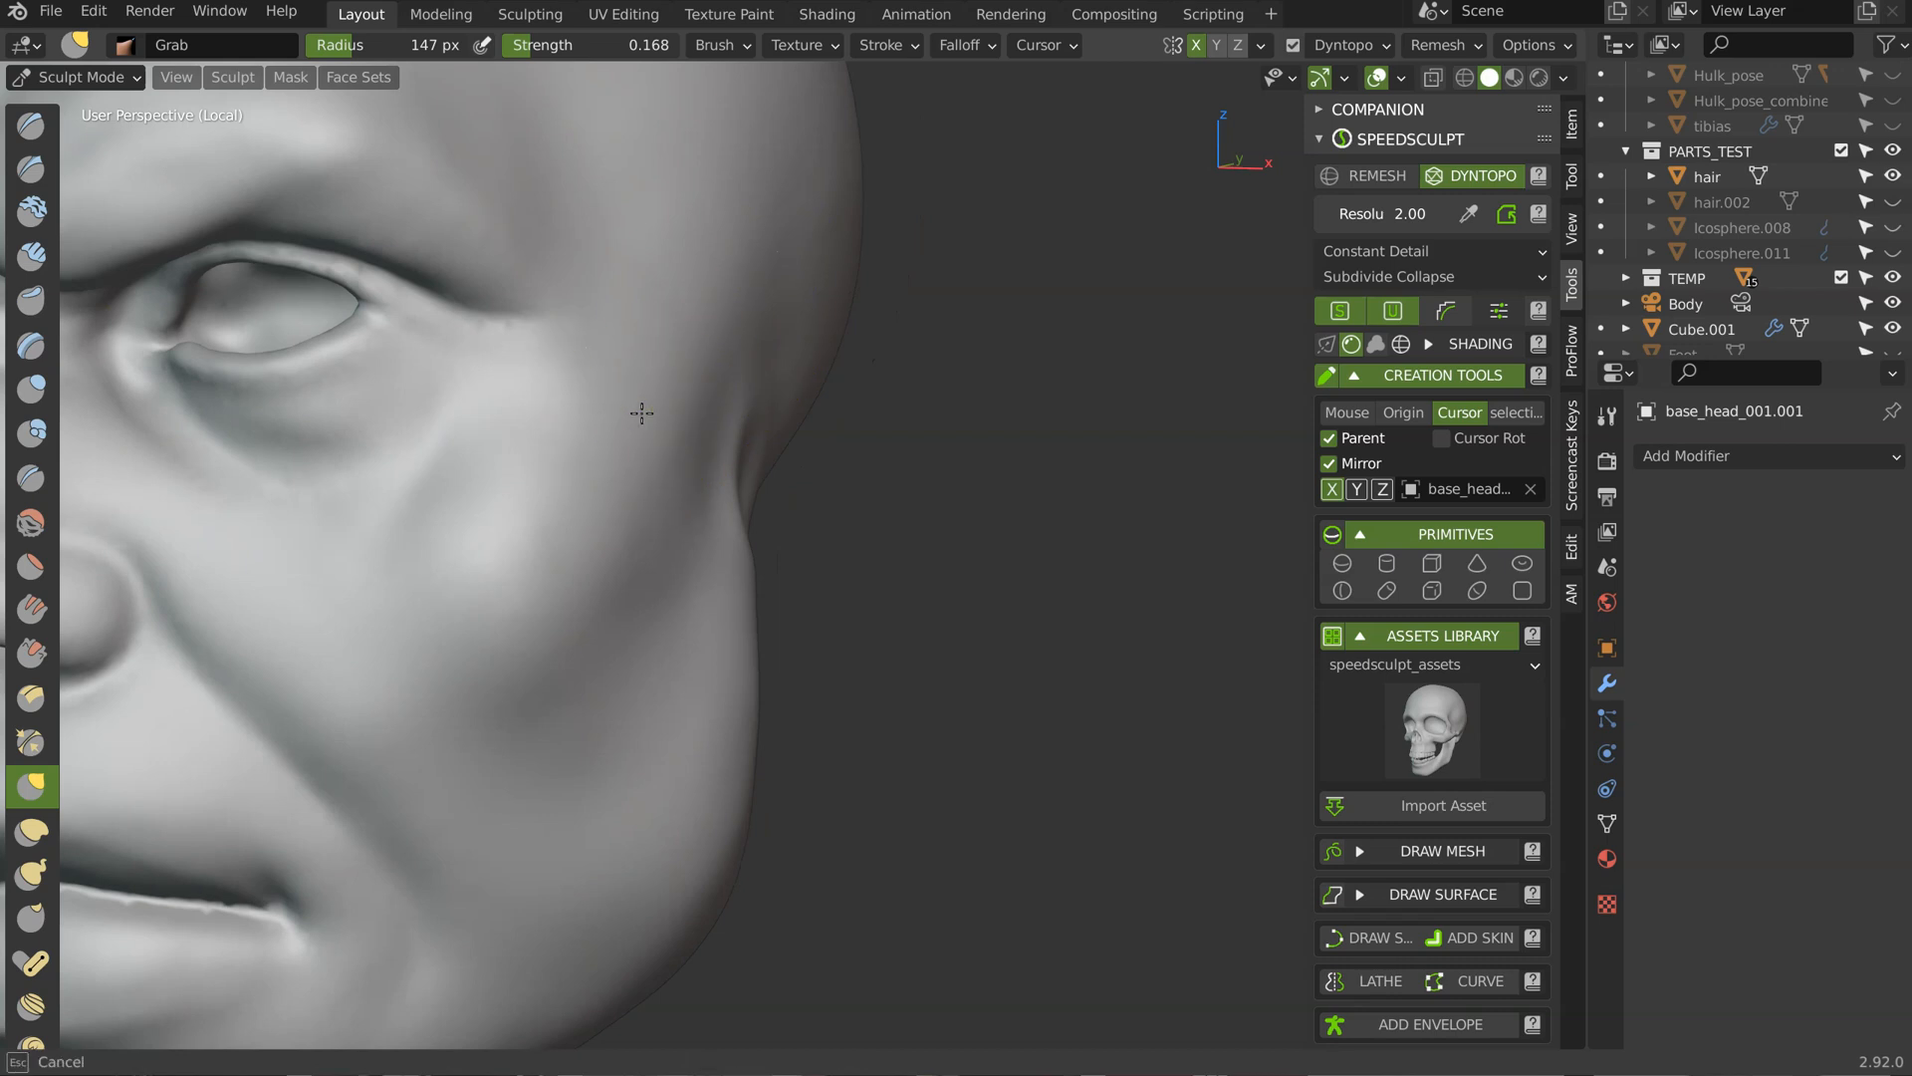
mouse_move(654, 344)
middle_down()
mouse_move(757, 364)
mouse_move(832, 239)
middle_up()
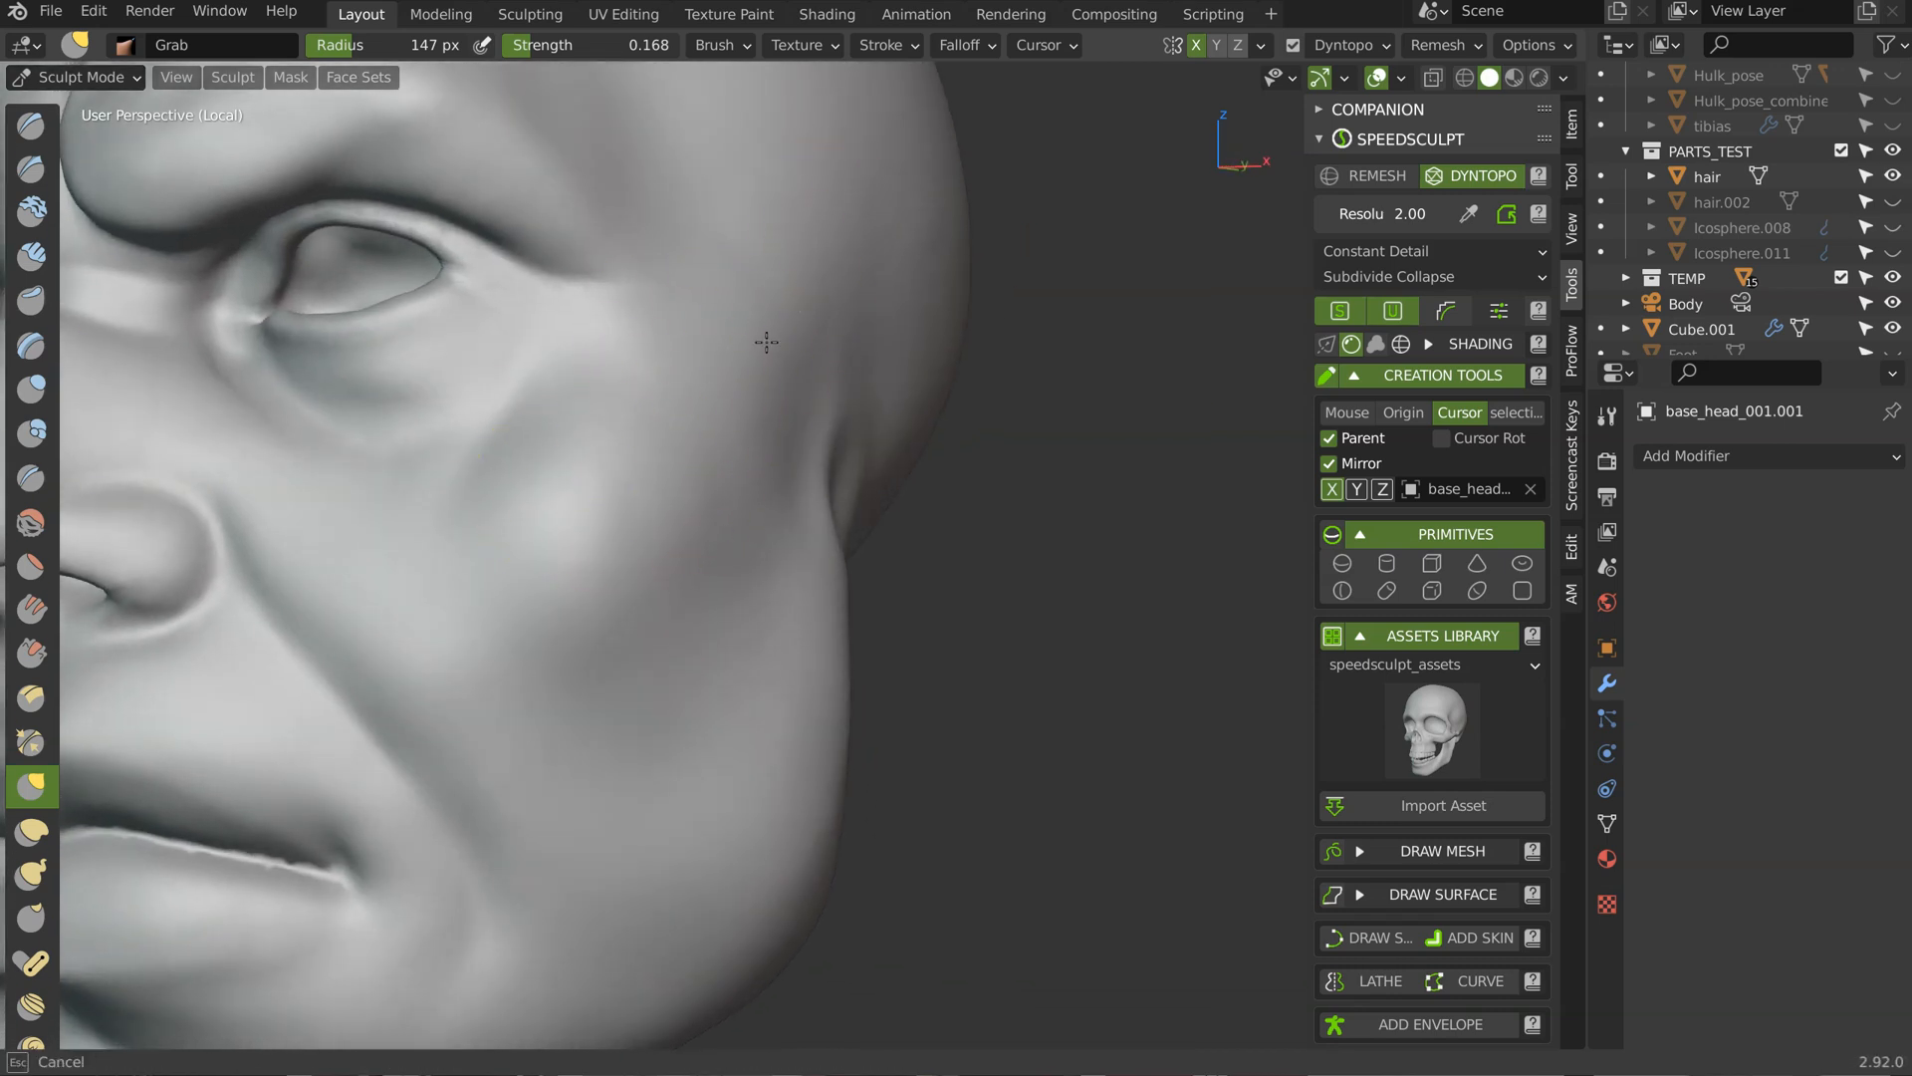
drag(797, 490, 803, 482)
ctrl+middle_drag(964, 347, 926, 443)
Step: Reduce the Crease brush radius to 68 px and refine the forms of the nose
middle_drag(886, 439, 936, 434)
shift+middle_drag(937, 434, 973, 424)
ctrl+middle_drag(846, 439, 844, 442)
mouse_move(845, 442)
shift+middle_down()
mouse_move(876, 414)
mouse_move(802, 422)
mouse_move(628, 367)
mouse_move(548, 386)
shift+middle_up()
shift+middle_drag(548, 387, 732, 419)
mouse_move(732, 418)
ctrl+middle_down()
mouse_move(618, 482)
mouse_move(695, 411)
mouse_move(683, 512)
ctrl+middle_up()
mouse_move(616, 284)
middle_down()
mouse_move(802, 376)
mouse_move(648, 333)
middle_up()
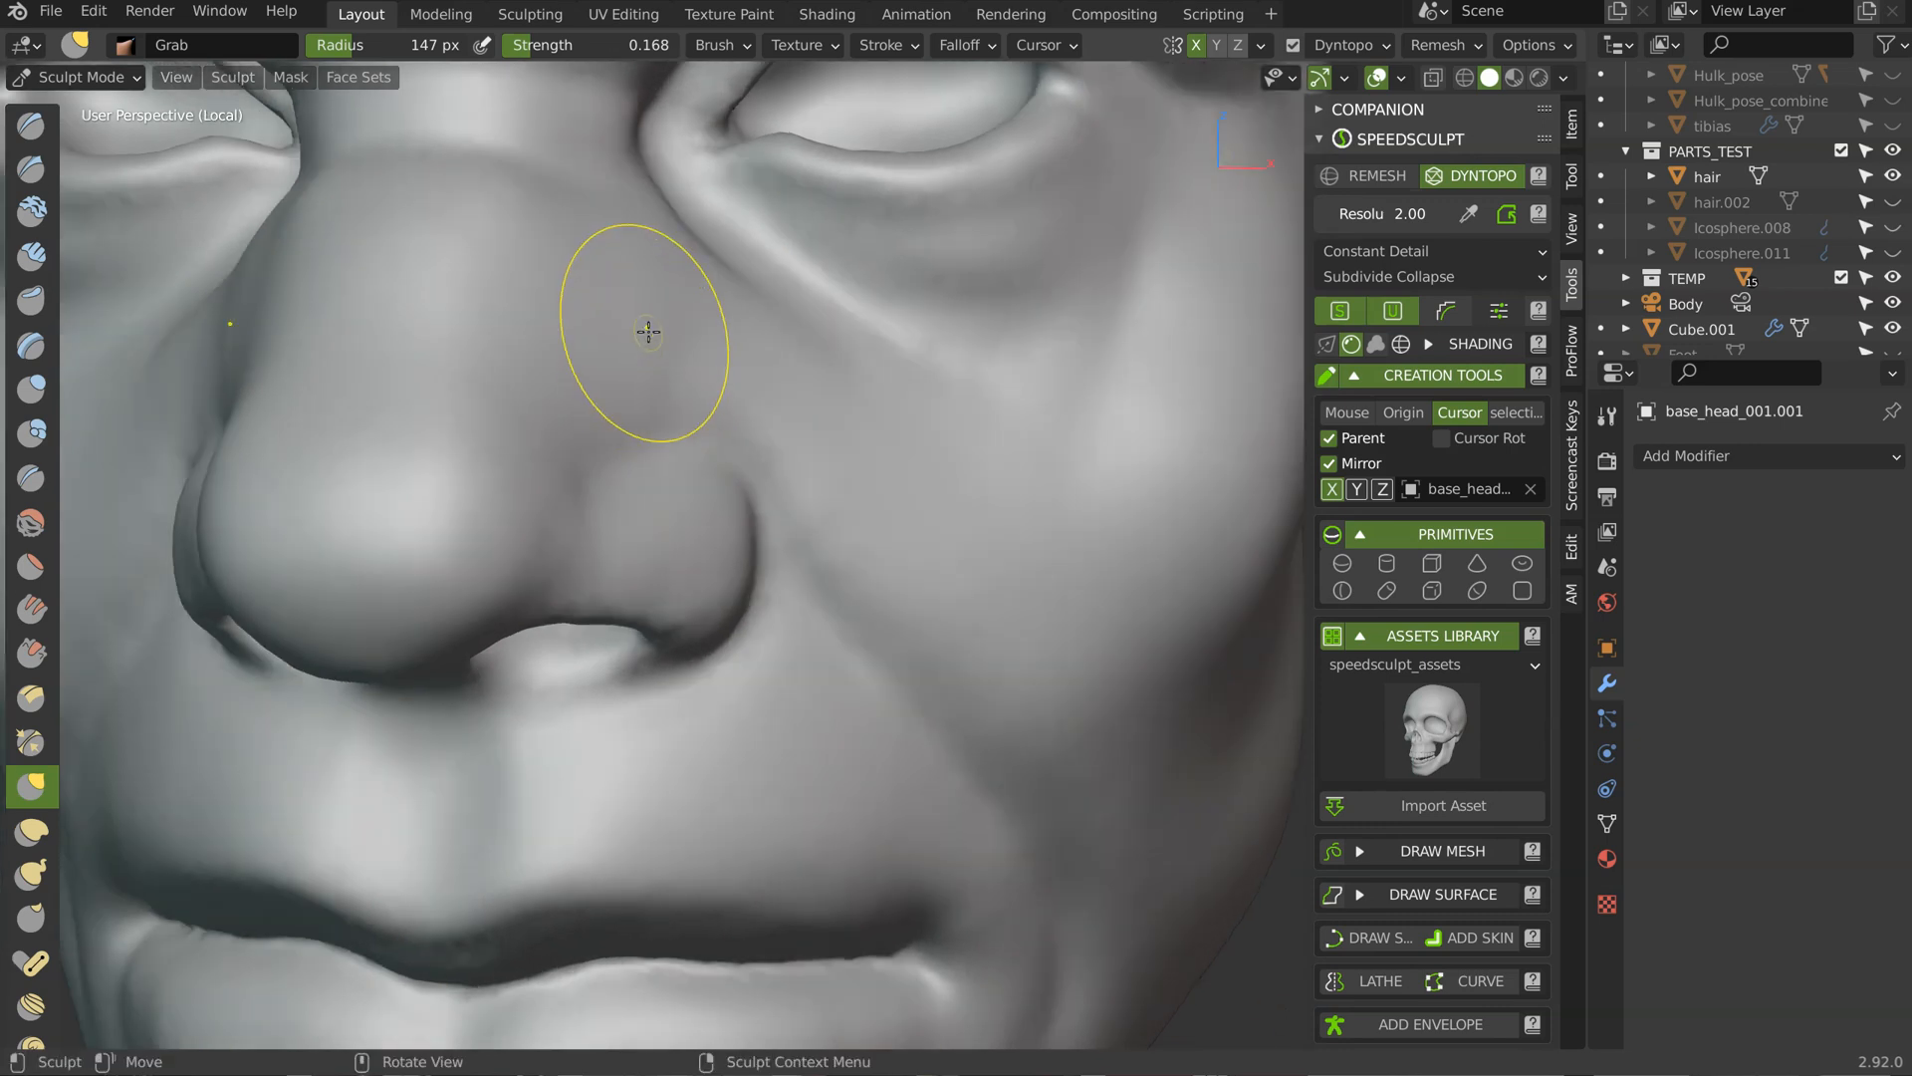
key(shift+c)
key(f)
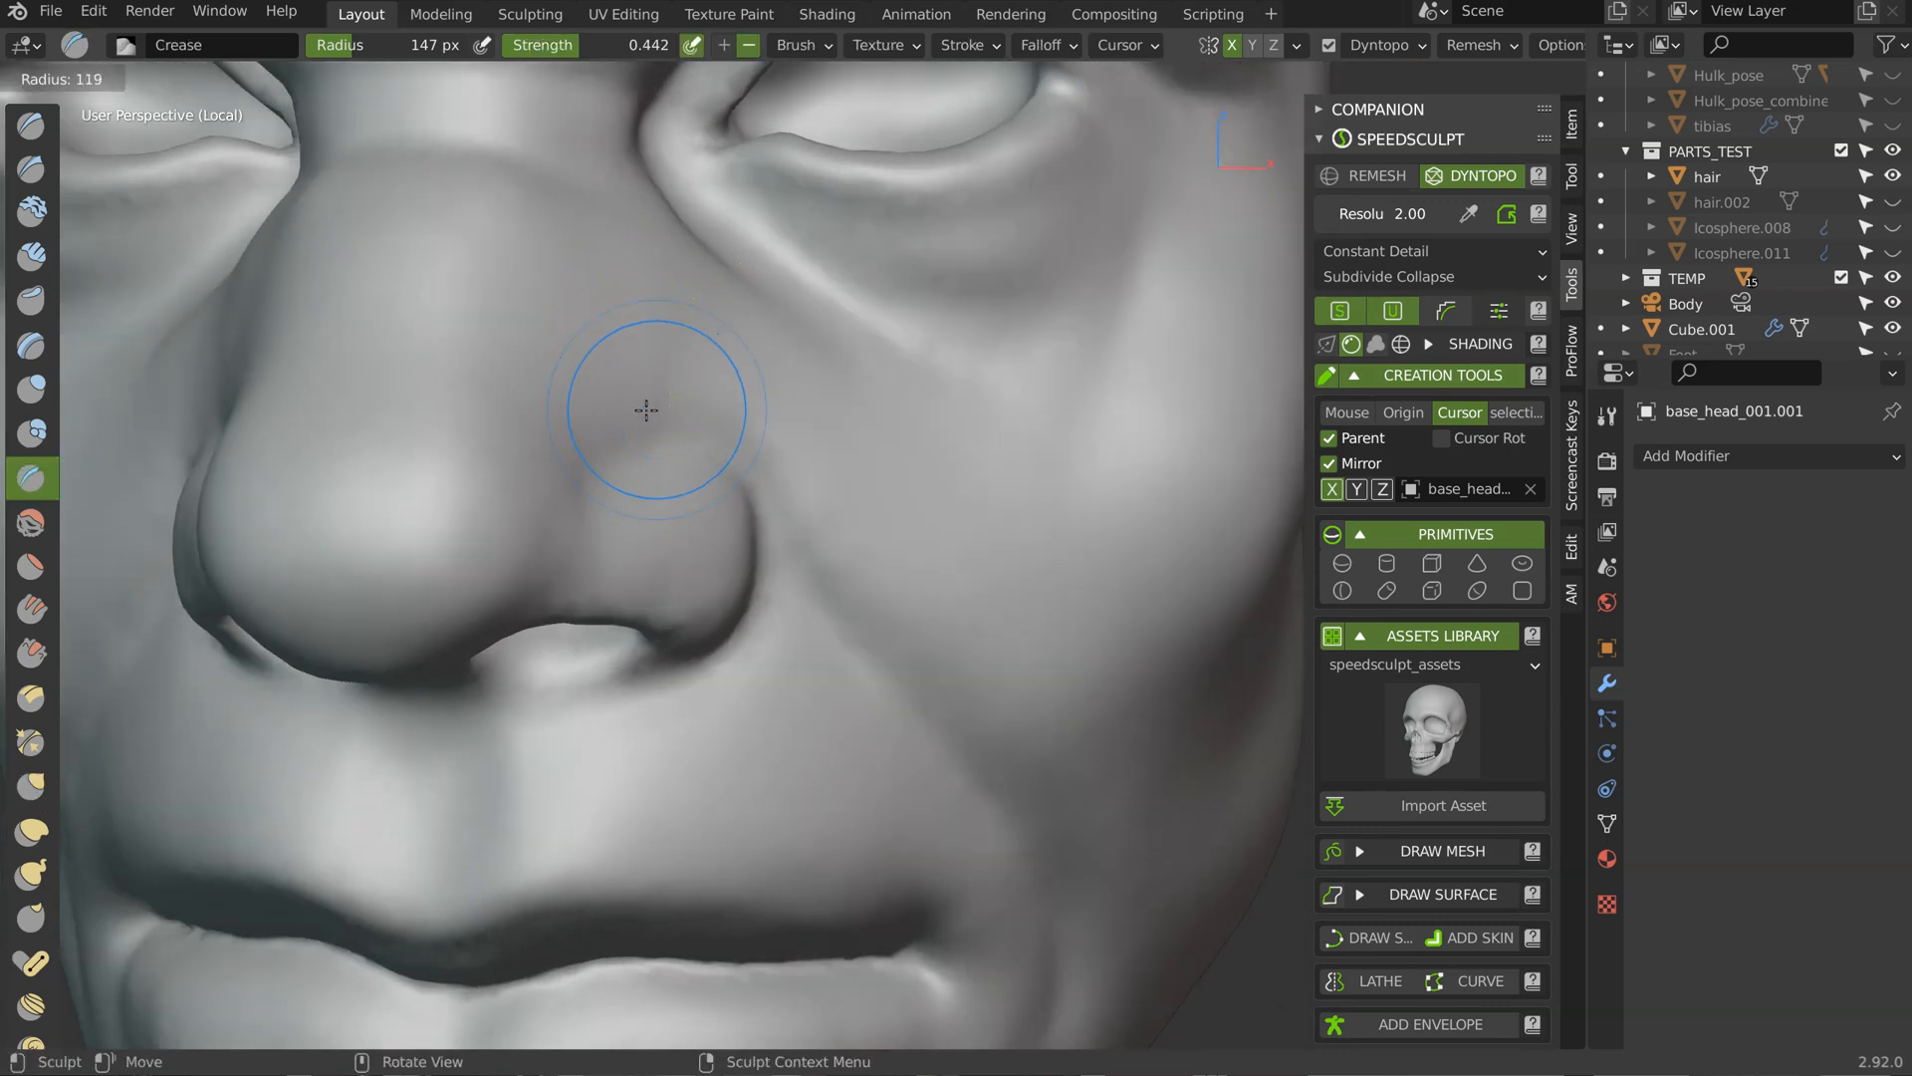
click(595, 426)
mouse_move(641, 410)
middle_down()
mouse_move(756, 418)
mouse_move(799, 461)
middle_up()
middle_drag(617, 342, 641, 310)
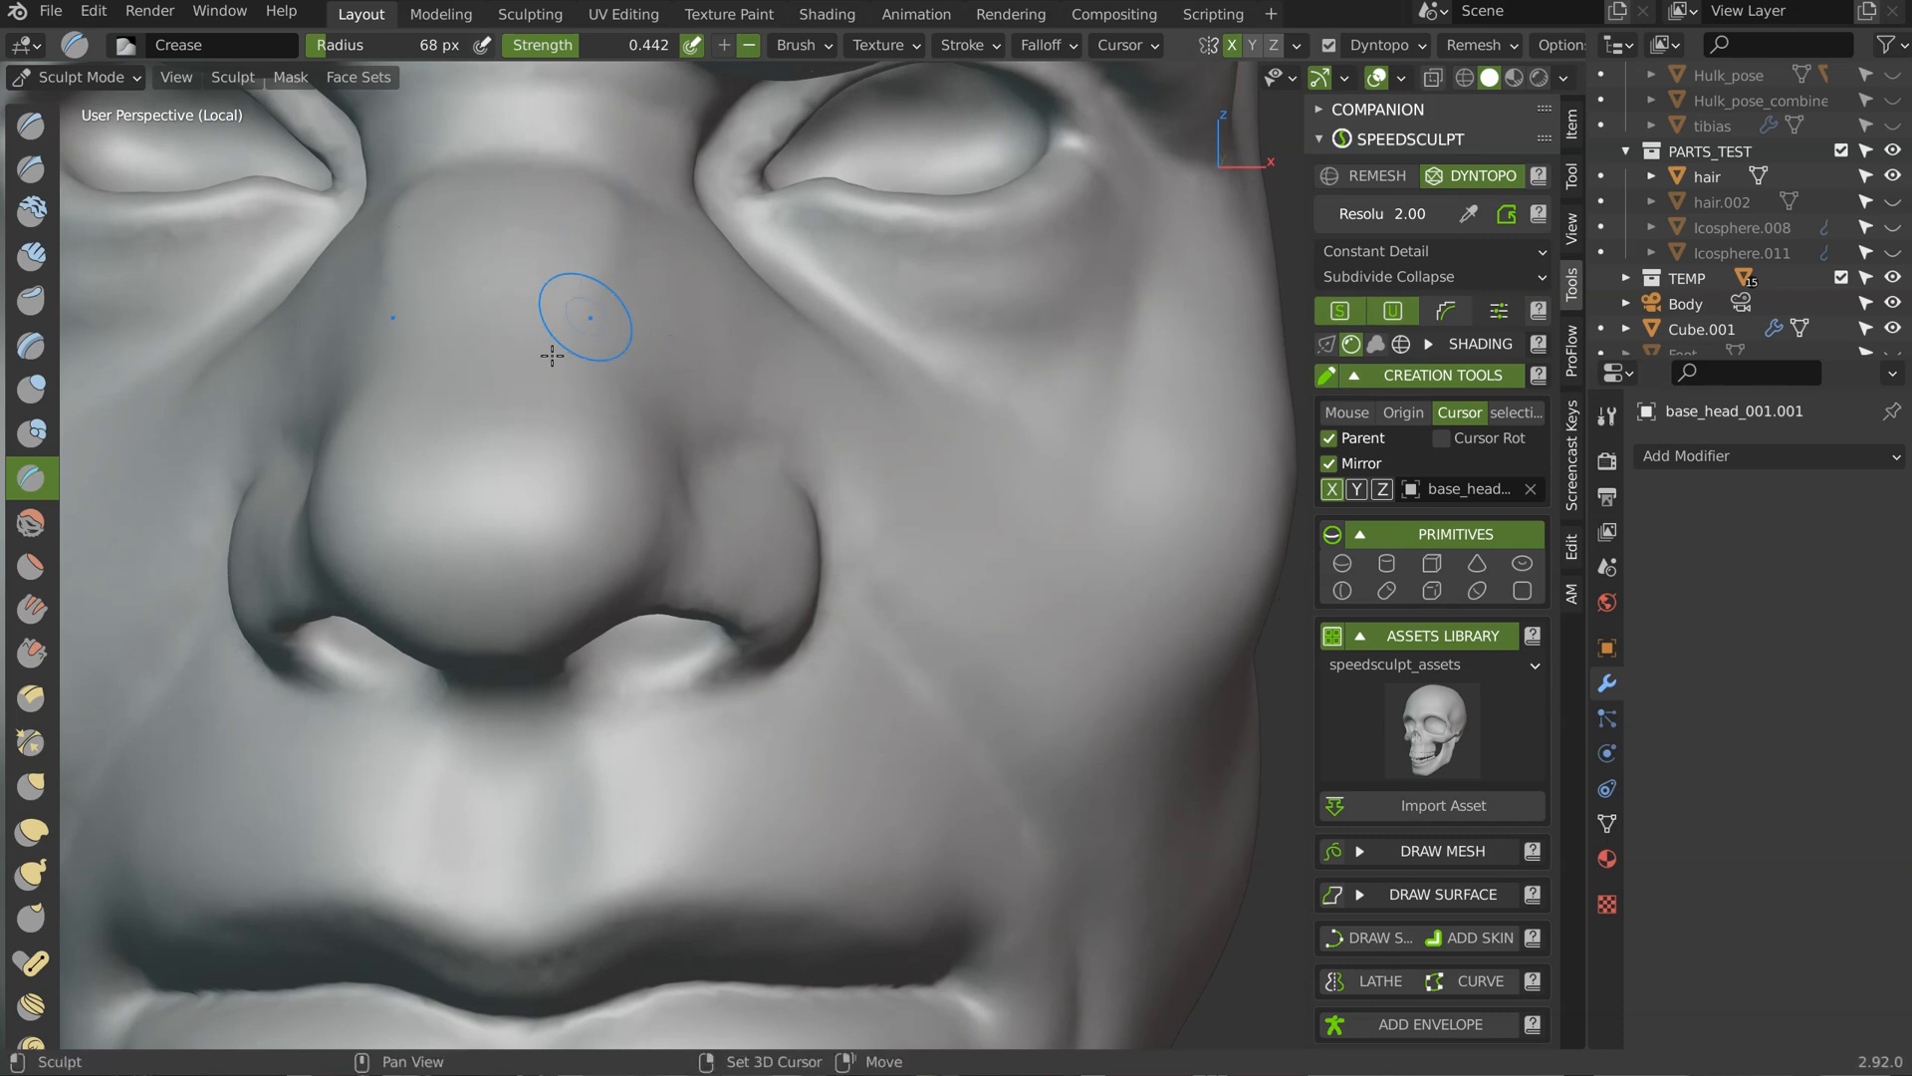
middle_drag(688, 363, 577, 513)
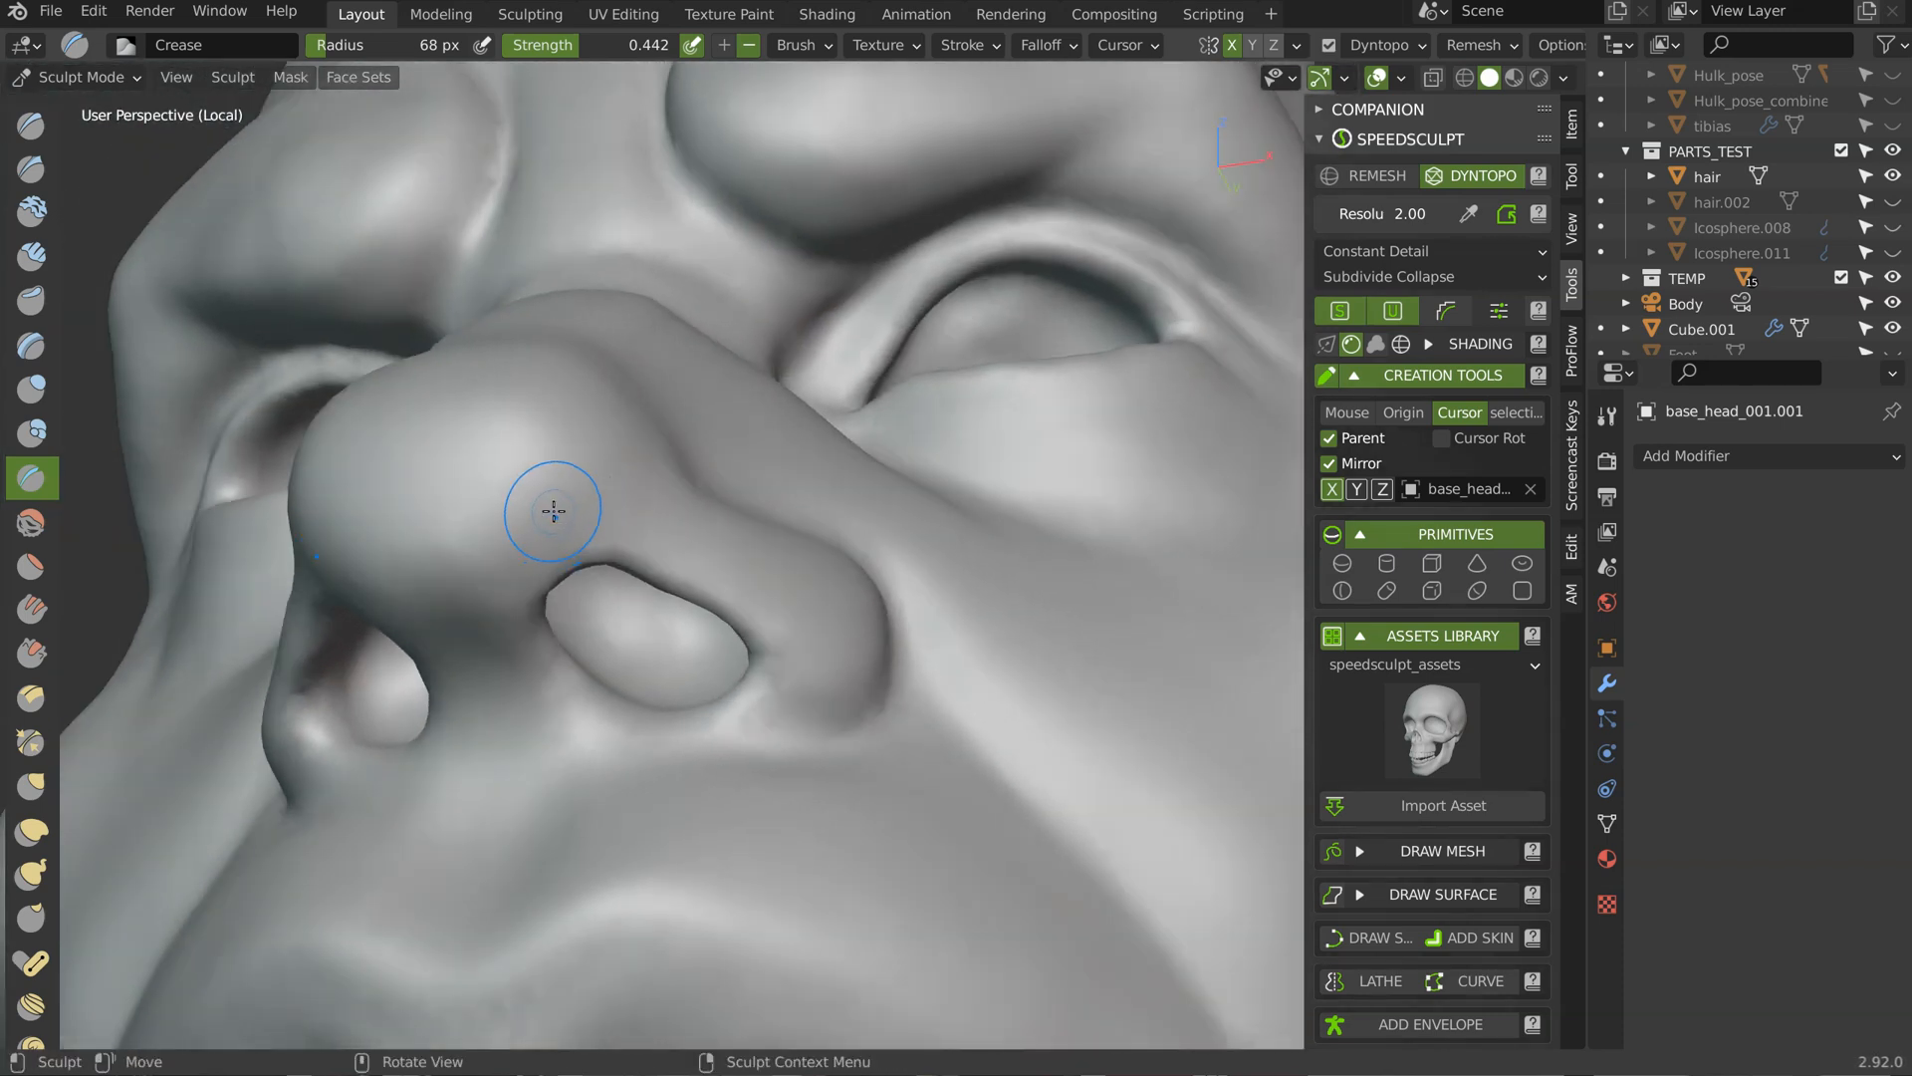
Step: Sculpt the nostrils and the septum under the nose with the Clay and SculptDraw brushes at 68 px radius
key(c)
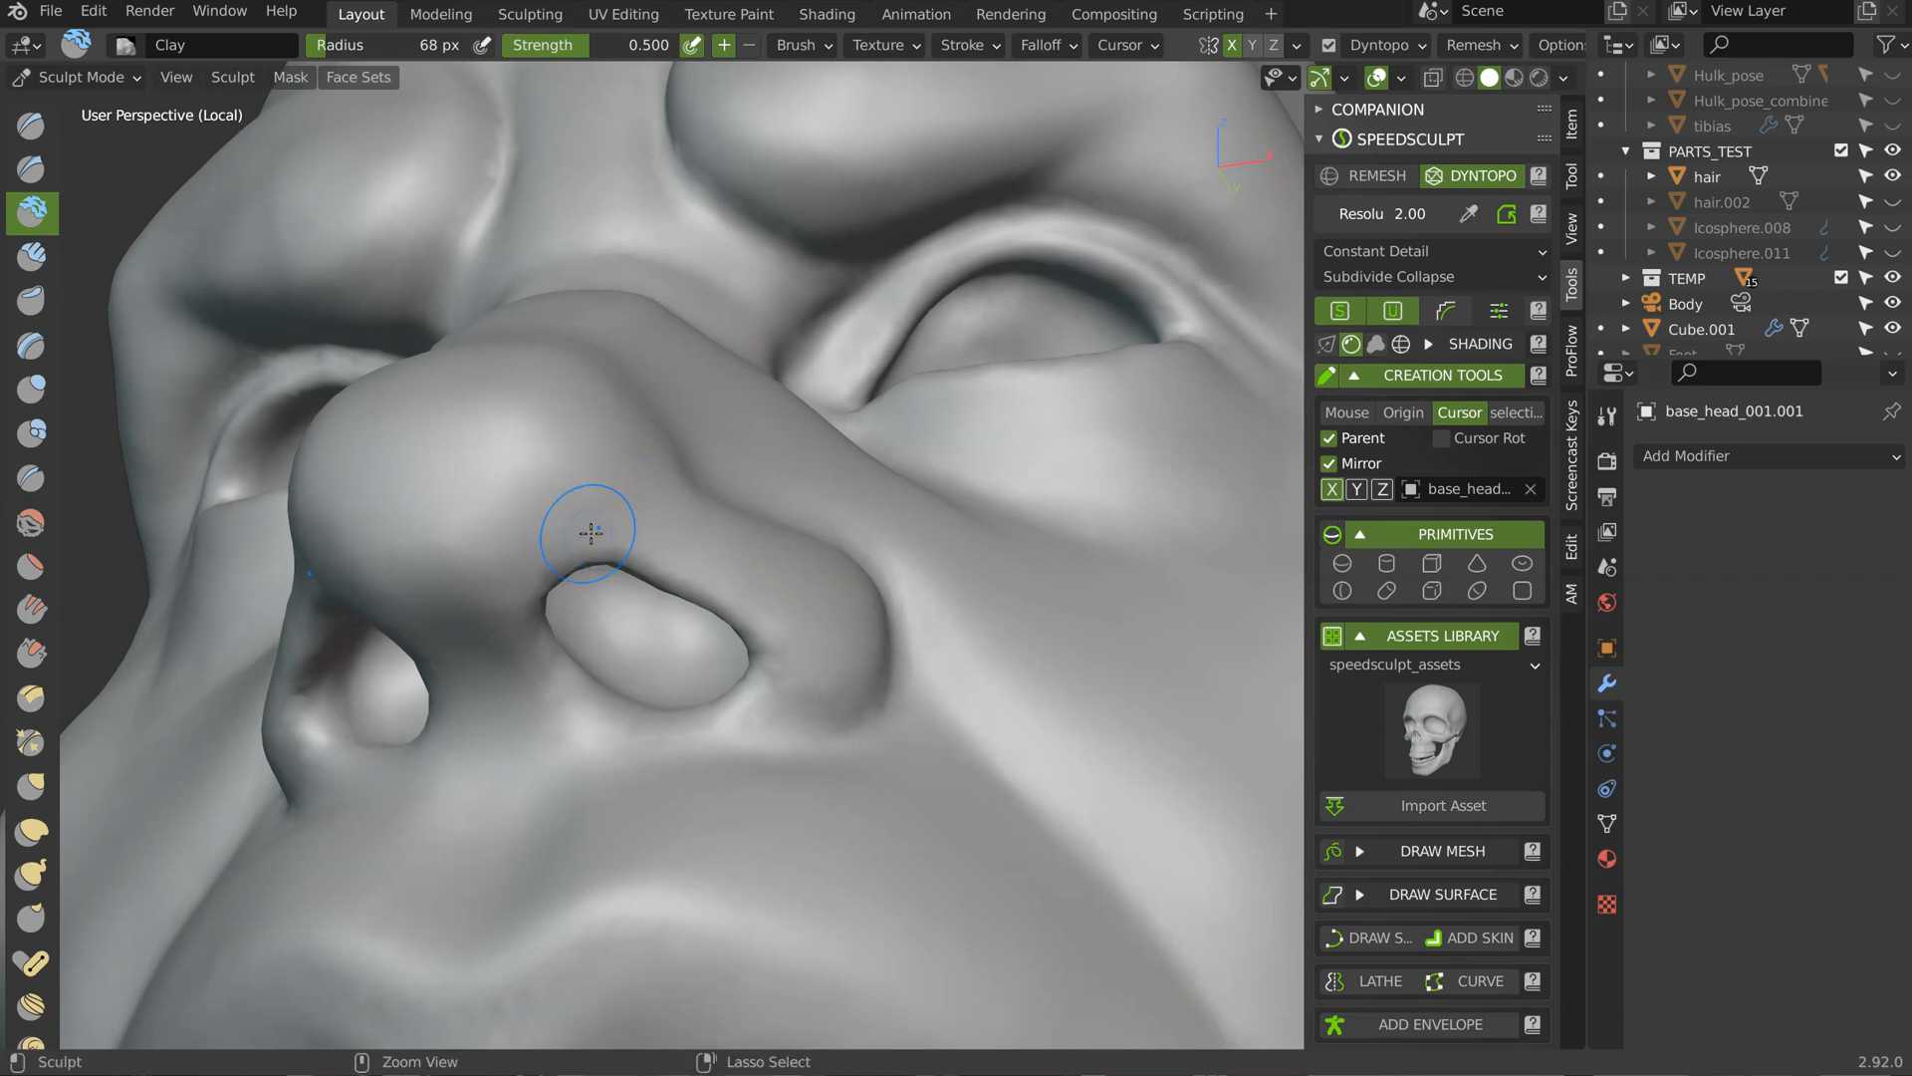
middle_drag(590, 481, 455, 570)
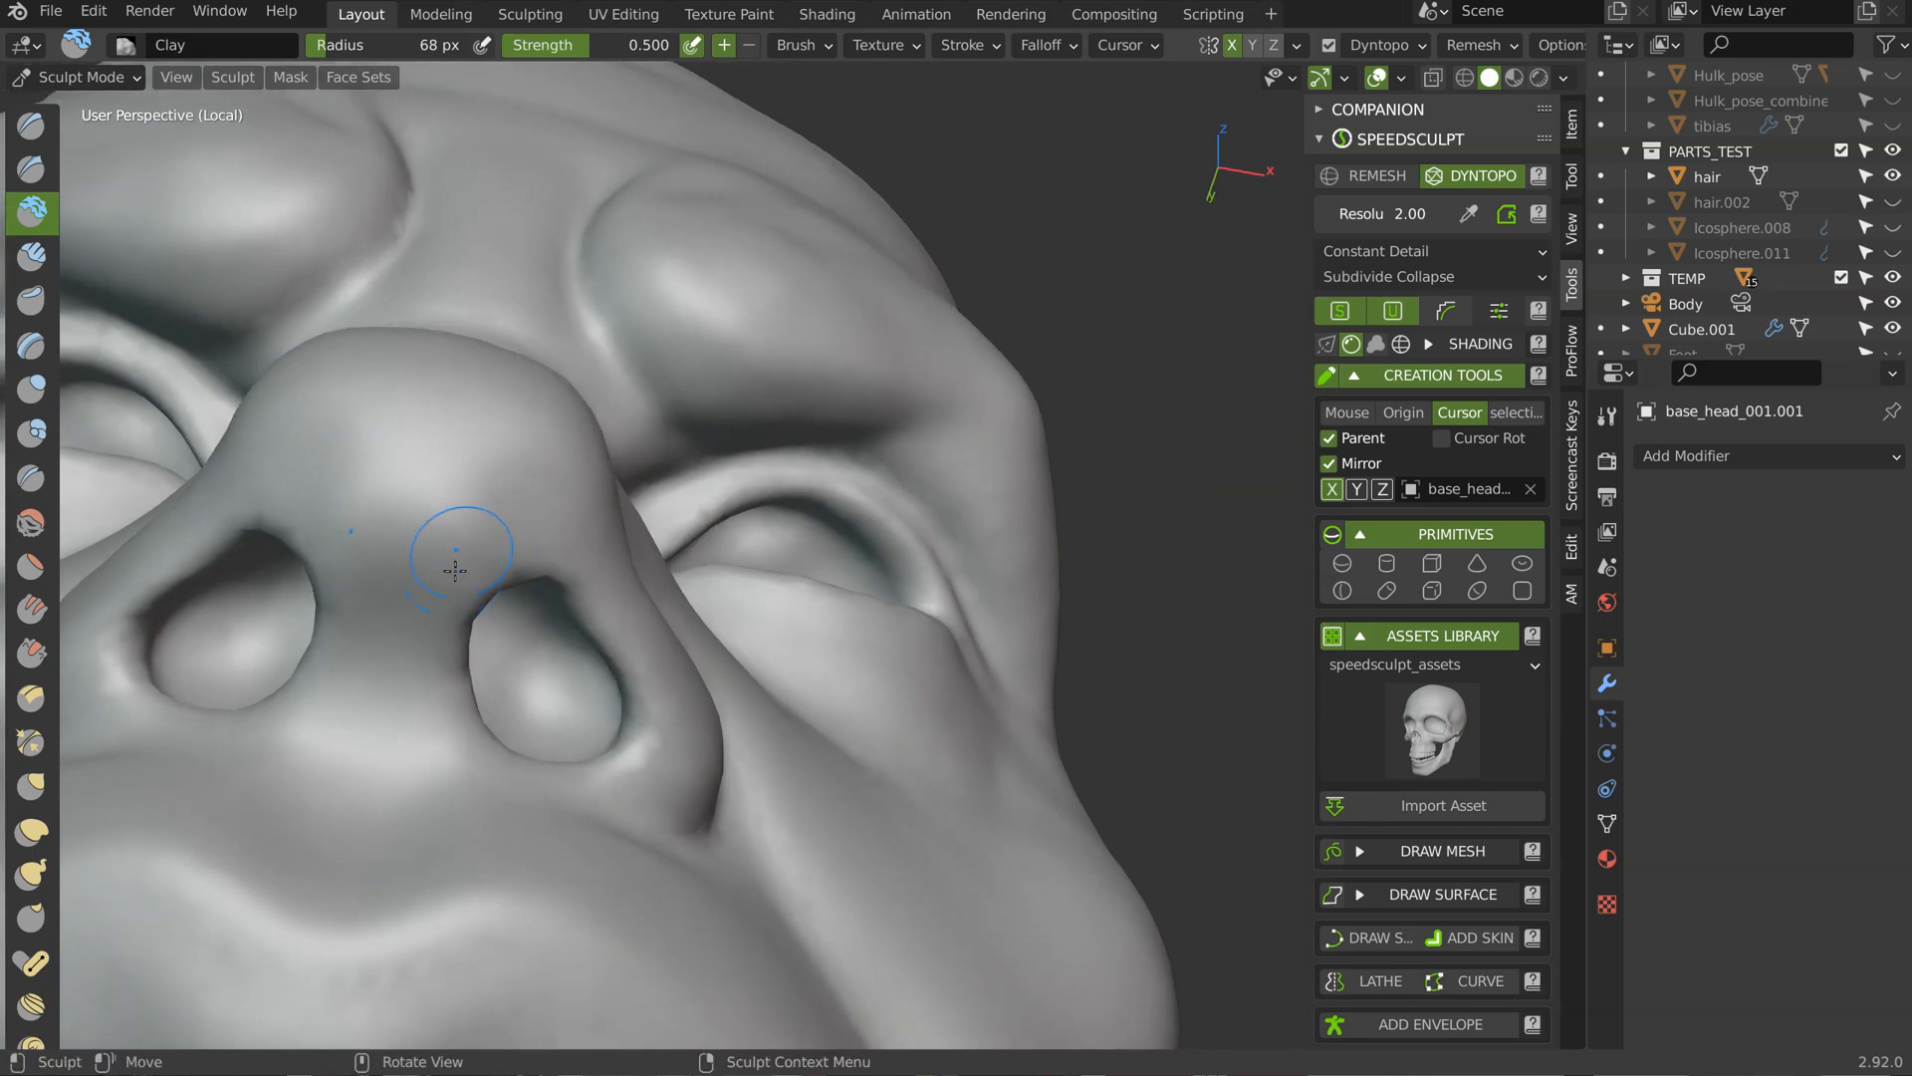
key(x)
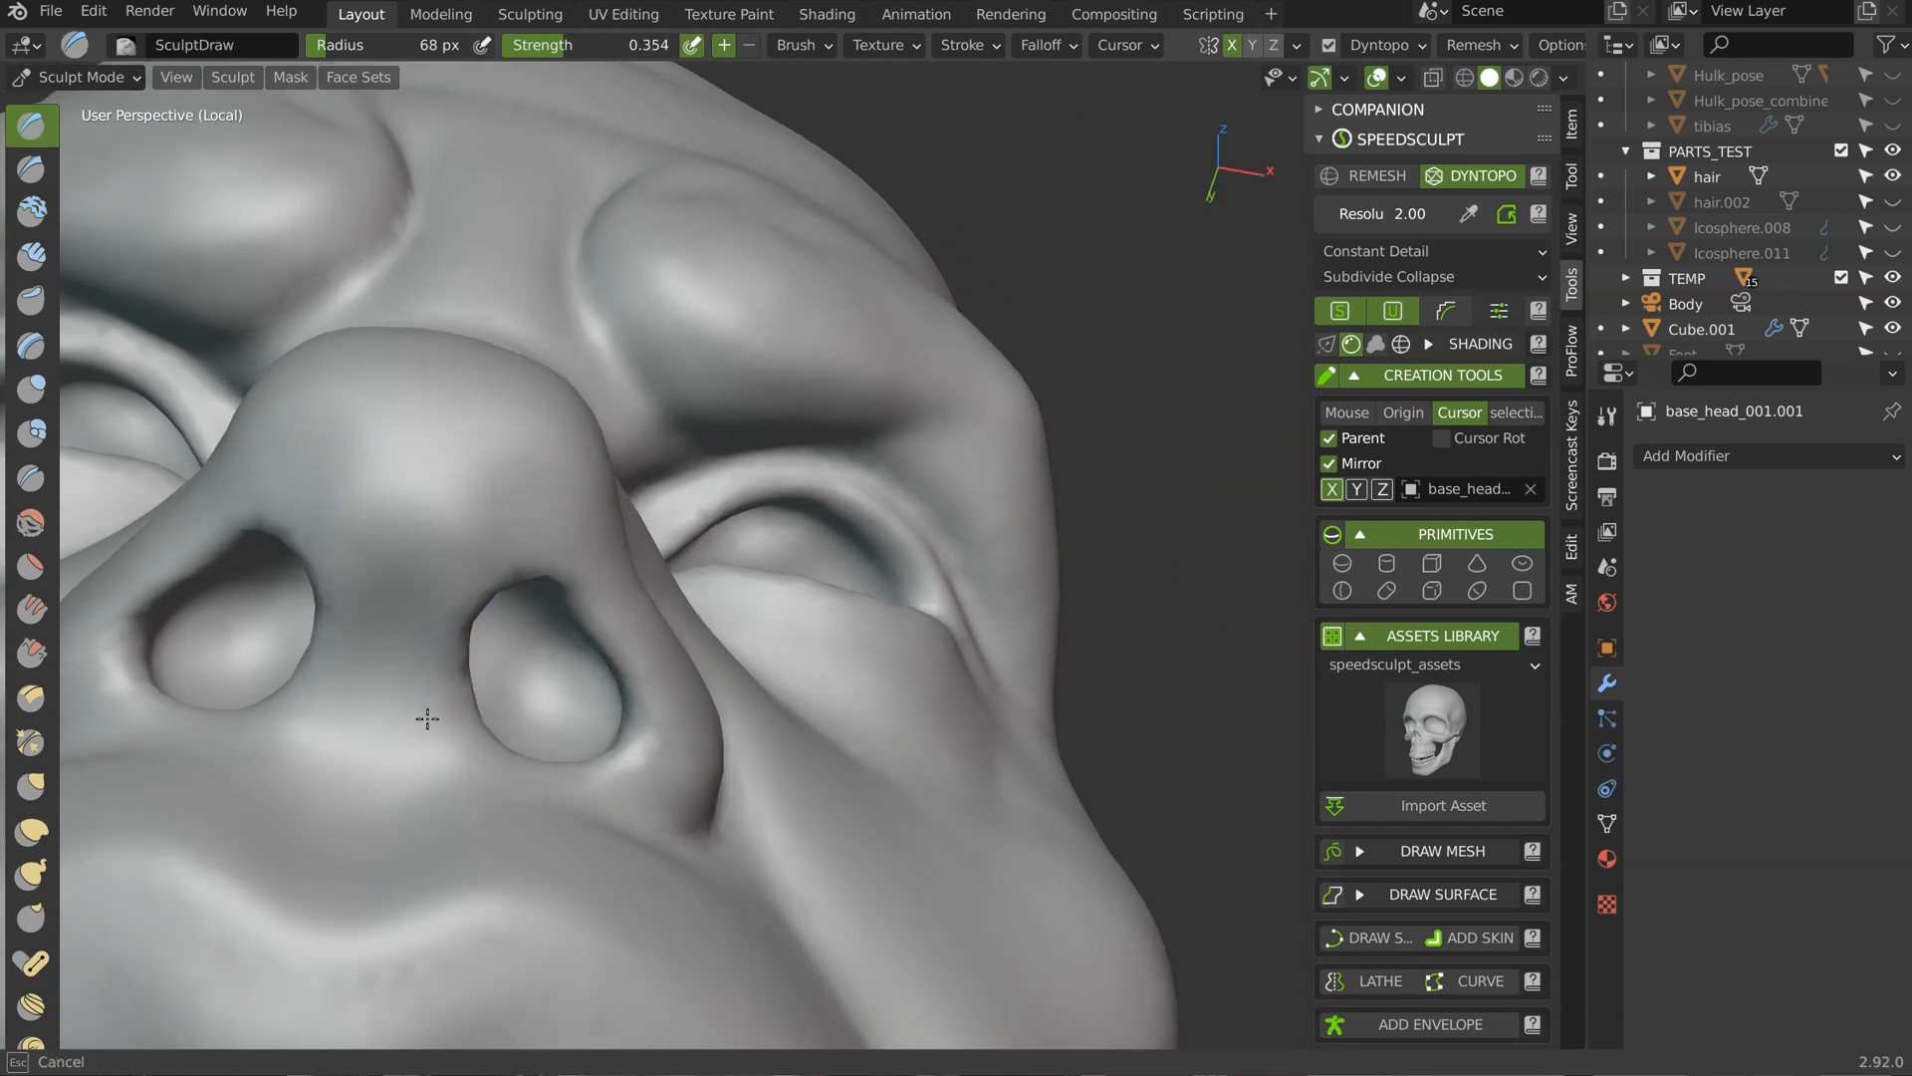
drag(437, 735, 439, 647)
mouse_move(441, 660)
middle_down()
mouse_move(444, 682)
mouse_move(418, 587)
middle_up()
mouse_move(512, 670)
middle_down()
mouse_move(393, 594)
mouse_move(420, 629)
mouse_move(499, 597)
mouse_move(552, 630)
mouse_move(610, 594)
mouse_move(452, 609)
middle_up()
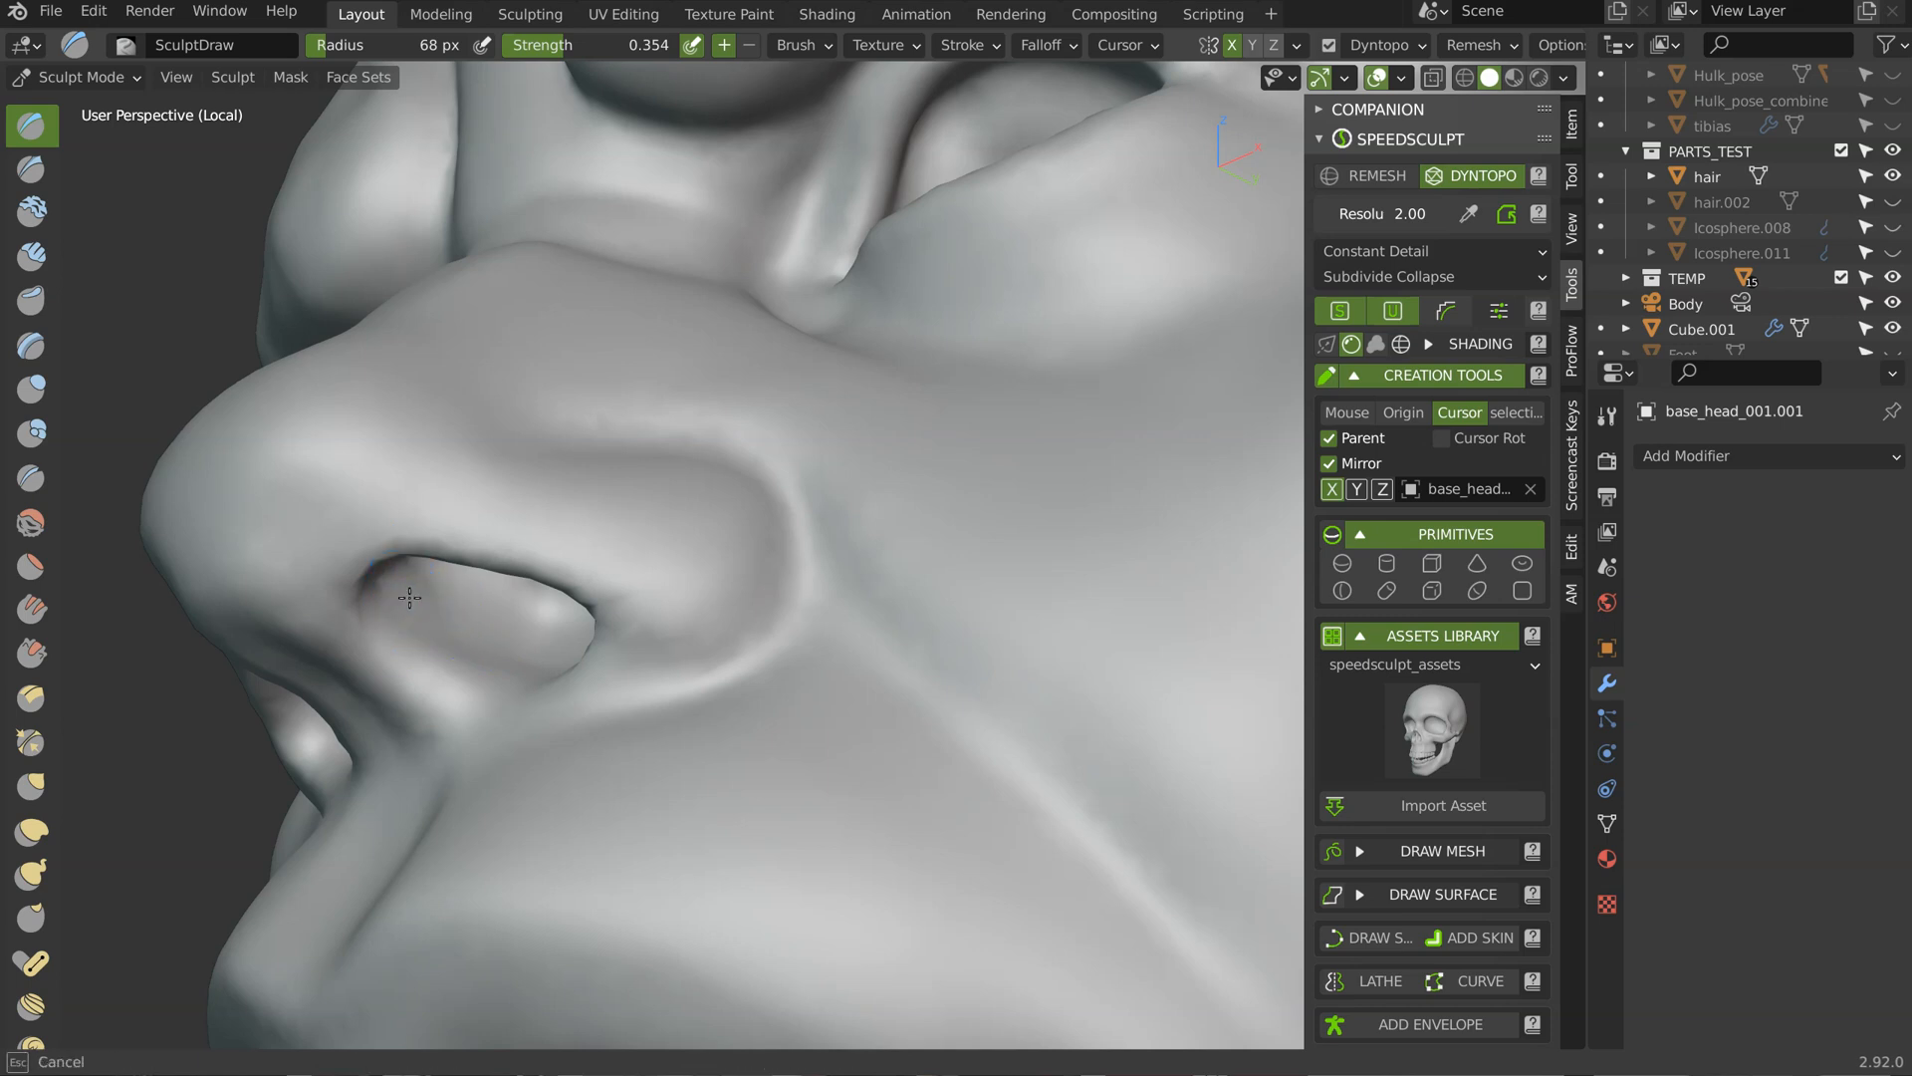
mouse_move(414, 606)
middle_down()
mouse_move(554, 631)
mouse_move(601, 615)
mouse_move(545, 594)
mouse_move(584, 640)
mouse_move(548, 673)
mouse_move(645, 667)
mouse_move(711, 601)
middle_up()
mouse_move(738, 575)
middle_down()
mouse_move(762, 522)
mouse_move(640, 469)
mouse_move(714, 570)
middle_up()
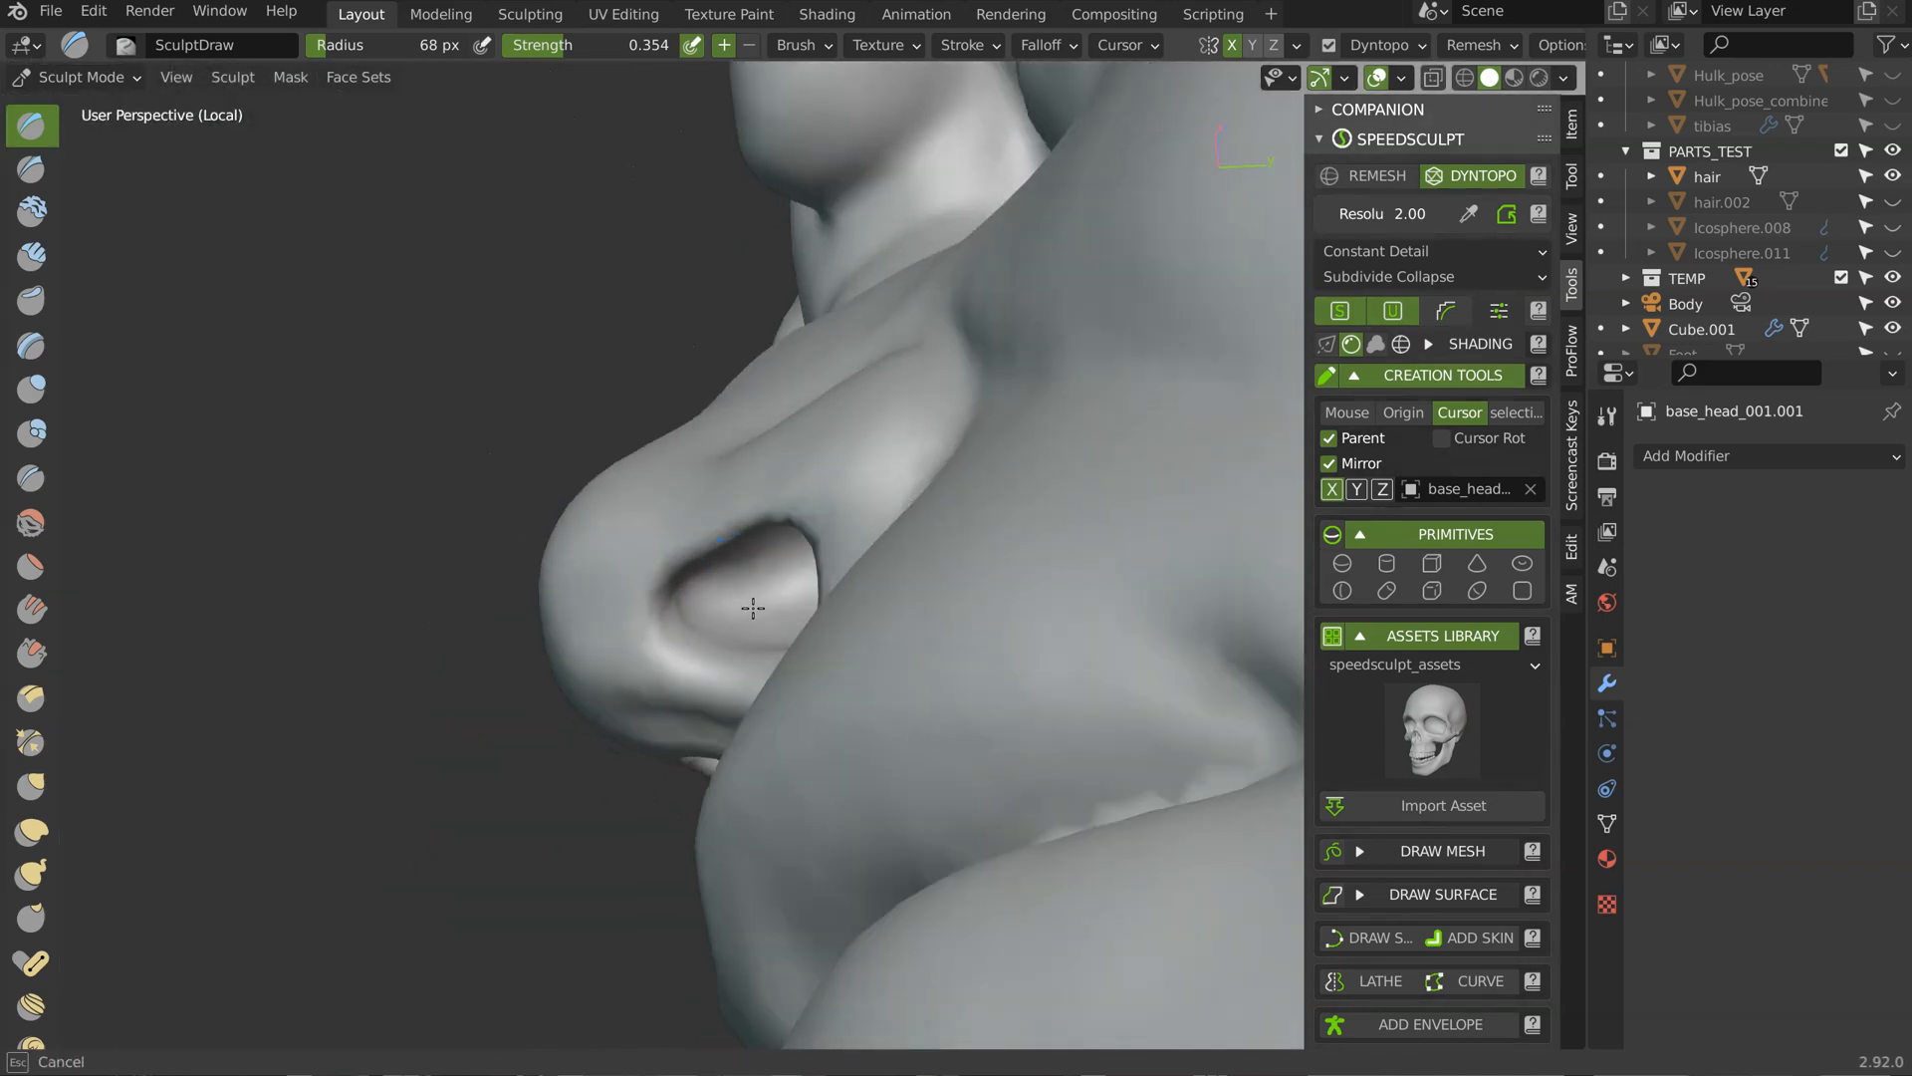
middle_drag(730, 592, 907, 426)
Step: Reshape the nostrils and the nose bridge with the 162 px Grab brush and leave local view
key(g)
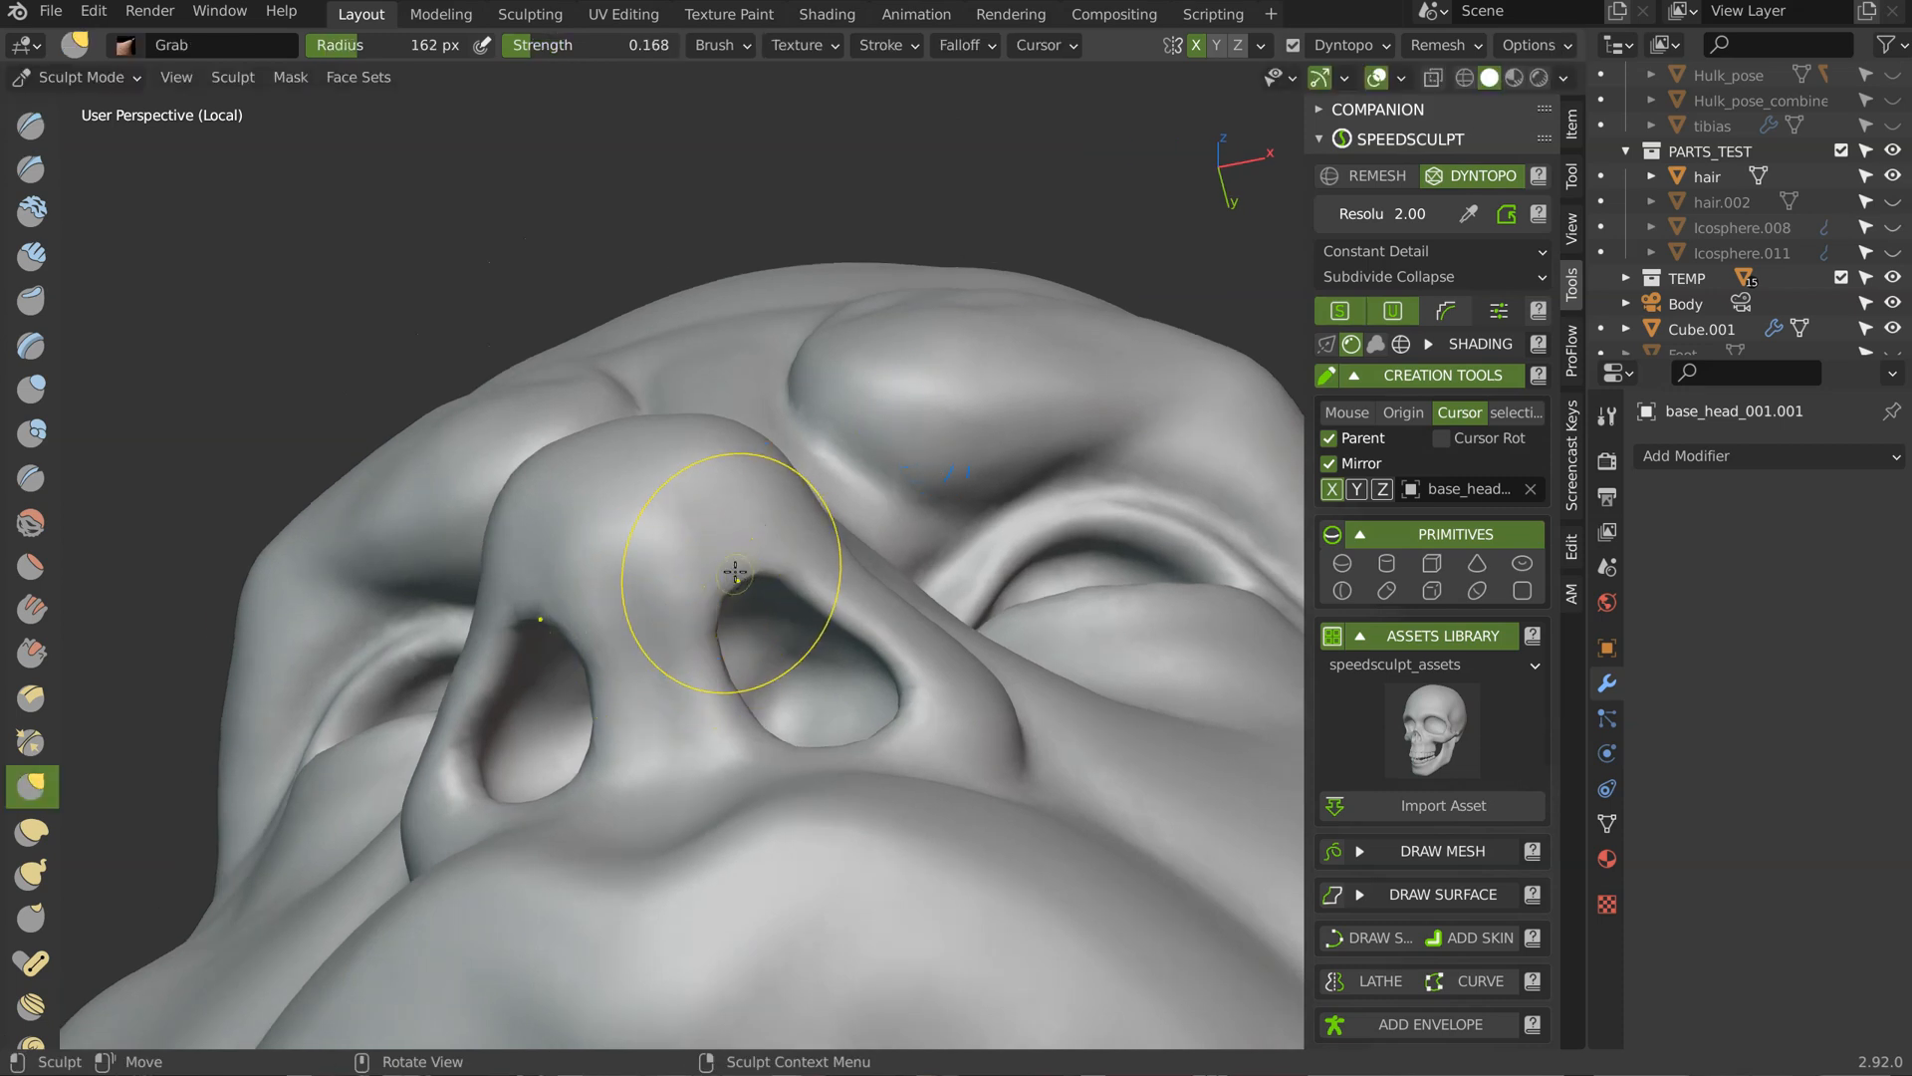
mouse_move(758, 728)
middle_down()
mouse_move(726, 632)
mouse_move(861, 361)
mouse_move(767, 541)
mouse_move(748, 400)
mouse_move(818, 430)
middle_up()
scroll(779, 514, down, 3)
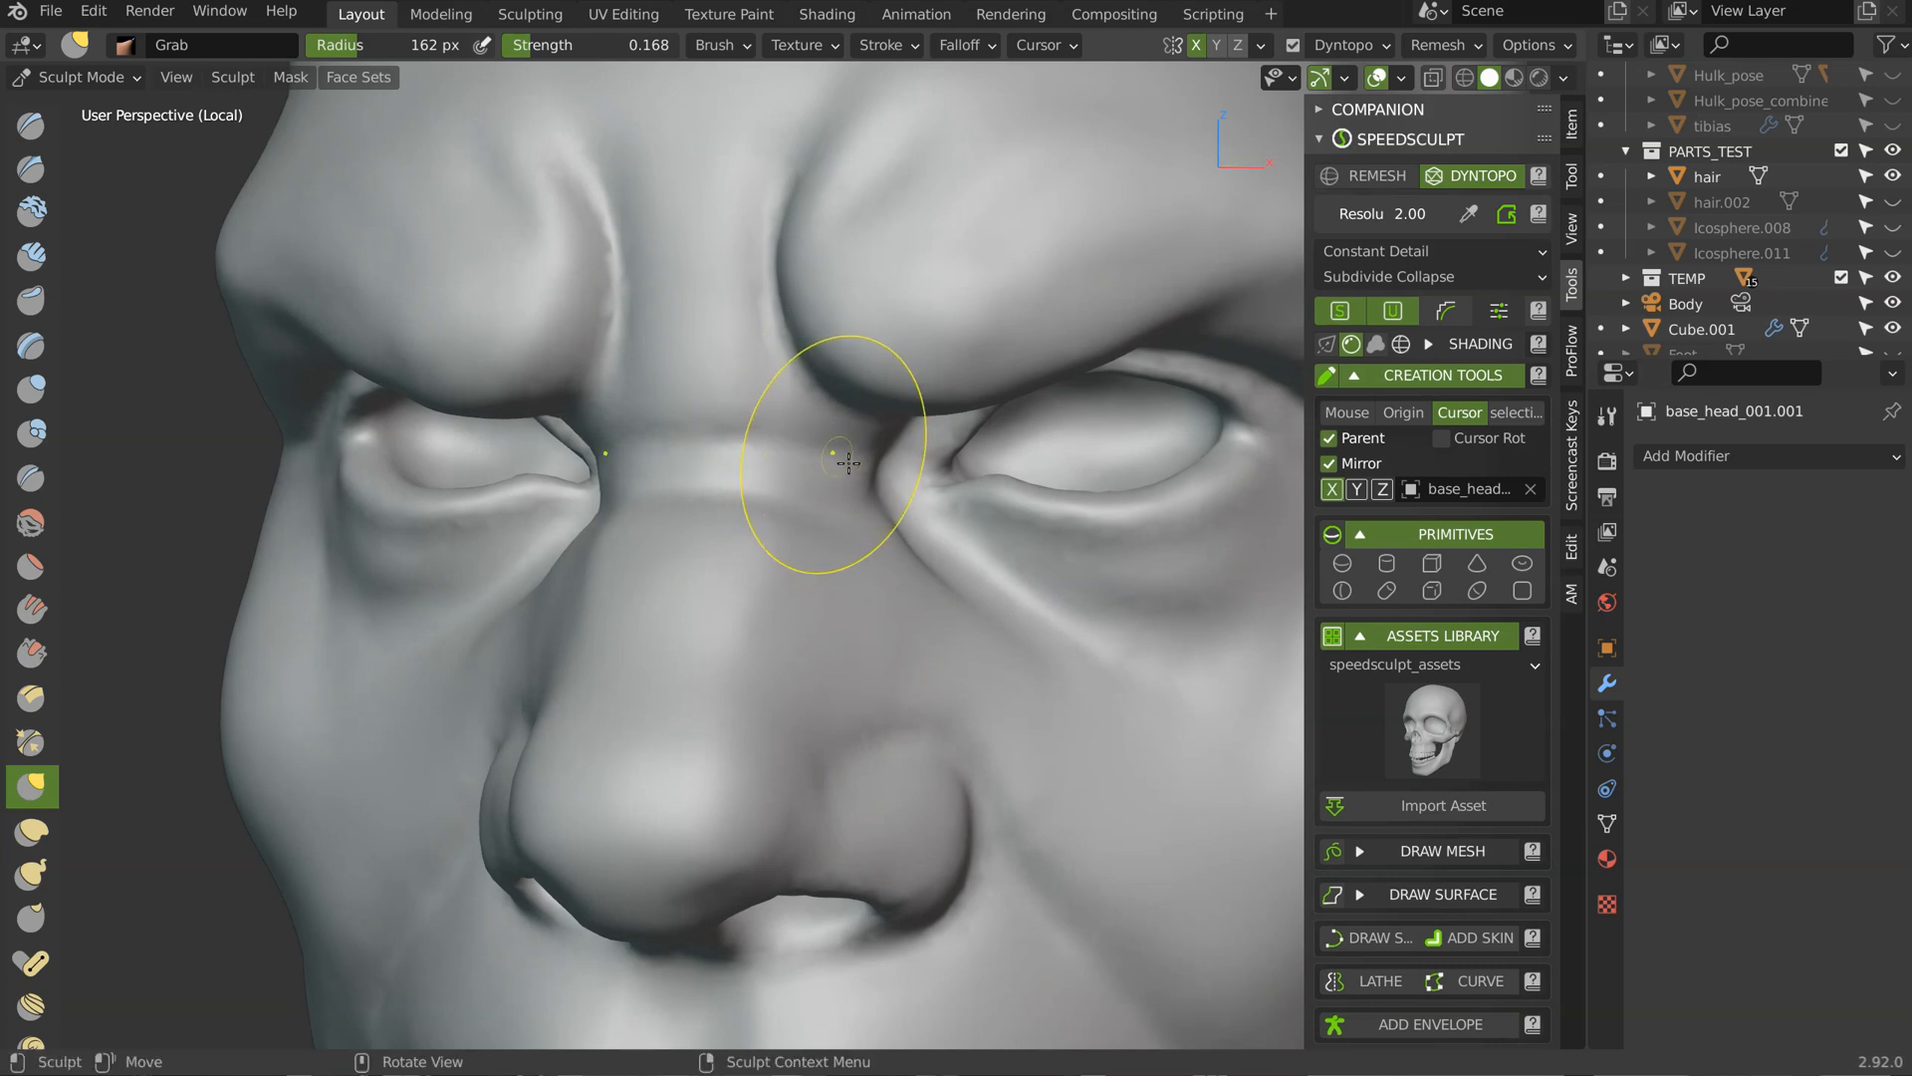
scroll(848, 462, down, 5)
scroll(821, 488, up, 5)
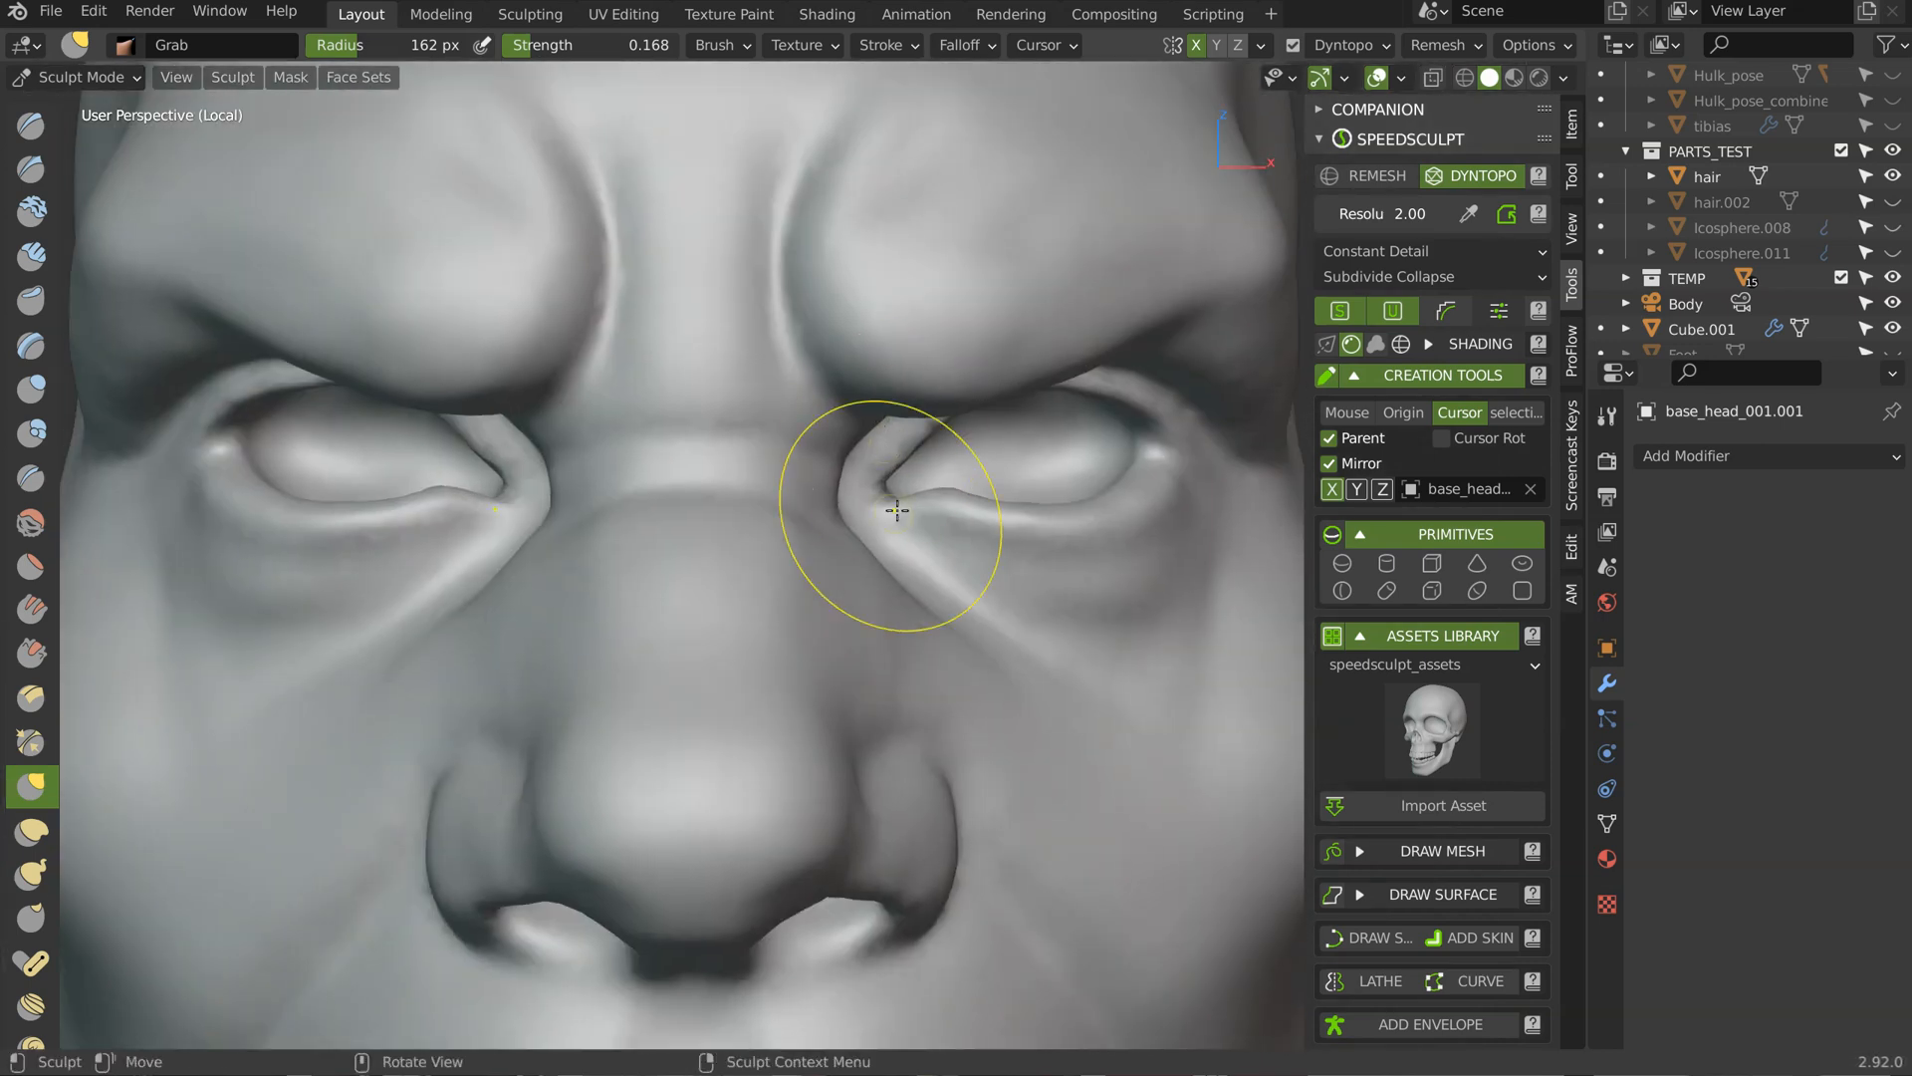
middle_drag(897, 510, 848, 549)
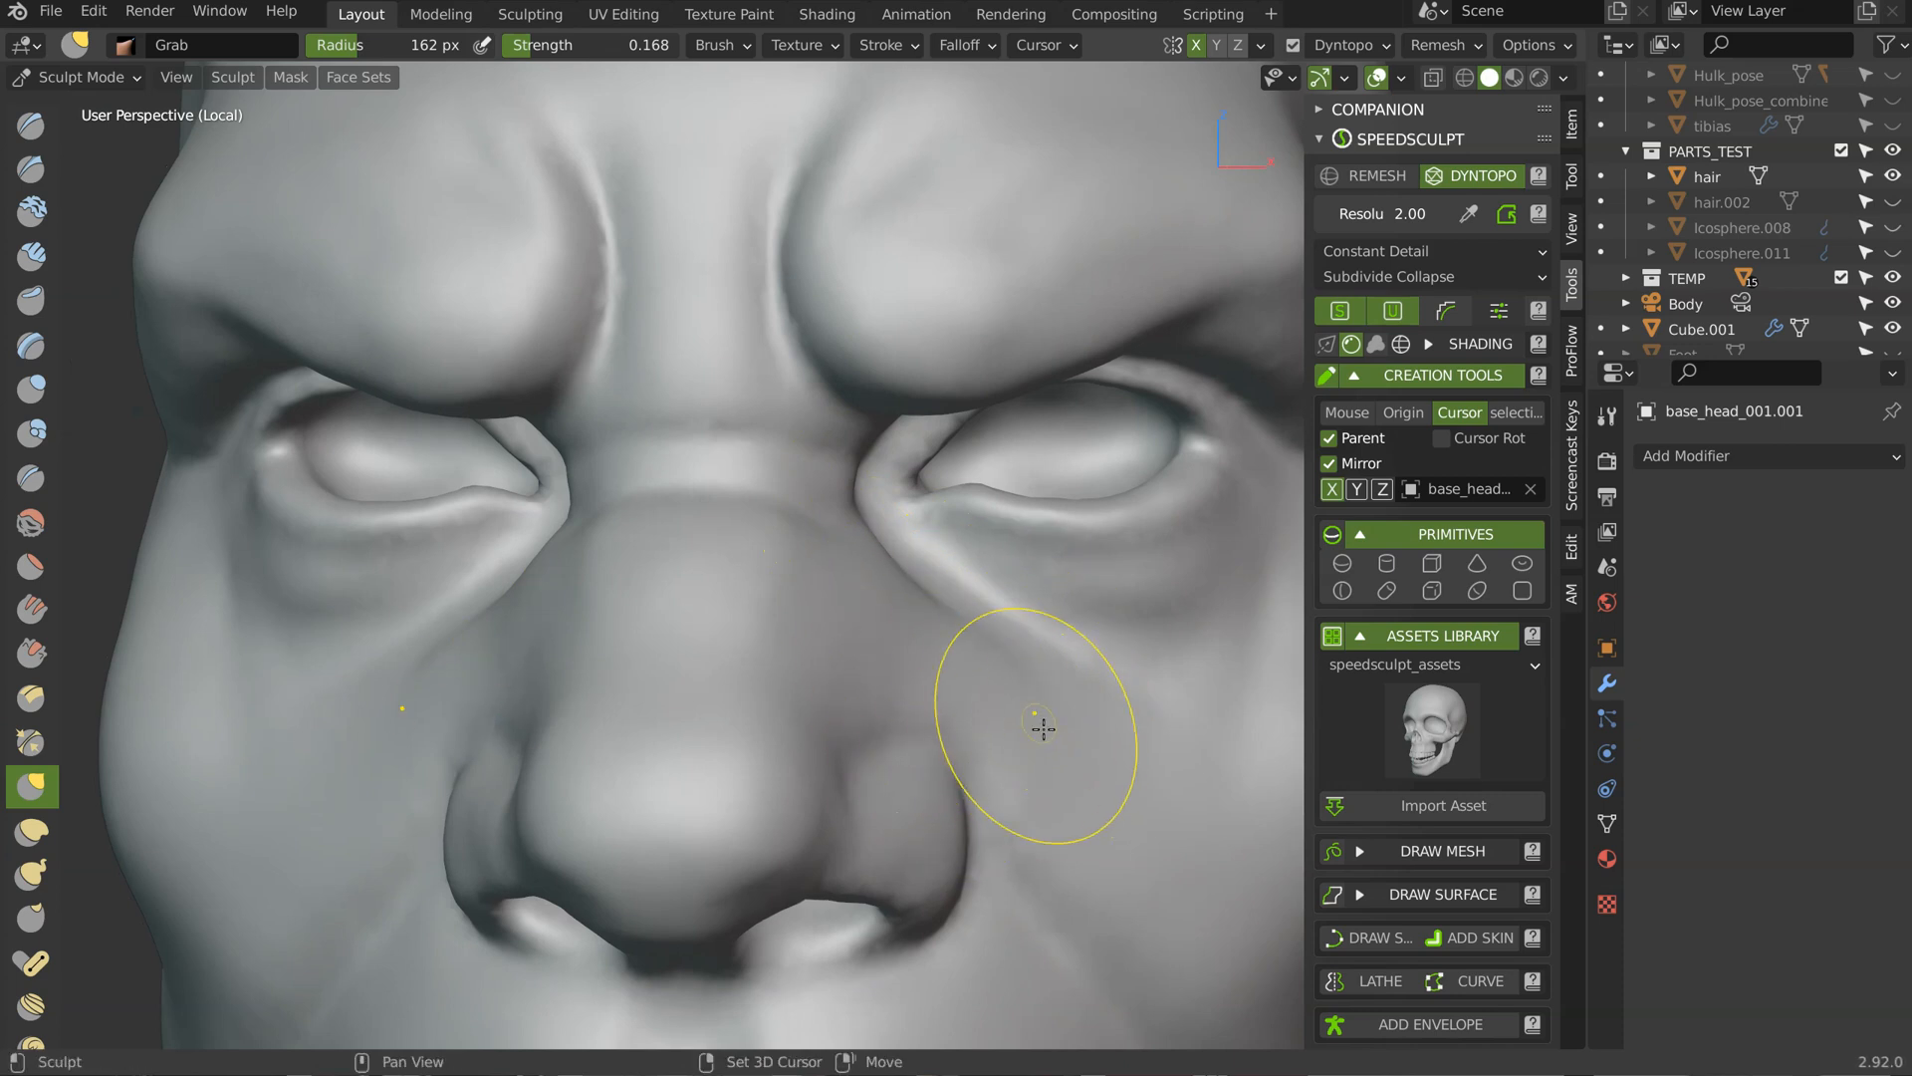
scroll(1042, 728, down, 7)
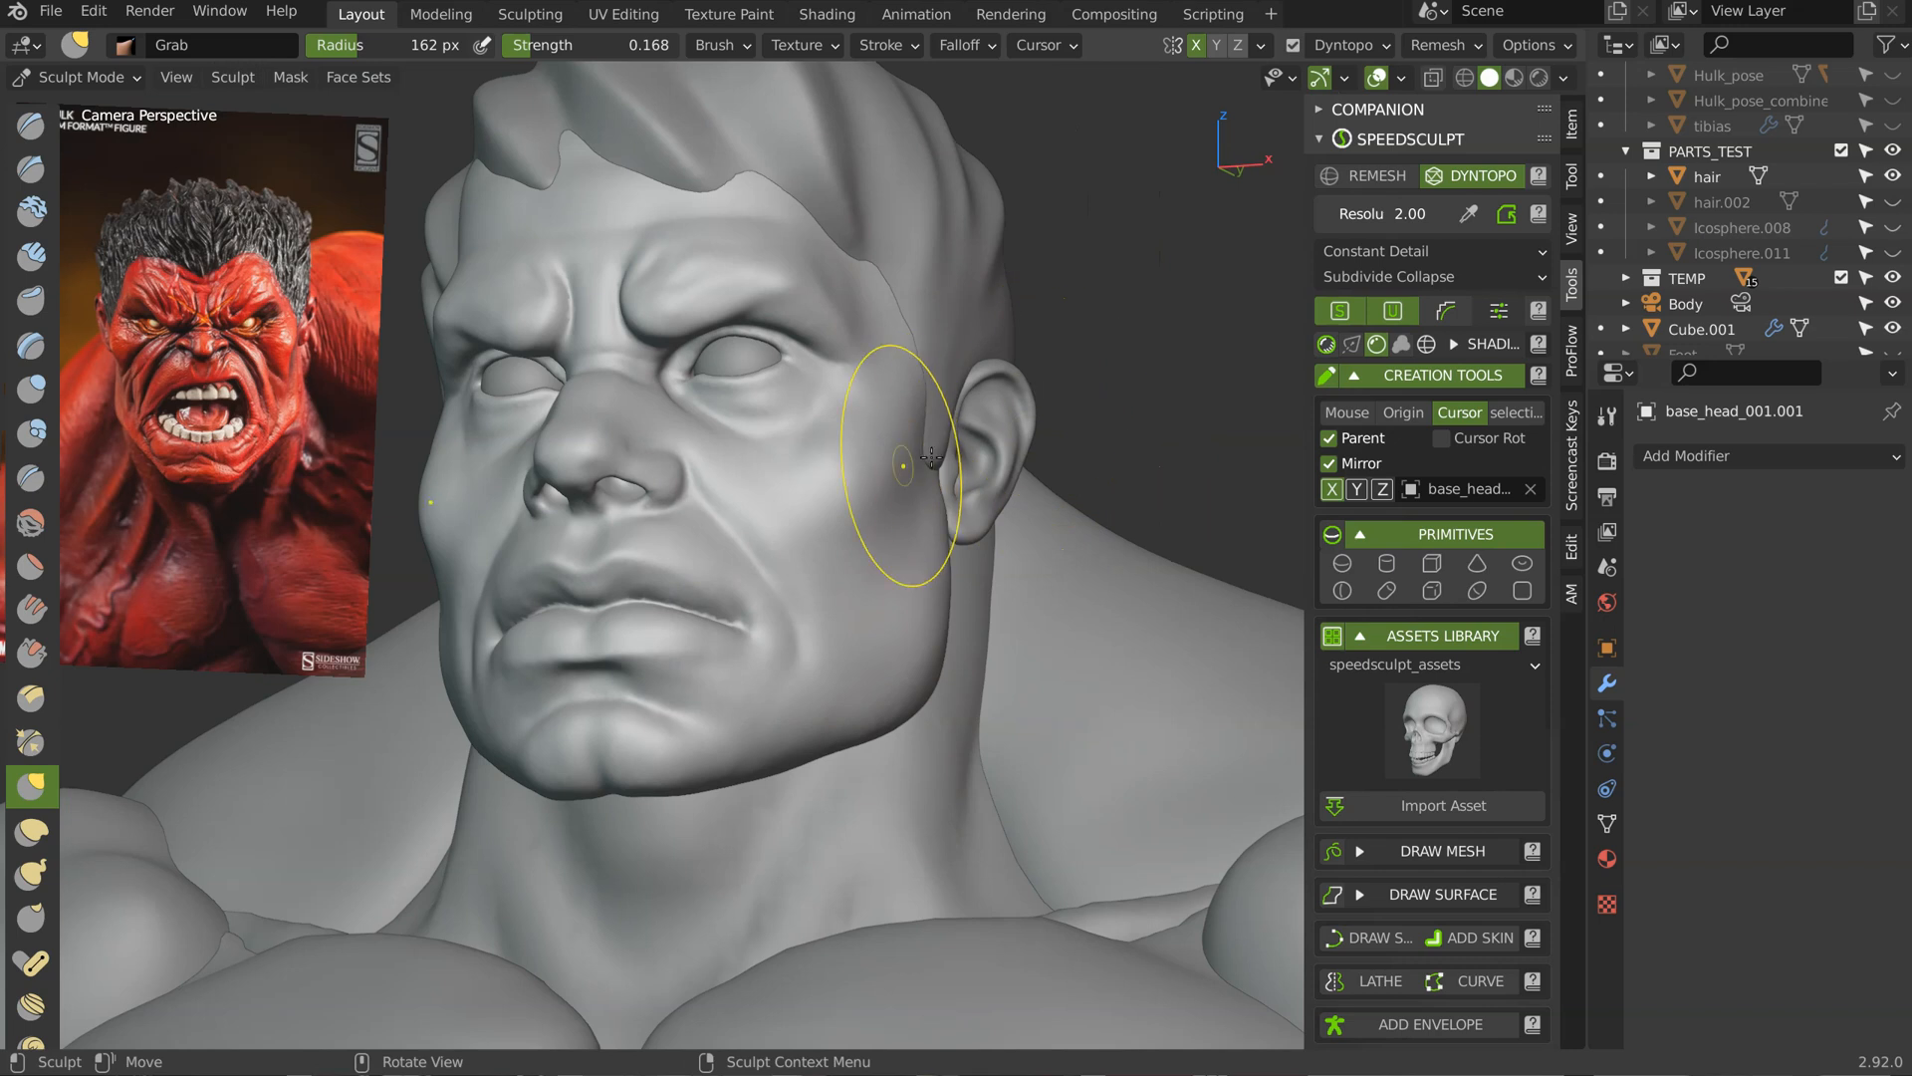
Step: Enlarge the Grab brush radius to 179 px and pull the brow ridge into shape as seen from below
mouse_move(896, 429)
middle_down()
mouse_move(1025, 428)
mouse_move(918, 513)
mouse_move(748, 497)
mouse_move(797, 458)
mouse_move(829, 368)
middle_up()
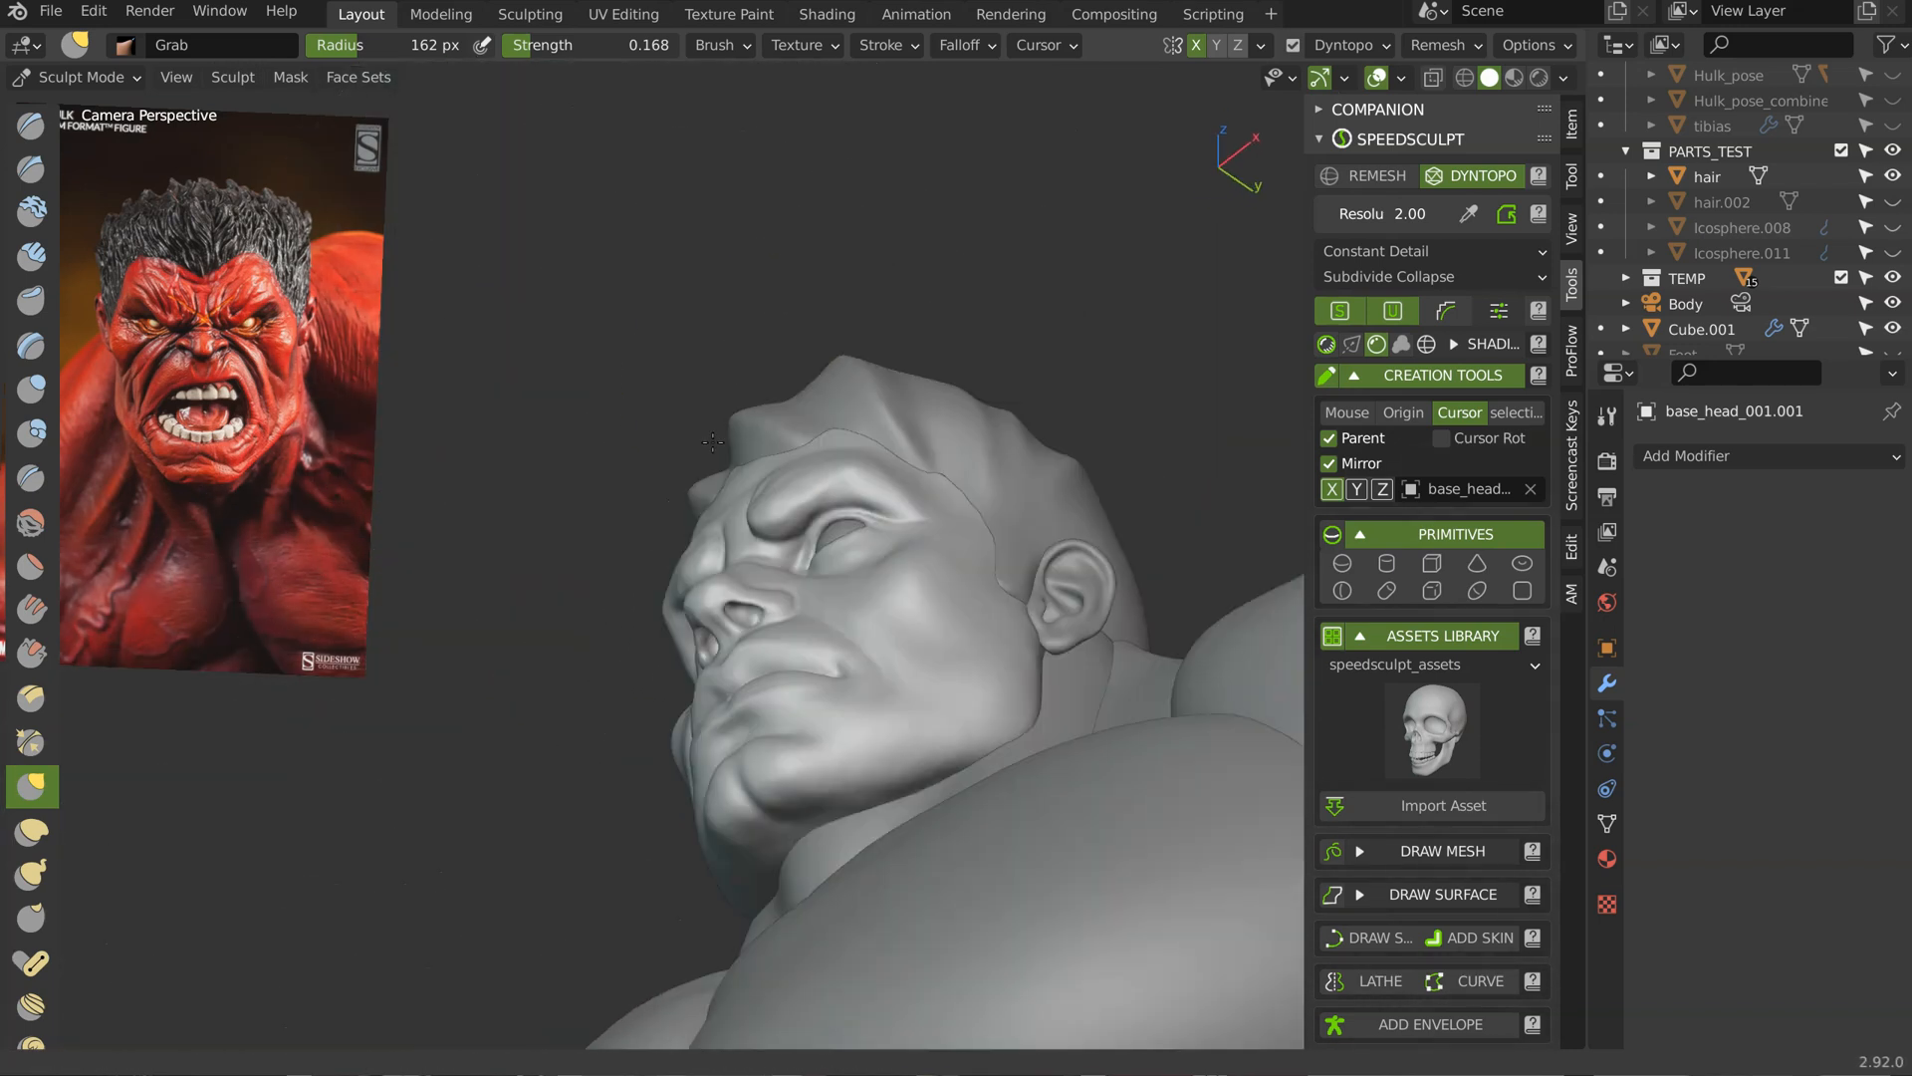
scroll(833, 398, up, 4)
mouse_move(837, 503)
middle_down()
mouse_move(896, 610)
mouse_move(900, 669)
middle_up()
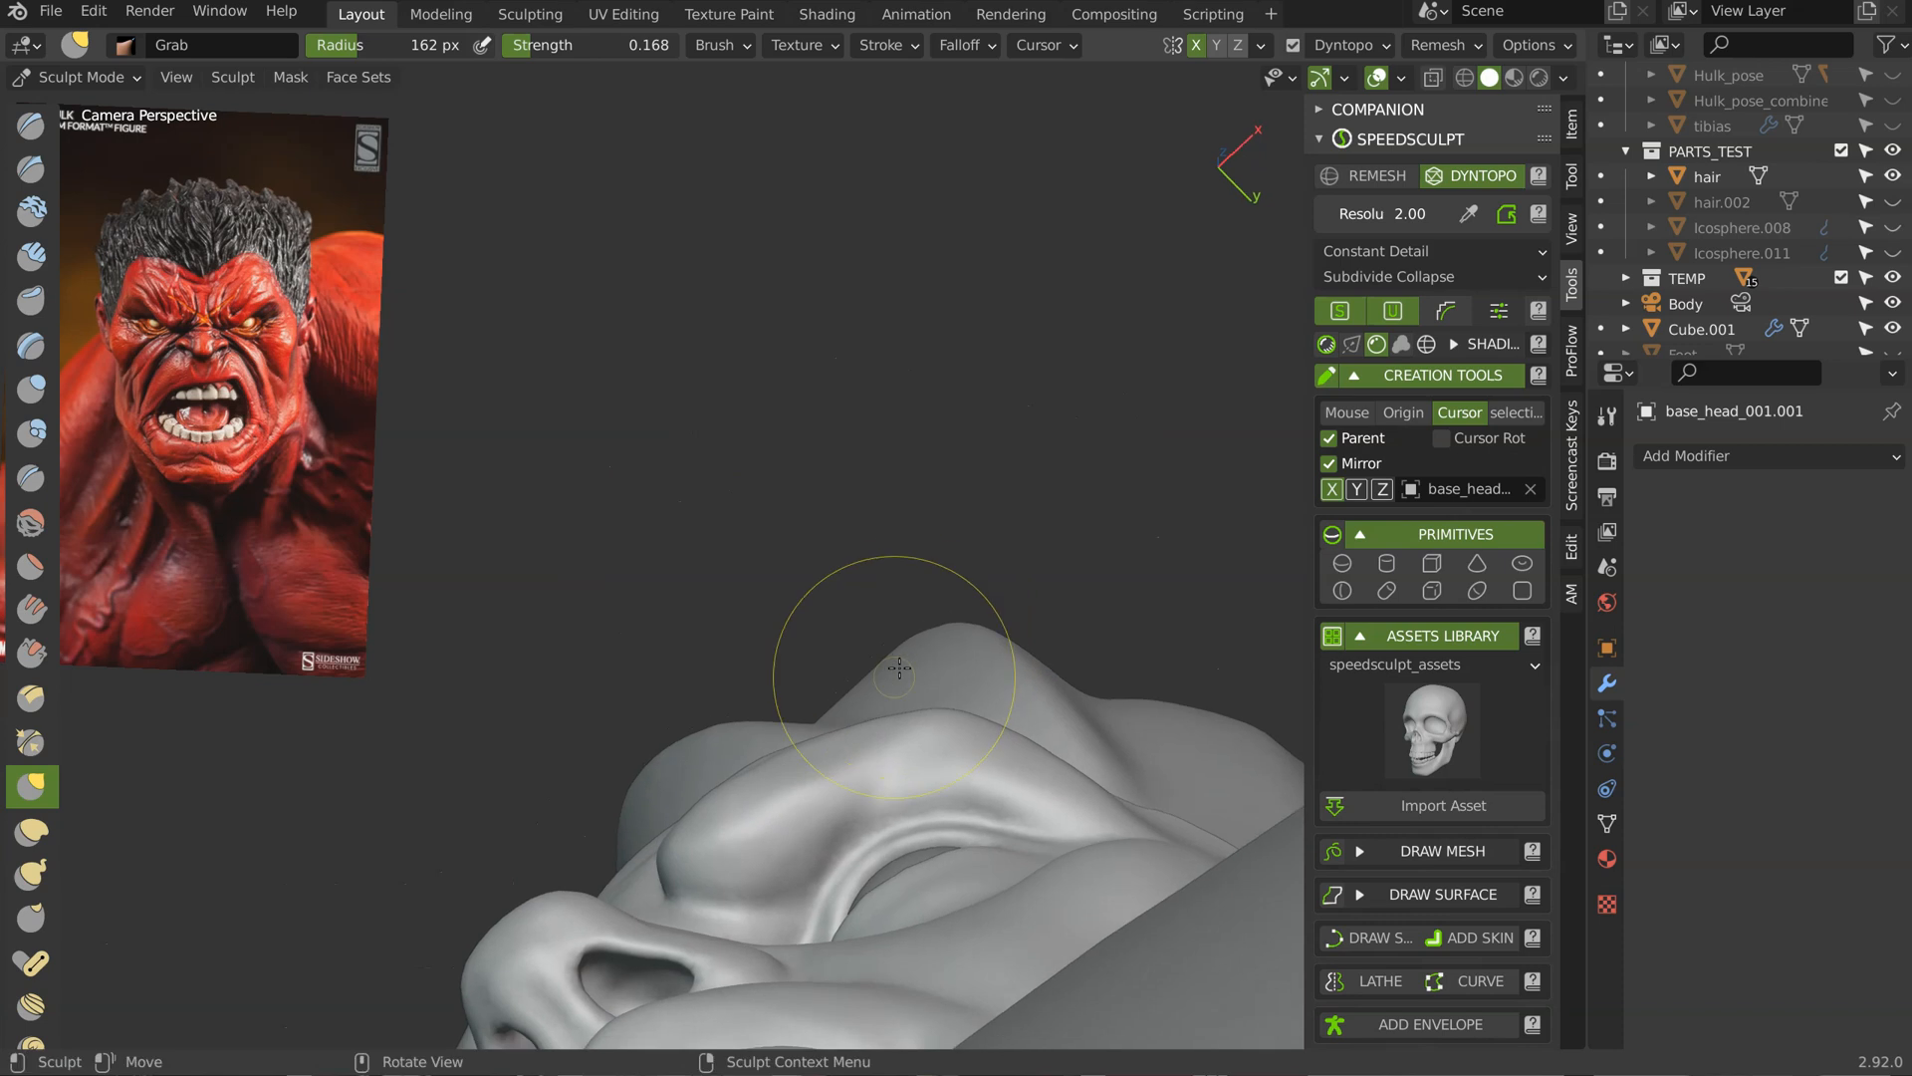
key(f)
click(946, 727)
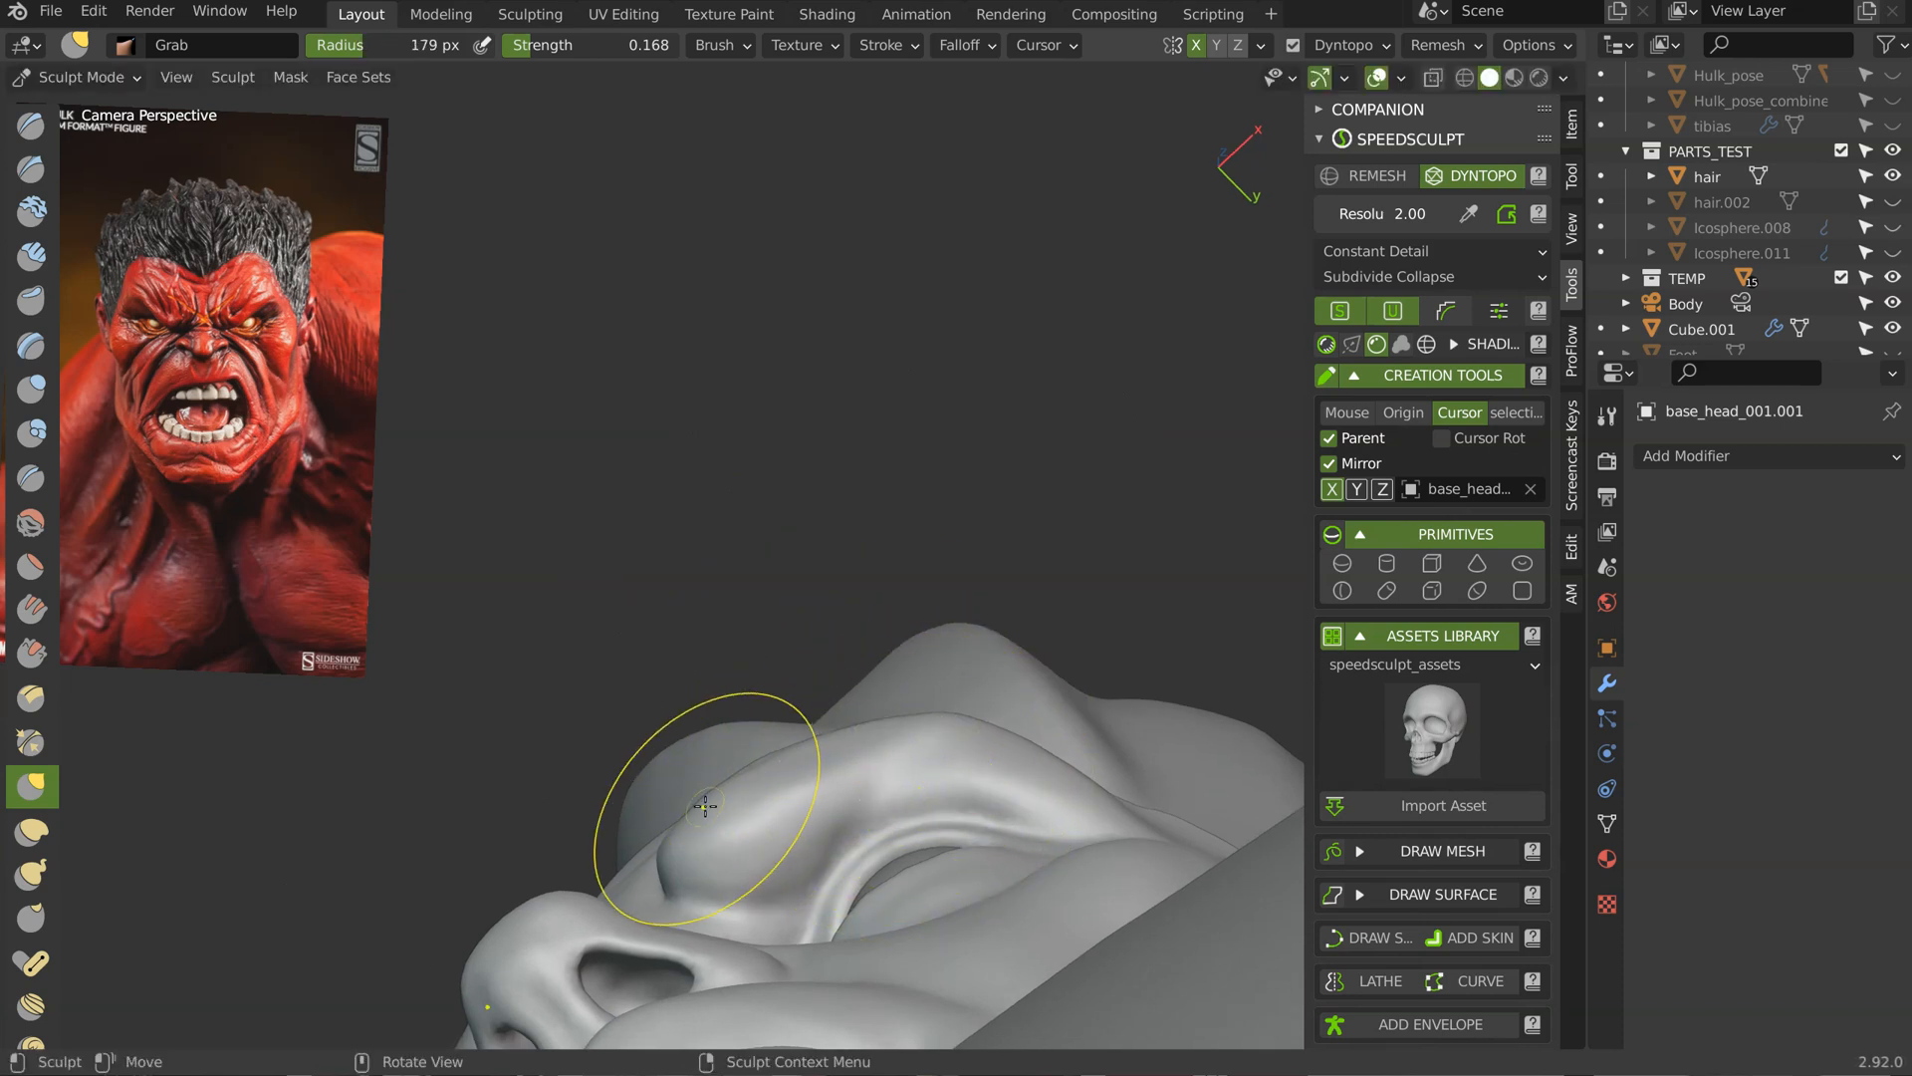
mouse_move(939, 670)
middle_down()
mouse_move(1148, 598)
mouse_move(1031, 582)
mouse_move(960, 704)
mouse_move(993, 660)
middle_up()
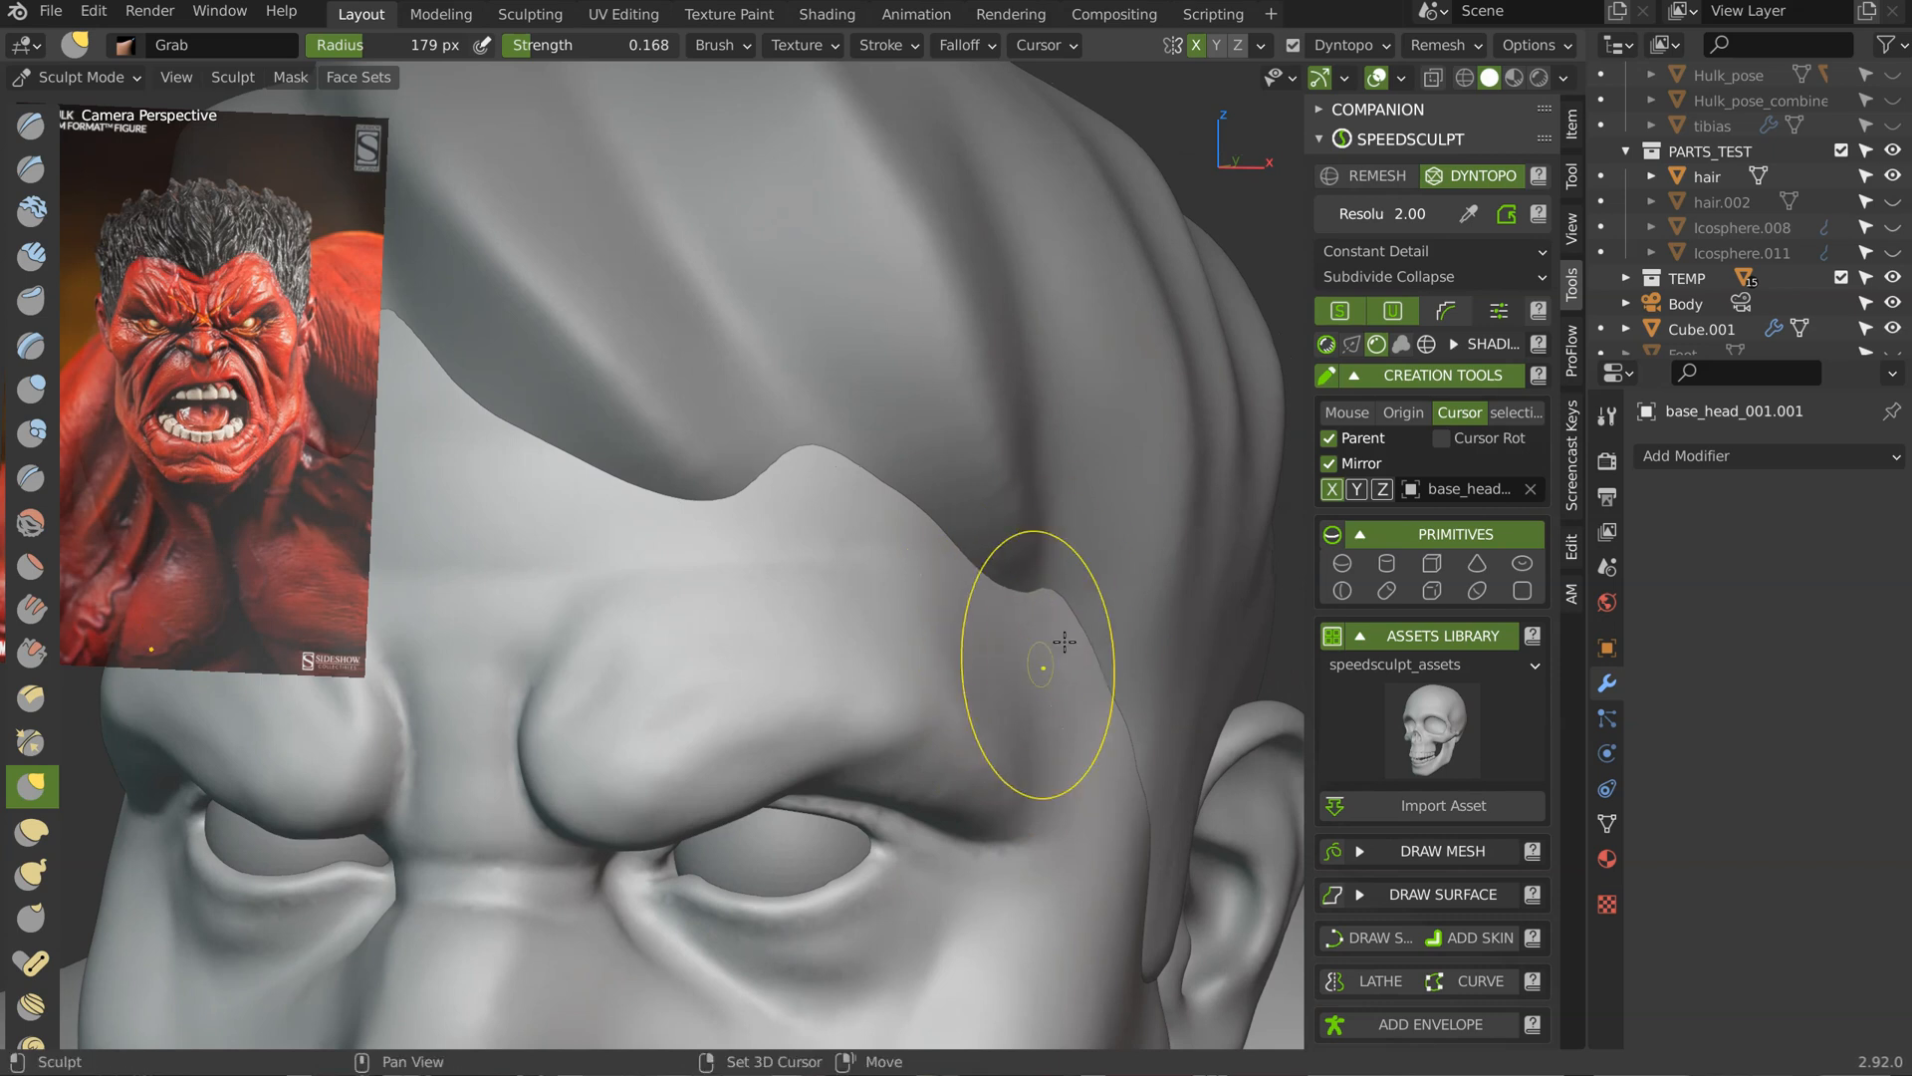
Step: Adjust the temple and the side of the cheek with the 179 px Grab brush
mouse_move(1085, 598)
middle_down()
mouse_move(1046, 572)
mouse_move(965, 601)
middle_up()
middle_drag(1040, 495, 1071, 503)
ctrl+middle_drag(930, 581, 912, 498)
middle_drag(911, 498, 1116, 473)
mouse_move(1116, 473)
shift+middle_down()
mouse_move(1132, 426)
mouse_move(917, 431)
mouse_move(846, 488)
mouse_move(922, 588)
mouse_move(789, 551)
shift+middle_up()
scroll(853, 412, up, 3)
scroll(917, 541, up, 2)
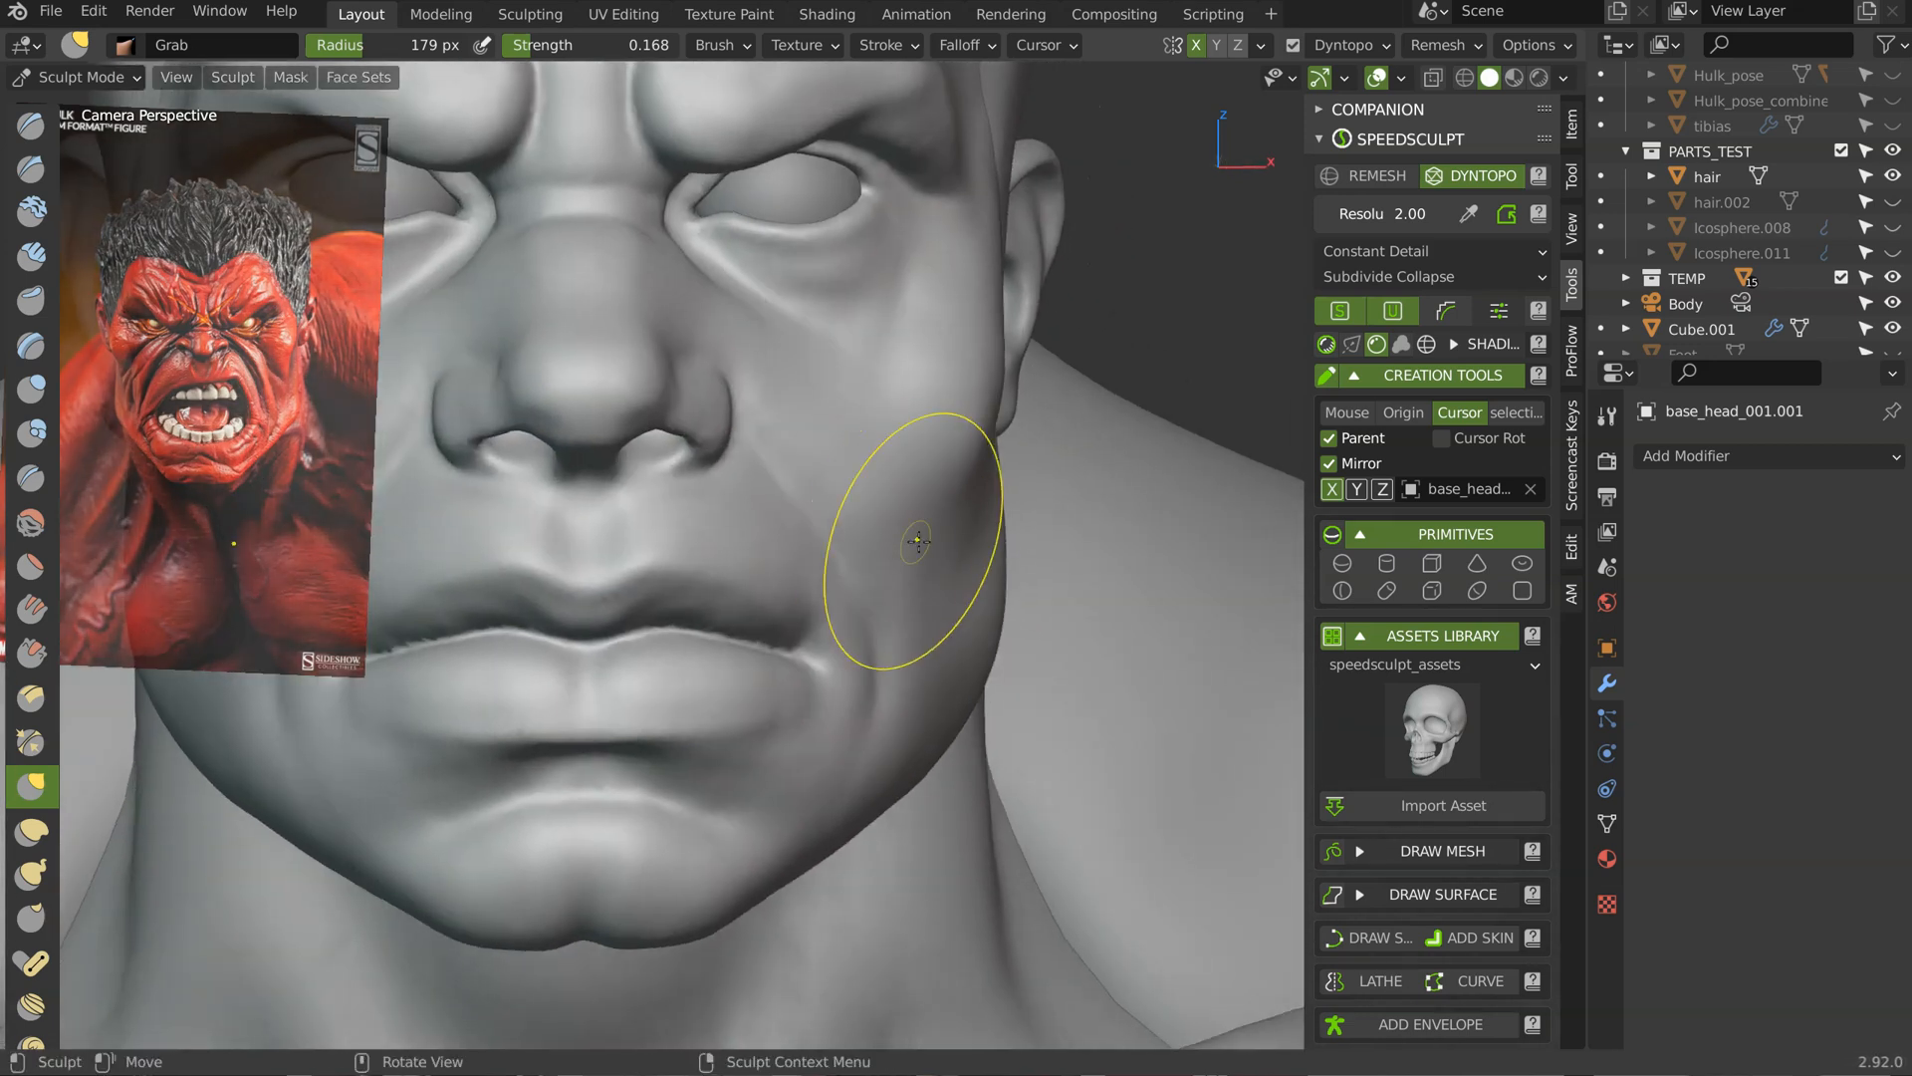
mouse_move(997, 559)
middle_down()
mouse_move(1007, 293)
mouse_move(1054, 293)
middle_up()
drag(1048, 288, 1042, 288)
middle_drag(1055, 289, 901, 402)
mouse_move(901, 402)
middle_down()
mouse_move(968, 410)
mouse_move(713, 416)
mouse_move(1014, 393)
middle_up()
Step: Check the head's silhouette in flat shading and restore the grey sculpting shading
click(1402, 347)
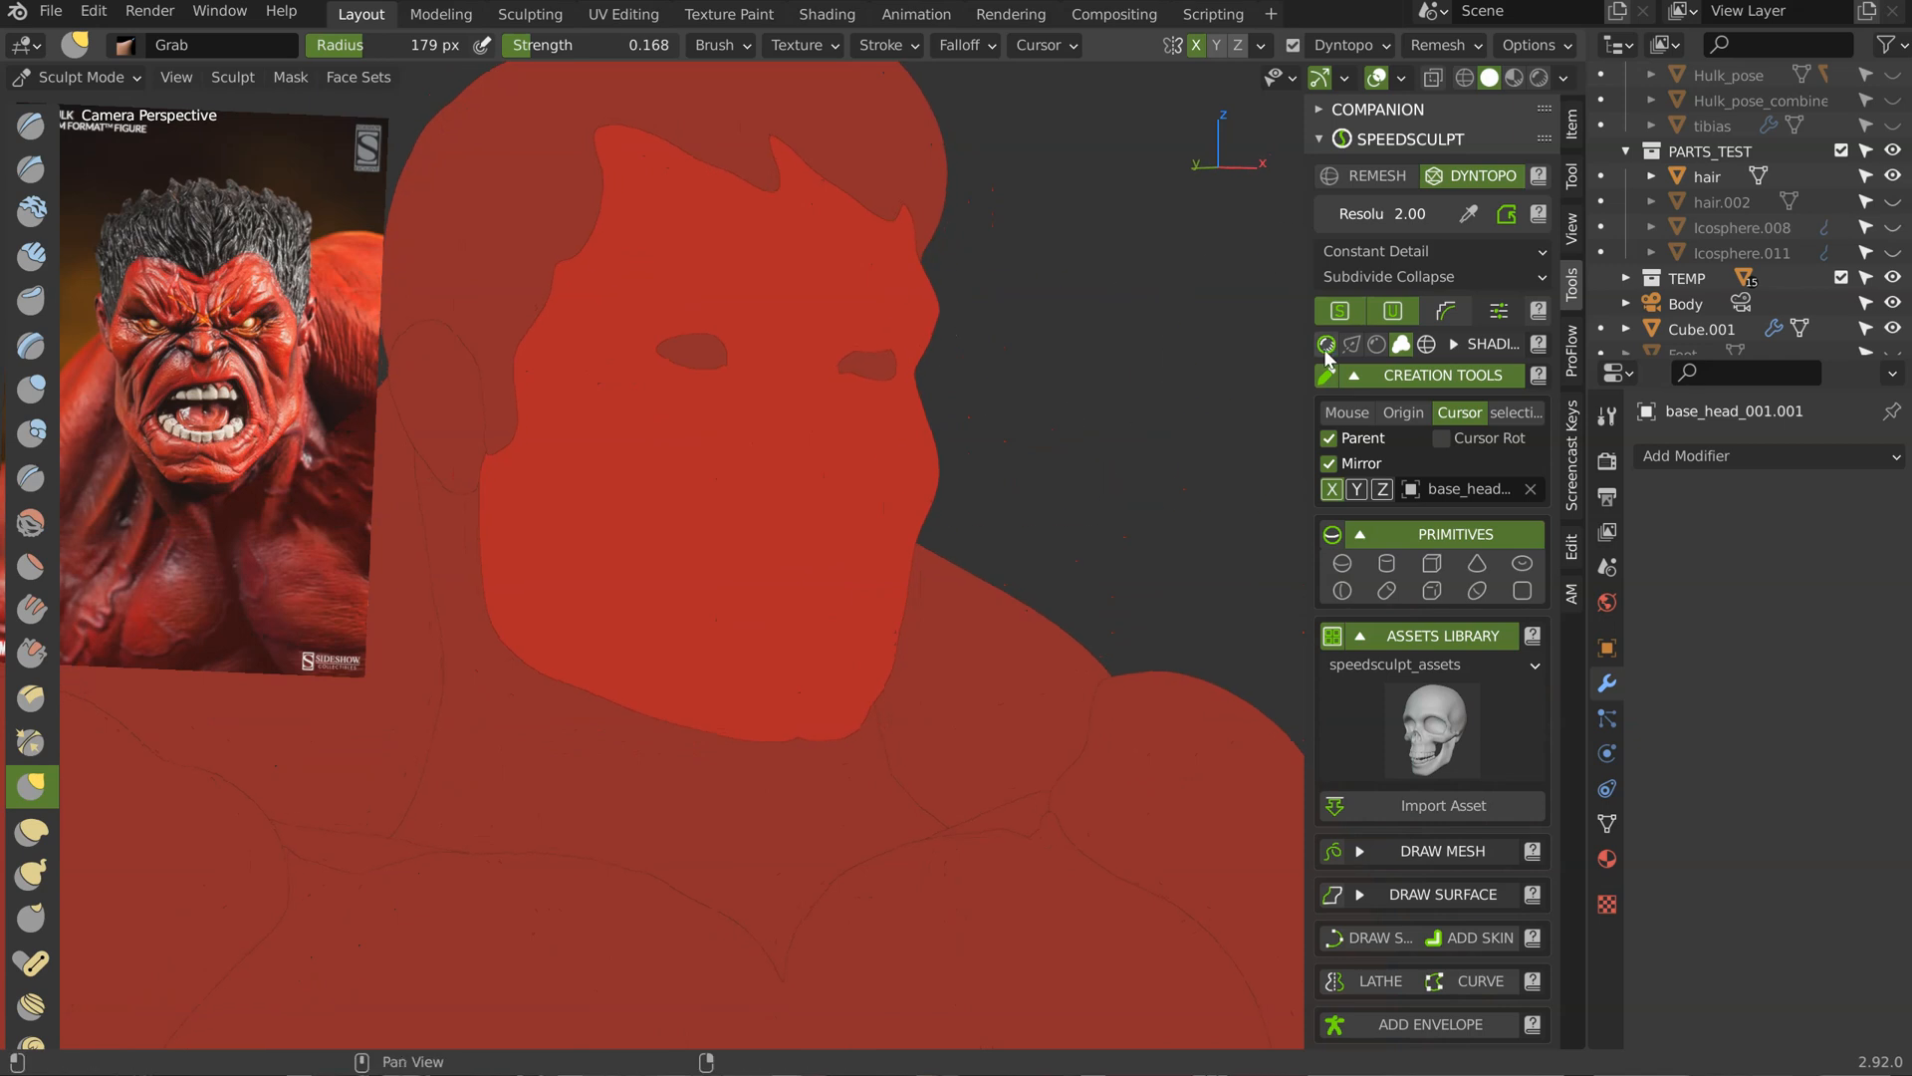
click(1374, 344)
mouse_move(877, 428)
middle_down()
mouse_move(769, 439)
mouse_move(792, 436)
middle_up()
Step: Reshape the cheek and smile fold around the corner of the mouth with the Grab brush
scroll(794, 436, up, 6)
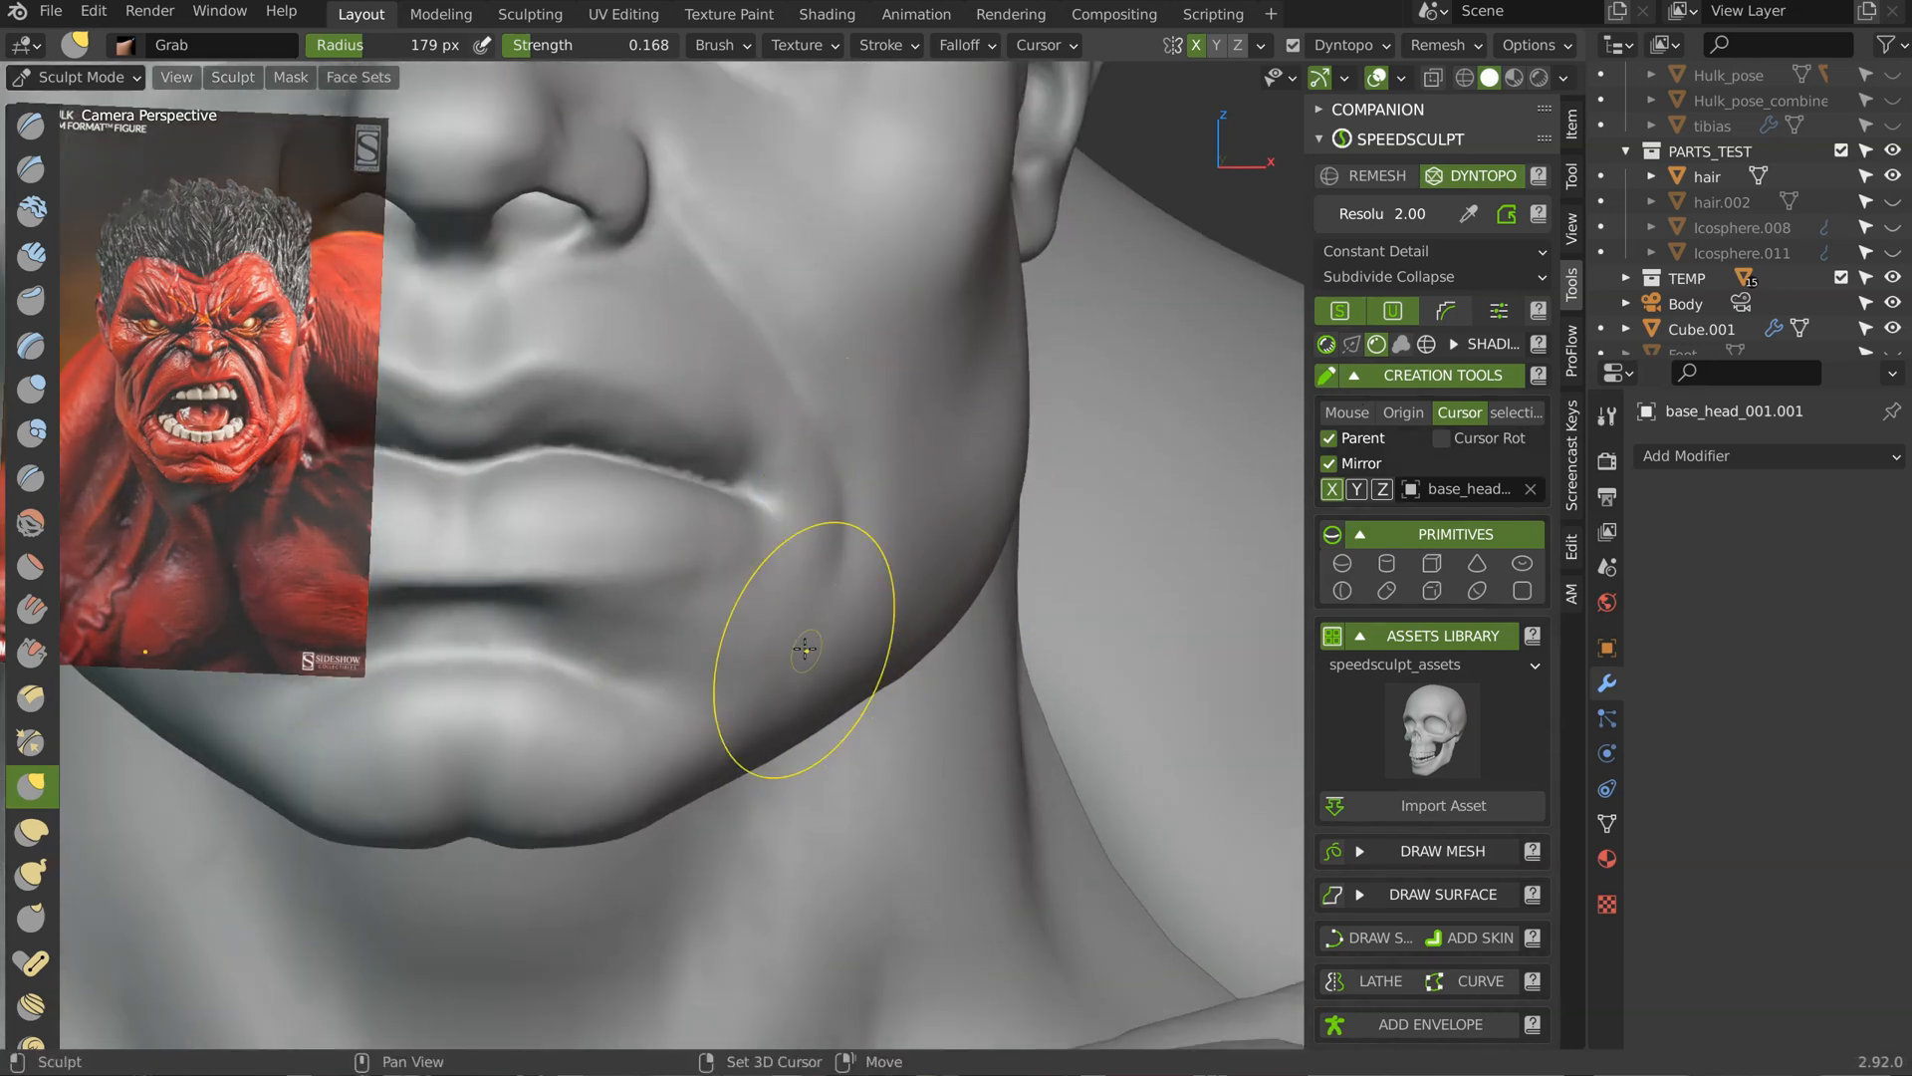
mouse_move(966, 434)
middle_down()
mouse_move(949, 393)
mouse_move(897, 376)
mouse_move(947, 321)
mouse_move(905, 418)
mouse_move(831, 438)
mouse_move(982, 414)
mouse_move(982, 384)
mouse_move(896, 438)
mouse_move(919, 444)
middle_up()
scroll(906, 418, down, 3)
scroll(935, 436, up, 2)
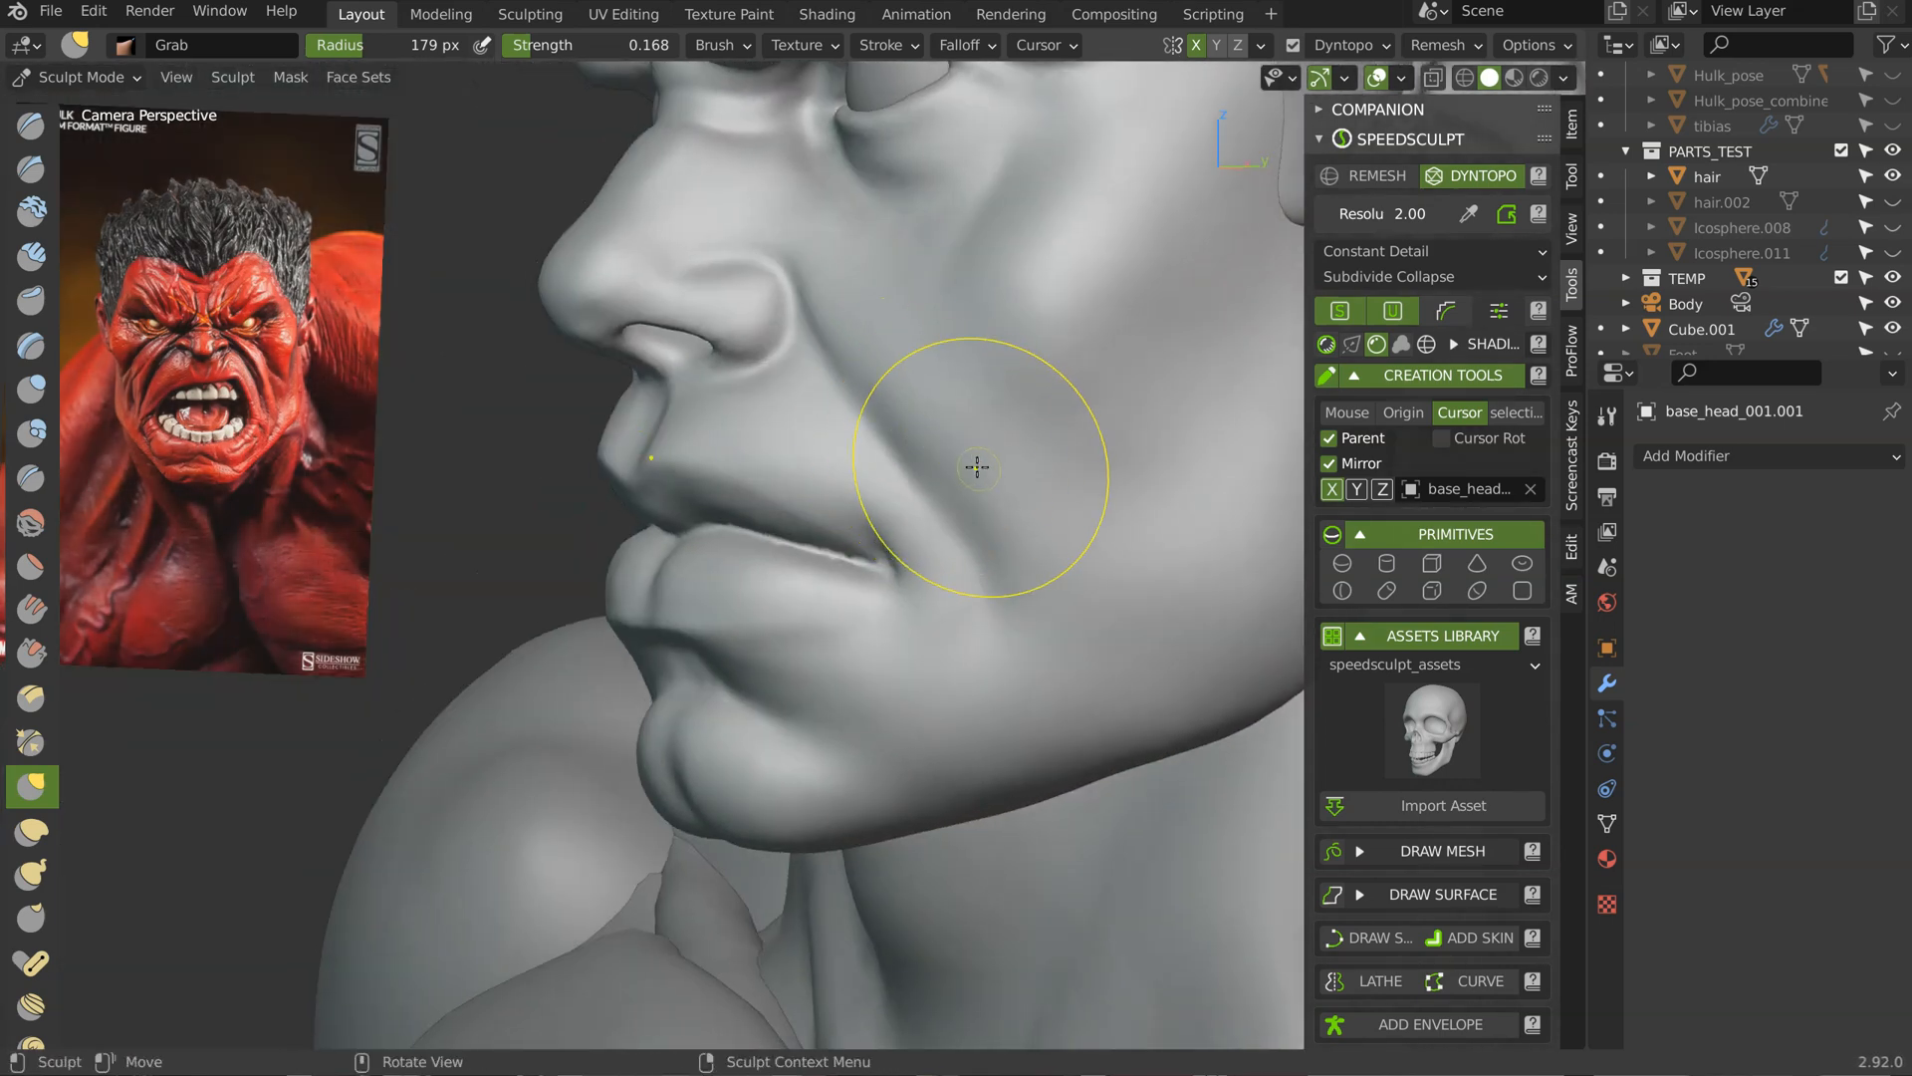
middle_drag(996, 499, 922, 485)
Step: Pull the sides of the chin and the lower jaw line into shape with the Grab brush
scroll(931, 488, down, 3)
scroll(811, 577, up, 4)
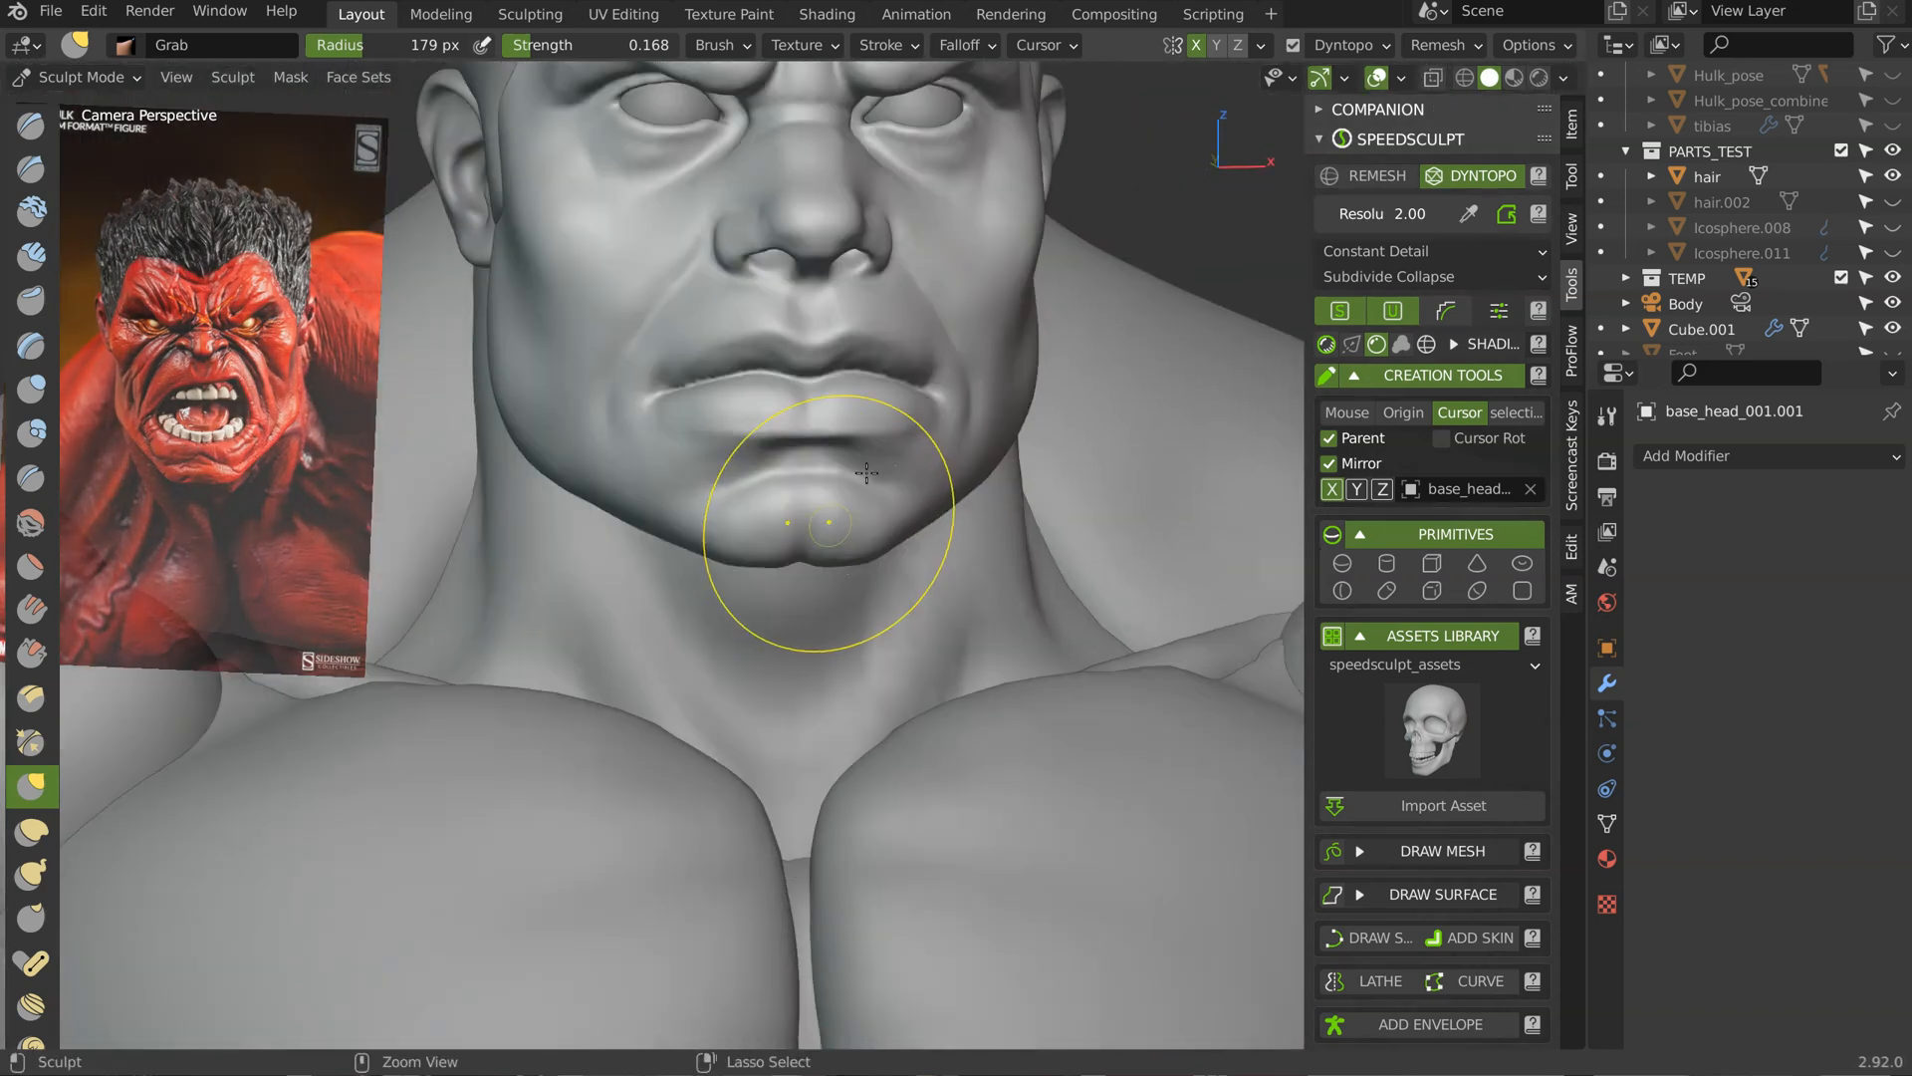
mouse_move(900, 503)
middle_down()
mouse_move(875, 427)
mouse_move(875, 511)
mouse_move(943, 472)
mouse_move(1011, 499)
mouse_move(953, 503)
middle_up()
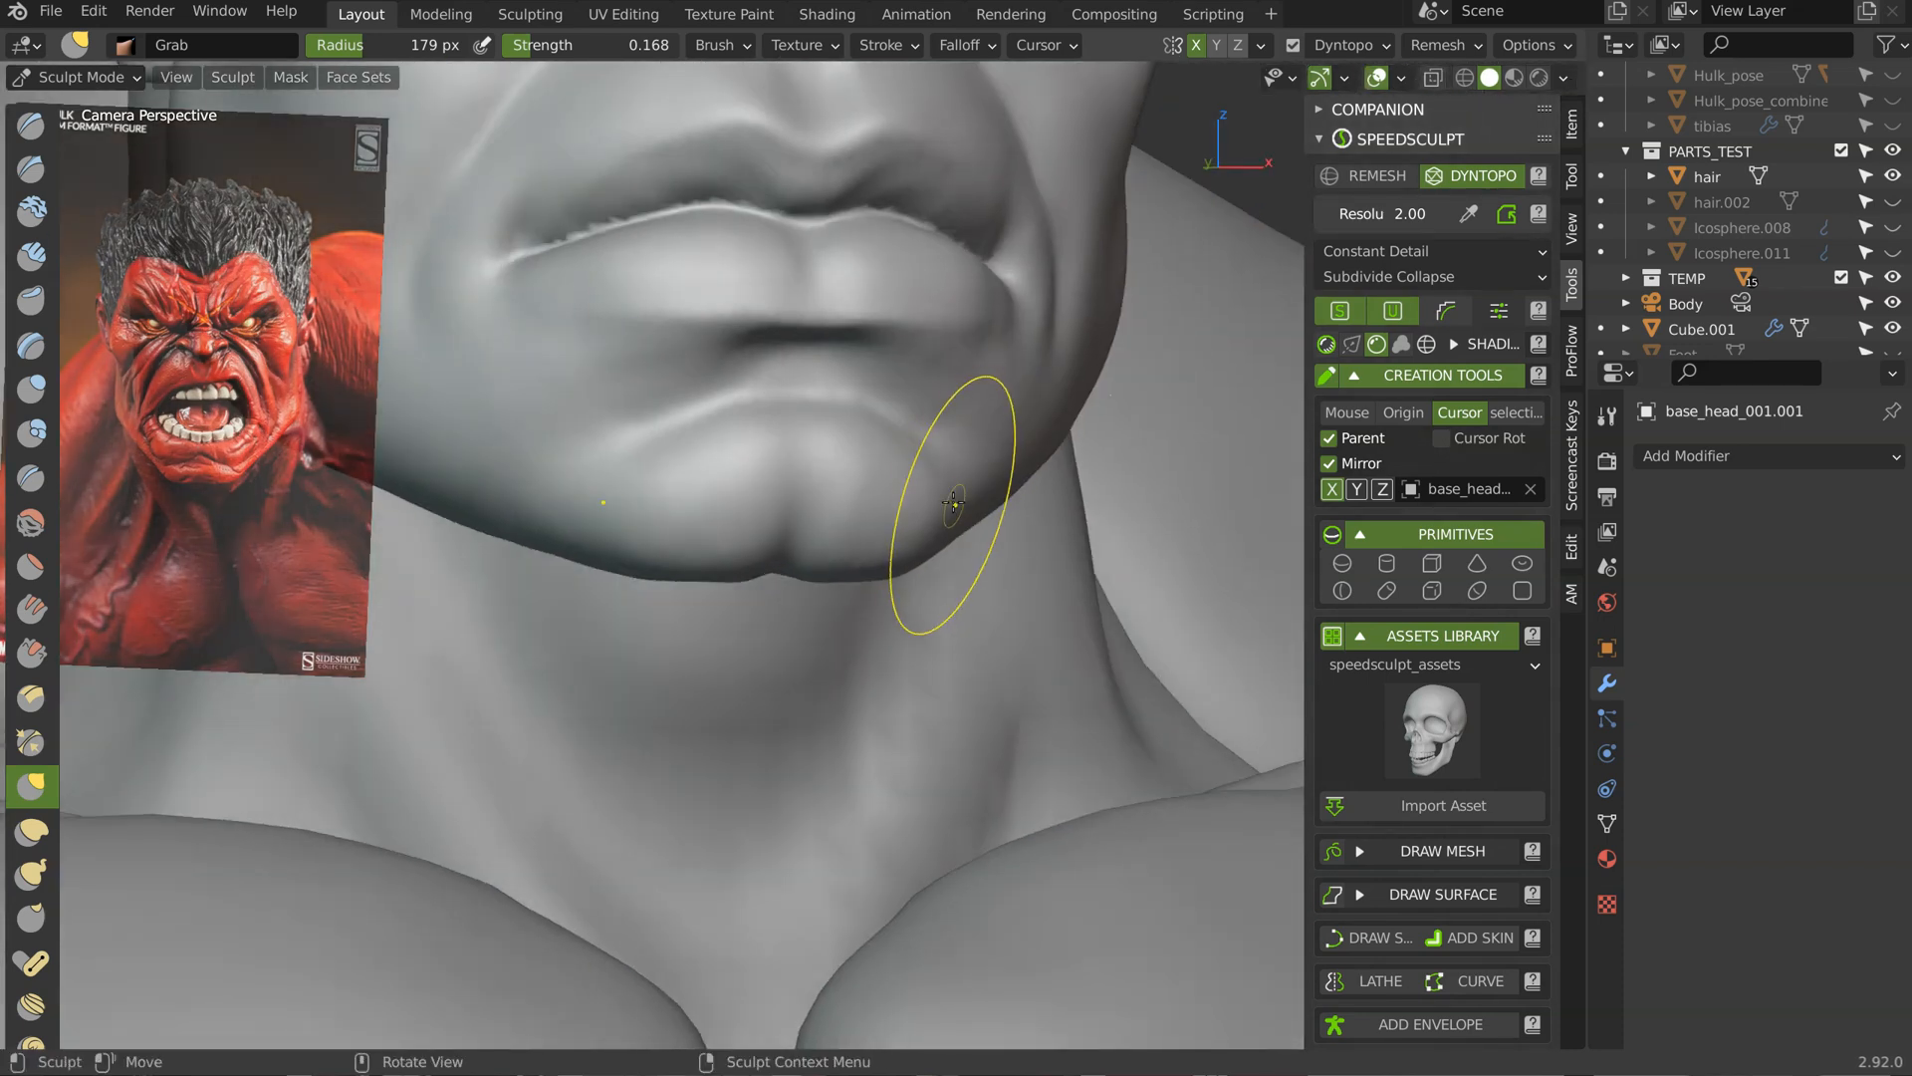
ctrl+middle_drag(1113, 365, 924, 530)
scroll(925, 530, down, 6)
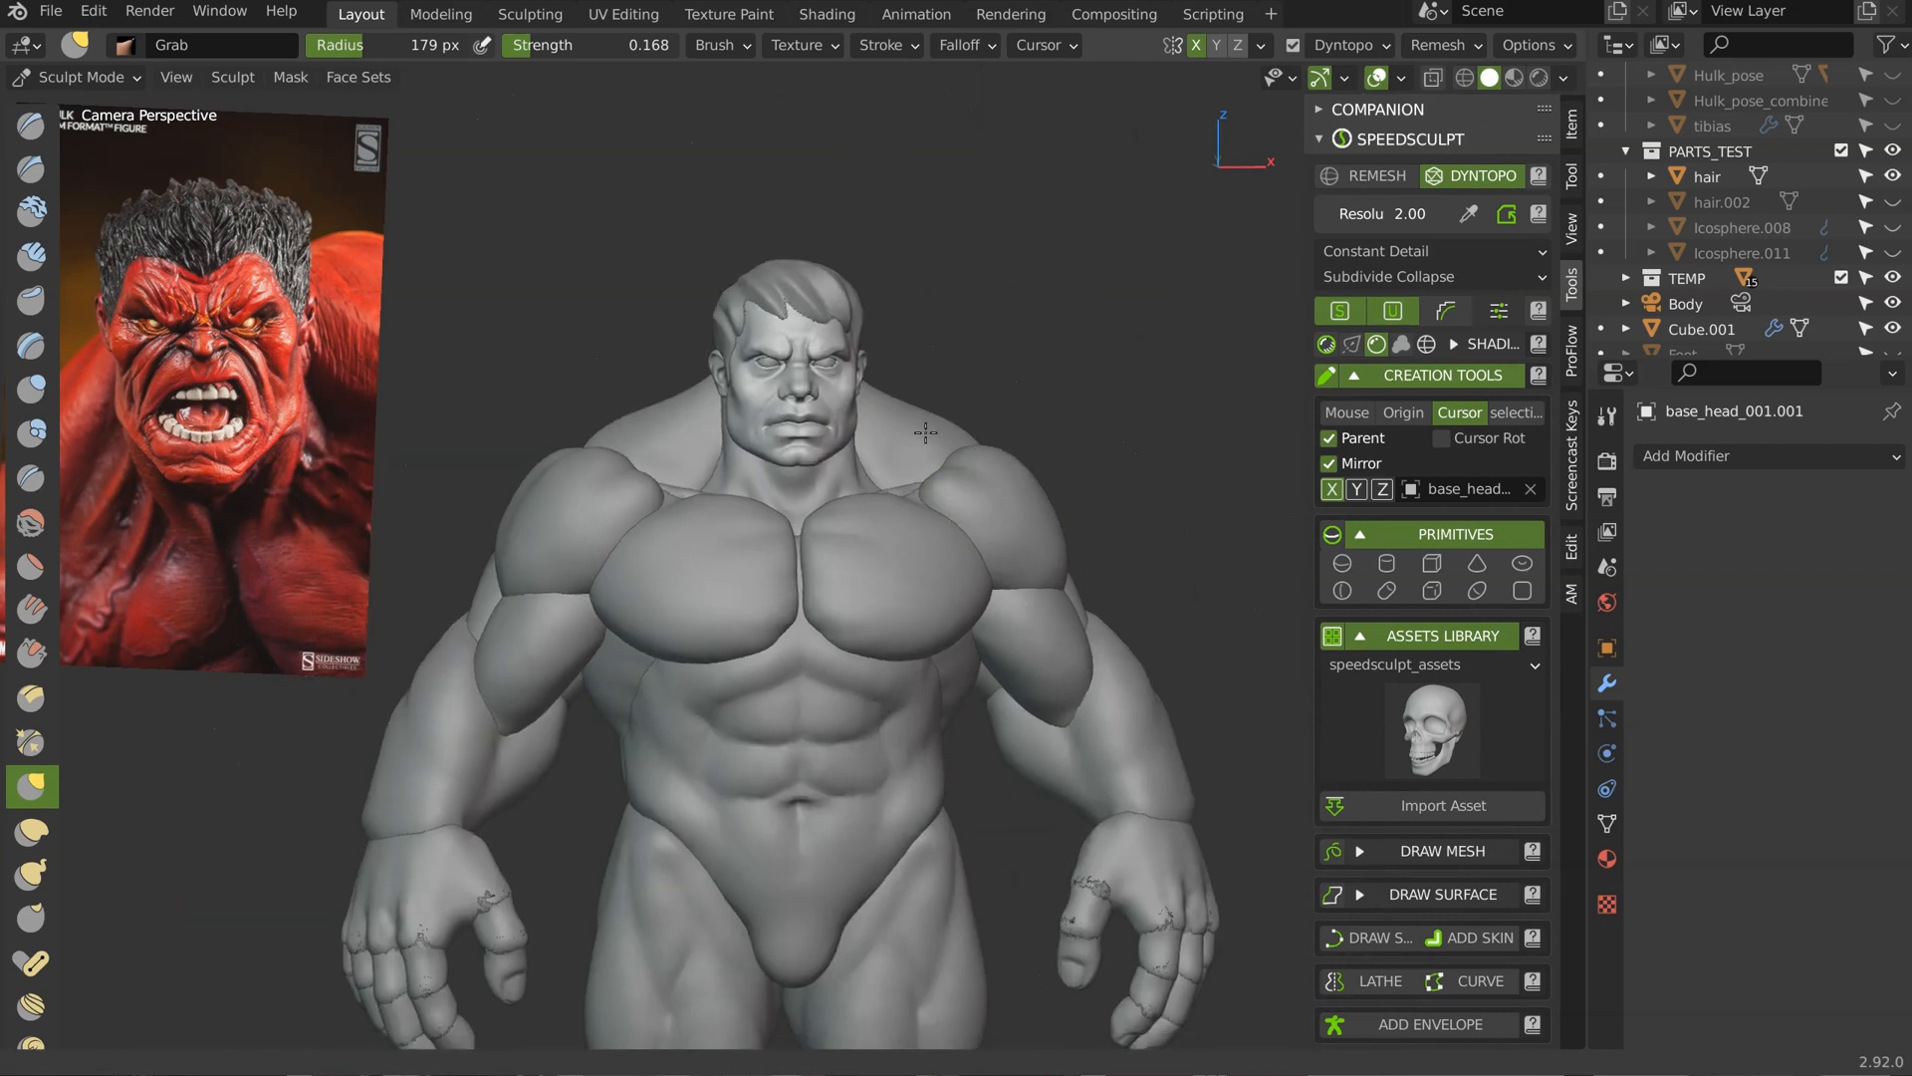
Step: Reshape the nostril openings and the underside of the nose with the 179 px Grab brush
middle_drag(972, 364, 845, 388)
shift+middle_drag(750, 332, 738, 516)
mouse_move(697, 558)
middle_down()
mouse_move(713, 506)
mouse_move(816, 372)
mouse_move(726, 443)
mouse_move(742, 399)
mouse_move(757, 438)
mouse_move(752, 405)
mouse_move(811, 427)
mouse_move(708, 461)
mouse_move(674, 411)
mouse_move(824, 342)
mouse_move(666, 601)
mouse_move(796, 458)
middle_up()
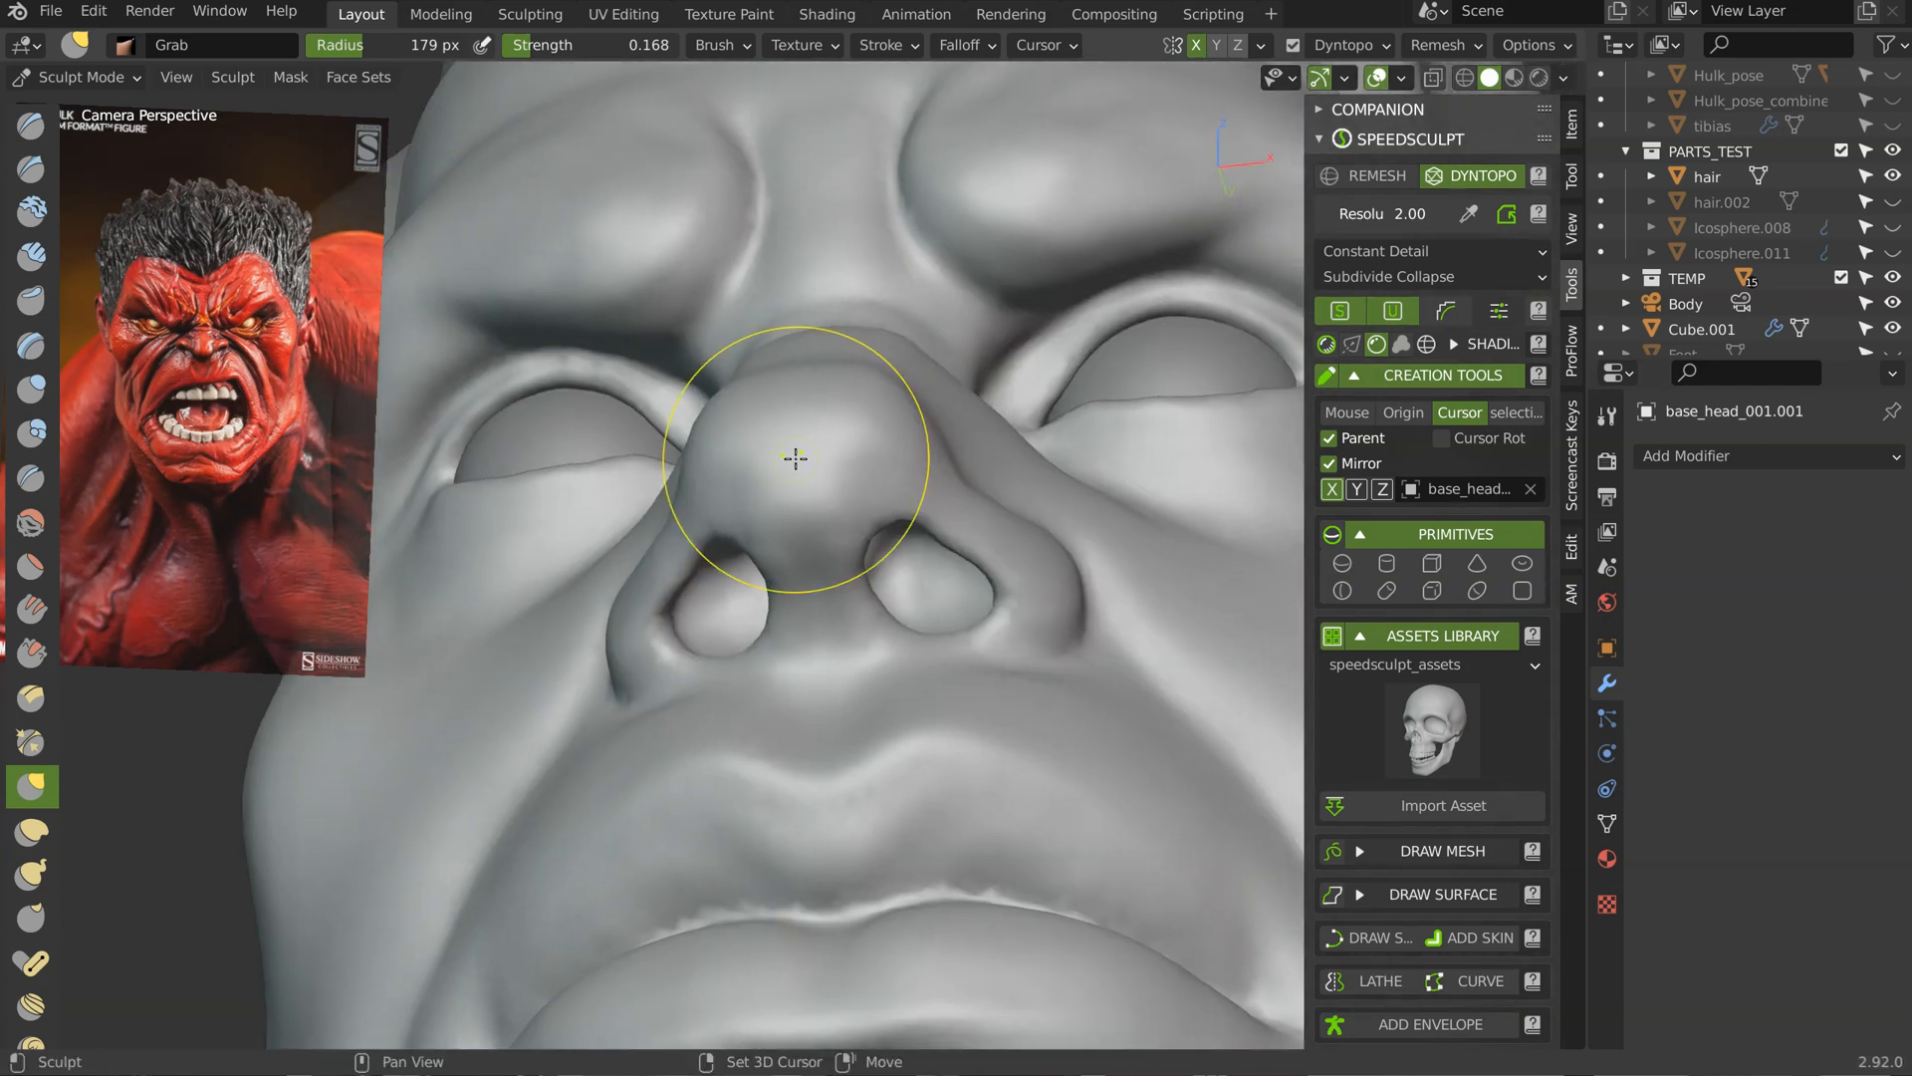
middle_drag(849, 385, 994, 463)
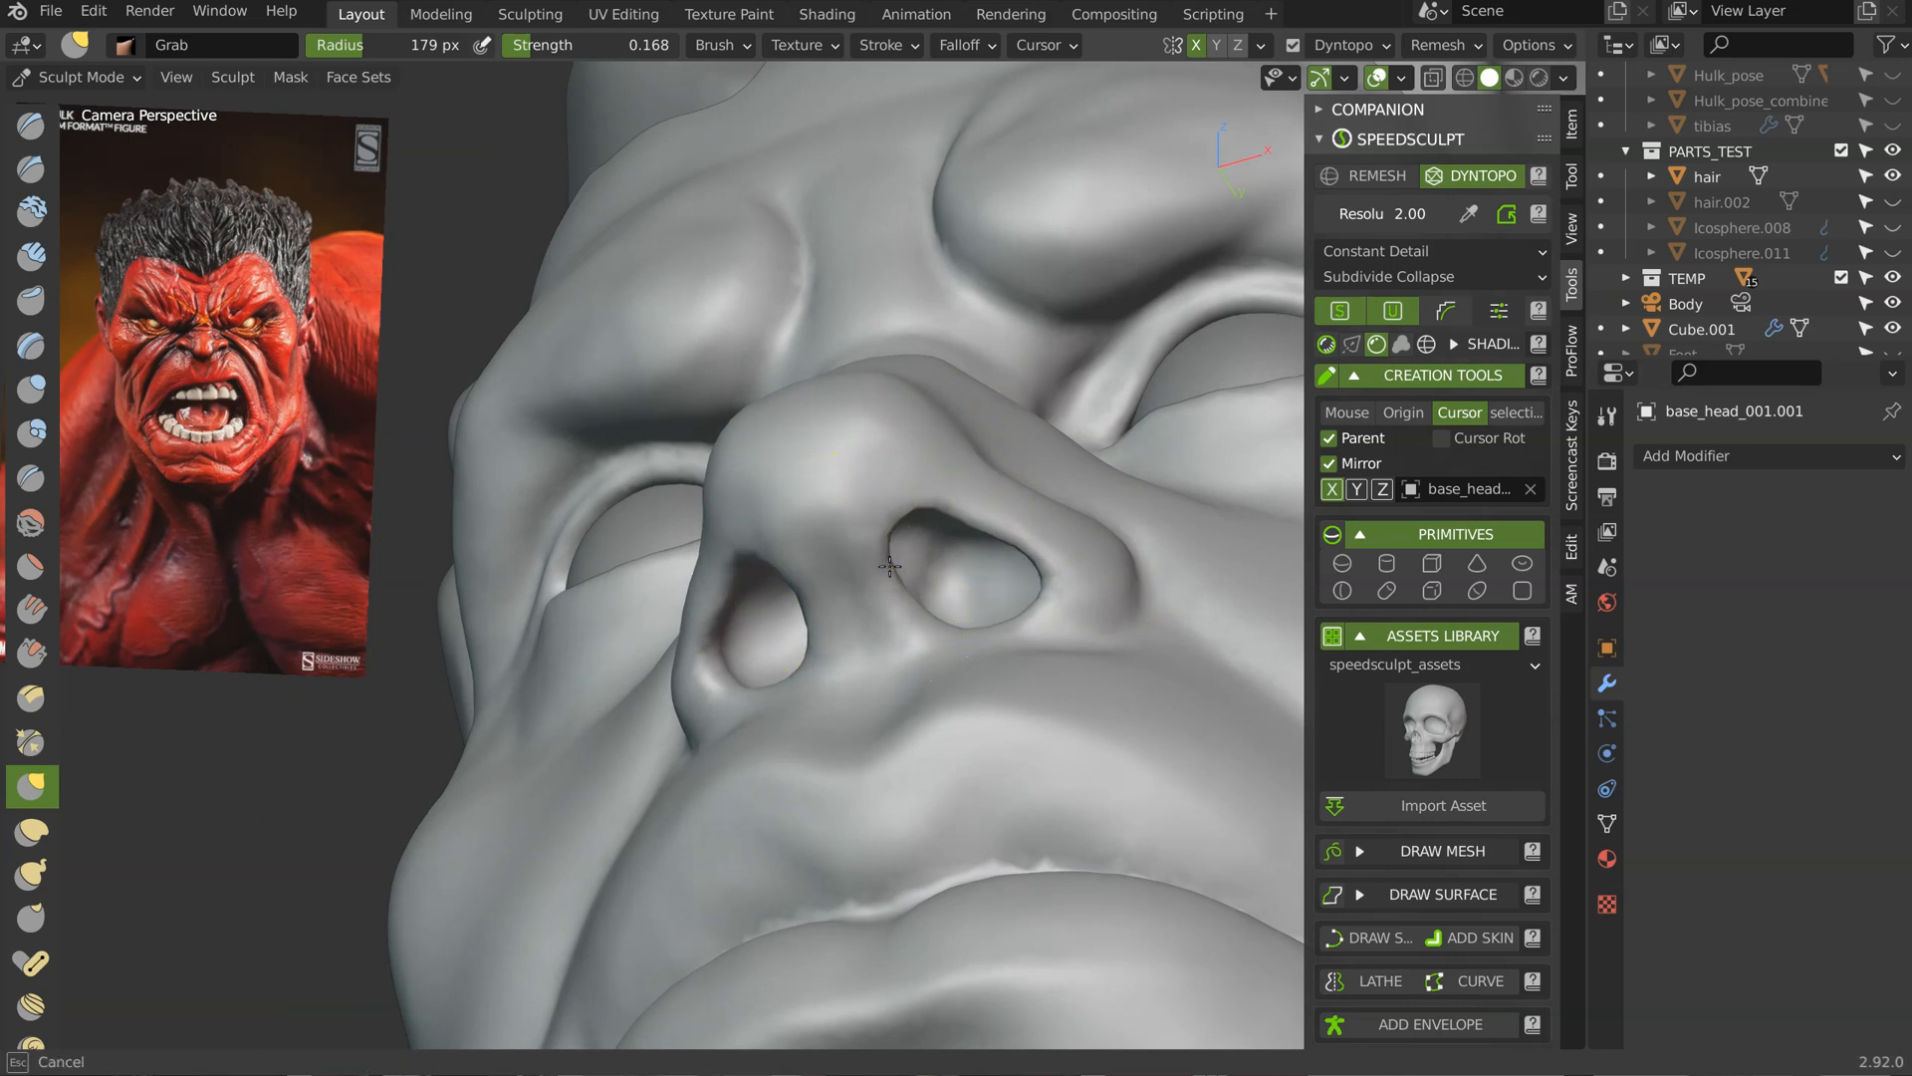
mouse_move(970, 619)
middle_down()
mouse_move(883, 555)
mouse_move(954, 513)
middle_up()
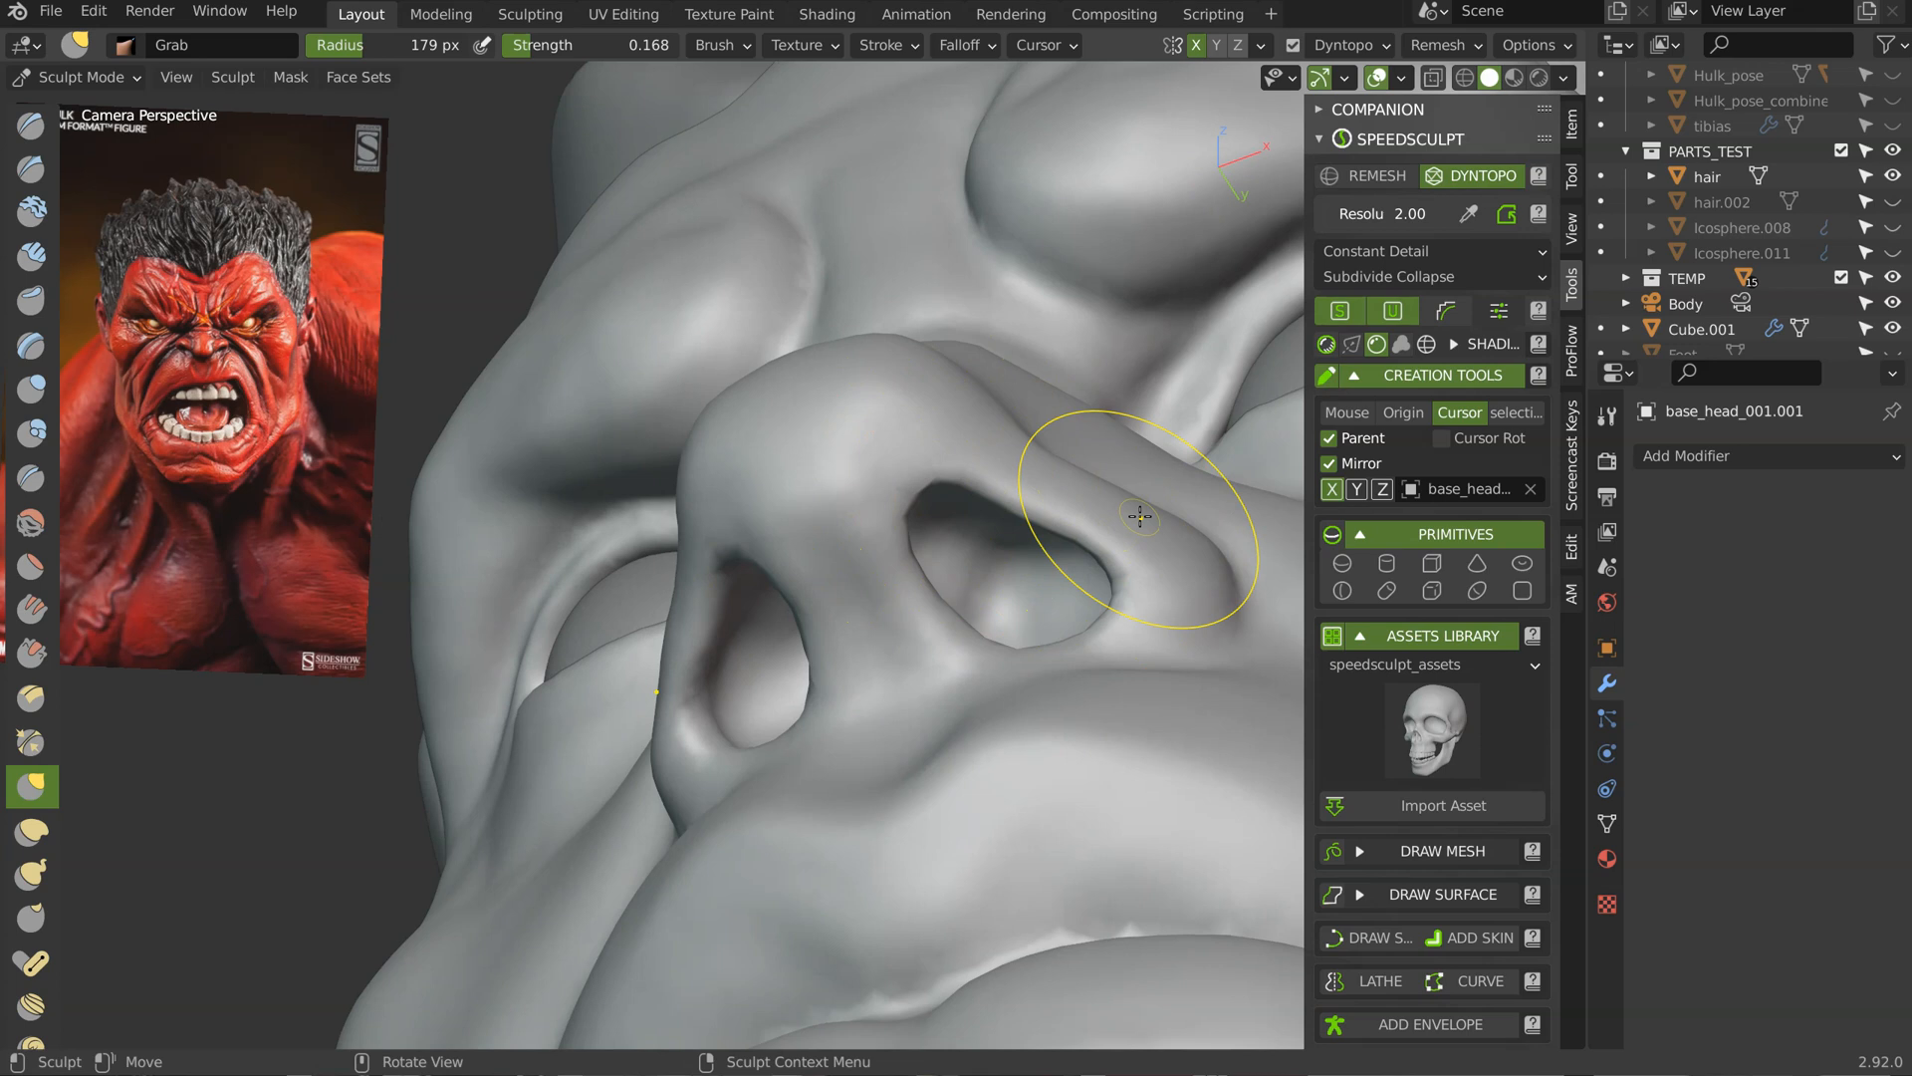
middle_drag(1173, 502, 1153, 525)
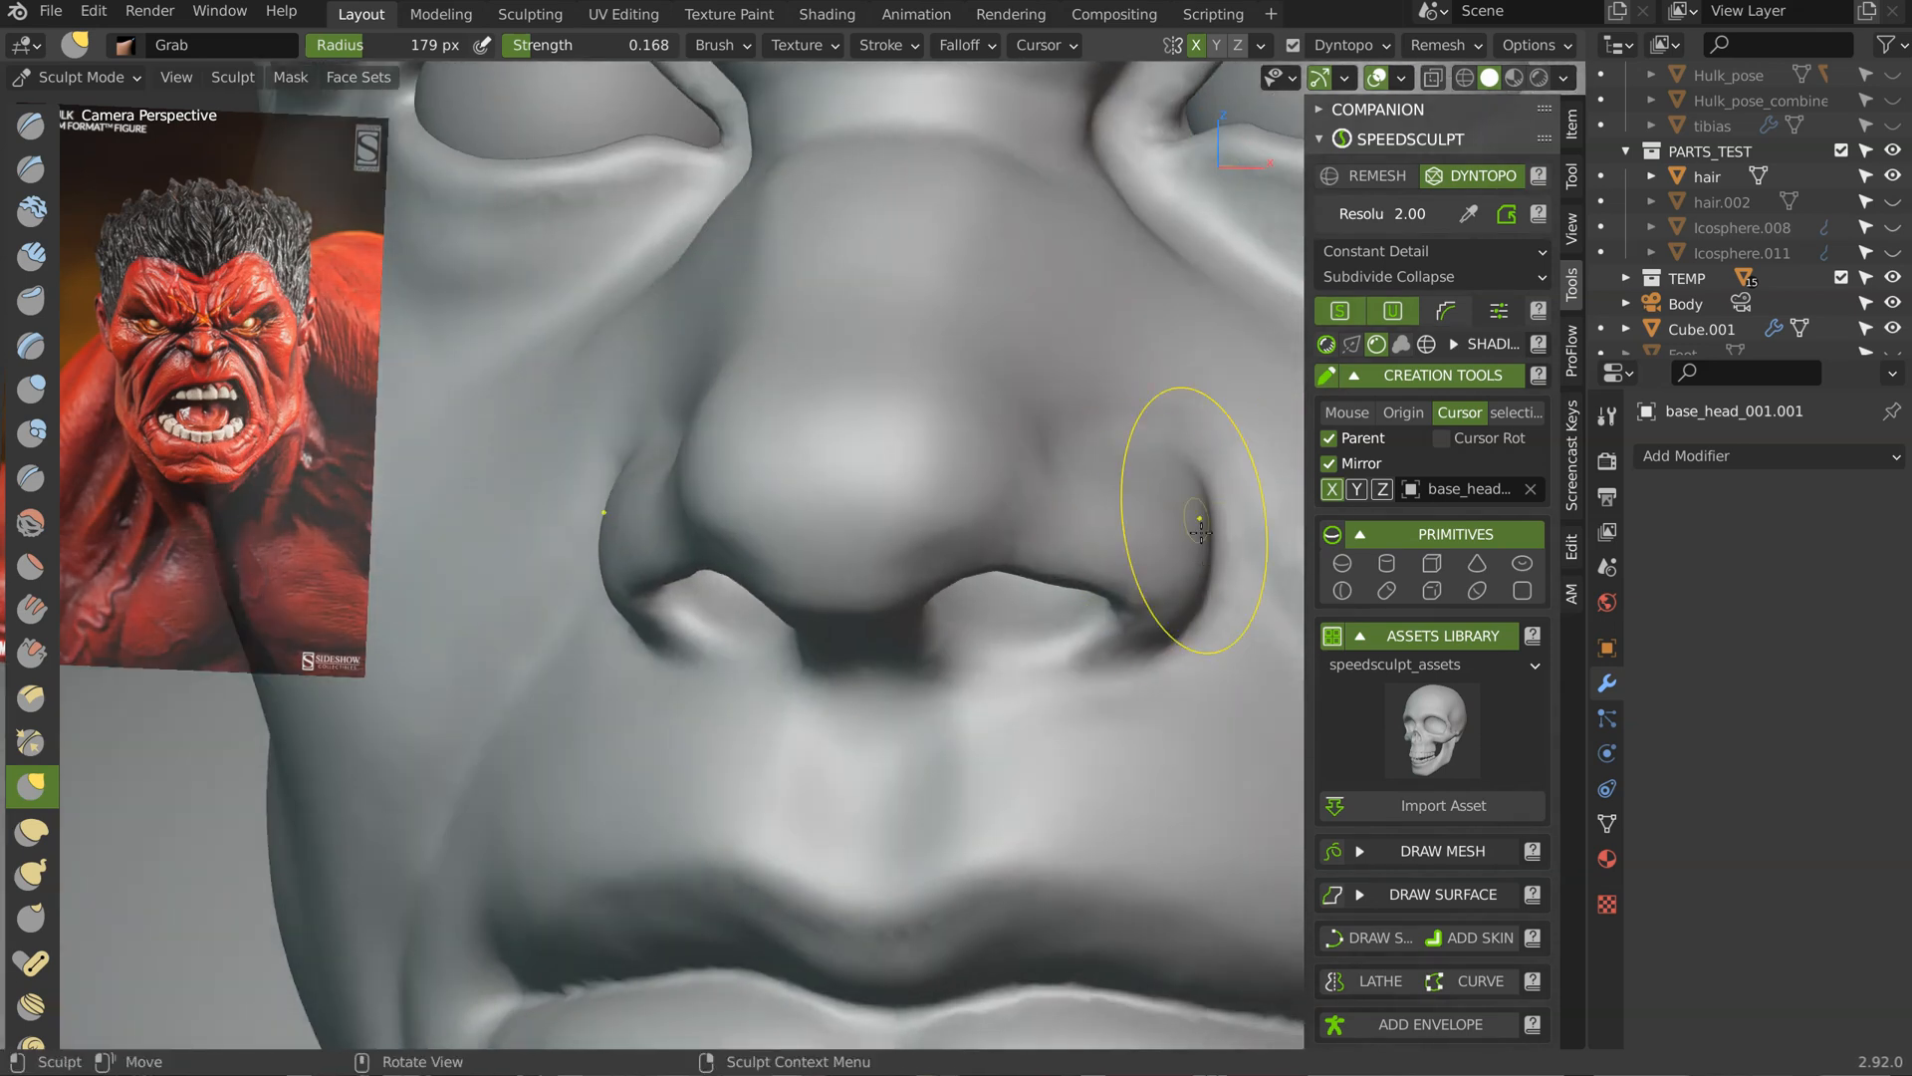
mouse_move(1122, 449)
middle_down()
mouse_move(1182, 457)
mouse_move(1070, 456)
middle_up()
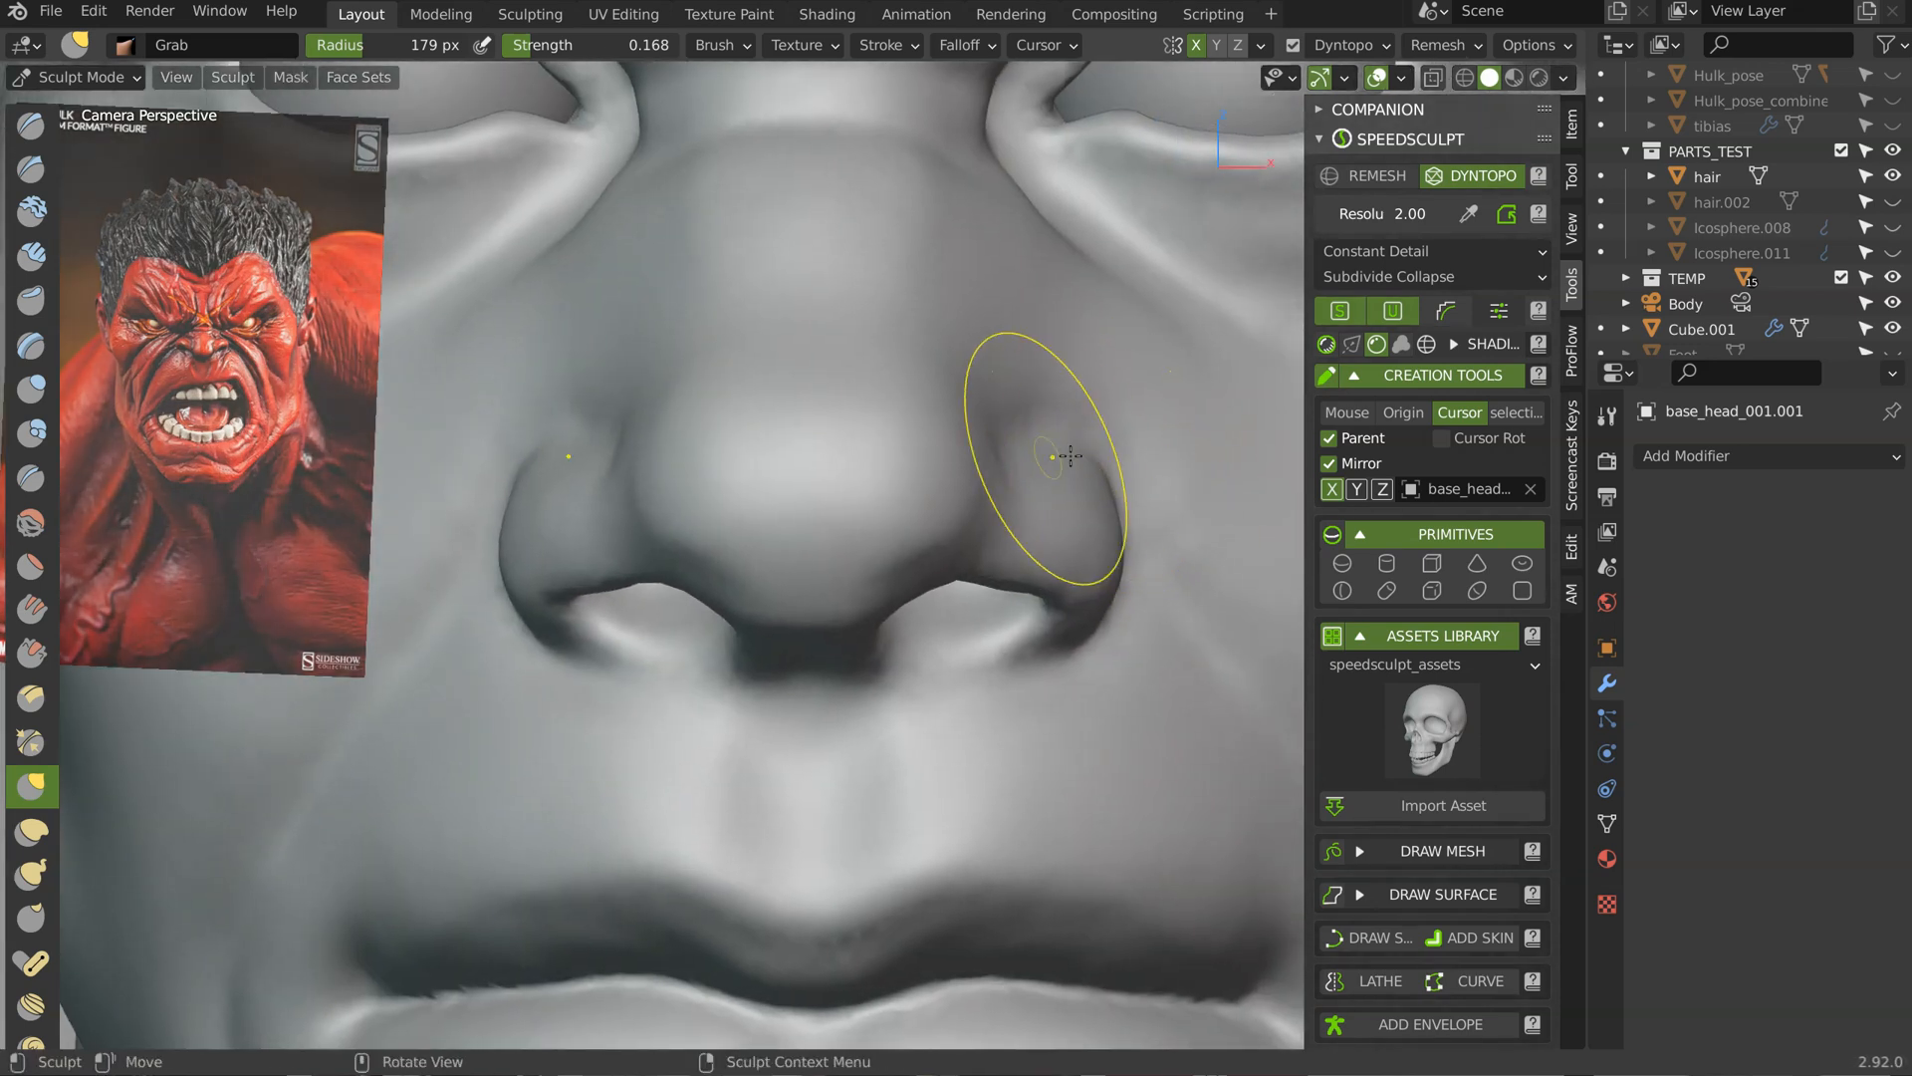
Step: Adjust the nostril wings and the nose bridge profile with the Grab brush
drag(1096, 460, 1099, 456)
ctrl+middle_drag(1125, 430, 819, 451)
mouse_move(995, 418)
middle_down()
mouse_move(935, 491)
mouse_move(1056, 423)
mouse_move(896, 478)
middle_up()
middle_drag(846, 498, 890, 506)
mouse_move(789, 414)
middle_down()
mouse_move(815, 443)
mouse_move(767, 438)
middle_up()
mouse_move(787, 428)
ctrl+middle_down()
mouse_move(904, 338)
mouse_move(836, 419)
mouse_move(881, 404)
ctrl+middle_up()
drag(892, 403, 890, 399)
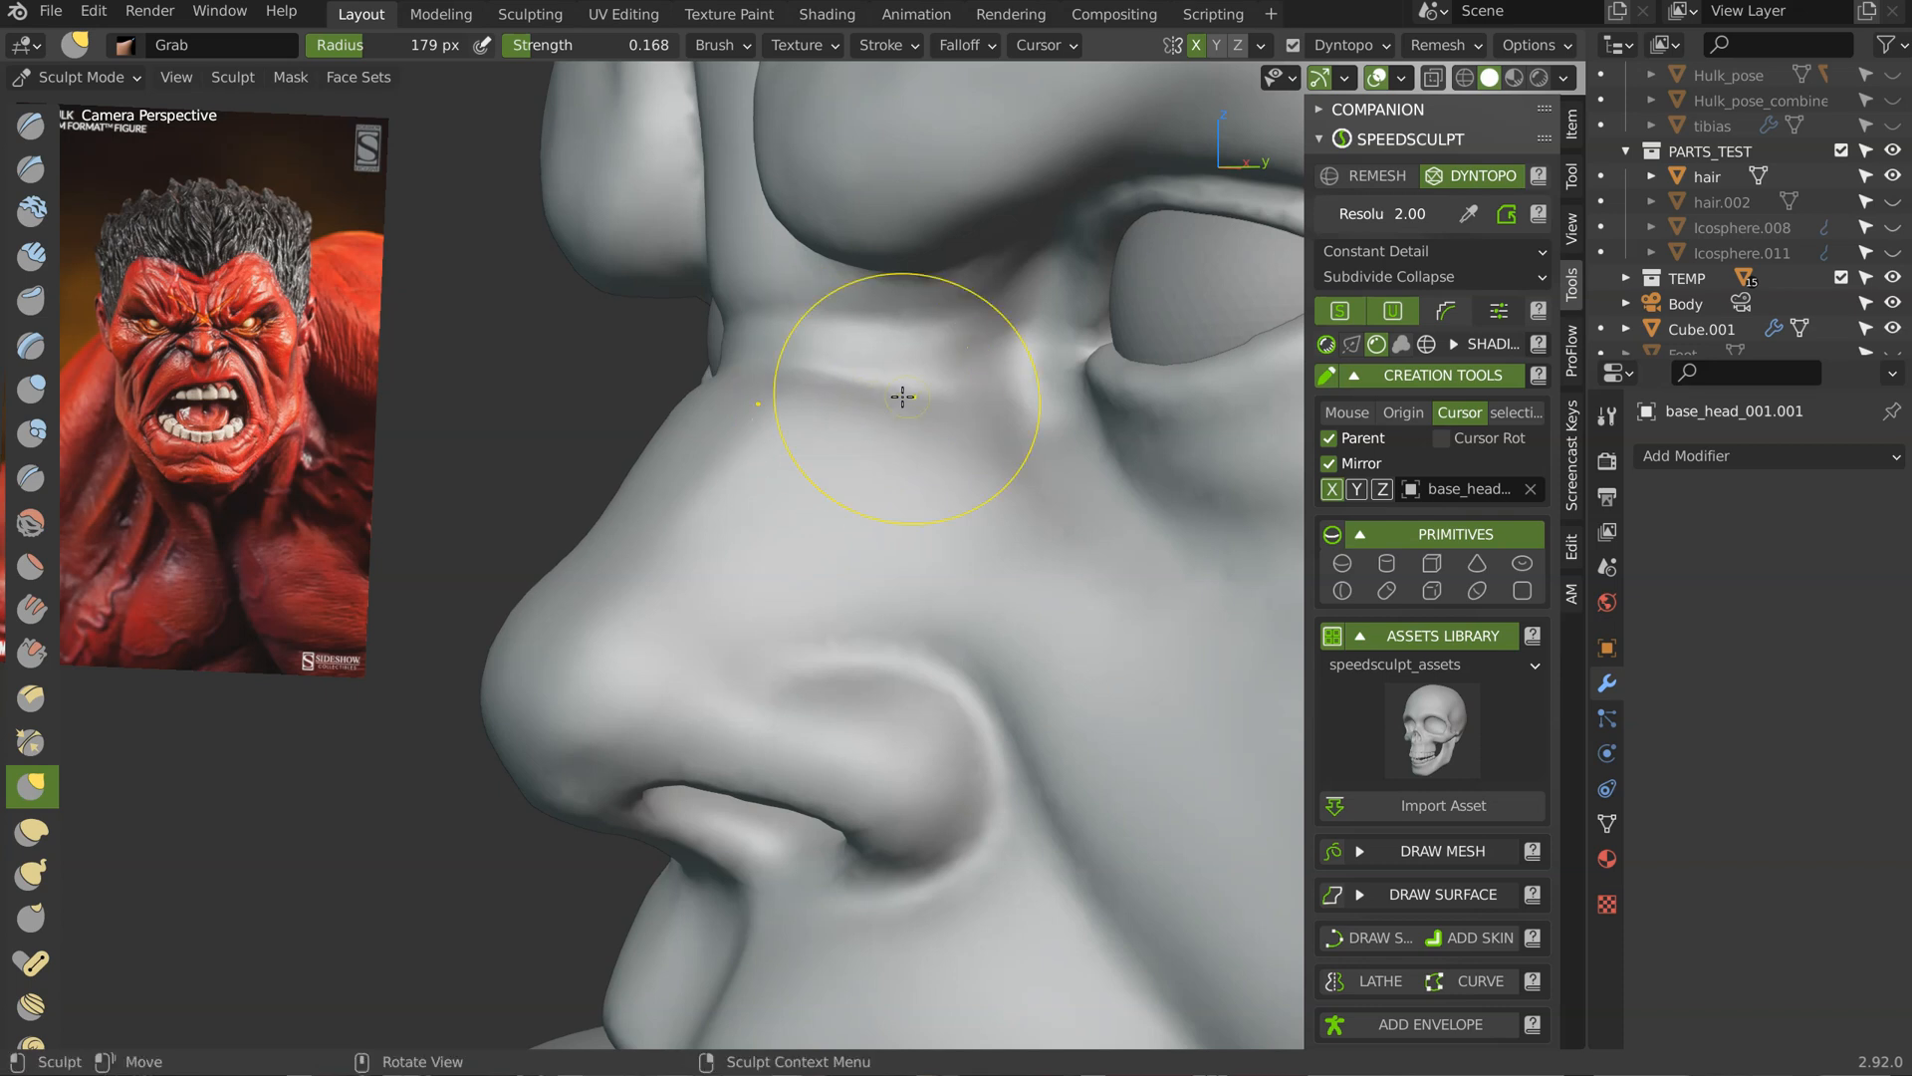
Step: Refine the transition from the nose bridge to the cheek below the eye with the Grab brush
mouse_move(1001, 304)
middle_down()
mouse_move(1145, 322)
mouse_move(976, 402)
mouse_move(1115, 413)
mouse_move(1046, 438)
mouse_move(981, 538)
mouse_move(989, 576)
middle_up()
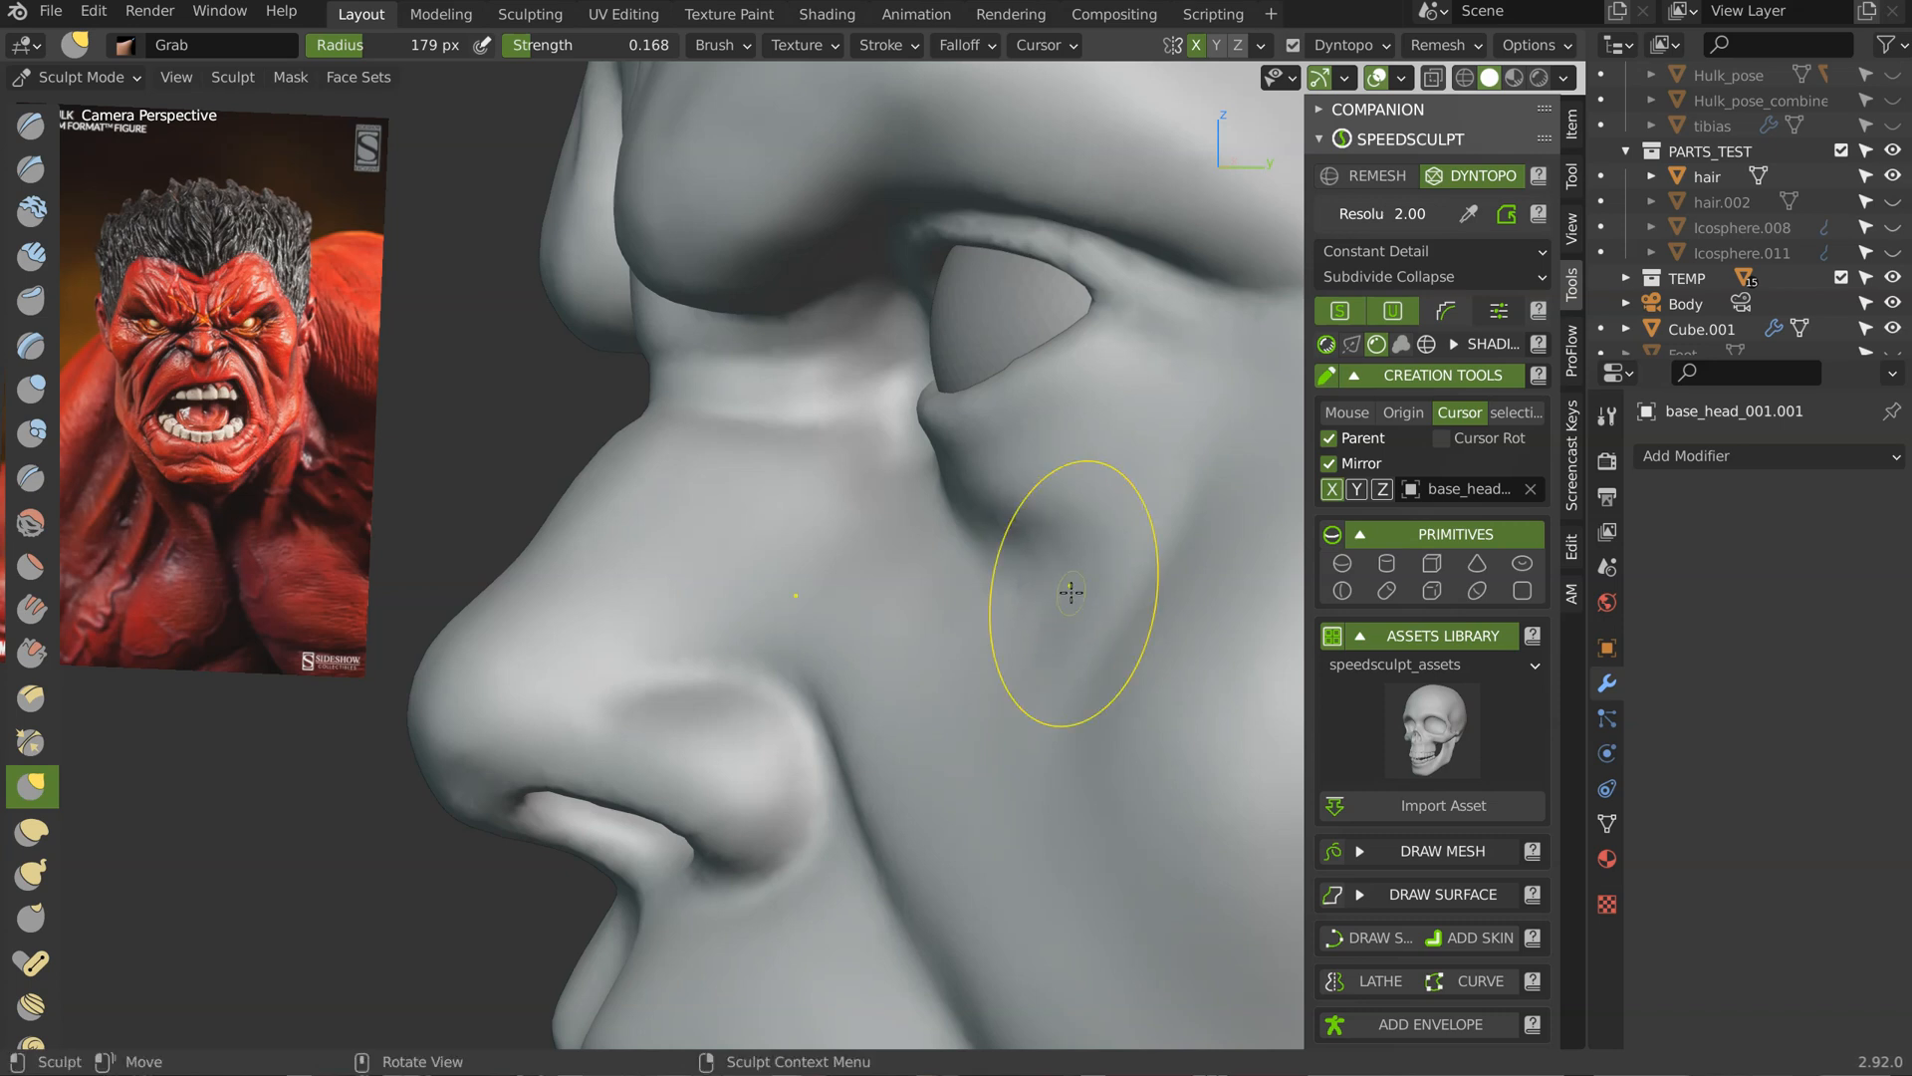
middle_drag(1055, 650, 850, 617)
mouse_move(988, 589)
ctrl+middle_down()
mouse_move(973, 469)
mouse_move(907, 495)
ctrl+middle_up()
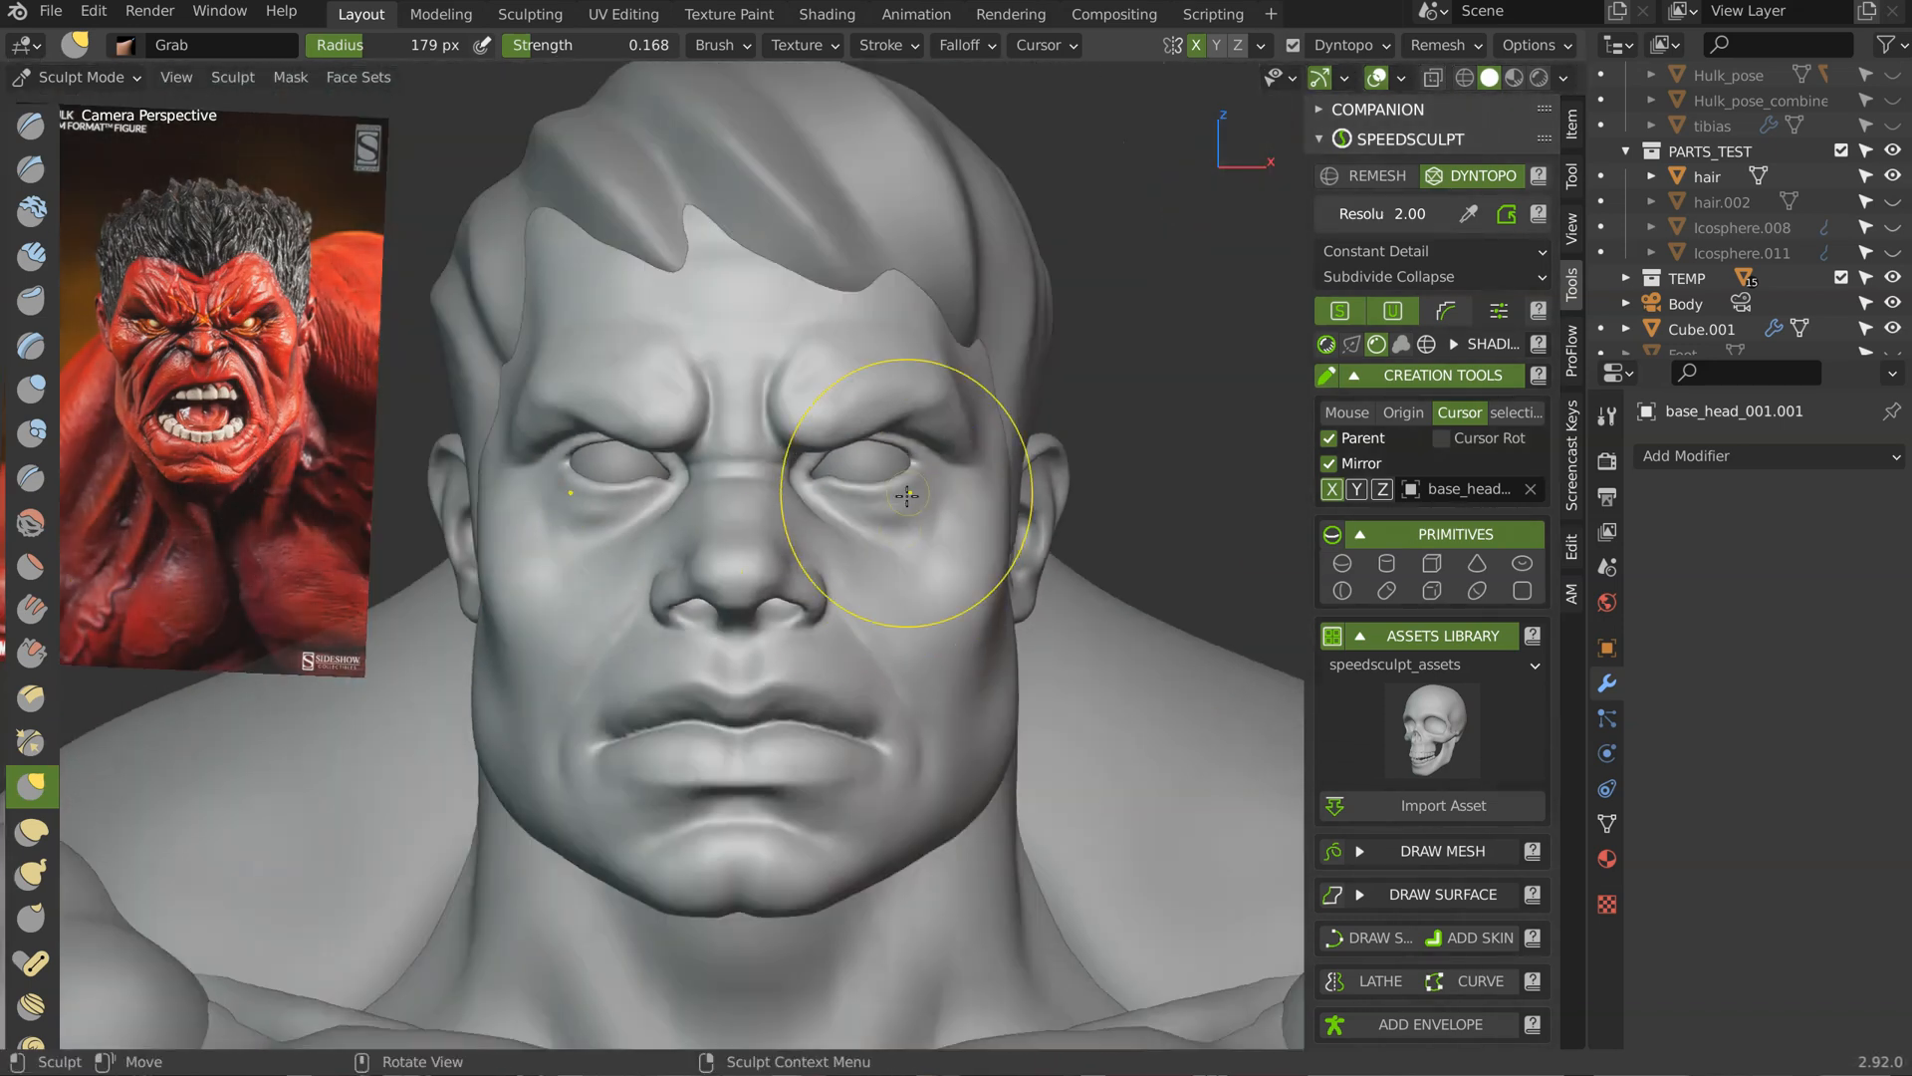
Step: Adjust the side of the face in front of the ear with the Grab brush
mouse_move(897, 426)
ctrl+middle_down()
mouse_move(996, 473)
mouse_move(1055, 371)
mouse_move(1157, 398)
mouse_move(1077, 389)
mouse_move(1096, 463)
ctrl+middle_up()
mouse_move(1096, 463)
ctrl+middle_down()
mouse_move(825, 422)
mouse_move(607, 440)
ctrl+middle_up()
mouse_move(883, 478)
ctrl+middle_down()
mouse_move(939, 457)
mouse_move(1055, 469)
mouse_move(1104, 499)
ctrl+middle_up()
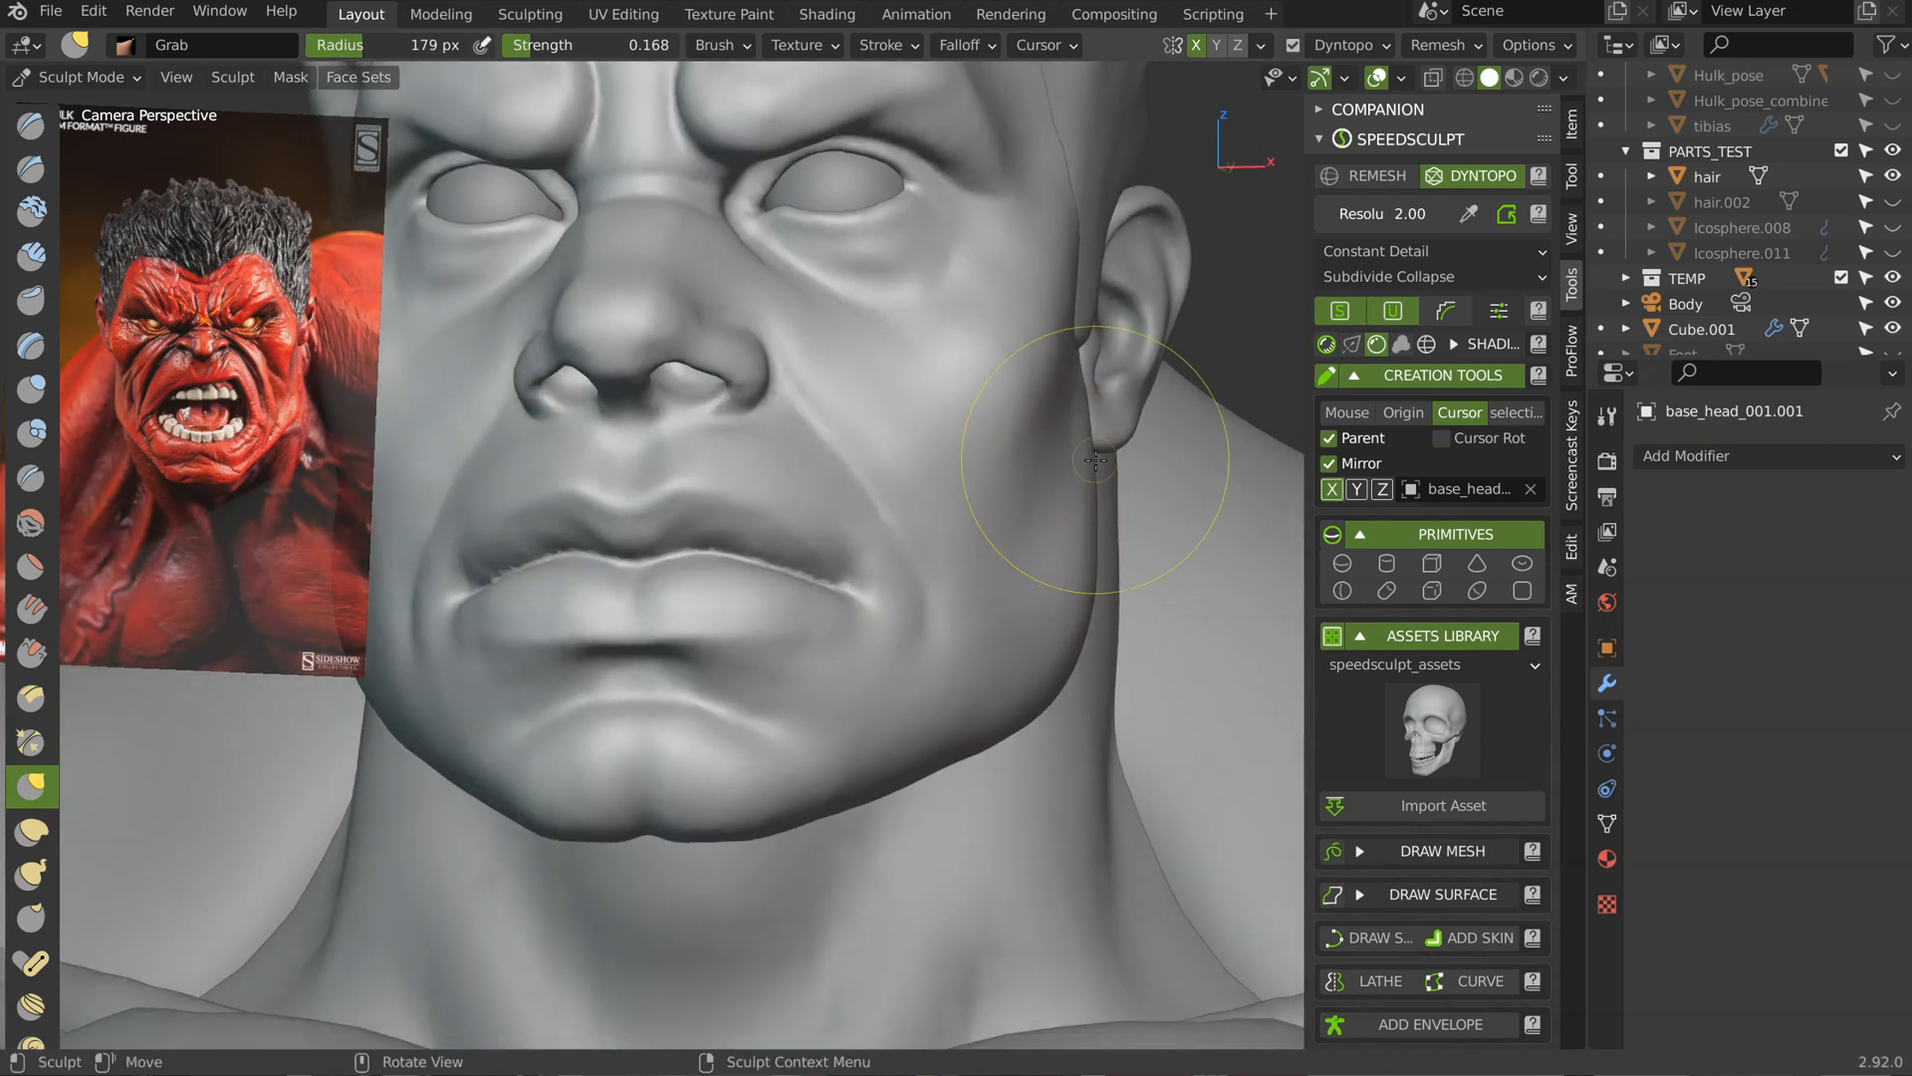
middle_drag(1099, 398, 1139, 332)
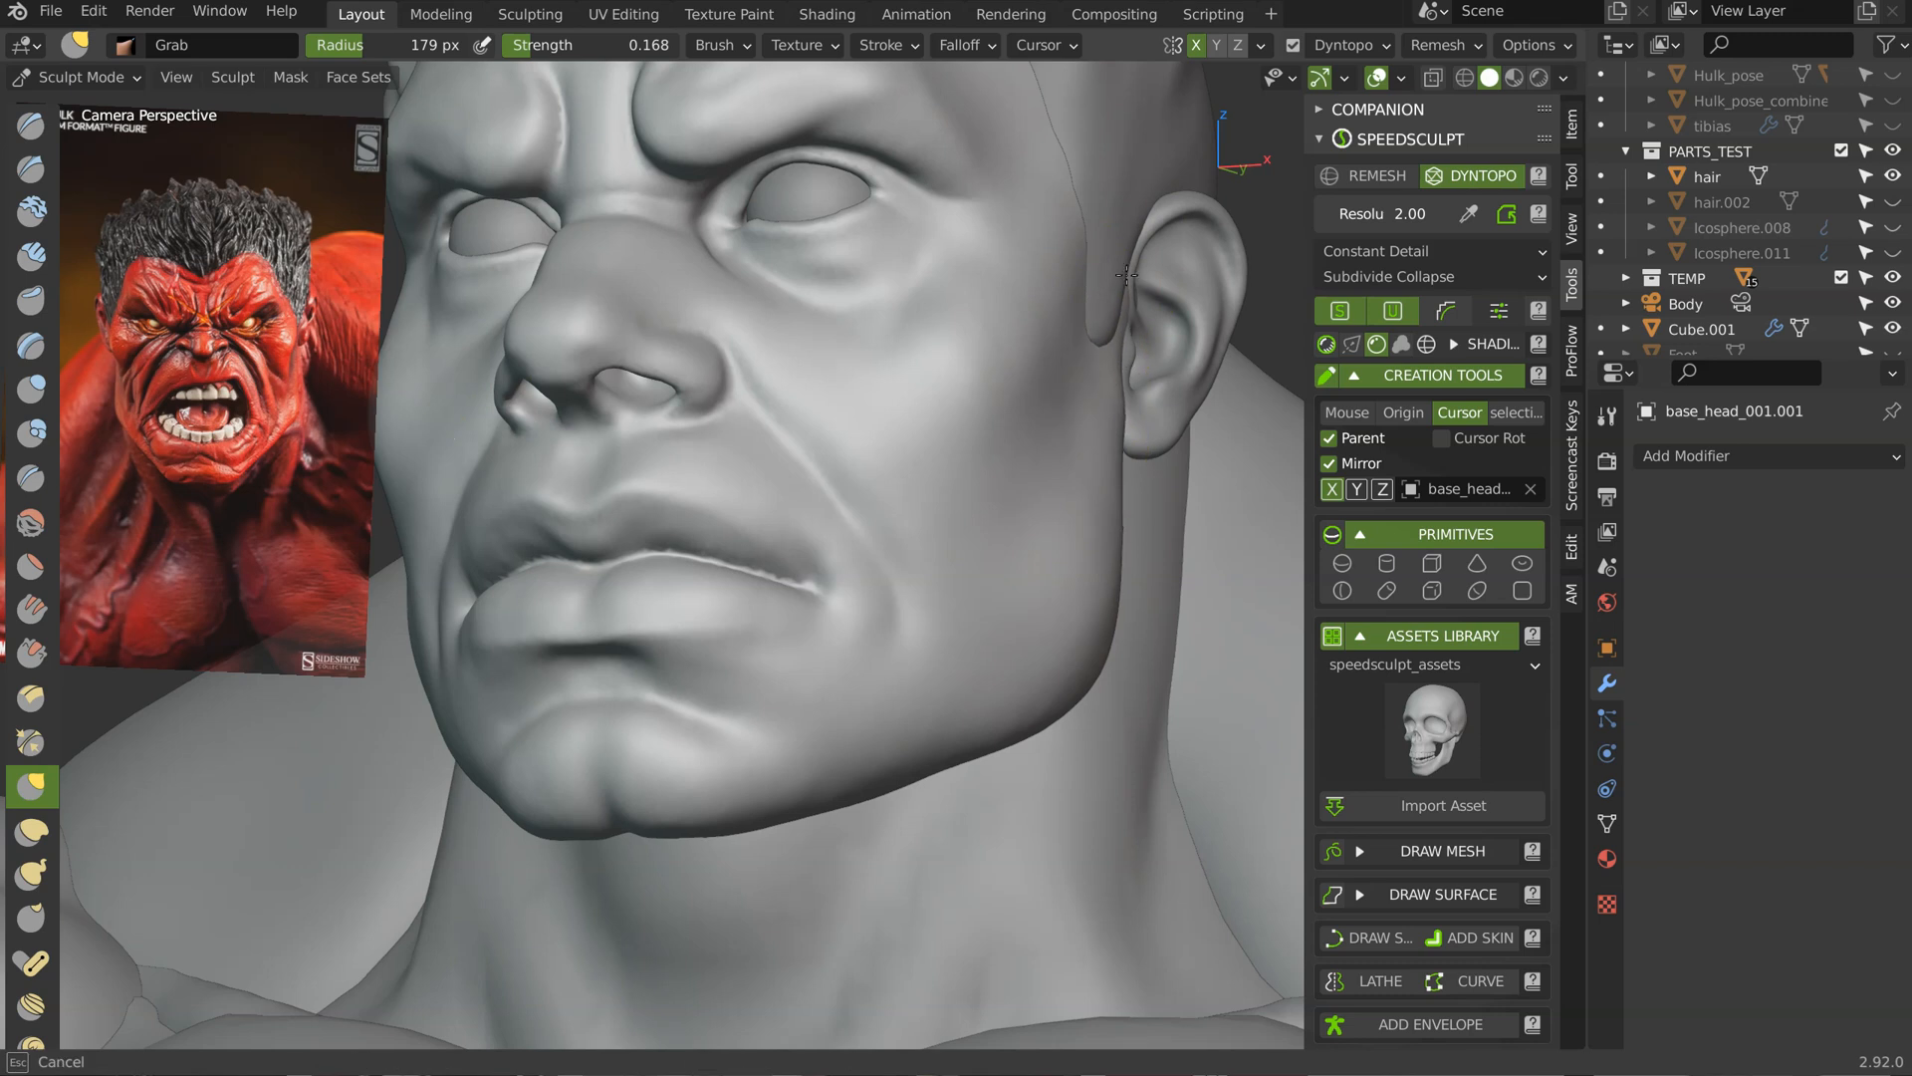
shift+middle_drag(1099, 449, 1148, 482)
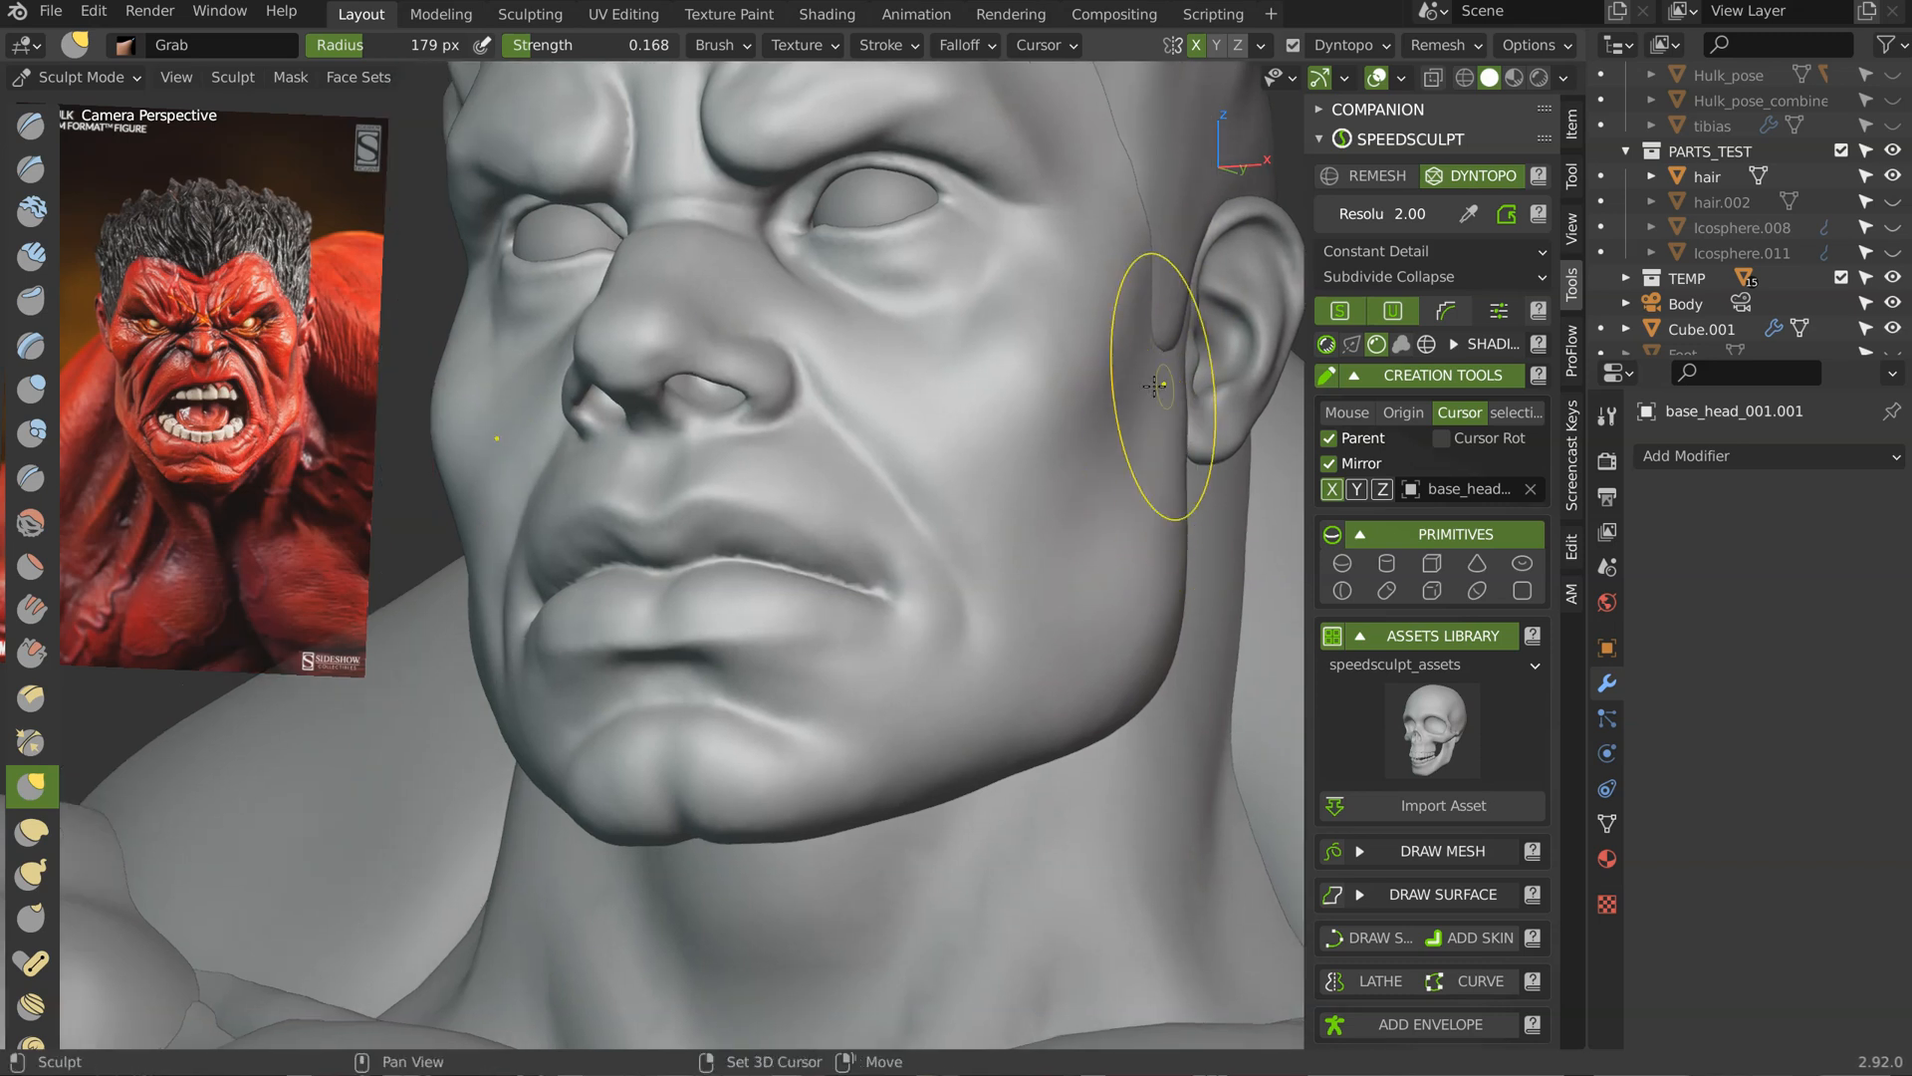
middle_drag(1163, 394, 1046, 463)
Step: Switch sculpting to the ear object and fit the earlobe against the jaw with the Grab brush
key(Tab)
click(1081, 341)
click(1060, 421)
drag(1031, 404, 1024, 408)
mouse_move(1024, 408)
middle_down()
mouse_move(891, 414)
mouse_move(861, 384)
middle_up()
key(Tab)
click(842, 458)
drag(860, 386, 840, 393)
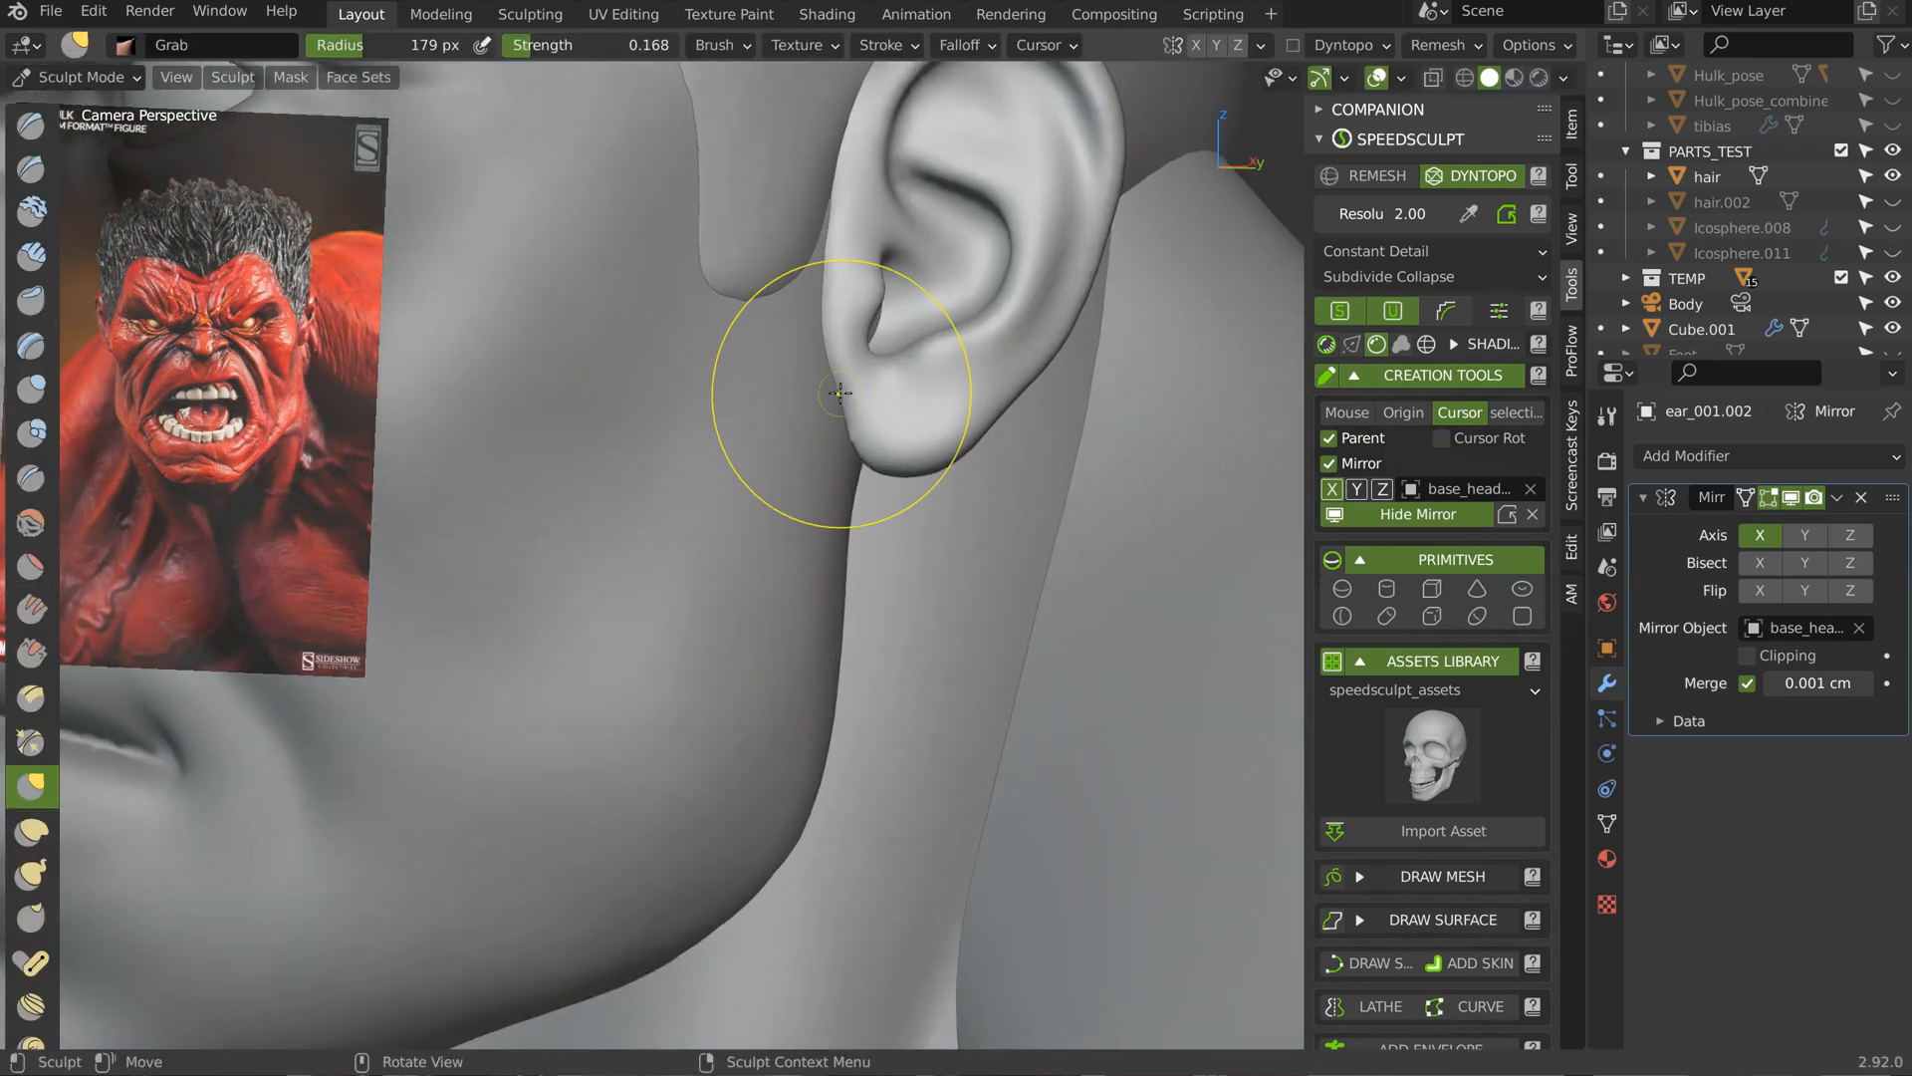
mouse_move(863, 410)
middle_down()
mouse_move(1046, 363)
mouse_move(997, 329)
middle_up()
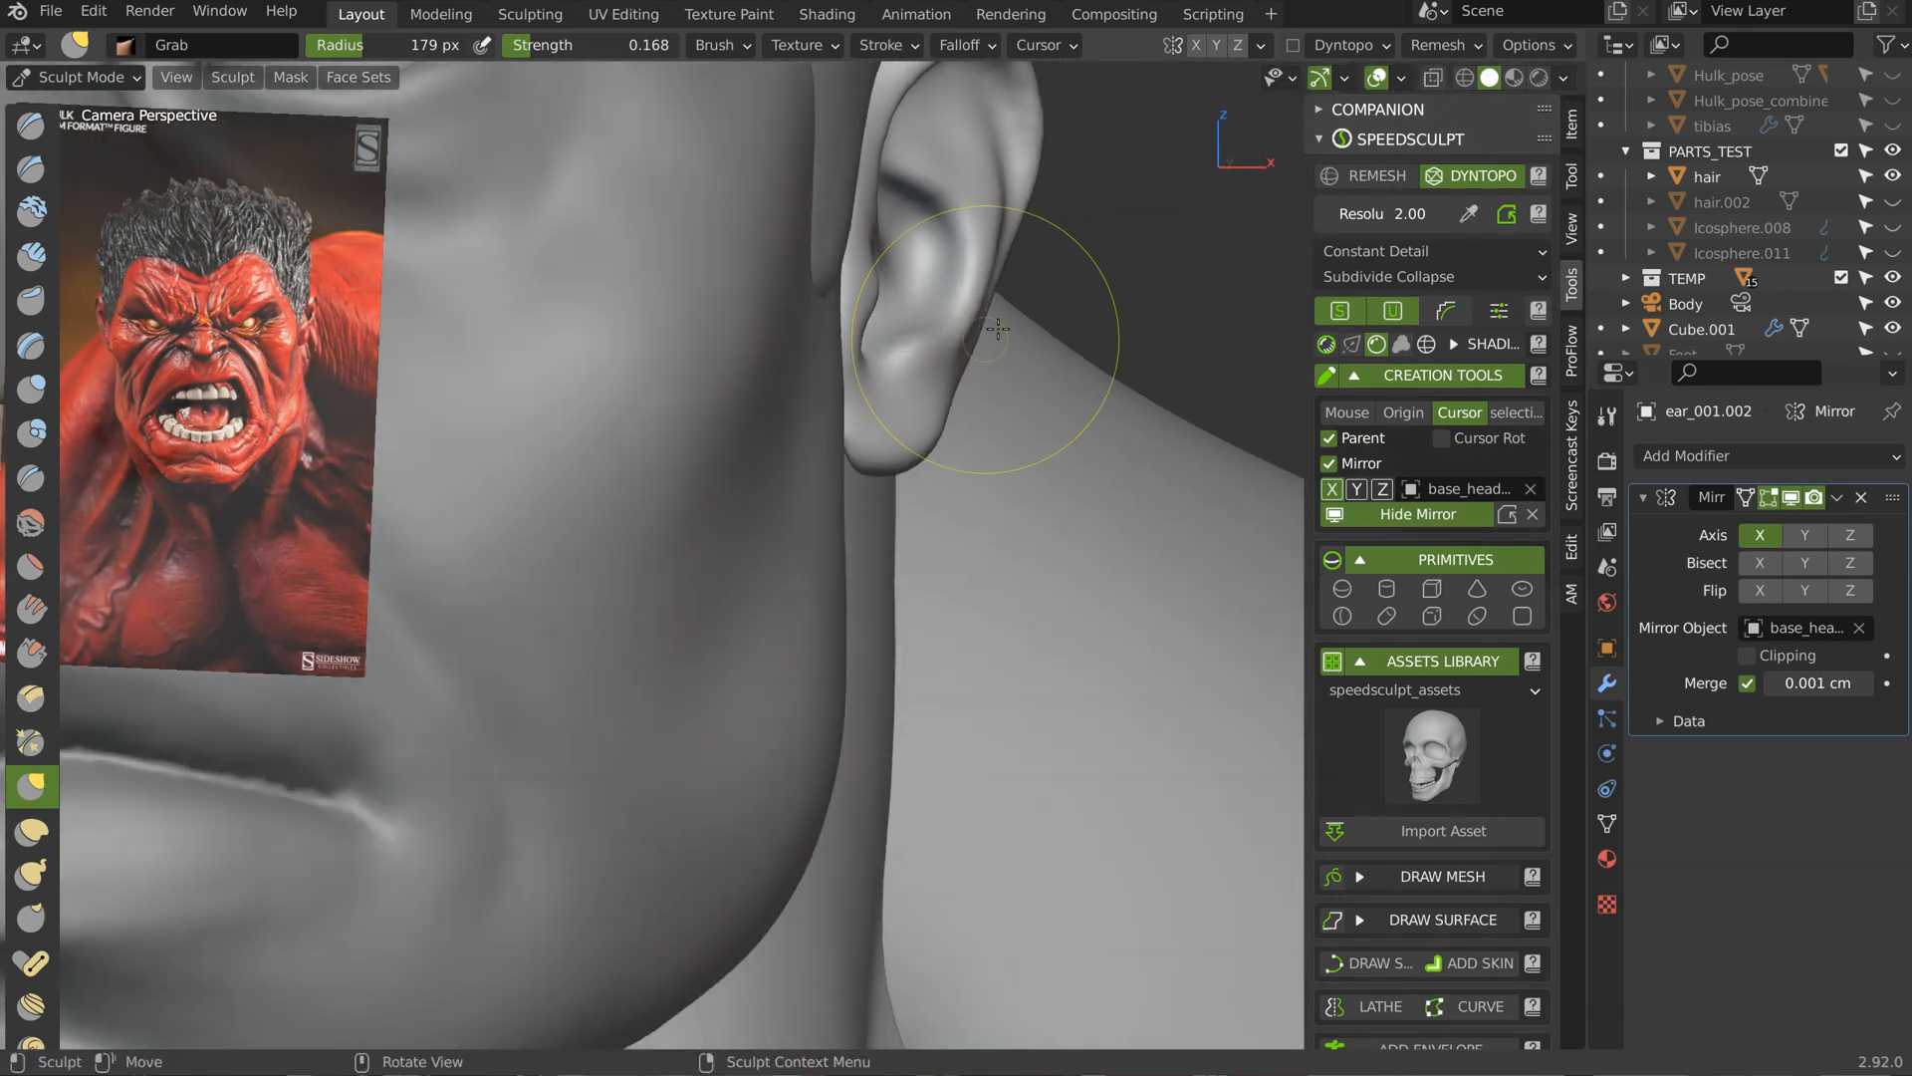
drag(868, 448, 856, 423)
drag(951, 395, 928, 384)
Step: Reshape the outer and upper rim of the ear with the Grab brush and return to Object Mode
mouse_move(1073, 260)
shift+middle_down()
mouse_move(986, 372)
mouse_move(961, 365)
shift+middle_up()
drag(906, 378, 930, 375)
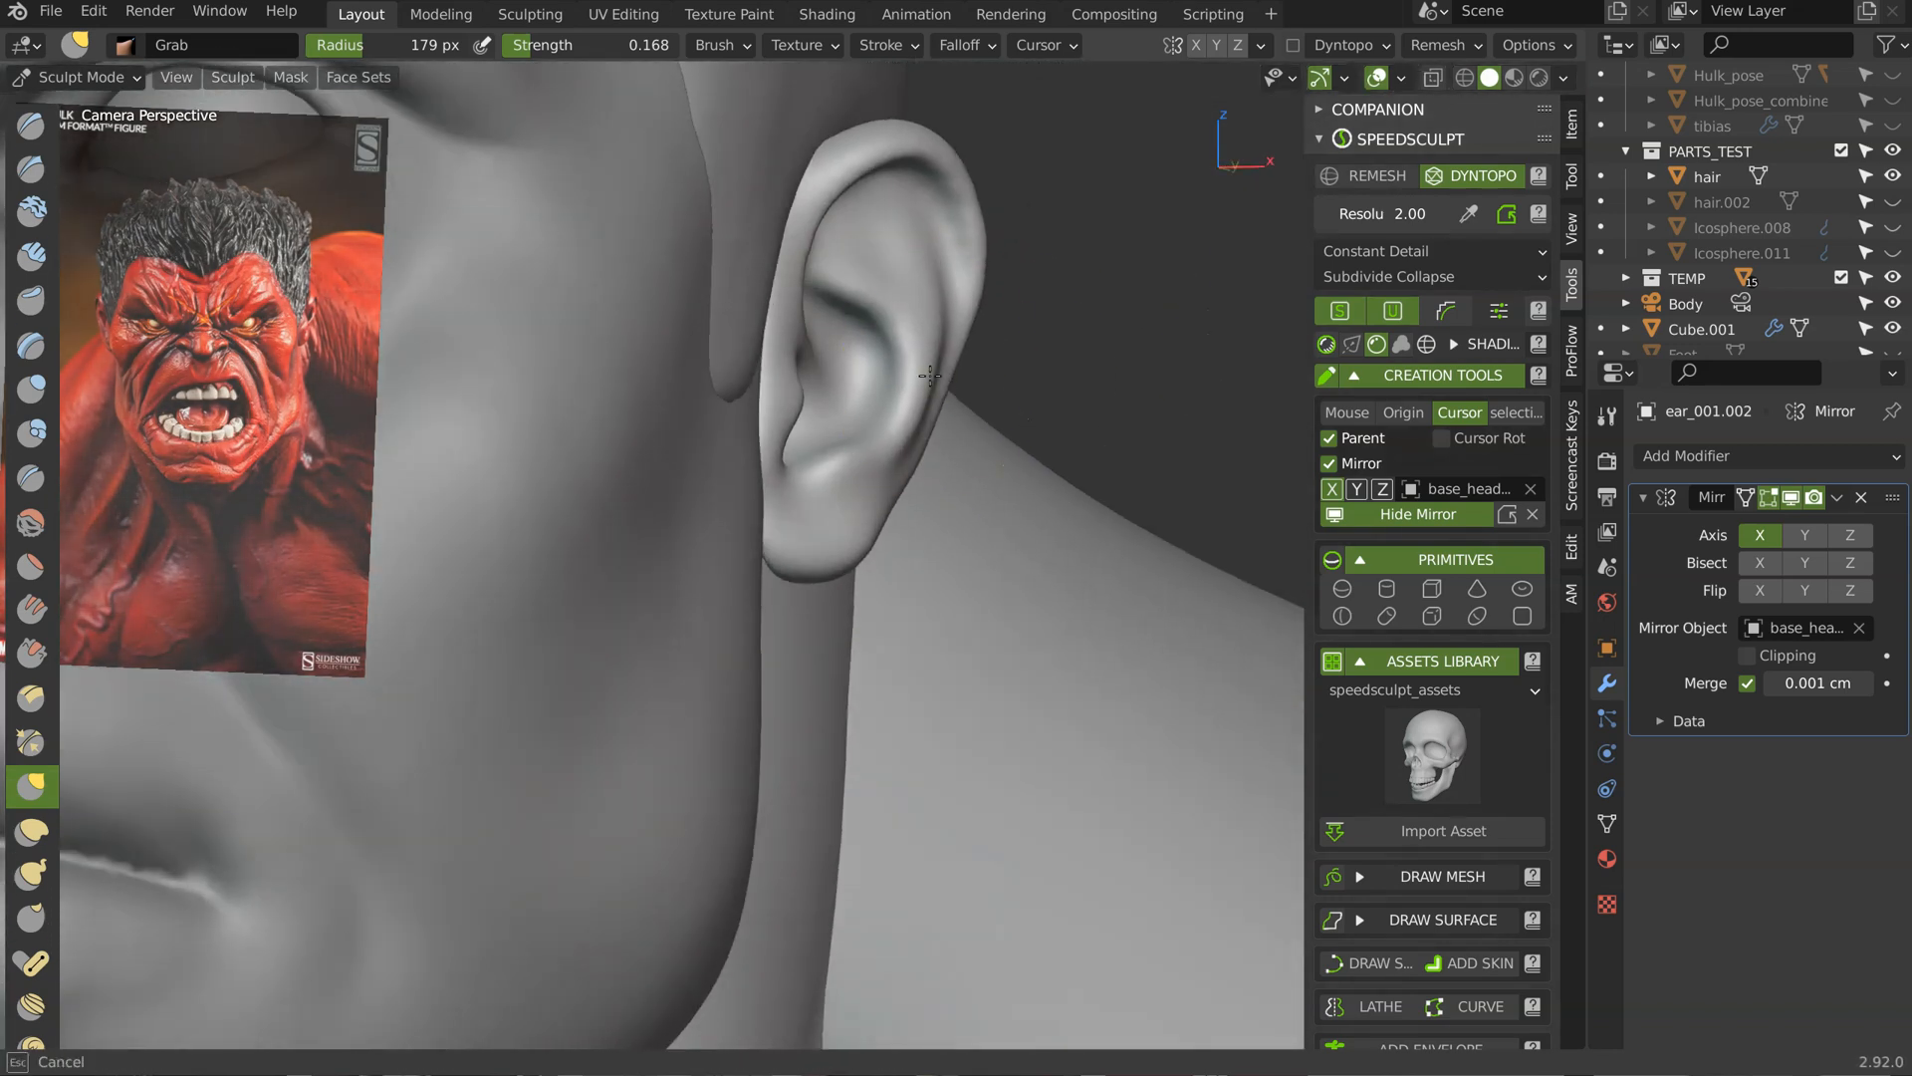
mouse_move(1118, 260)
middle_down()
mouse_move(1068, 320)
mouse_move(1090, 369)
mouse_move(1230, 339)
middle_up()
mouse_move(971, 383)
middle_down()
mouse_move(1026, 386)
mouse_move(734, 462)
mouse_move(1079, 498)
mouse_move(955, 489)
mouse_move(910, 362)
middle_up()
scroll(1016, 397, up, 1)
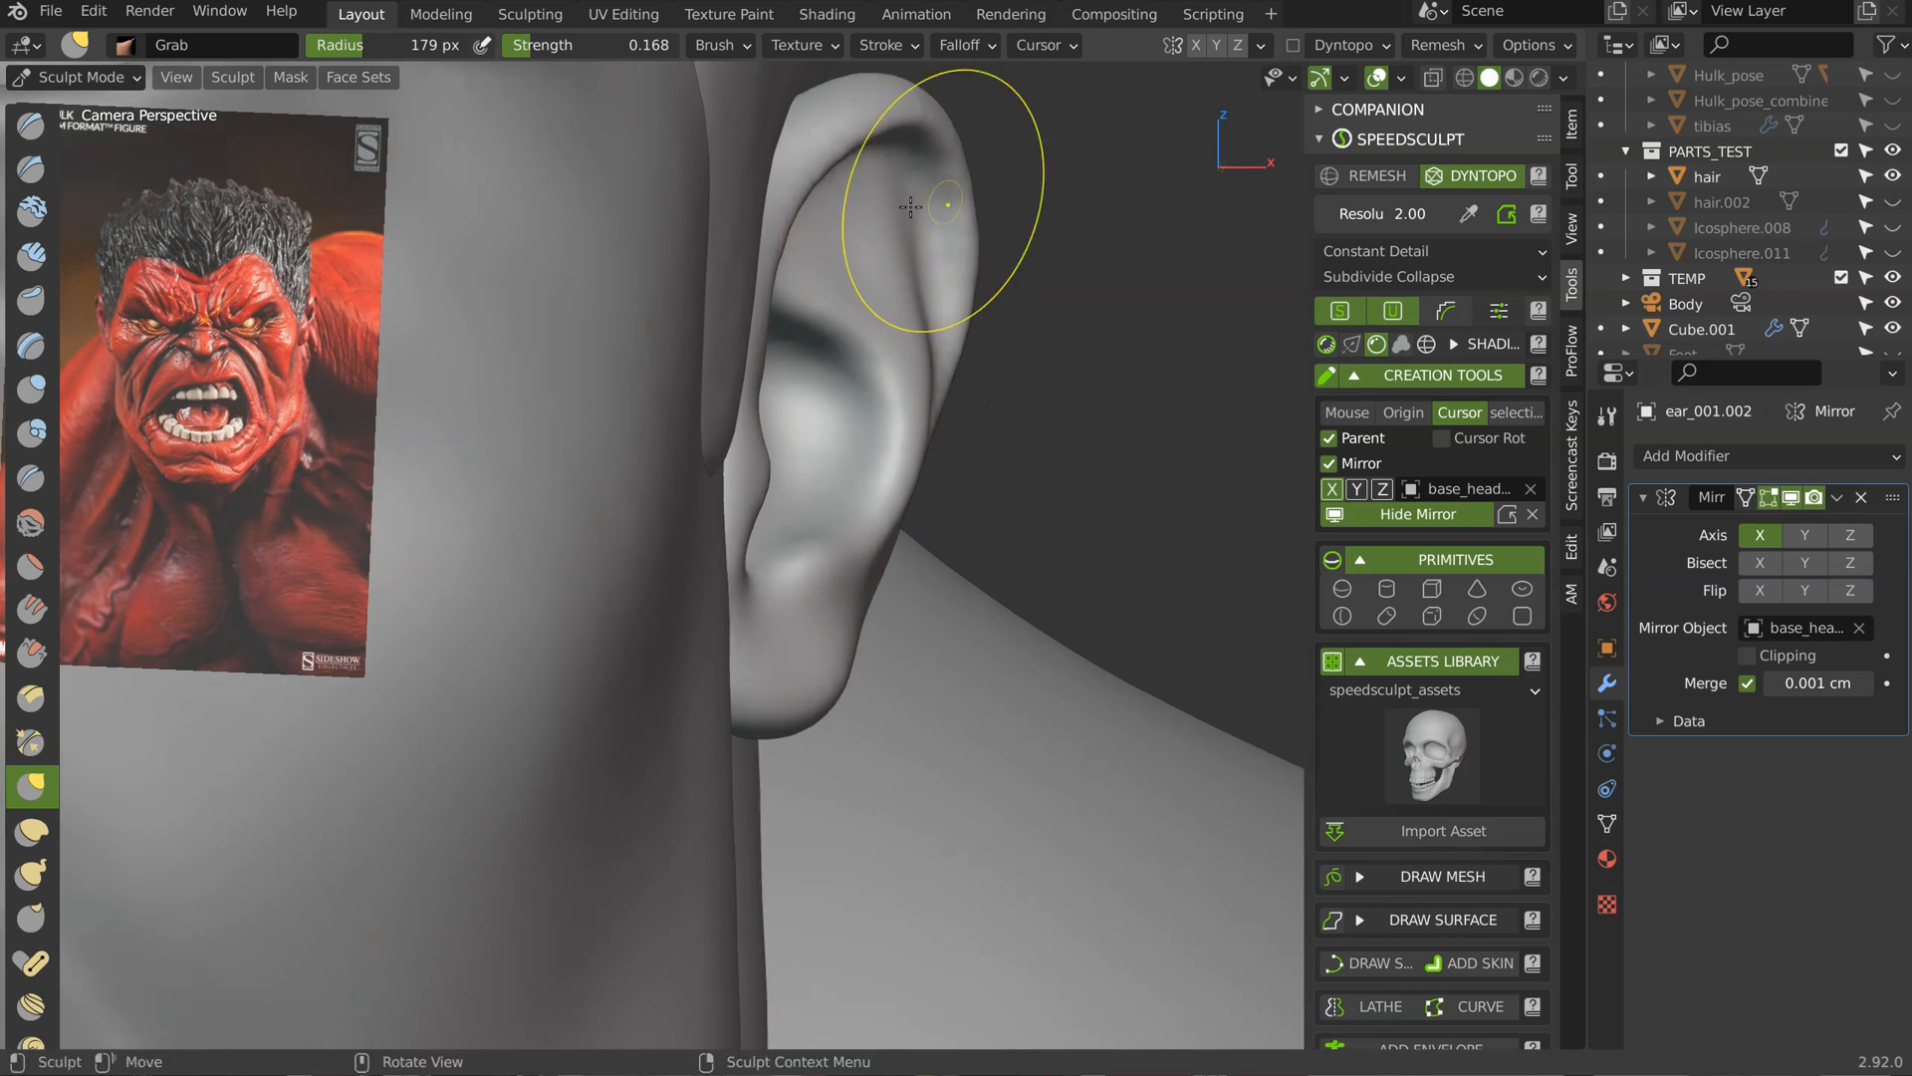
drag(981, 247, 956, 299)
ctrl+middle_drag(1082, 297, 637, 553)
shift+middle_drag(767, 538, 914, 450)
scroll(915, 451, up, 3)
key(ctrl+Tab)
Step: Examine the face, hair and upper body proportions from several angles and distances beside the reference image
mouse_move(1066, 403)
middle_down()
mouse_move(906, 428)
mouse_move(690, 359)
mouse_move(553, 379)
middle_up()
scroll(1001, 435, down, 3)
middle_drag(539, 380, 613, 448)
scroll(614, 448, up, 3)
middle_drag(778, 462, 936, 357)
scroll(838, 330, down, 2)
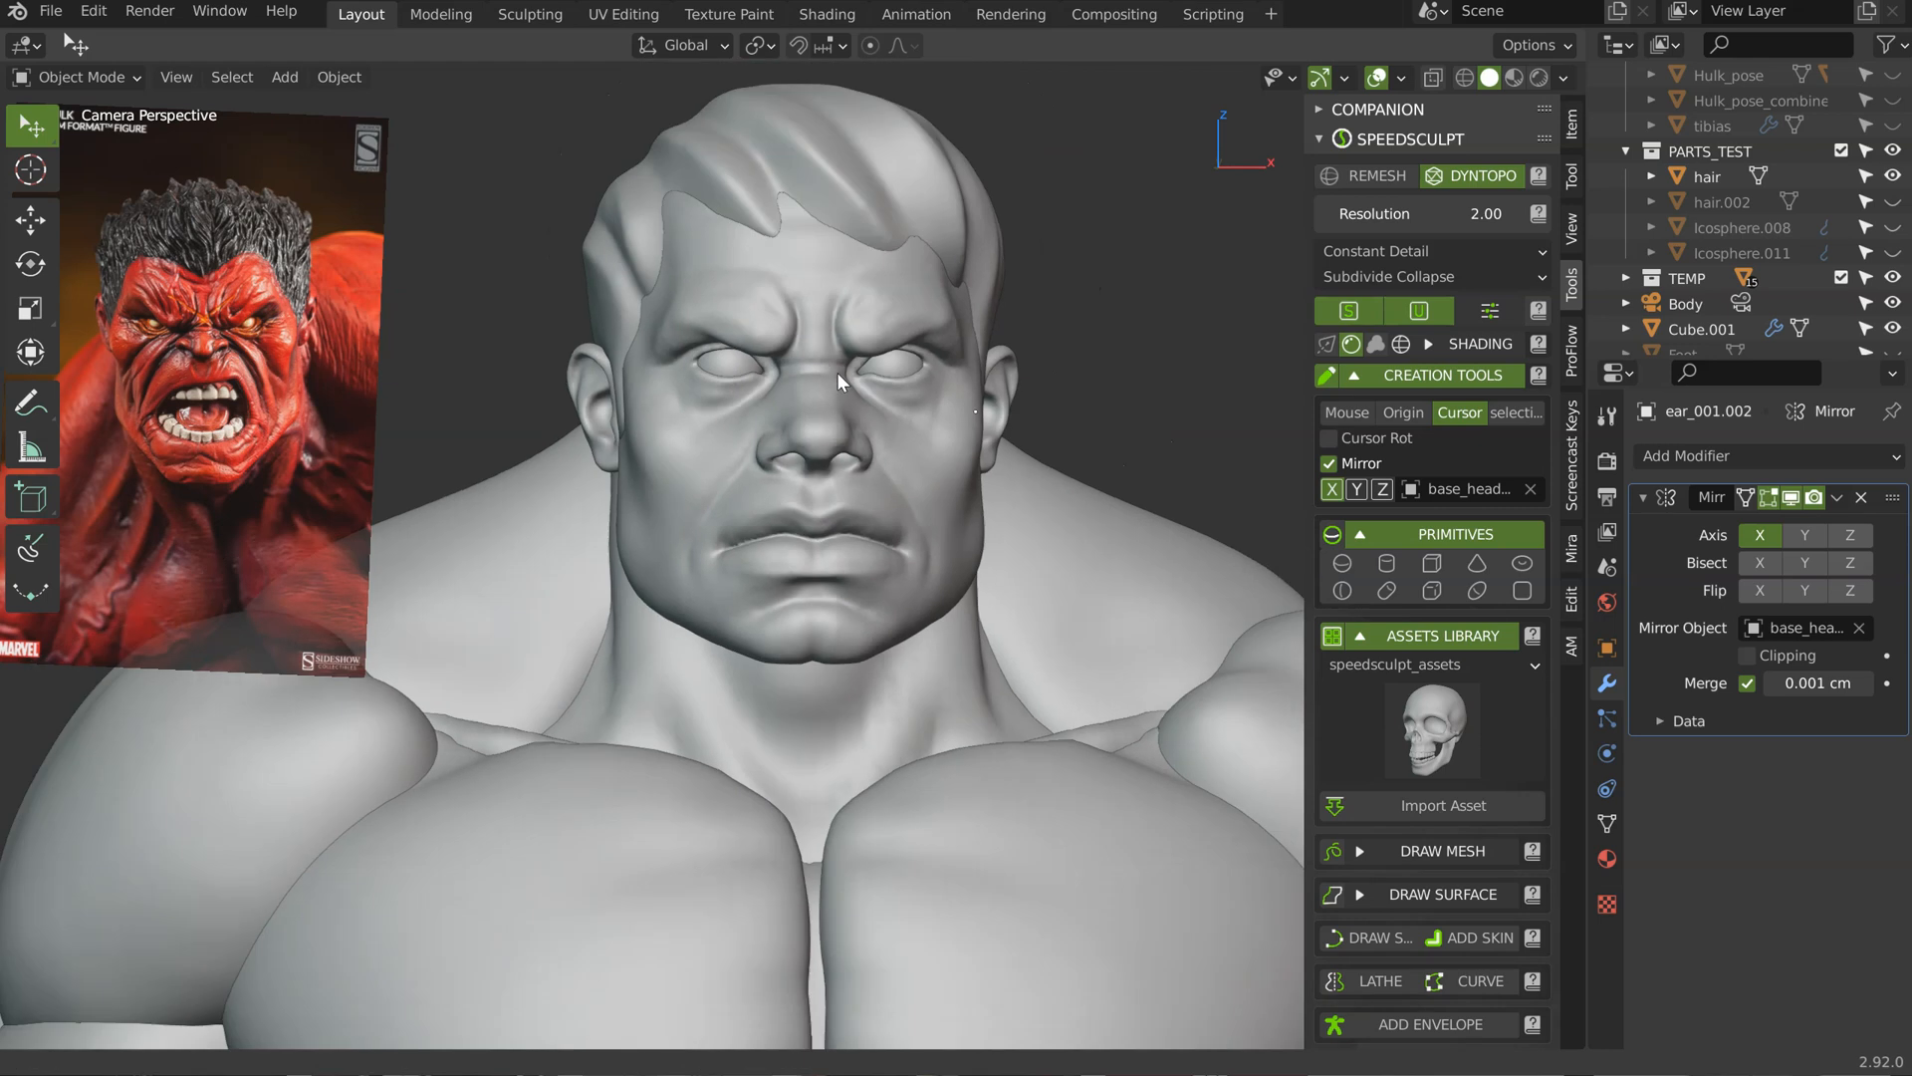
scroll(837, 372, down, 4)
scroll(905, 357, up, 3)
middle_drag(884, 404, 1087, 242)
middle_drag(839, 398, 852, 408)
middle_drag(709, 414, 833, 399)
scroll(834, 419, down, 2)
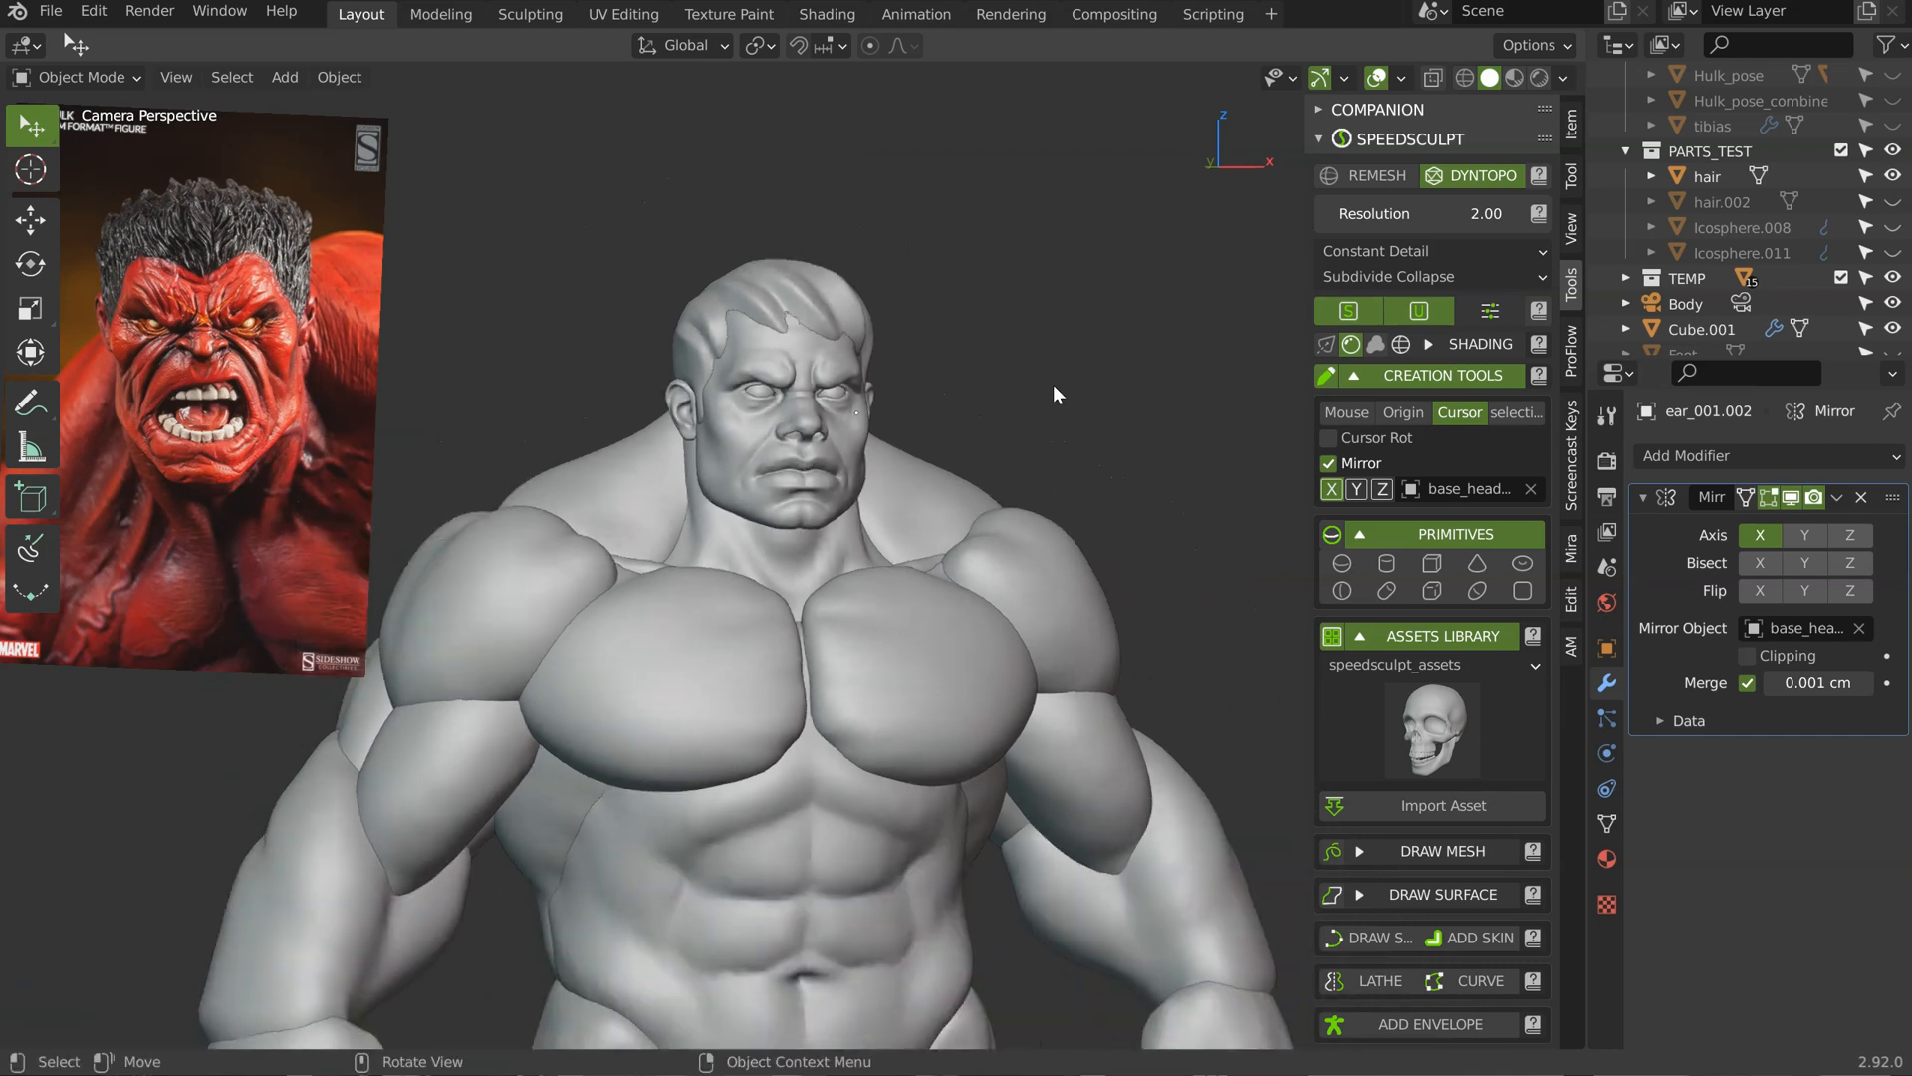
shift+middle_drag(1004, 406, 1018, 311)
middle_drag(879, 422, 1033, 460)
ctrl+middle_drag(1030, 463, 823, 319)
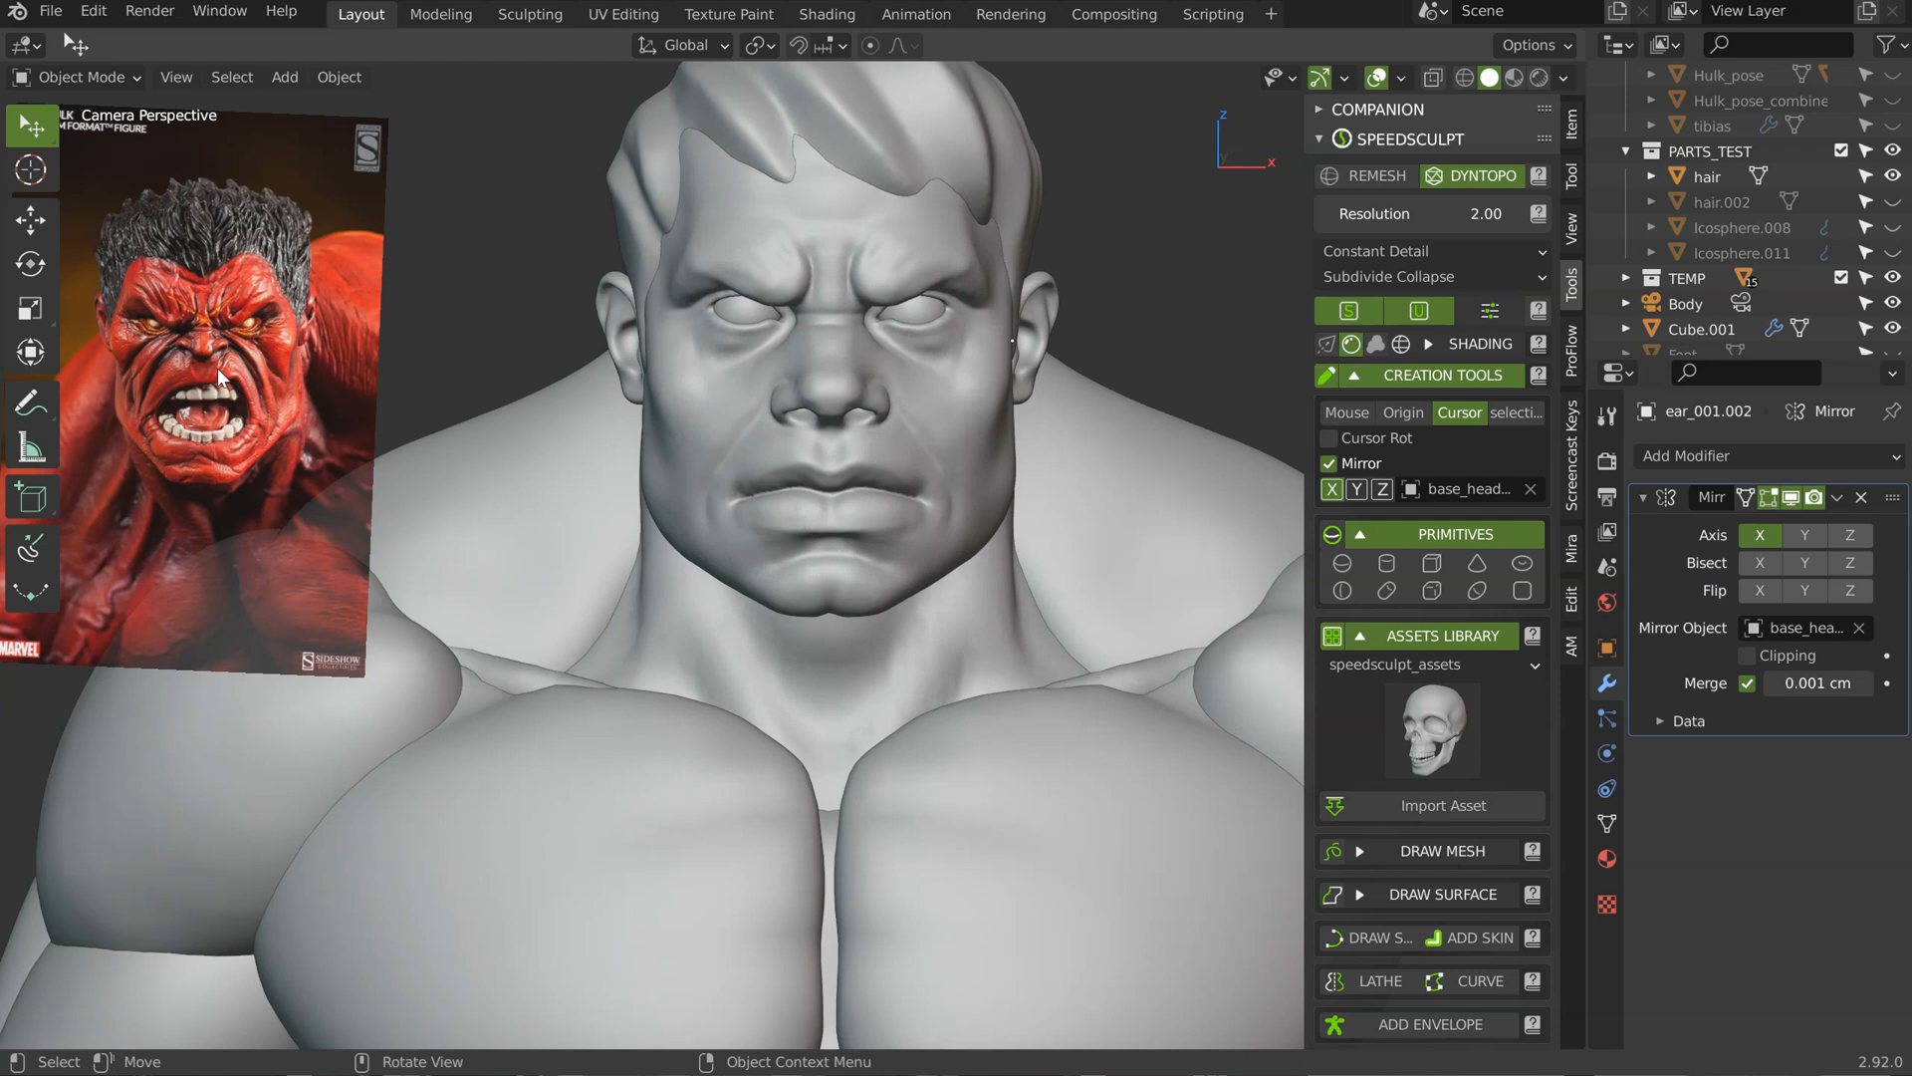
middle_drag(624, 386, 890, 346)
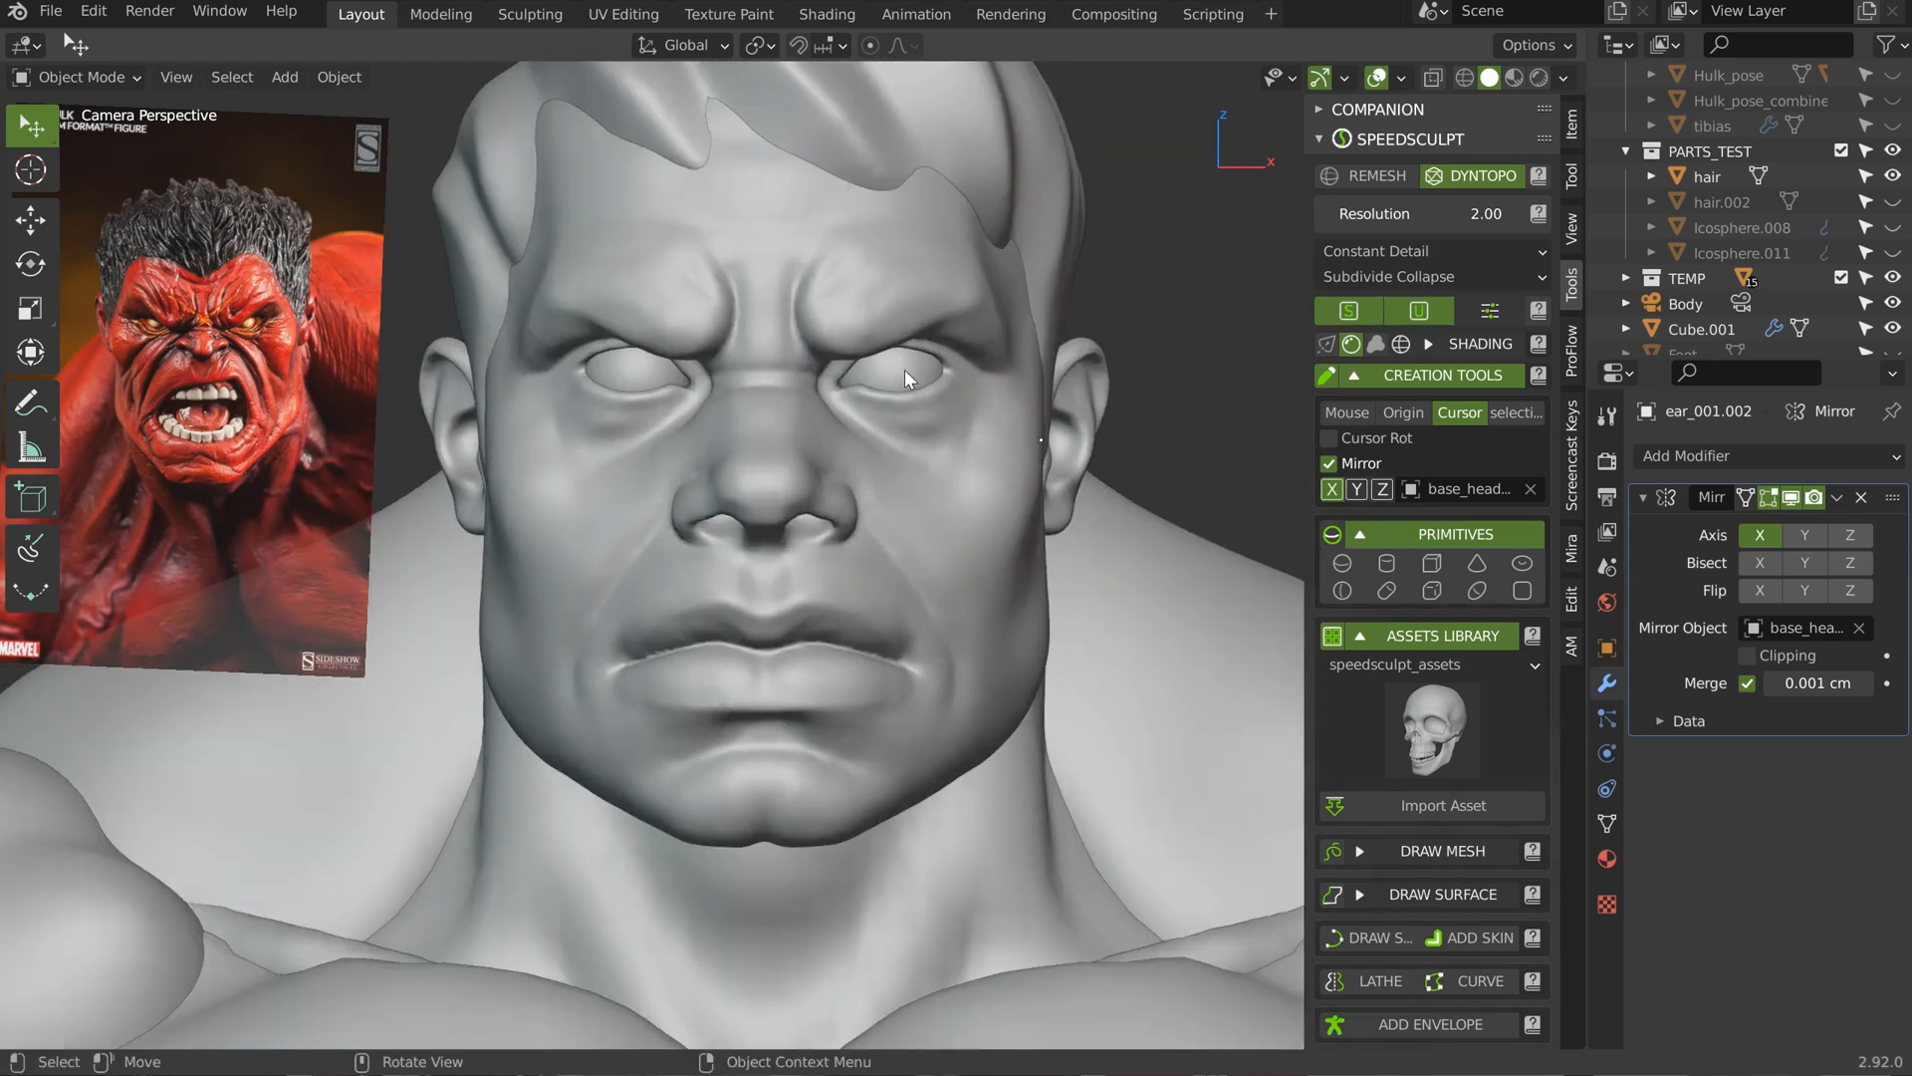
Step: Examine the head in front and side profile views, and its proportions relative to the upper body
mouse_move(822, 407)
middle_down()
mouse_move(1004, 325)
mouse_move(976, 301)
mouse_move(1037, 253)
mouse_move(956, 337)
mouse_move(971, 237)
mouse_move(934, 423)
mouse_move(887, 440)
mouse_move(941, 380)
mouse_move(926, 423)
middle_up()
alt+middle_drag(715, 307, 846, 429)
shift+middle_drag(846, 428, 914, 364)
shift+middle_drag(914, 364, 971, 290)
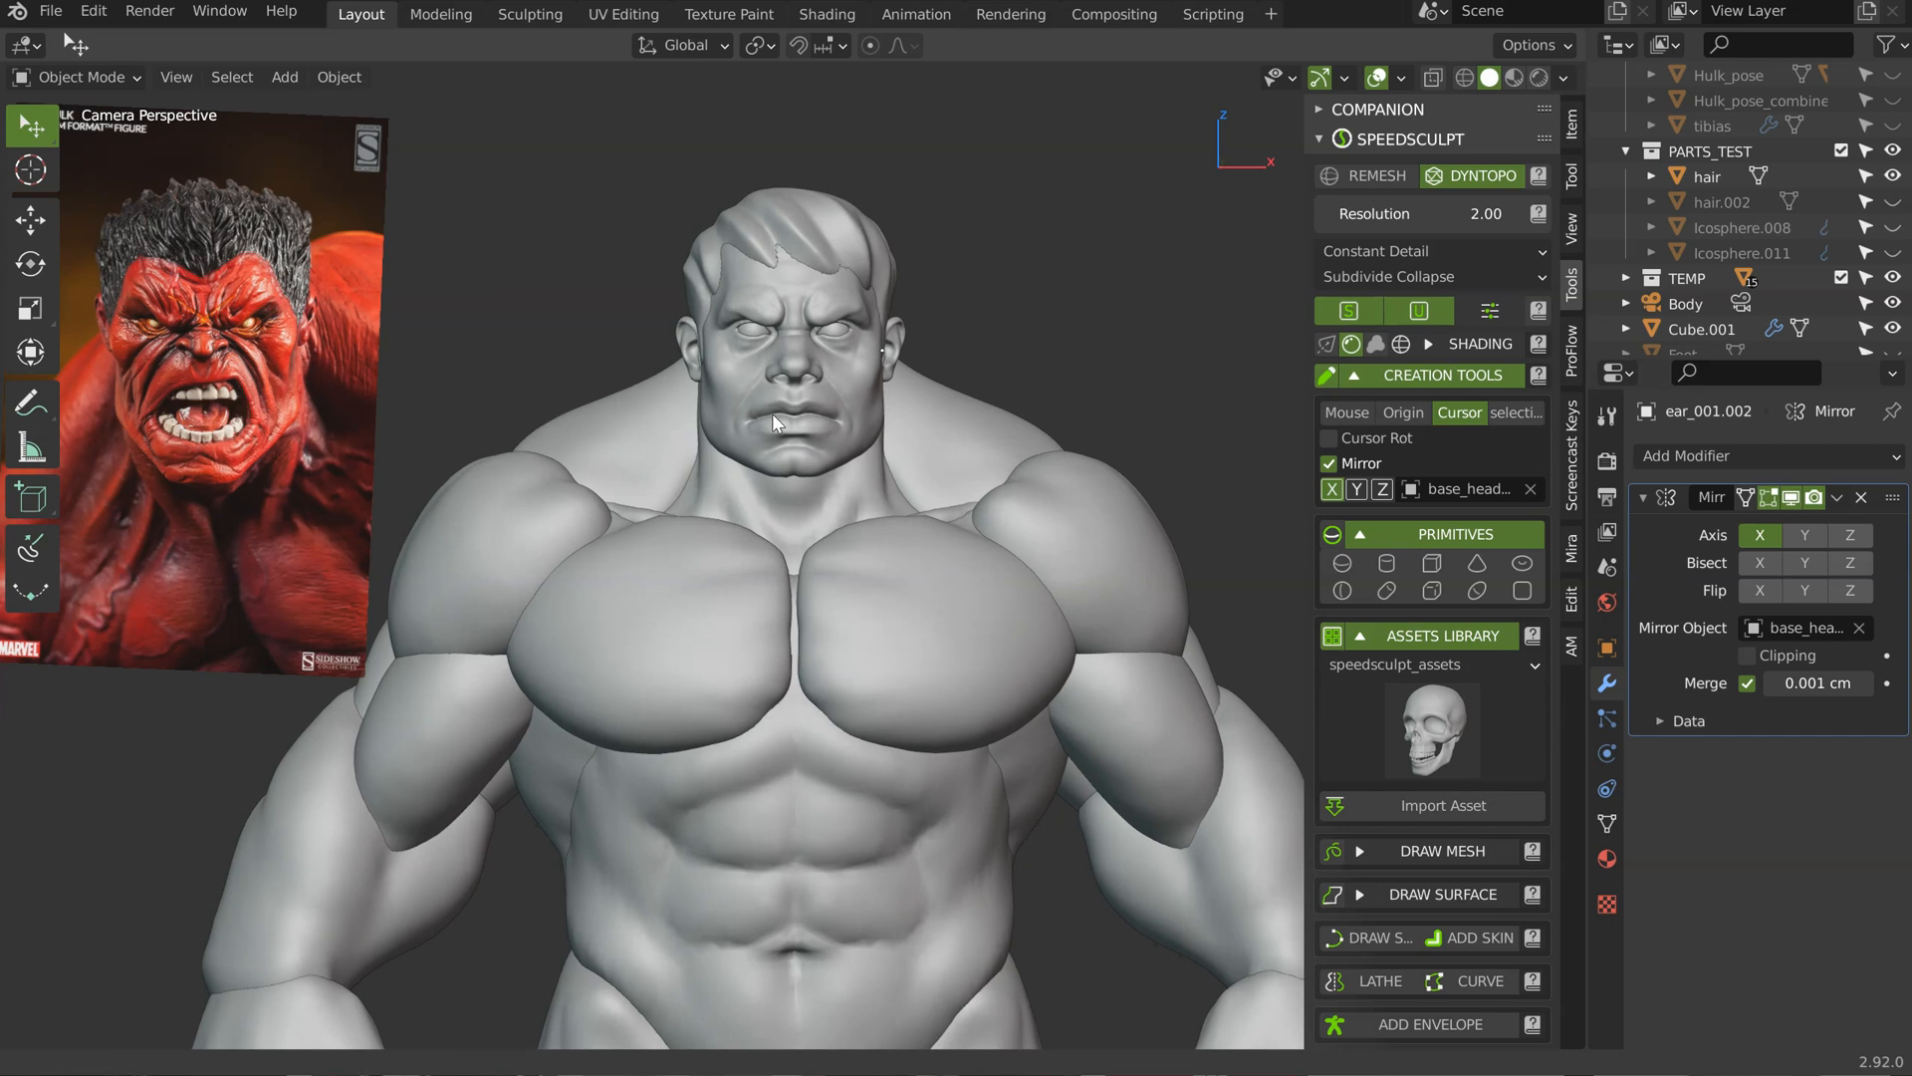
ctrl+middle_drag(783, 436, 838, 462)
alt+middle_drag(787, 355, 639, 440)
ctrl+middle_drag(803, 482, 781, 386)
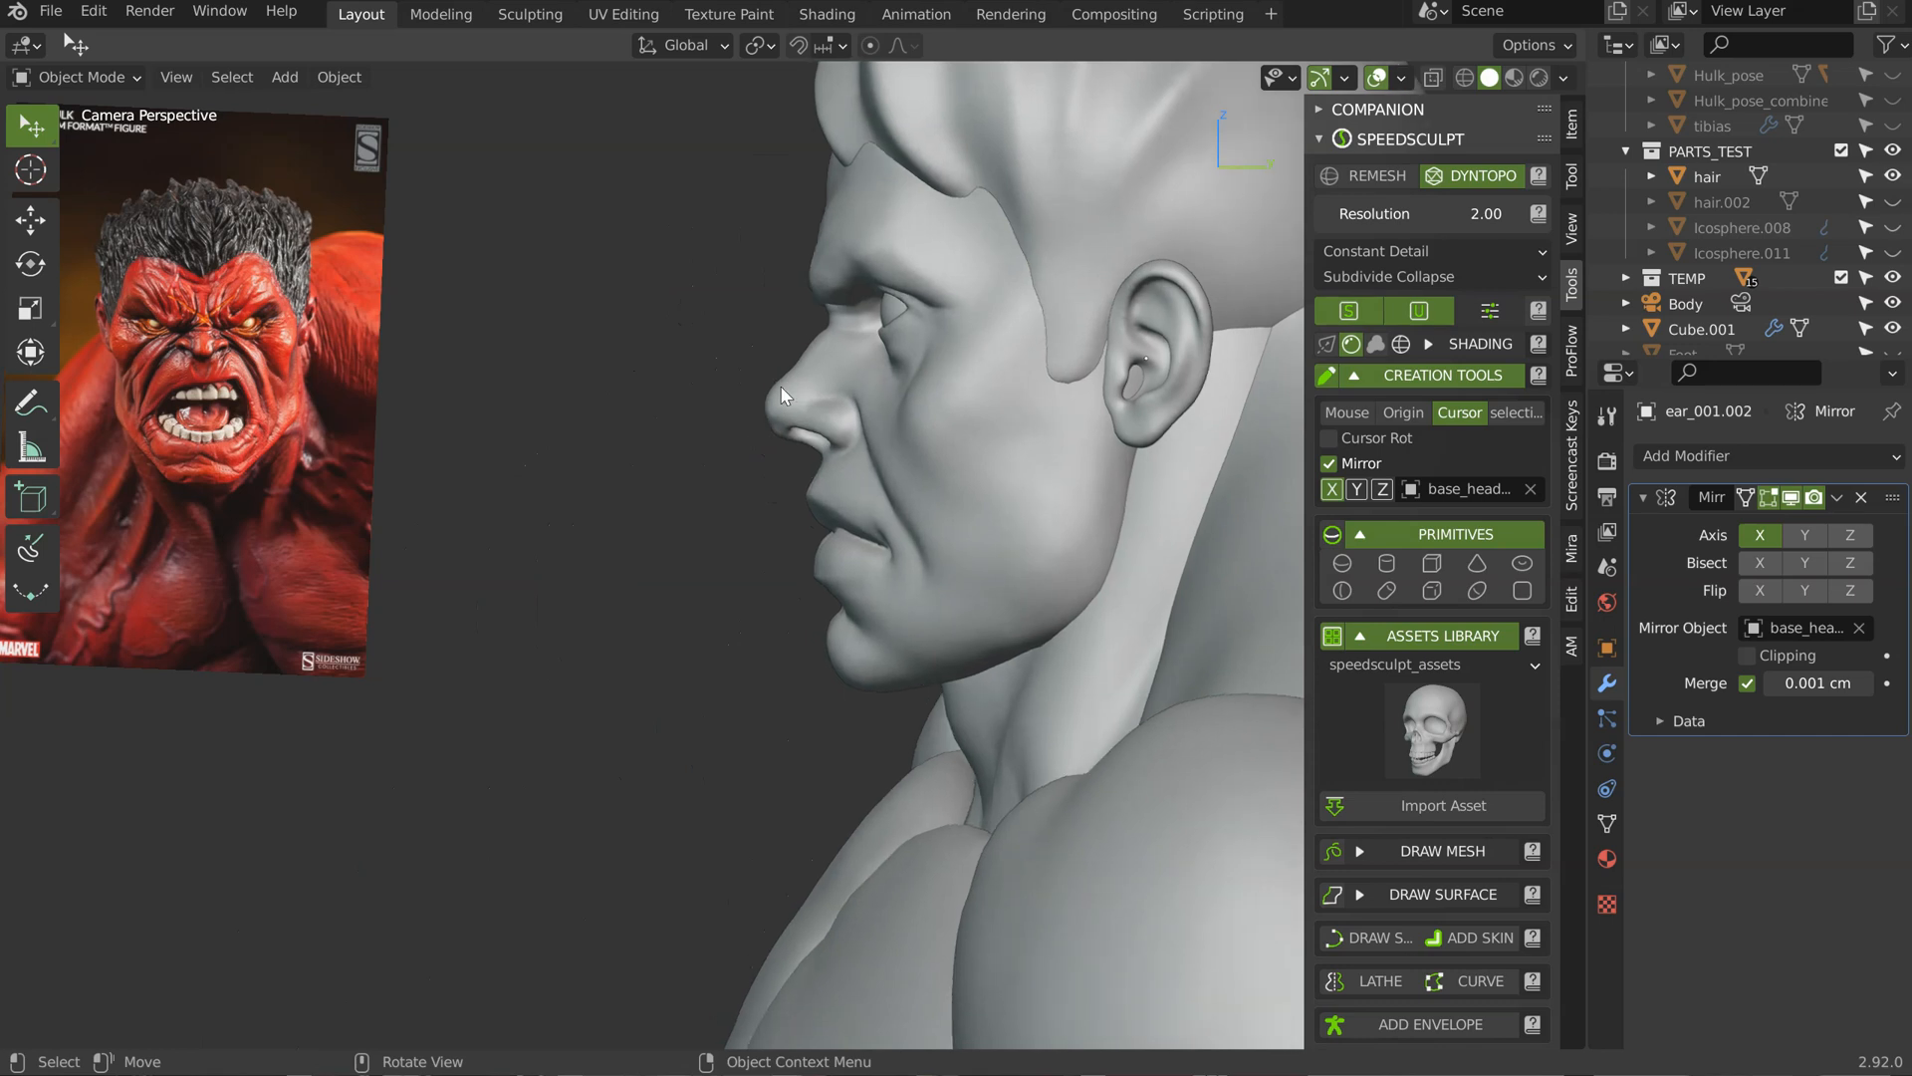
click(794, 399)
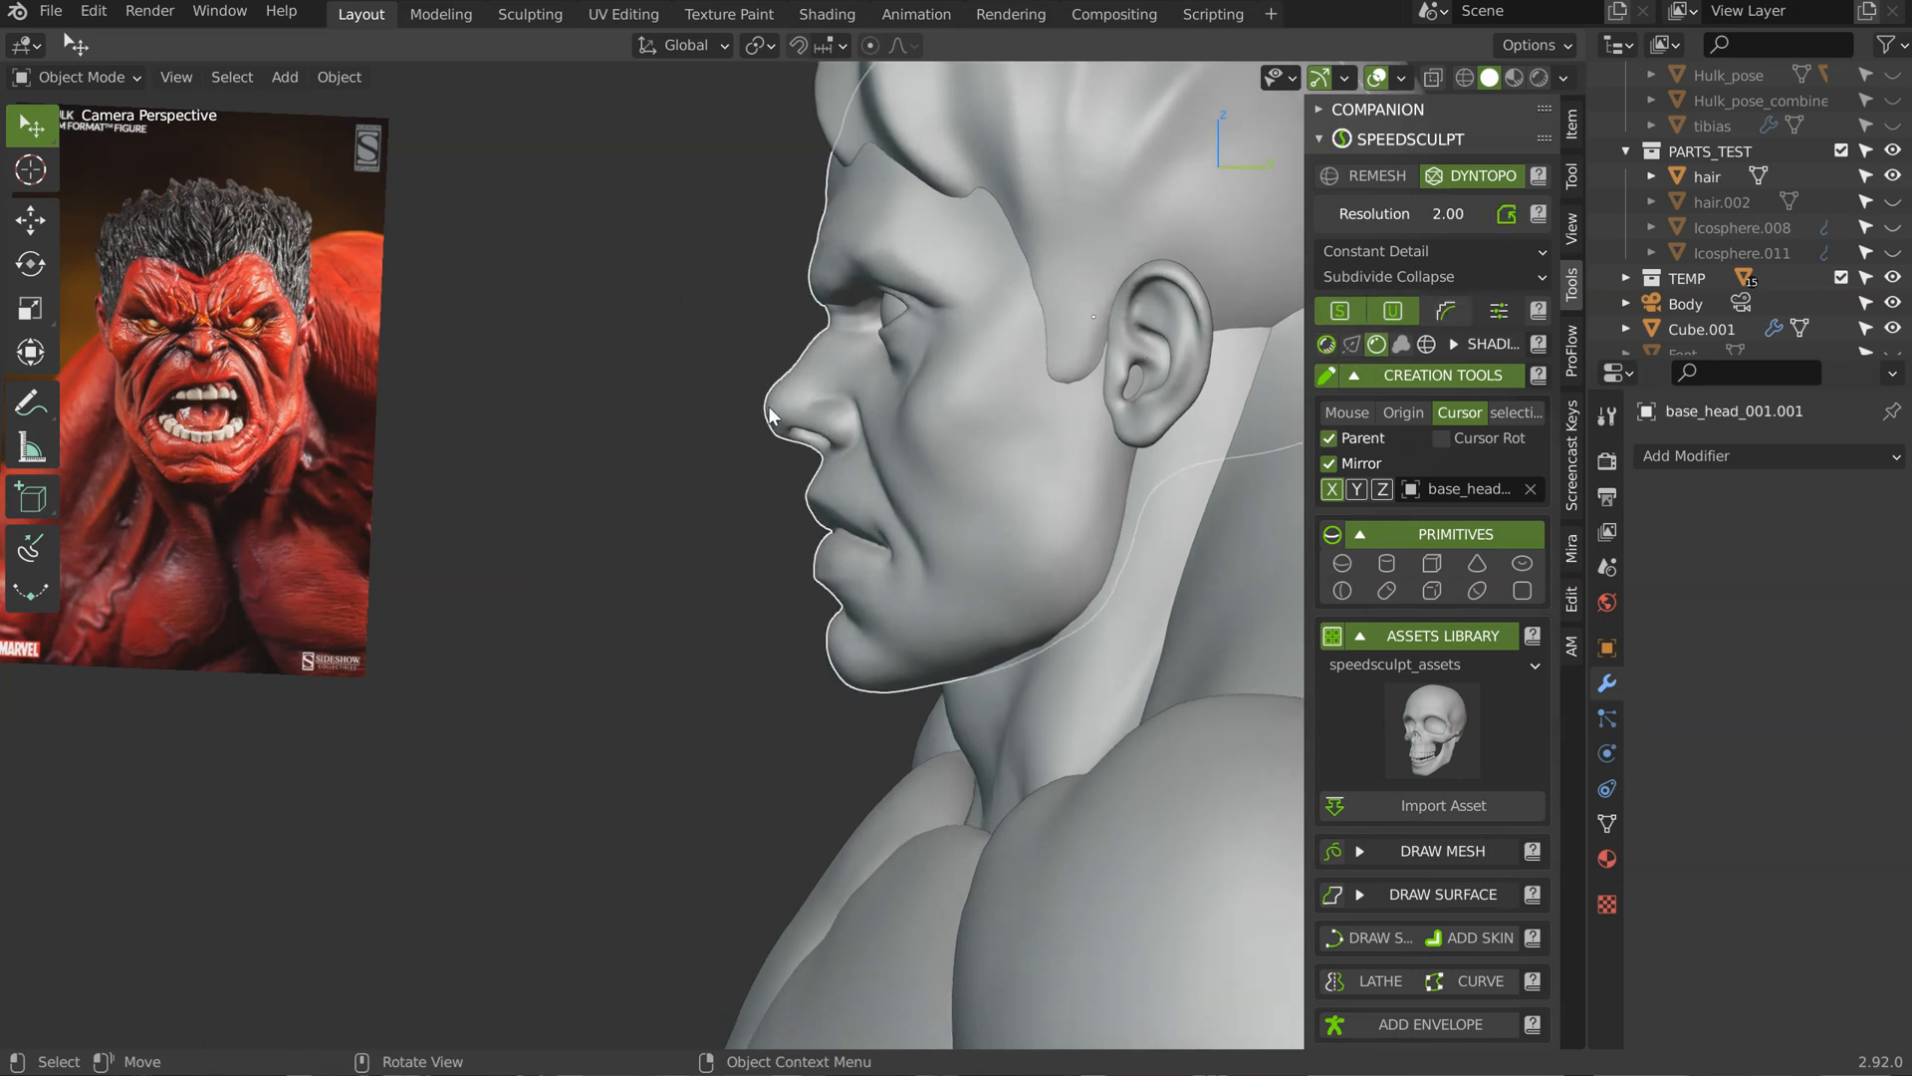
middle_drag(777, 408, 934, 378)
click(1006, 390)
Step: Hide the viewport overlays and show the figure in Material Preview shading with Eevee's Ambient Occlusion enabled
click(1377, 78)
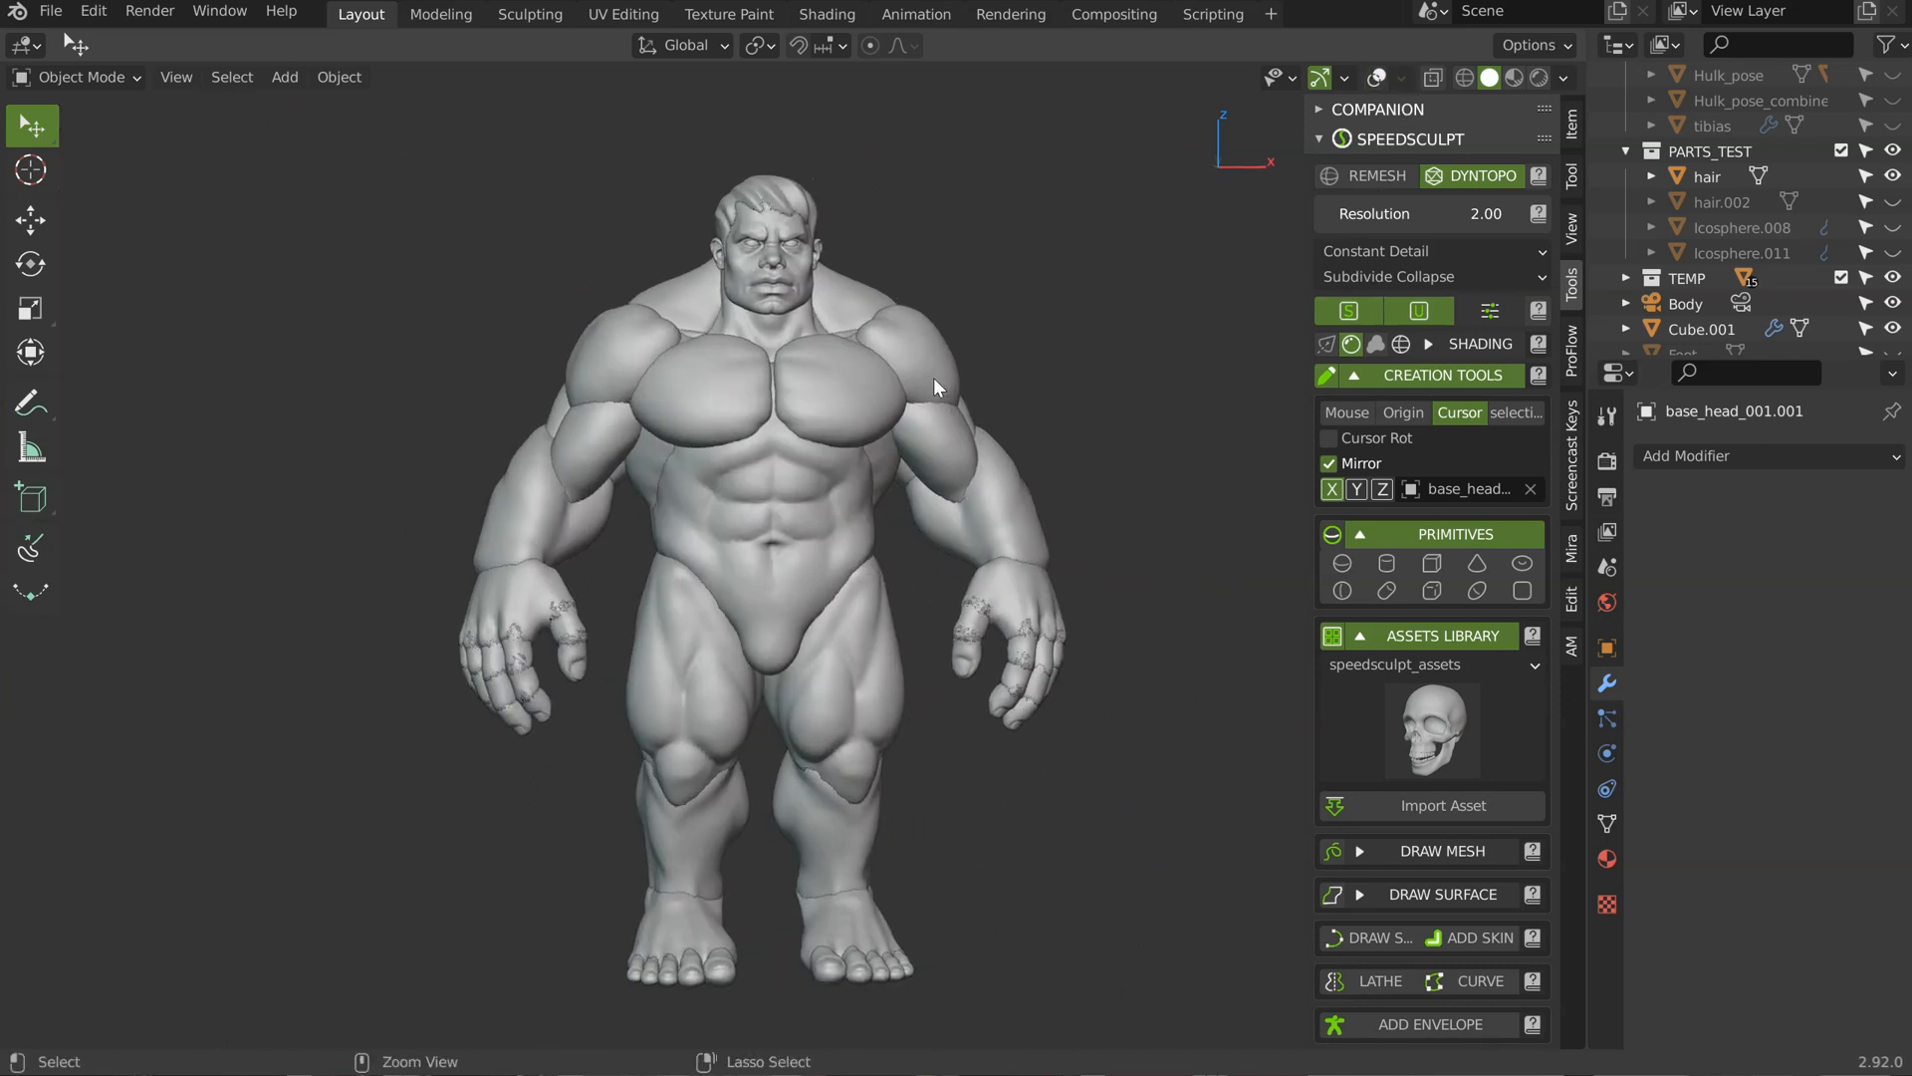
scroll(938, 391, up, 2)
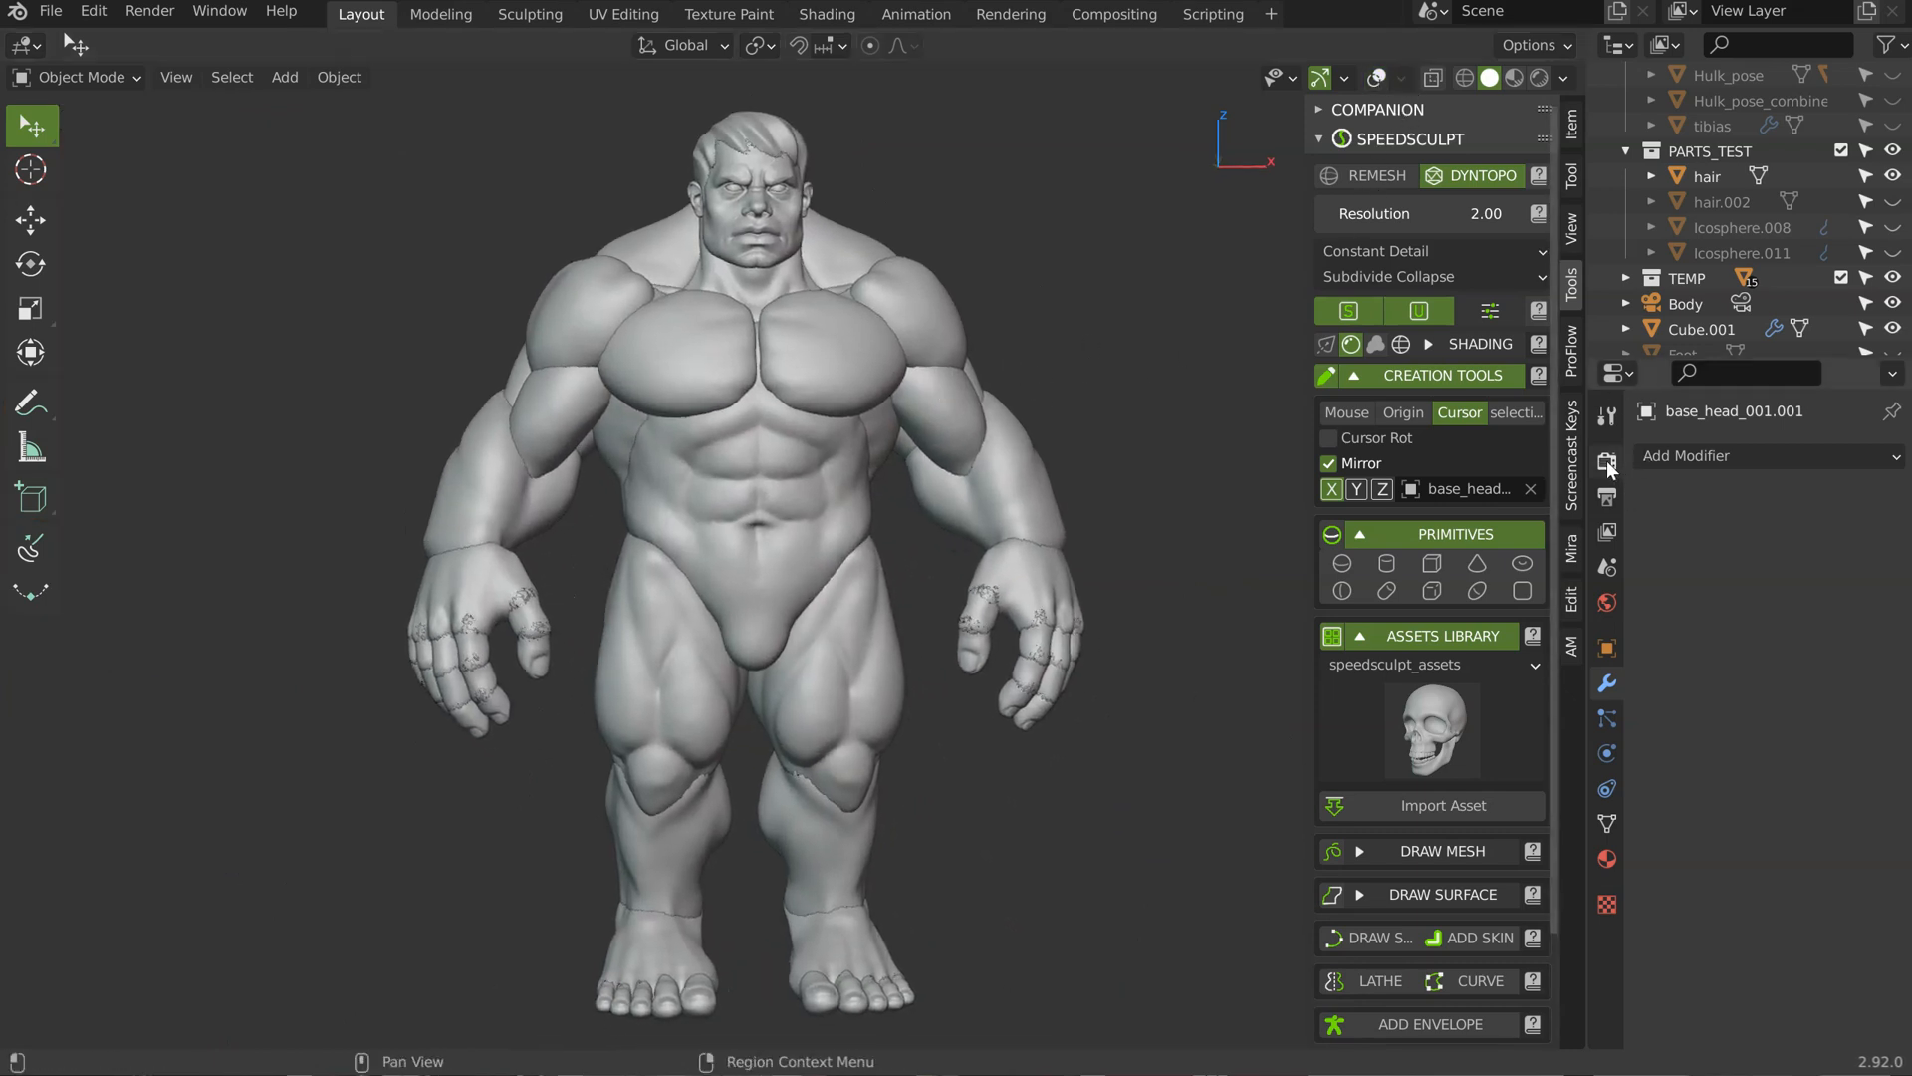
click(1607, 463)
click(1816, 456)
click(1659, 625)
scroll(1284, 488, up, 2)
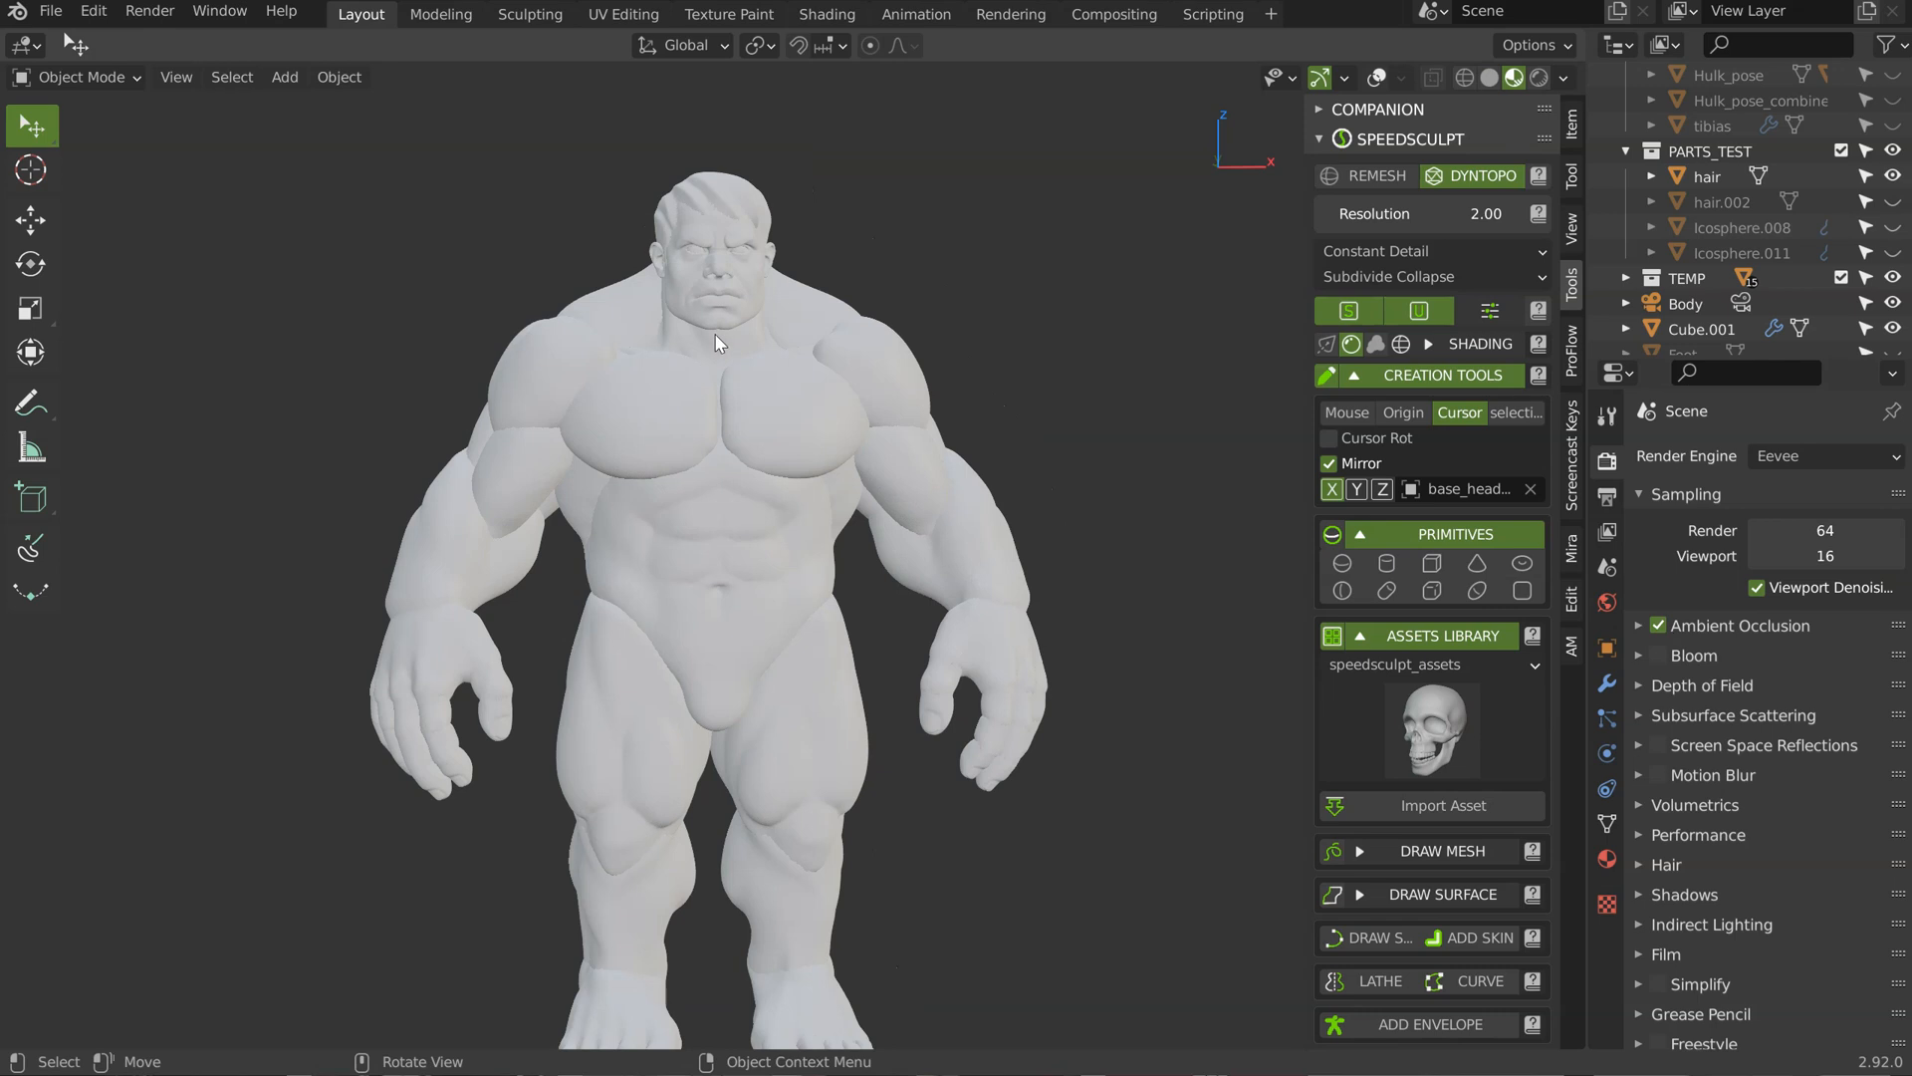
Step: Set the Ambient Occlusion distance to 5.4 cm while viewing the head and chest
shift+middle_drag(649, 331, 654, 431)
scroll(654, 431, up, 4)
shift+middle_drag(725, 330, 817, 473)
scroll(816, 473, up, 2)
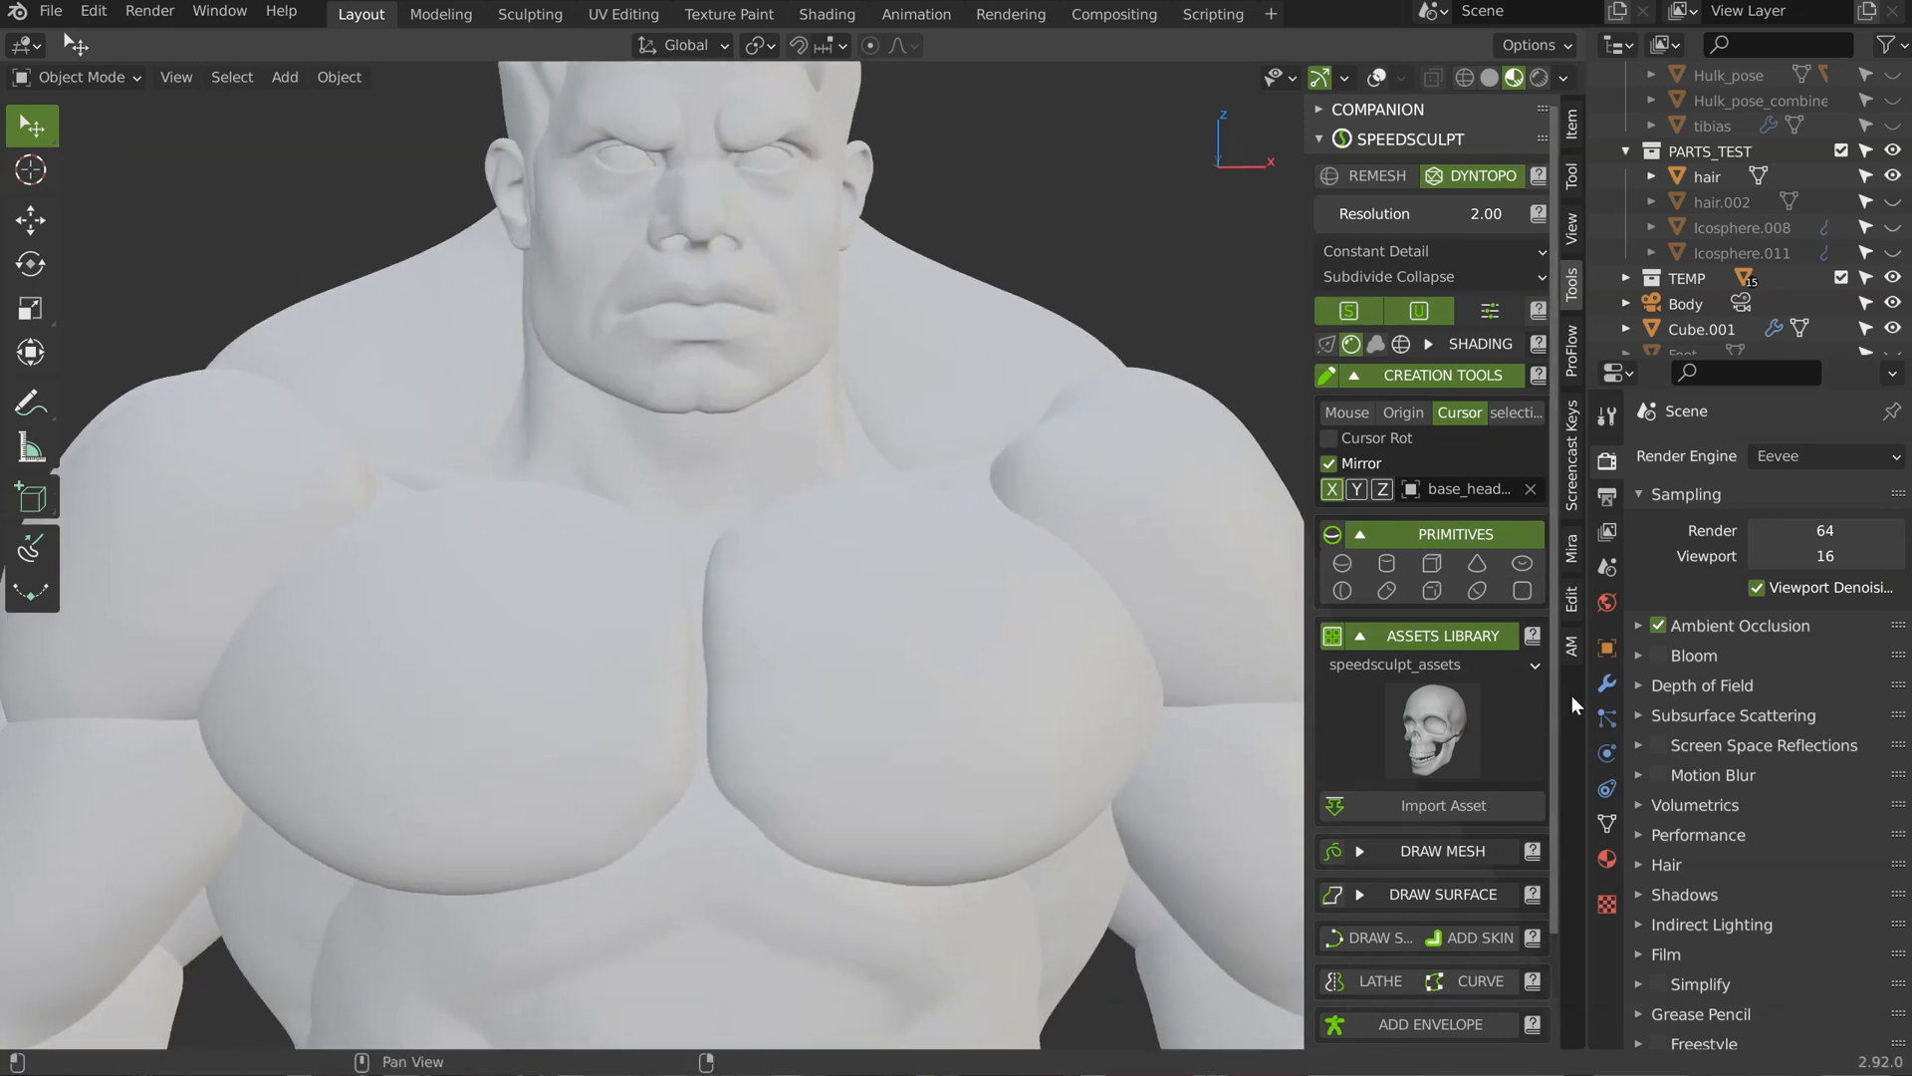
click(1640, 627)
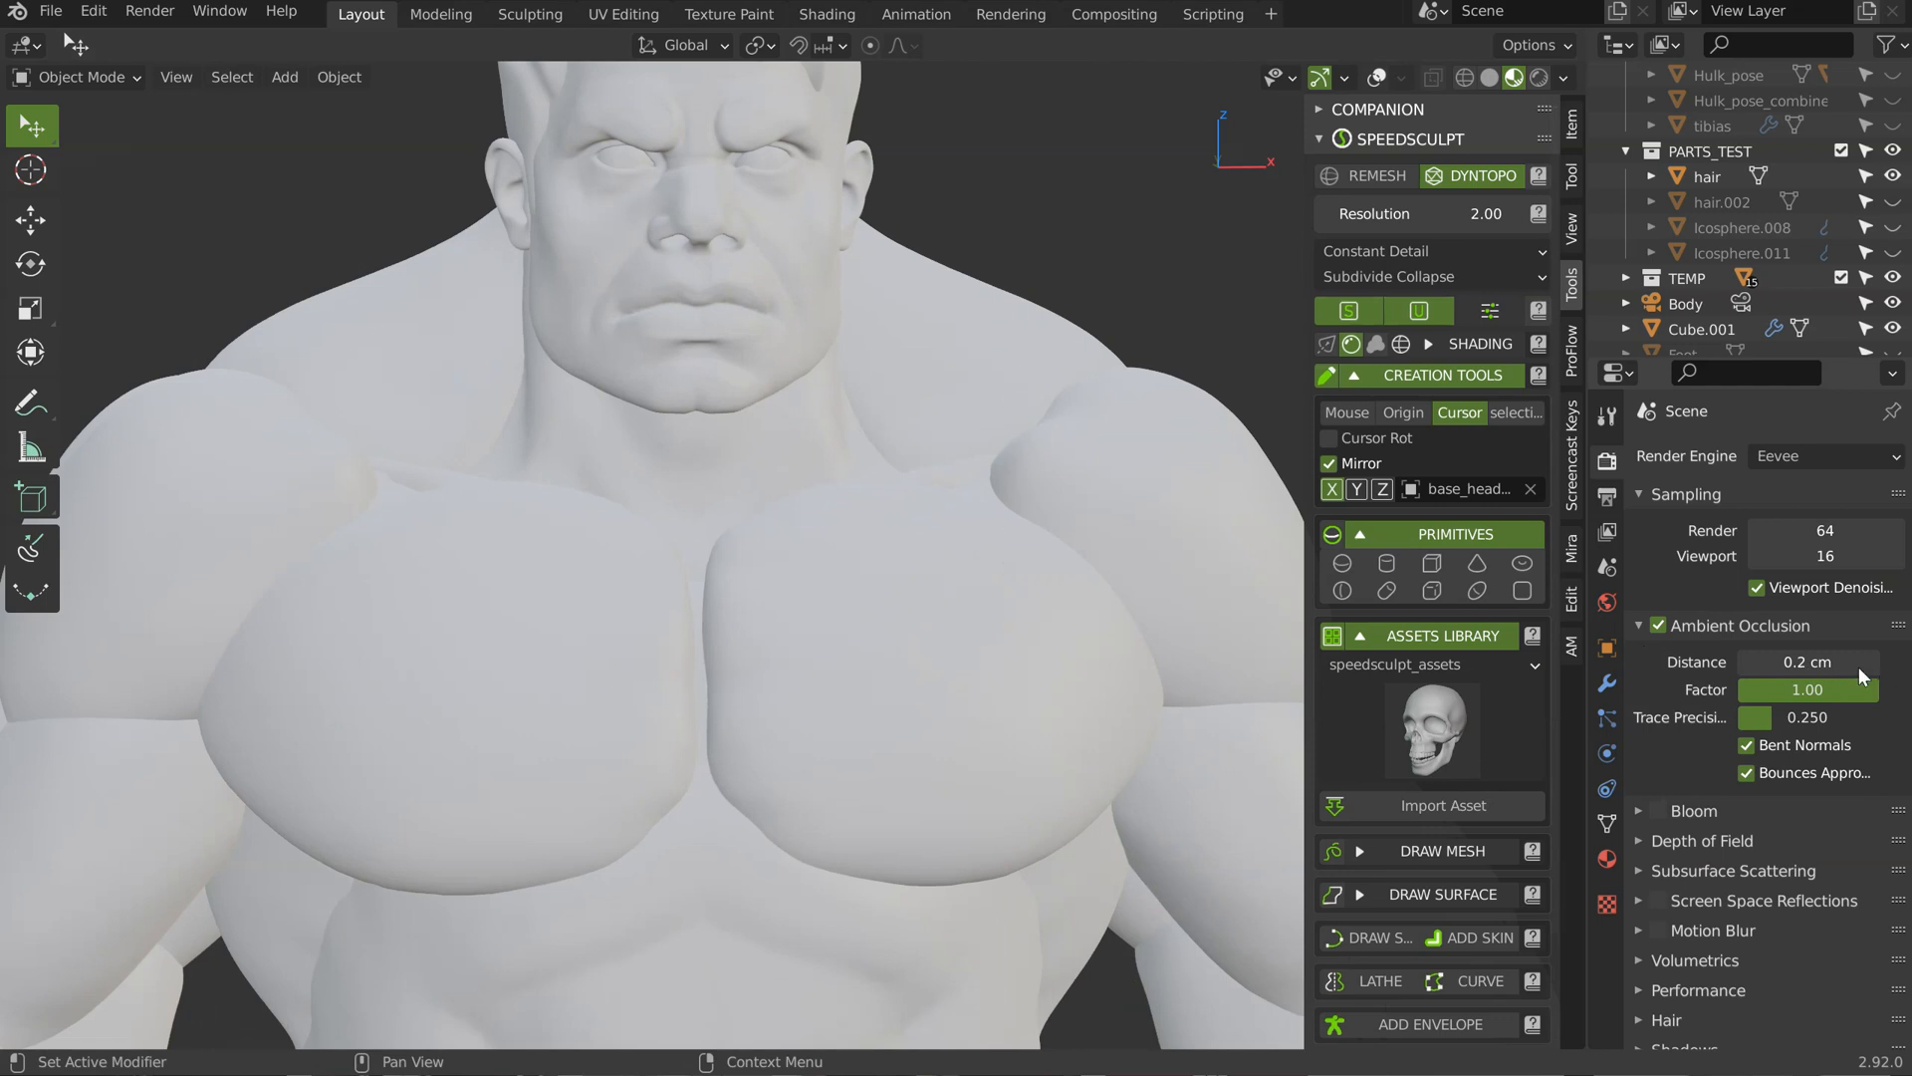
drag(1802, 661, 1807, 661)
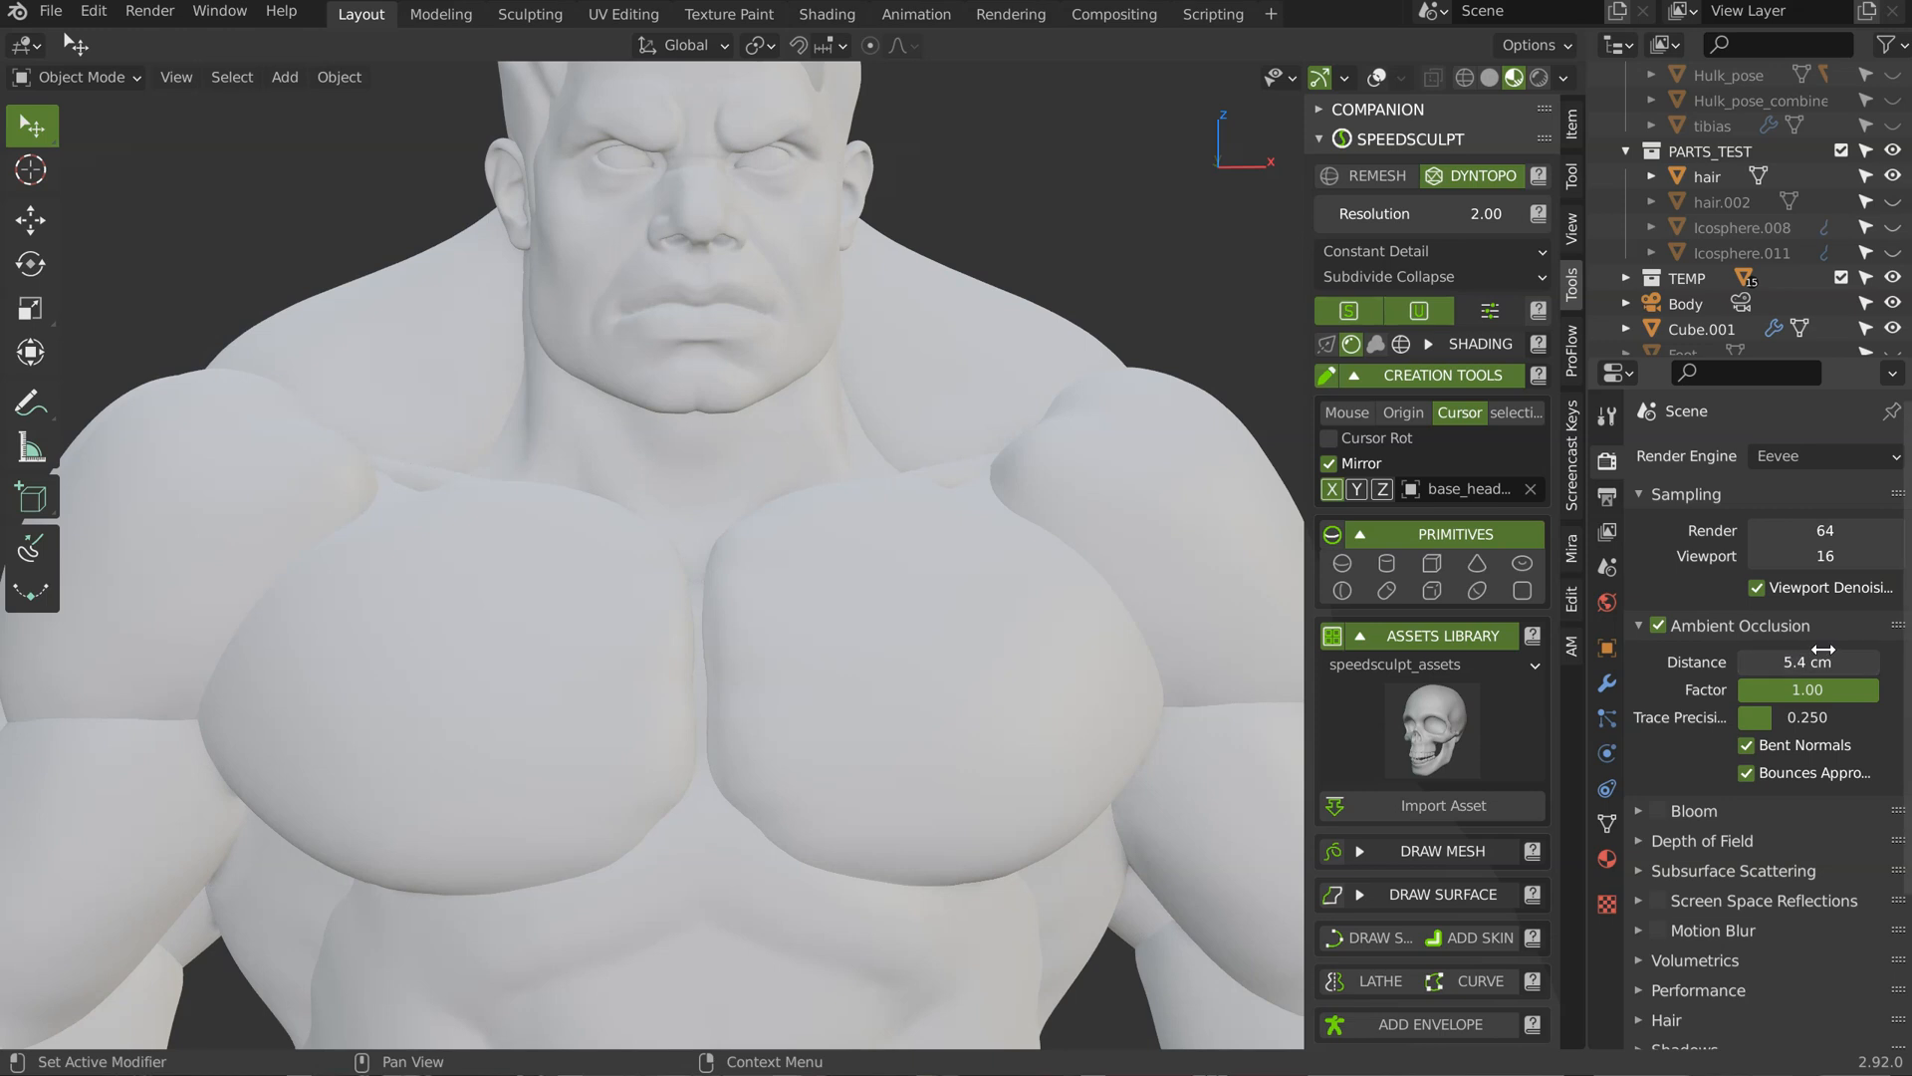
mouse_move(916, 418)
middle_down()
mouse_move(787, 444)
mouse_move(899, 452)
middle_up()
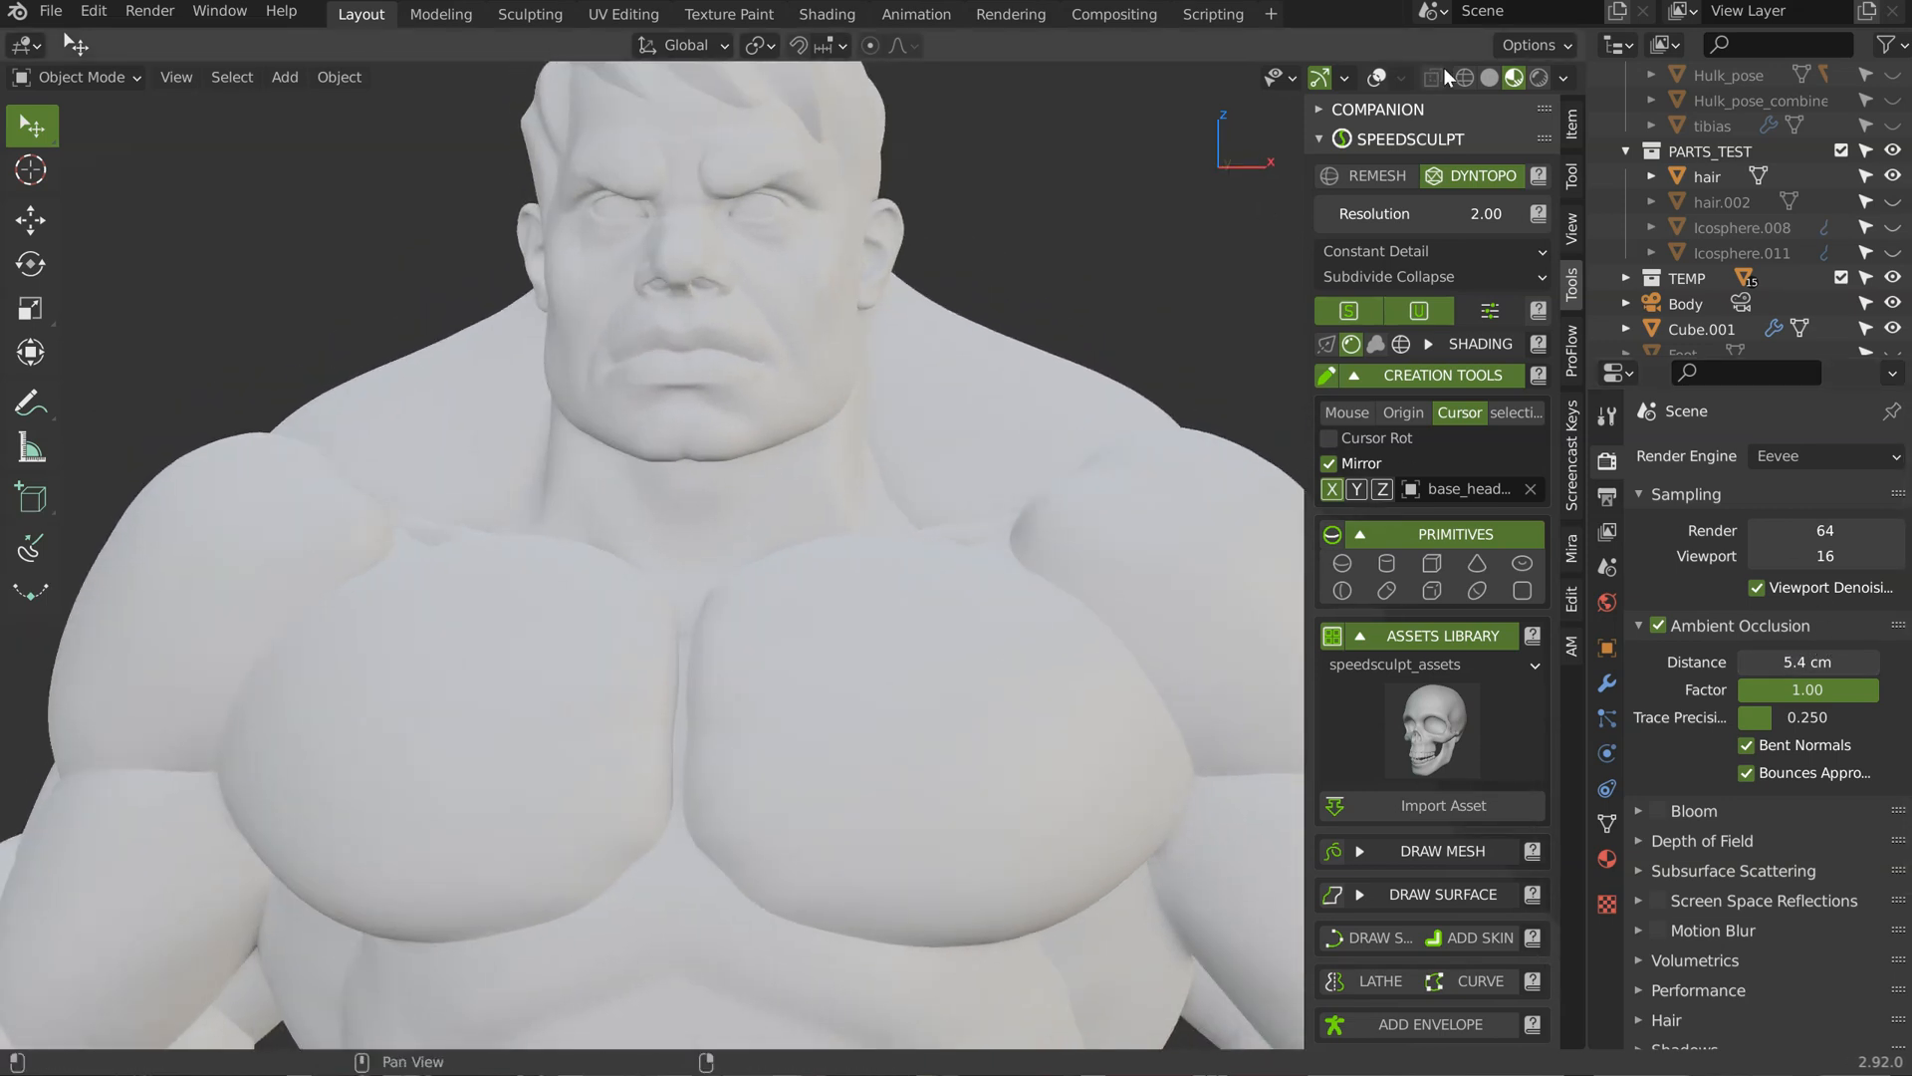
Step: Switch the preview lighting to the warm courtyard HDRI and rotate it around the figure
click(1564, 78)
click(1561, 294)
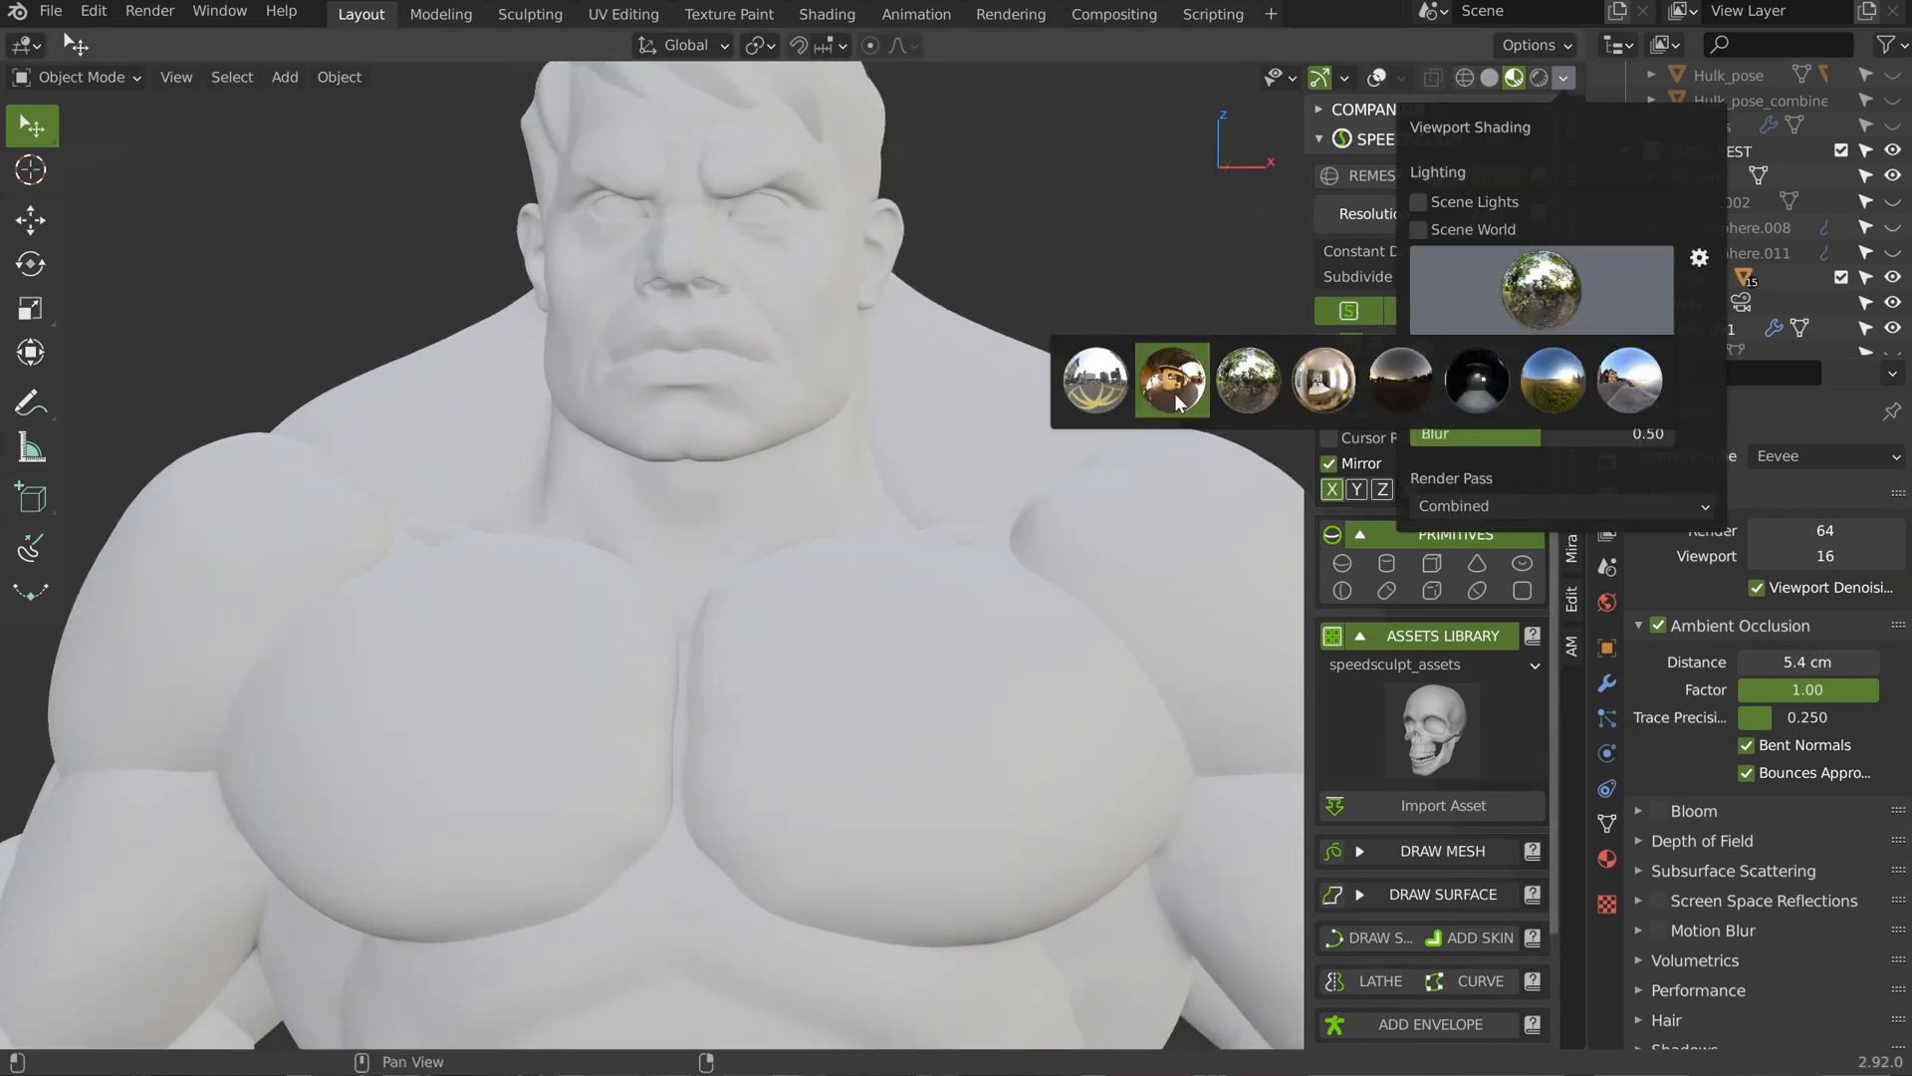
click(1174, 394)
mouse_move(768, 382)
ctrl+shift+middle_down()
mouse_move(1102, 378)
mouse_move(864, 414)
mouse_move(892, 410)
mouse_move(890, 372)
mouse_move(729, 418)
ctrl+shift+middle_up()
shift+middle_drag(729, 418, 905, 355)
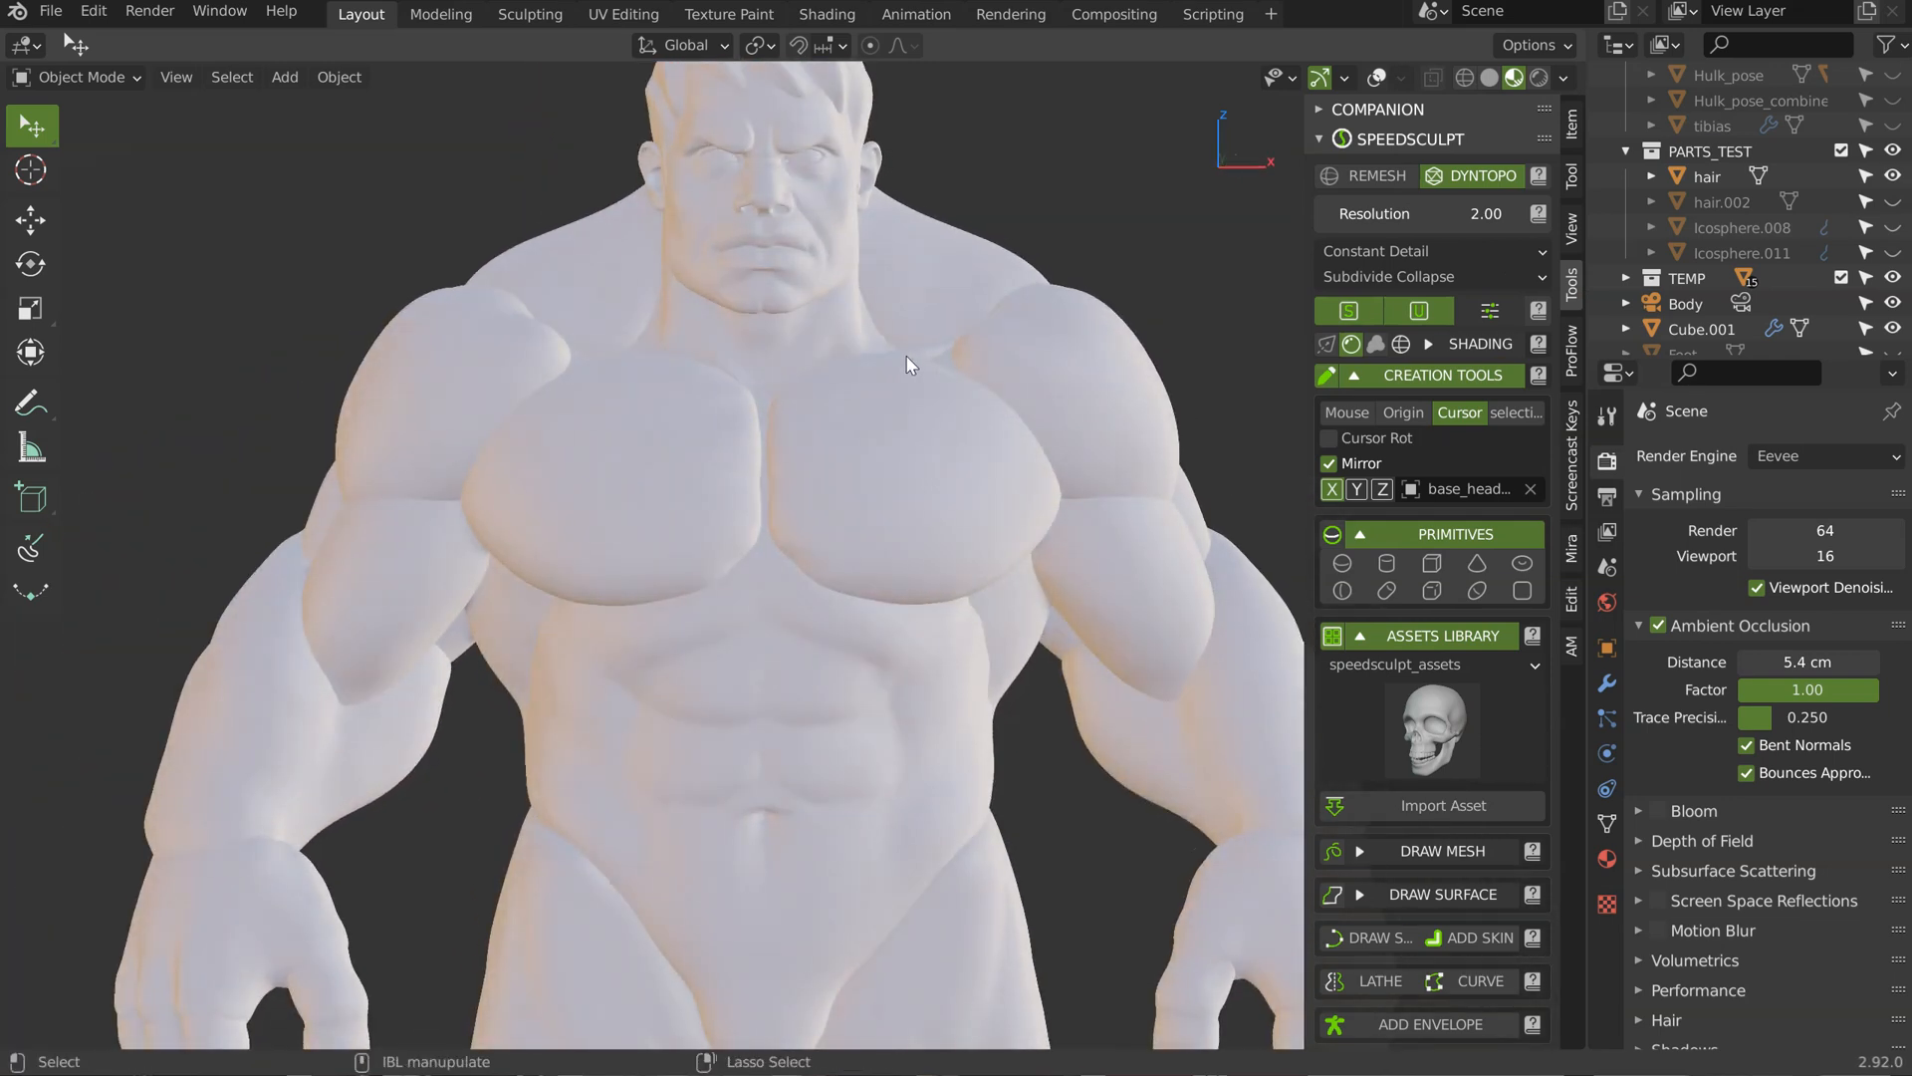
scroll(891, 350, down, 5)
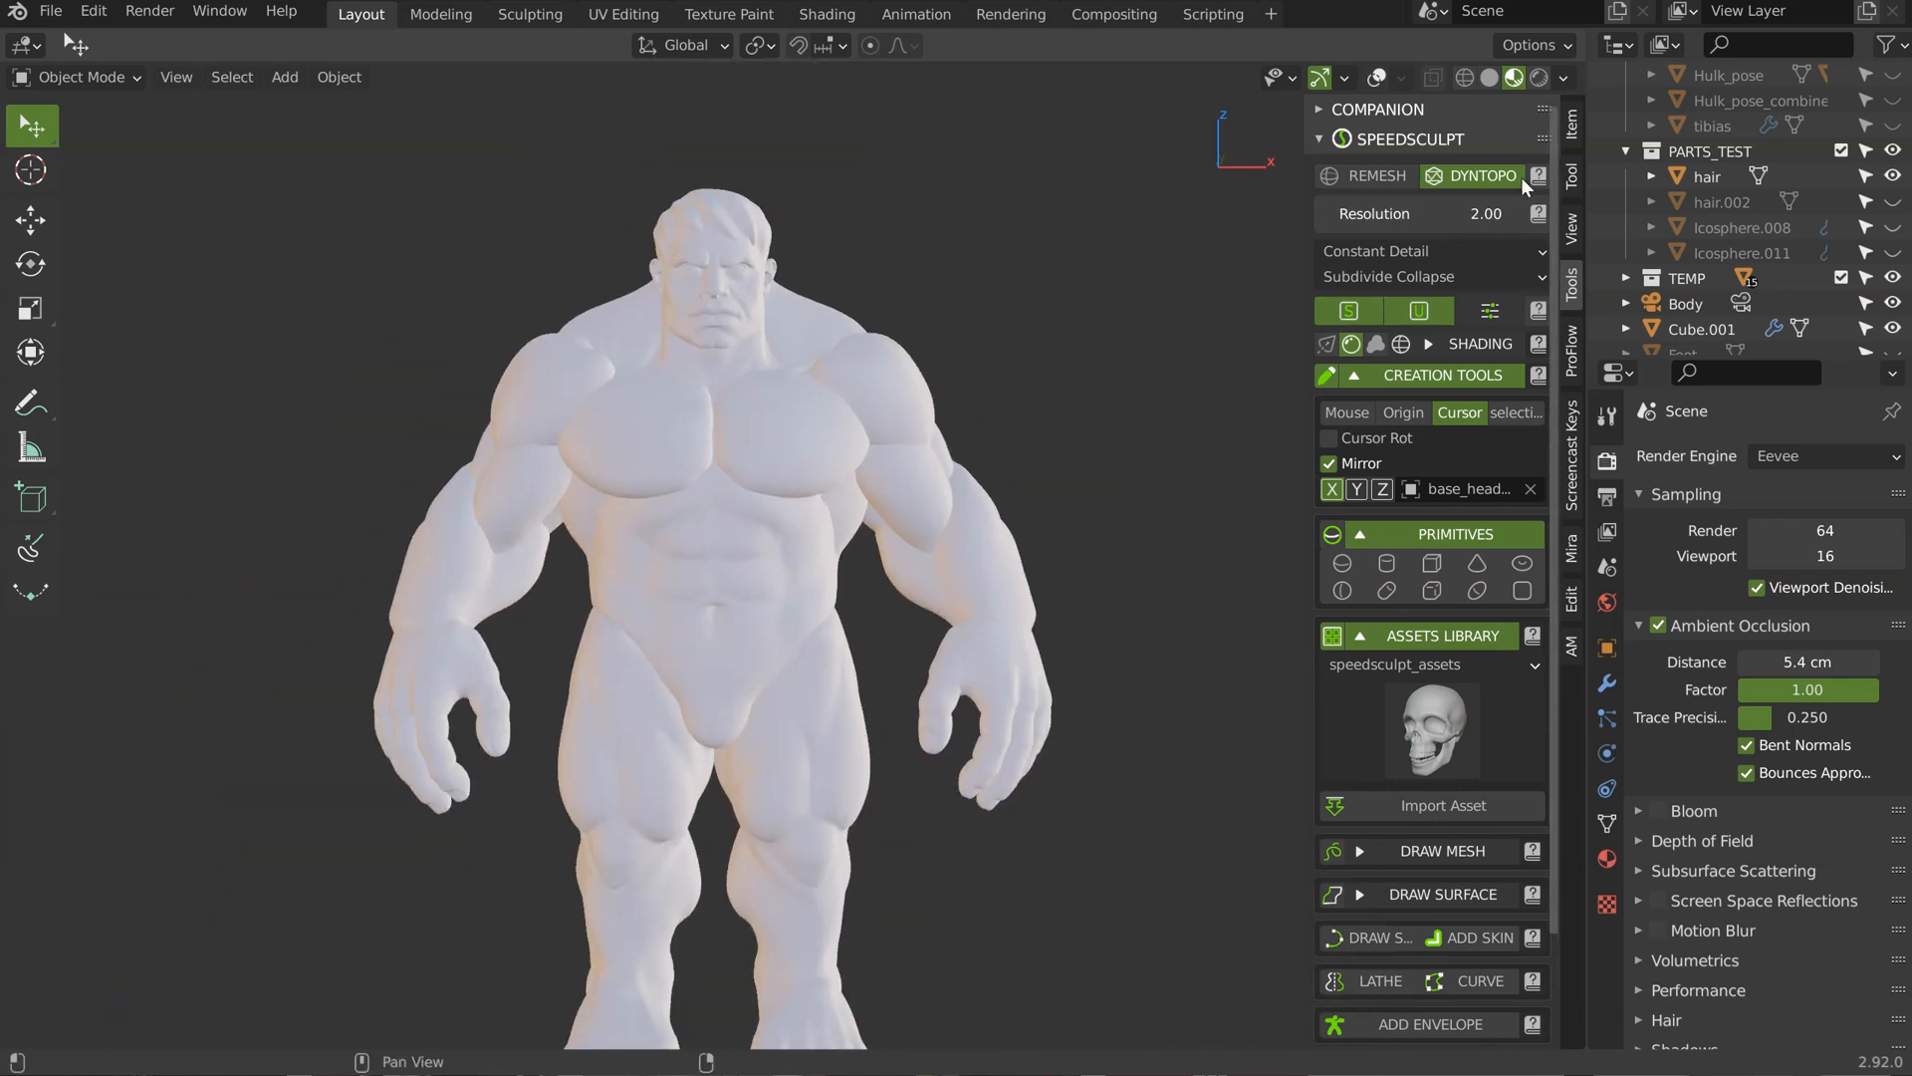
Step: Set the HDRI strength to 0.921 and light the figure with the dark studio HDRI, rotating its lighting across the upper body
click(1563, 79)
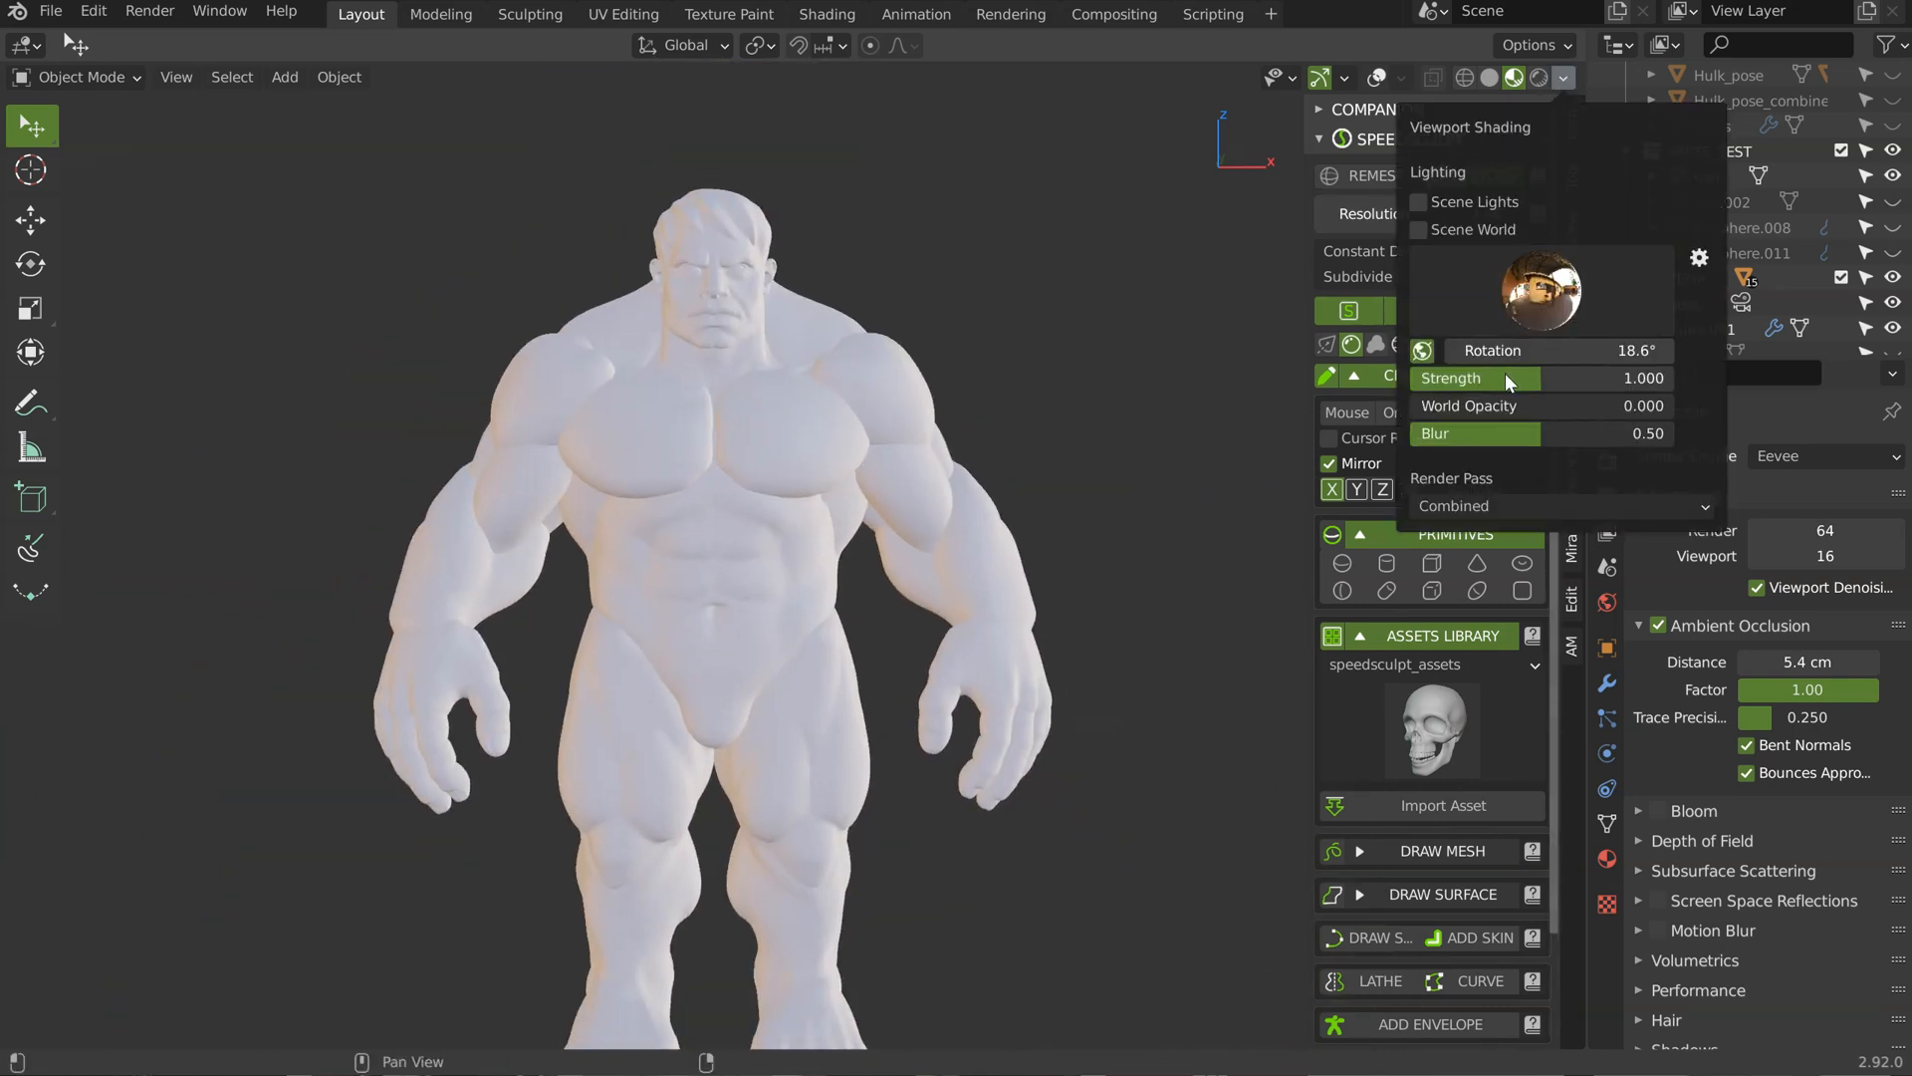
mouse_move(1524, 378)
mouse_down()
mouse_move(1484, 373)
mouse_move(1508, 373)
mouse_up()
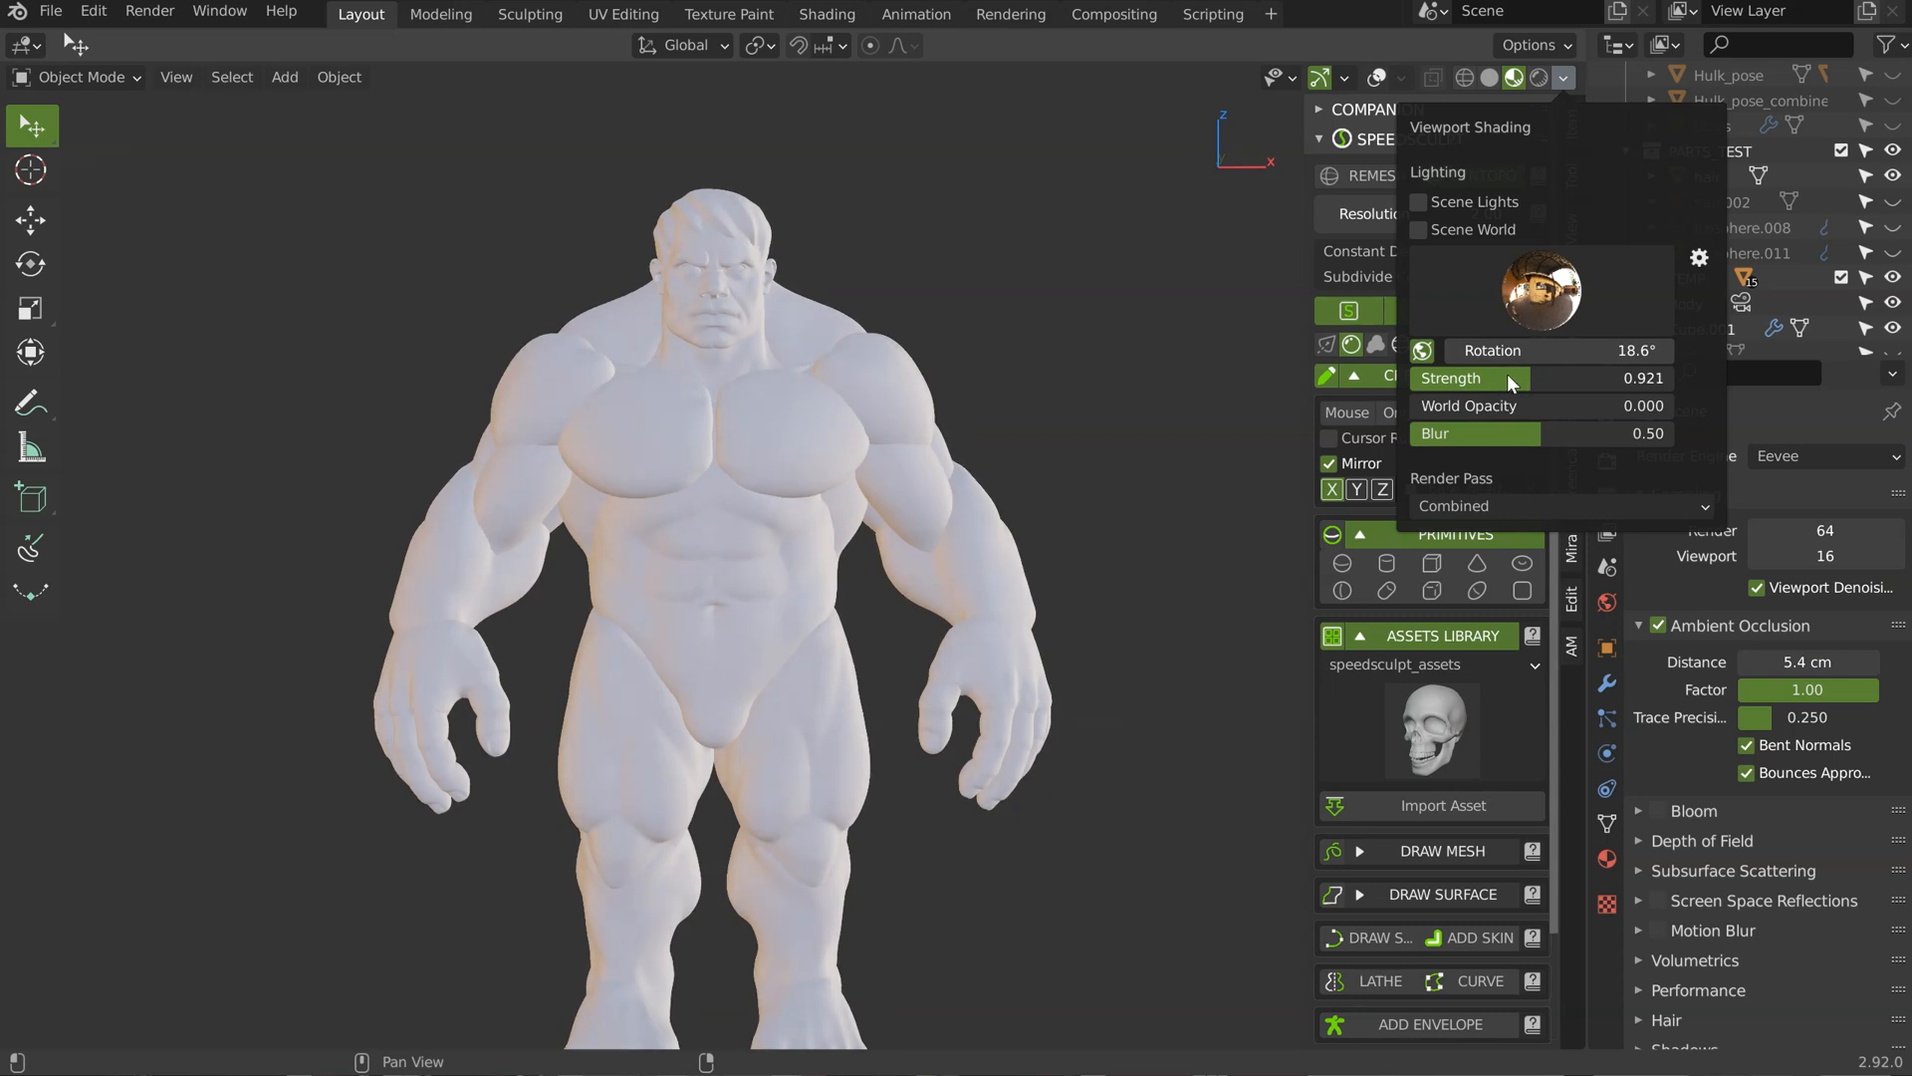
click(1540, 290)
click(1554, 380)
click(1540, 294)
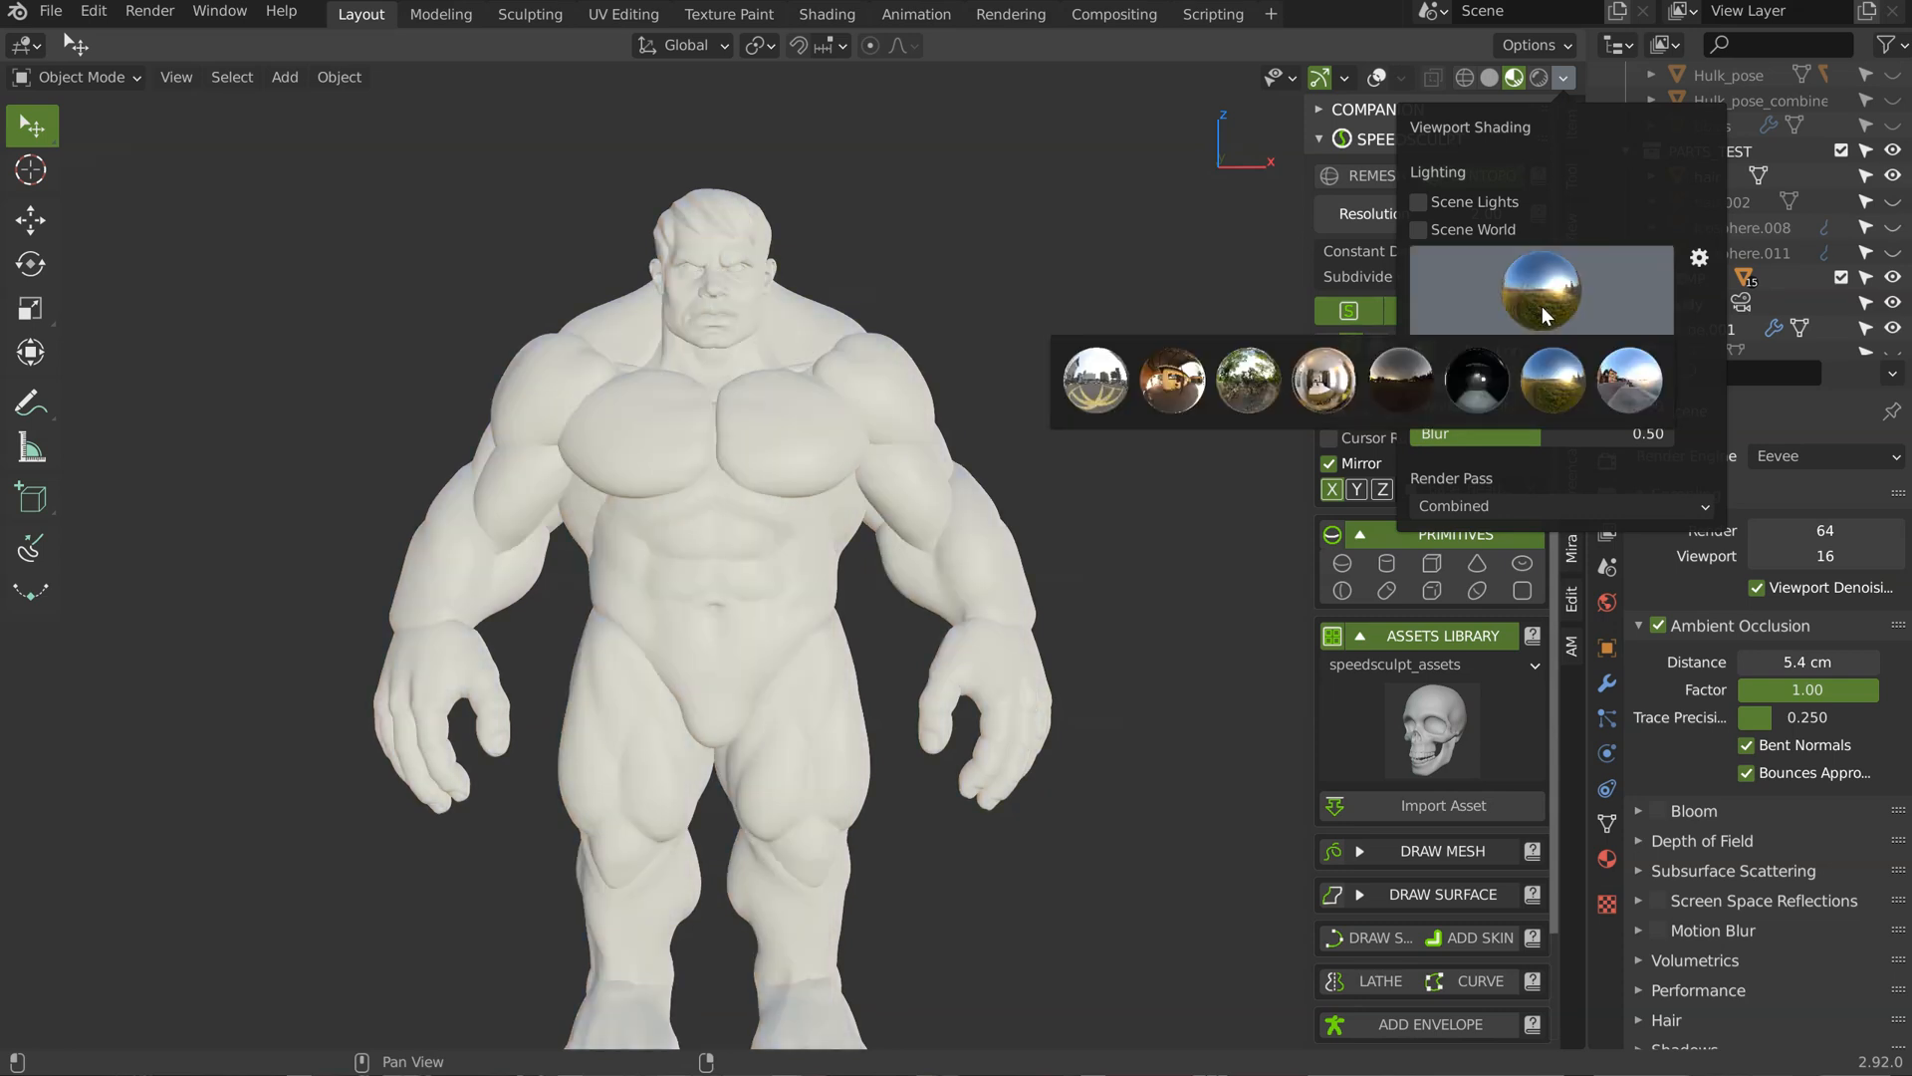
click(1482, 384)
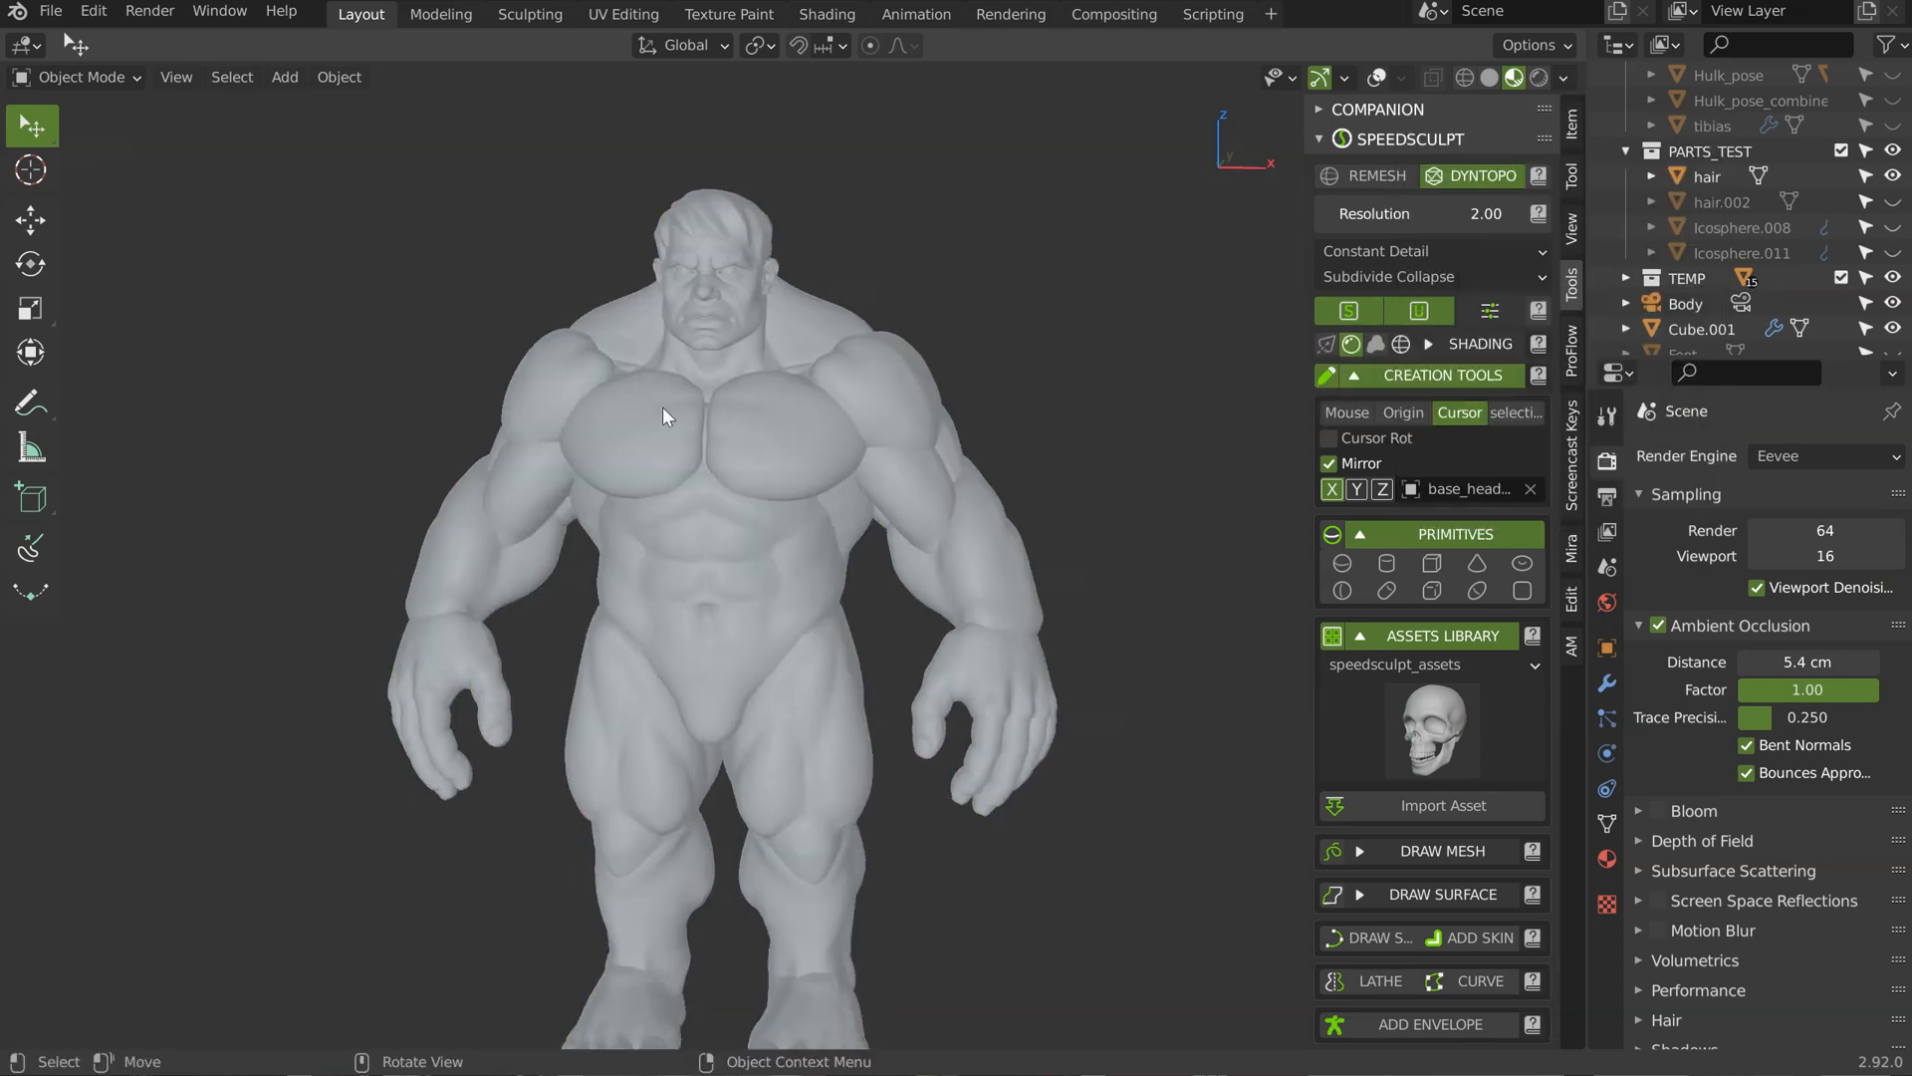
scroll(661, 406, up, 5)
ctrl+shift+middle_drag(658, 475, 349, 522)
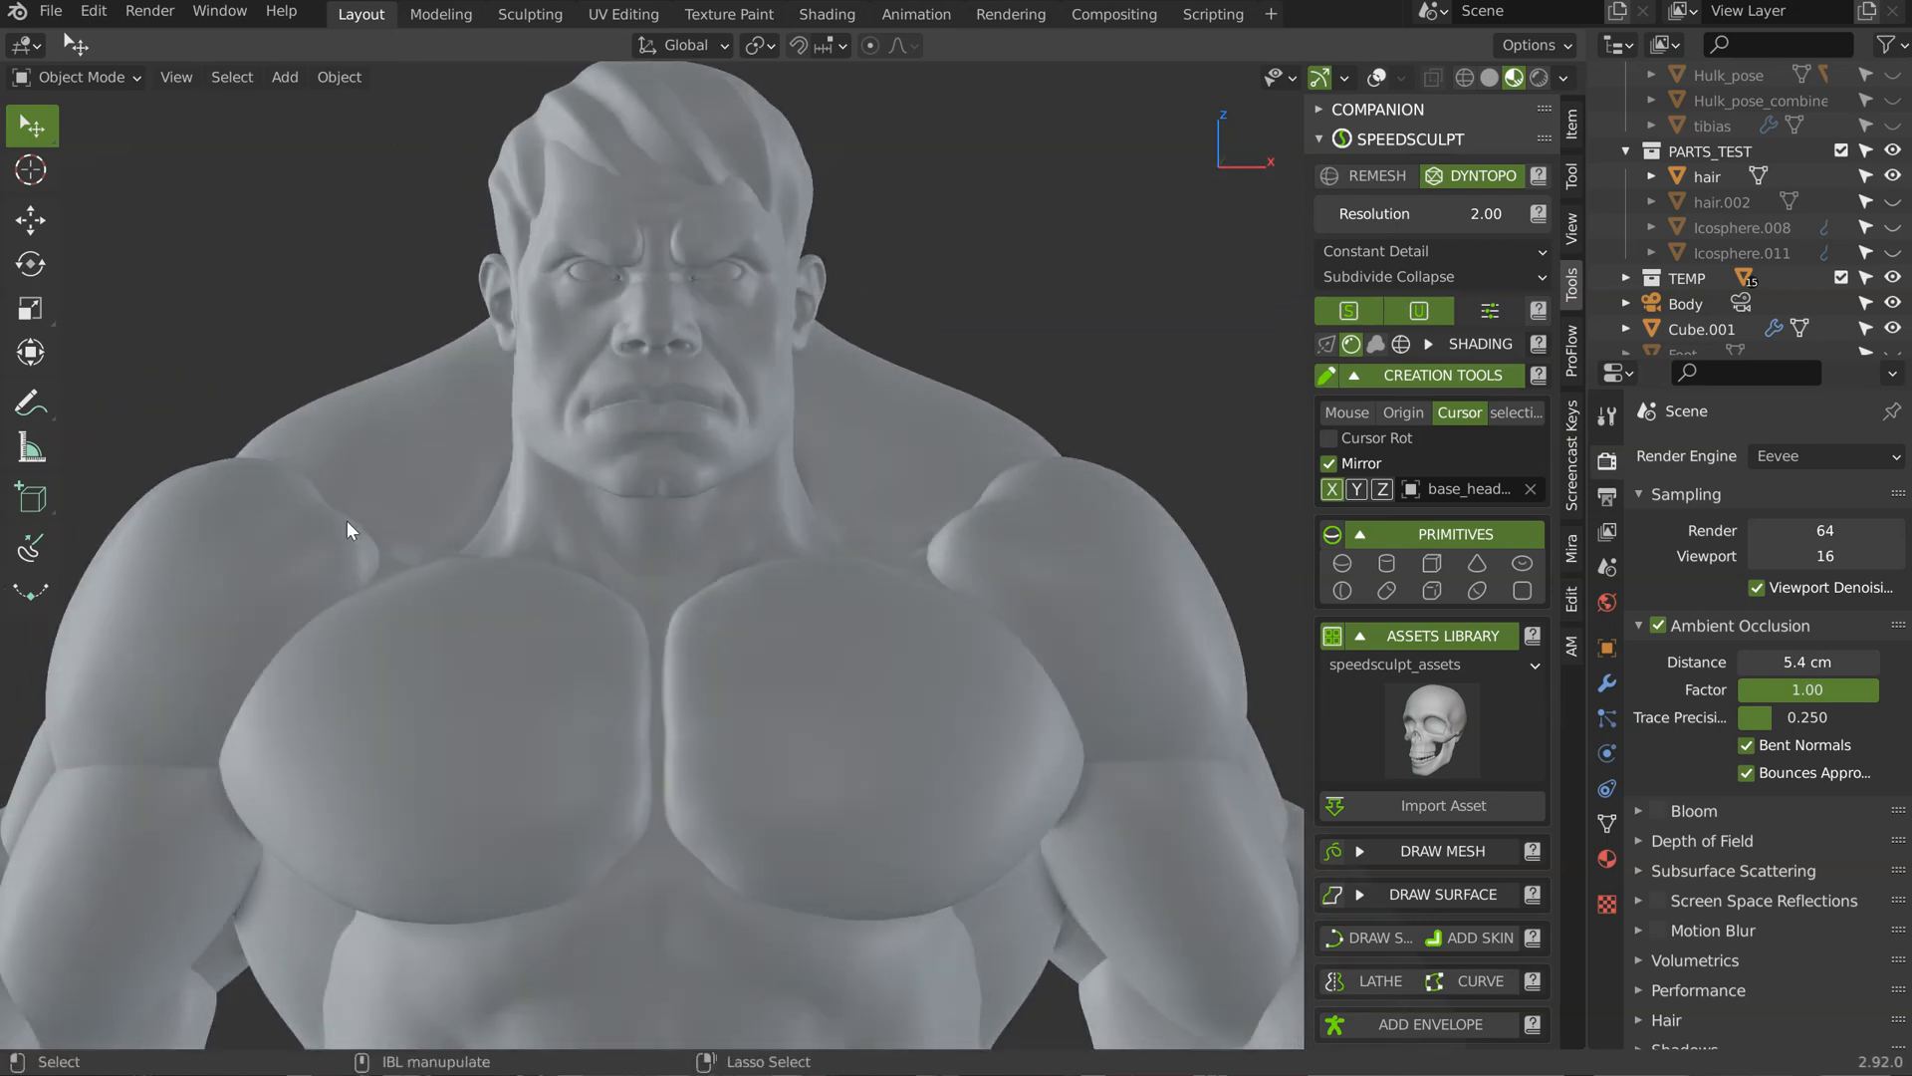
Step: Examine the whole figure's silhouette and forms from the front and side under the rotated studio lighting
scroll(513, 466, down, 3)
mouse_move(568, 480)
middle_down()
mouse_move(475, 498)
mouse_move(568, 473)
middle_up()
shift+middle_drag(633, 433, 709, 328)
middle_drag(705, 424, 794, 444)
ctrl+middle_drag(737, 403, 709, 337)
middle_drag(711, 373, 457, 386)
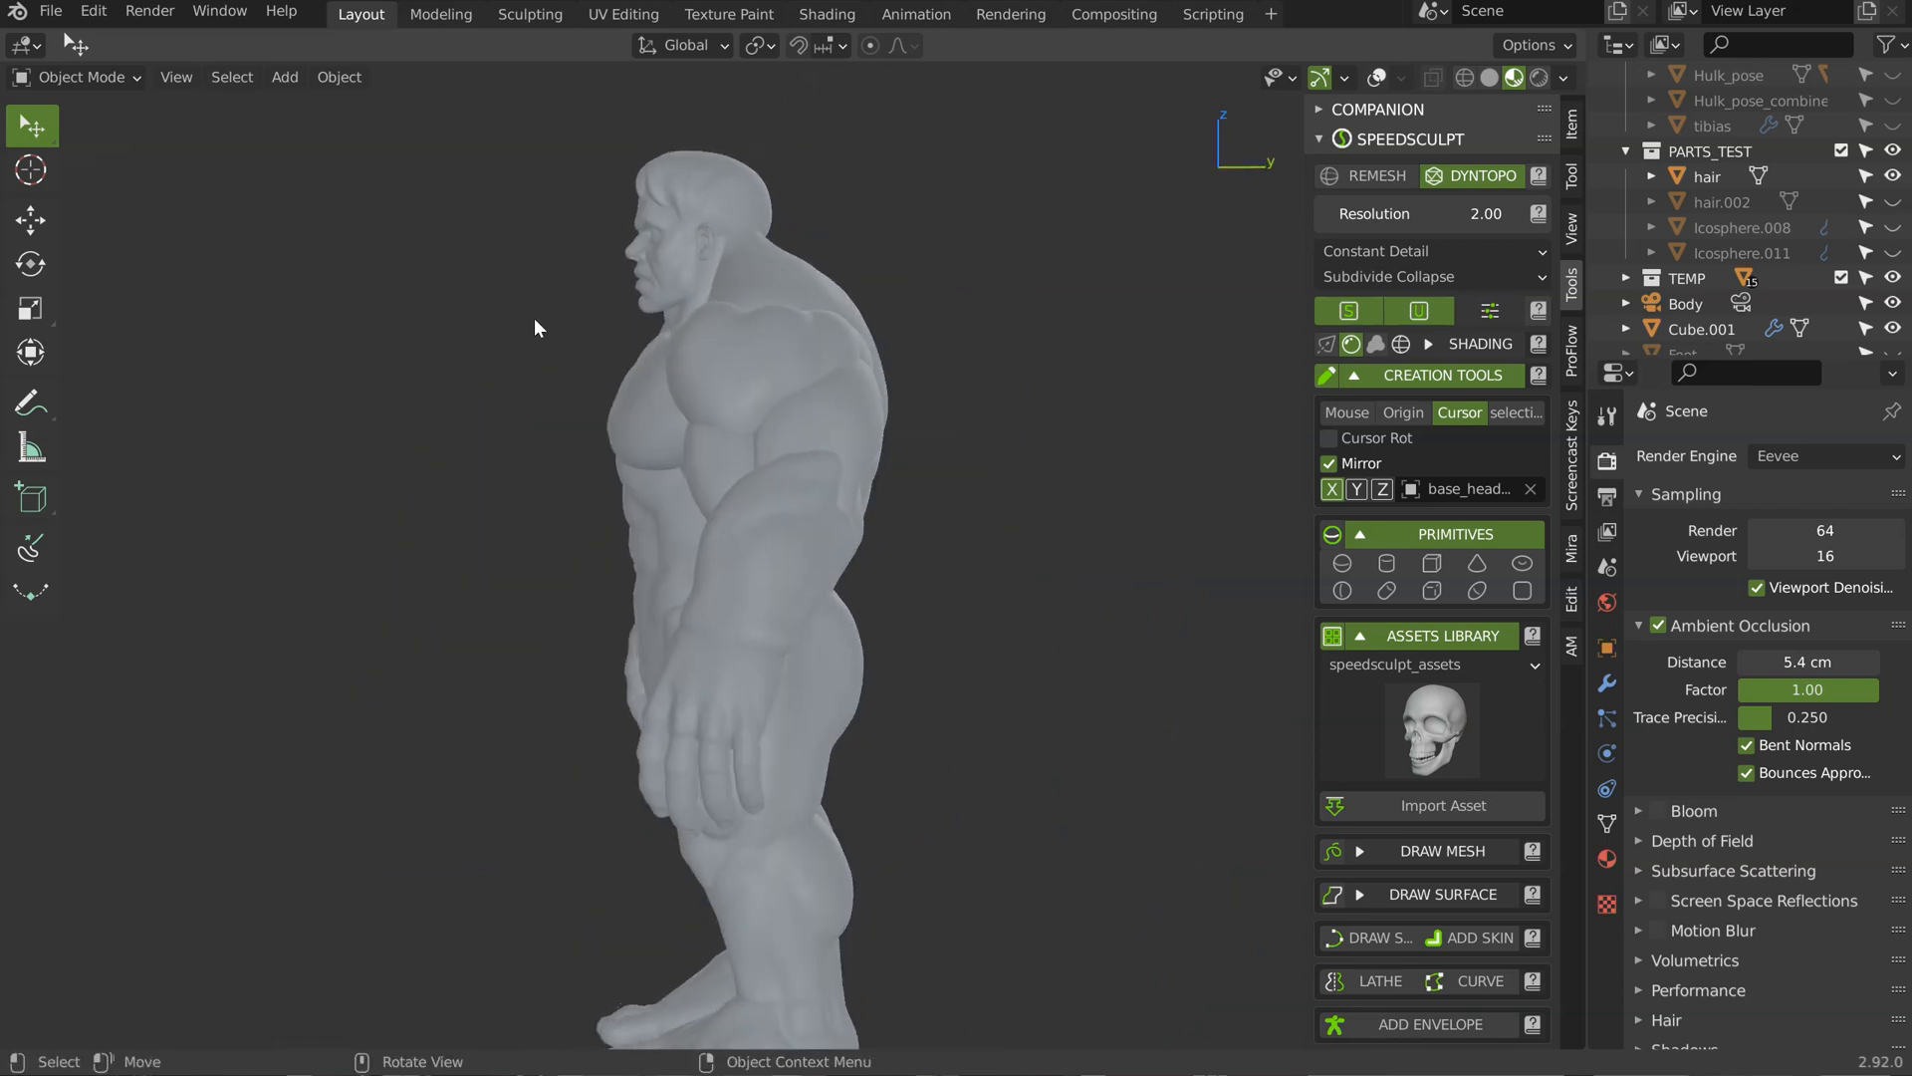
mouse_move(647, 298)
middle_down()
mouse_move(591, 302)
mouse_move(653, 294)
middle_up()
middle_drag(681, 207, 703, 333)
scroll(847, 268, up, 5)
middle_drag(641, 195, 609, 247)
middle_drag(746, 292, 719, 299)
mouse_move(702, 311)
ctrl+shift+middle_down()
mouse_move(235, 398)
mouse_move(649, 397)
ctrl+shift+middle_up()
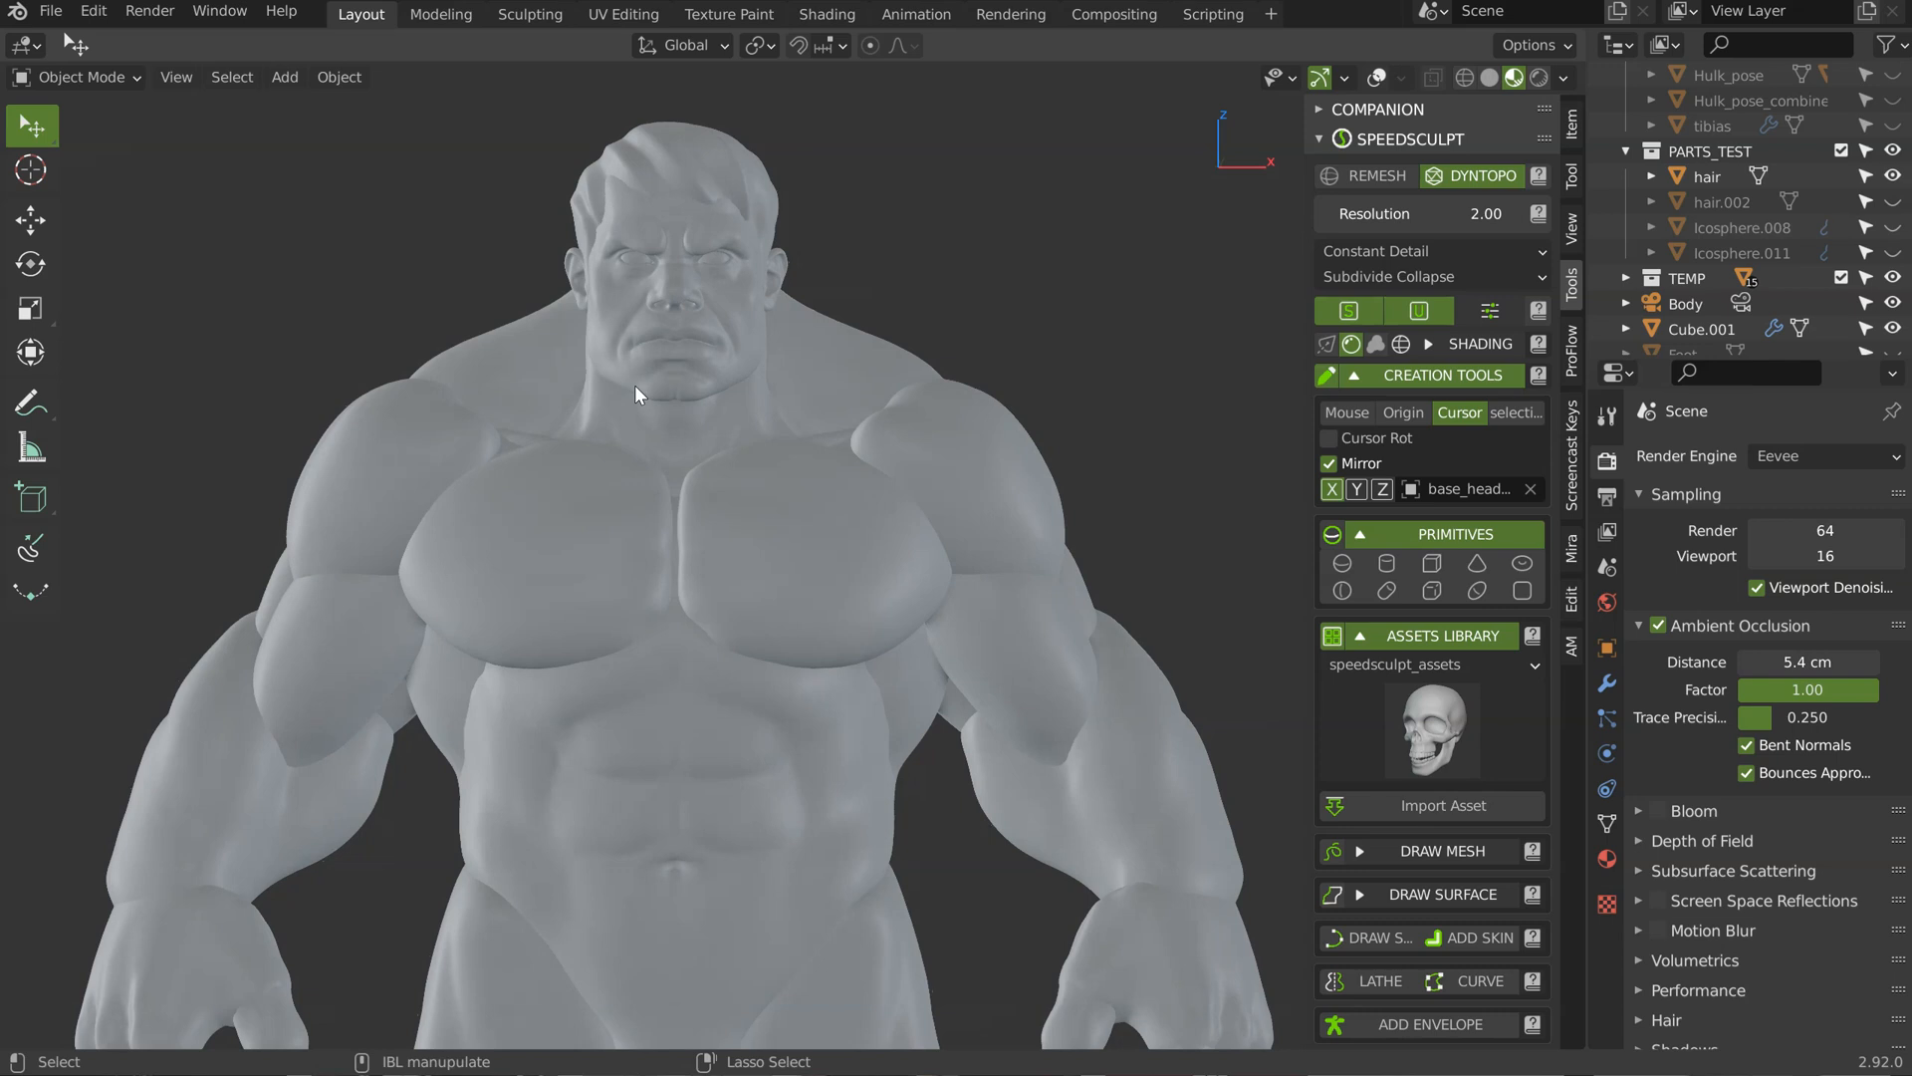
Step: Try the dim night HDRI as the preview lighting on the figure
click(1562, 78)
click(1564, 293)
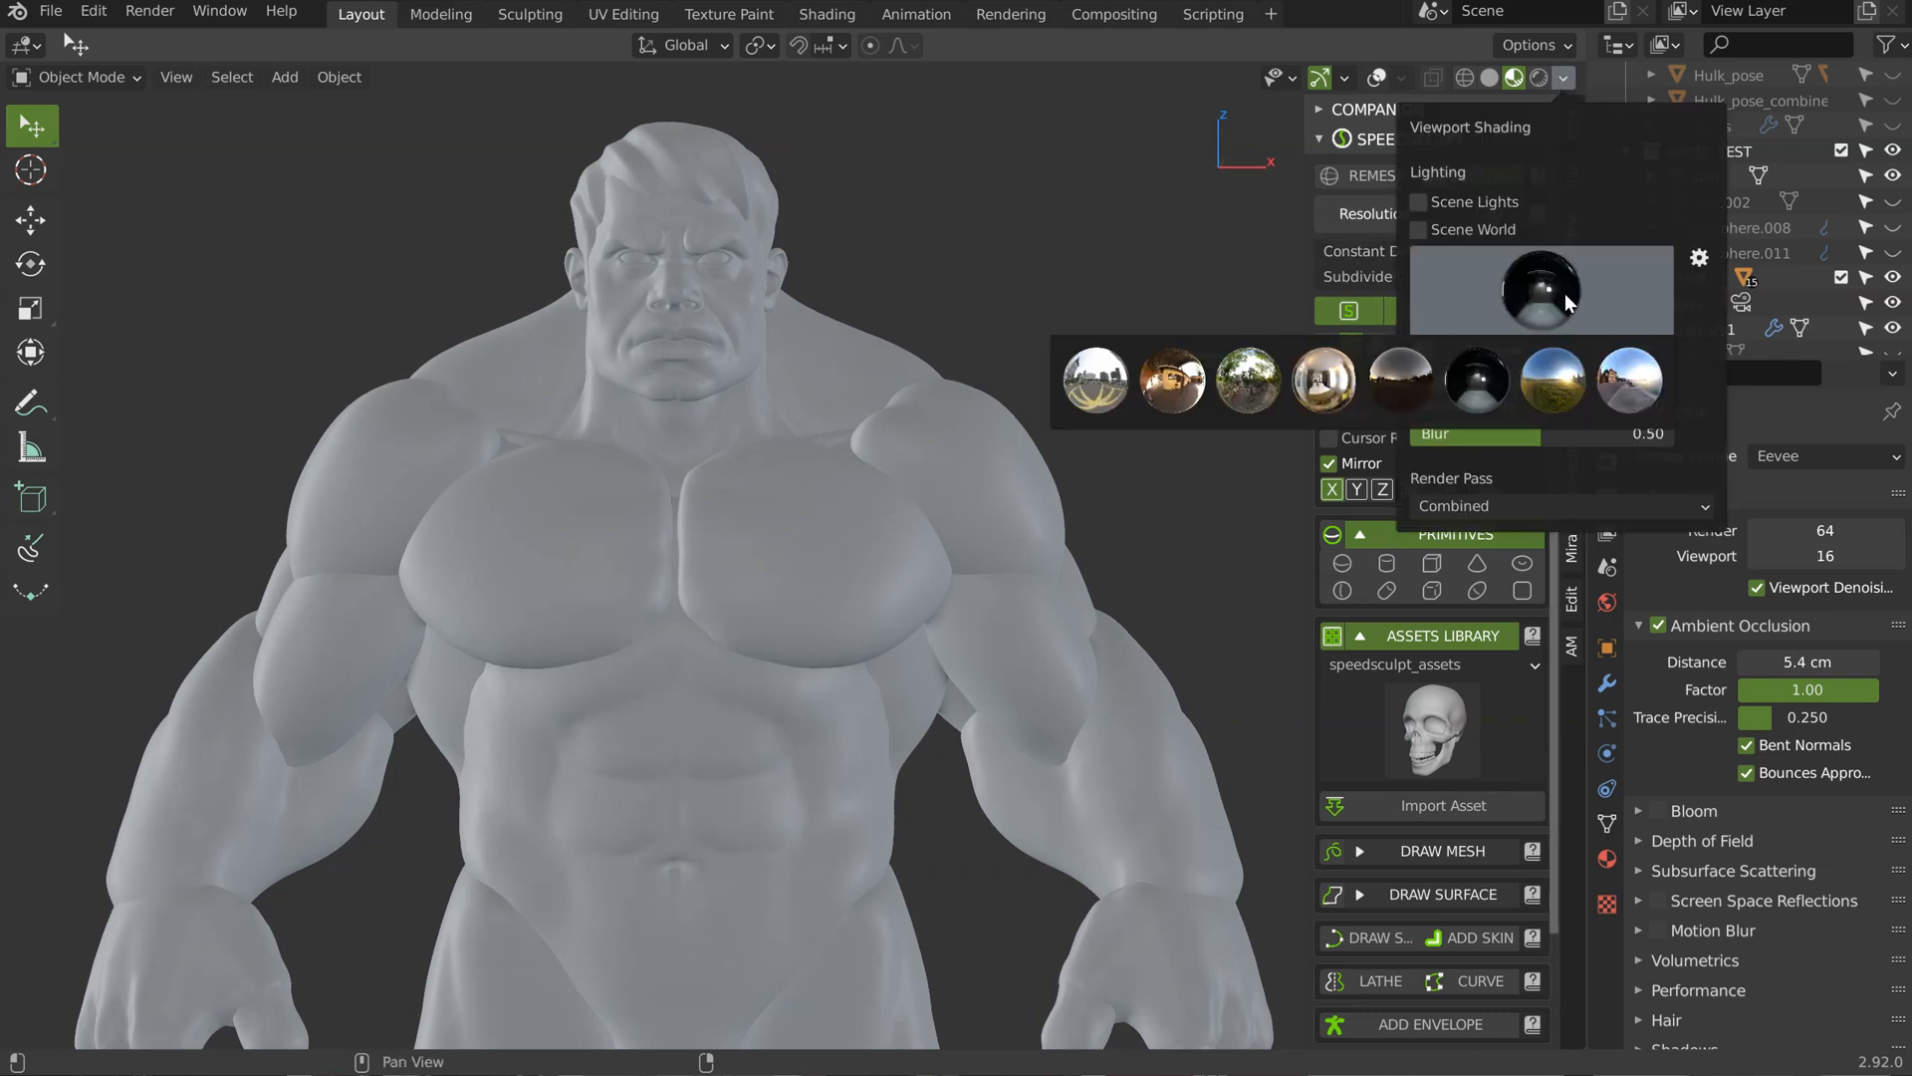
click(1402, 386)
mouse_move(711, 440)
ctrl+middle_down()
mouse_move(1010, 456)
mouse_move(723, 399)
mouse_move(444, 555)
mouse_move(529, 556)
mouse_move(655, 488)
mouse_move(870, 536)
mouse_move(914, 512)
mouse_move(948, 528)
mouse_move(331, 538)
mouse_move(657, 506)
mouse_move(672, 360)
ctrl+middle_up()
Step: Look up the IBL manipulate shortcut in the SpeedSculpt add-on's keymap preferences, and close the preferences
click(105, 12)
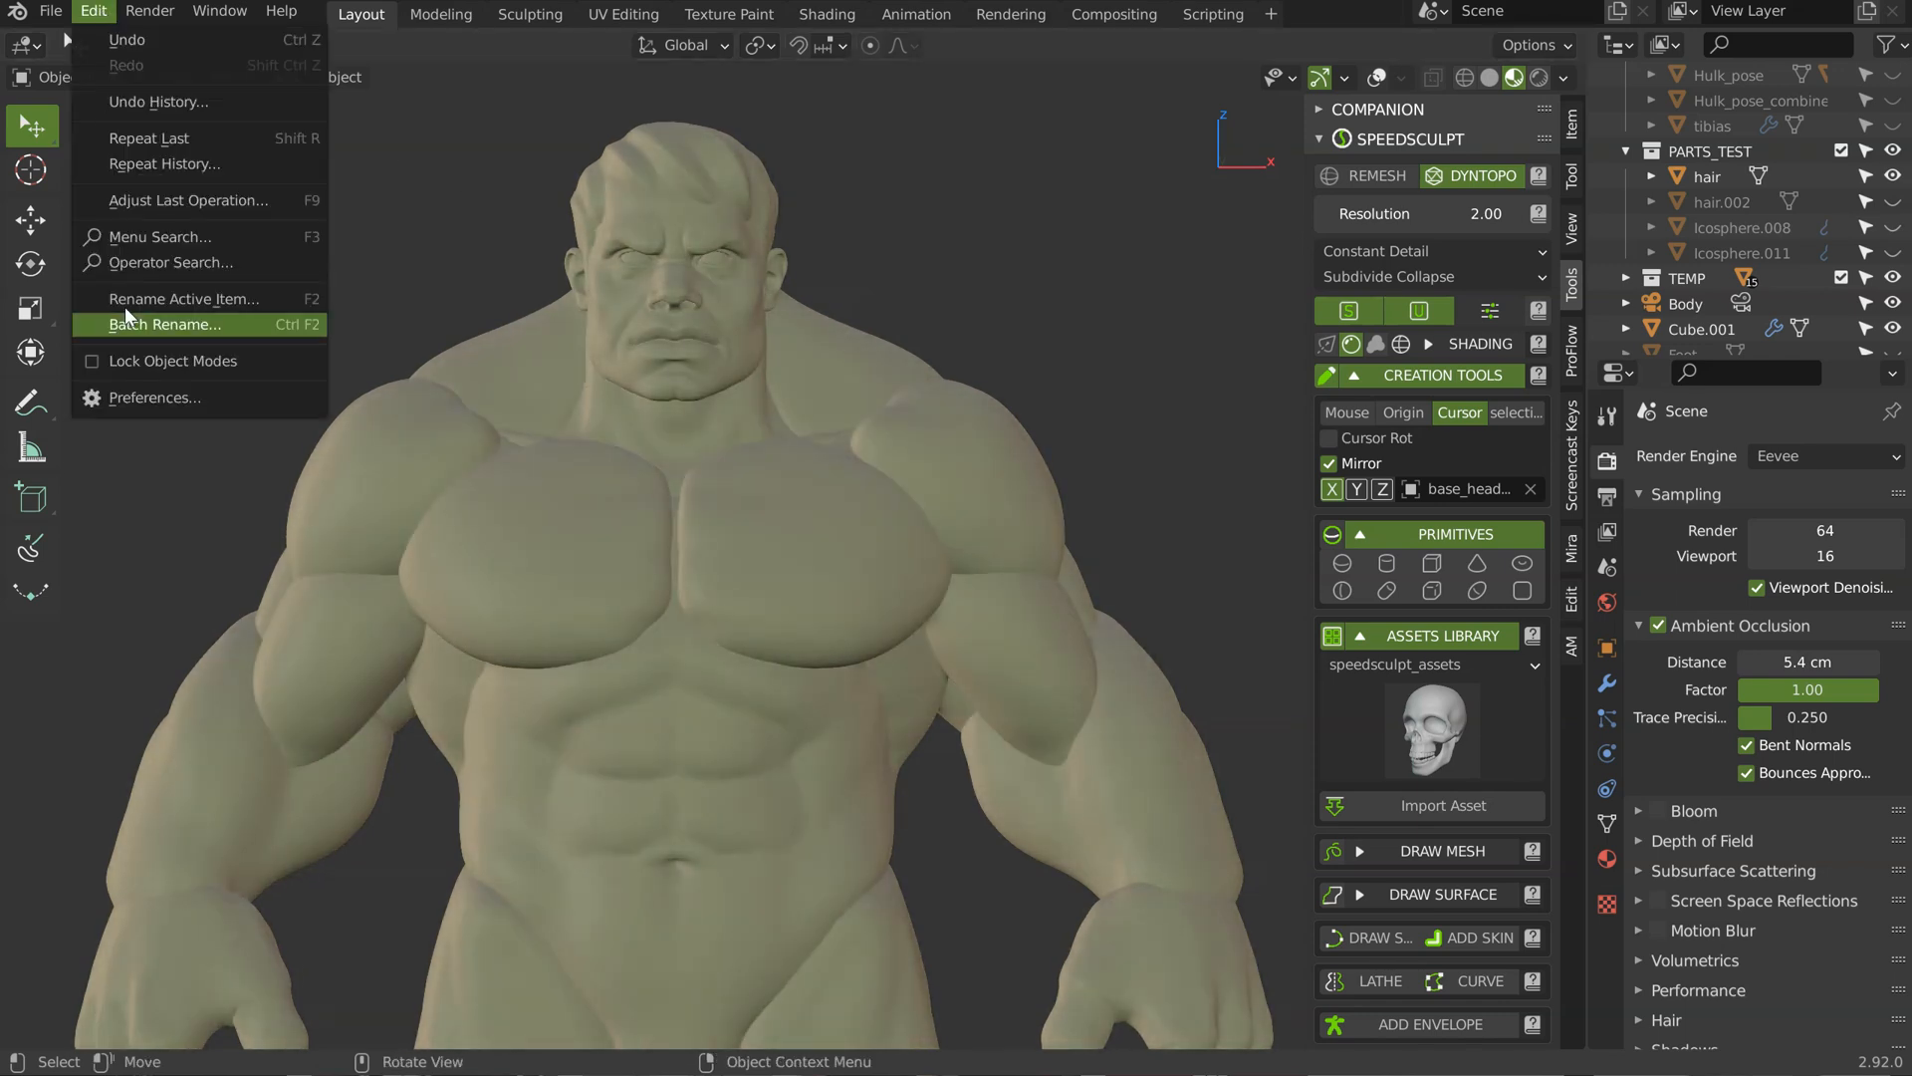
click(151, 398)
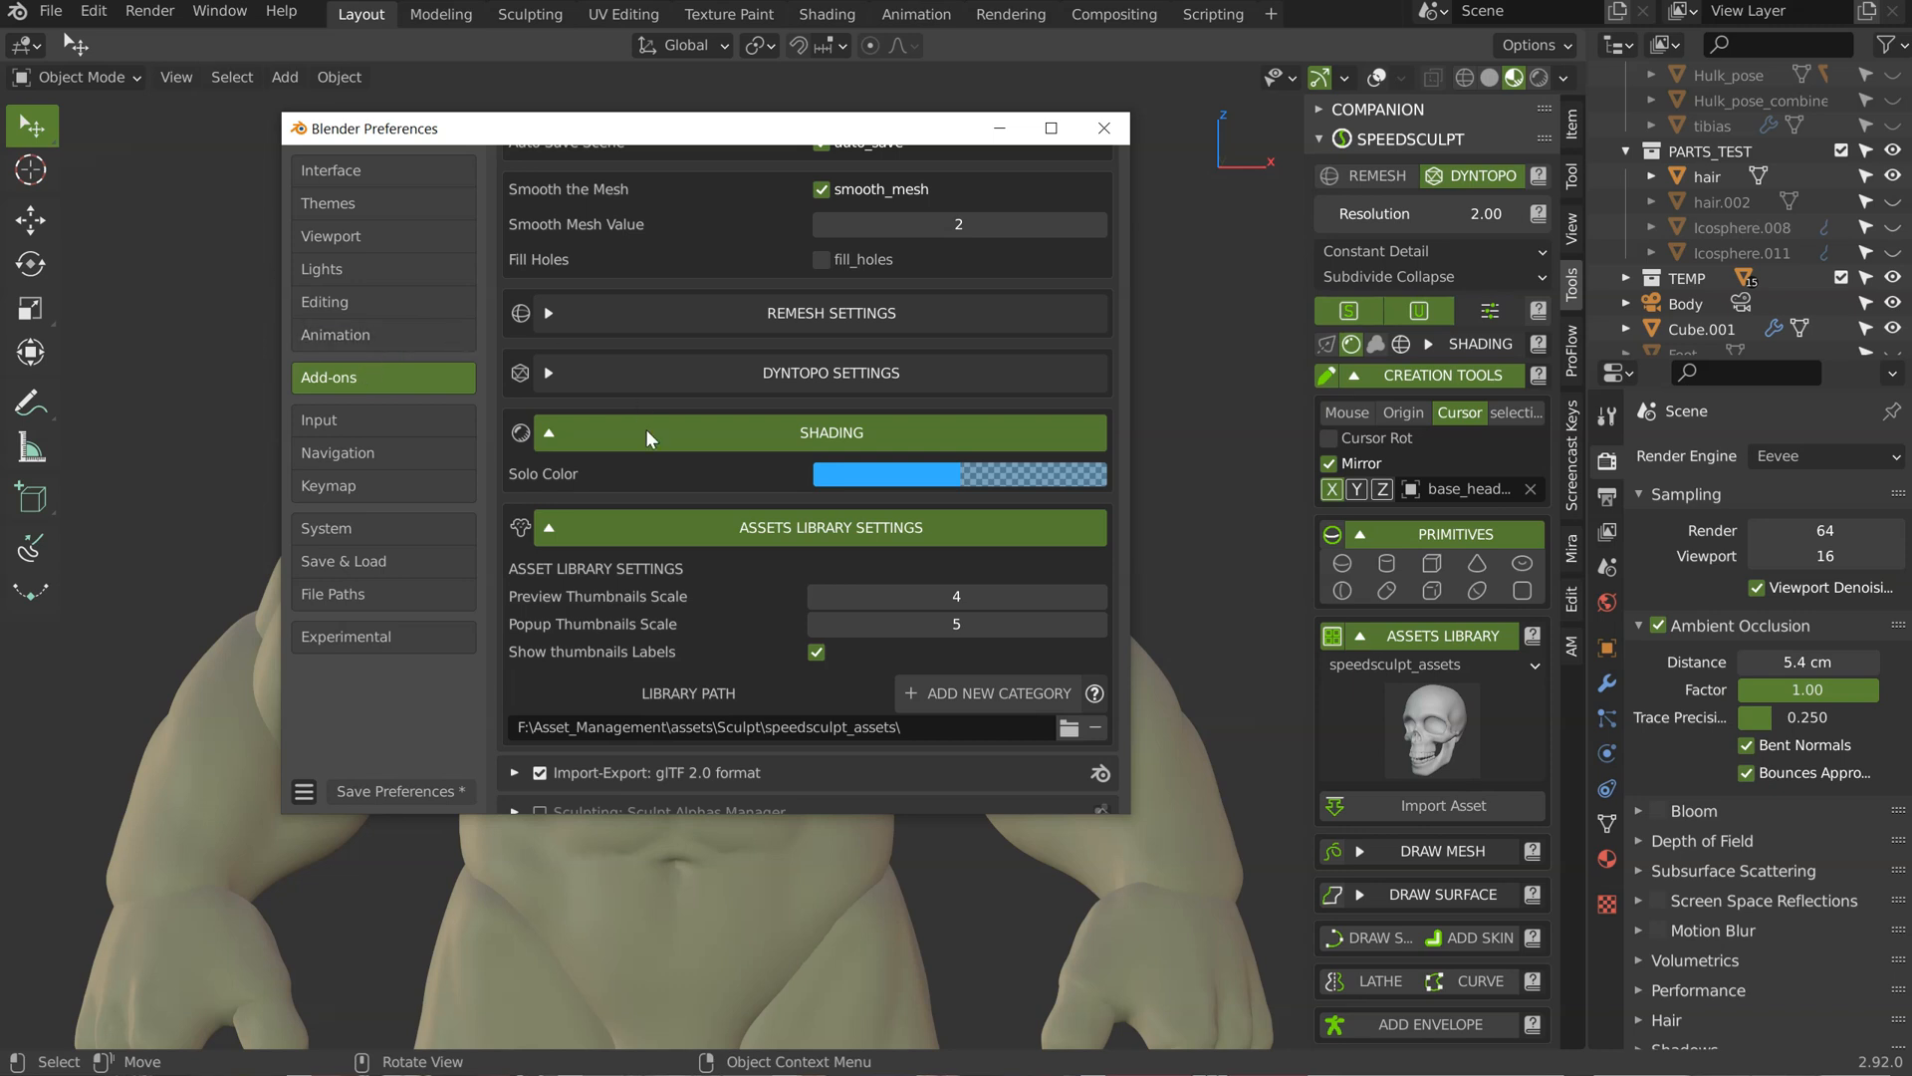
scroll(737, 685, up, 10)
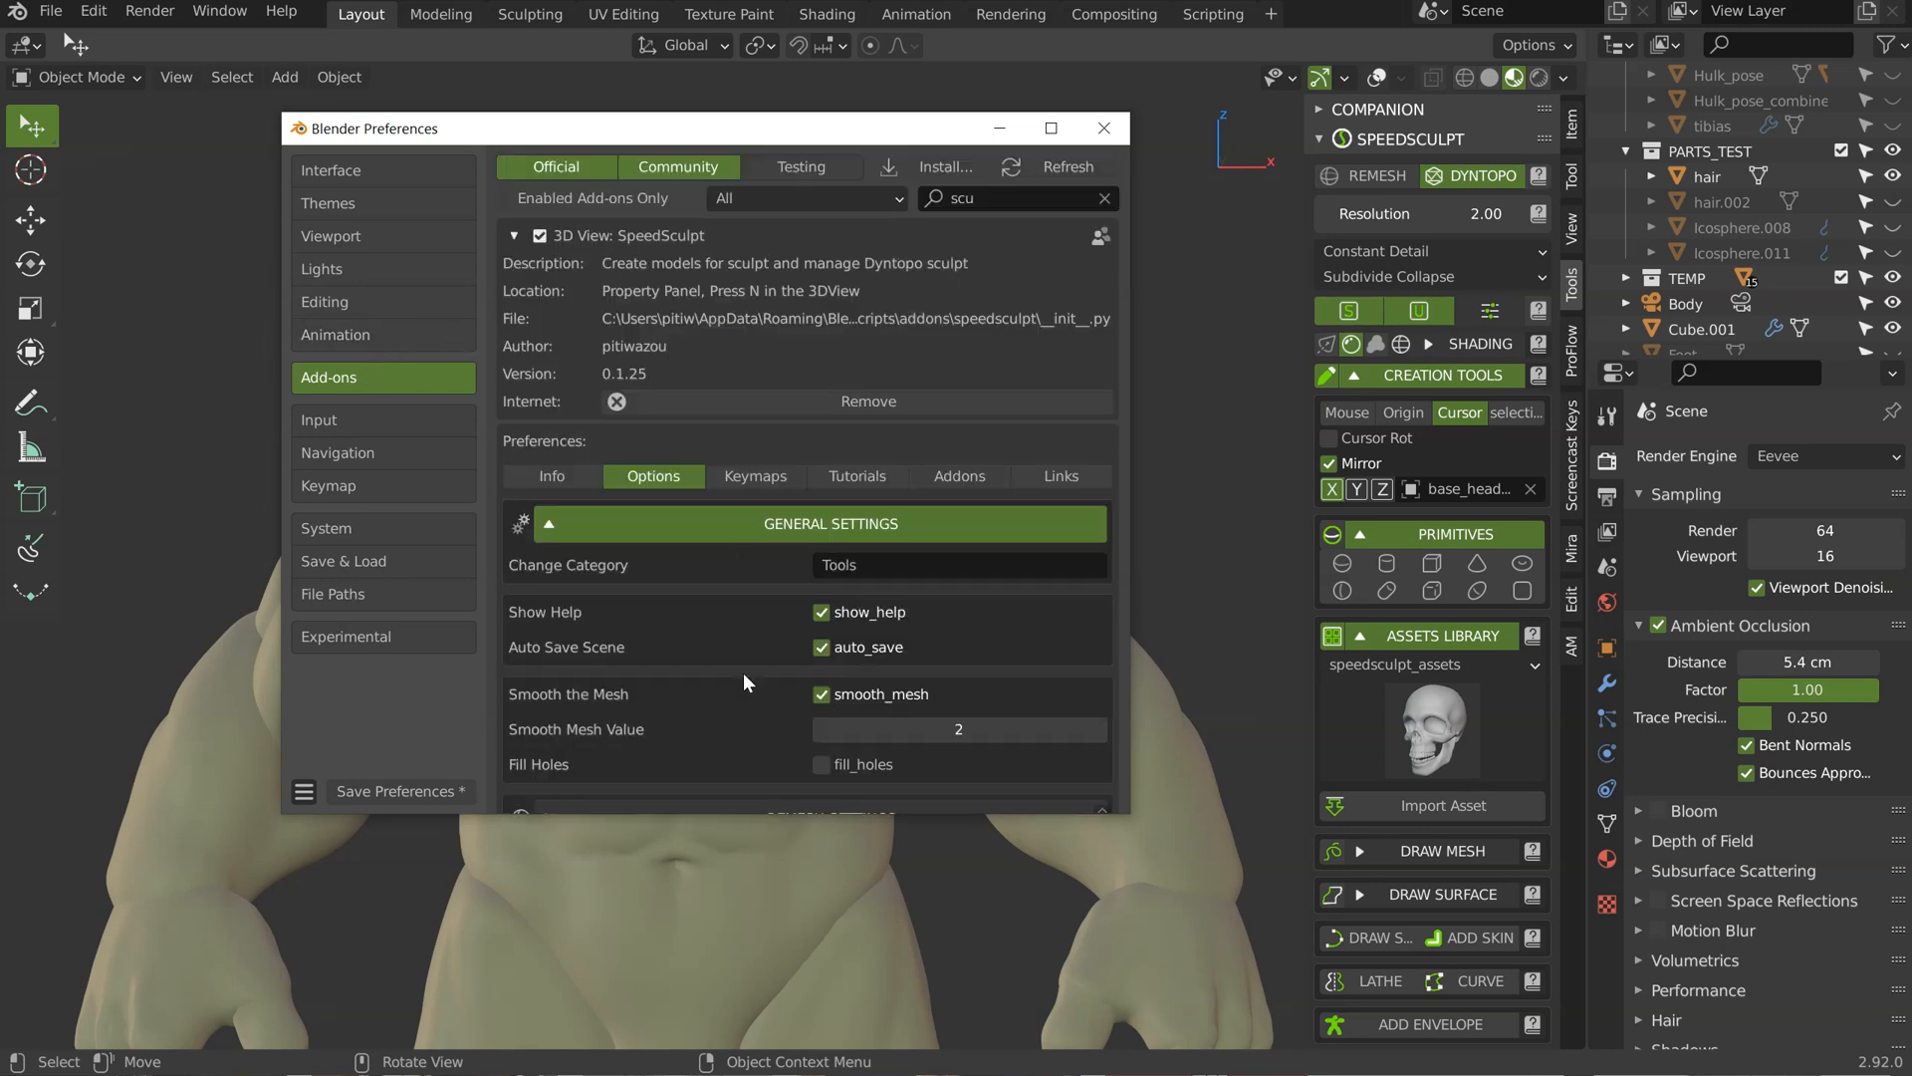
click(762, 475)
scroll(684, 612, down, 5)
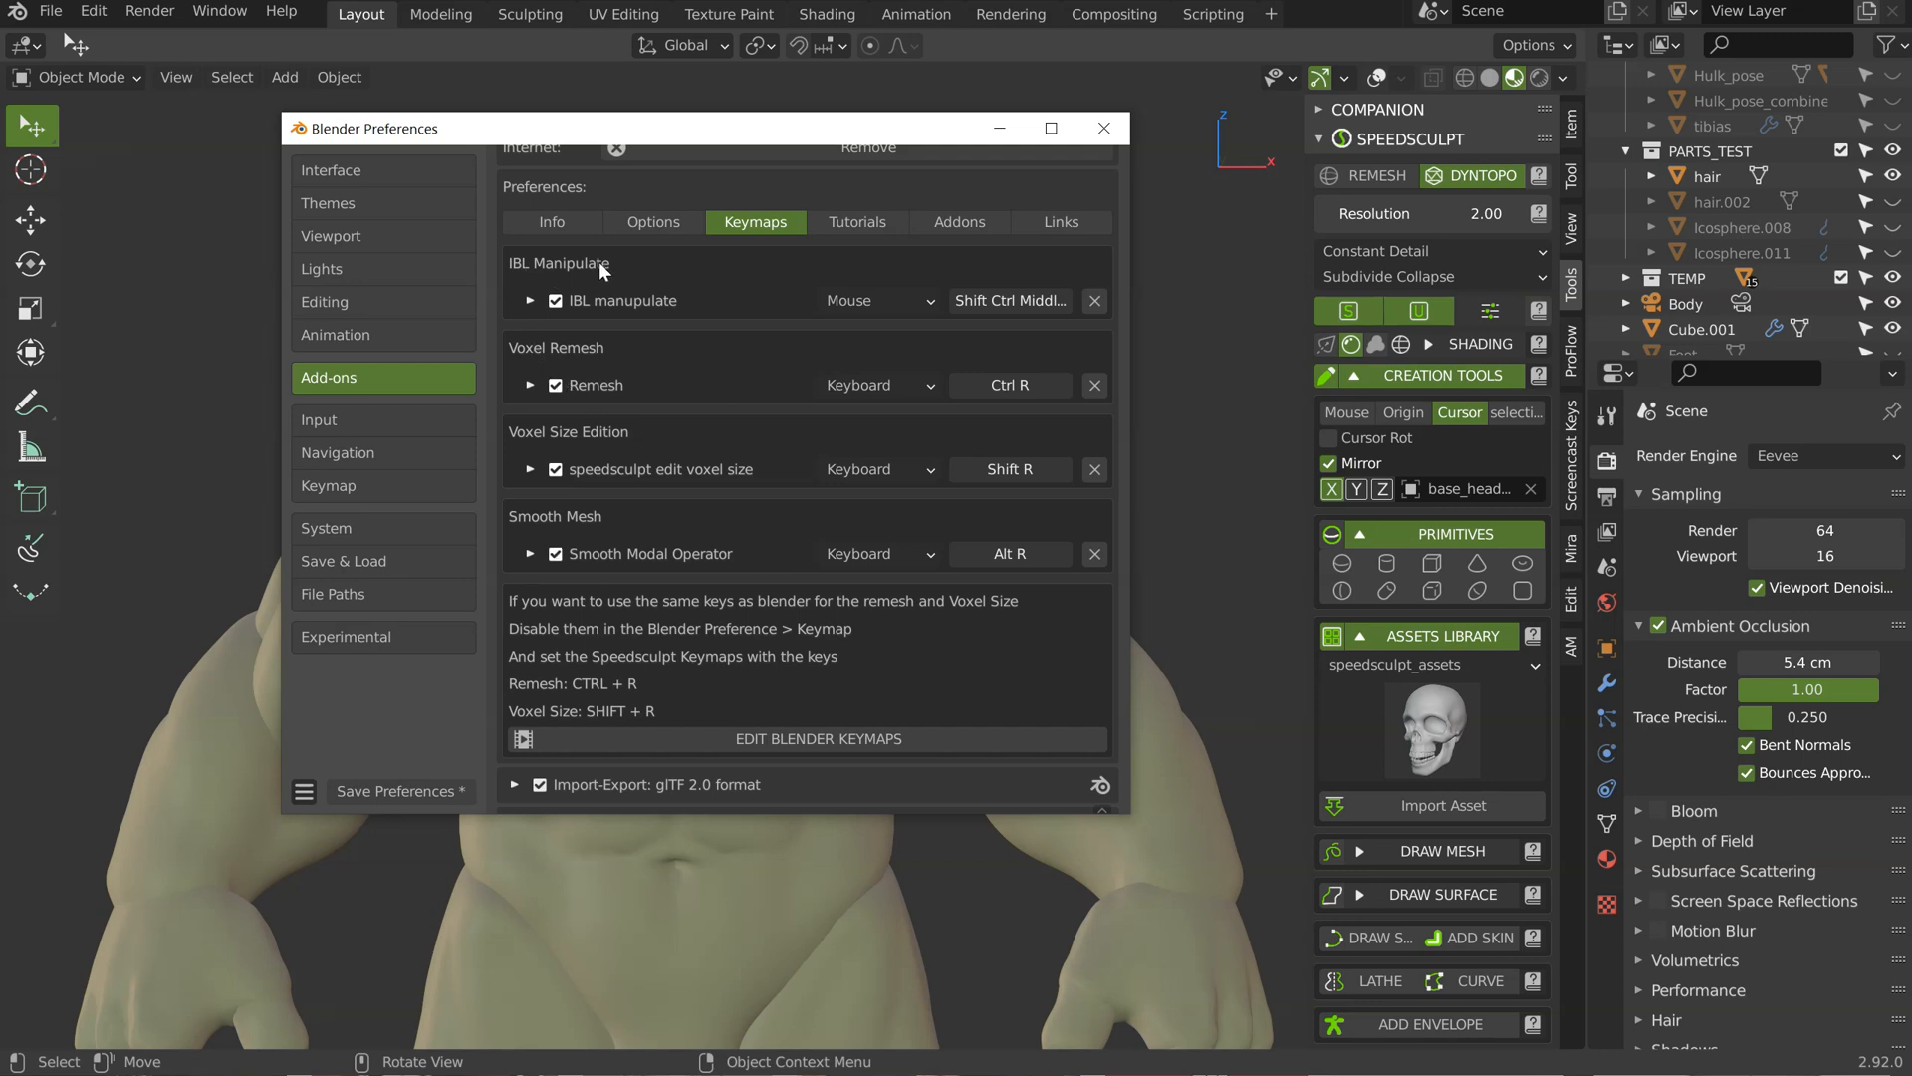
click(527, 301)
click(531, 306)
click(1104, 127)
Step: Rotate the night HDRI around the figure to check its front and back under changing light
mouse_move(865, 469)
ctrl+shift+middle_down()
mouse_move(719, 438)
mouse_move(610, 450)
mouse_move(1215, 511)
mouse_move(574, 440)
ctrl+shift+middle_up()
mouse_move(573, 440)
shift+middle_down()
mouse_move(589, 562)
mouse_move(773, 297)
mouse_move(726, 351)
mouse_move(851, 356)
mouse_move(587, 333)
mouse_move(390, 357)
mouse_move(826, 354)
shift+middle_up()
mouse_move(826, 355)
ctrl+shift+middle_down()
mouse_move(520, 369)
mouse_move(839, 386)
mouse_move(542, 374)
mouse_move(786, 384)
mouse_move(673, 379)
ctrl+shift+middle_up()
mouse_move(891, 348)
alt+middle_down()
mouse_move(810, 376)
mouse_move(785, 492)
mouse_move(844, 450)
mouse_move(1036, 457)
mouse_move(738, 478)
mouse_move(772, 375)
mouse_move(466, 442)
mouse_move(801, 485)
mouse_move(1129, 490)
mouse_move(777, 456)
alt+middle_up()
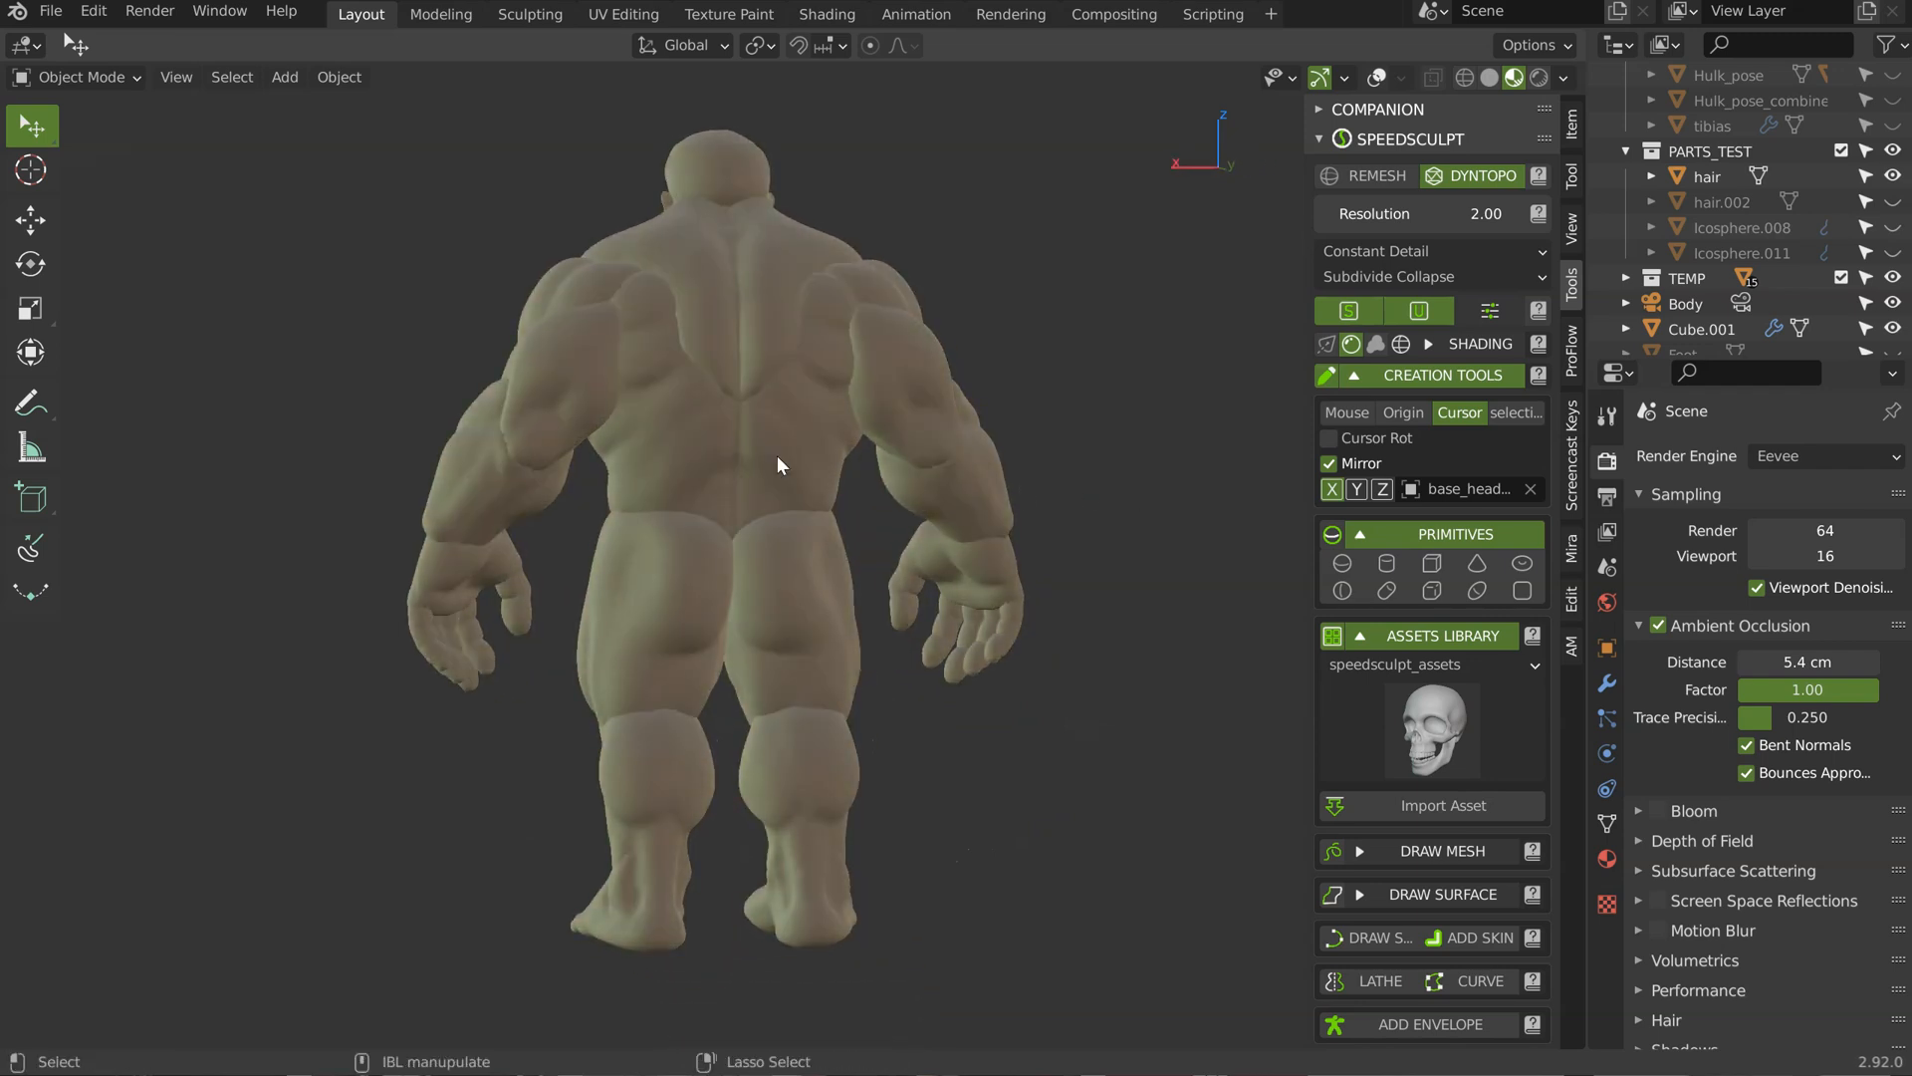
Step: Light the back of the figure with the warm courtyard HDRI
click(1544, 79)
click(1516, 77)
click(1565, 80)
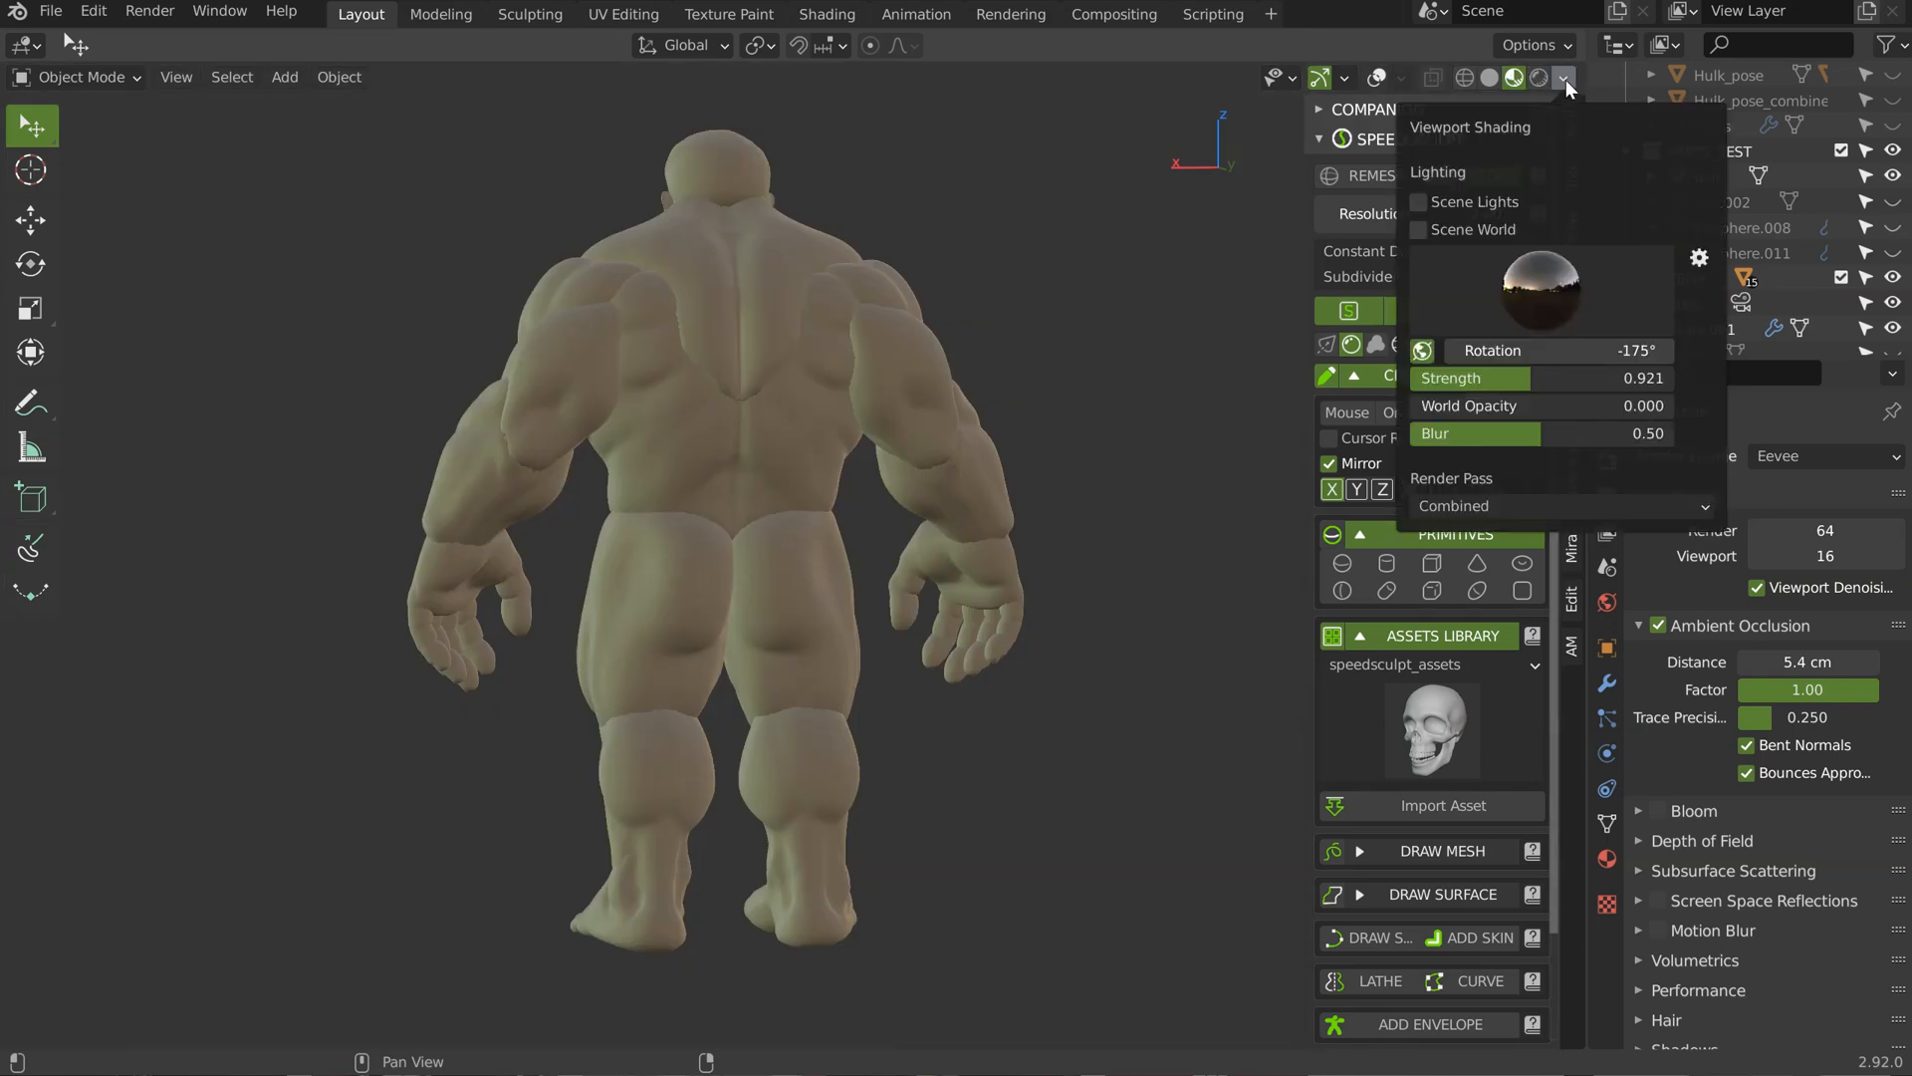
click(1540, 291)
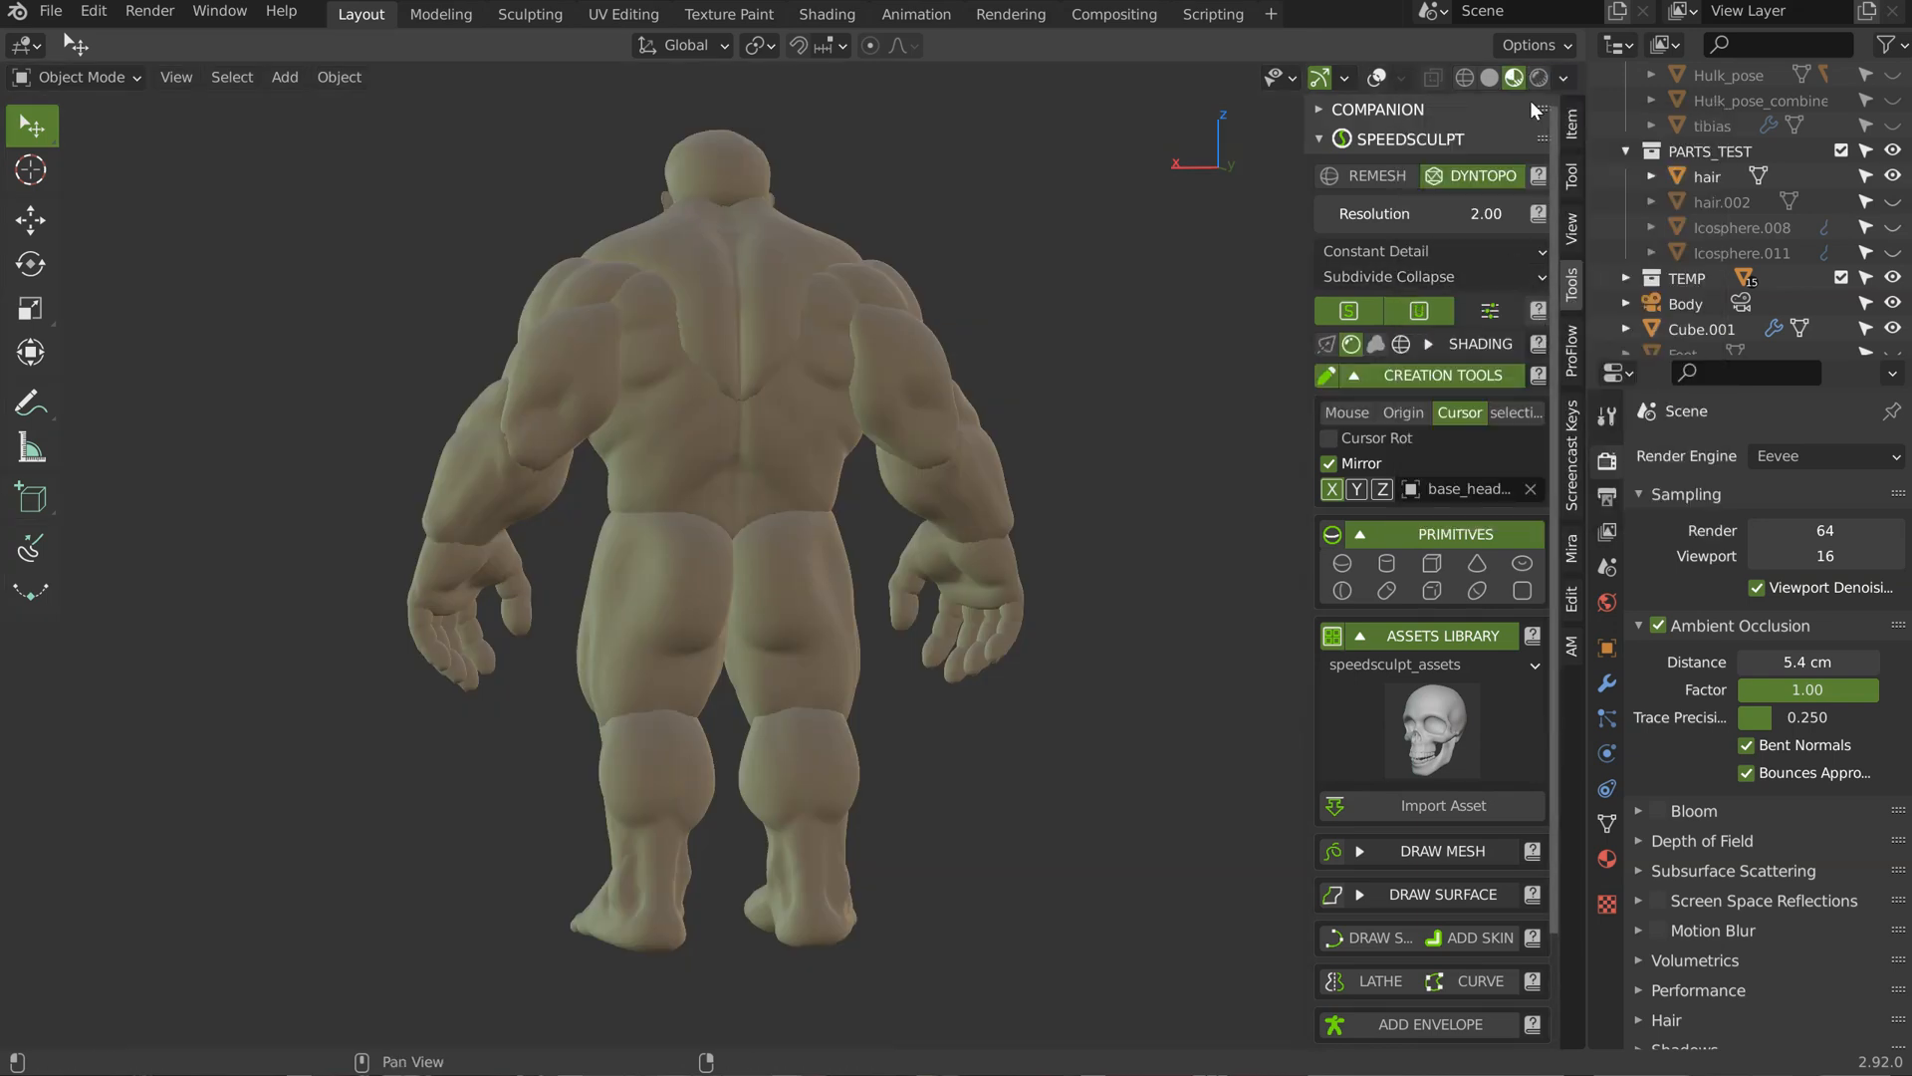
click(1564, 77)
click(1516, 291)
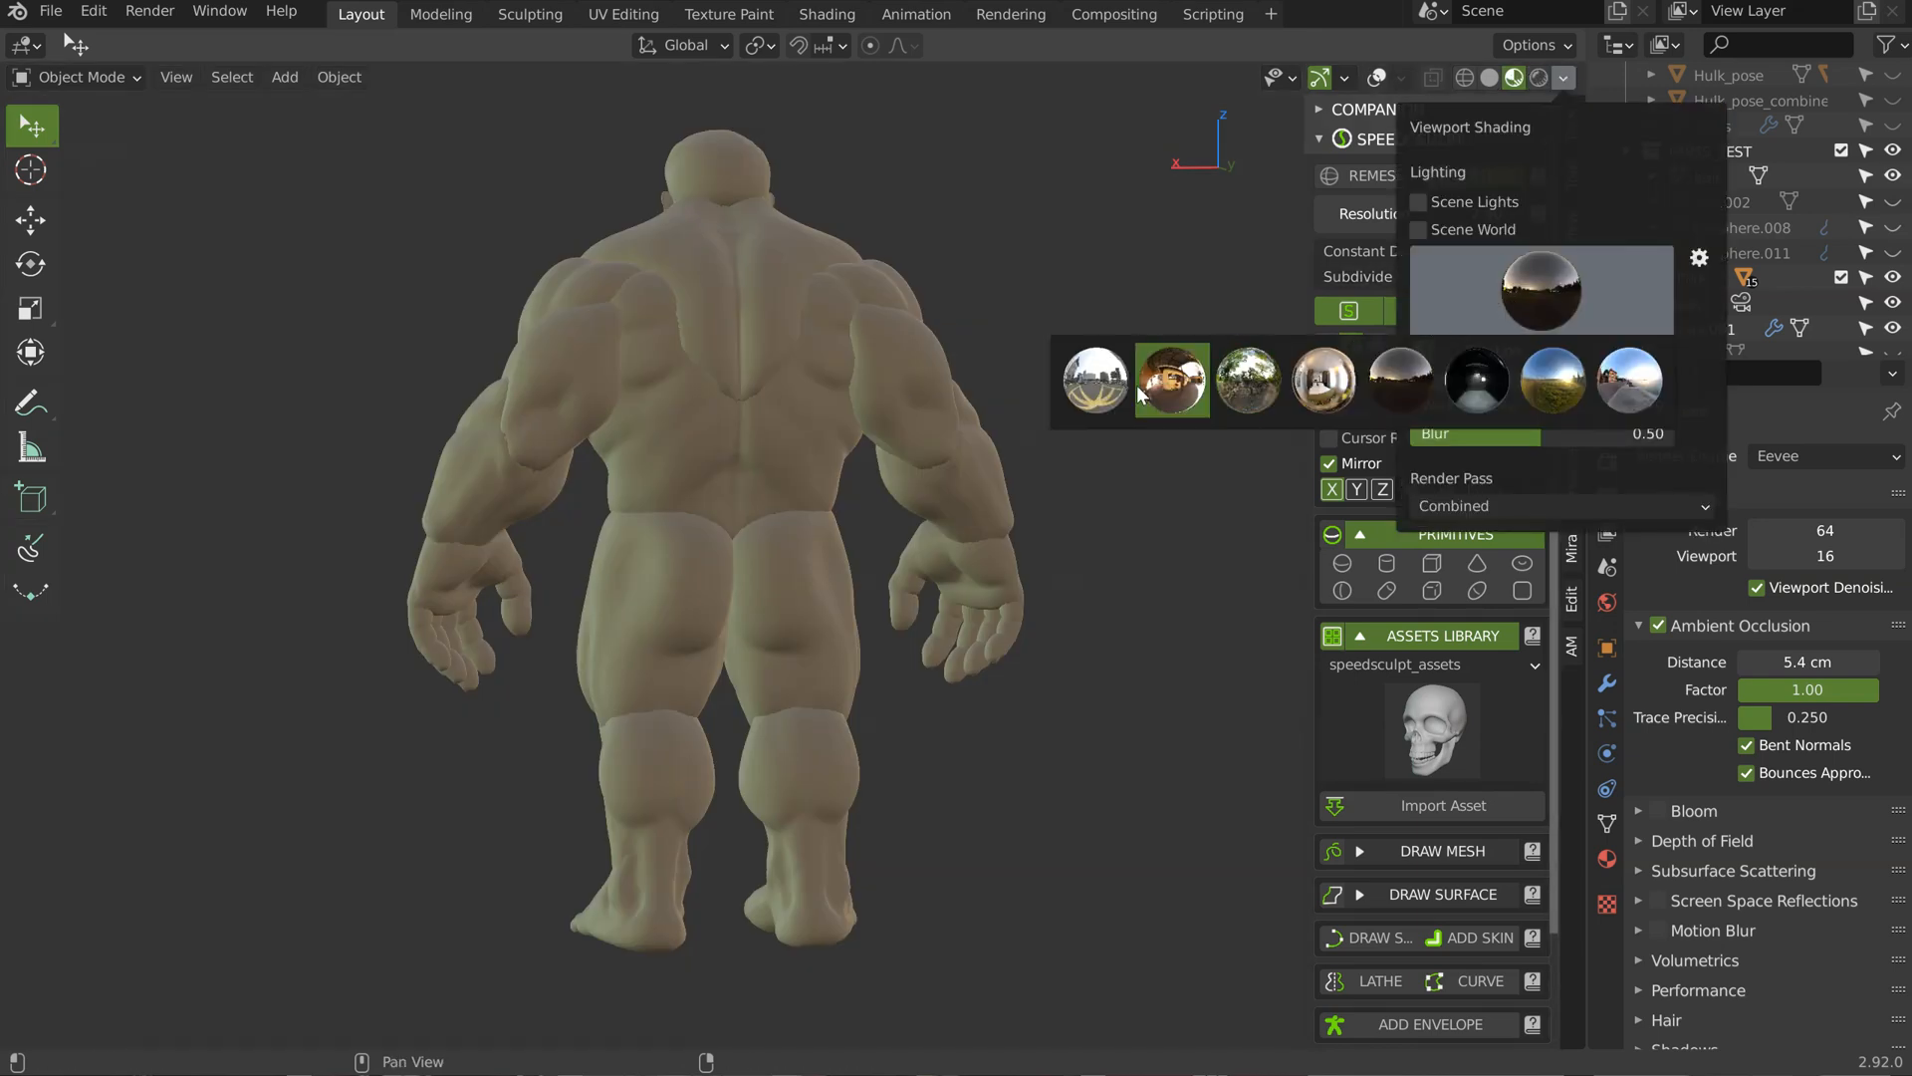
click(1174, 394)
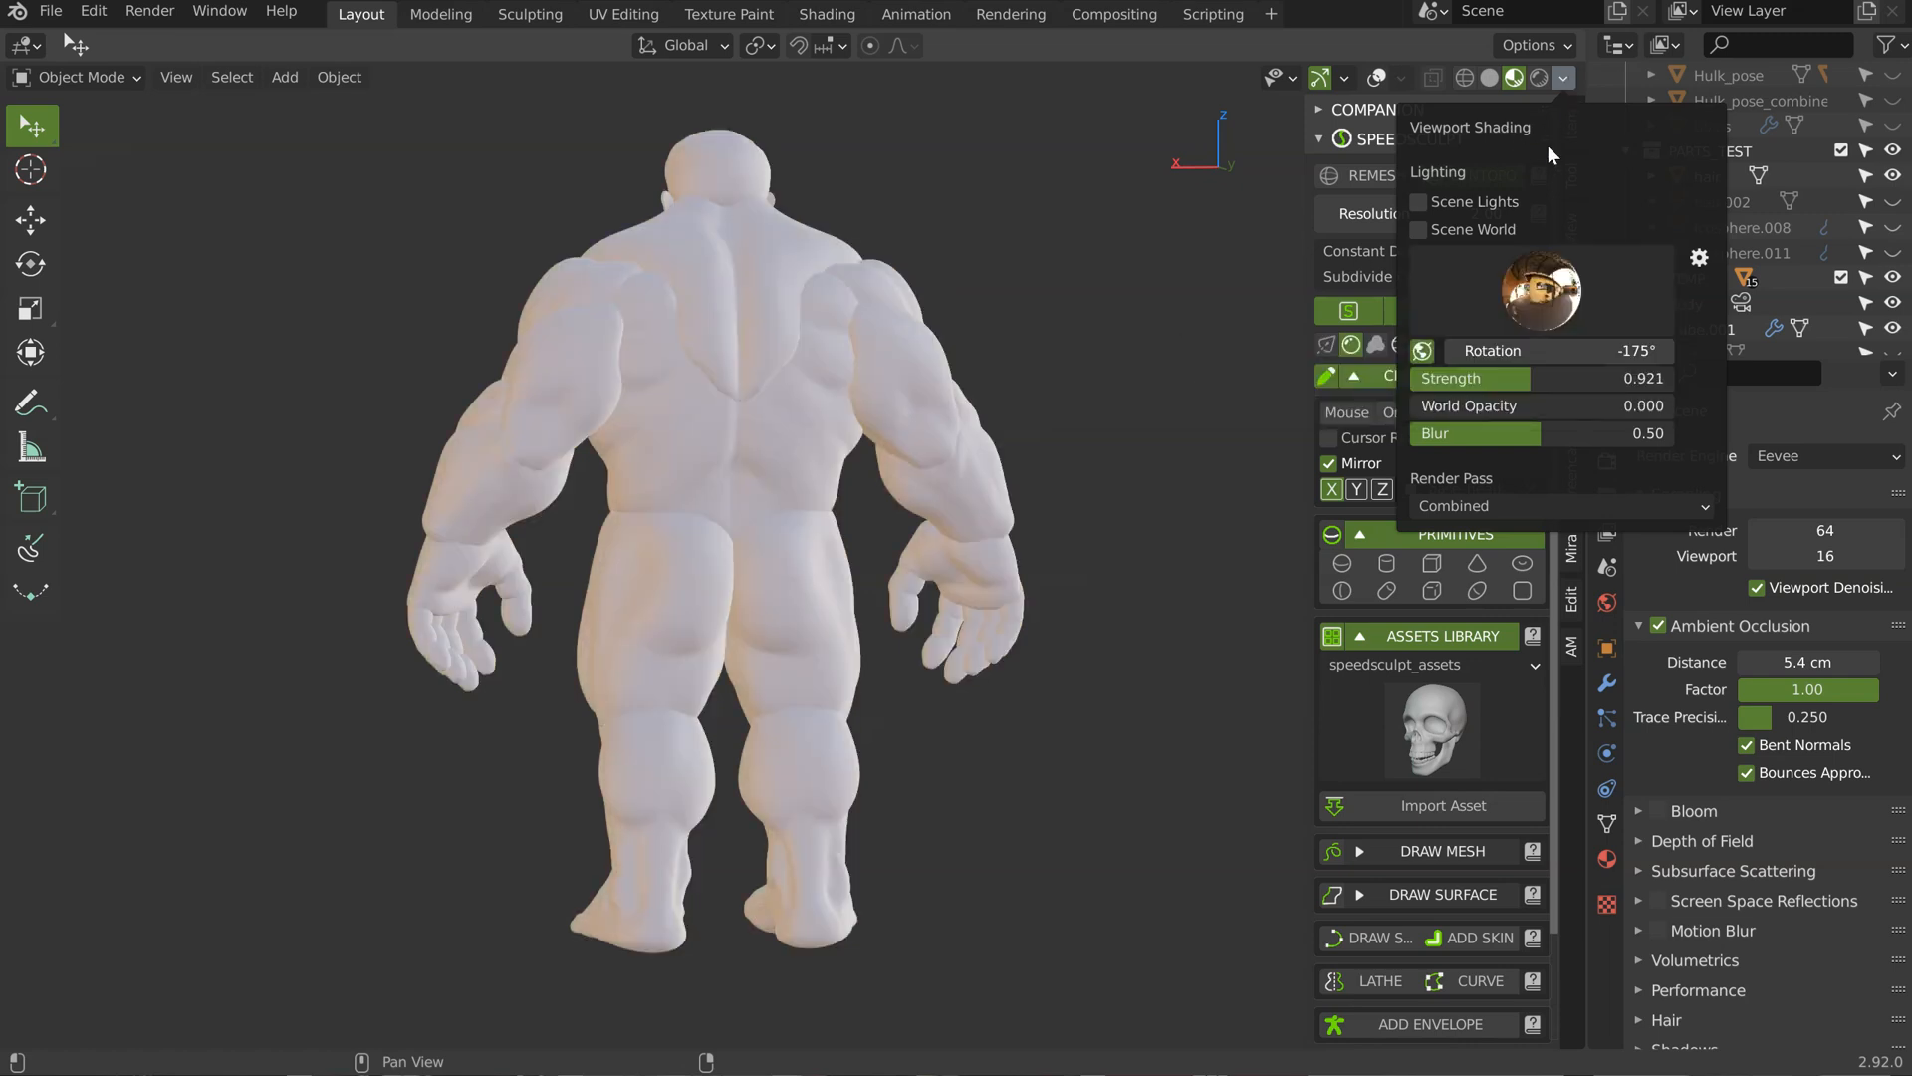
Step: Try the city HDRI with rotated lighting on the figure's front, followed by the sunlit street HDRI
click(1541, 290)
click(1097, 379)
middle_drag(826, 398, 1255, 396)
ctrl+shift+middle_drag(747, 386, 1560, 440)
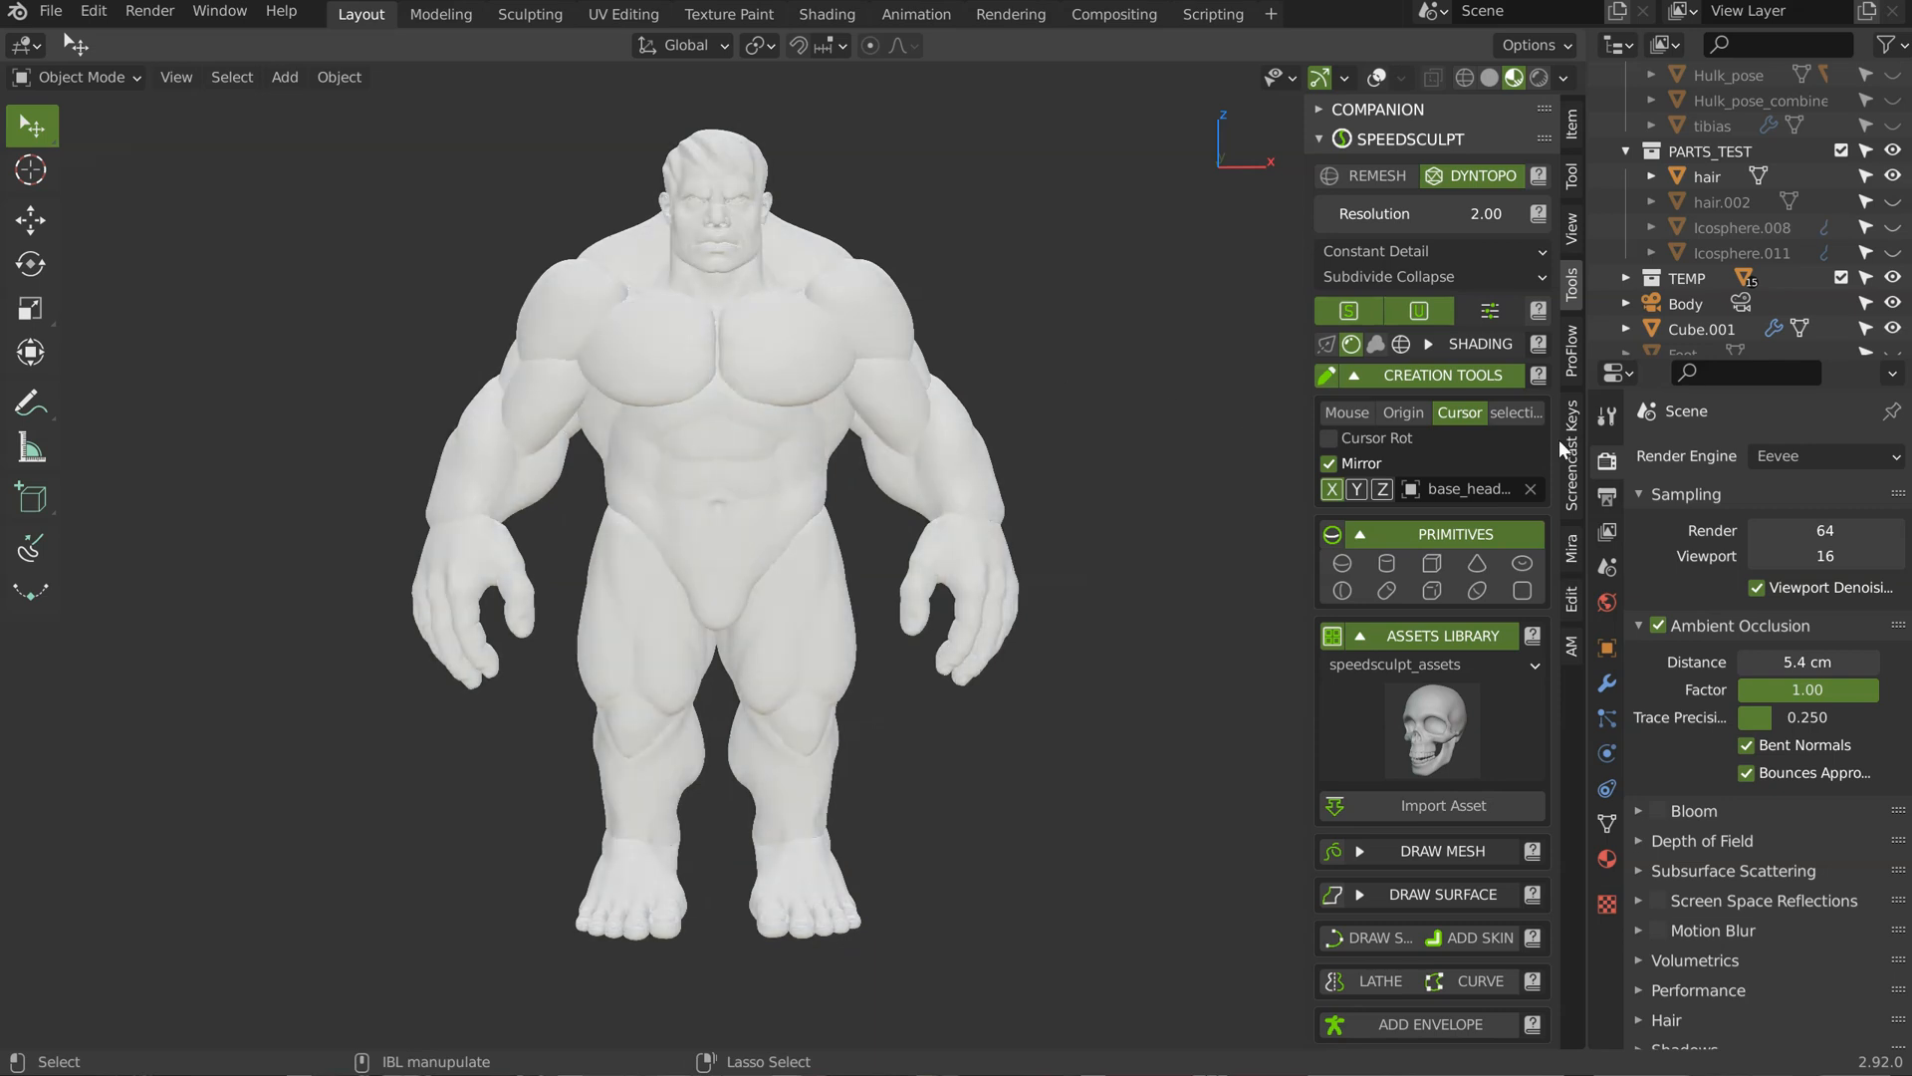
click(1564, 78)
click(1543, 295)
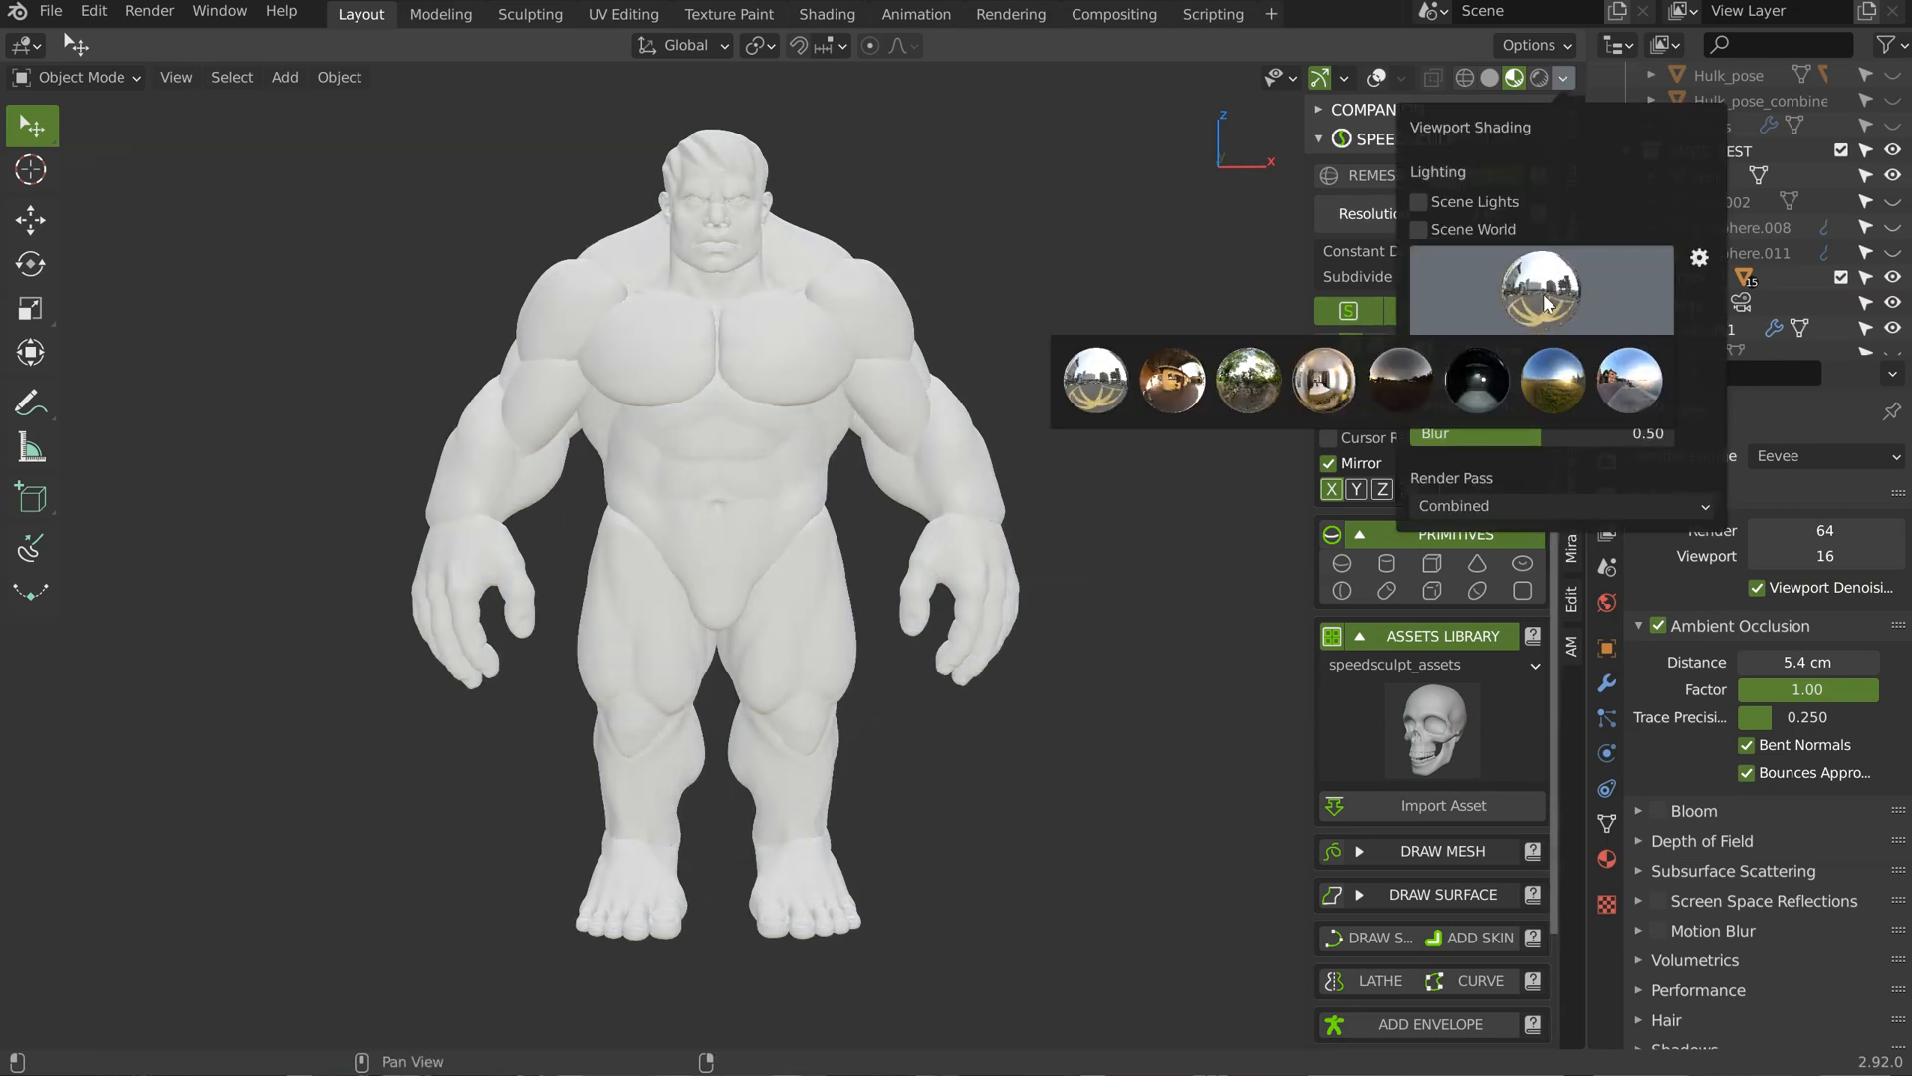
click(1627, 379)
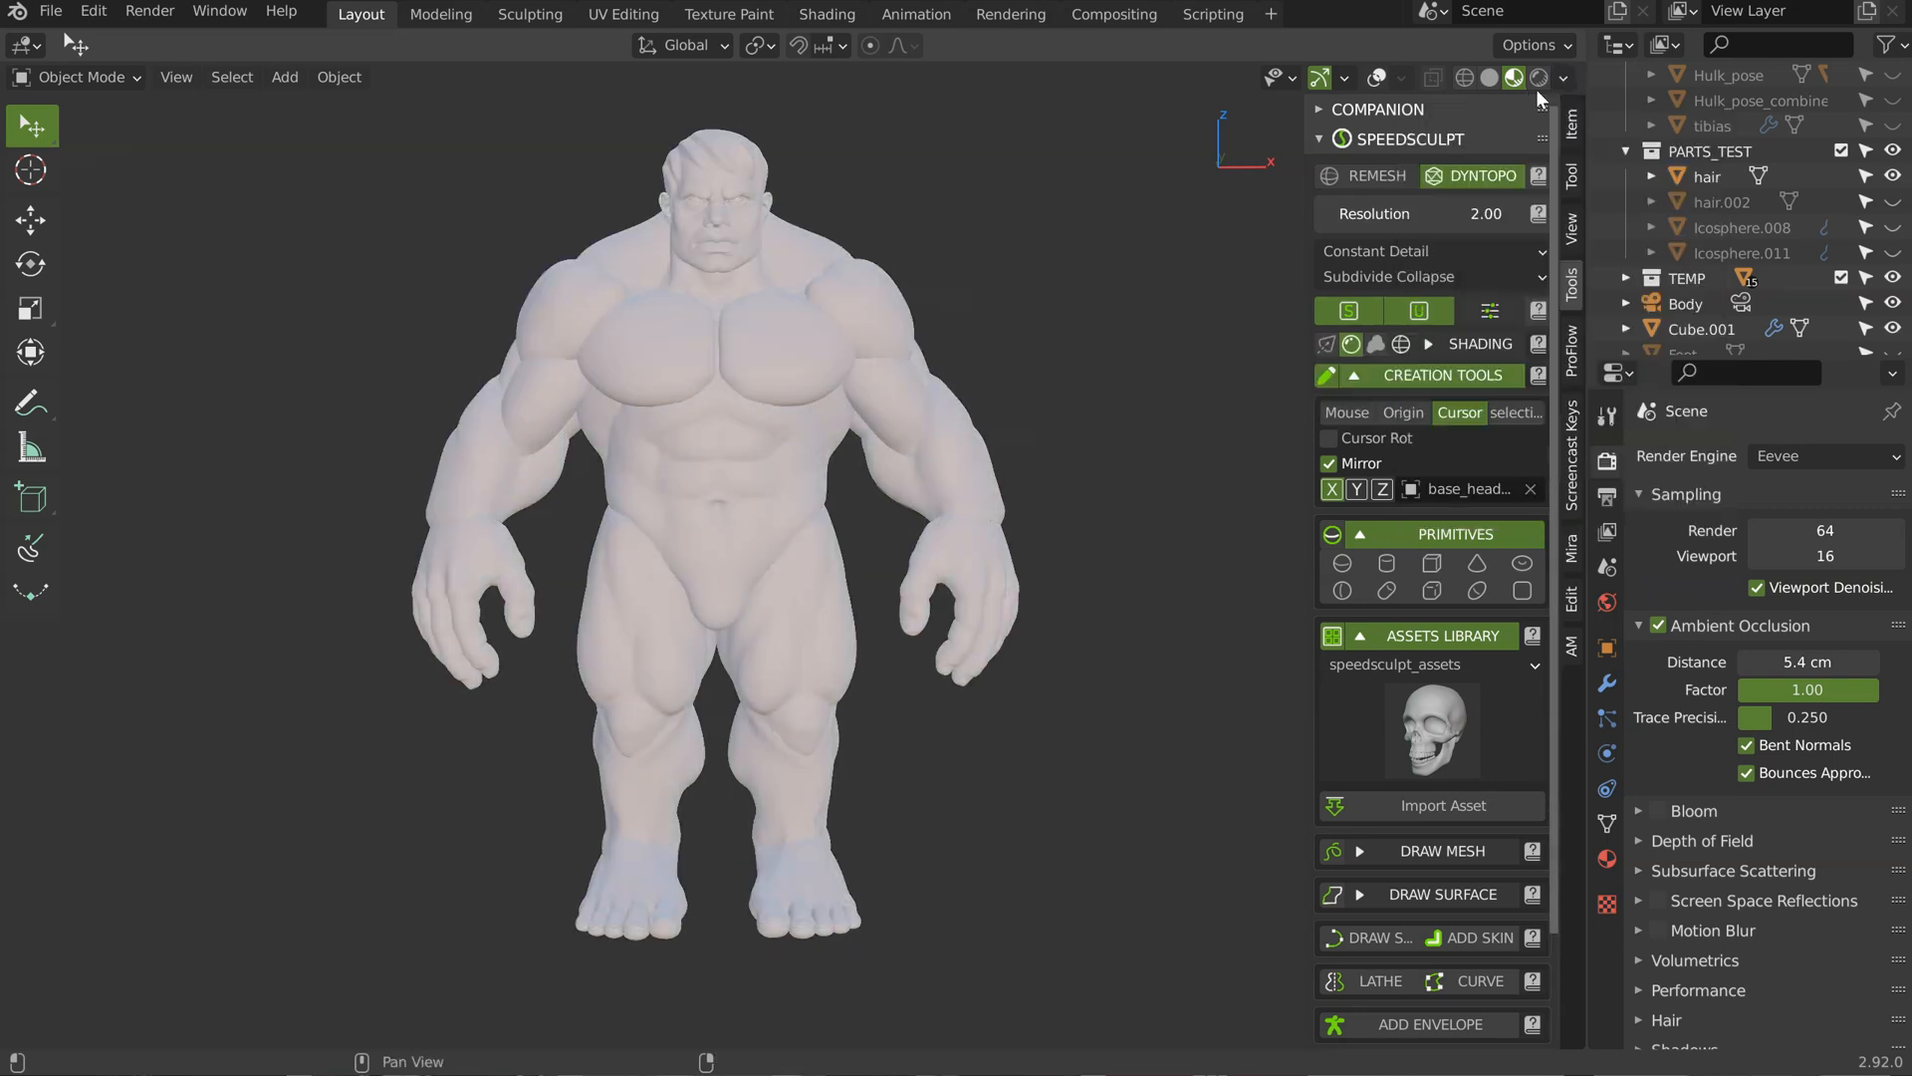
Step: Return the preview lighting to the dark studio HDRI and inspect the face and chest up close
click(1564, 77)
click(1542, 291)
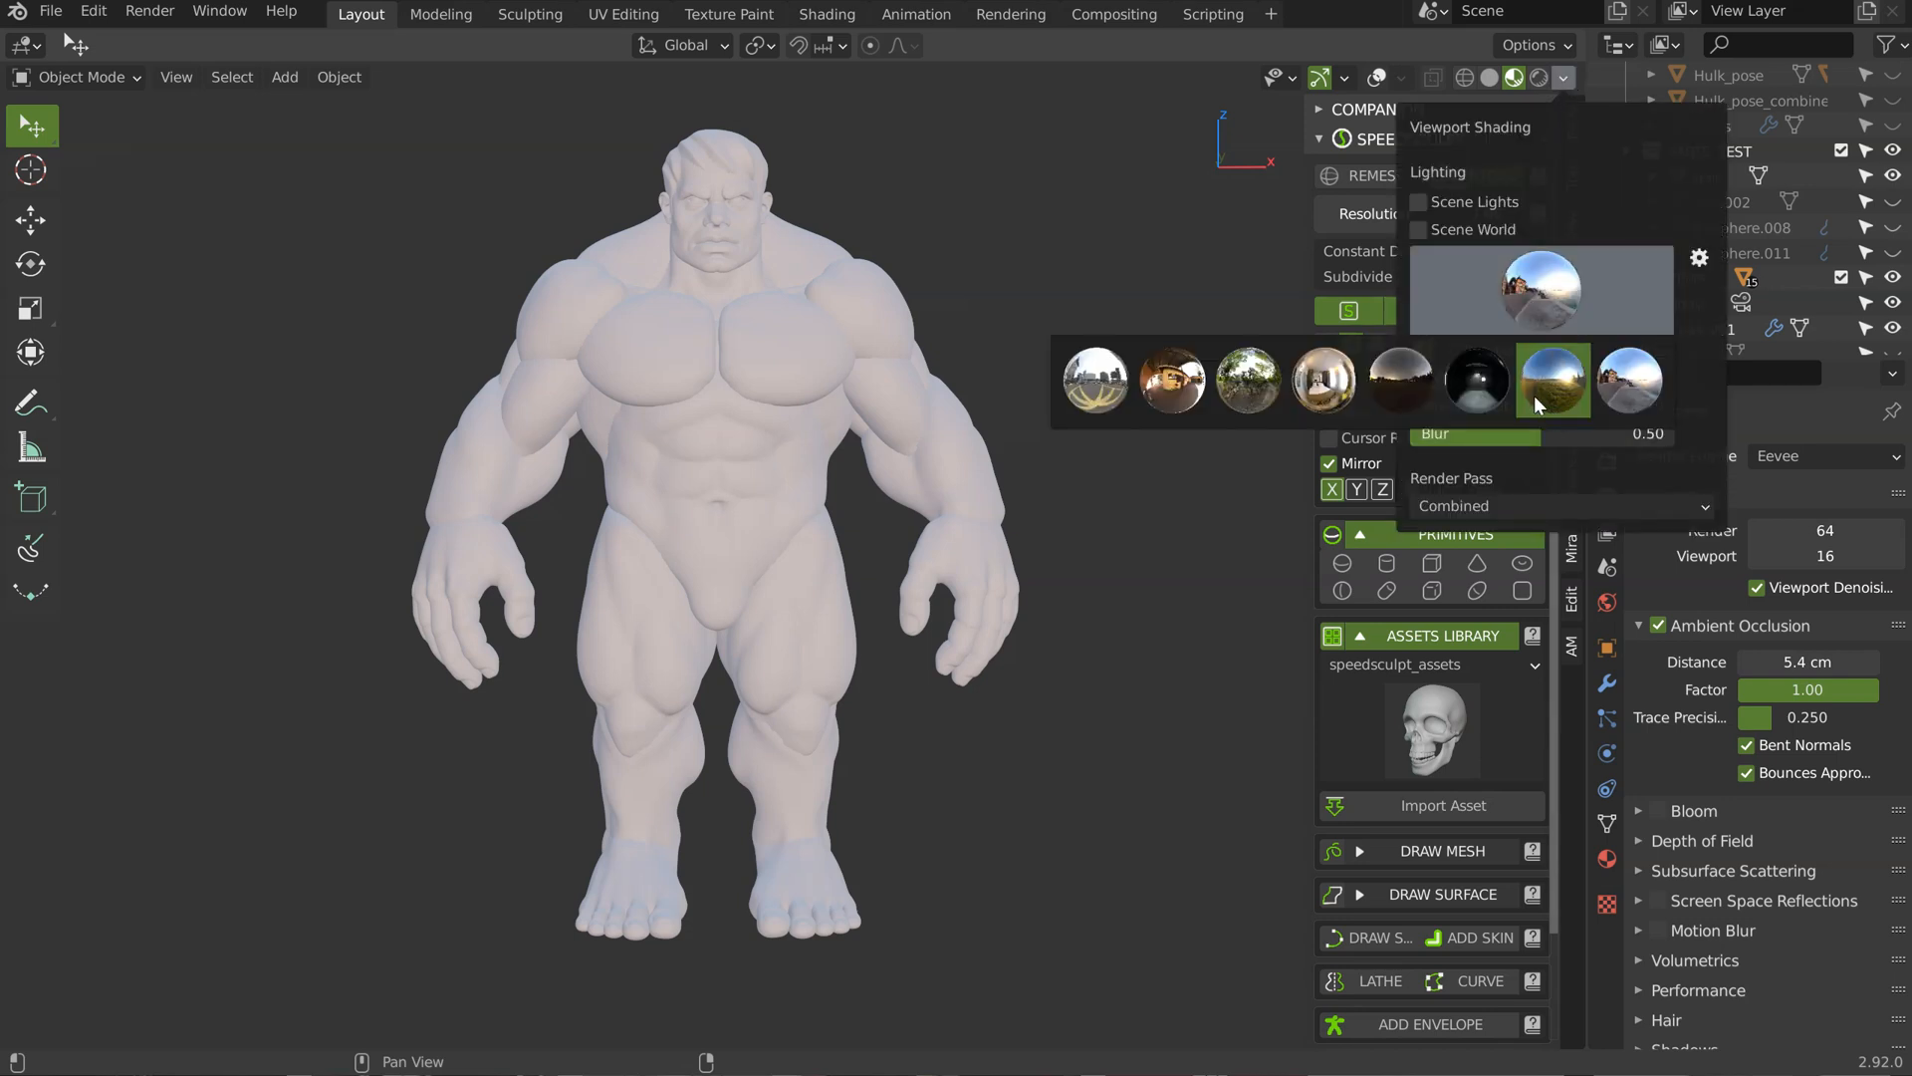
click(1475, 380)
ctrl+middle_drag(696, 386, 618, 371)
shift+middle_drag(702, 314, 719, 428)
scroll(787, 438, up, 8)
shift+middle_drag(863, 348, 662, 448)
scroll(597, 468, down, 6)
scroll(707, 408, up, 4)
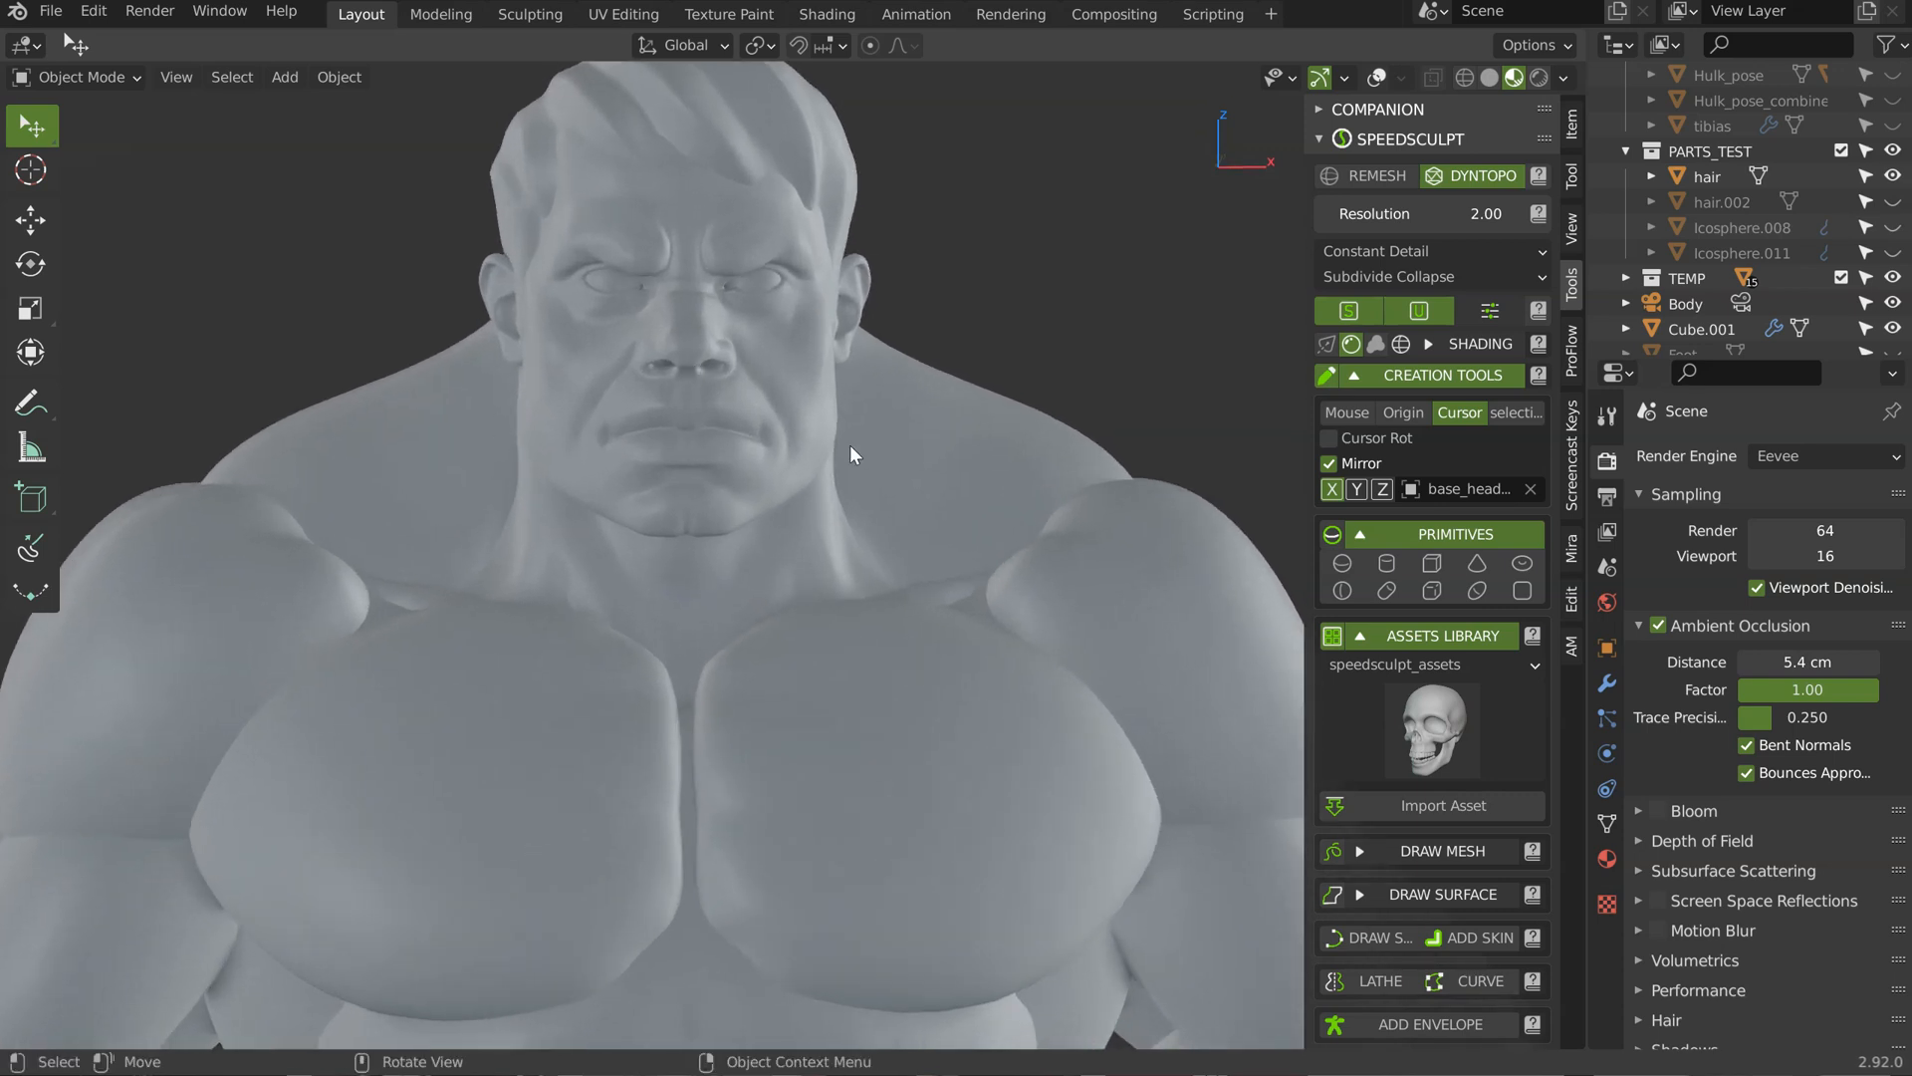
Step: Examine the figure's full body, head and upper torso from several distances and angles under the dark studio lighting
middle_drag(851, 320, 747, 230)
scroll(837, 315, down, 2)
scroll(799, 331, down, 2)
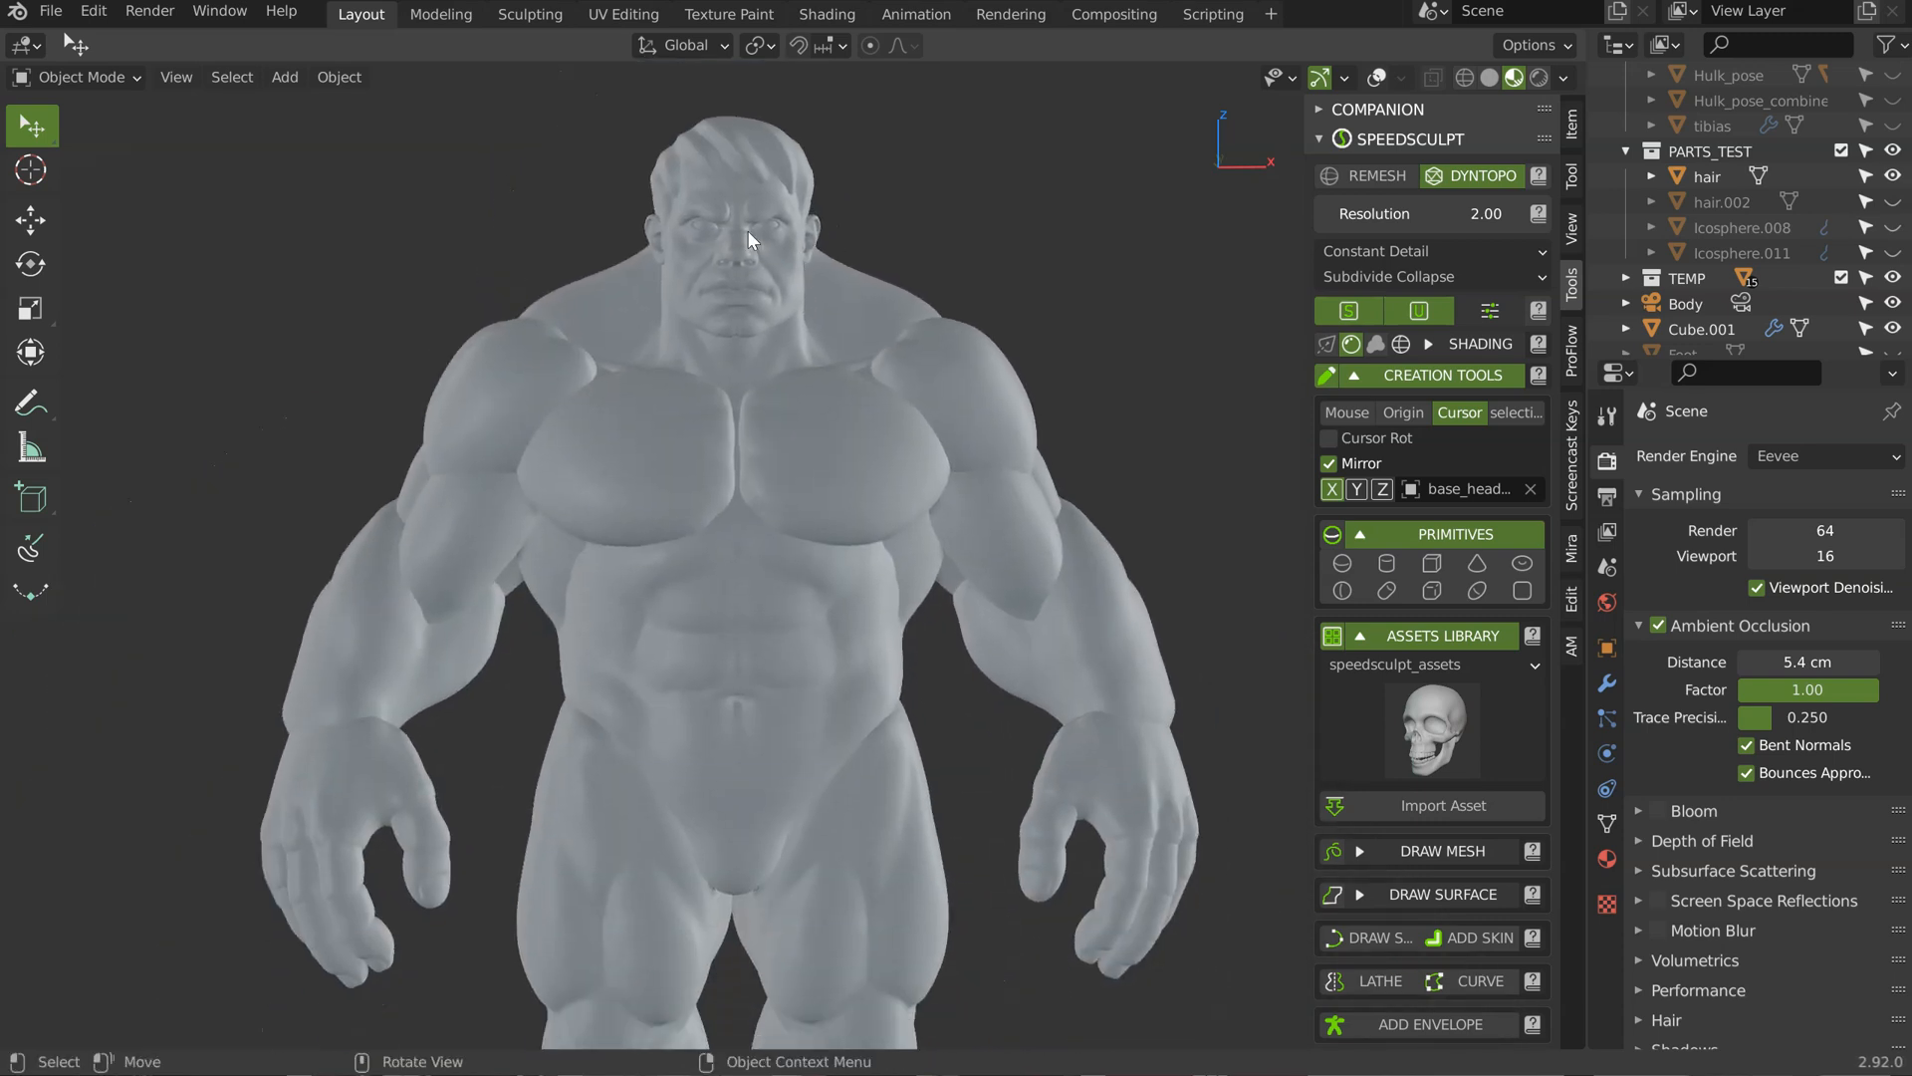
middle_drag(761, 344, 817, 159)
middle_drag(832, 295, 321, 374)
middle_drag(653, 289, 765, 438)
middle_drag(765, 438, 836, 498)
ctrl+middle_drag(837, 498, 846, 576)
middle_drag(846, 576, 846, 432)
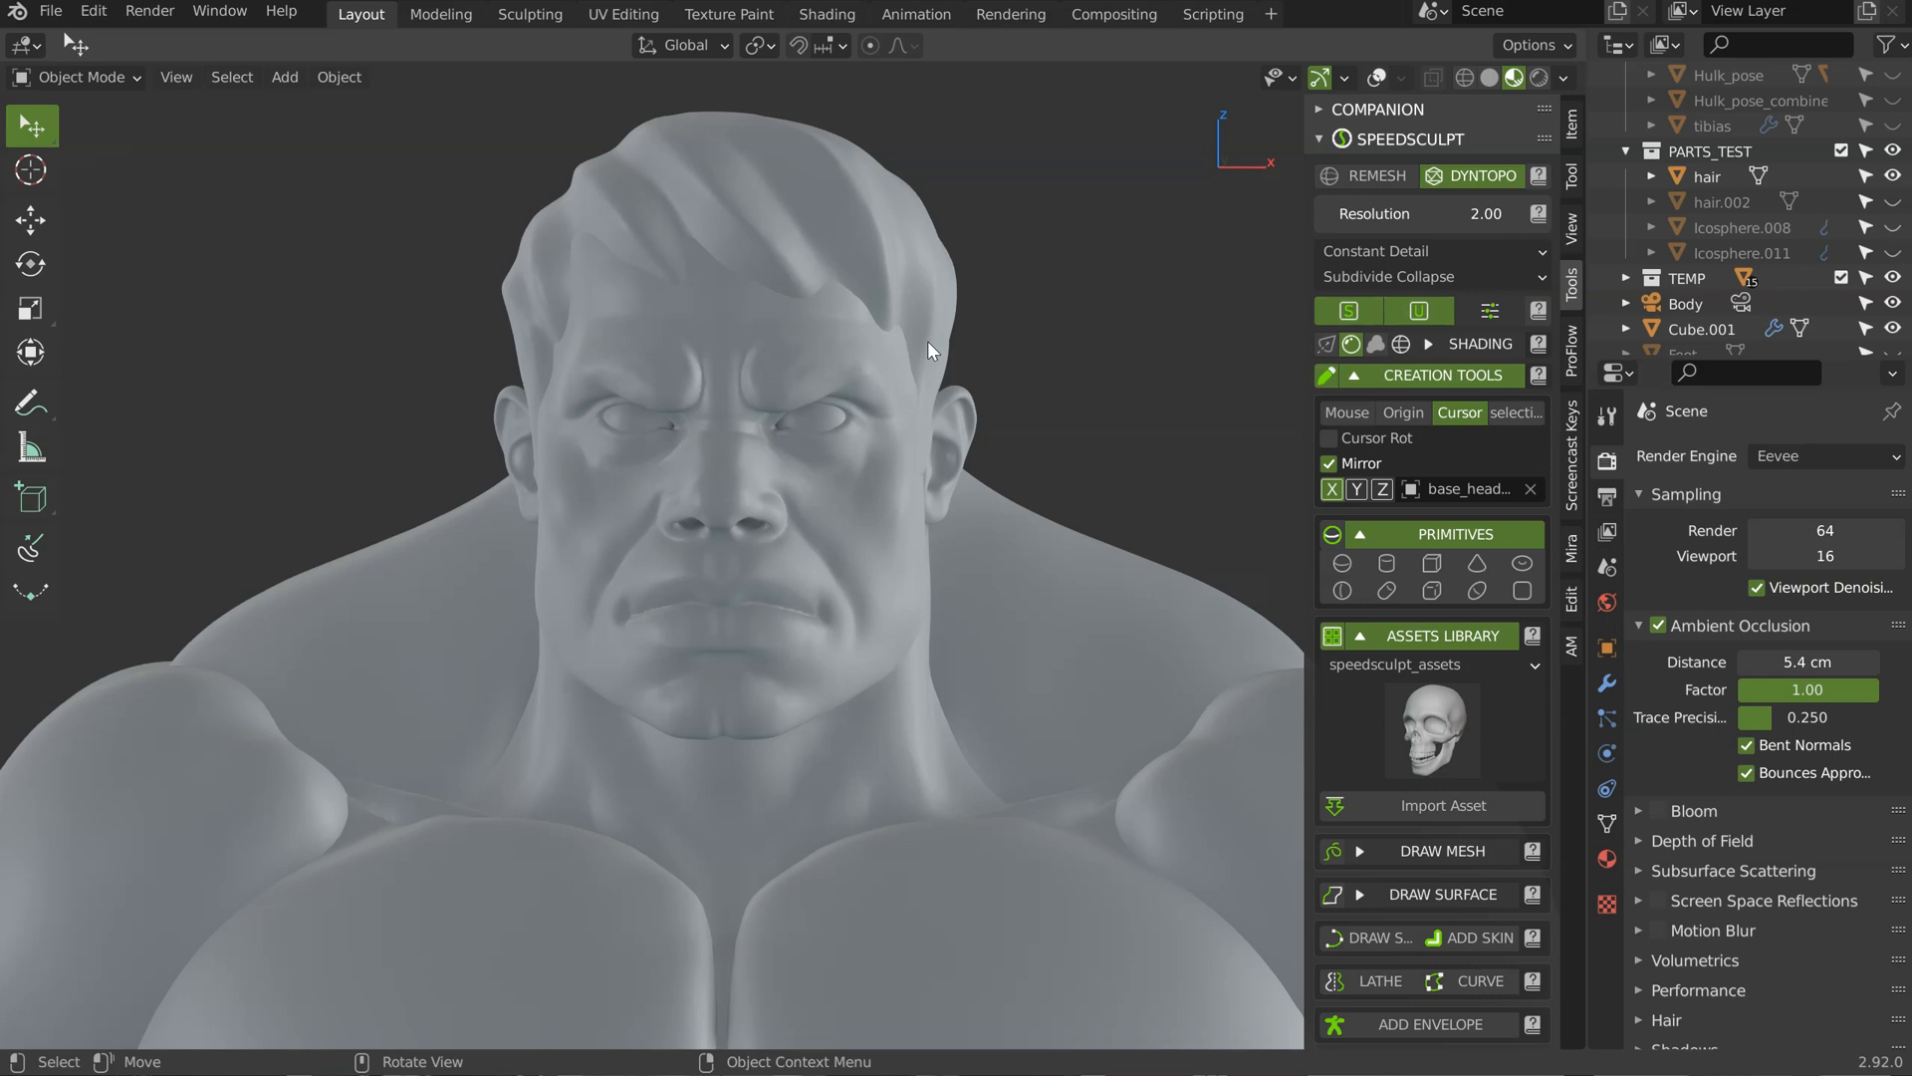
mouse_move(786, 483)
middle_down()
mouse_move(738, 512)
mouse_move(777, 495)
mouse_move(866, 554)
mouse_move(947, 556)
mouse_move(758, 553)
mouse_move(932, 551)
mouse_move(823, 408)
mouse_move(774, 511)
mouse_move(835, 553)
mouse_move(829, 532)
middle_up()
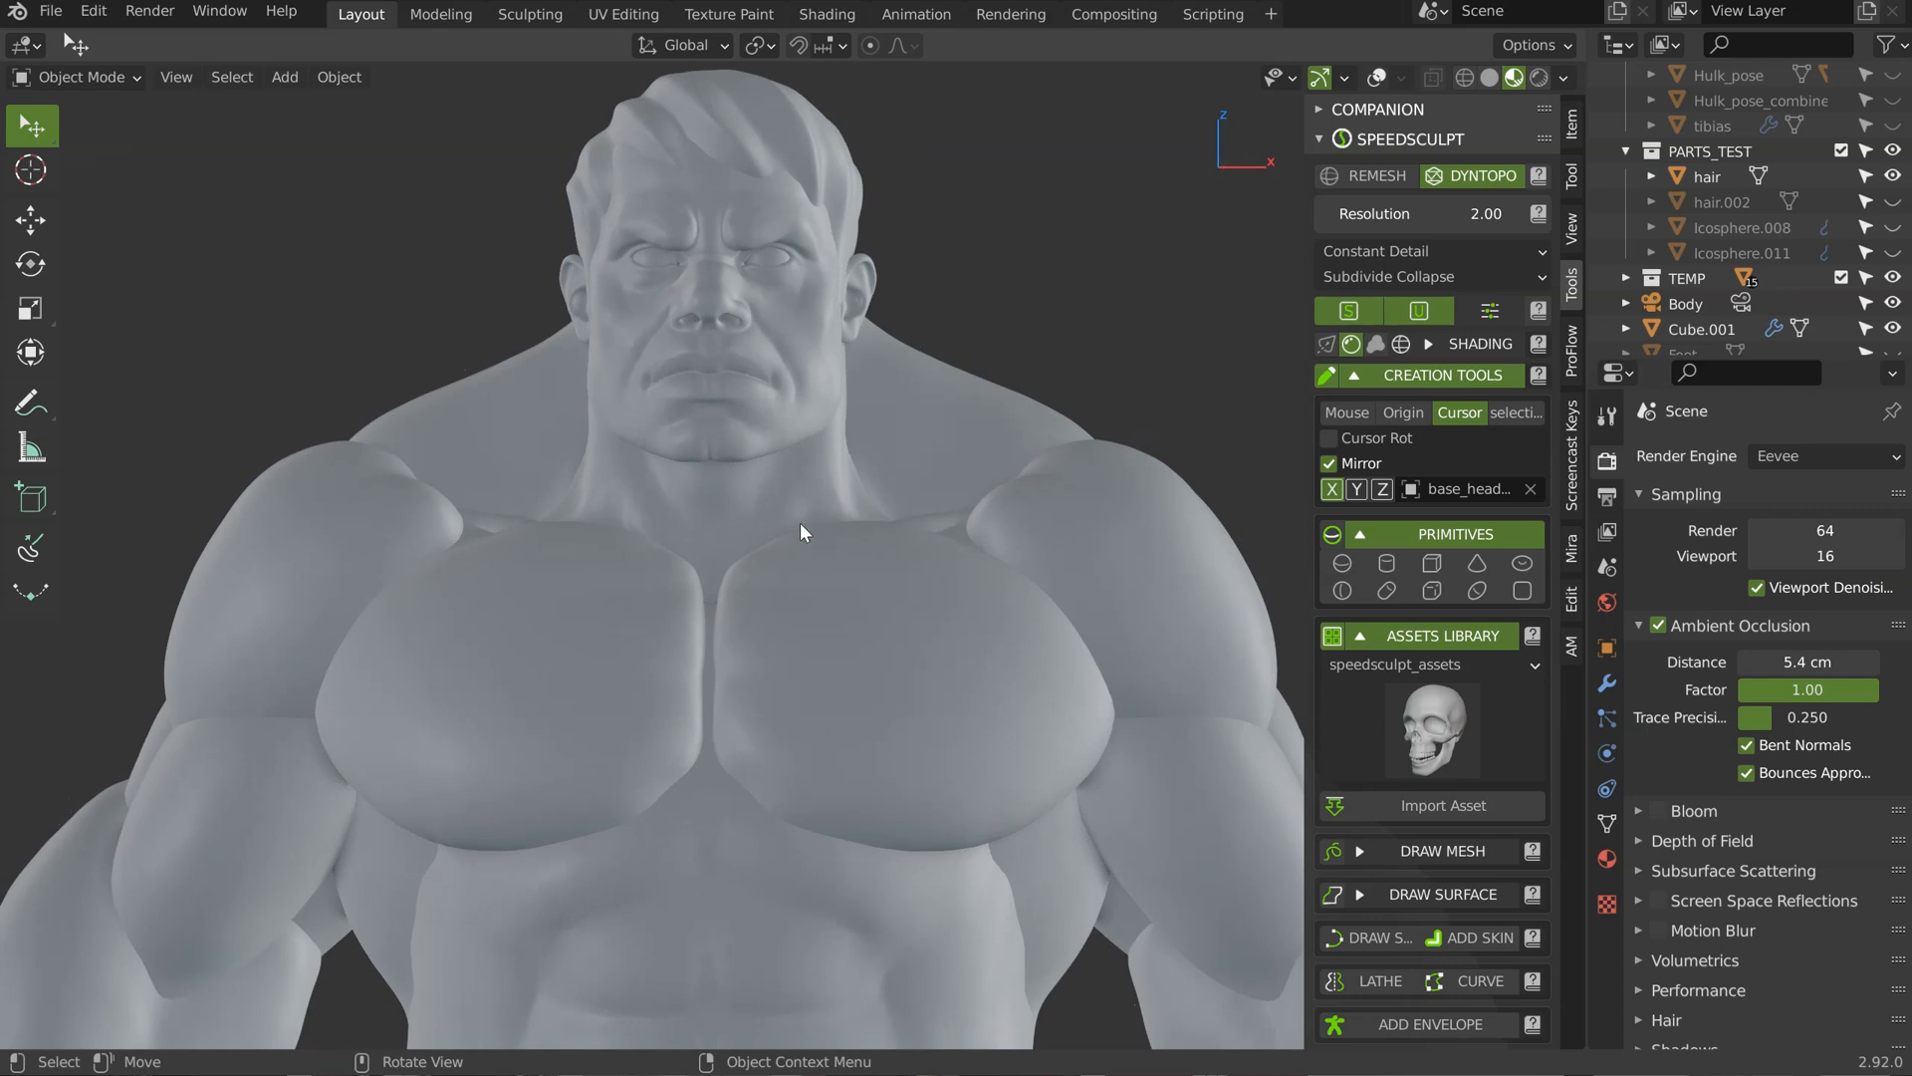
Step: Switch the viewport to solid shading and review the whole figure from three-quarter and front views
middle_drag(815, 500, 883, 457)
click(1489, 77)
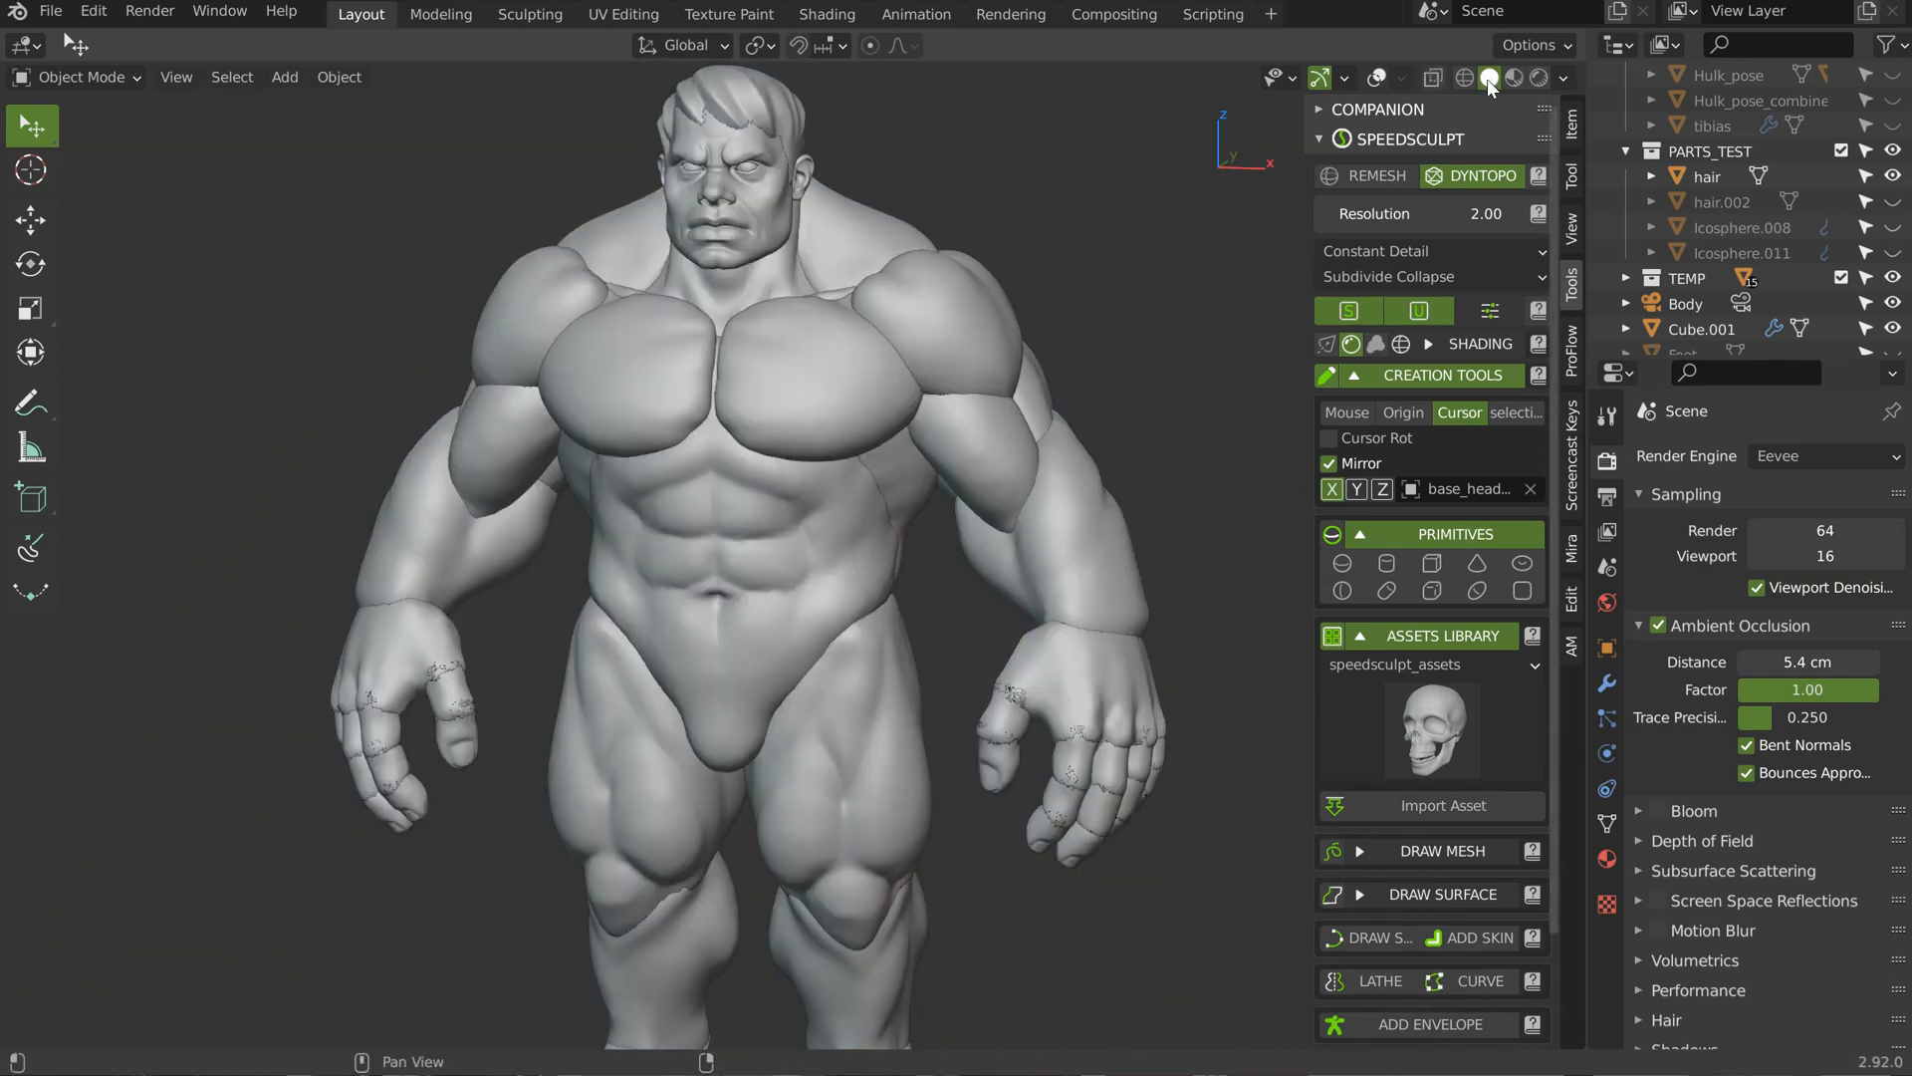
mouse_move(769, 493)
ctrl+middle_down()
mouse_move(758, 439)
mouse_move(753, 465)
mouse_move(765, 444)
mouse_move(911, 452)
mouse_move(765, 451)
mouse_move(785, 463)
mouse_move(746, 488)
mouse_move(770, 496)
mouse_move(544, 476)
mouse_move(764, 470)
mouse_move(642, 516)
mouse_move(713, 522)
ctrl+middle_up()
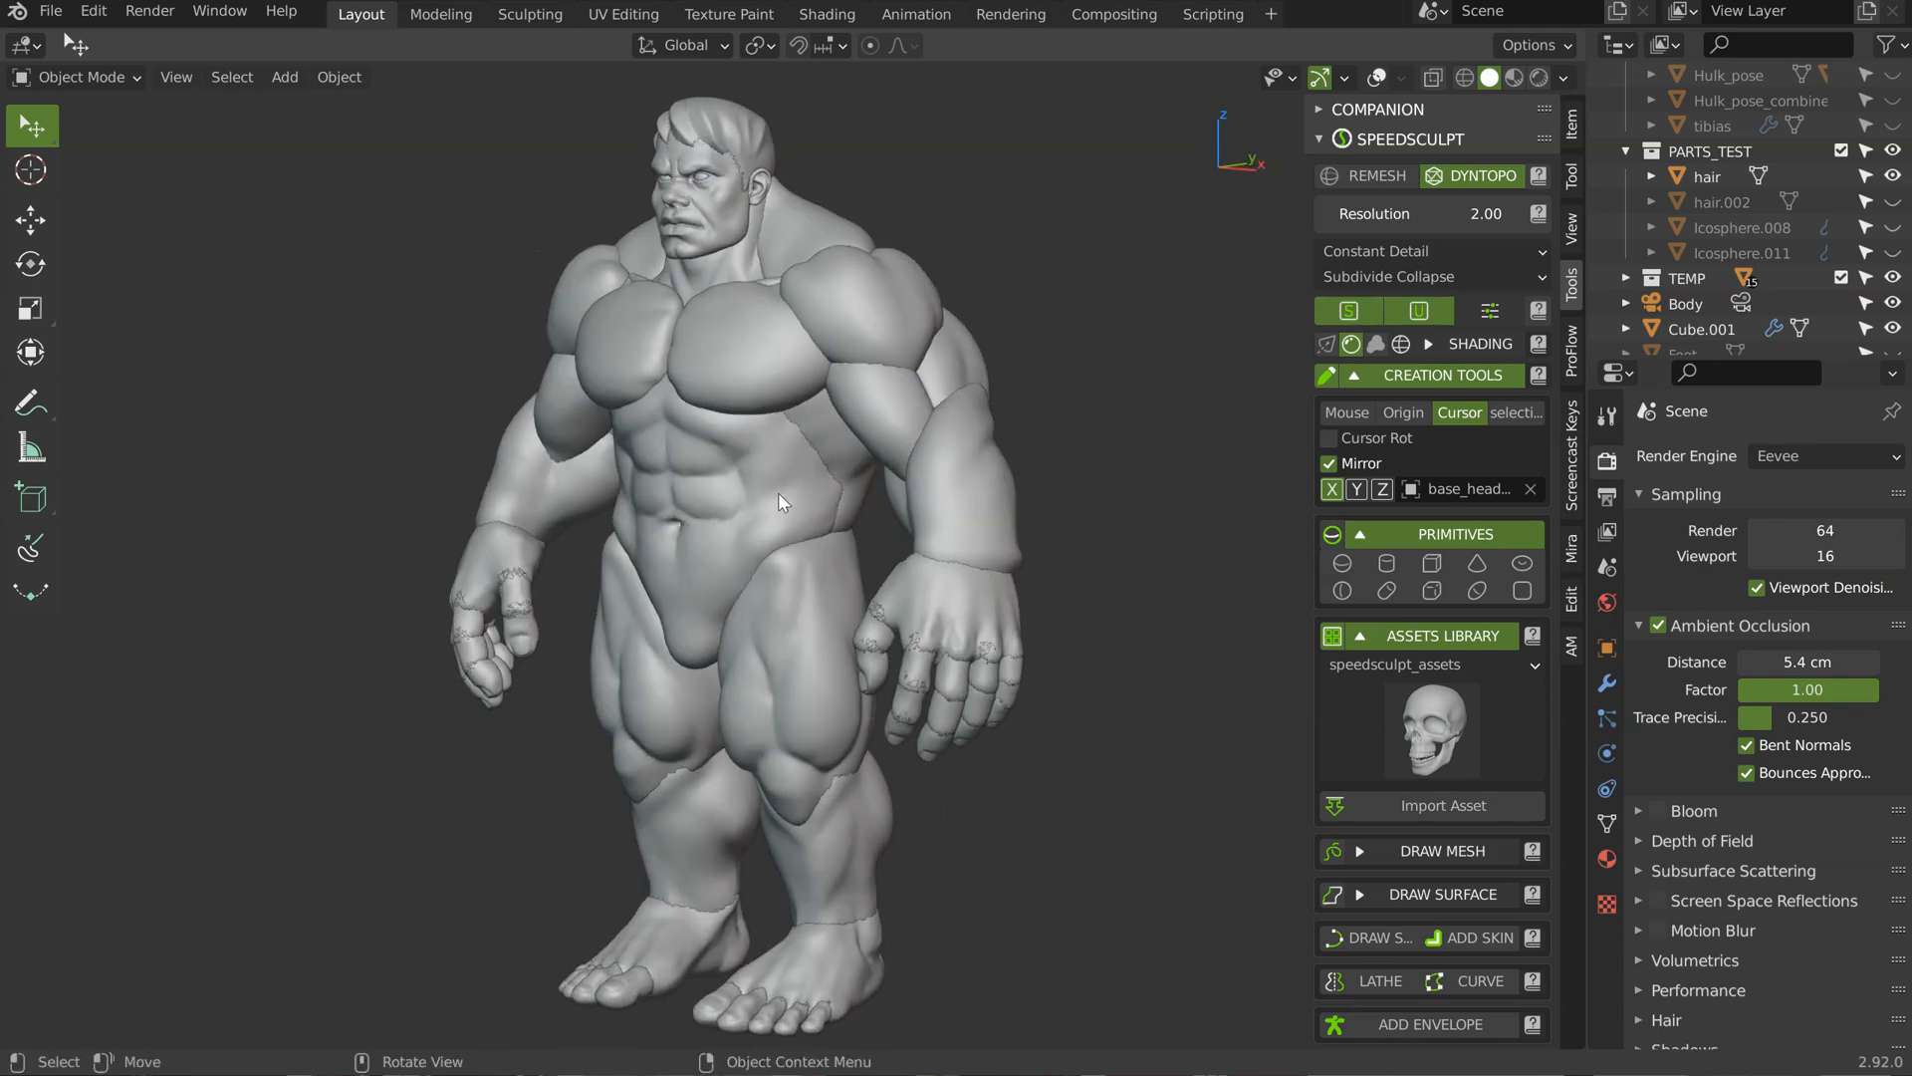
mouse_move(833, 516)
middle_down()
mouse_move(435, 512)
mouse_move(696, 504)
mouse_move(687, 147)
mouse_move(881, 349)
mouse_move(821, 345)
middle_up()
middle_drag(778, 466, 753, 466)
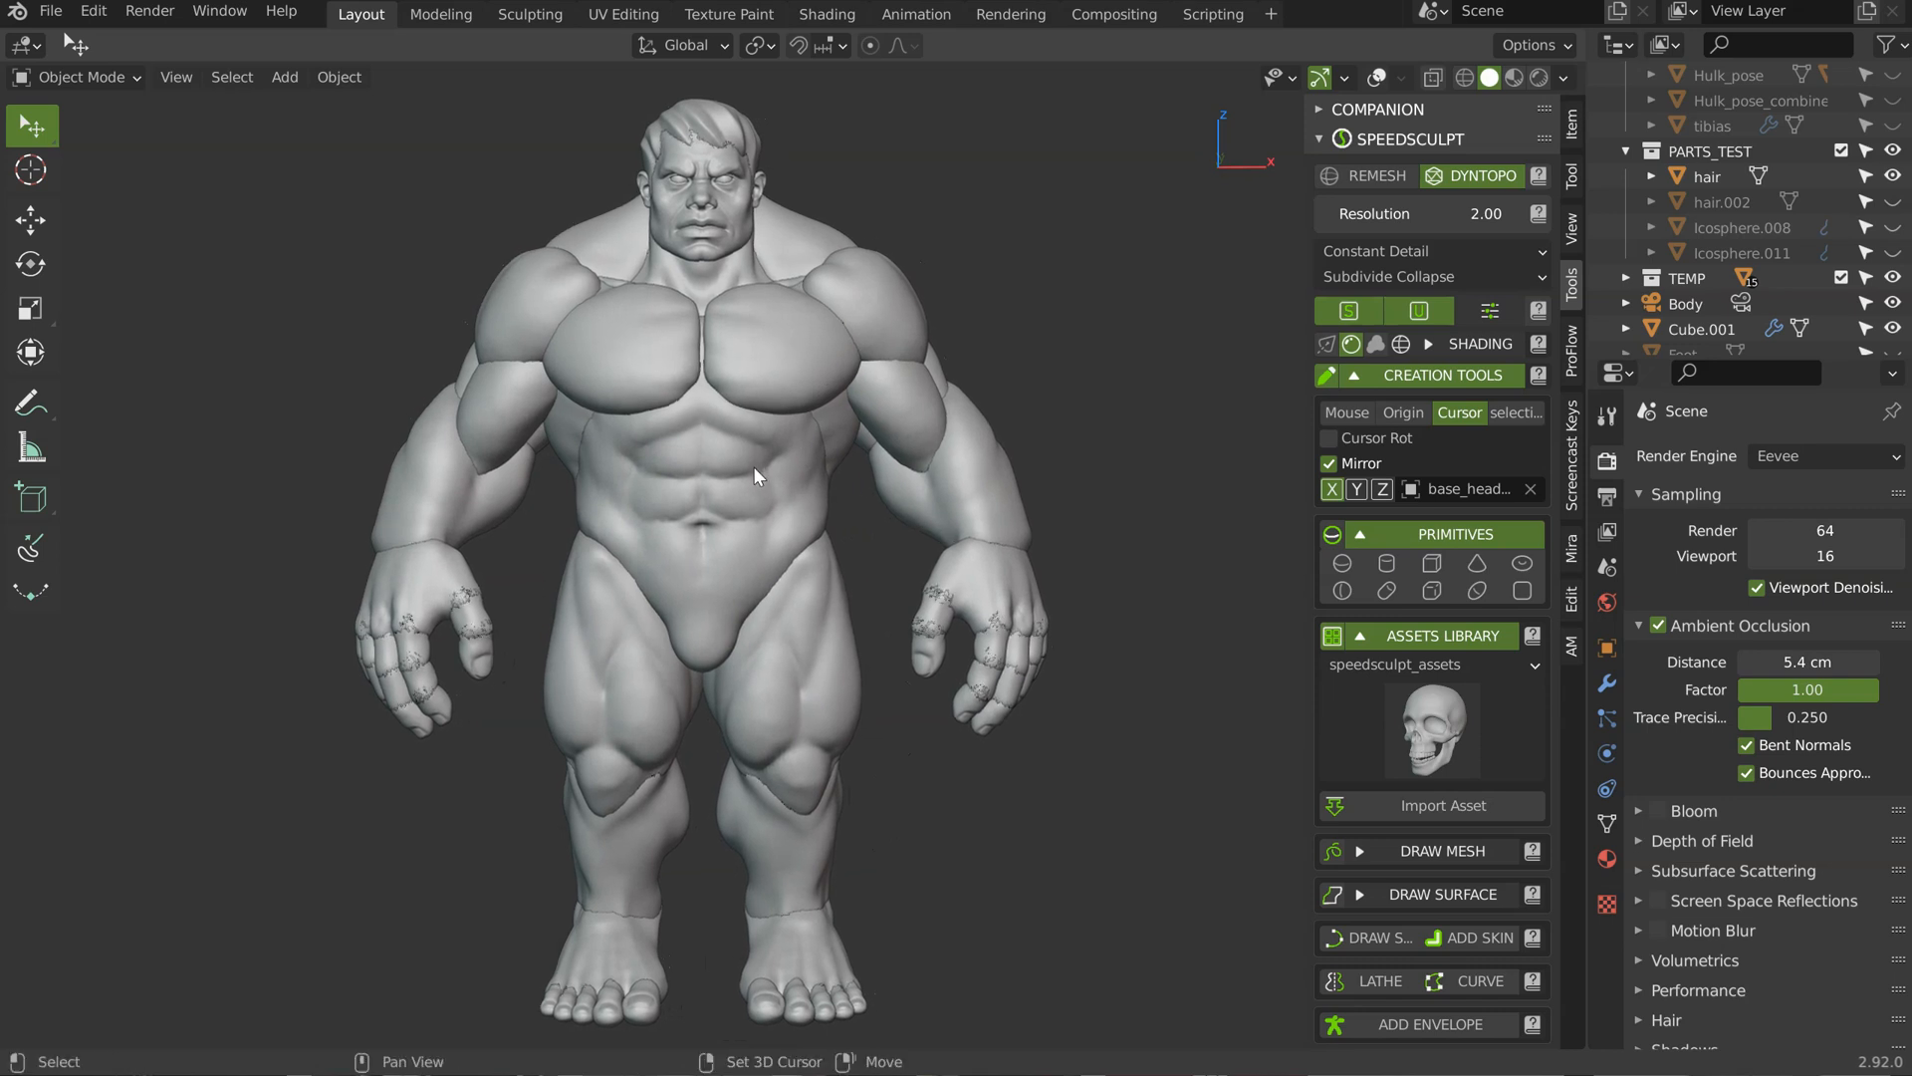